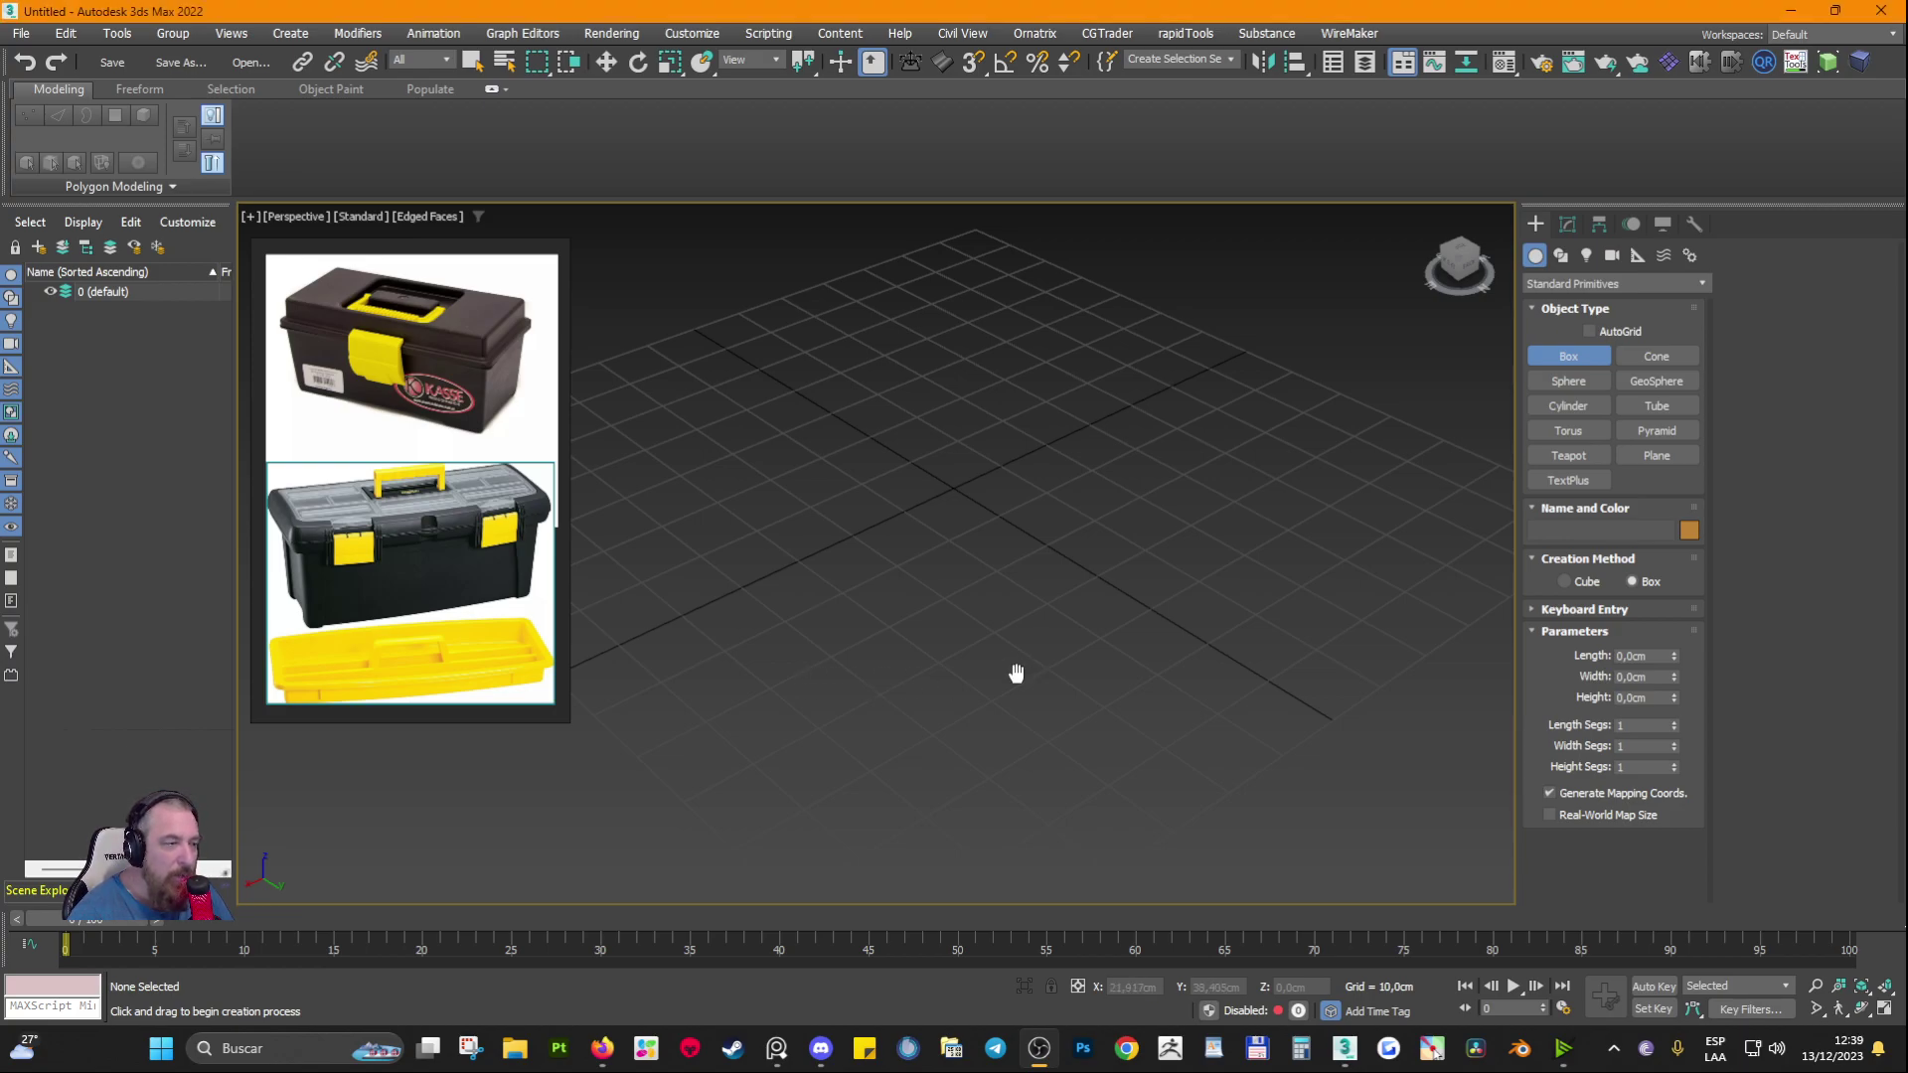
# Step: Draw a box on the grid about 27.4 cm long, 64 cm wide and 26.4 cm high
pyautogui.keyDown('alt'); pyautogui.moveTo(1013, 668); pyautogui.dragTo(954, 681, button='middle'); pyautogui.keyUp('alt')
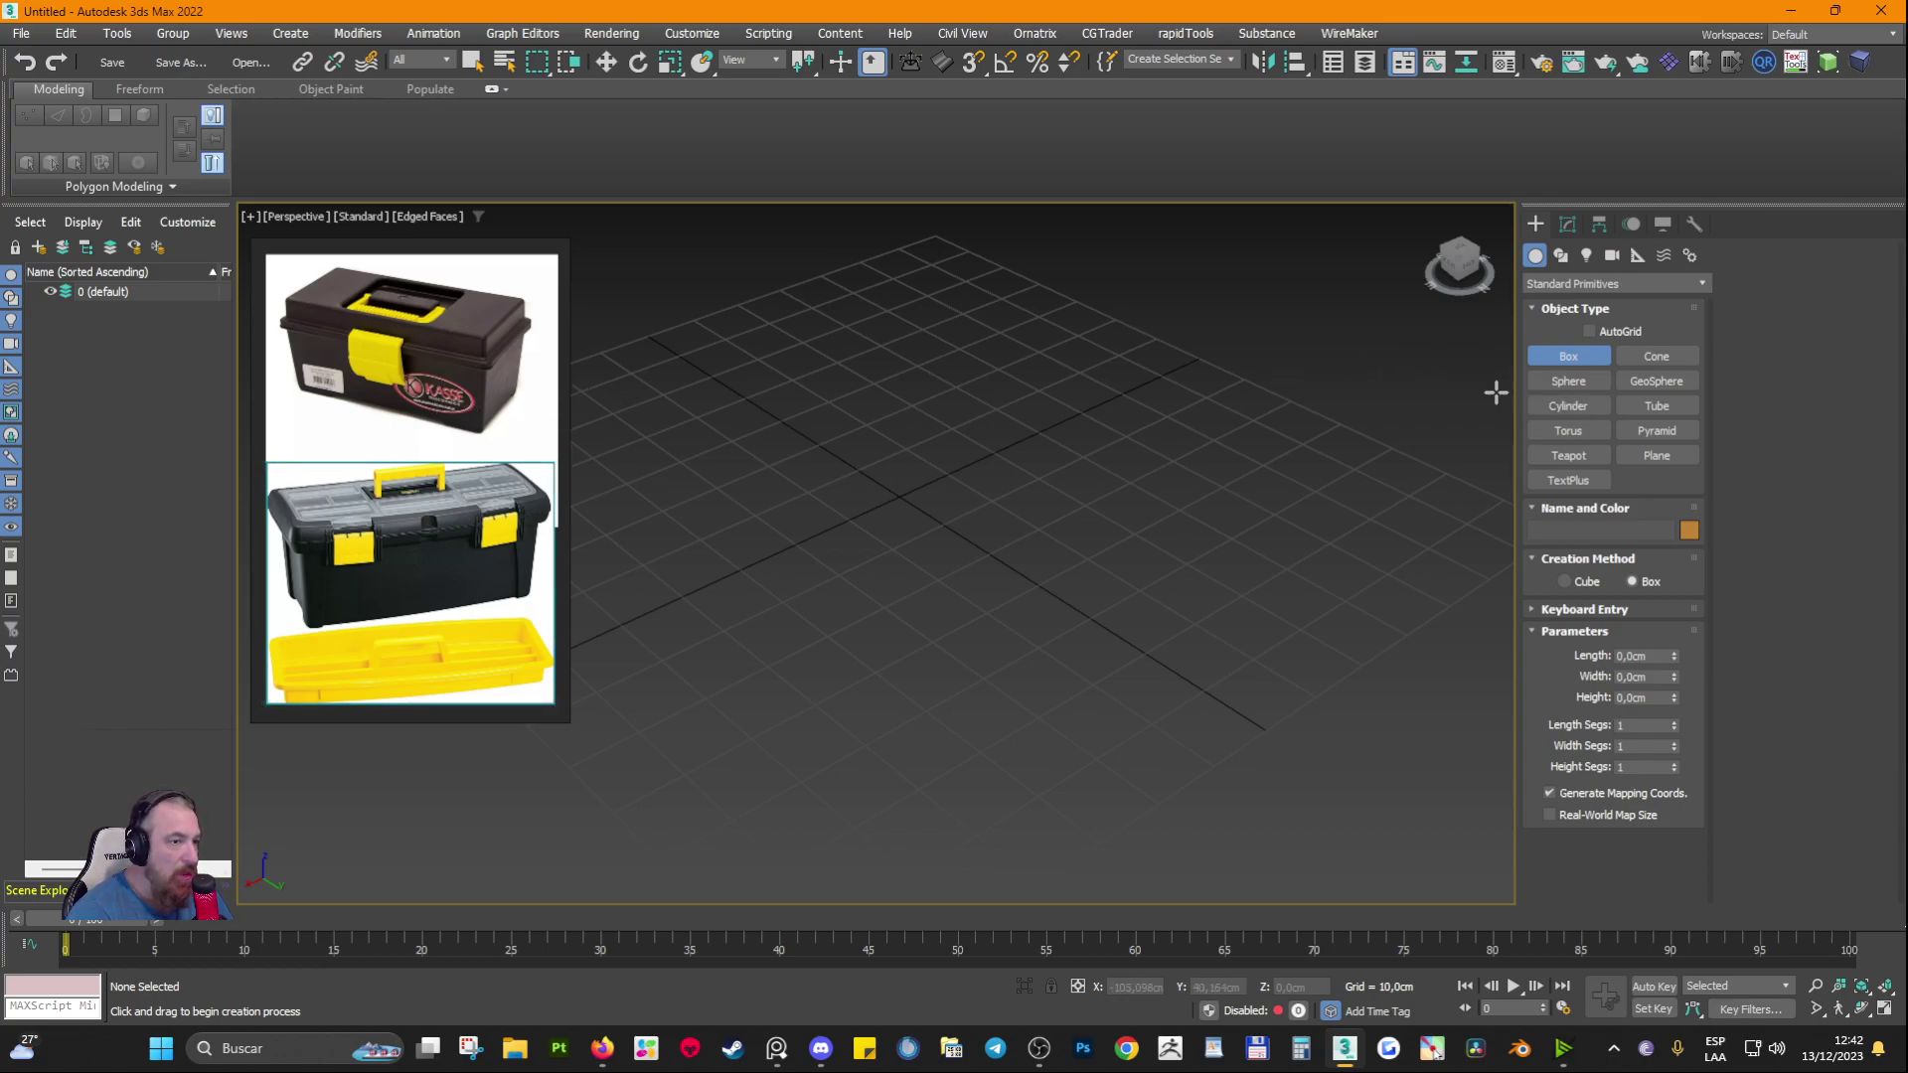
pyautogui.moveTo(1077, 485); pyautogui.dragTo(630, 553)
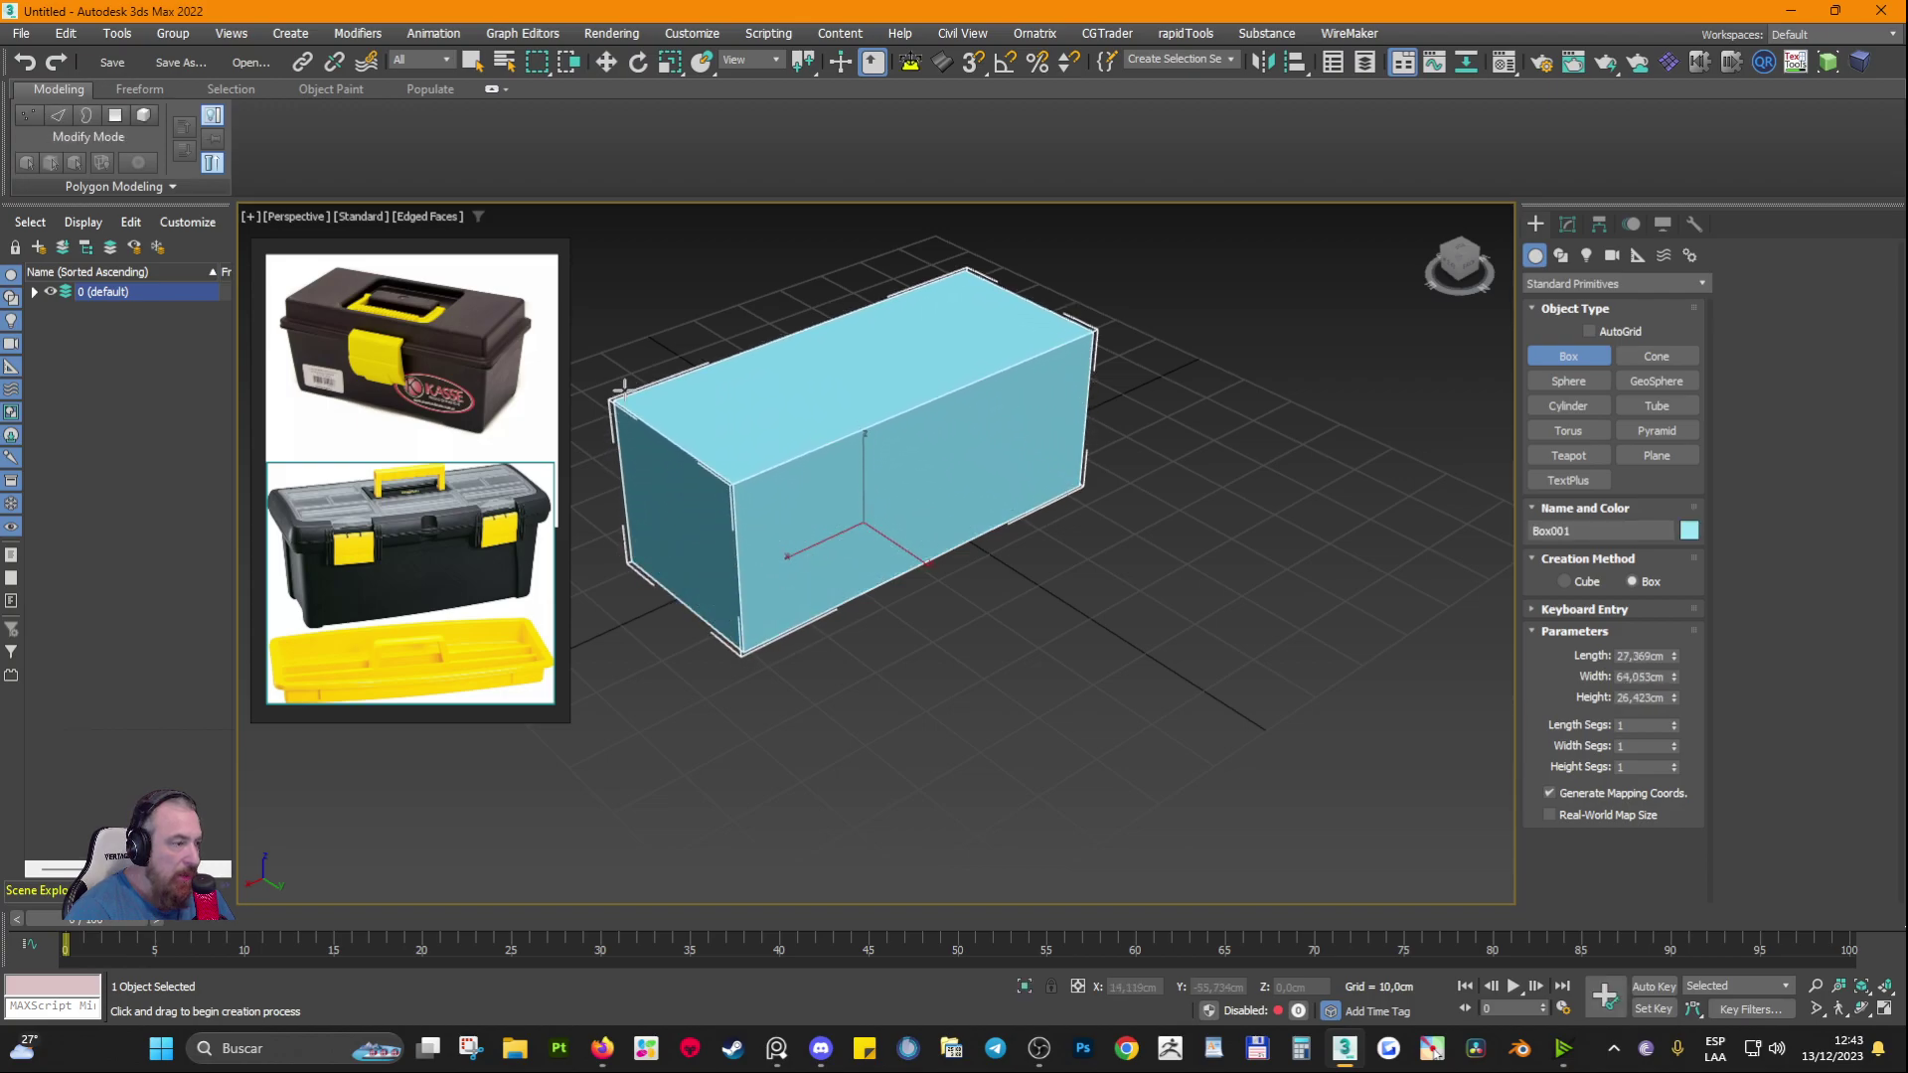
pyautogui.click(623, 389)
pyautogui.moveTo(1086, 468); pyautogui.dragTo(1181, 493, button='middle')
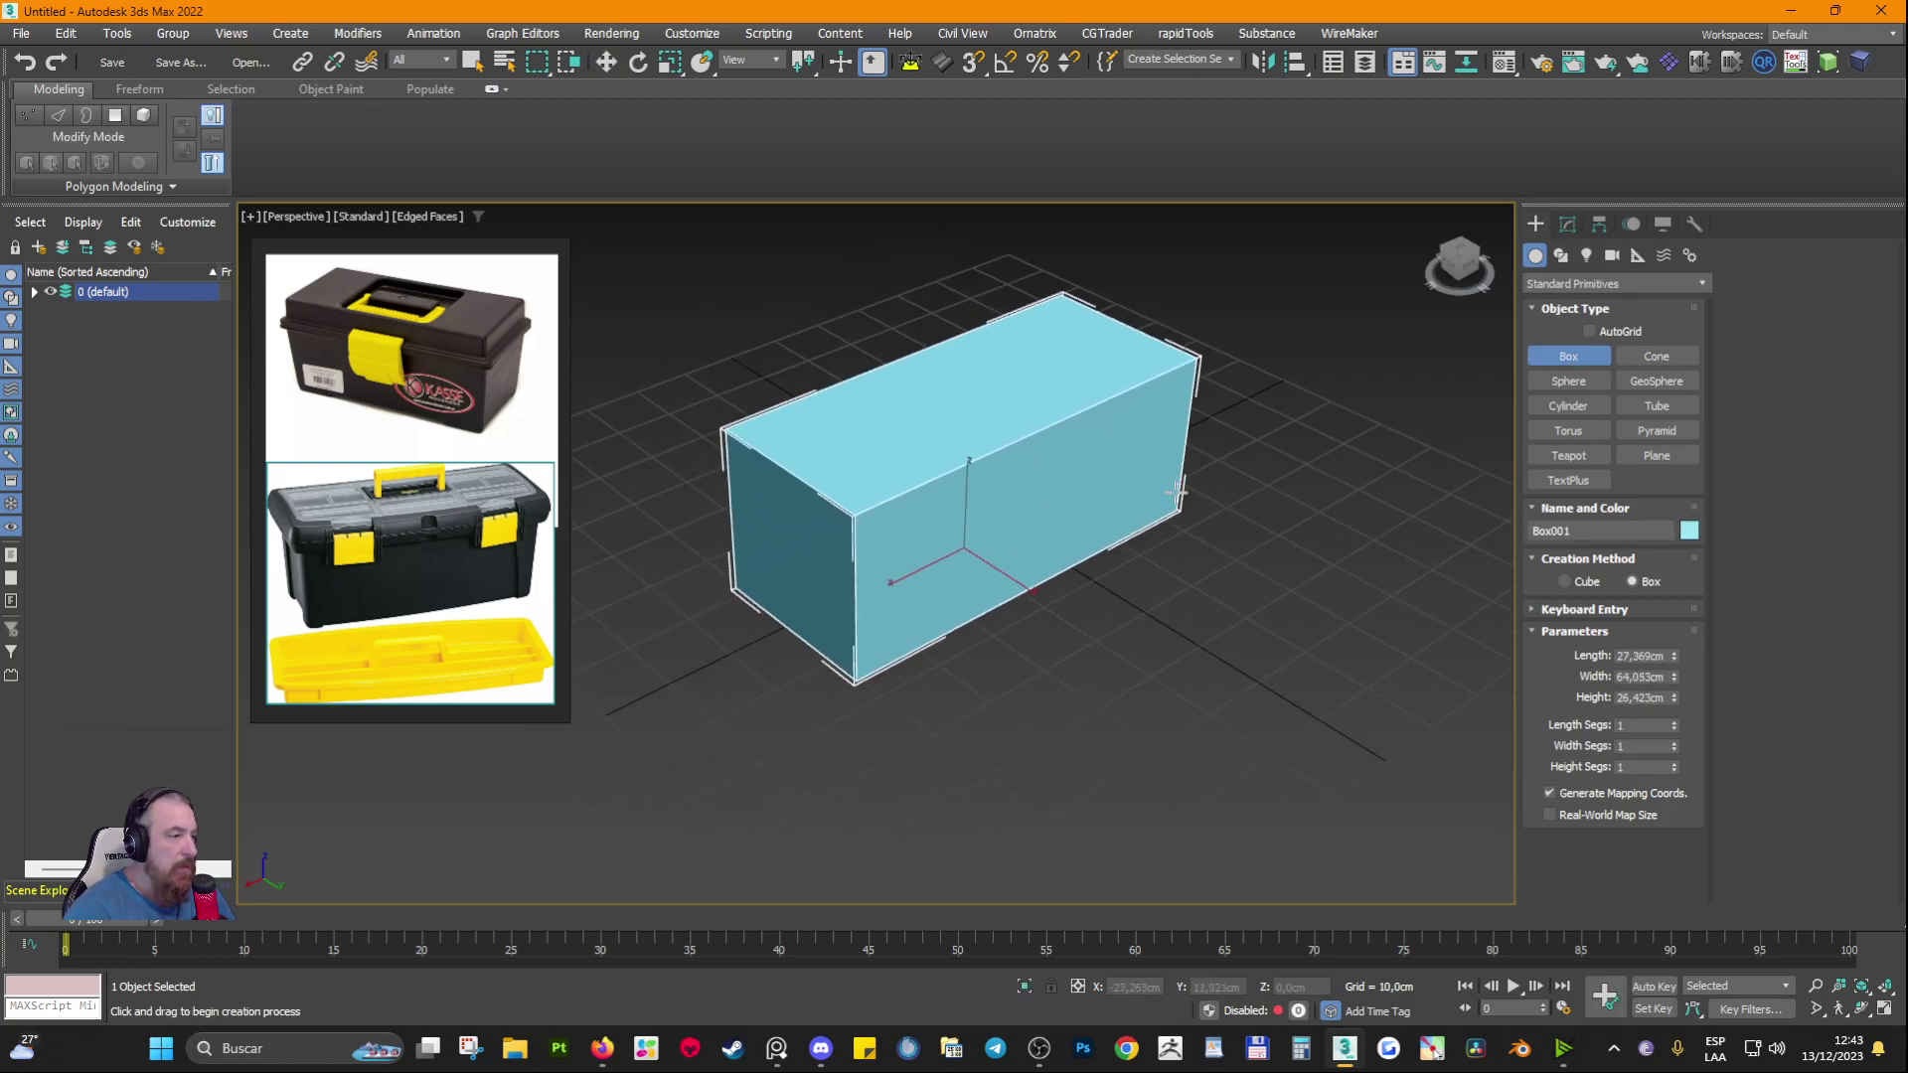
pyautogui.moveTo(1333, 587); pyautogui.dragTo(878, 707)
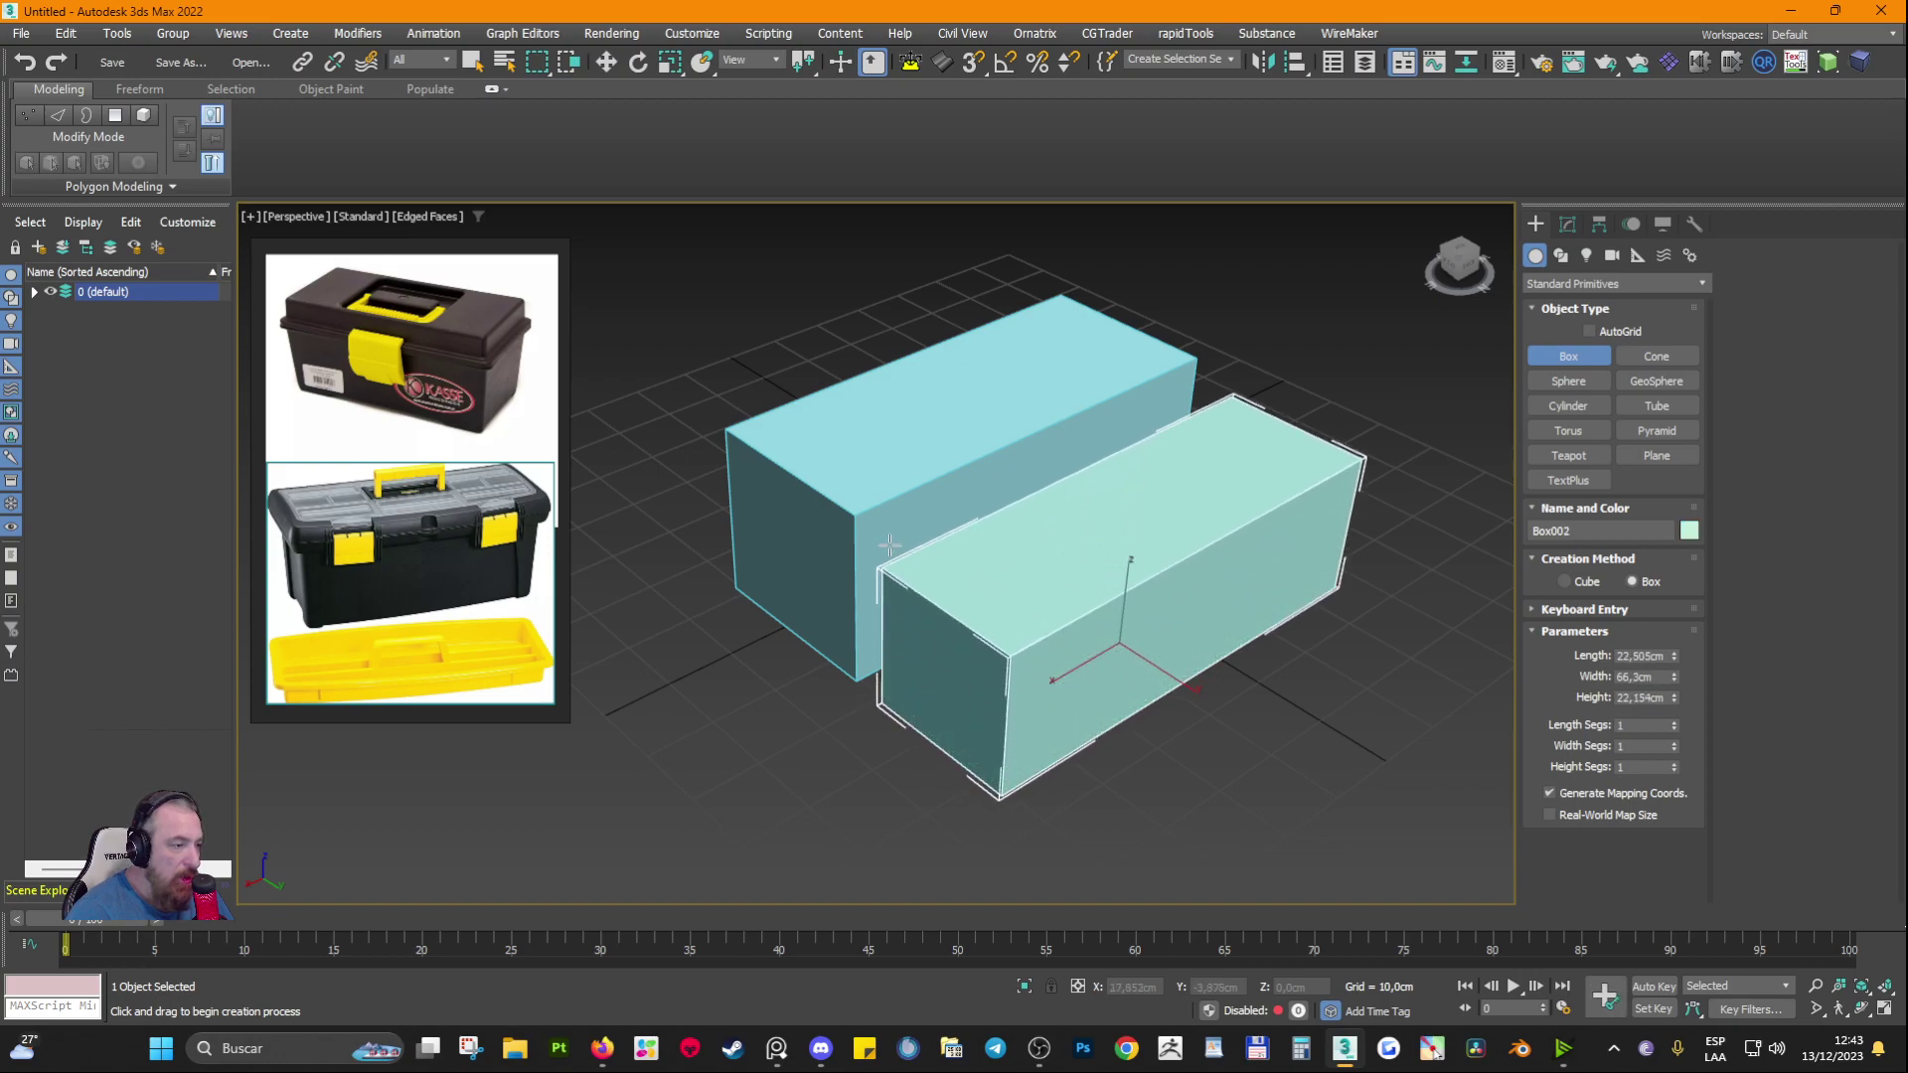
pyautogui.rightClick(879, 487)
pyautogui.rightClick(892, 480)
pyautogui.click(906, 473)
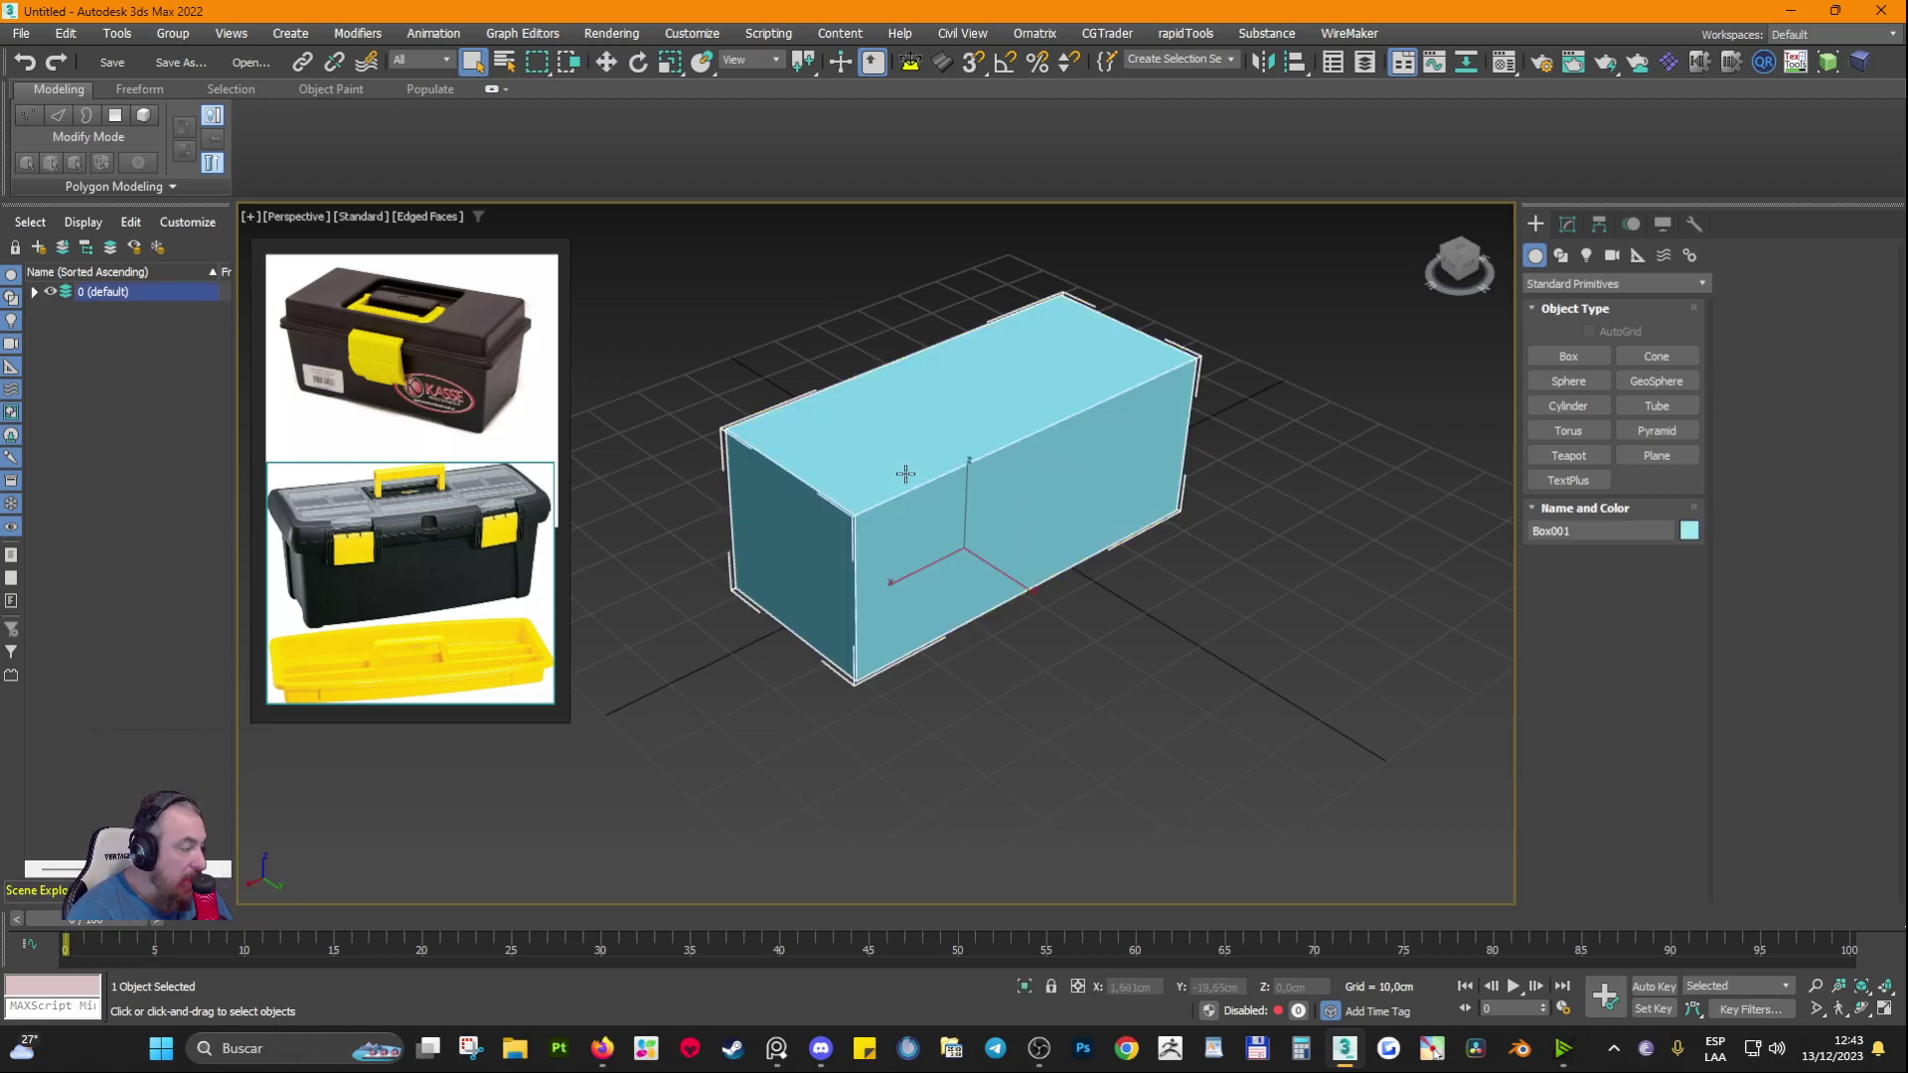
# Step: Show the box in the front view with free space beside it and activate the Box primitive
pyautogui.scroll(-3, 934, 576)
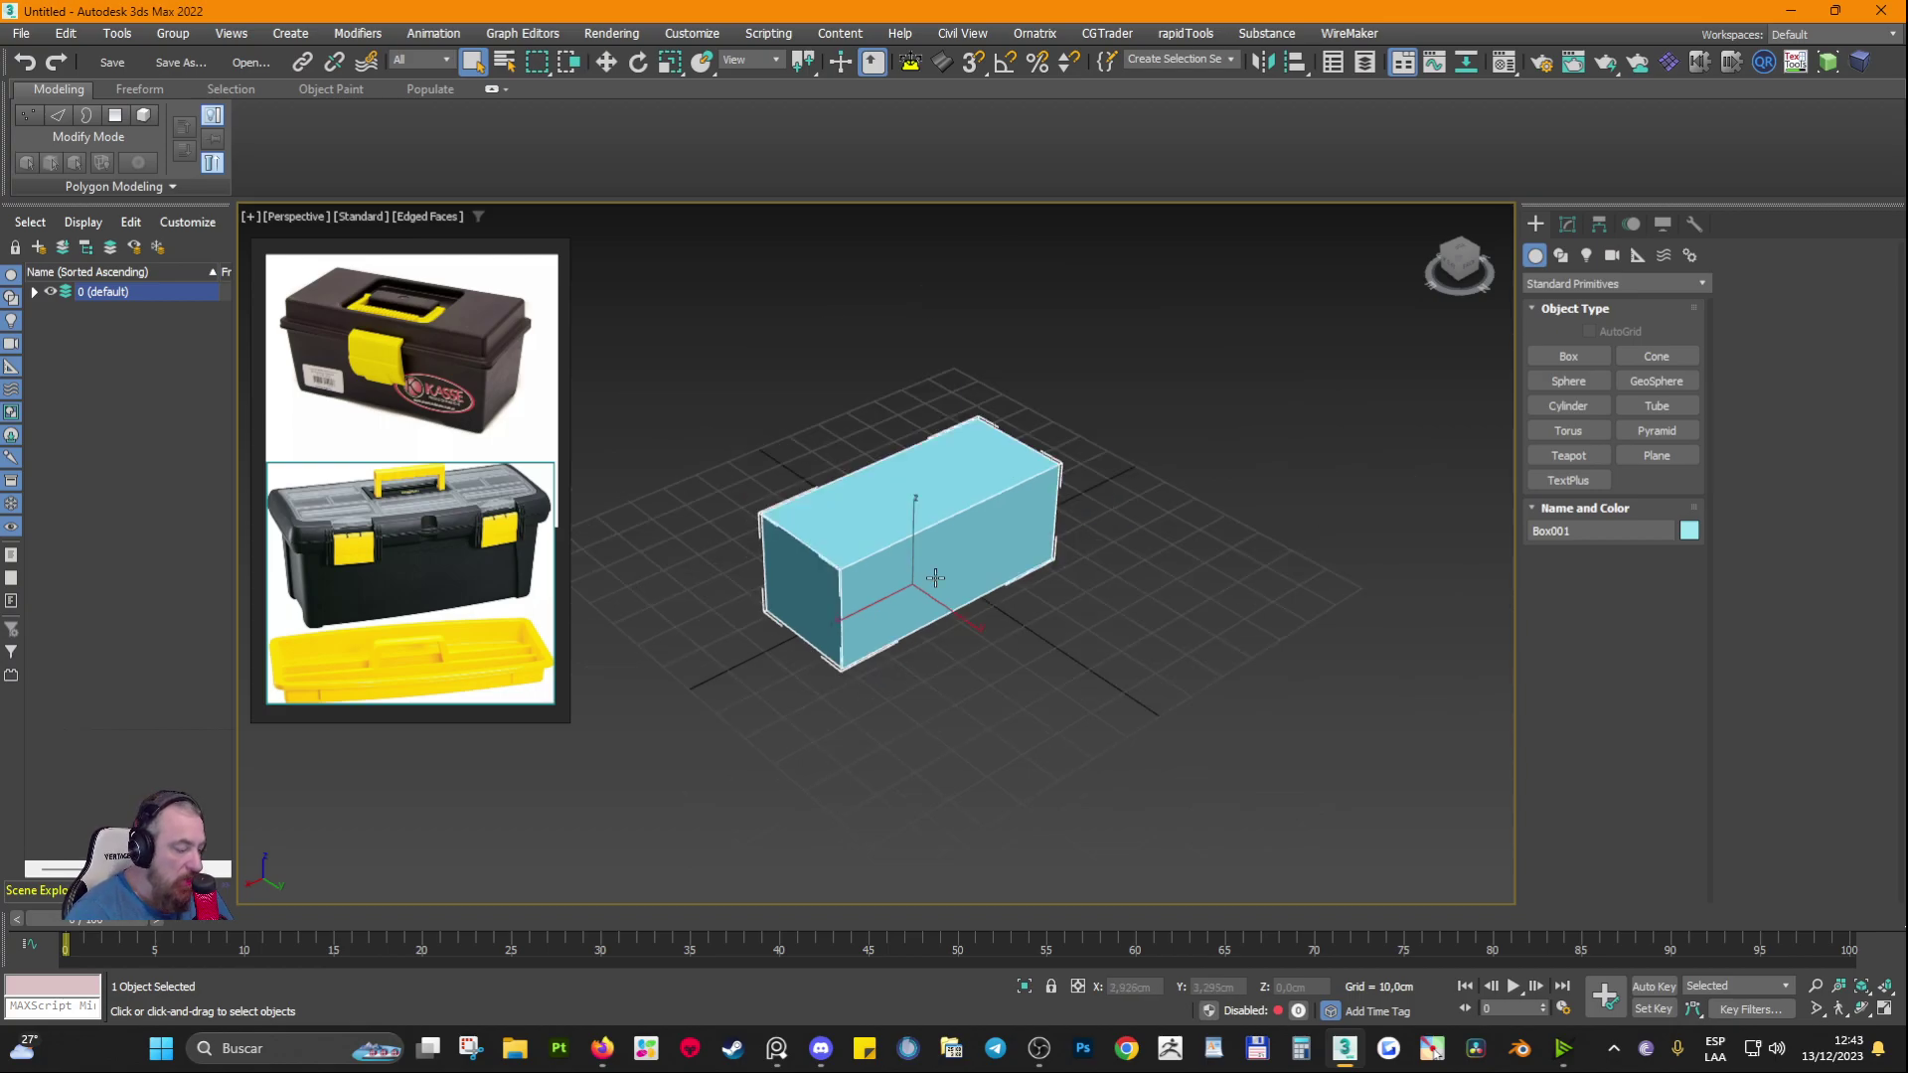
pyautogui.press('f')
pyautogui.press('z')
pyautogui.scroll(-6, 979, 568)
pyautogui.scroll(-2, 1027, 574)
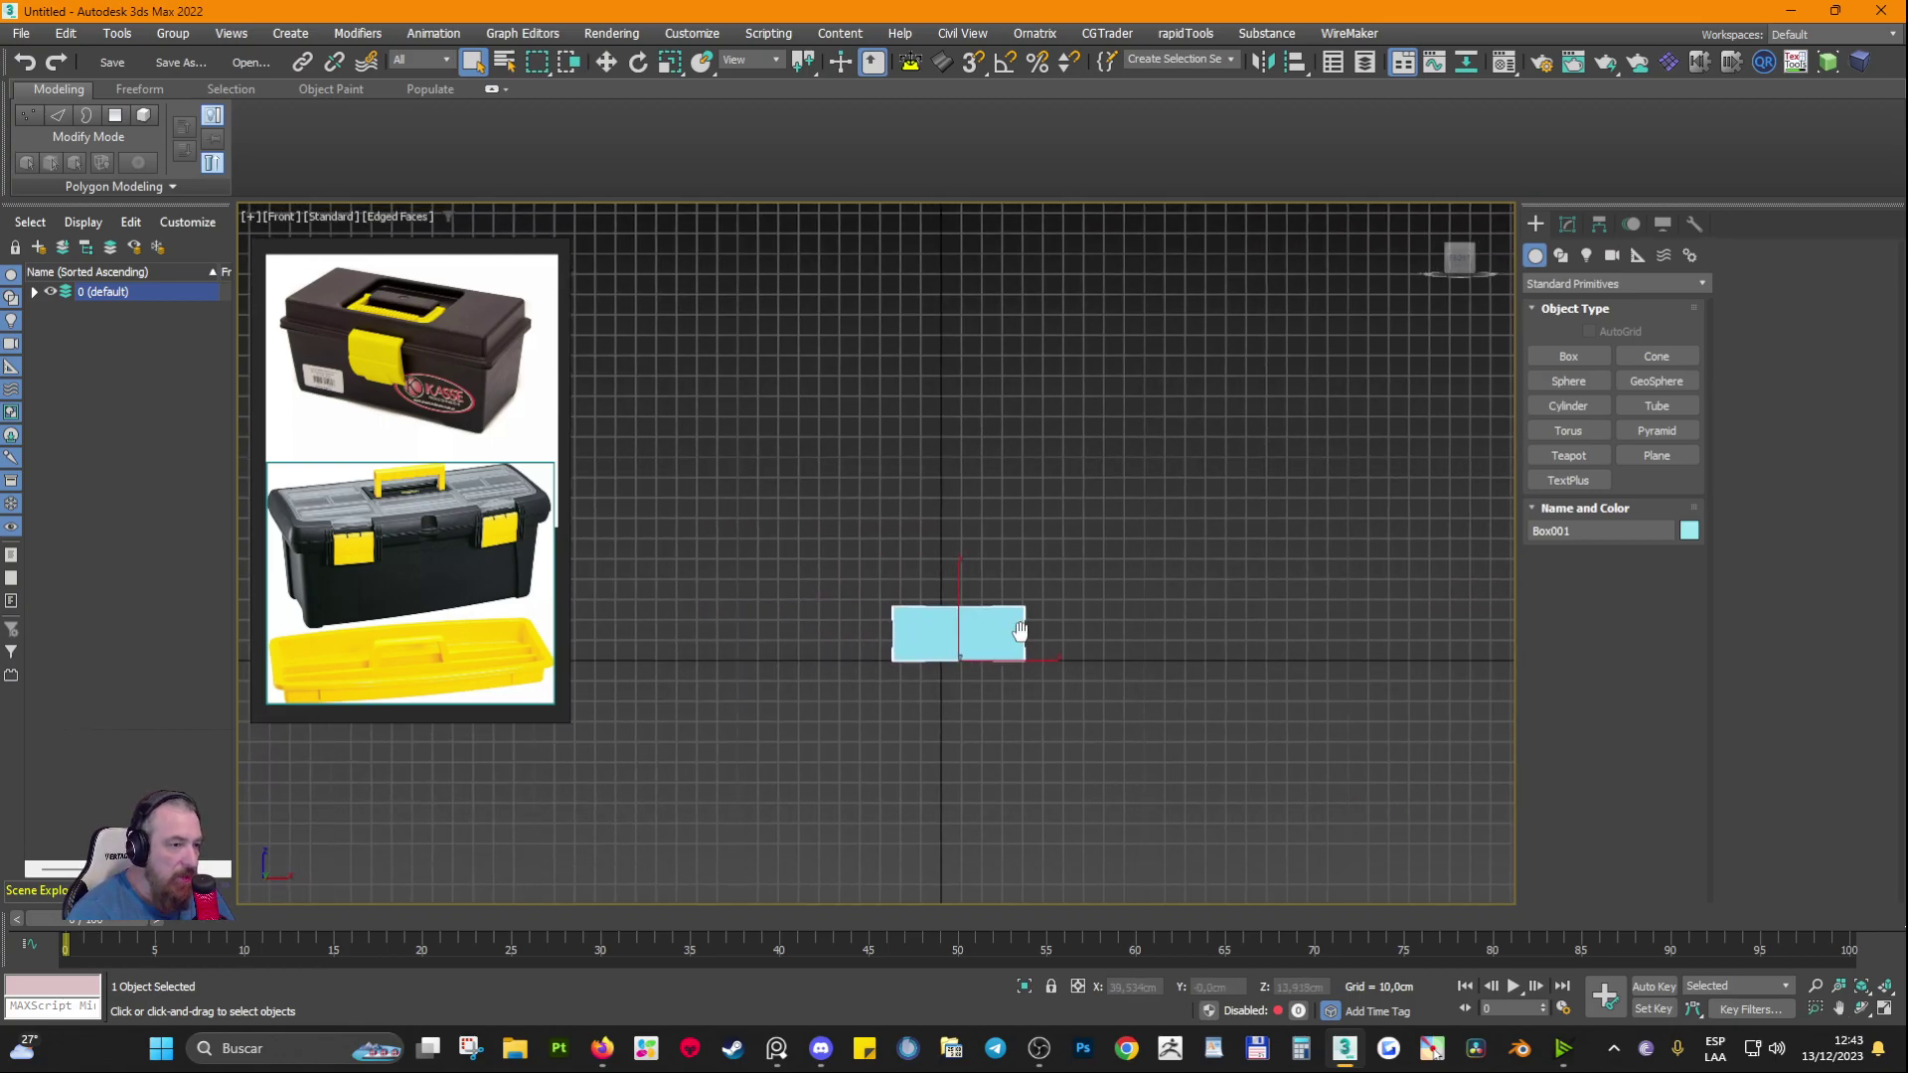
pyautogui.click(1568, 356)
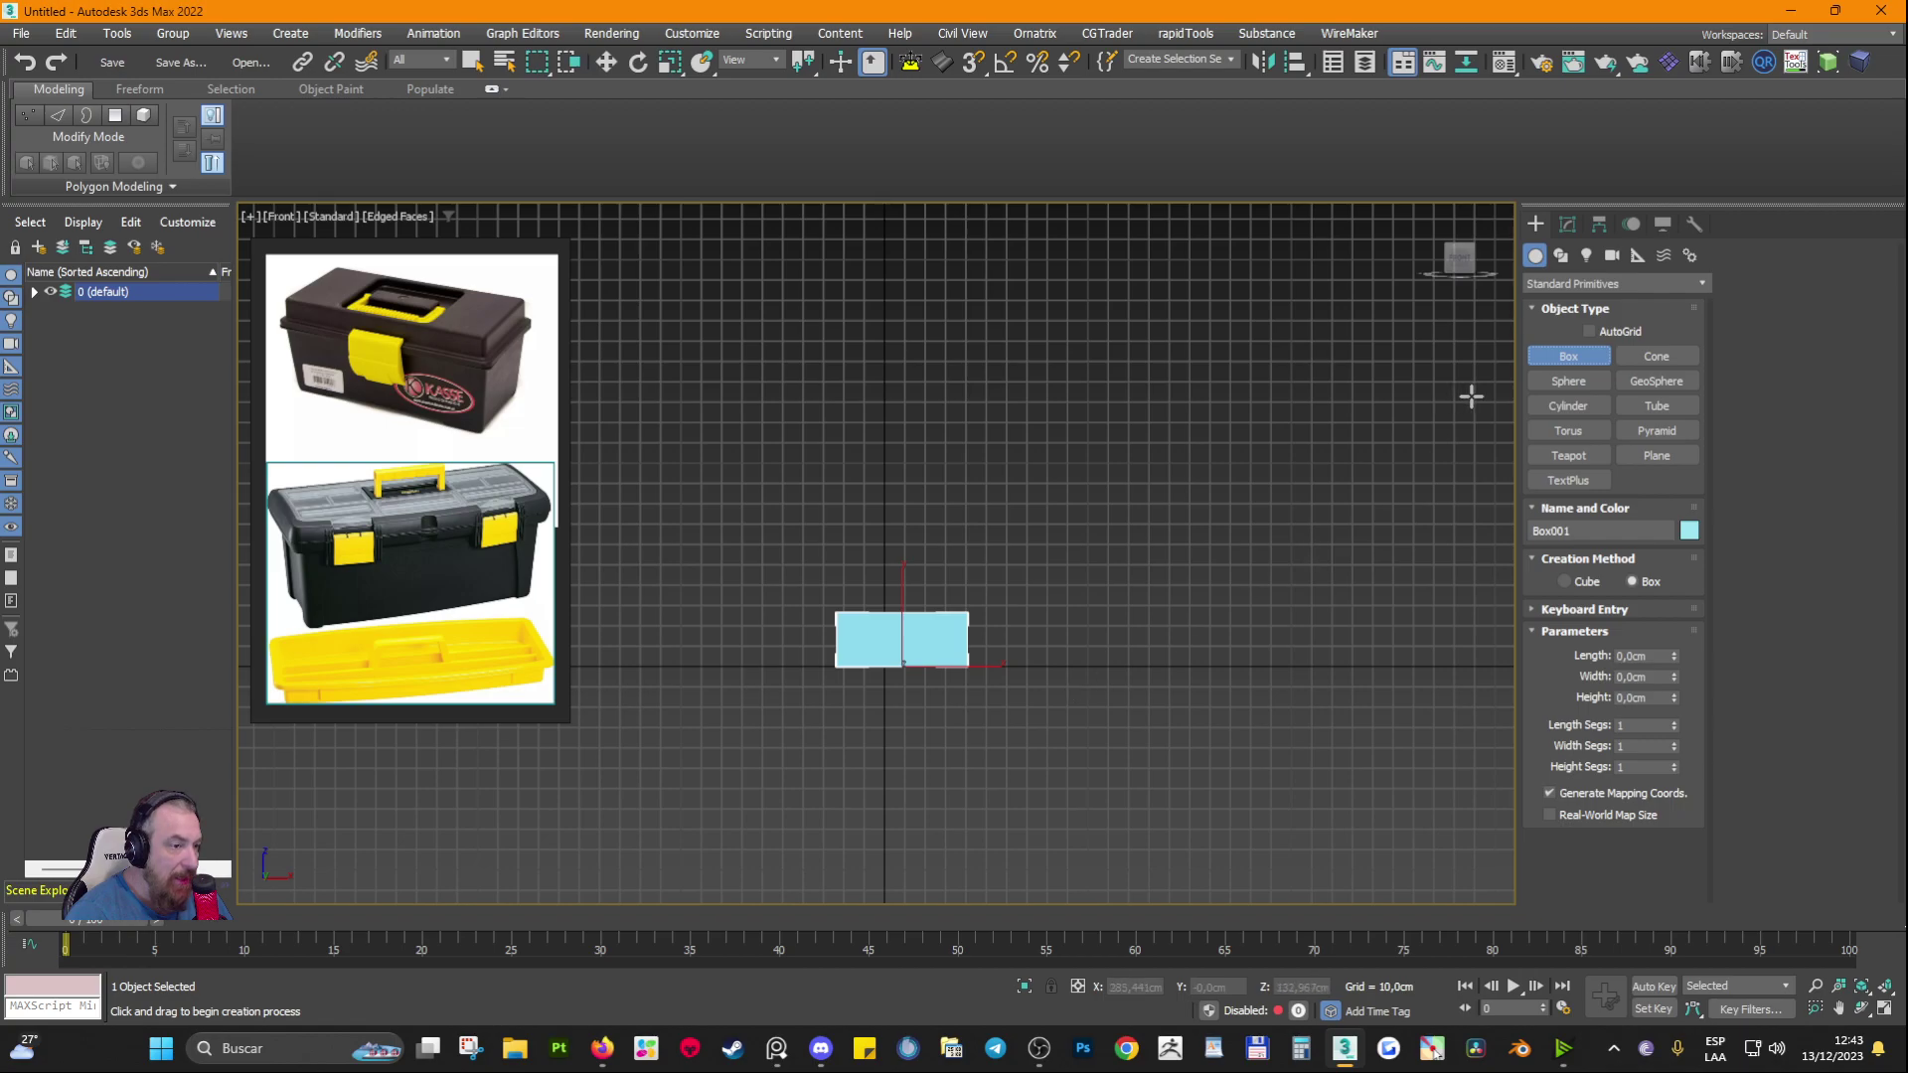
pyautogui.moveTo(1193, 680); pyautogui.dragTo(967, 732, button='middle')
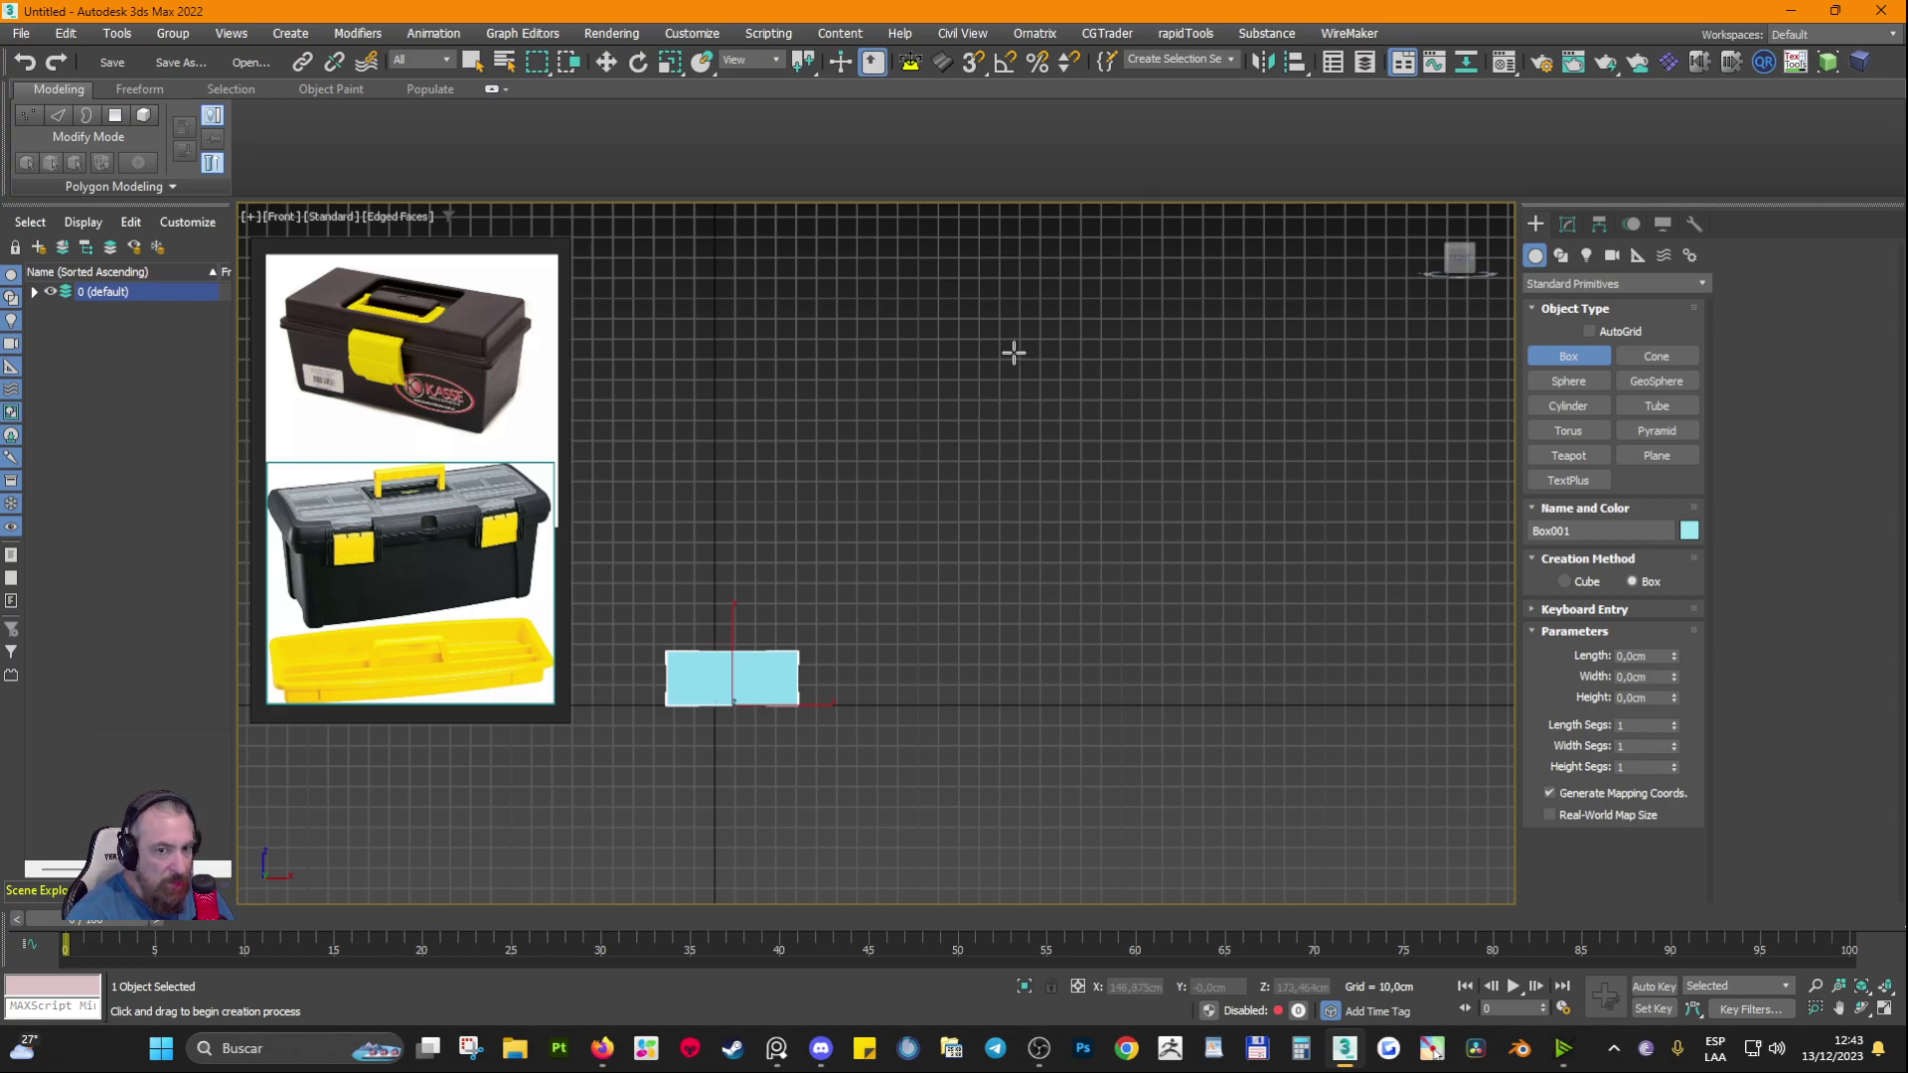
pyautogui.moveTo(915, 293); pyautogui.dragTo(1085, 740)
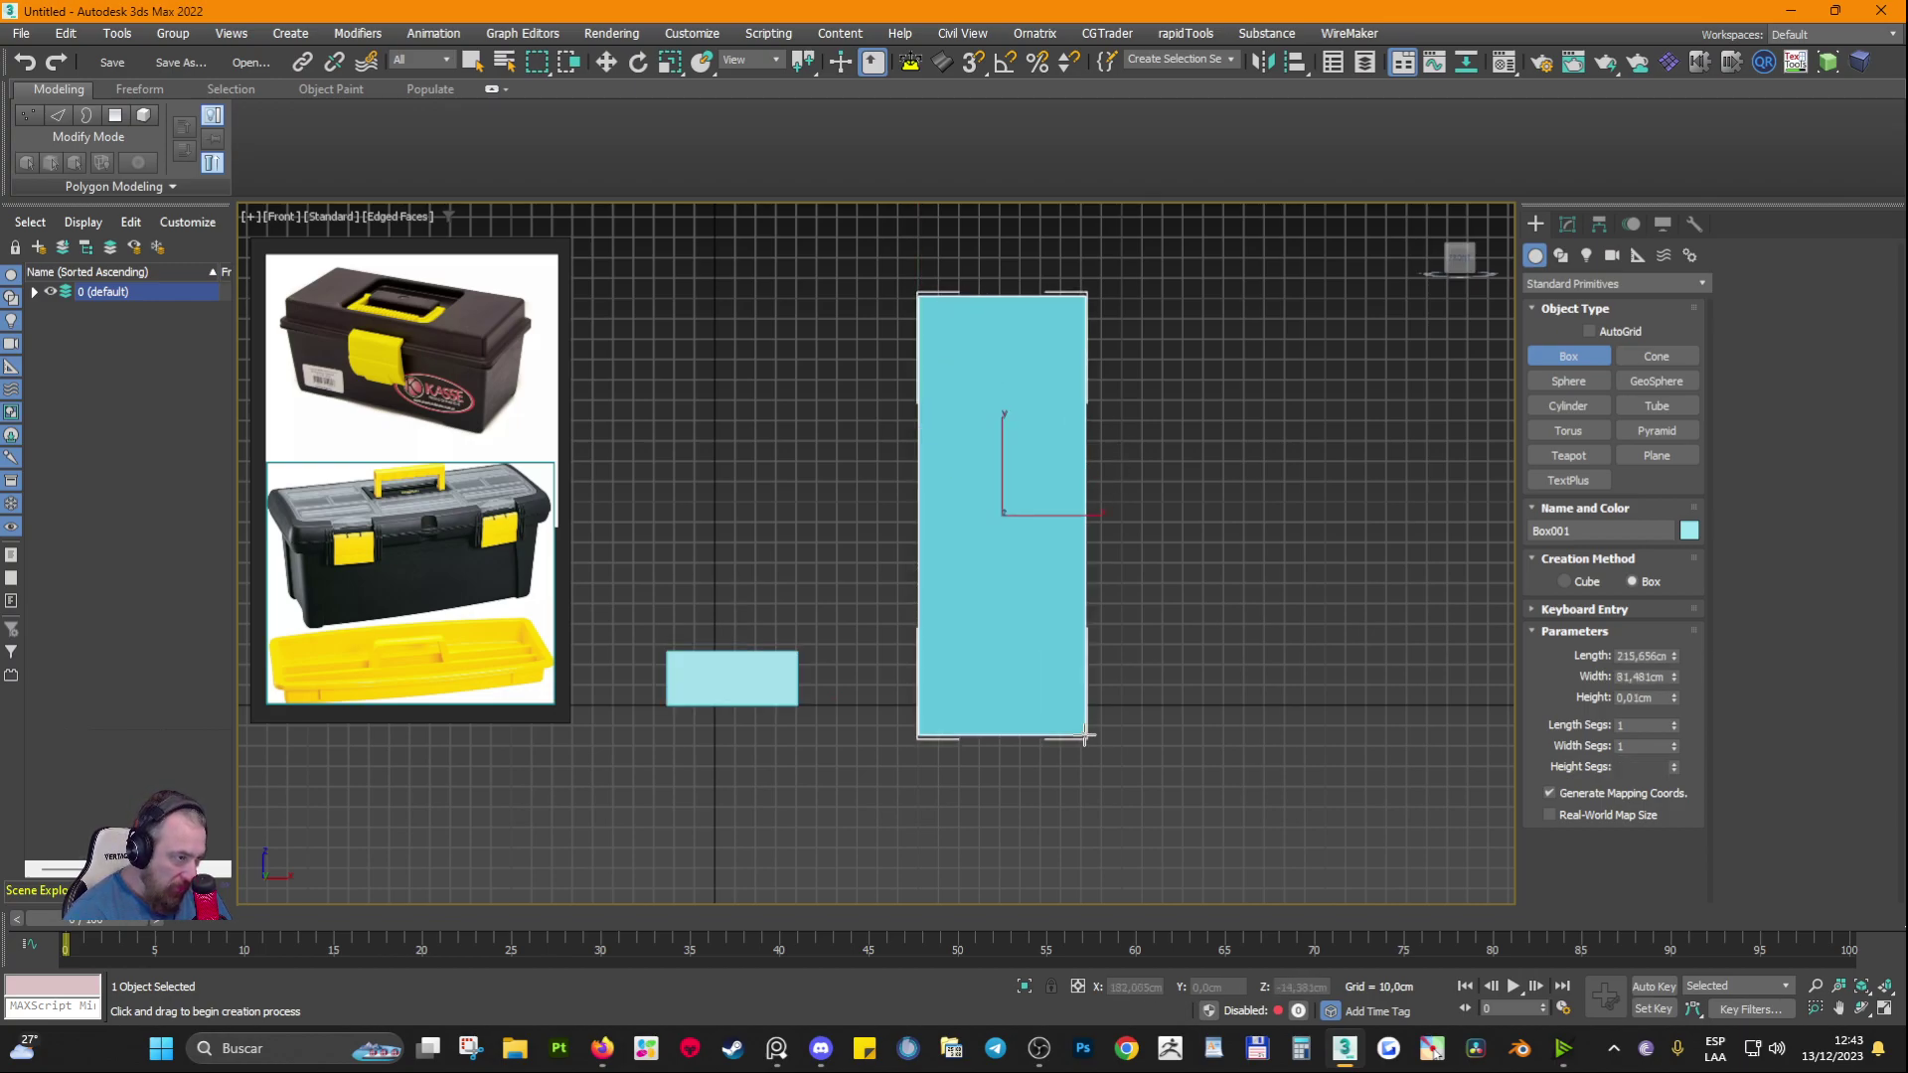
pyautogui.rightClick(868, 706)
pyautogui.moveTo(1648, 661); pyautogui.dragTo(1599, 658)
pyautogui.press('Tab')
pyautogui.press('Tab')
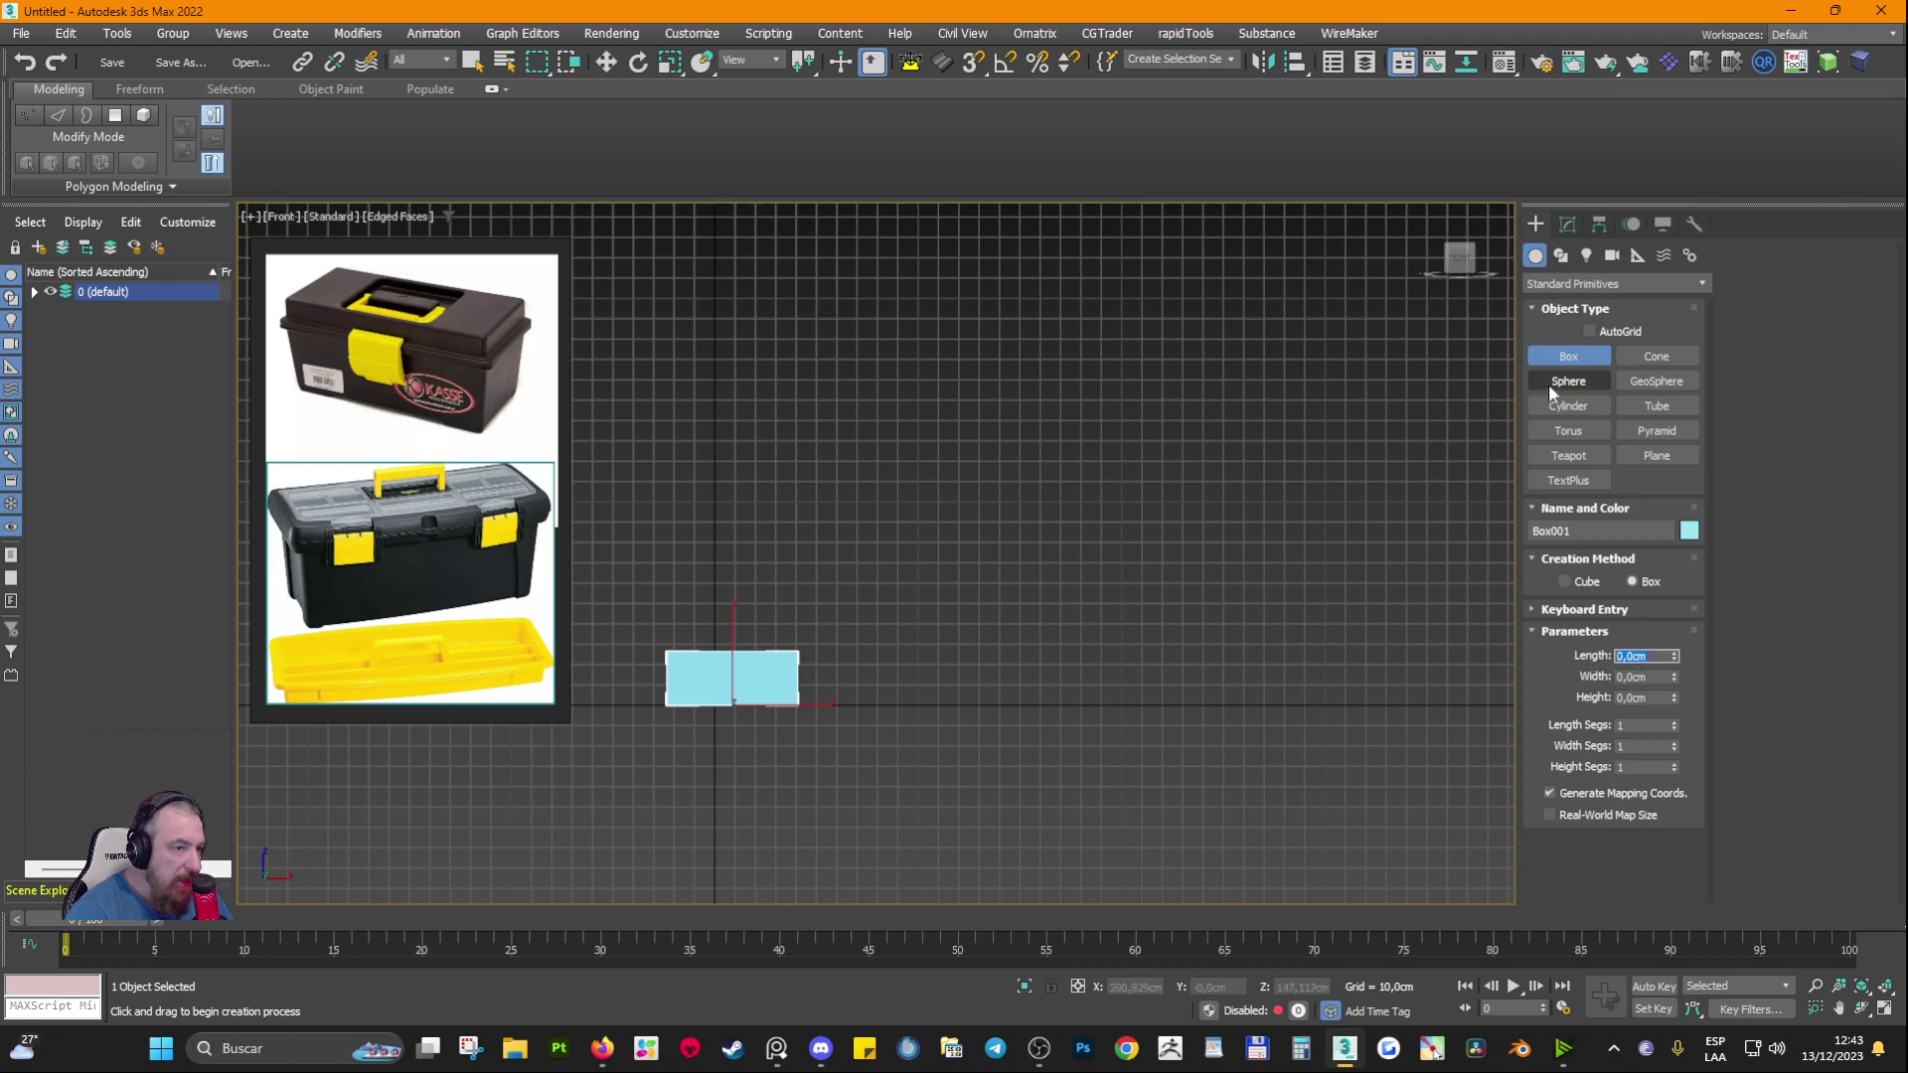
# Step: Draw a tall reference box beside the first, about 53 cm wide and 31 cm high, and set its length to 175 cm
pyautogui.moveTo(903, 707)
pyautogui.mouseDown()
pyautogui.moveTo(924, 342)
pyautogui.moveTo(1005, 336)
pyautogui.moveTo(995, 410)
pyautogui.moveTo(1011, 394)
pyautogui.mouseUp()
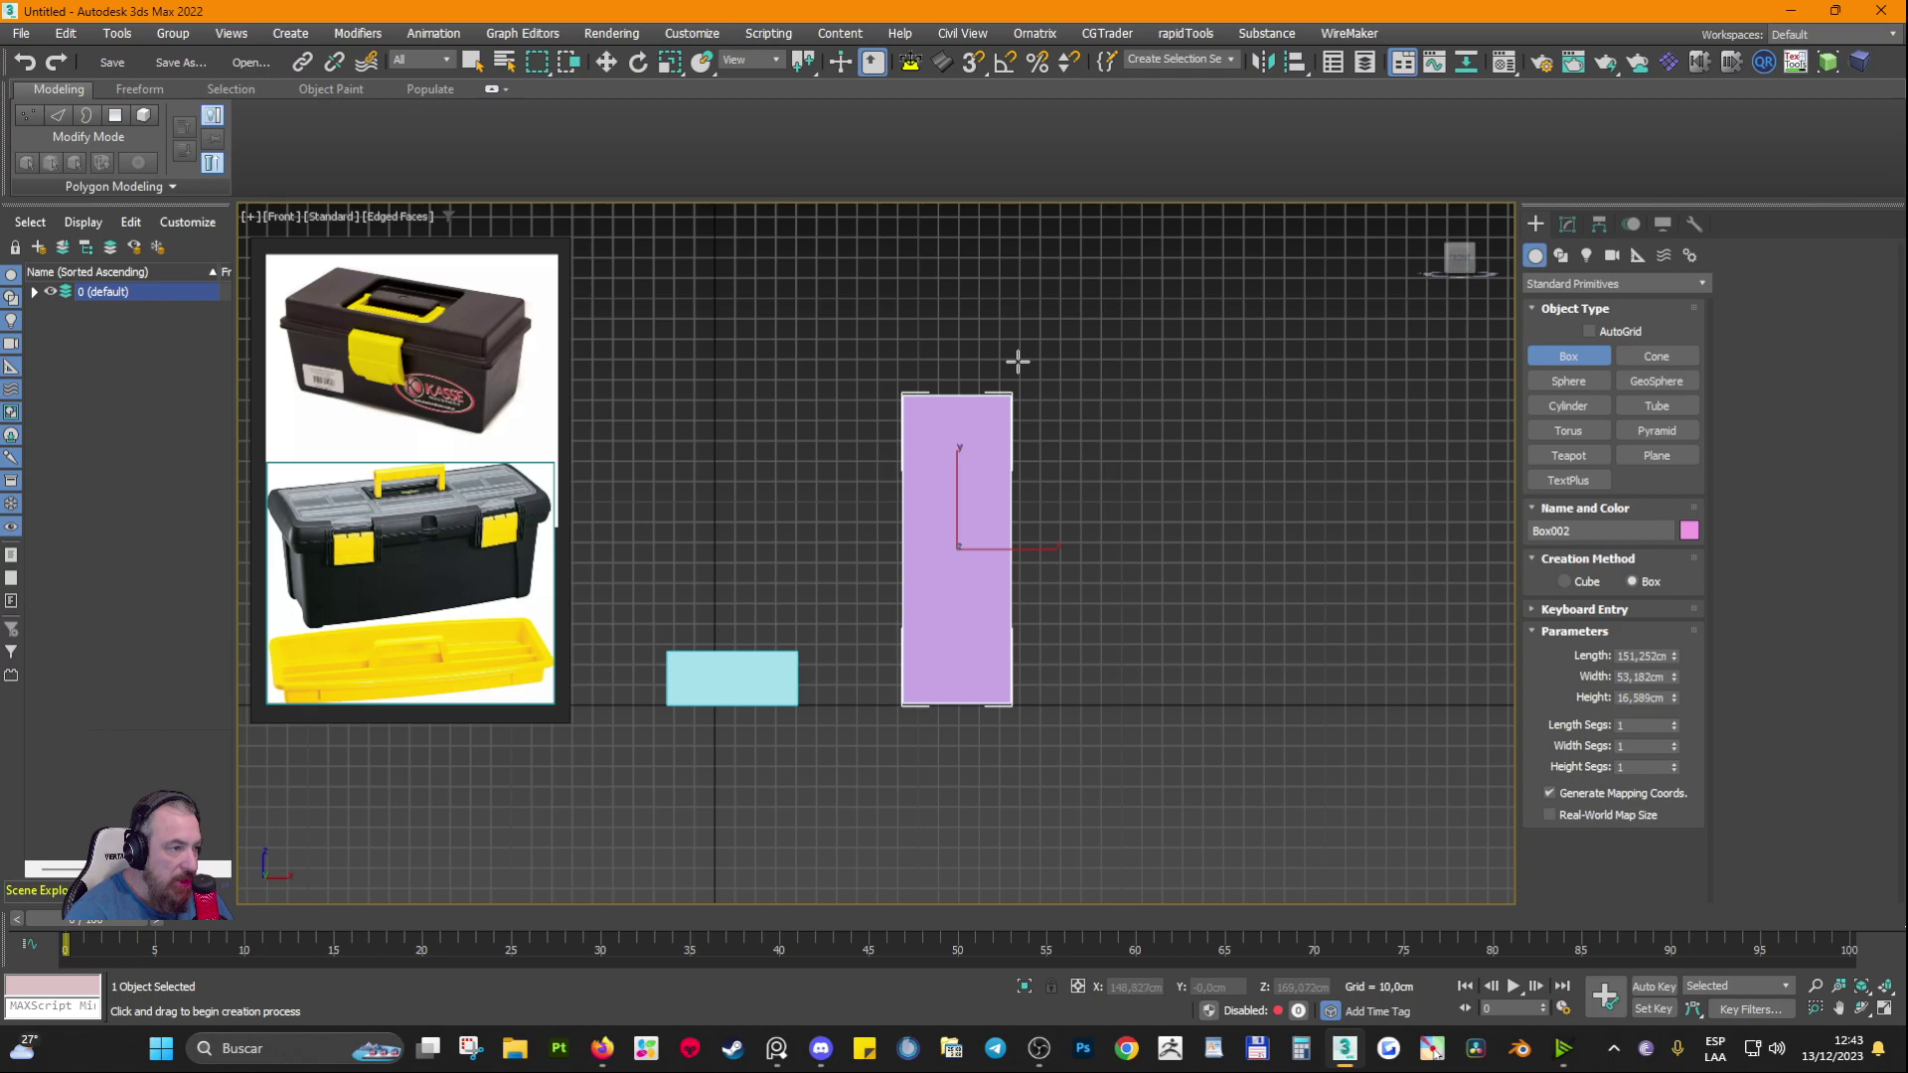
pyautogui.click(1018, 328)
pyautogui.doubleClick(1662, 657)
pyautogui.write('175')
pyautogui.press('Return')
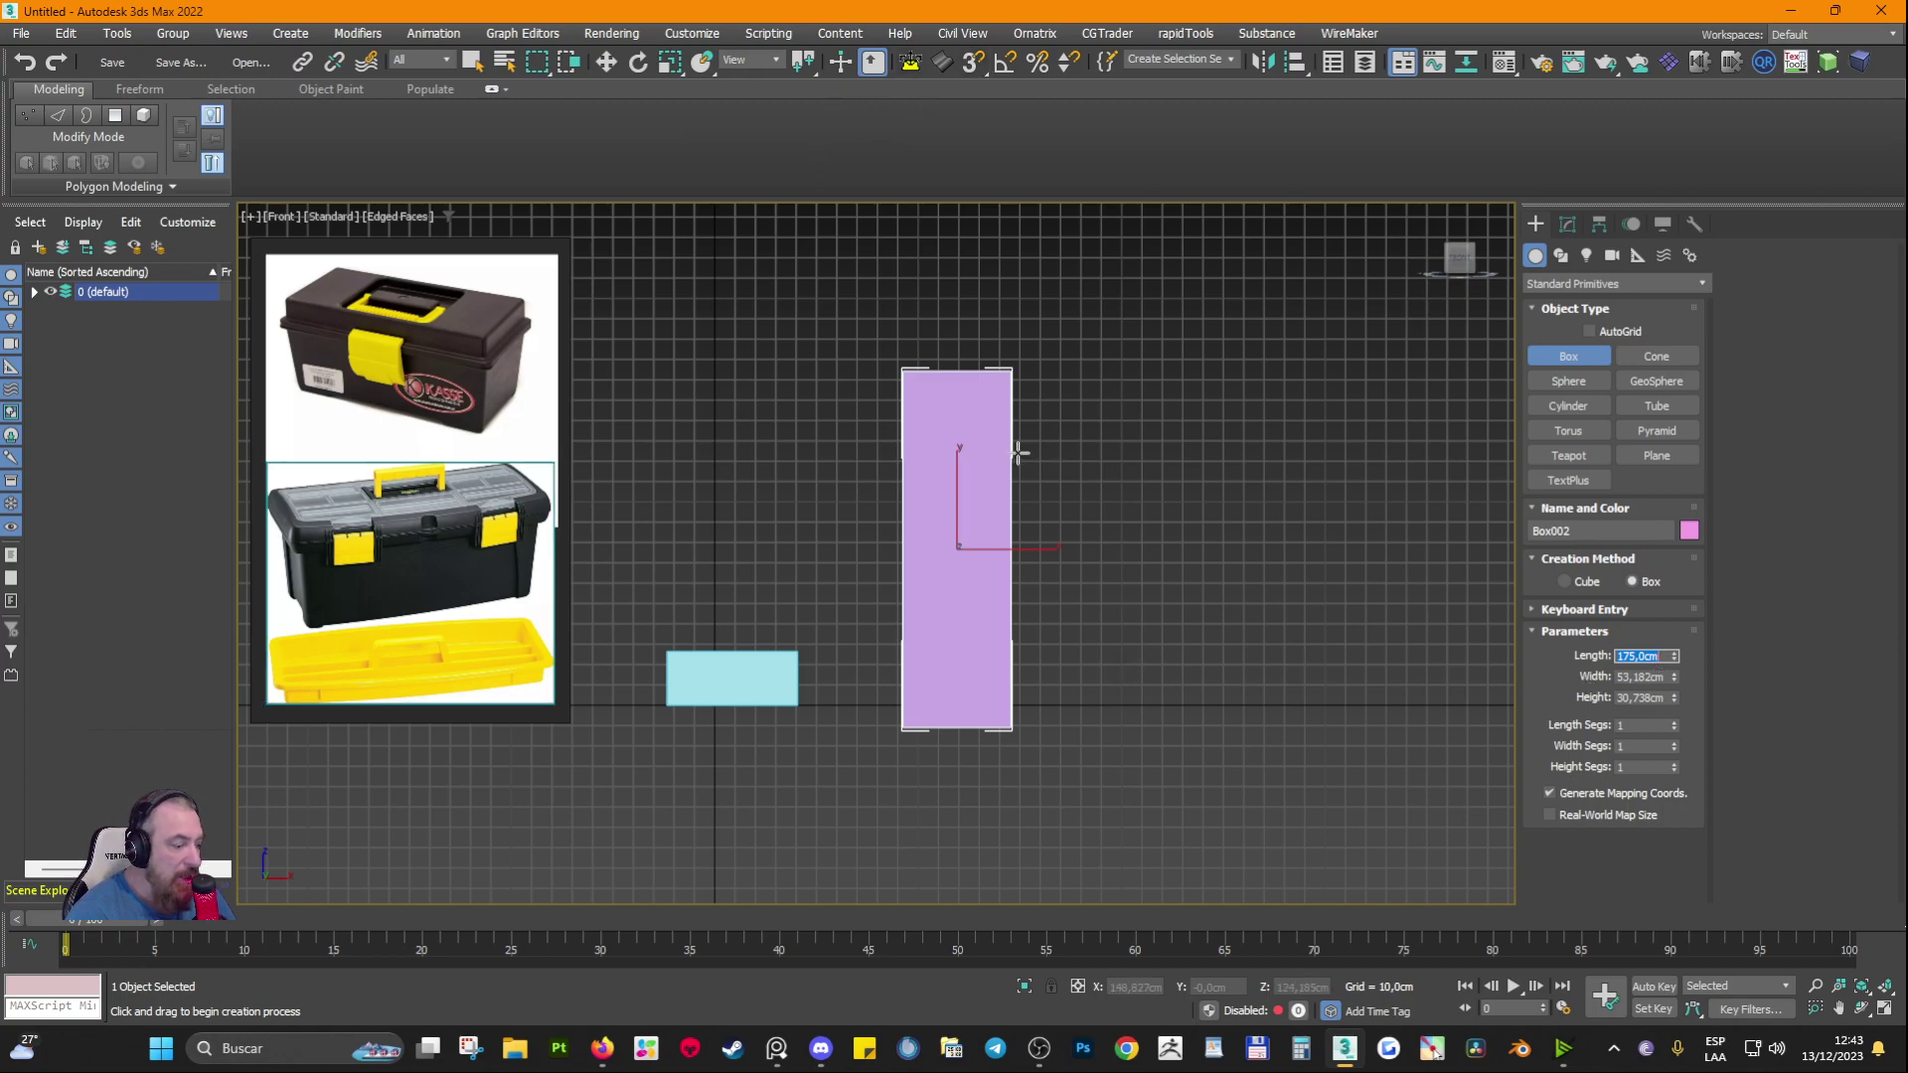
# Step: Check the system unit and the metric display unit in Units Setup, keeping both at centimeters
pyautogui.click(700, 33)
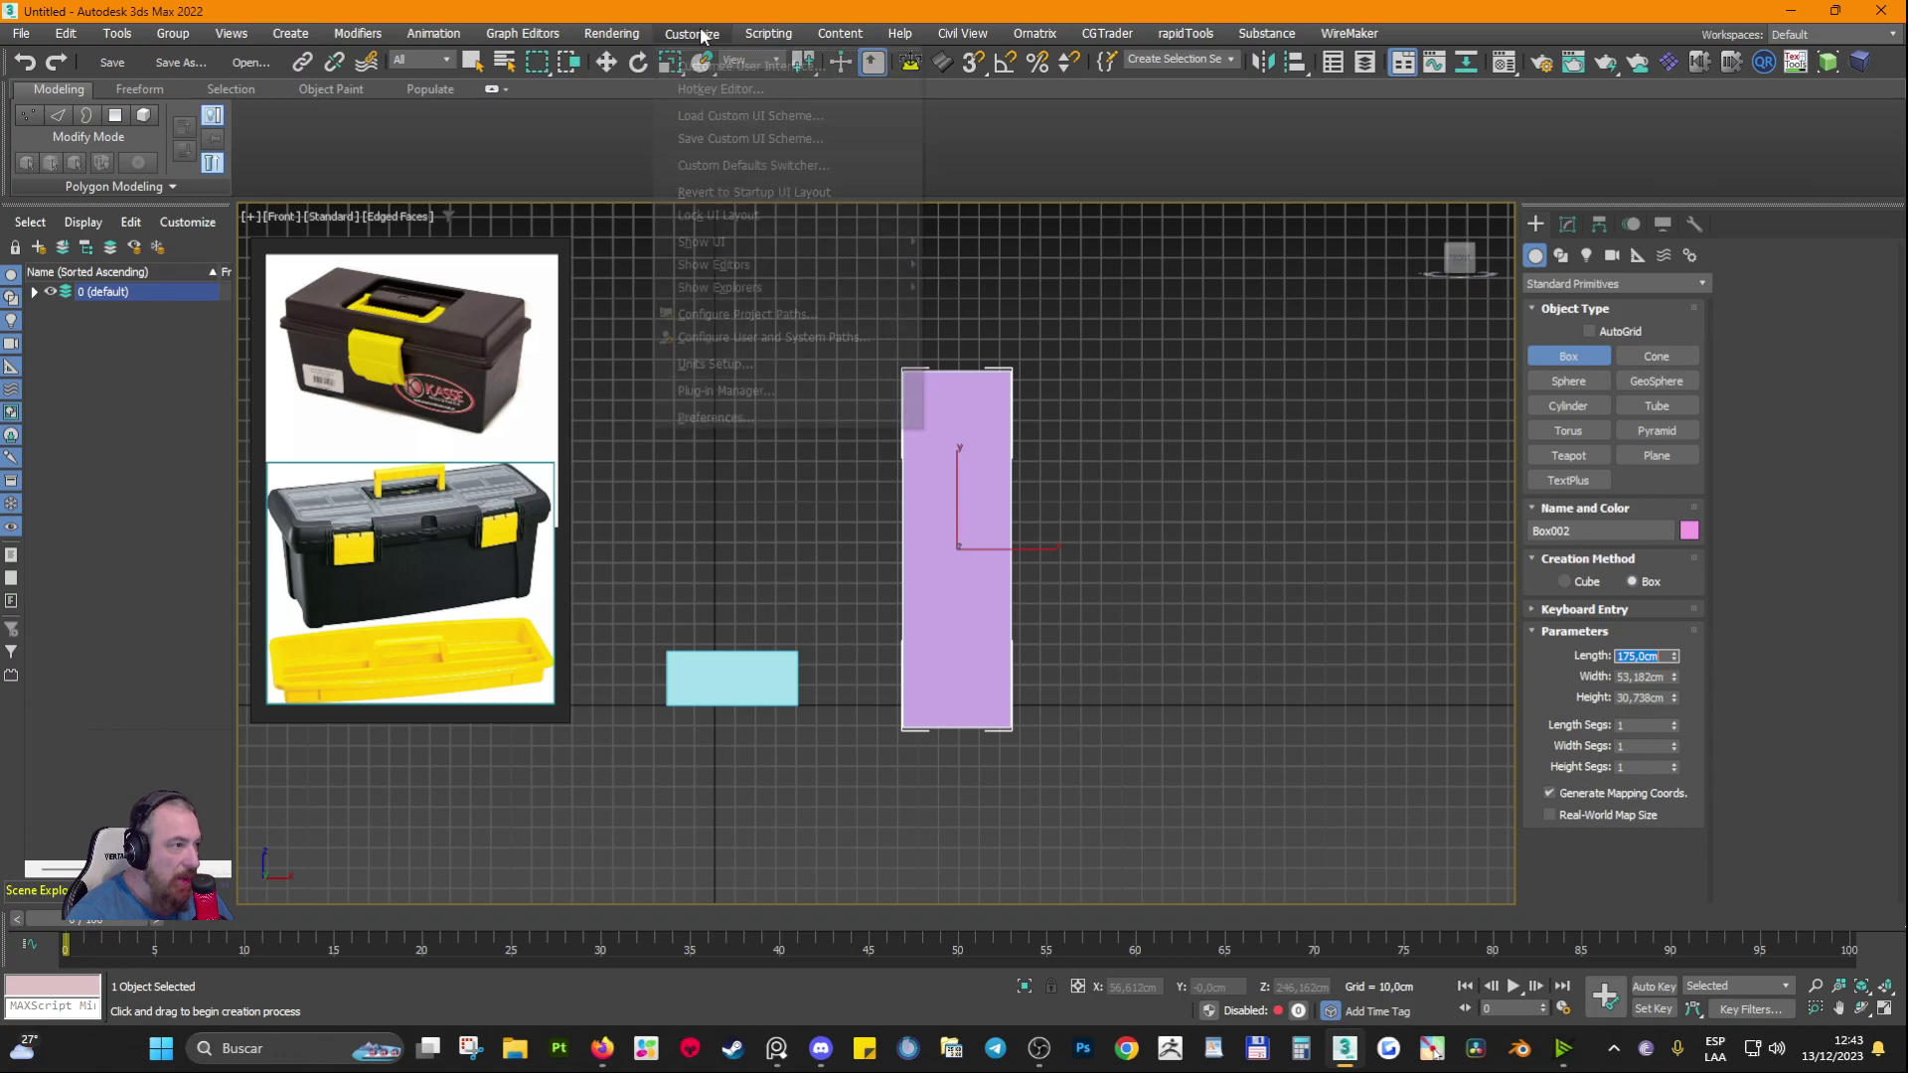
pyautogui.click(706, 364)
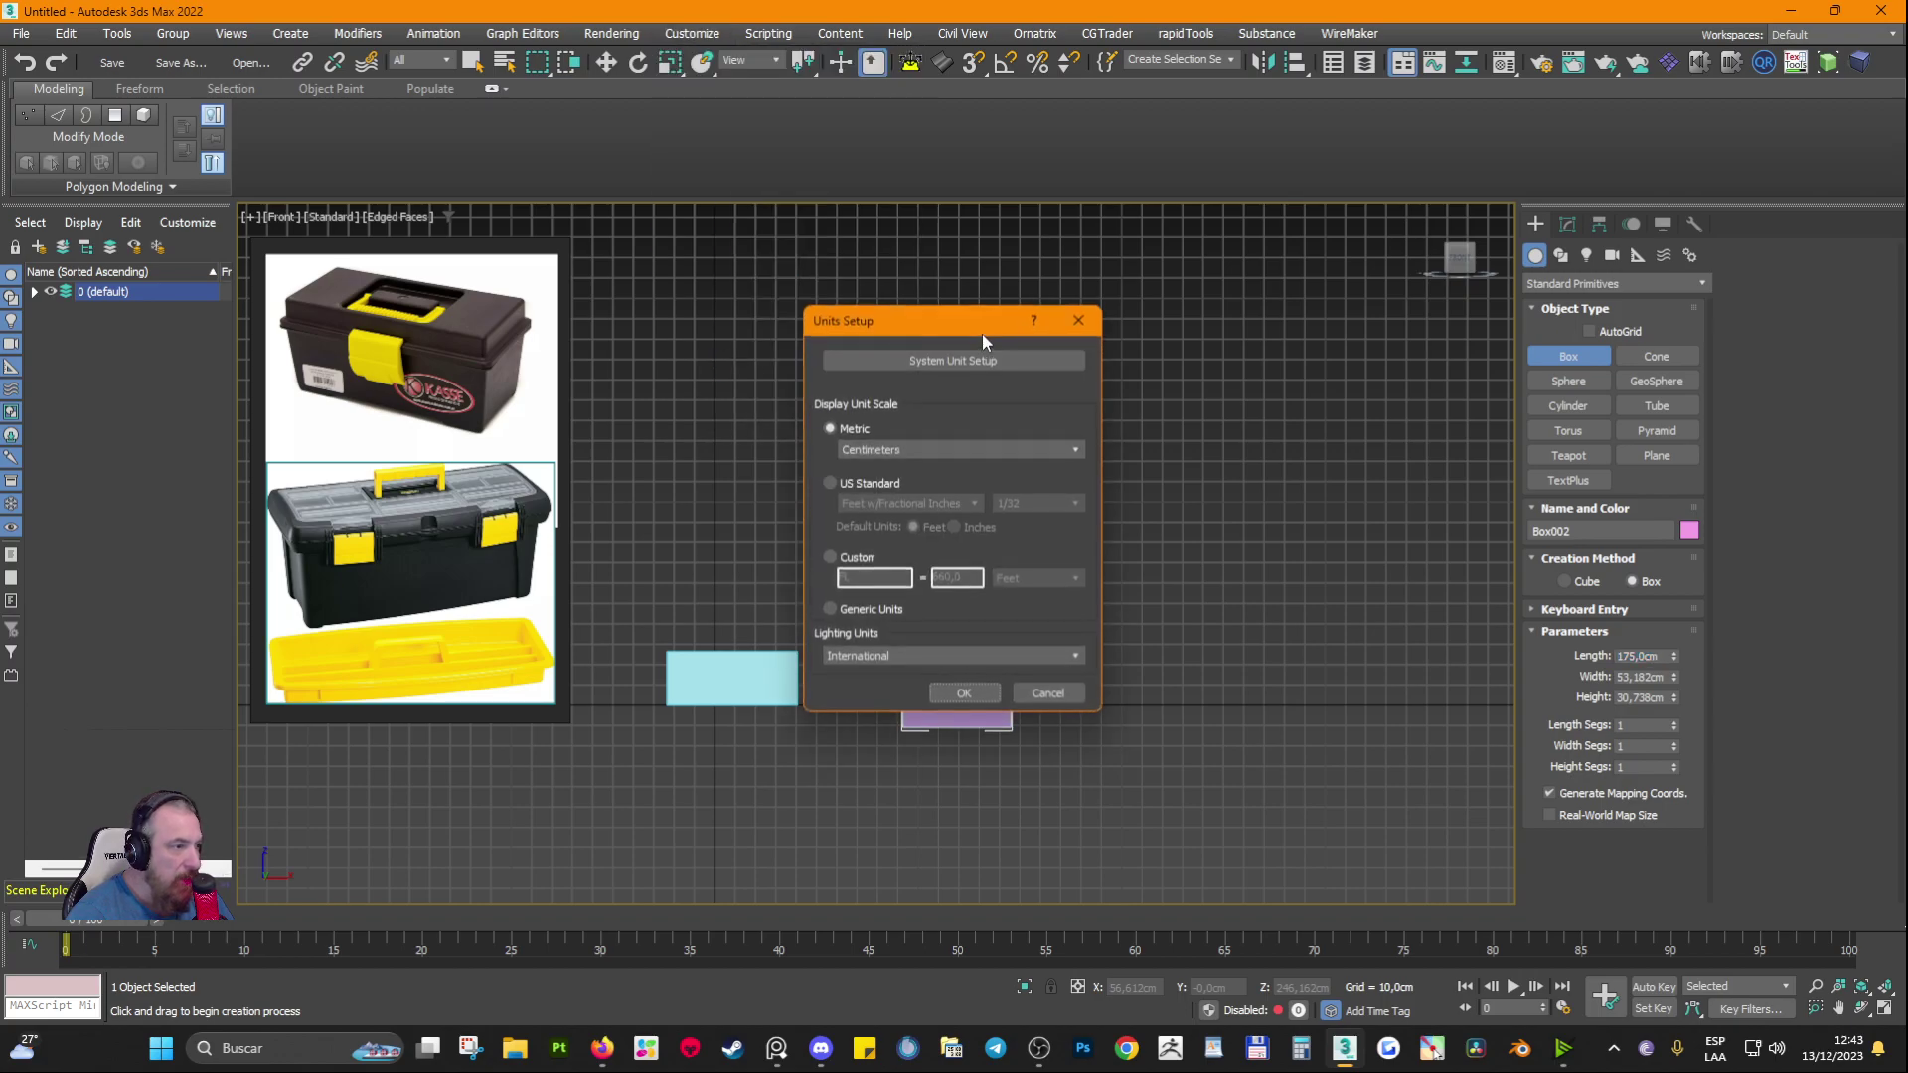
pyautogui.click(912, 361)
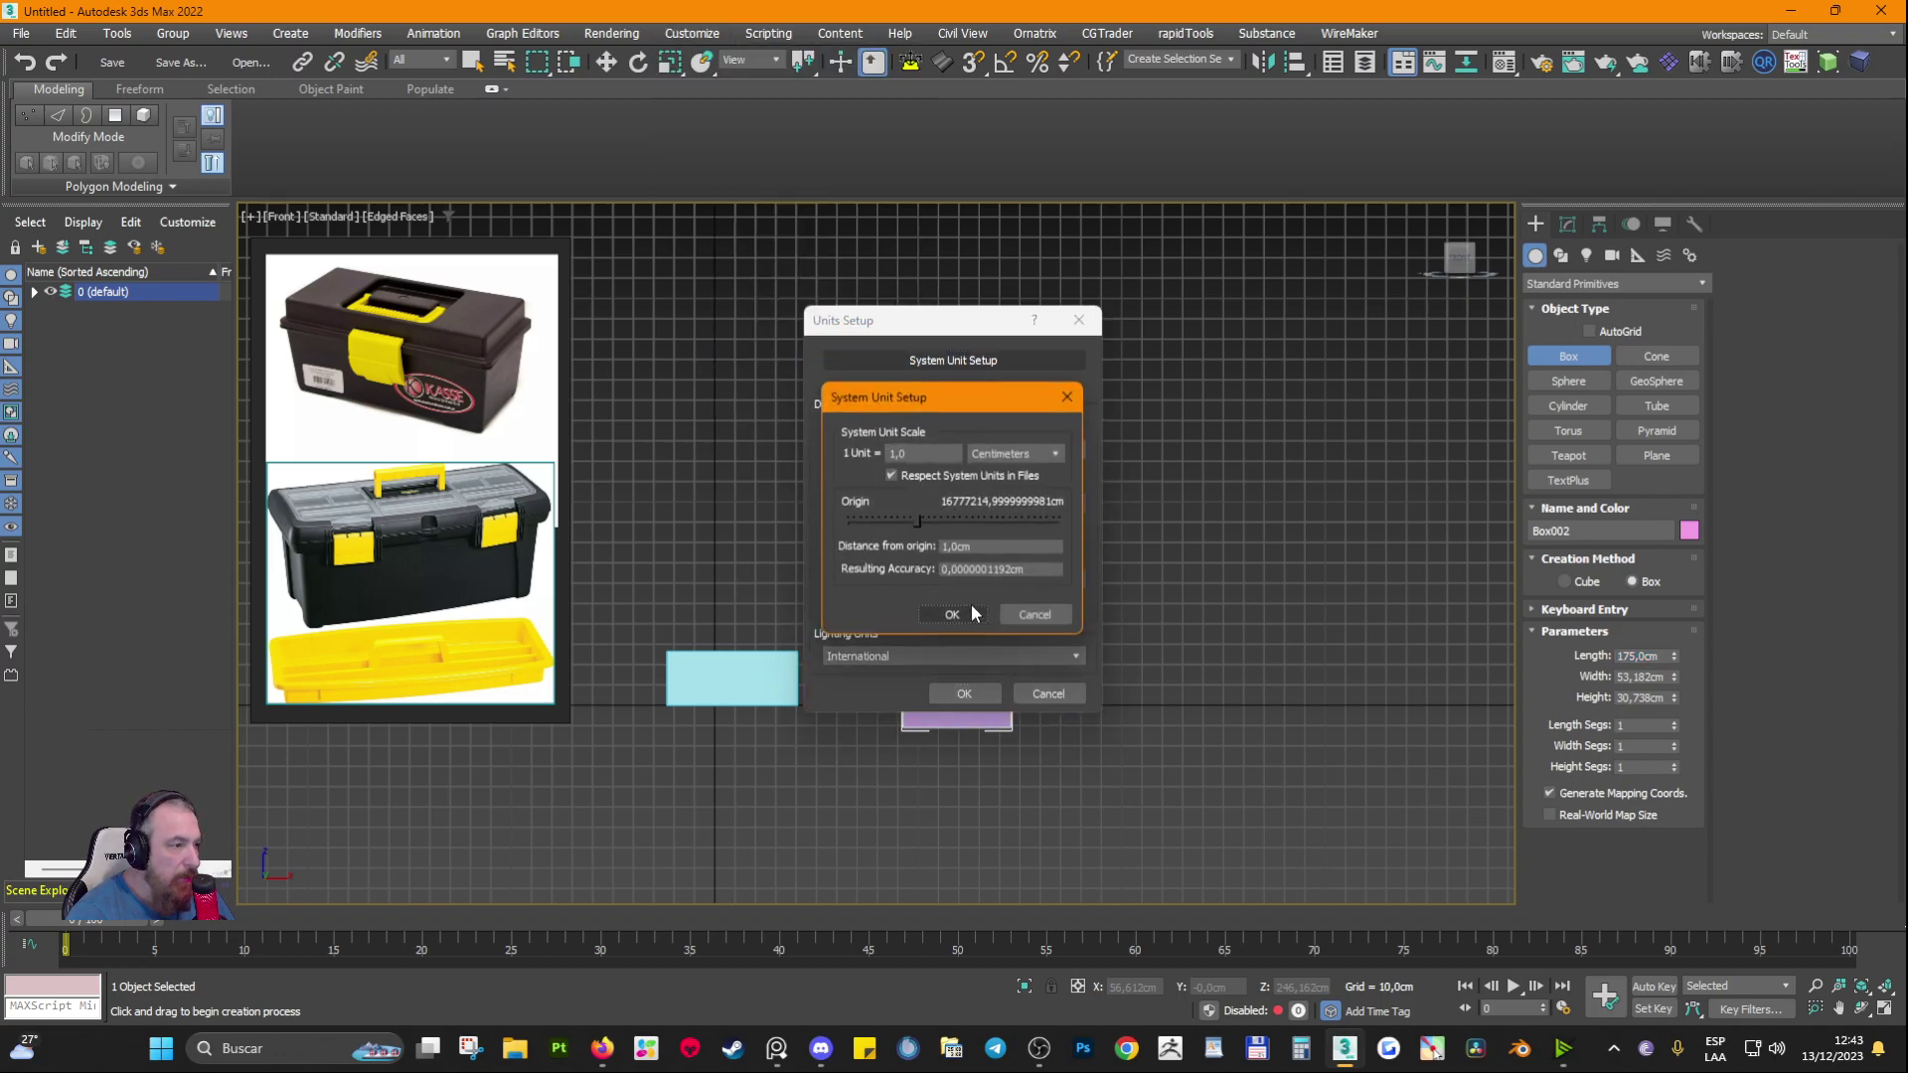
pyautogui.click(1023, 455)
pyautogui.click(1015, 524)
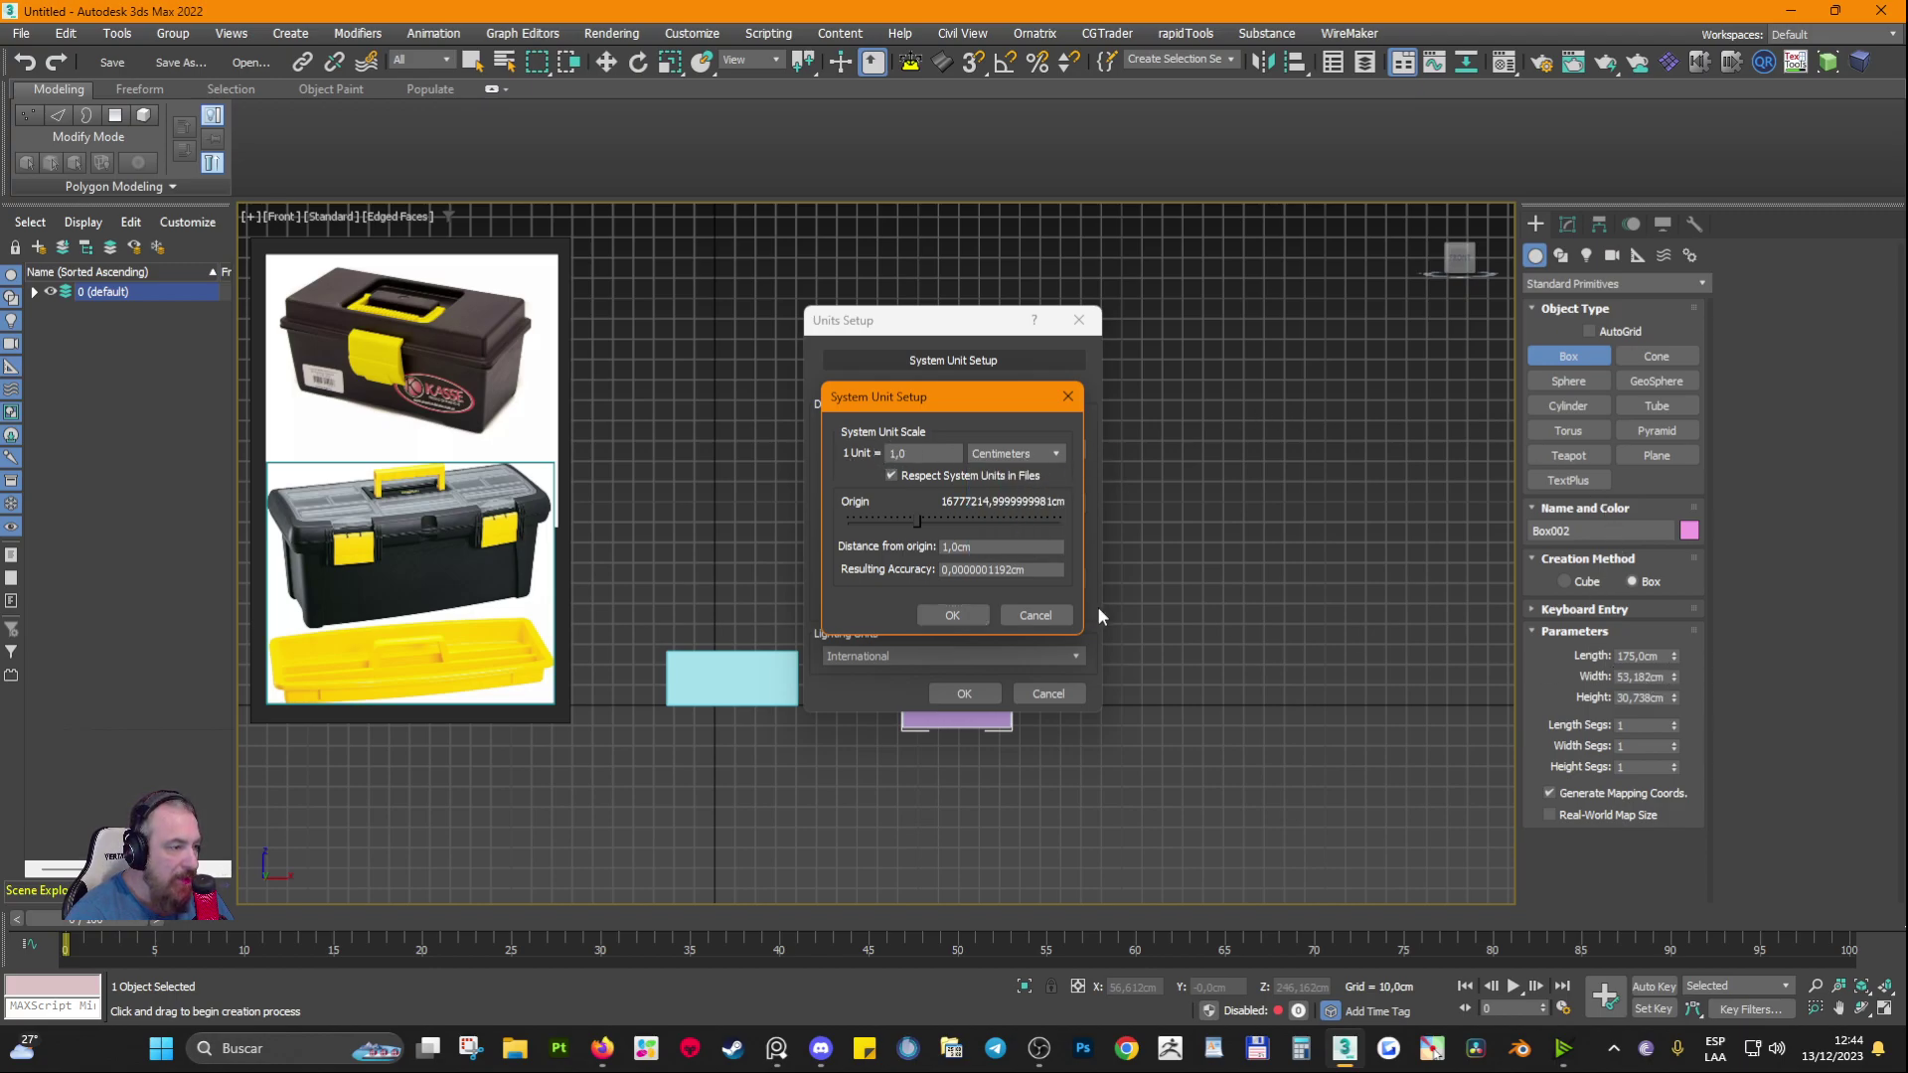
pyautogui.click(1052, 620)
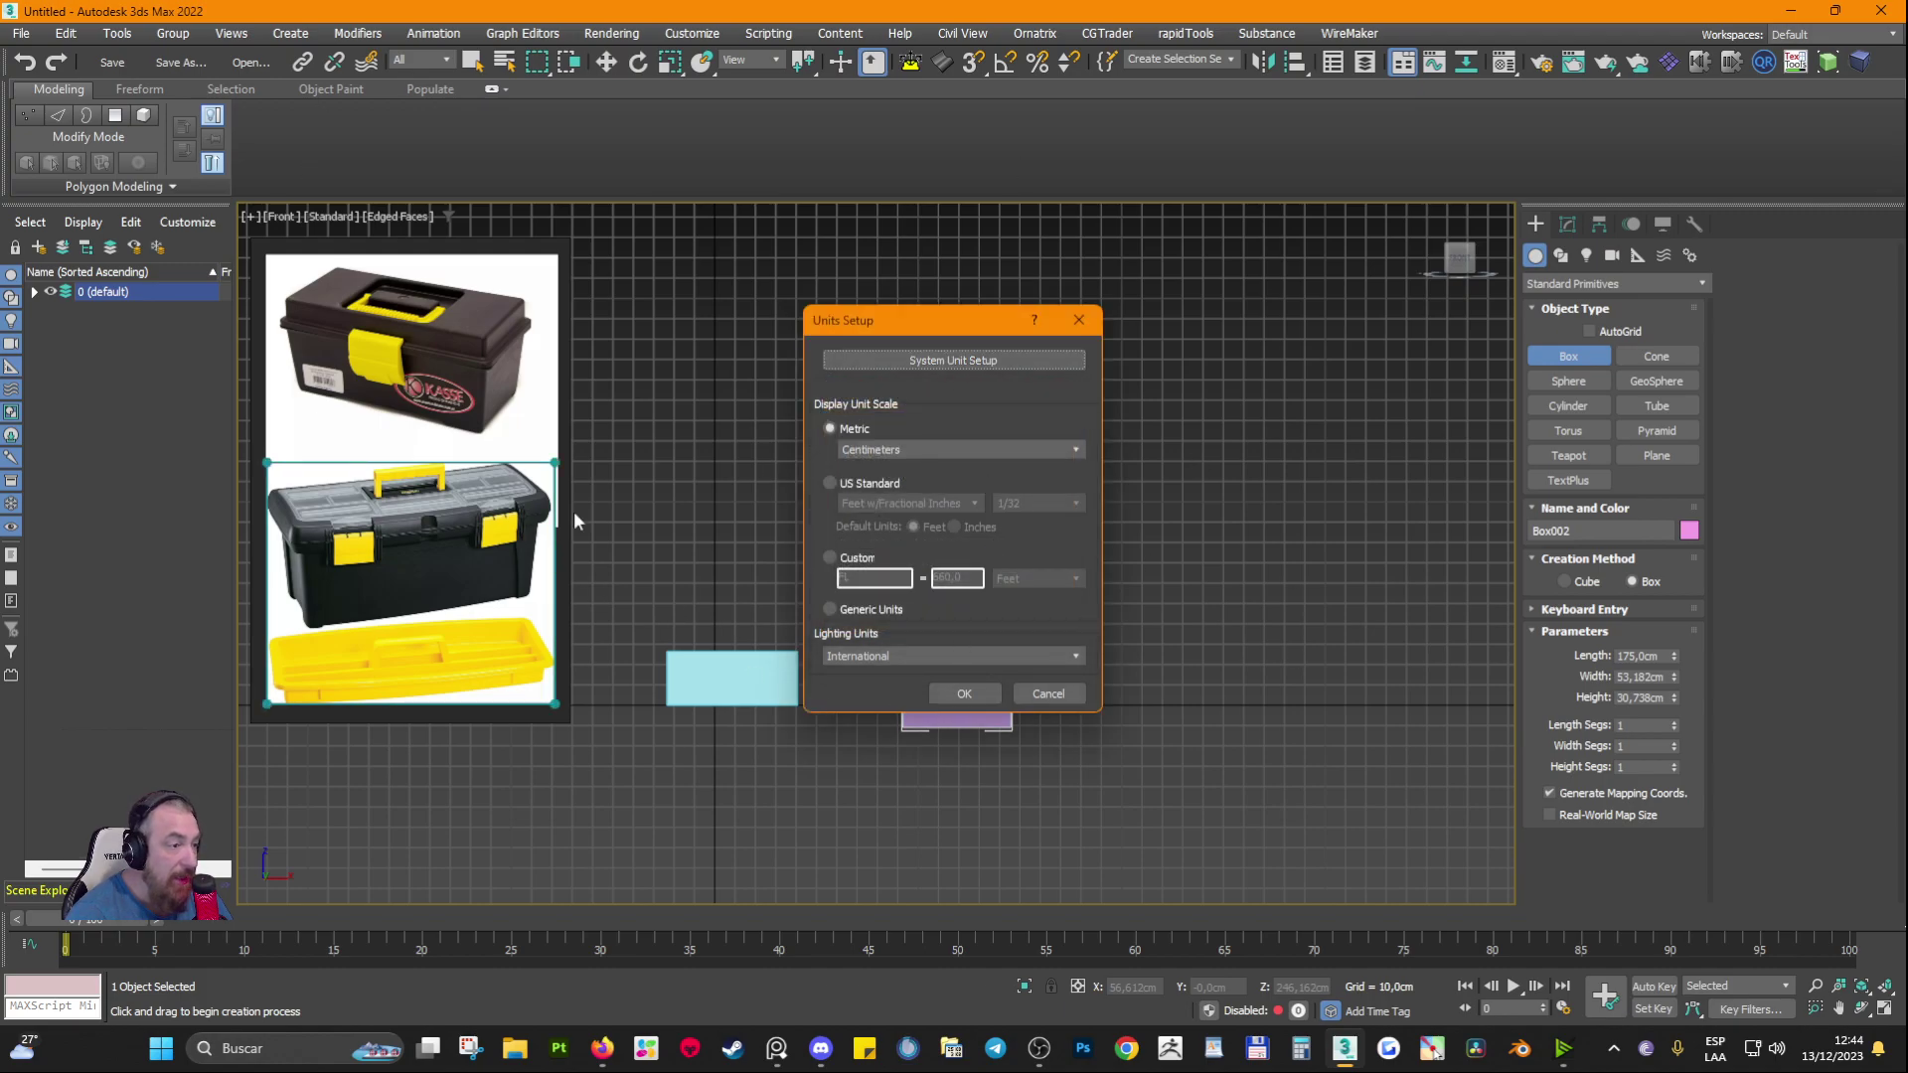
pyautogui.click(880, 451)
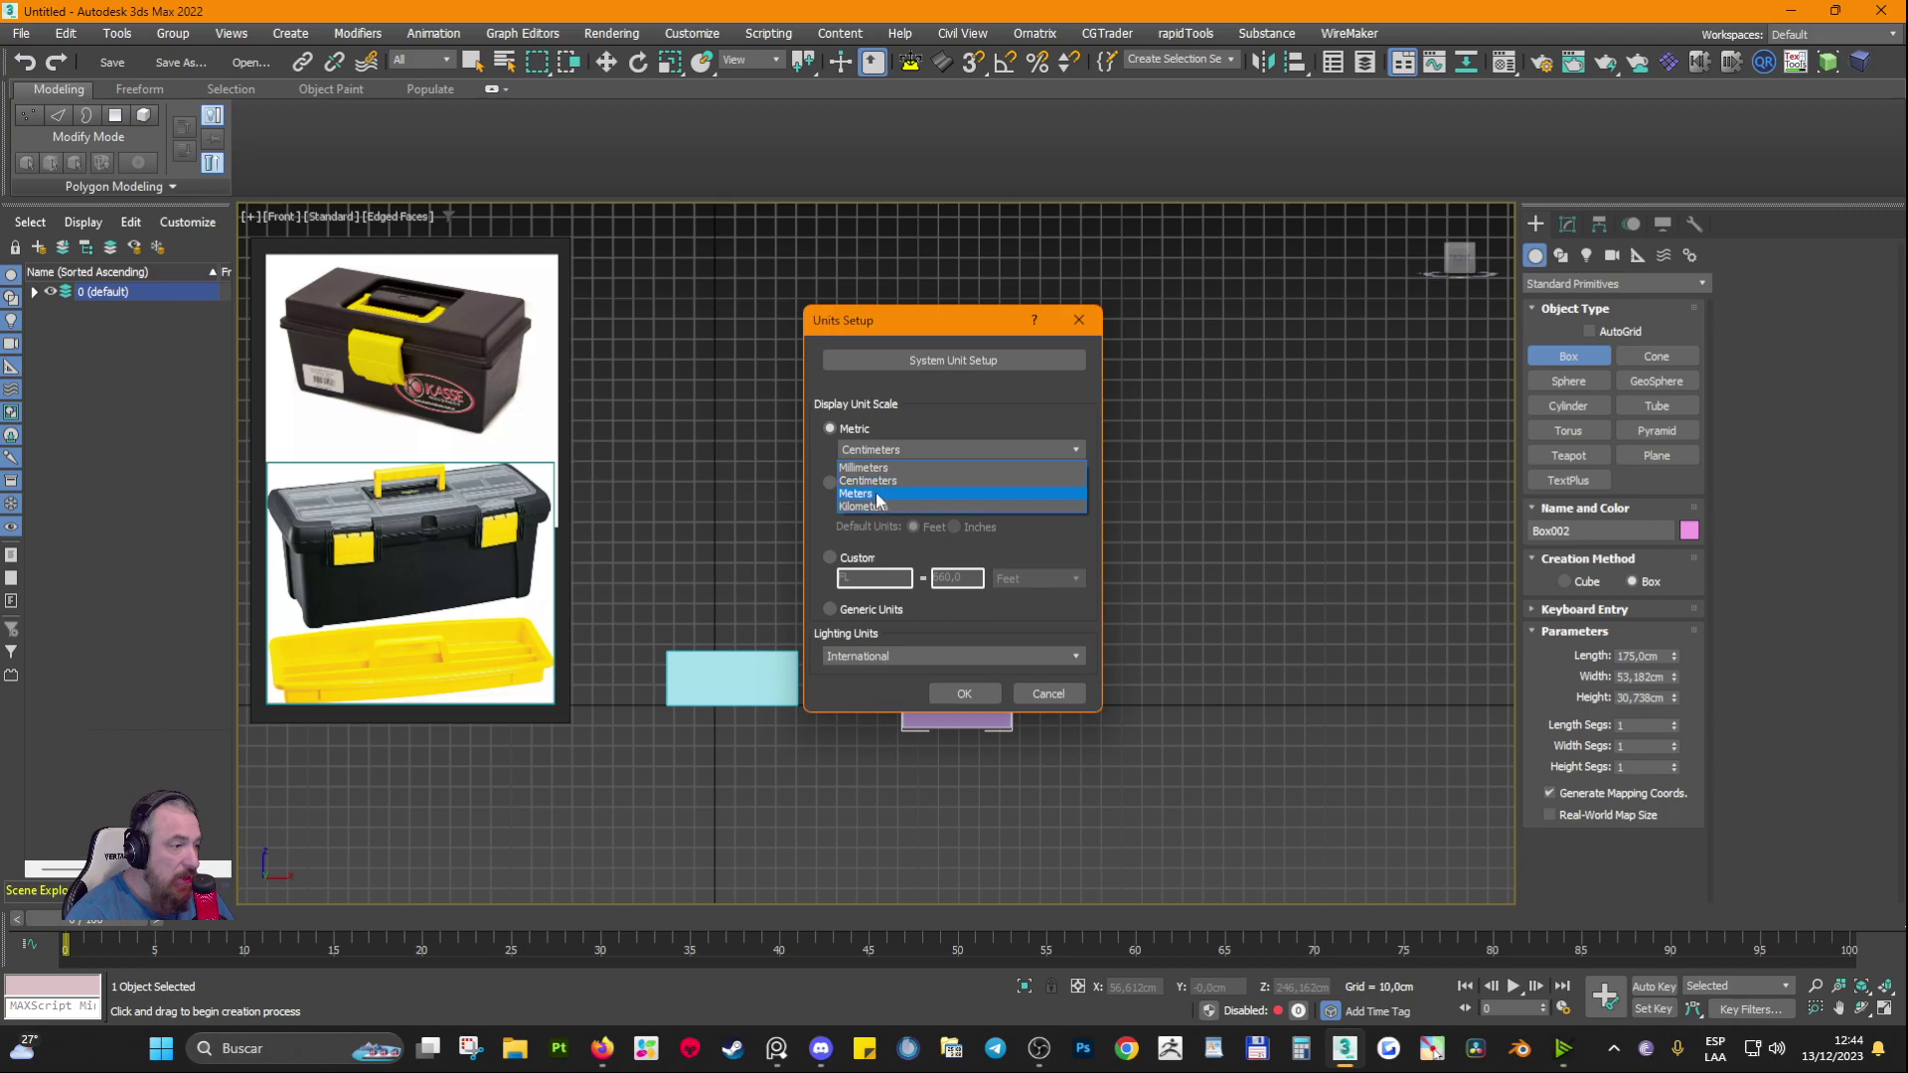
pyautogui.click(878, 481)
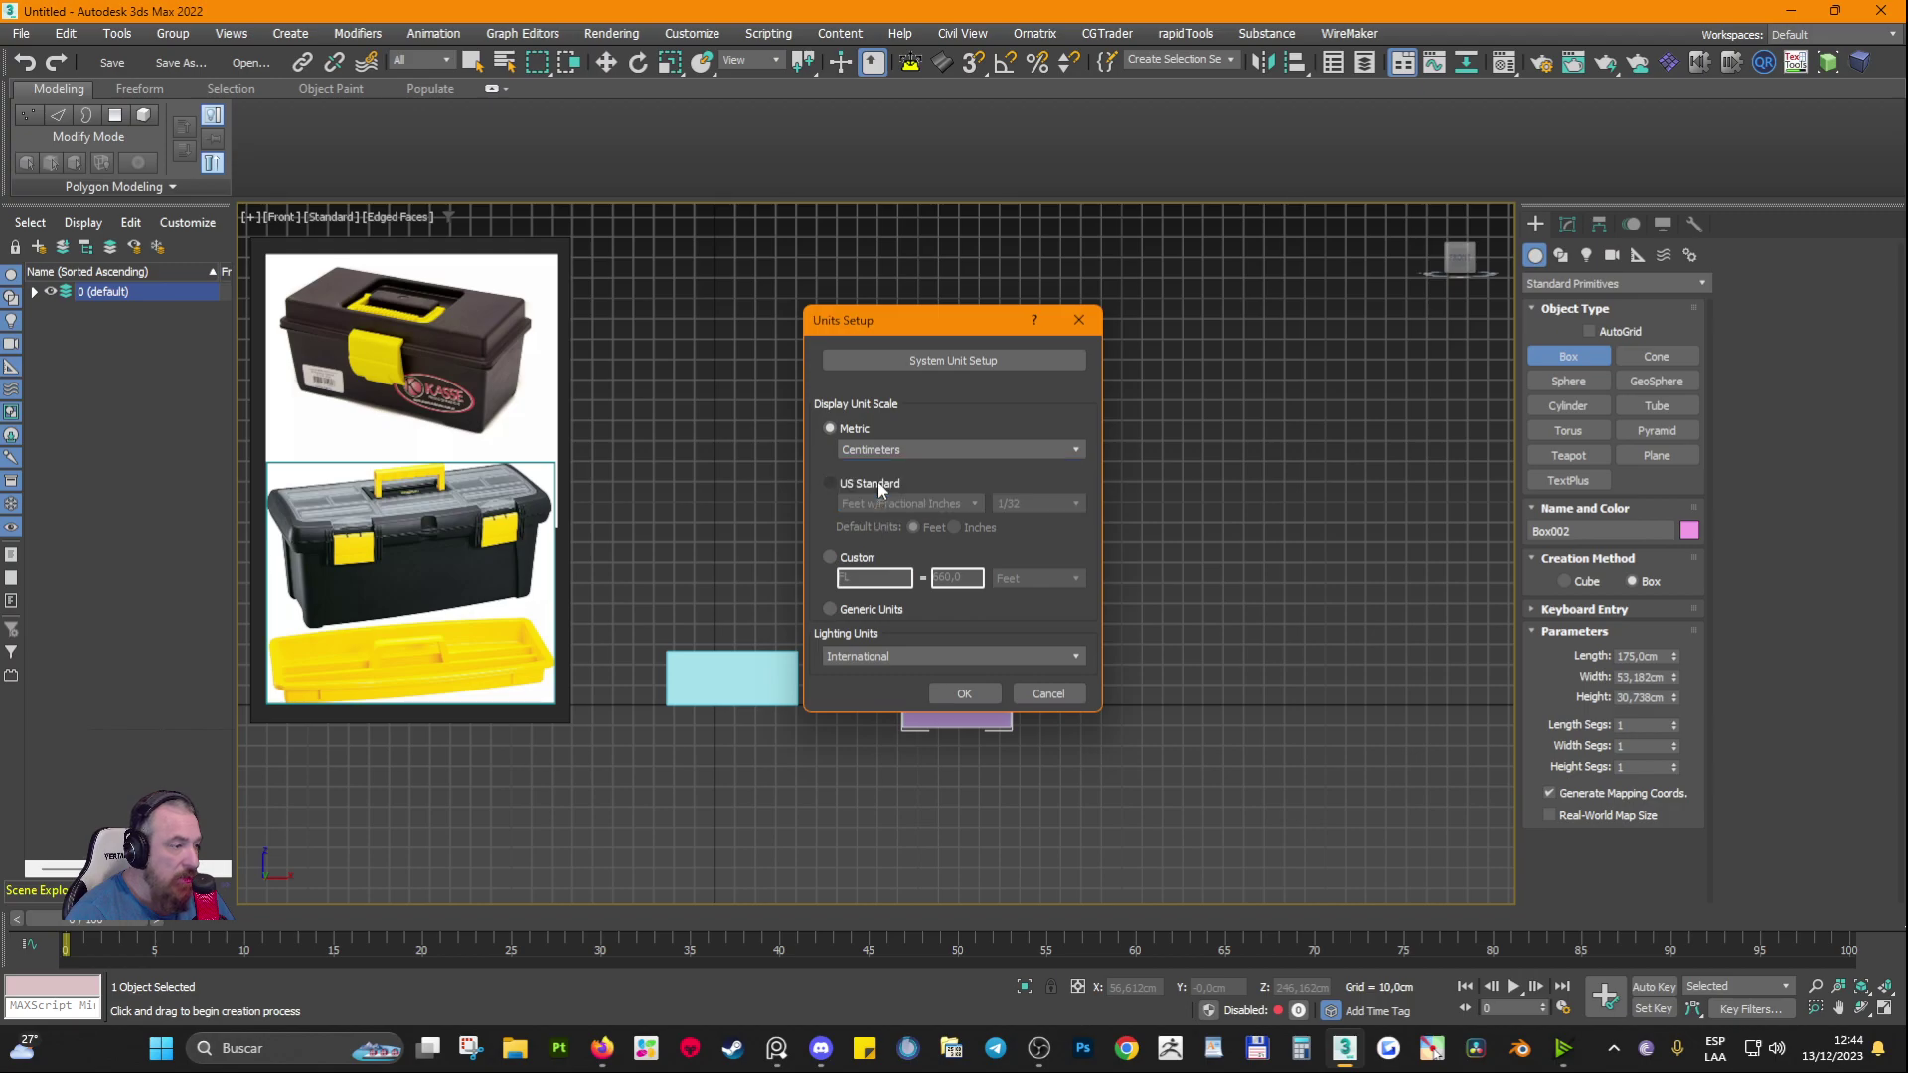
pyautogui.click(904, 355)
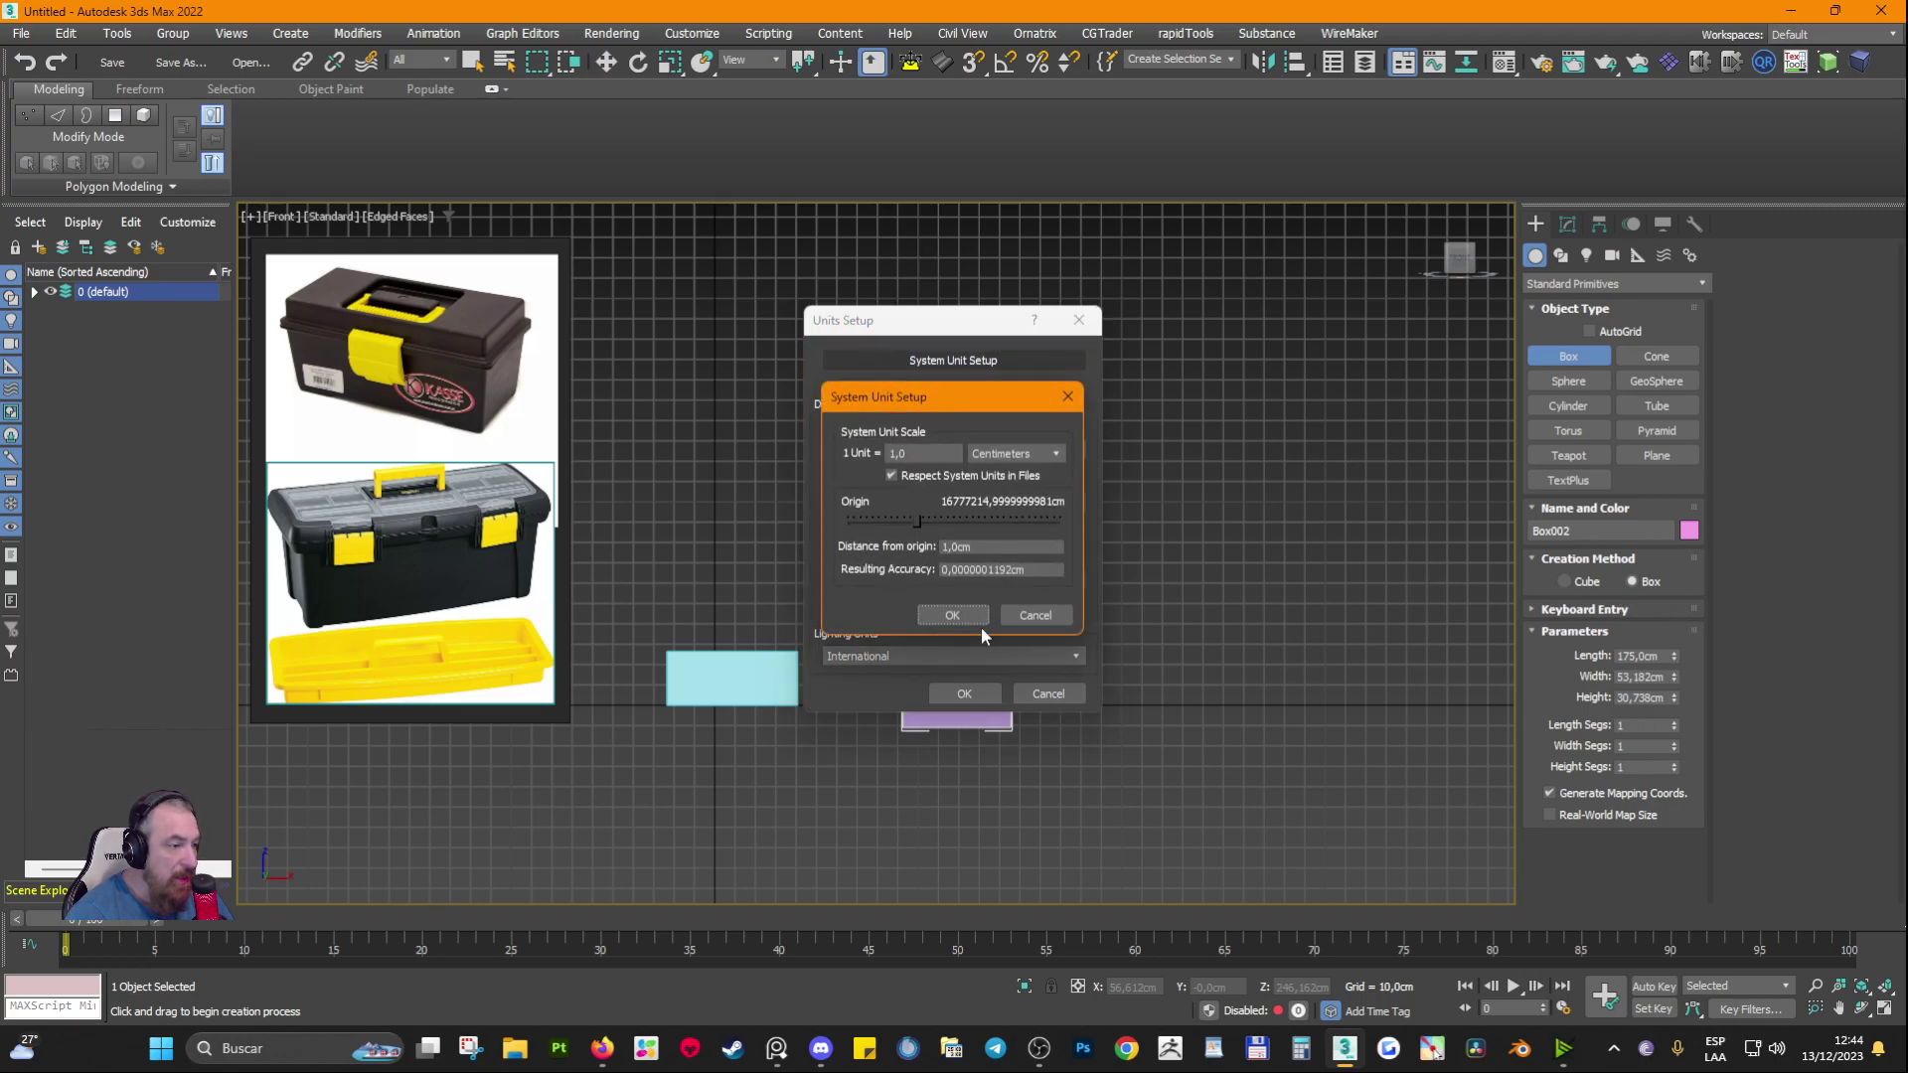
pyautogui.click(1024, 616)
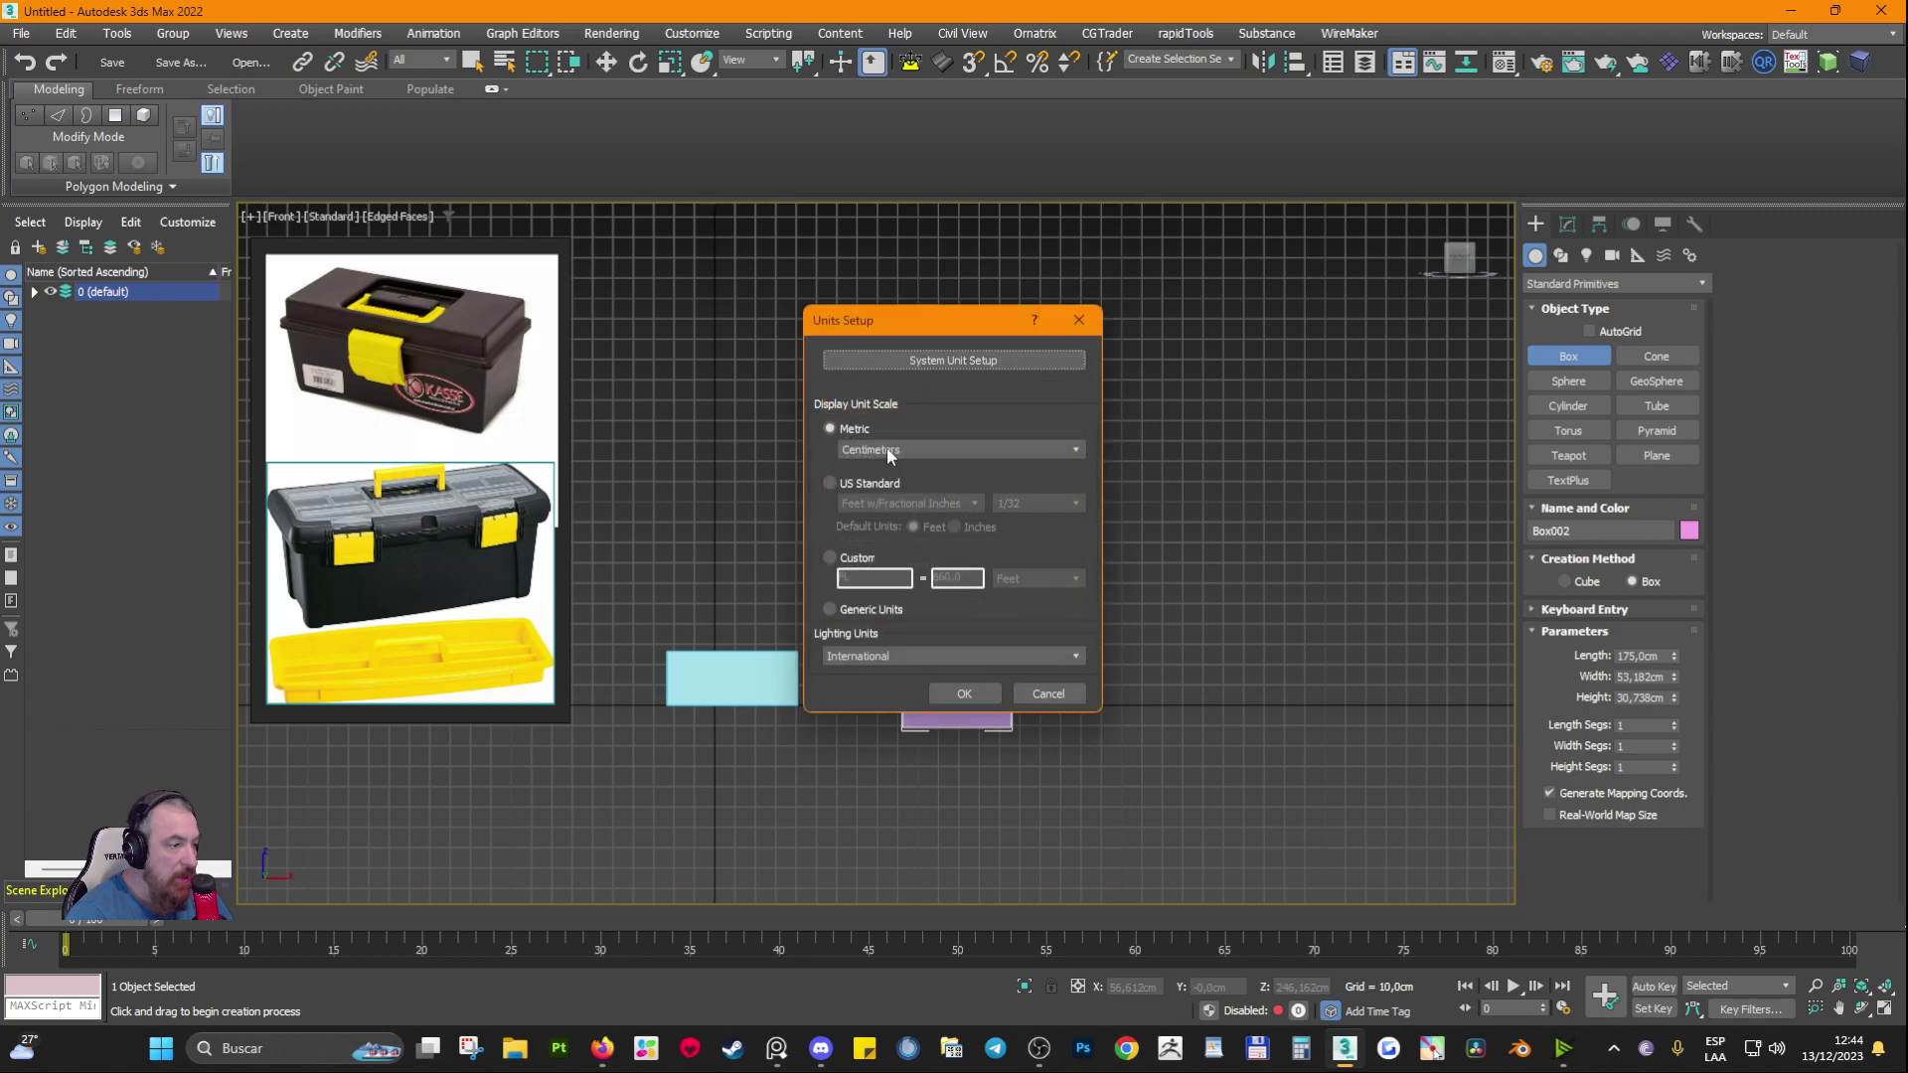
pyautogui.click(964, 693)
# Step: Move the tall reference box up until its base rests on the horizontal axis, and check its length parameter
pyautogui.rightClick(972, 486)
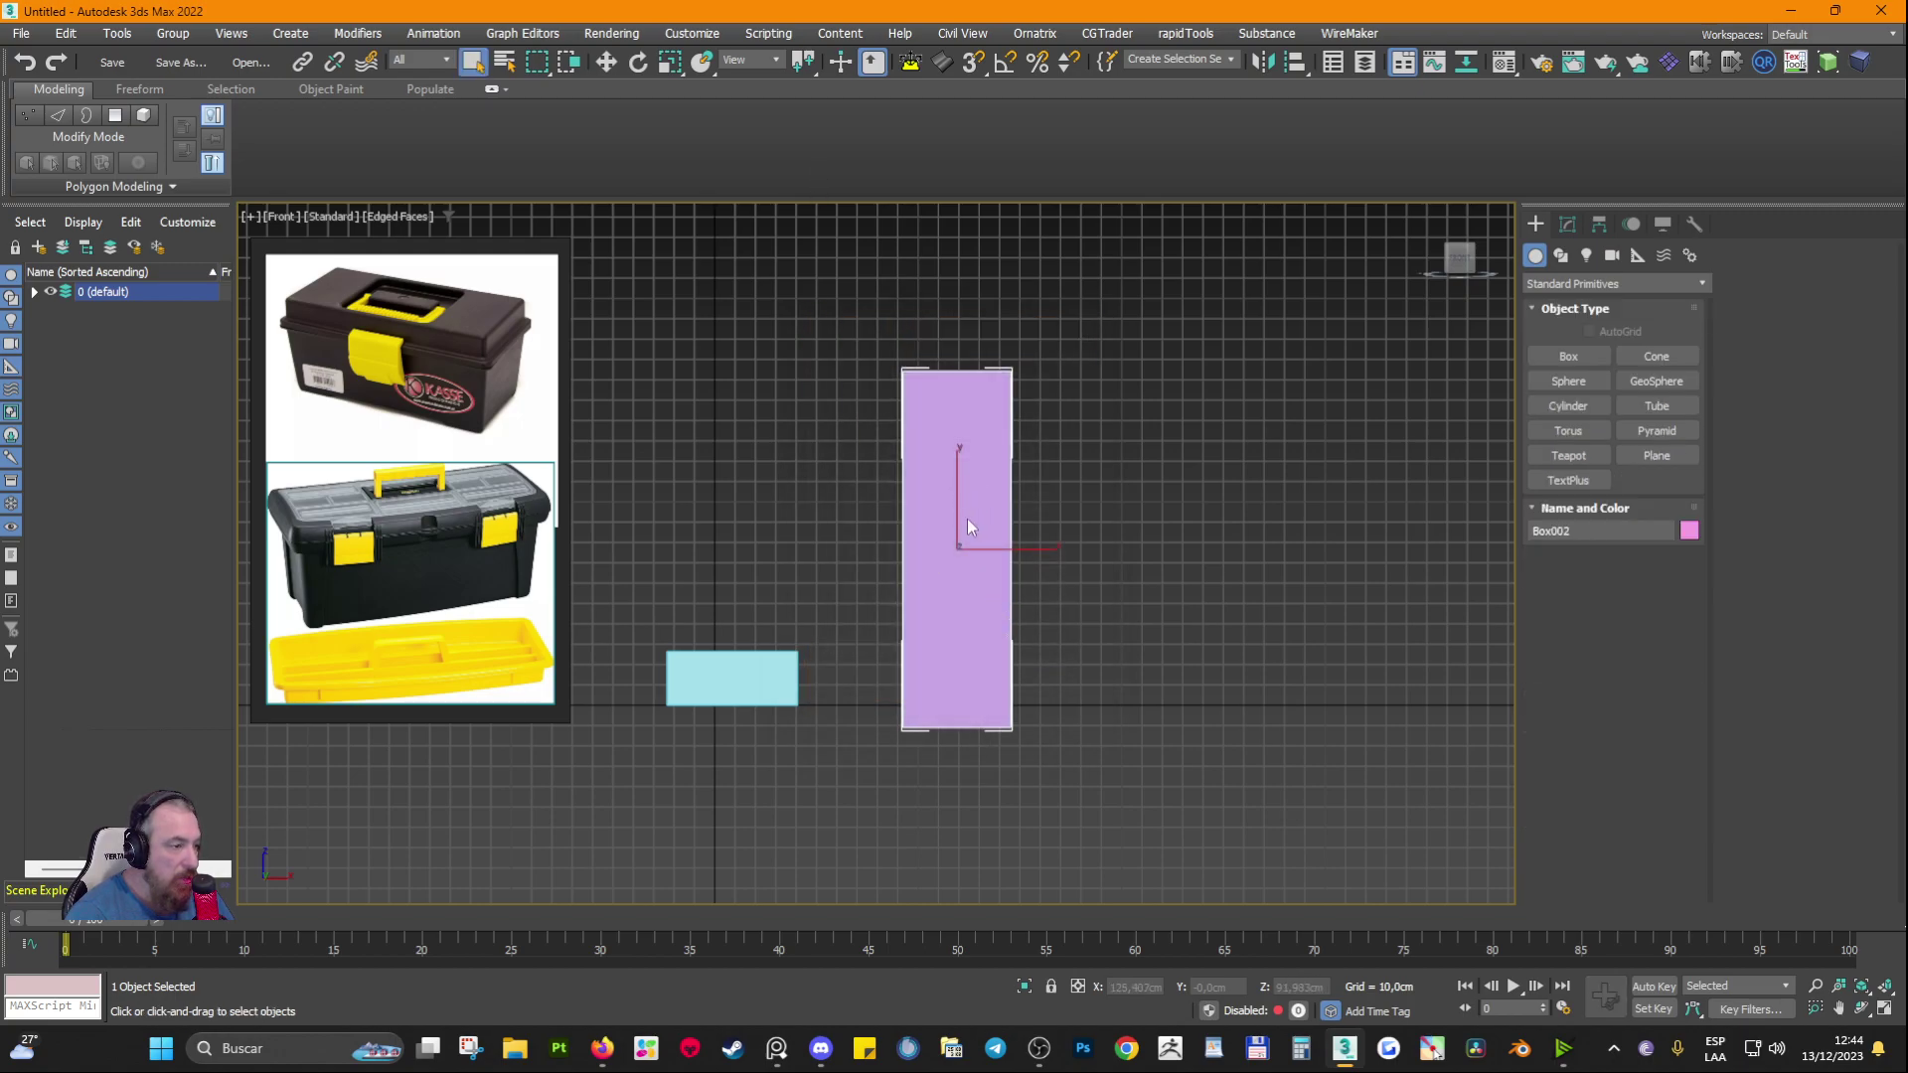
pyautogui.rightClick(968, 518)
pyautogui.click(994, 534)
pyautogui.moveTo(954, 502); pyautogui.dragTo(951, 478)
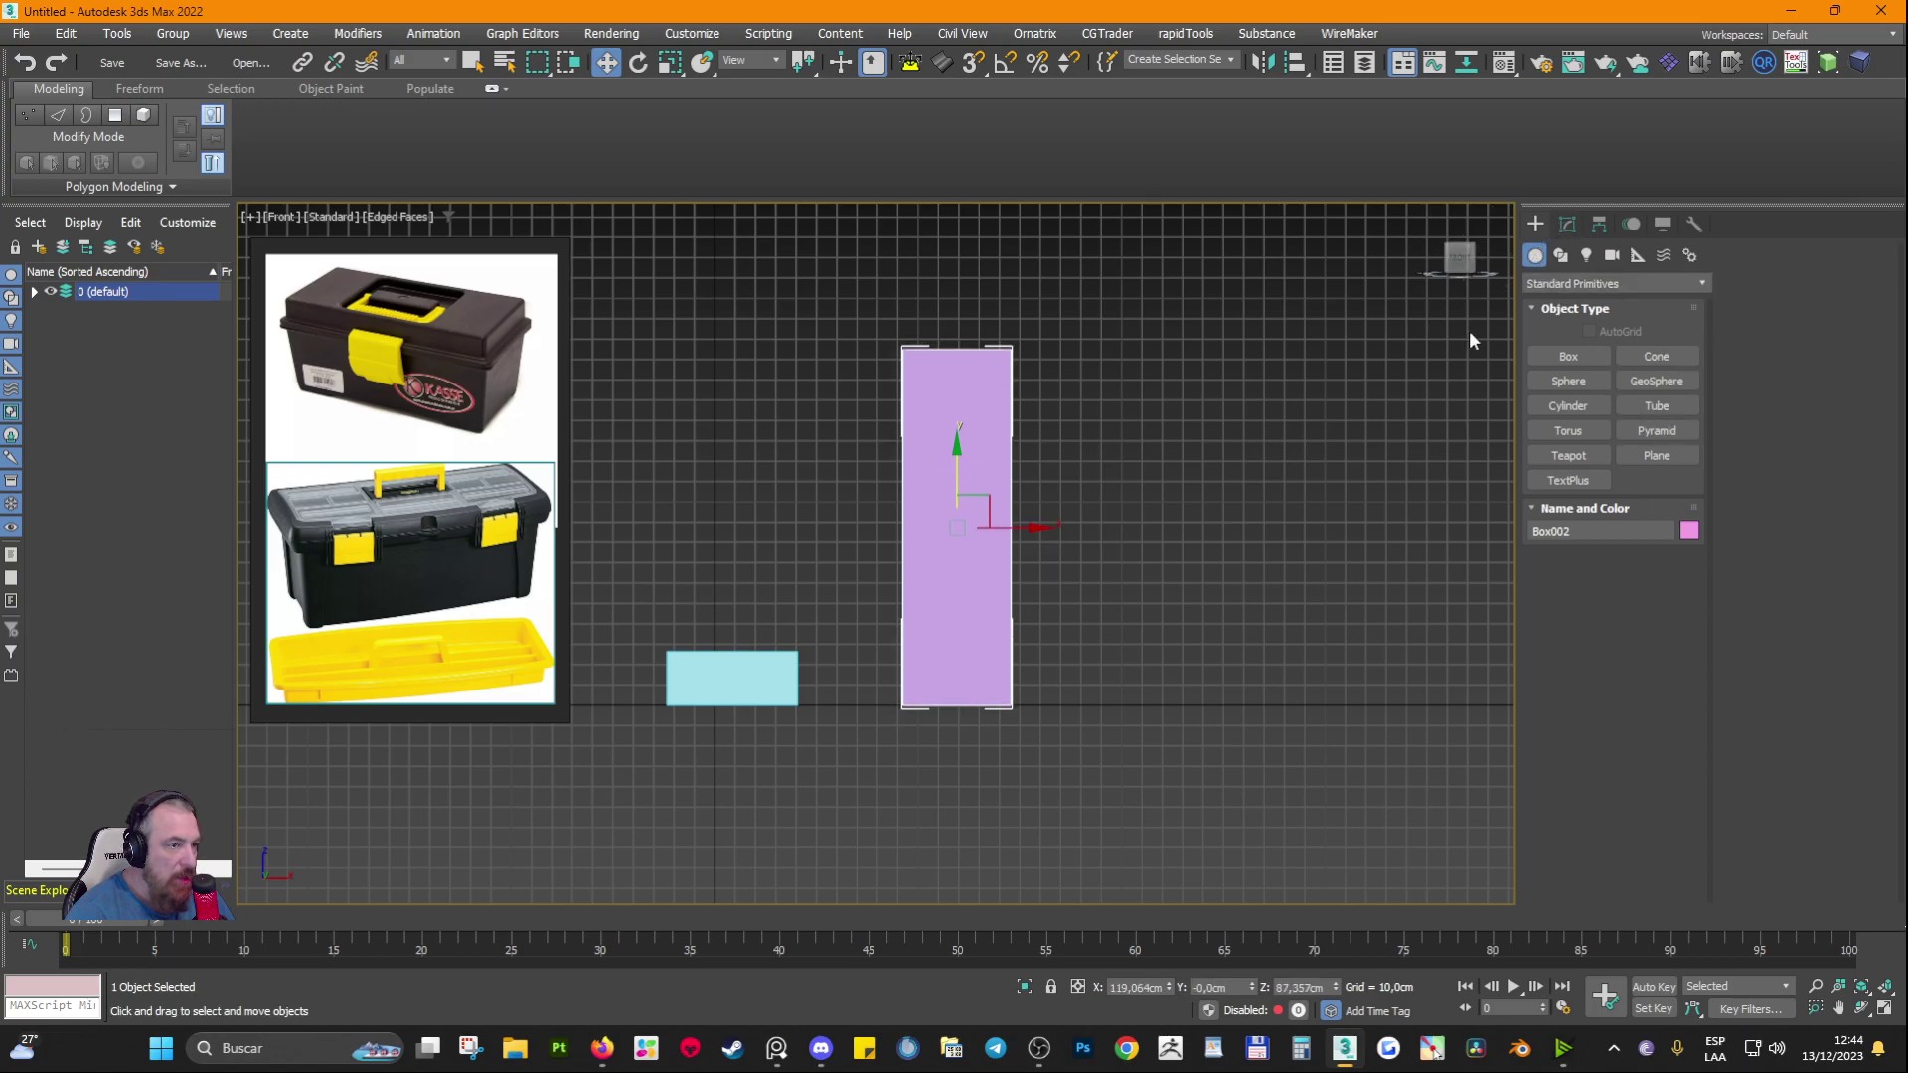
pyautogui.click(1568, 223)
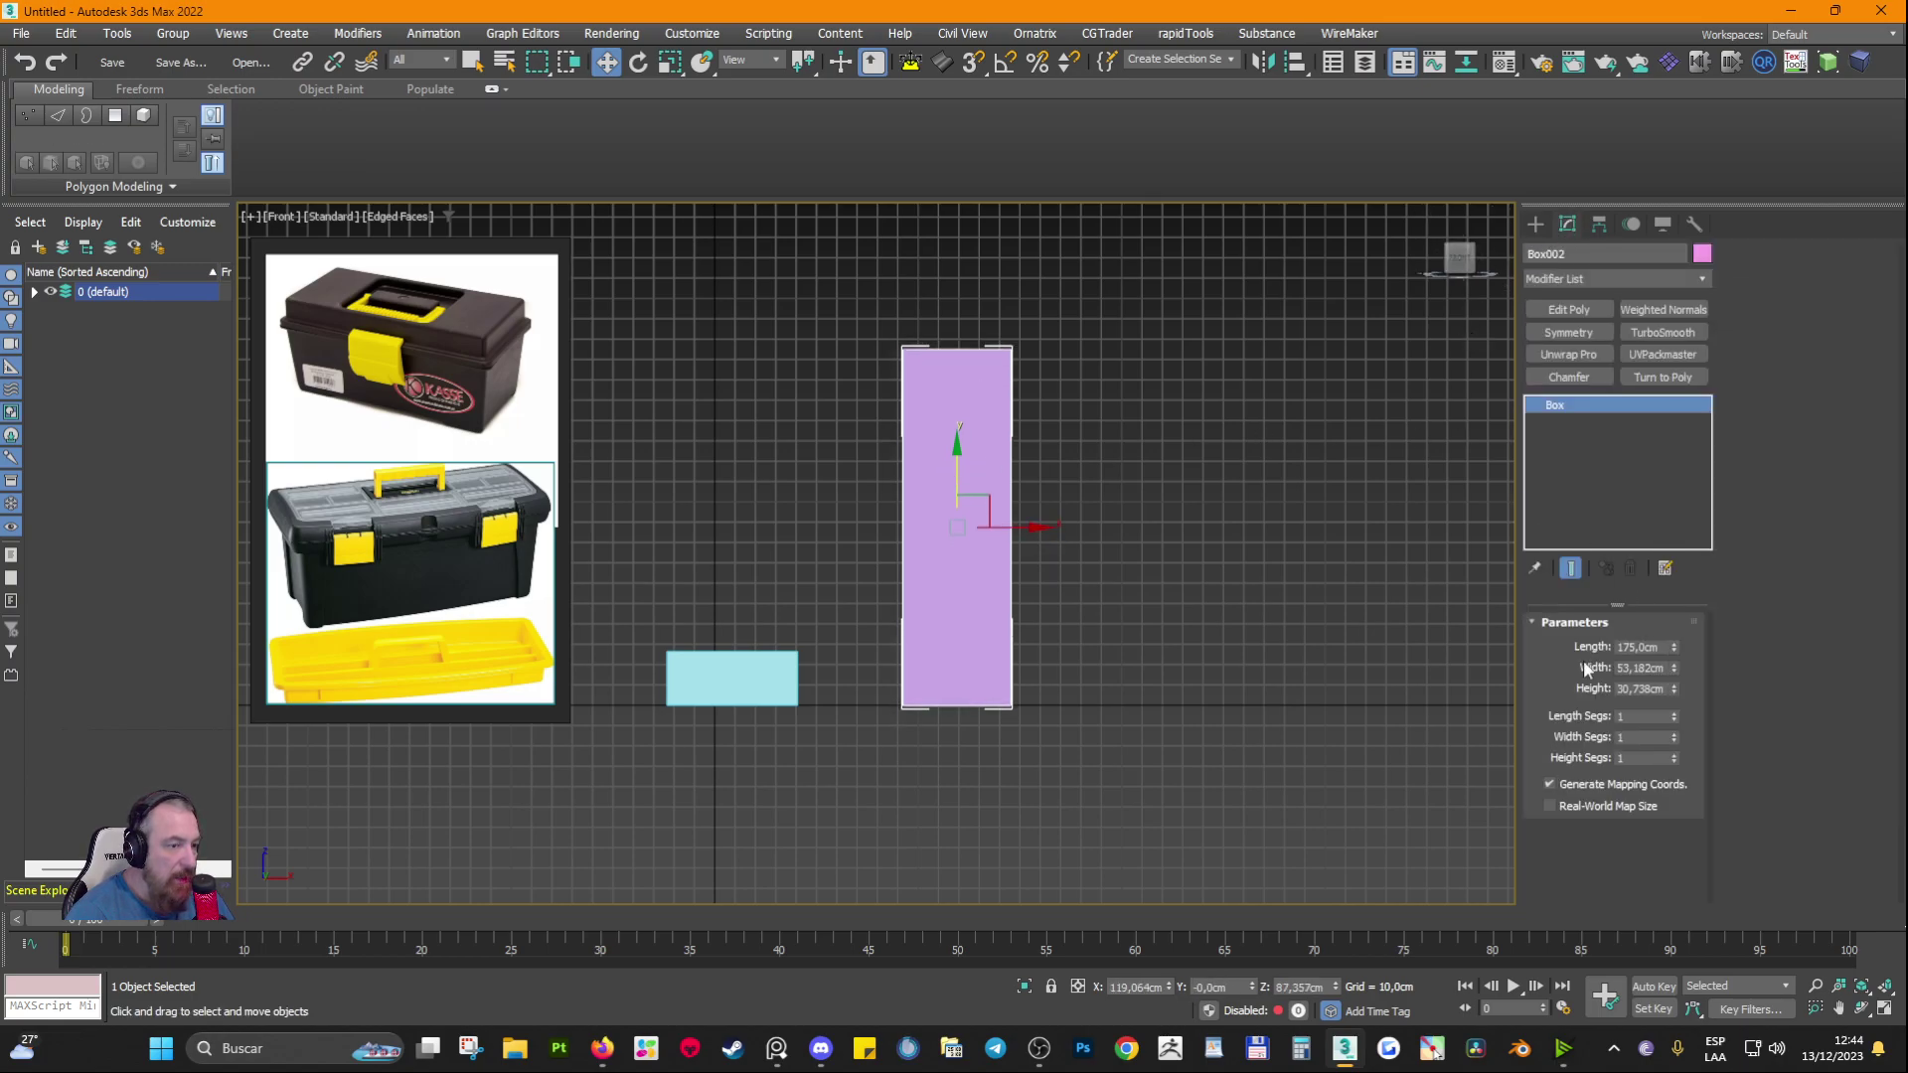
pyautogui.doubleClick(1645, 648)
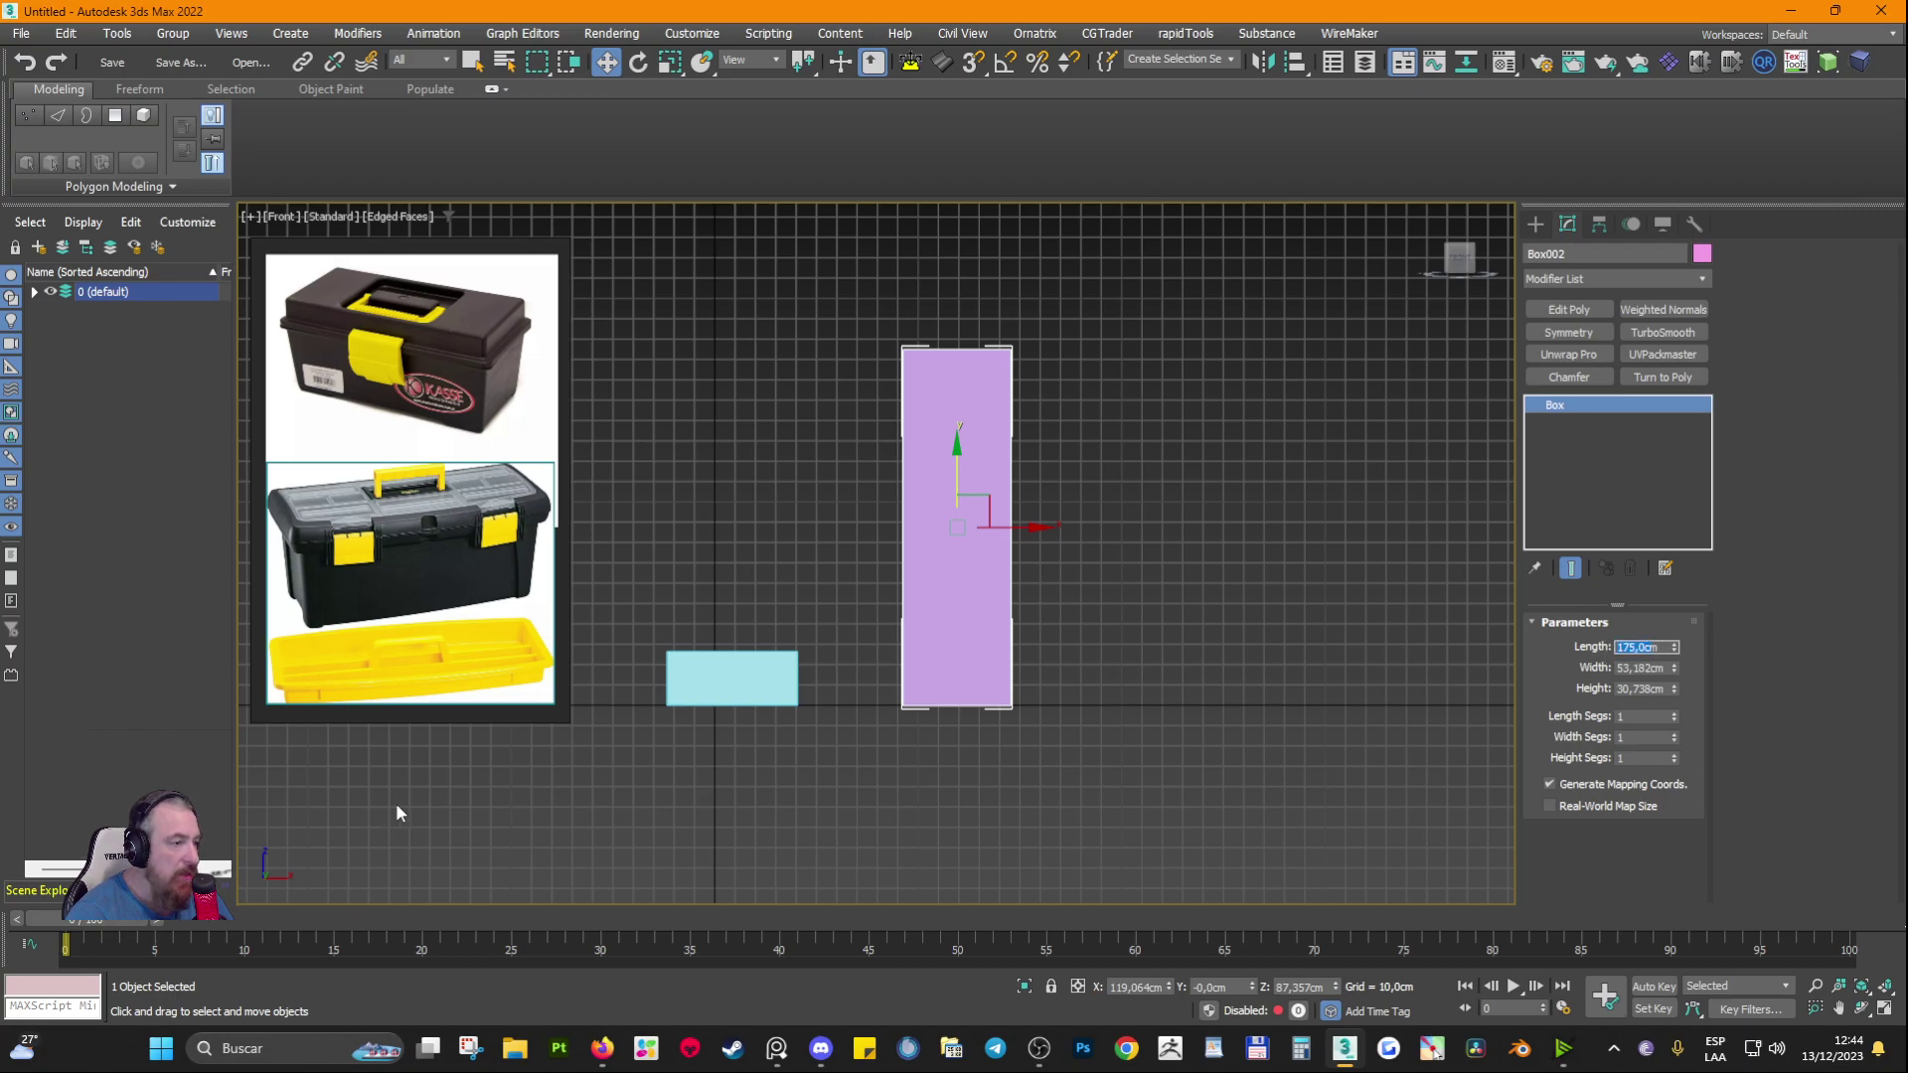
# Step: Scale the small box down uniformly to about 82 percent, judging its size against the tall reference box
pyautogui.click(733, 684)
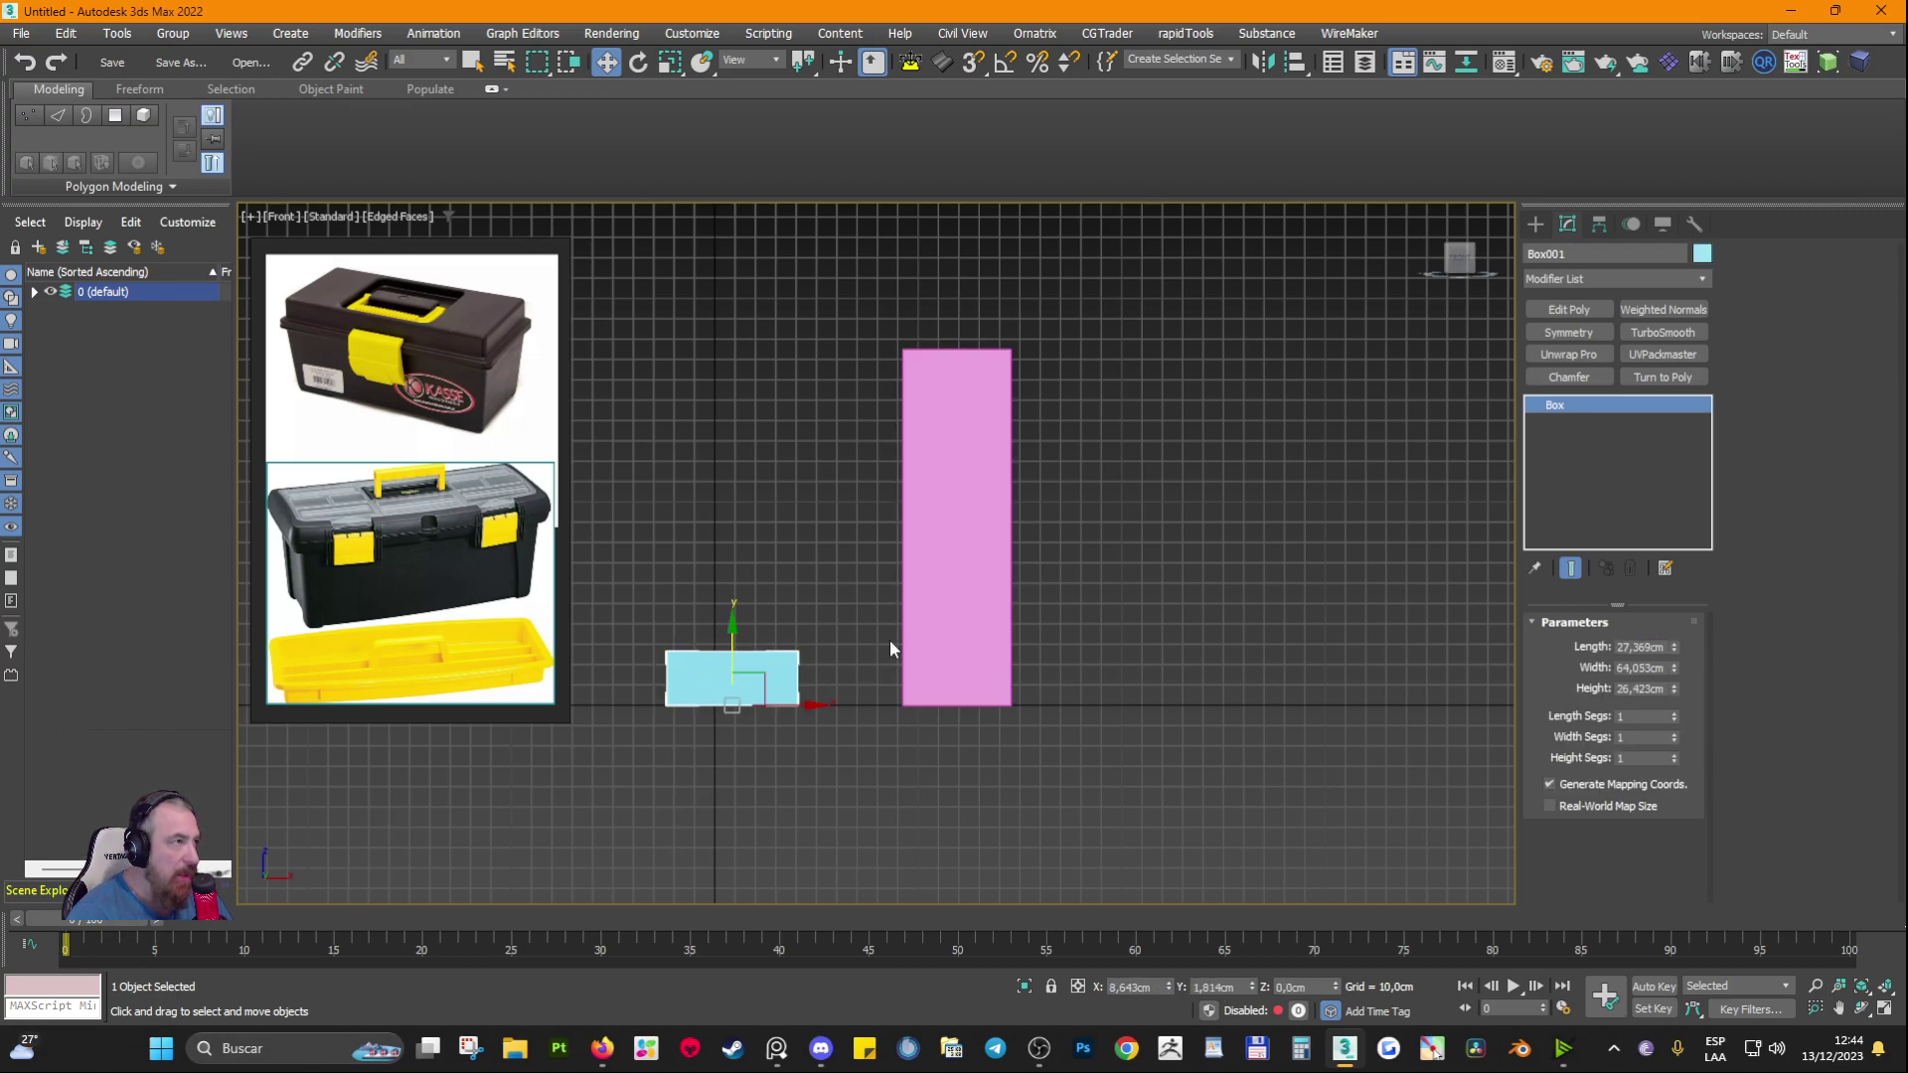
pyautogui.press('r')
pyautogui.moveTo(730, 692); pyautogui.dragTo(741, 715)
pyautogui.rightClick(766, 703)
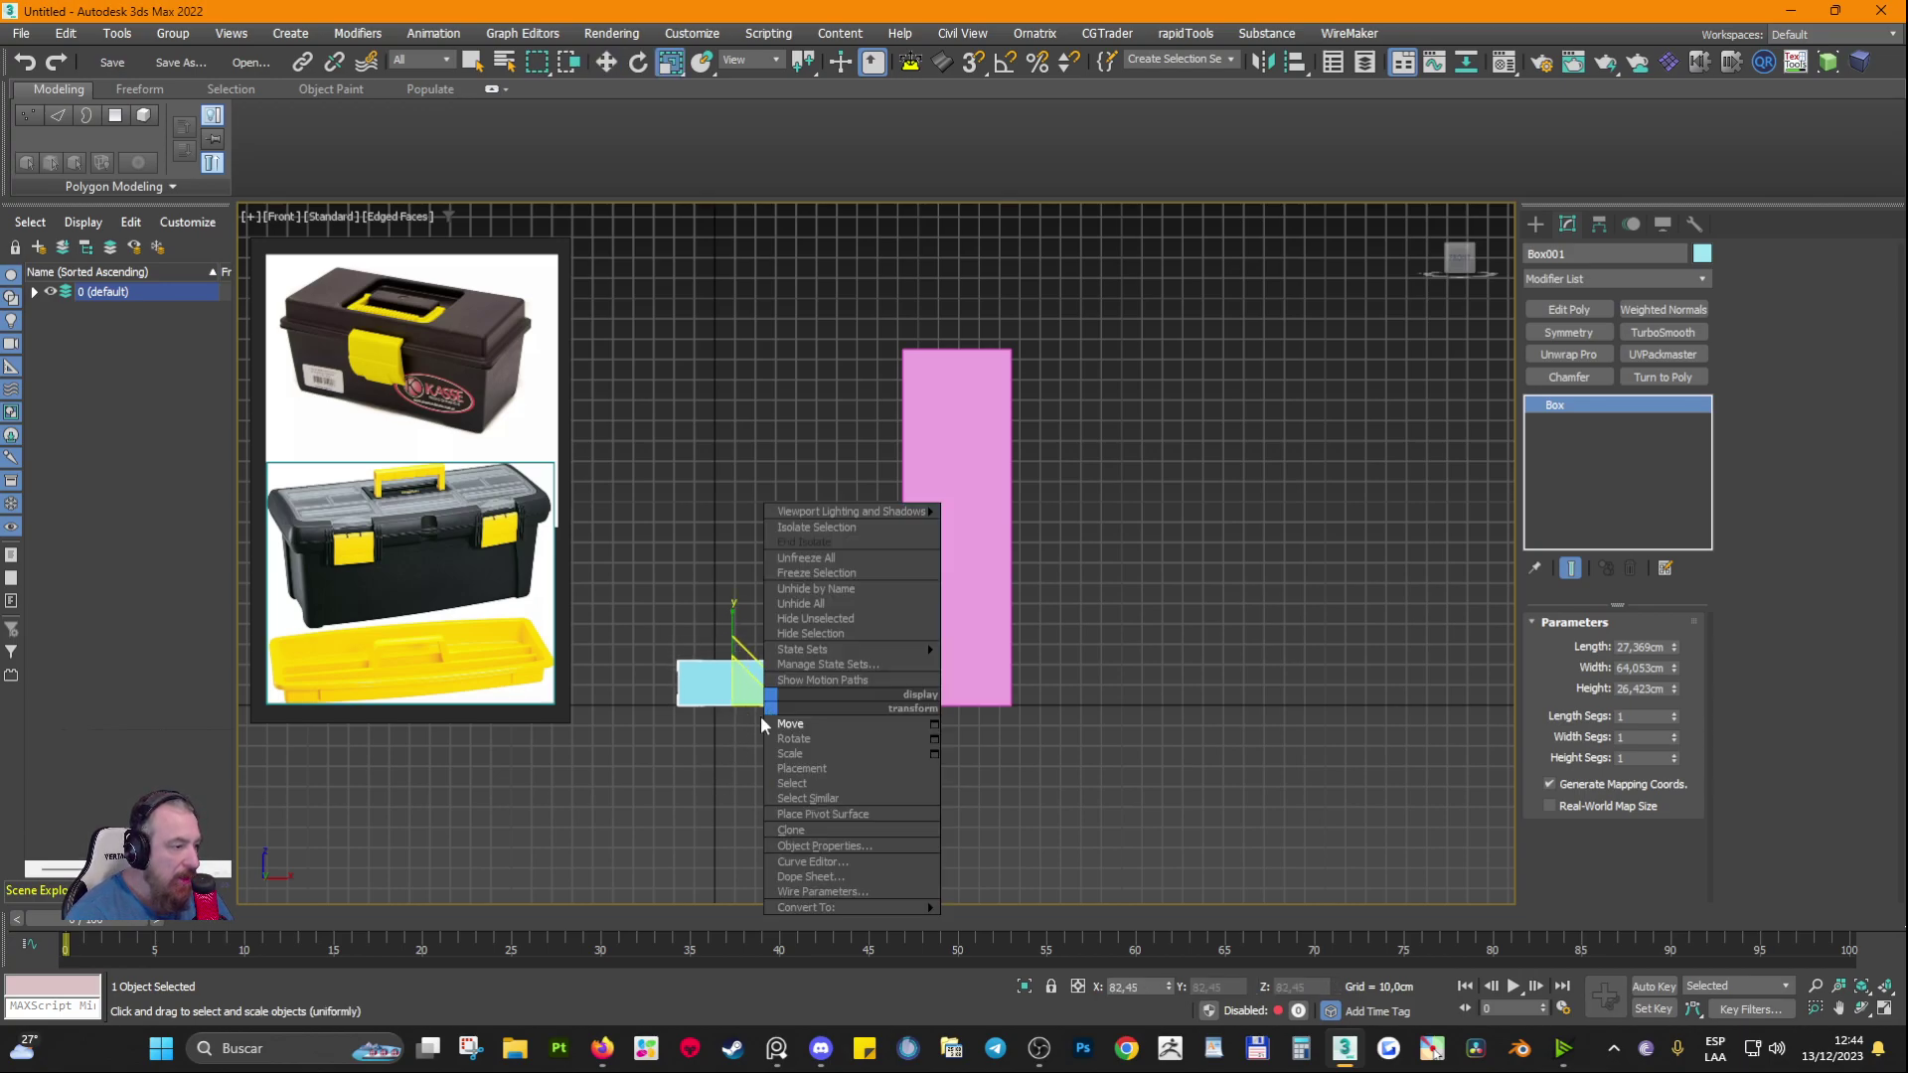
# Step: Delete the tall reference box, keeping the small box in the scene
pyautogui.click(936, 474)
pyautogui.press('Delete')
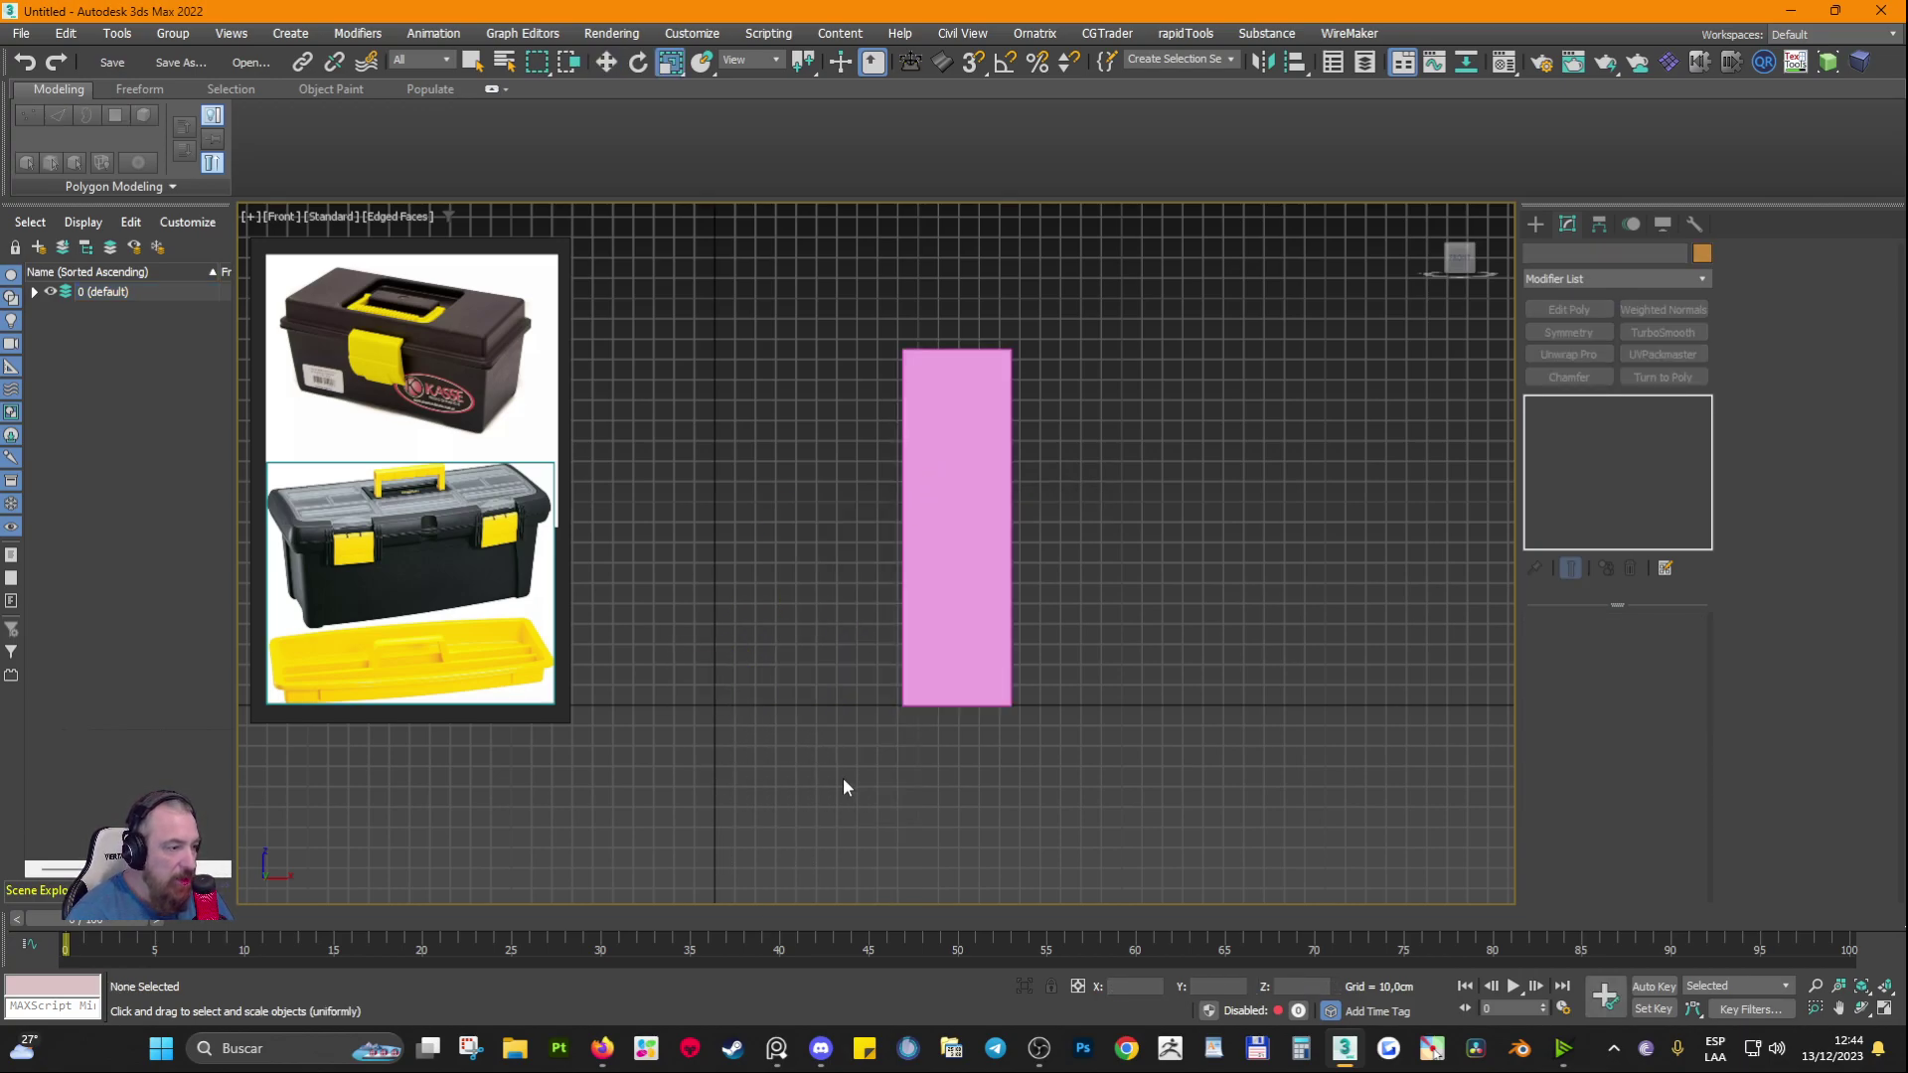
pyautogui.hotkey('ctrl', 'z')
pyautogui.click(934, 656)
pyautogui.press('Delete')
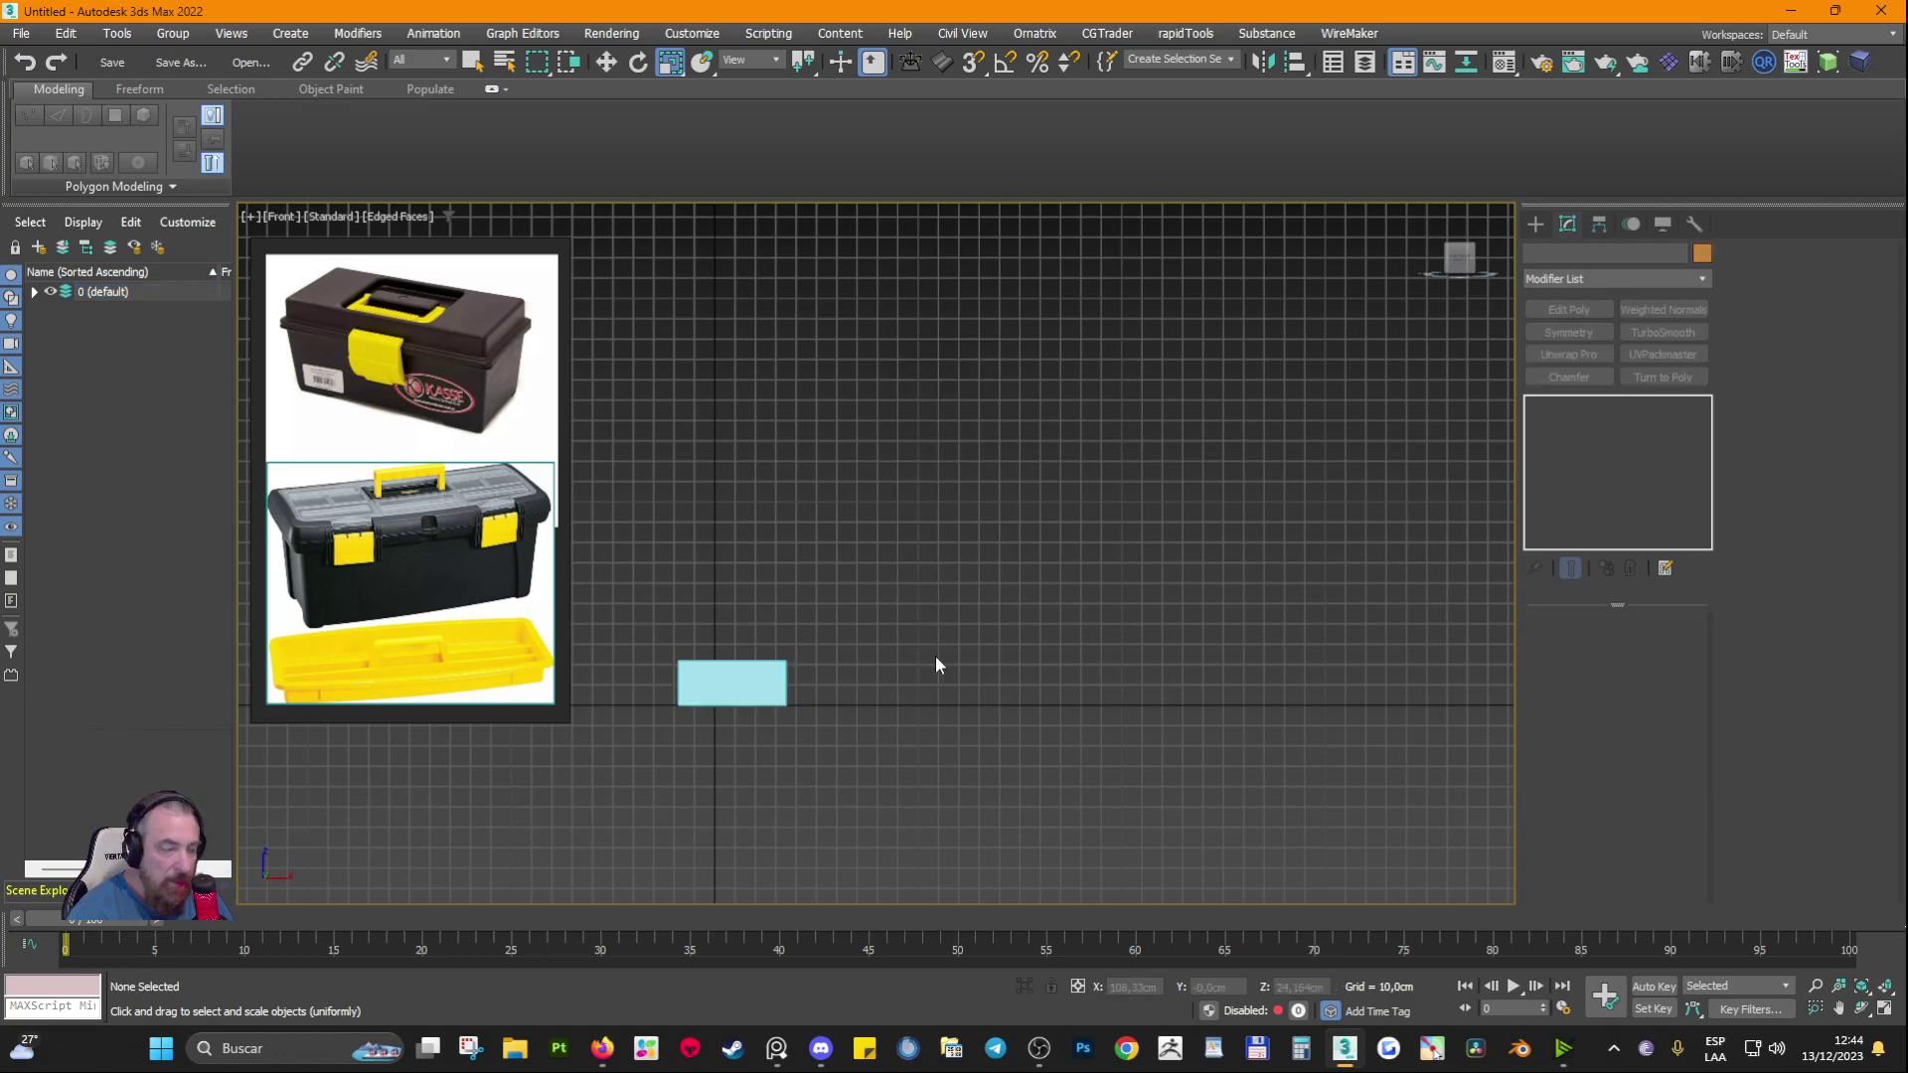
# Step: Move the small box to the world origin by setting its absolute X, Y and Z position to 0 cm
pyautogui.click(698, 676)
pyautogui.click(608, 63)
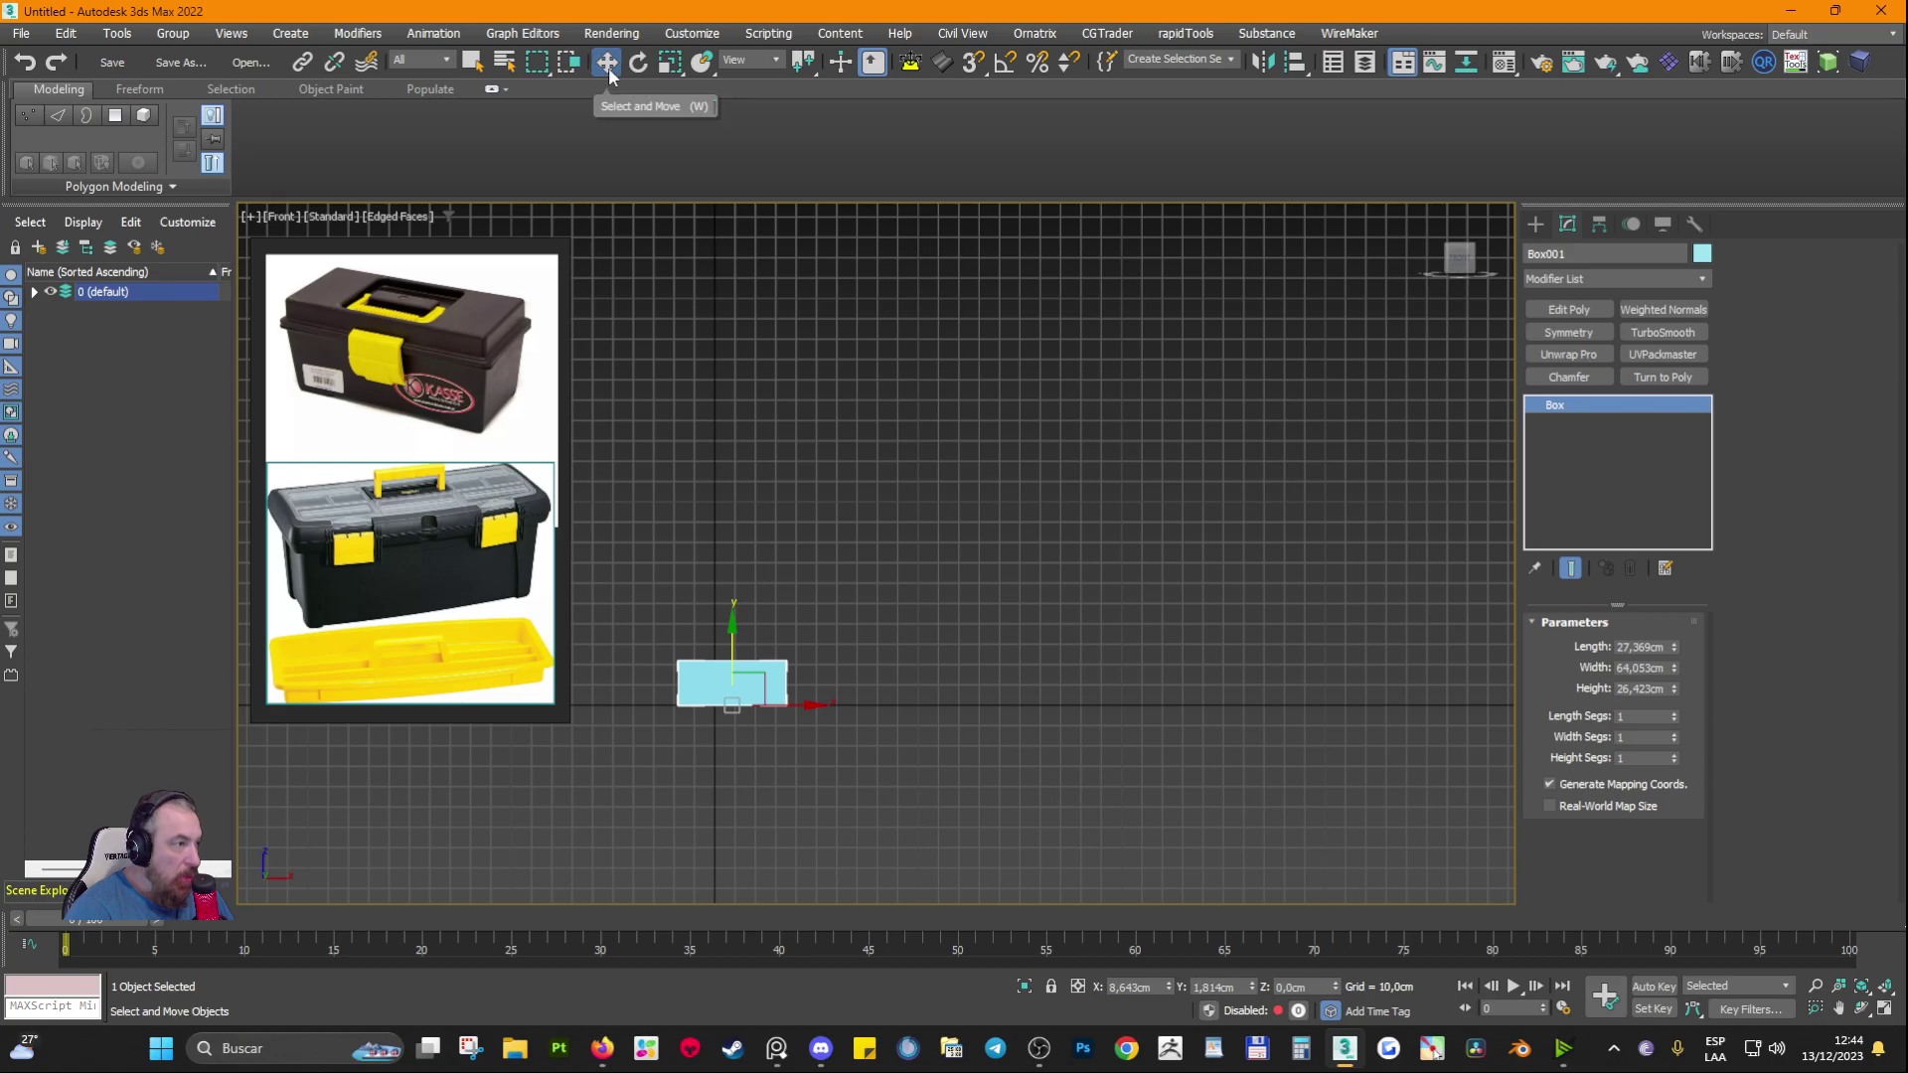
pyautogui.rightClick(607, 64)
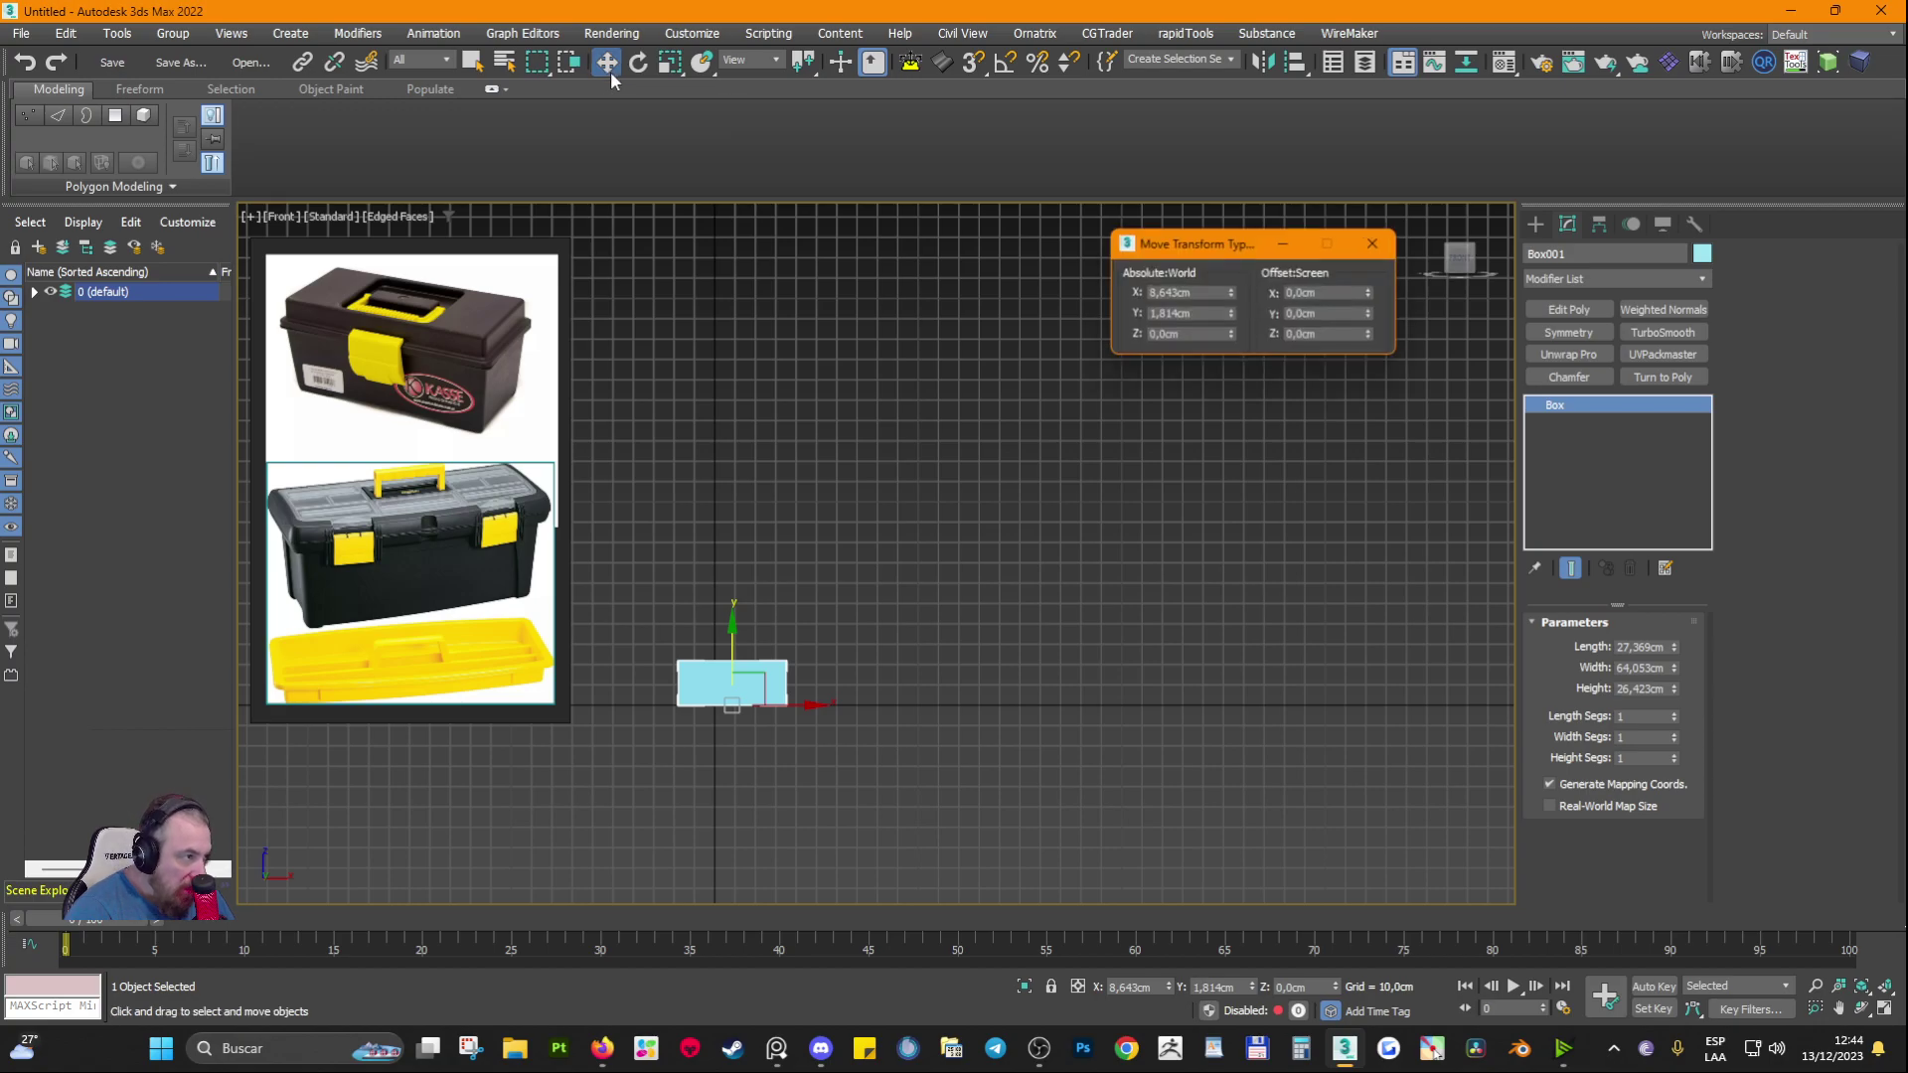
pyautogui.rightClick(1232, 291)
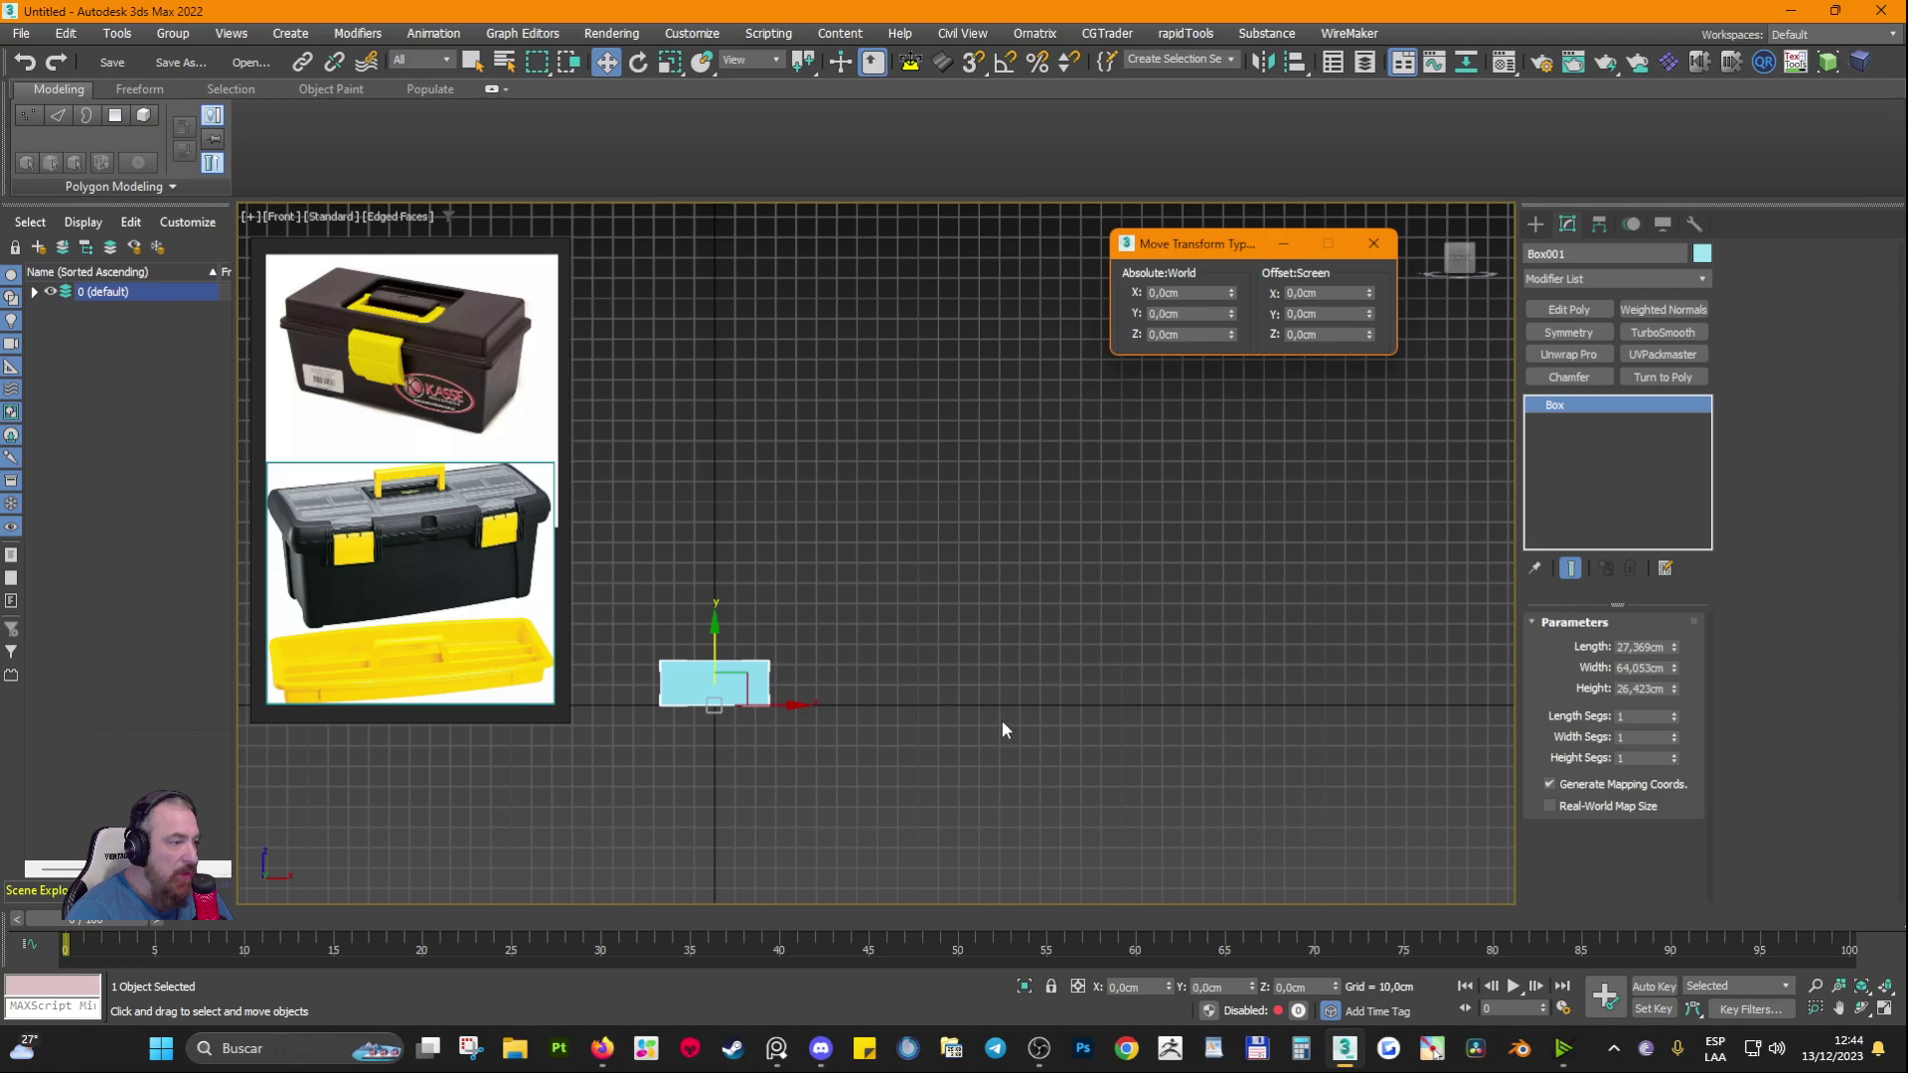
pyautogui.click(1373, 244)
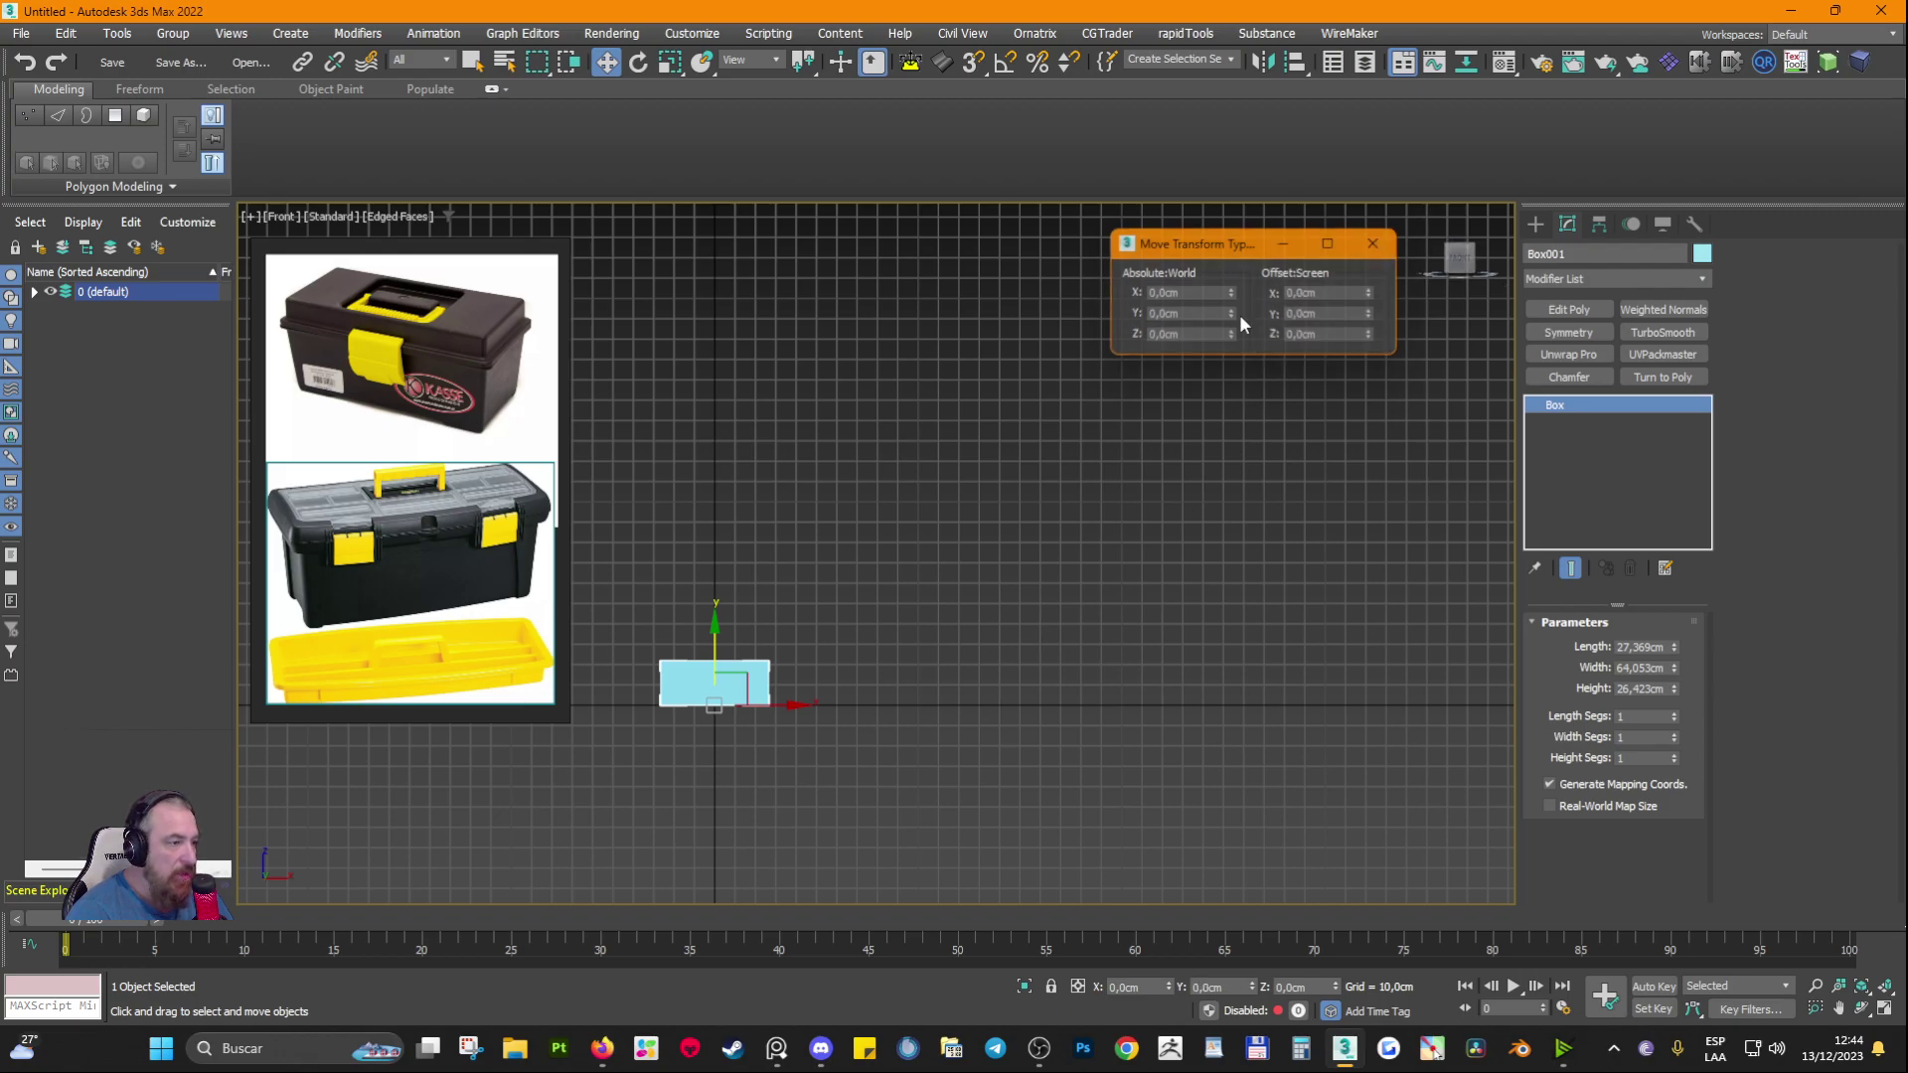
pyautogui.moveTo(812, 676); pyautogui.dragTo(1038, 573, button='middle')
pyautogui.keyDown('alt'); pyautogui.moveTo(914, 576); pyautogui.dragTo(967, 652, button='middle'); pyautogui.keyUp('alt')
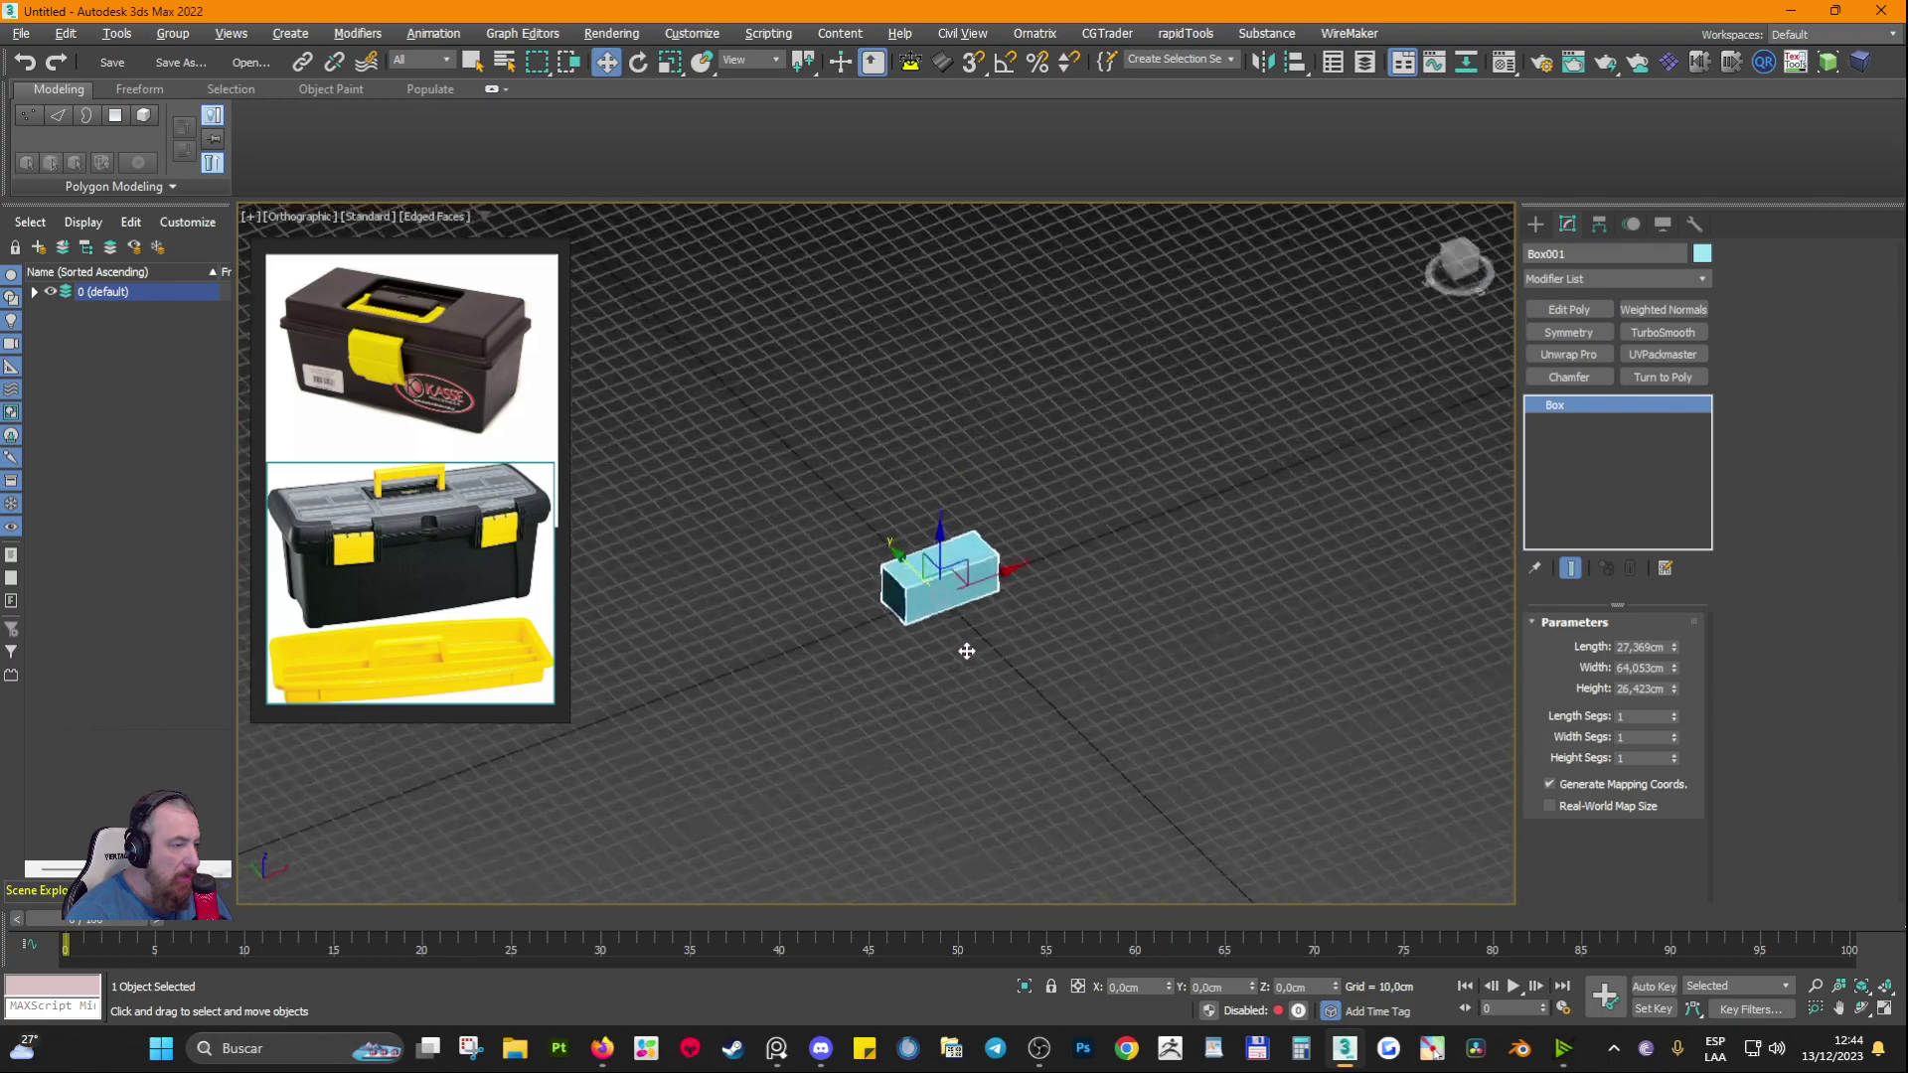
# Step: Switch the viewport to a perspective view and frame the small box from an angled viewpoint
pyautogui.scroll(6, 920, 606)
pyautogui.press('p')
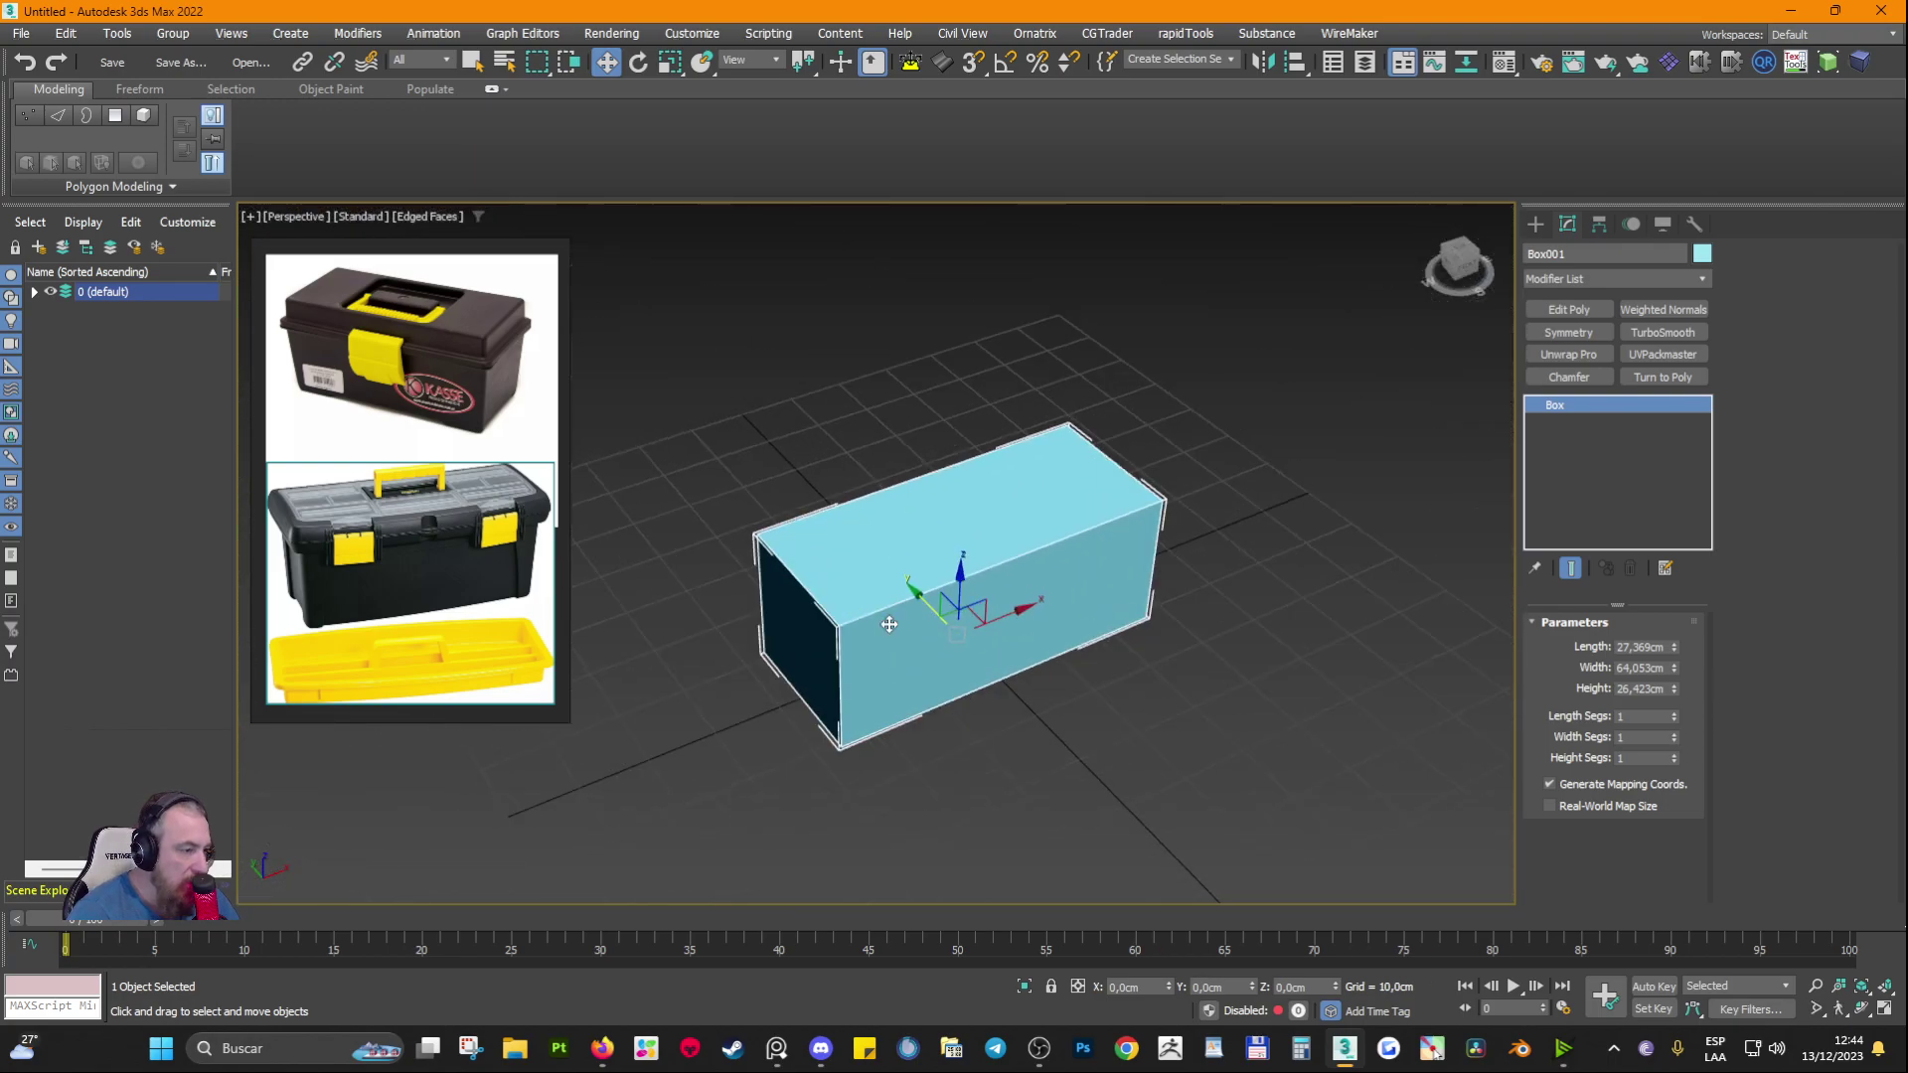
pyautogui.scroll(-5, 888, 636)
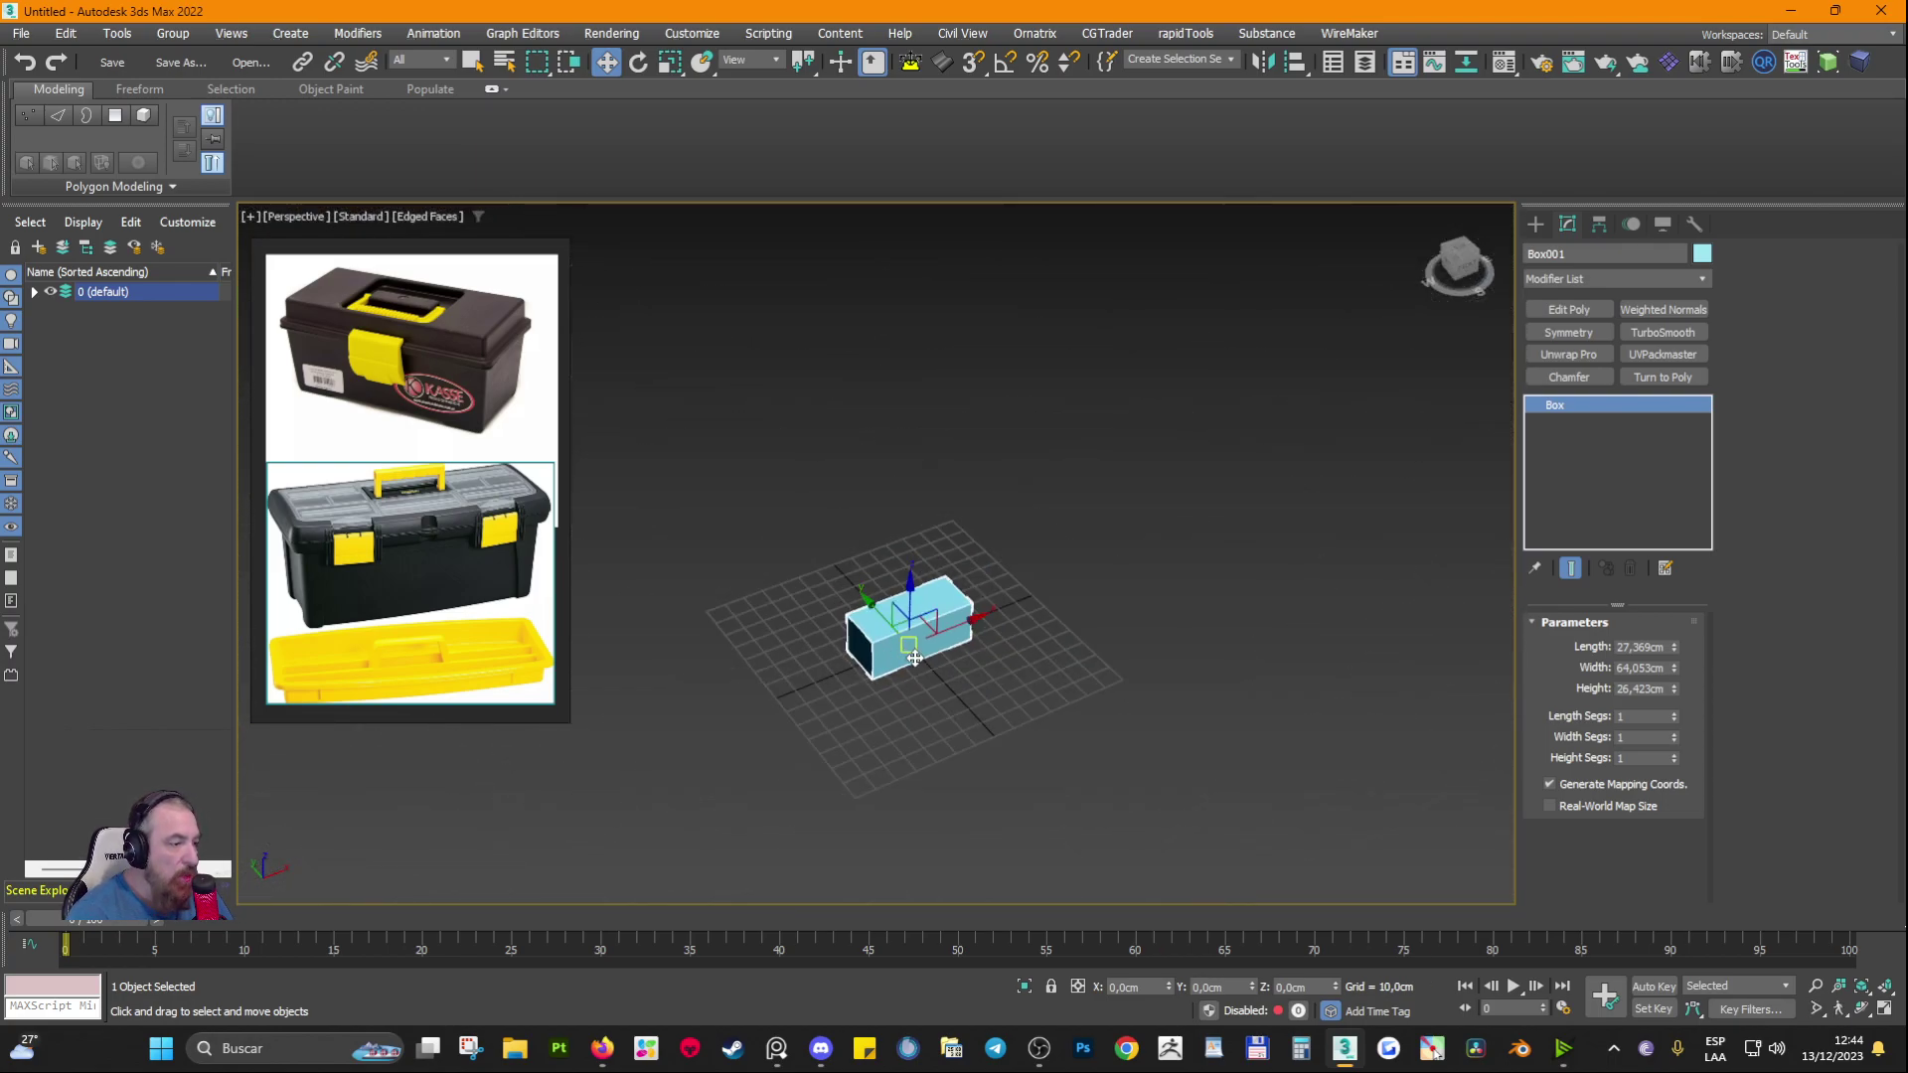
pyautogui.scroll(-10, 914, 658)
pyautogui.moveTo(921, 759); pyautogui.dragTo(868, 743, button='middle')
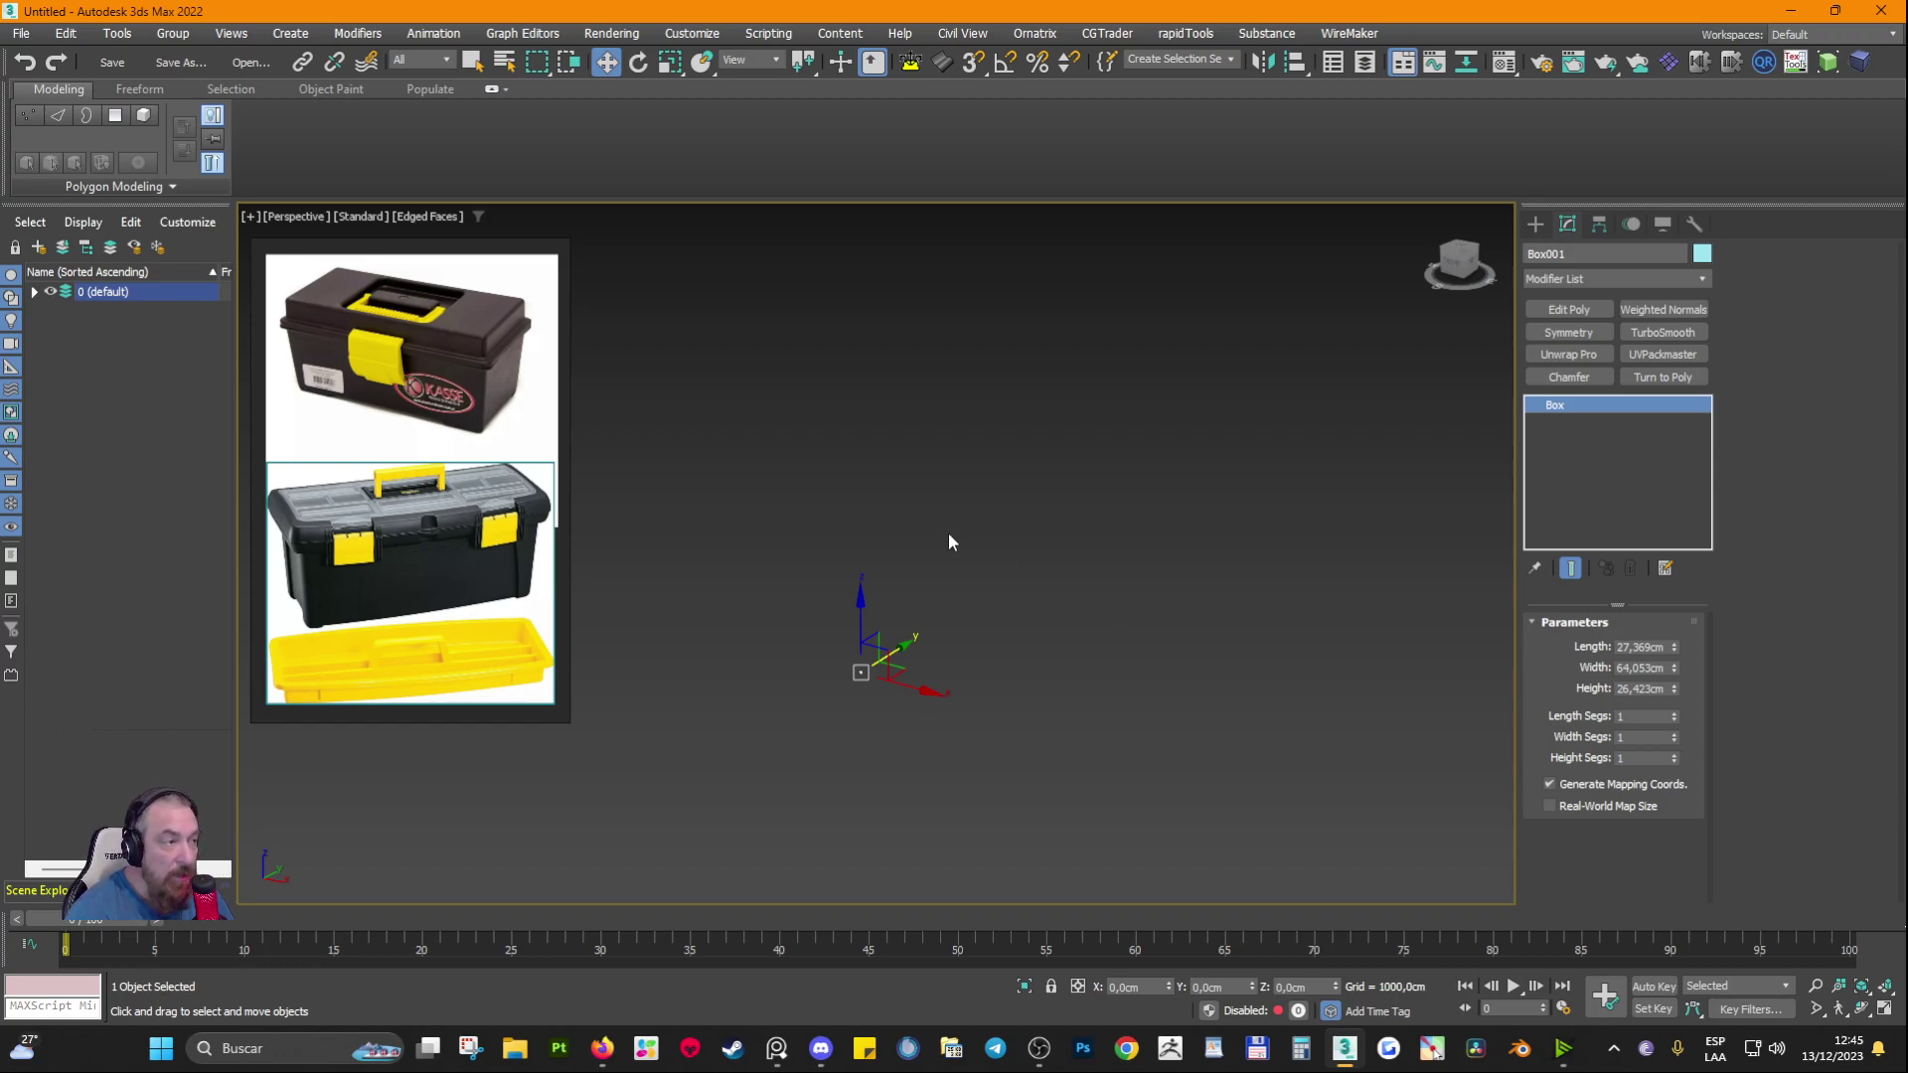
pyautogui.press('z')
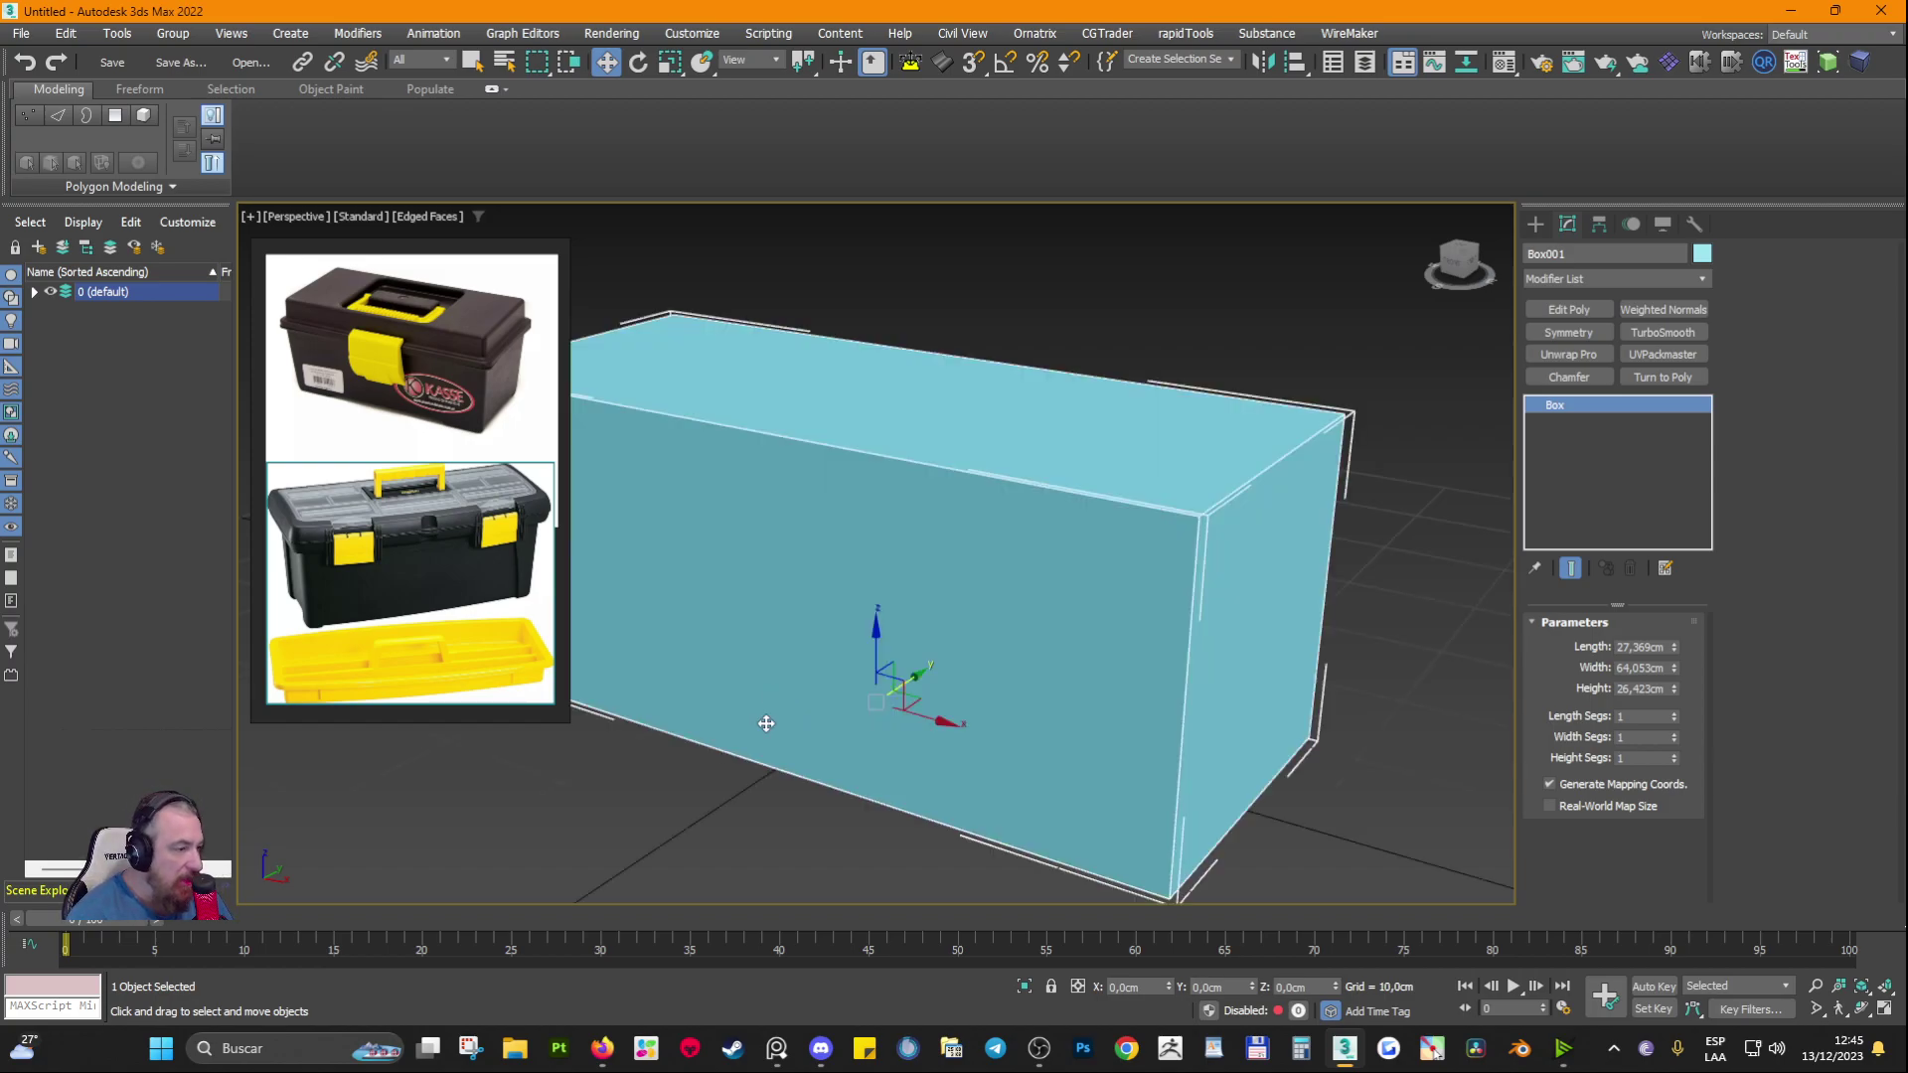
pyautogui.keyDown('alt'); pyautogui.moveTo(879, 761); pyautogui.dragTo(833, 803, button='middle'); pyautogui.keyUp('alt')
pyautogui.press('z')
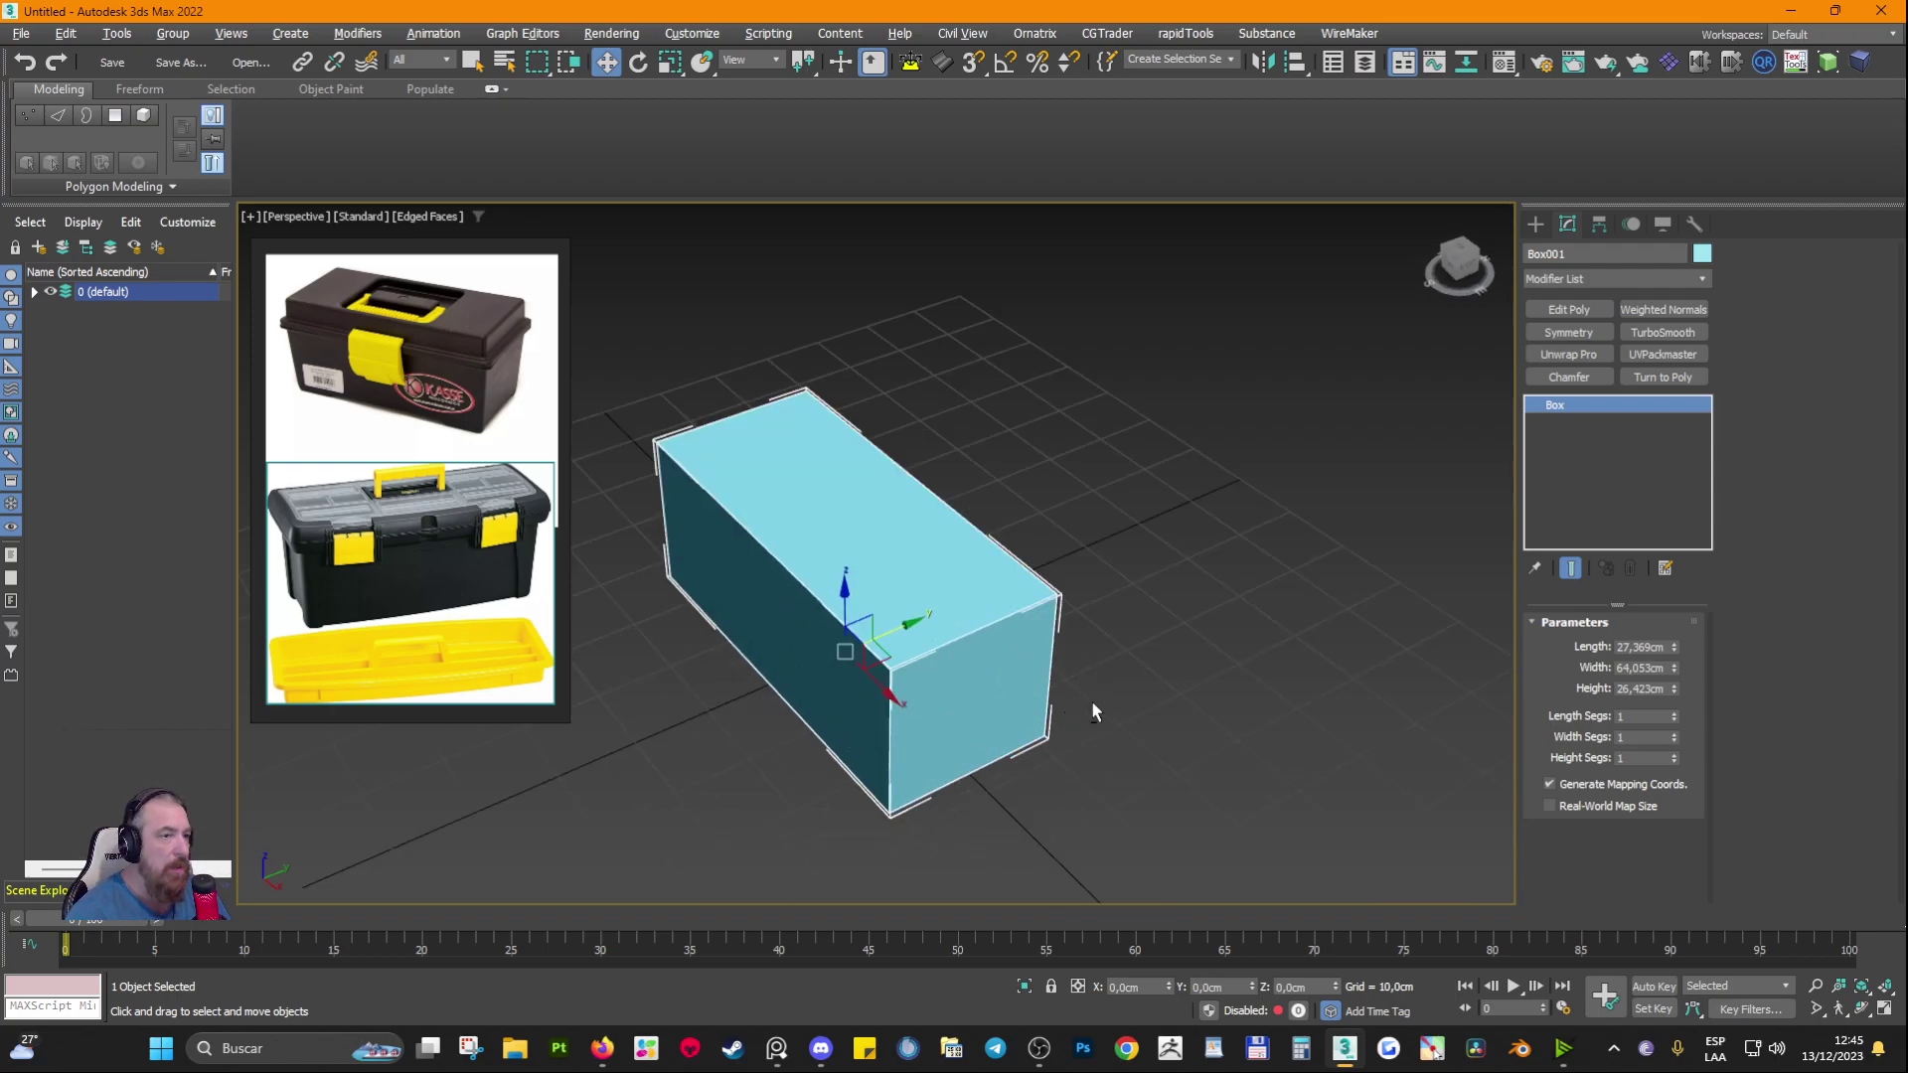
pyautogui.keyDown('alt'); pyautogui.moveTo(1091, 700); pyautogui.dragTo(899, 655, button='middle'); pyautogui.keyUp('alt')
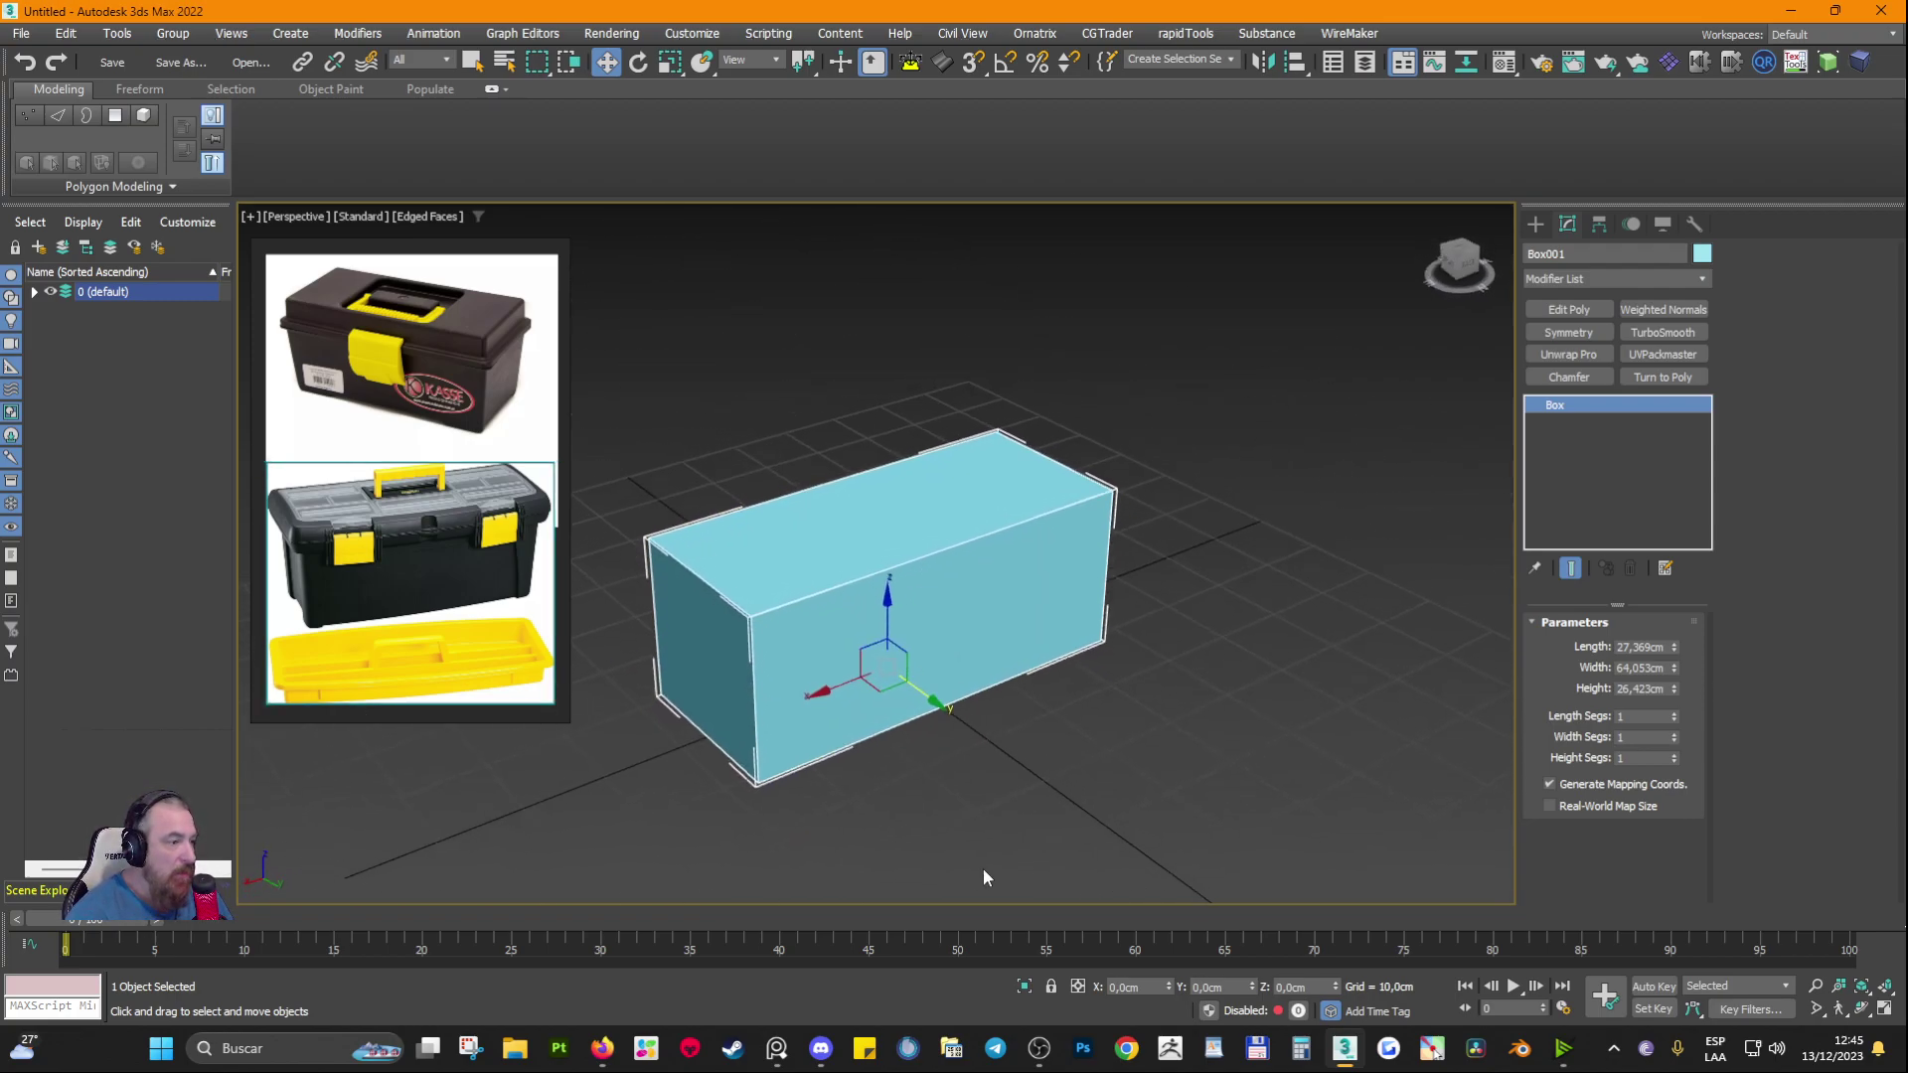
# Step: Enlarge the reference image window and frame the dark toolbox with the single yellow latch in it
pyautogui.scroll(3, 412, 395)
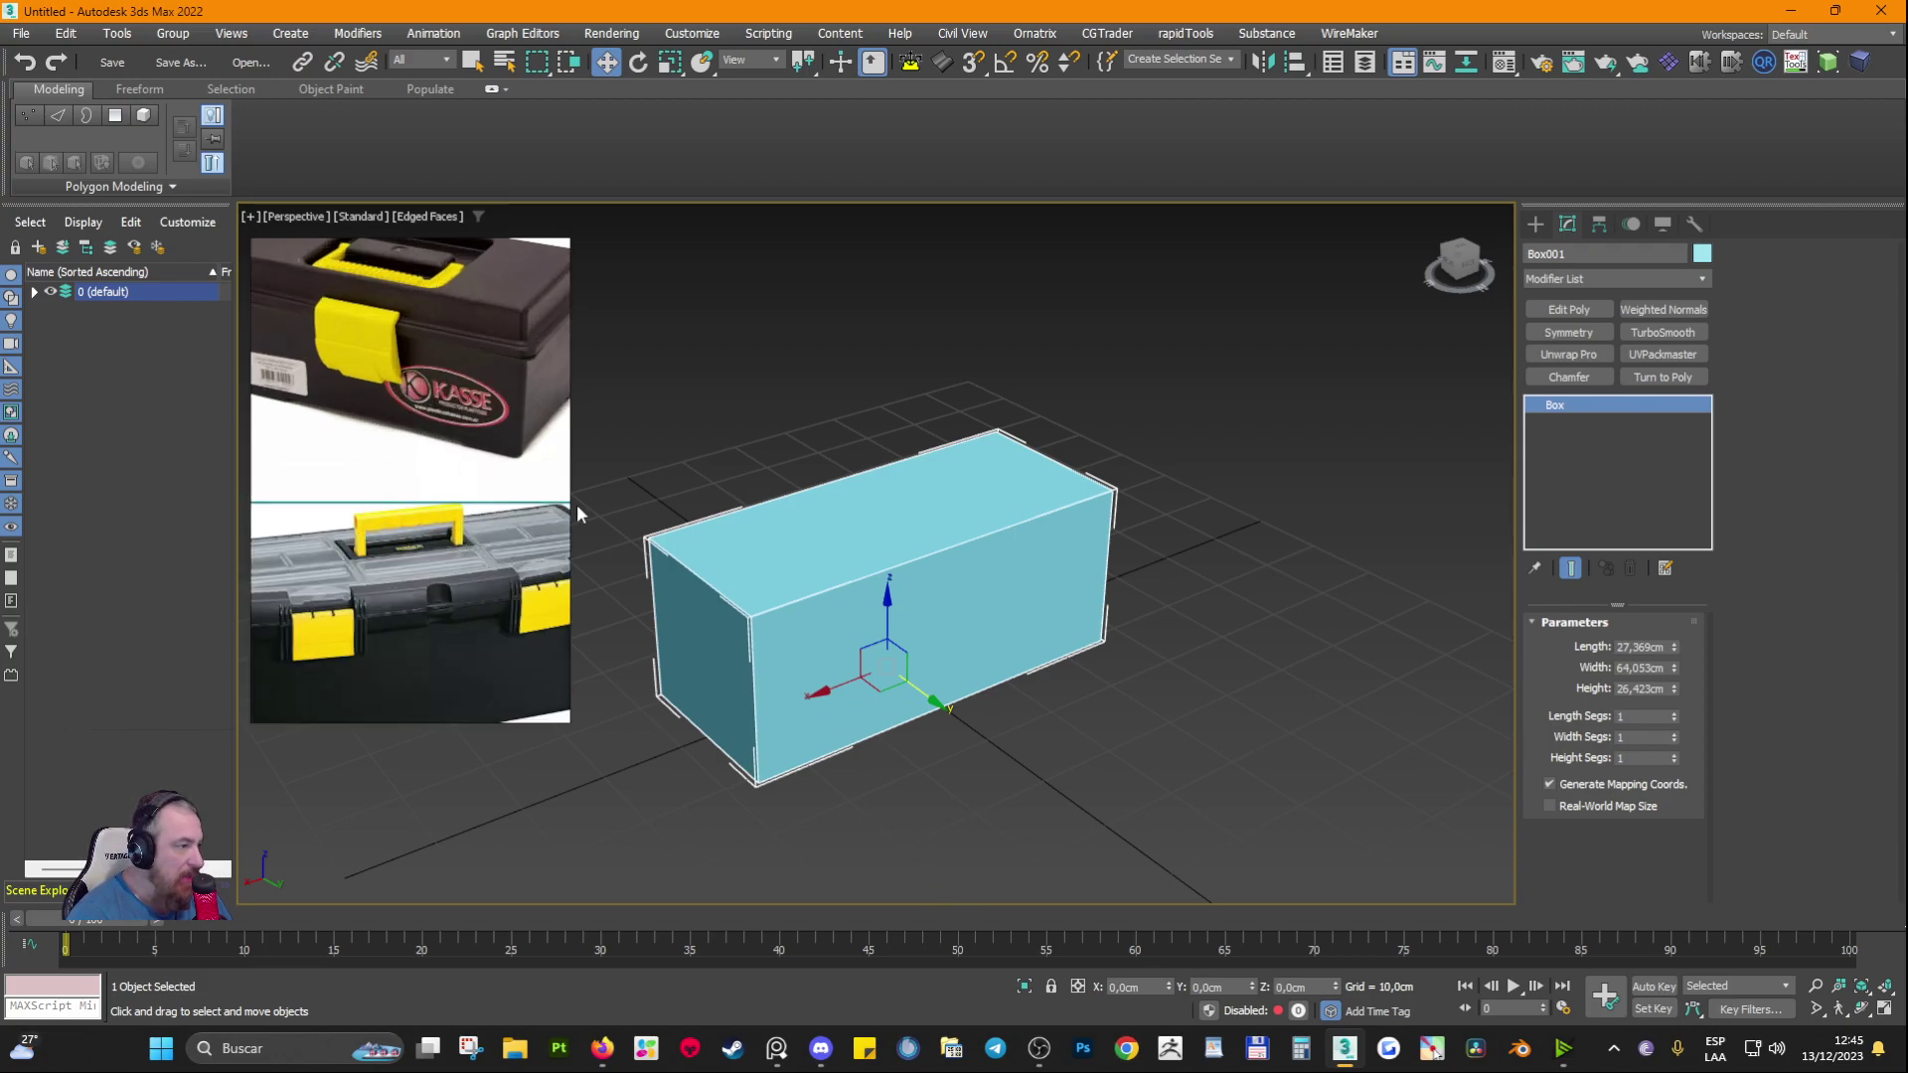
pyautogui.moveTo(251, 722); pyautogui.dragTo(15, 826)
pyautogui.moveTo(363, 593); pyautogui.dragTo(175, 801, button='middle')
pyautogui.scroll(3, 213, 681)
pyautogui.moveTo(213, 681); pyautogui.dragTo(352, 671, button='middle')
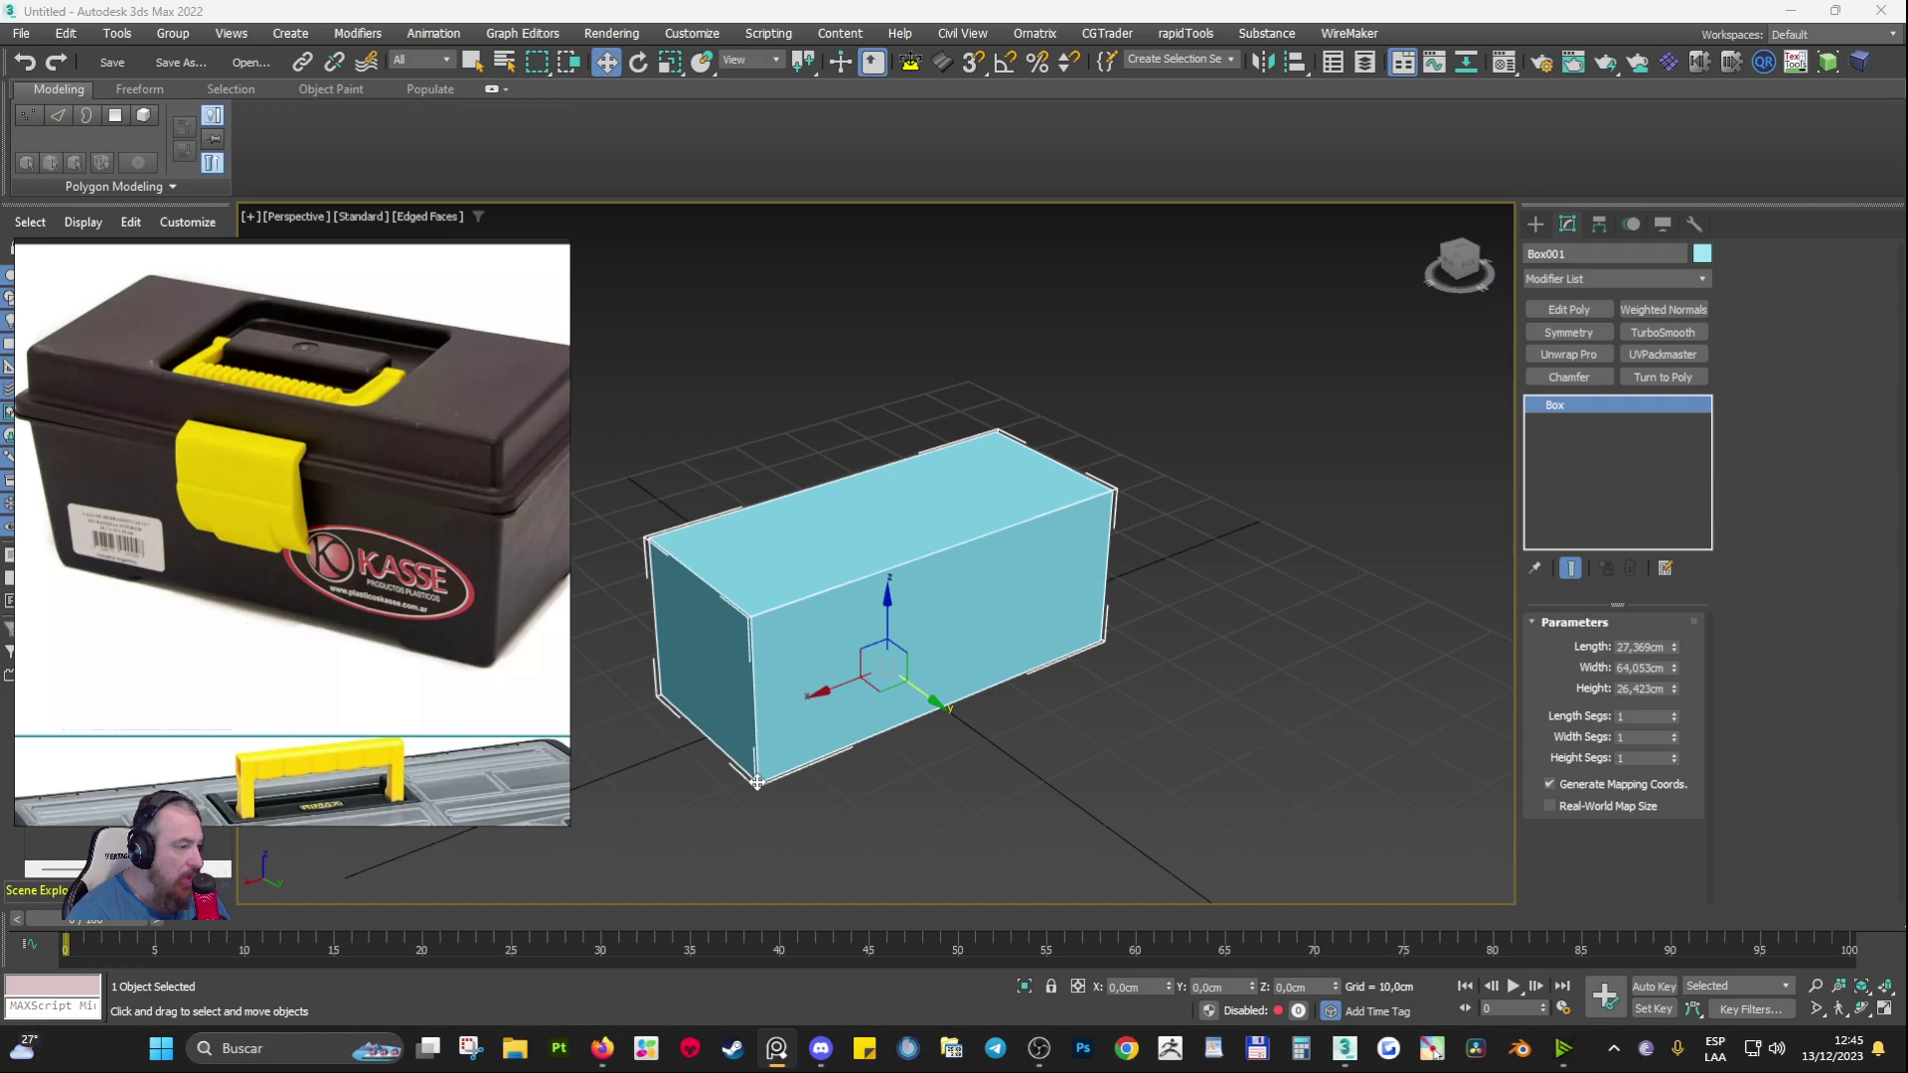
pyautogui.scroll(-2, 486, 556)
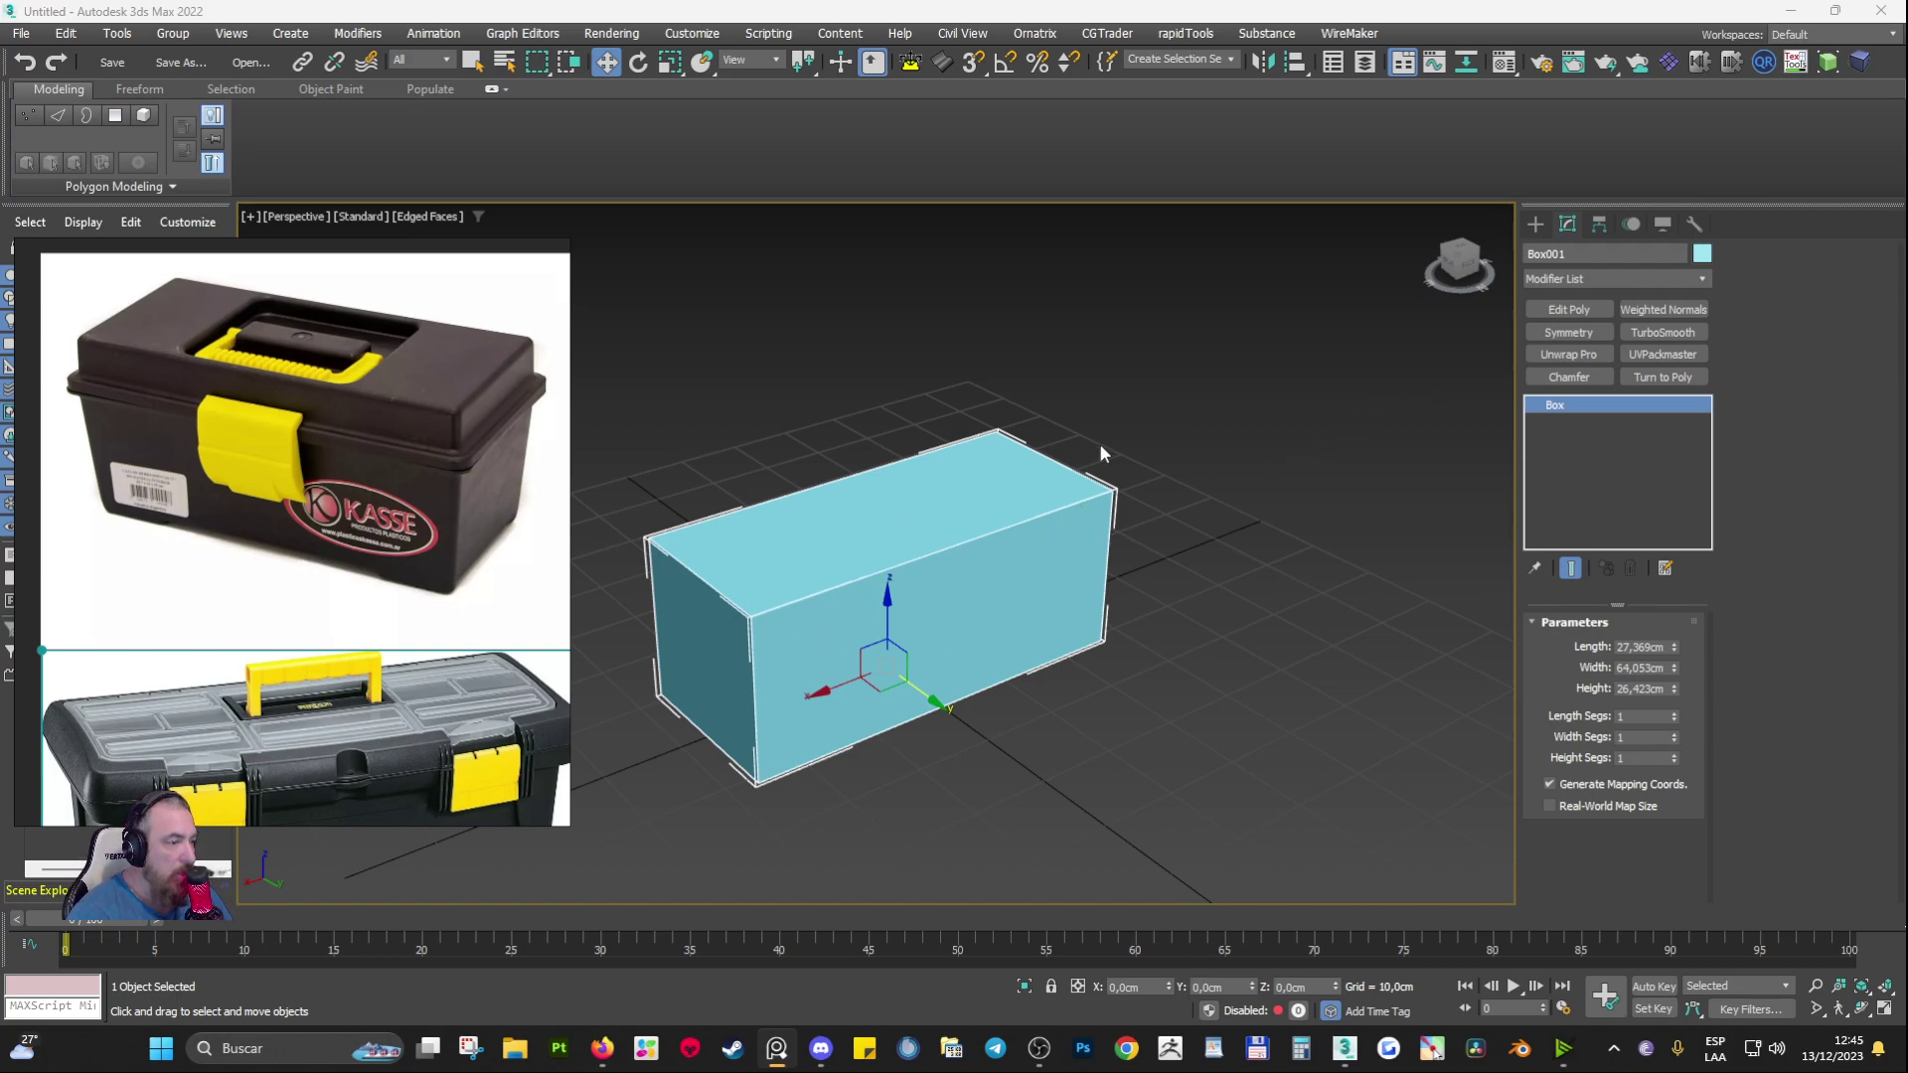
# Step: Try converting the box to an Editable Poly, look at its sub-object levels, and undo the conversion
pyautogui.click(1702, 278)
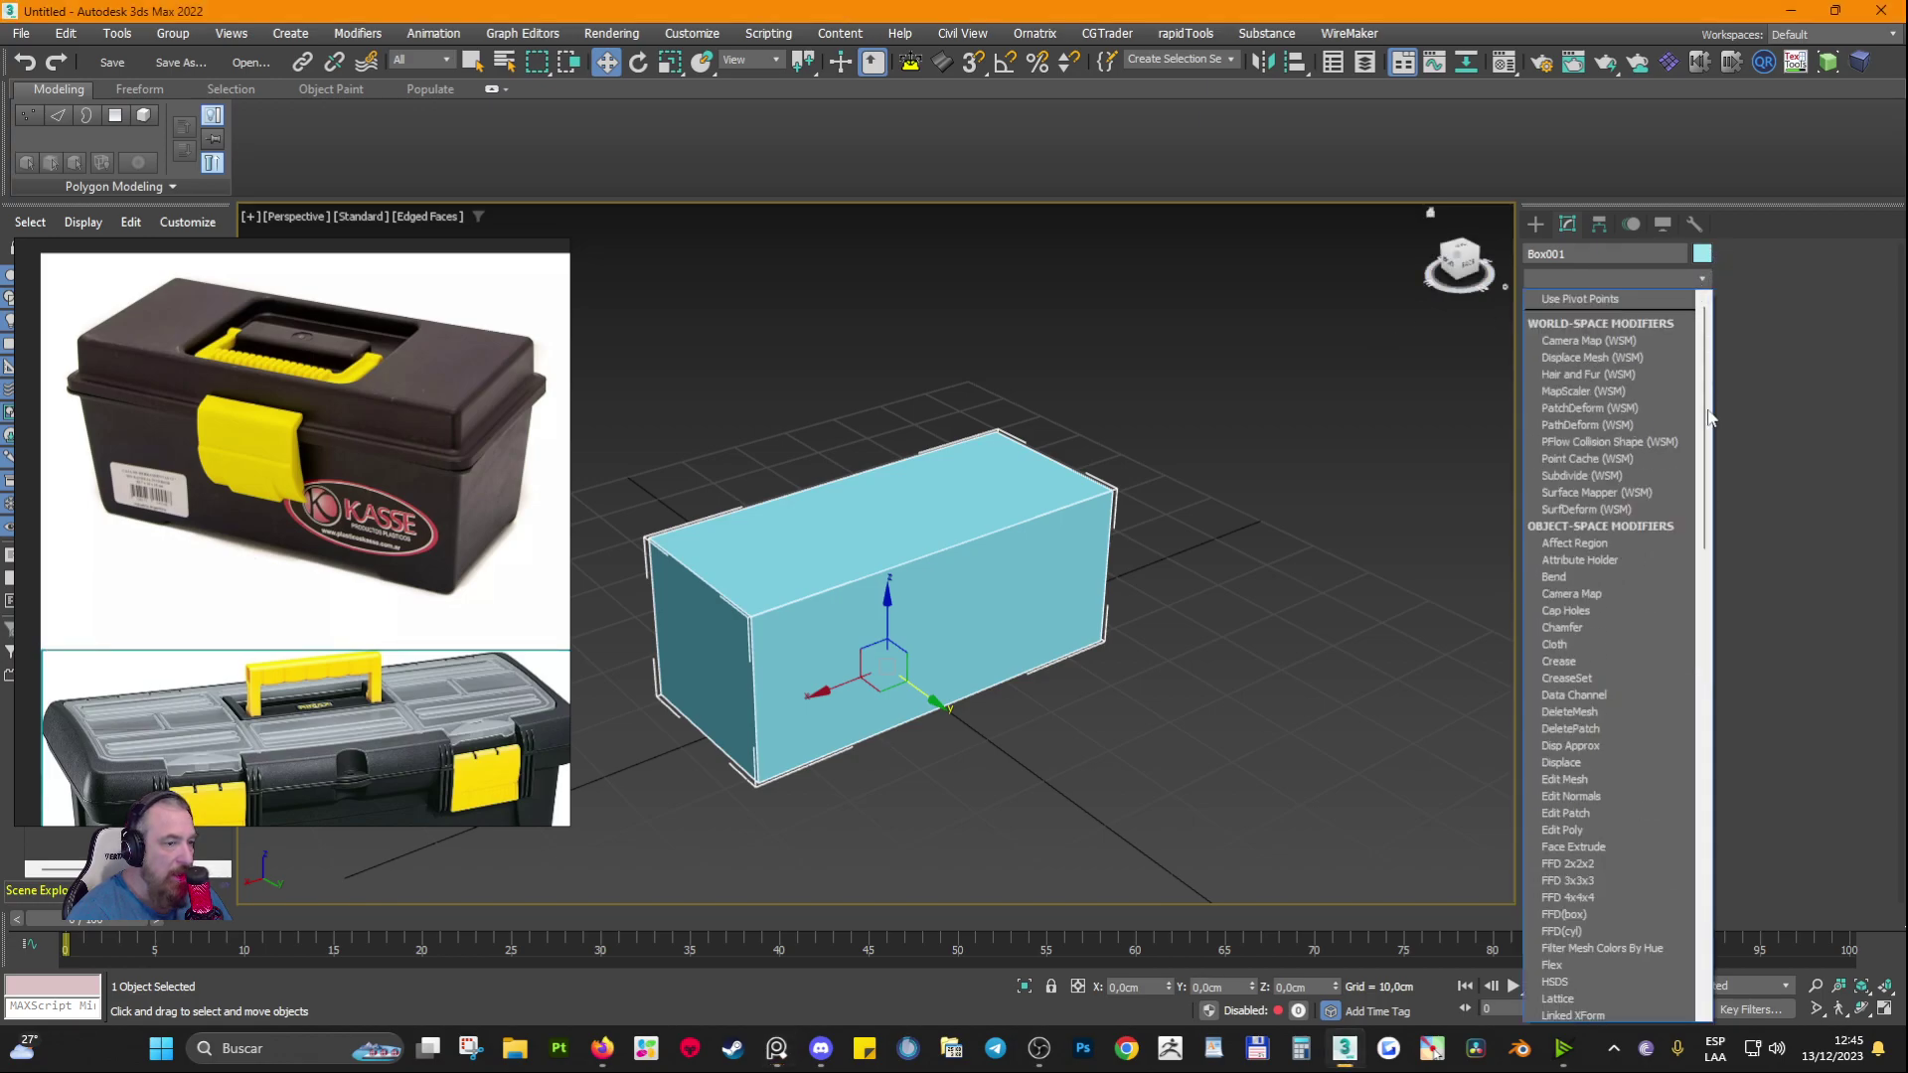
pyautogui.click(1204, 671)
pyautogui.rightClick(968, 574)
pyautogui.moveTo(1043, 774)
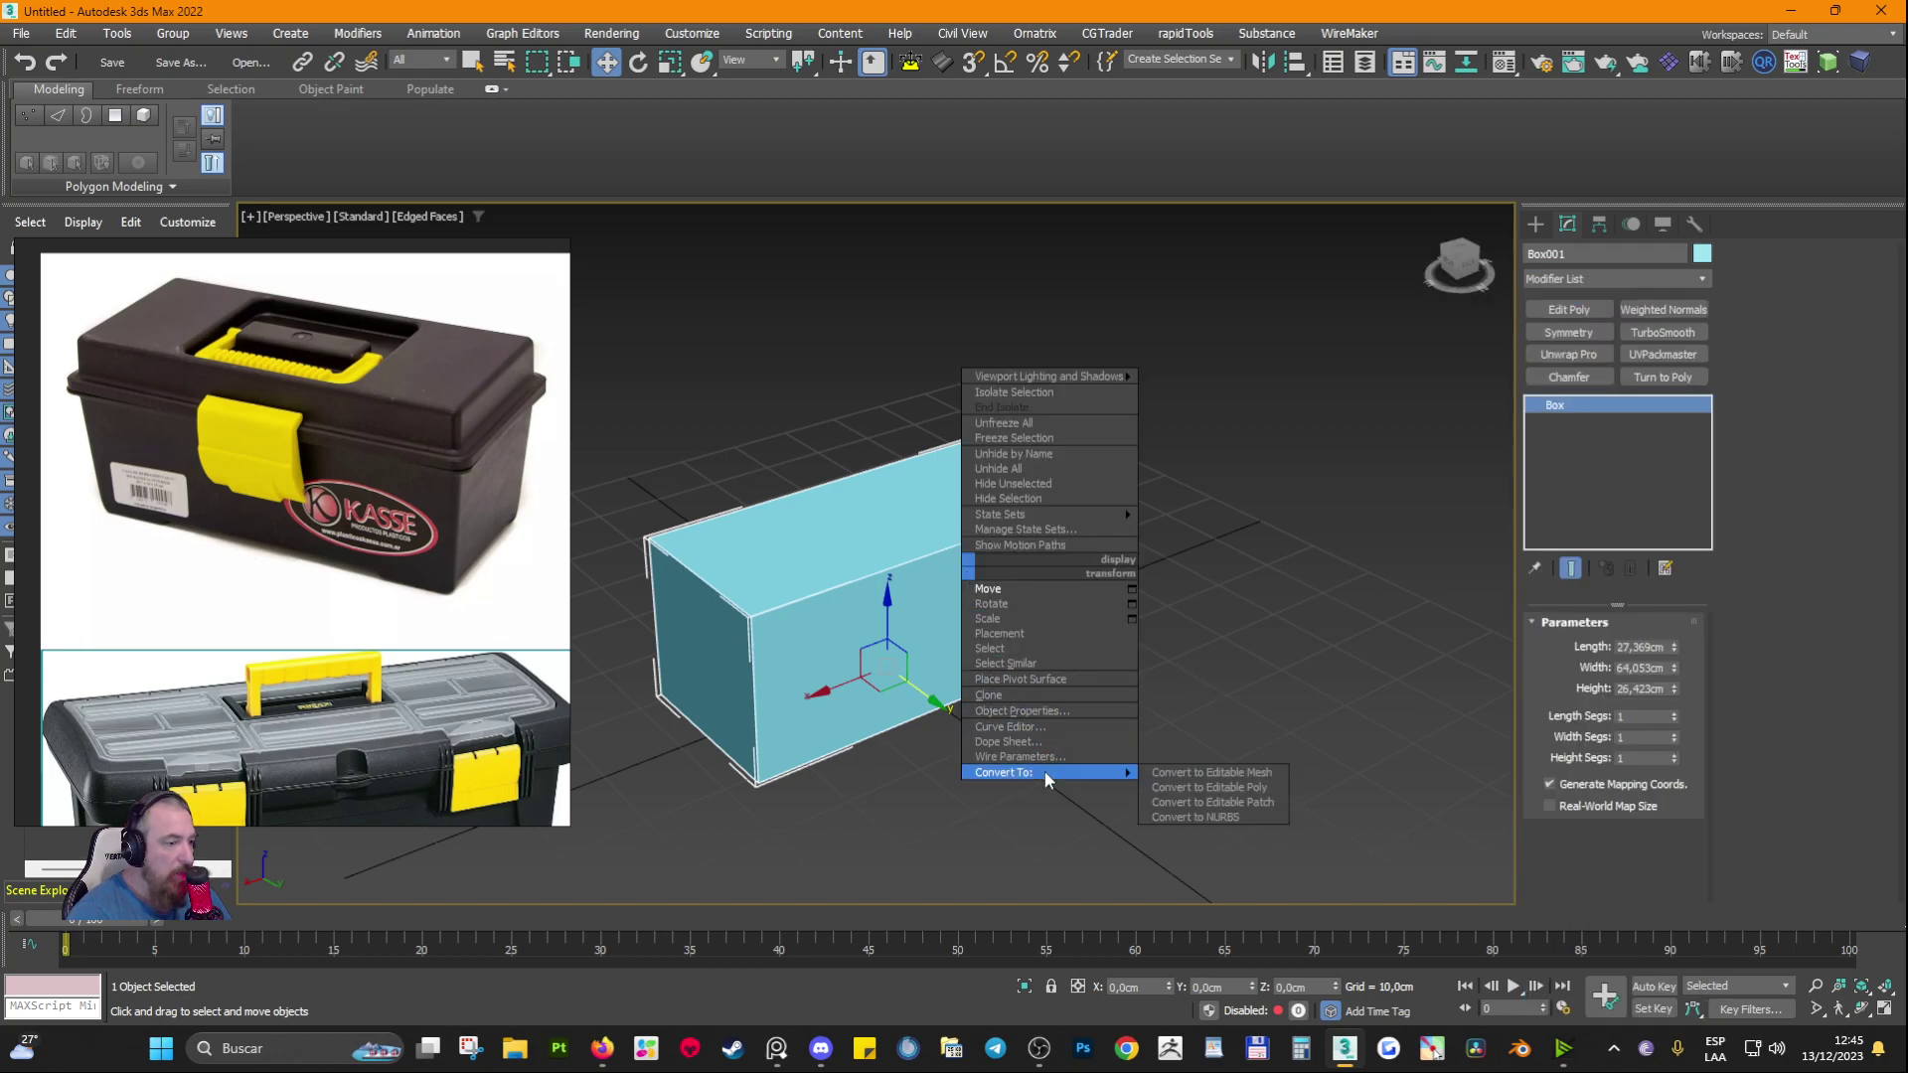
pyautogui.click(1214, 780)
pyautogui.click(1550, 406)
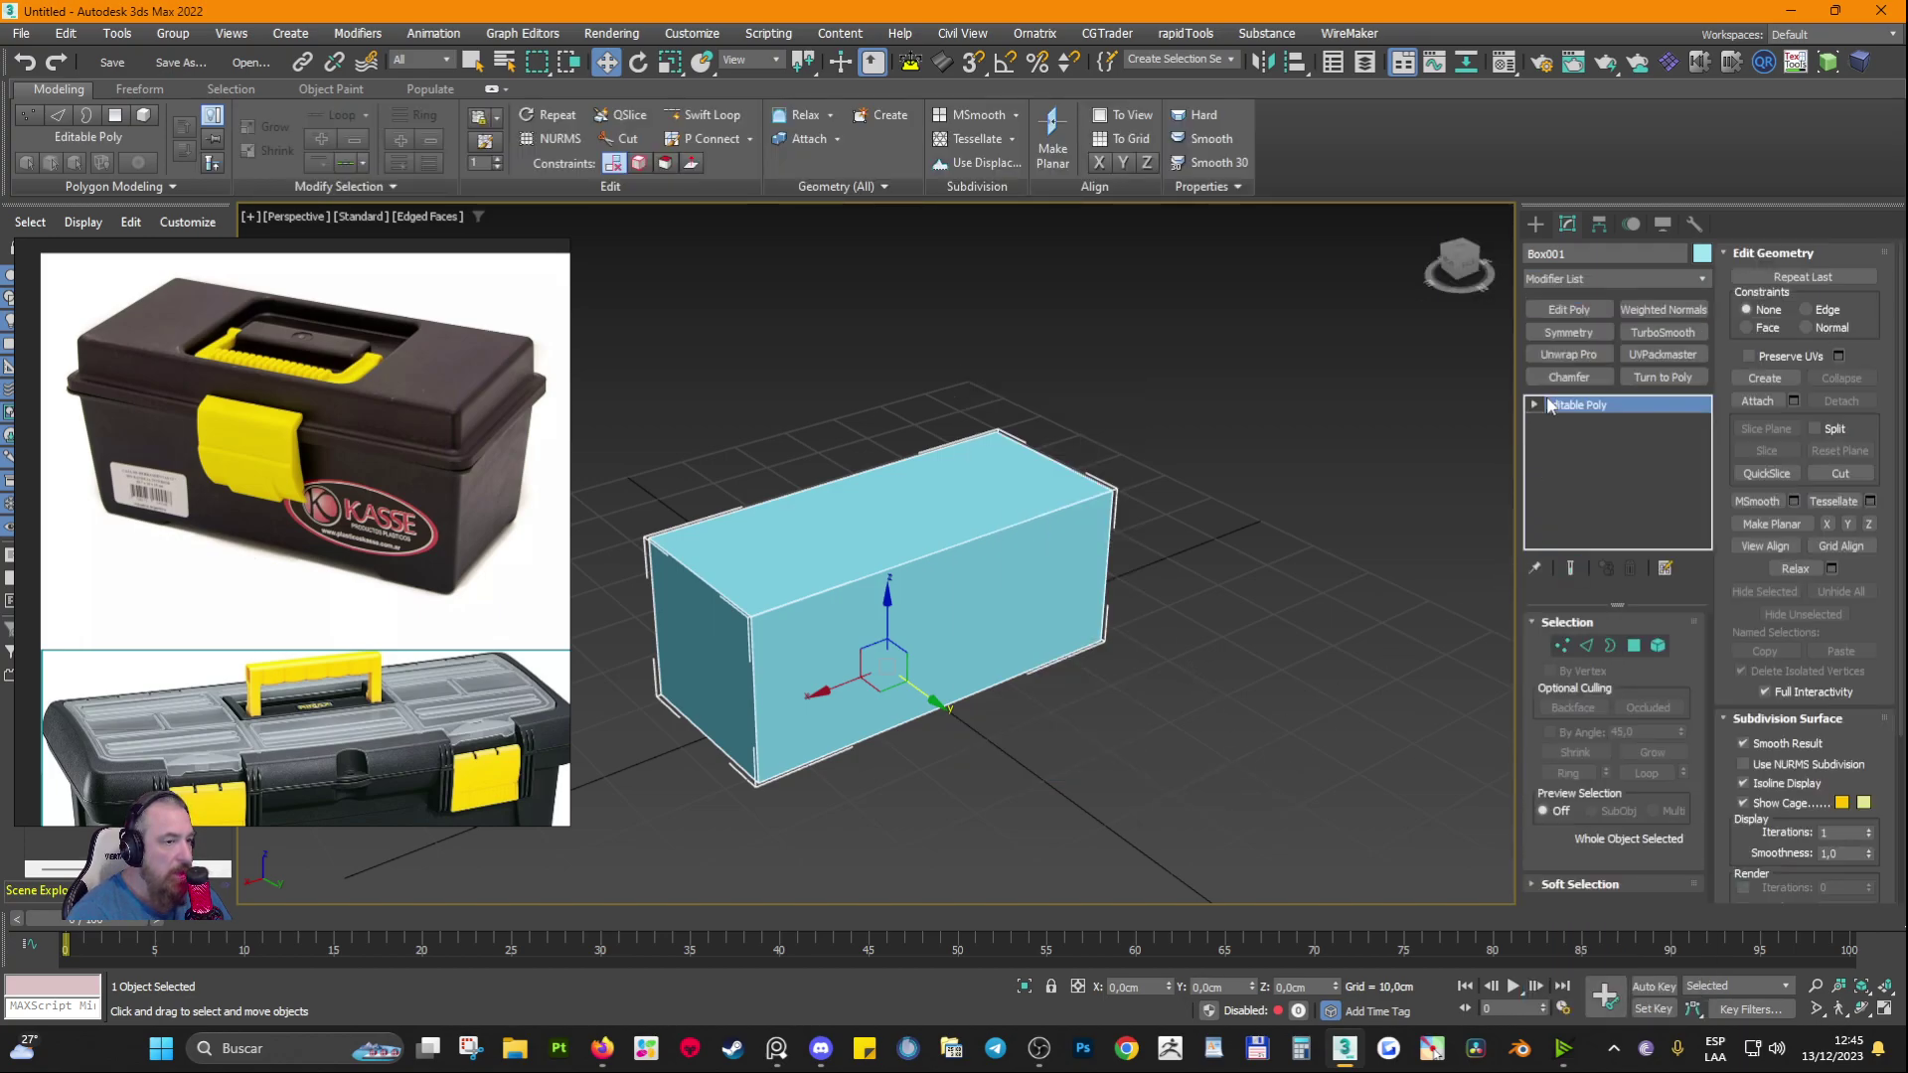
pyautogui.click(1534, 405)
pyautogui.click(1481, 402)
pyautogui.click(886, 565)
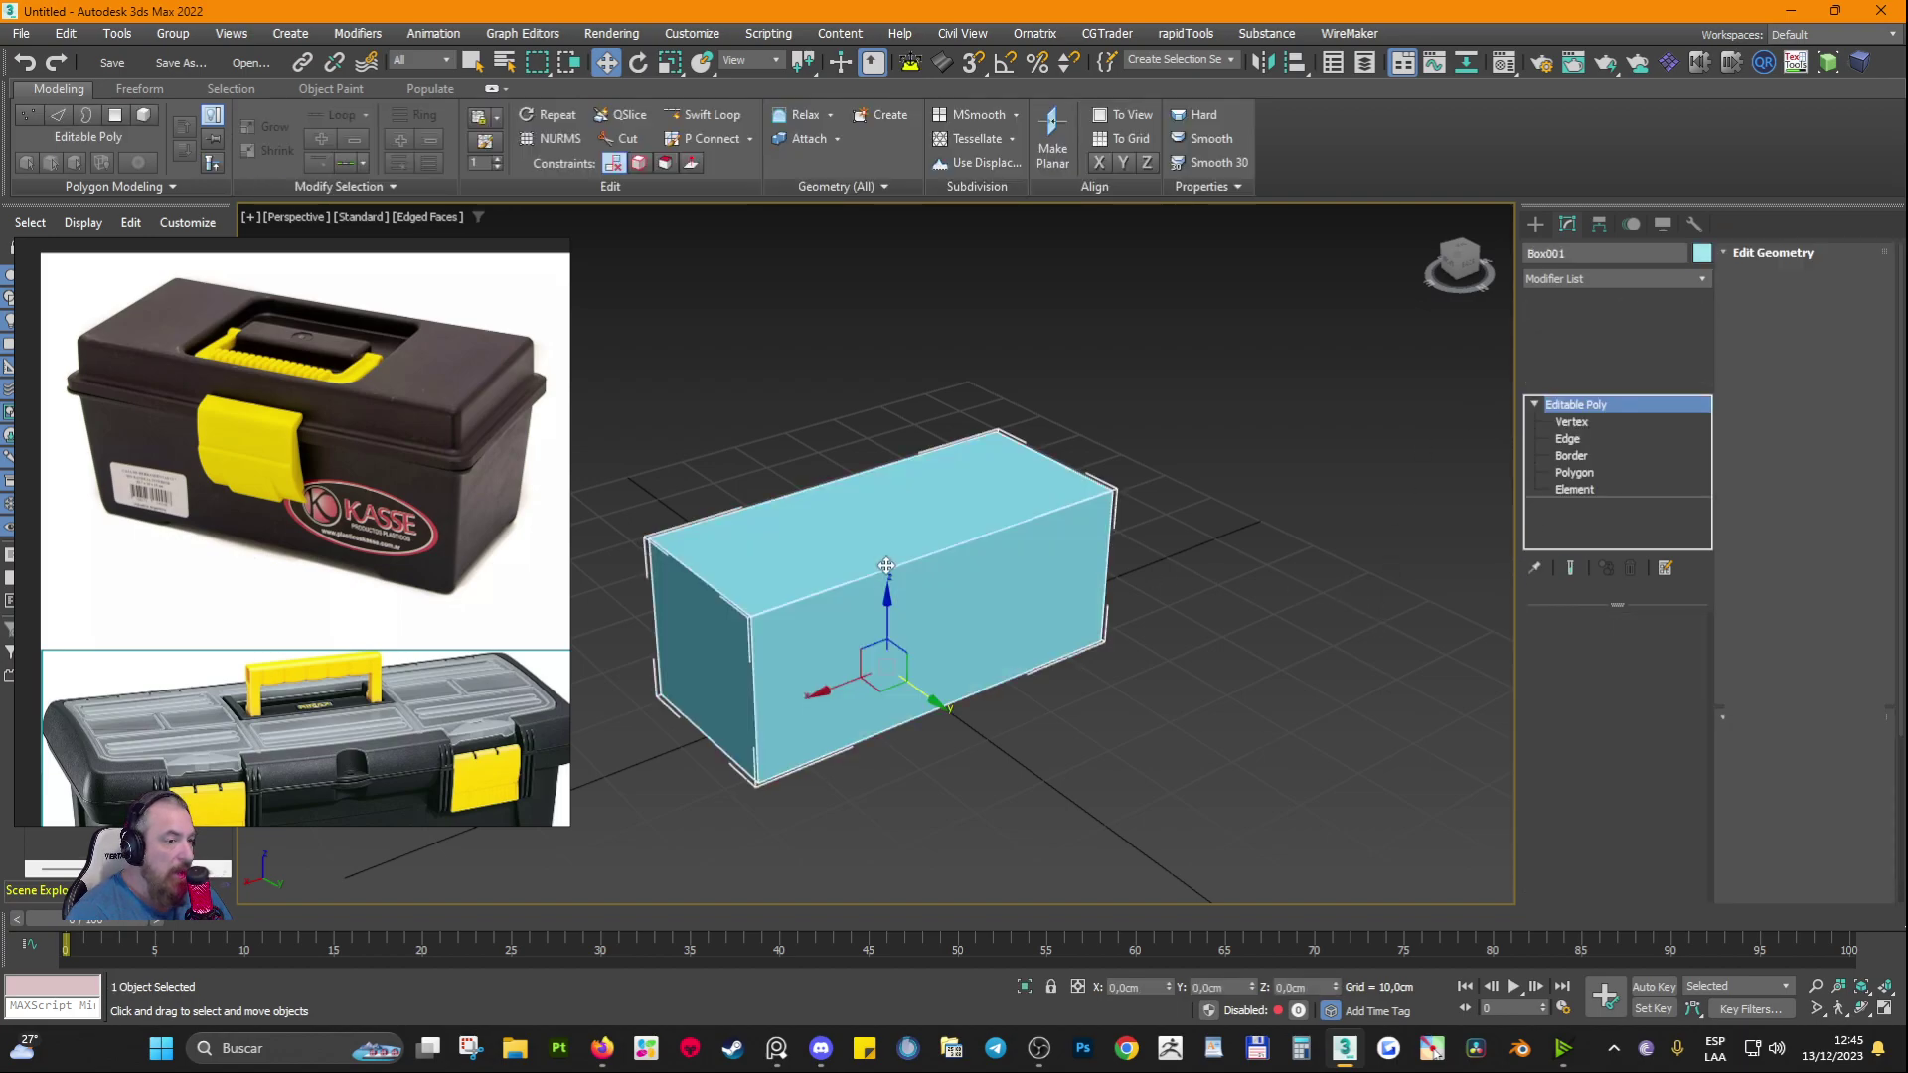
pyautogui.hotkey('ctrl', 'z')
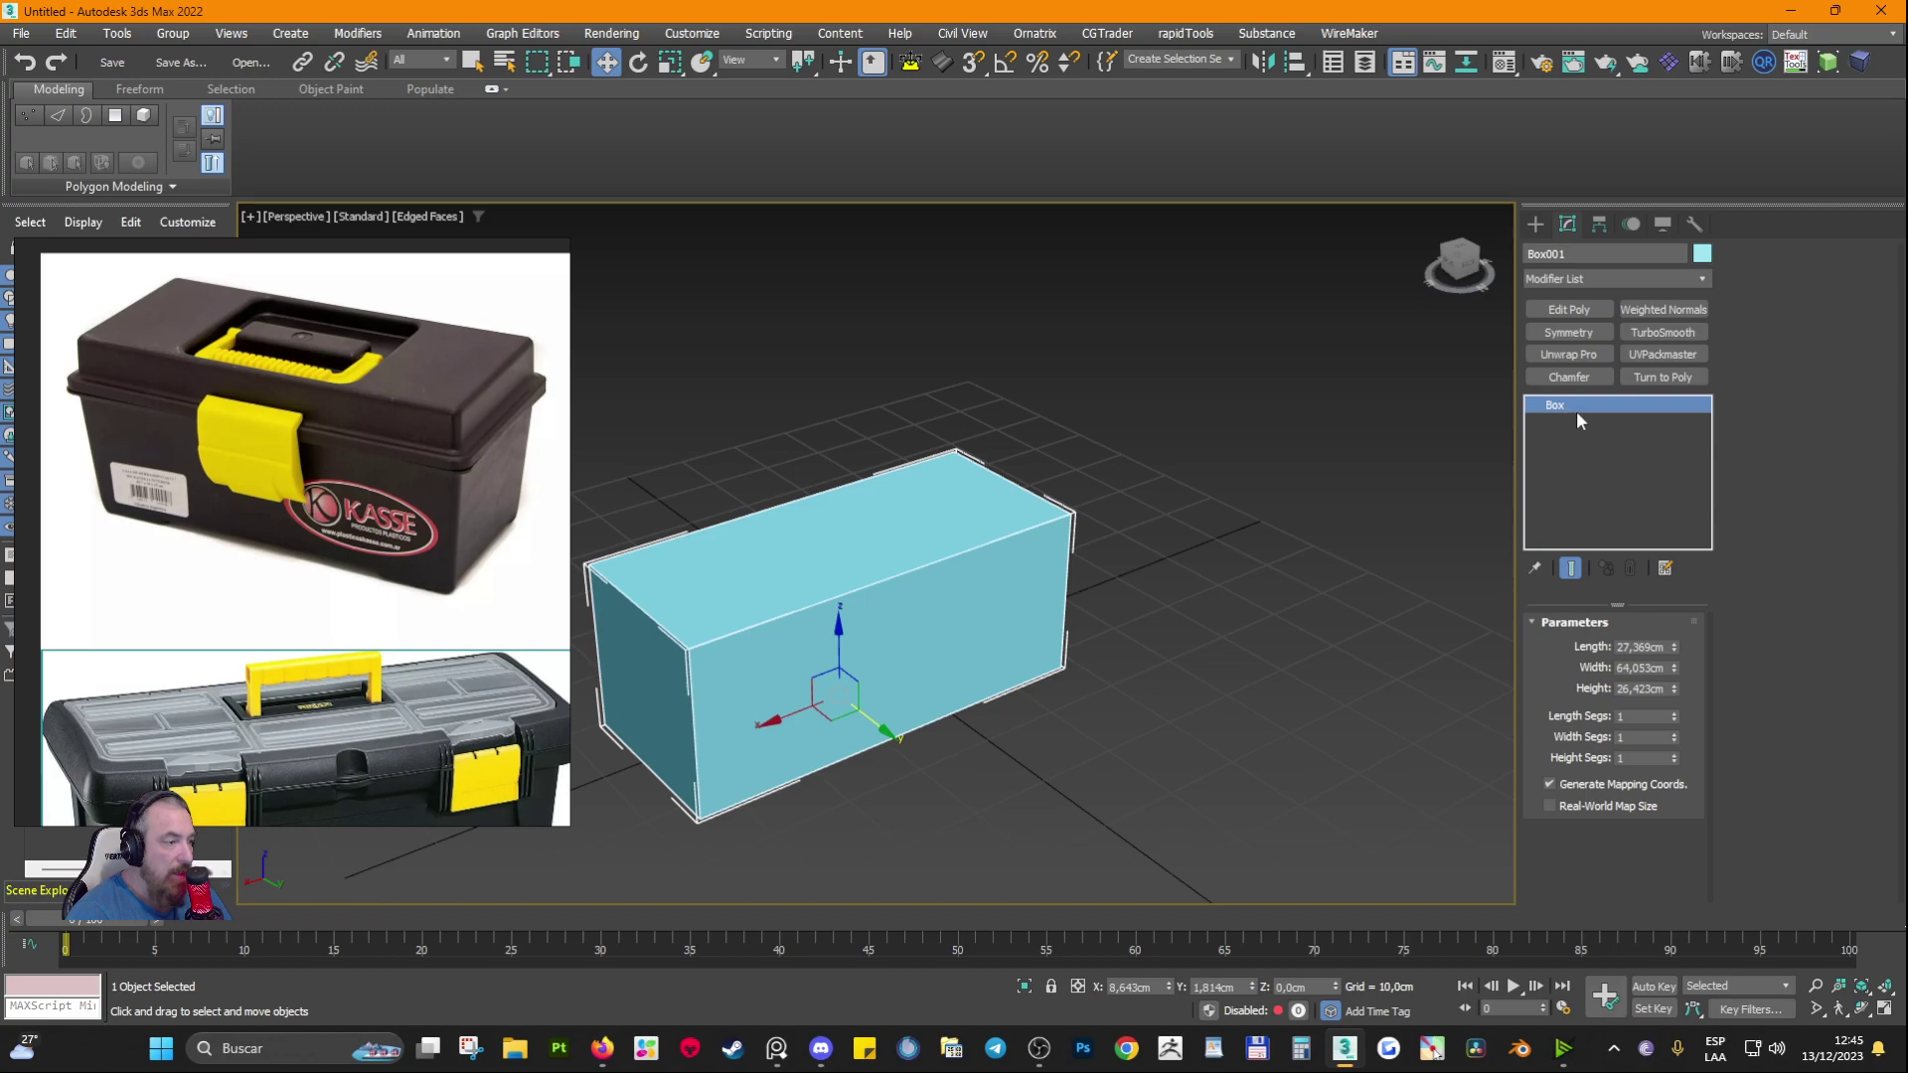
pyautogui.hotkey('ctrl', 'z')
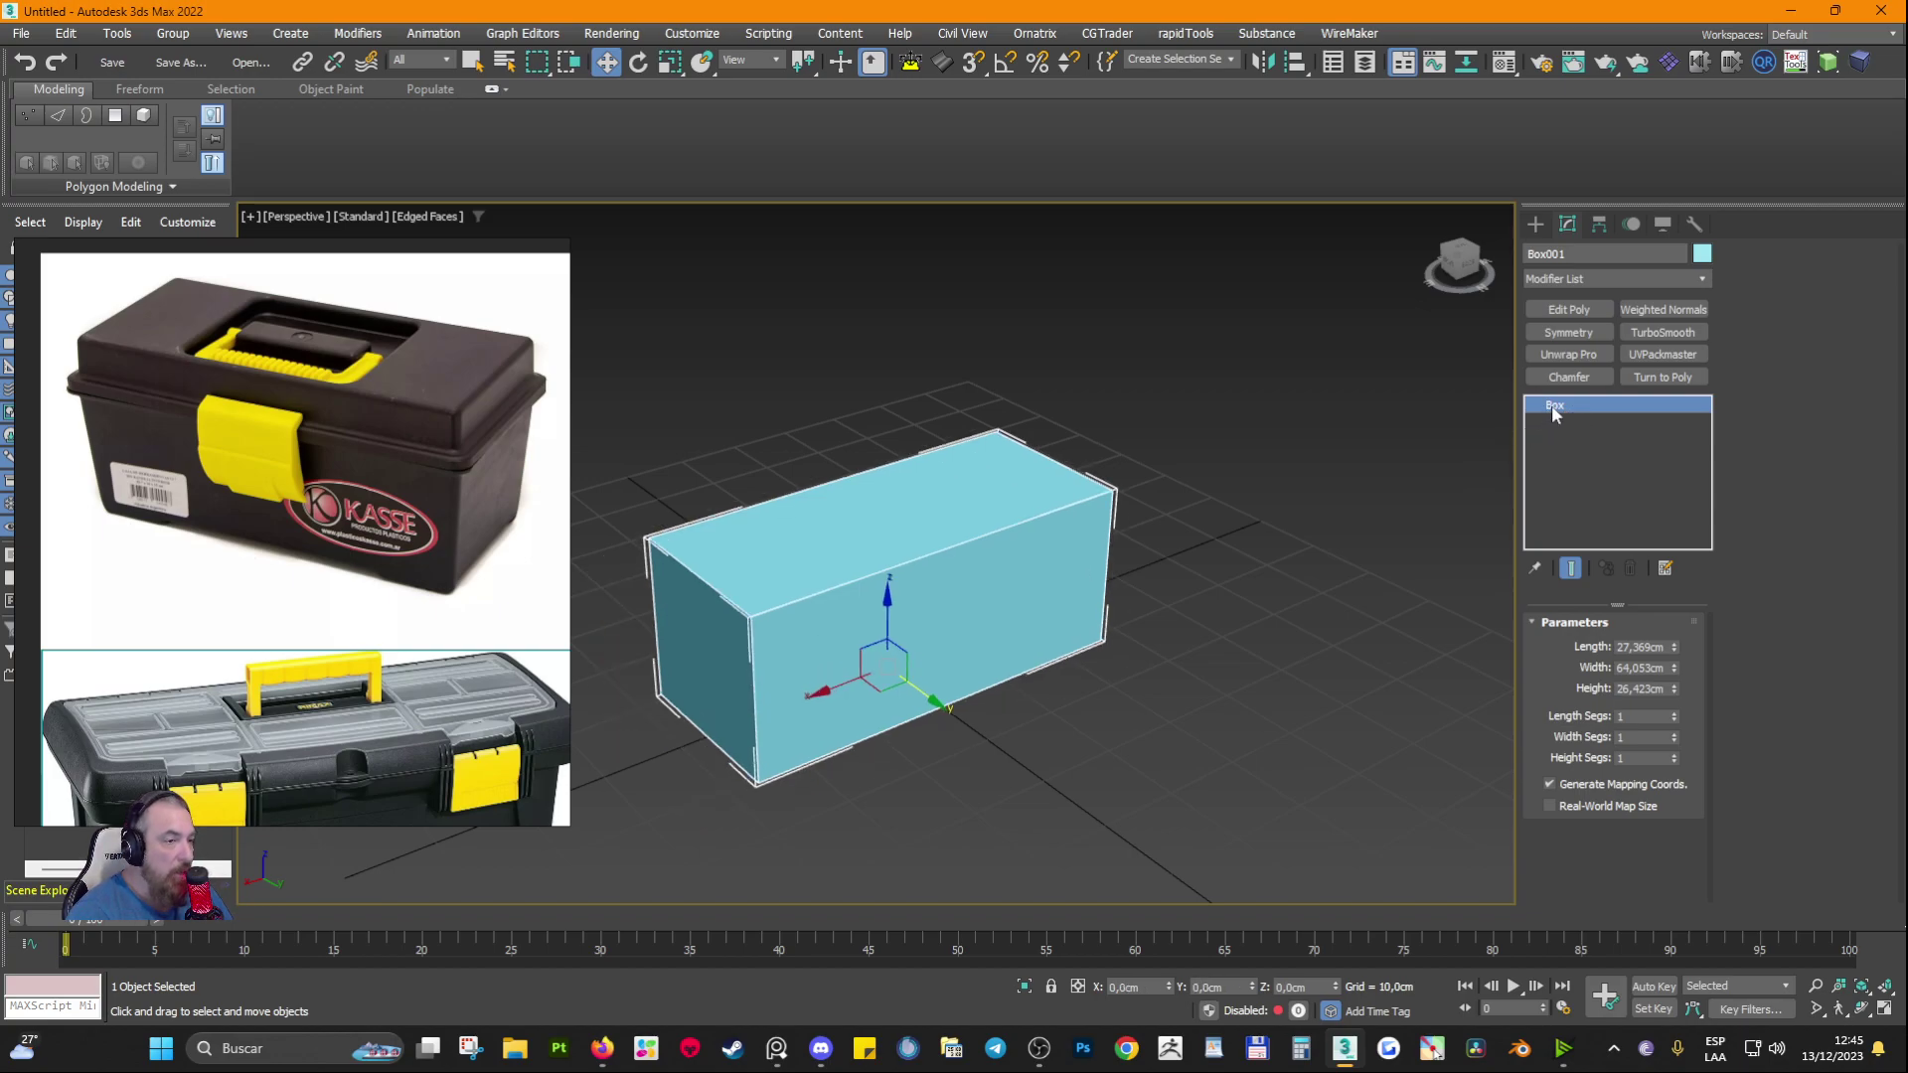
# Step: Try 5 length segments and 9 width segments on the box in wireframe display, resetting both counts to 1
pyautogui.press('F4')
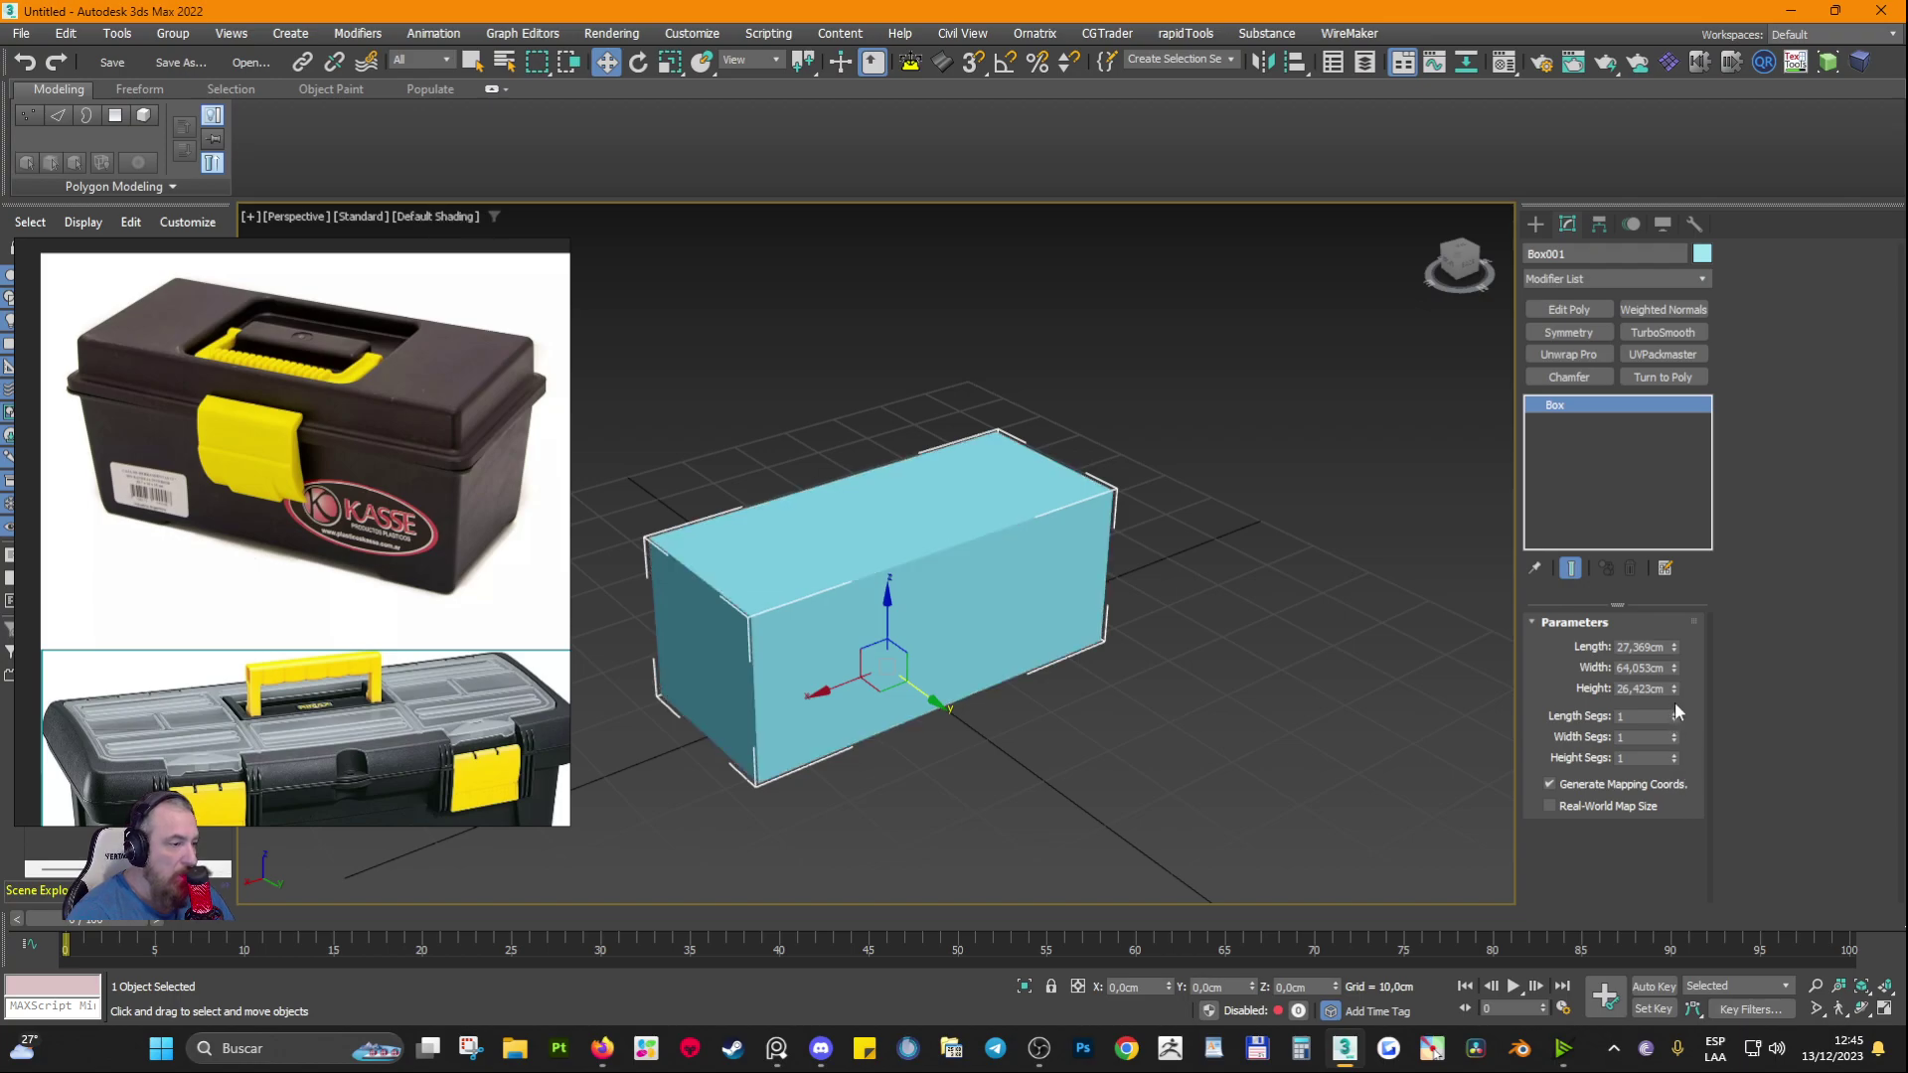
pyautogui.click(1677, 713)
pyautogui.press('F3')
pyautogui.click(1674, 713)
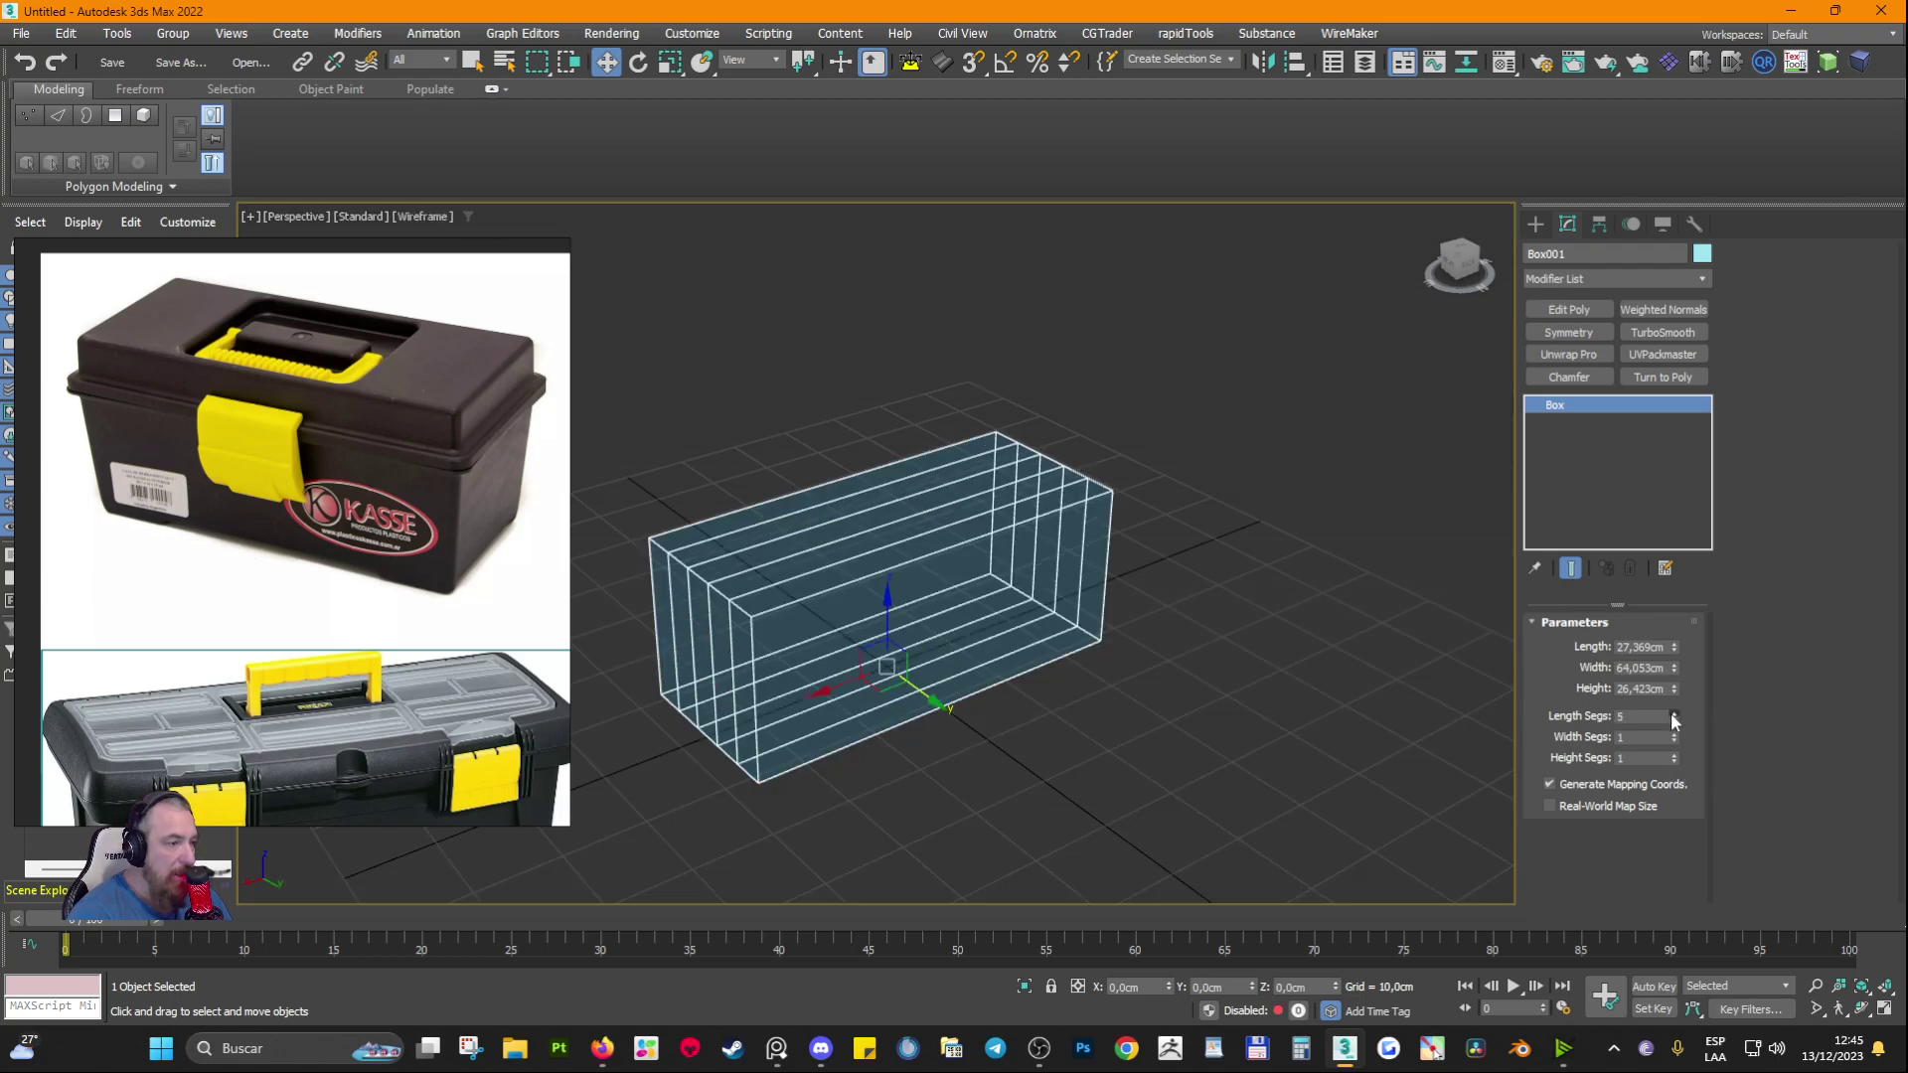
pyautogui.rightClick(1673, 715)
pyautogui.moveTo(1673, 735)
pyautogui.mouseDown()
pyautogui.moveTo(1673, 706)
pyautogui.moveTo(1673, 728)
pyautogui.mouseUp()
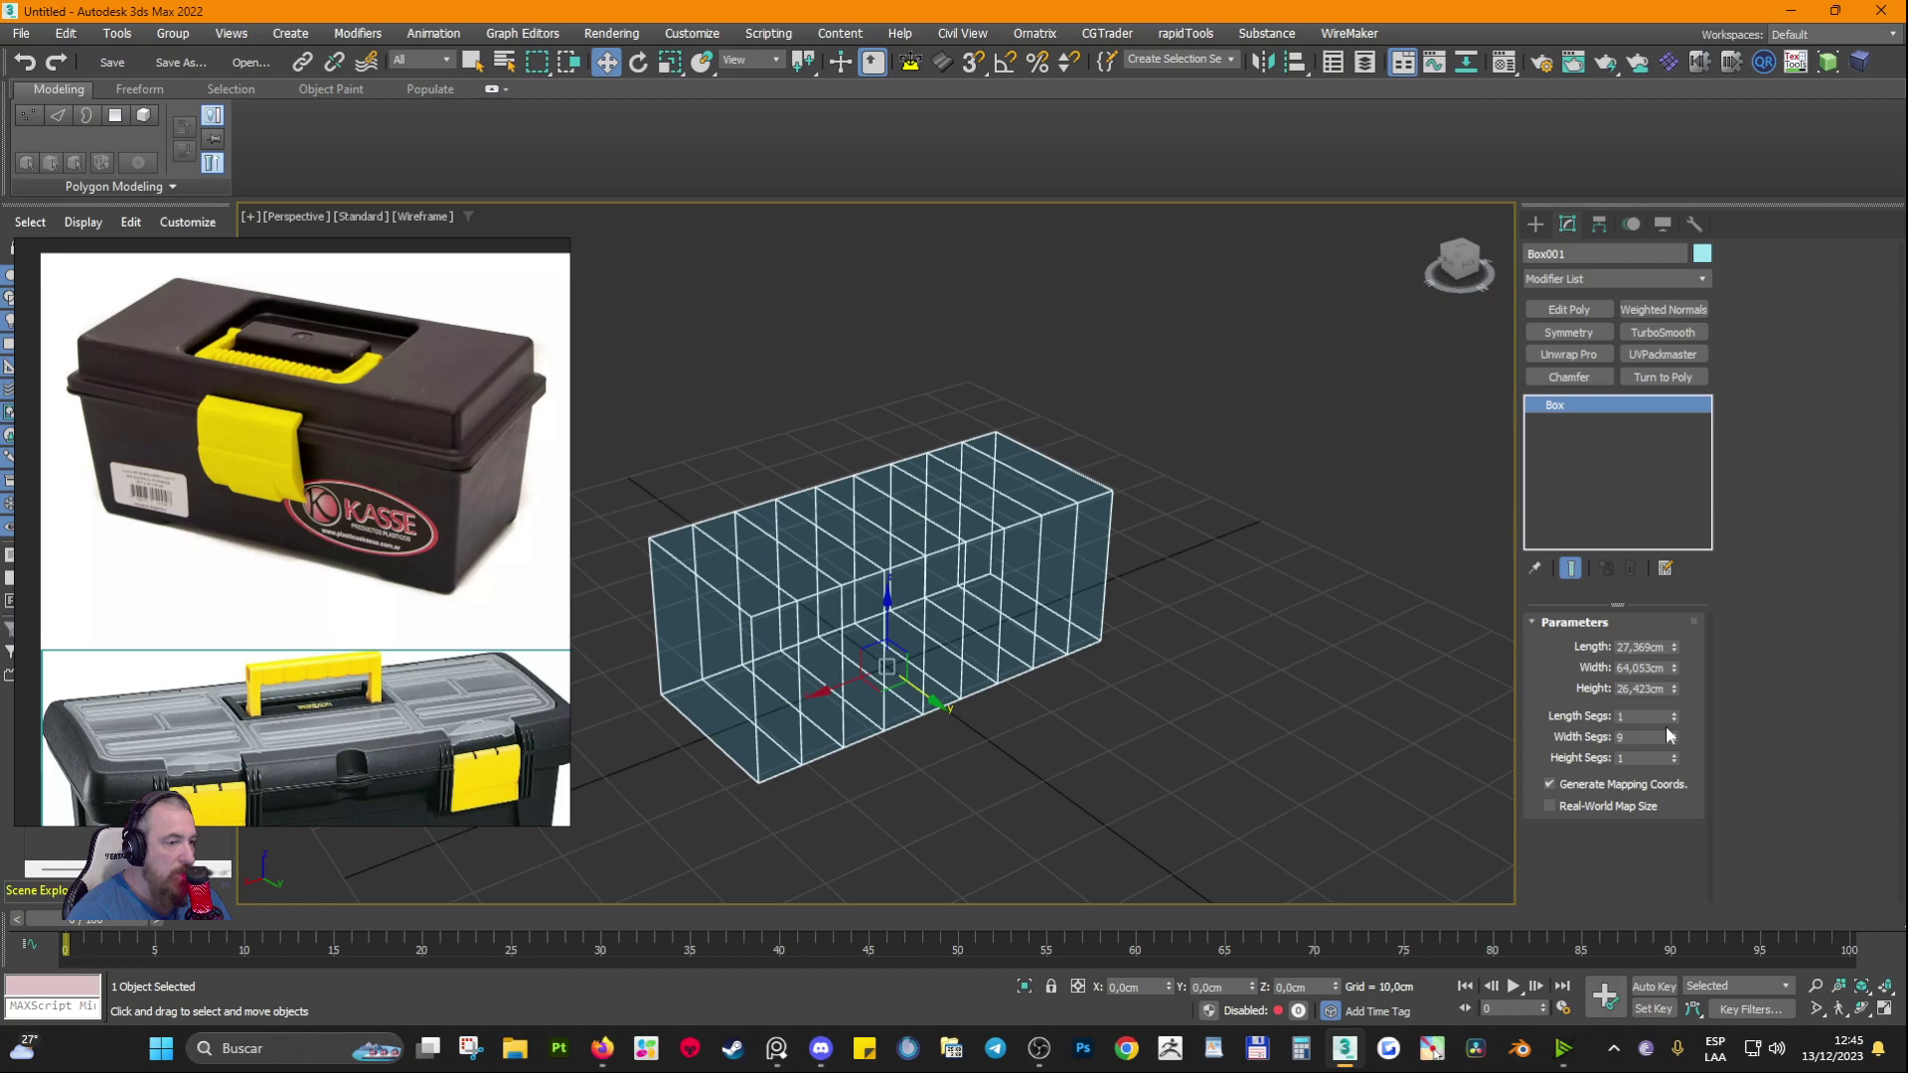
pyautogui.rightClick(1670, 729)
pyautogui.click(1664, 779)
pyautogui.rightClick(1676, 738)
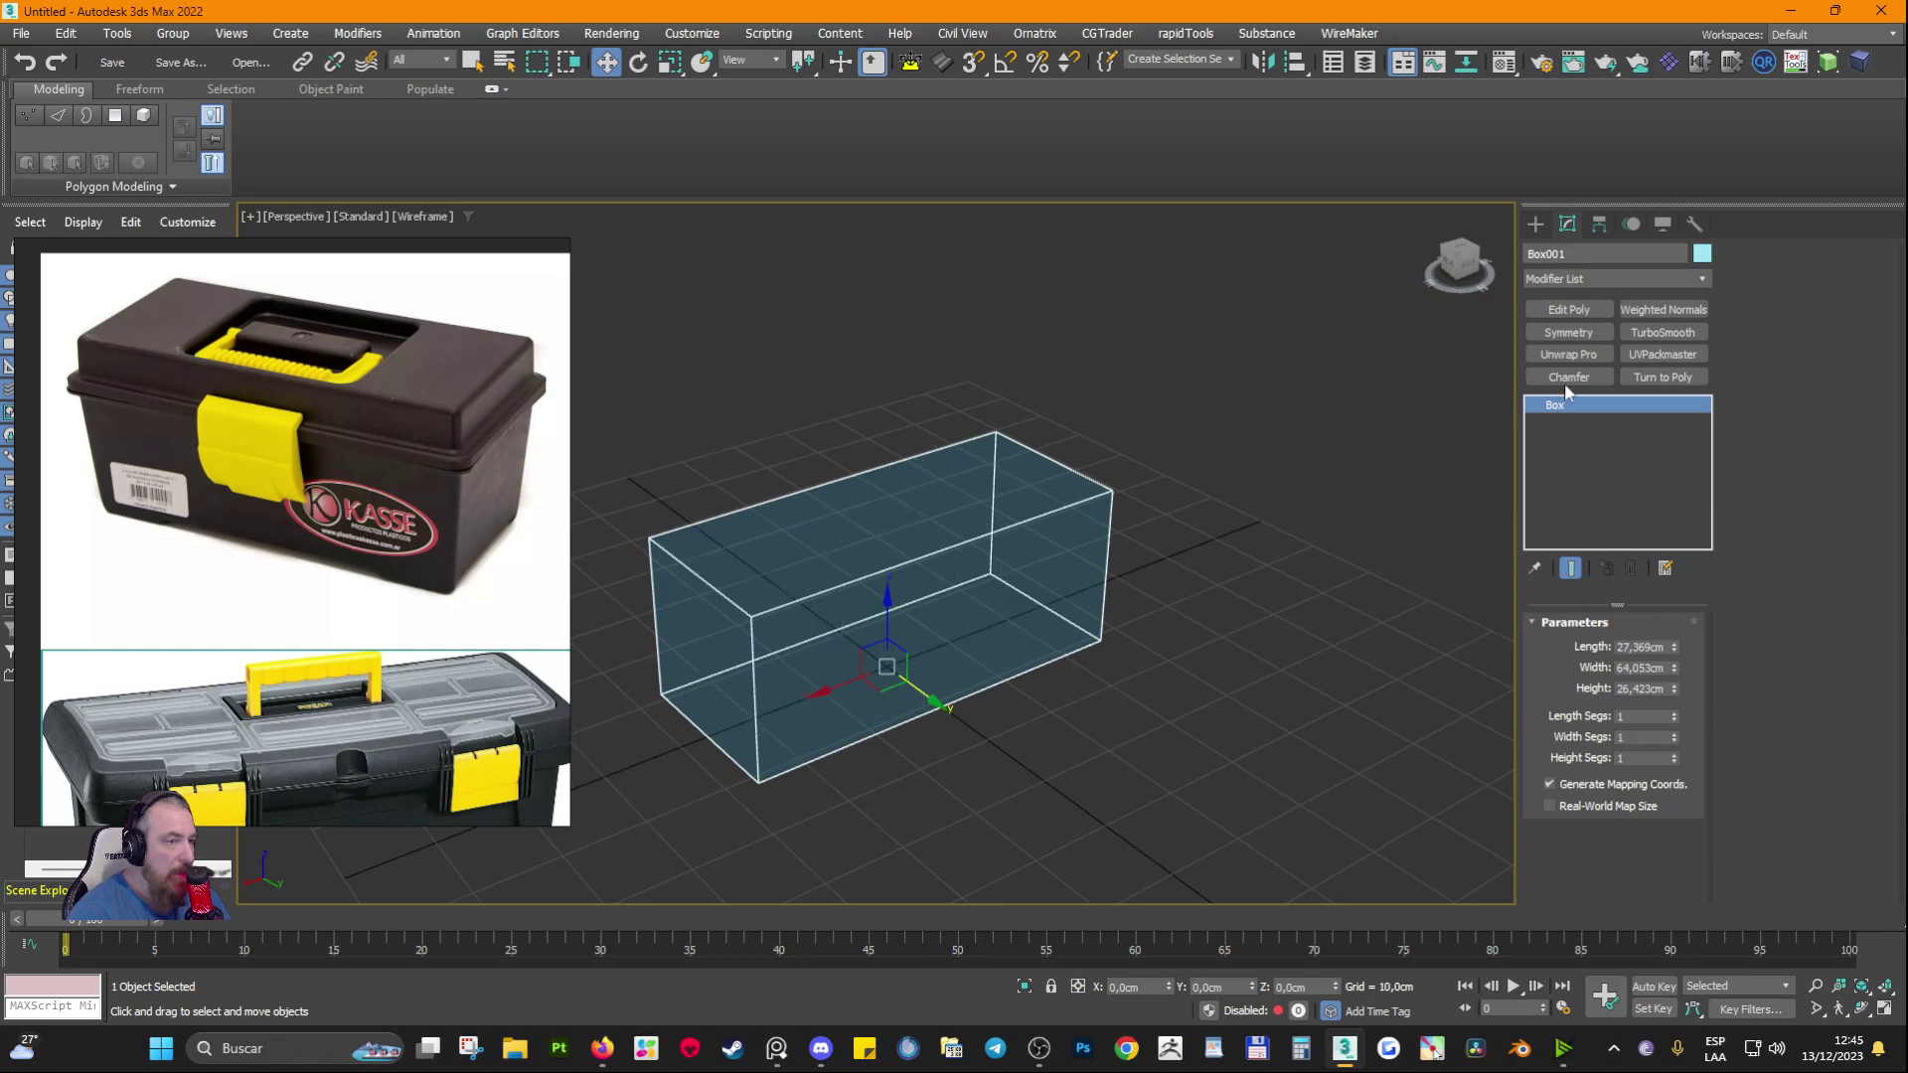
pyautogui.press('F3')
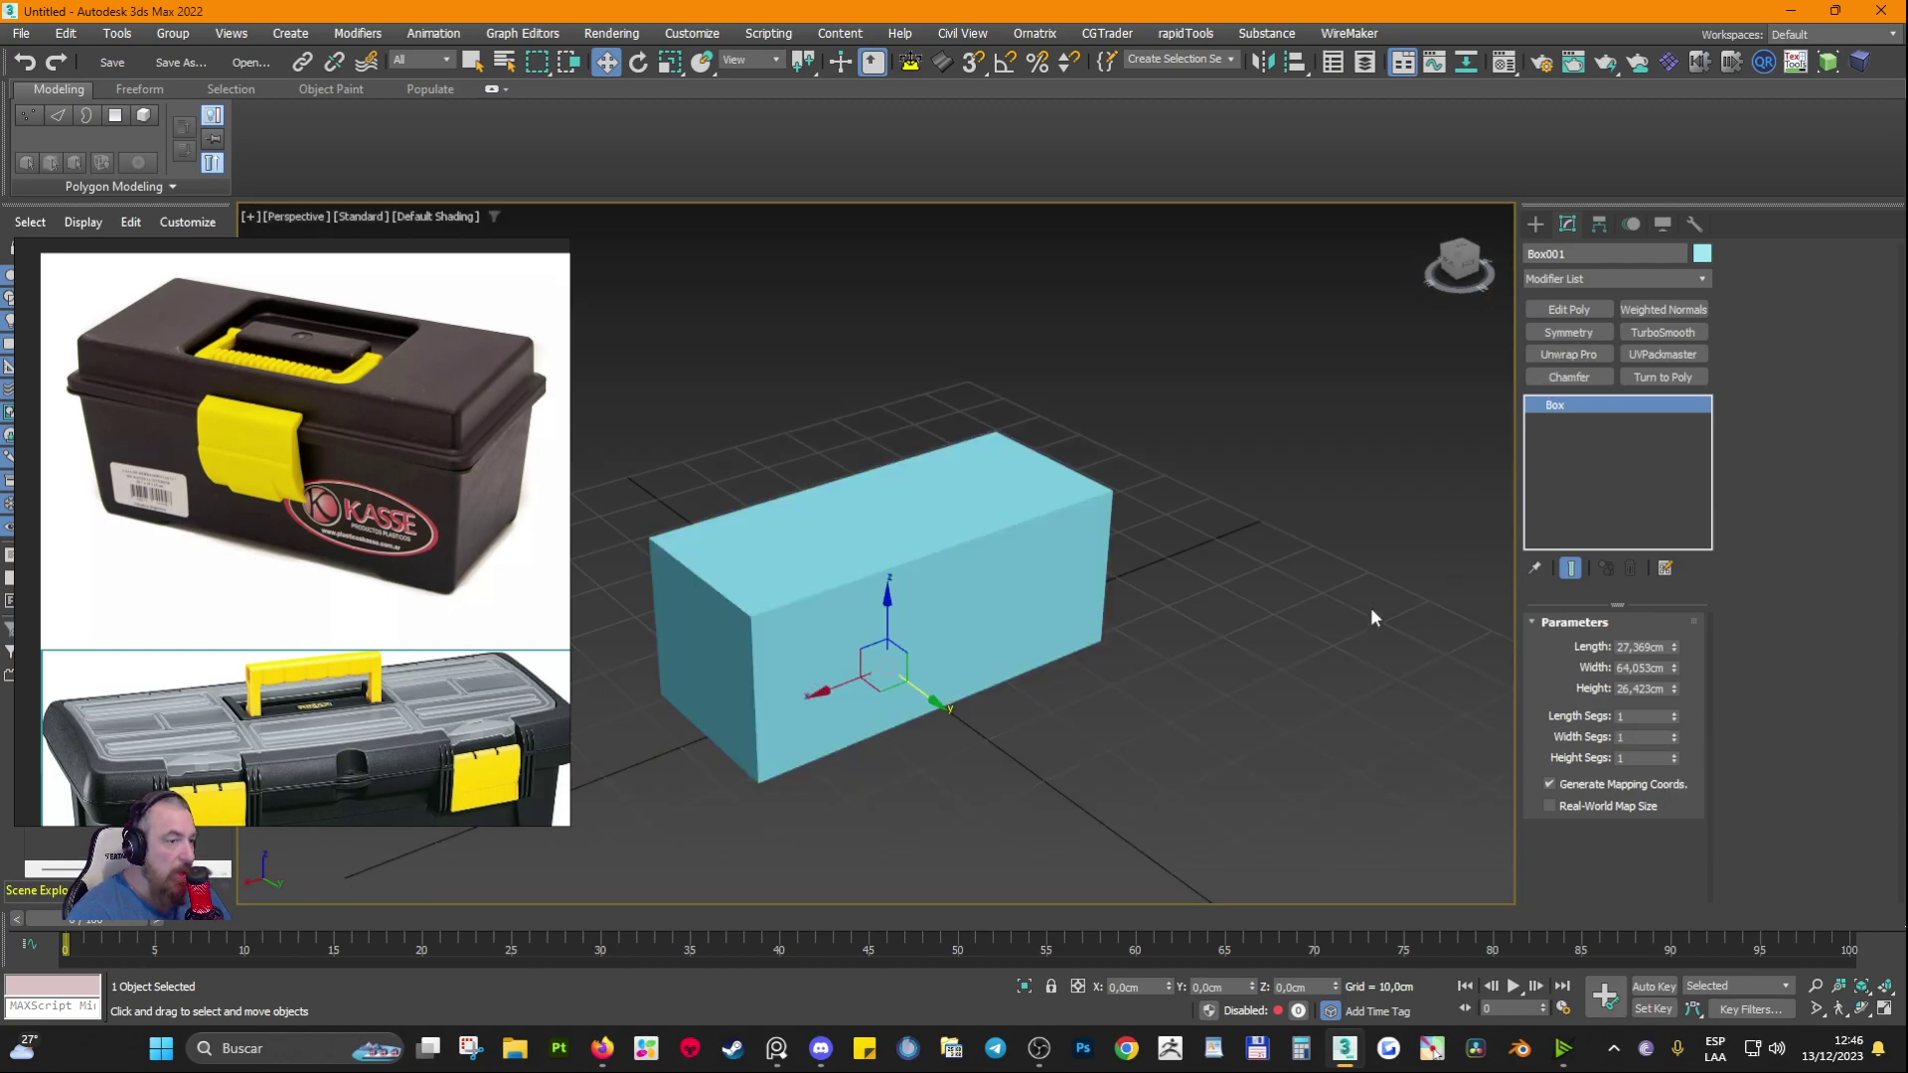
# Step: Add an Edit Poly modifier above the box and split the underlying box into 2 width segments
pyautogui.click(1703, 281)
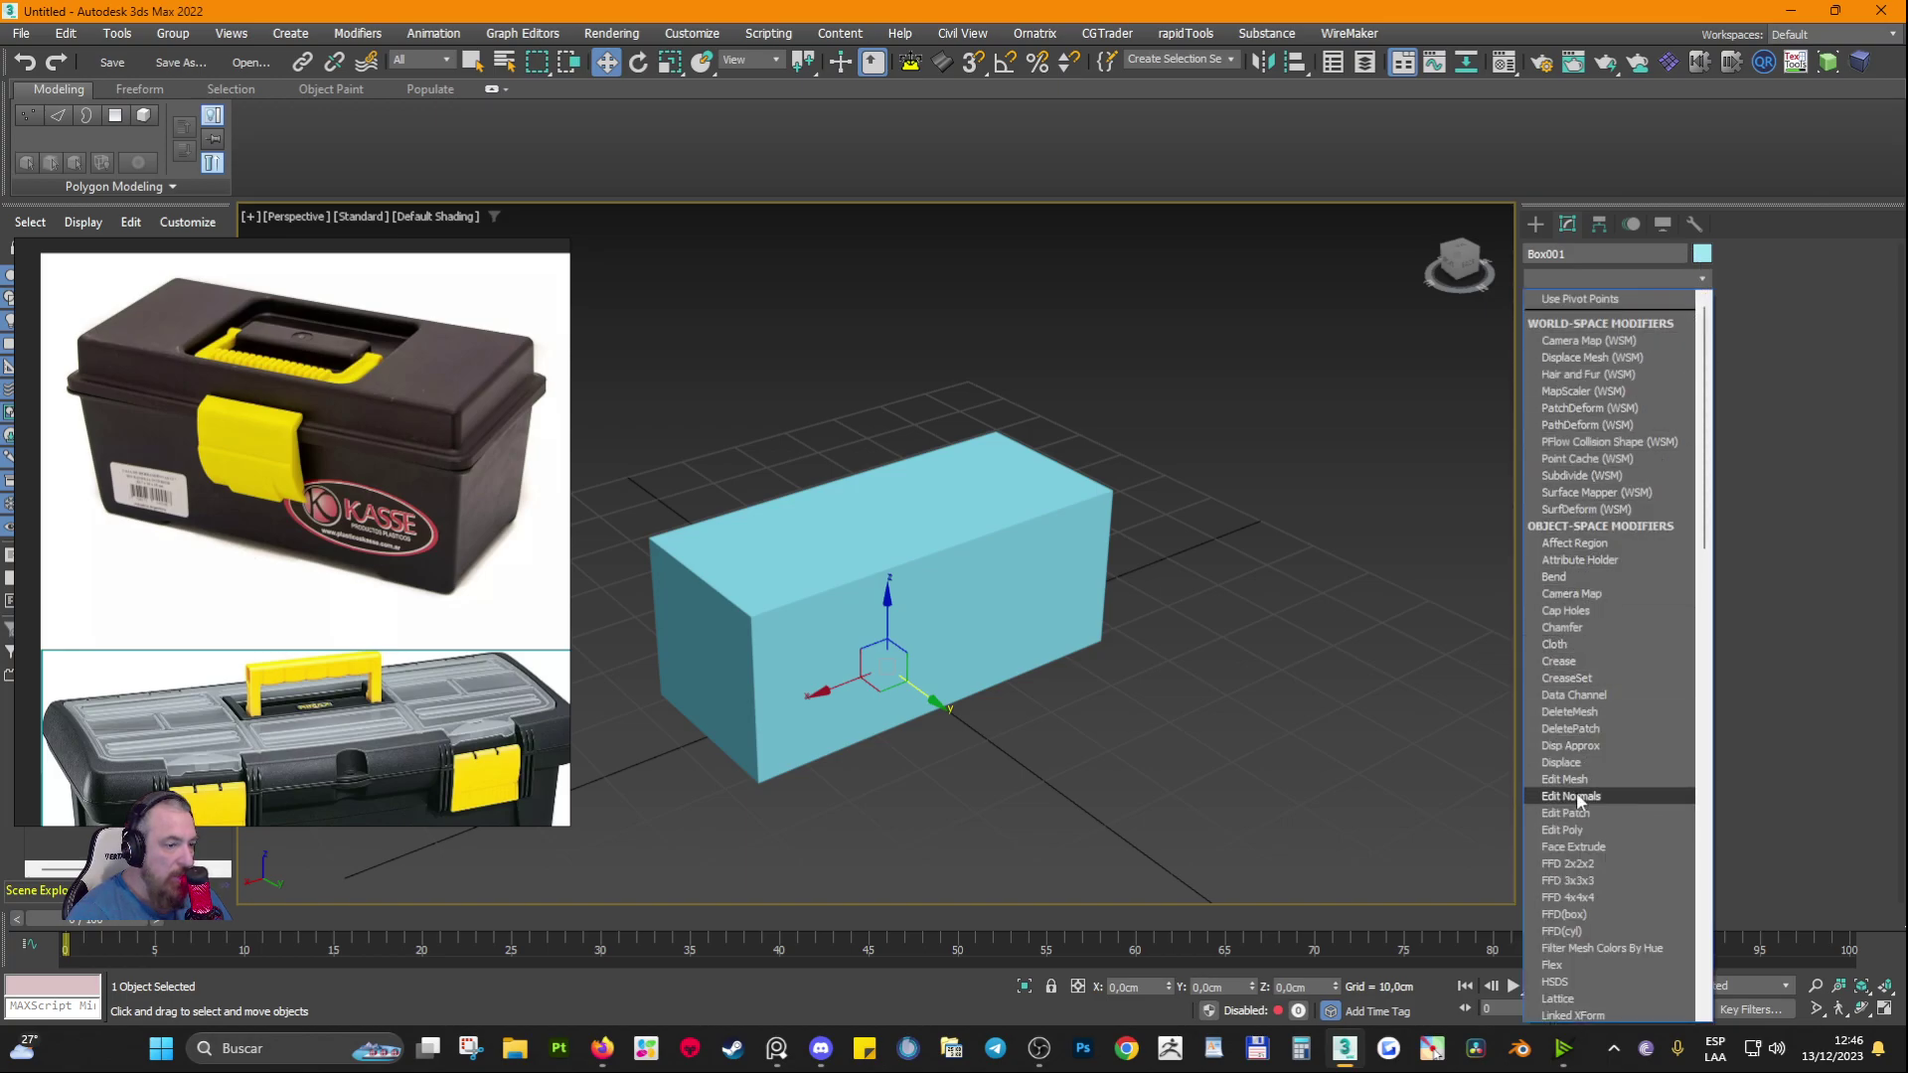
pyautogui.click(1586, 830)
pyautogui.click(1577, 421)
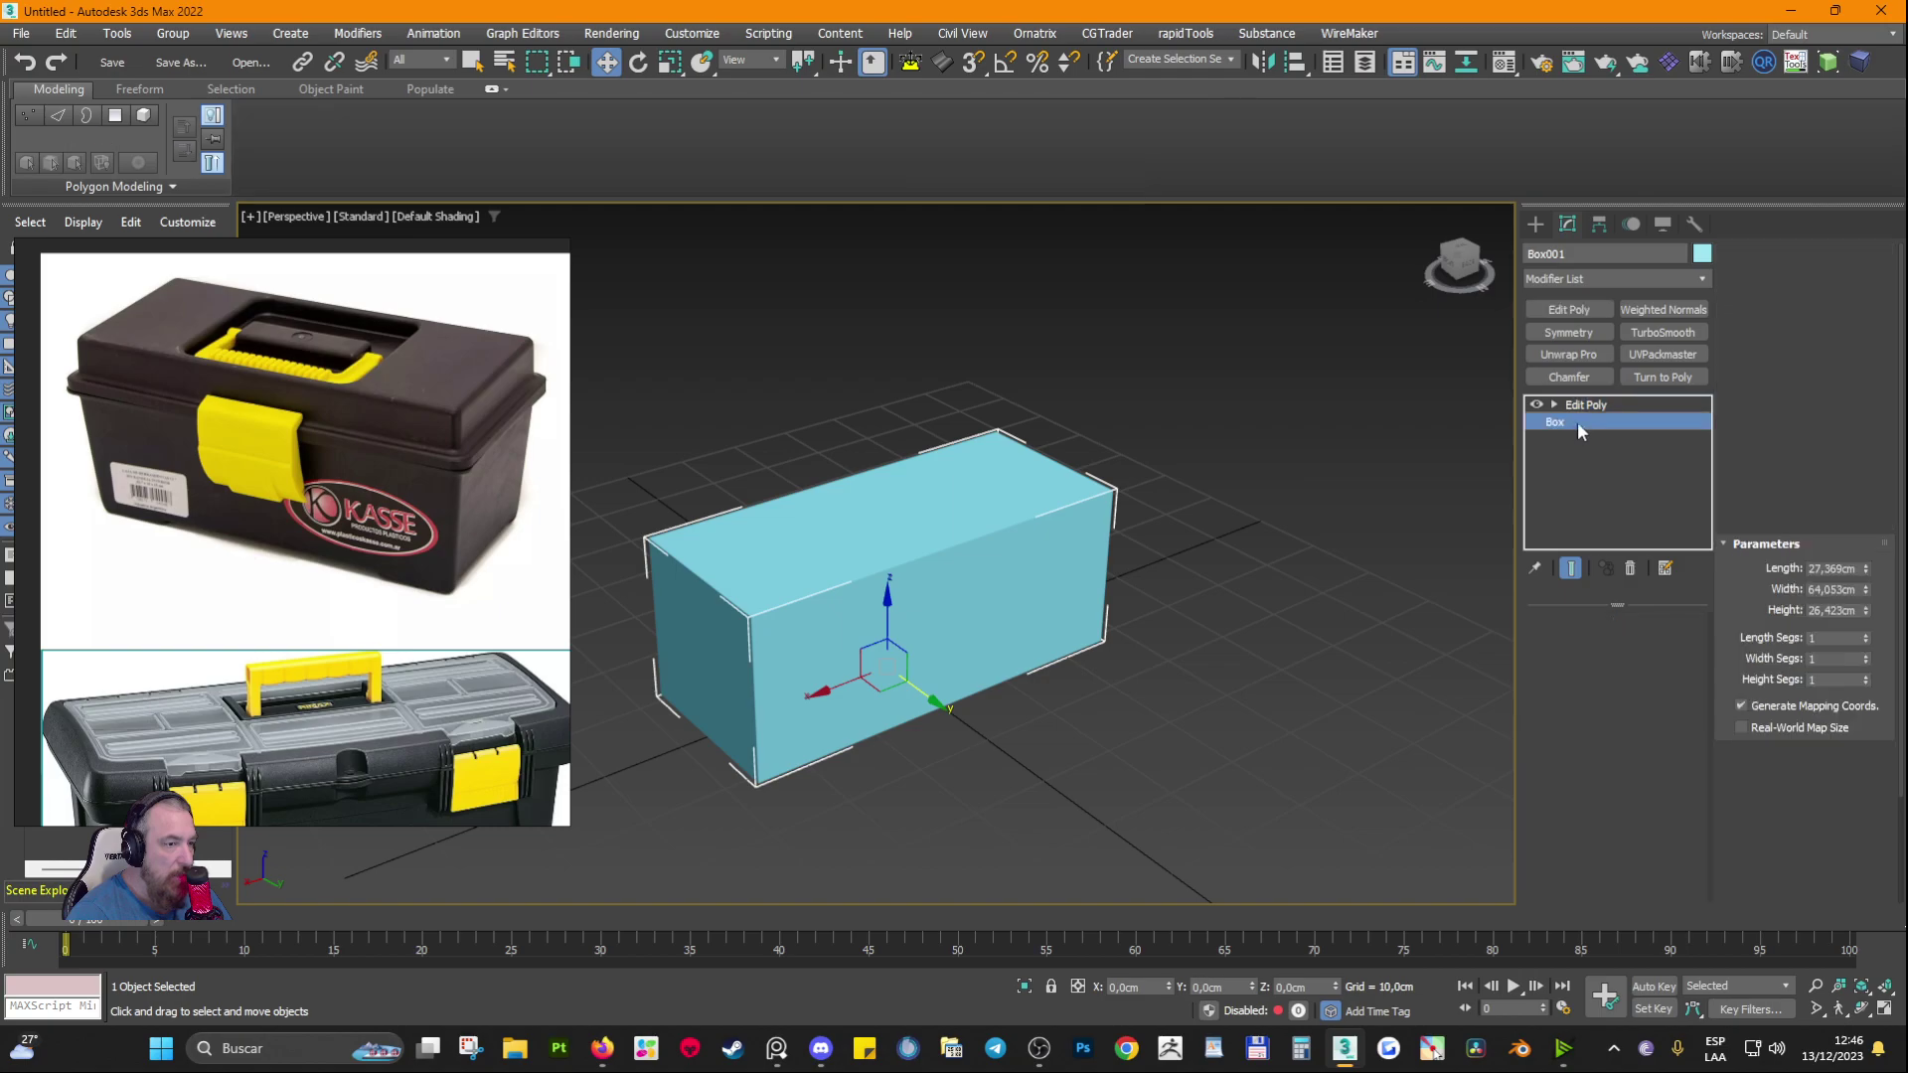
pyautogui.click(1604, 403)
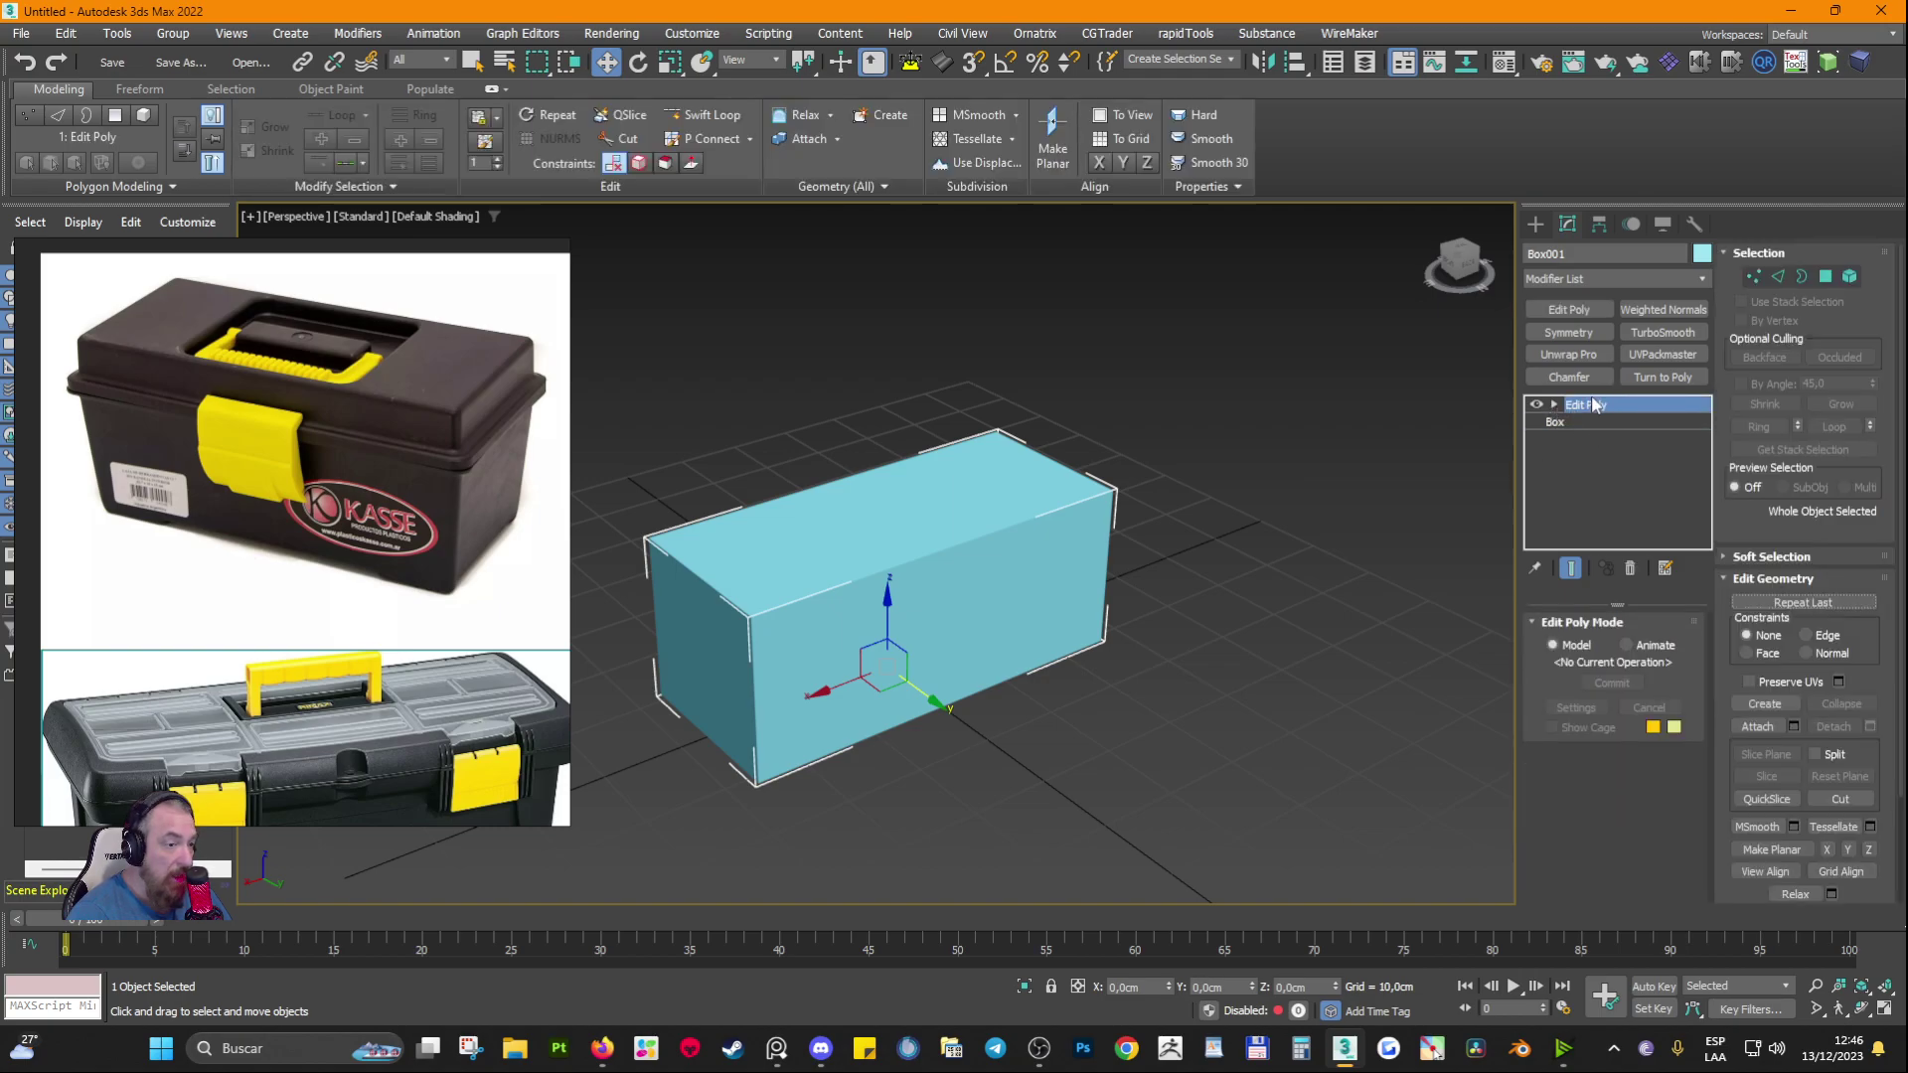
pyautogui.click(1581, 423)
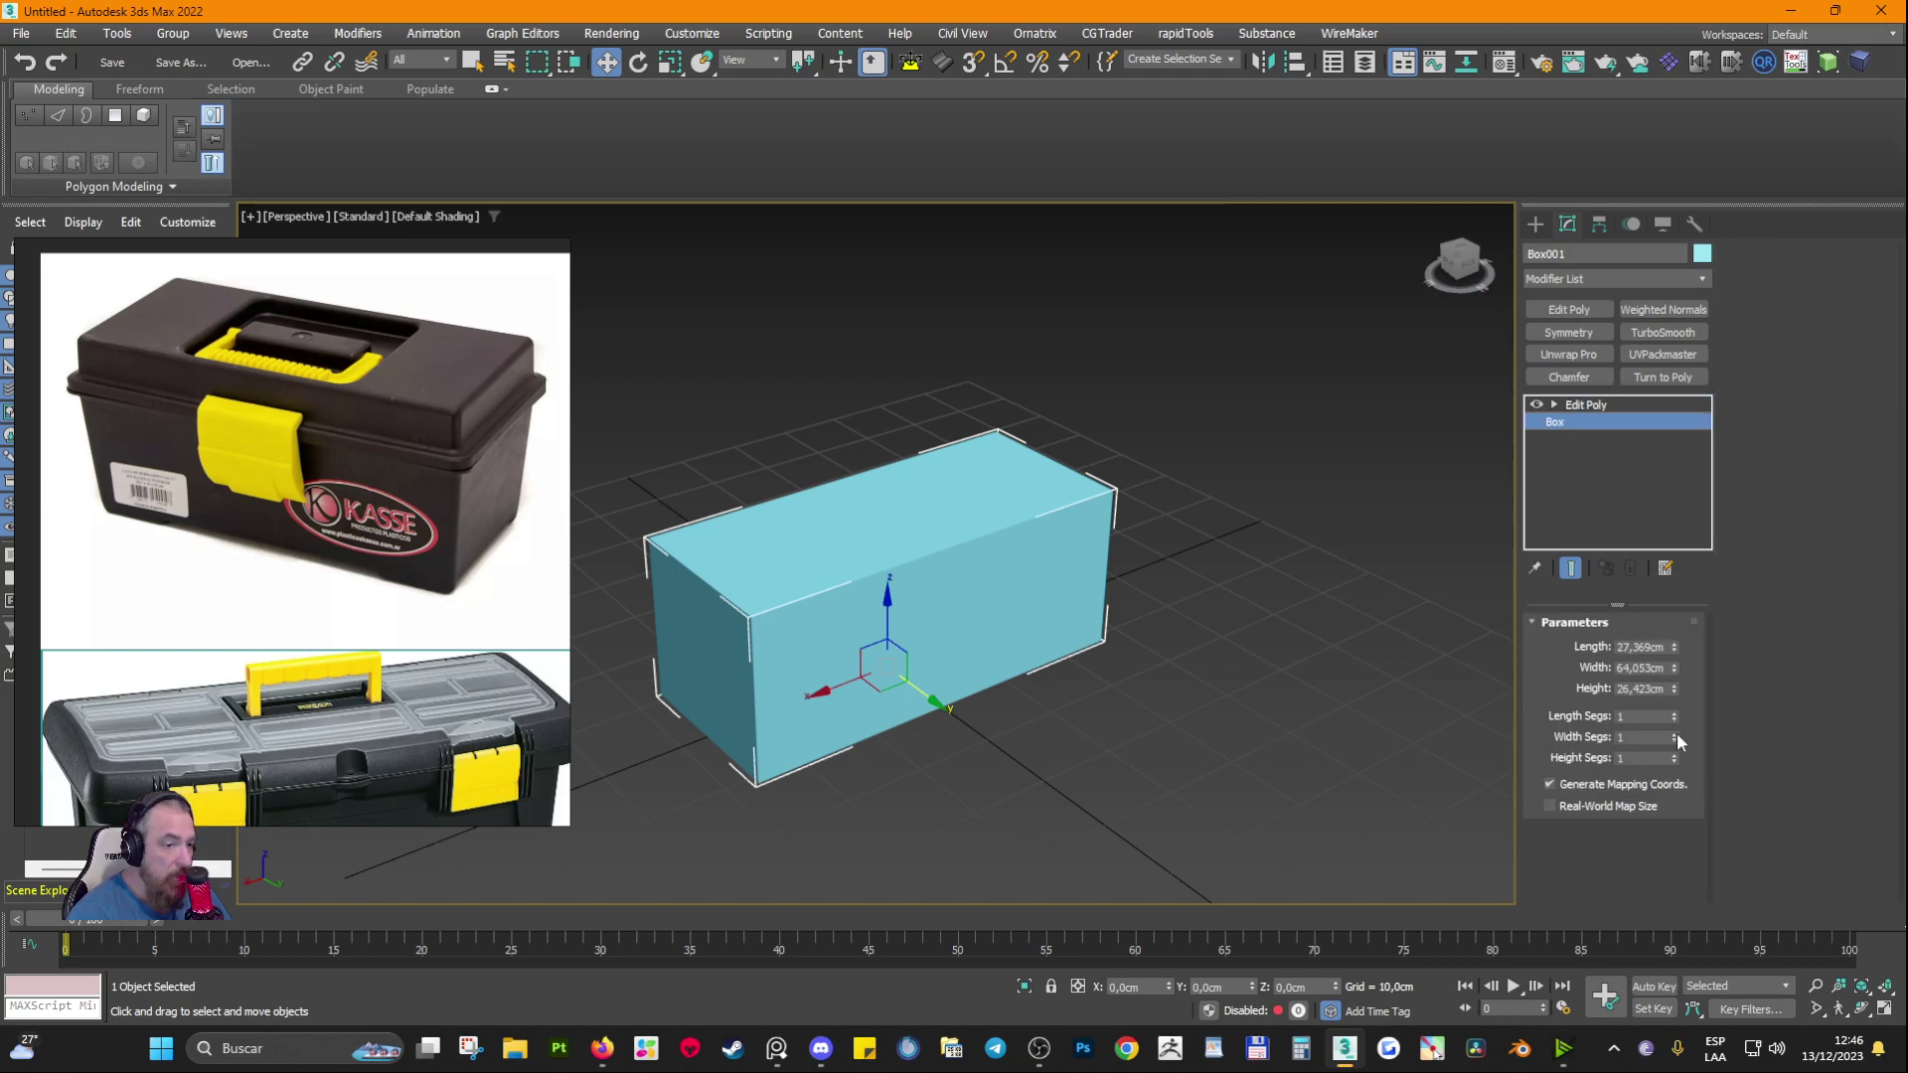
pyautogui.click(1641, 403)
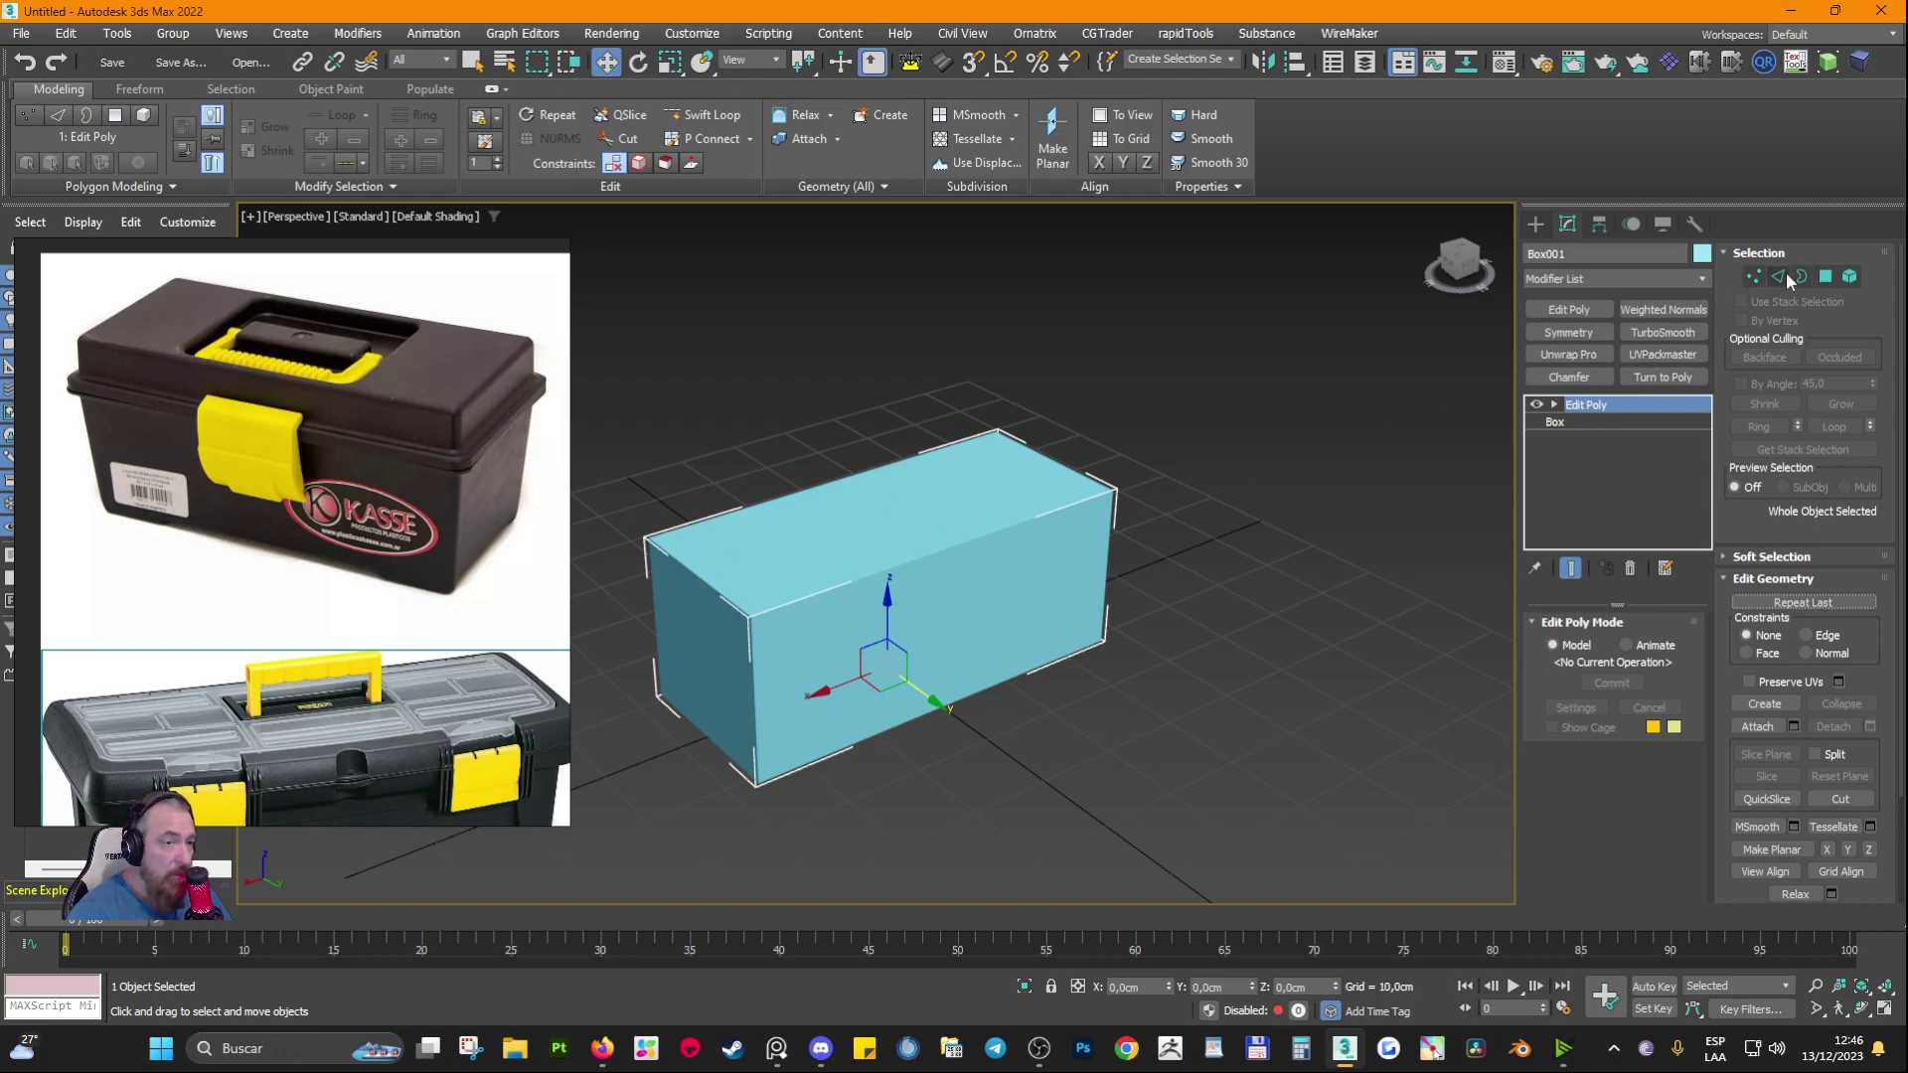
# Step: Enter the polygon level of the Edit Poly modifier and select the two top faces of the box in turn
pyautogui.click(1554, 405)
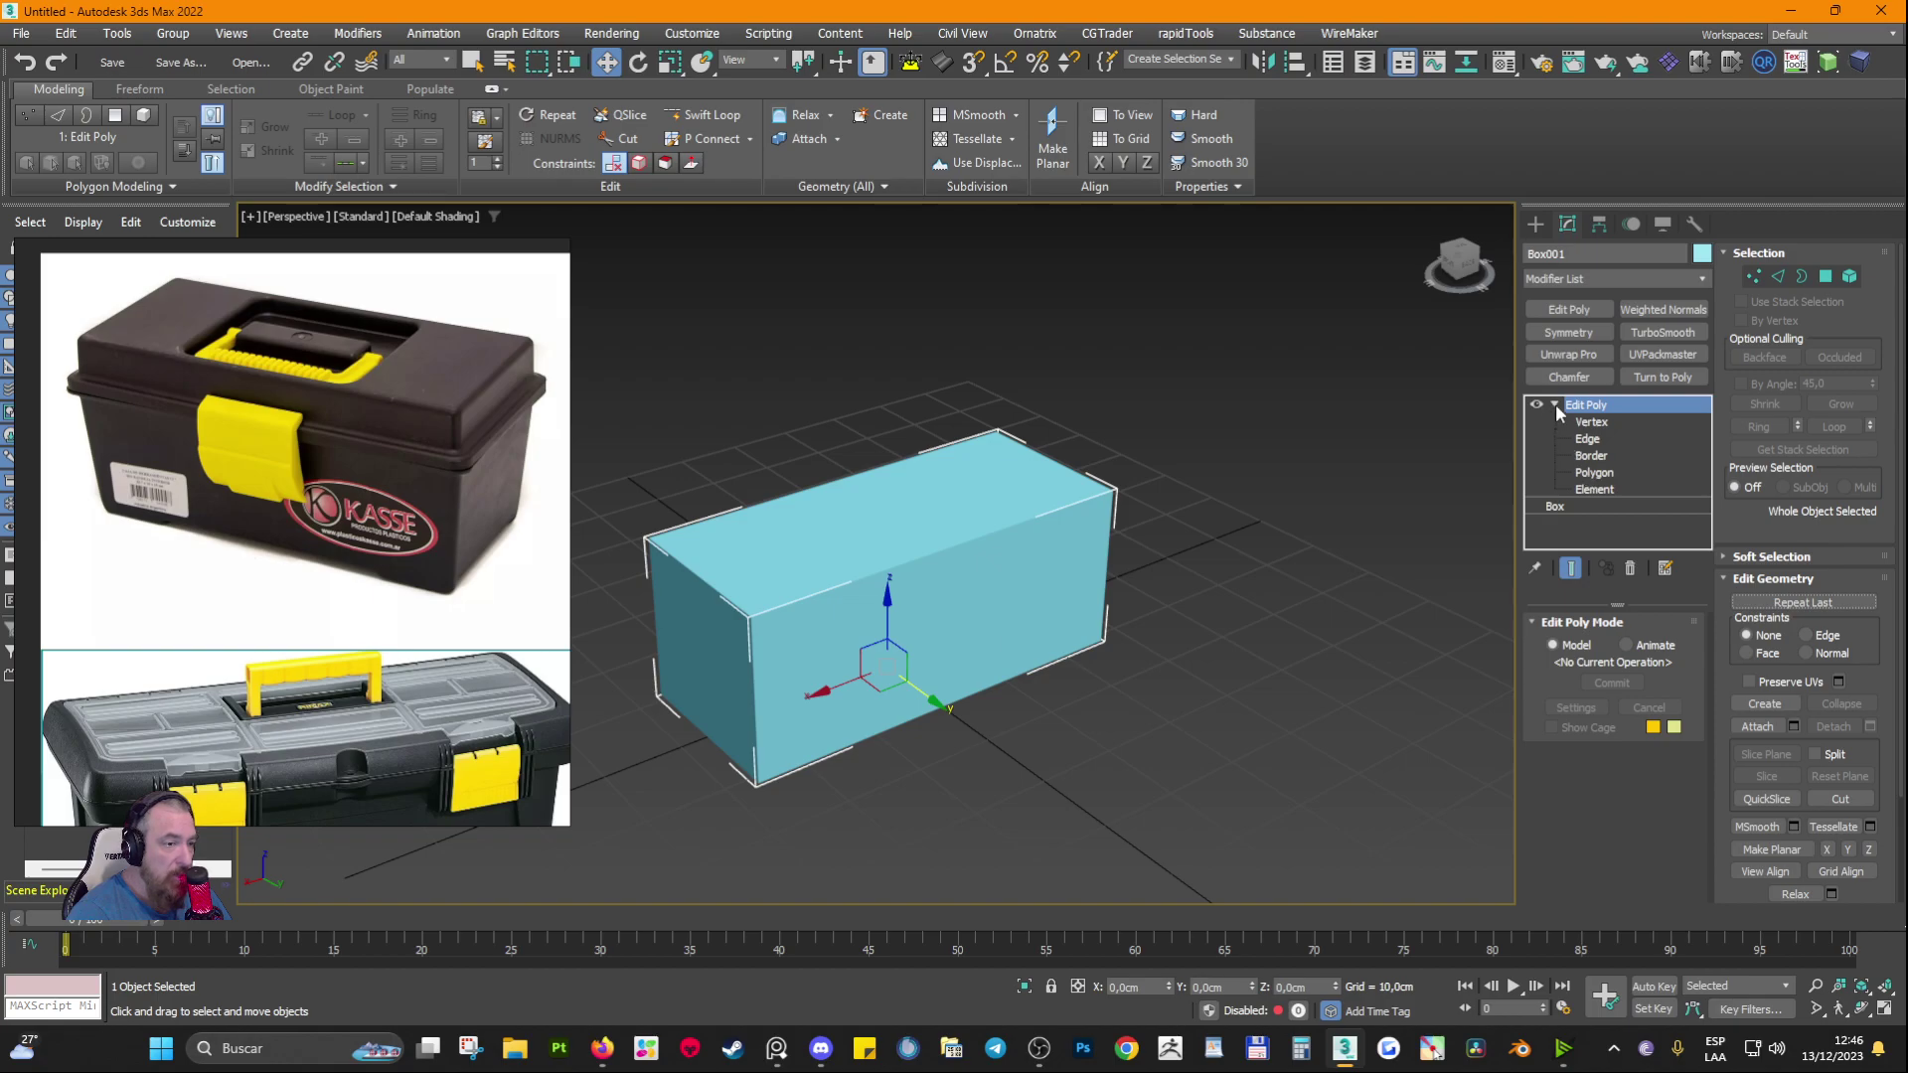
pyautogui.click(1554, 404)
pyautogui.press('4')
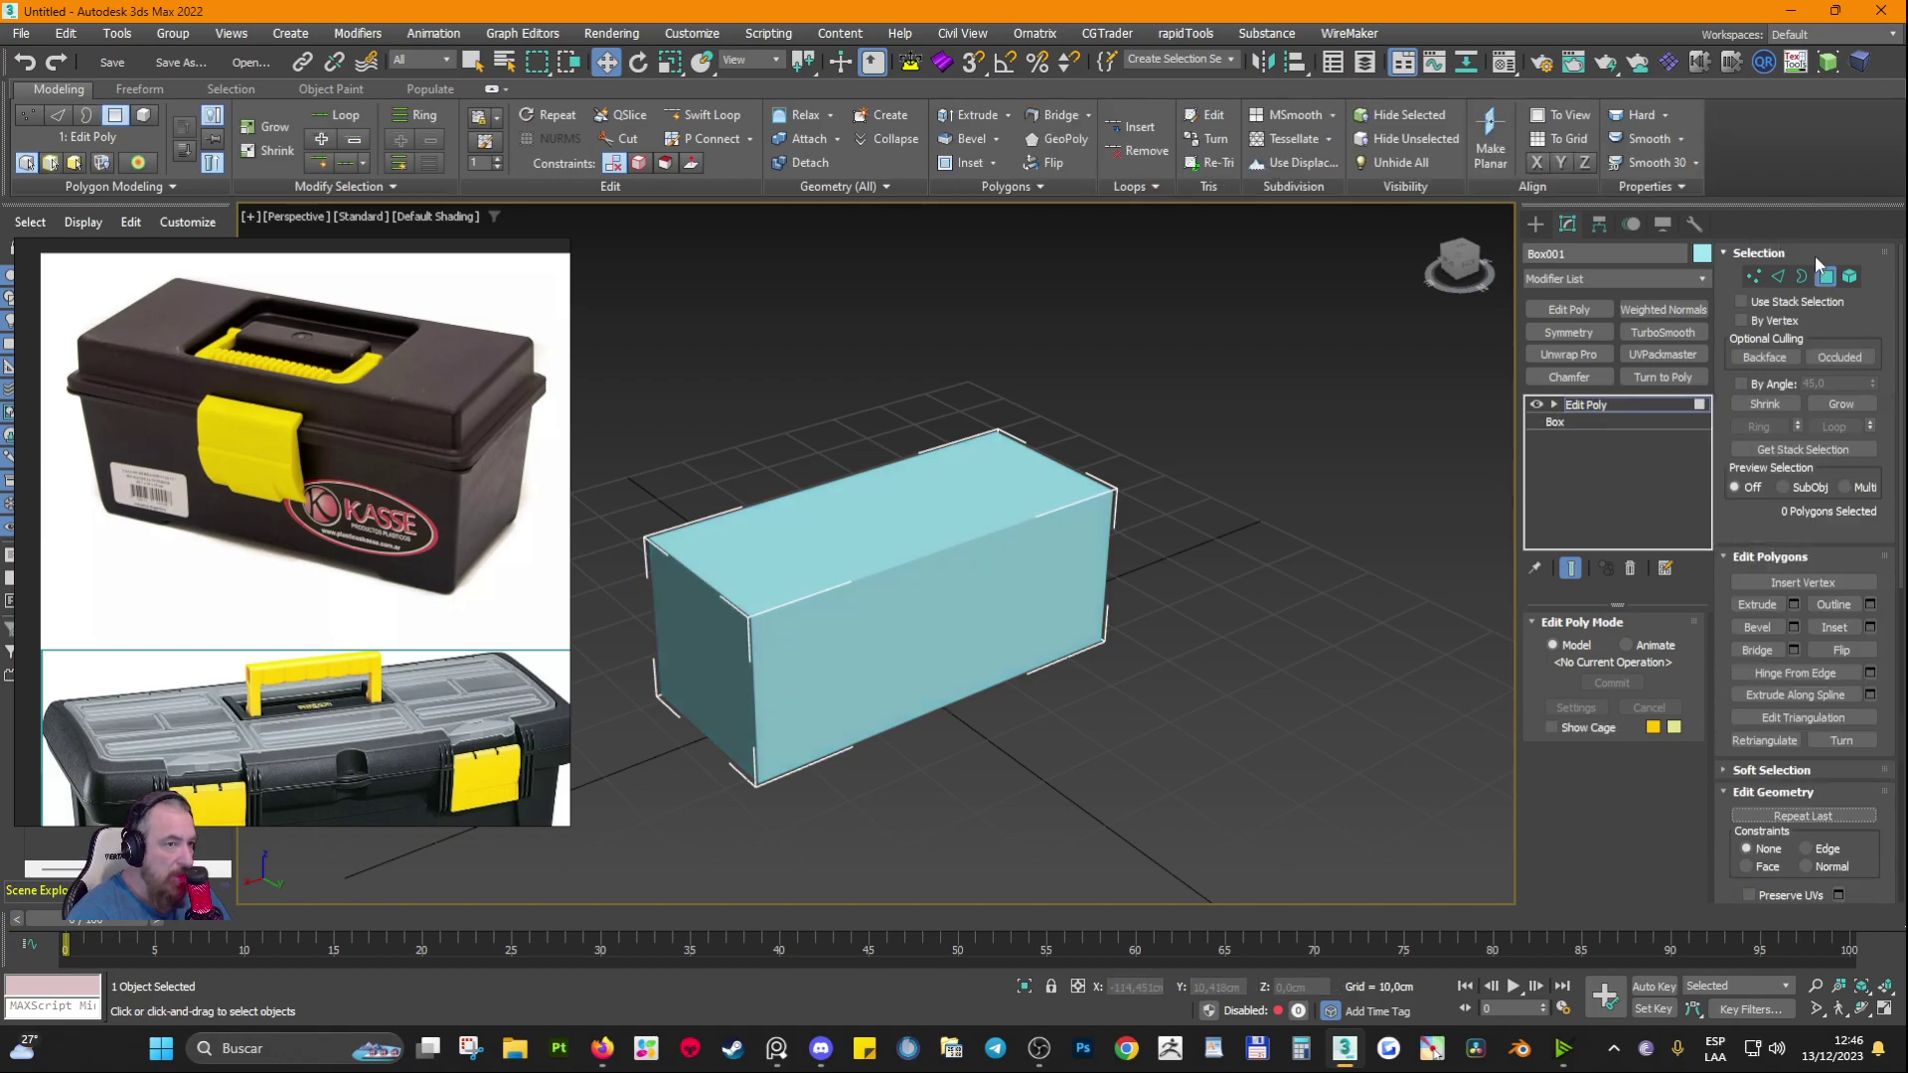
pyautogui.click(884, 547)
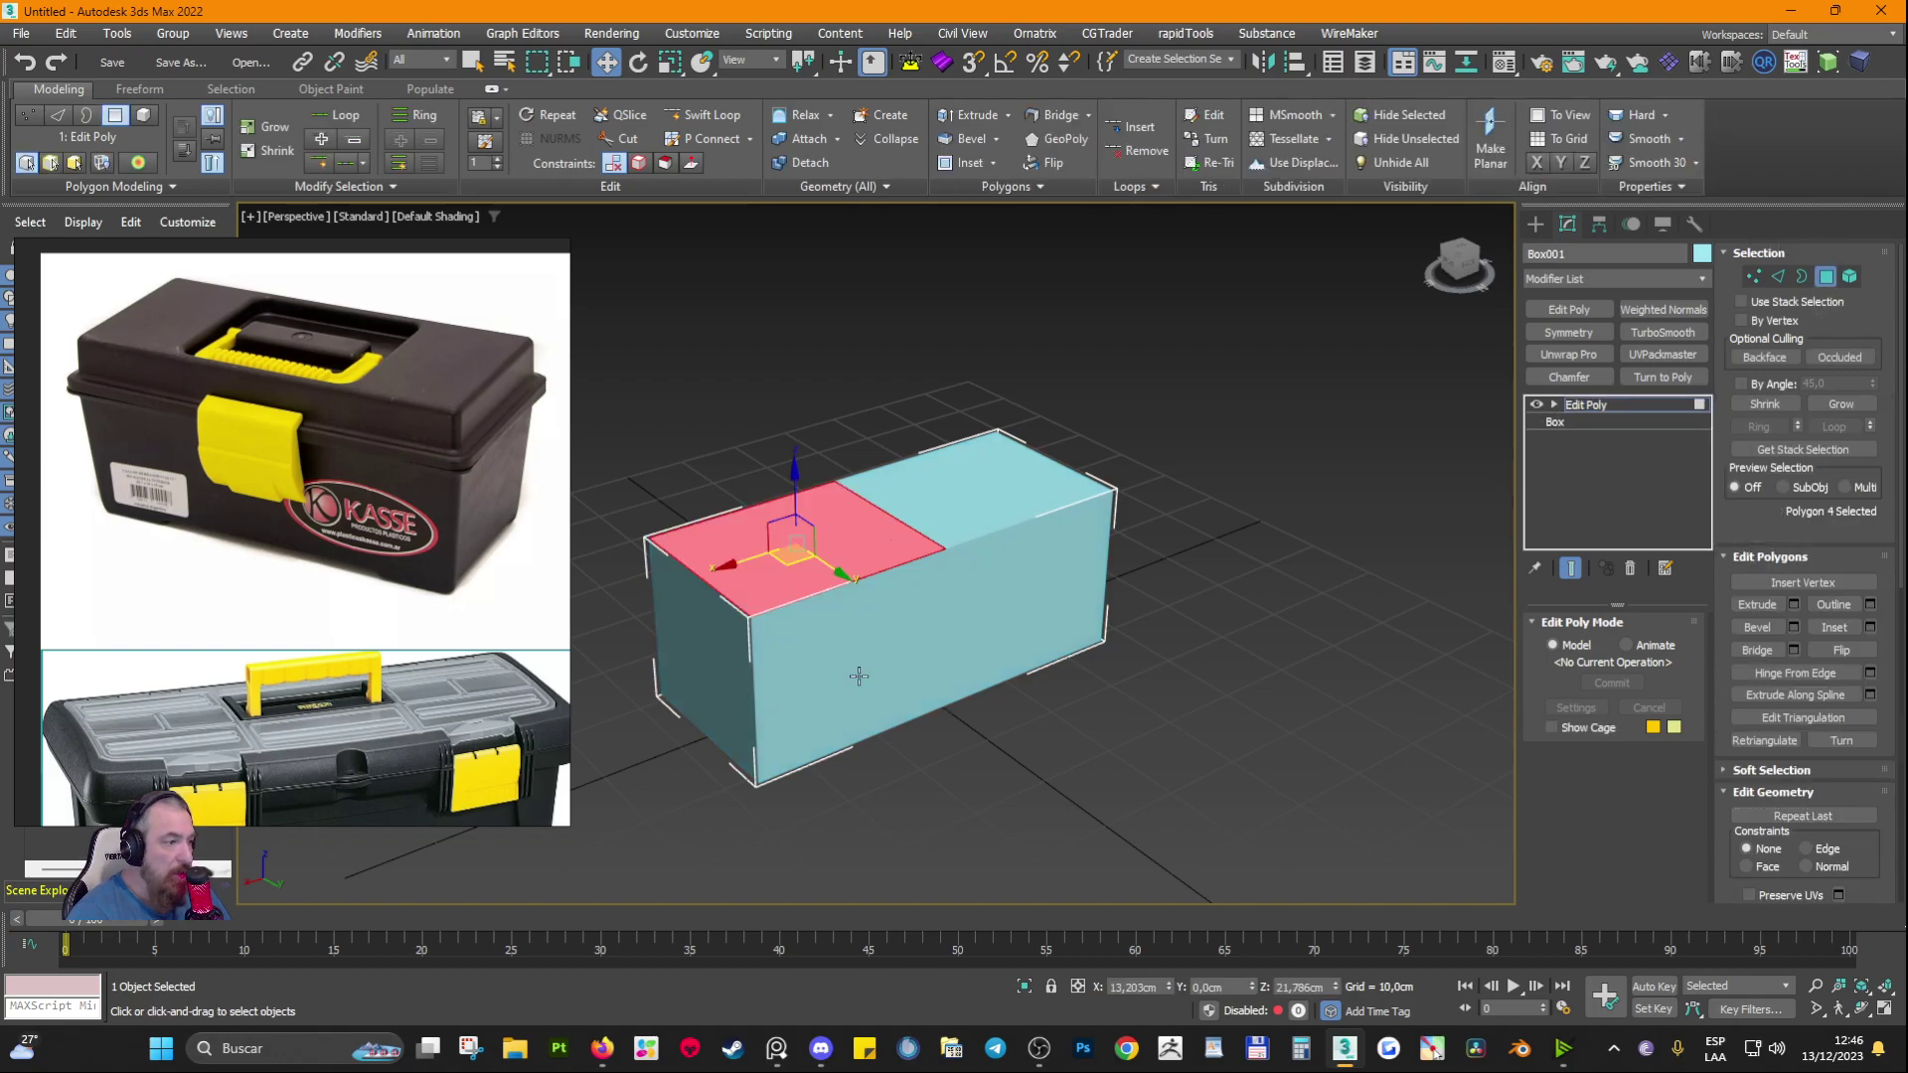
pyautogui.click(961, 499)
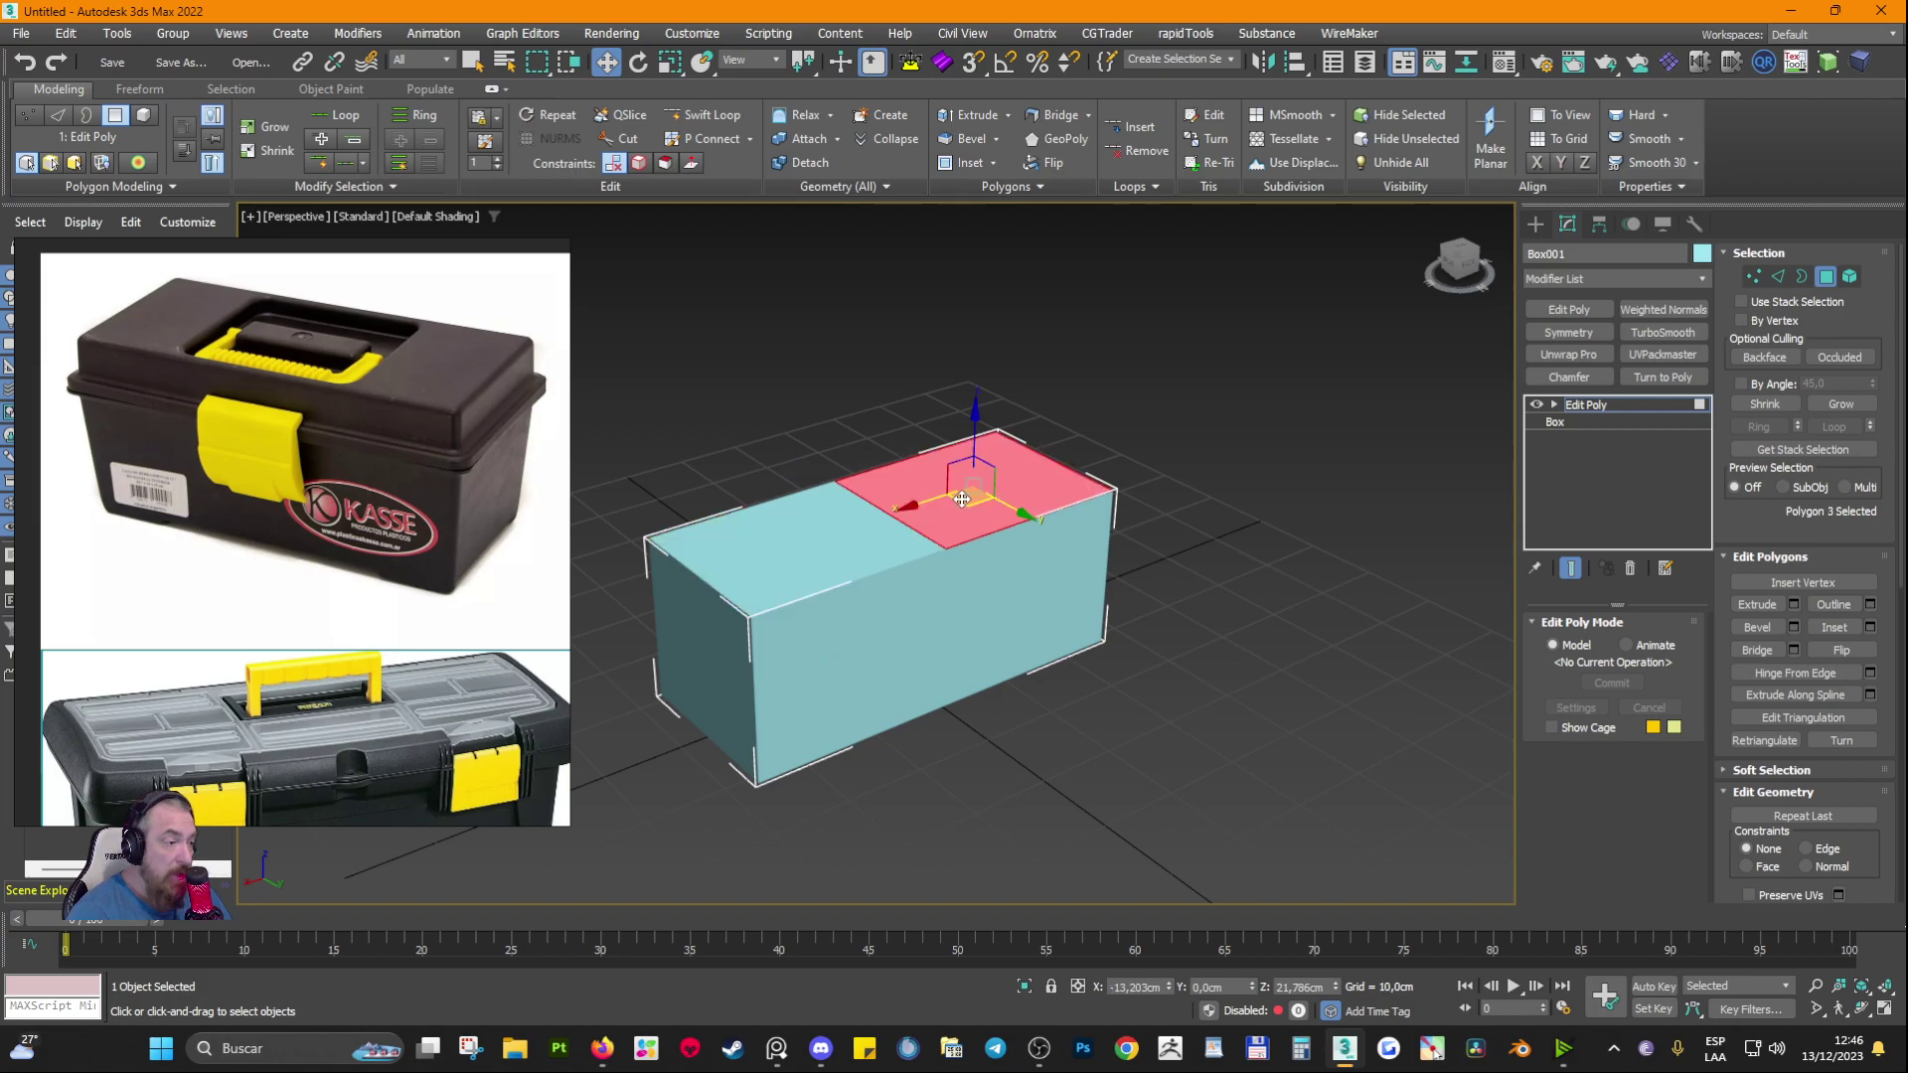
pyautogui.click(752, 588)
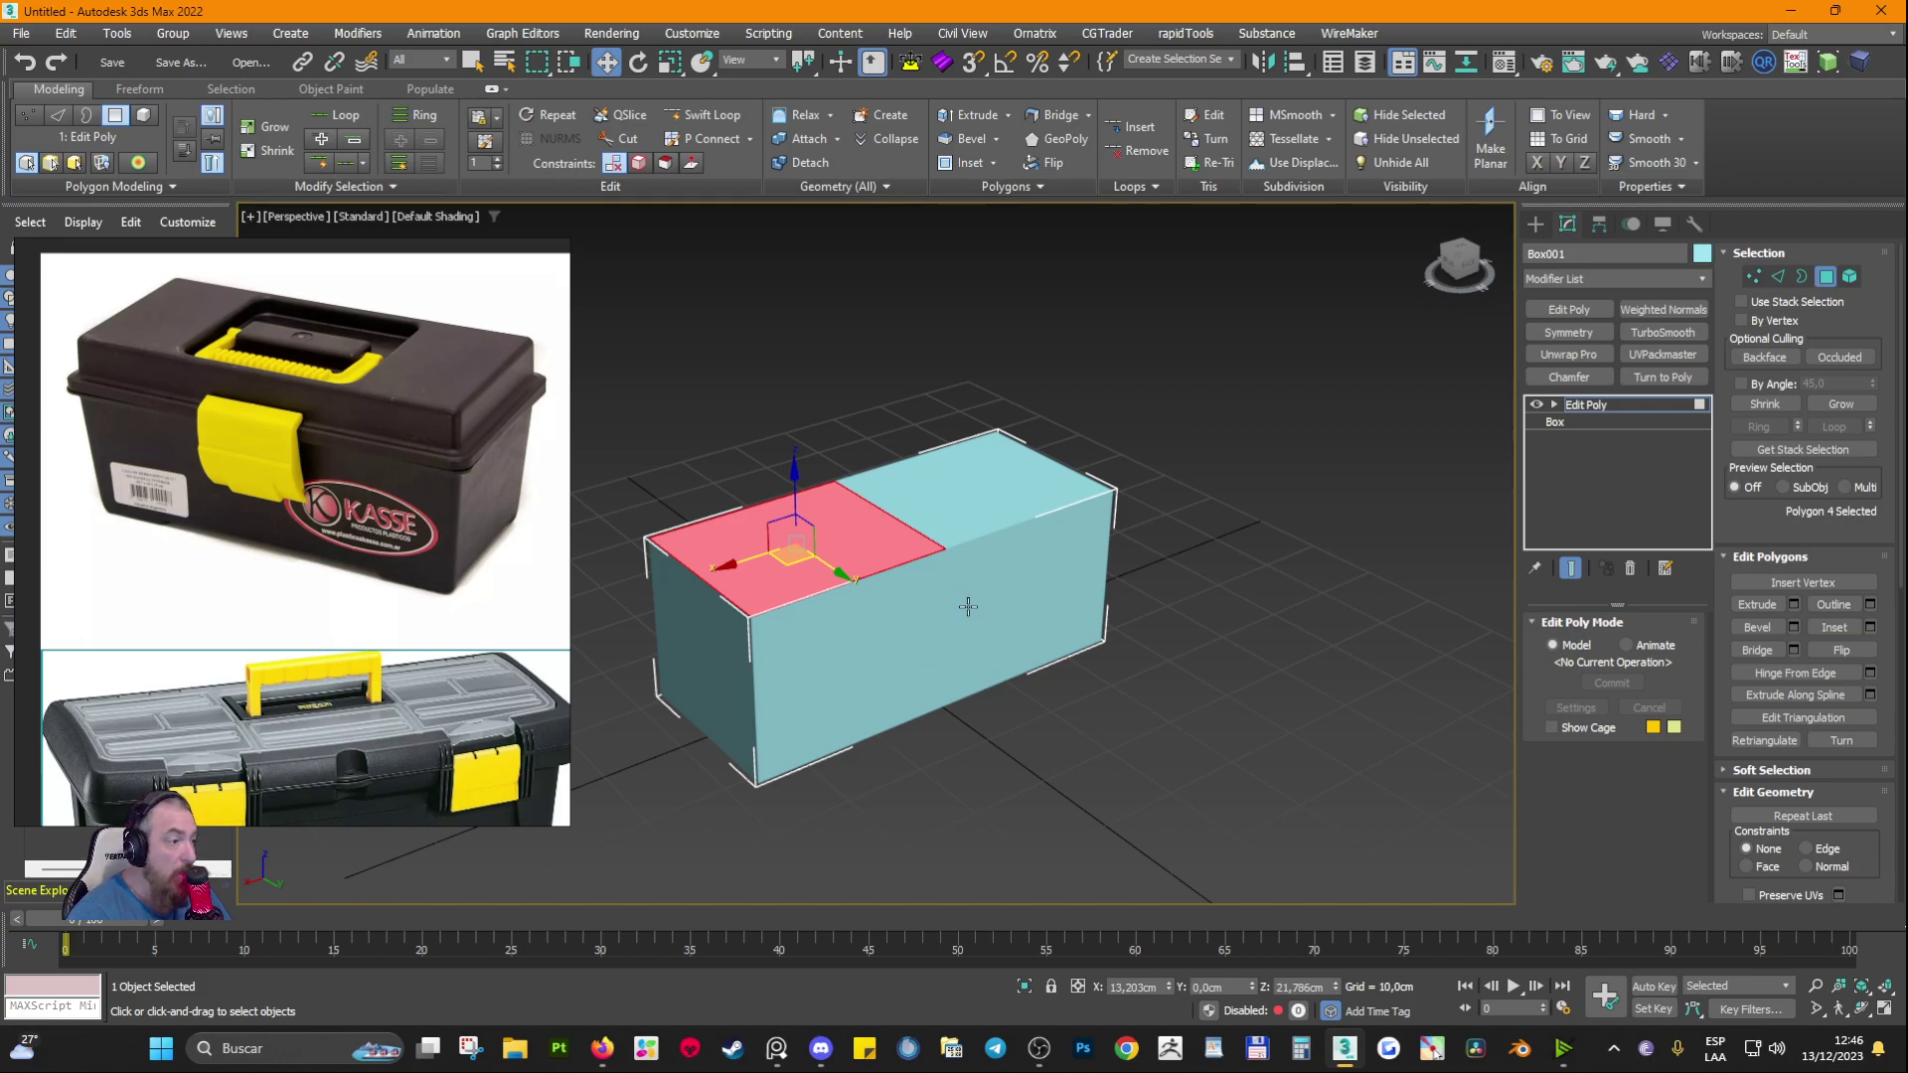
# Step: Examine the box's division with edged faces shown by selecting its top and front polygons individually, finishing in wireframe display
pyautogui.moveTo(356, 307); pyautogui.dragTo(359, 391)
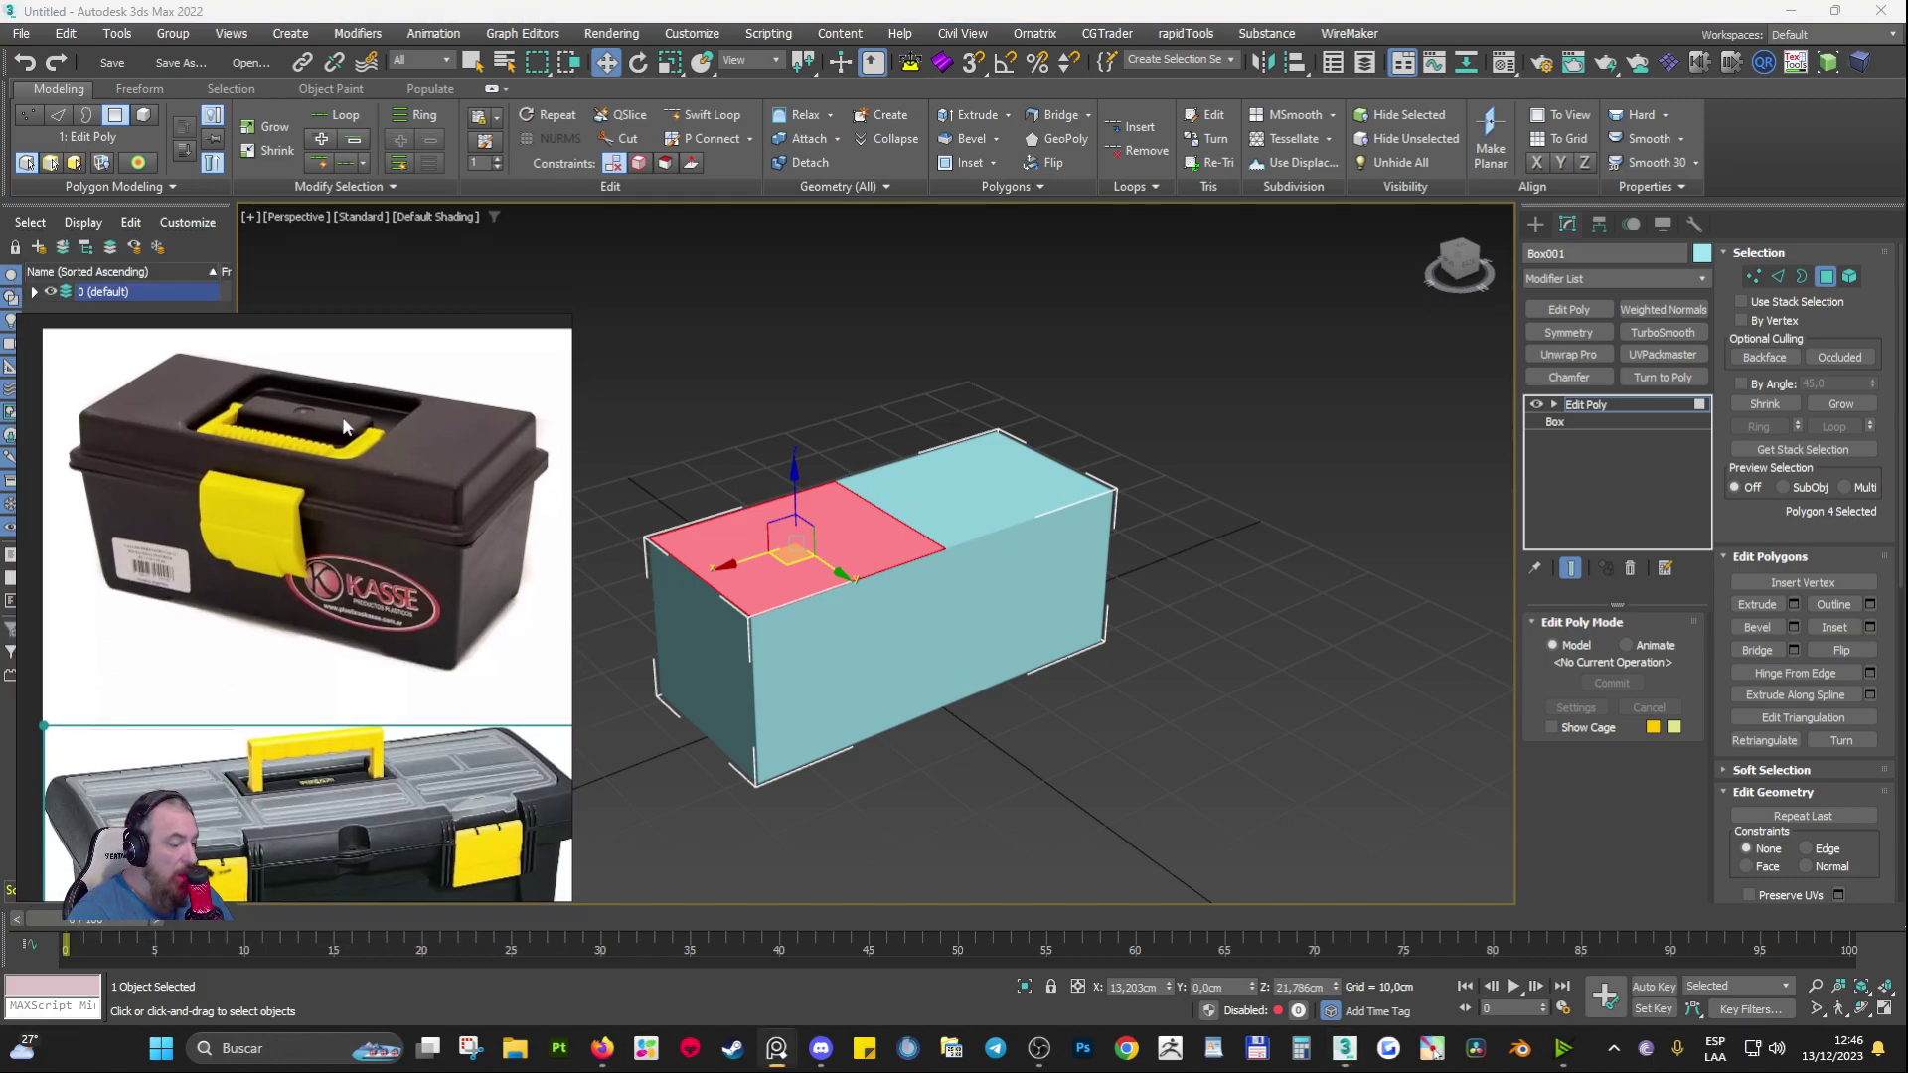
pyautogui.press('F4')
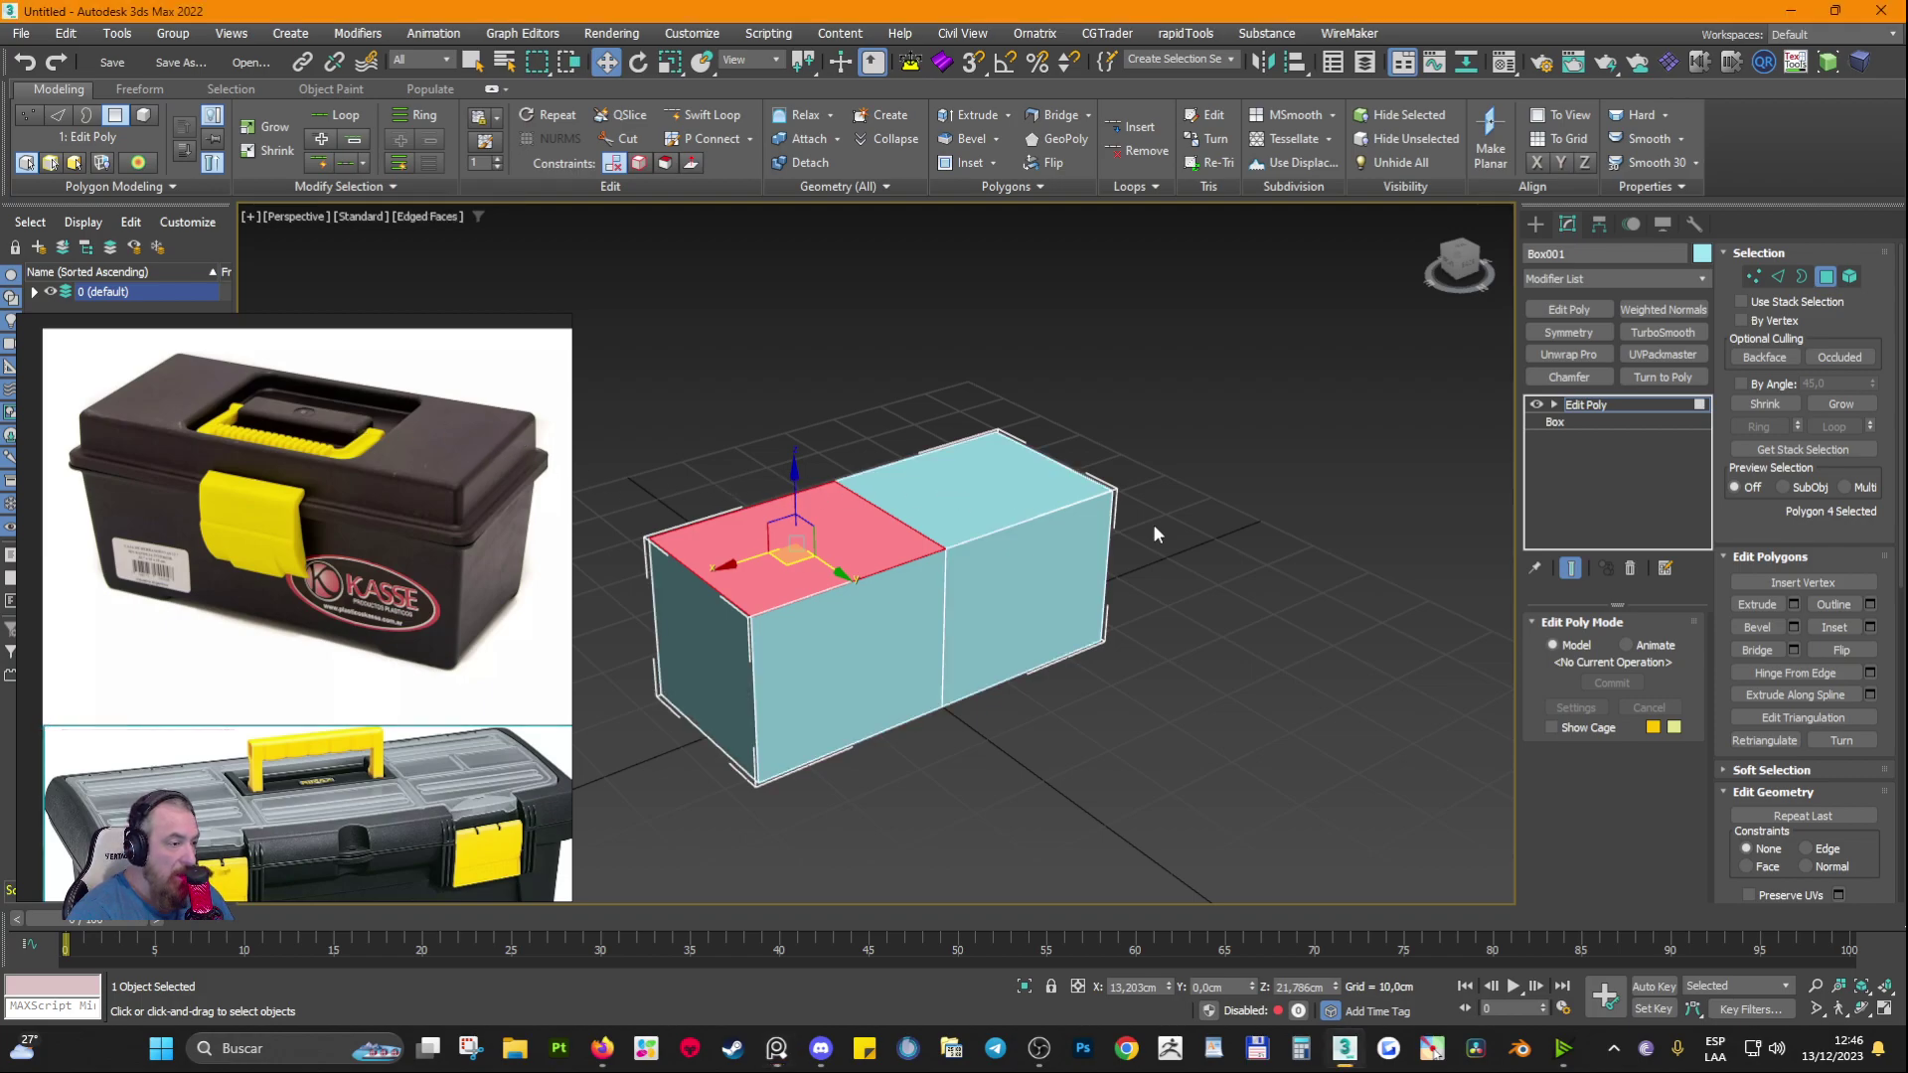
pyautogui.click(1246, 584)
pyautogui.click(817, 560)
pyautogui.click(826, 665)
pyautogui.click(994, 492)
pyautogui.click(785, 541)
pyautogui.click(1023, 606)
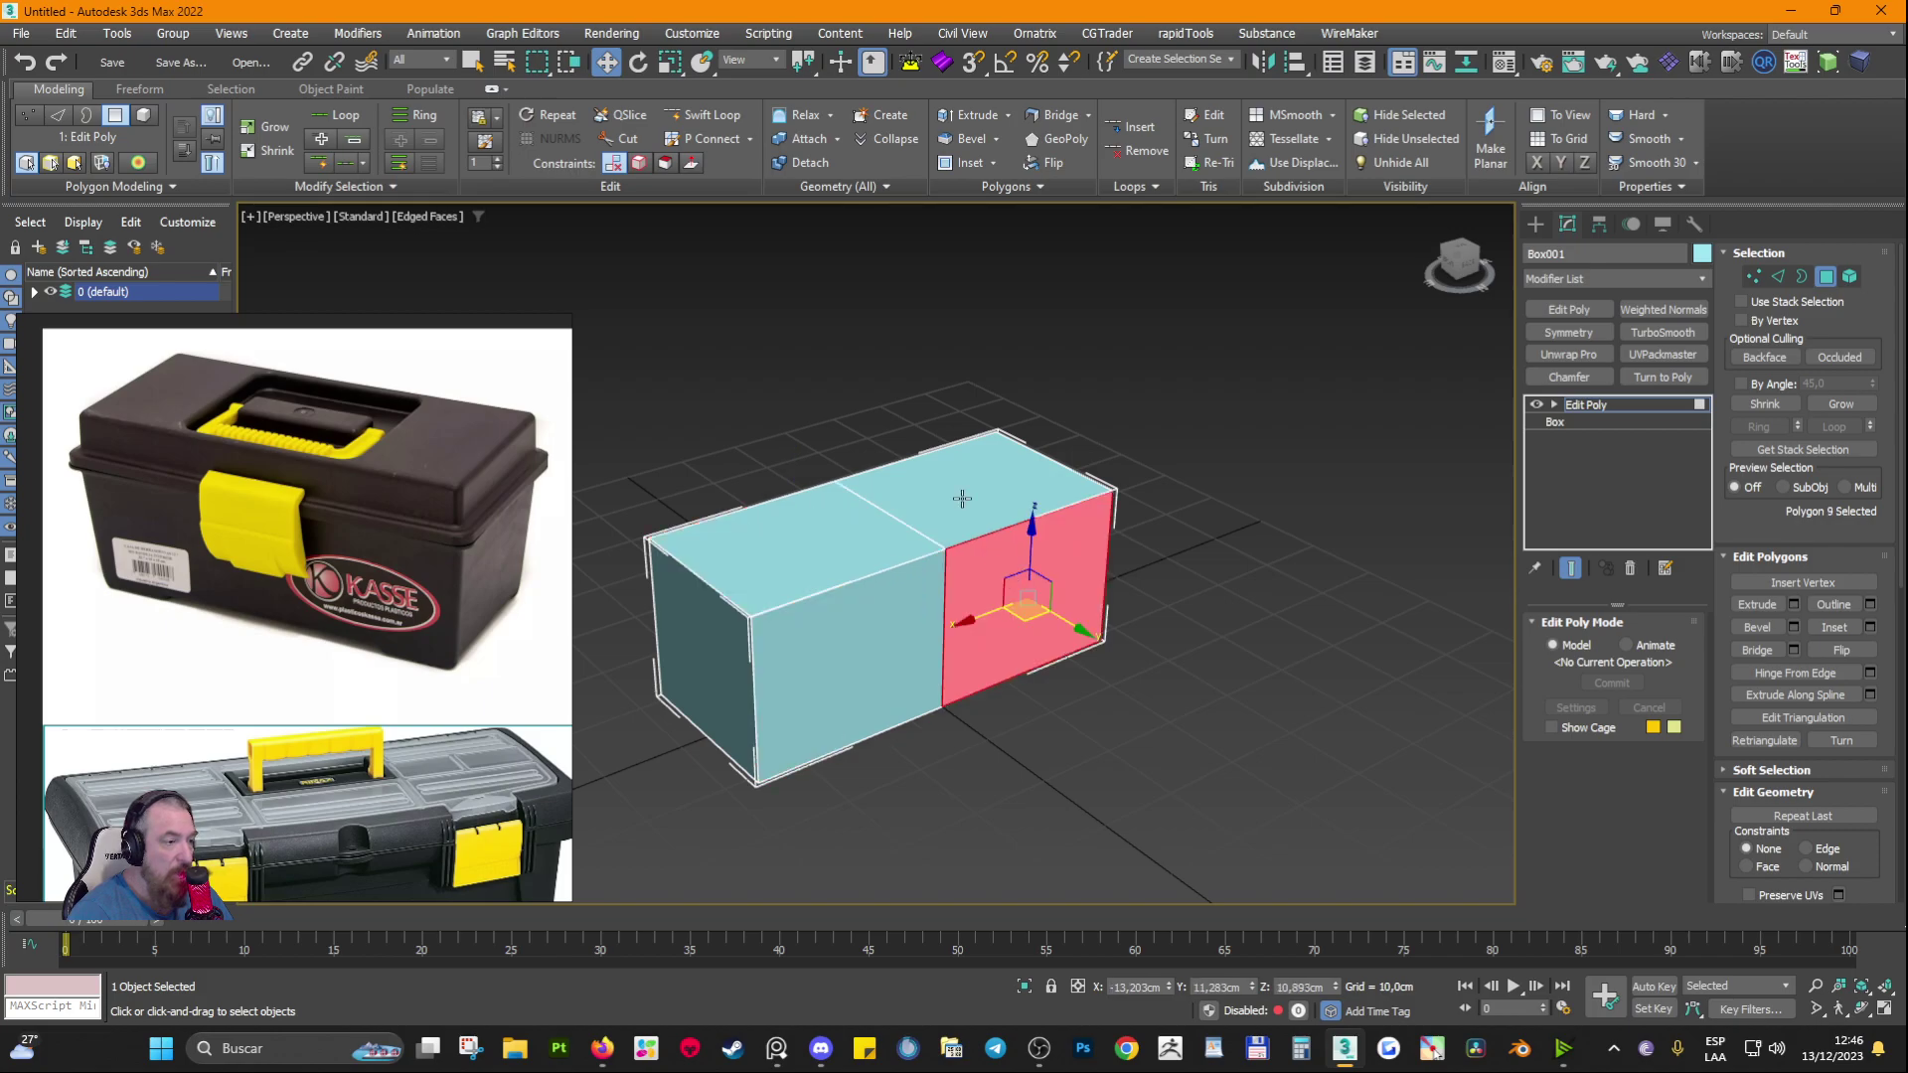
pyautogui.click(795, 541)
pyautogui.click(840, 655)
pyautogui.click(993, 492)
pyautogui.click(844, 656)
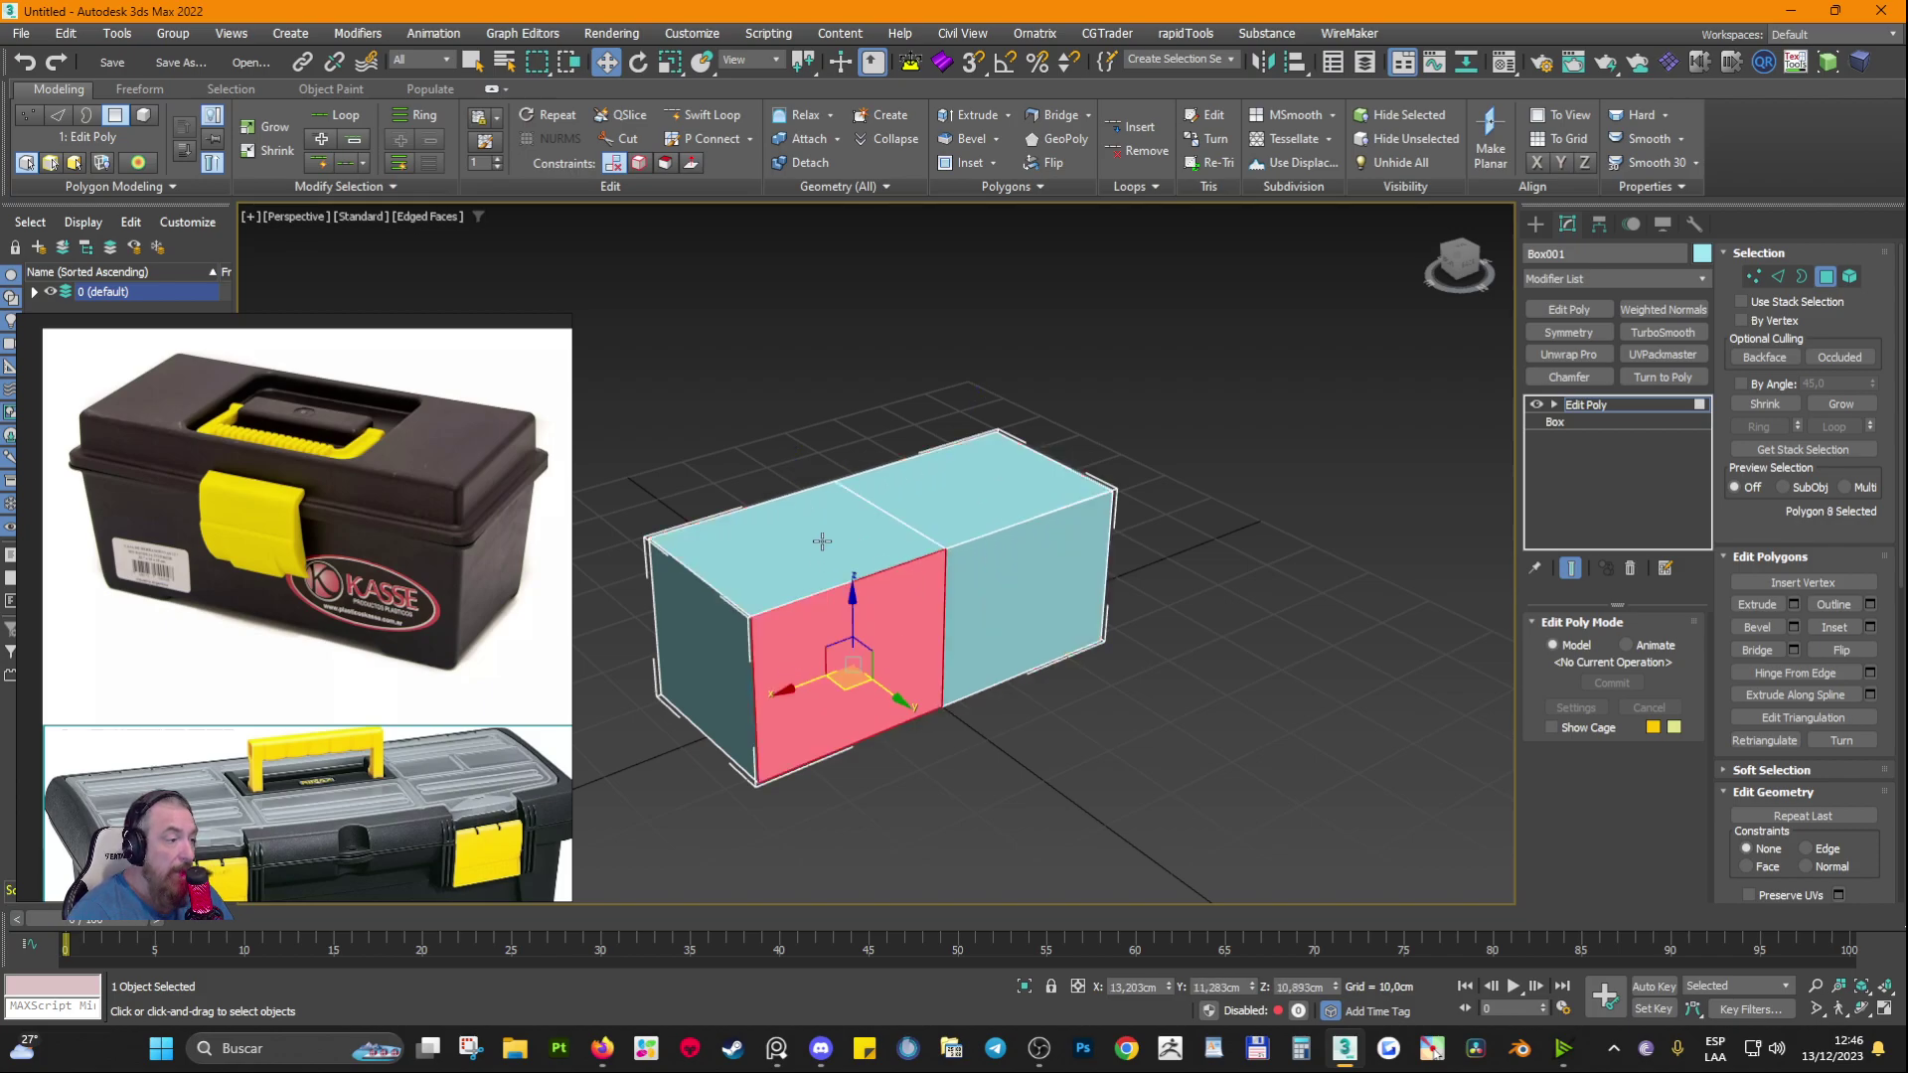
pyautogui.click(994, 492)
pyautogui.press('F3')
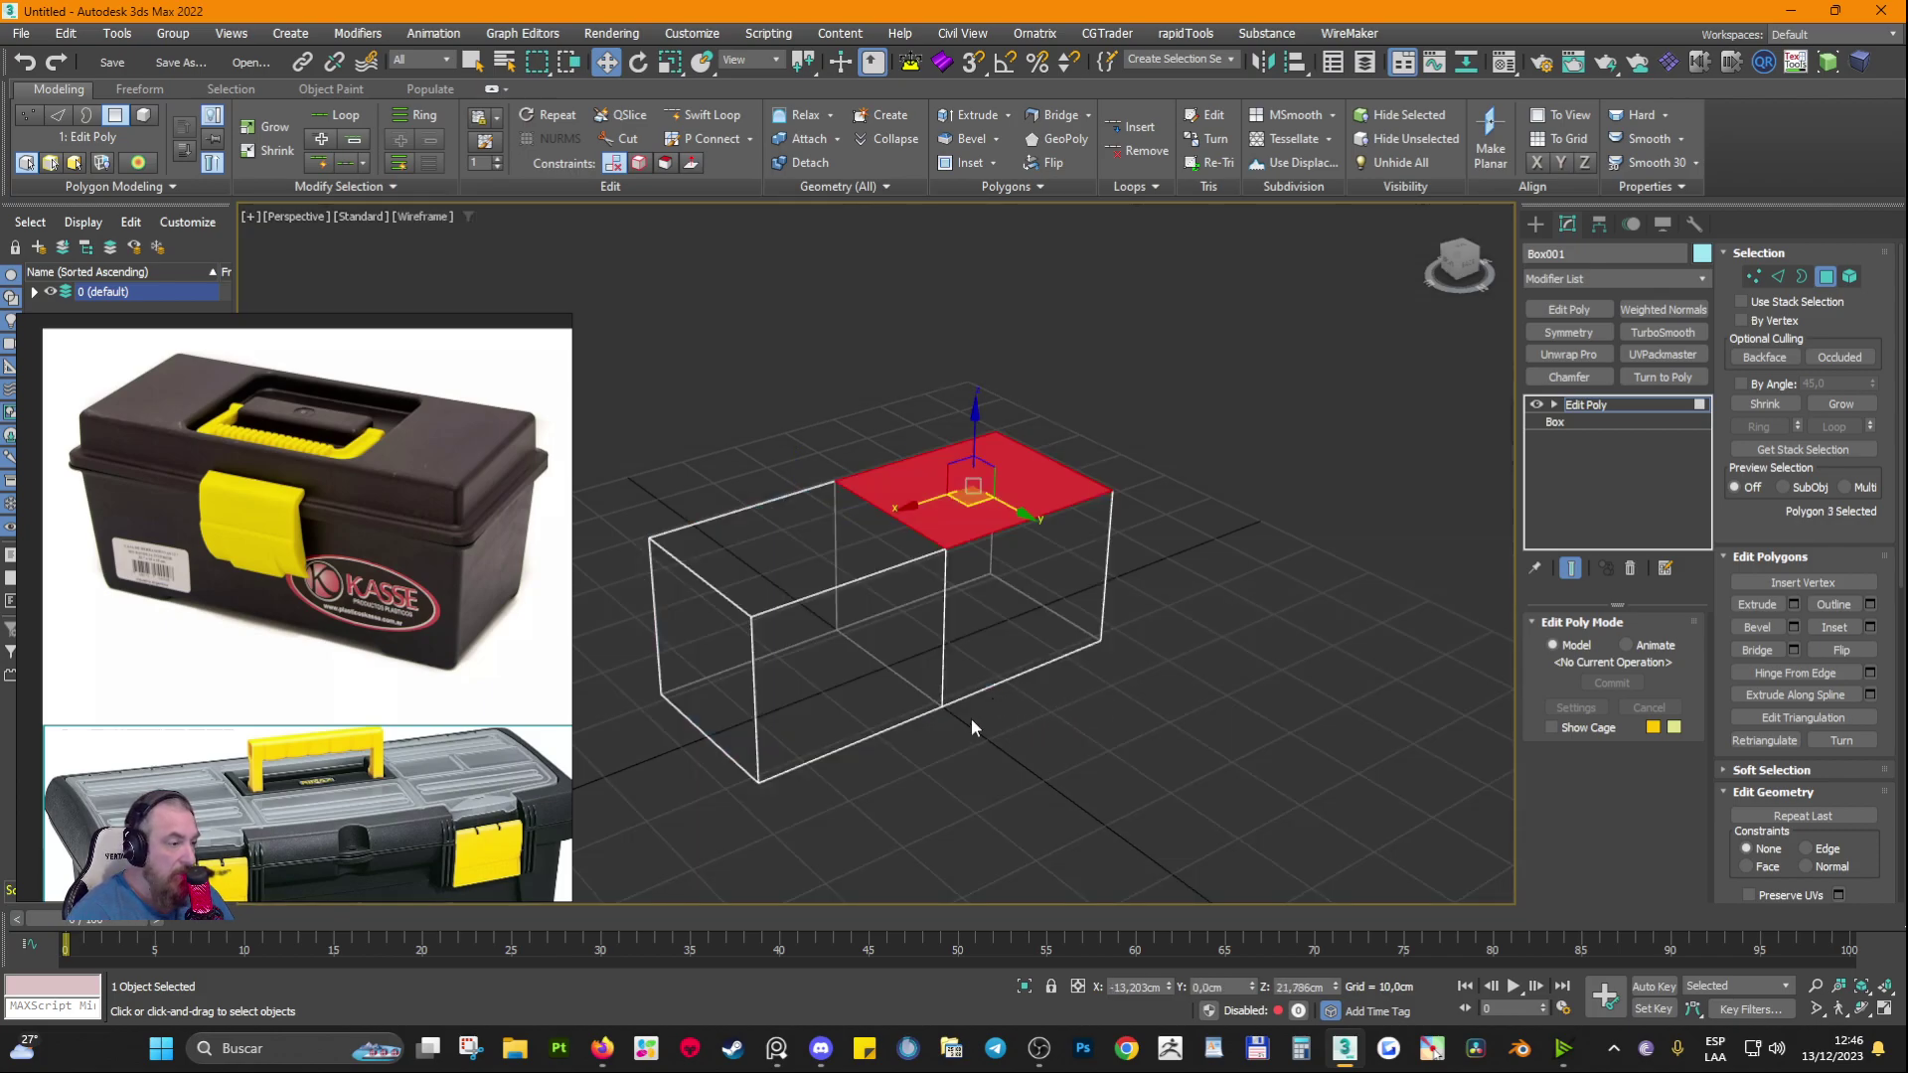
# Step: Compare the box in wireframe, plain shaded and edged-faces display, finishing in shaded display with edged faces
pyautogui.press('F3')
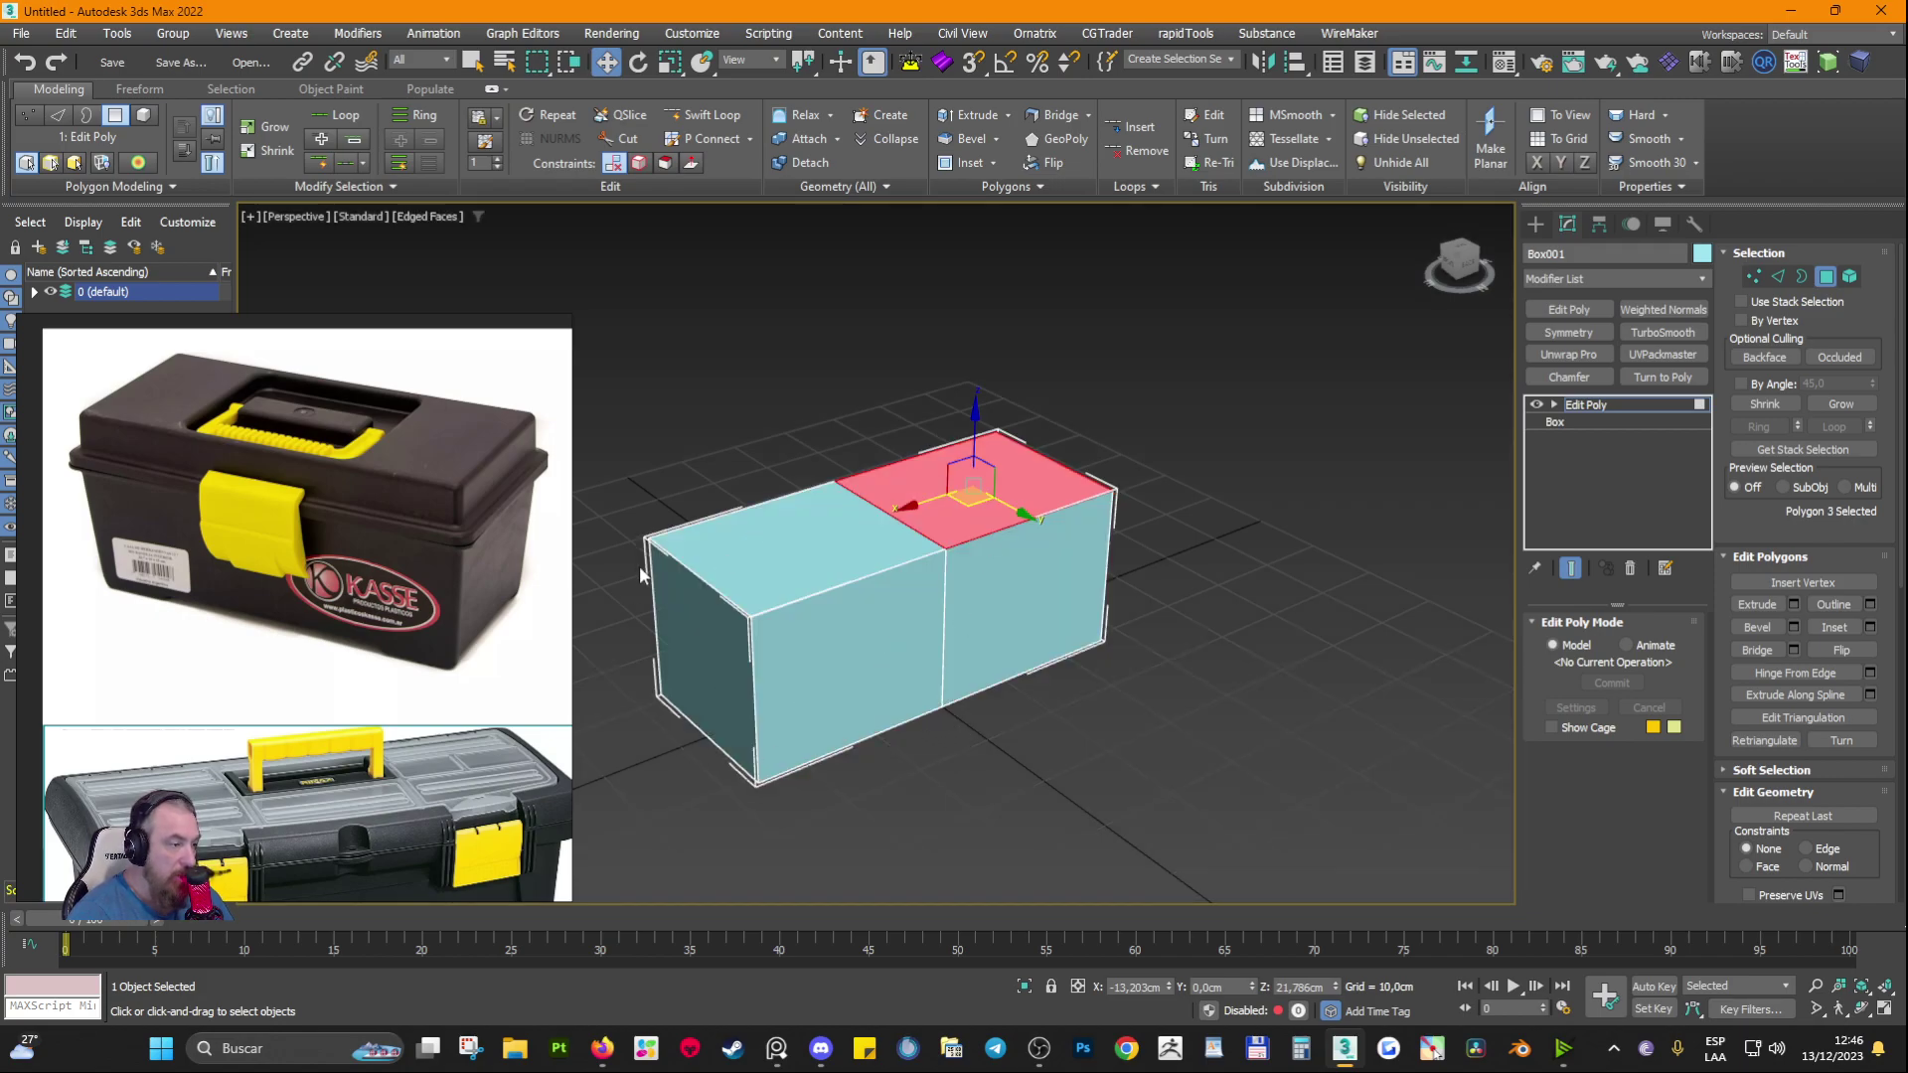
pyautogui.press('F3')
pyautogui.press('F3')
pyautogui.press('F3')
pyautogui.press('F3')
pyautogui.press('F4')
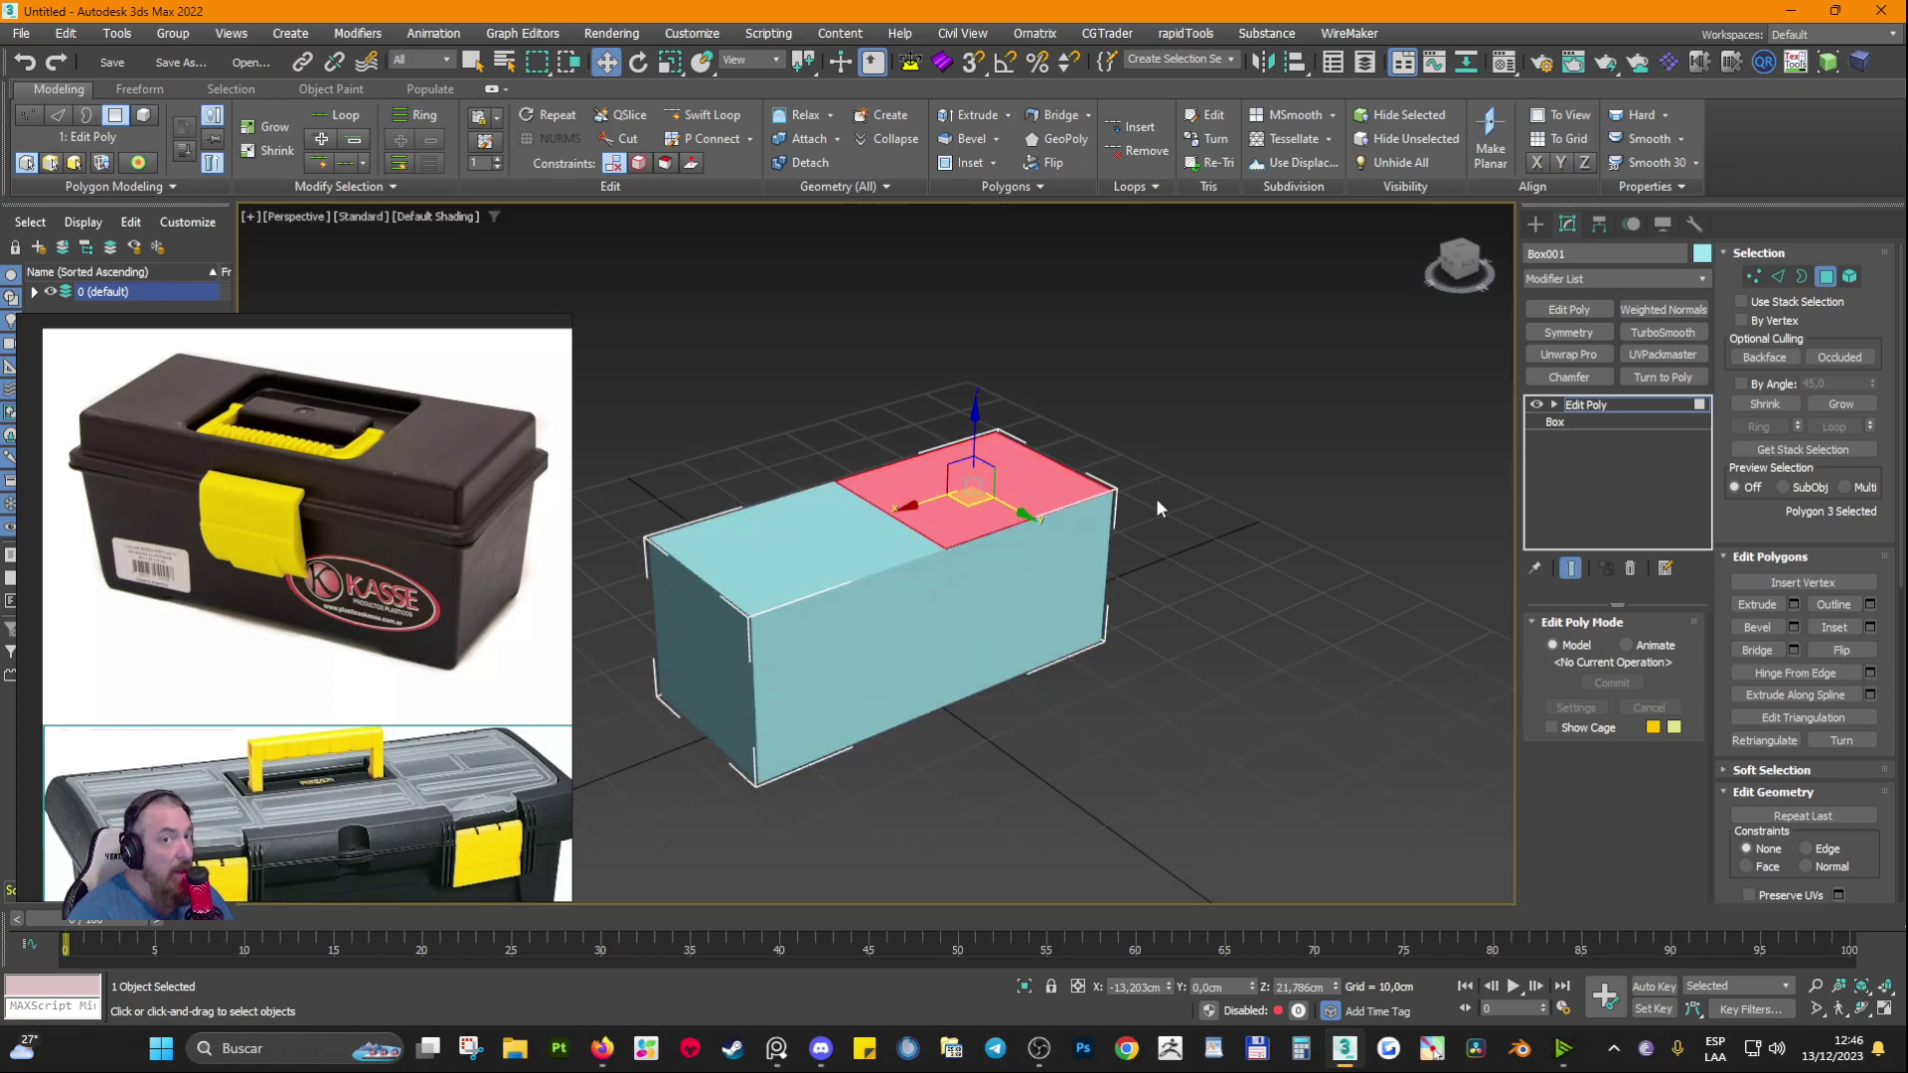
pyautogui.press('F4')
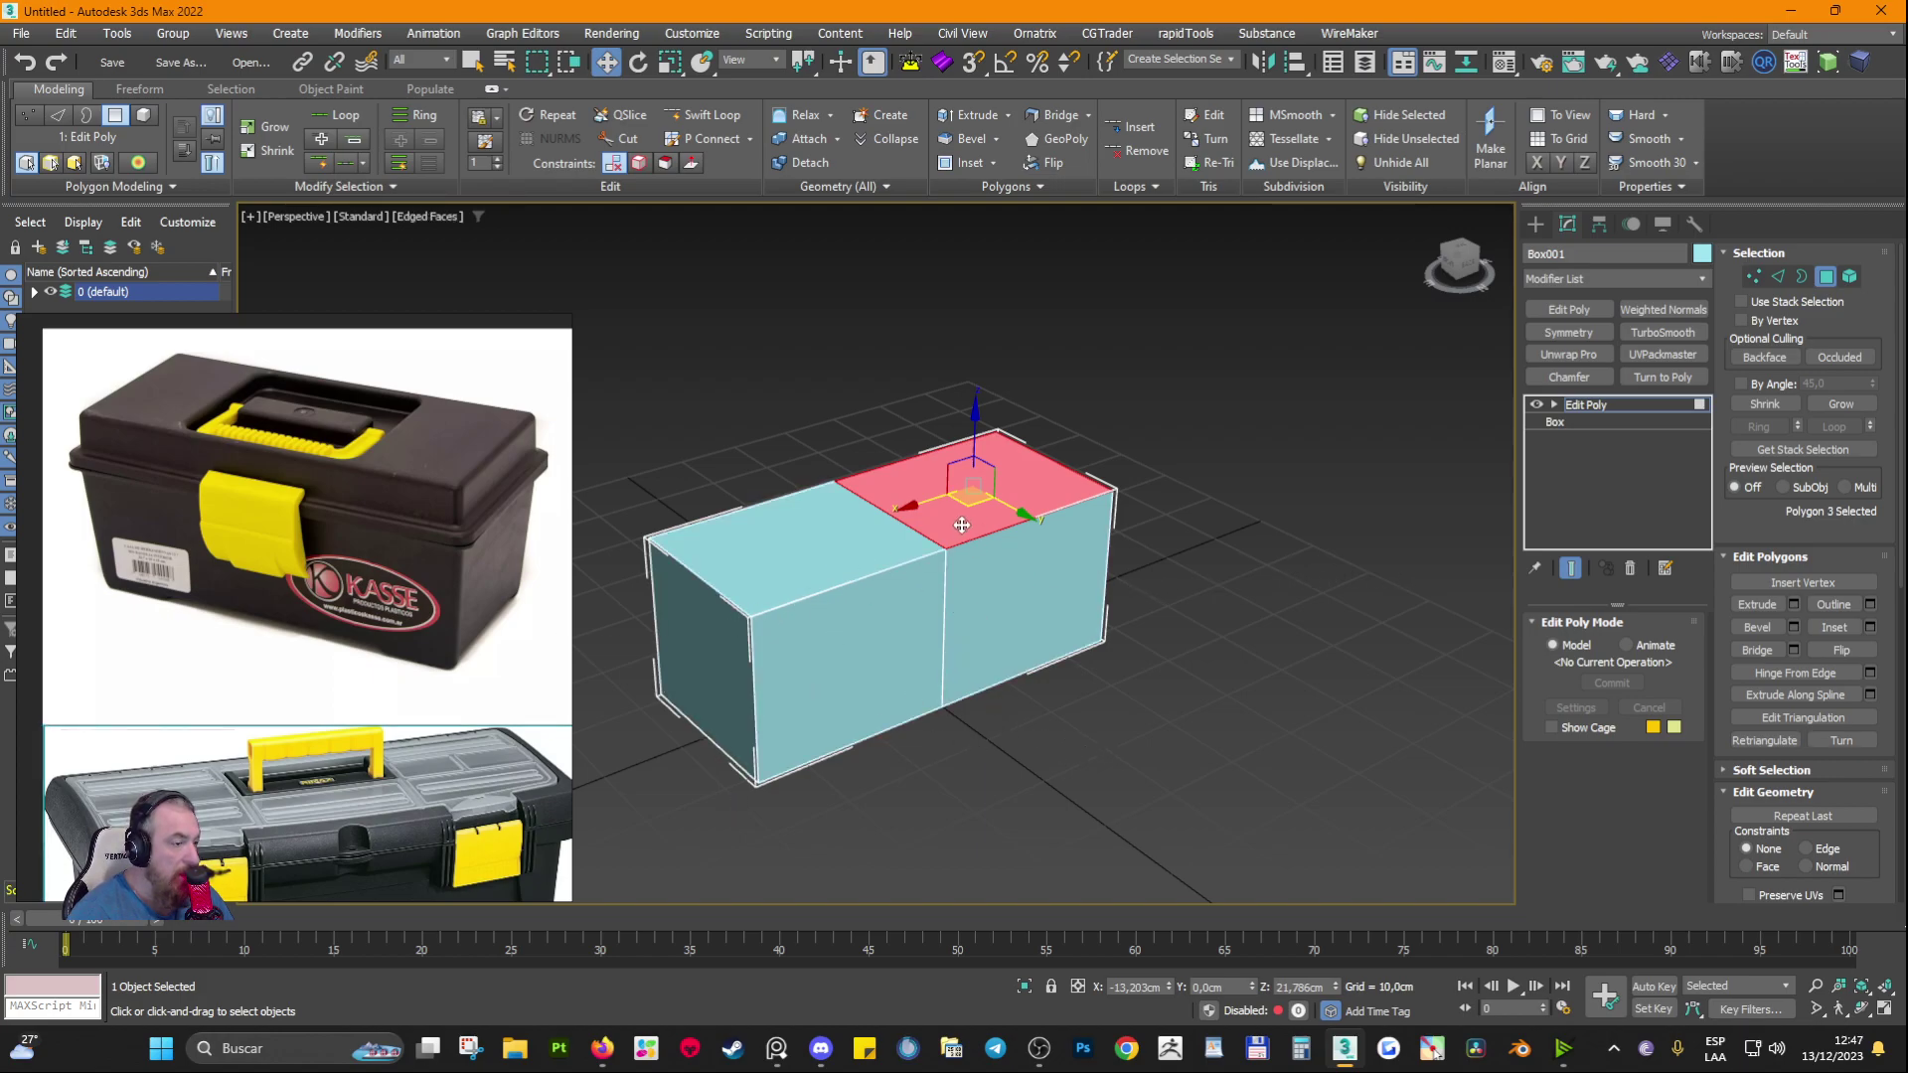
pyautogui.press('F4')
pyautogui.press('F4')
pyautogui.press('F4')
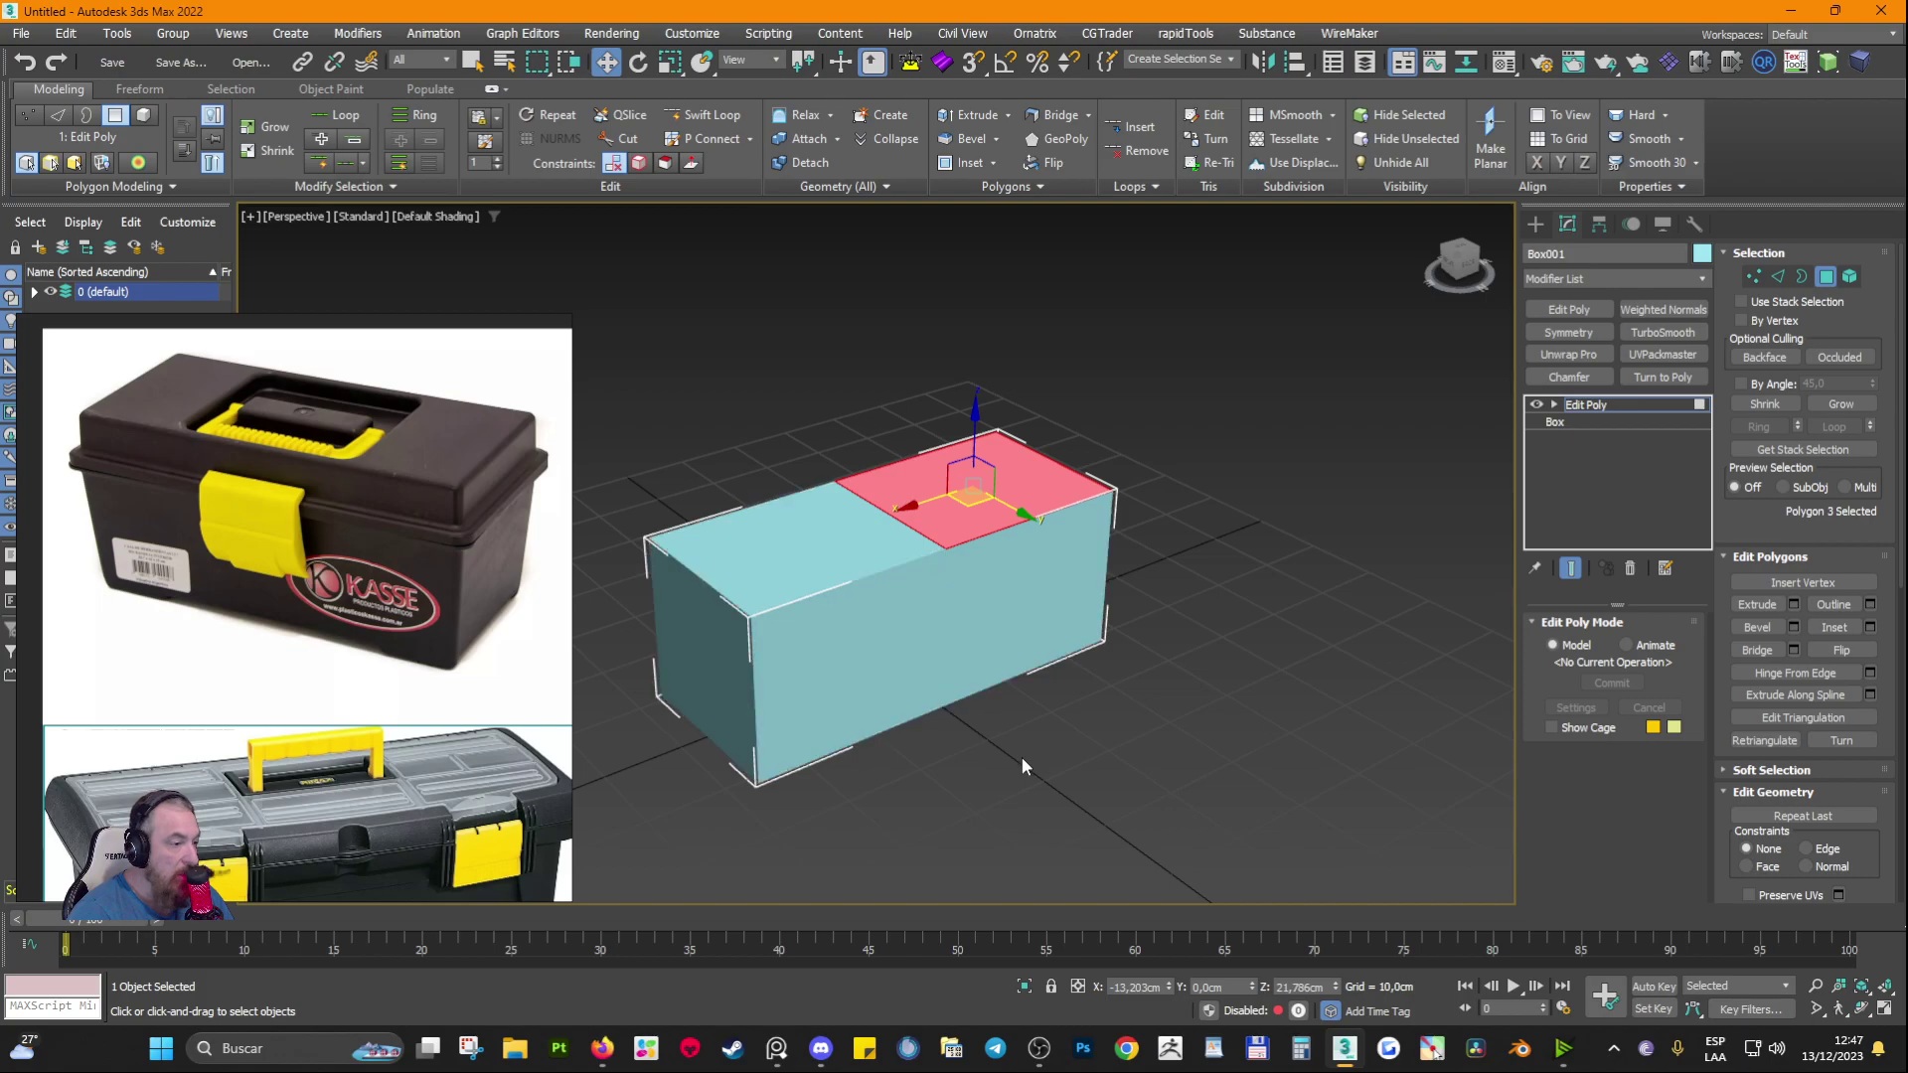
pyautogui.press('F4')
pyautogui.press('F4')
pyautogui.press('F4')
pyautogui.press('F4')
pyautogui.press('F4')
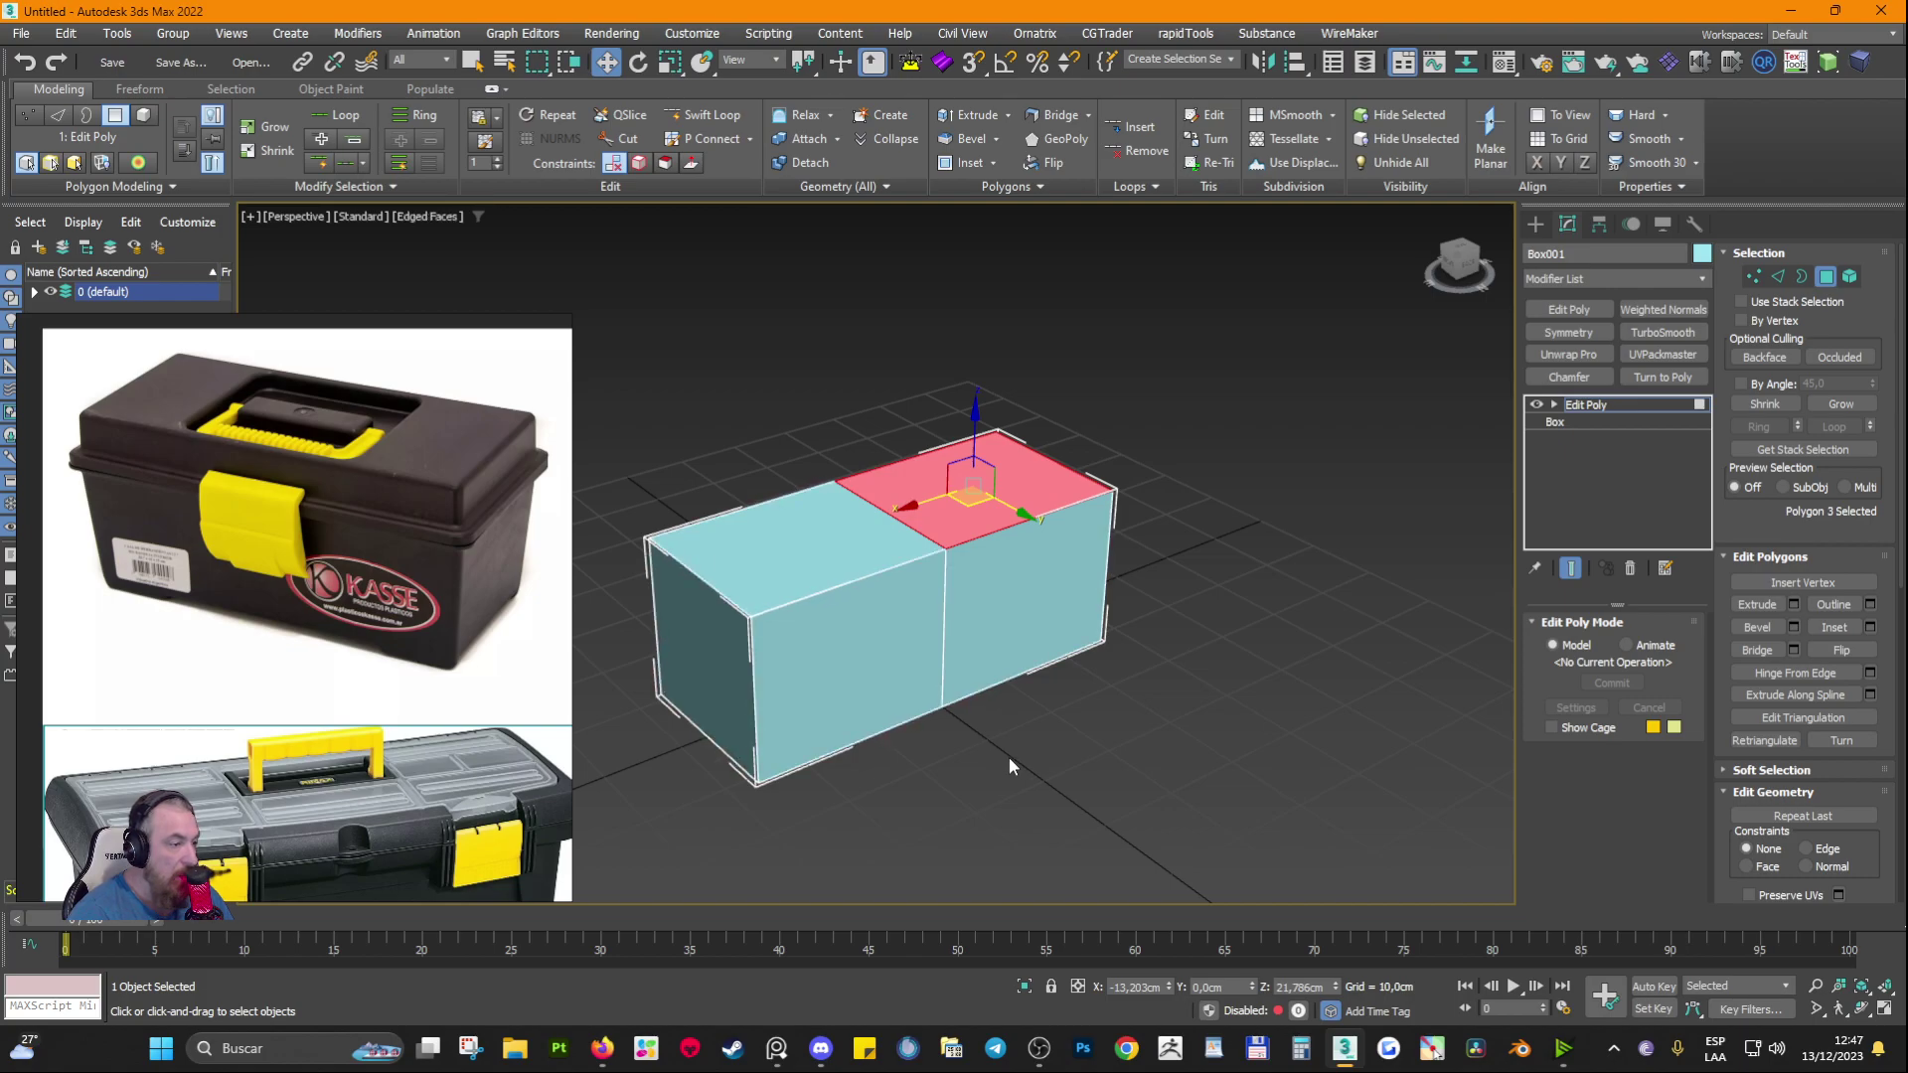
pyautogui.press('F4')
pyautogui.press('F4')
pyautogui.press('F3')
pyautogui.press('F3')
pyautogui.press('F4')
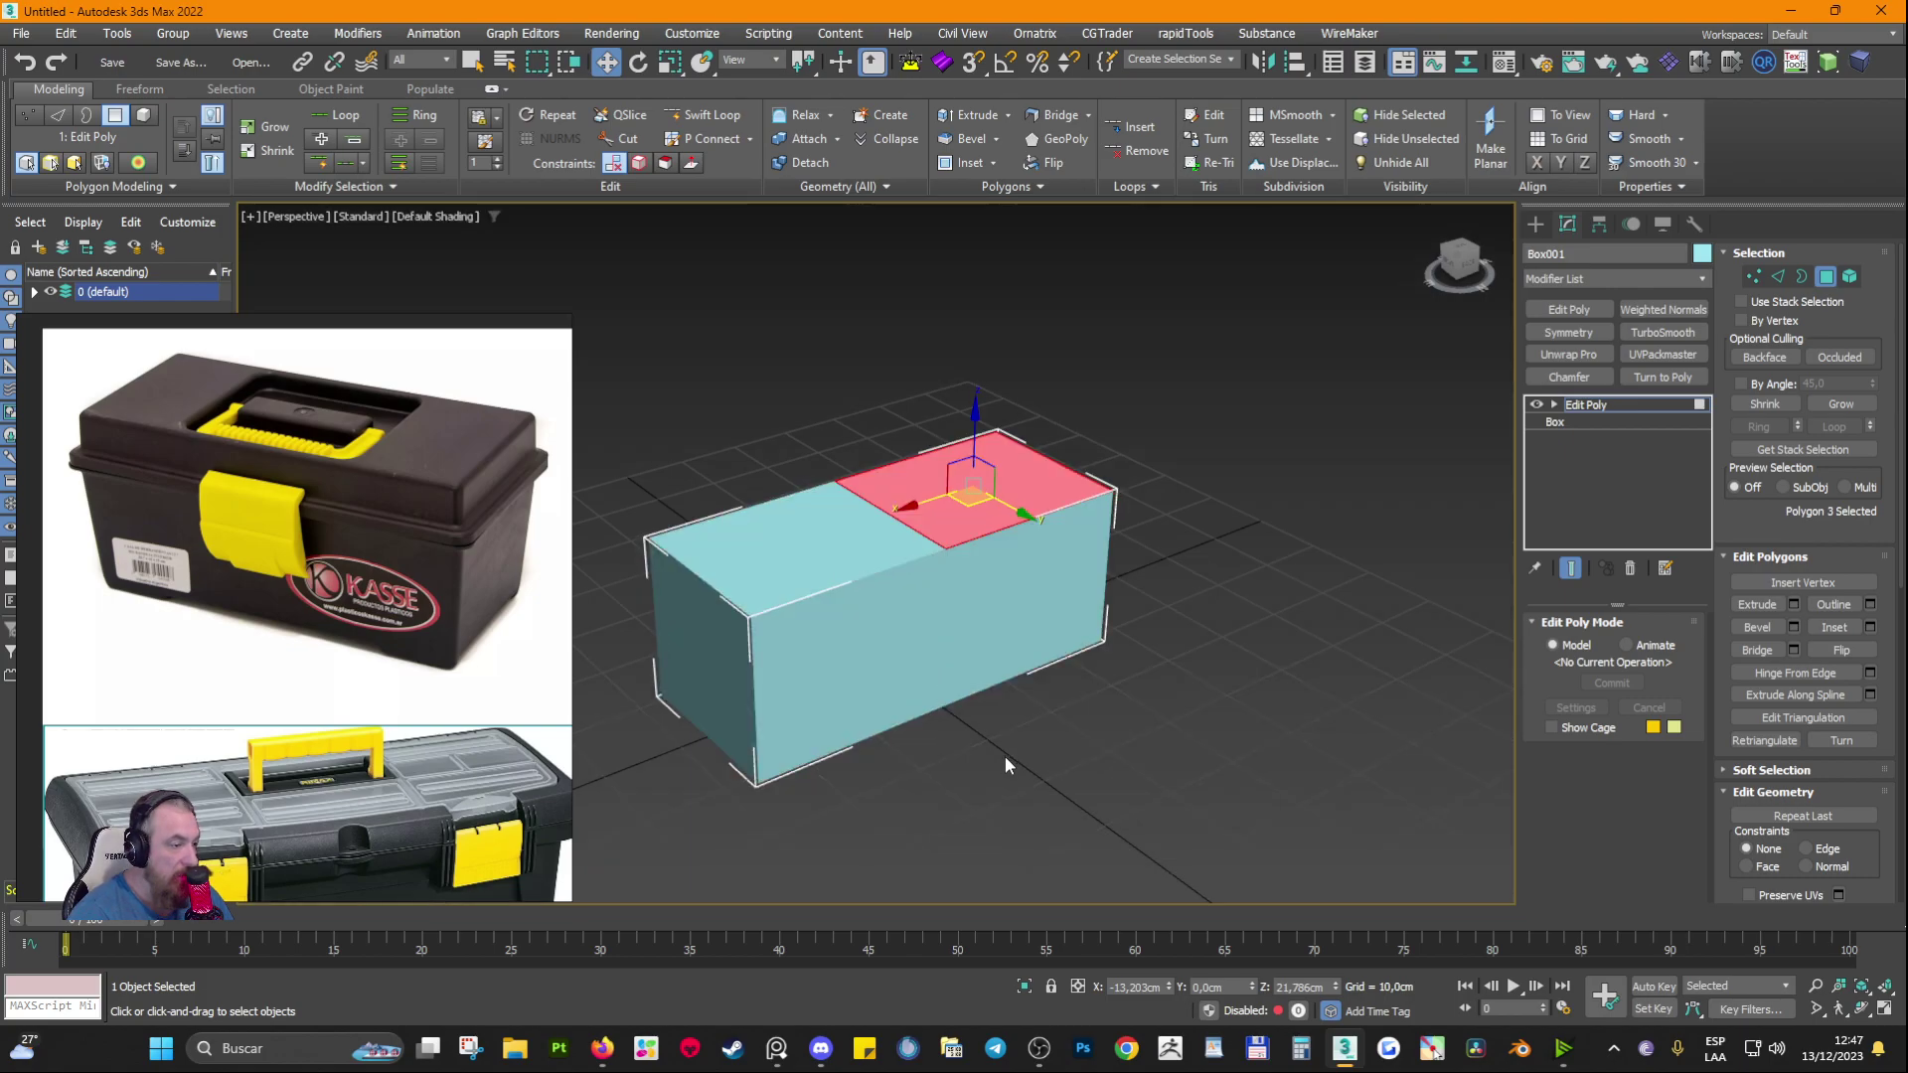
pyautogui.press('F4')
pyautogui.press('F3')
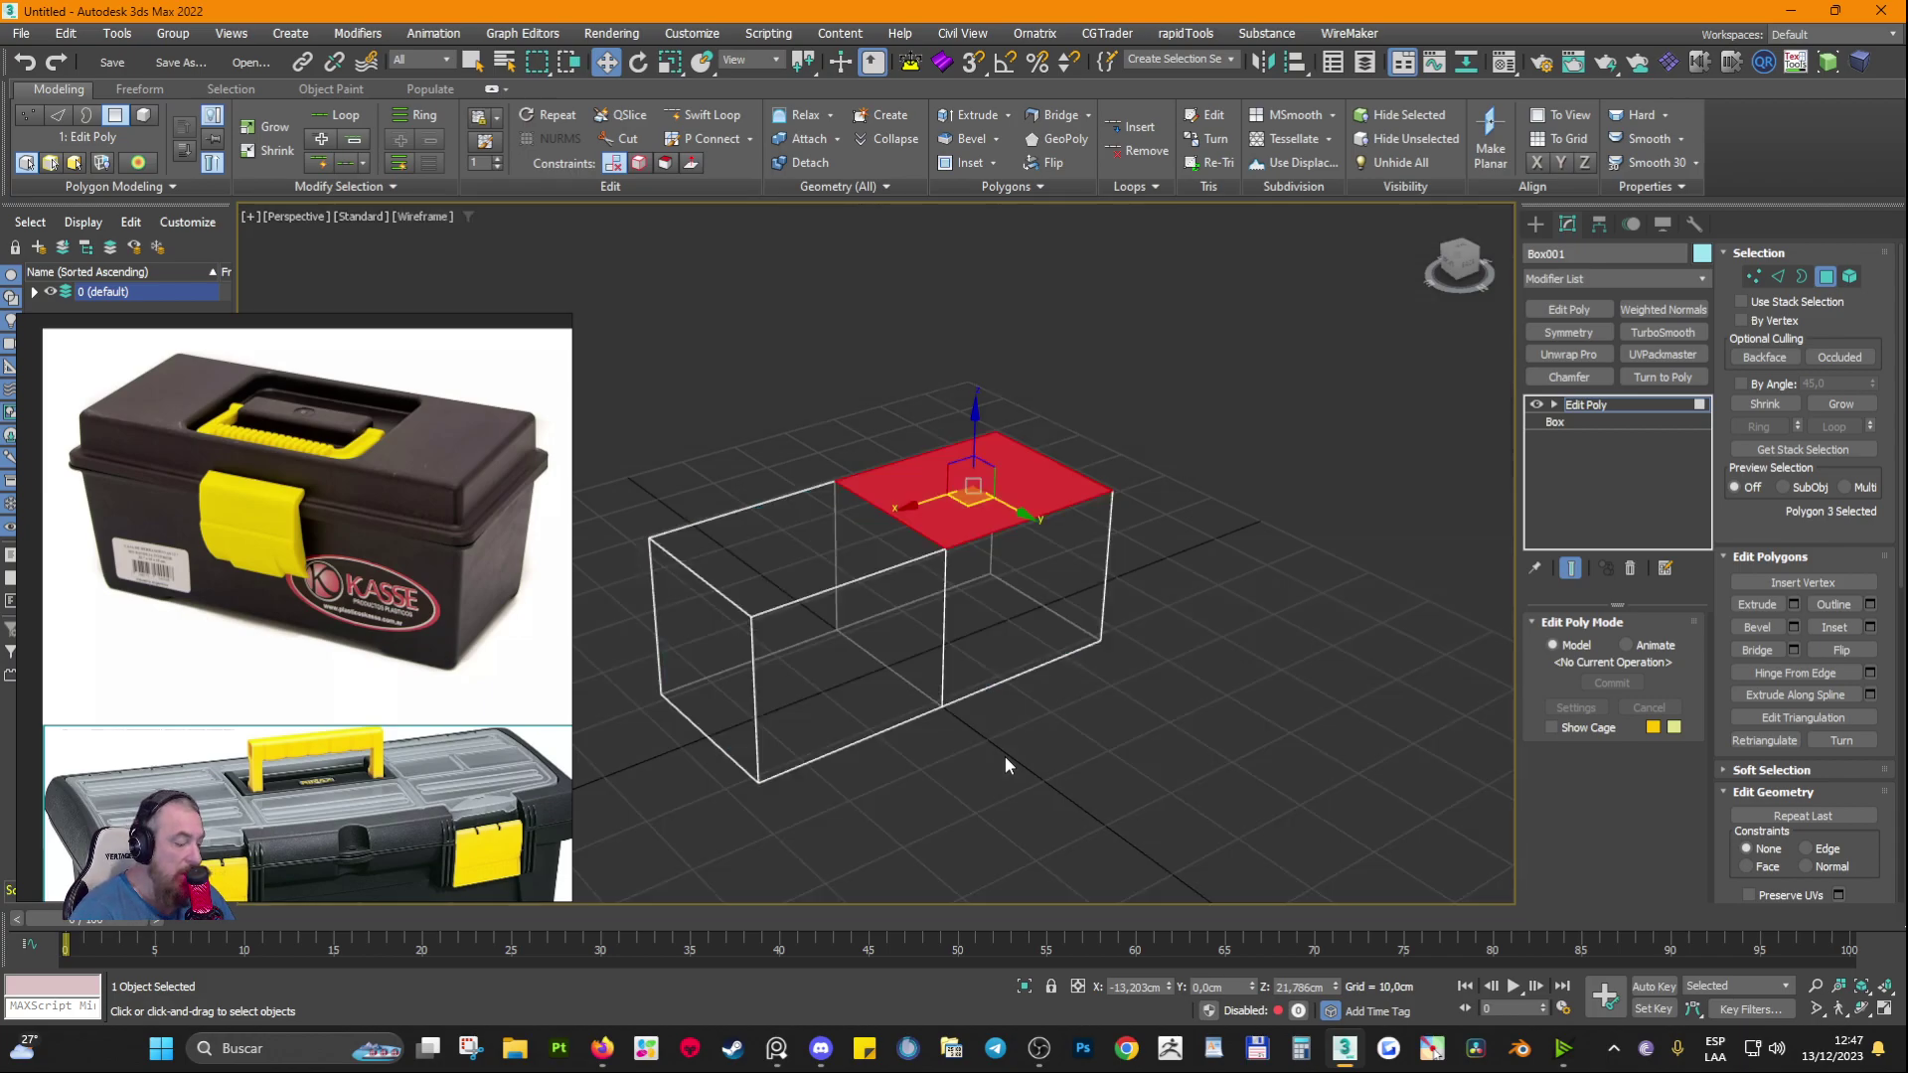
pyautogui.press('F3')
pyautogui.press('F4')
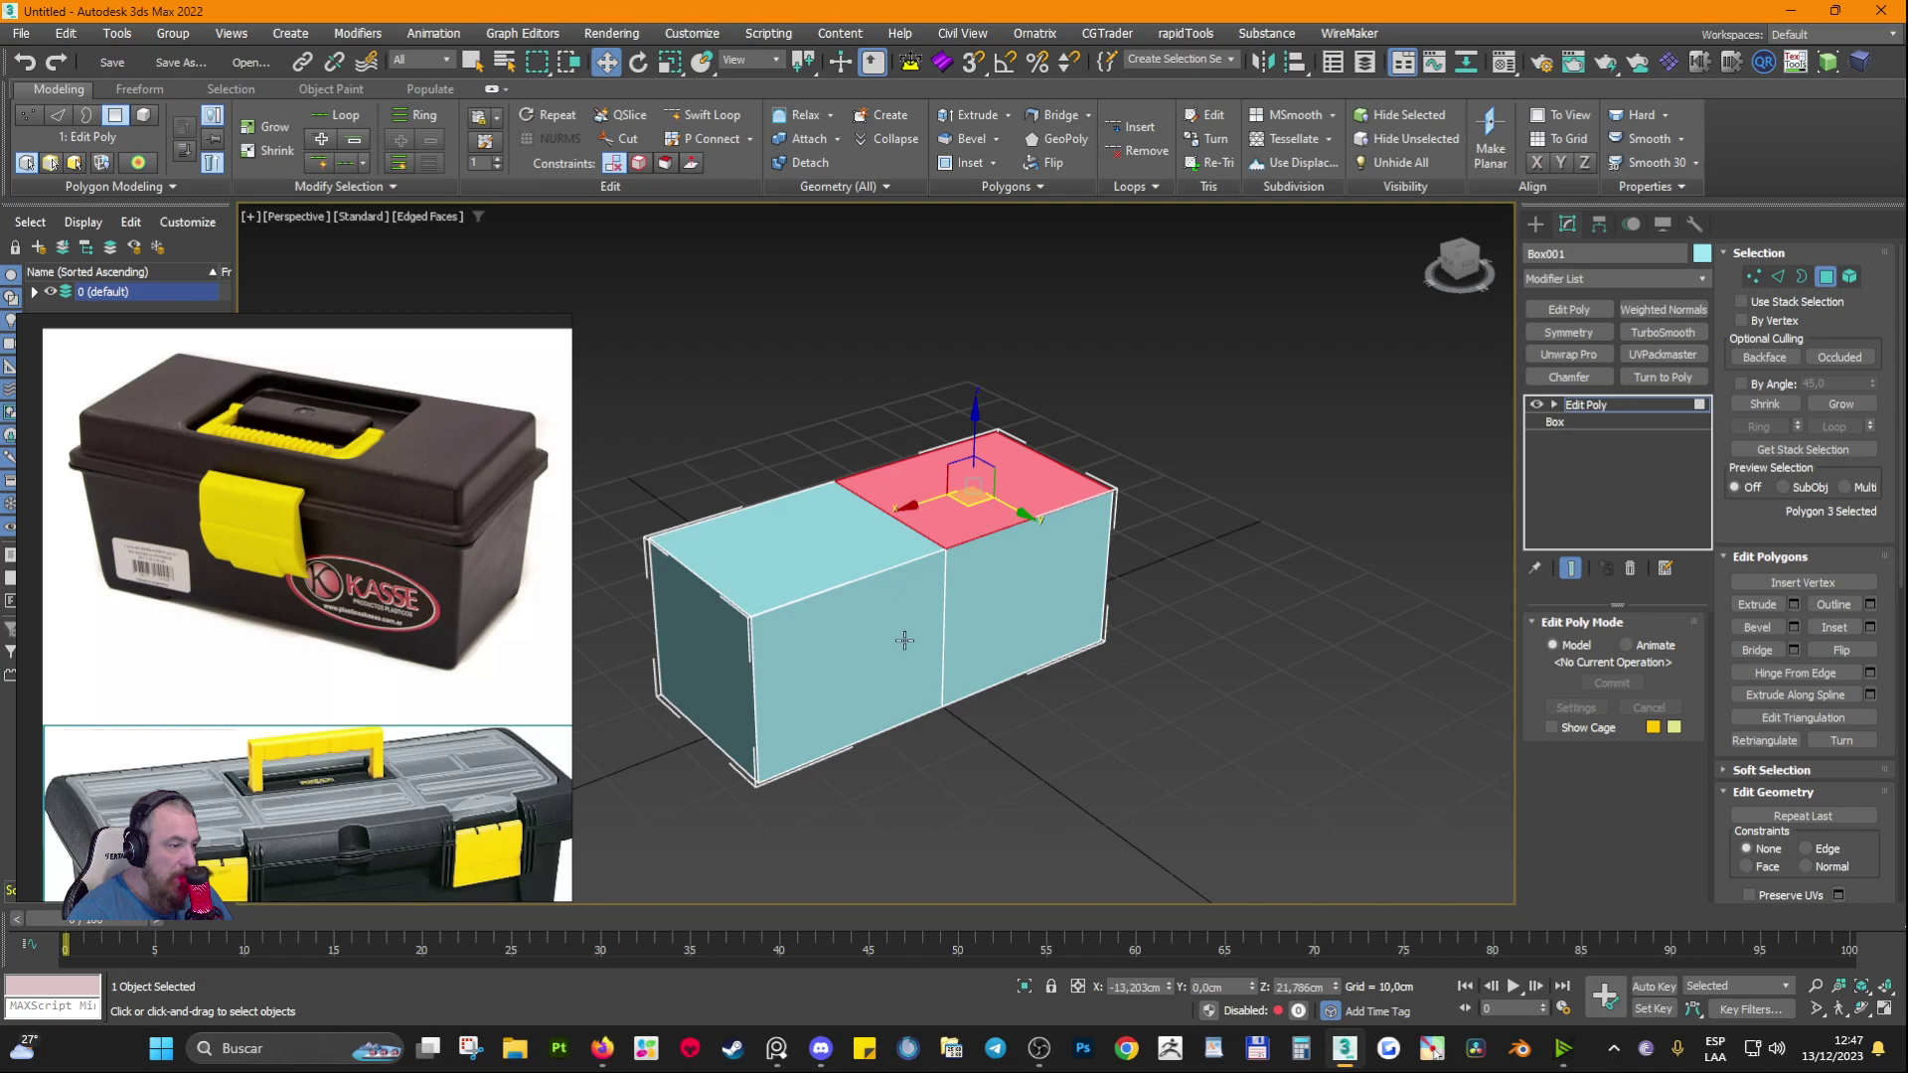
# Step: Set the underlying box's width segments to 1, and select its whole top polygon in Edit Poly for scaling
pyautogui.click(1556, 423)
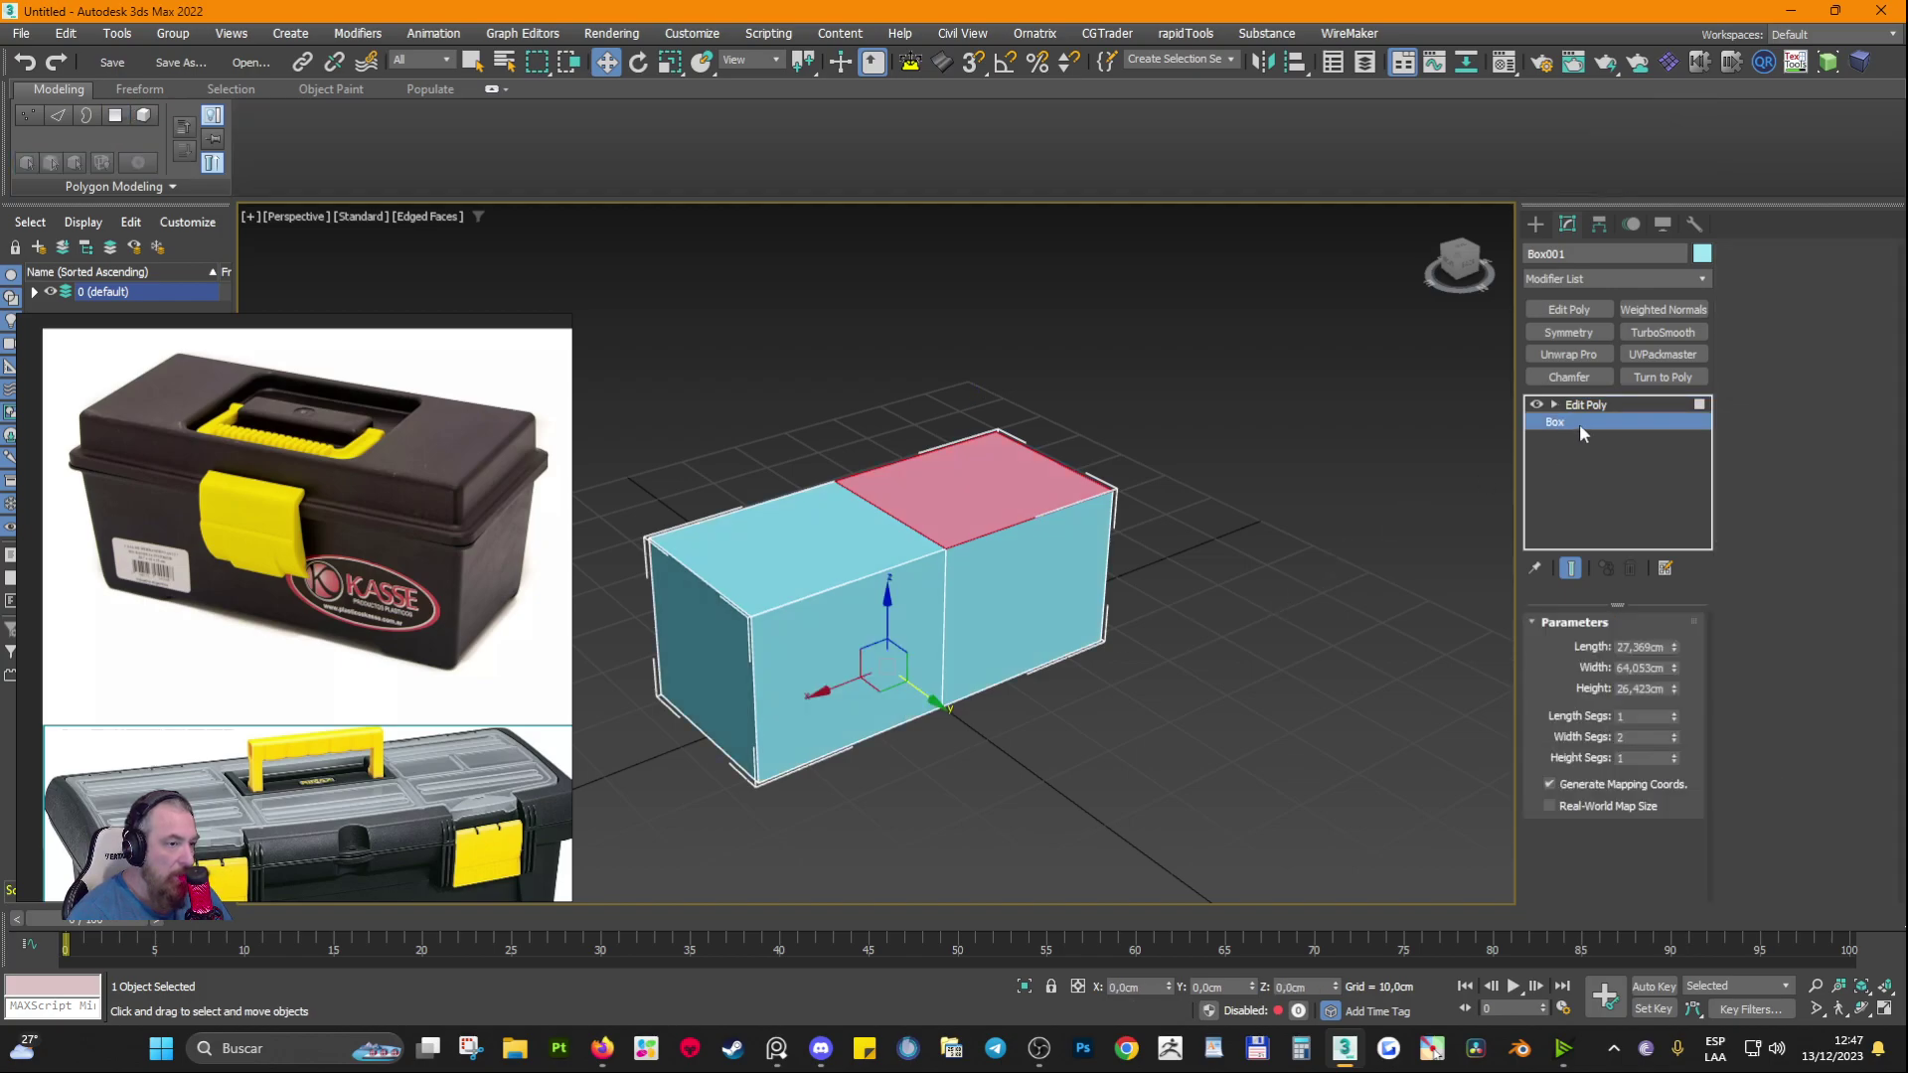
pyautogui.moveTo(1645, 737); pyautogui.dragTo(1555, 727)
pyautogui.click(1676, 740)
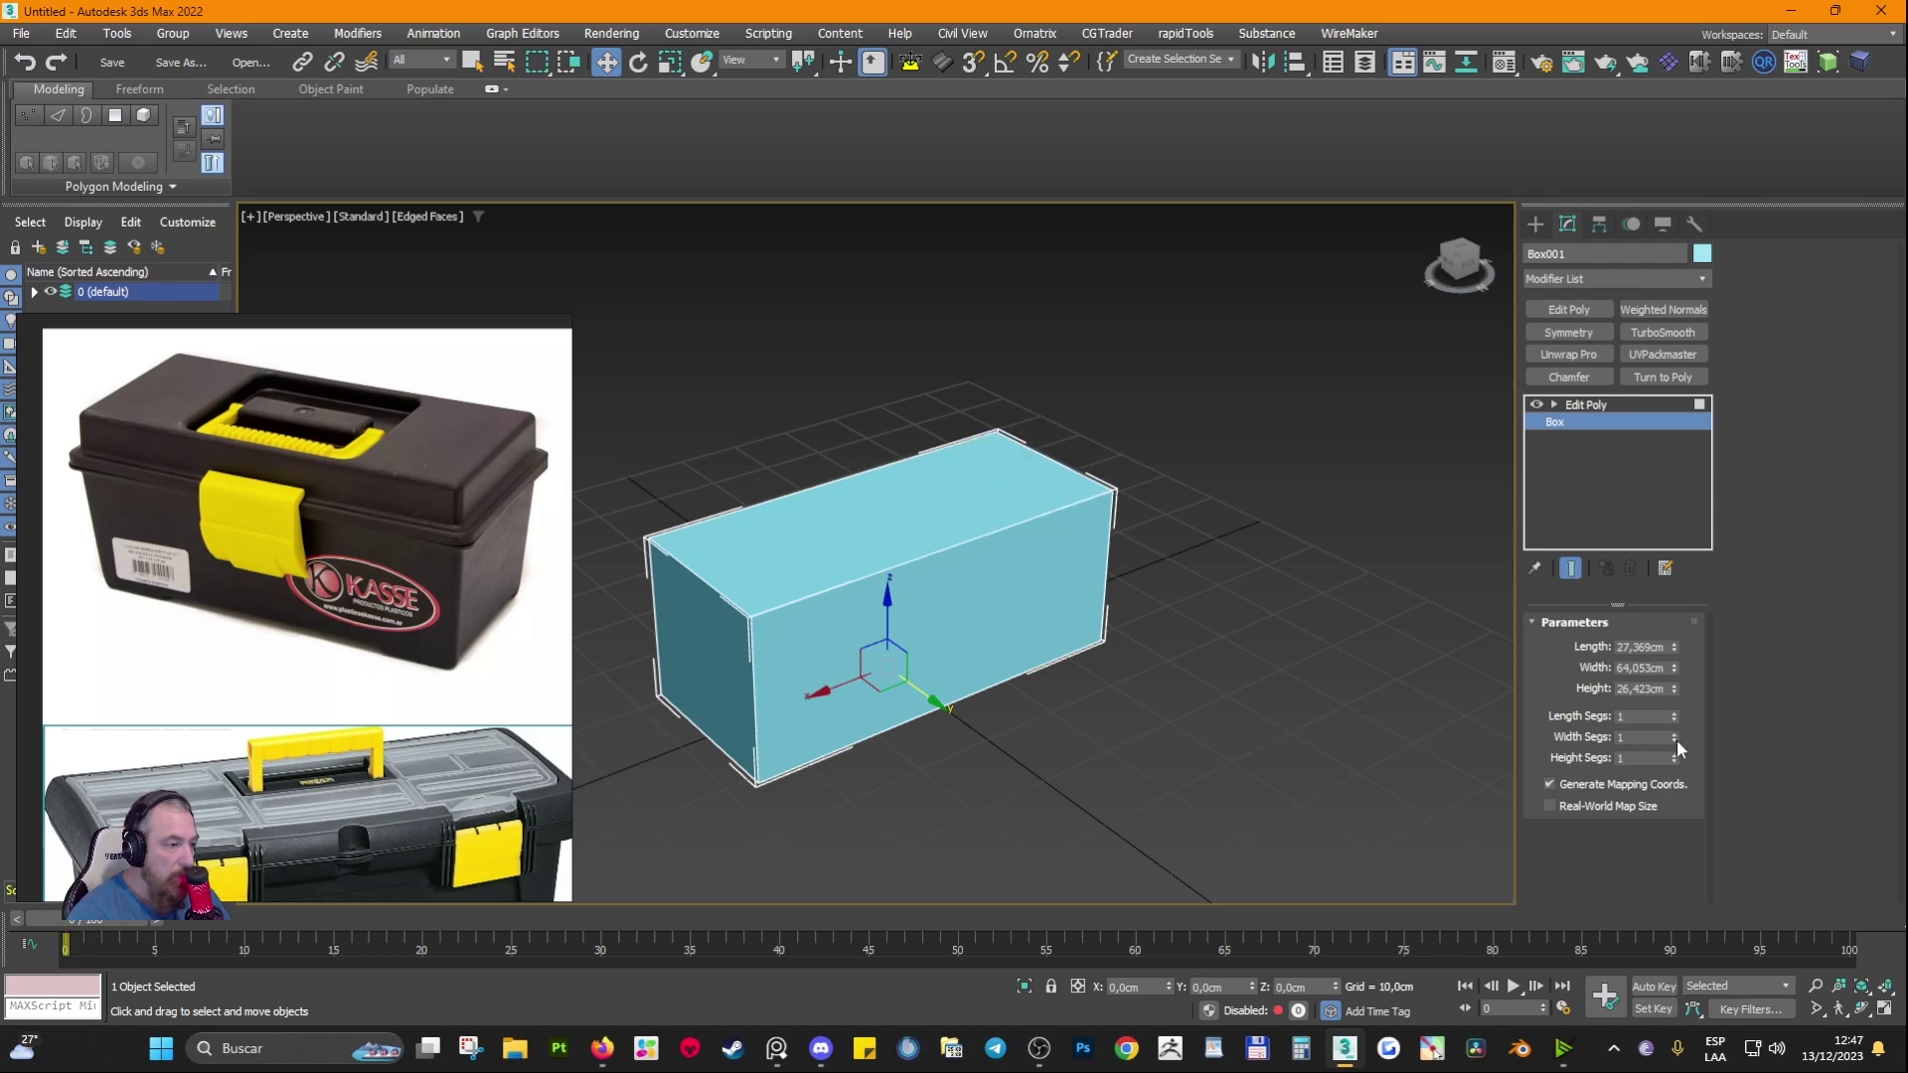
pyautogui.click(1636, 405)
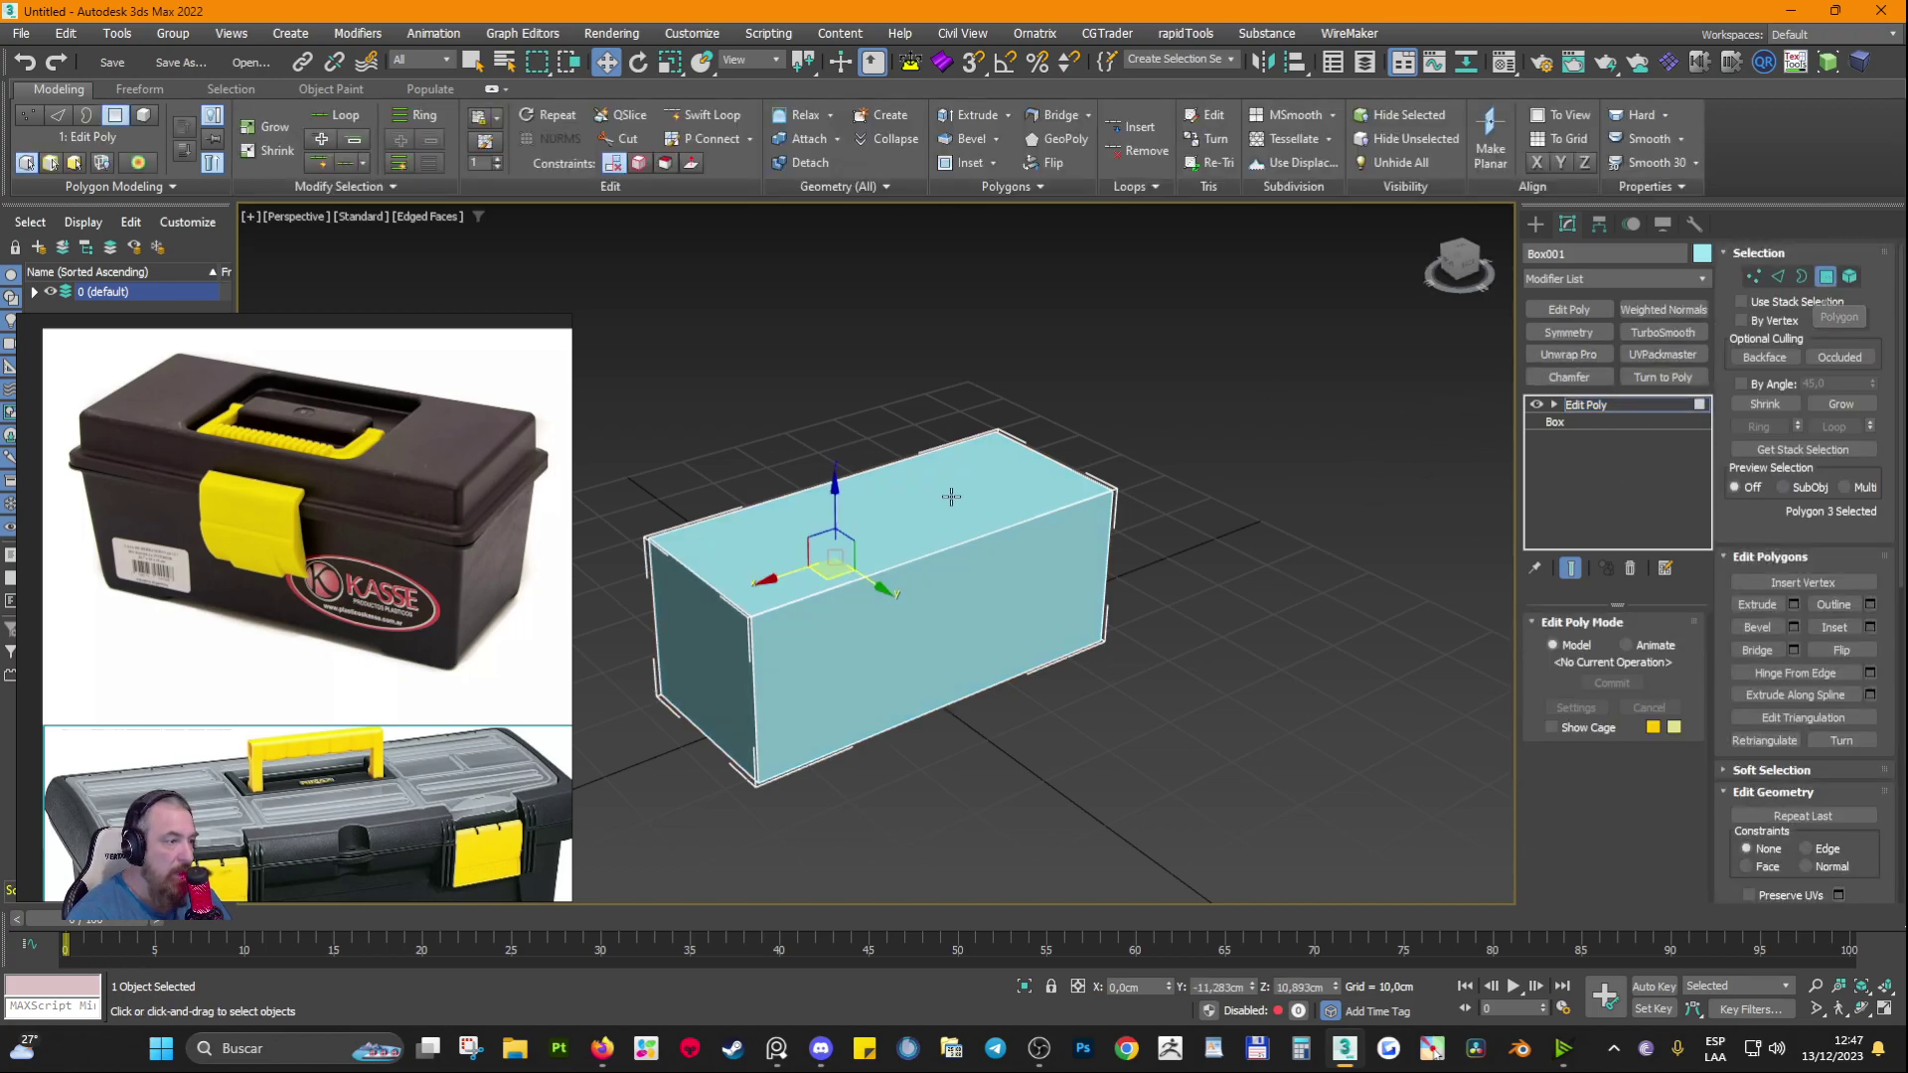
pyautogui.click(952, 497)
pyautogui.click(669, 62)
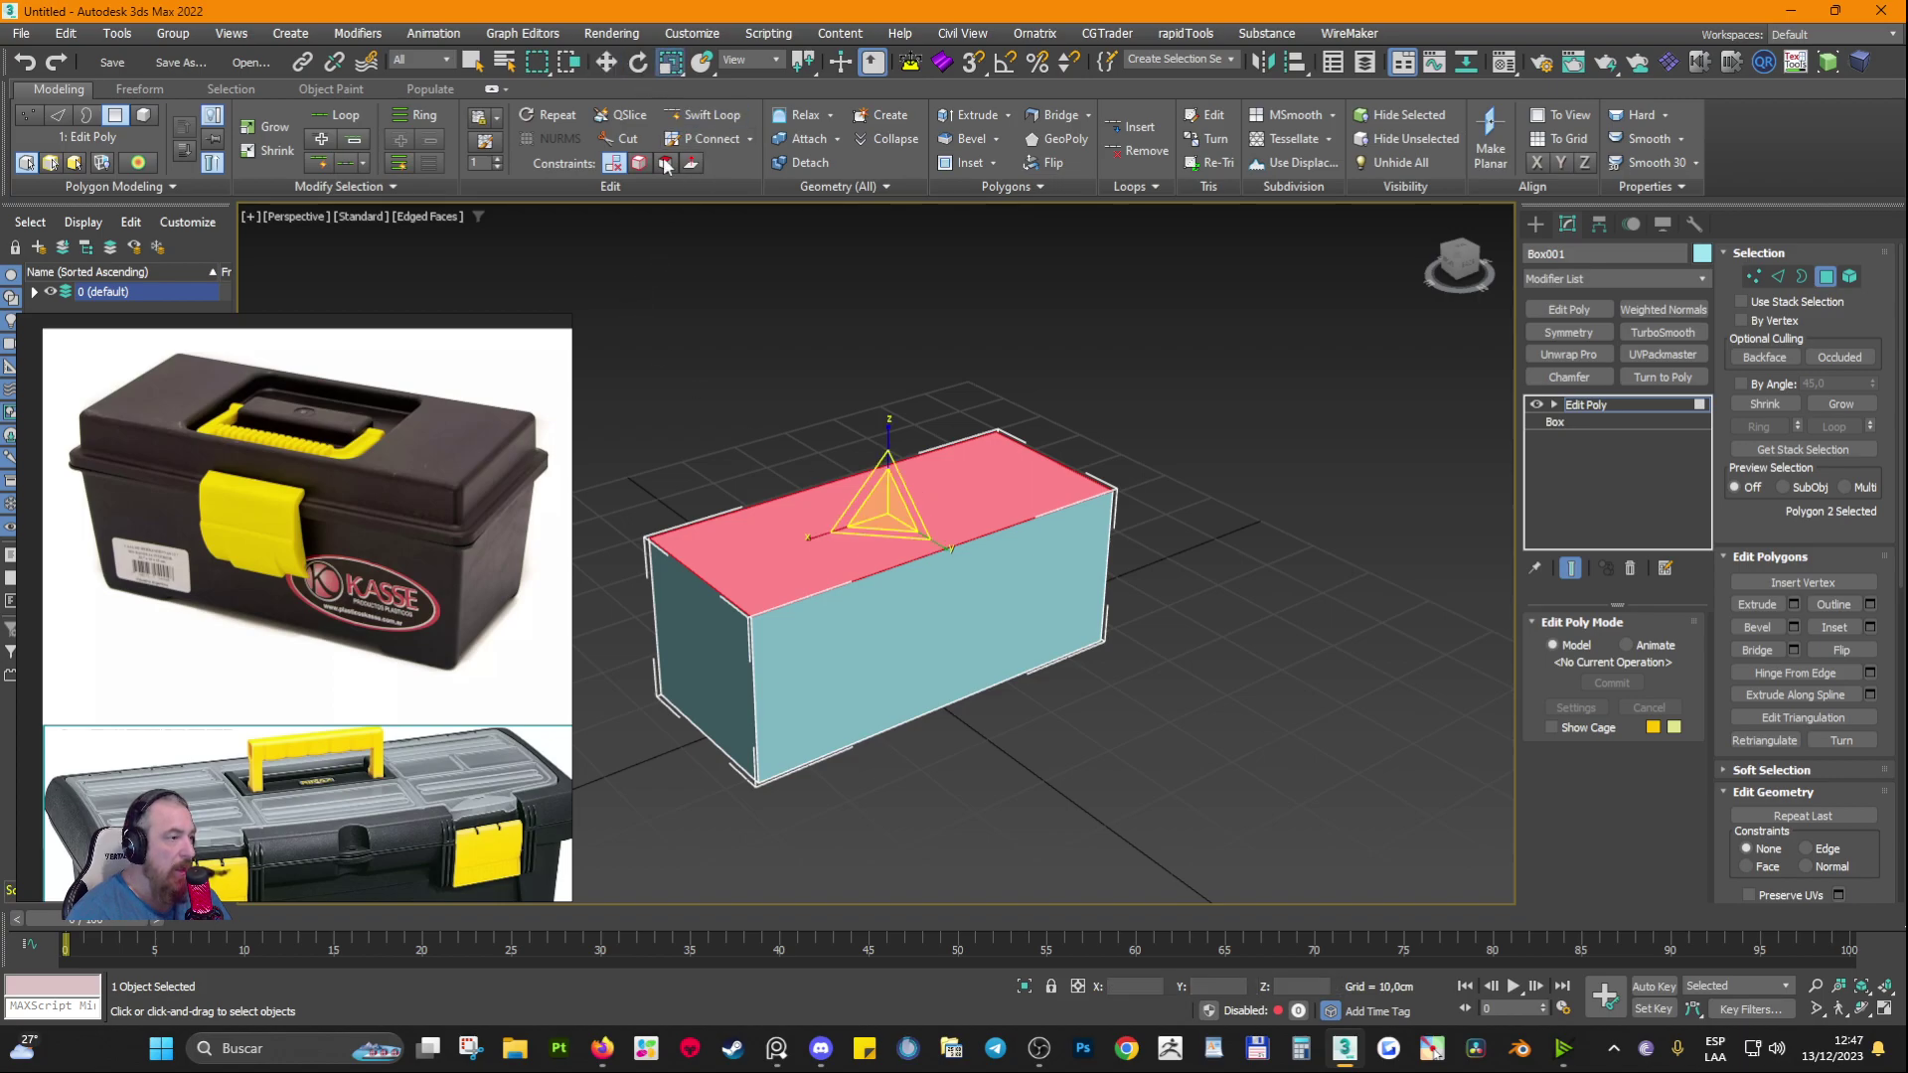
# Step: Try scaling the top face to about 128% along its length and about 112% uniformly, undoing each trial
pyautogui.moveTo(806, 556); pyautogui.dragTo(802, 543)
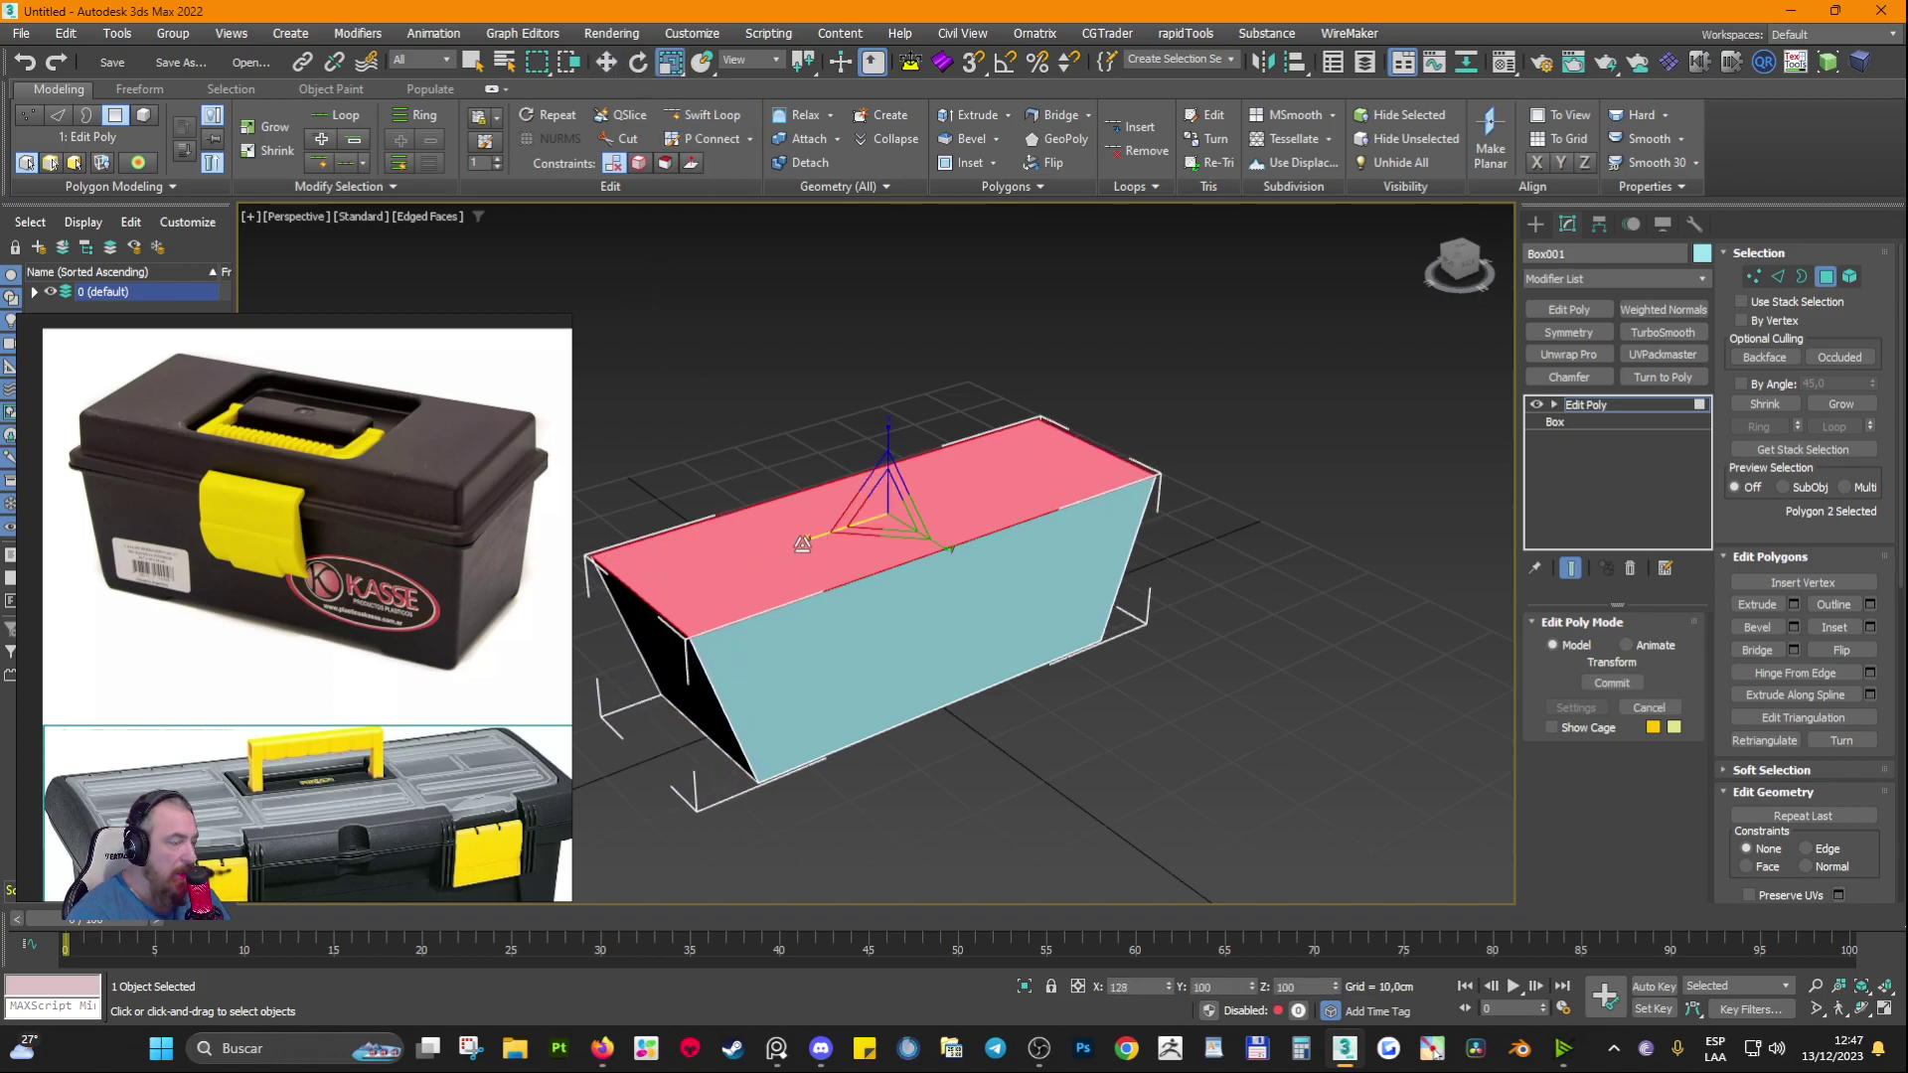
pyautogui.hotkey('ctrl', 'z')
pyautogui.moveTo(884, 509); pyautogui.dragTo(884, 497)
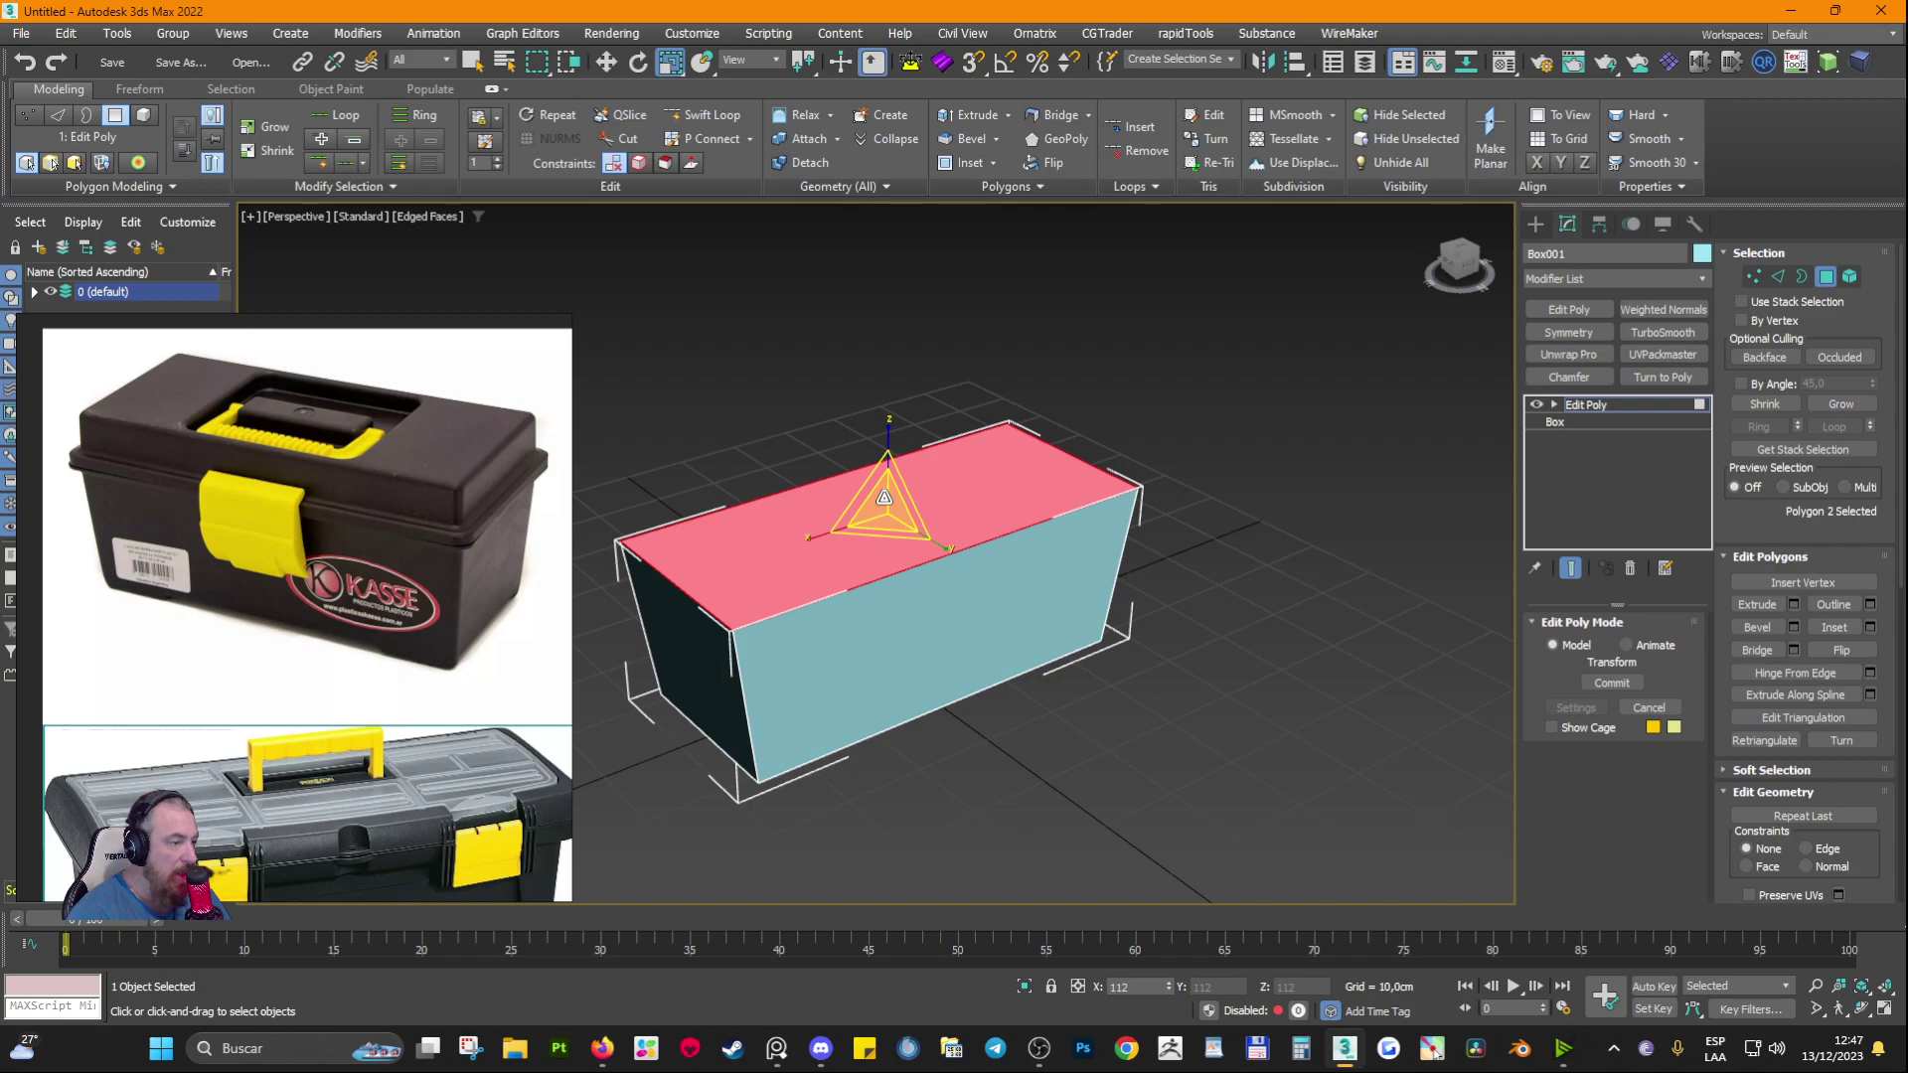
pyautogui.hotkey('ctrl', 'z')
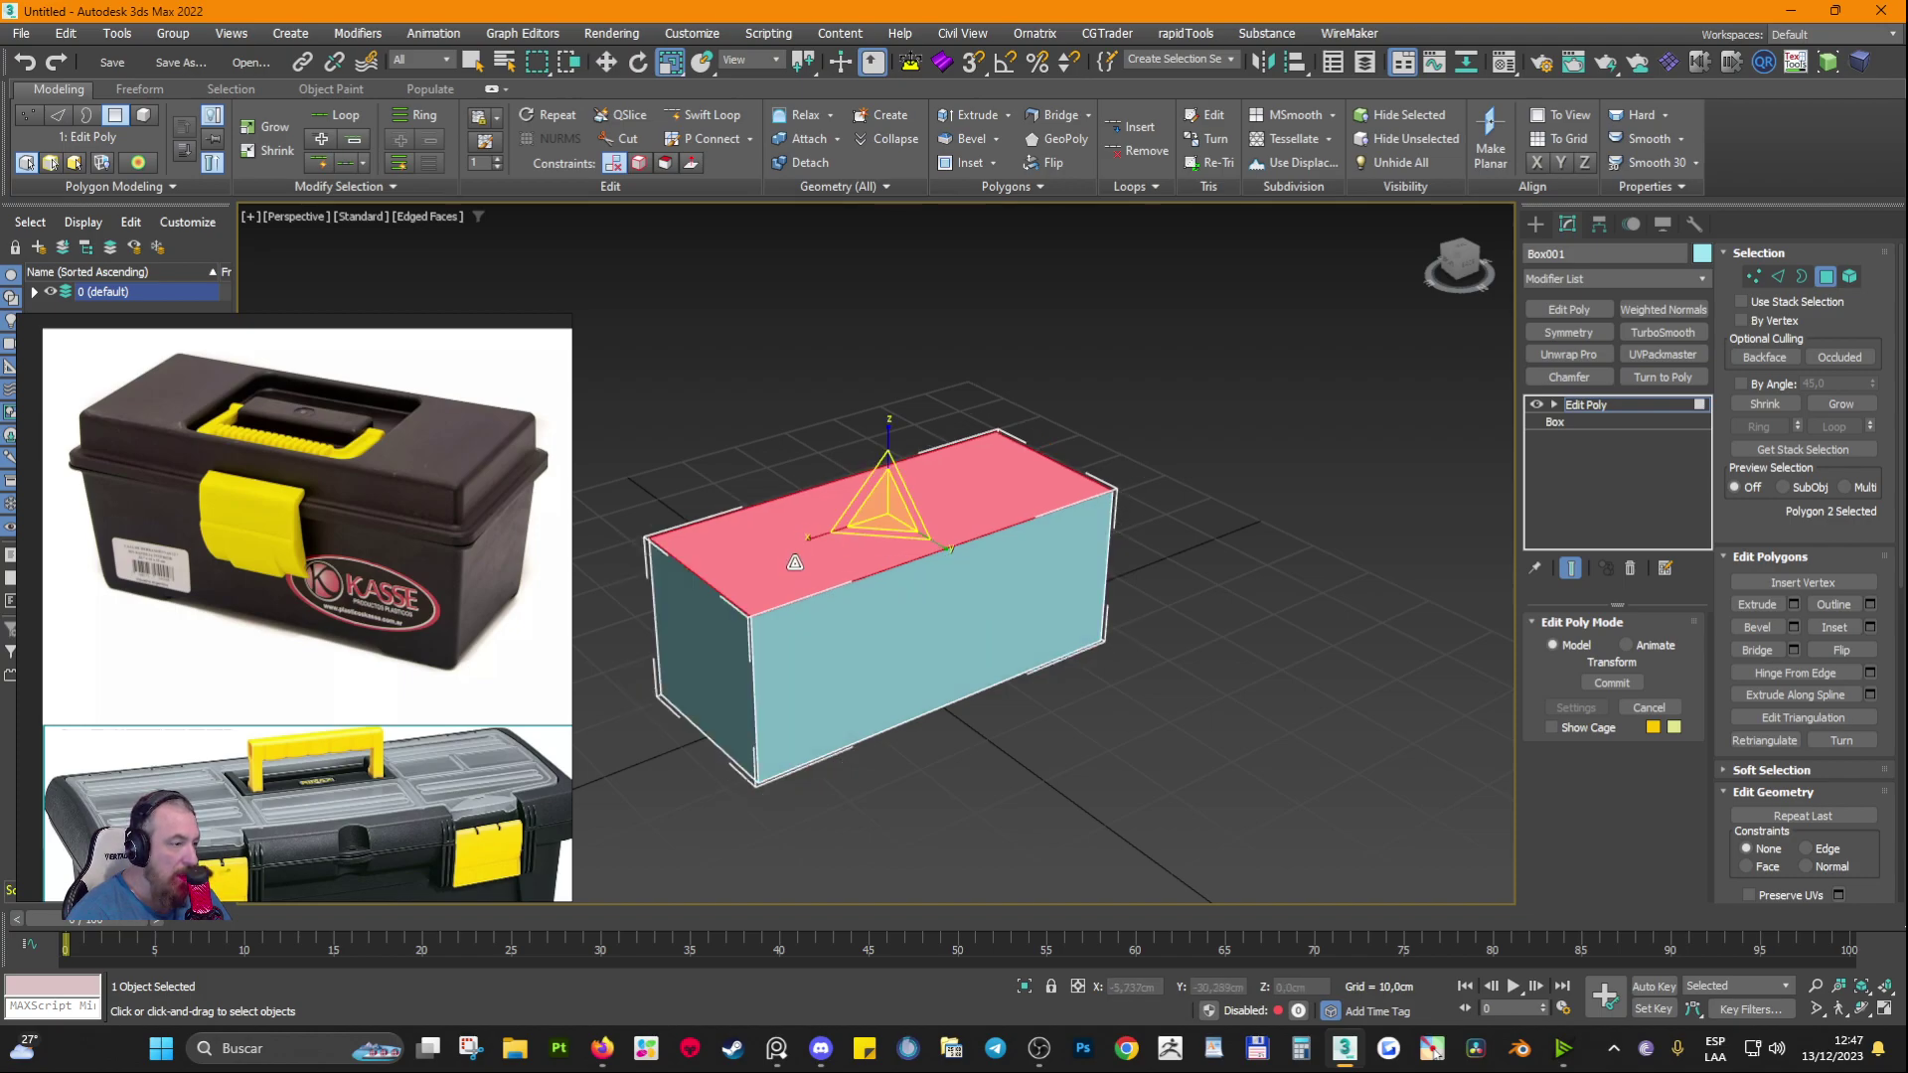
pyautogui.moveTo(812, 537); pyautogui.dragTo(804, 540)
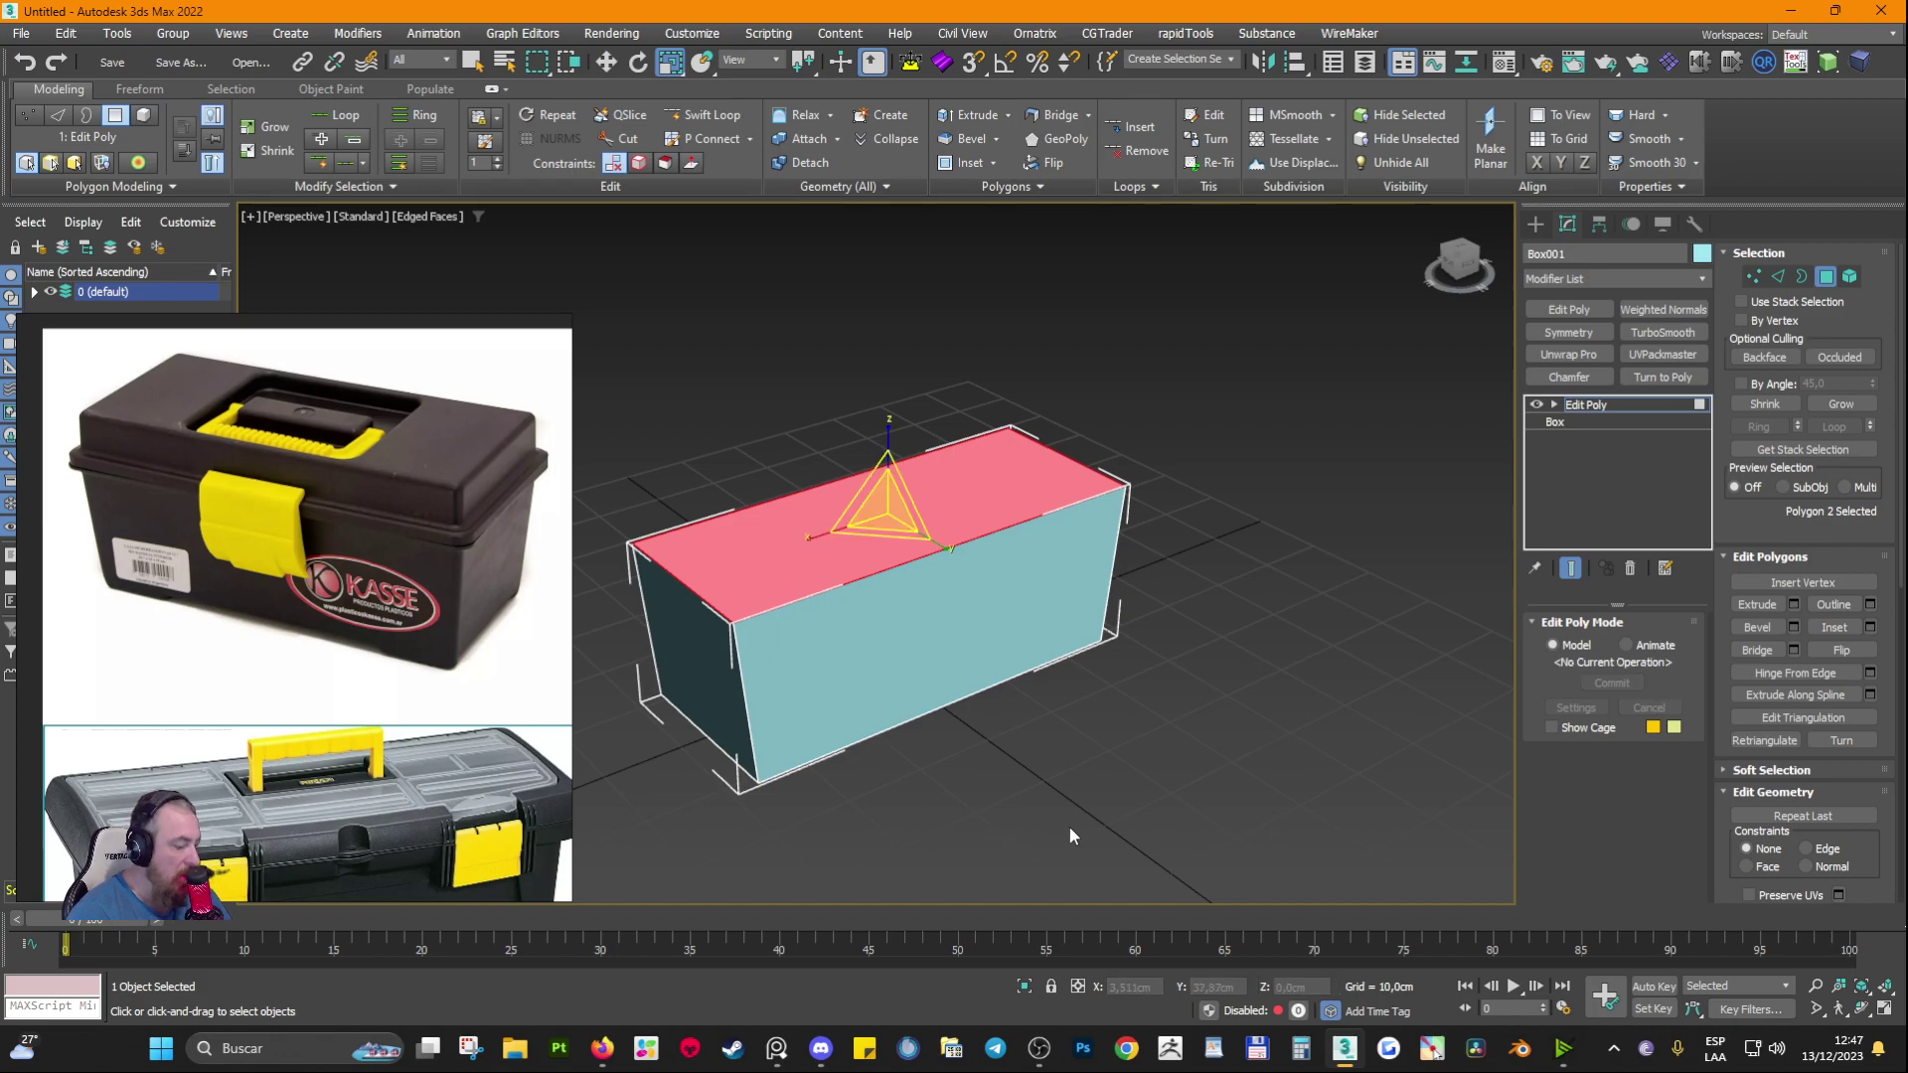
pyautogui.keyDown('alt'); pyautogui.moveTo(1069, 827); pyautogui.dragTo(1027, 763, button='middle'); pyautogui.keyUp('alt')
pyautogui.hotkey('ctrl', 'z')
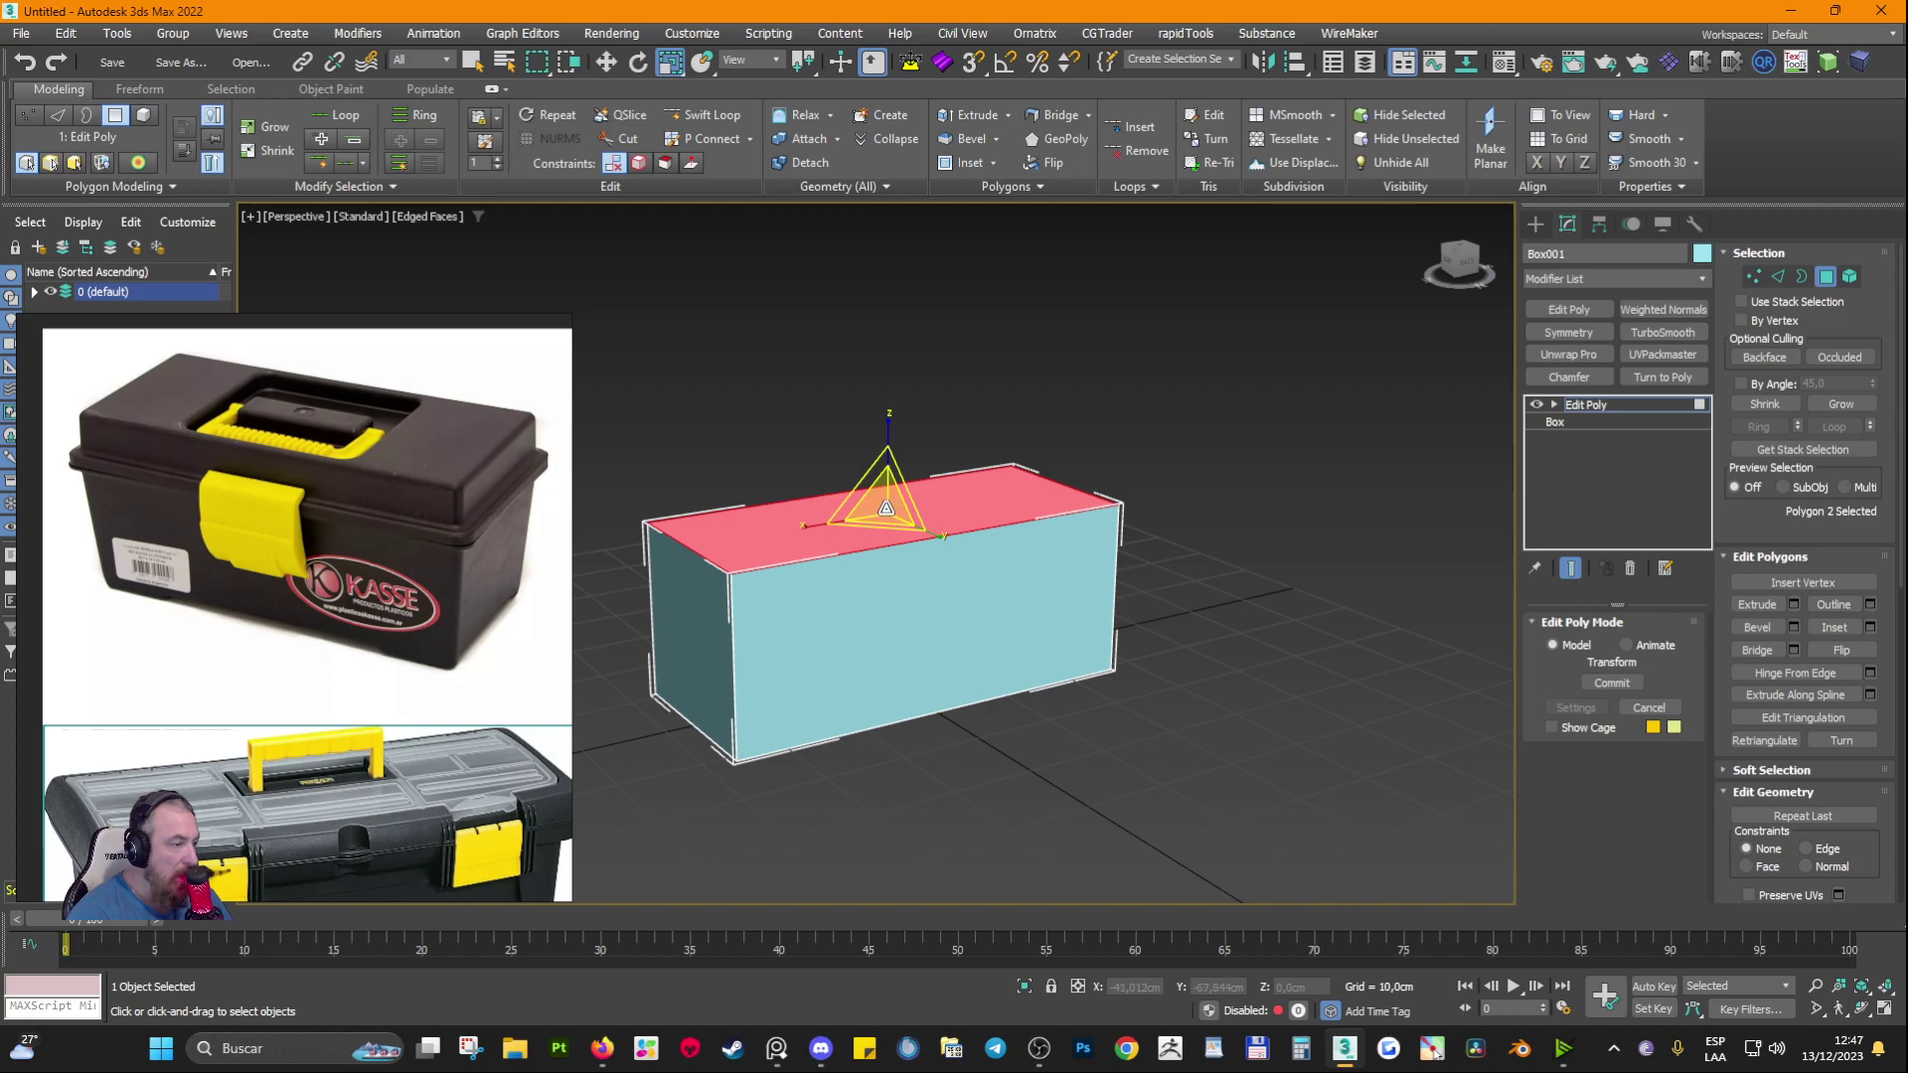
# Step: Scale the top face up slightly and uniformly so that the box's sides taper inward toward the base
pyautogui.moveTo(886, 509); pyautogui.dragTo(886, 494)
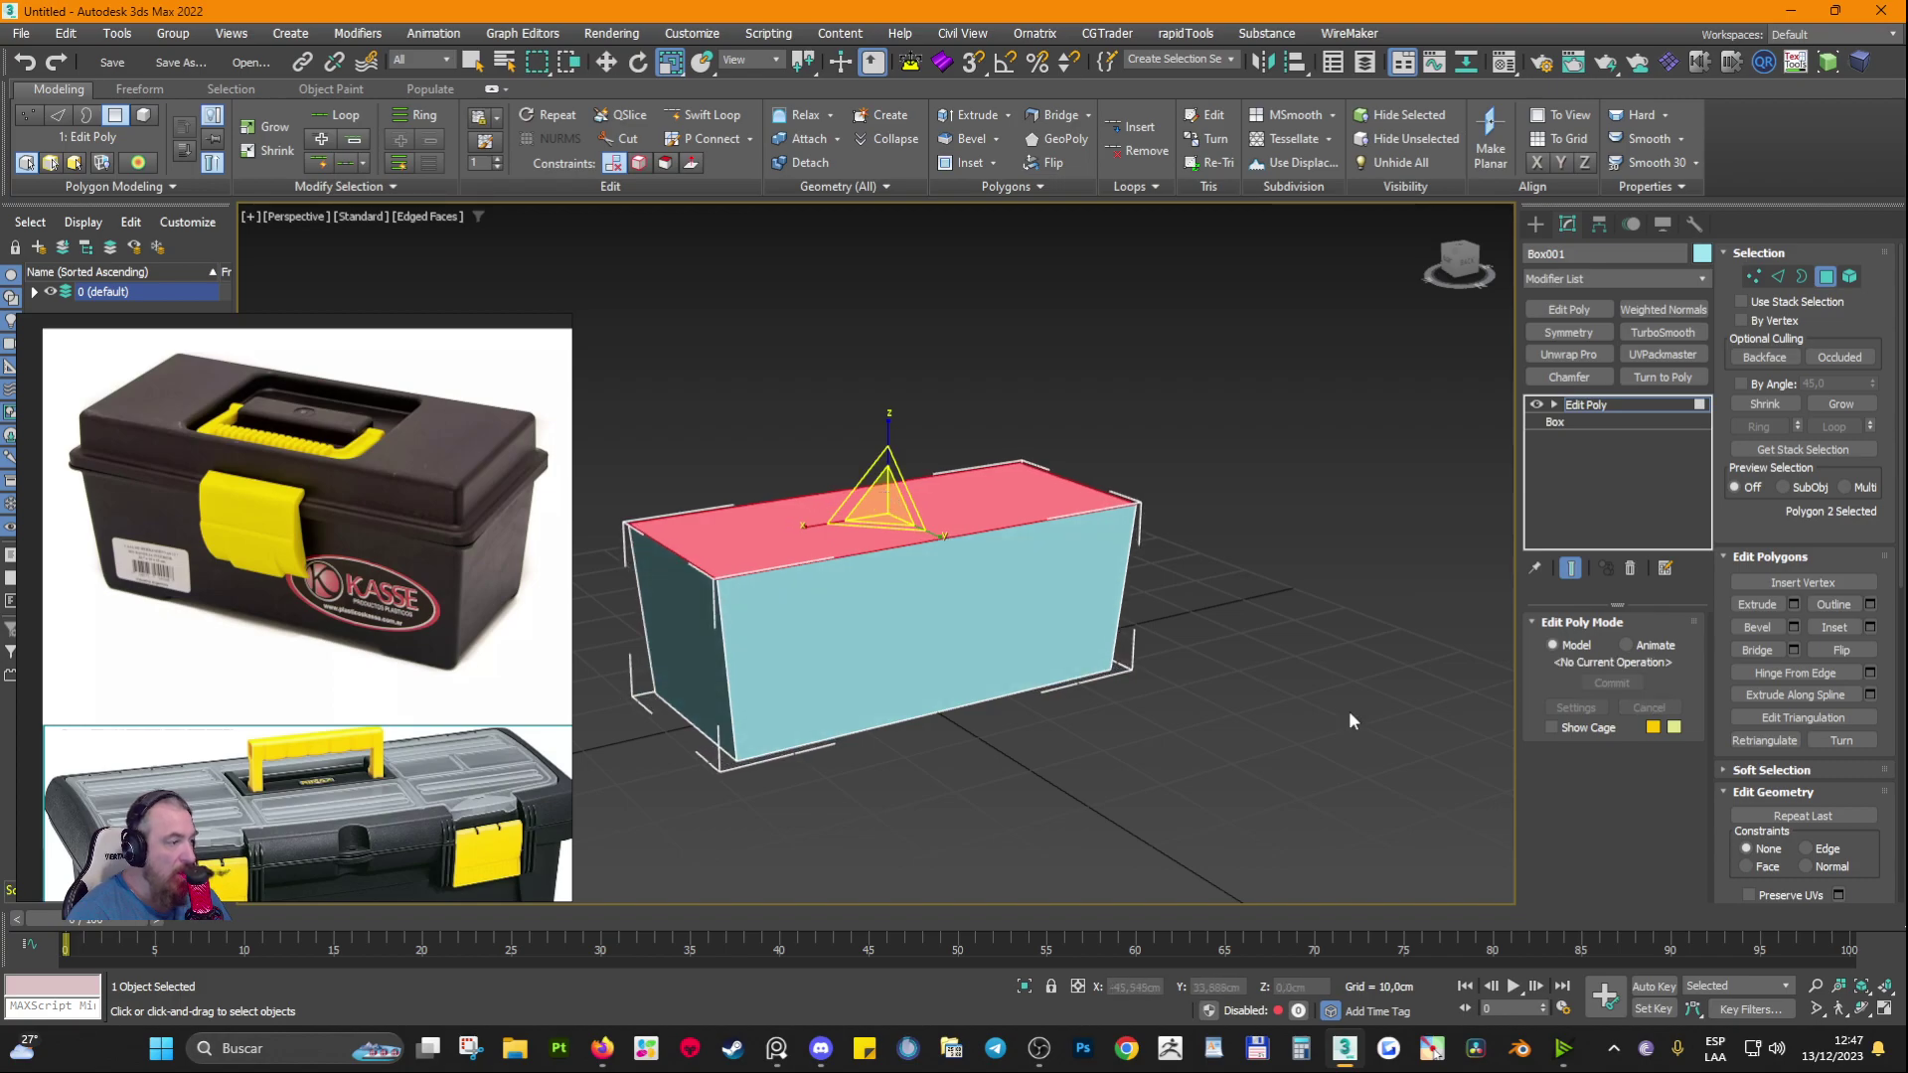
pyautogui.keyDown('alt'); pyautogui.moveTo(1349, 711); pyautogui.dragTo(944, 697, button='middle'); pyautogui.keyUp('alt')
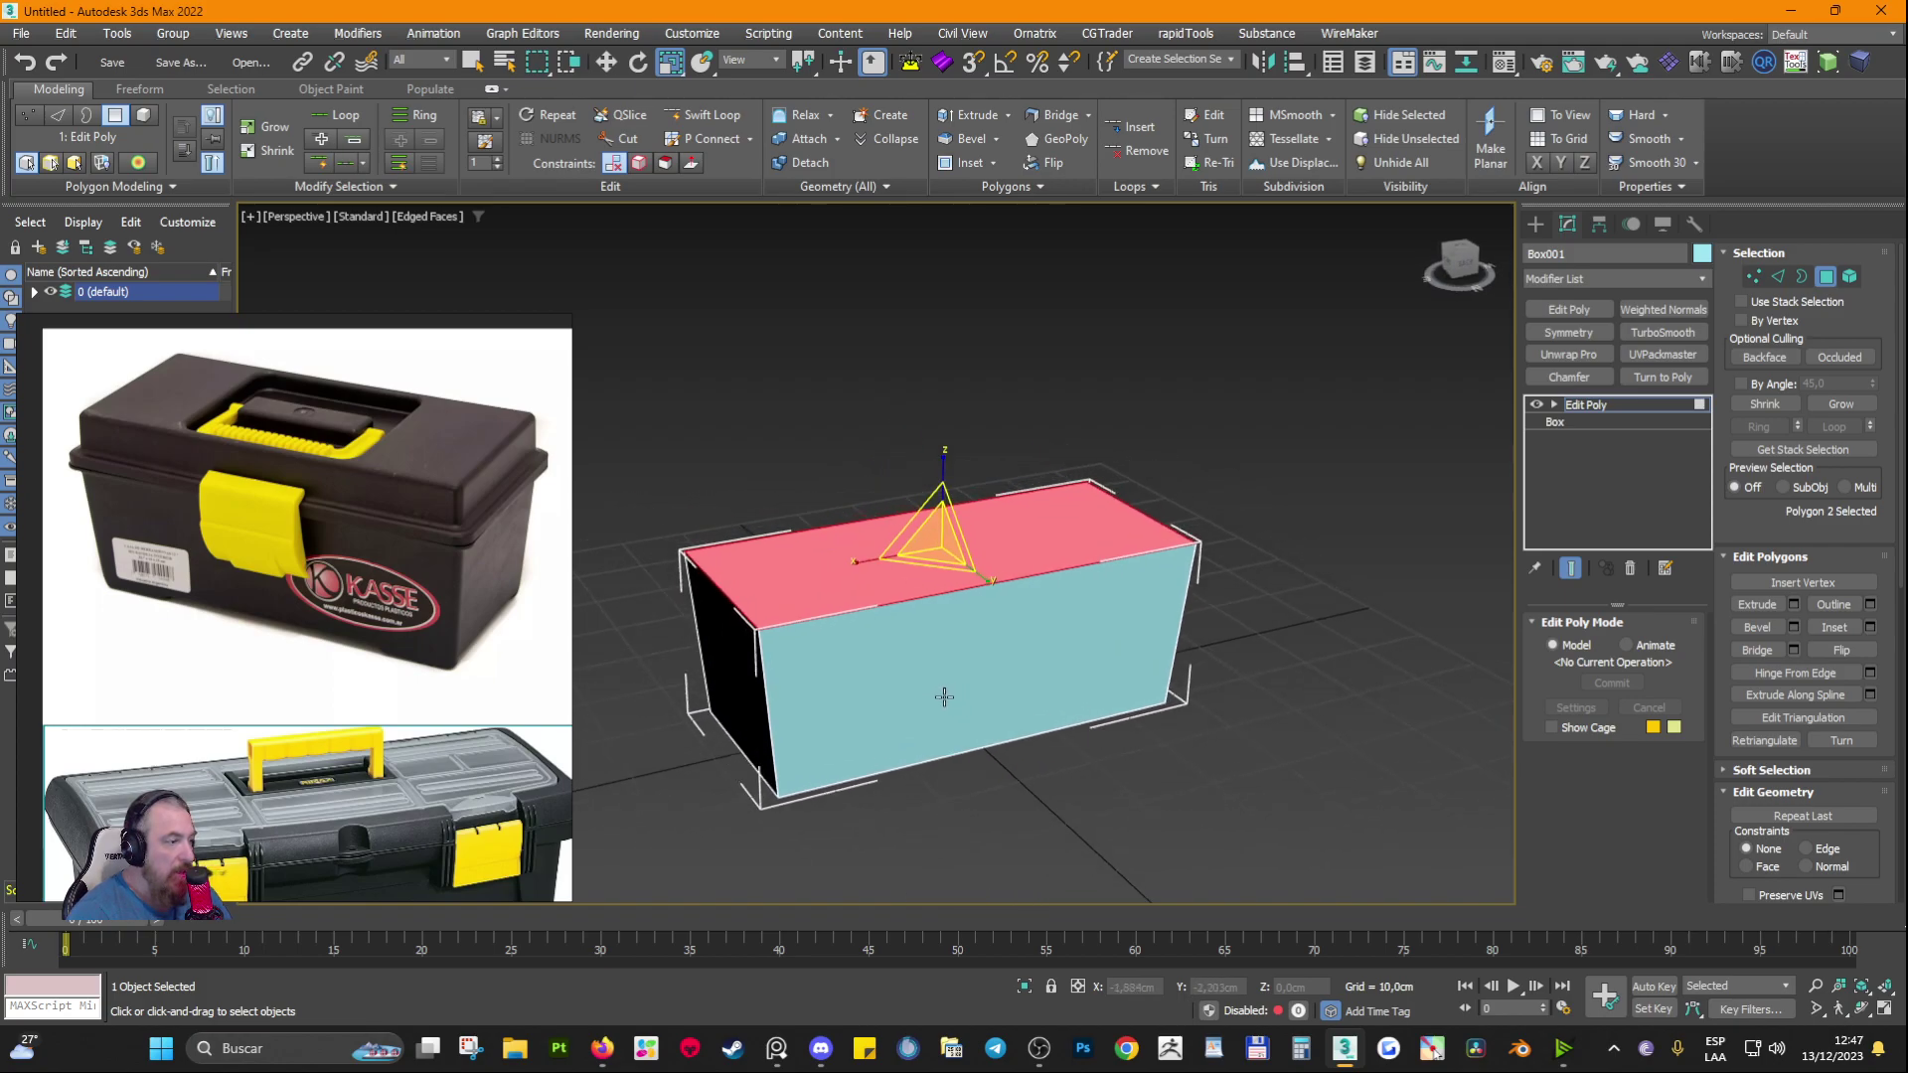
# Step: Examine the reference photo's front corner, where the lid rim overlaps the tapered toolbox body
pyautogui.scroll(5, 491, 556)
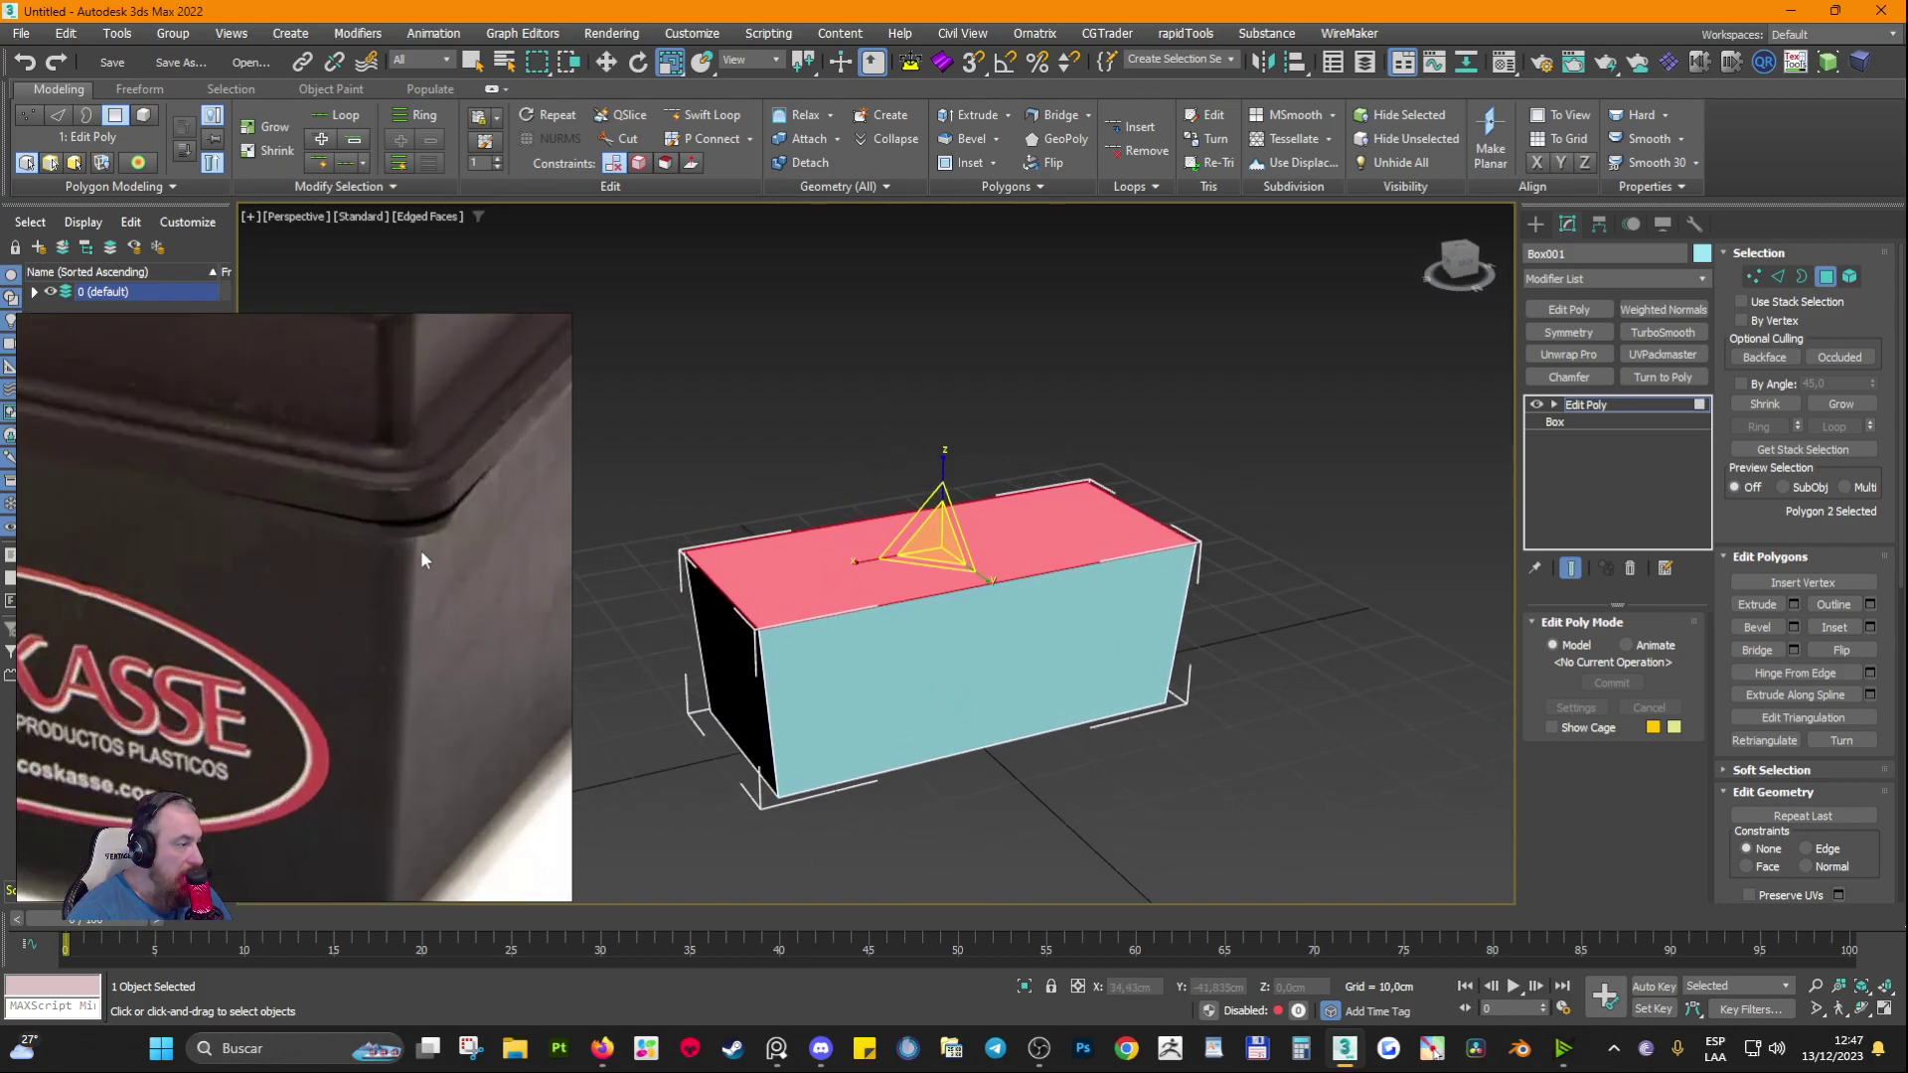
pyautogui.scroll(-3, 373, 550)
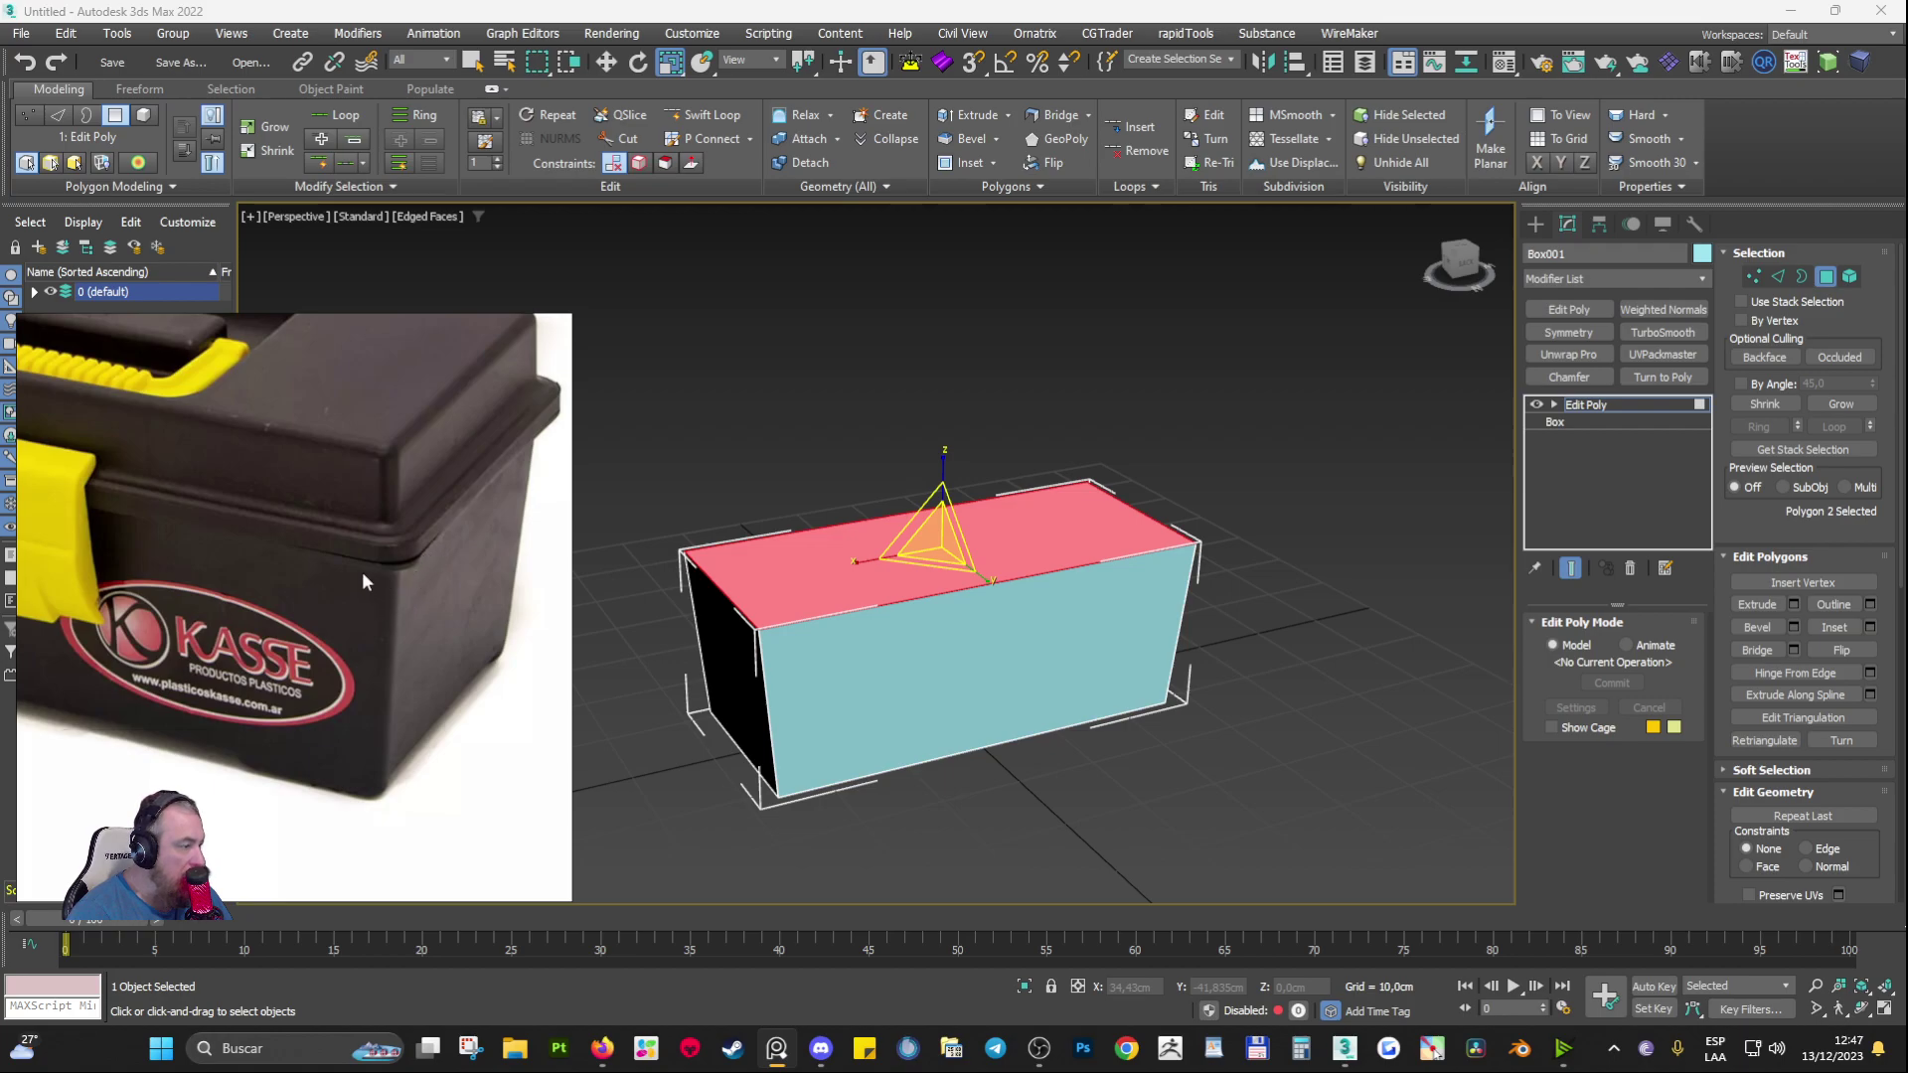
pyautogui.scroll(2, 428, 559)
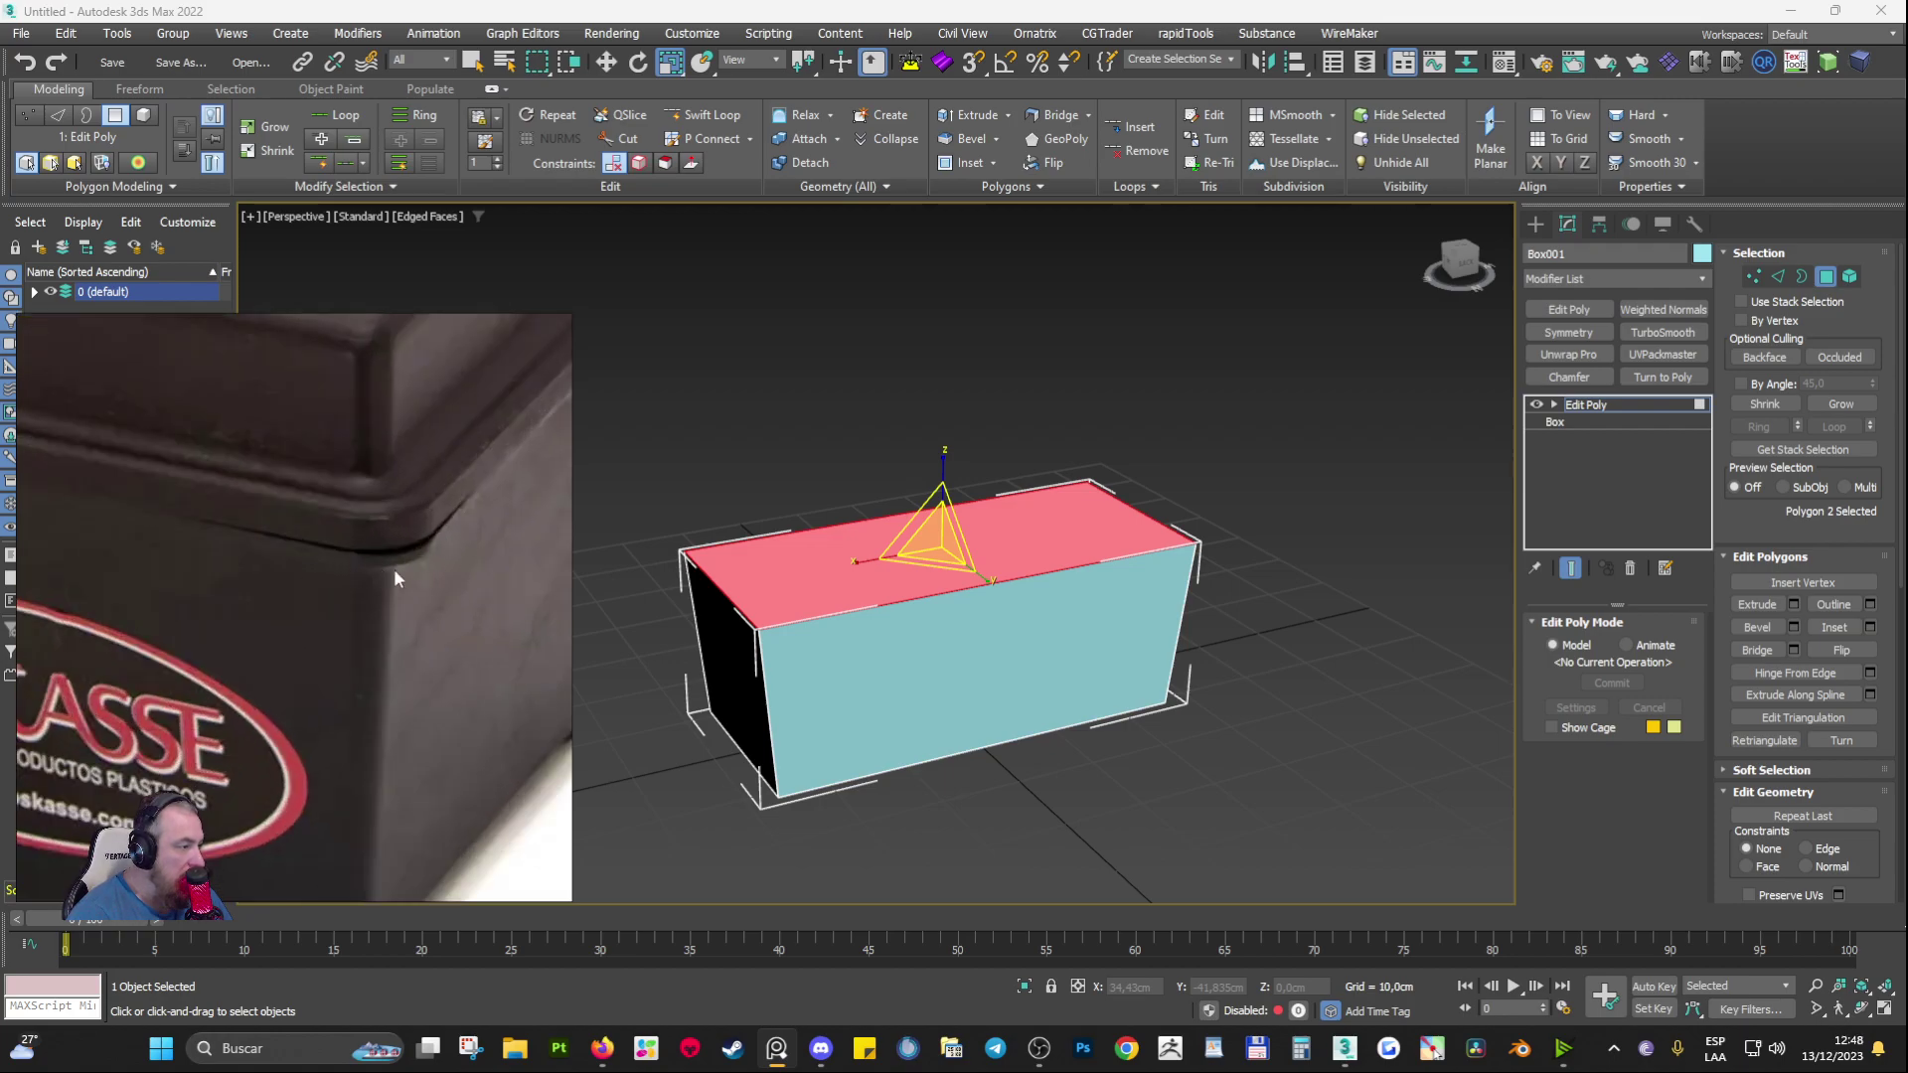
pyautogui.scroll(-2, 403, 598)
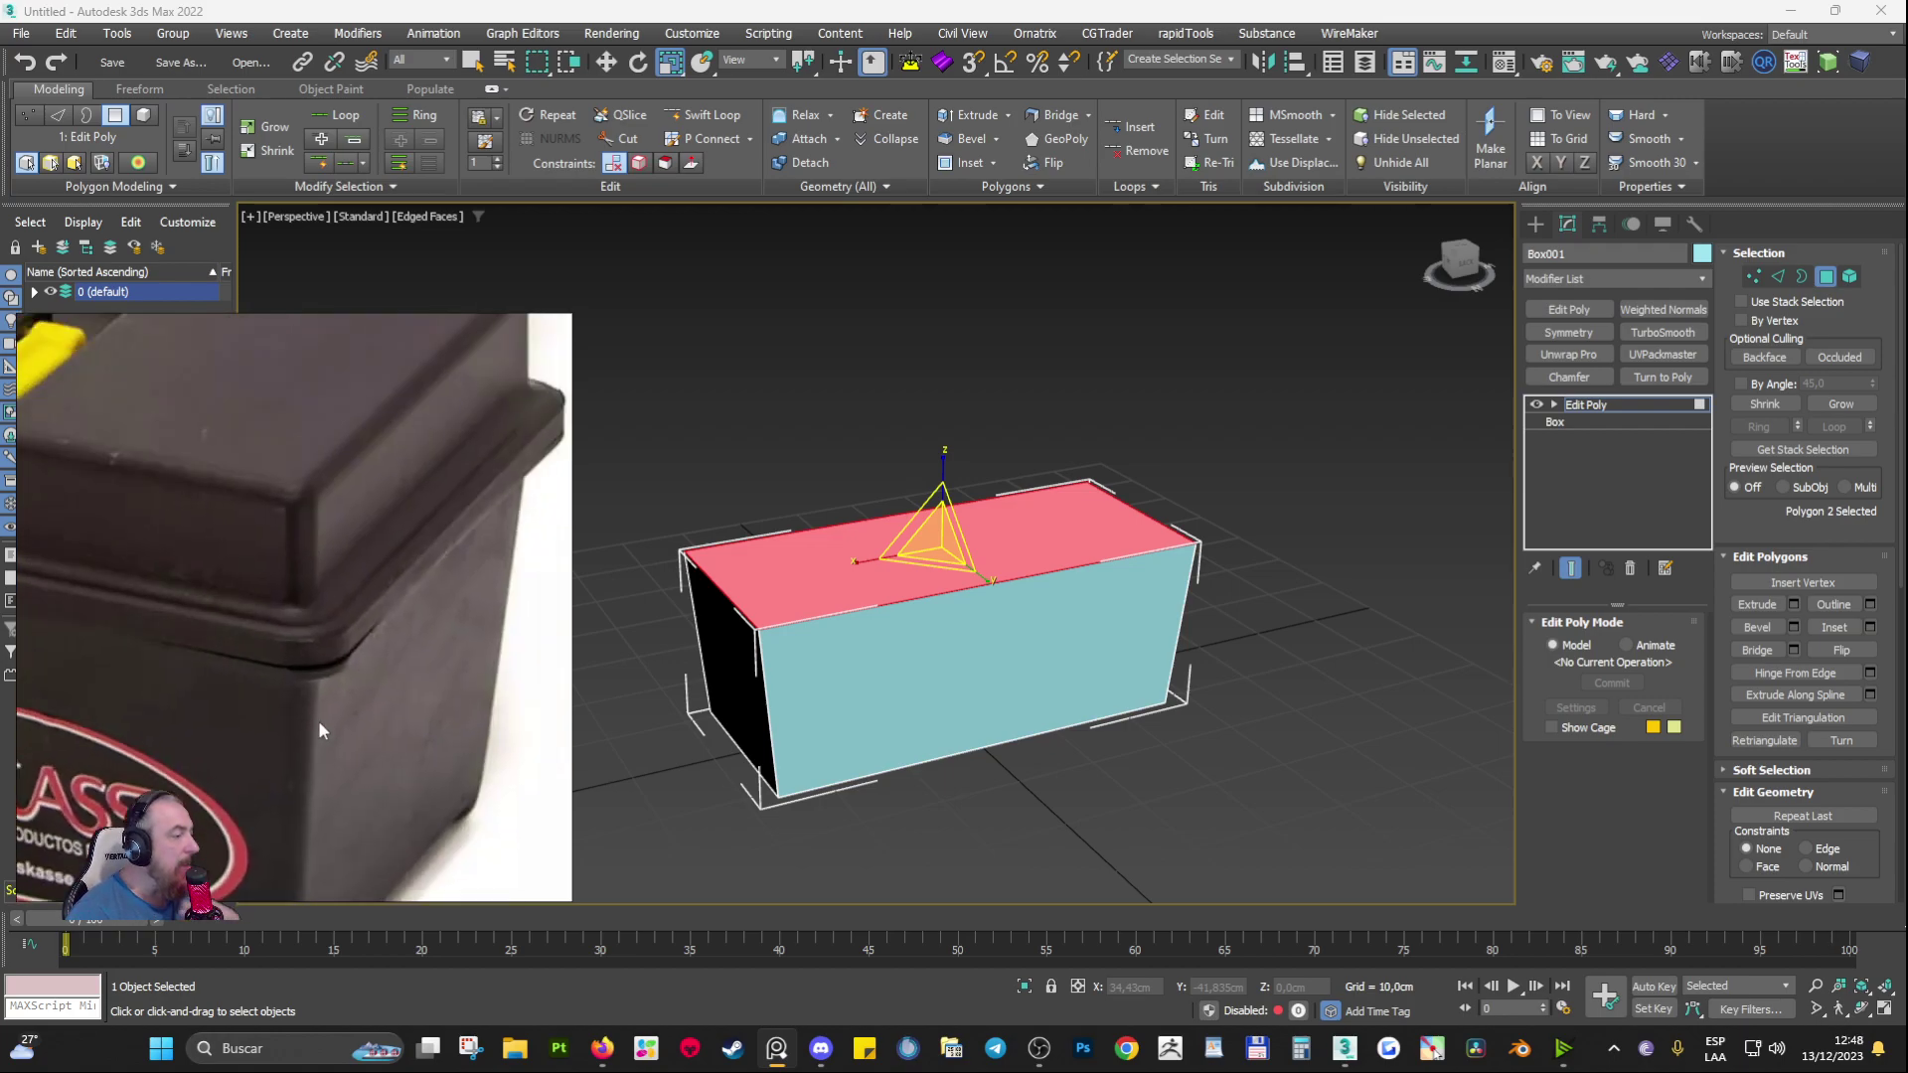
pyautogui.moveTo(319, 722); pyautogui.dragTo(319, 755, button='middle')
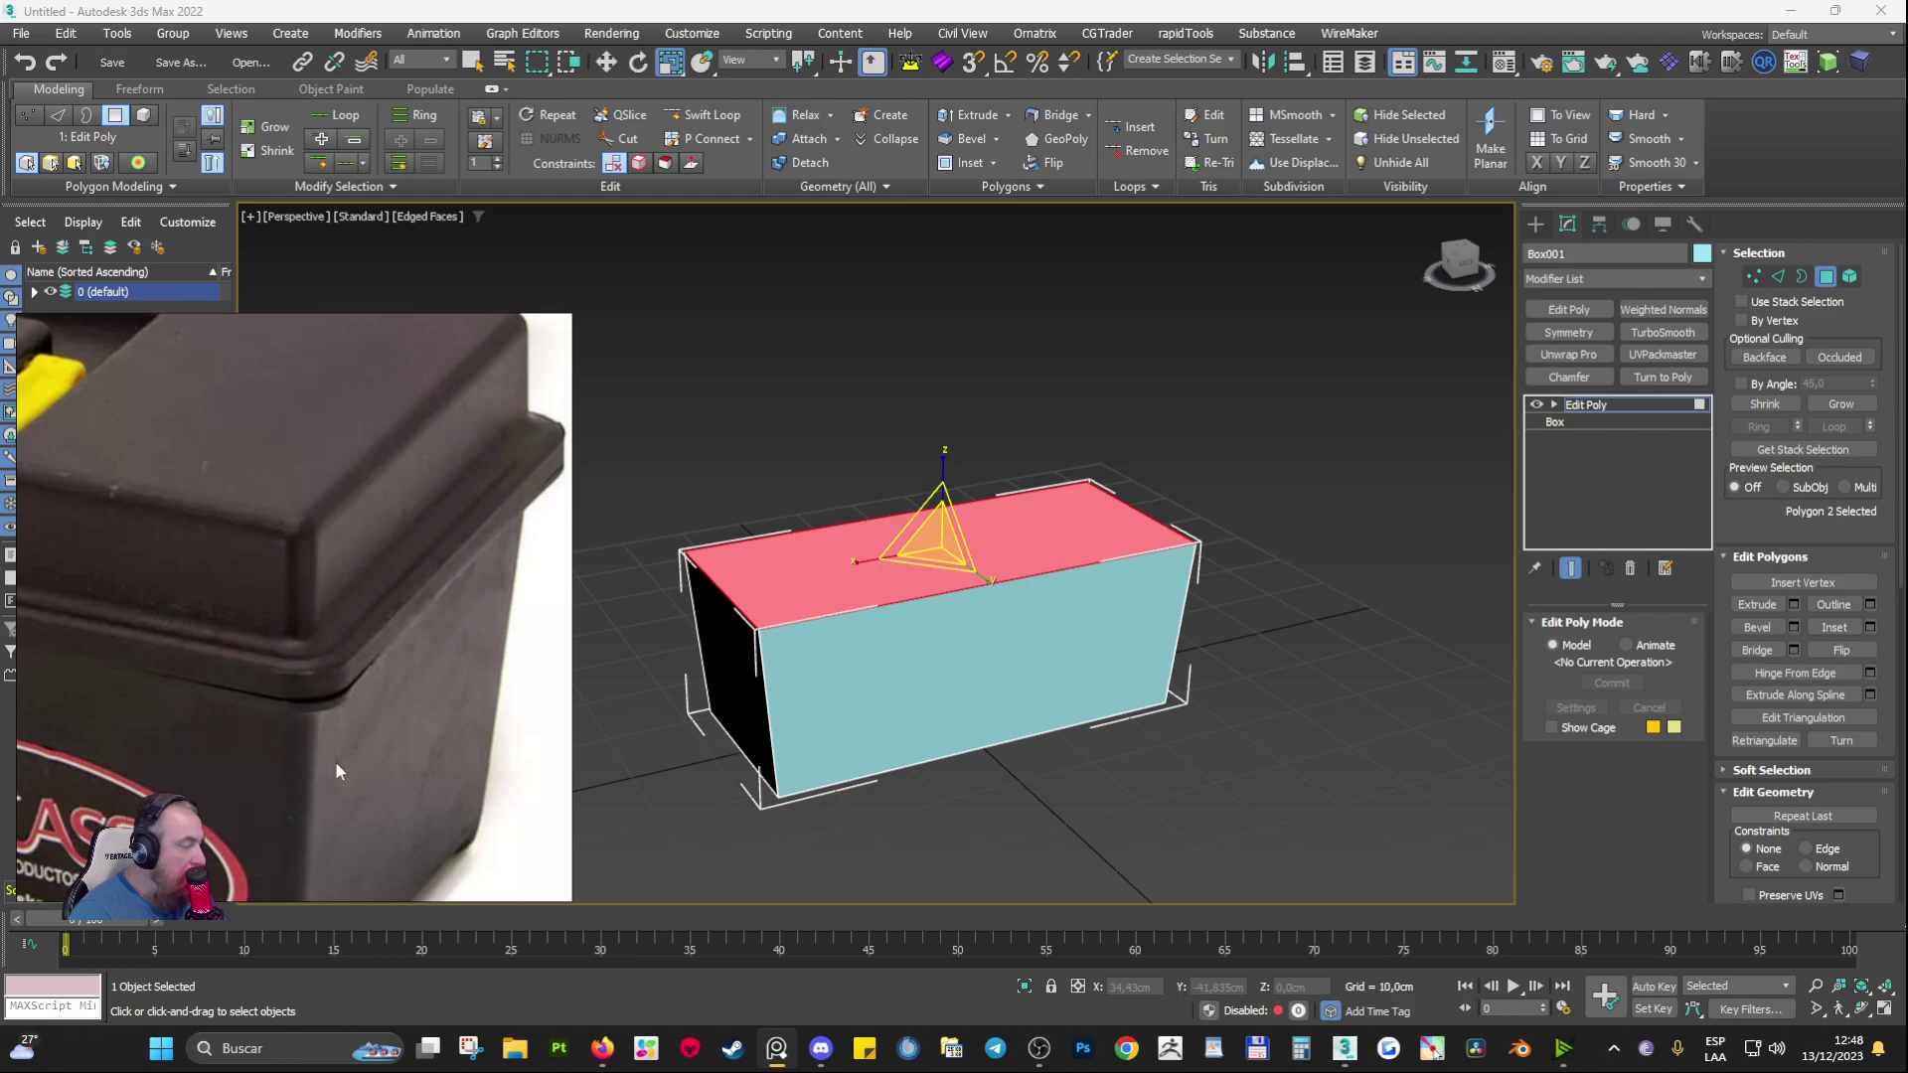
pyautogui.scroll(-3, 306, 683)
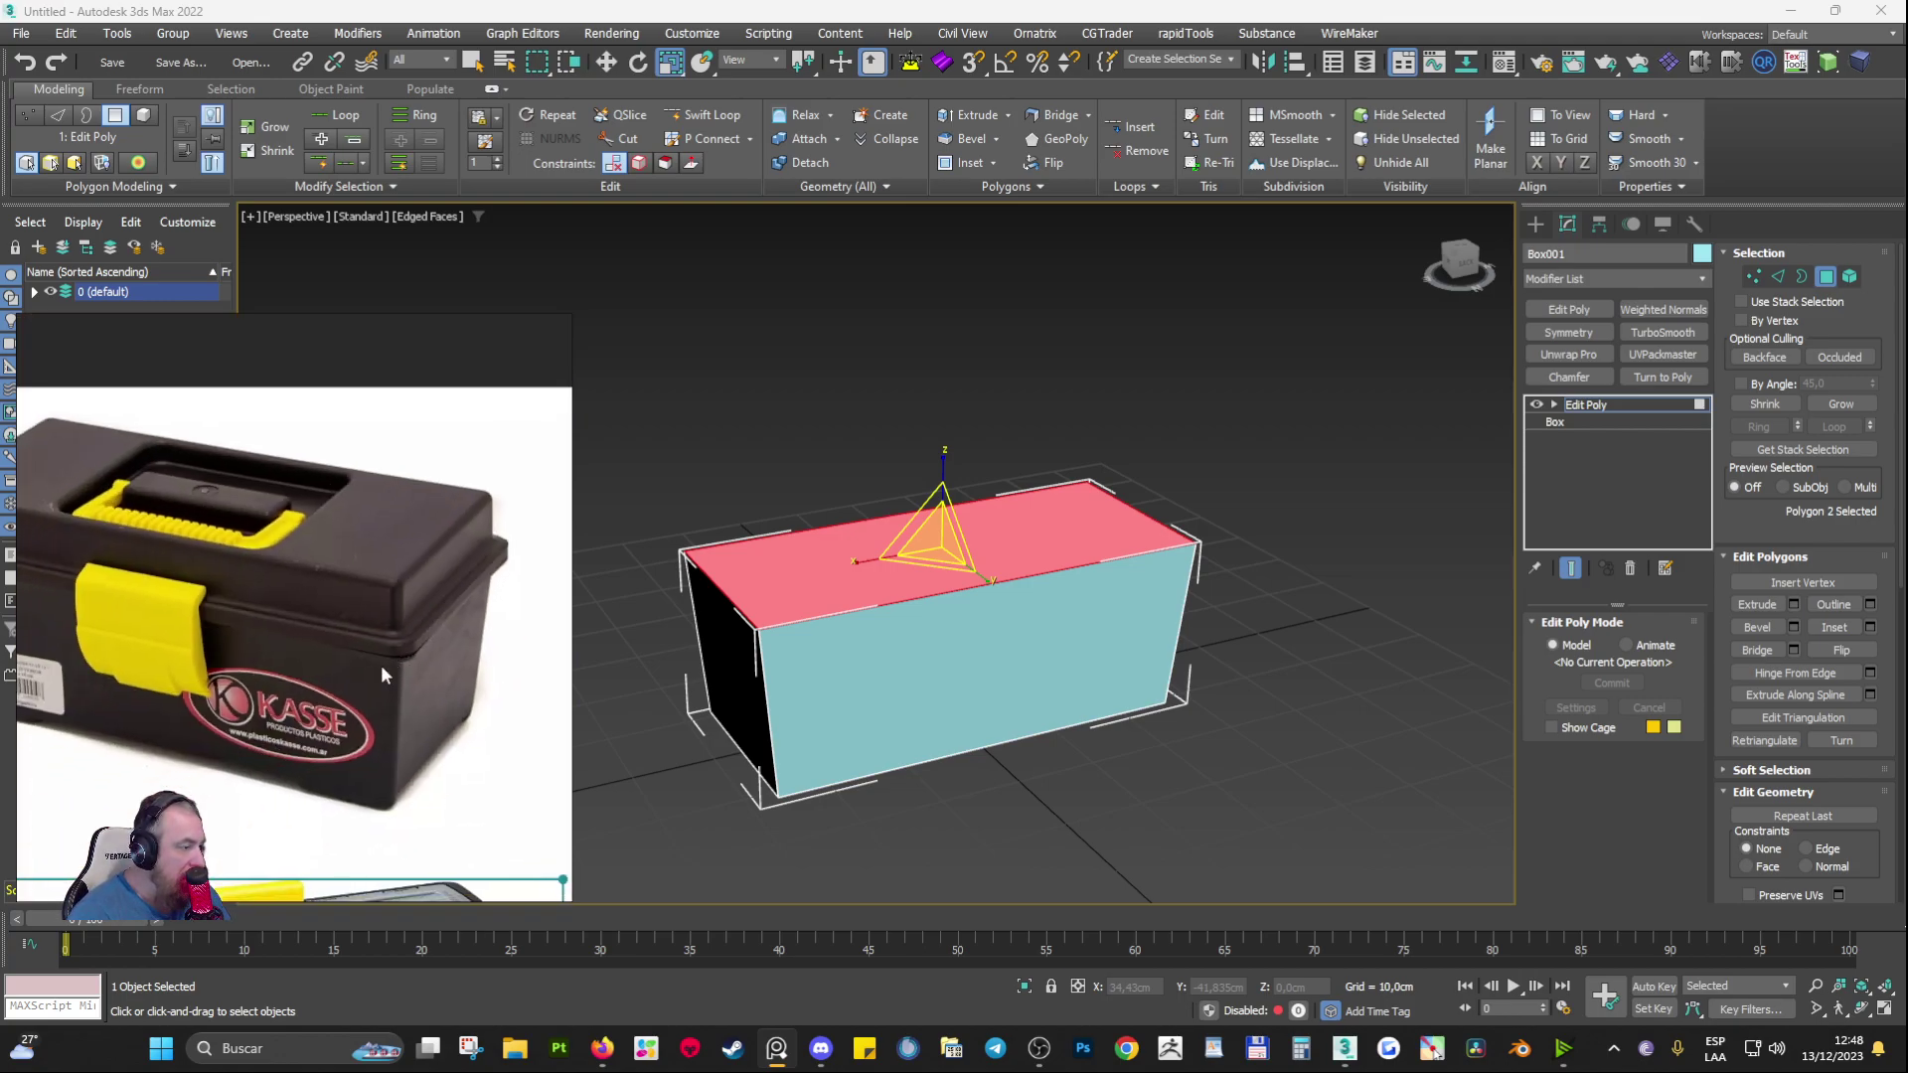
pyautogui.scroll(-1, 389, 569)
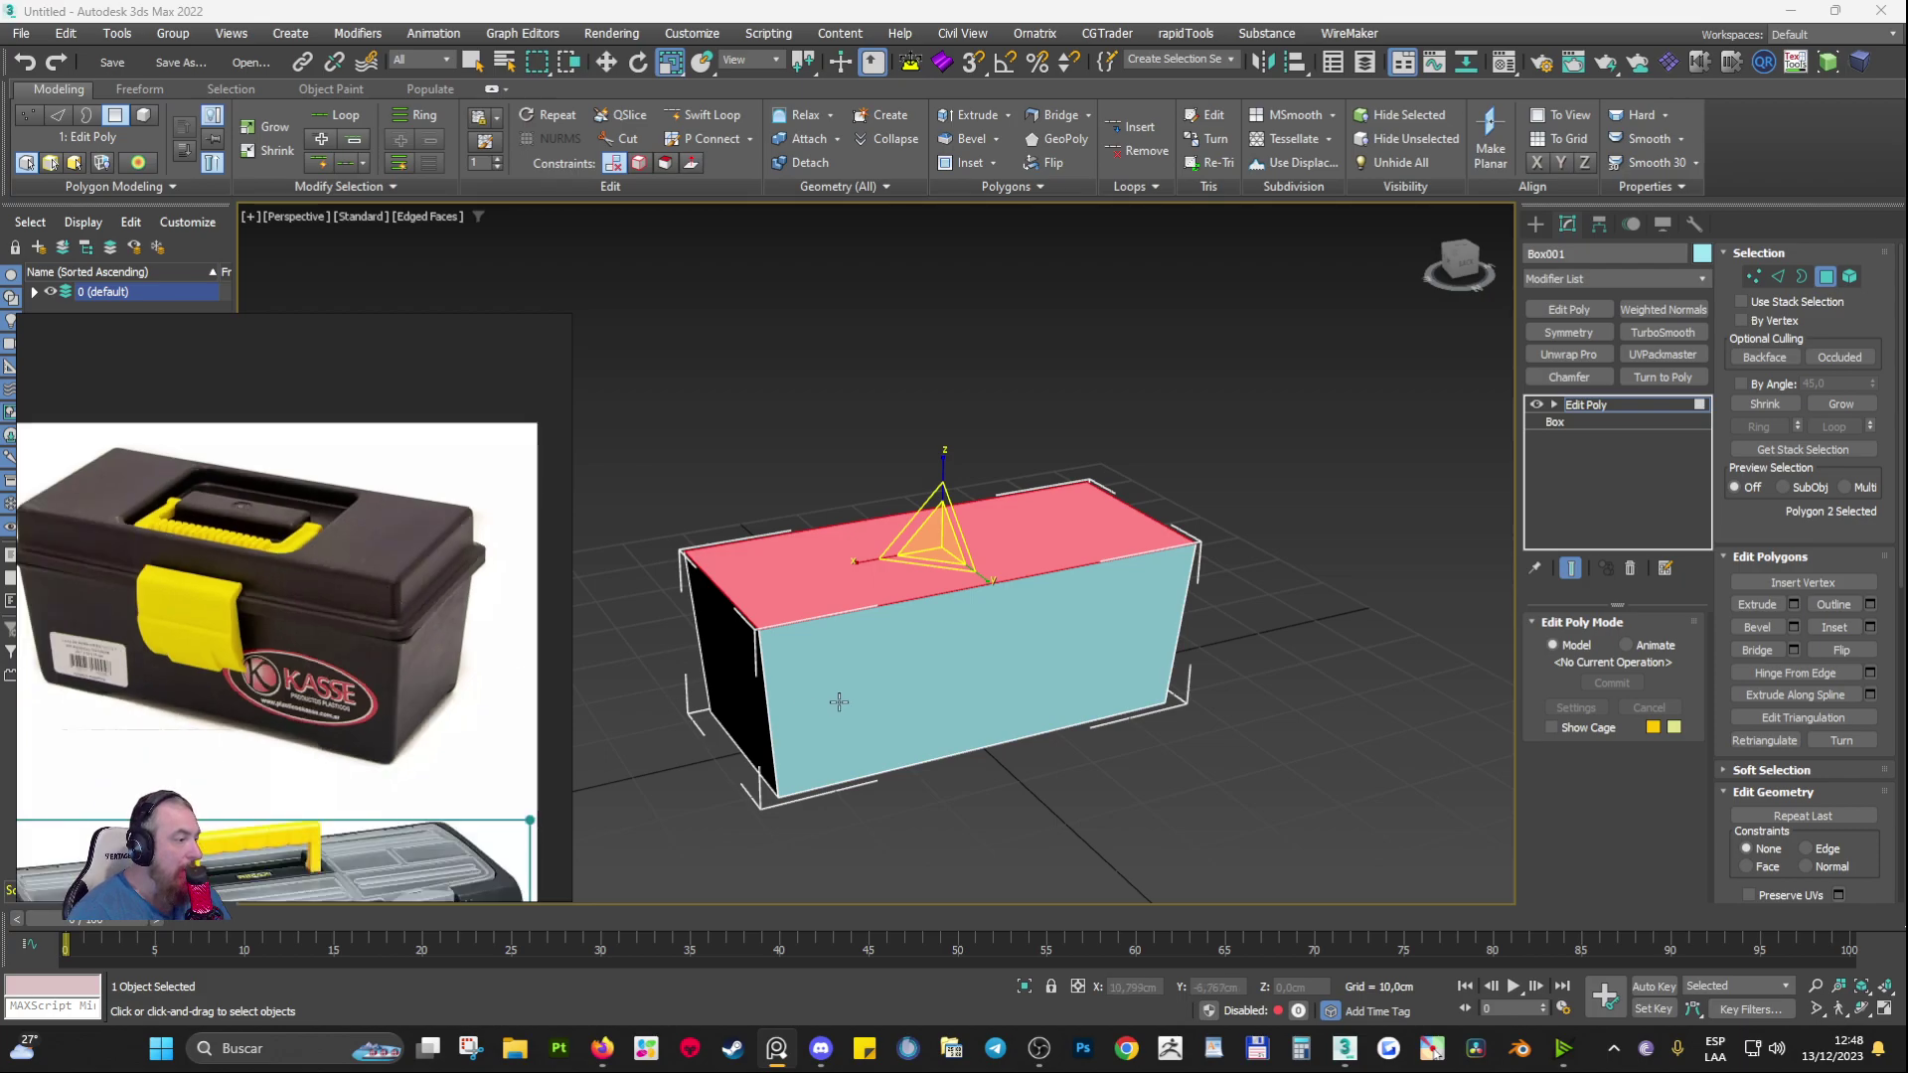
# Step: Leave the polygon level and inspect the area below the lid rim at both ends of the reference toolbox
pyautogui.click(1825, 276)
pyautogui.scroll(1, 409, 735)
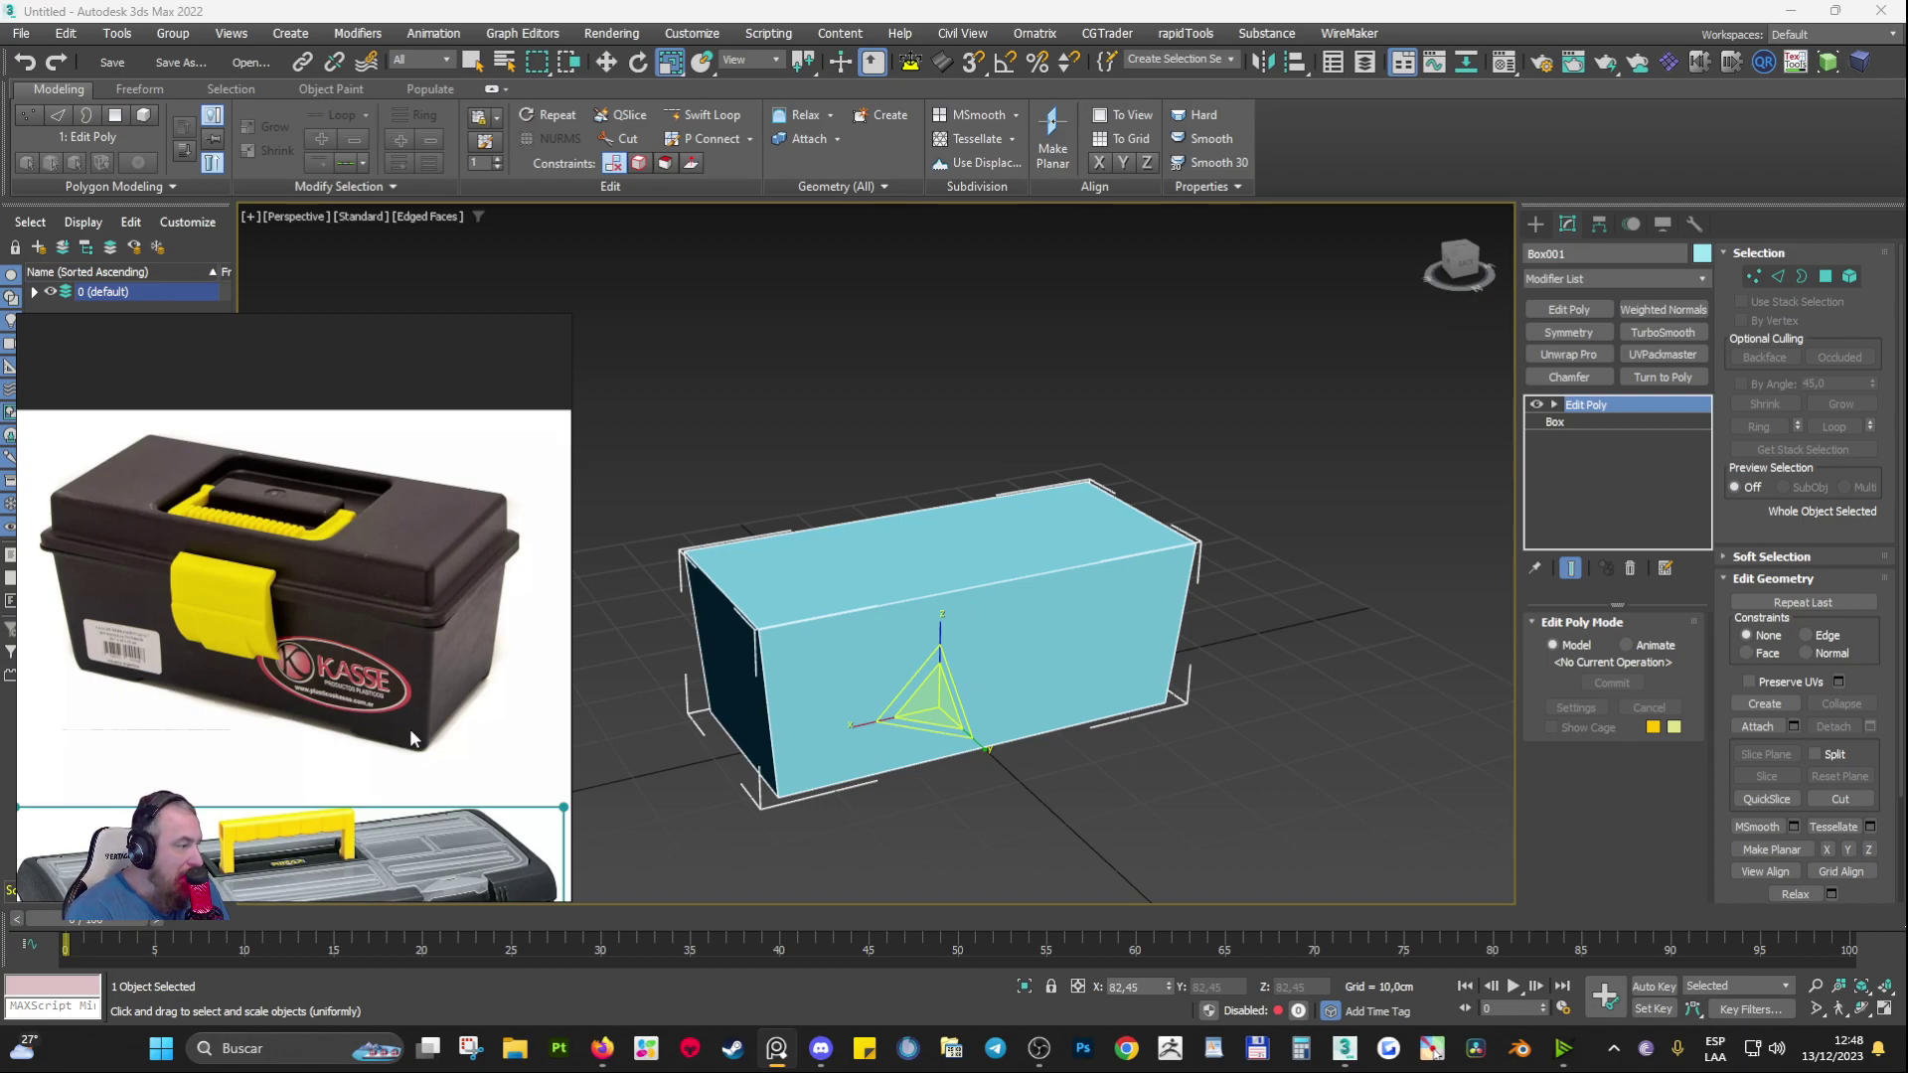
pyautogui.scroll(4, 58, 541)
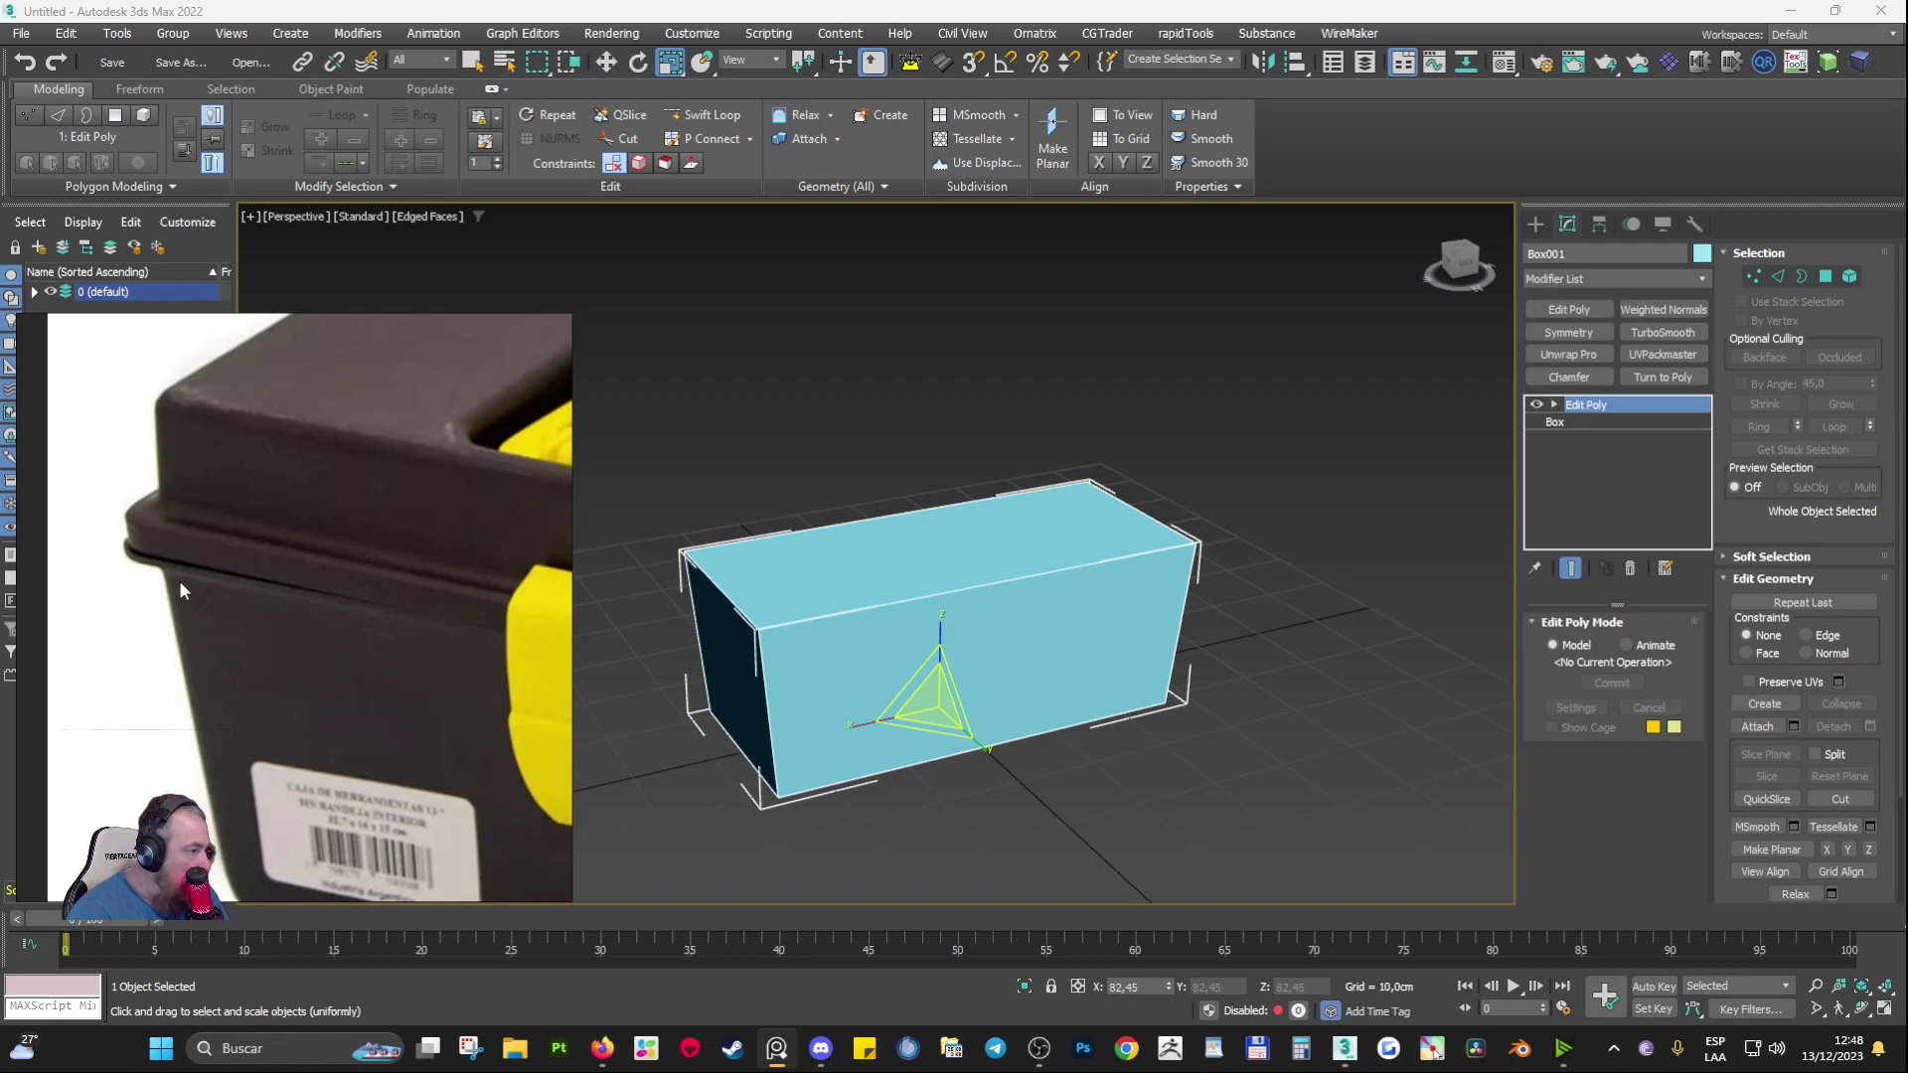
pyautogui.scroll(-4, 317, 617)
pyautogui.scroll(5, 217, 635)
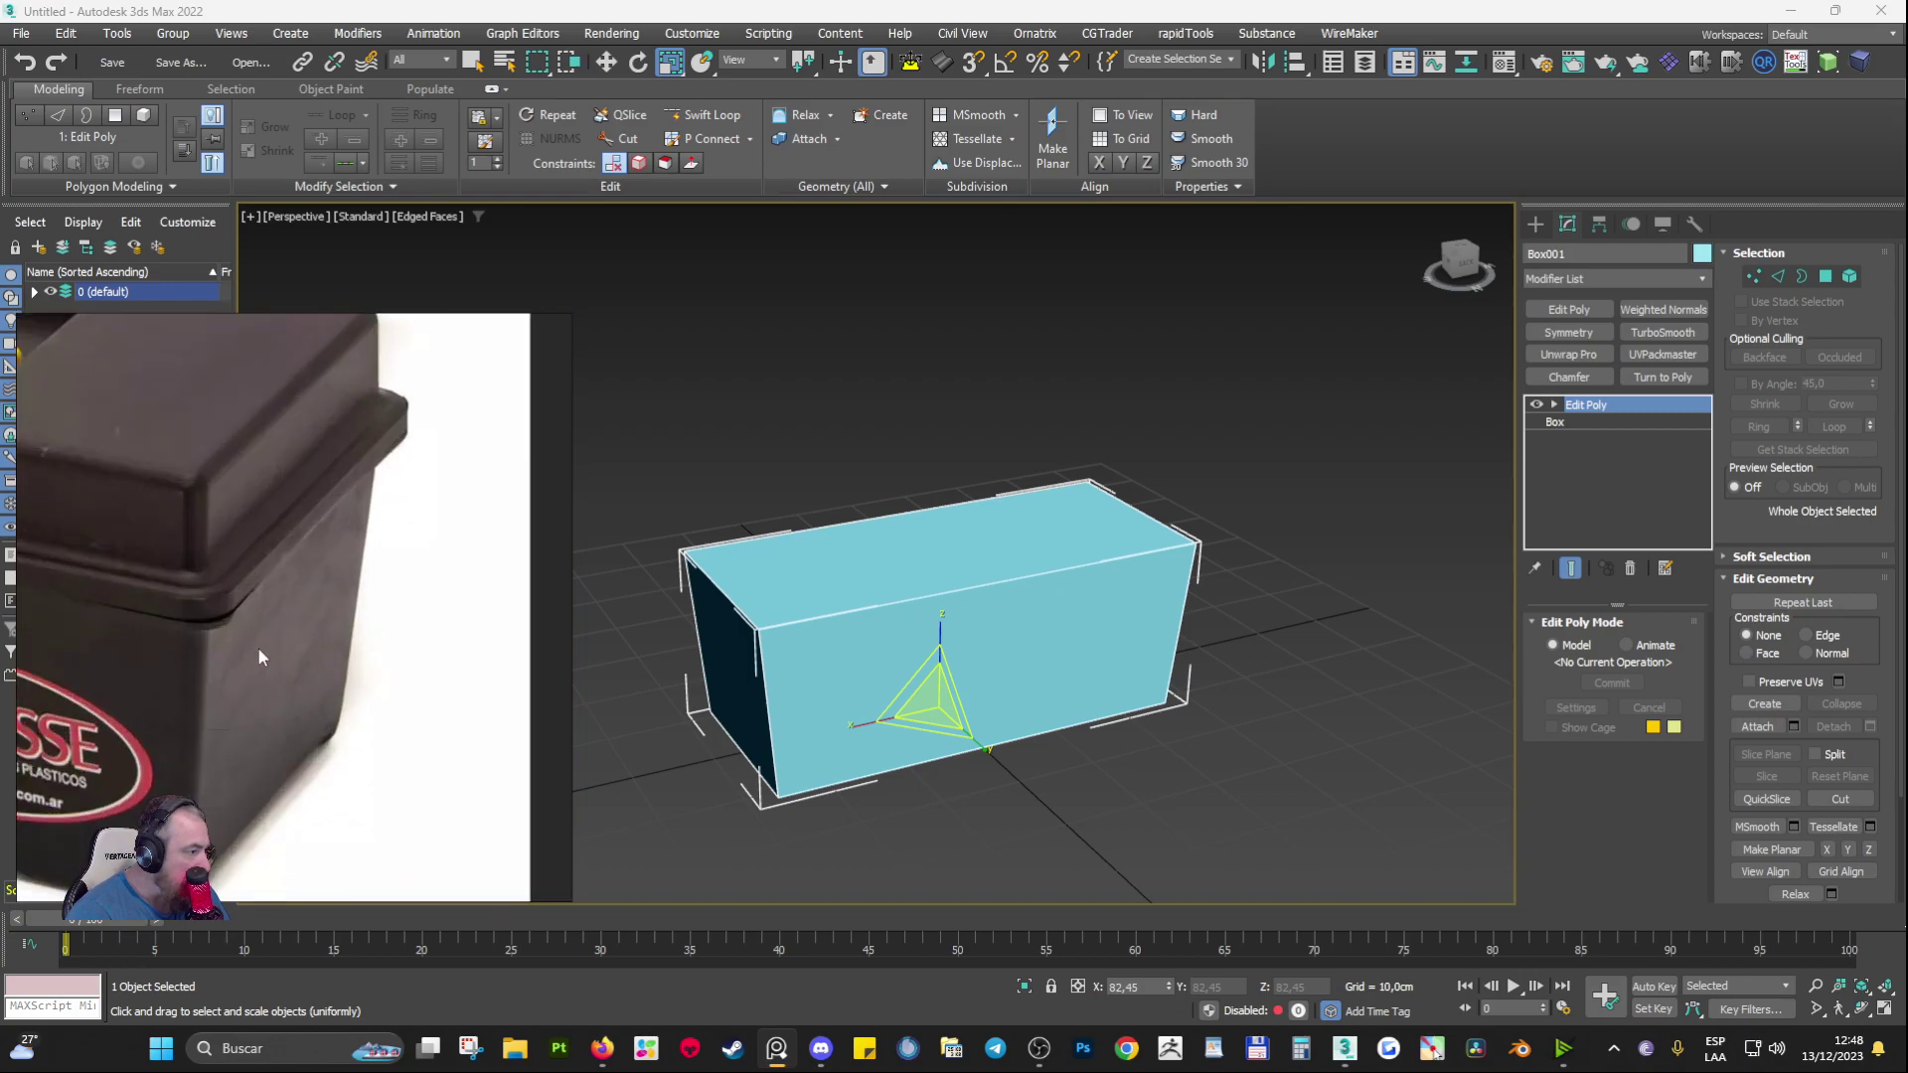
pyautogui.moveTo(119, 628); pyautogui.dragTo(497, 586, button='middle')
pyautogui.moveTo(120, 537); pyautogui.dragTo(397, 686, button='middle')
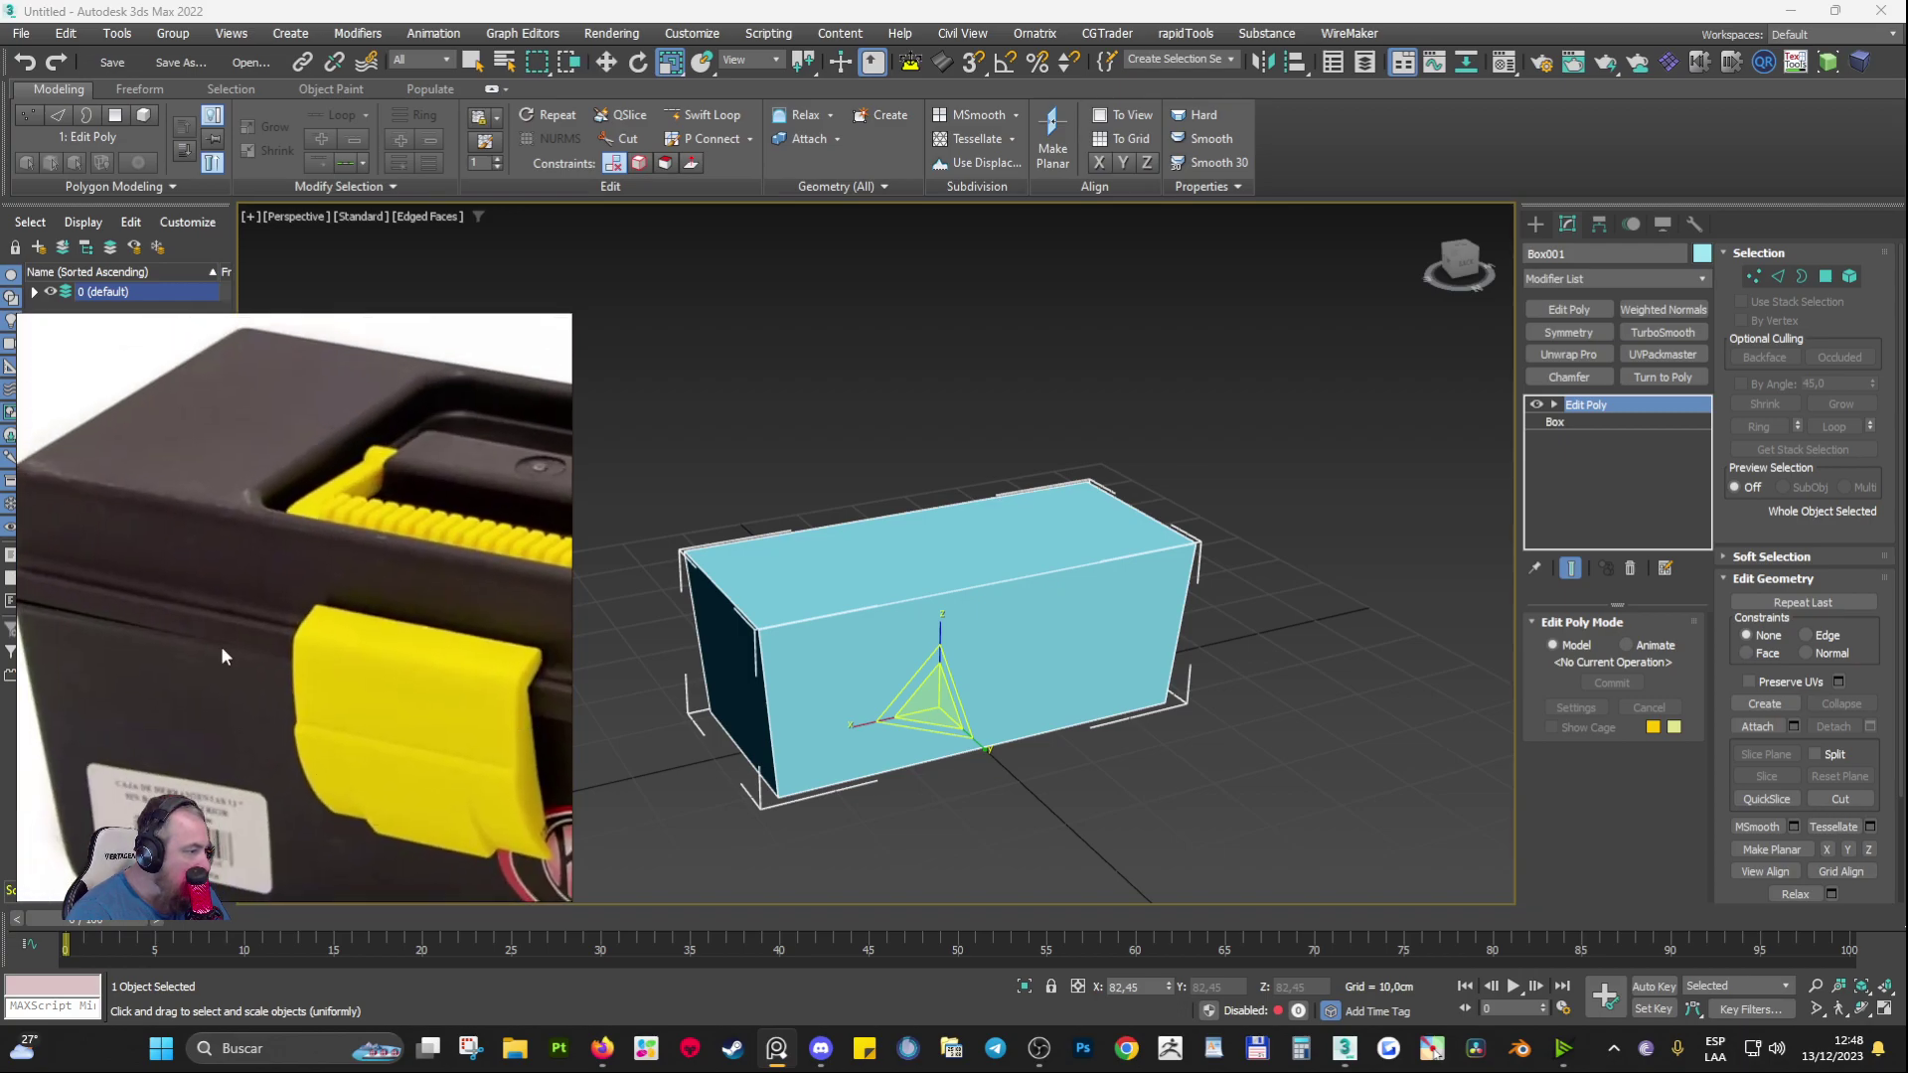
pyautogui.moveTo(50, 602); pyautogui.dragTo(248, 565, button='middle')
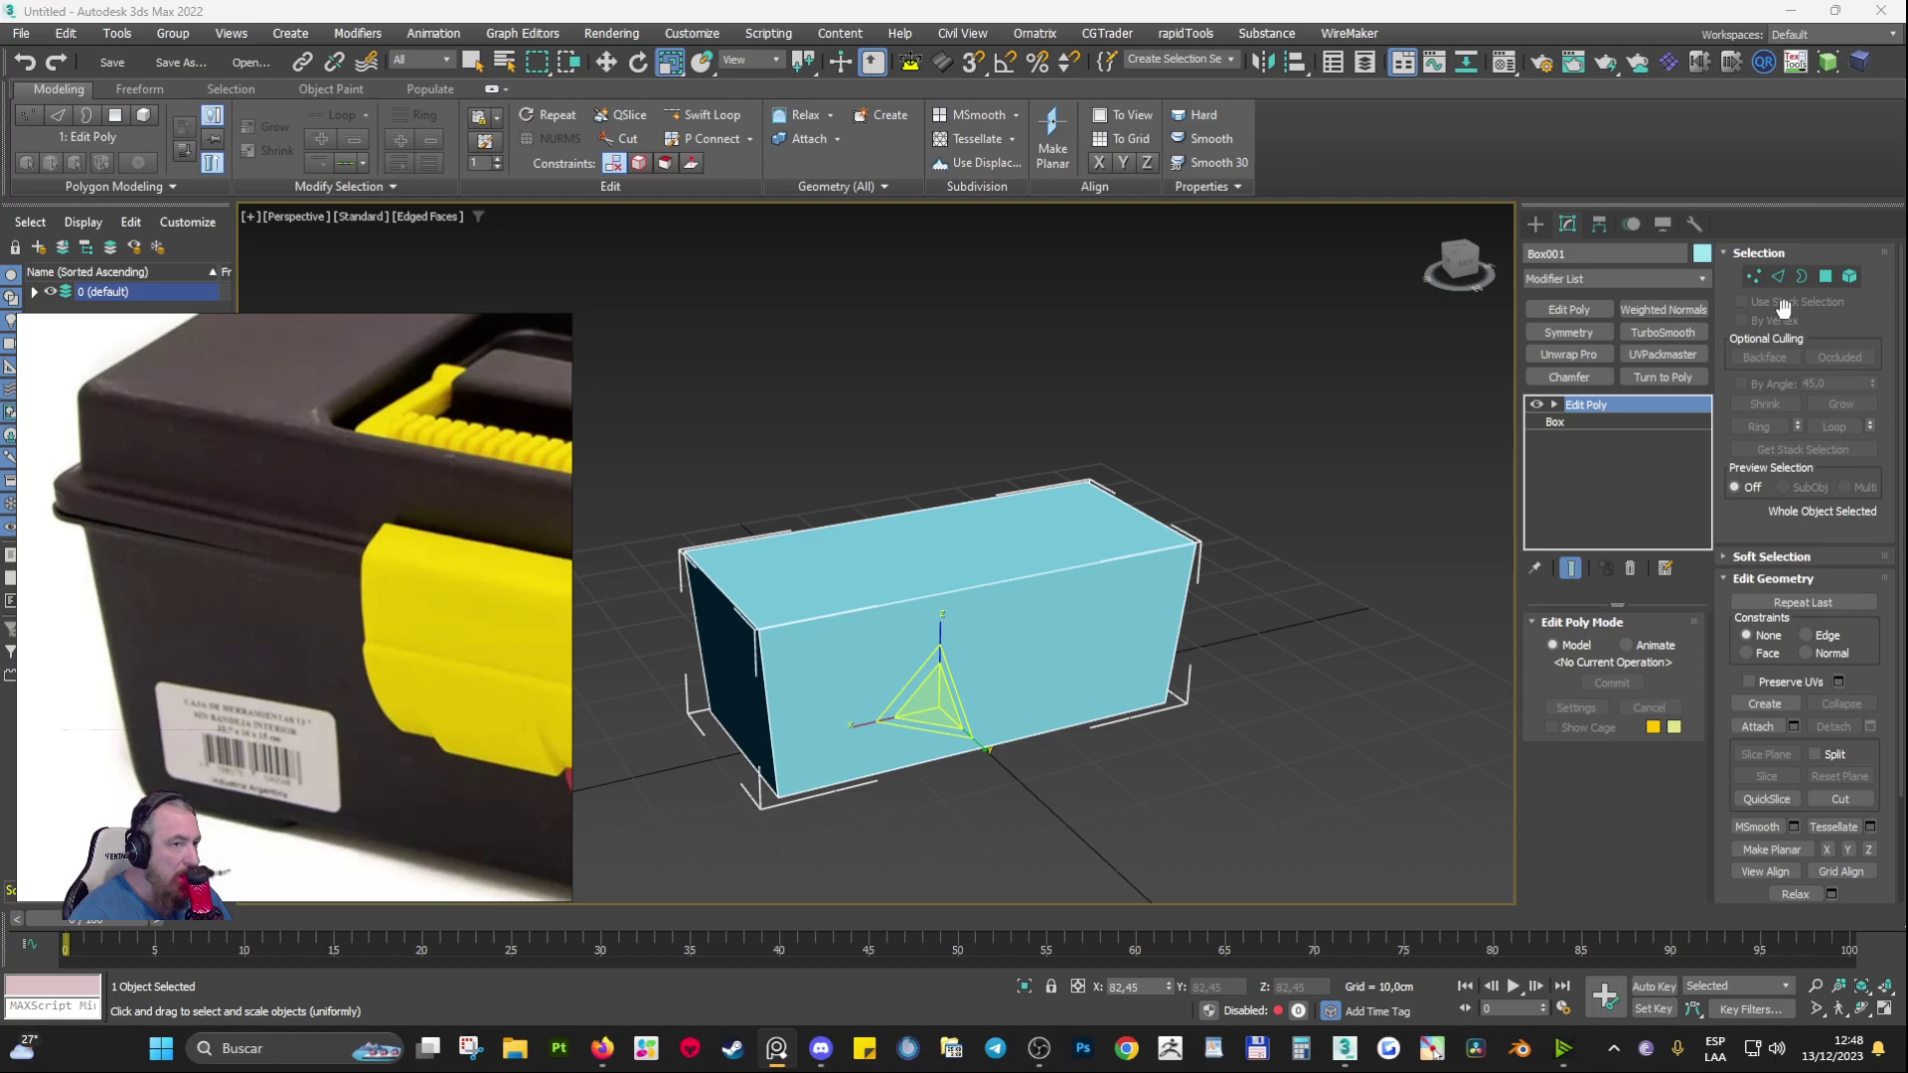
# Step: Delete the top polygon to open the box at polygon level, and select the back wall's polygon
pyautogui.click(1824, 277)
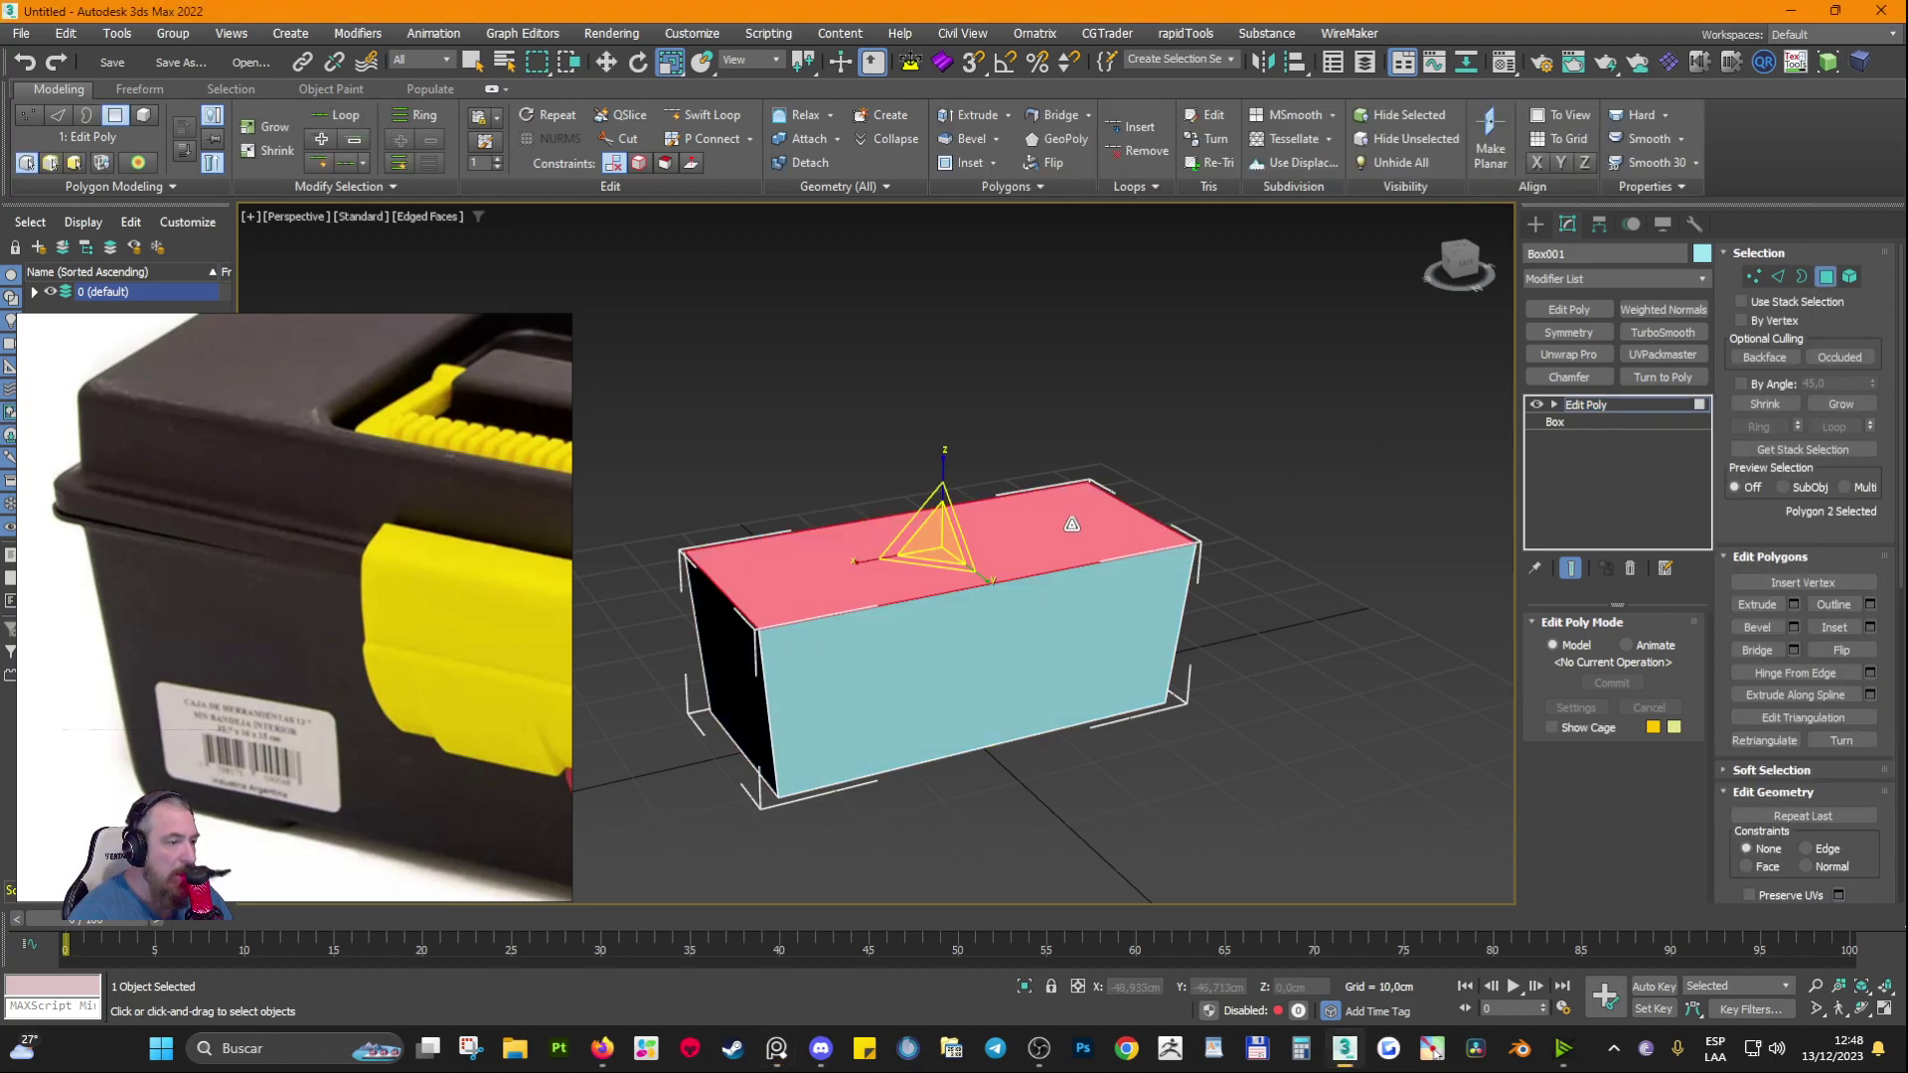
pyautogui.press('Delete')
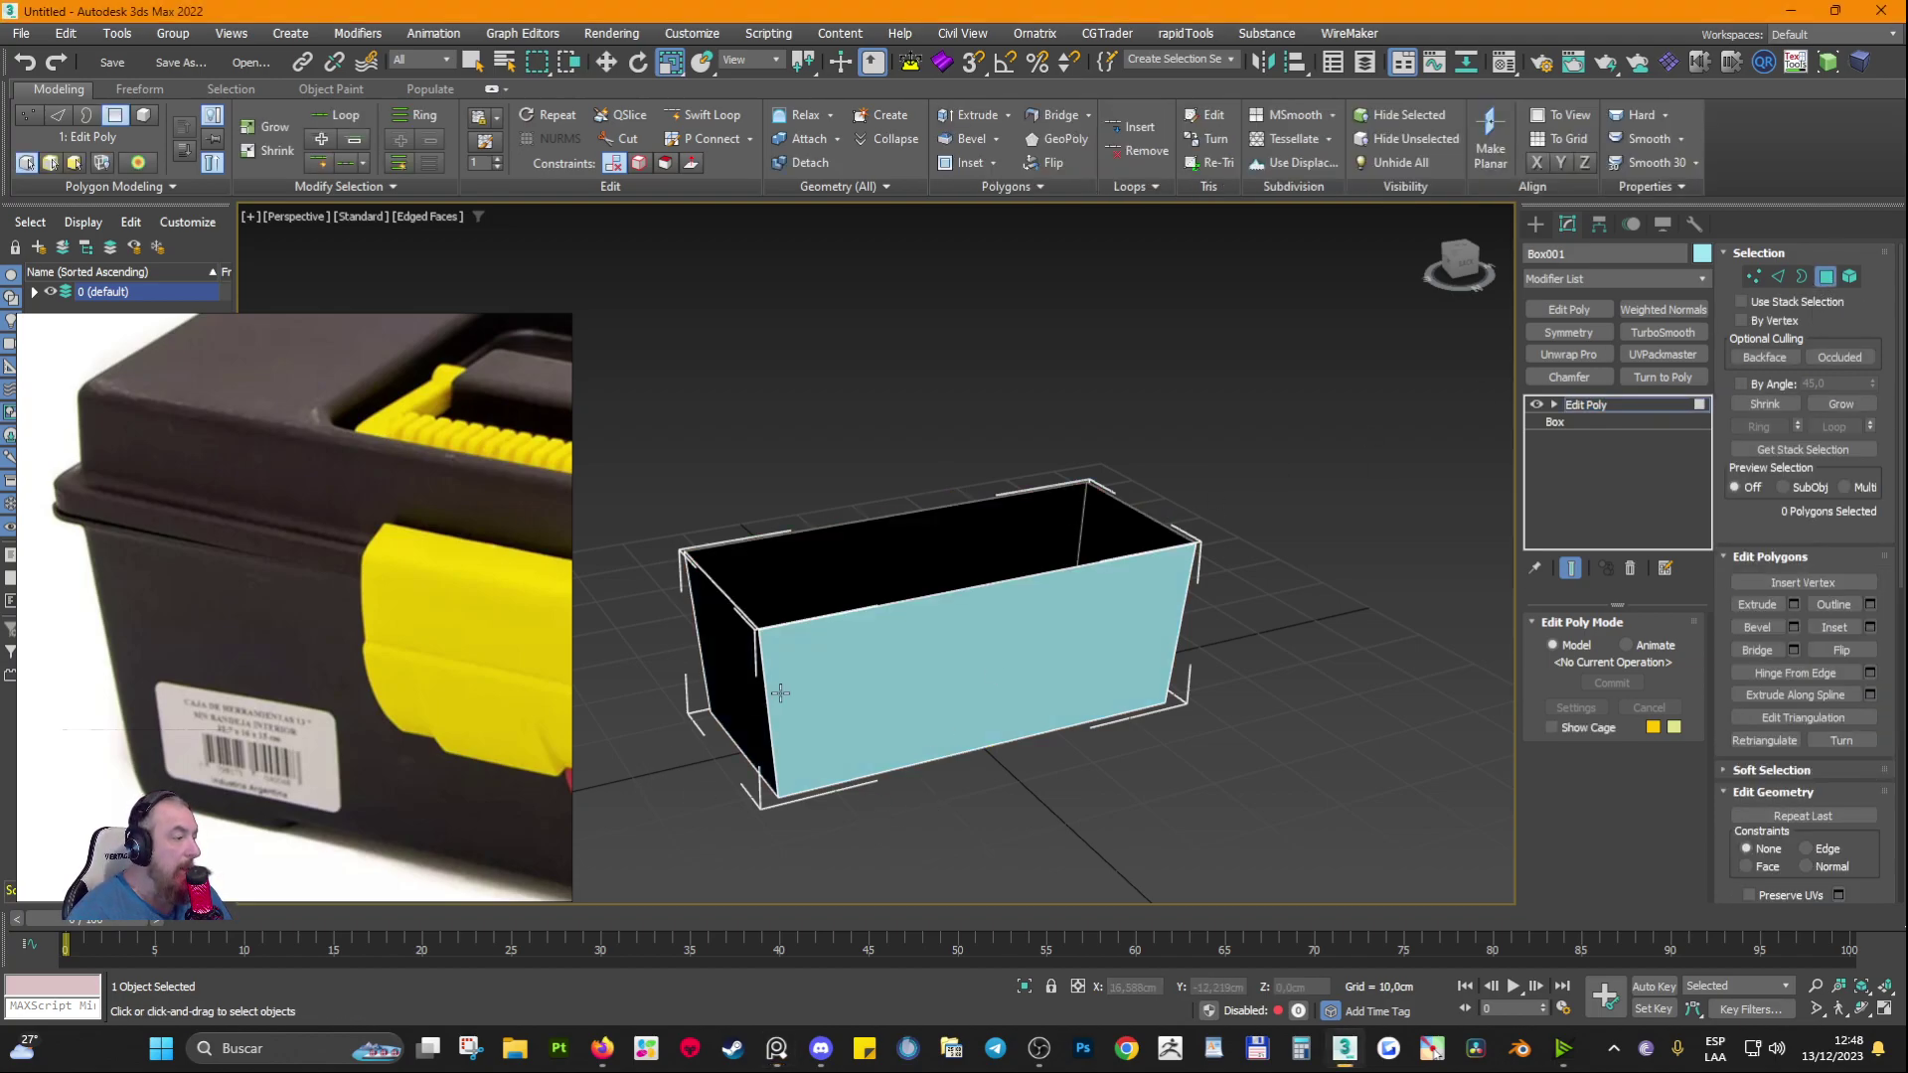
pyautogui.click(918, 576)
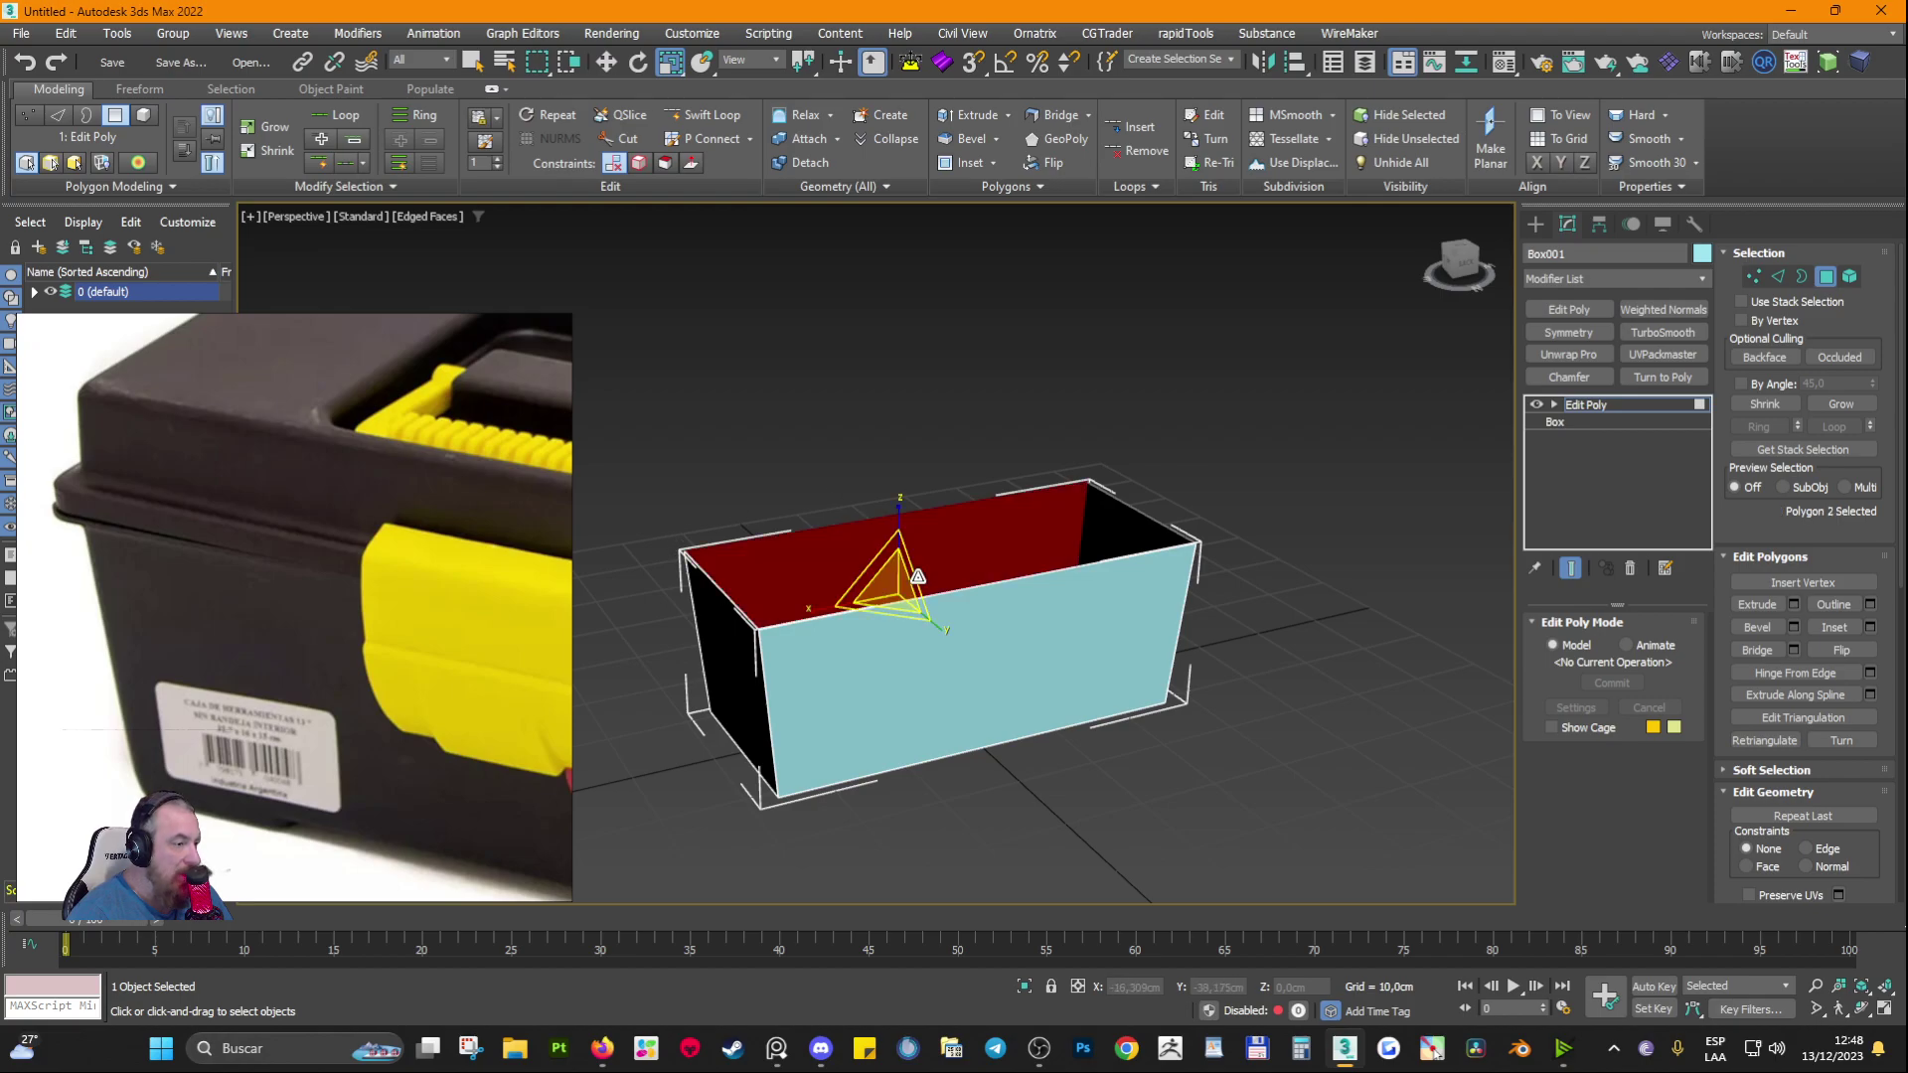
pyautogui.keyDown('alt'); pyautogui.moveTo(796, 512); pyautogui.dragTo(776, 561, button='middle'); pyautogui.keyUp('alt')
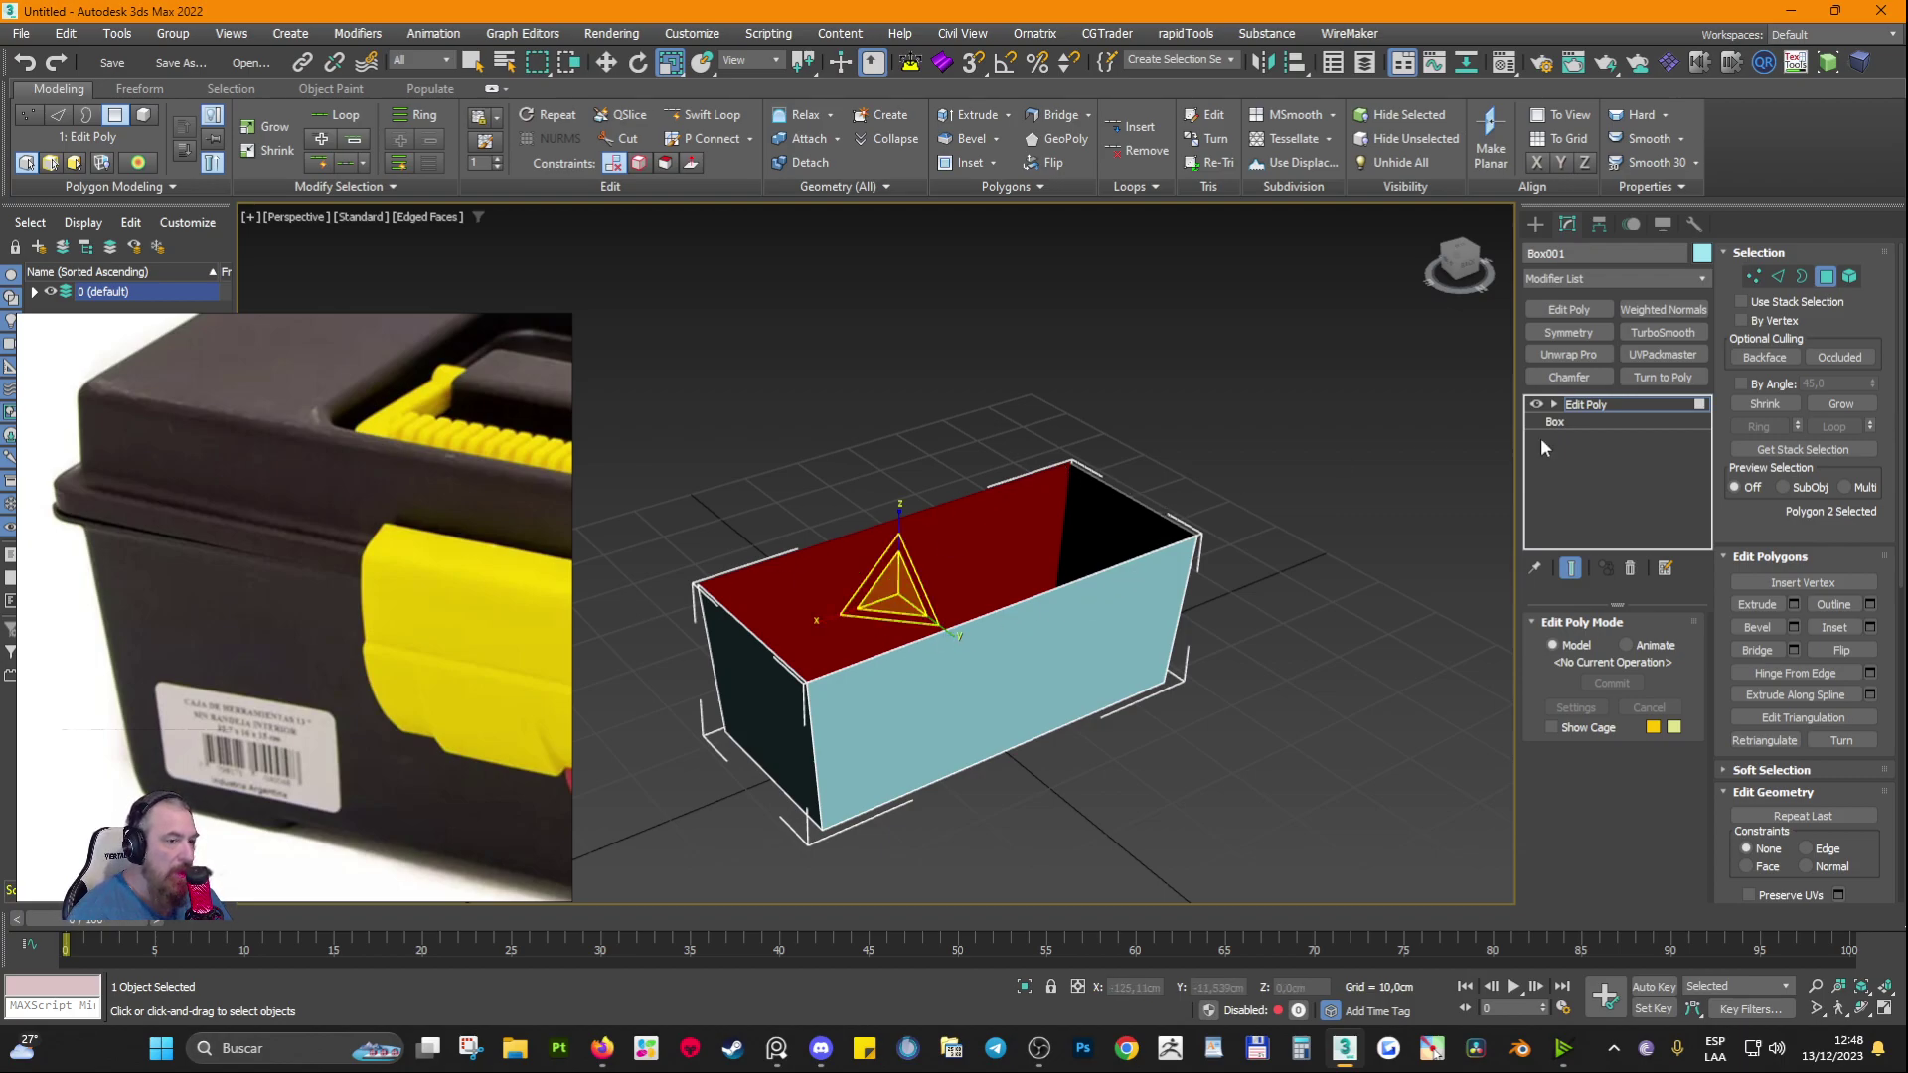
# Step: At edge level, select the four edges around the box's open top and activate the Move tool
pyautogui.click(1779, 277)
pyautogui.click(1134, 498)
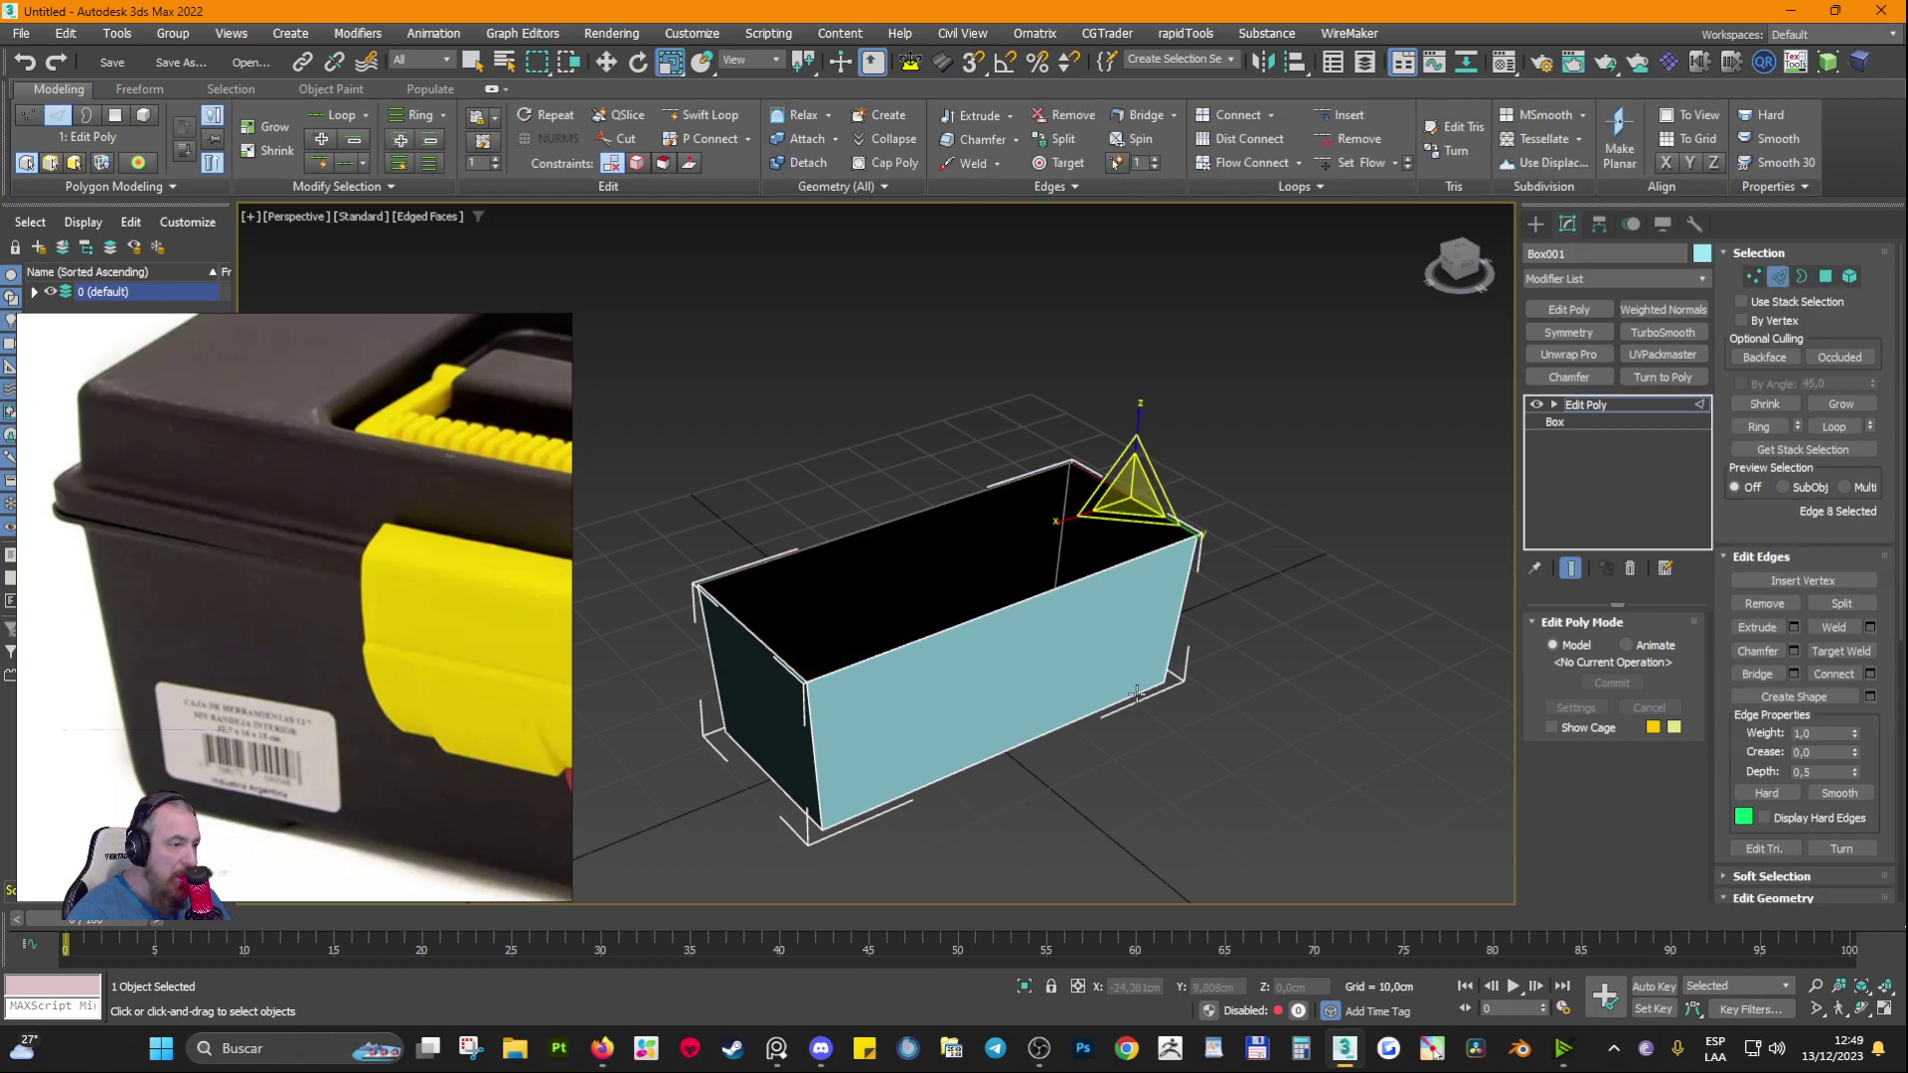
pyautogui.keyDown('ctrl'); pyautogui.click(1022, 601); pyautogui.keyUp('ctrl')
pyautogui.keyDown('ctrl'); pyautogui.click(765, 650); pyautogui.keyUp('ctrl')
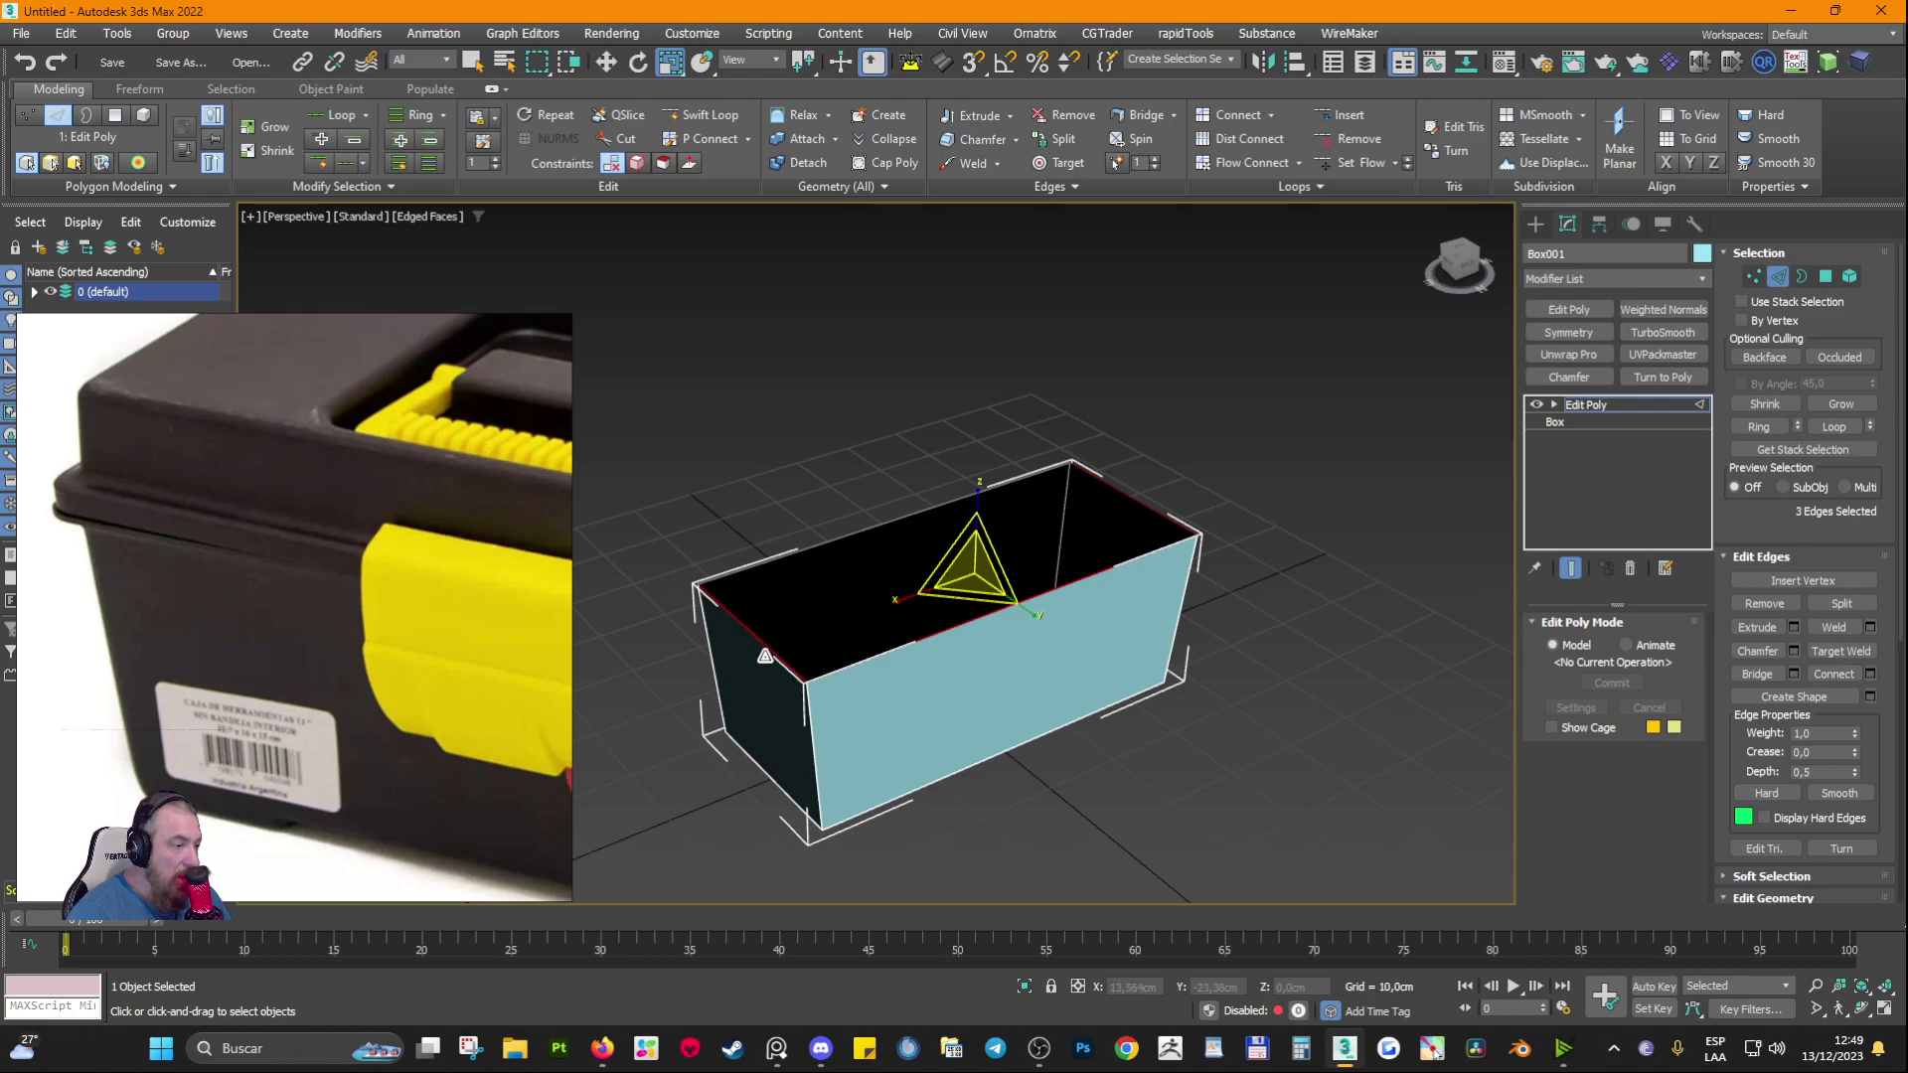
pyautogui.keyDown('ctrl'); pyautogui.click(840, 544); pyautogui.keyUp('ctrl')
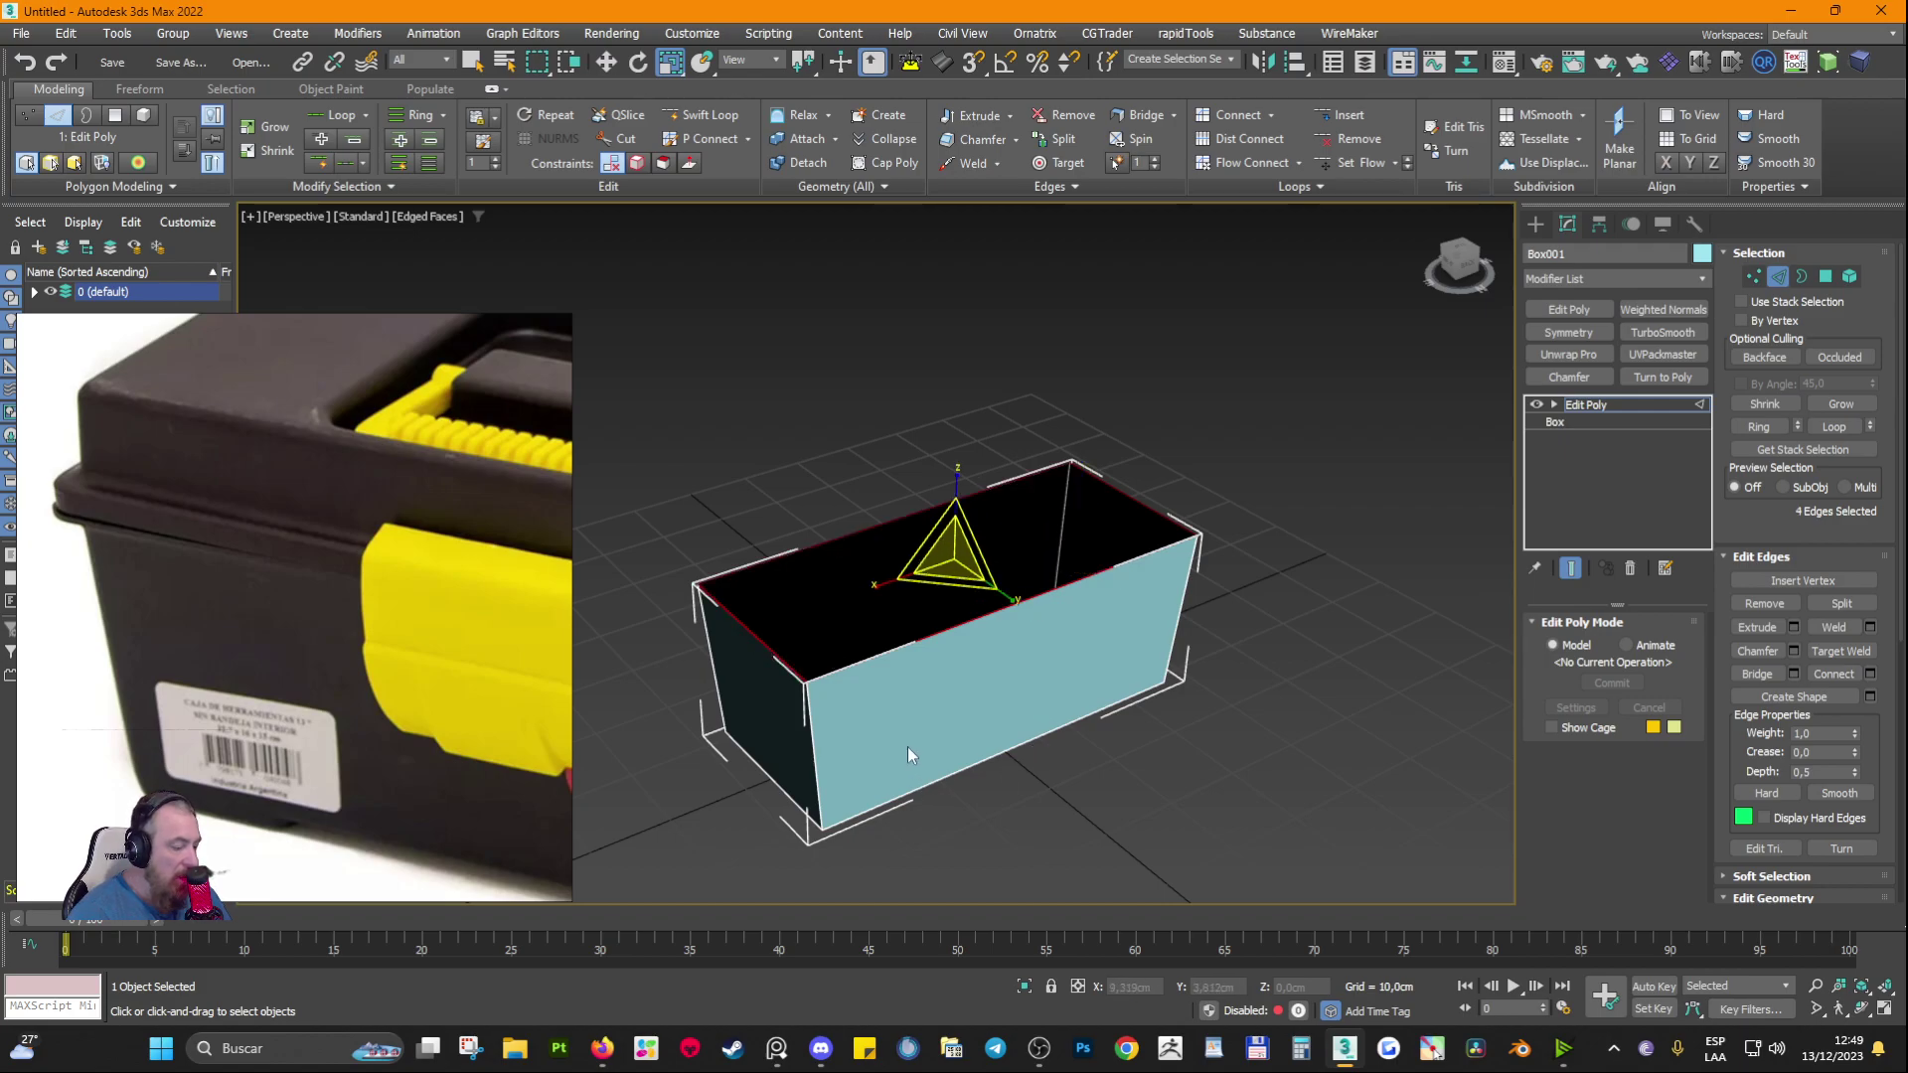
pyautogui.click(606, 62)
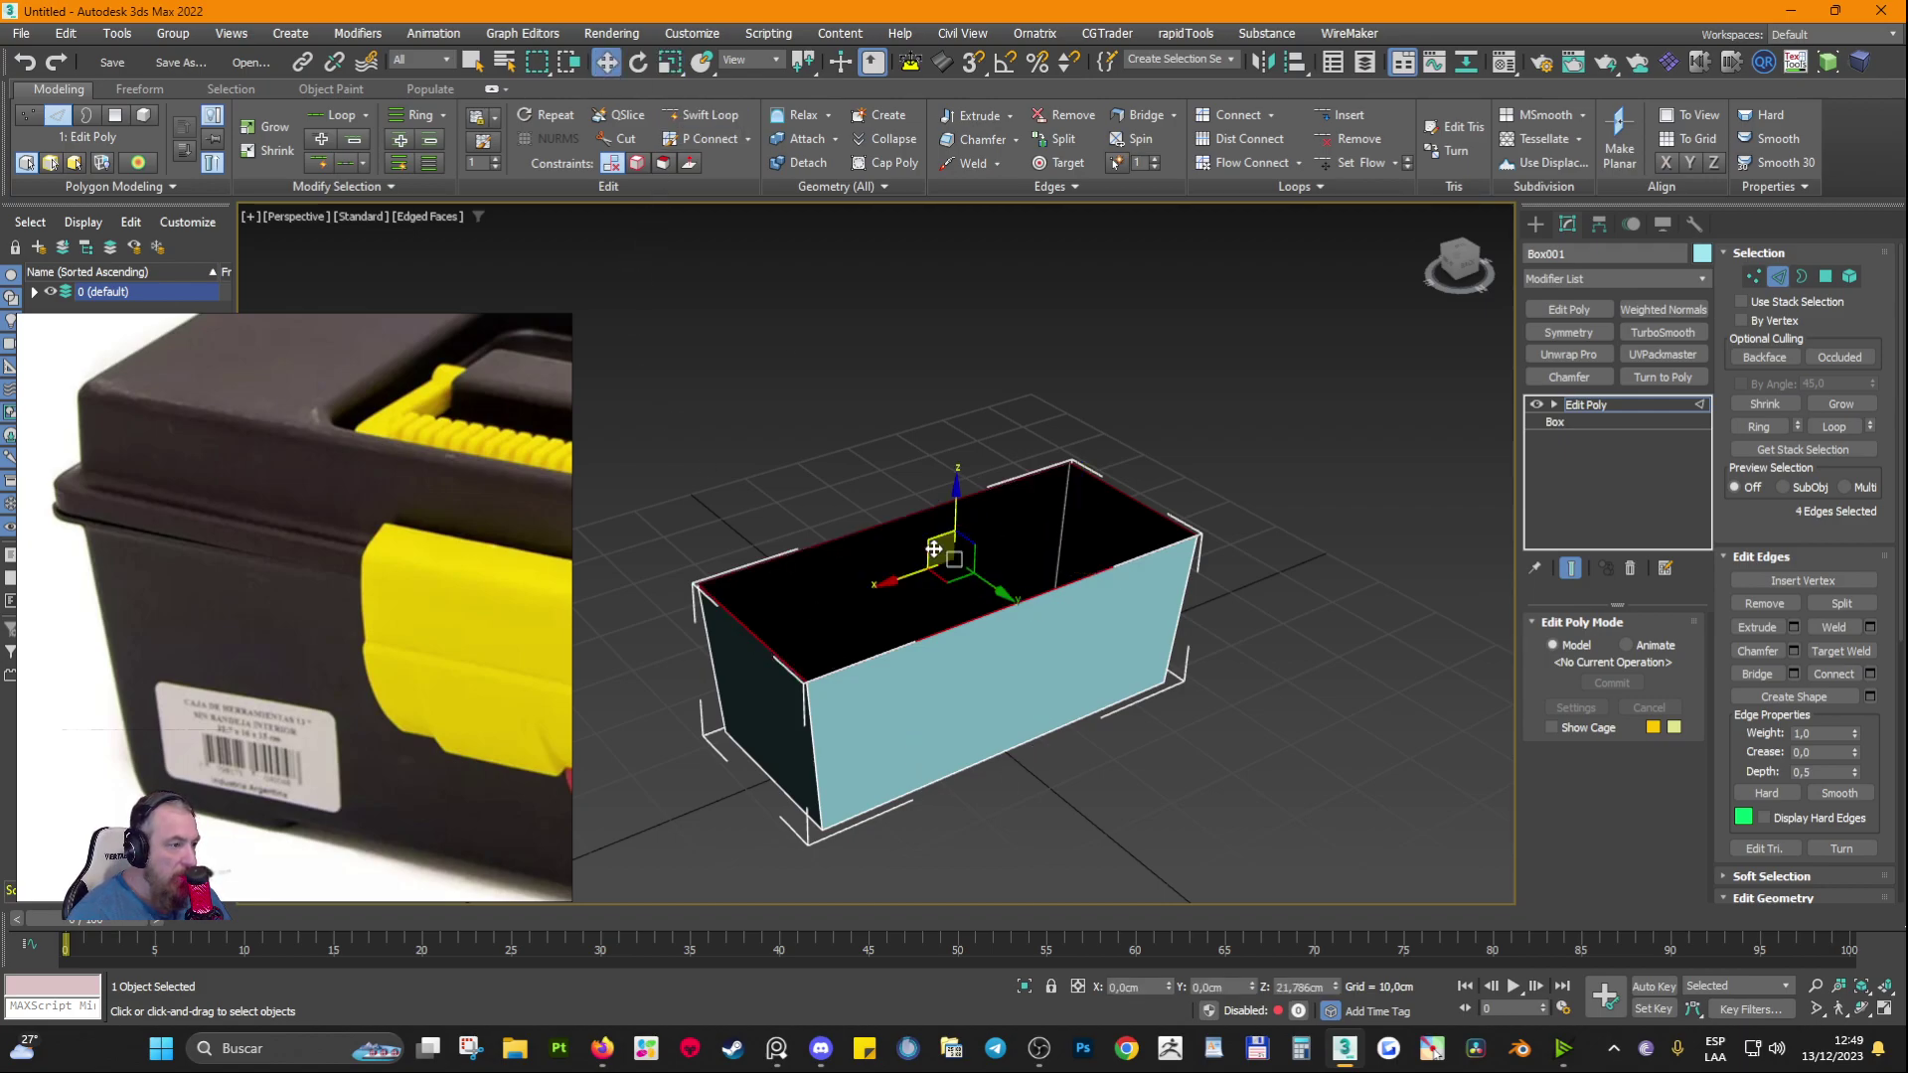
pyautogui.moveTo(934, 545); pyautogui.dragTo(1039, 545)
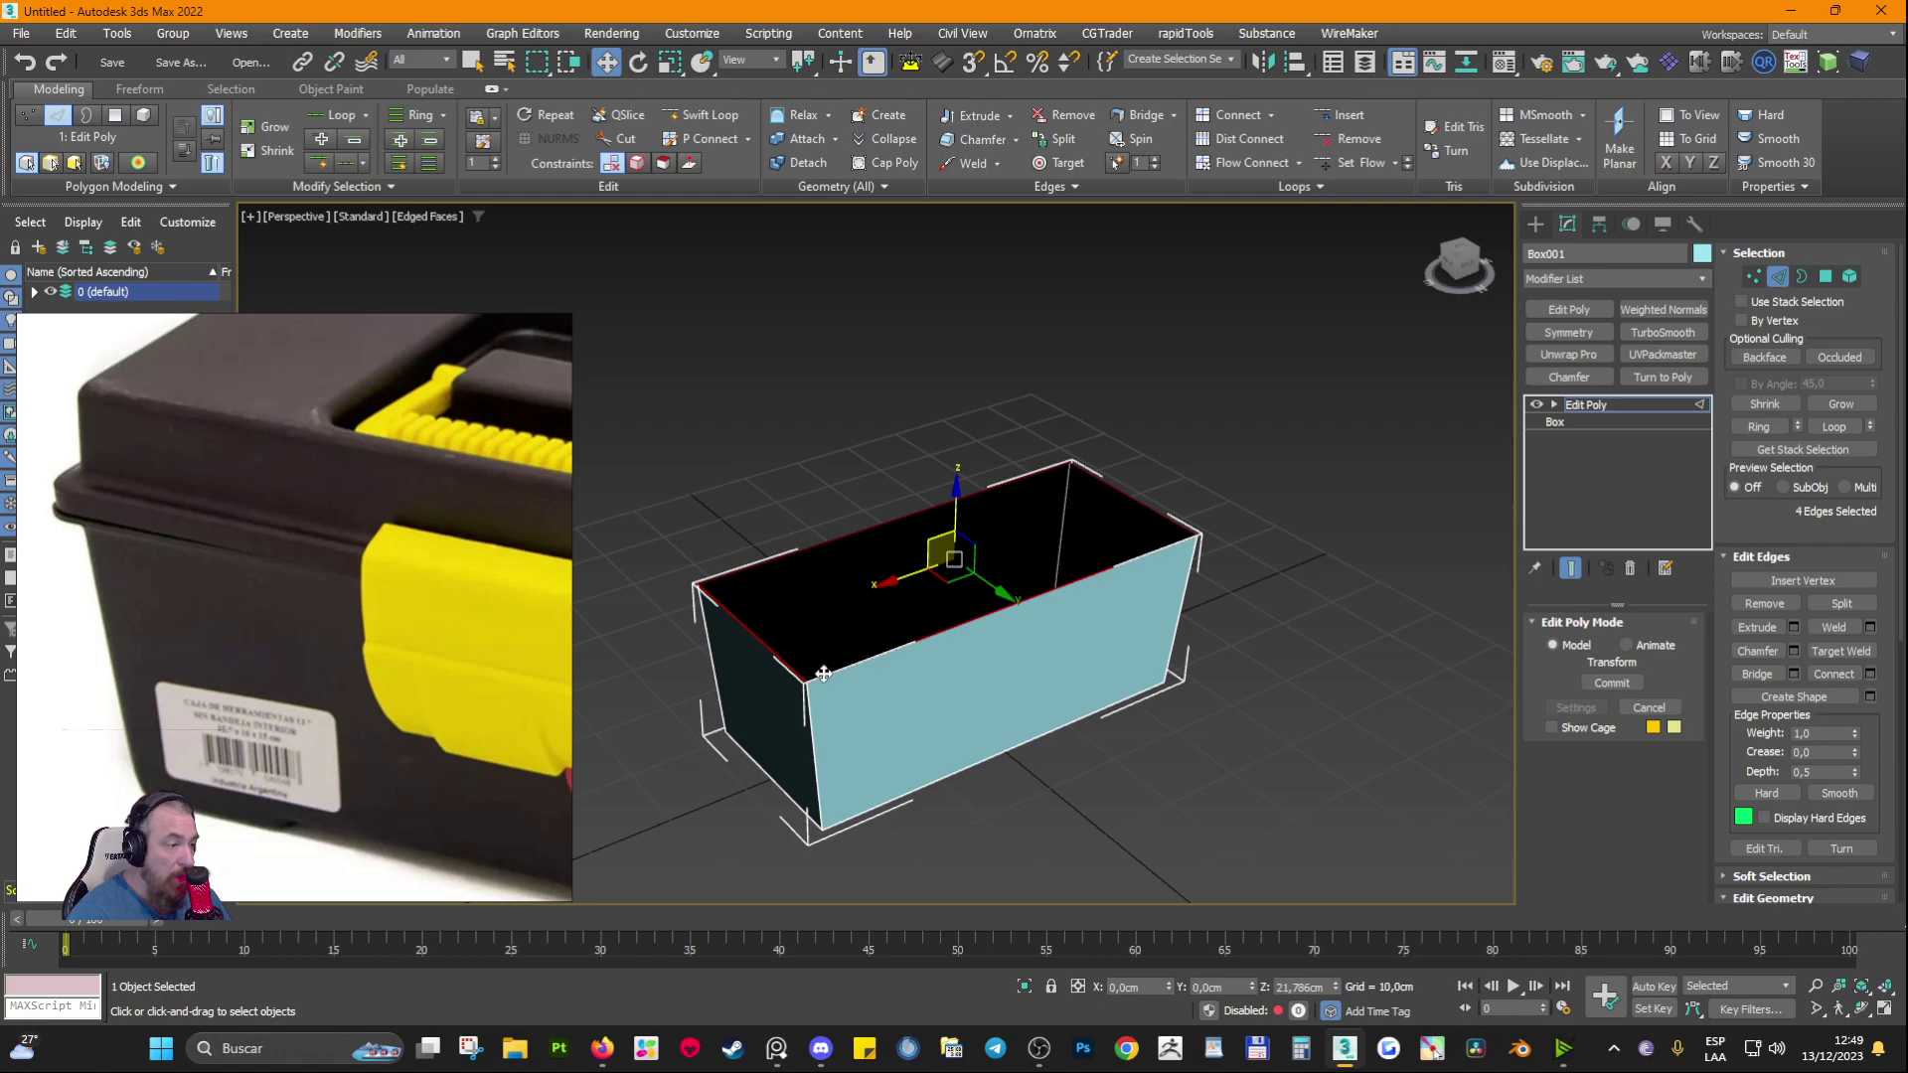
# Step: Switch to border level and select the open border around the top of the box
pyautogui.click(1804, 278)
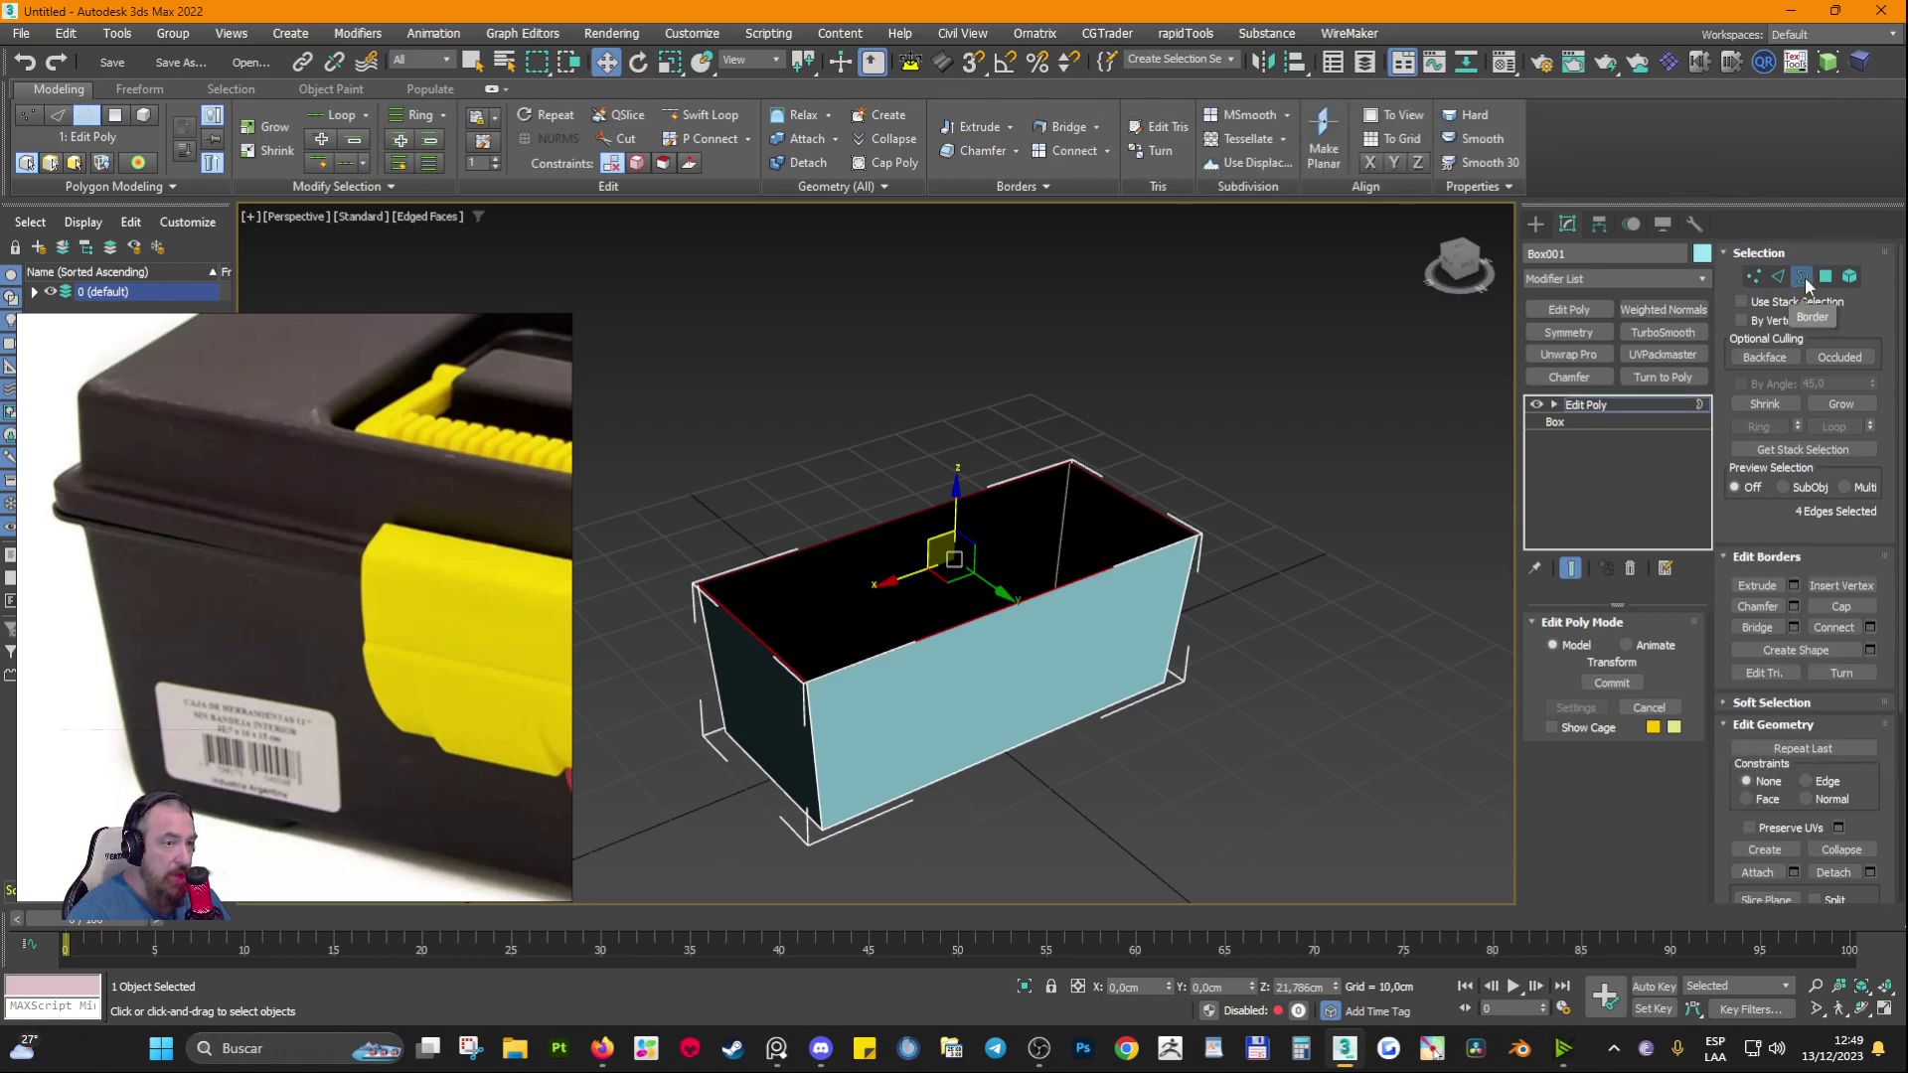
pyautogui.click(1202, 569)
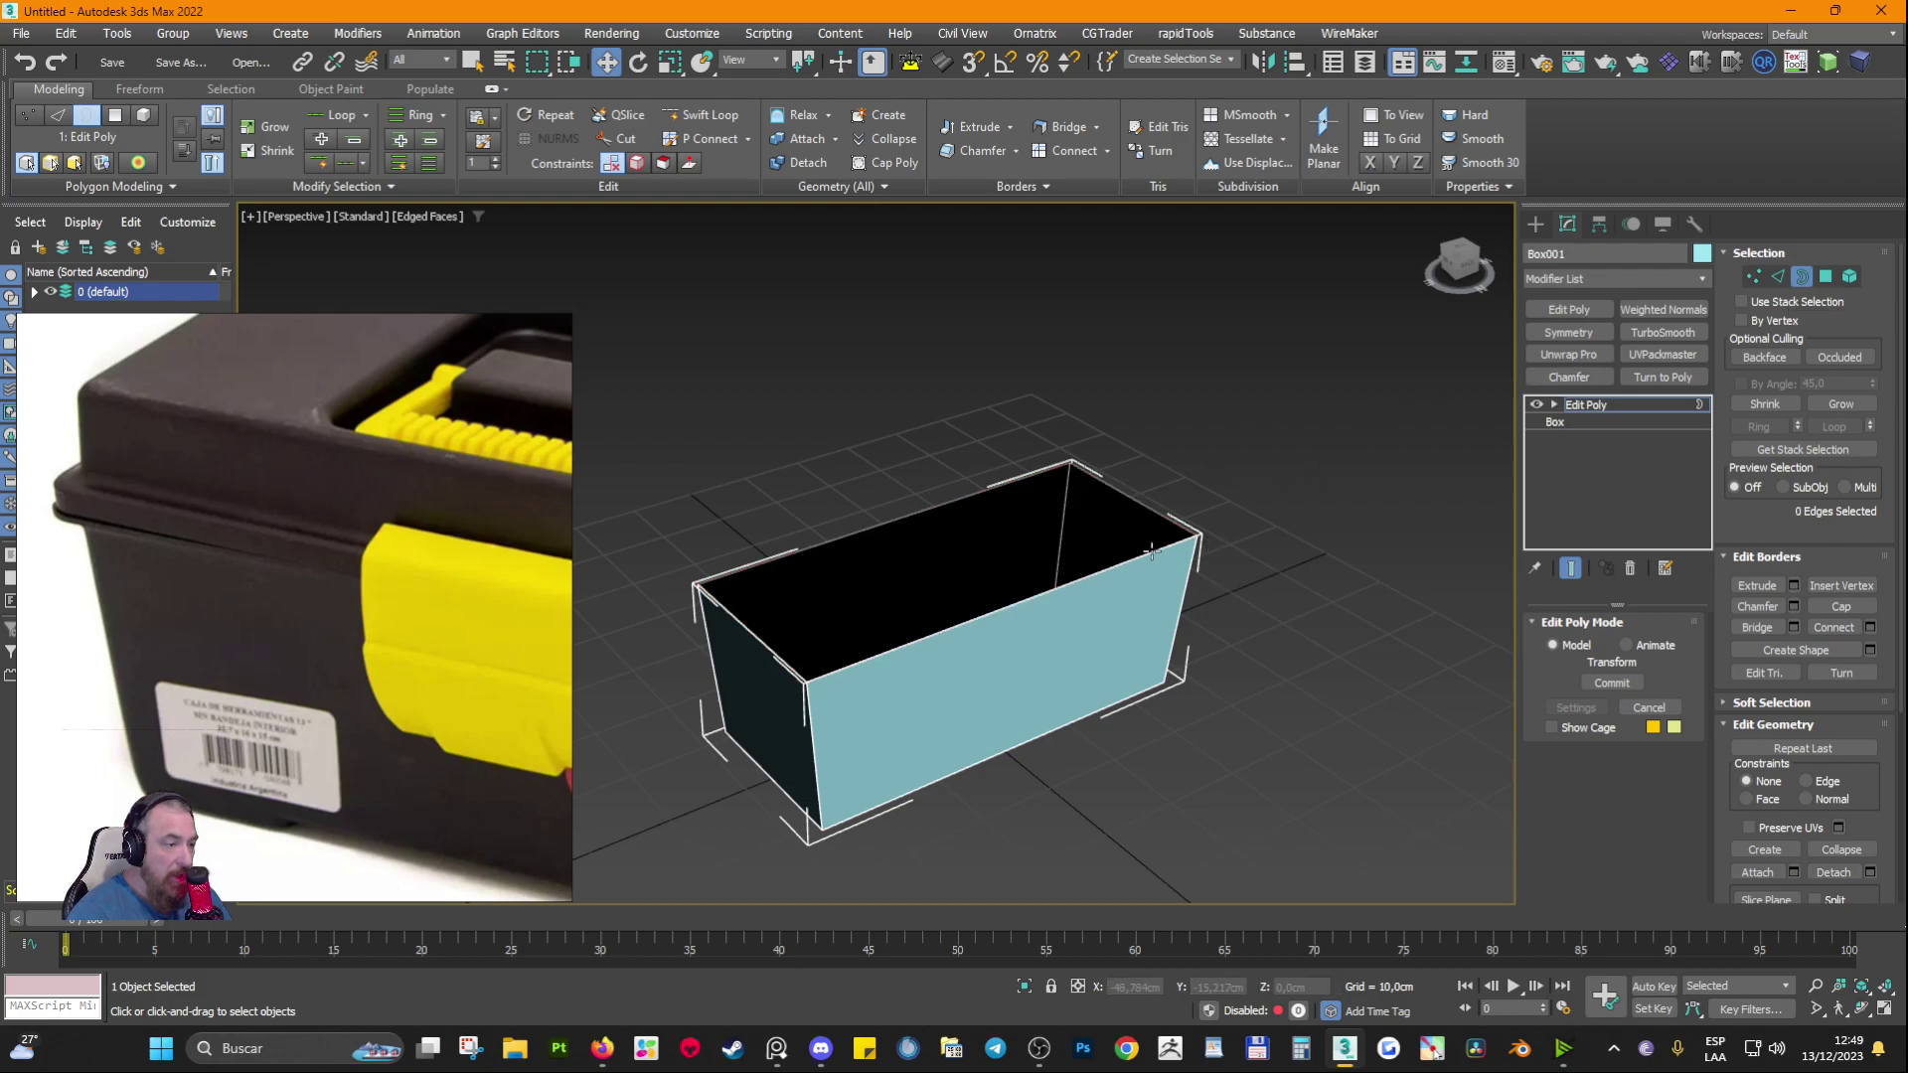
pyautogui.click(1121, 495)
pyautogui.moveTo(939, 557)
pyautogui.mouseDown()
pyautogui.moveTo(754, 592)
pyautogui.moveTo(950, 553)
pyautogui.mouseUp()
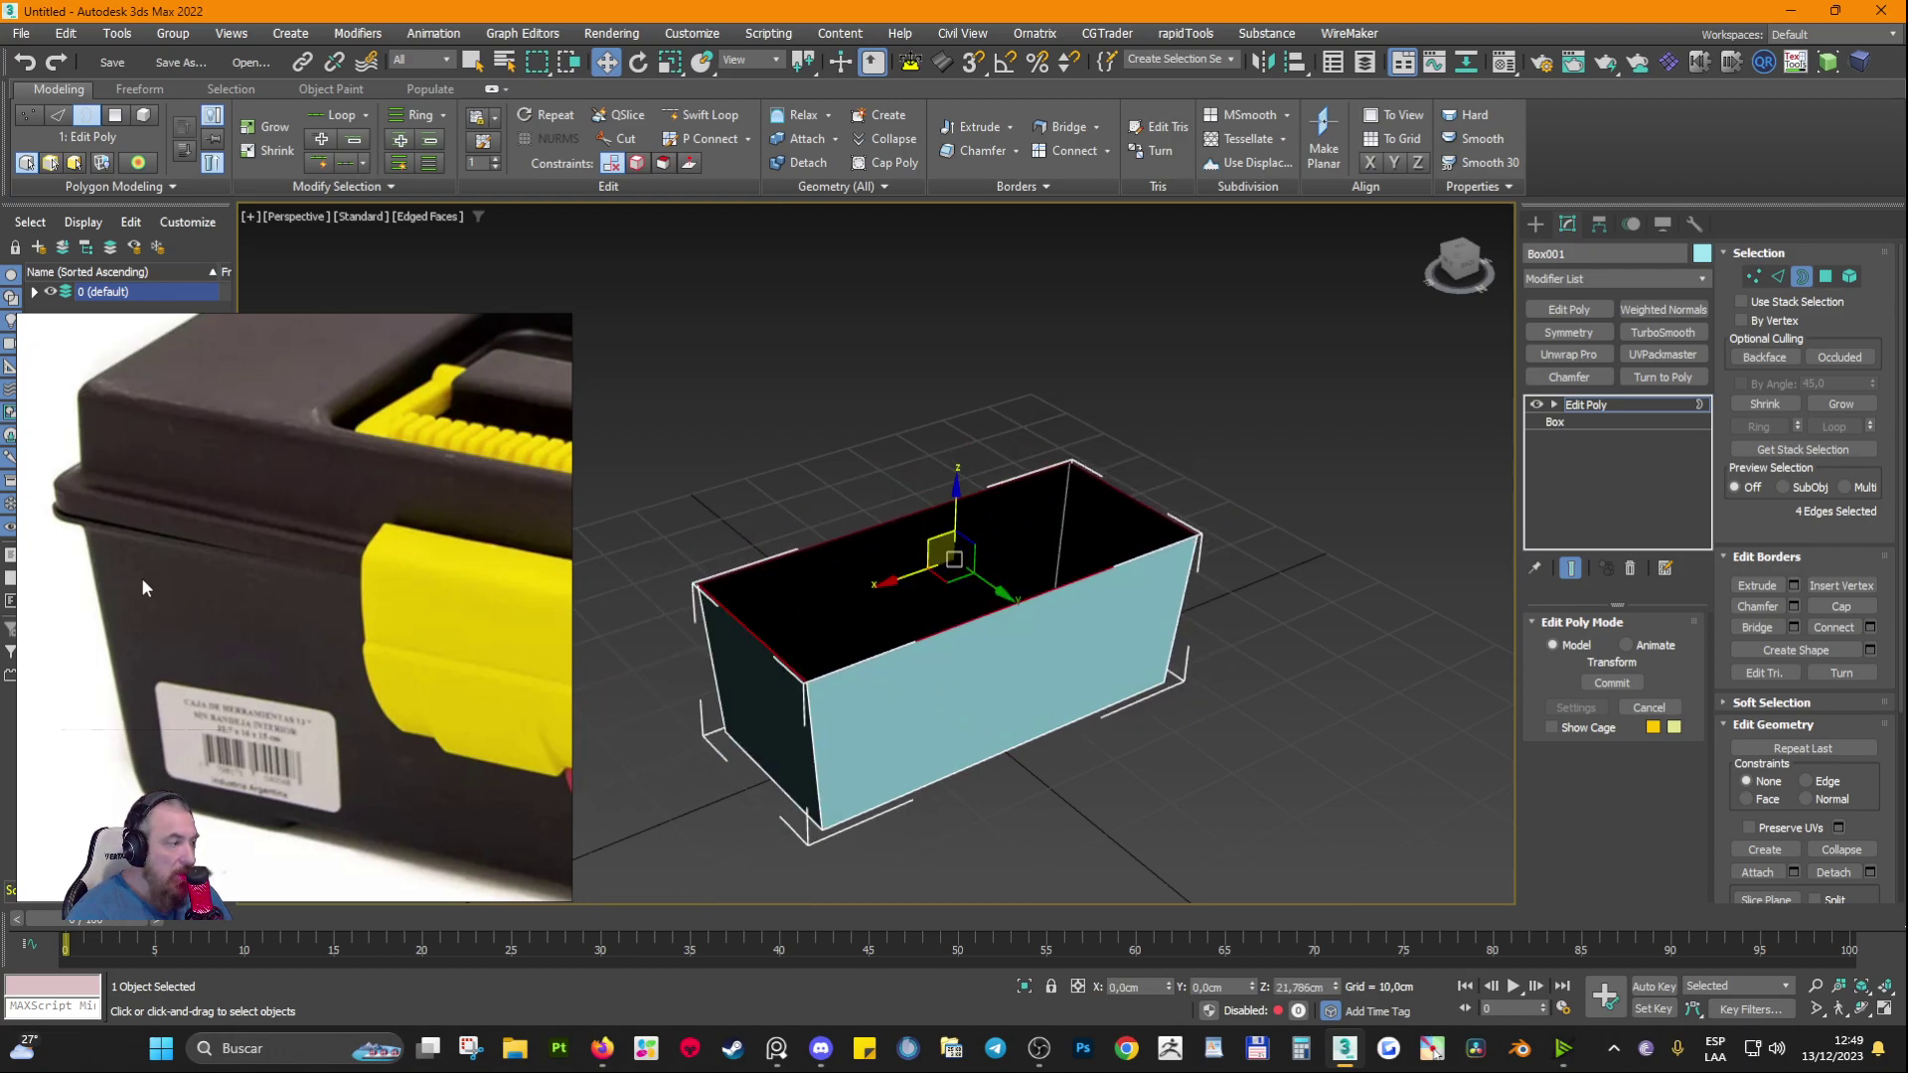
# Step: Try to extend the selected top border outward into a rim by scaling out a copy of its edges
pyautogui.keyDown('alt'); pyautogui.moveTo(872, 783); pyautogui.dragTo(903, 618, button='middle'); pyautogui.keyUp('alt')
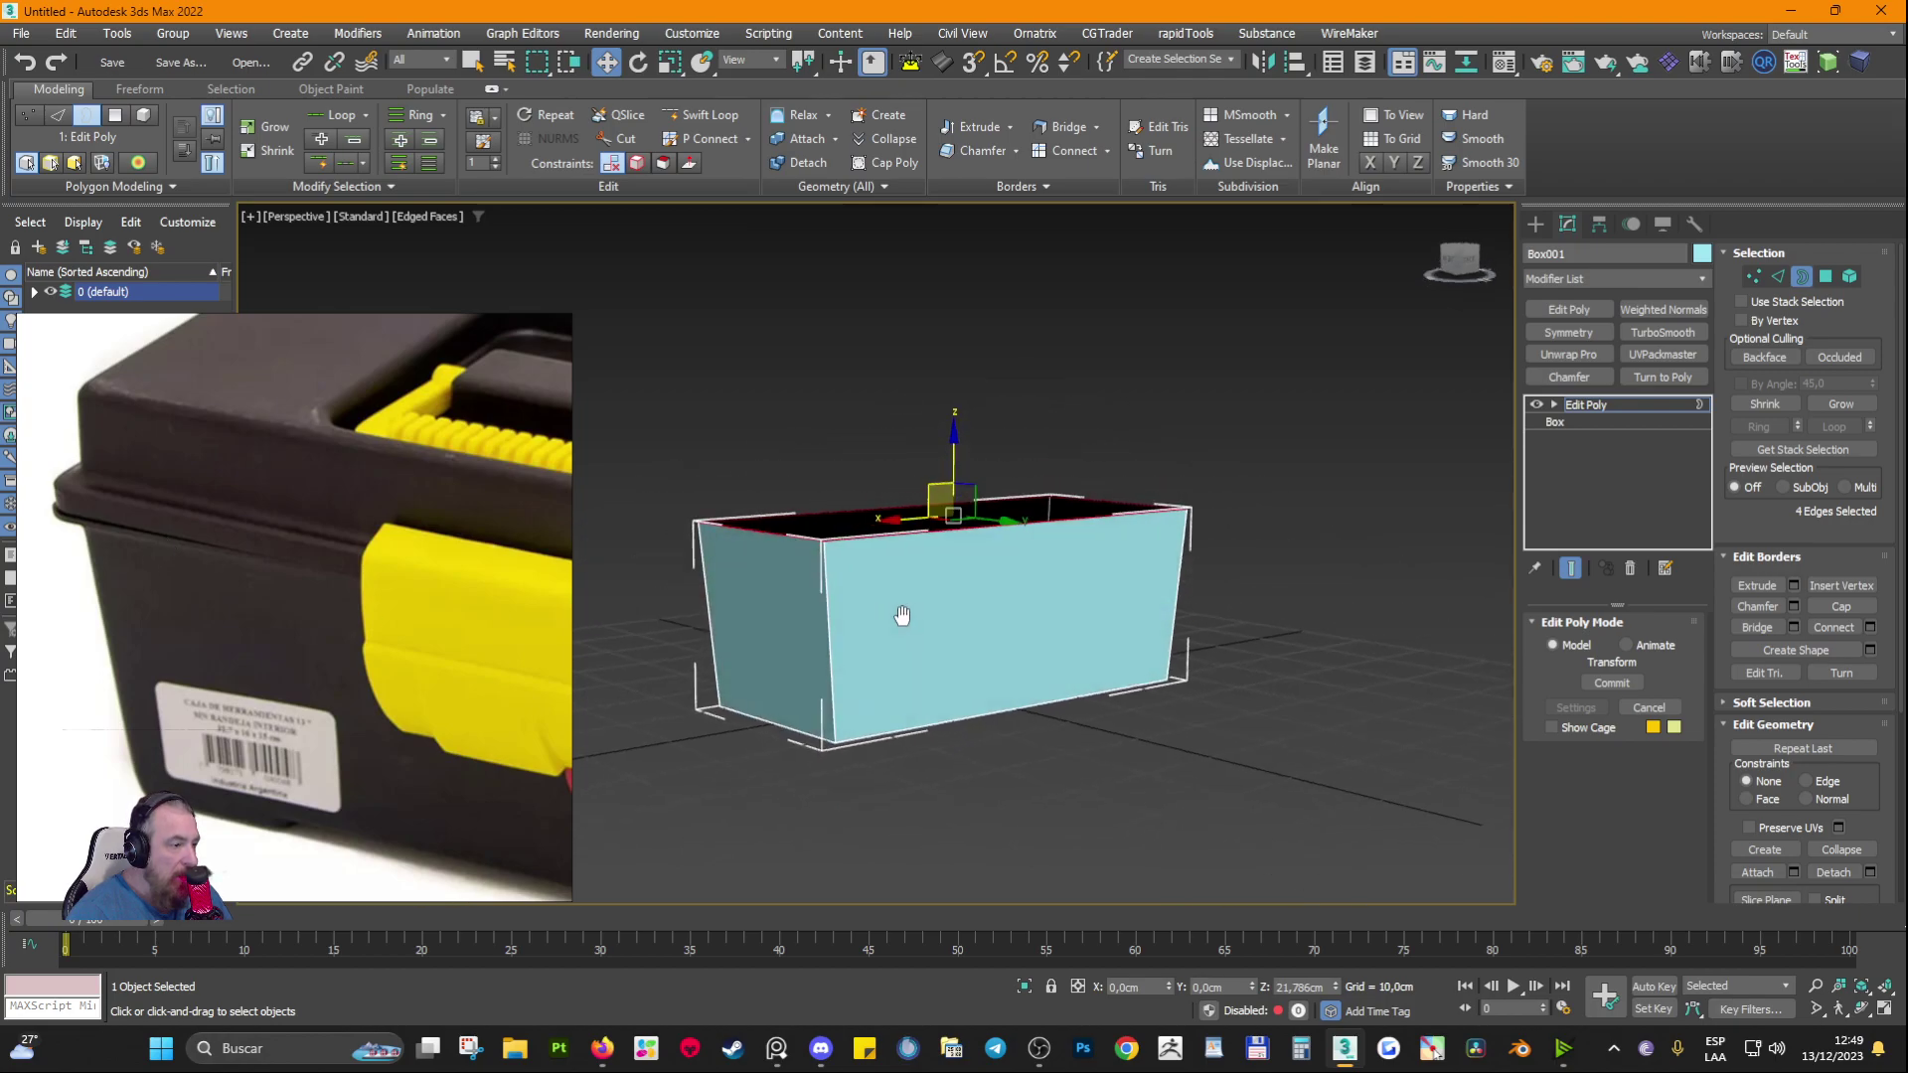
pyautogui.scroll(2, 153, 570)
pyautogui.scroll(2, 308, 556)
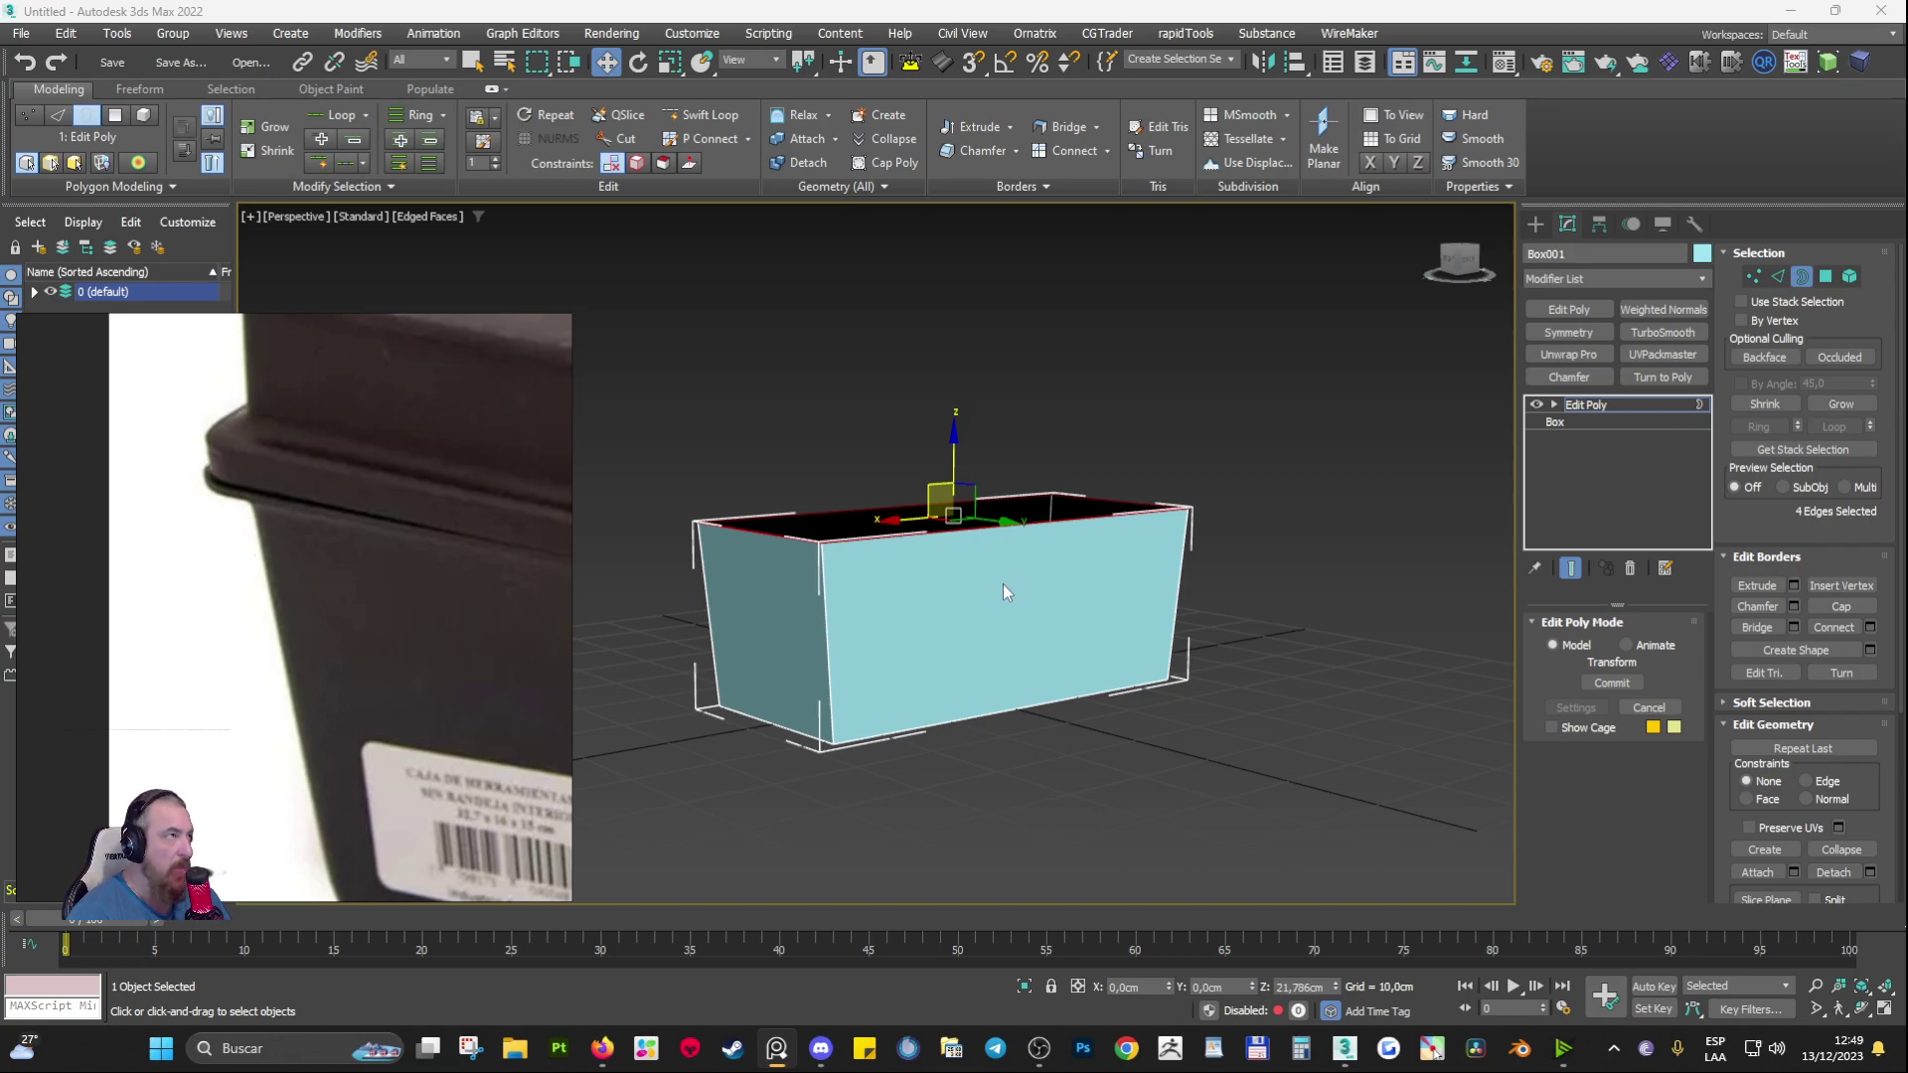
pyautogui.keyDown('alt'); pyautogui.moveTo(993, 604); pyautogui.dragTo(992, 681, button='middle'); pyautogui.keyUp('alt')
pyautogui.scroll(5, 970, 552)
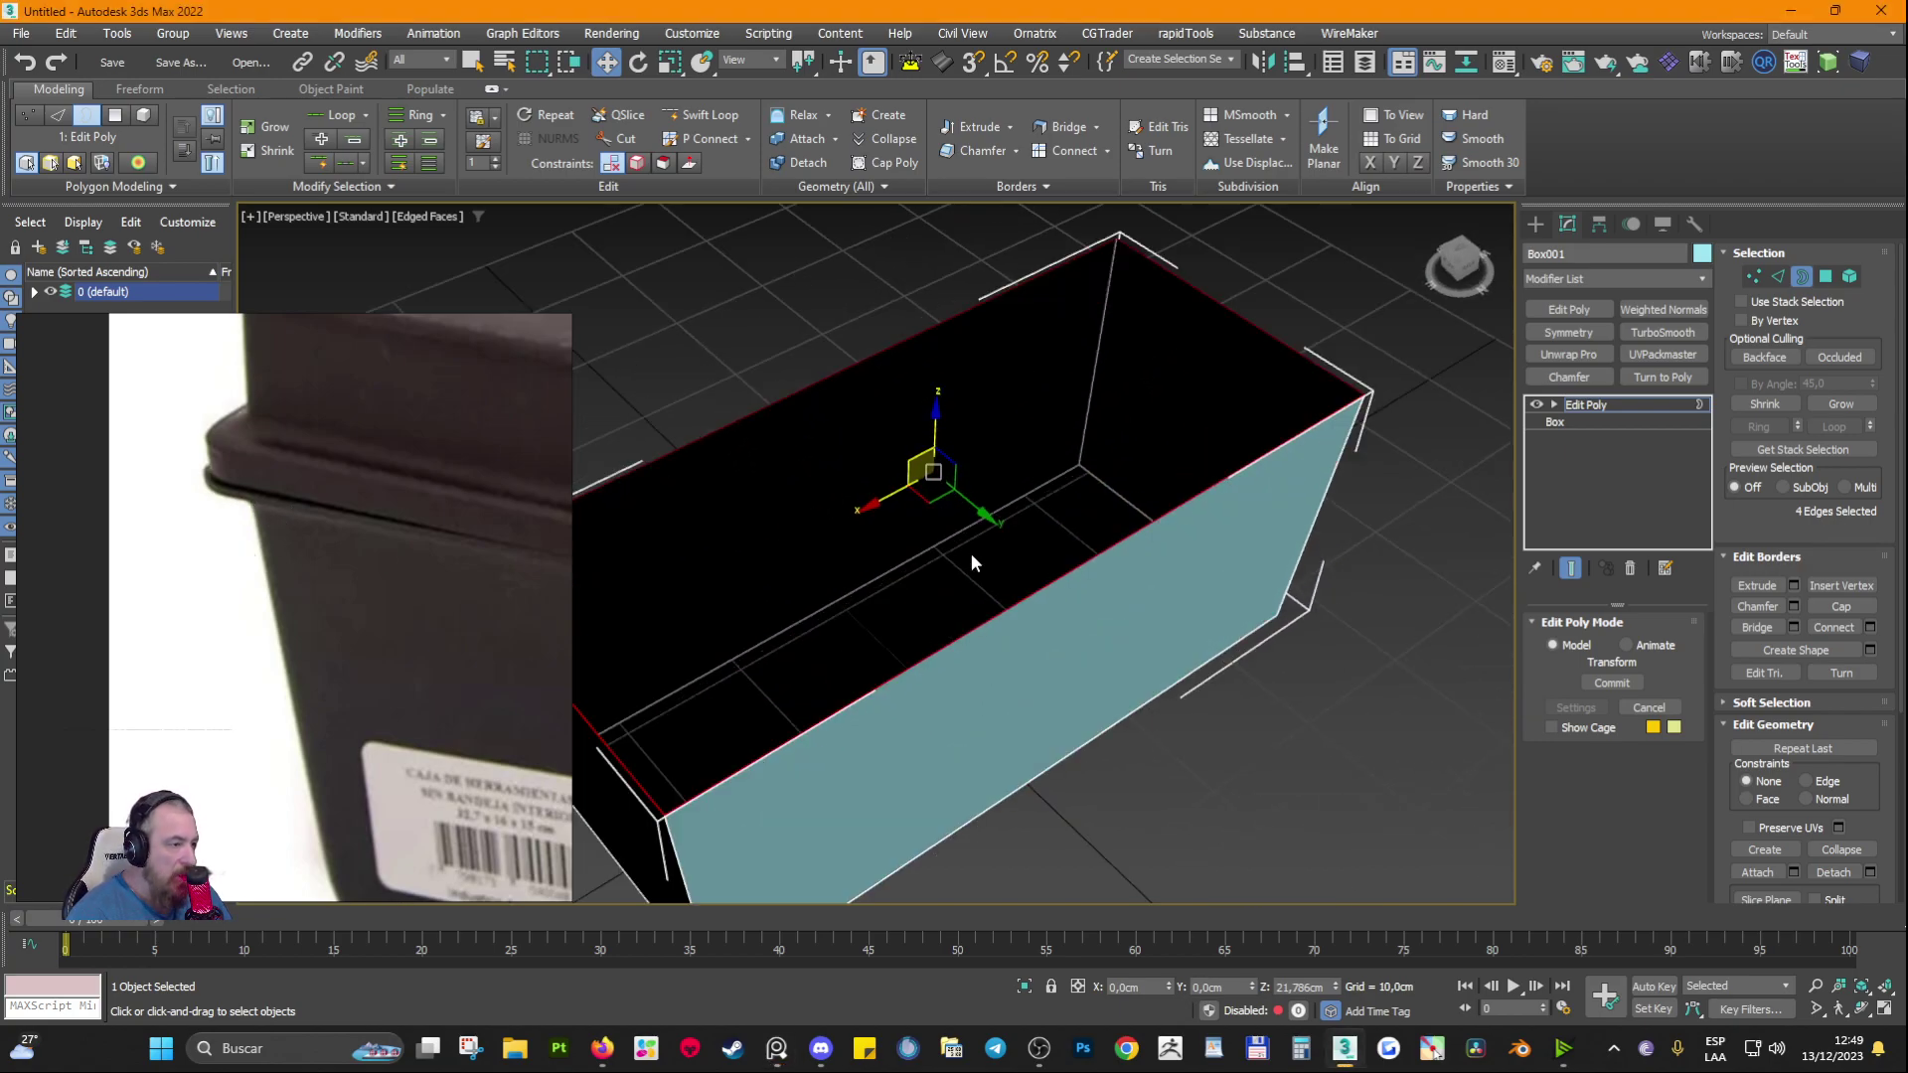
pyautogui.moveTo(984, 496); pyautogui.dragTo(987, 498, button='middle')
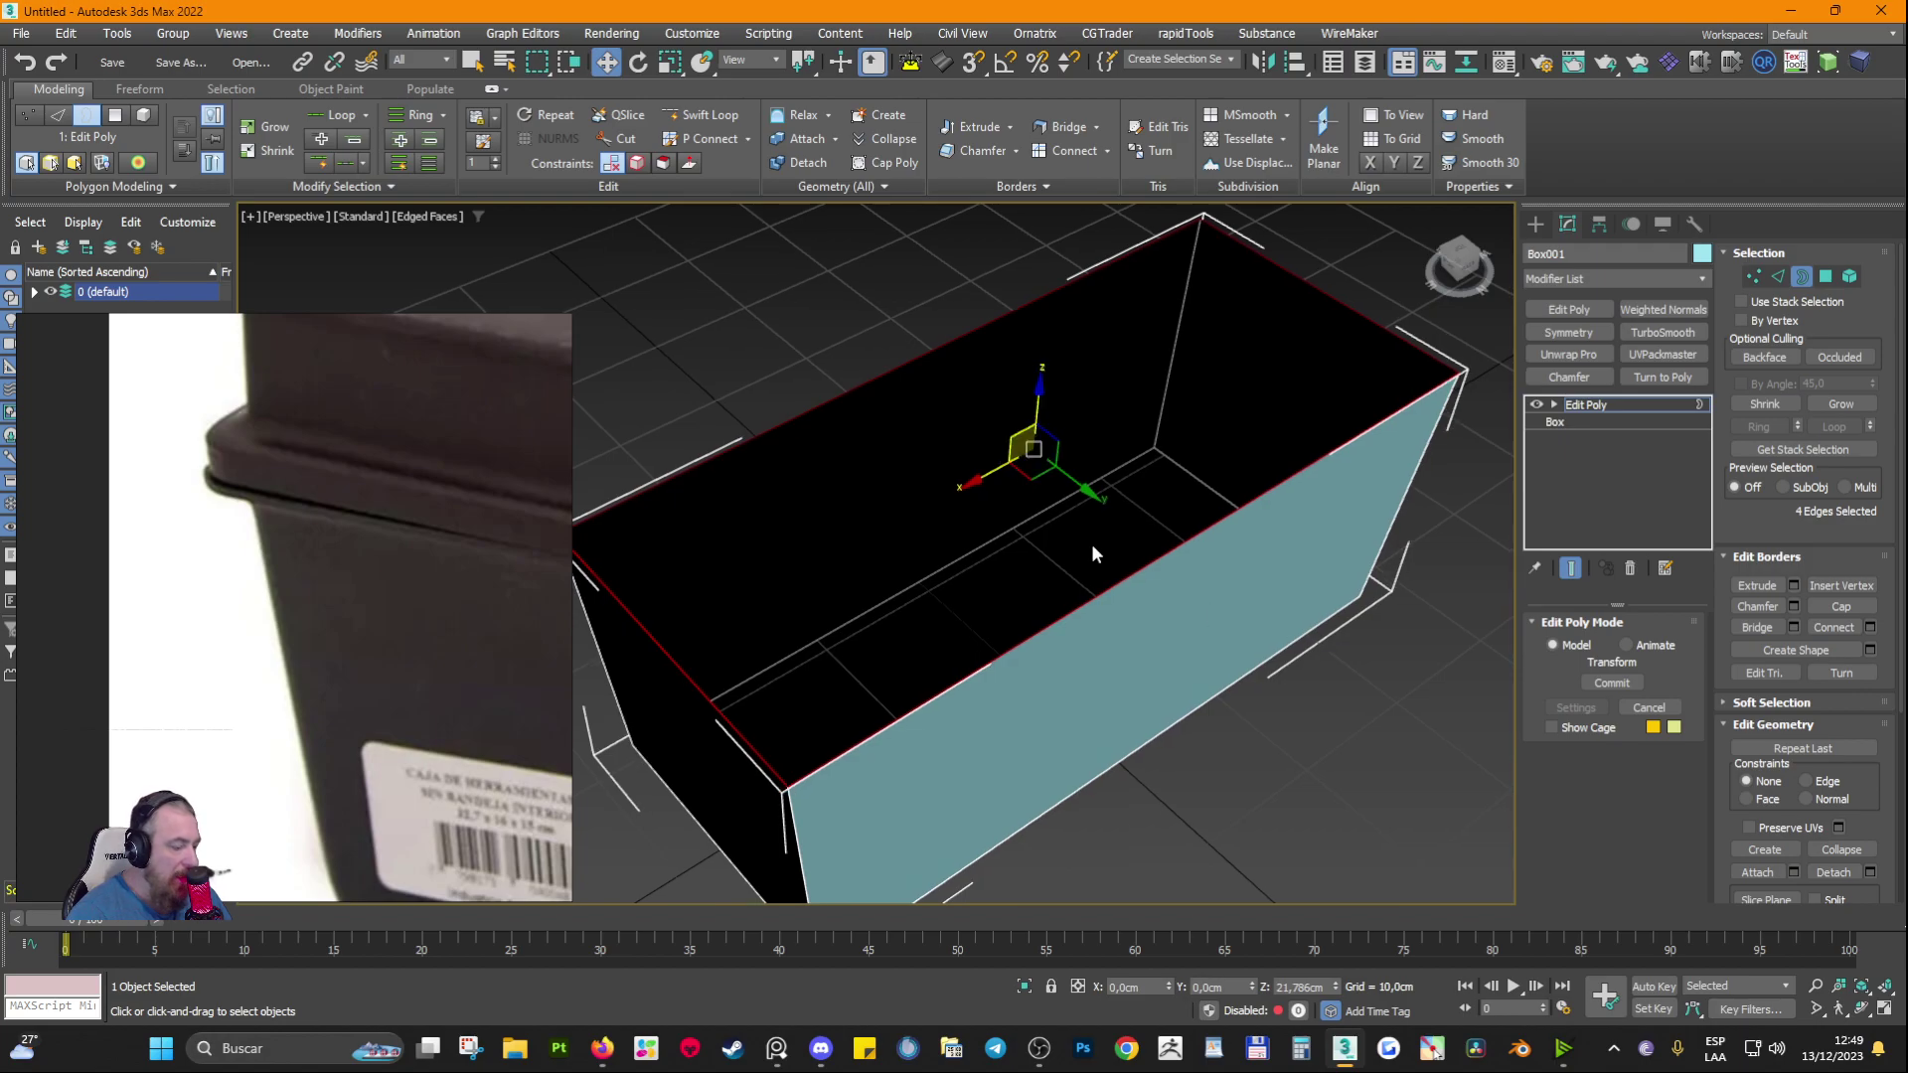
pyautogui.press('r')
pyautogui.keyDown('shift'); pyautogui.moveTo(1035, 454); pyautogui.dragTo(1034, 436); pyautogui.keyUp('shift')
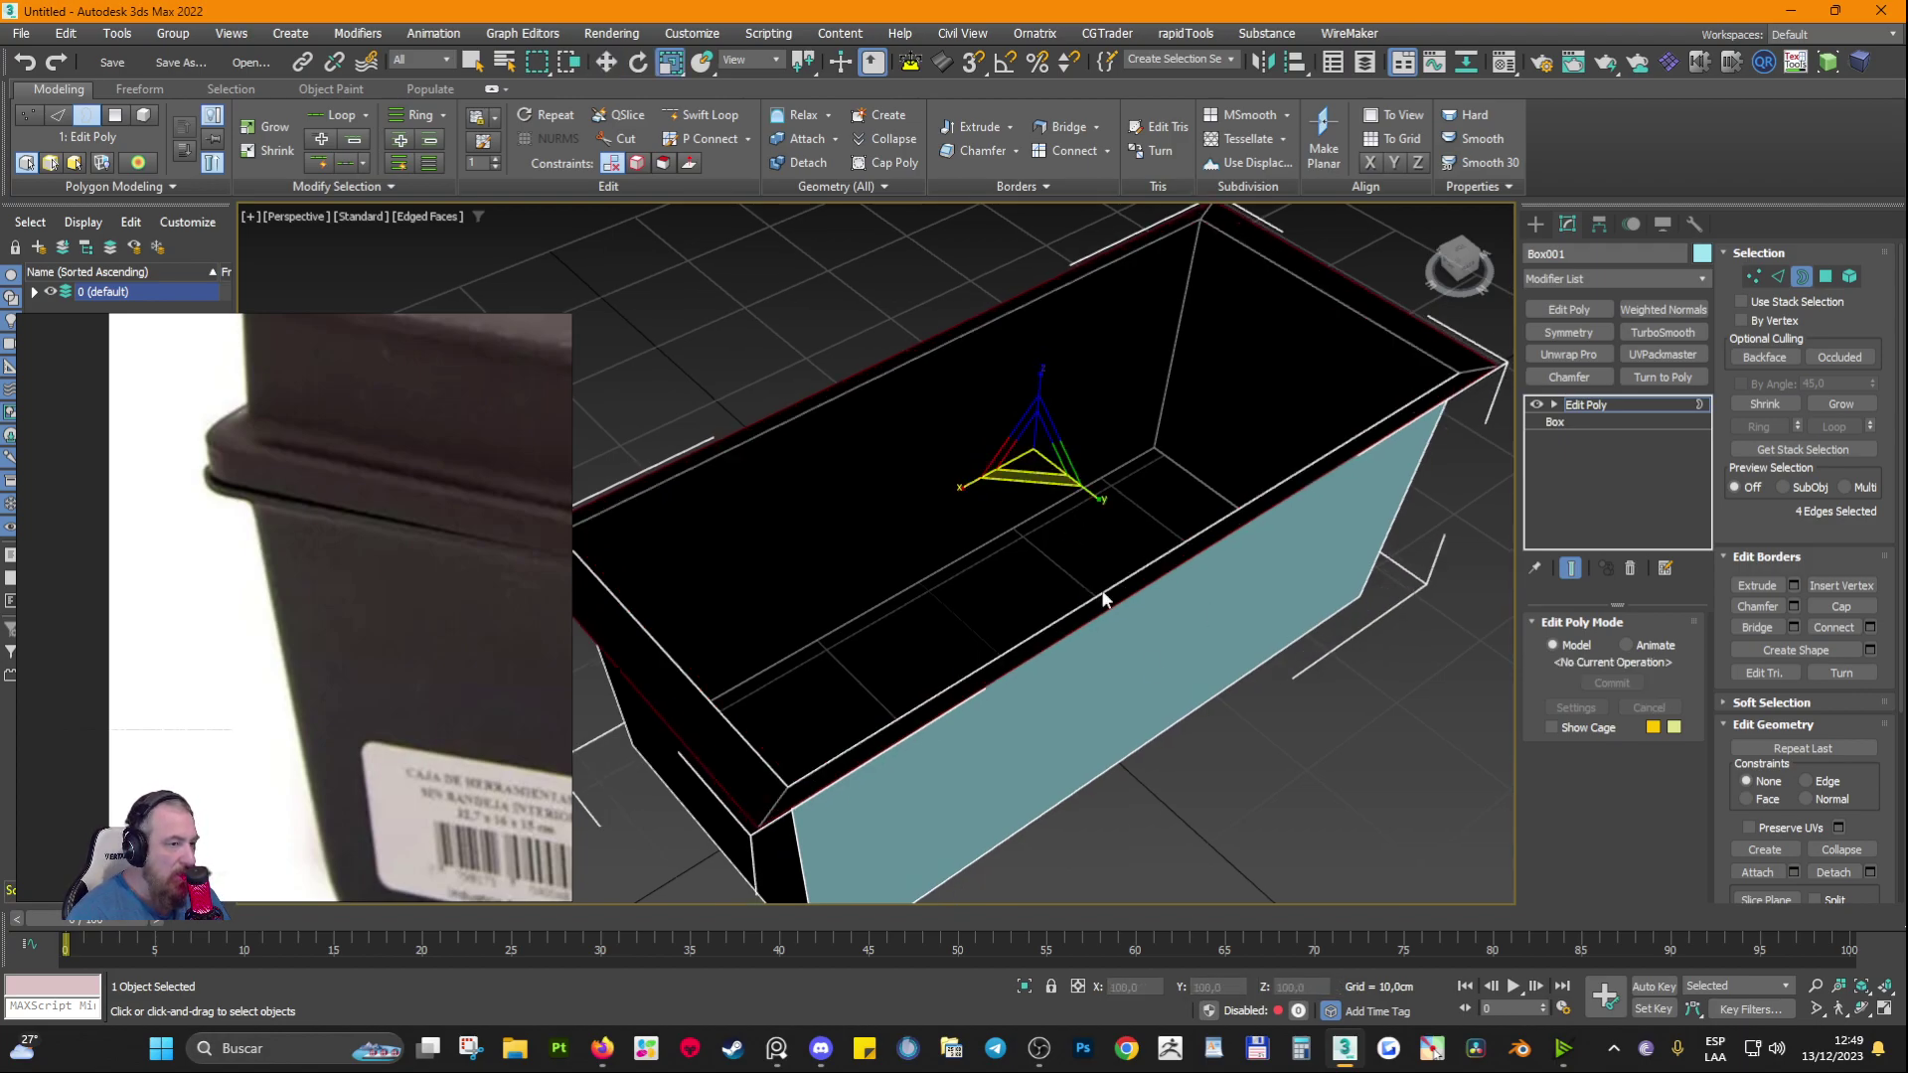
pyautogui.keyDown('alt'); pyautogui.moveTo(1103, 593); pyautogui.dragTo(993, 521, button='middle'); pyautogui.keyUp('alt')
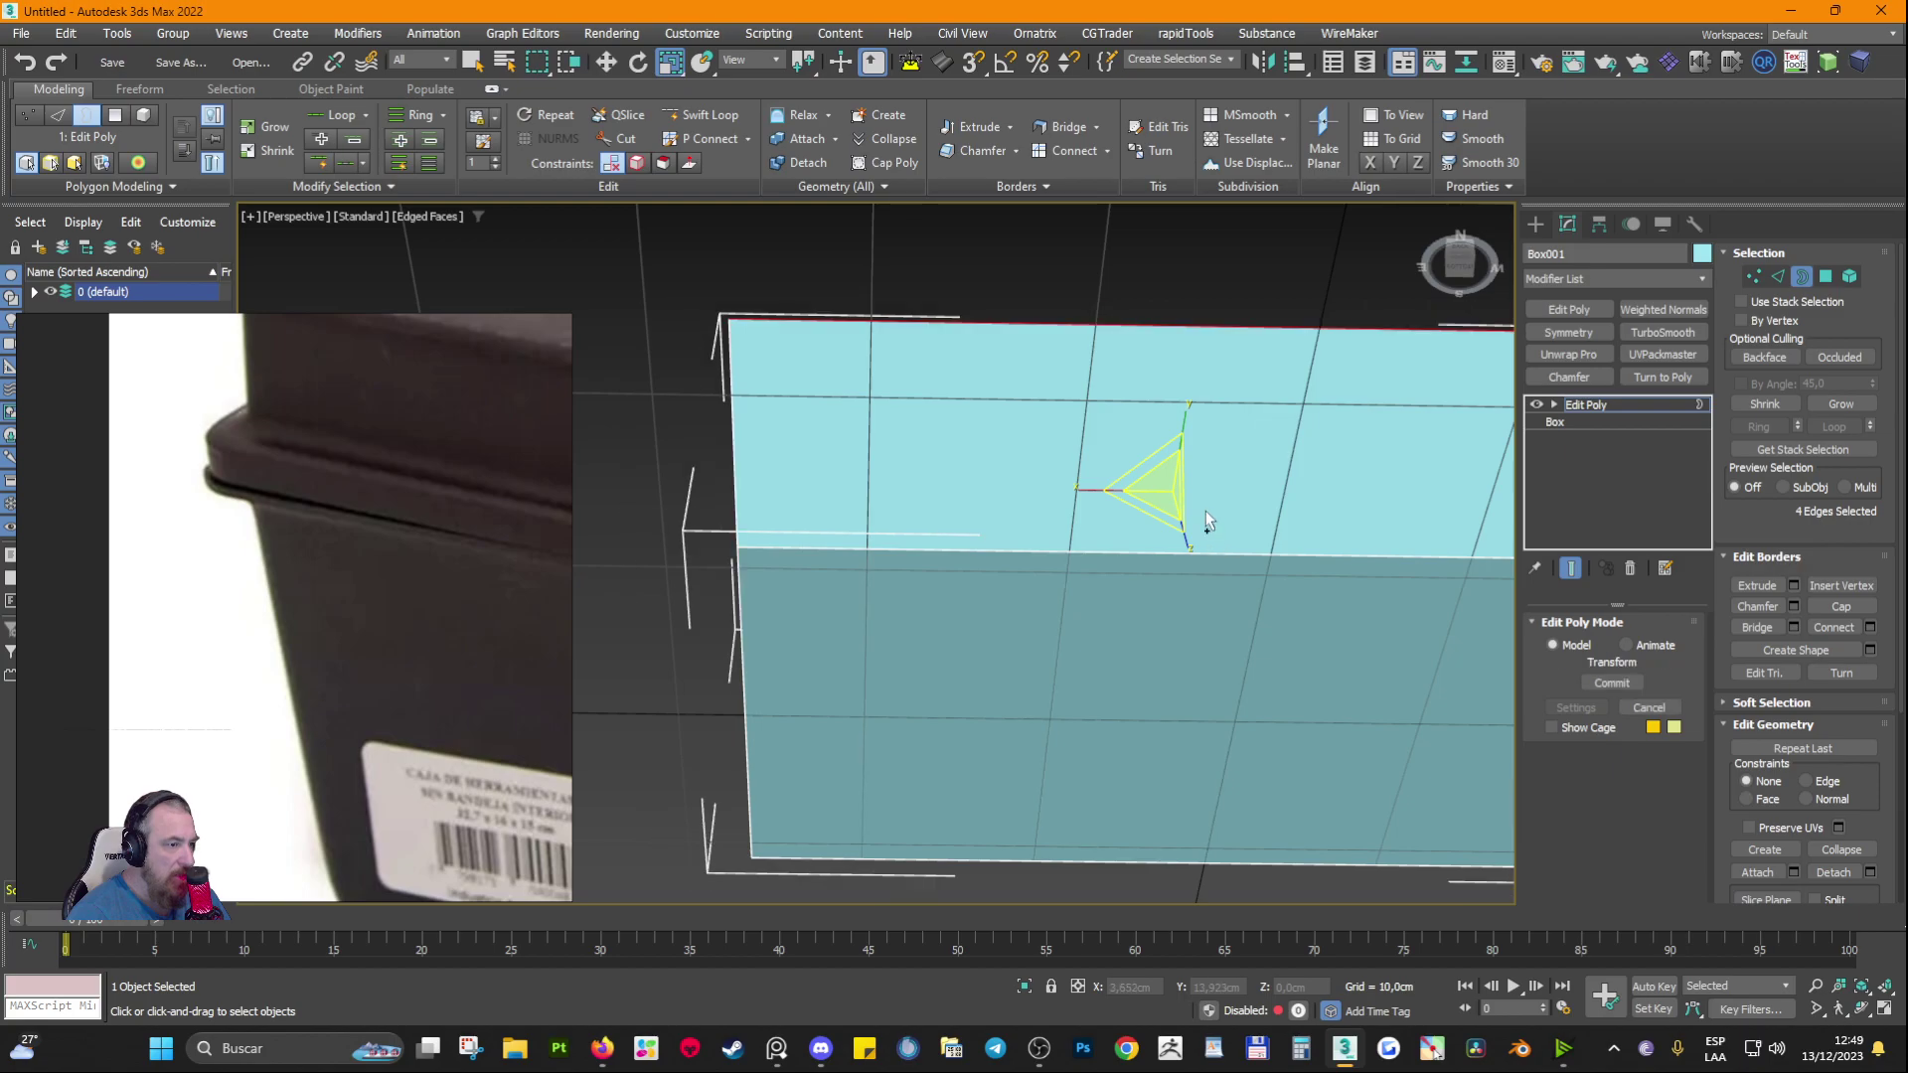
pyautogui.hotkey('ctrl', 'z')
pyautogui.hotkey('ctrl', 'y')
pyautogui.hotkey('ctrl', 'z')
# Step: Clear the selection and reselect the open border around the top of the box
pyautogui.keyDown('alt'); pyautogui.moveTo(902, 471); pyautogui.dragTo(927, 604, button='middle'); pyautogui.keyUp('alt')
pyautogui.click(847, 397)
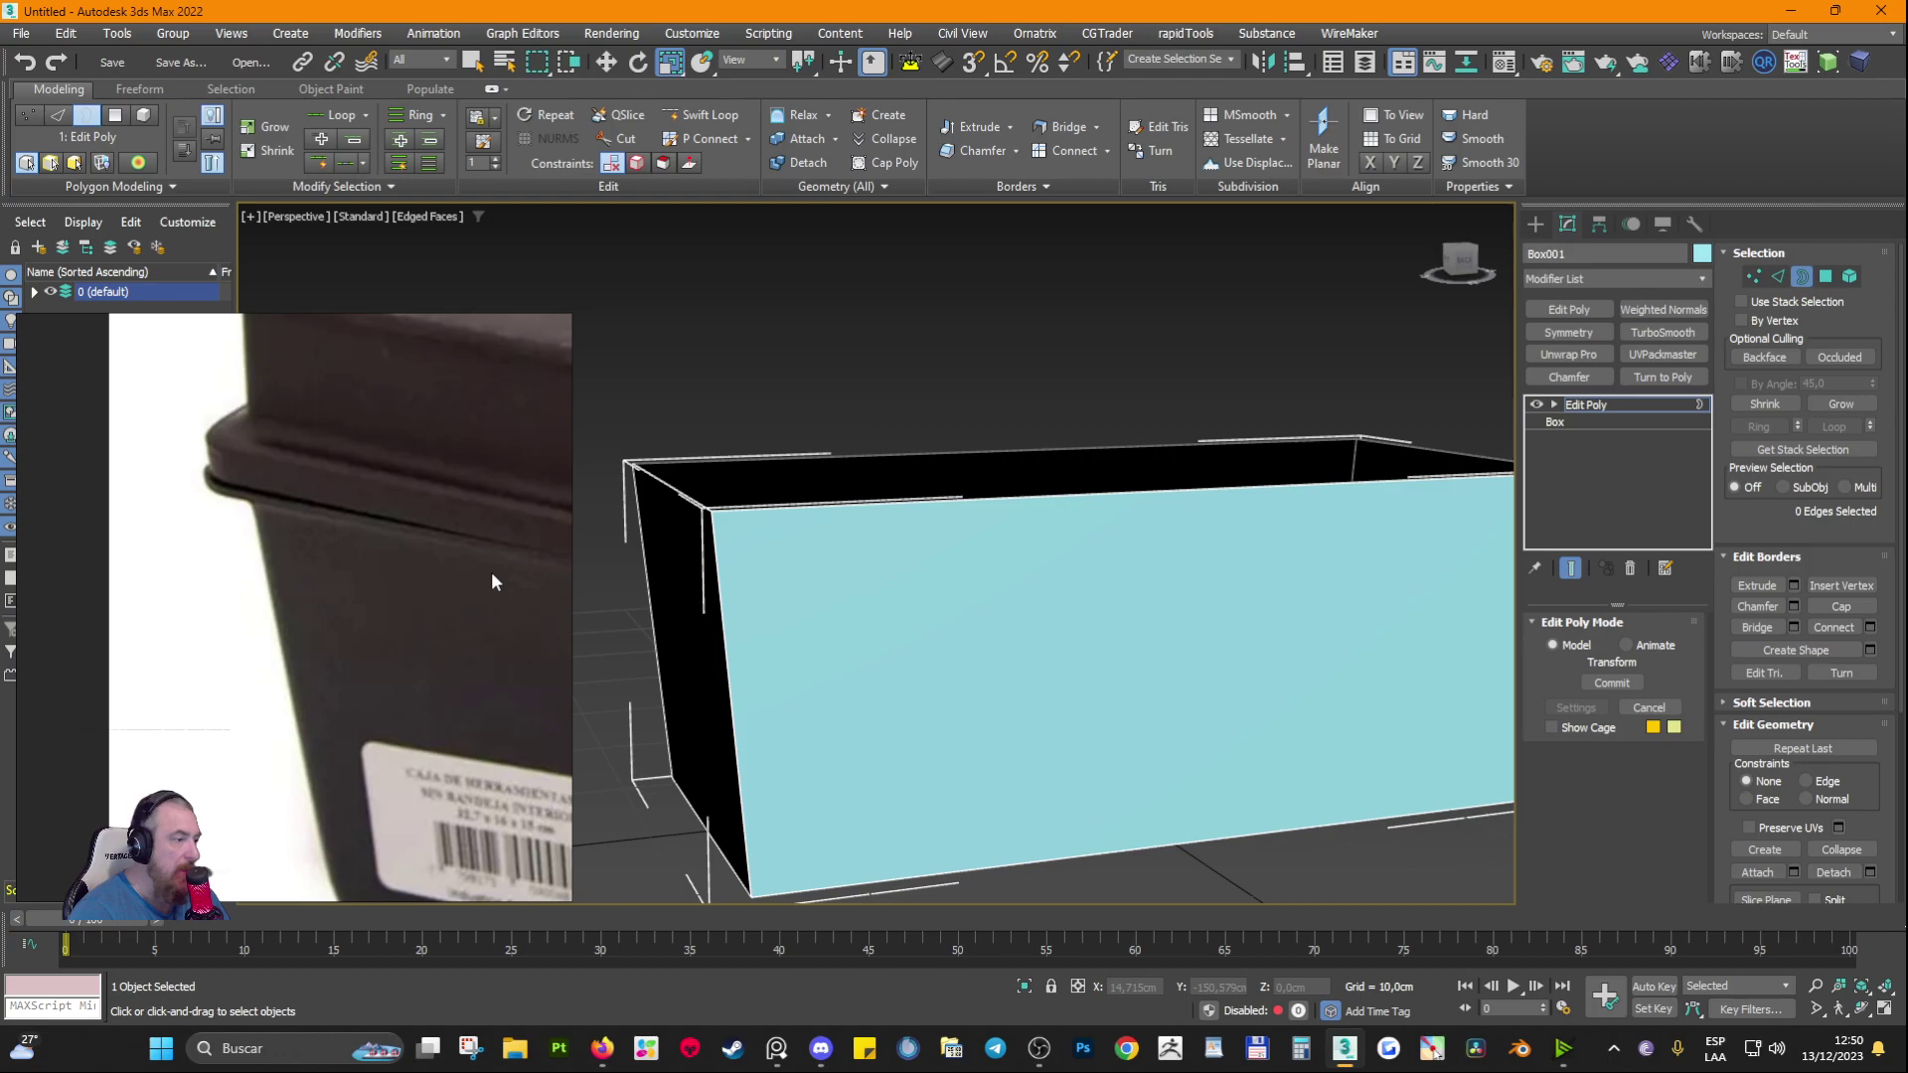
pyautogui.keyDown('alt'); pyautogui.moveTo(596, 574); pyautogui.dragTo(837, 581, button='middle'); pyautogui.keyUp('alt')
pyautogui.click(923, 653)
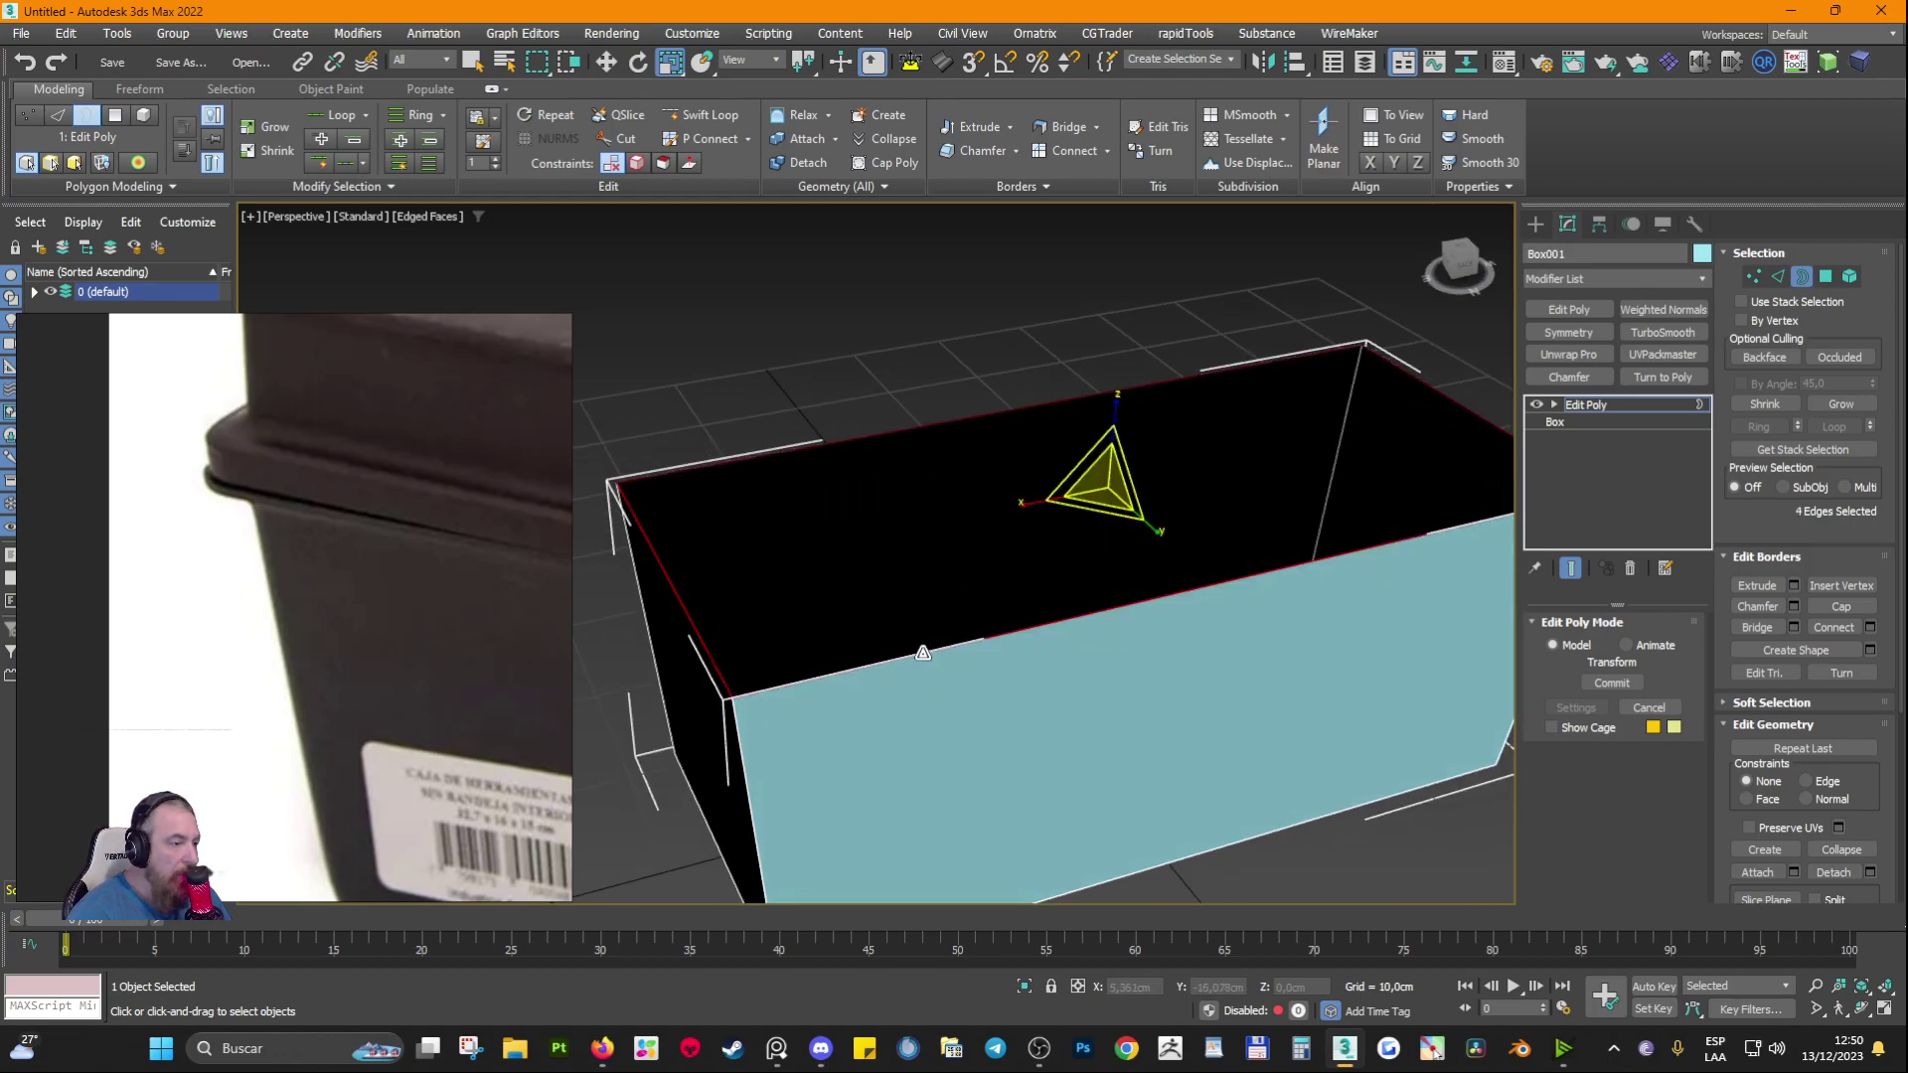
# Step: Try scaling the top border up uniformly without adding geometry, and undo the resulting flare of the walls
pyautogui.click(638, 62)
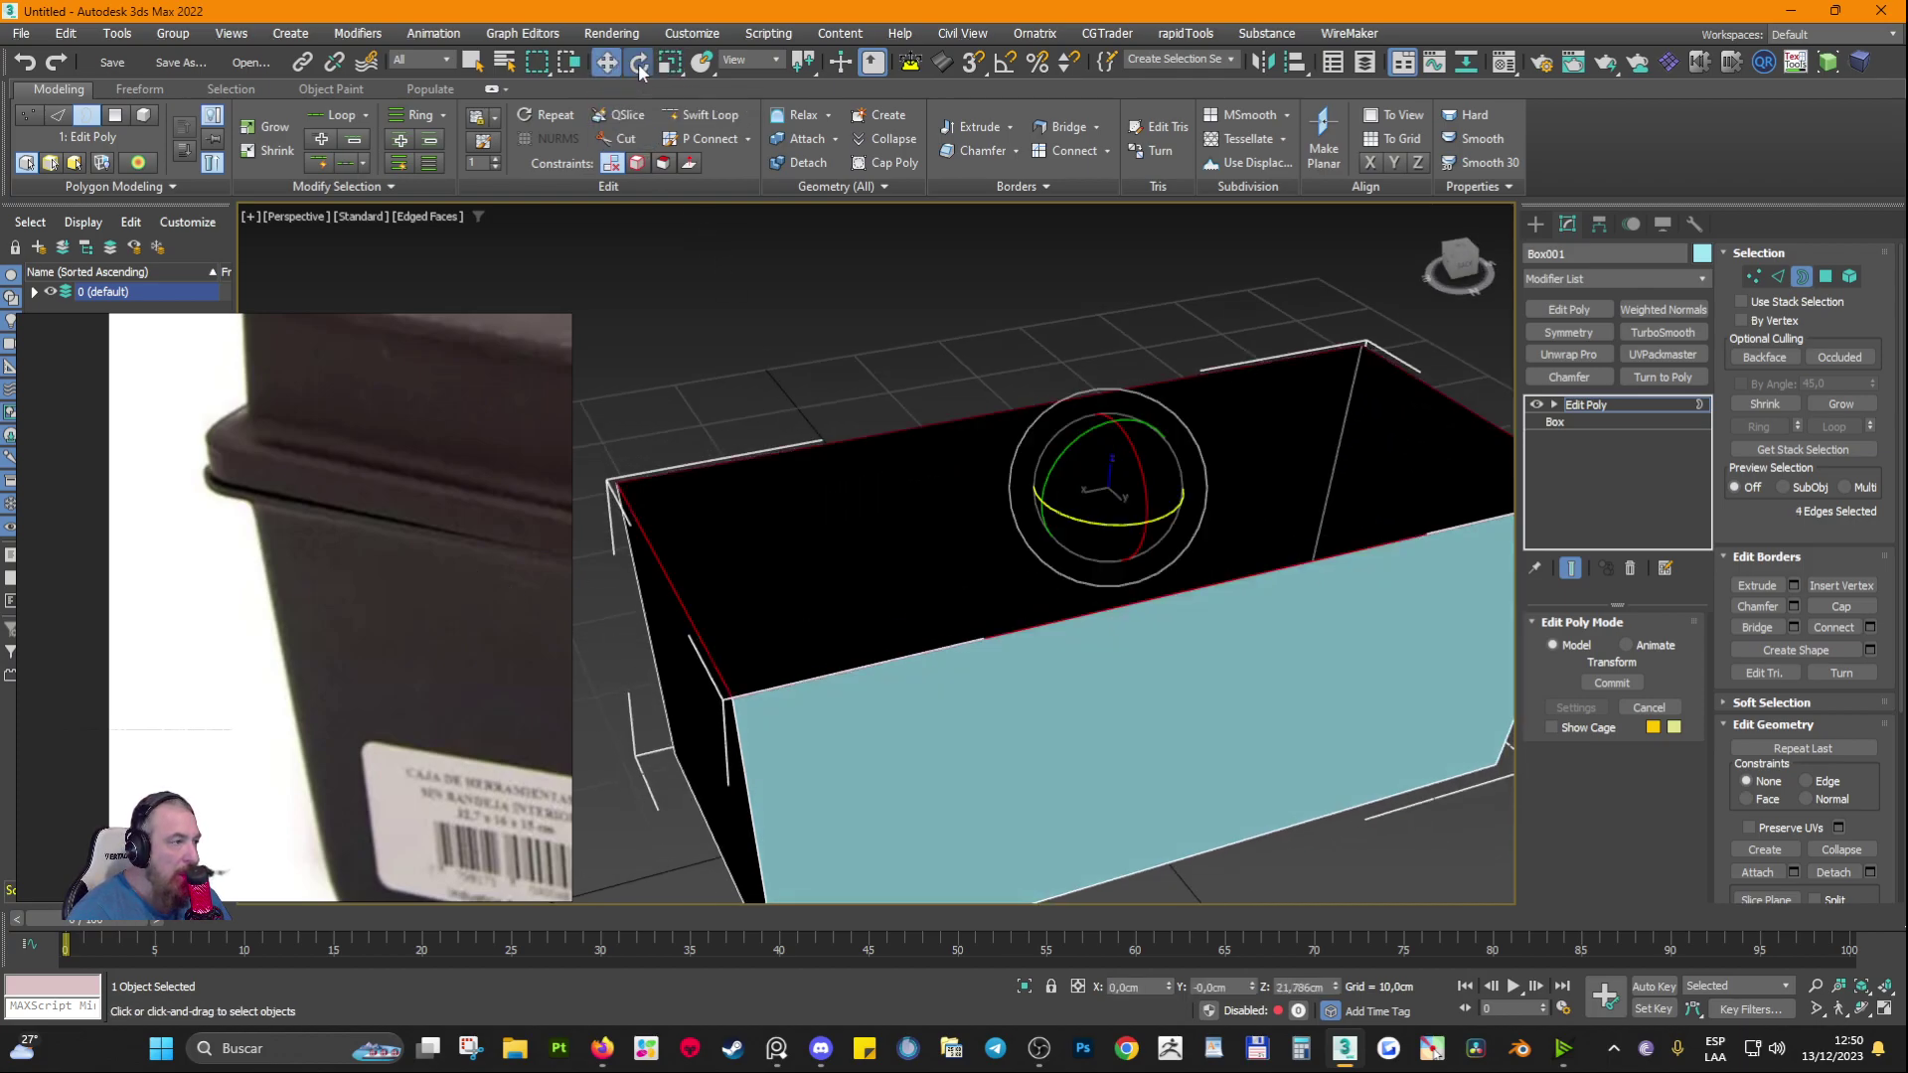
pyautogui.click(671, 64)
pyautogui.scroll(2, 1124, 511)
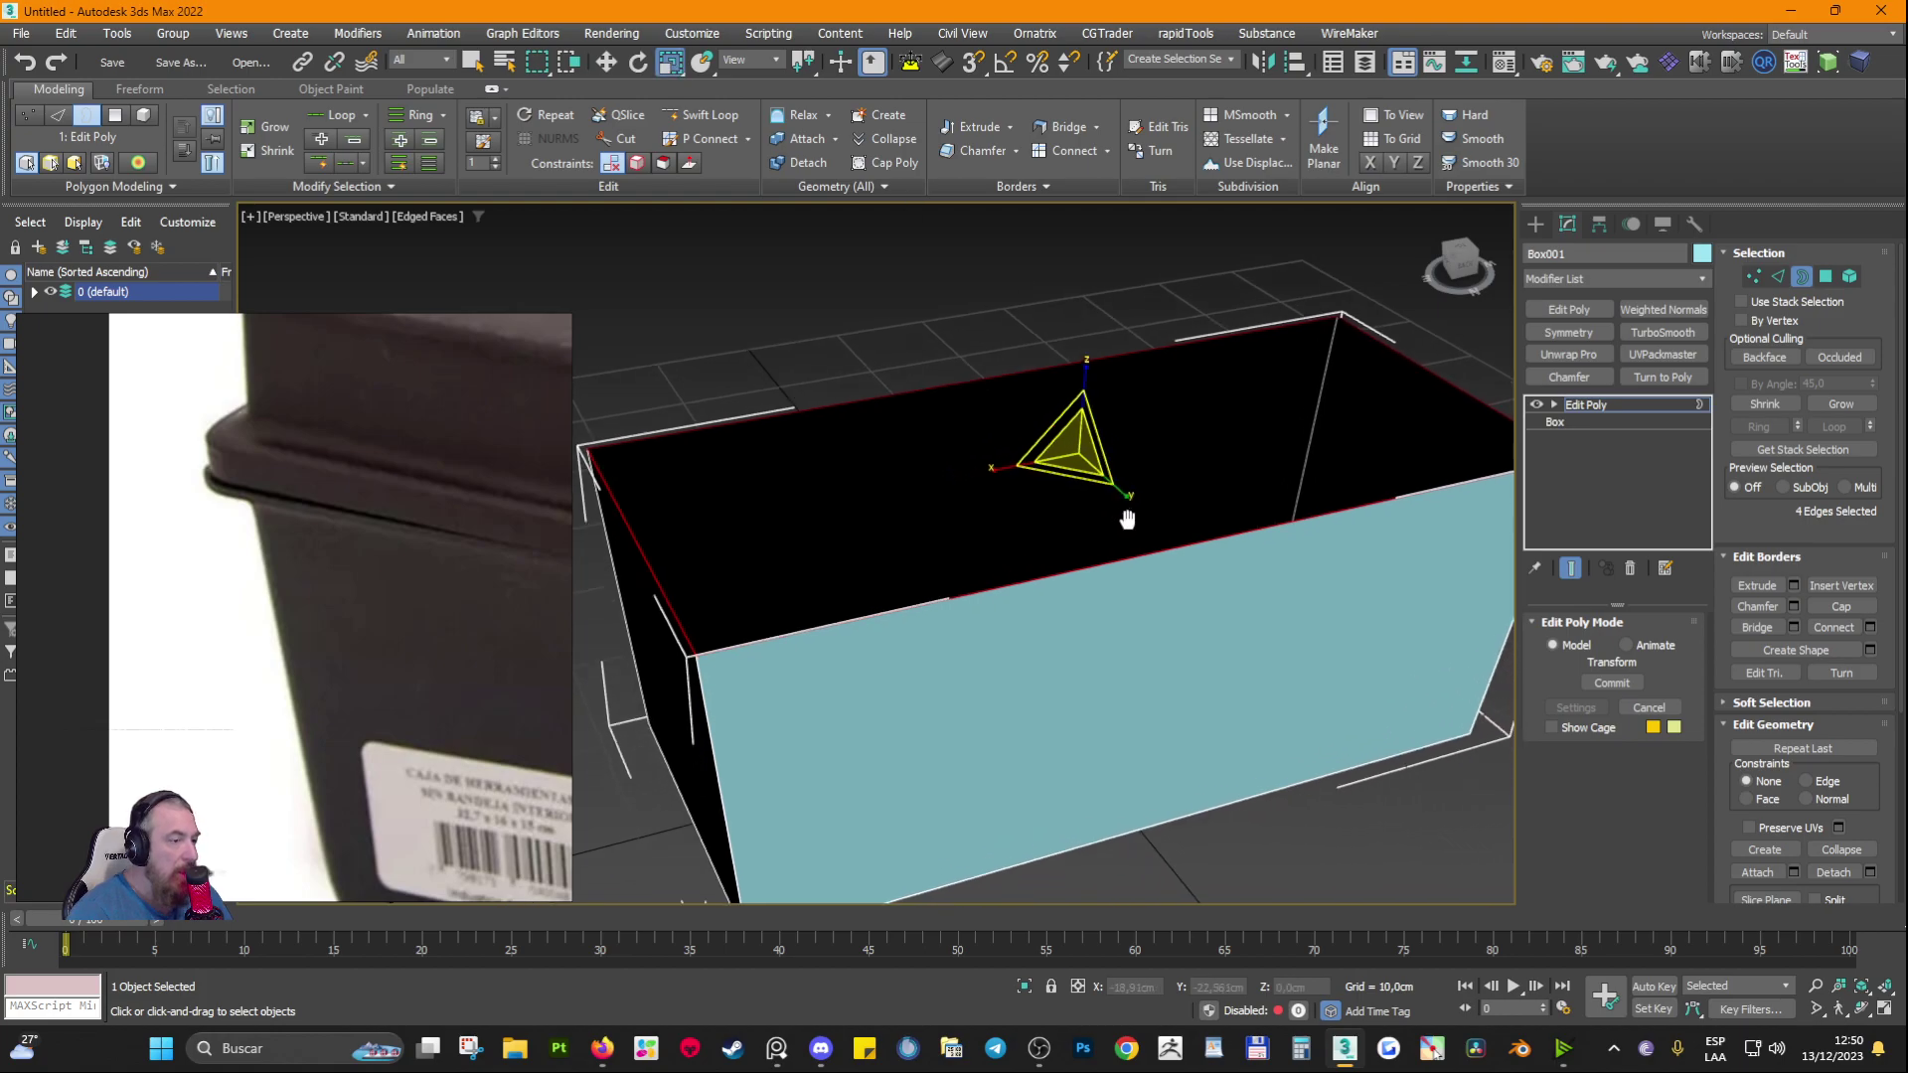
pyautogui.scroll(3, 1069, 385)
pyautogui.scroll(-5, 1053, 499)
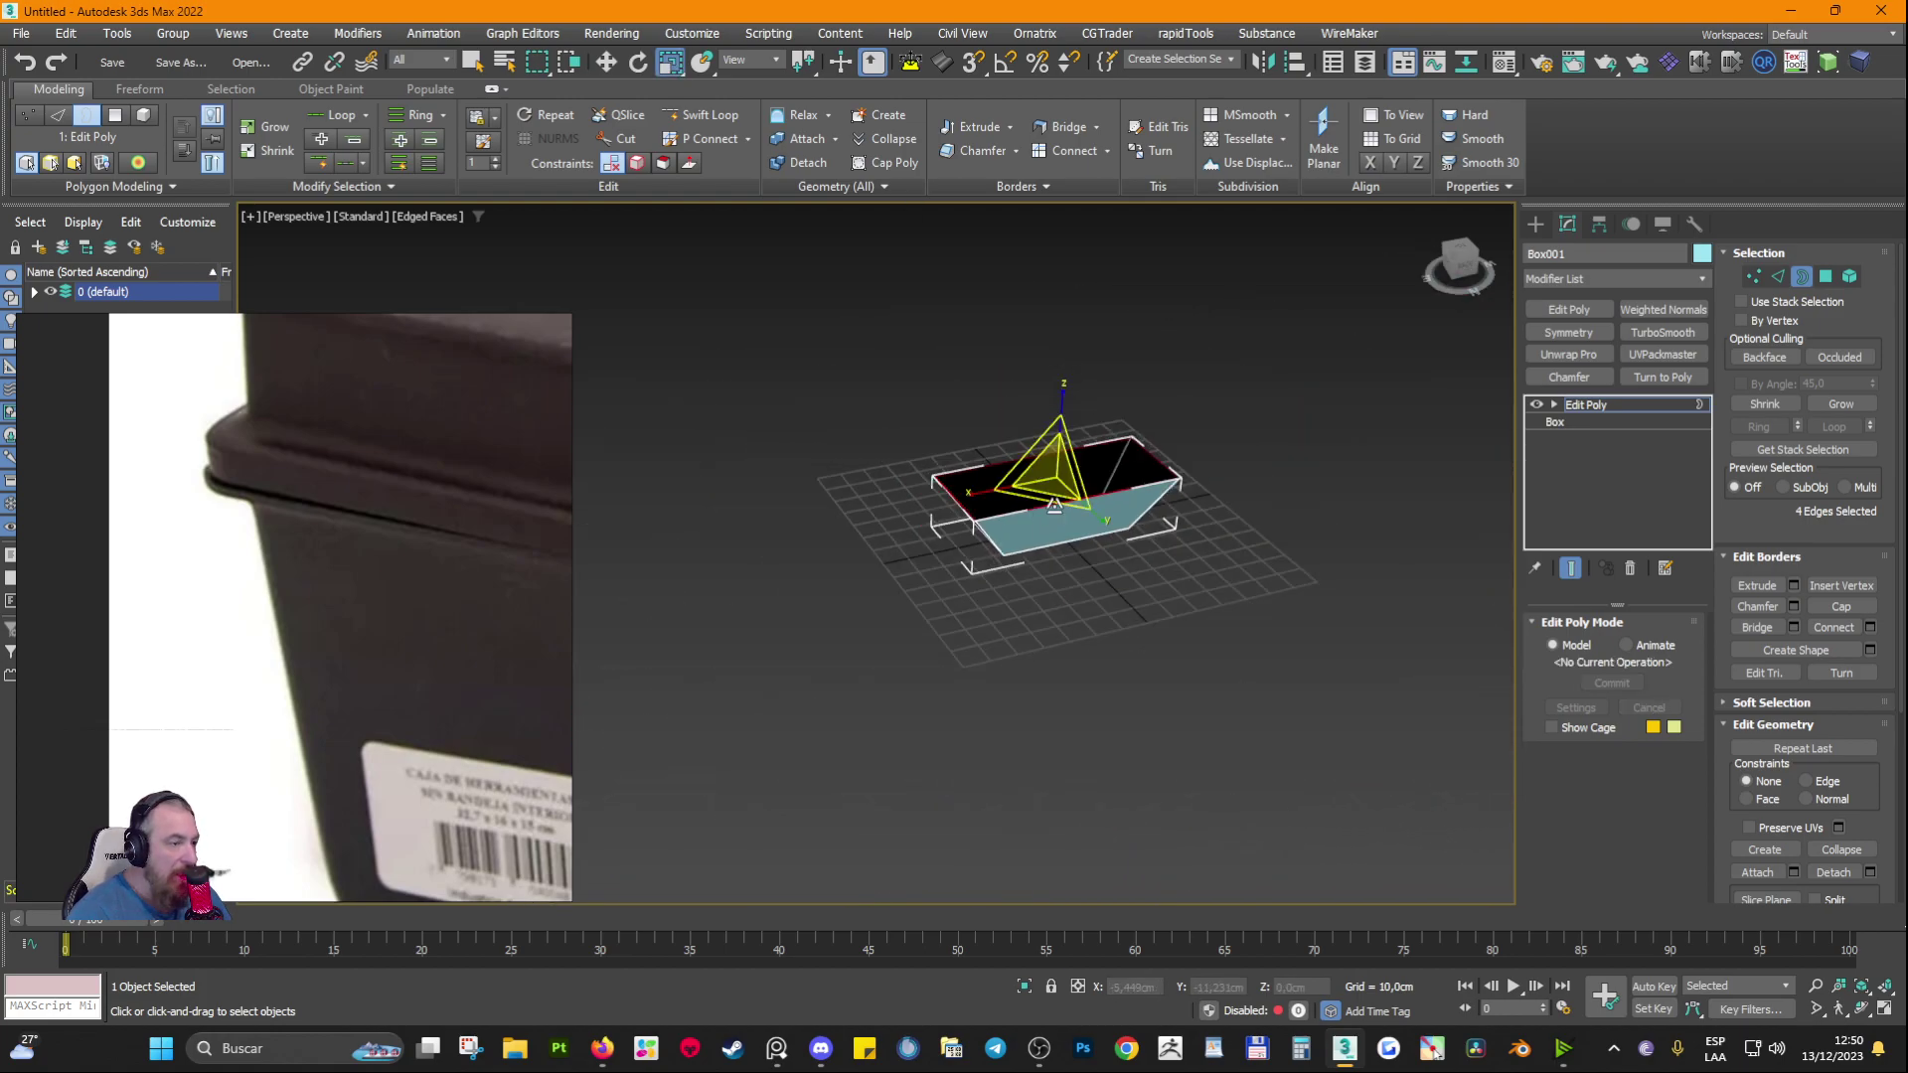
pyautogui.moveTo(1049, 472); pyautogui.dragTo(1055, 426)
pyautogui.scroll(3, 1046, 482)
pyautogui.hotkey('ctrl', 'z')
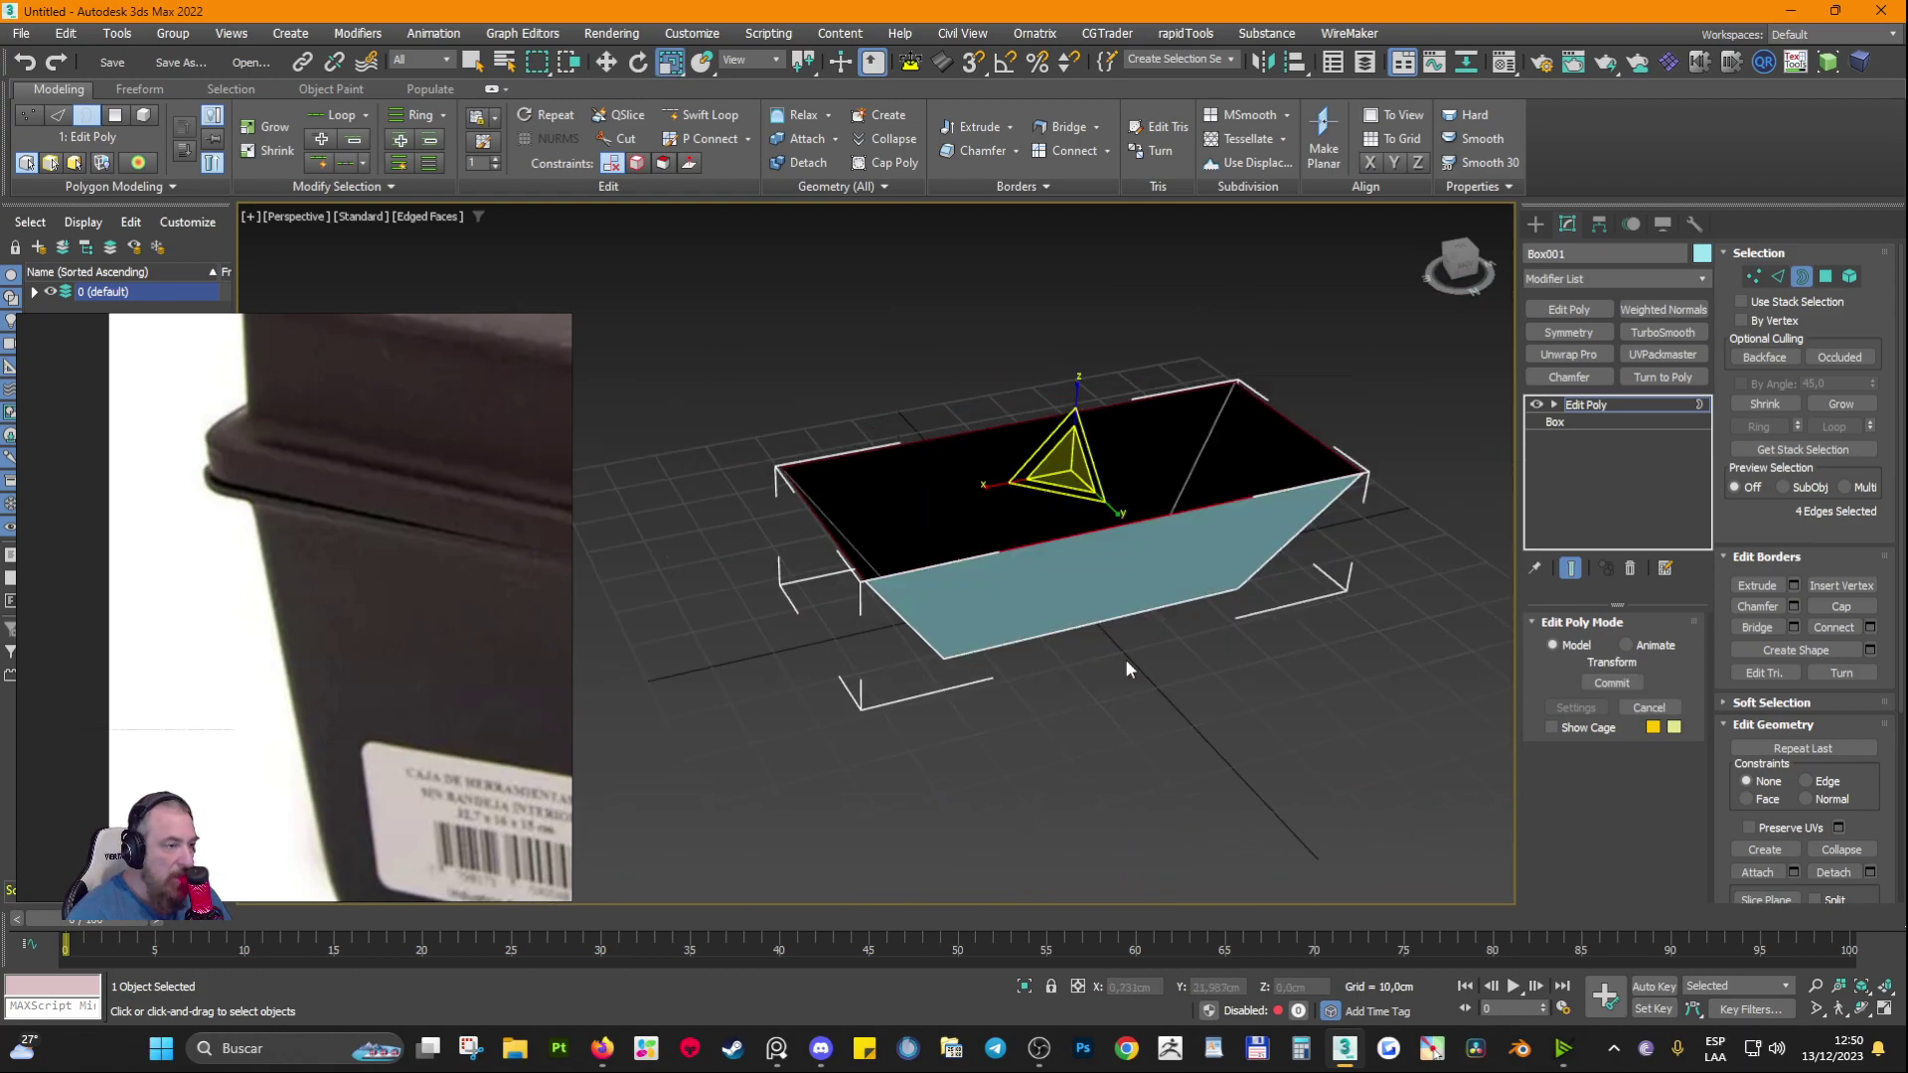
pyautogui.hotkey('ctrl', 'z')
# Step: Try Extrude Edges on the top border with a height of 2.837 cm and a width of 0, and cancel it
pyautogui.keyDown('alt'); pyautogui.moveTo(1124, 658); pyautogui.dragTo(1236, 604, button='middle'); pyautogui.keyUp('alt')
pyautogui.scroll(4, 1113, 486)
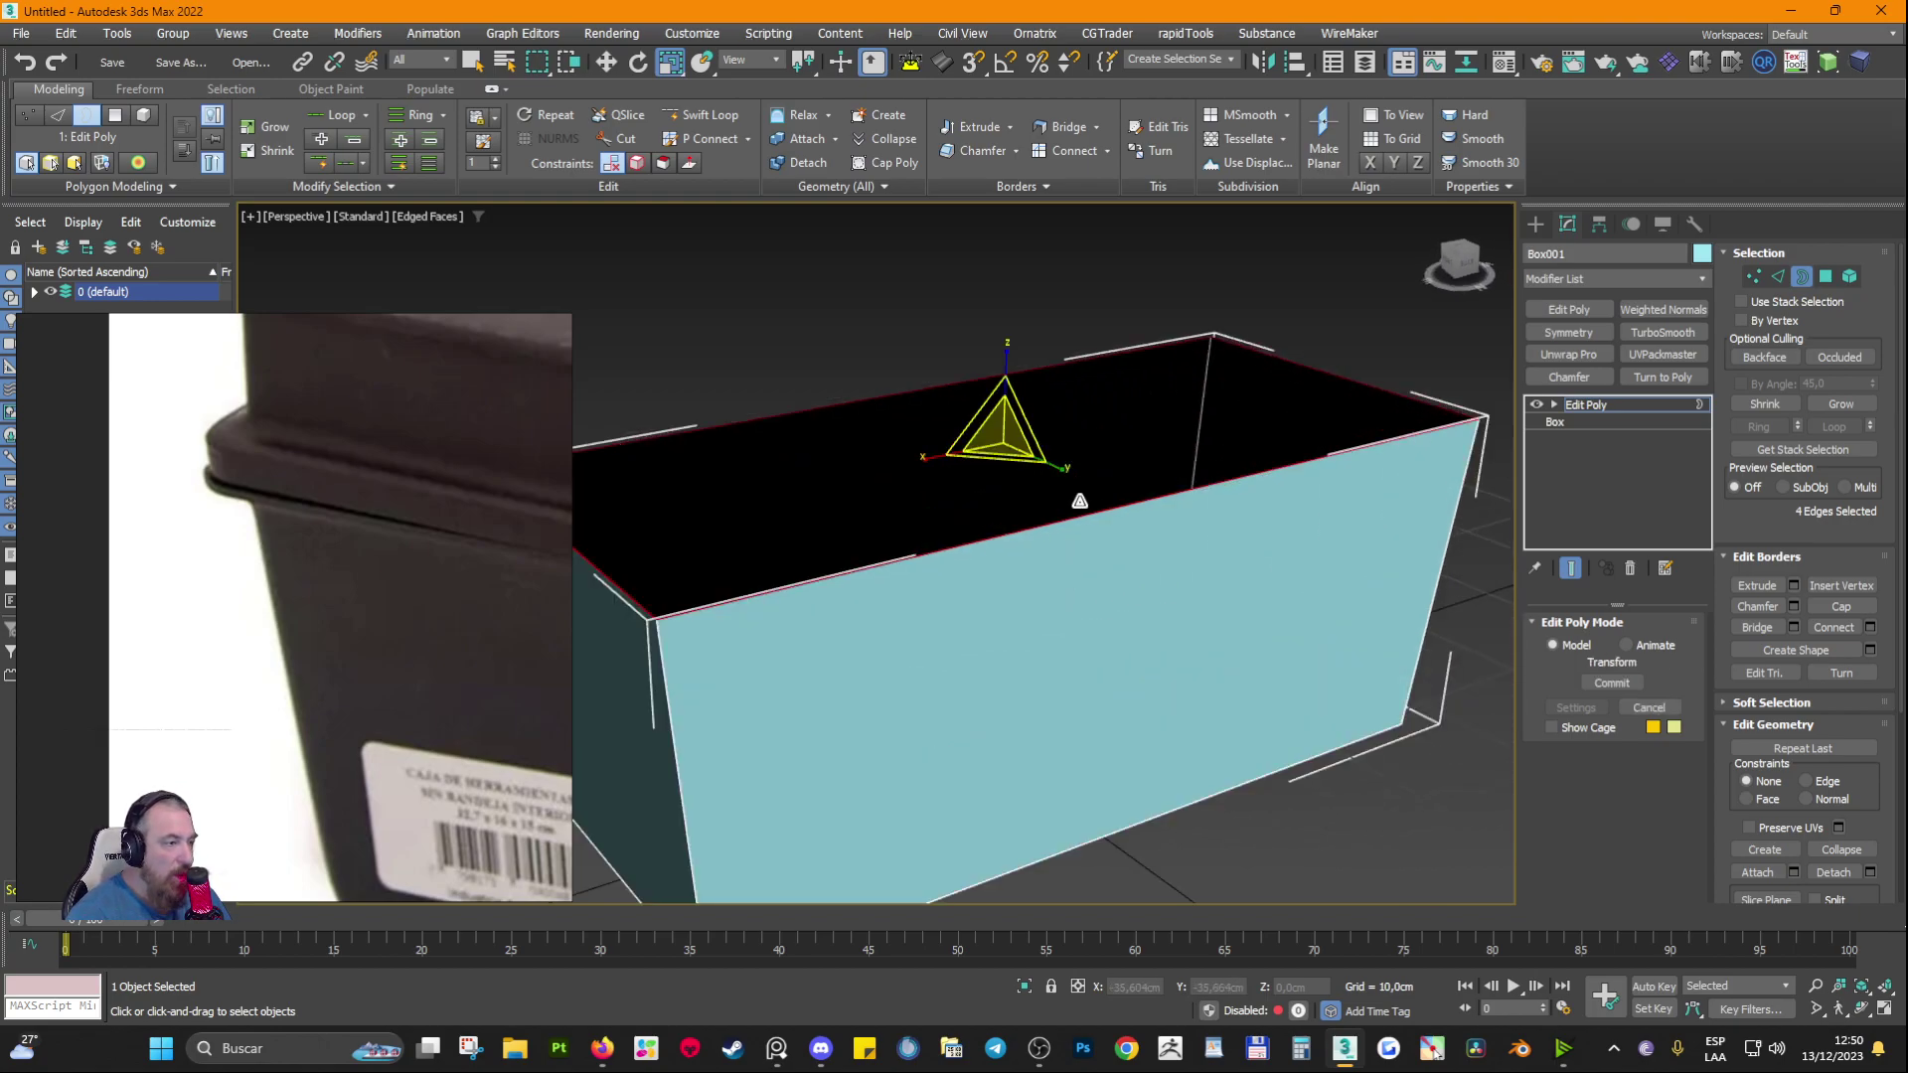
pyautogui.keyDown('alt'); pyautogui.moveTo(1077, 497); pyautogui.dragTo(1191, 537, button='middle'); pyautogui.keyUp('alt')
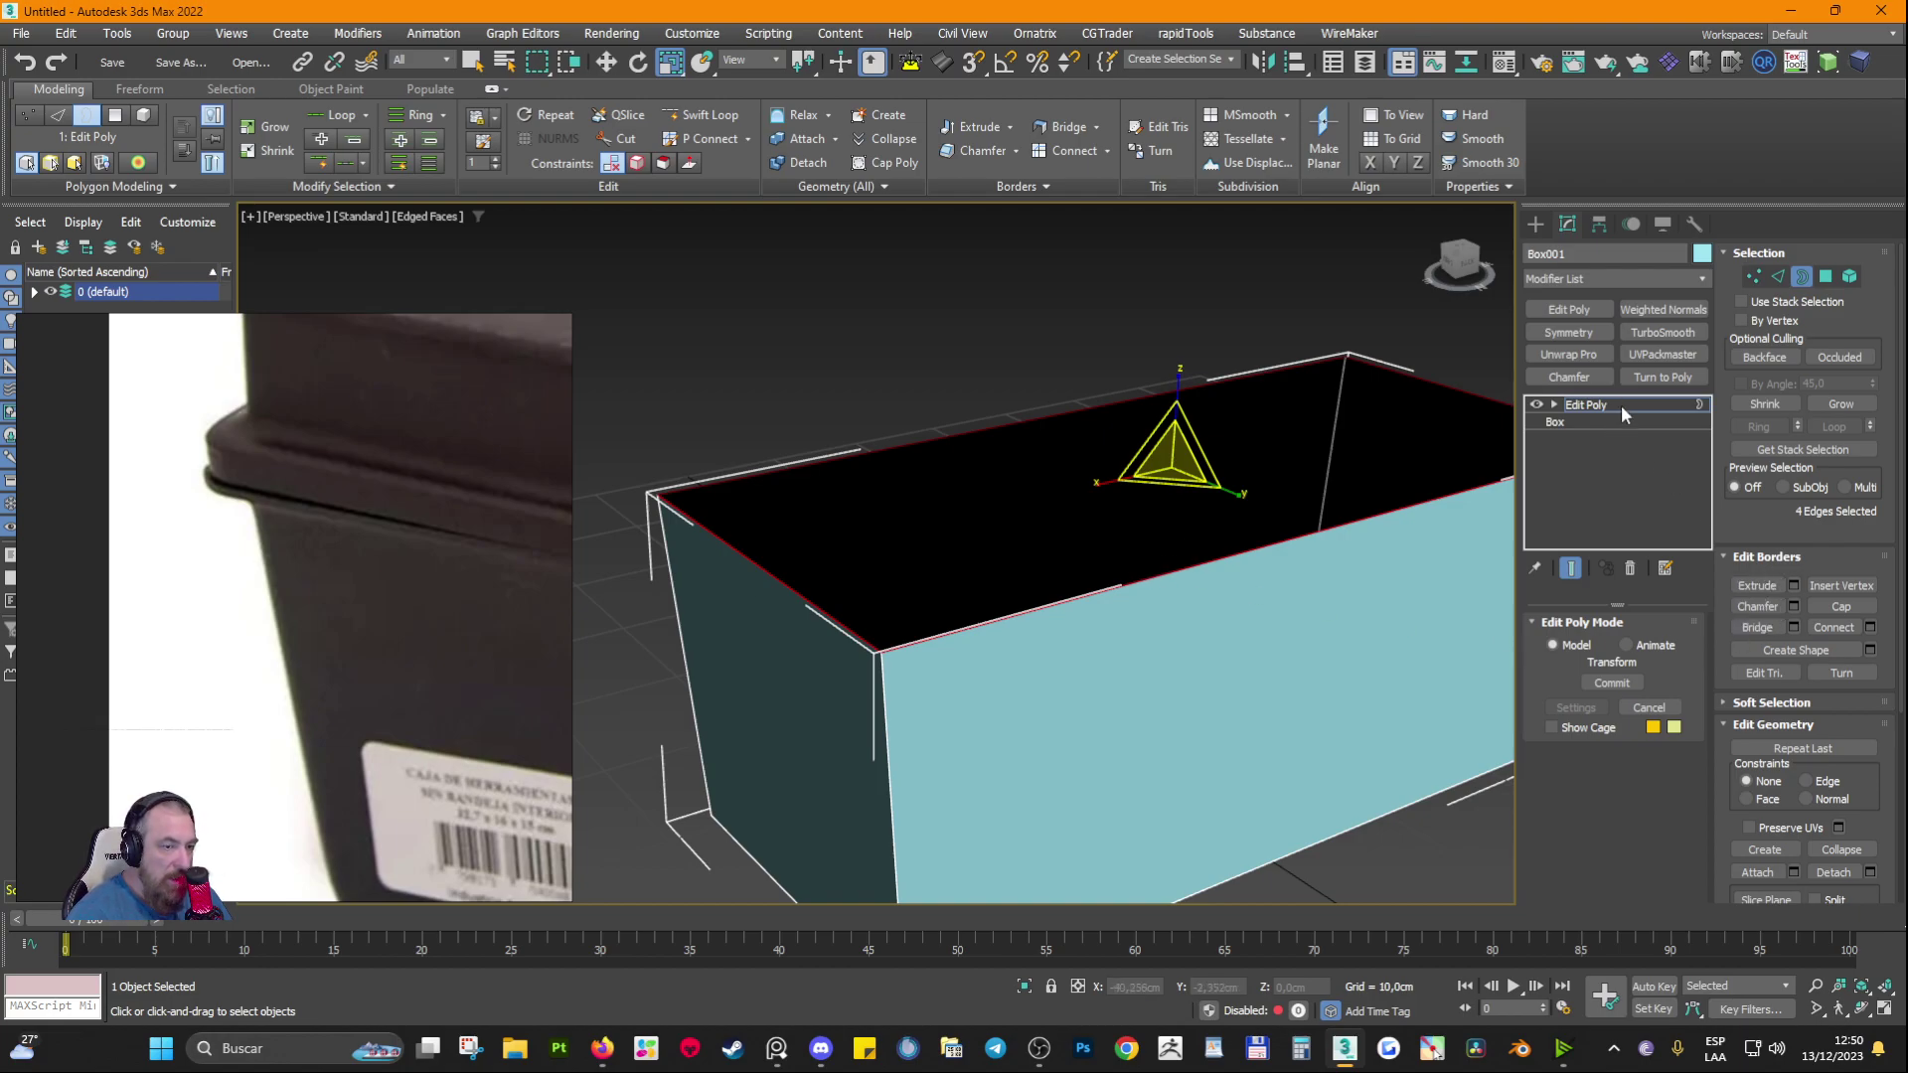
pyautogui.click(1794, 586)
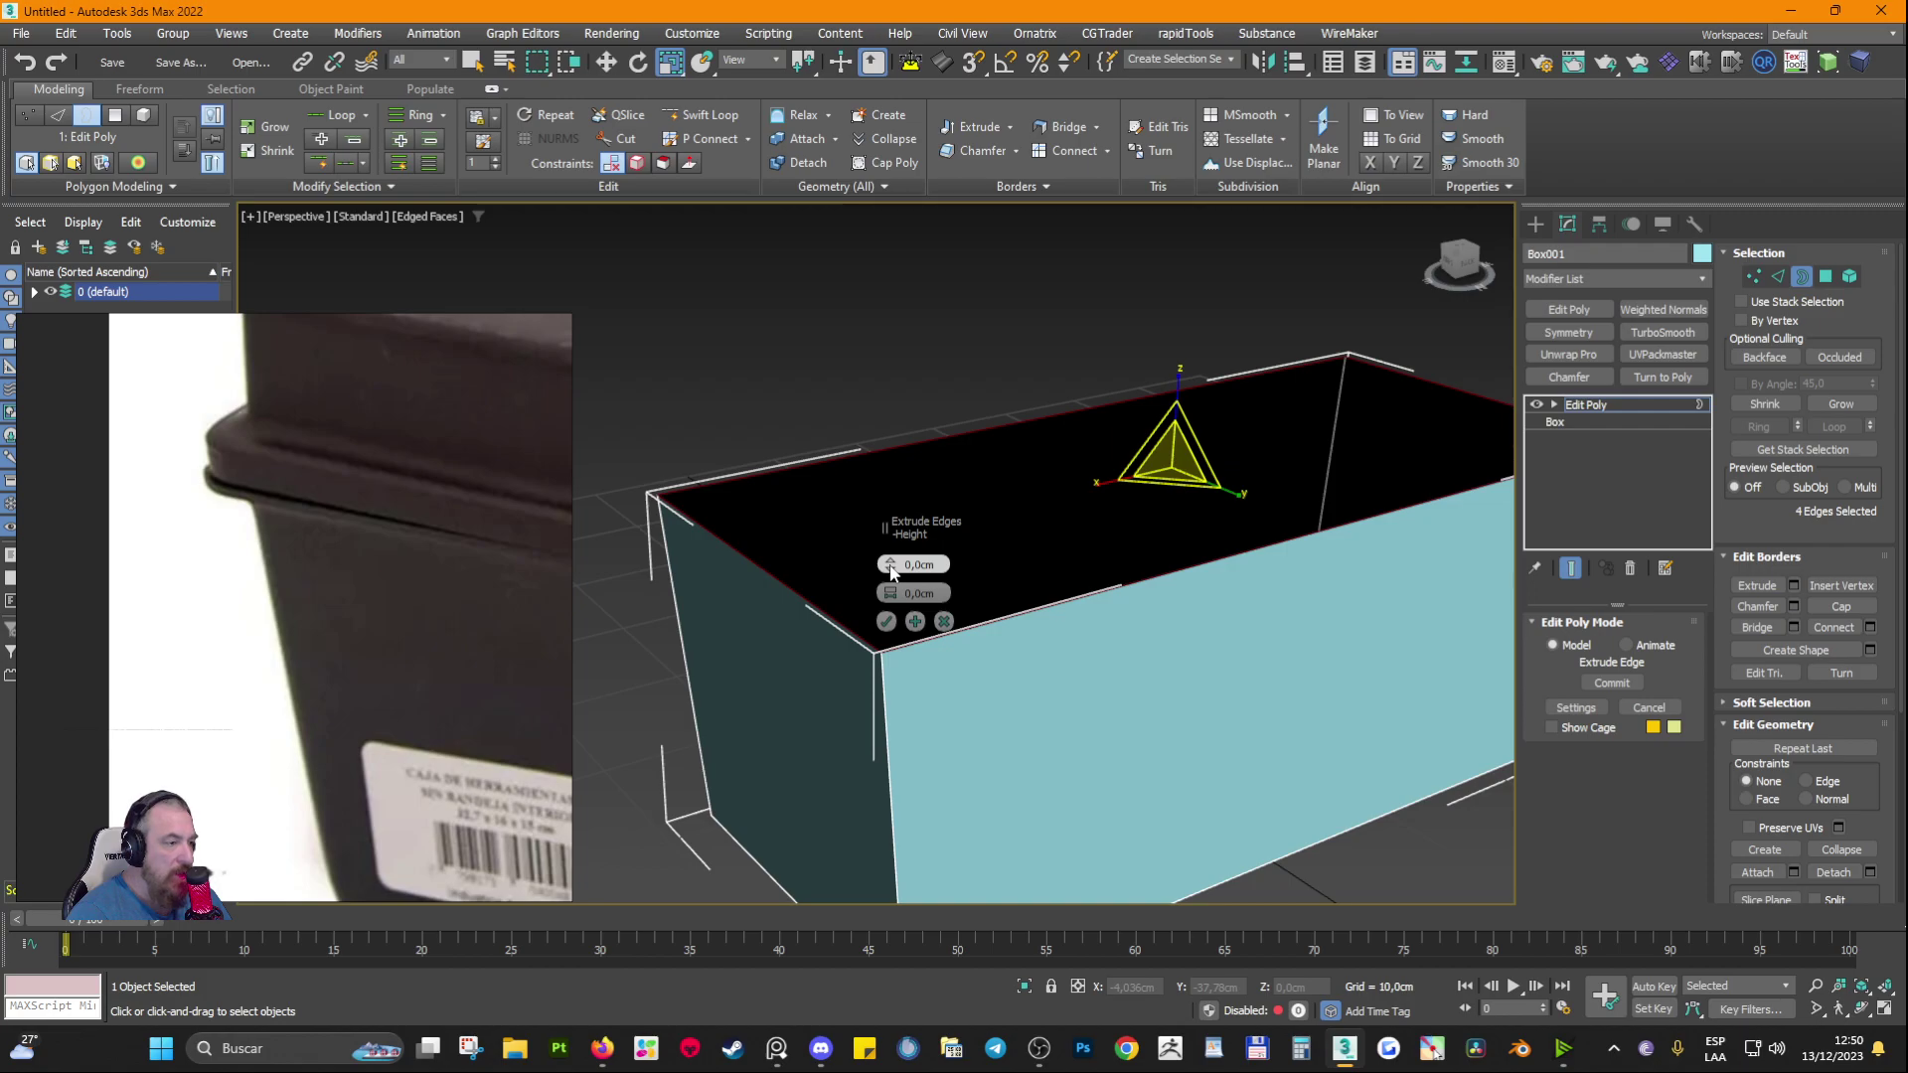
pyautogui.moveTo(891, 565); pyautogui.dragTo(881, 543)
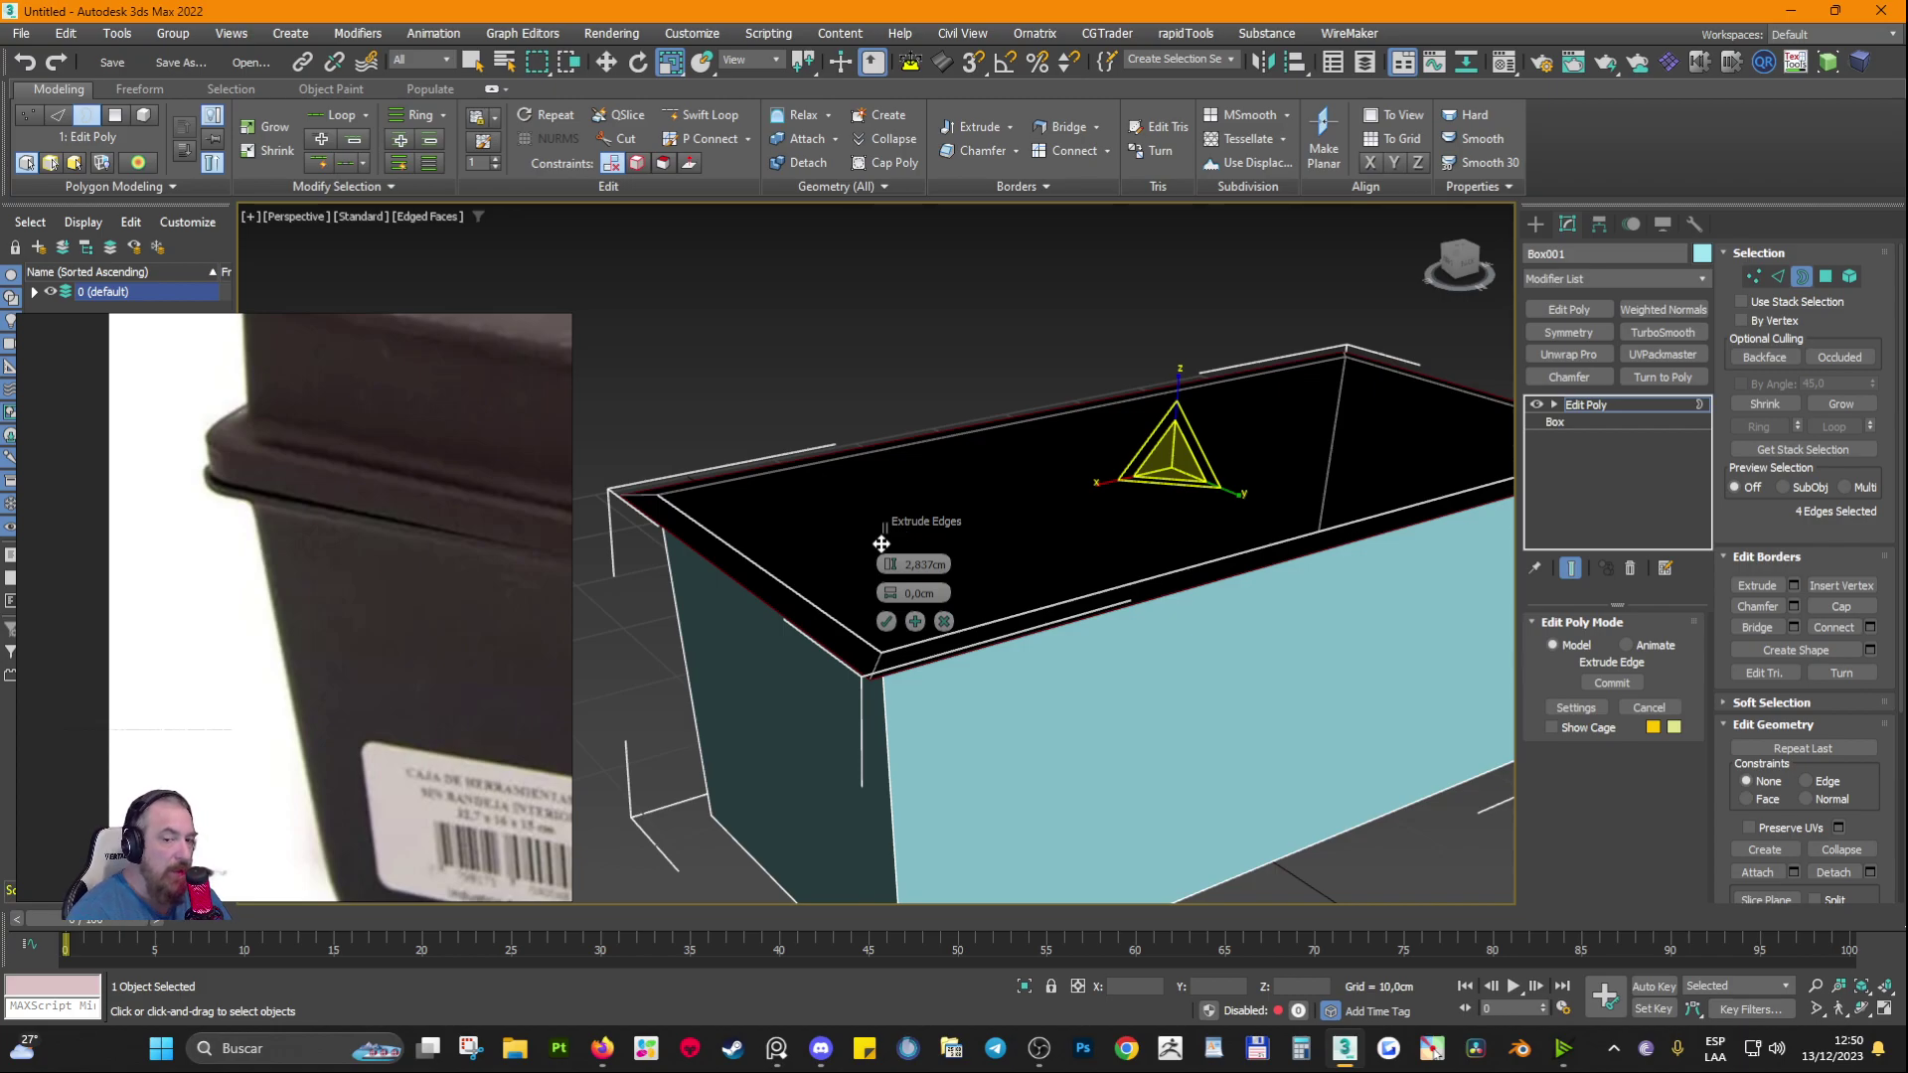
pyautogui.keyDown('alt'); pyautogui.moveTo(962, 746); pyautogui.dragTo(897, 647, button='middle'); pyautogui.keyUp('alt')
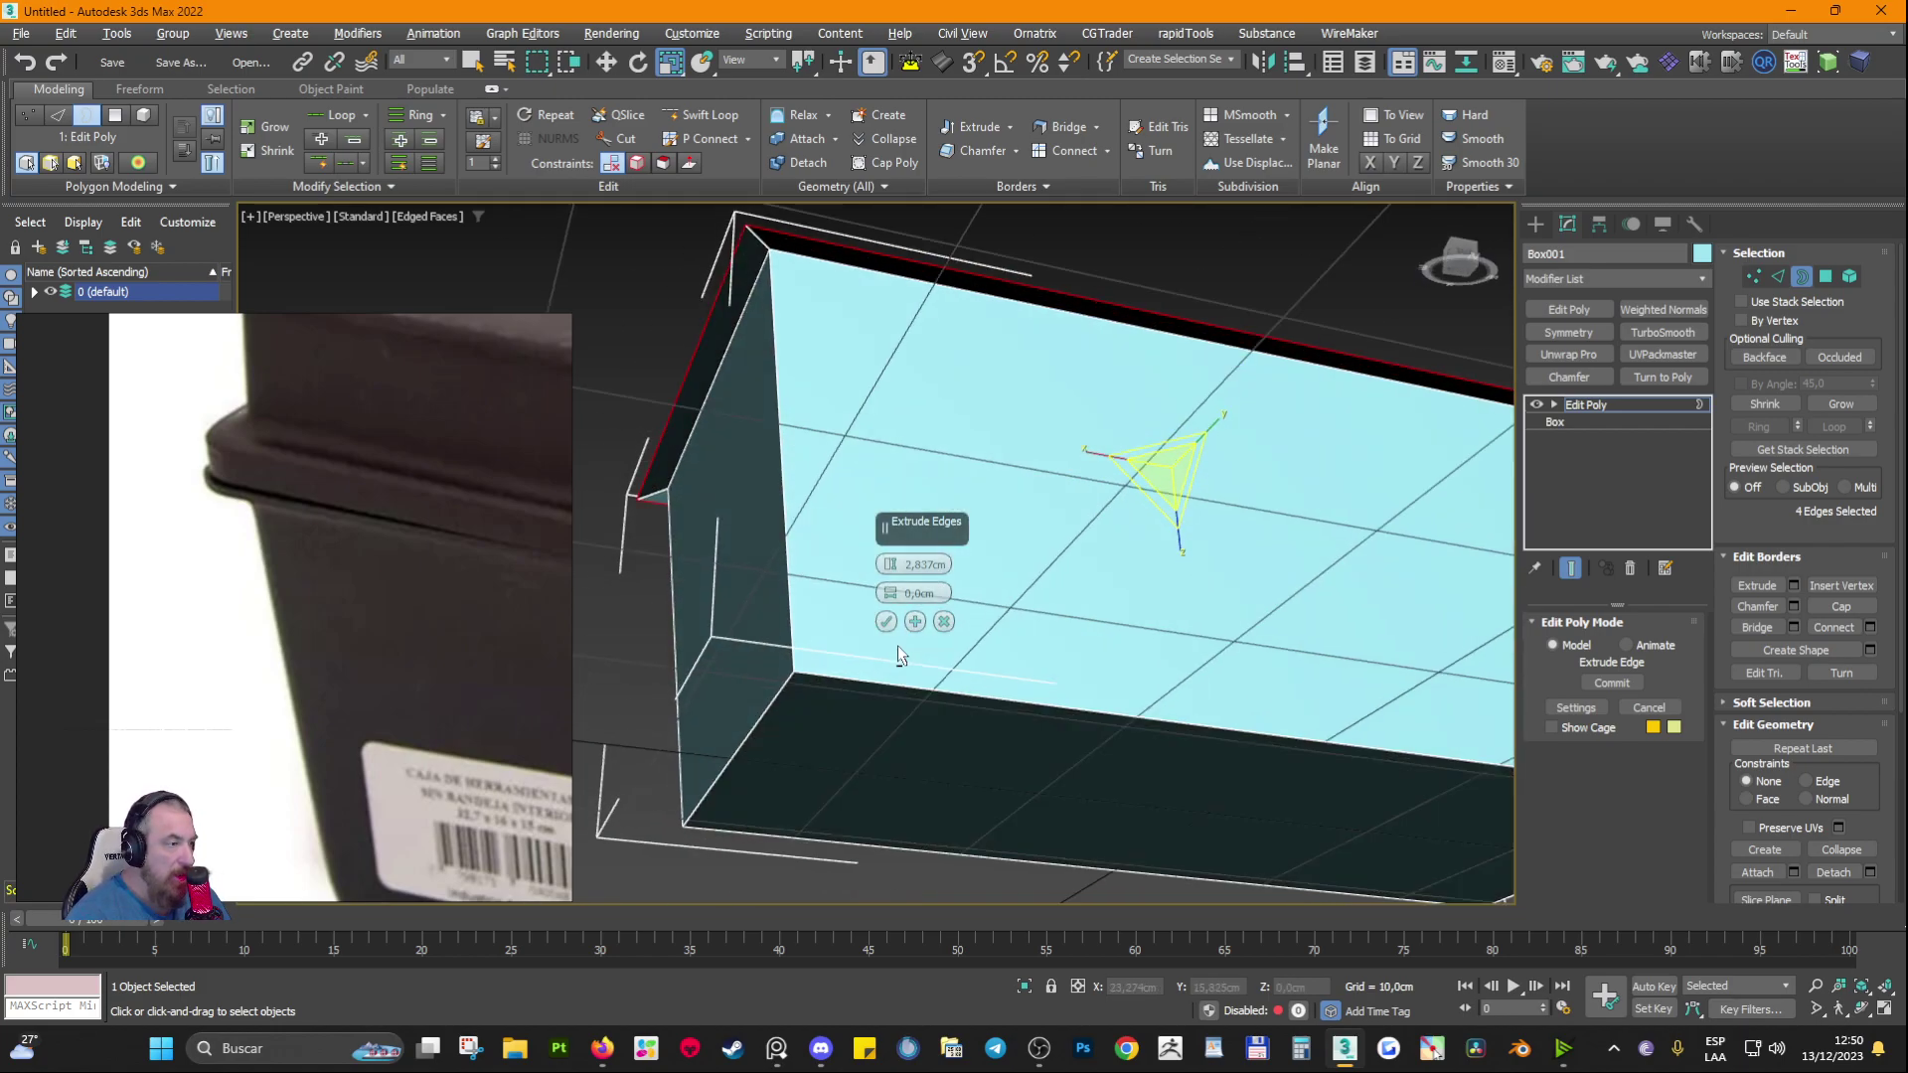
pyautogui.click(944, 622)
pyautogui.keyDown('alt'); pyautogui.moveTo(941, 629); pyautogui.dragTo(987, 558, button='middle'); pyautogui.keyUp('alt')
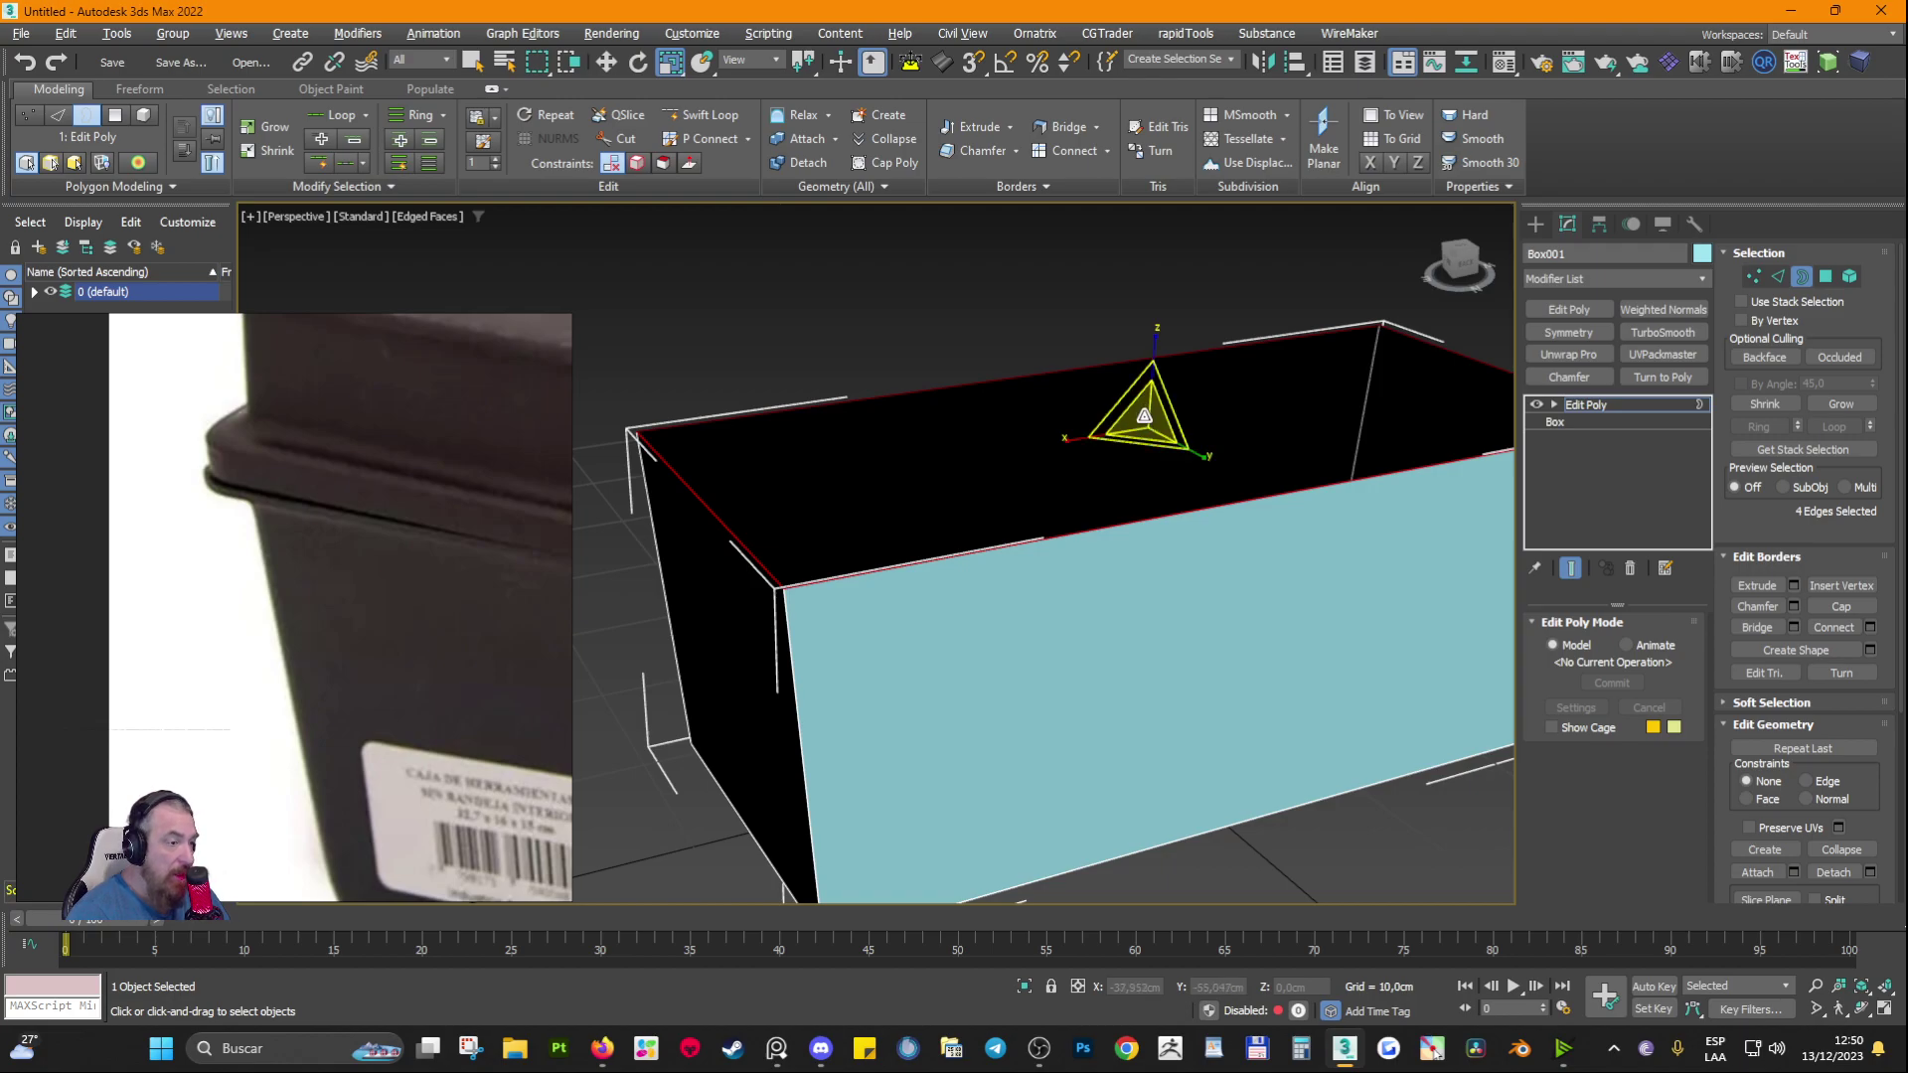
# Step: Try another outward rim by duplicating the top border's edges with a slight uniform scale
pyautogui.keyDown('shift'); pyautogui.moveTo(1143, 416); pyautogui.dragTo(1140, 406); pyautogui.keyUp('shift')
pyautogui.scroll(-4, 1082, 443)
pyautogui.keyDown('alt'); pyautogui.moveTo(1053, 487); pyautogui.dragTo(989, 530, button='middle'); pyautogui.keyUp('alt')
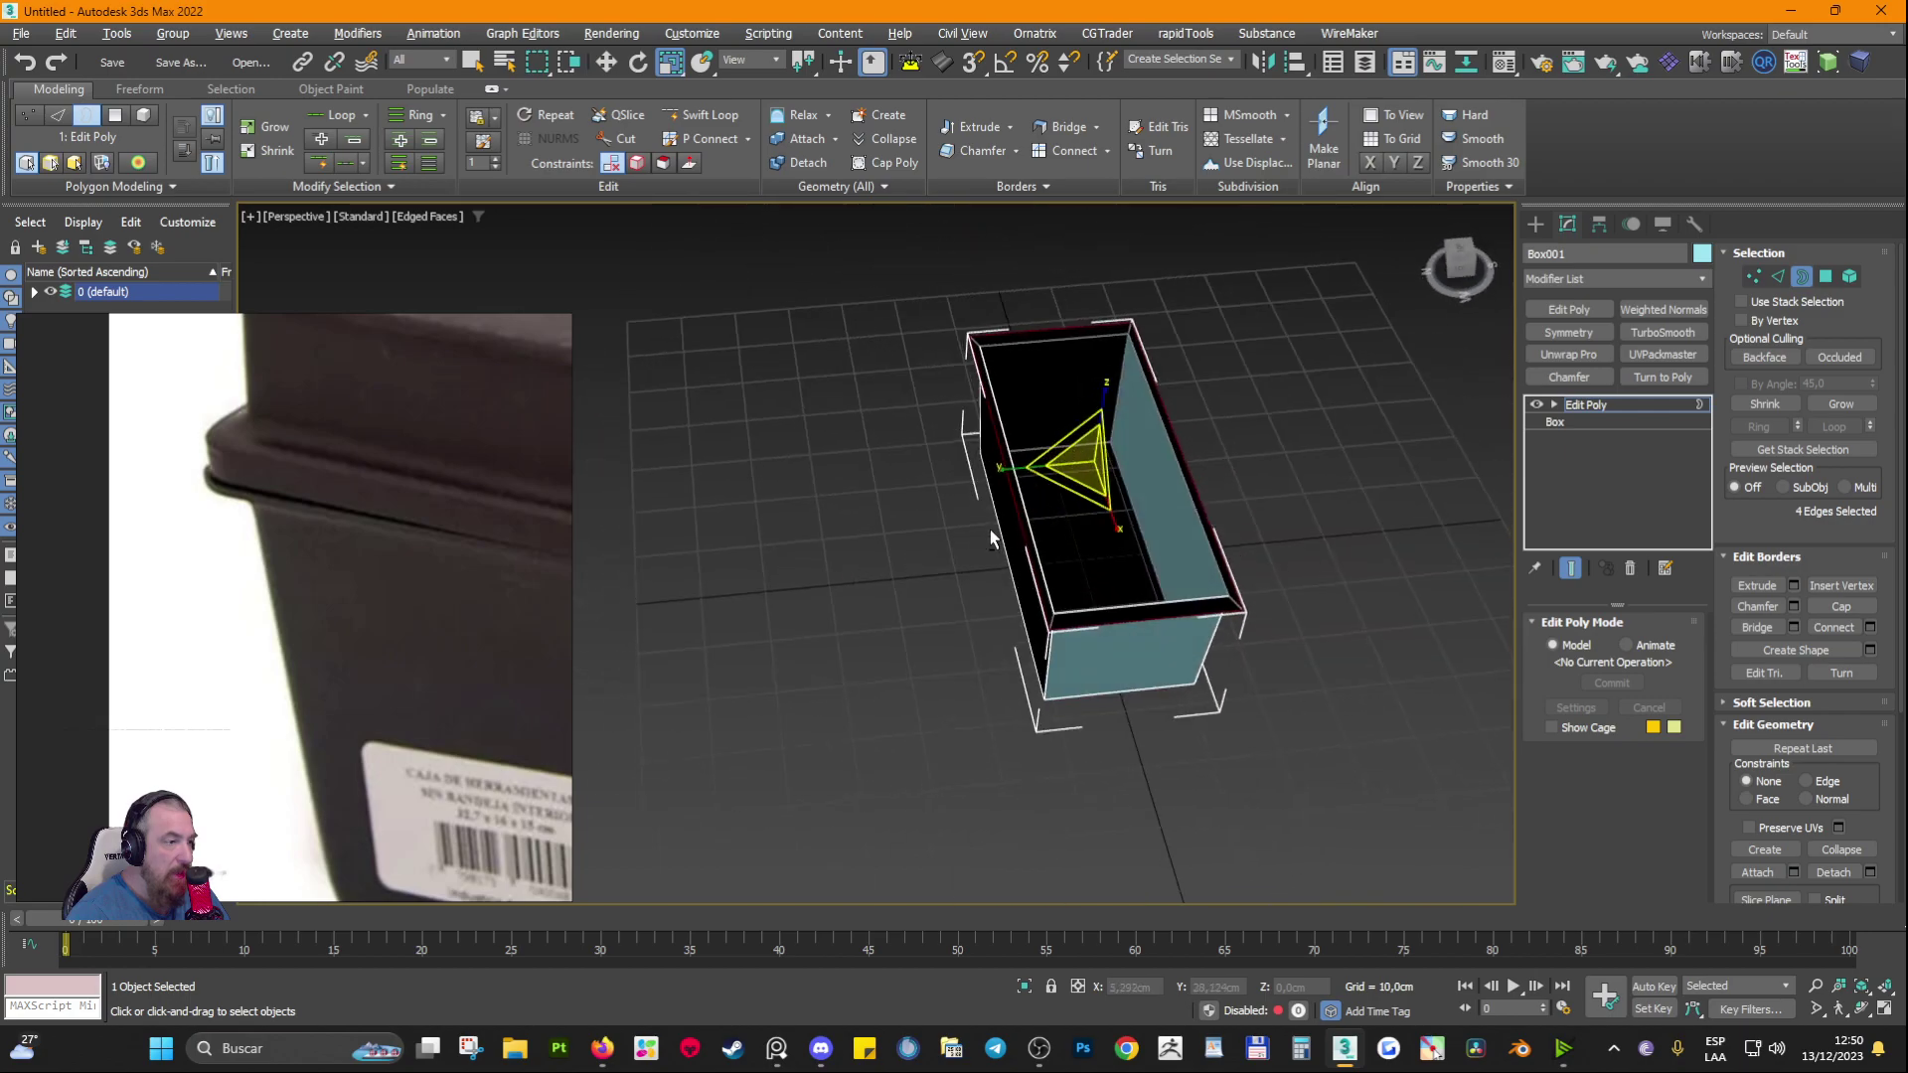
pyautogui.scroll(7, 1064, 421)
pyautogui.scroll(-5, 999, 403)
pyautogui.scroll(4, 1034, 434)
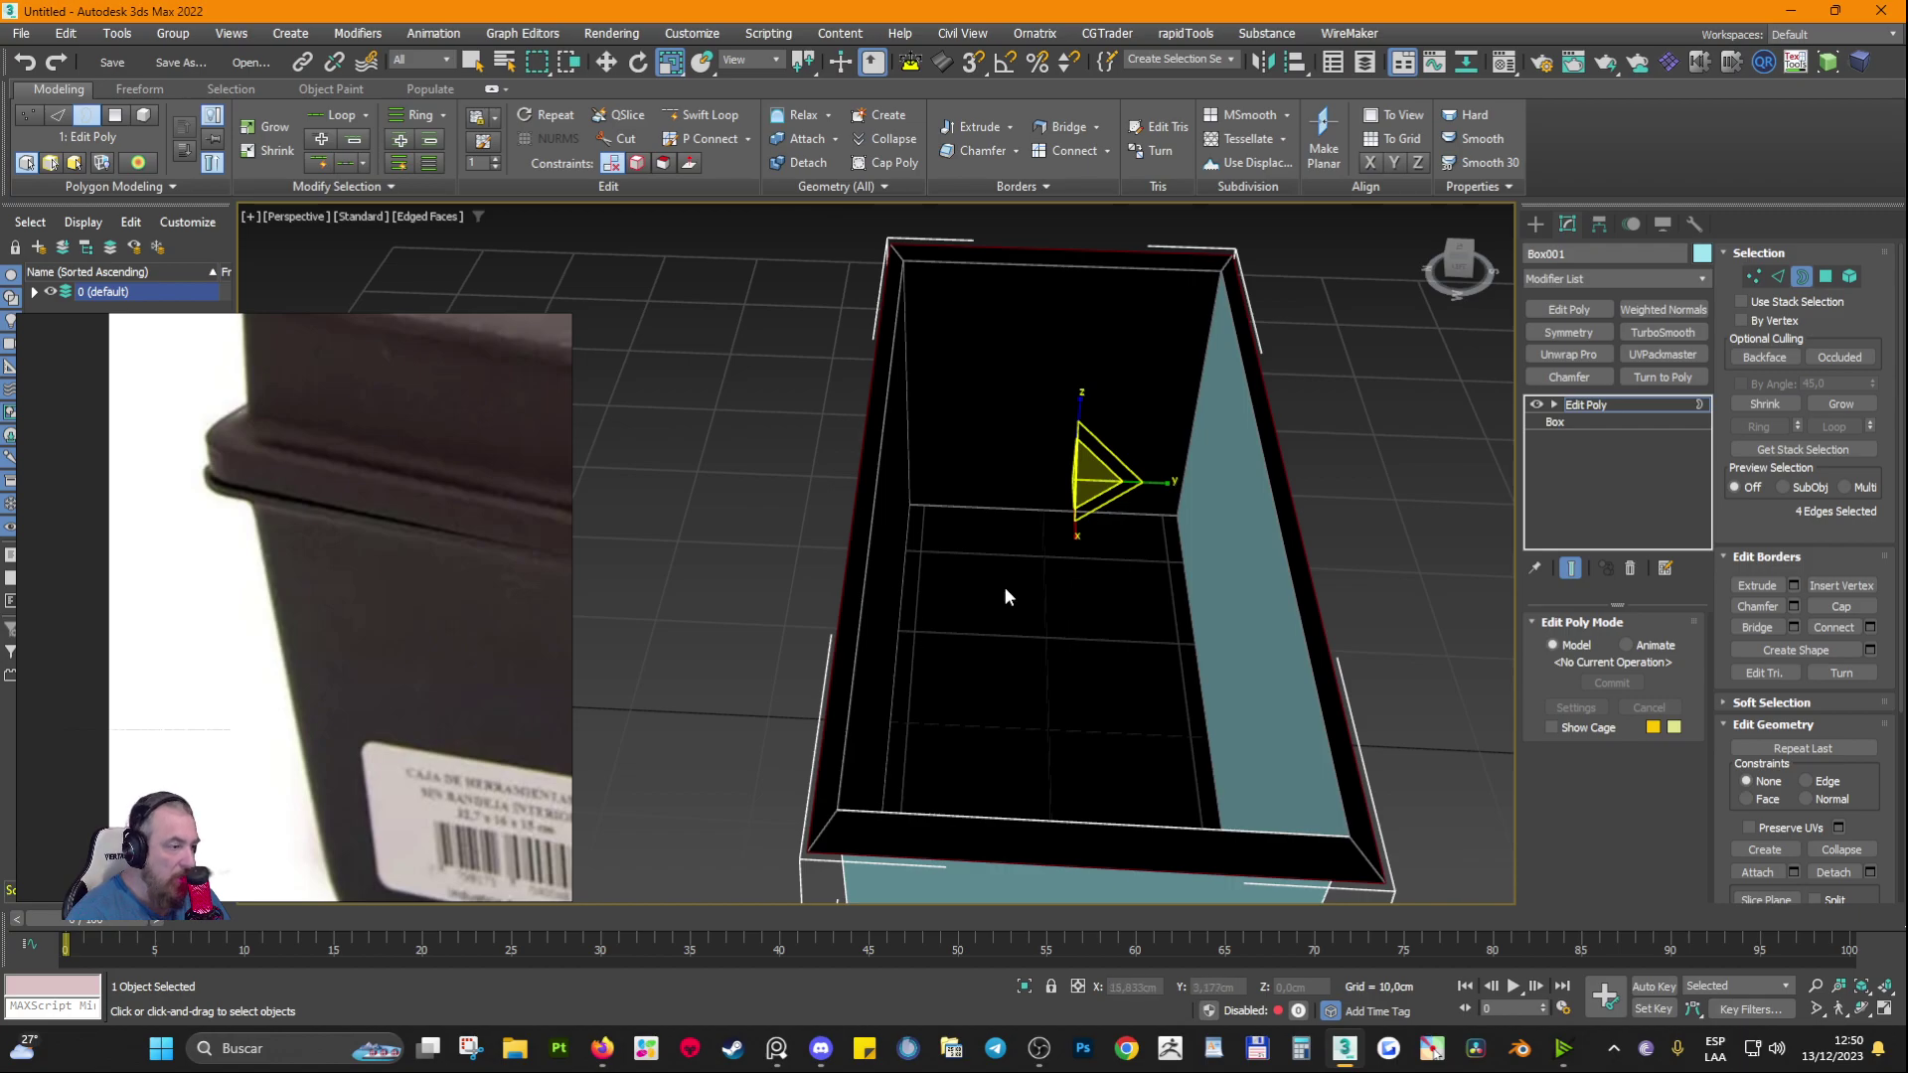
pyautogui.scroll(-2, 1003, 586)
pyautogui.keyDown('alt'); pyautogui.moveTo(1022, 598); pyautogui.dragTo(1158, 626, button='middle'); pyautogui.keyUp('alt')
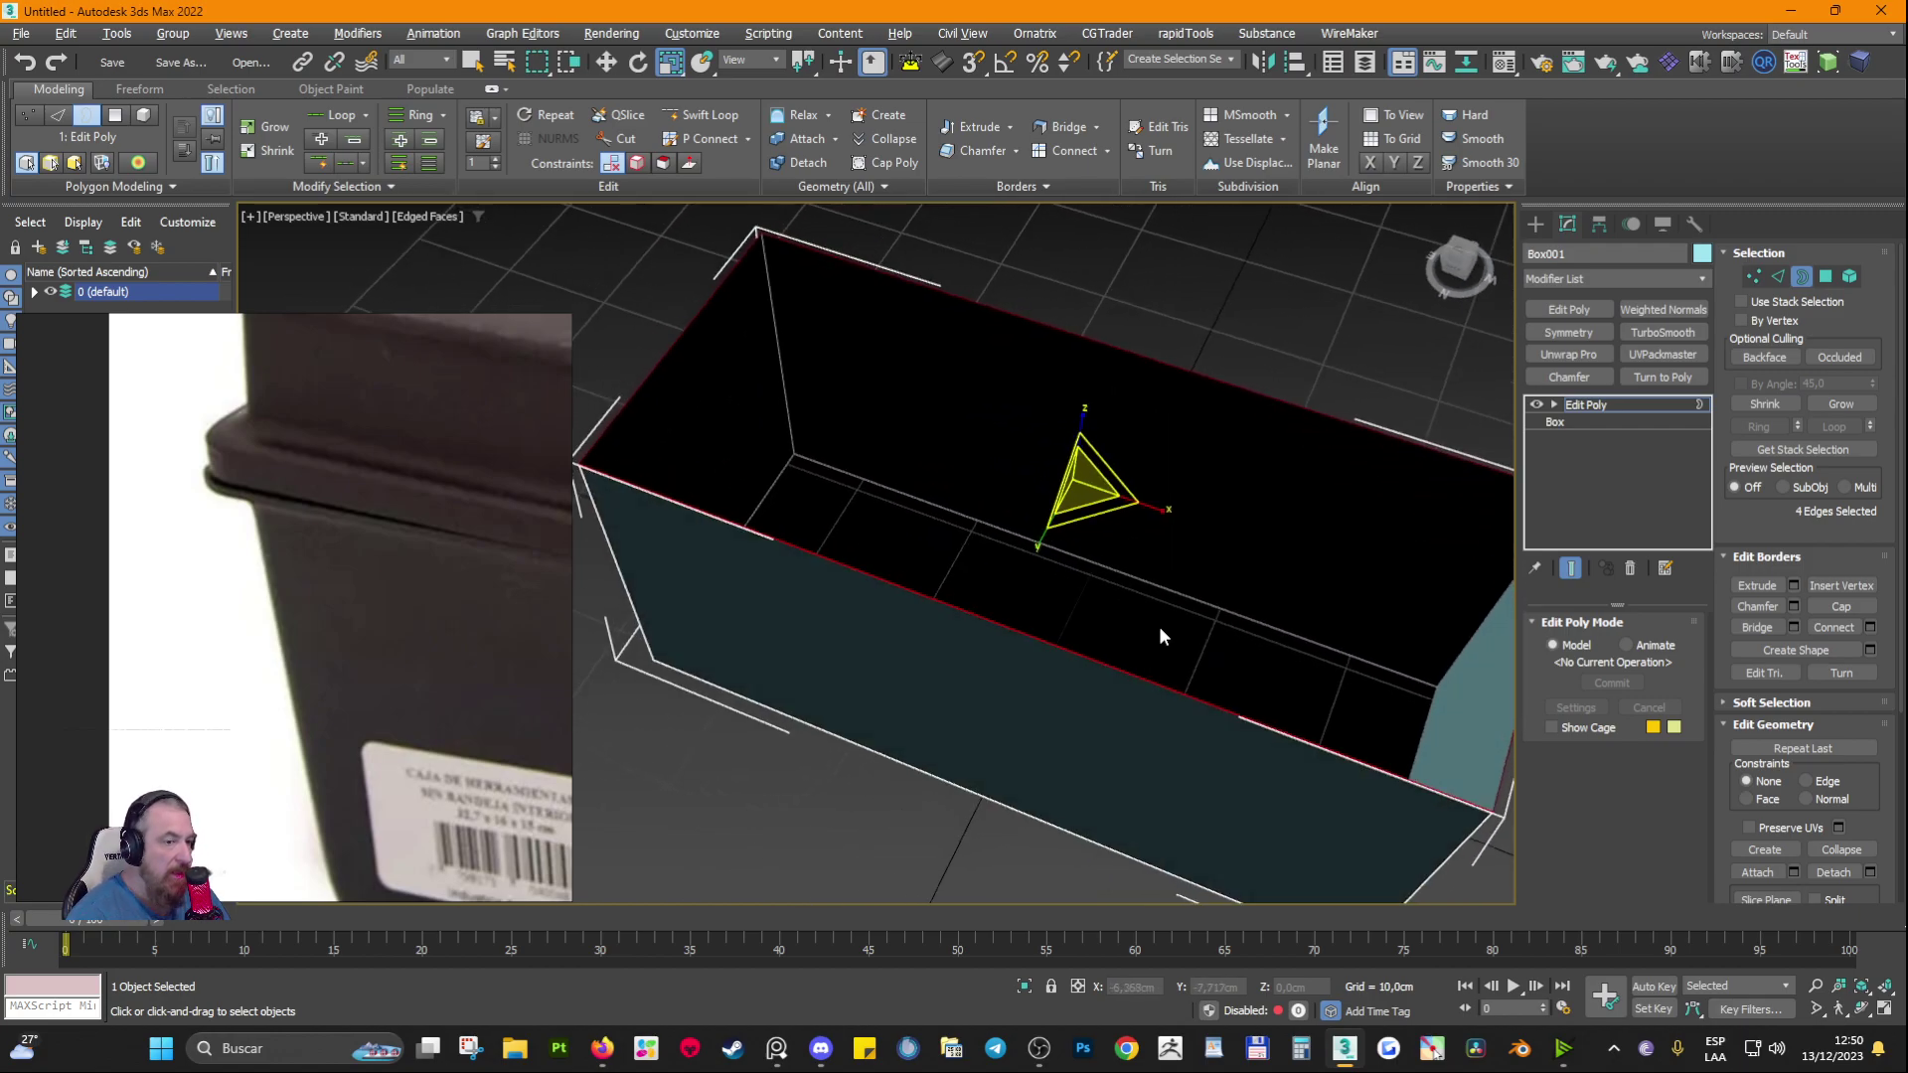
# Step: Extrude the top border outward with a height of 2.837 cm and a width of 0 to form the rim
pyautogui.scroll(3, 1158, 626)
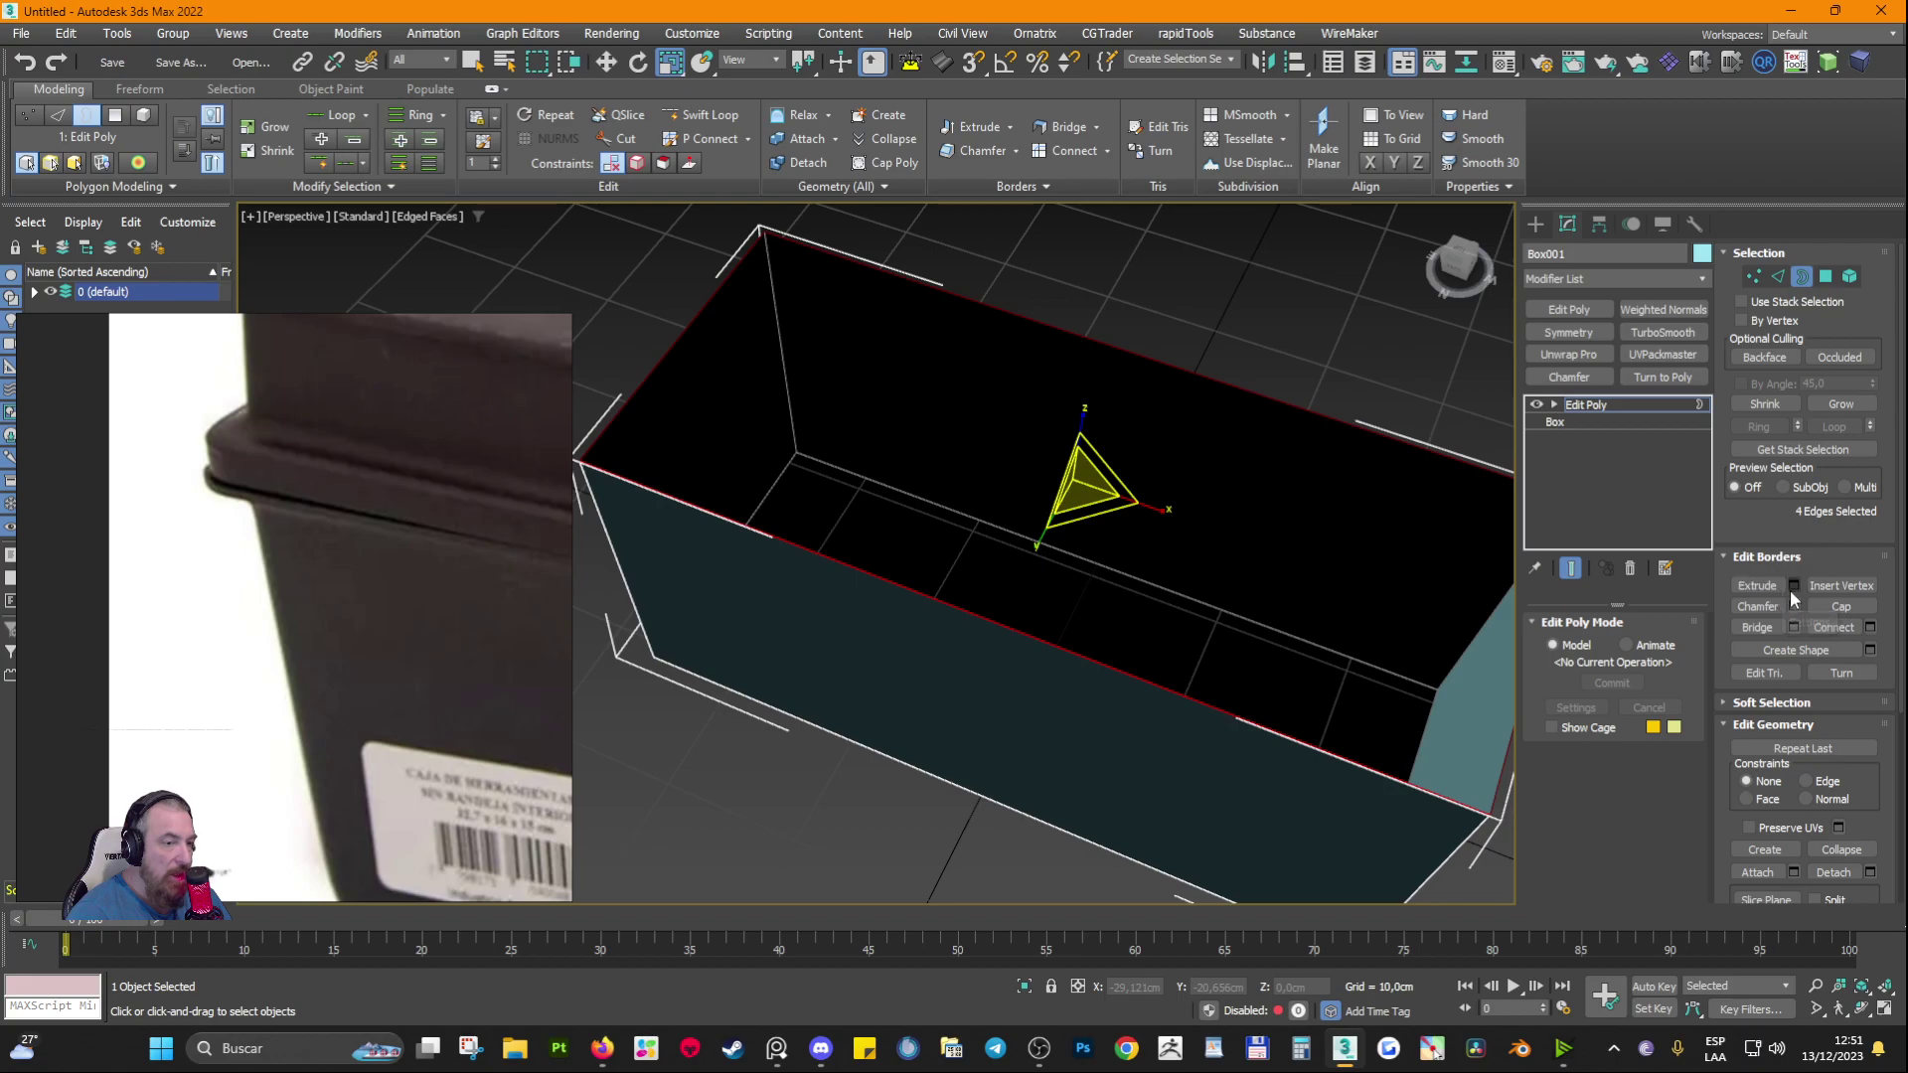
pyautogui.click(1793, 587)
pyautogui.moveTo(856, 614); pyautogui.dragTo(1062, 620, button='middle')
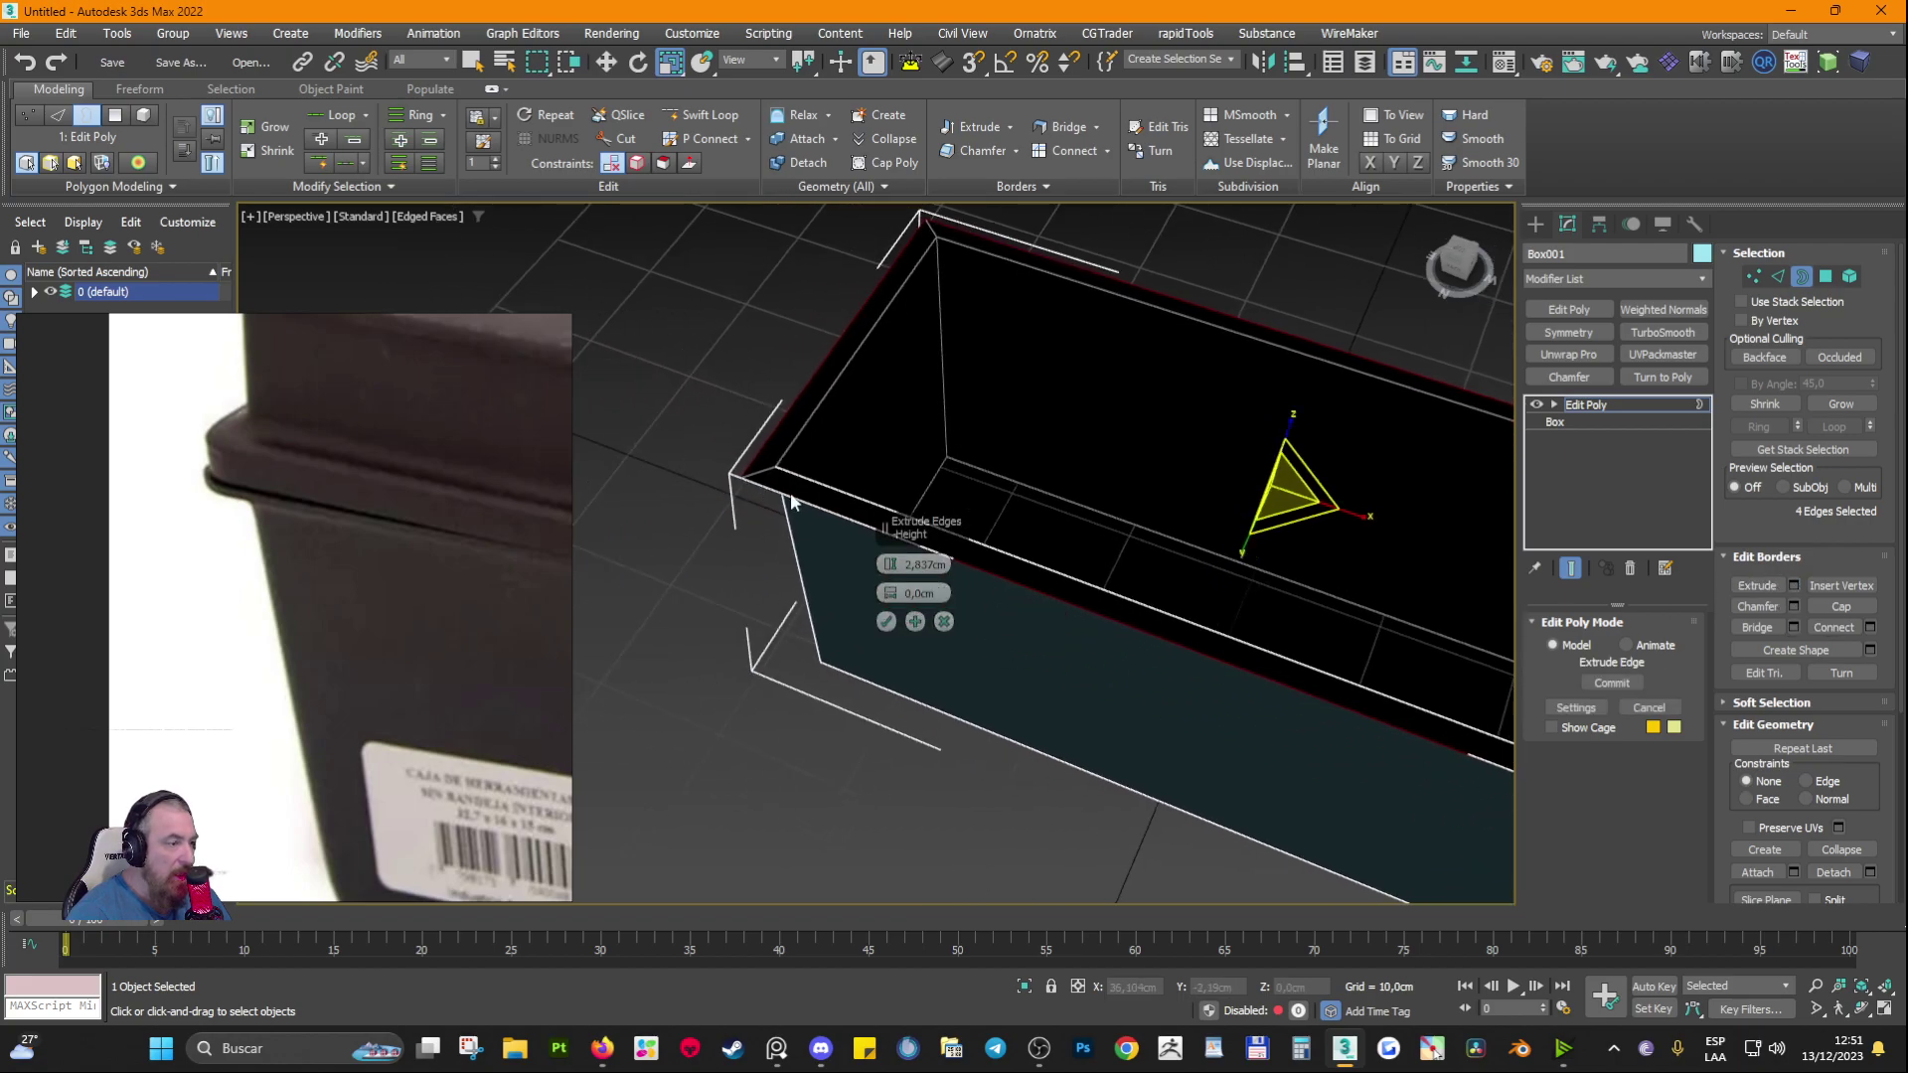
pyautogui.keyDown('alt'); pyautogui.moveTo(792, 502); pyautogui.dragTo(1388, 504, button='middle'); pyautogui.keyUp('alt')
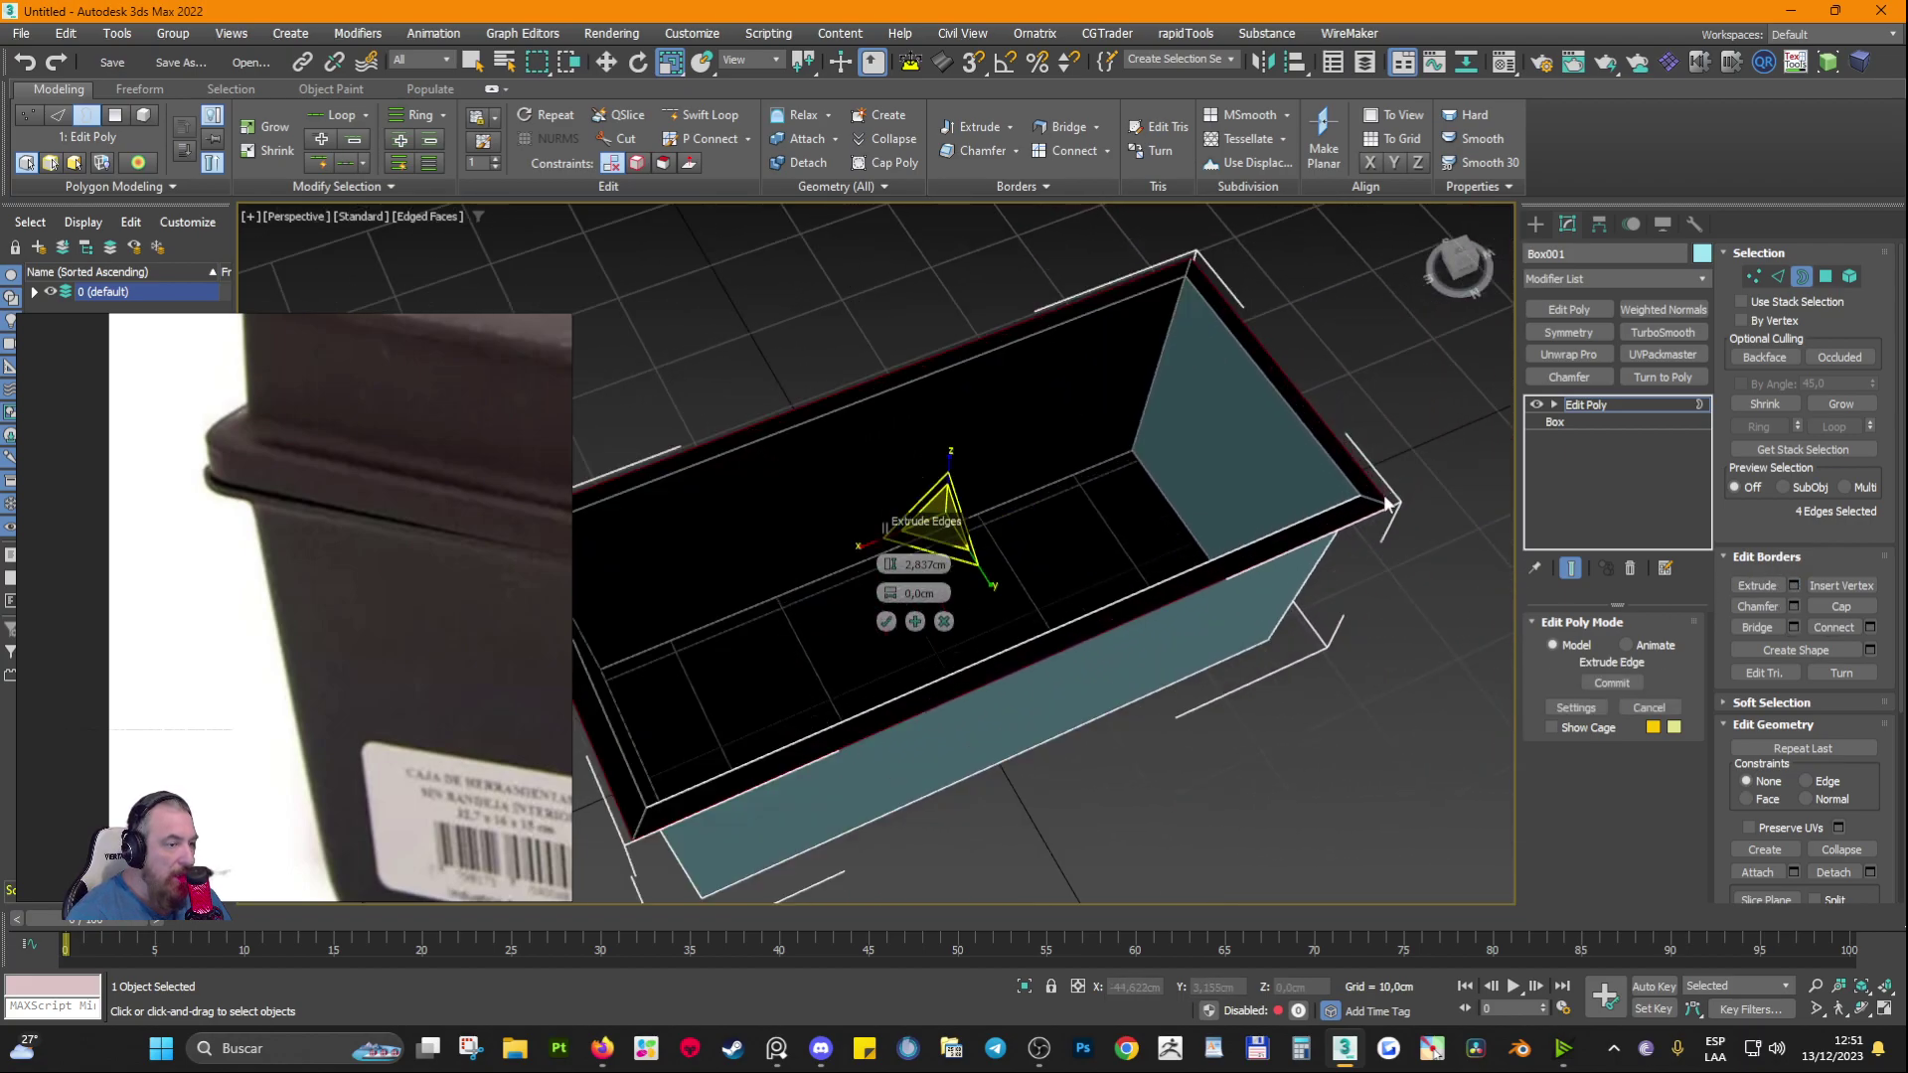
pyautogui.scroll(3, 1440, 506)
pyautogui.scroll(-5, 1456, 507)
pyautogui.moveTo(879, 638); pyautogui.dragTo(1029, 405, button='middle')
pyautogui.scroll(2, 934, 408)
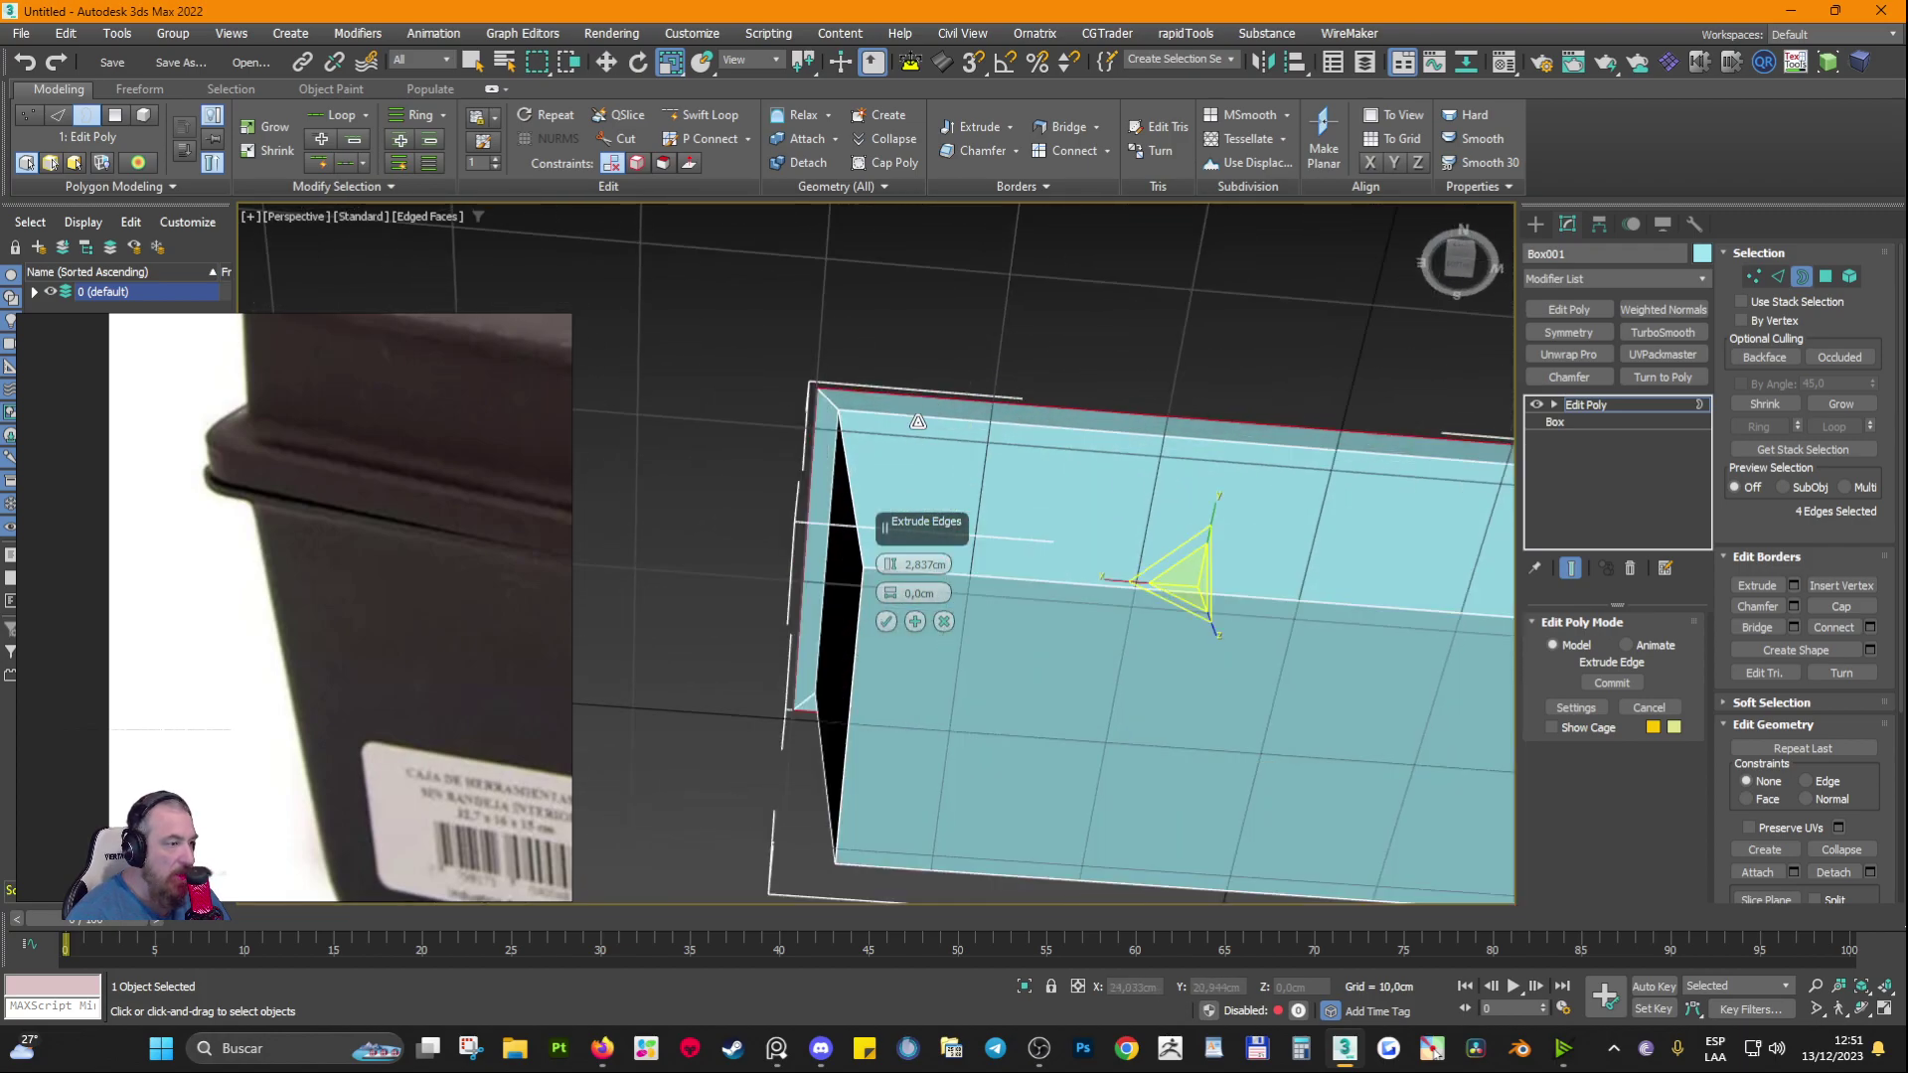
pyautogui.click(885, 622)
# Step: Compare the box's extruded rim with the rim at the front corner of the reference toolbox
pyautogui.keyDown('alt'); pyautogui.moveTo(886, 626); pyautogui.dragTo(918, 741, button='middle'); pyautogui.keyUp('alt')
pyautogui.scroll(-3, 886, 693)
pyautogui.scroll(-4, 367, 540)
pyautogui.moveTo(367, 541); pyautogui.dragTo(274, 638, button='middle')
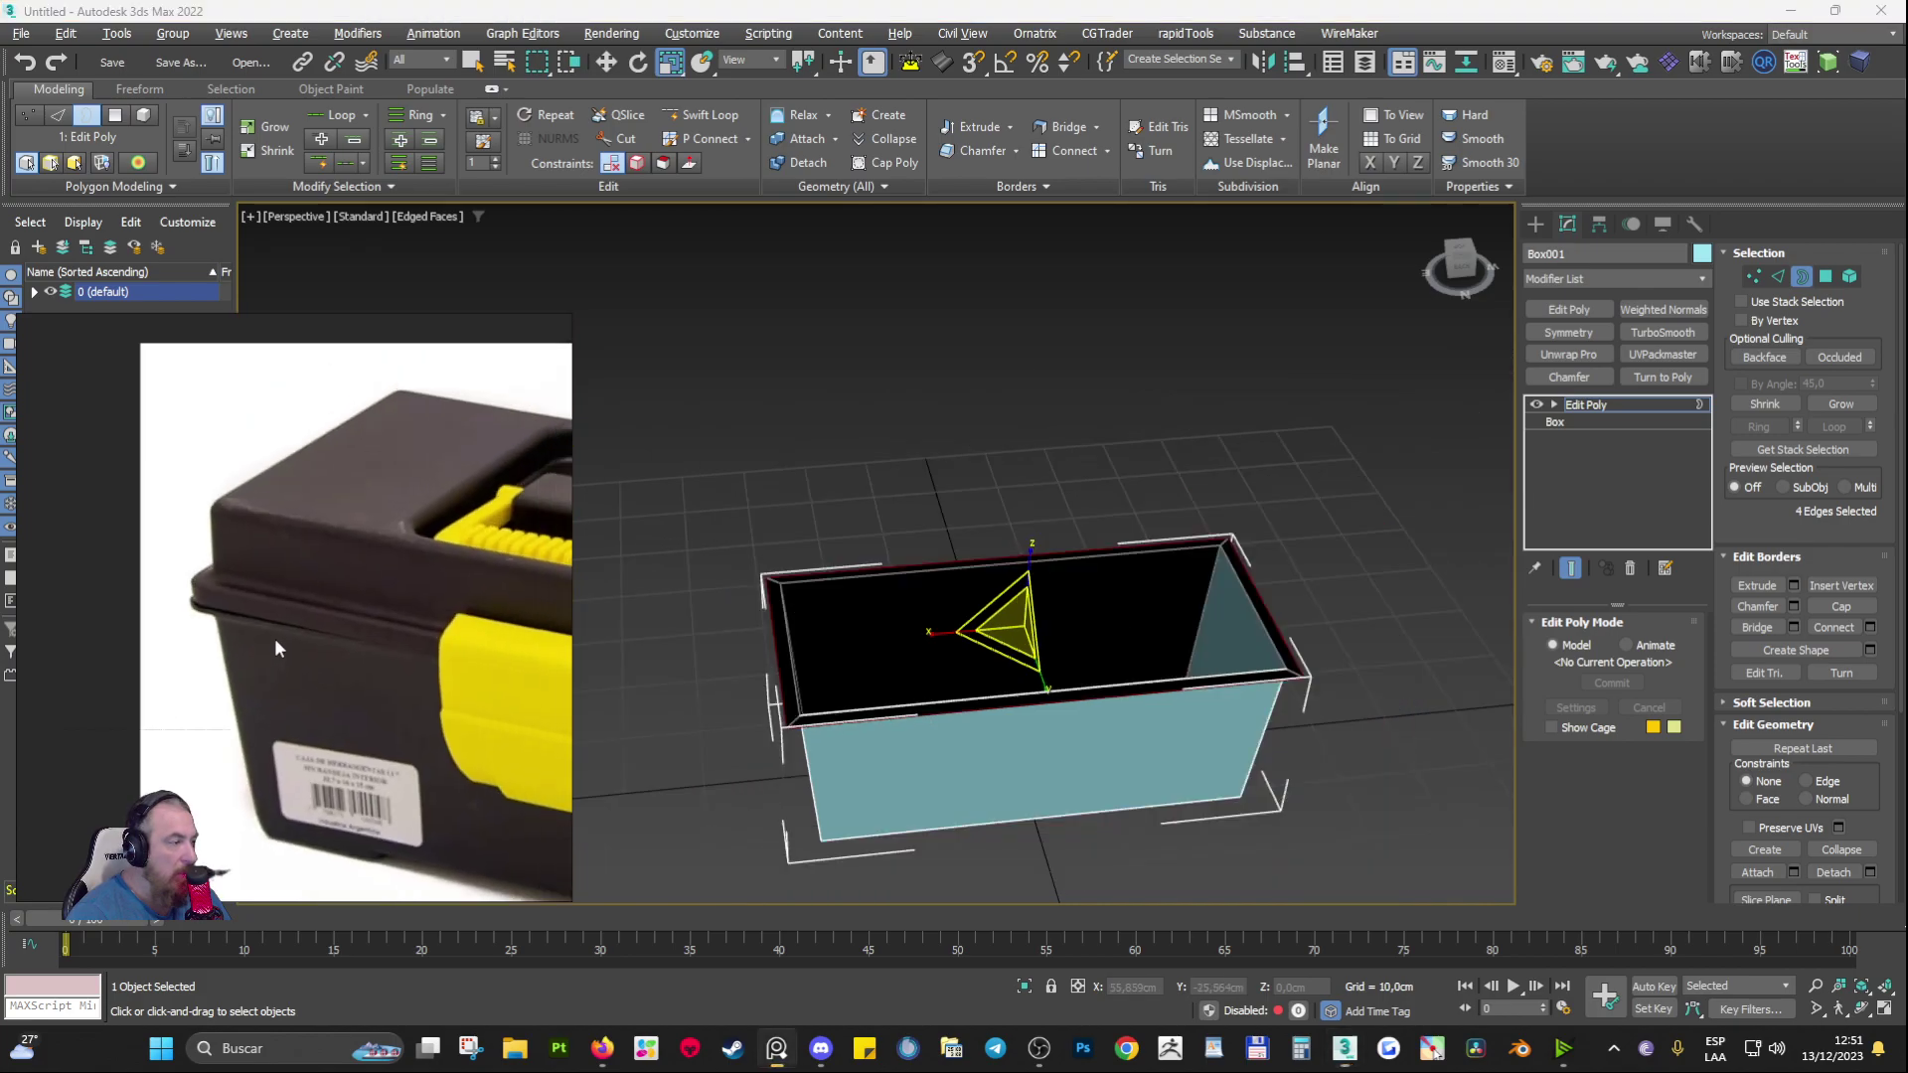
pyautogui.keyDown('alt'); pyautogui.moveTo(709, 628); pyautogui.dragTo(939, 709, button='middle'); pyautogui.keyUp('alt')
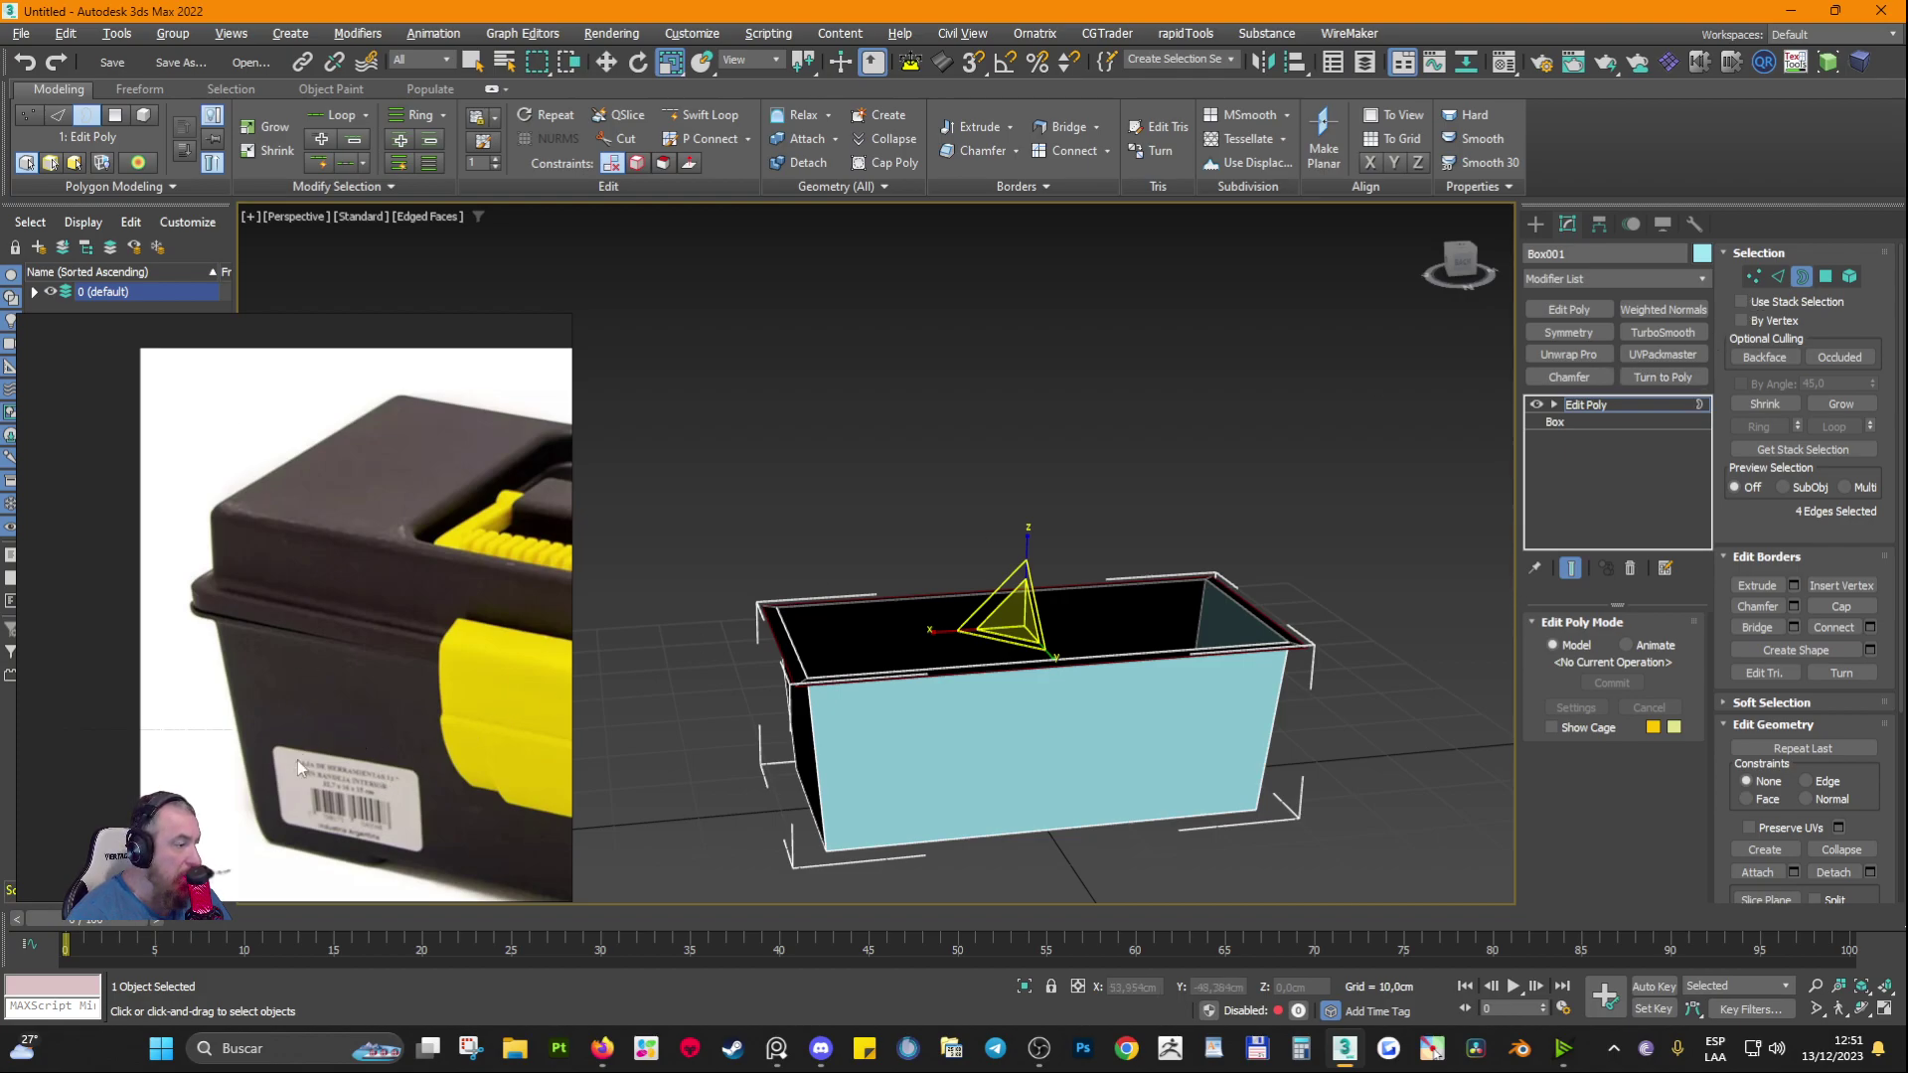
# Step: Check the reference toolbox's lid, leave border editing and select the whole box object
pyautogui.scroll(-3, 304, 636)
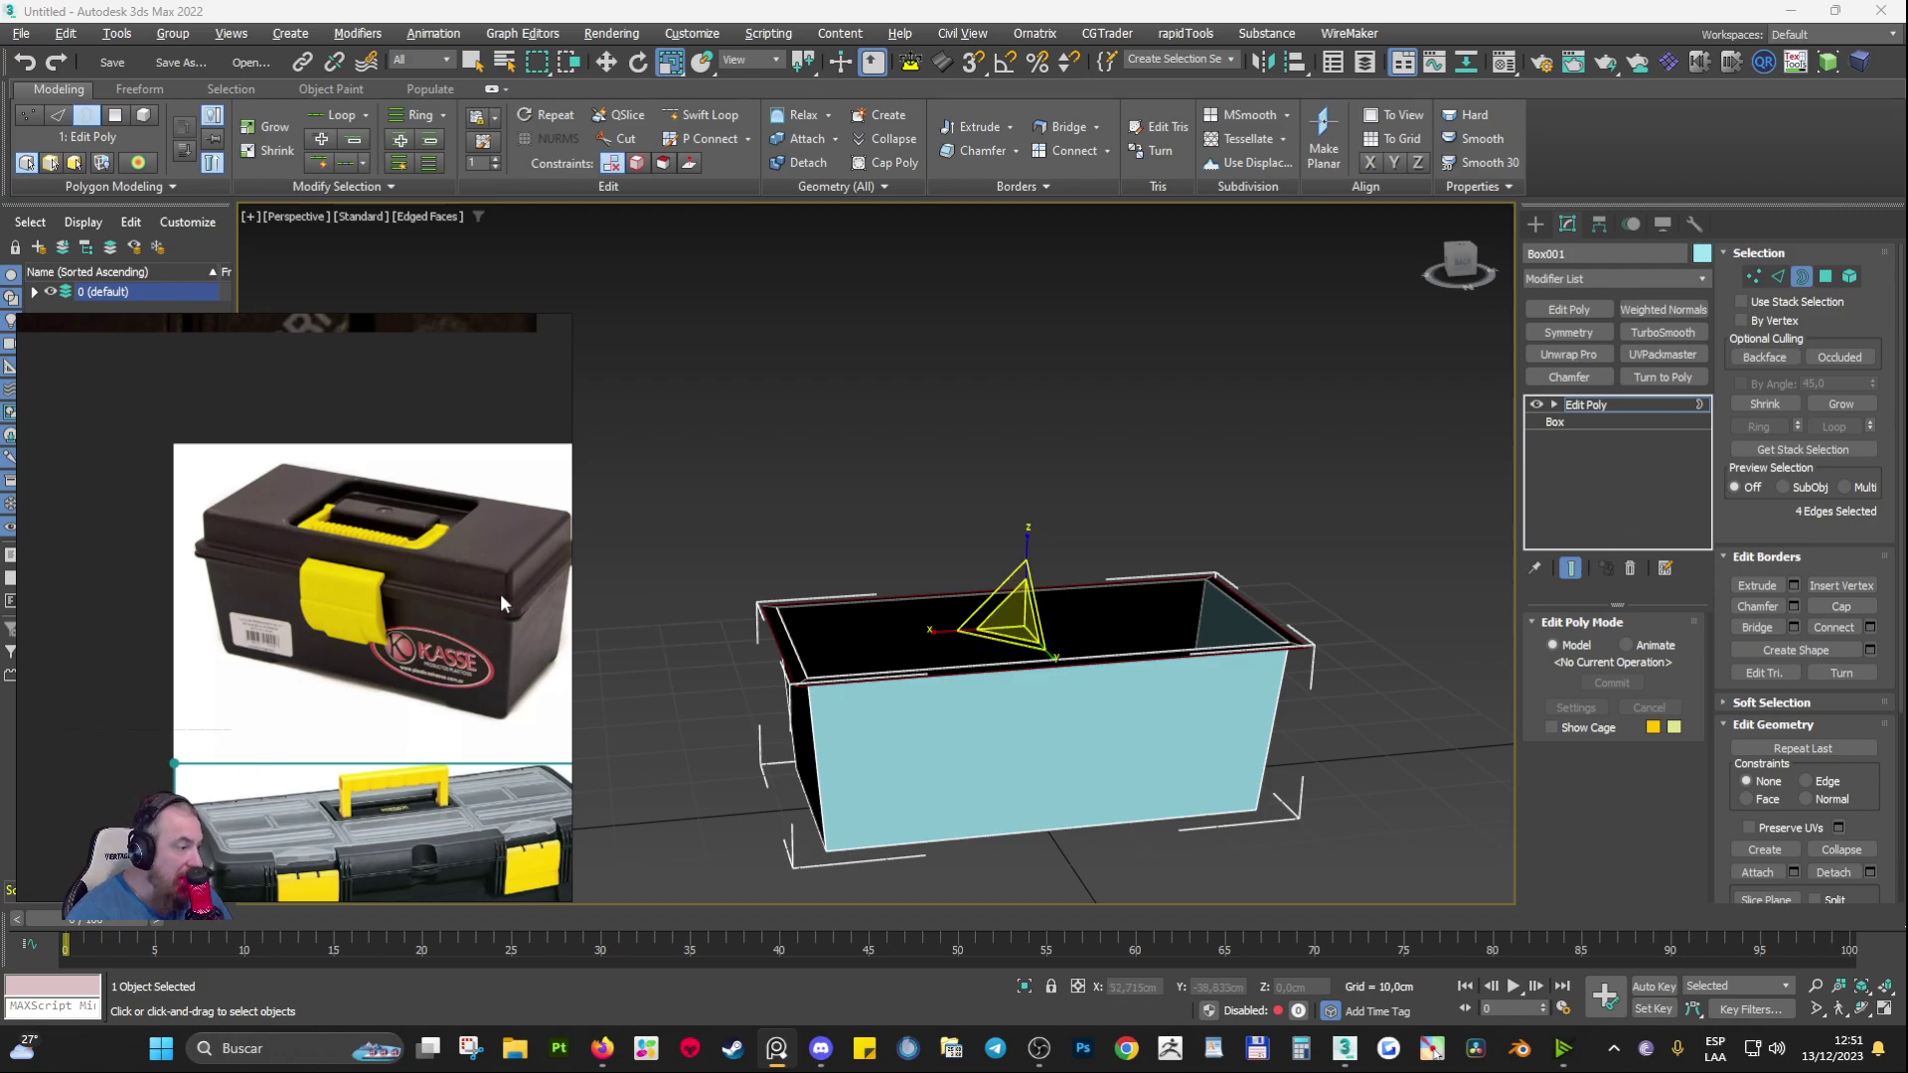
pyautogui.scroll(4, 506, 601)
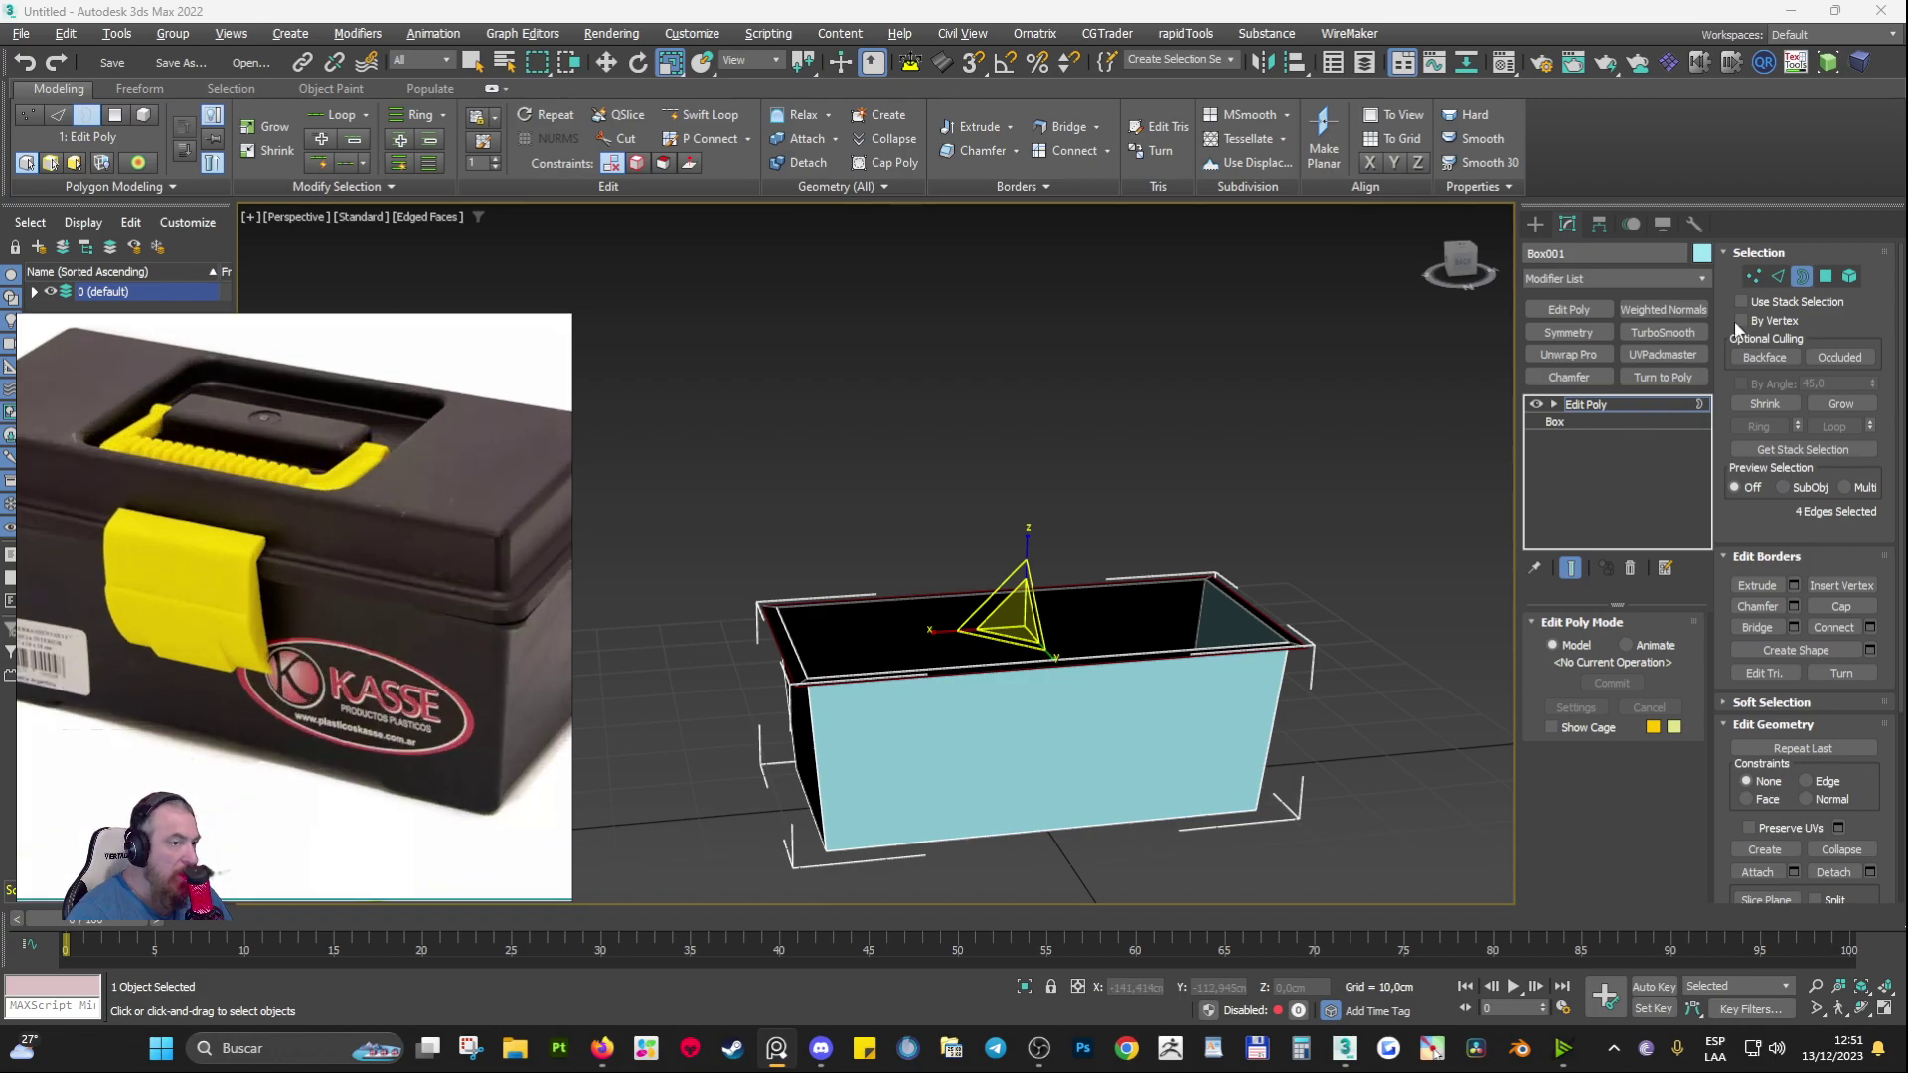
pyautogui.click(1801, 277)
pyautogui.click(1209, 477)
pyautogui.click(1039, 746)
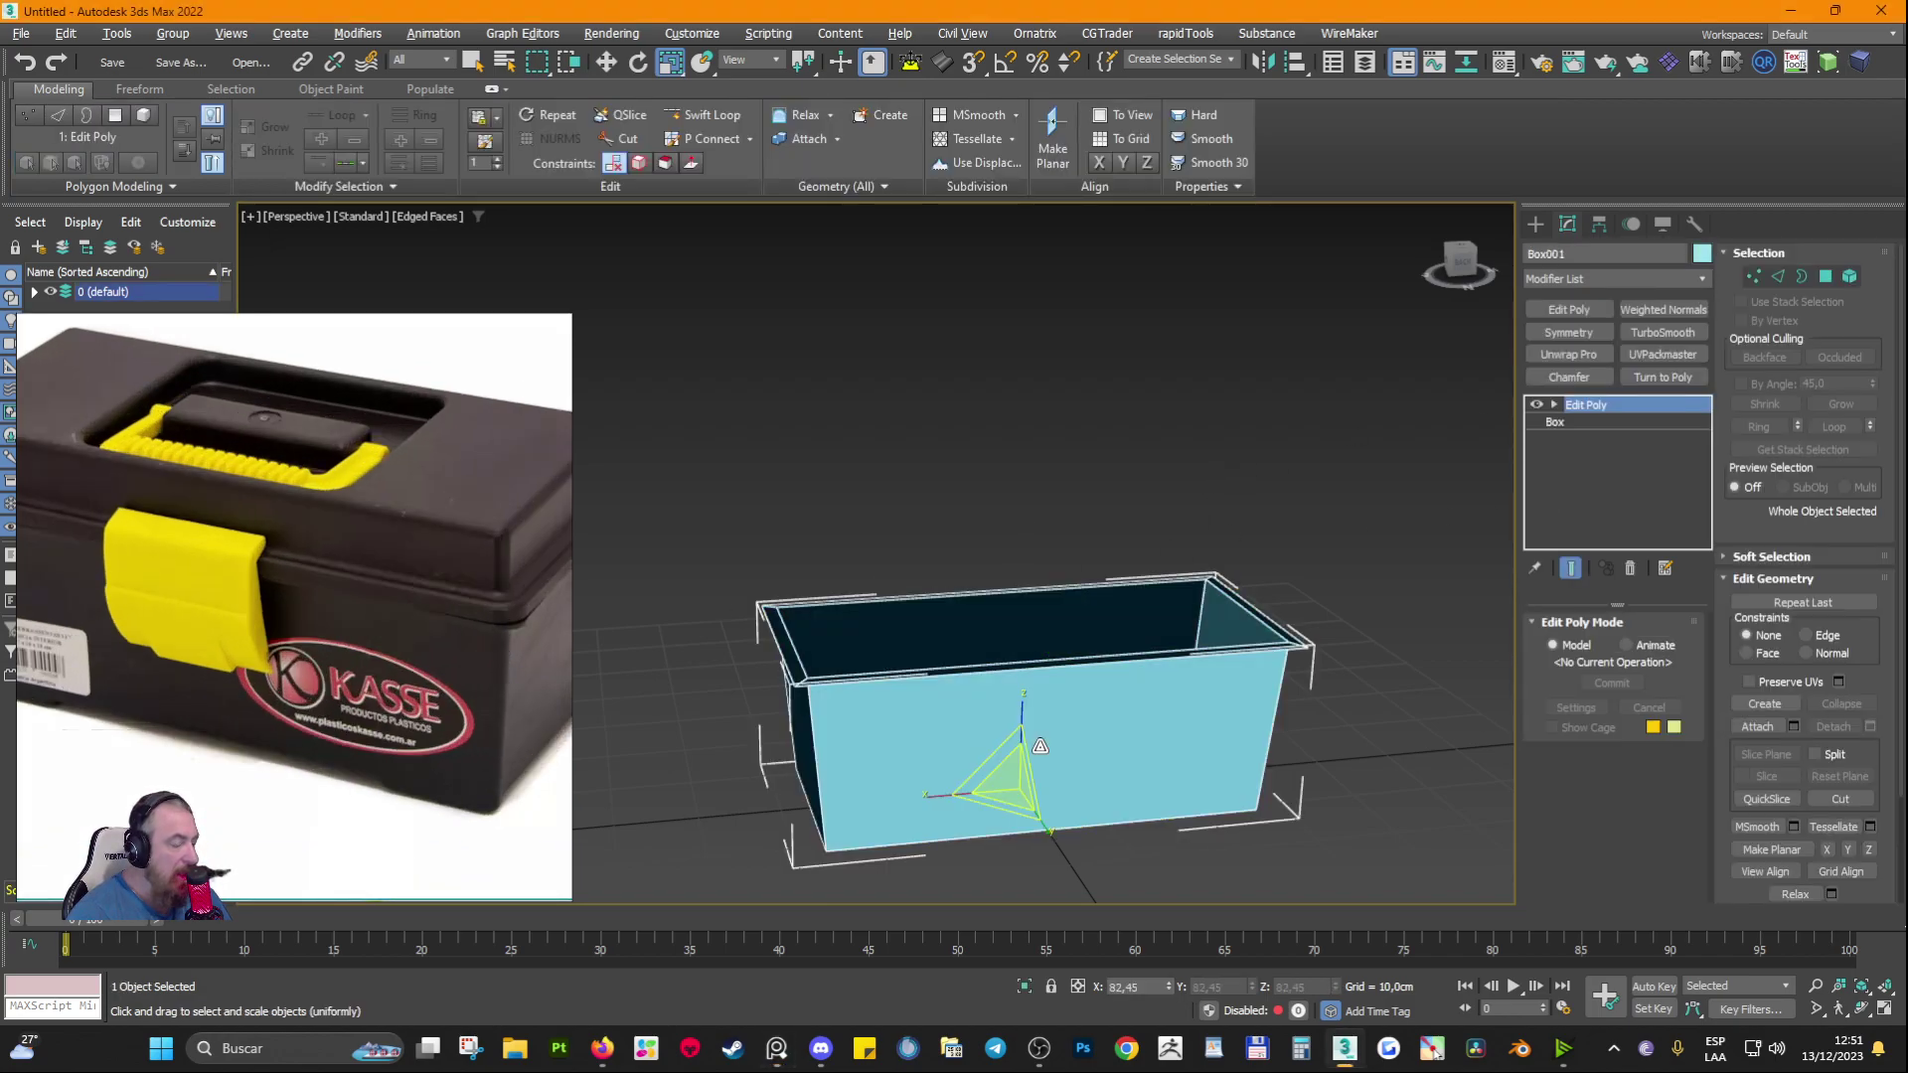
pyautogui.press('w')
pyautogui.keyDown('shift'); pyautogui.moveTo(1005, 785); pyautogui.dragTo(952, 610); pyautogui.keyUp('shift')
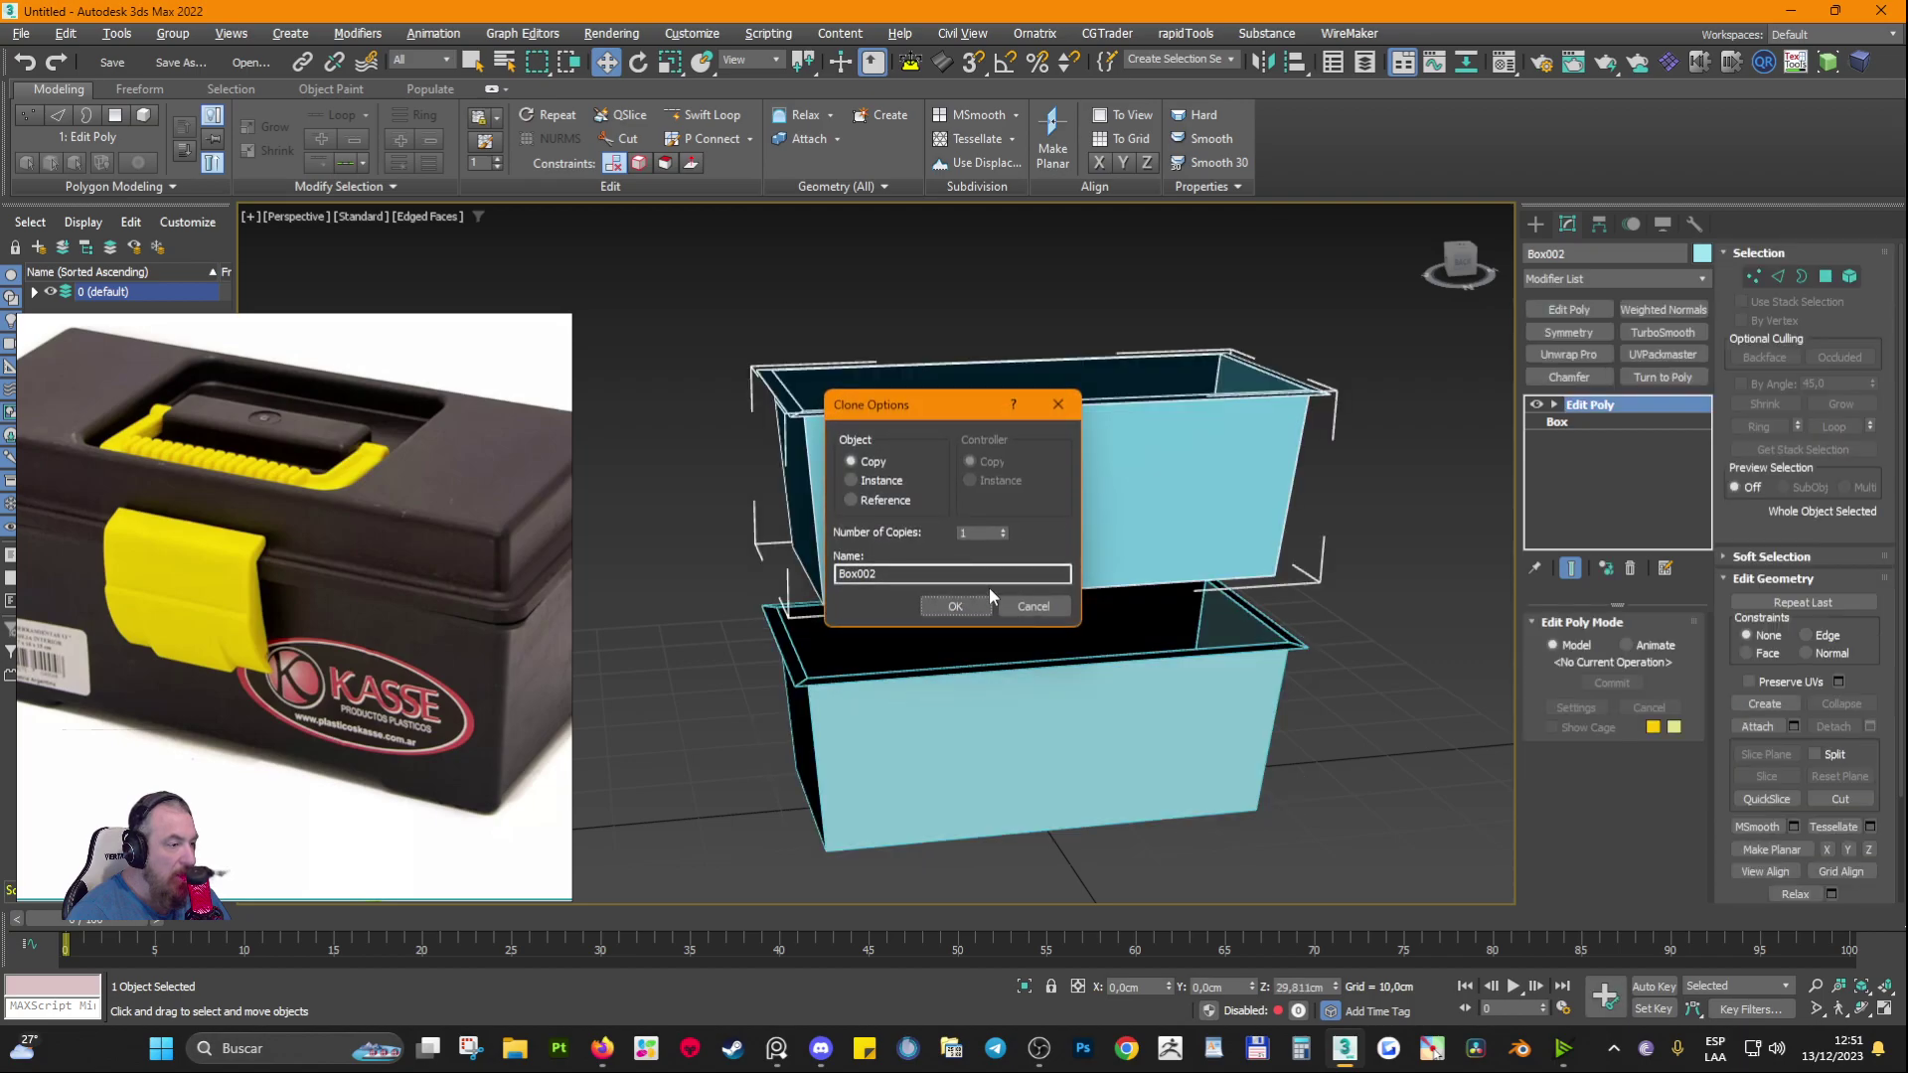
pyautogui.click(1053, 608)
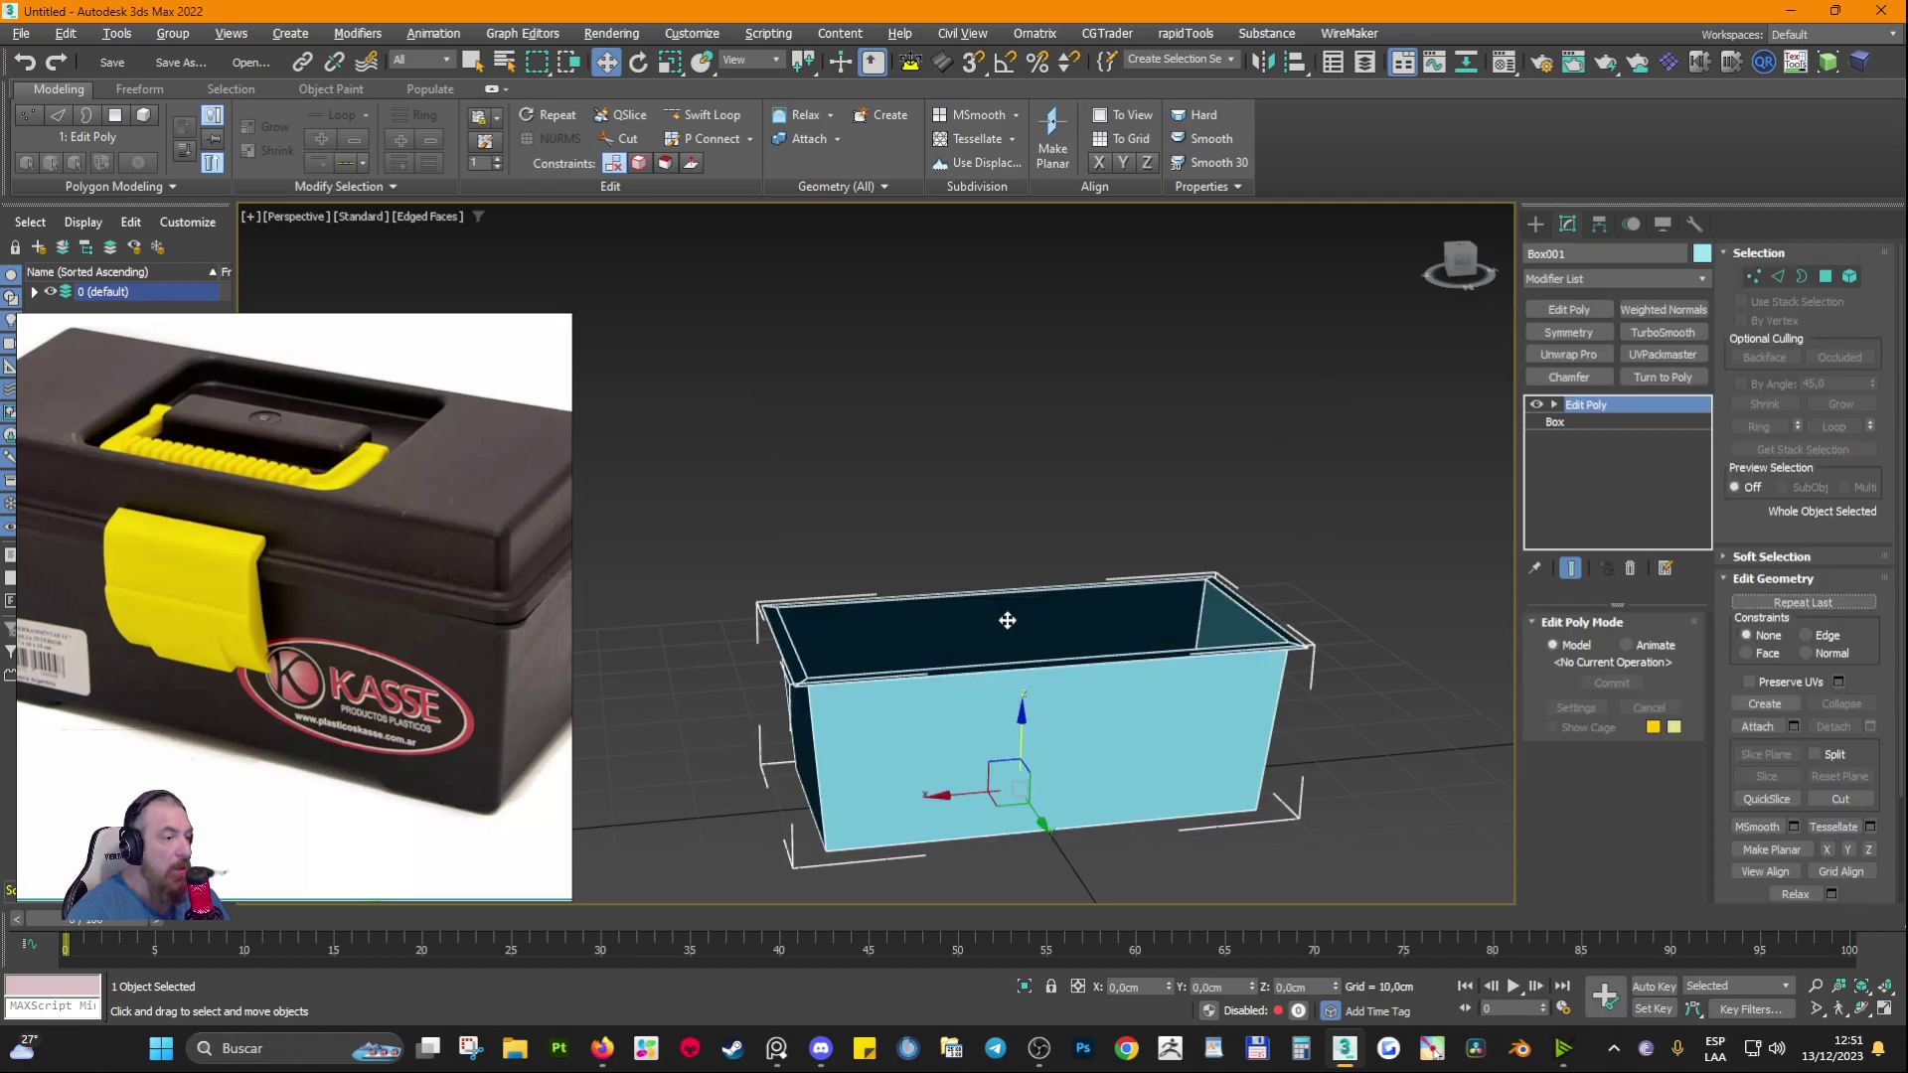
pyautogui.click(1046, 432)
pyautogui.click(989, 772)
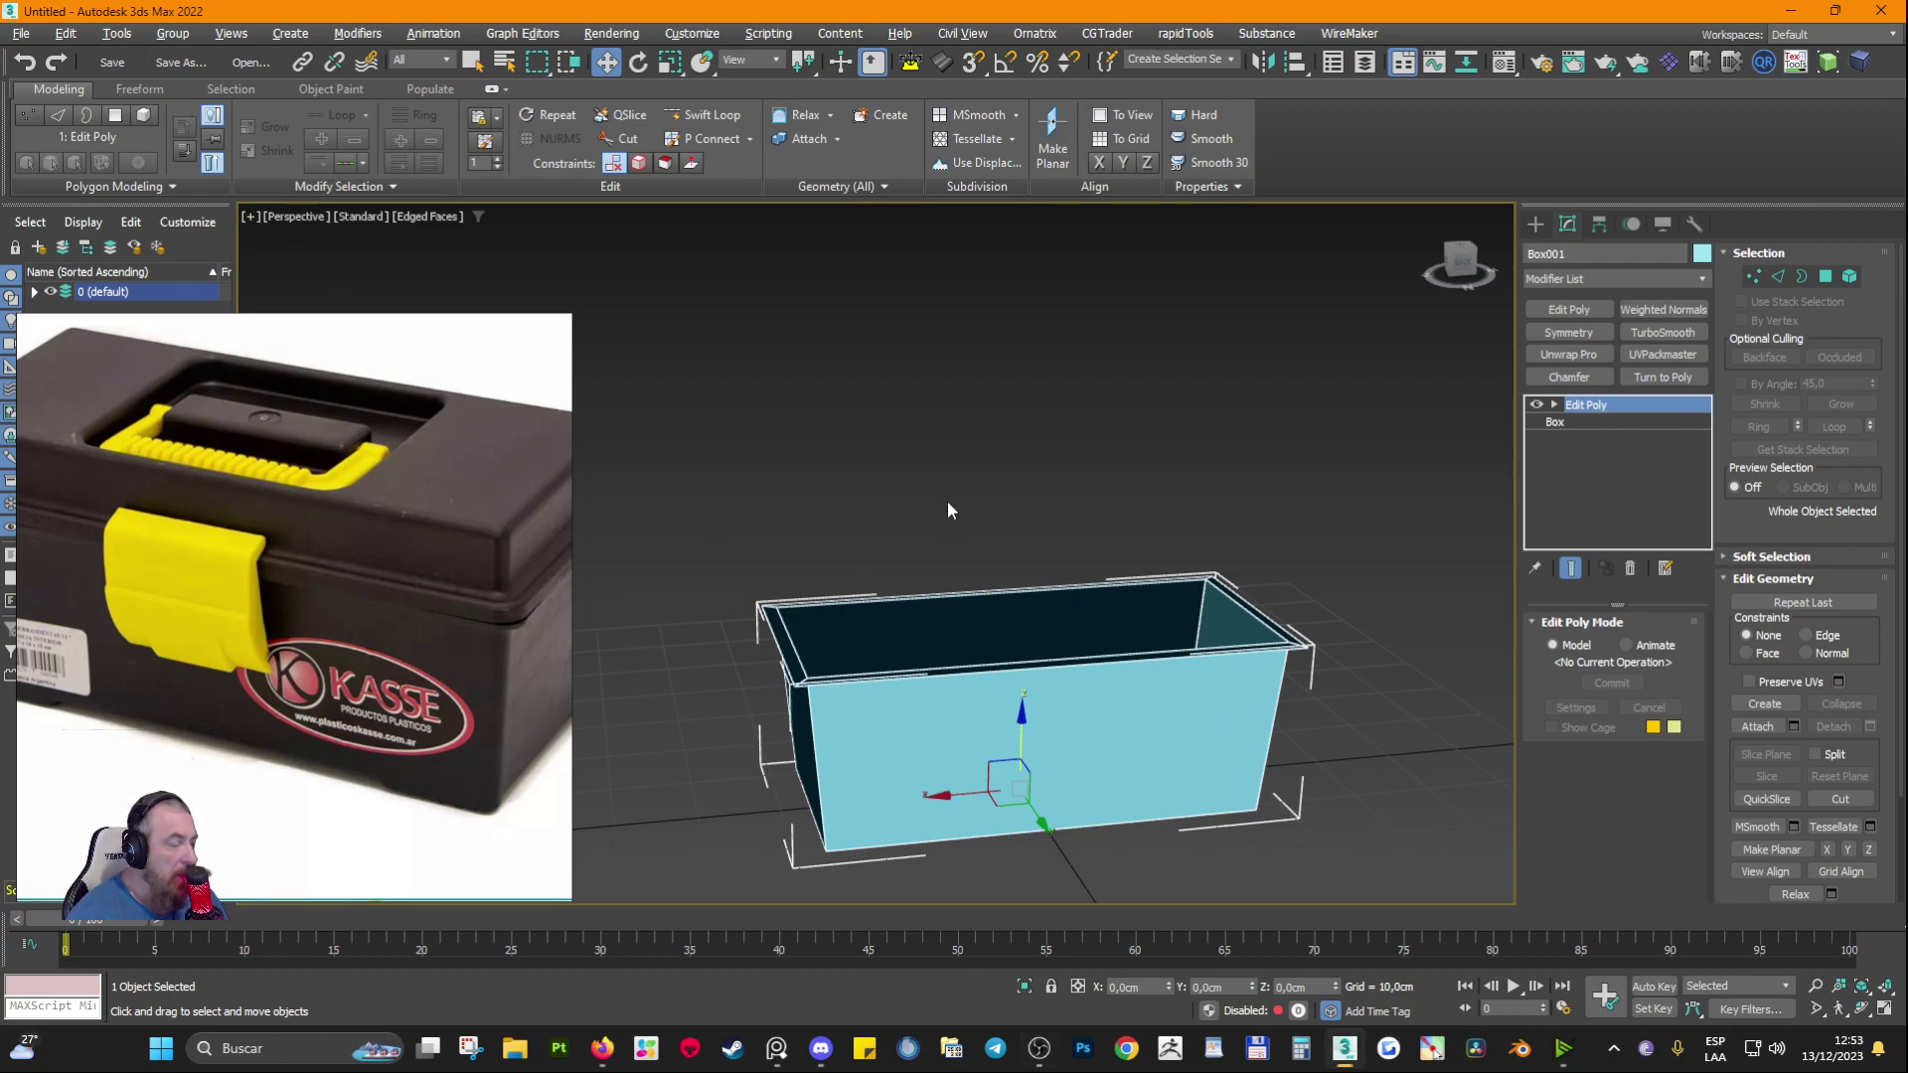
# Step: Clone the box in place as an independent copy named "tapa" for the lid
pyautogui.moveTo(948, 505); pyautogui.dragTo(850, 473, button='middle')
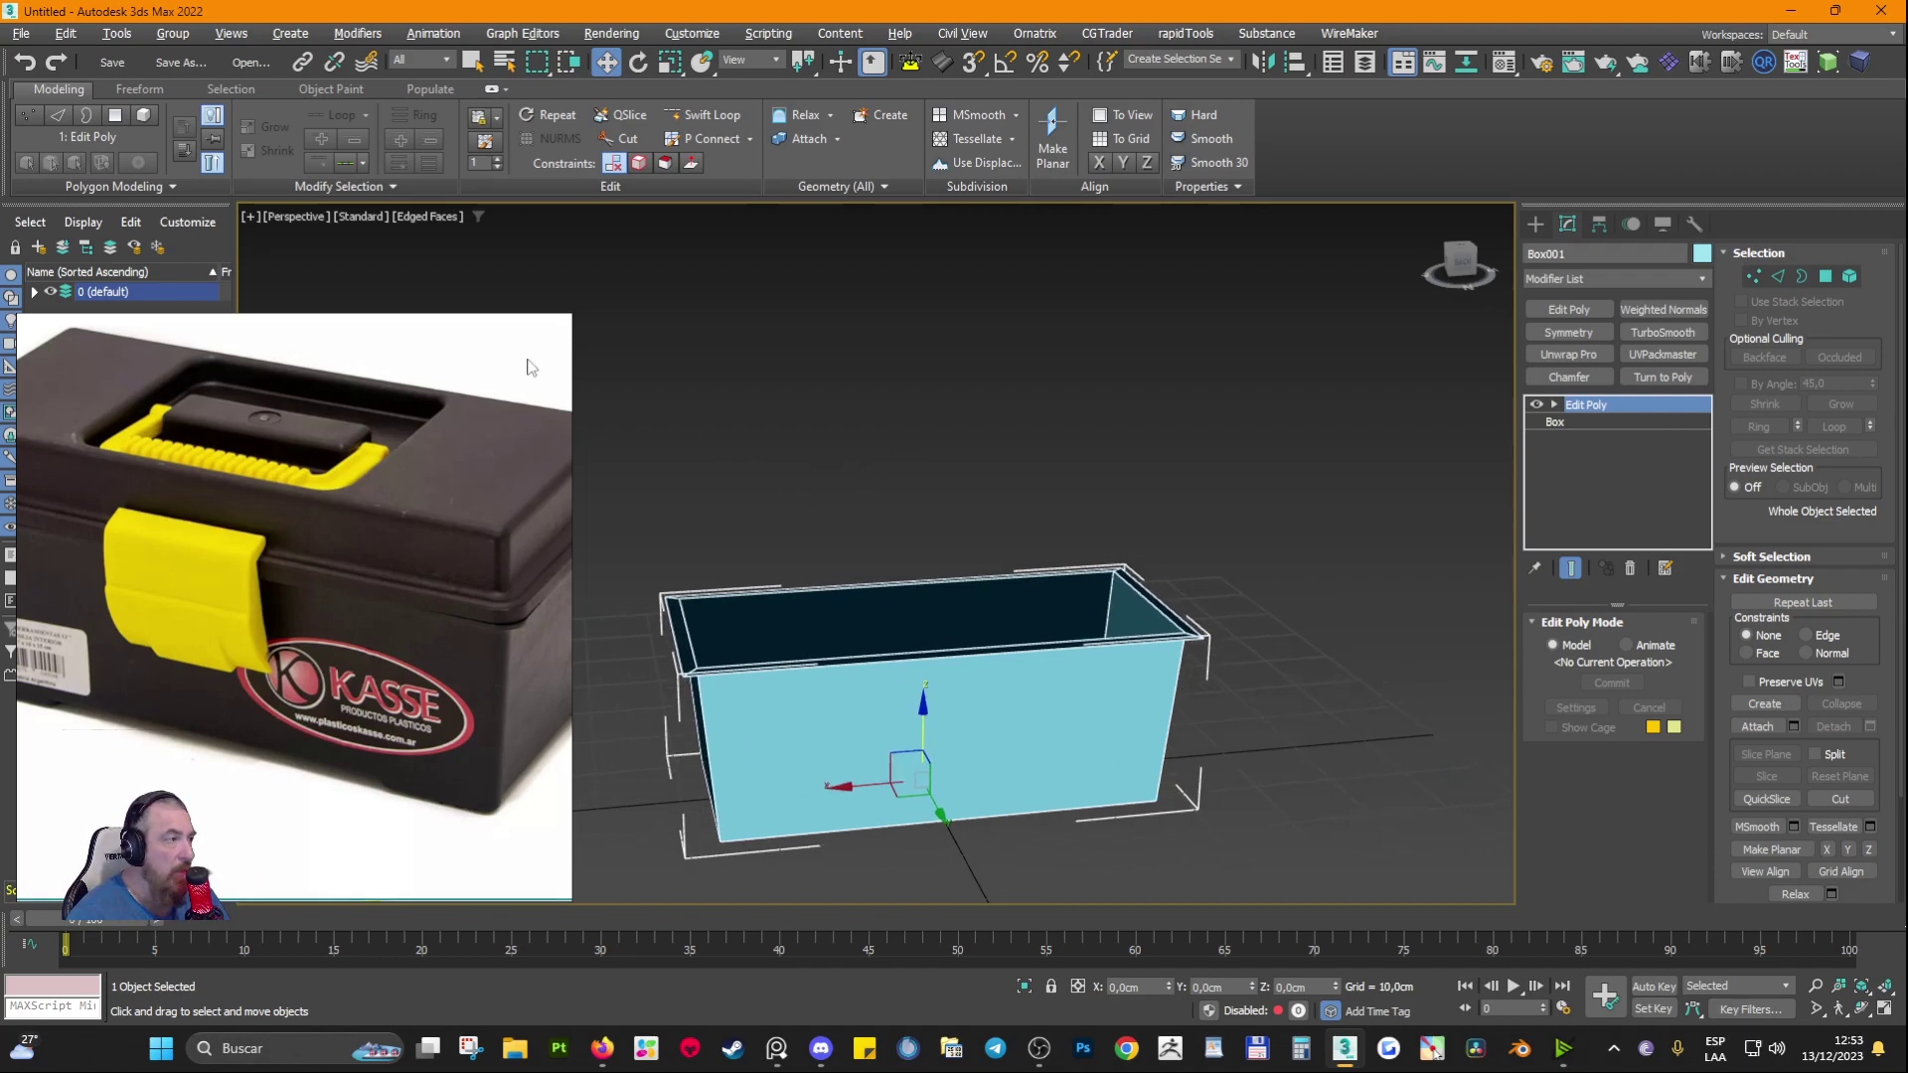
pyautogui.click(65, 33)
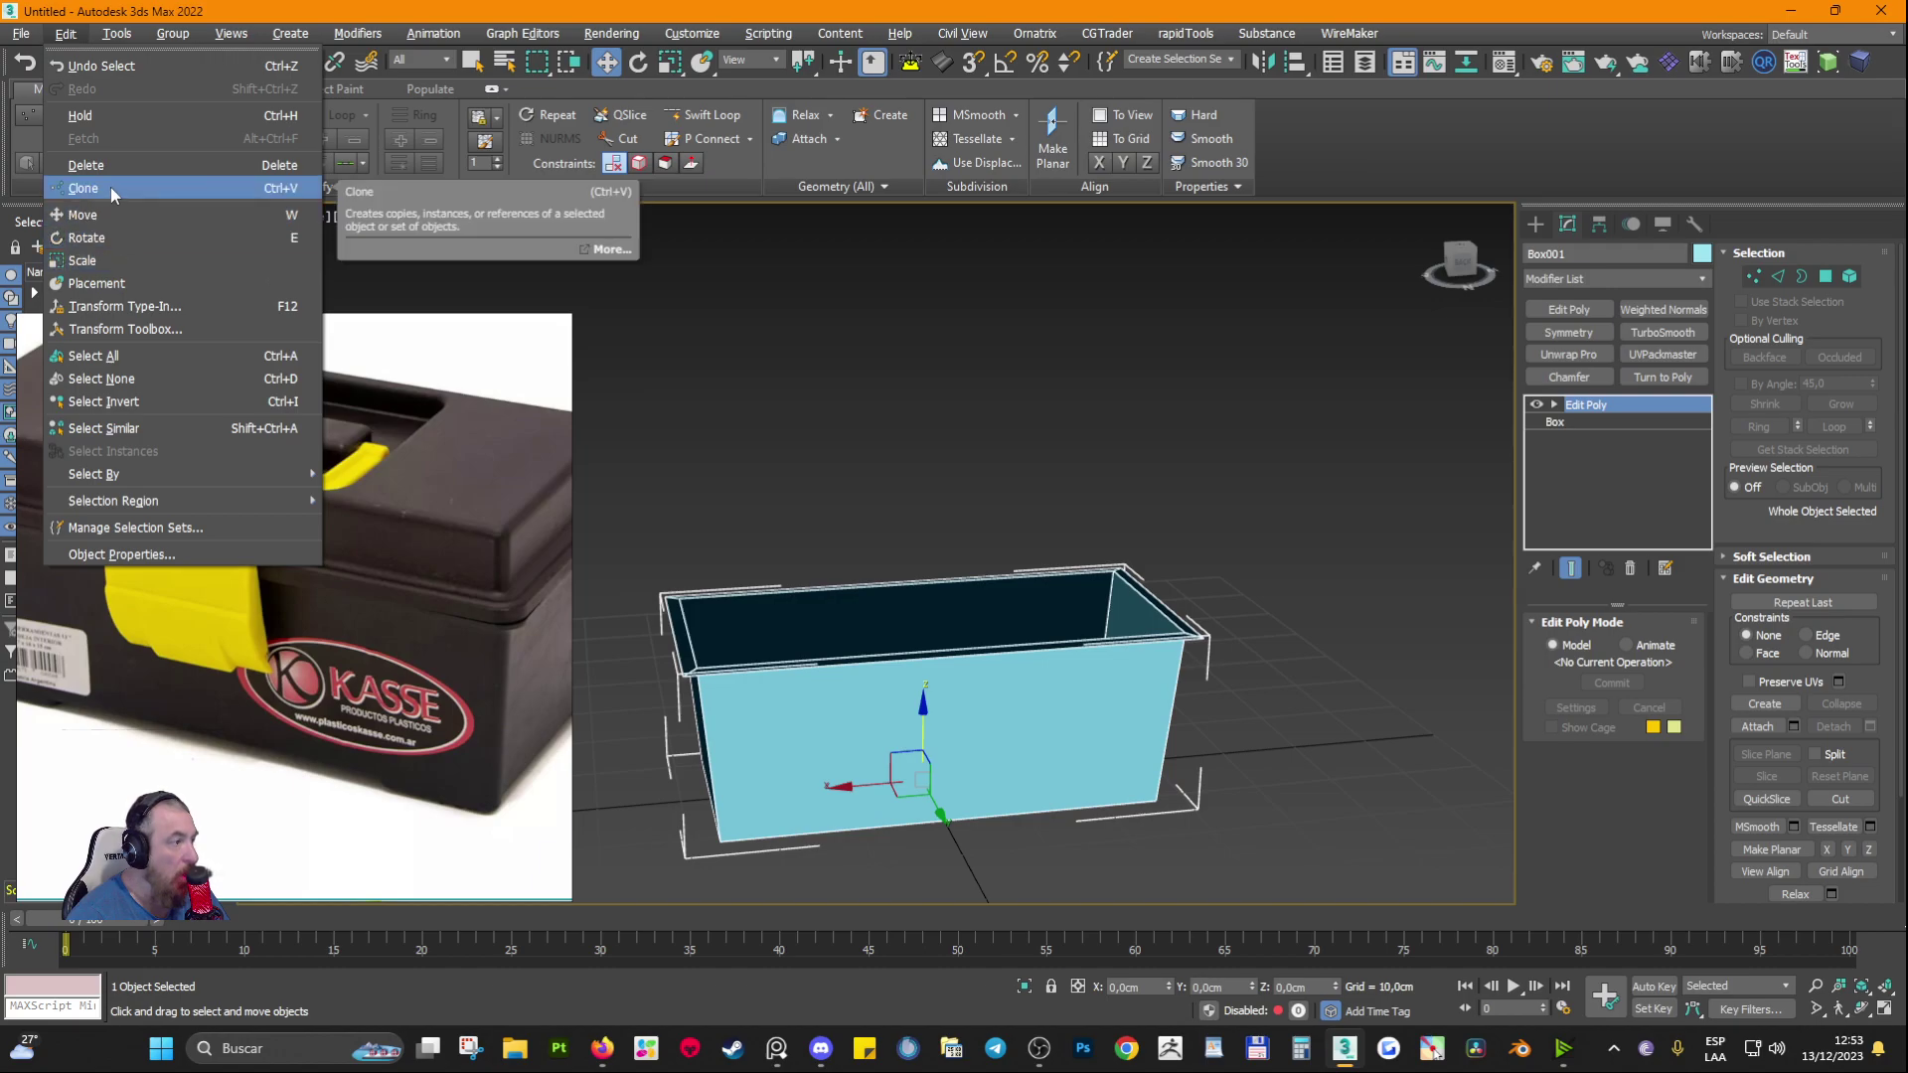
pyautogui.click(295, 187)
pyautogui.moveTo(920, 421); pyautogui.dragTo(857, 338)
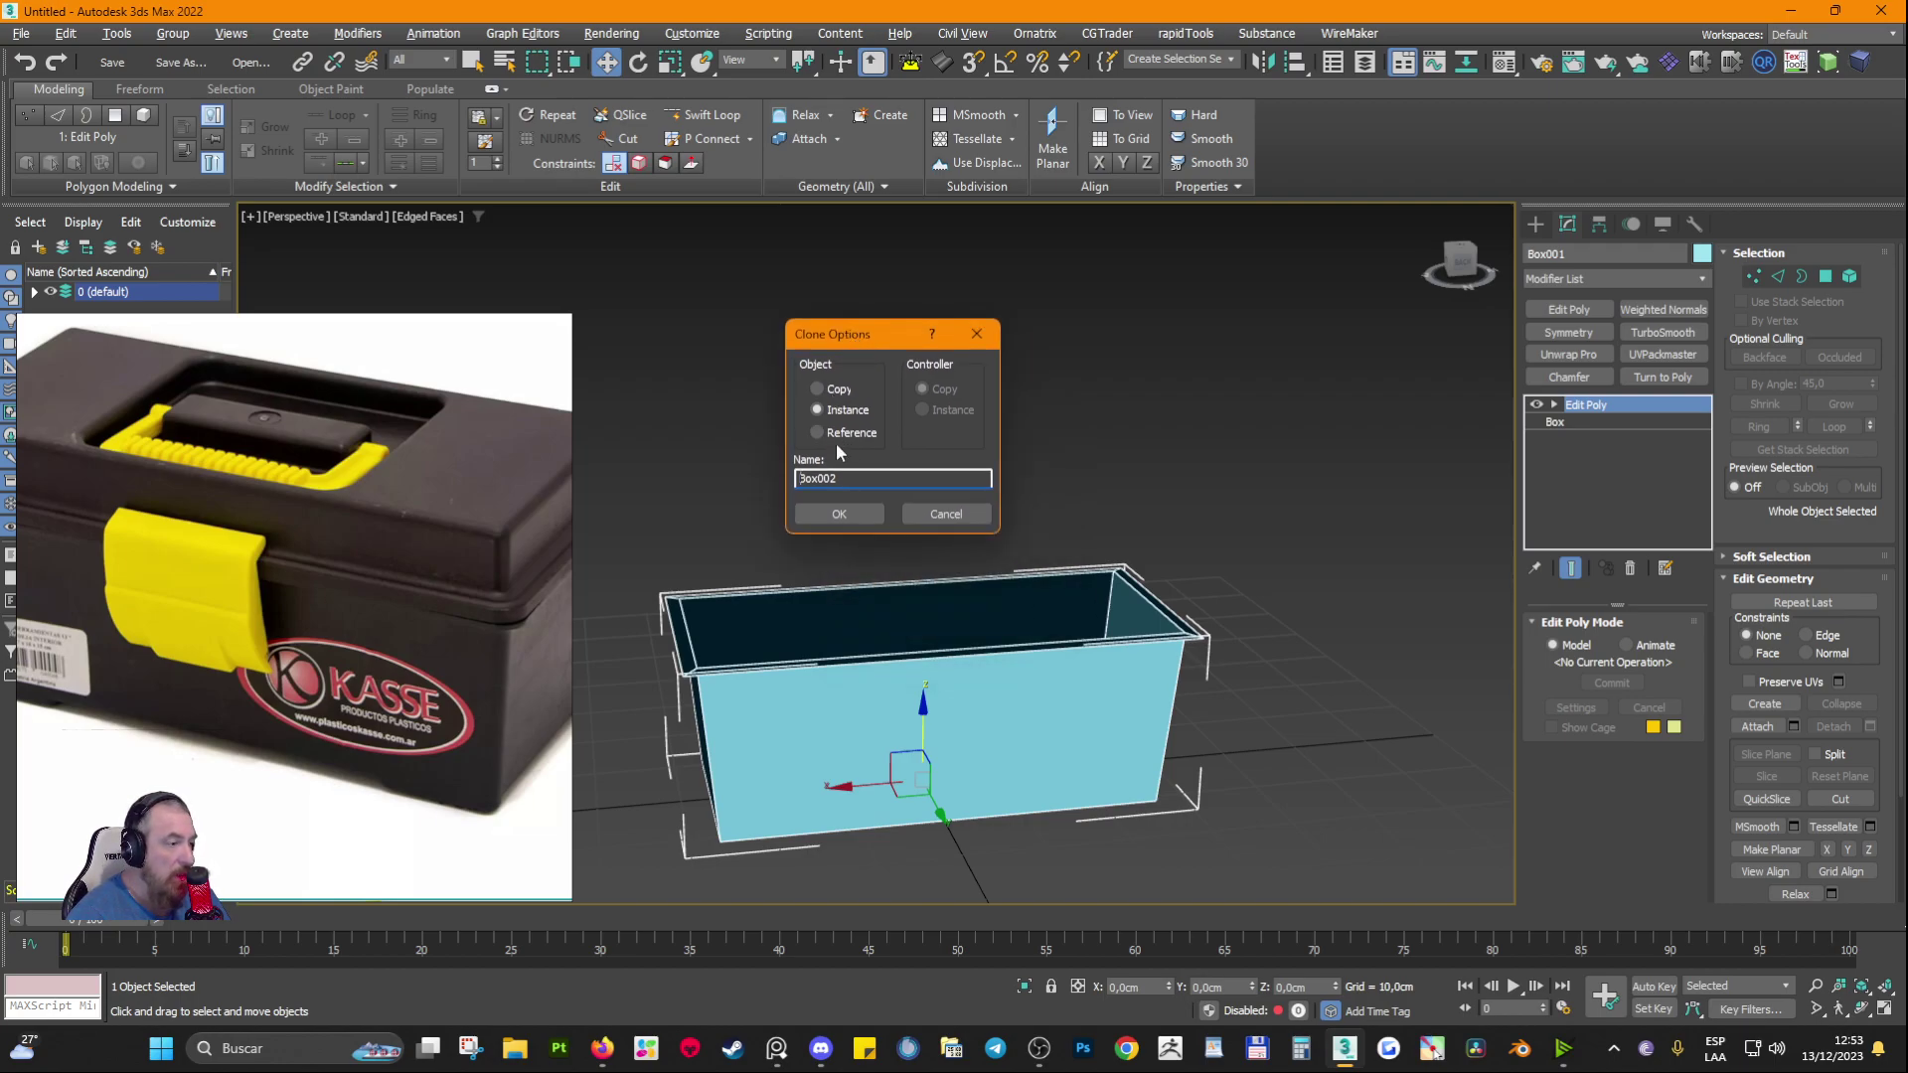
pyautogui.click(830, 388)
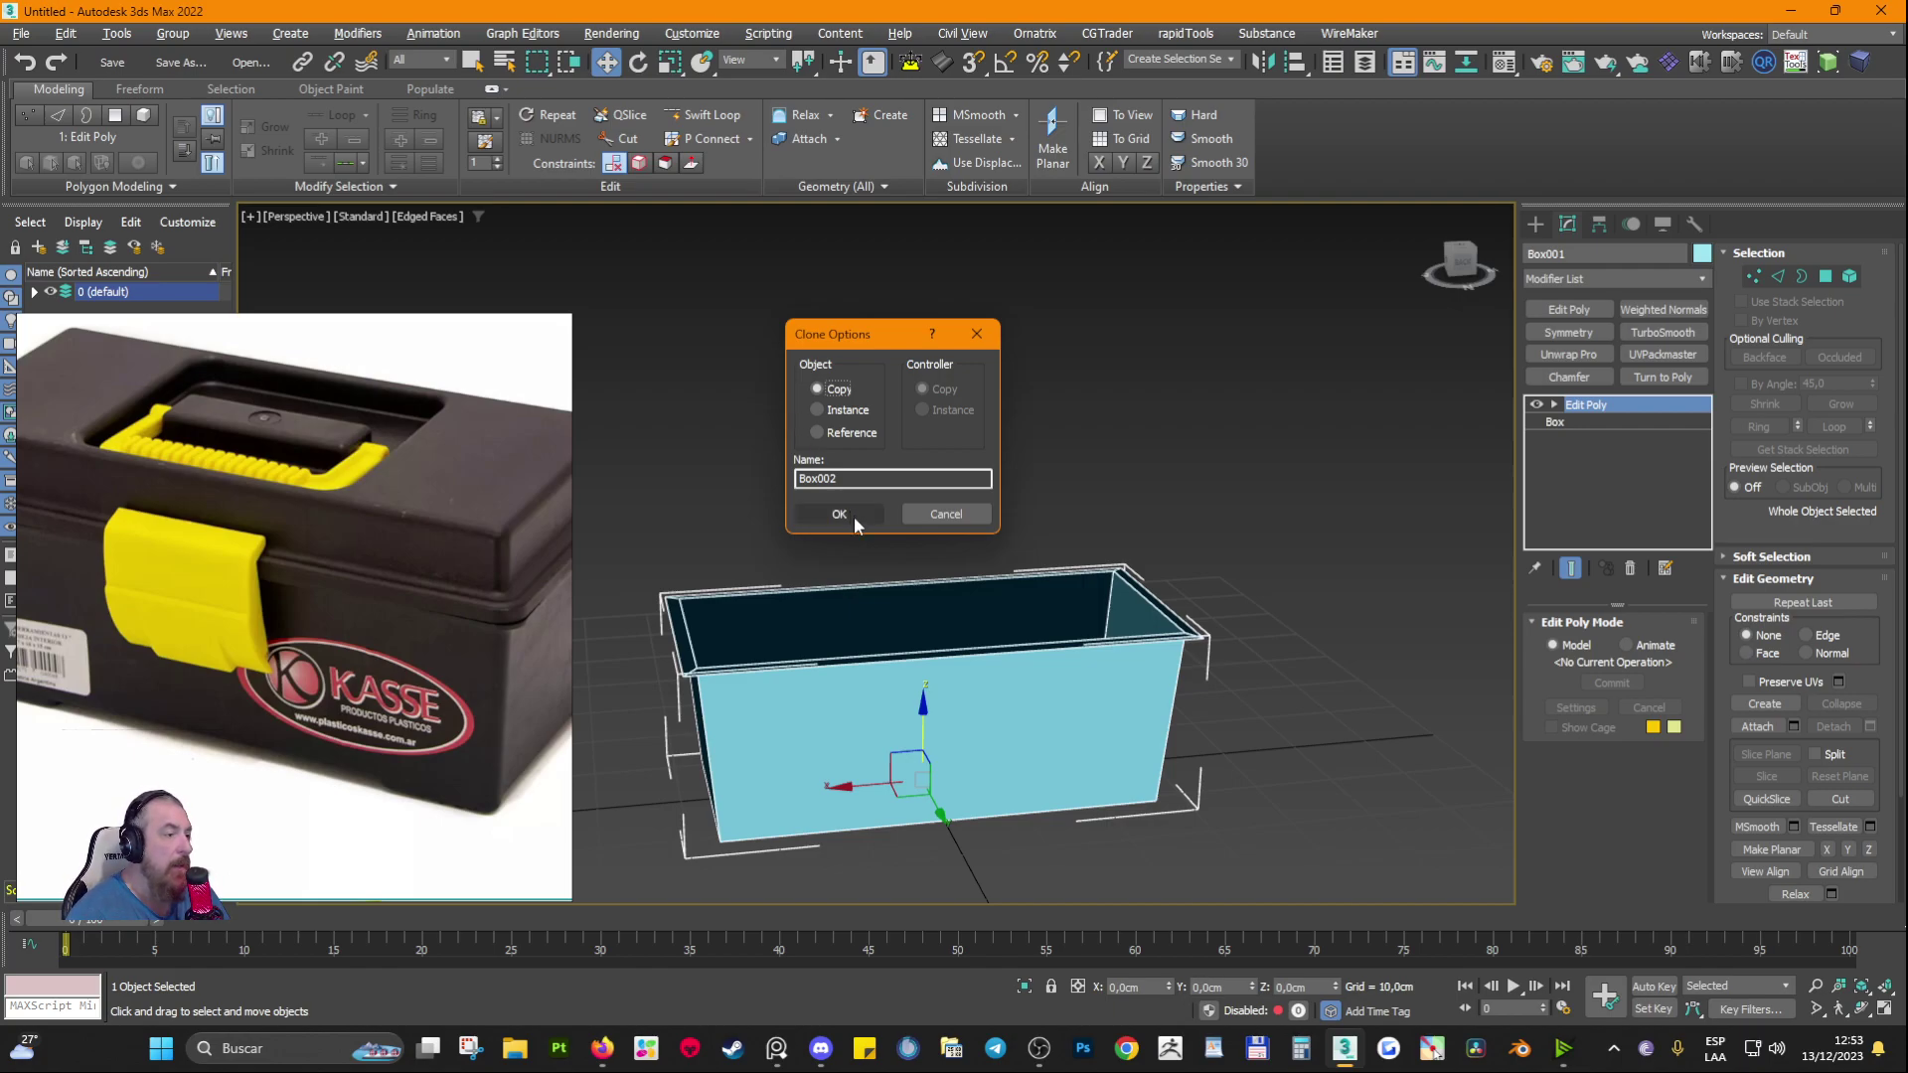
pyautogui.click(851, 477)
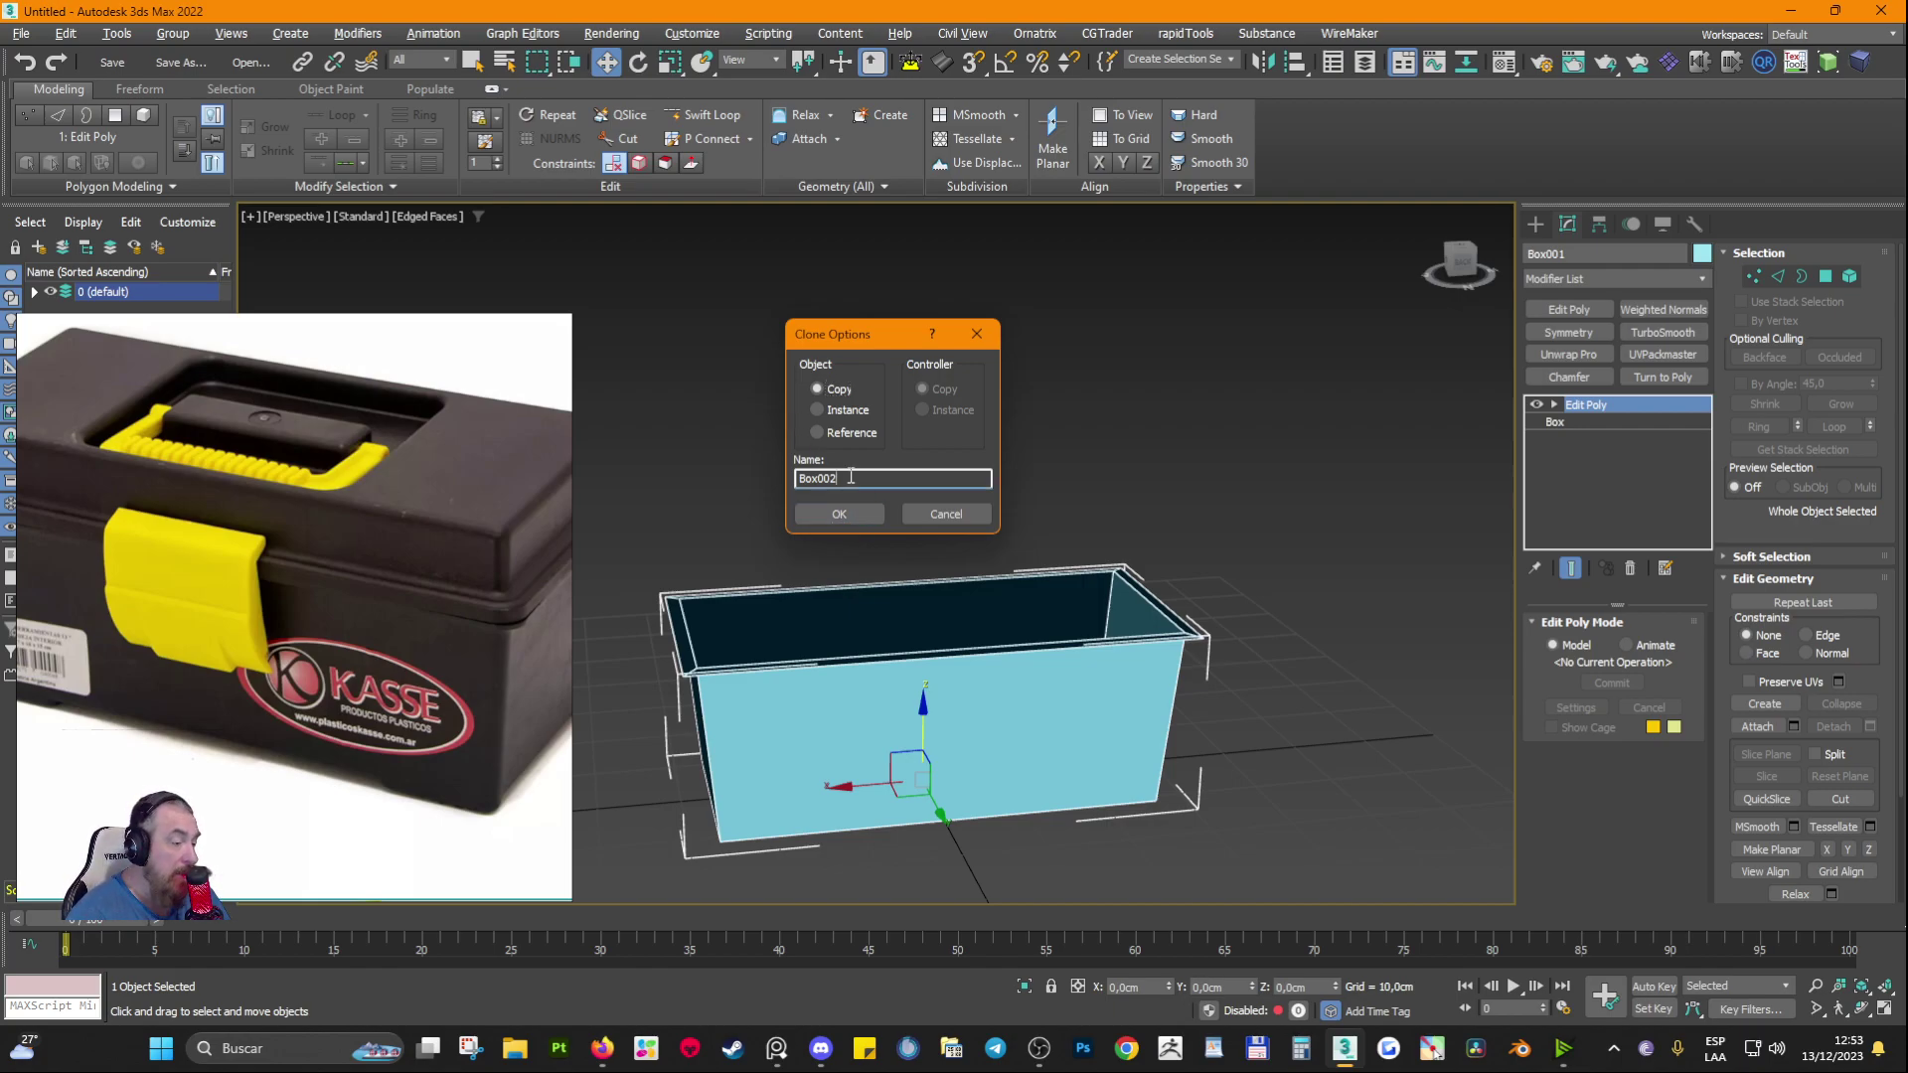
pyautogui.moveTo(850, 478); pyautogui.dragTo(706, 471)
pyautogui.write('tapa')
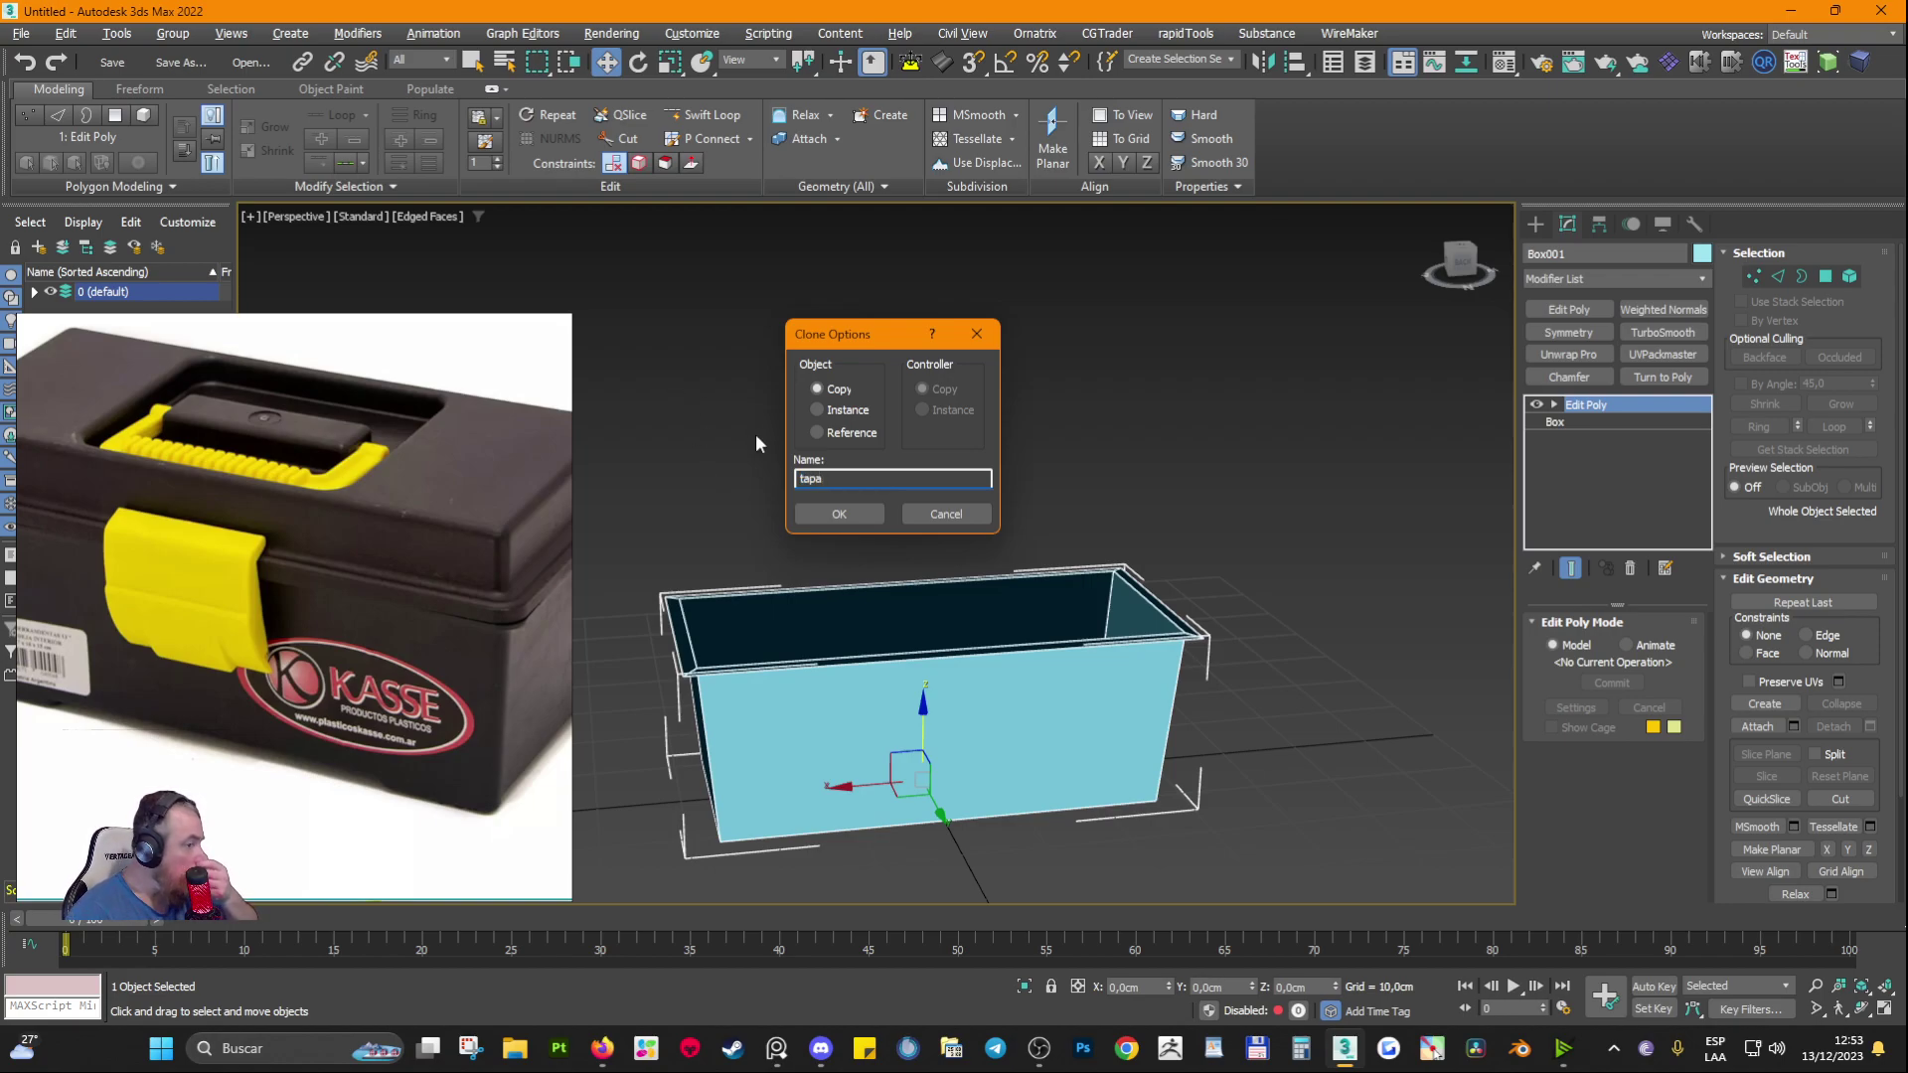
pyautogui.click(834, 513)
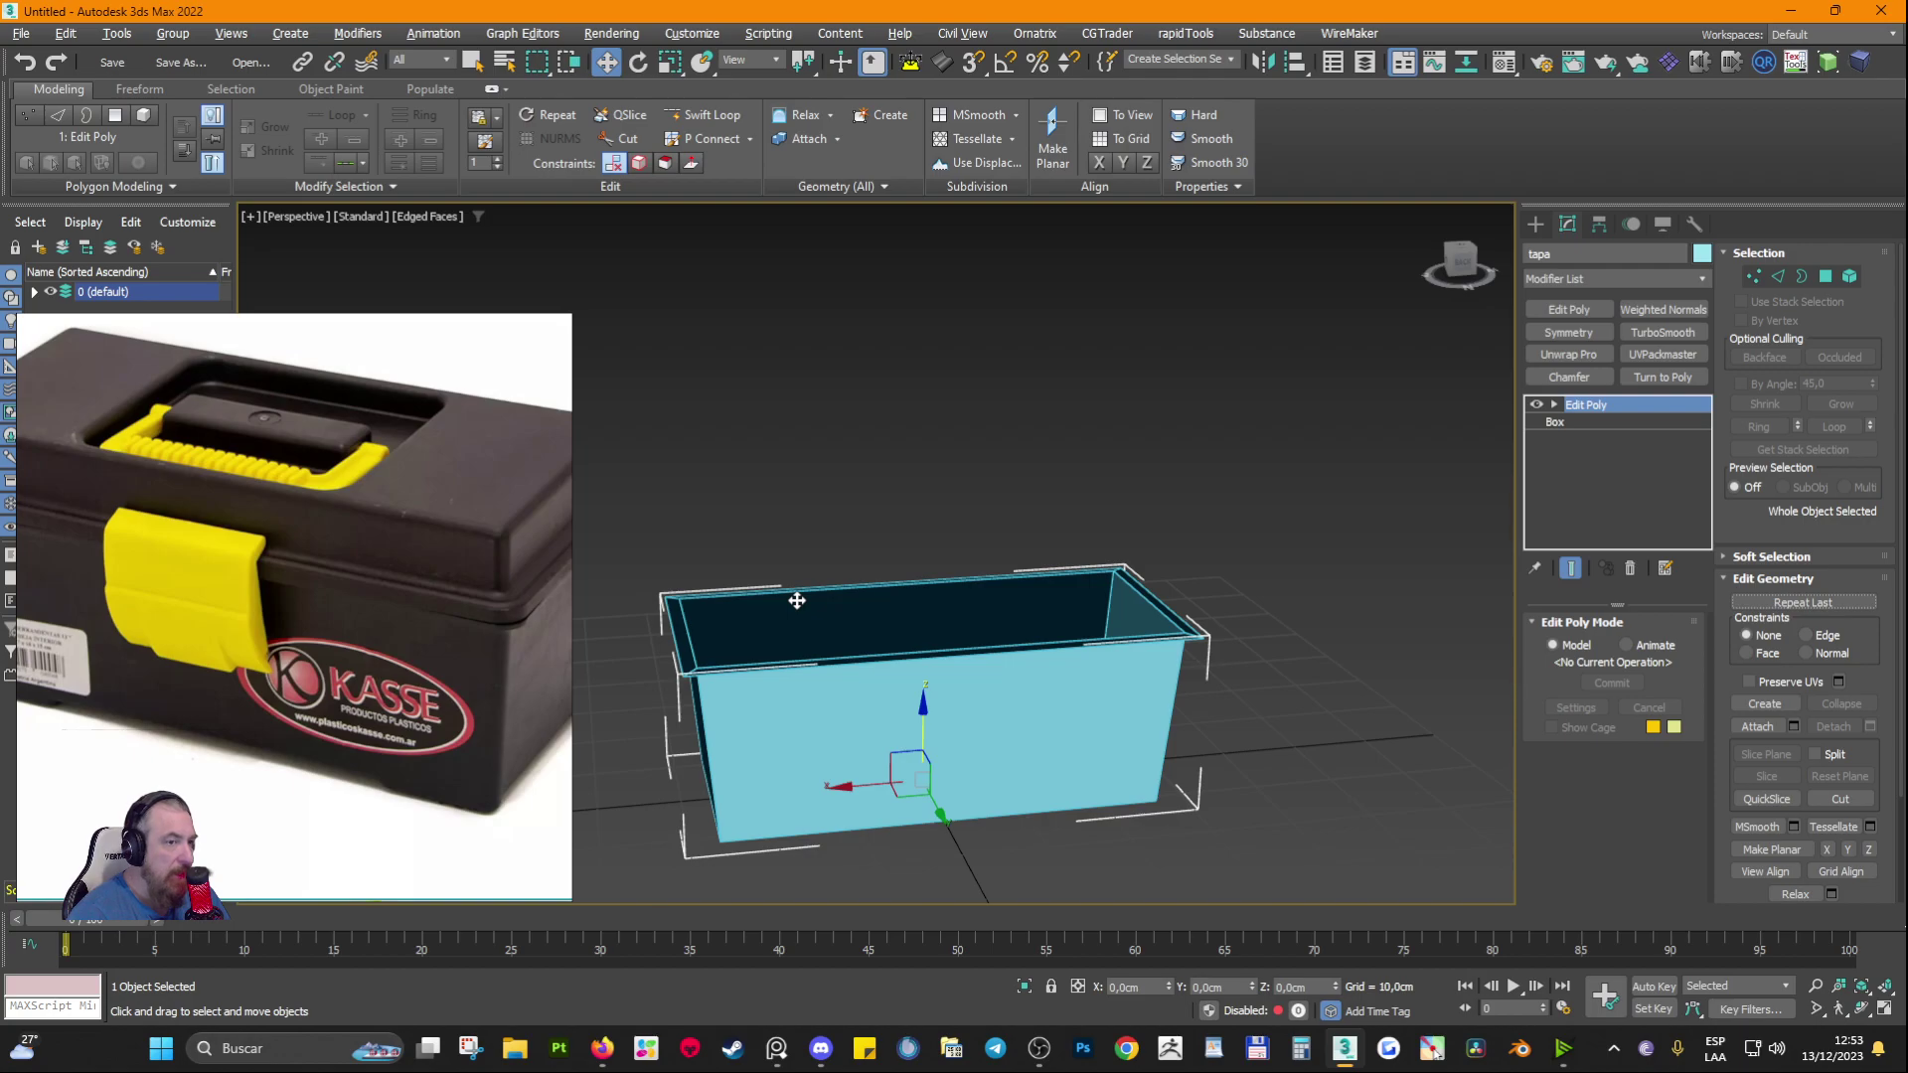
# Step: Check that two overlapping boxes exist by briefly moving the copy and selecting each one to read its name
pyautogui.moveTo(922, 726); pyautogui.dragTo(924, 432)
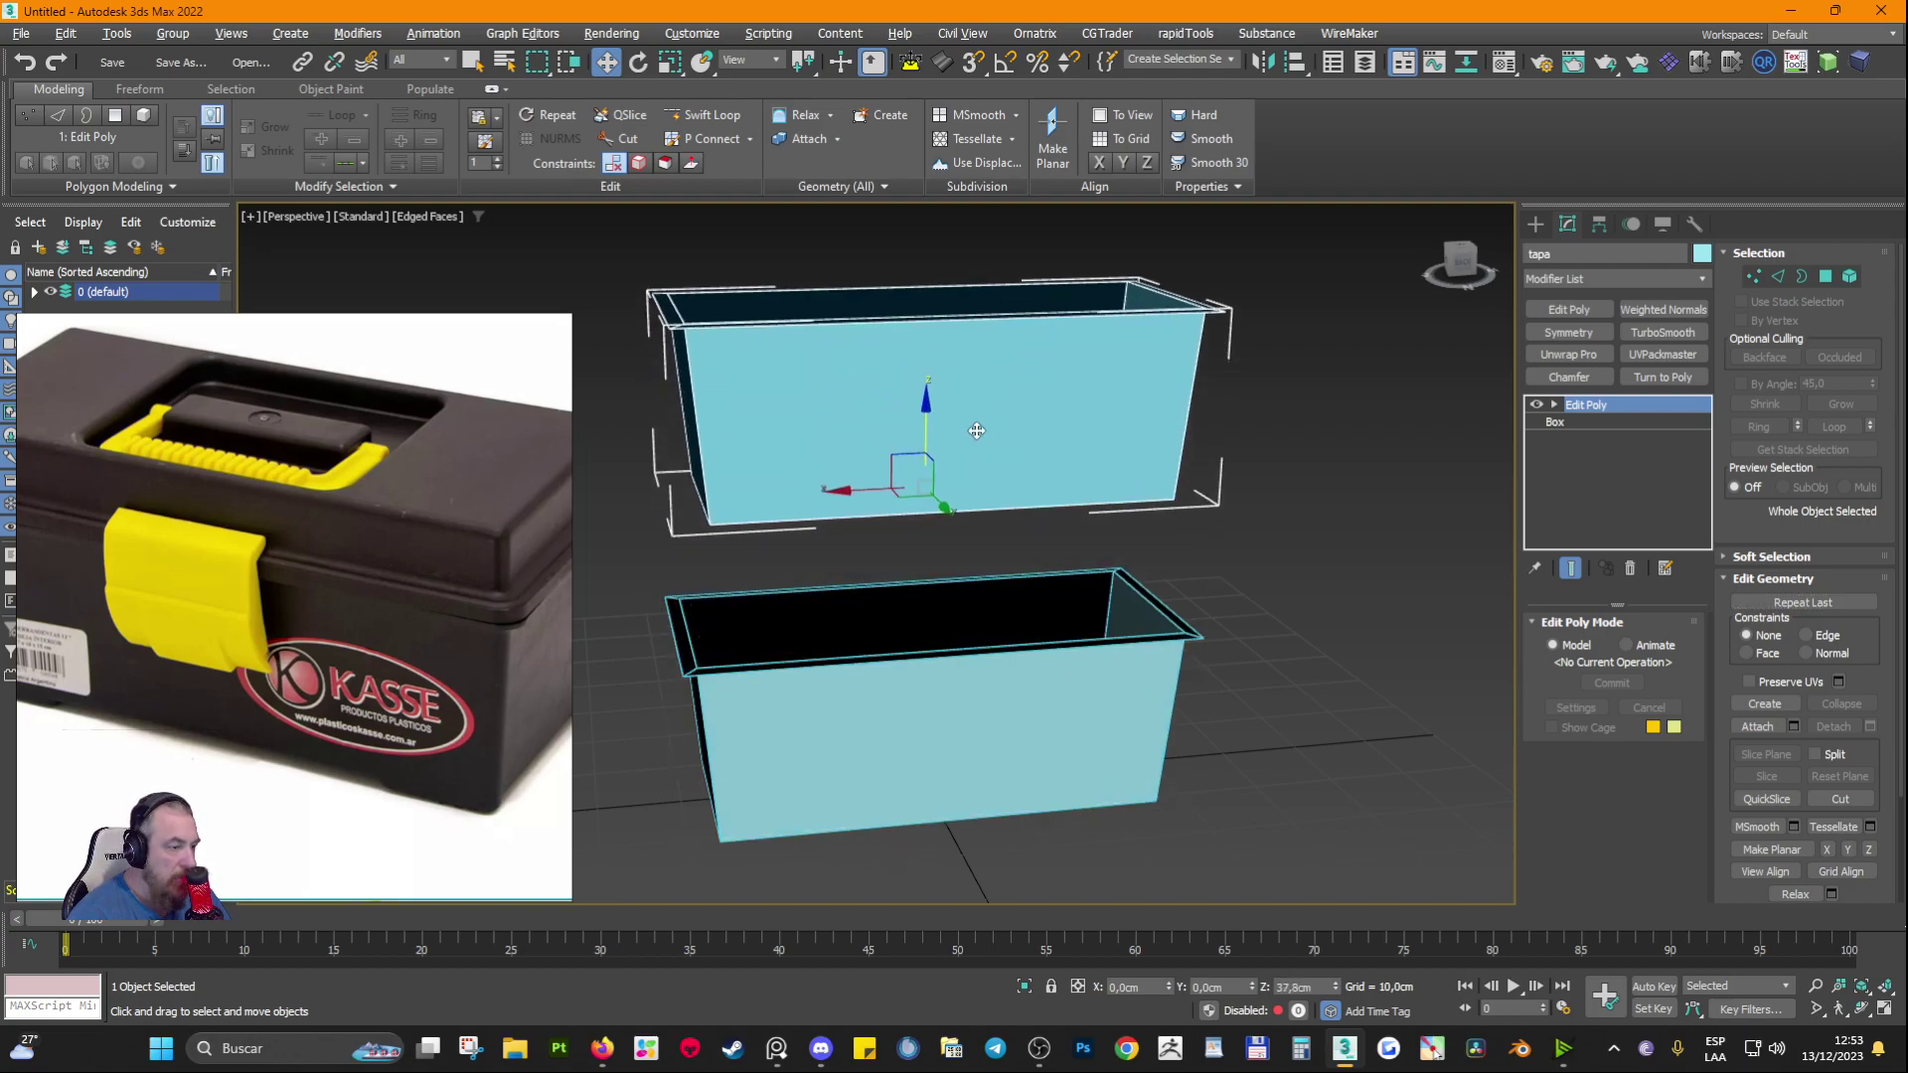
pyautogui.hotkey('ctrl', 'z')
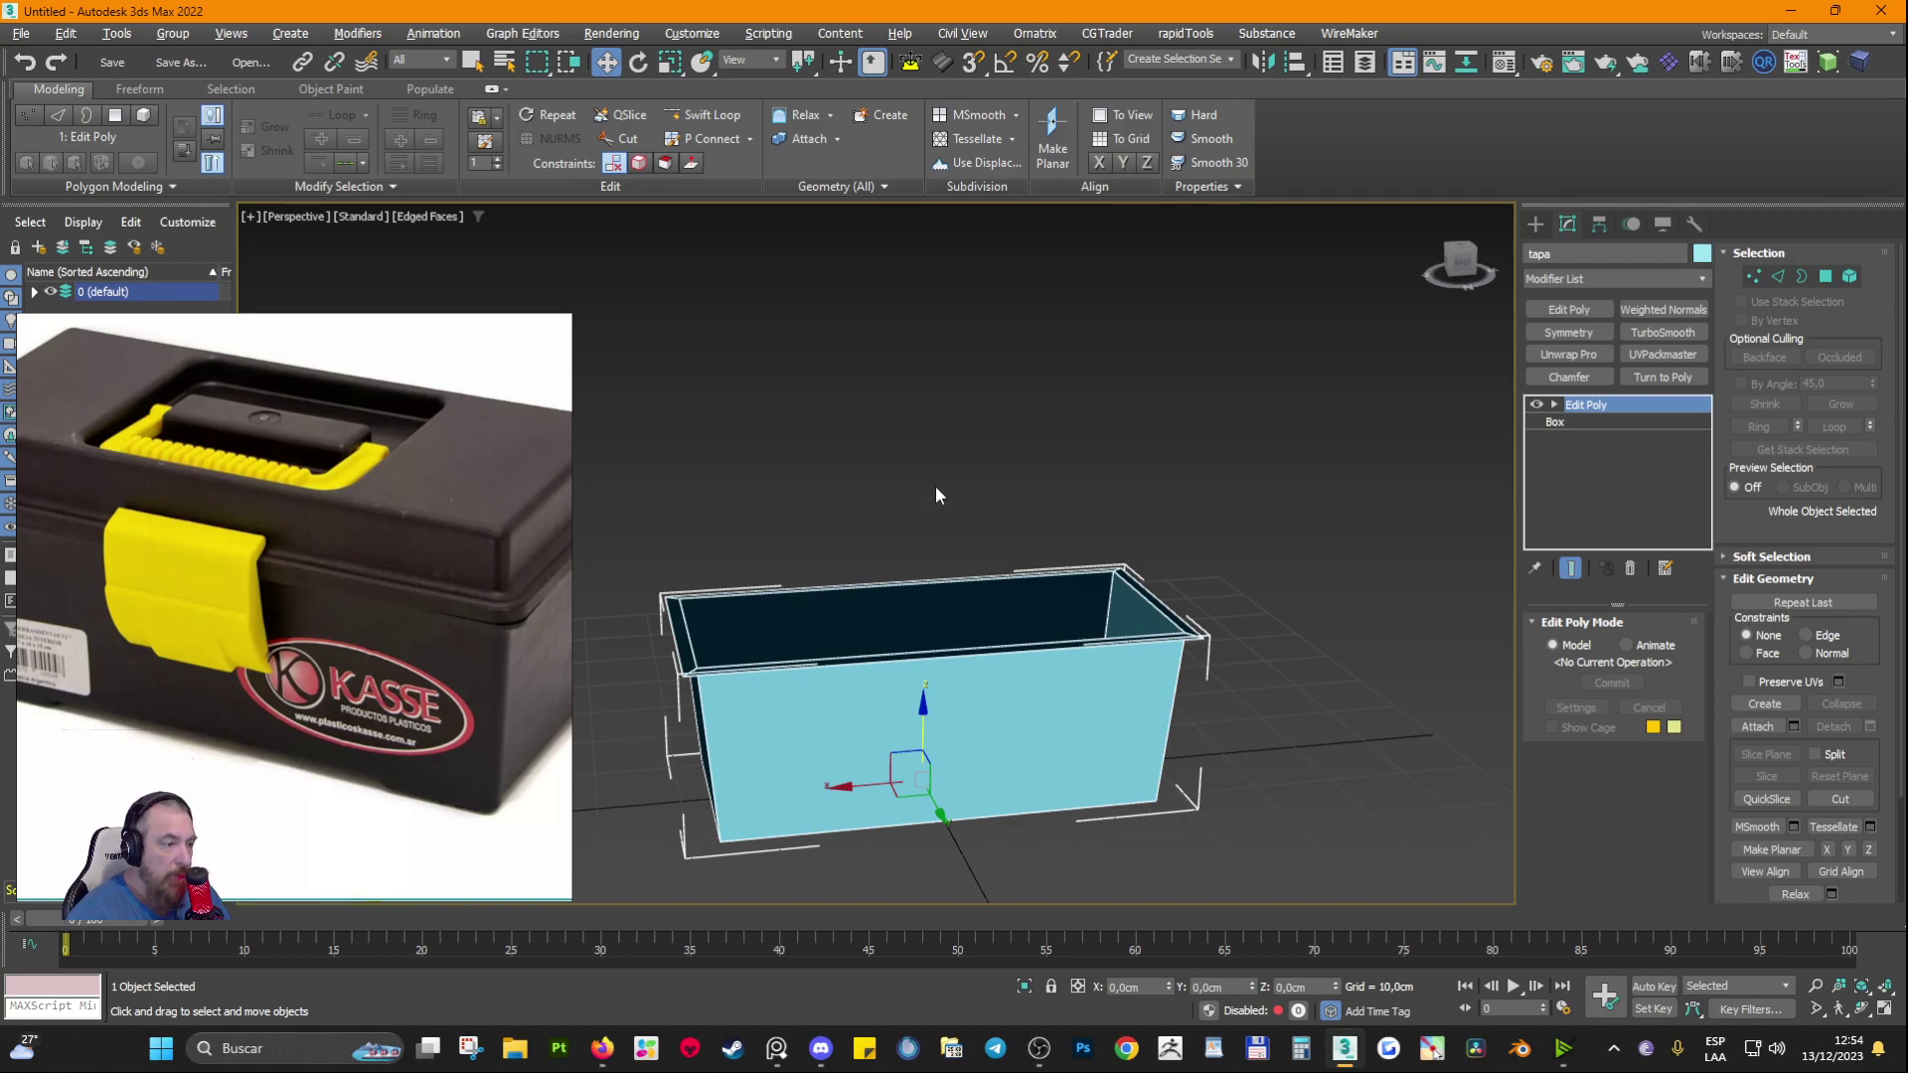
pyautogui.click(947, 553)
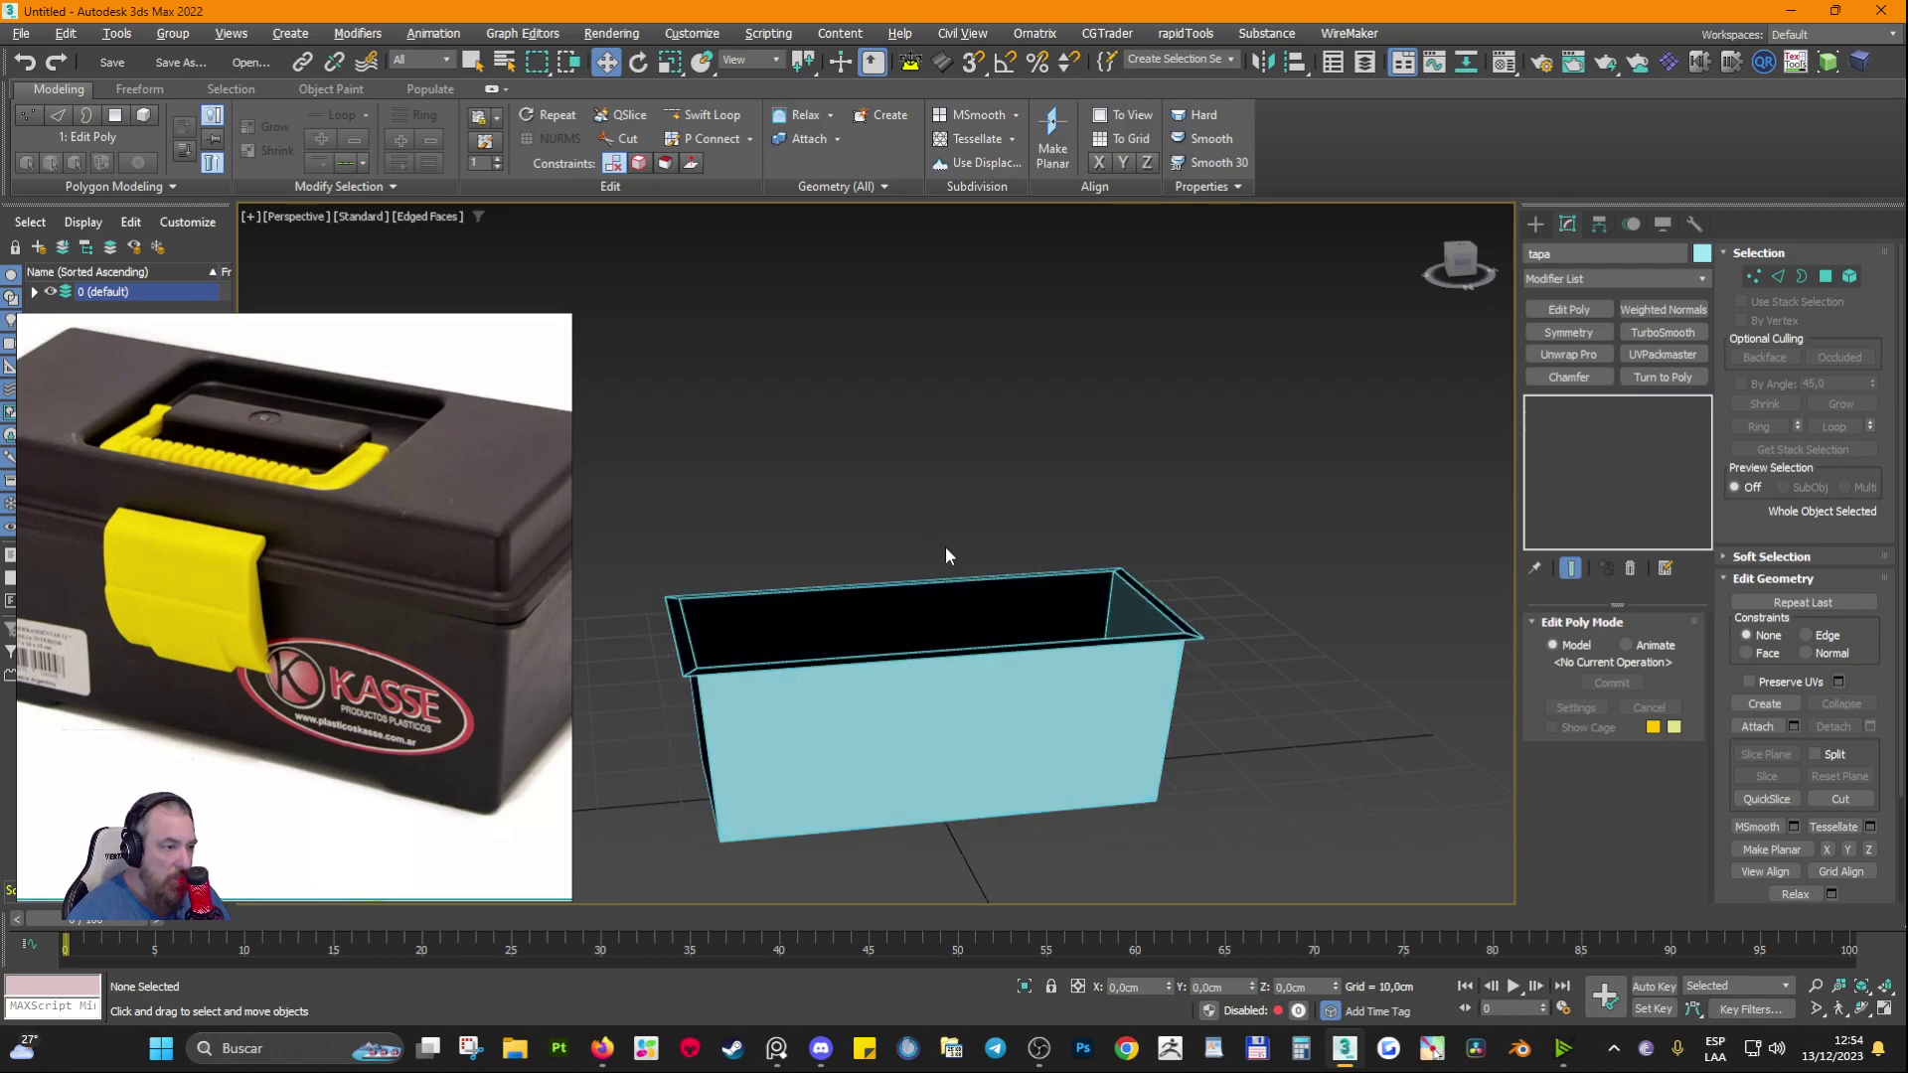
pyautogui.click(978, 636)
pyautogui.moveTo(1579, 255); pyautogui.dragTo(1490, 260)
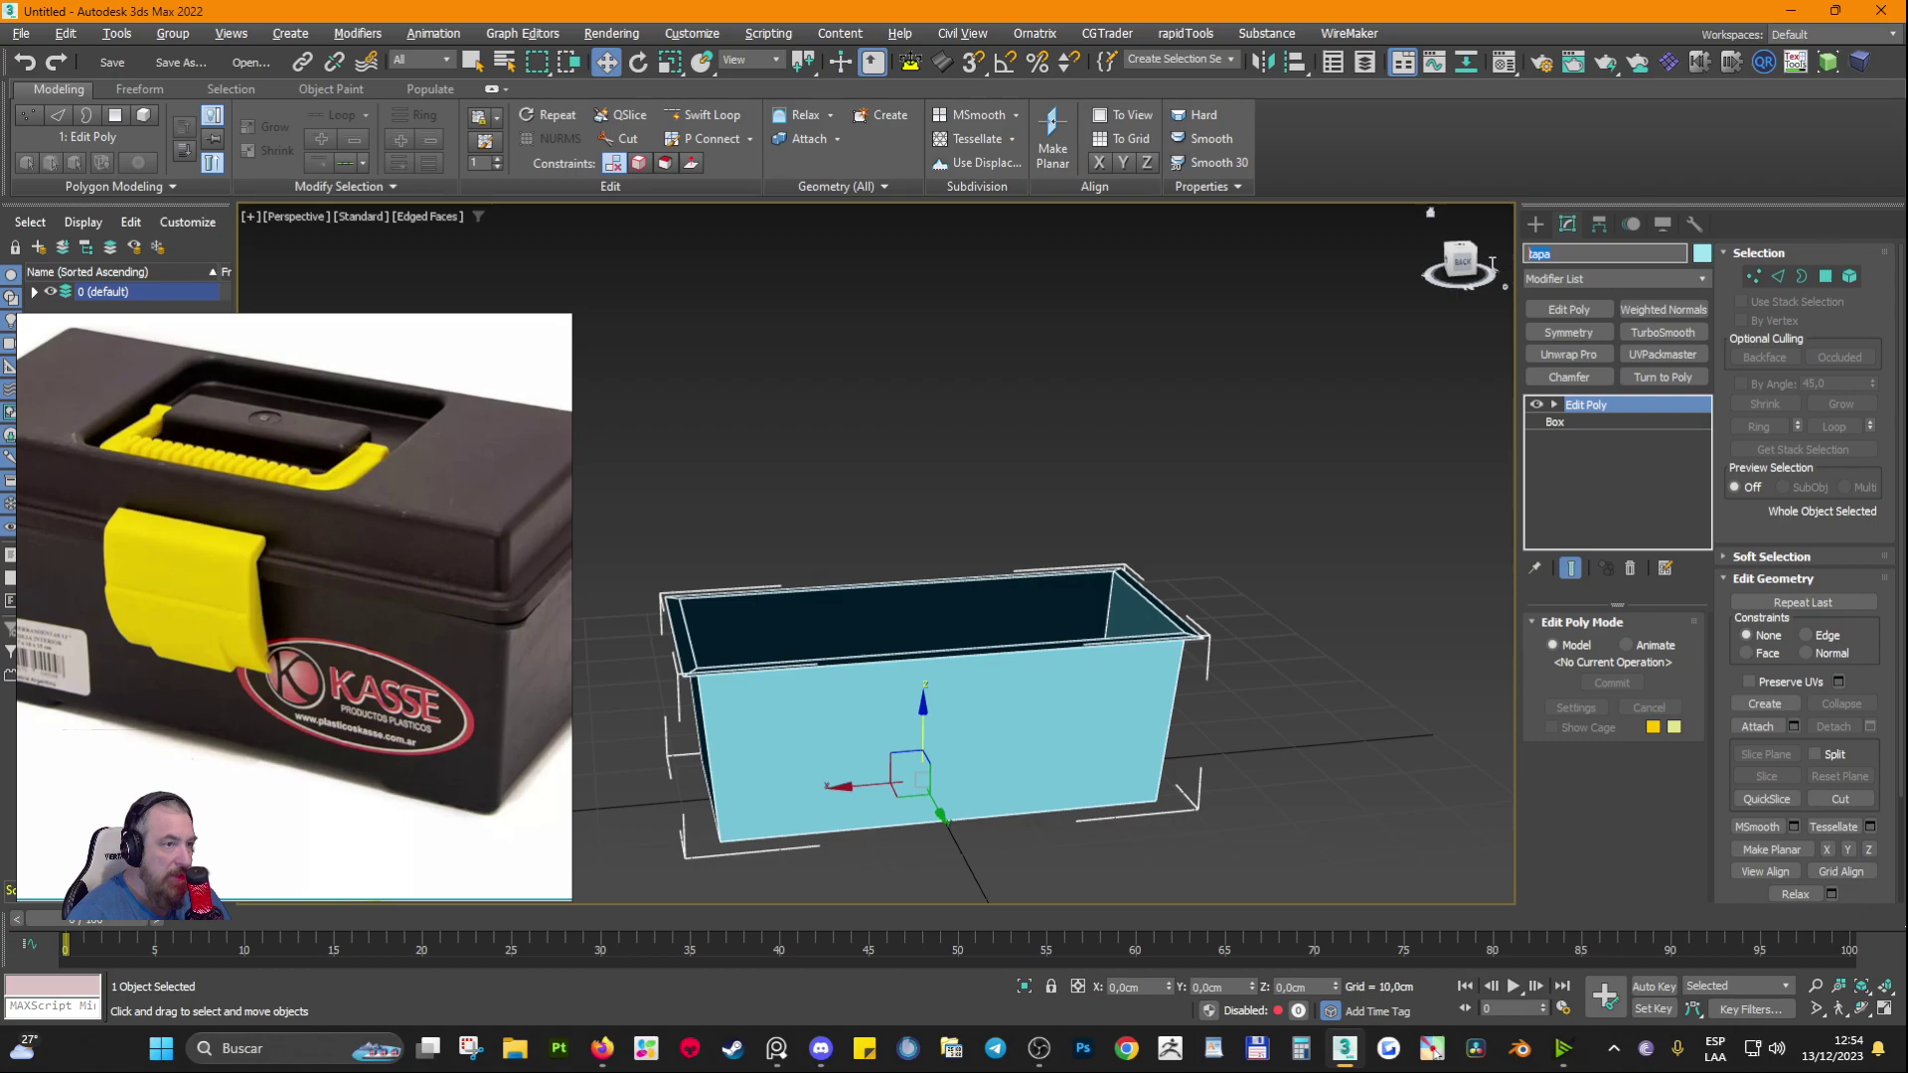
pyautogui.click(864, 453)
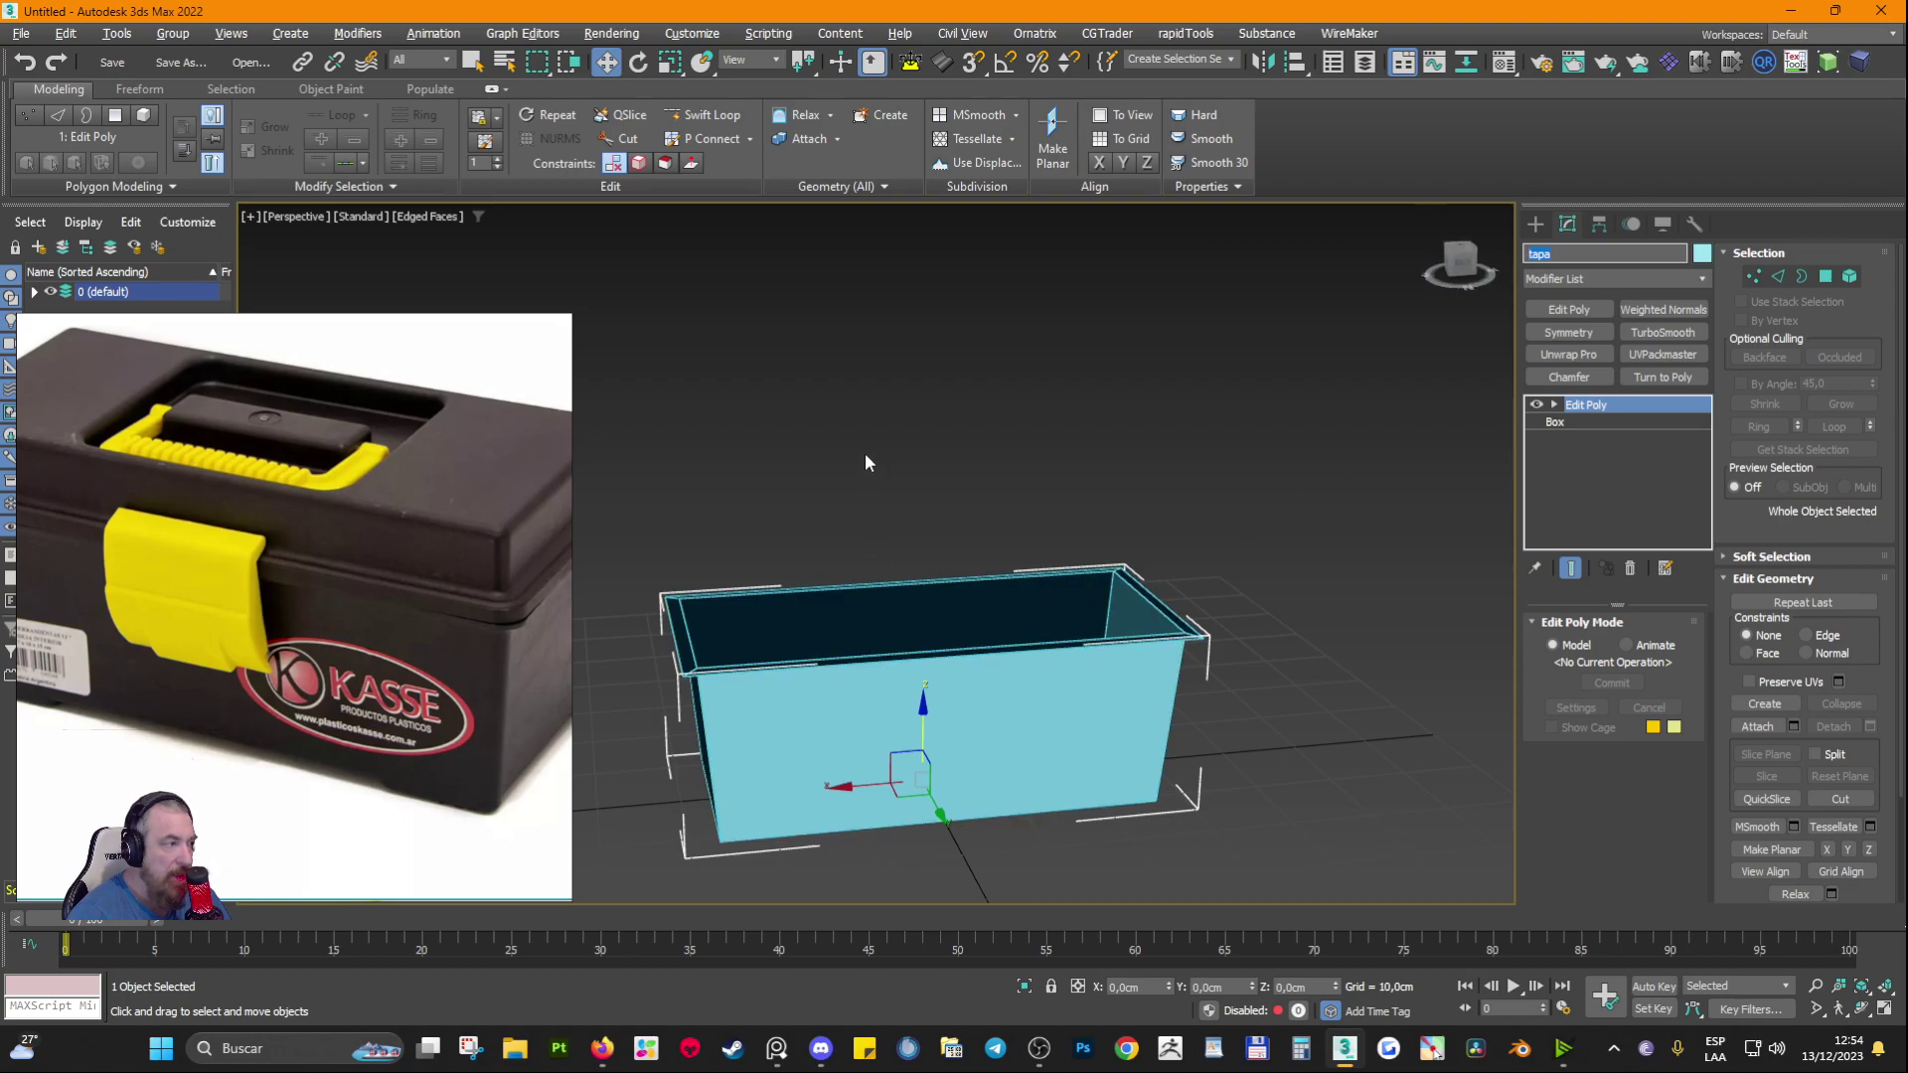
pyautogui.click(914, 645)
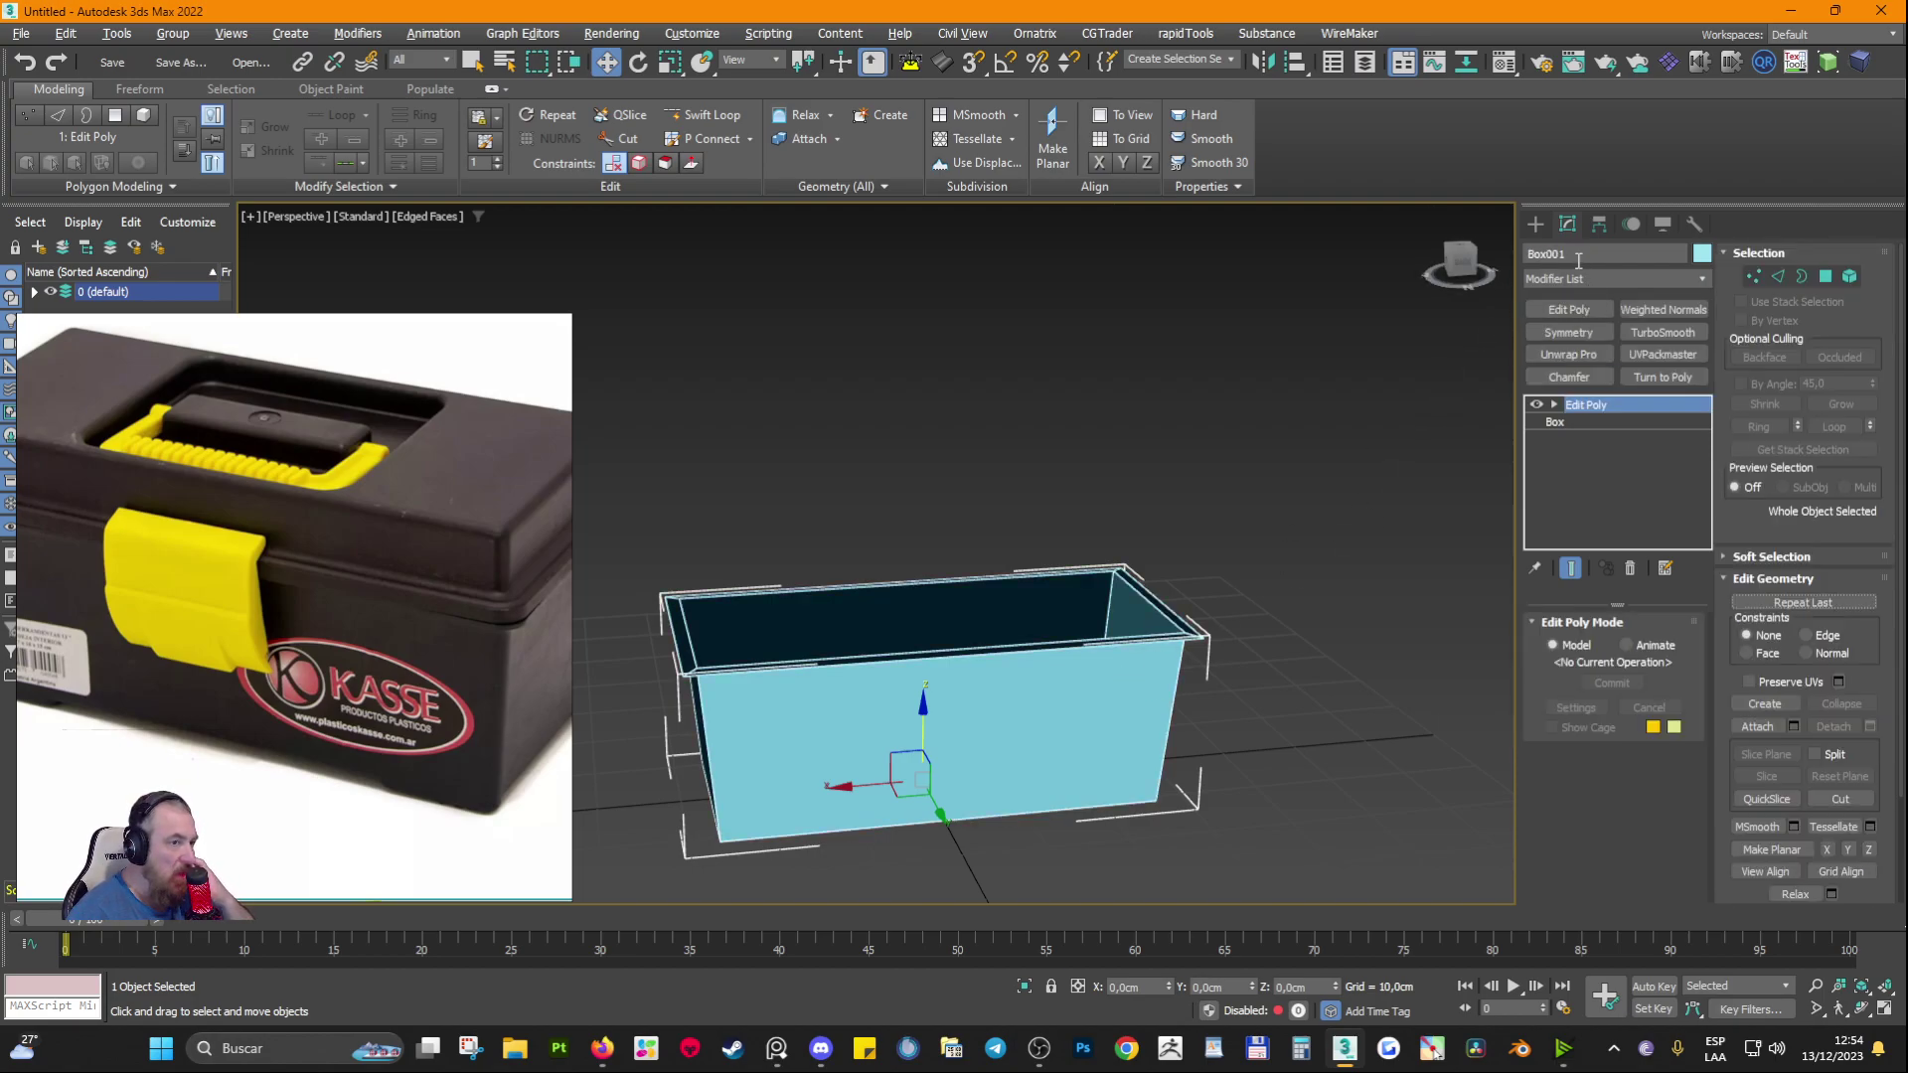
pyautogui.moveTo(1582, 260); pyautogui.dragTo(1485, 269)
pyautogui.click(1138, 654)
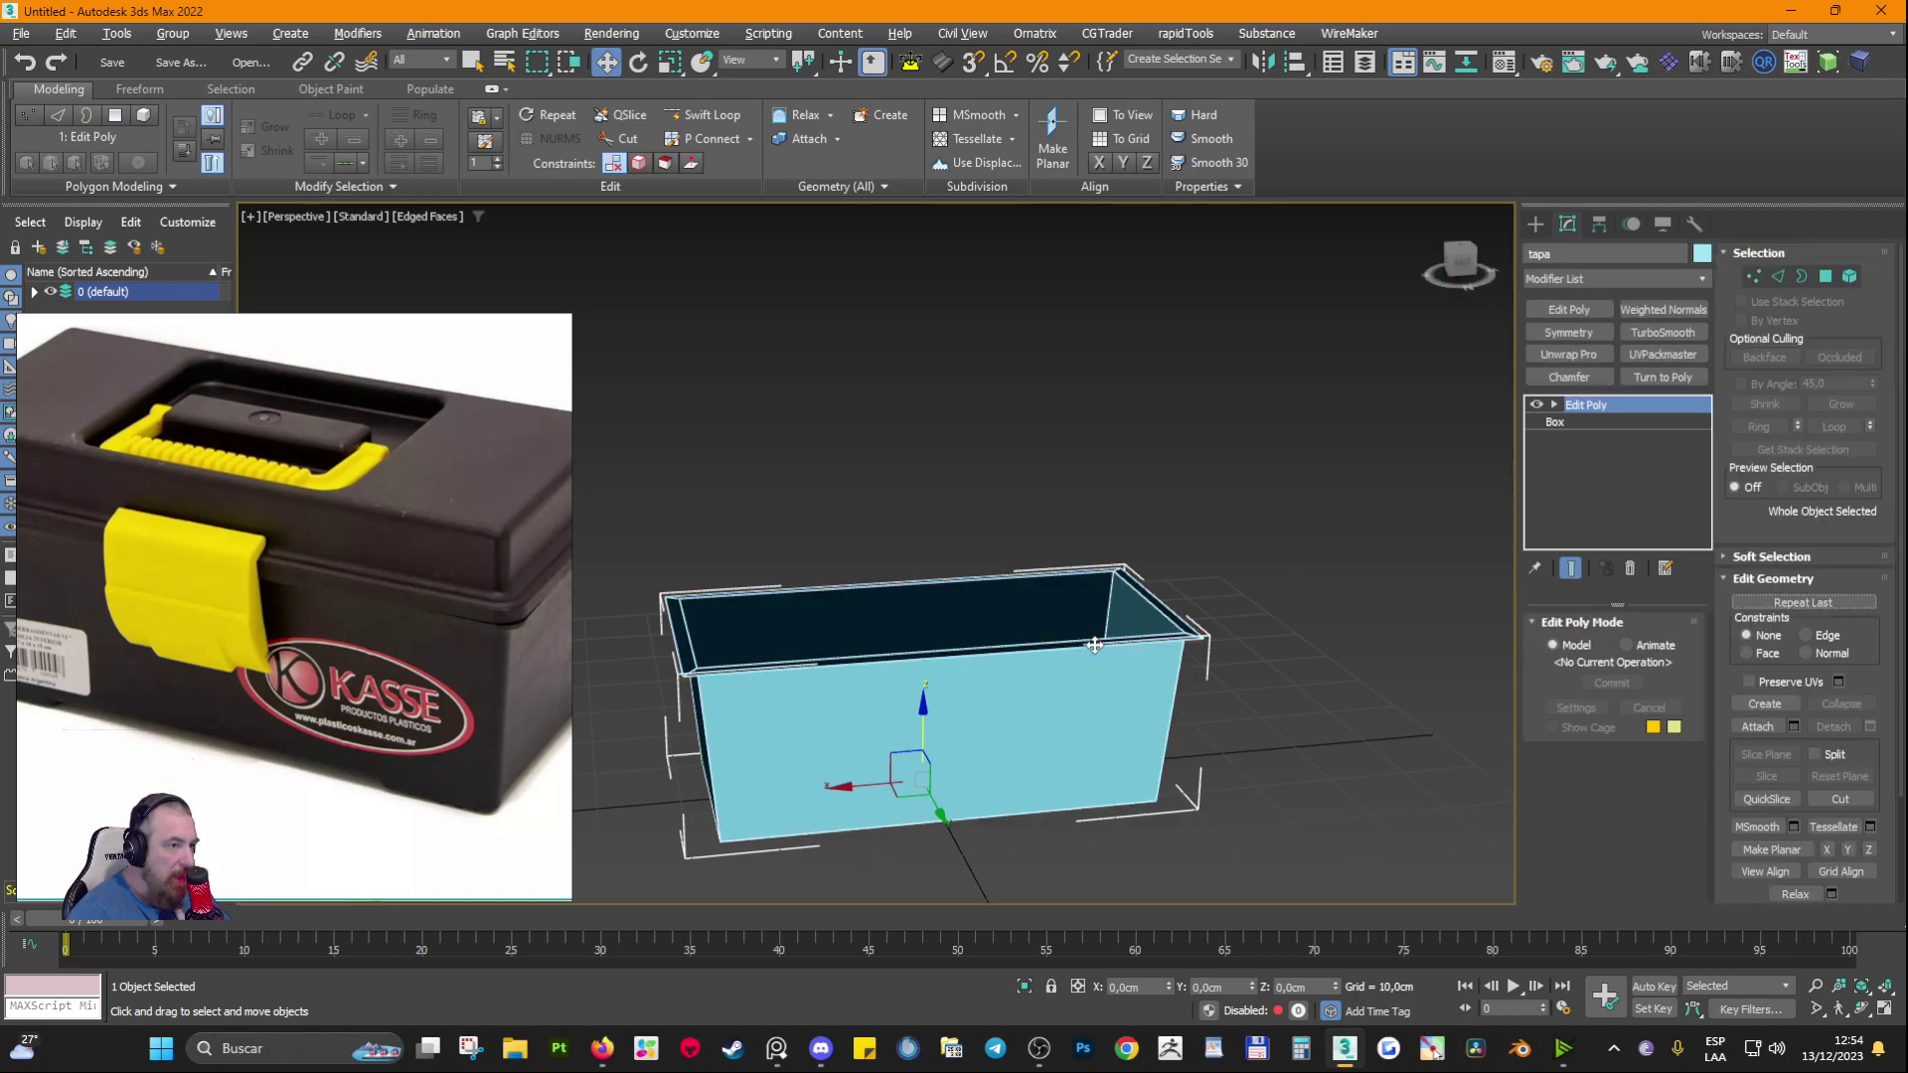
pyautogui.hotkey('ctrl', 'z')
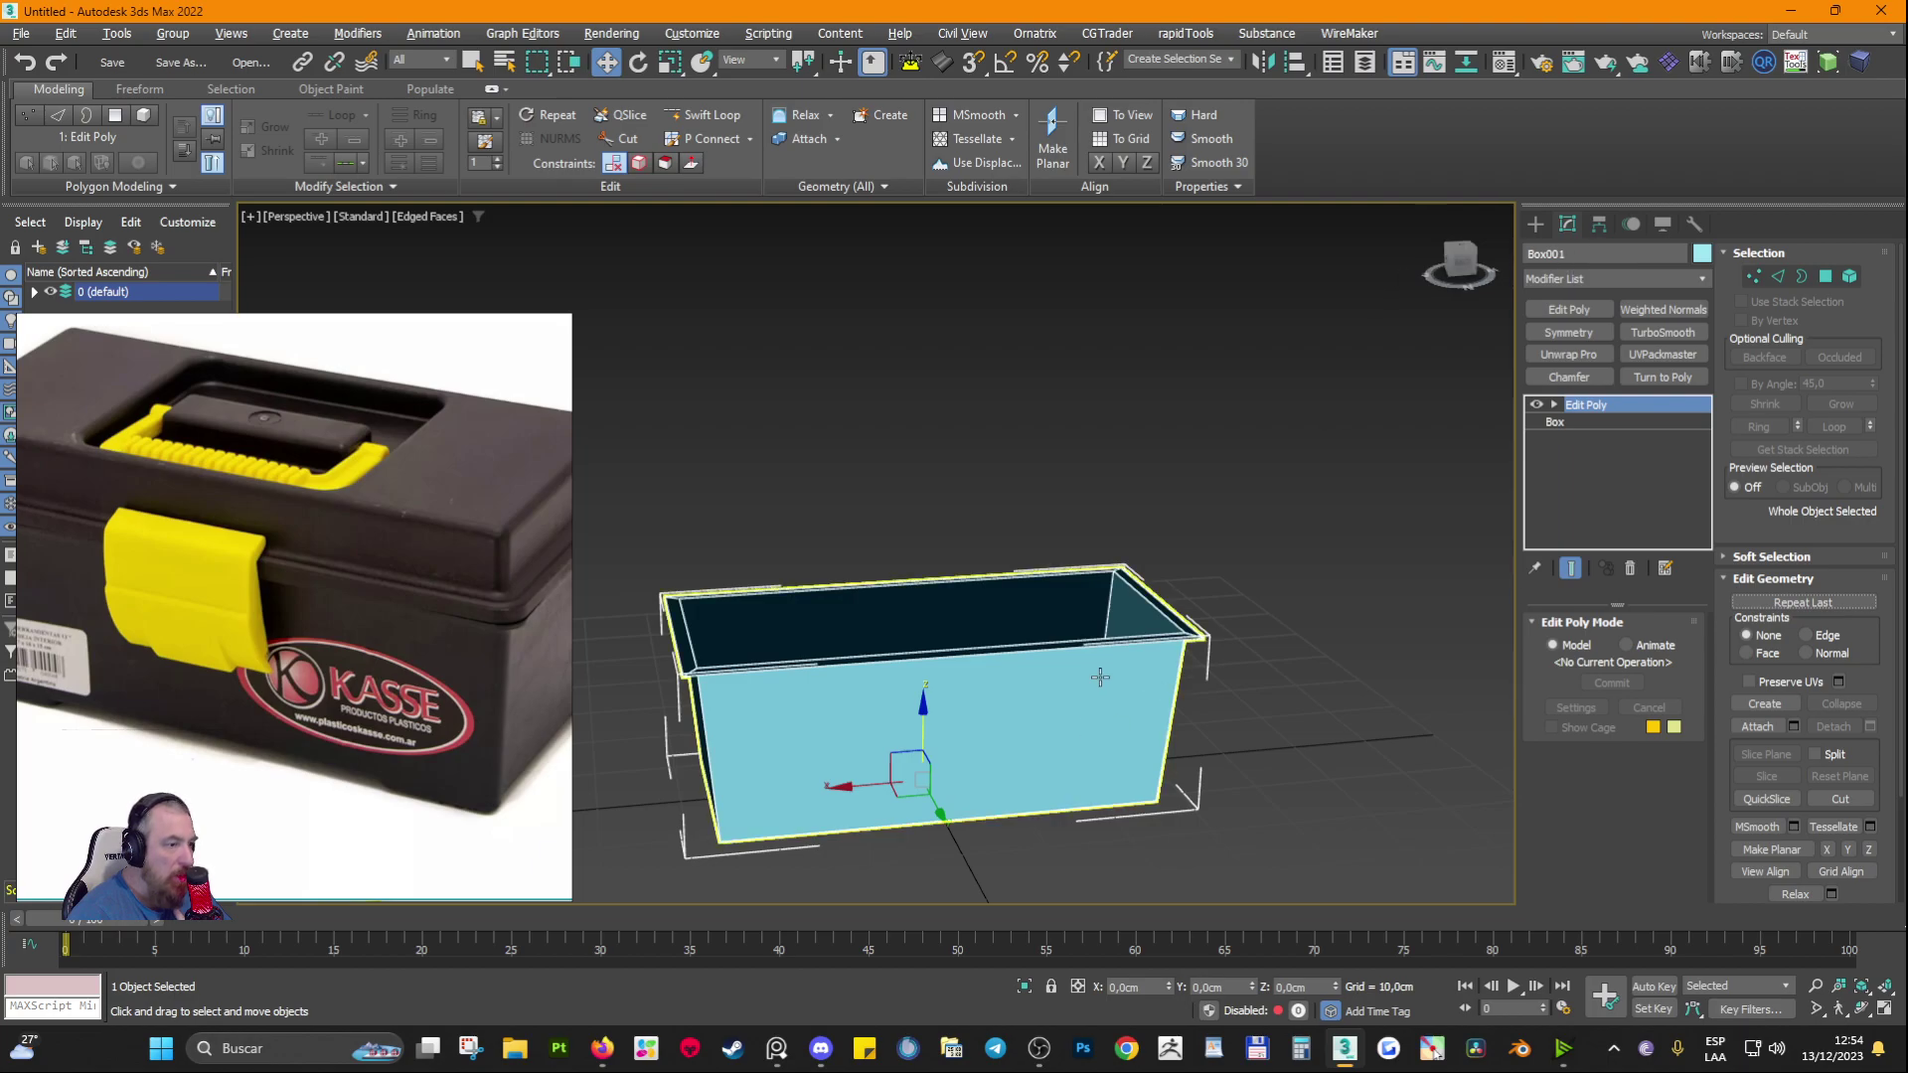
pyautogui.hotkey('ctrl', 'y')
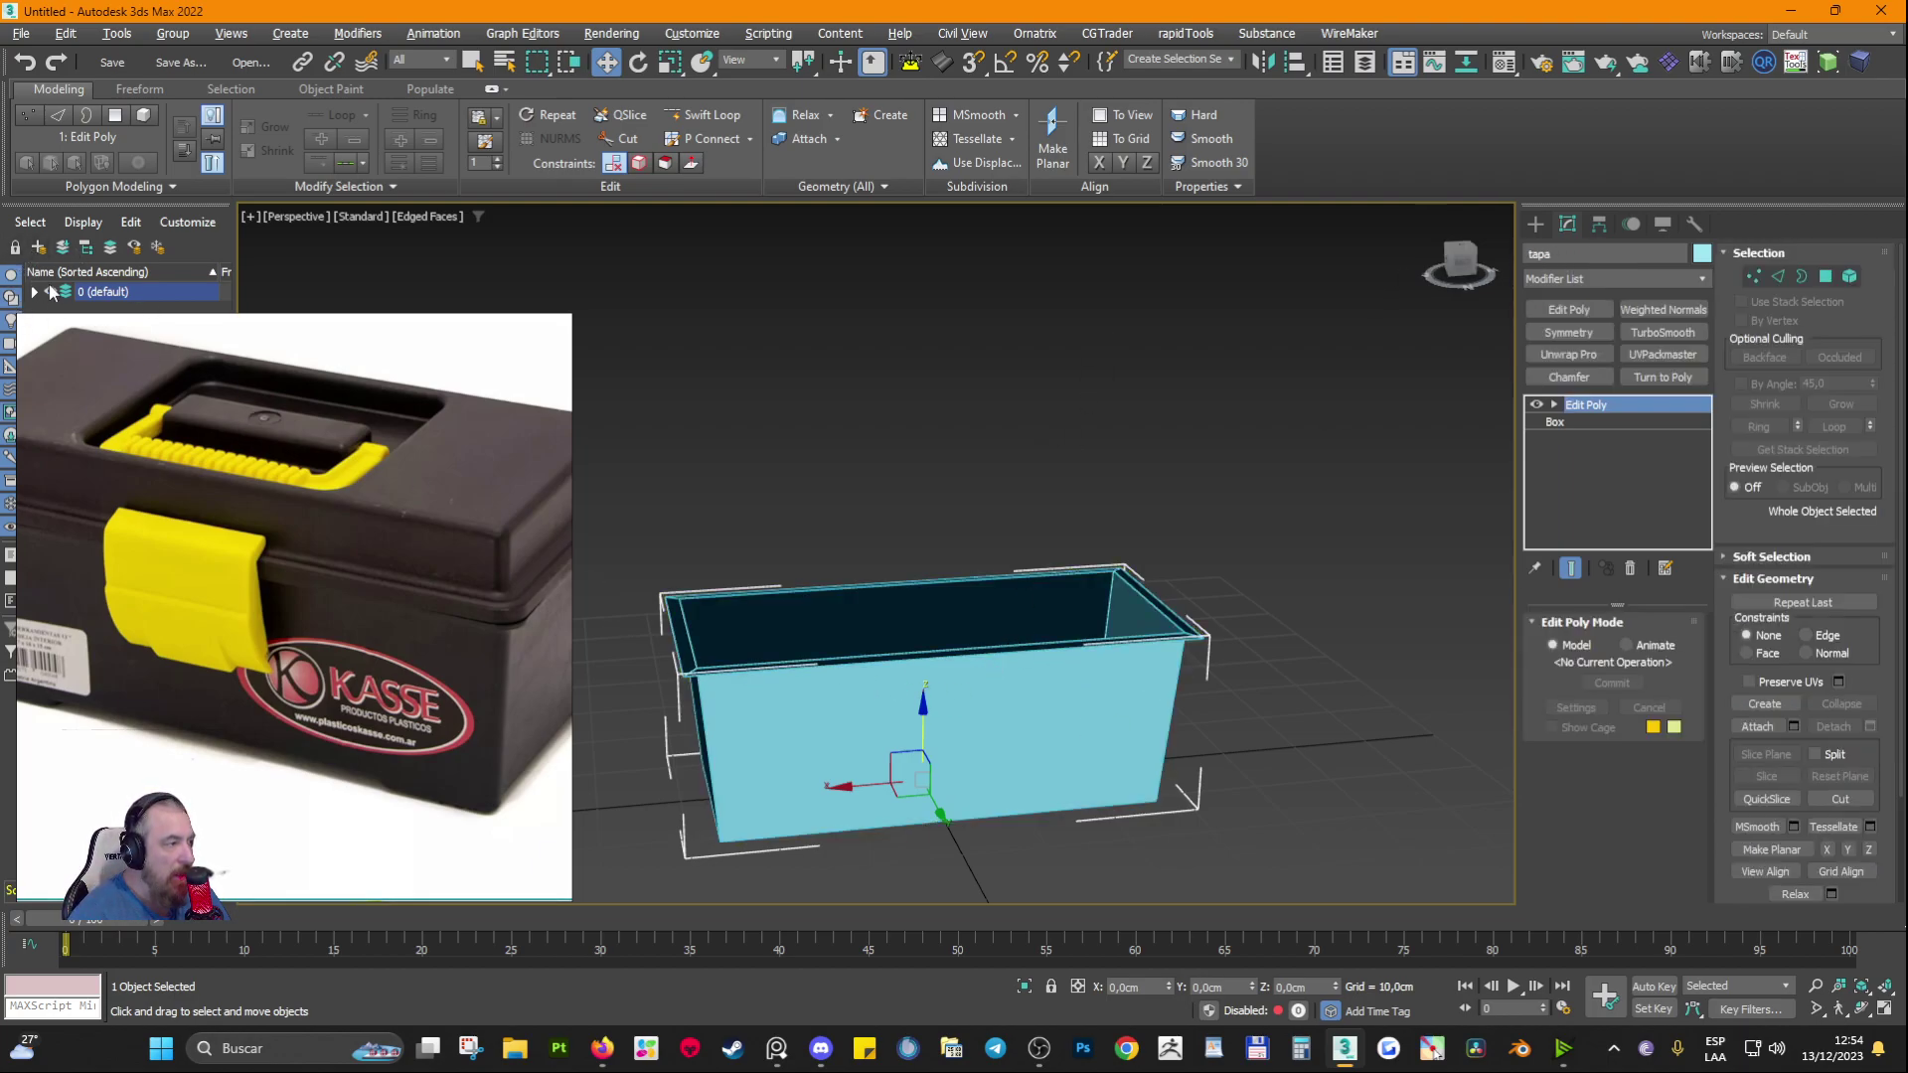
# Step: Raise the tapa copy straight up along Z to about 21 cm above the body's position
pyautogui.moveTo(418, 404); pyautogui.dragTo(413, 360)
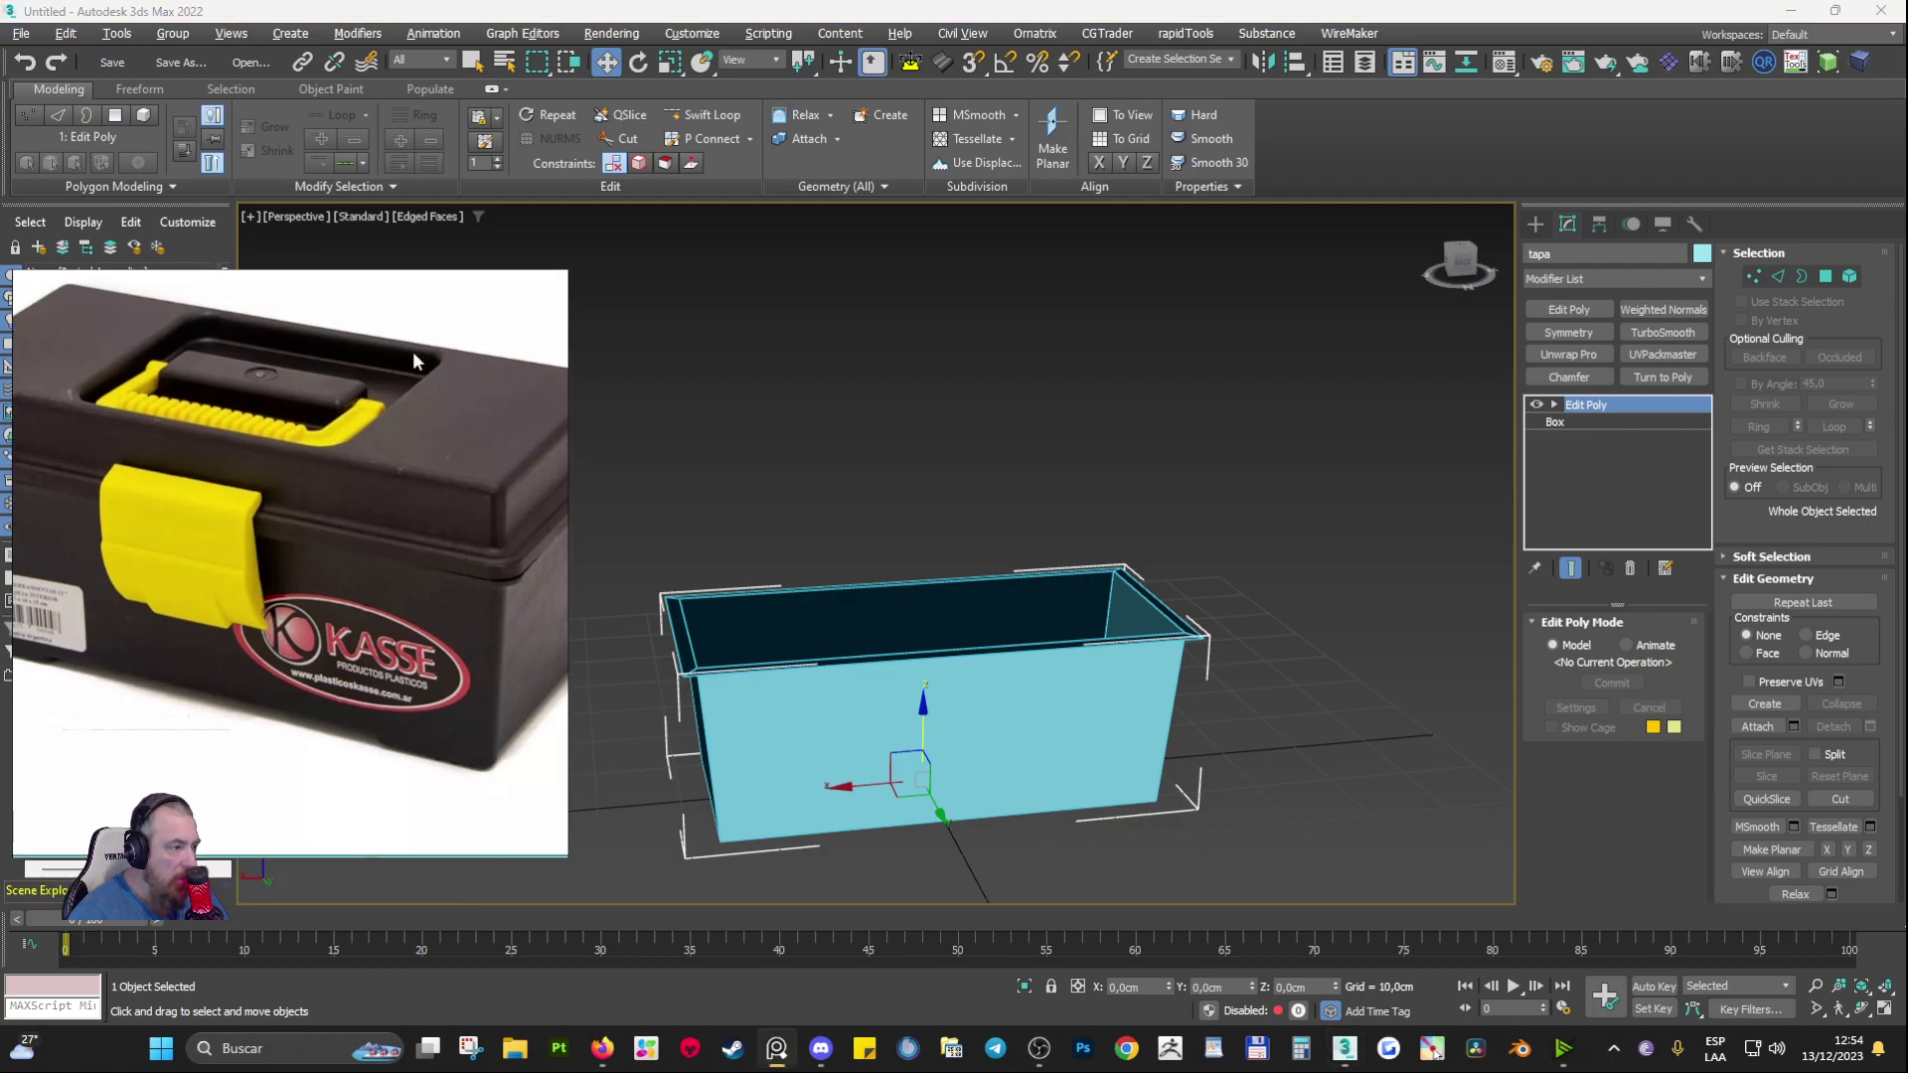
pyautogui.moveTo(922, 727); pyautogui.dragTo(924, 568)
pyautogui.hotkey('ctrl', 'z')
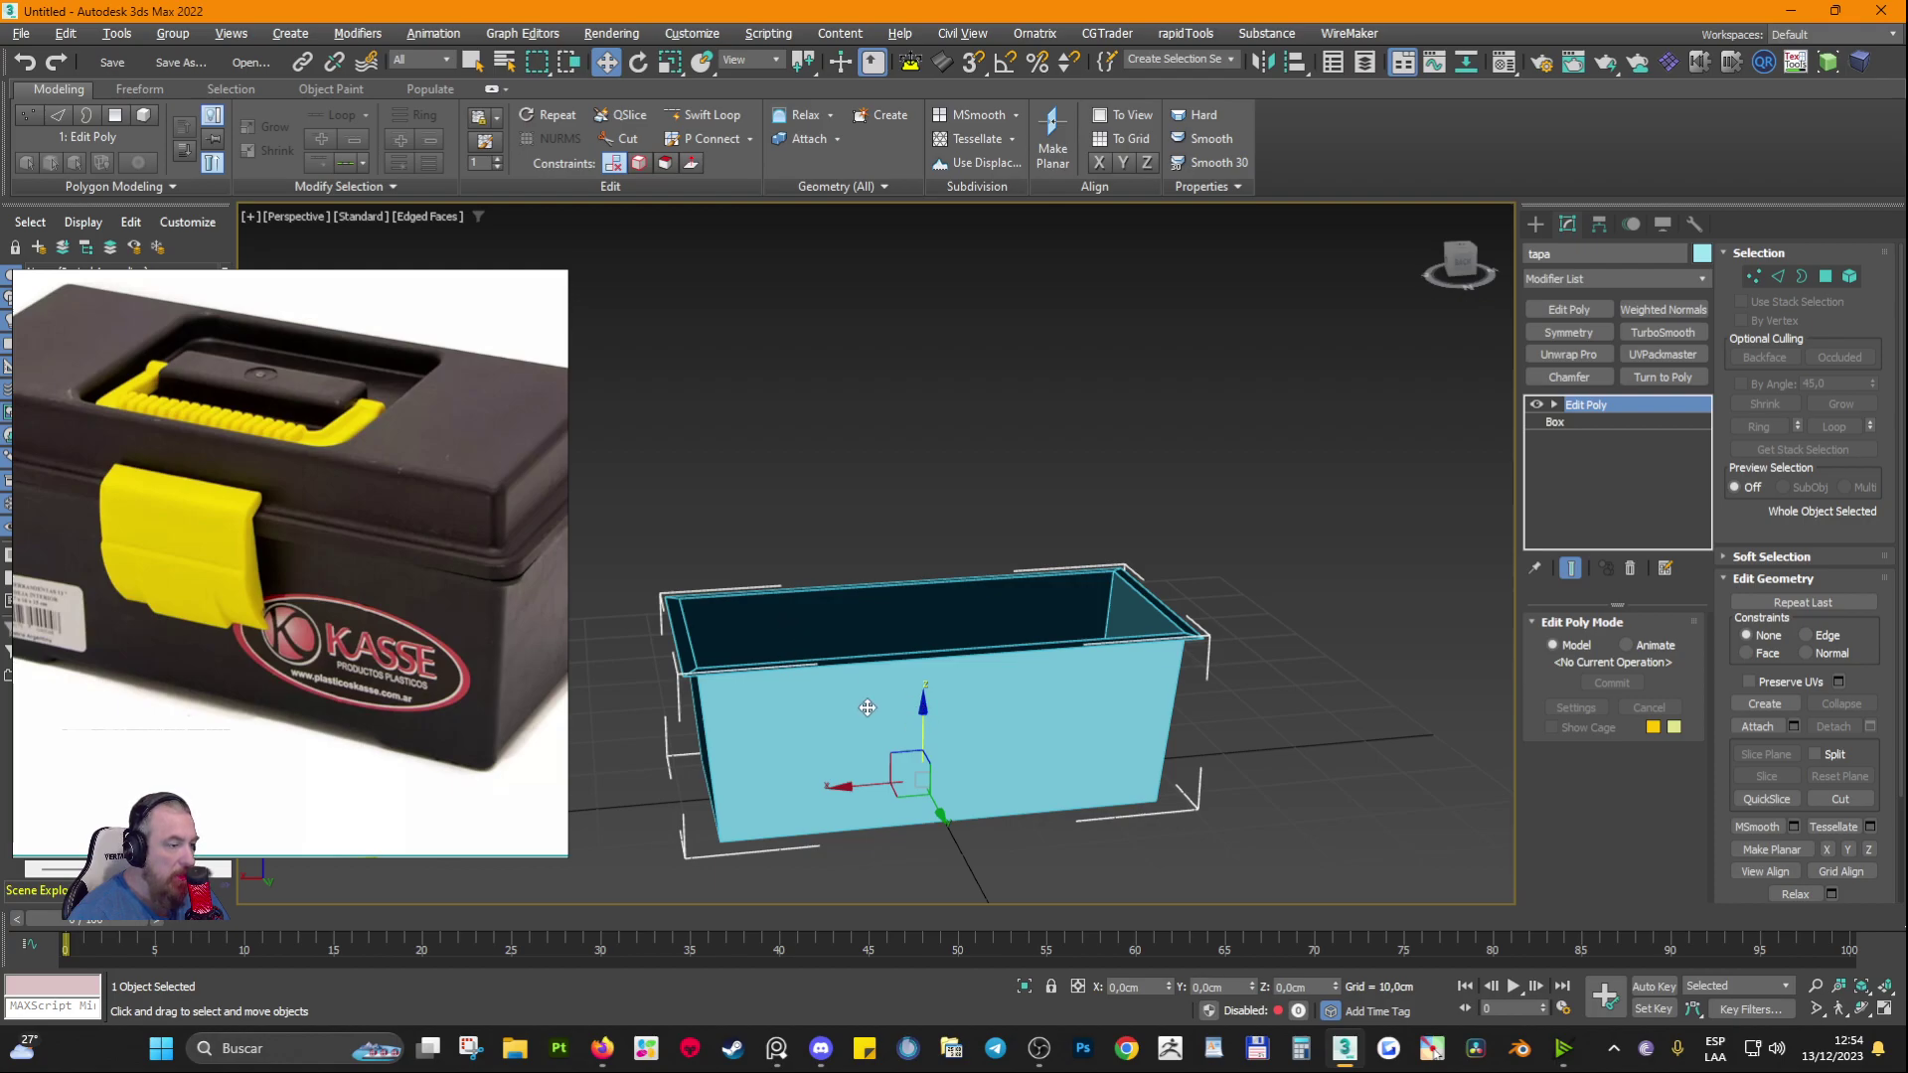
pyautogui.keyDown('shift'); pyautogui.moveTo(923, 719); pyautogui.dragTo(914, 563); pyautogui.keyUp('shift')
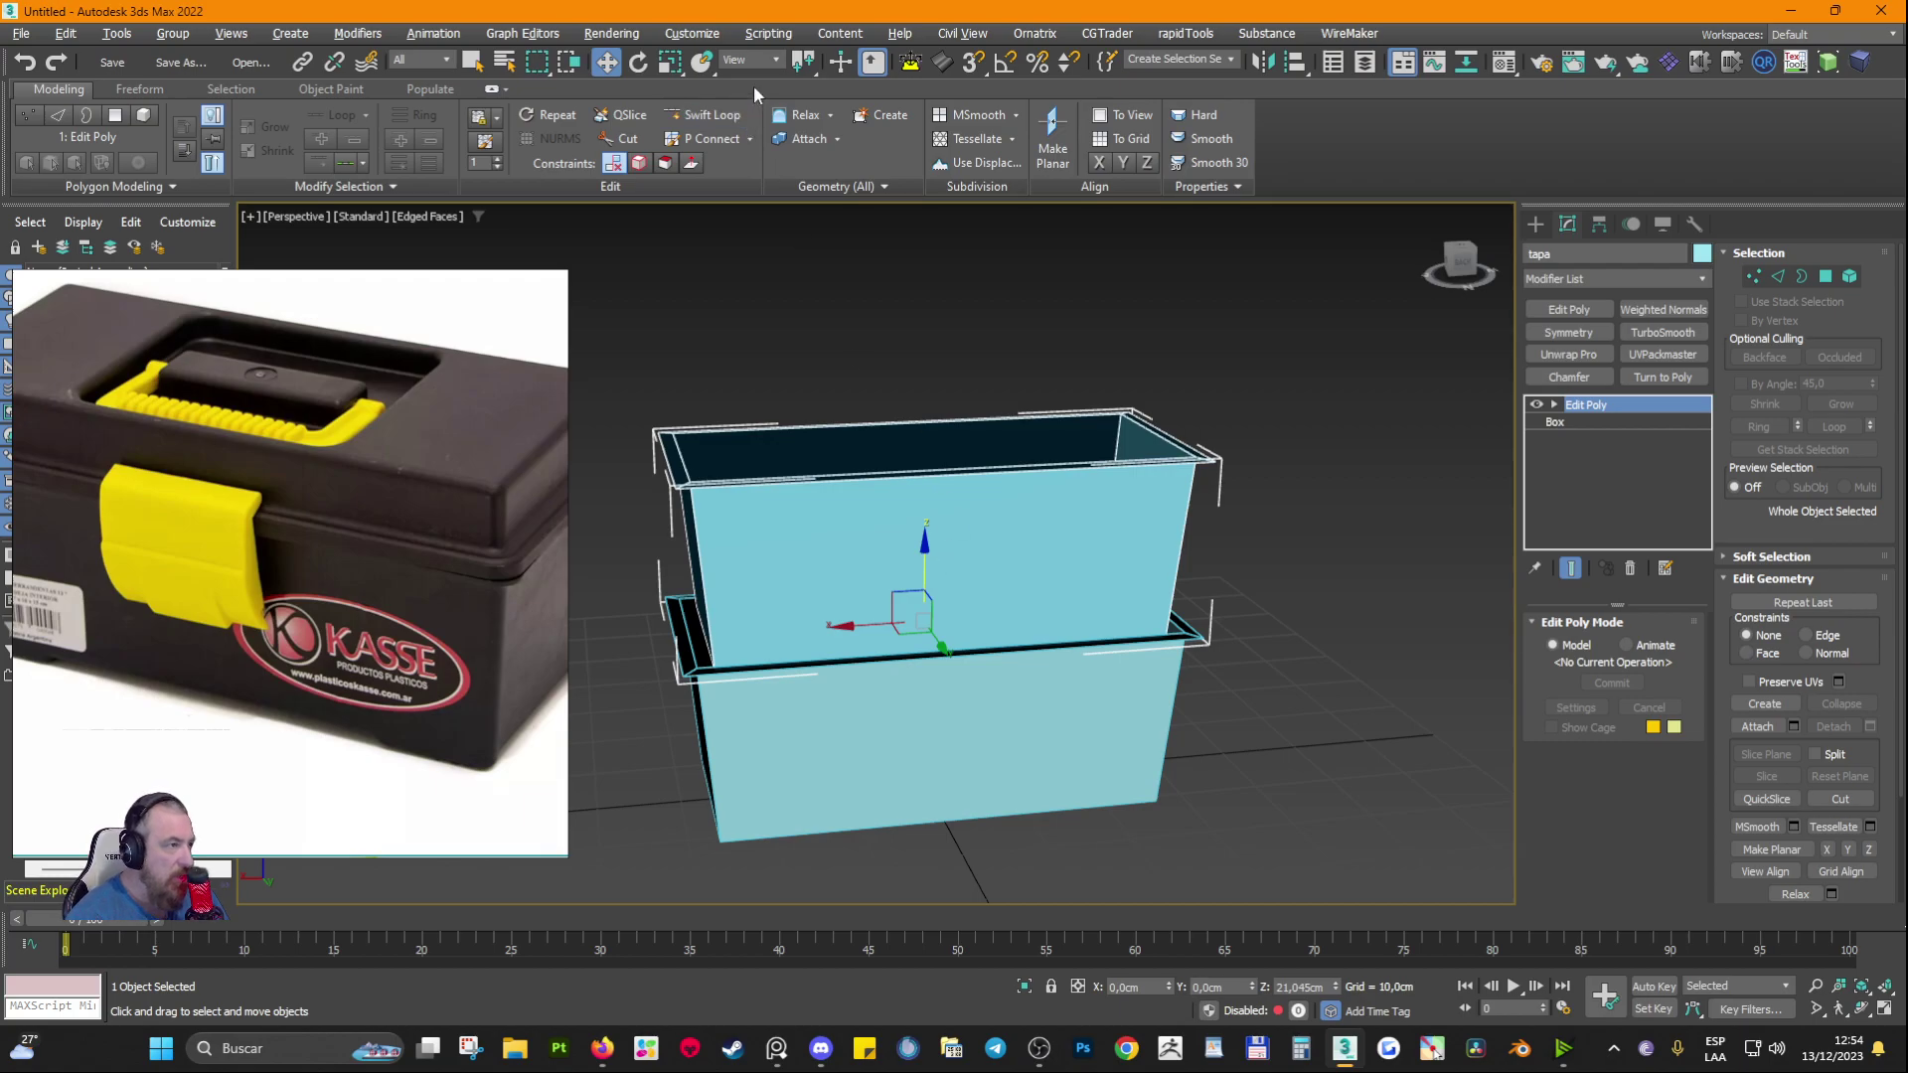
# Step: Try the Local reference coordinate system on the tapa copy and return to View
pyautogui.click(750, 59)
pyautogui.click(761, 129)
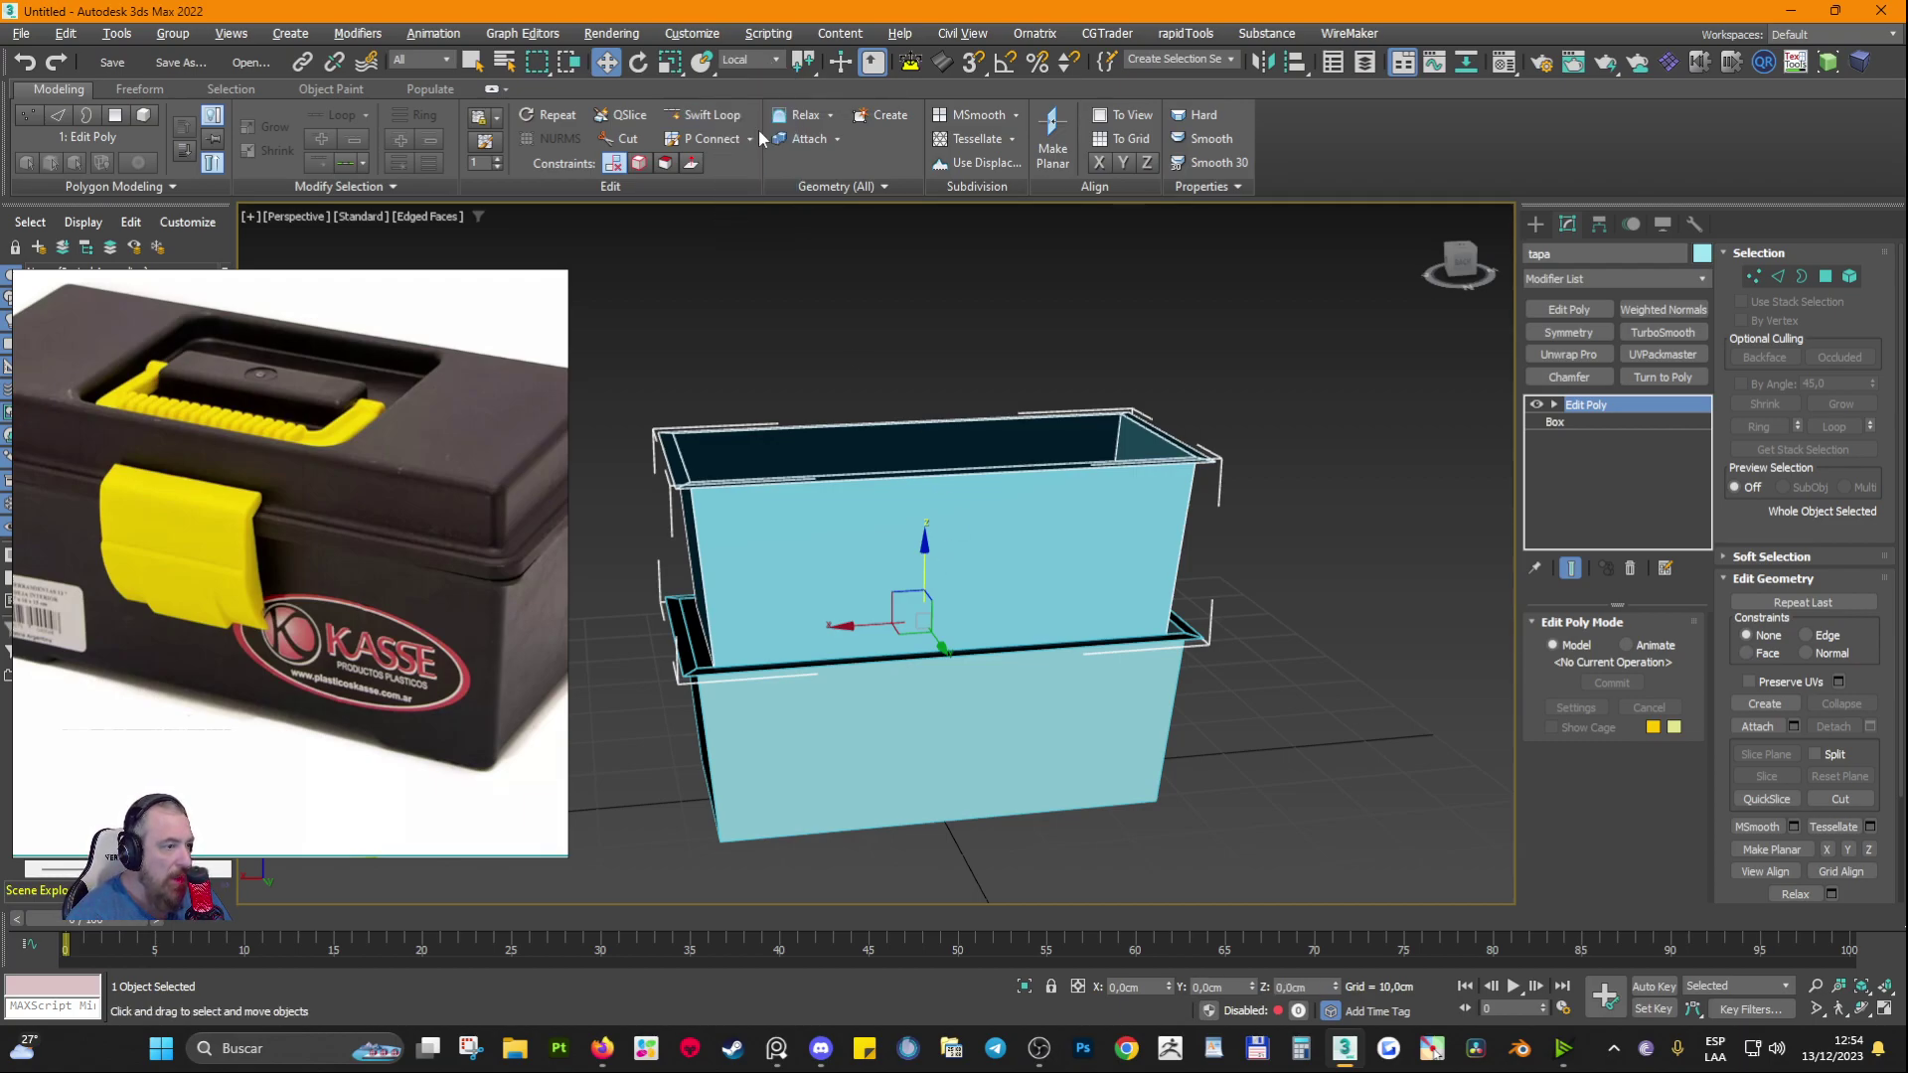
pyautogui.click(754, 62)
pyautogui.click(749, 80)
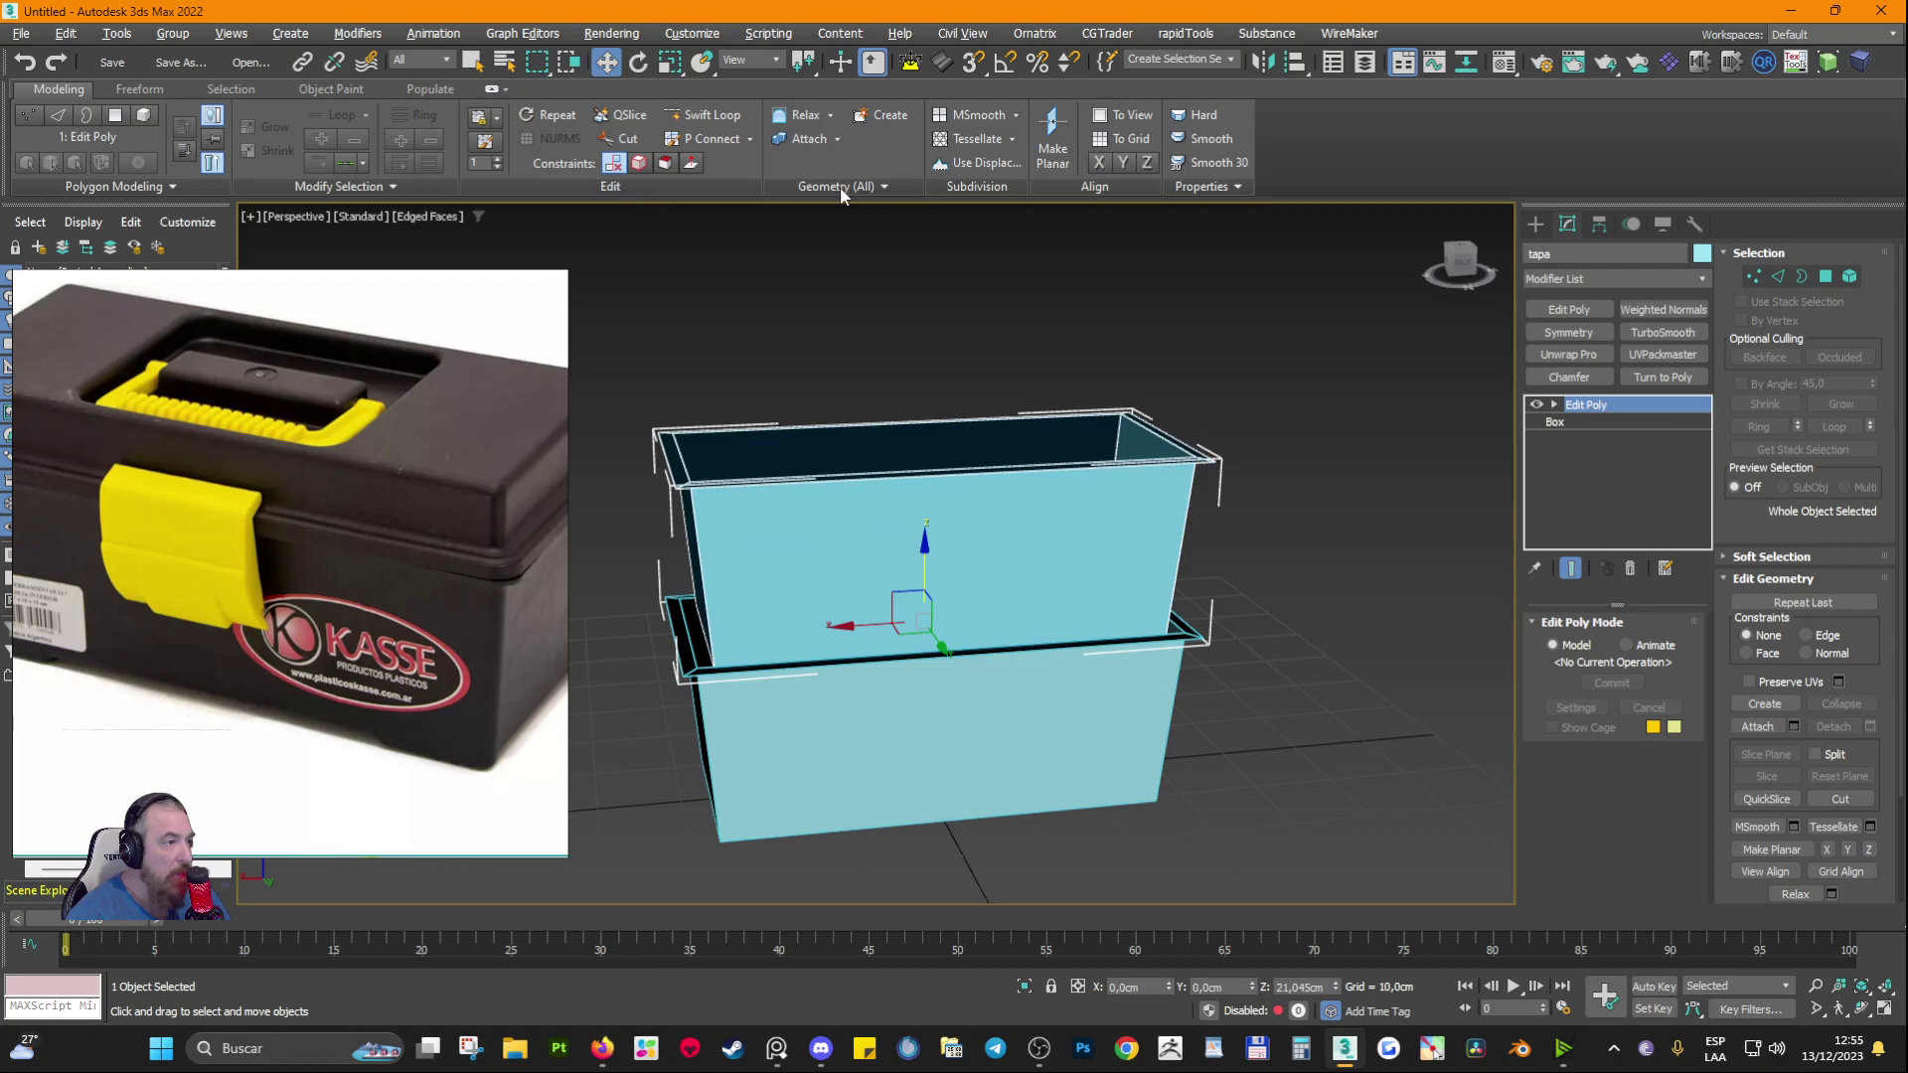
# Step: Try rotating the tapa copy freely about its Y axis, undoing or cancelling each rotation
pyautogui.click(638, 62)
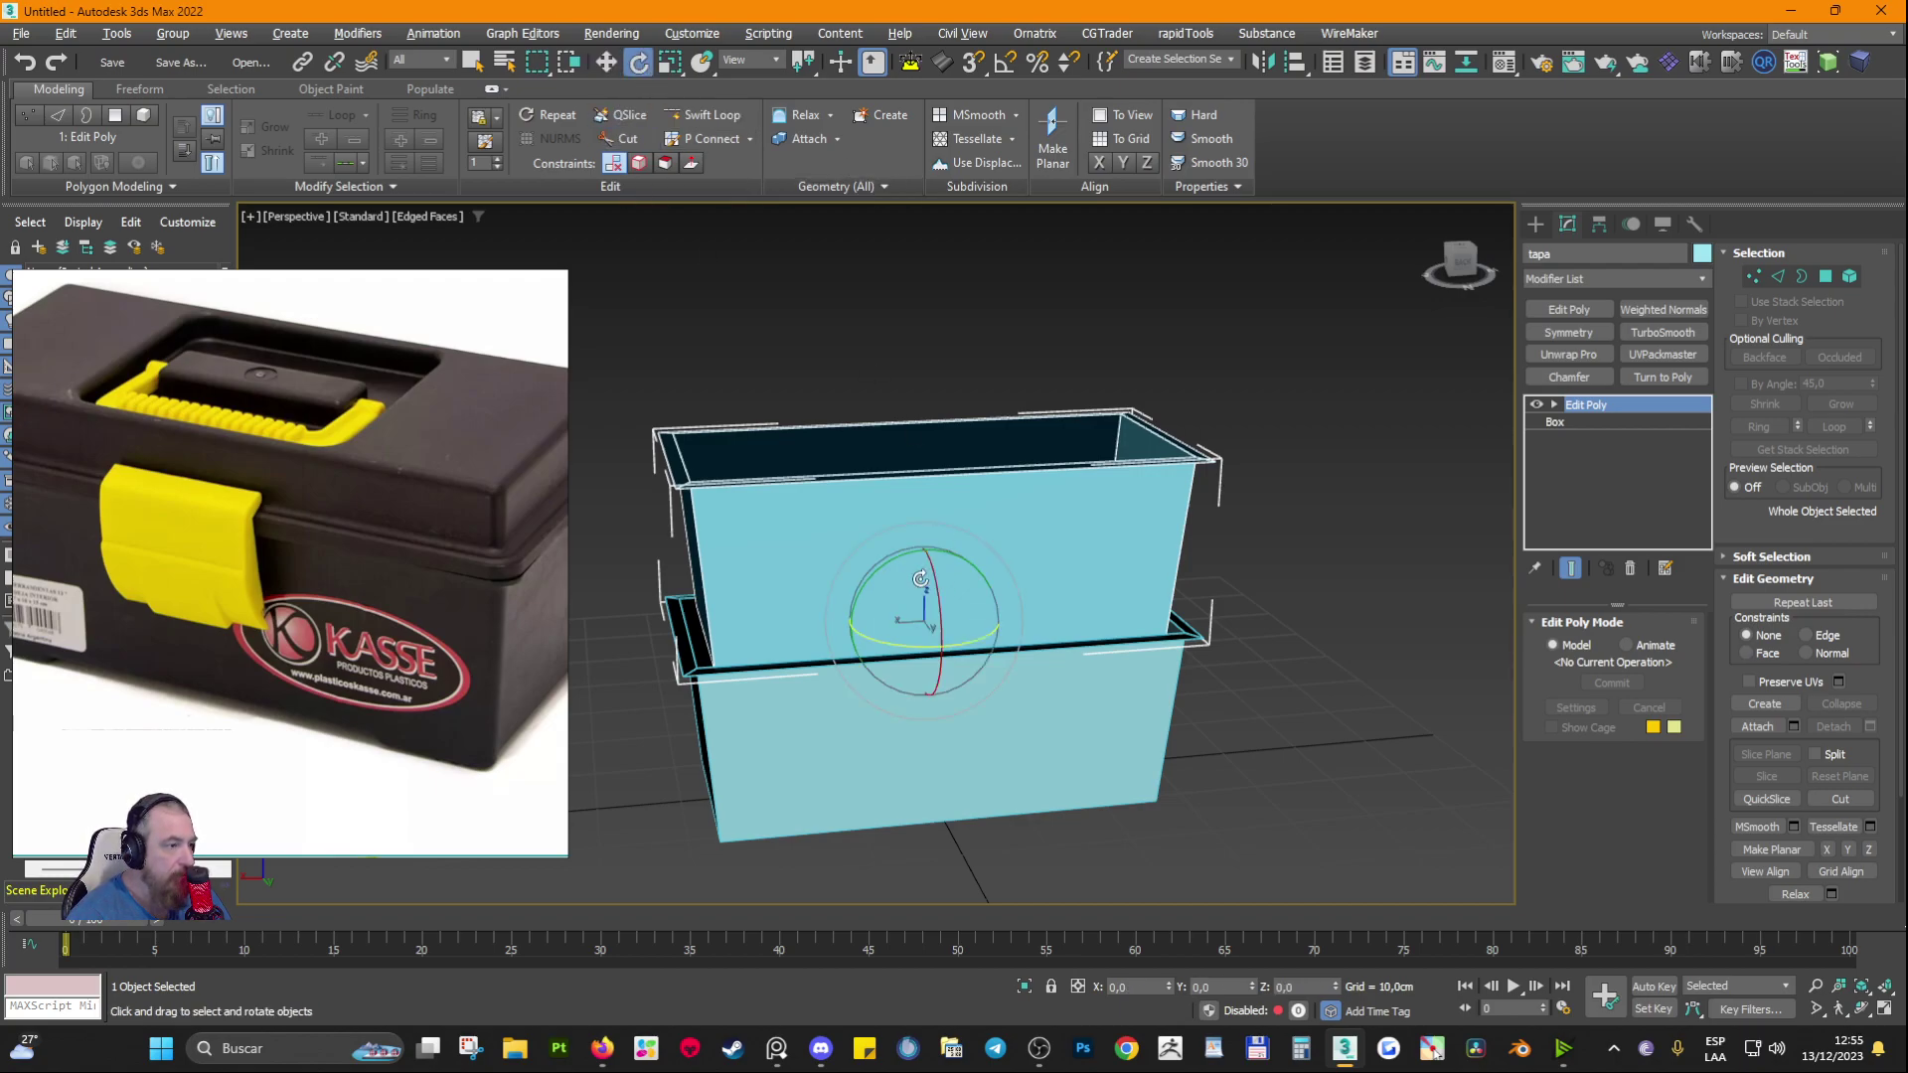
pyautogui.moveTo(875, 568); pyautogui.dragTo(636, 528)
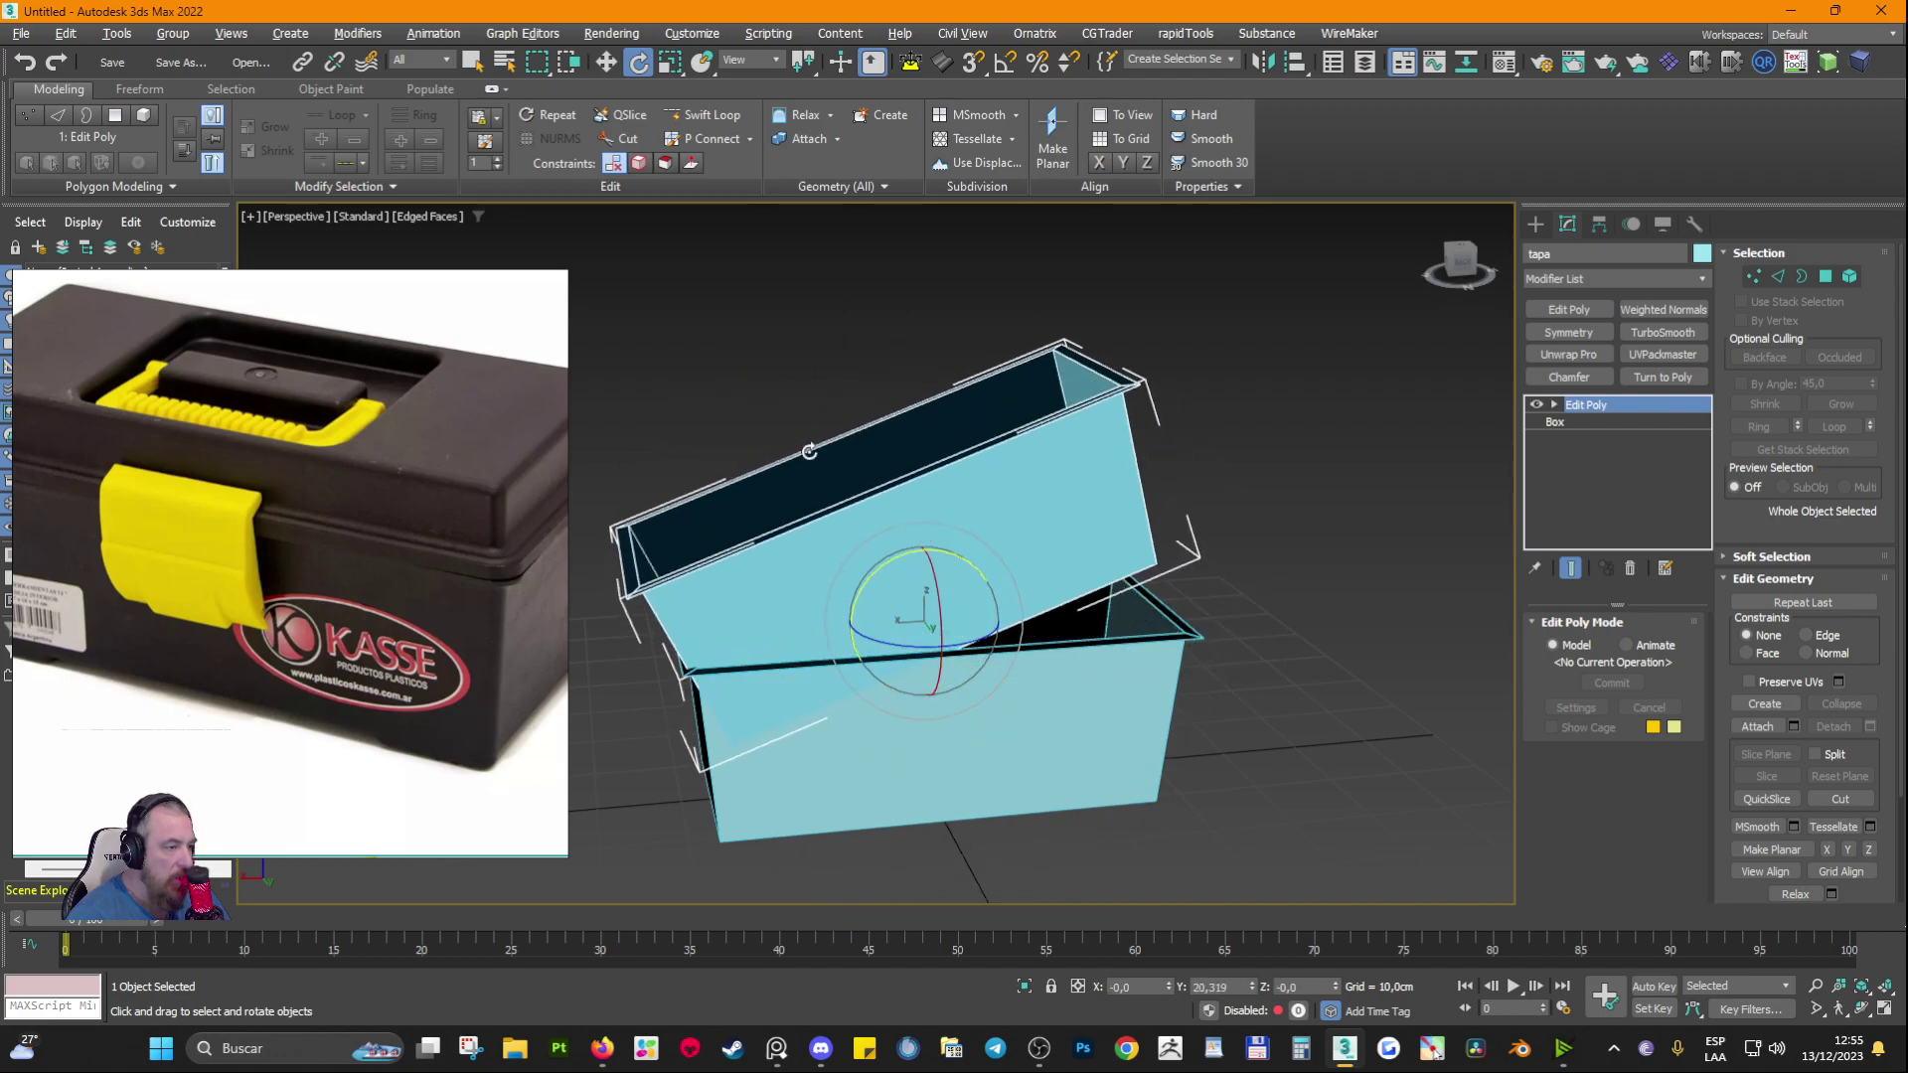
pyautogui.hotkey('ctrl', 'z')
pyautogui.click(1235, 988)
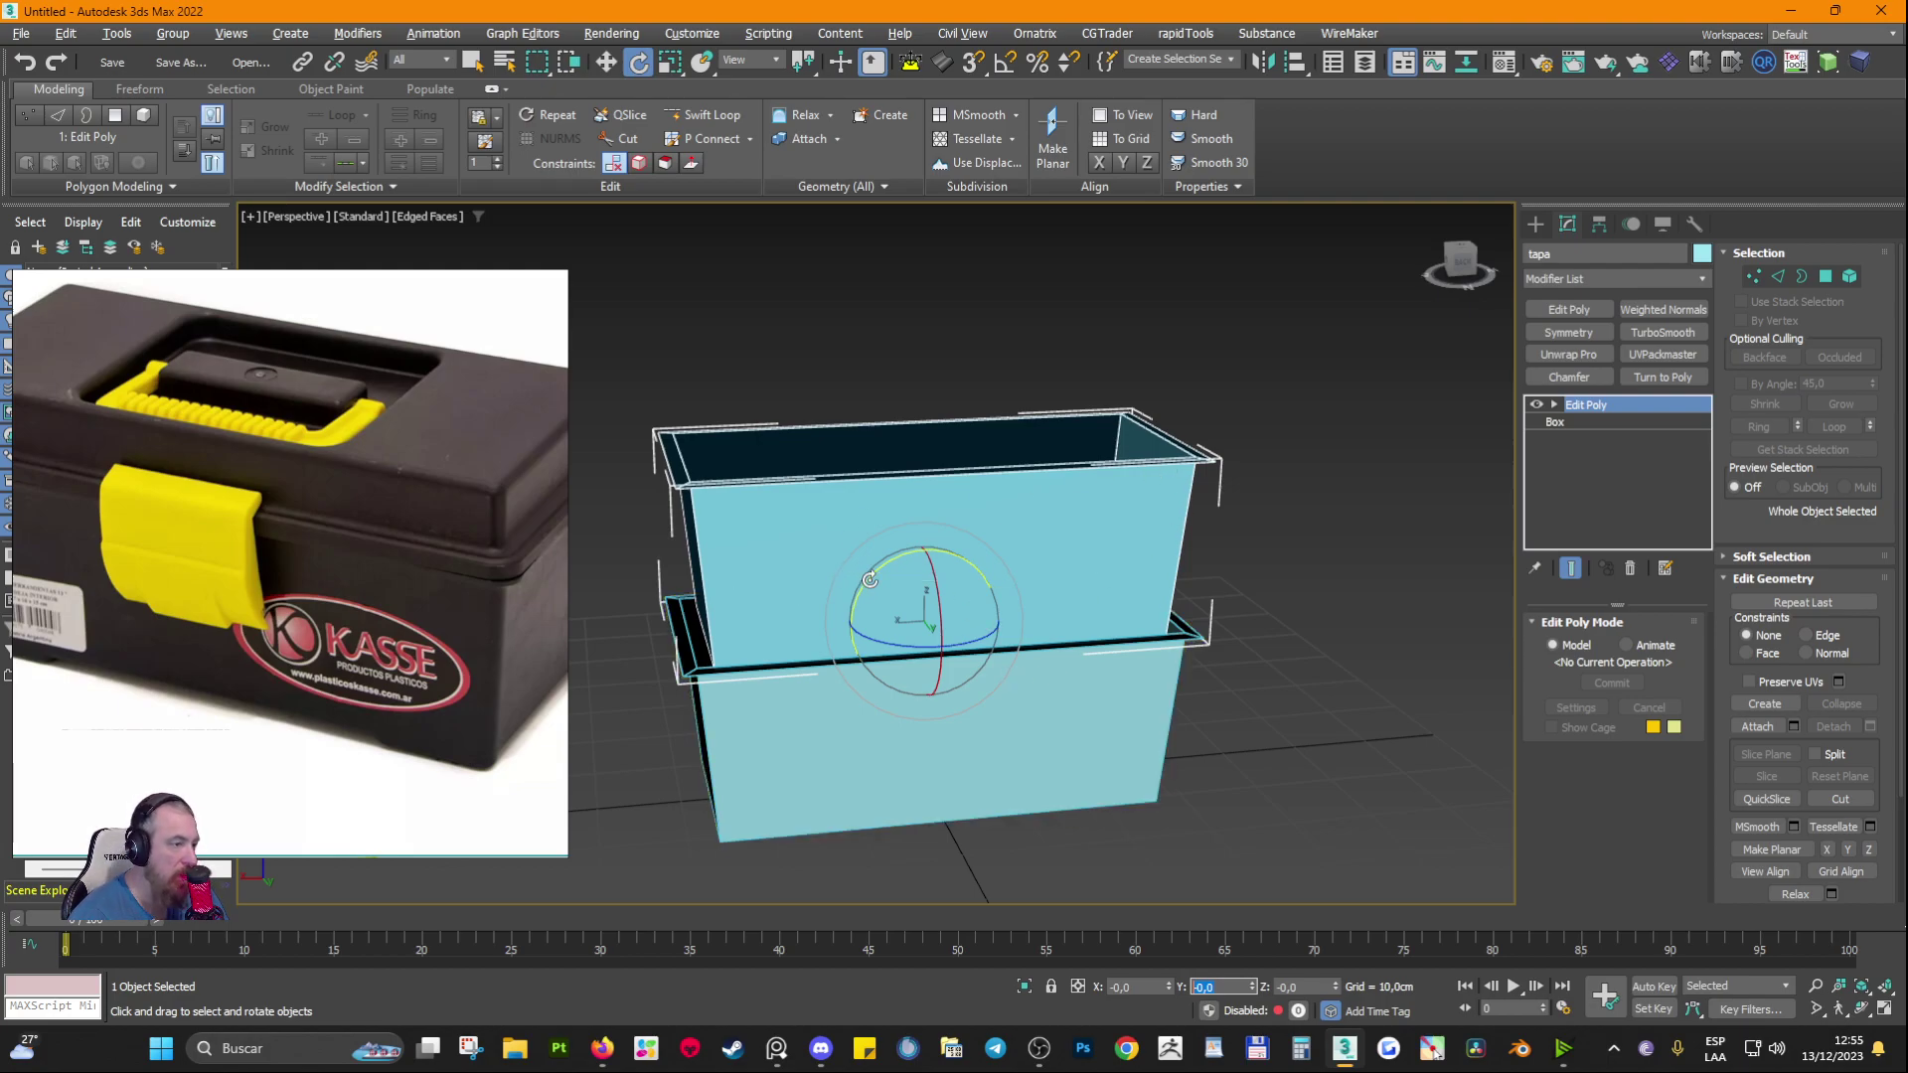
pyautogui.moveTo(869, 580); pyautogui.dragTo(1143, 596)
pyautogui.rightClick(1142, 596)
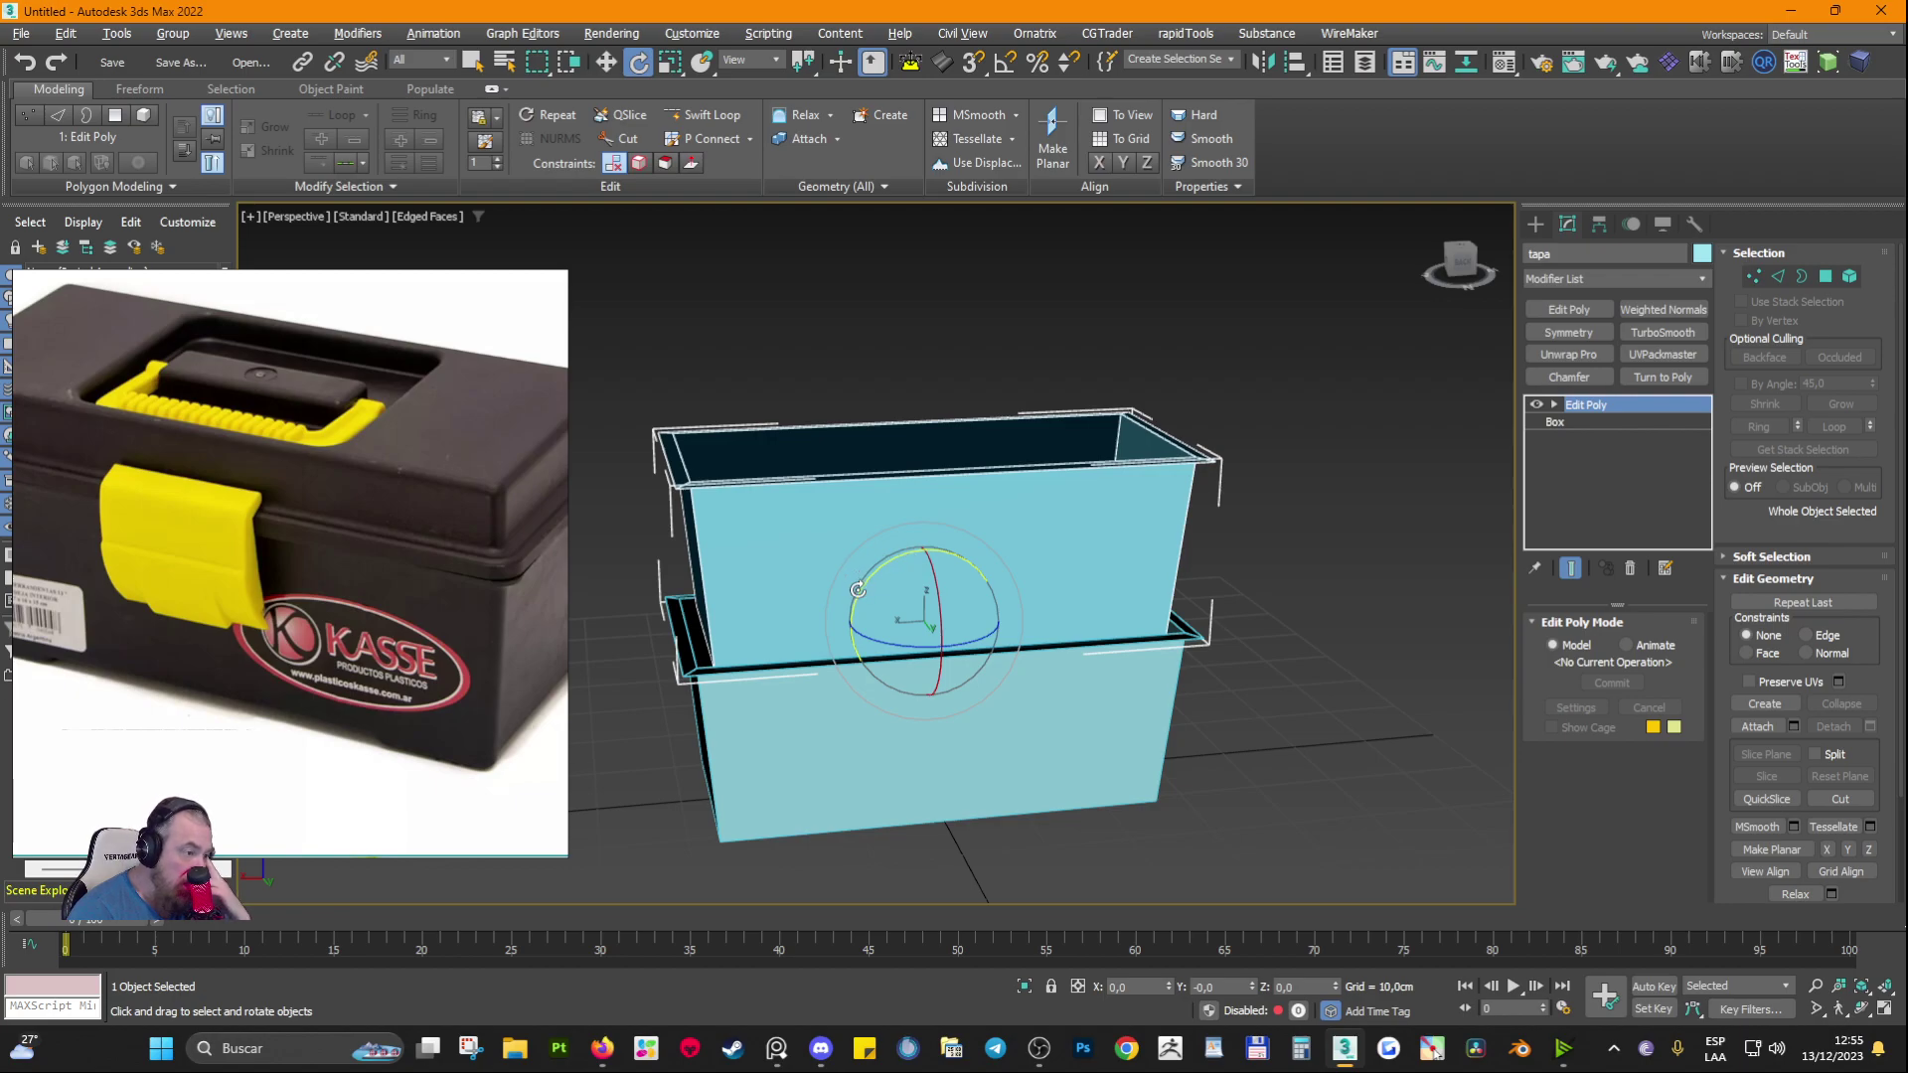
pyautogui.moveTo(871, 587); pyautogui.dragTo(1757, 874)
pyautogui.rightClick(1758, 875)
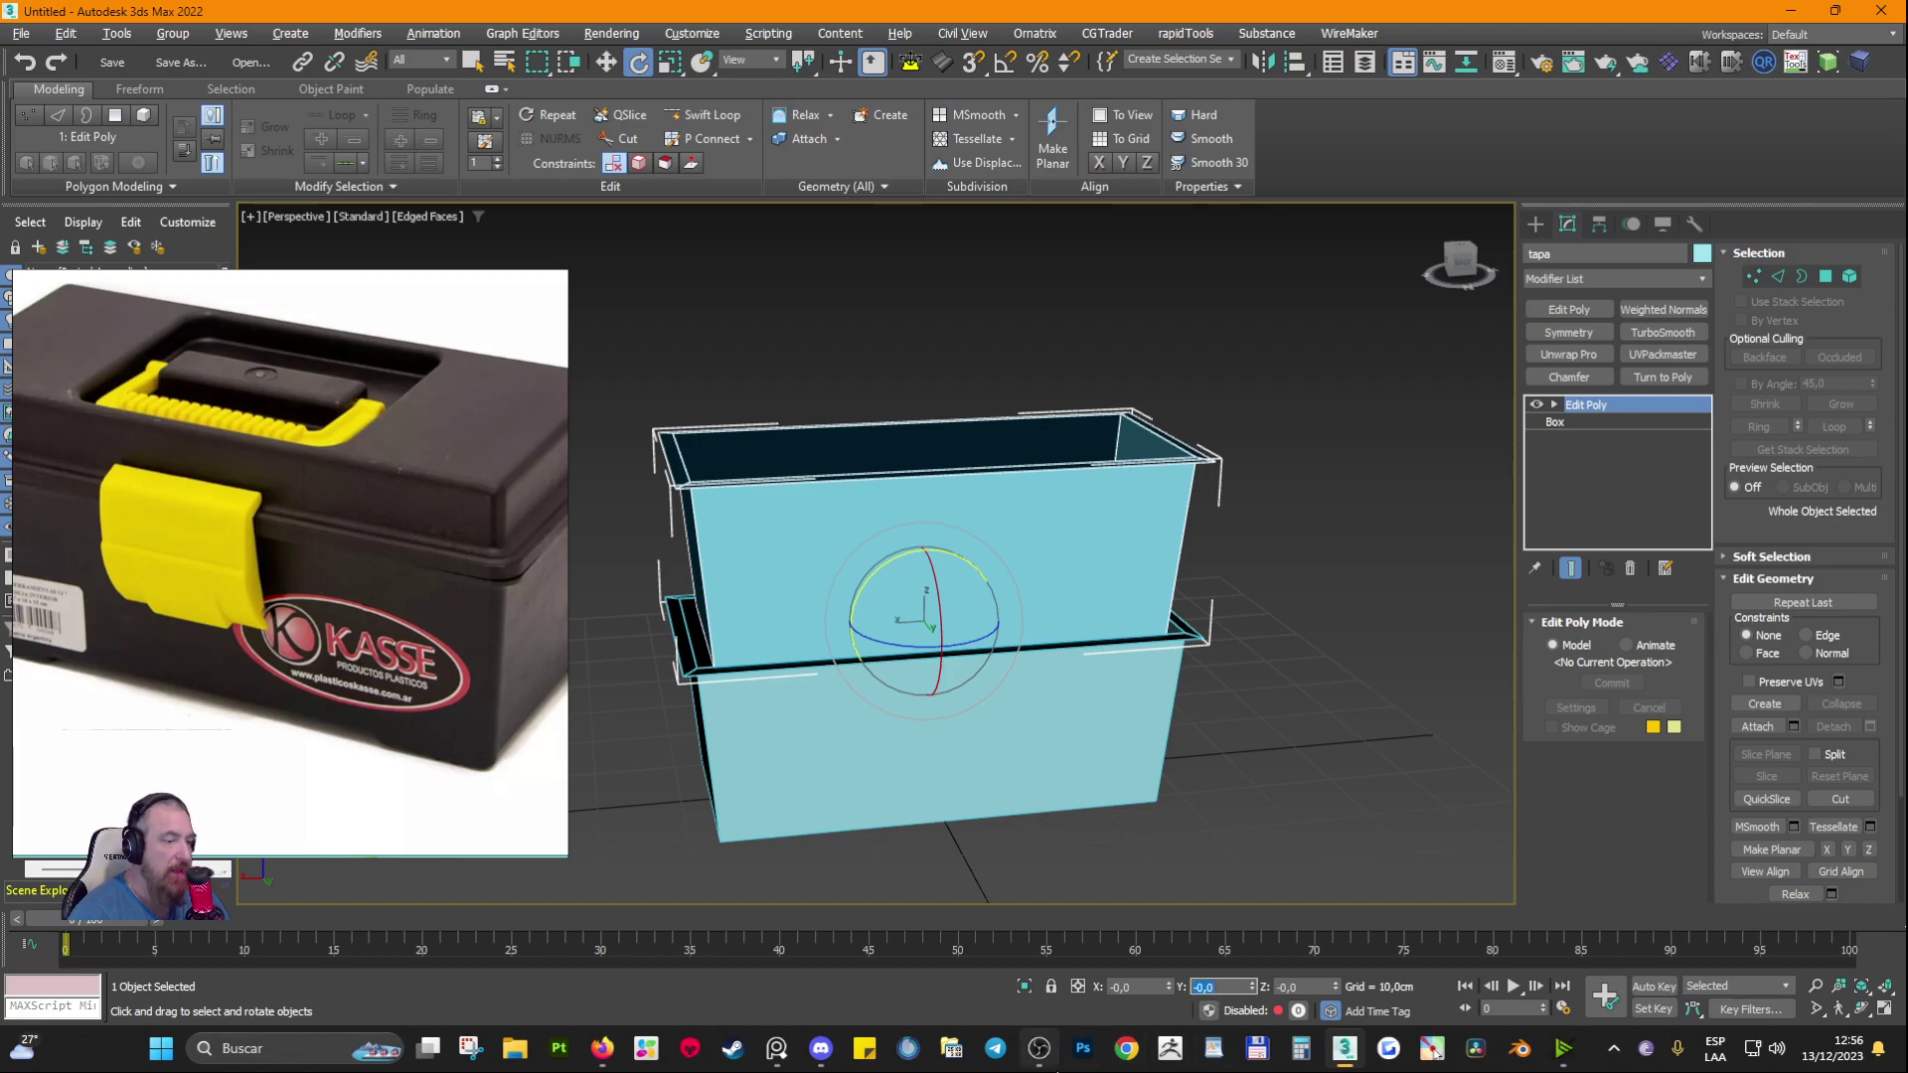
# Step: Flip the tapa copy with a Y rotation of -180 degrees and raise it to about 43.85 cm in Z, resting on the body's rim
pyautogui.write('90')
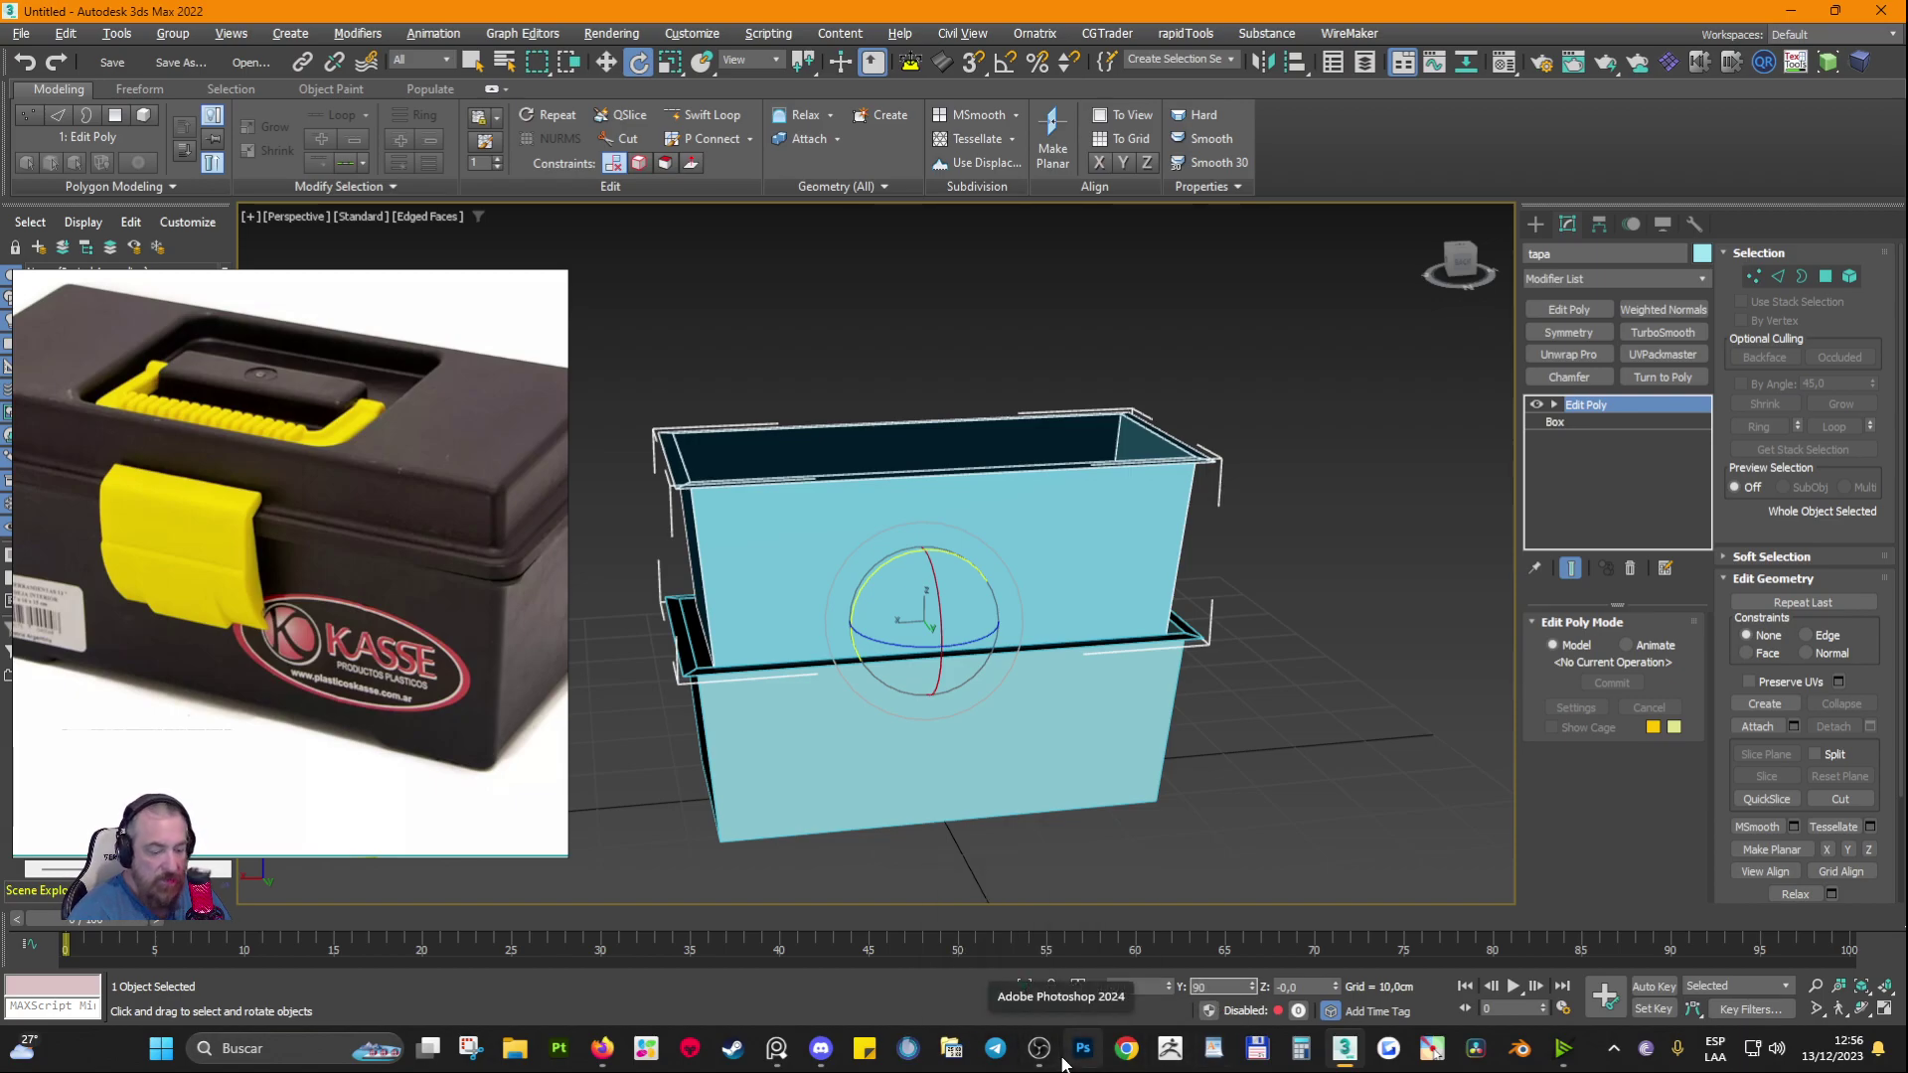
pyautogui.press('Return')
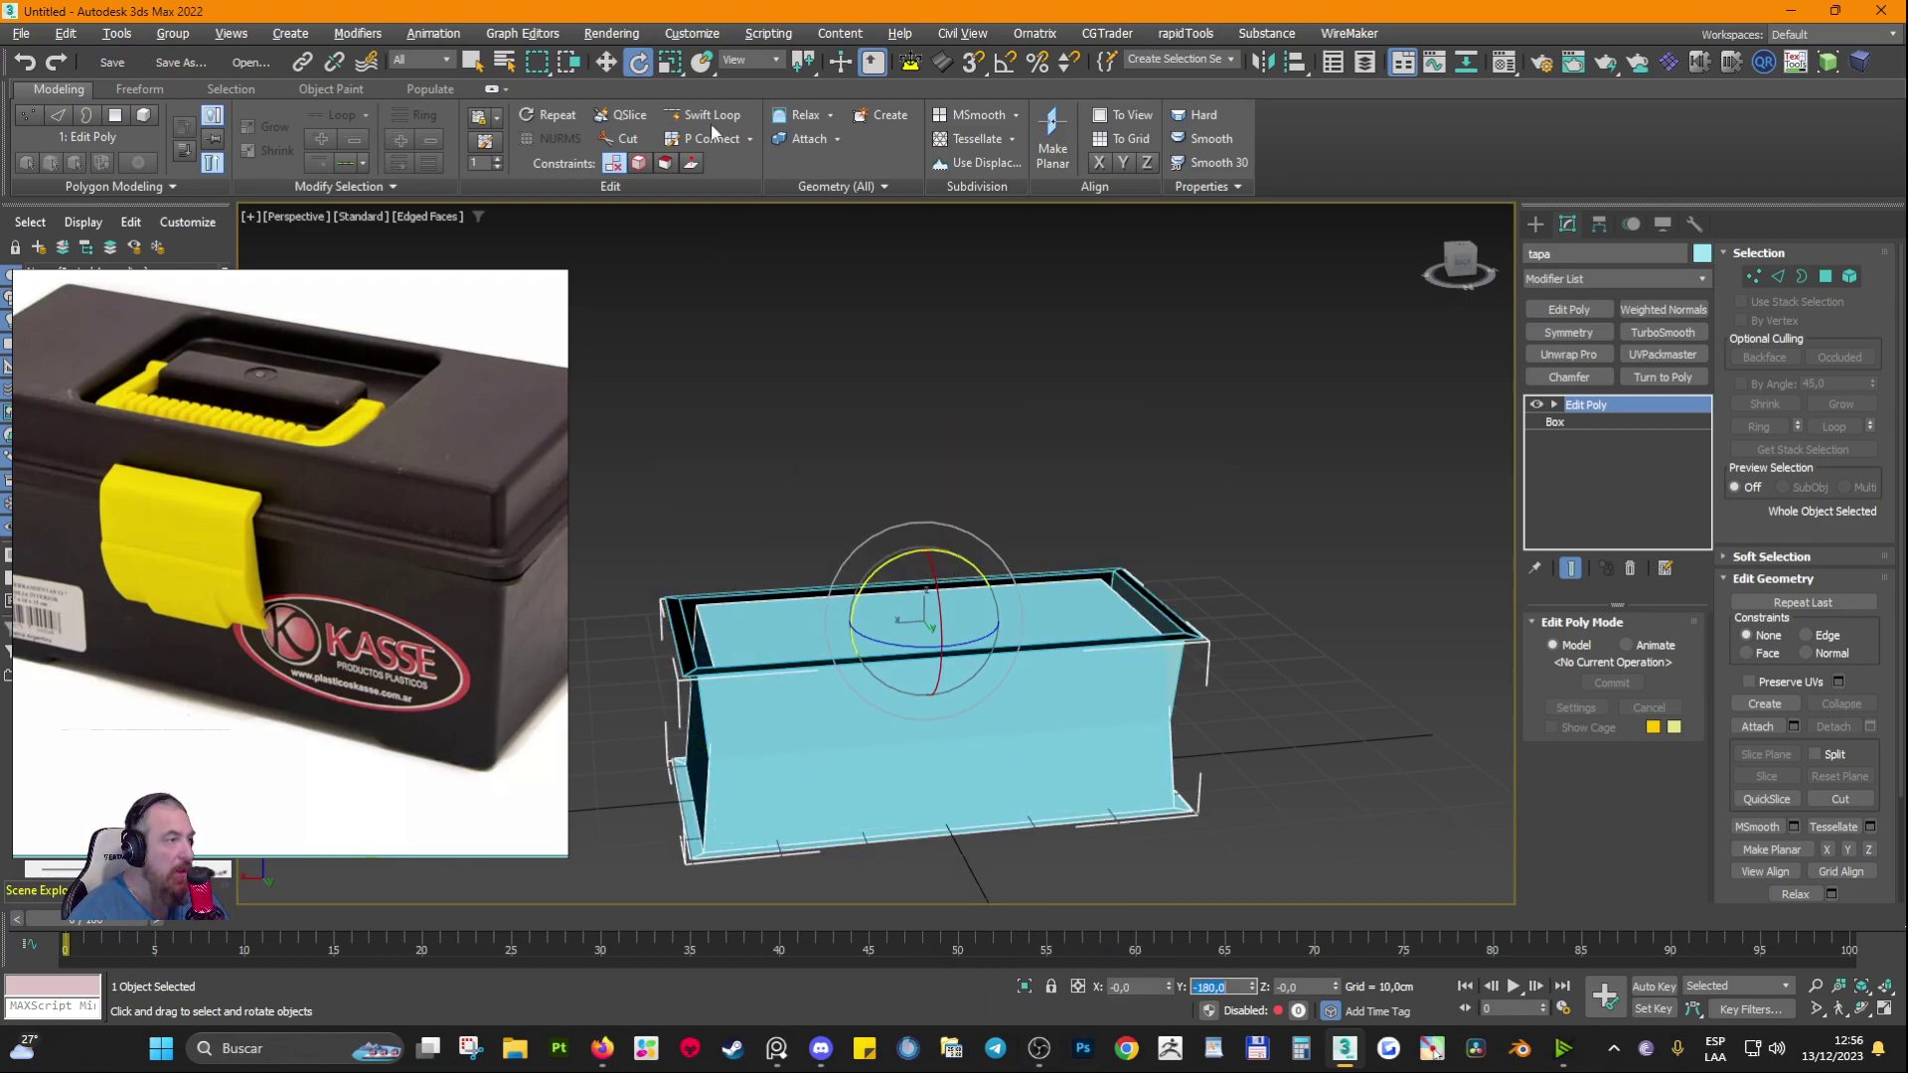
pyautogui.click(605, 62)
pyautogui.moveTo(930, 586); pyautogui.dragTo(948, 396)
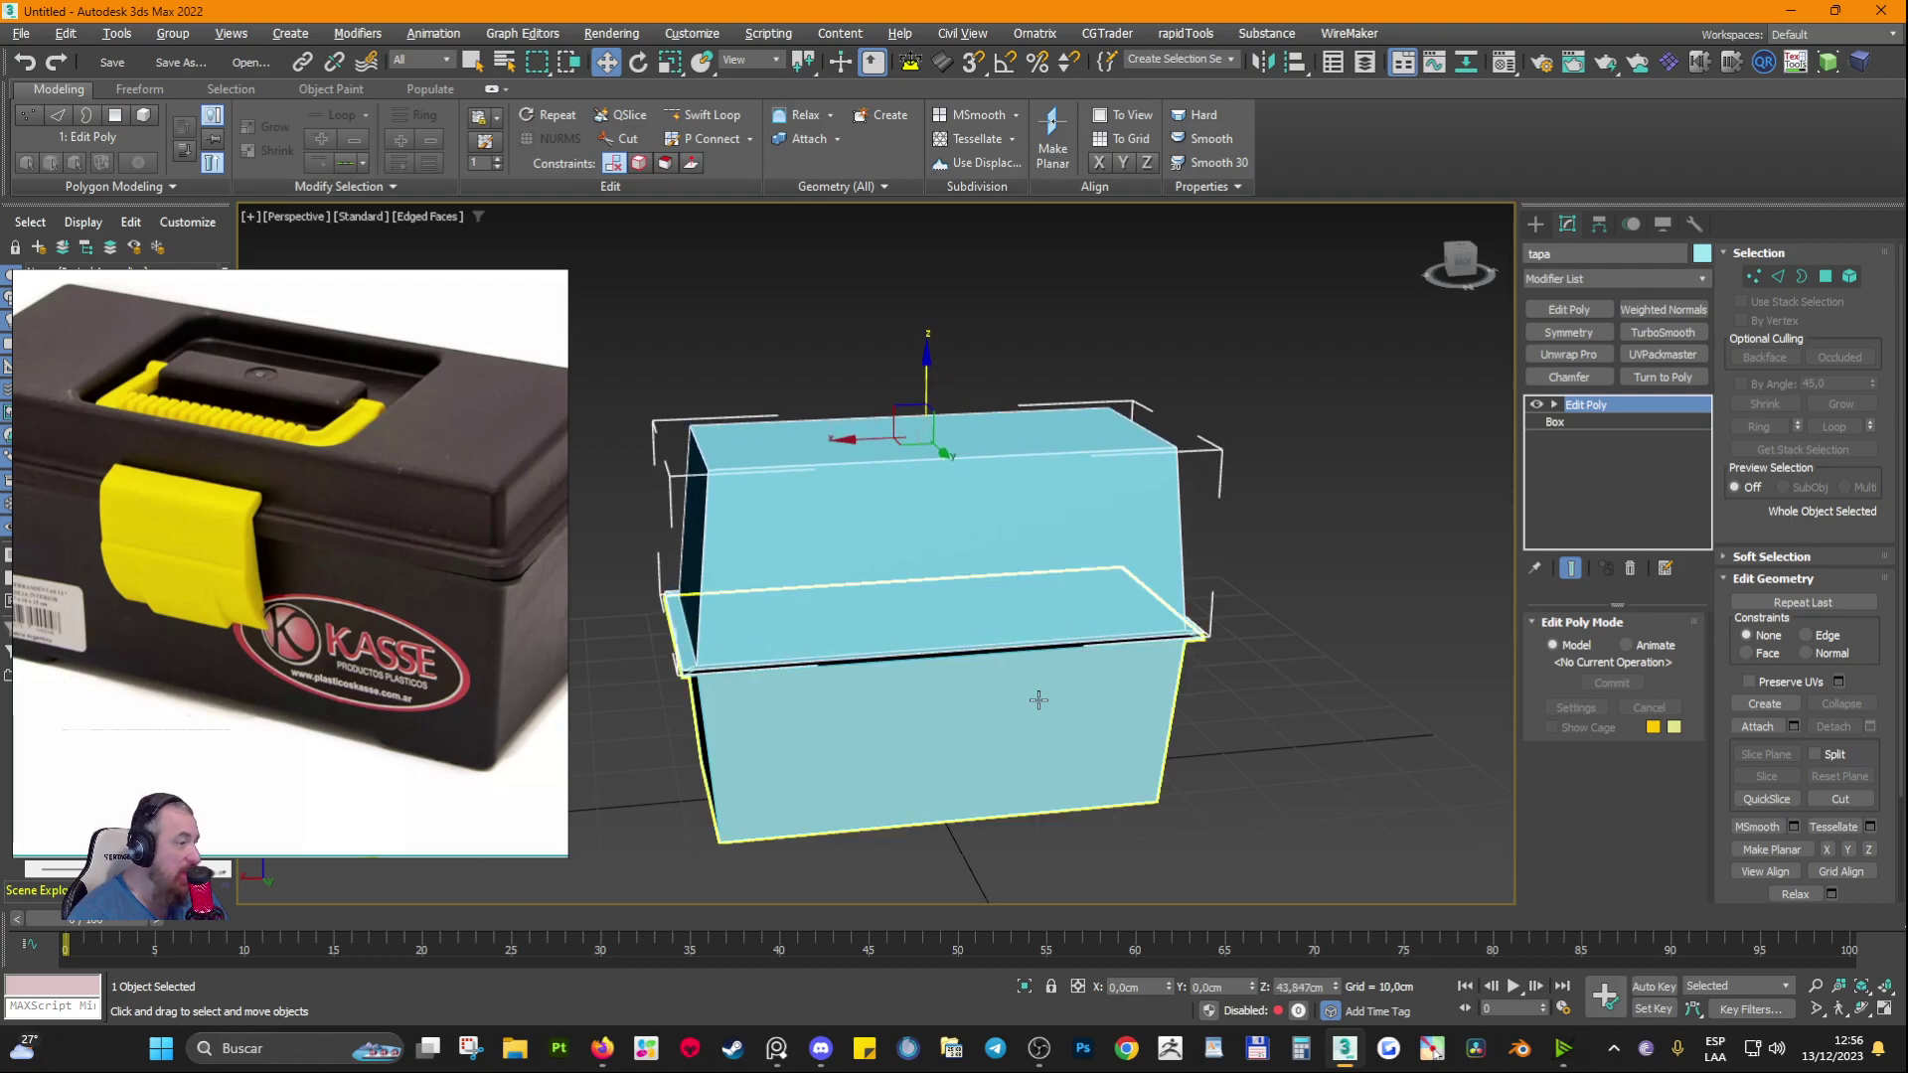
# Step: Show the stacked toolbox body and lid in the Front view, framed around the seam between their rims
pyautogui.click(290, 215)
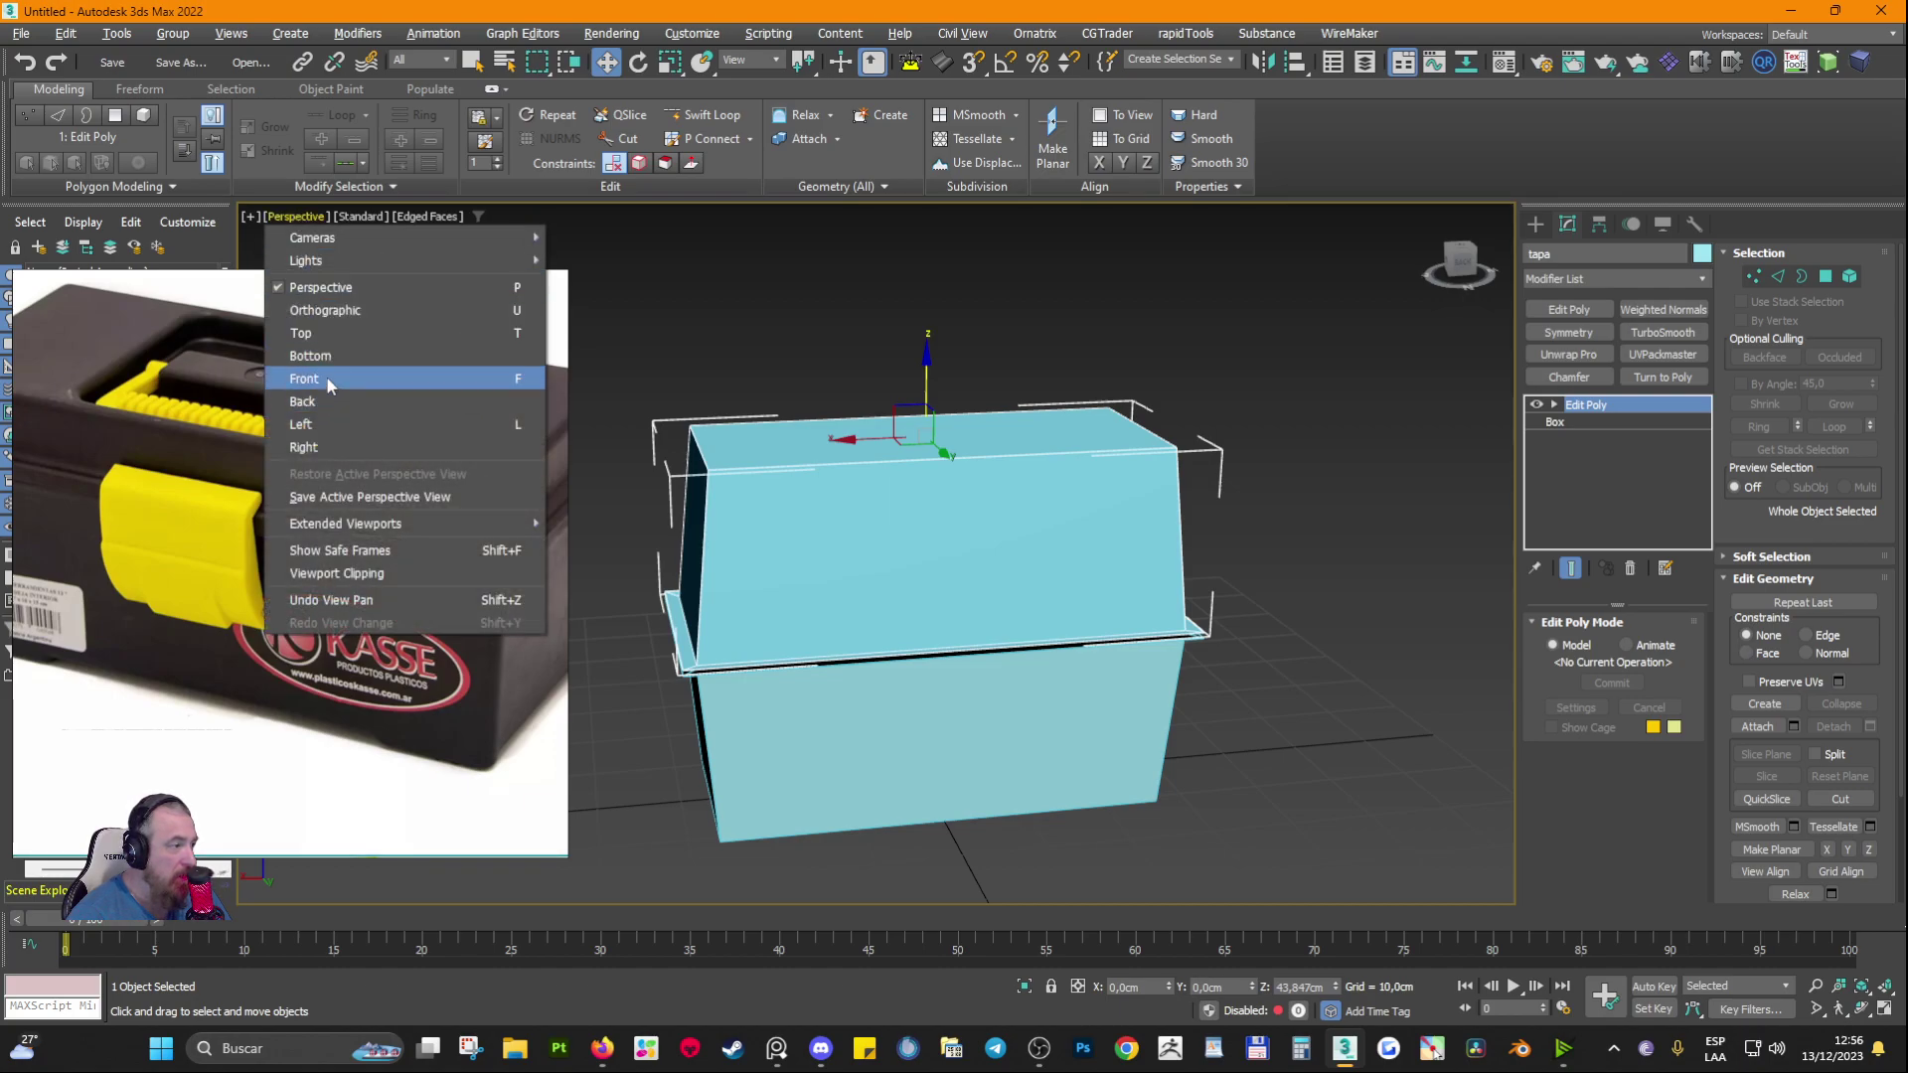
pyautogui.click(902, 327)
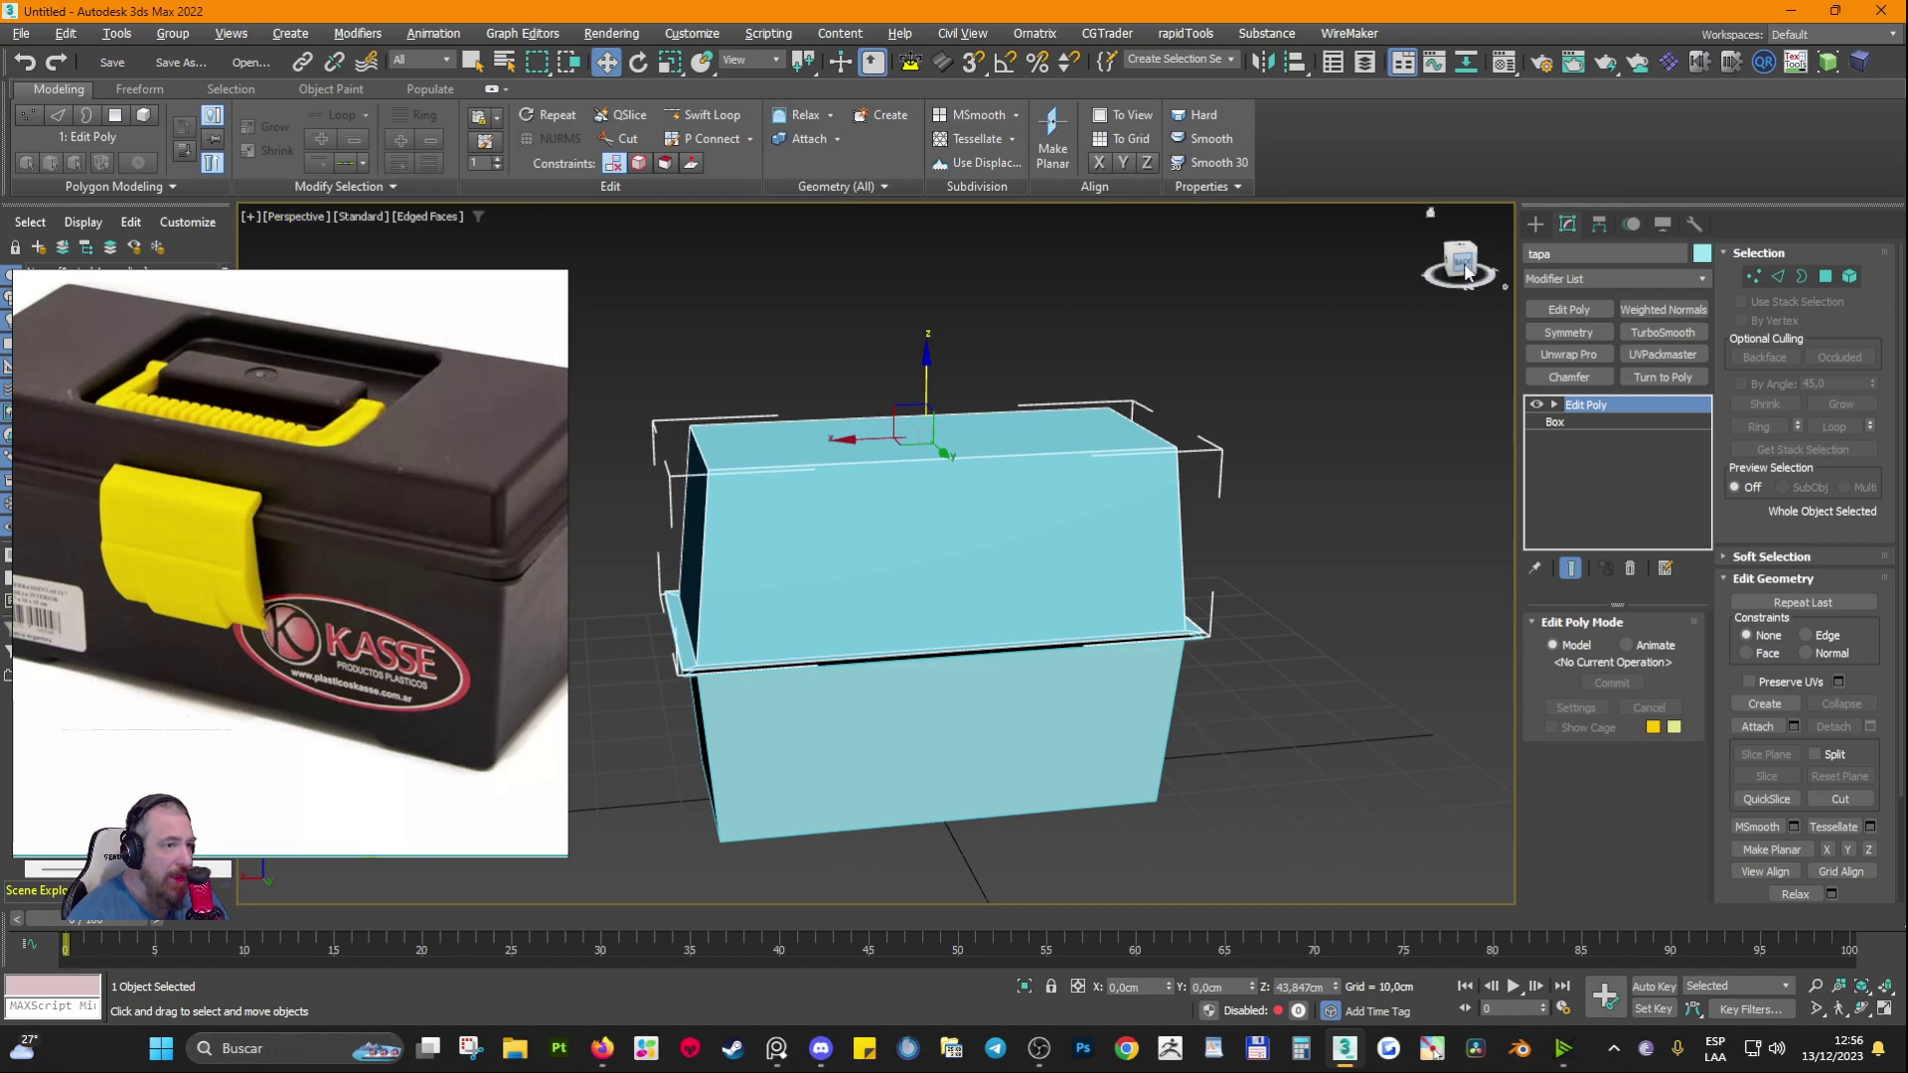
pyautogui.click(1464, 265)
pyautogui.moveTo(1888, 270); pyautogui.dragTo(1735, 277)
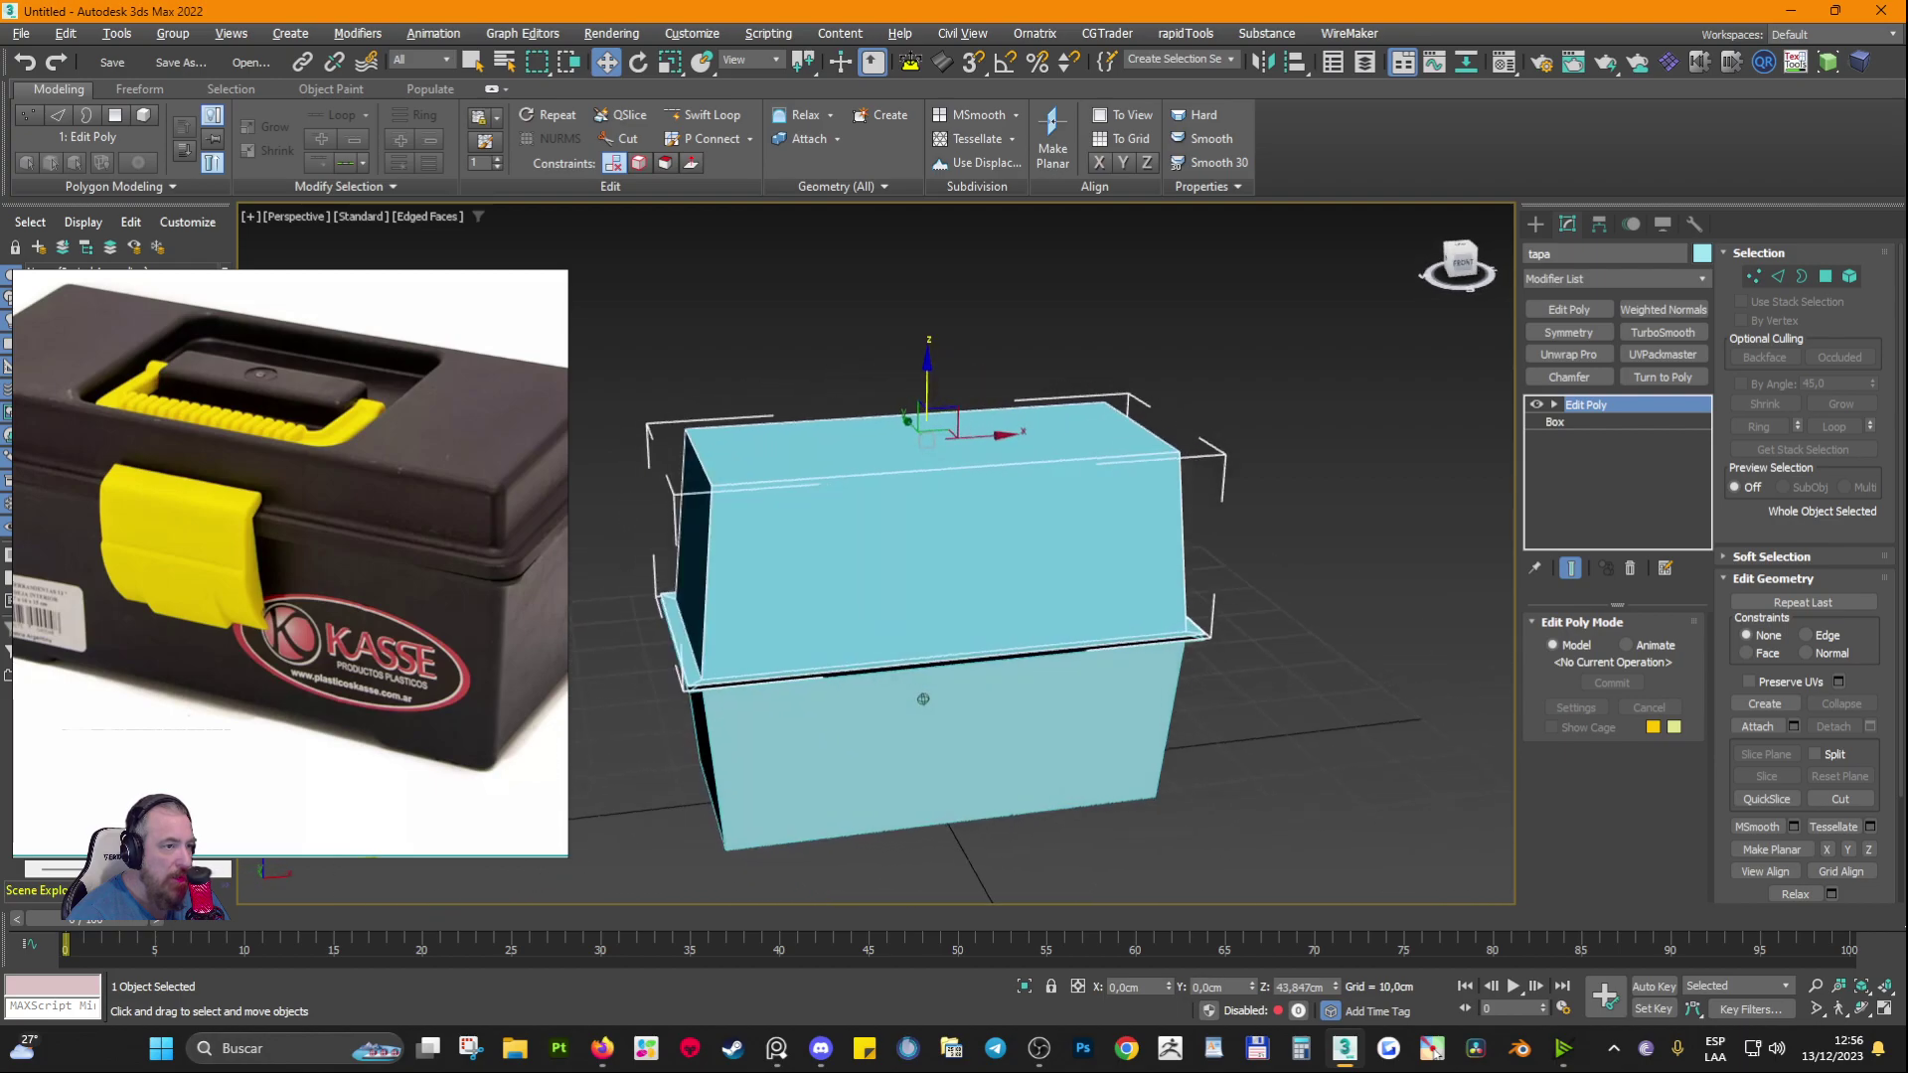
pyautogui.click(1459, 261)
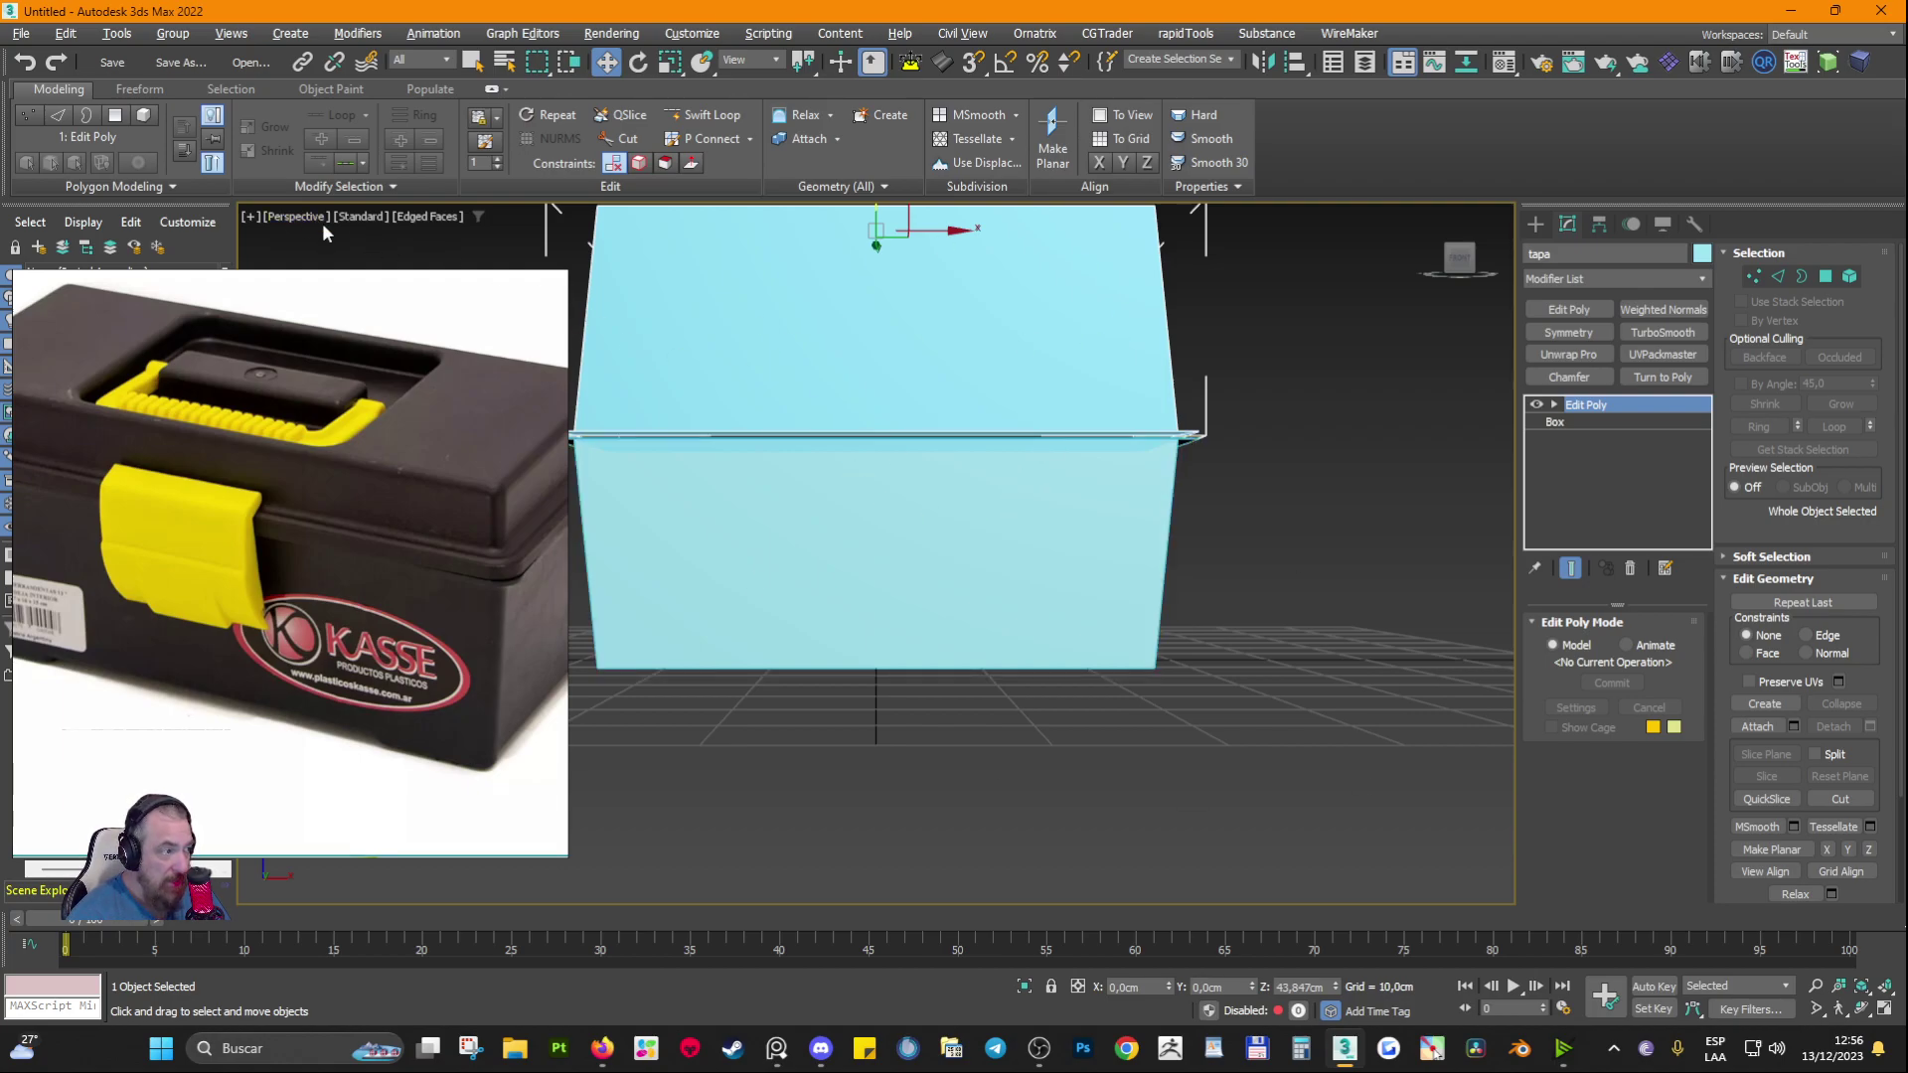
pyautogui.click(1460, 260)
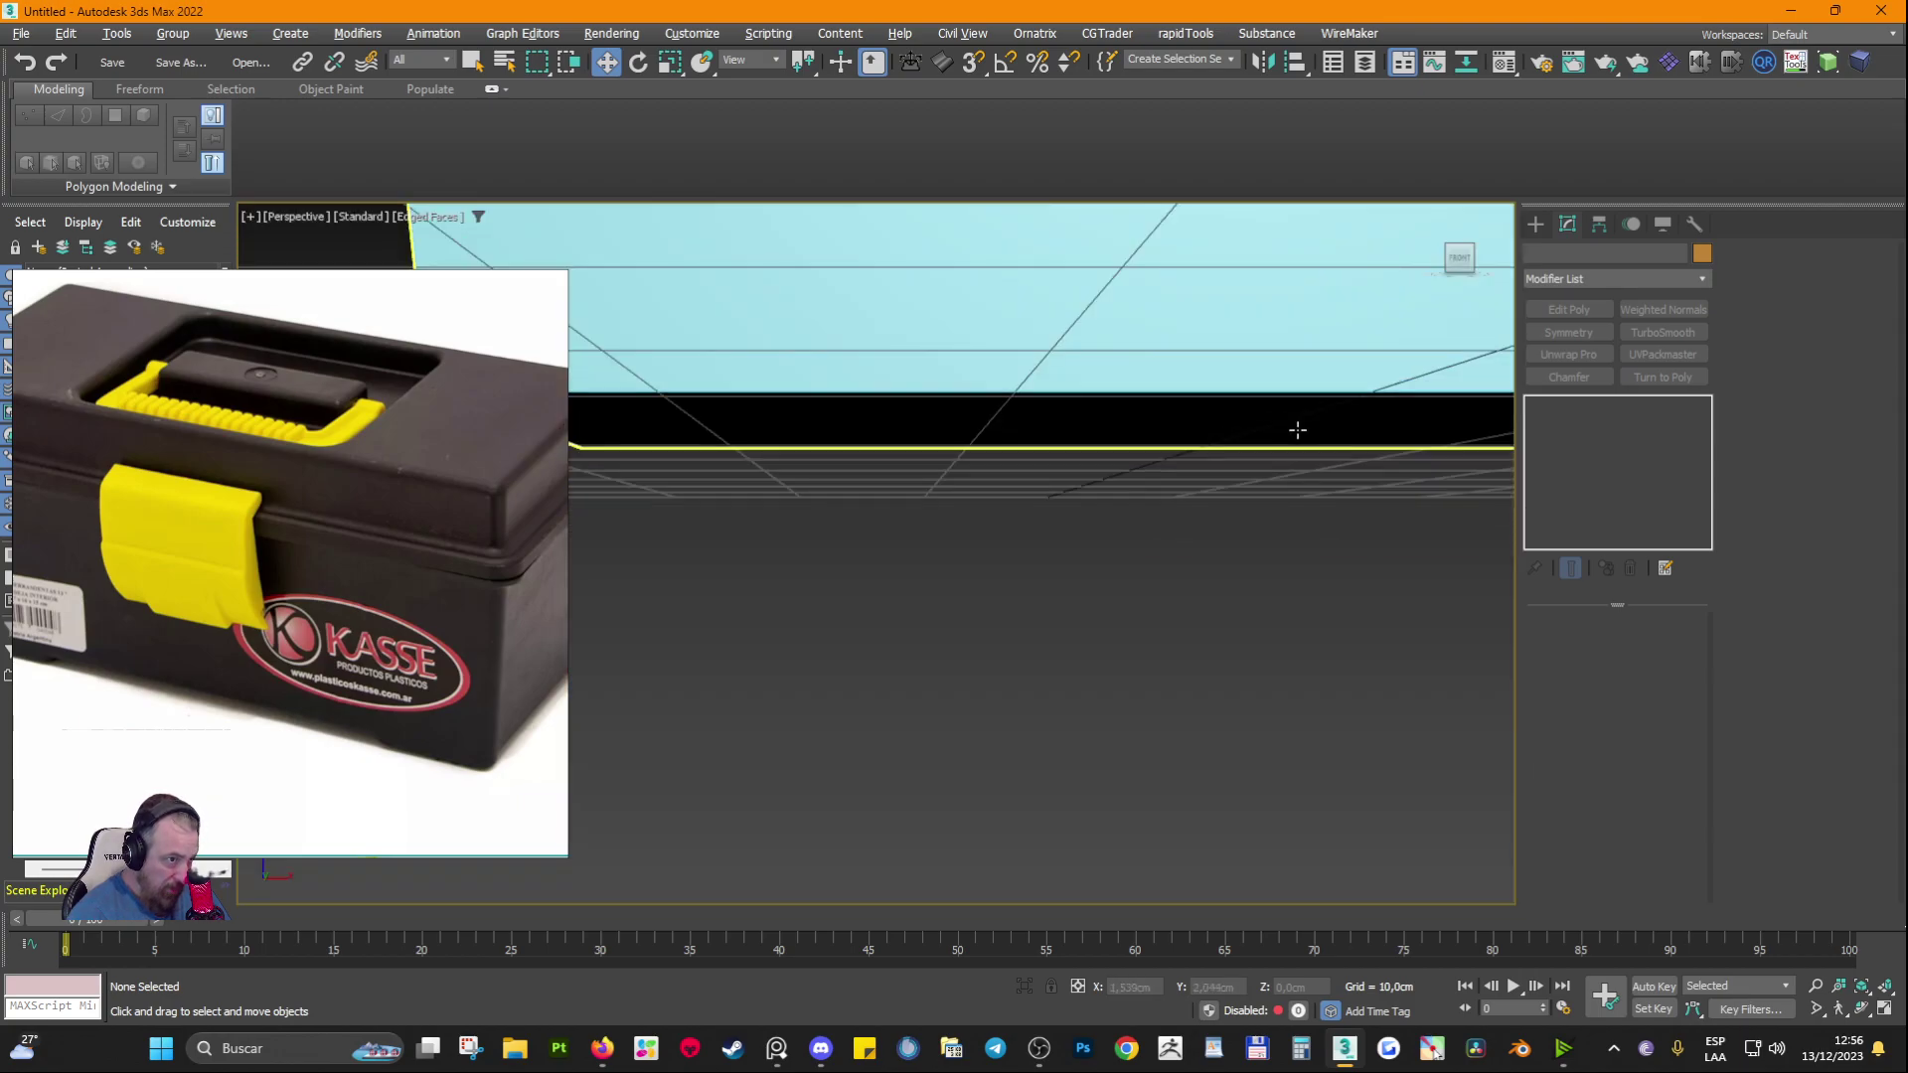
pyautogui.scroll(-10, 1297, 430)
pyautogui.moveTo(1472, 248); pyautogui.dragTo(1466, 268)
pyautogui.click(1457, 264)
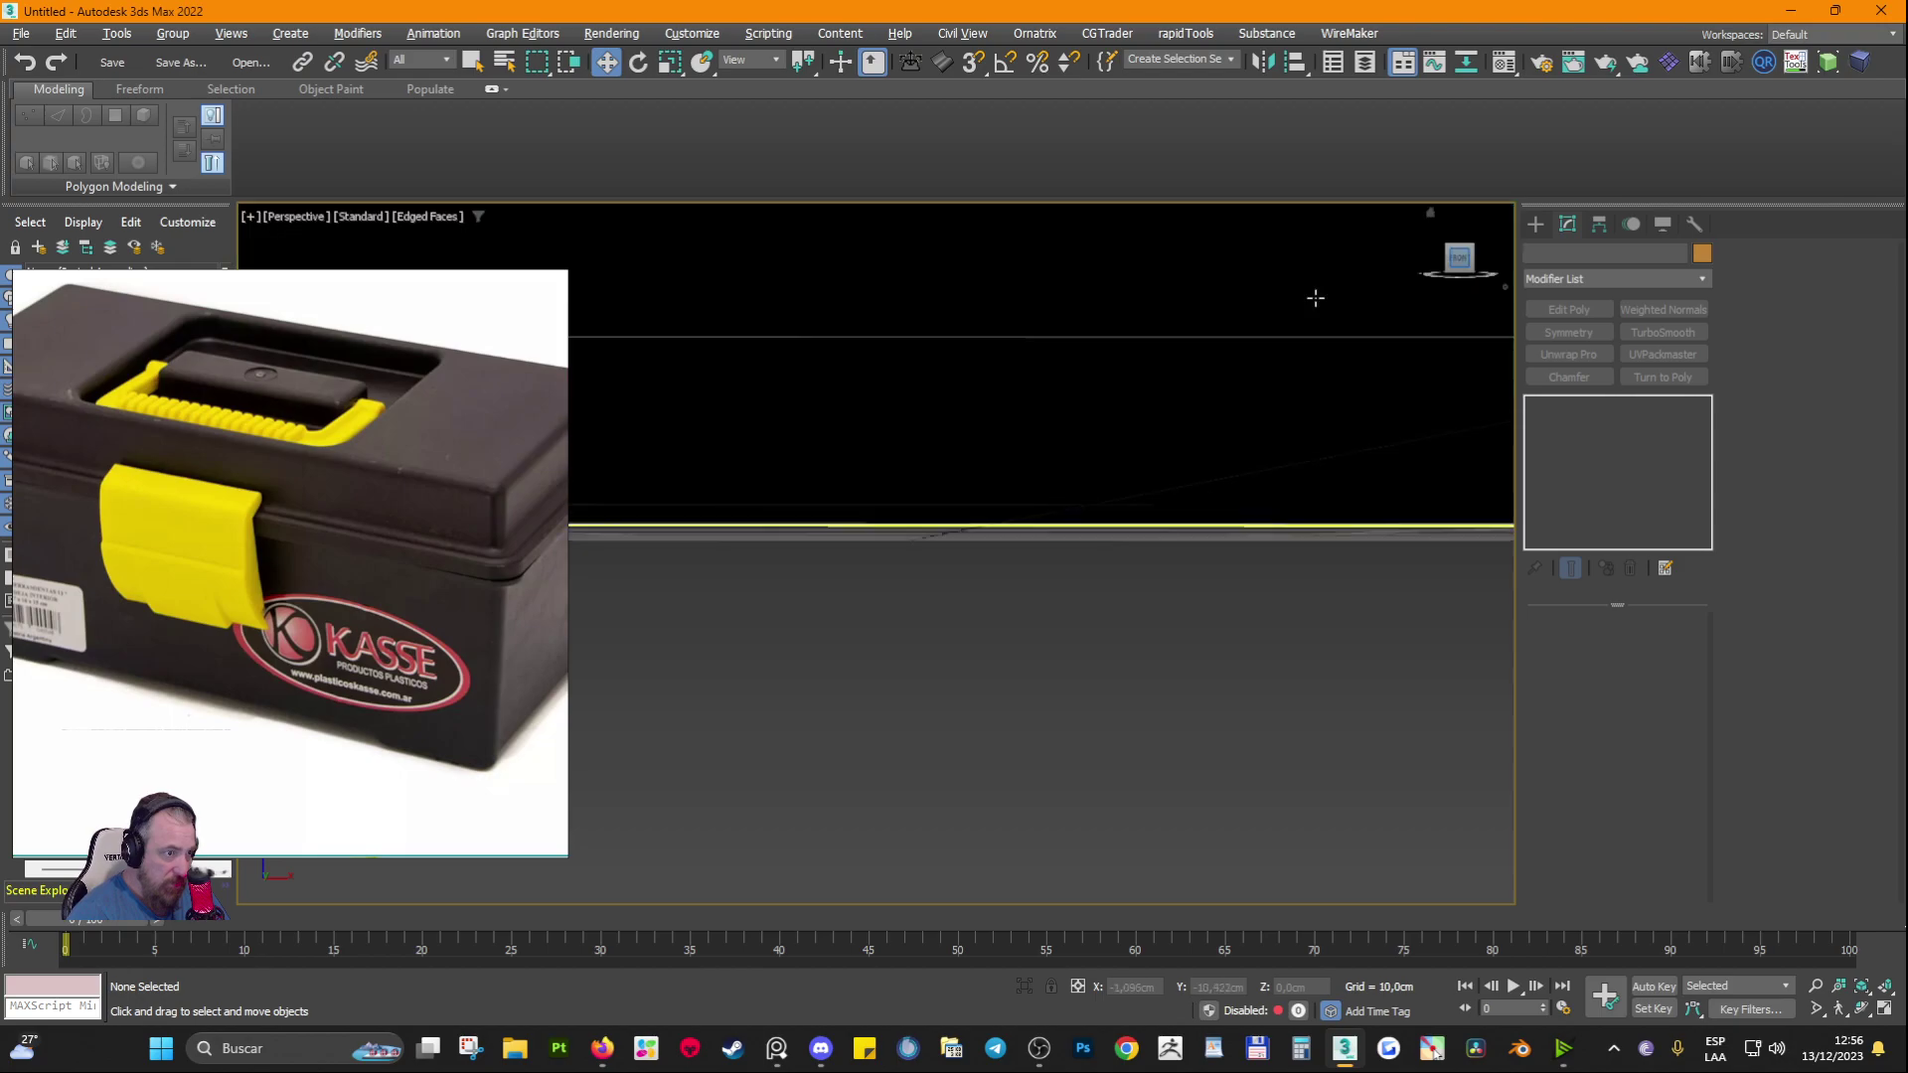
pyautogui.scroll(-1, 995, 444)
pyautogui.click(290, 218)
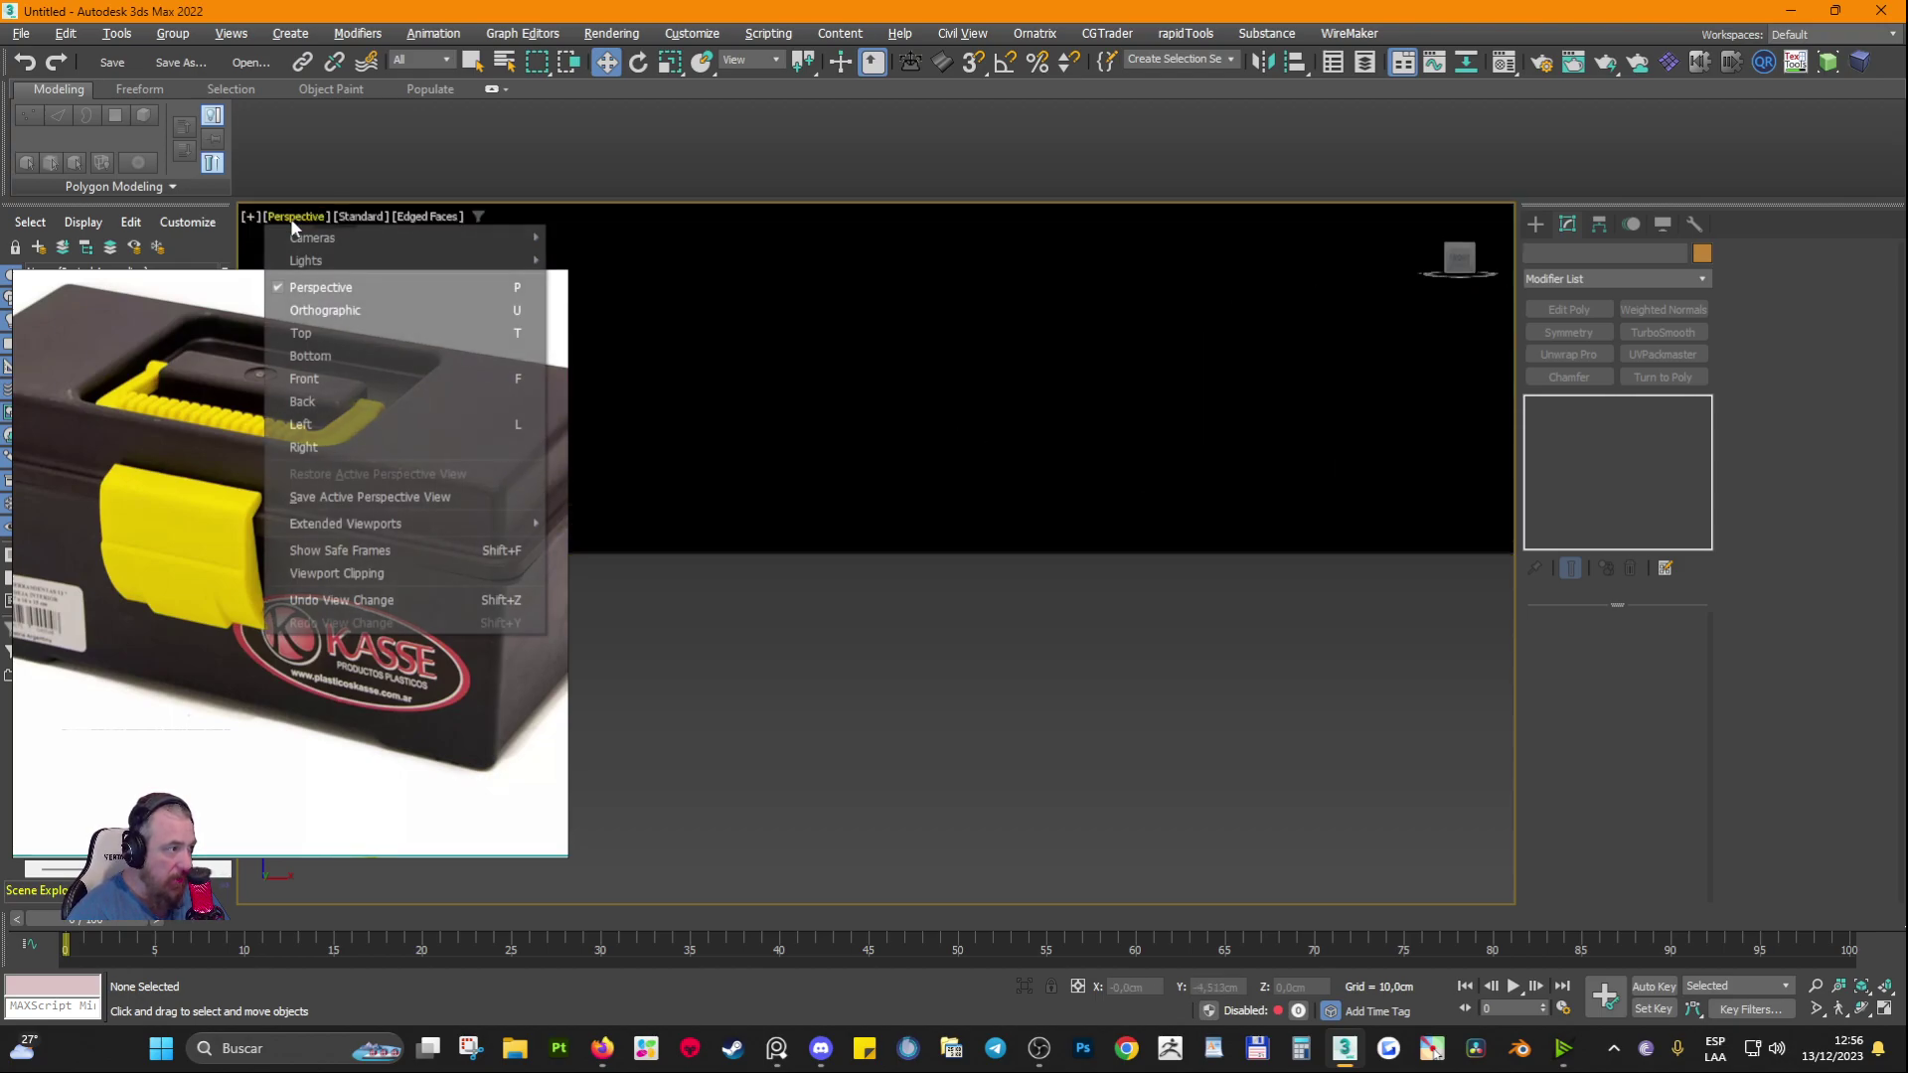
pyautogui.click(367, 380)
pyautogui.scroll(10, 927, 494)
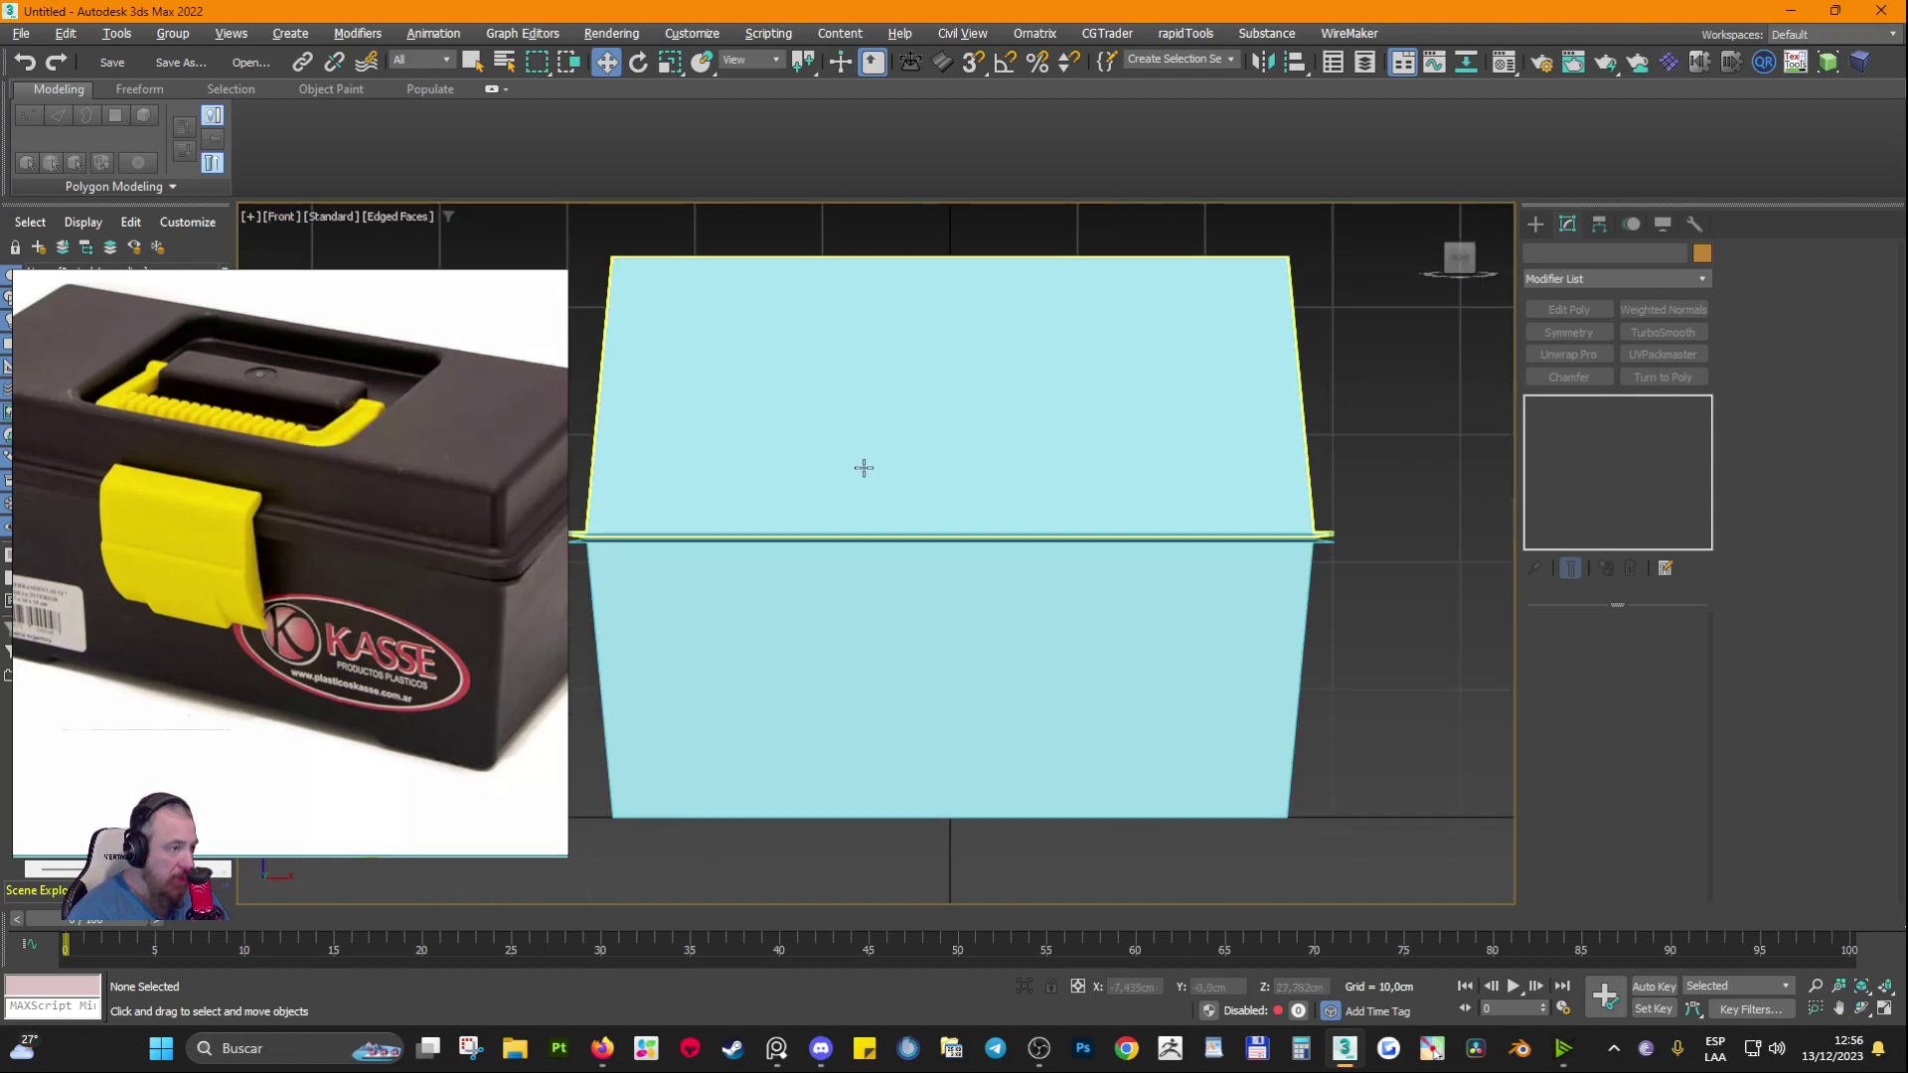
# Step: Lower the tapa lid slightly to about 43.67 cm in Z, closing the gap between its rim and the body's rim
pyautogui.click(1081, 443)
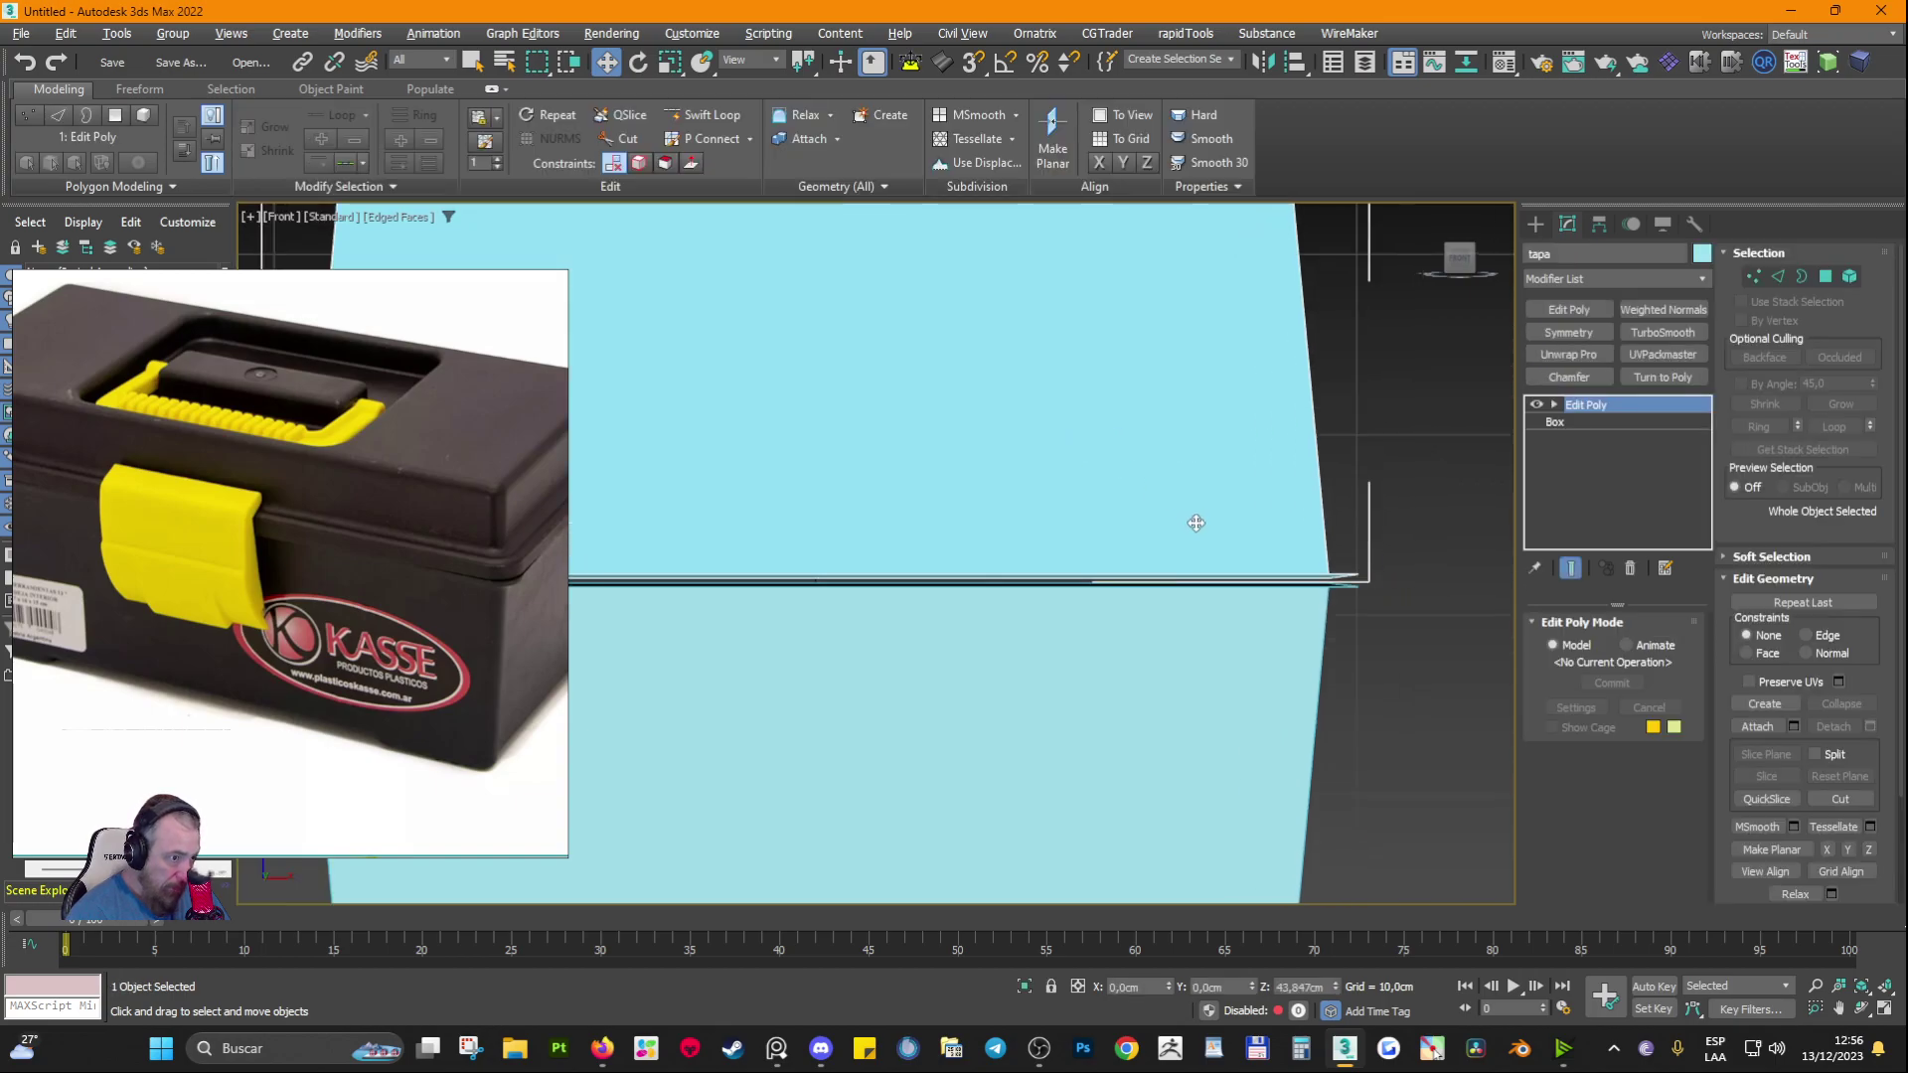
pyautogui.scroll(-5, 1077, 516)
pyautogui.scroll(3, 1033, 447)
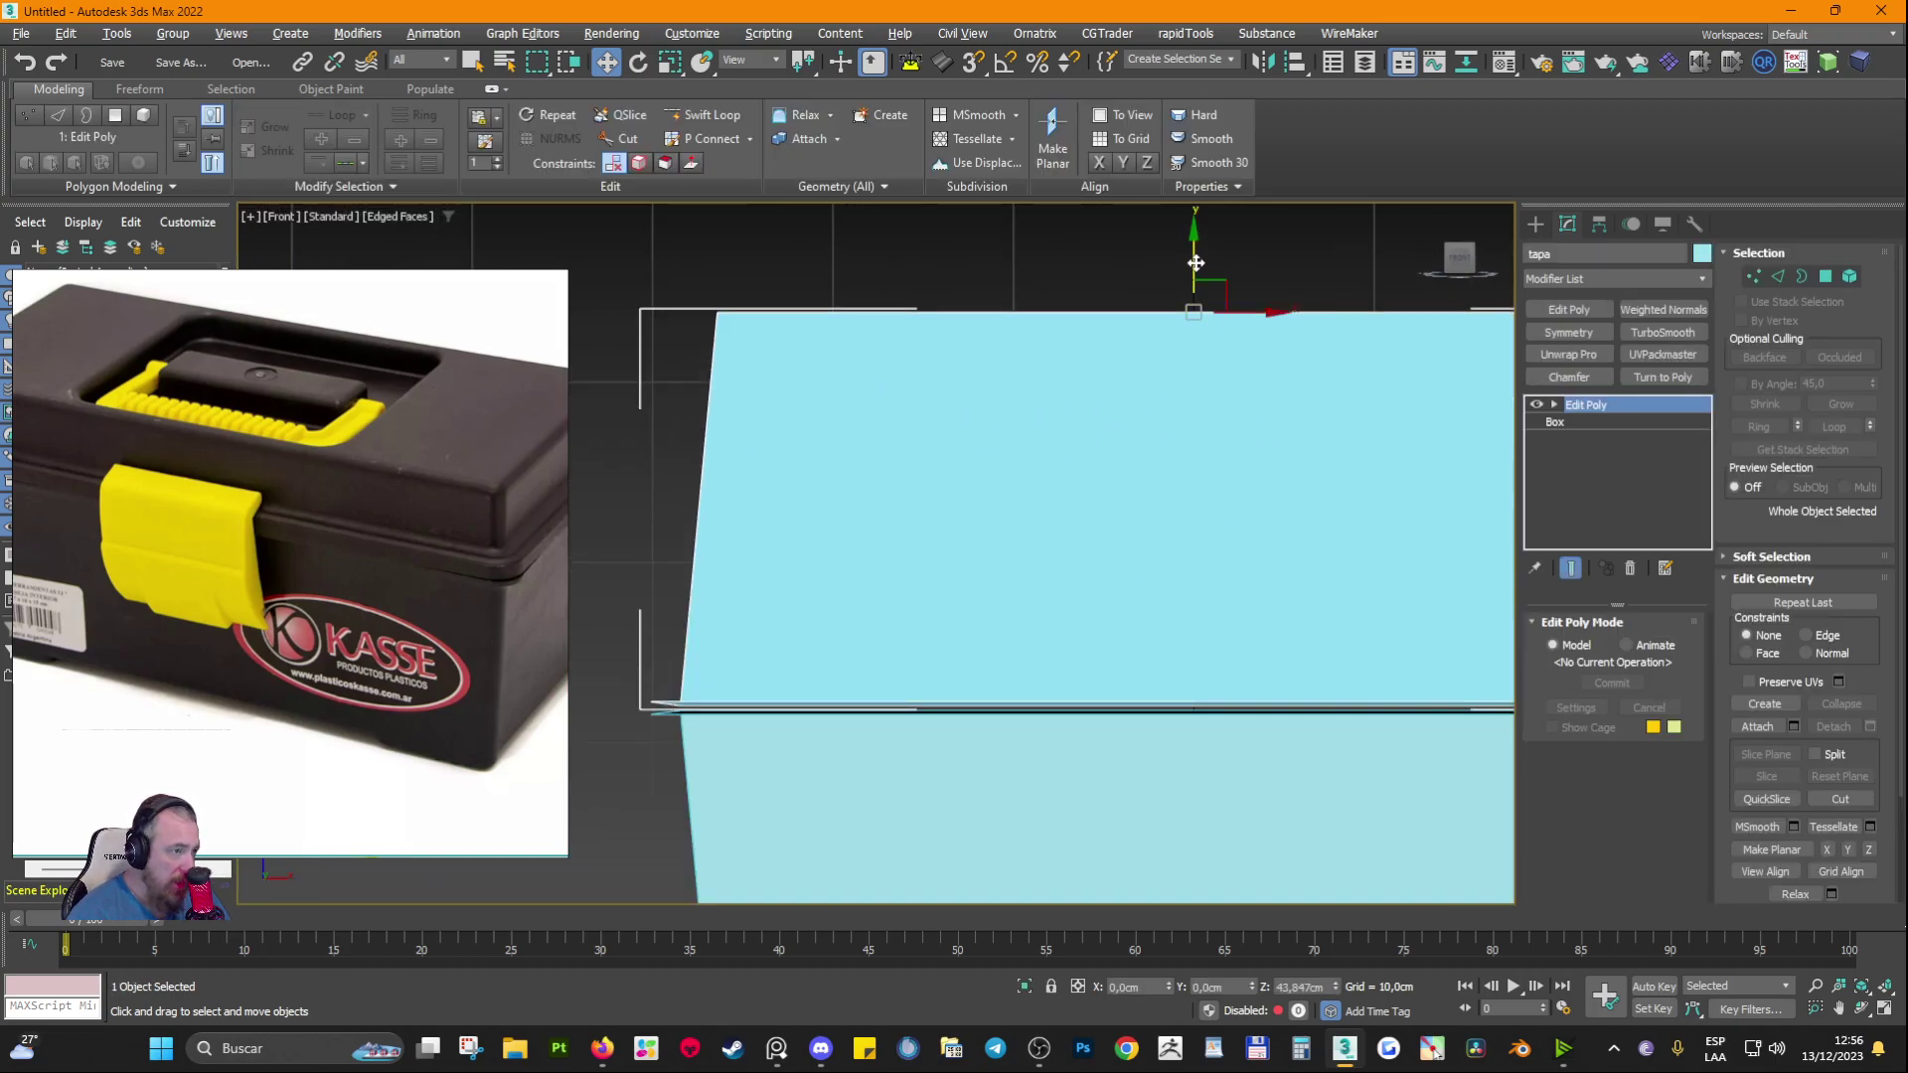
pyautogui.moveTo(1197, 263); pyautogui.dragTo(1210, 264)
pyautogui.scroll(5, 752, 674)
pyautogui.moveTo(749, 719); pyautogui.dragTo(1073, 487, button='middle')
pyautogui.scroll(4, 859, 544)
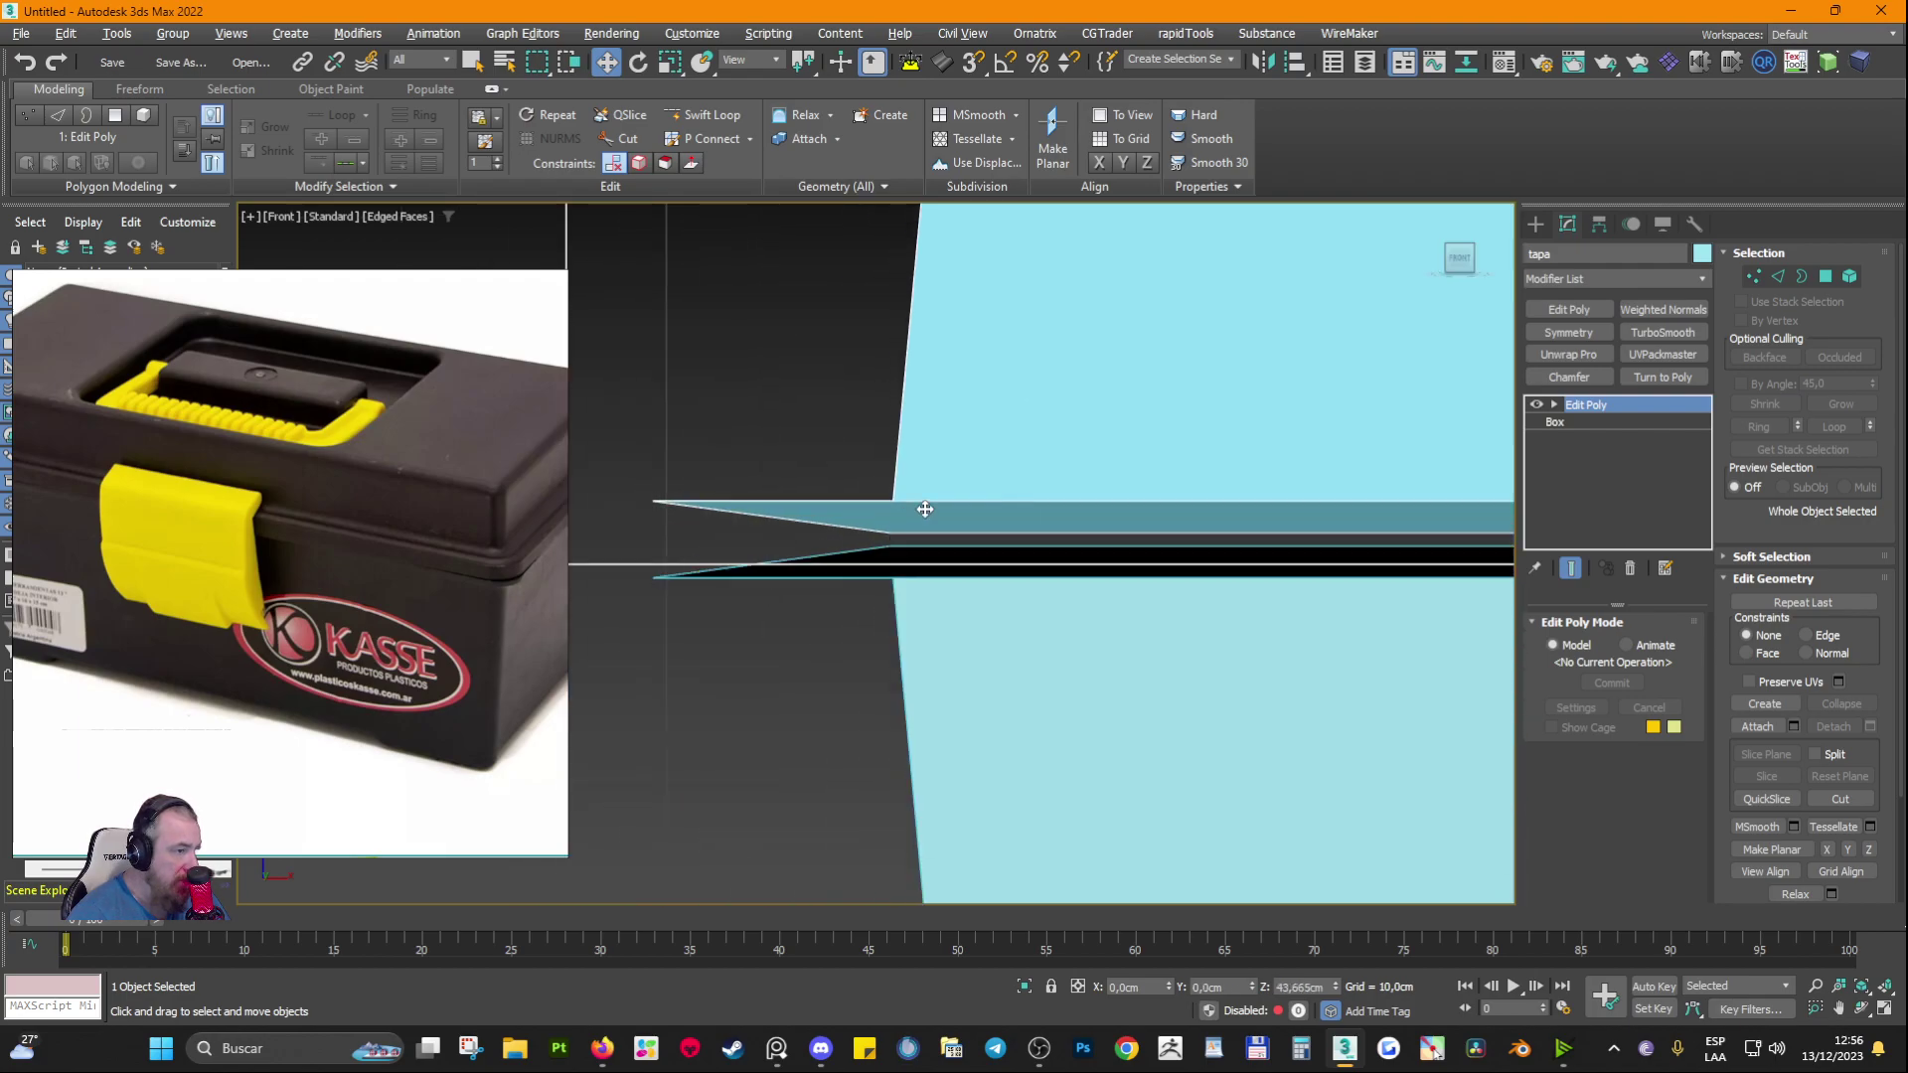
pyautogui.scroll(-8, 977, 476)
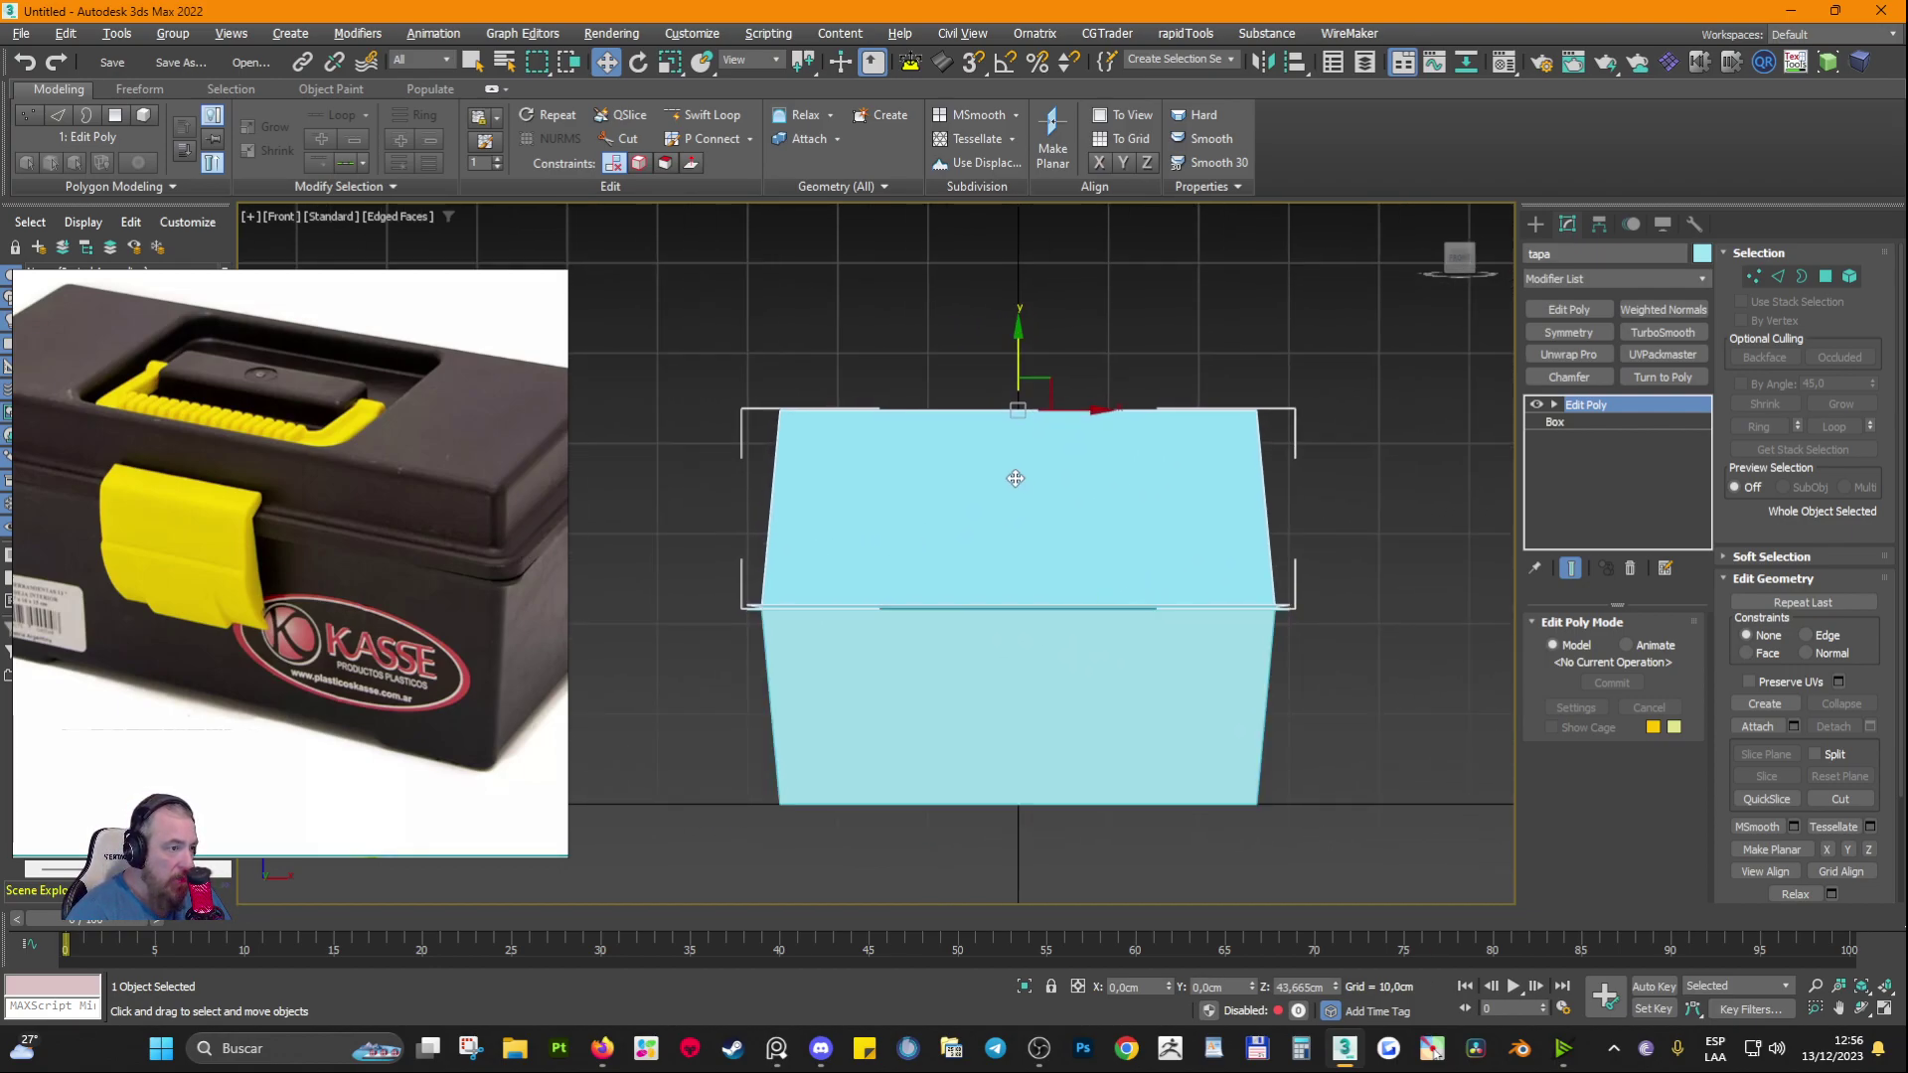
# Step: Try lowering the whole tapa lid into the body along Z, then undo the move
pyautogui.moveTo(870, 480); pyautogui.dragTo(931, 567, button='middle')
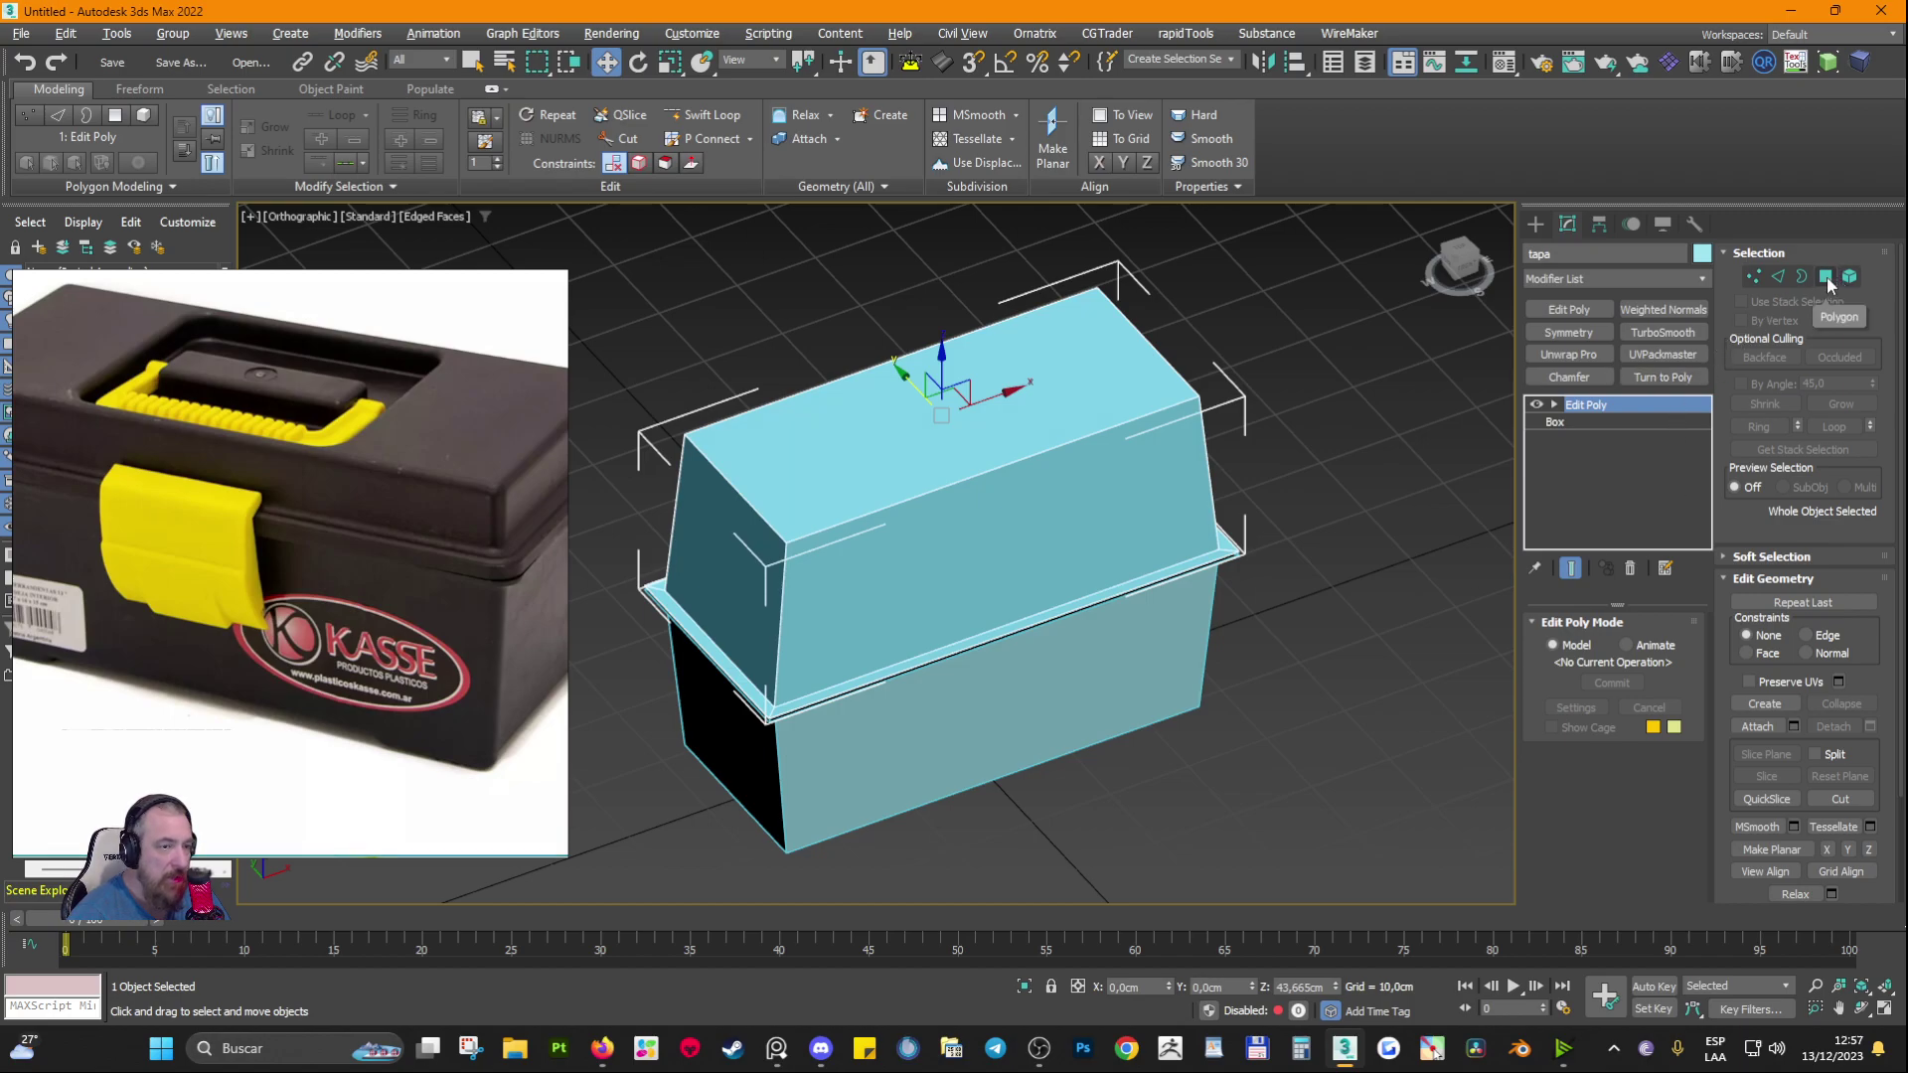
pyautogui.moveTo(1268, 467); pyautogui.dragTo(1308, 475, button='middle')
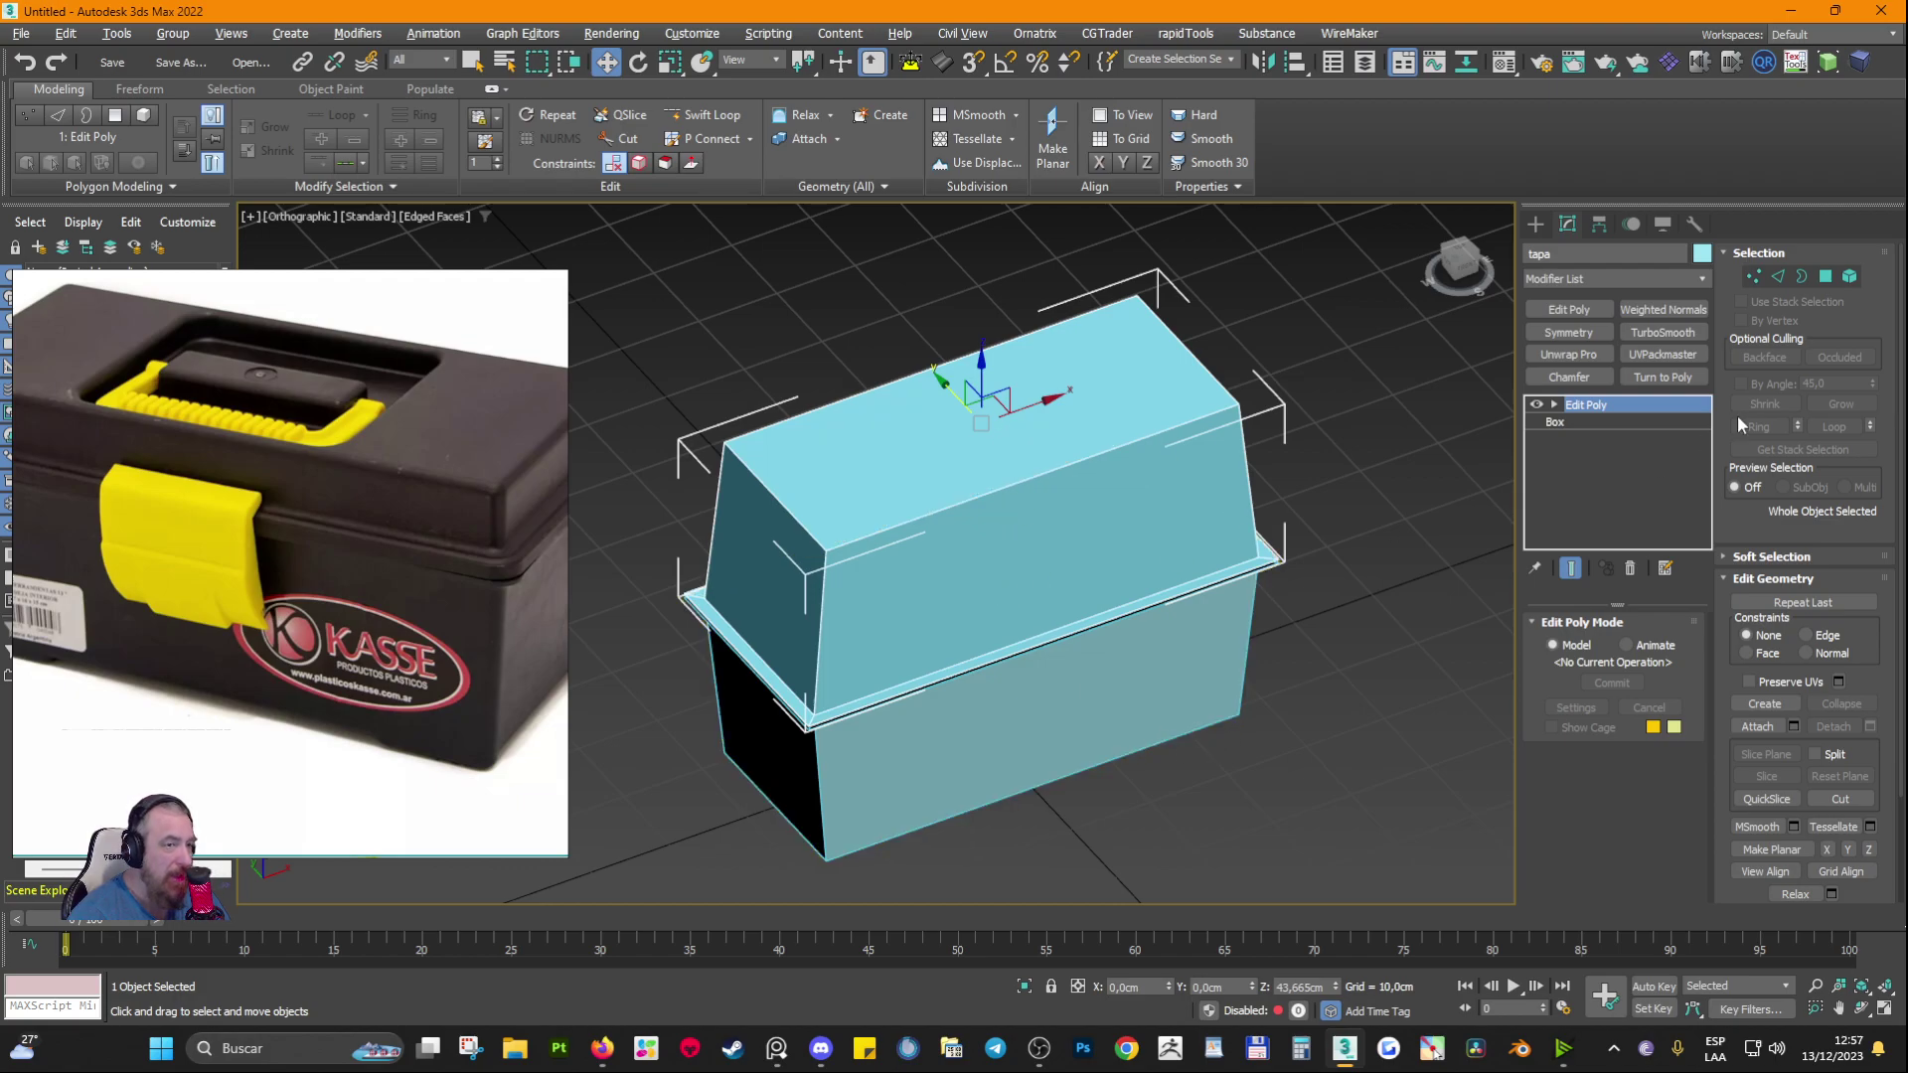
pyautogui.moveTo(980, 375); pyautogui.dragTo(979, 461)
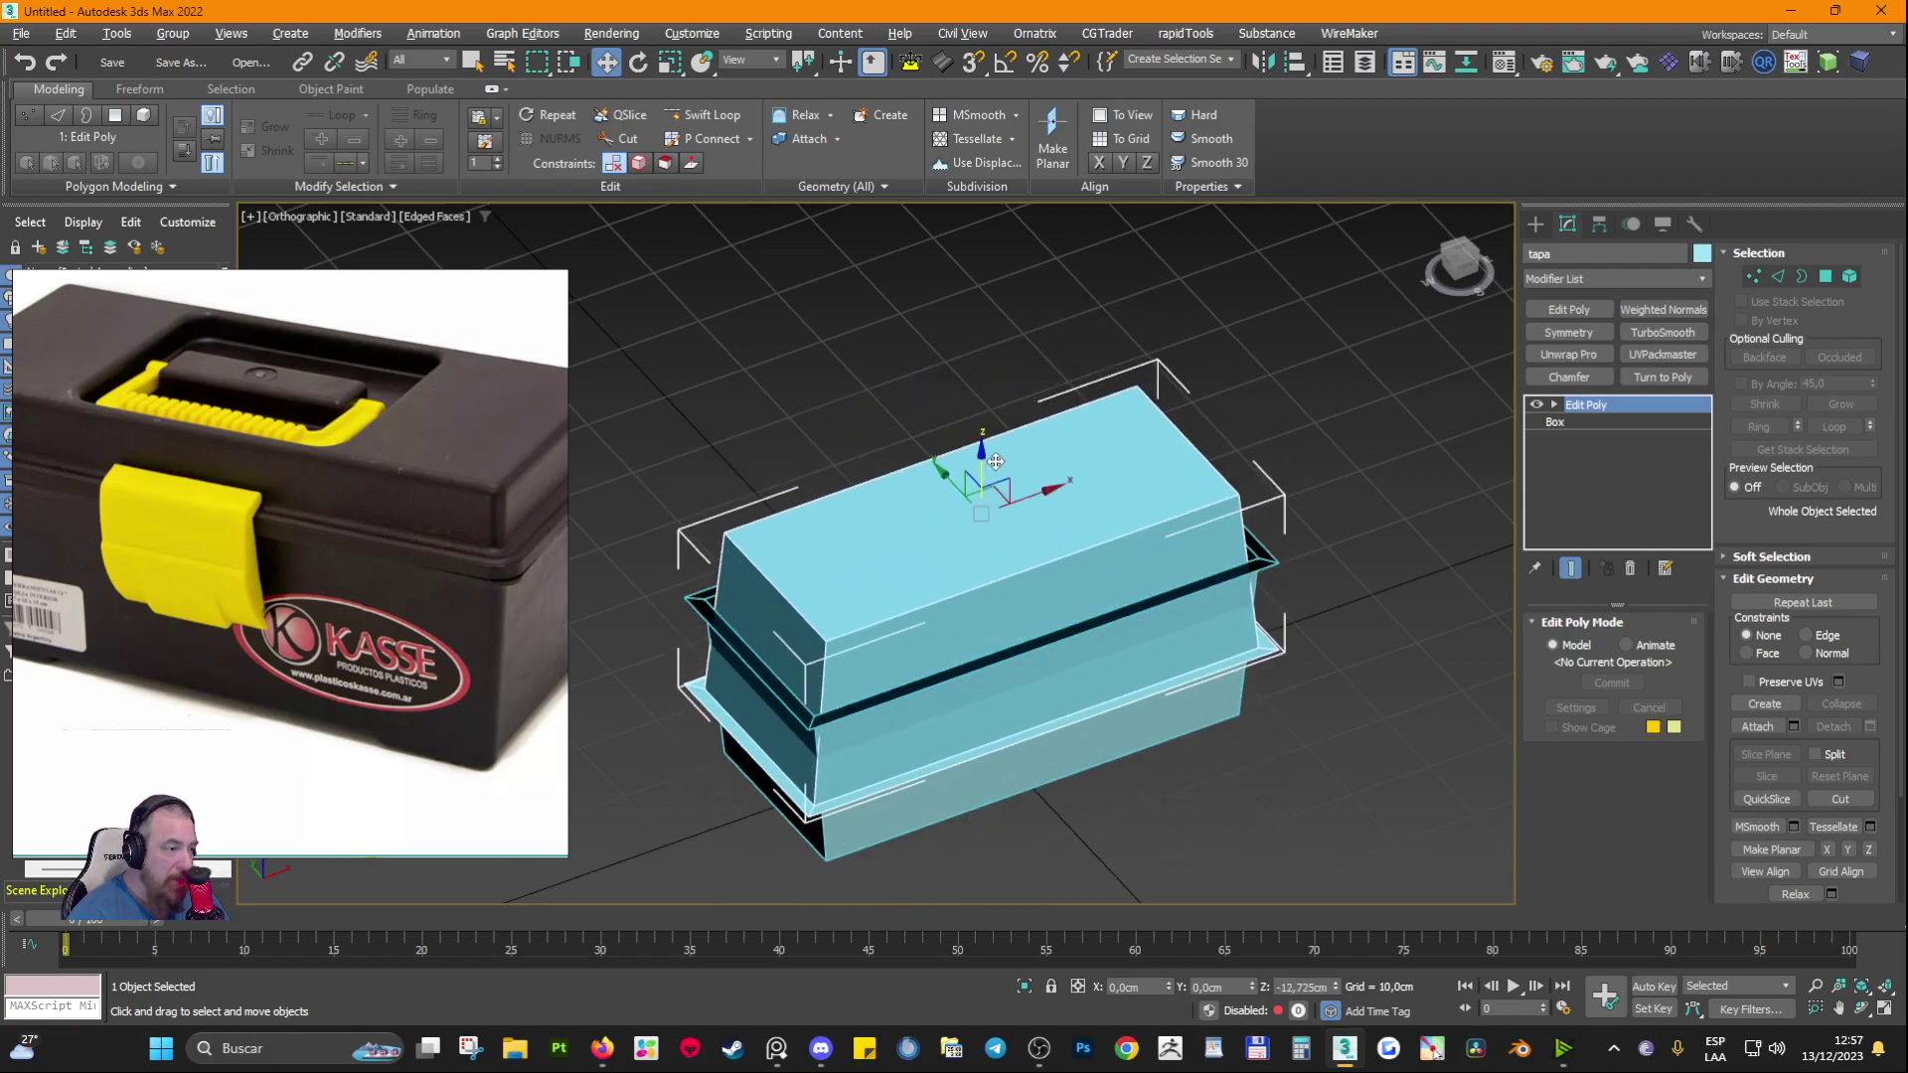
pyautogui.hotkey('ctrl', 'z')
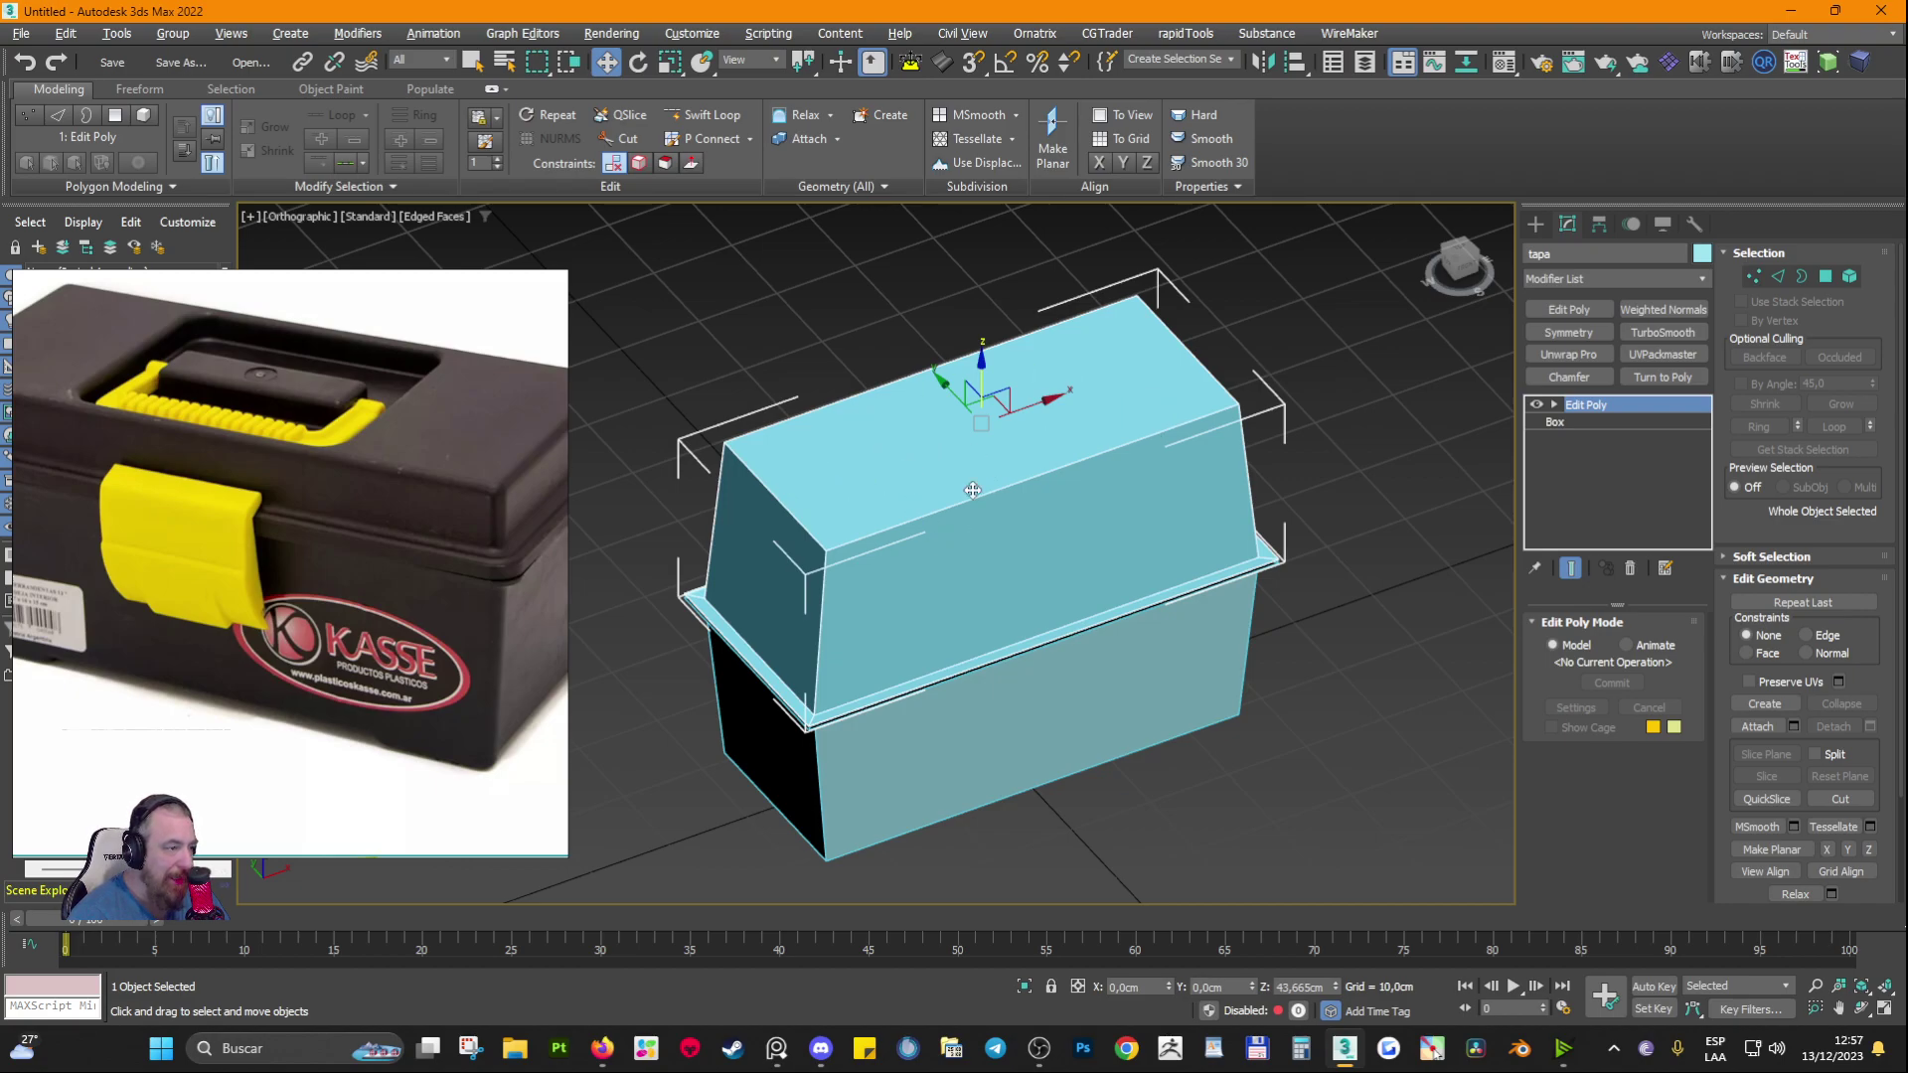
# Step: Lower only the tapa lid's top polygon along Z to about 28.44 cm, making the lid shallower
pyautogui.click(1826, 278)
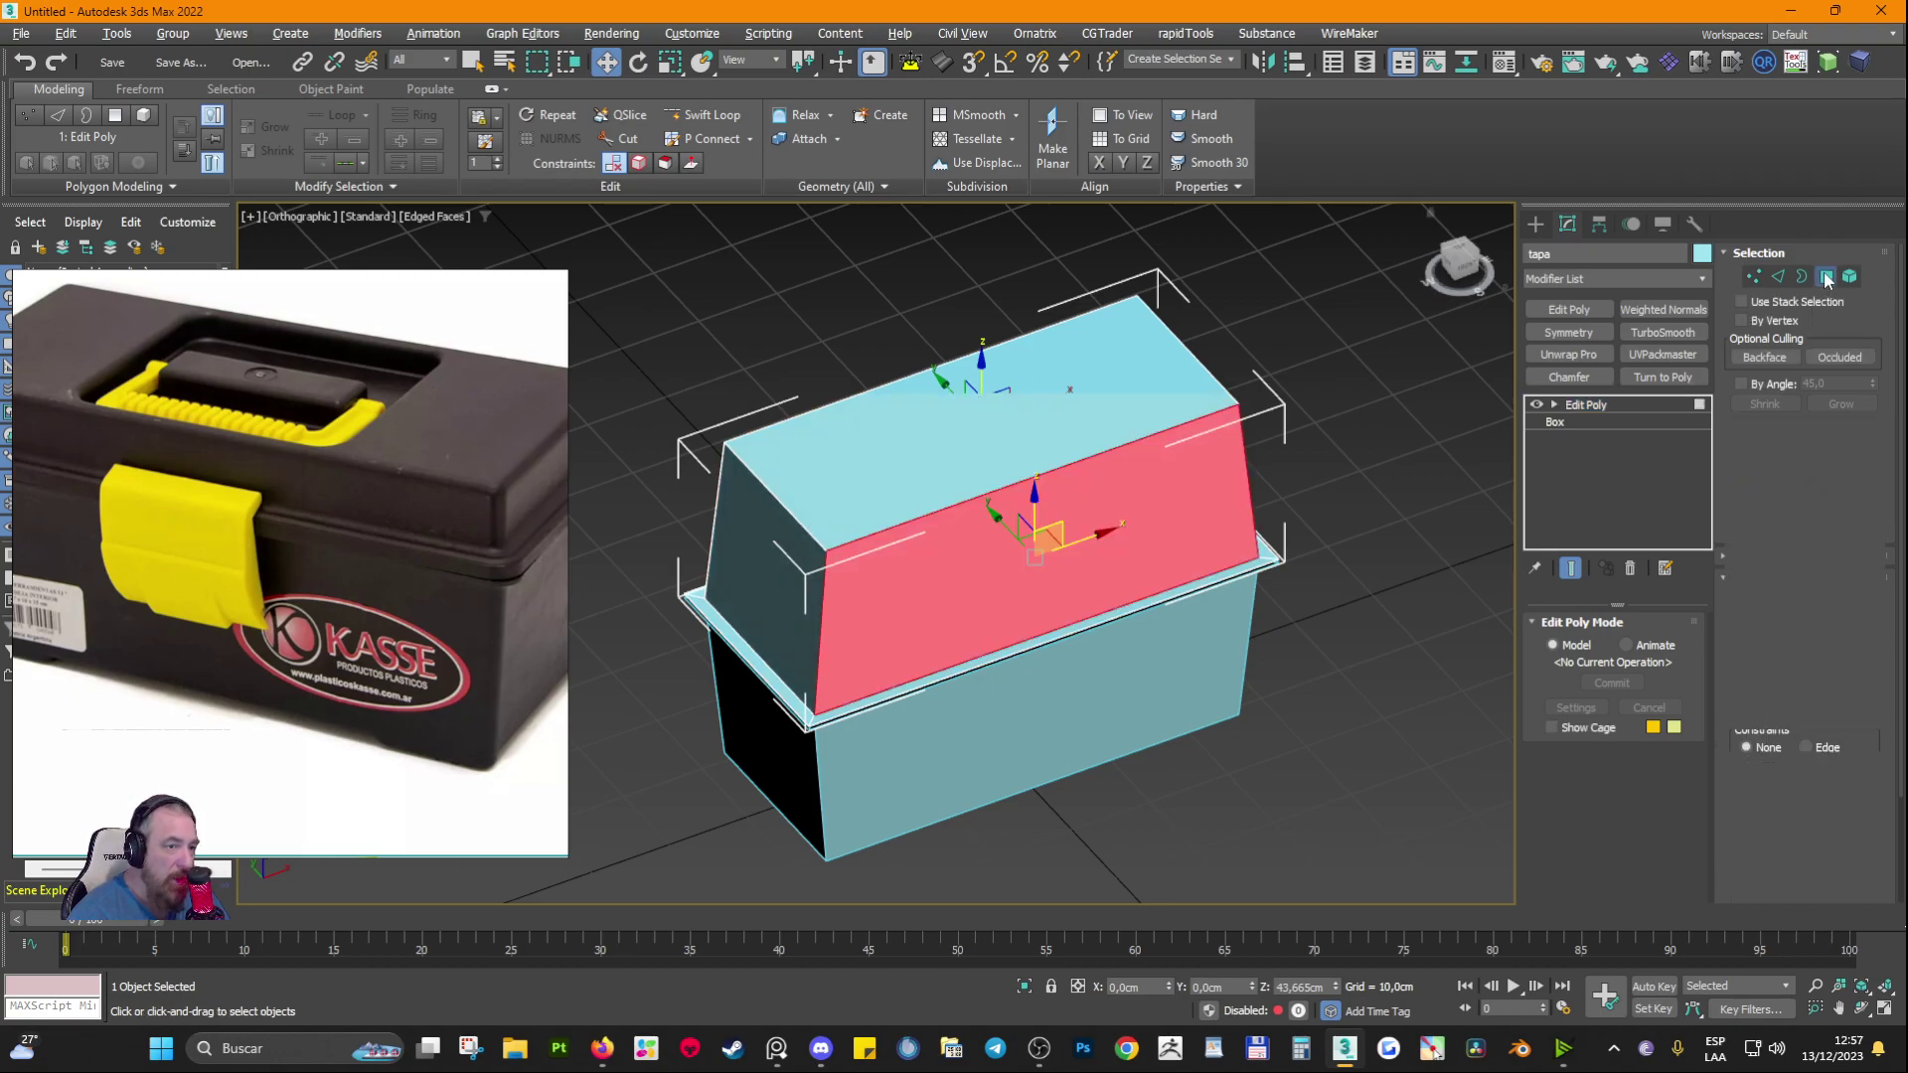
pyautogui.click(1057, 453)
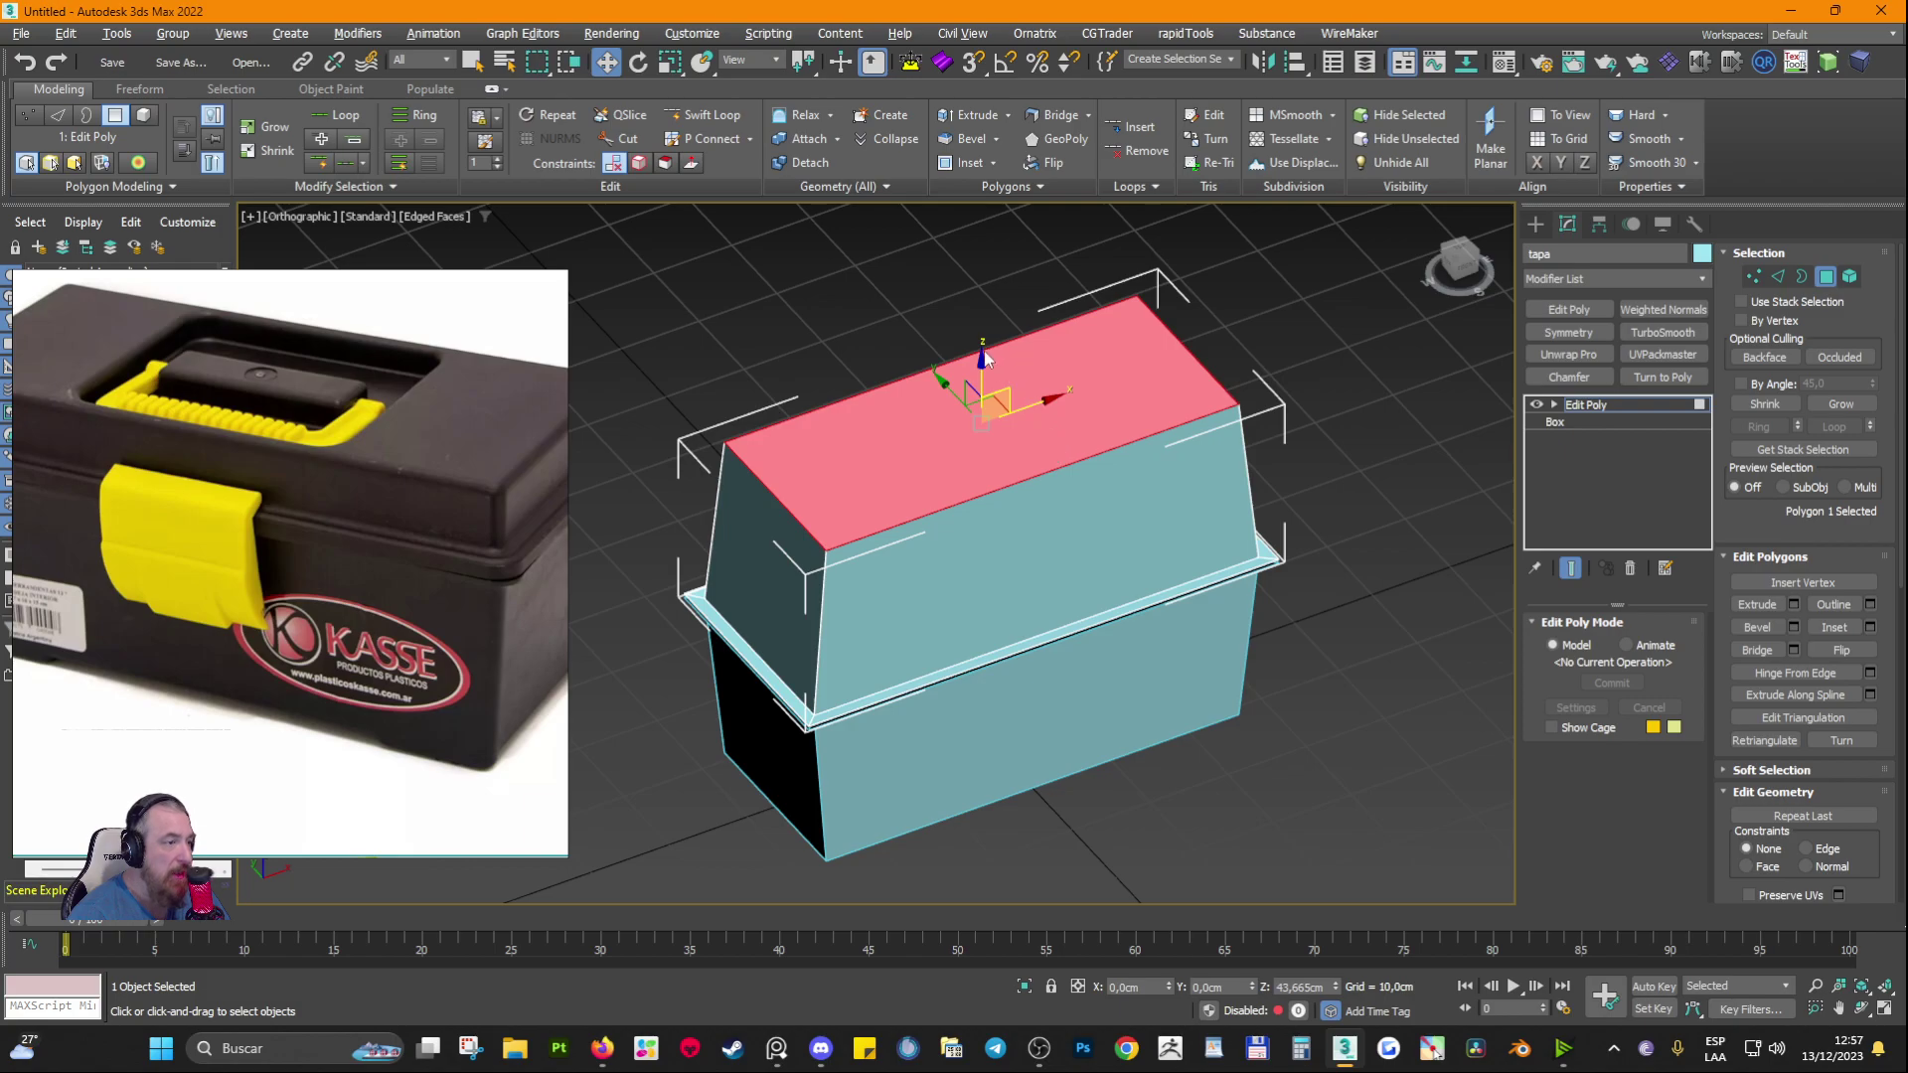
pyautogui.moveTo(990, 362); pyautogui.dragTo(1037, 650)
pyautogui.keyDown('alt'); pyautogui.moveTo(1037, 643); pyautogui.dragTo(918, 587, button='middle'); pyautogui.keyUp('alt')
pyautogui.scroll(2, 980, 606)
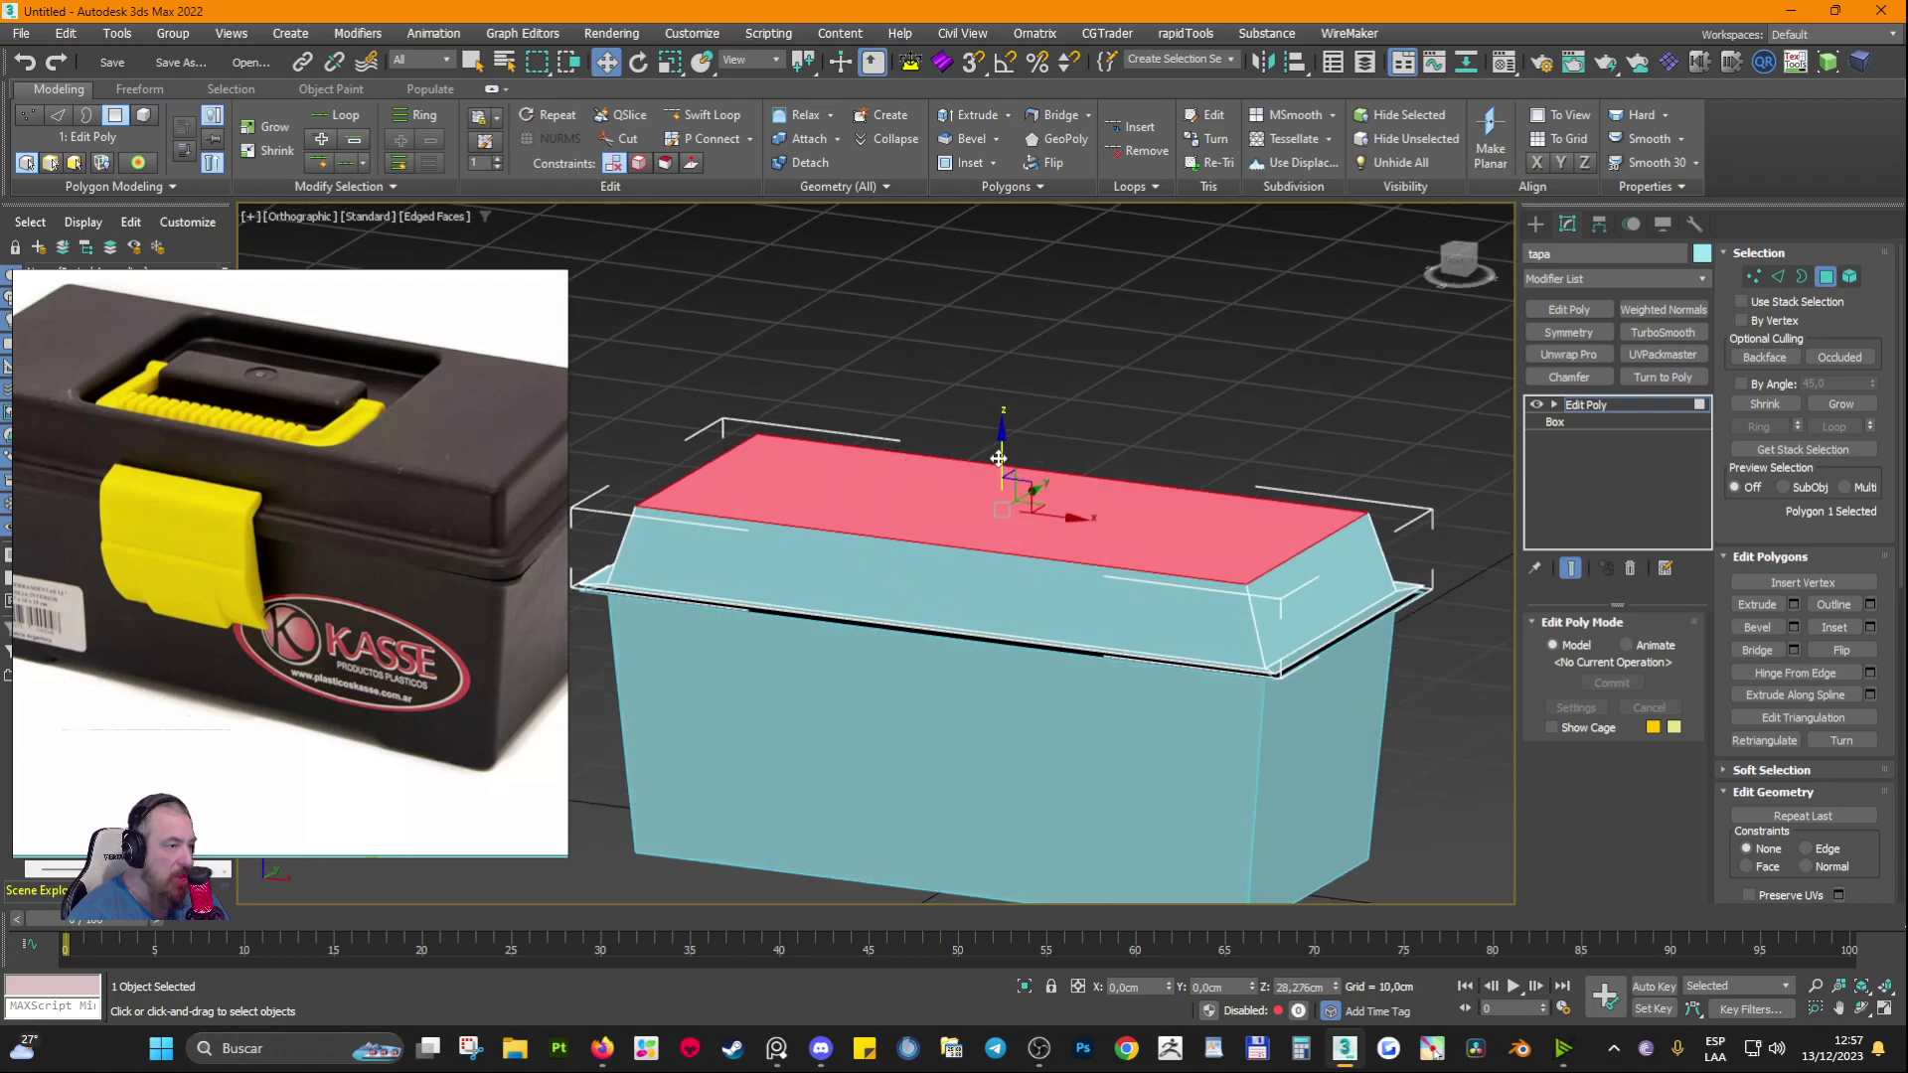
pyautogui.moveTo(998, 458); pyautogui.dragTo(996, 457)
pyautogui.keyDown('alt'); pyautogui.moveTo(1028, 578); pyautogui.dragTo(1089, 566, button='middle'); pyautogui.keyUp('alt')
pyautogui.scroll(-4, 286, 578)
# Step: Compare the lid with the full toolbox reference and try a uniform scale on its top polygon
pyautogui.click(387, 600)
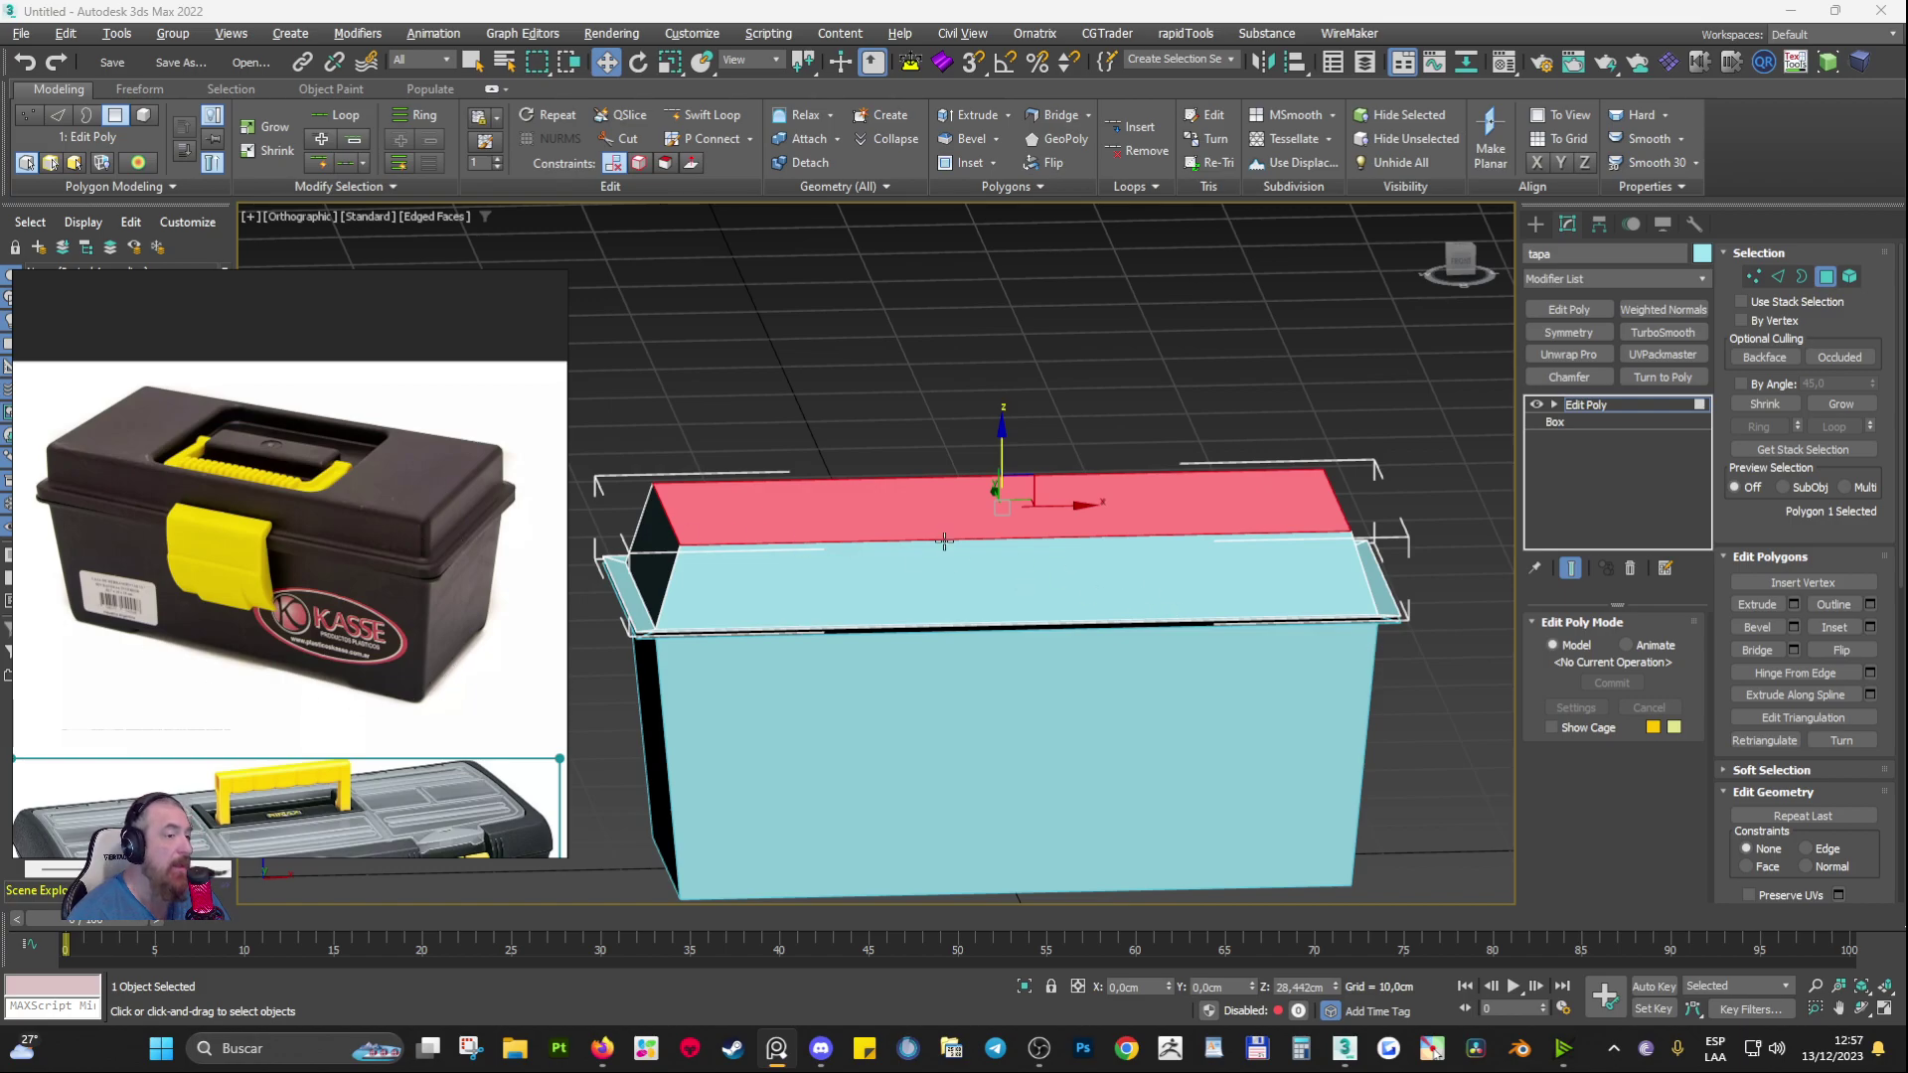
pyautogui.keyDown('alt'); pyautogui.moveTo(984, 546); pyautogui.dragTo(940, 526, button='middle'); pyautogui.keyUp('alt')
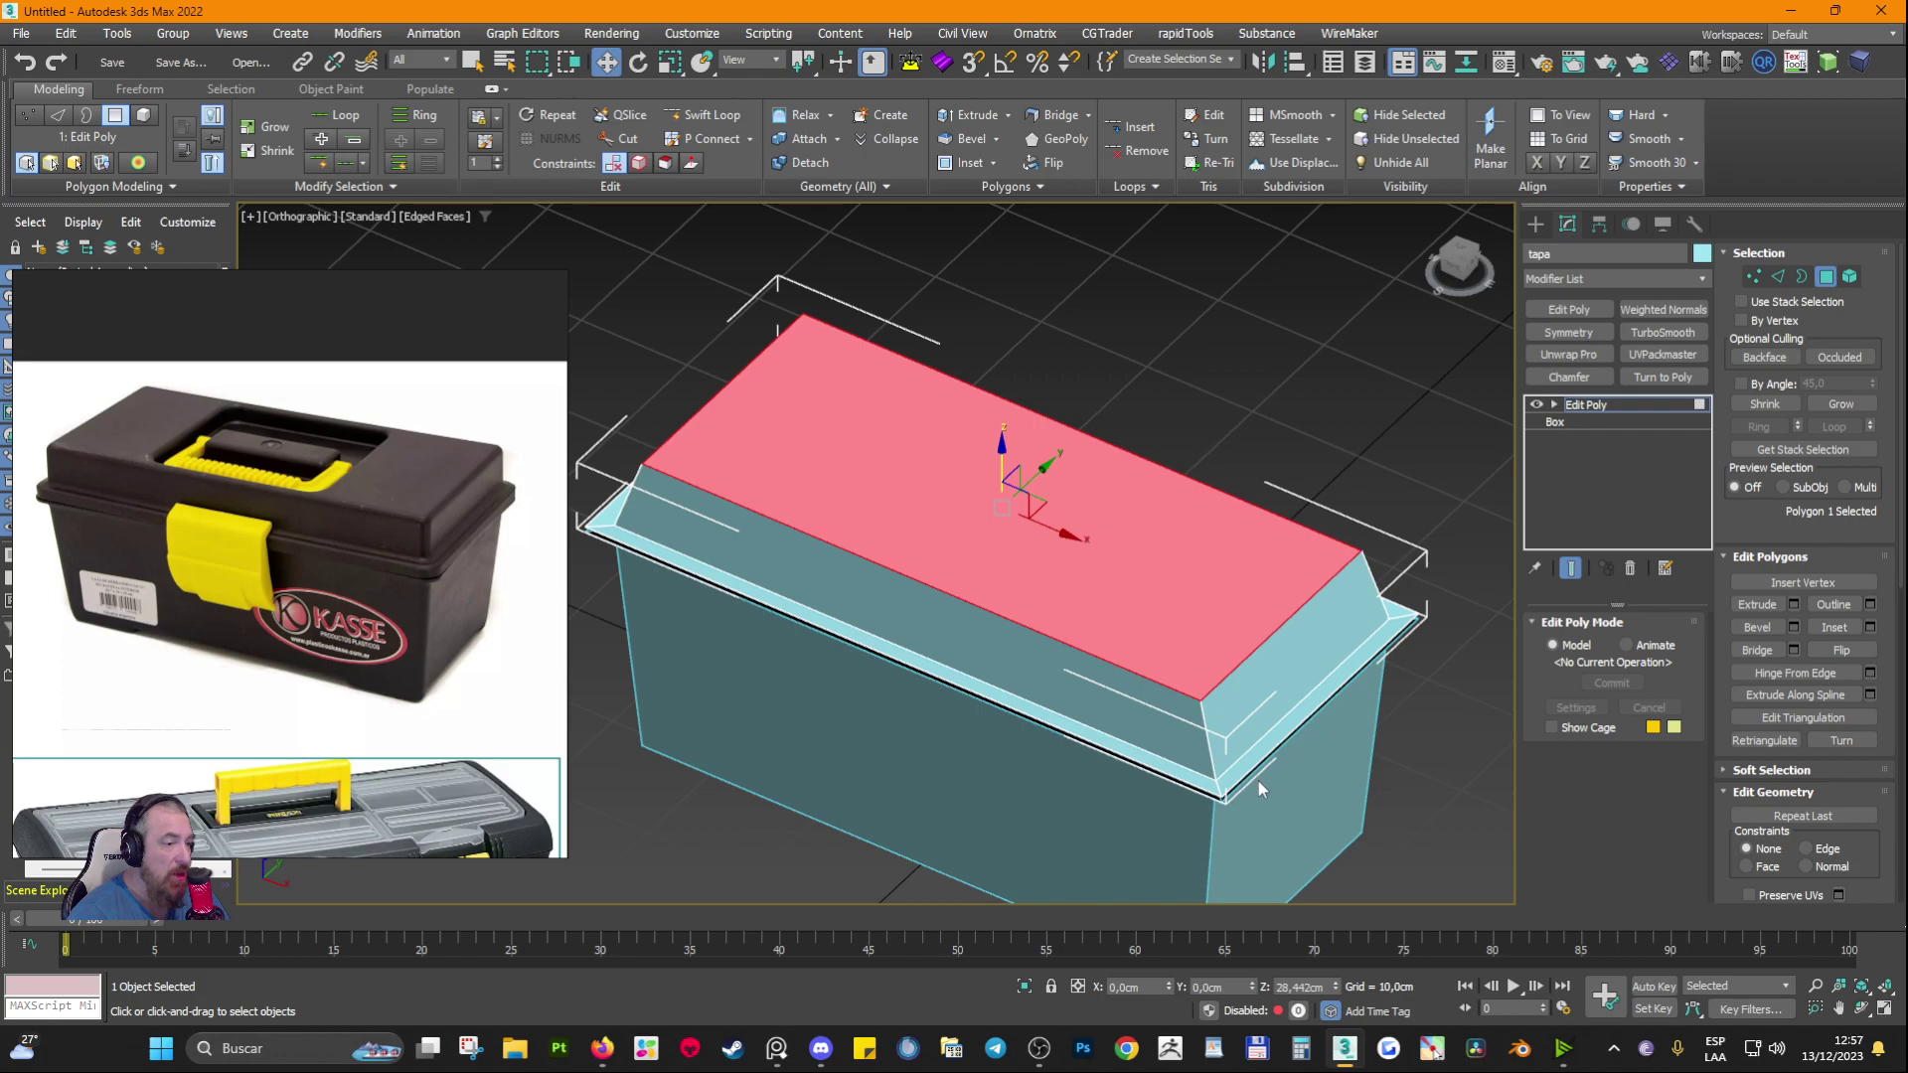
pyautogui.keyDown('alt'); pyautogui.moveTo(1204, 711); pyautogui.dragTo(1232, 498, button='middle'); pyautogui.keyUp('alt')
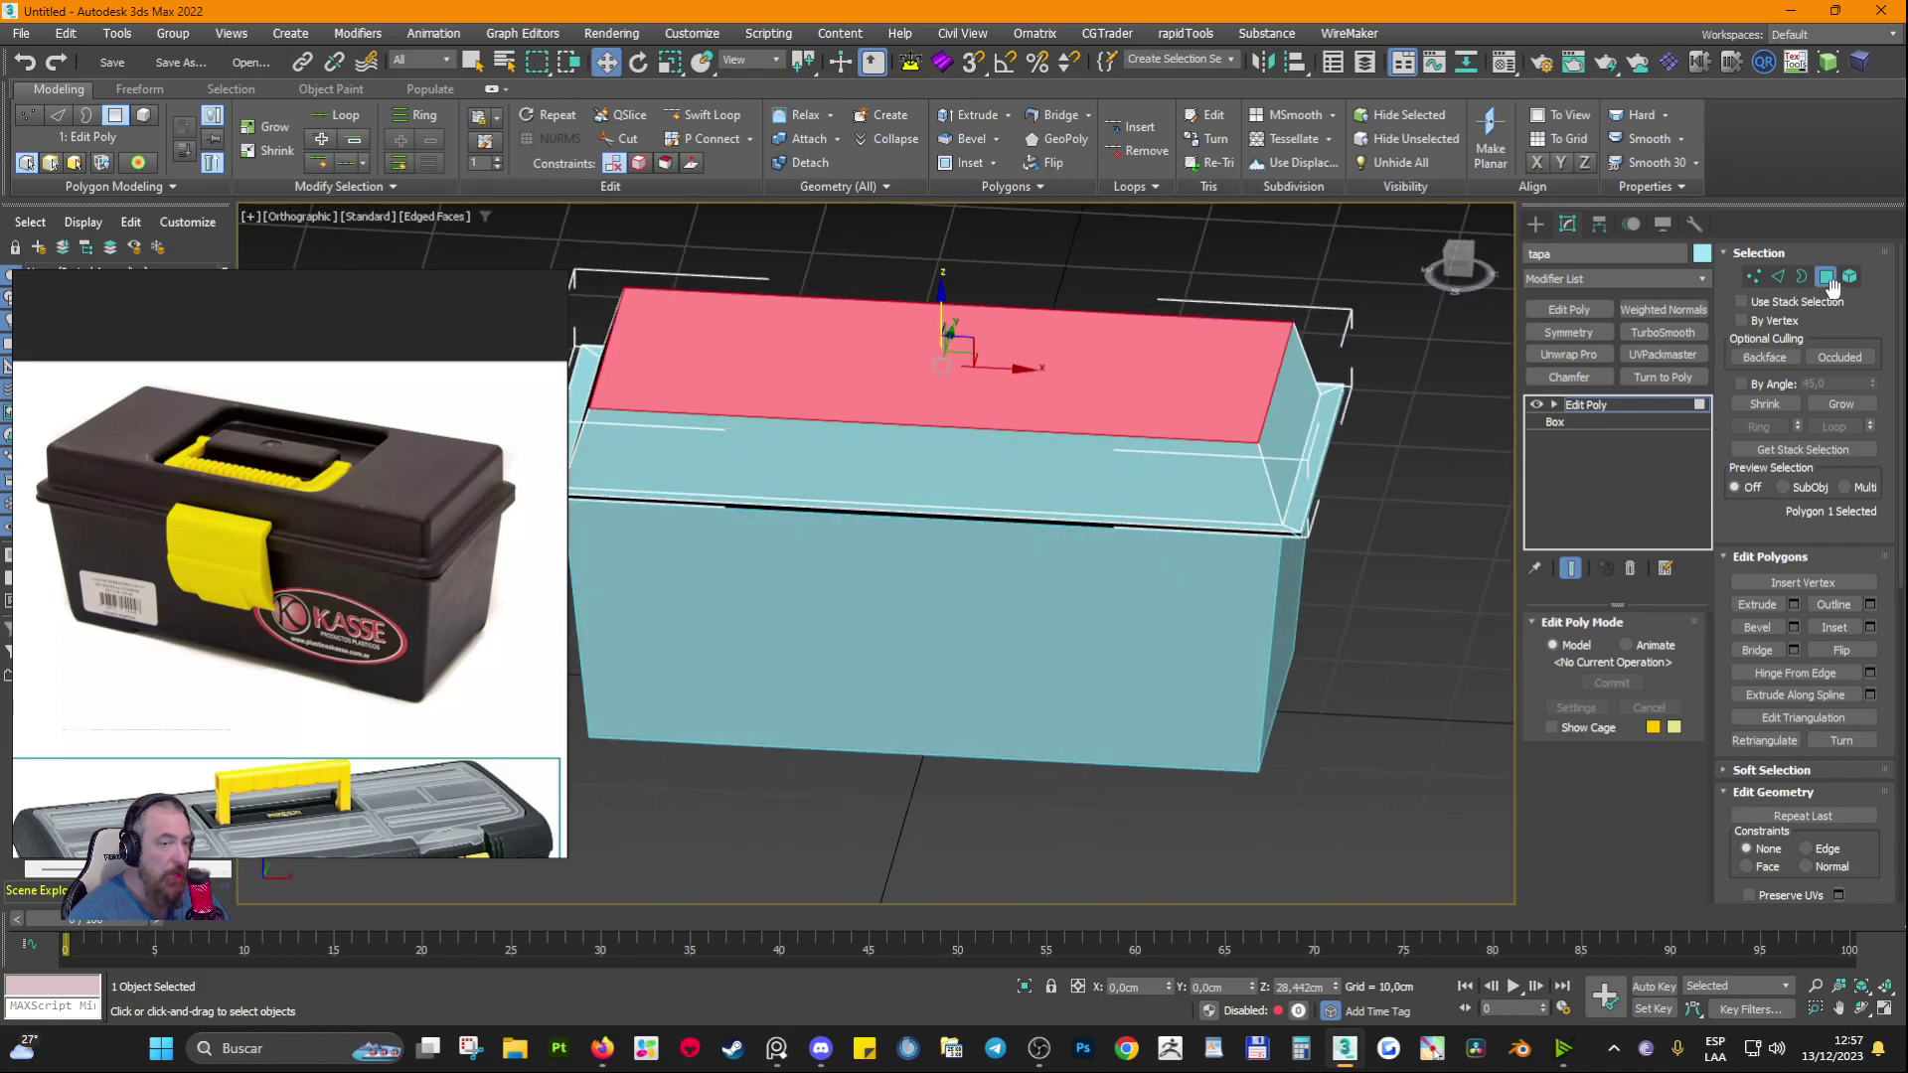
pyautogui.keyDown('alt'); pyautogui.moveTo(1072, 487); pyautogui.dragTo(1089, 445, button='middle'); pyautogui.keyUp('alt')
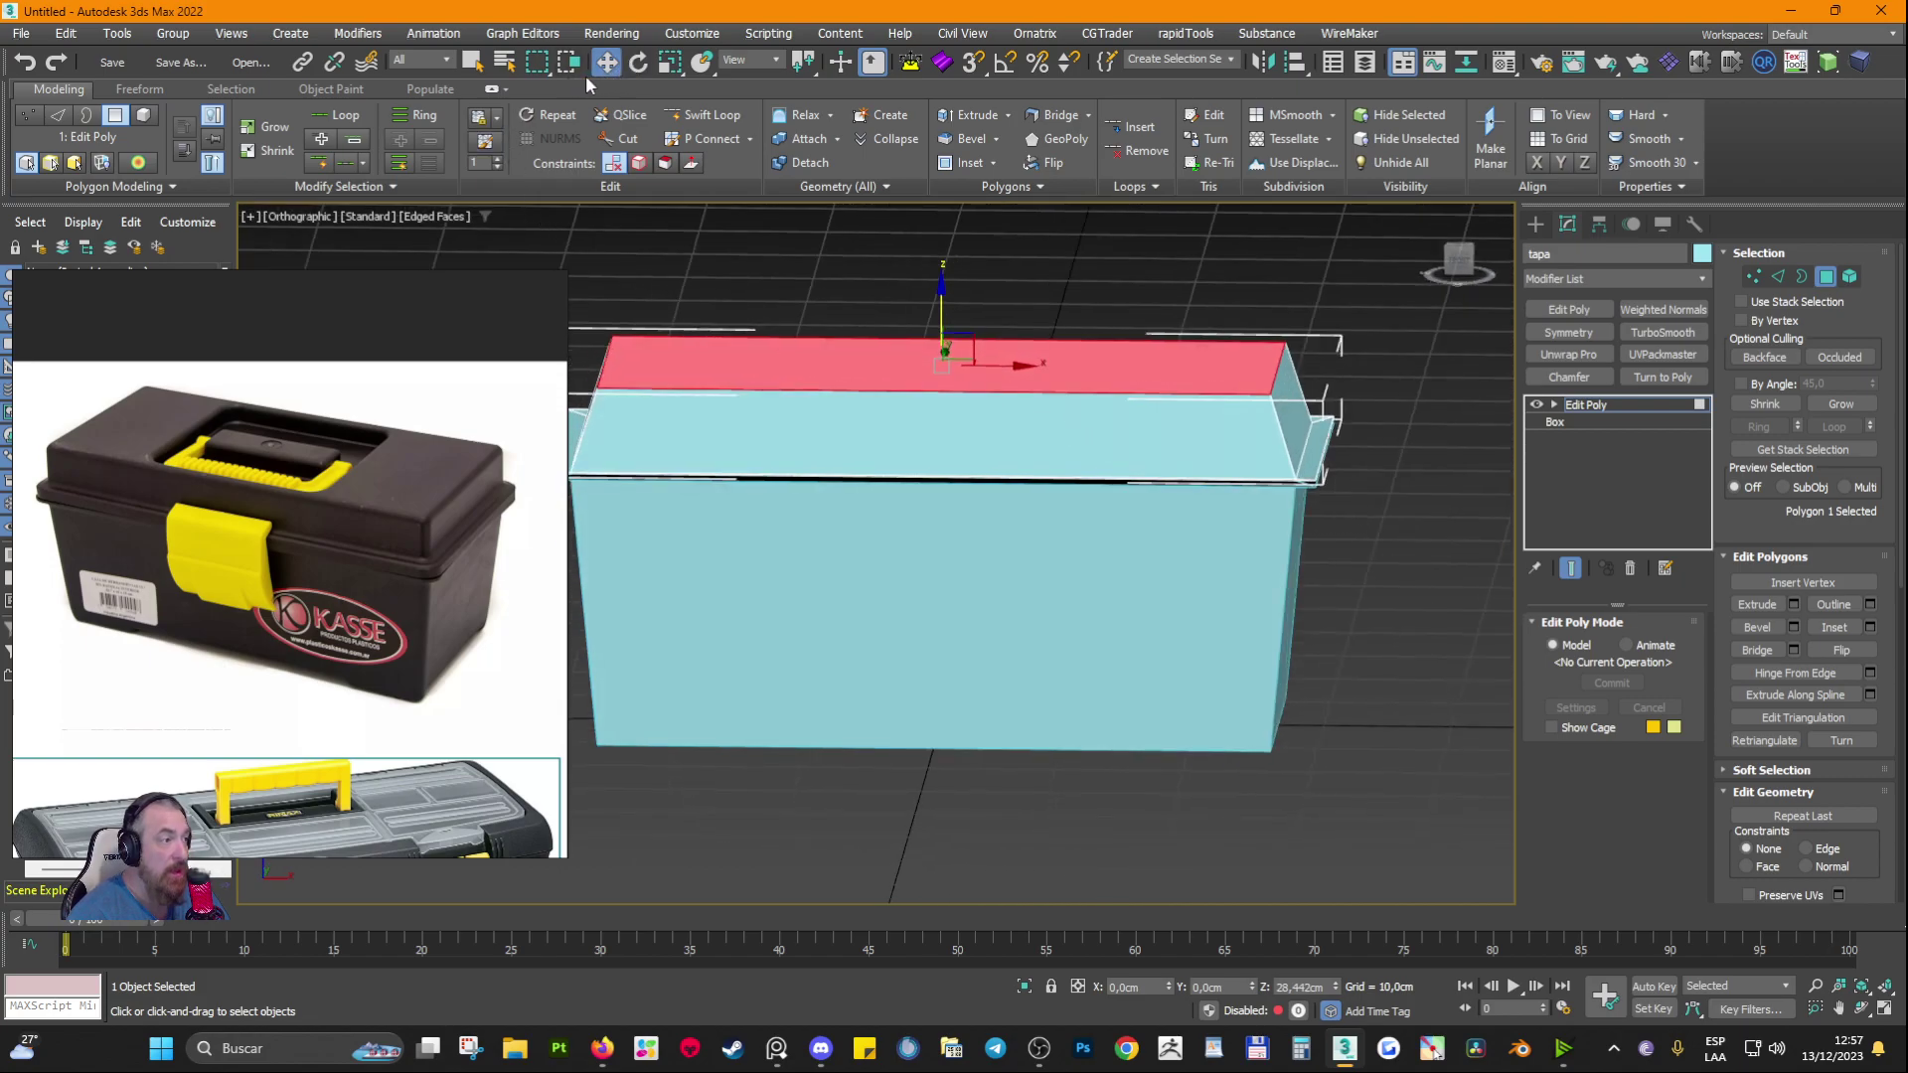
pyautogui.click(668, 63)
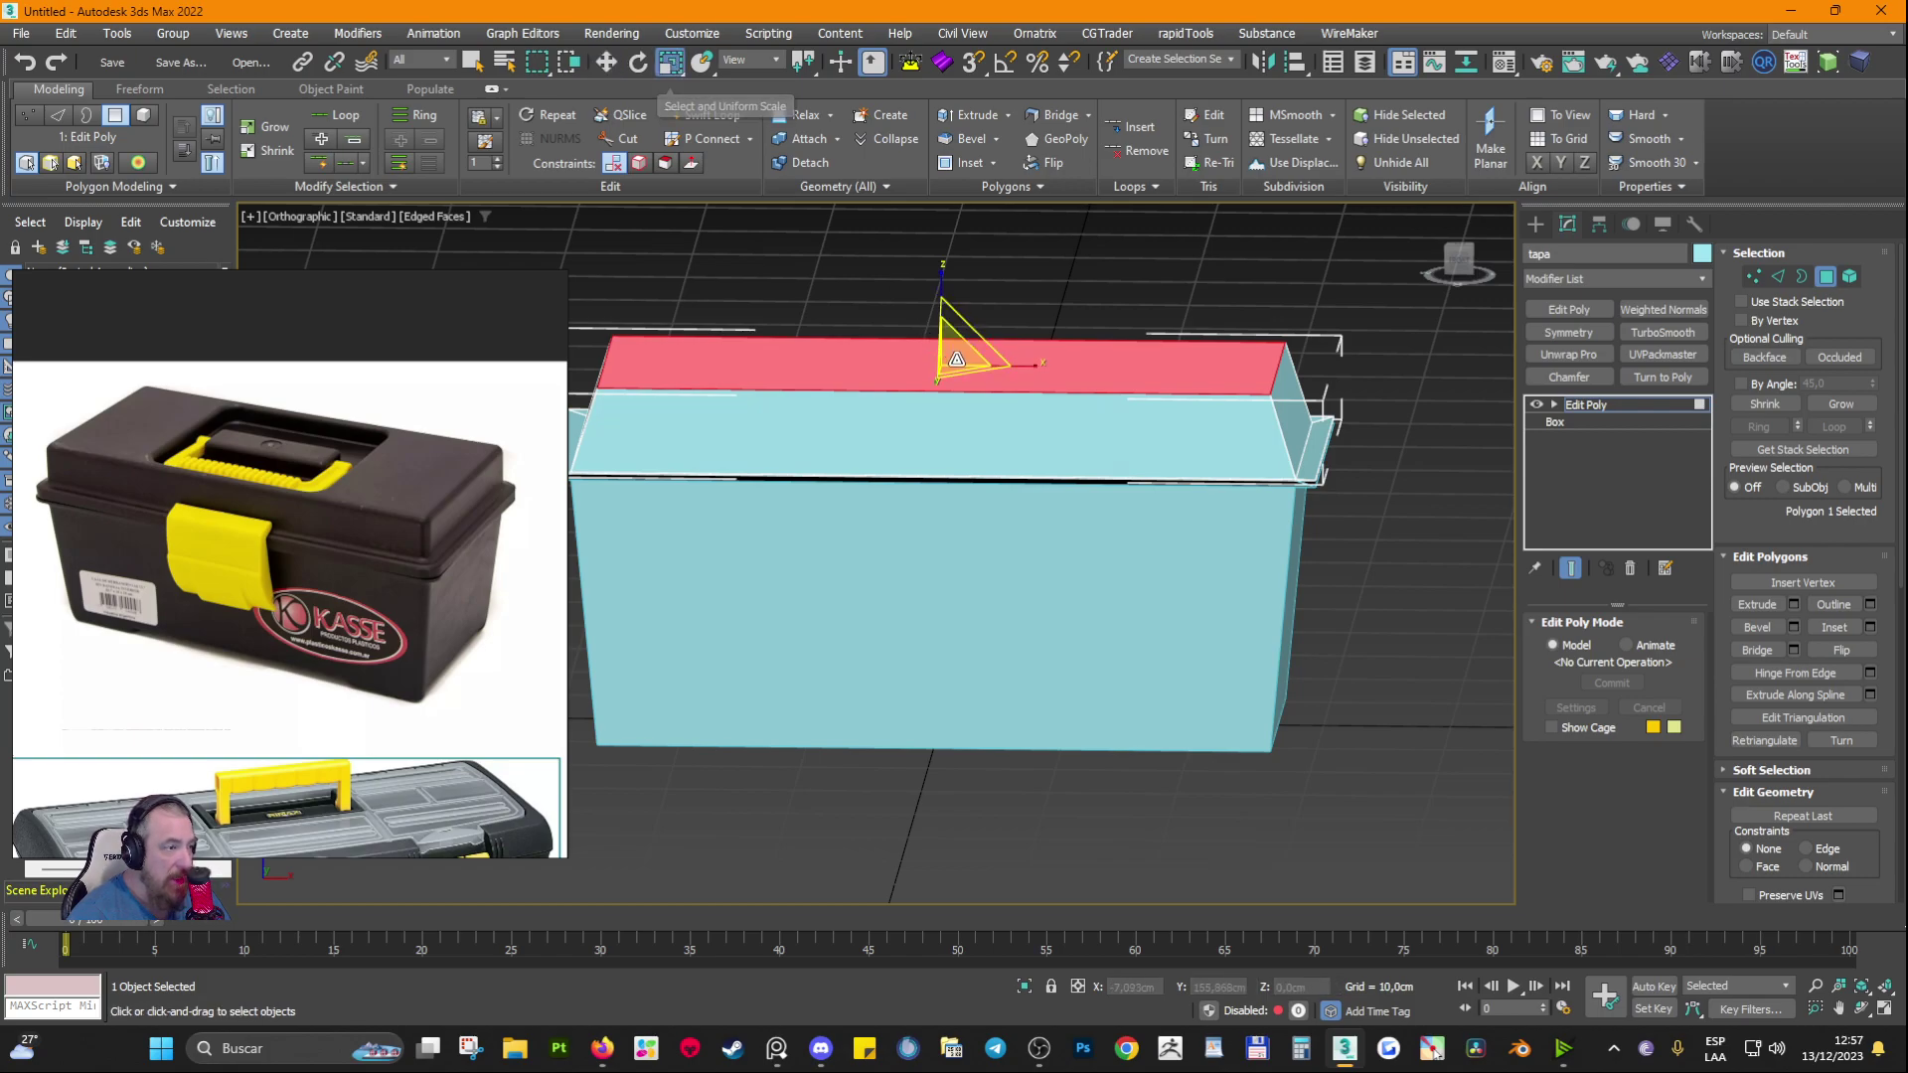
pyautogui.keyDown('alt'); pyautogui.moveTo(952, 359); pyautogui.dragTo(947, 364, button='middle'); pyautogui.keyUp('alt')
pyautogui.moveTo(946, 364); pyautogui.dragTo(953, 355)
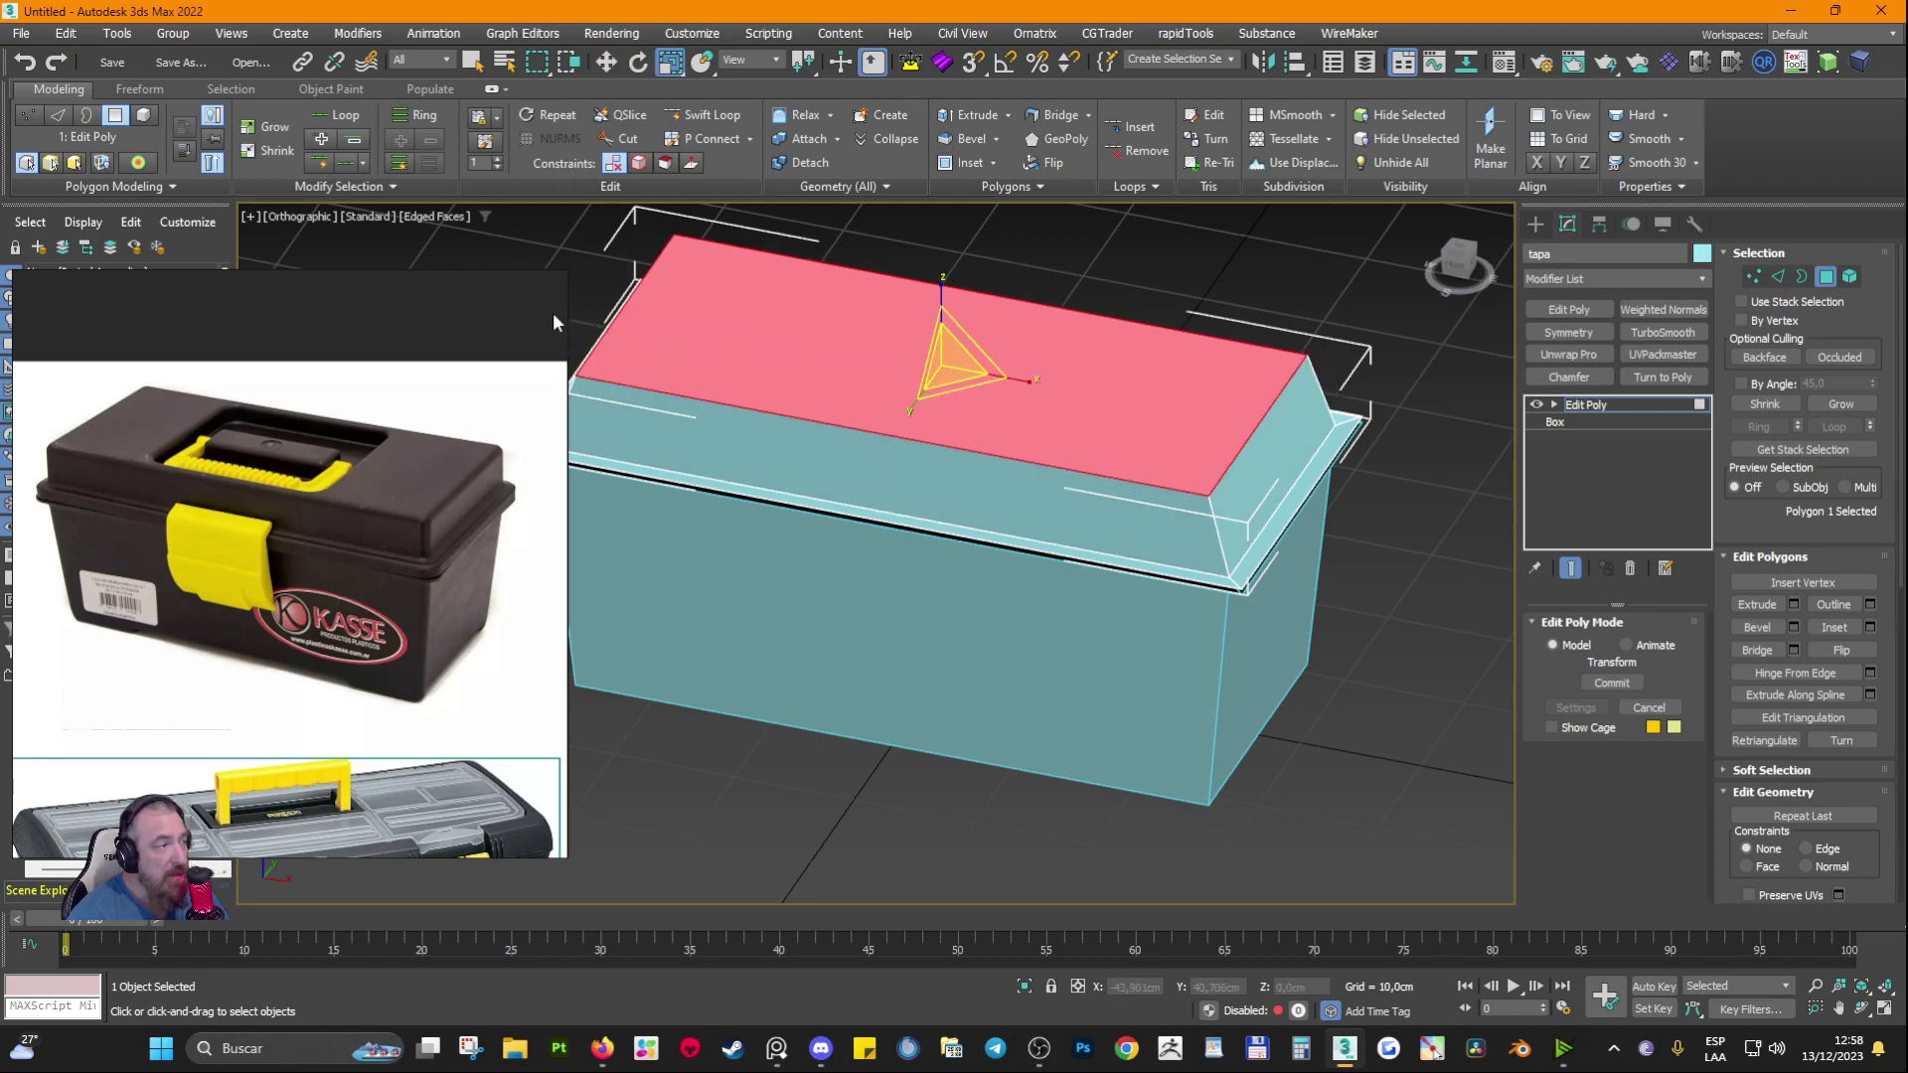
# Step: Uniformly enlarge the lid's top polygon in the Front view until the lid's end walls stand vertical
pyautogui.click(310, 218)
pyautogui.click(355, 376)
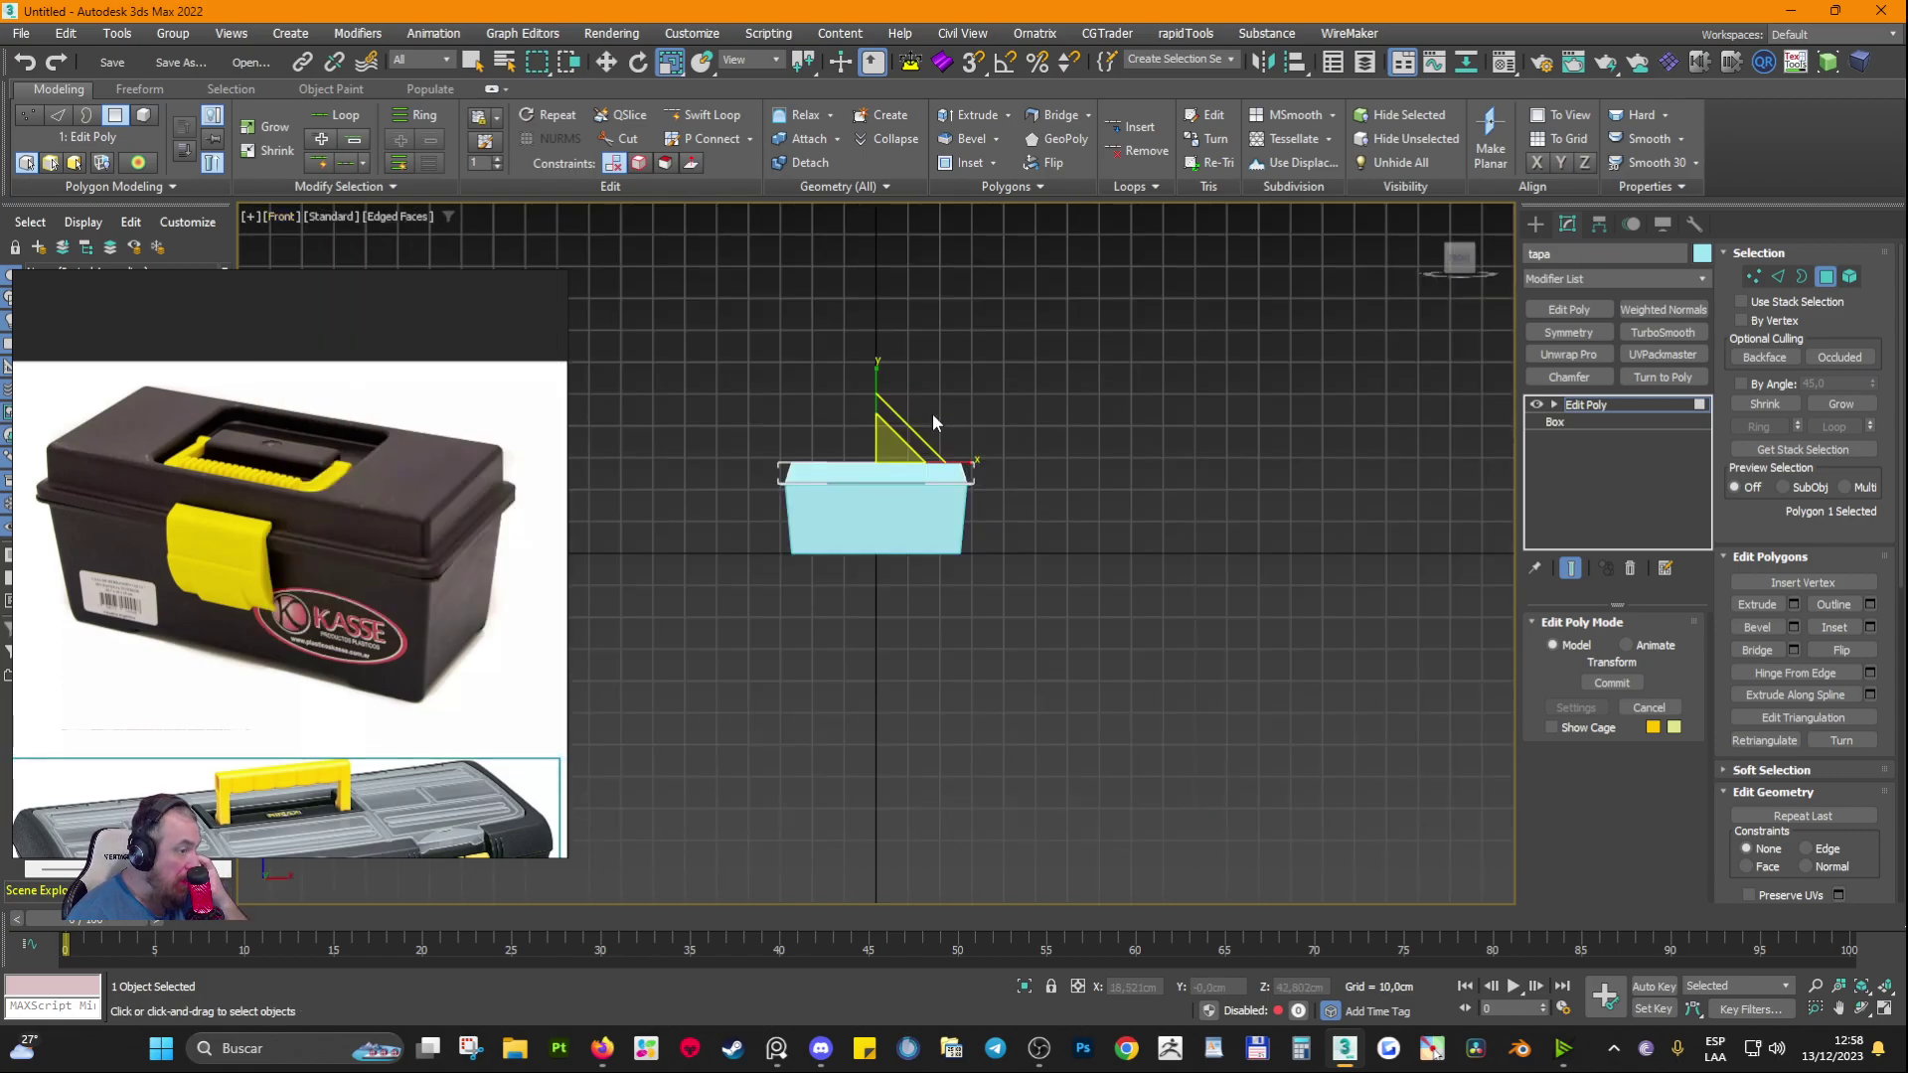
pyautogui.scroll(10, 852, 486)
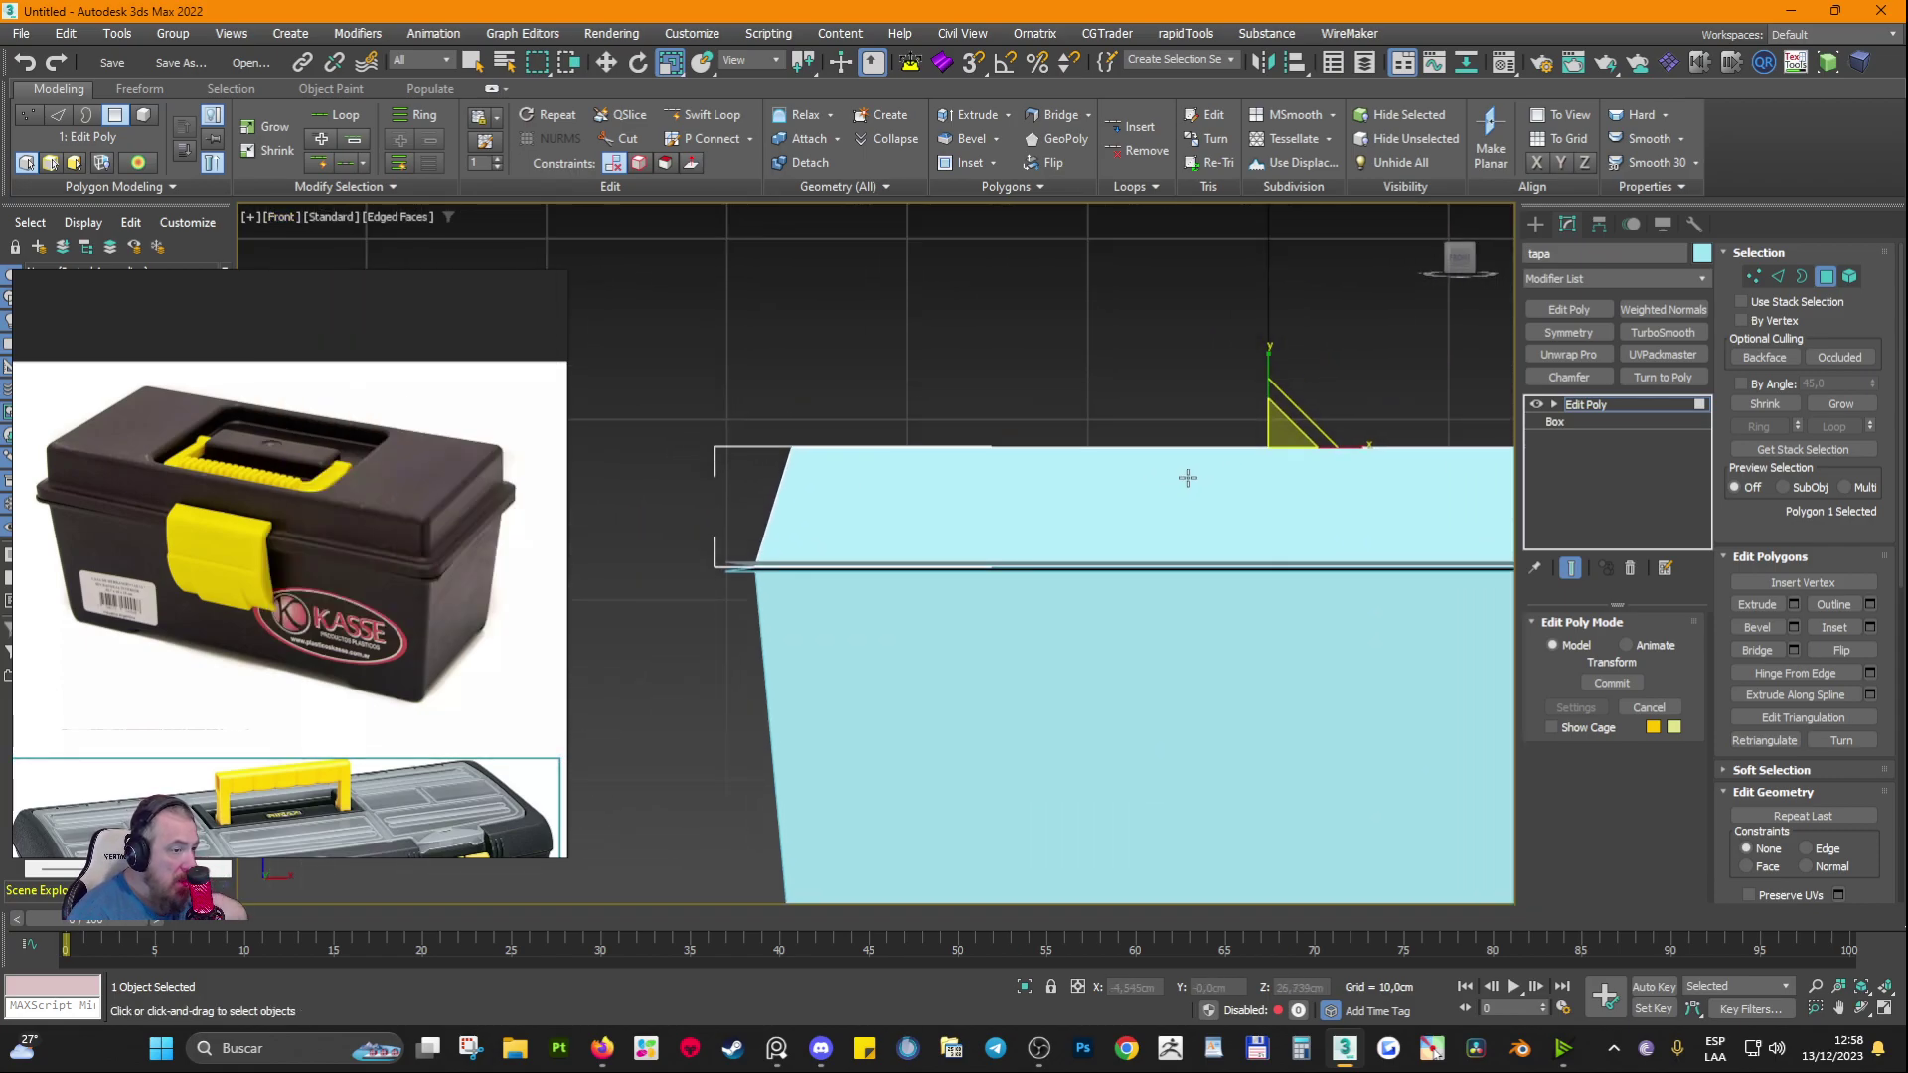
pyautogui.scroll(1, 1187, 478)
pyautogui.scroll(2, 1132, 468)
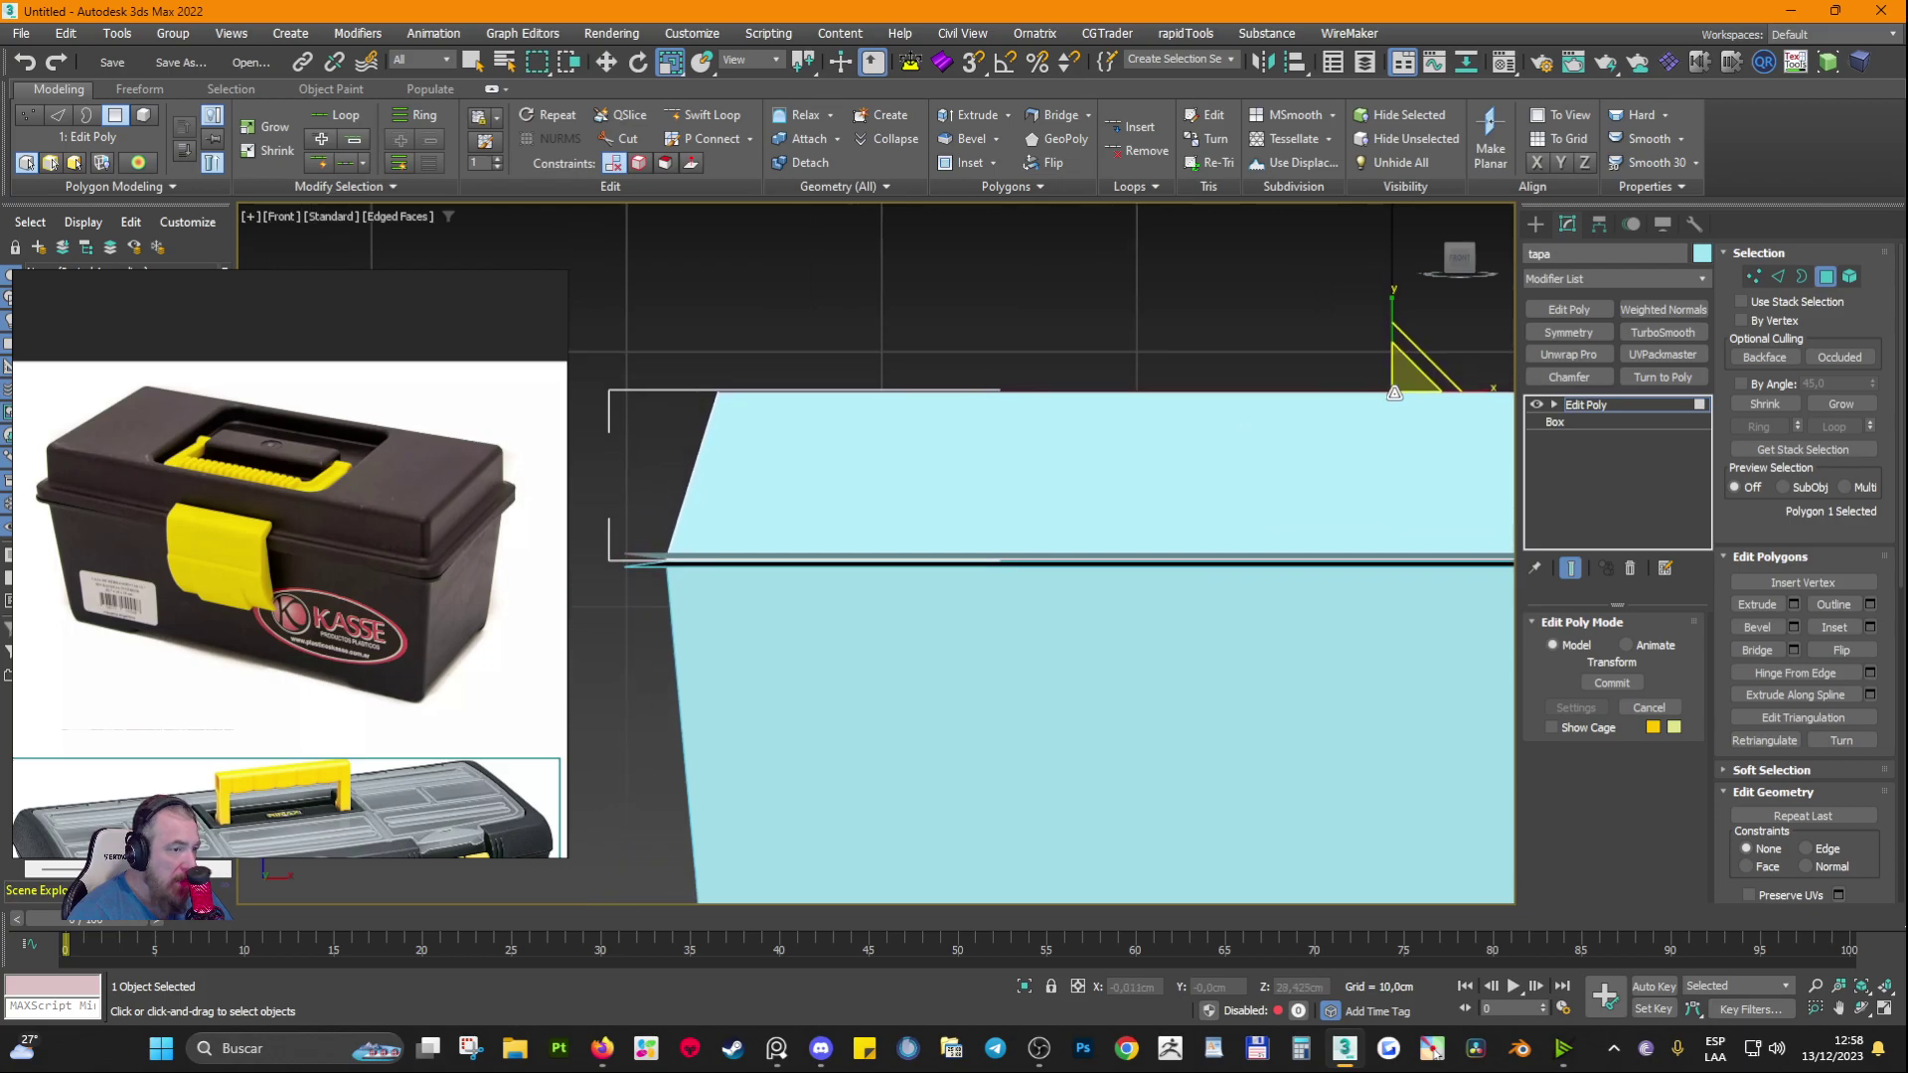
pyautogui.moveTo(1407, 374); pyautogui.dragTo(1413, 374)
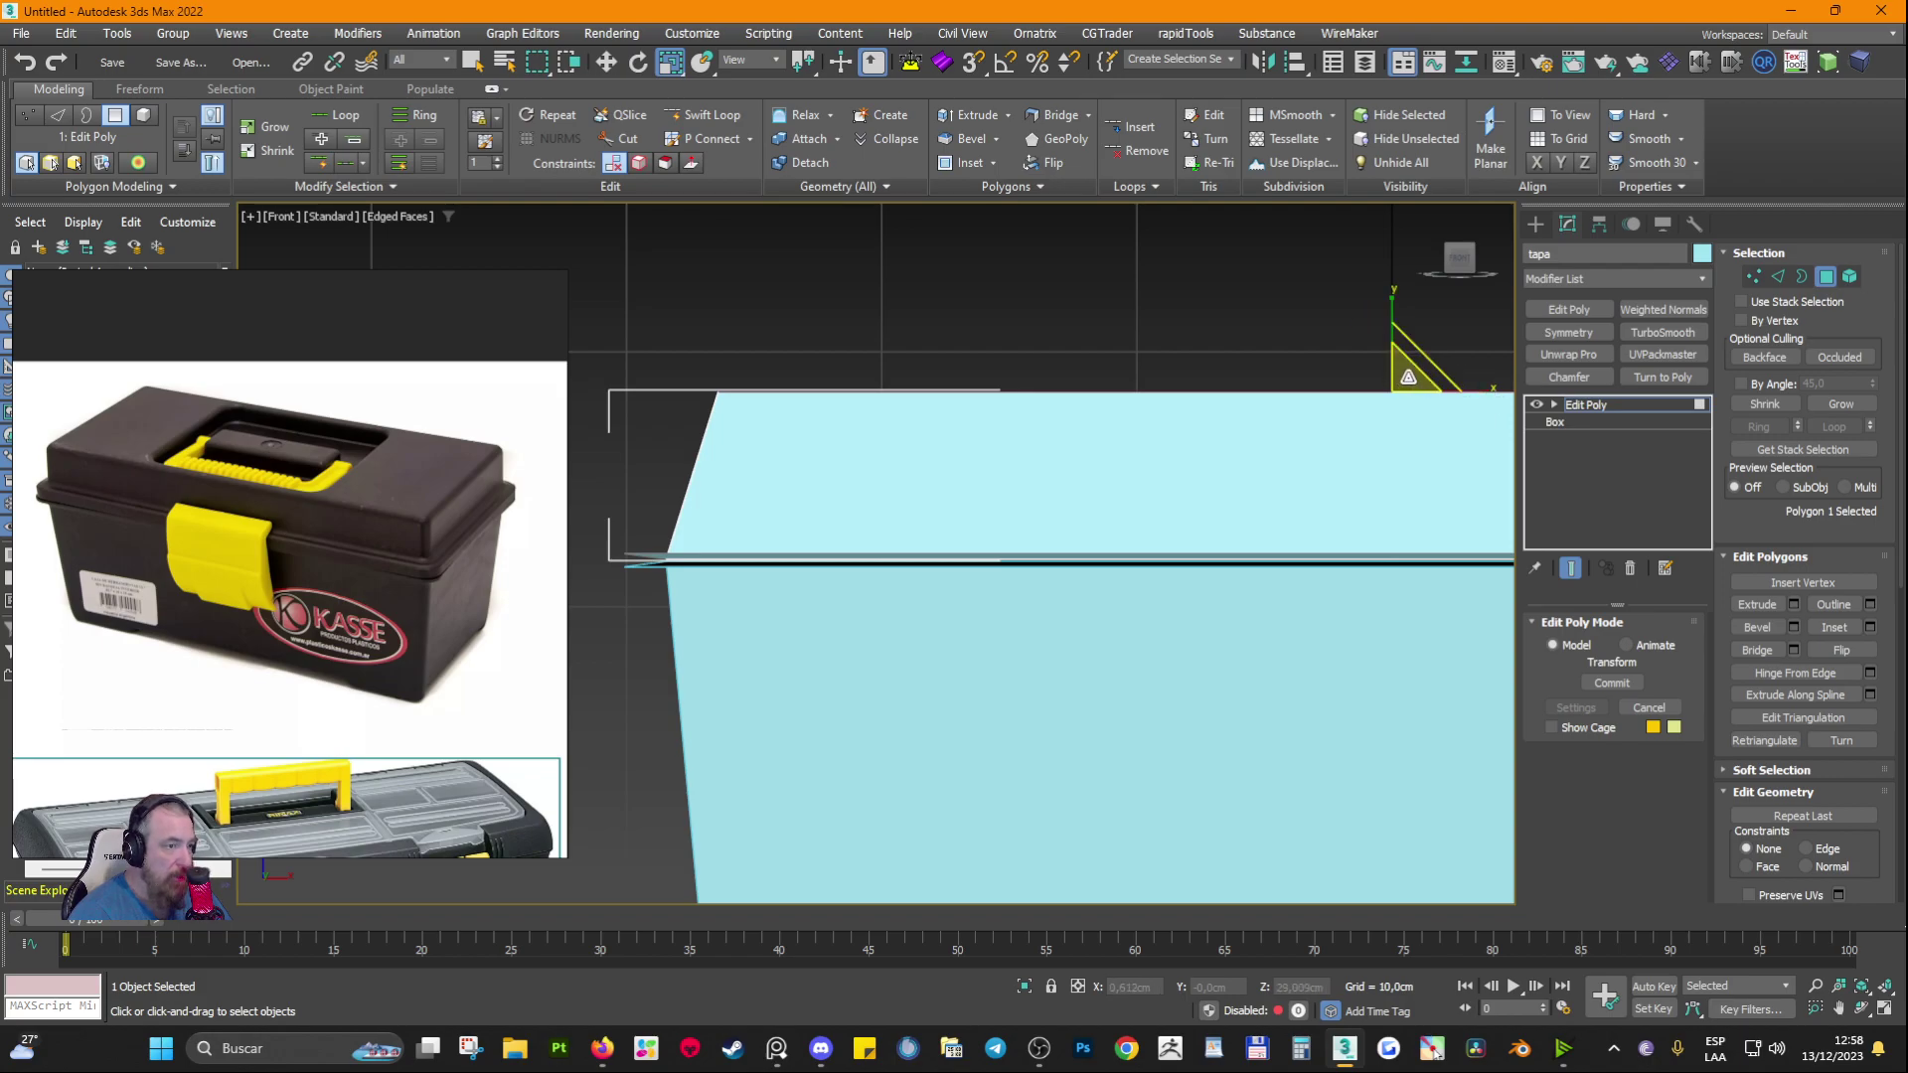
pyautogui.moveTo(1407, 375); pyautogui.dragTo(1410, 369)
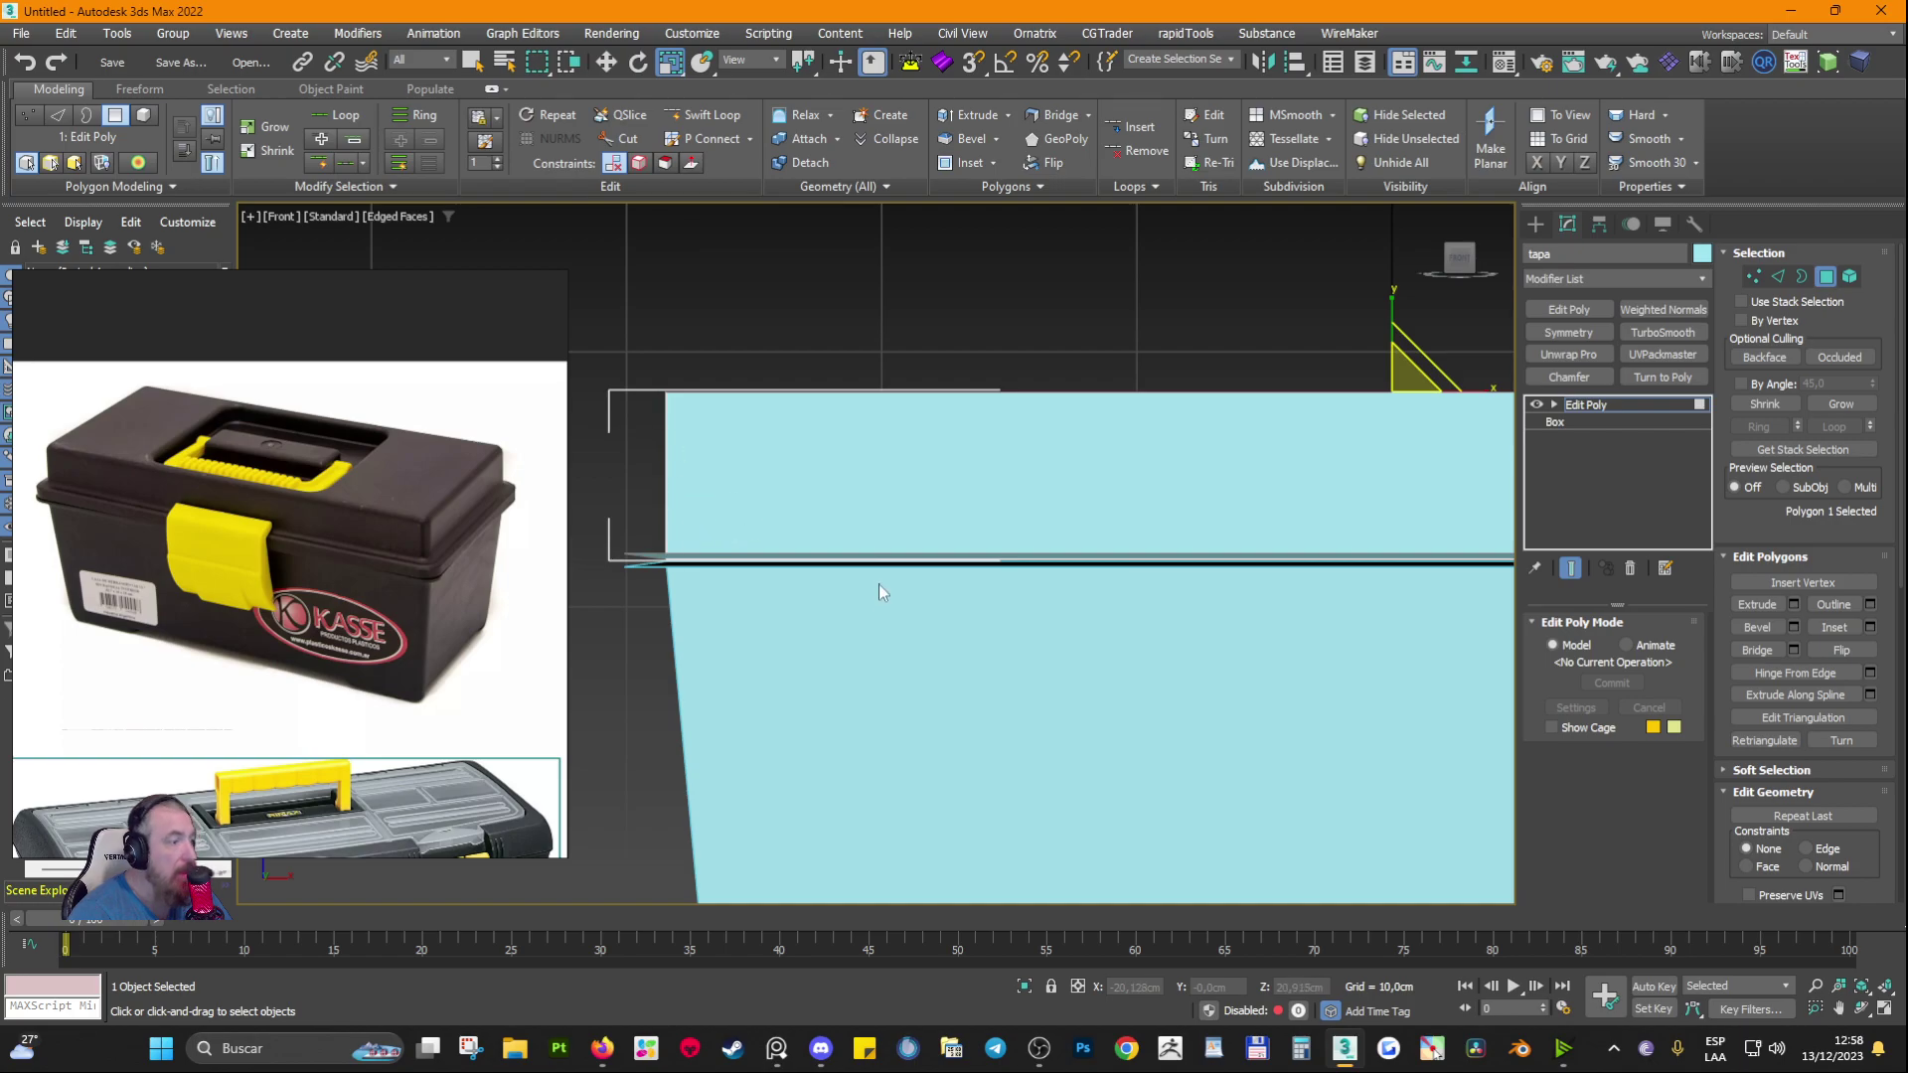
# Step: Examine the lid's walls and proportions against the body from several angles and in the Front view
pyautogui.scroll(-3, 879, 583)
pyautogui.moveTo(1061, 582); pyautogui.dragTo(893, 606, button='middle')
pyautogui.keyDown('alt'); pyautogui.moveTo(1124, 636); pyautogui.dragTo(1011, 592, button='middle'); pyautogui.keyUp('alt')
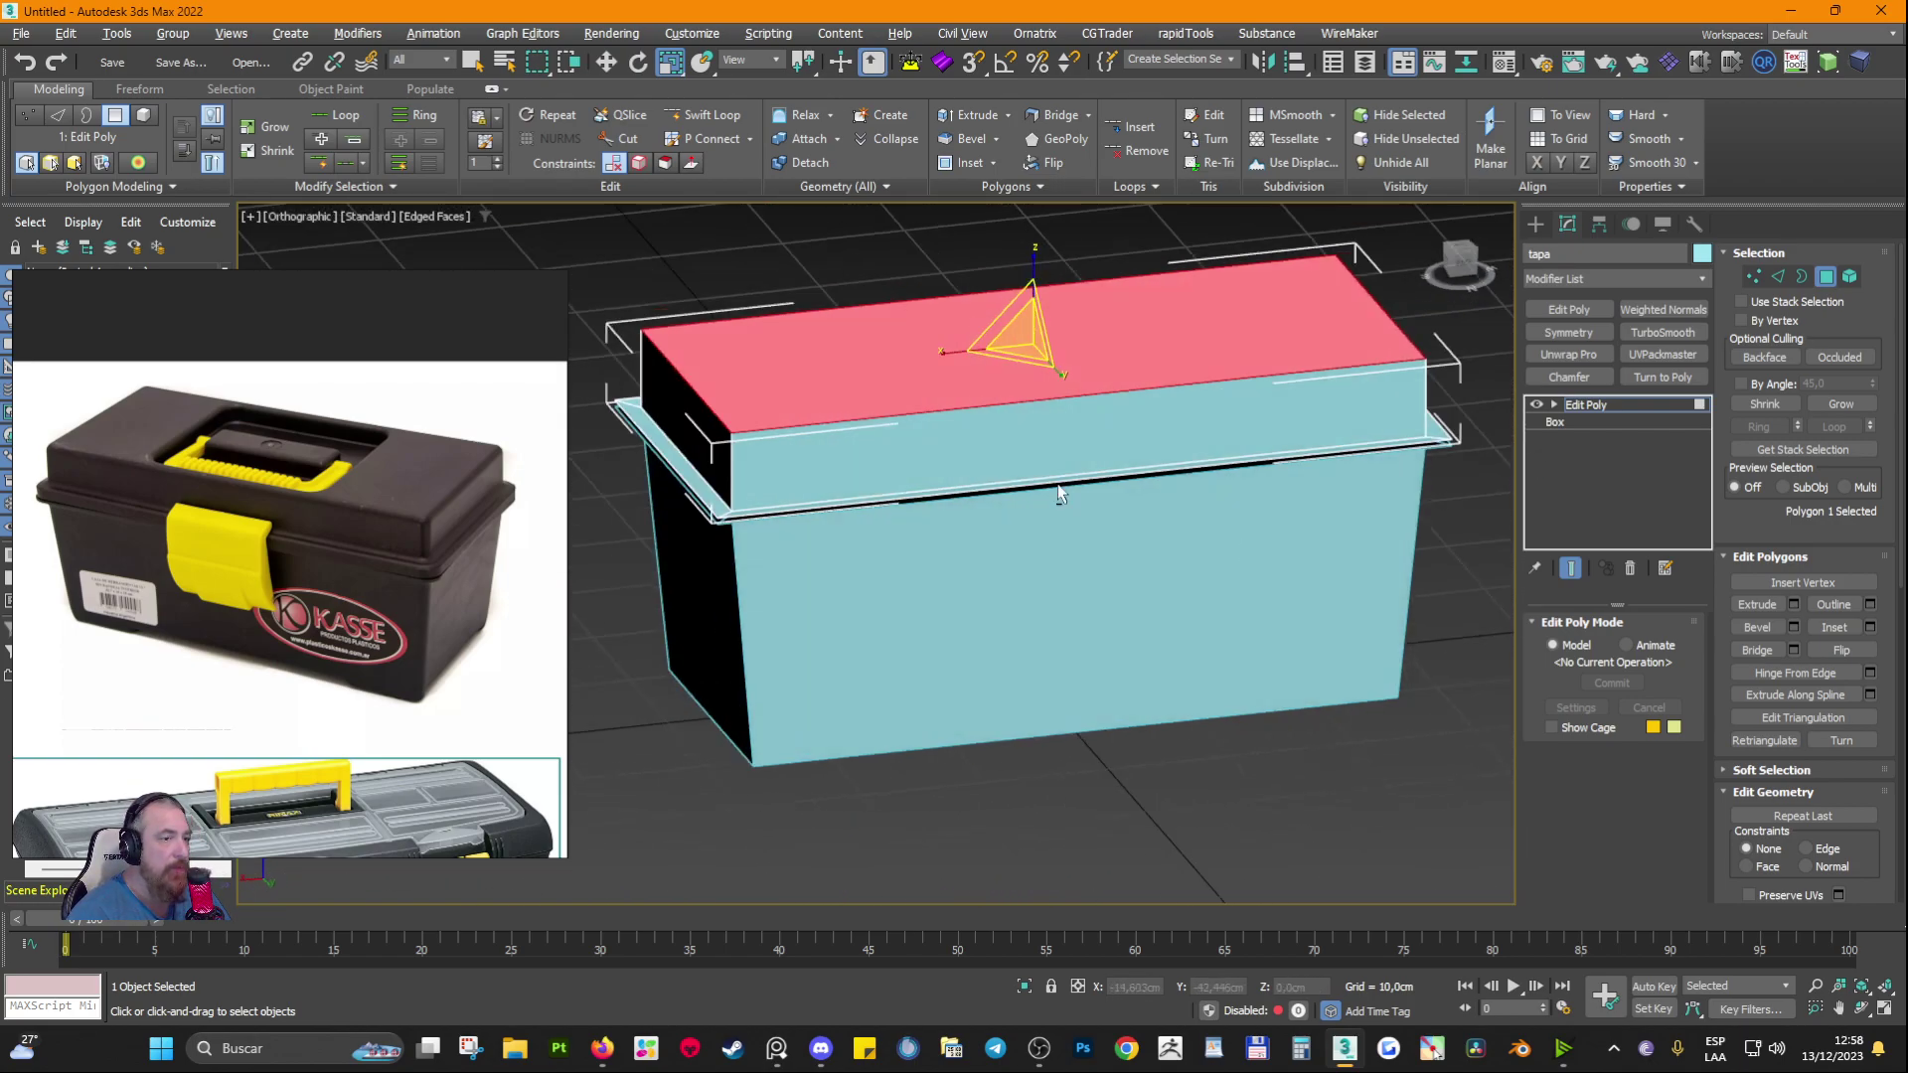
pyautogui.keyDown('alt'); pyautogui.moveTo(1061, 493); pyautogui.dragTo(1412, 354, button='middle'); pyautogui.keyUp('alt')
pyautogui.hotkey('shift', 'z')
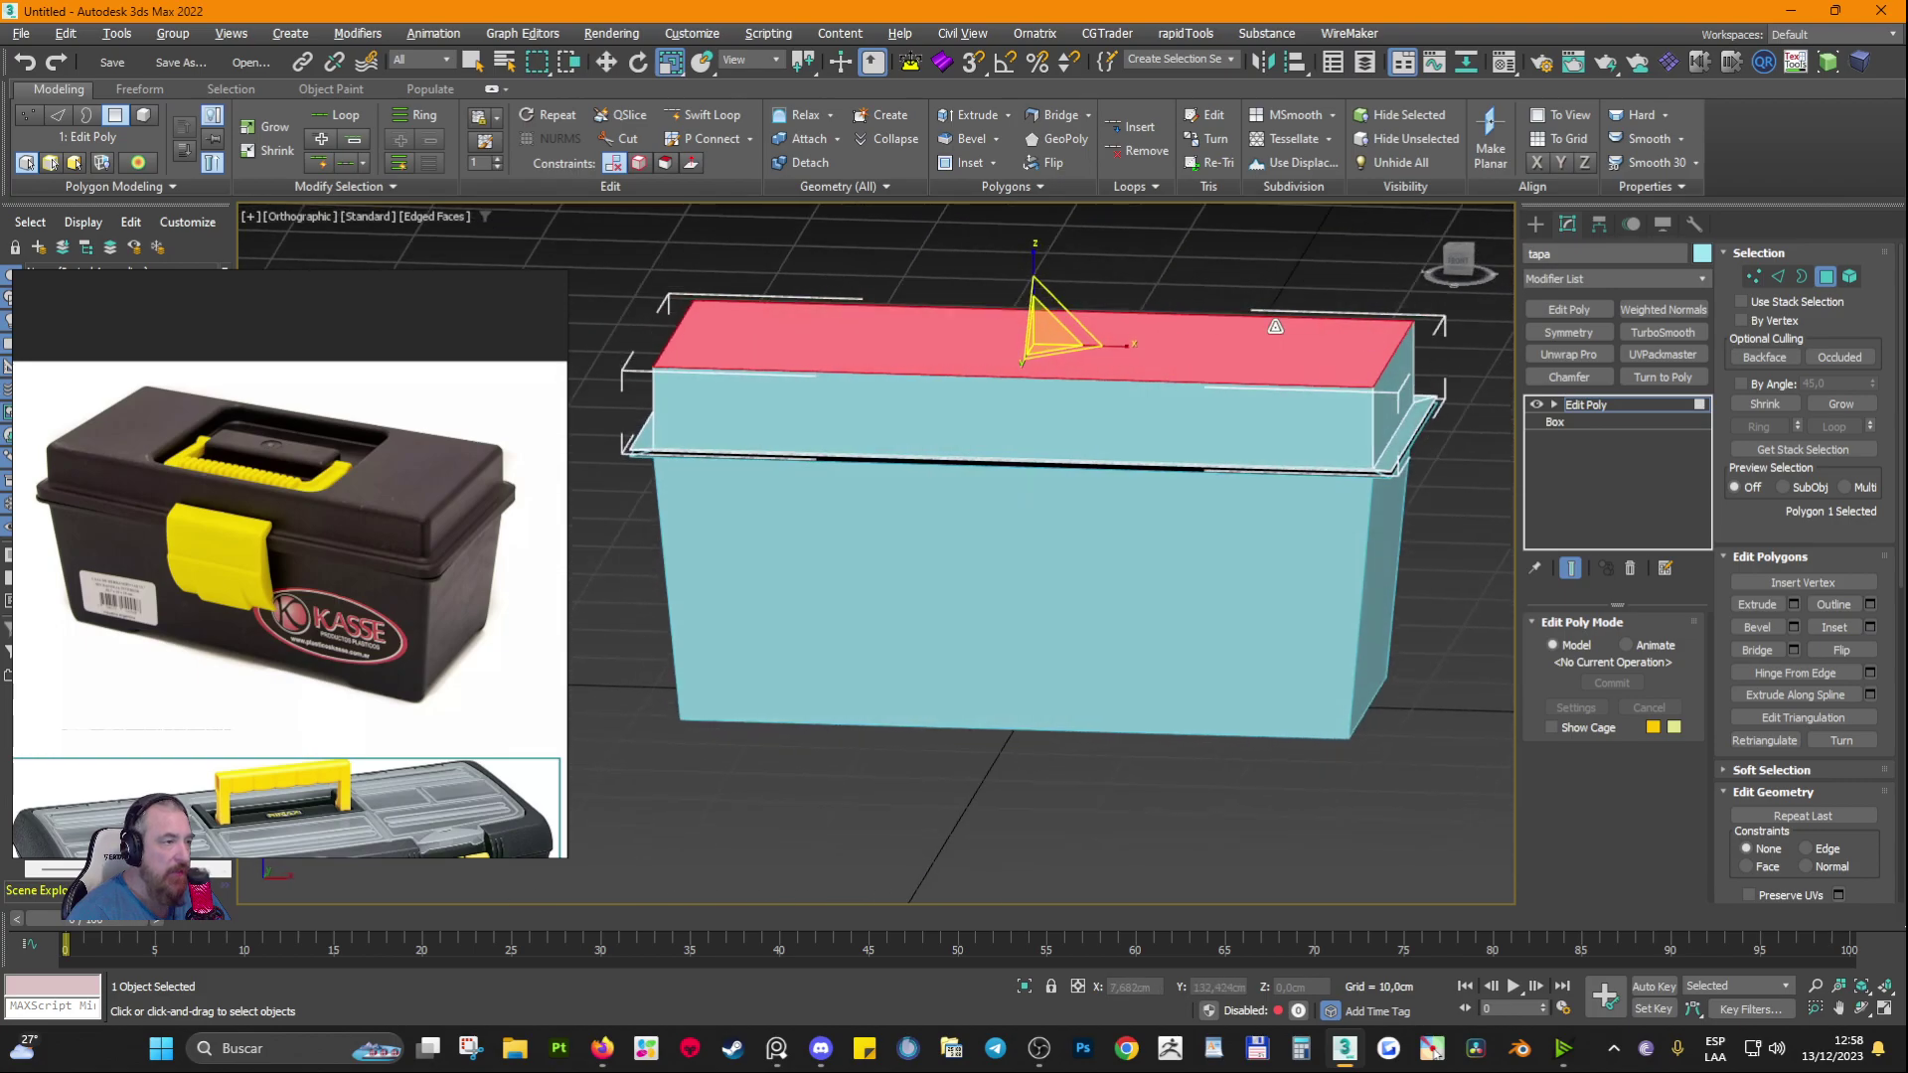
pyautogui.click(289, 215)
pyautogui.click(392, 380)
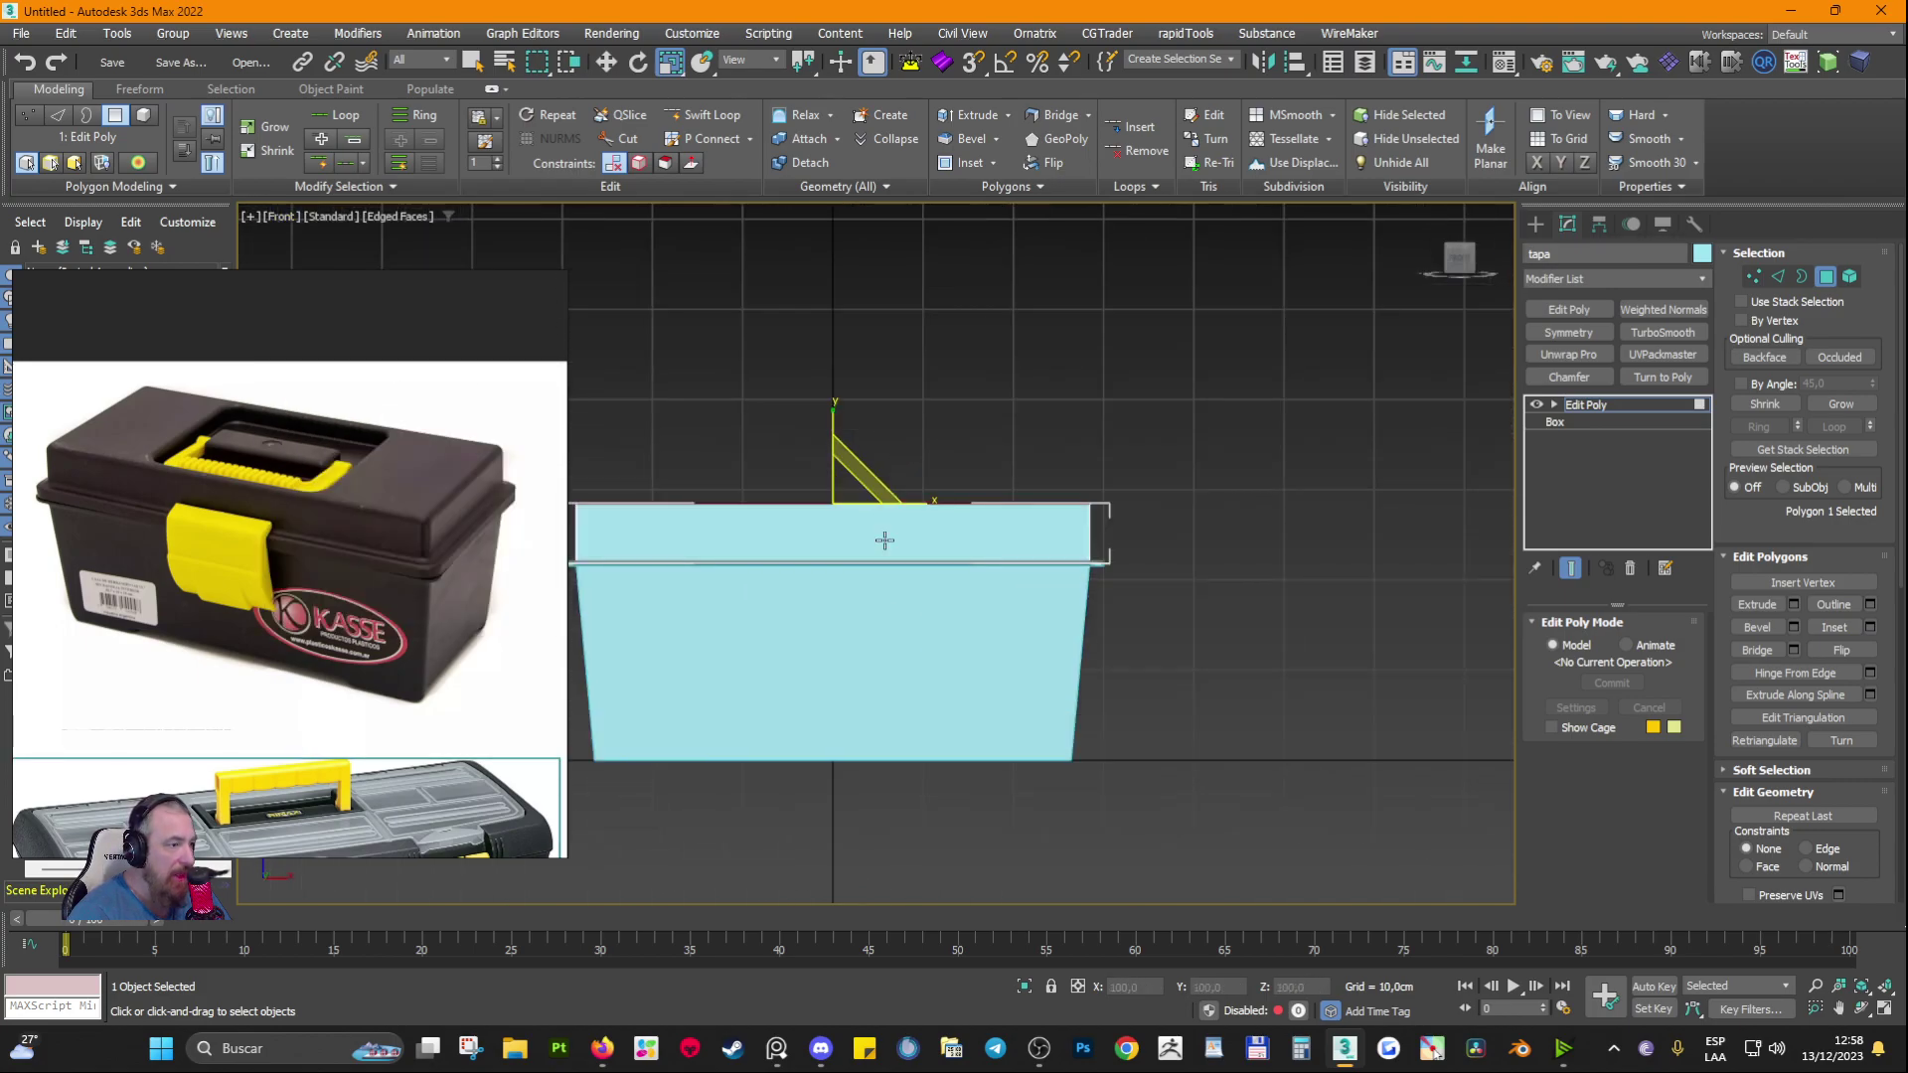
# Step: Begin saving the scene as a new file and create a folder named boxtool litle inside ILS fabrica
pyautogui.keyDown('alt'); pyautogui.moveTo(894, 542); pyautogui.dragTo(1035, 636, button='middle'); pyautogui.keyUp('alt')
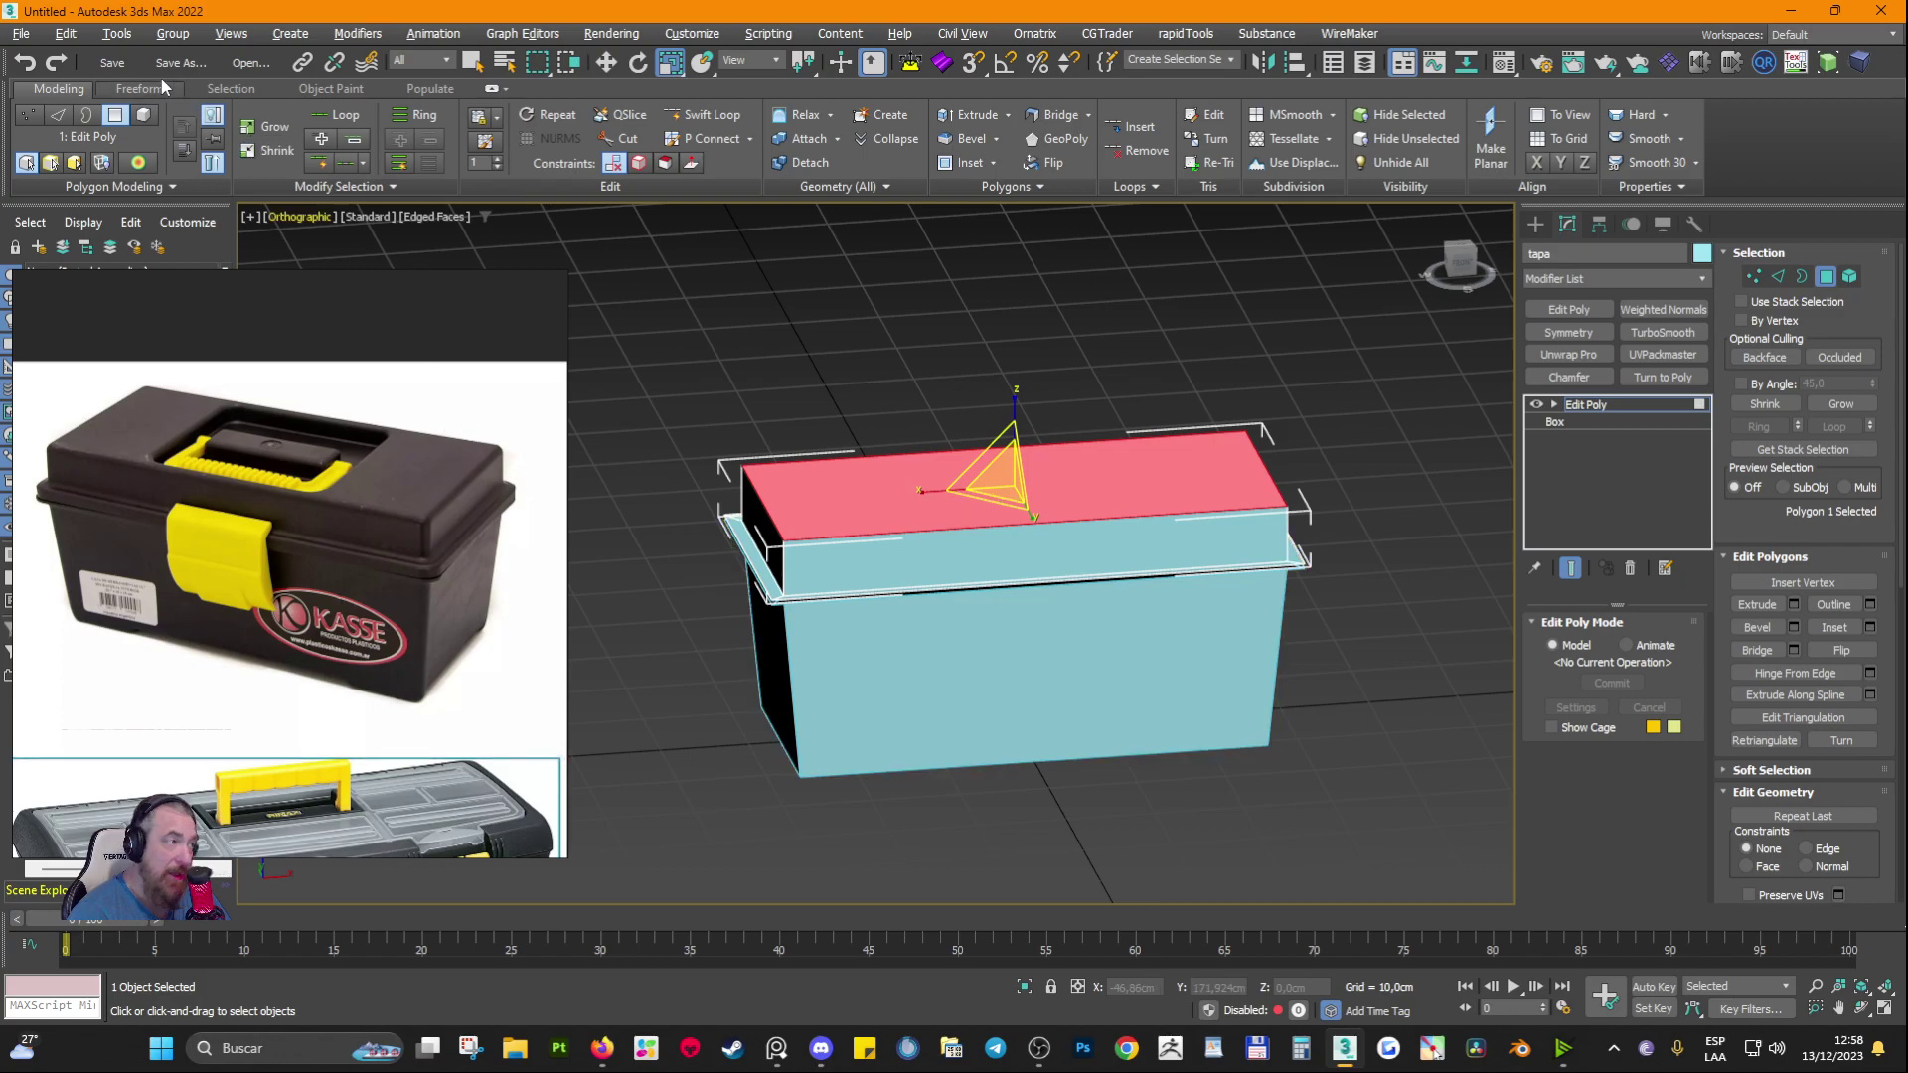
pyautogui.click(182, 63)
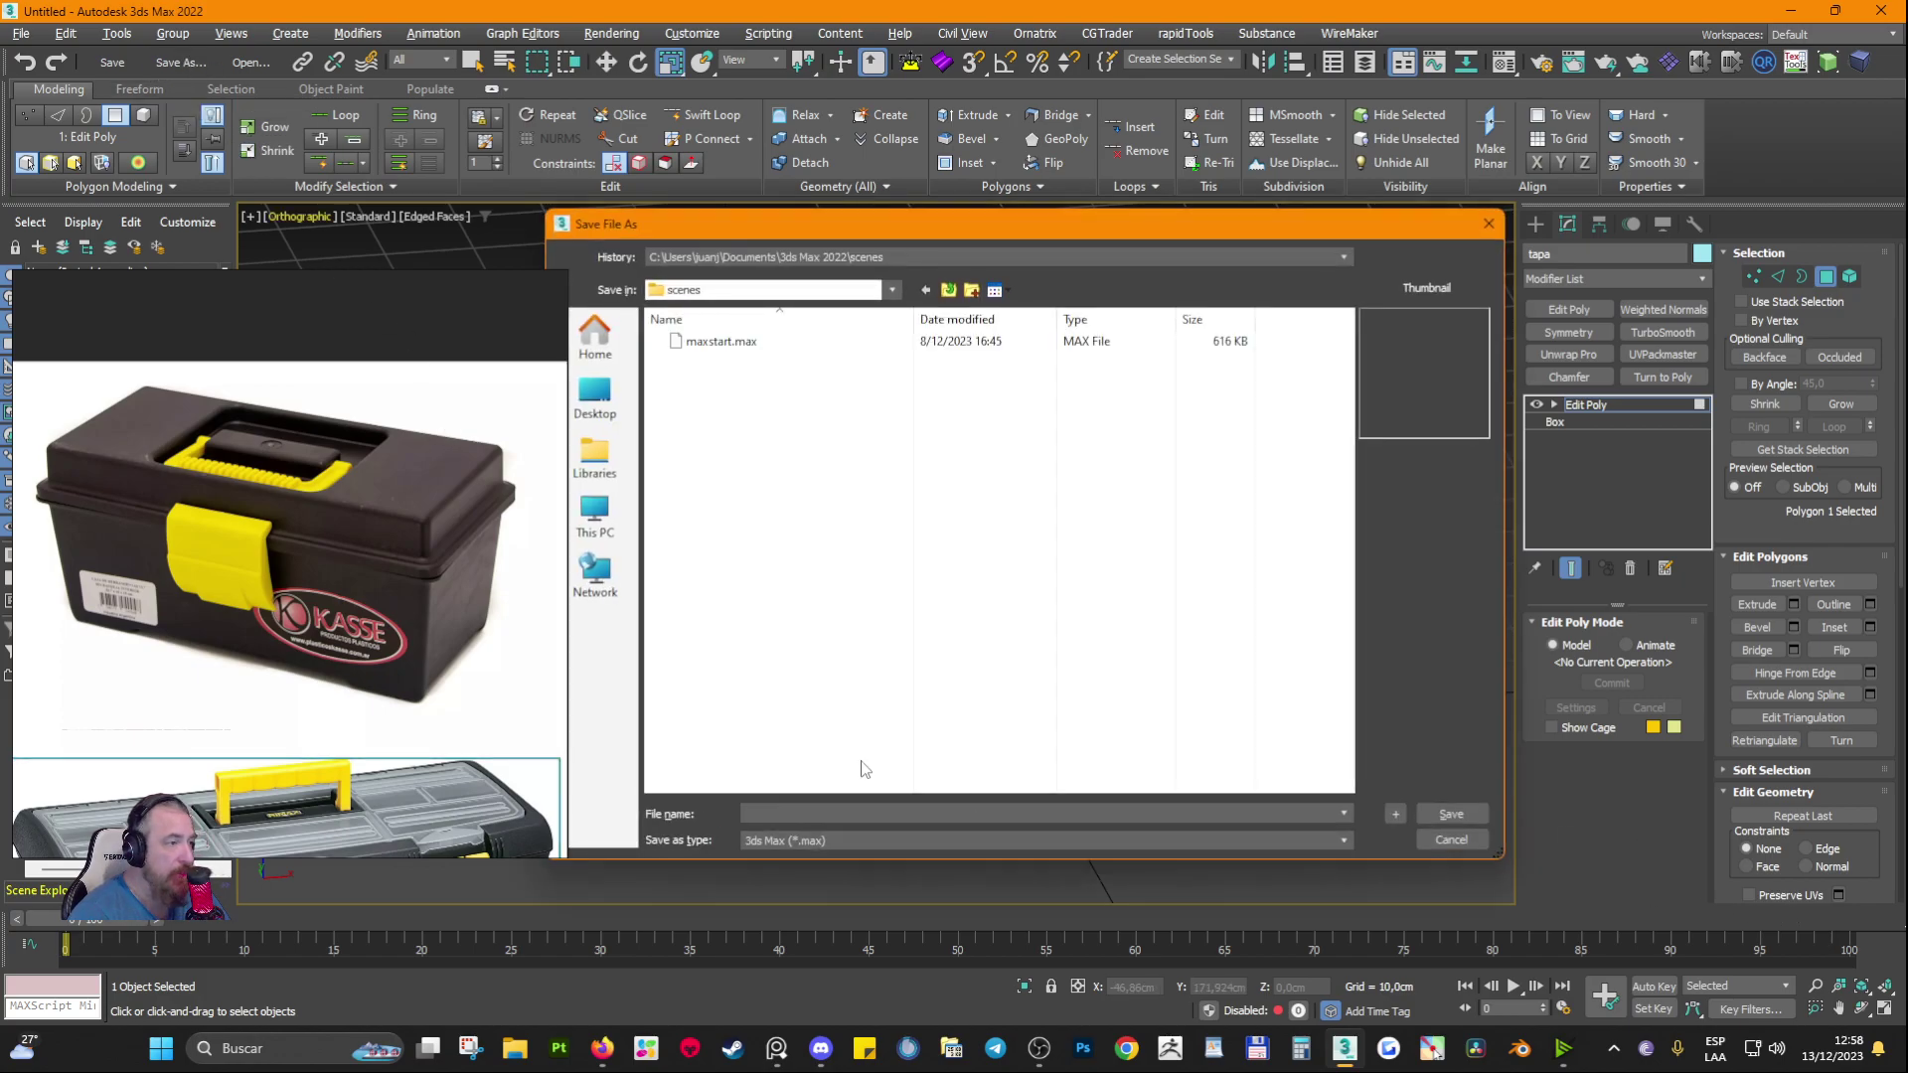
pyautogui.click(813, 257)
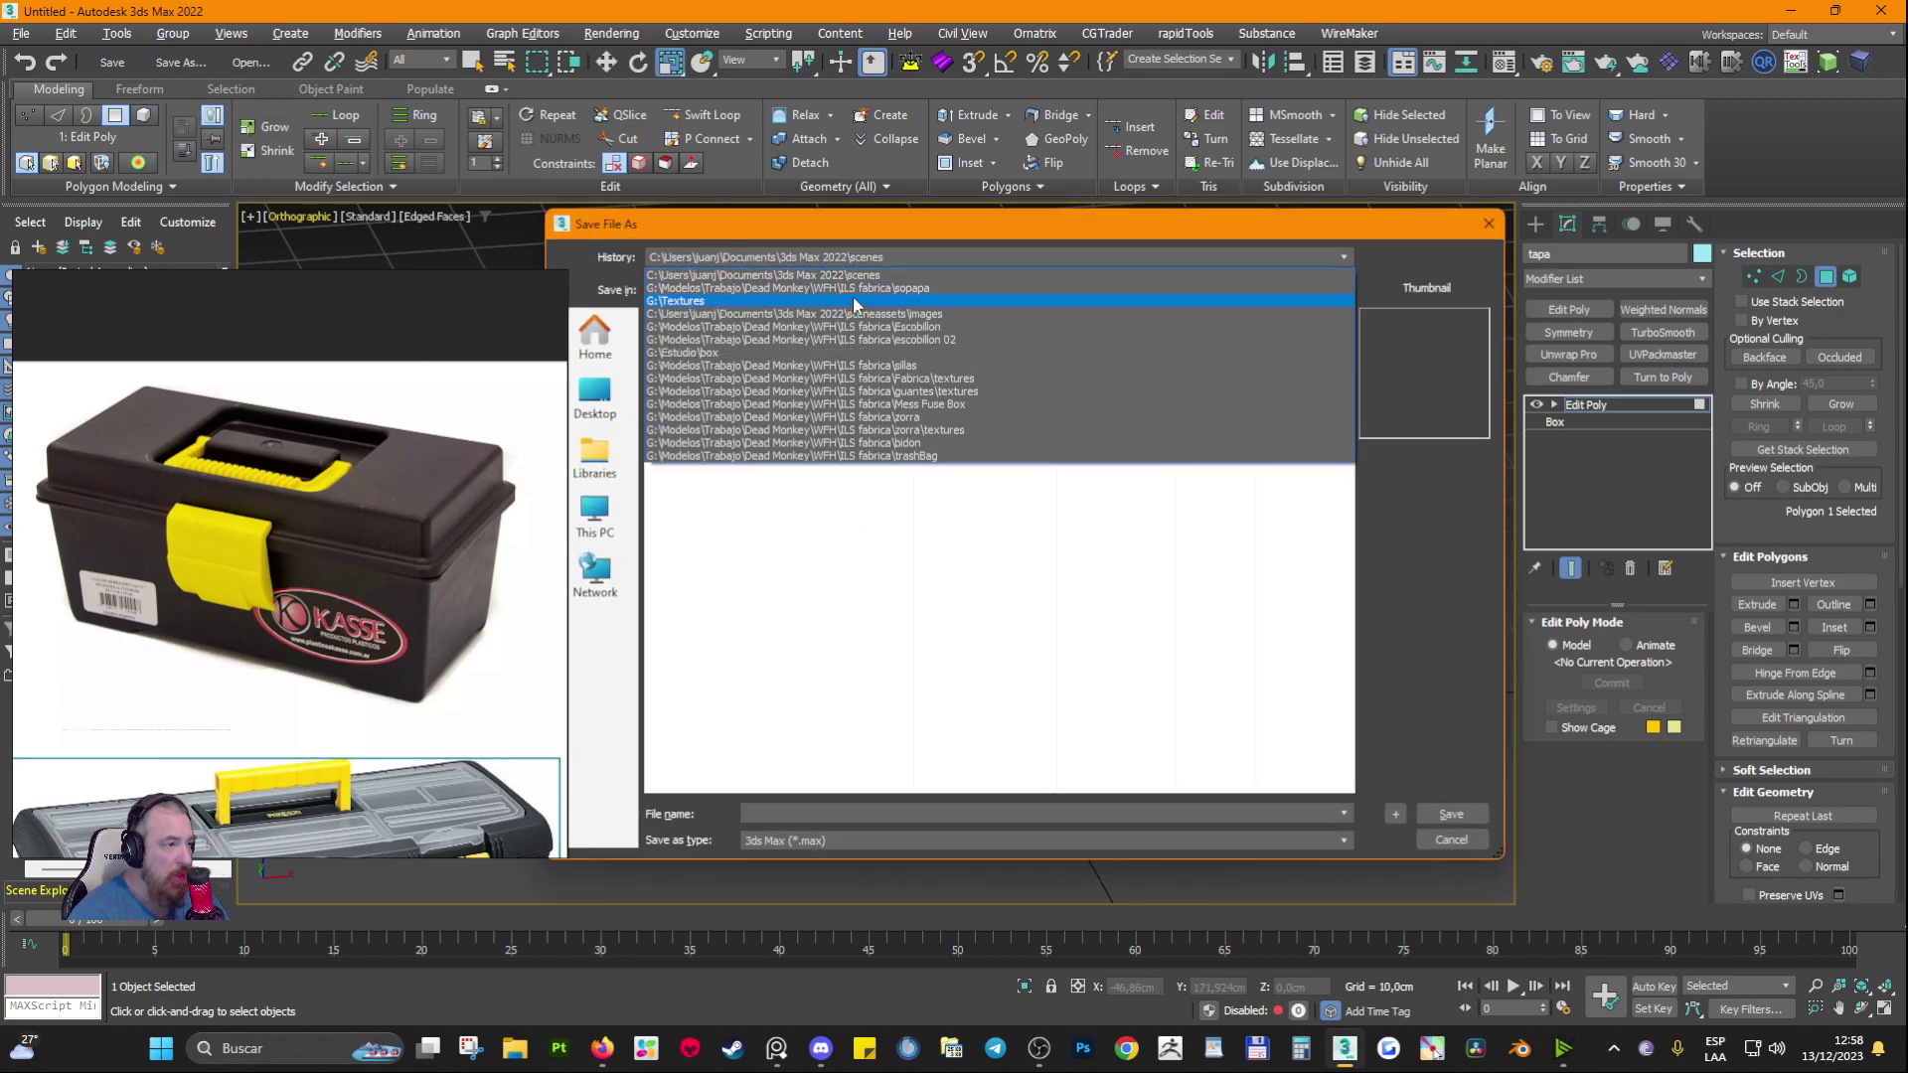
pyautogui.click(930, 291)
pyautogui.click(927, 290)
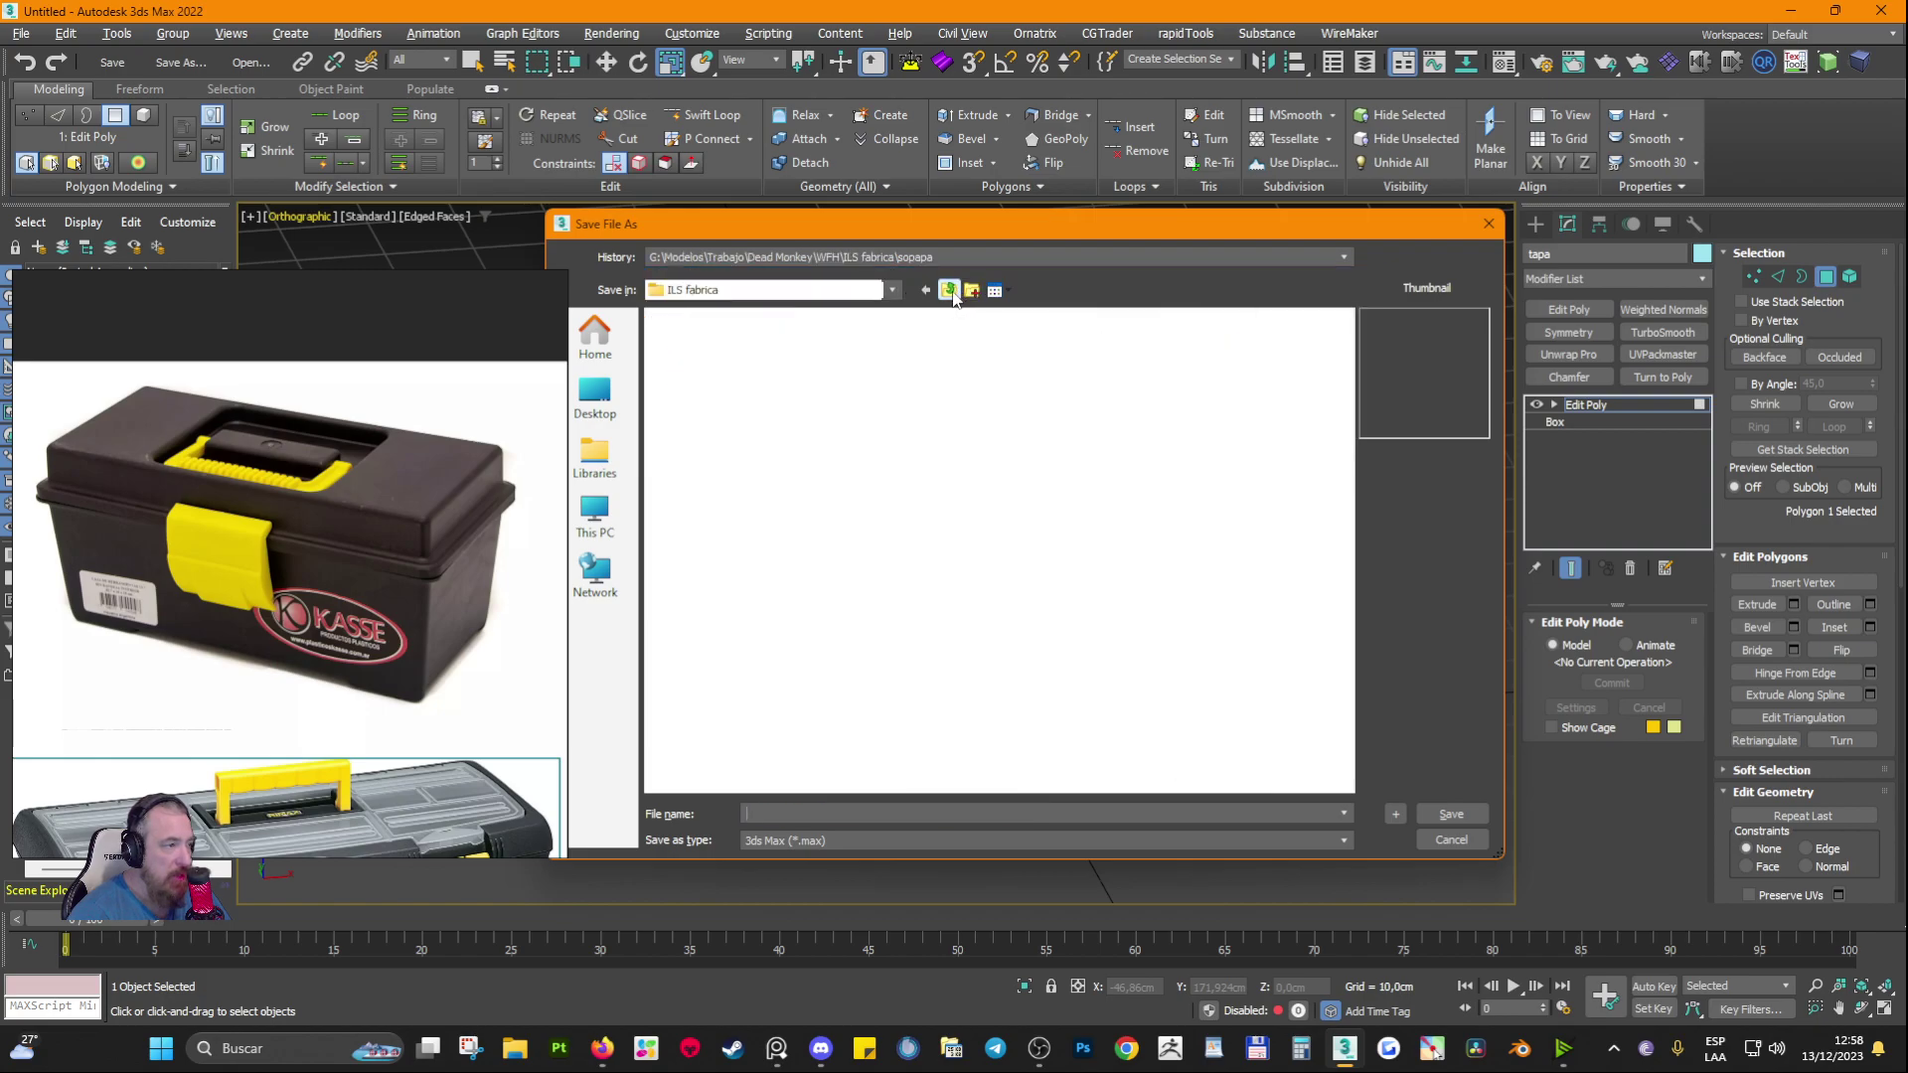
pyautogui.click(972, 291)
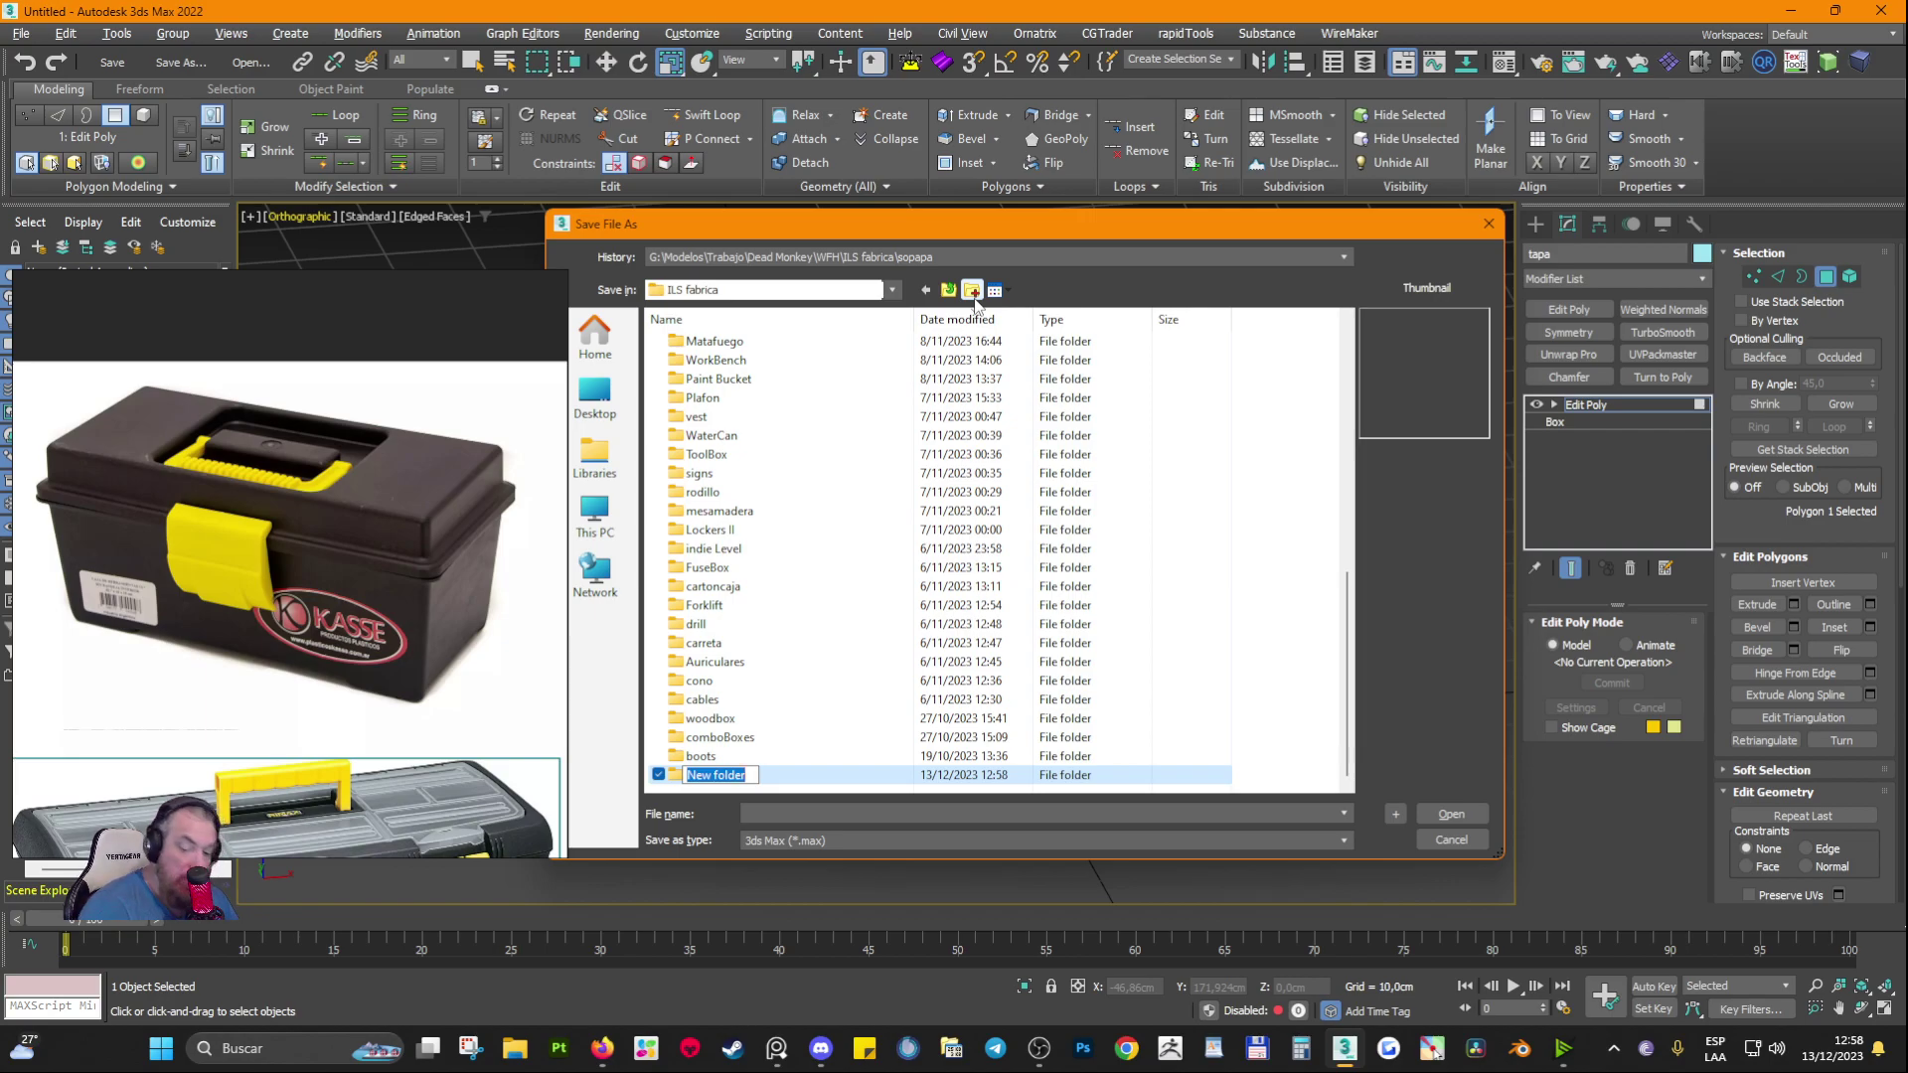
pyautogui.write('b')
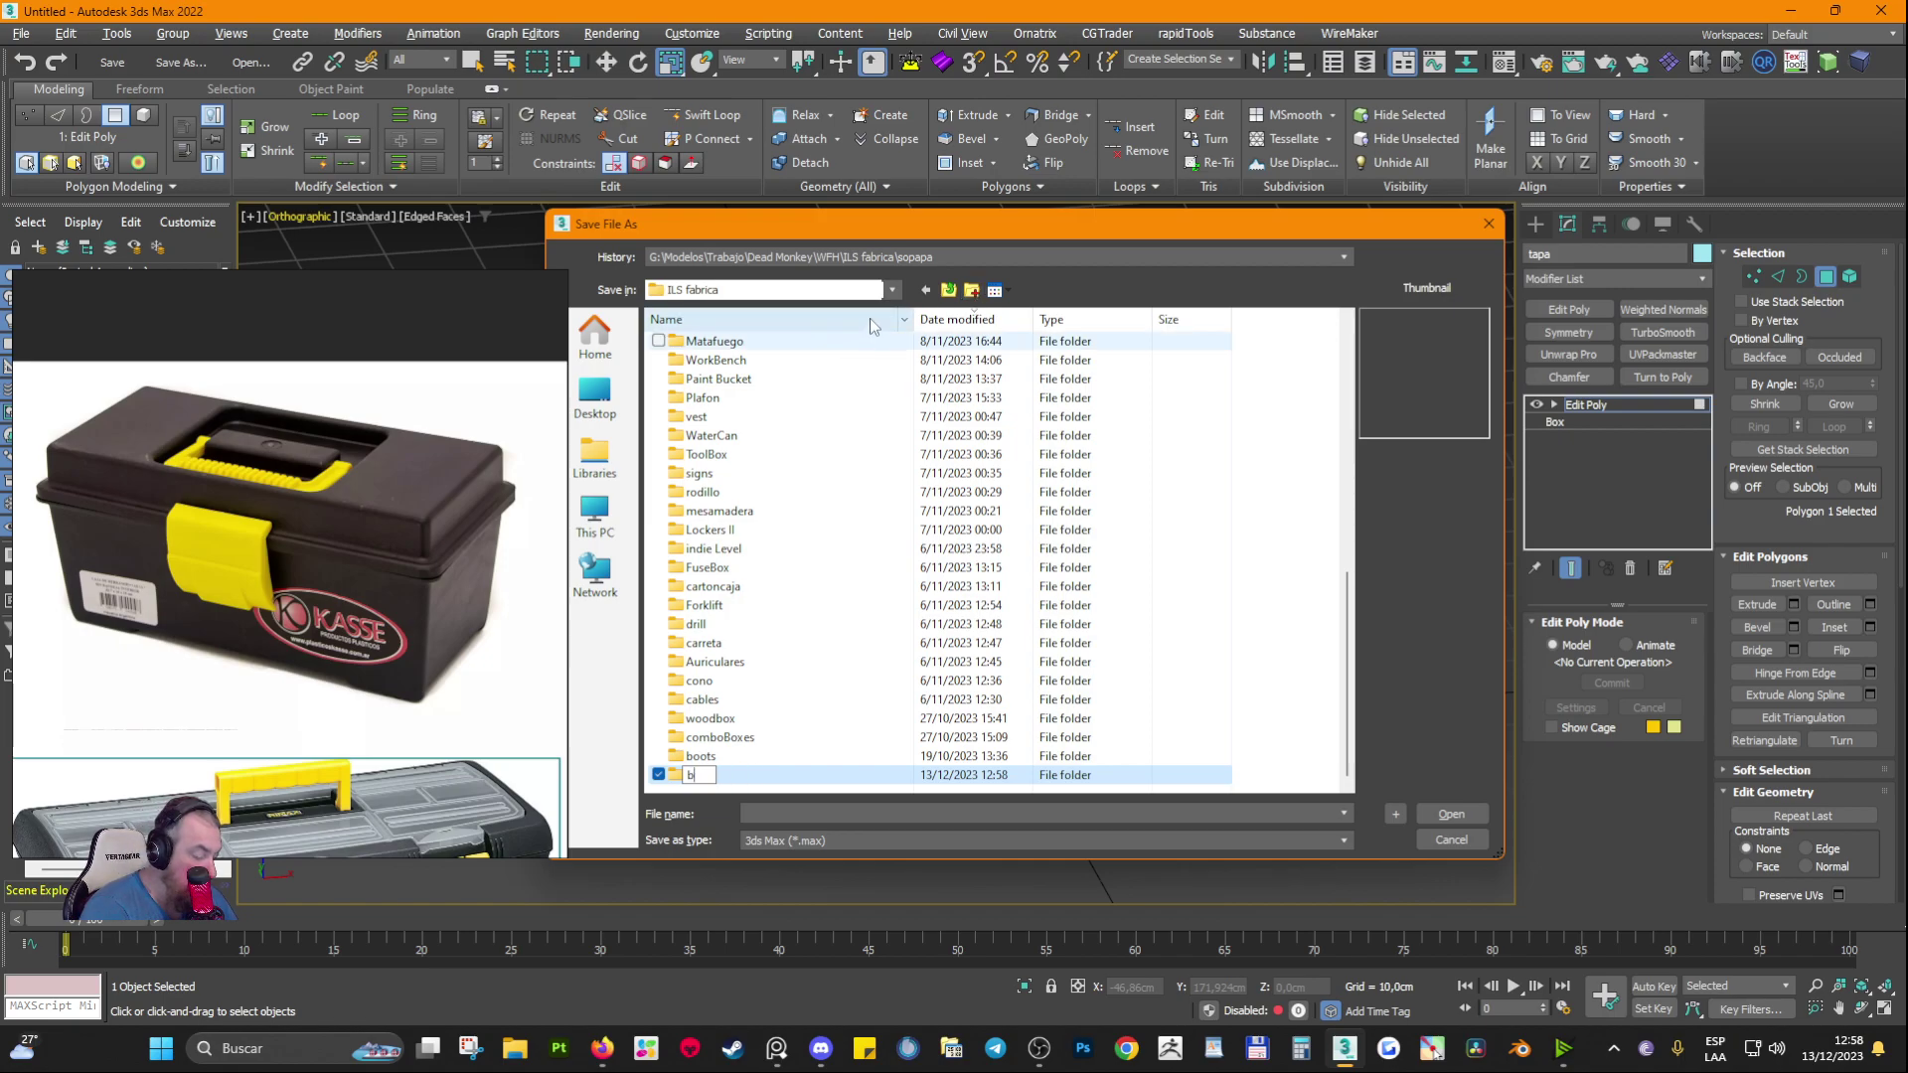
pyautogui.write('oxtool litle')
pyautogui.press('Return')
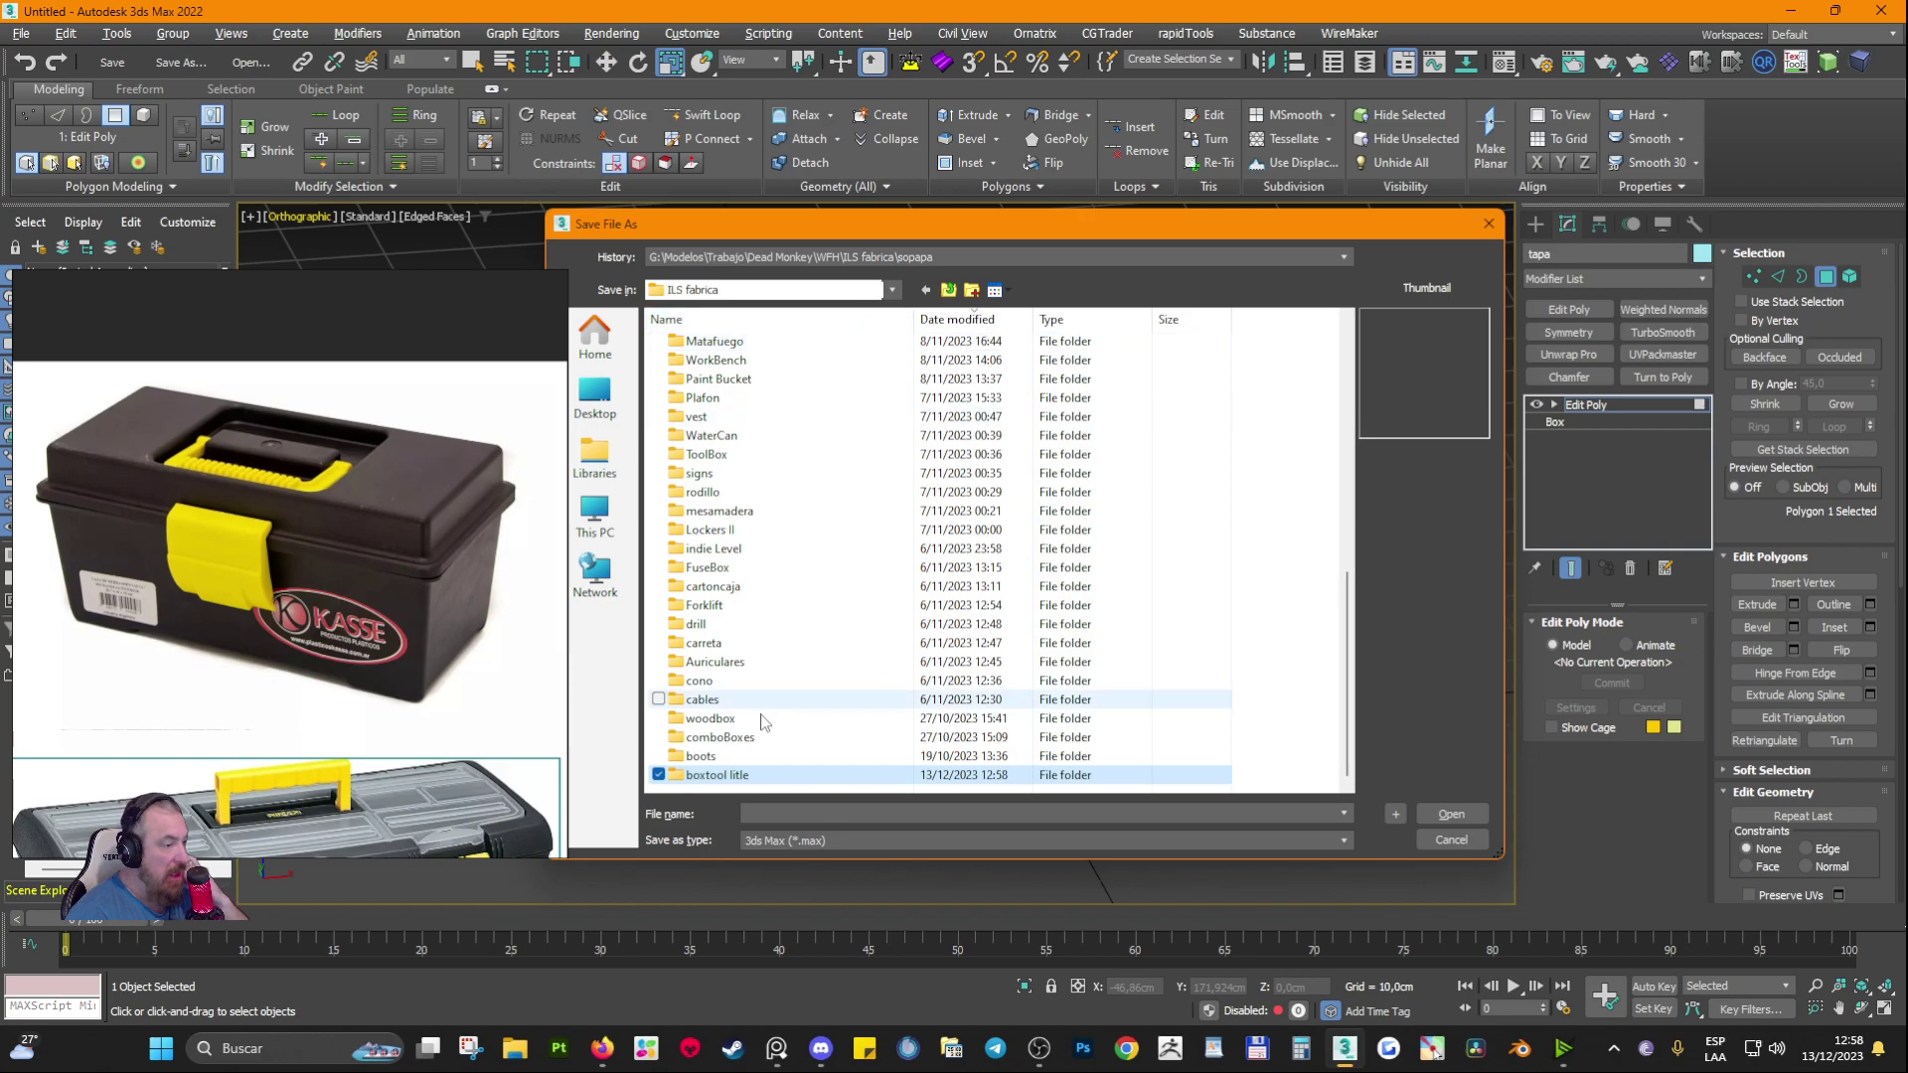
# Step: Save the scene as boxtoollitle inside the boxtool litle folder
pyautogui.doubleClick(717, 776)
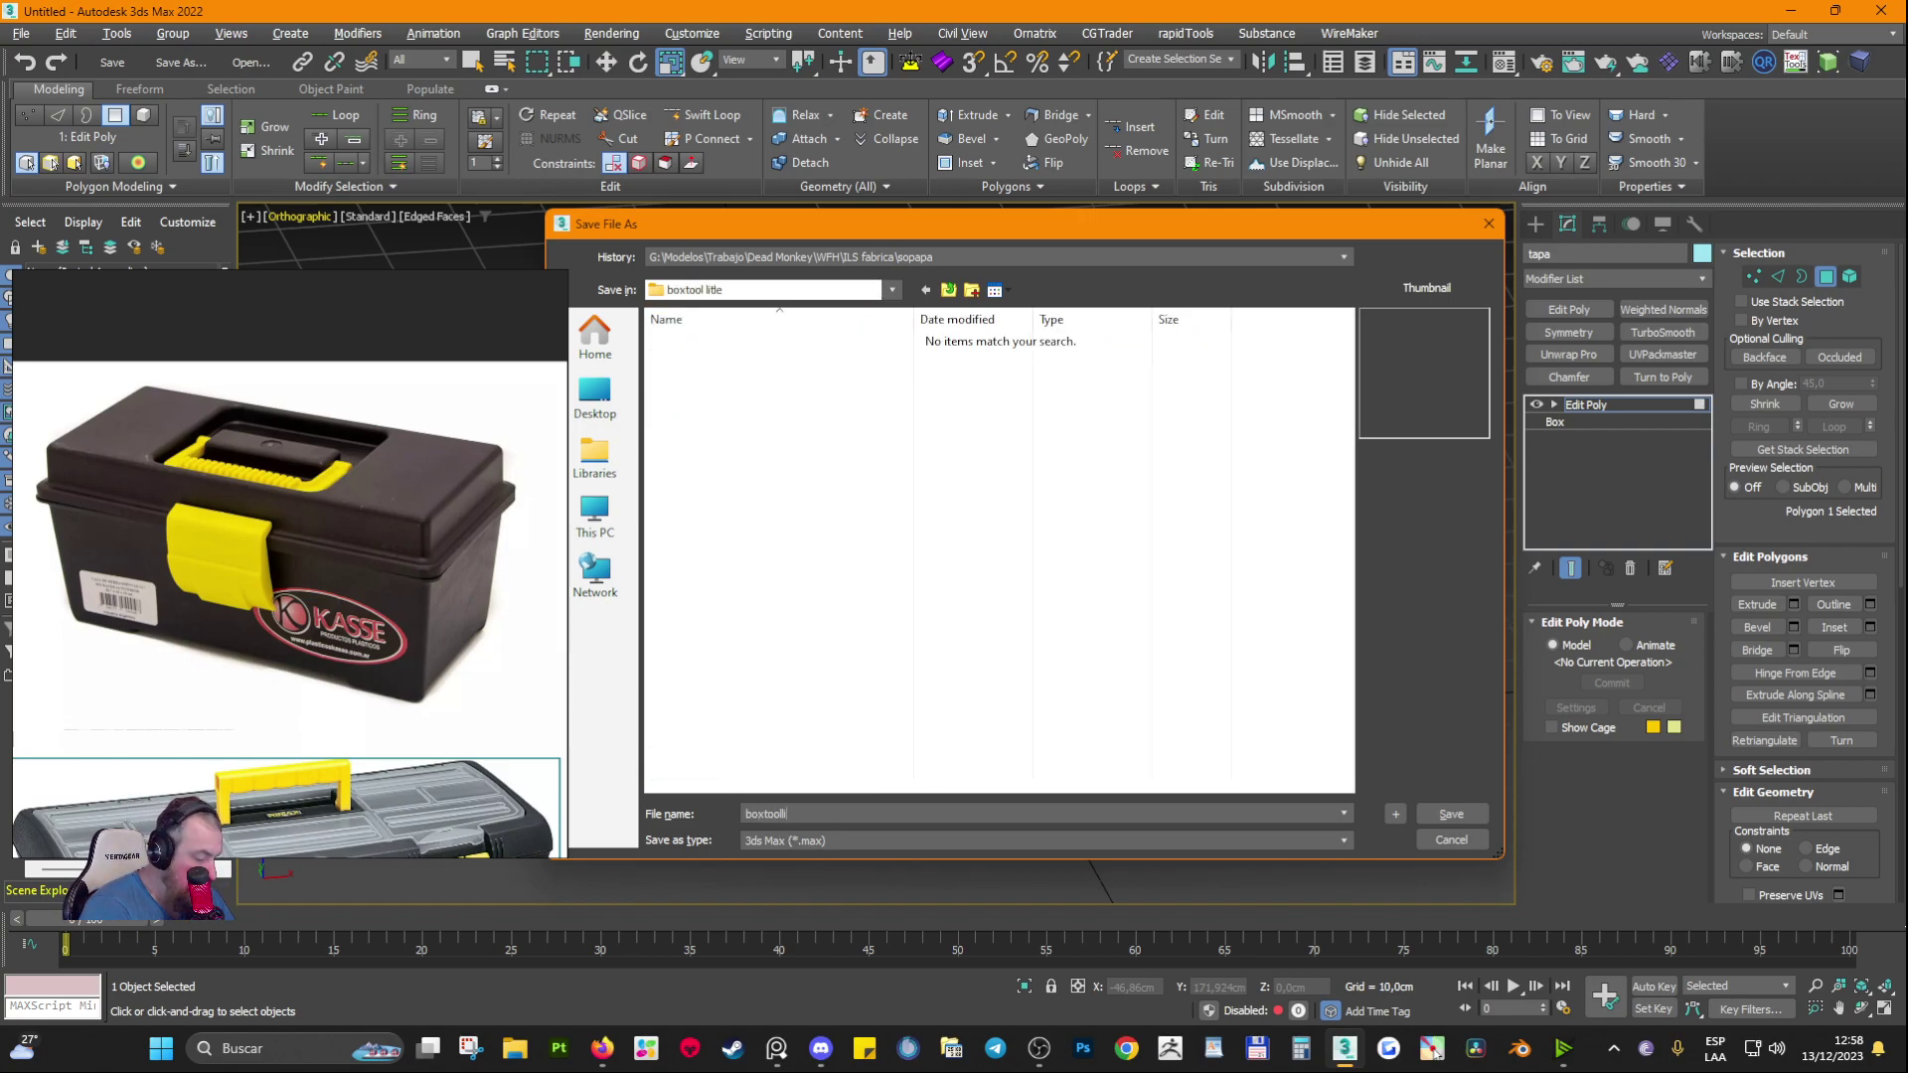
pyautogui.write('boxtoollitle')
pyautogui.press('Return')
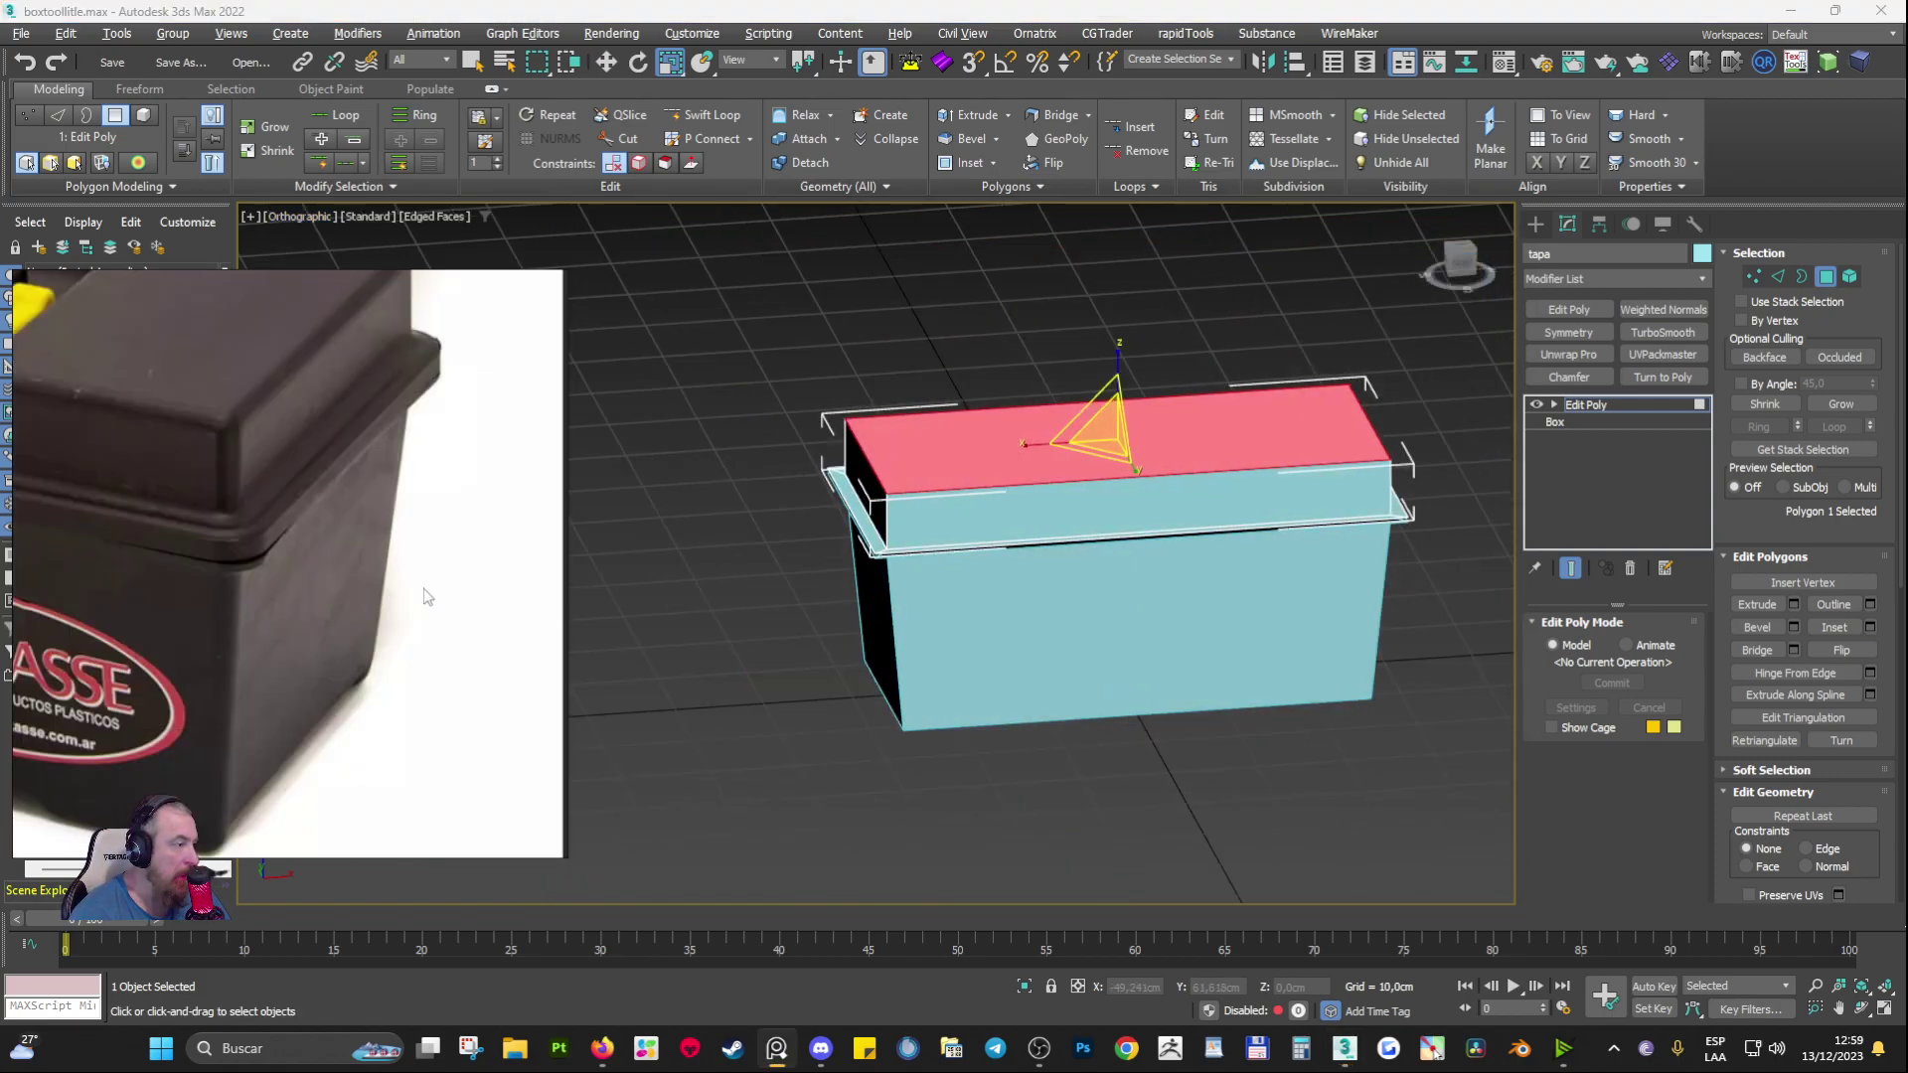
# Step: Compare the lid's corner with the reference close-up, selecting its top and wall polygons and then the rim ledge polygons
pyautogui.scroll(1, 191, 501)
pyautogui.keyDown('alt'); pyautogui.moveTo(943, 541); pyautogui.dragTo(1212, 581, button='middle'); pyautogui.keyUp('alt')
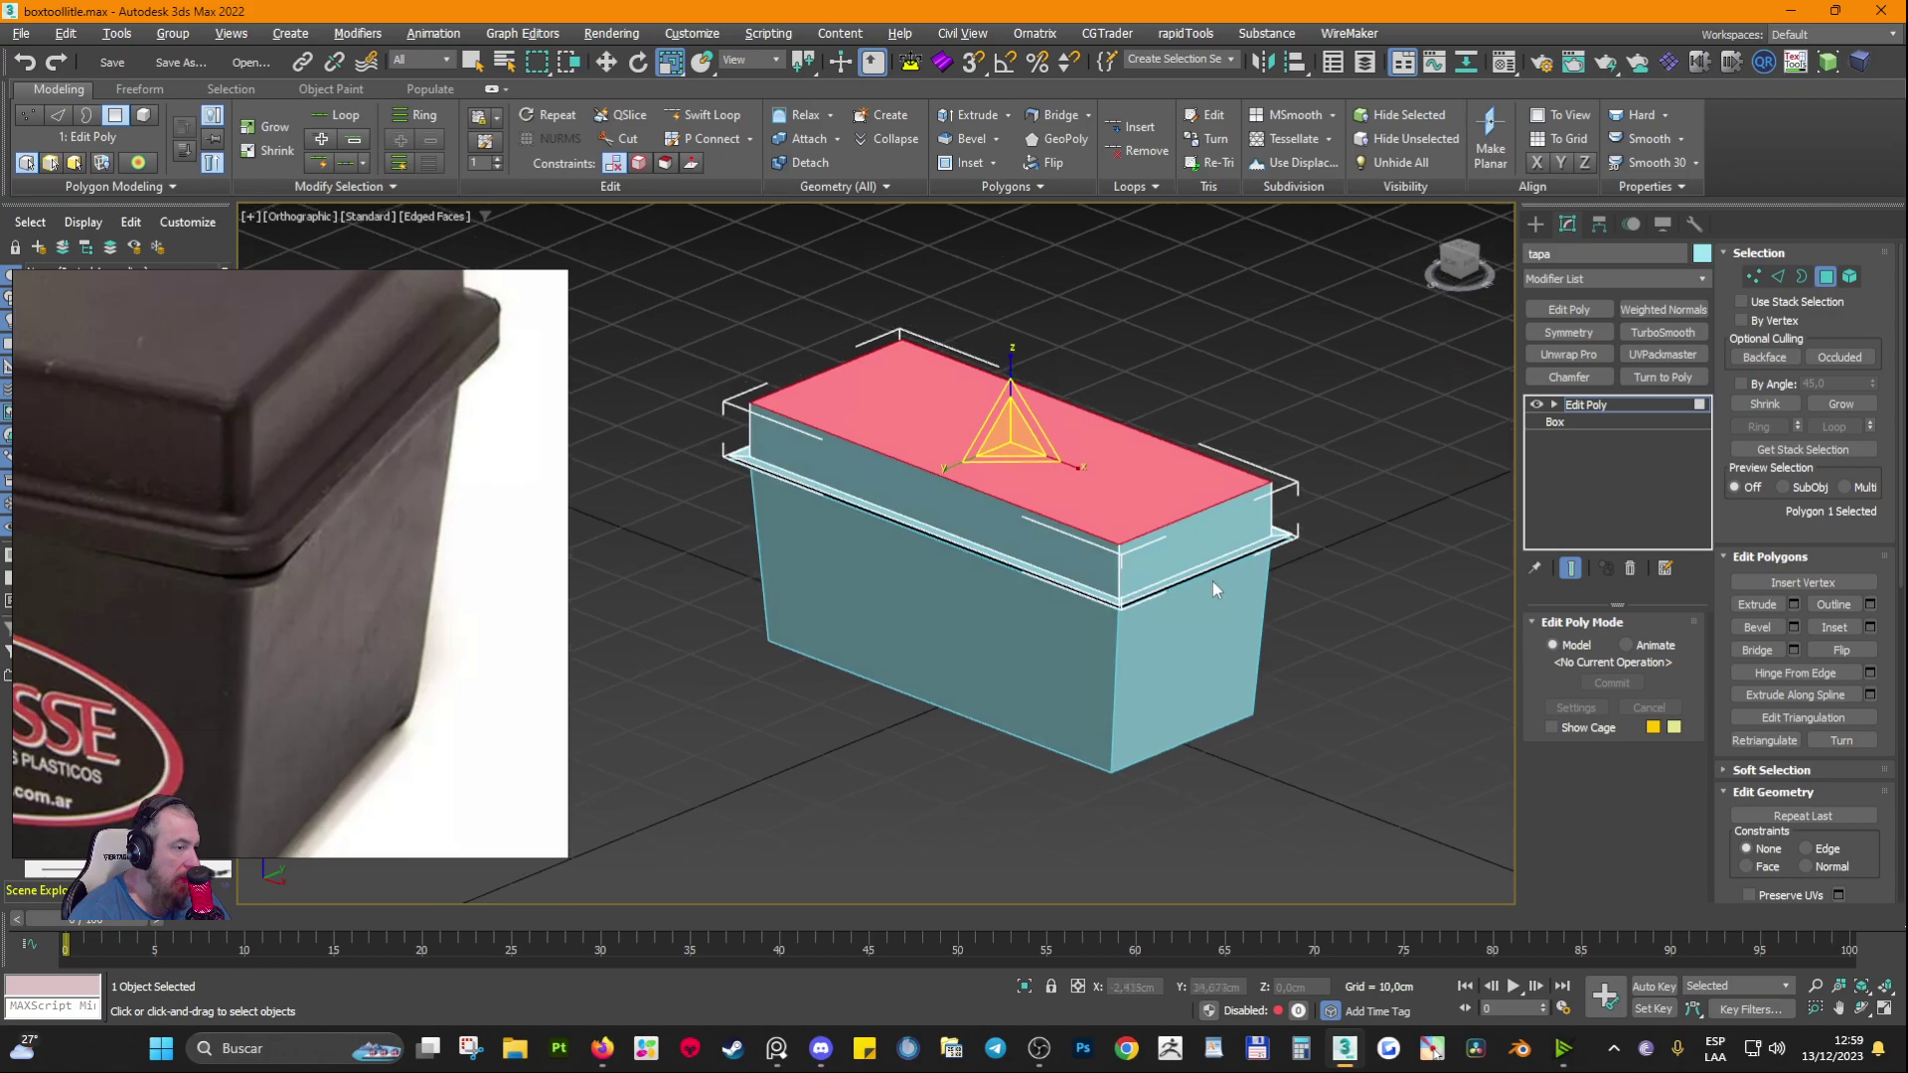
pyautogui.scroll(5, 1182, 591)
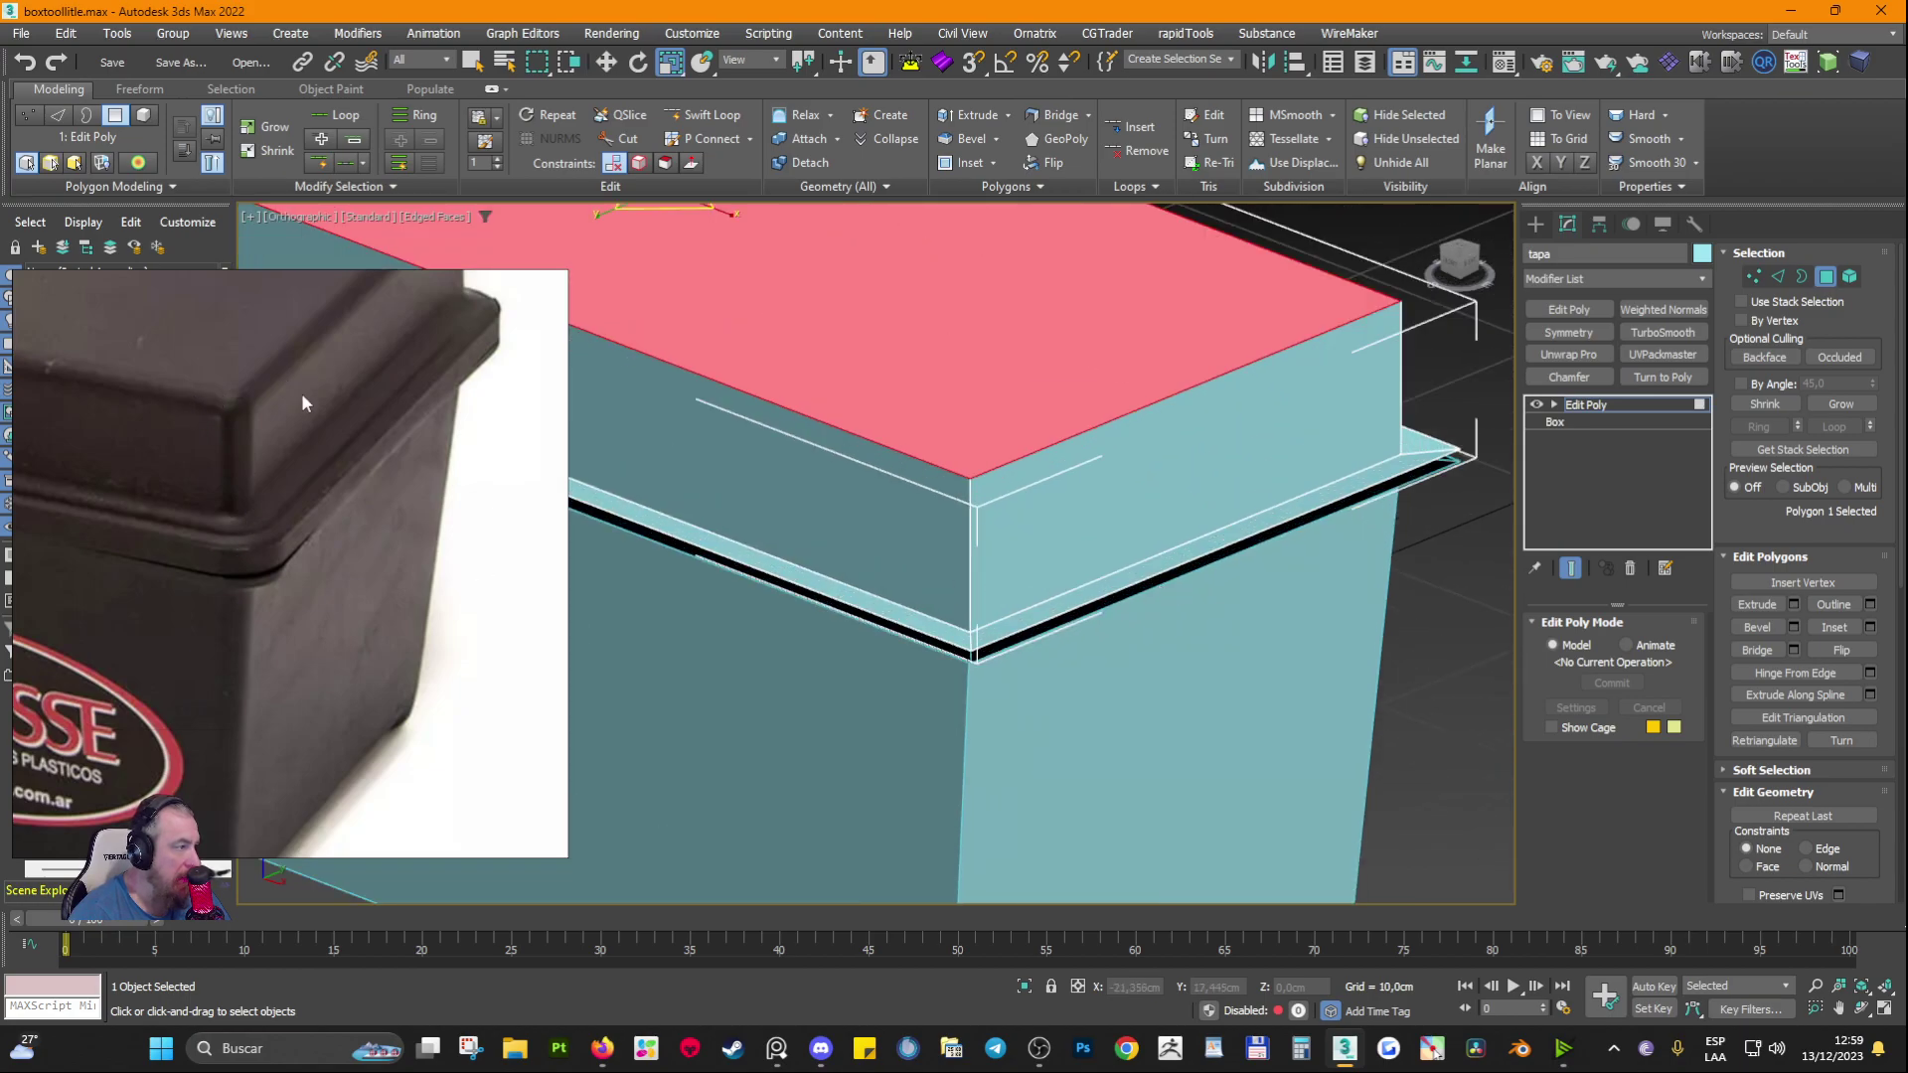
pyautogui.click(1004, 509)
pyautogui.keyDown('ctrl'); pyautogui.click(951, 492); pyautogui.keyUp('ctrl')
pyautogui.keyDown('ctrl'); pyautogui.click(982, 433); pyautogui.keyUp('ctrl')
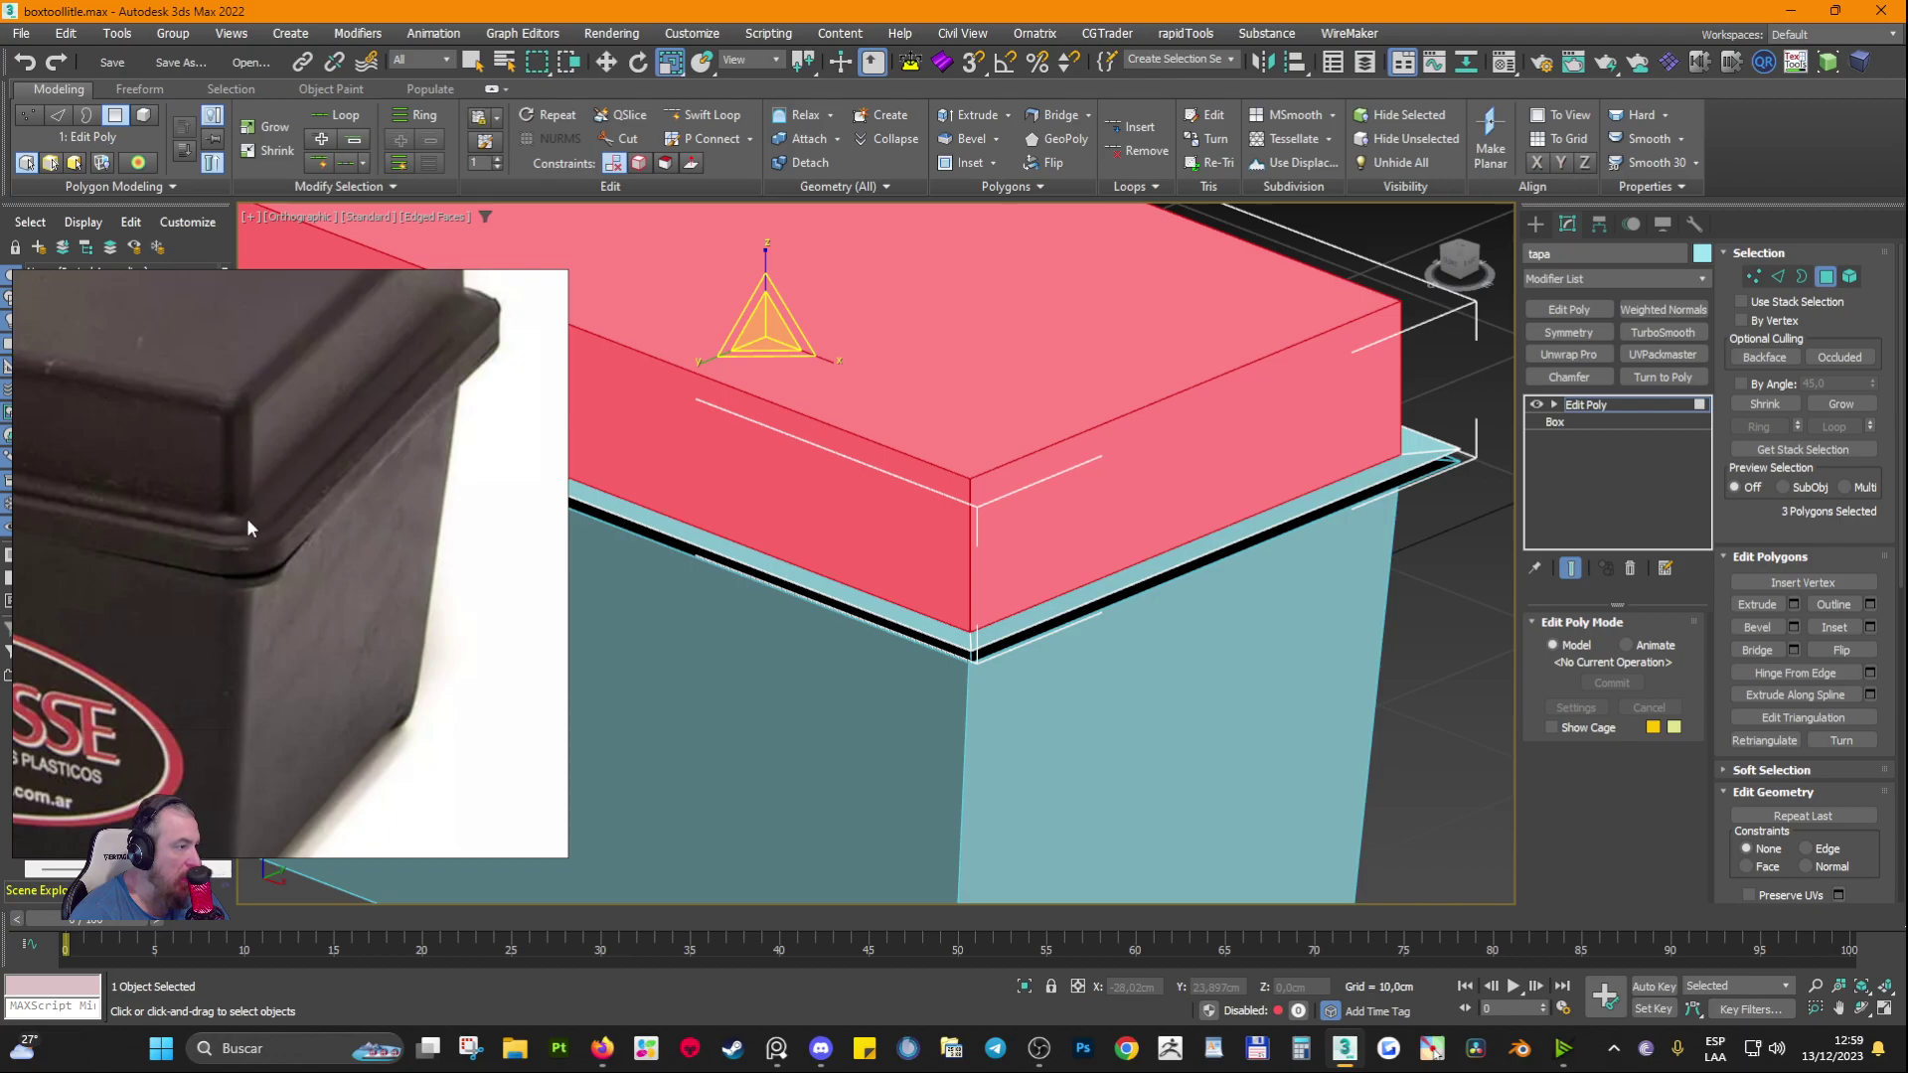
pyautogui.click(990, 634)
pyautogui.keyDown('ctrl'); pyautogui.click(943, 635); pyautogui.keyUp('ctrl')
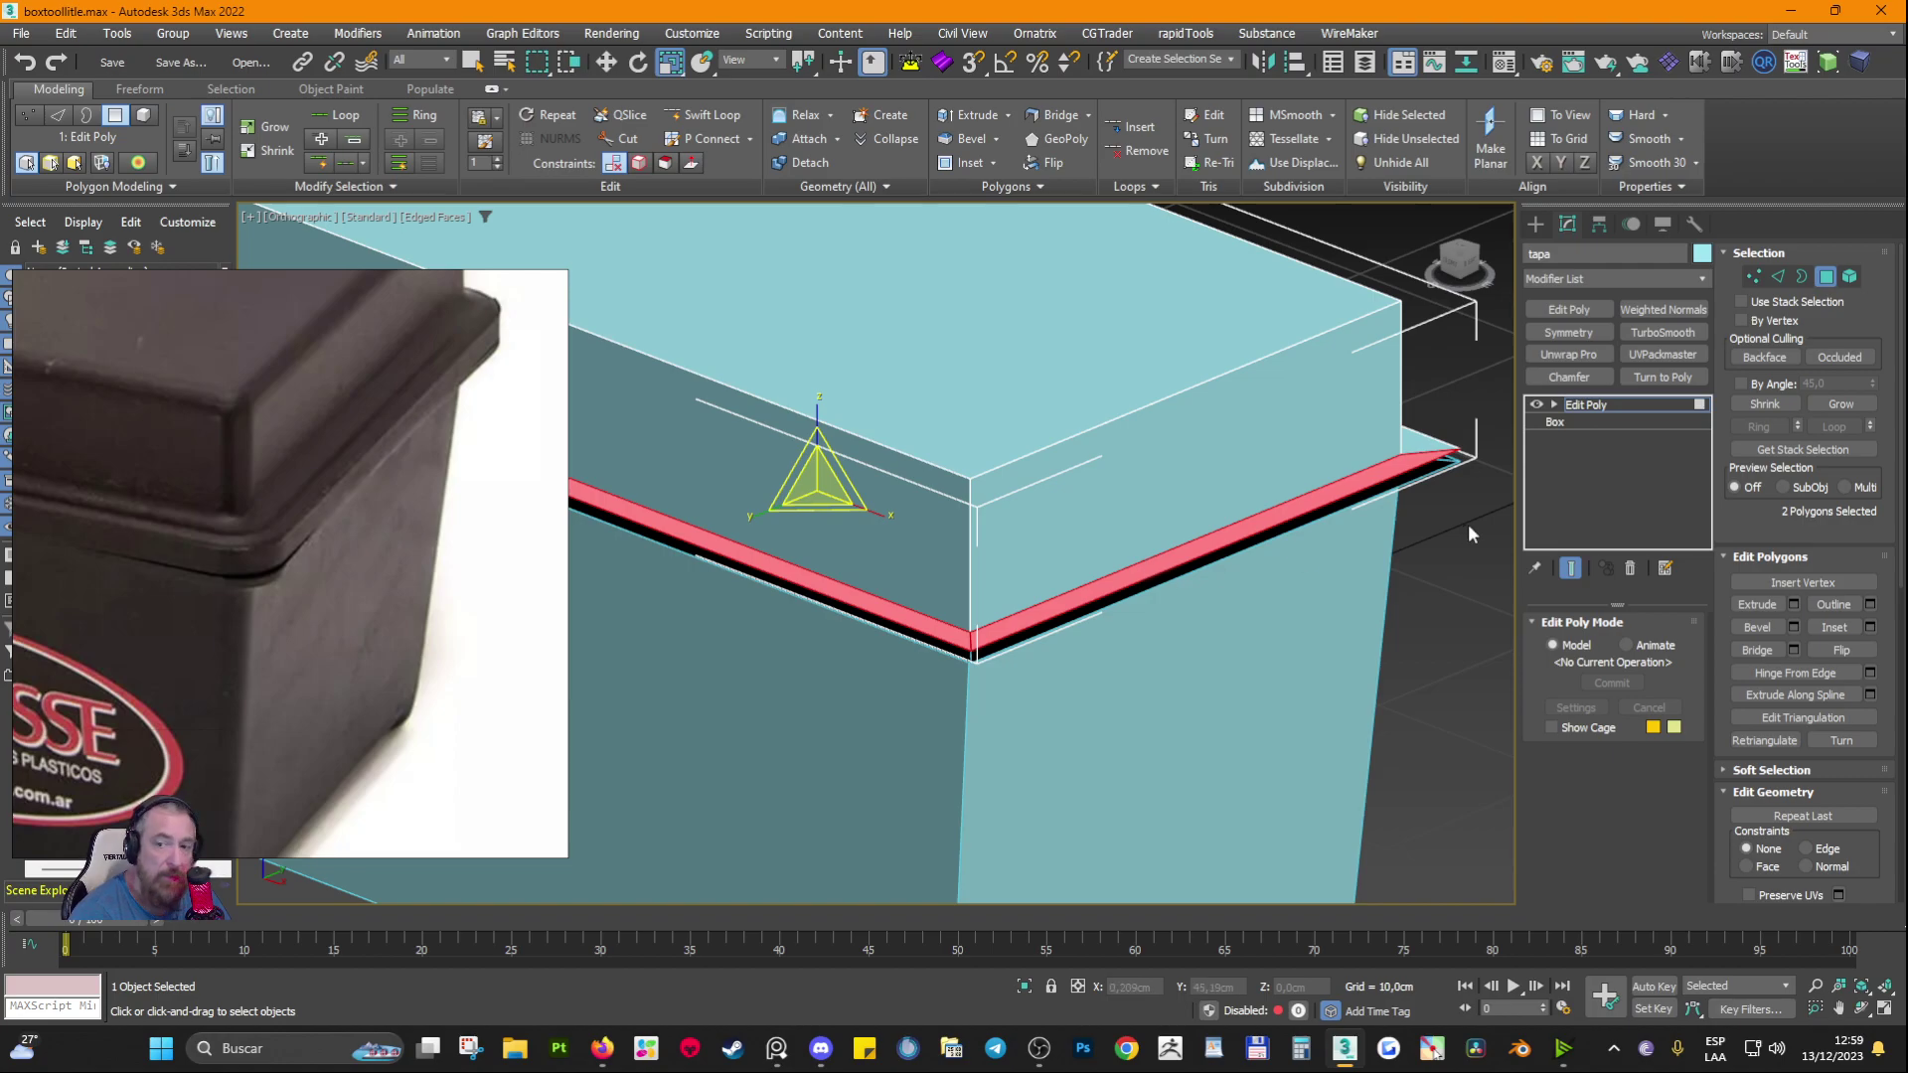
# Step: Extrude the tapa lid's open border edges straight down along Z to about 20.5 cm, forming a vertical rim
pyautogui.click(1800, 276)
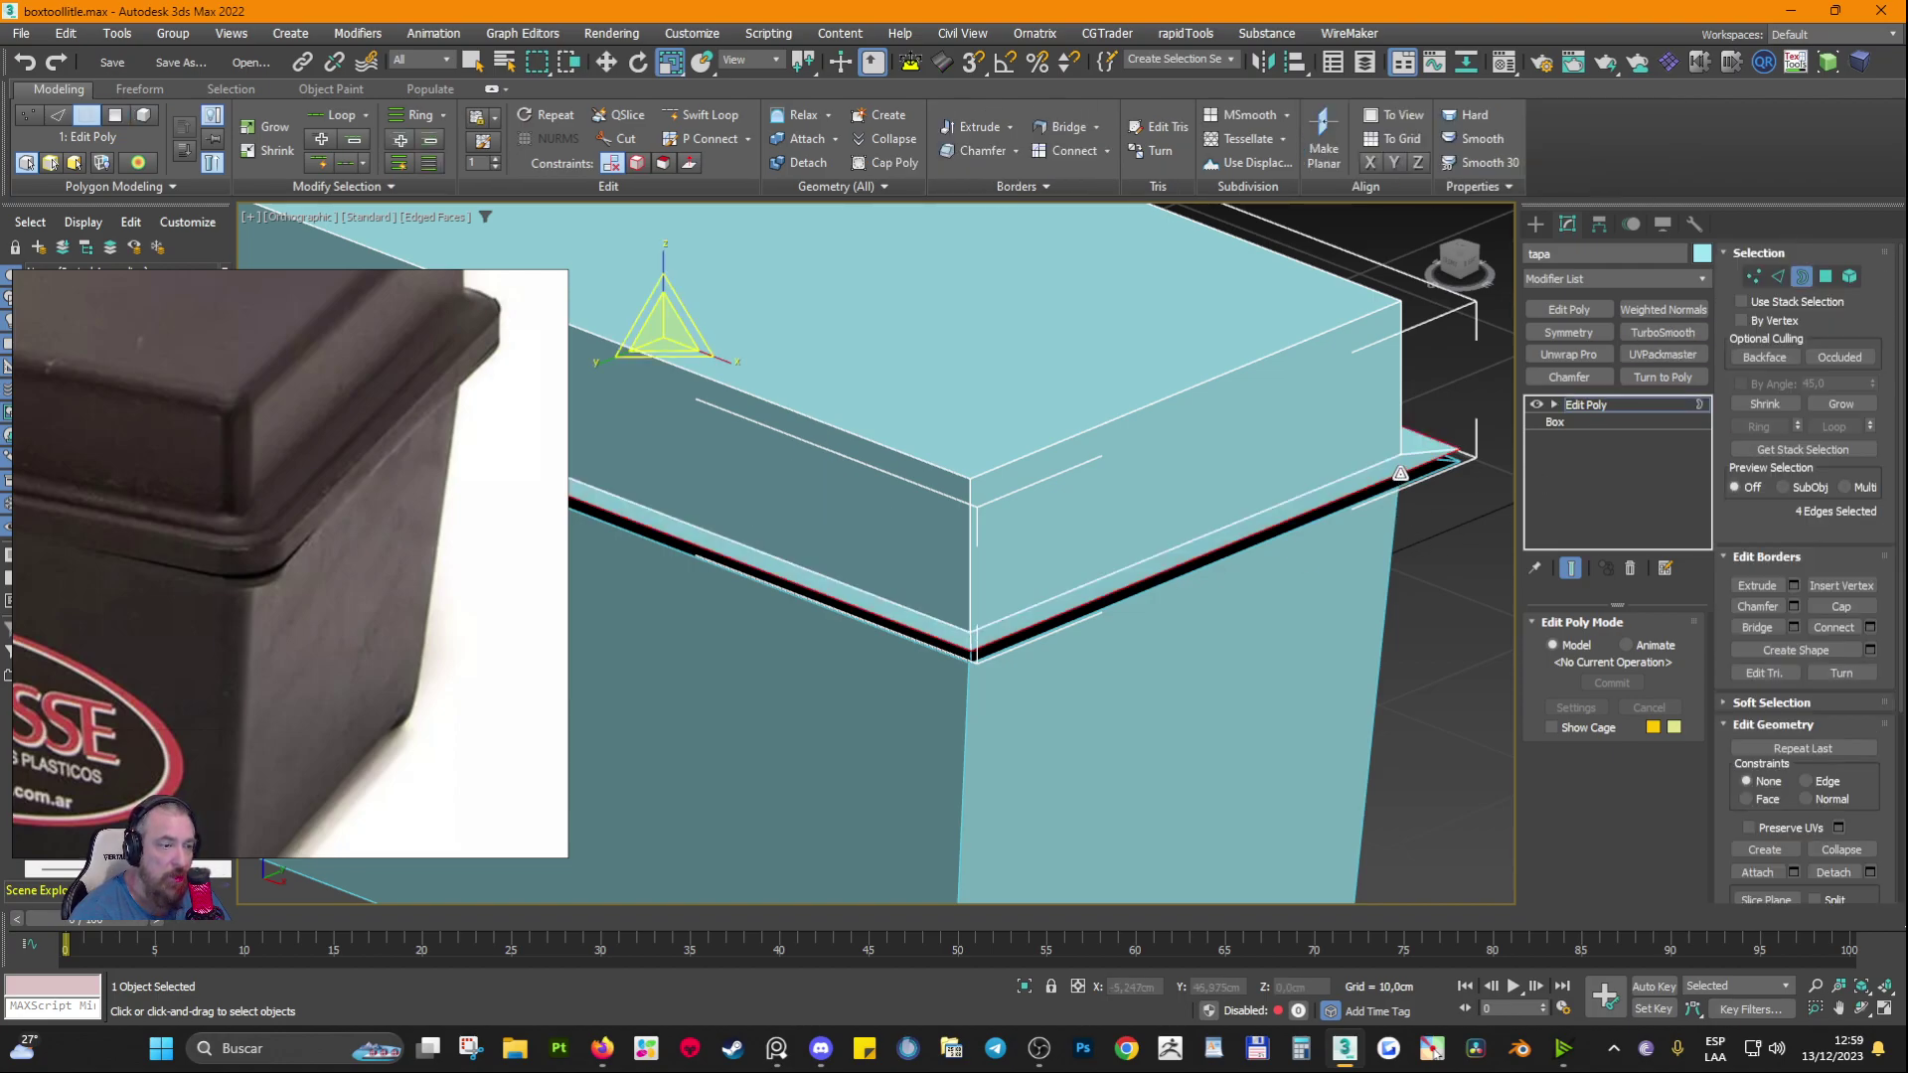
pyautogui.click(605, 62)
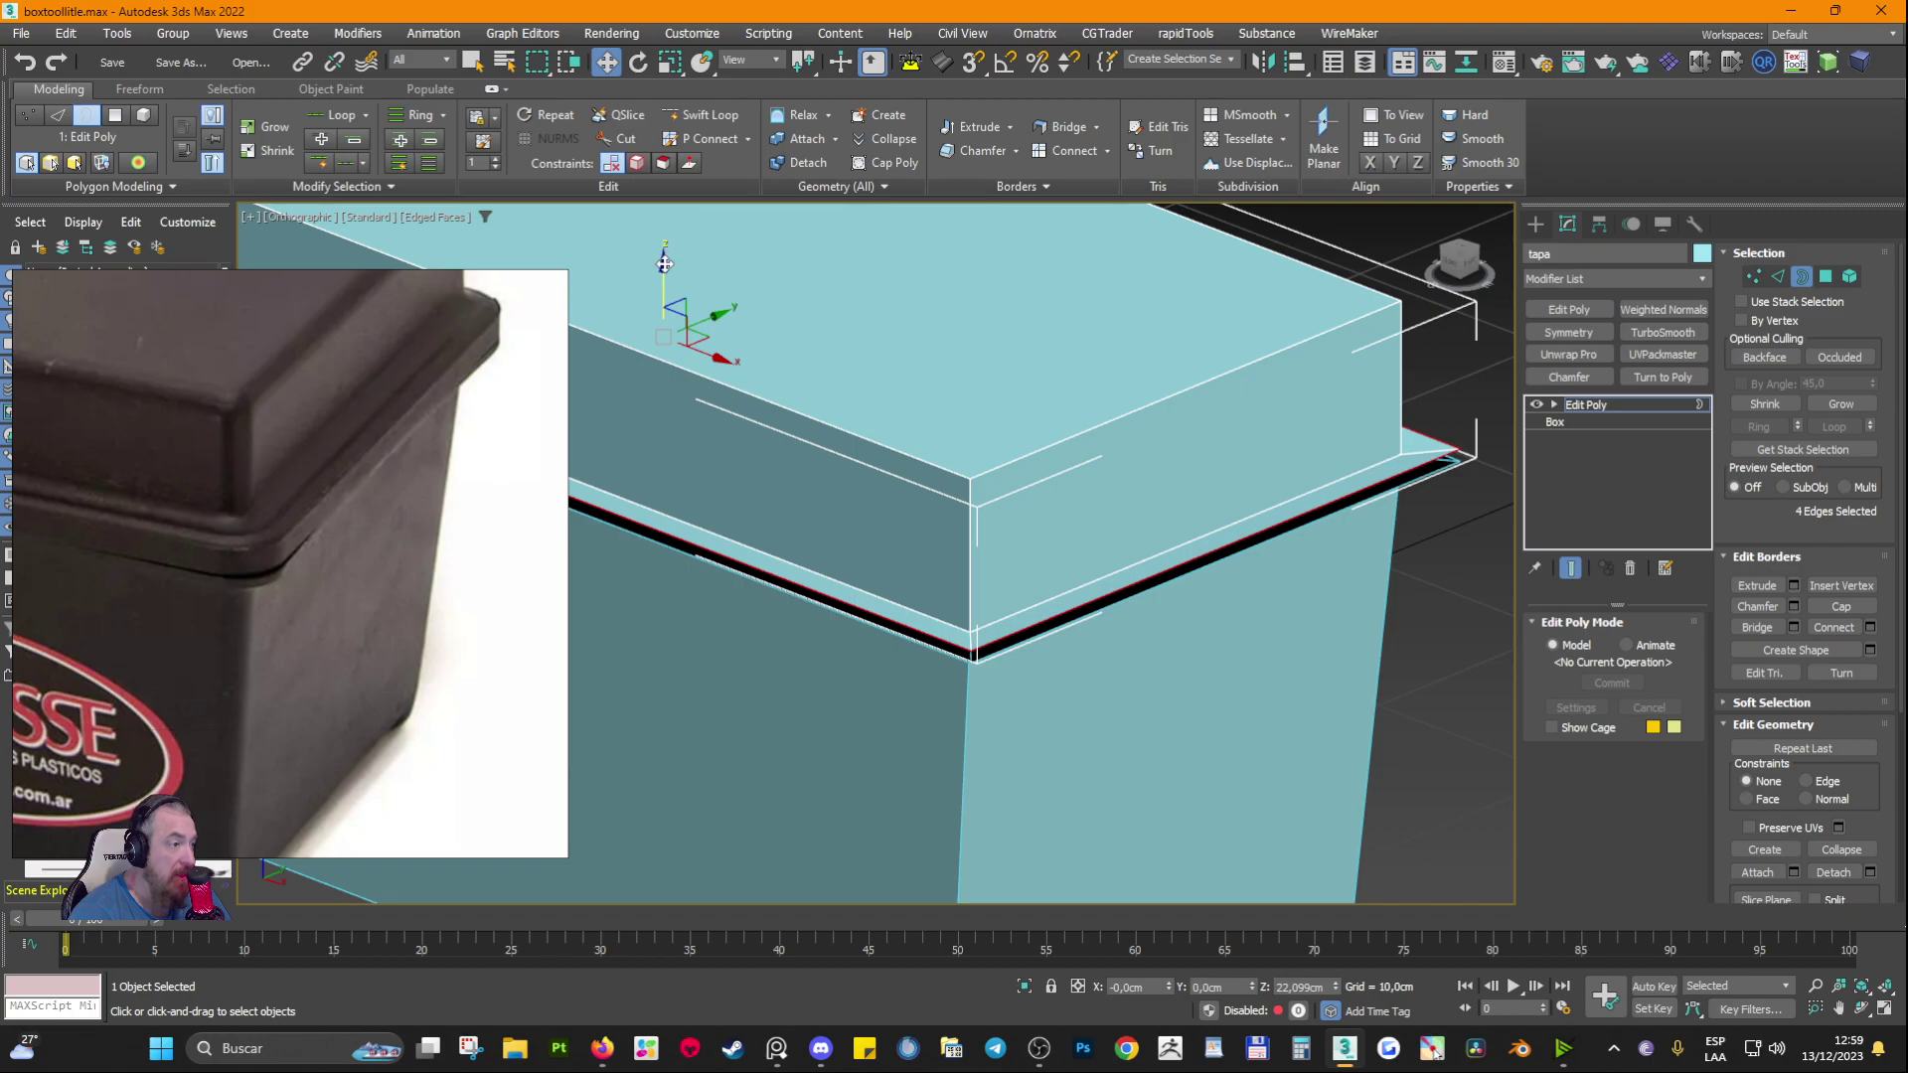
pyautogui.moveTo(663, 262); pyautogui.dragTo(666, 312)
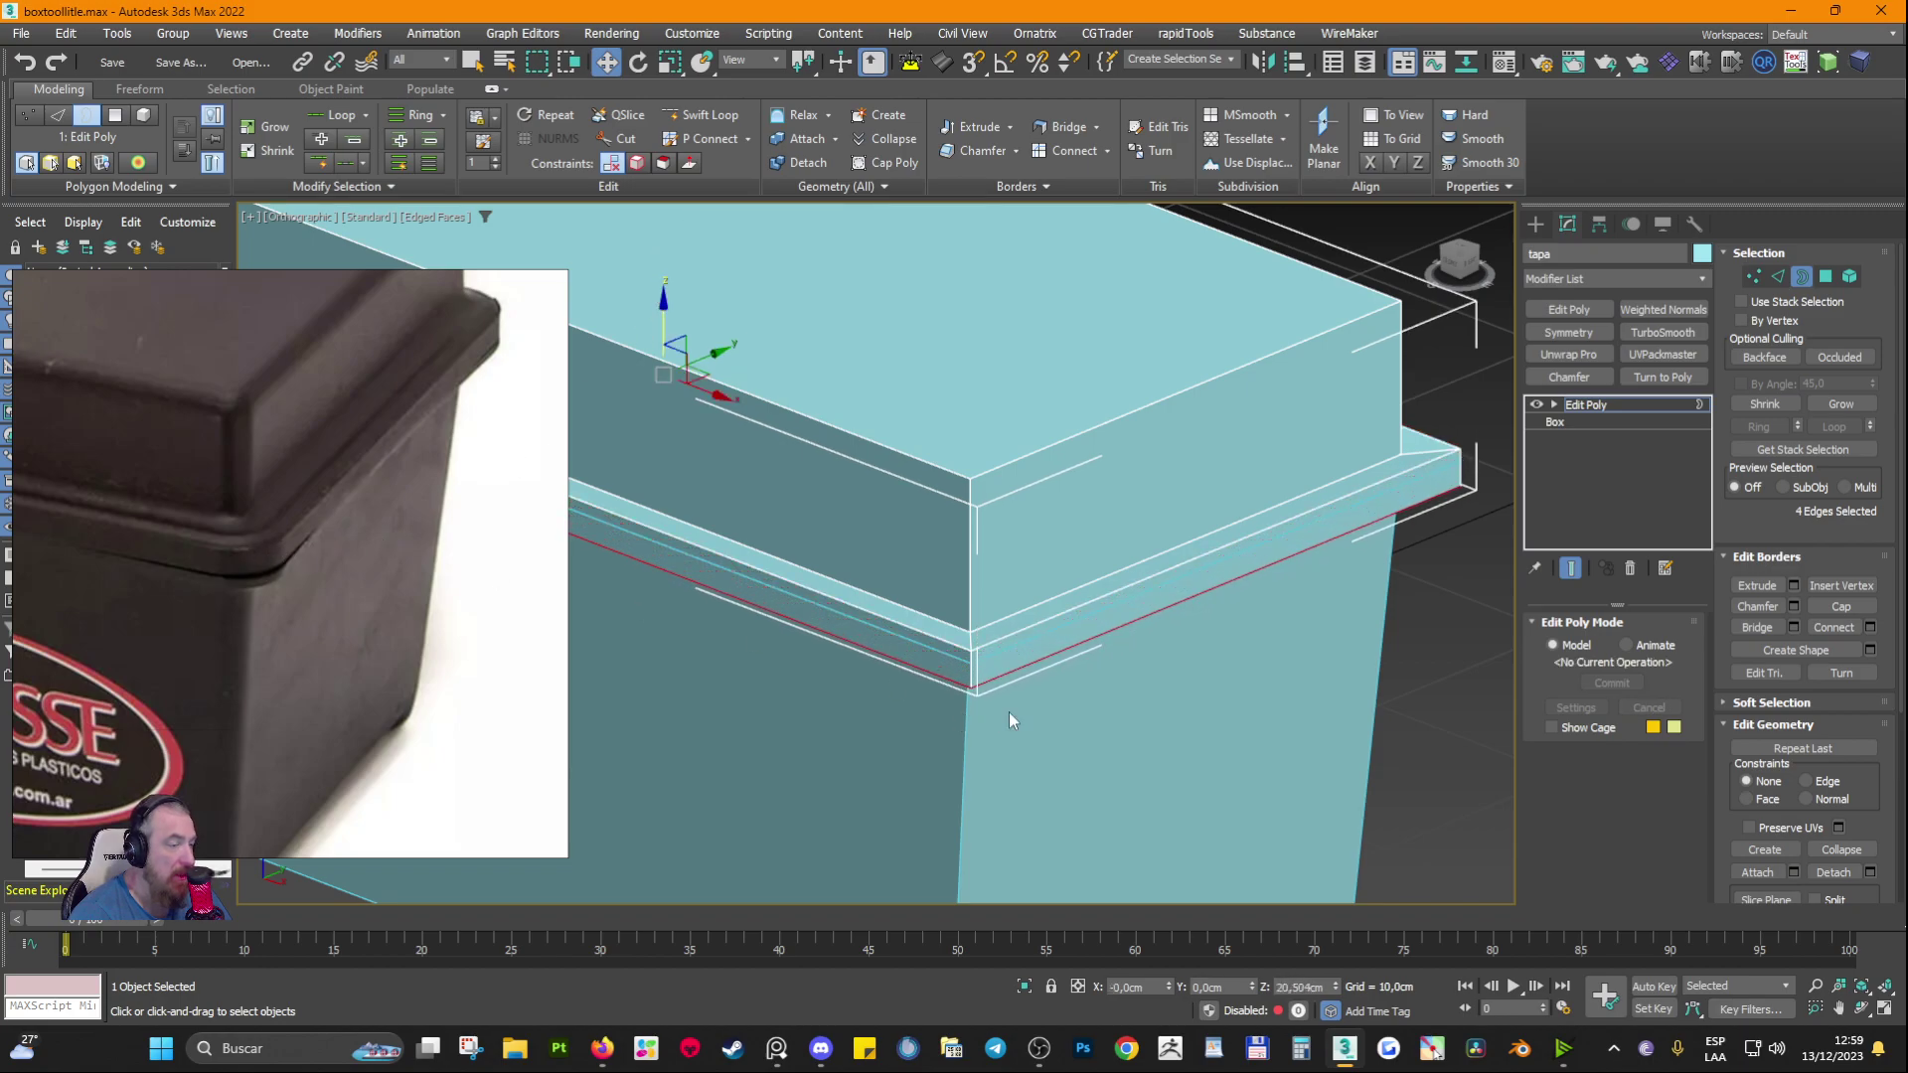
pyautogui.click(1804, 283)
# Step: Examine how the lid's new rim meets the body, close up at the corner and across the whole toolbox
pyautogui.scroll(-2, 733, 586)
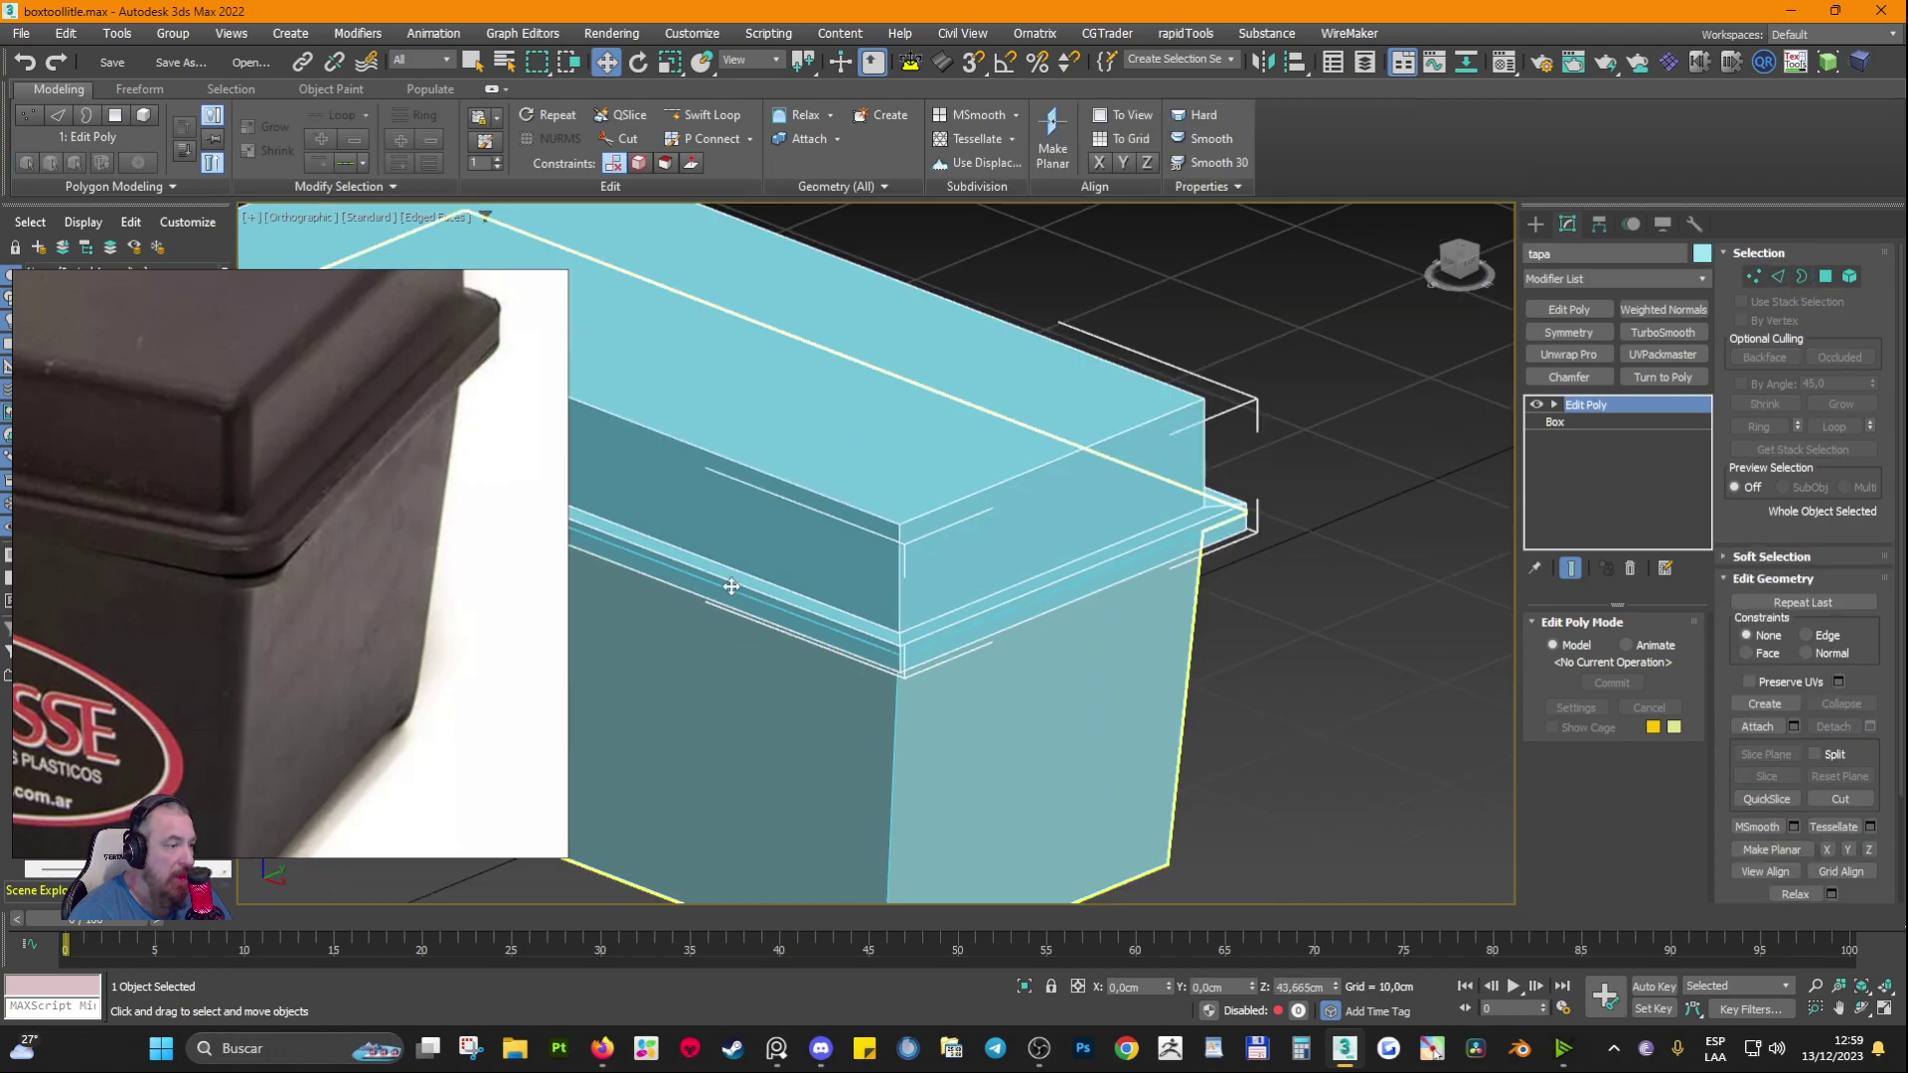
pyautogui.moveTo(743, 477); pyautogui.dragTo(987, 529, button='middle')
pyautogui.scroll(-4, 989, 533)
pyautogui.moveTo(1012, 599)
pyautogui.keyDown('alt'); pyautogui.mouseDown(button='middle')
pyautogui.moveTo(949, 601)
pyautogui.moveTo(1024, 611)
pyautogui.mouseUp(button='middle'); pyautogui.keyUp('alt')
pyautogui.scroll(5, 1023, 614)
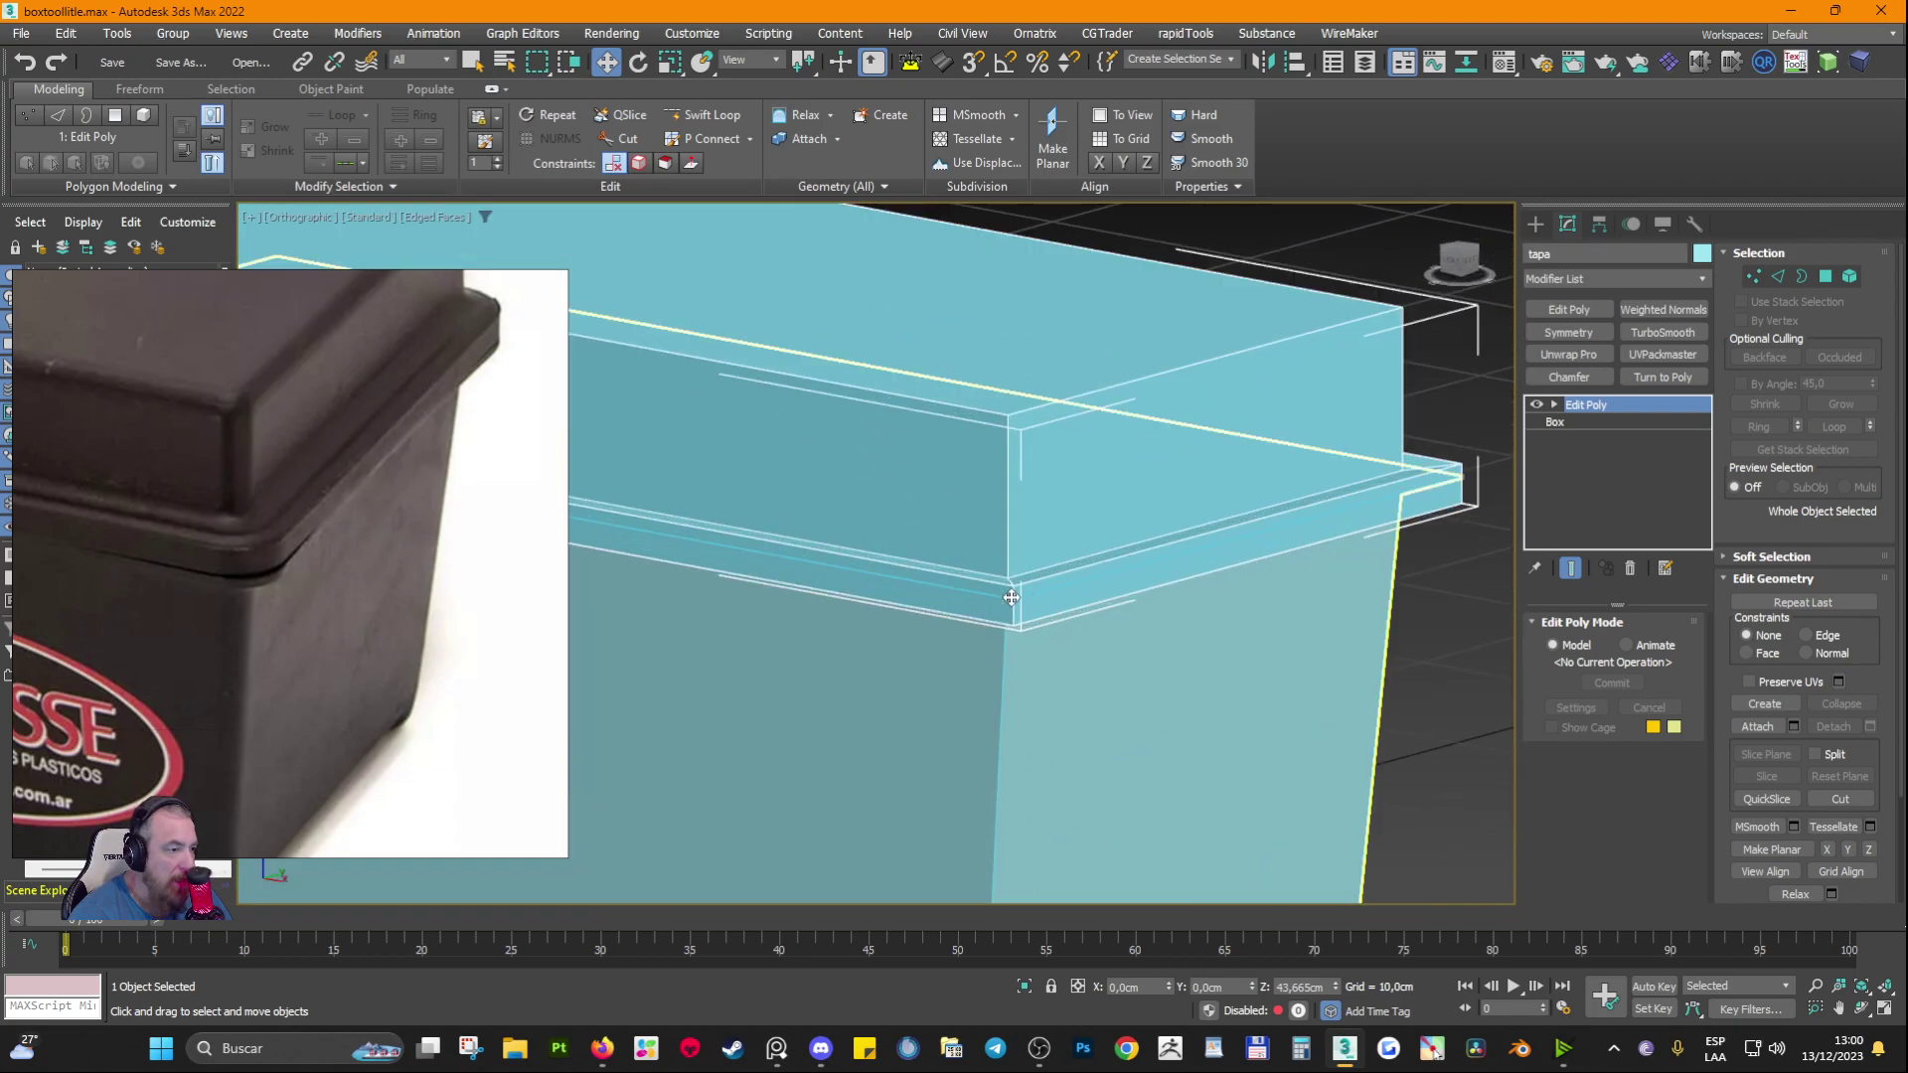
pyautogui.scroll(3, 1002, 591)
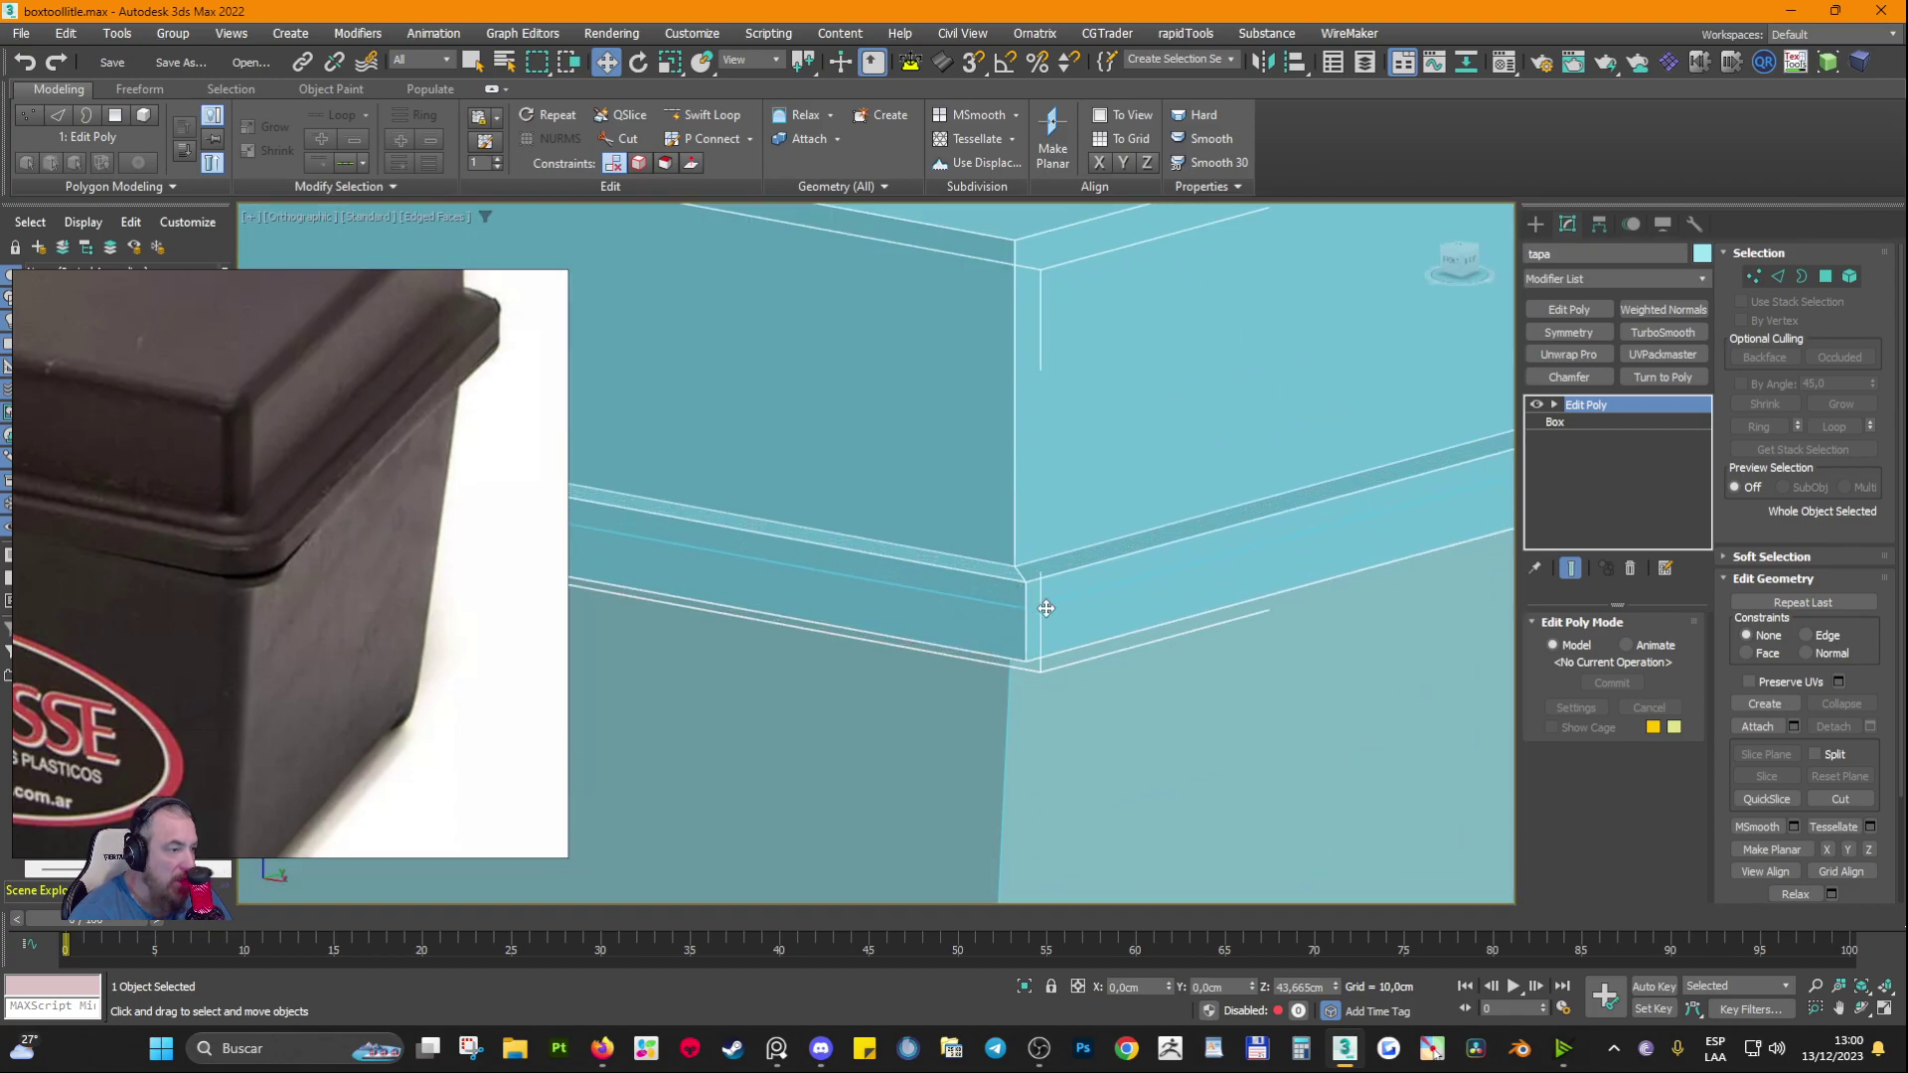
pyautogui.scroll(-3, 1049, 609)
pyautogui.moveTo(944, 498); pyautogui.dragTo(930, 594, button='middle')
pyautogui.moveTo(978, 482); pyautogui.dragTo(1093, 509, button='middle')
pyautogui.scroll(-5, 926, 532)
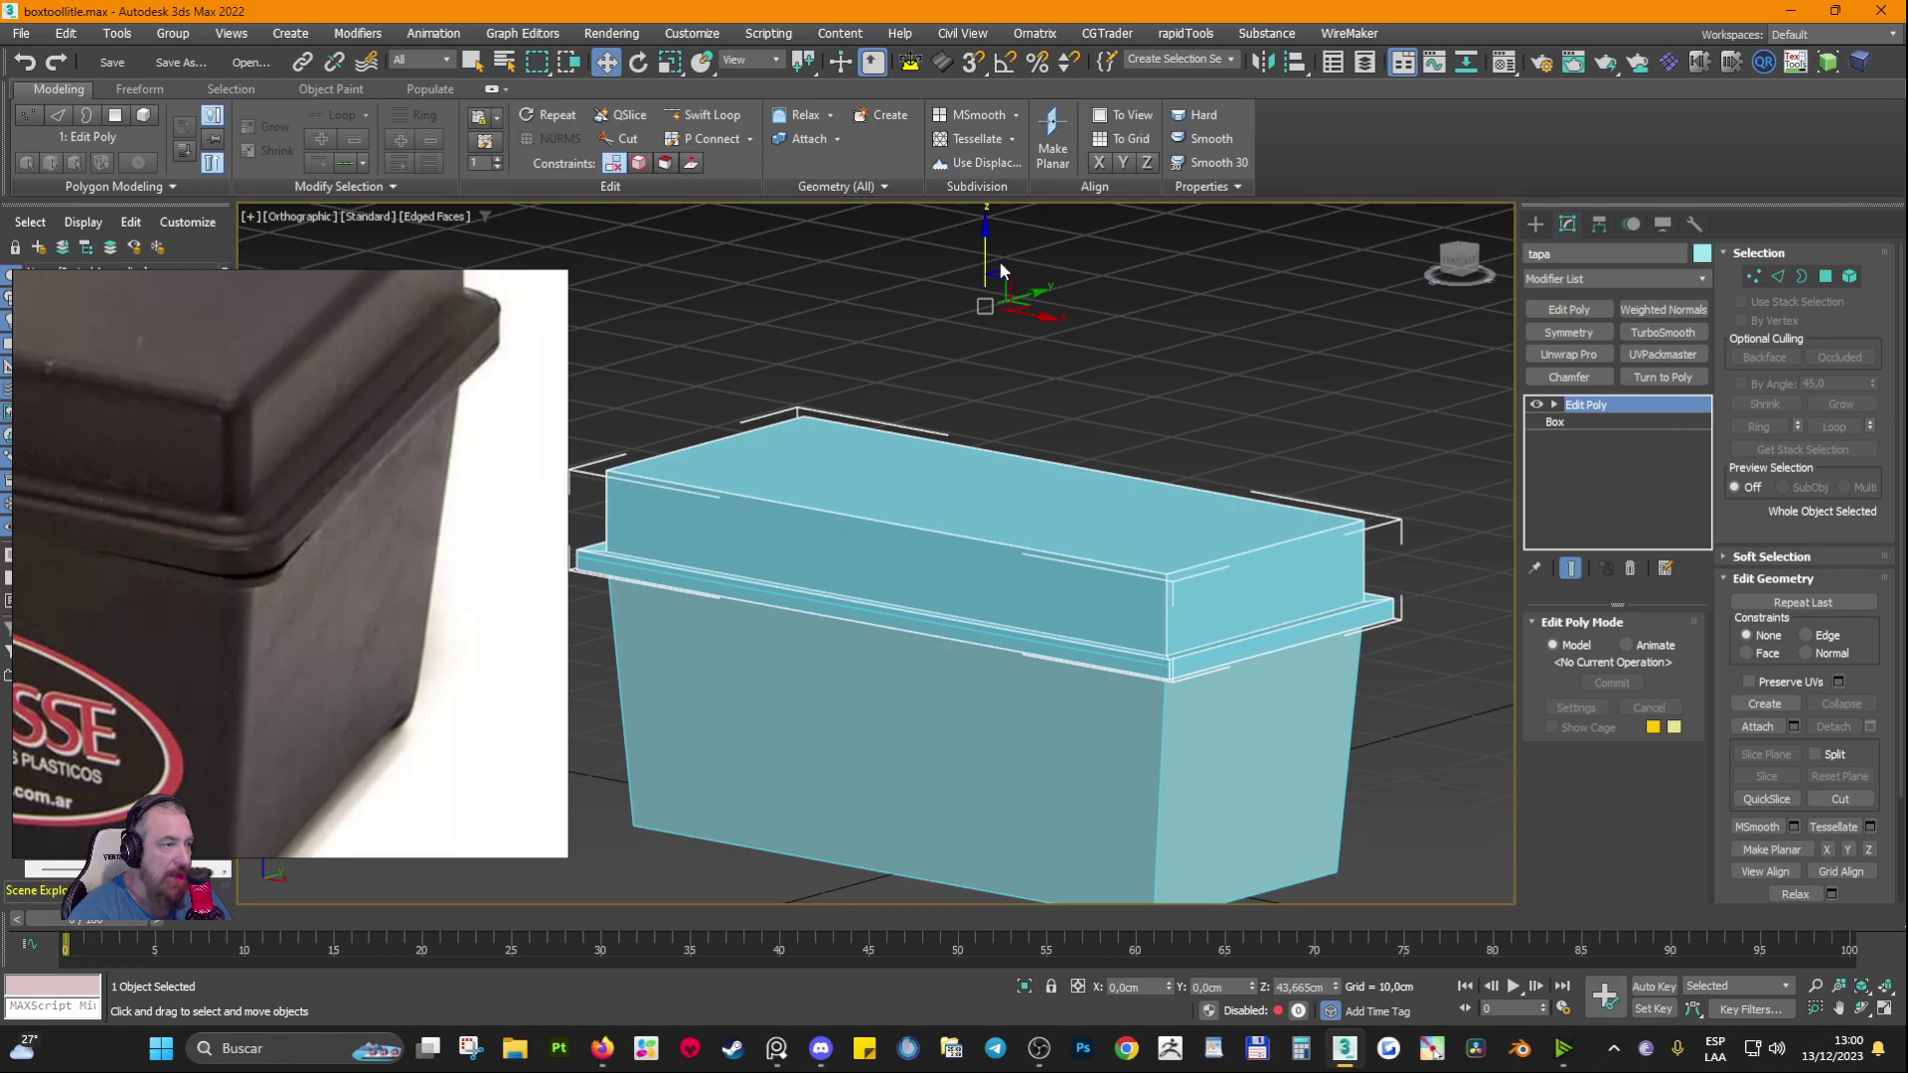
pyautogui.moveTo(995, 347)
pyautogui.keyDown('alt'); pyautogui.mouseDown(button='middle')
pyautogui.moveTo(1027, 356)
pyautogui.moveTo(999, 364)
pyautogui.mouseUp(button='middle'); pyautogui.keyUp('alt')
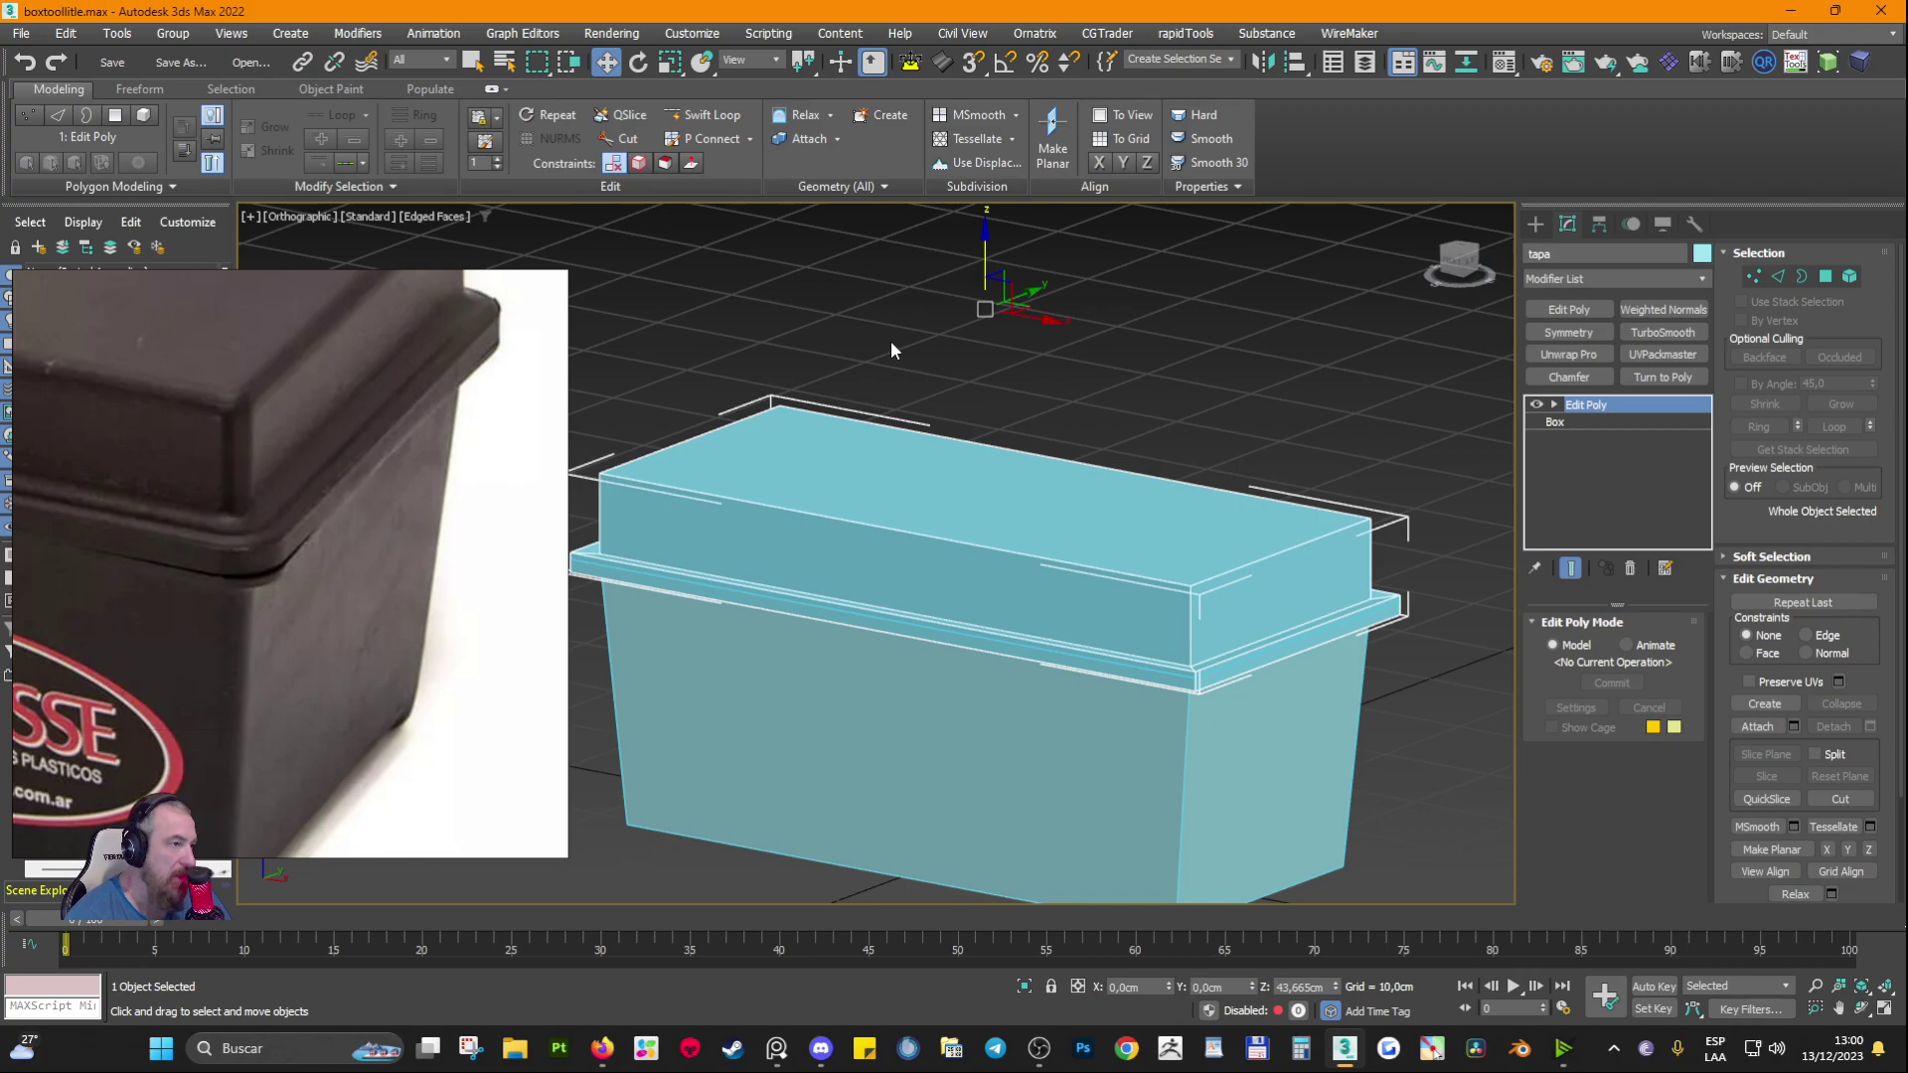
# Step: Center the tapa lid's pivot on the object, affecting only the pivot
pyautogui.click(1600, 224)
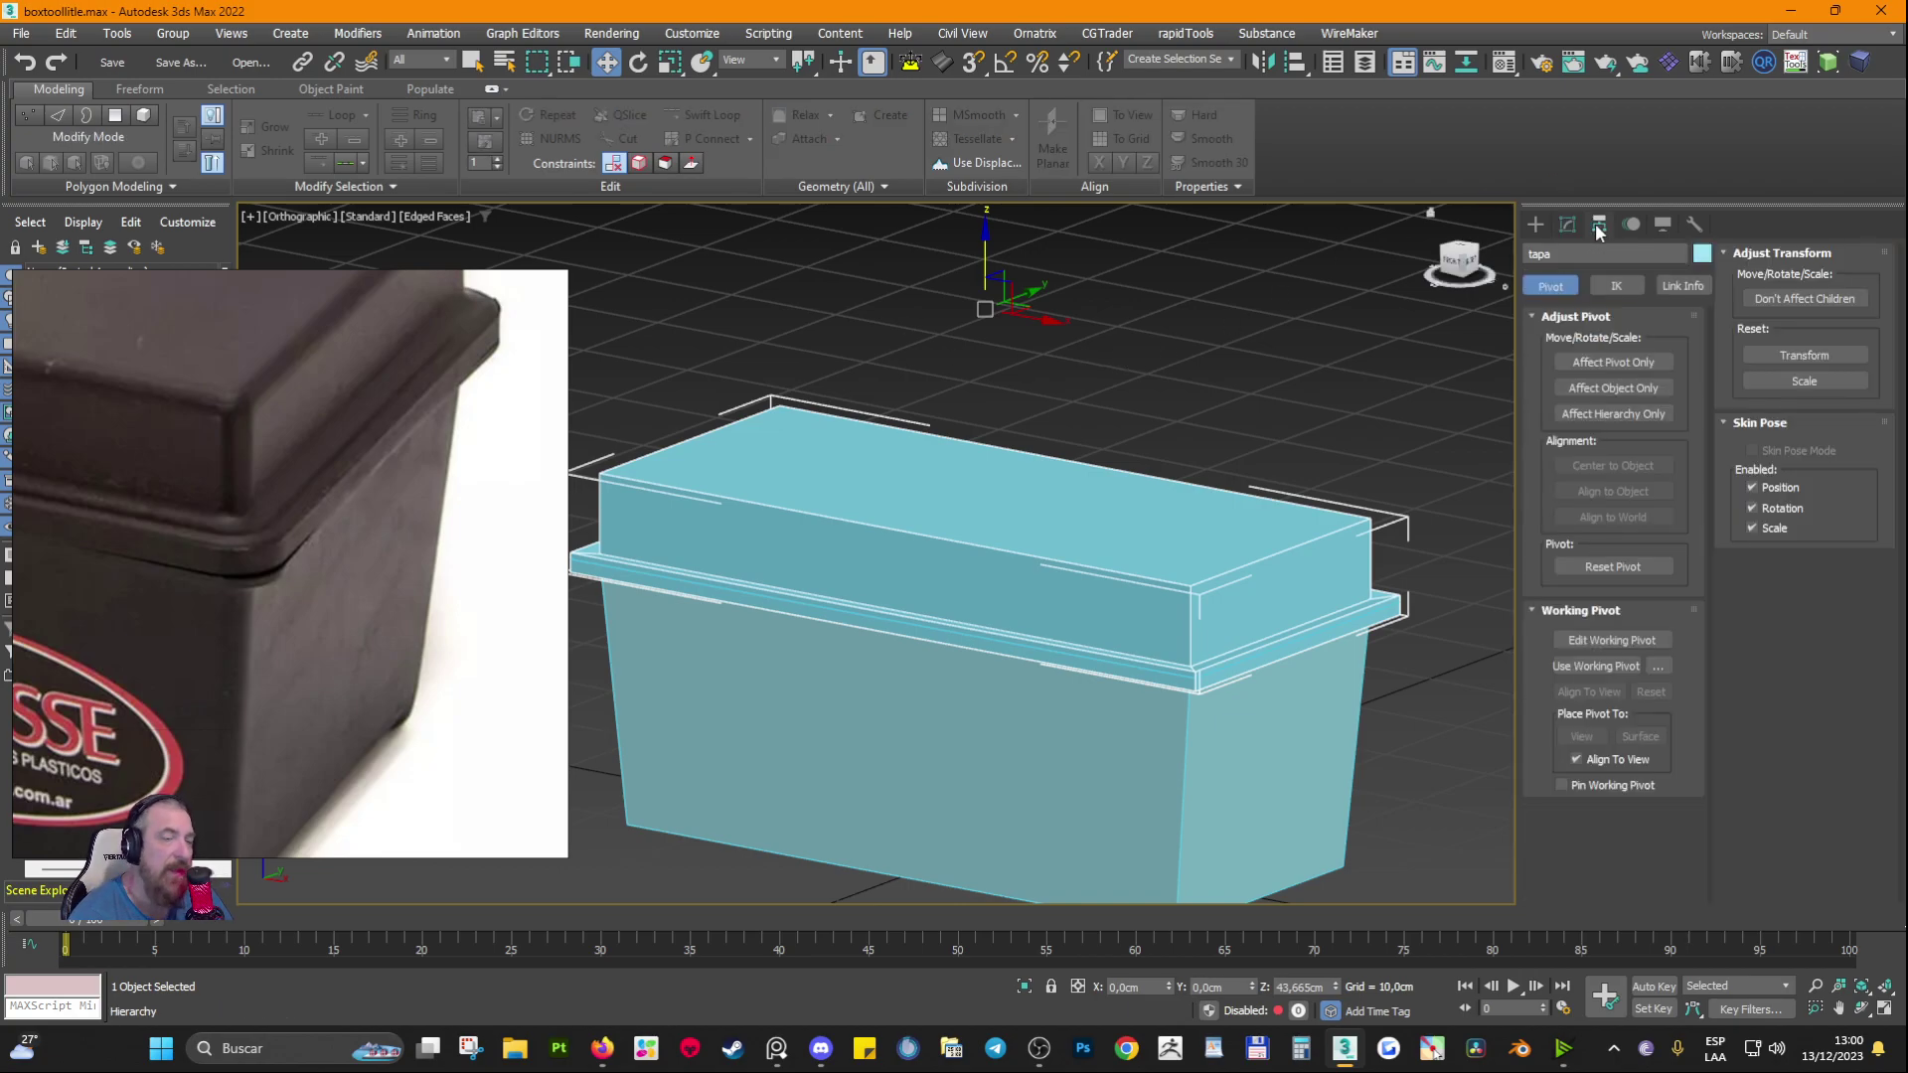
pyautogui.click(1638, 362)
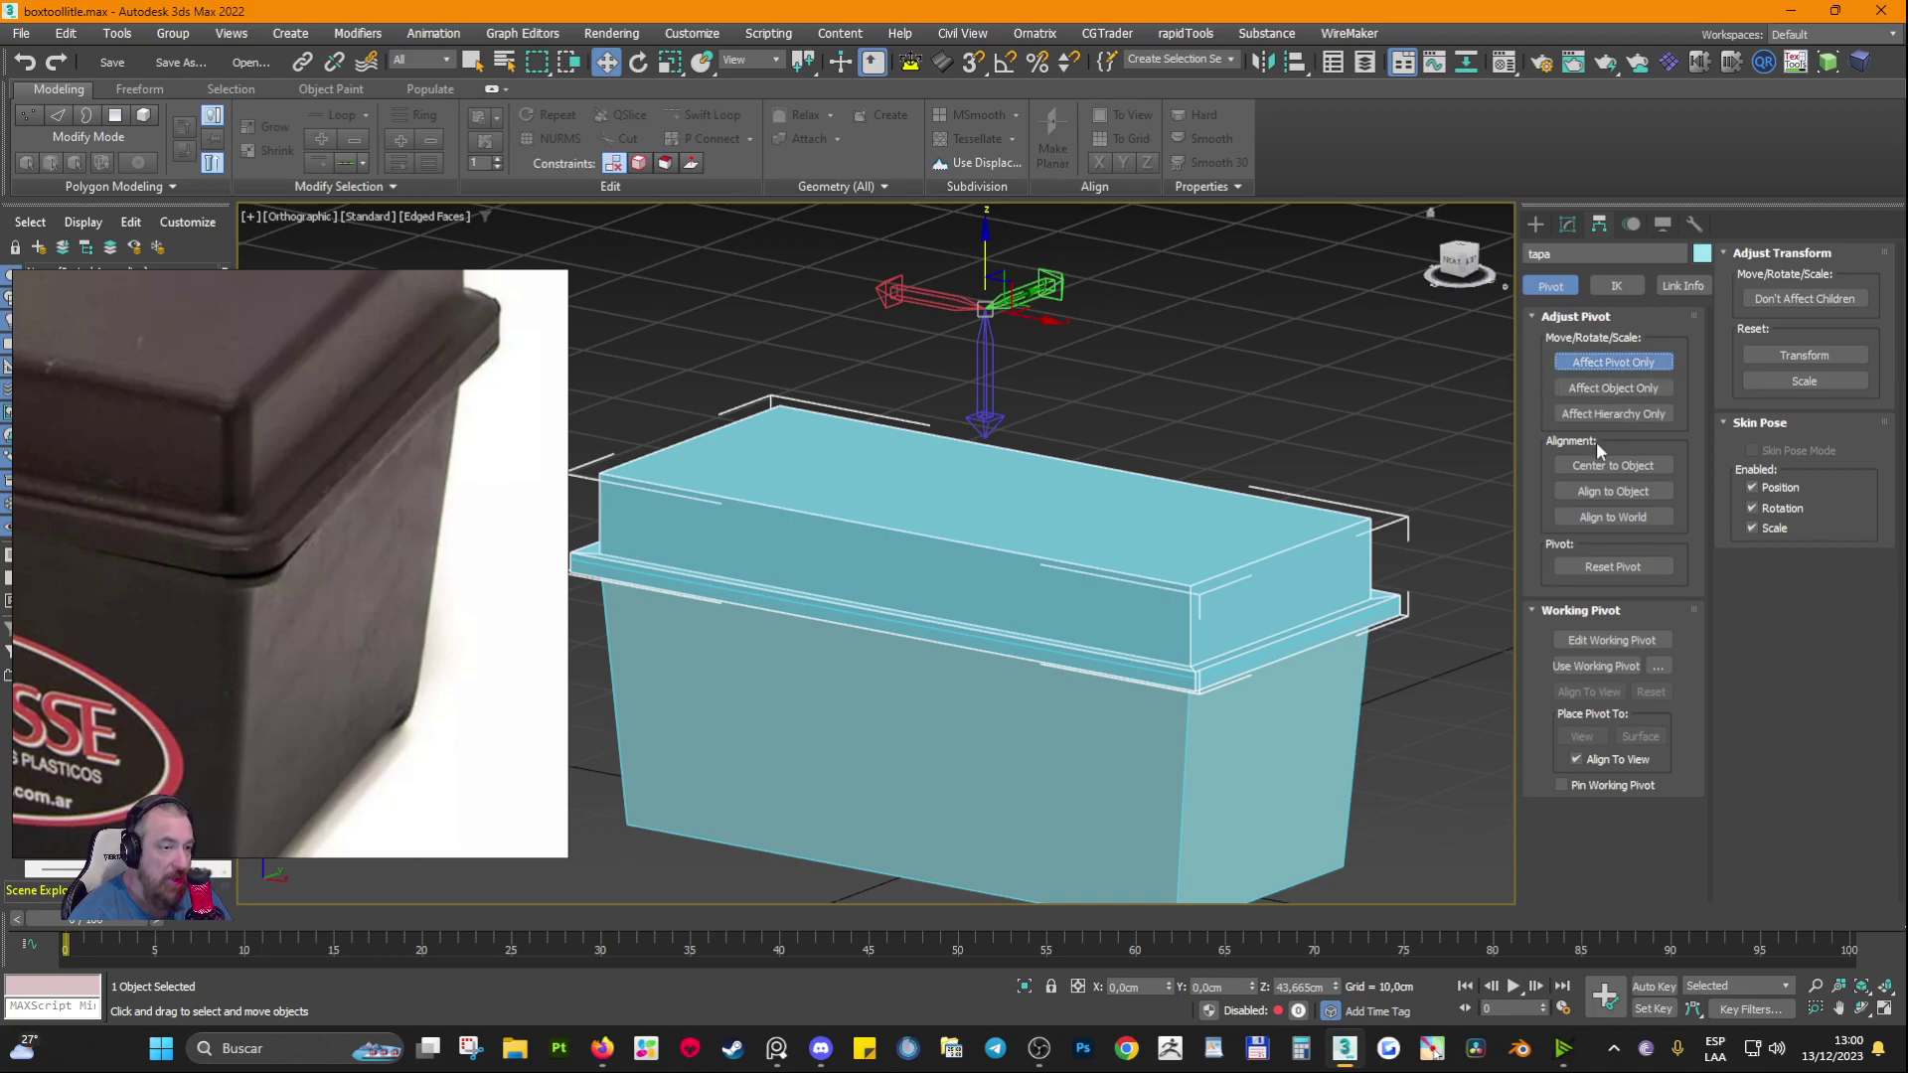
pyautogui.click(1601, 467)
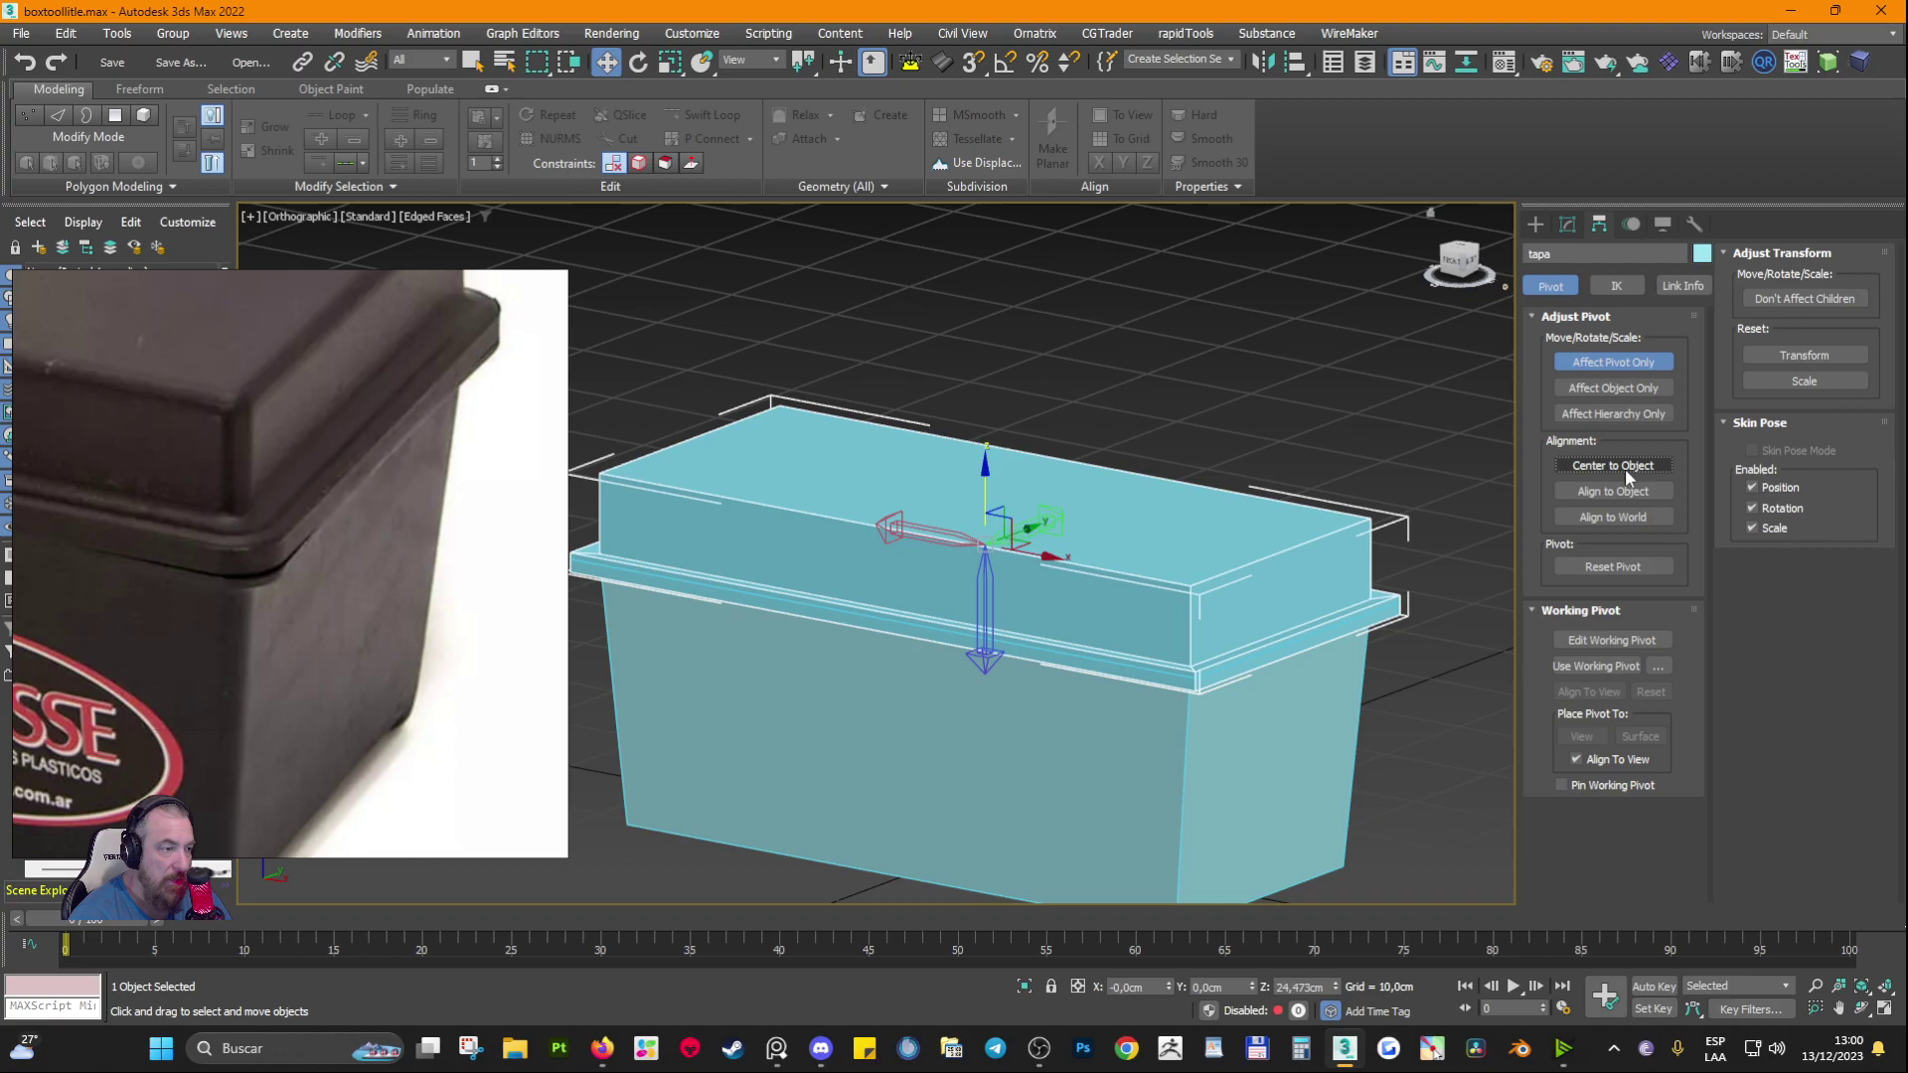
pyautogui.click(1569, 360)
pyautogui.click(1567, 226)
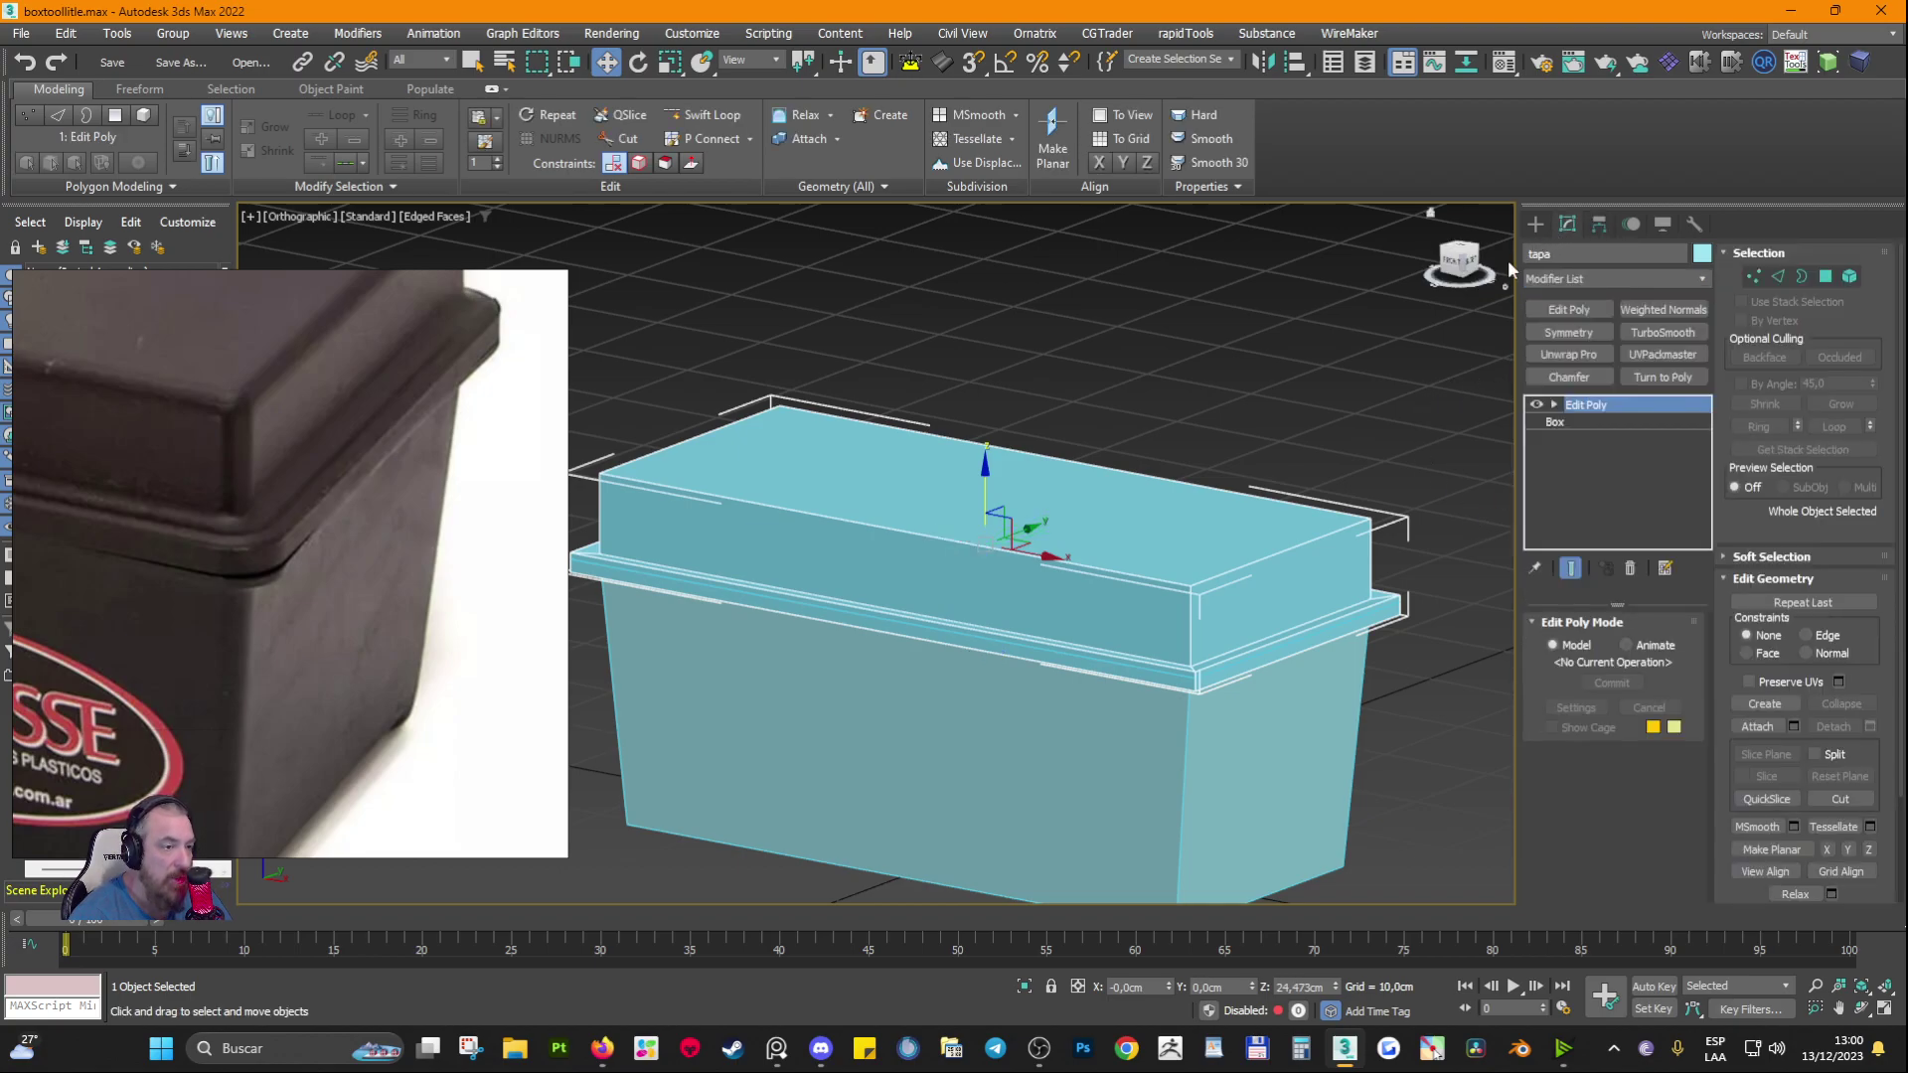
# Step: Raise the whole tapa lid along Z by about 1.2 cm, to about 25.67 cm
pyautogui.scroll(5, 998, 510)
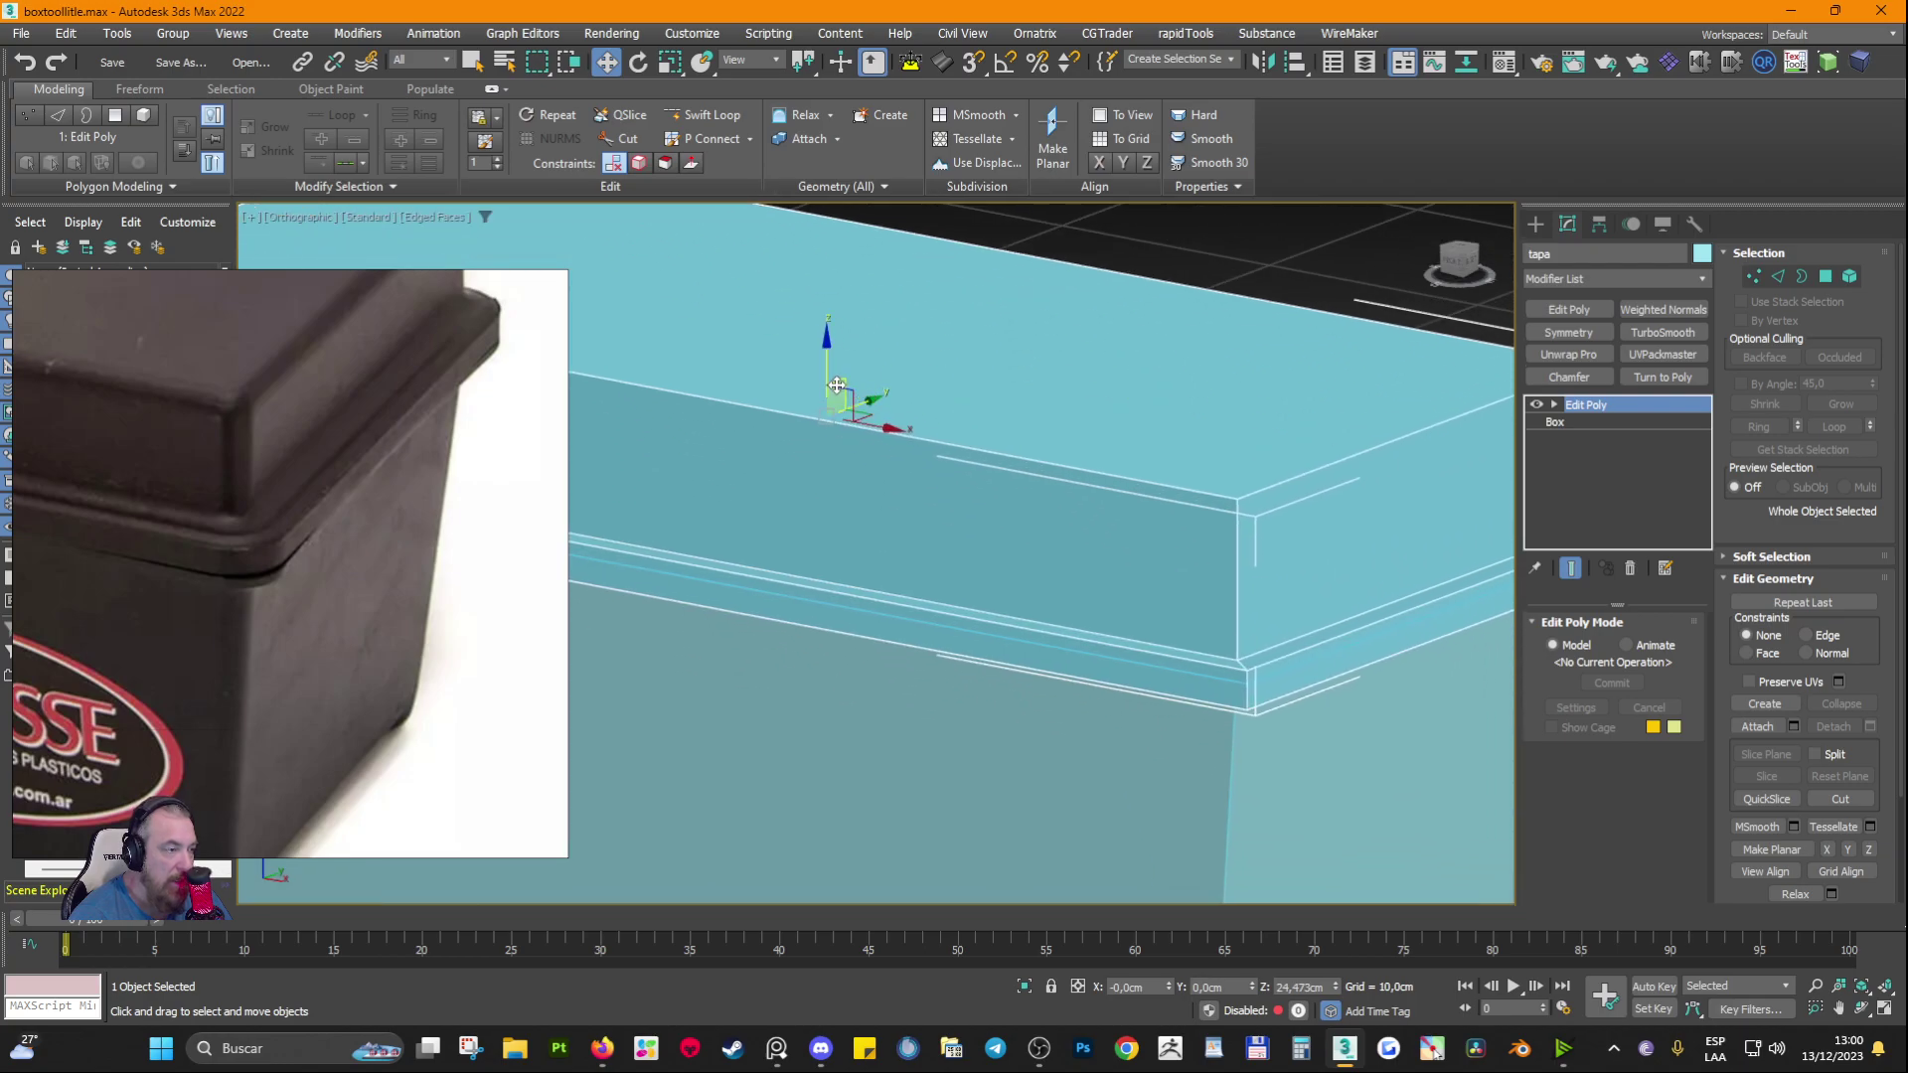
pyautogui.moveTo(829, 353); pyautogui.dragTo(829, 343)
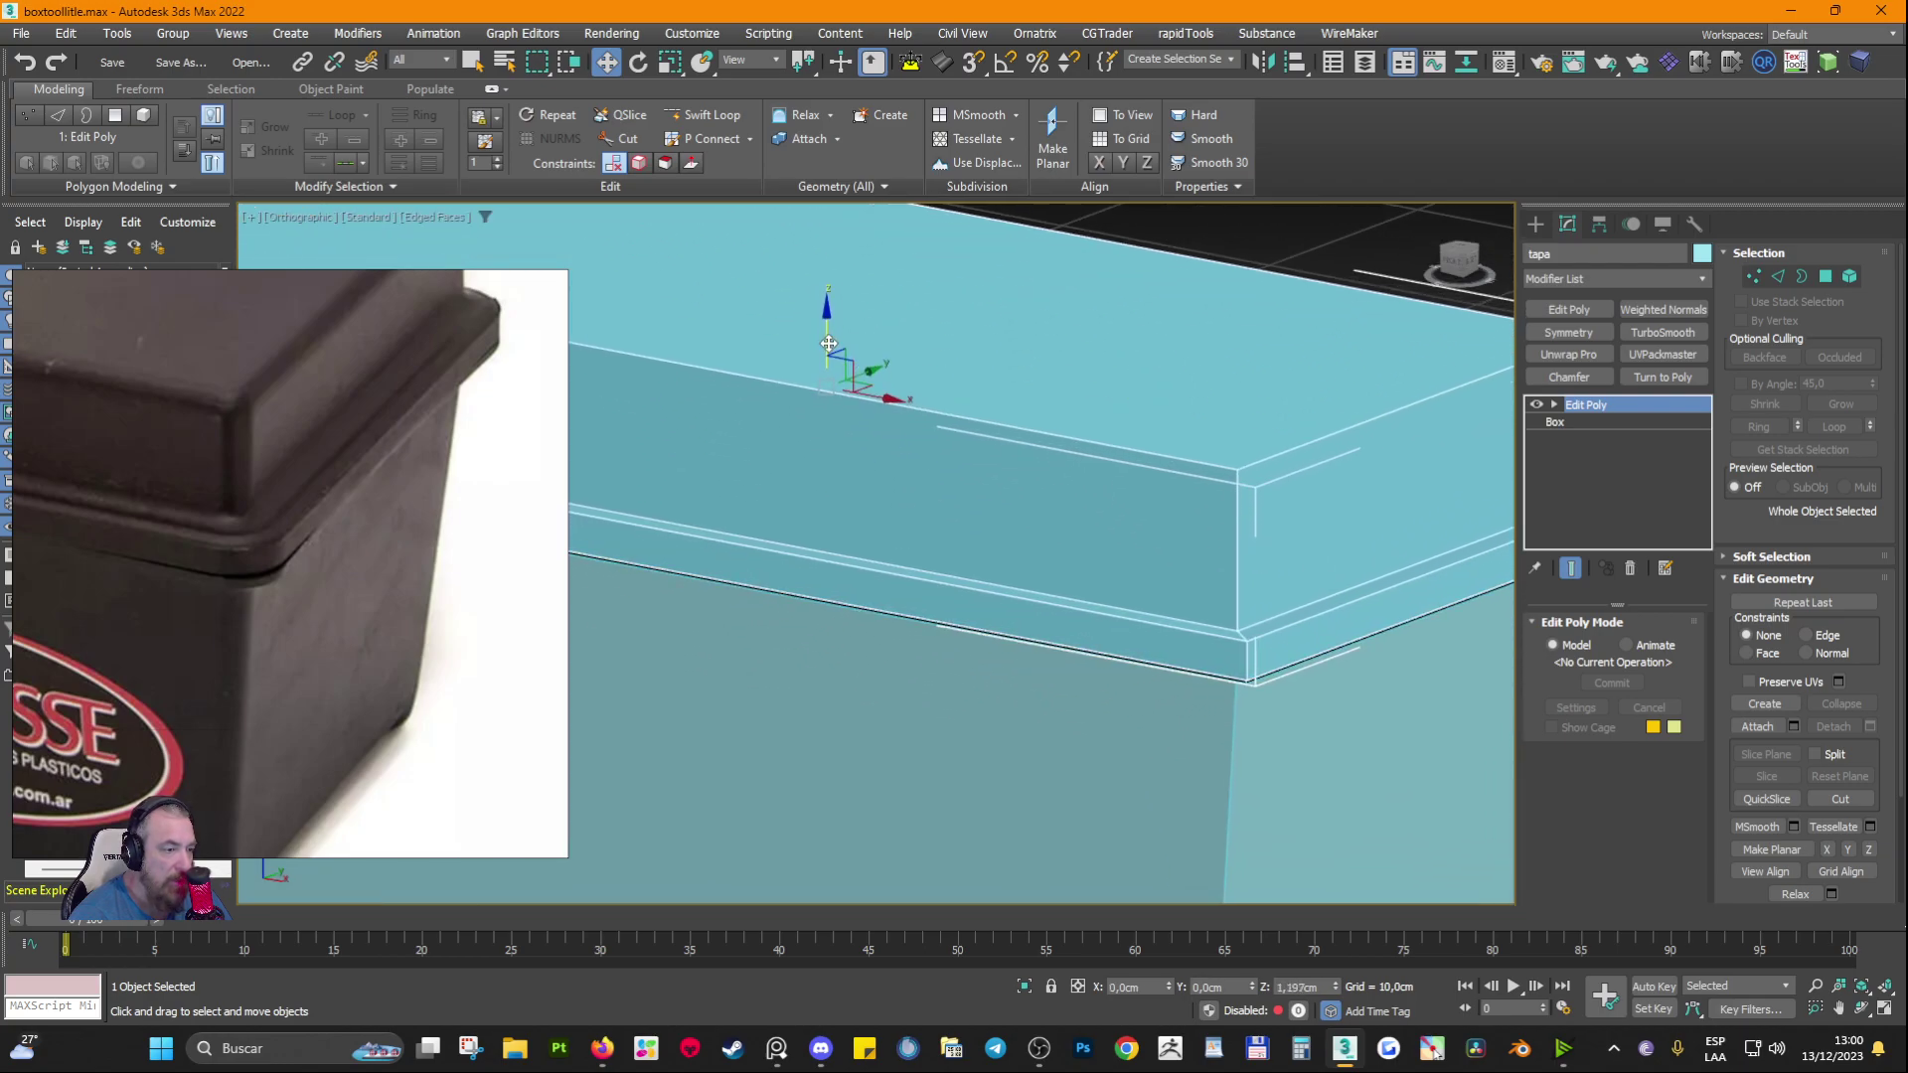
pyautogui.scroll(-5, 1182, 497)
pyautogui.keyDown('alt'); pyautogui.moveTo(1215, 572); pyautogui.dragTo(993, 568, button='middle'); pyautogui.keyUp('alt')
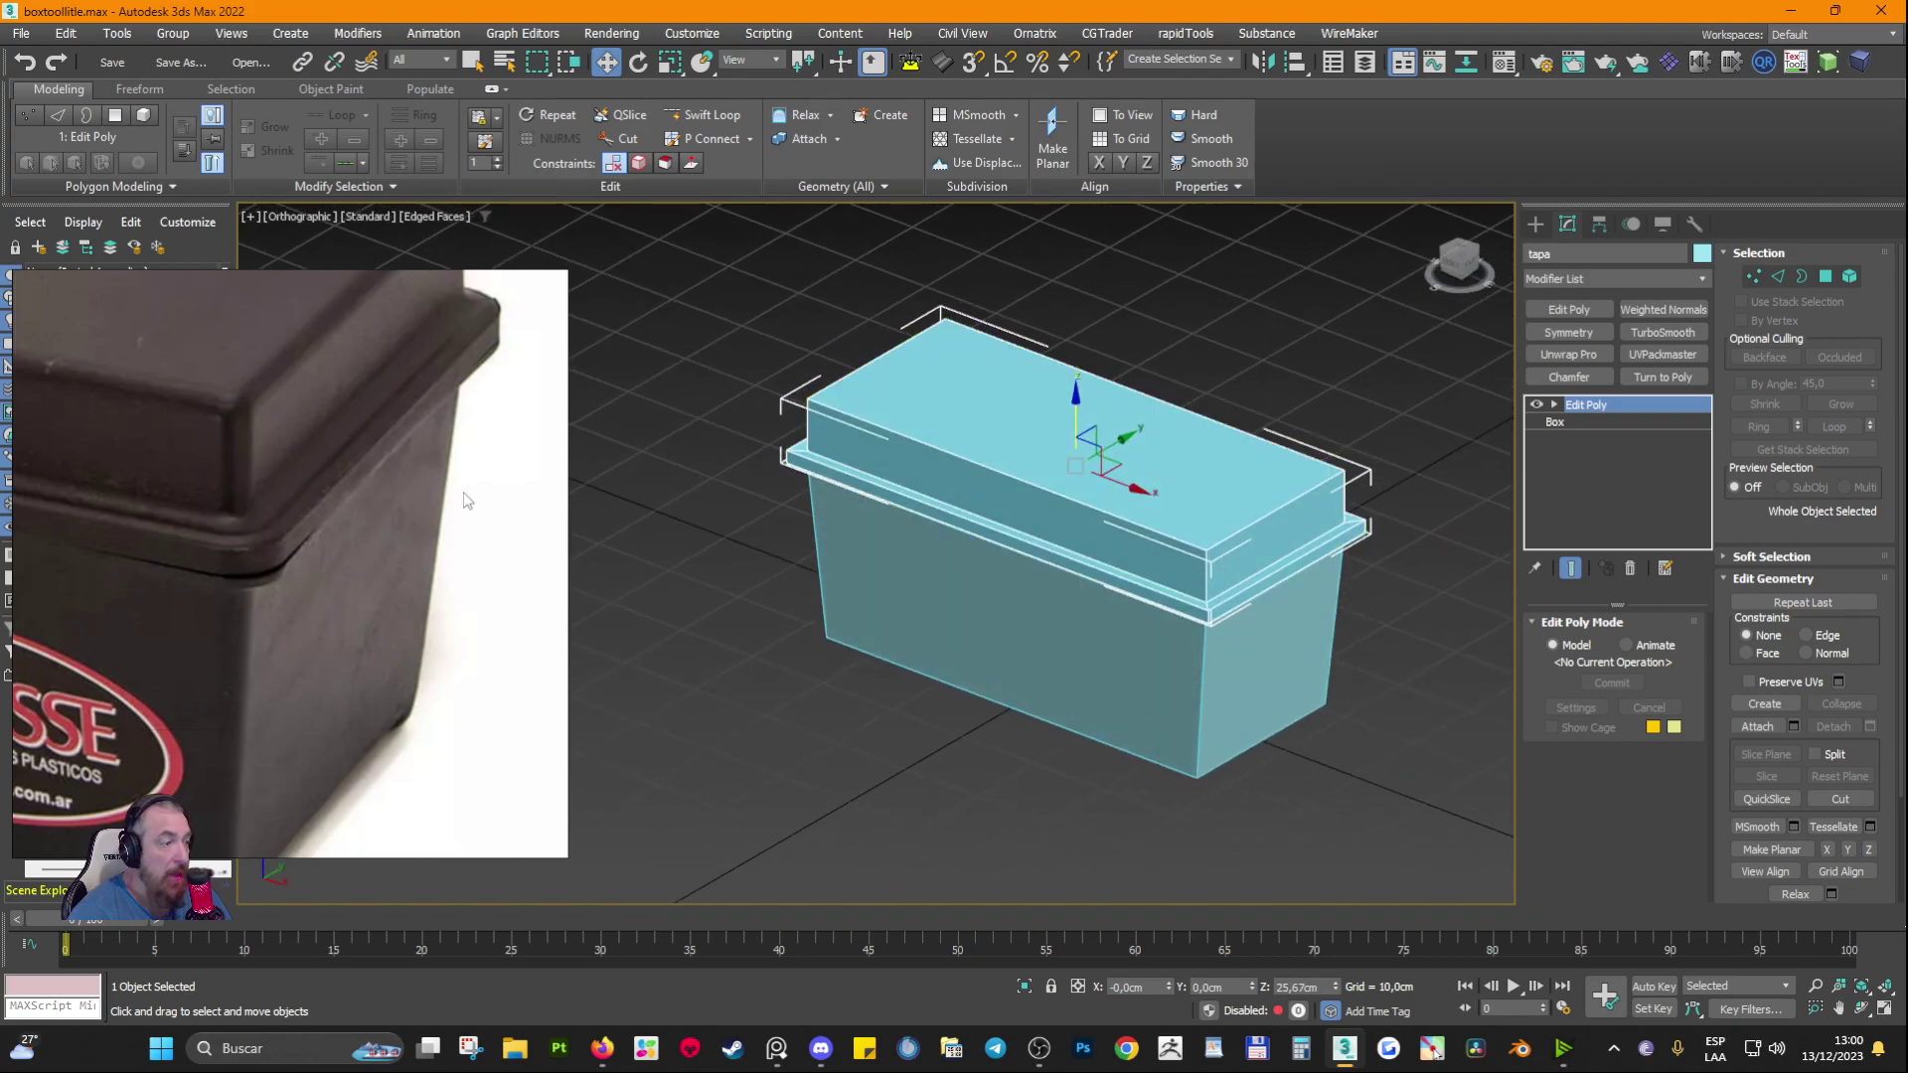
# Step: Compare the lid's top and front from several angles with the handle recess and latch in the toolbox reference
pyautogui.scroll(-4, 229, 522)
pyautogui.moveTo(231, 521); pyautogui.dragTo(492, 611, button='middle')
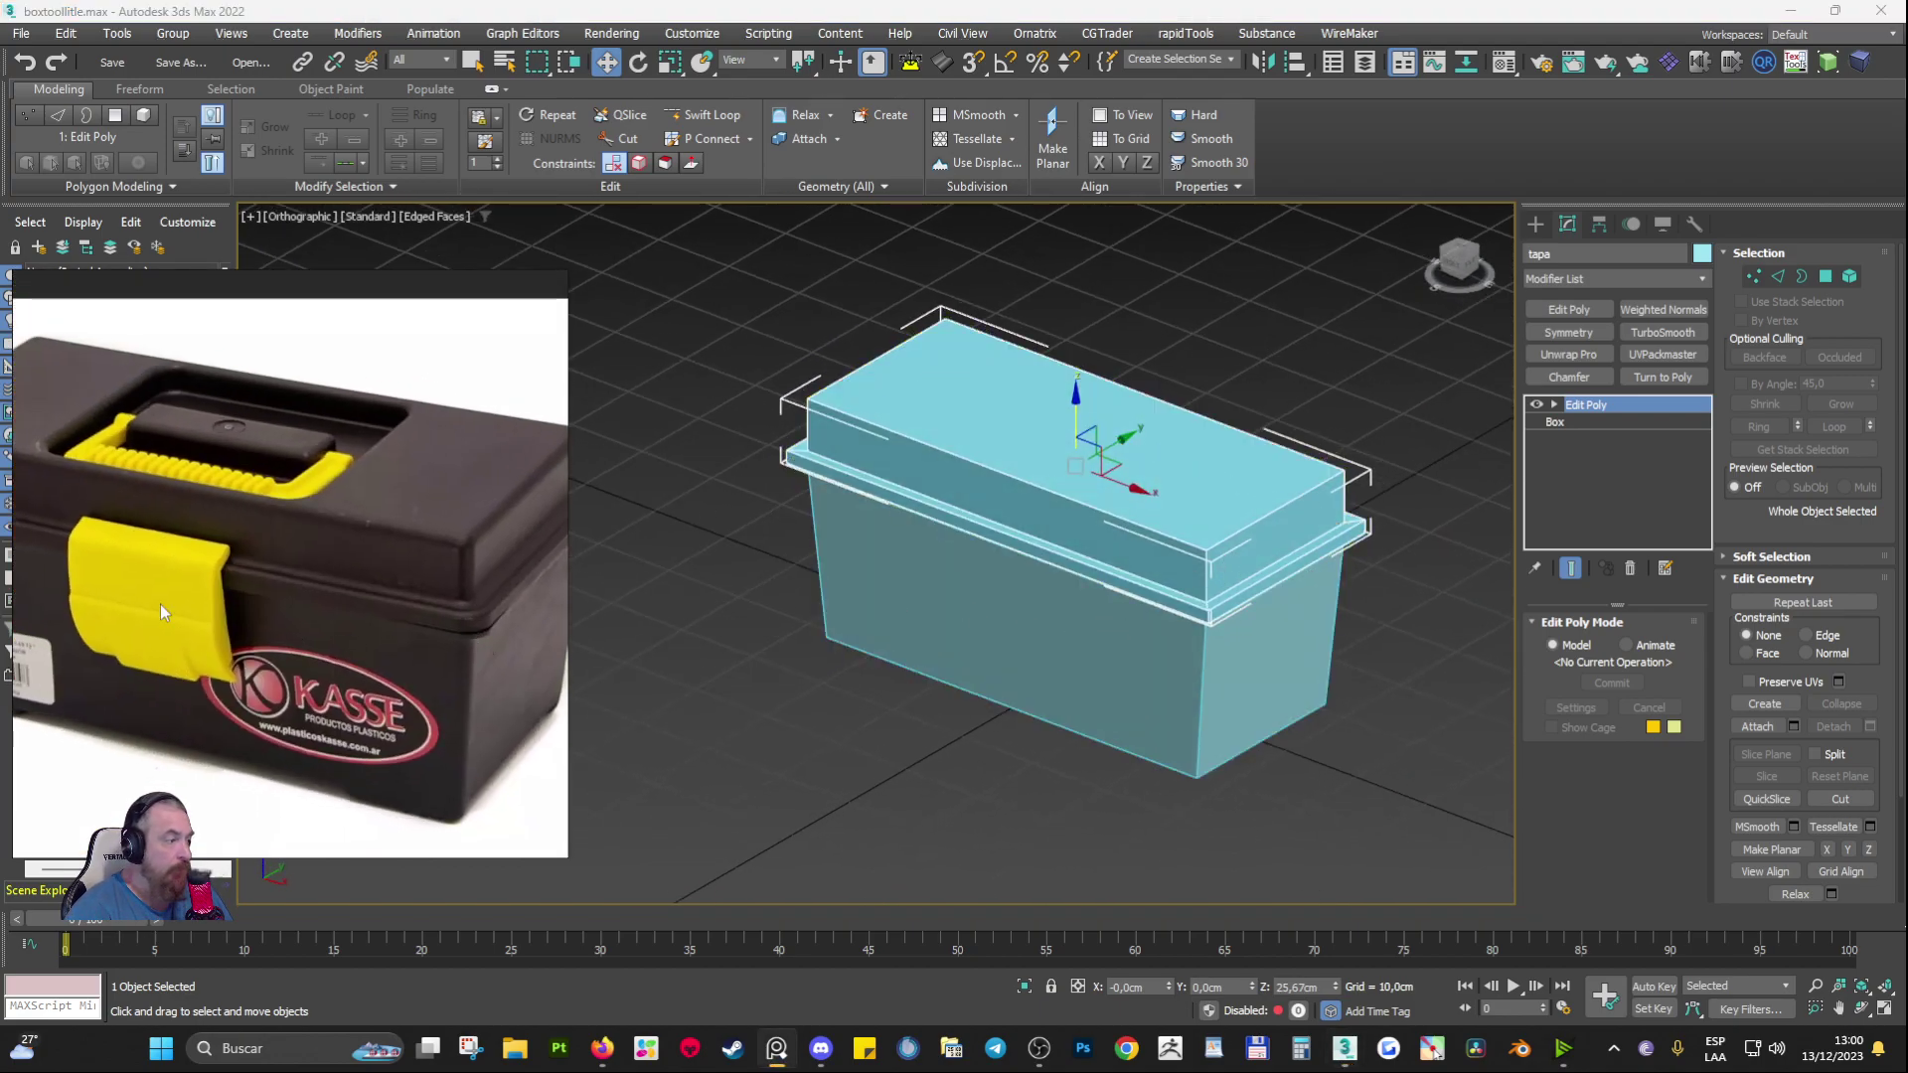
pyautogui.moveTo(218, 521); pyautogui.dragTo(277, 523, button='middle')
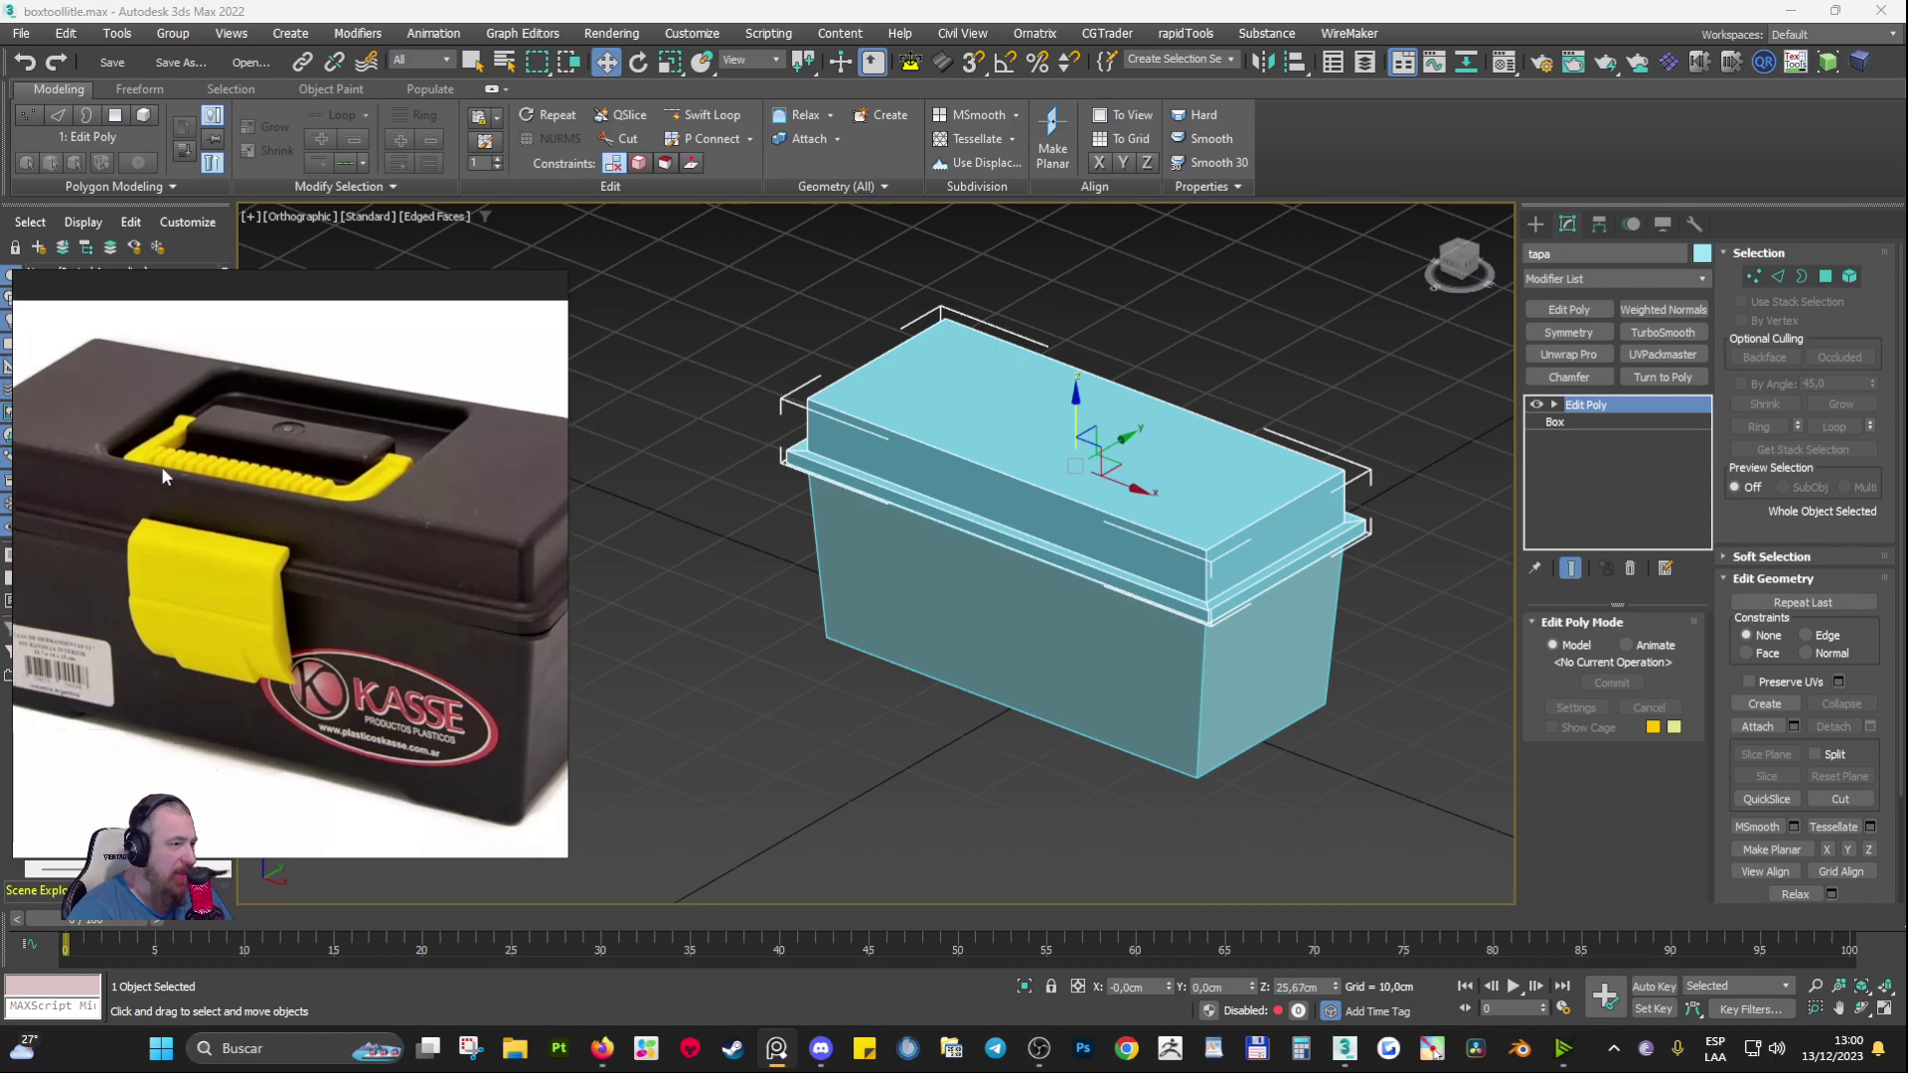
pyautogui.keyDown('alt'); pyautogui.moveTo(920, 500); pyautogui.dragTo(874, 502, button='middle'); pyautogui.keyUp('alt')
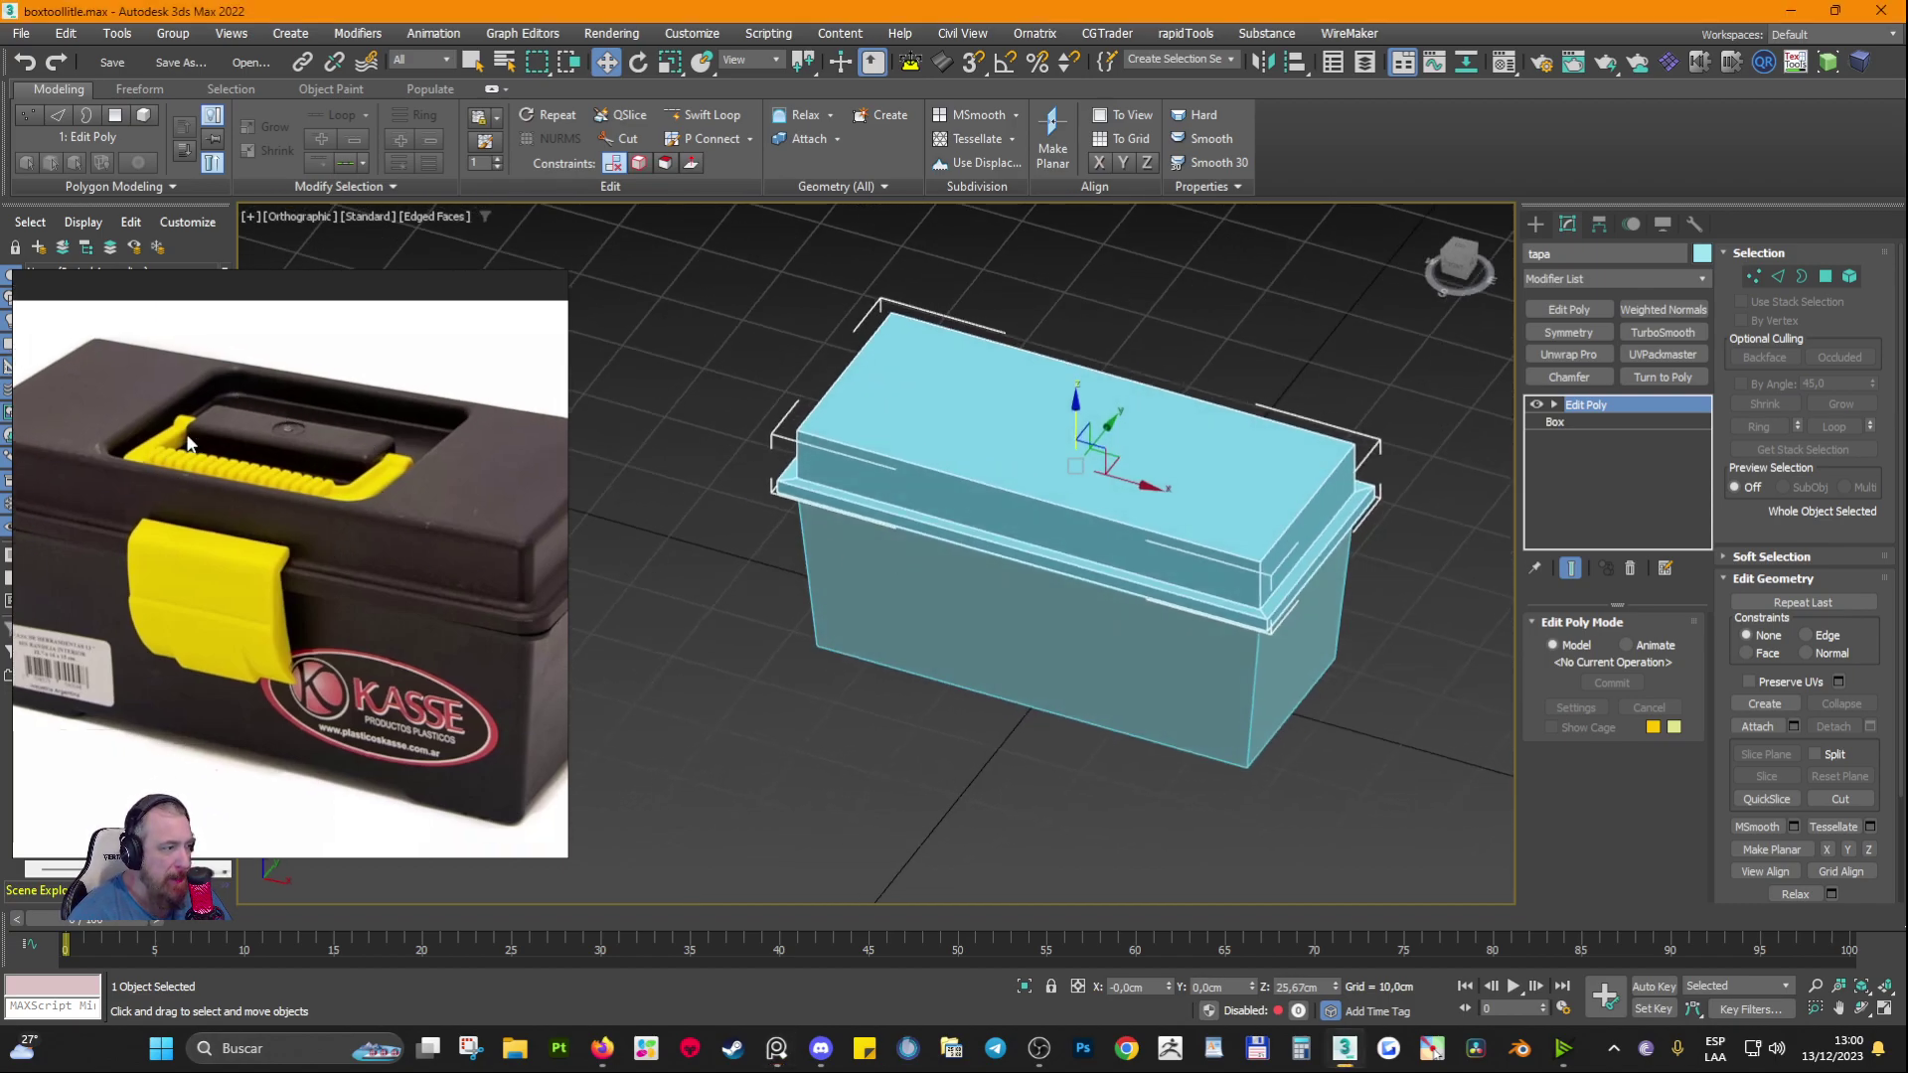
pyautogui.click(302, 538)
pyautogui.scroll(-1, 292, 552)
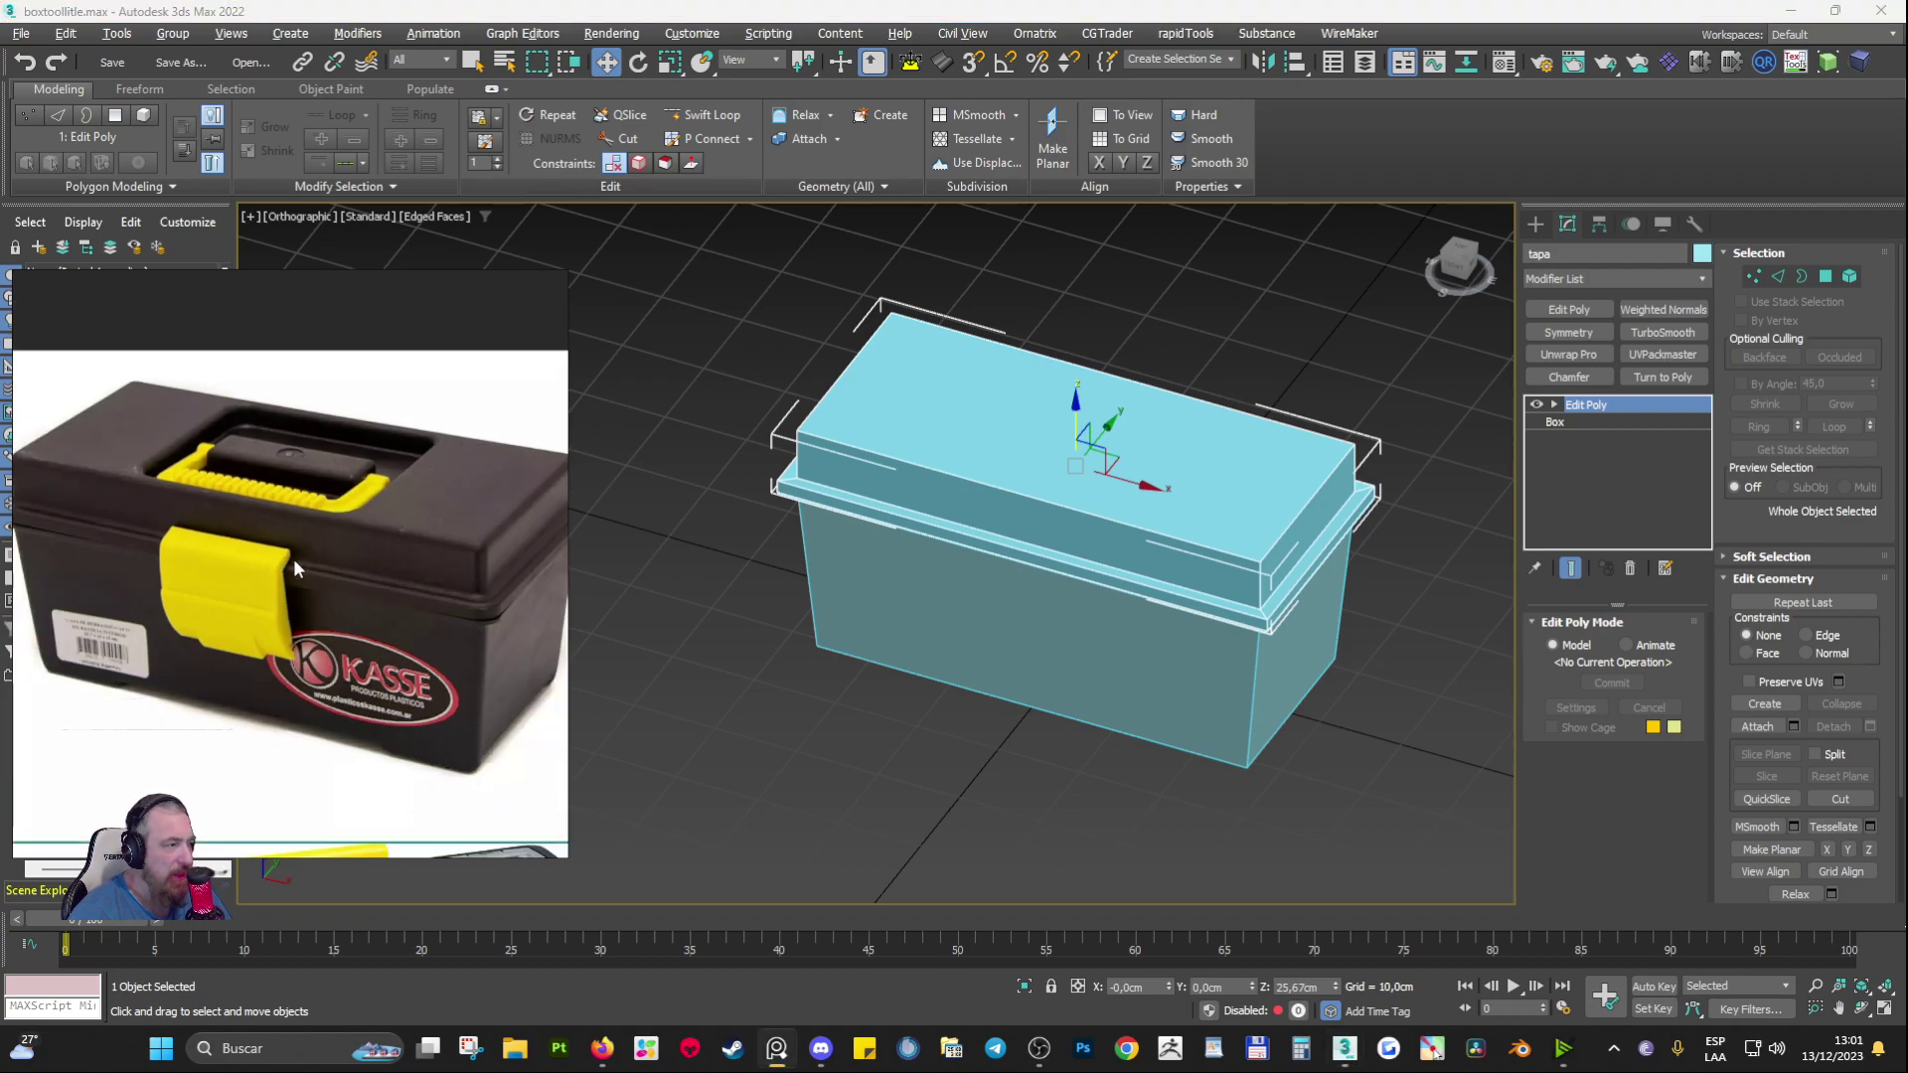
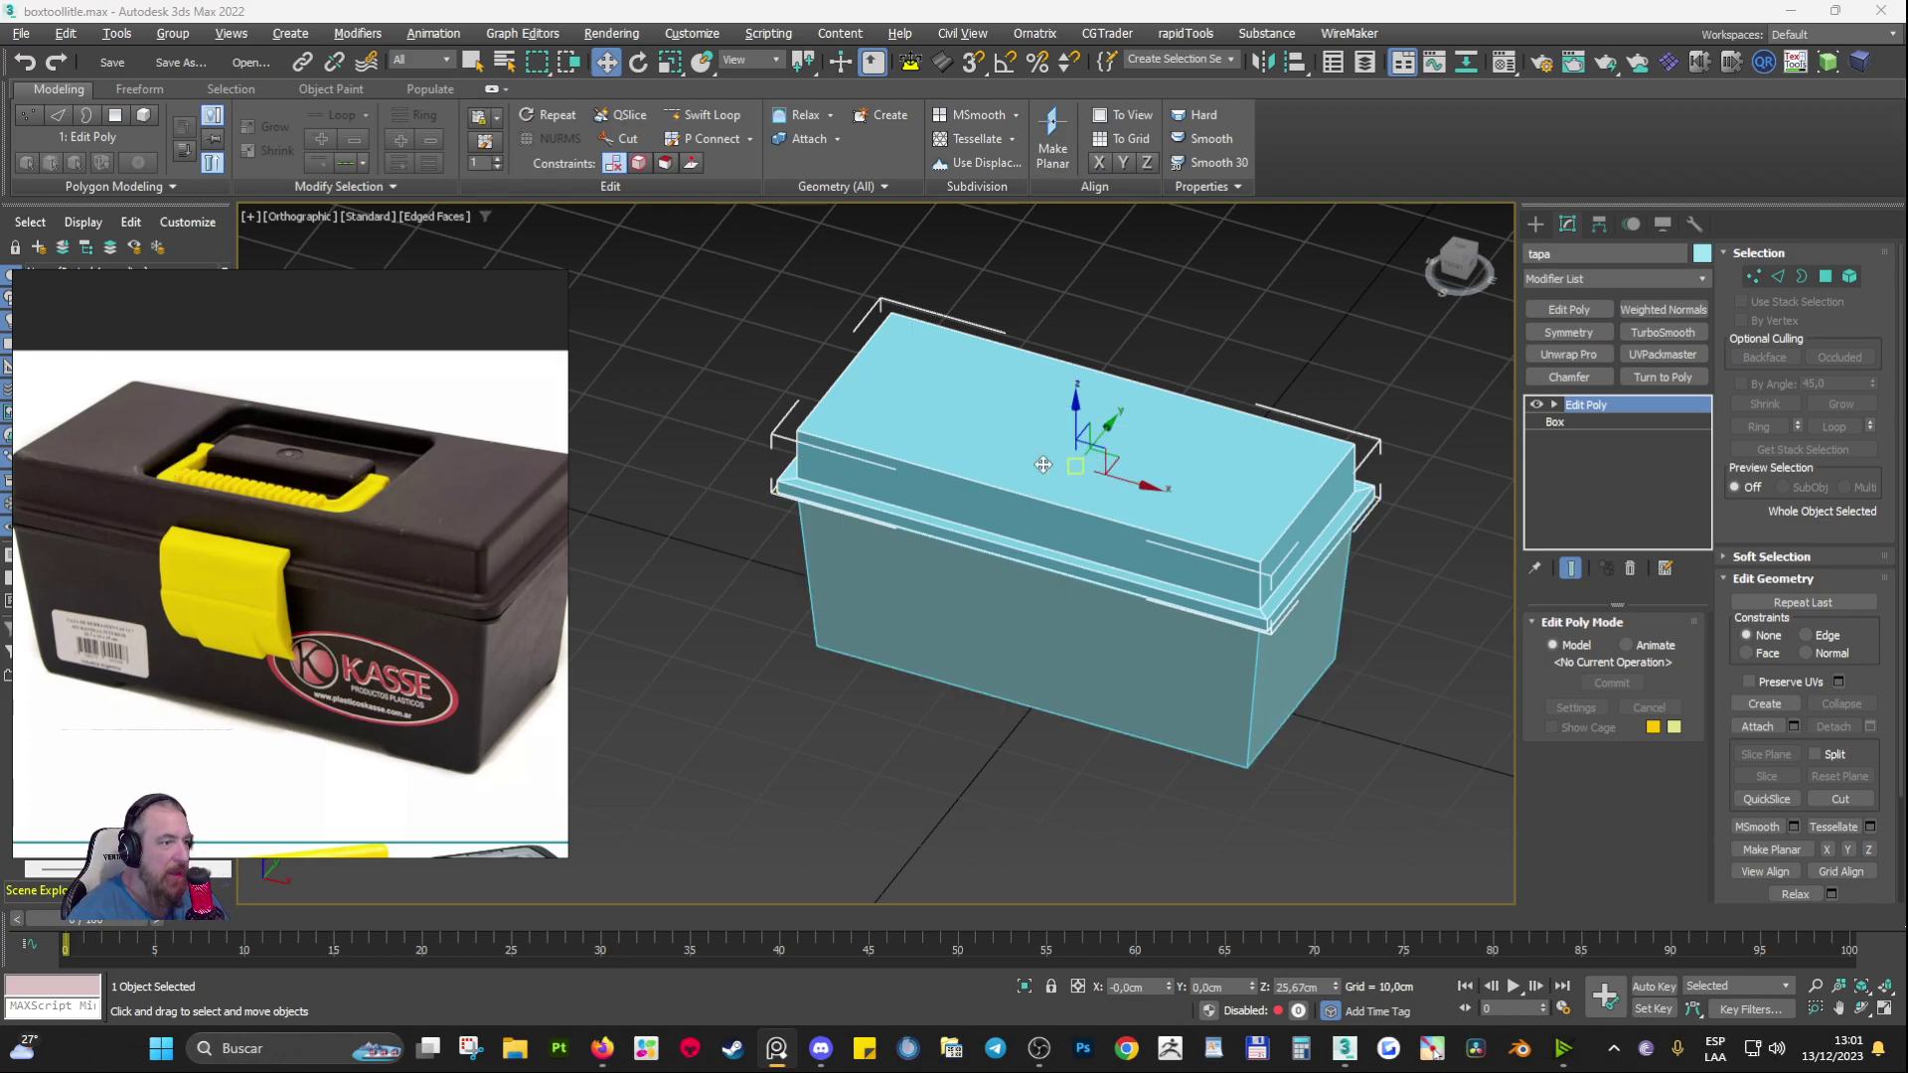
pyautogui.keyDown('alt'); pyautogui.moveTo(1106, 464); pyautogui.dragTo(1071, 503, button='middle'); pyautogui.keyUp('alt')
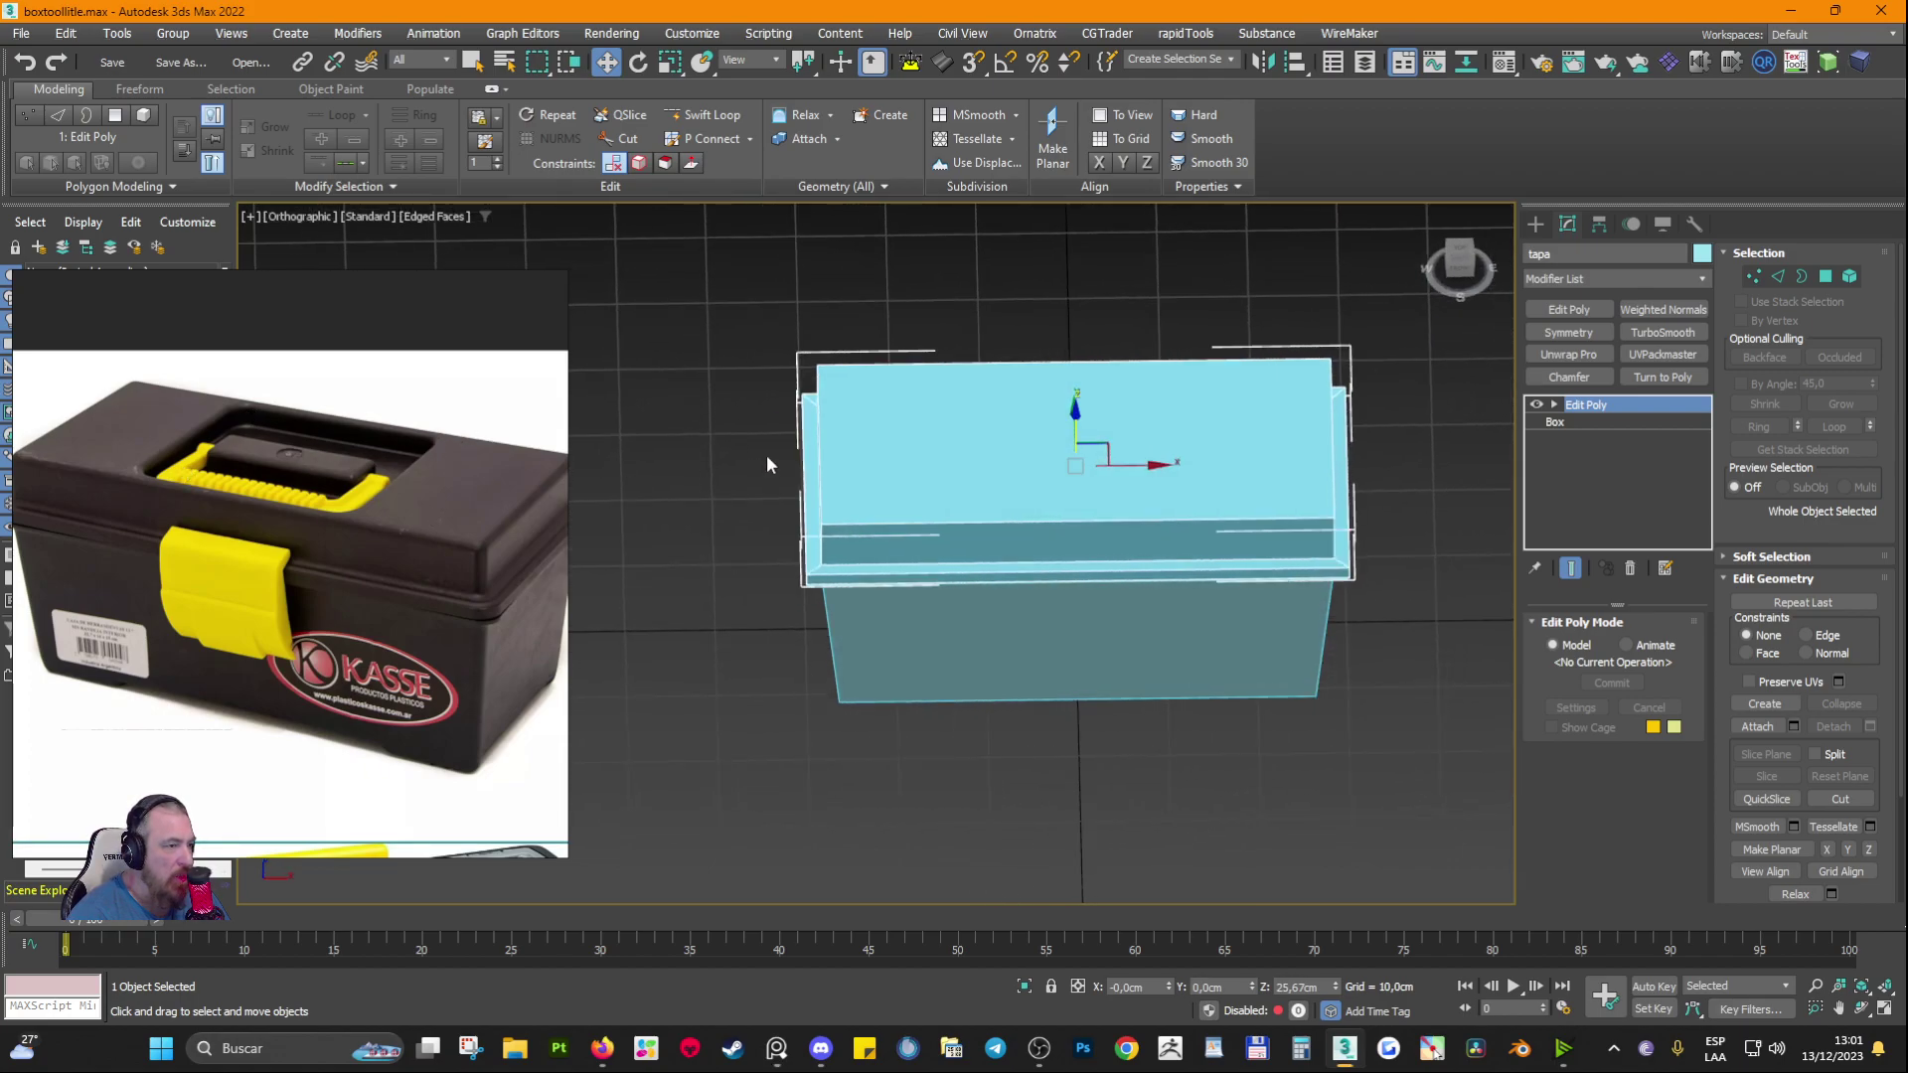
pyautogui.keyDown('alt'); pyautogui.moveTo(1008, 415); pyautogui.dragTo(1161, 463, button='middle'); pyautogui.keyUp('alt')
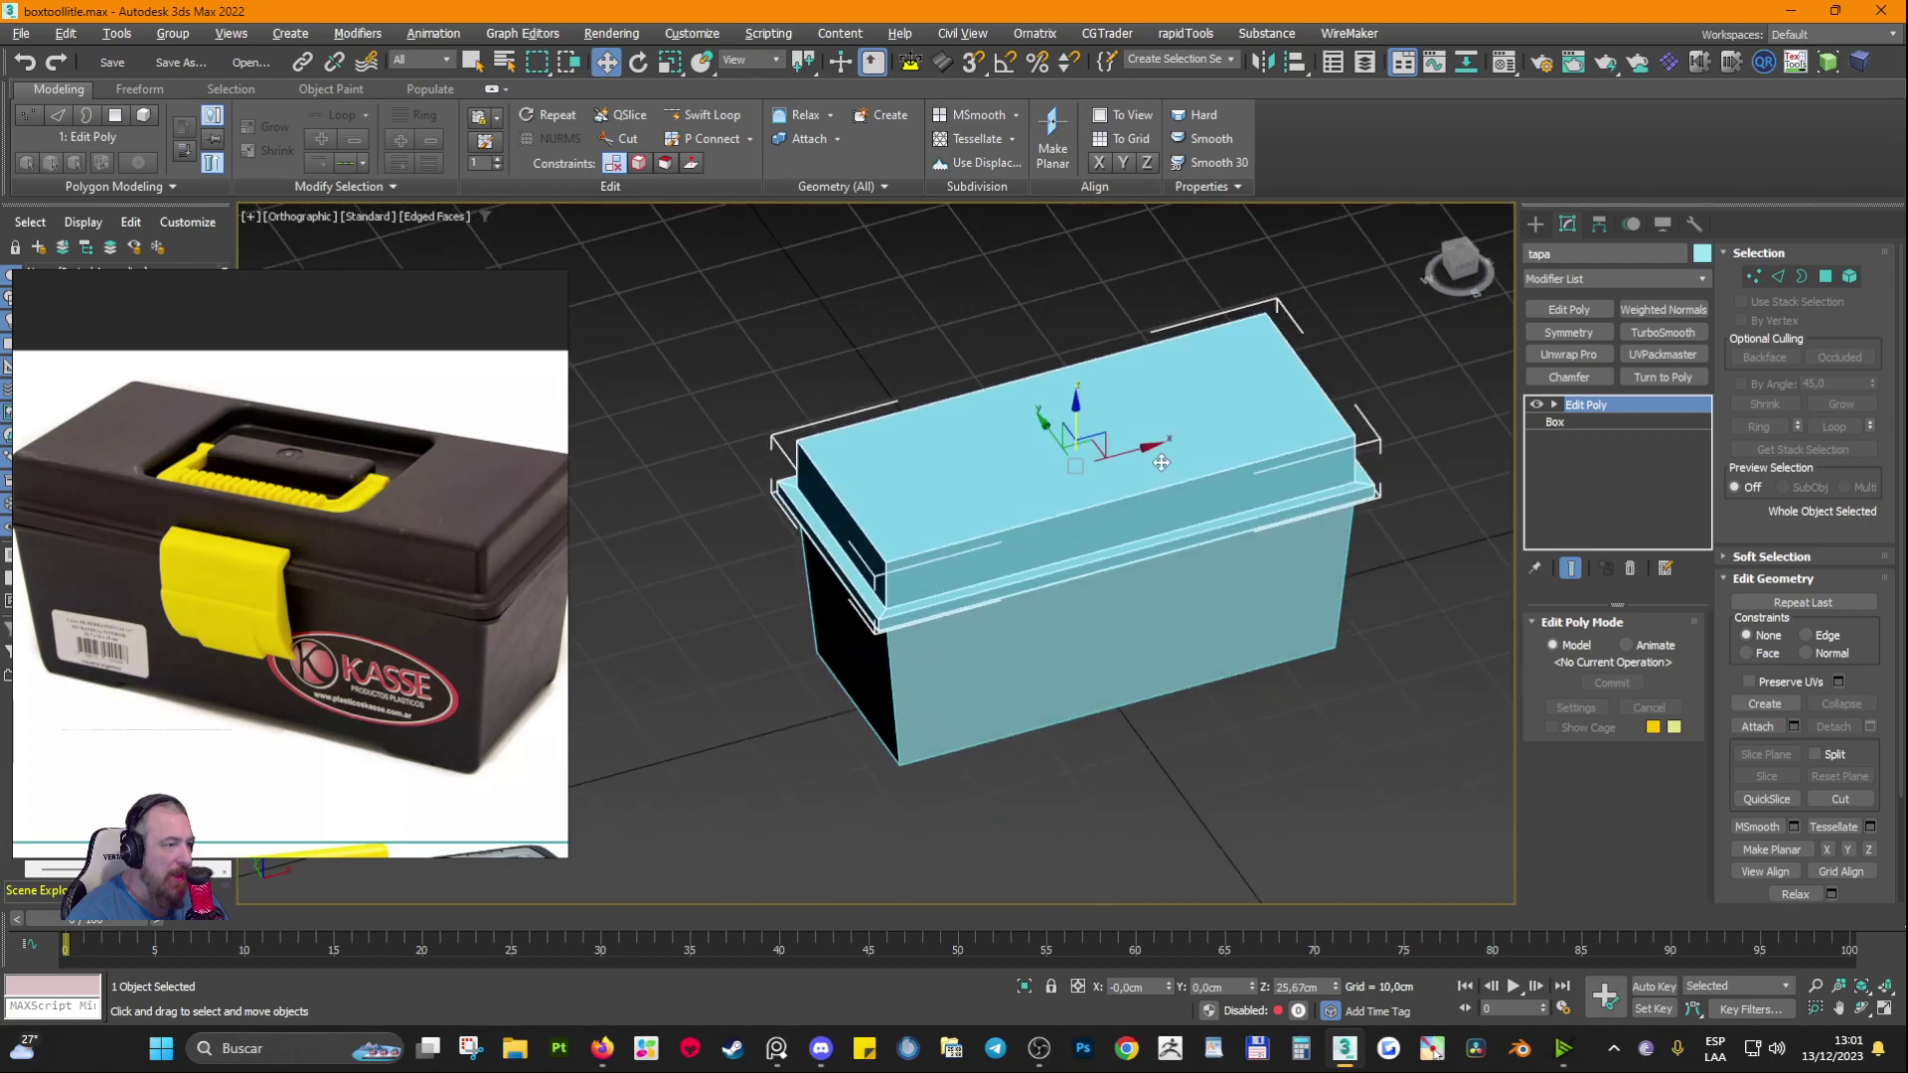
# Step: Select the top polygon of the tapa lid in Edit Poly and switch to uniform scaling
pyautogui.scroll(3, 1062, 487)
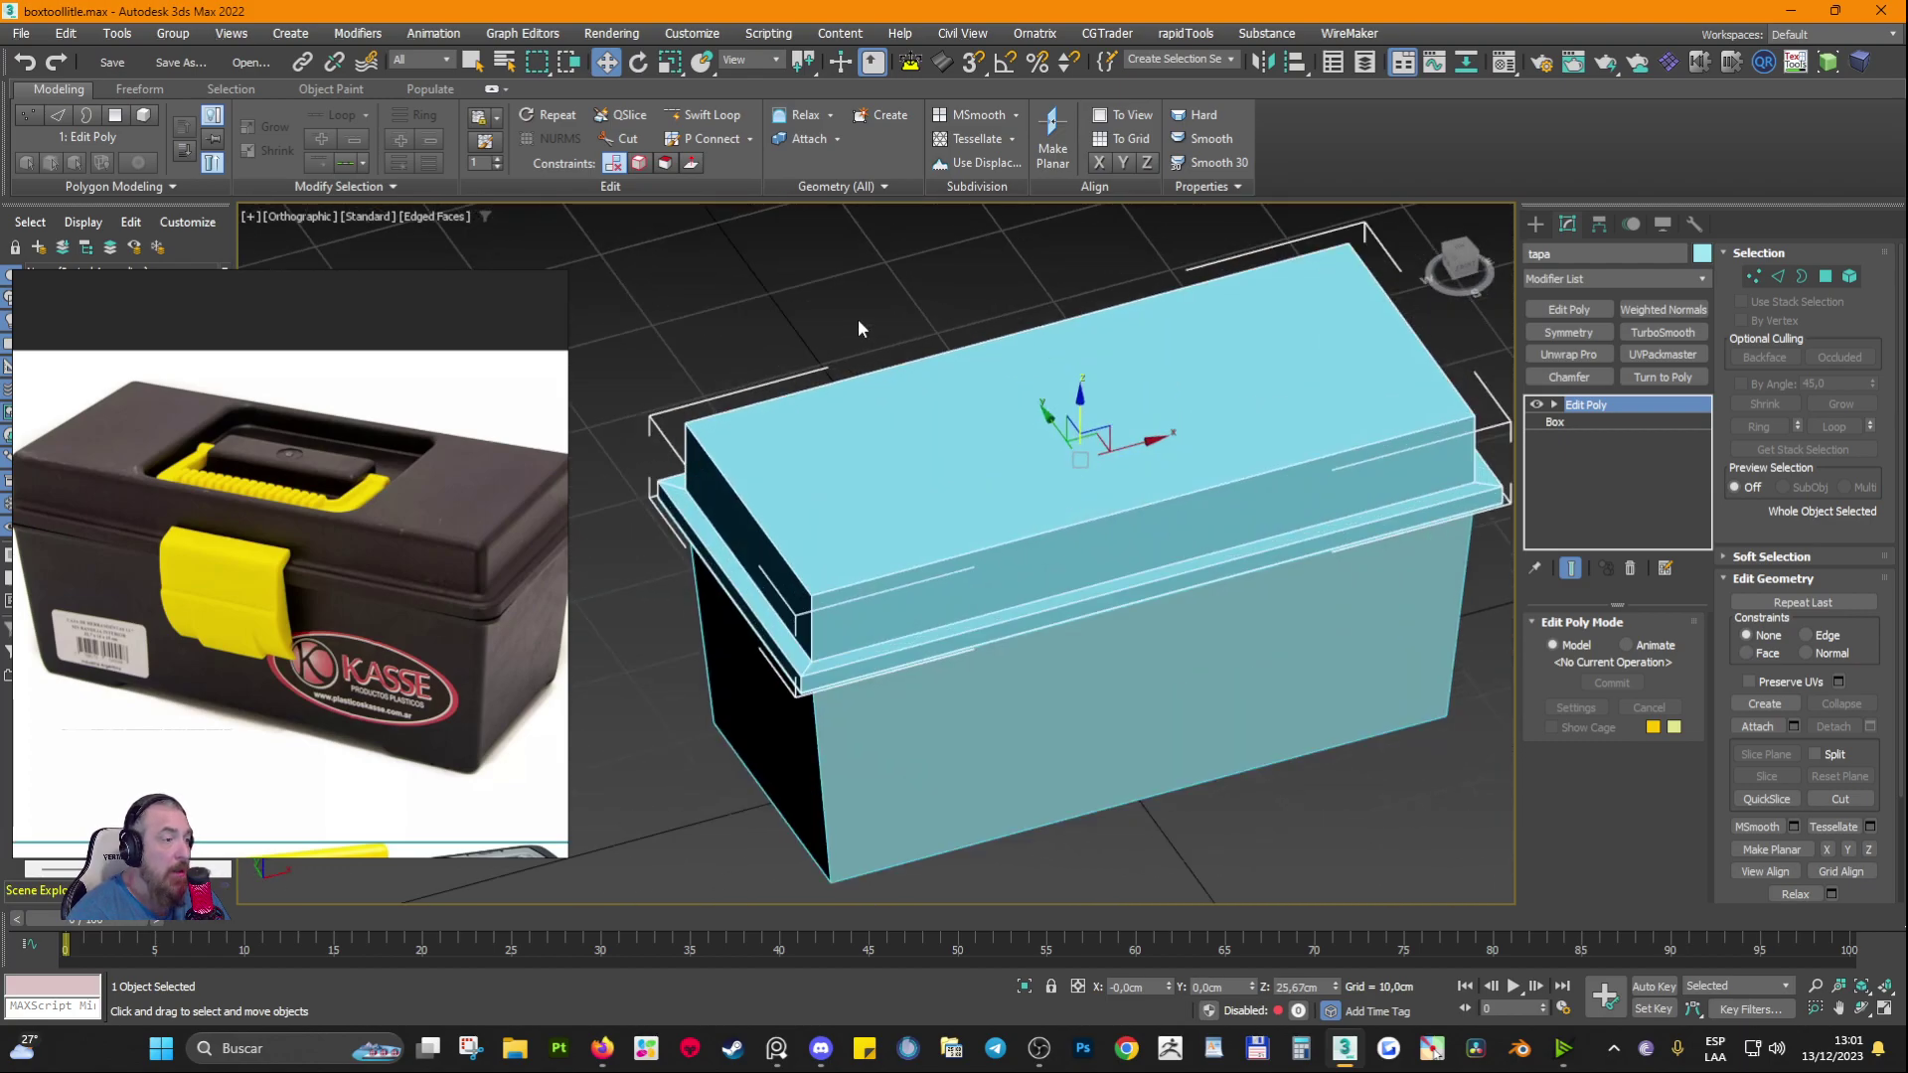
pyautogui.click(853, 323)
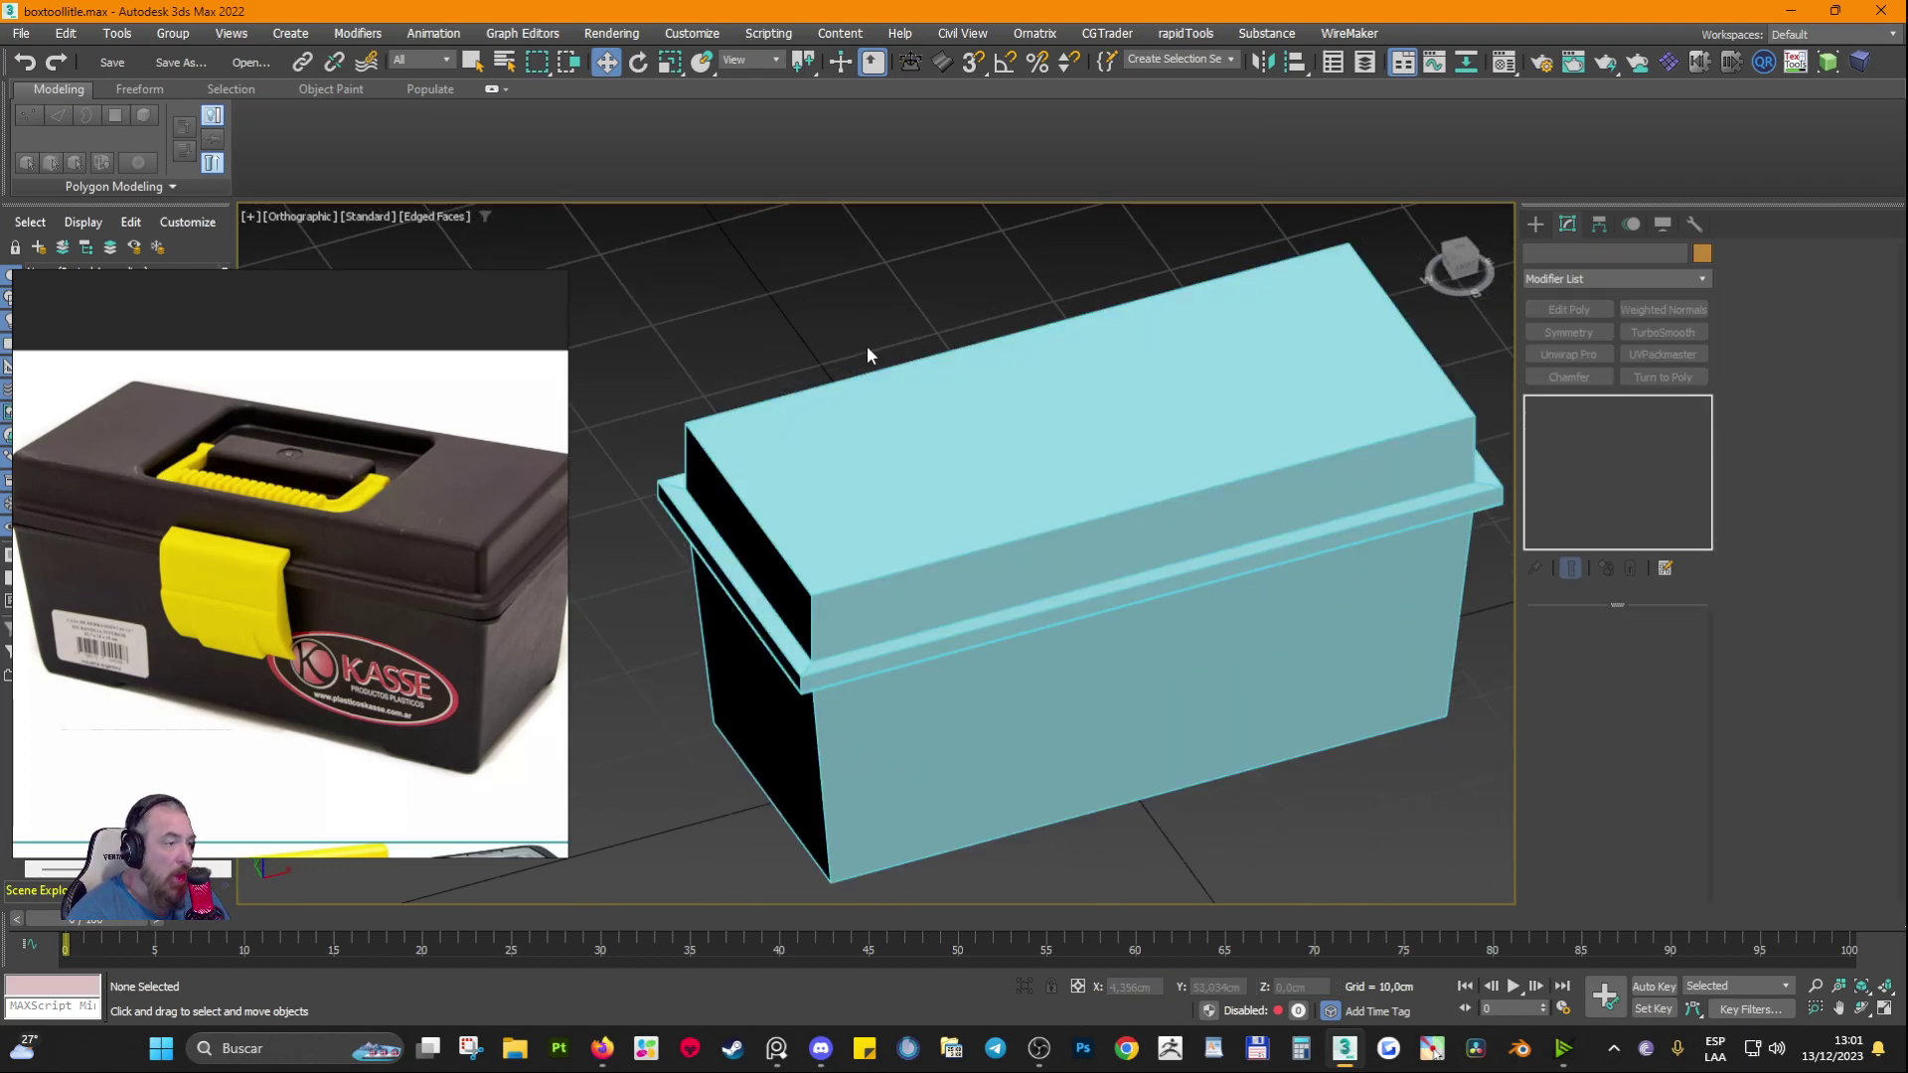
pyautogui.click(1031, 446)
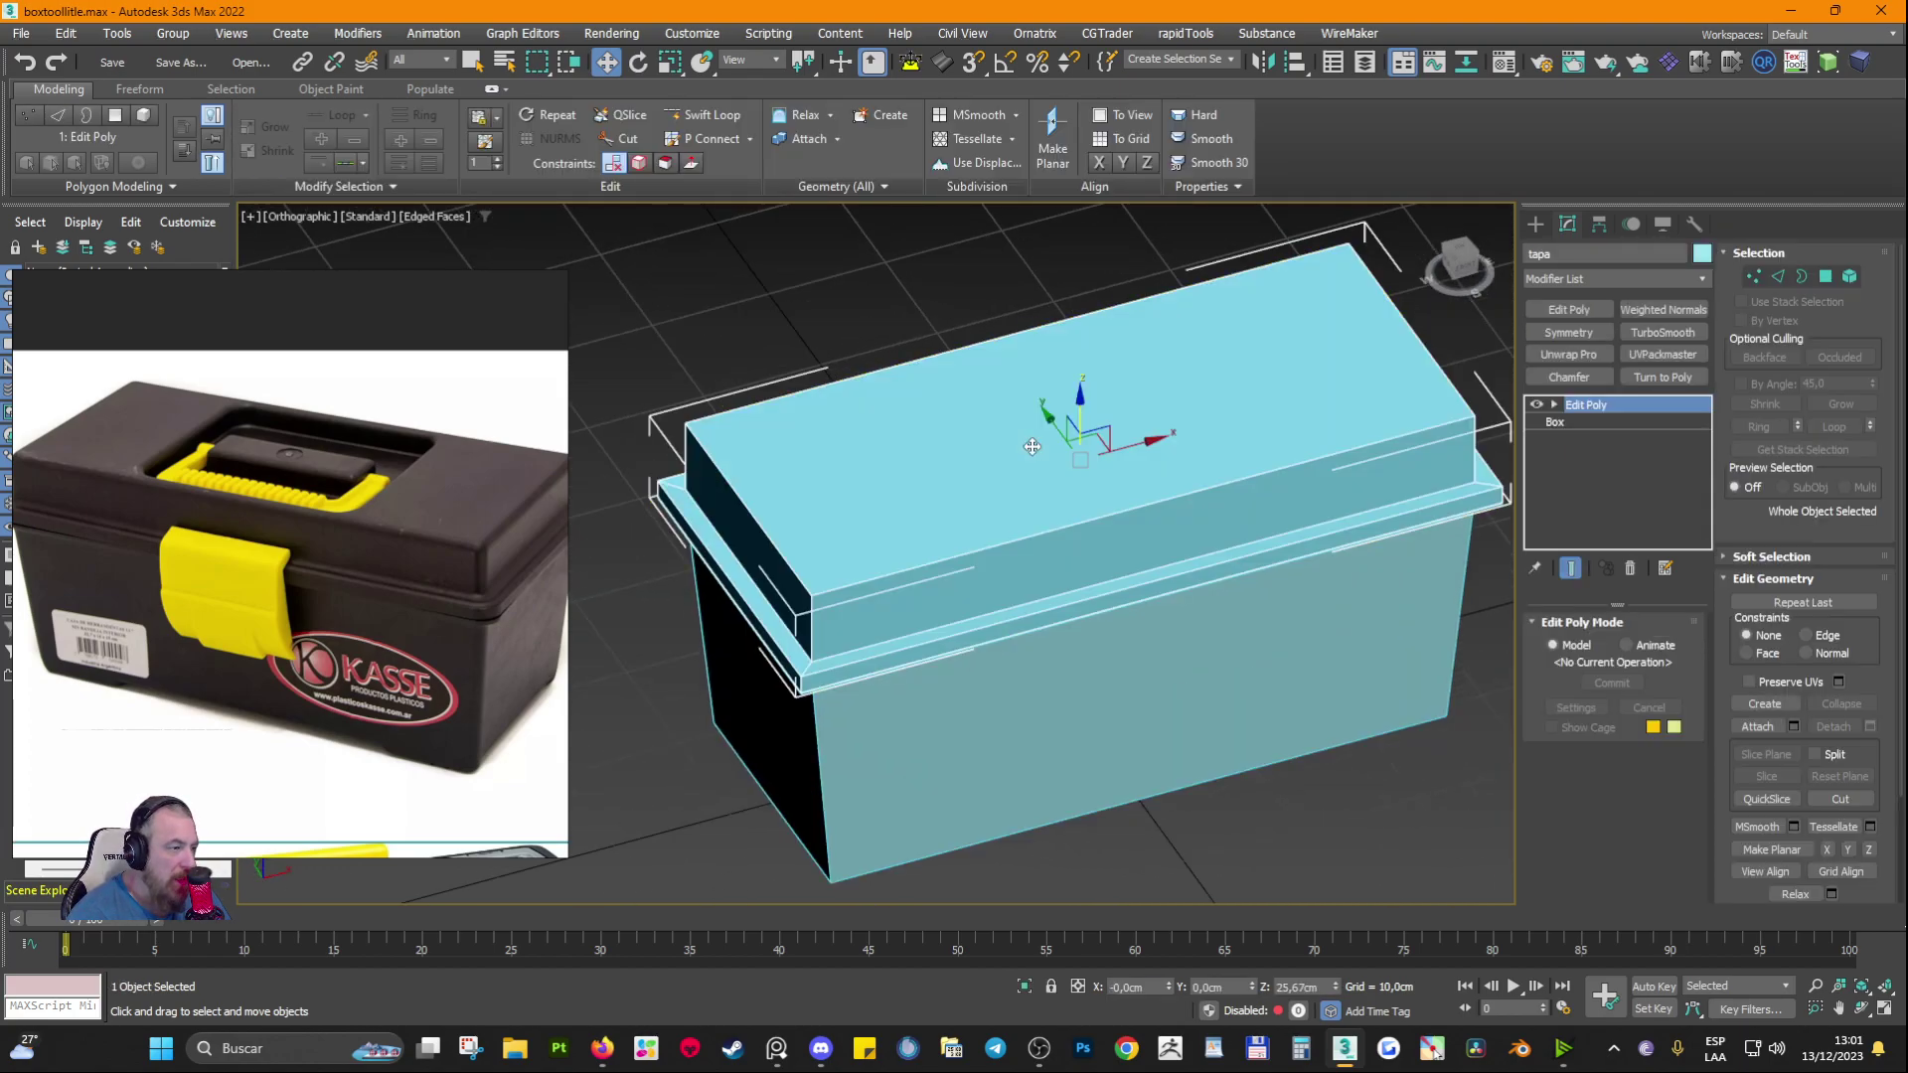
pyautogui.click(1827, 277)
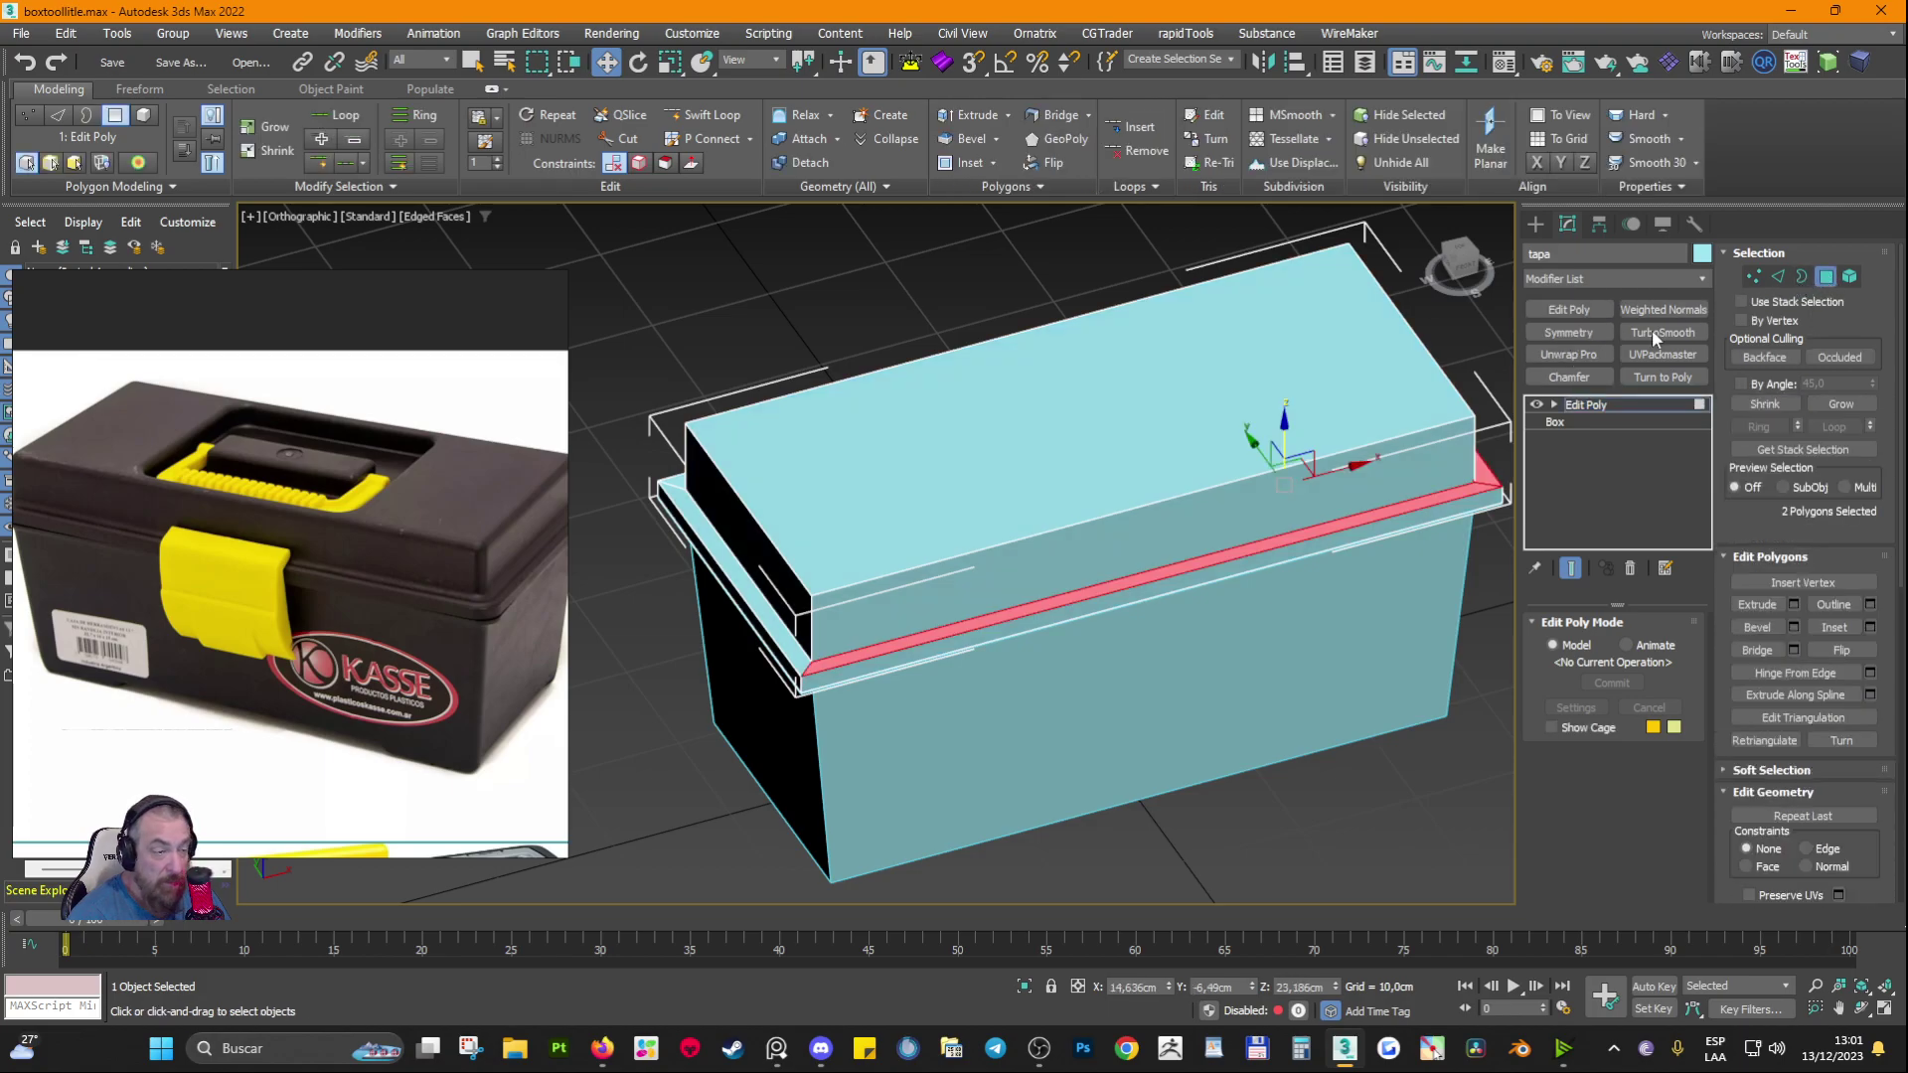
pyautogui.click(1047, 424)
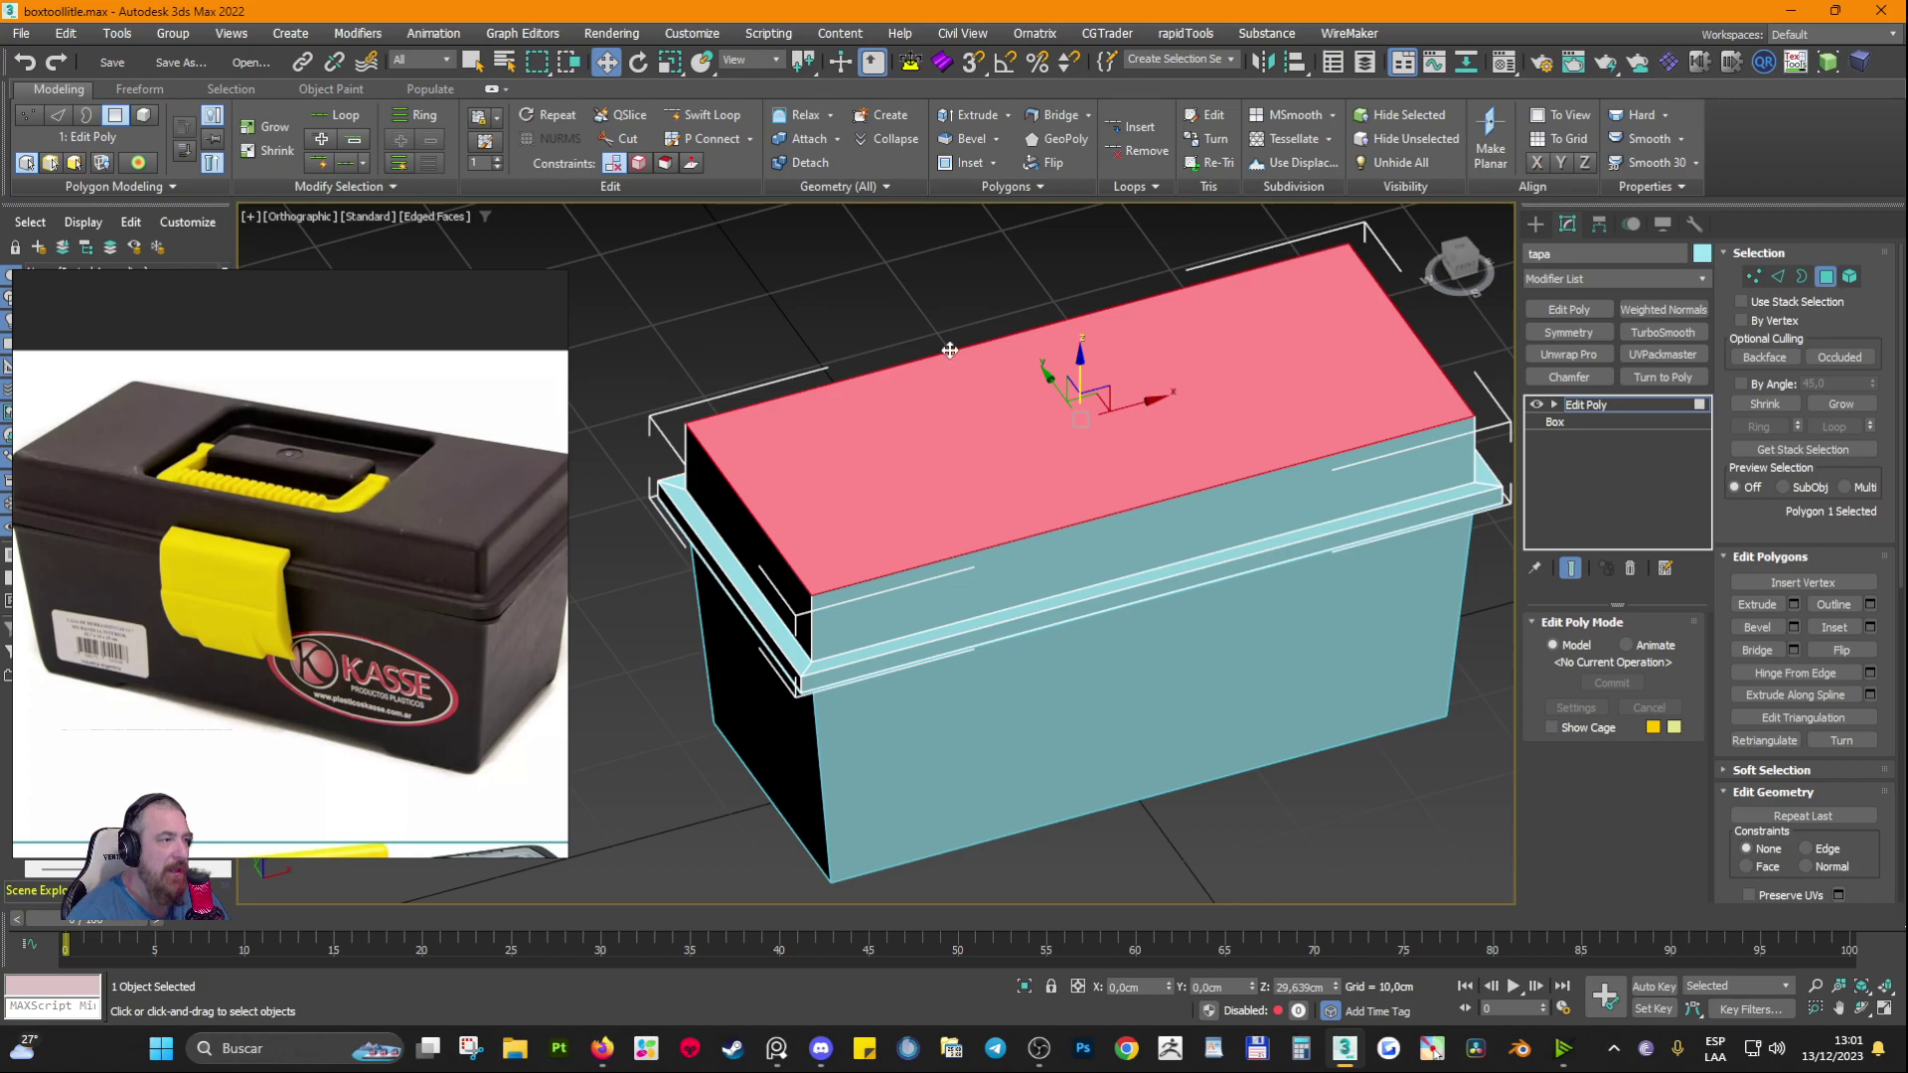
pyautogui.click(669, 62)
# Step: Try to scale the lid's top polygon toward its centre without adding new faces, and restore its full size
pyautogui.moveTo(1086, 412); pyautogui.dragTo(755, 805)
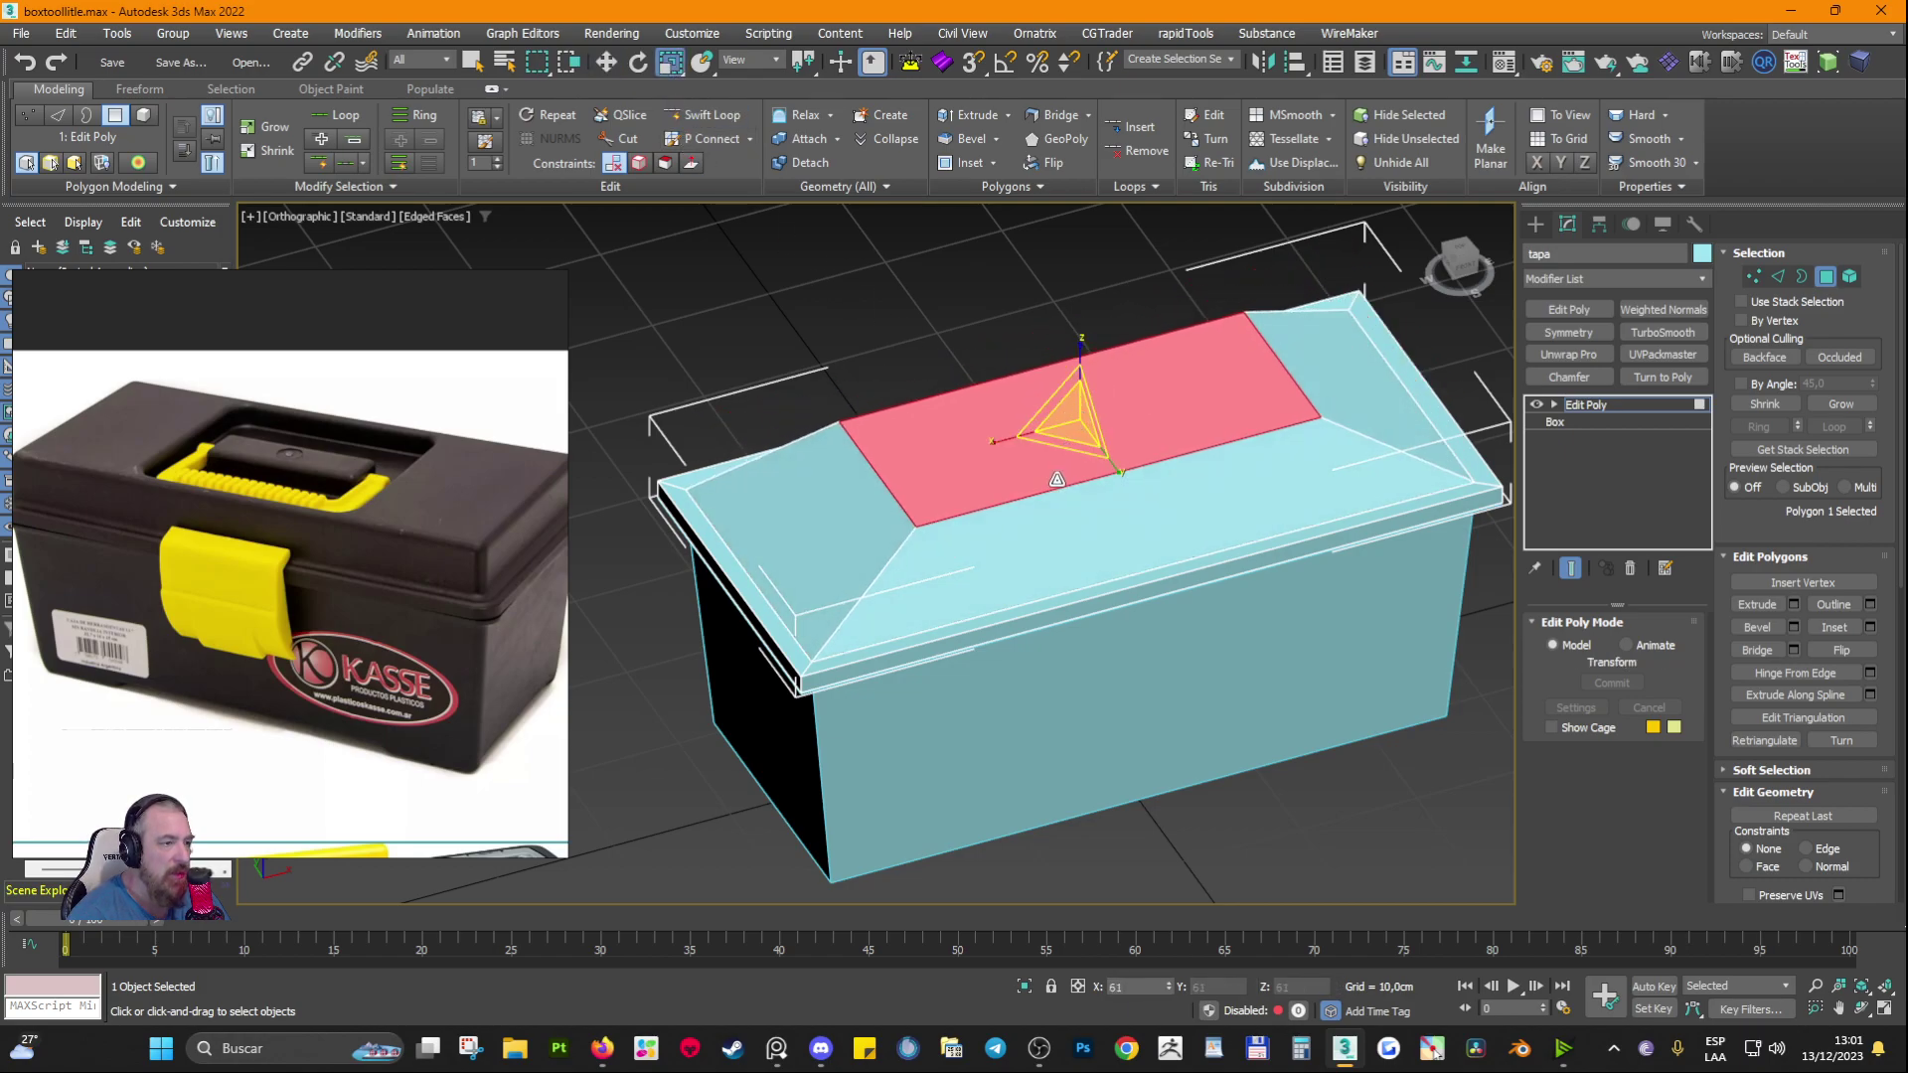
pyautogui.keyDown('alt'); pyautogui.moveTo(978, 524); pyautogui.dragTo(1038, 555, button='middle'); pyautogui.keyUp('alt')
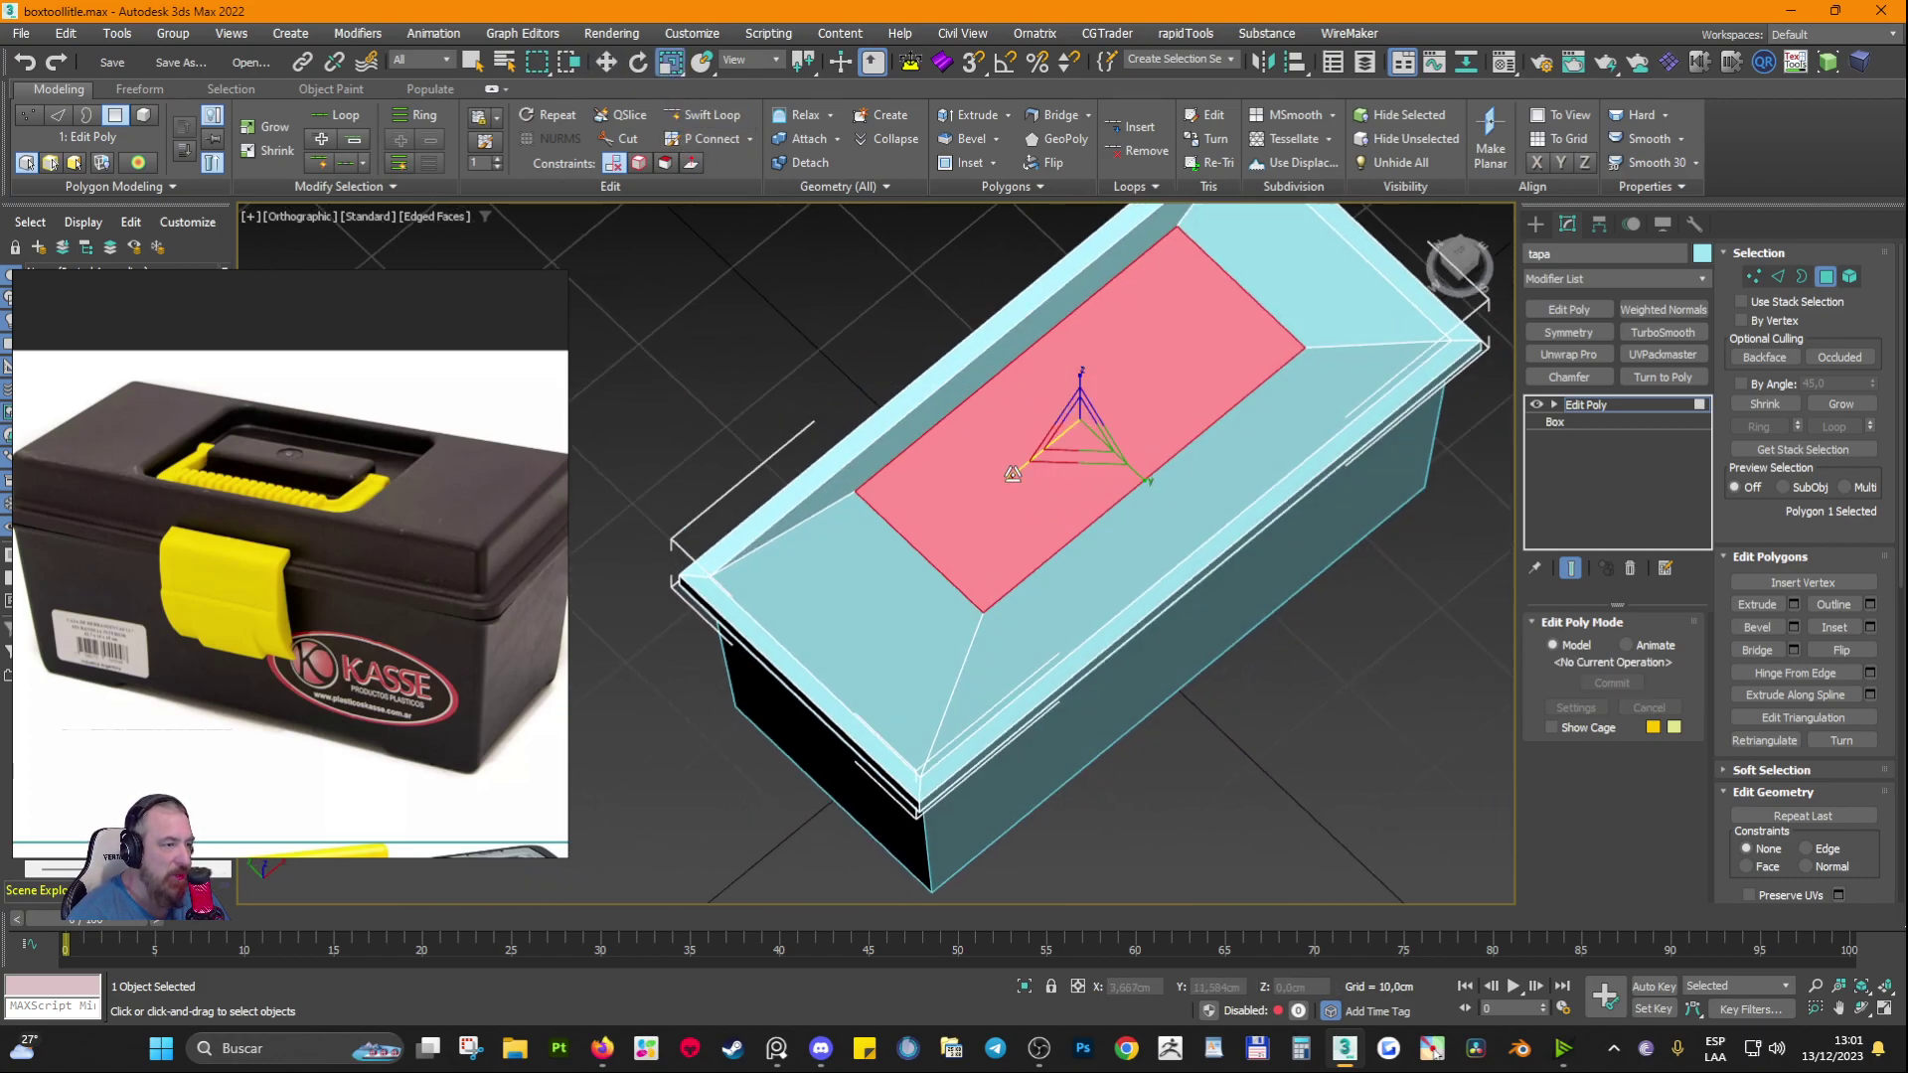
pyautogui.keyDown('alt'); pyautogui.moveTo(1065, 430); pyautogui.dragTo(1022, 565, button='middle'); pyautogui.keyUp('alt')
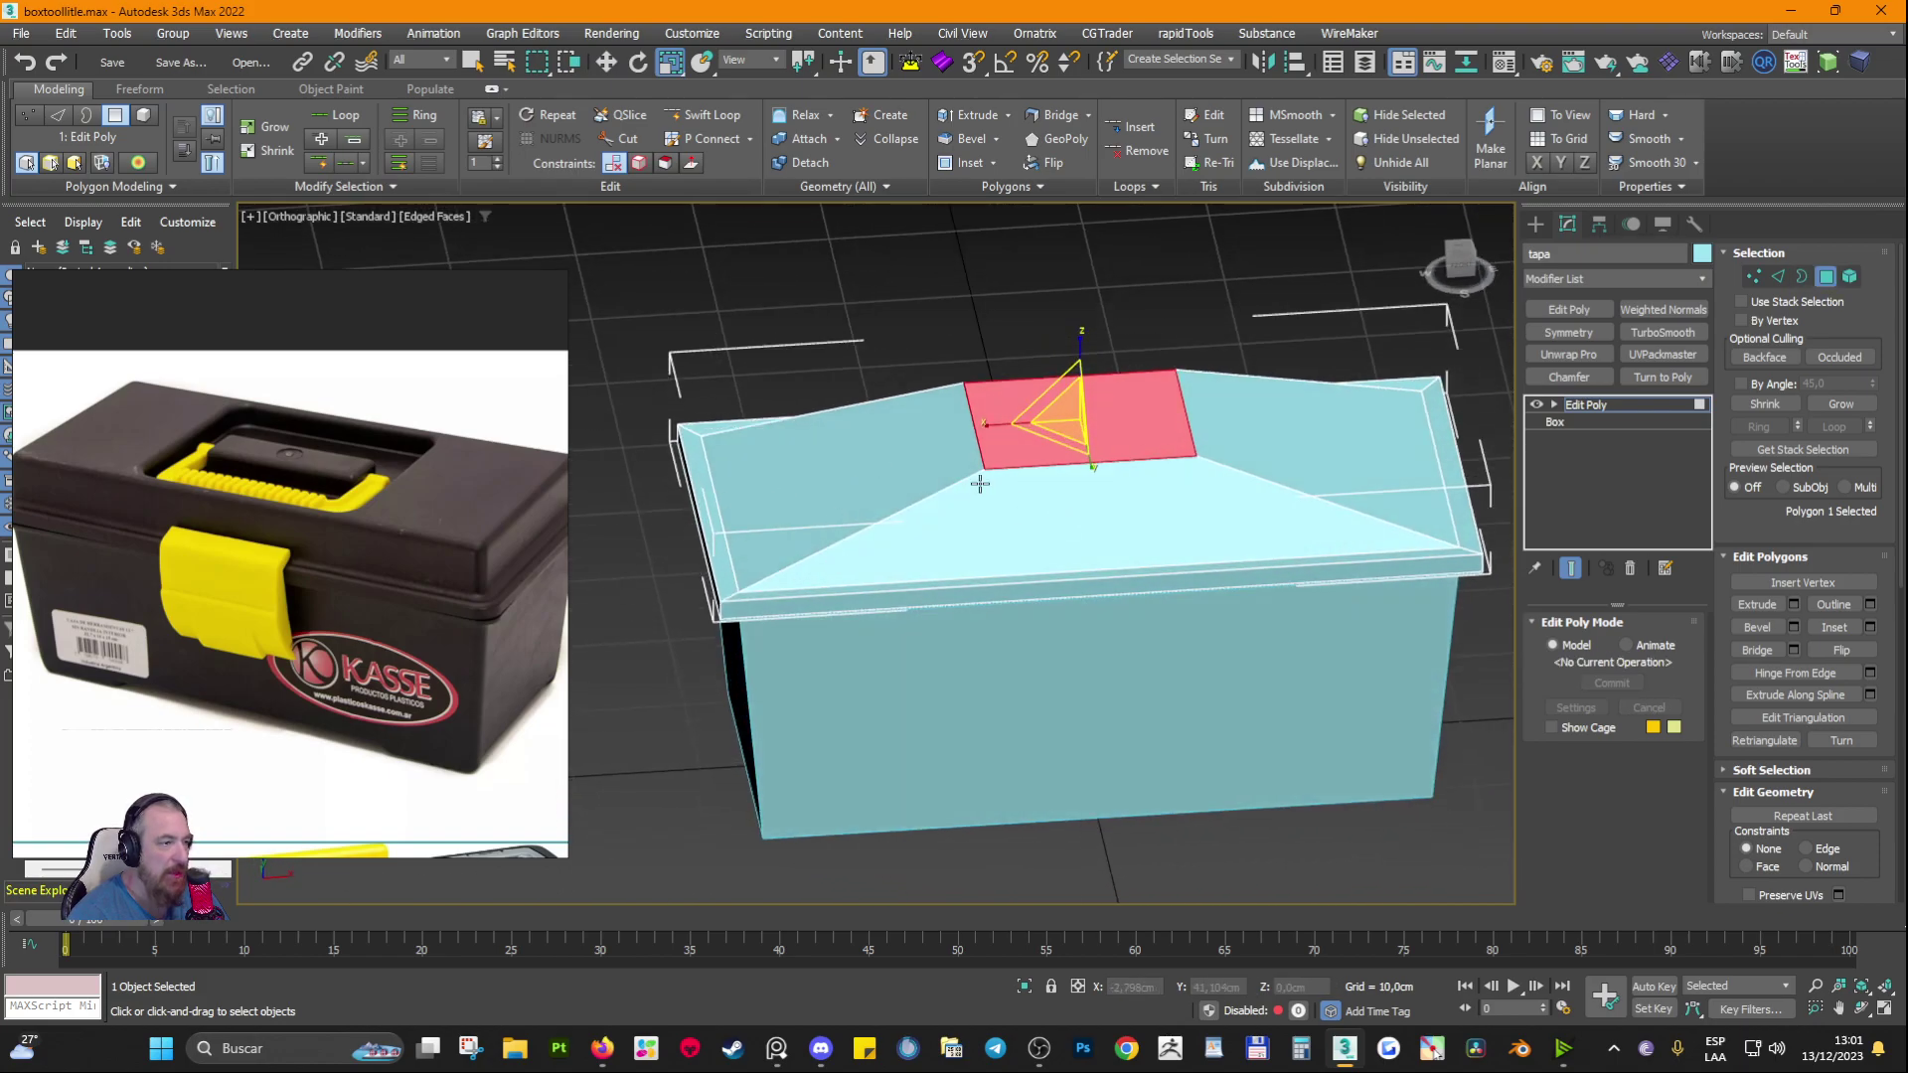
pyautogui.moveTo(902, 638); pyautogui.dragTo(1004, 343)
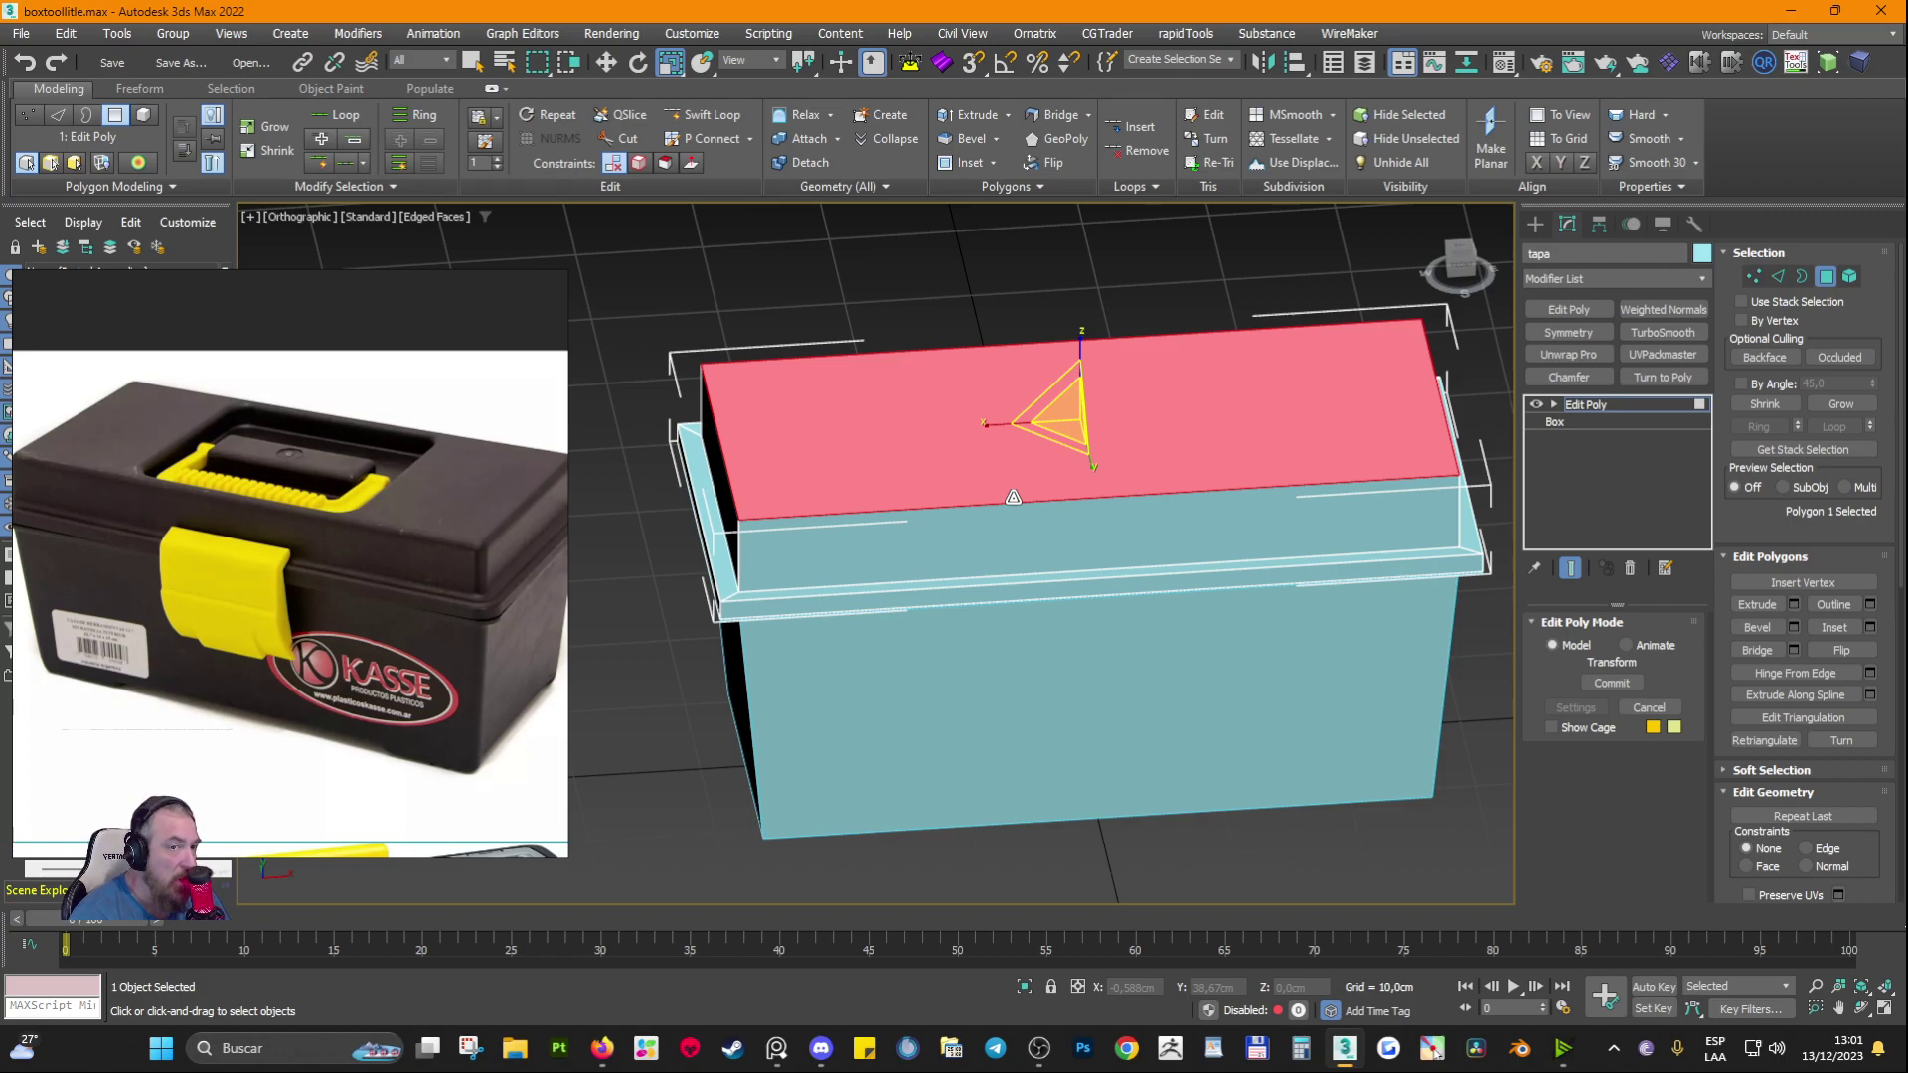
# Step: Scale an inset copy of the lid's top polygon toward the centre, leaving a border of new faces around it
pyautogui.moveTo(1277, 512); pyautogui.dragTo(1232, 554, button='middle')
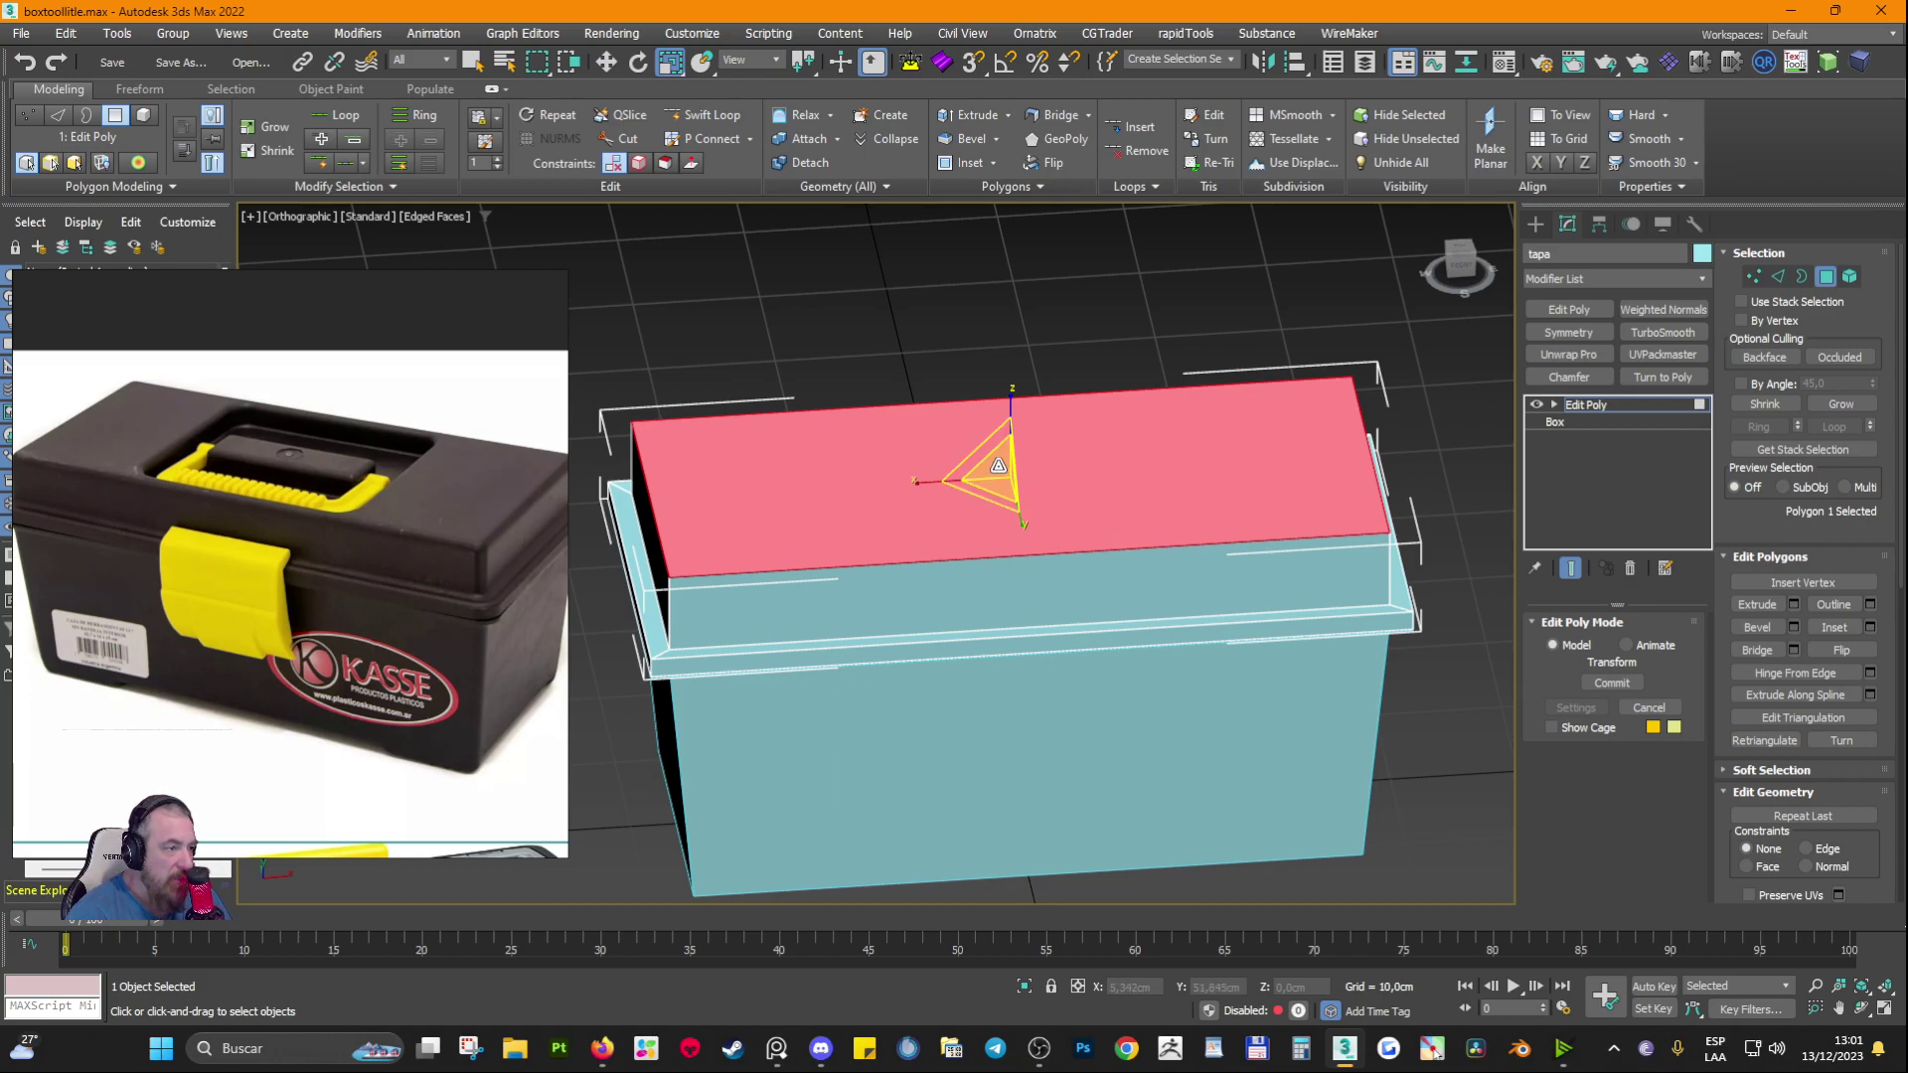
pyautogui.moveTo(995, 468); pyautogui.dragTo(998, 576)
pyautogui.keyDown('alt'); pyautogui.moveTo(970, 612); pyautogui.dragTo(1042, 647, button='middle'); pyautogui.keyUp('alt')
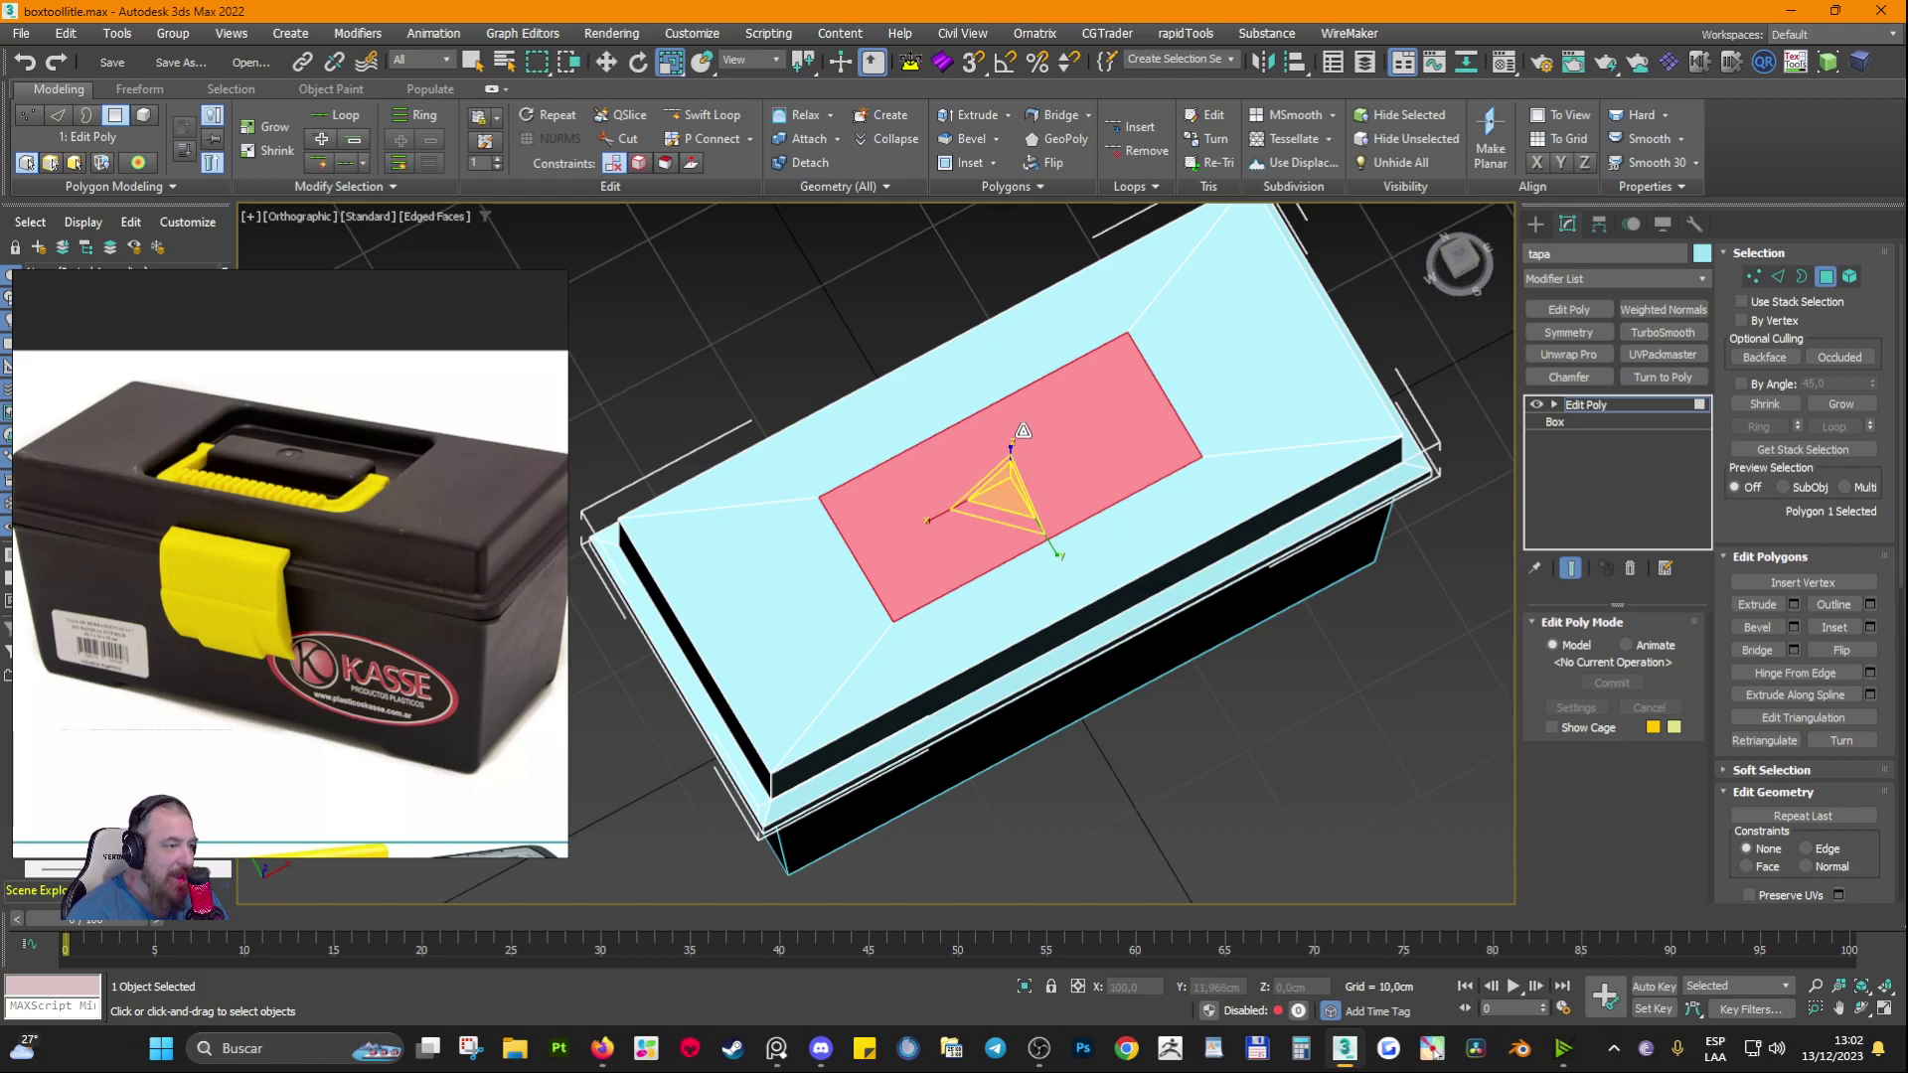
pyautogui.keyDown('alt'); pyautogui.moveTo(929, 531); pyautogui.dragTo(925, 439, button='middle'); pyautogui.keyUp('alt')
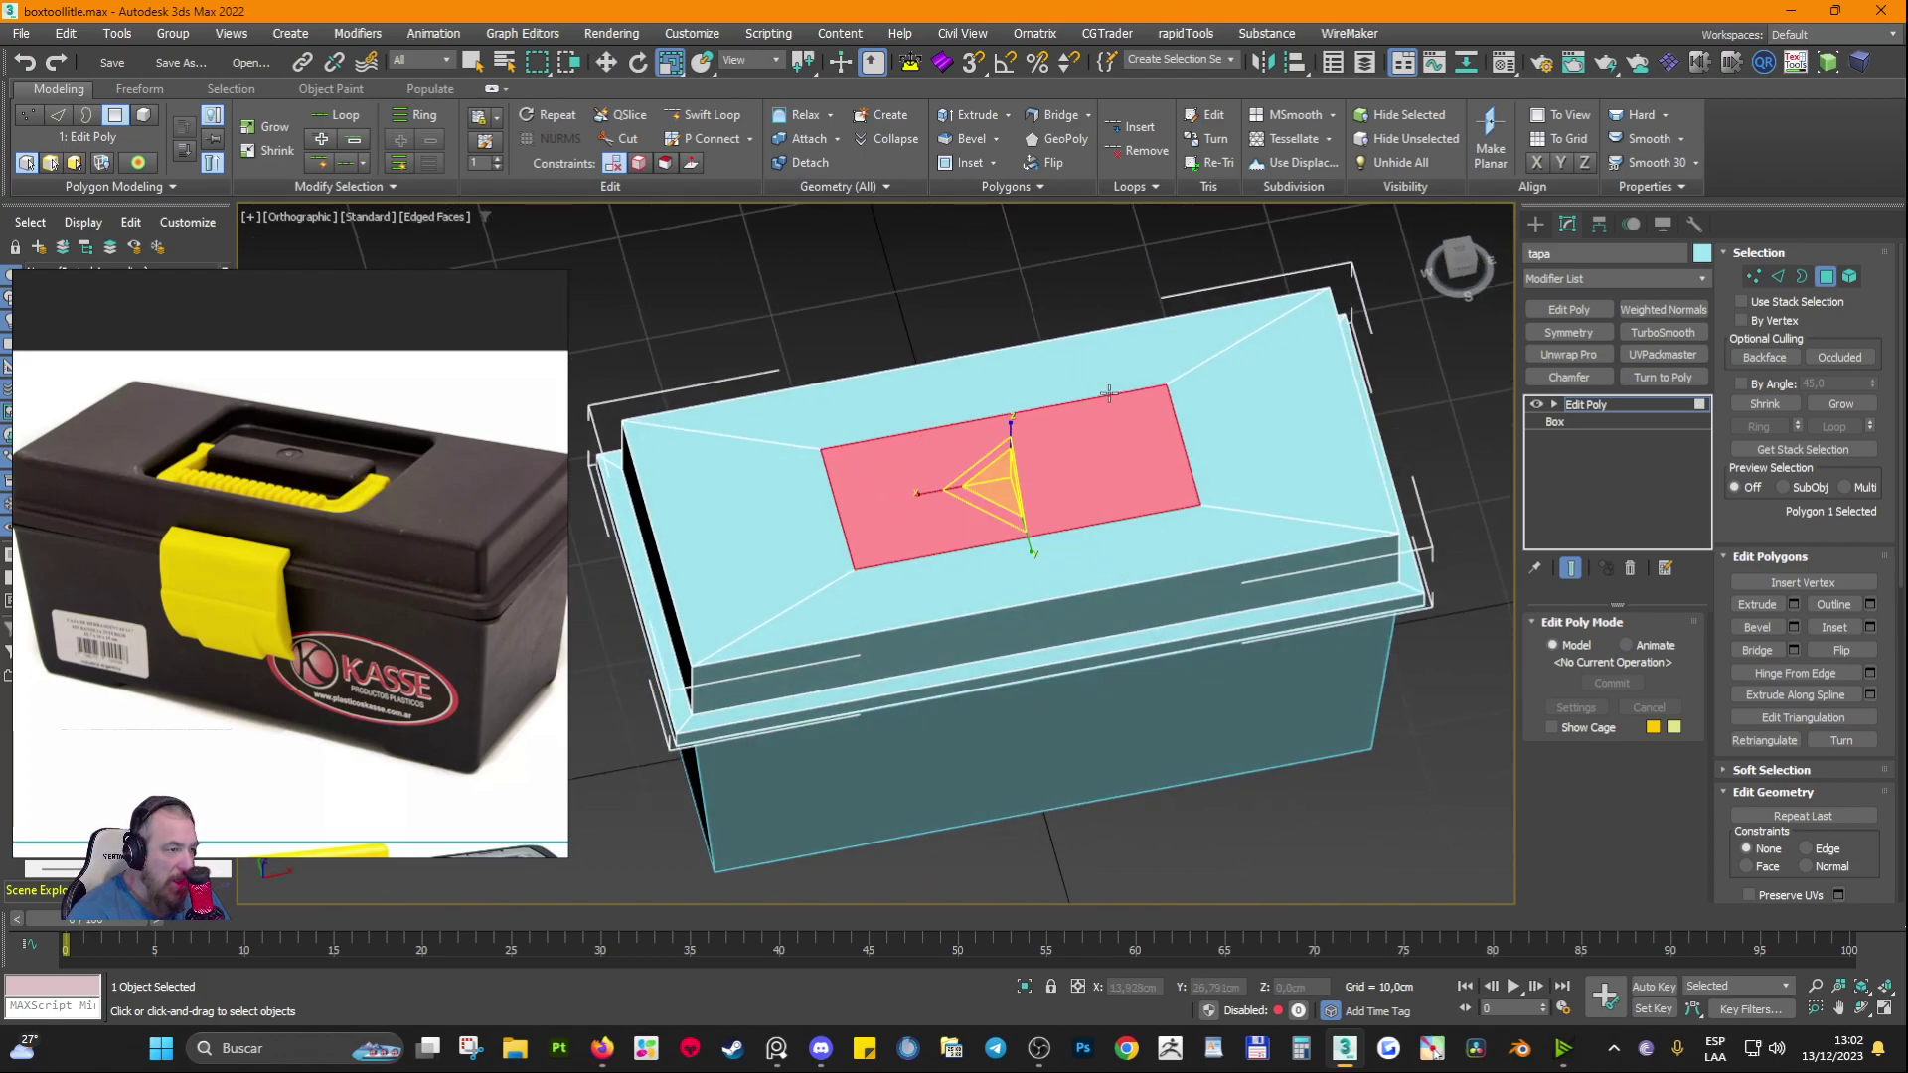
# Step: Narrow the inset polygon along X and enlarge it uniformly to match the handle recess outline in the reference
pyautogui.moveTo(925, 493); pyautogui.dragTo(982, 502)
pyautogui.keyDown('alt'); pyautogui.moveTo(983, 504); pyautogui.dragTo(1044, 509, button='middle'); pyautogui.keyUp('alt')
pyautogui.moveTo(1008, 479); pyautogui.dragTo(1008, 423)
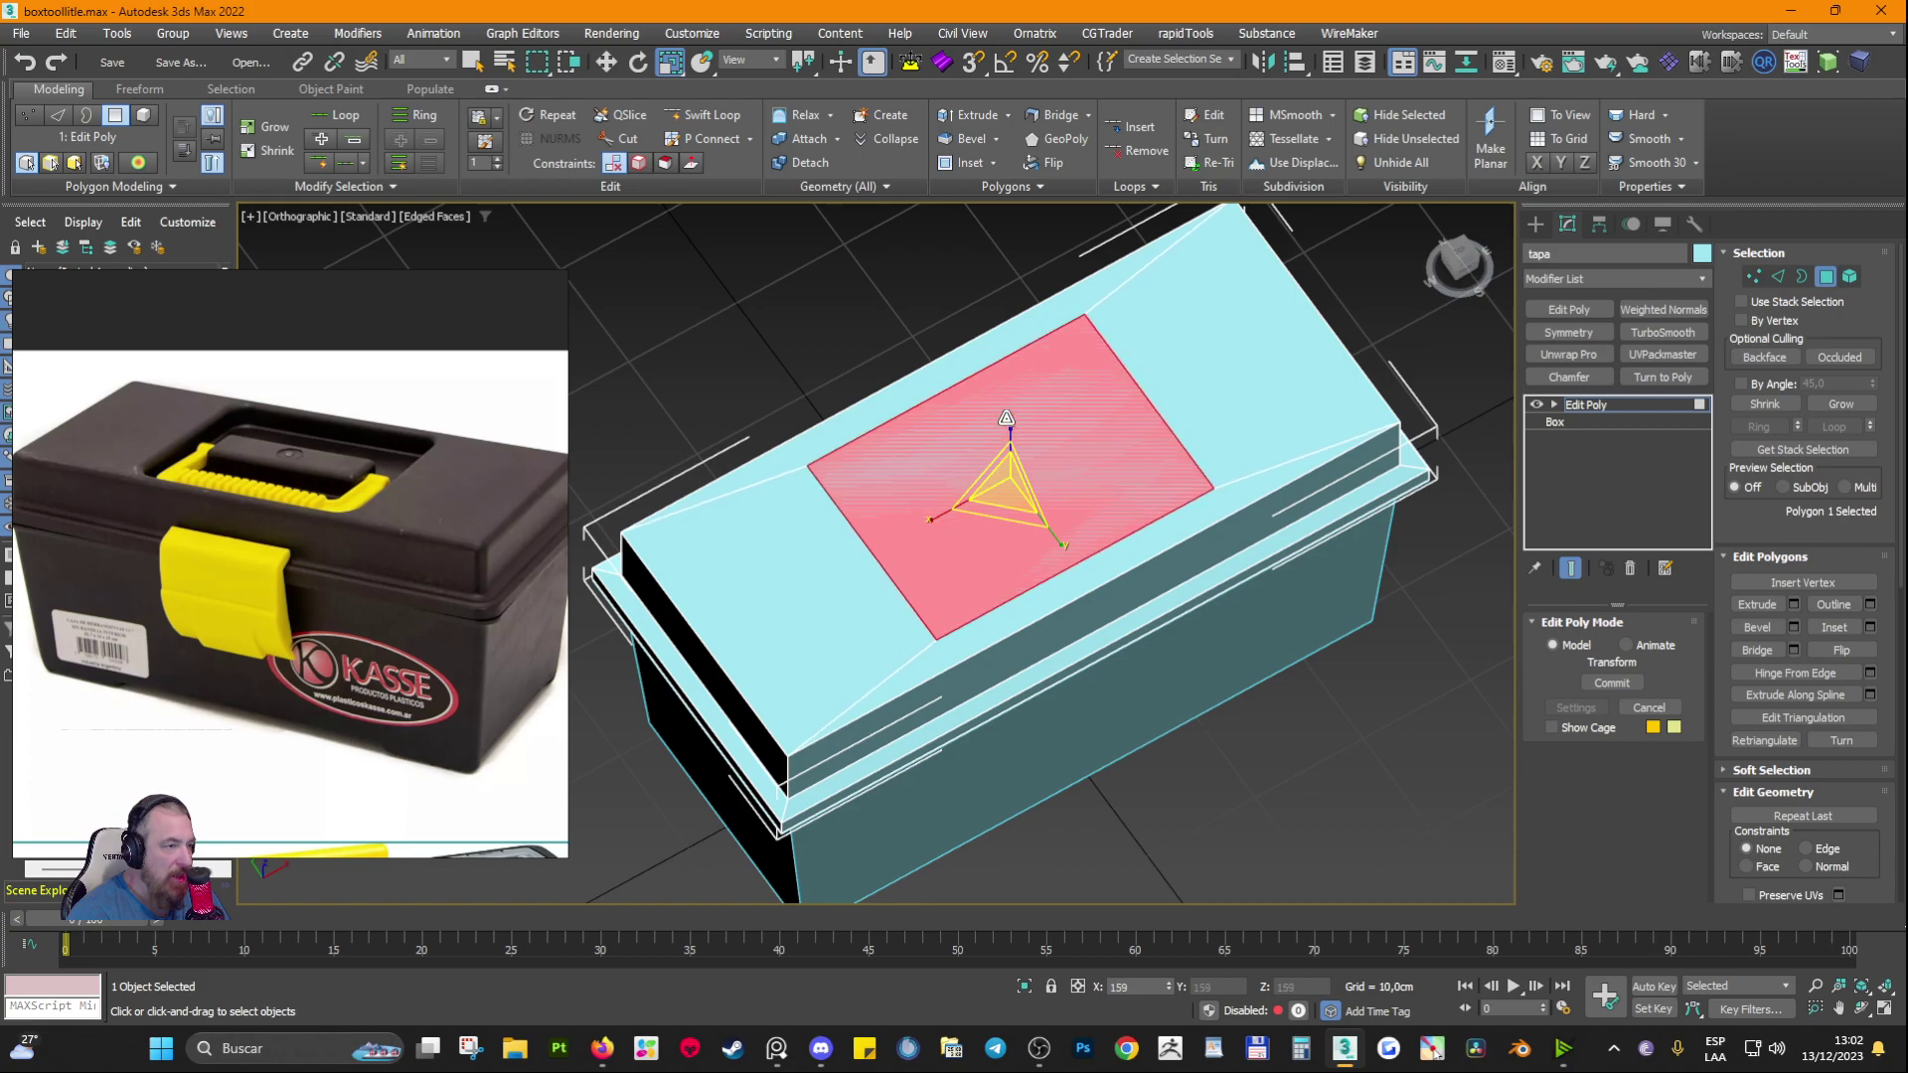
pyautogui.keyDown('alt'); pyautogui.moveTo(1008, 422); pyautogui.dragTo(1216, 558, button='middle'); pyautogui.keyUp('alt')
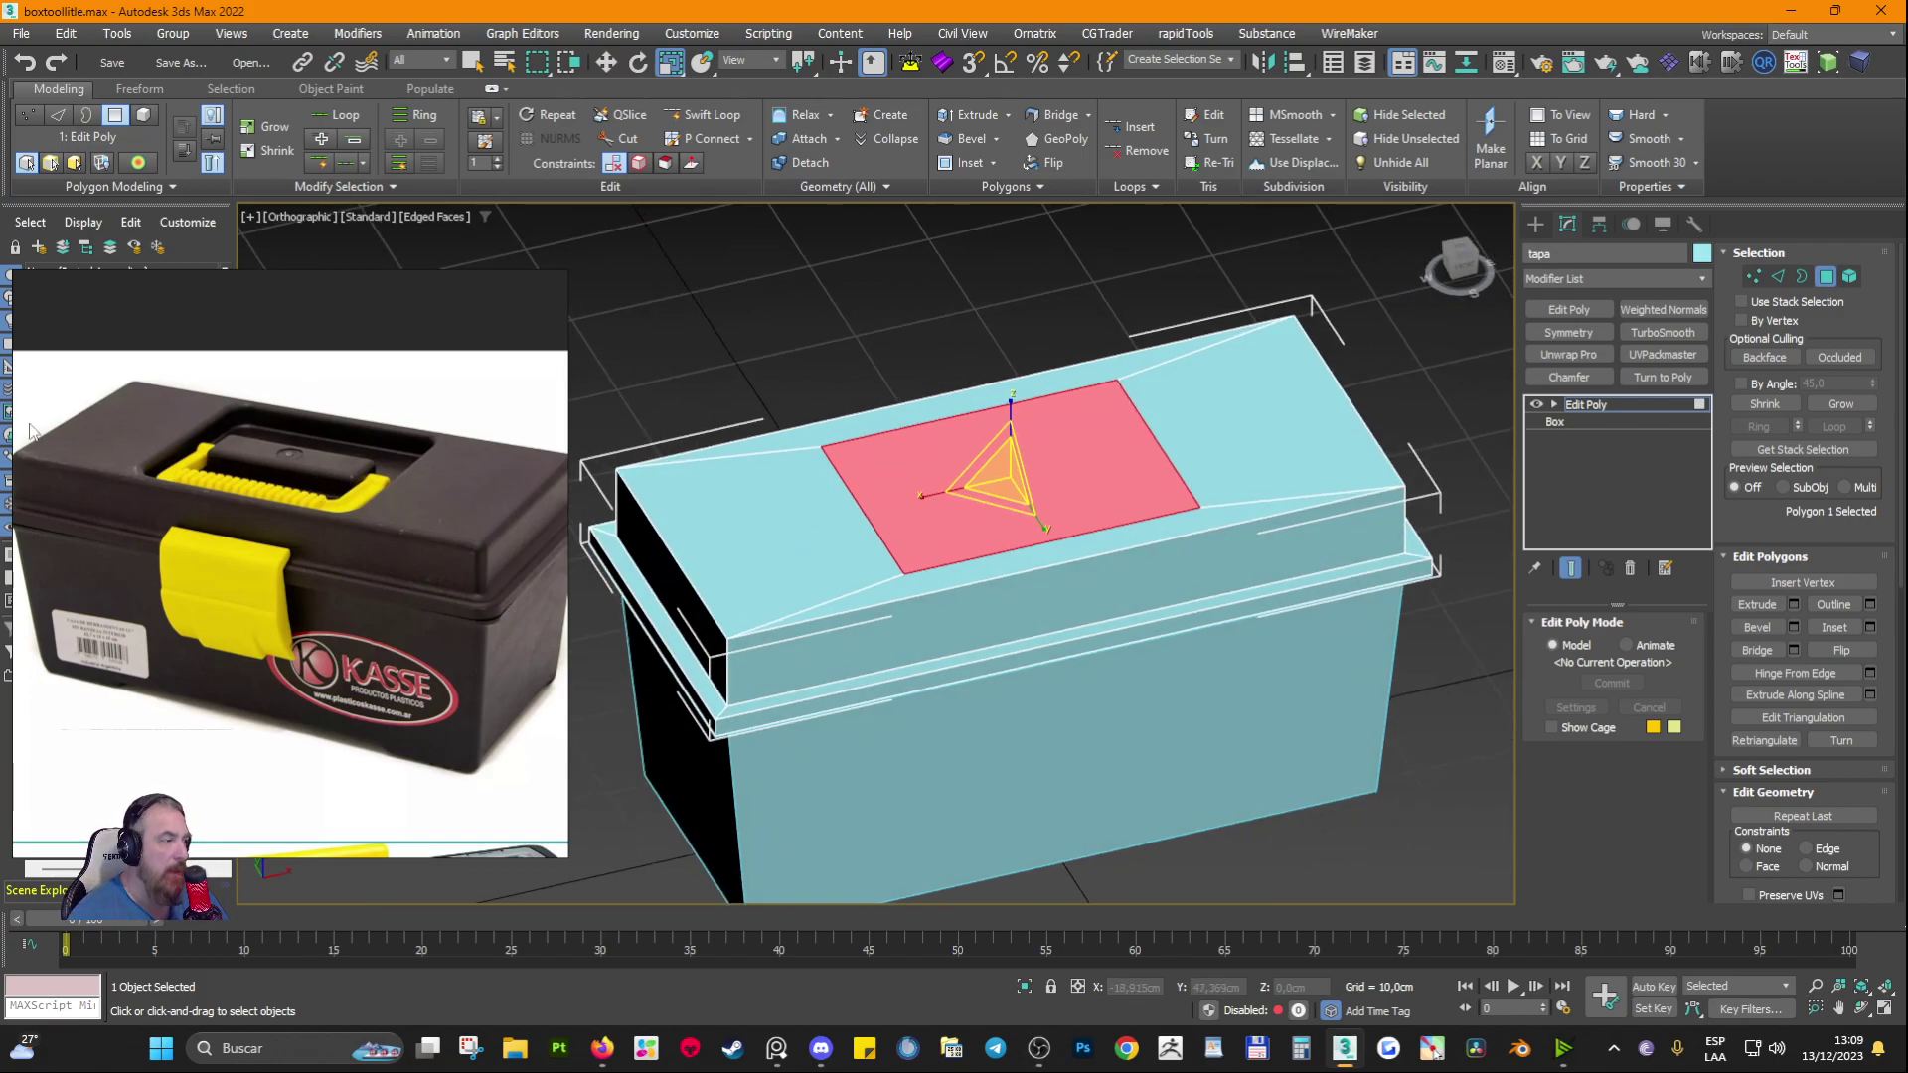
pyautogui.keyDown('alt'); pyautogui.moveTo(1011, 473); pyautogui.dragTo(875, 460, button='middle'); pyautogui.keyUp('alt')
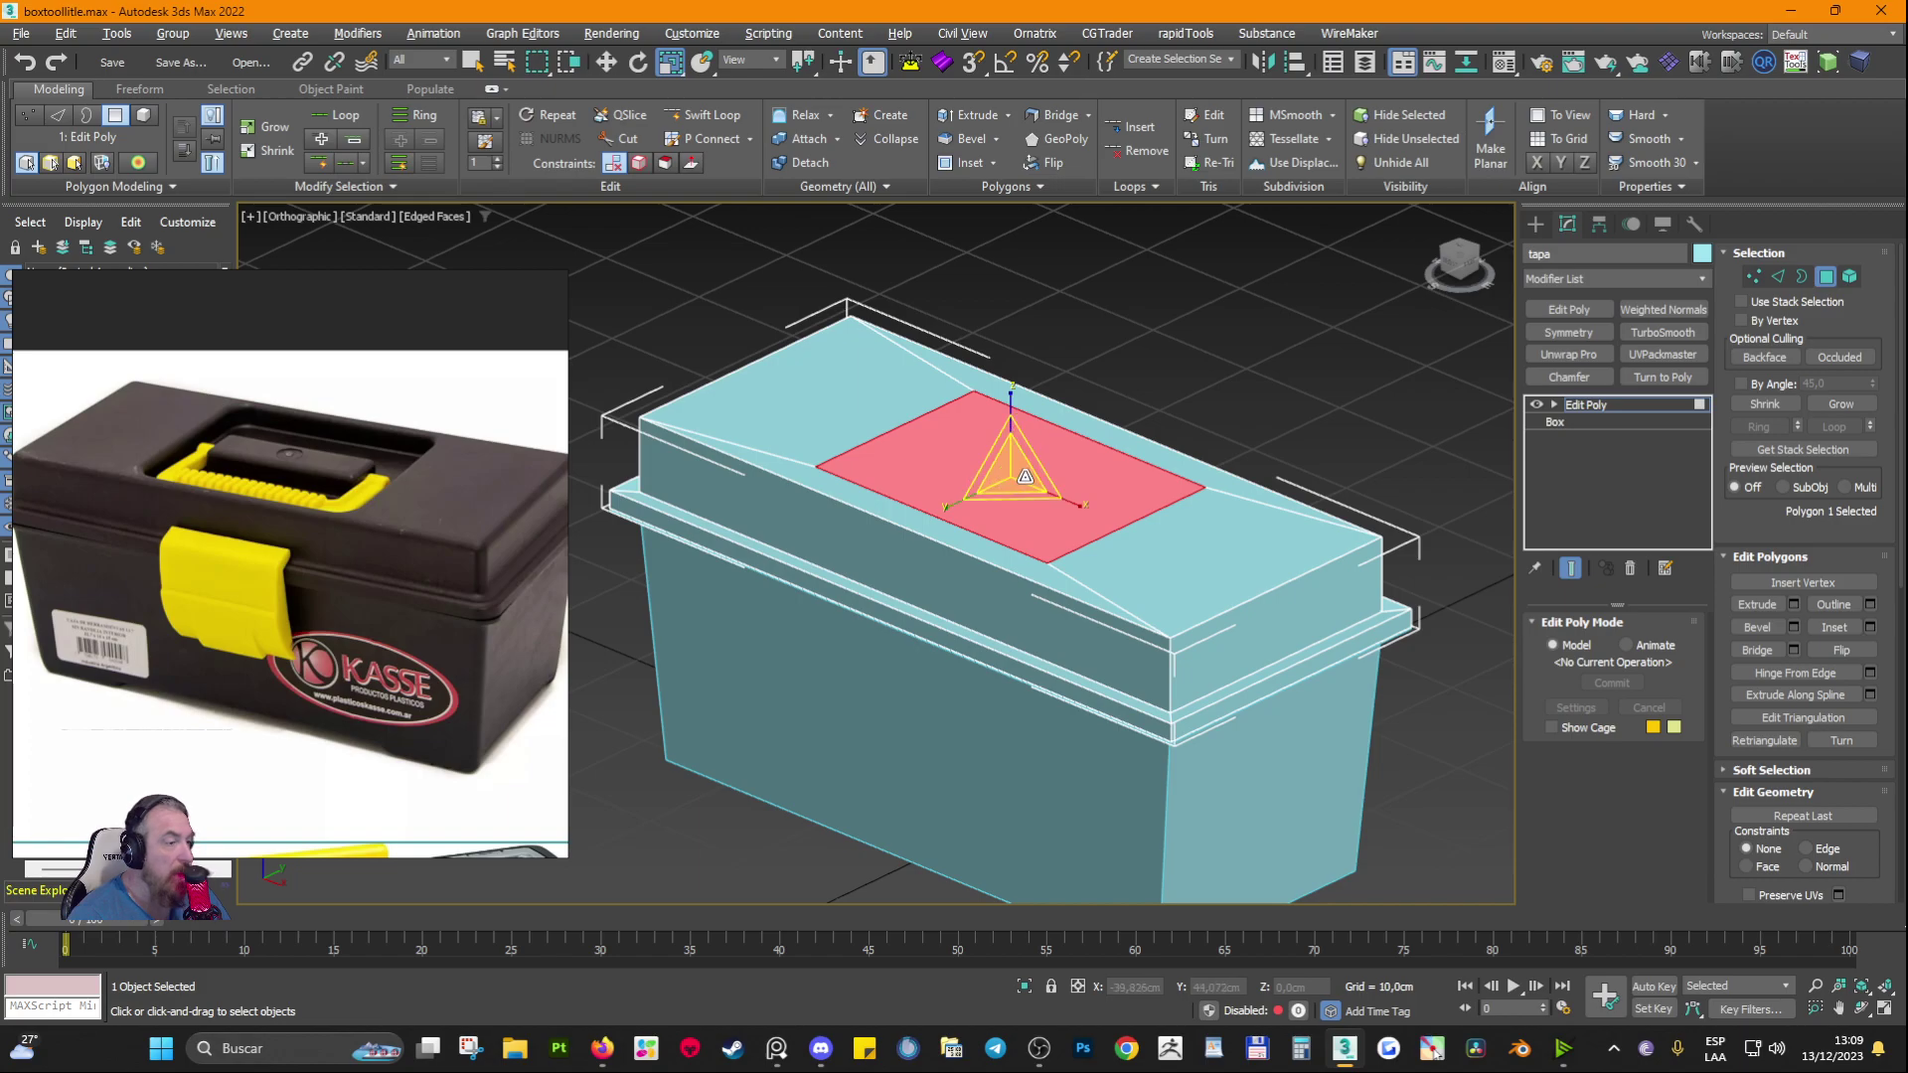
pyautogui.click(1795, 604)
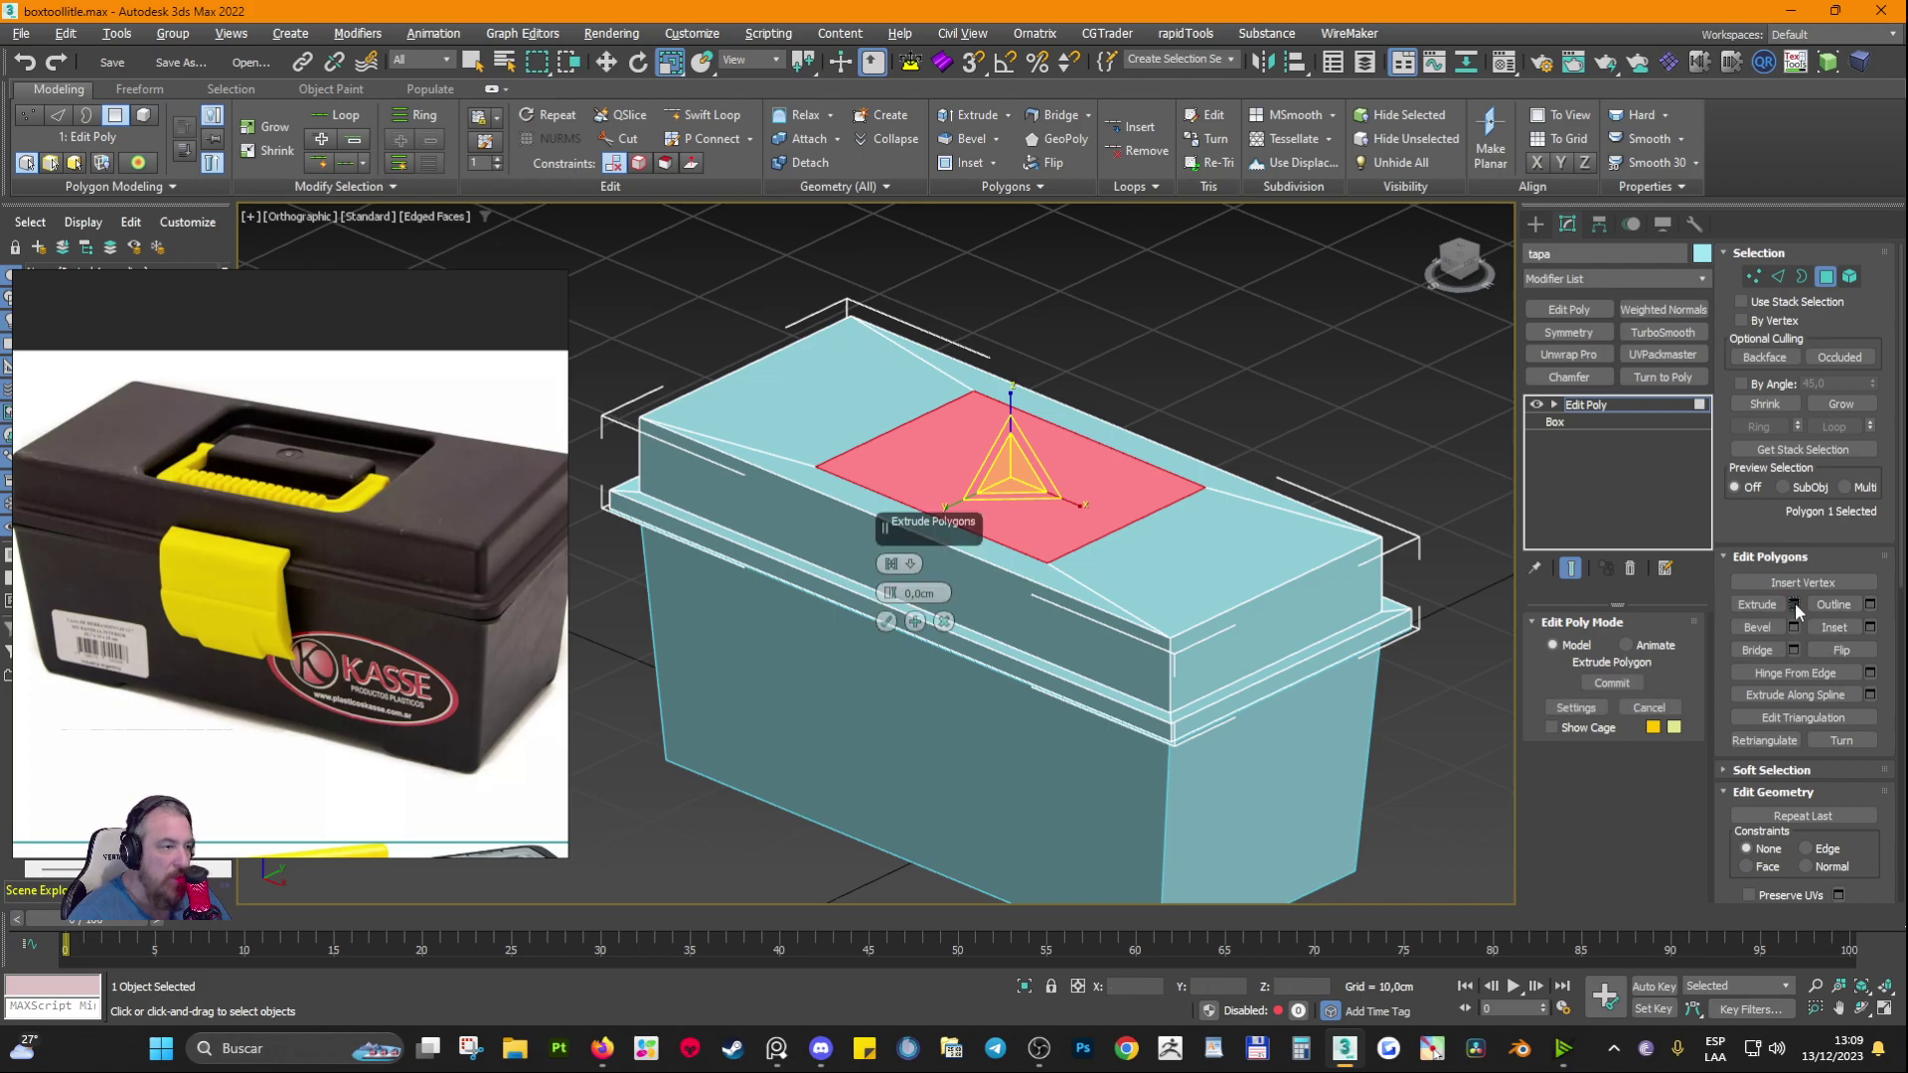
pyautogui.moveTo(895, 603)
pyautogui.mouseDown()
pyautogui.moveTo(887, 497)
pyautogui.moveTo(883, 723)
pyautogui.moveTo(890, 592)
pyautogui.mouseUp()
pyautogui.rightClick(890, 592)
pyautogui.click(944, 621)
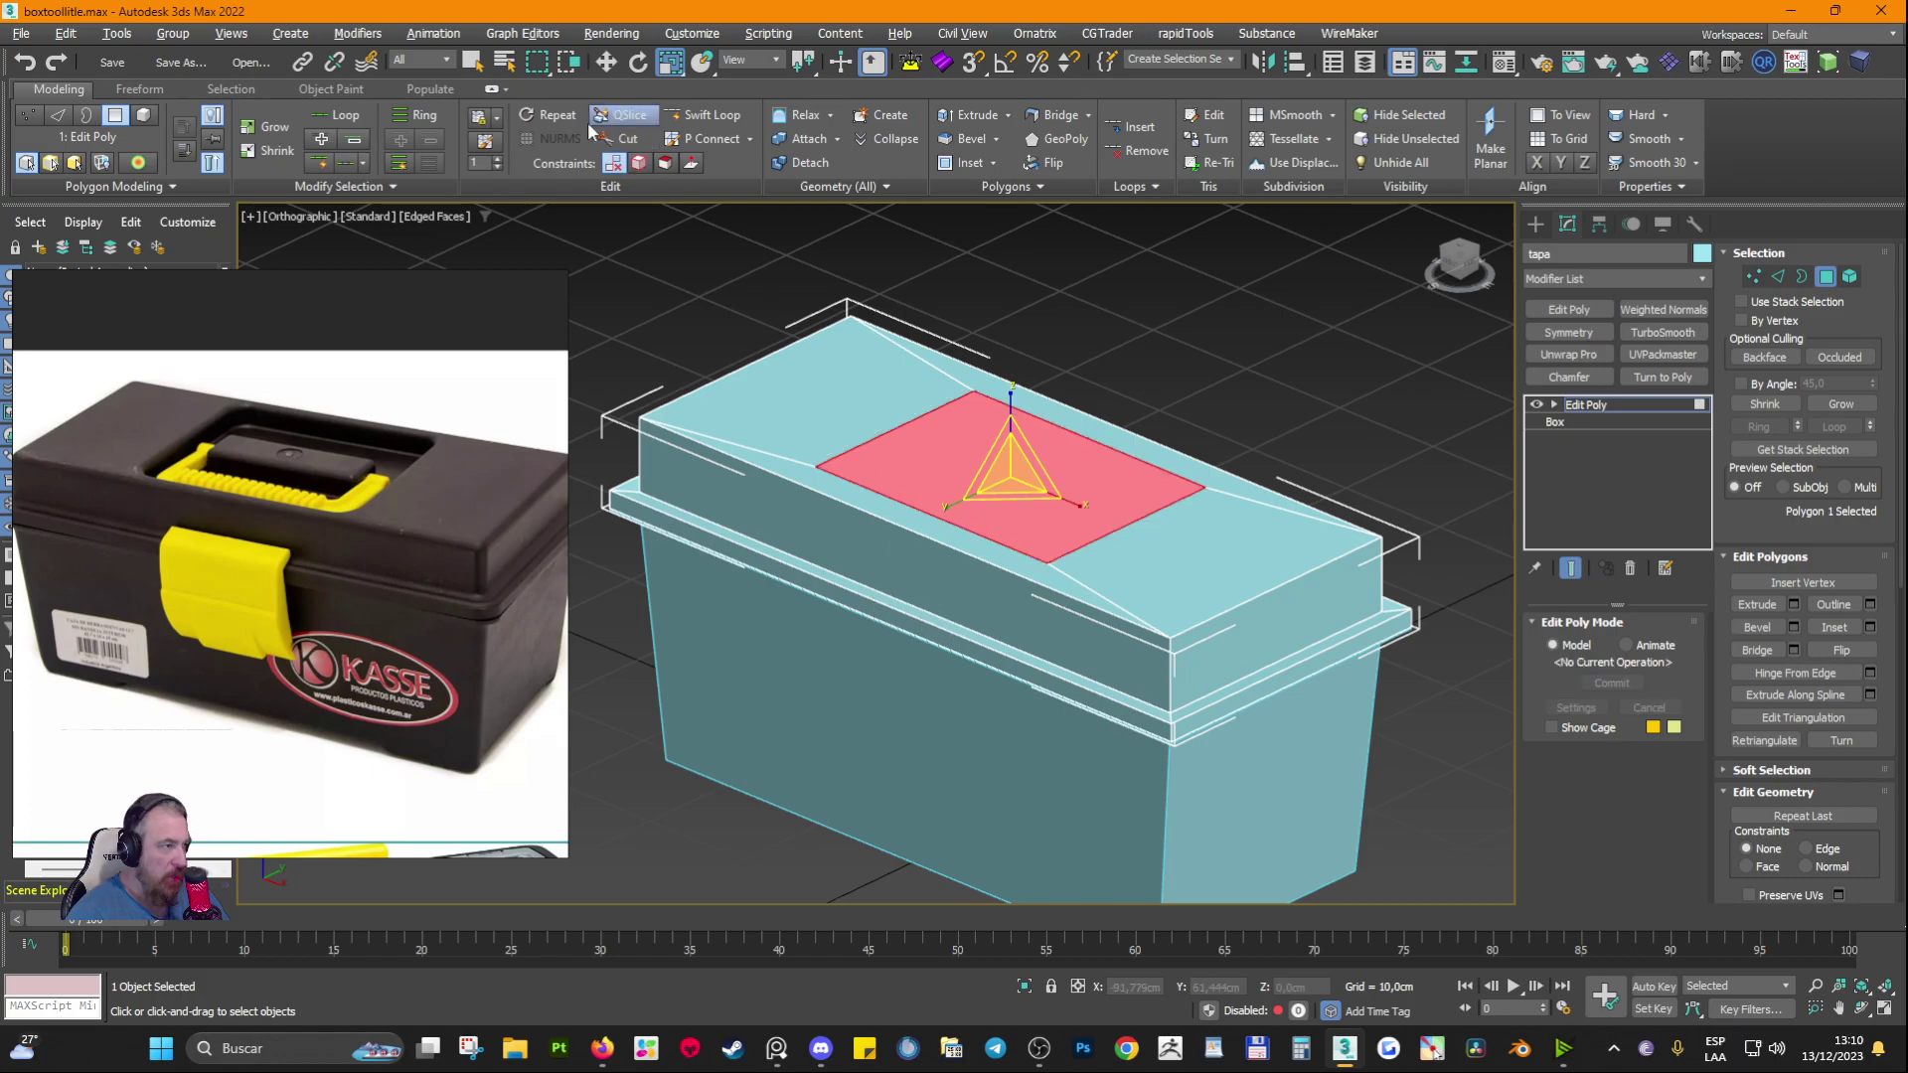
pyautogui.click(605, 63)
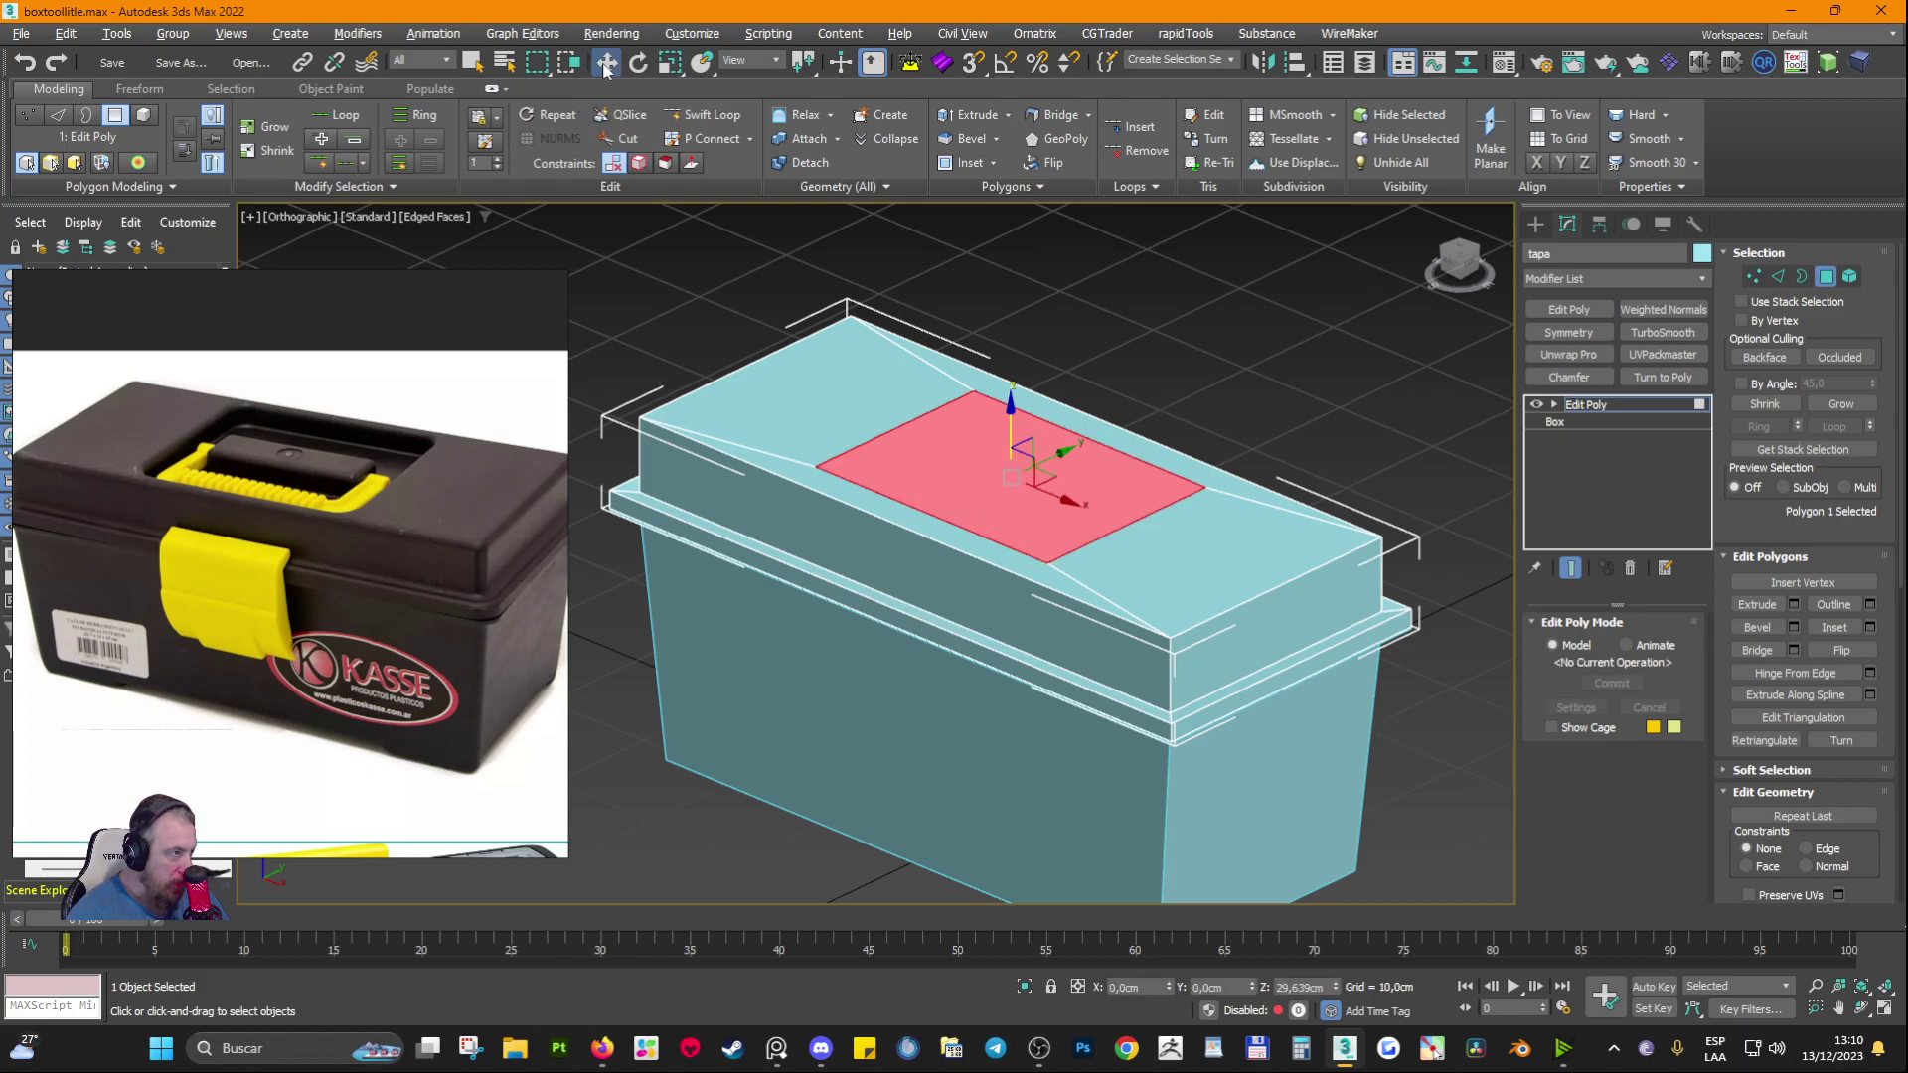
pyautogui.click(1793, 603)
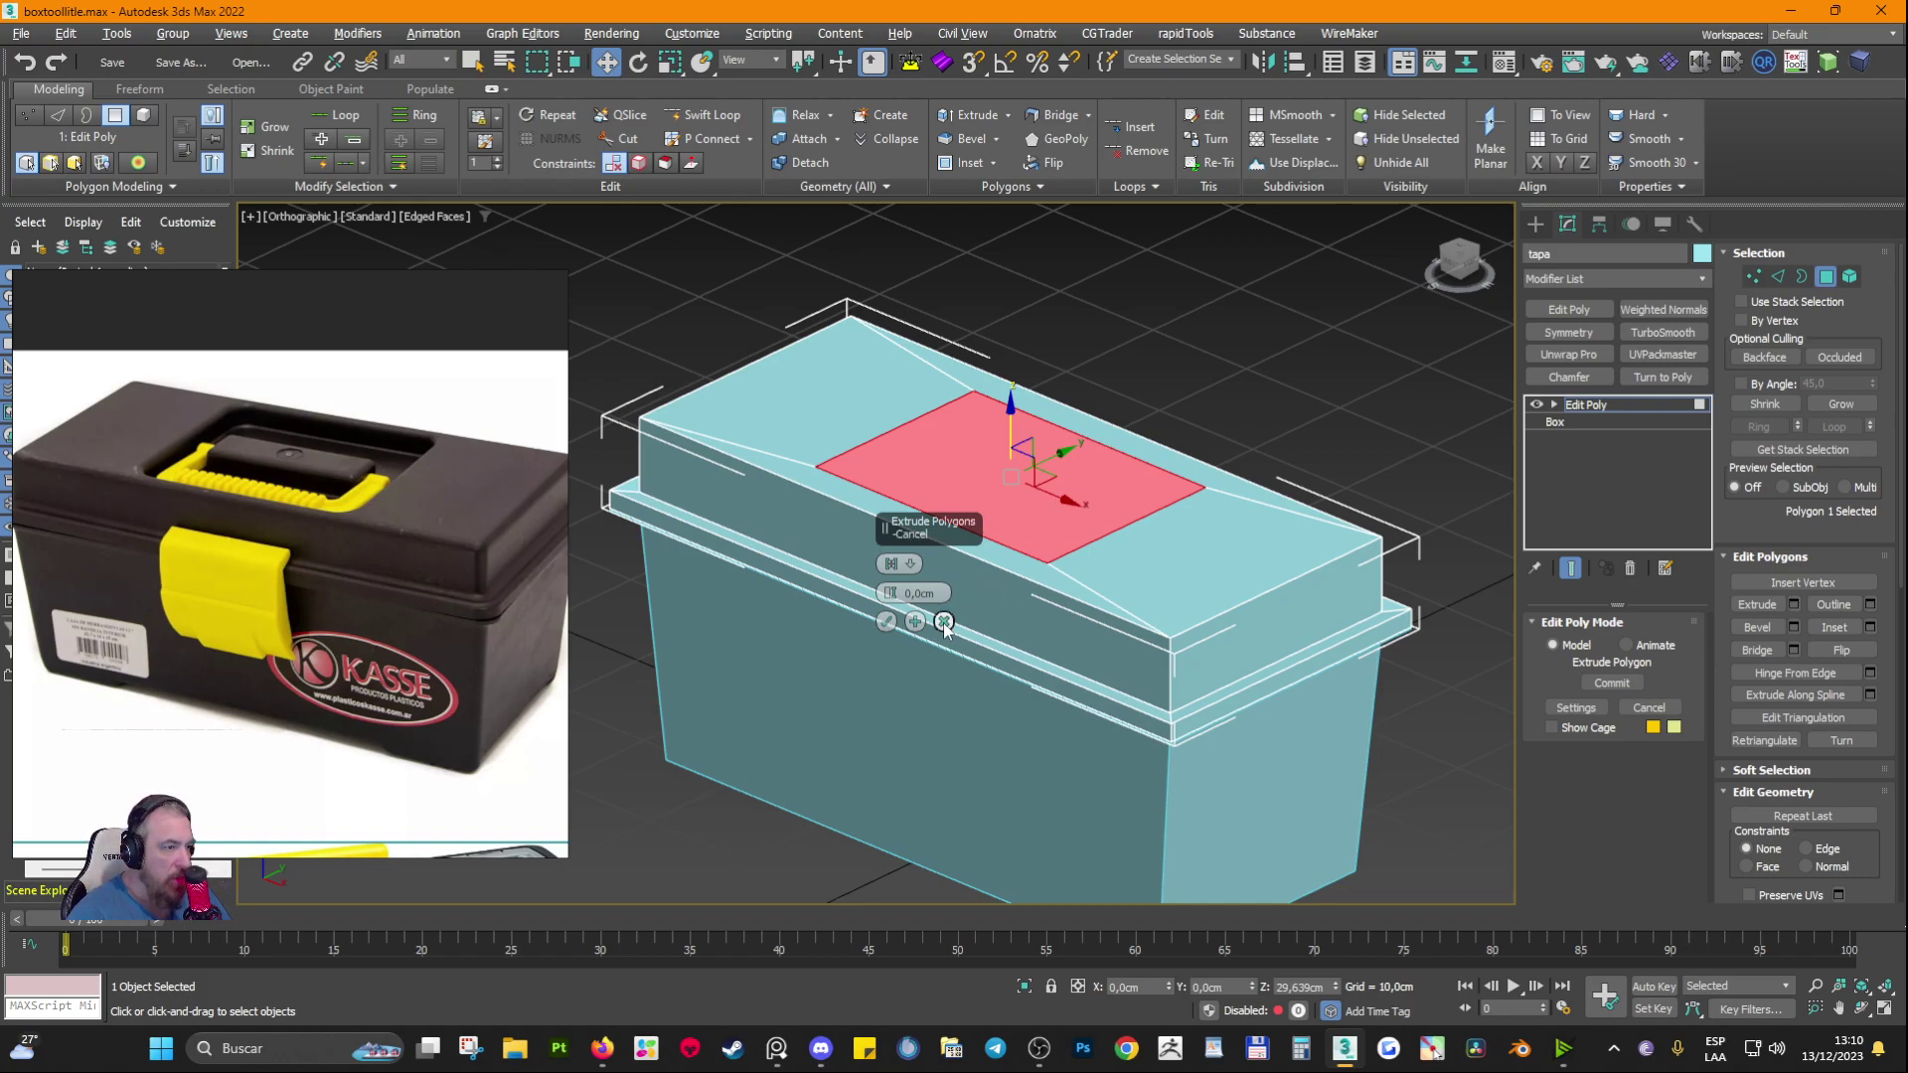
pyautogui.click(944, 623)
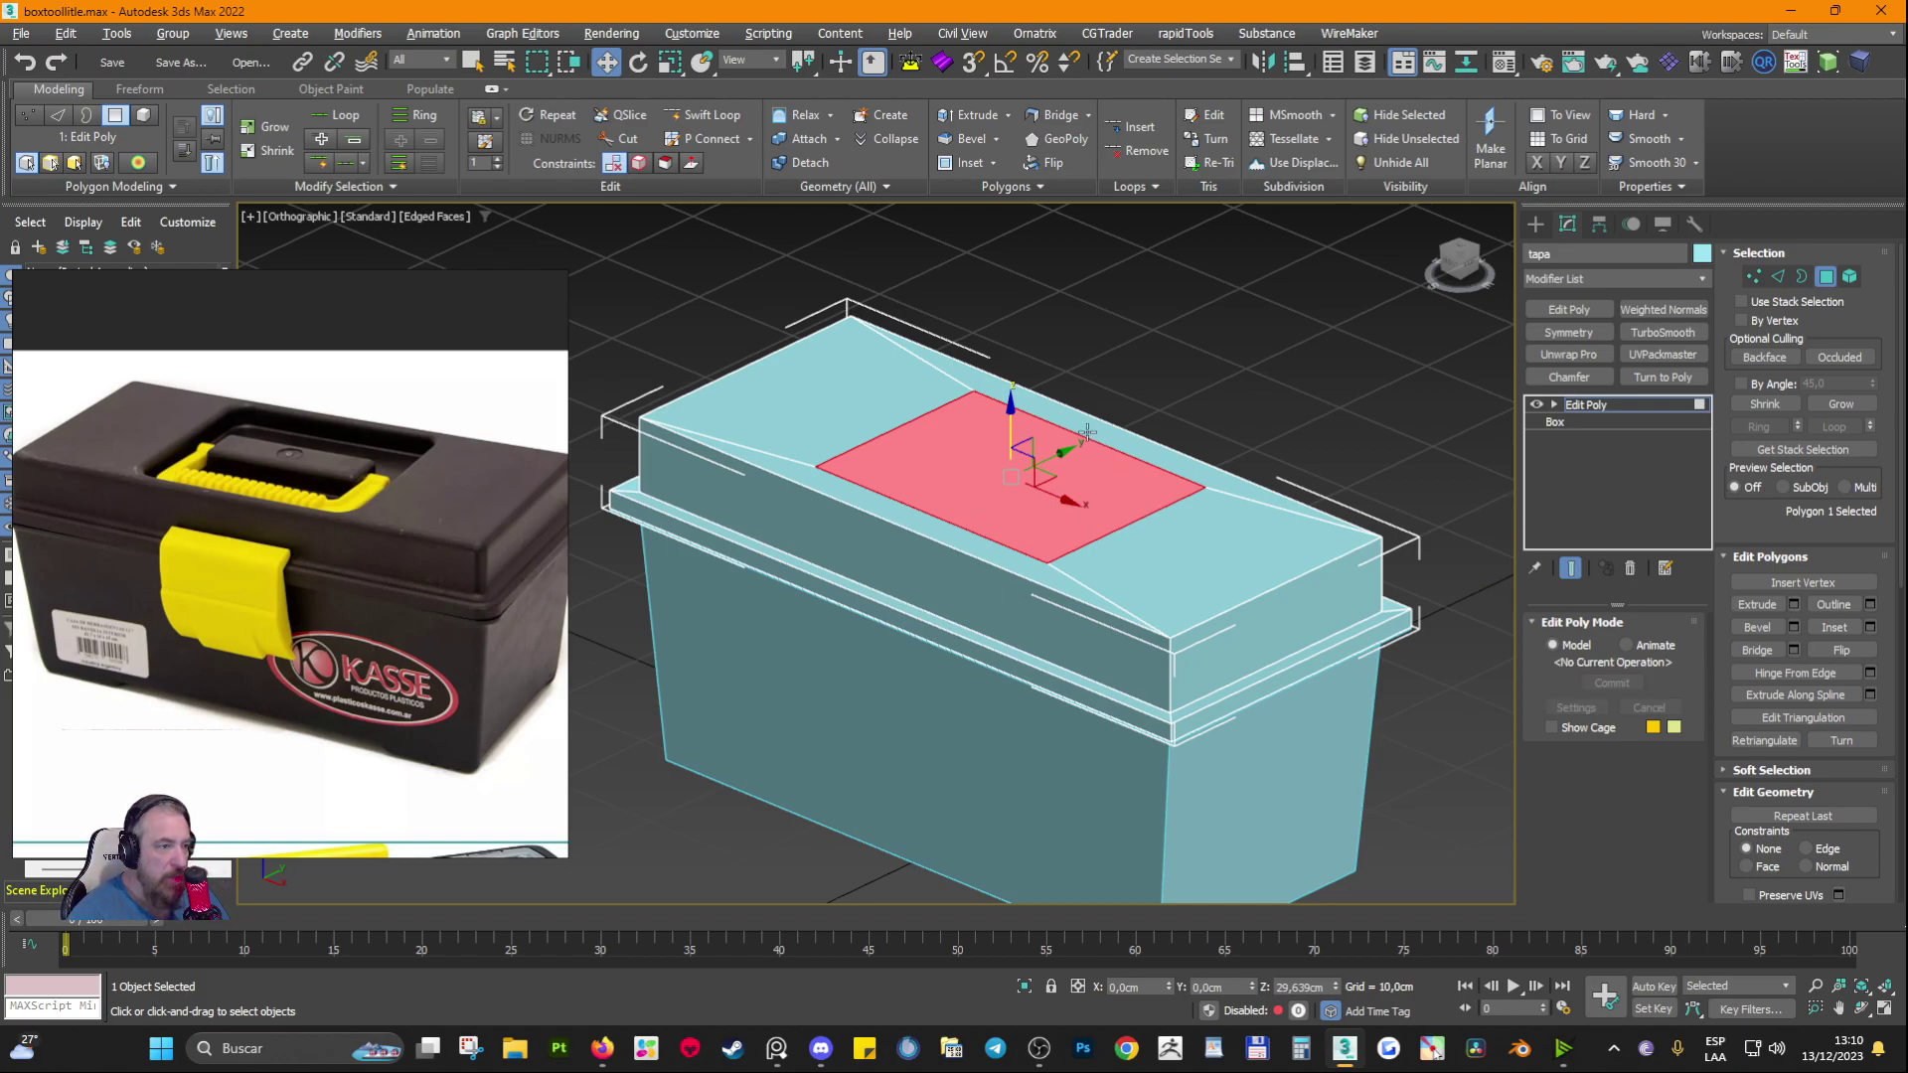
# Step: Try to add a slightly smaller inset inside the lid's inset polygon by scaling, and undo it
pyautogui.click(672, 62)
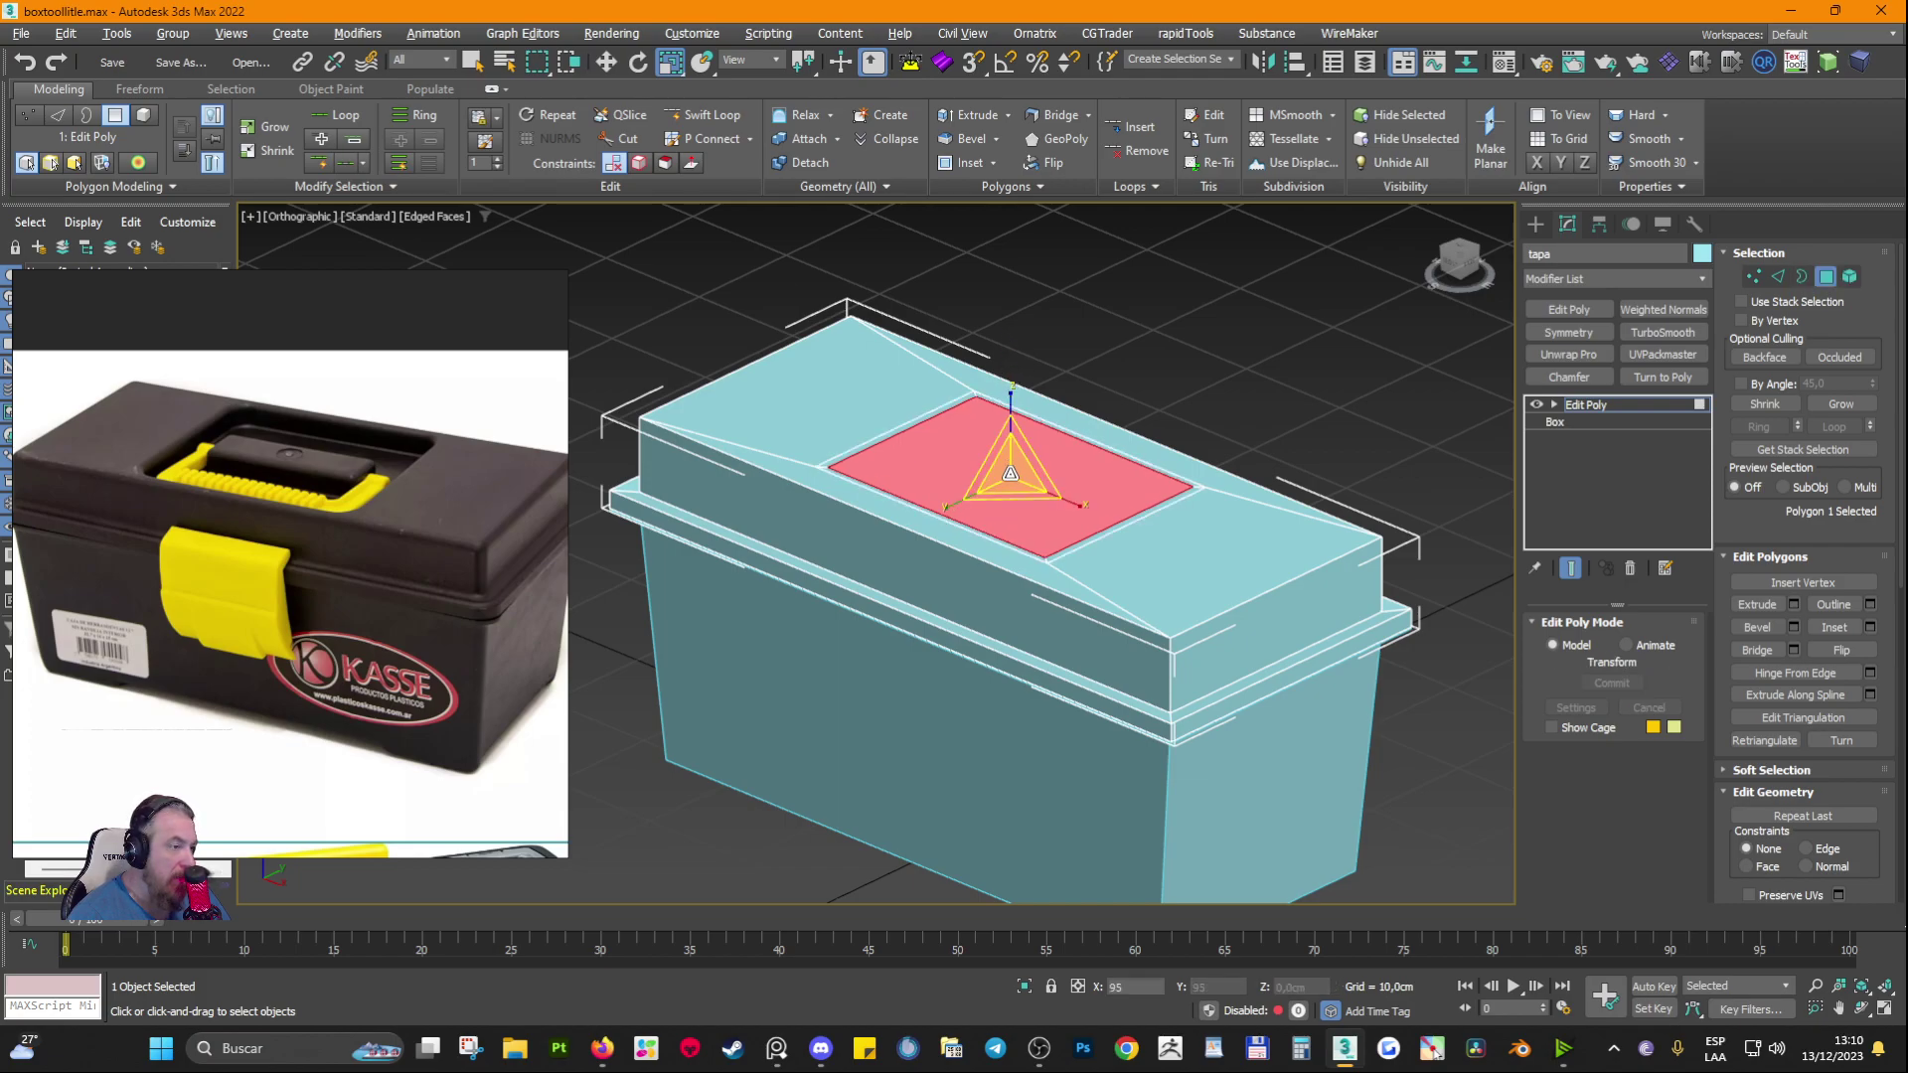
pyautogui.moveTo(1011, 458); pyautogui.dragTo(991, 567)
pyautogui.hotkey('ctrl', 'z')
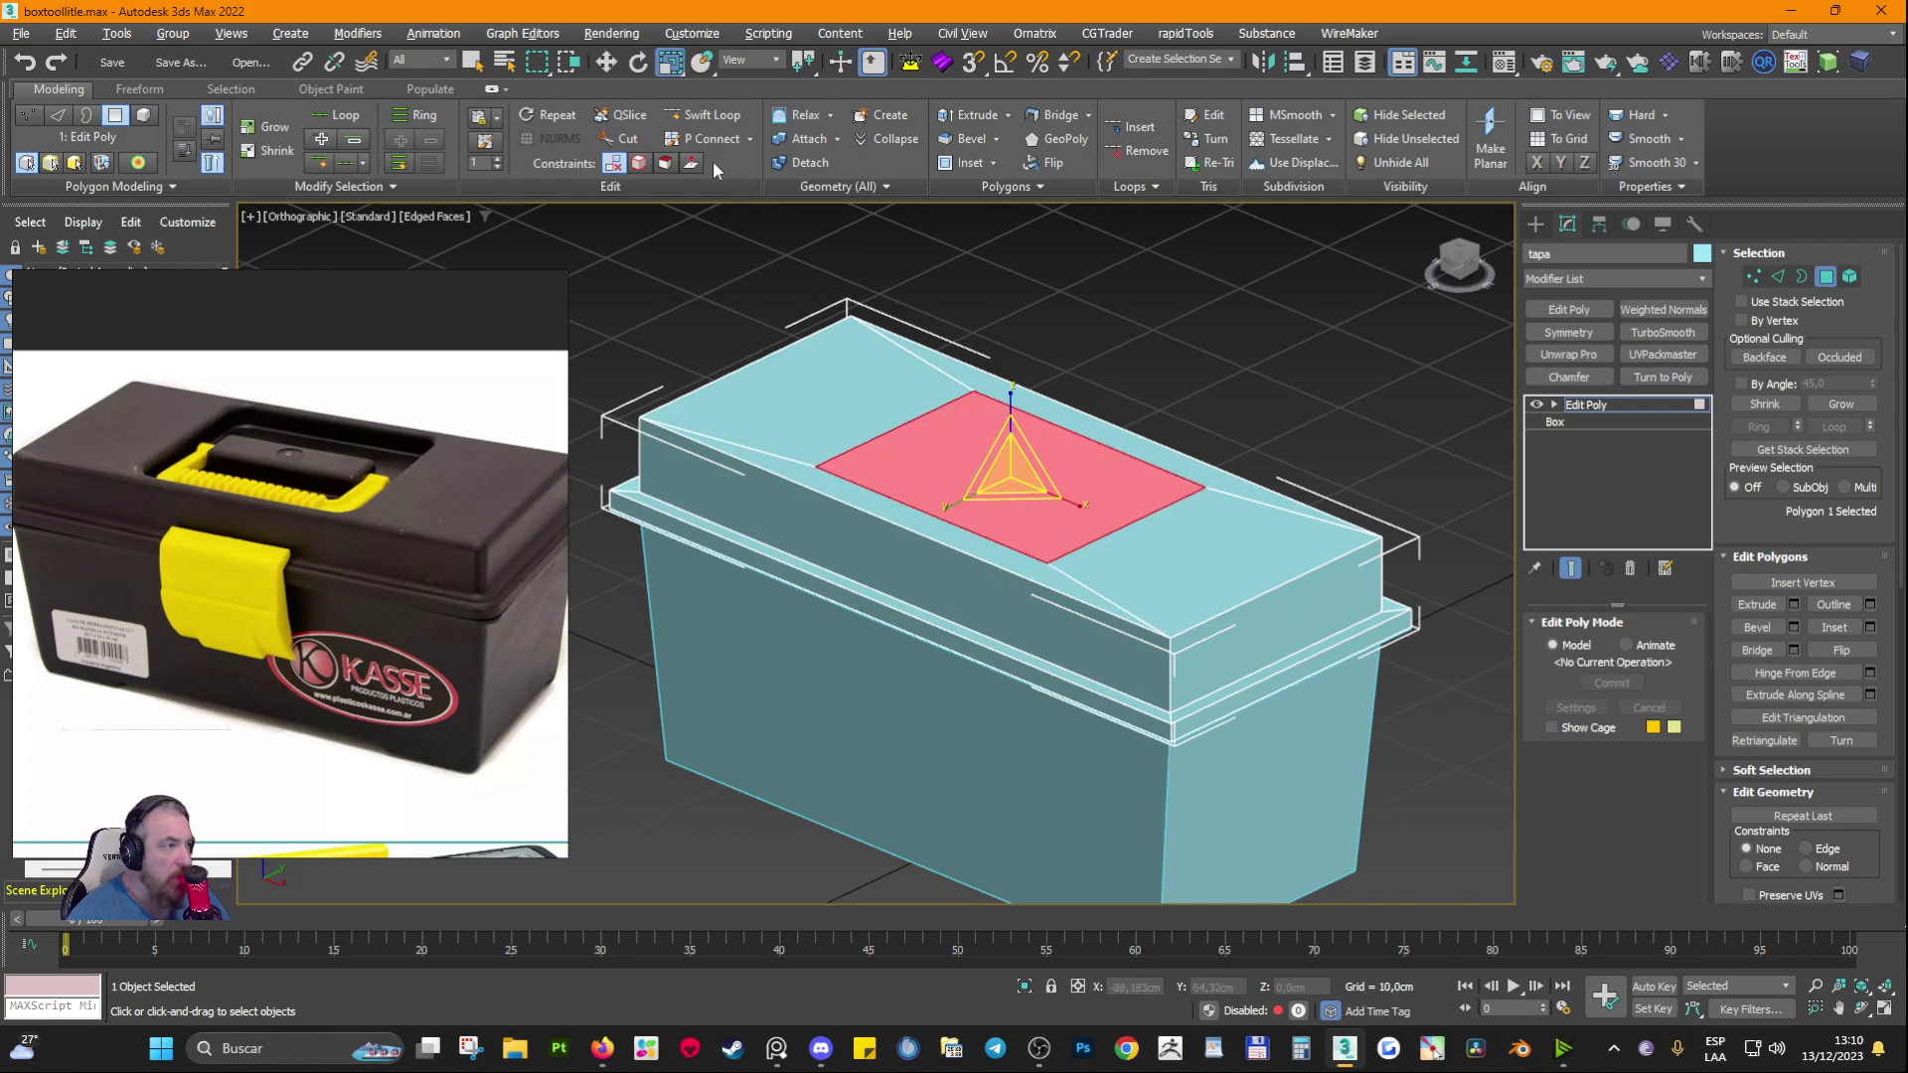
# Step: Extrude the inset polygon downward along Z by about 3.4 cm, to about 26.27 cm, forming the handle recess
pyautogui.click(606, 61)
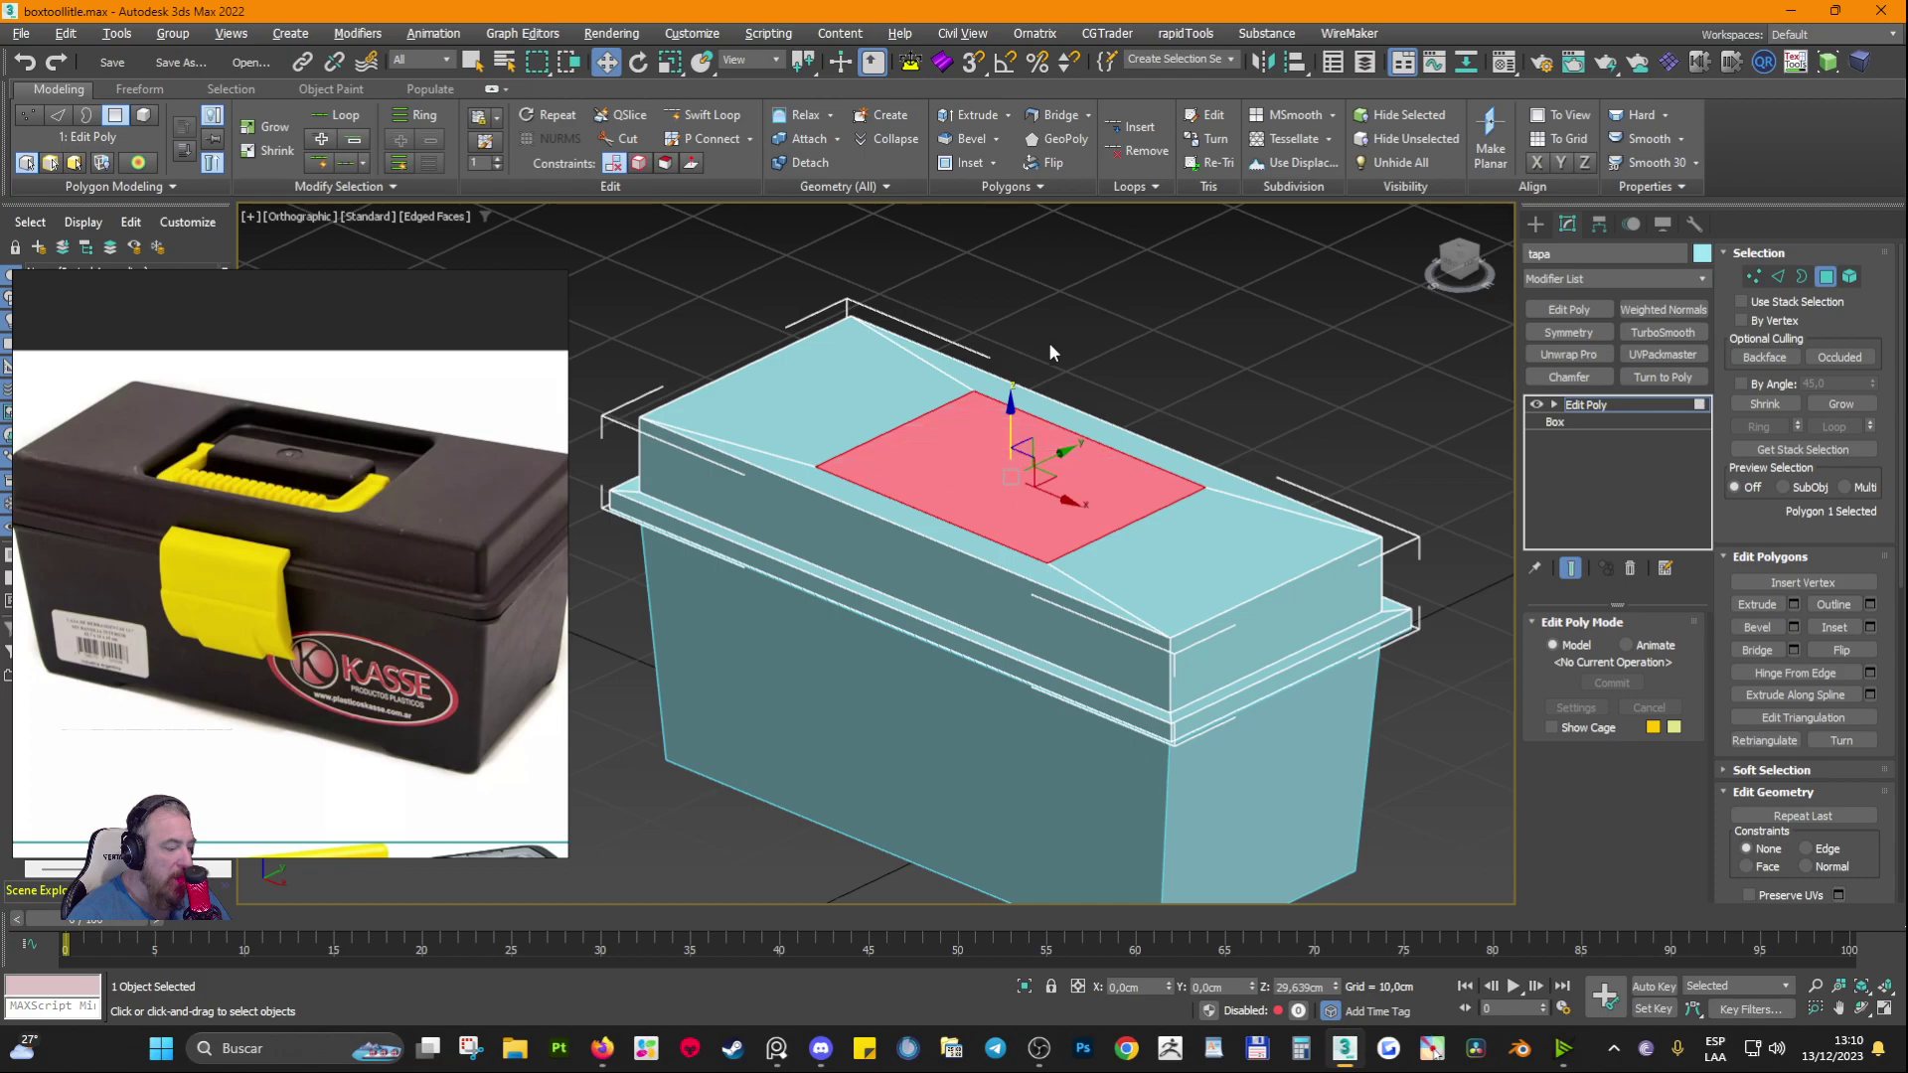
pyautogui.moveTo(1010, 416)
pyautogui.mouseDown()
pyautogui.moveTo(995, 429)
pyautogui.moveTo(1014, 423)
pyautogui.moveTo(1020, 452)
pyautogui.mouseUp()
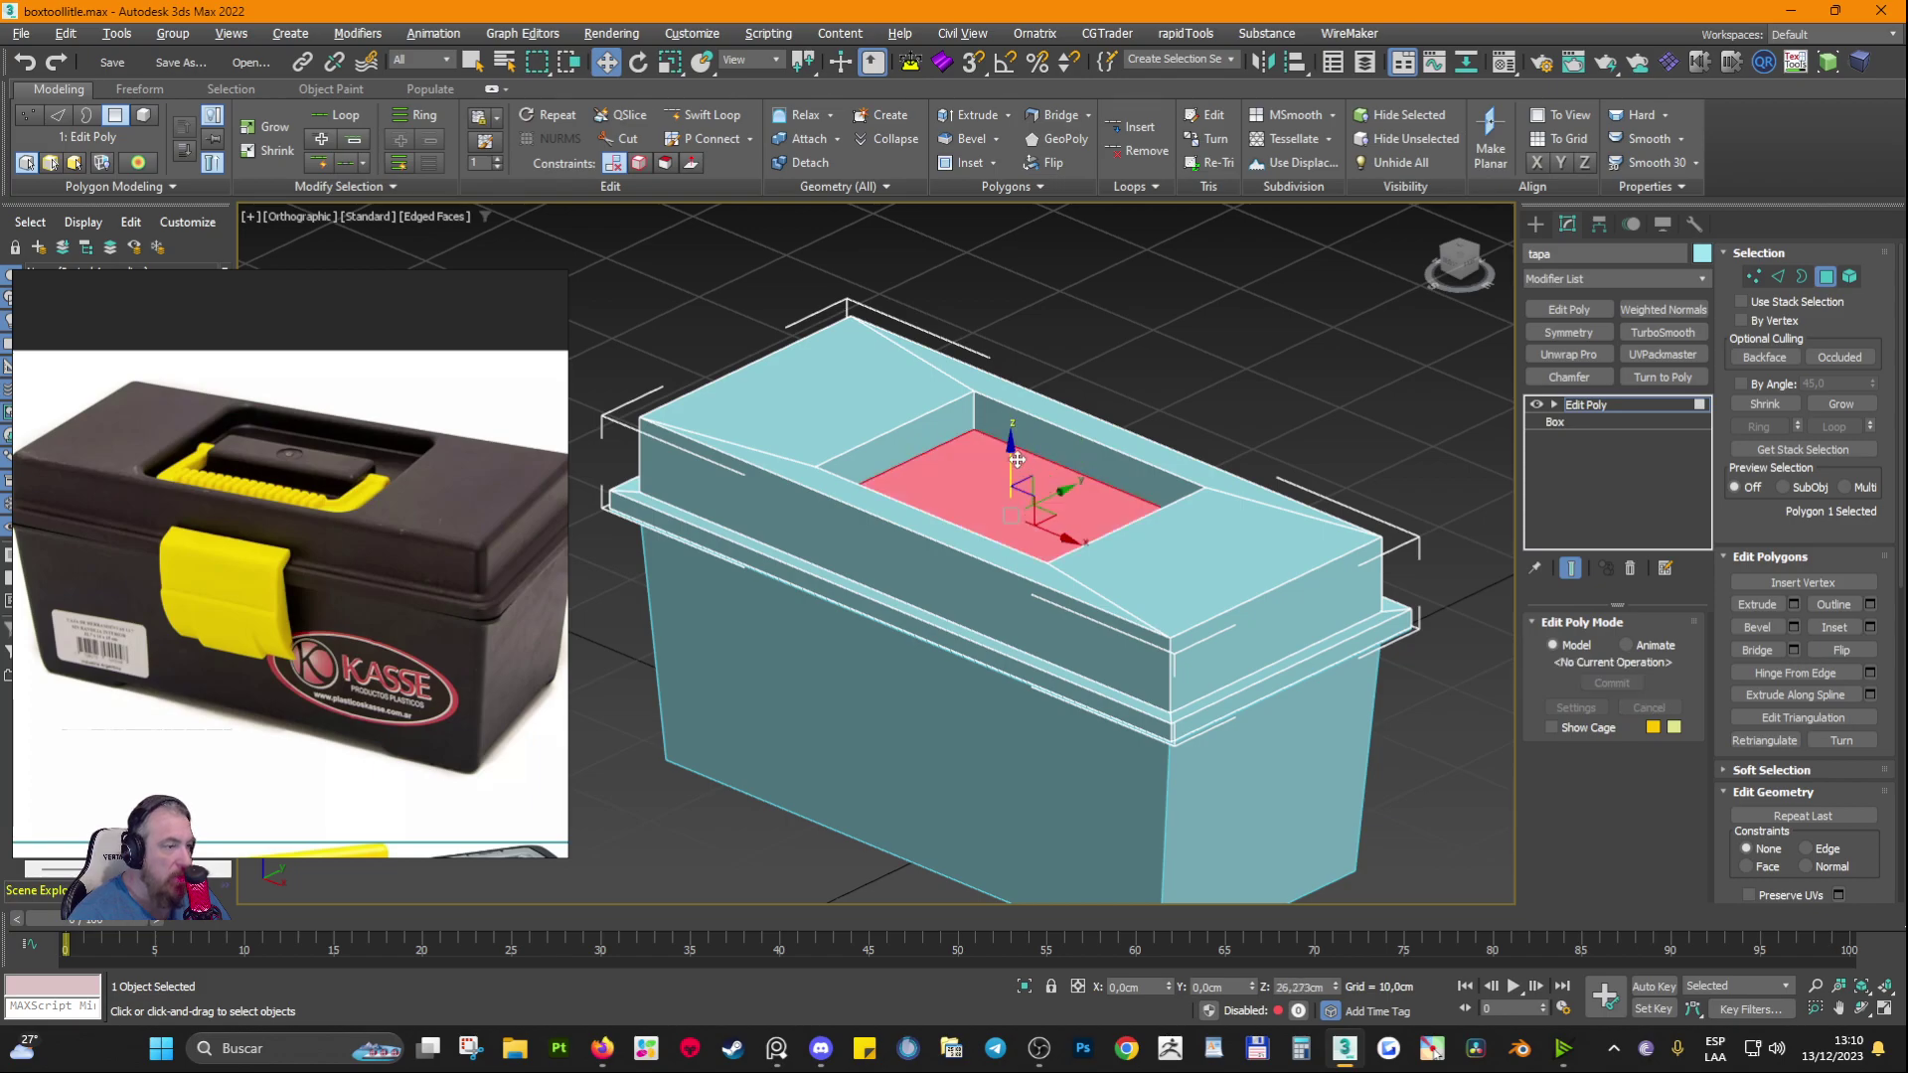
pyautogui.keyDown('alt'); pyautogui.moveTo(1015, 459); pyautogui.dragTo(924, 587, button='middle'); pyautogui.keyUp('alt')
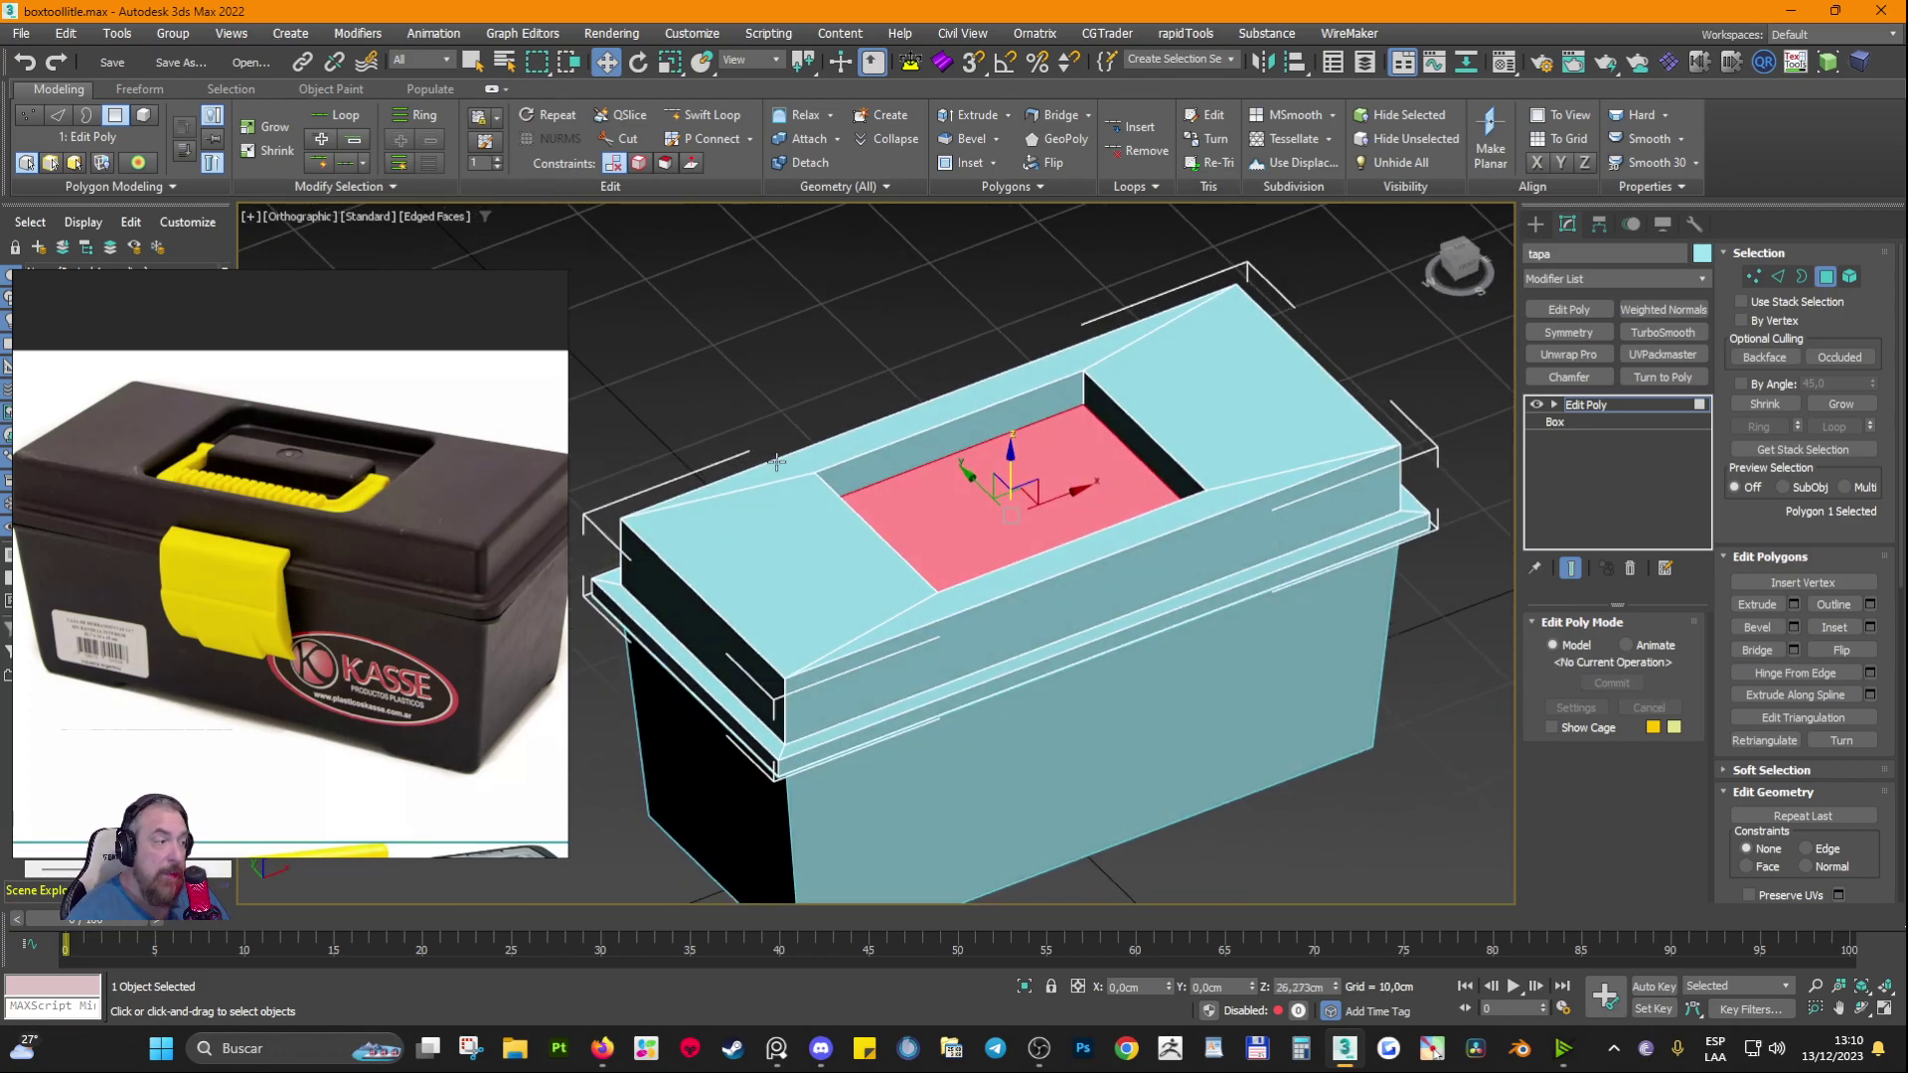
pyautogui.keyDown('alt'); pyautogui.moveTo(1048, 544); pyautogui.dragTo(656, 540, button='middle'); pyautogui.keyUp('alt')
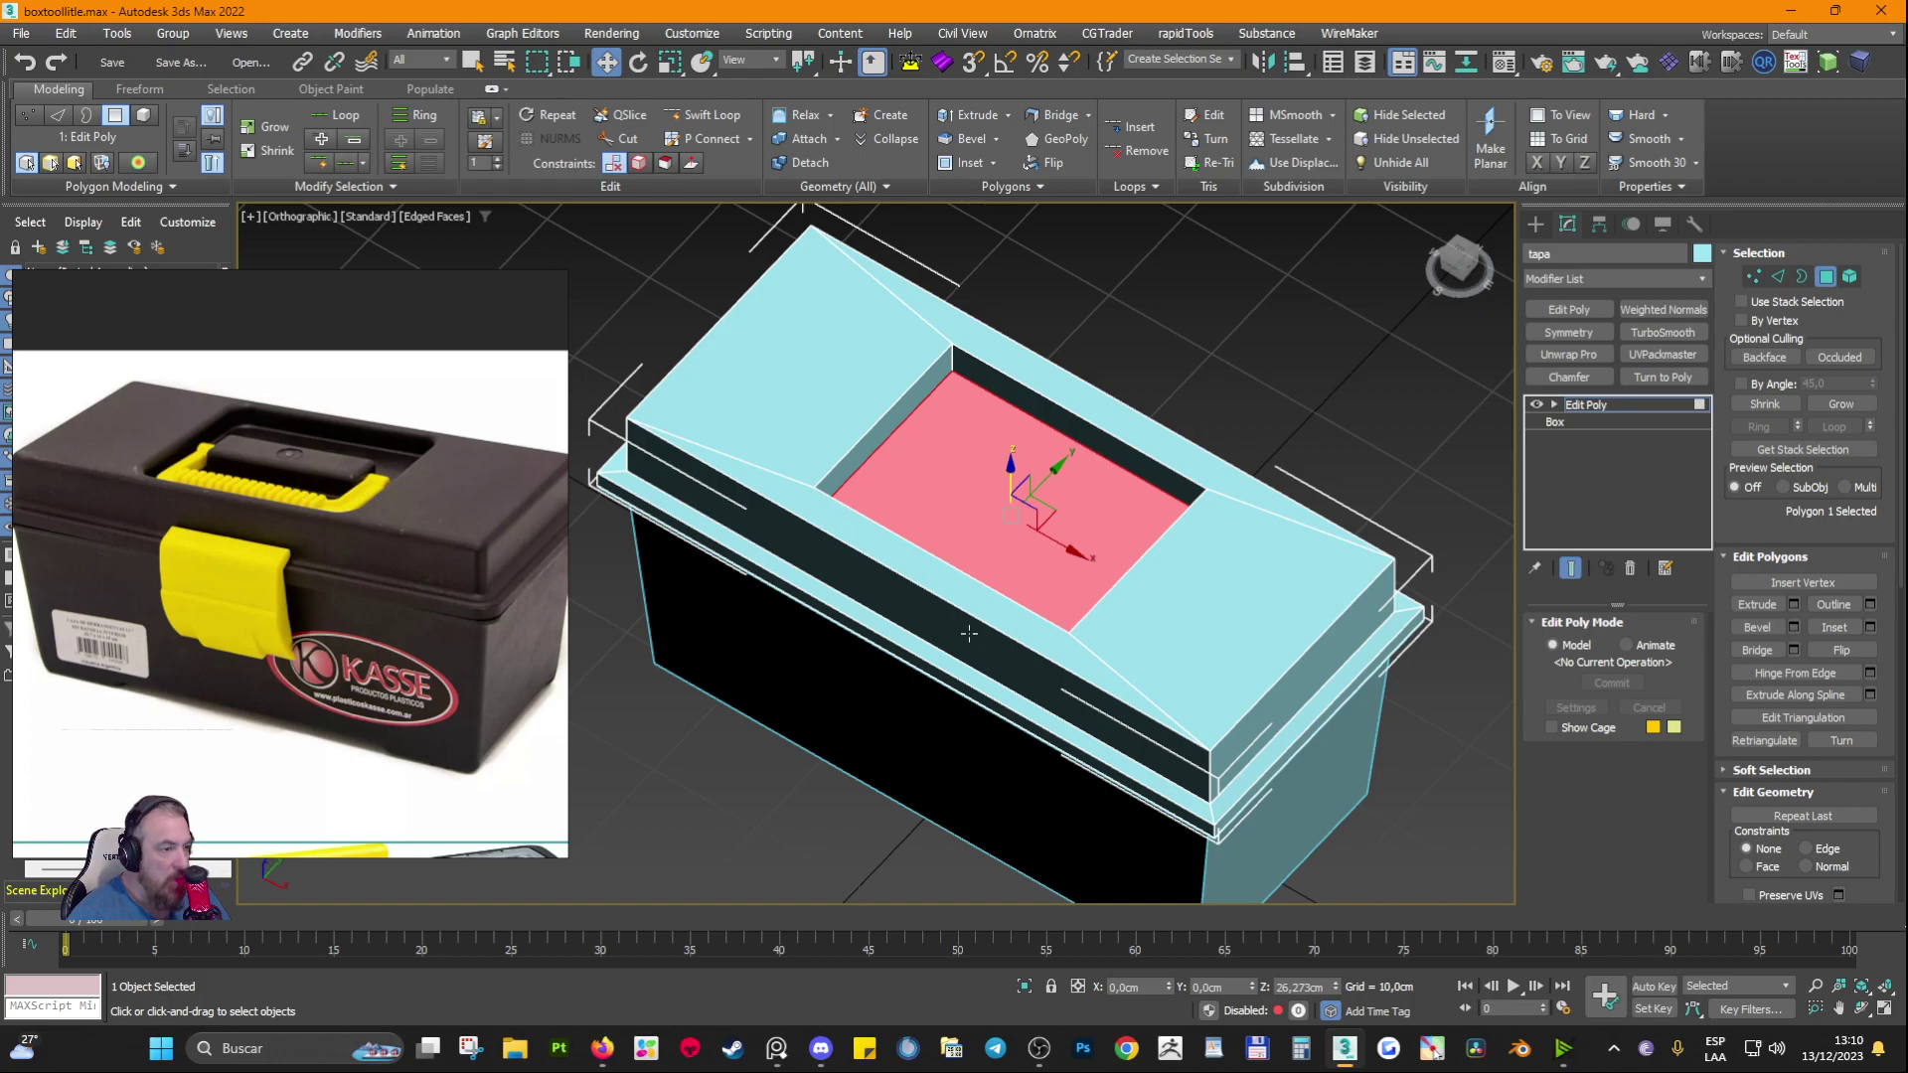
pyautogui.keyDown('alt'); pyautogui.moveTo(968, 633); pyautogui.dragTo(883, 497, button='middle'); pyautogui.keyUp('alt')
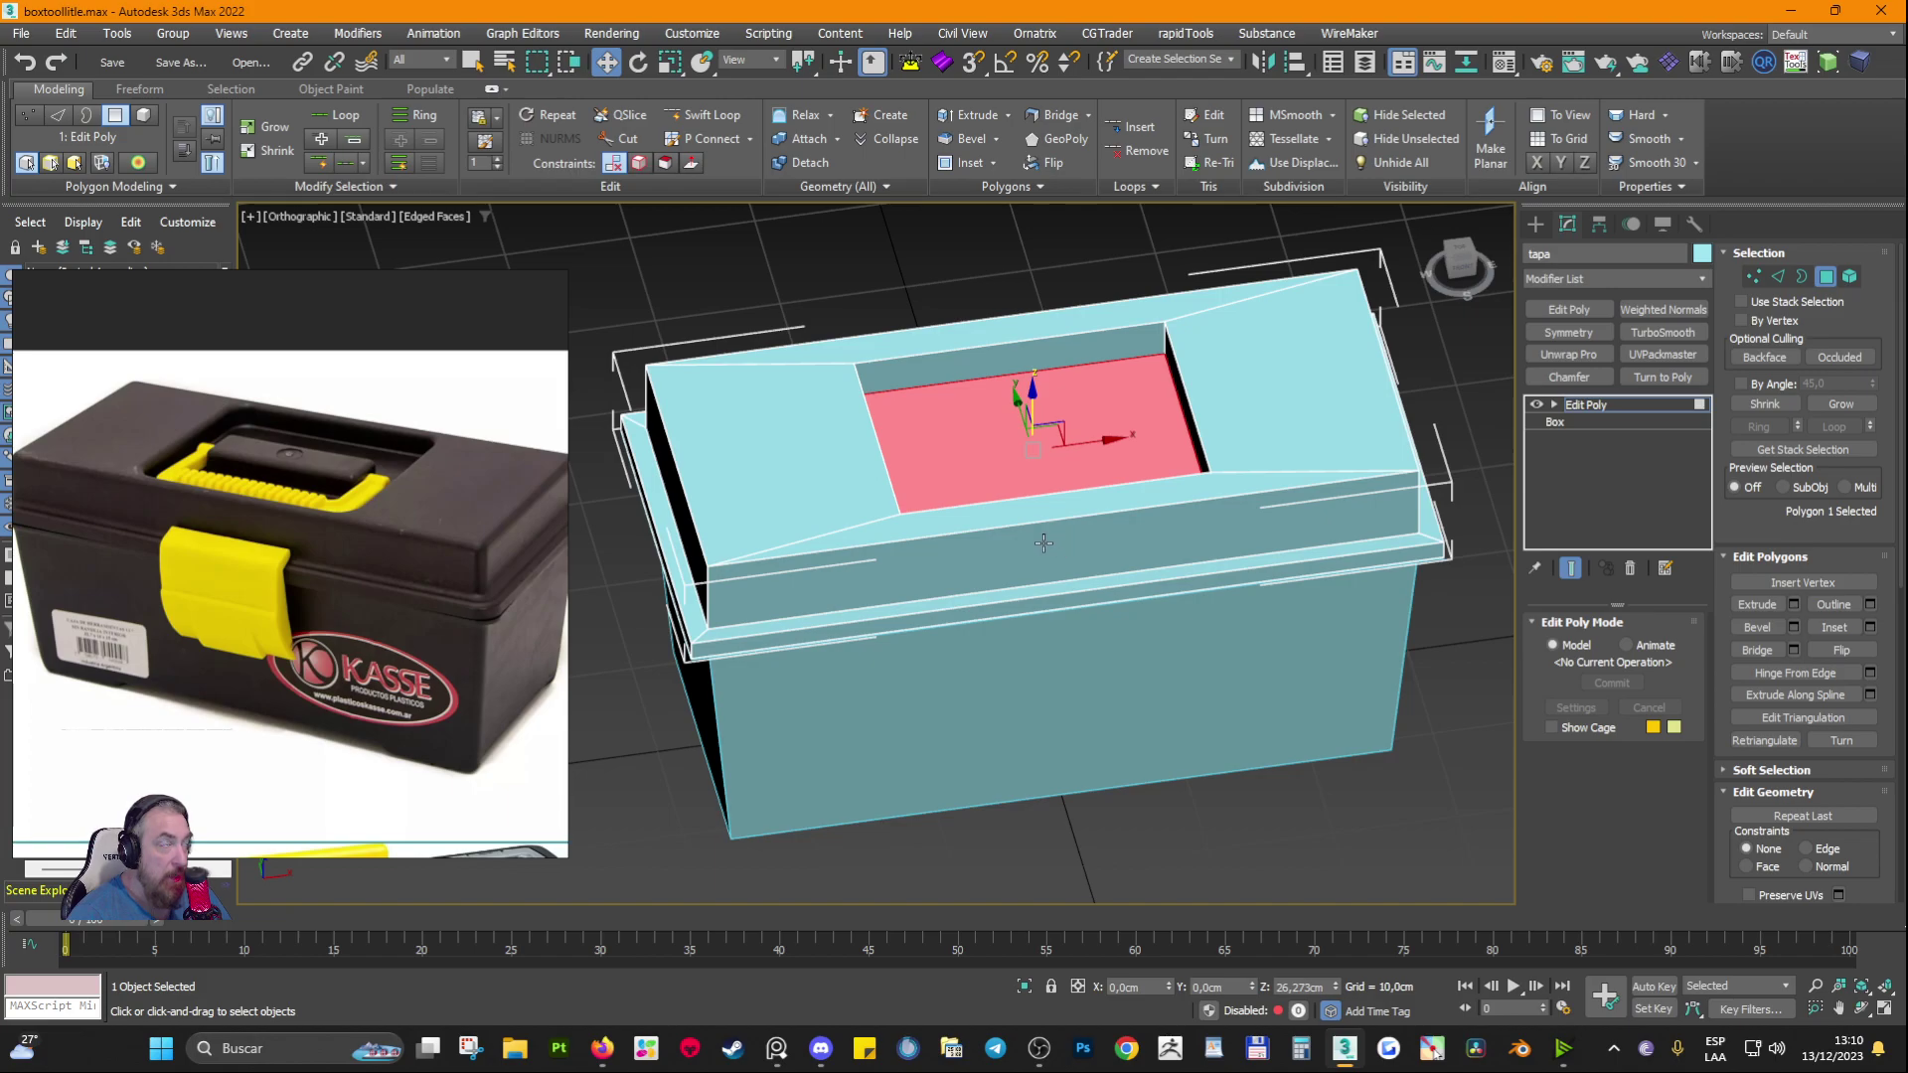
# Step: Examine the border polygons and diagonal corner edges around the handle recess on the lid's top from several angles
pyautogui.click(1162, 499)
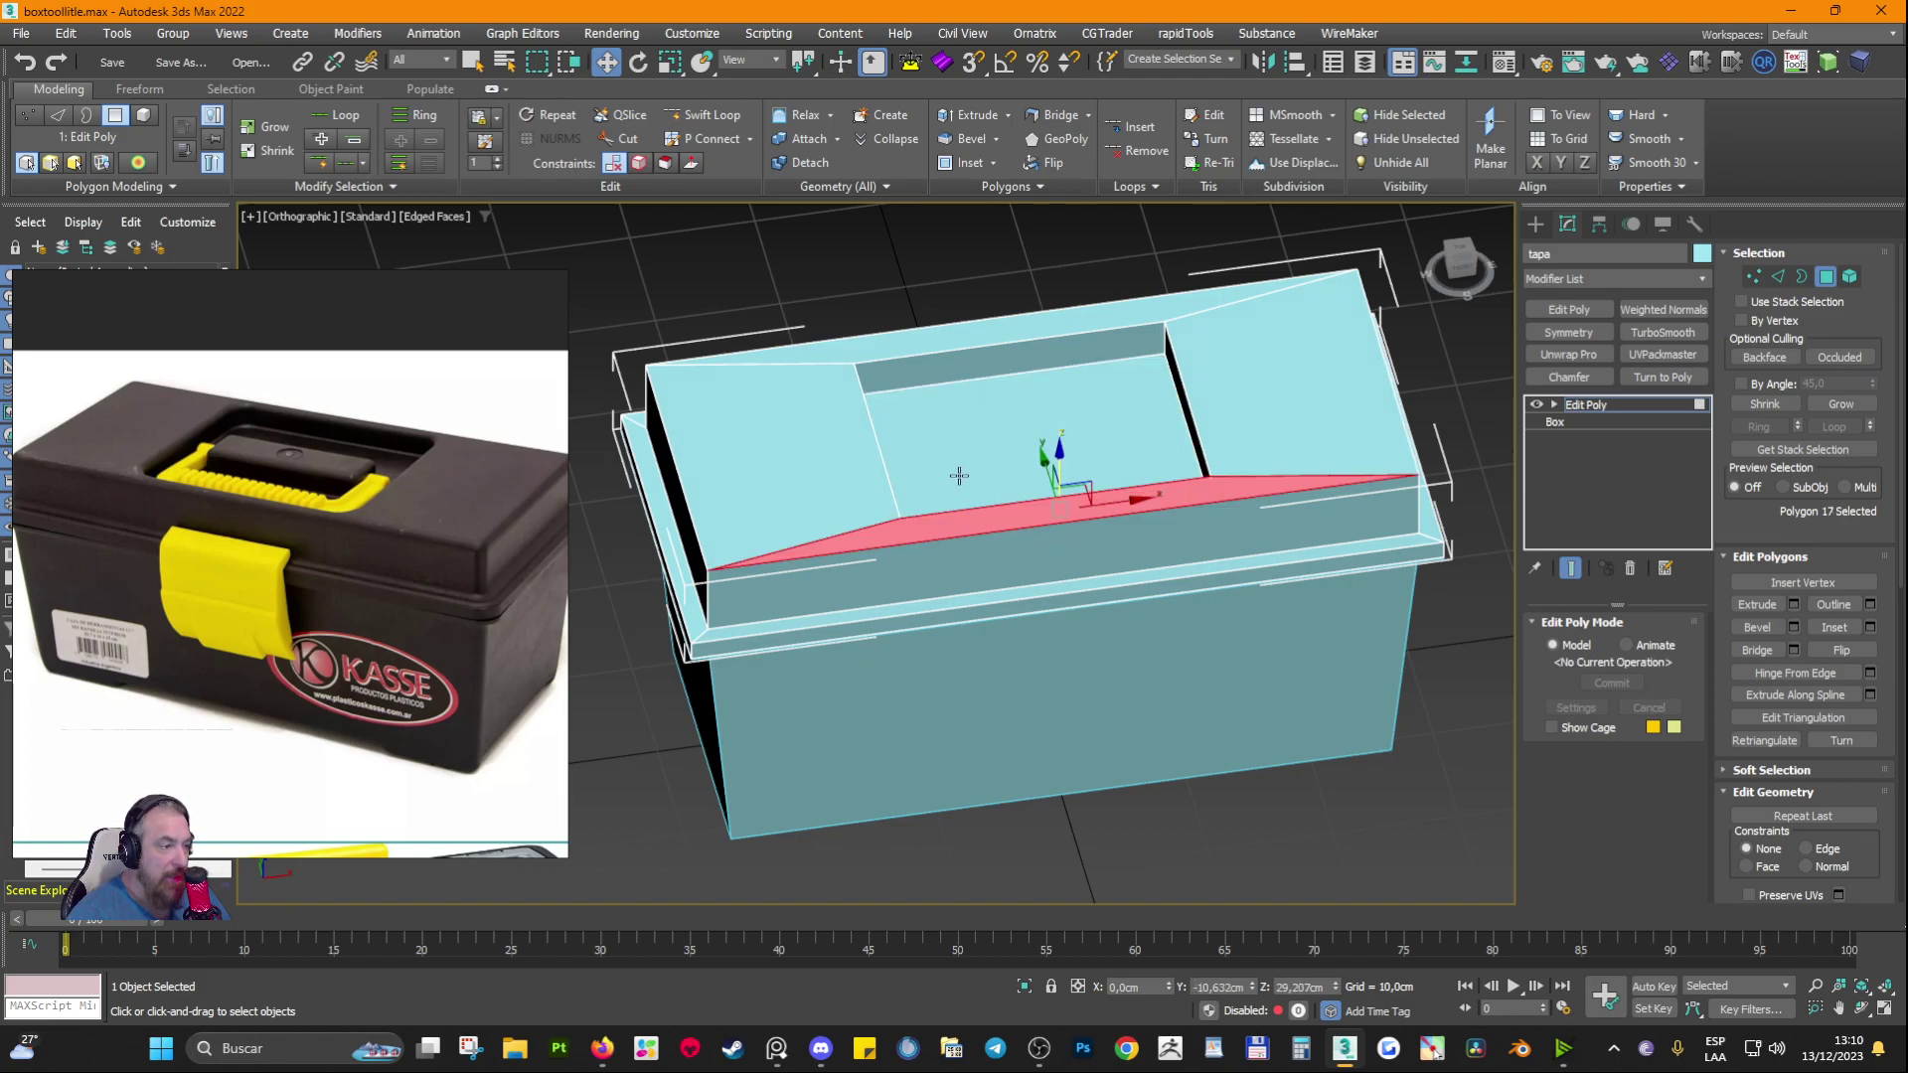
pyautogui.click(943, 340)
pyautogui.keyDown('ctrl'); pyautogui.click(986, 514); pyautogui.keyUp('ctrl')
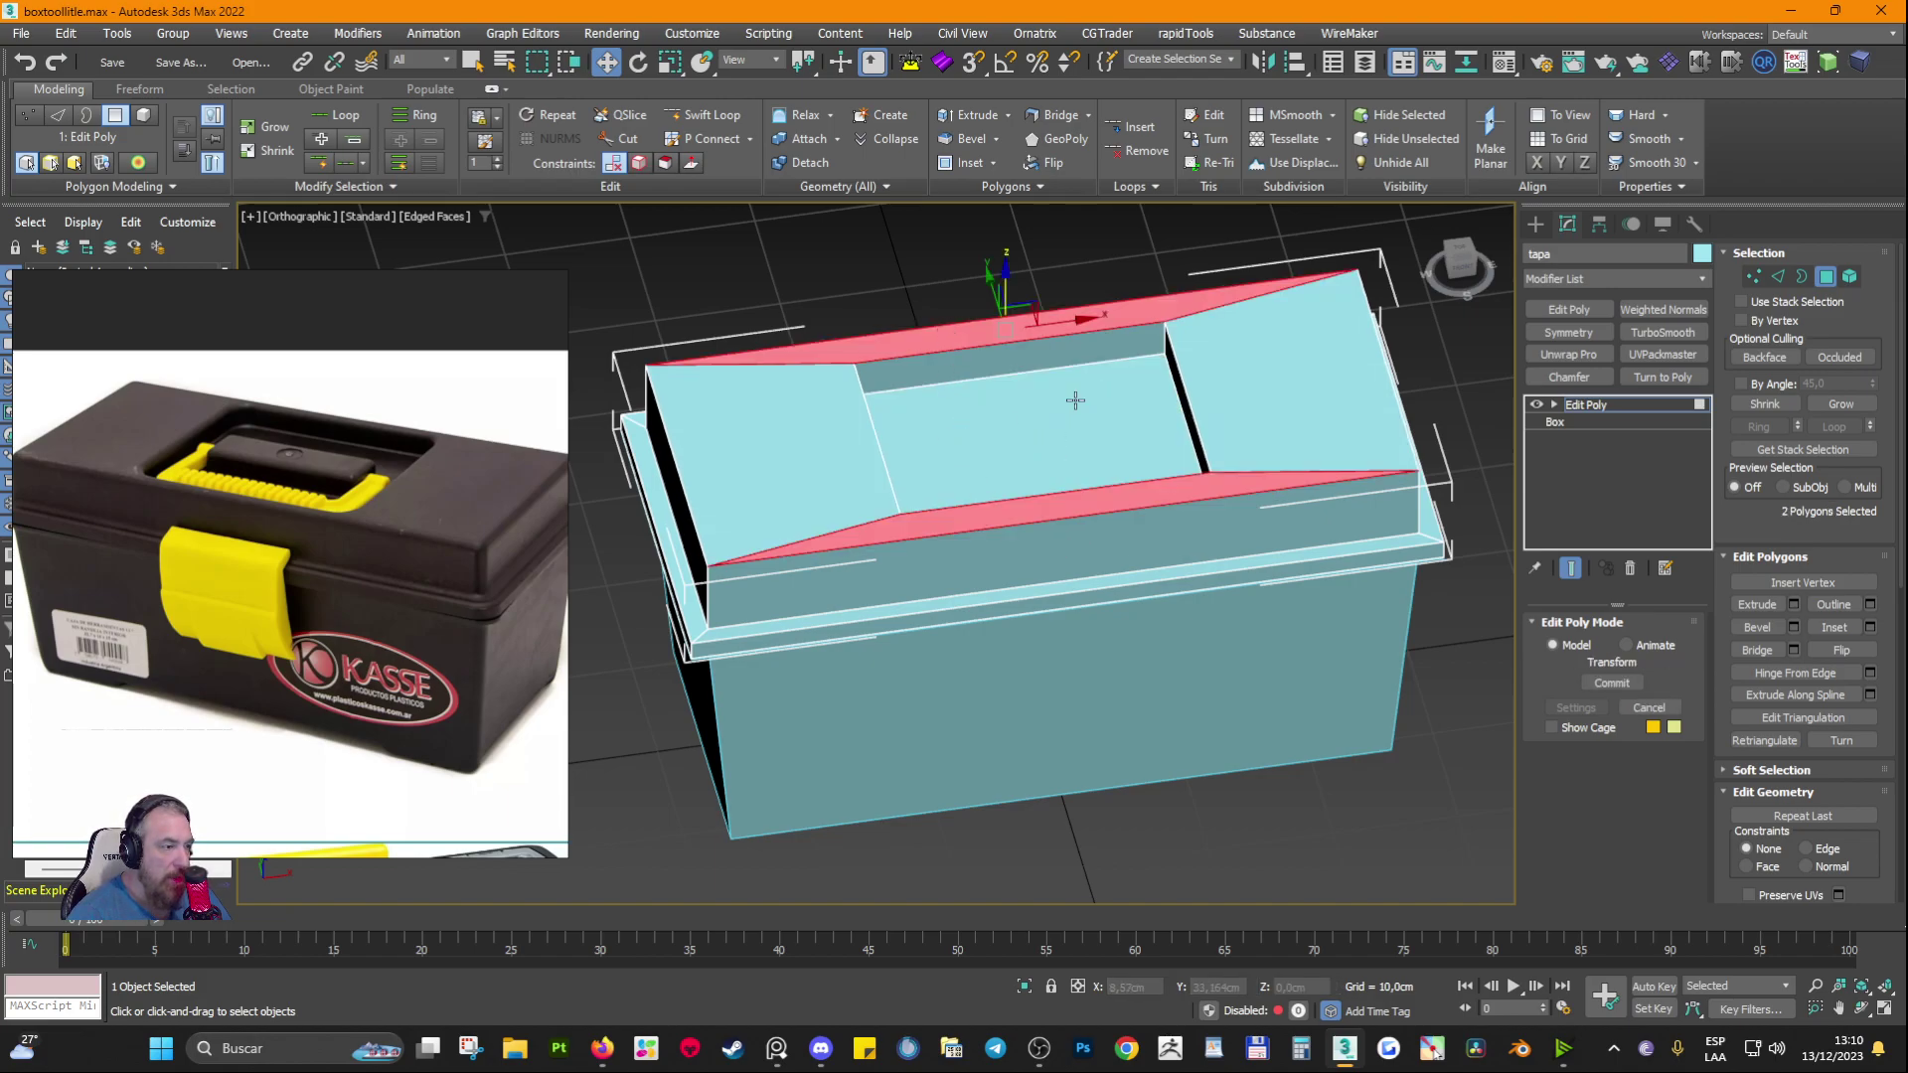
pyautogui.keyDown('alt'); pyautogui.moveTo(1050, 457); pyautogui.dragTo(1239, 520, button='middle'); pyautogui.keyUp('alt')
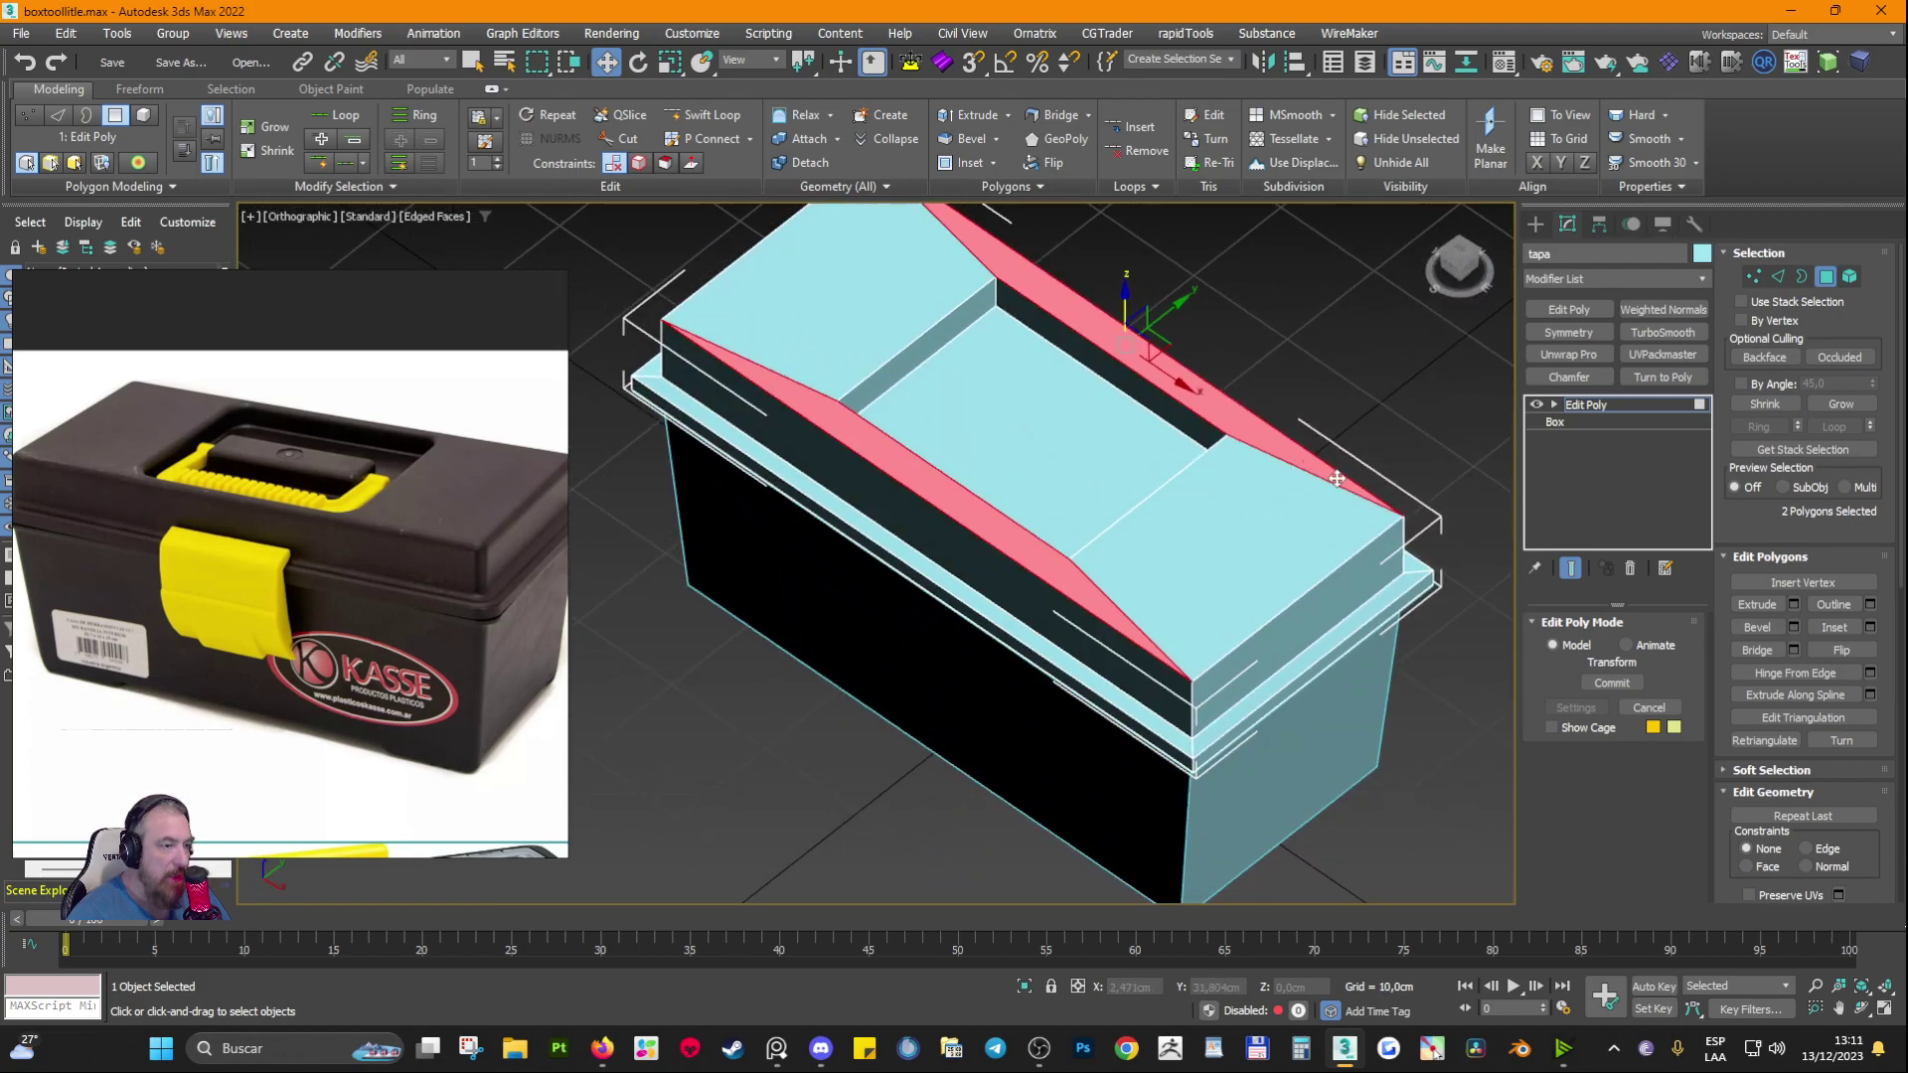
pyautogui.click(1092, 412)
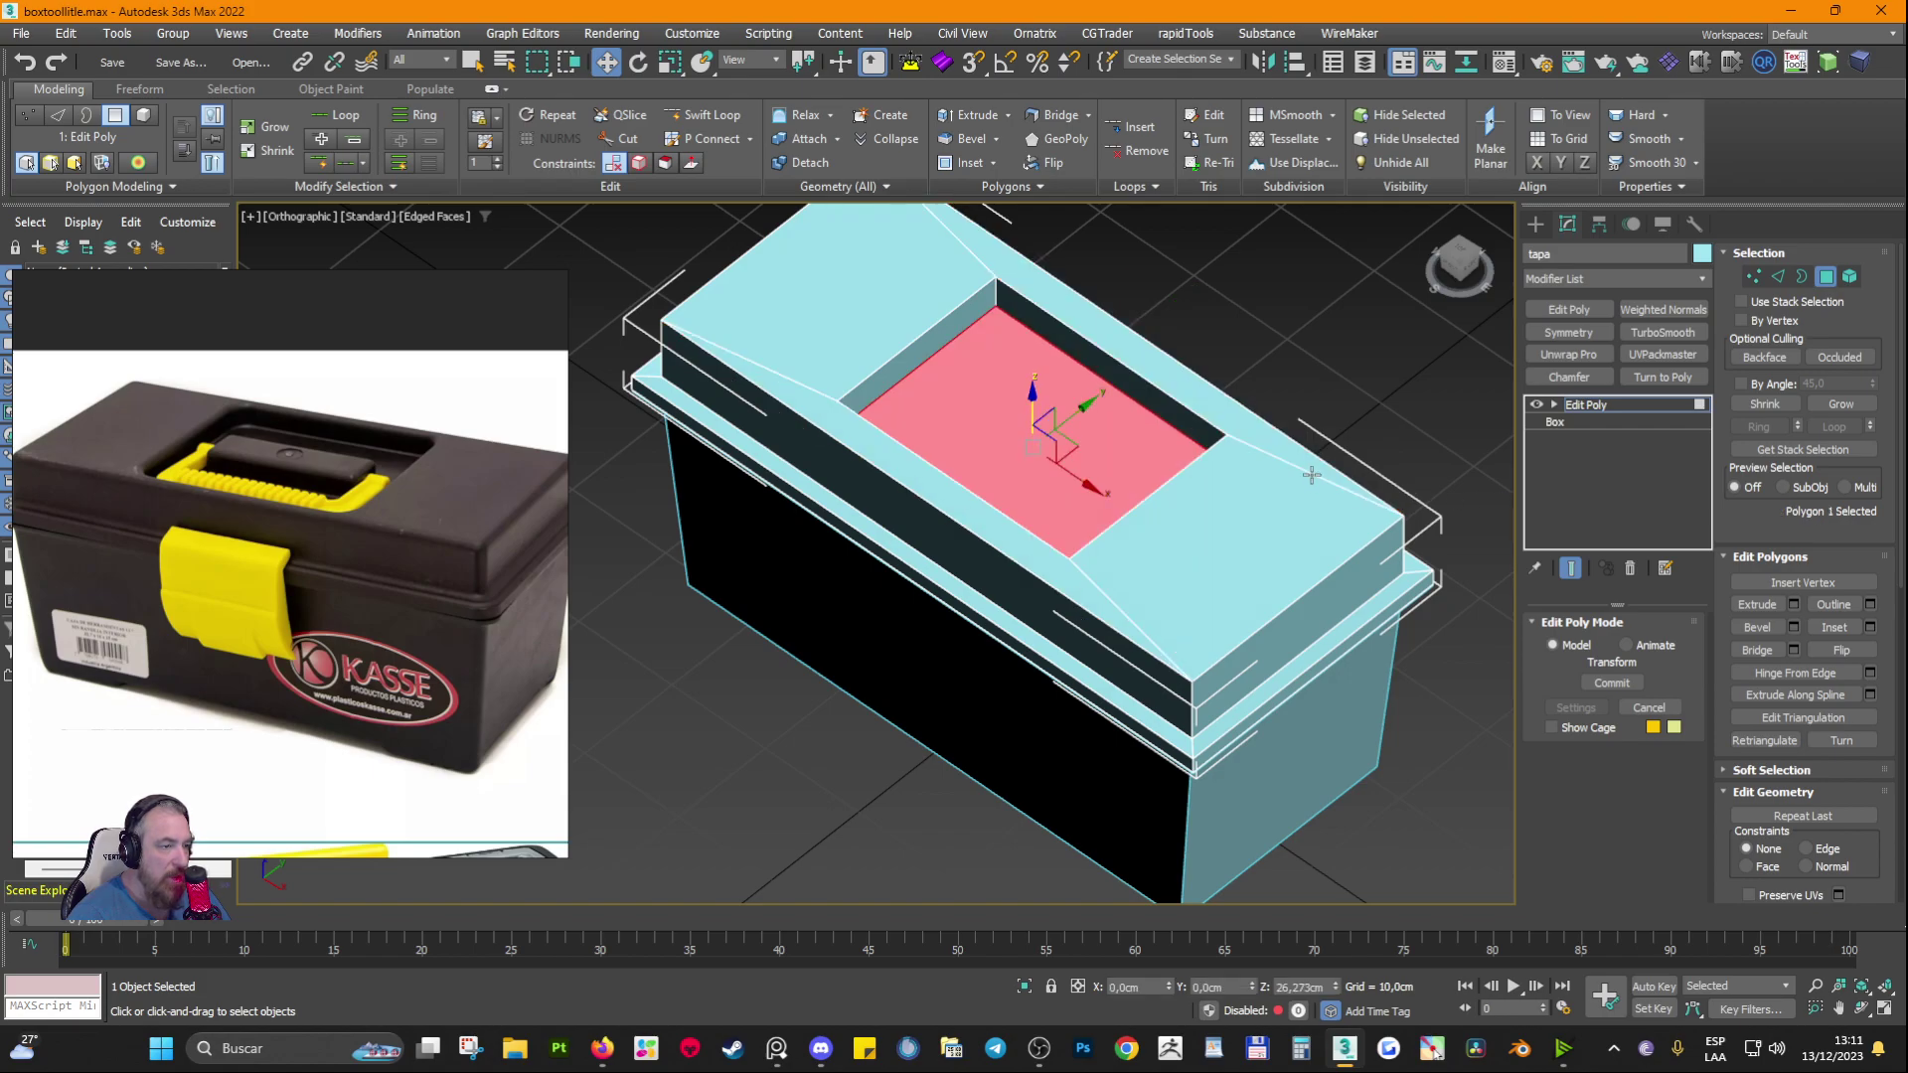
pyautogui.press('2')
pyautogui.keyDown('ctrl'); pyautogui.click(1103, 593); pyautogui.keyUp('ctrl')
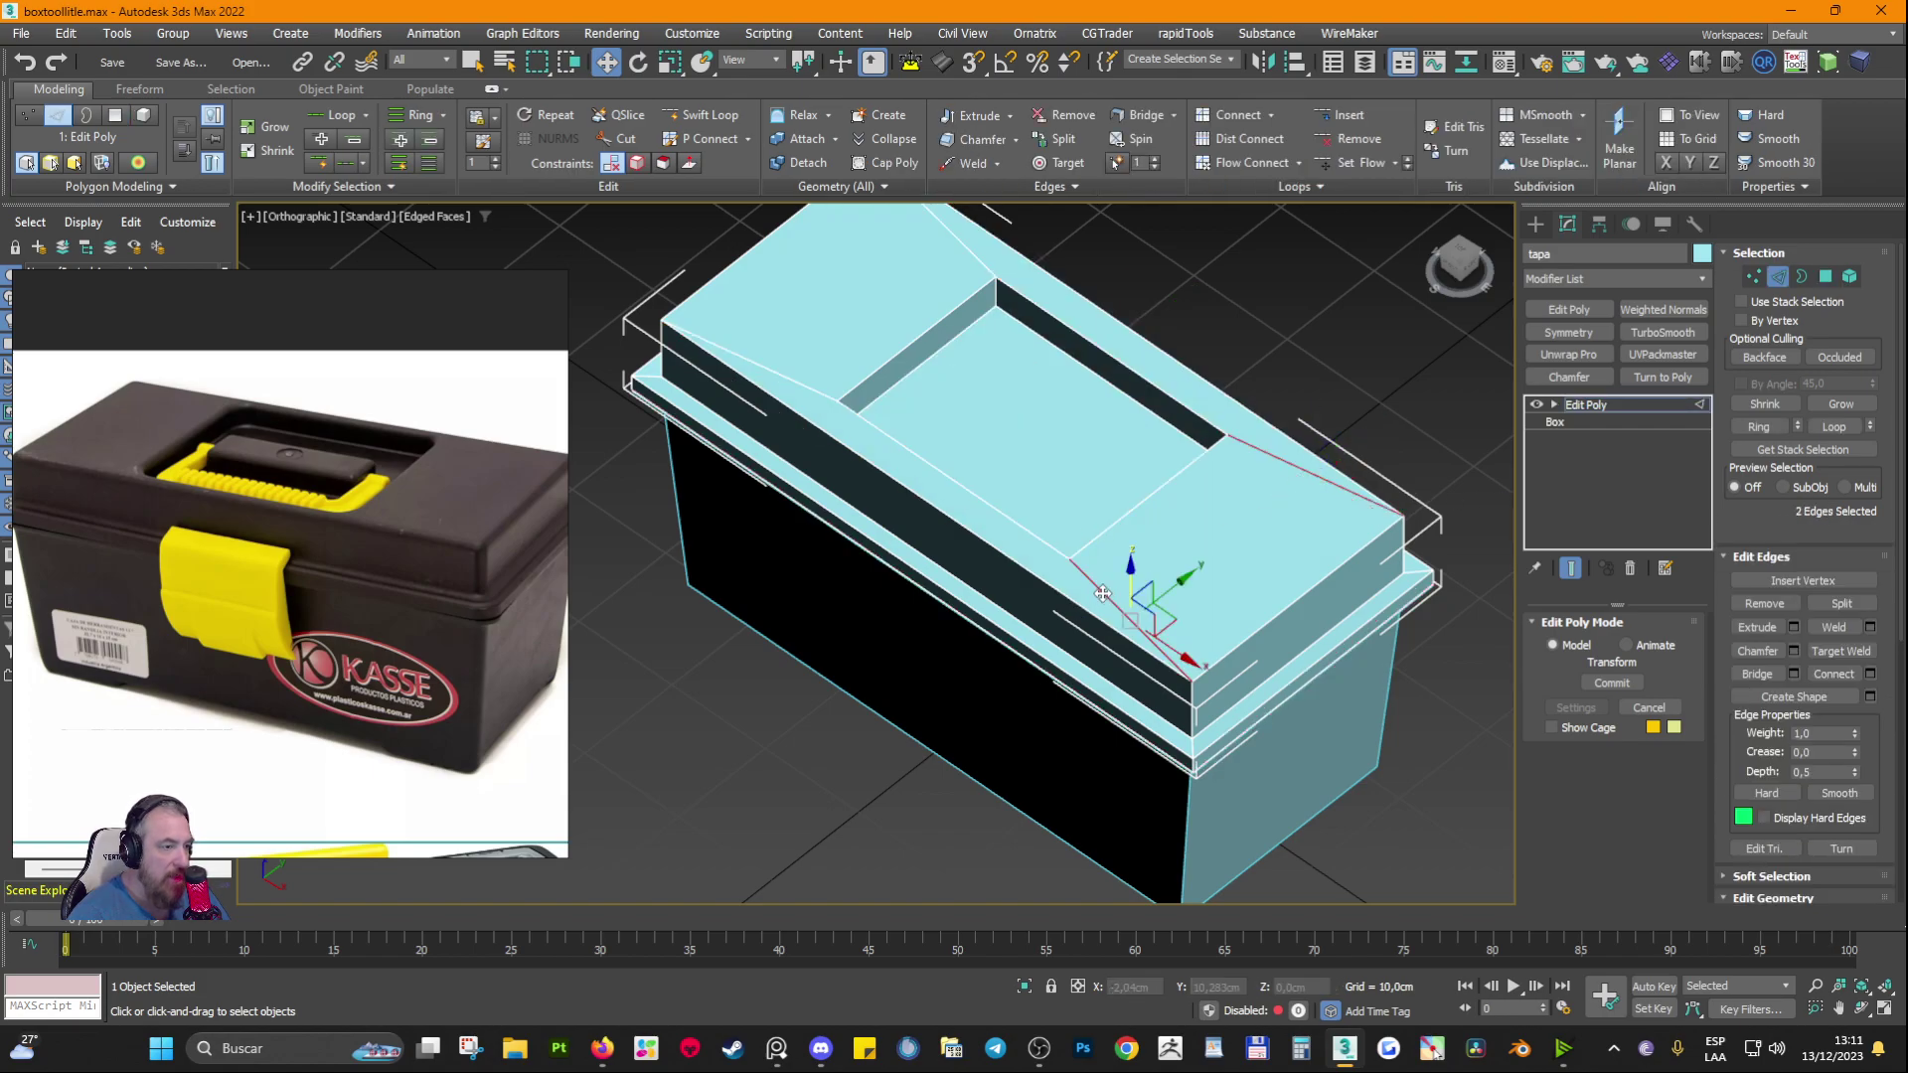
pyautogui.keyDown('alt'); pyautogui.moveTo(1103, 593); pyautogui.dragTo(1076, 736, button='middle'); pyautogui.keyUp('alt')
pyautogui.press('4')
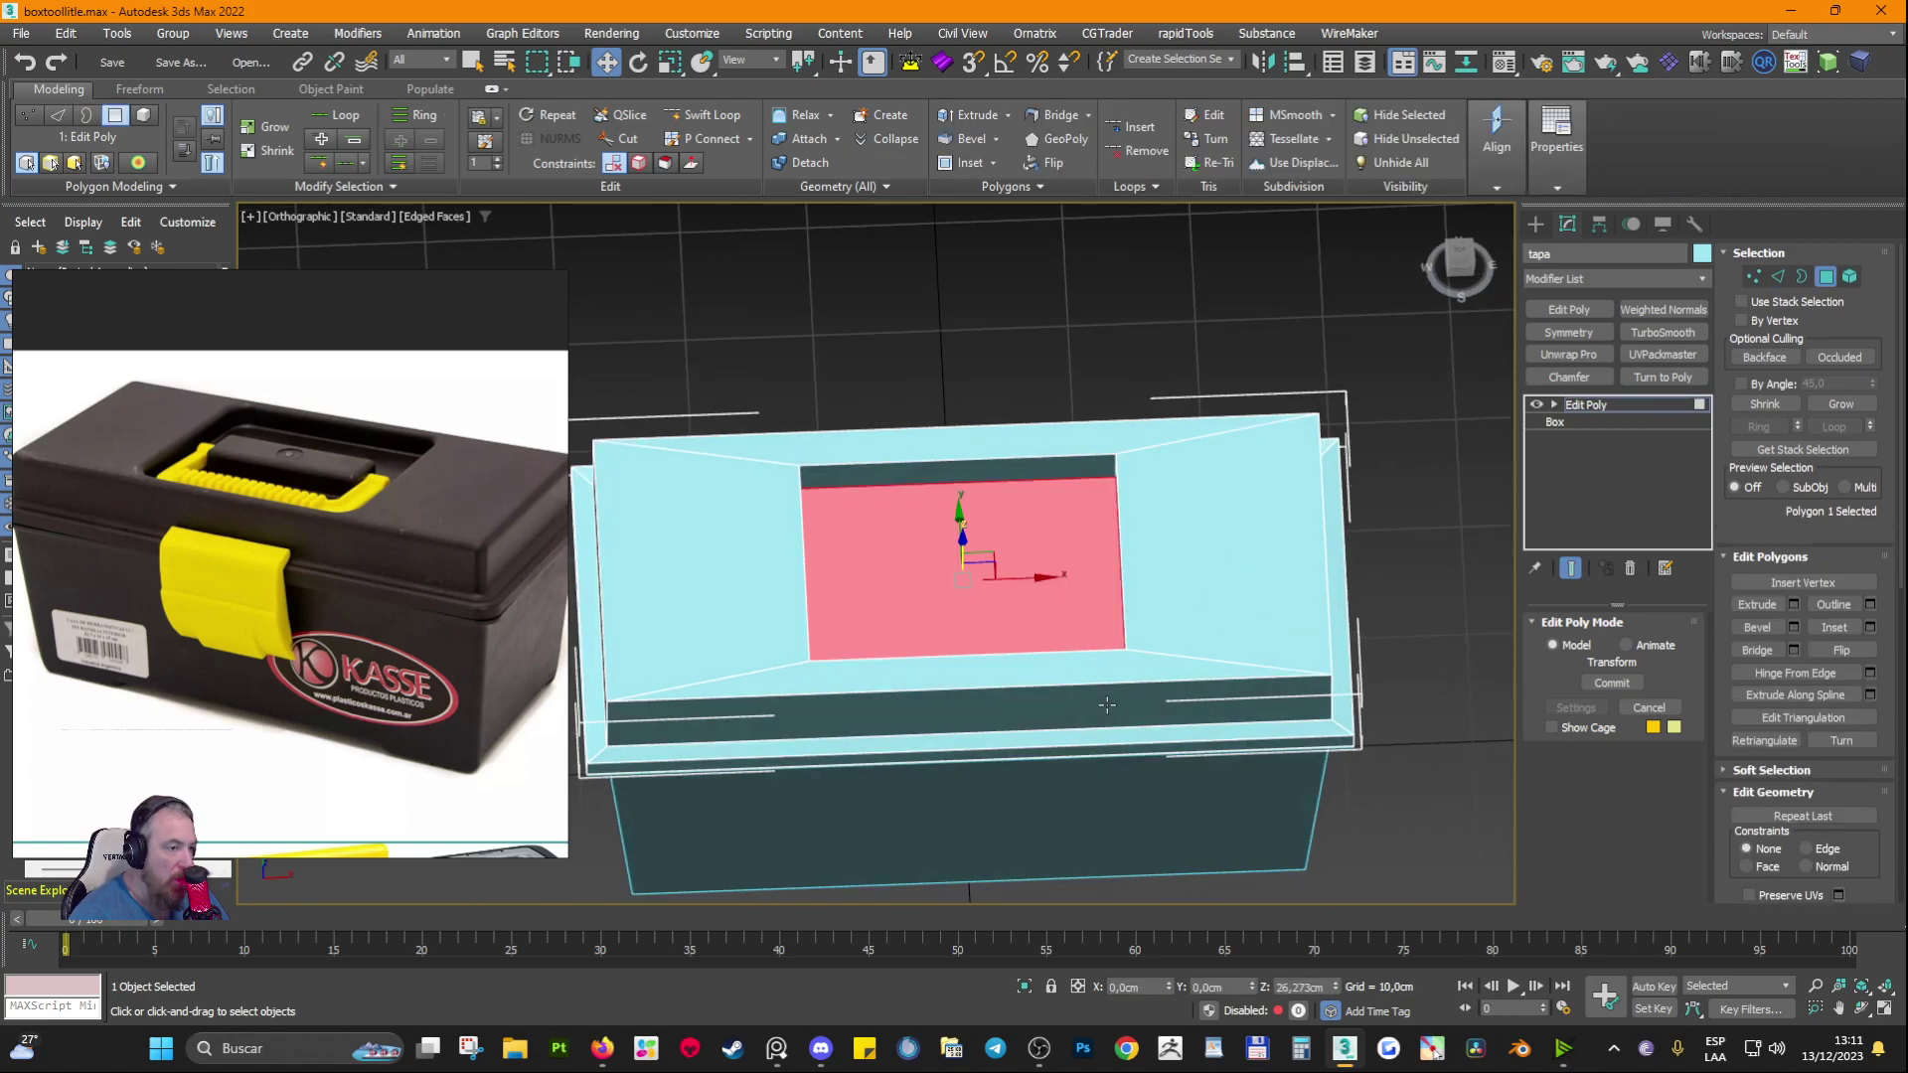
pyautogui.click(1122, 662)
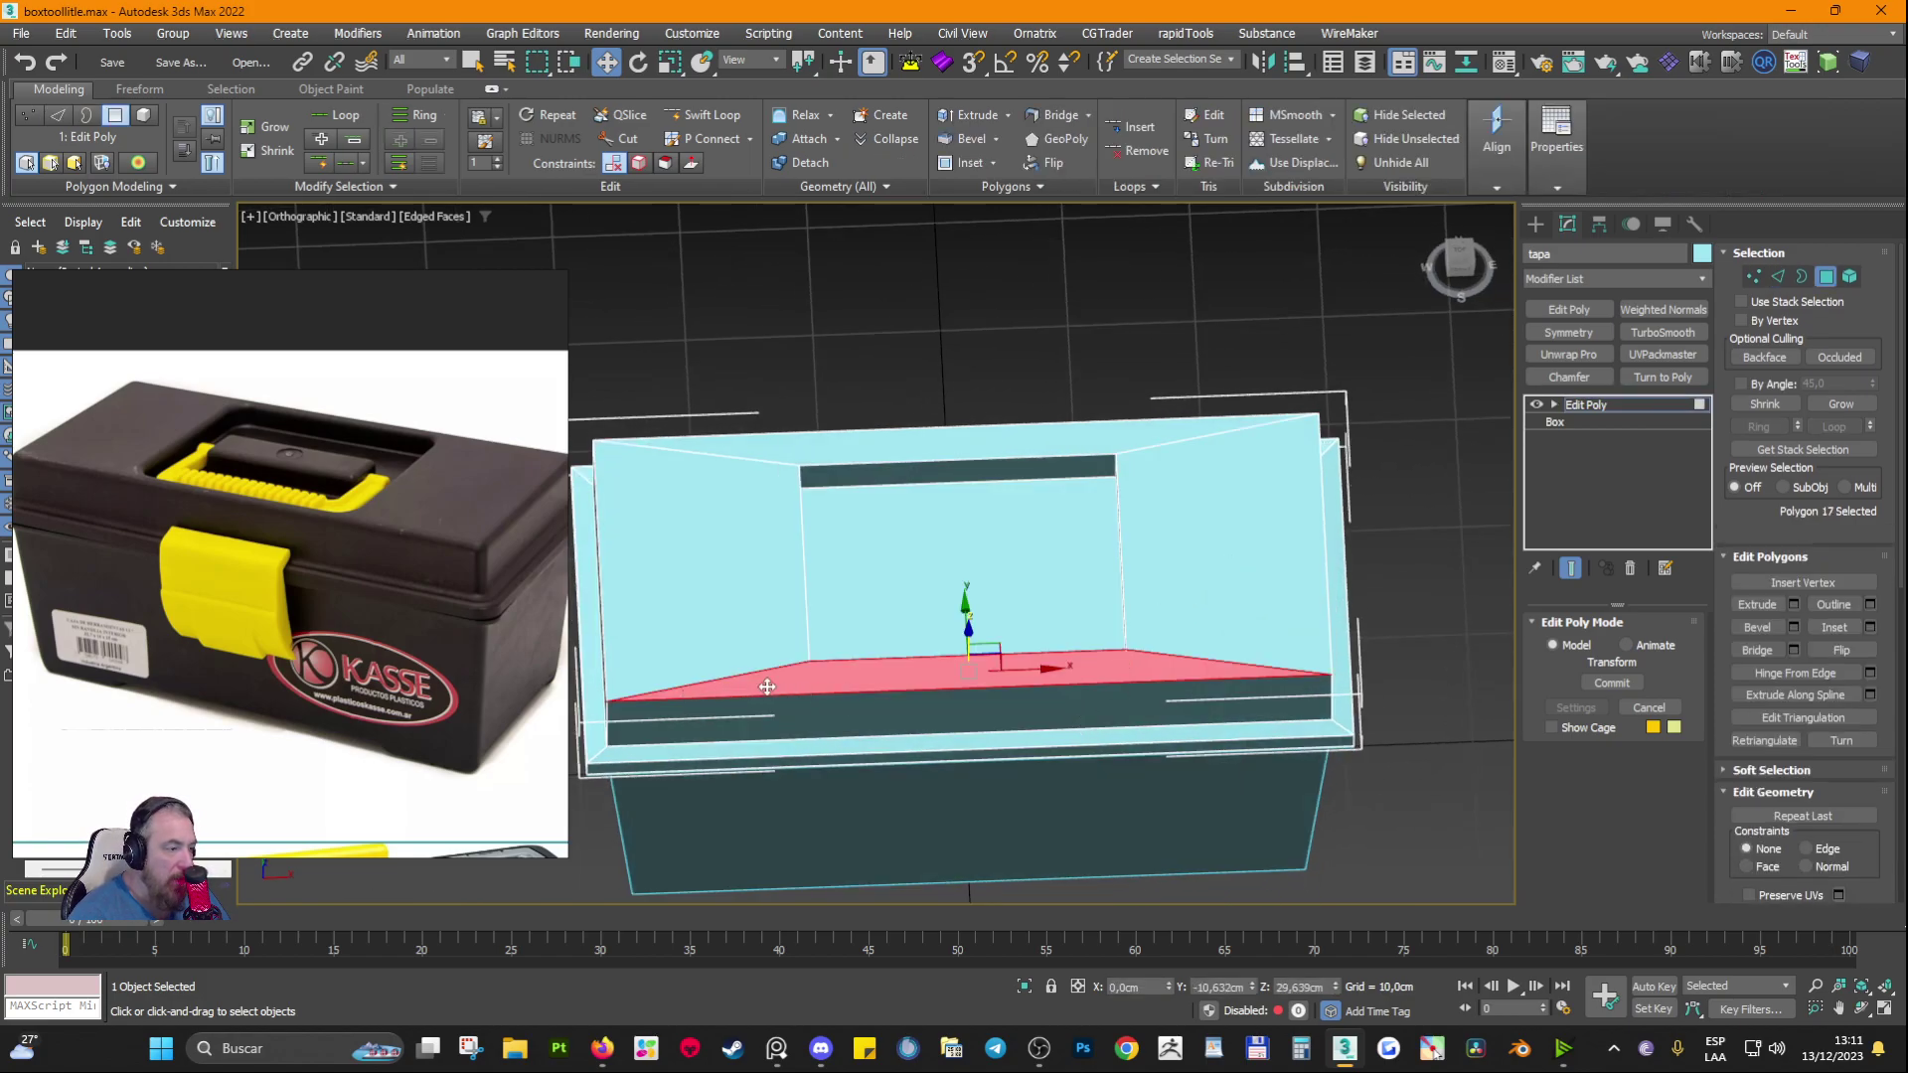
pyautogui.keyDown('alt'); pyautogui.moveTo(1231, 673); pyautogui.dragTo(1205, 581, button='middle'); pyautogui.keyUp('alt')
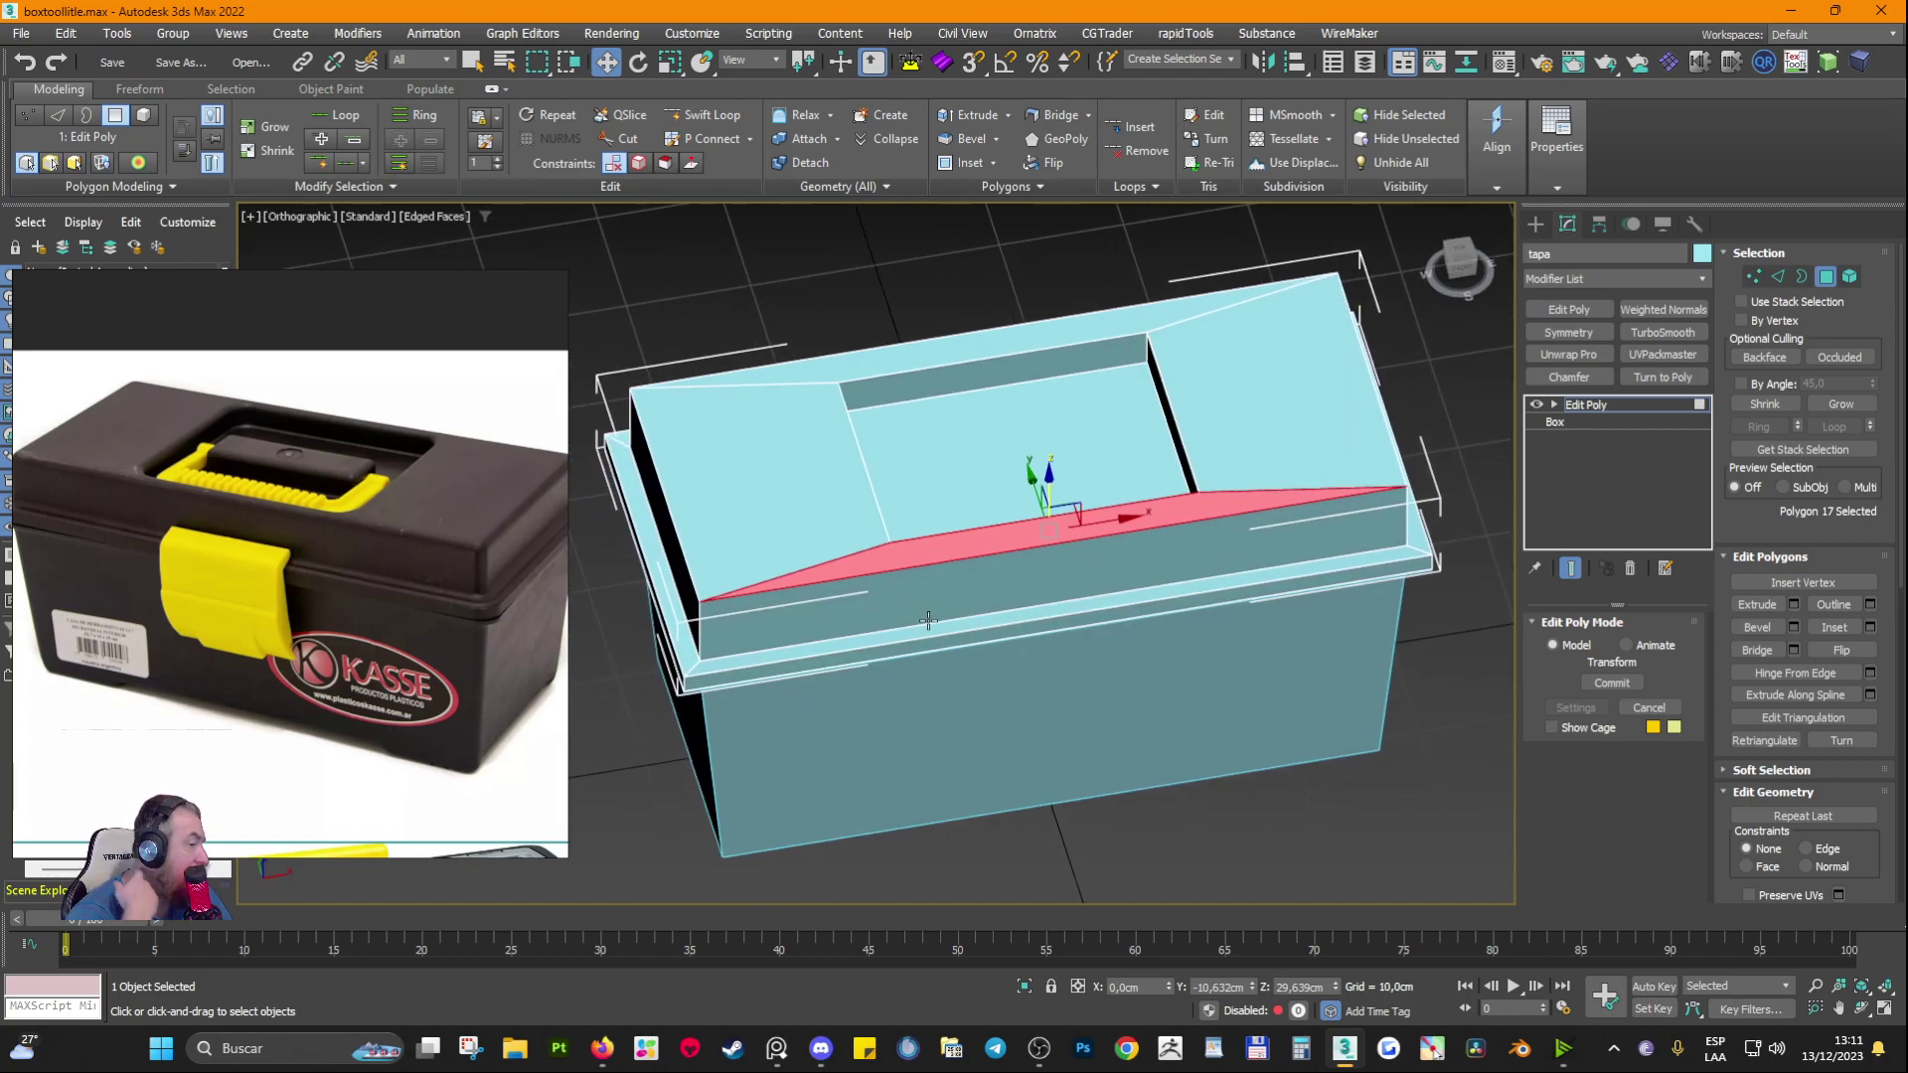
# Step: Compare the lid's handle recess and its border polygons with the reference photo from several angles
pyautogui.keyDown('alt'); pyautogui.moveTo(924, 620); pyautogui.dragTo(854, 534, button='middle'); pyautogui.keyUp('alt')
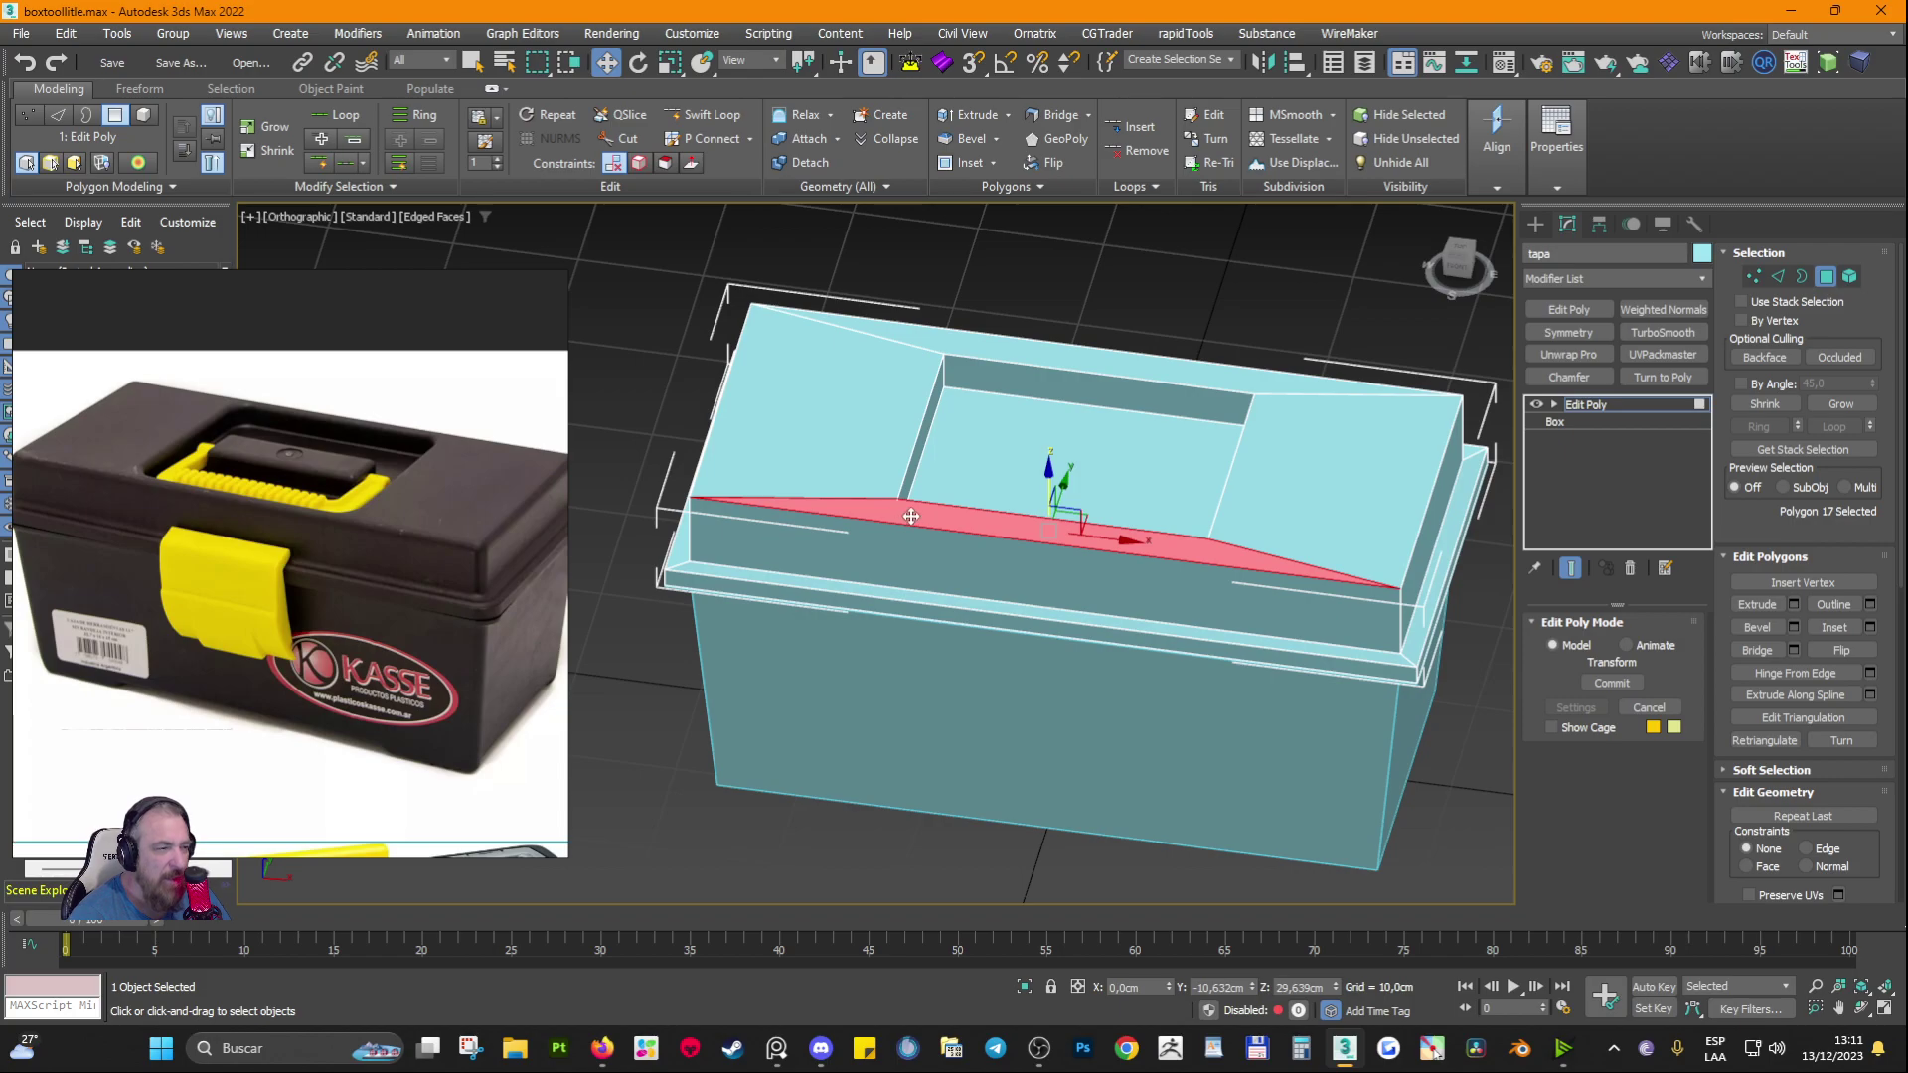
pyautogui.moveTo(1321, 611); pyautogui.dragTo(1233, 591, button='middle')
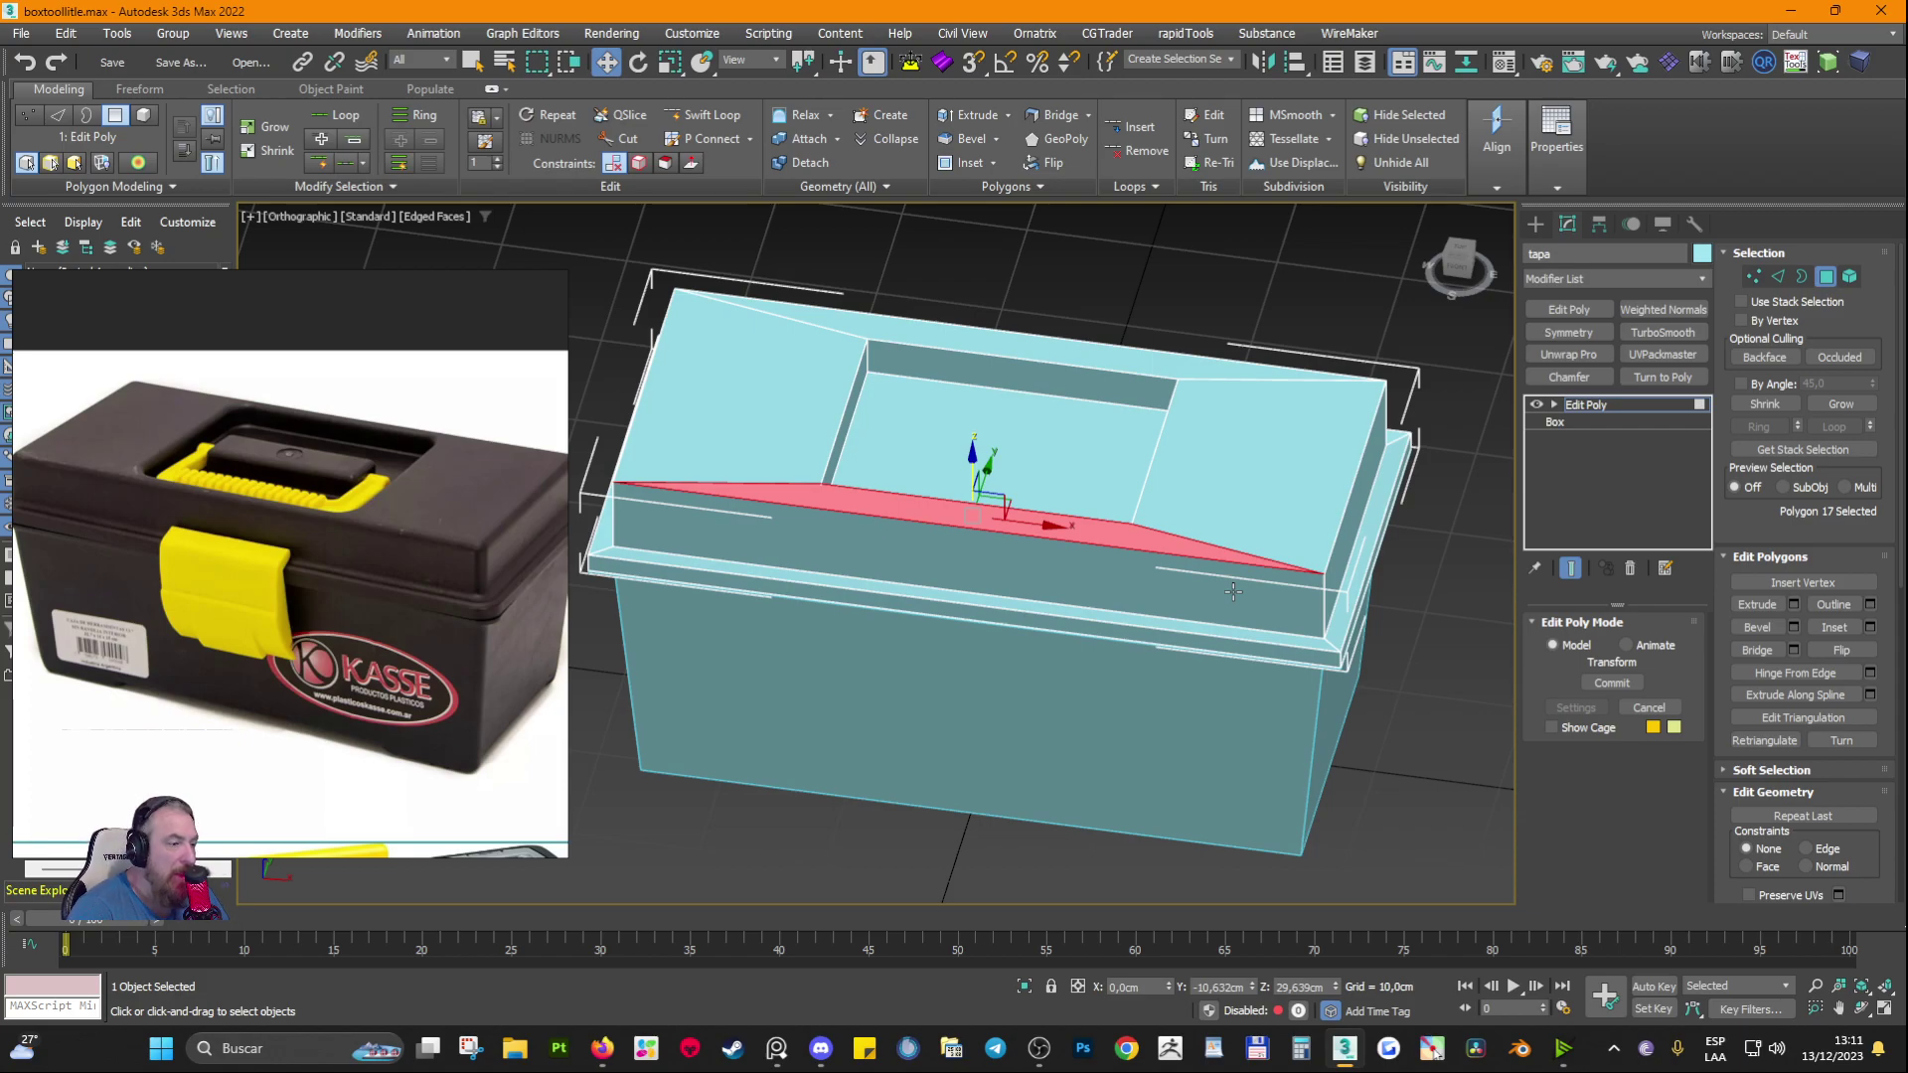
pyautogui.keyDown('alt'); pyautogui.moveTo(1333, 646); pyautogui.dragTo(1453, 650, button='middle'); pyautogui.keyUp('alt')
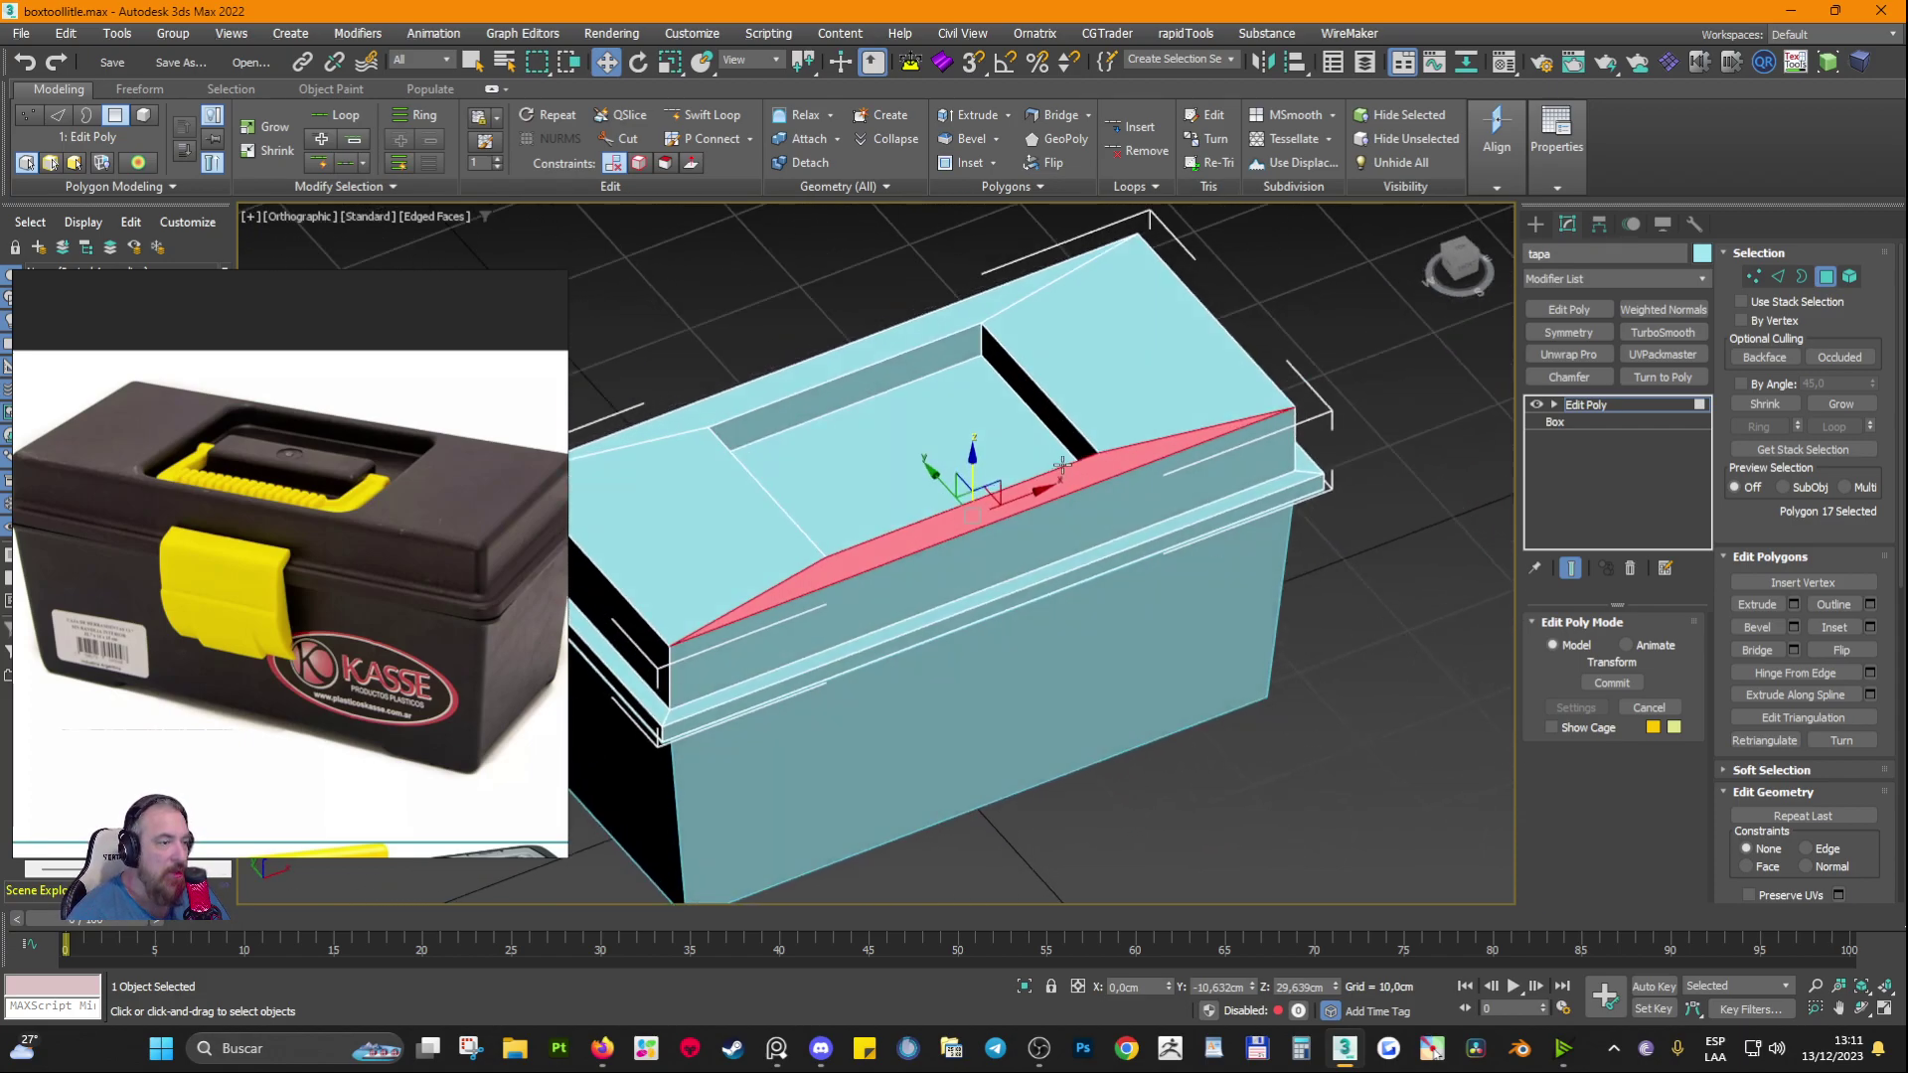
pyautogui.scroll(2, 1069, 457)
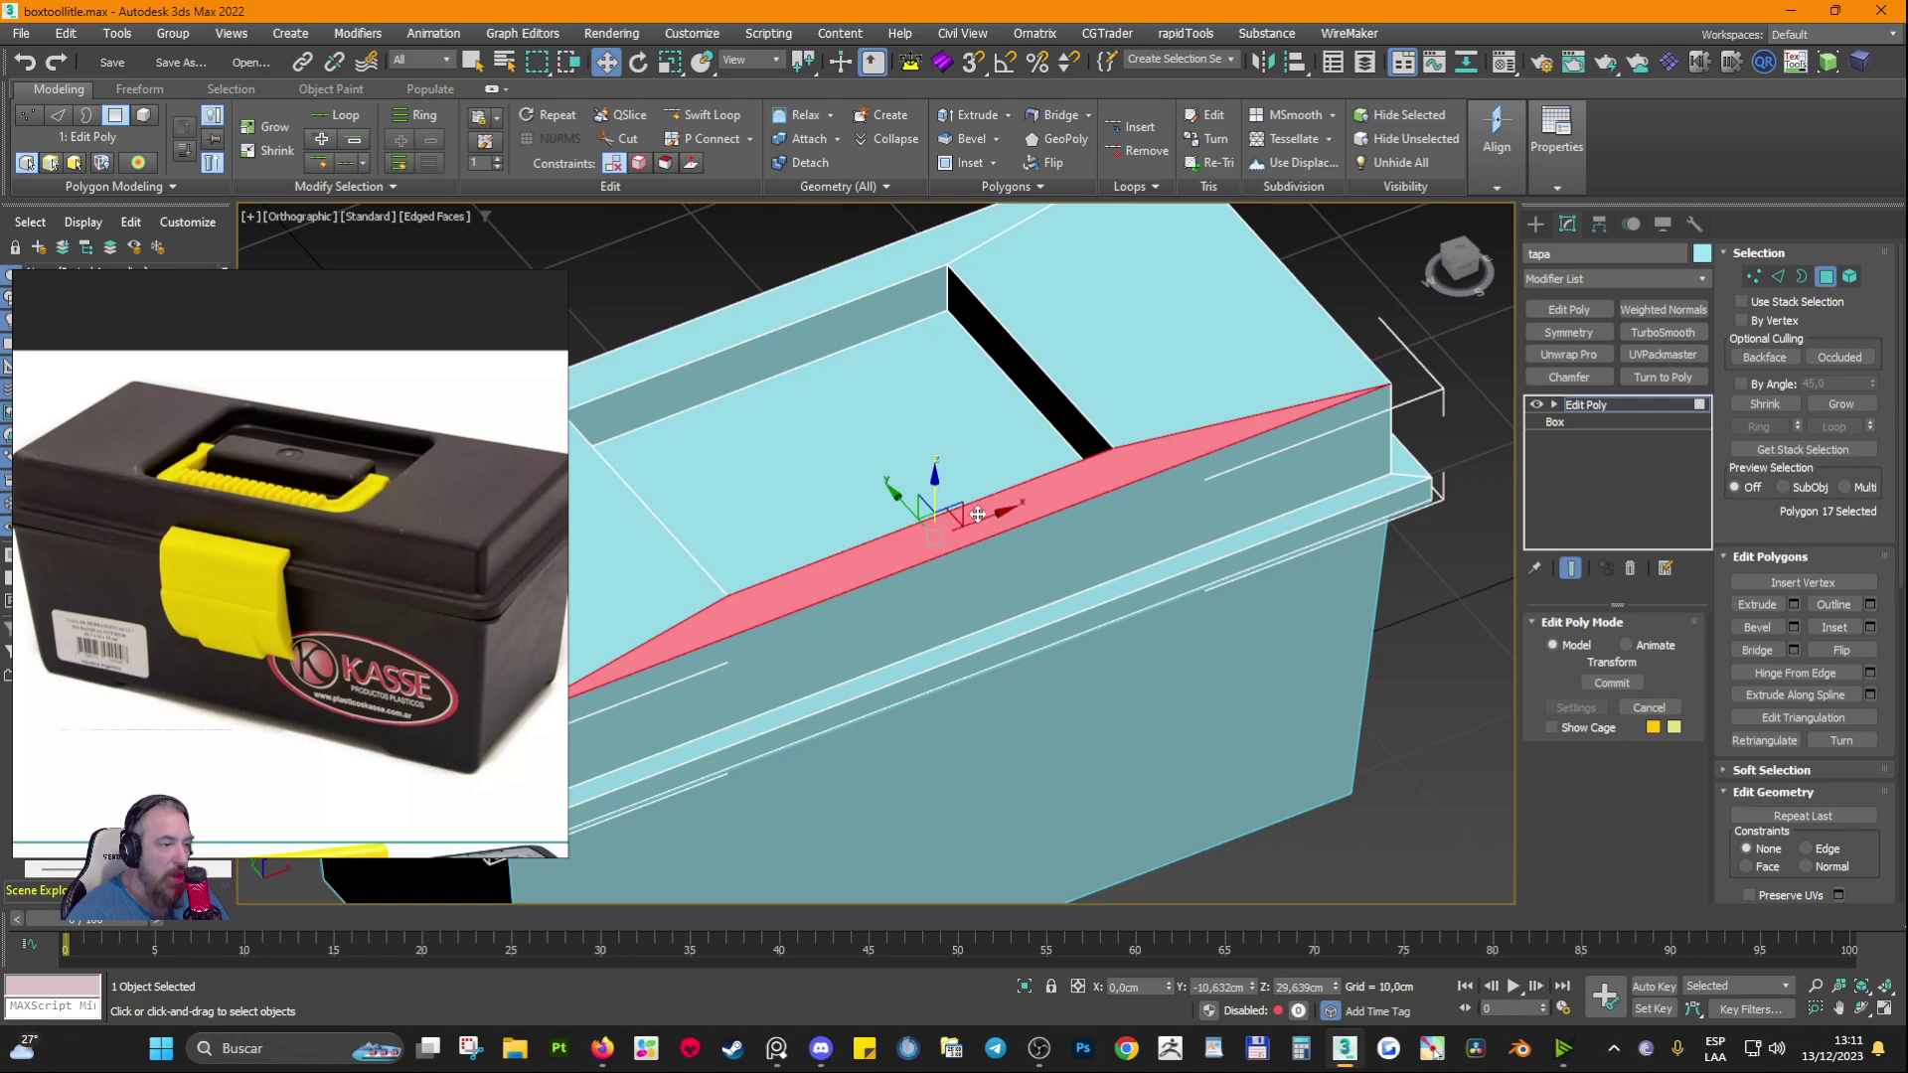
pyautogui.keyDown('alt'); pyautogui.moveTo(1164, 573); pyautogui.dragTo(1083, 556, button='middle'); pyautogui.keyUp('alt')
pyautogui.moveTo(490, 615); pyautogui.dragTo(0, 547, button='right')
pyautogui.scroll(-4, 1073, 541)
pyautogui.keyDown('alt'); pyautogui.moveTo(1062, 564); pyautogui.dragTo(1172, 450, button='middle'); pyautogui.keyUp('alt')
pyautogui.scroll(4, 1069, 532)
pyautogui.scroll(-4, 1069, 533)
# Step: Check the border polygons around the handle recess and the lid's long side polygon by selecting them, and clear the selection
pyautogui.click(1178, 419)
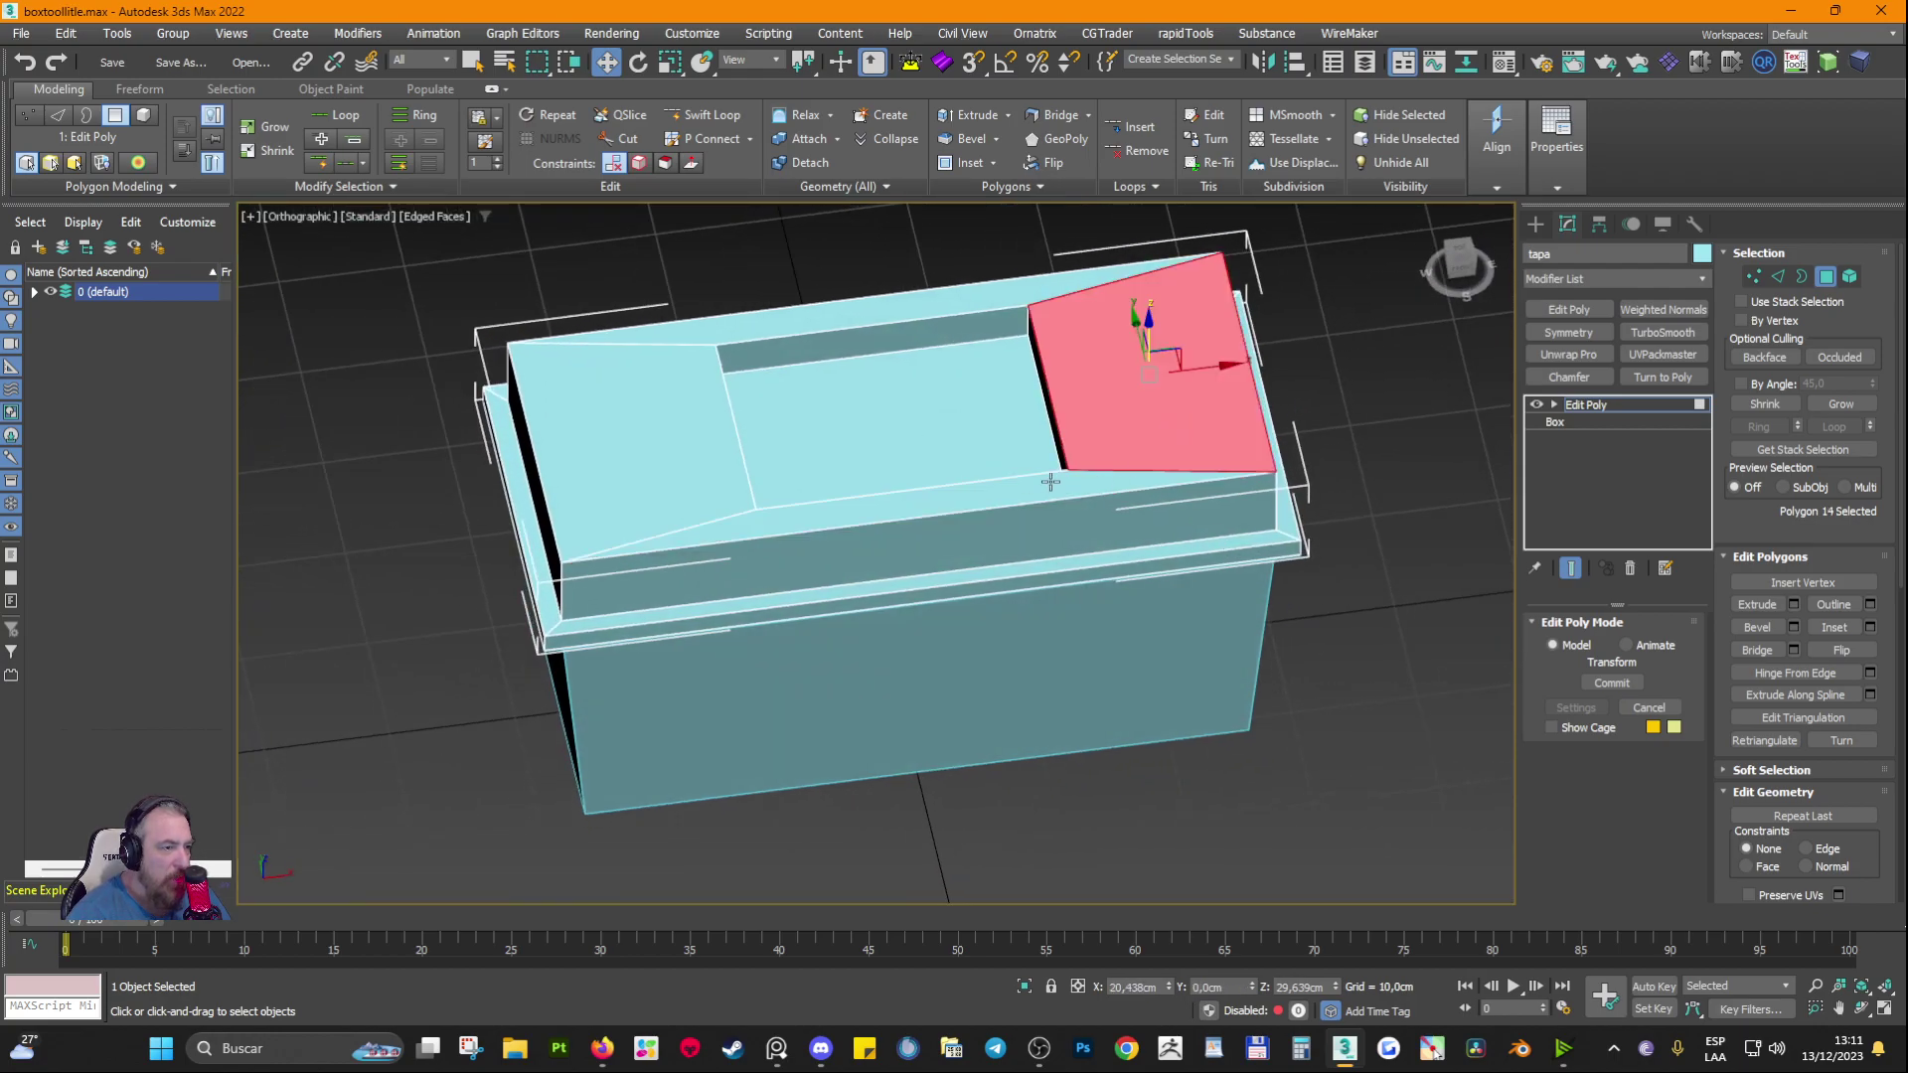
pyautogui.click(980, 488)
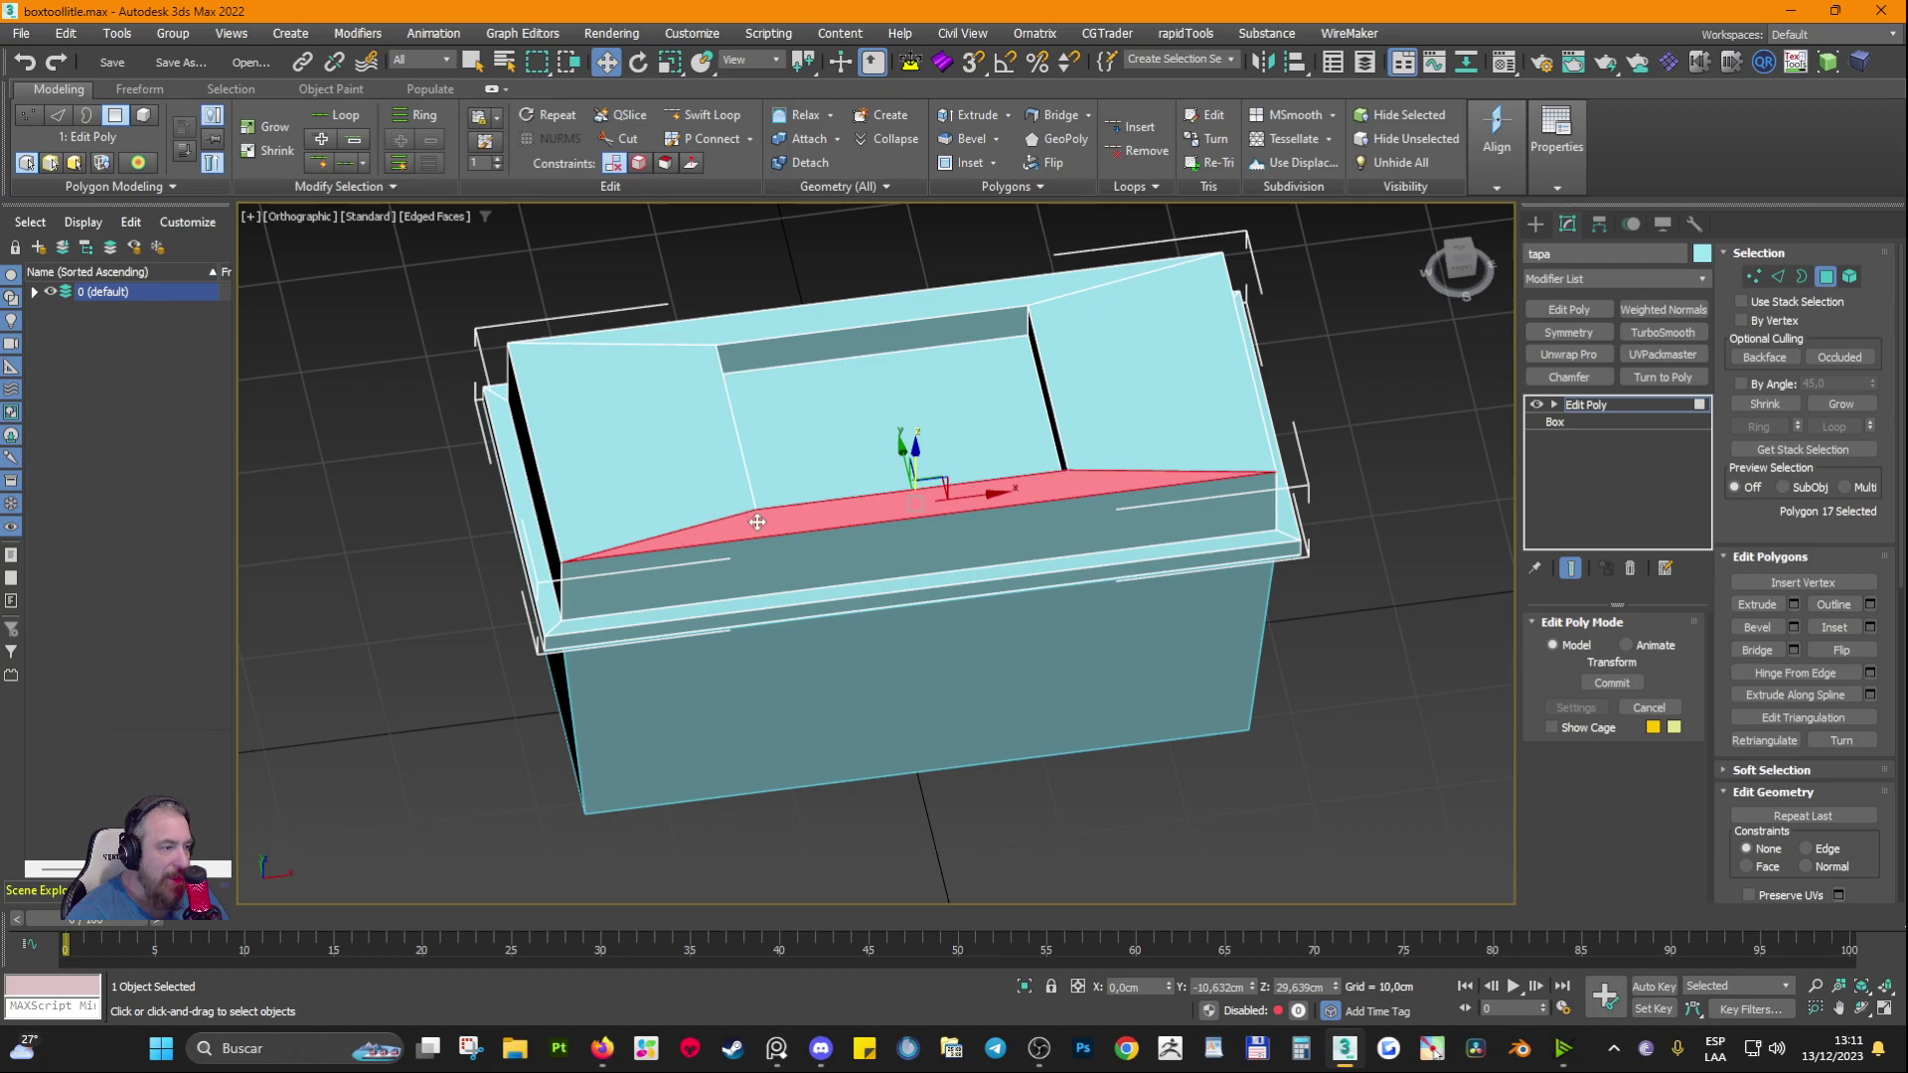
pyautogui.keyDown('ctrl'); pyautogui.click(692, 481); pyautogui.keyUp('ctrl')
pyautogui.keyDown('ctrl'); pyautogui.click(699, 343); pyautogui.keyUp('ctrl')
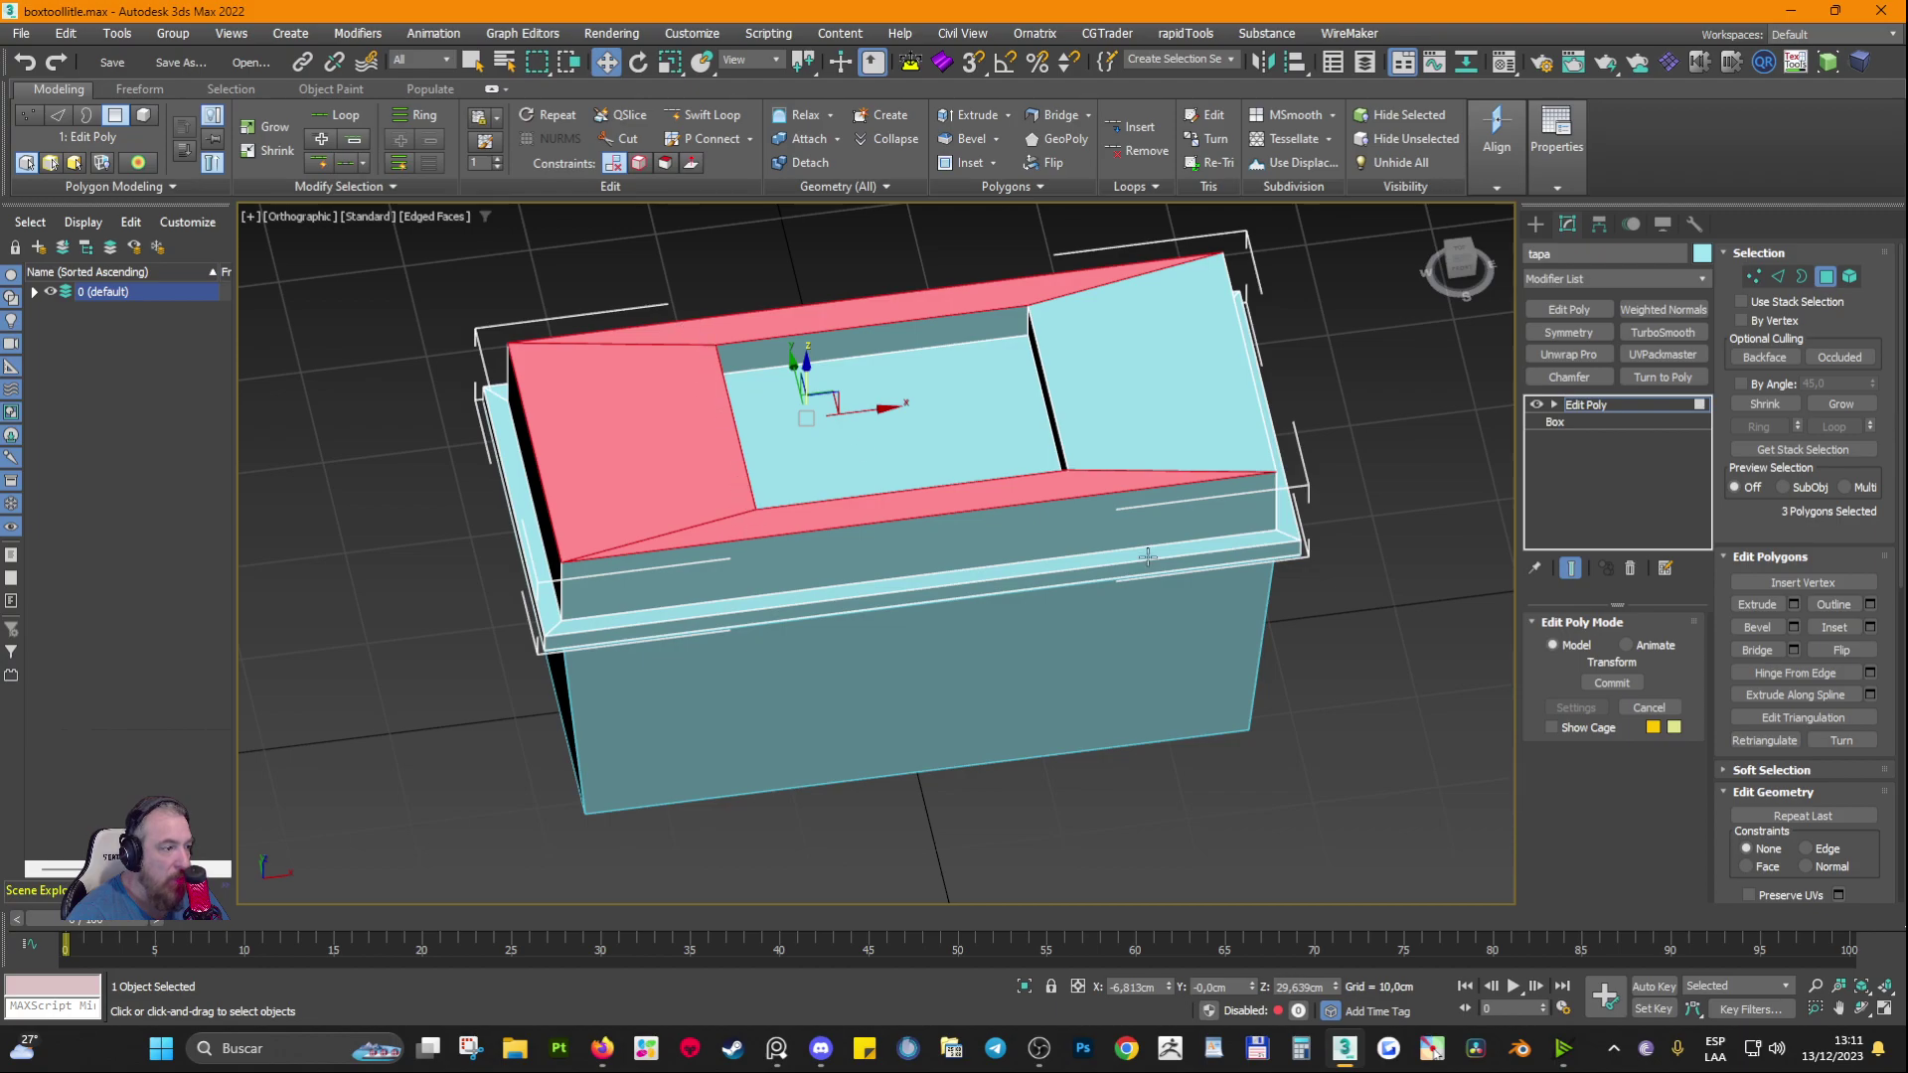
pyautogui.scroll(4, 1075, 518)
pyautogui.keyDown('alt'); pyautogui.moveTo(1077, 516); pyautogui.dragTo(1106, 459, button='middle'); pyautogui.keyUp('alt')
pyautogui.moveTo(1094, 341); pyautogui.dragTo(1035, 439, button='middle')
pyautogui.click(1057, 496)
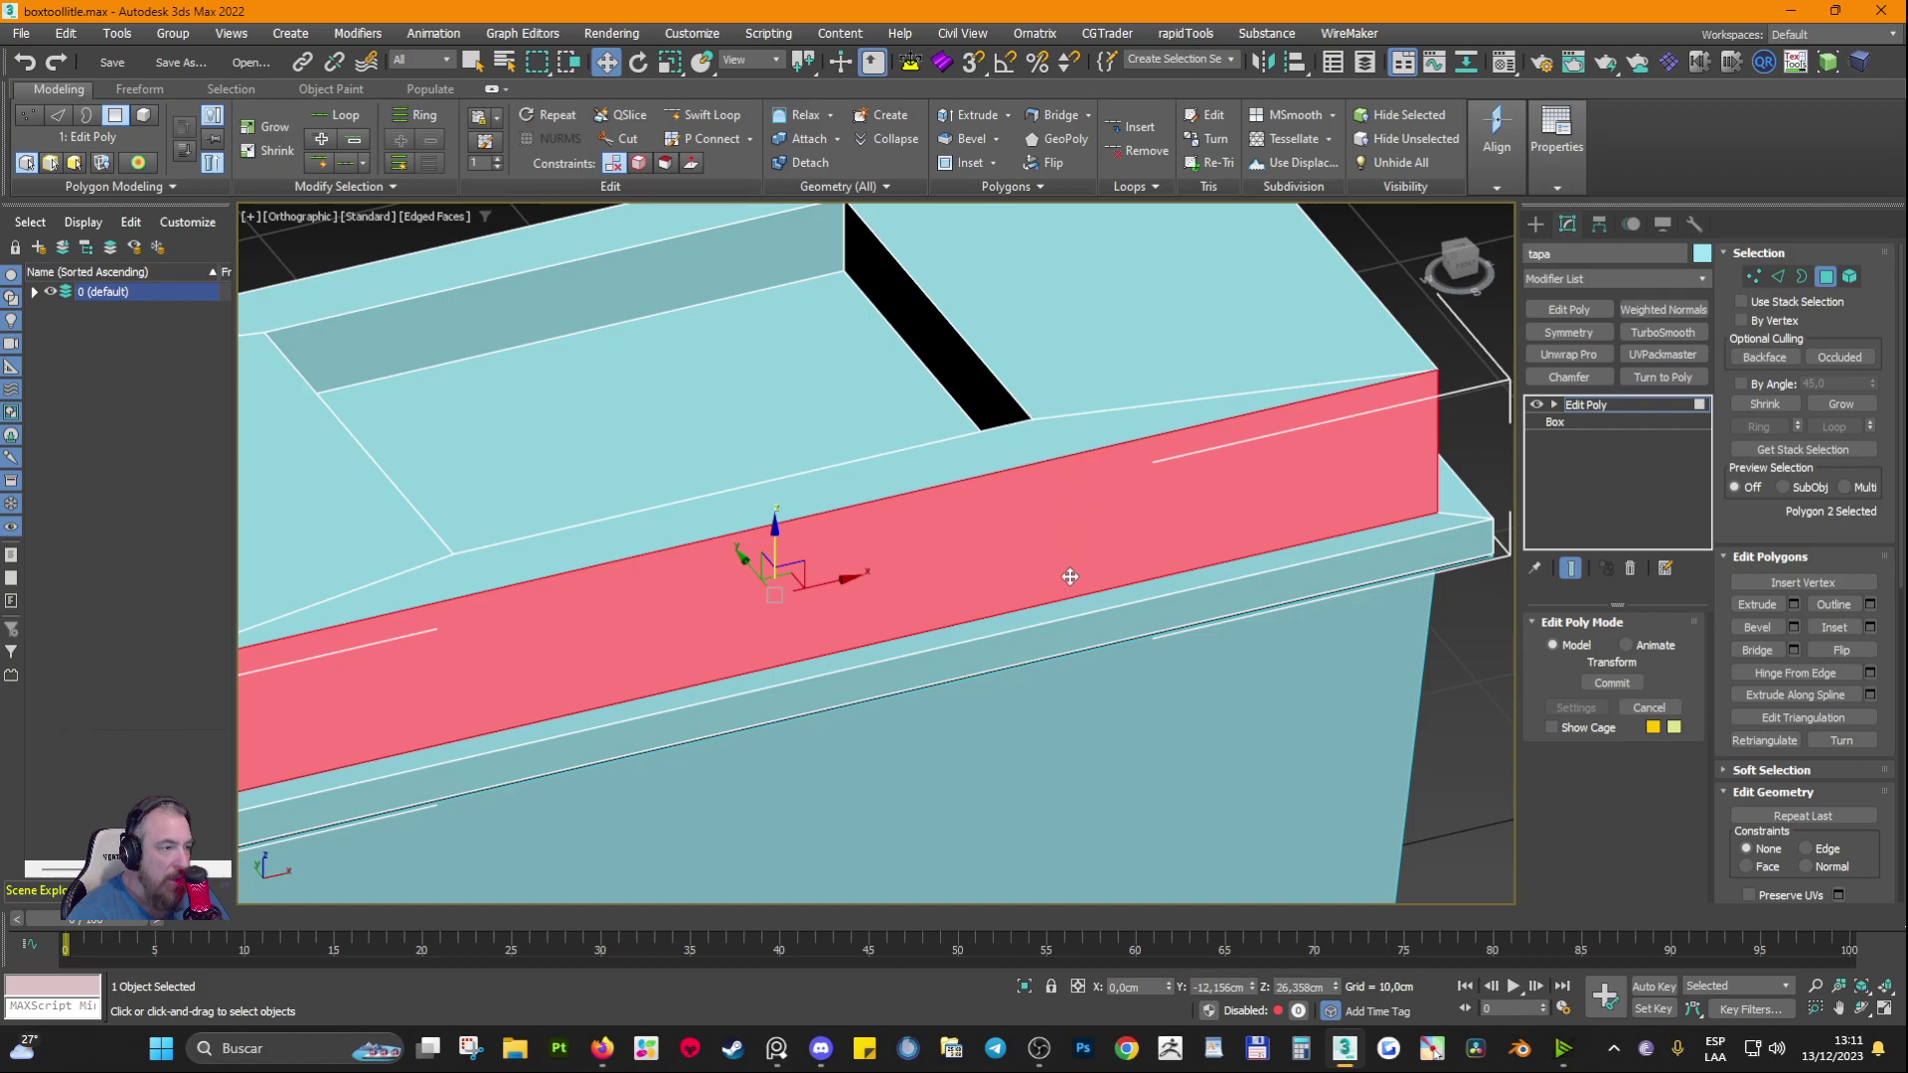
pyautogui.scroll(-4, 1063, 576)
pyautogui.keyDown('alt'); pyautogui.moveTo(1062, 581); pyautogui.dragTo(1064, 581, button='middle'); pyautogui.keyUp('alt')
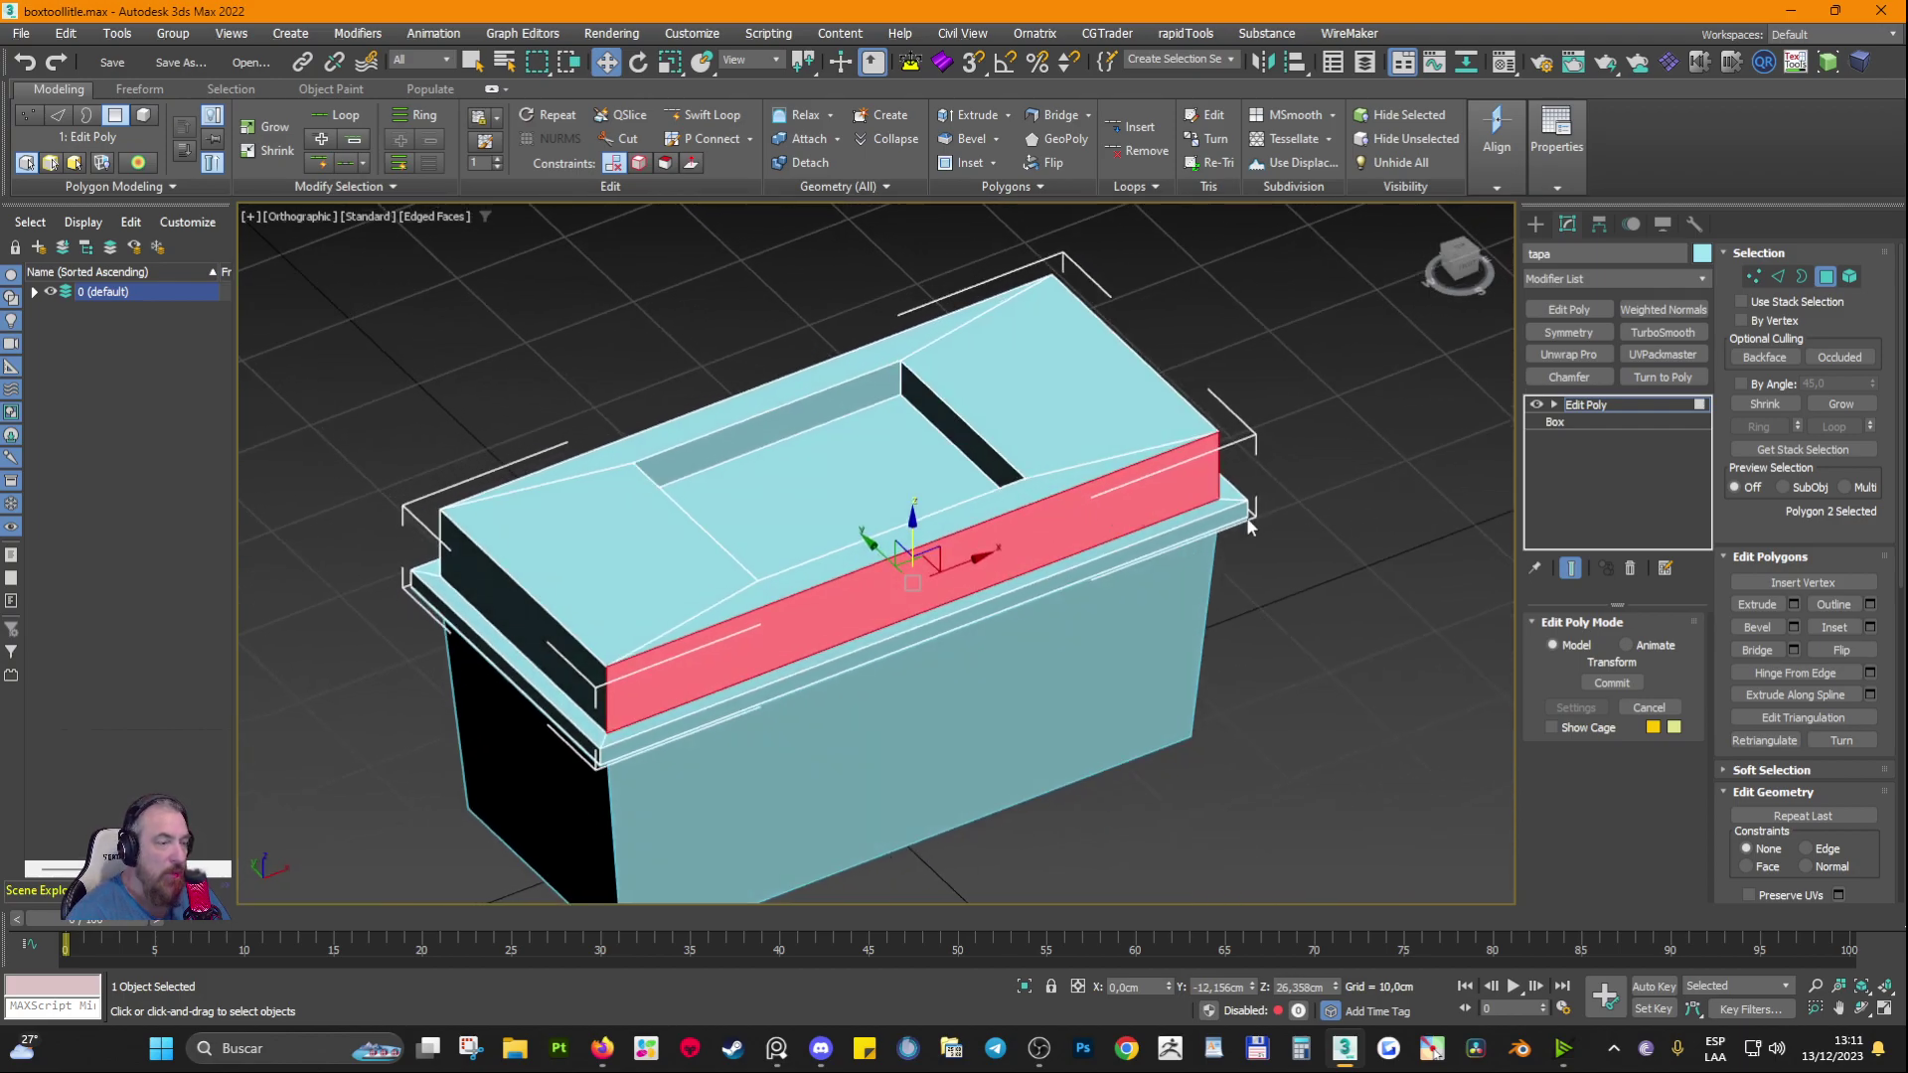
pyautogui.click(1385, 505)
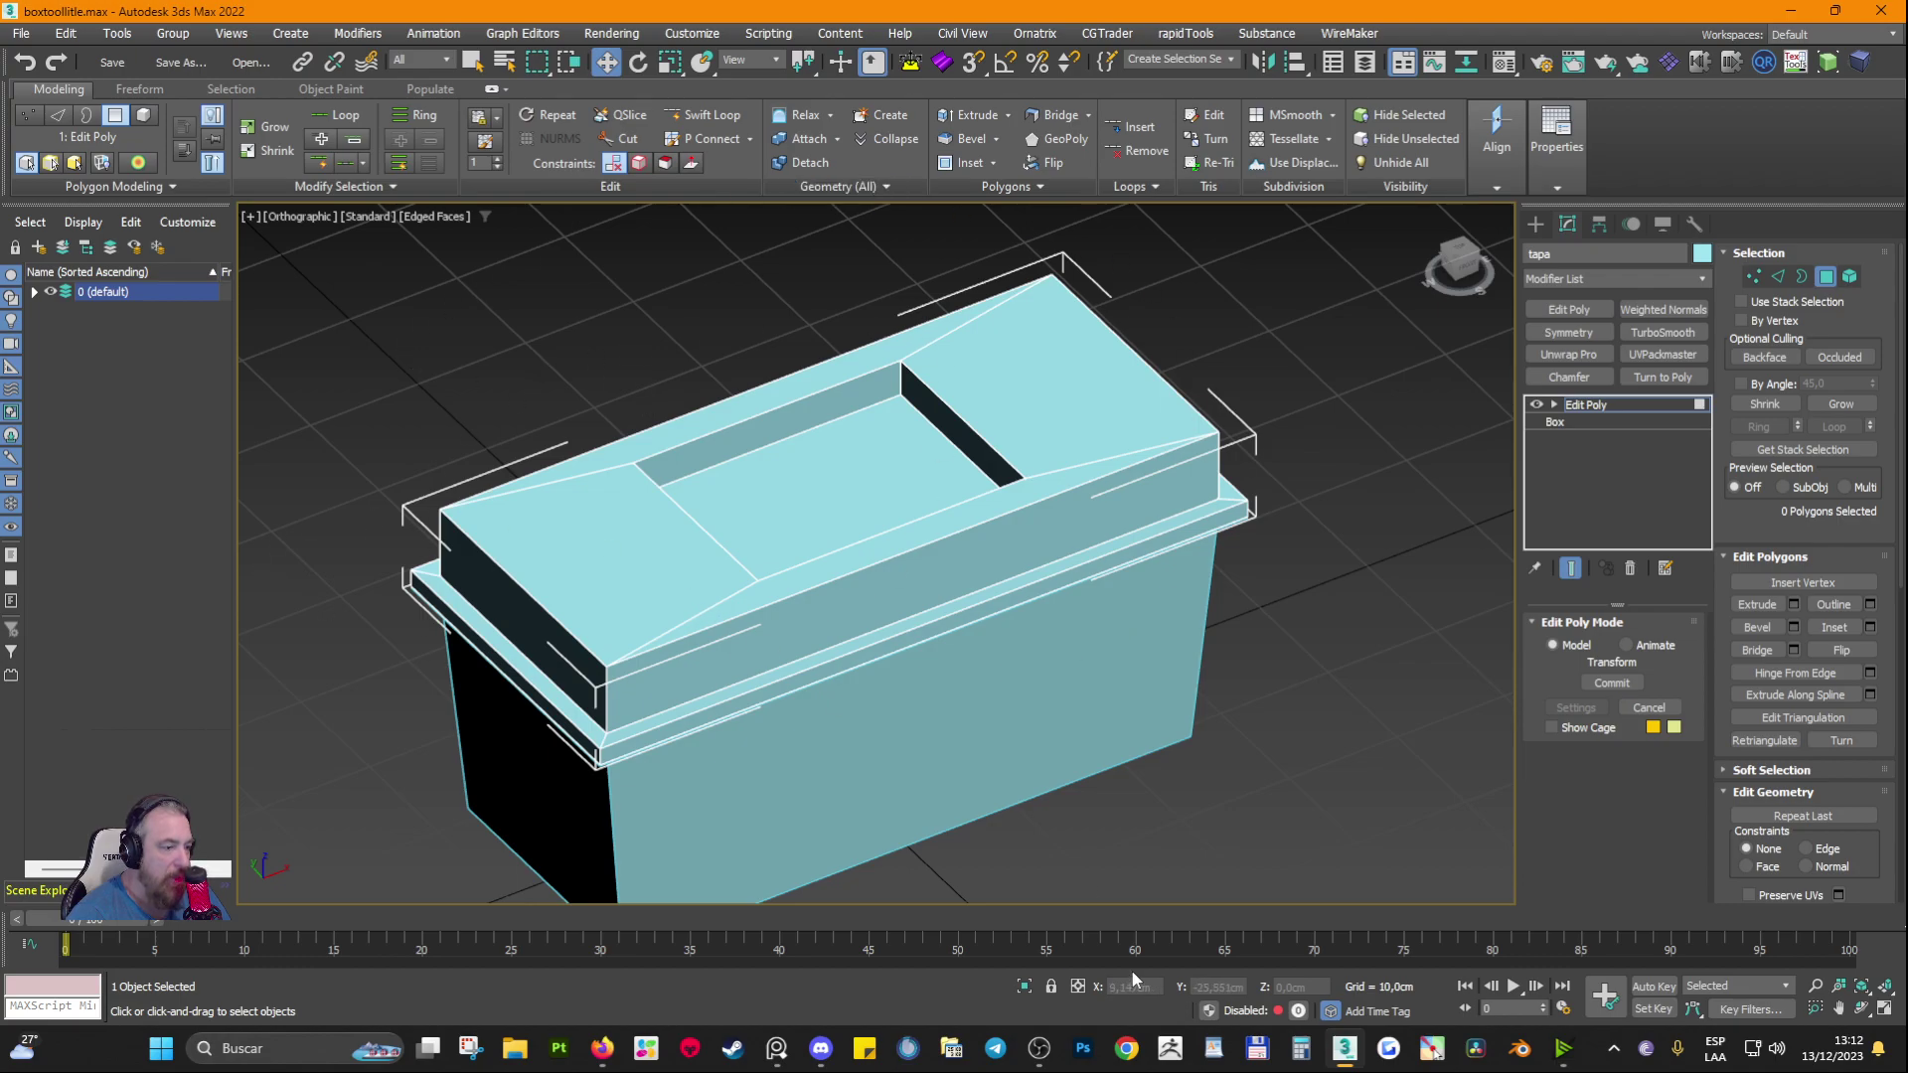
# Step: Isolate the tapa lid so the box body is hidden
pyautogui.click(1023, 988)
pyautogui.keyDown('alt'); pyautogui.moveTo(1154, 747); pyautogui.dragTo(994, 601, button='middle'); pyautogui.keyUp('alt')
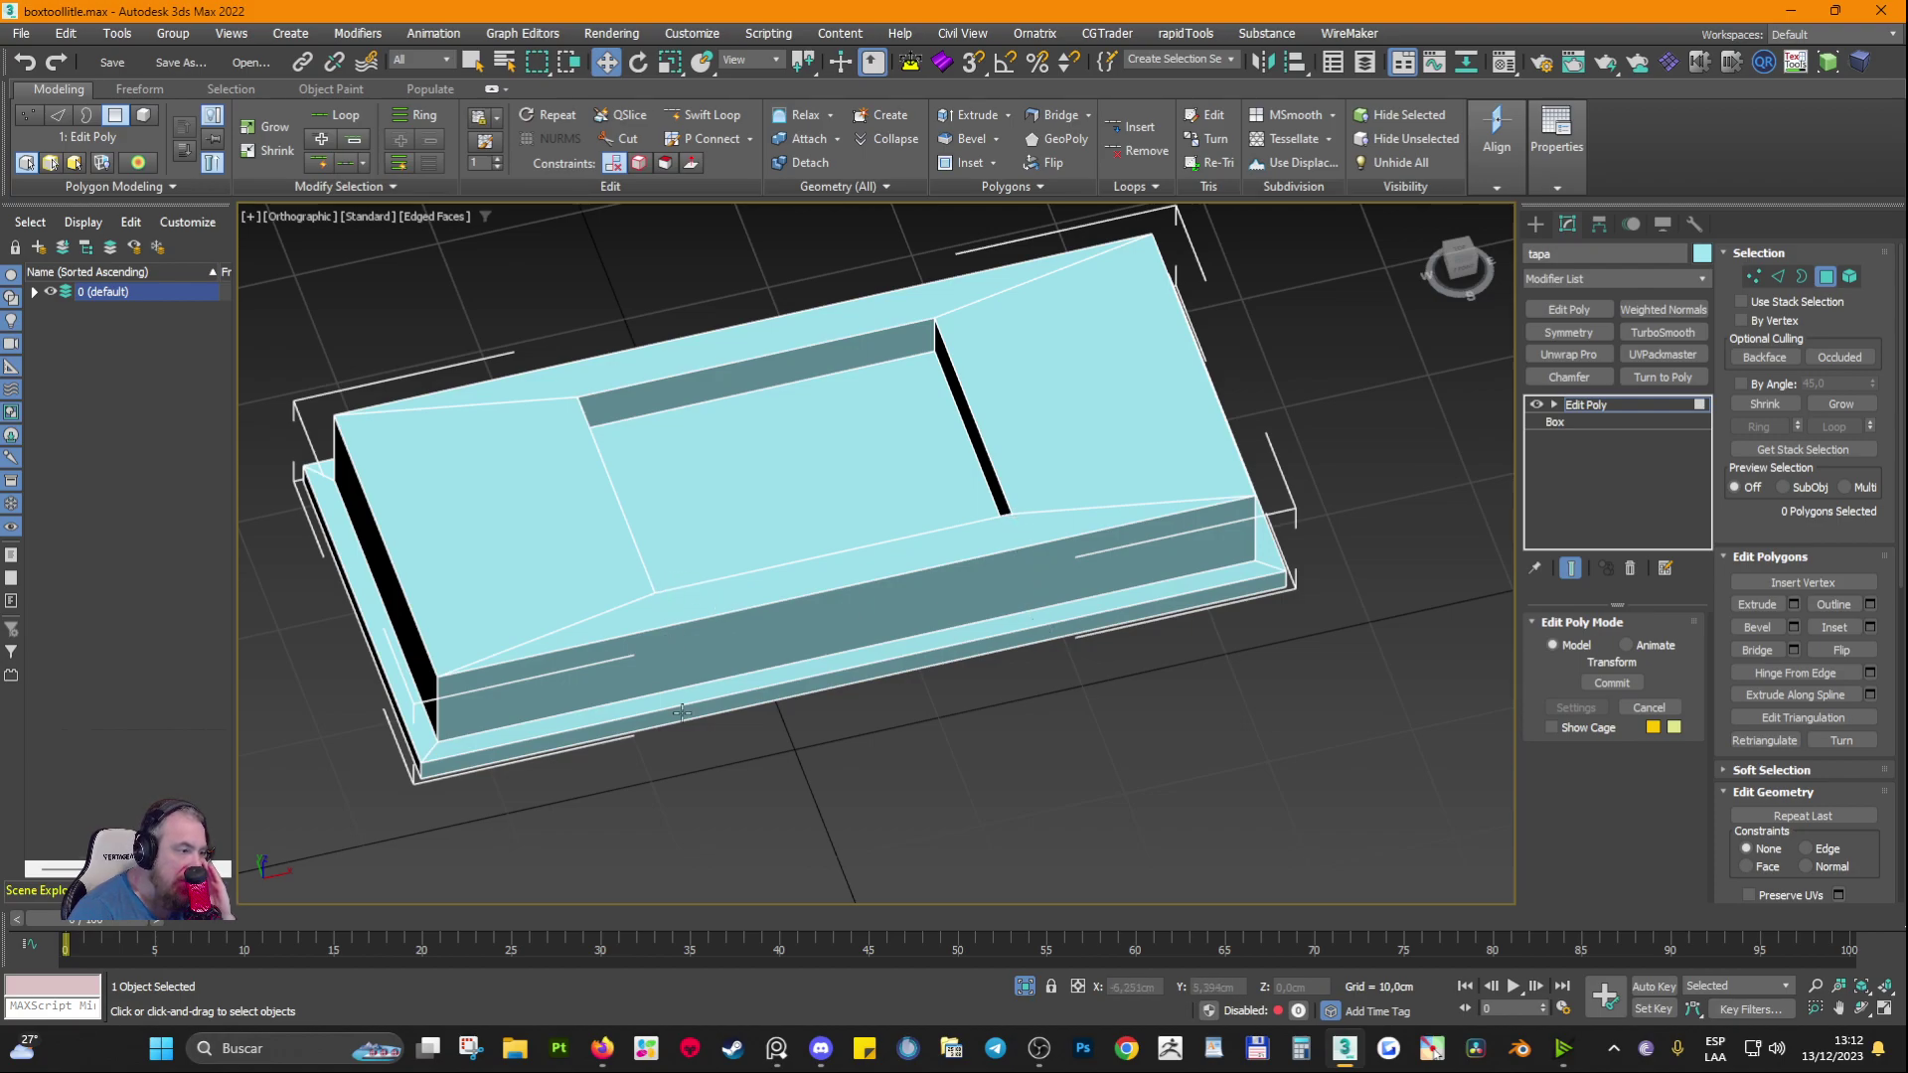
pyautogui.moveTo(555, 370); pyautogui.dragTo(647, 384, button='middle')
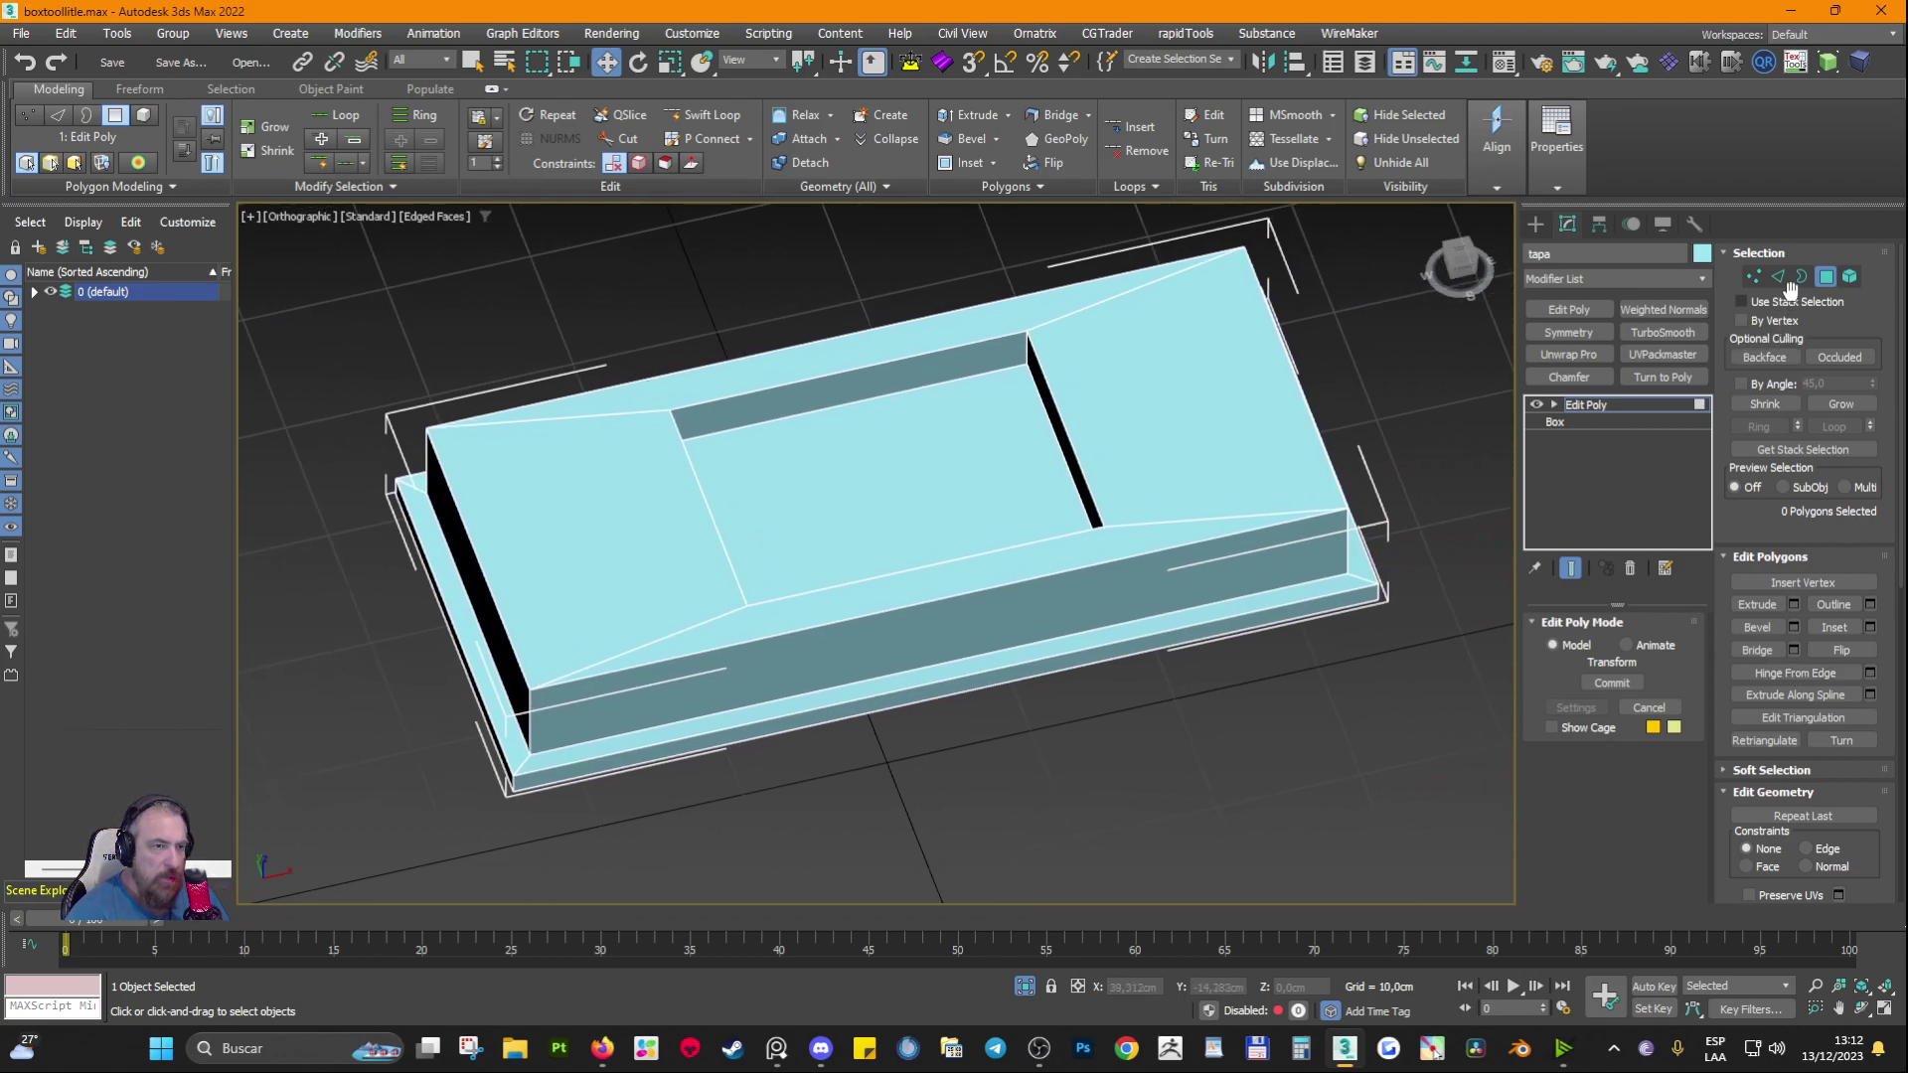
# Step: Inspect a diagonal corner edge and the recess's short upper edge at edge level, and clear the selection
pyautogui.click(1778, 277)
pyautogui.click(1128, 289)
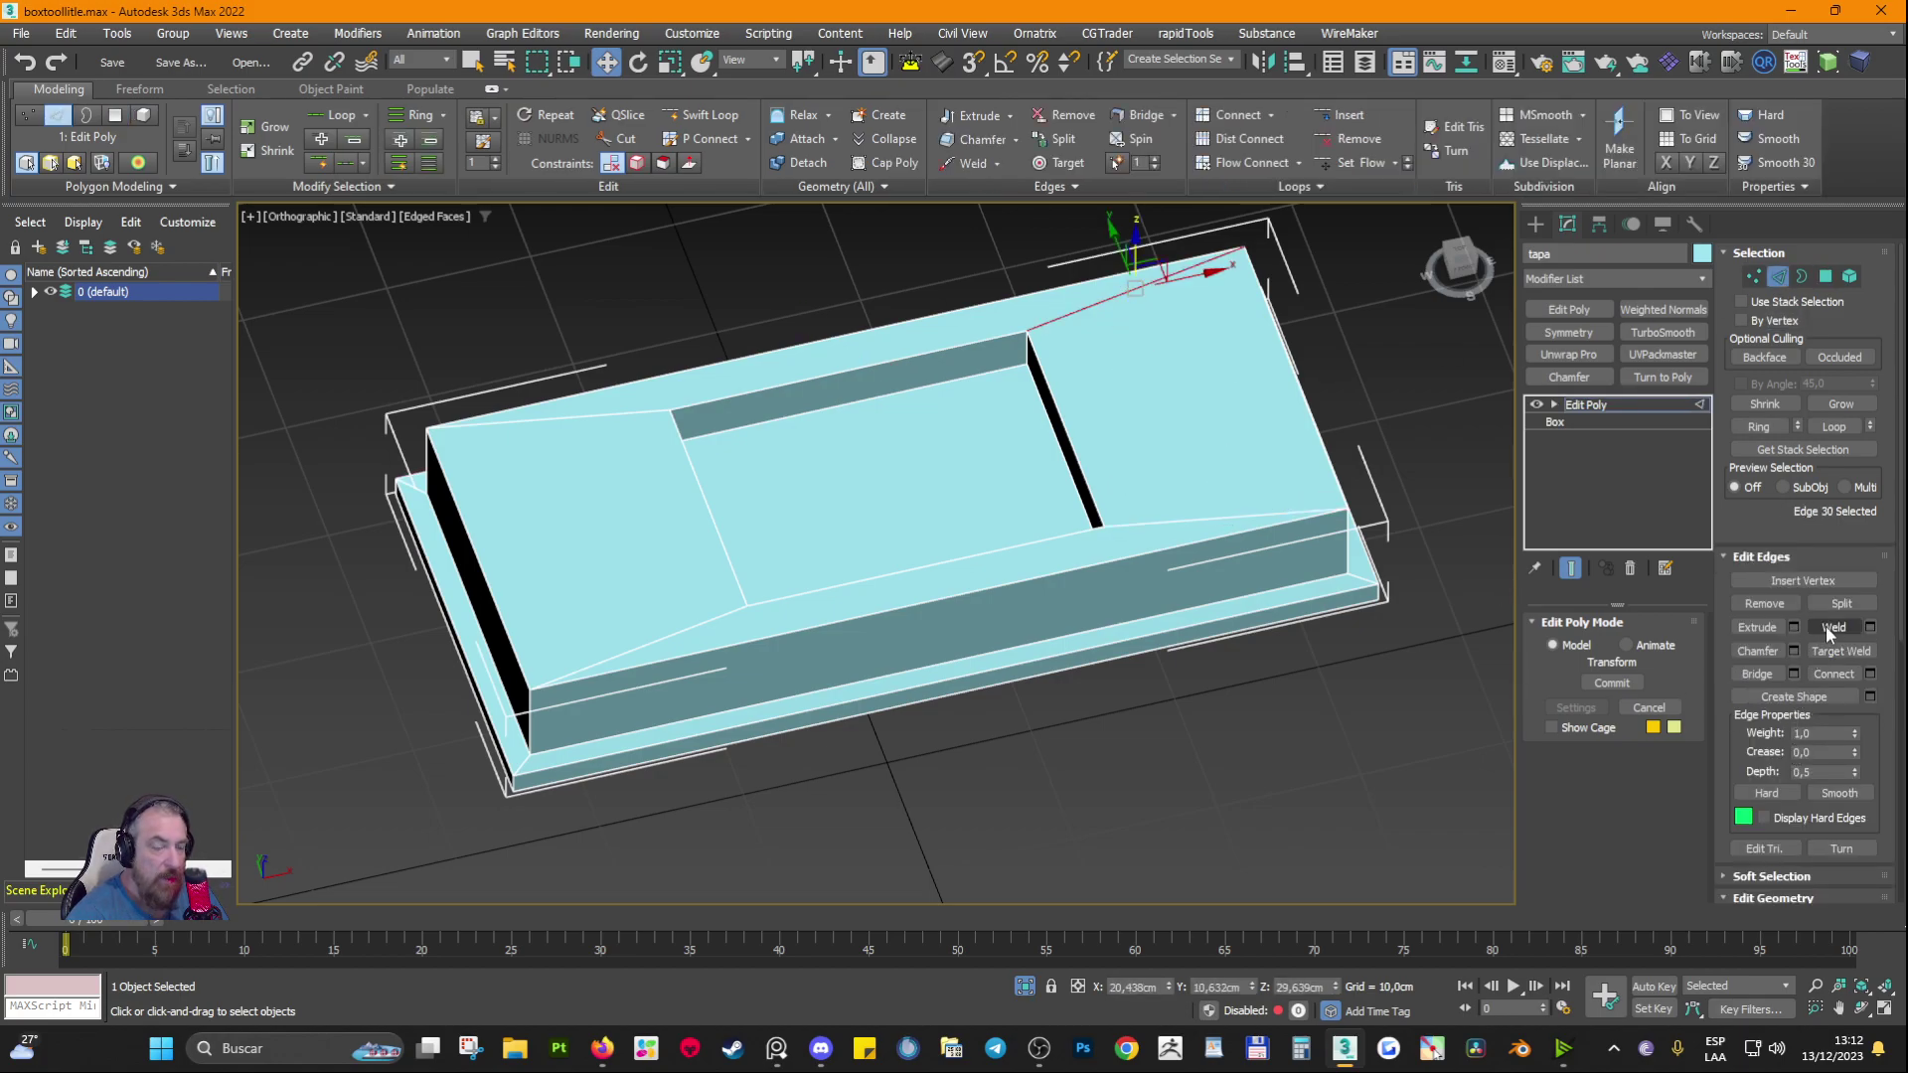
pyautogui.scroll(-2, 1800, 613)
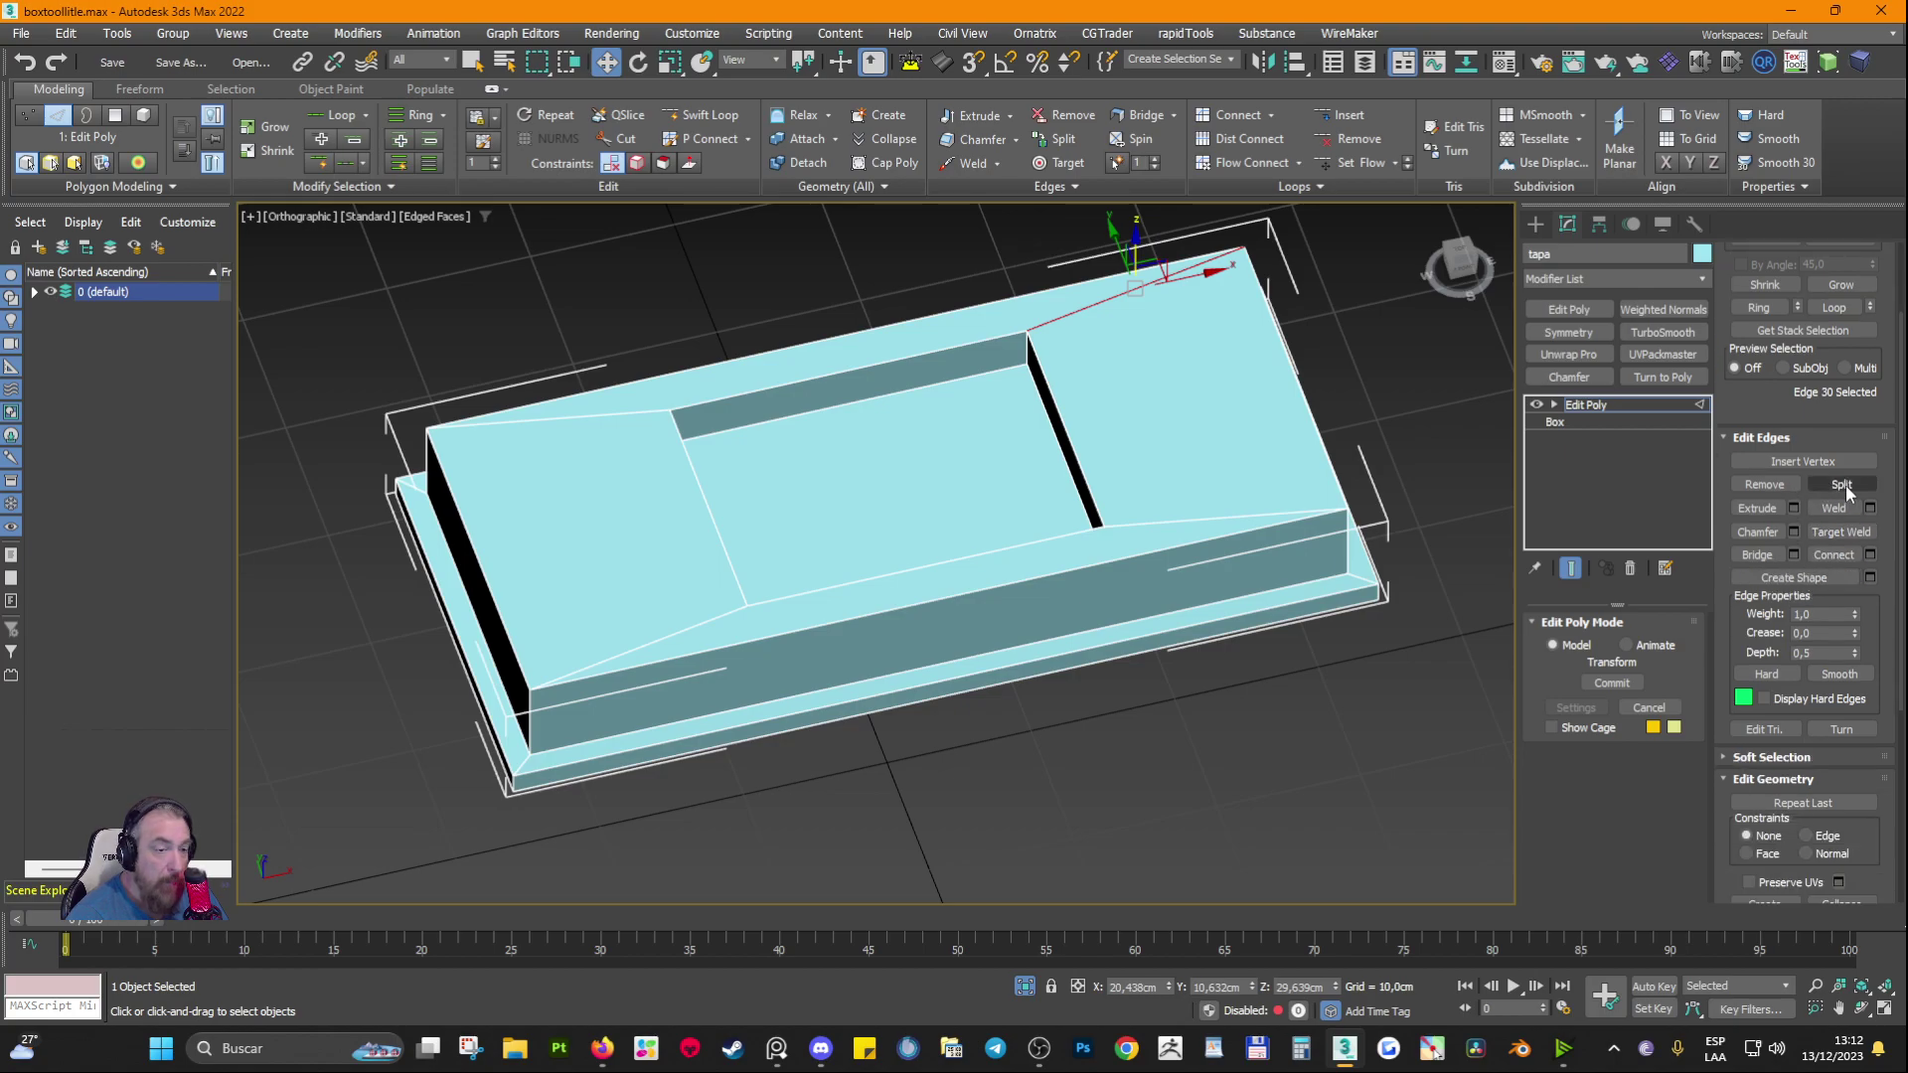
pyautogui.click(1850, 486)
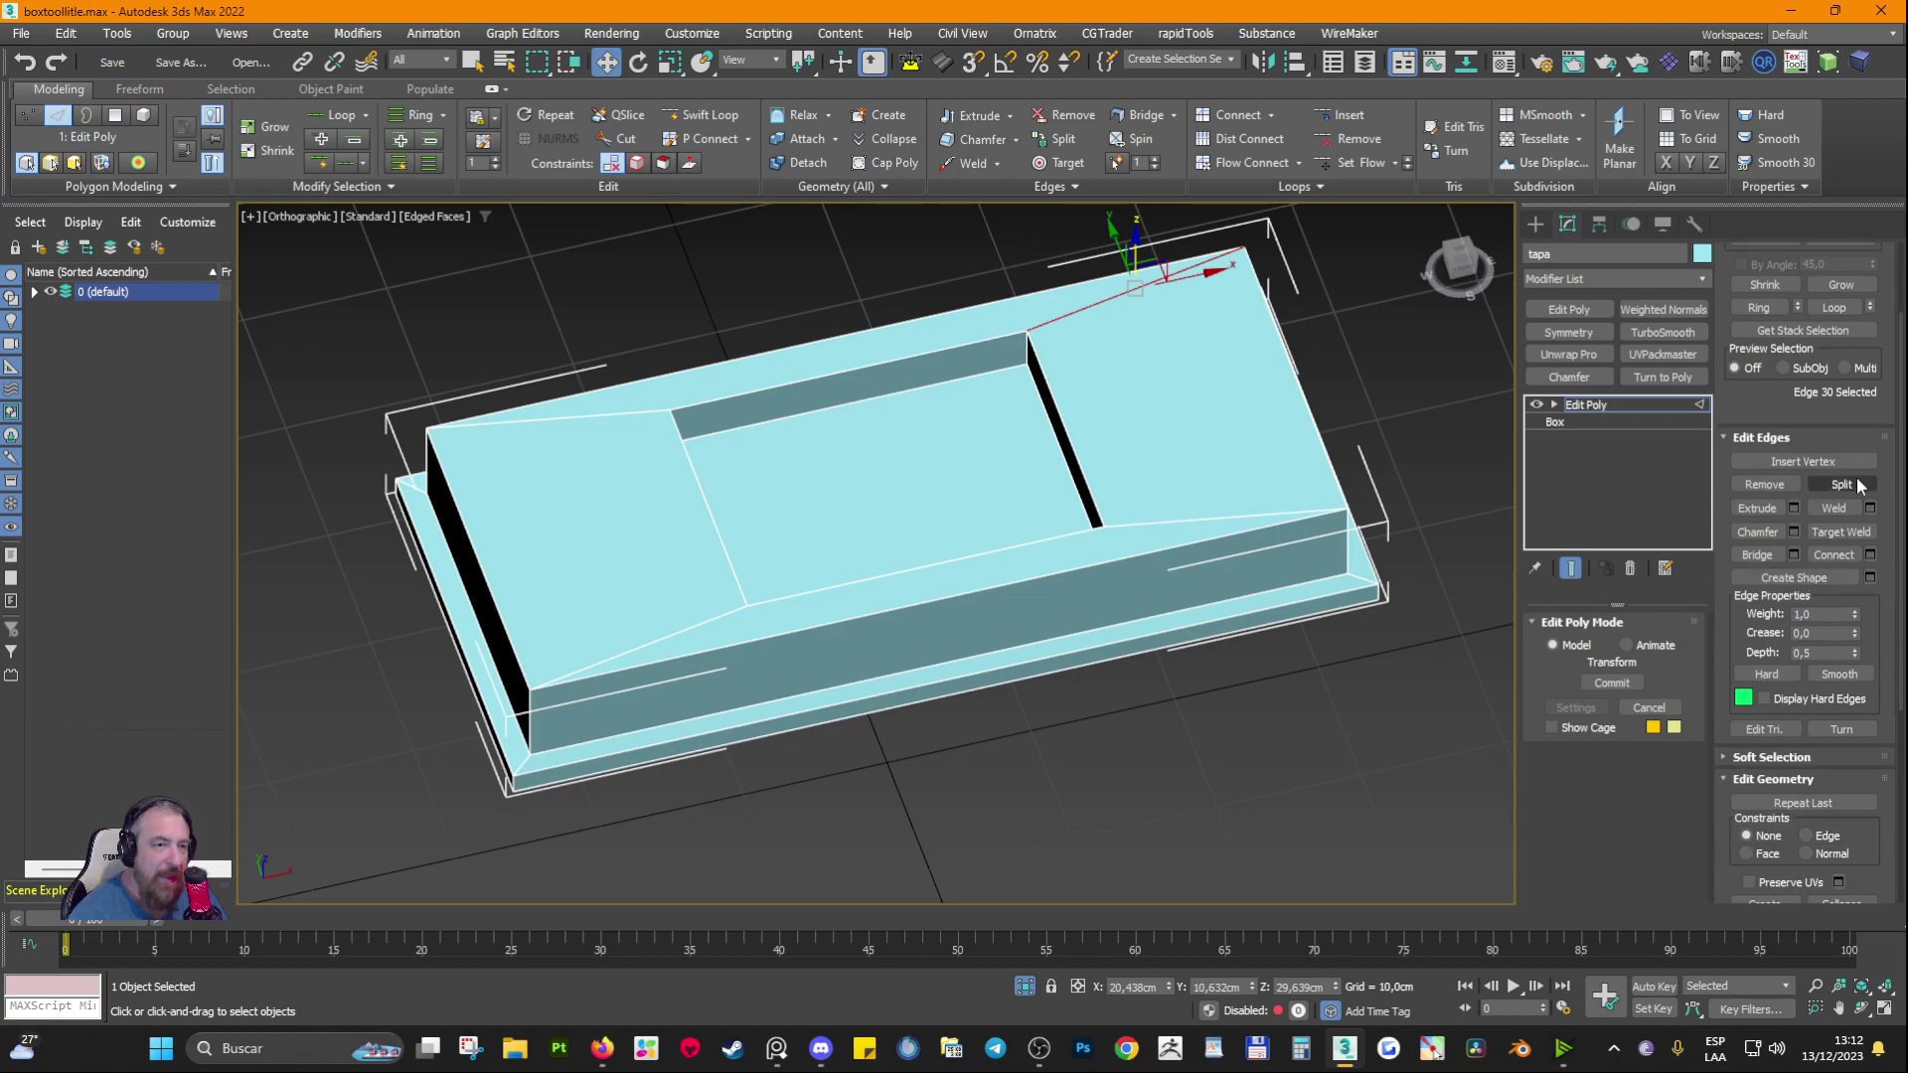
pyautogui.moveTo(1072, 450); pyautogui.dragTo(1033, 379)
pyautogui.hotkey('ctrl', 'z')
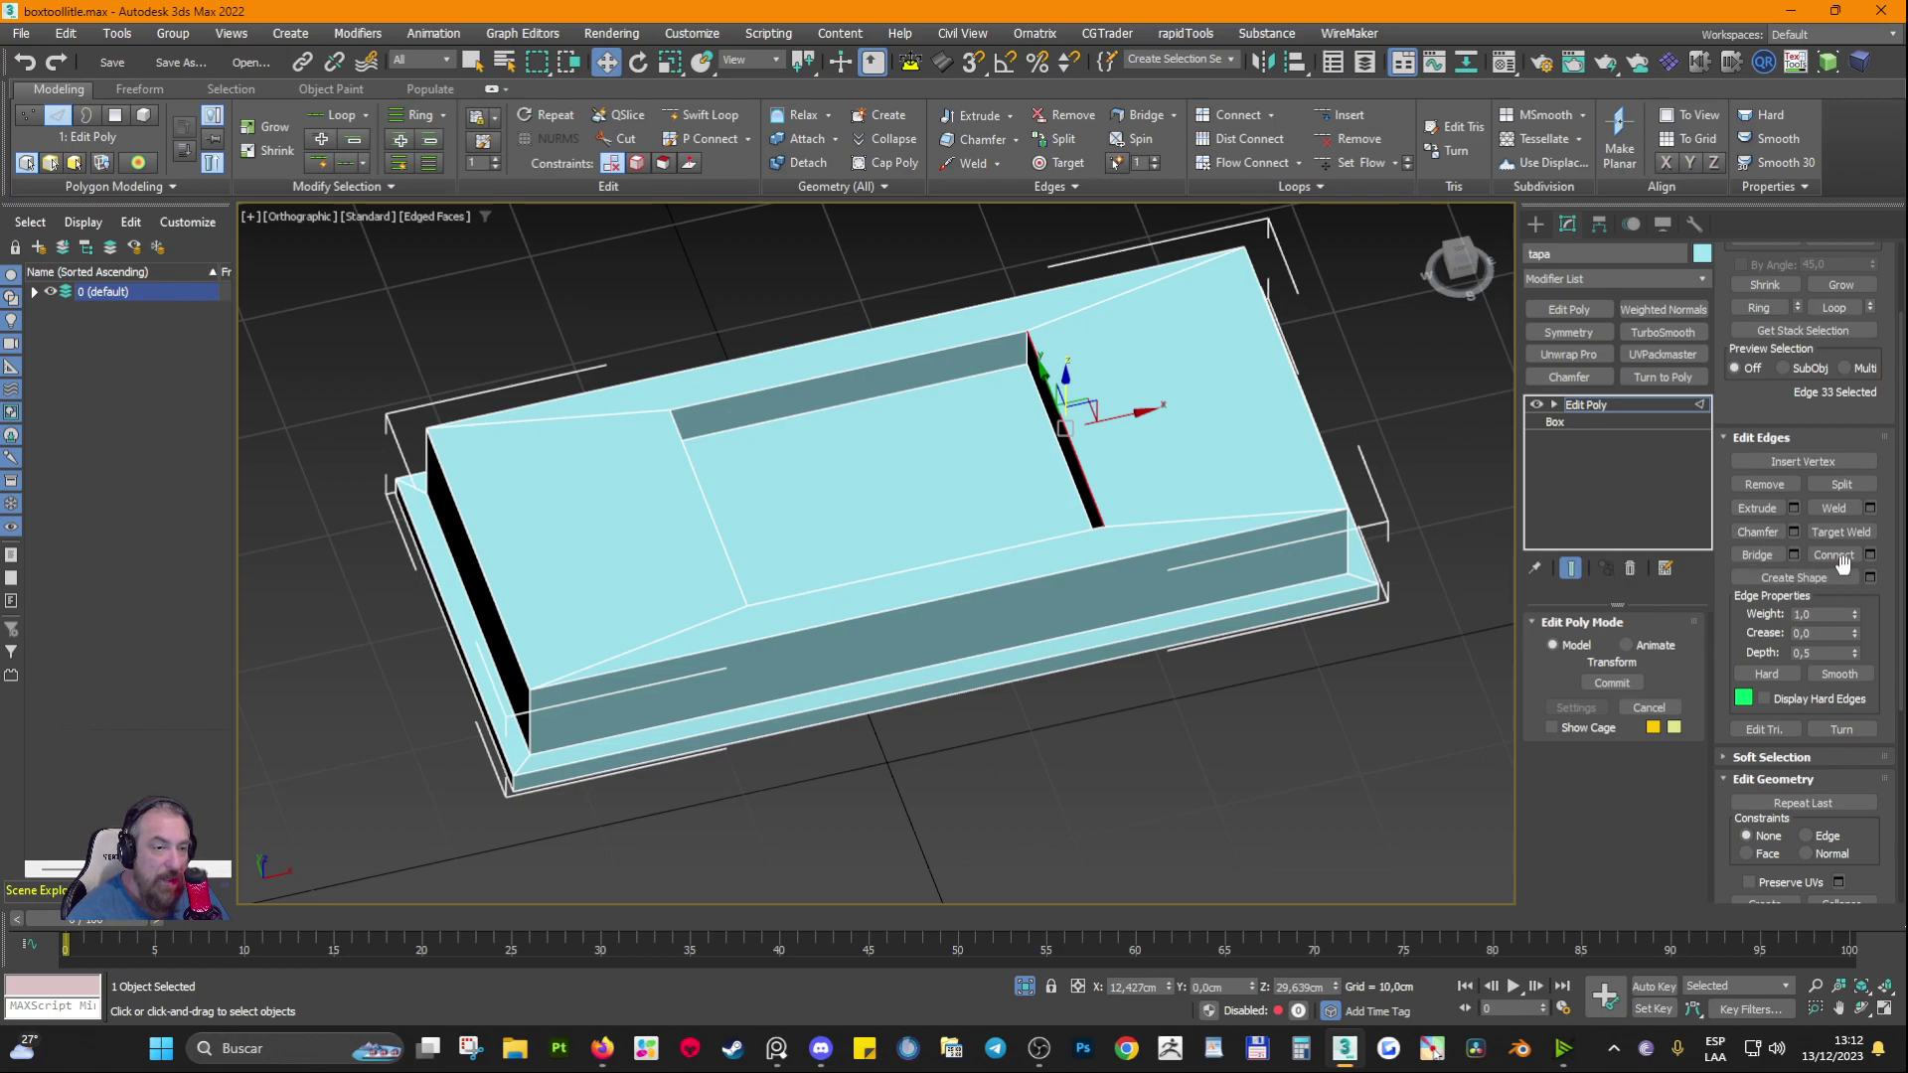
pyautogui.click(1336, 723)
# Step: Try connecting the upper and lower edges of the recess's long wall with one middle edge, and remove that edge
pyautogui.keyDown('alt'); pyautogui.moveTo(1203, 505); pyautogui.dragTo(1188, 515, button='middle'); pyautogui.keyUp('alt')
pyautogui.moveTo(1085, 562); pyautogui.dragTo(1153, 533, button='middle')
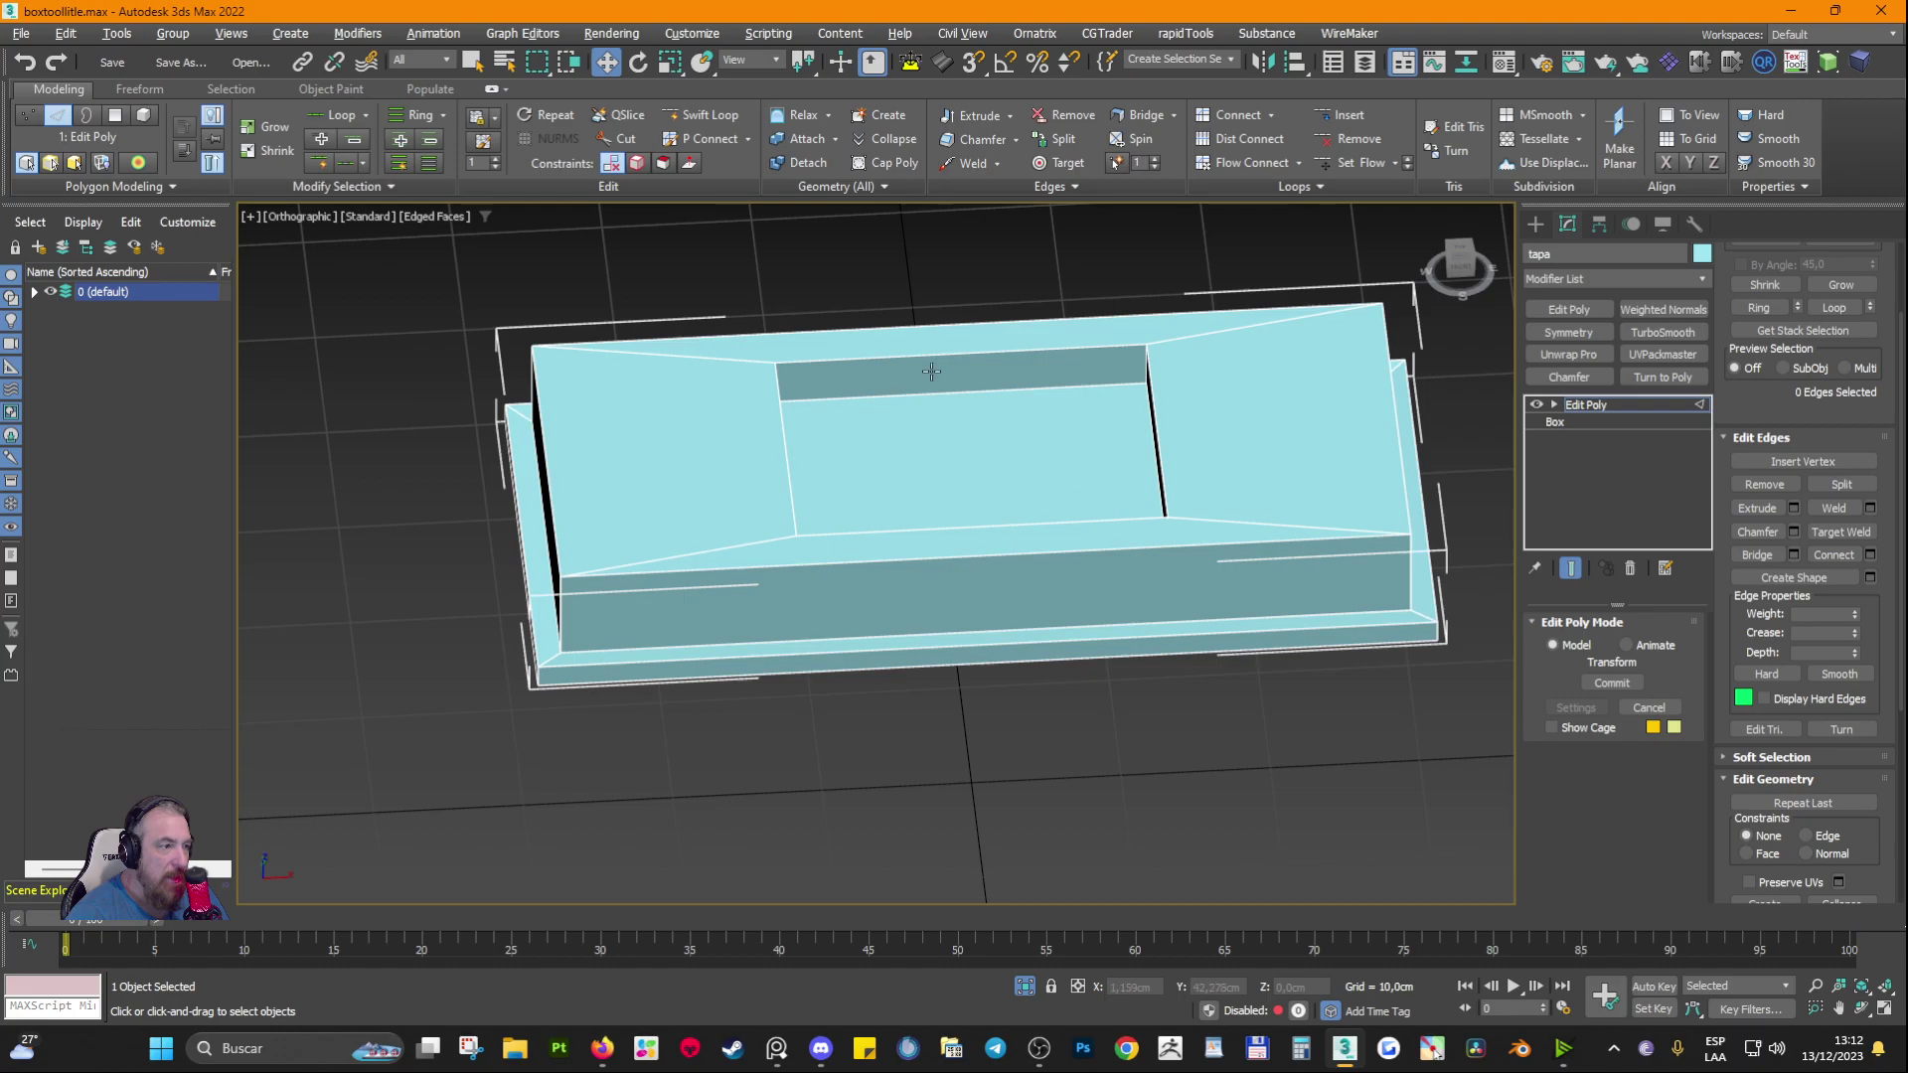
pyautogui.click(925, 352)
pyautogui.keyDown('ctrl'); pyautogui.click(929, 397); pyautogui.keyUp('ctrl')
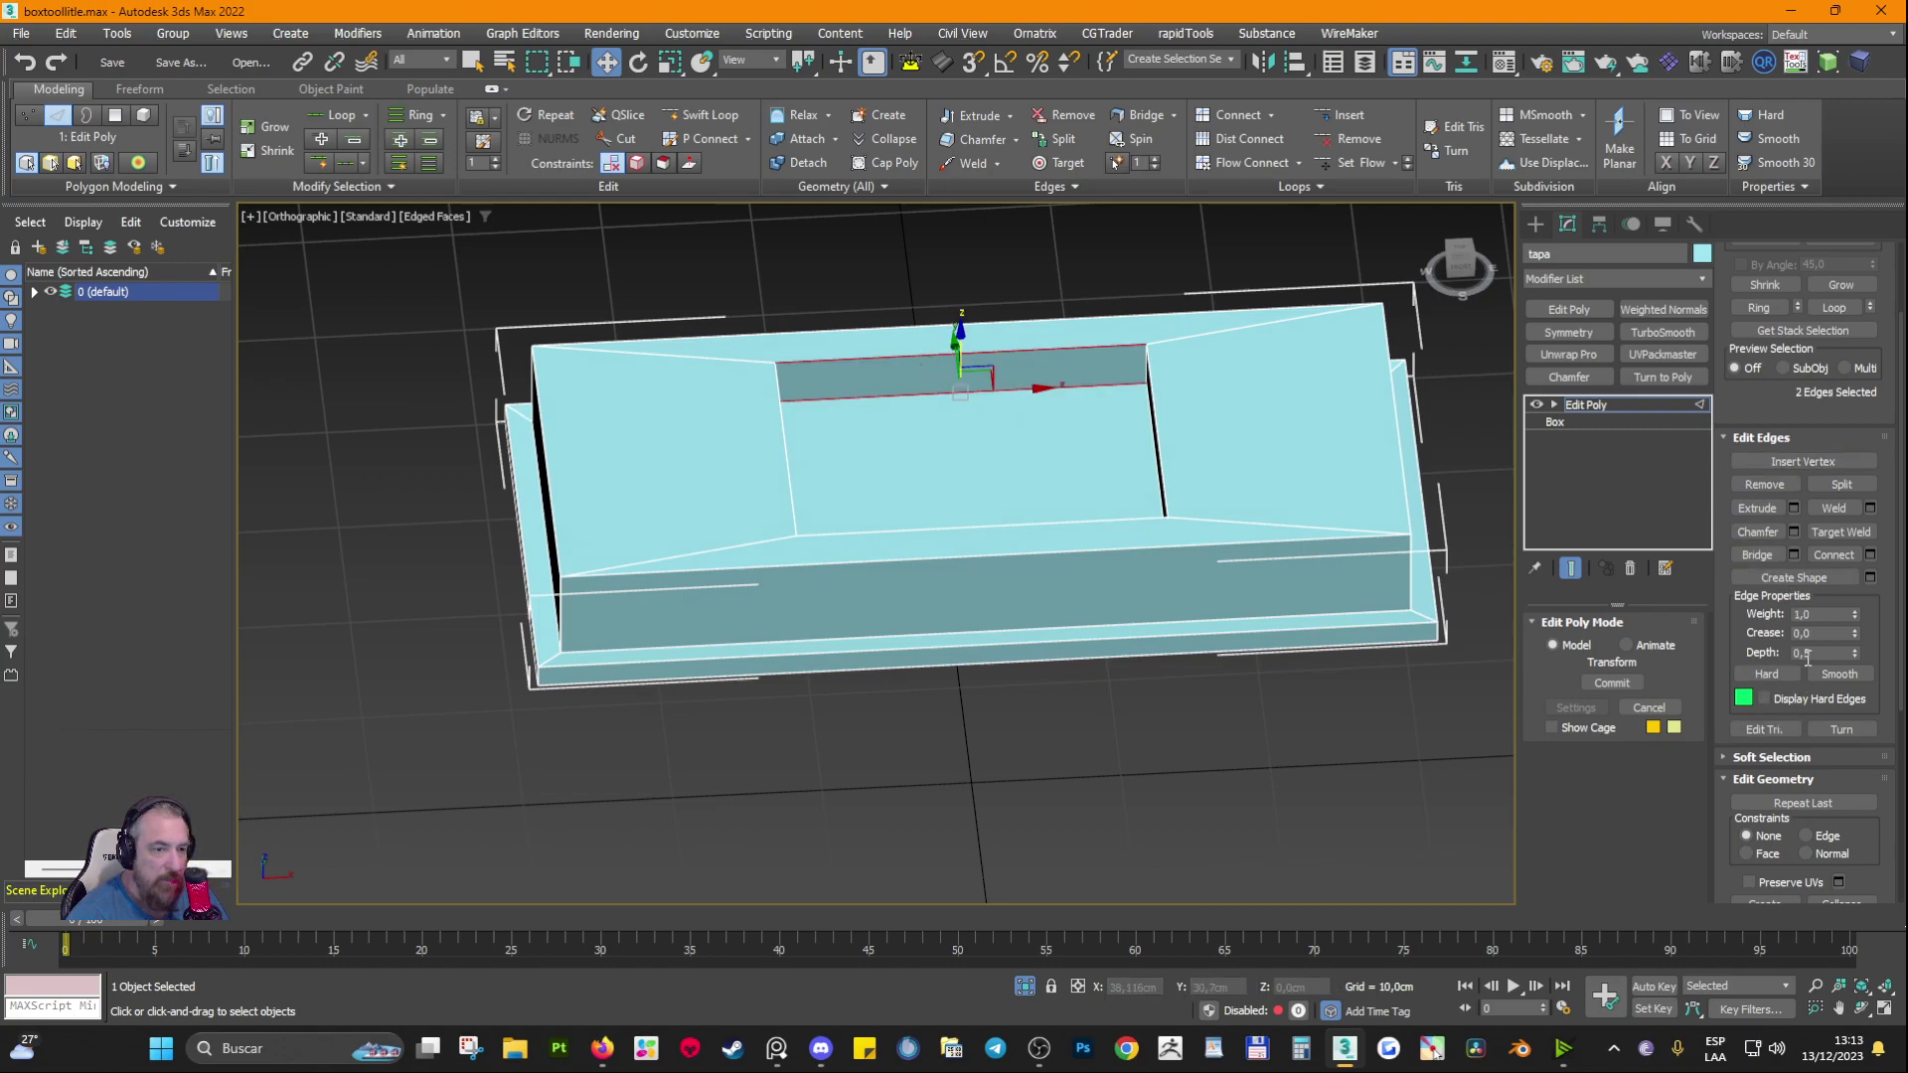
pyautogui.click(1834, 555)
pyautogui.scroll(4, 1050, 499)
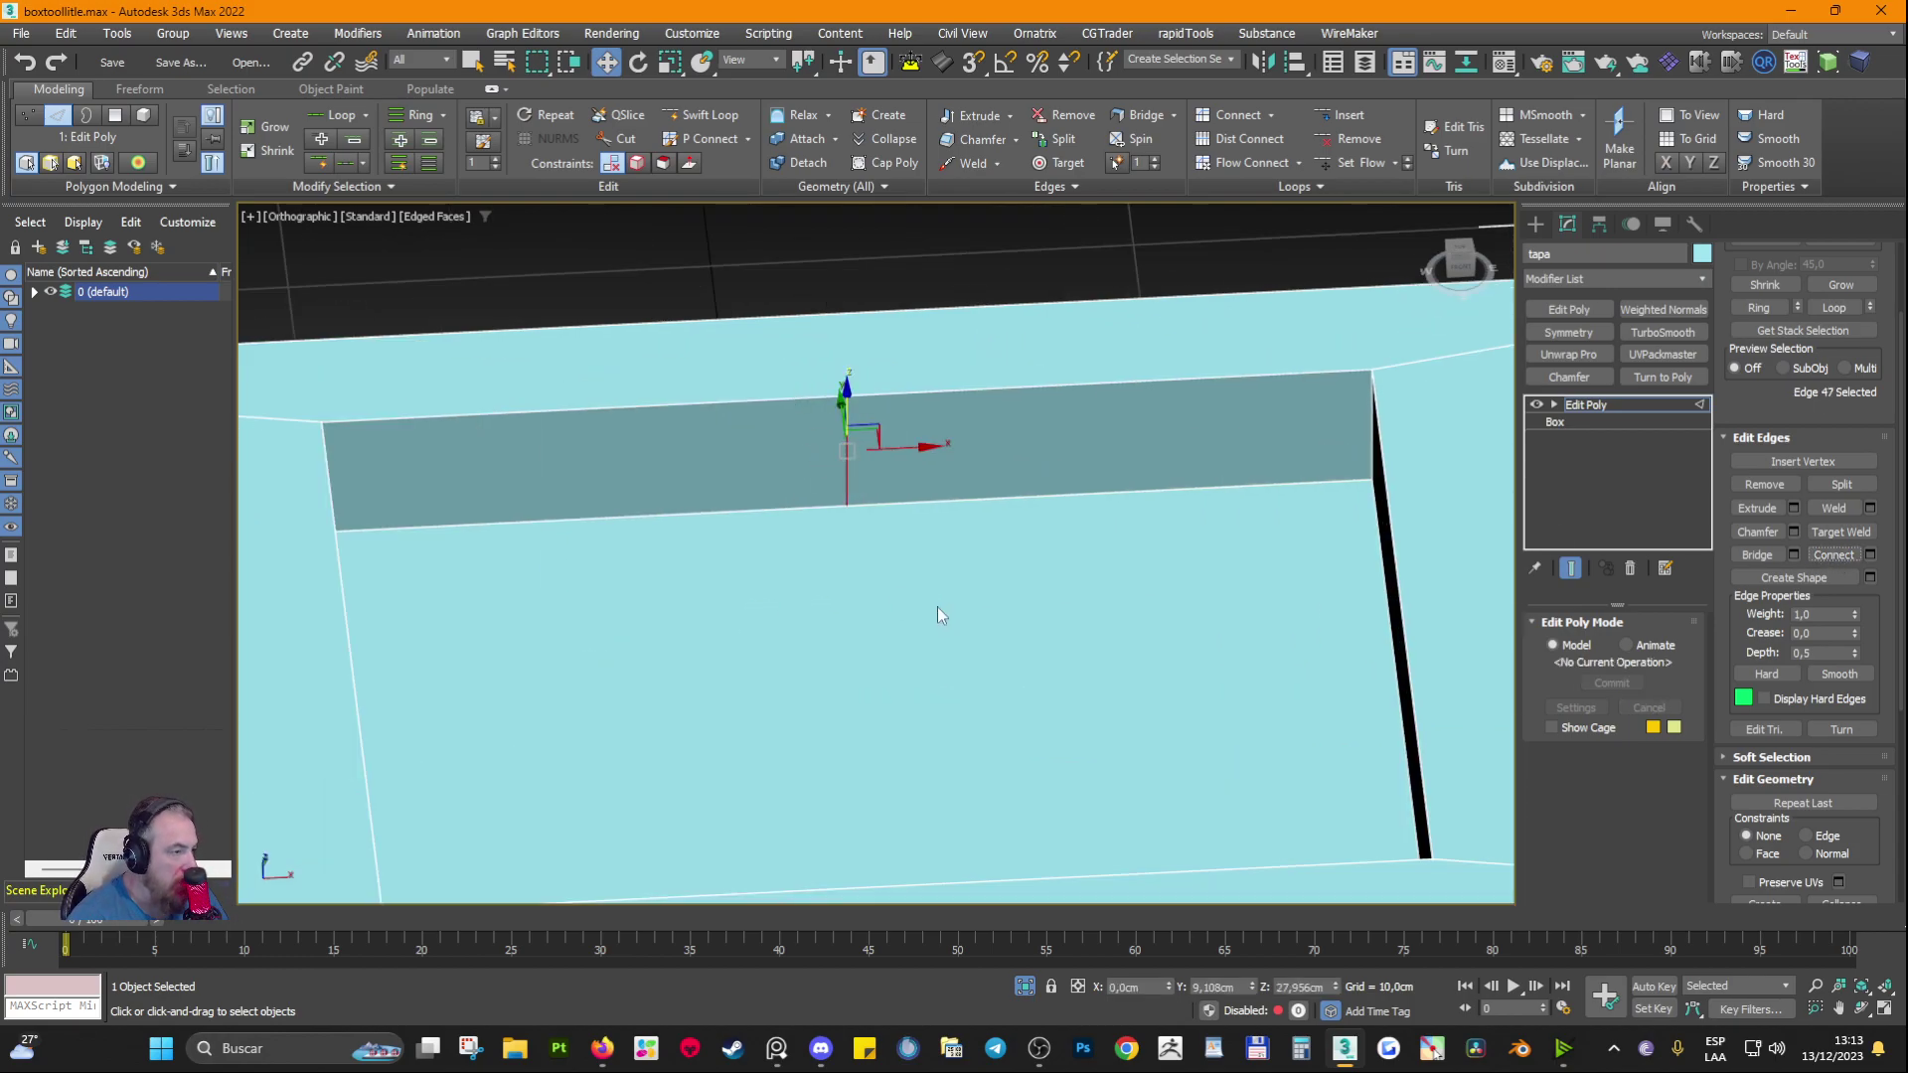
pyautogui.keyDown('alt'); pyautogui.moveTo(941, 617); pyautogui.dragTo(1230, 502, button='middle'); pyautogui.keyUp('alt')
pyautogui.click(820, 377)
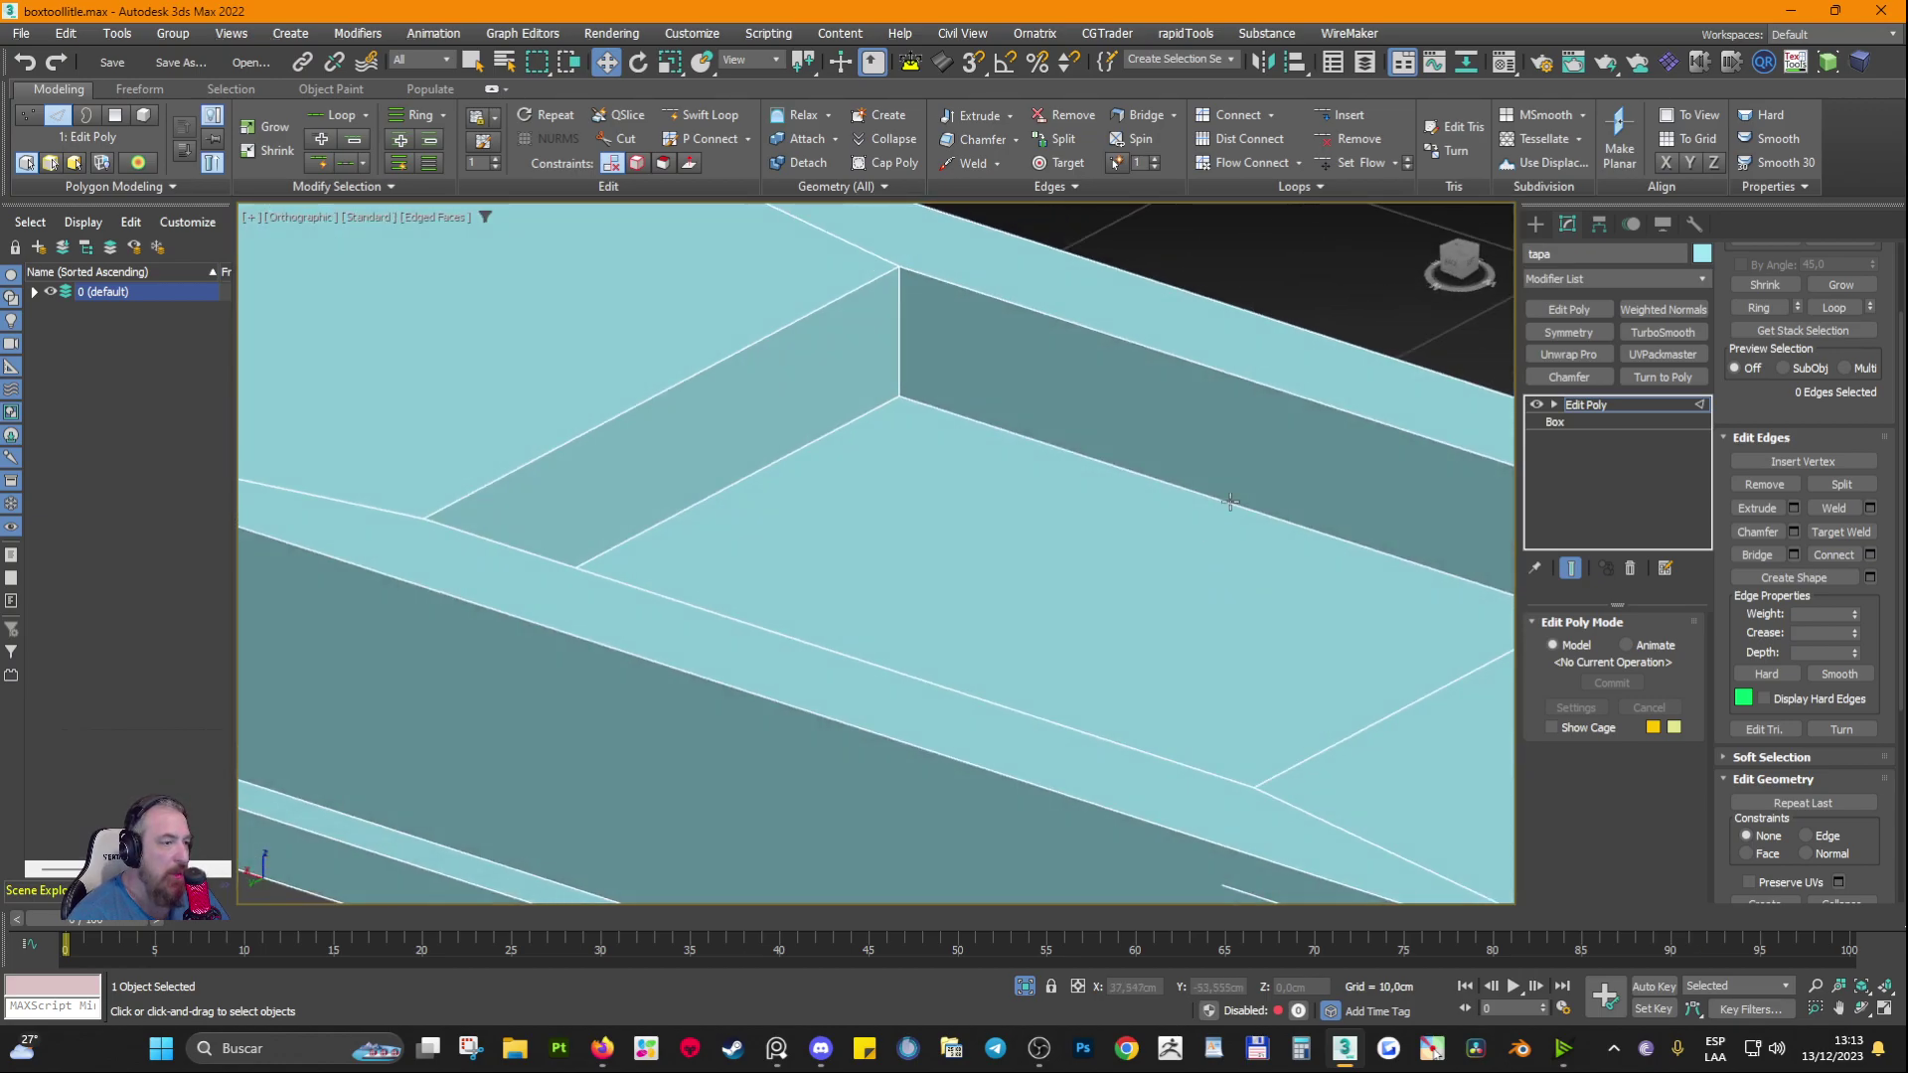
pyautogui.keyDown('alt'); pyautogui.moveTo(1356, 376); pyautogui.dragTo(890, 545, button='middle'); pyautogui.keyUp('alt')
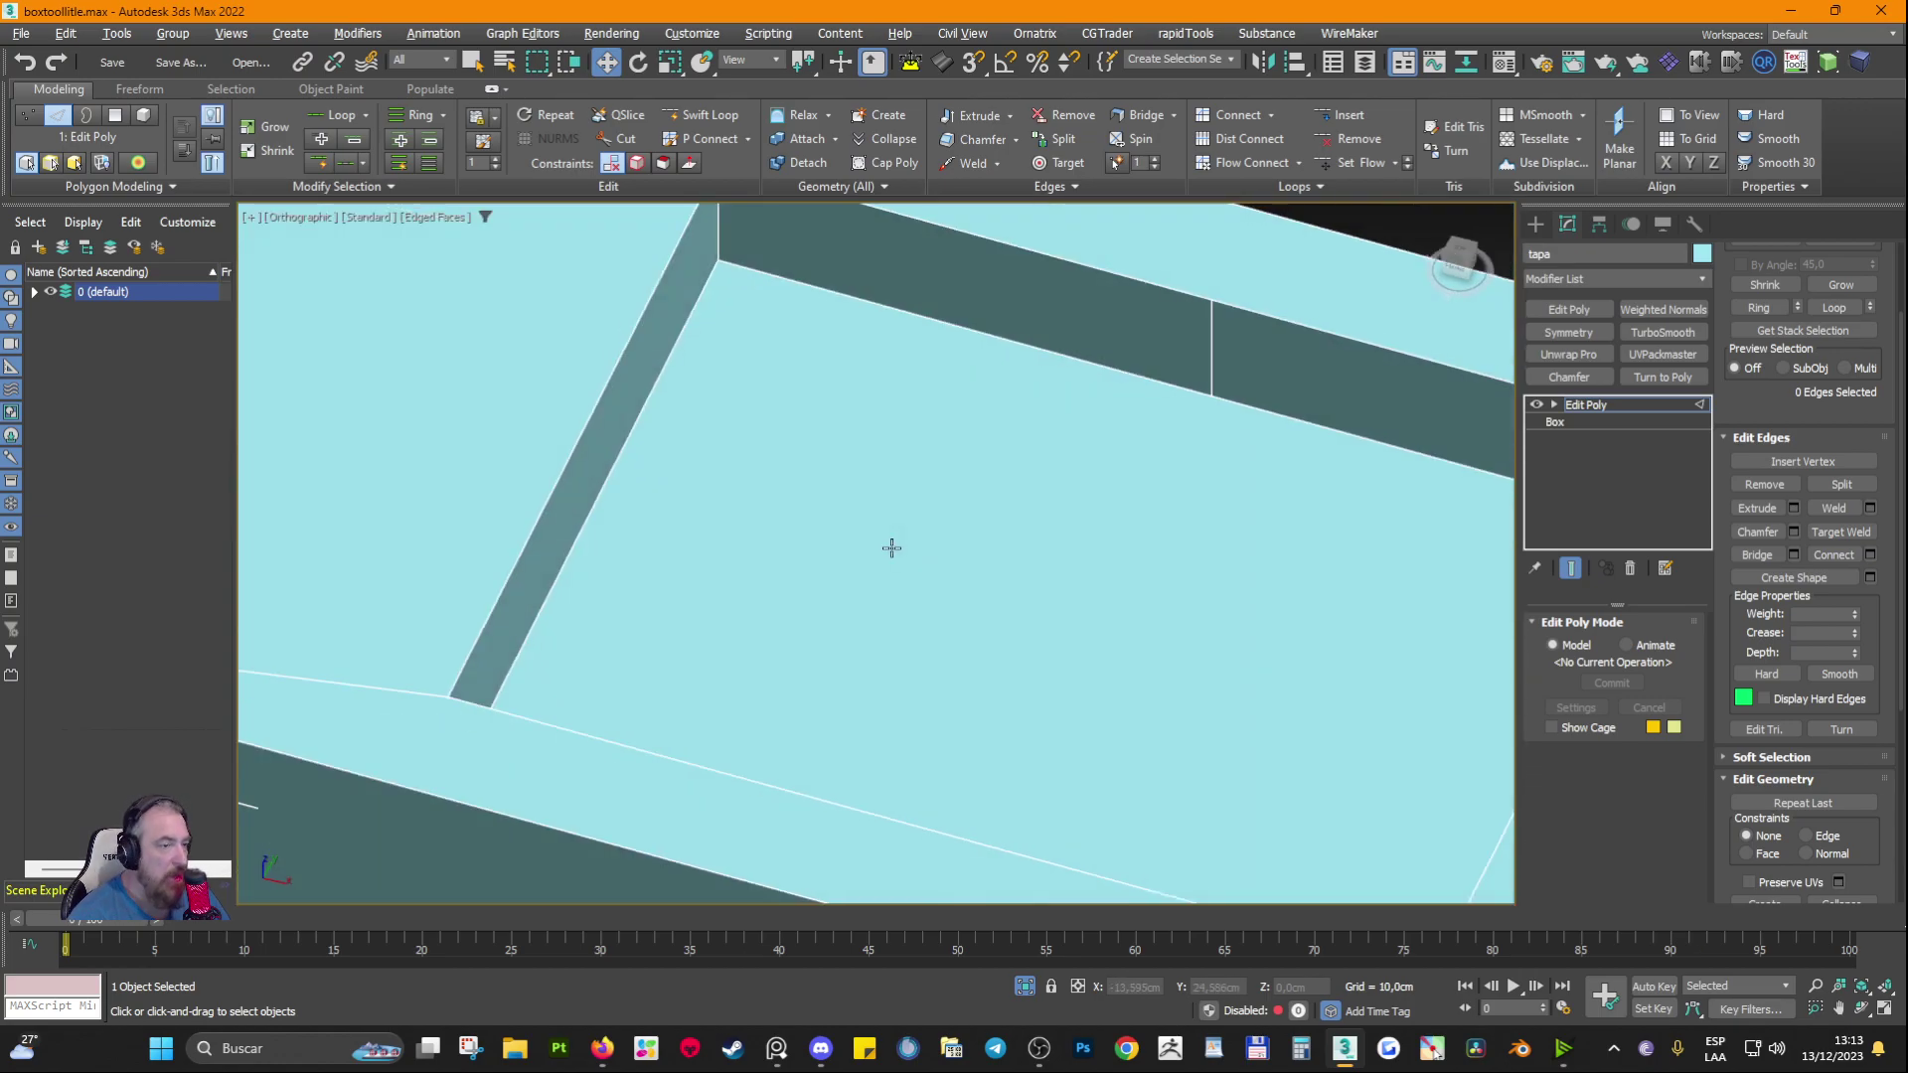
pyautogui.click(1216, 375)
pyautogui.hotkey('ctrl', 'BackSpace')
# Step: Pick the lengthwise edges of the recess, the lid's top and its rim one by one
pyautogui.scroll(-4, 1192, 412)
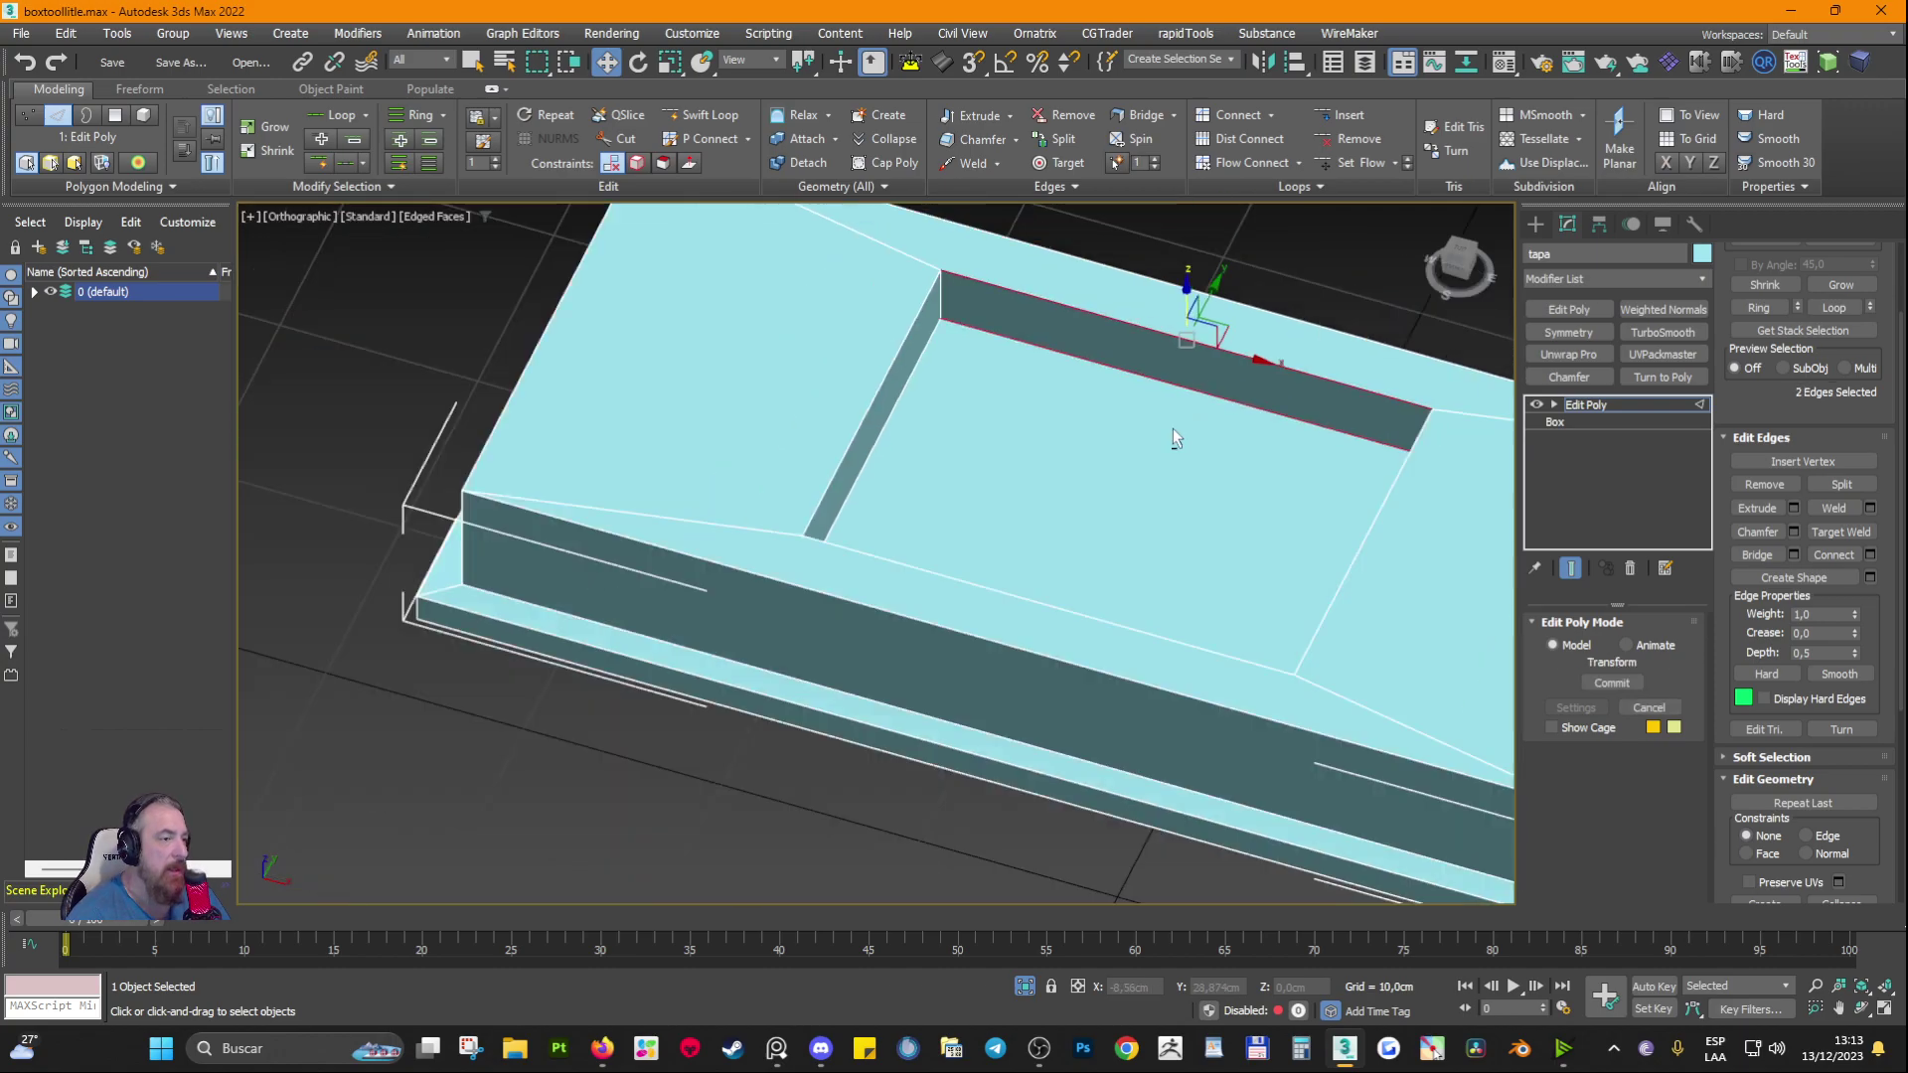
pyautogui.keyDown('alt'); pyautogui.moveTo(1175, 439); pyautogui.dragTo(958, 398, button='middle'); pyautogui.keyUp('alt')
pyautogui.keyDown('ctrl'); pyautogui.click(1223, 293); pyautogui.keyUp('ctrl')
pyautogui.moveTo(928, 264); pyautogui.dragTo(902, 395, button='middle')
pyautogui.keyDown('ctrl'); pyautogui.click(906, 375); pyautogui.keyUp('ctrl')
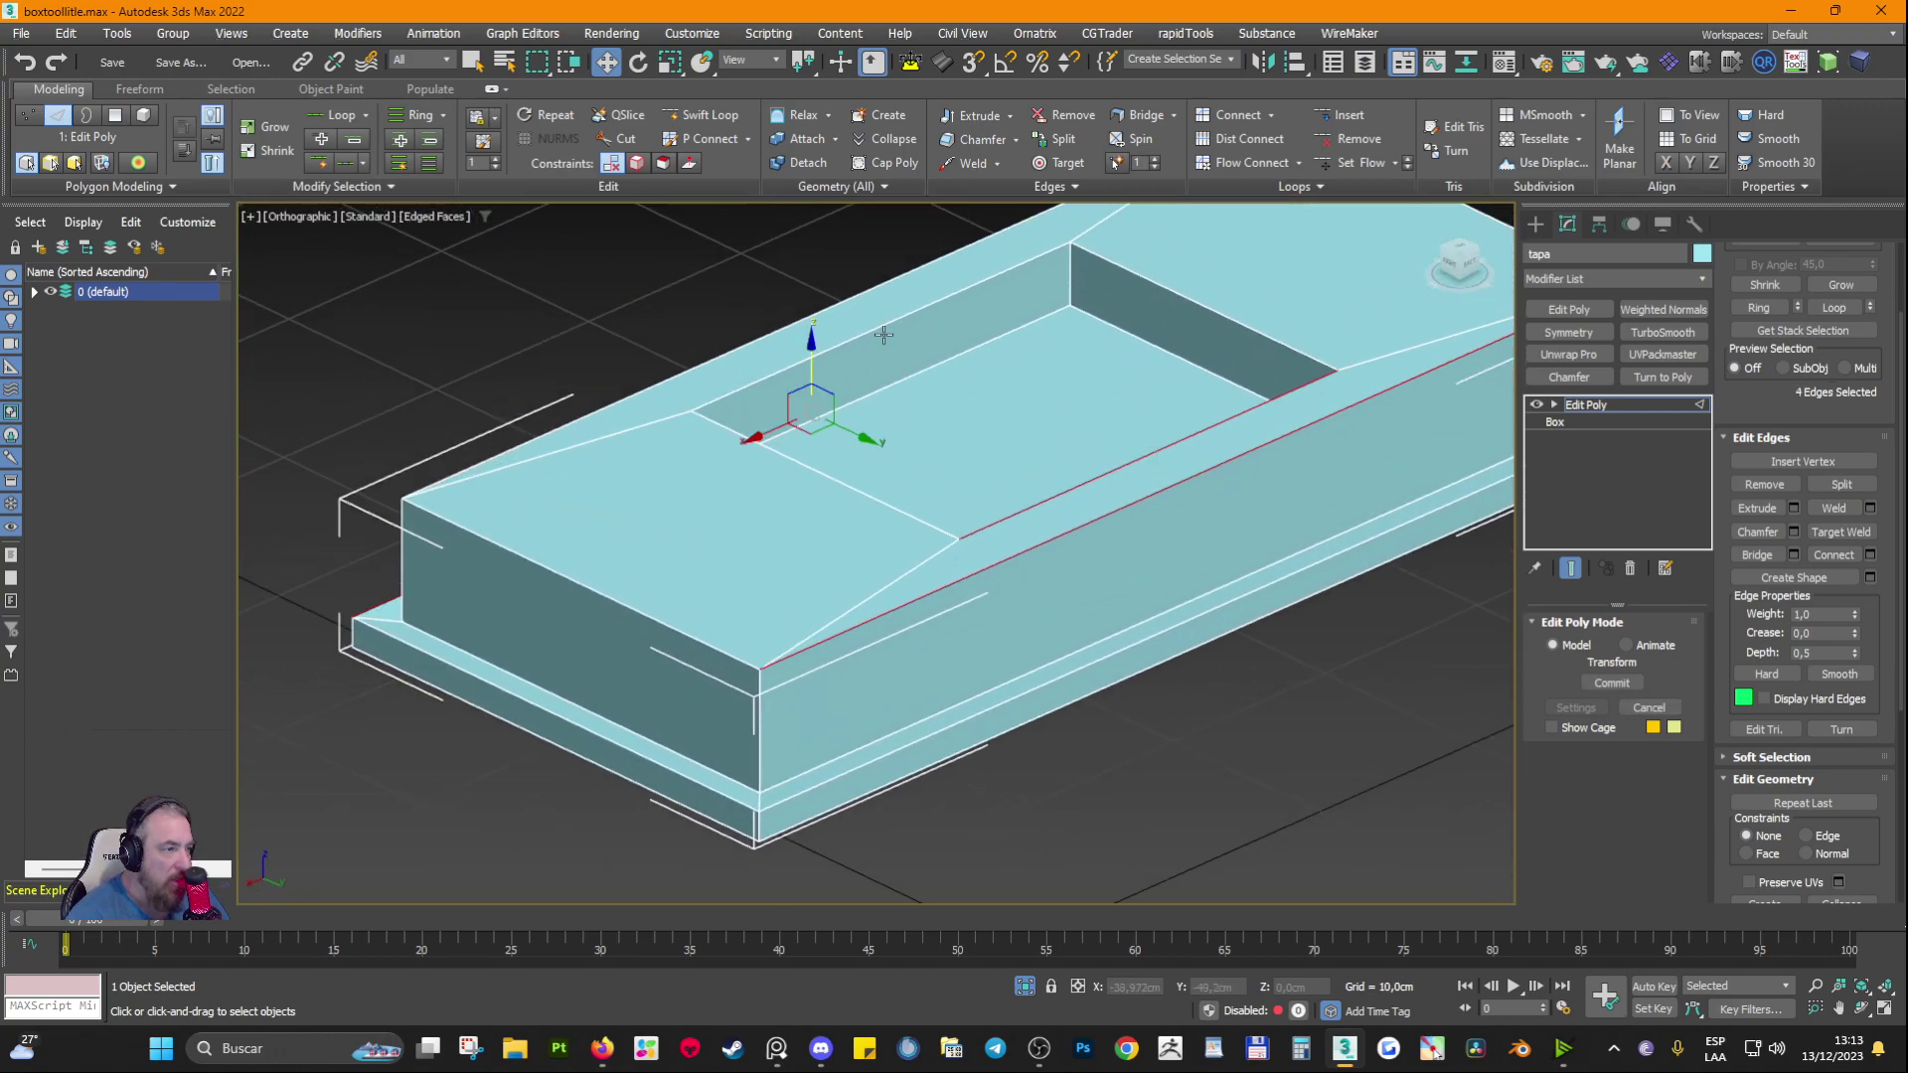
pyautogui.keyDown('ctrl'); pyautogui.click(898, 321); pyautogui.keyUp('ctrl')
pyautogui.keyDown('ctrl'); pyautogui.click(923, 373); pyautogui.keyUp('ctrl')
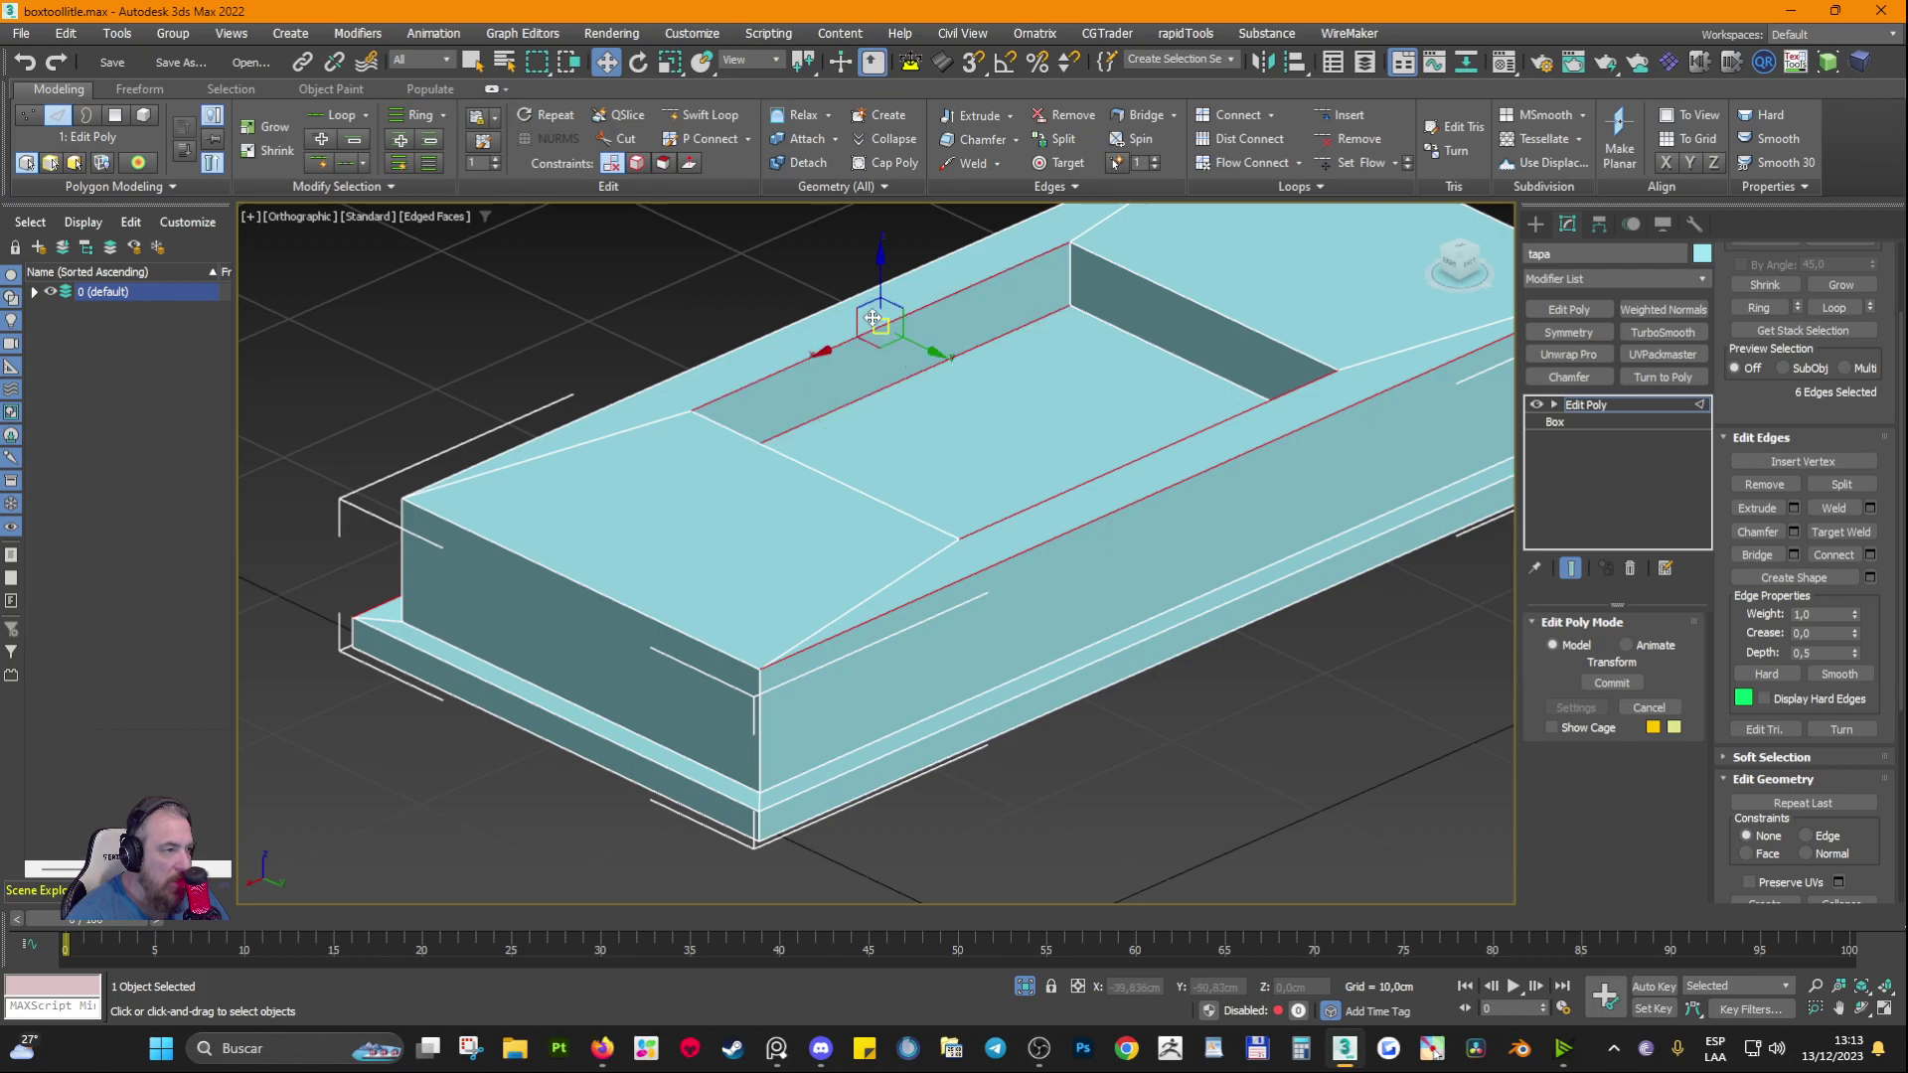
pyautogui.keyDown('ctrl'); pyautogui.click(859, 294); pyautogui.keyUp('ctrl')
# Step: Select all lengthwise edges crossing the middle of the lid, including those of the recess, sides and rim
pyautogui.scroll(-5, 1279, 616)
pyautogui.keyDown('alt'); pyautogui.moveTo(1280, 618); pyautogui.dragTo(1100, 702, button='middle'); pyautogui.keyUp('alt')
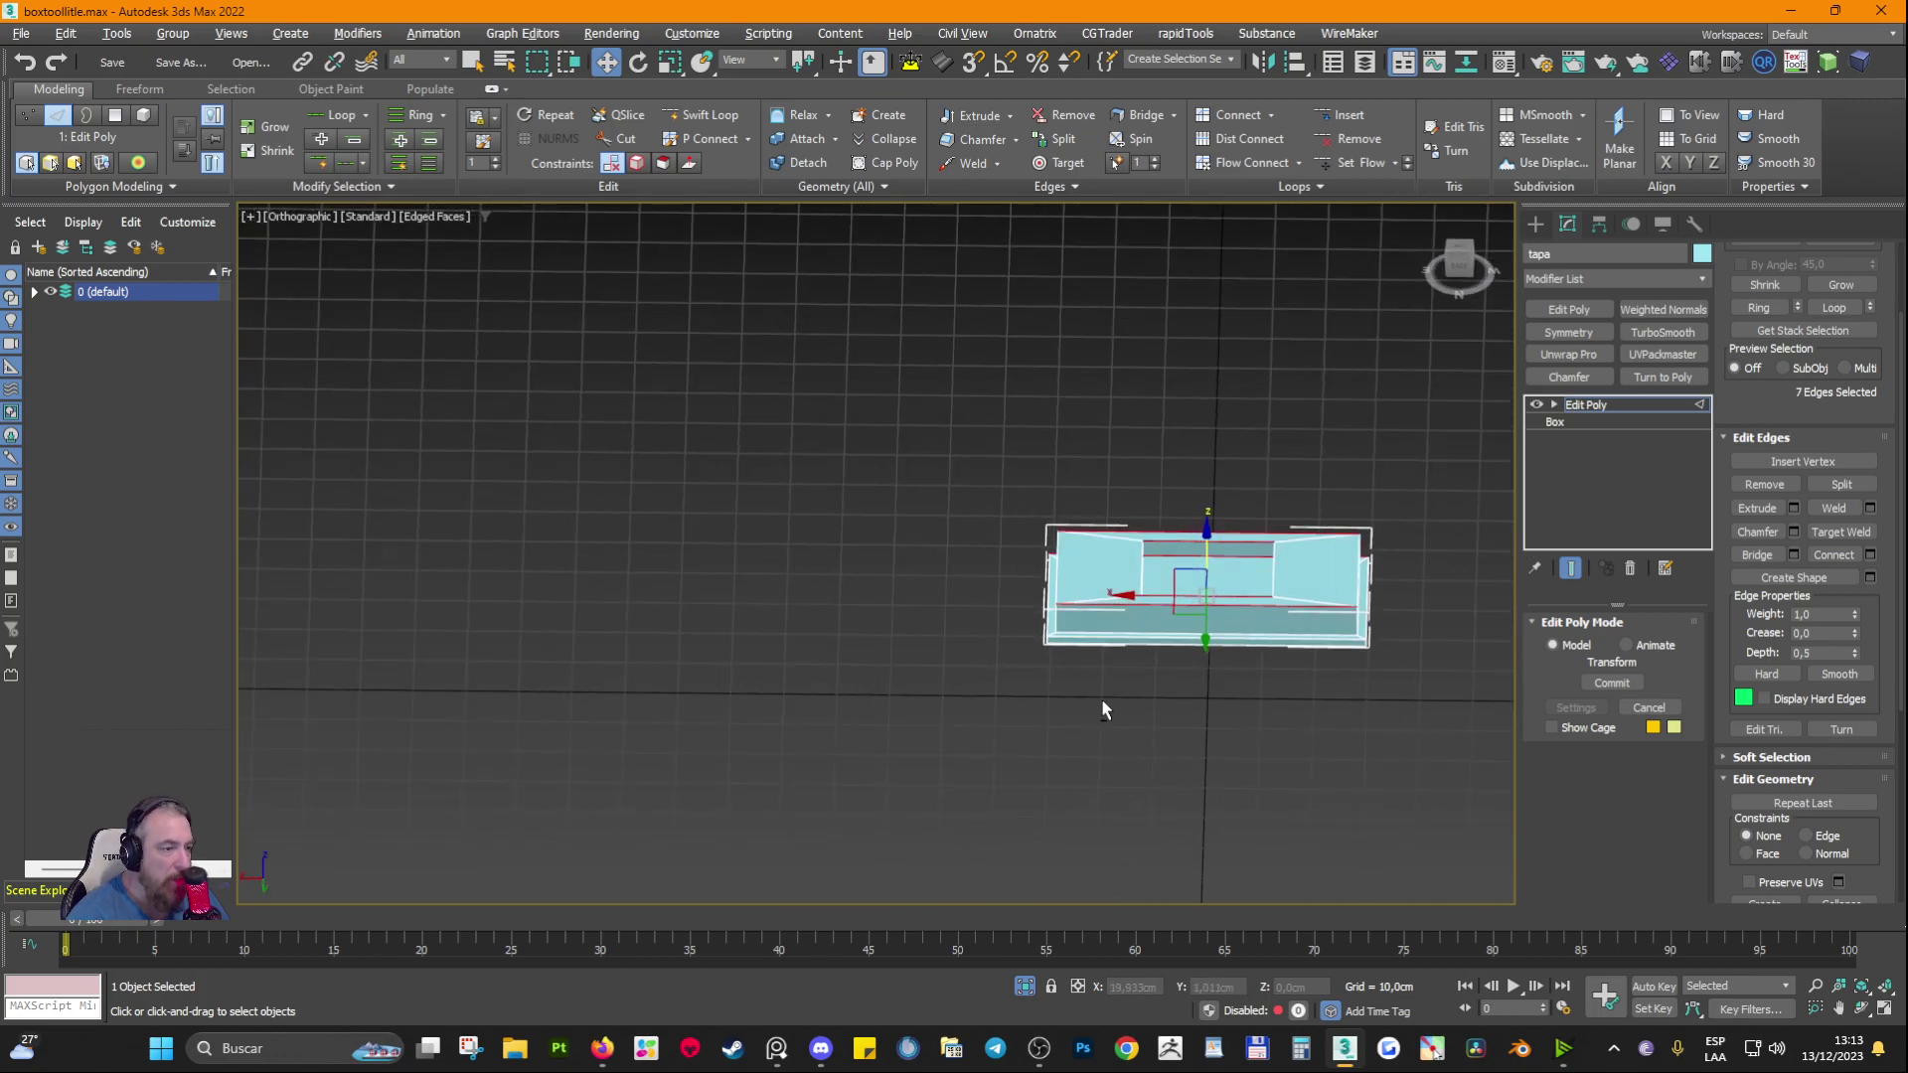
pyautogui.scroll(4, 1240, 670)
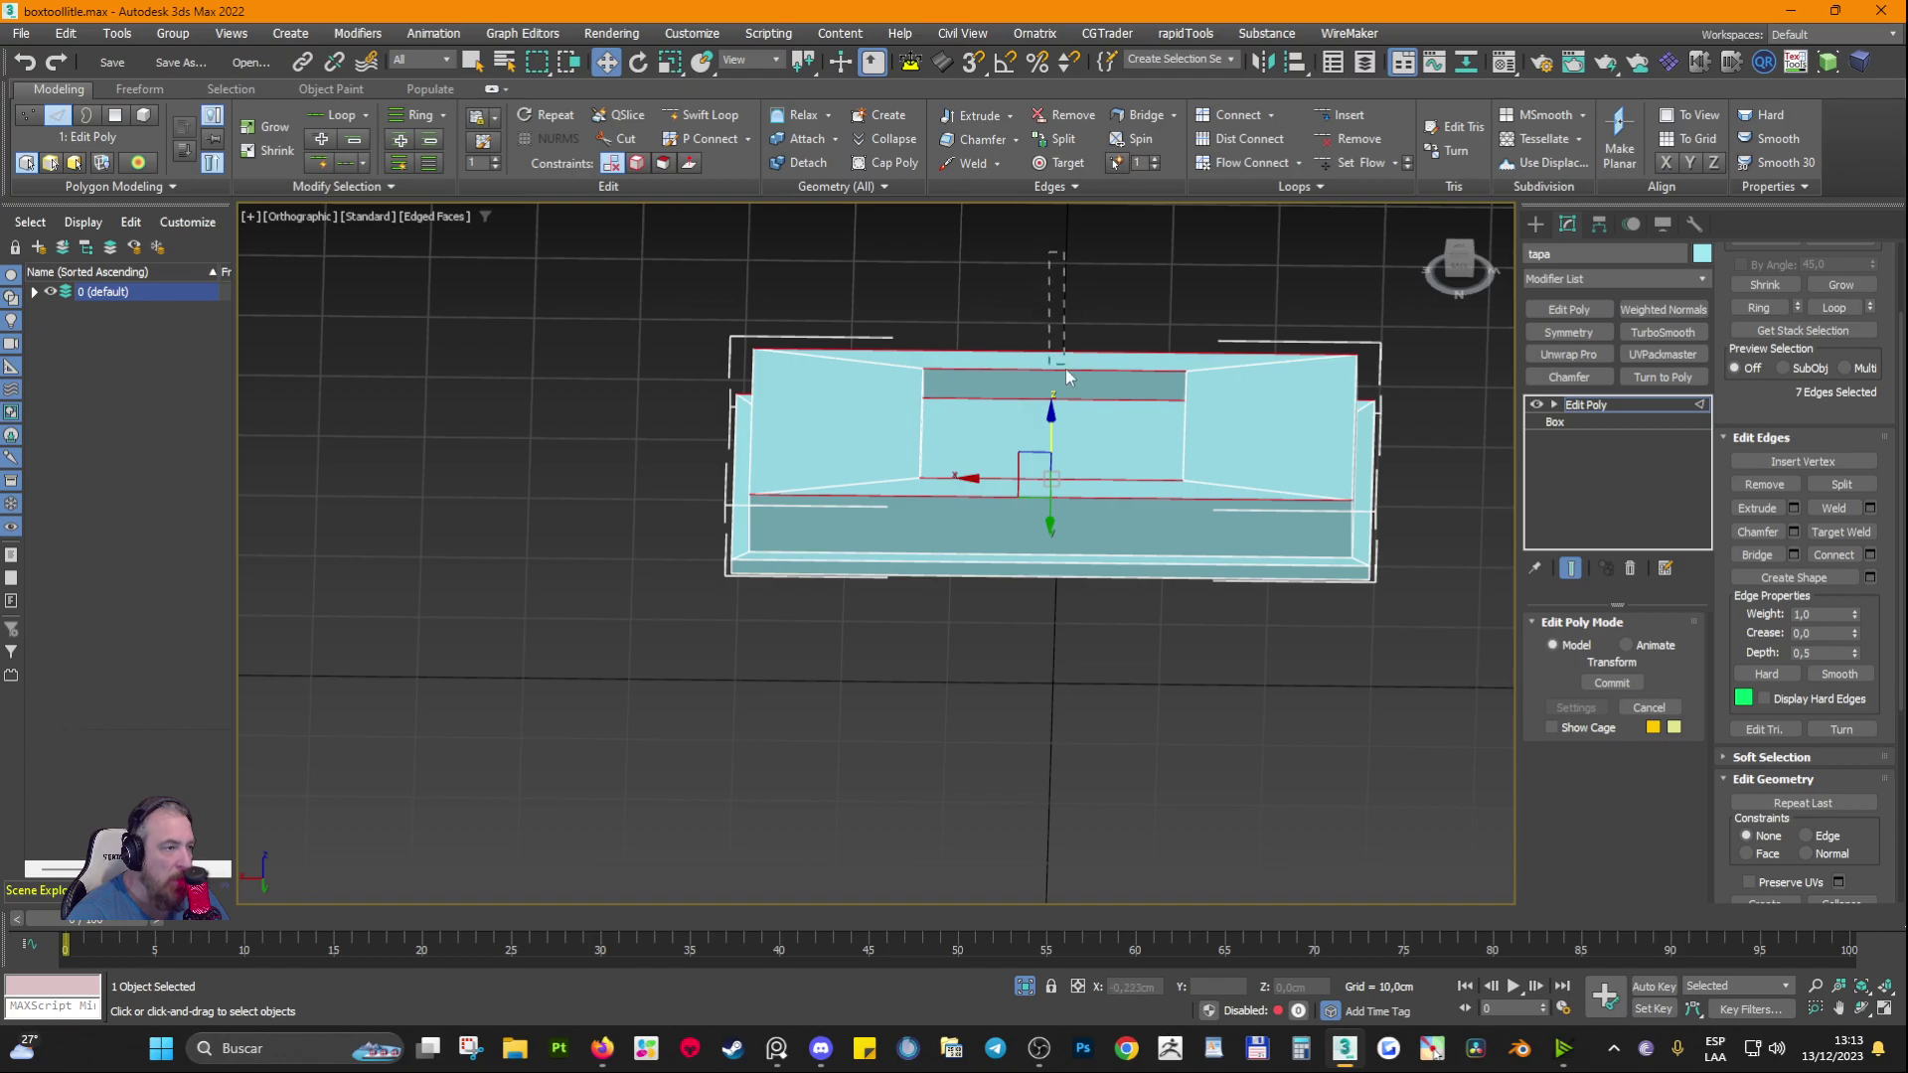
pyautogui.moveTo(1041, 588); pyautogui.dragTo(1021, 677)
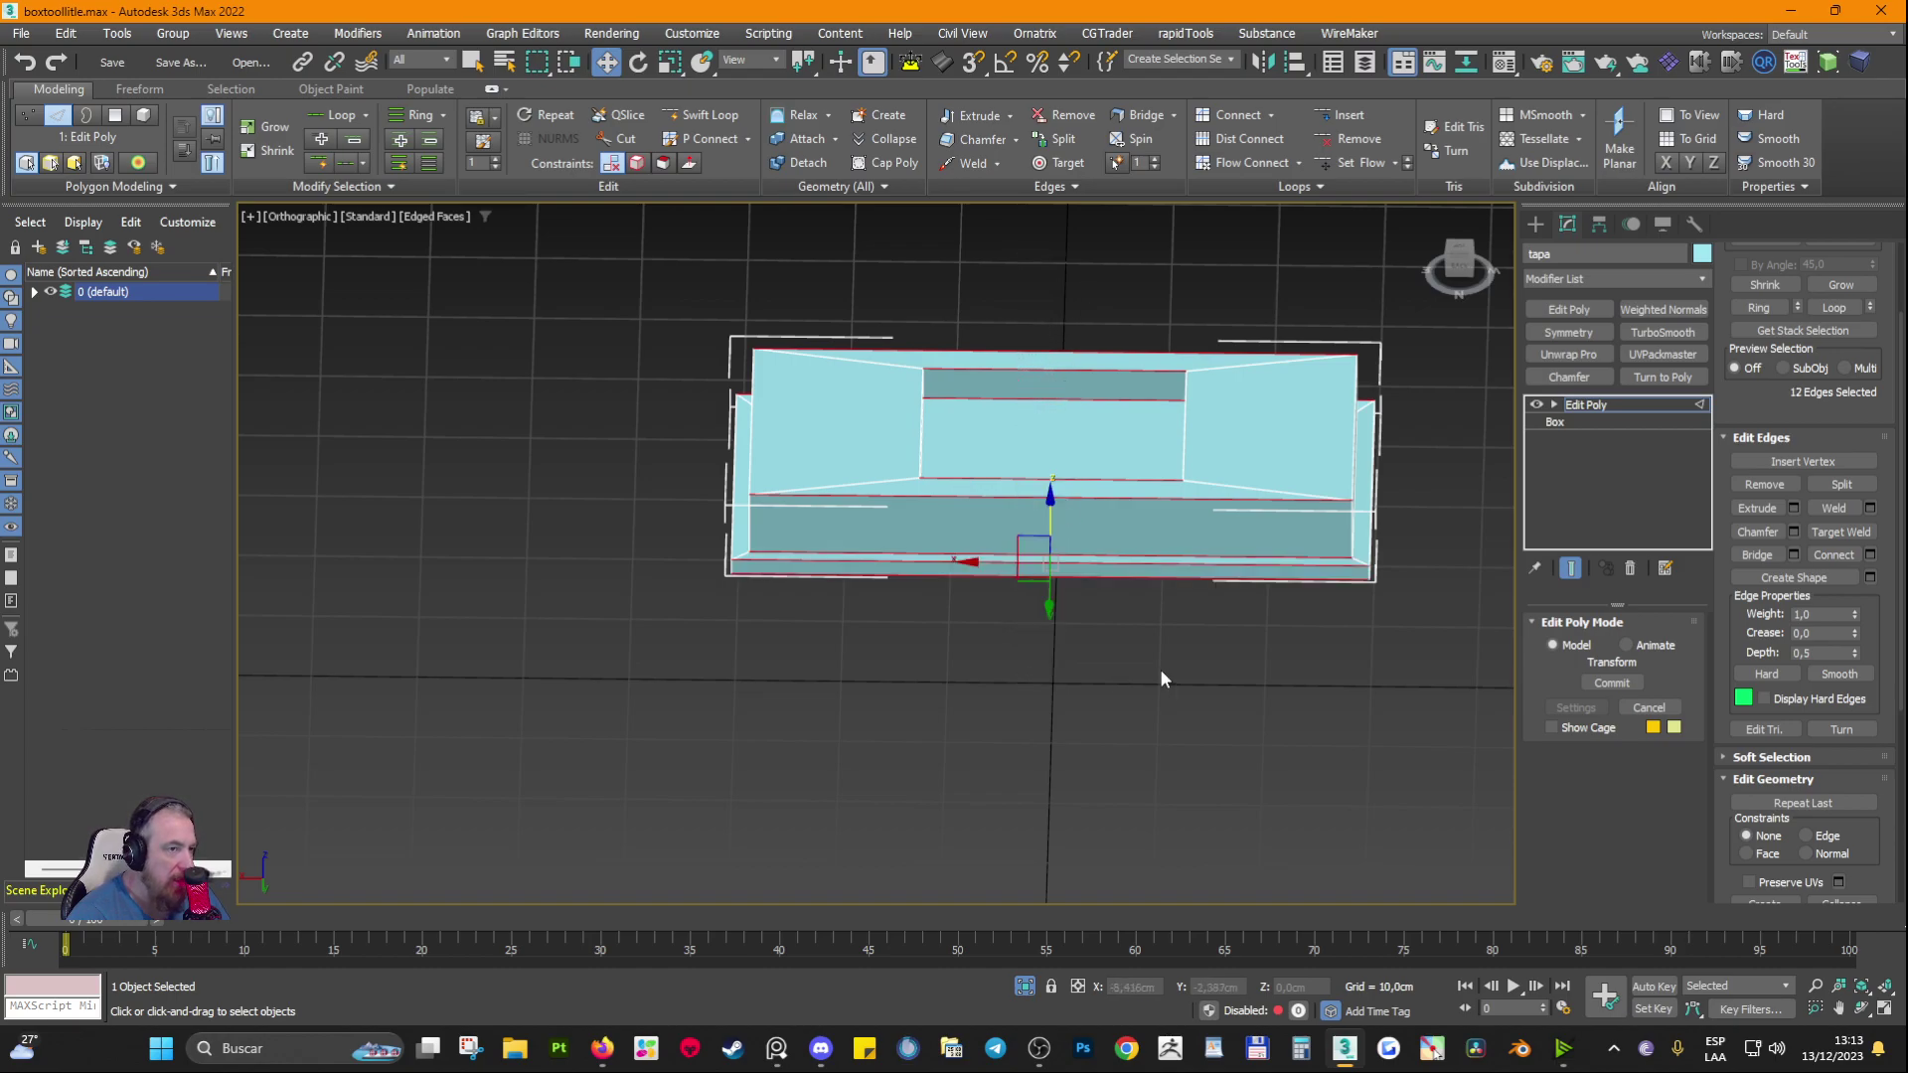
pyautogui.scroll(3, 1790, 298)
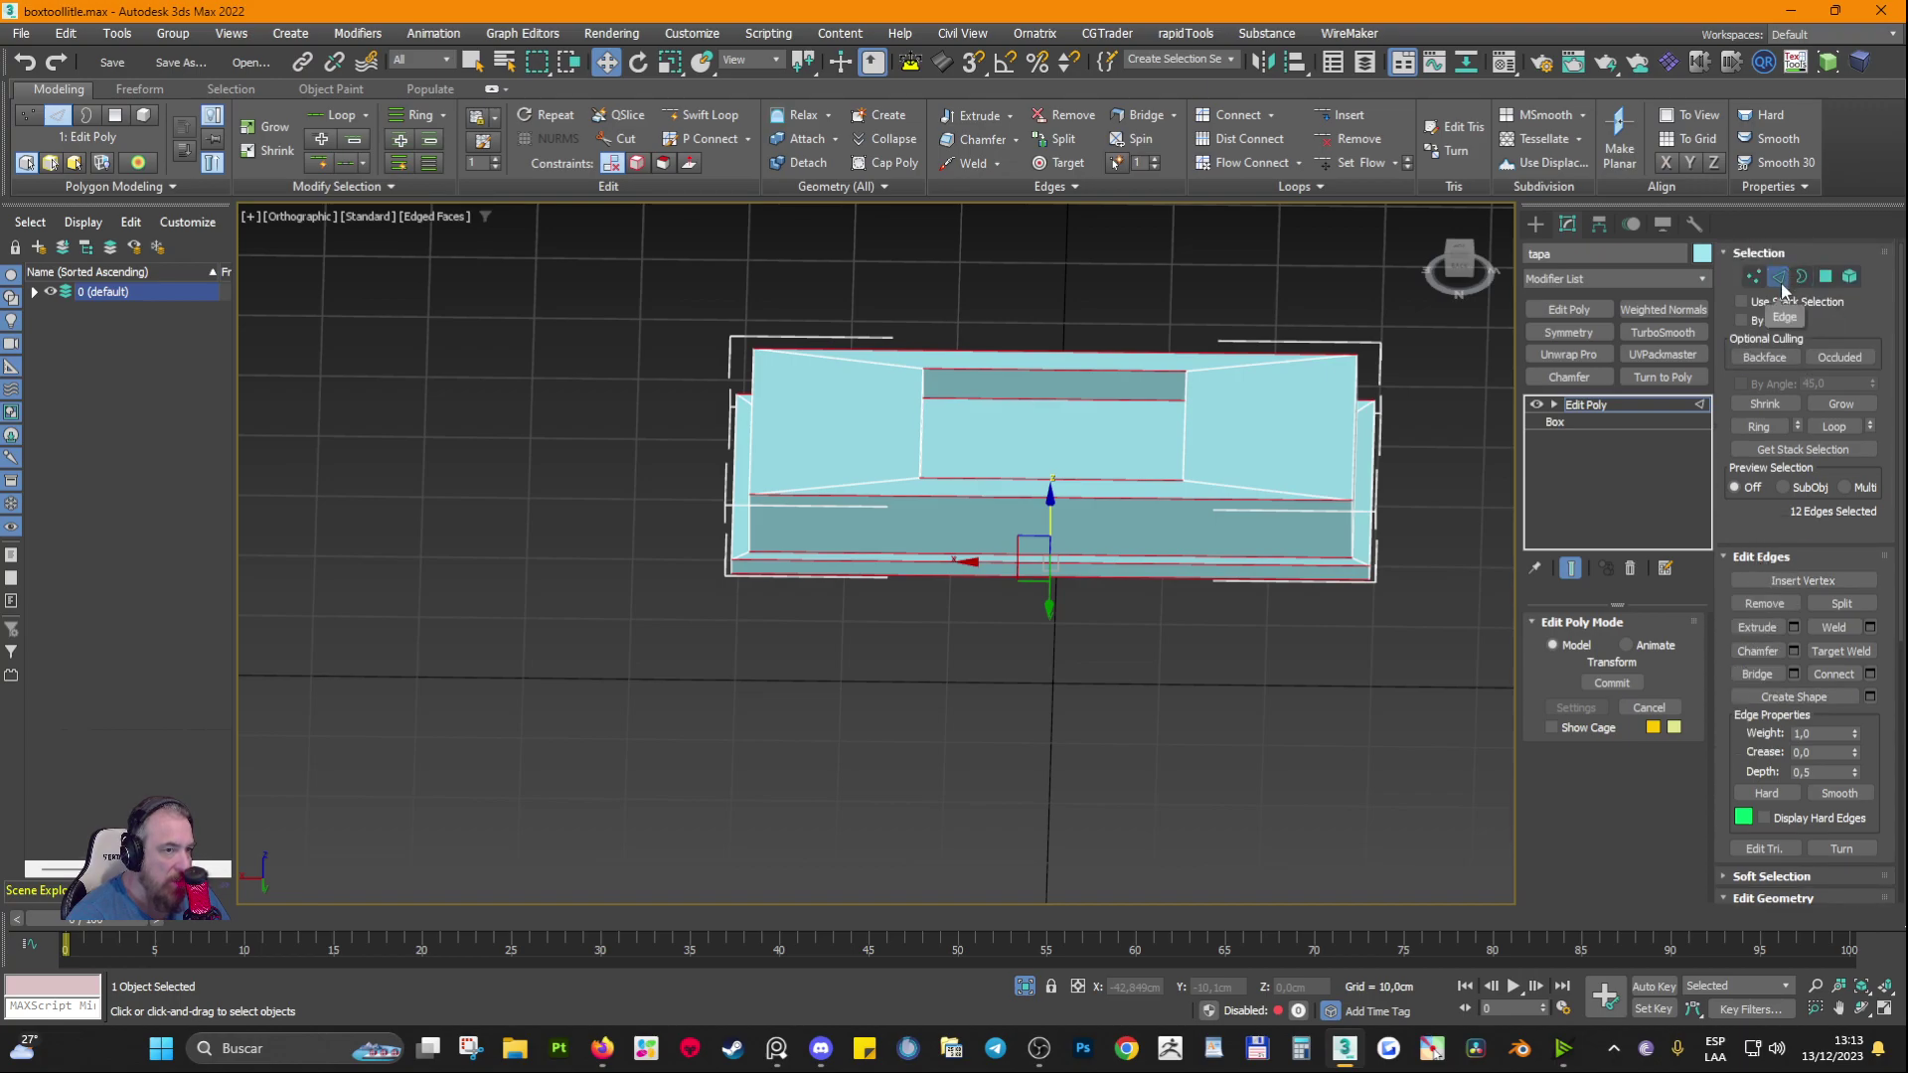
pyautogui.moveTo(1032, 280); pyautogui.dragTo(1048, 447)
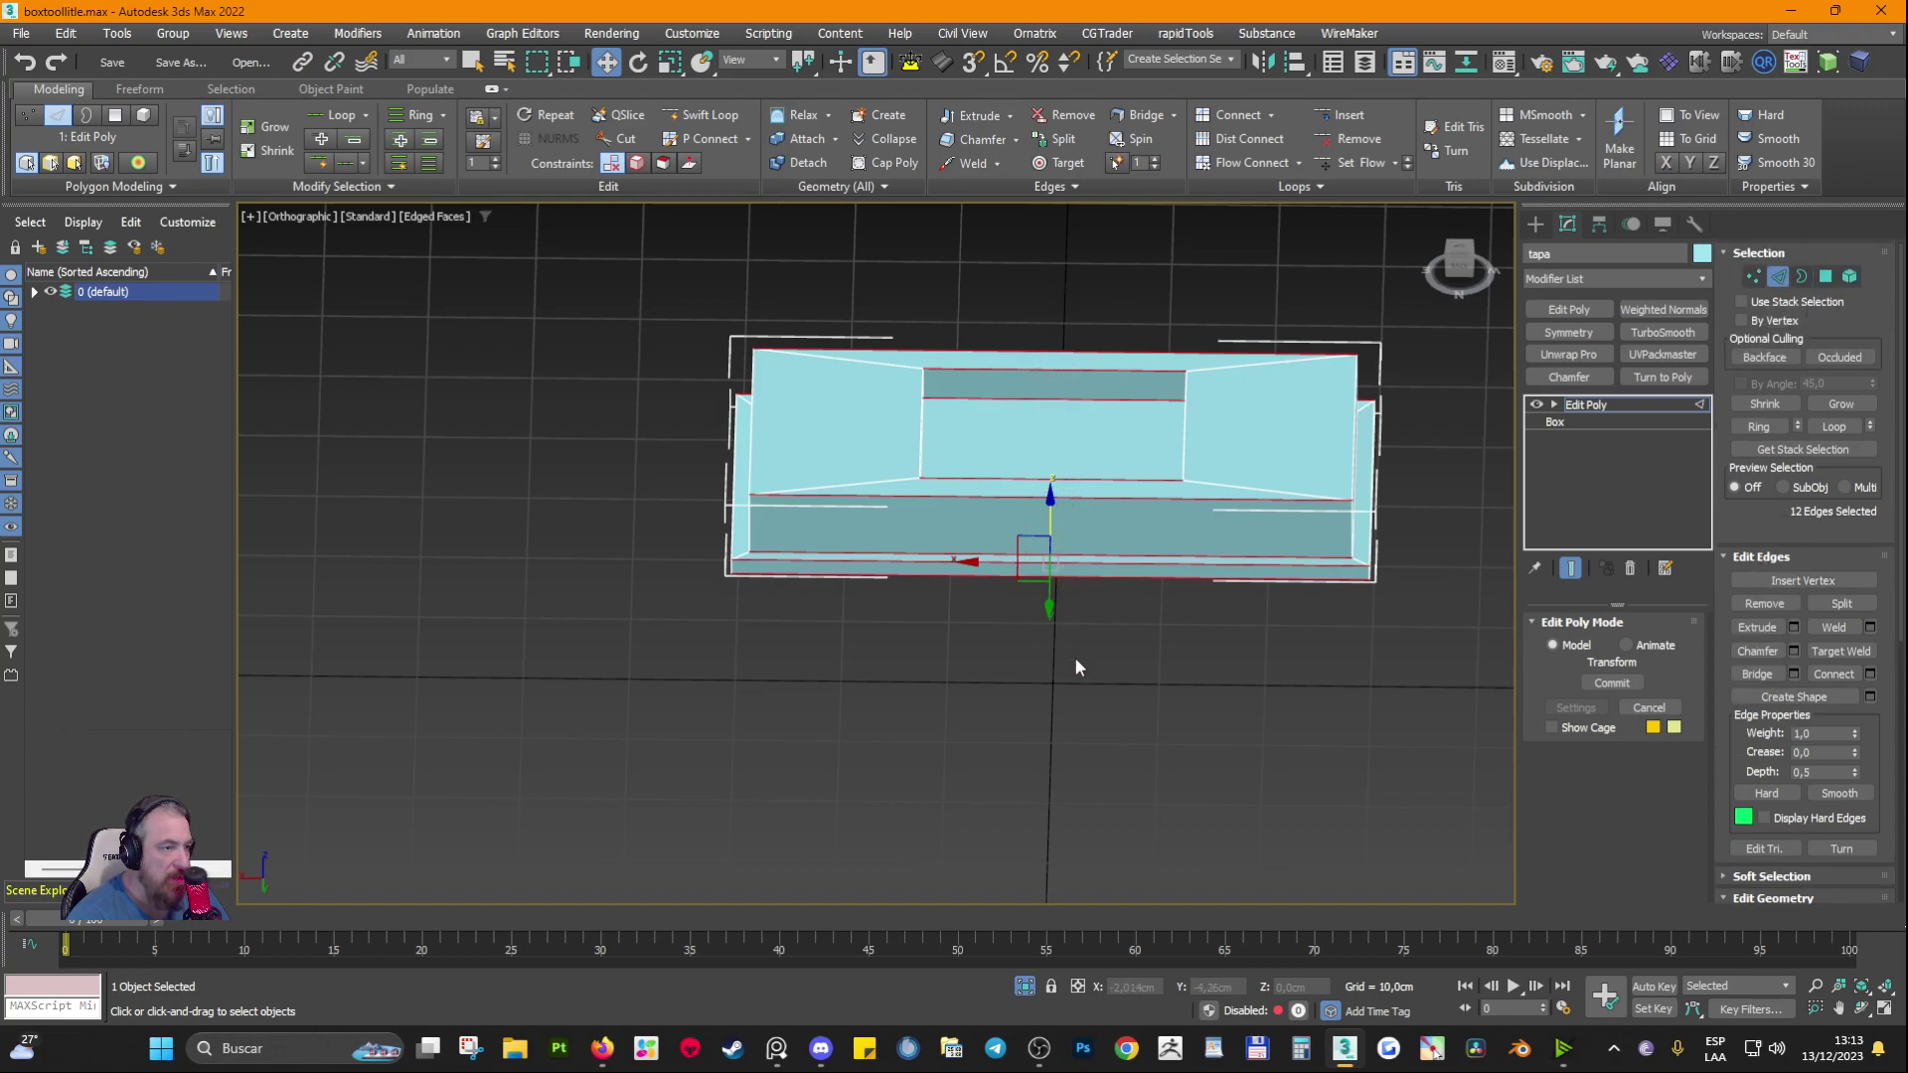
# Step: Connect the selected lengthwise edges with a single edge loop across the middle of the lid and recess
pyautogui.click(1825, 277)
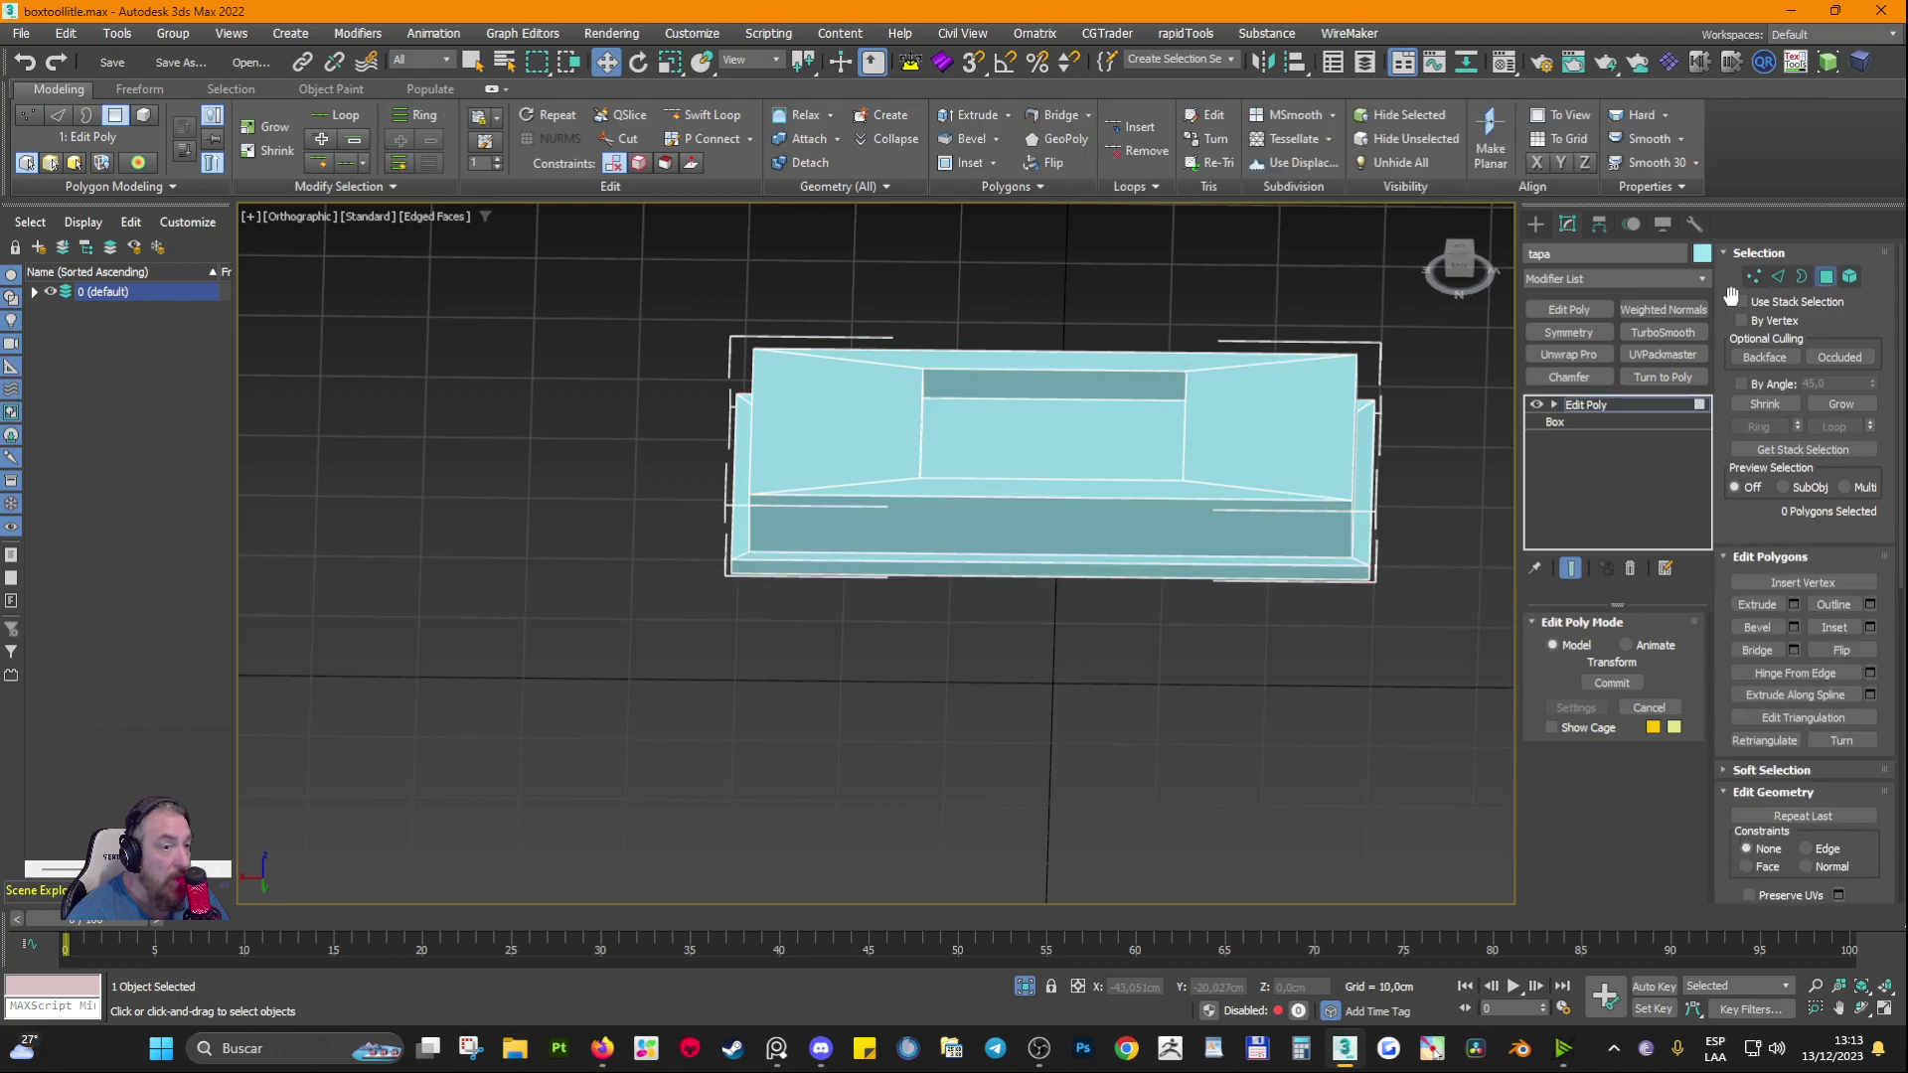
pyautogui.moveTo(1093, 575); pyautogui.dragTo(1094, 577)
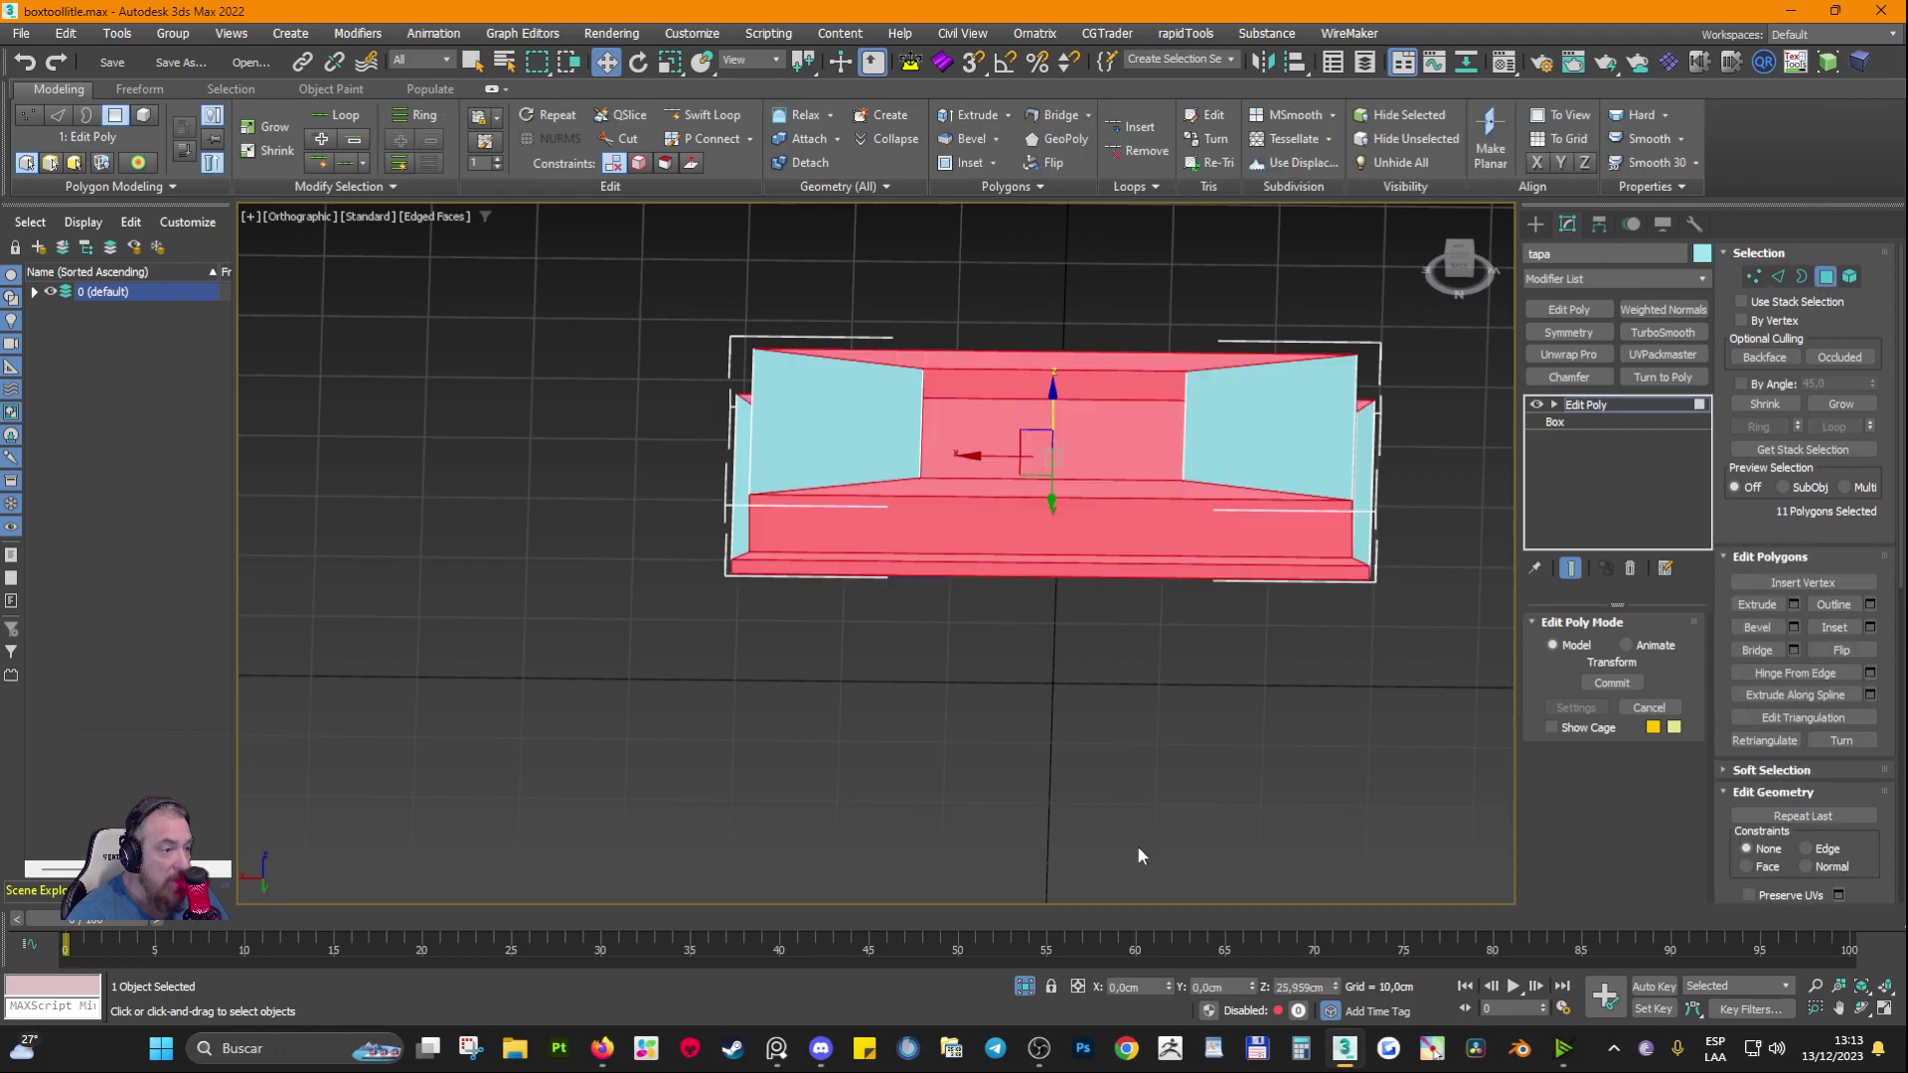
pyautogui.click(1777, 277)
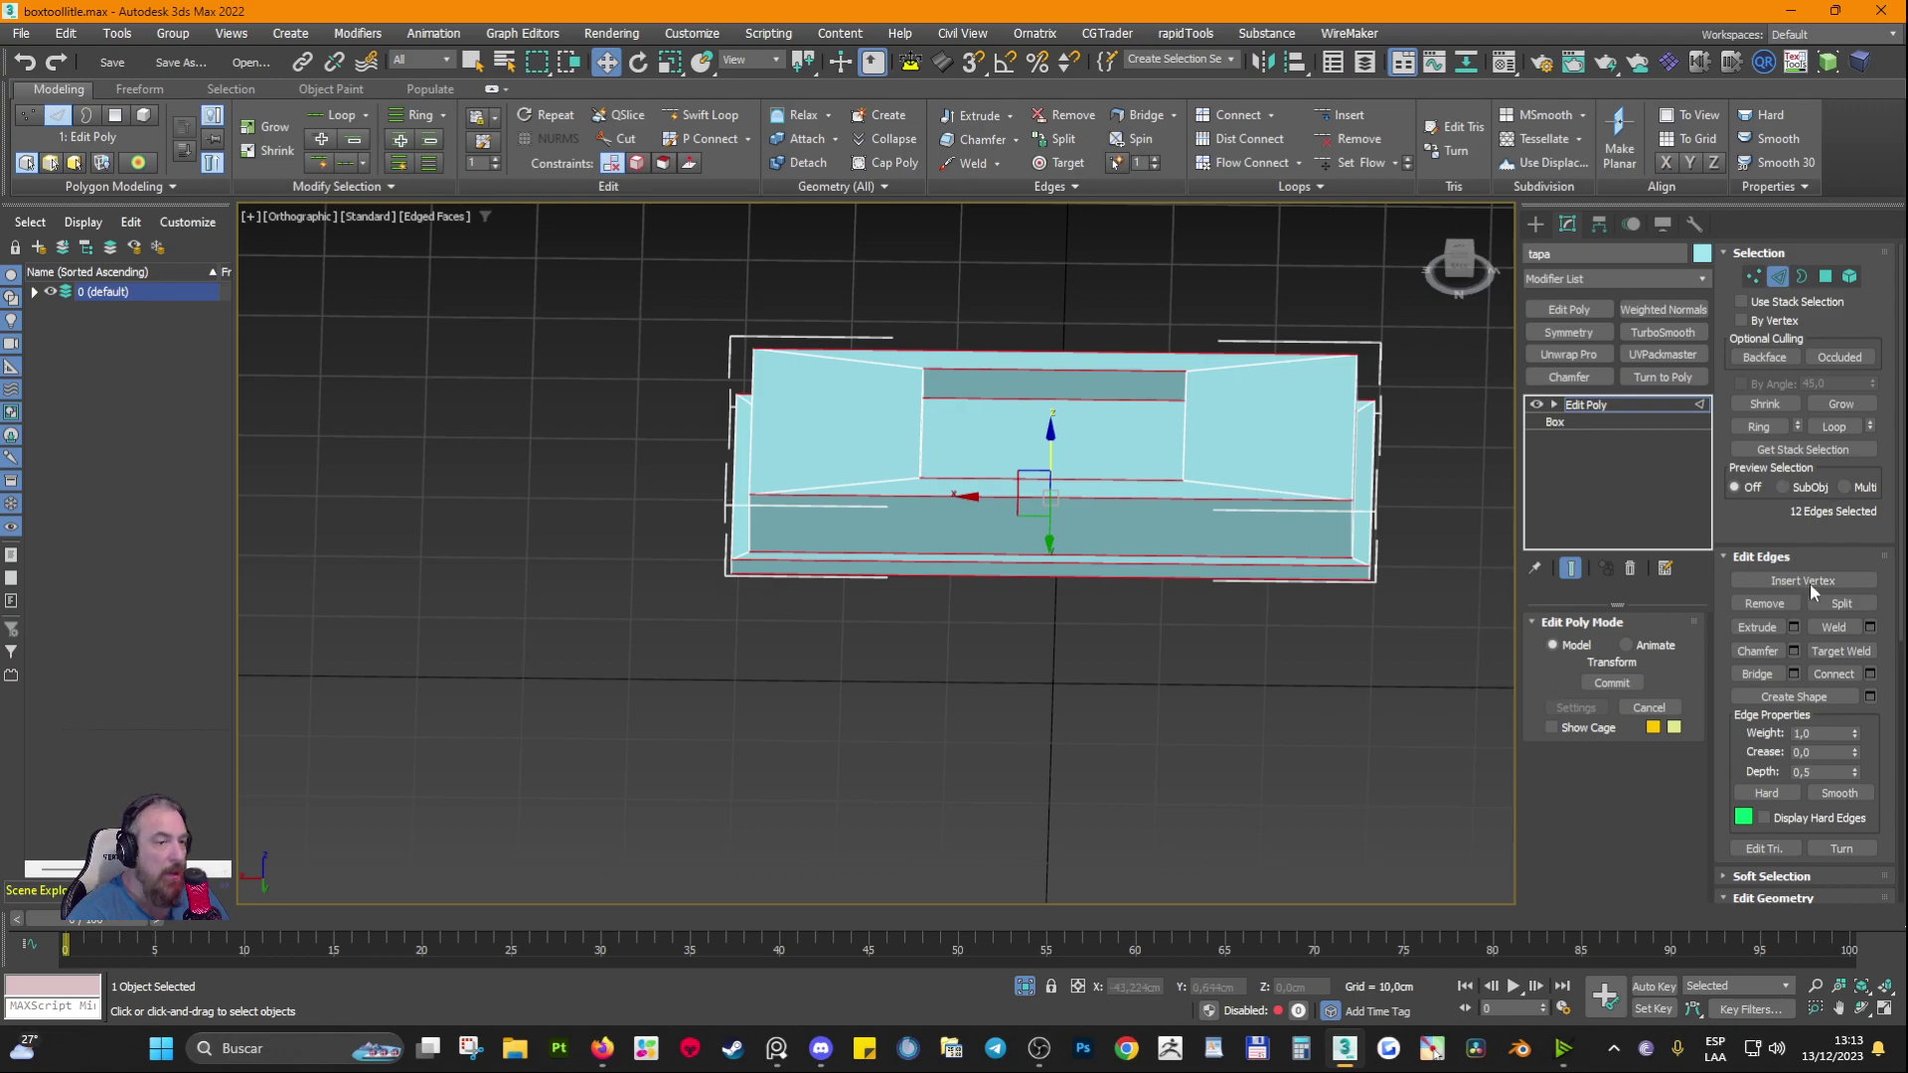
pyautogui.click(1833, 677)
# Step: Try moving the new central edge loop along X, and undo the move
pyautogui.keyDown('alt'); pyautogui.moveTo(1004, 457); pyautogui.dragTo(1075, 507, button='middle'); pyautogui.keyUp('alt')
pyautogui.scroll(4, 1075, 506)
pyautogui.moveTo(984, 433)
pyautogui.mouseDown()
pyautogui.moveTo(825, 526)
pyautogui.moveTo(977, 452)
pyautogui.mouseUp()
pyautogui.hotkey('ctrl', 'z')
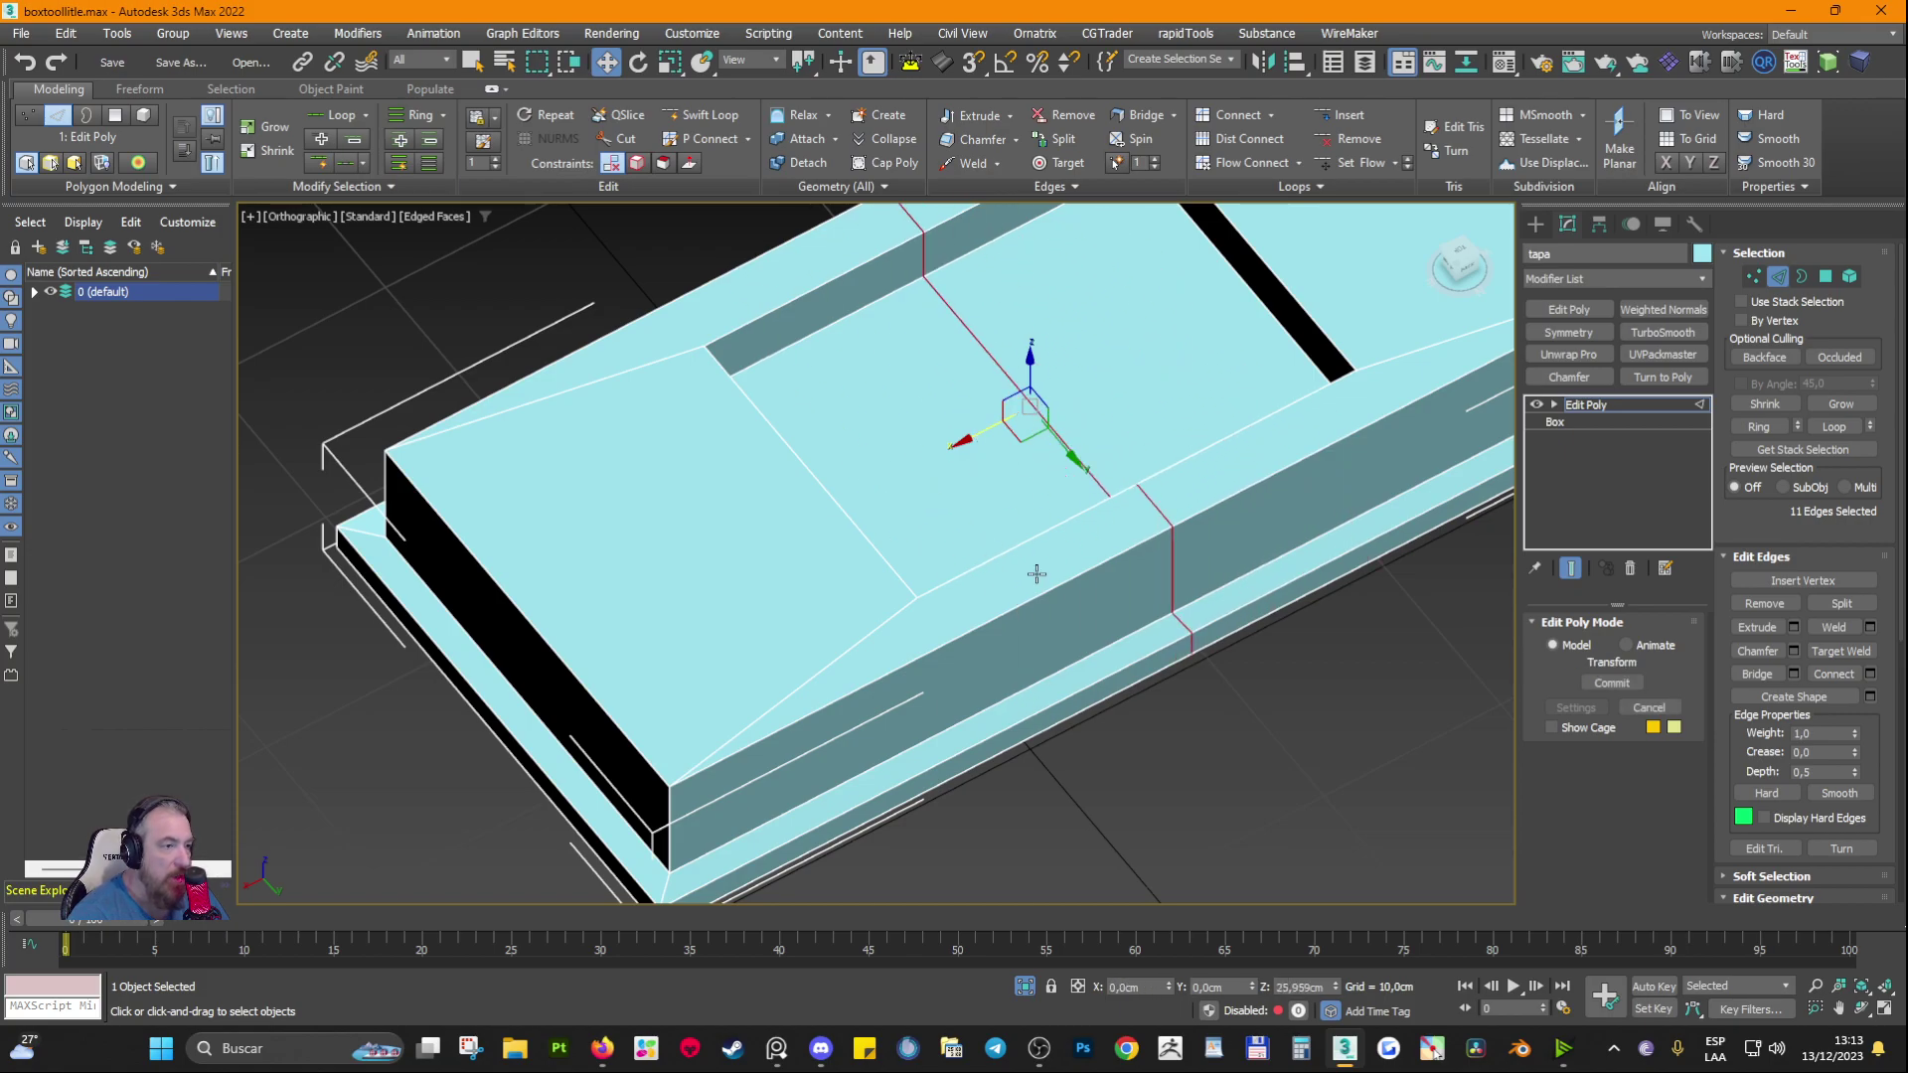
pyautogui.keyDown('alt'); pyautogui.moveTo(1034, 570); pyautogui.dragTo(675, 615, button='middle'); pyautogui.keyUp('alt')
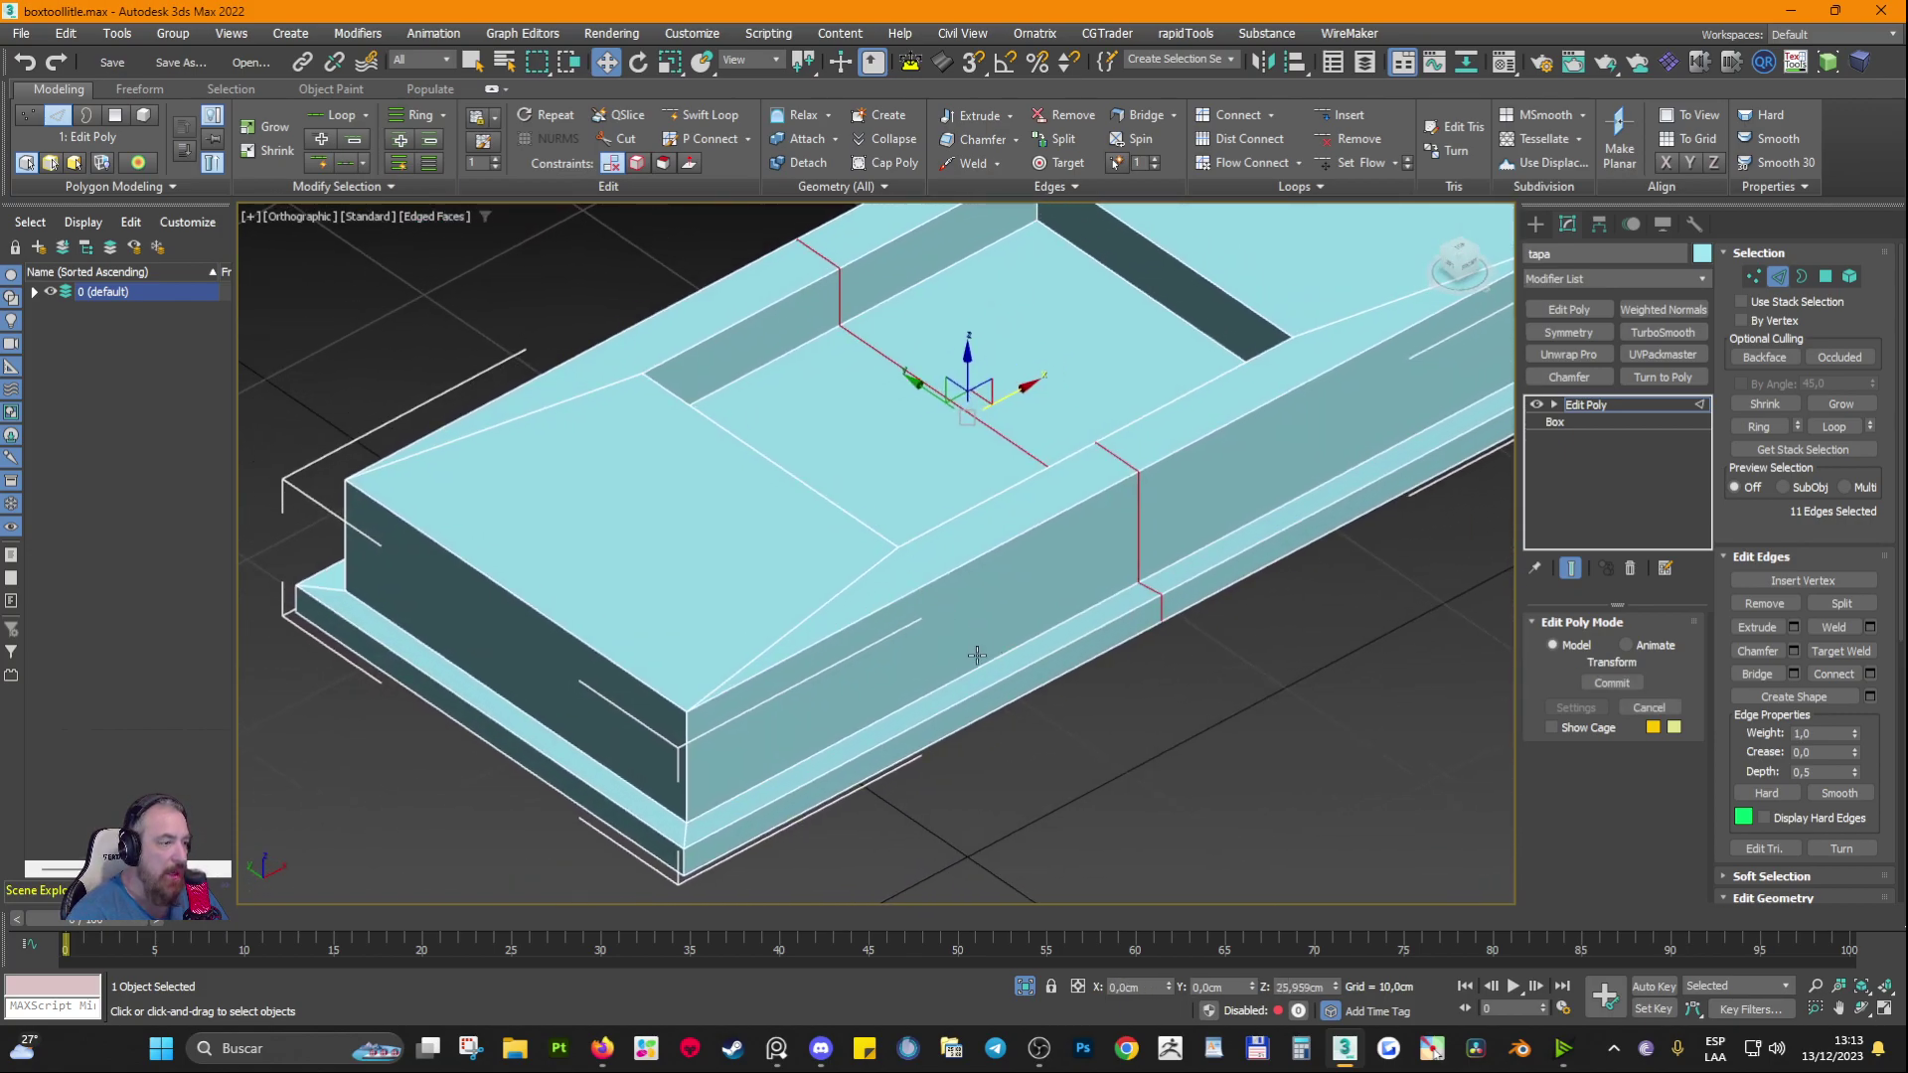
pyautogui.keyDown('alt'); pyautogui.moveTo(959, 647); pyautogui.dragTo(1059, 447, button='middle'); pyautogui.keyUp('alt')
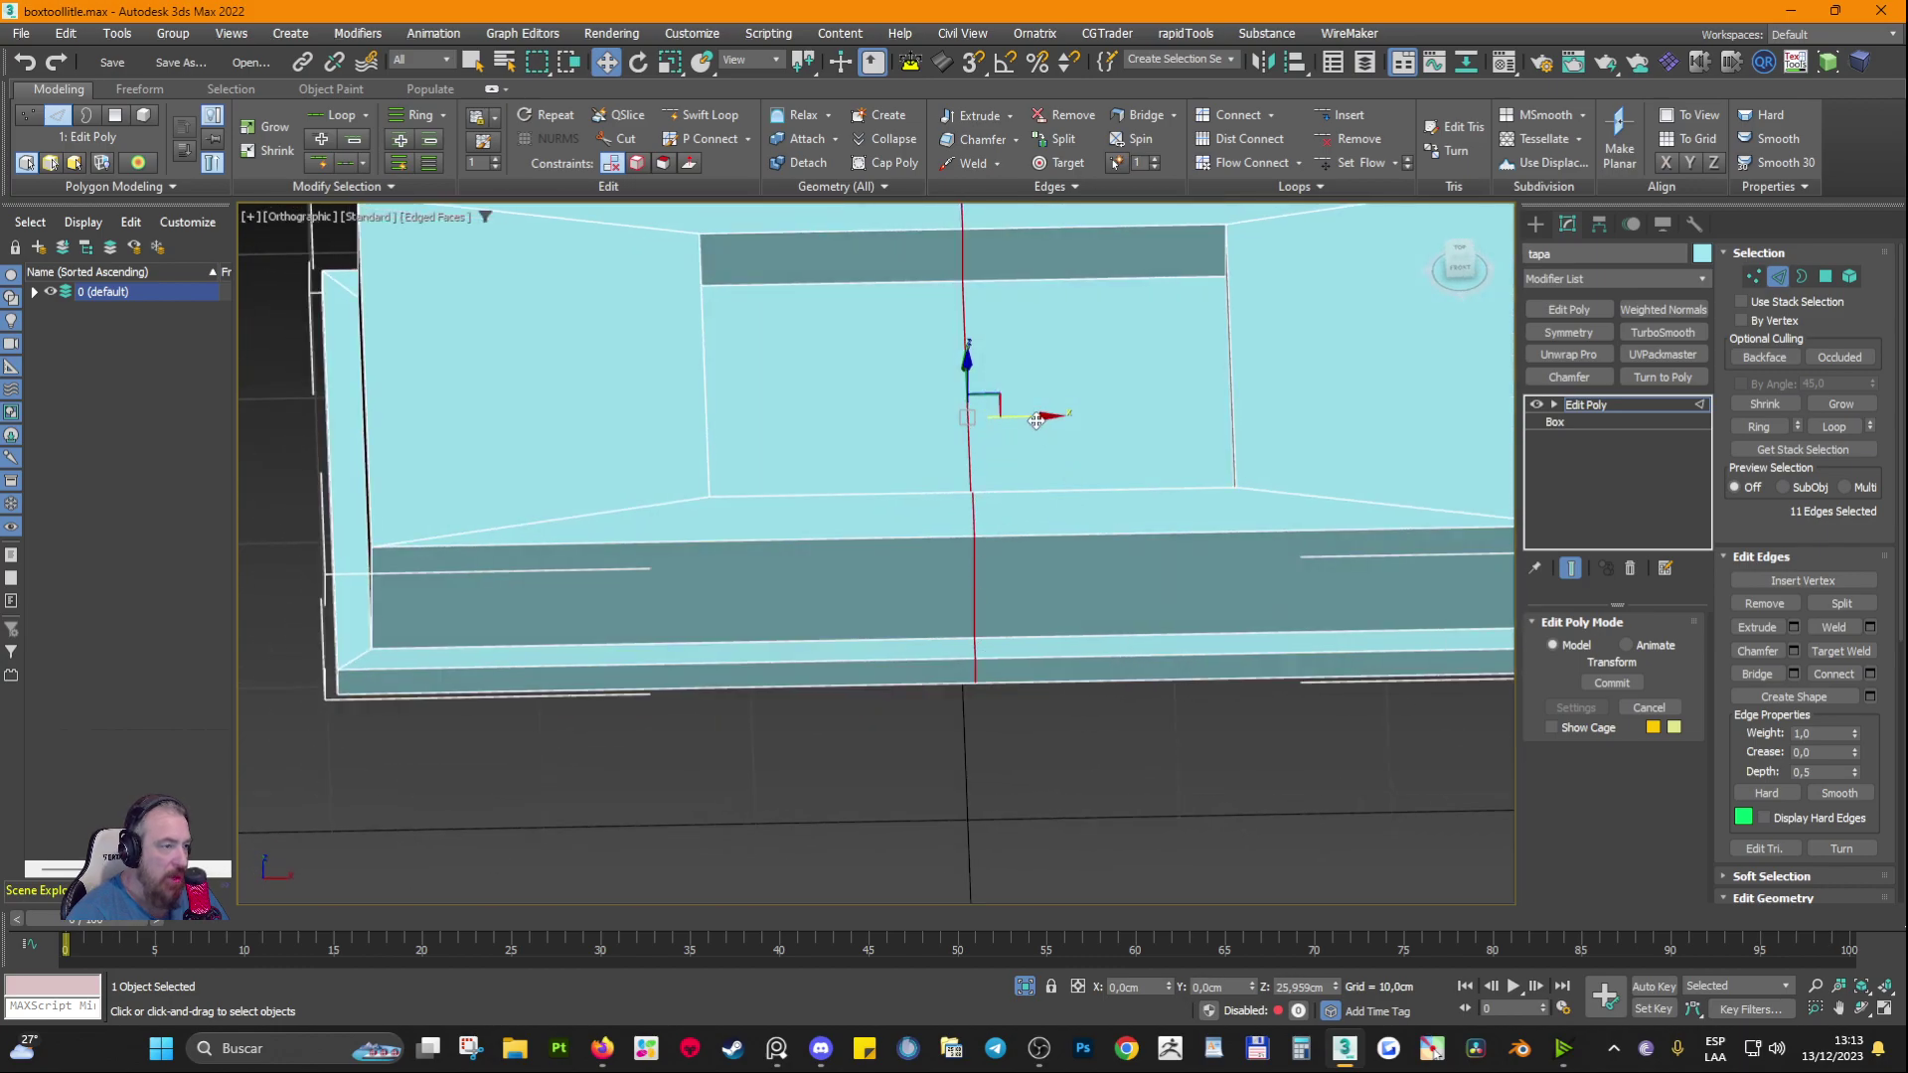
# Step: Move the central edge loop along X onto the recess's end wall, at about X -12.4 cm, comparing it with undo and redo
pyautogui.moveTo(753, 411); pyautogui.dragTo(772, 414)
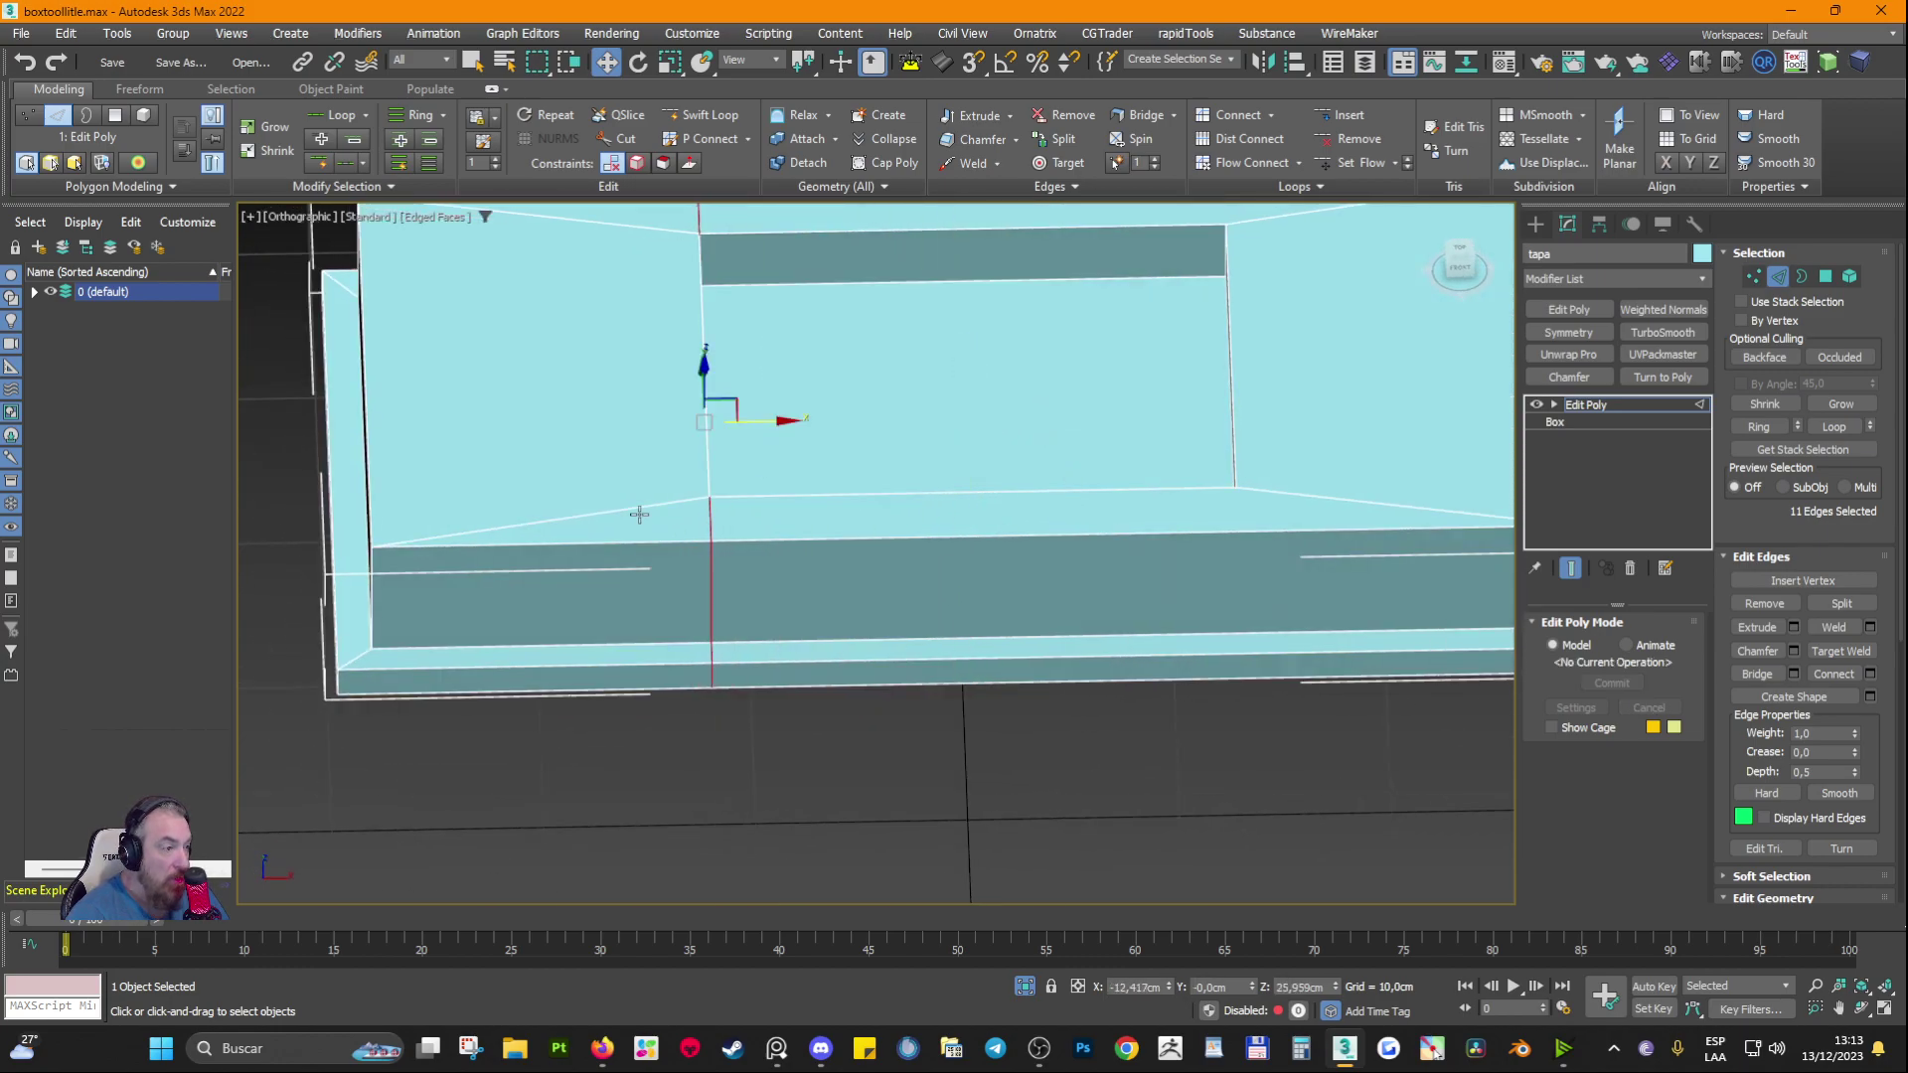
pyautogui.keyDown('alt'); pyautogui.moveTo(755, 515); pyautogui.dragTo(701, 505, button='middle'); pyautogui.keyUp('alt')
pyautogui.scroll(5, 702, 512)
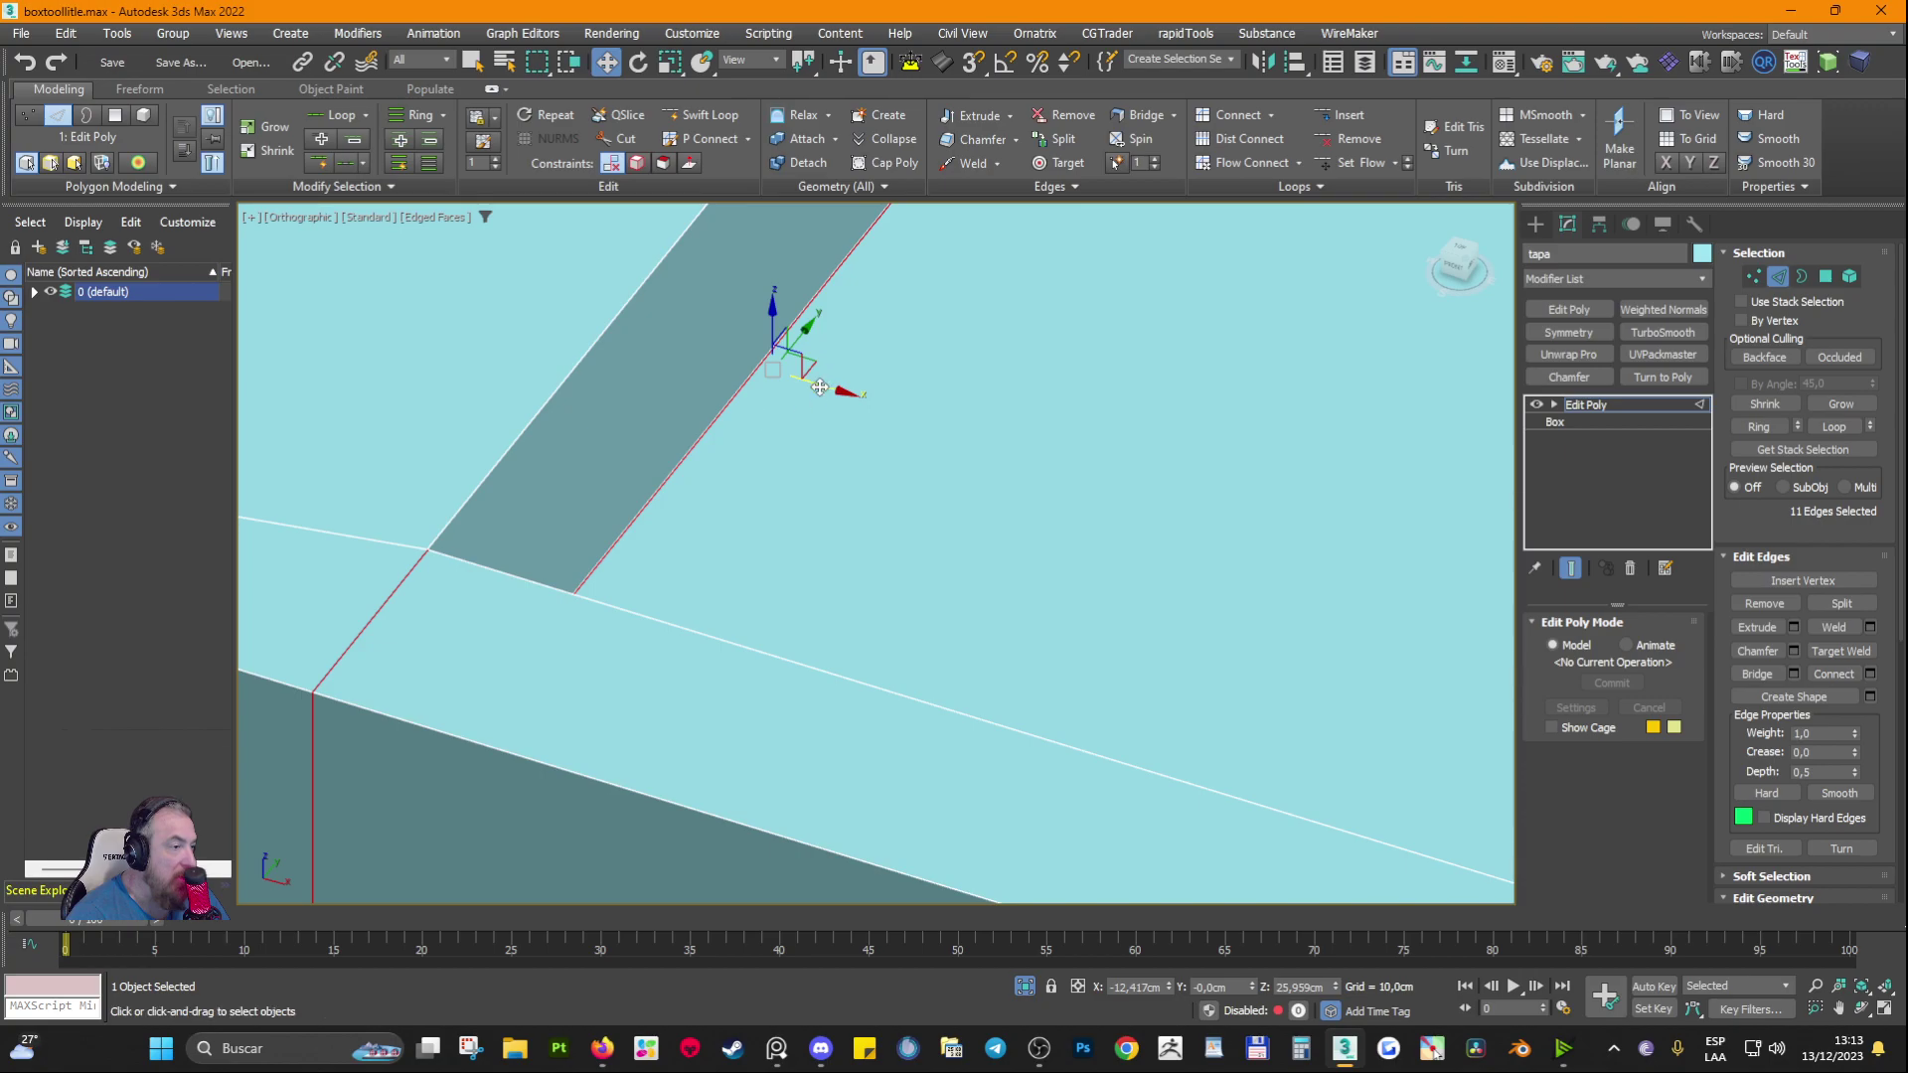
pyautogui.moveTo(837, 393); pyautogui.dragTo(853, 406)
pyautogui.hotkey('ctrl', 'z')
pyautogui.hotkey('ctrl', 'z')
pyautogui.hotkey('ctrl', 'z')
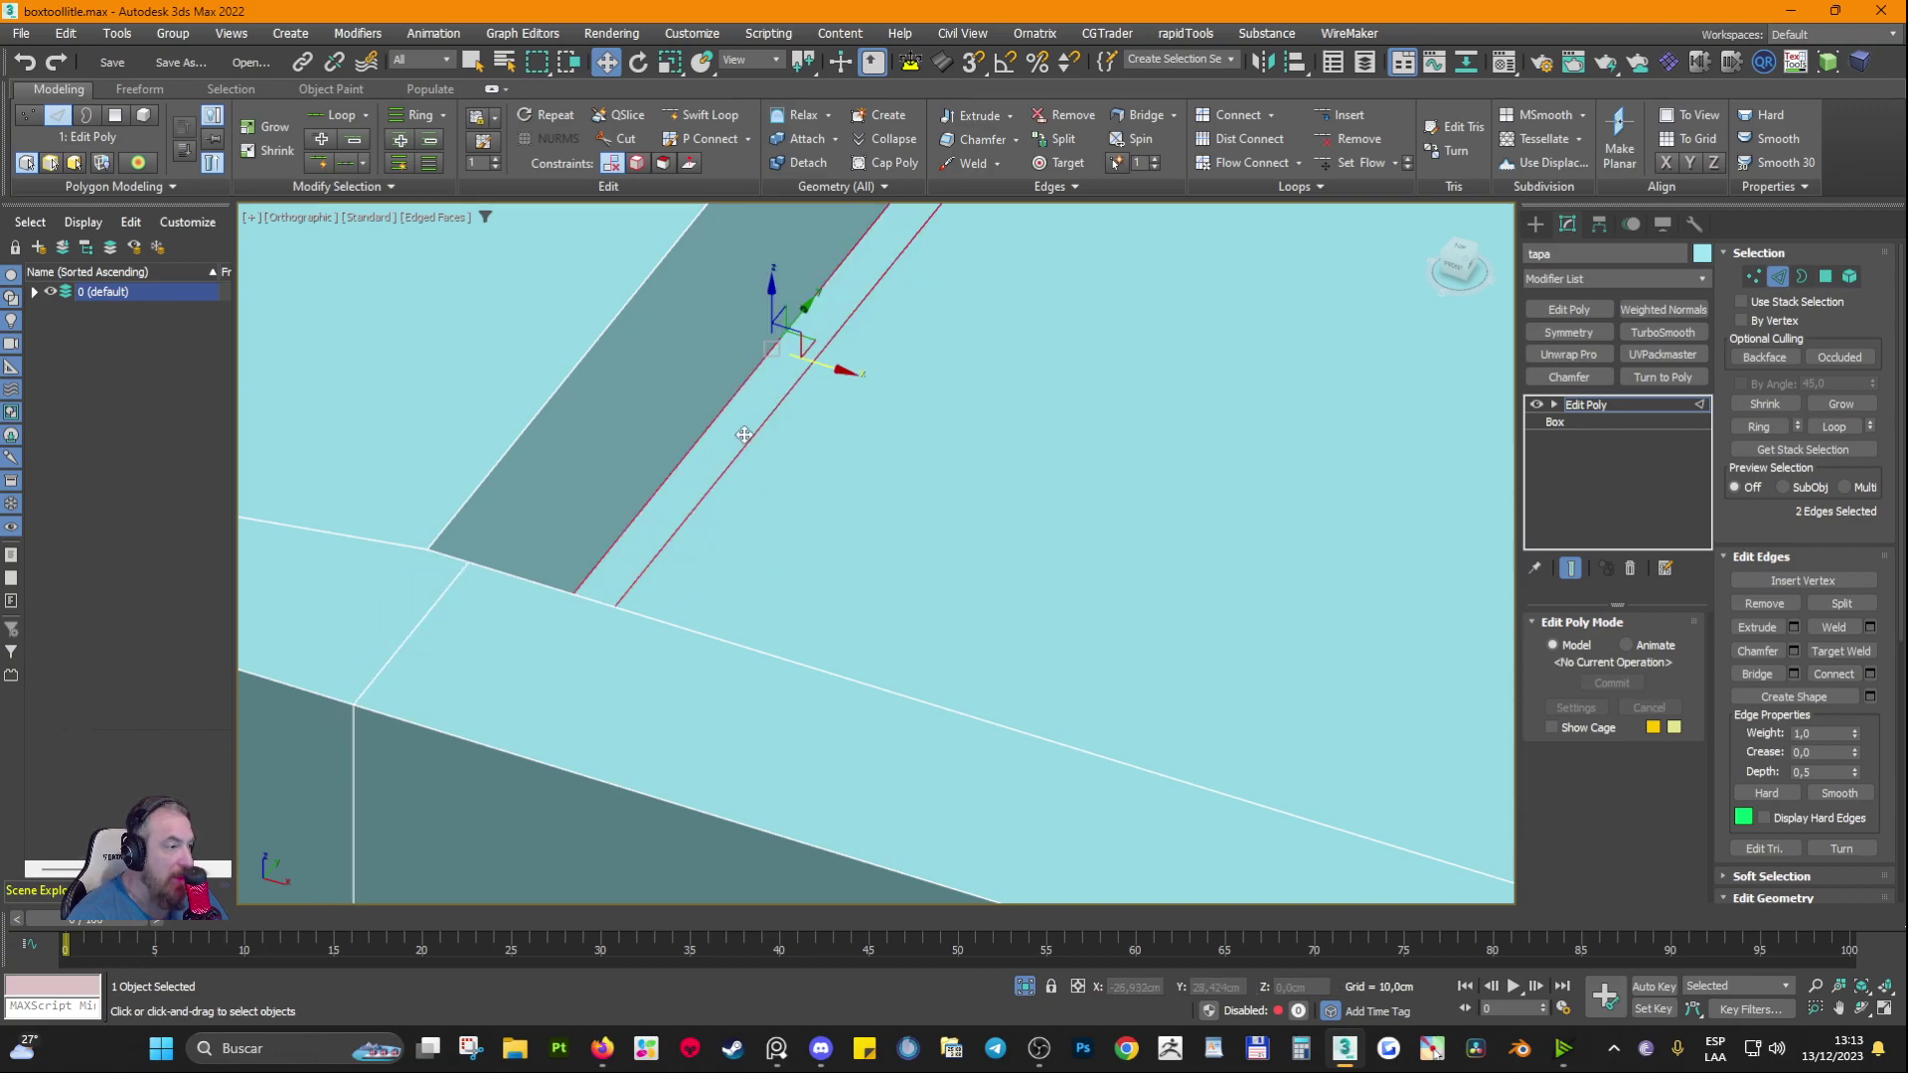
pyautogui.hotkey('ctrl', 'y')
pyautogui.hotkey('ctrl', 'y')
pyautogui.hotkey('ctrl', 'y')
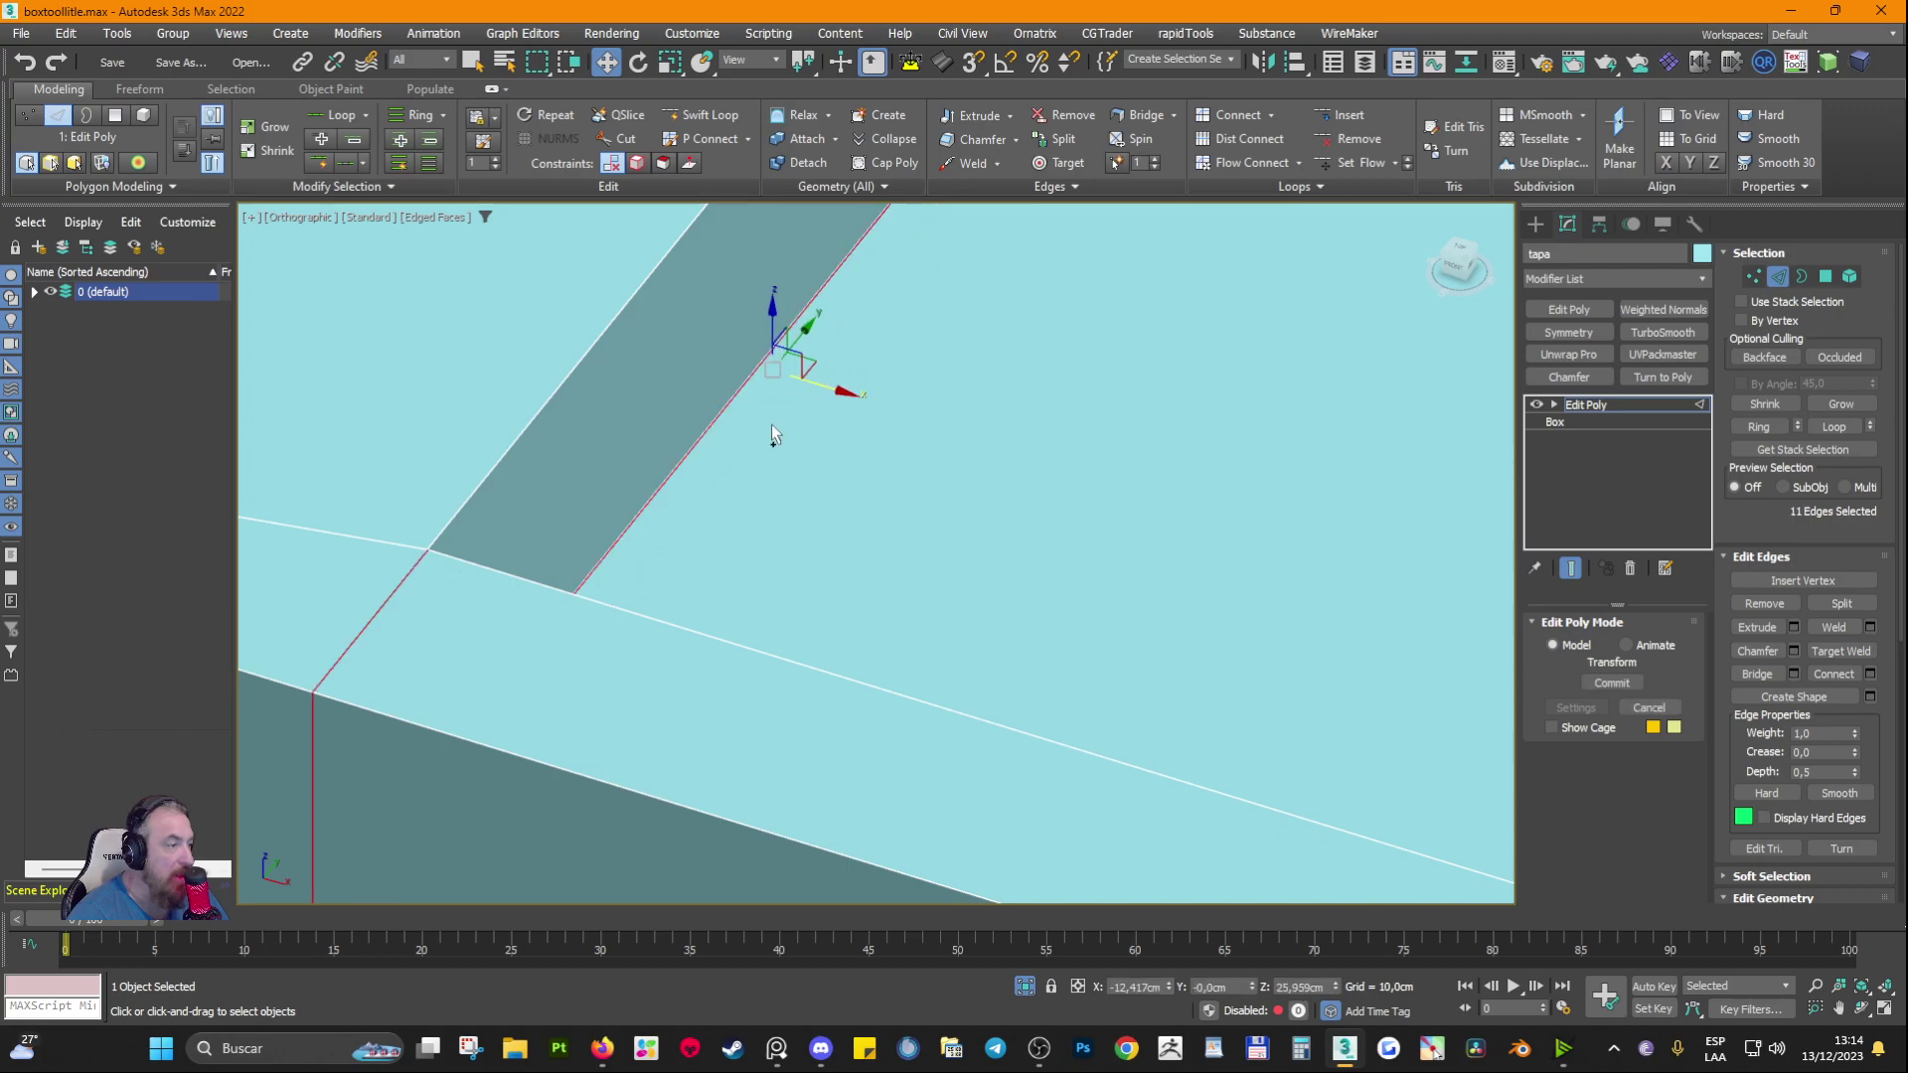
# Step: Check the moved loop's alignment at the recess edge in polygon mode with shaded face selection, and undo the loop's move
pyautogui.scroll(-3, 644, 447)
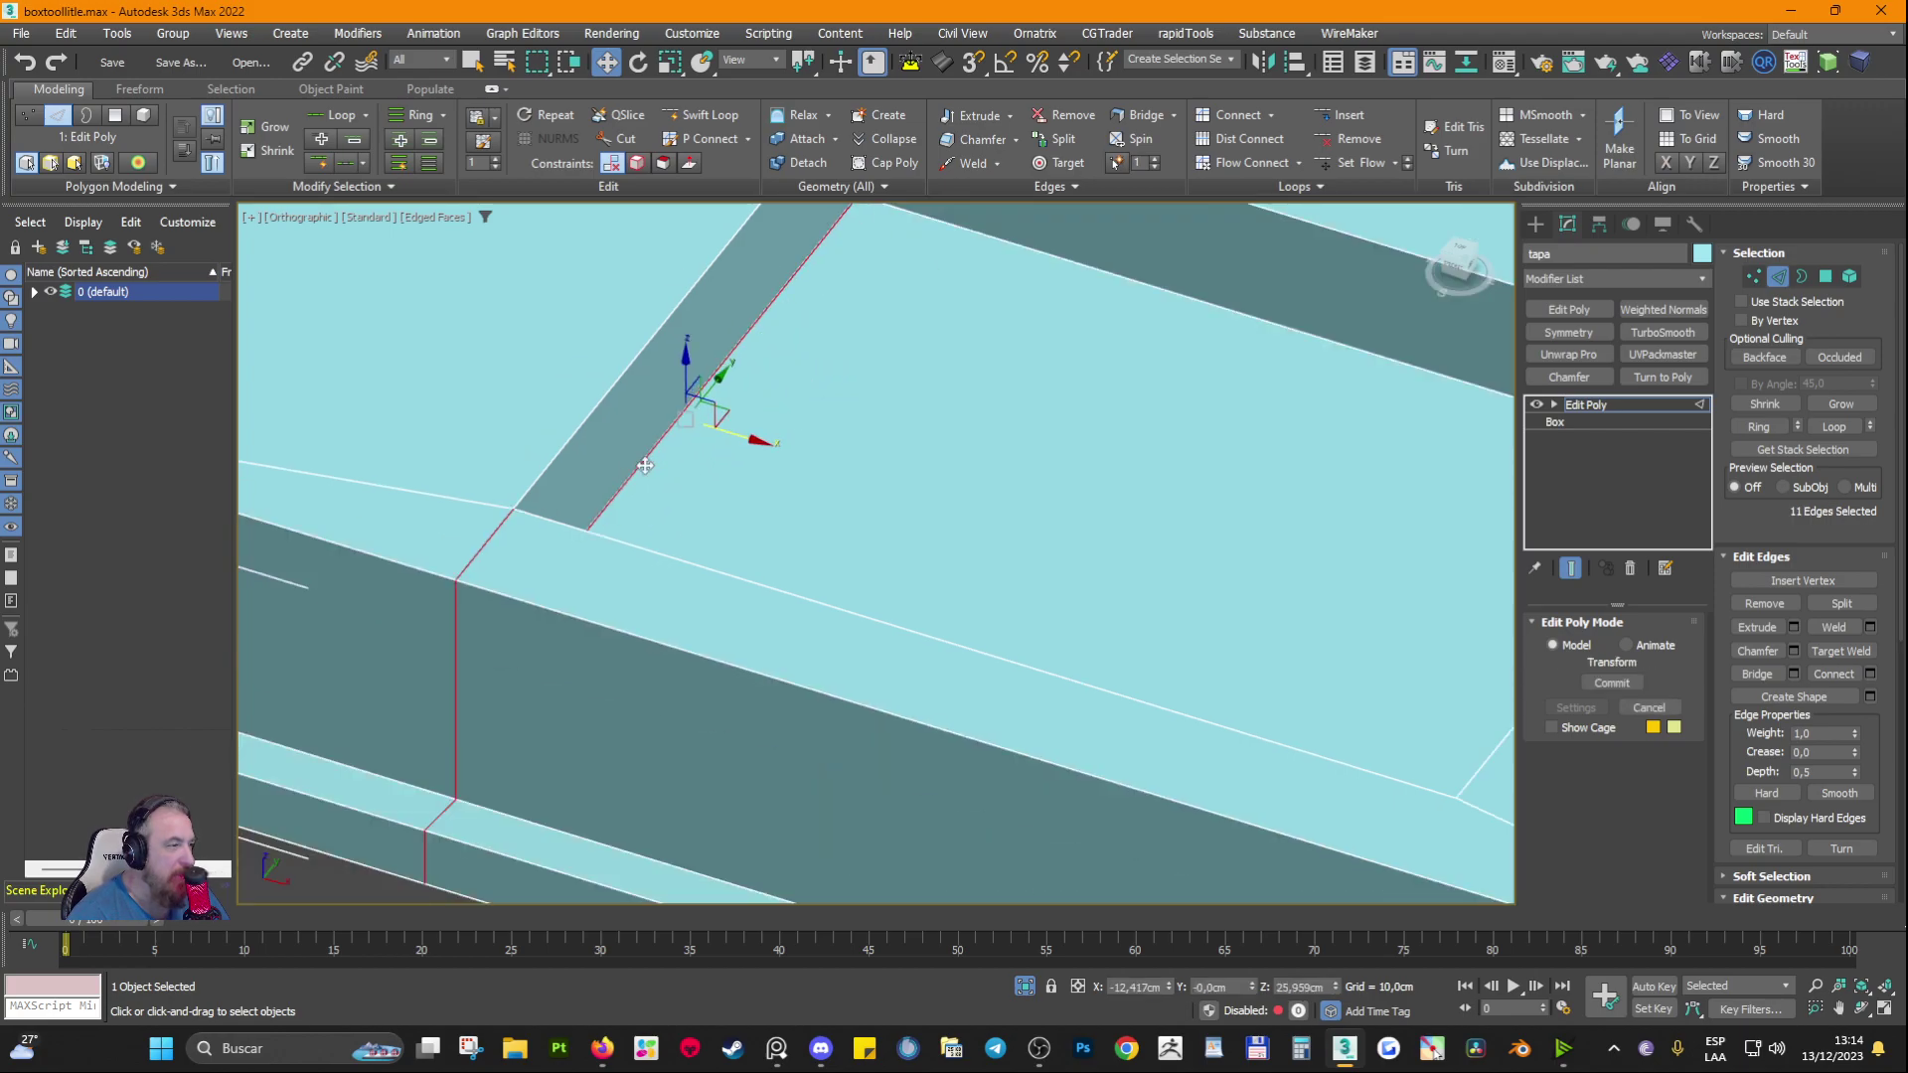
pyautogui.scroll(3, 795, 288)
pyautogui.scroll(4, 890, 205)
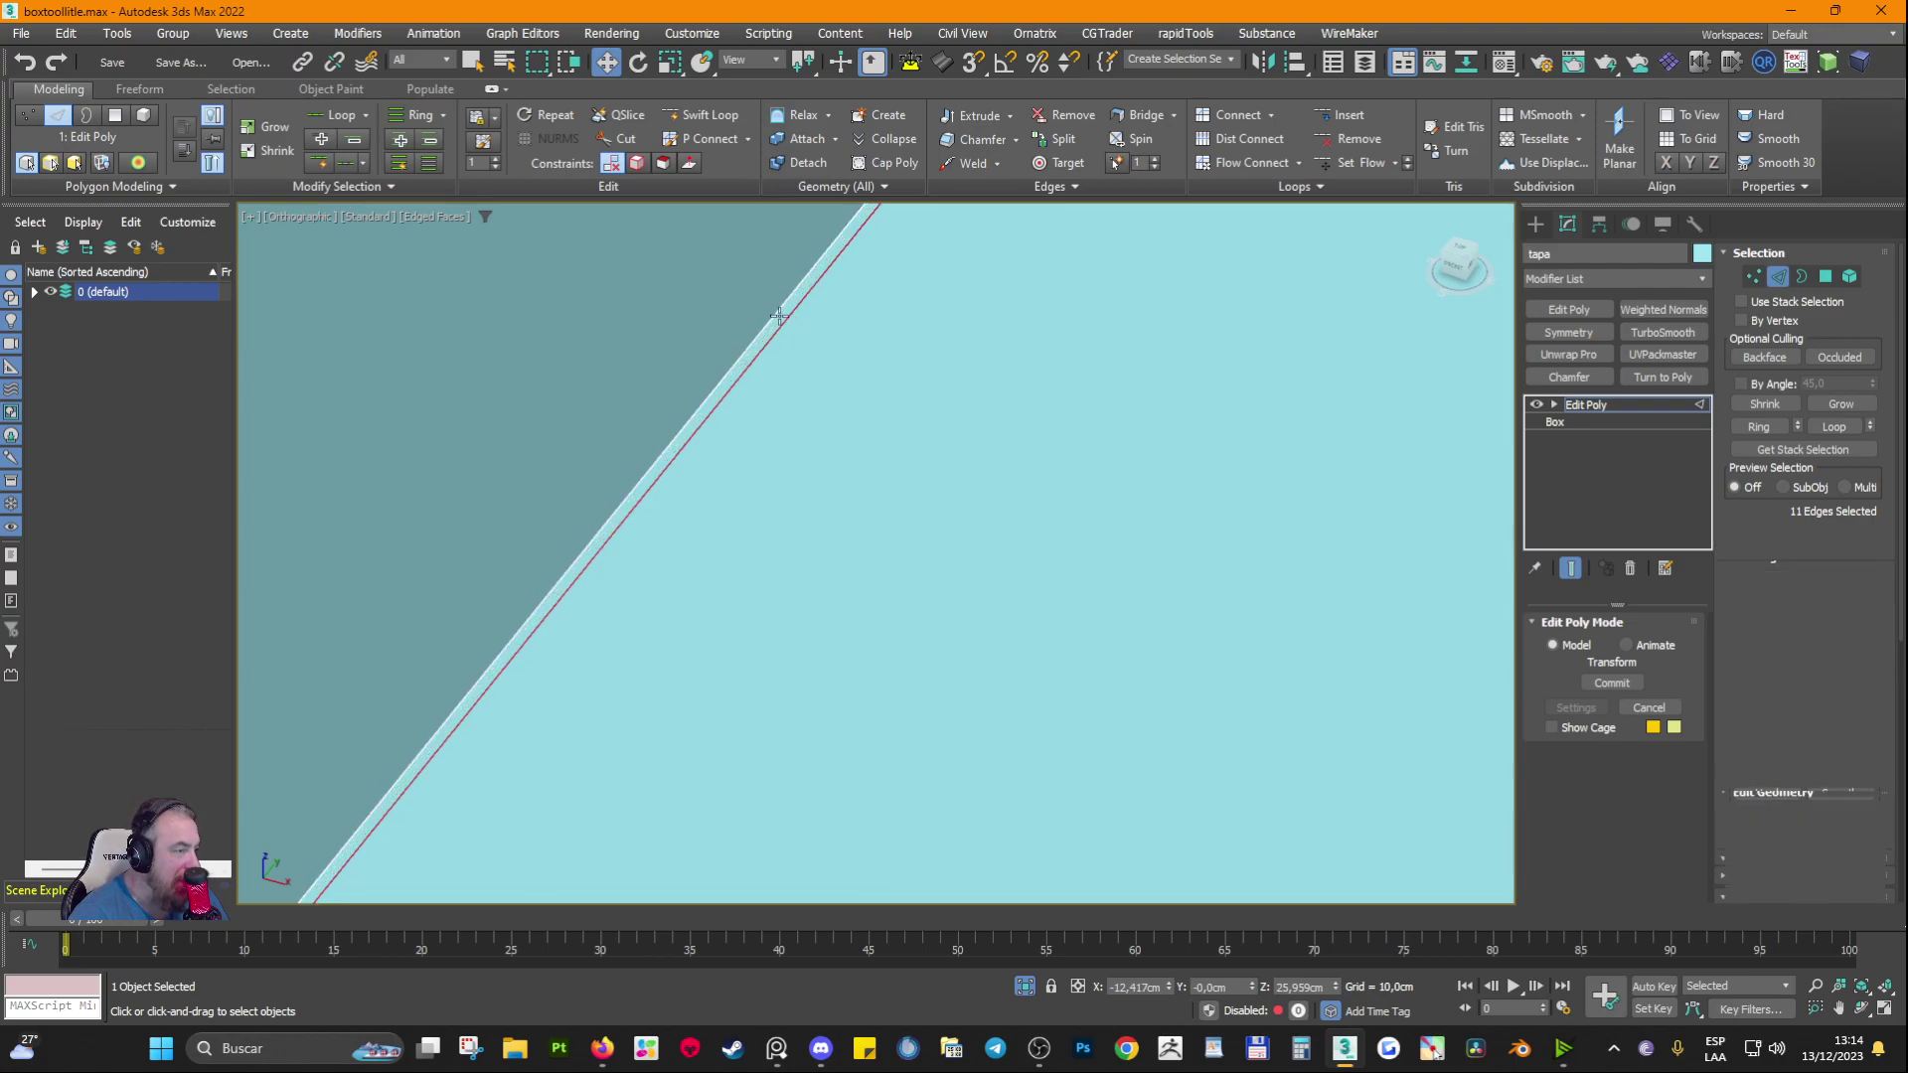
pyautogui.press('4')
pyautogui.scroll(-3, 733, 409)
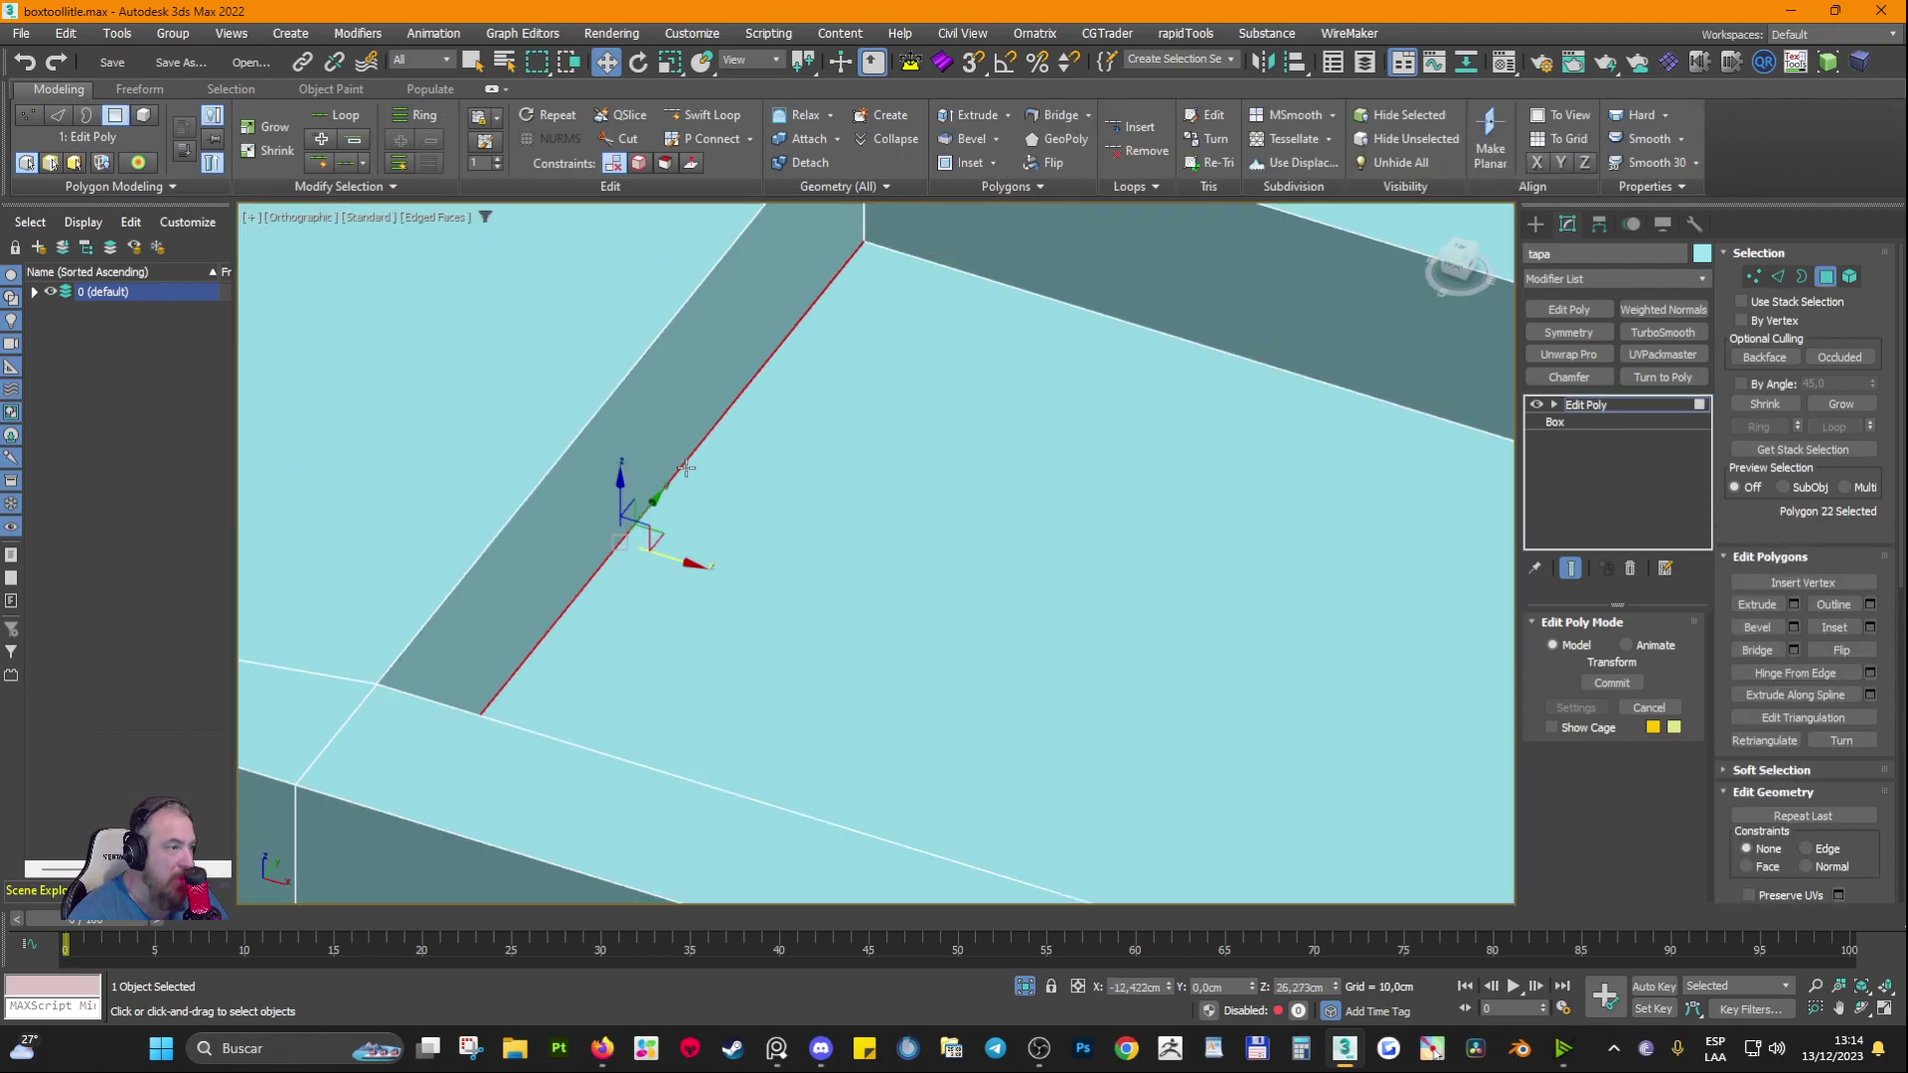
pyautogui.scroll(-5, 685, 467)
pyautogui.scroll(4, 695, 398)
pyautogui.press('F2')
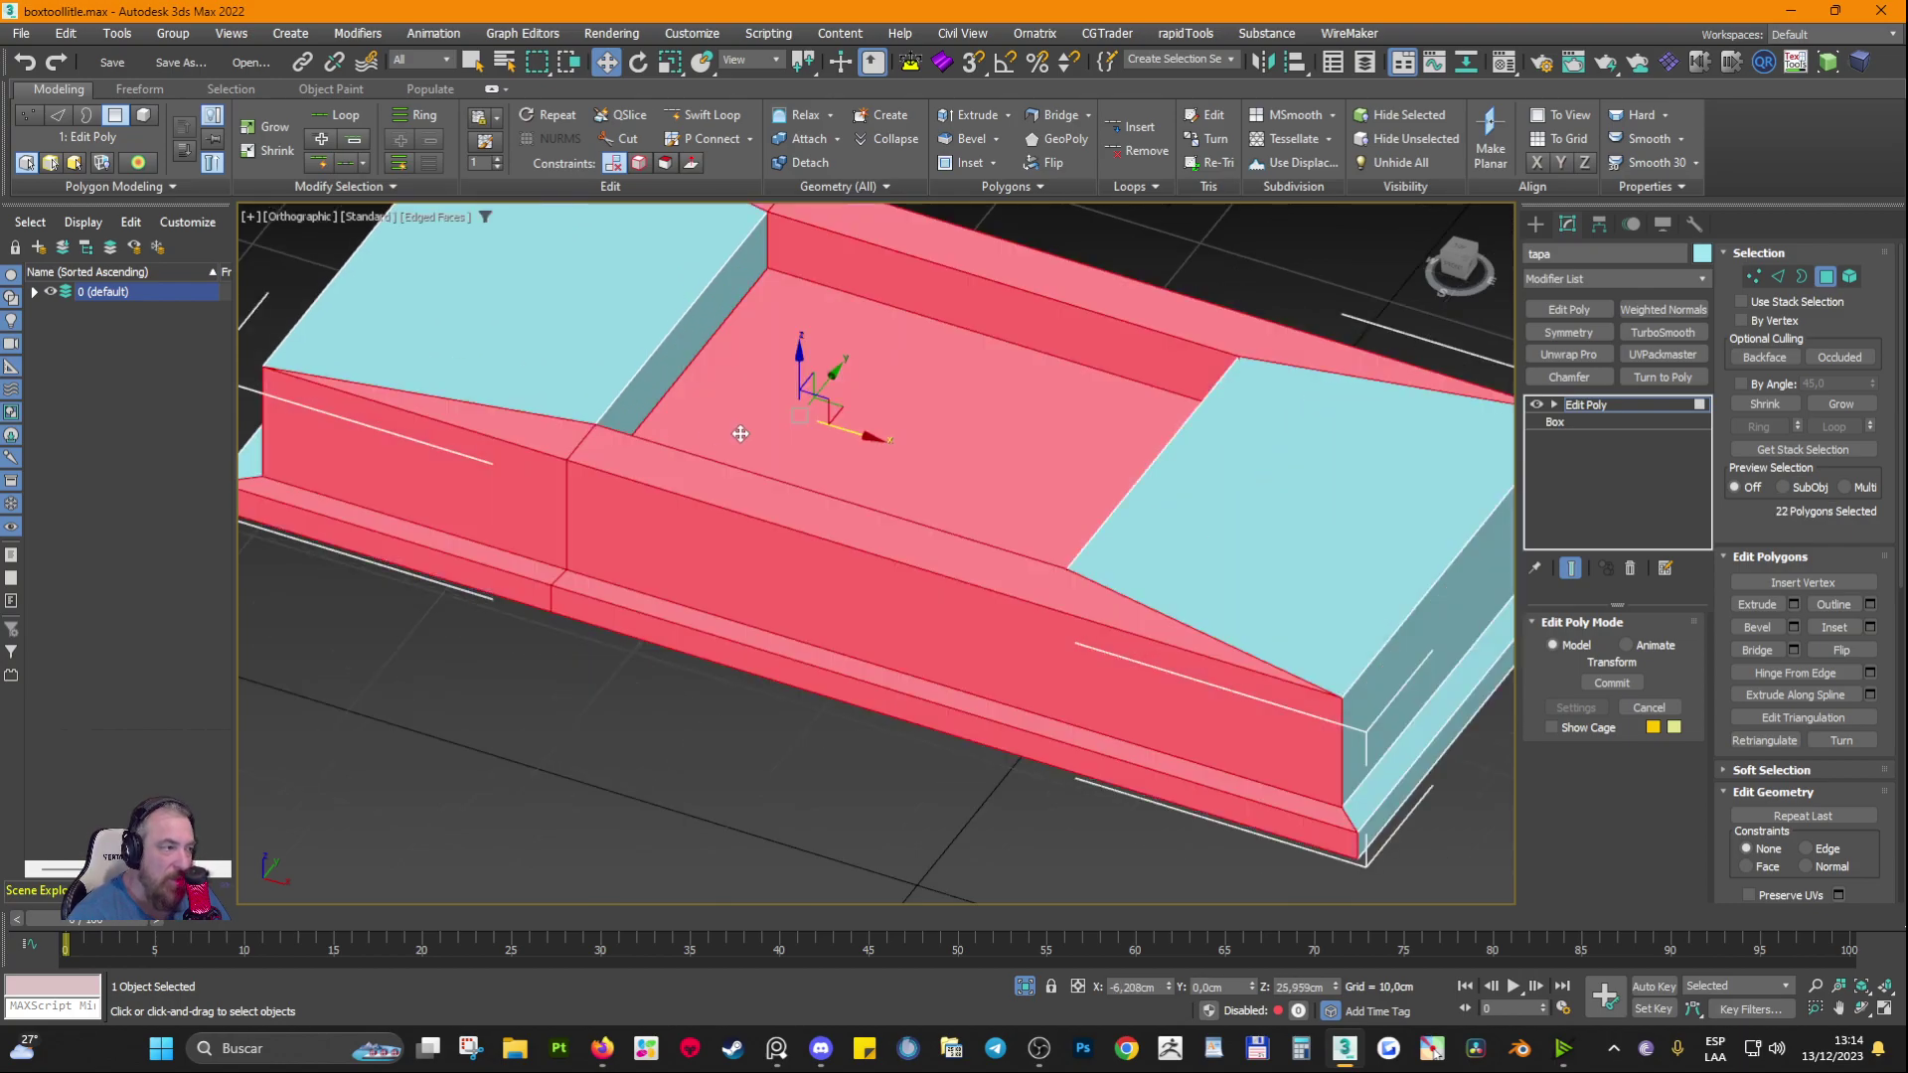
pyautogui.hotkey('ctrl', 'z')
pyautogui.press('2')
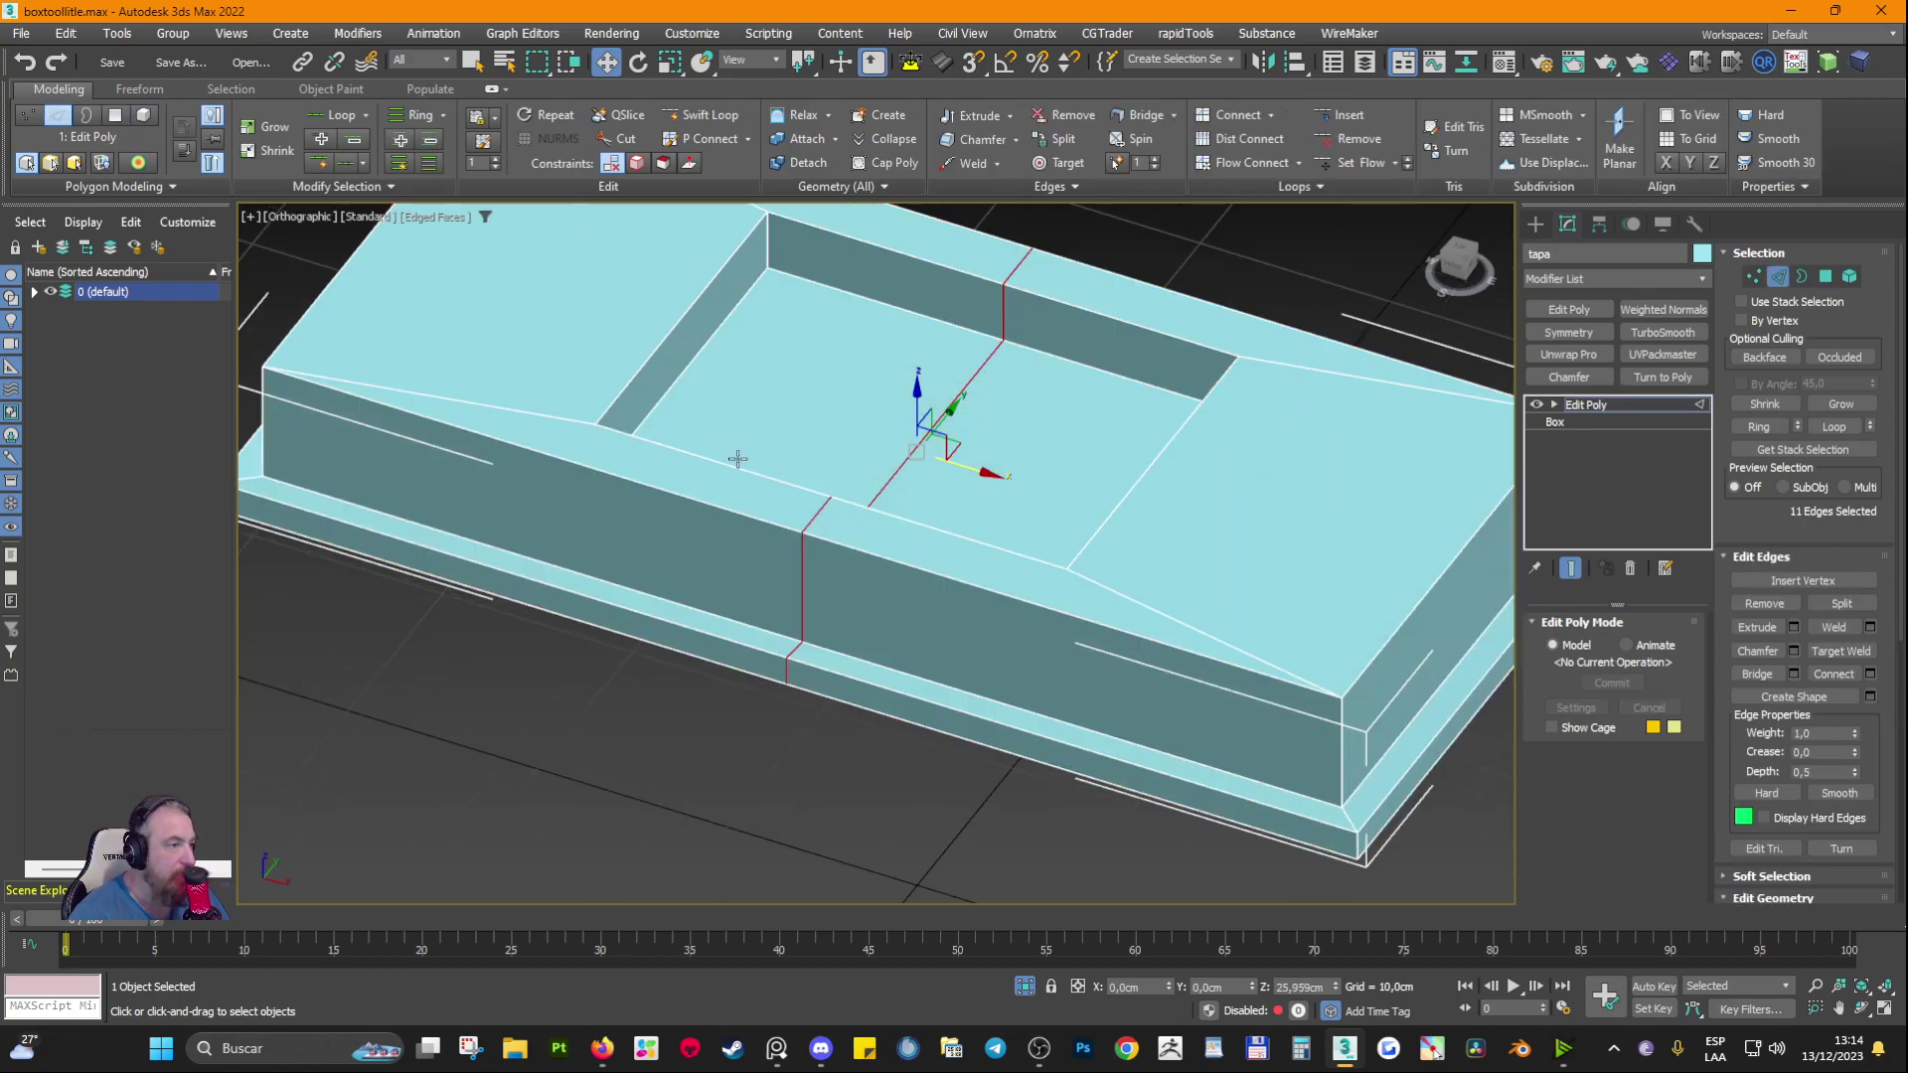
# Step: Undo the central loop and select only the lengthwise edges crossing the lid's end section beside the recess
pyautogui.keyDown('alt'); pyautogui.moveTo(734, 456); pyautogui.dragTo(829, 523, button='middle'); pyautogui.keyUp('alt')
pyautogui.scroll(-2, 854, 483)
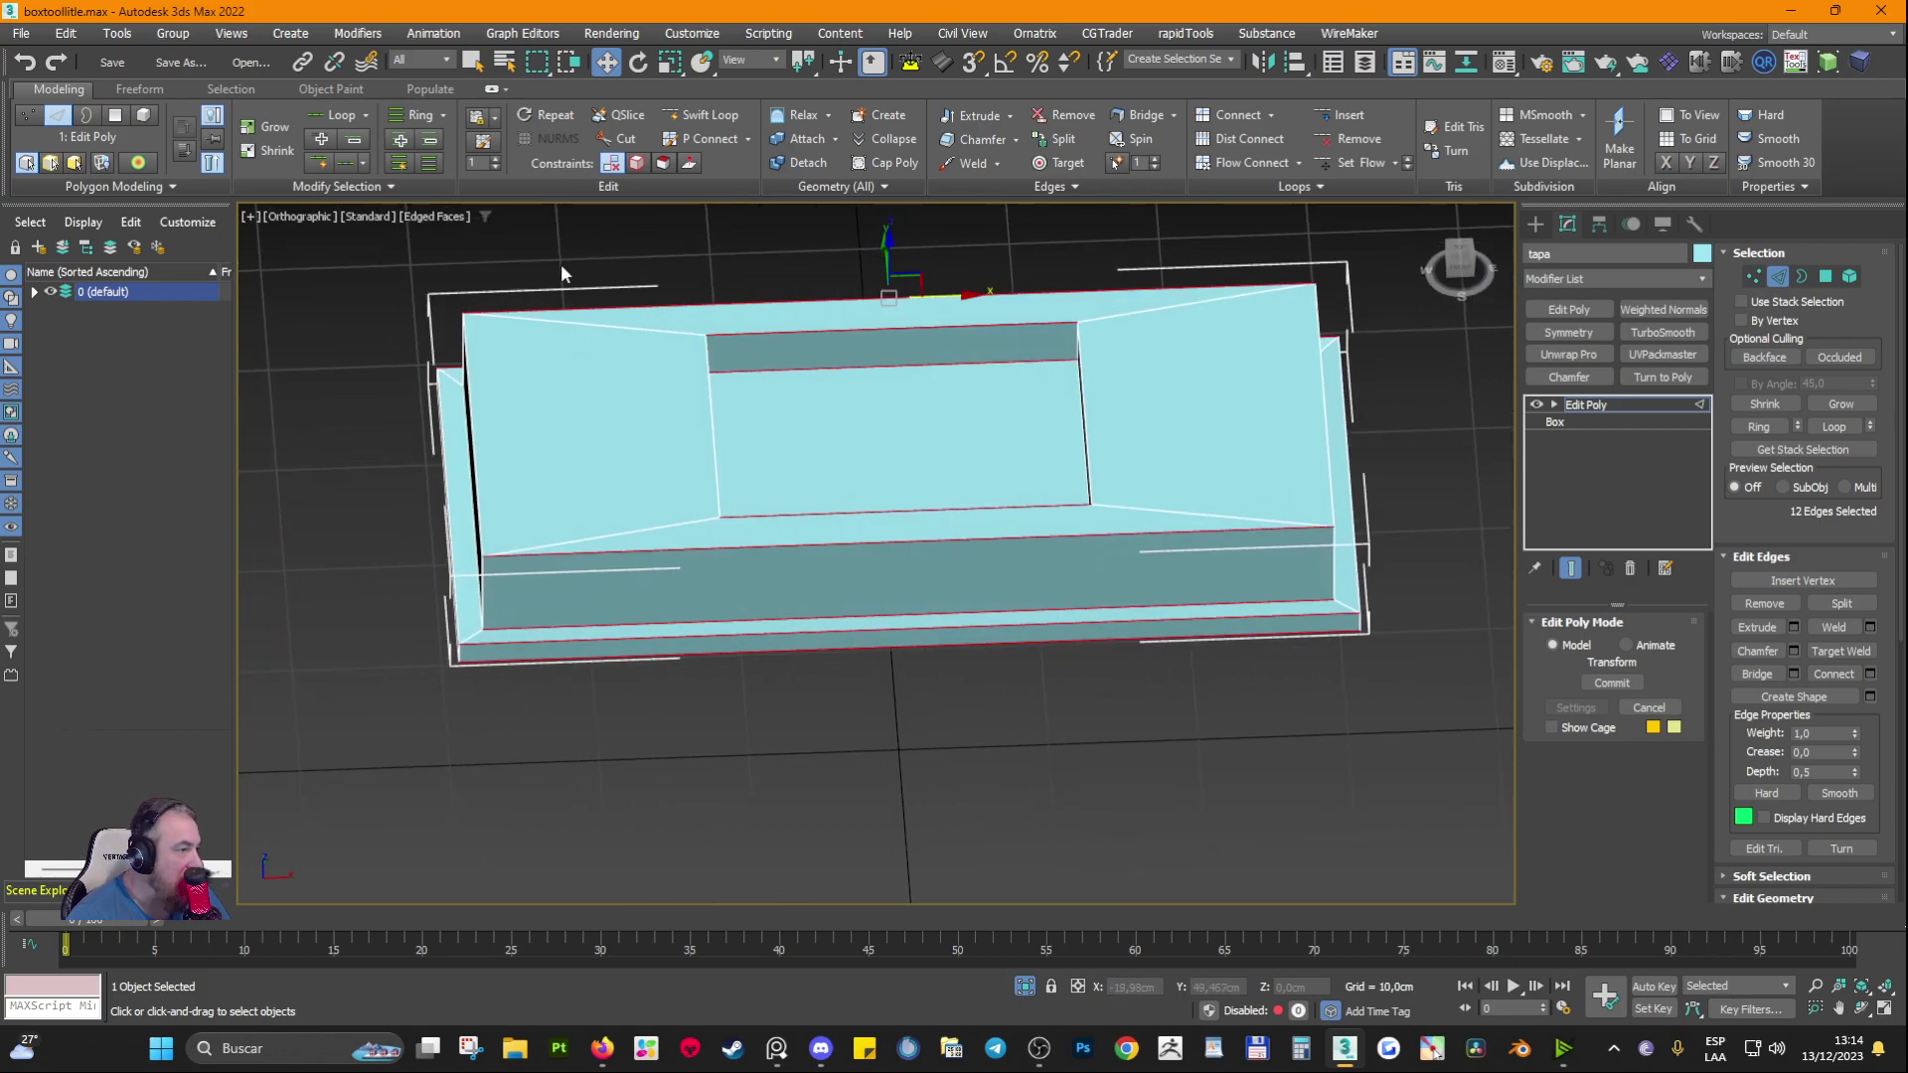
pyautogui.moveTo(556, 253); pyautogui.dragTo(622, 601)
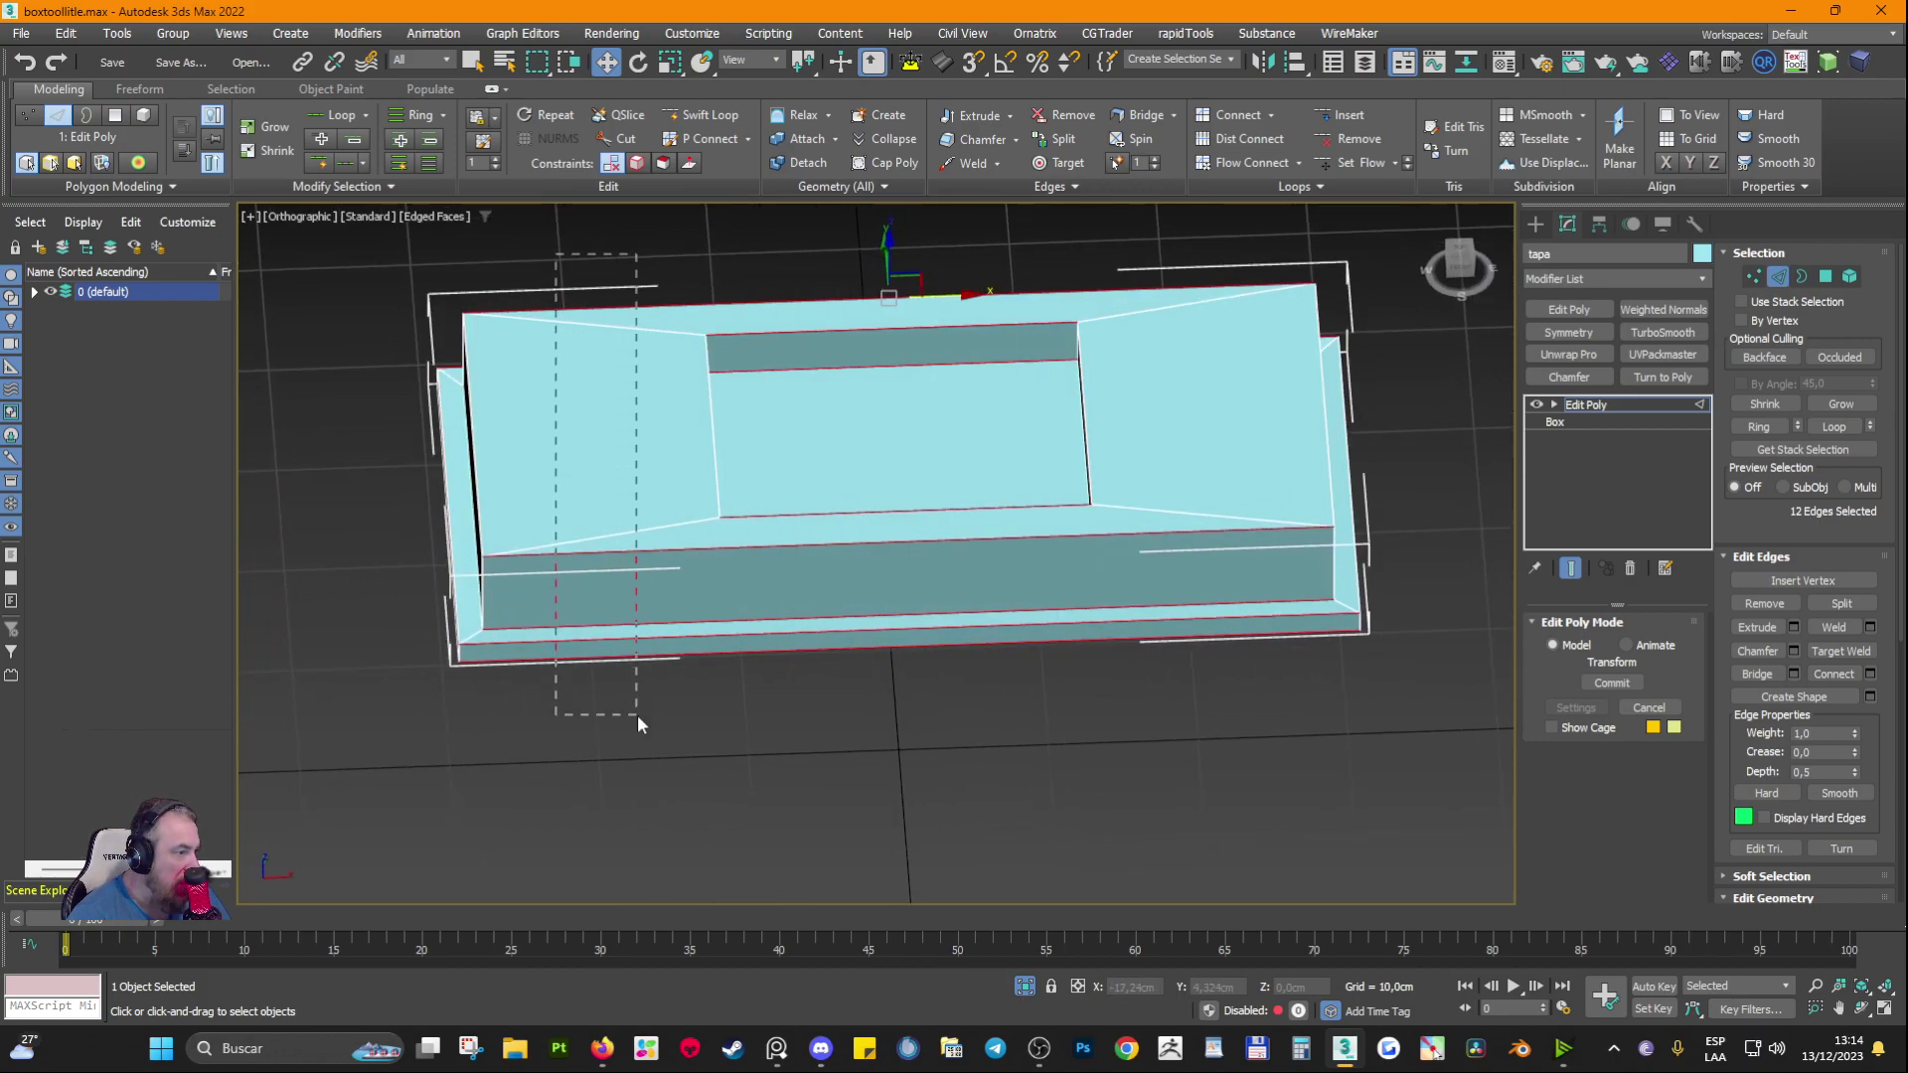
pyautogui.keyDown('alt'); pyautogui.moveTo(636, 713); pyautogui.dragTo(644, 715); pyautogui.keyUp('alt')
pyautogui.moveTo(644, 715)
pyautogui.keyDown('alt'); pyautogui.mouseDown(button='middle')
pyautogui.moveTo(622, 691)
pyautogui.moveTo(660, 703)
pyautogui.mouseUp(button='middle'); pyautogui.keyUp('alt')
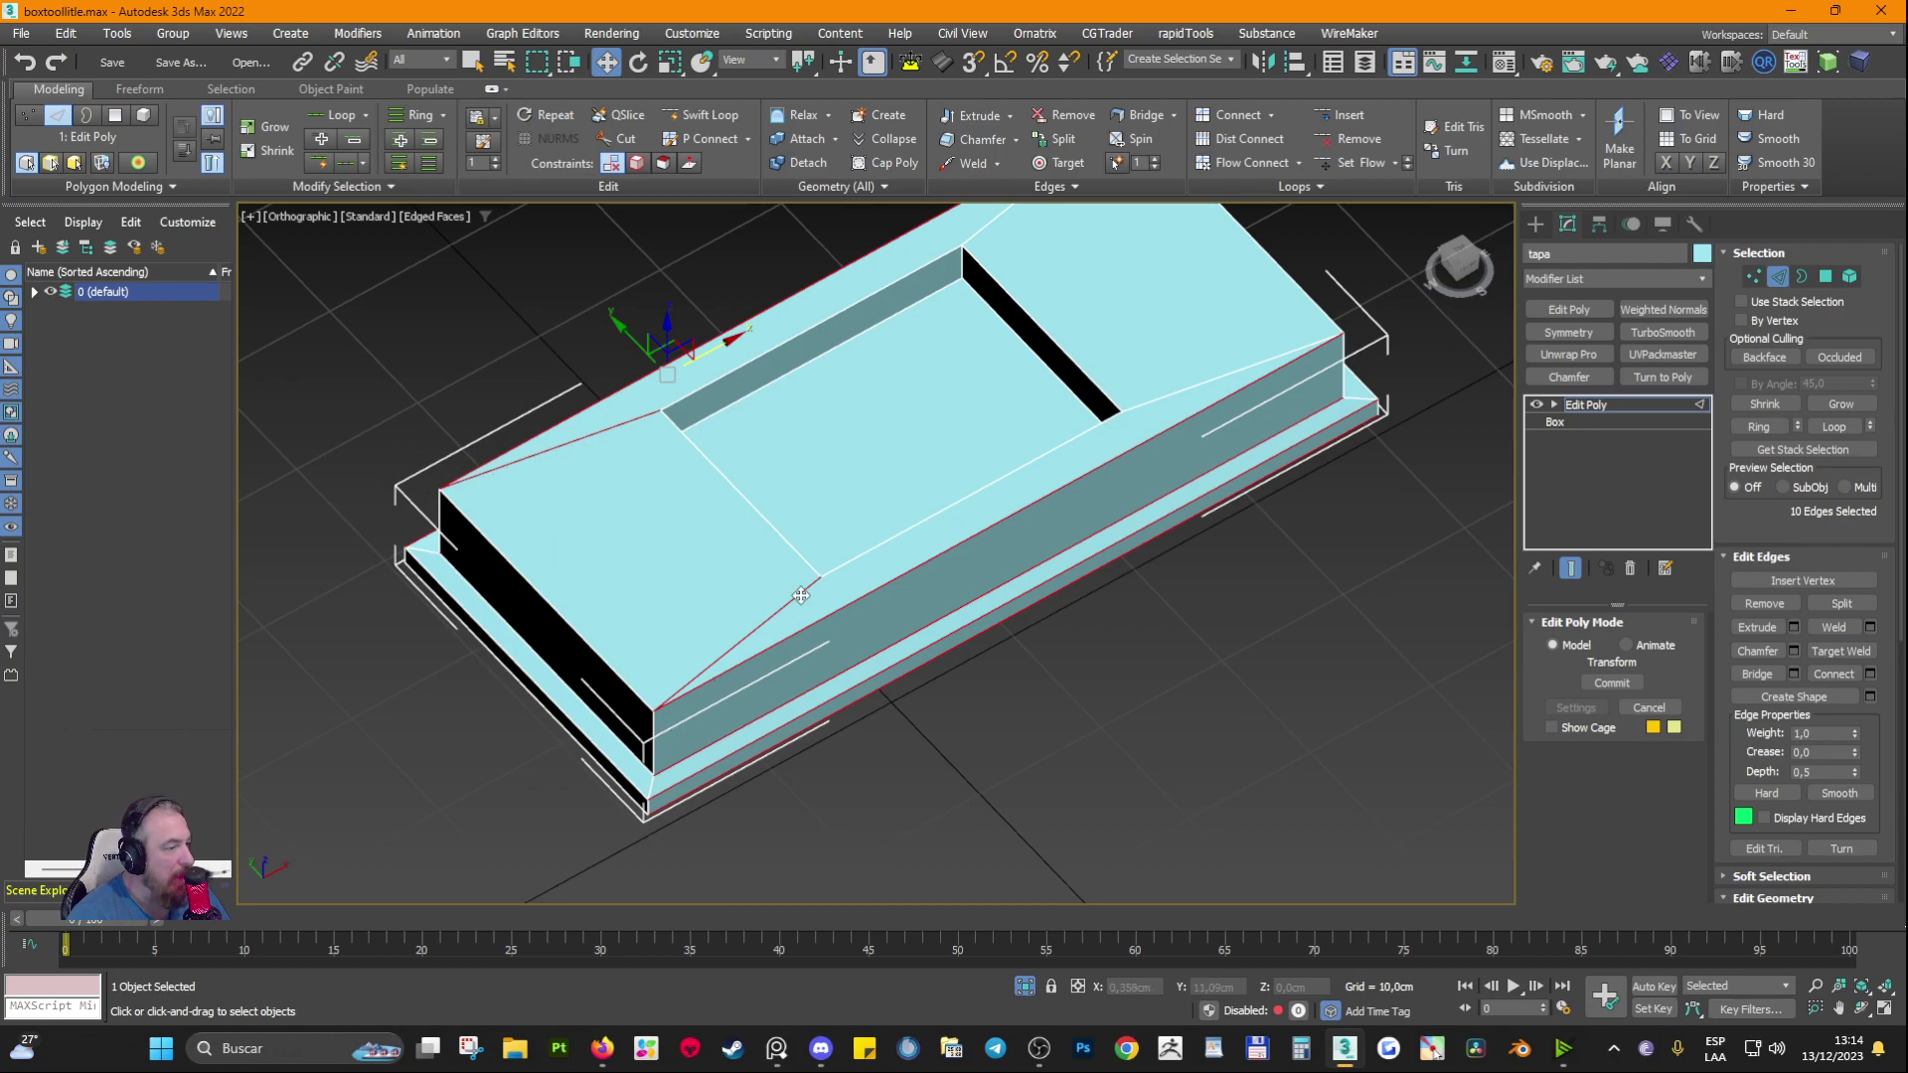
# Step: Check the selected lengthwise edges in wireframe and connect them with one edge loop around the lid
pyautogui.moveTo(811, 593)
pyautogui.keyDown('alt'); pyautogui.mouseDown(button='middle')
pyautogui.moveTo(754, 754)
pyautogui.moveTo(666, 624)
pyautogui.moveTo(747, 561)
pyautogui.mouseUp(button='middle'); pyautogui.keyUp('alt')
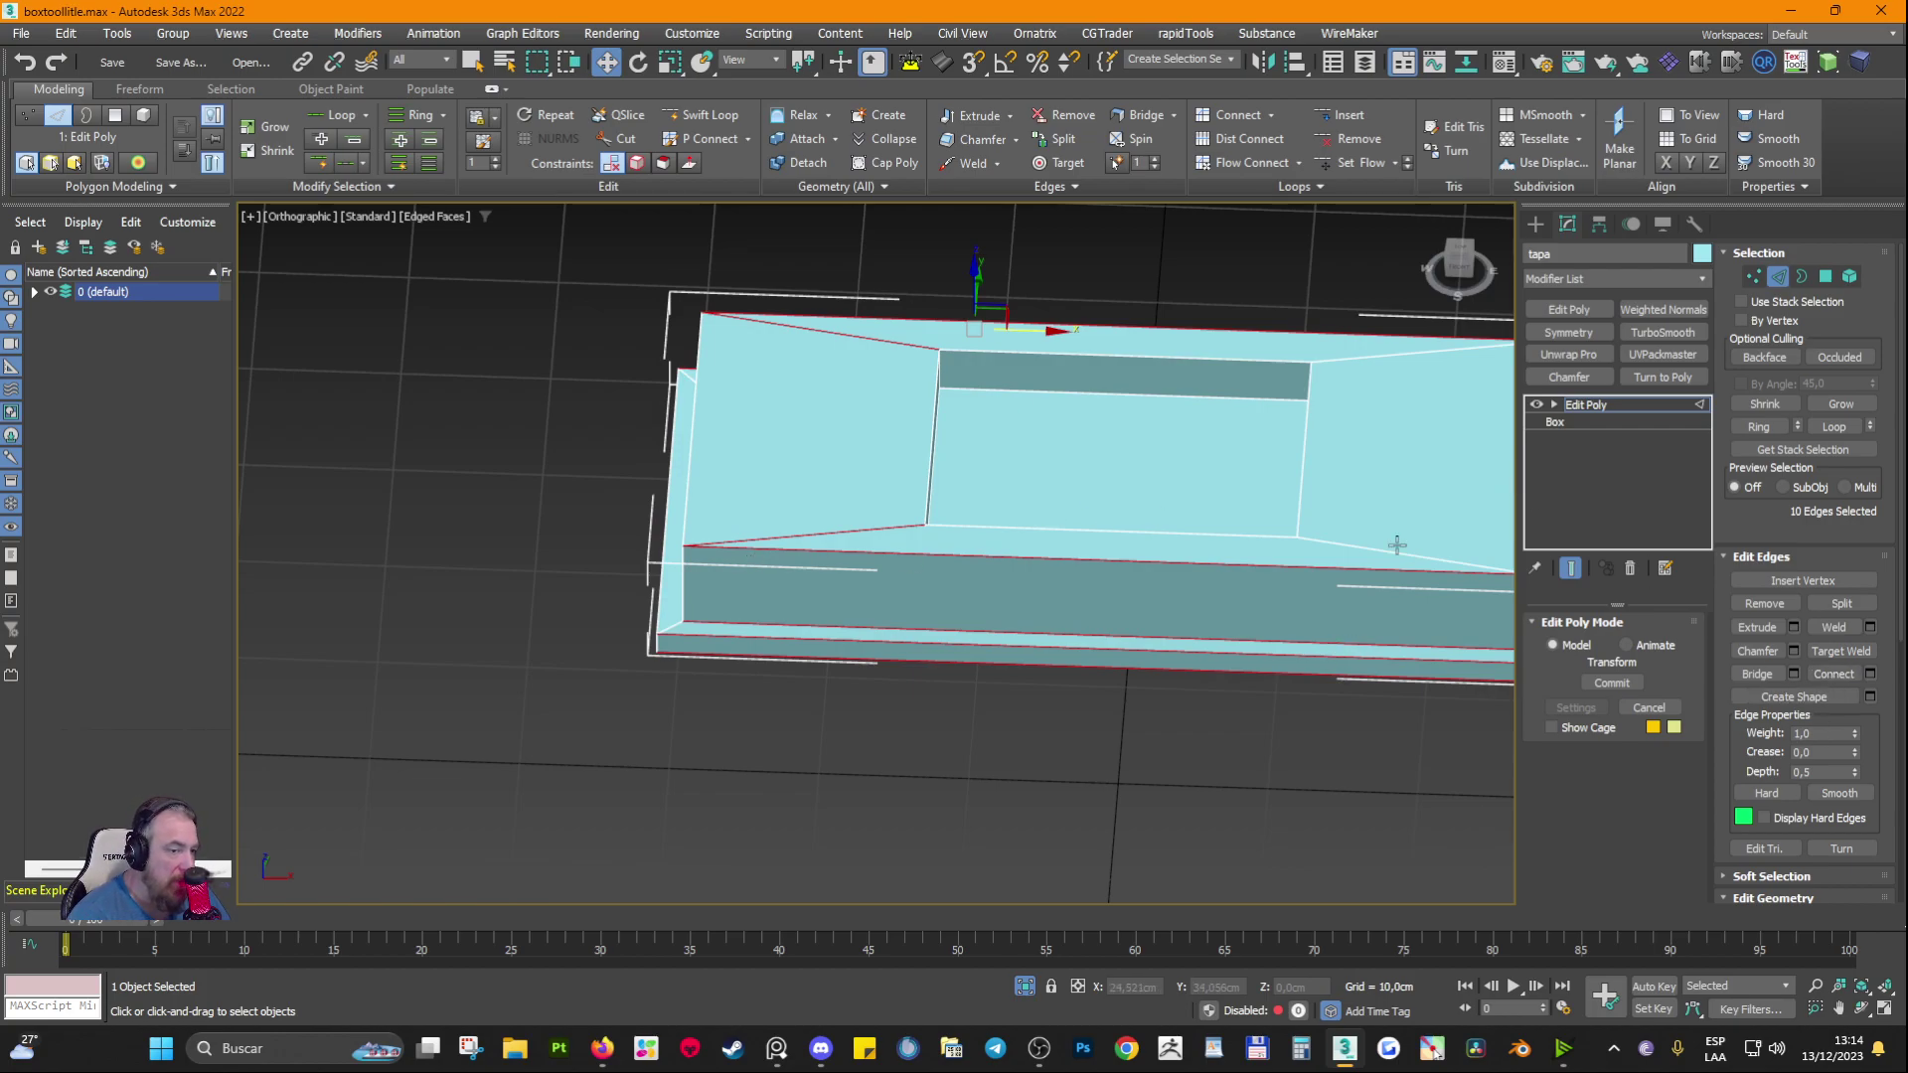
pyautogui.press('F3')
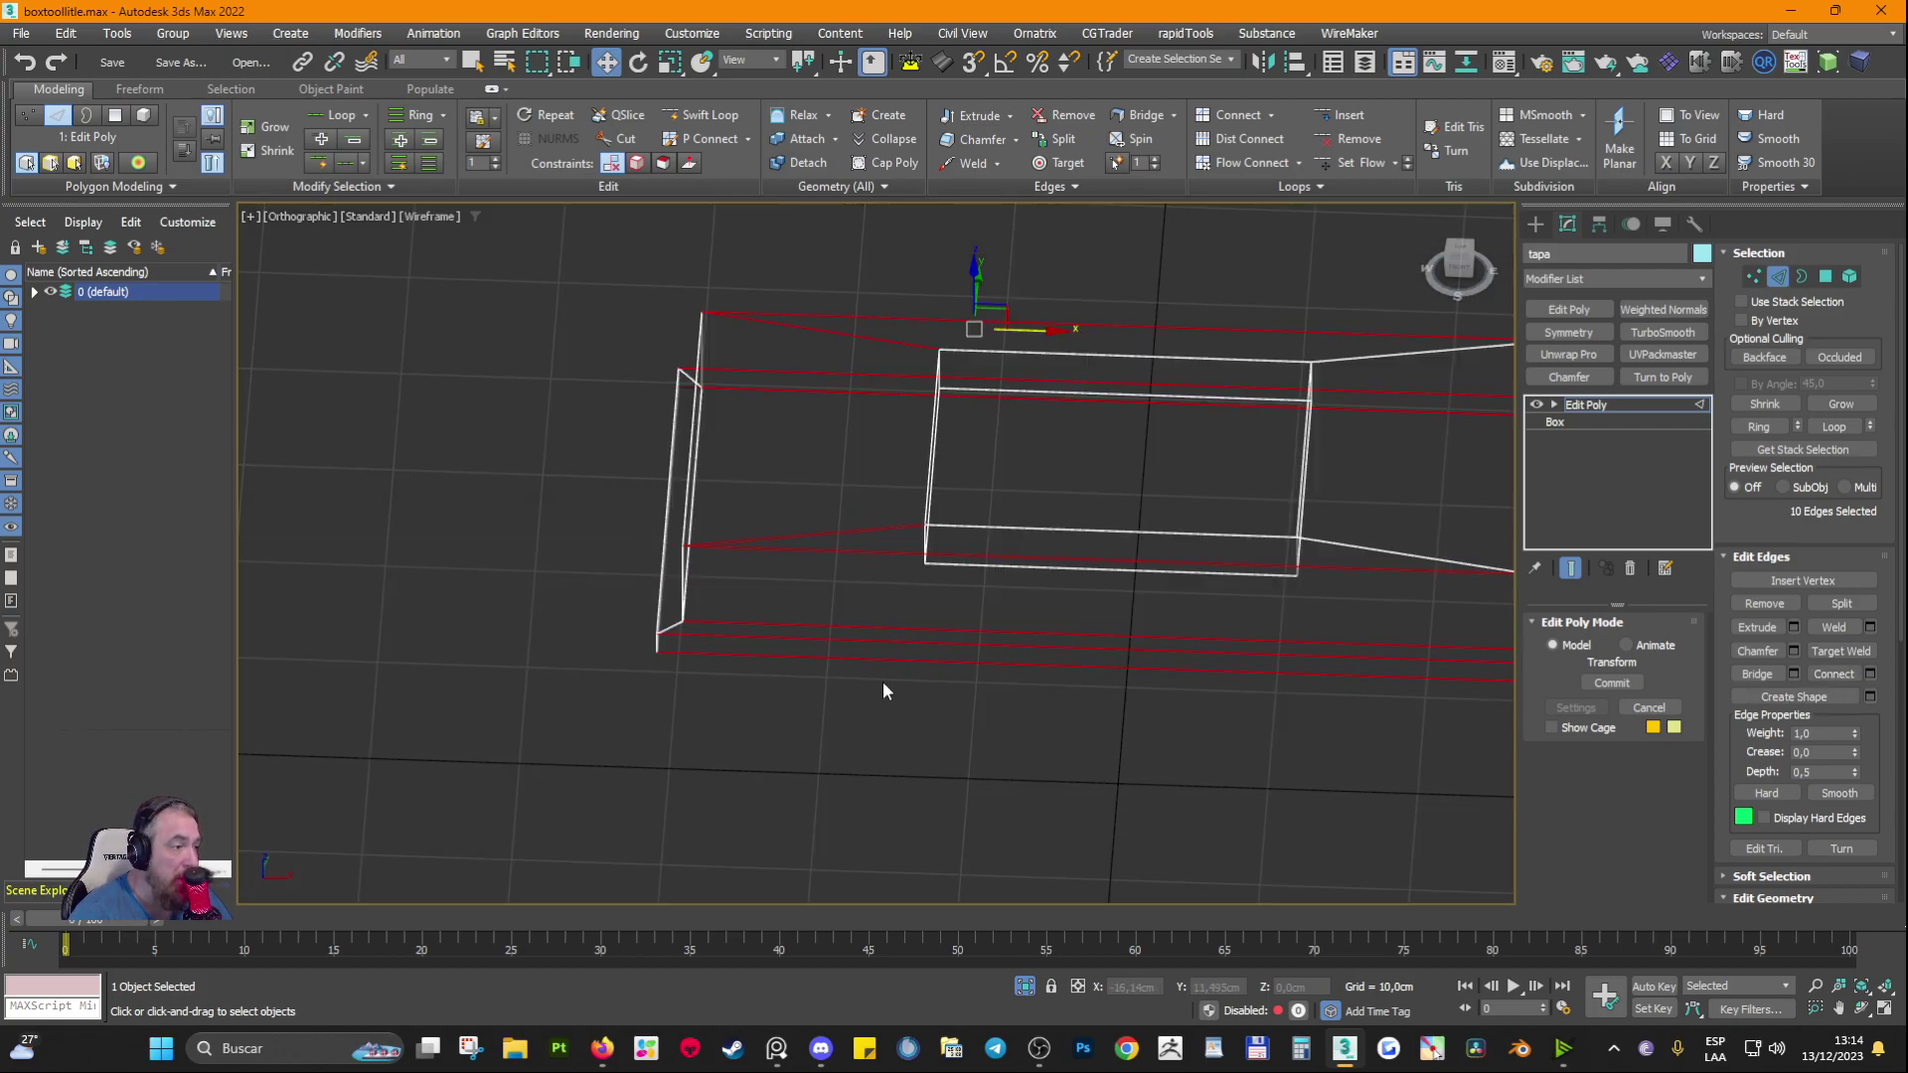
pyautogui.moveTo(882, 686)
pyautogui.keyDown('alt'); pyautogui.mouseDown(button='middle')
pyautogui.moveTo(898, 612)
pyautogui.moveTo(878, 501)
pyautogui.moveTo(800, 533)
pyautogui.moveTo(809, 592)
pyautogui.moveTo(898, 669)
pyautogui.mouseUp(button='middle'); pyautogui.keyUp('alt')
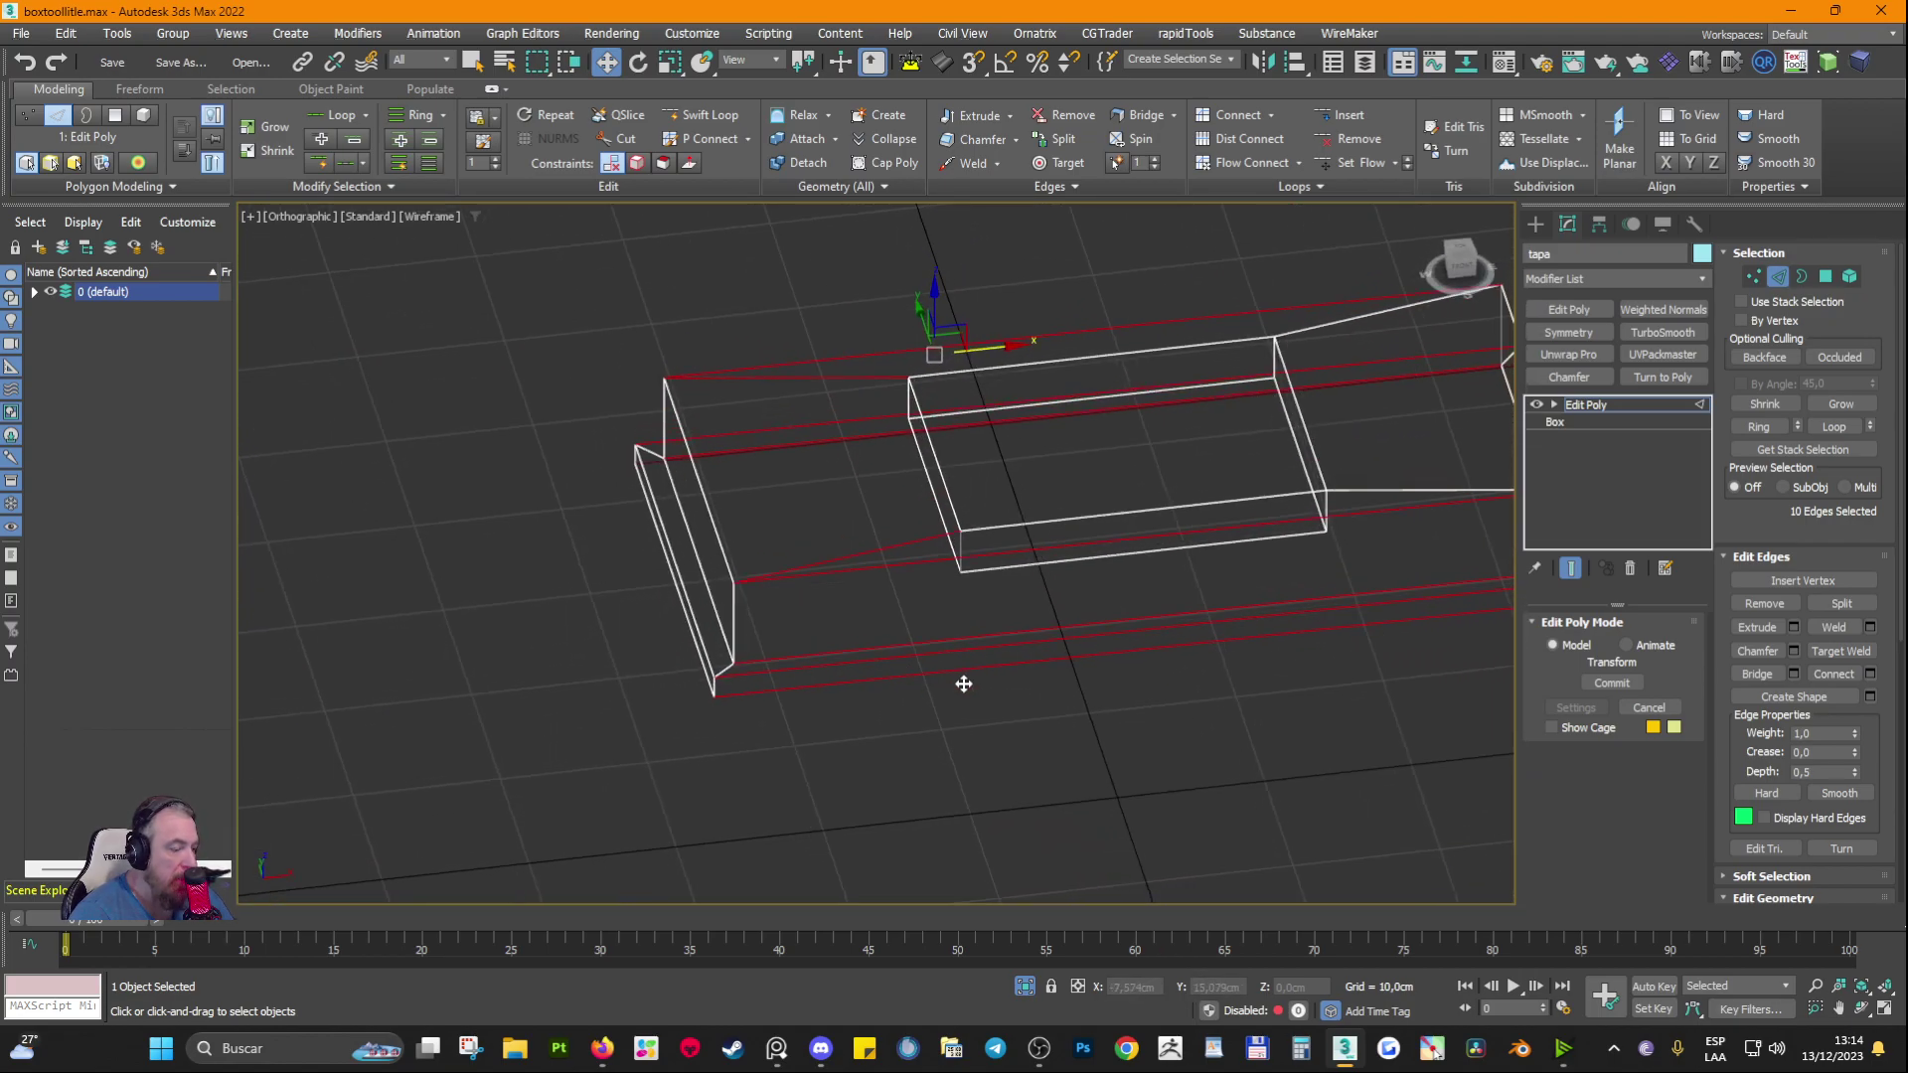
pyautogui.press('F3')
pyautogui.click(1828, 671)
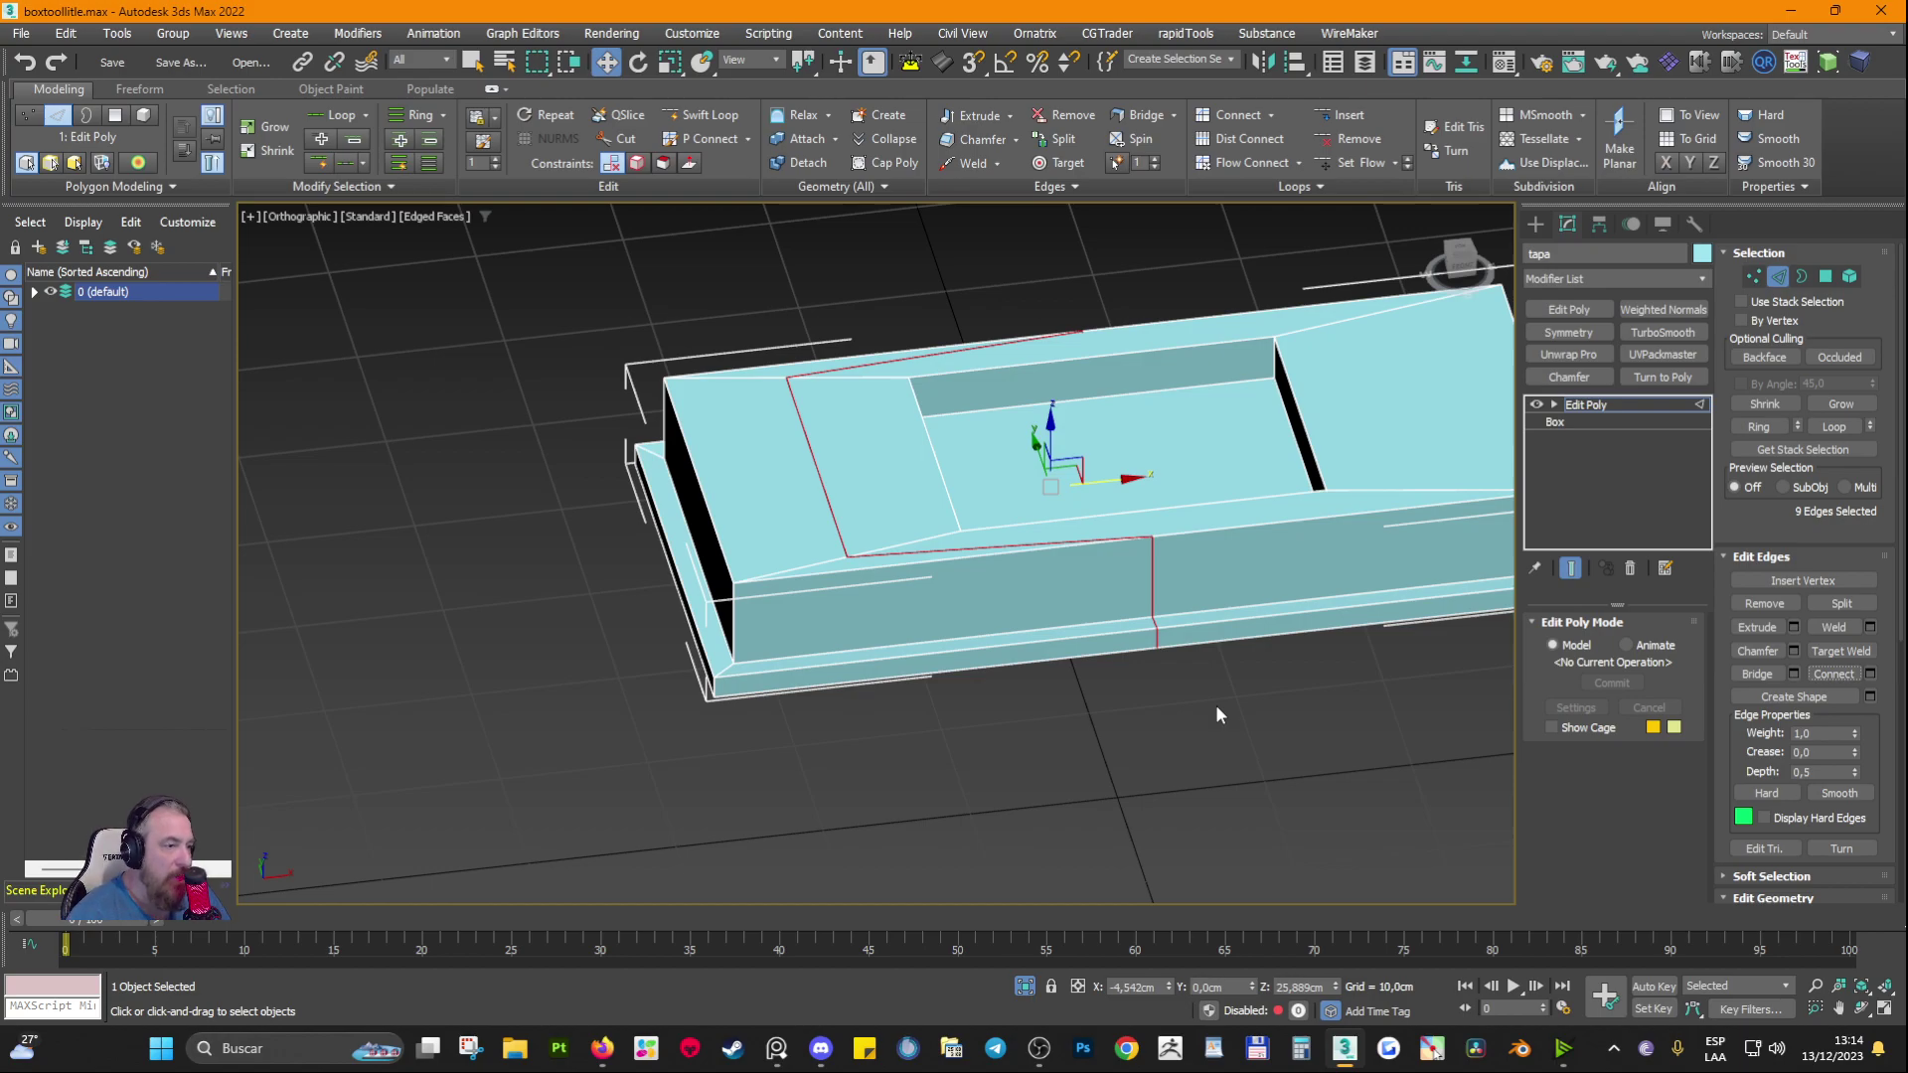
# Step: Try moving the new crooked edge loop along X, and undo the move
pyautogui.keyDown('alt'); pyautogui.moveTo(1218, 713); pyautogui.dragTo(1082, 653, button='middle'); pyautogui.keyUp('alt')
pyautogui.moveTo(1110, 502); pyautogui.dragTo(1199, 489)
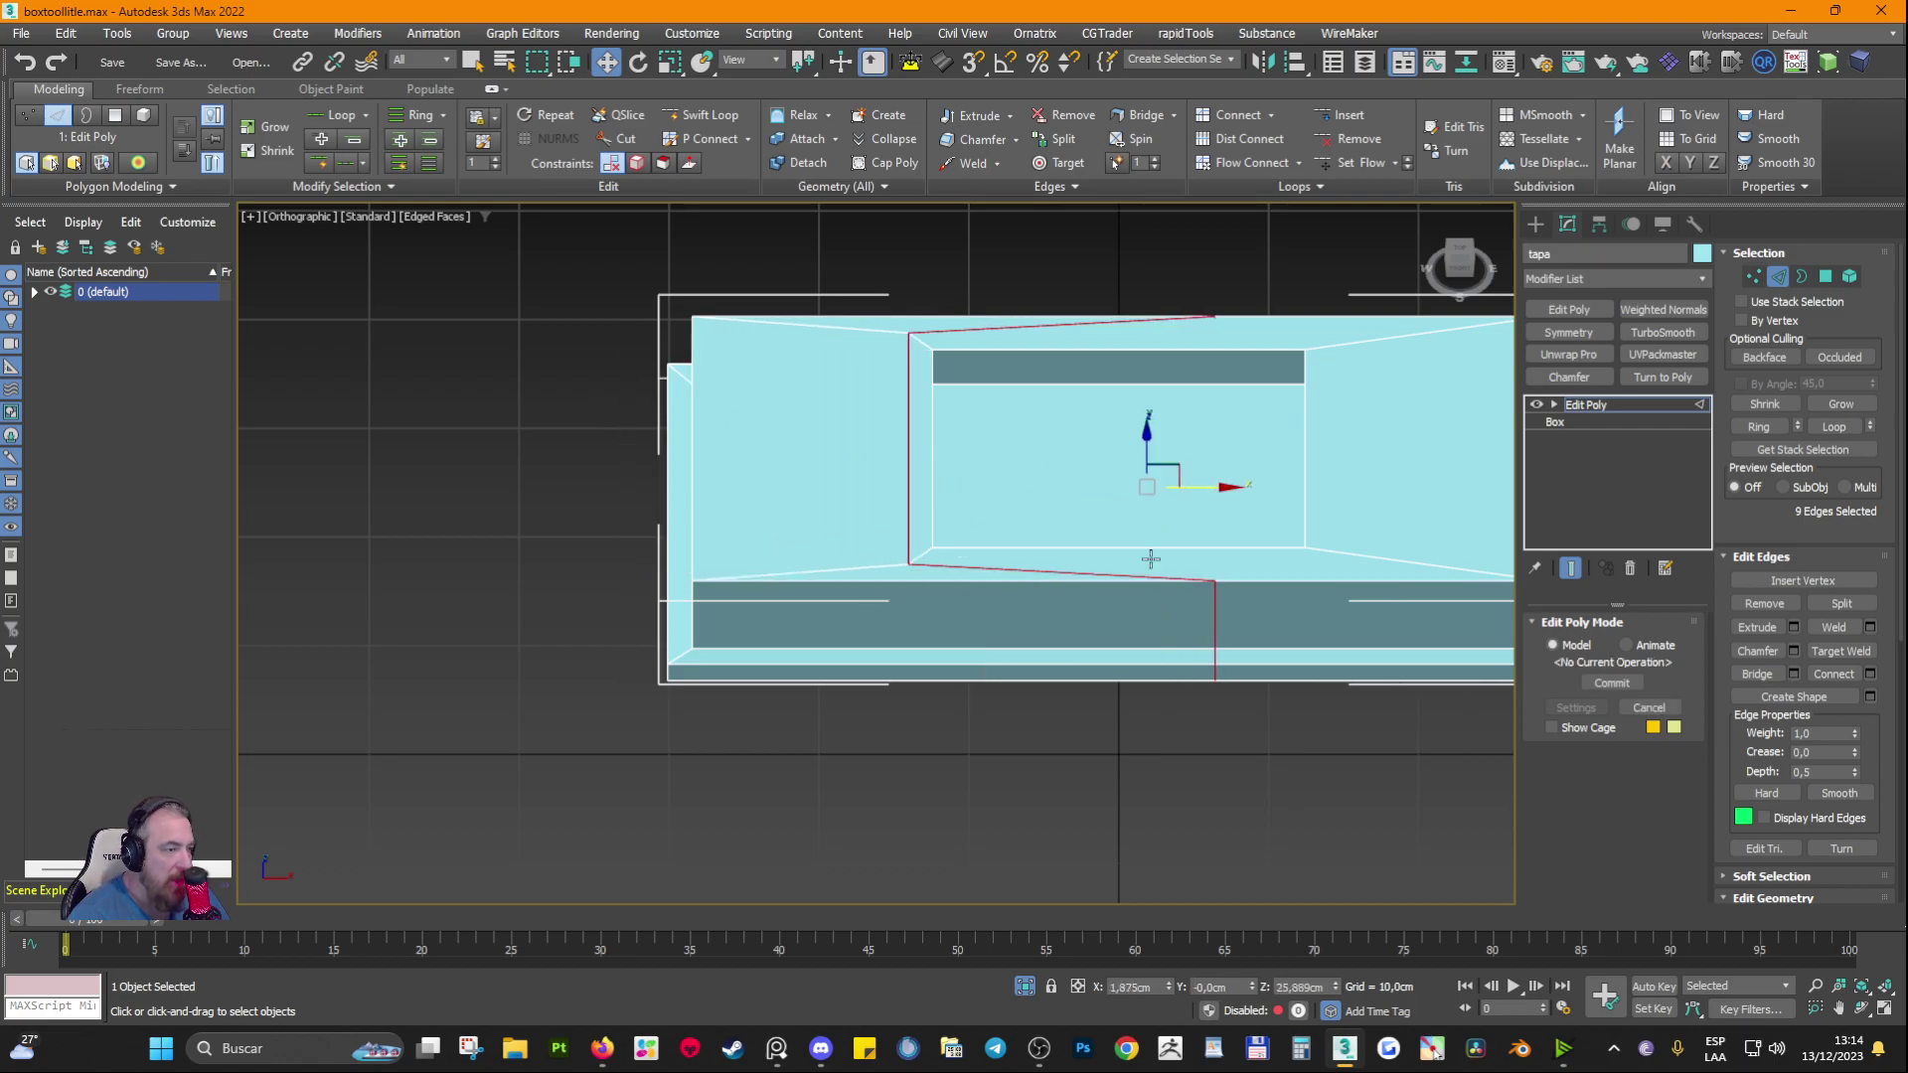
pyautogui.hotkey('ctrl', 'z')
# Step: Flatten the new edge loop into a straight line across the lid by scaling it repeatedly along X
pyautogui.keyDown('alt'); pyautogui.moveTo(979, 675); pyautogui.dragTo(1074, 666, button='middle'); pyautogui.keyUp('alt')
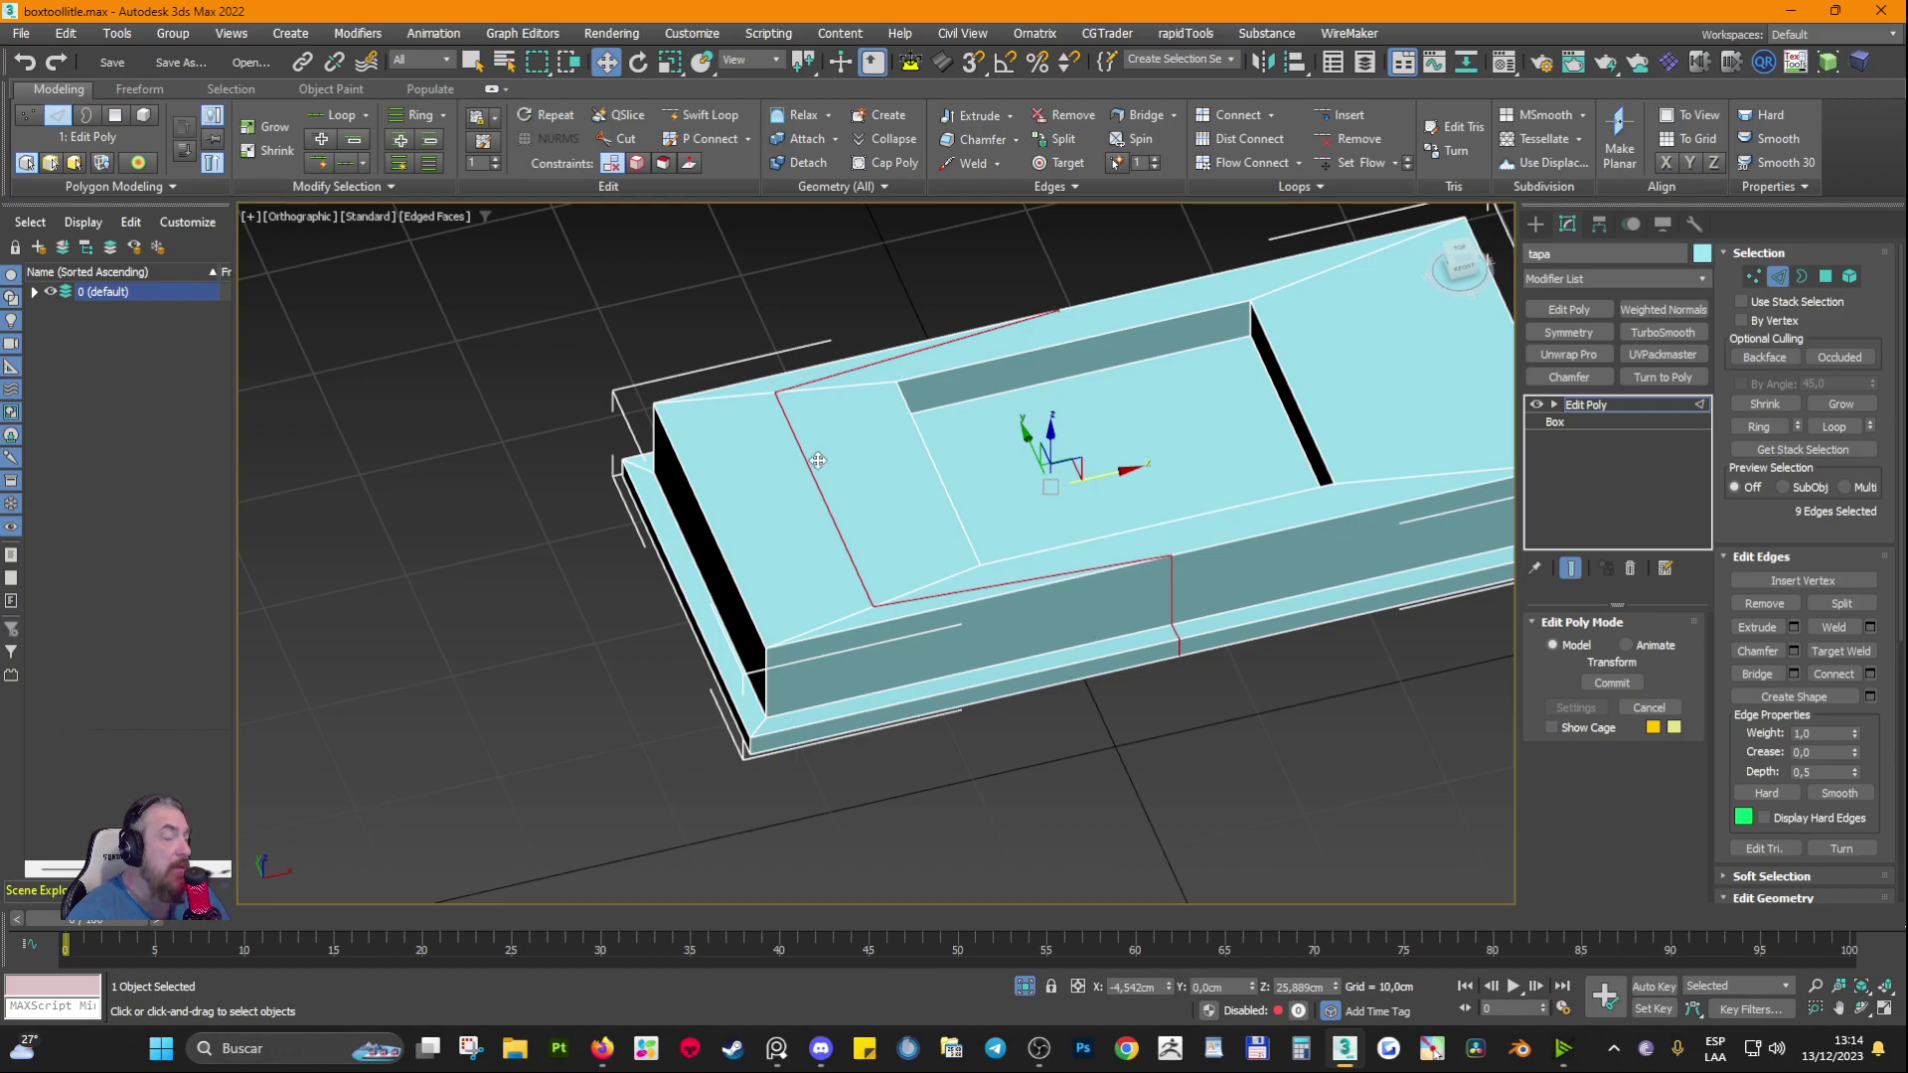
pyautogui.click(670, 63)
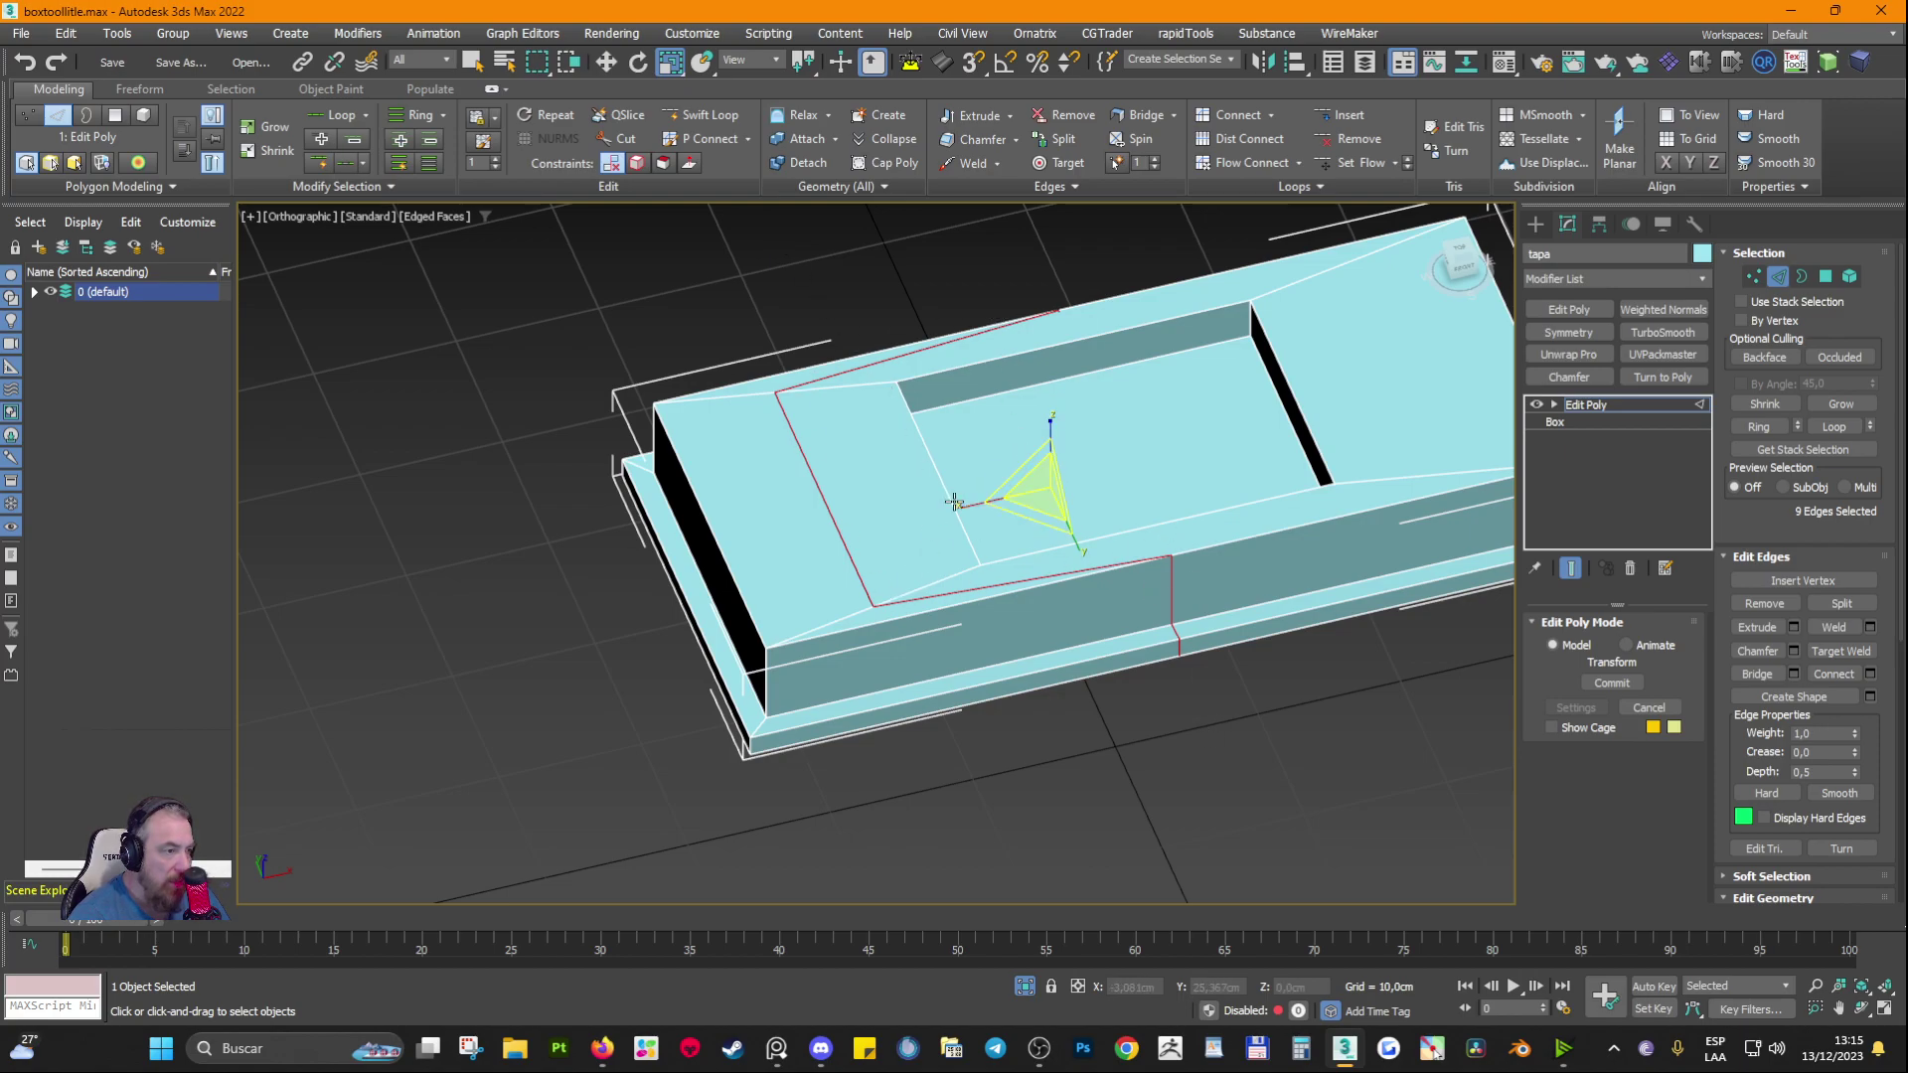
pyautogui.moveTo(960, 506); pyautogui.dragTo(278, 311)
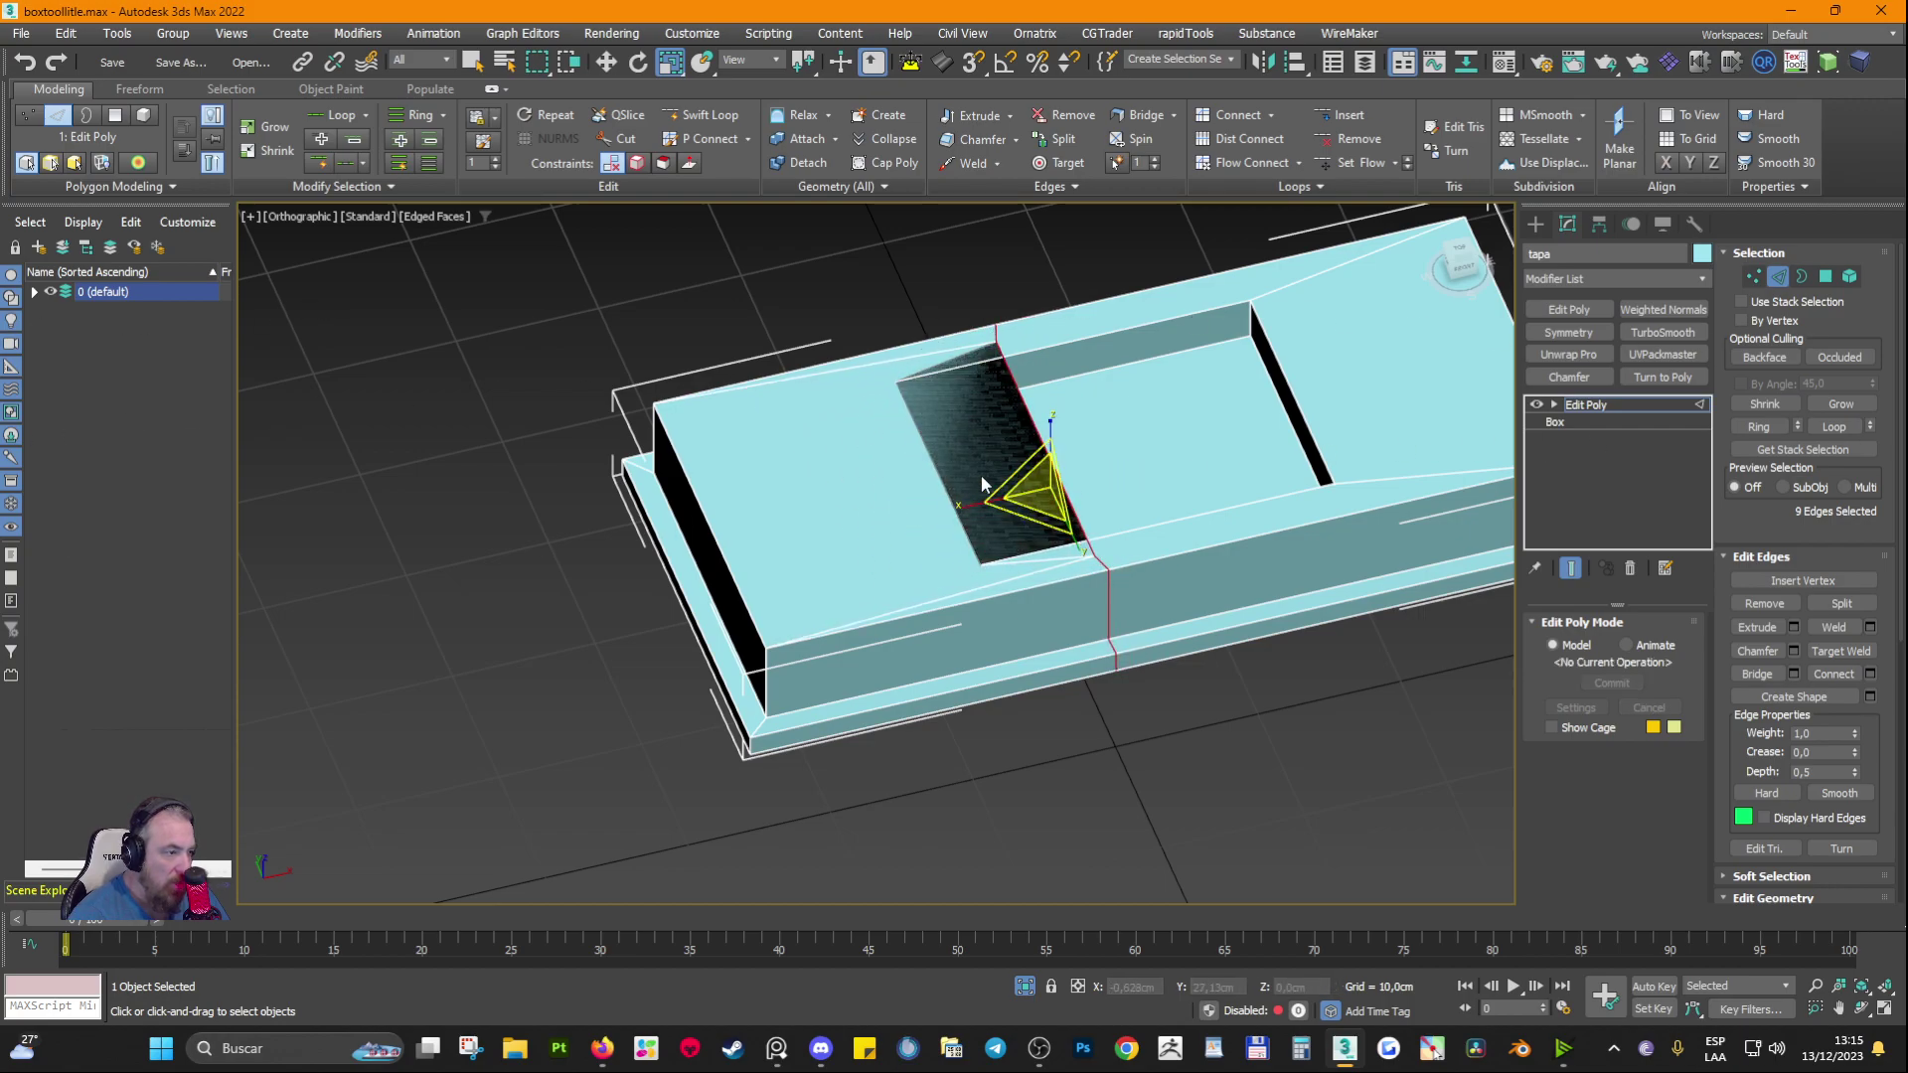
pyautogui.moveTo(970, 504); pyautogui.dragTo(1136, 464)
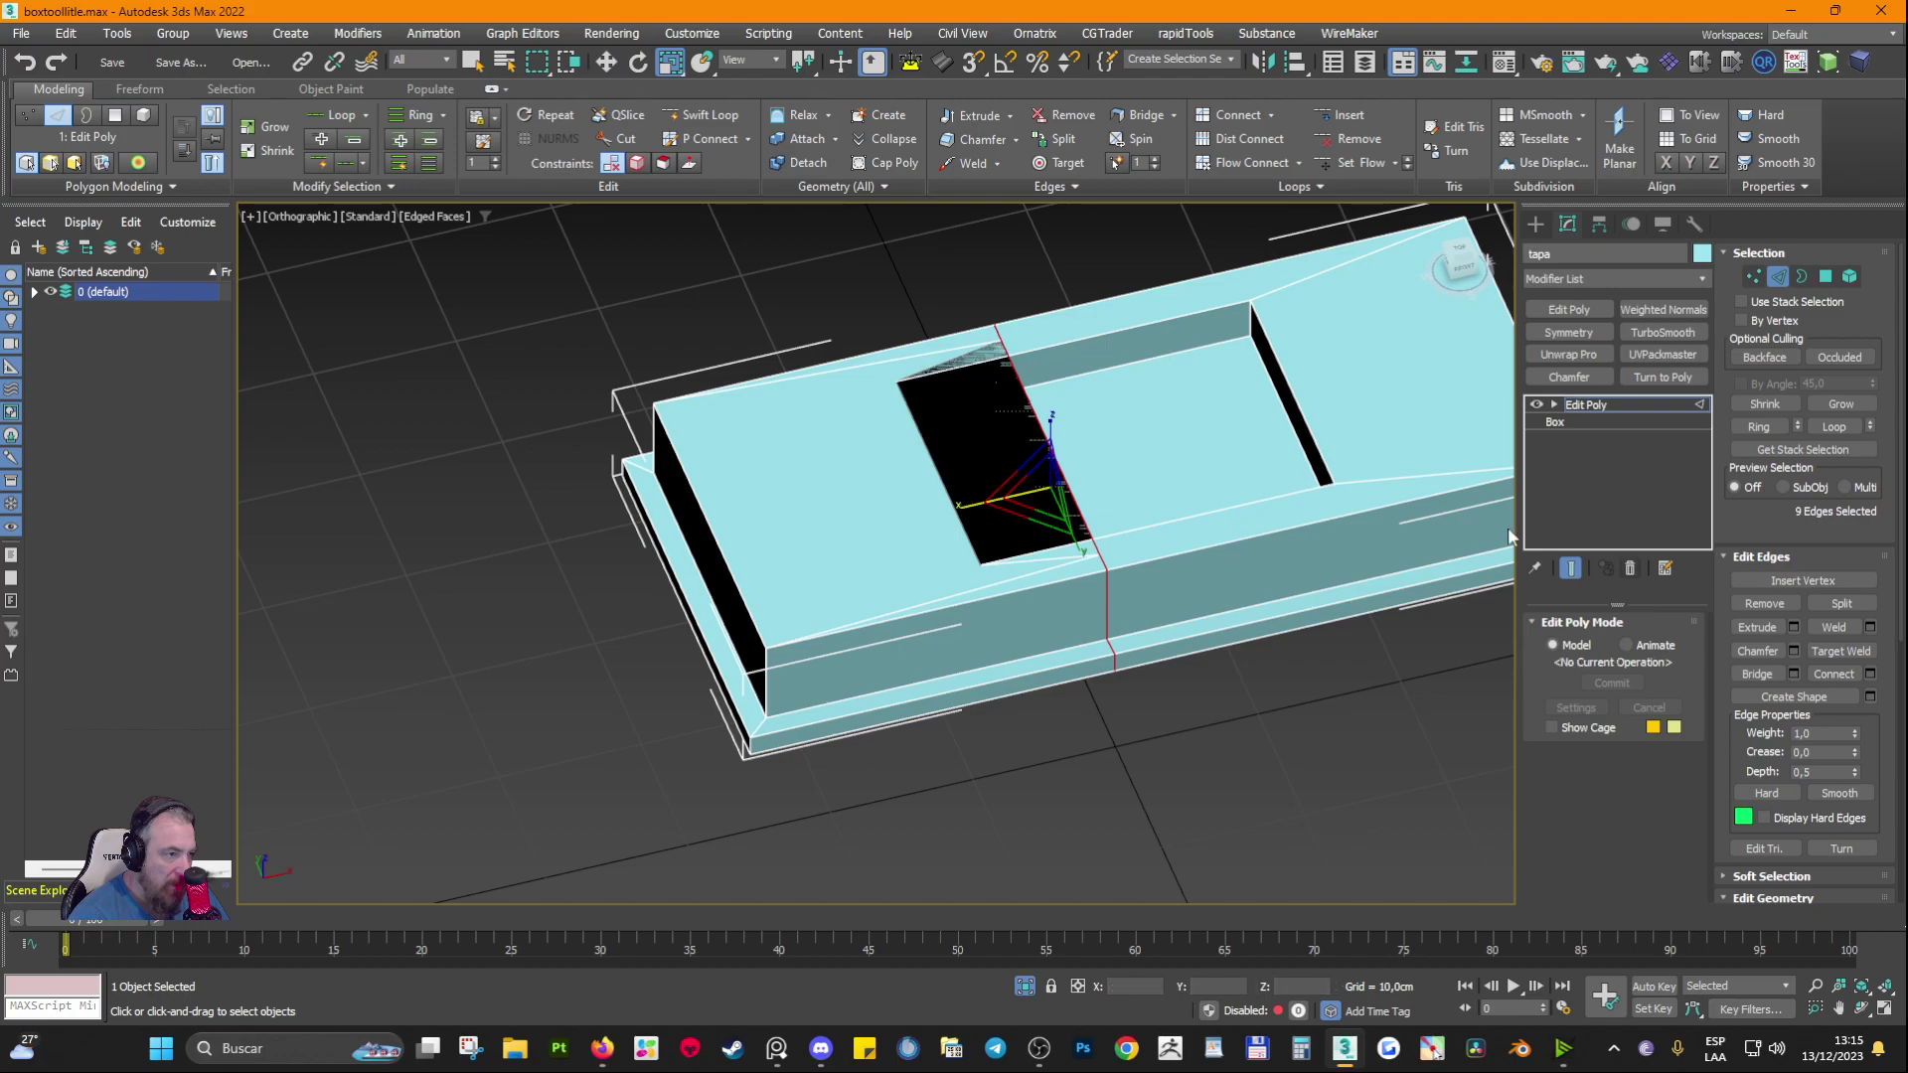
pyautogui.moveTo(970, 506); pyautogui.dragTo(1503, 435)
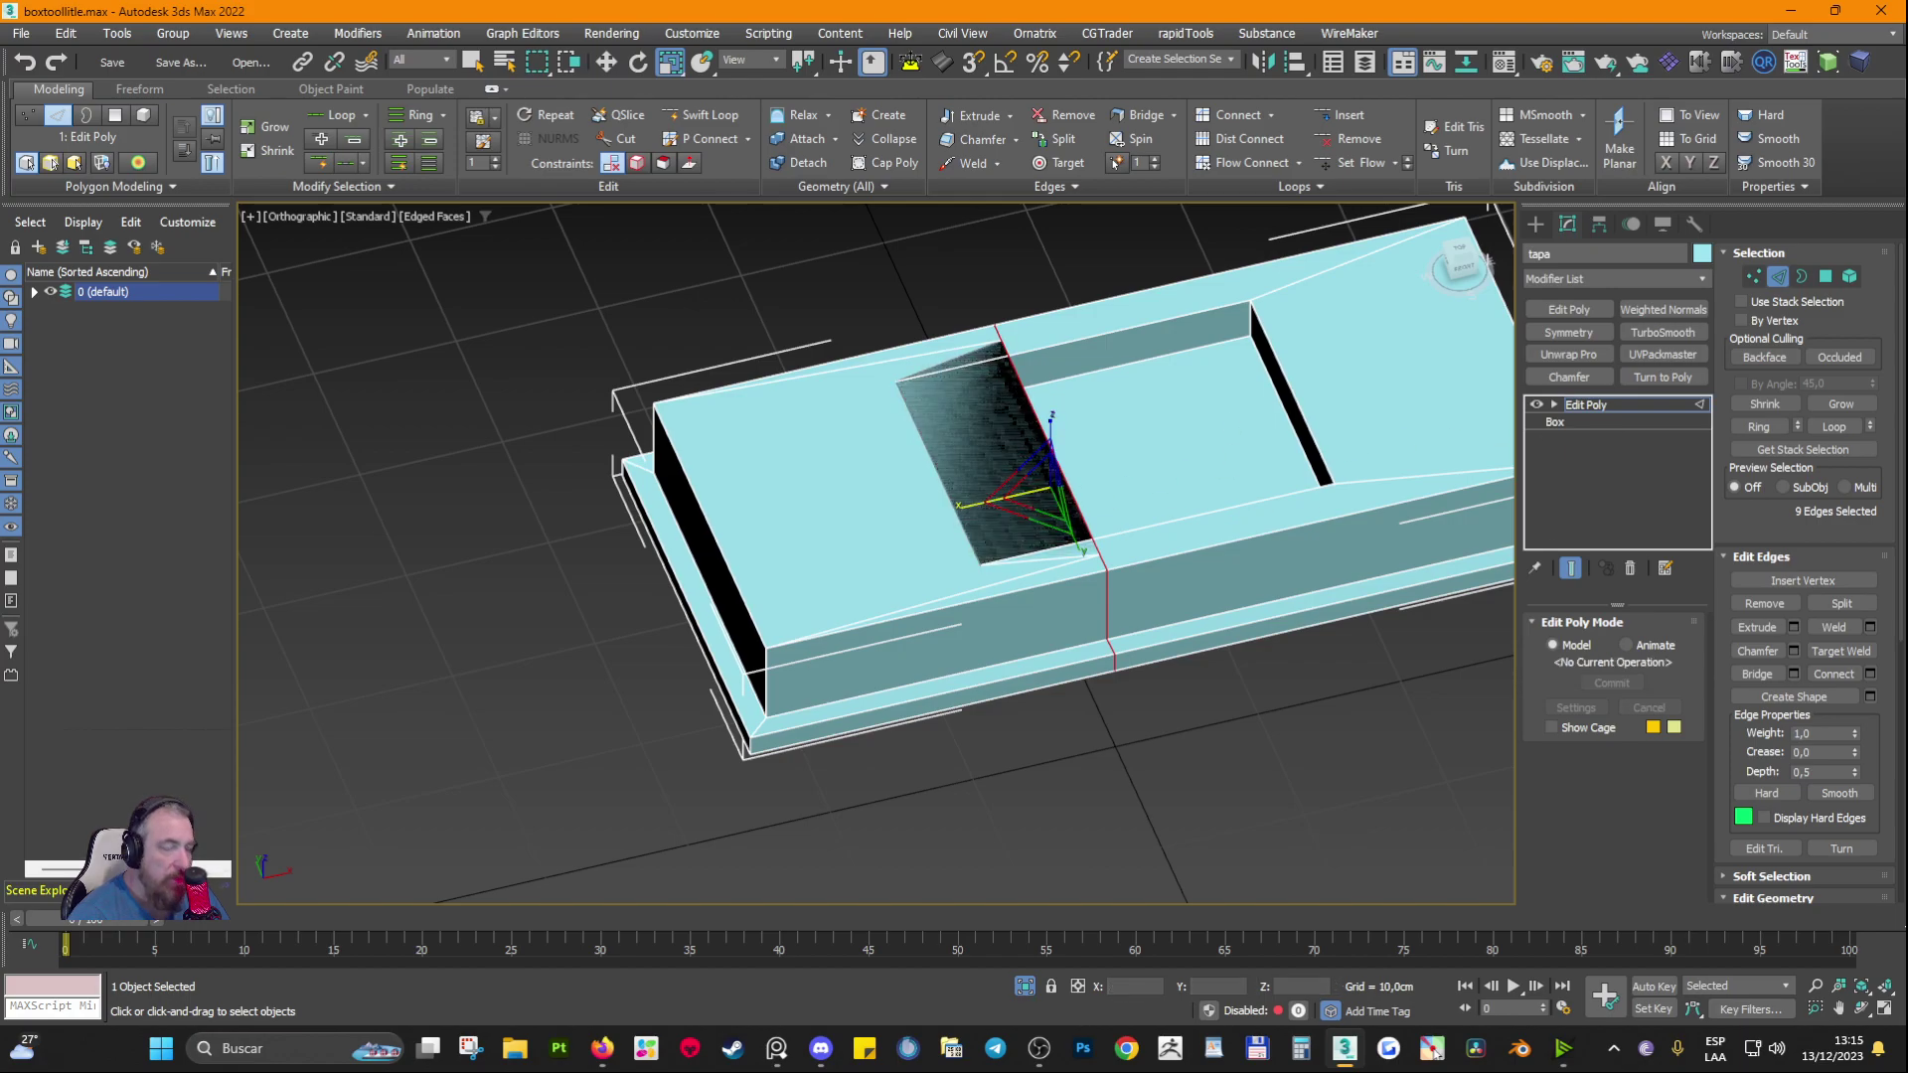
# Step: Move the flattened edge loop along X onto the end section beside the recess, to about X -16.1 cm
pyautogui.click(606, 62)
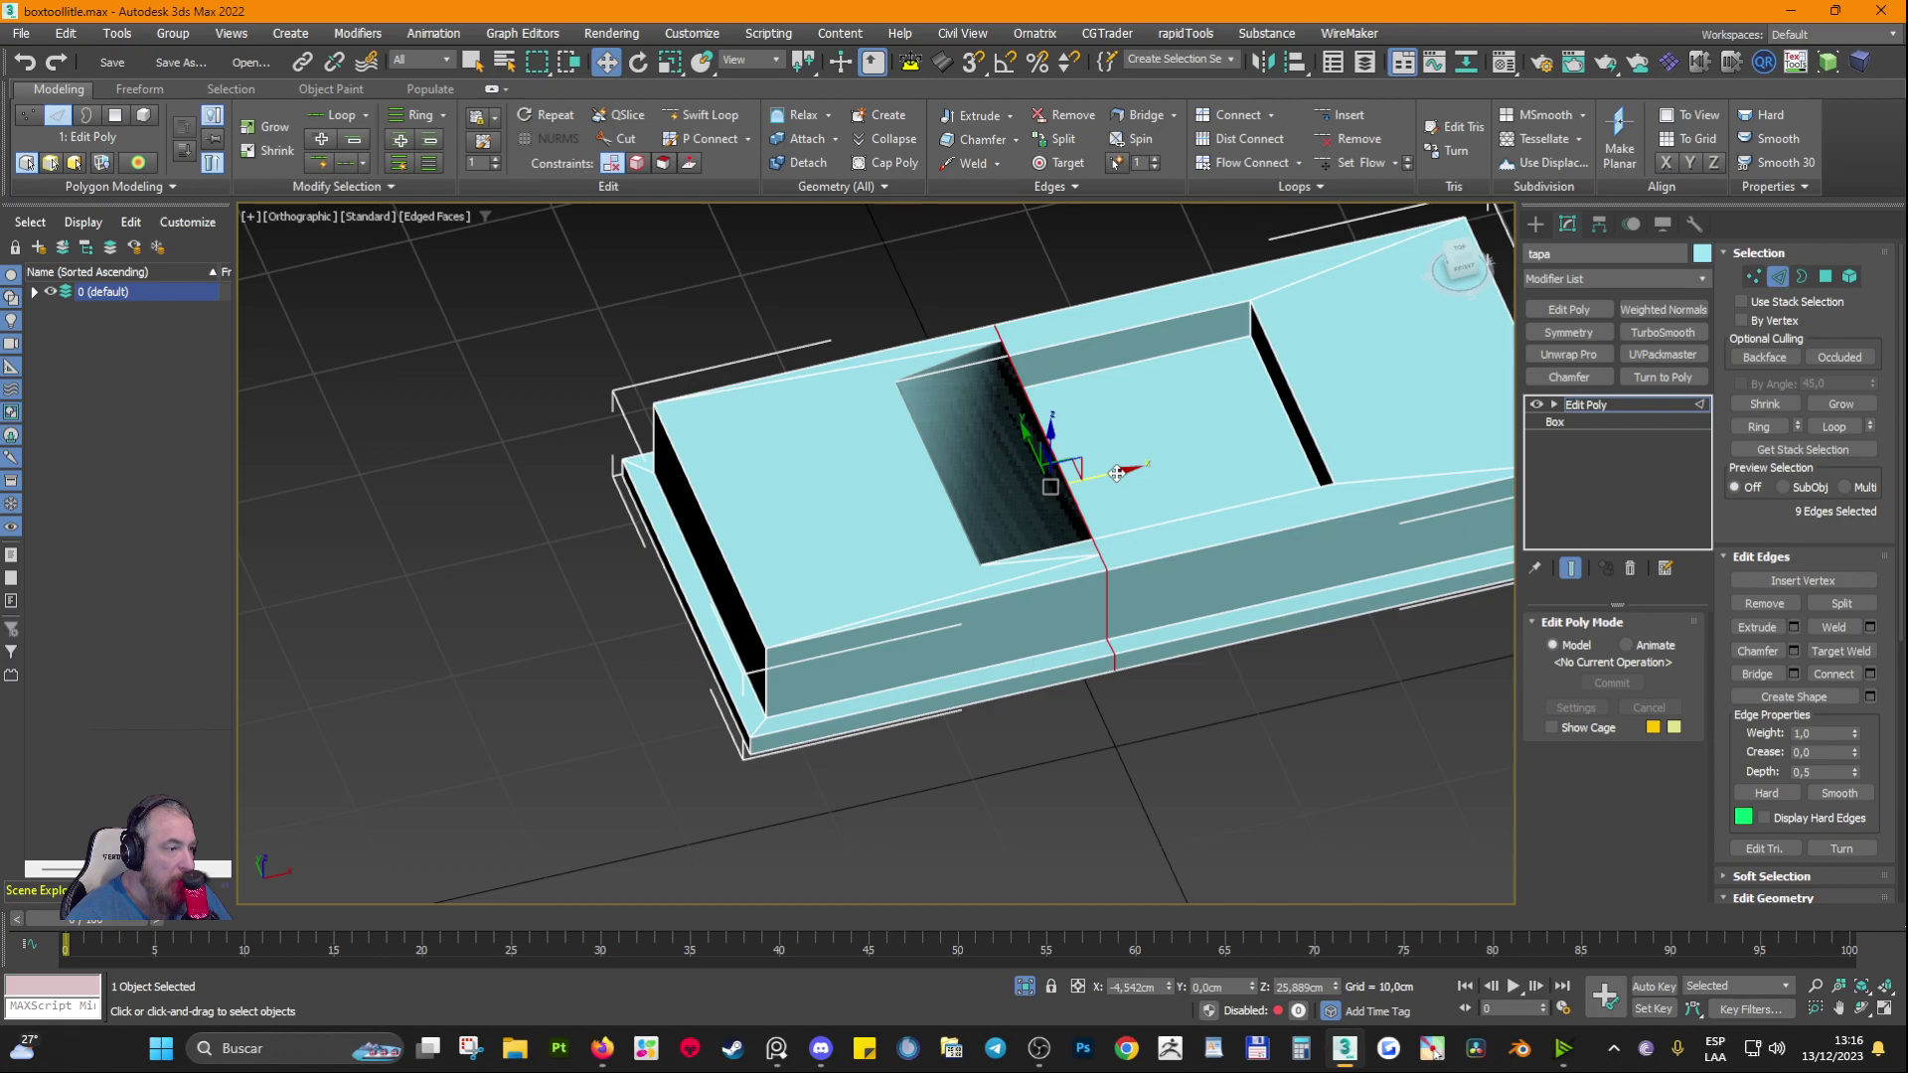
pyautogui.moveTo(1116, 474); pyautogui.dragTo(894, 482)
pyautogui.keyDown('alt'); pyautogui.moveTo(894, 482); pyautogui.dragTo(824, 510, button='middle'); pyautogui.keyUp('alt')
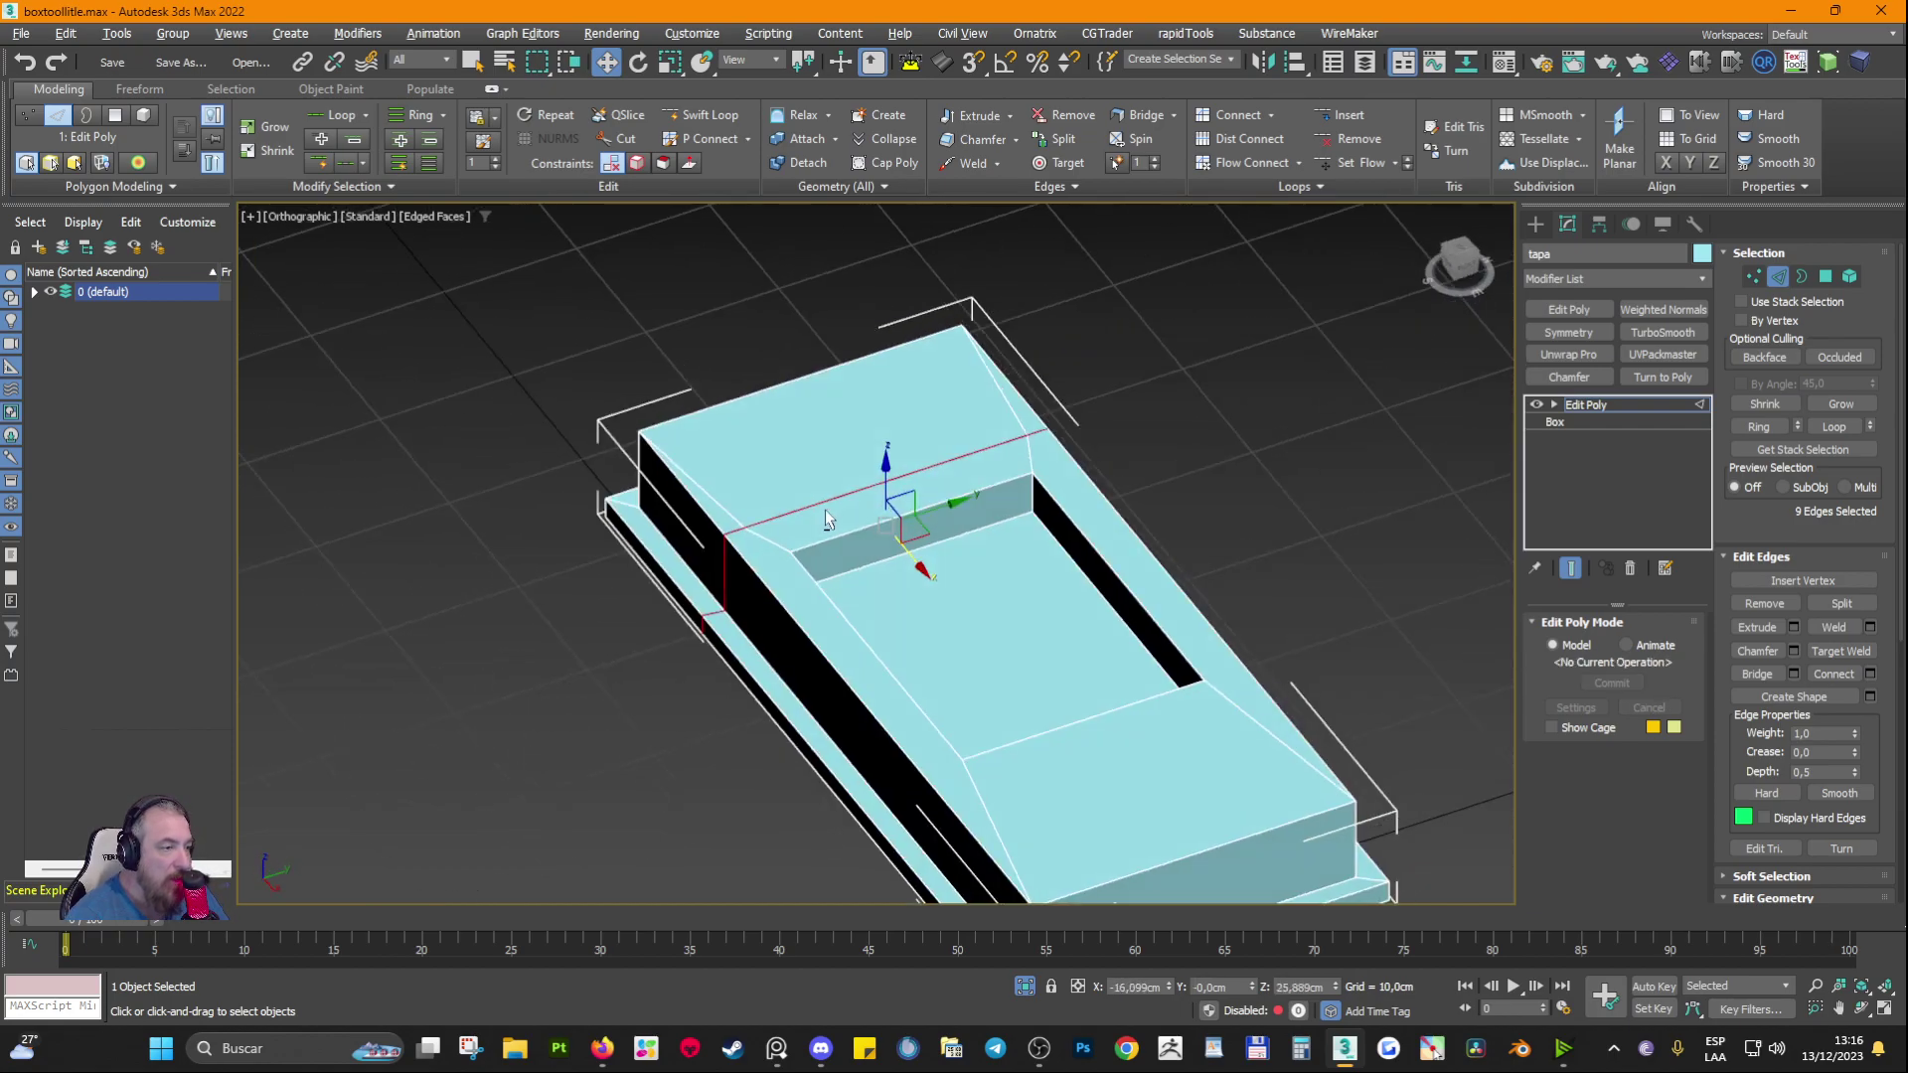
# Step: Try moving the loop close to the recess's end edge, select both neighbouring edges to compare them, and undo this
pyautogui.scroll(8, 825, 510)
pyautogui.moveTo(914, 546); pyautogui.dragTo(1091, 625)
pyautogui.click(966, 506)
pyautogui.keyDown('ctrl'); pyautogui.click(971, 530); pyautogui.keyUp('ctrl')
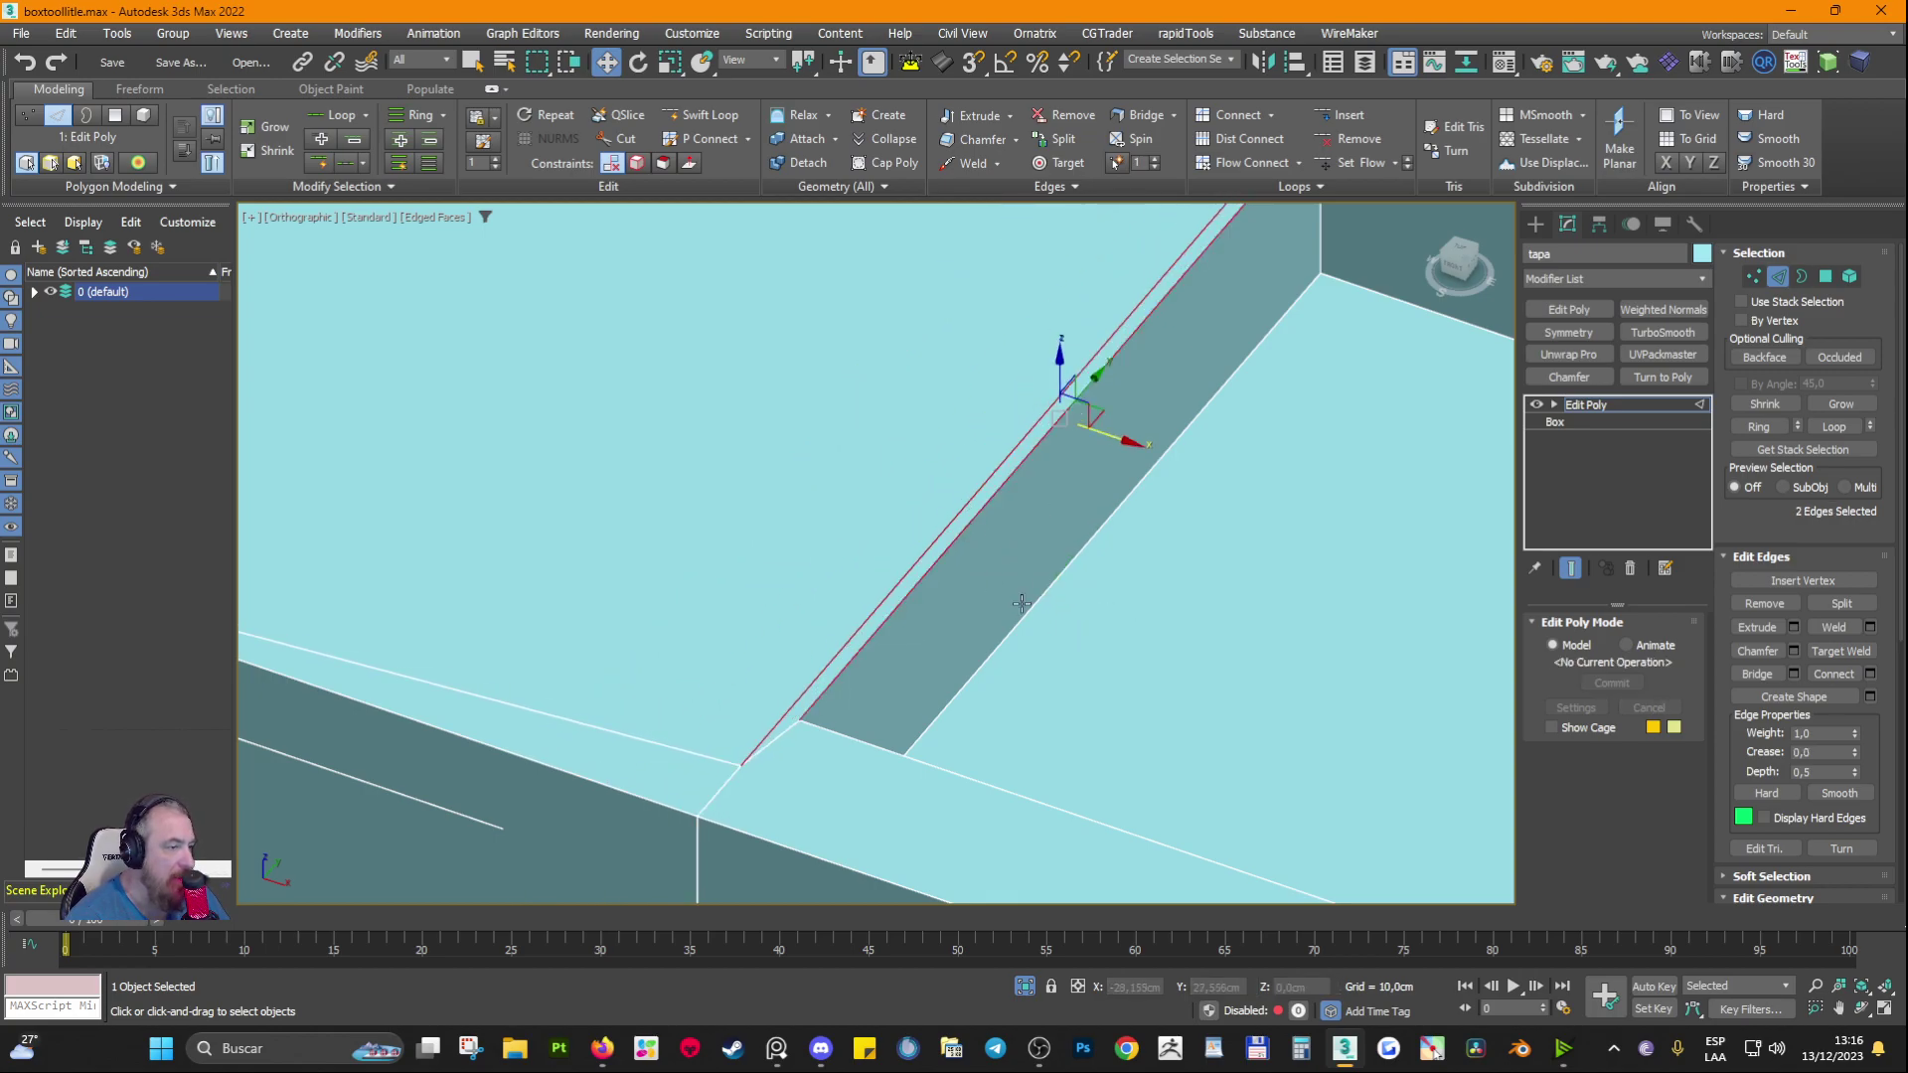
pyautogui.moveTo(1021, 603); pyautogui.dragTo(1006, 542, button='middle')
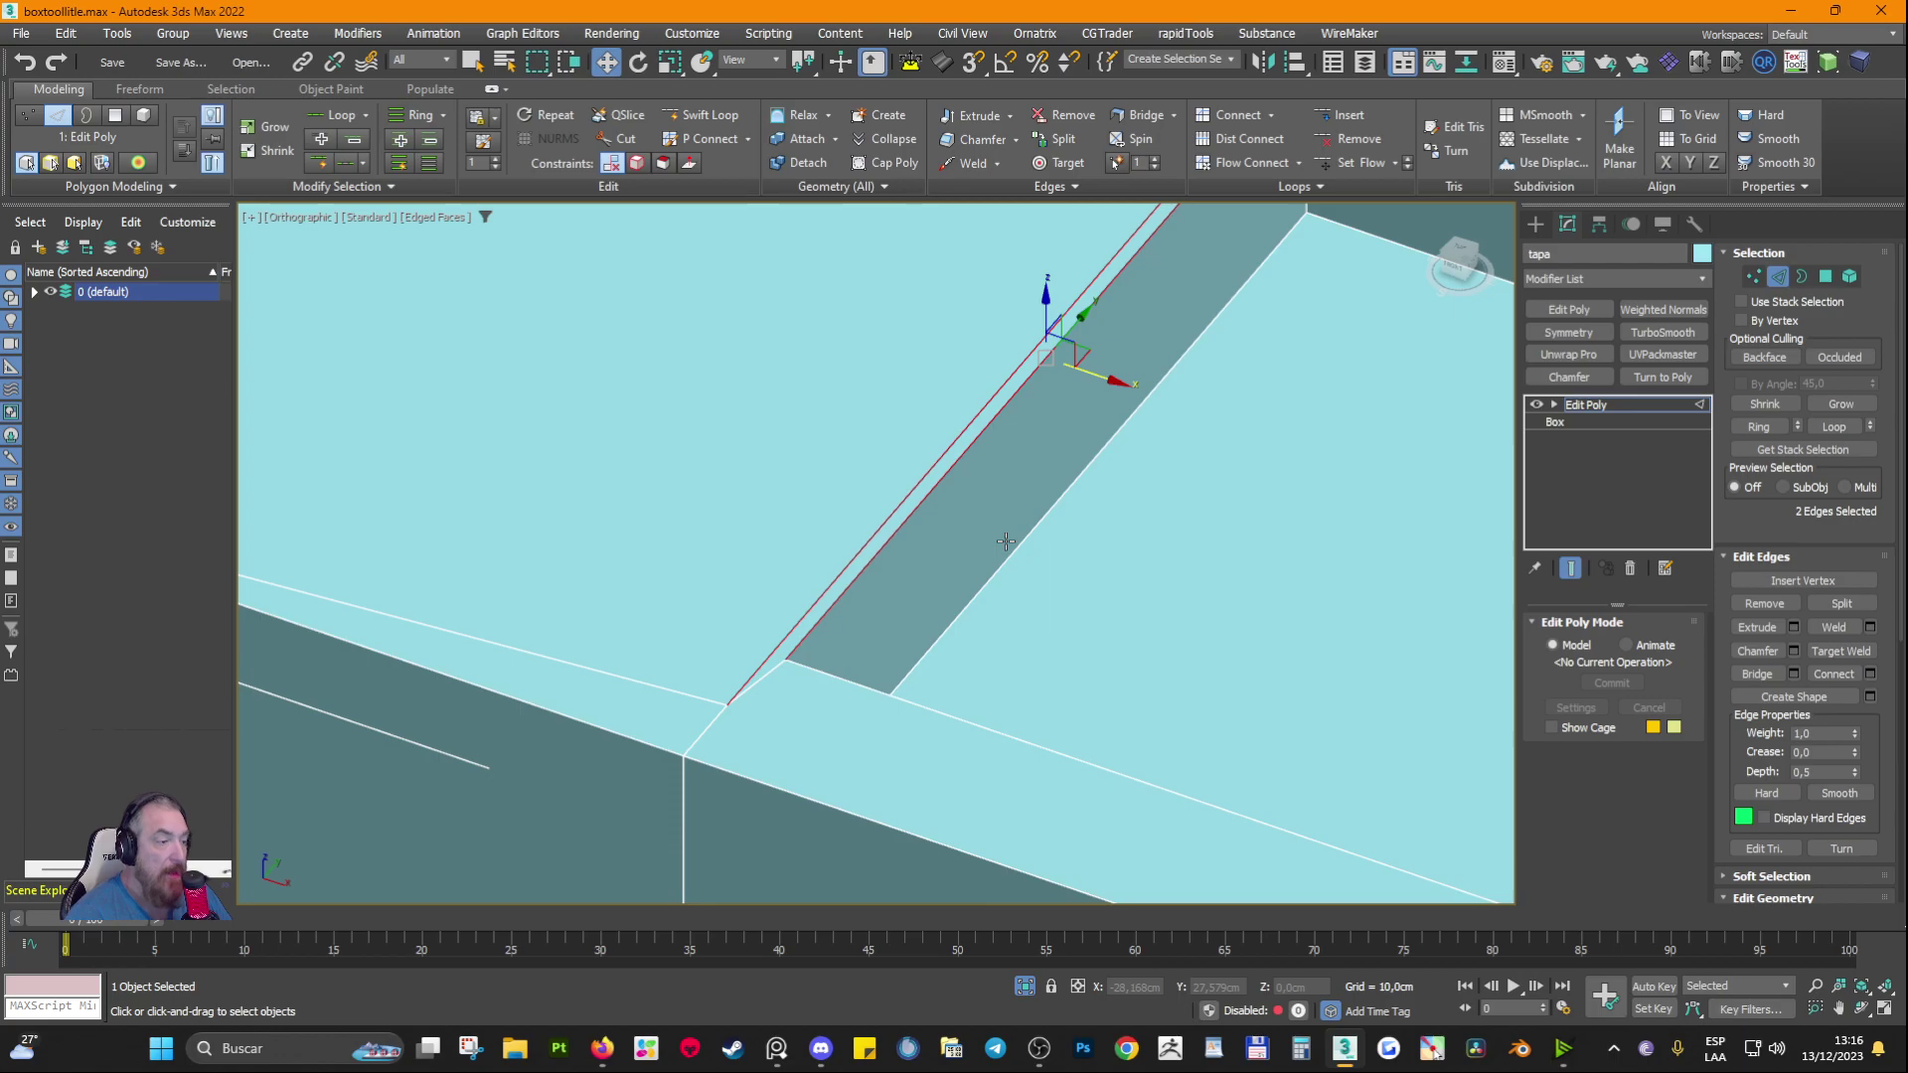
pyautogui.scroll(-5, 982, 573)
pyautogui.keyDown('alt'); pyautogui.moveTo(931, 555); pyautogui.dragTo(964, 554, button='middle'); pyautogui.keyUp('alt')
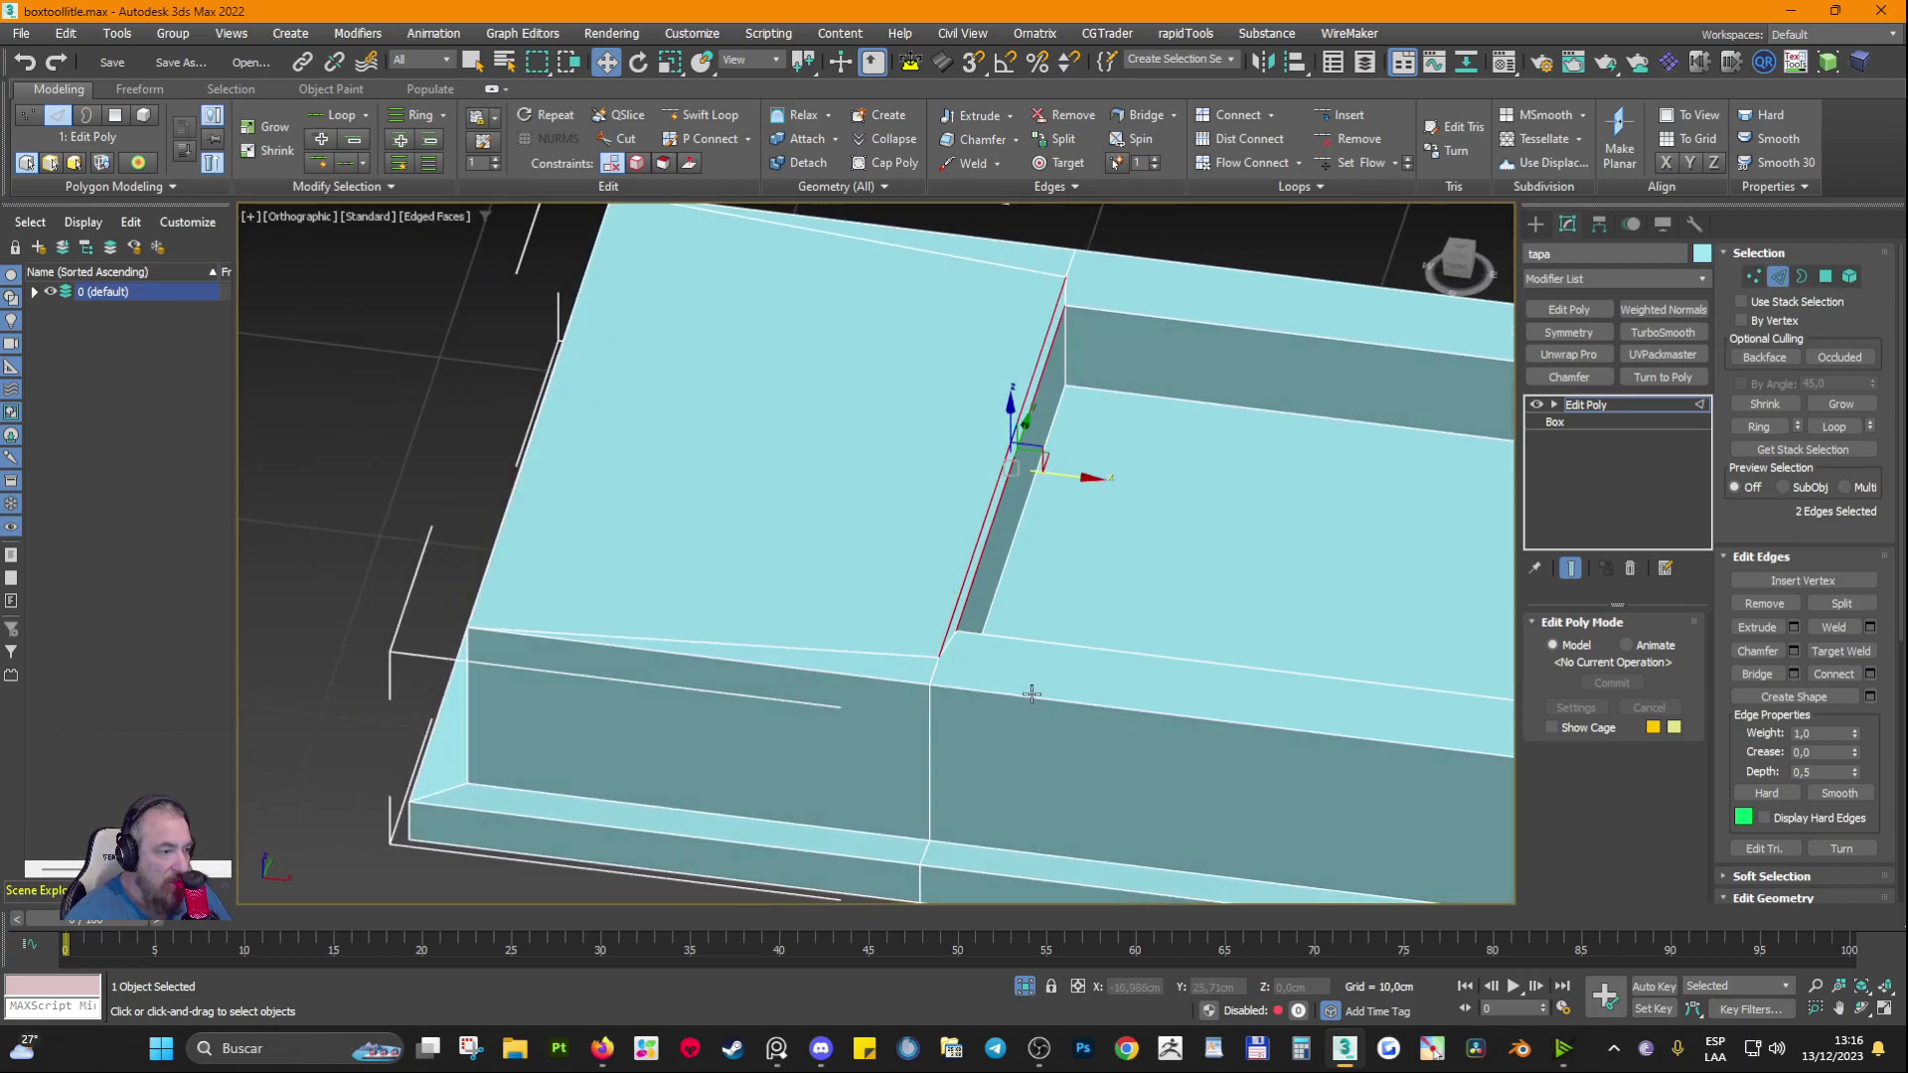
pyautogui.moveTo(1140, 533); pyautogui.dragTo(1037, 450, button='middle')
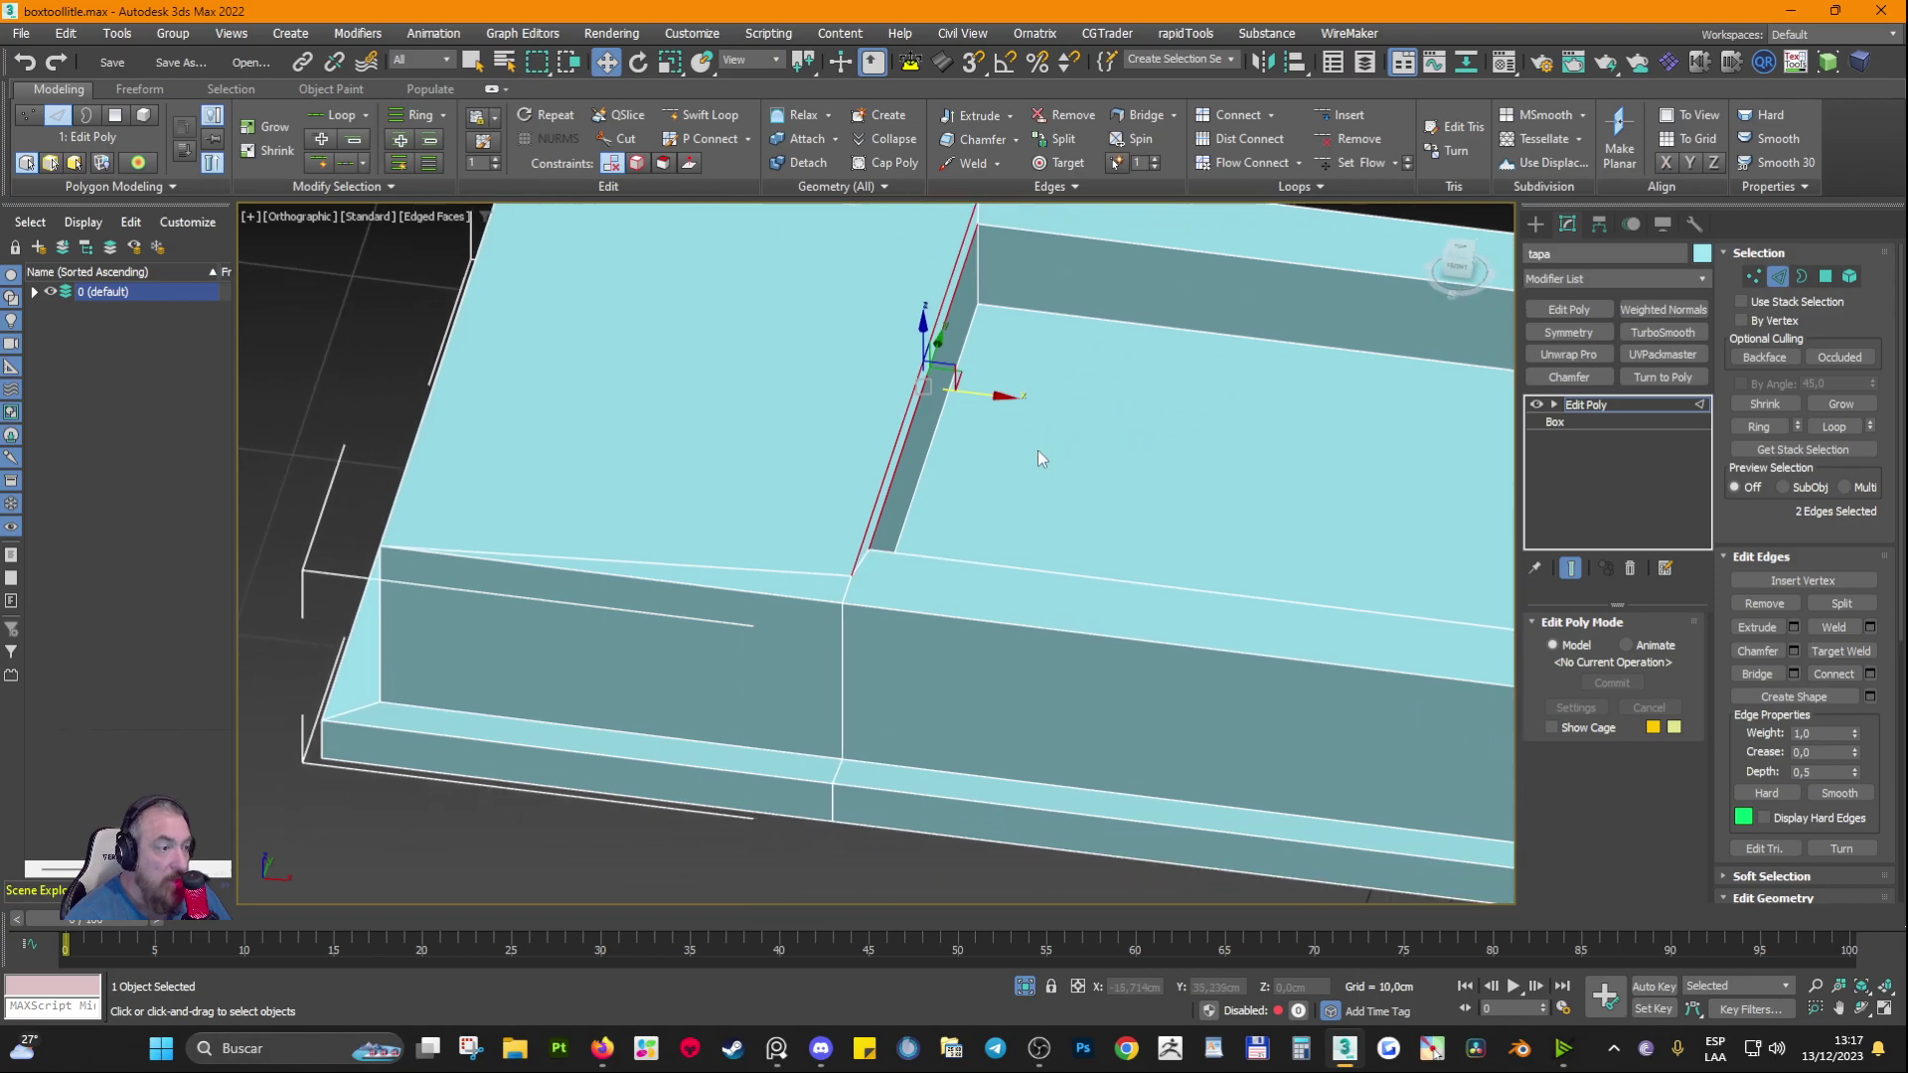
pyautogui.hotkey('ctrl', 'z')
pyautogui.hotkey('ctrl', 'z')
pyautogui.hotkey('ctrl', 'z')
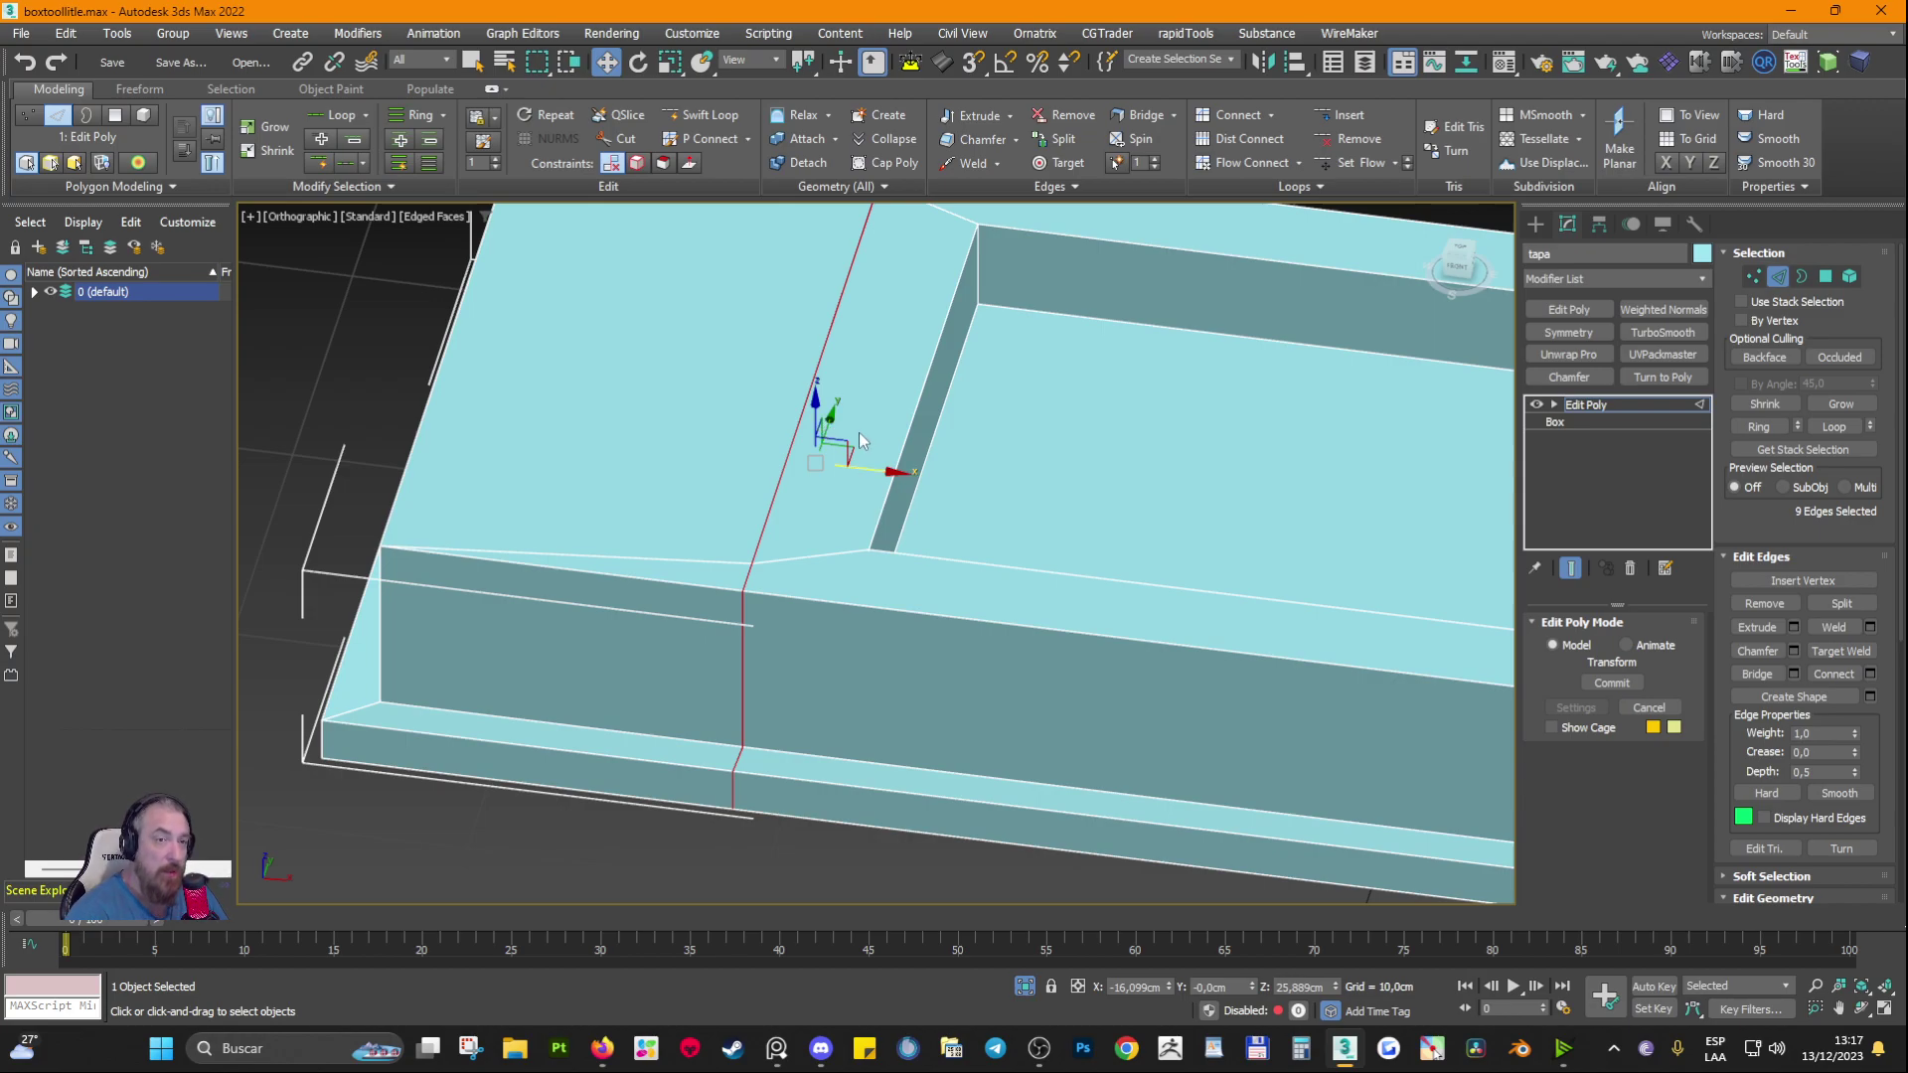
# Step: Move the edge loop along X to just outside the recess's end edge, at about X -12.8 cm
pyautogui.keyDown('alt'); pyautogui.moveTo(866, 470); pyautogui.dragTo(804, 494, button='middle'); pyautogui.keyUp('alt')
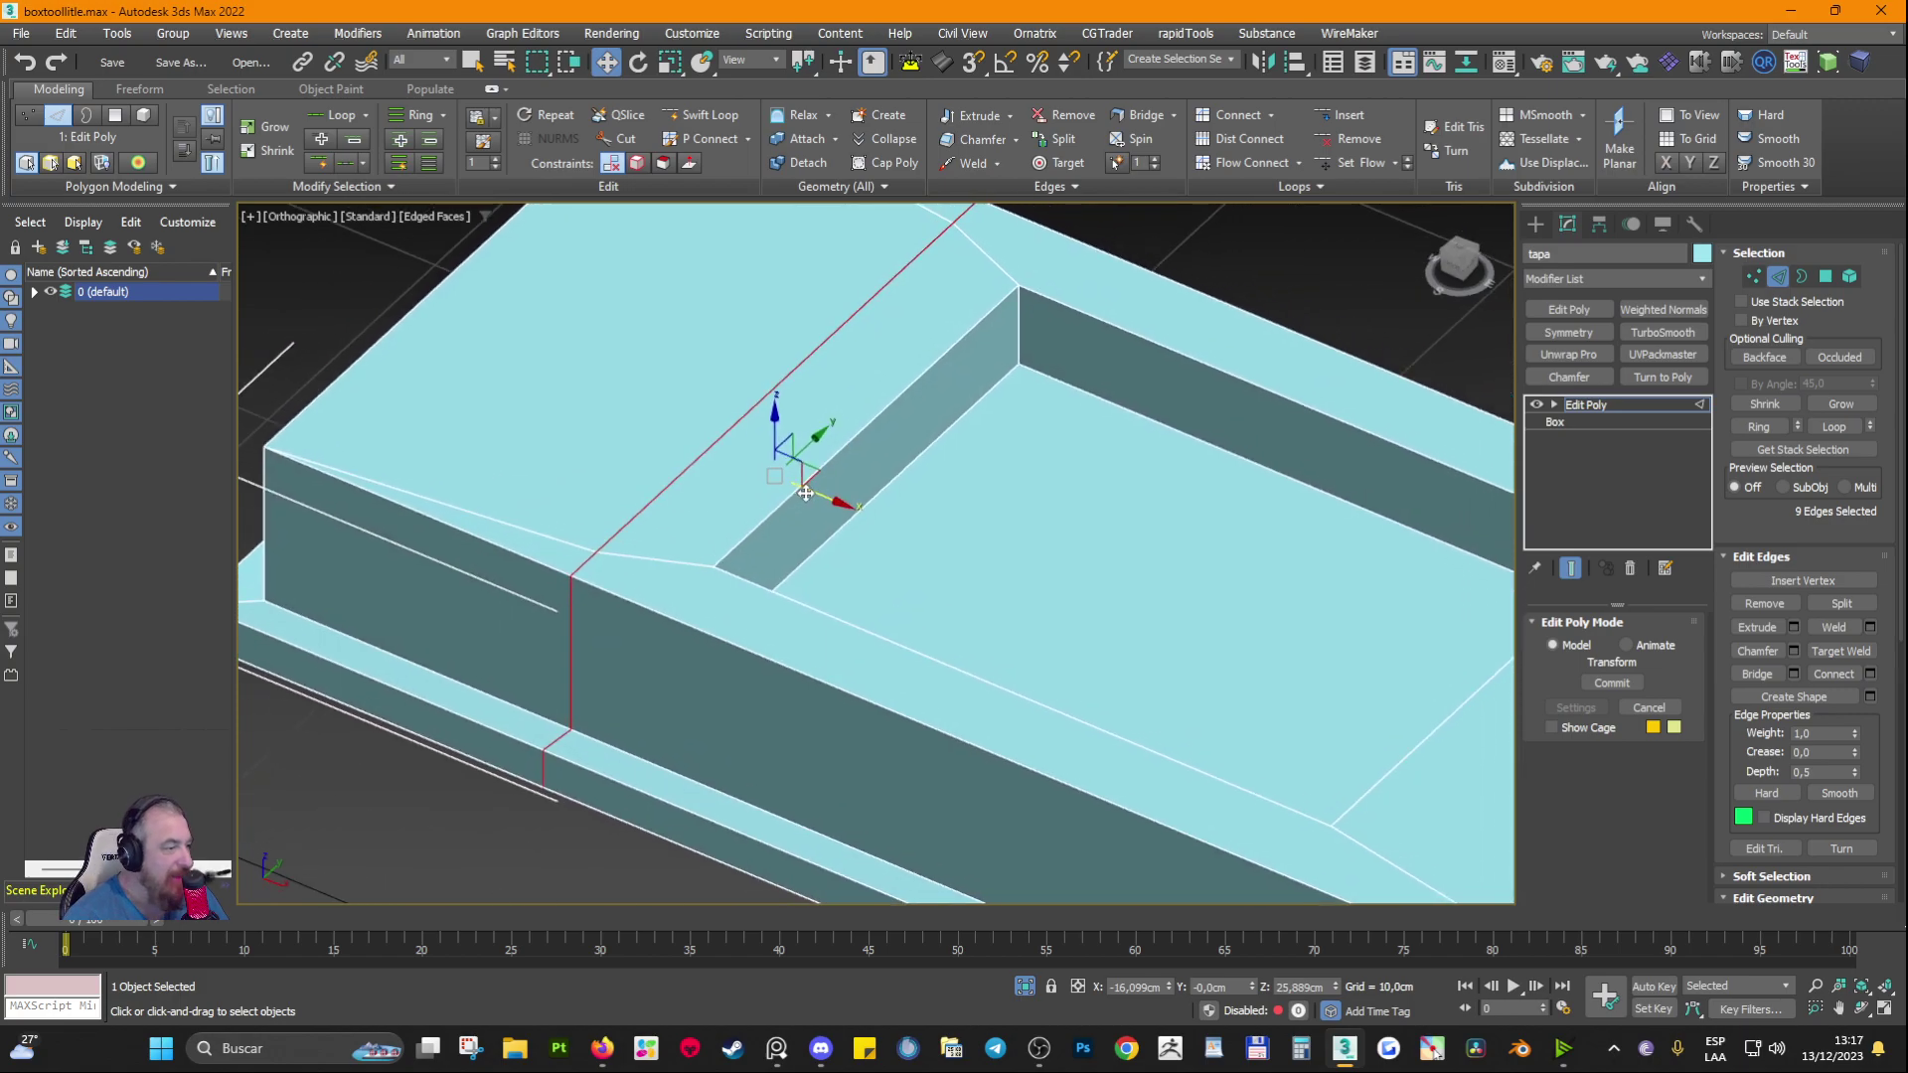
pyautogui.scroll(-3, 801, 491)
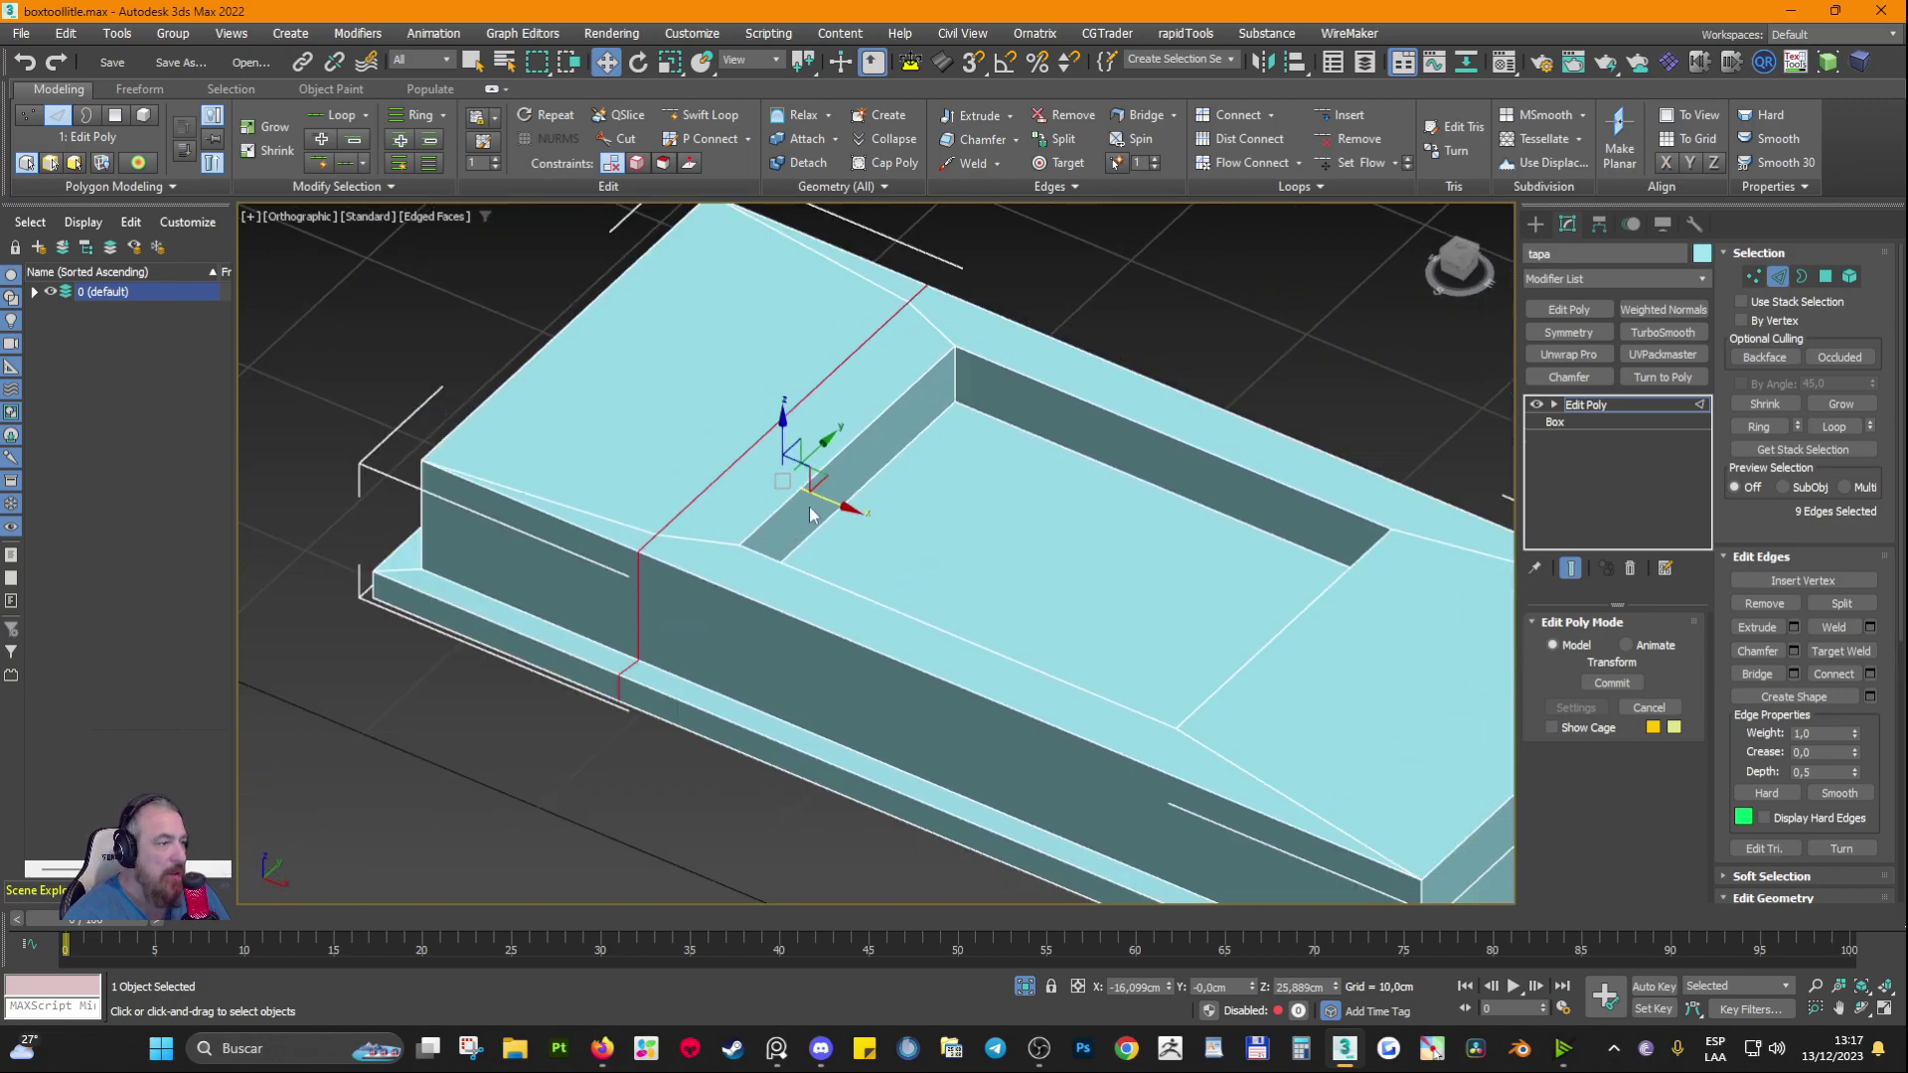
pyautogui.moveTo(824, 499); pyautogui.dragTo(882, 537)
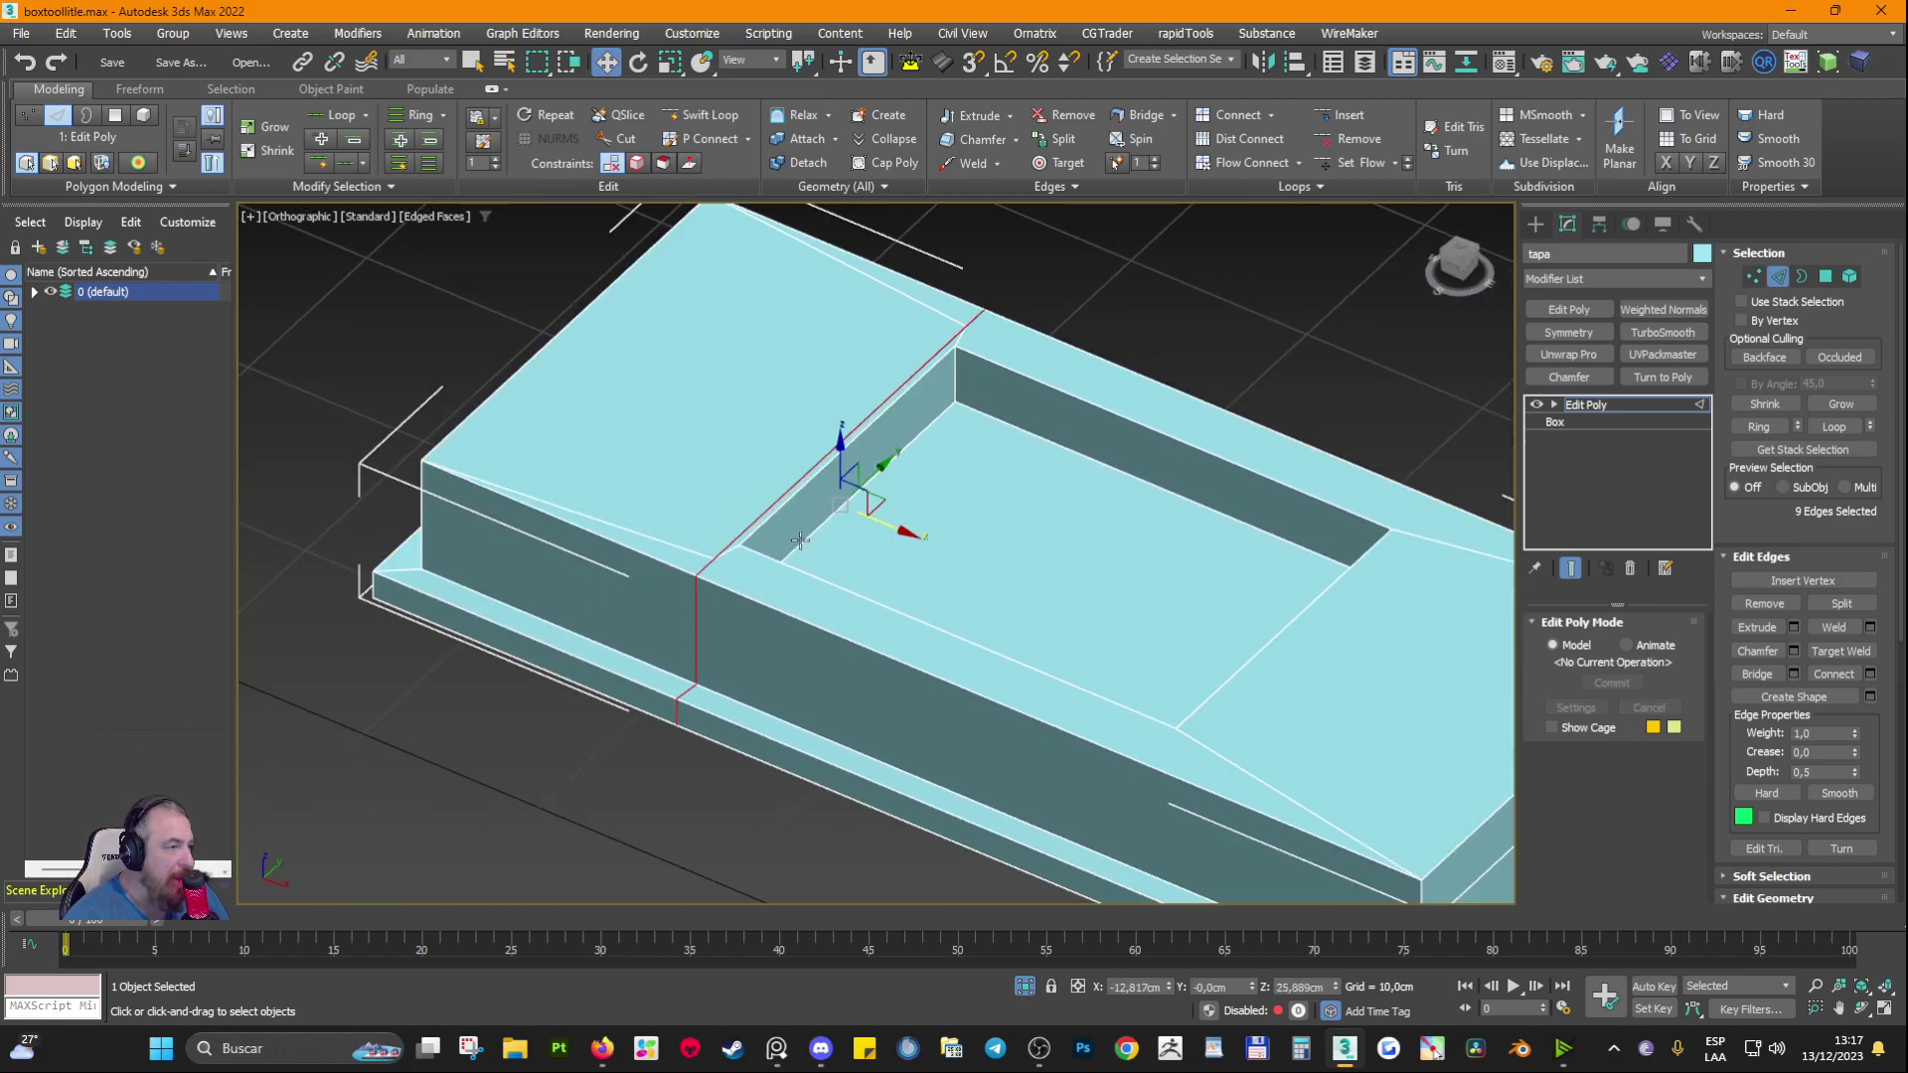
# Step: Remove the straight edge crossing the lid just outside the recess's end edge, keeping the surrounding top face
pyautogui.keyDown('alt'); pyautogui.moveTo(765, 542); pyautogui.dragTo(826, 526, button='middle'); pyautogui.keyUp('alt')
pyautogui.scroll(4, 825, 526)
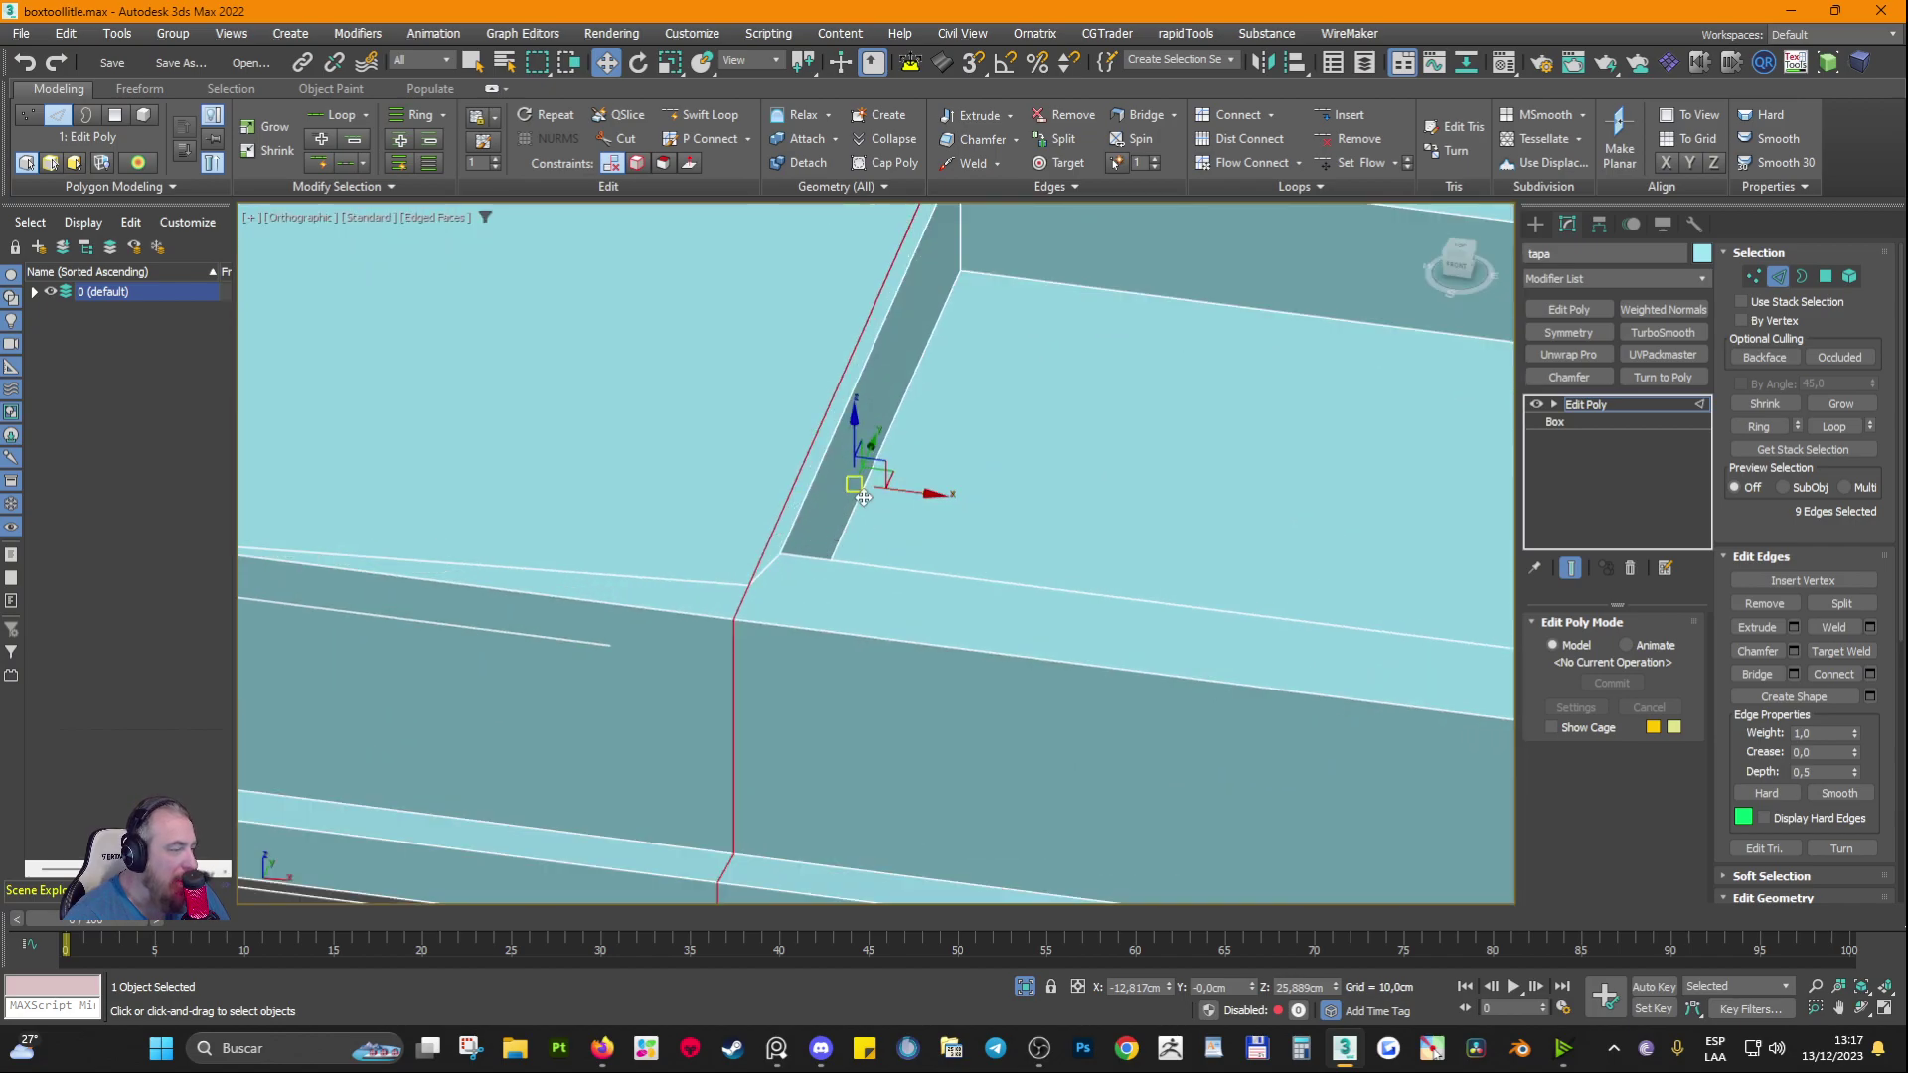
pyautogui.keyDown('alt'); pyautogui.moveTo(866, 500); pyautogui.dragTo(813, 536, button='middle'); pyautogui.keyUp('alt')
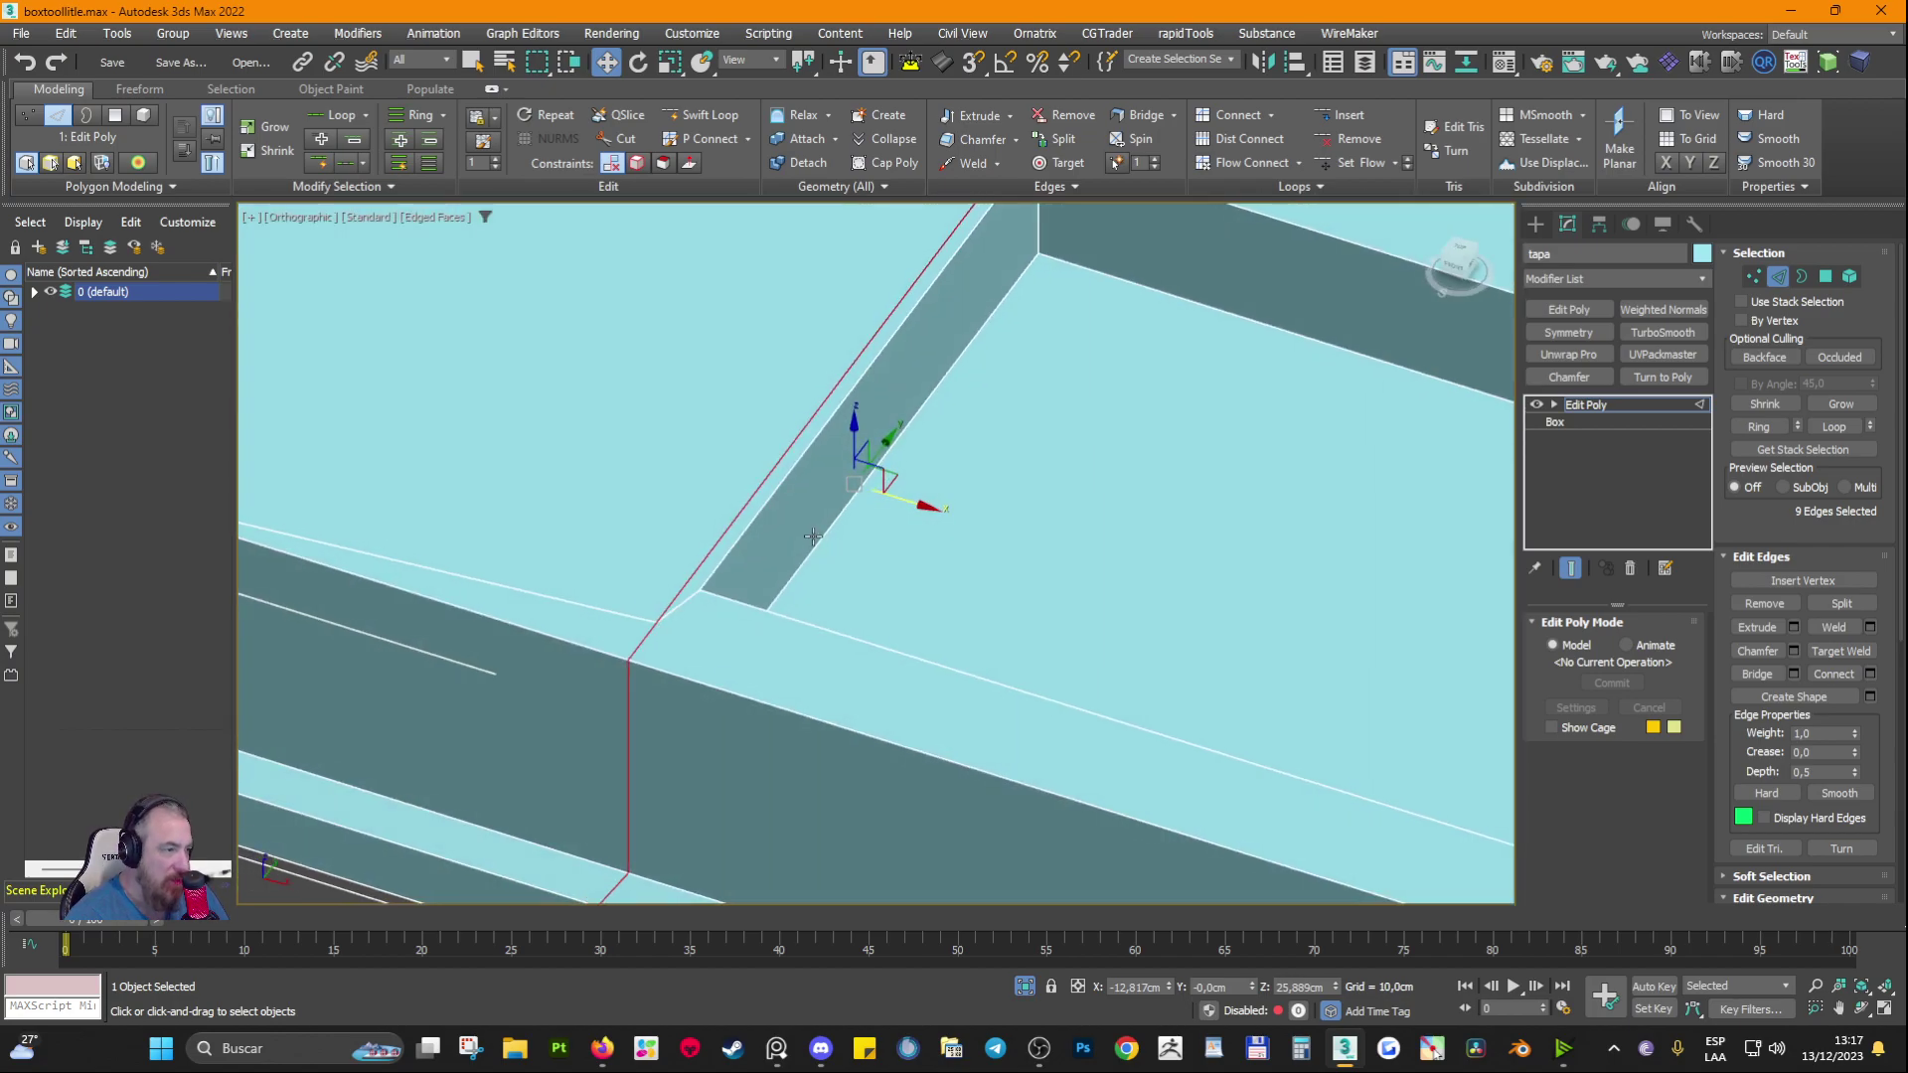
pyautogui.click(1755, 276)
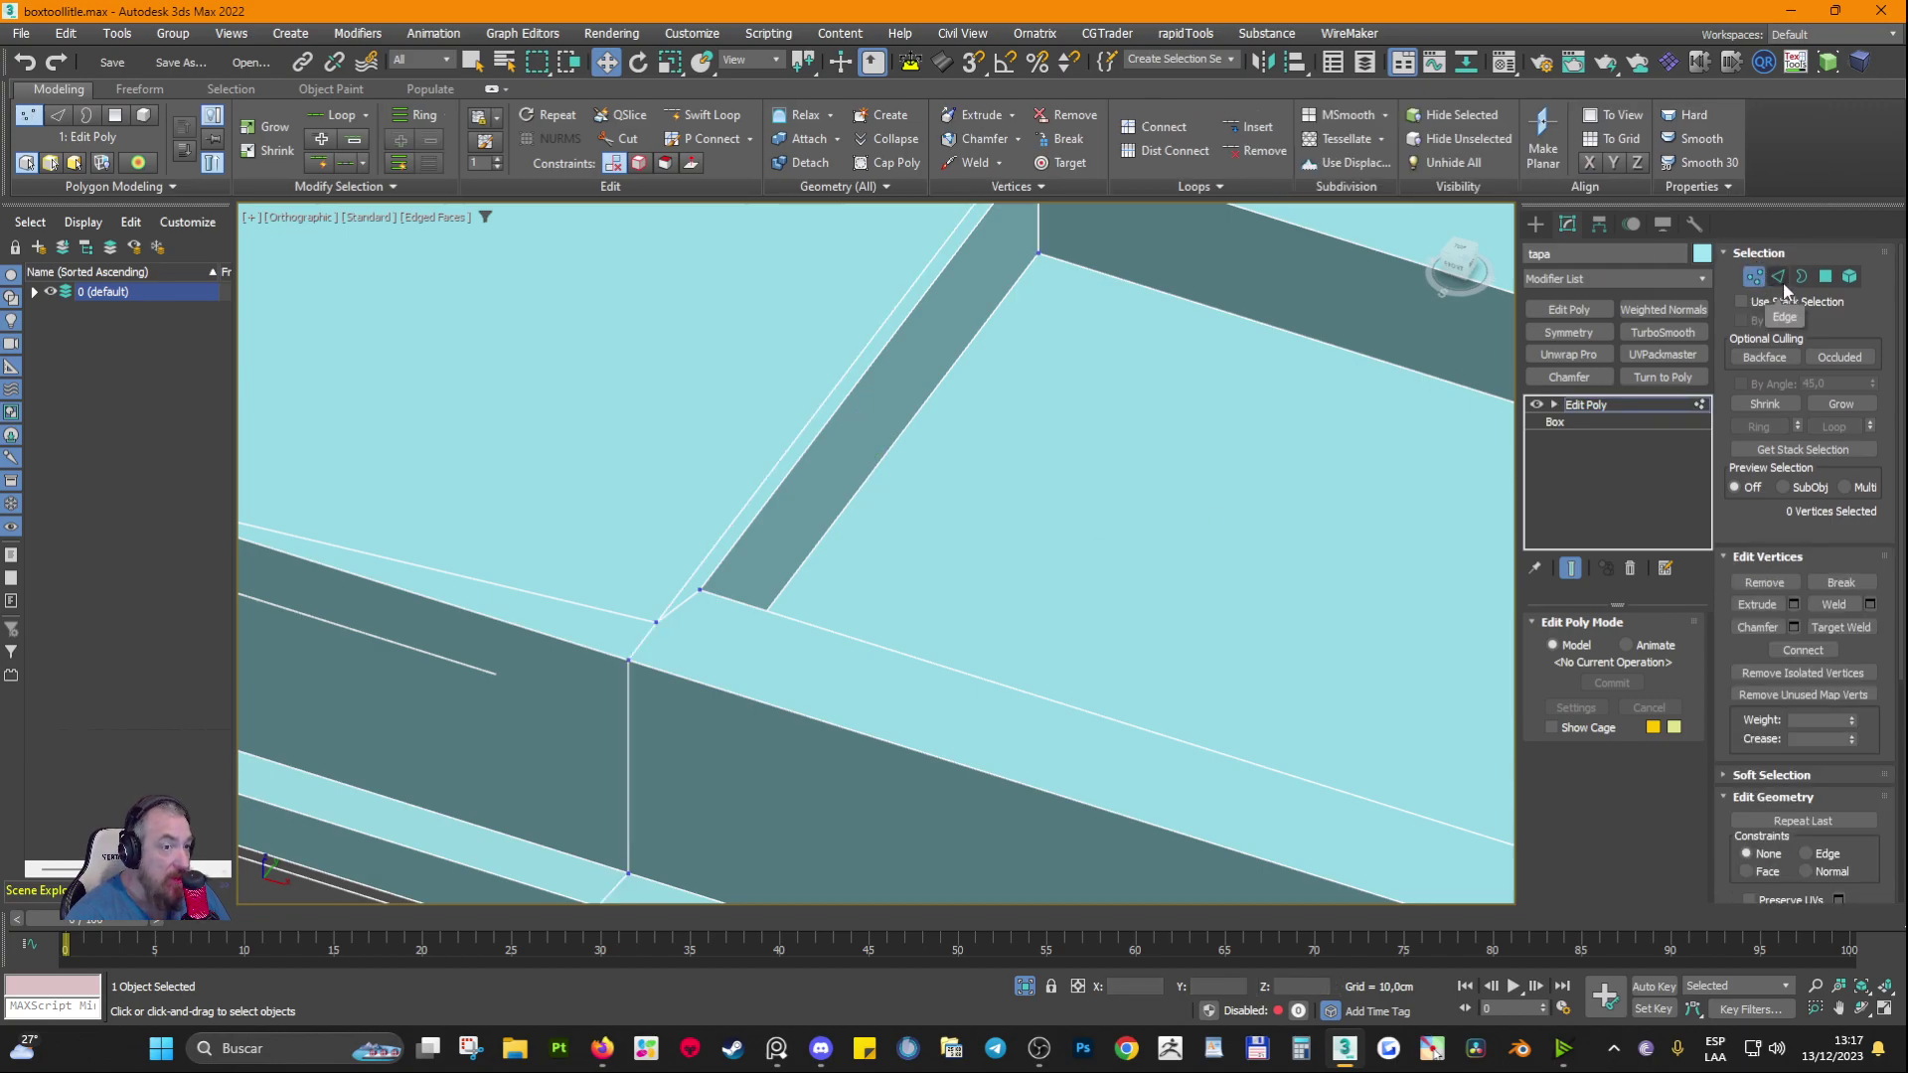
pyautogui.click(1781, 282)
pyautogui.click(764, 480)
pyautogui.scroll(-2, 838, 717)
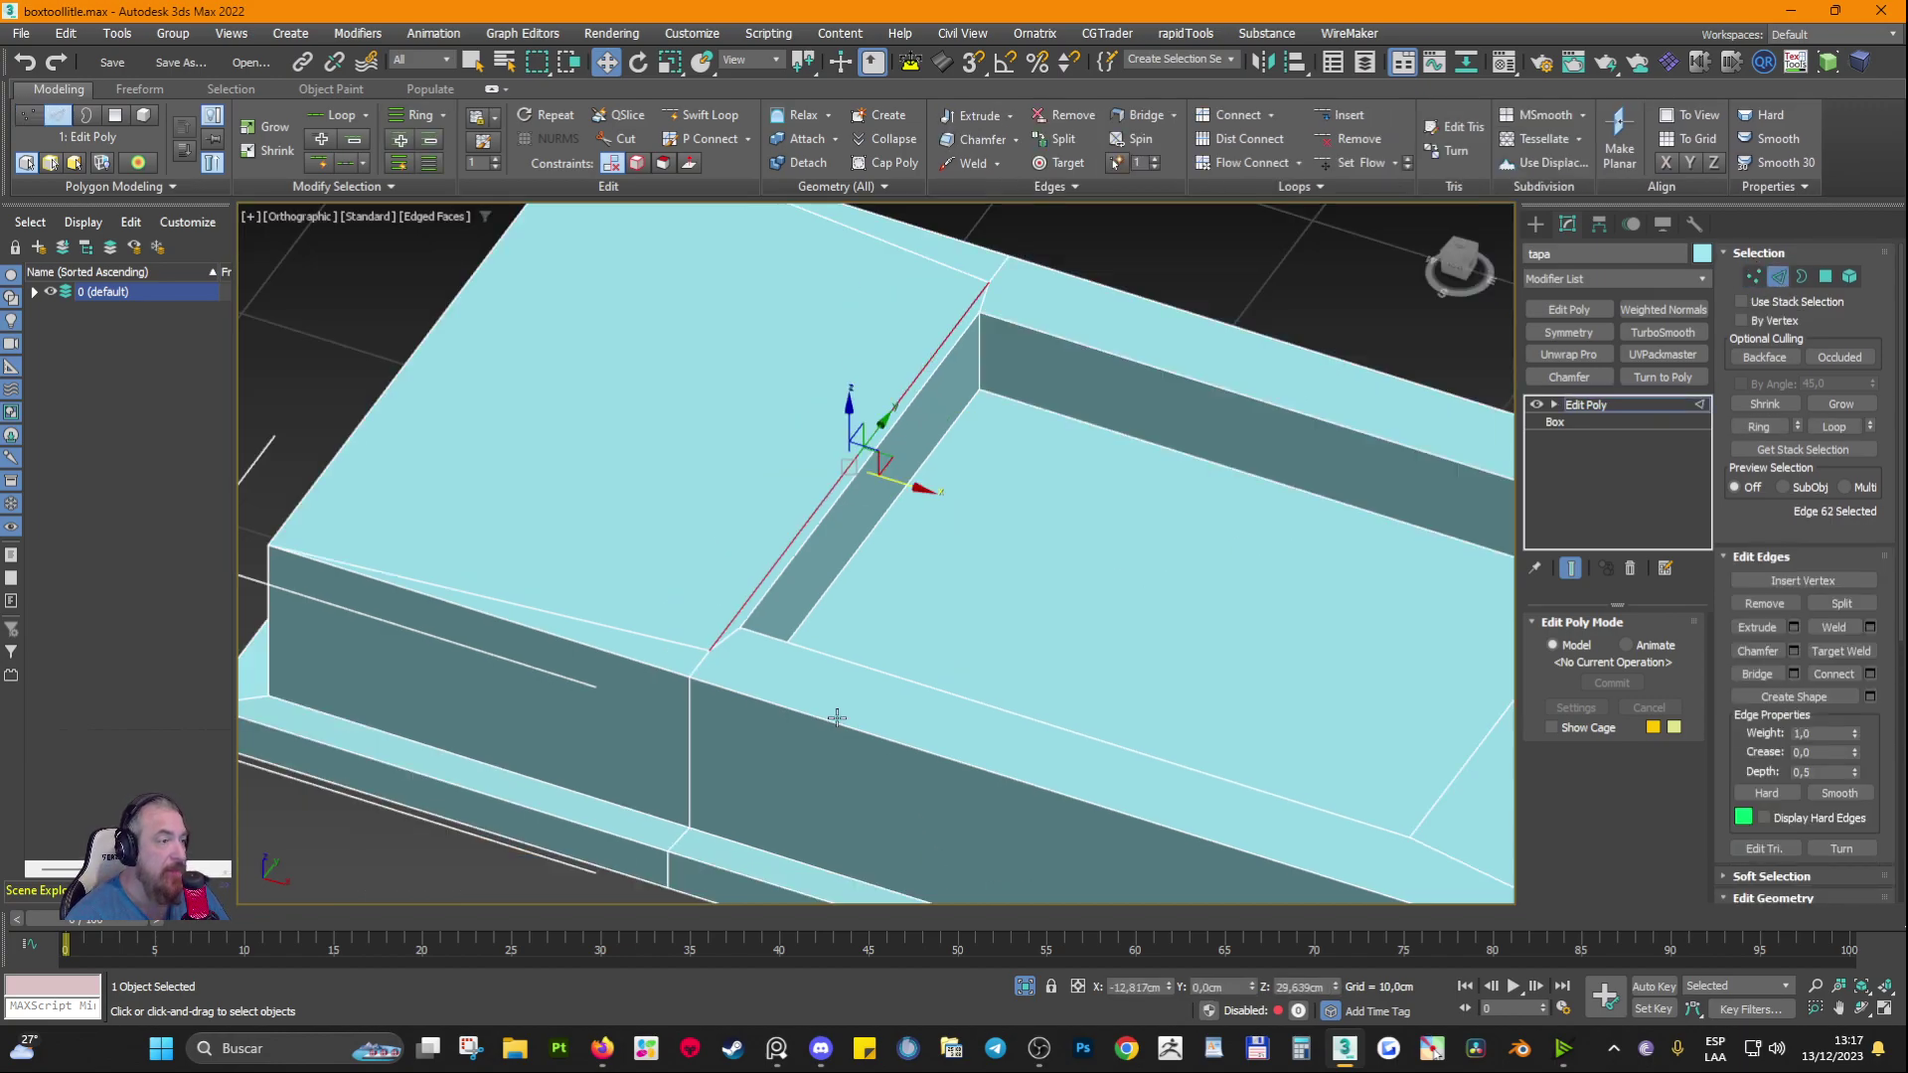
pyautogui.press('Delete')
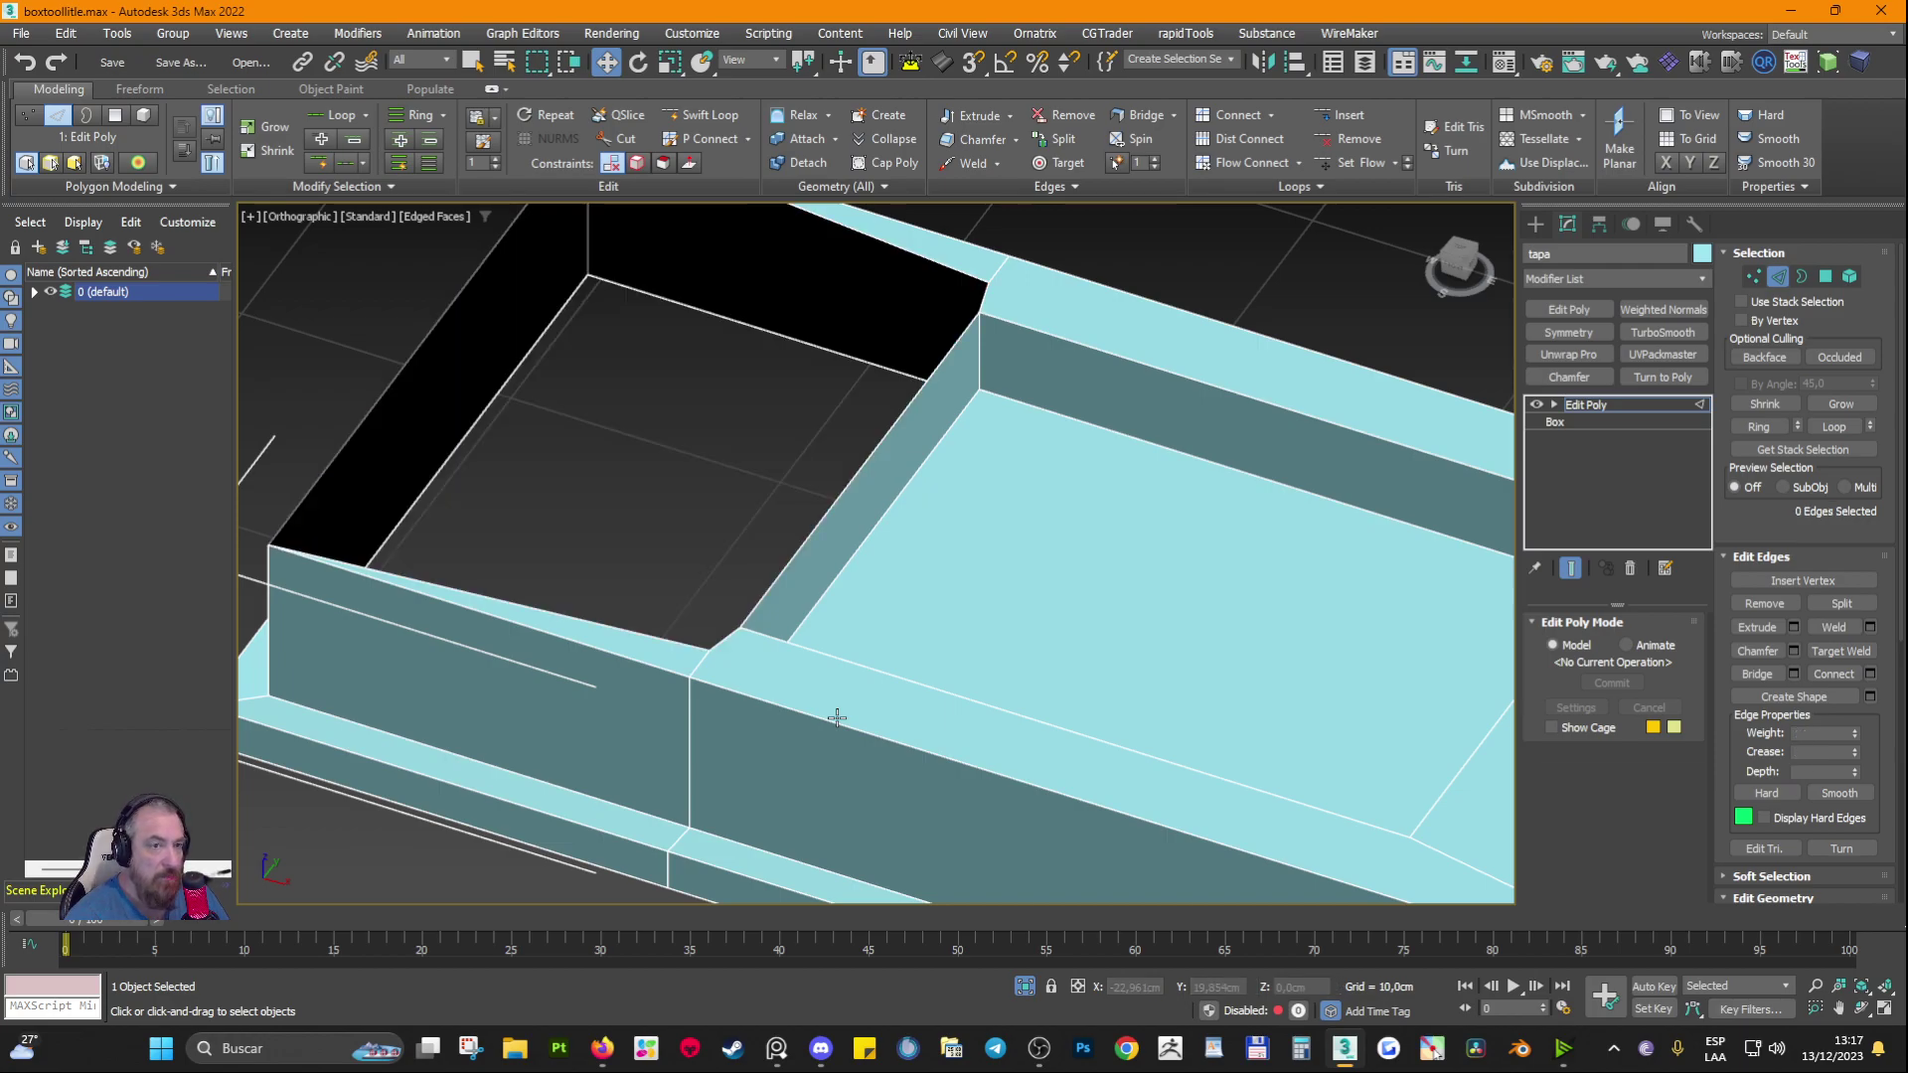
pyautogui.hotkey('ctrl', 'z')
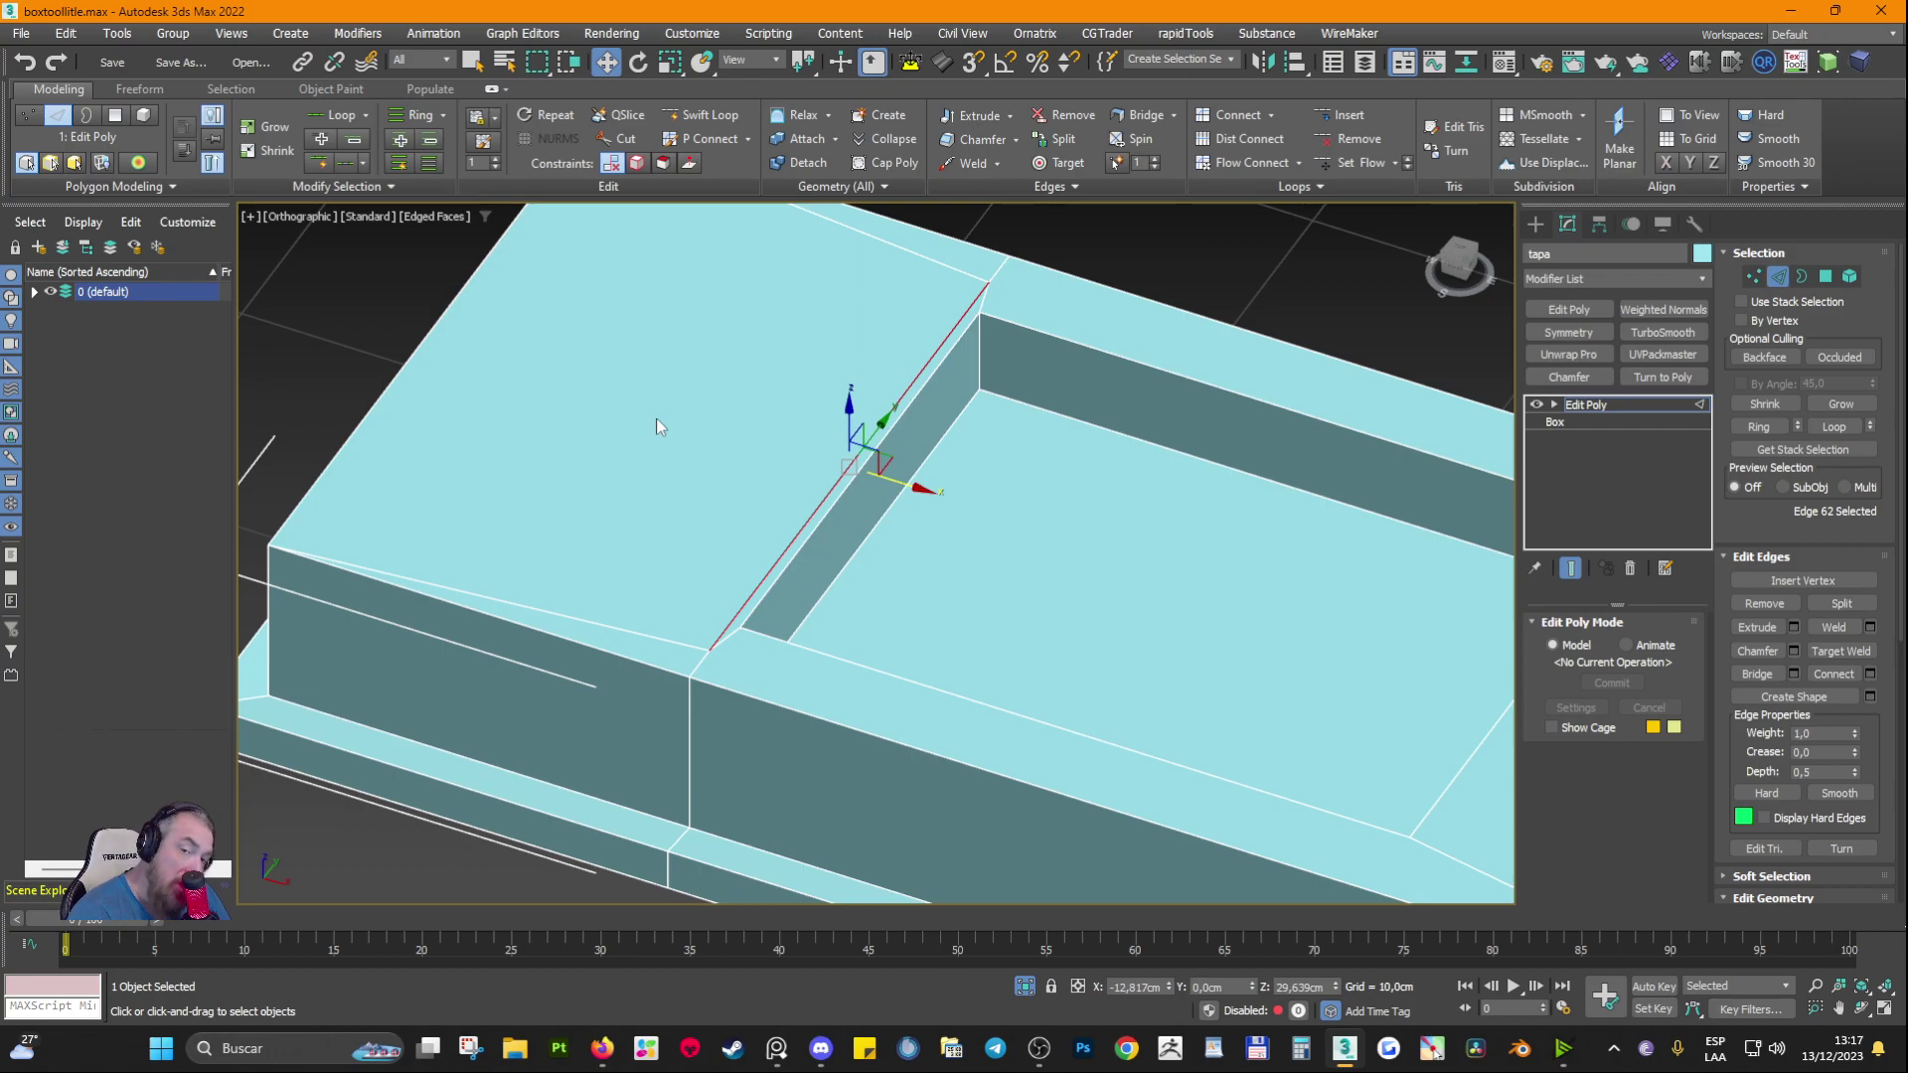
pyautogui.press('BackSpace')
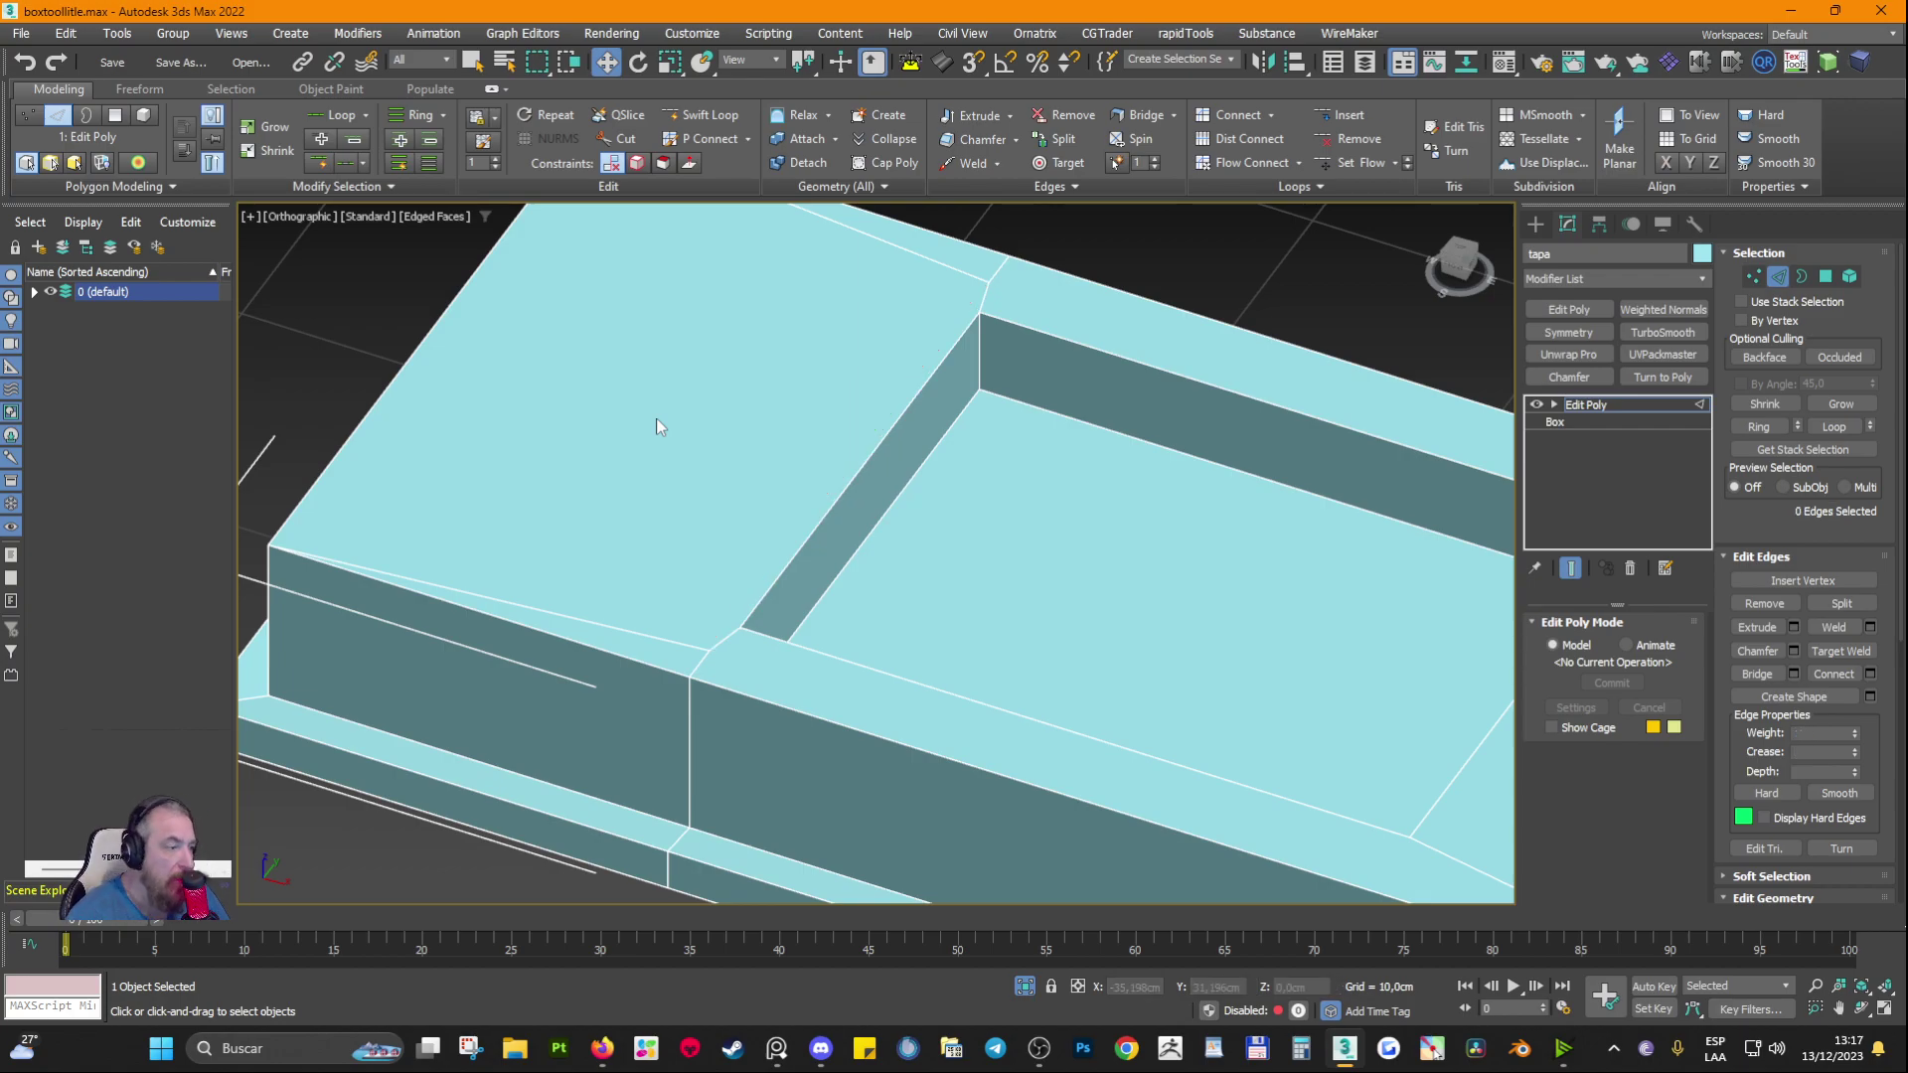
# Step: Try removing both diagonal edges of the lid's end section and check the vertices beside the recess
pyautogui.click(628, 633)
pyautogui.keyDown('ctrl'); pyautogui.click(960, 280); pyautogui.keyUp('ctrl')
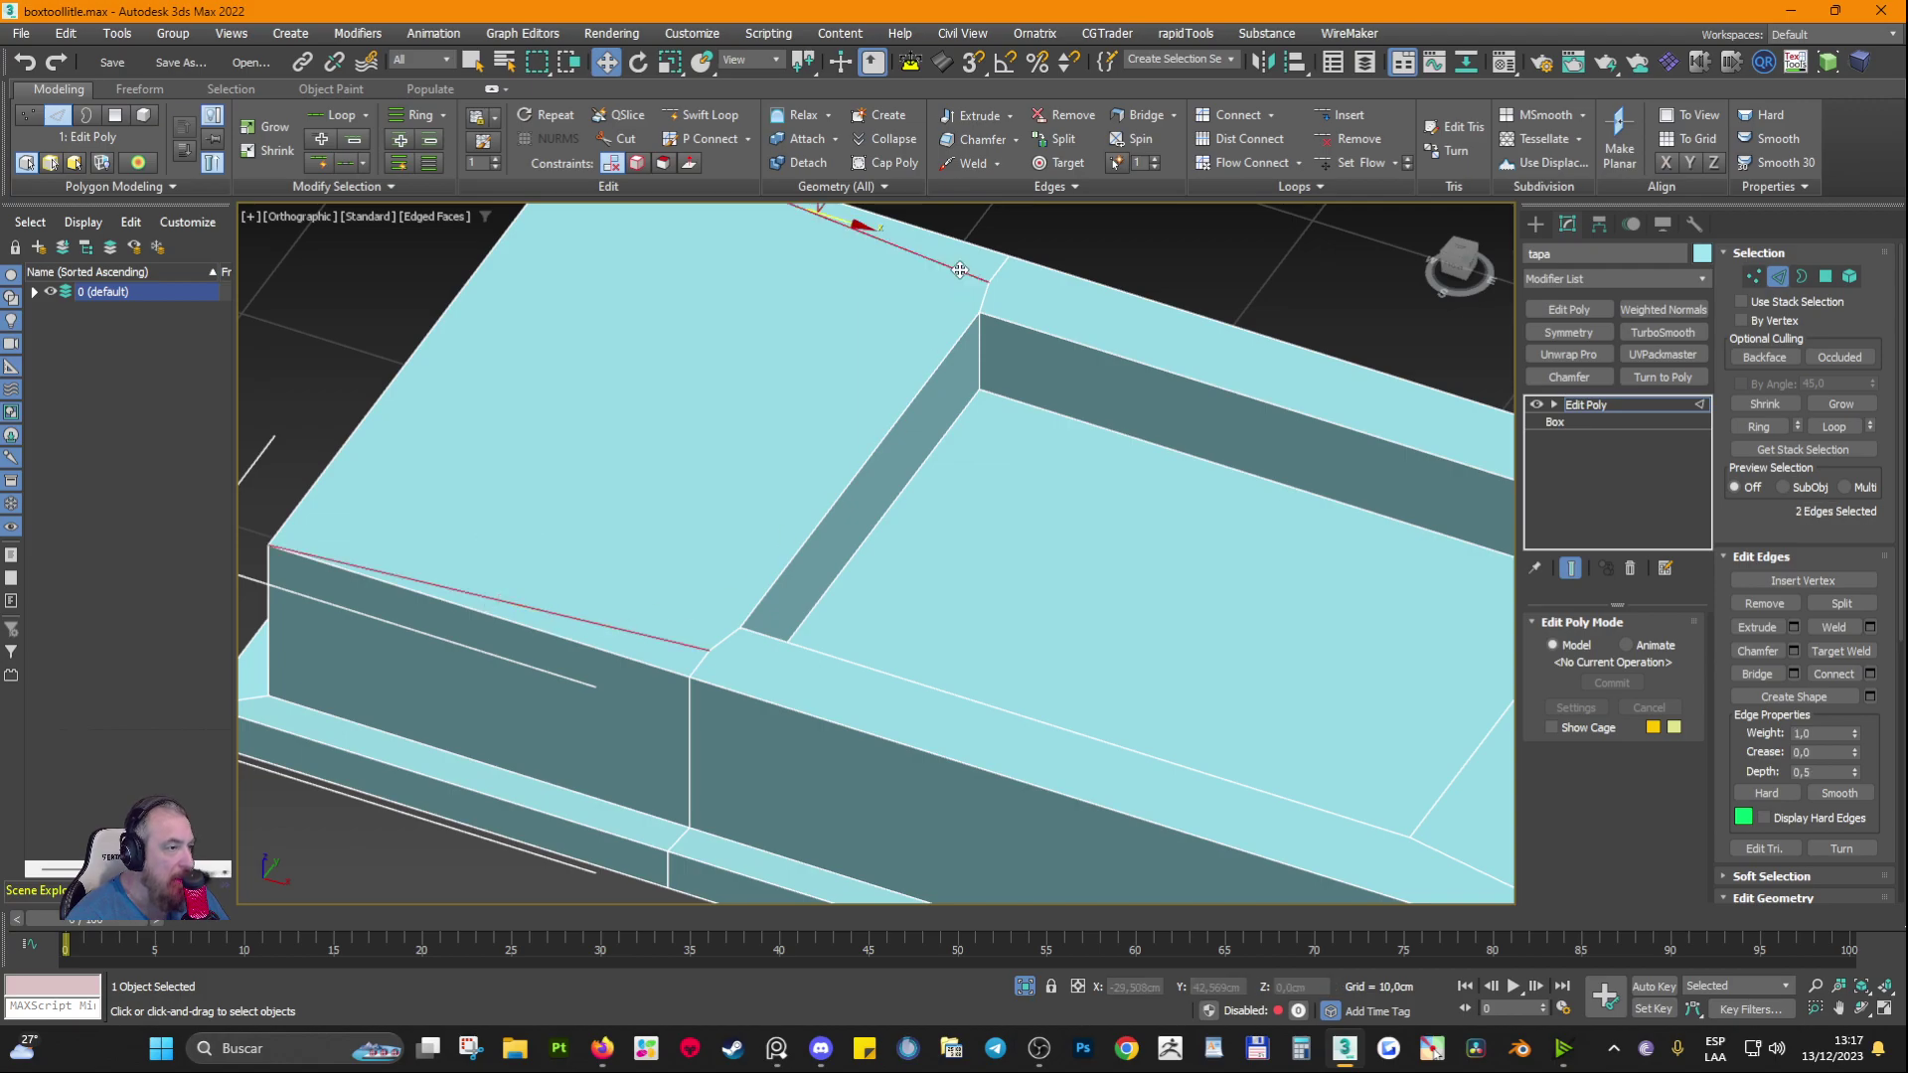
pyautogui.moveTo(872, 367); pyautogui.dragTo(914, 475, button='middle')
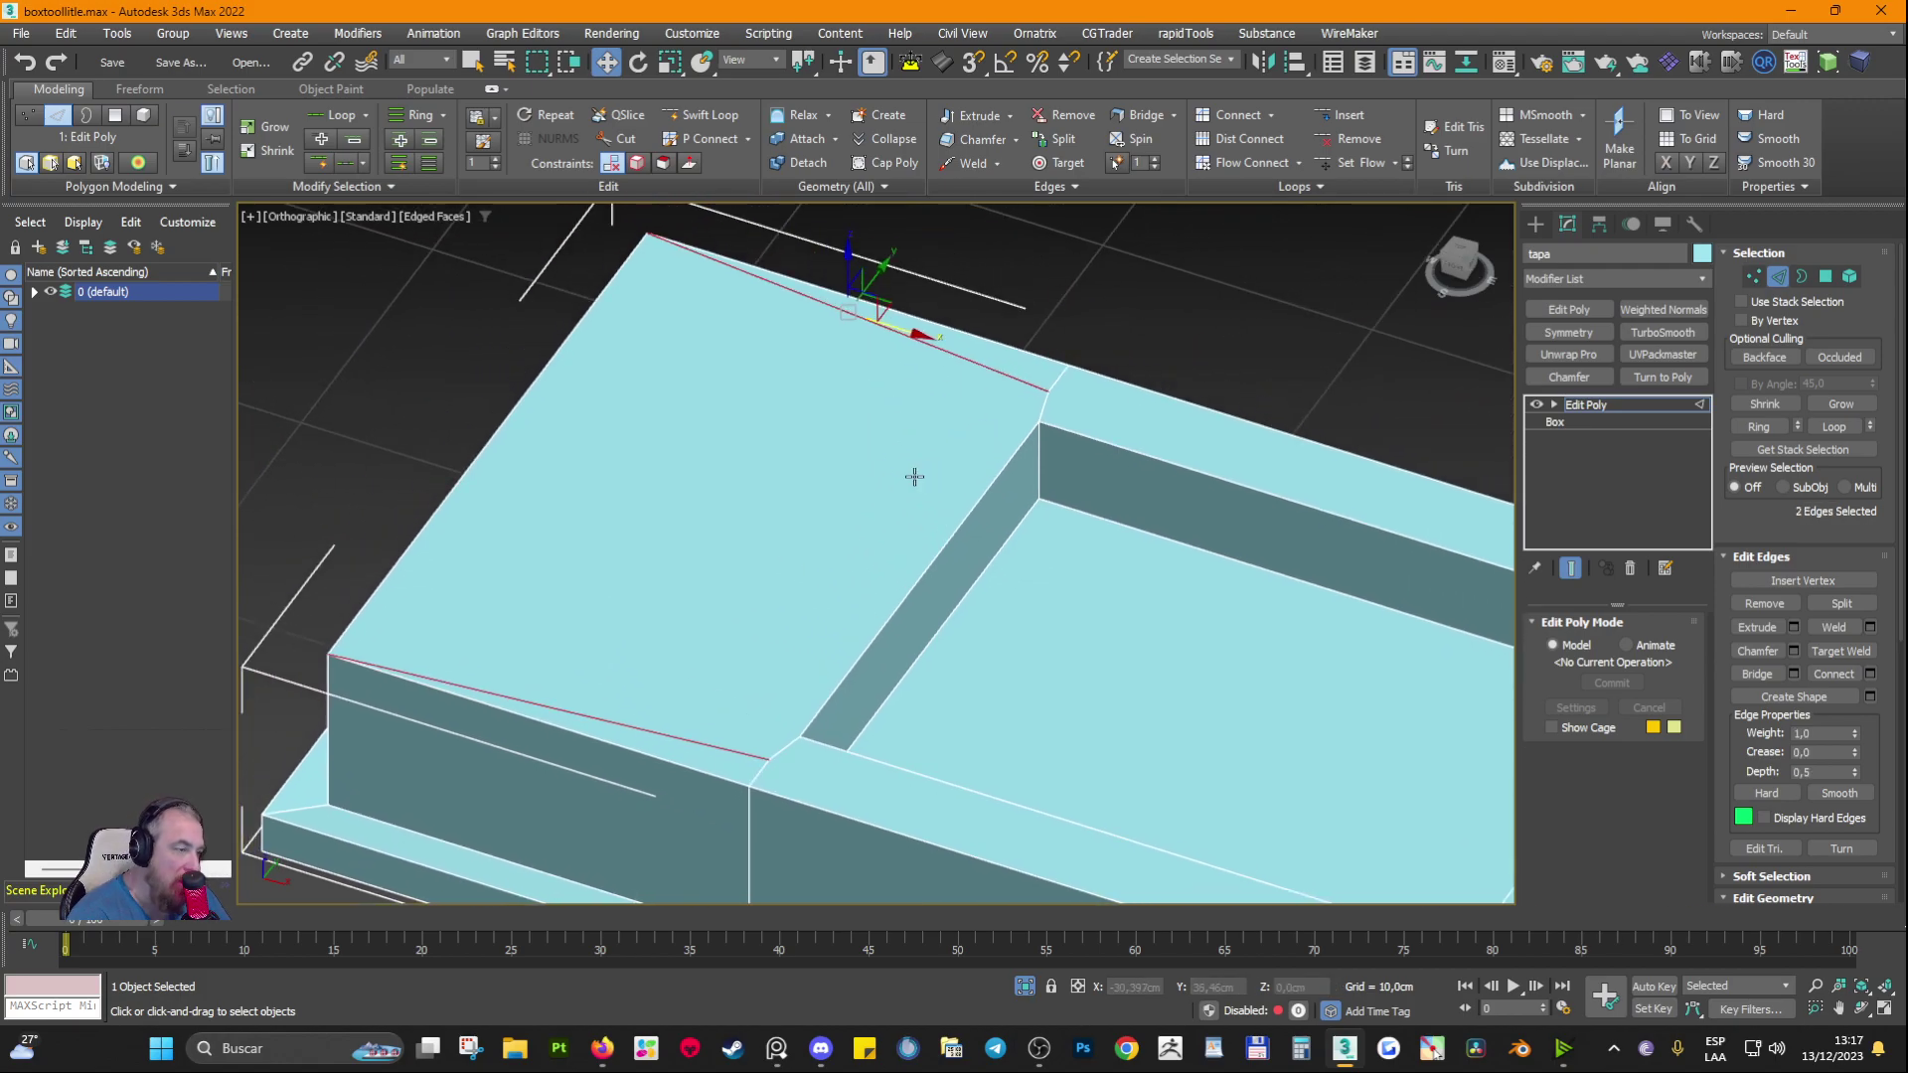
pyautogui.press('BackSpace')
pyautogui.moveTo(853, 590); pyautogui.dragTo(858, 530, button='middle')
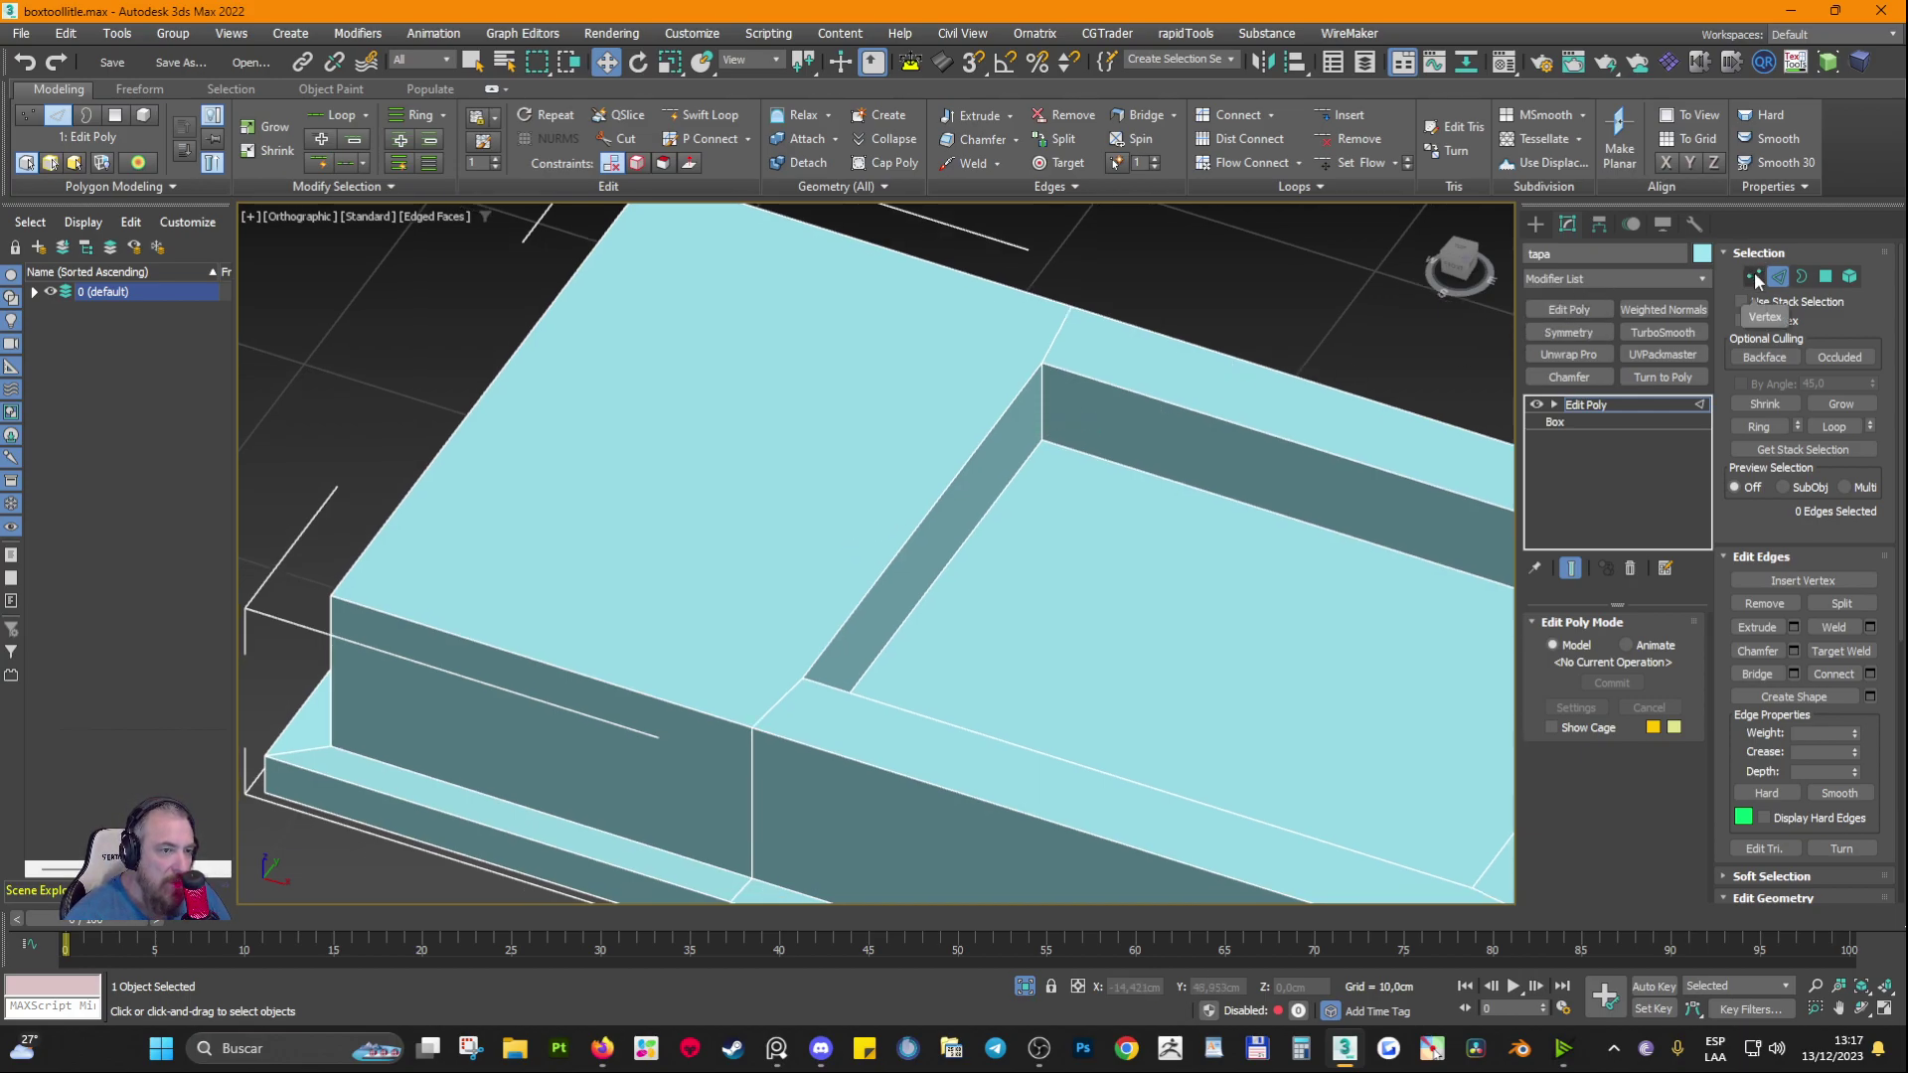
pyautogui.click(1753, 276)
pyautogui.moveTo(854, 675); pyautogui.dragTo(820, 579, button='middle')
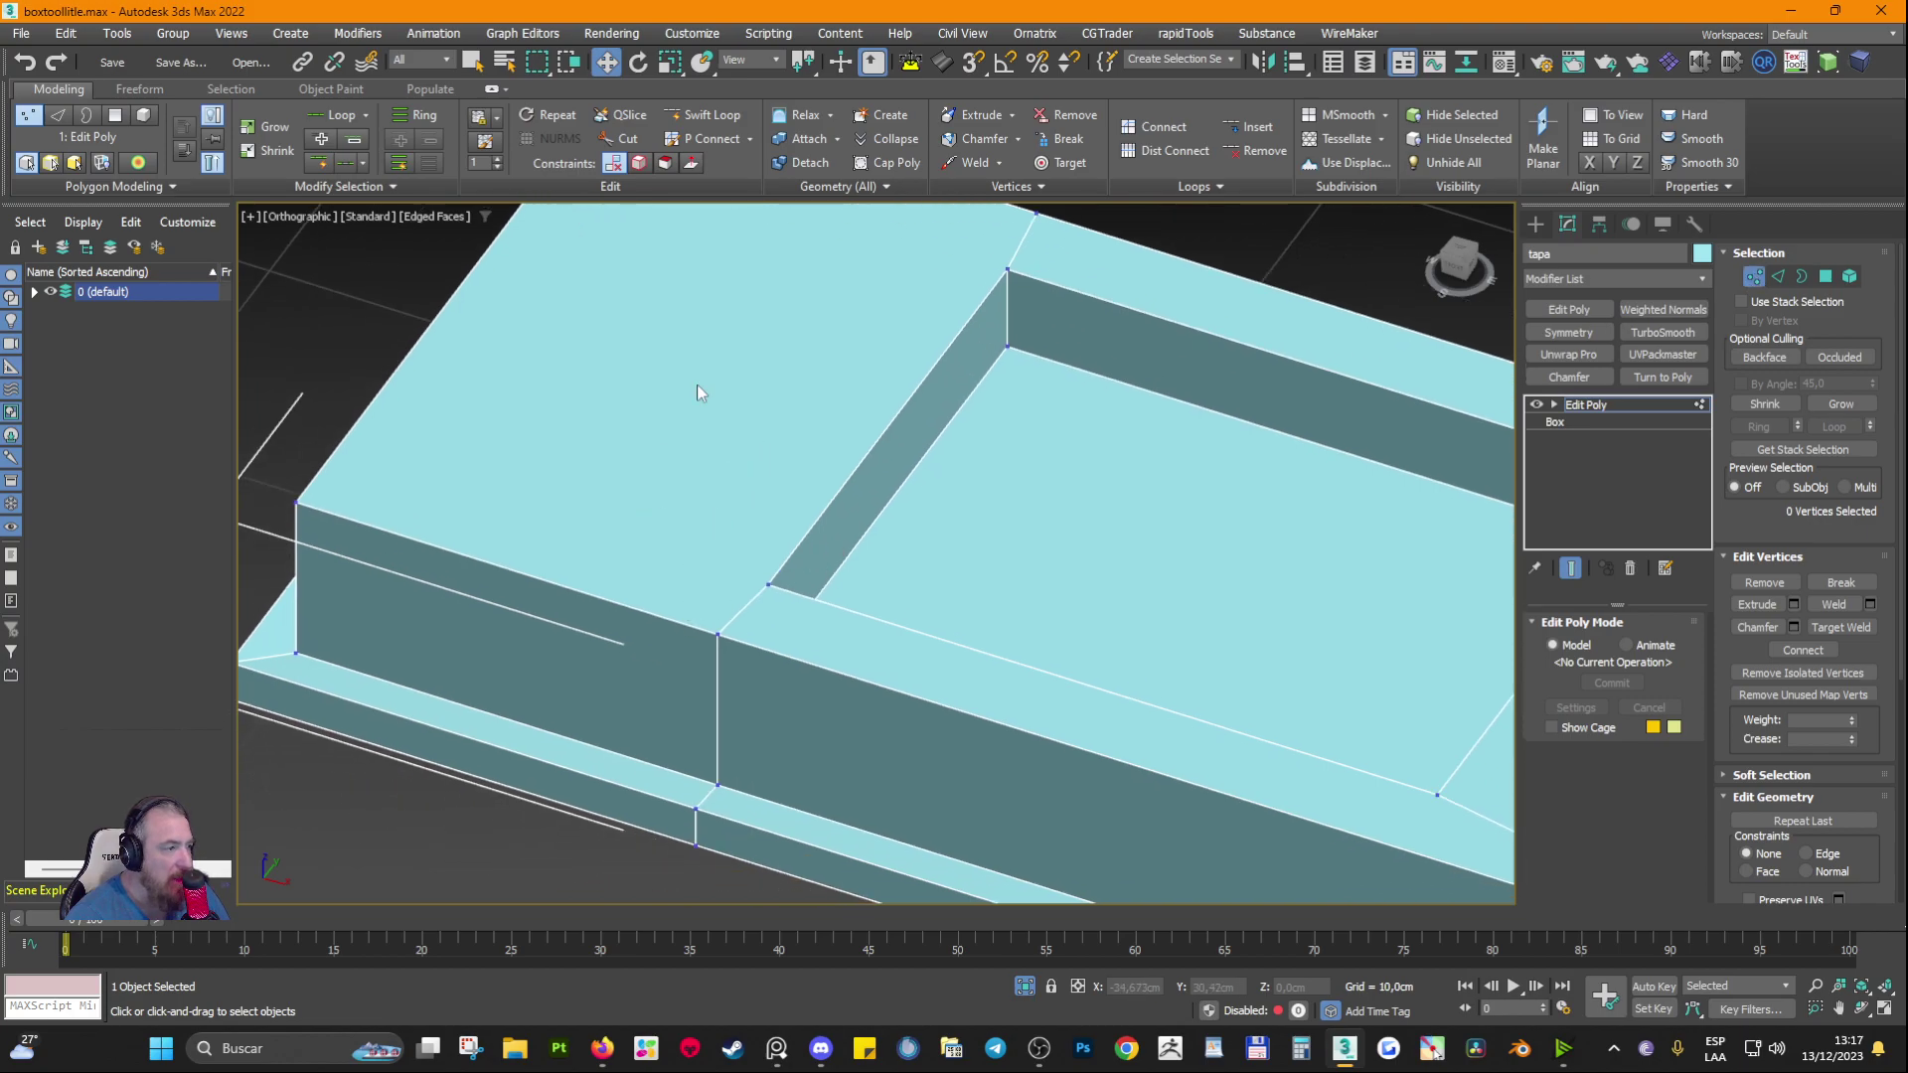
pyautogui.keyDown('alt'); pyautogui.moveTo(698, 393); pyautogui.dragTo(702, 557, button='middle'); pyautogui.keyUp('alt')
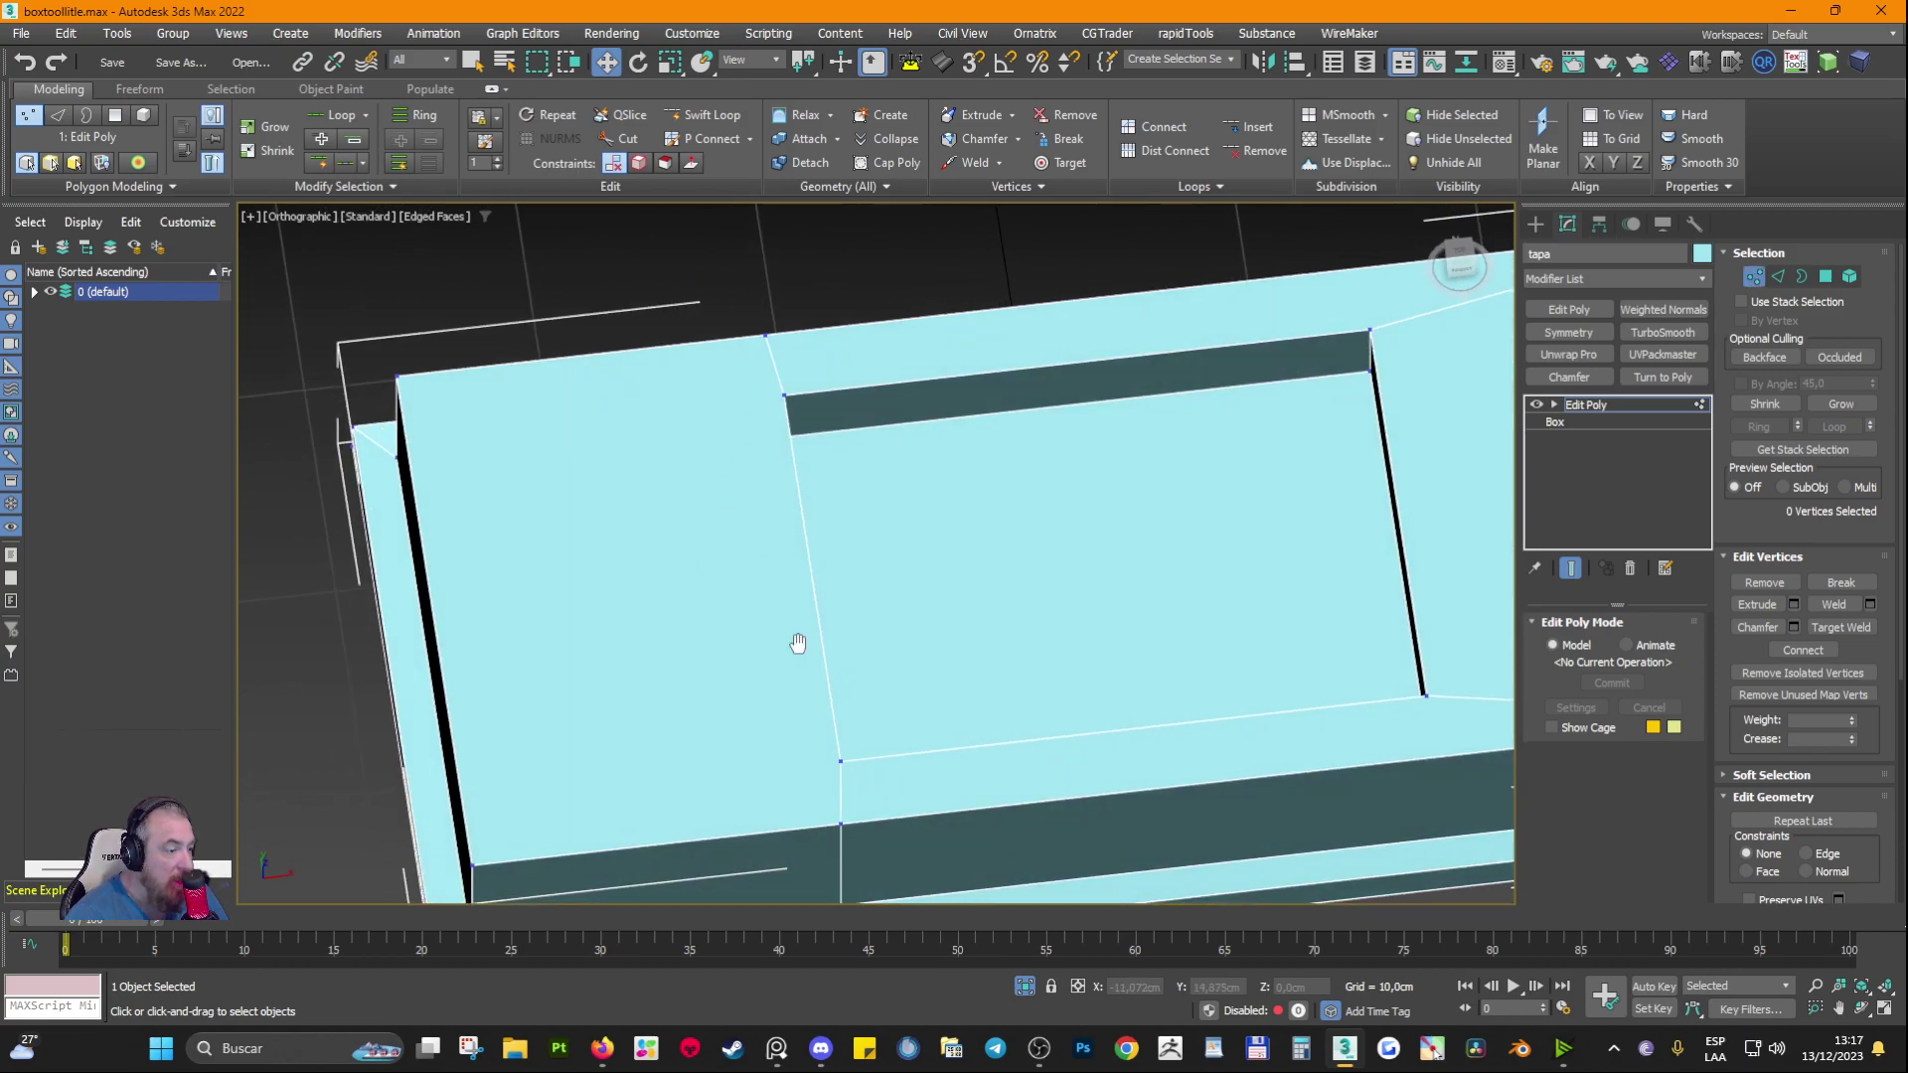
pyautogui.keyDown('alt'); pyautogui.moveTo(798, 644); pyautogui.dragTo(805, 475, button='middle'); pyautogui.keyUp('alt')
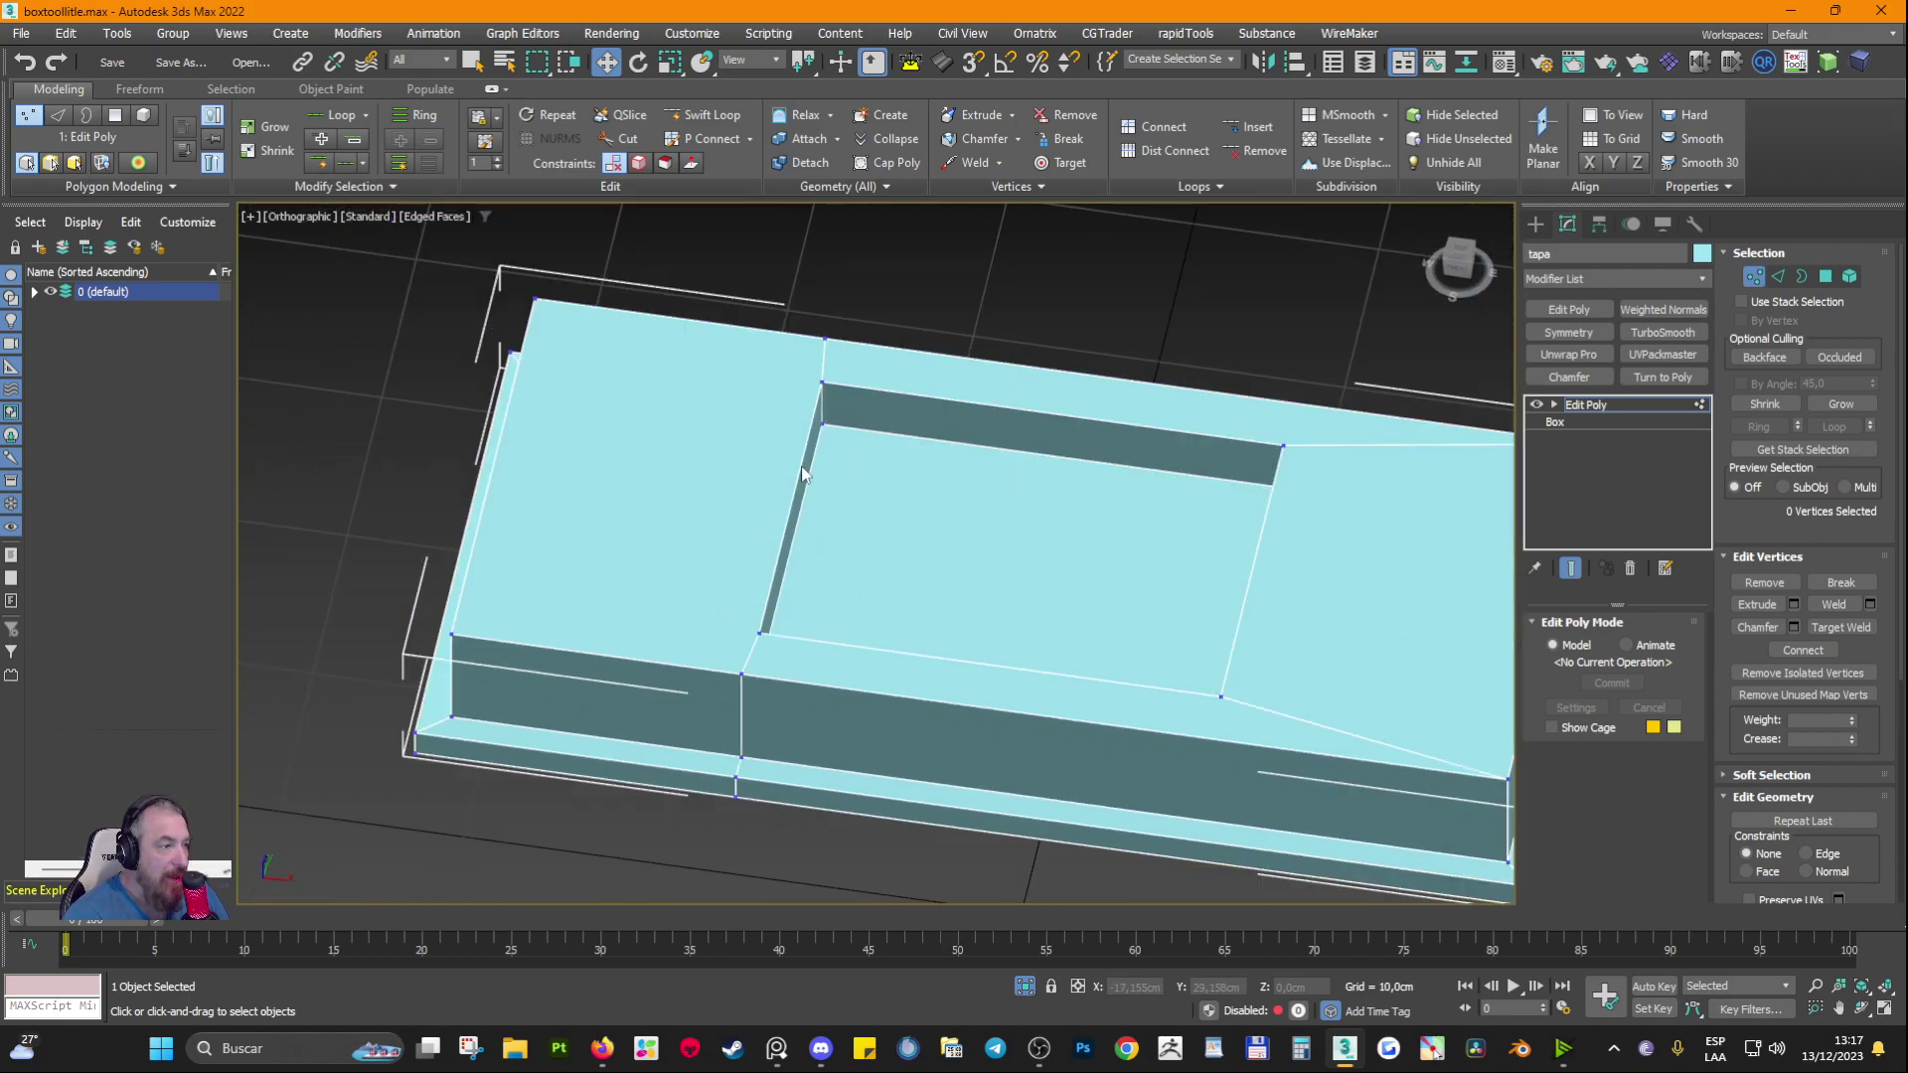
# Step: Restore the two diagonal edges and try removing only the edges, leaving their vertices in place
pyautogui.click(1778, 277)
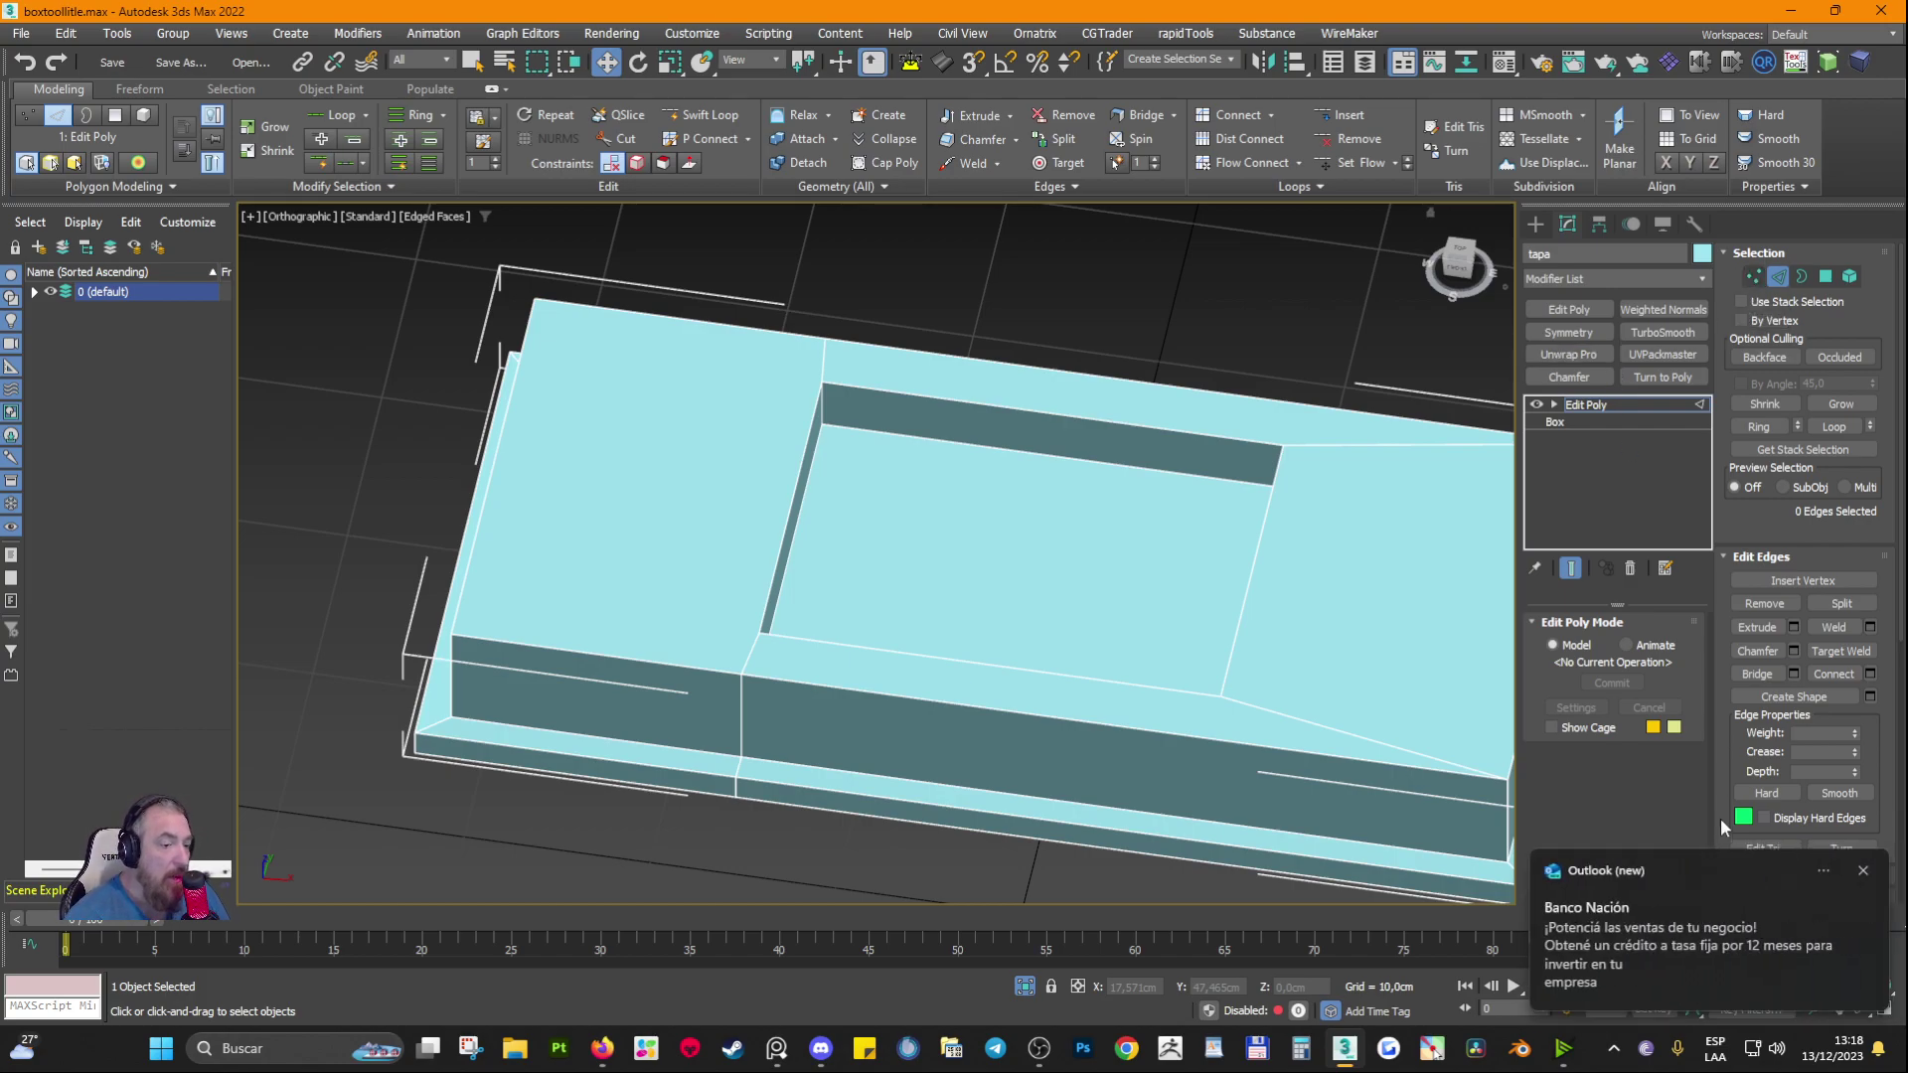
pyautogui.click(1863, 871)
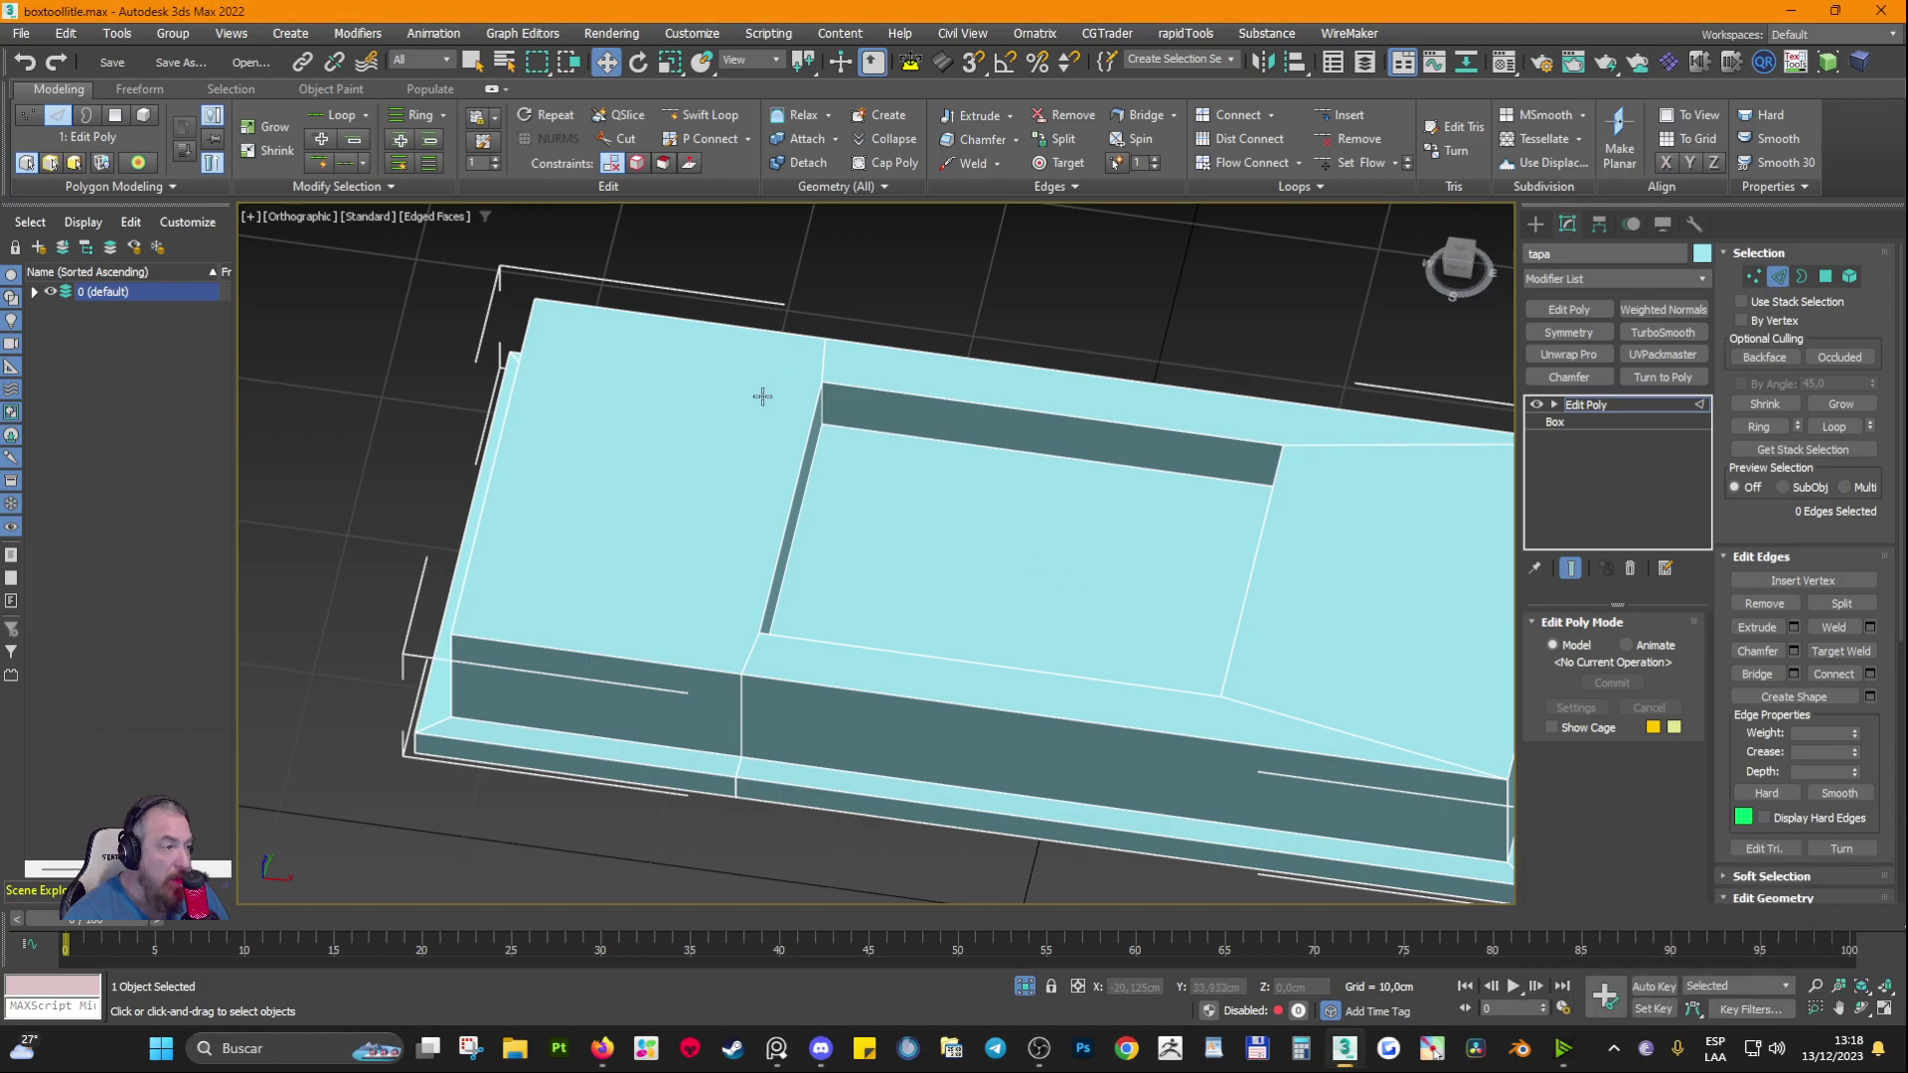
pyautogui.scroll(3, 867, 494)
pyautogui.click(616, 795)
pyautogui.scroll(-3, 782, 489)
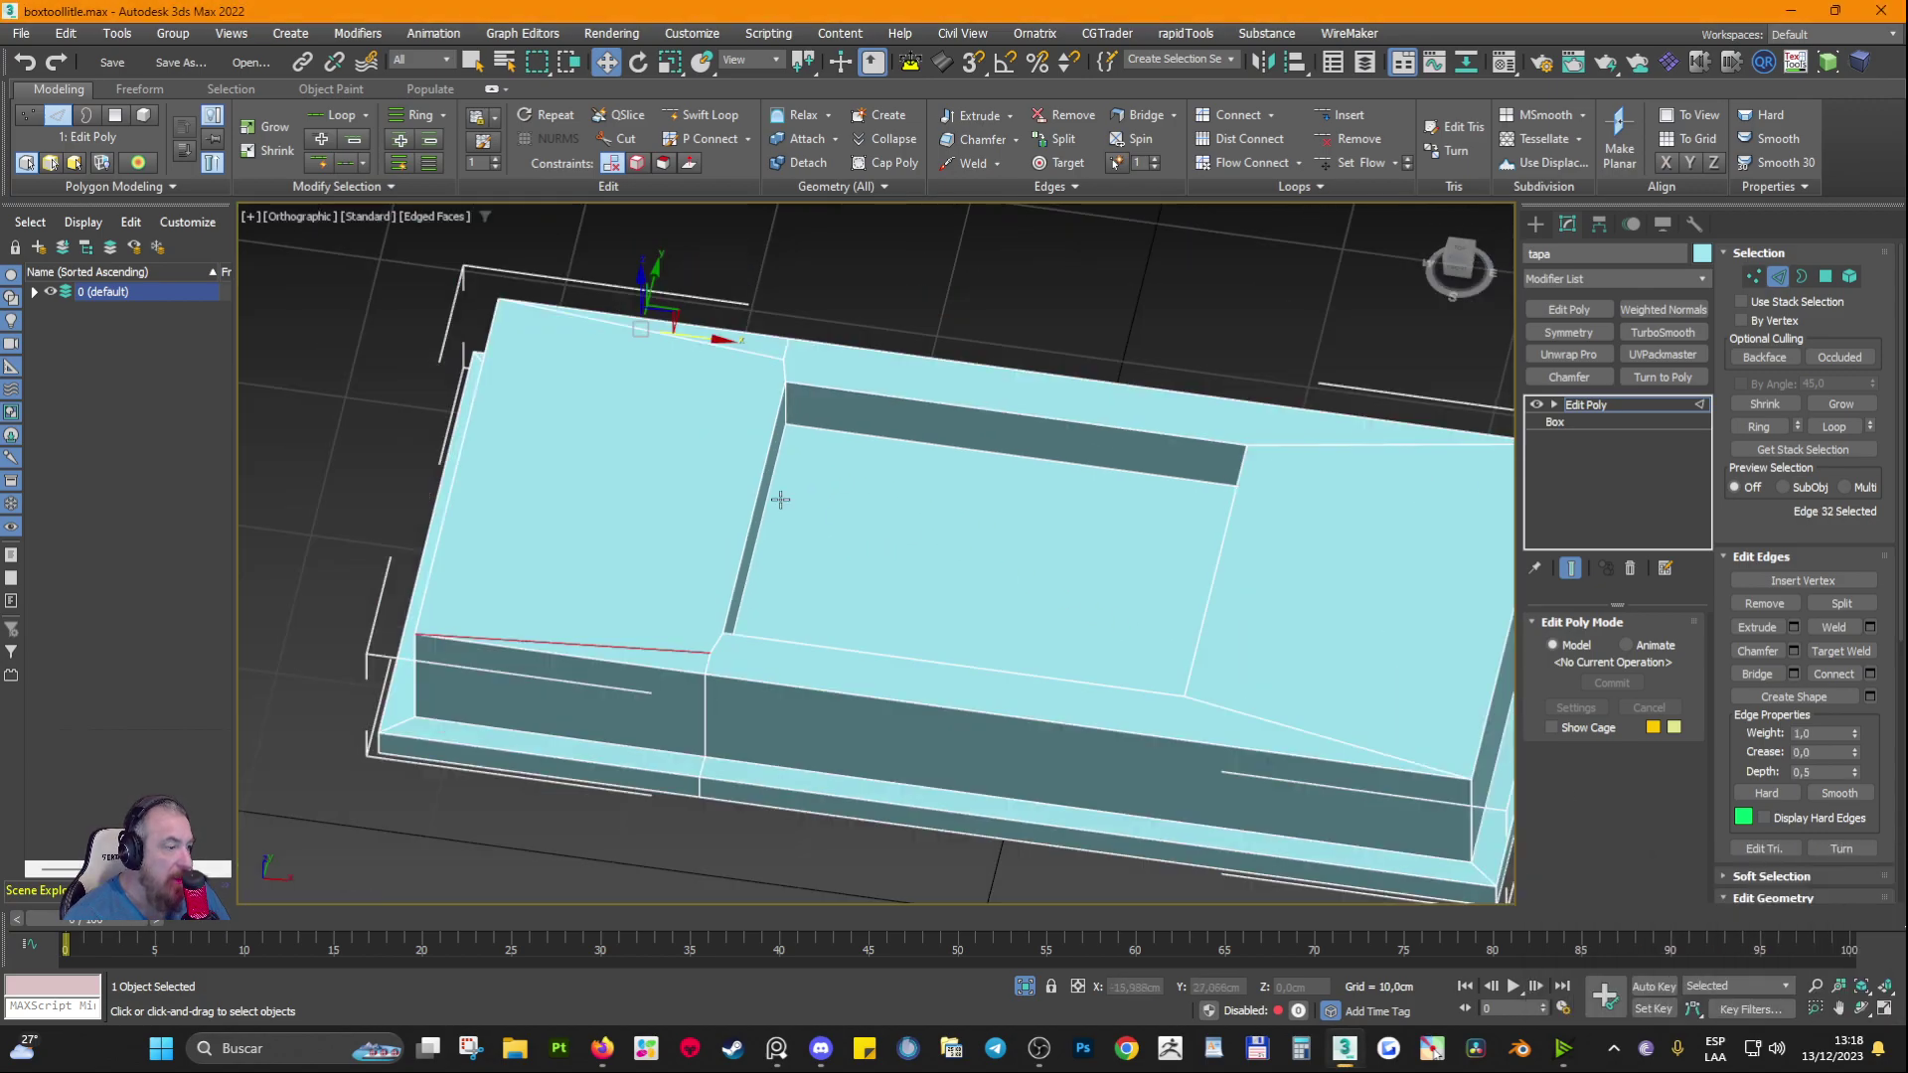
pyautogui.keyDown('ctrl'); pyautogui.click(745, 338); pyautogui.keyUp('ctrl')
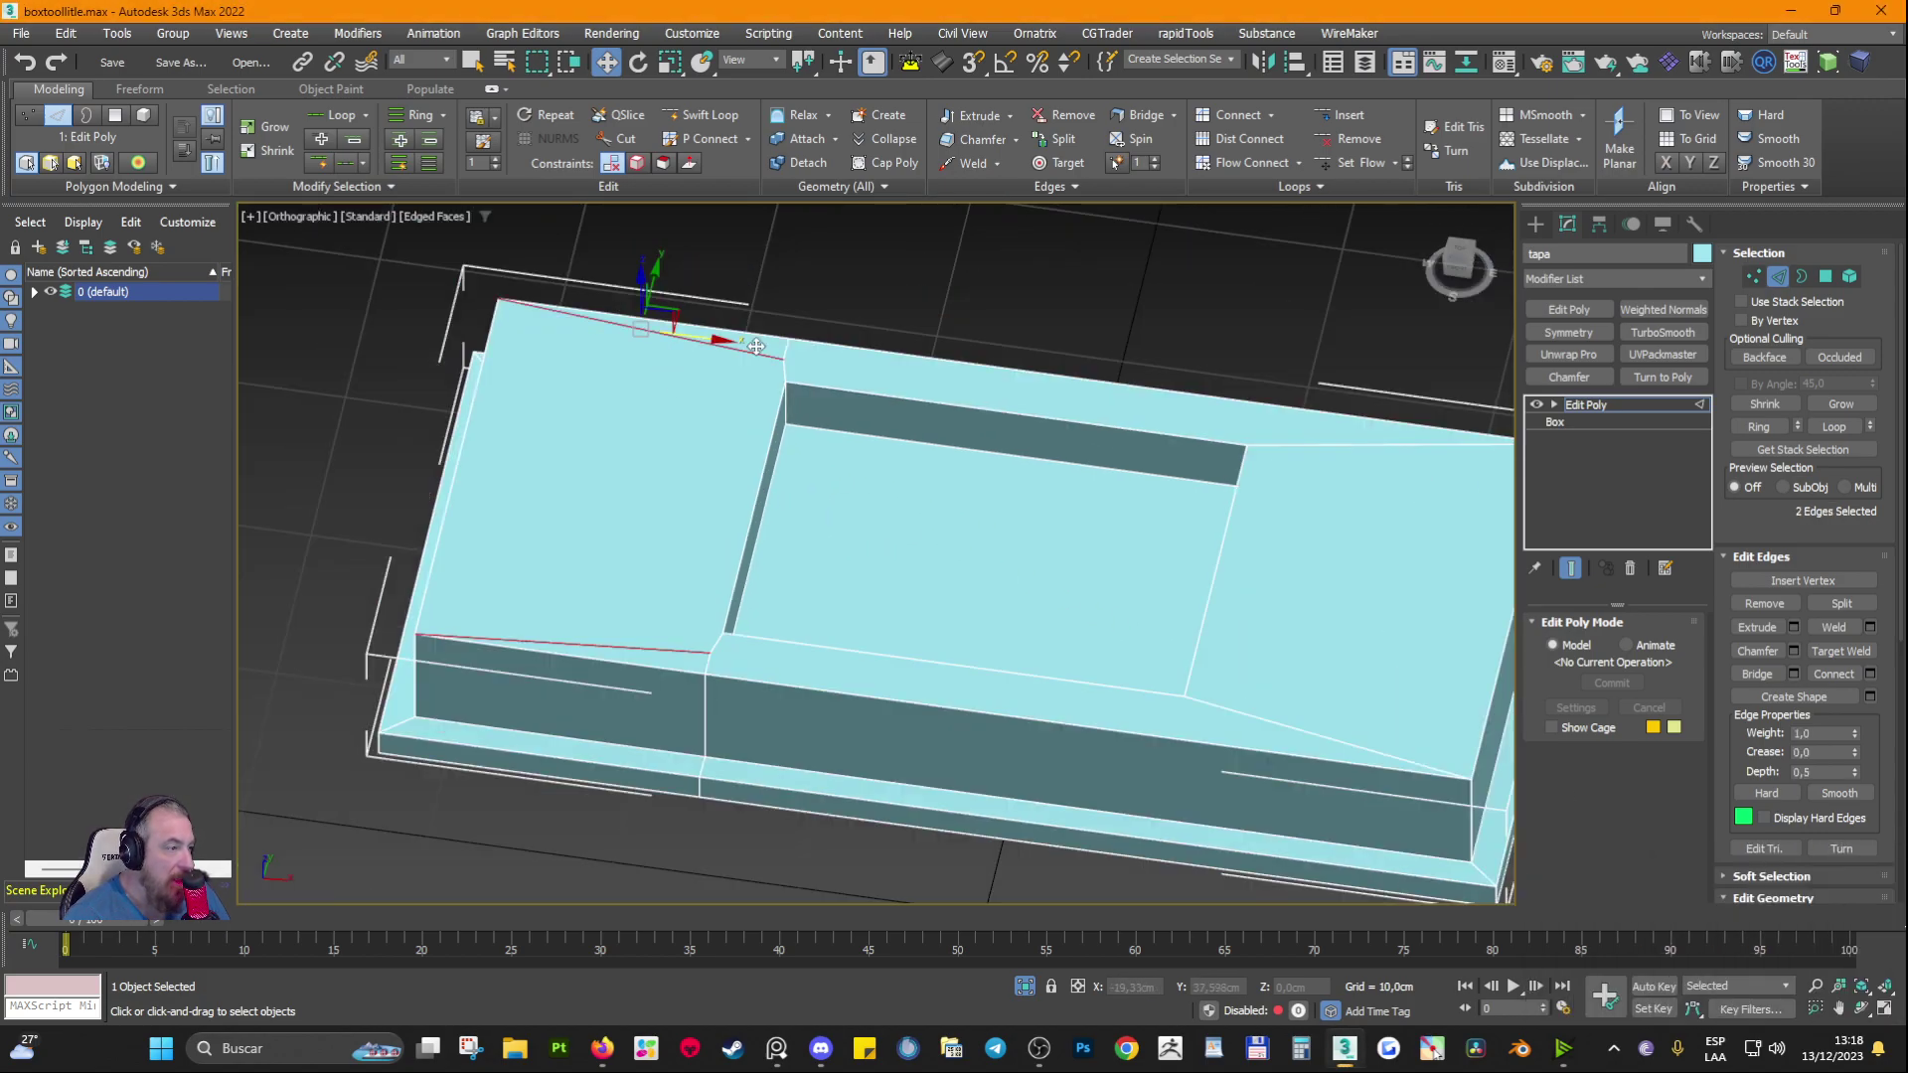
pyautogui.click(747, 456)
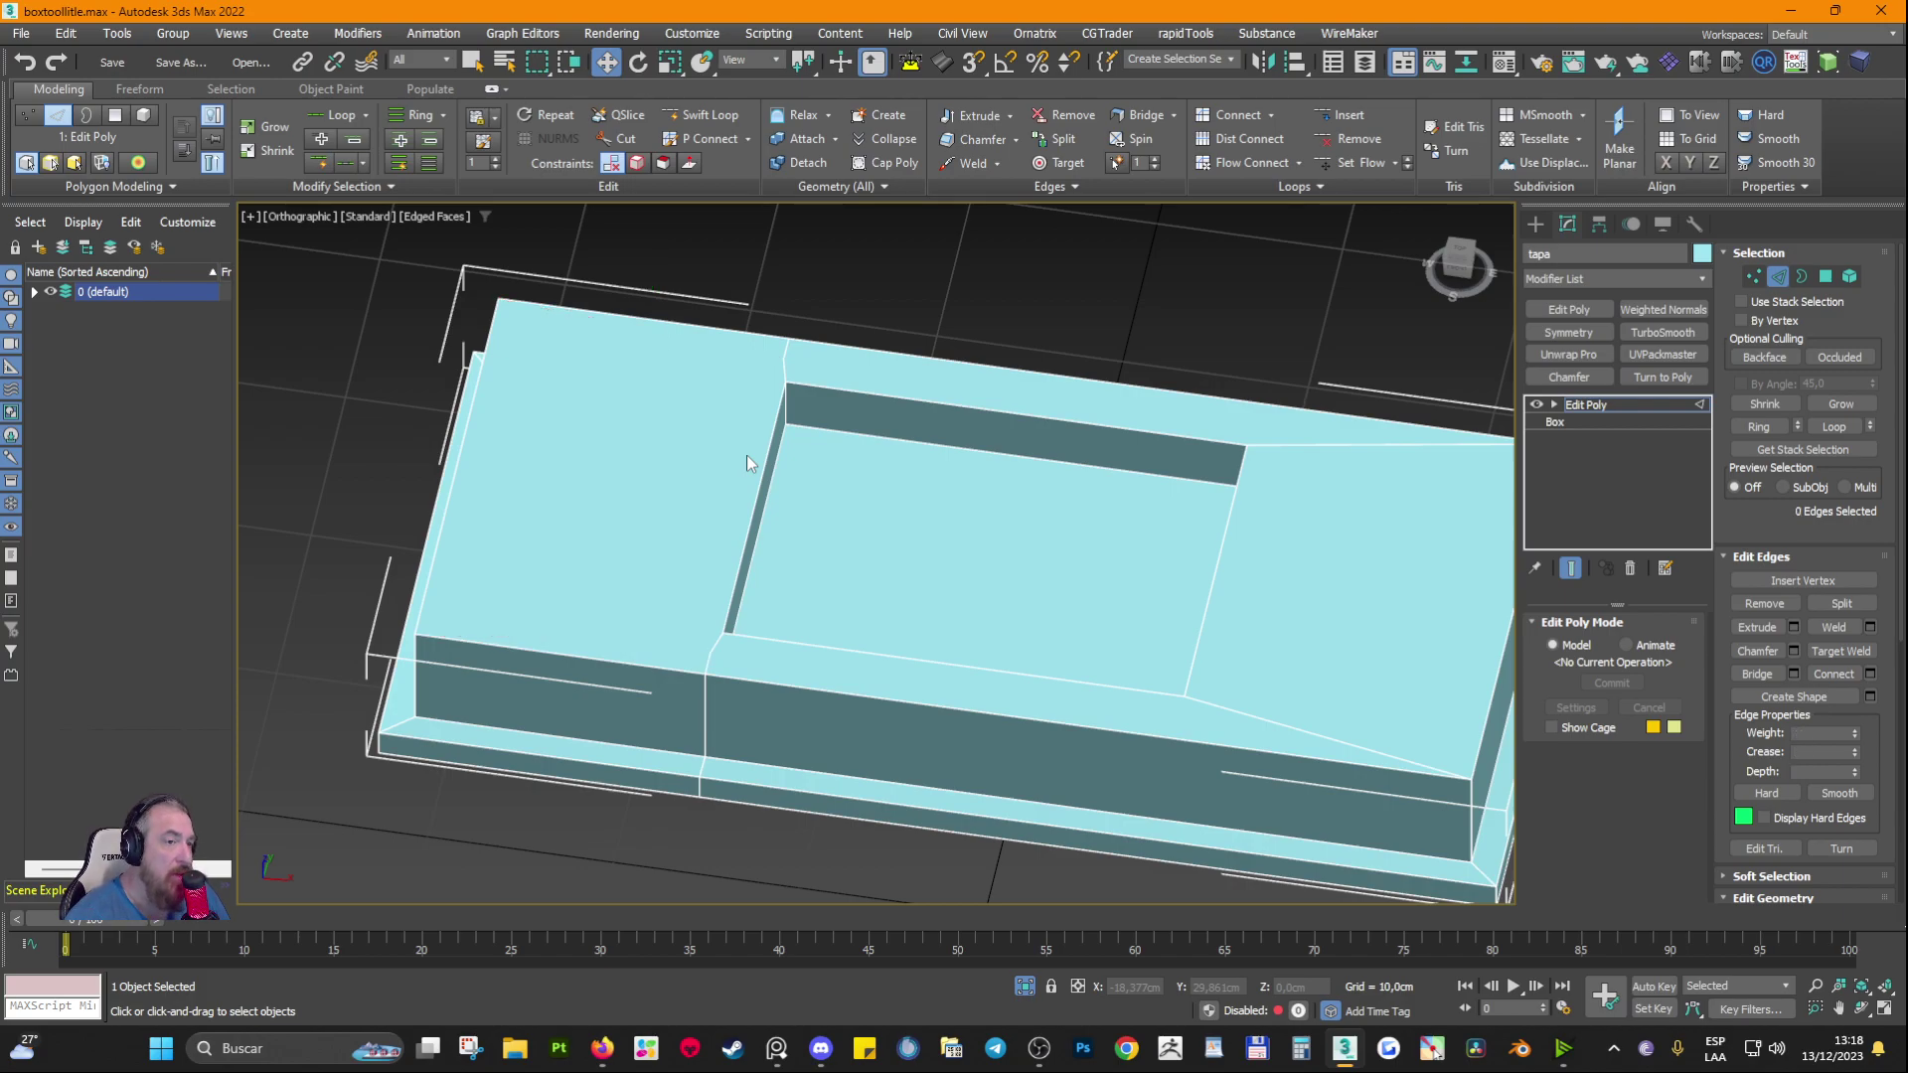
# Step: Examine the leftover vertex between the recess's near corner and the lid's side edge
pyautogui.scroll(4, 708, 656)
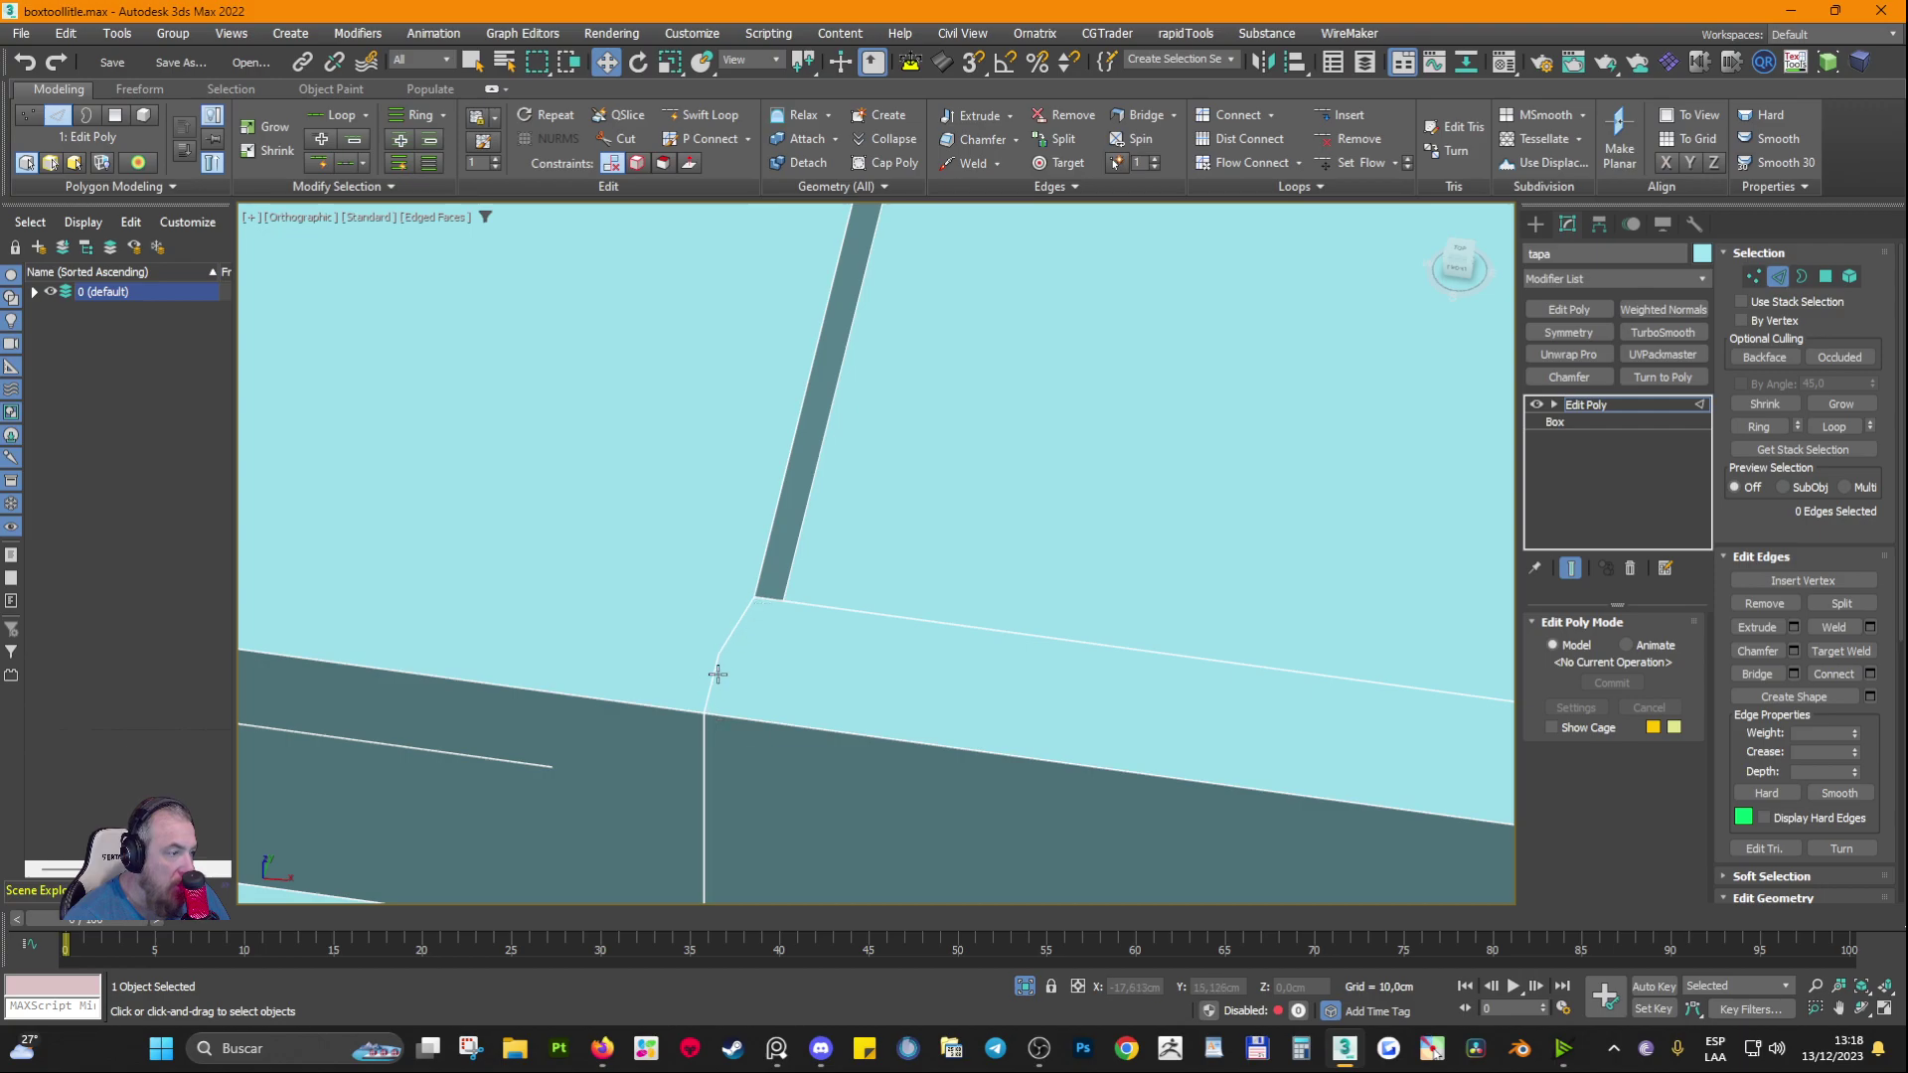
pyautogui.scroll(-2, 737, 599)
pyautogui.scroll(2, 711, 624)
pyautogui.scroll(3, 709, 623)
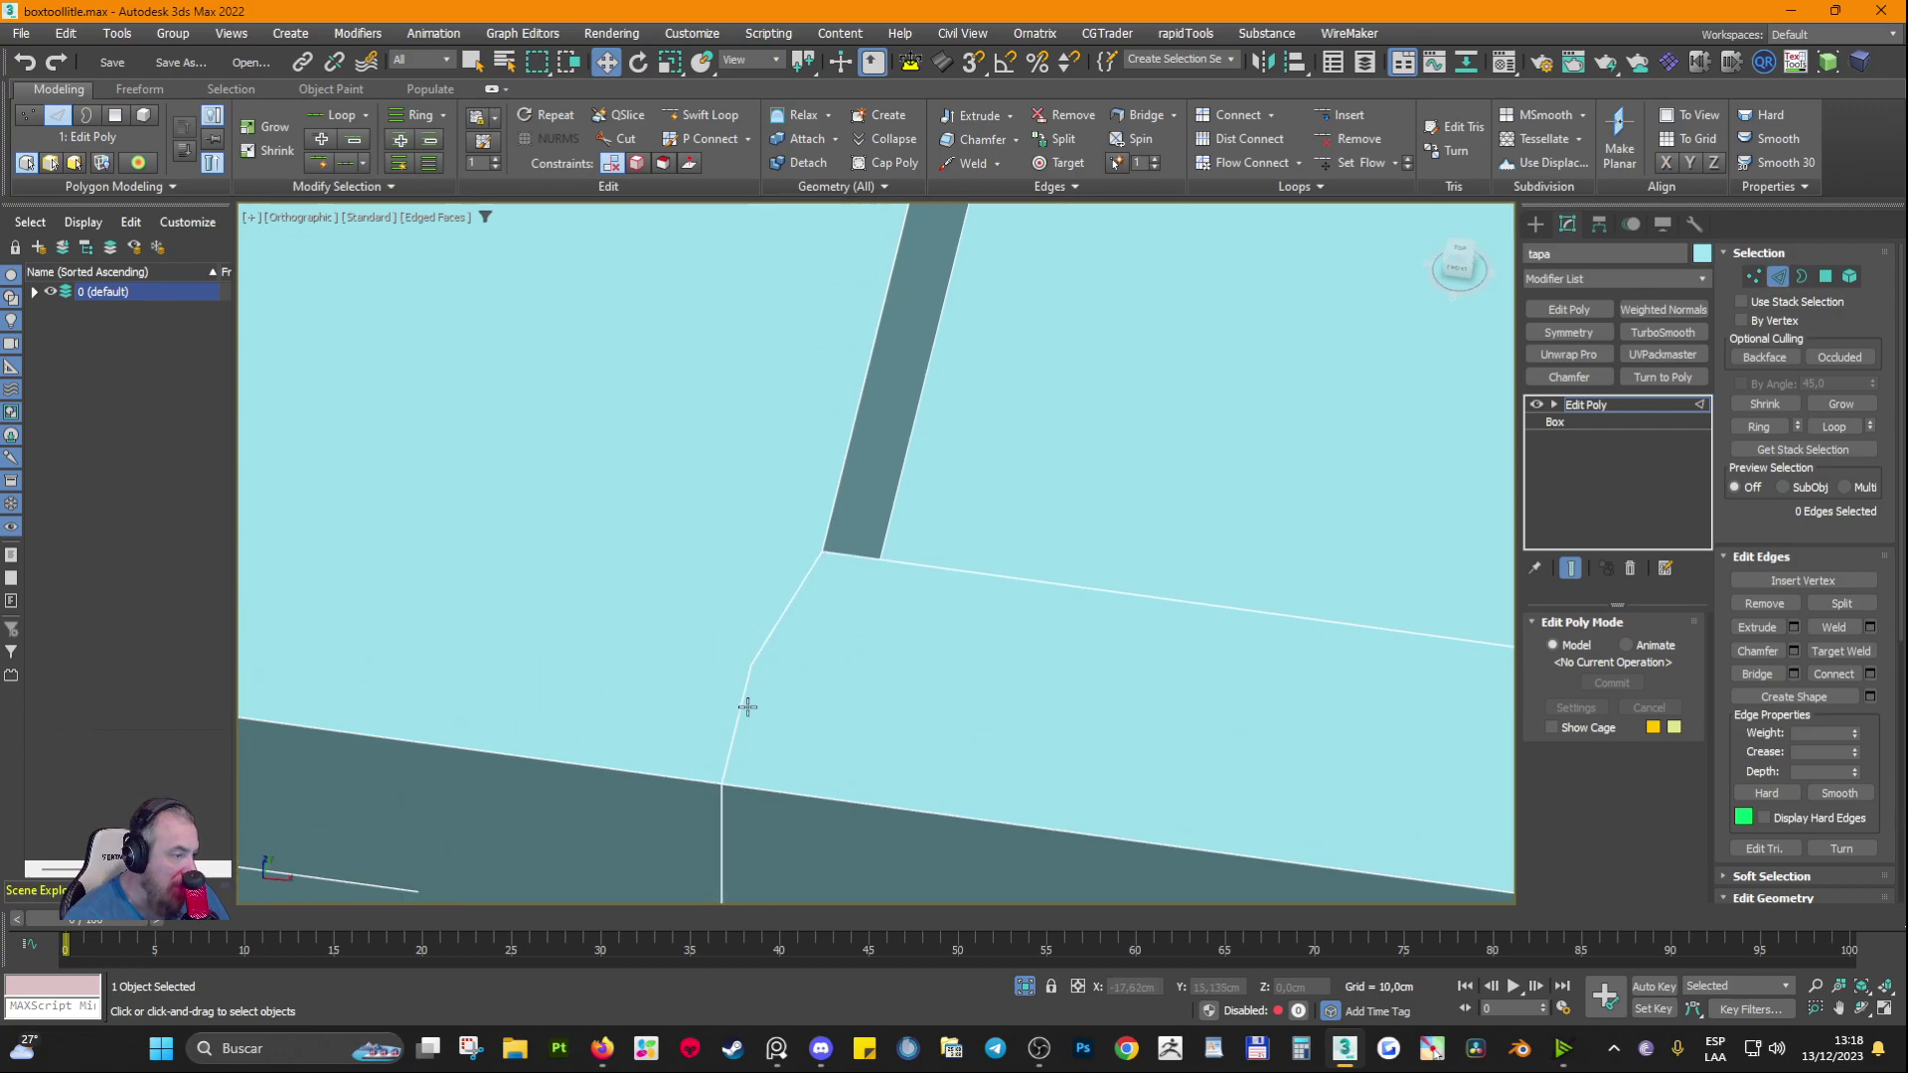
pyautogui.scroll(-5, 747, 707)
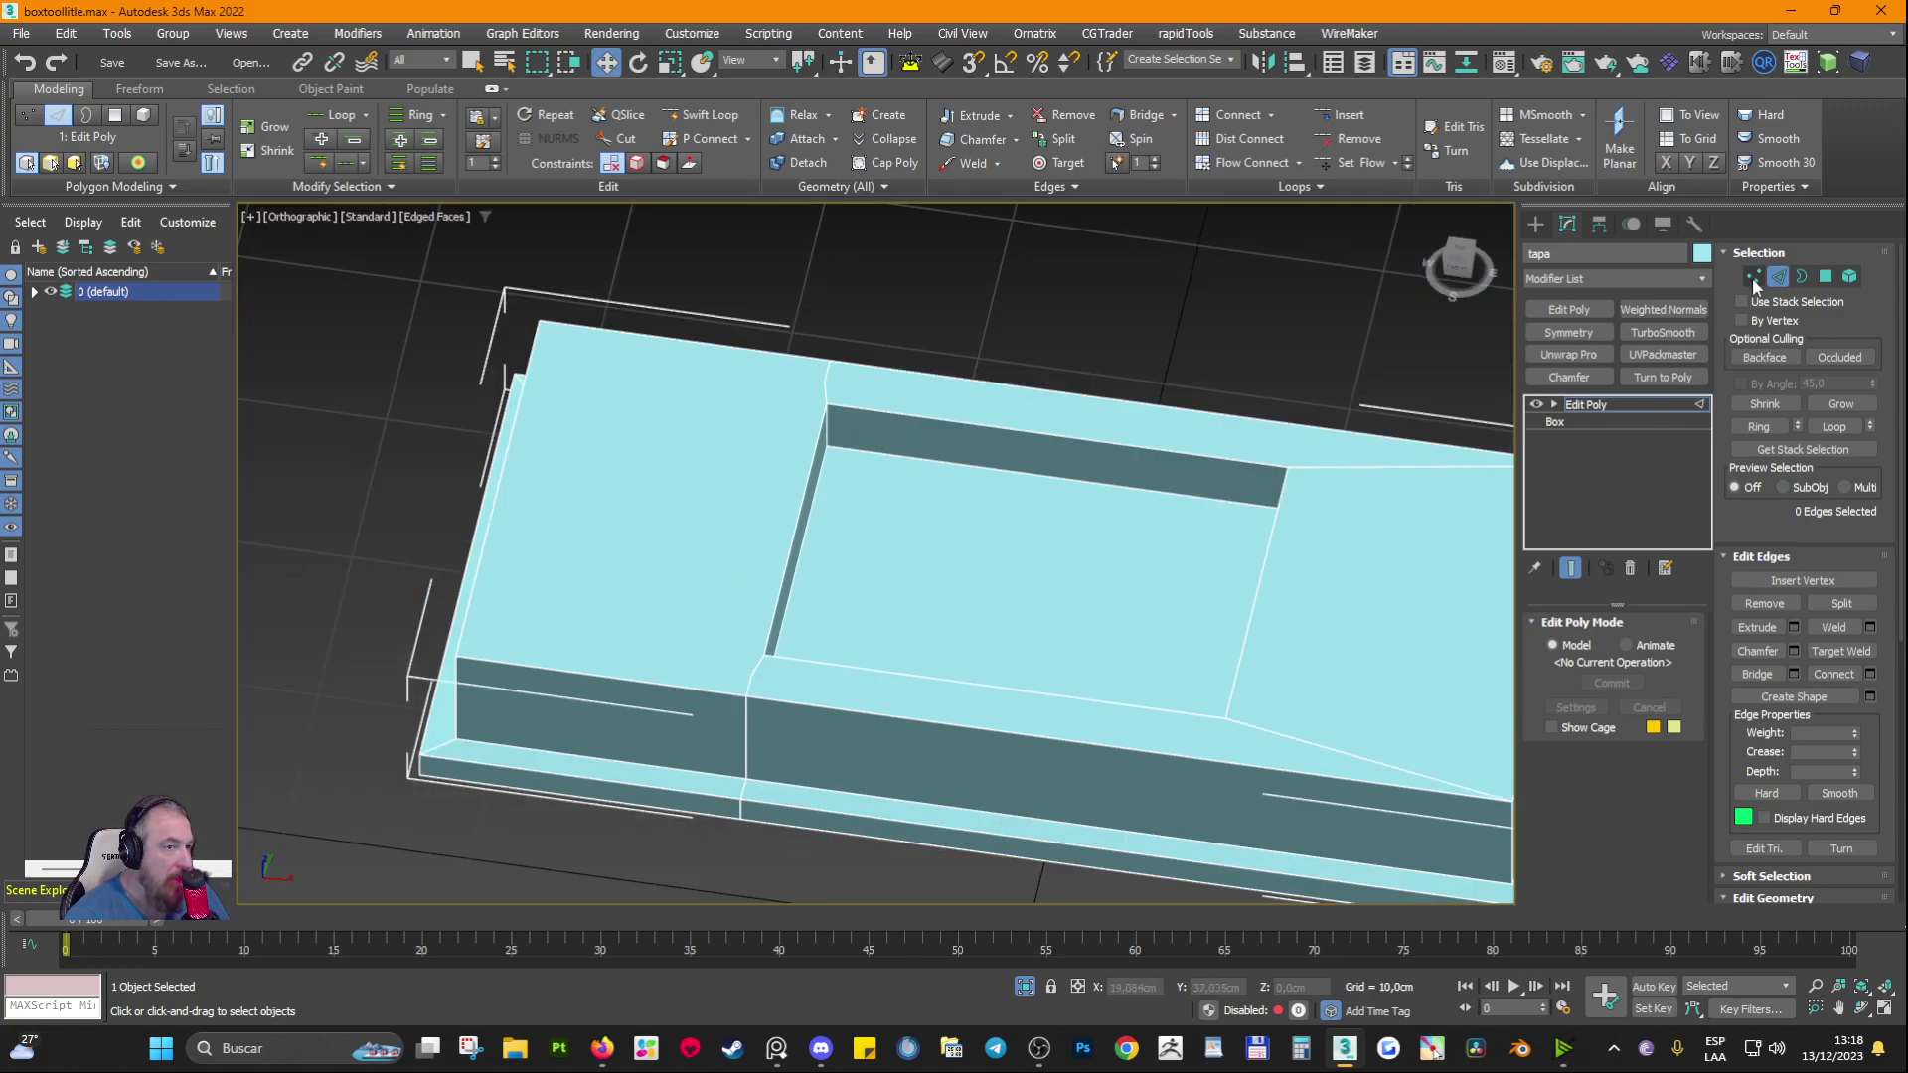
pyautogui.press('1')
pyautogui.scroll(2, 766, 709)
pyautogui.scroll(3, 766, 710)
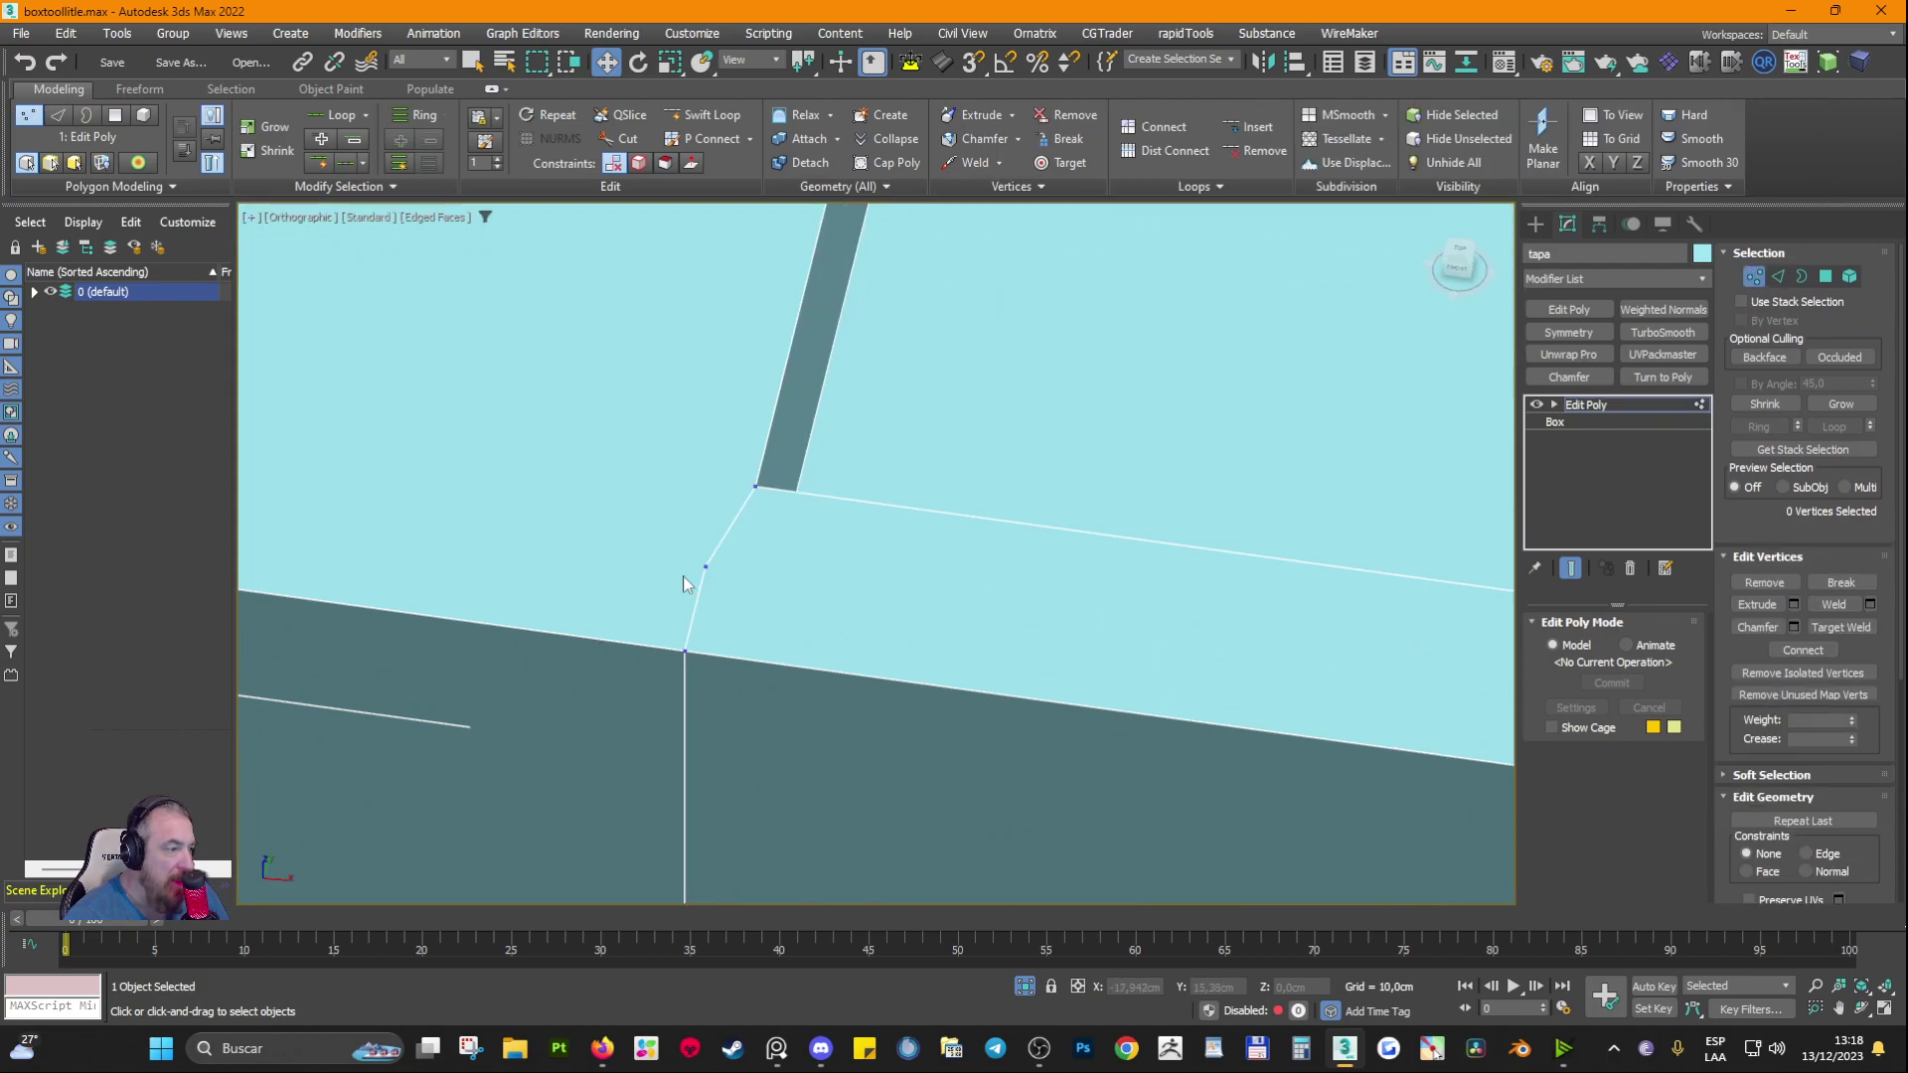
pyautogui.click(715, 557)
pyautogui.scroll(-1, 686, 779)
pyautogui.scroll(-3, 713, 697)
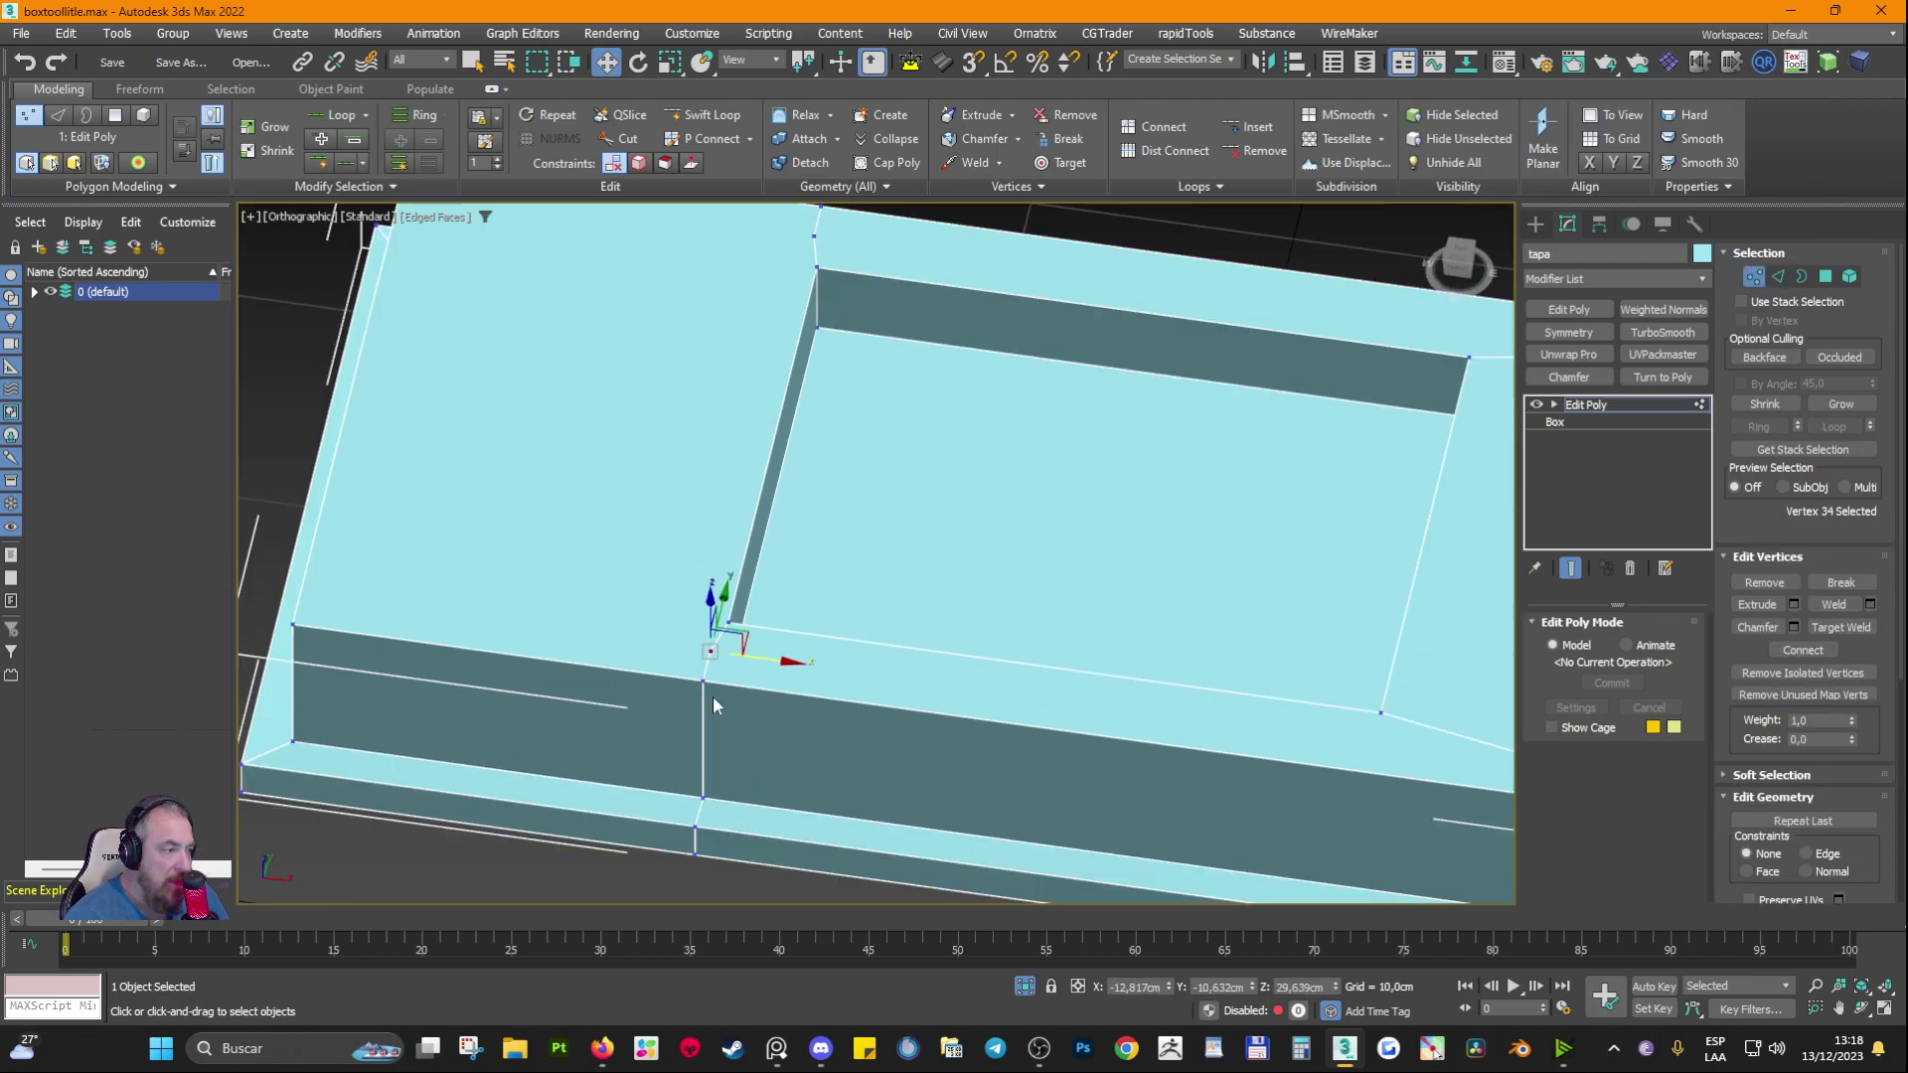
# Step: Remove the two diagonal edges of the lid's end section together with their leftover vertices
pyautogui.click(714, 697)
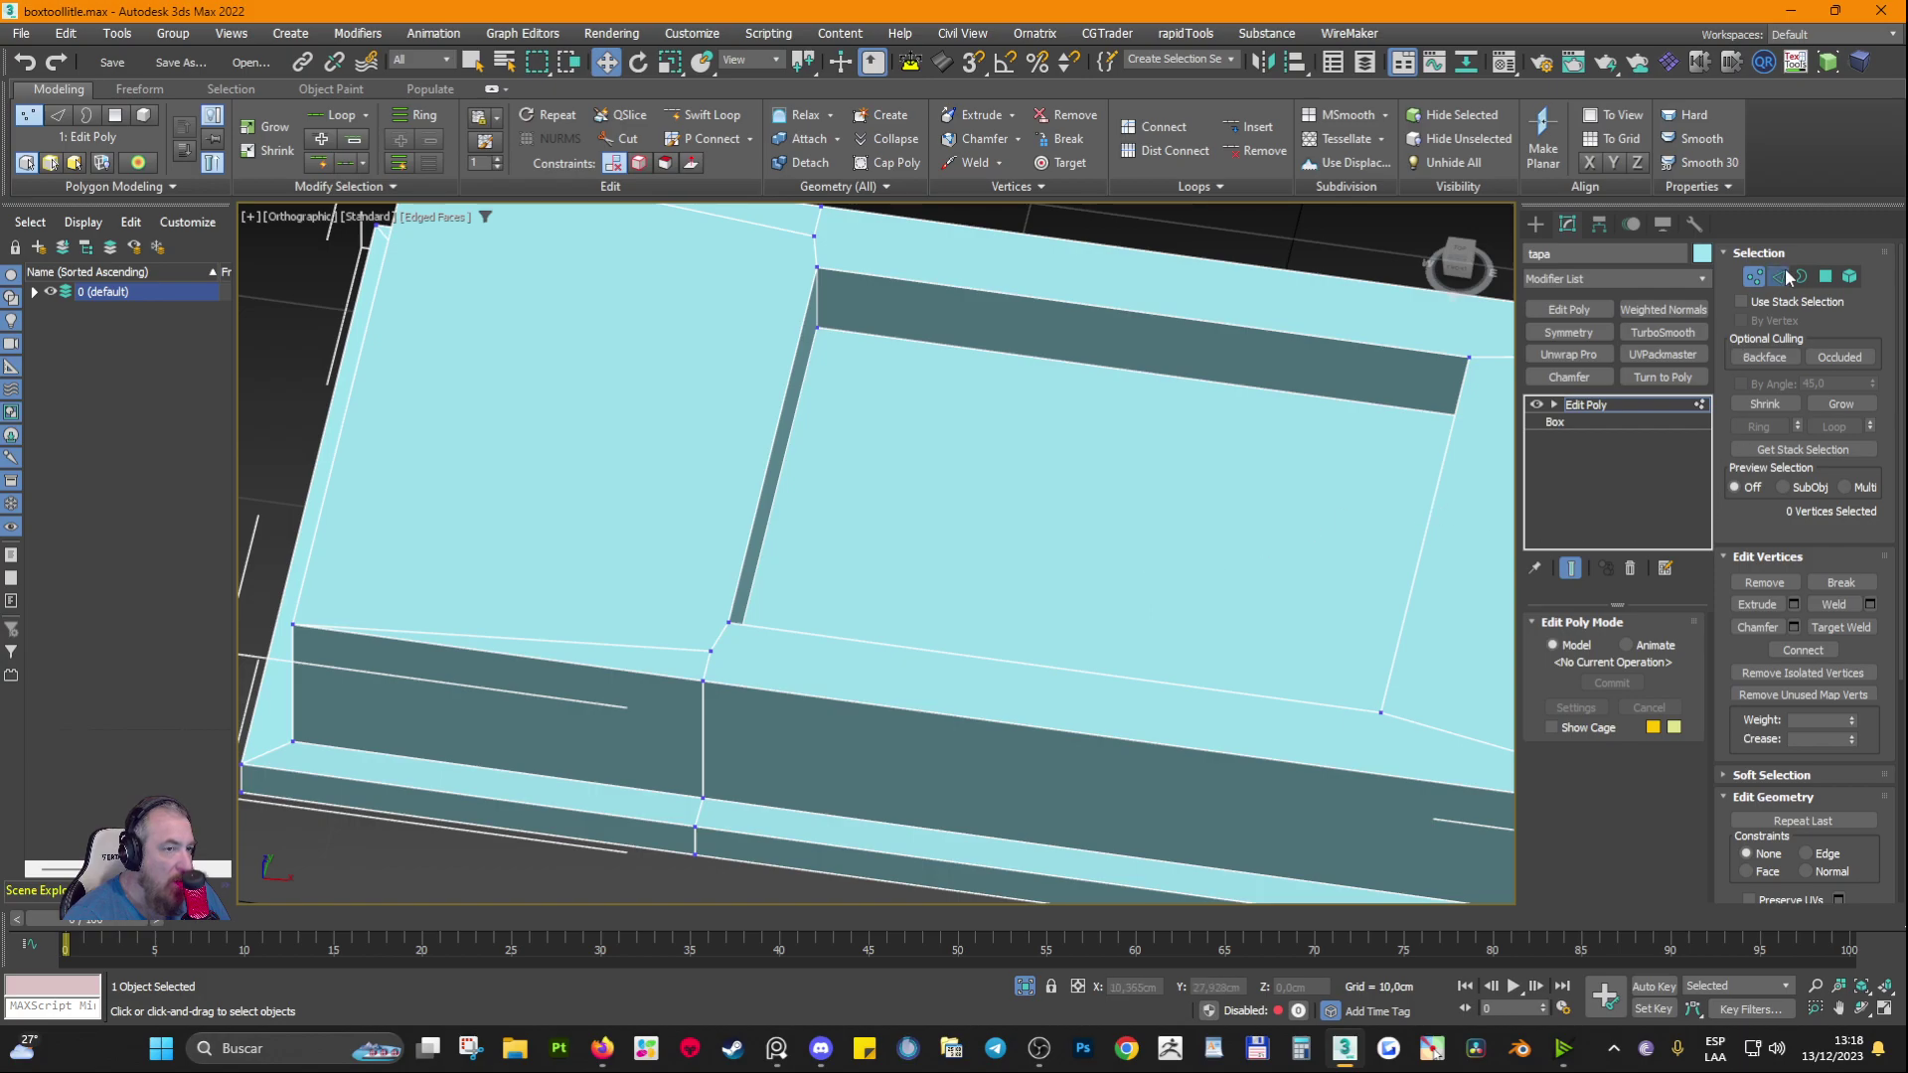
pyautogui.press('2')
pyautogui.click(953, 646)
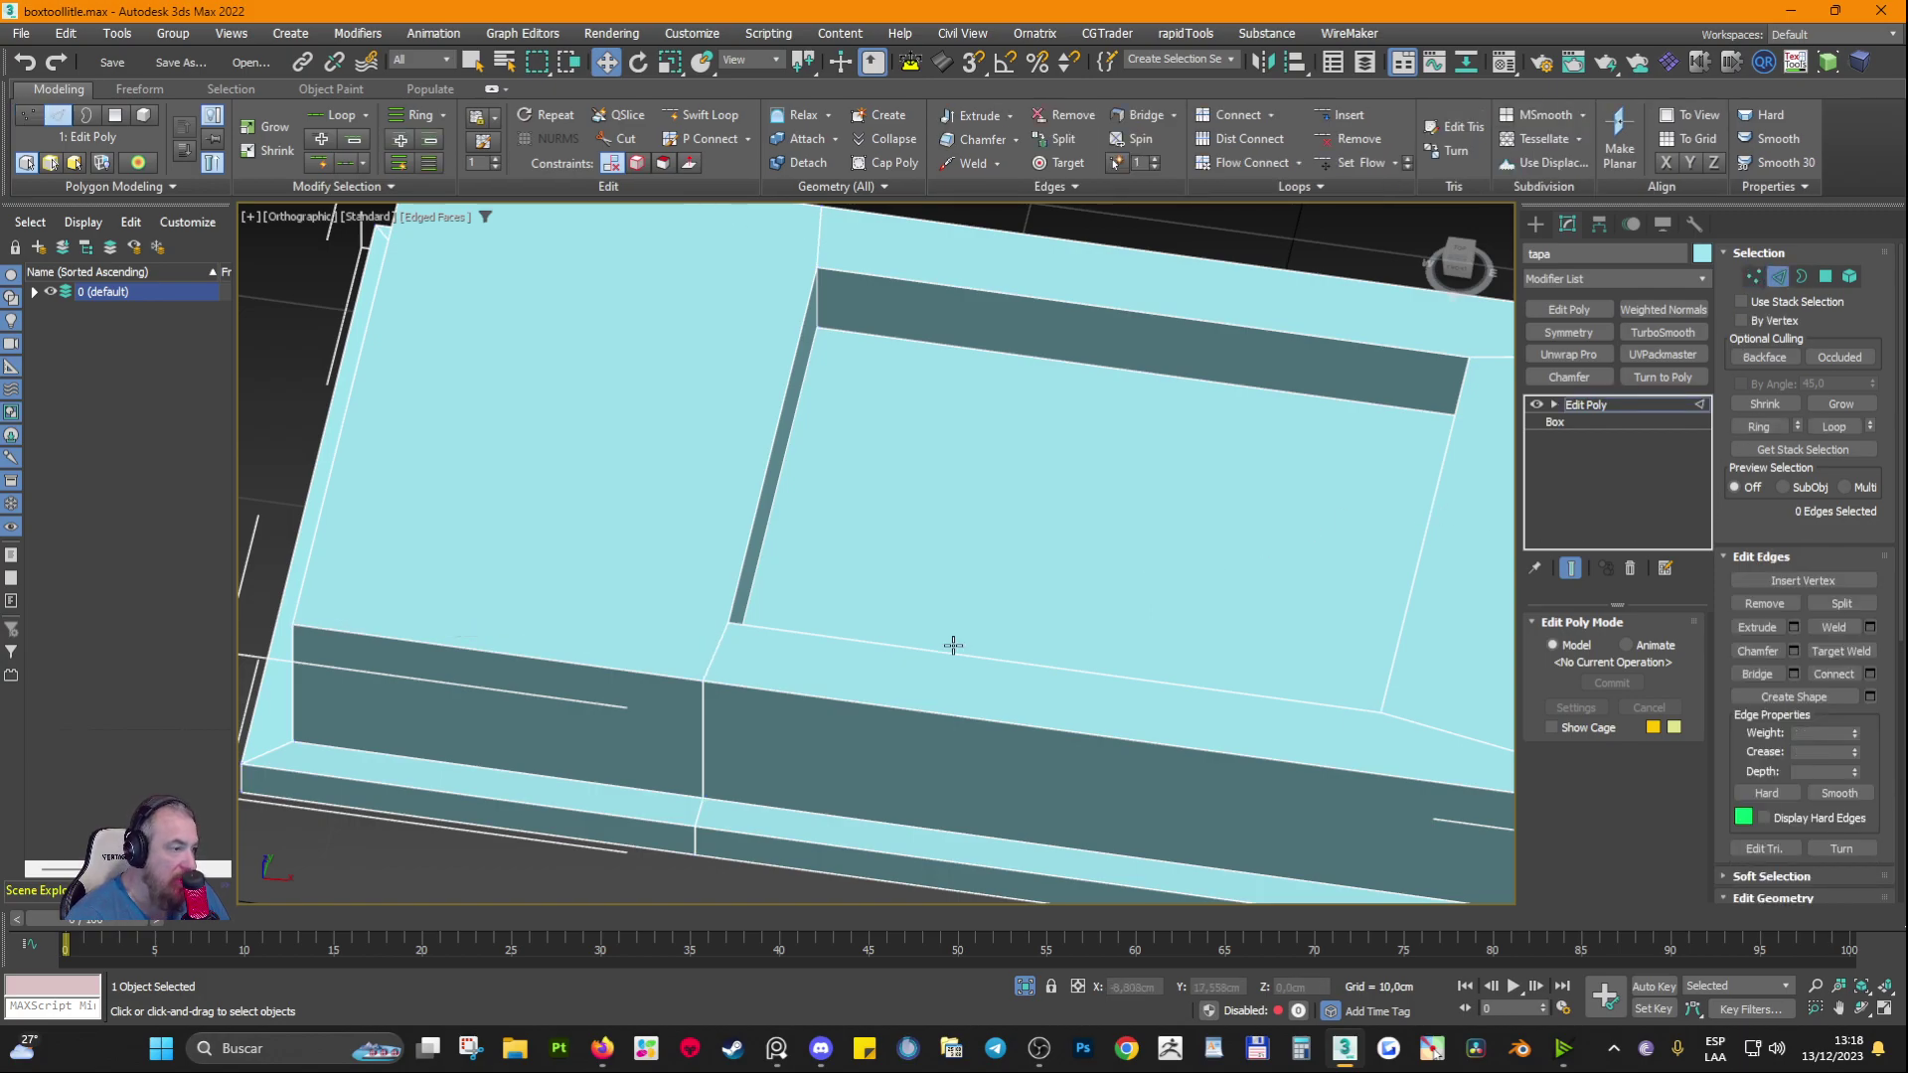
pyautogui.scroll(5, 604, 747)
pyautogui.scroll(-8, 891, 479)
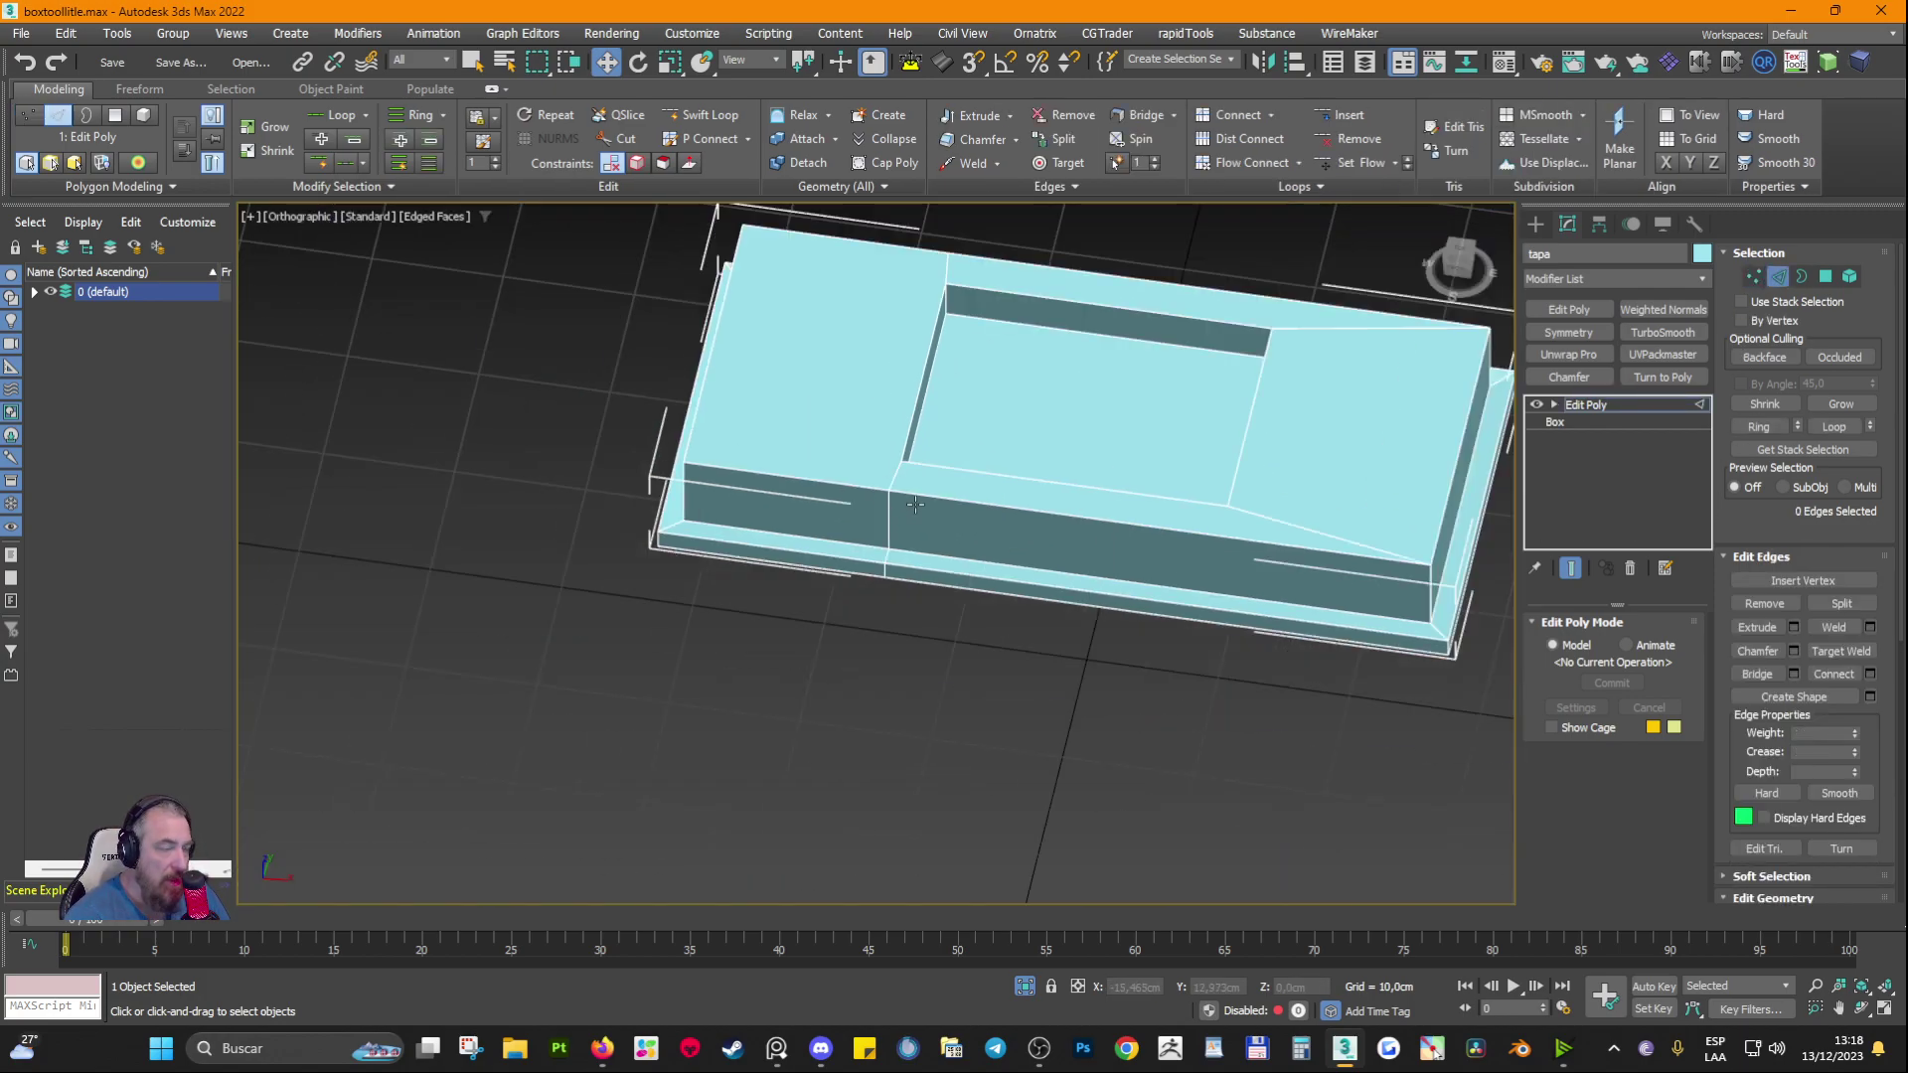
pyautogui.moveTo(889, 537)
pyautogui.keyDown('alt'); pyautogui.mouseDown(button='middle')
pyautogui.moveTo(941, 554)
pyautogui.moveTo(864, 542)
pyautogui.mouseUp(button='middle'); pyautogui.keyUp('alt')
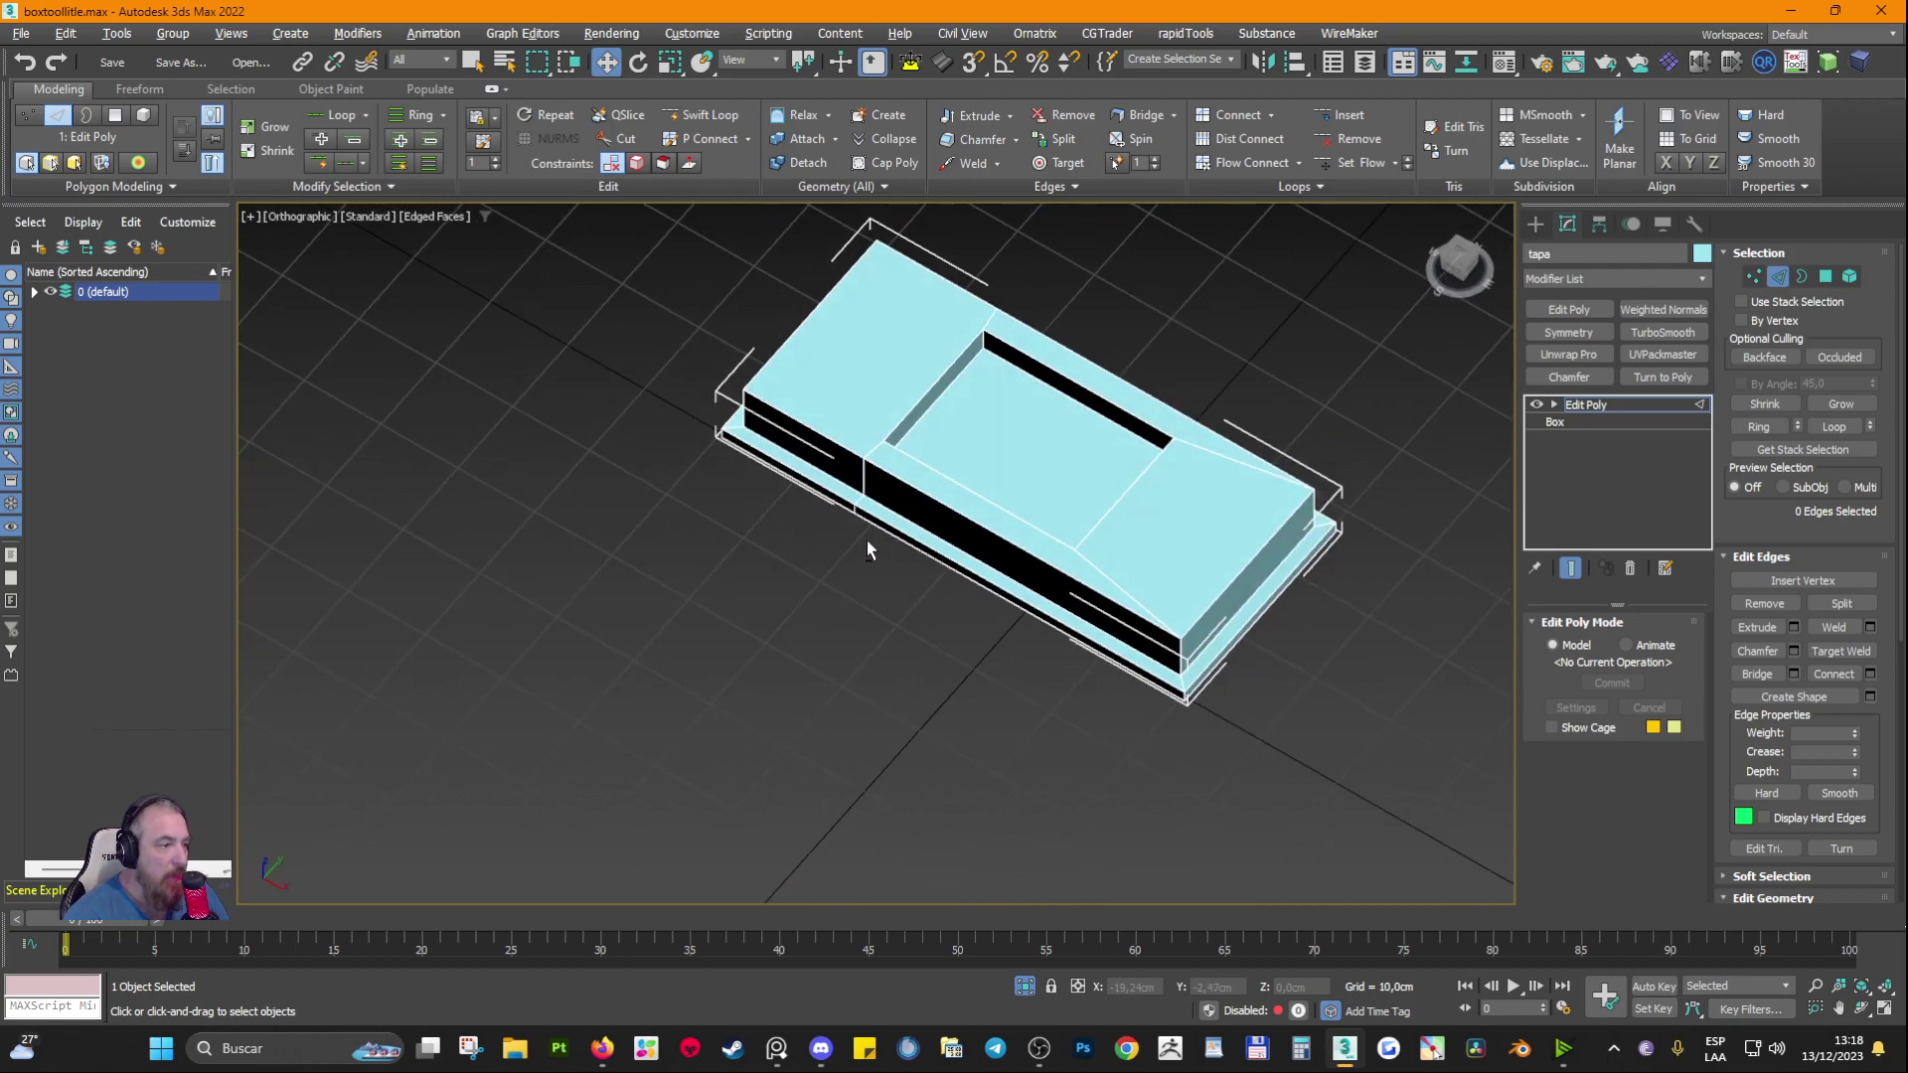
# Step: Select the recess's end edge and the short edges joining its corners to the lid's long sides
pyautogui.scroll(5, 918, 467)
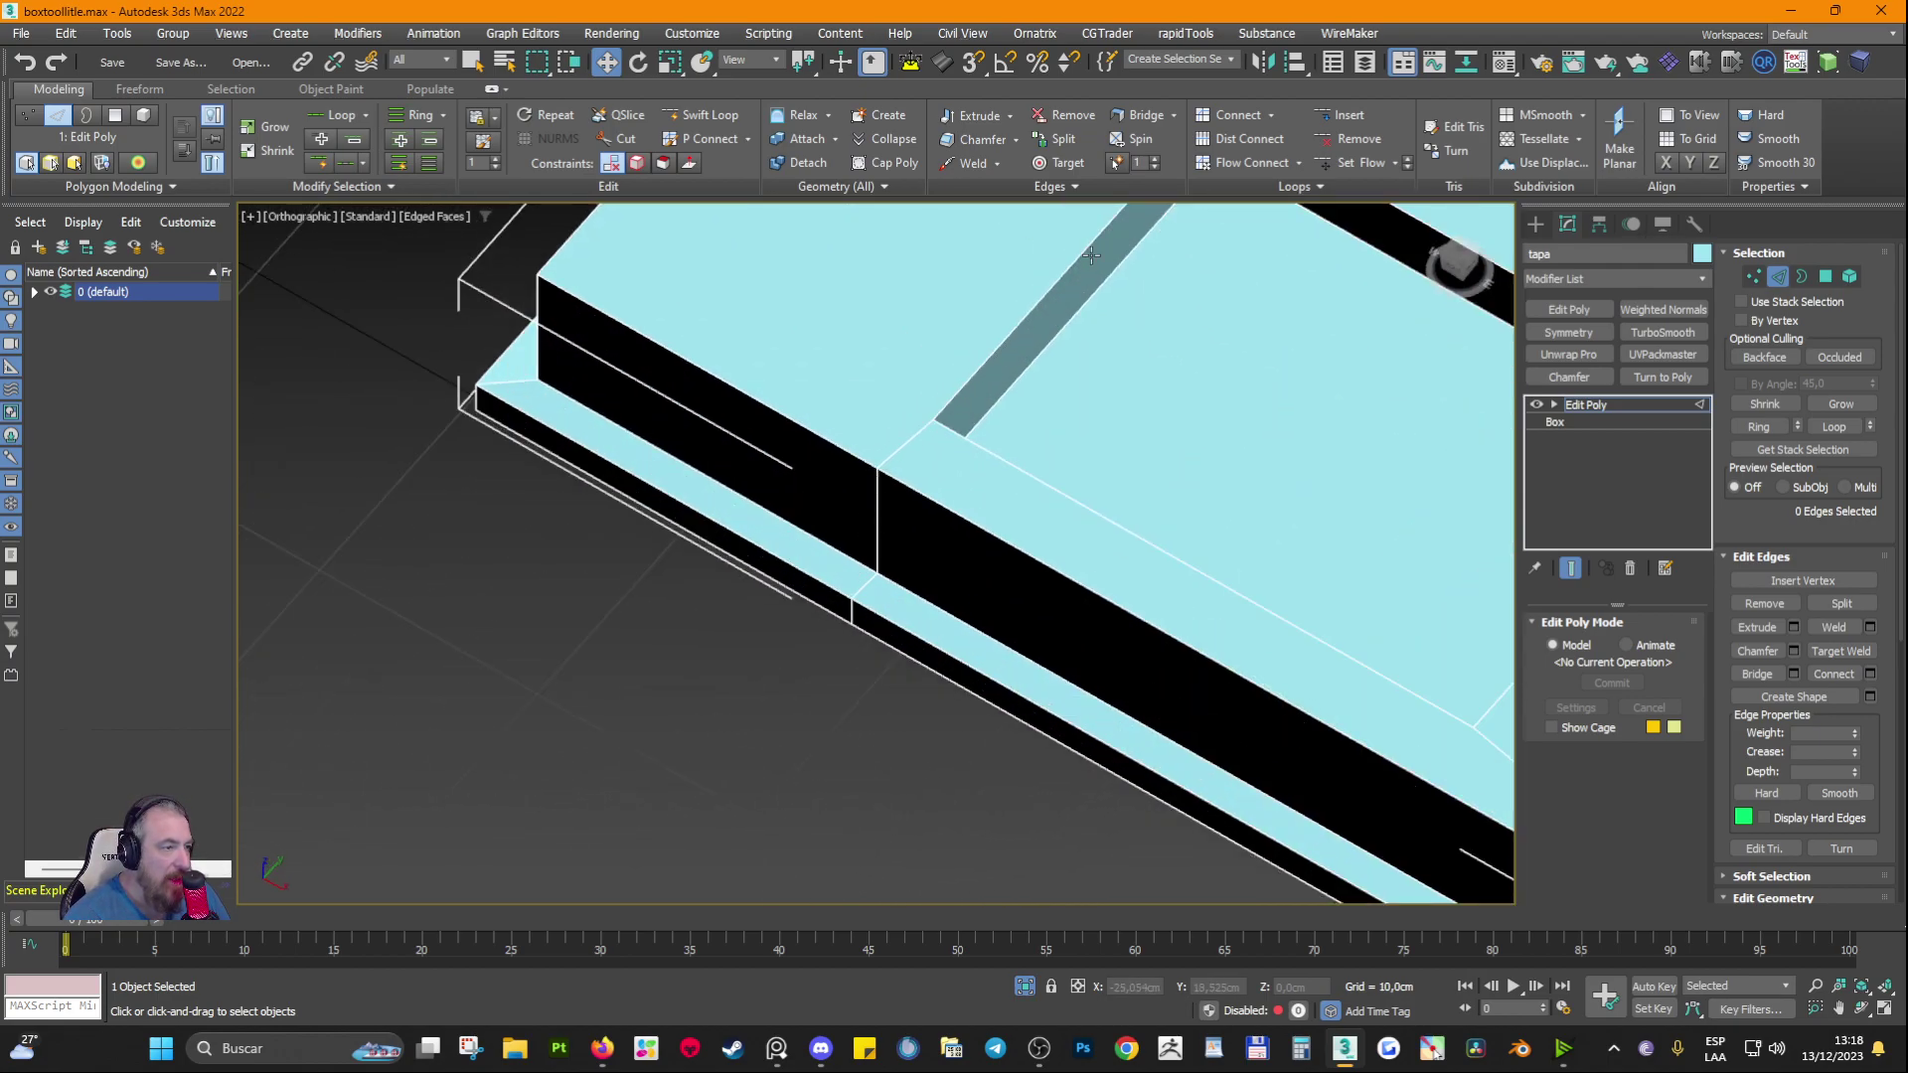
pyautogui.scroll(-4, 1091, 255)
pyautogui.click(924, 473)
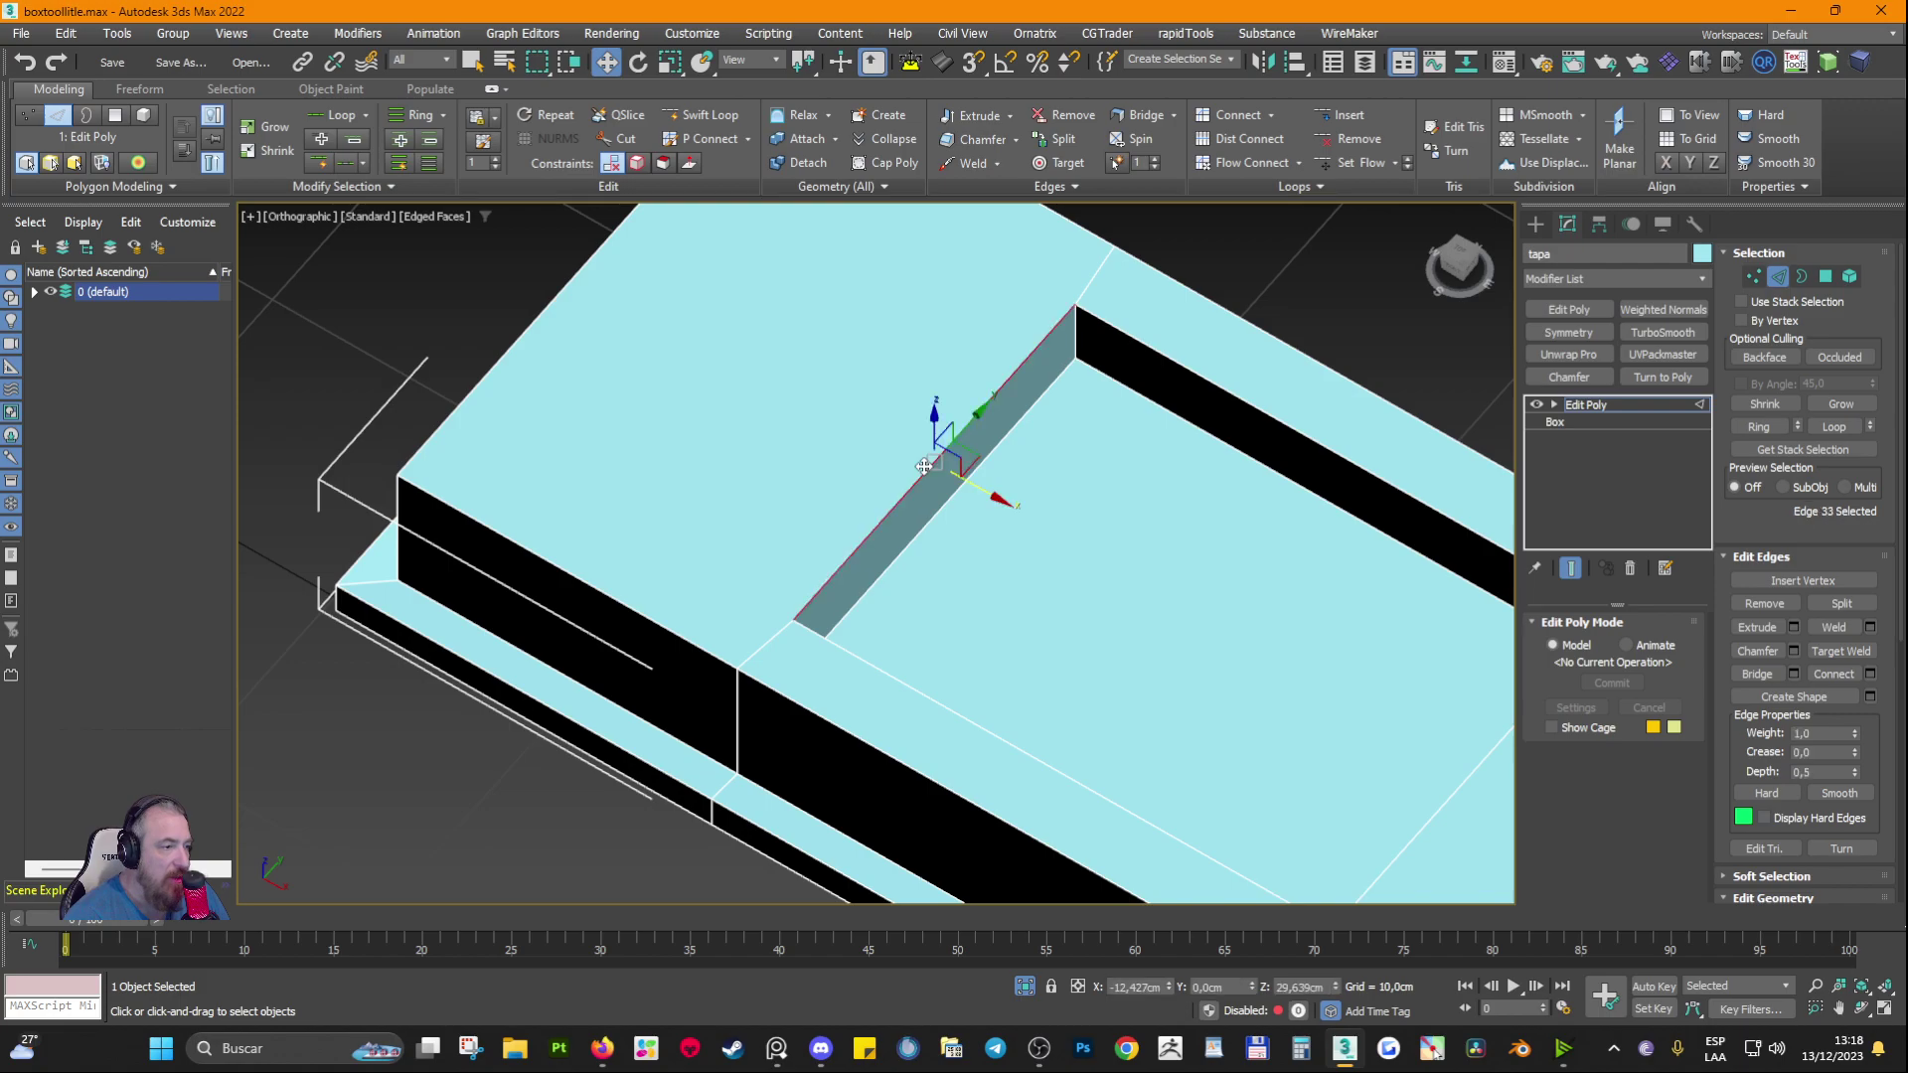
pyautogui.keyDown('ctrl'); pyautogui.click(1082, 289); pyautogui.keyUp('ctrl')
pyautogui.keyDown('ctrl'); pyautogui.click(770, 647); pyautogui.keyUp('ctrl')
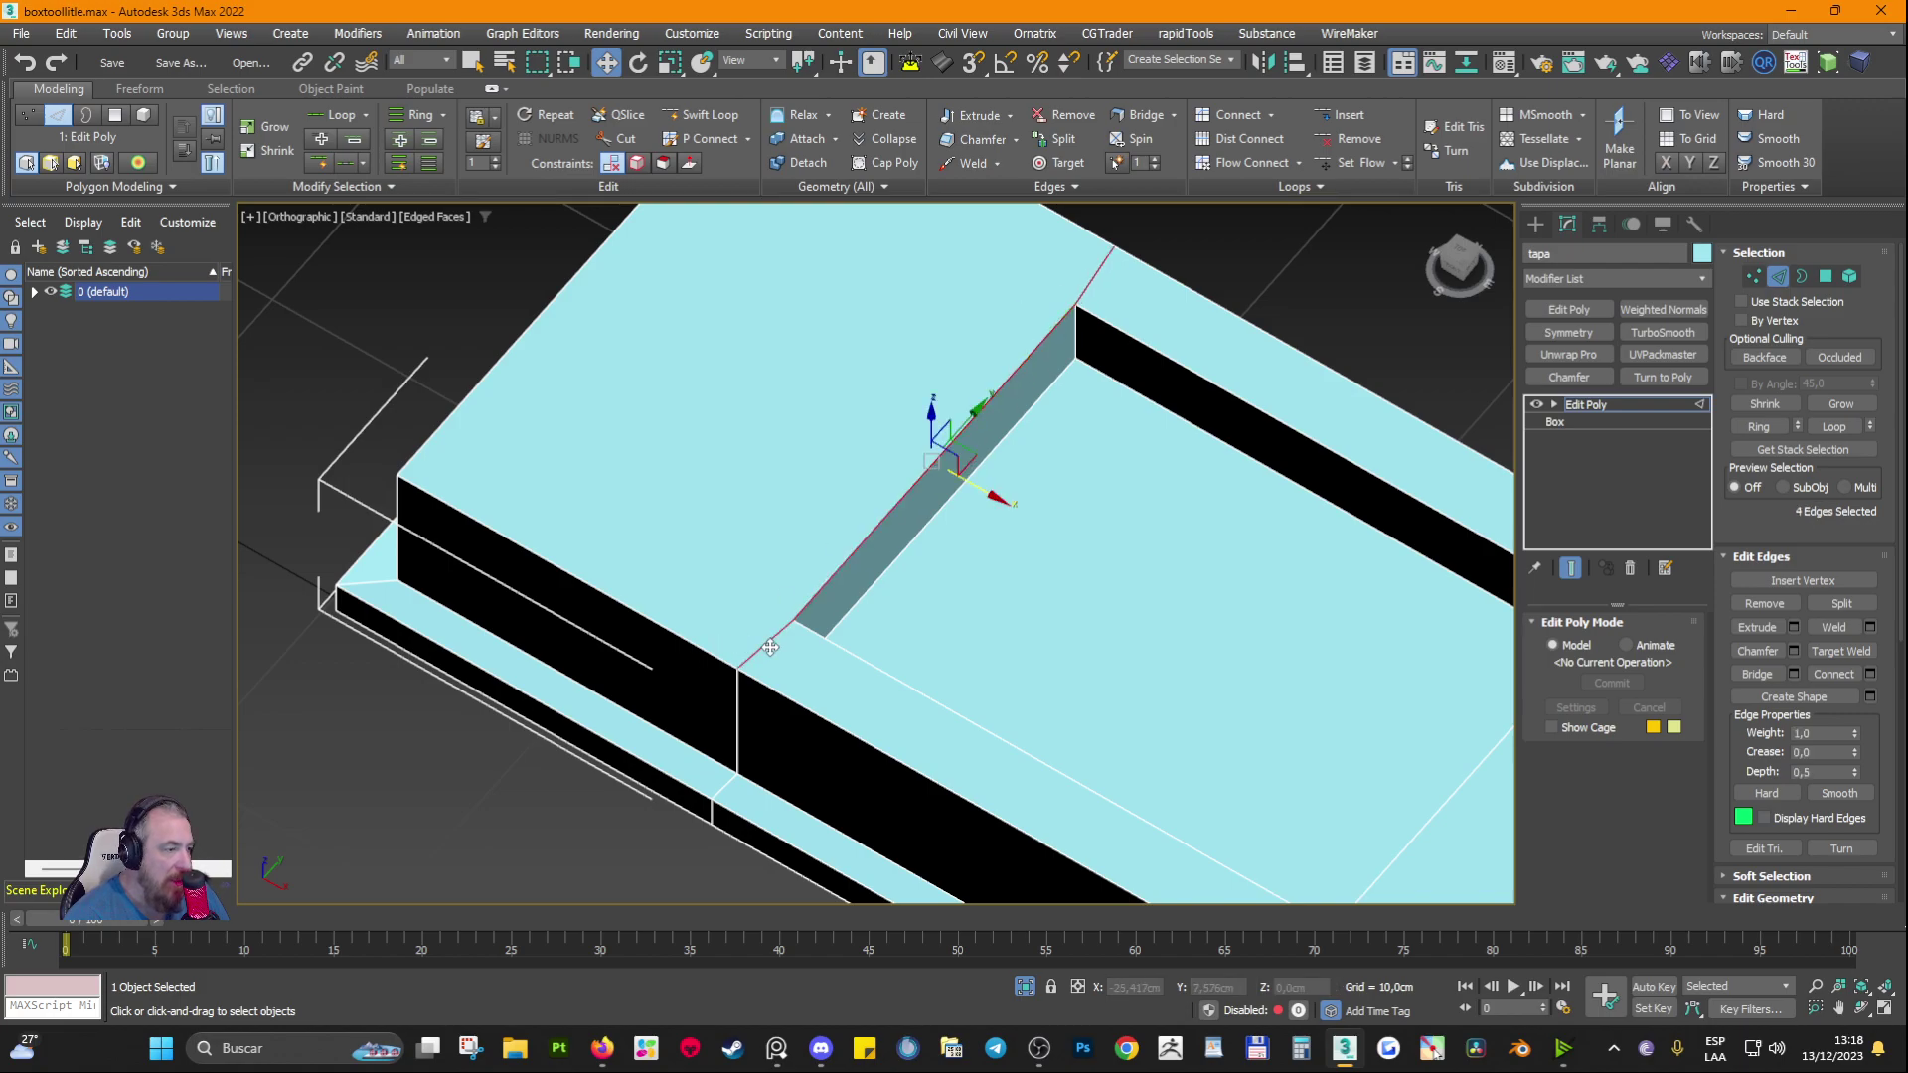
pyautogui.scroll(-4, 766, 661)
pyautogui.keyDown('alt'); pyautogui.moveTo(766, 661); pyautogui.dragTo(855, 634, button='middle'); pyautogui.keyUp('alt')
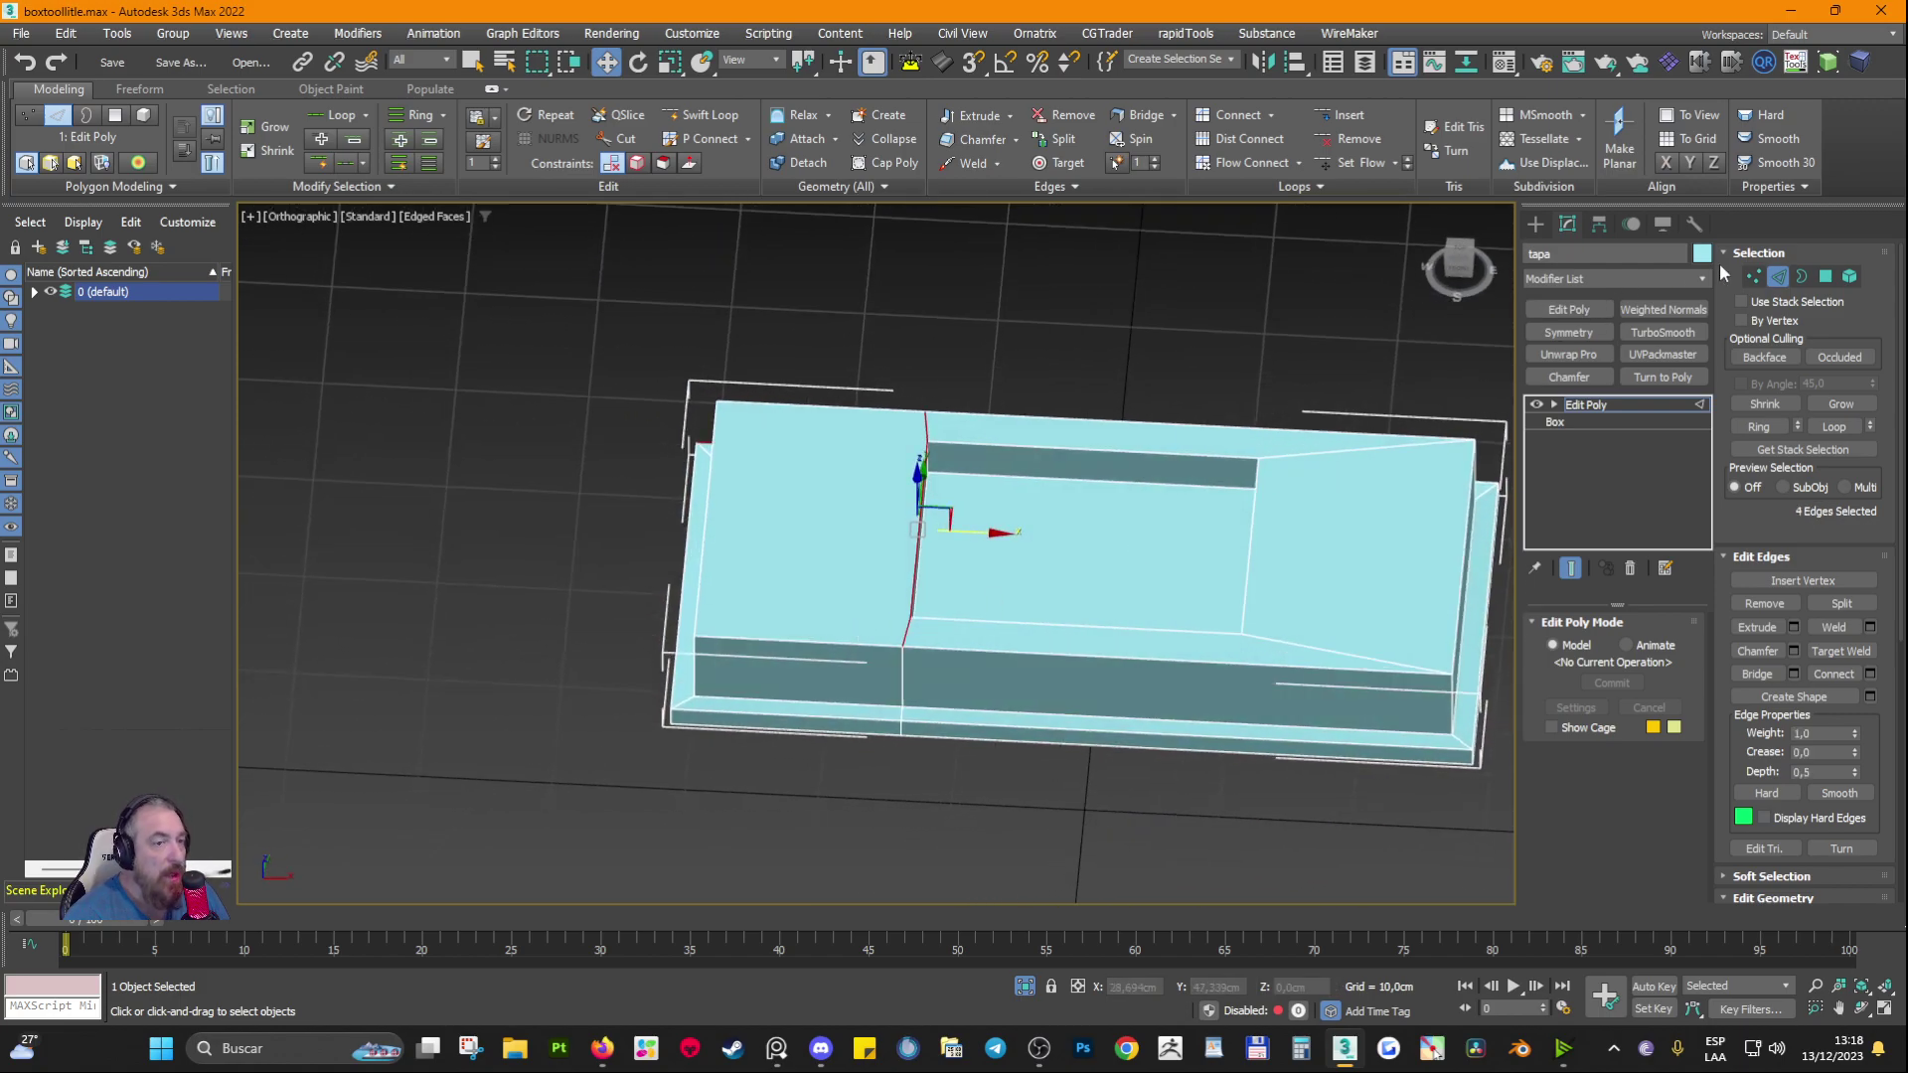
# Step: Select all vertices along the line at the recess's end in wireframe and straighten them by scaling along X
pyautogui.click(1755, 284)
pyautogui.click(1754, 277)
pyautogui.moveTo(1033, 320); pyautogui.dragTo(831, 799)
pyautogui.press('F3')
pyautogui.keyDown('alt'); pyautogui.moveTo(838, 801); pyautogui.dragTo(909, 776, button='middle'); pyautogui.keyUp('alt')
pyautogui.click(669, 66)
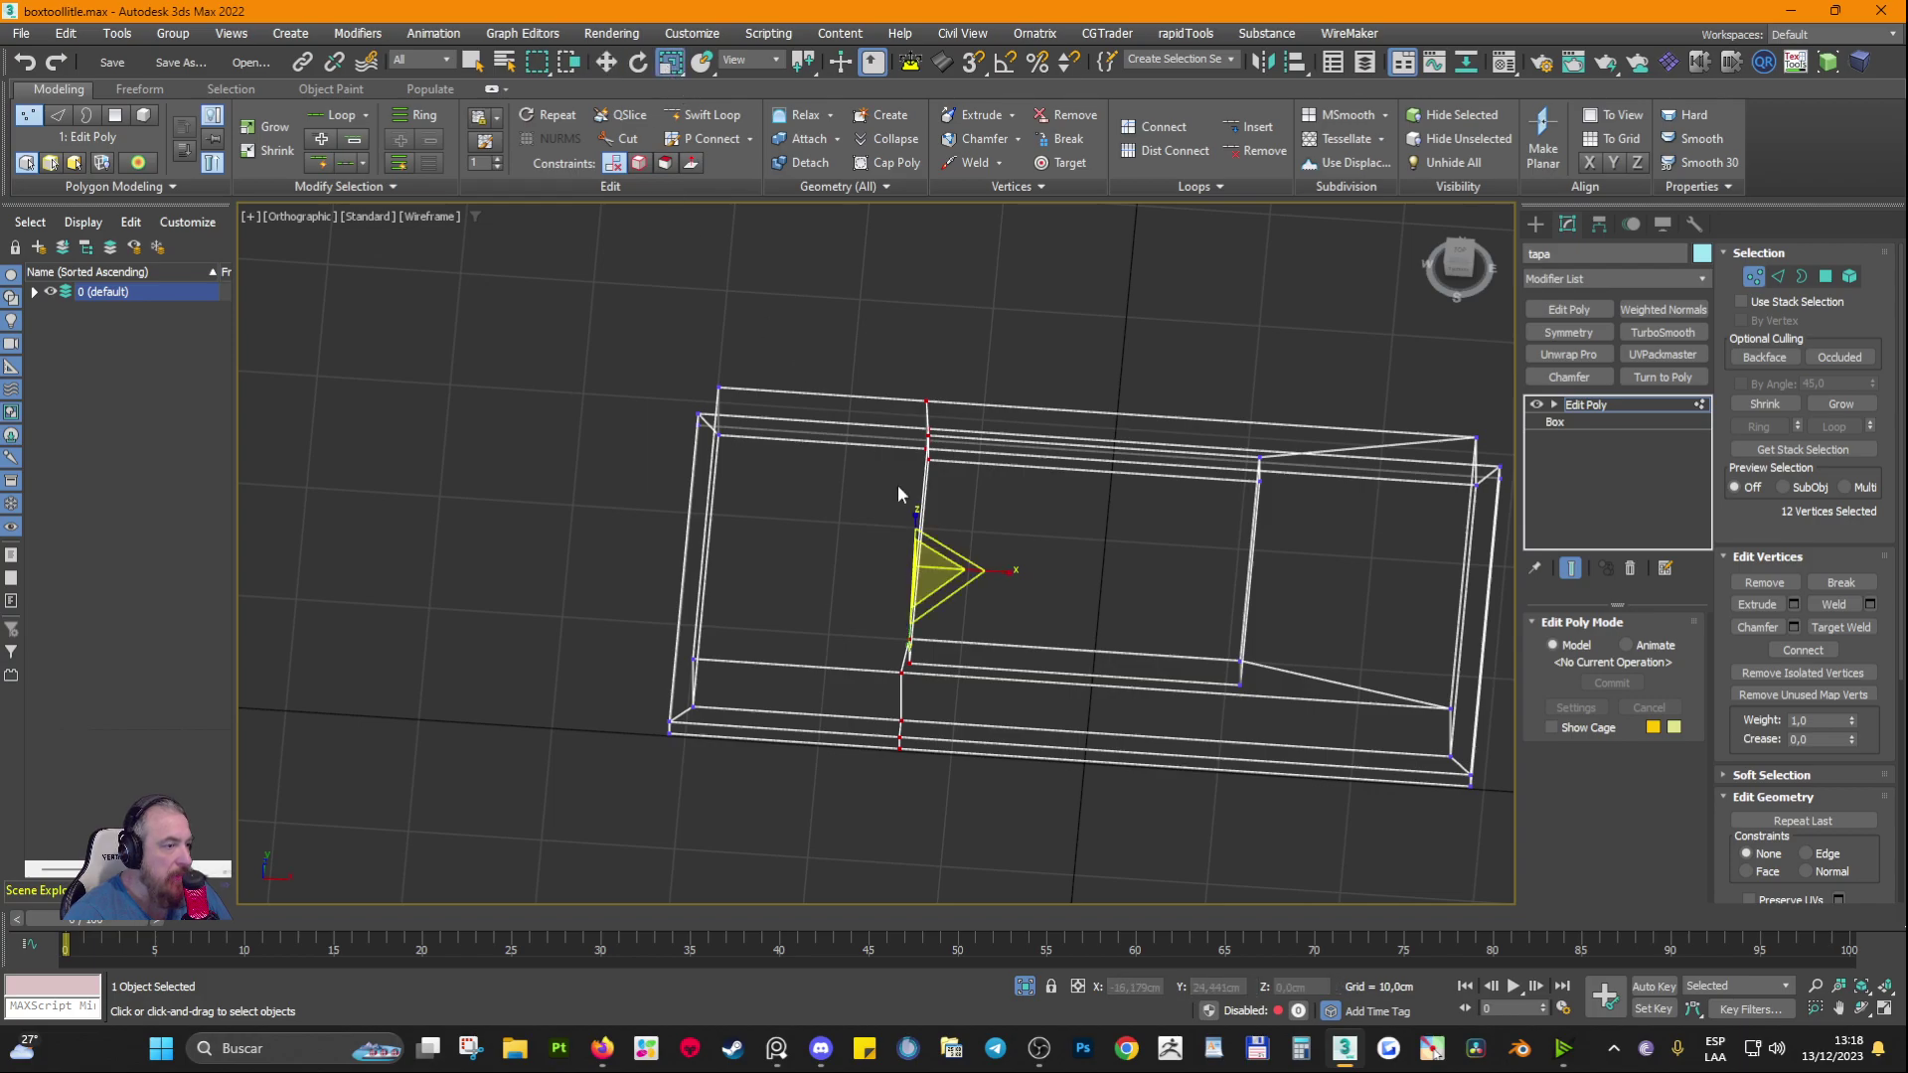
pyautogui.moveTo(1011, 569); pyautogui.dragTo(676, 558)
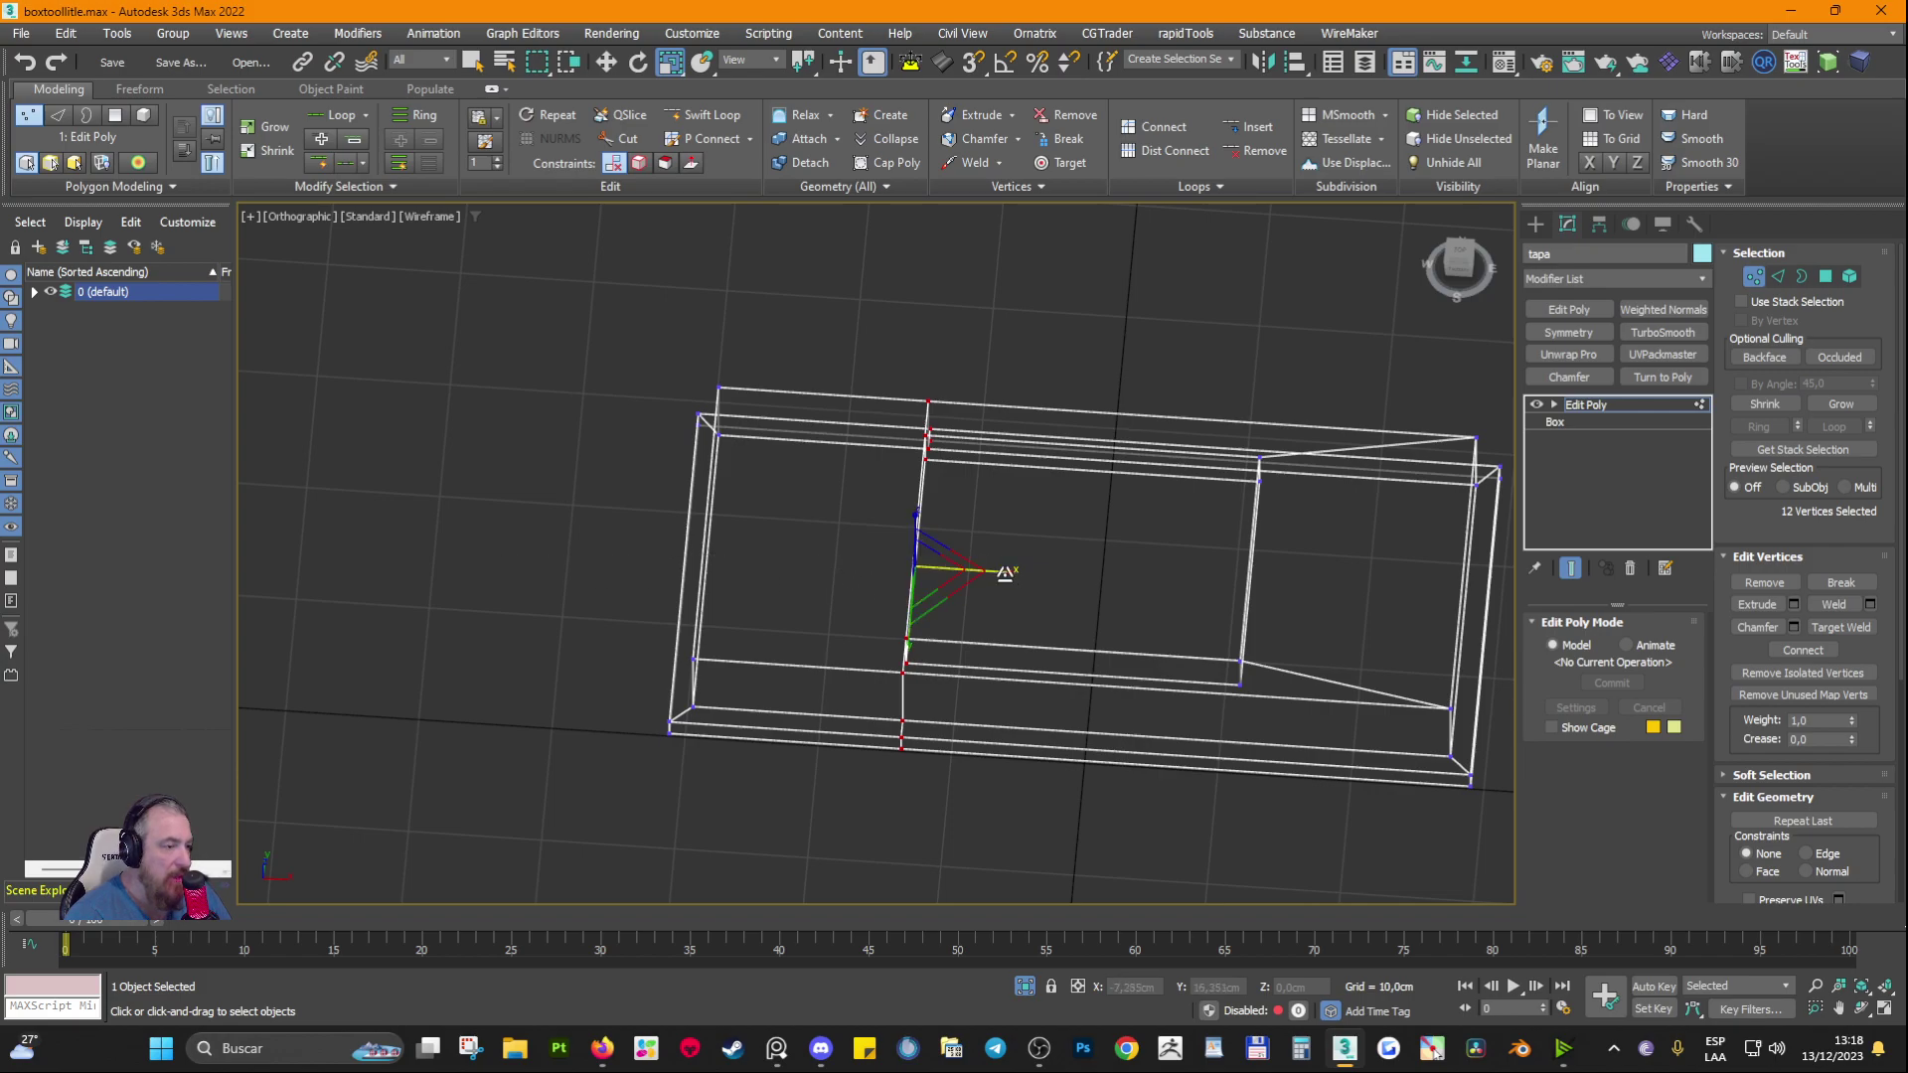
# Step: Display the lid shaded and connect the lengthwise edges between the flattened loop and the lid's far end with a new edge loop
pyautogui.moveTo(1281, 563); pyautogui.dragTo(886, 546, button='middle')
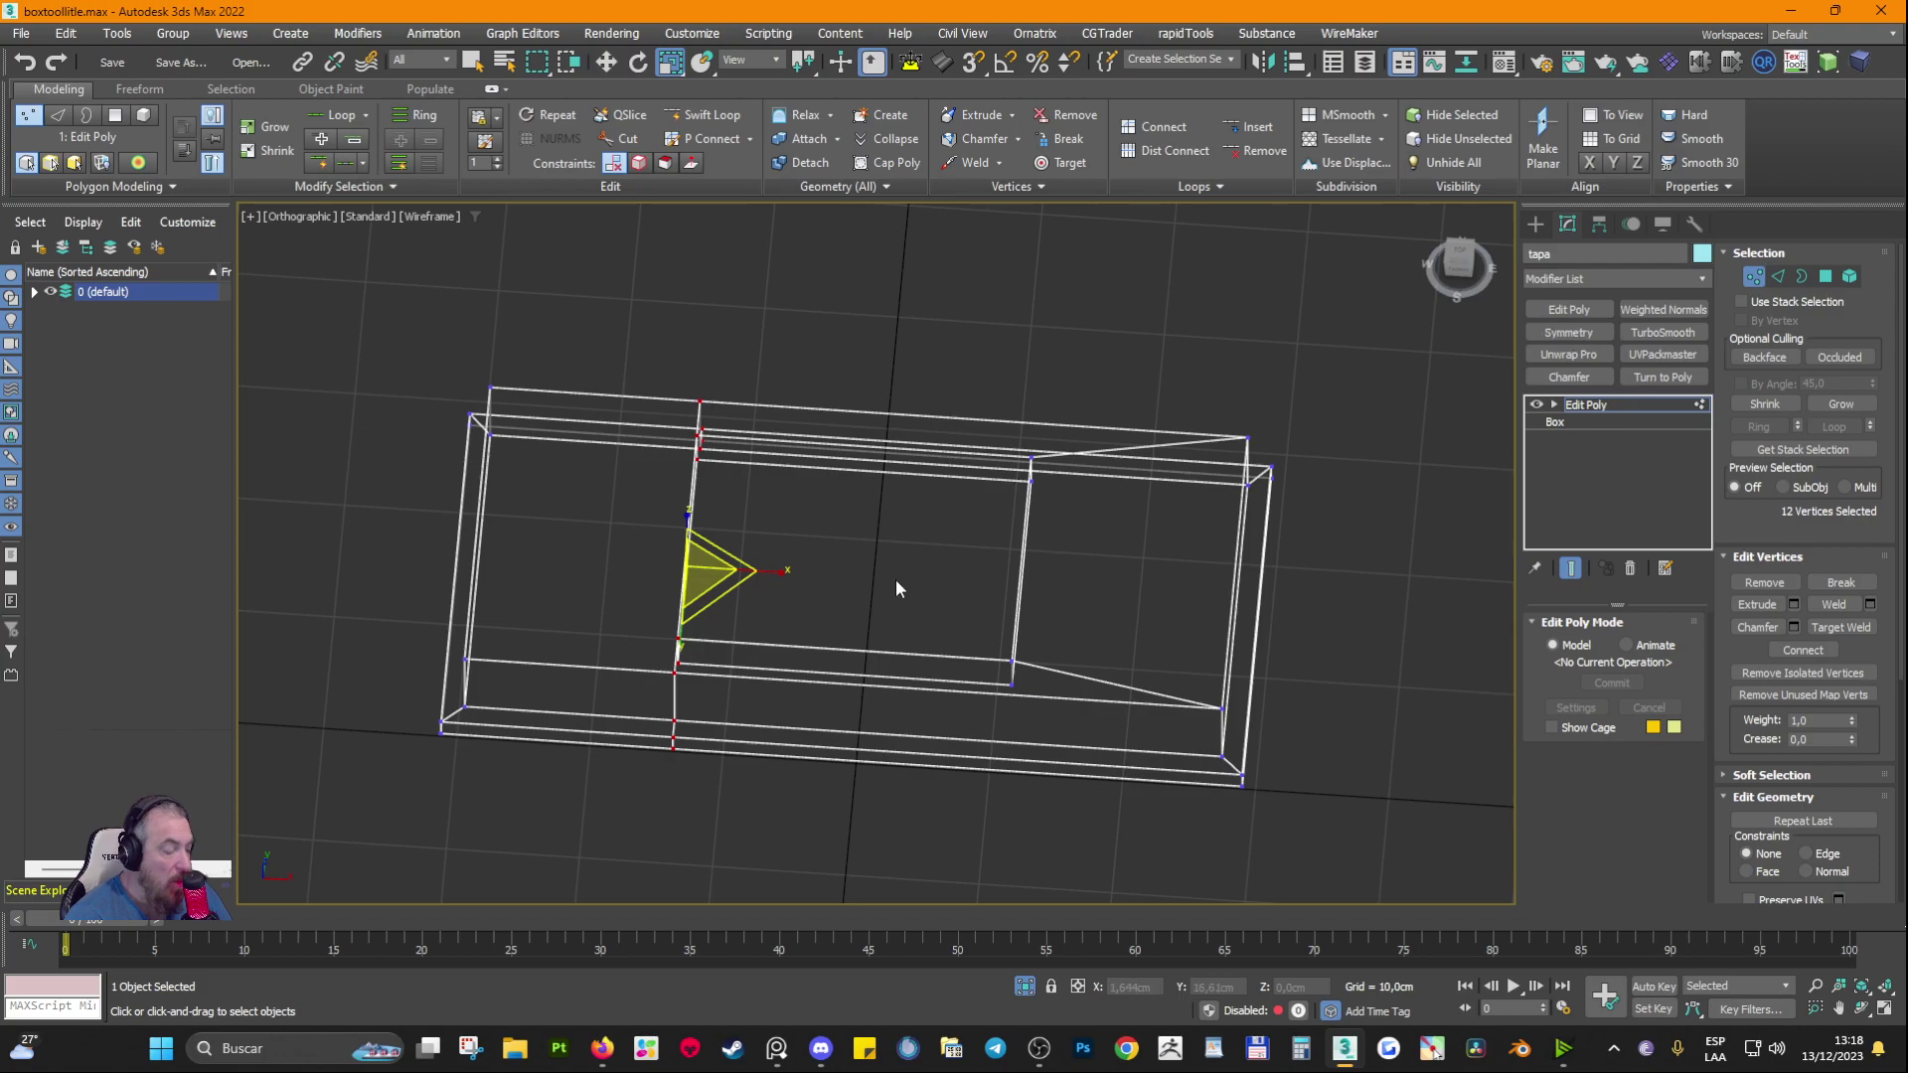
pyautogui.press('F3')
pyautogui.keyDown('alt'); pyautogui.moveTo(1034, 741); pyautogui.dragTo(939, 742, button='middle'); pyautogui.keyUp('alt')
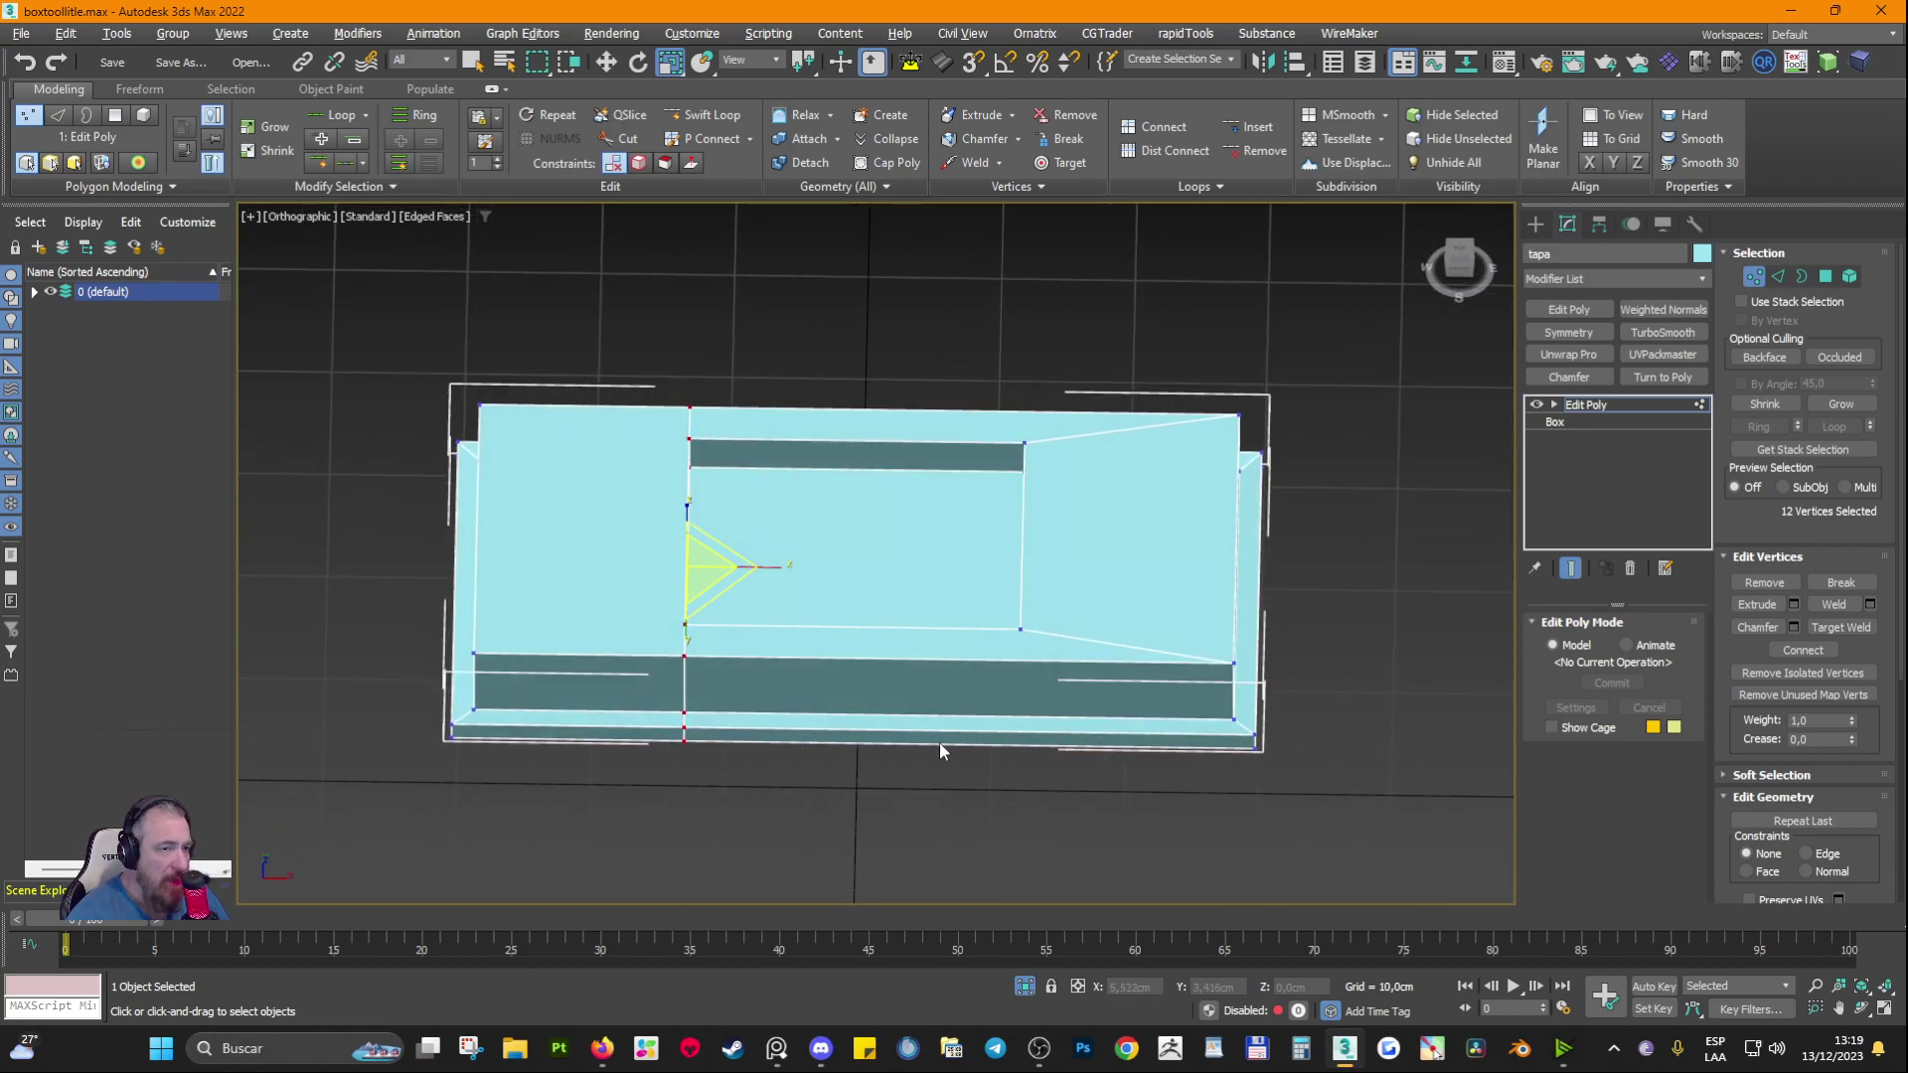
pyautogui.click(1780, 282)
pyautogui.moveTo(1164, 320); pyautogui.dragTo(1177, 904)
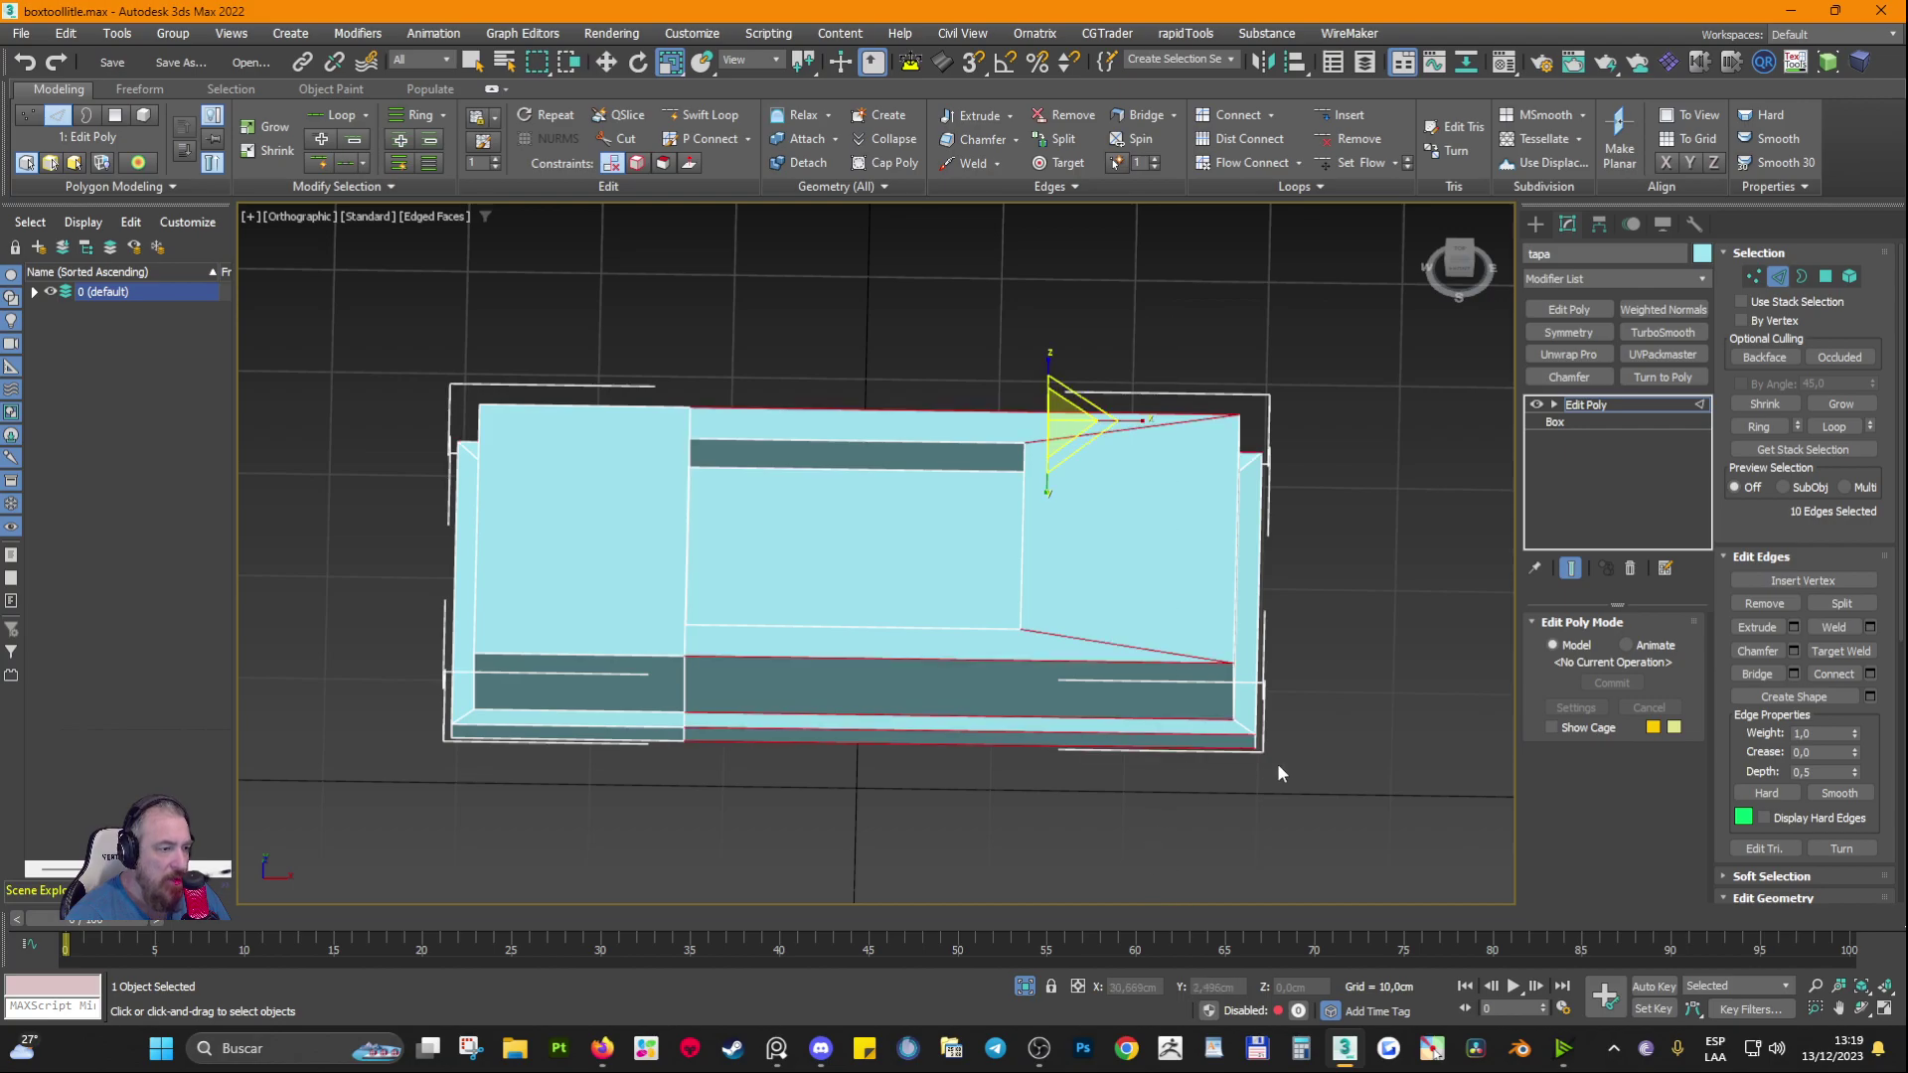
pyautogui.click(1833, 674)
# Step: Flatten the new edge loop along X and move it over to the near end of the recess
pyautogui.scroll(4, 1075, 661)
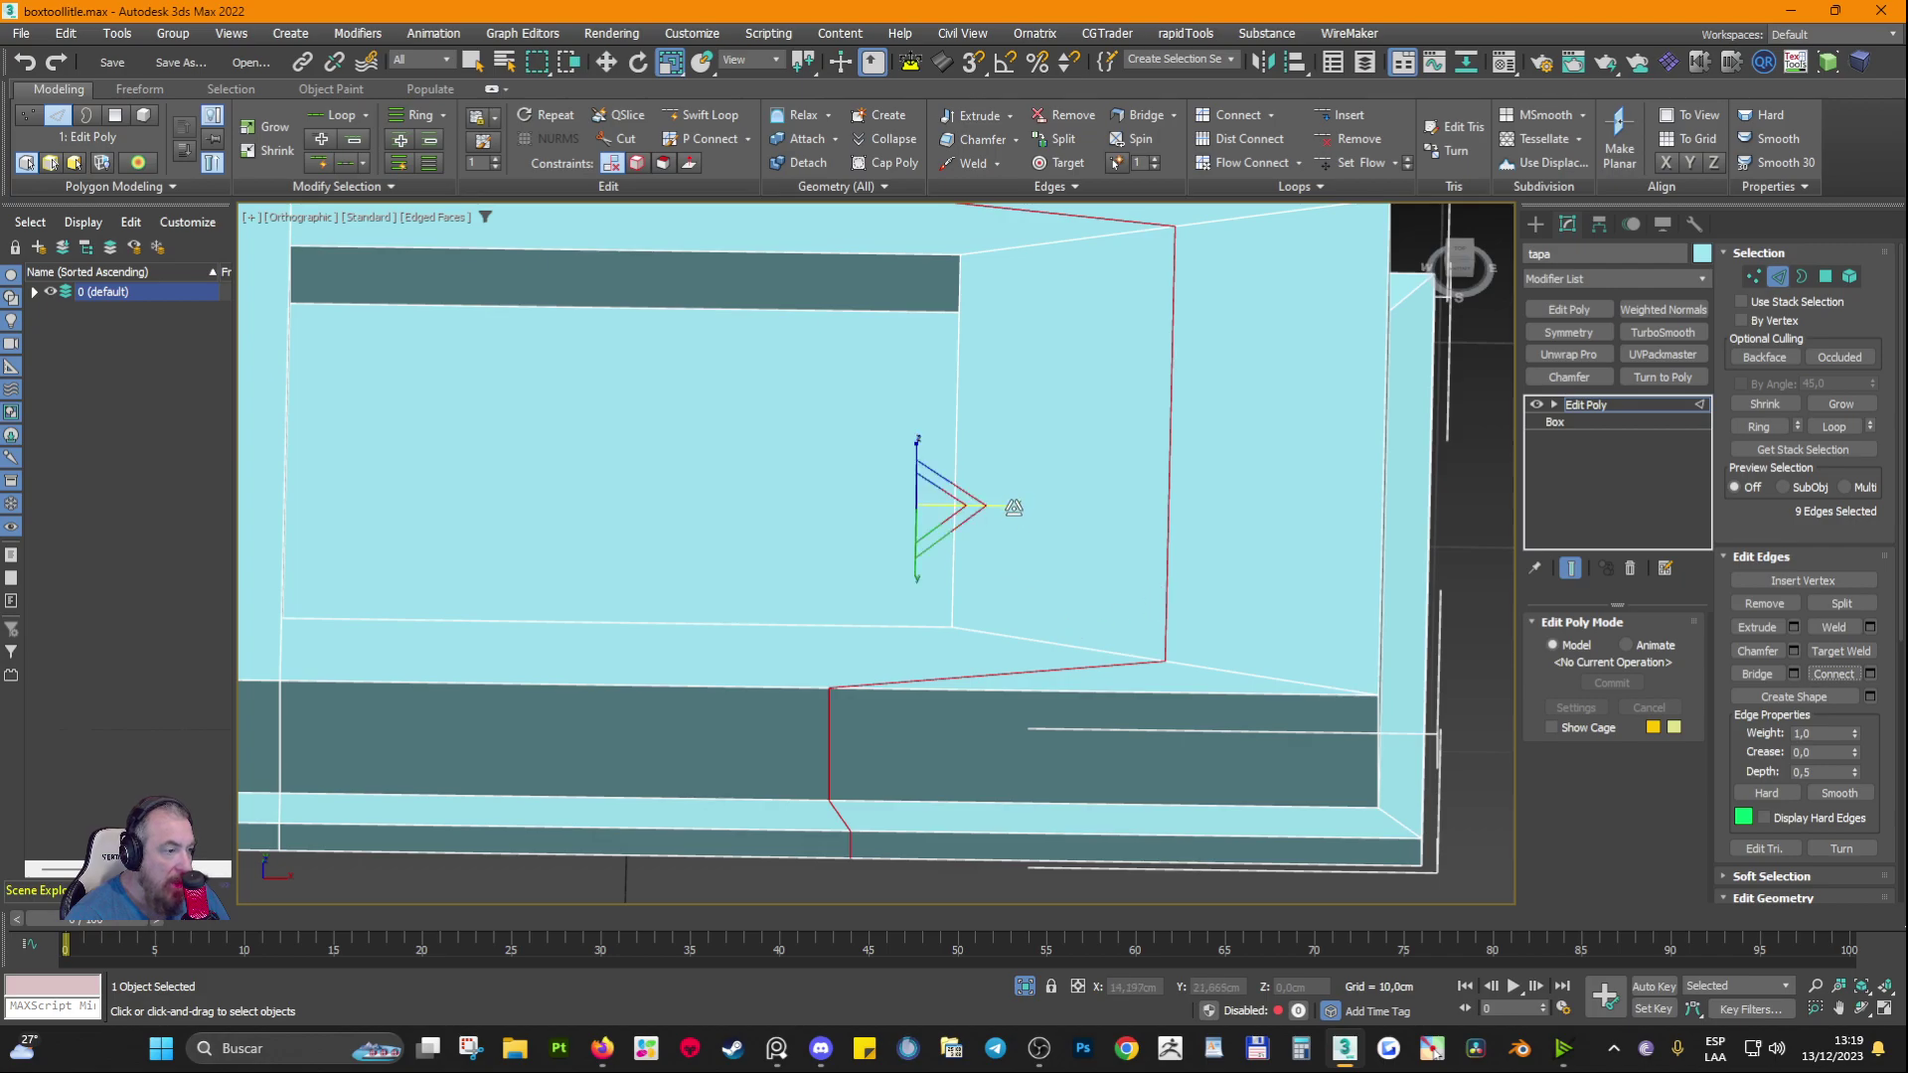
pyautogui.moveTo(1013, 508); pyautogui.dragTo(609, 333)
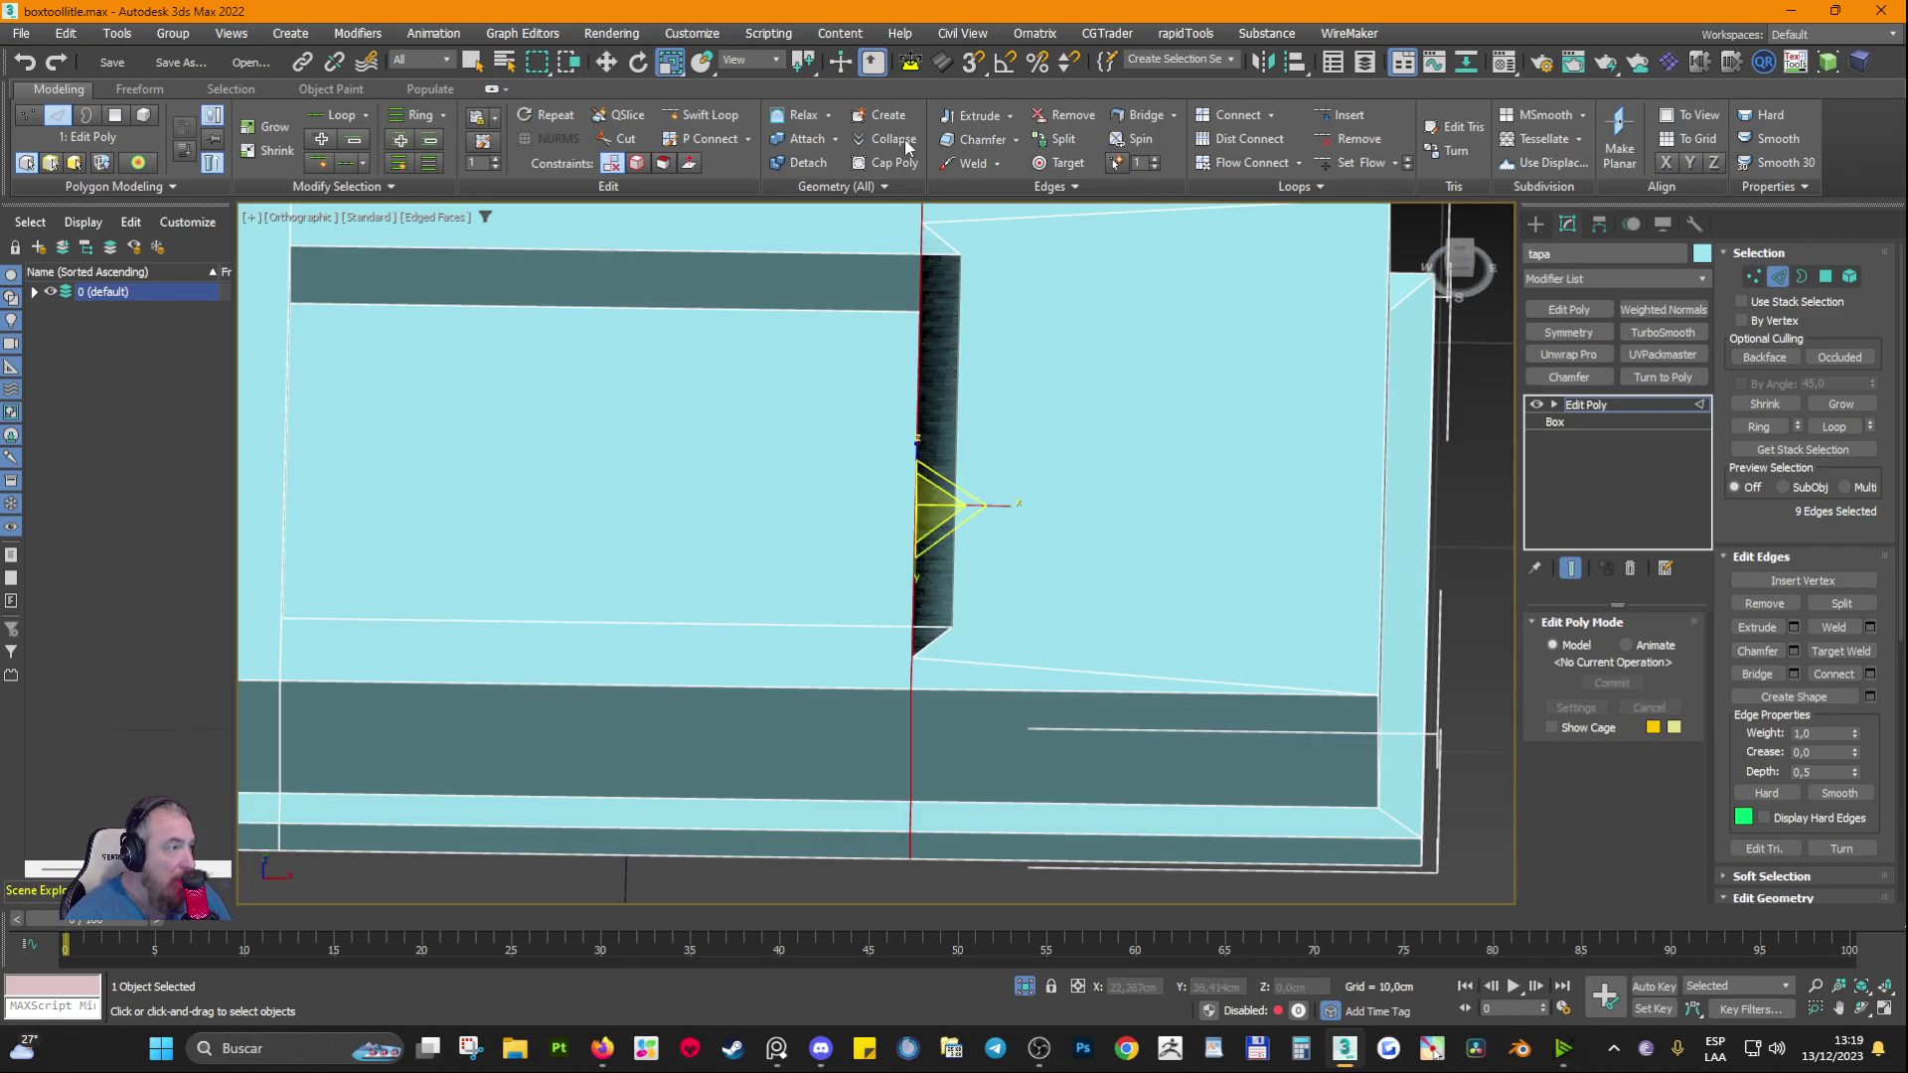
pyautogui.click(606, 63)
pyautogui.moveTo(997, 507); pyautogui.dragTo(1047, 512)
pyautogui.click(965, 658)
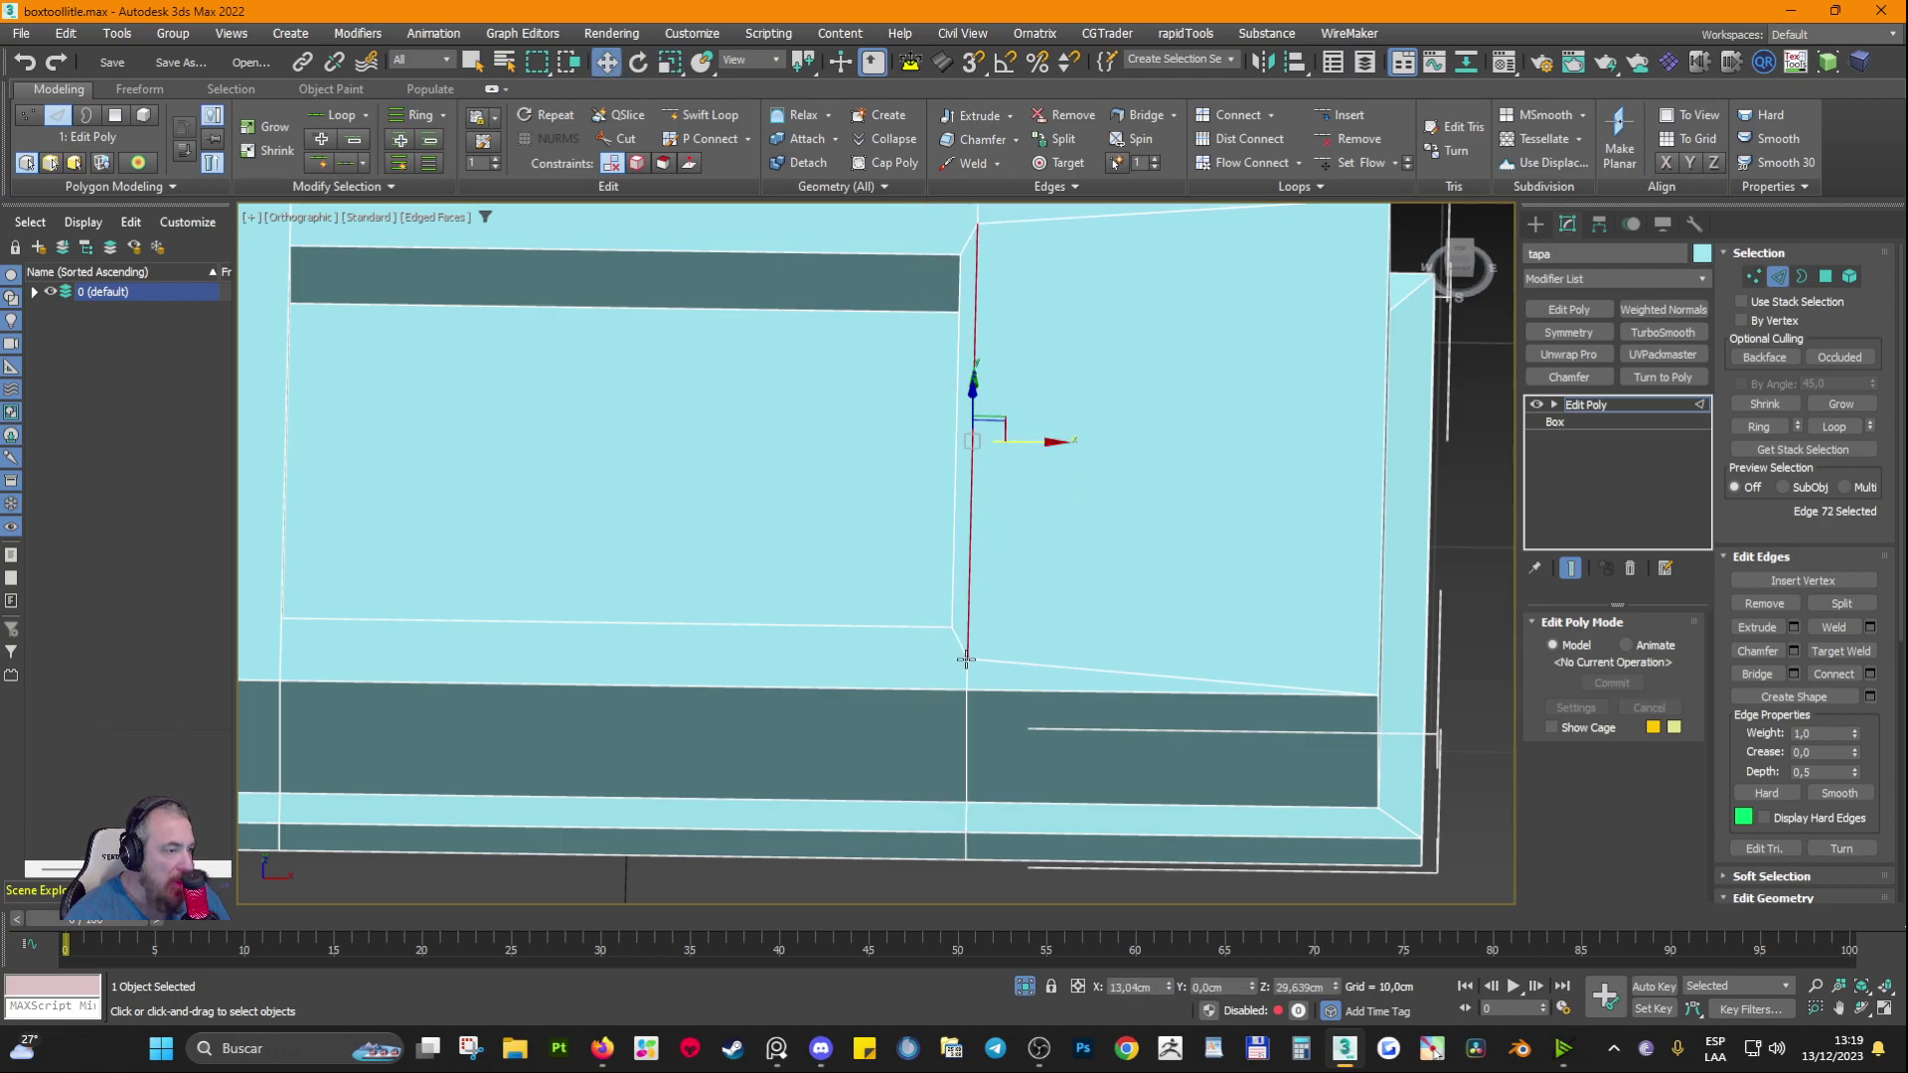
pyautogui.keyDown('ctrl'); pyautogui.click(987, 666); pyautogui.keyUp('ctrl')
pyautogui.keyDown('ctrl'); pyautogui.click(1008, 222); pyautogui.keyUp('ctrl')
pyautogui.moveTo(1009, 222); pyautogui.dragTo(1093, 479, button='middle')
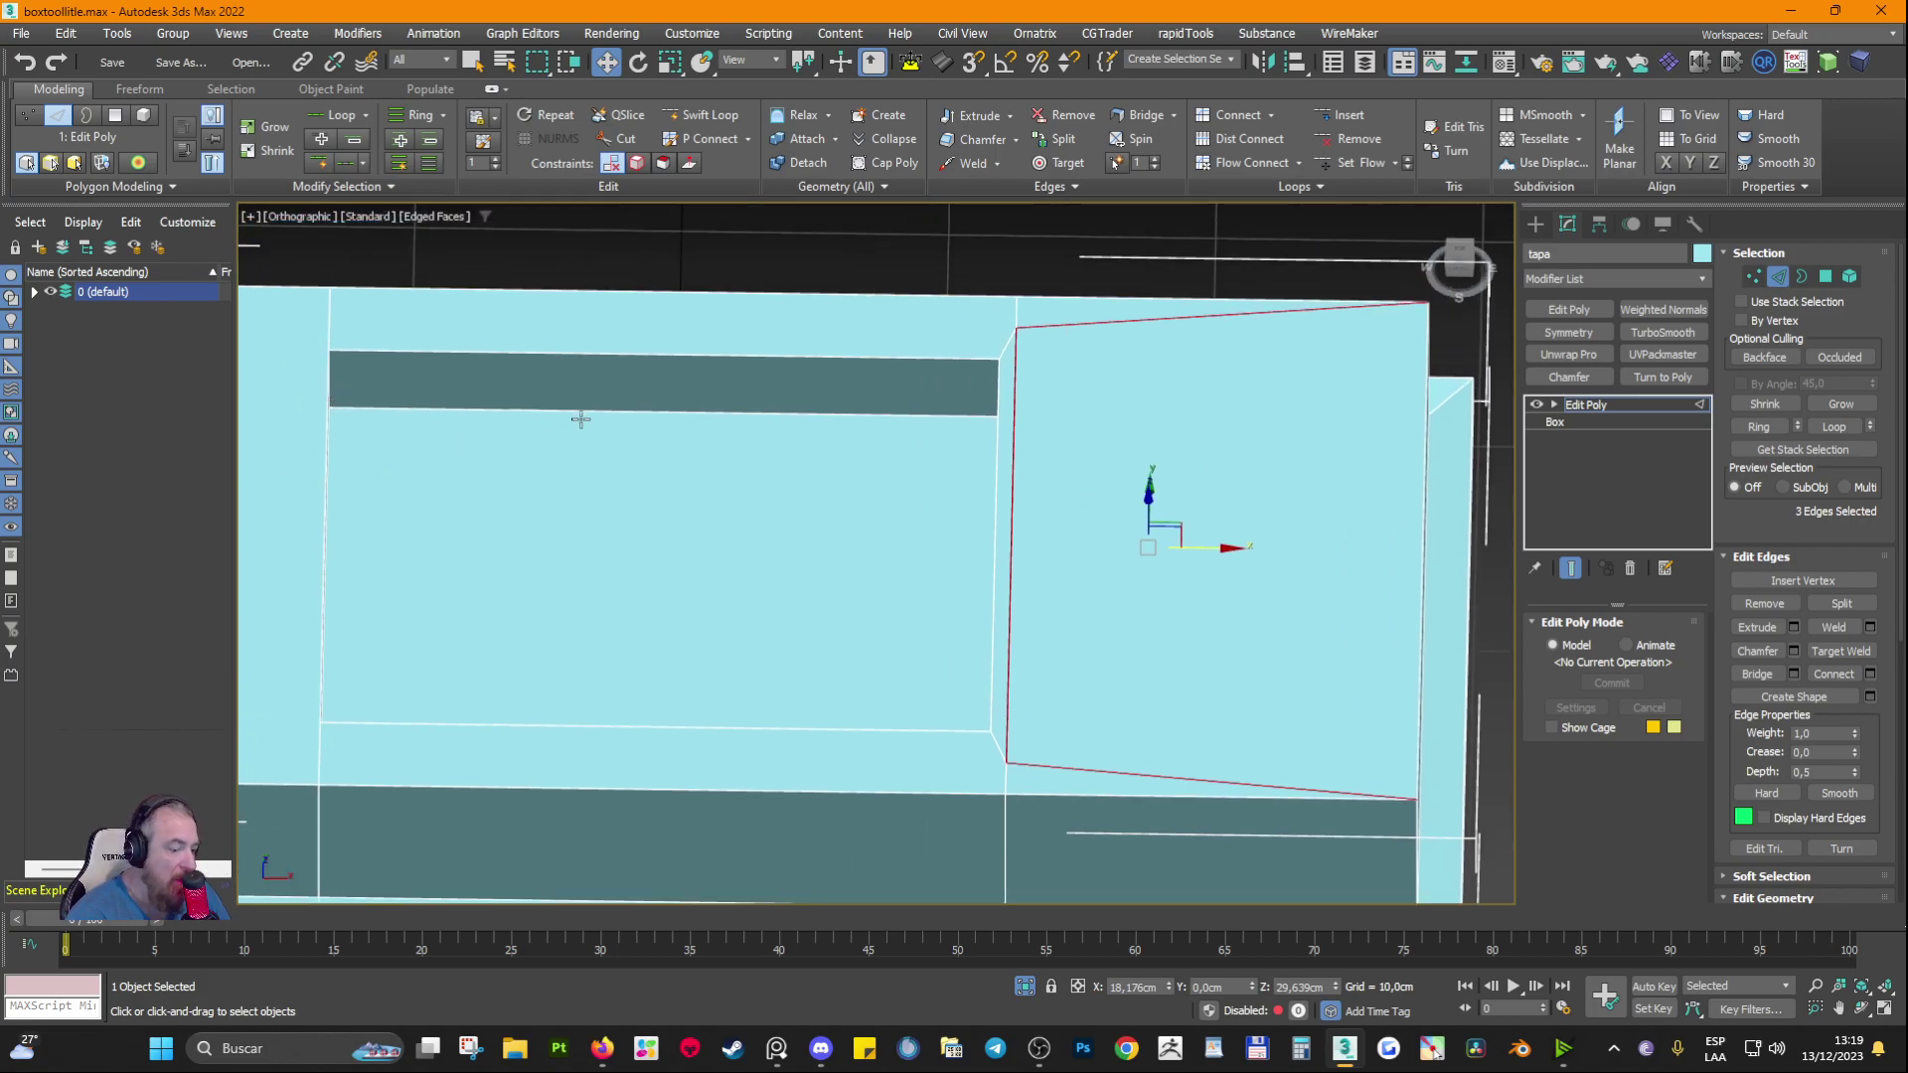
pyautogui.hotkey('ctrl', 'd')
# Step: Select all vertices along the recess's right end and scale them flat along X into one straight line
pyautogui.scroll(-5, 767, 462)
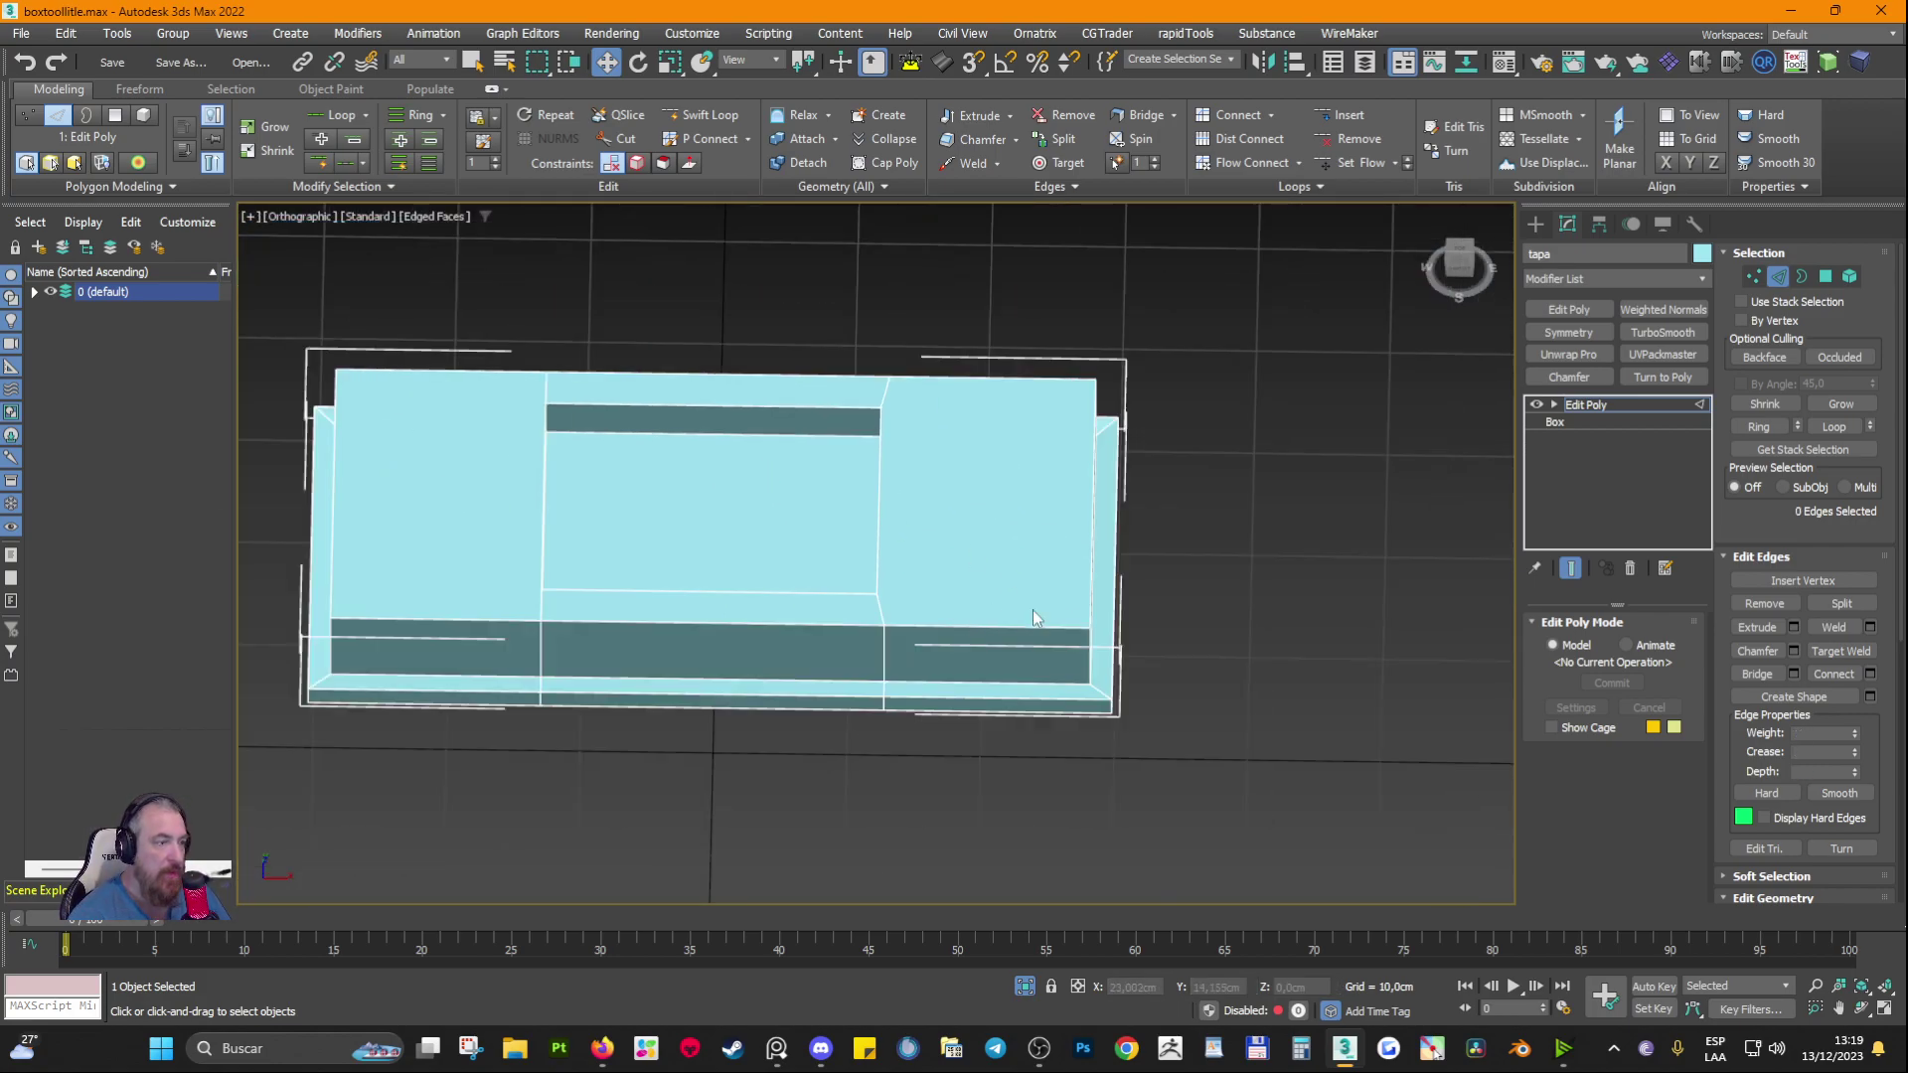
pyautogui.click(1753, 276)
pyautogui.moveTo(904, 781); pyautogui.dragTo(904, 781)
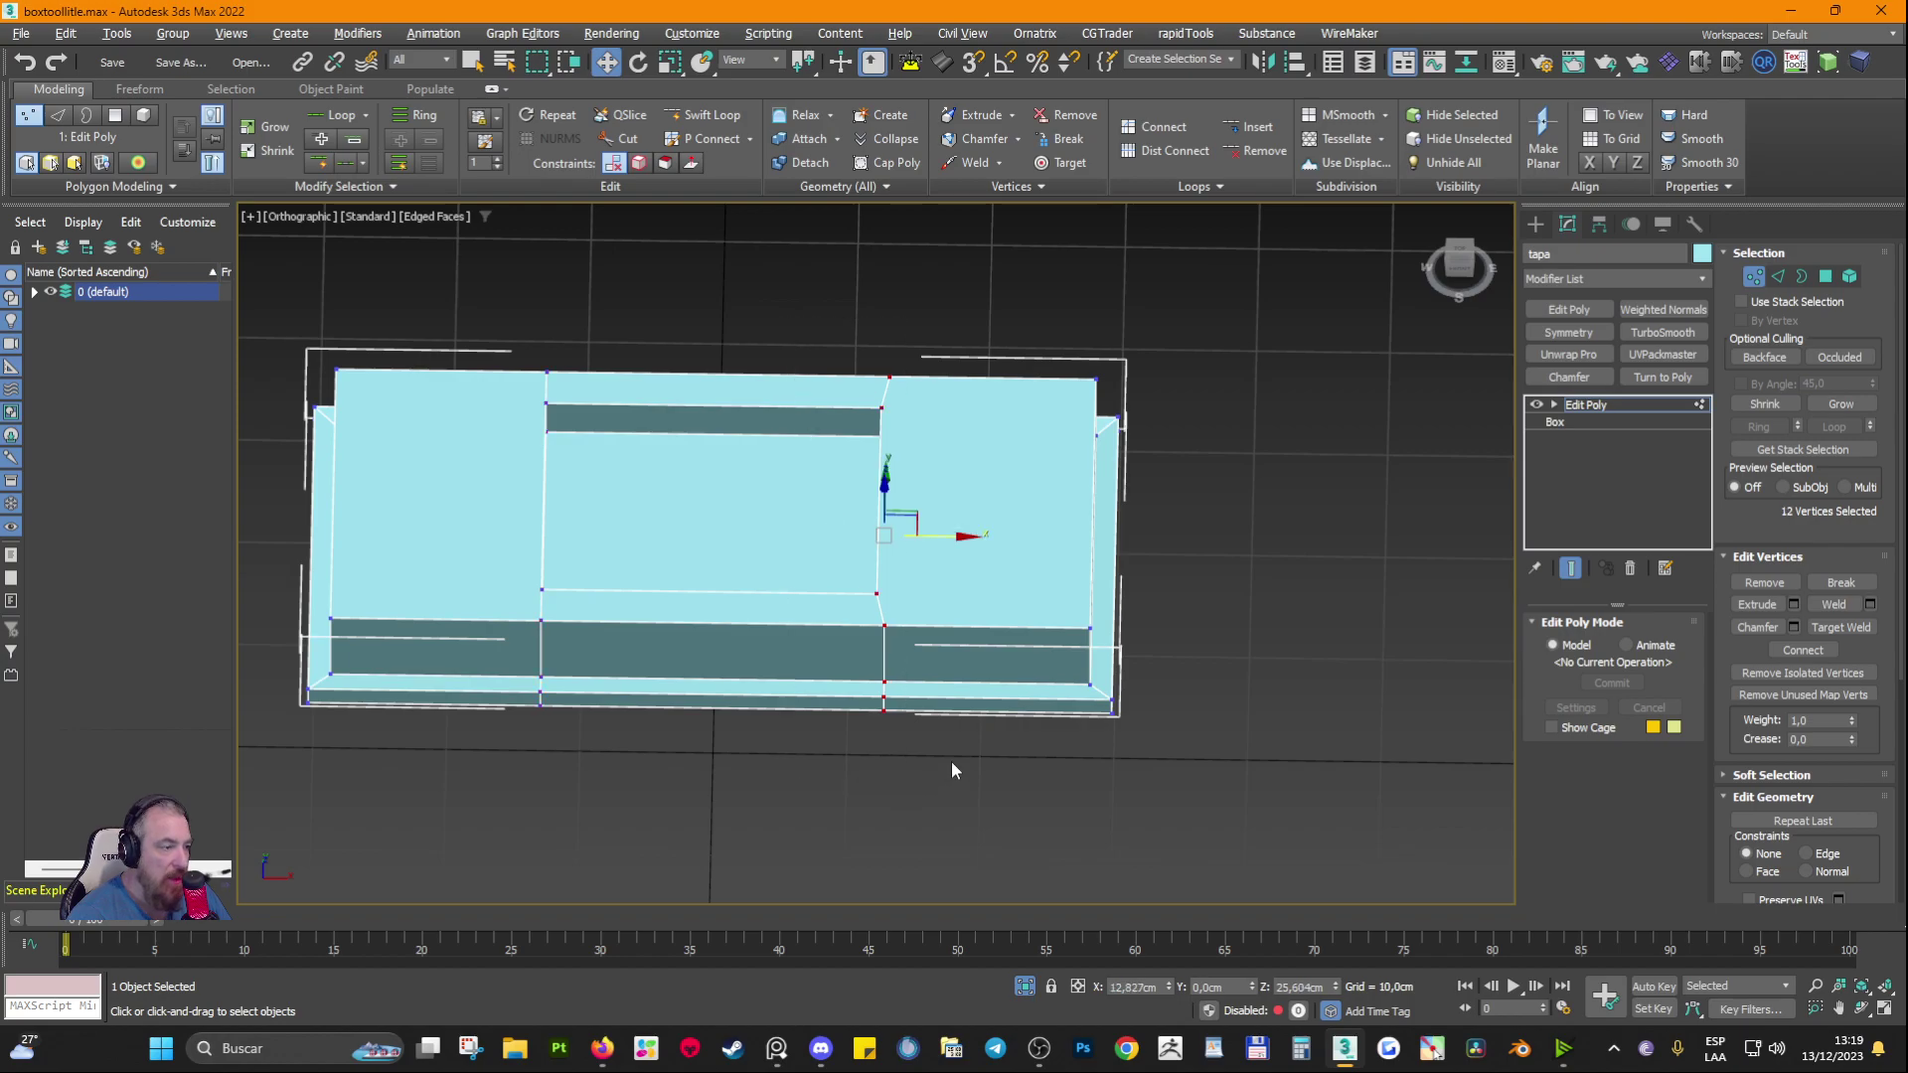
pyautogui.keyDown('alt'); pyautogui.moveTo(951, 761); pyautogui.dragTo(885, 752, button='middle'); pyautogui.keyUp('alt')
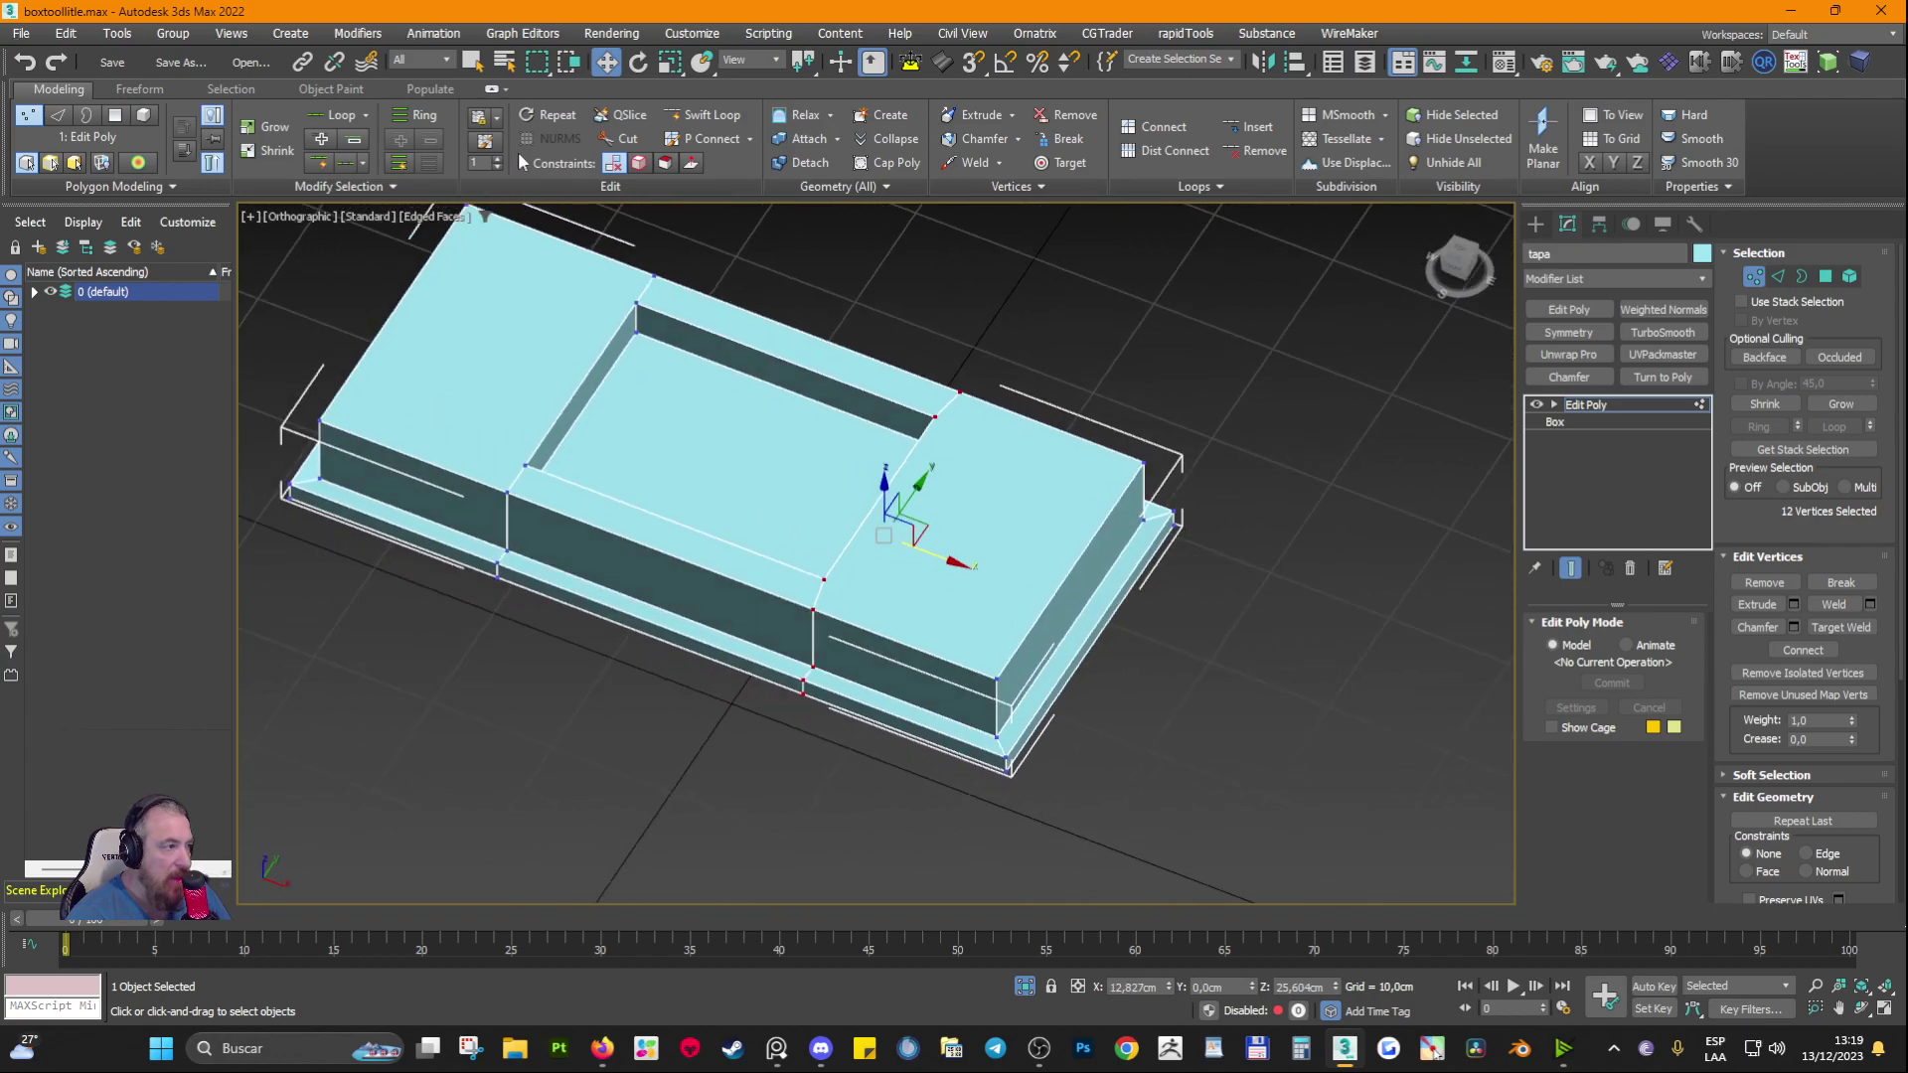
pyautogui.click(664, 73)
pyautogui.moveTo(965, 564); pyautogui.dragTo(875, 541)
pyautogui.keyDown('alt'); pyautogui.moveTo(646, 656); pyautogui.dragTo(783, 680, button='middle'); pyautogui.keyUp('alt')
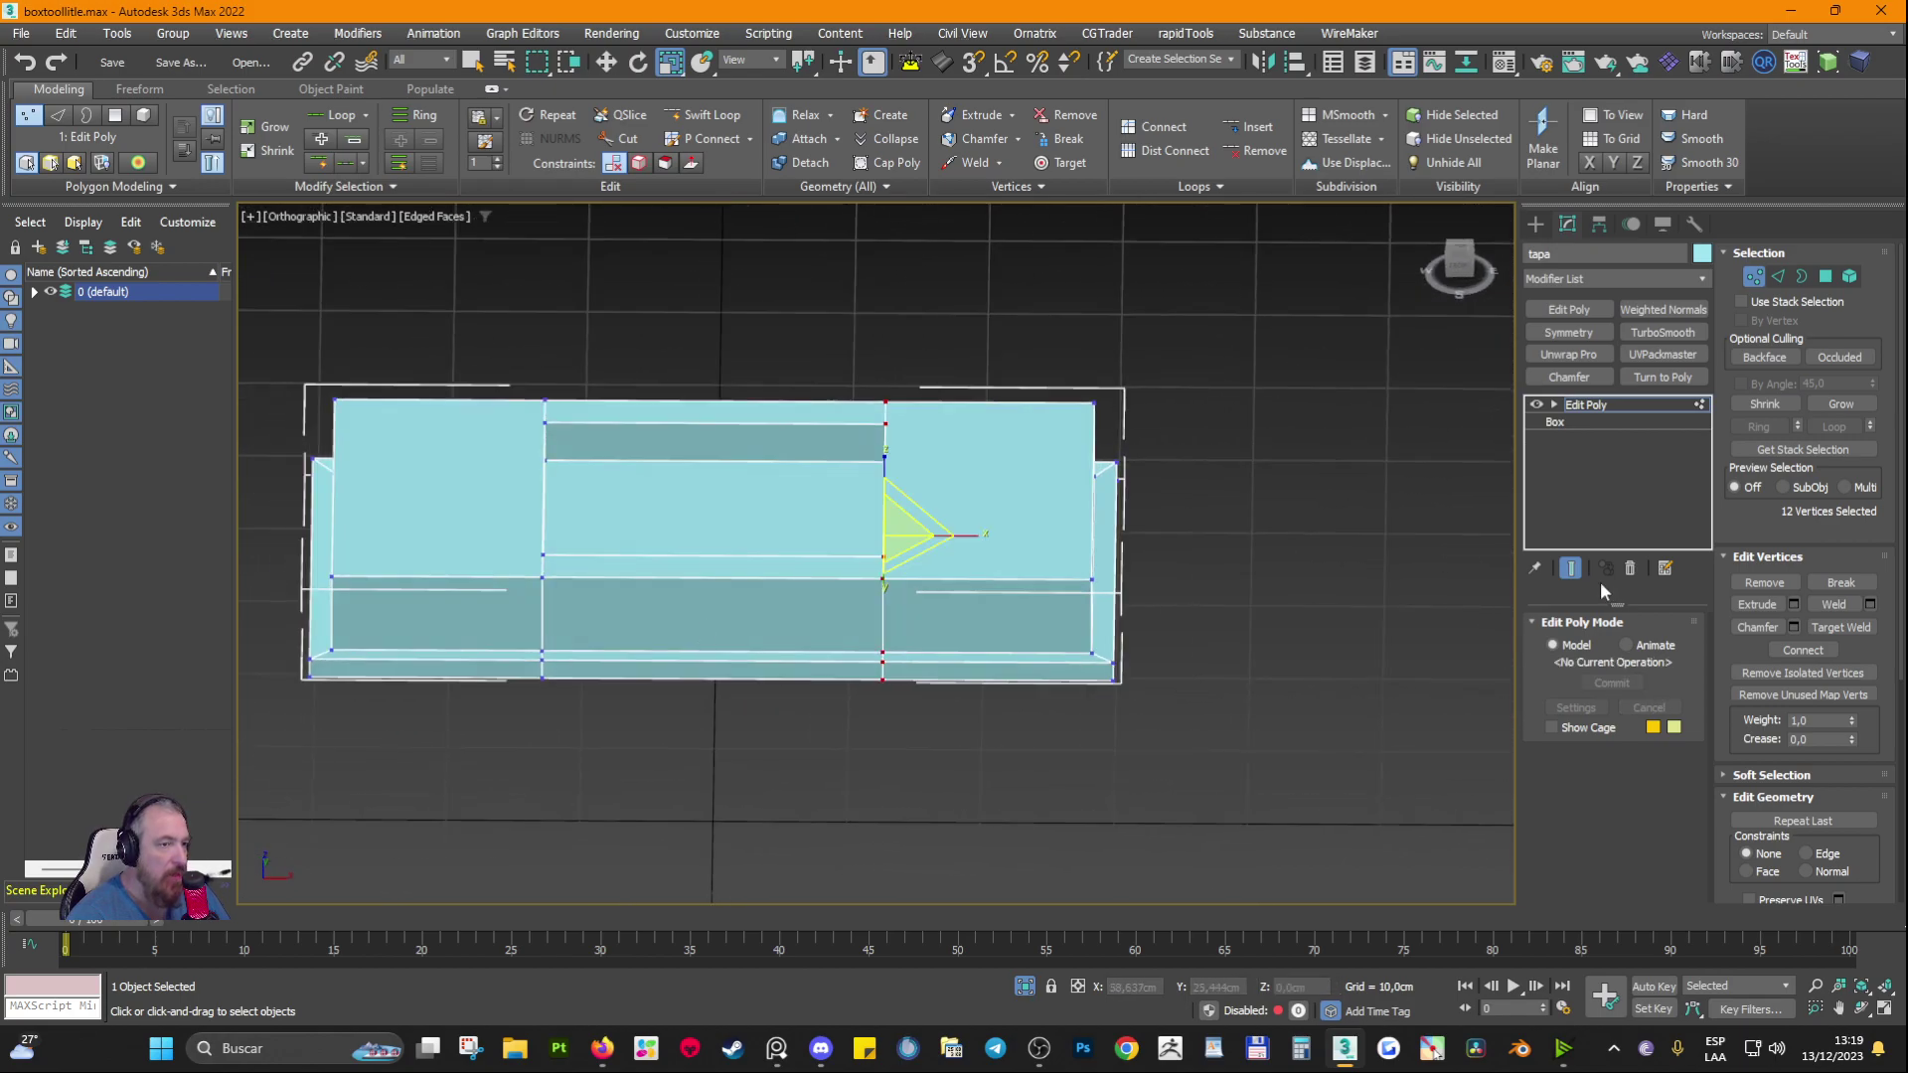
# Step: Select the four top polygons around the recess to check how the lid's upper surface is divided
pyautogui.click(1825, 276)
pyautogui.click(993, 572)
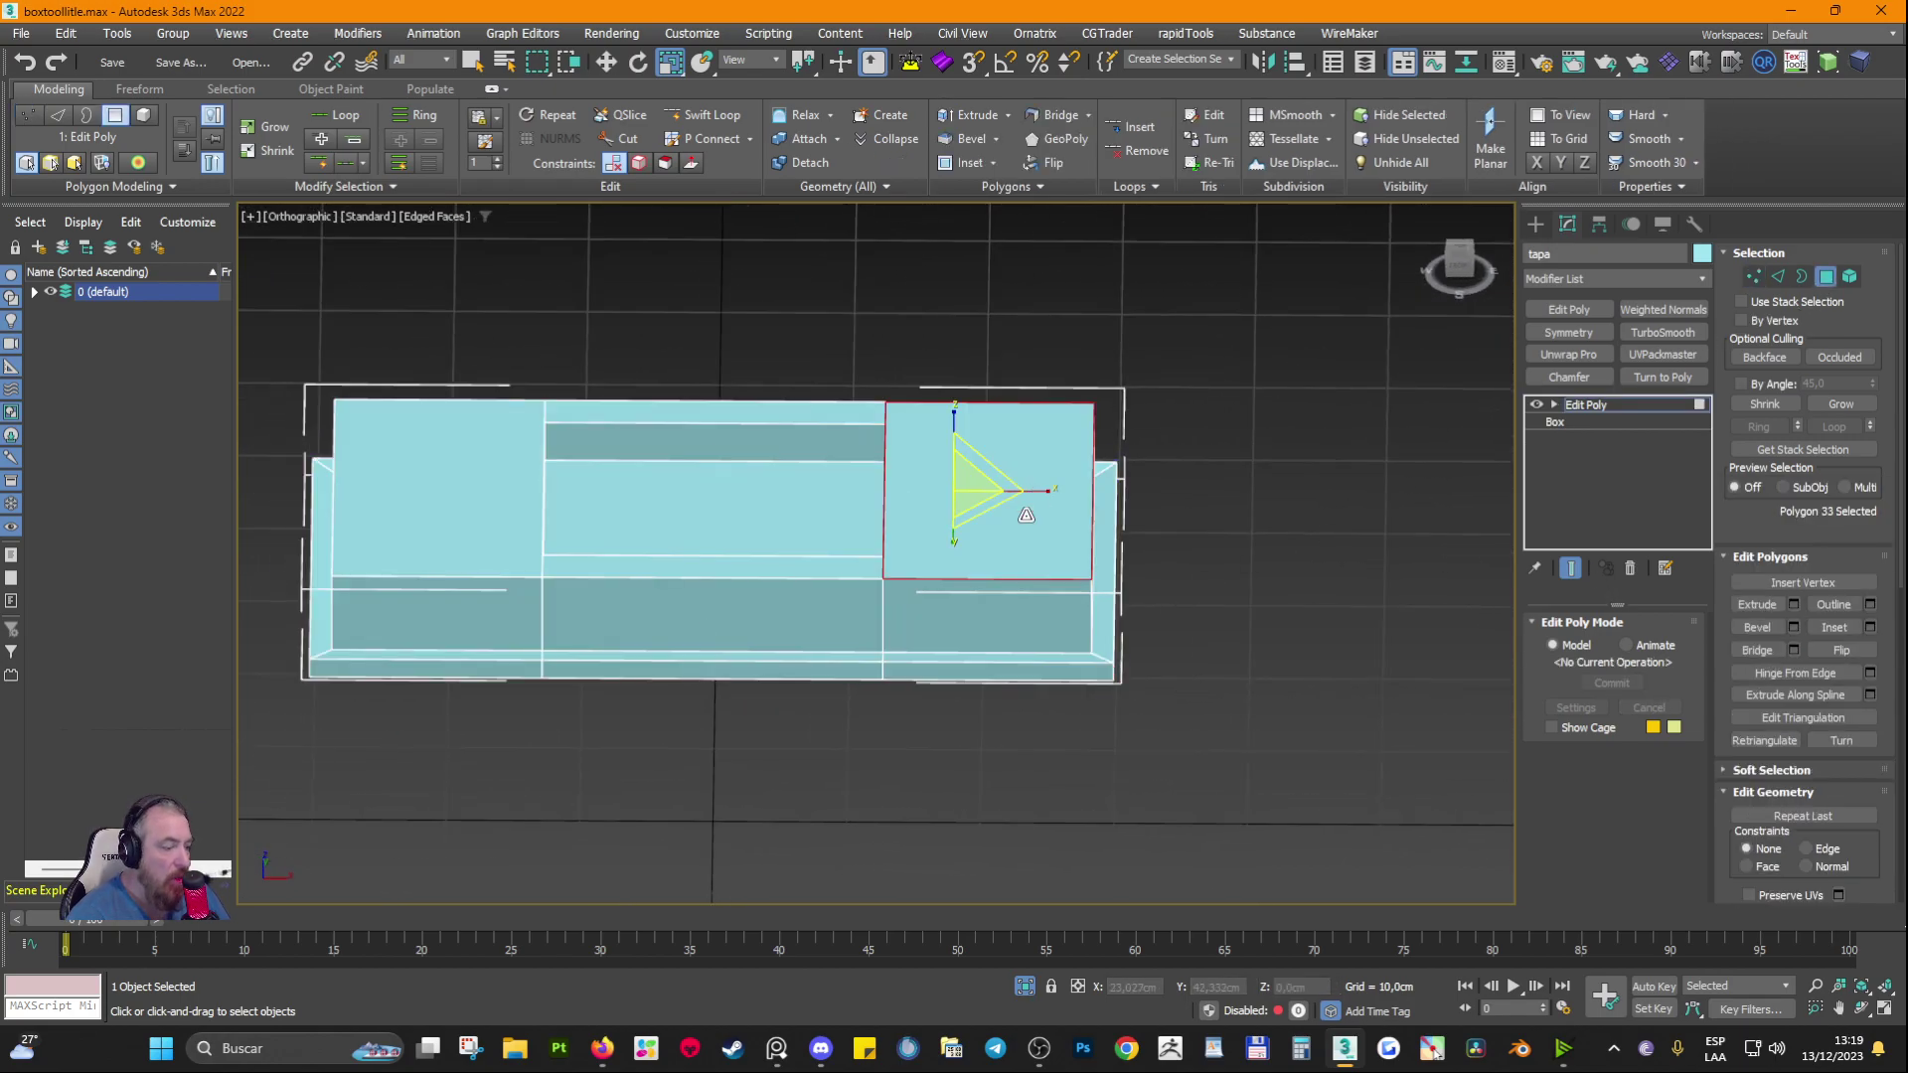
pyautogui.keyDown('alt'); pyautogui.moveTo(995, 579); pyautogui.dragTo(884, 646, button='middle'); pyautogui.keyUp('alt')
pyautogui.keyDown('ctrl'); pyautogui.click(879, 636); pyautogui.keyUp('ctrl')
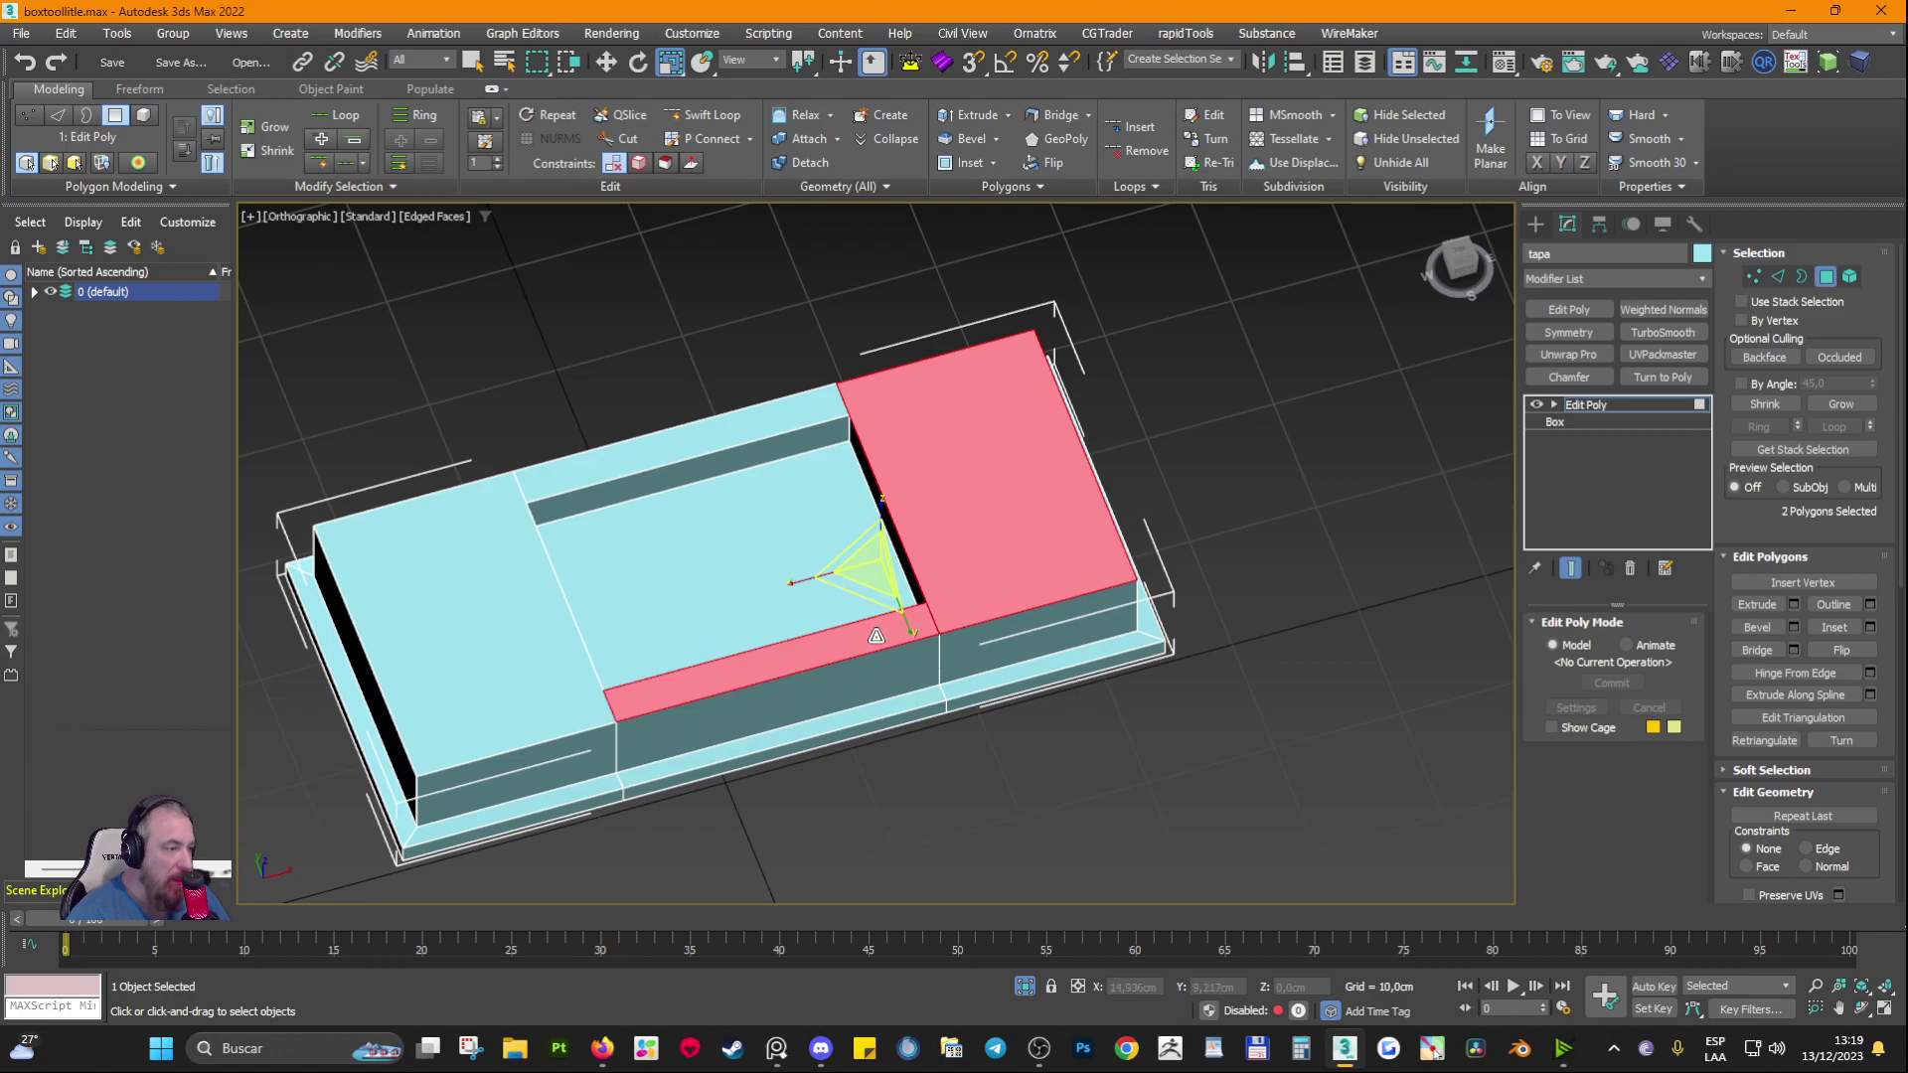
pyautogui.keyDown('ctrl'); pyautogui.click(506, 663); pyautogui.keyUp('ctrl')
pyautogui.keyDown('ctrl'); pyautogui.click(558, 480); pyautogui.keyUp('ctrl')
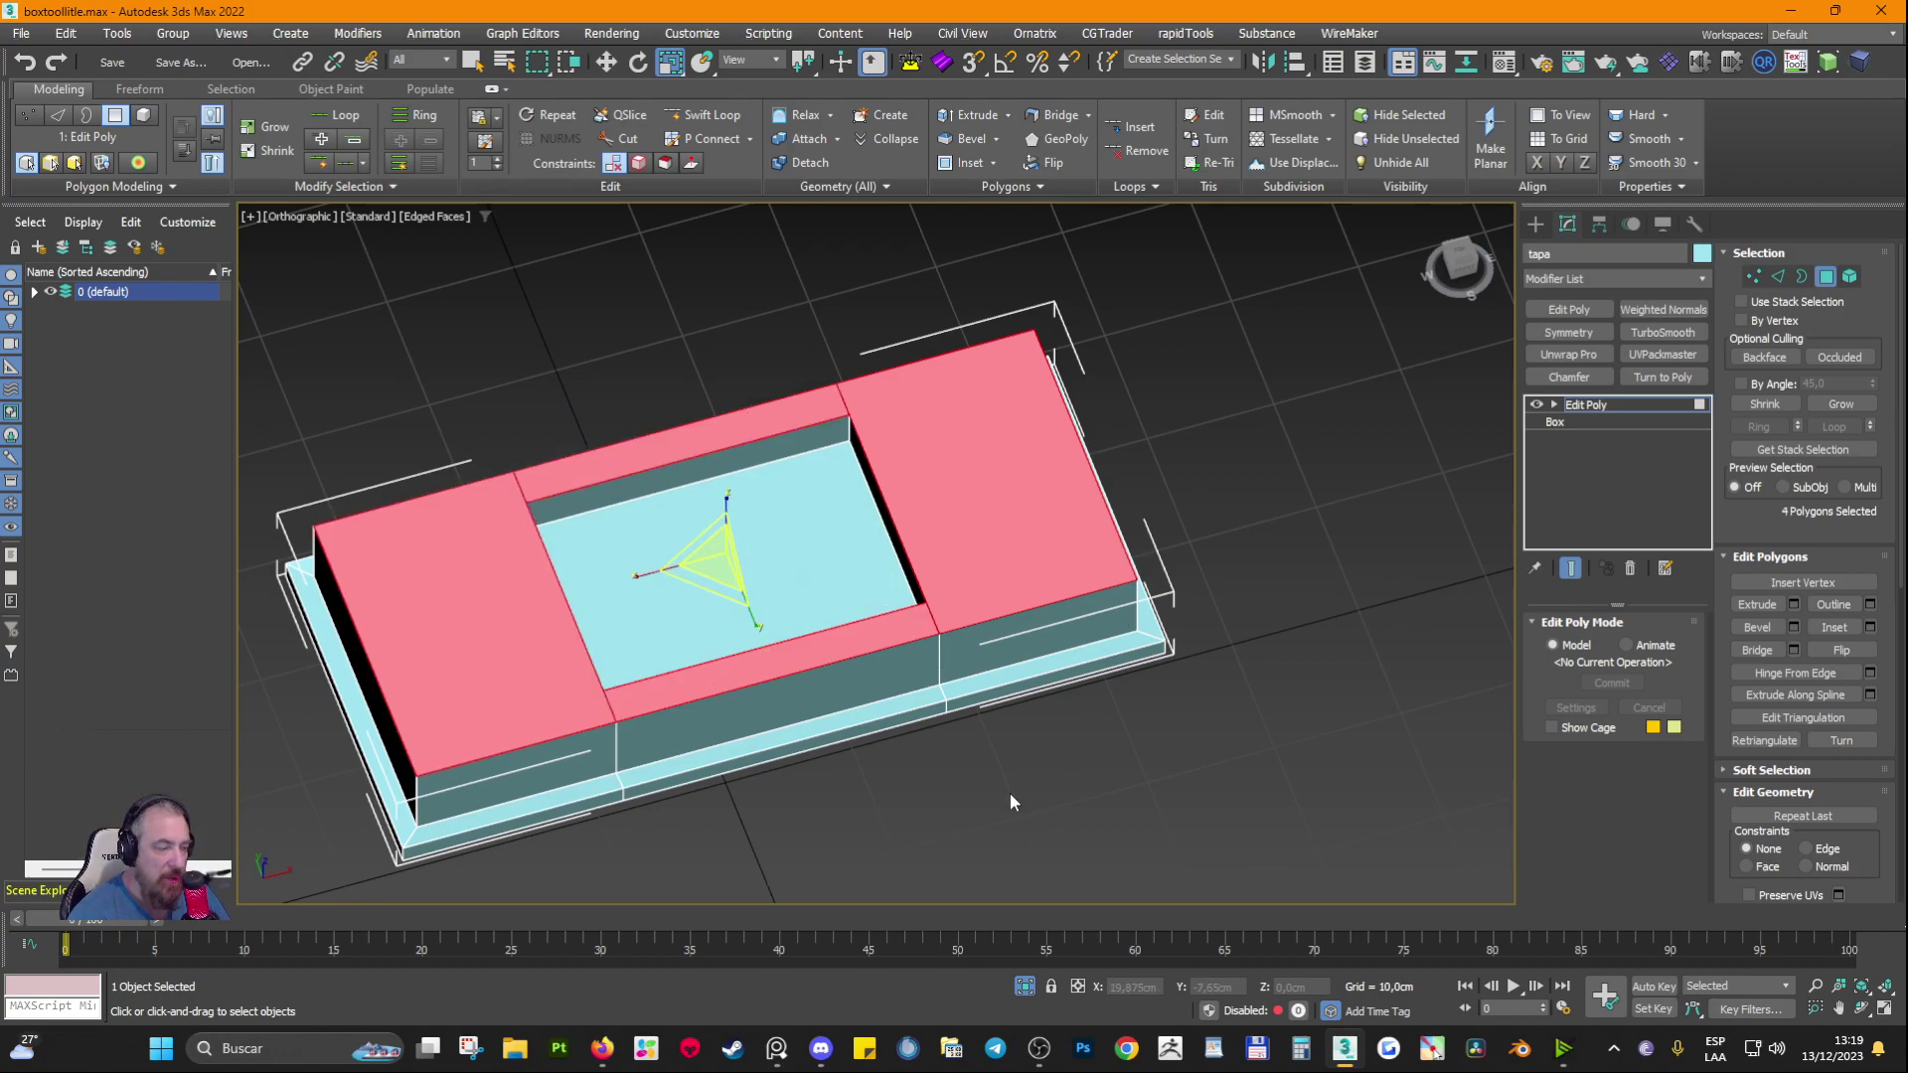
# Step: Switch to the toolbox reference image, zoom in on the lid's corner and place the image beside the model for comparison
pyautogui.moveTo(1010, 801)
pyautogui.keyDown('alt'); pyautogui.mouseDown(button='middle')
pyautogui.moveTo(970, 779)
pyautogui.moveTo(980, 823)
pyautogui.mouseUp(button='middle'); pyautogui.keyUp('alt')
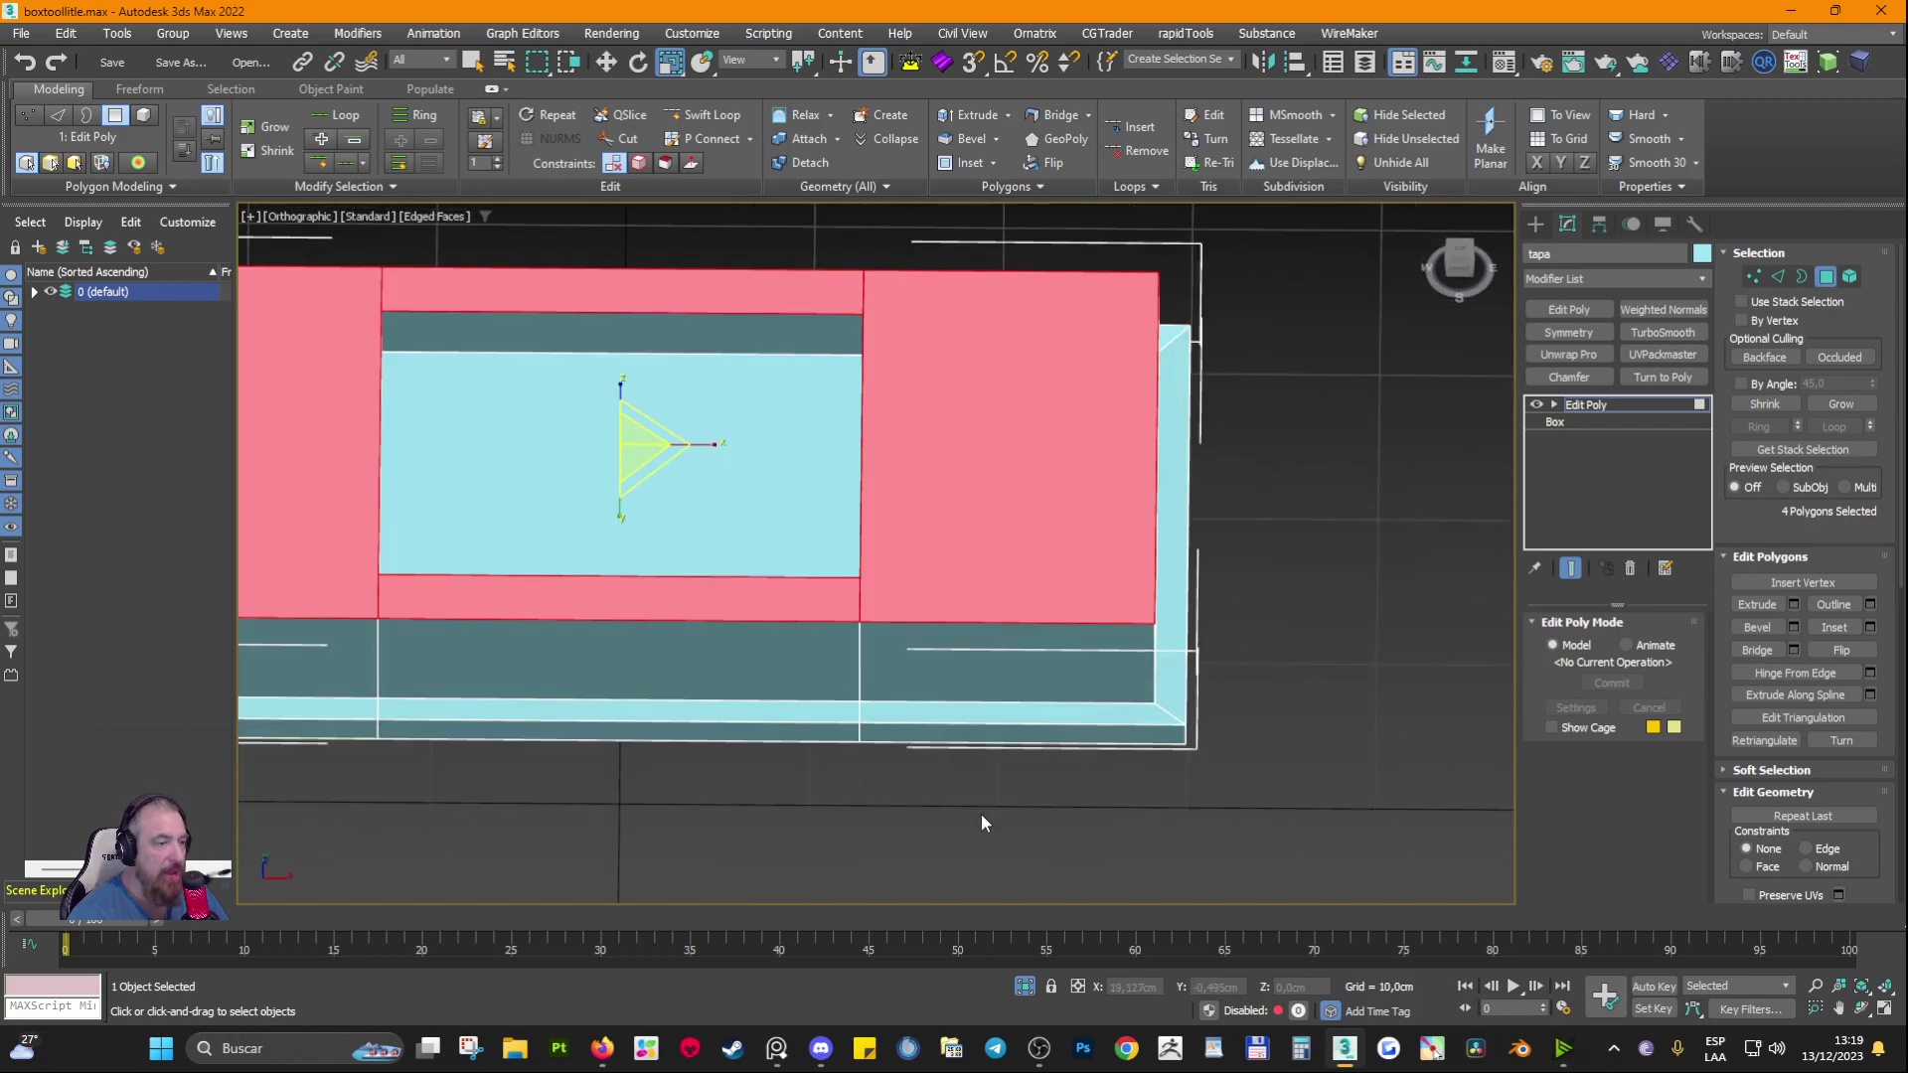
pyautogui.keyDown('alt'); pyautogui.moveTo(1035, 813); pyautogui.dragTo(1119, 759, button='middle'); pyautogui.keyUp('alt')
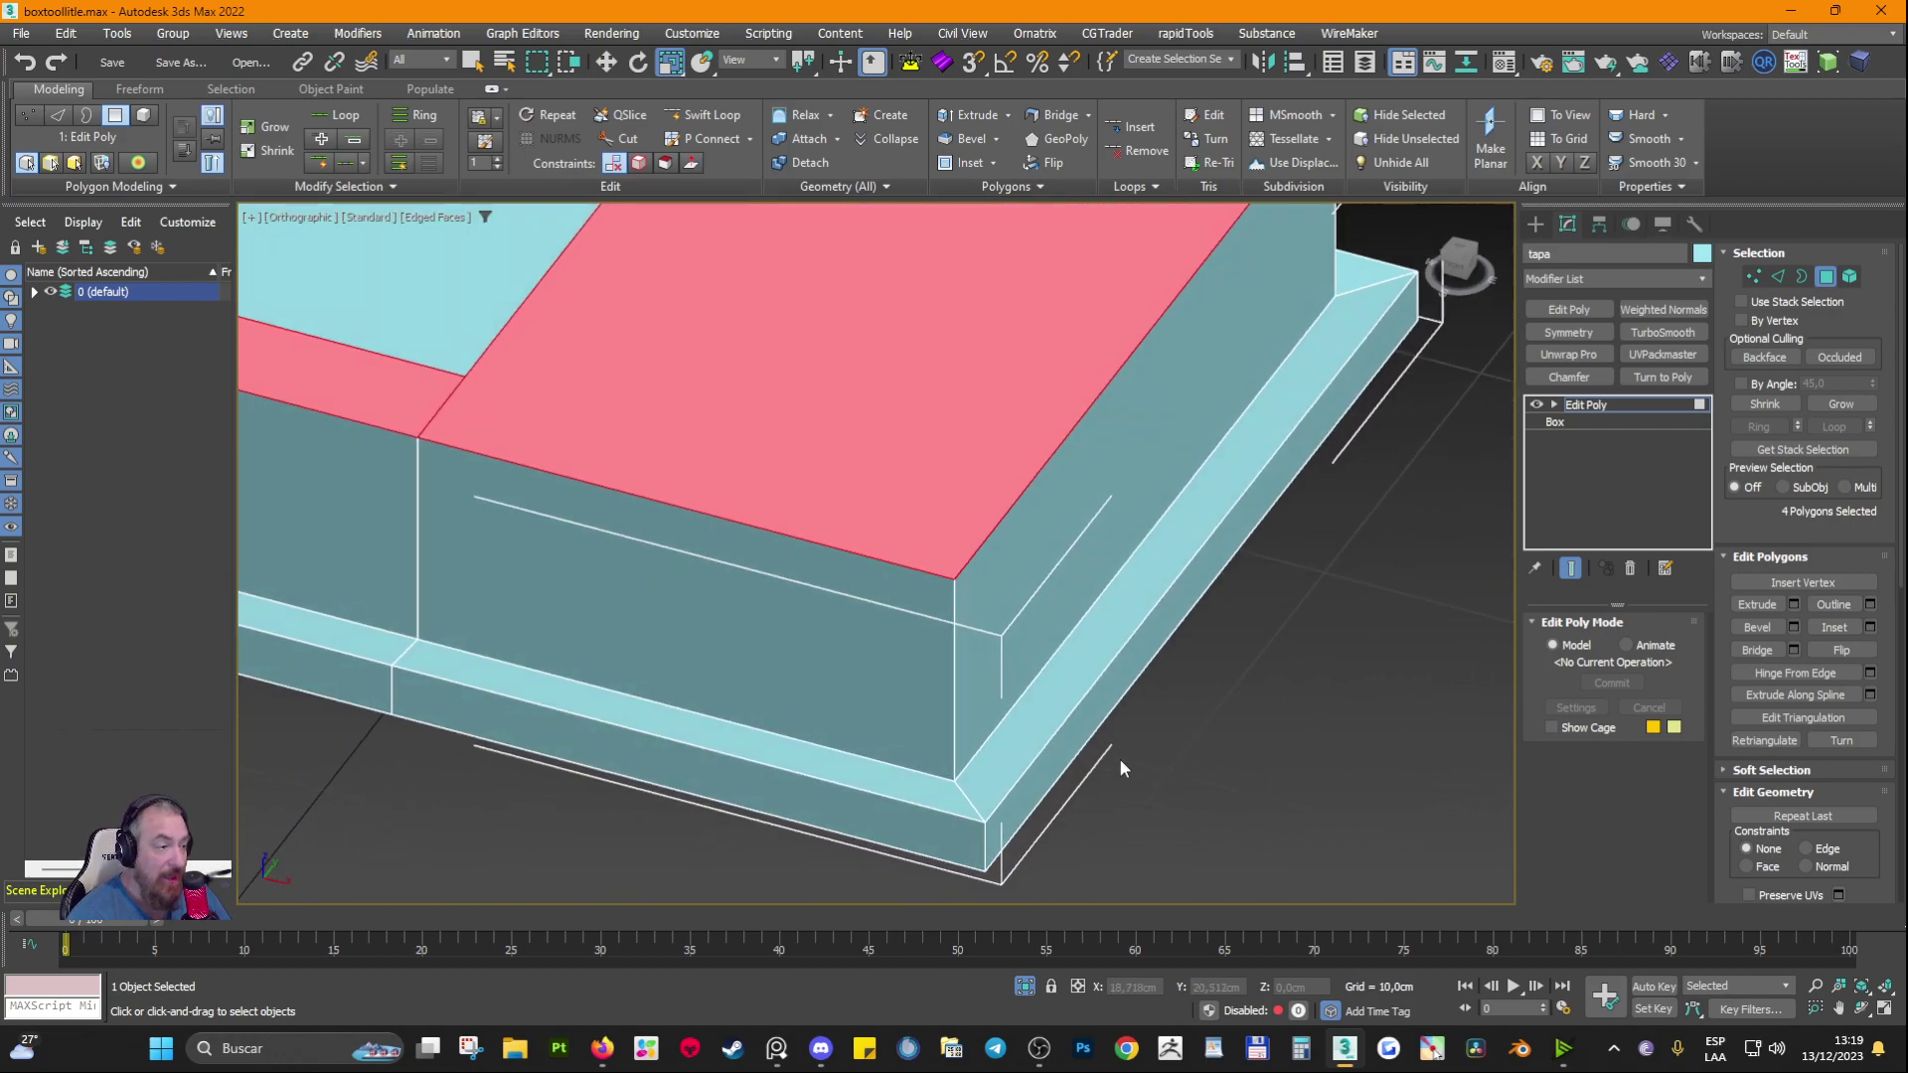
pyautogui.moveTo(916, 799); pyautogui.dragTo(972, 695, button='middle')
pyautogui.scroll(2, 986, 681)
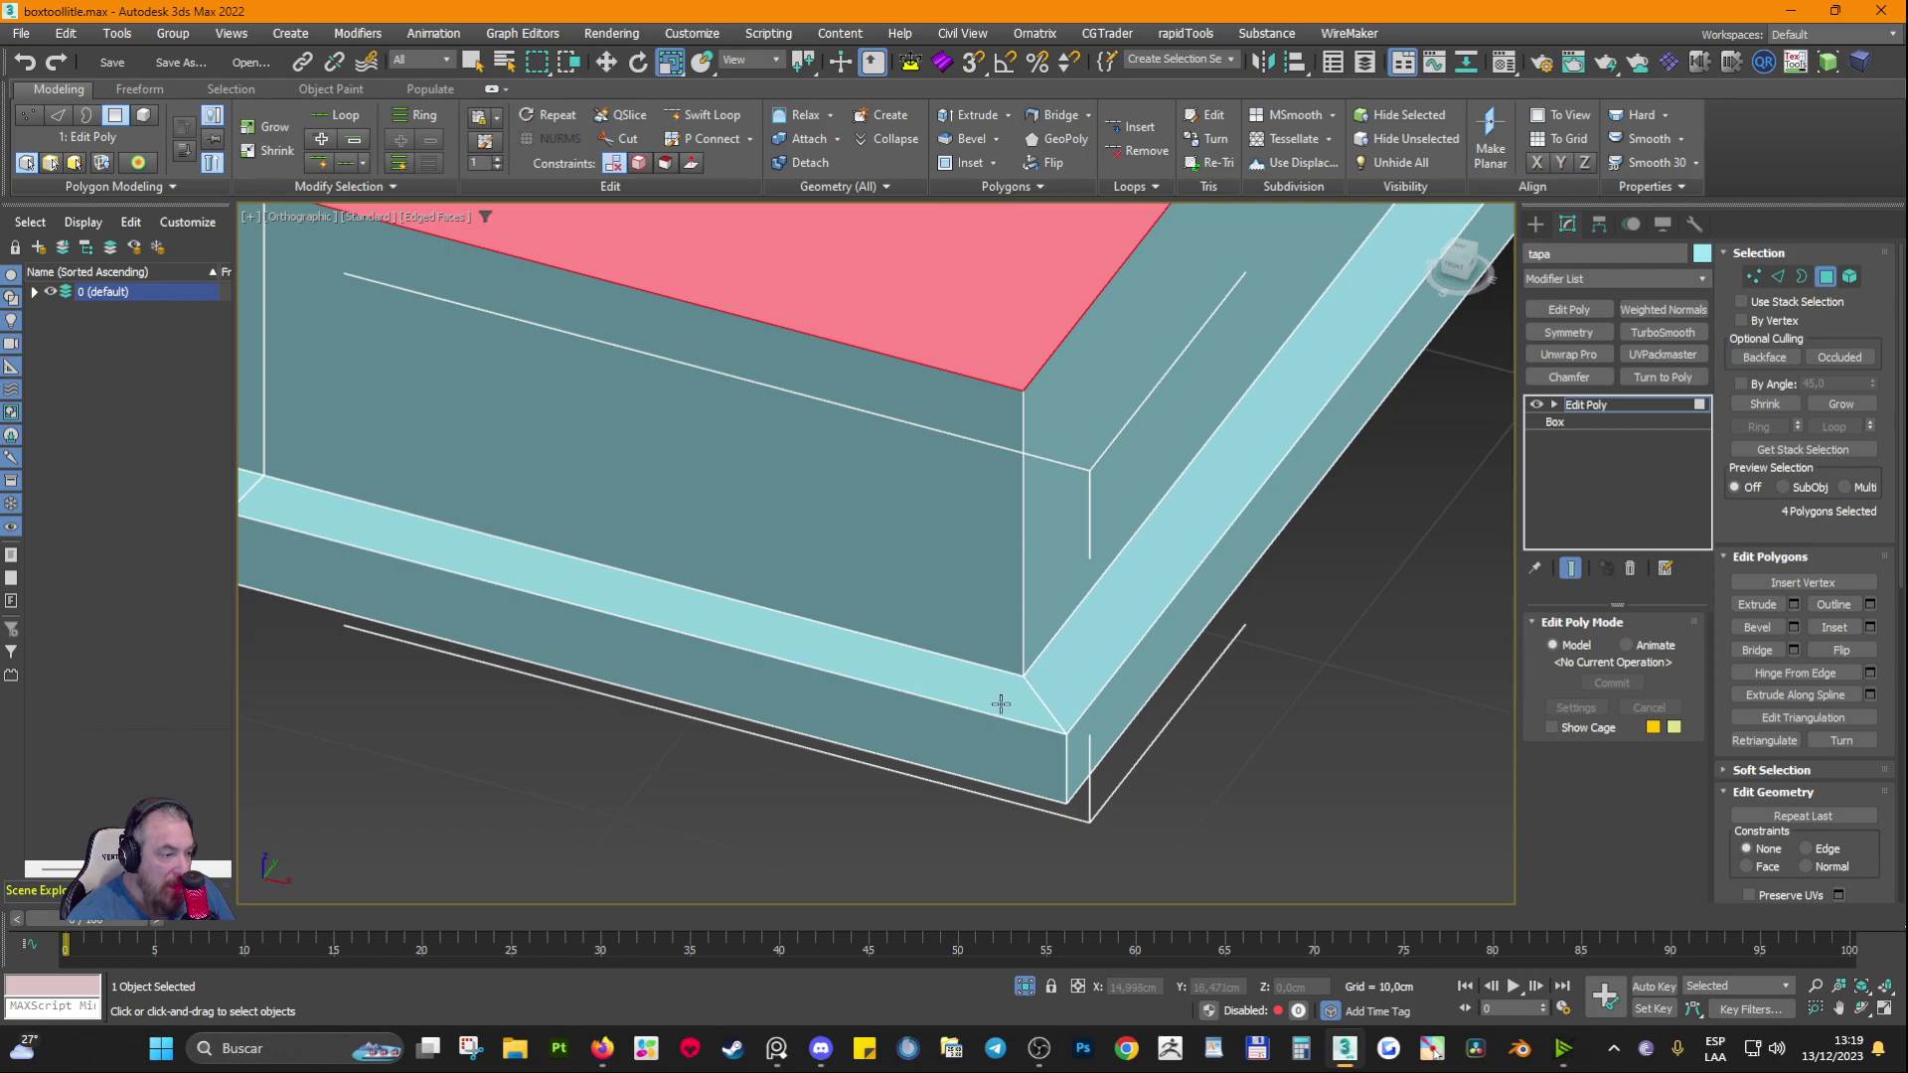
pyautogui.scroll(-5, 1033, 620)
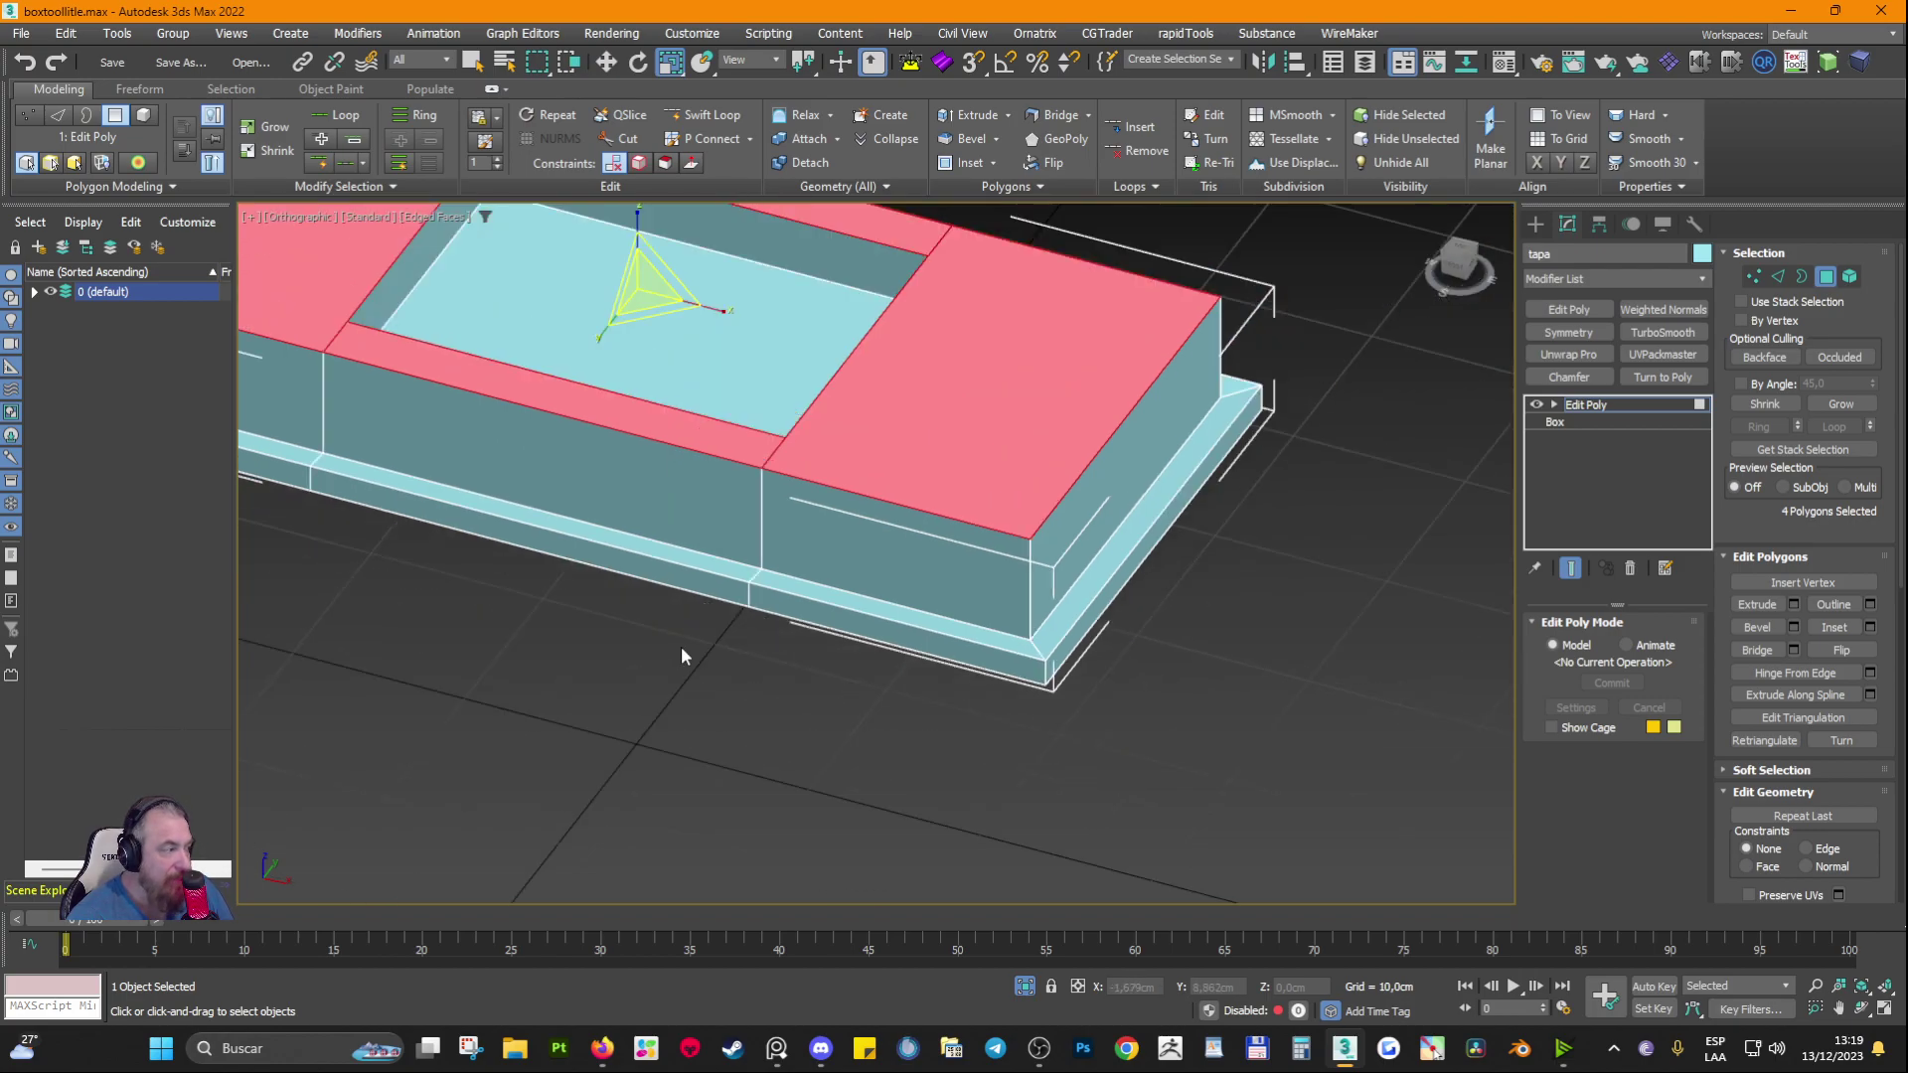
pyautogui.hotkey('alt', 'Tab')
pyautogui.scroll(5, 883, 546)
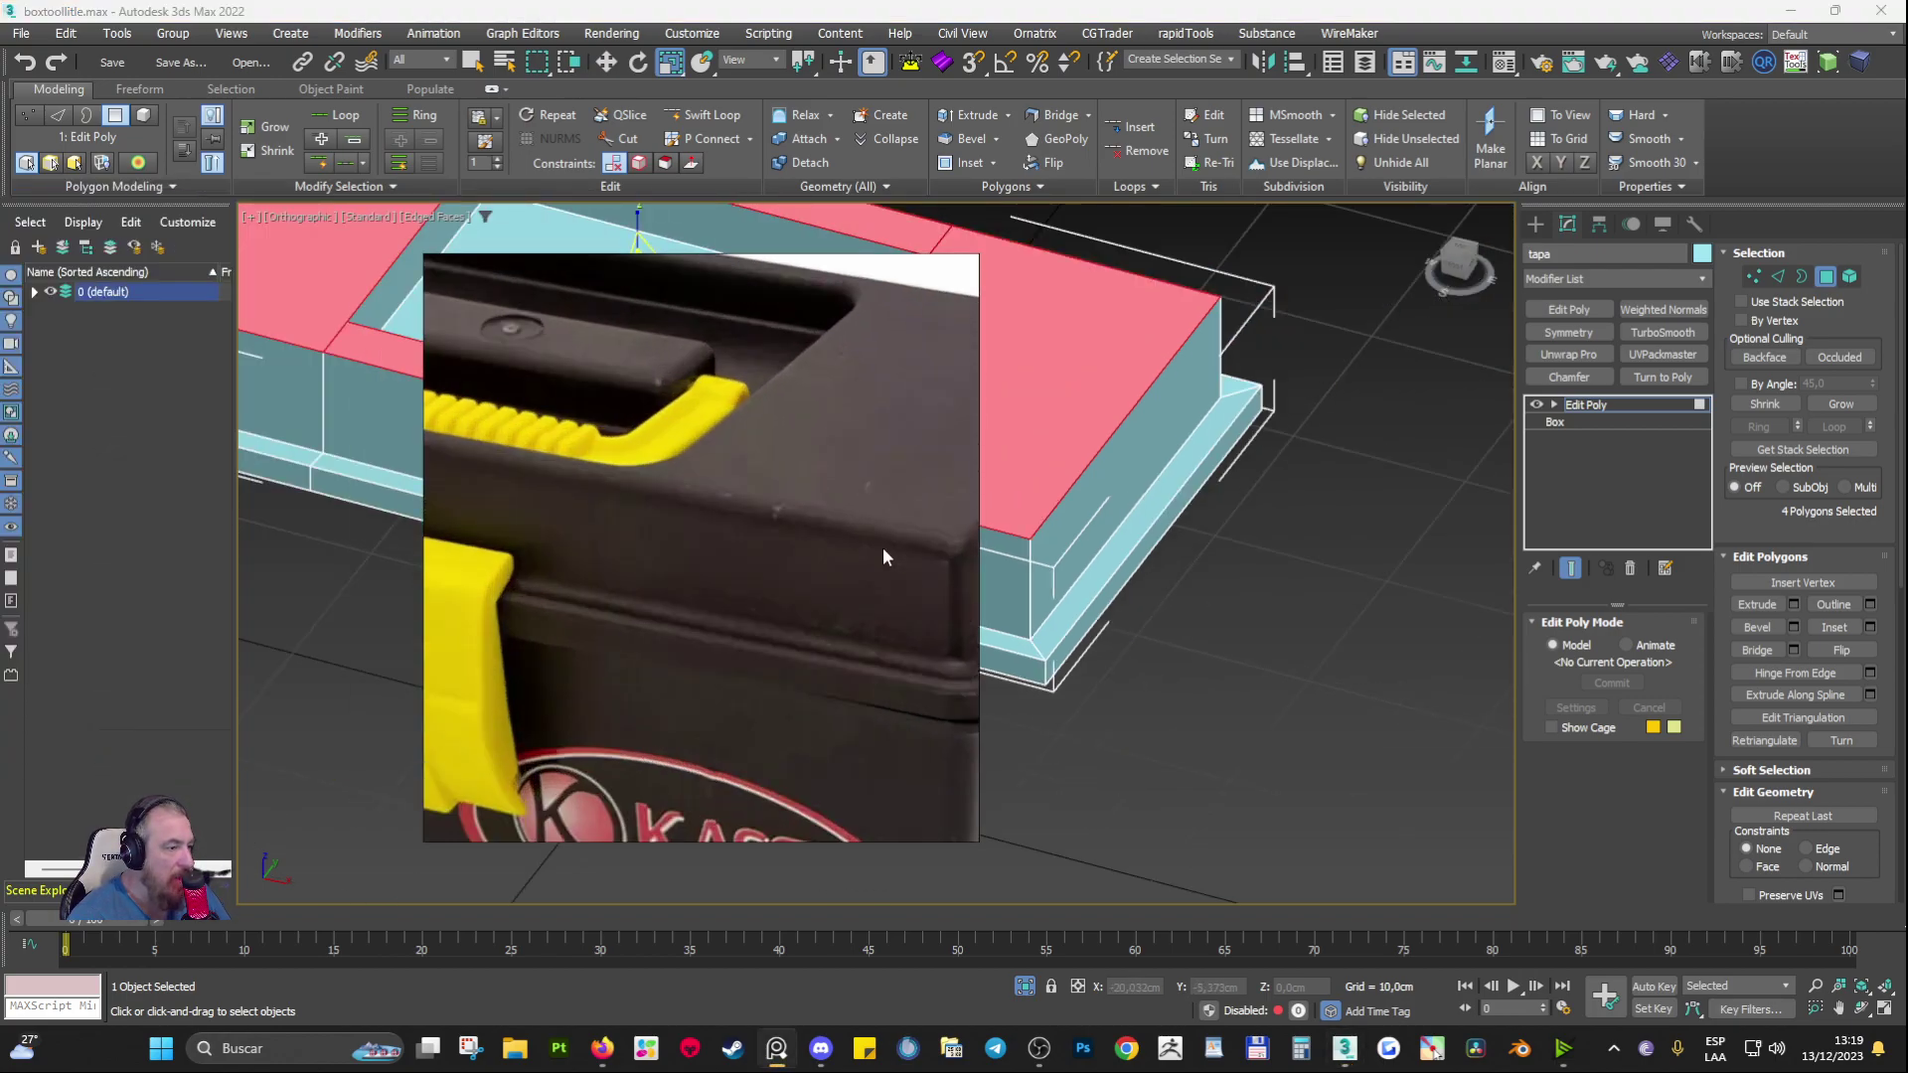
pyautogui.moveTo(882, 547); pyautogui.dragTo(749, 544, button='middle')
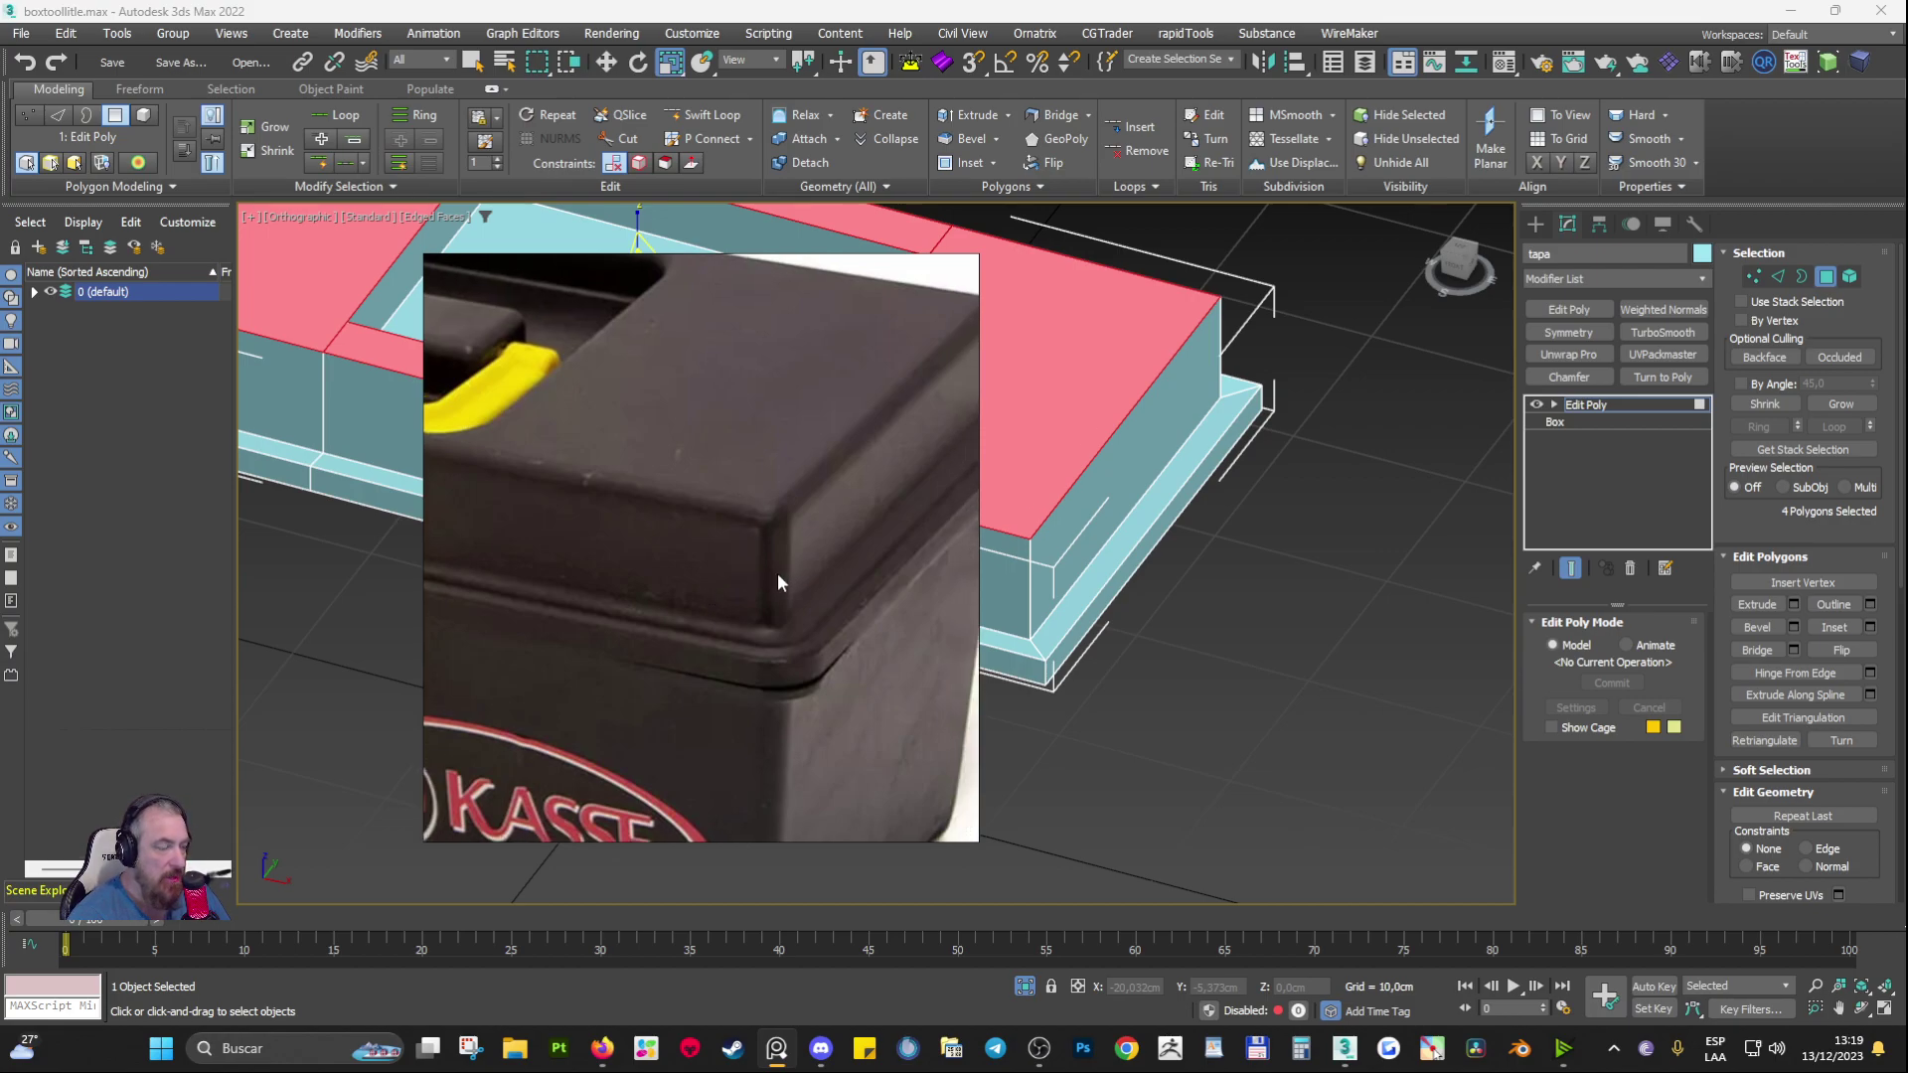
pyautogui.rightClick(777, 572)
pyautogui.moveTo(830, 515); pyautogui.dragTo(312, 428, button='right')
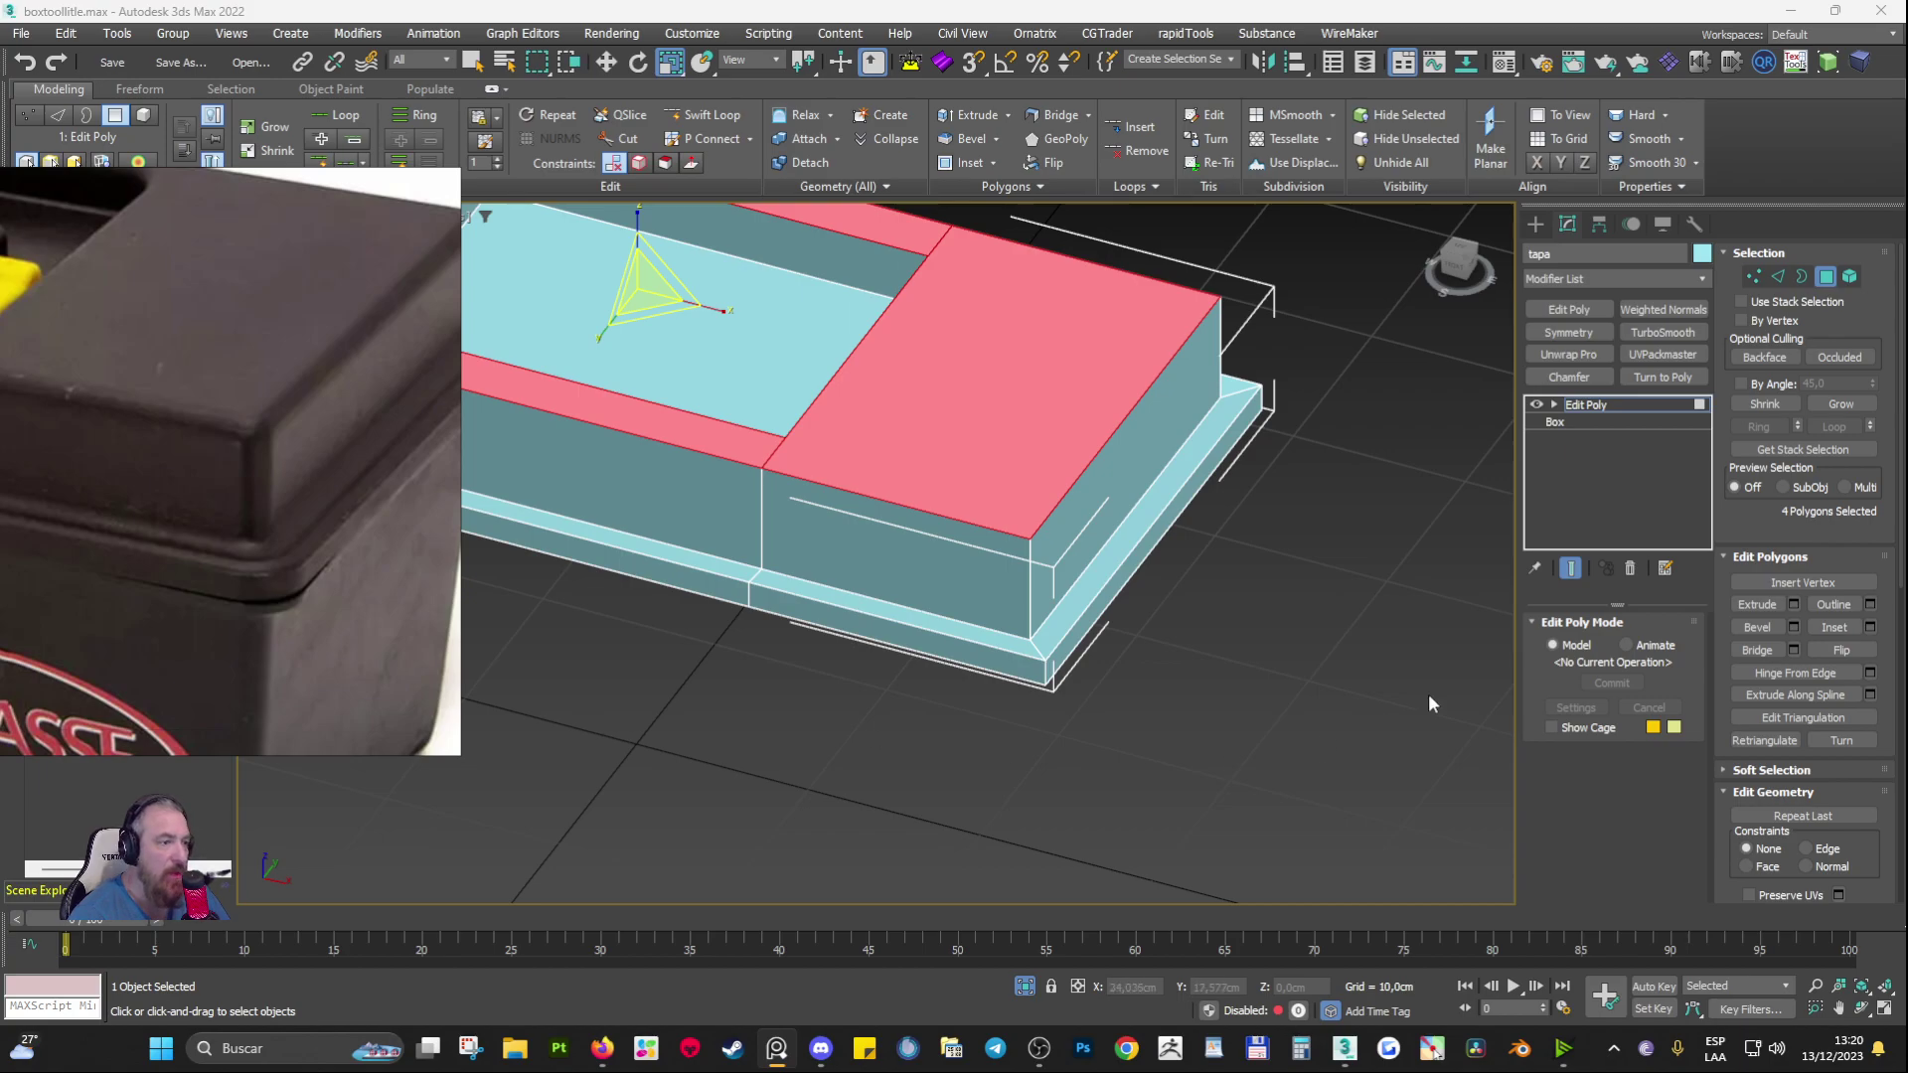
# Step: Select the three edges running down one lid corner: wall edge, ledge diagonal and rim edge, undoing any extra picks
pyautogui.click(1780, 278)
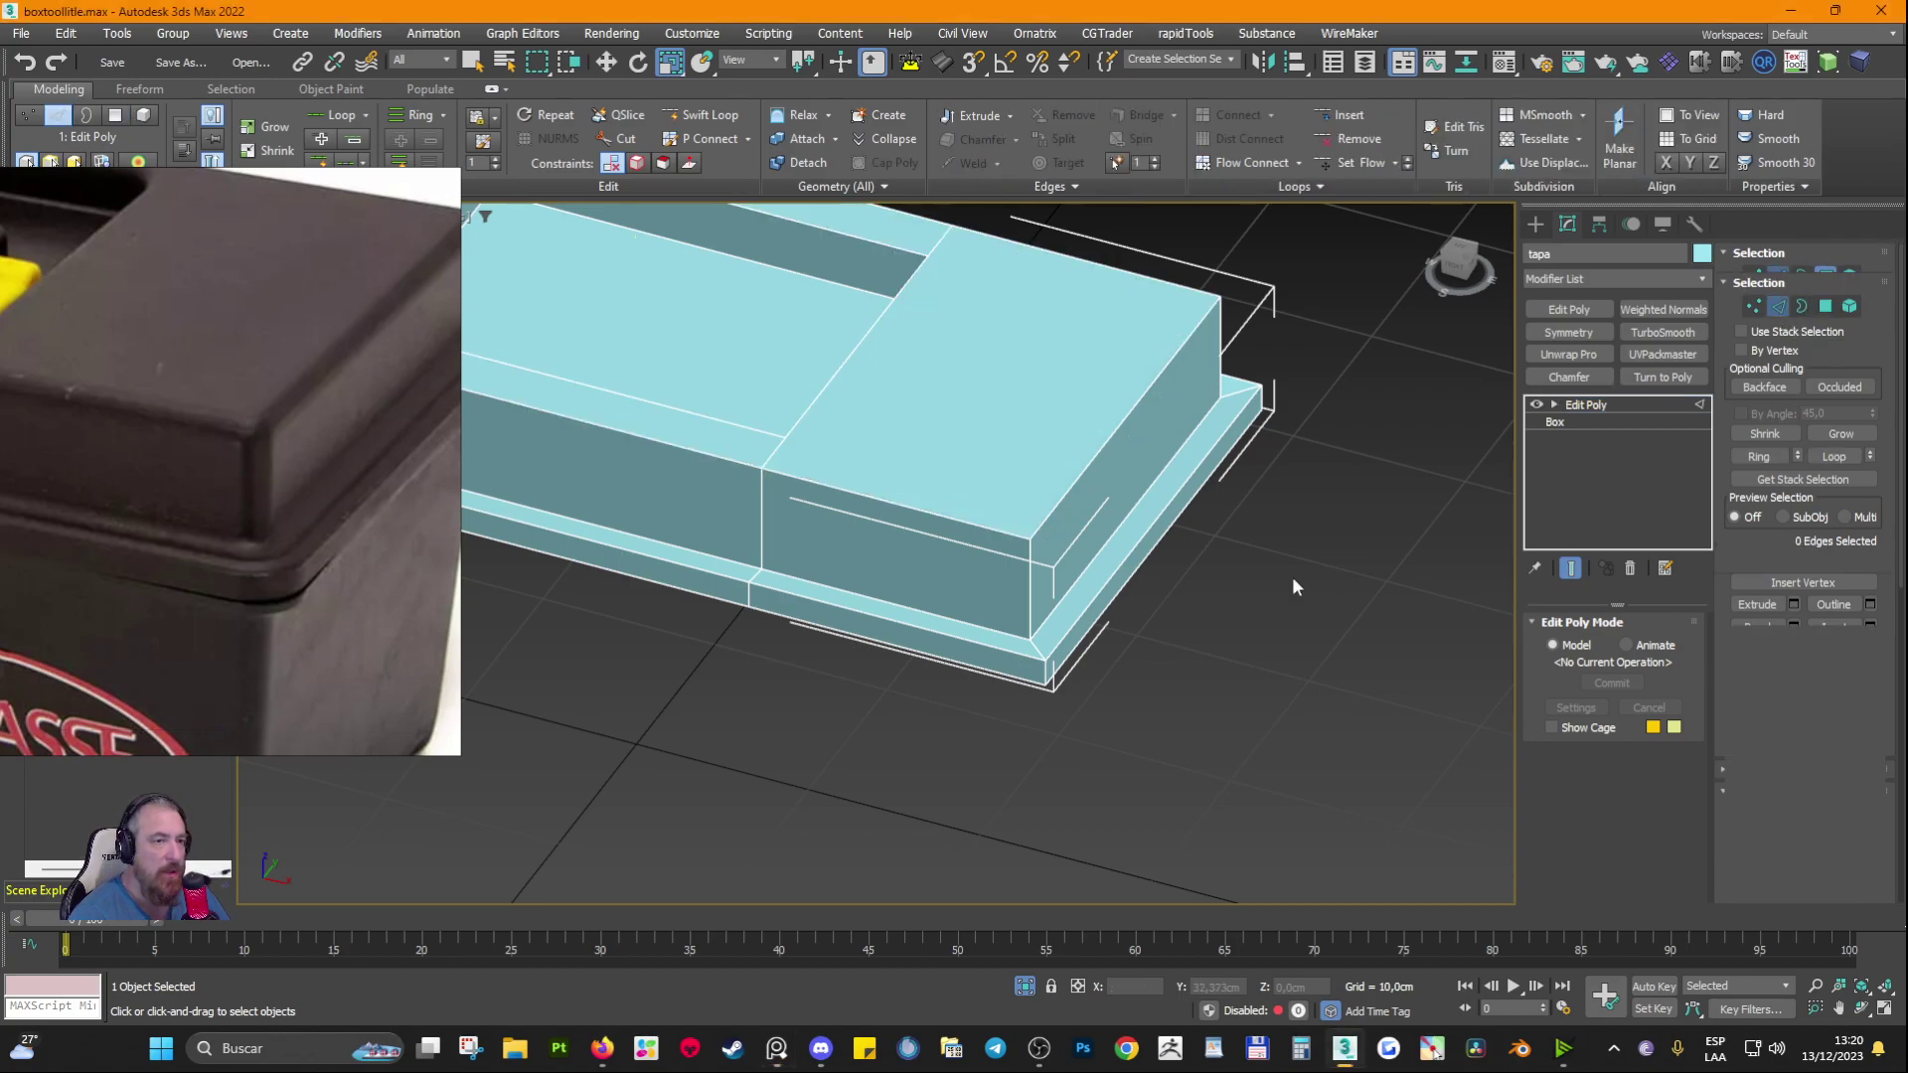
pyautogui.click(1043, 644)
pyautogui.keyDown('ctrl'); pyautogui.click(1042, 649); pyautogui.keyUp('ctrl')
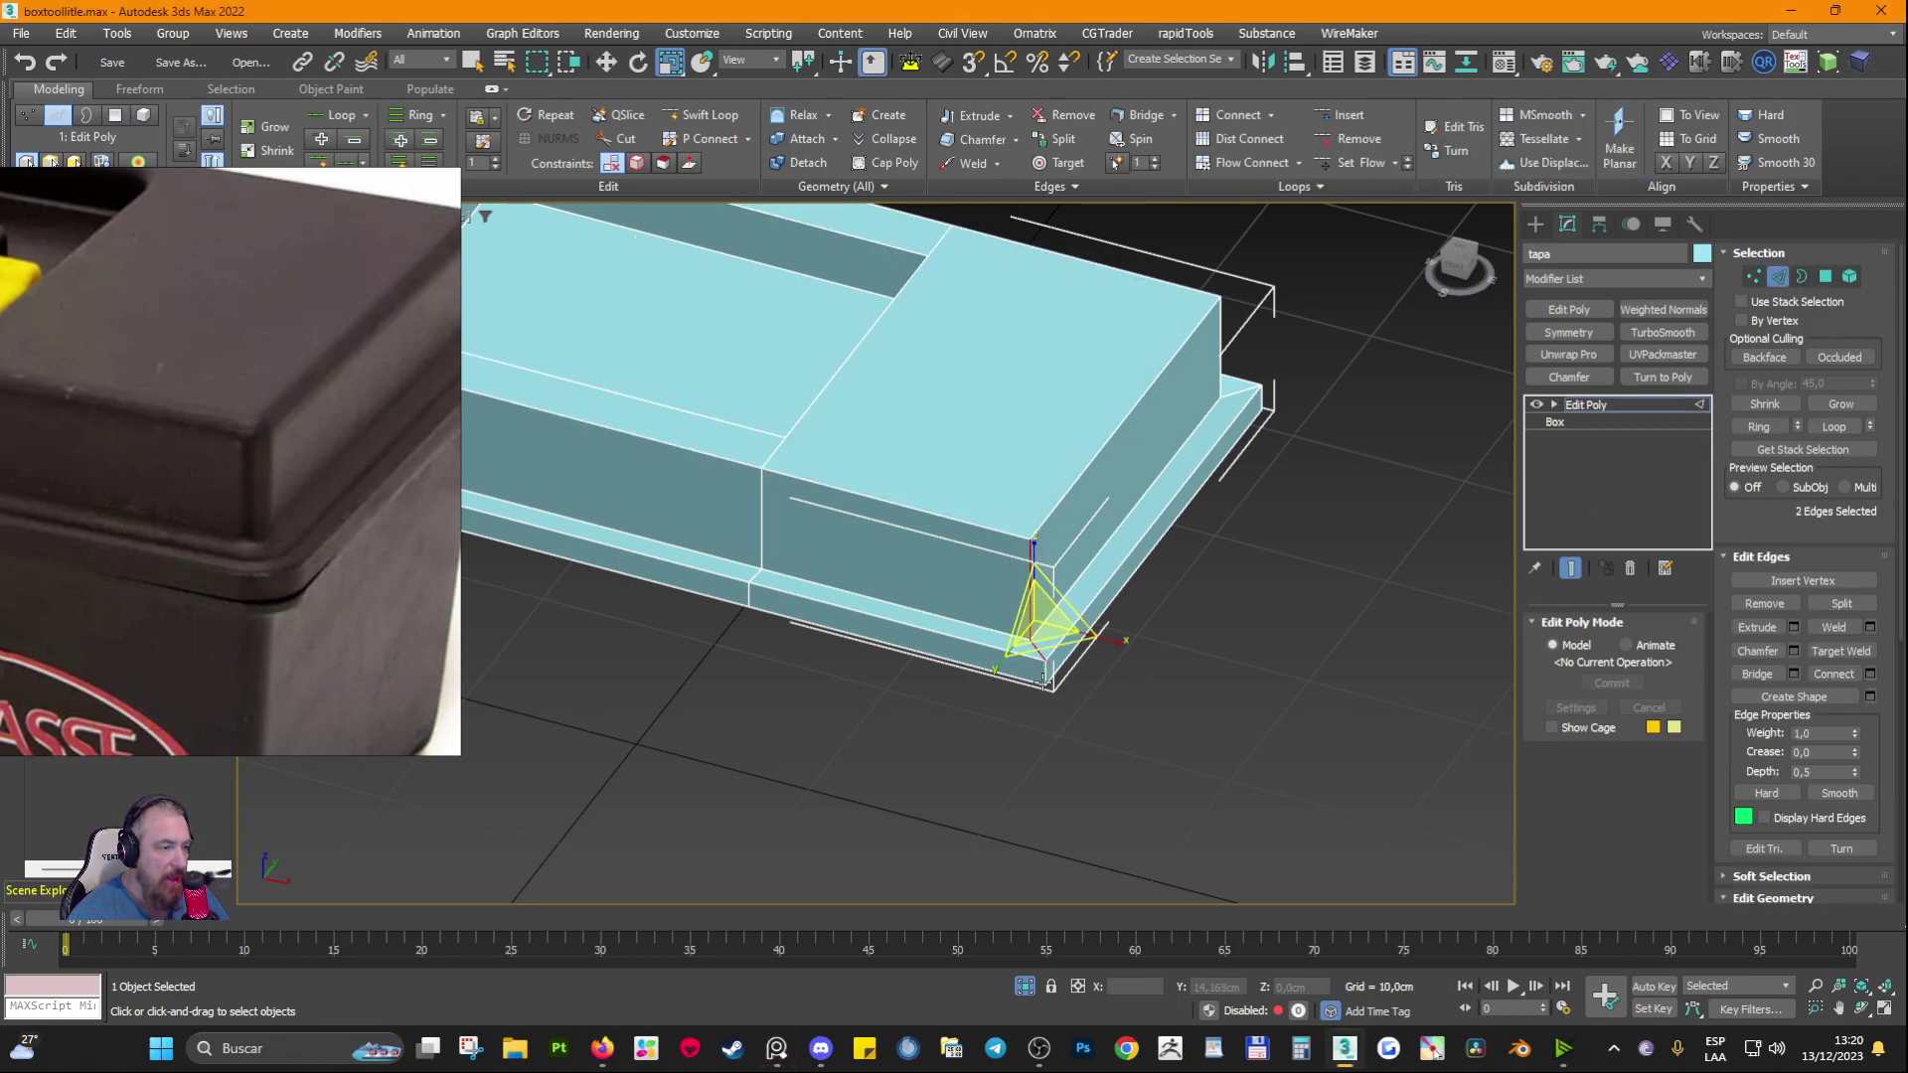
pyautogui.keyDown('ctrl'); pyautogui.click(1045, 674); pyautogui.keyUp('ctrl')
pyautogui.keyDown('alt'); pyautogui.moveTo(1119, 705); pyautogui.dragTo(1057, 638, button='middle'); pyautogui.keyUp('alt')
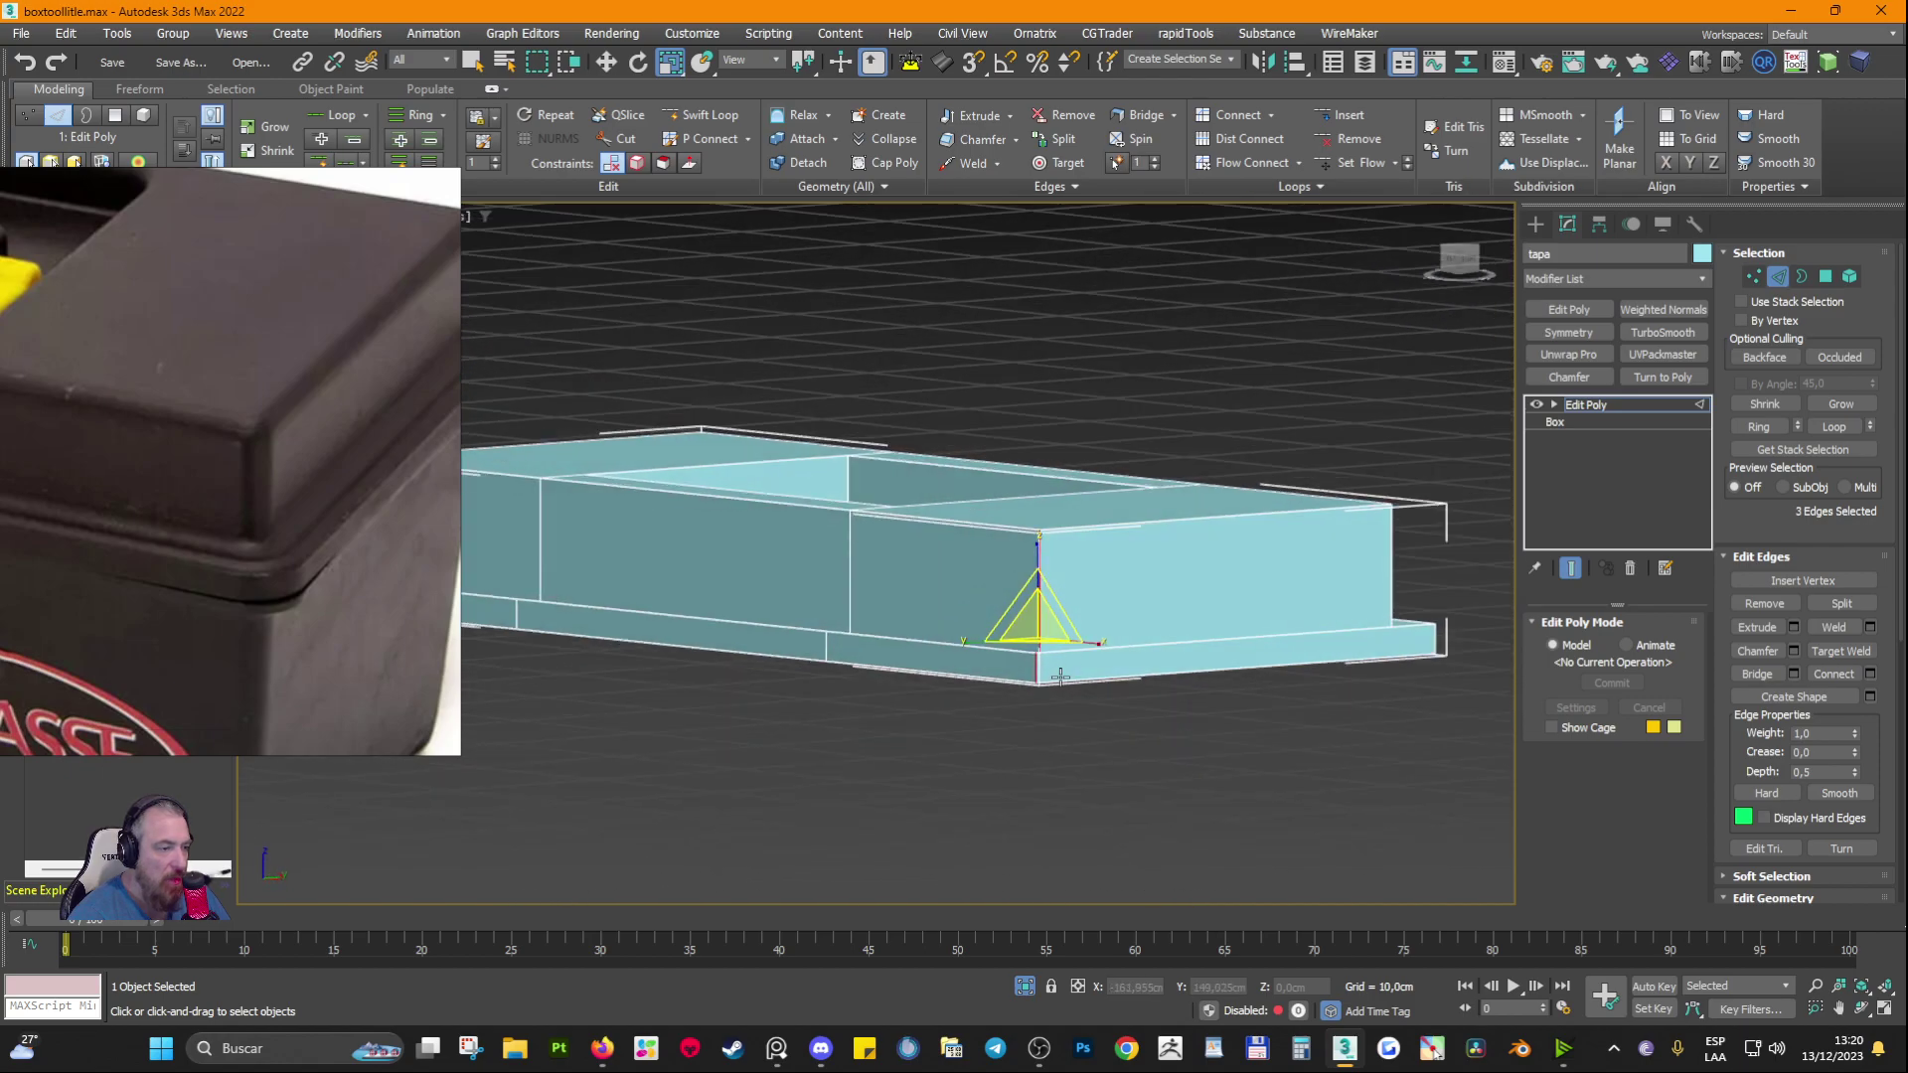
pyautogui.keyDown('ctrl'); pyautogui.click(1060, 680); pyautogui.keyUp('ctrl')
pyautogui.keyDown('ctrl'); pyautogui.click(1013, 681); pyautogui.keyUp('ctrl')
pyautogui.hotkey('ctrl', 'z')
pyautogui.hotkey('ctrl', 'z')
# Step: Add the wall, ledge and rim edges of the adjacent lid corner to the edge selection
pyautogui.keyDown('alt'); pyautogui.moveTo(1317, 730); pyautogui.dragTo(1282, 780, button='middle'); pyautogui.keyUp('alt')
pyautogui.moveTo(1282, 780); pyautogui.dragTo(1003, 757, button='middle')
pyautogui.keyDown('ctrl'); pyautogui.click(1173, 761); pyautogui.keyUp('ctrl')
pyautogui.keyDown('ctrl'); pyautogui.click(1176, 799); pyautogui.keyUp('ctrl')
pyautogui.keyDown('ctrl'); pyautogui.click(1179, 829); pyautogui.keyUp('ctrl')
# Step: Add the corner edges of the remaining two lid corners to complete the selection of 12 edges
pyautogui.moveTo(1237, 765); pyautogui.dragTo(1055, 695, button='middle')
pyautogui.scroll(-5, 971, 720)
pyautogui.moveTo(1056, 696); pyautogui.dragTo(1022, 446, button='middle')
pyautogui.scroll(3, 1022, 444)
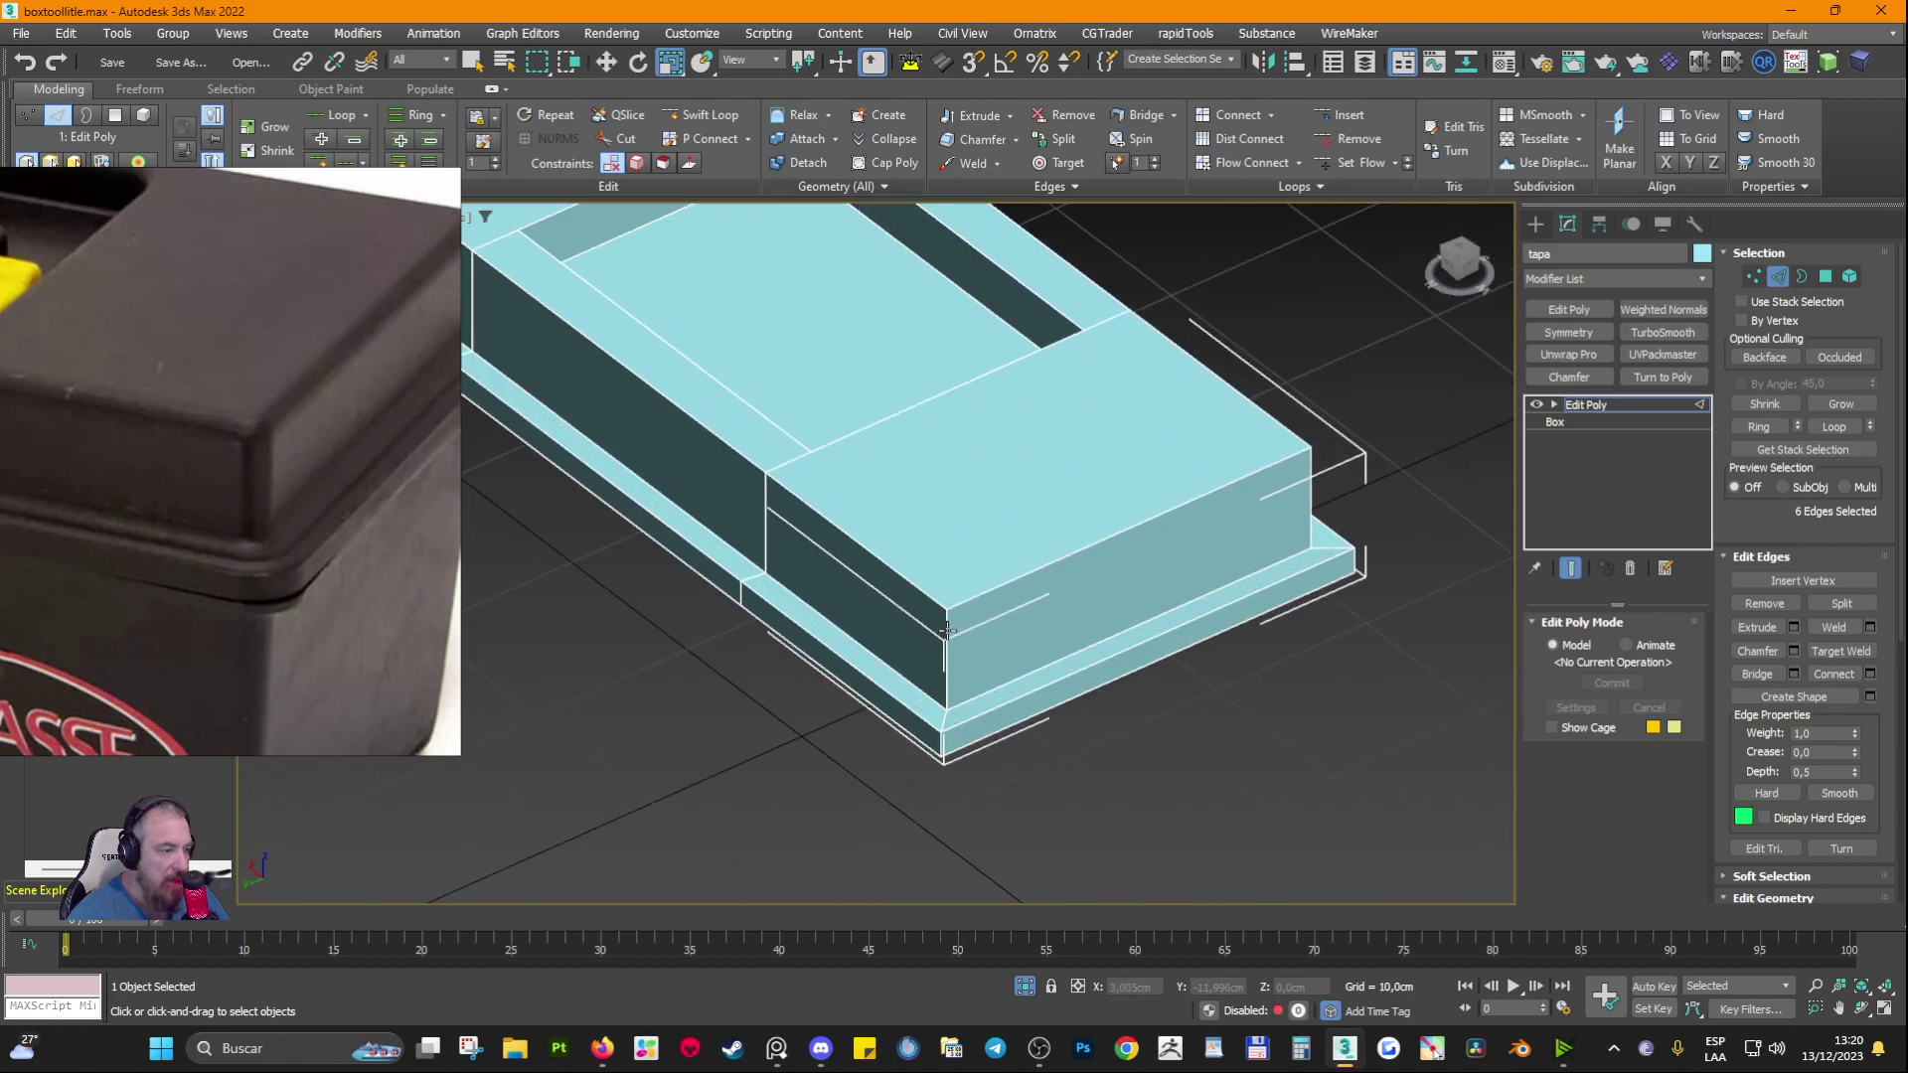
pyautogui.keyDown('ctrl'); pyautogui.doubleClick(947, 631); pyautogui.keyUp('ctrl')
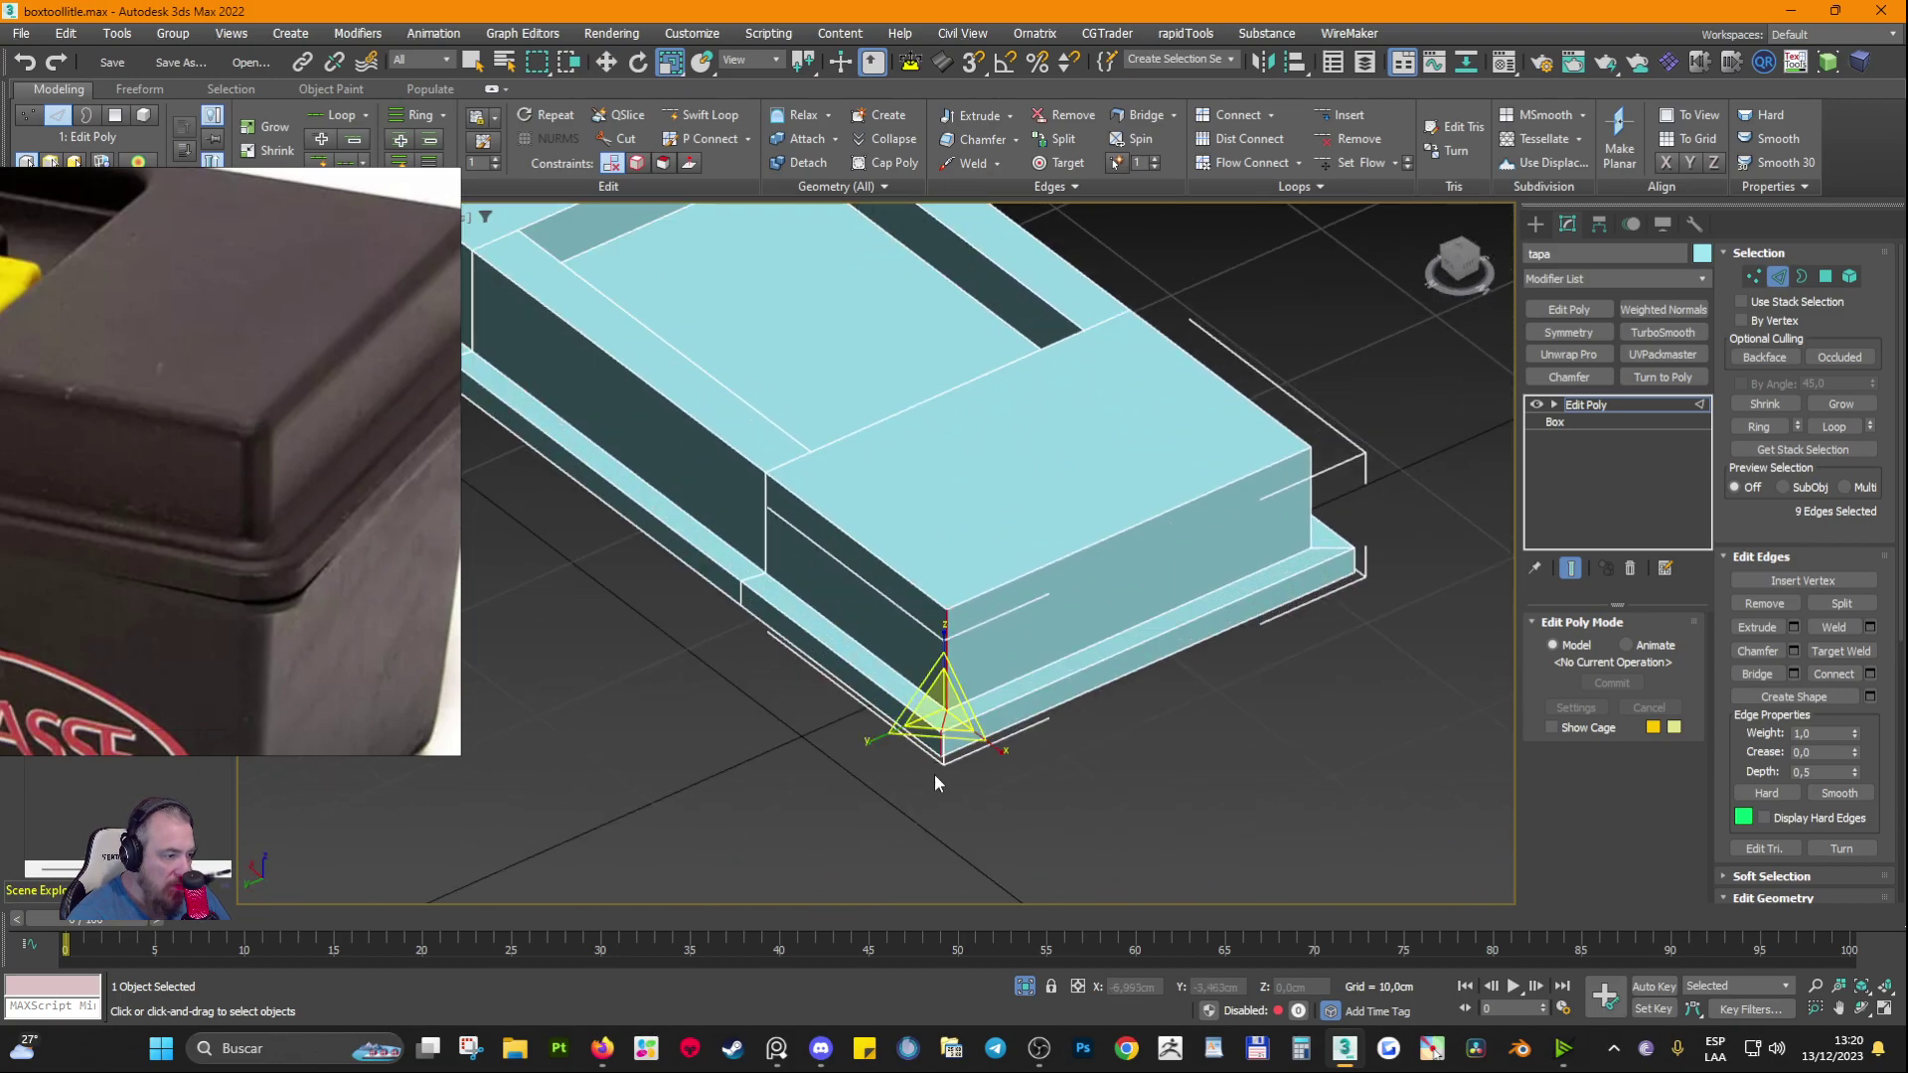
pyautogui.keyDown('alt'); pyautogui.moveTo(1440, 707); pyautogui.dragTo(1331, 566, button='middle'); pyautogui.keyUp('alt')
pyautogui.scroll(2, 1332, 566)
pyautogui.scroll(2, 1331, 559)
pyautogui.keyDown('ctrl'); pyautogui.click(1067, 516); pyautogui.keyUp('ctrl')
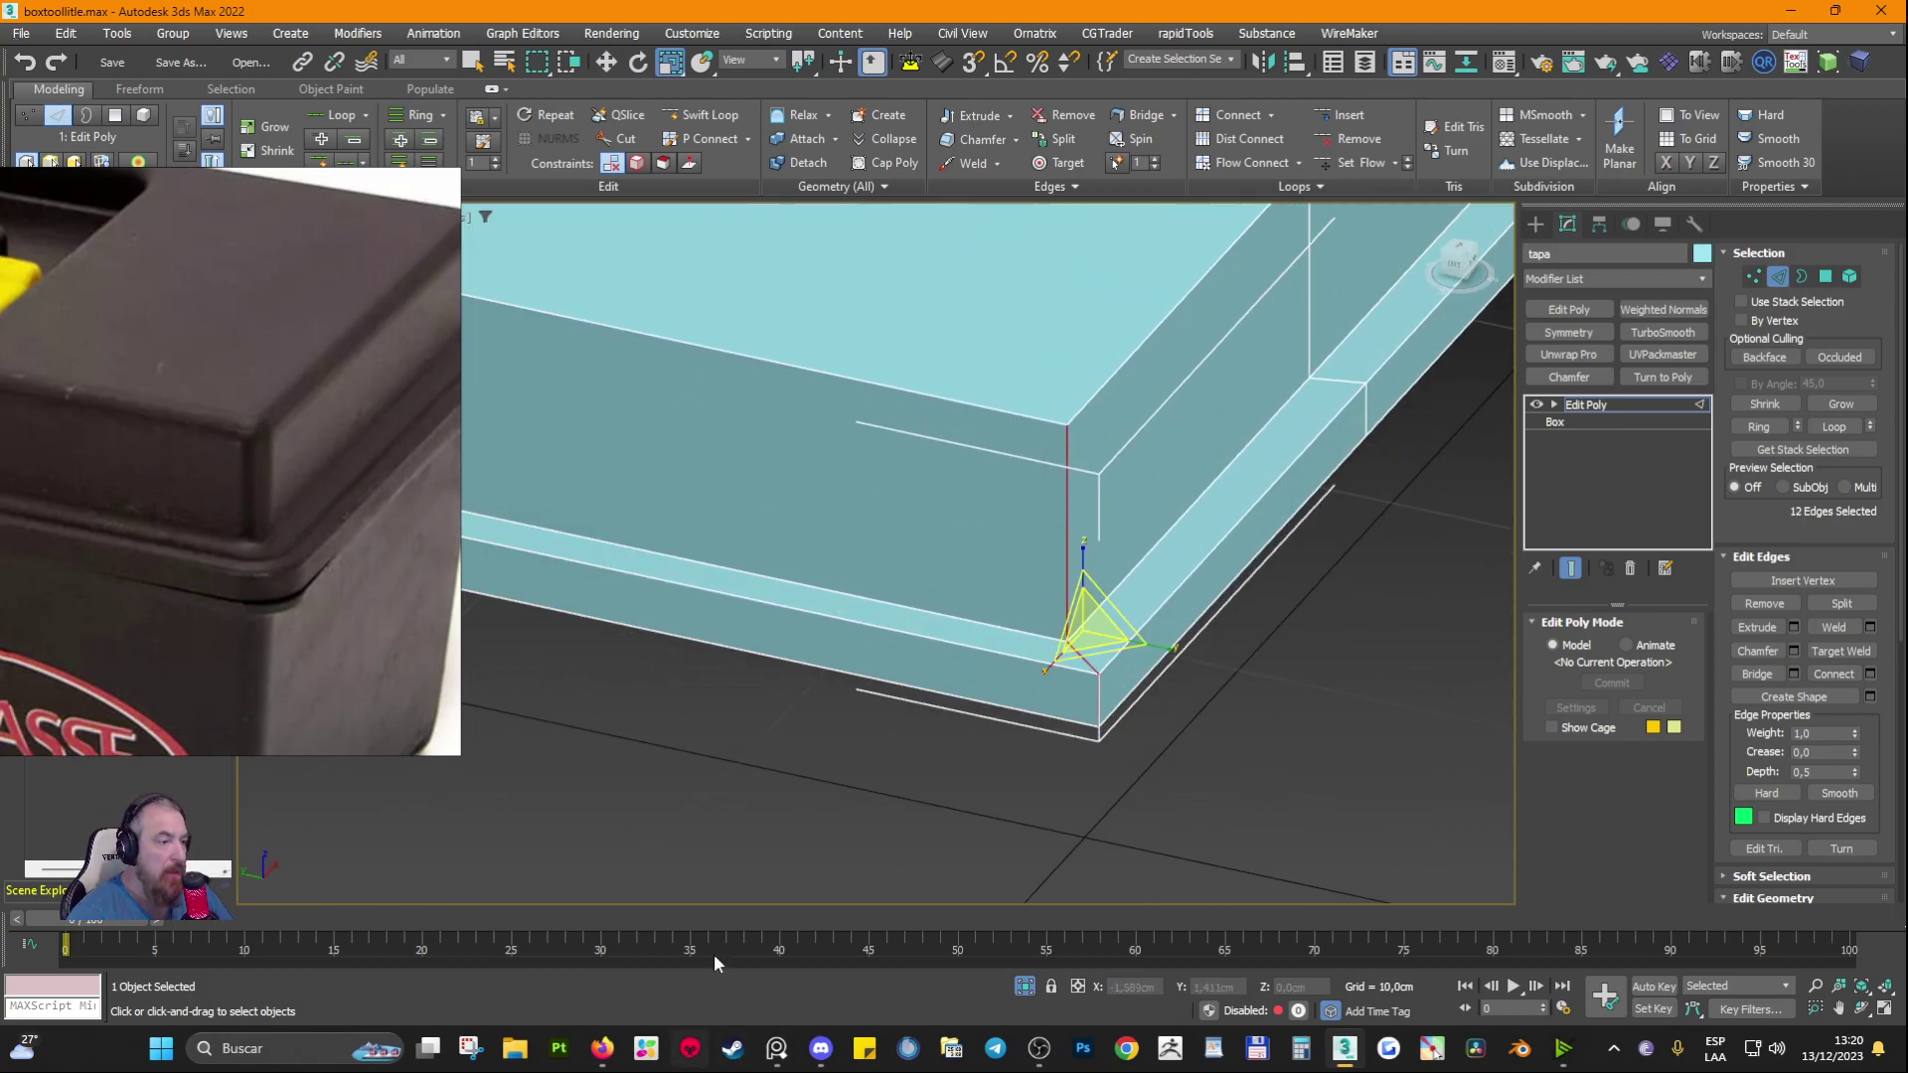
# Step: Chamfer the selected edges at all four lid corners to match the rounded corners of the reference
pyautogui.scroll(-5, 1105, 745)
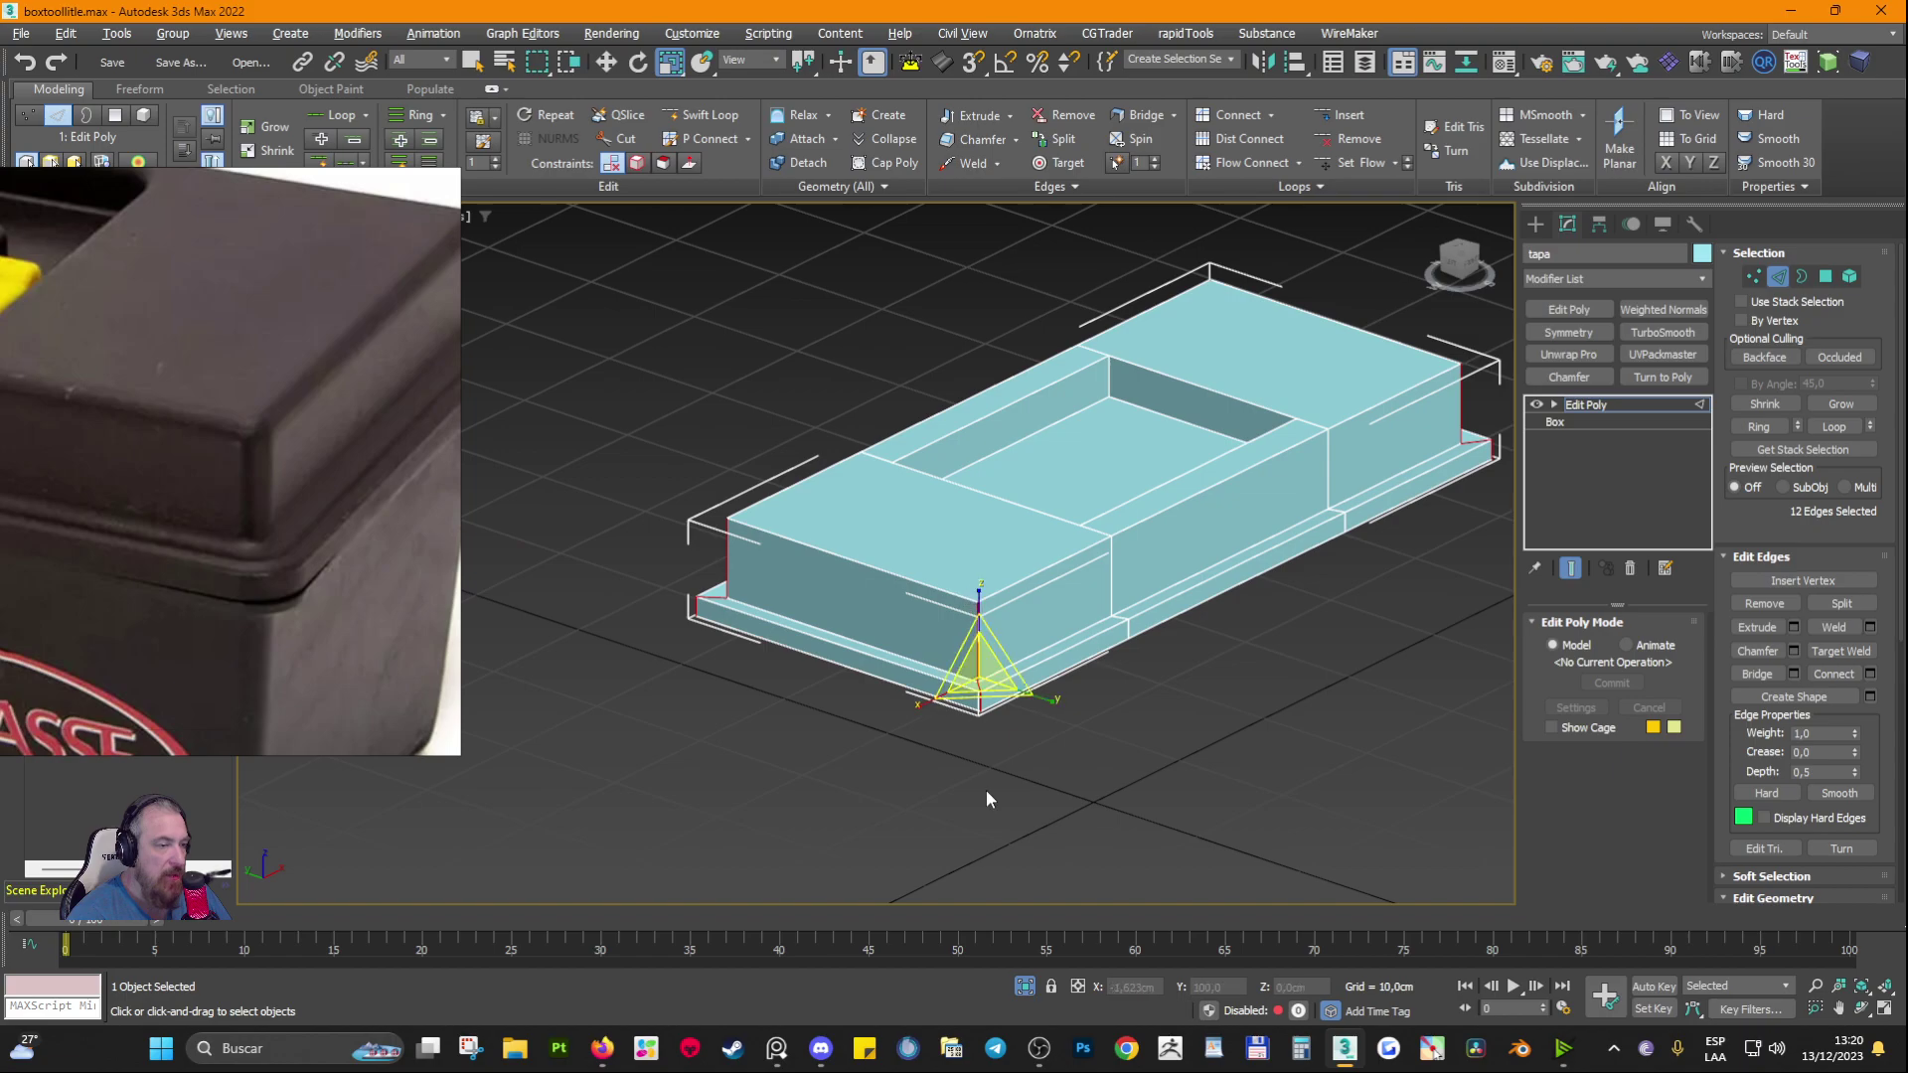
pyautogui.keyDown('alt'); pyautogui.moveTo(986, 790); pyautogui.dragTo(1458, 785, button='middle'); pyautogui.keyUp('alt')
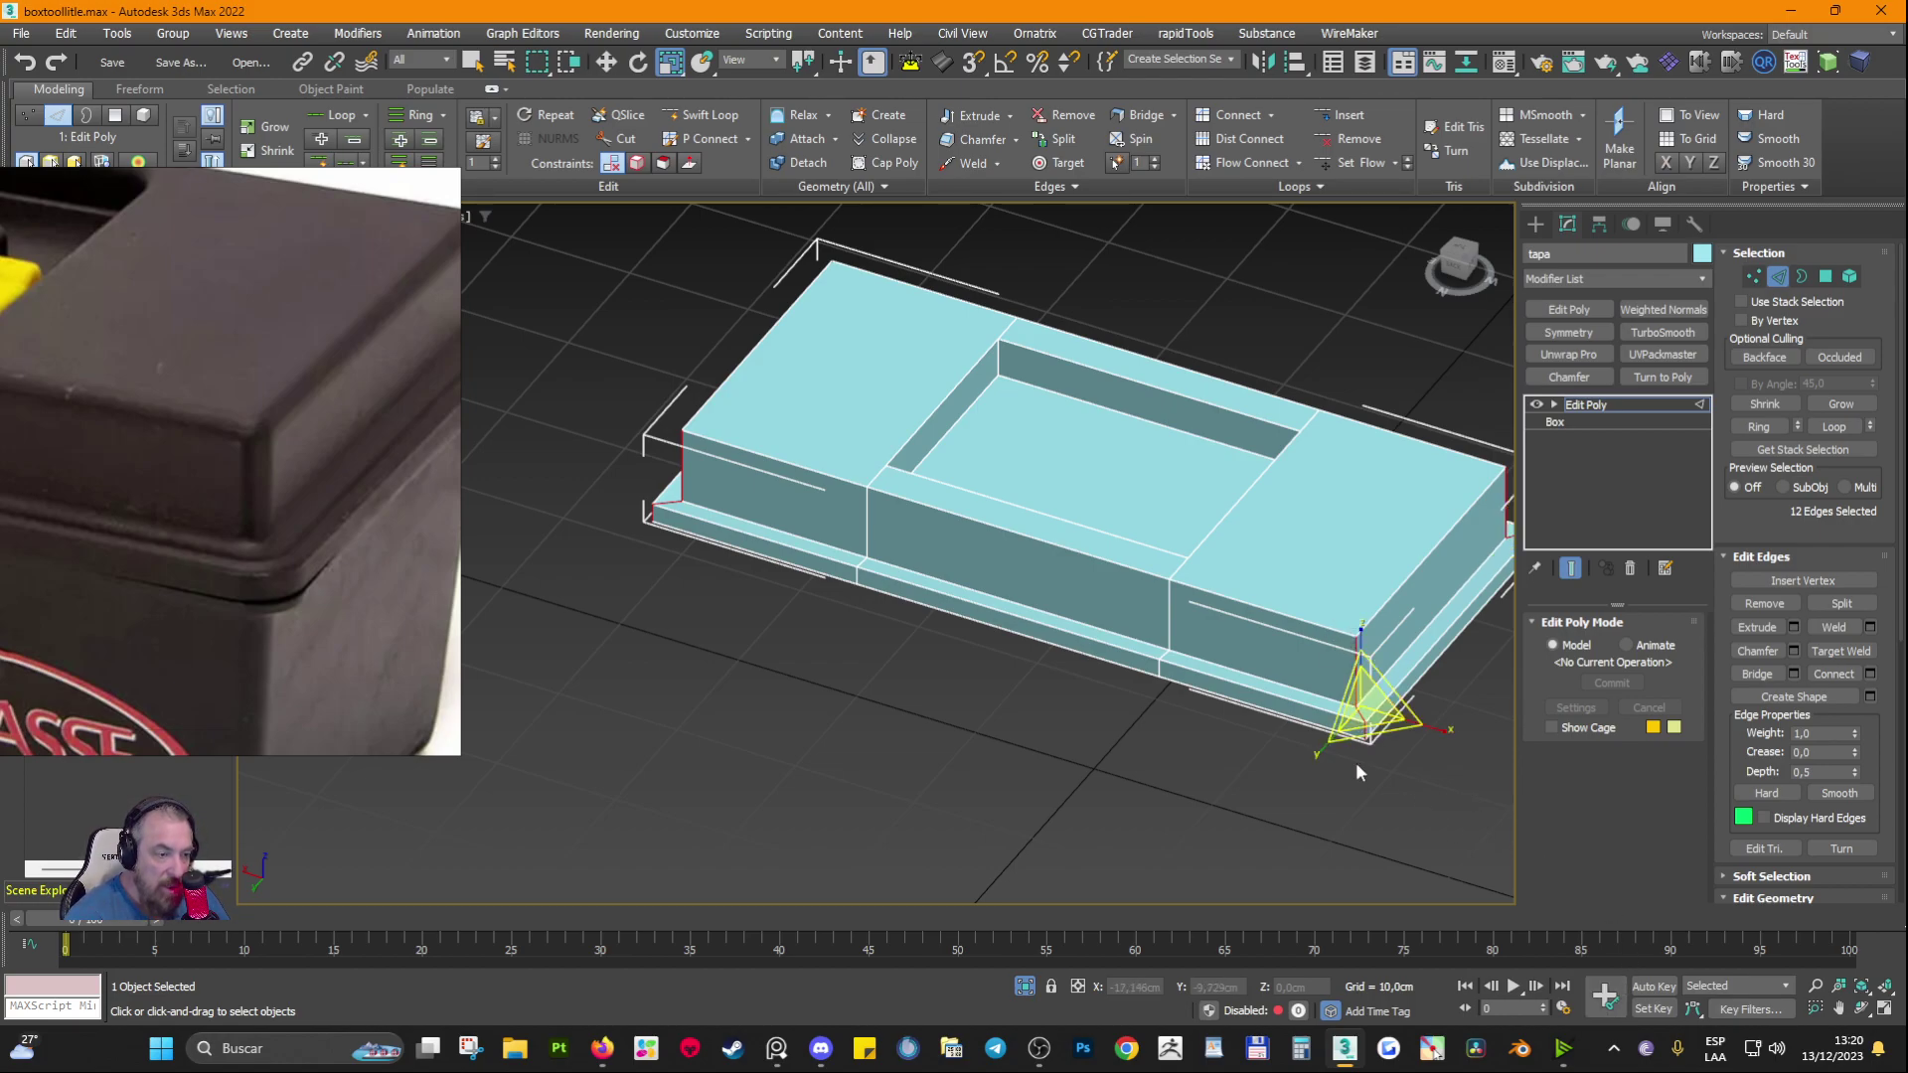
pyautogui.moveTo(1350, 766); pyautogui.dragTo(1188, 779, button='middle')
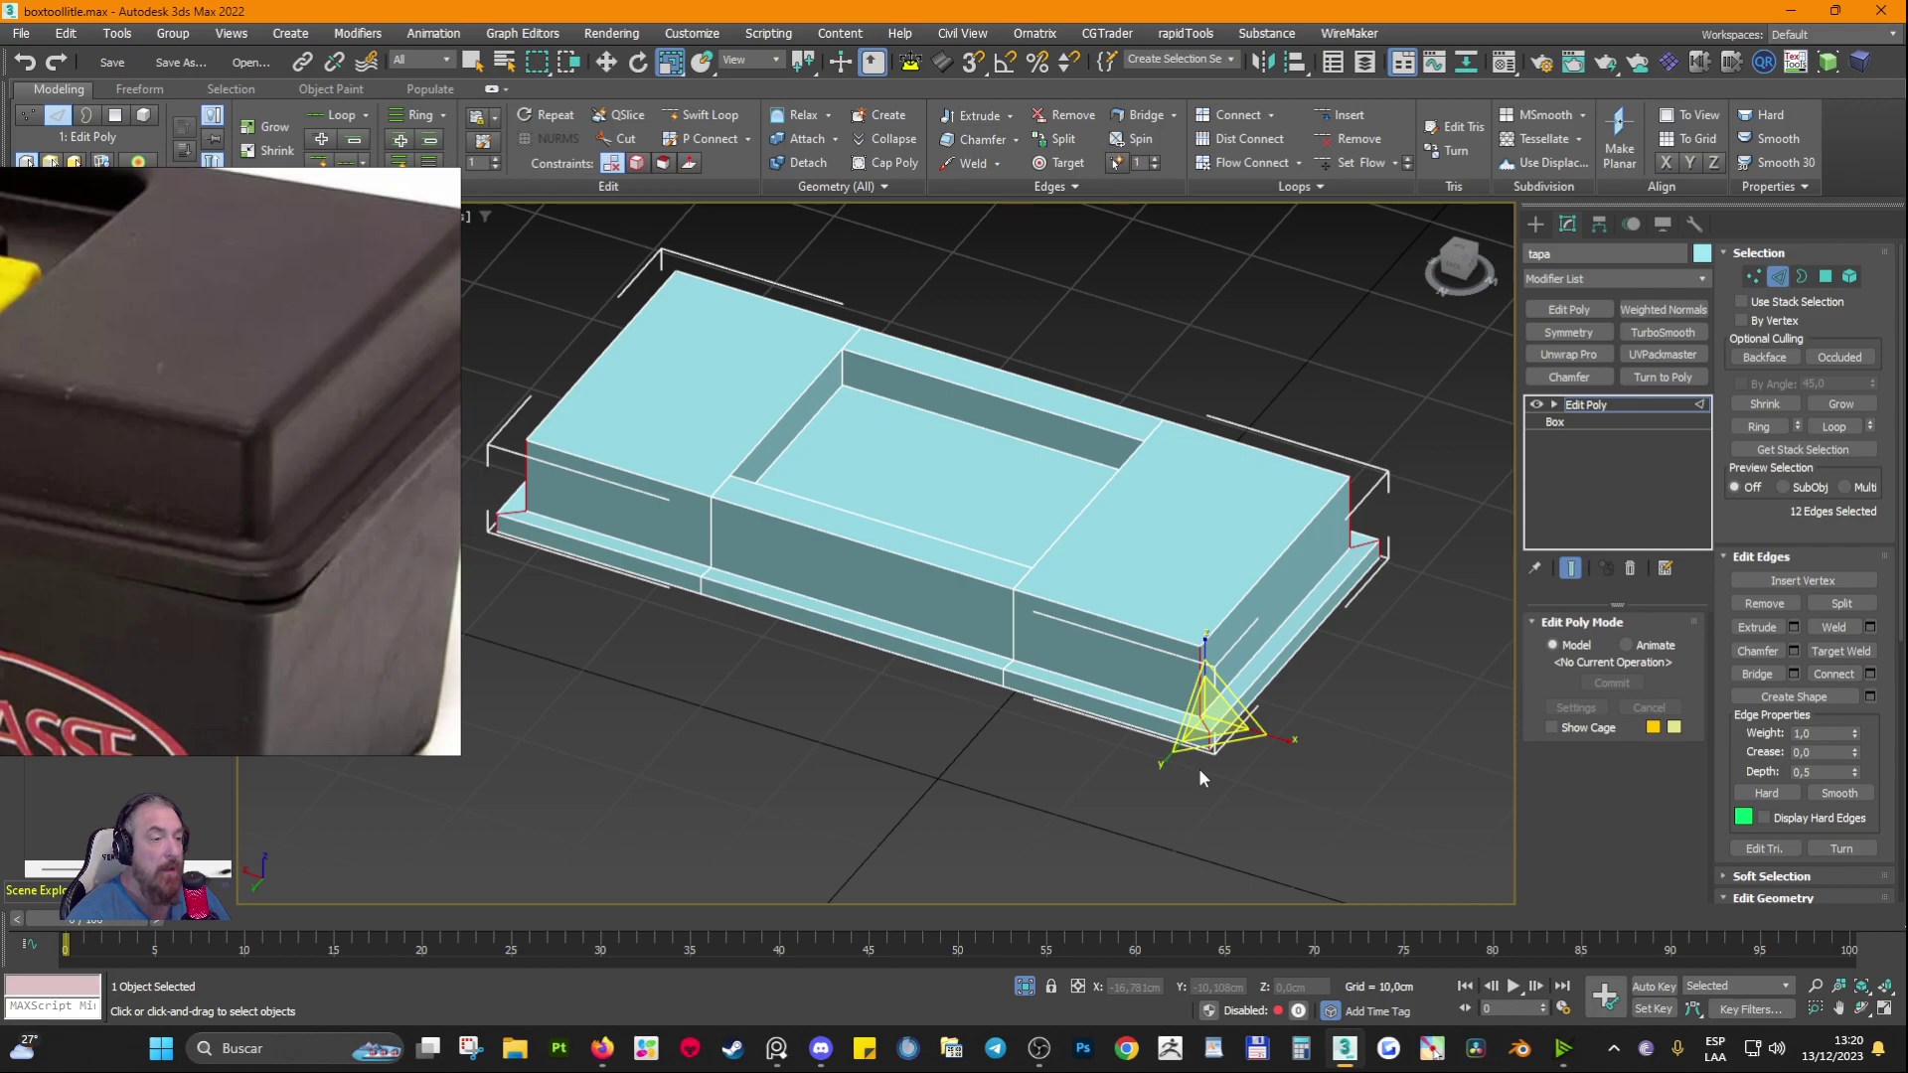
pyautogui.scroll(10, 1202, 778)
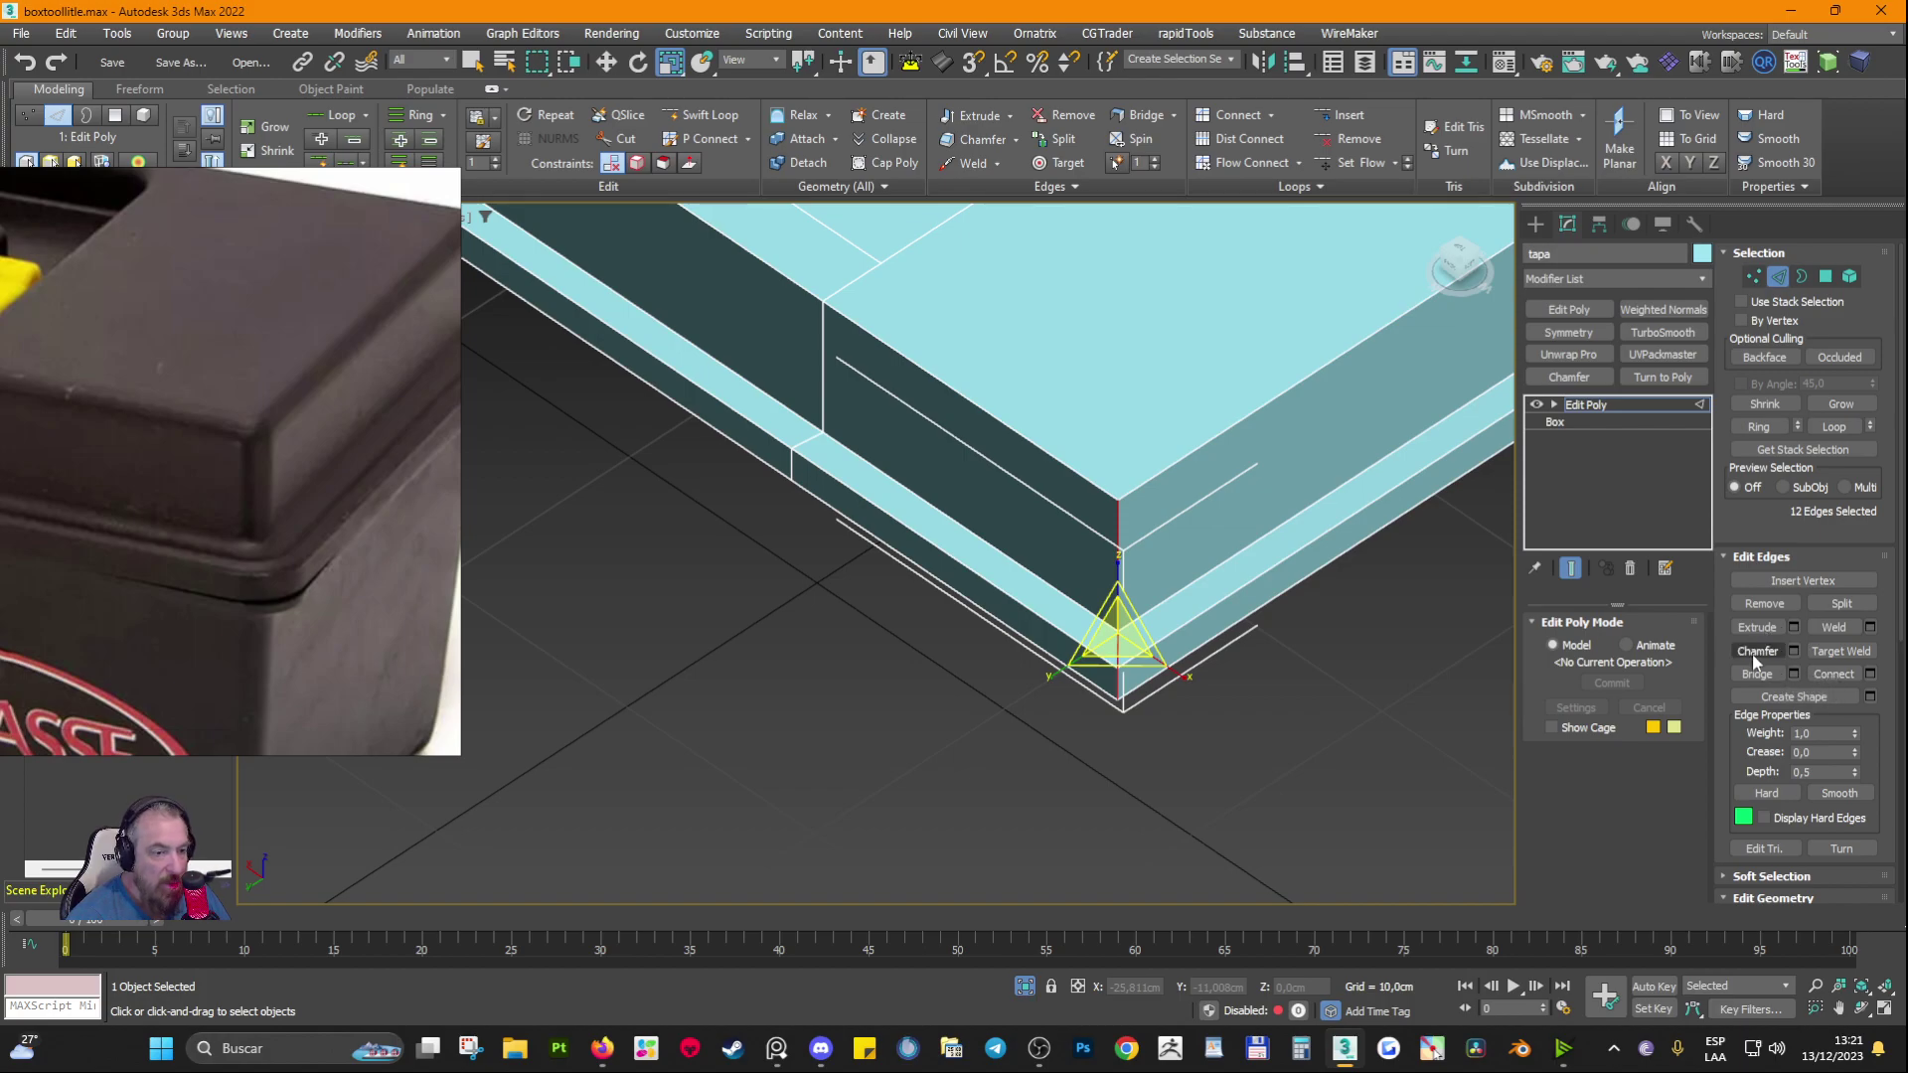
pyautogui.click(1752, 653)
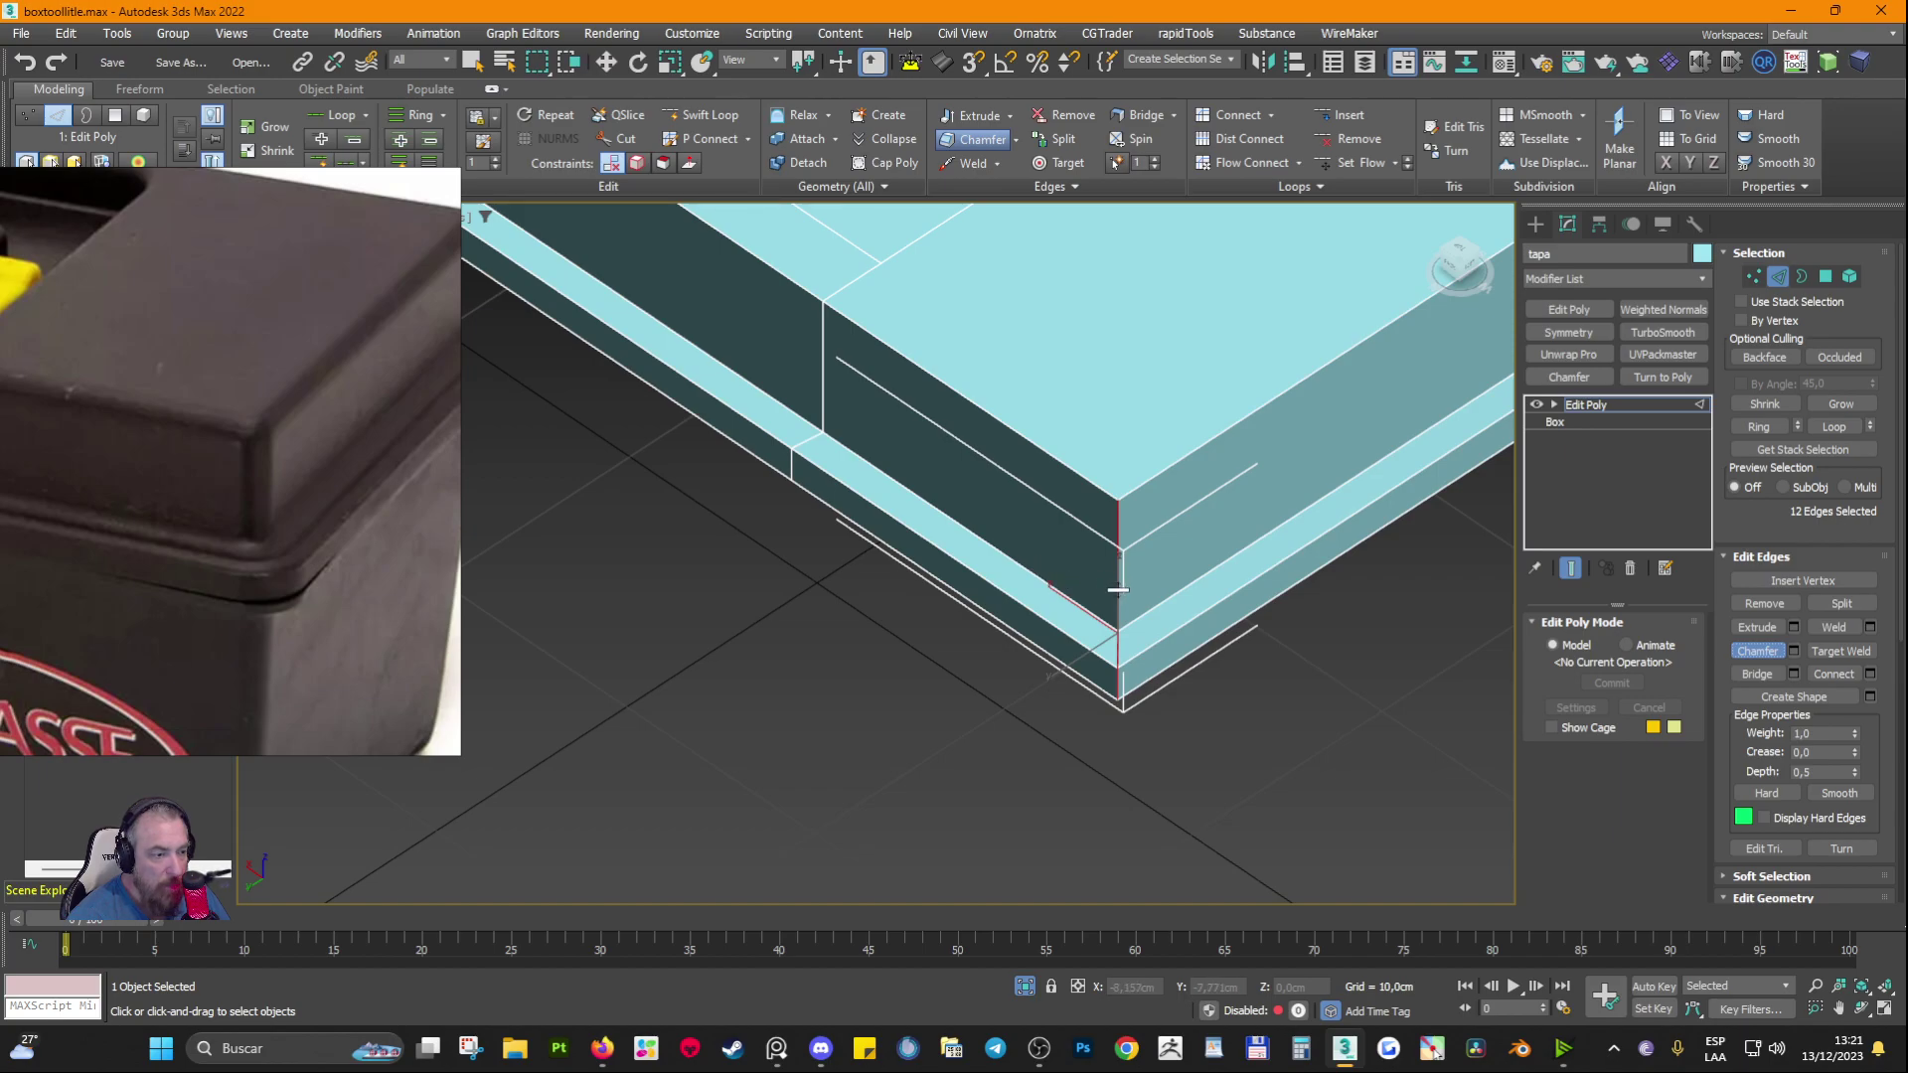
pyautogui.moveTo(1117, 589); pyautogui.dragTo(1117, 505)
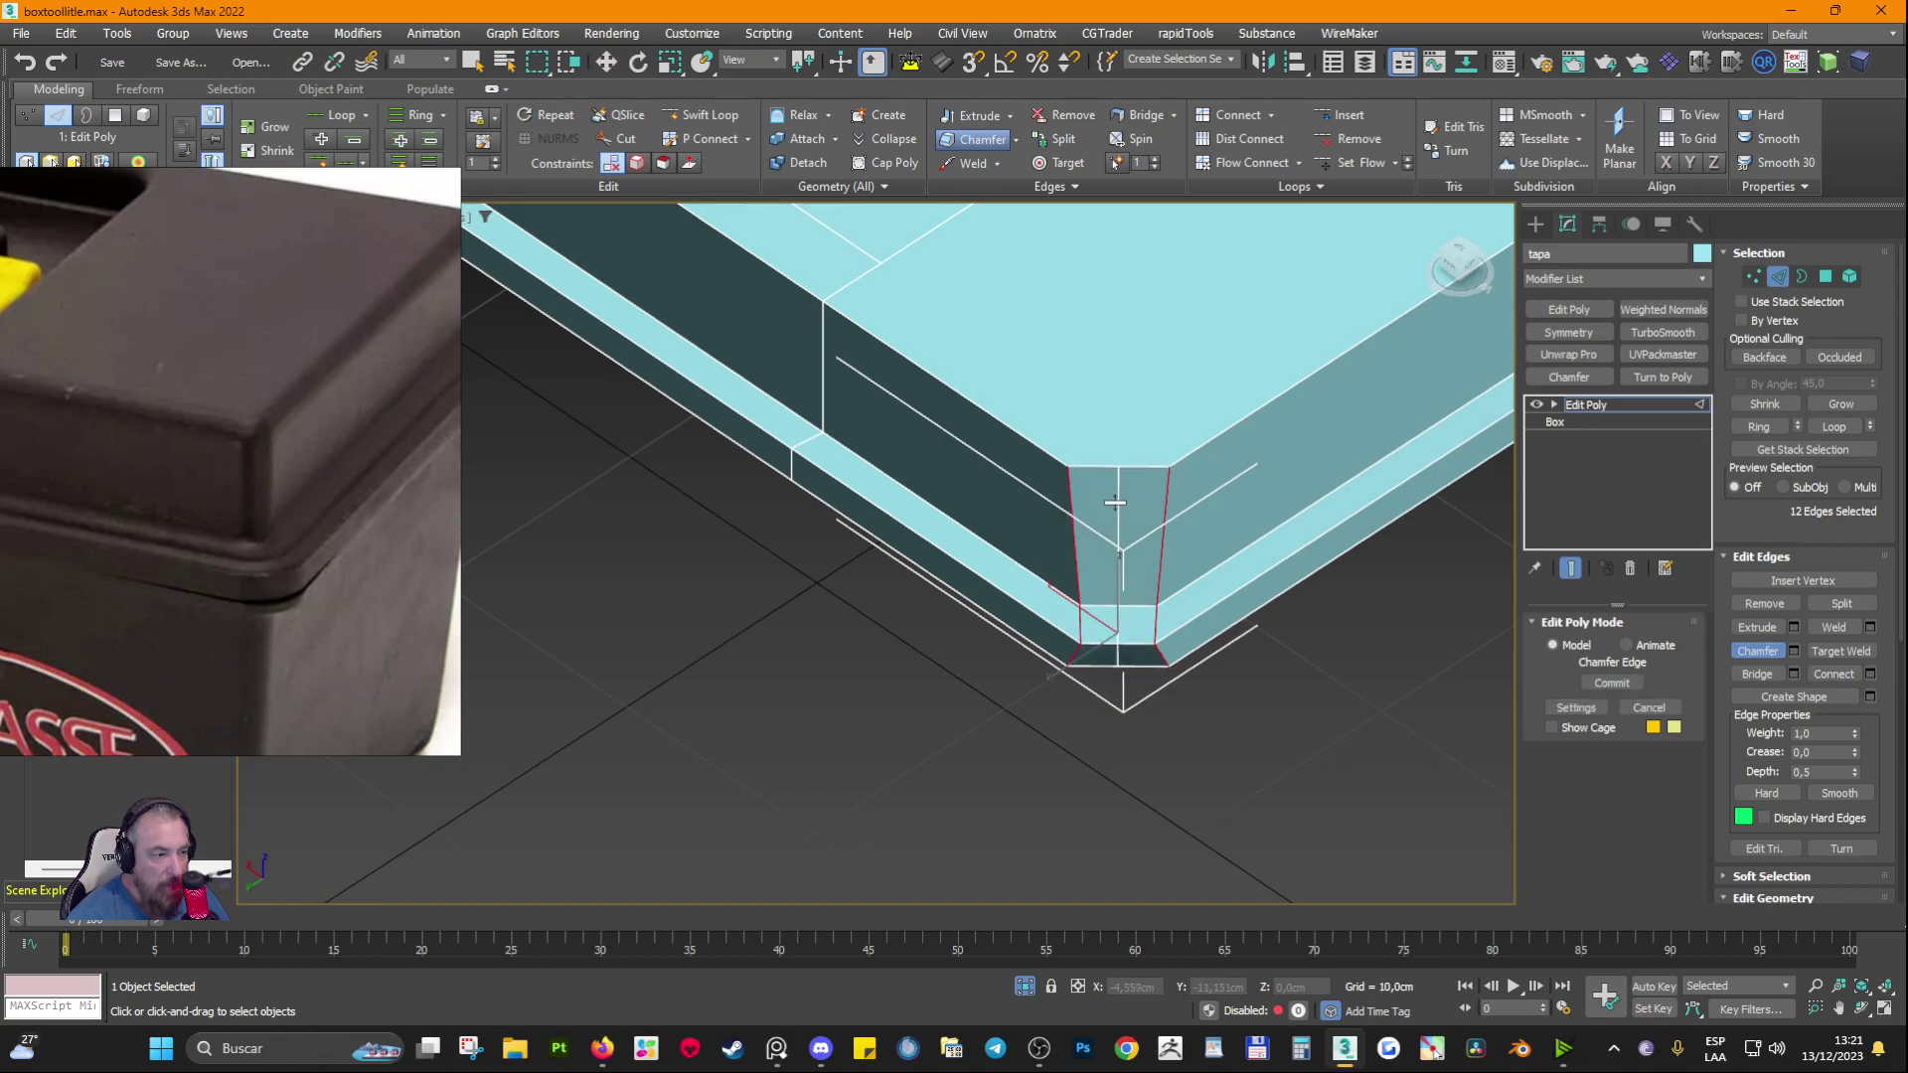
pyautogui.scroll(3, 1098, 505)
pyautogui.scroll(-3, 1098, 505)
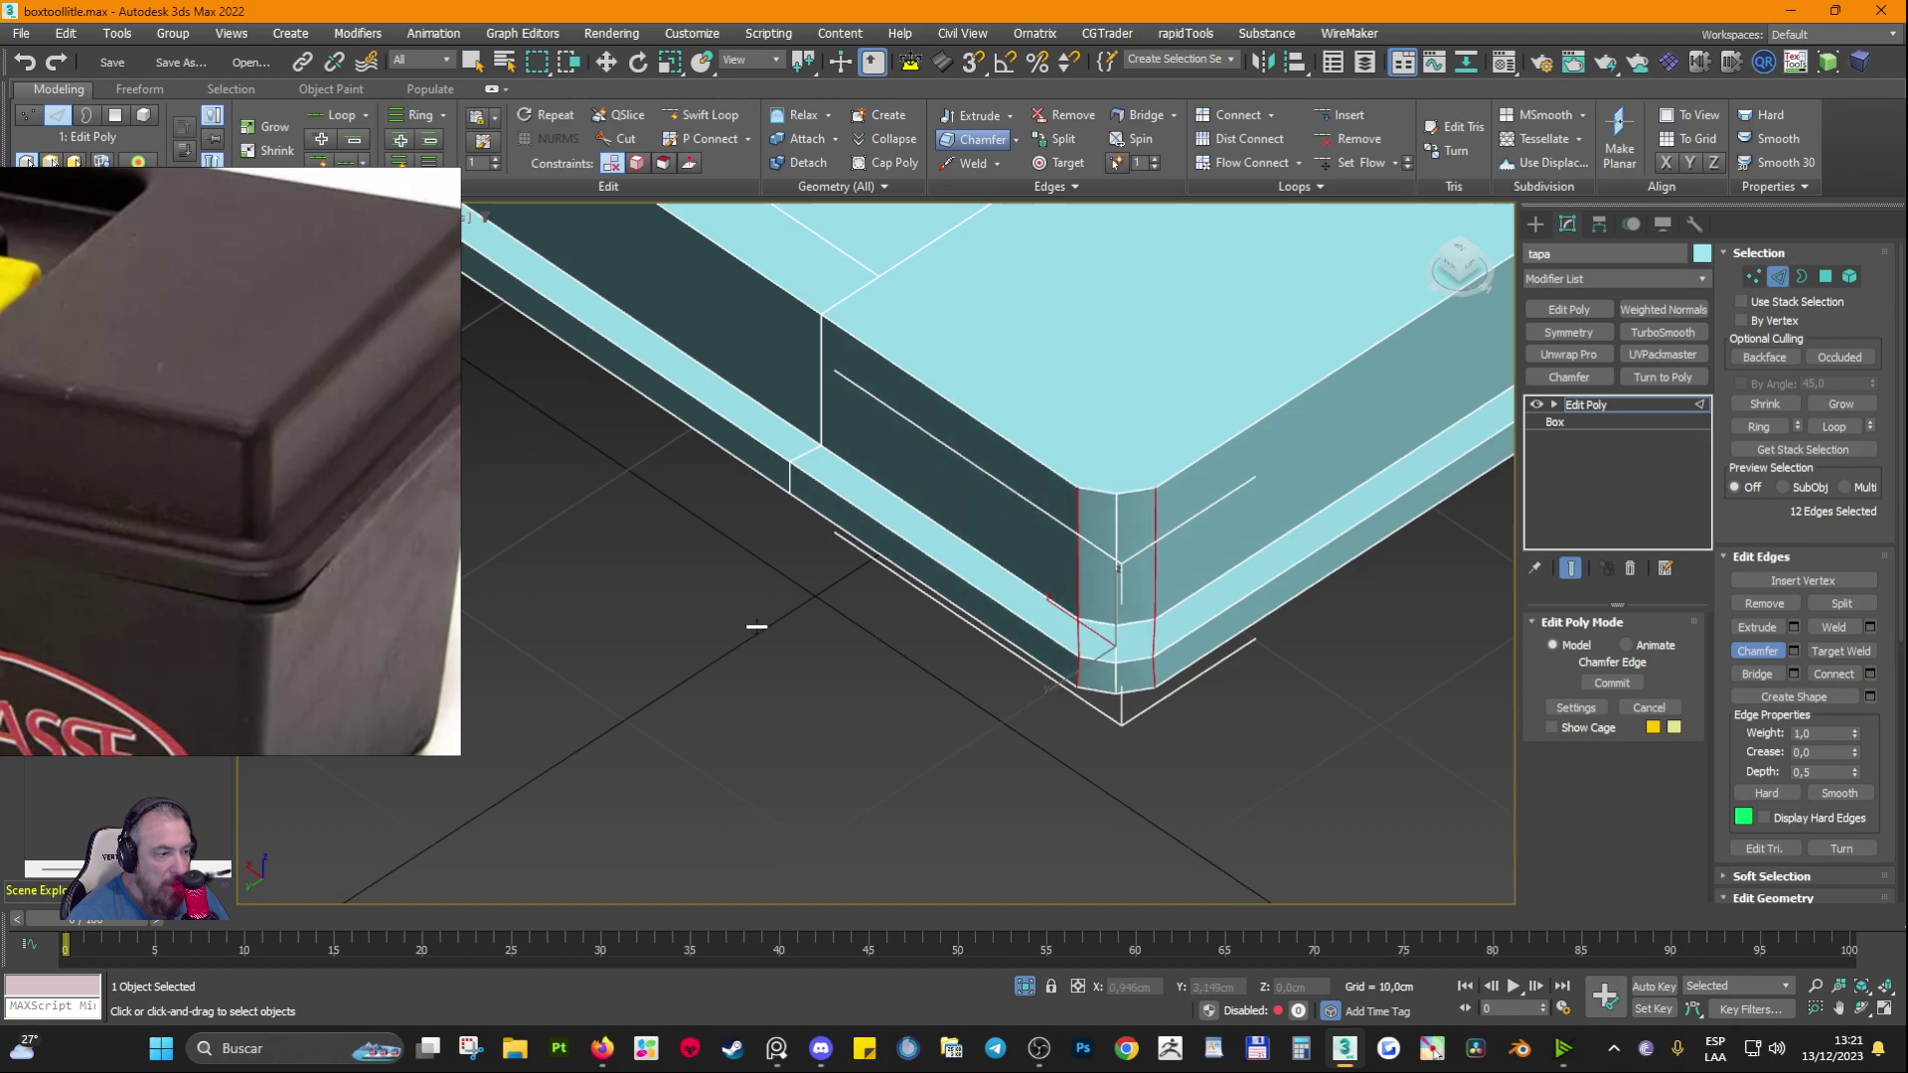
pyautogui.click(541, 651)
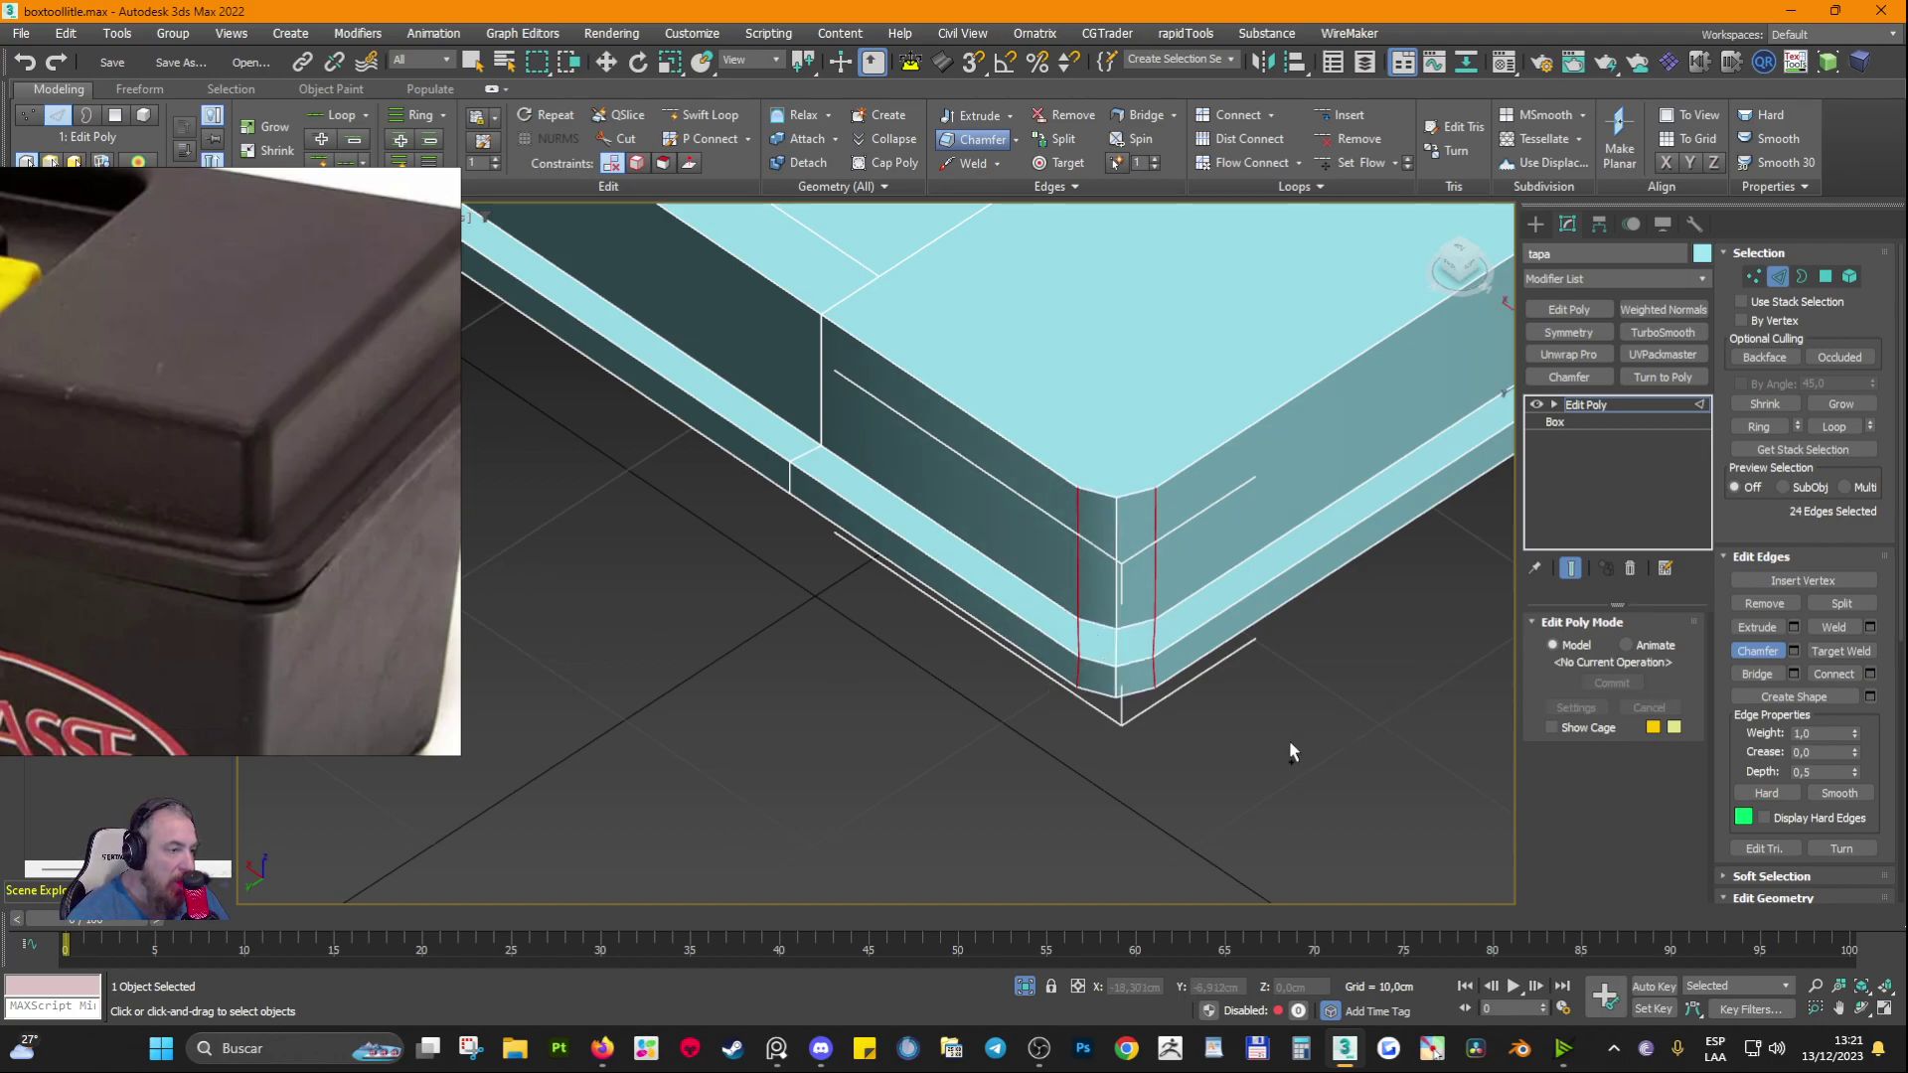
# Step: Undo the last corner chamfer and chamfer the selected lid corner edges with an amount of 2.996 cm and 2 segments
pyautogui.hotkey('ctrl', 'z')
pyautogui.moveTo(1280, 692); pyautogui.dragTo(993, 700, button='middle')
pyautogui.scroll(-4, 994, 701)
pyautogui.scroll(3, 974, 685)
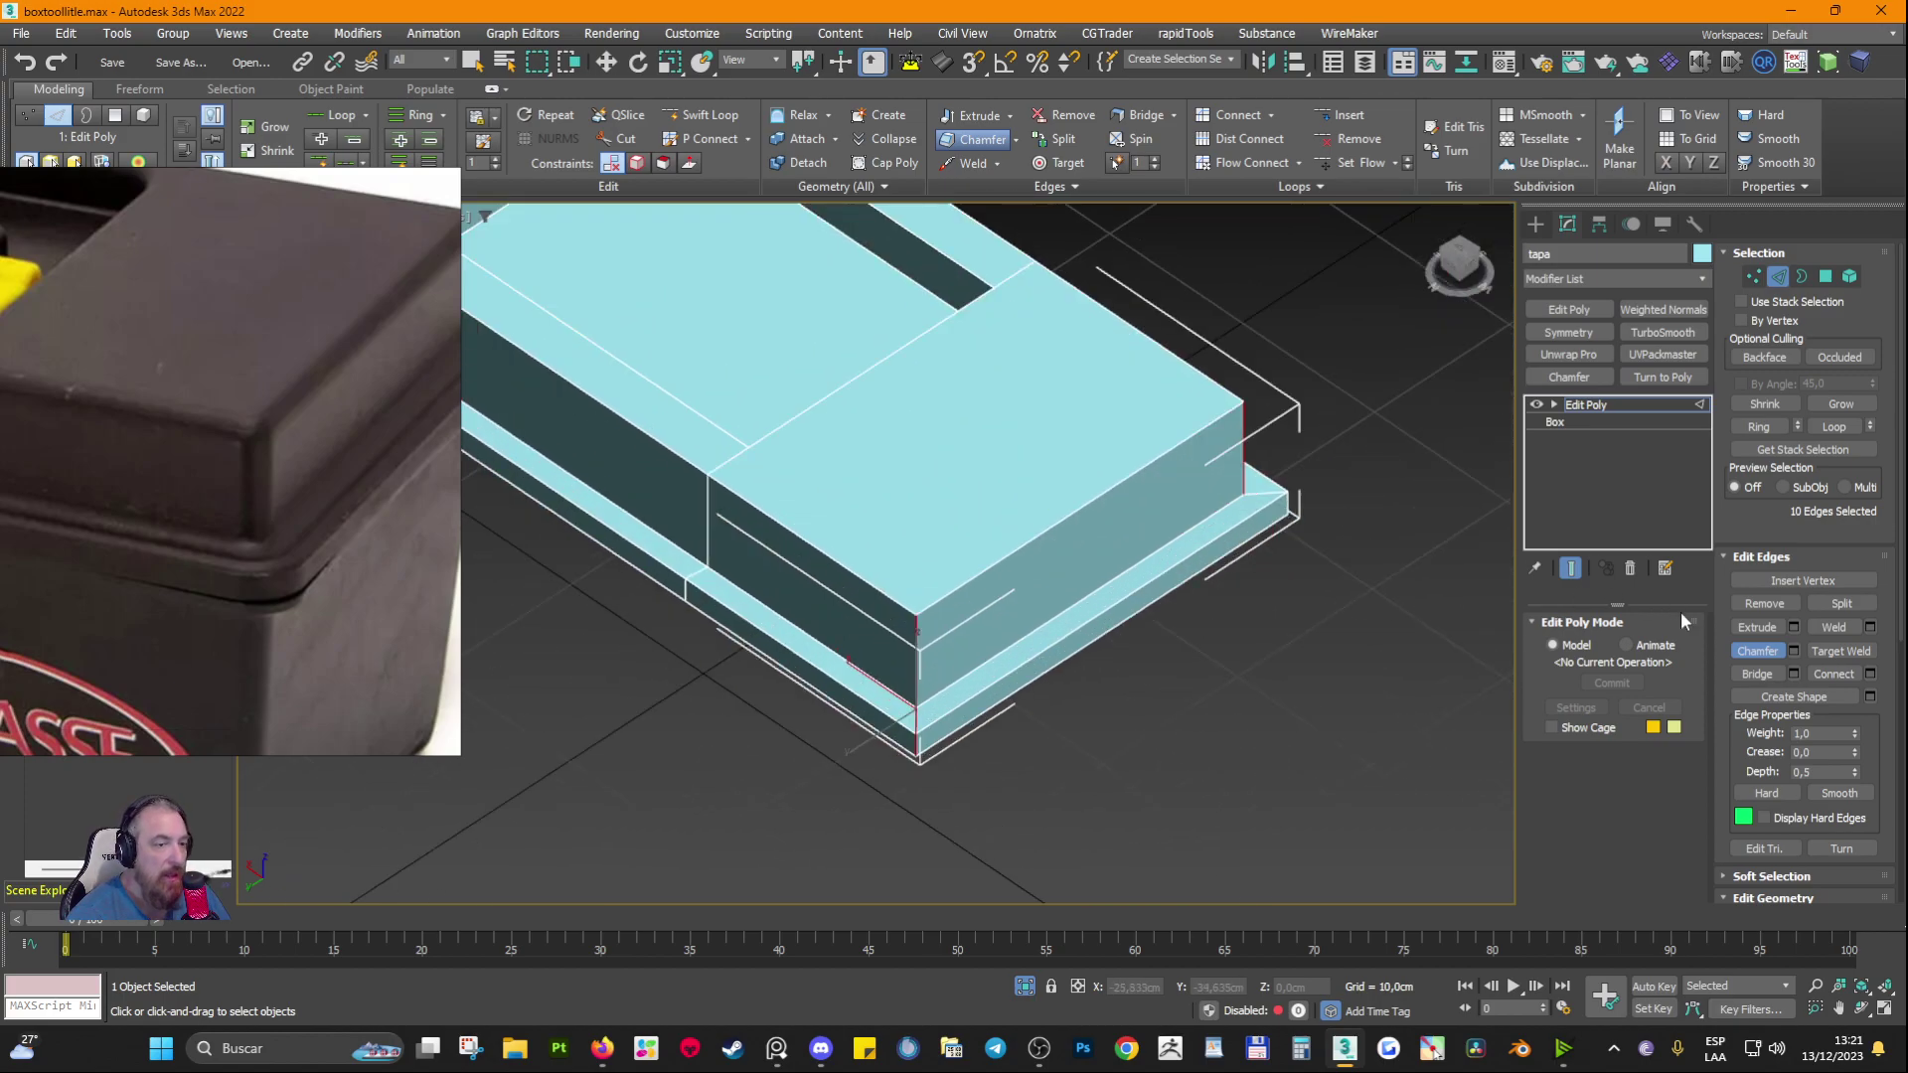
pyautogui.click(1793, 651)
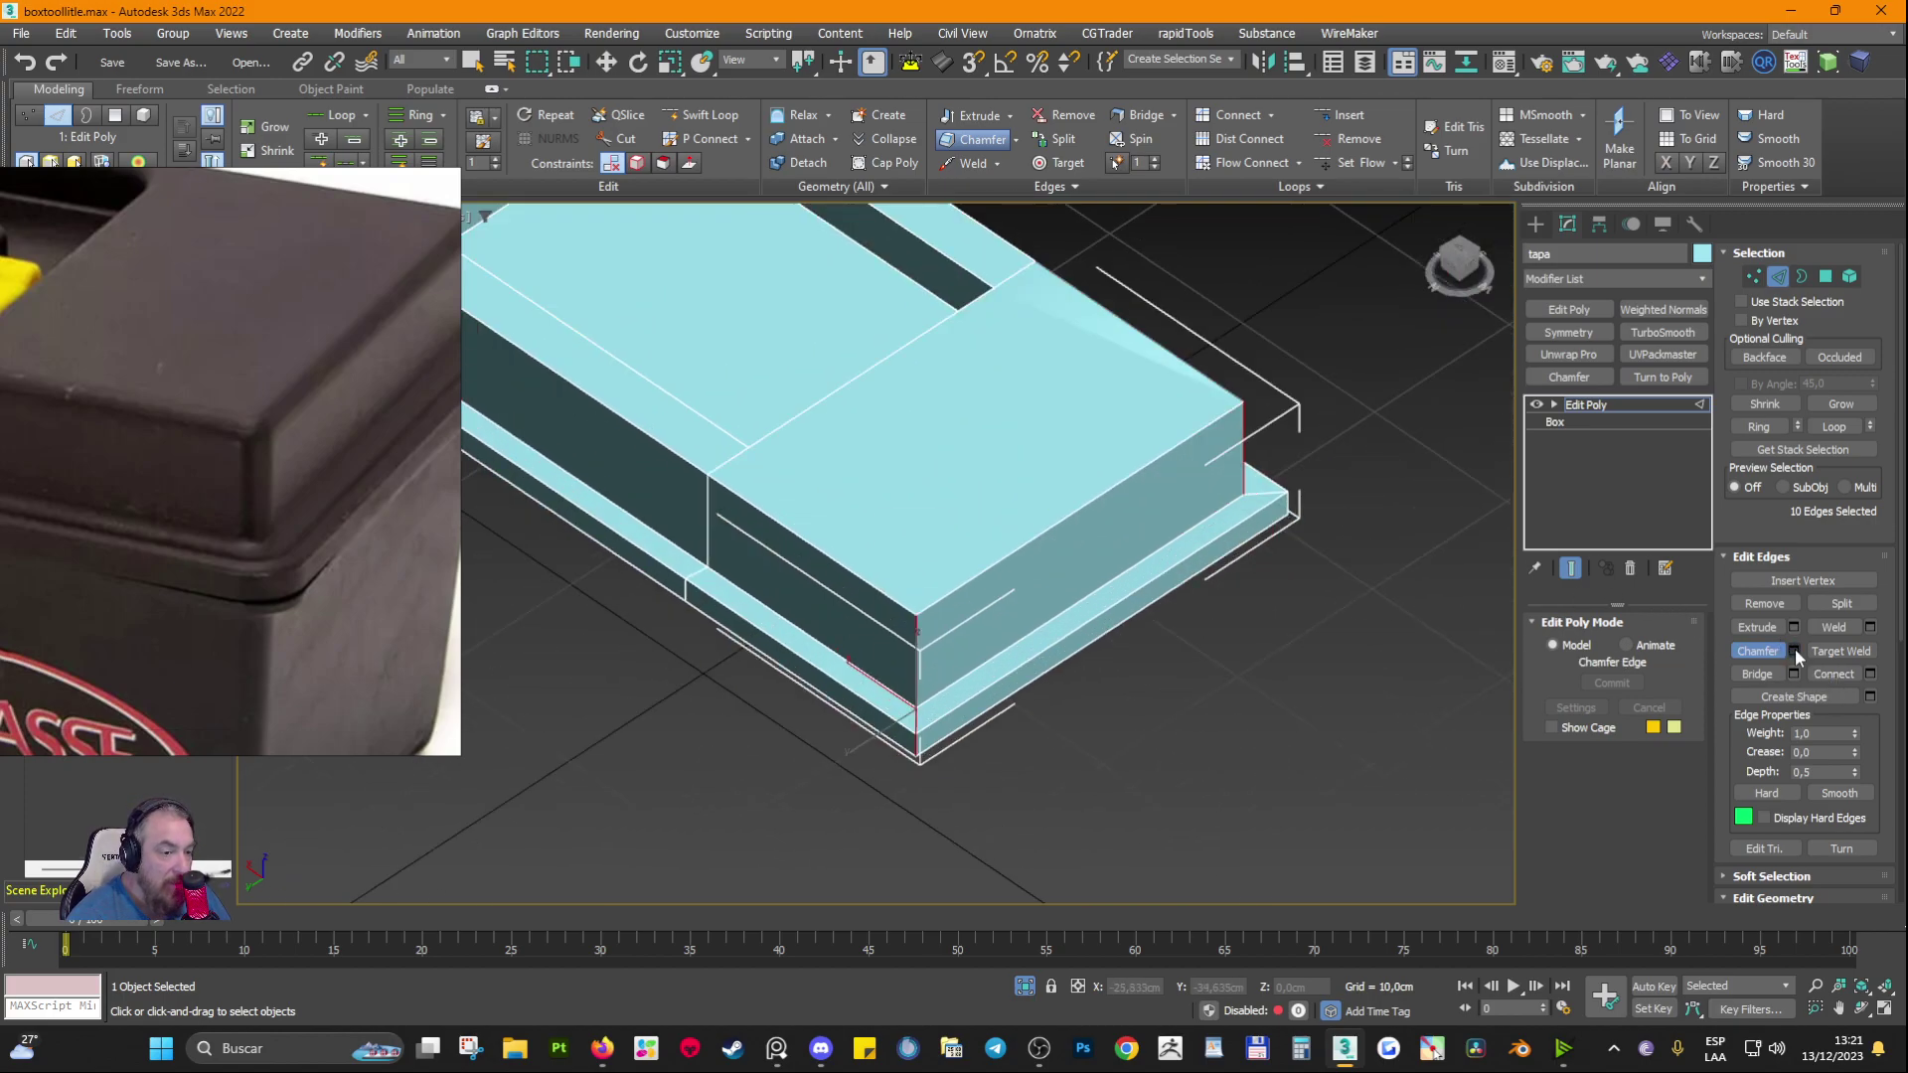
pyautogui.moveTo(910, 526); pyautogui.dragTo(1317, 562)
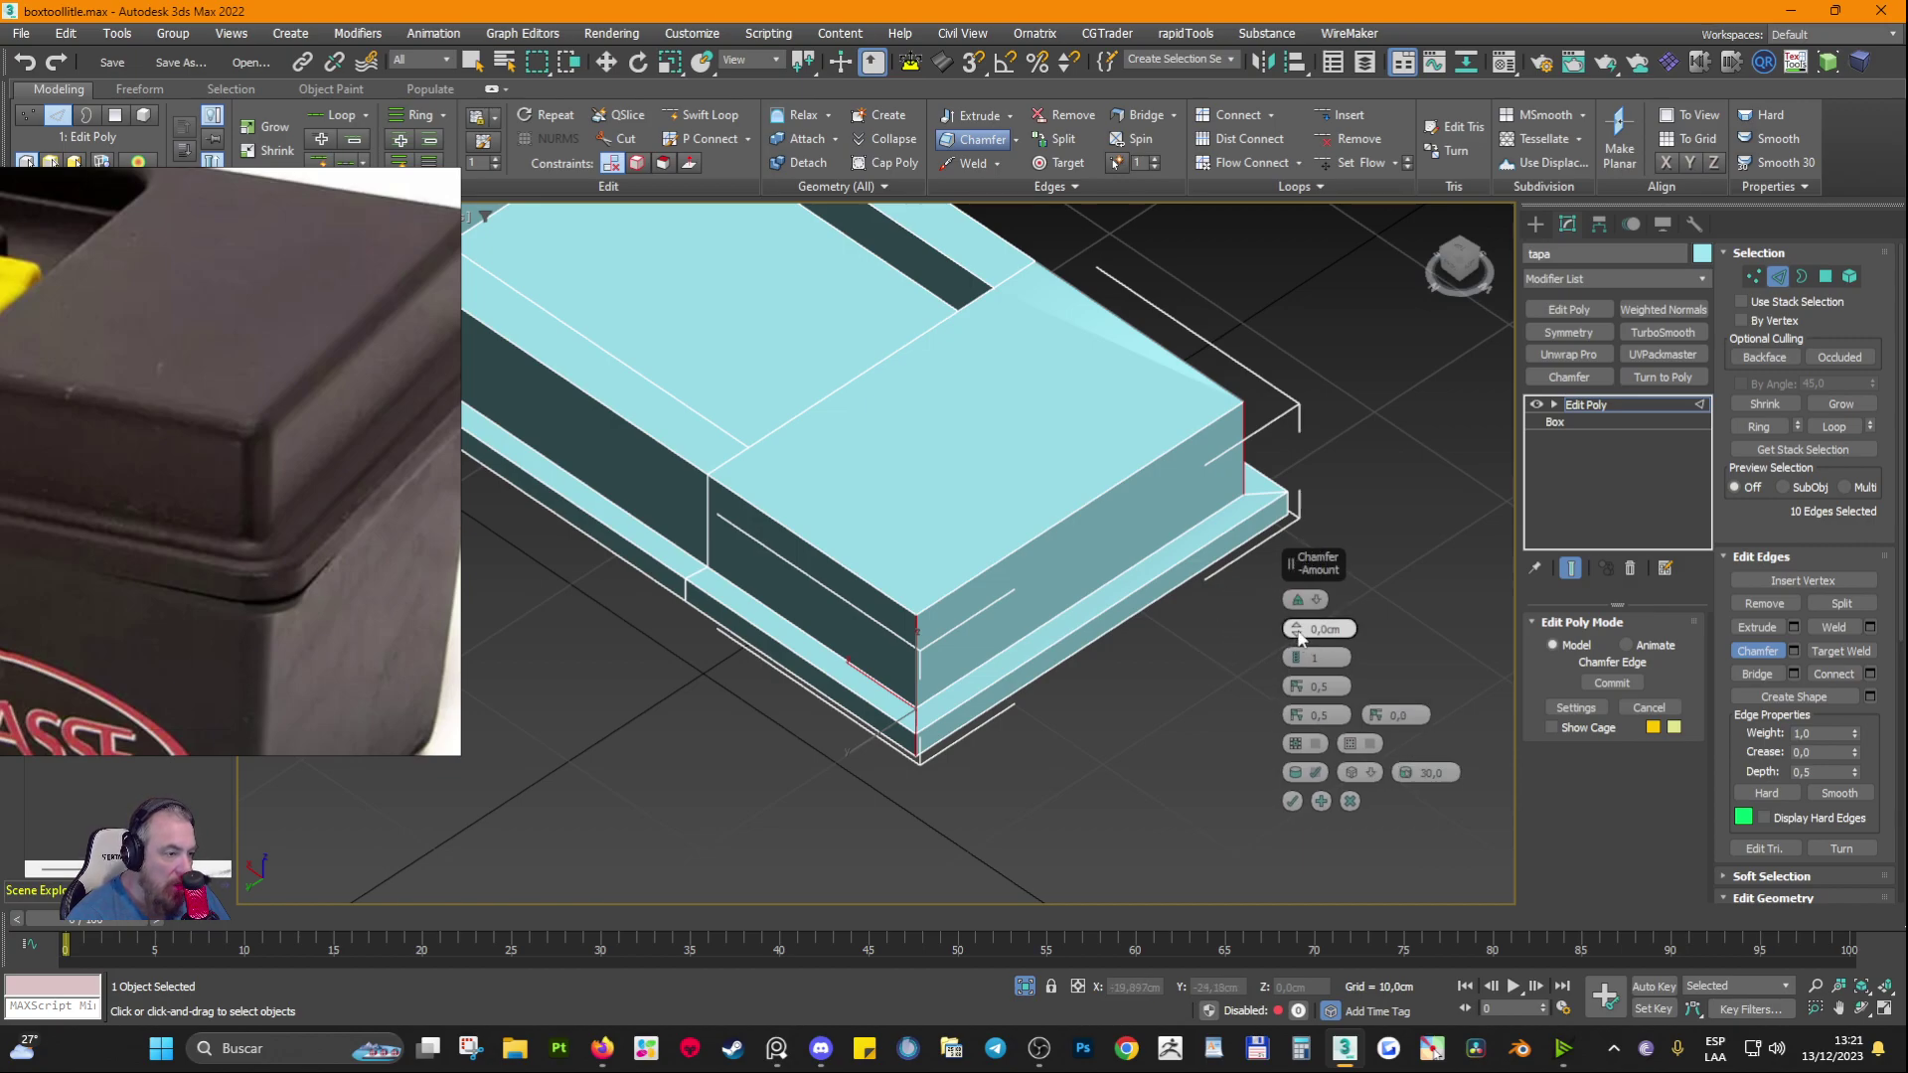
pyautogui.moveTo(1295, 629); pyautogui.dragTo(1294, 566)
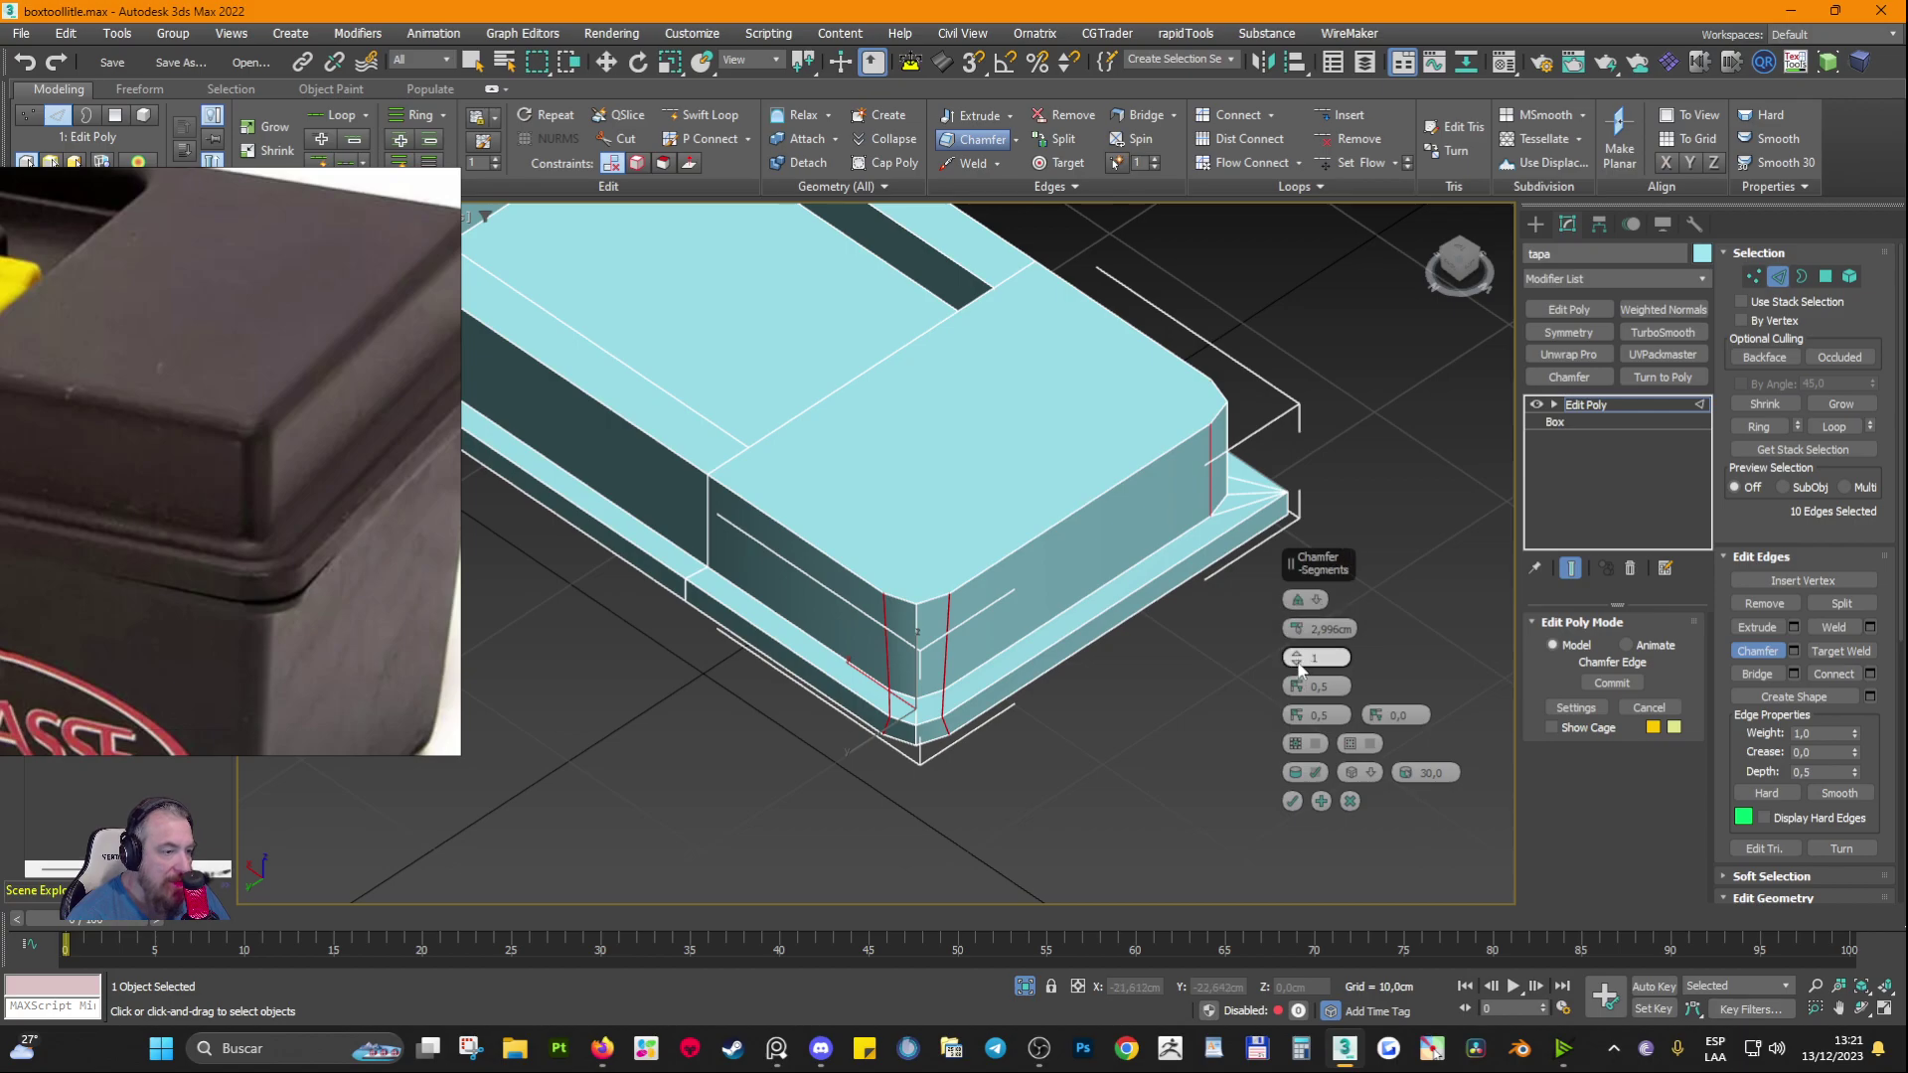
pyautogui.moveTo(1299, 666); pyautogui.dragTo(1299, 686)
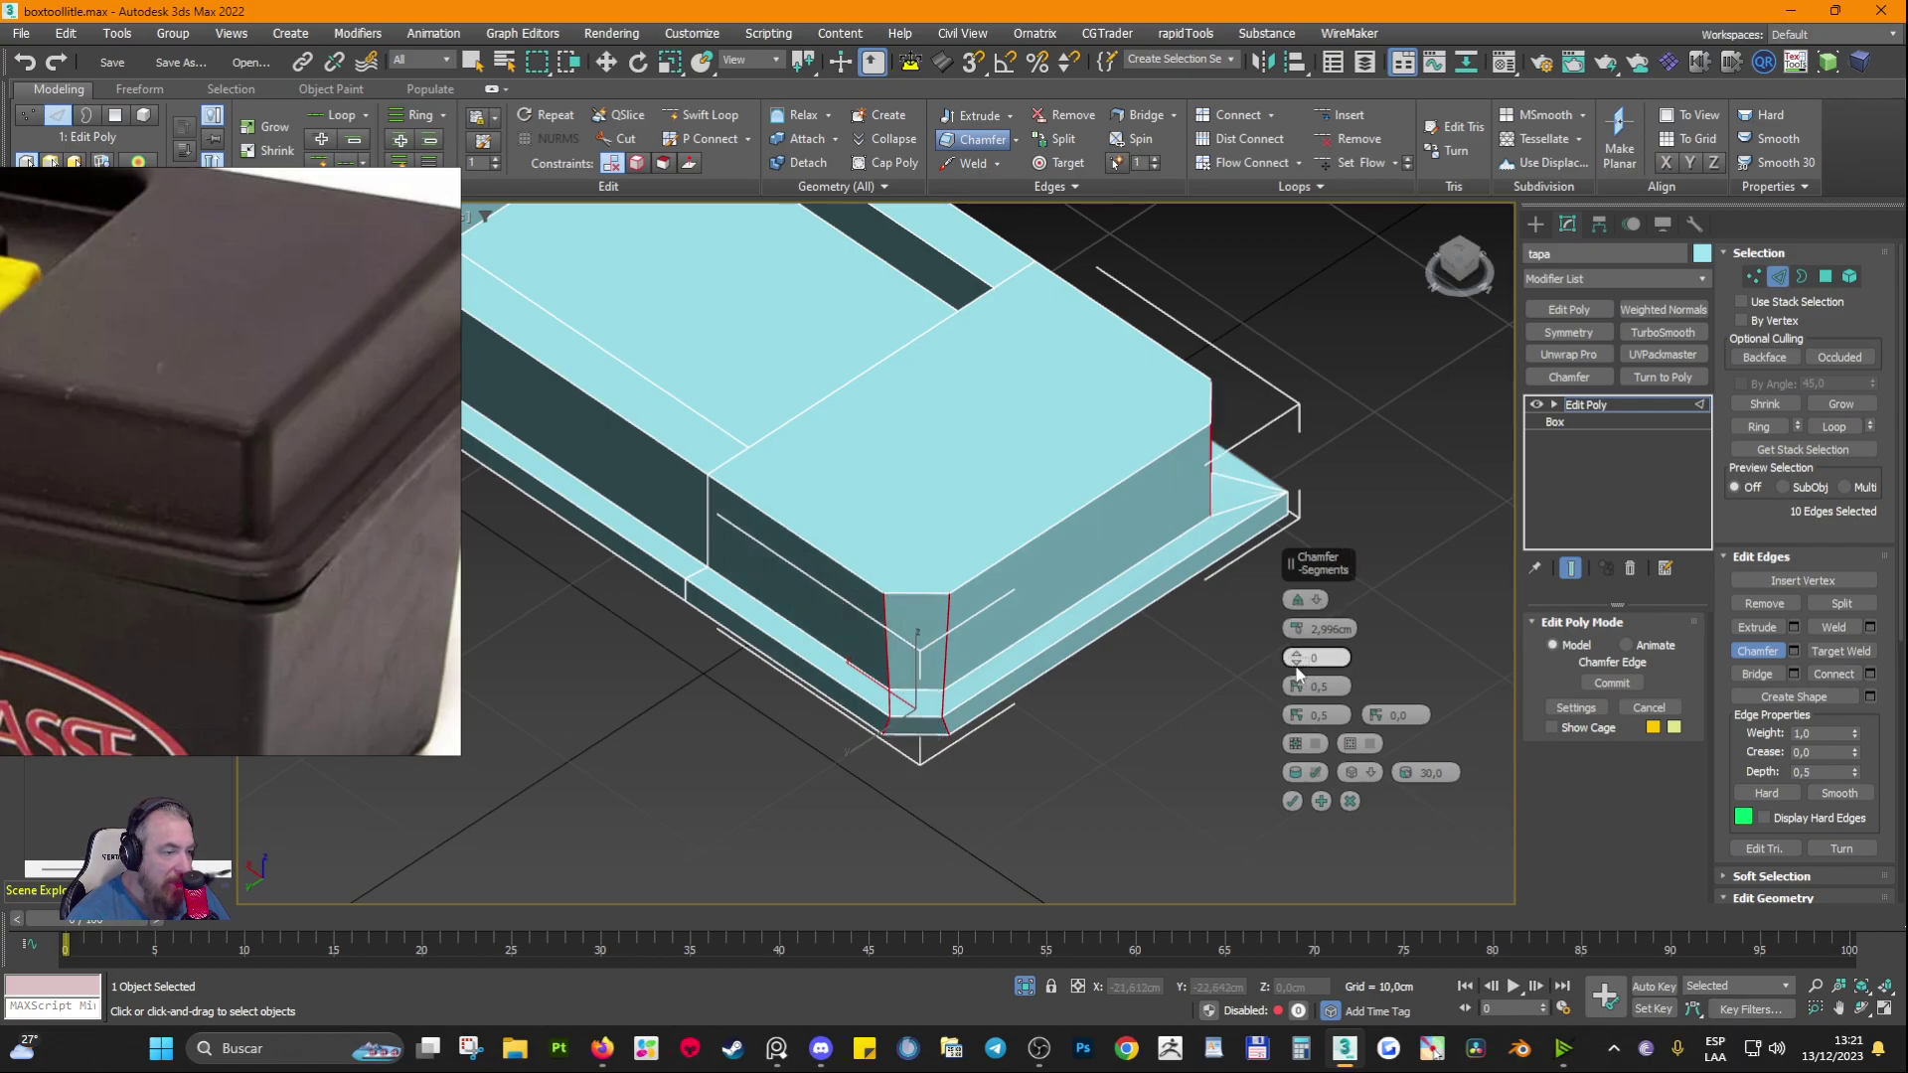
pyautogui.click(1296, 653)
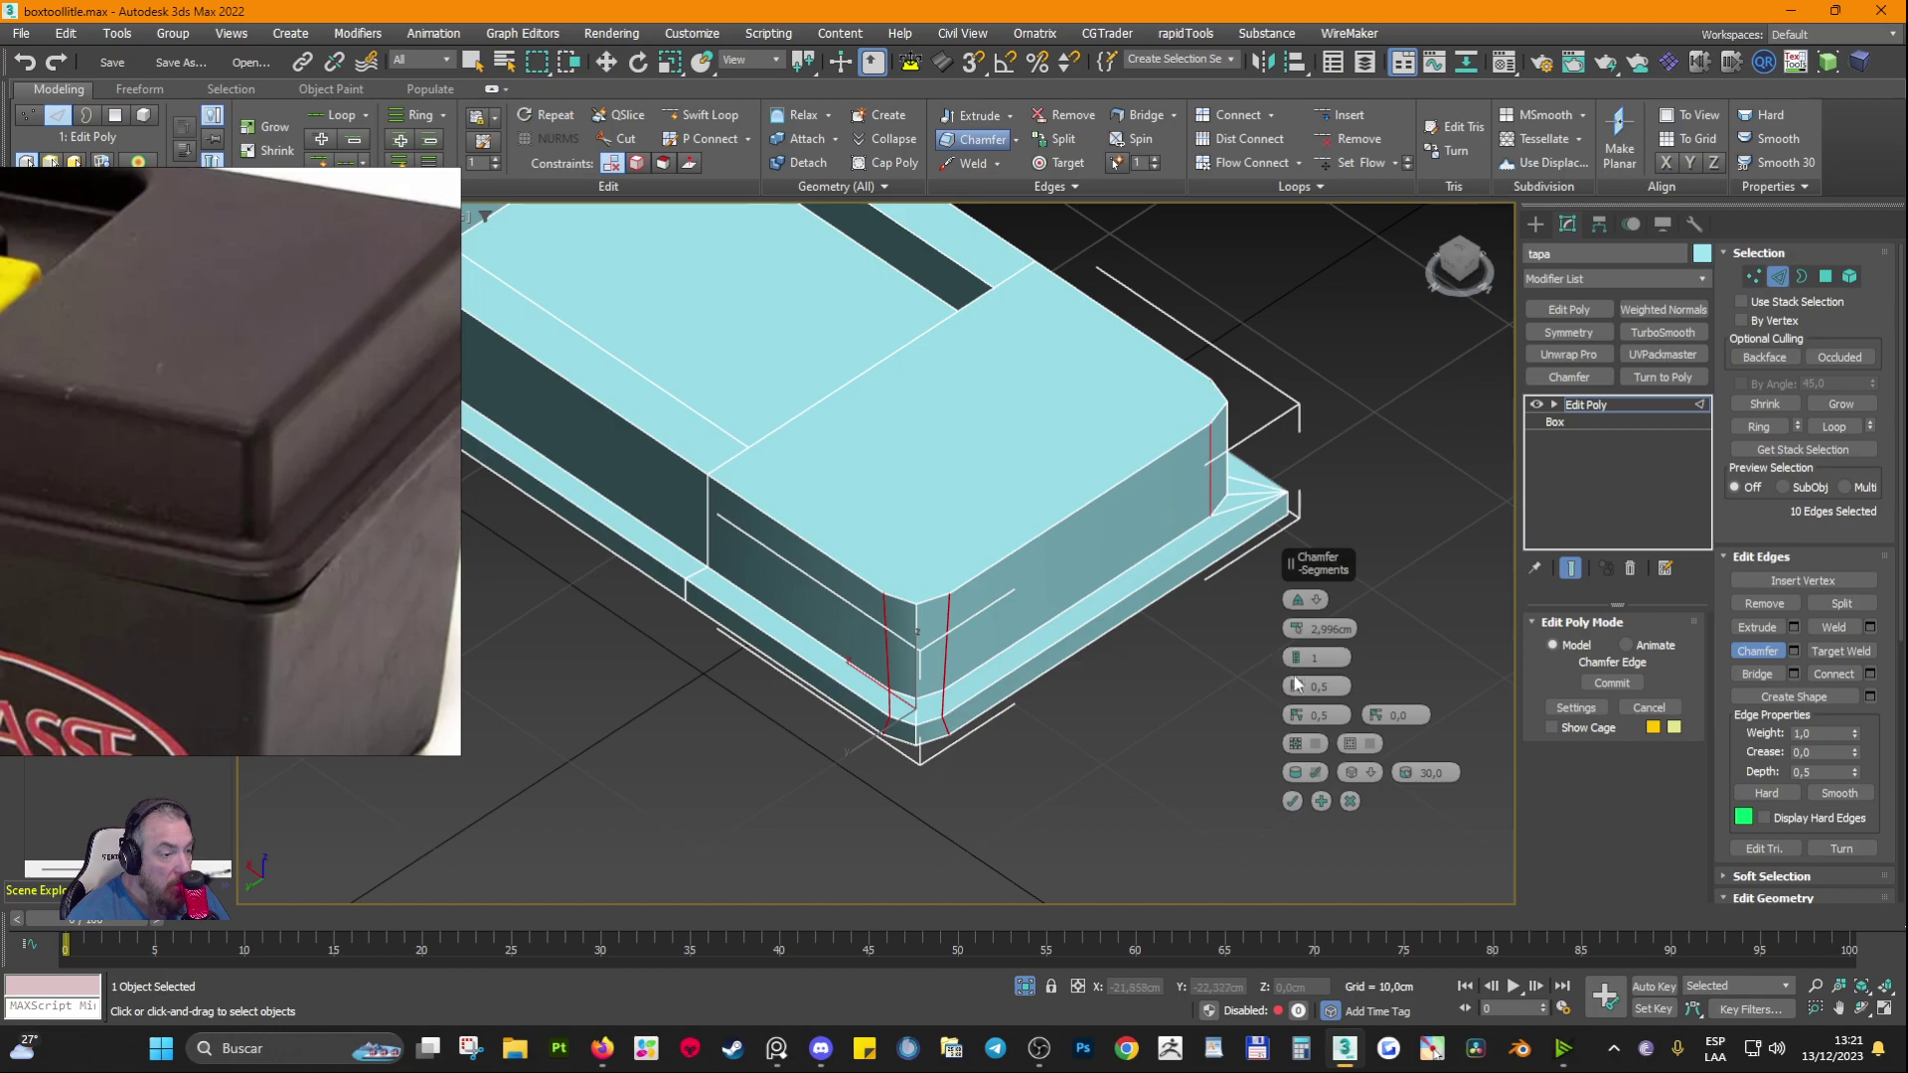
pyautogui.click(1294, 651)
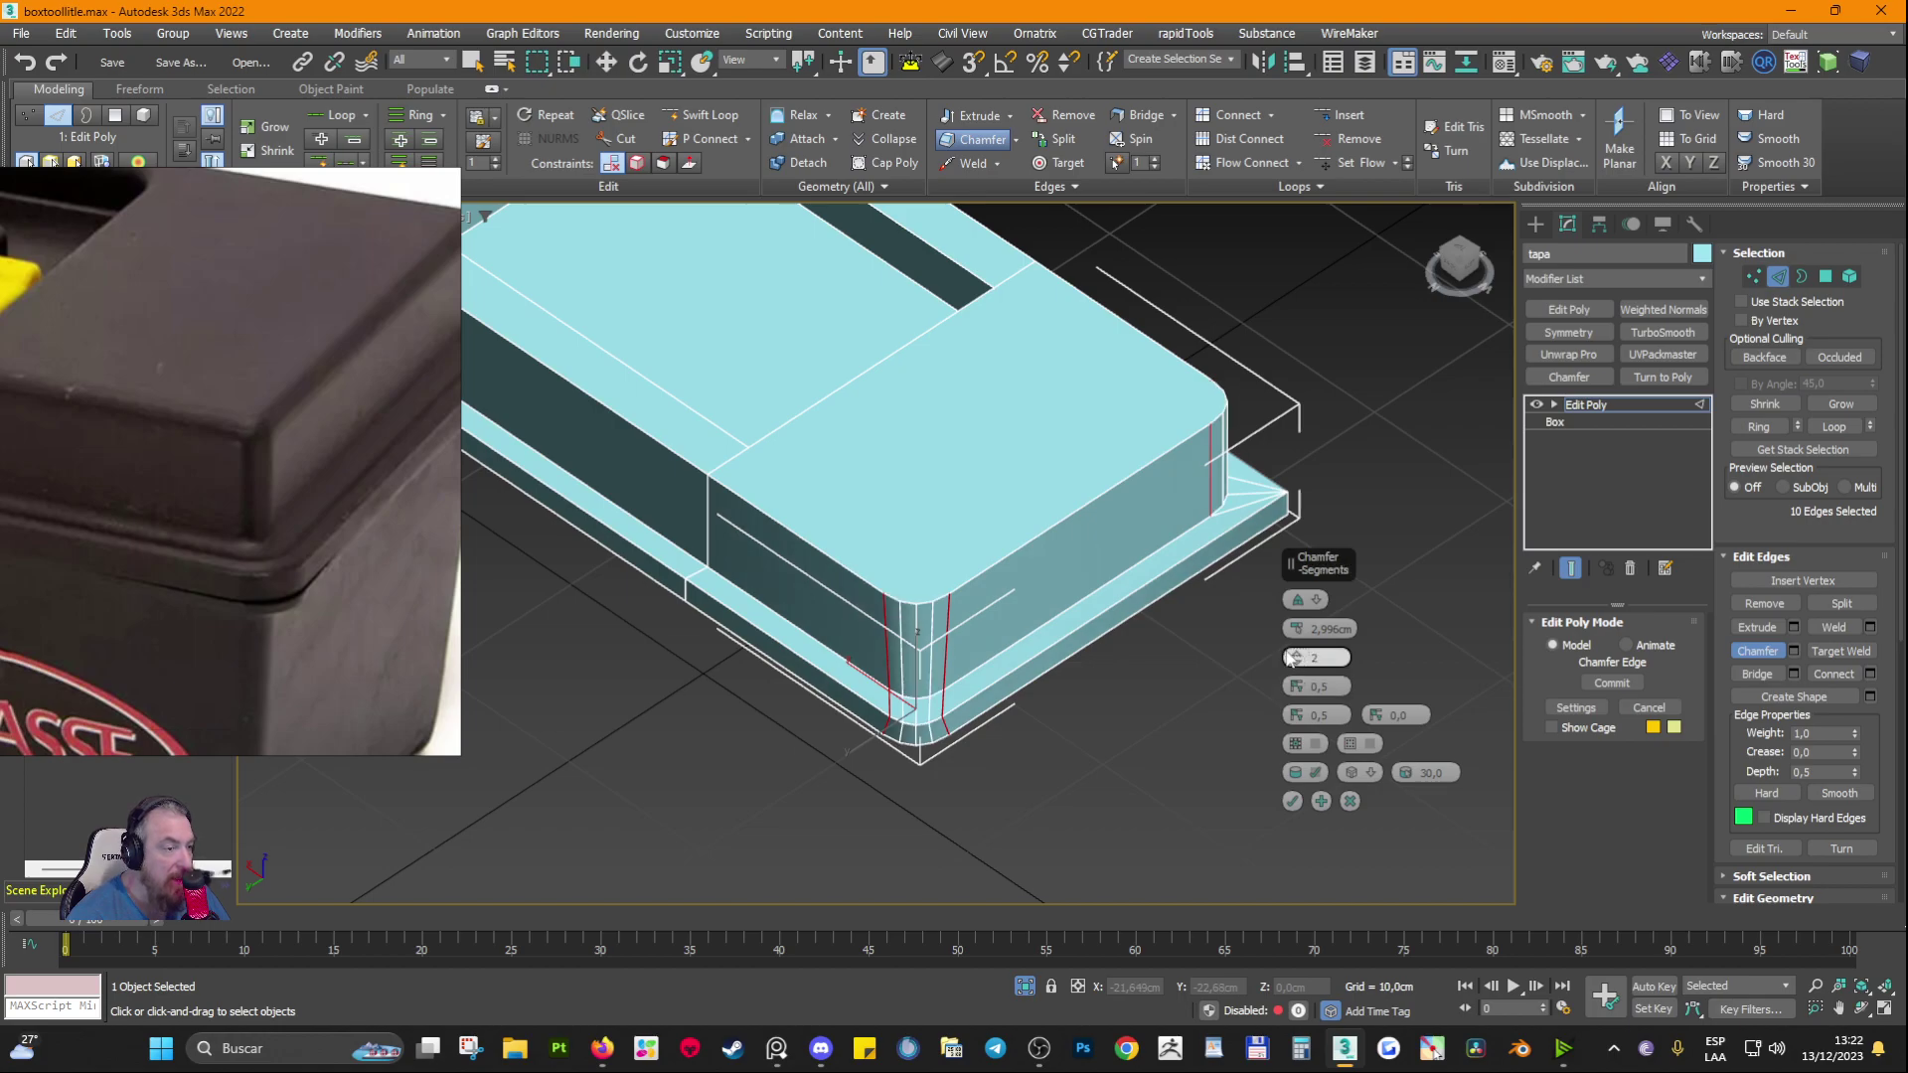
# Step: Add the missing rim edge and ledge diagonal of the unfinished corner to the edges being chamfered
pyautogui.keyDown('alt'); pyautogui.moveTo(1004, 724); pyautogui.dragTo(865, 598, button='middle'); pyautogui.keyUp('alt')
pyautogui.scroll(2, 734, 622)
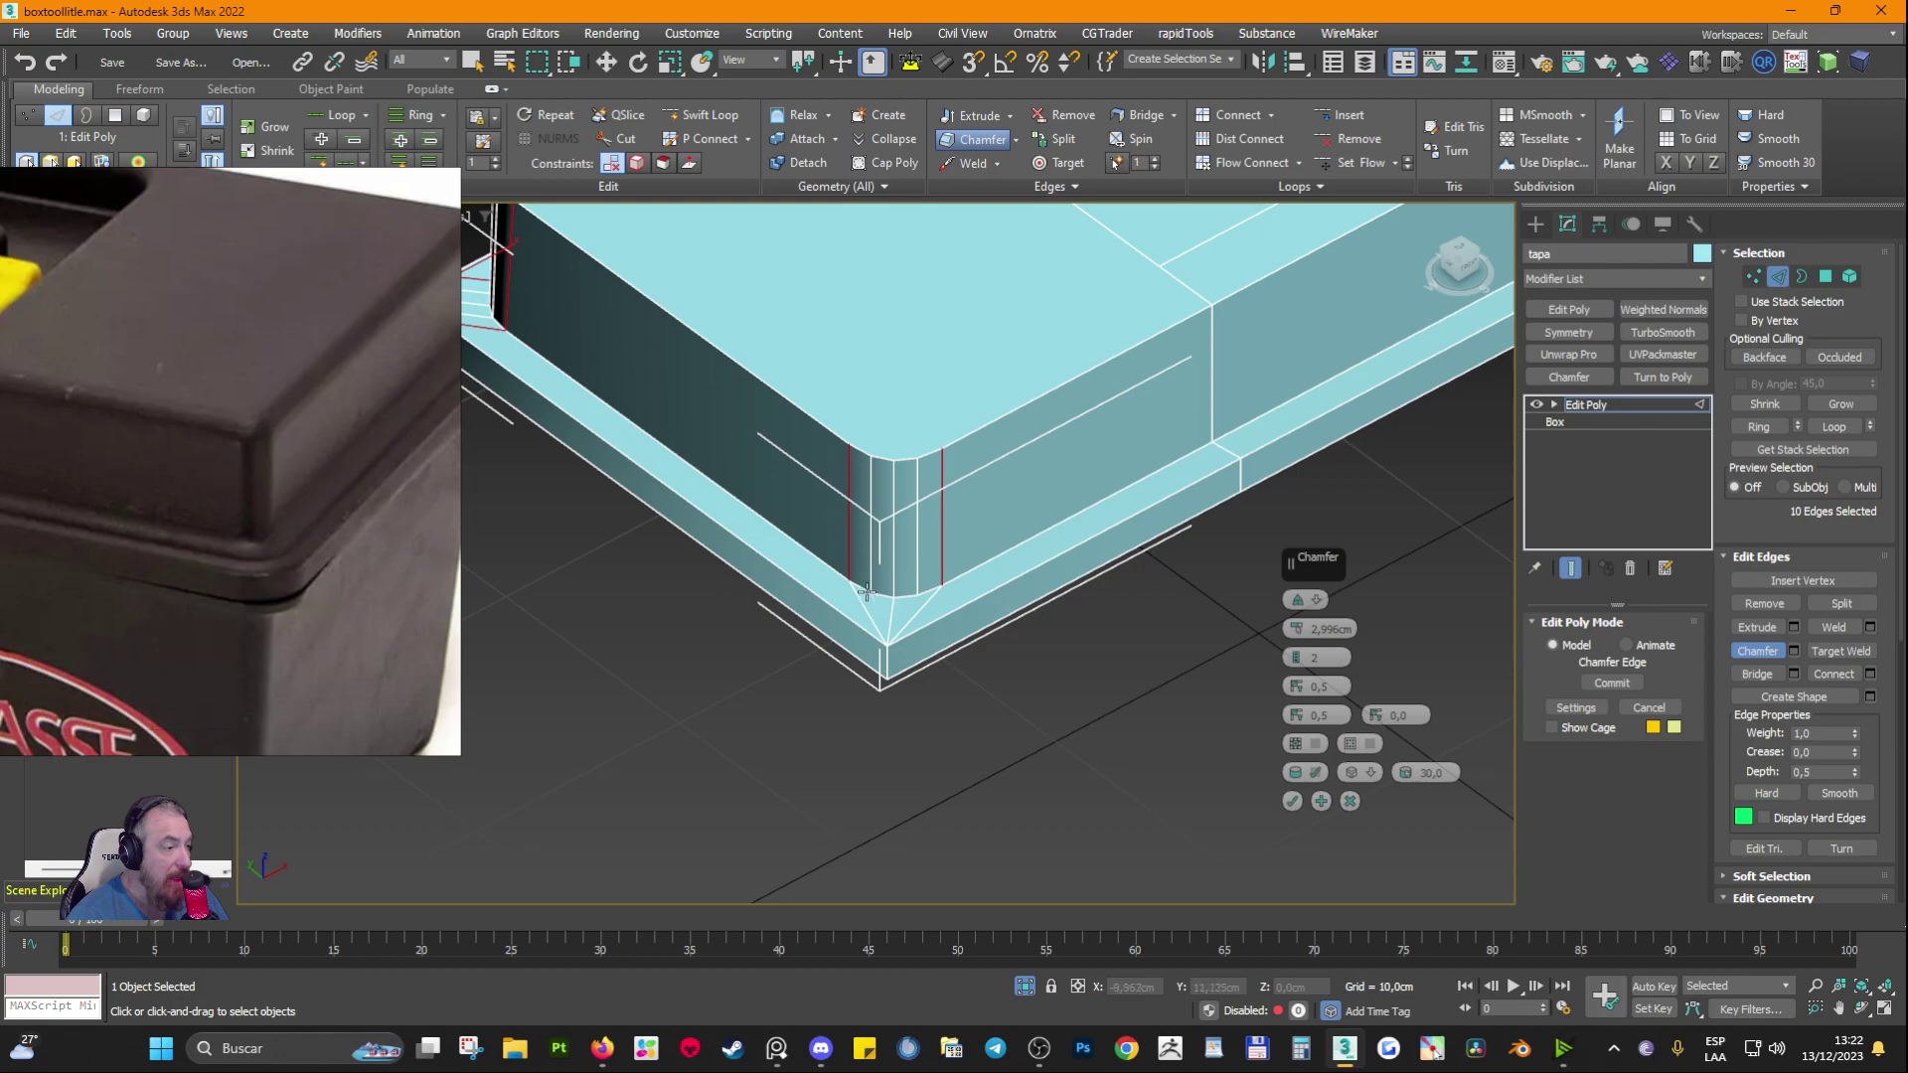
pyautogui.keyDown('ctrl'); pyautogui.click(884, 662); pyautogui.keyUp('ctrl')
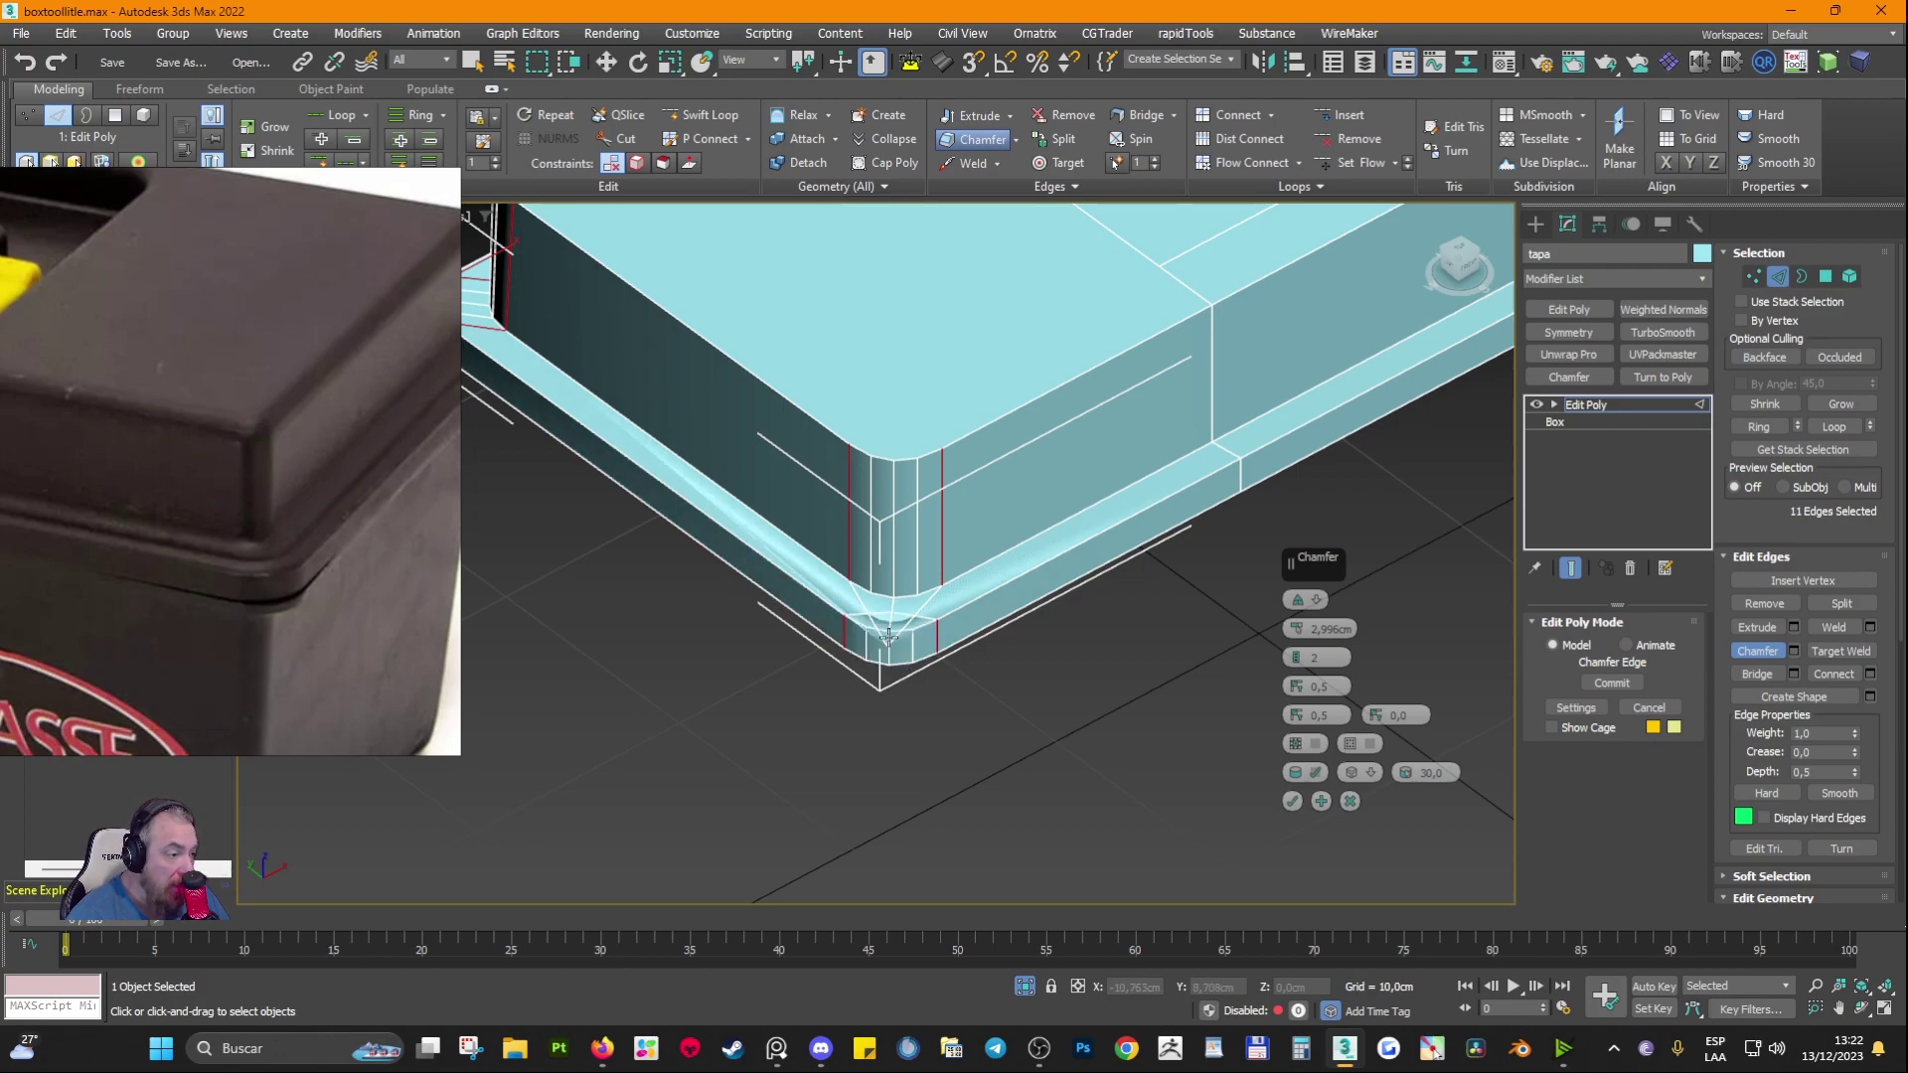
pyautogui.keyDown('ctrl'); pyautogui.click(871, 671); pyautogui.keyUp('ctrl')
# Step: Apply the chamfer to the 12 corner edges and check the rounded corners around the lid
pyautogui.scroll(-5, 916, 701)
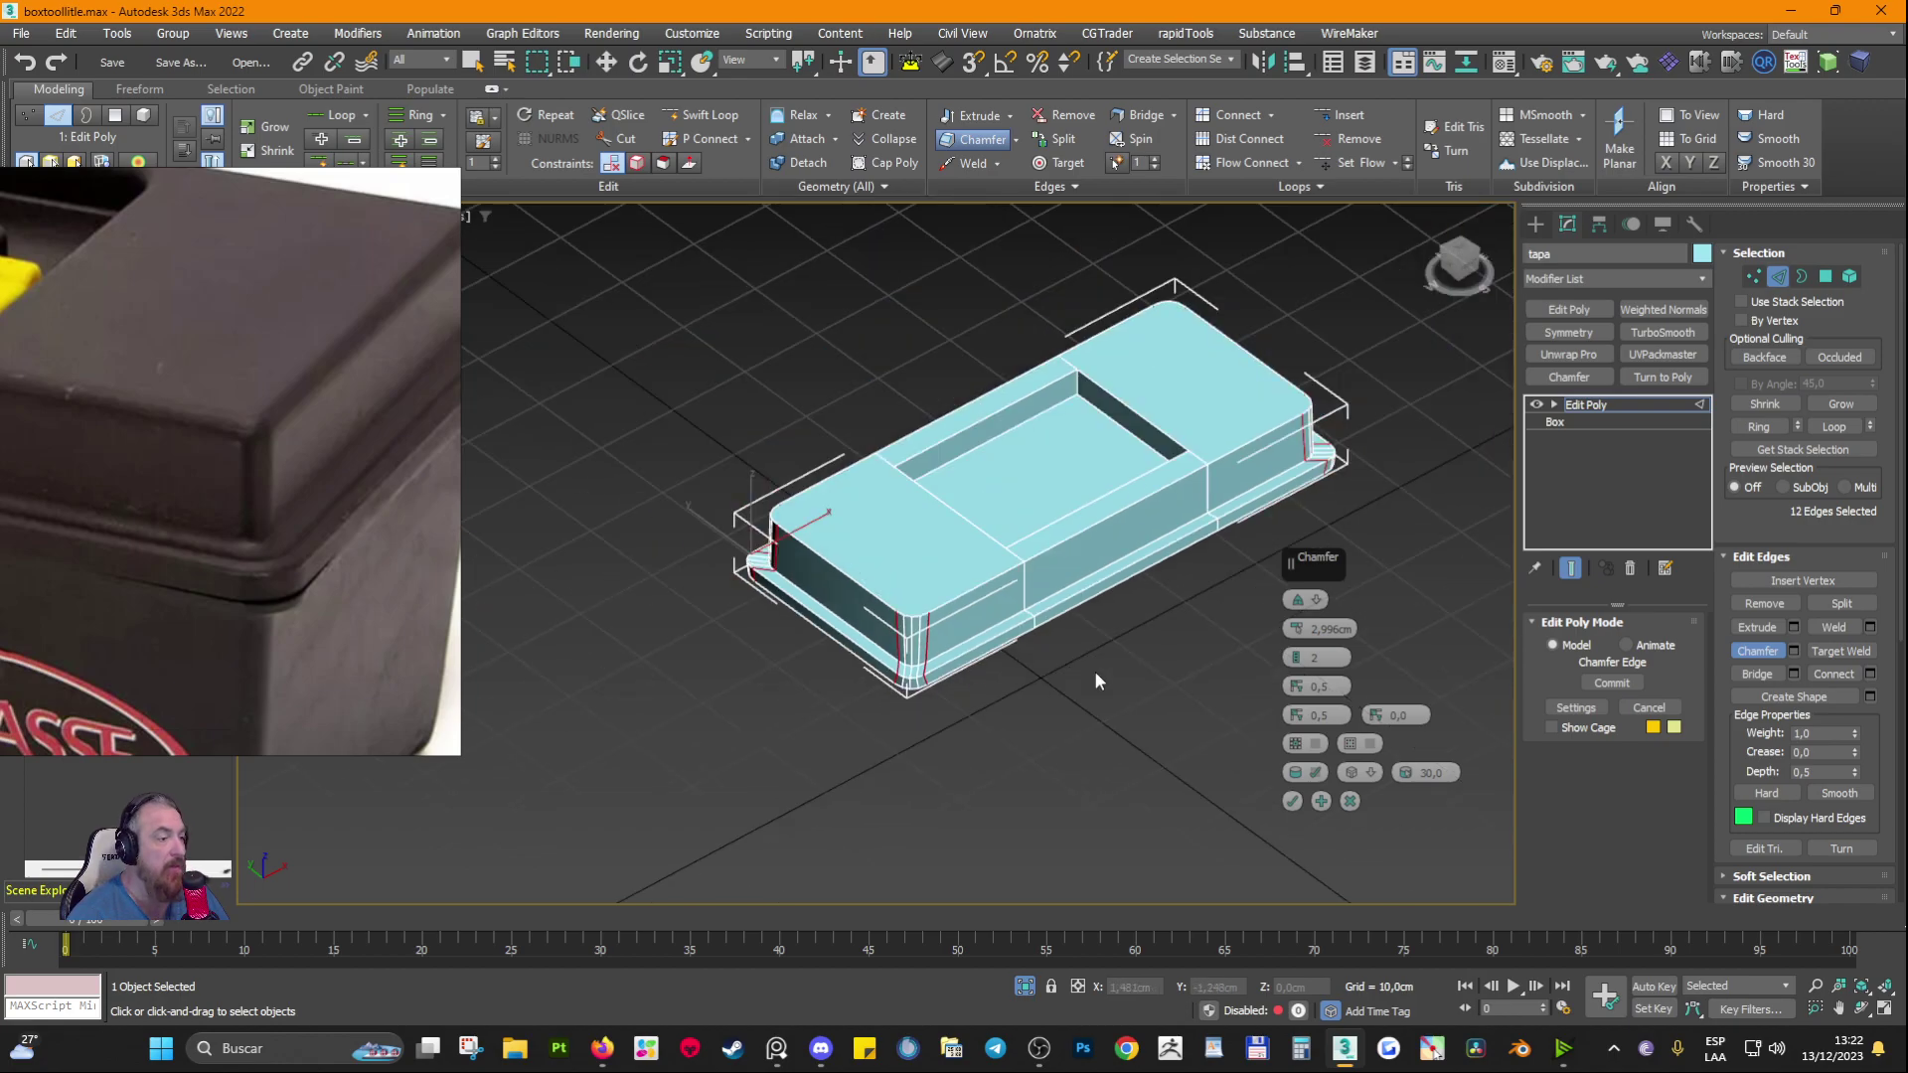
pyautogui.keyDown('alt'); pyautogui.moveTo(1093, 670); pyautogui.dragTo(892, 623, button='middle'); pyautogui.keyUp('alt')
pyautogui.scroll(4, 1095, 744)
pyautogui.keyDown('alt'); pyautogui.moveTo(1095, 743); pyautogui.dragTo(901, 612, button='middle'); pyautogui.keyUp('alt')
pyautogui.scroll(-3, 1009, 612)
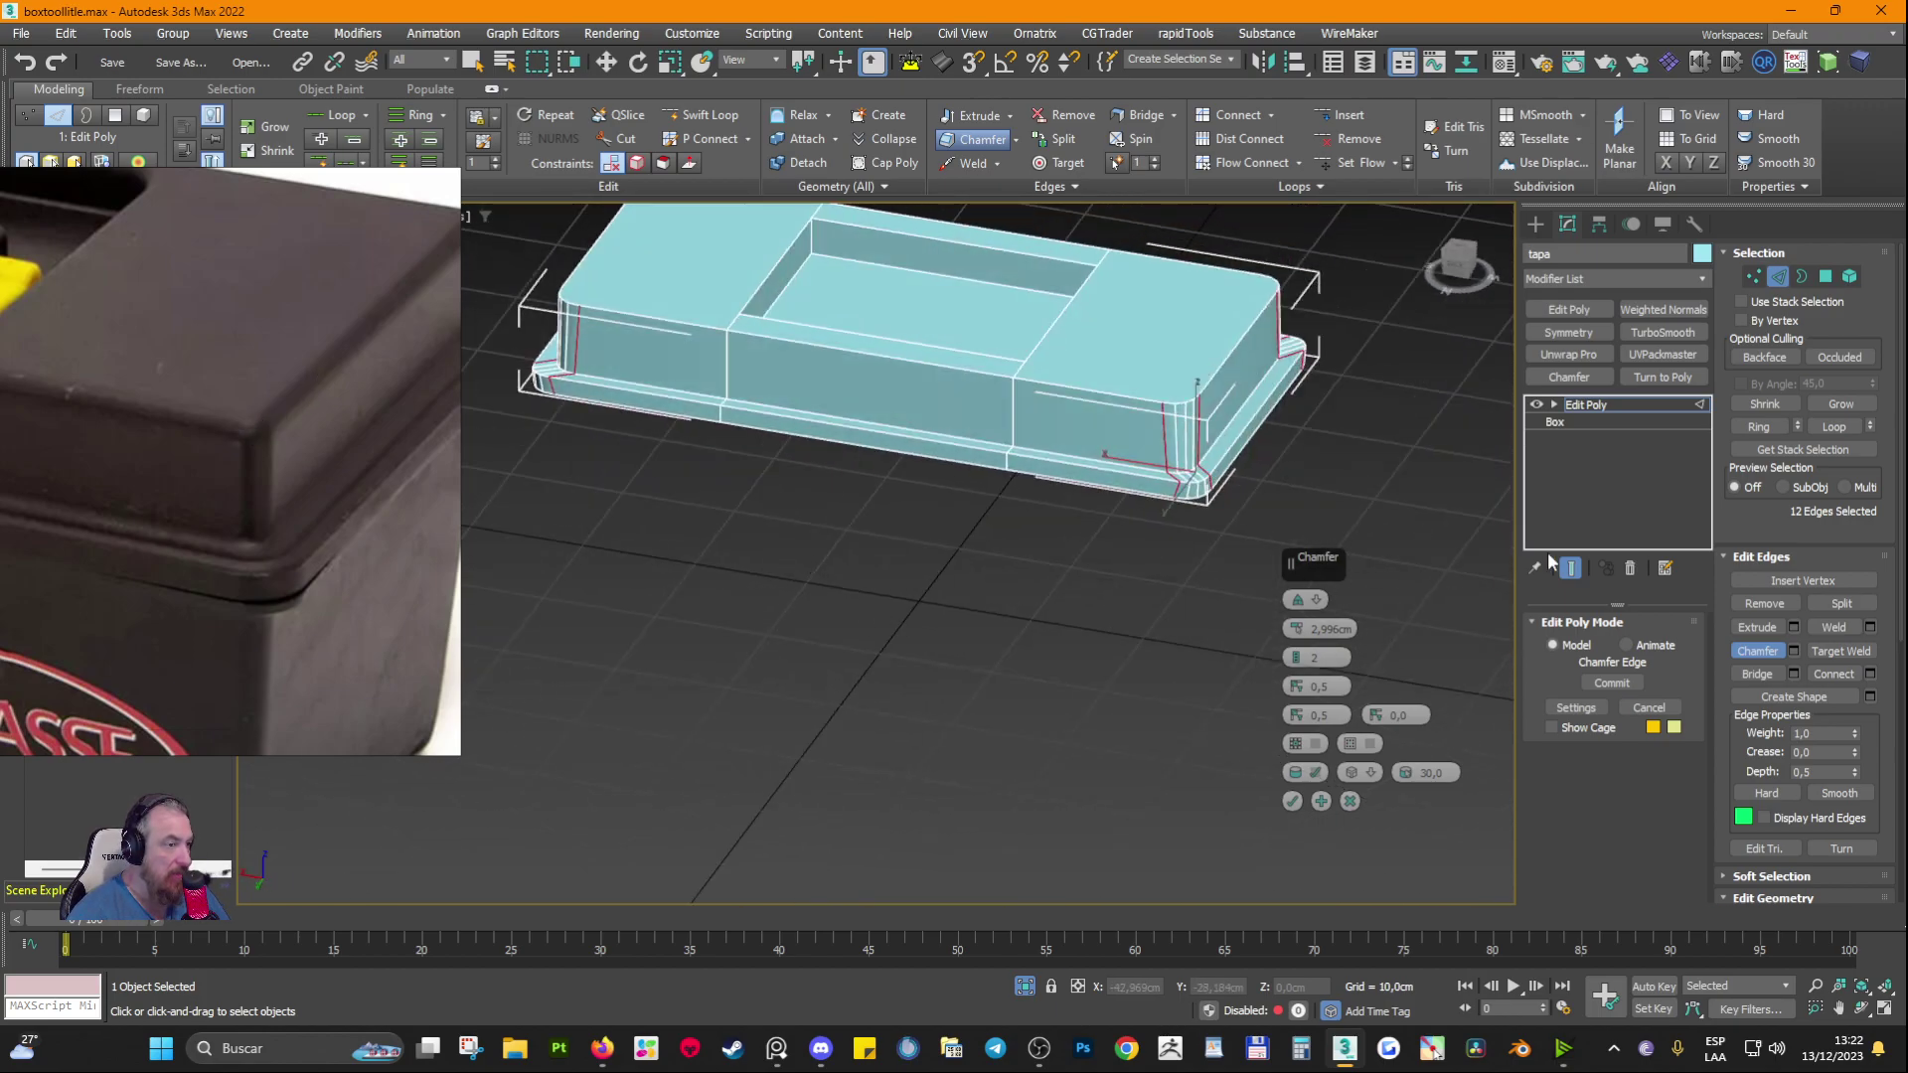
pyautogui.click(1293, 801)
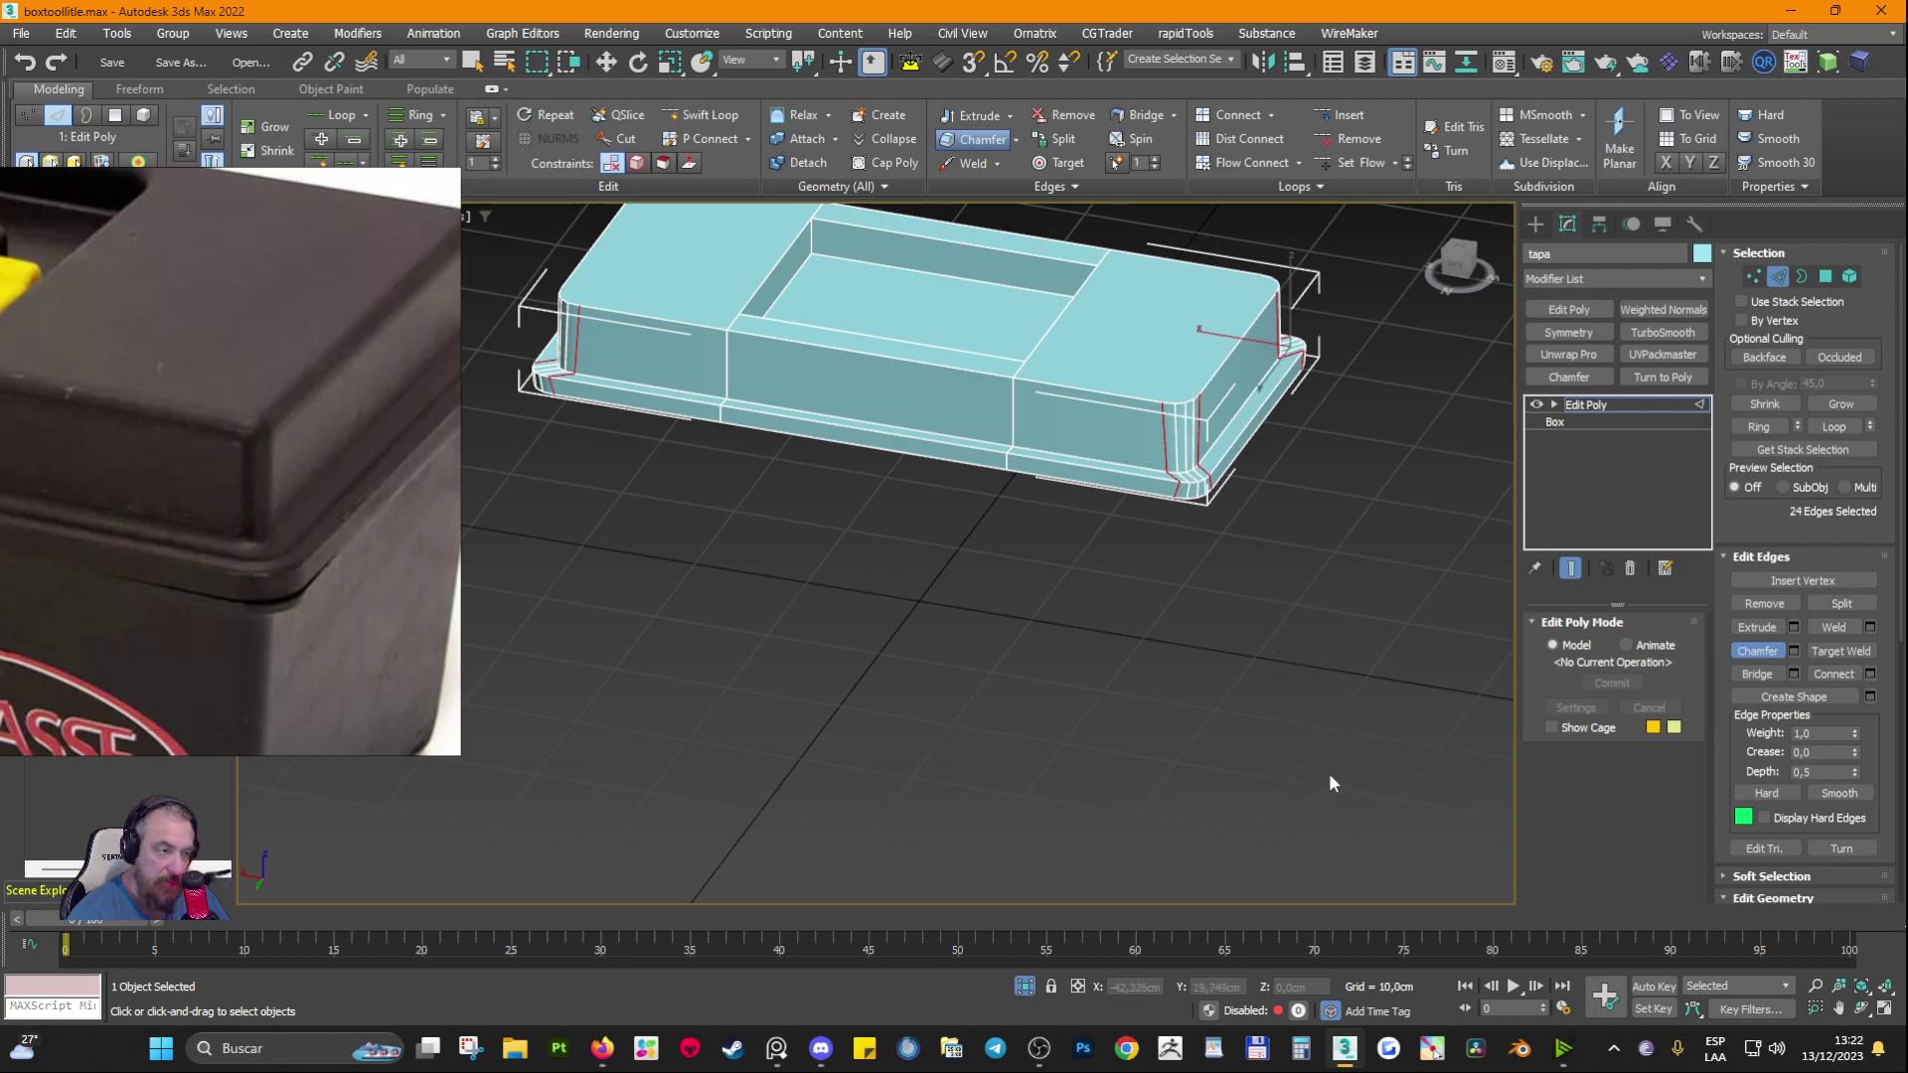
pyautogui.keyDown('alt'); pyautogui.moveTo(1327, 773); pyautogui.dragTo(1209, 644, button='middle'); pyautogui.keyUp('alt')
pyautogui.scroll(3, 1211, 645)
pyautogui.scroll(-3, 1206, 655)
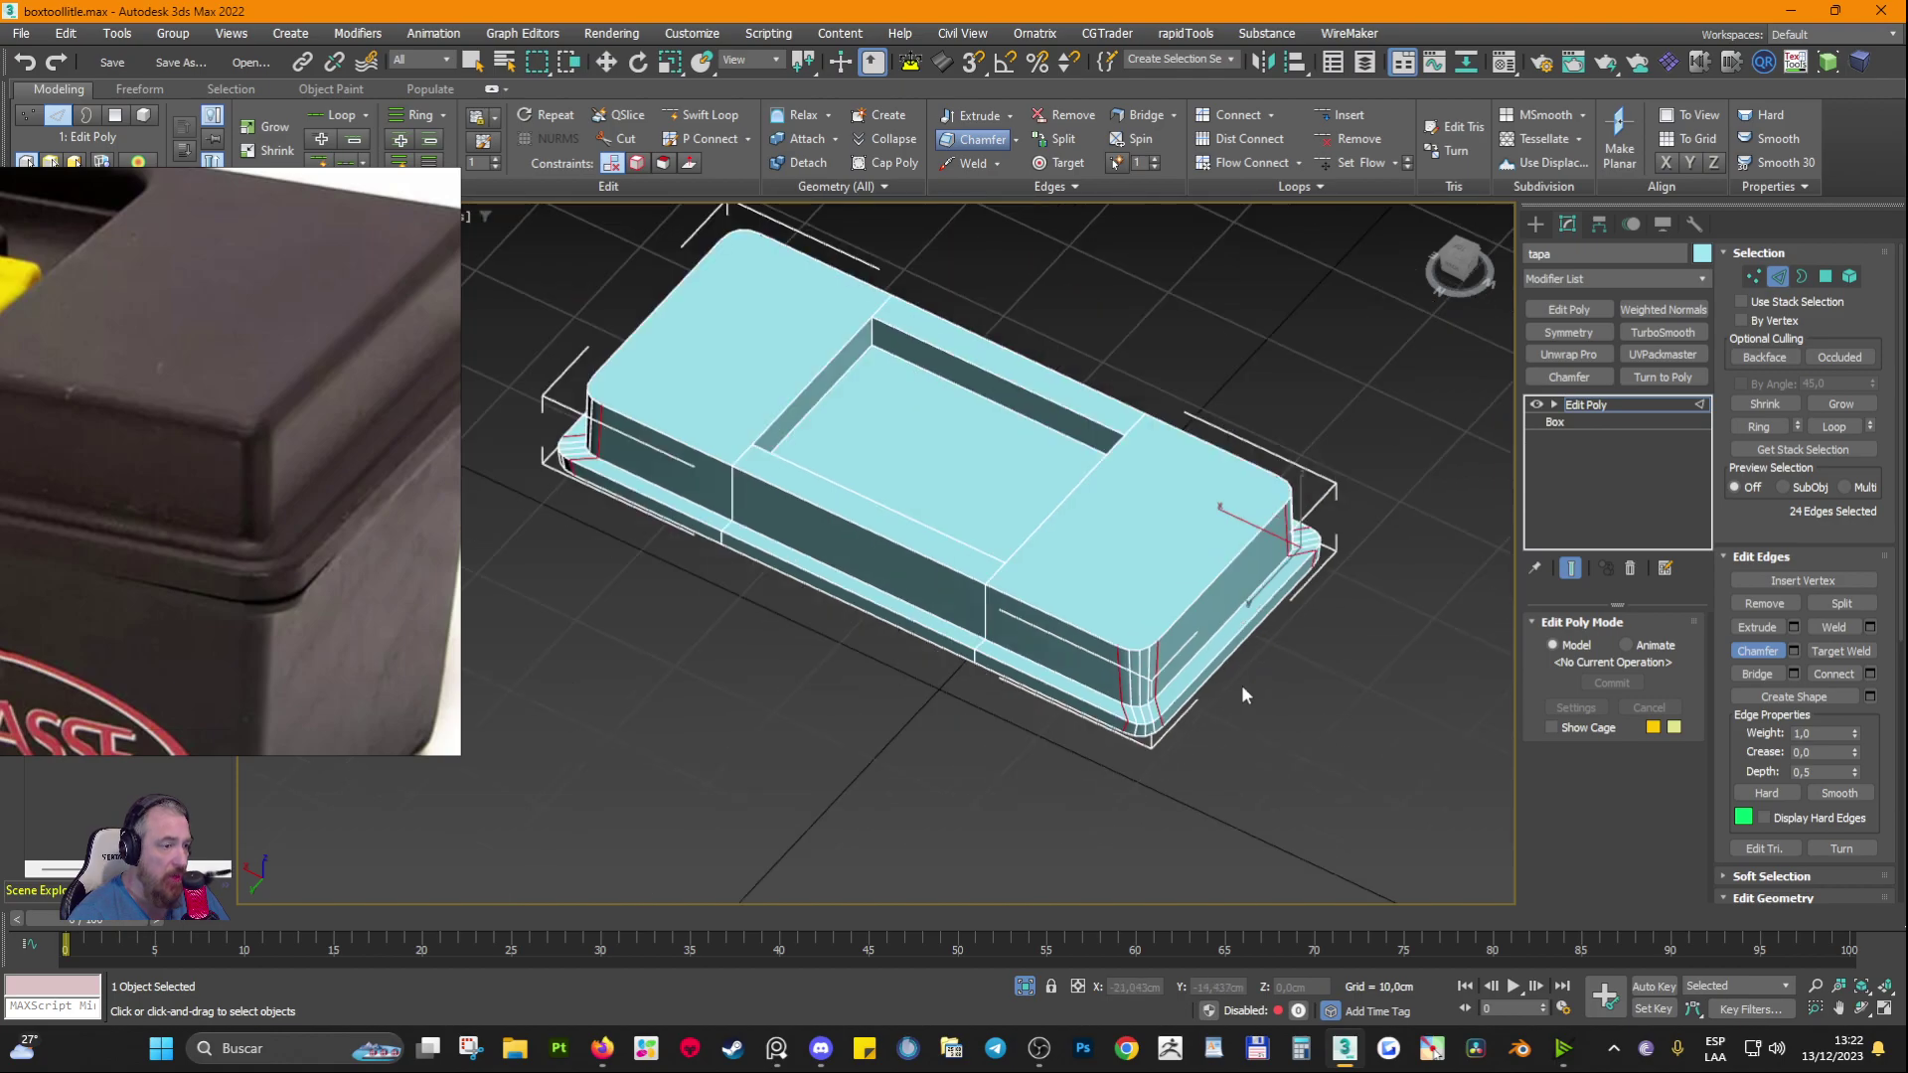
pyautogui.scroll(2, 1242, 689)
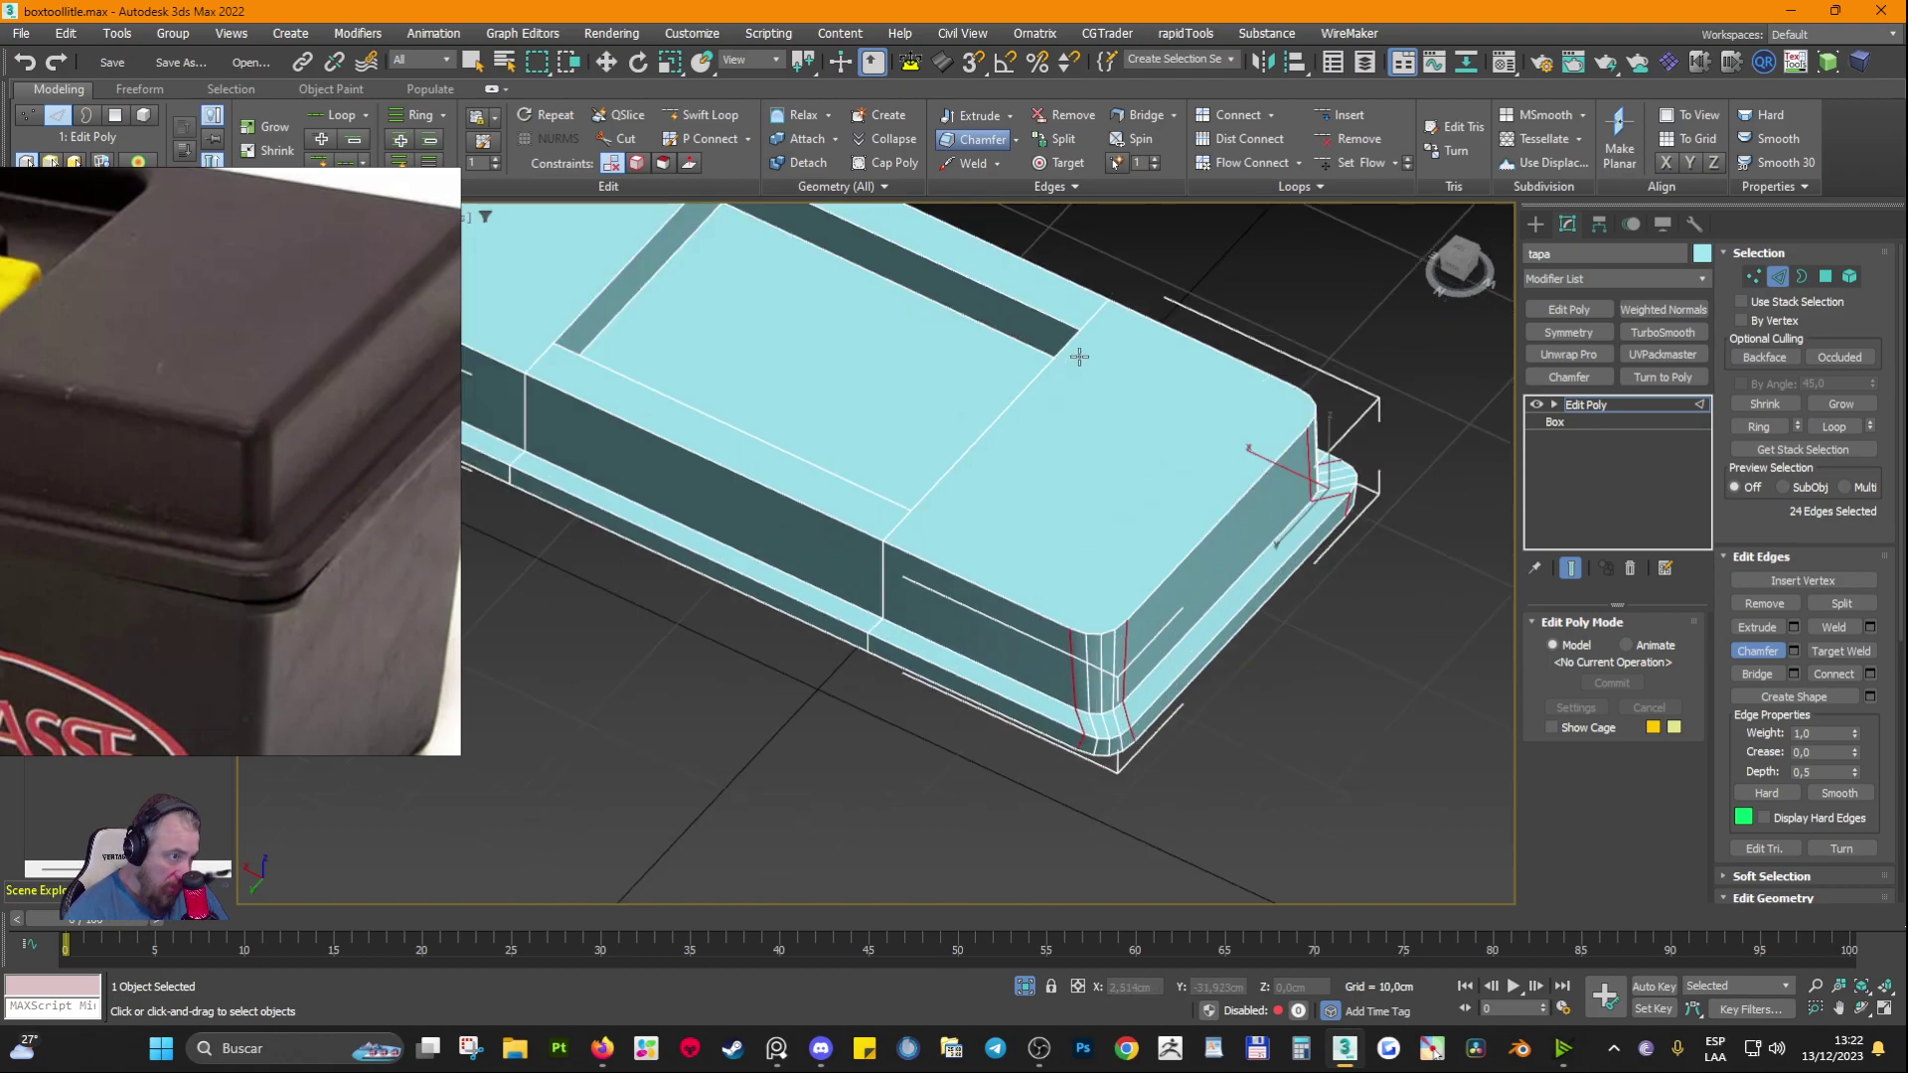
# Step: Select the floor polygon of the lid's recess and examine its shape
pyautogui.click(1826, 283)
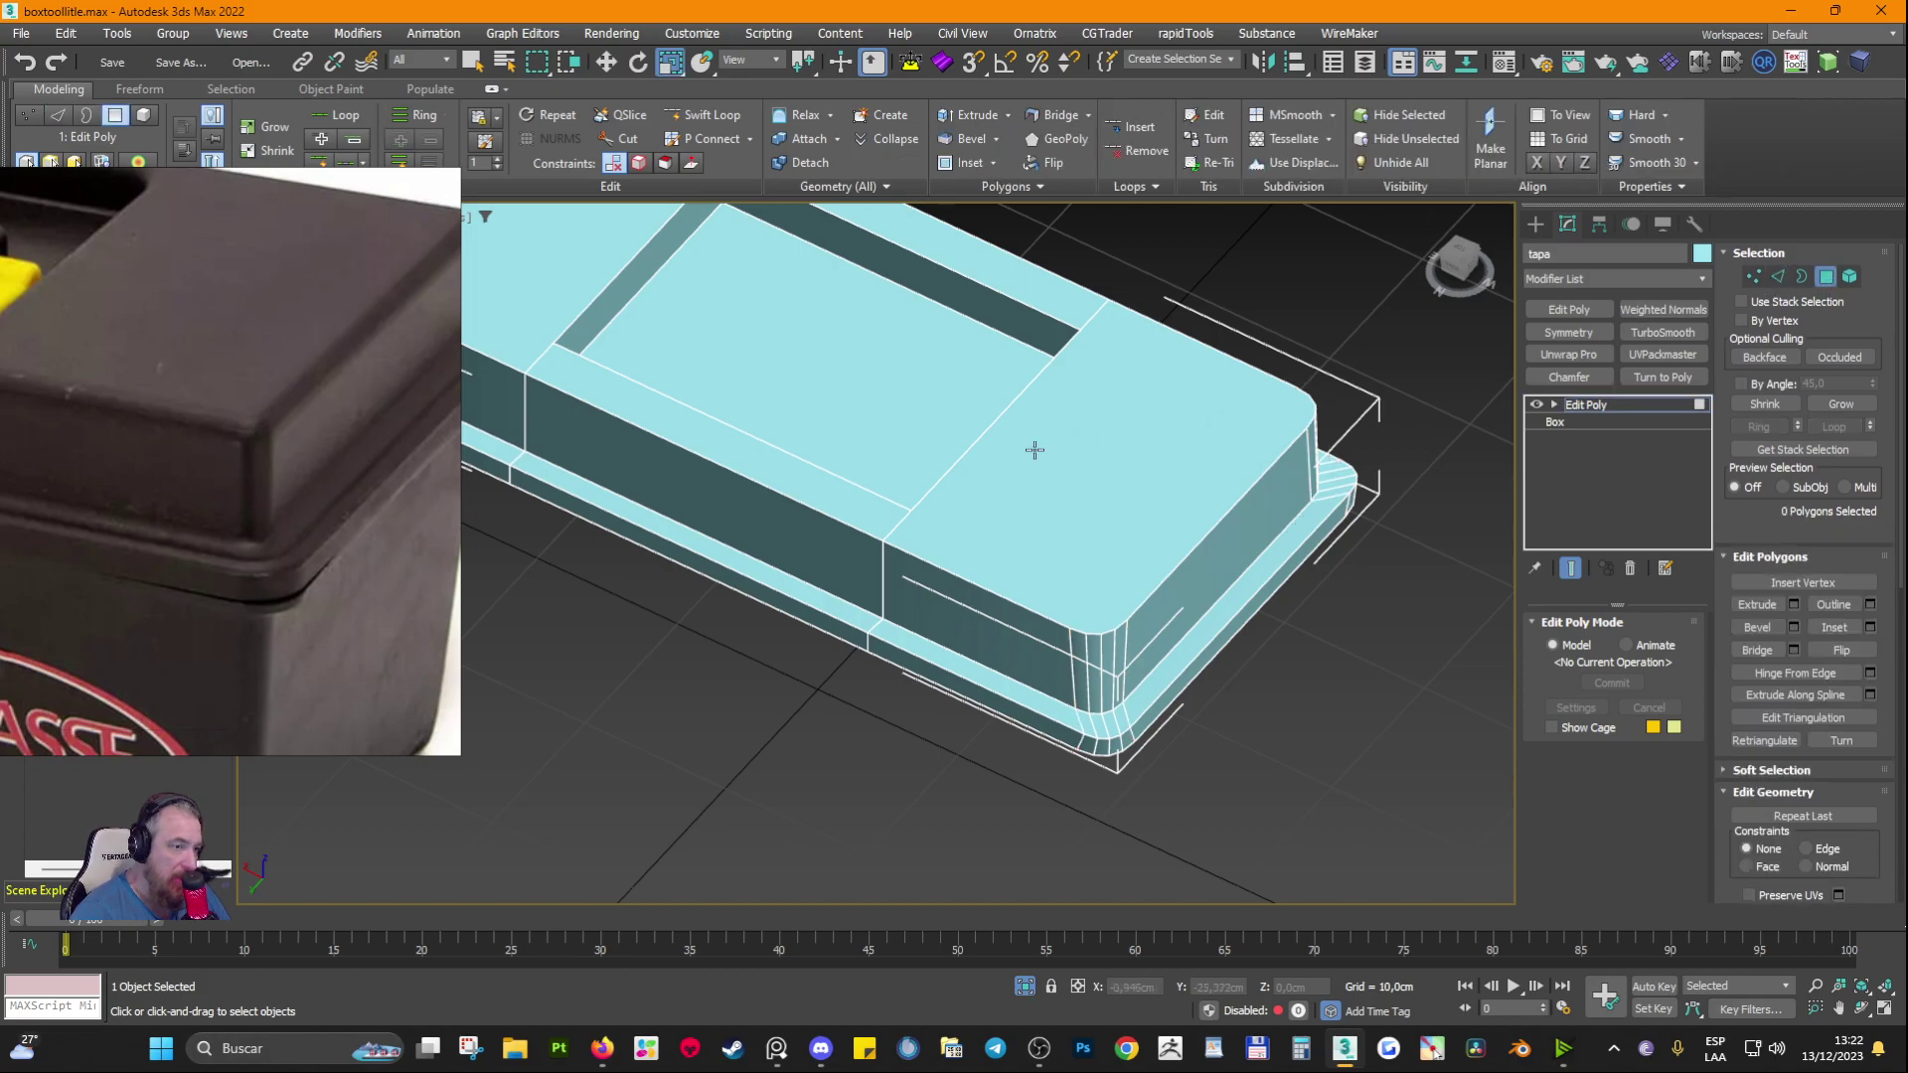
pyautogui.click(936, 425)
pyautogui.scroll(1, 924, 457)
pyautogui.scroll(-4, 902, 490)
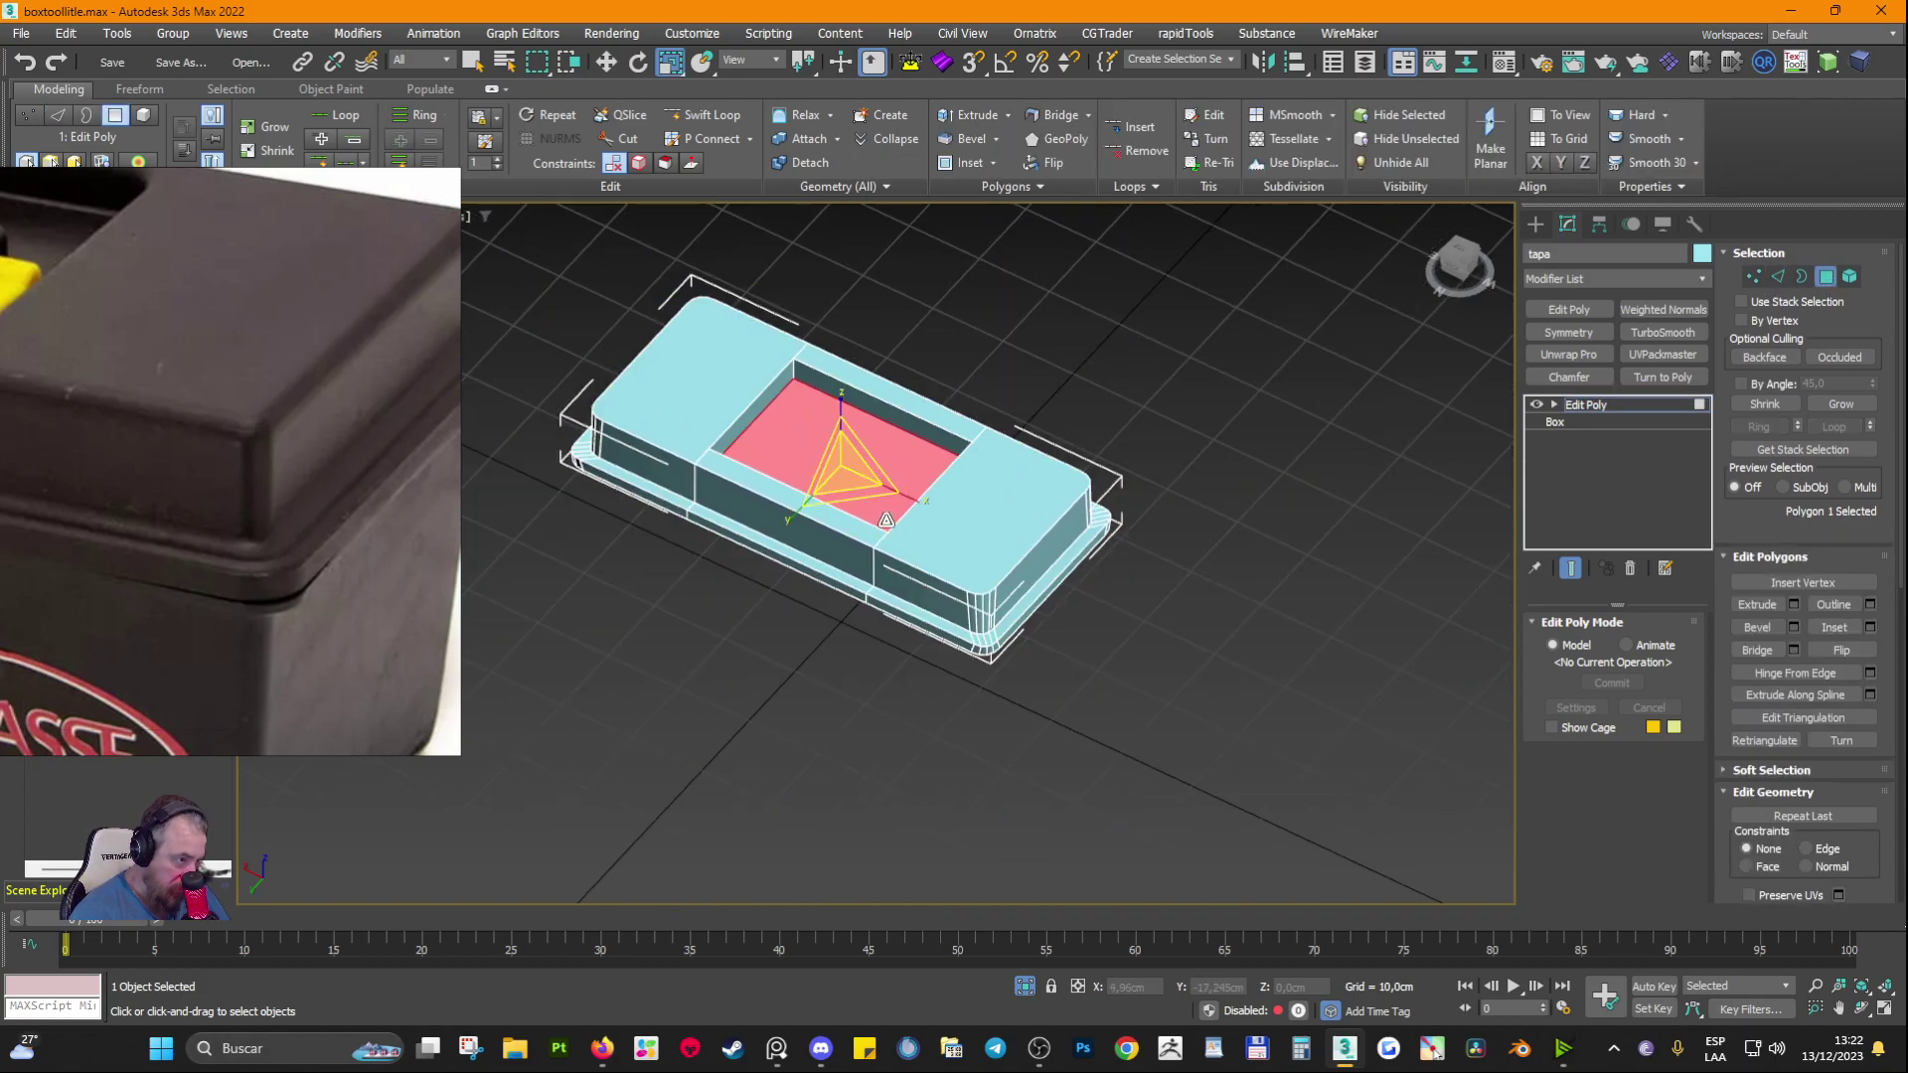
pyautogui.scroll(4, 845, 477)
pyautogui.keyDown('alt'); pyautogui.moveTo(800, 470); pyautogui.dragTo(846, 488, button='middle'); pyautogui.keyUp('alt')
# Step: Connect two diagonally opposite corner vertices of the recess floor with a new edge
pyautogui.press('1')
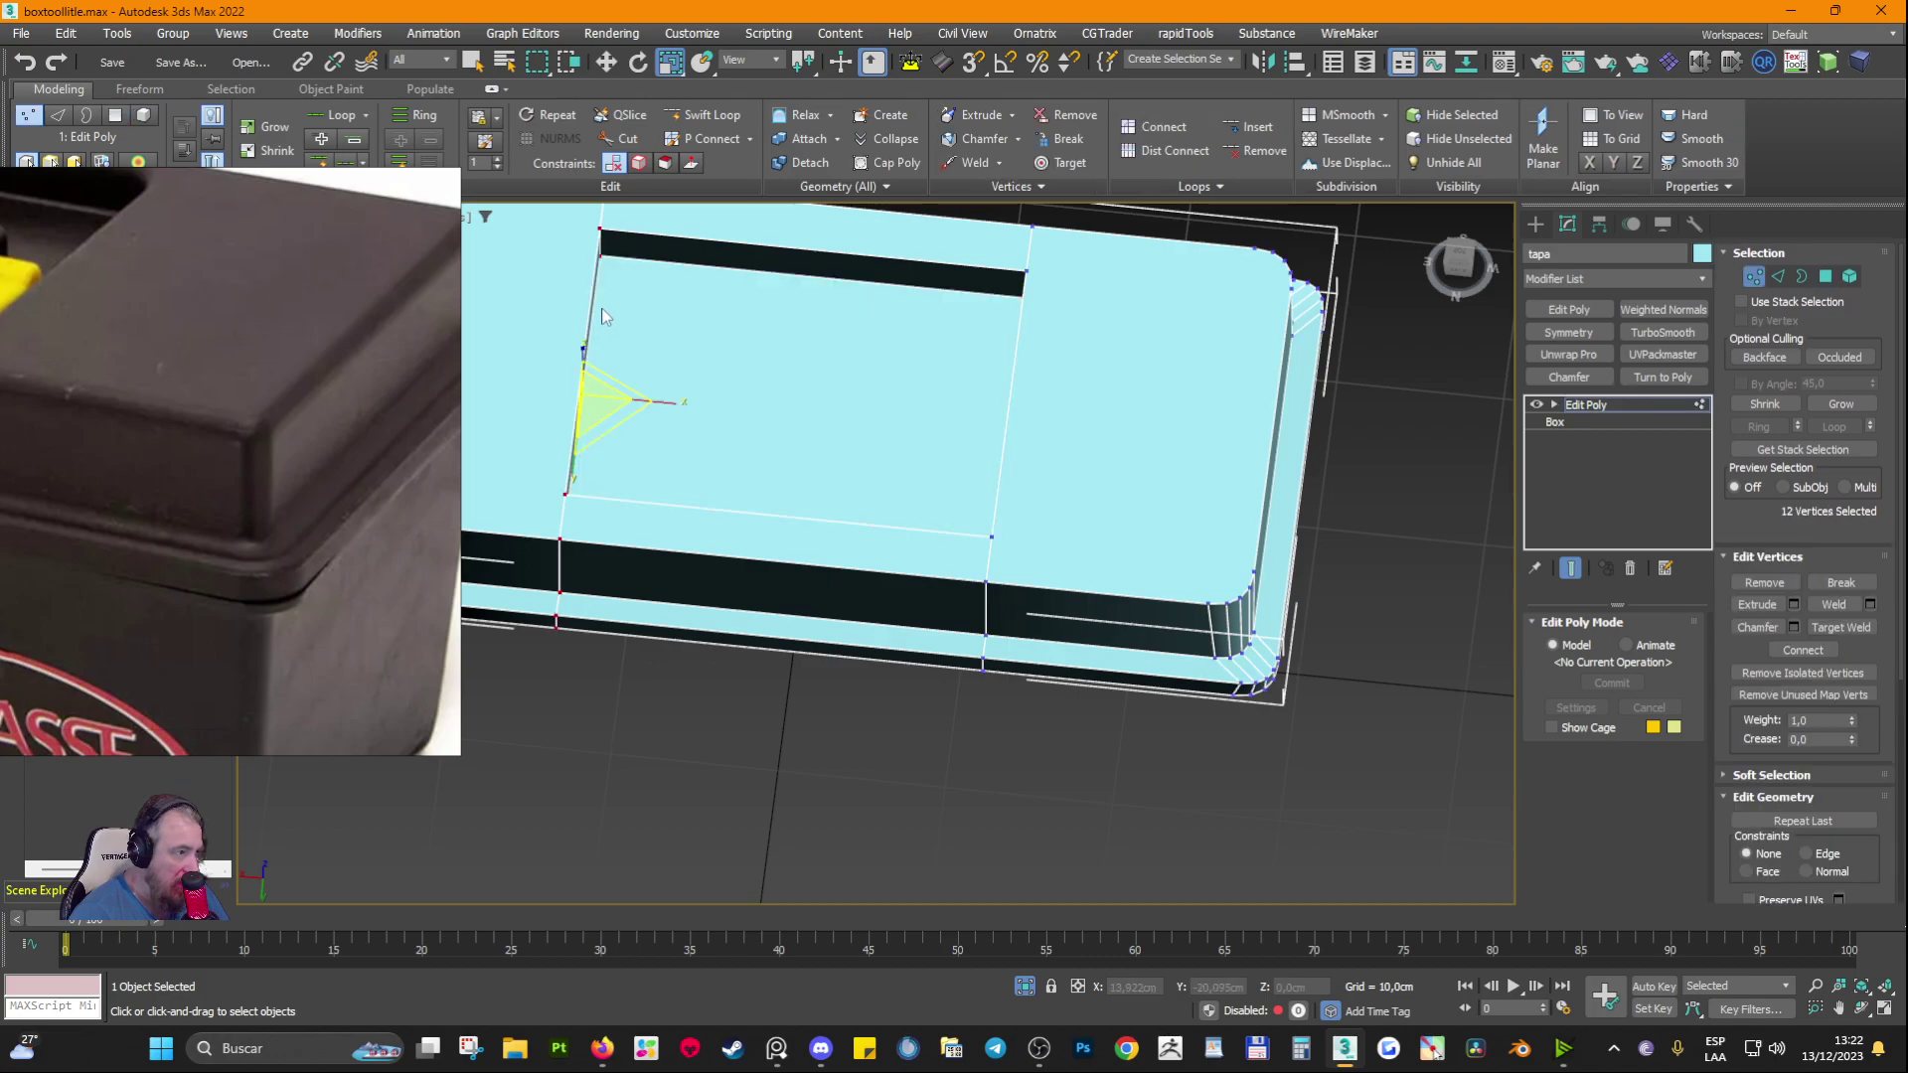
pyautogui.keyDown('alt'); pyautogui.moveTo(624, 283); pyautogui.dragTo(586, 261, button='middle'); pyautogui.keyUp('alt')
pyautogui.click(641, 275)
pyautogui.keyDown('alt'); pyautogui.moveTo(760, 390); pyautogui.dragTo(1162, 387, button='middle'); pyautogui.keyUp('alt')
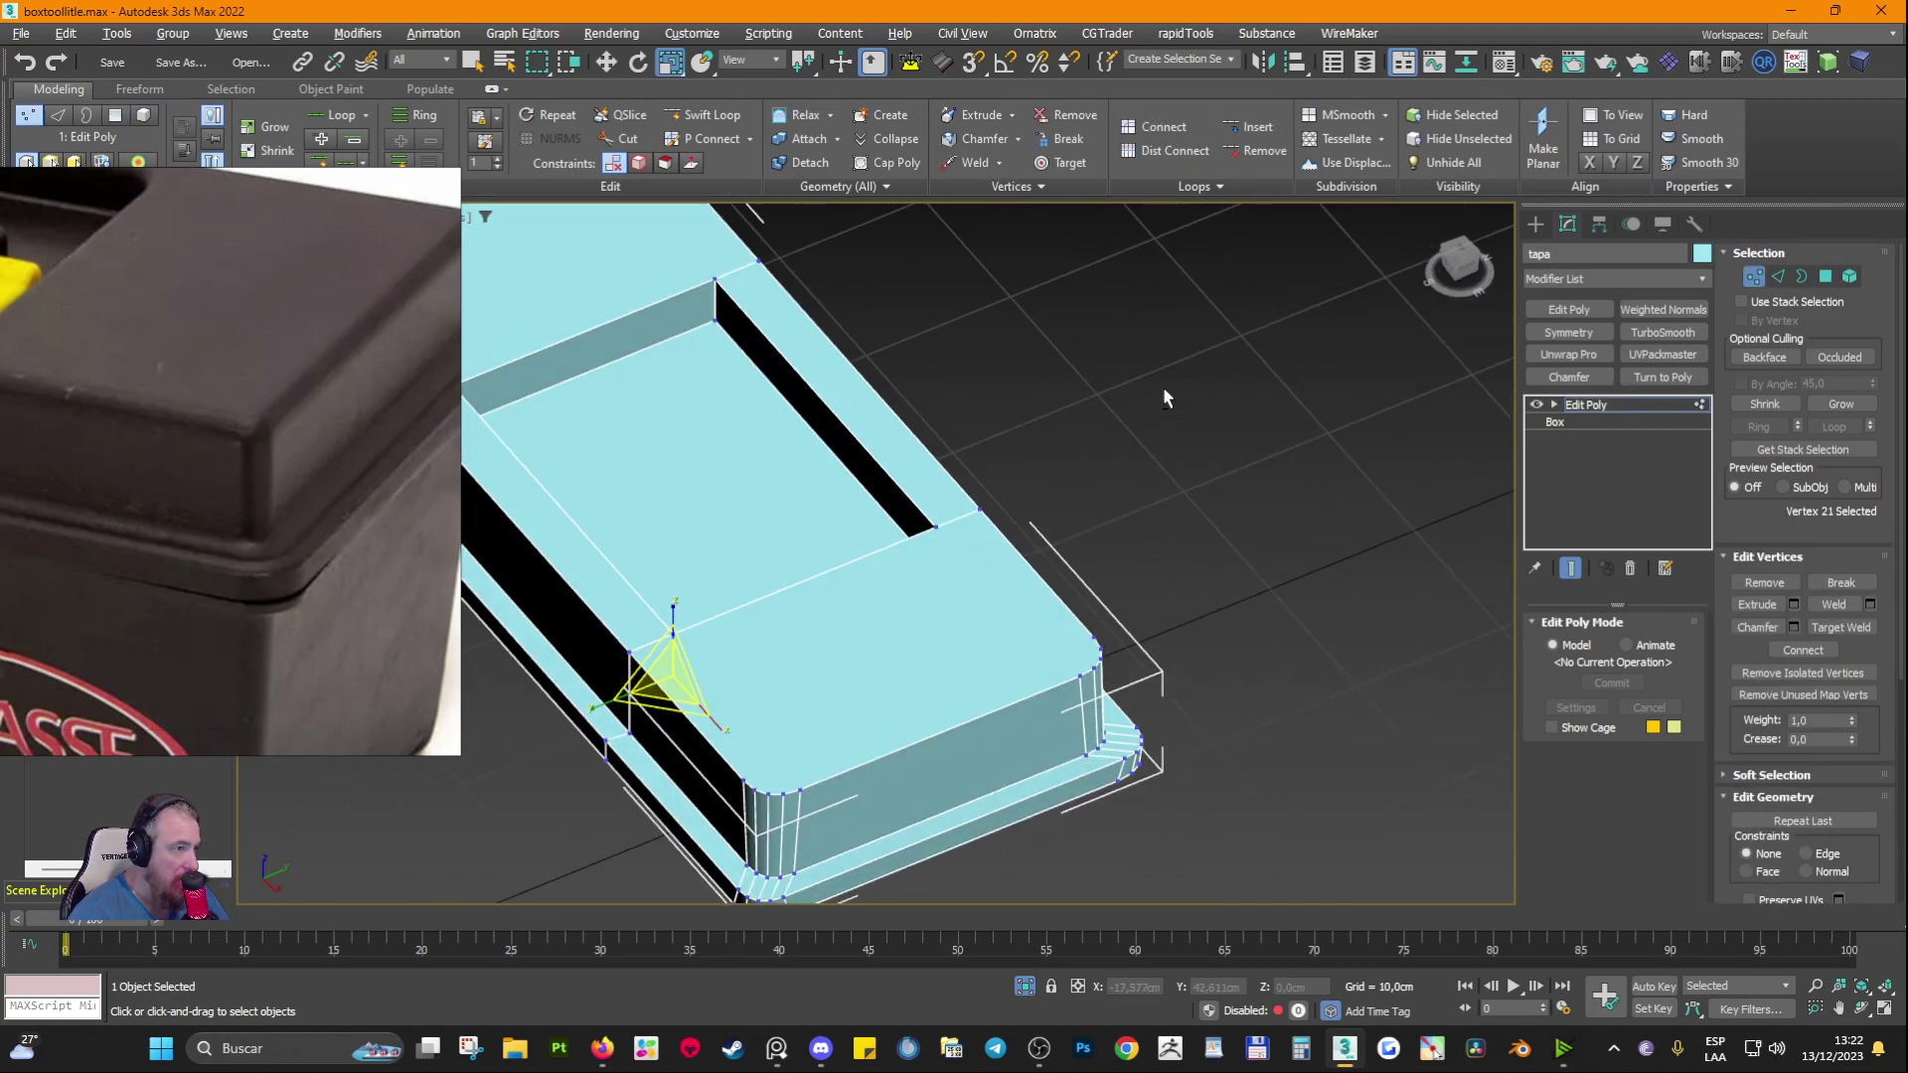
pyautogui.keyDown('ctrl'); pyautogui.click(730, 328); pyautogui.keyUp('ctrl')
pyautogui.click(1802, 650)
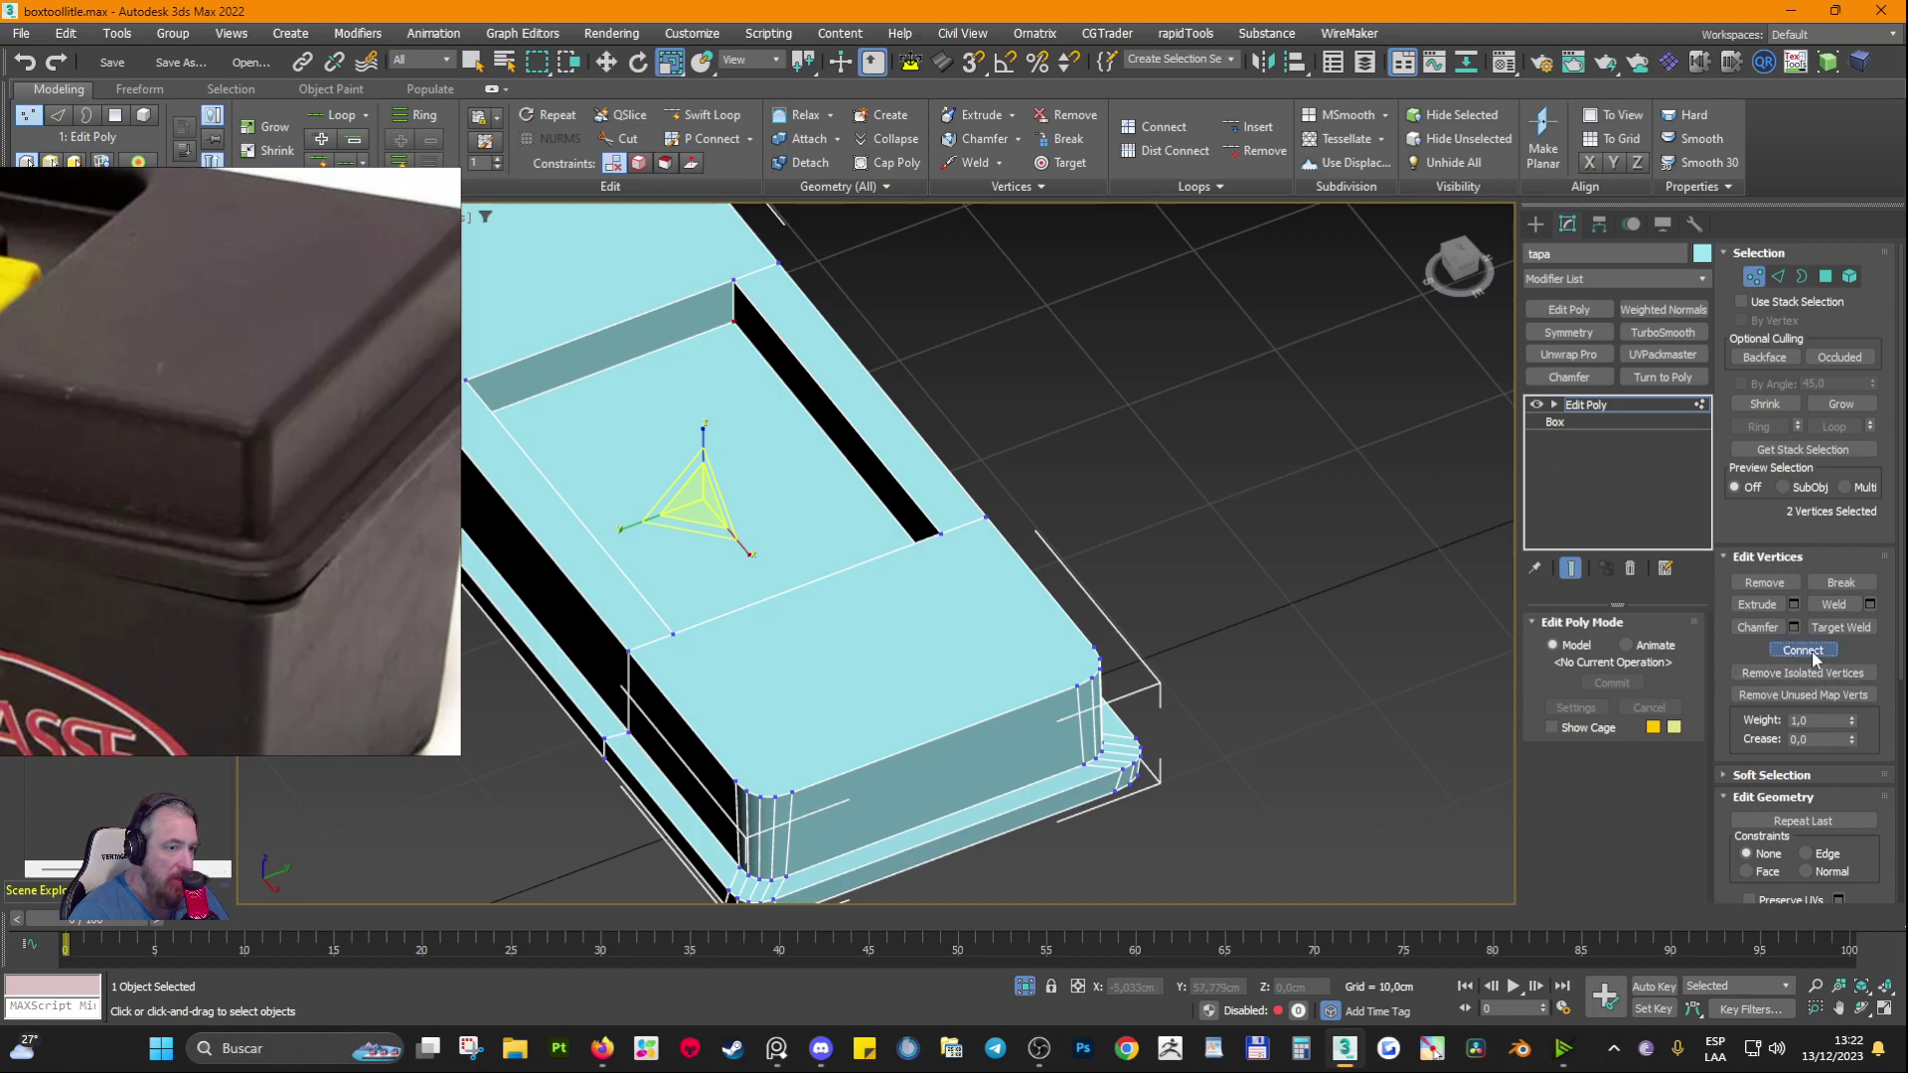
# Step: Select each triangle of the divided recess floor in turn, and both together, to examine the split
pyautogui.press('4')
pyautogui.click(821, 495)
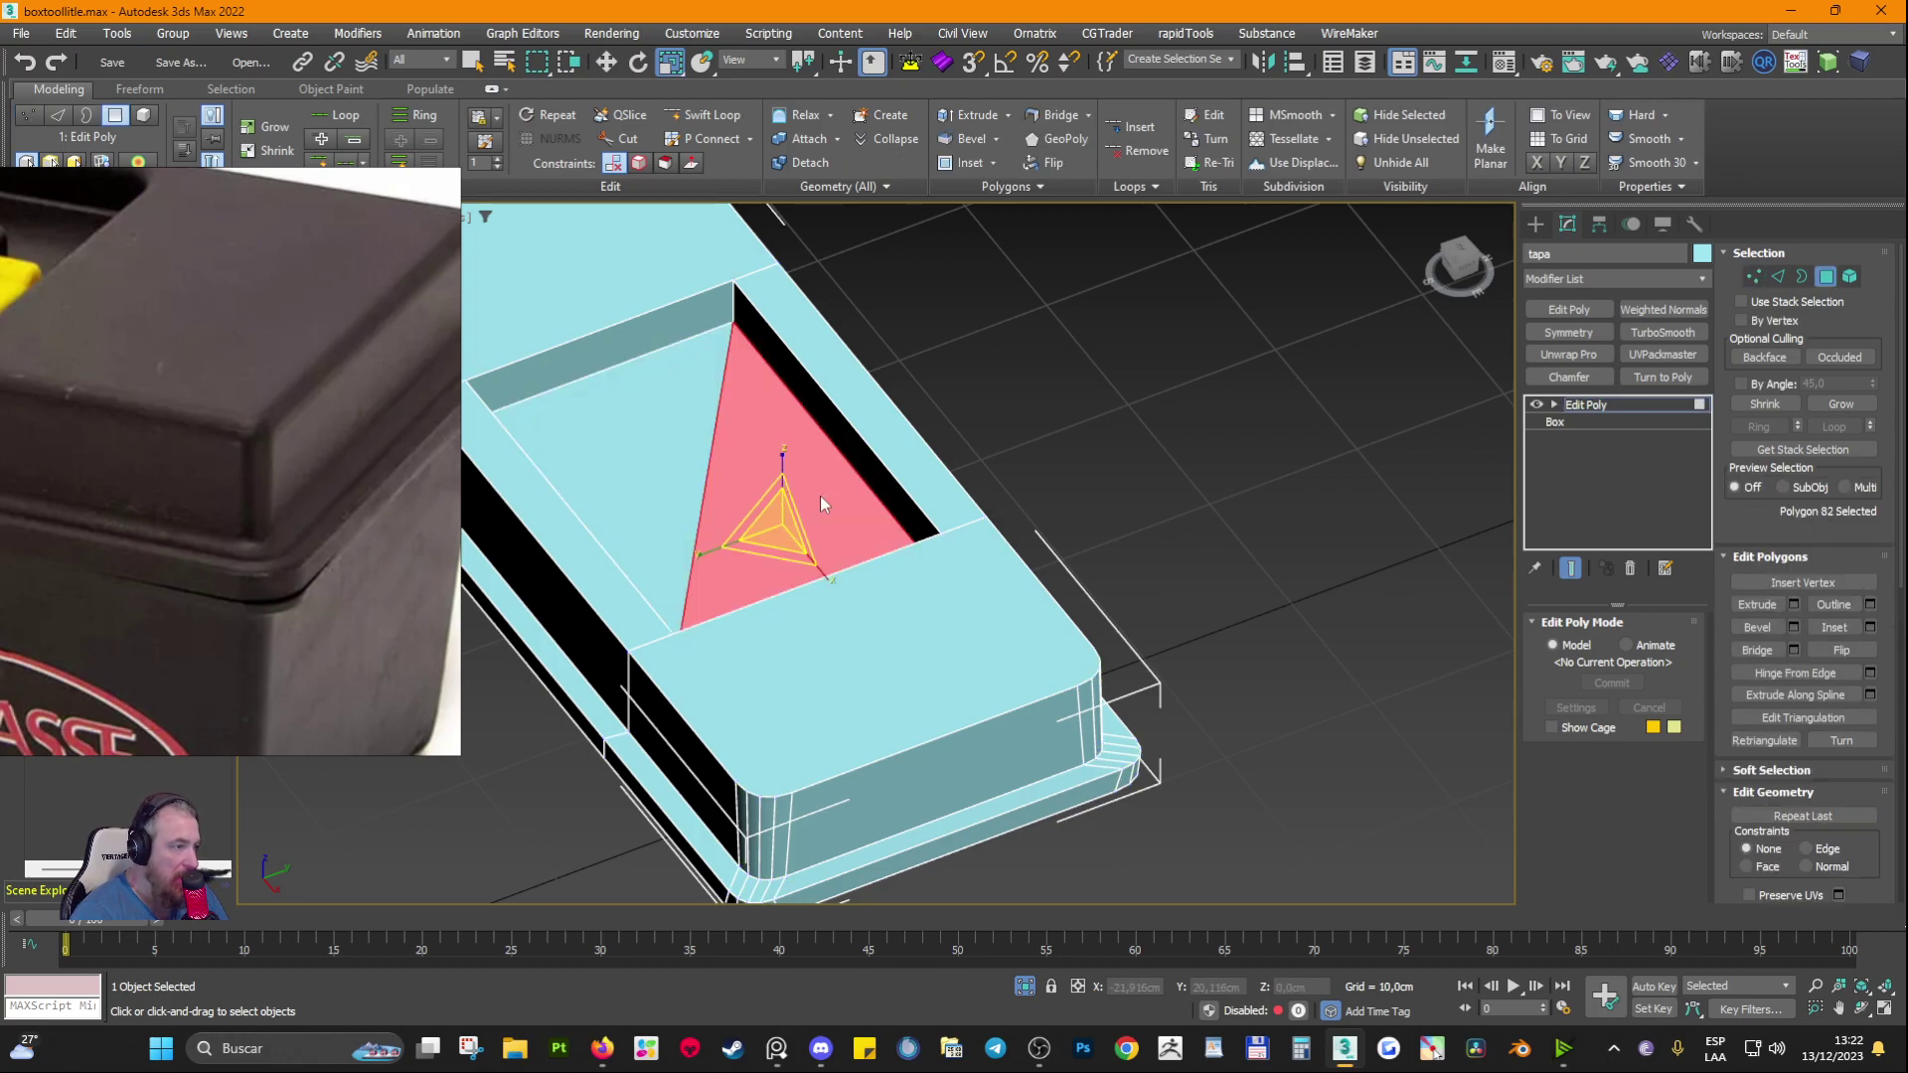
pyautogui.keyDown('alt'); pyautogui.moveTo(821, 496); pyautogui.dragTo(729, 480, button='middle'); pyautogui.keyUp('alt')
pyautogui.click(916, 449)
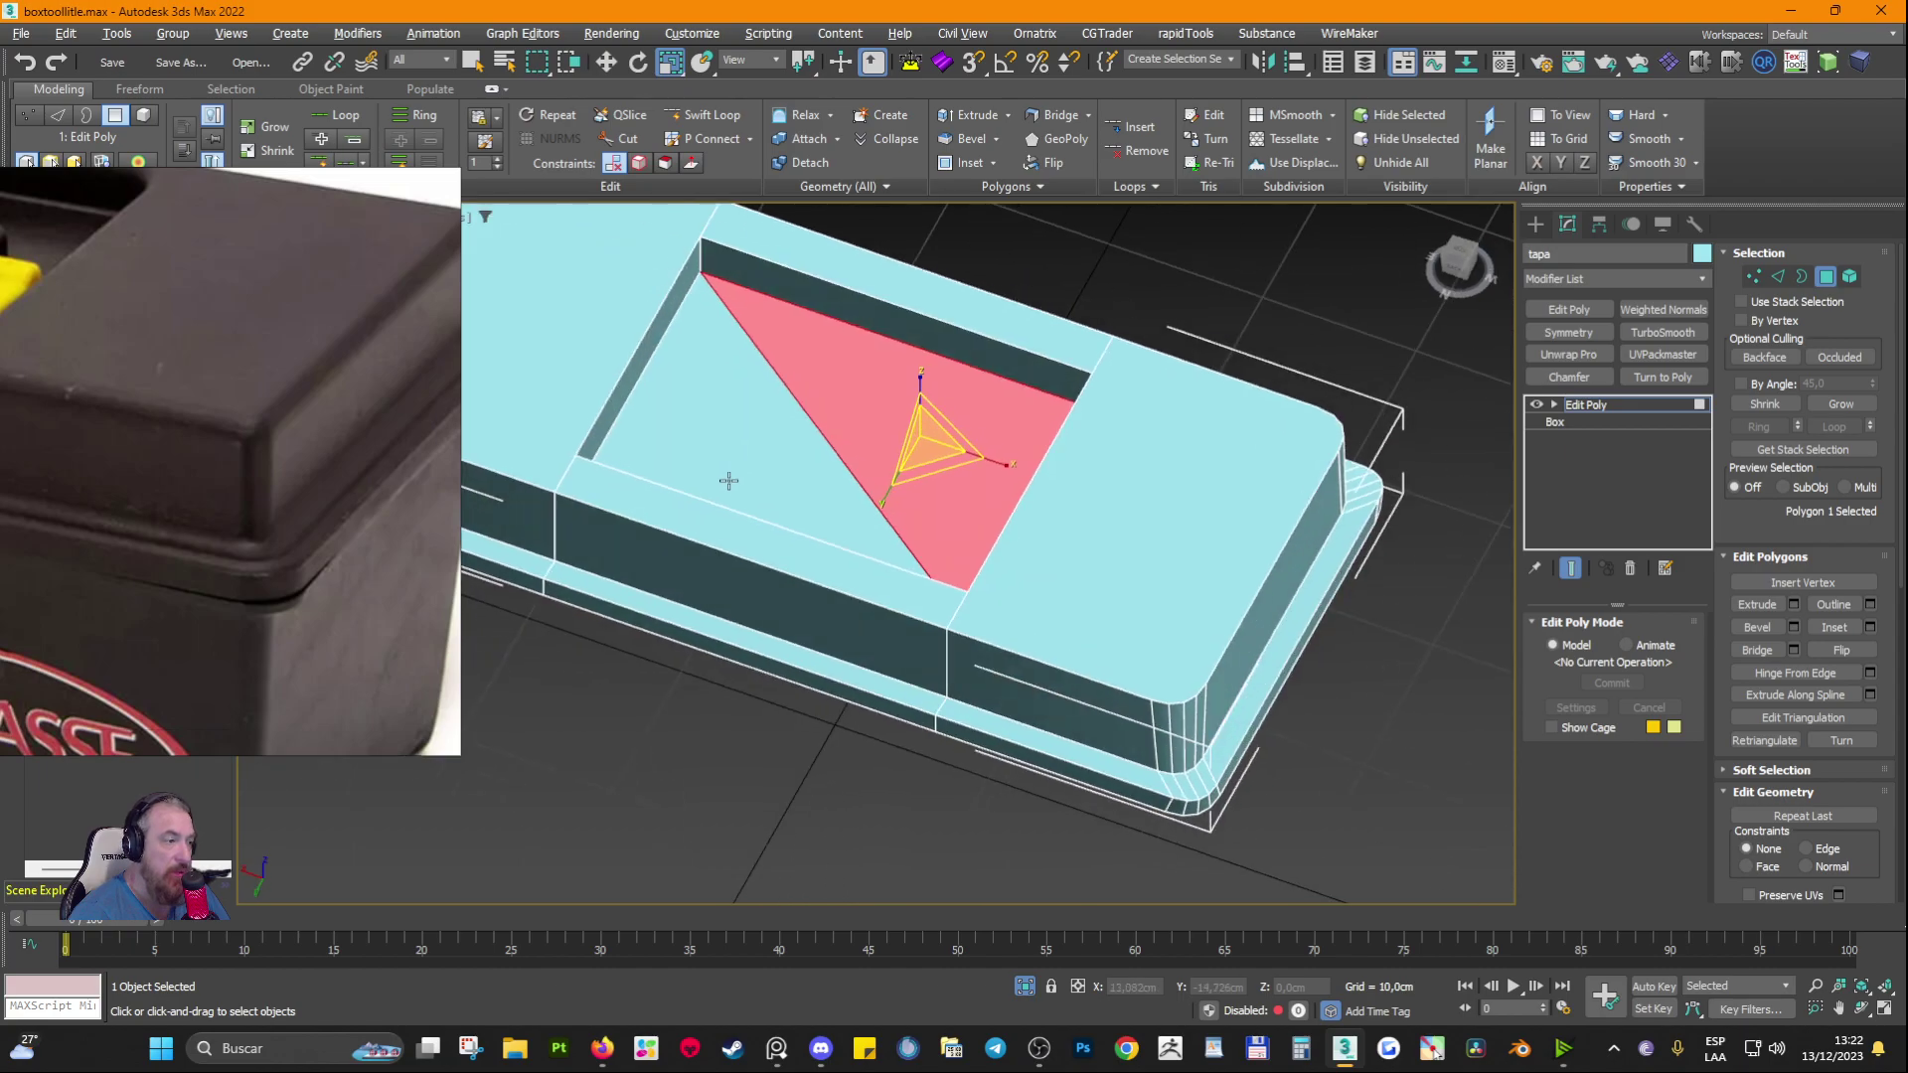
pyautogui.click(743, 441)
pyautogui.click(866, 406)
pyautogui.click(720, 414)
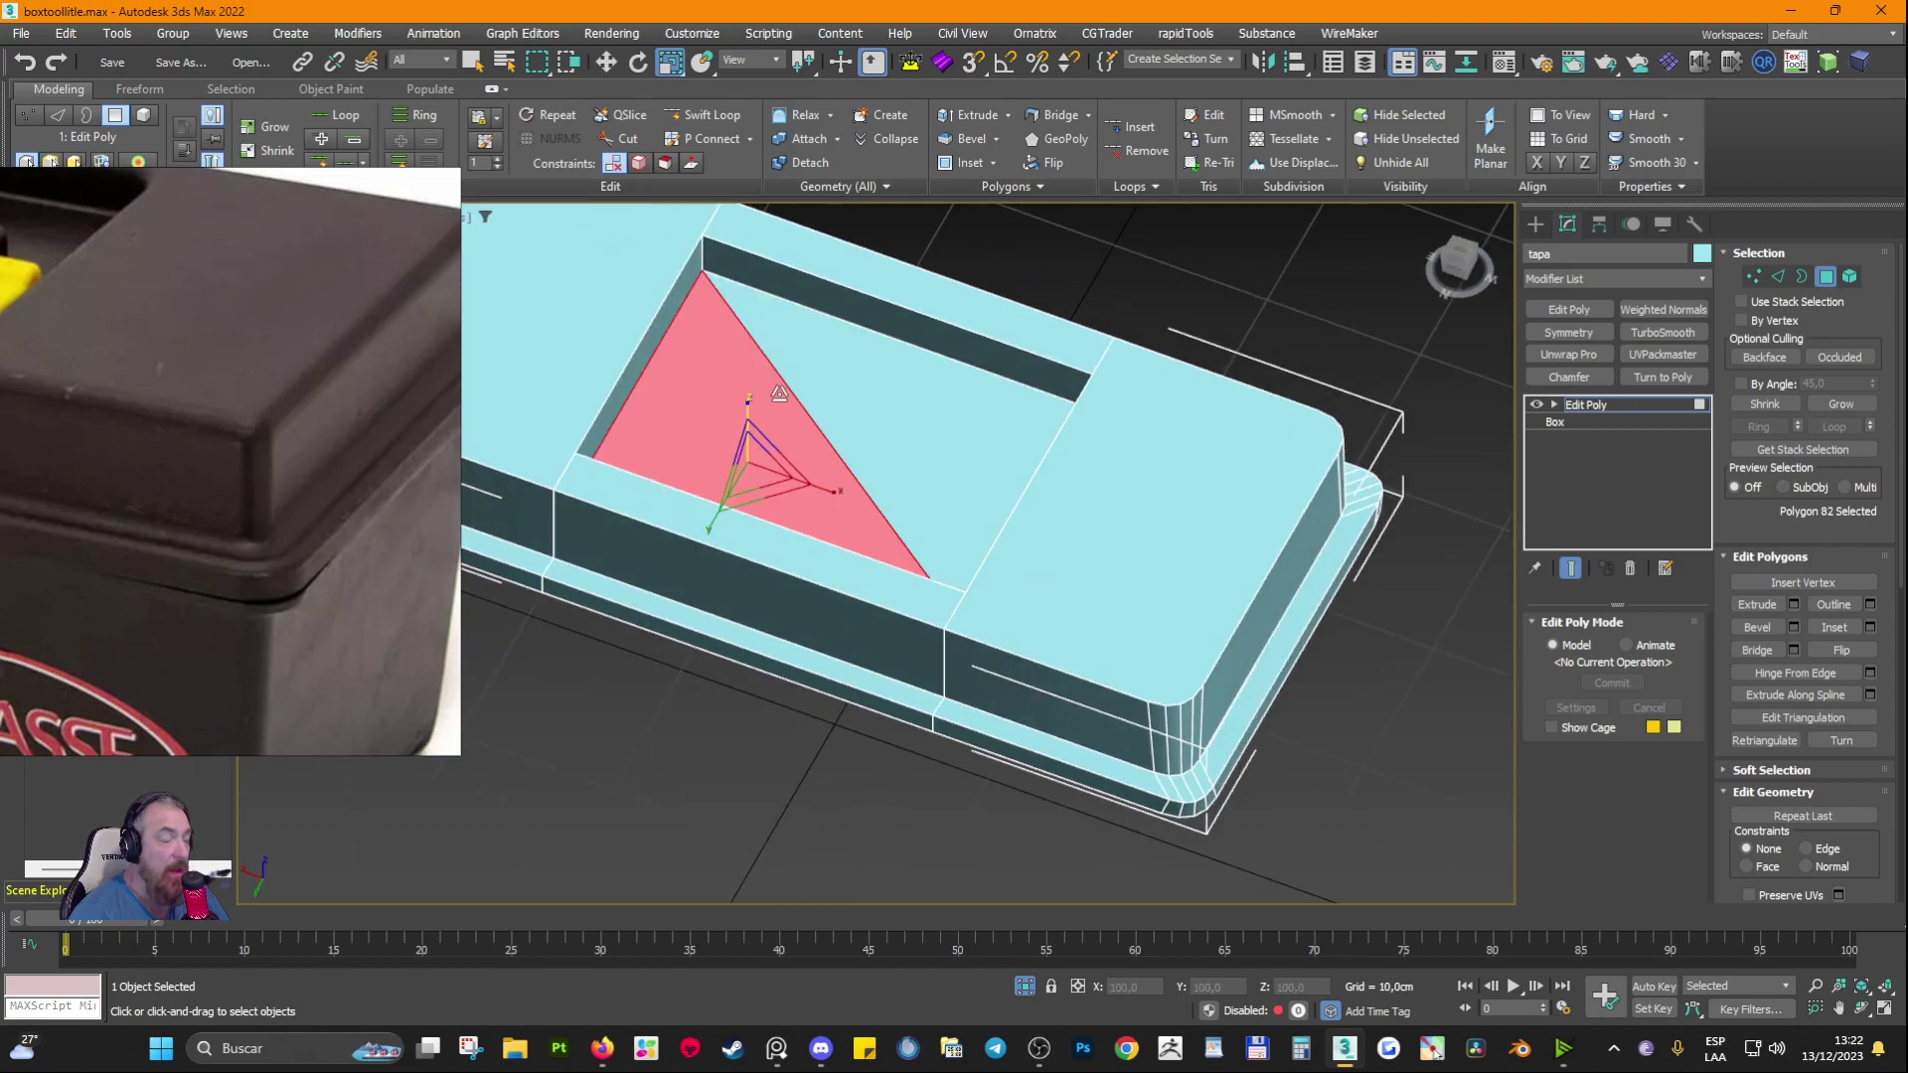
pyautogui.click(873, 391)
pyautogui.keyDown('ctrl'); pyautogui.click(737, 442); pyautogui.keyUp('ctrl')
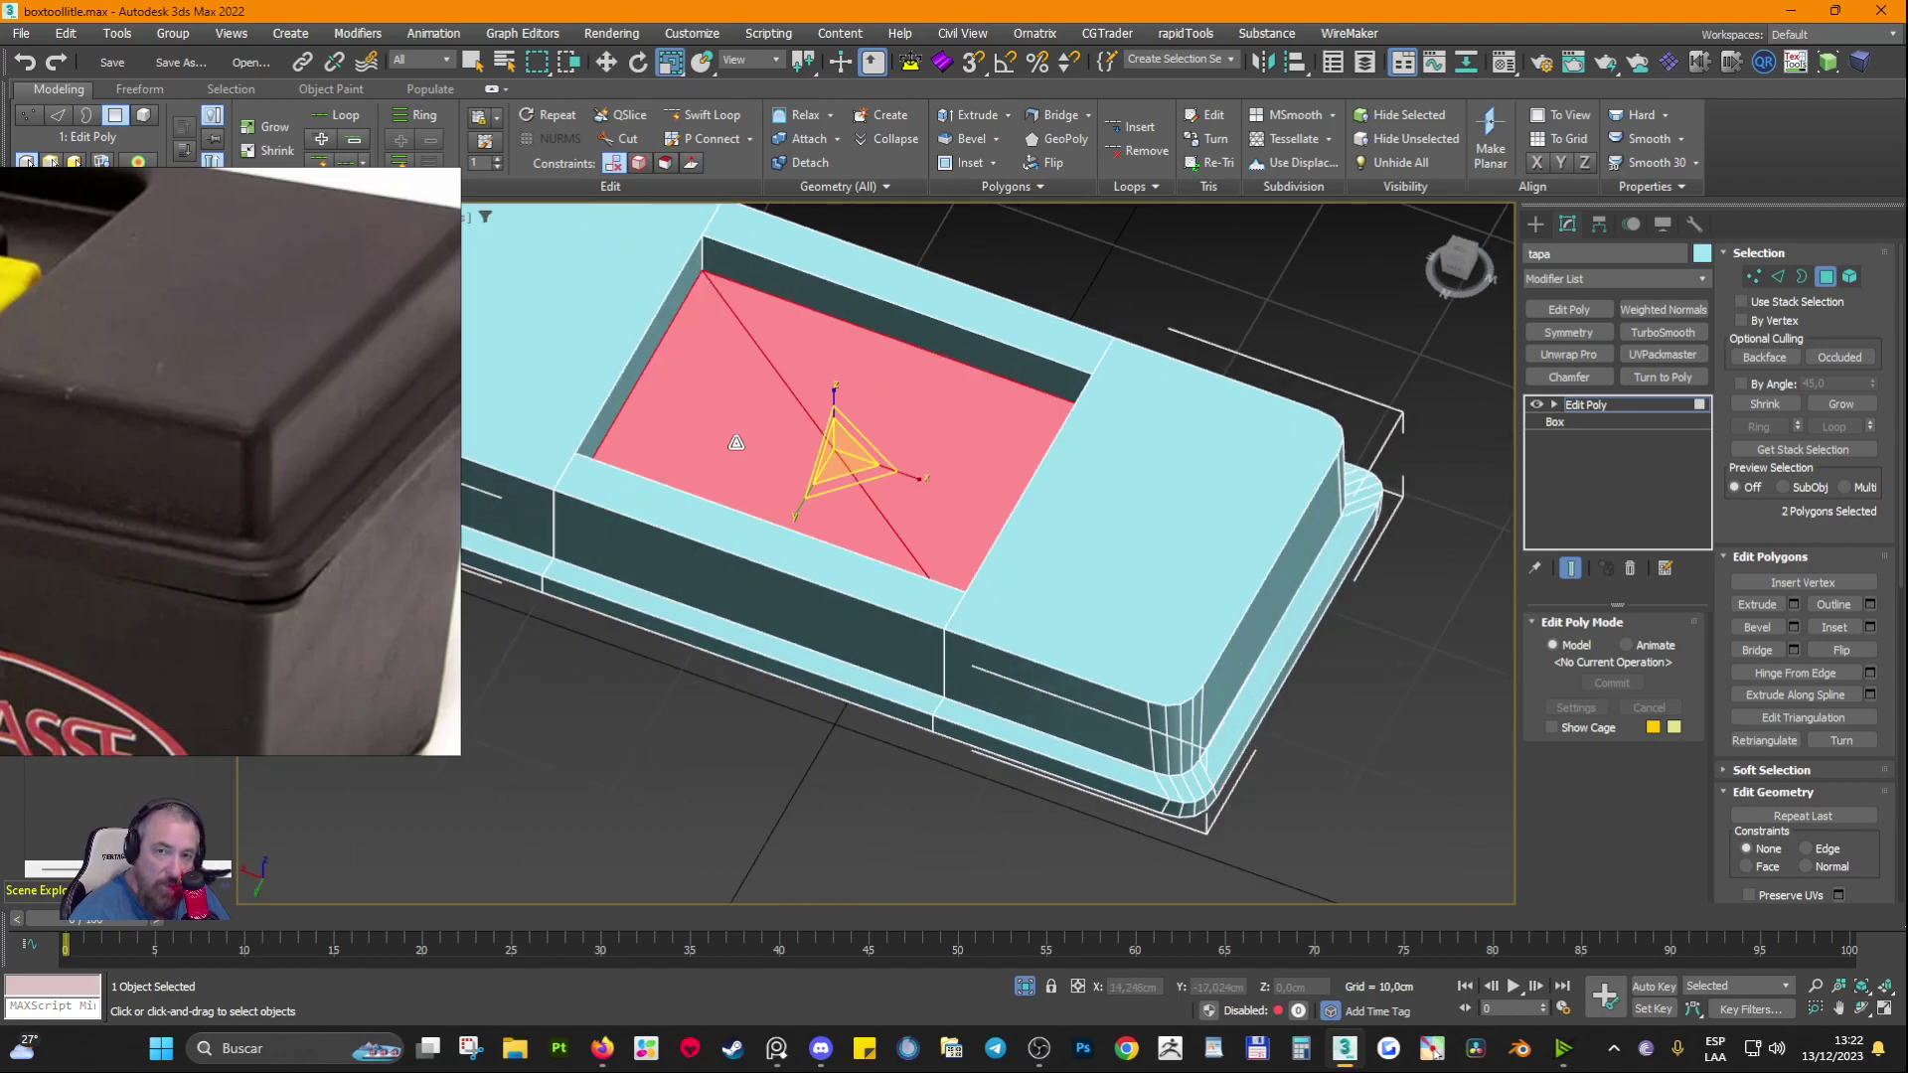
# Step: Compare the large top polygon at the lid's end with the two recess floor triangles by selecting them from several angles
pyautogui.click(1087, 650)
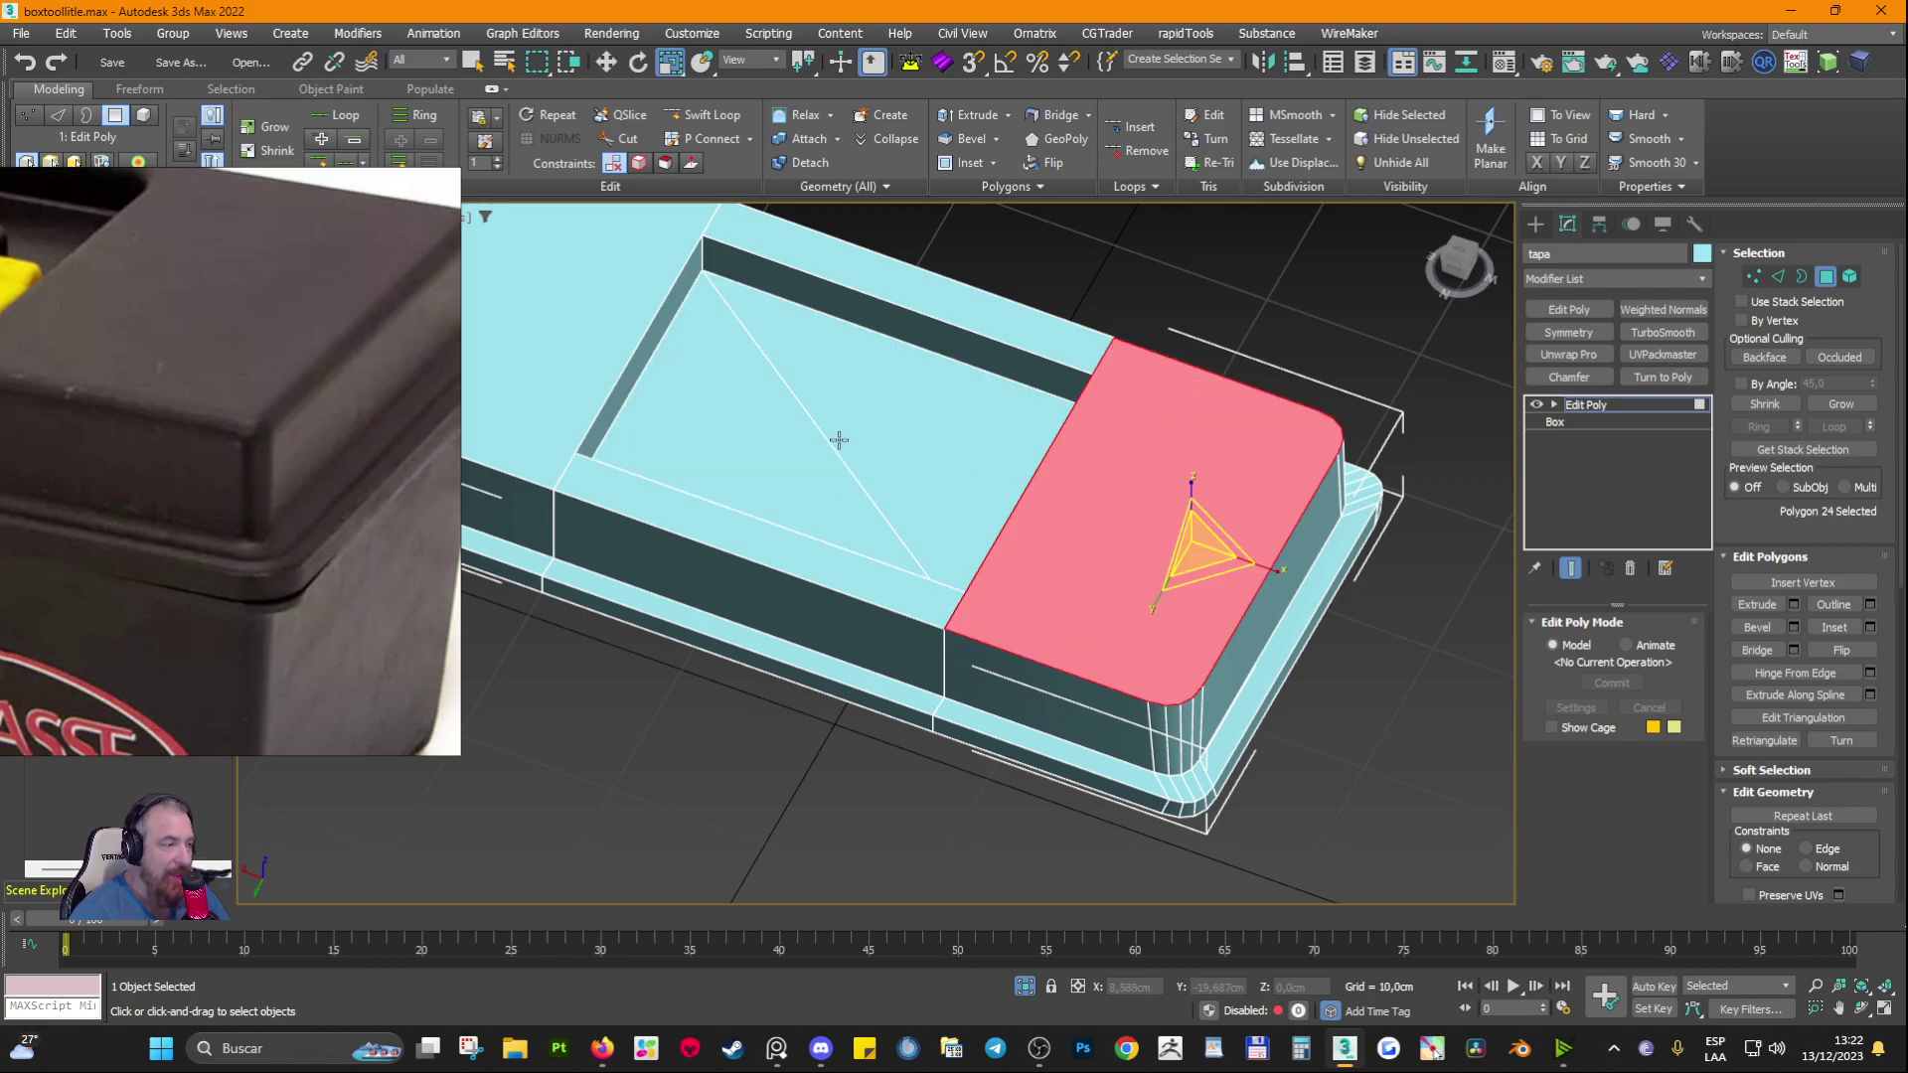
pyautogui.scroll(2, 629, 404)
pyautogui.click(894, 378)
pyautogui.scroll(2, 975, 475)
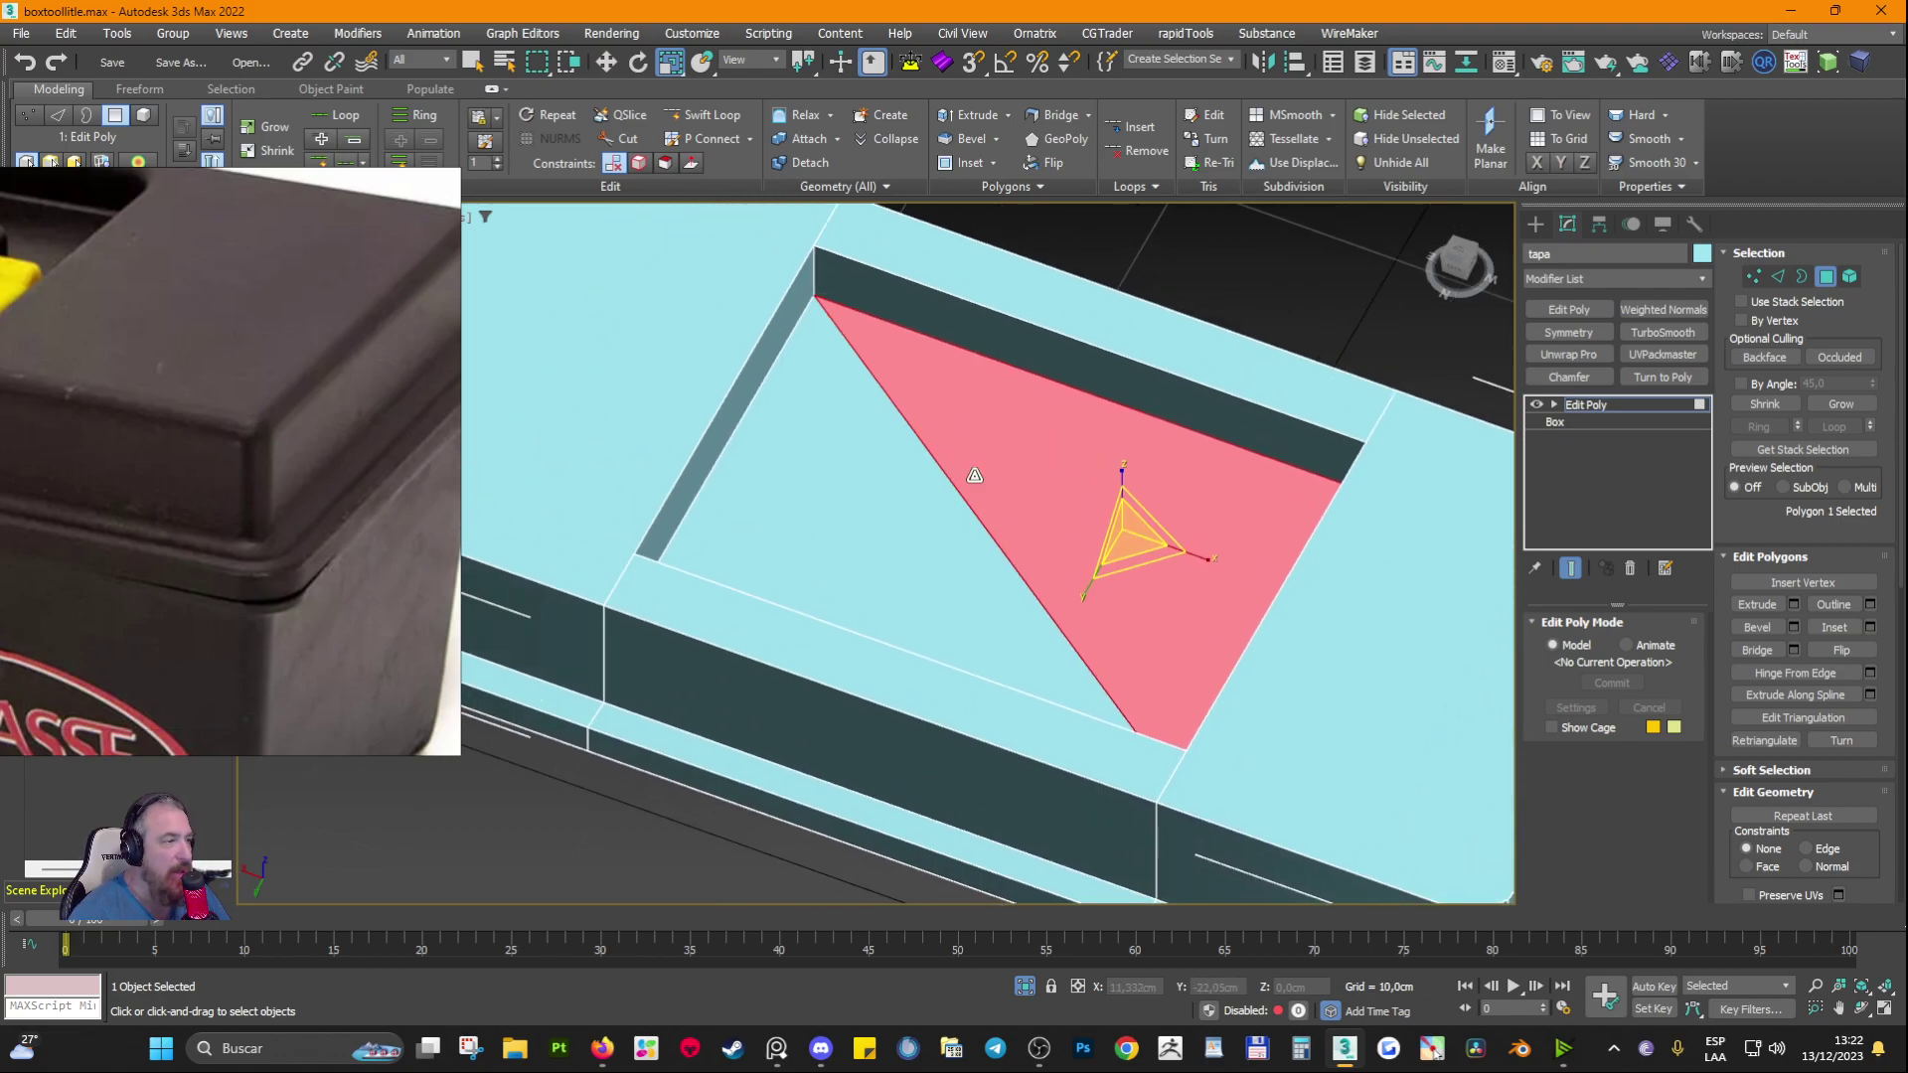
pyautogui.keyDown('ctrl'); pyautogui.click(852, 467); pyautogui.keyUp('ctrl')
pyautogui.scroll(-2, 859, 457)
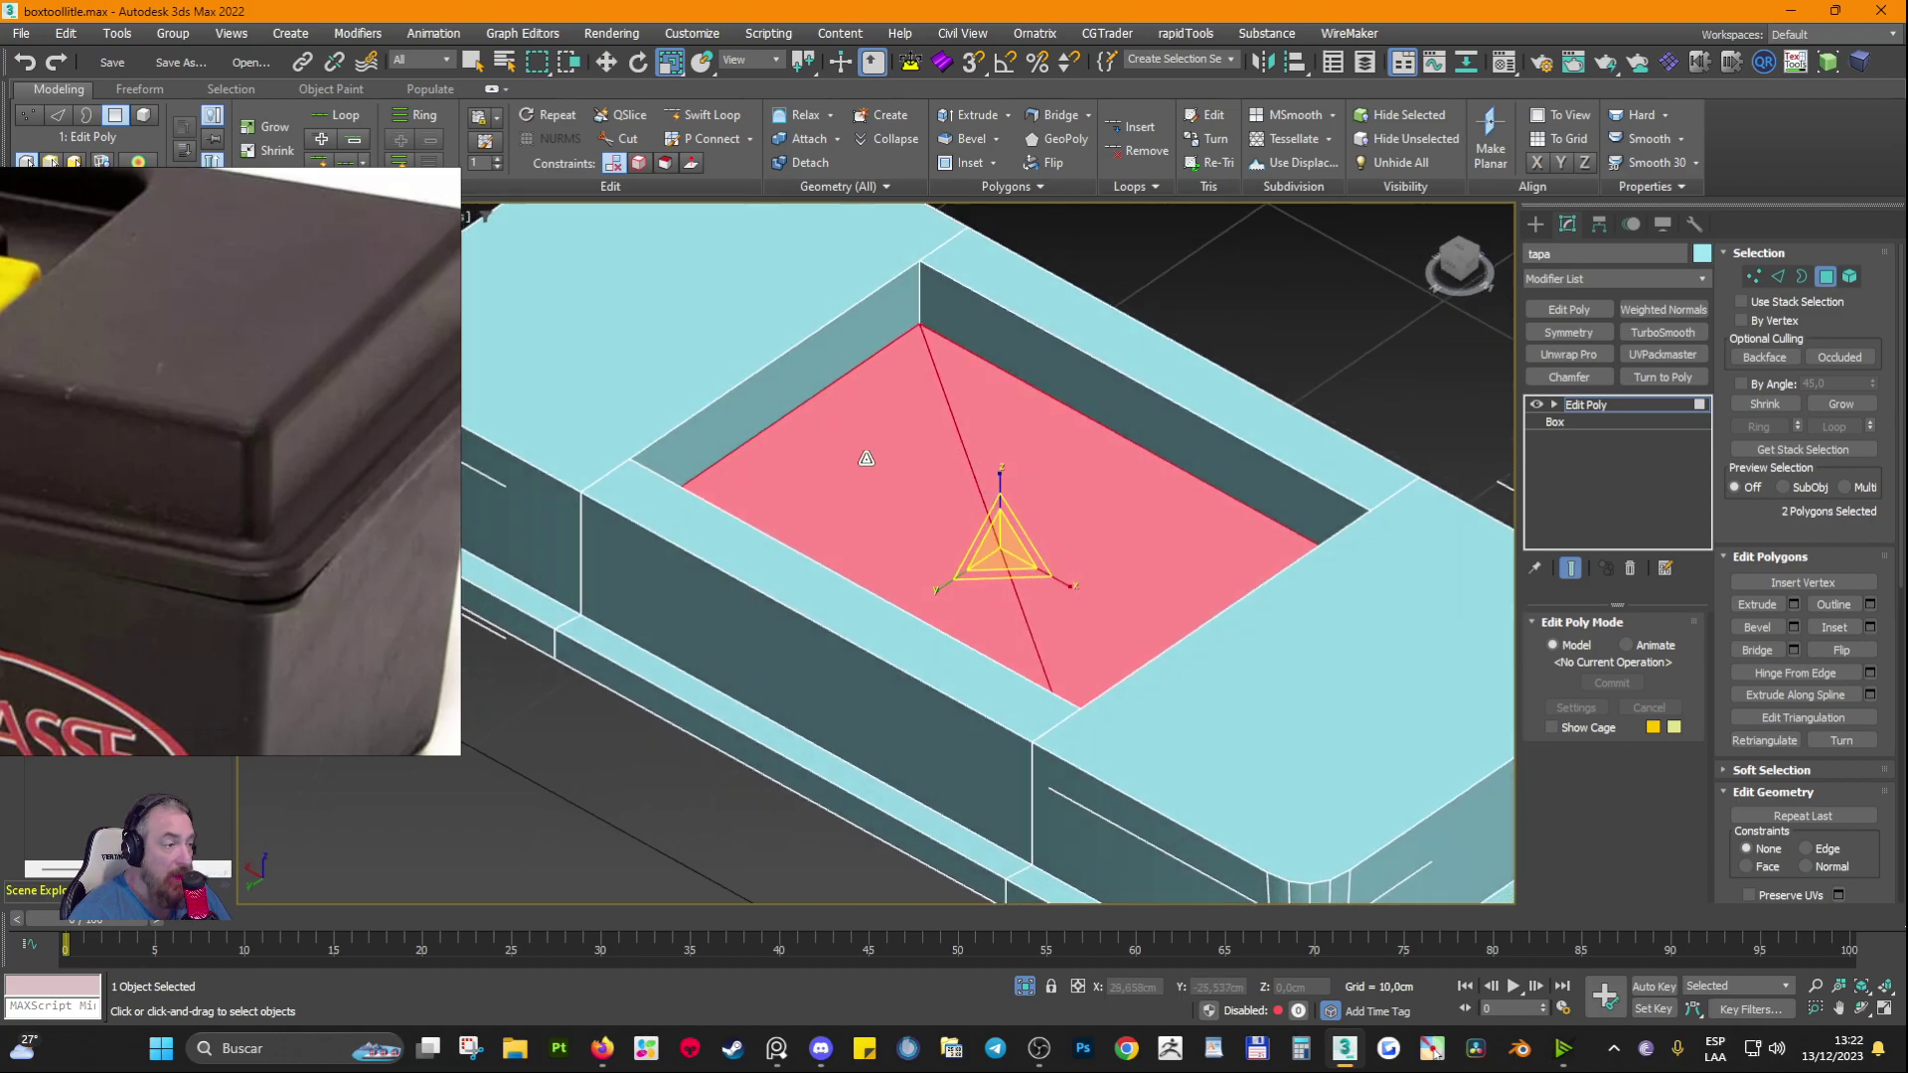
pyautogui.moveTo(915, 331)
pyautogui.keyDown('alt'); pyautogui.mouseDown(button='middle')
pyautogui.moveTo(778, 358)
pyautogui.moveTo(870, 333)
pyautogui.moveTo(1005, 367)
pyautogui.moveTo(913, 320)
pyautogui.mouseUp(button='middle'); pyautogui.keyUp('alt')
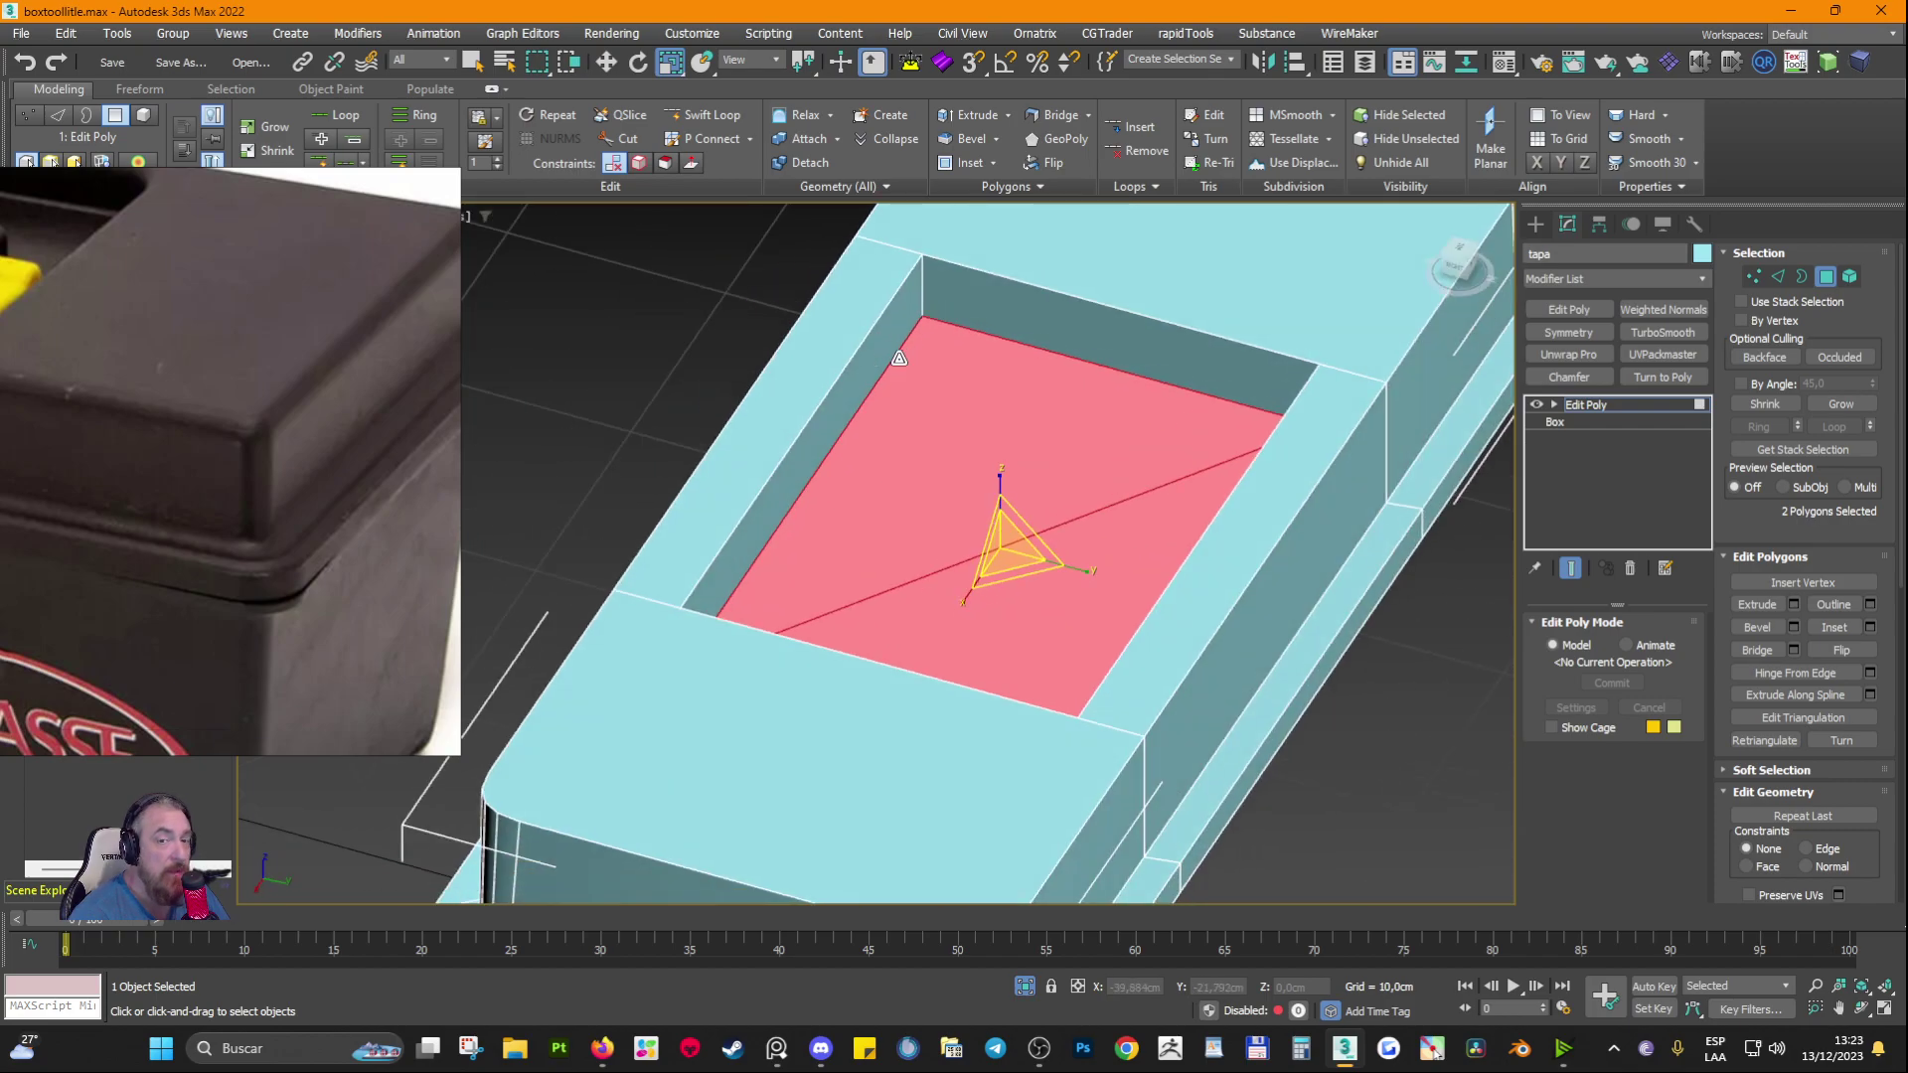
pyautogui.click(989, 457)
pyautogui.keyDown('alt'); pyautogui.moveTo(979, 382); pyautogui.dragTo(1073, 260, button='middle'); pyautogui.keyUp('alt')
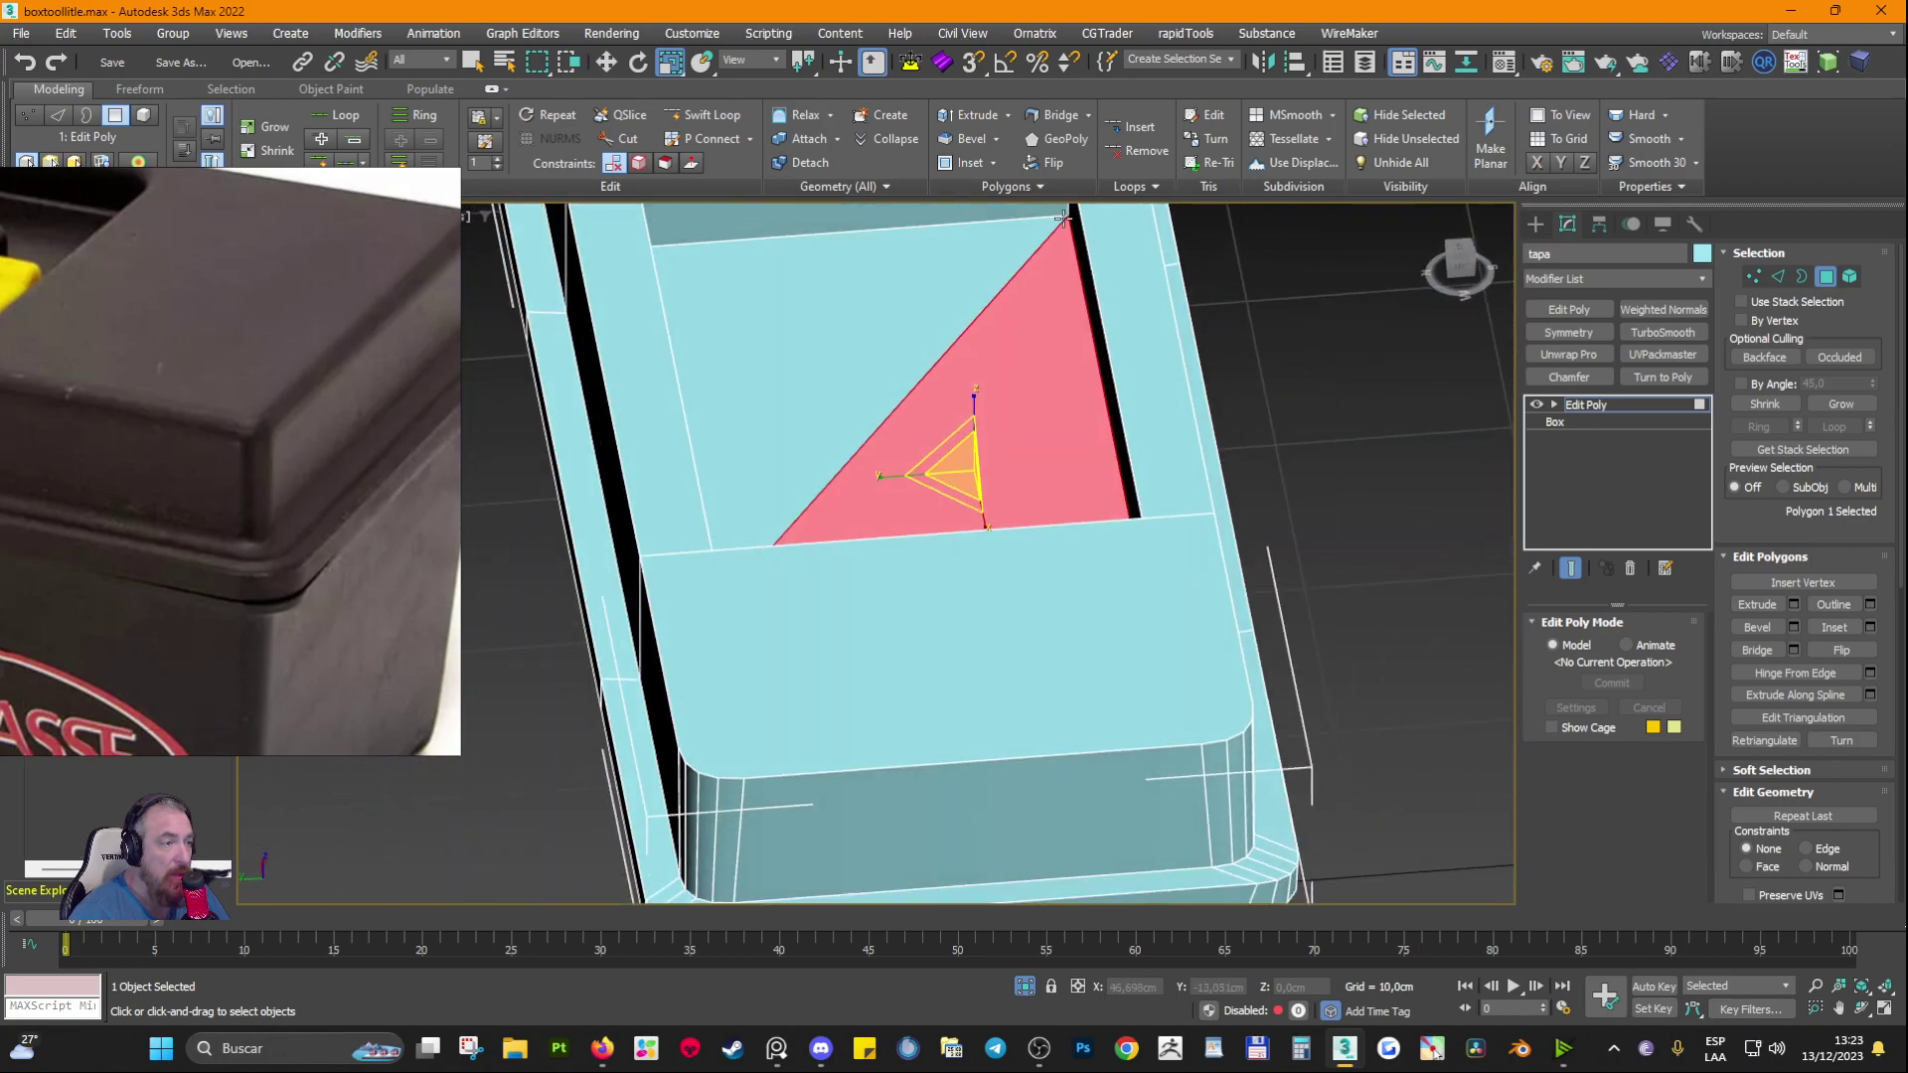
pyautogui.keyDown('alt'); pyautogui.moveTo(1073, 386); pyautogui.dragTo(922, 632, button='middle'); pyautogui.keyUp('alt')
pyautogui.keyDown('alt'); pyautogui.moveTo(874, 626); pyautogui.dragTo(1405, 447, button='middle'); pyautogui.keyUp('alt')
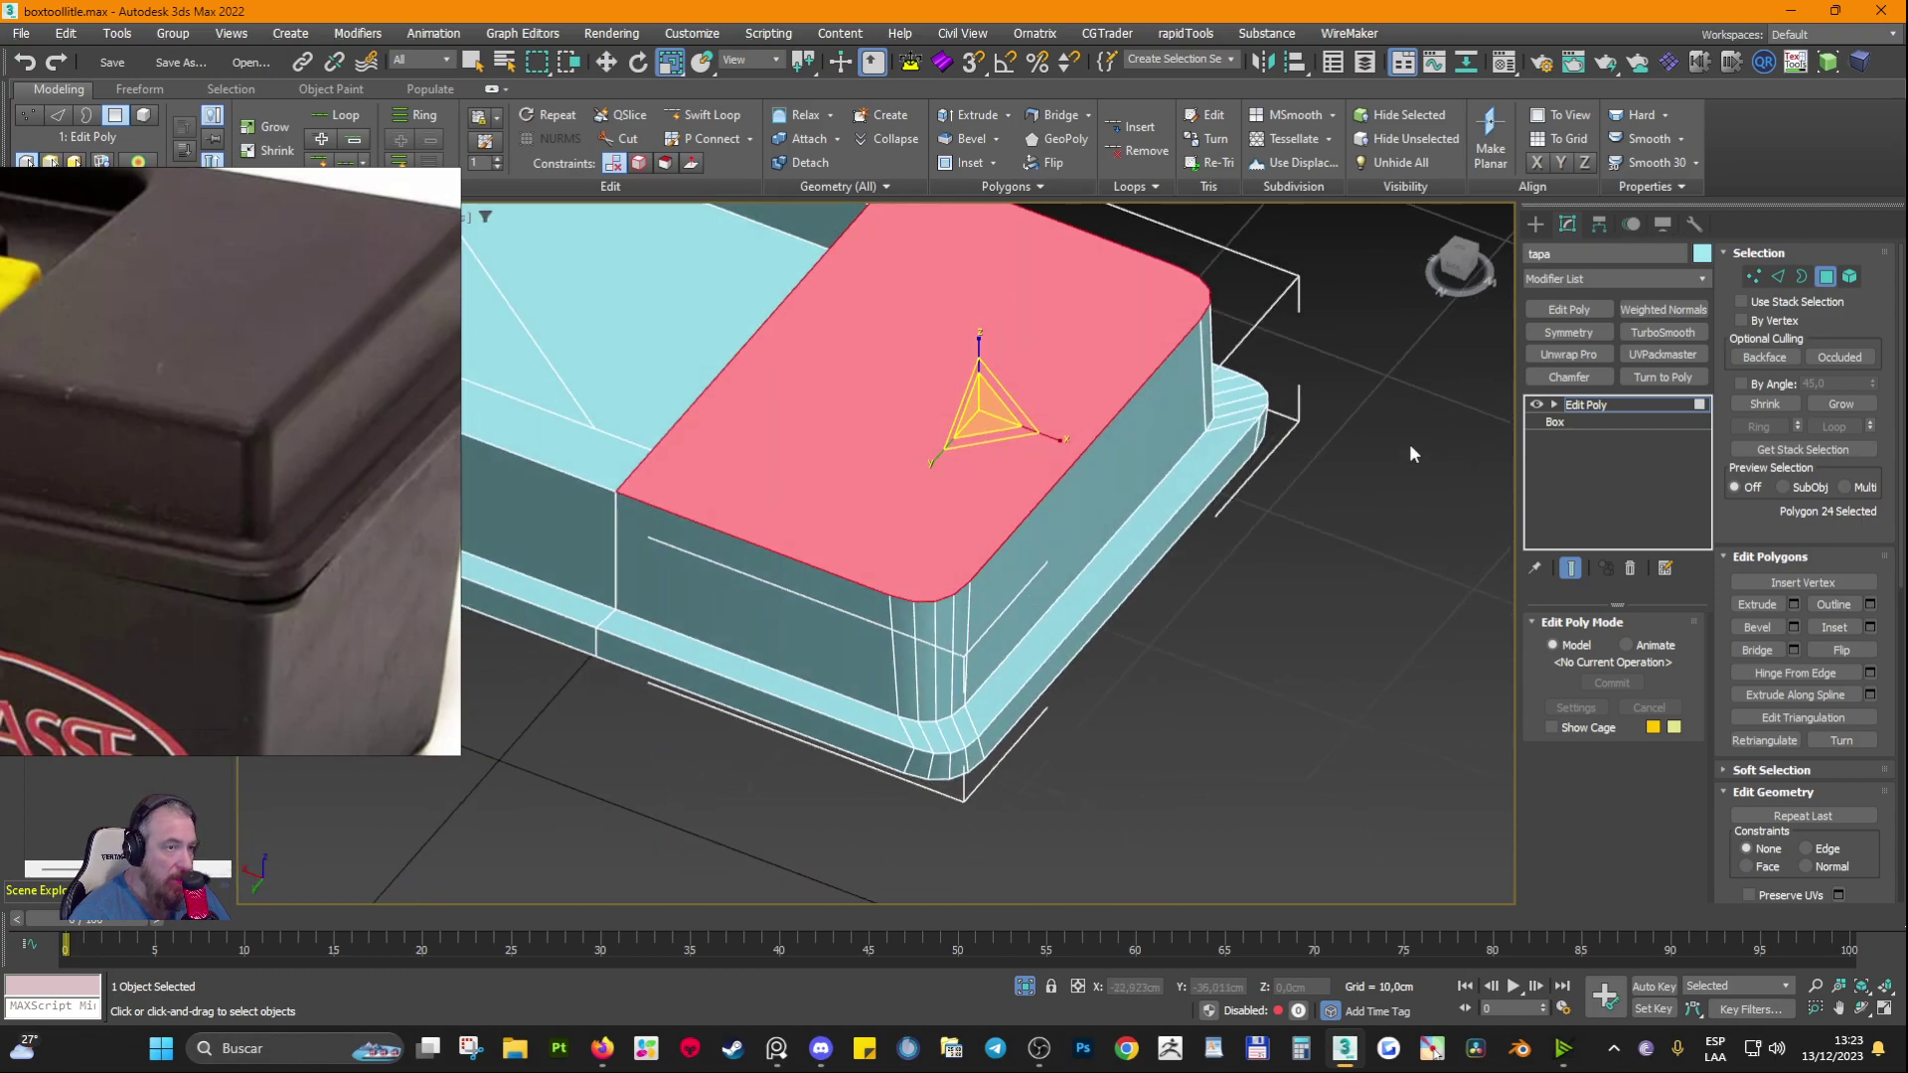
# Step: Select the outer seam vertex and the five top vertices of the adjacent rounded corner on the lid's end face
pyautogui.click(1753, 276)
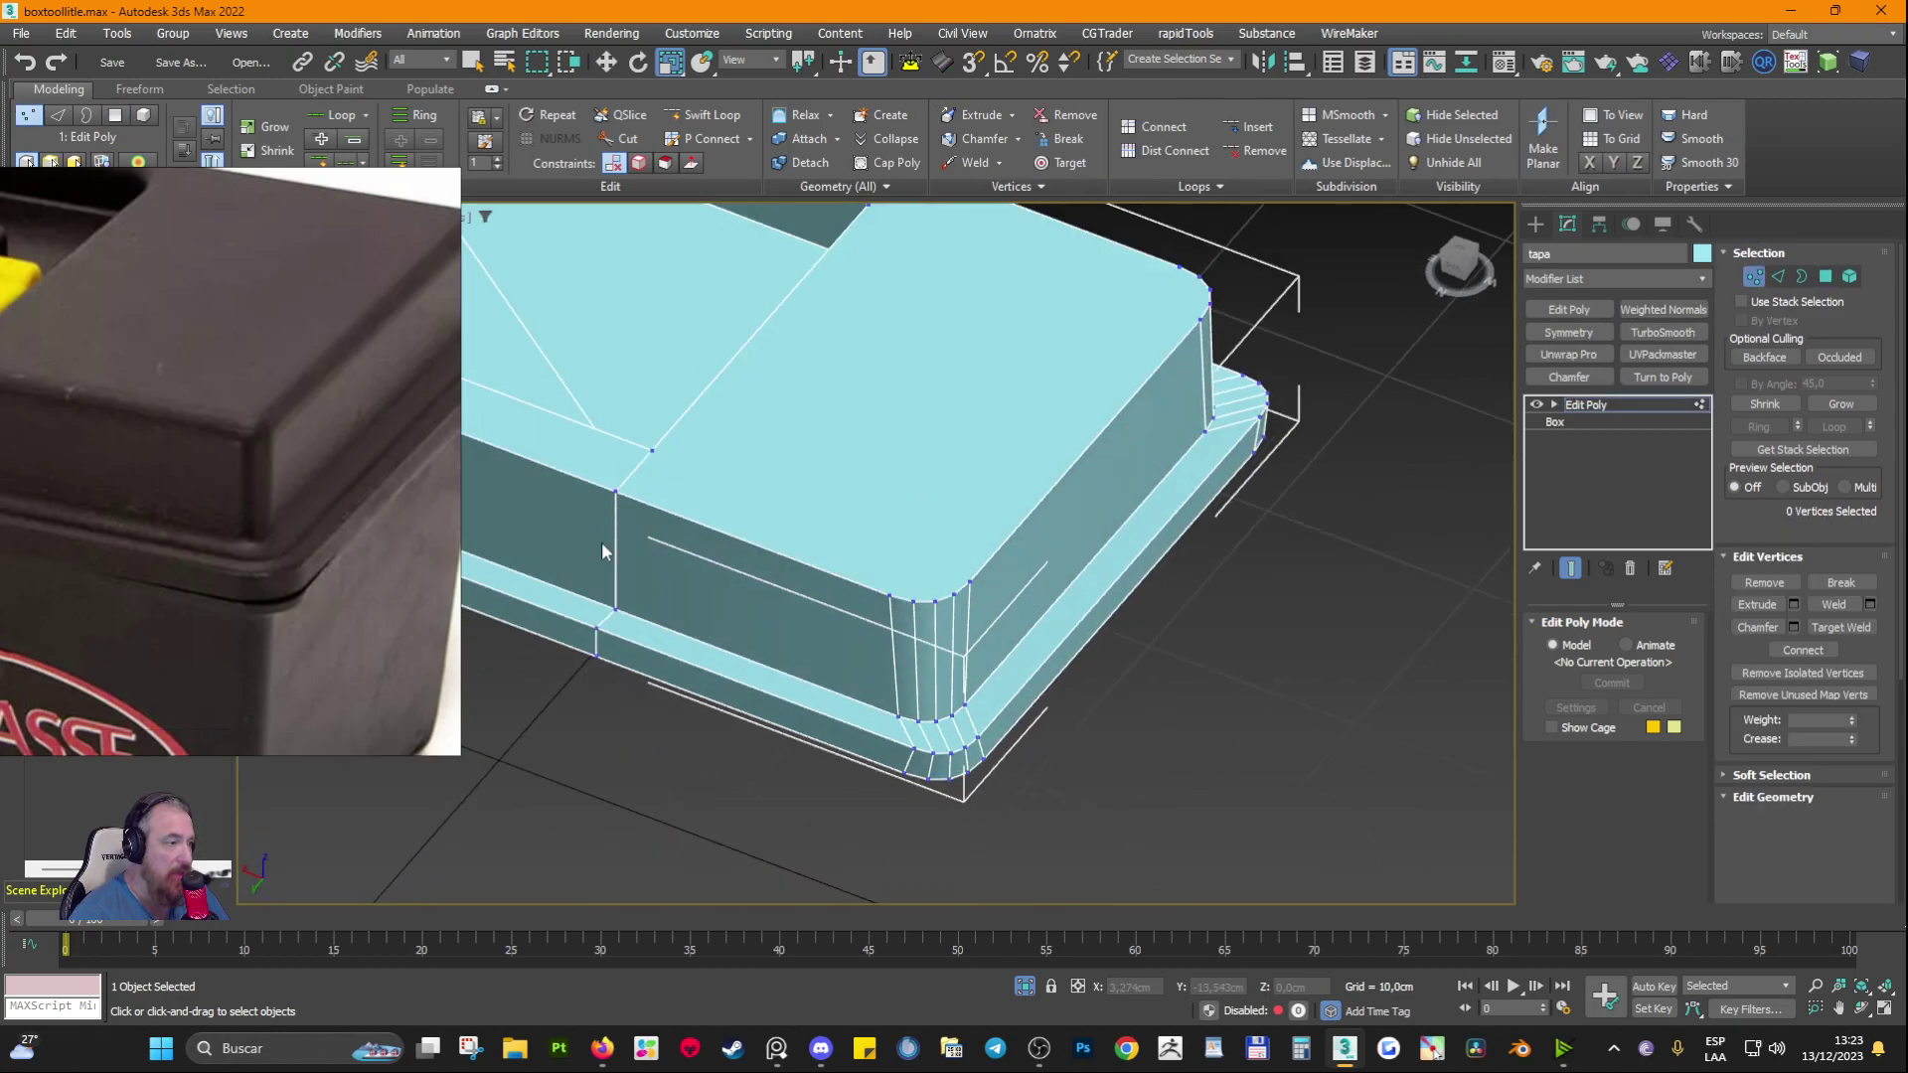
pyautogui.click(616, 491)
pyautogui.keyDown('ctrl'); pyautogui.click(889, 596); pyautogui.keyUp('ctrl')
pyautogui.keyDown('ctrl'); pyautogui.click(915, 602); pyautogui.keyUp('ctrl')
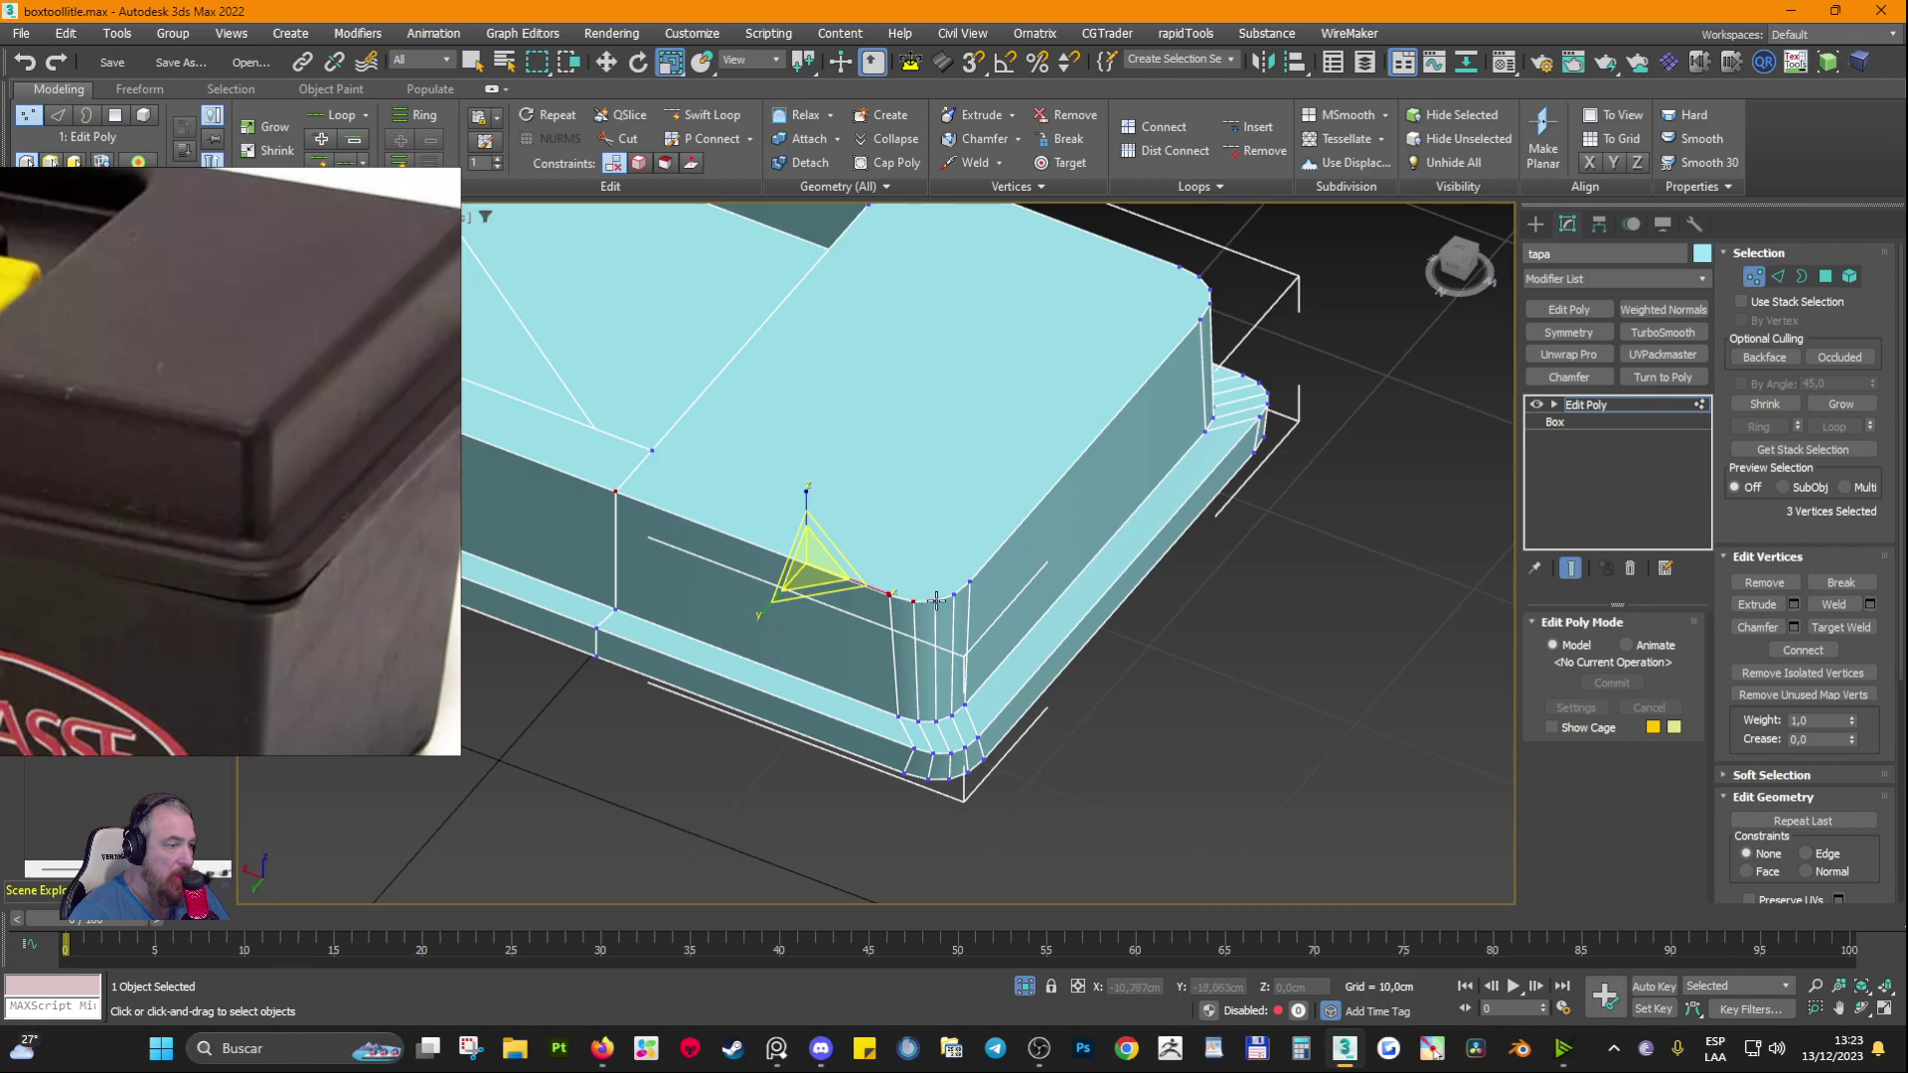
pyautogui.keyDown('ctrl'); pyautogui.click(935, 601); pyautogui.keyUp('ctrl')
pyautogui.keyDown('ctrl'); pyautogui.click(954, 595); pyautogui.keyUp('ctrl')
pyautogui.keyDown('ctrl'); pyautogui.click(970, 583); pyautogui.keyUp('ctrl')
# Step: Add the second rounded corner's top vertices, the opposite seam vertex and both recess corner vertices to the end polygon's vertex selection
pyautogui.keyDown('alt'); pyautogui.moveTo(1213, 588); pyautogui.dragTo(1049, 700, button='middle'); pyautogui.keyUp('alt')
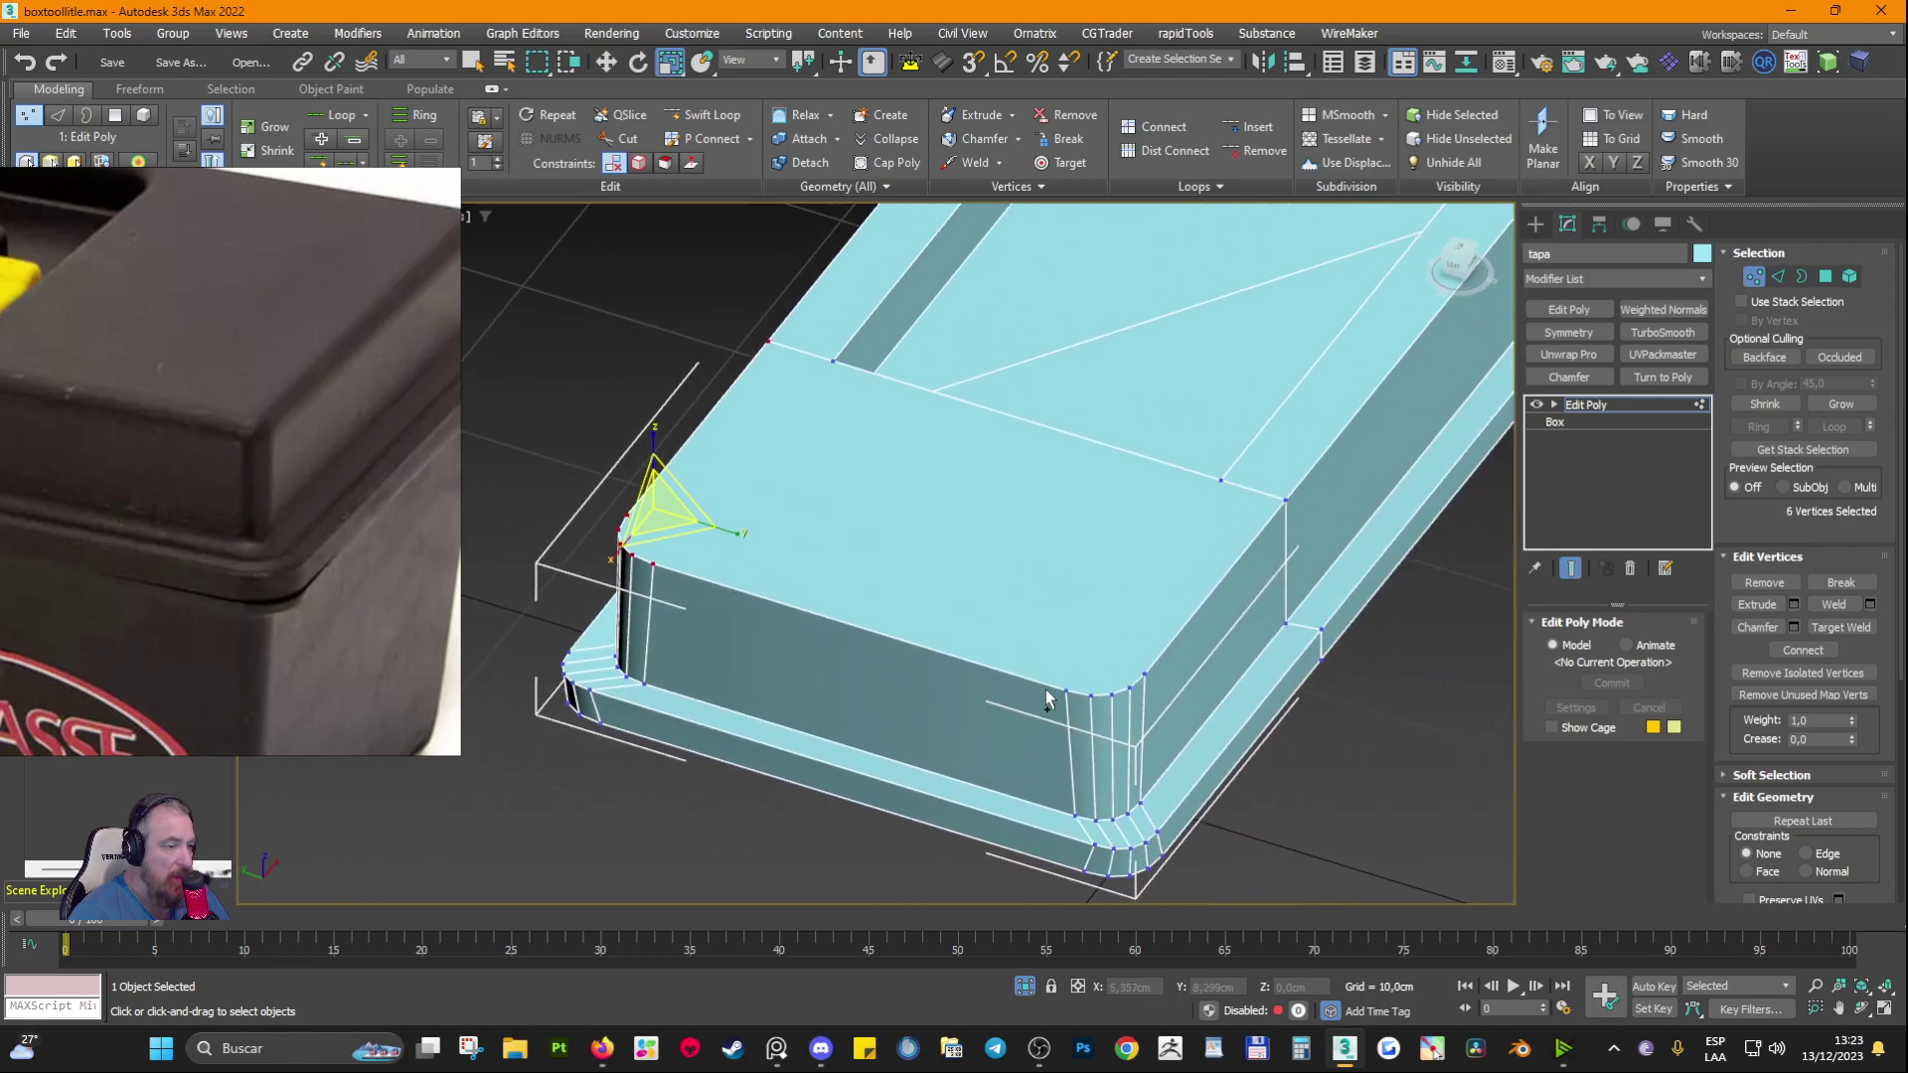
pyautogui.keyDown('ctrl'); pyautogui.click(1066, 689); pyautogui.keyUp('ctrl')
pyautogui.keyDown('ctrl'); pyautogui.click(1090, 695); pyautogui.keyUp('ctrl')
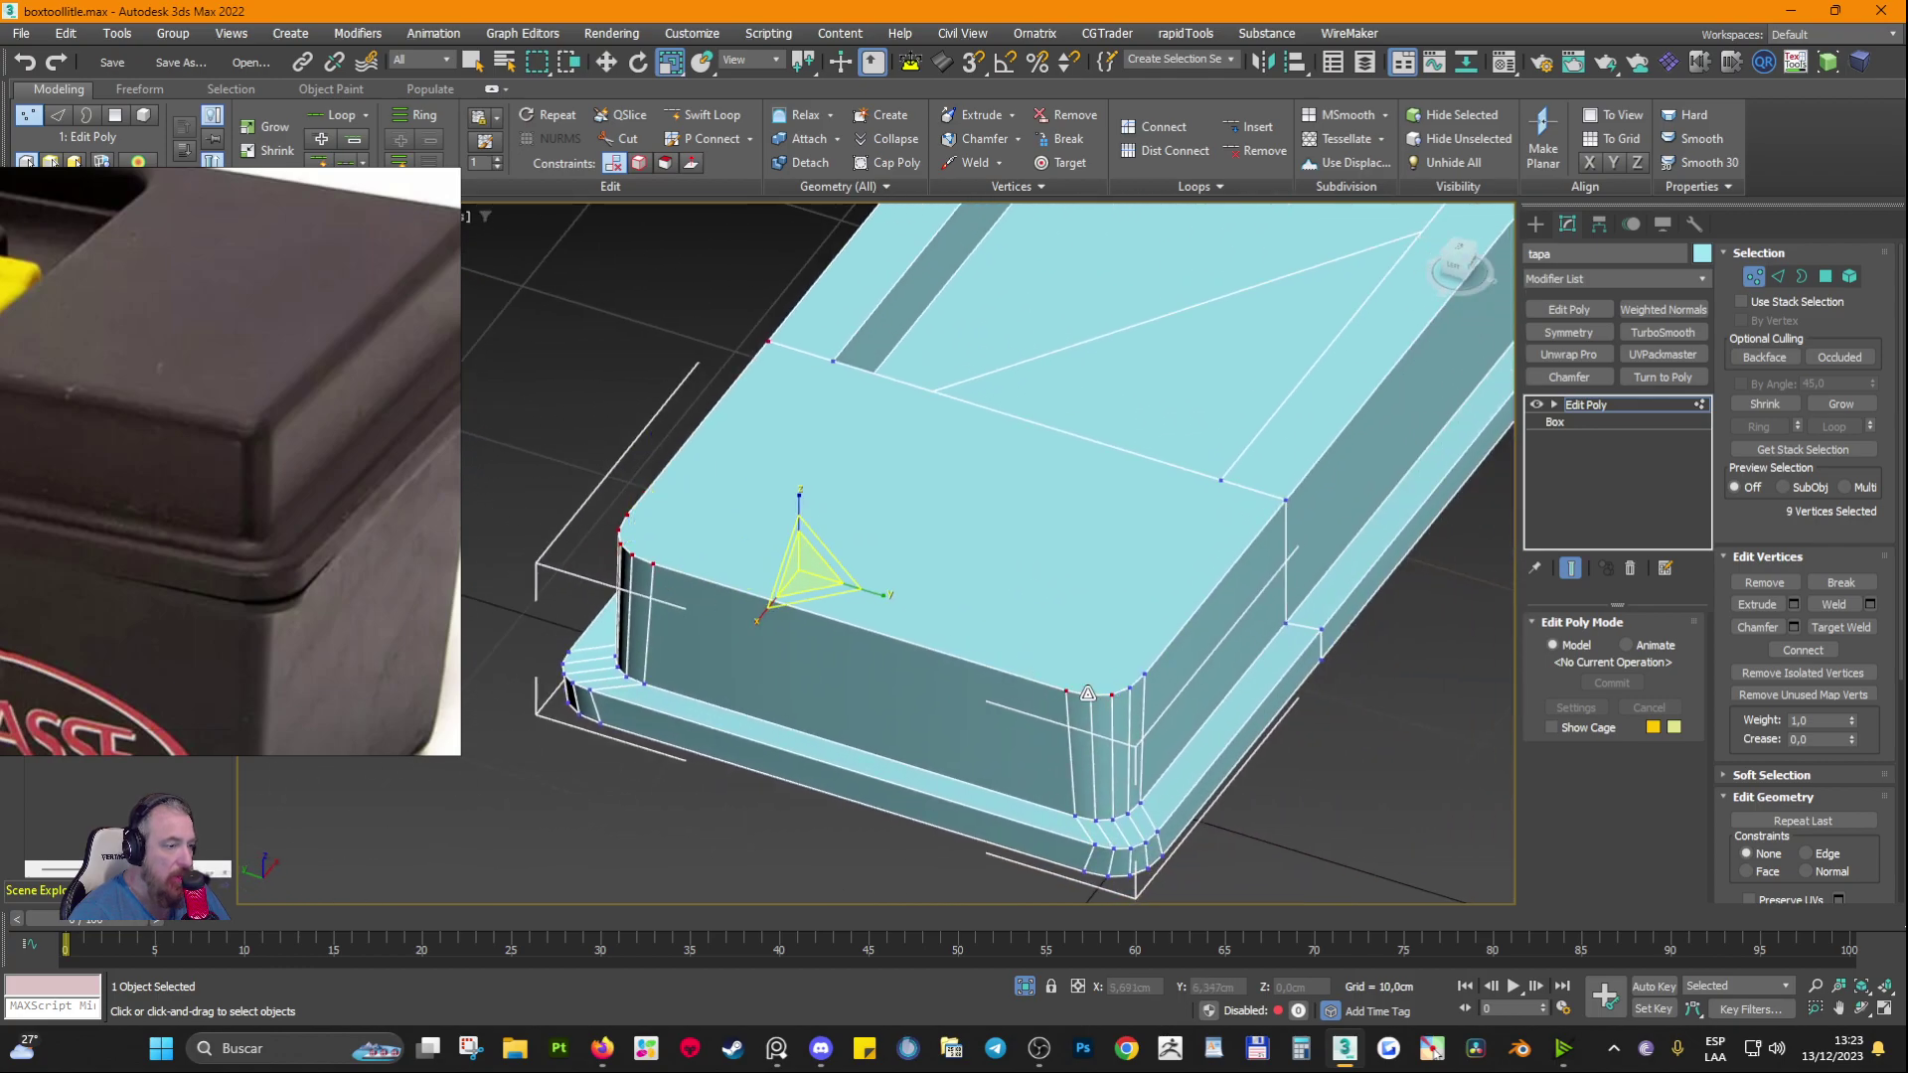
pyautogui.keyDown('ctrl'); pyautogui.click(1110, 694); pyautogui.keyUp('ctrl')
pyautogui.keyDown('ctrl'); pyautogui.click(1130, 686); pyautogui.keyUp('ctrl')
pyautogui.keyDown('ctrl'); pyautogui.click(1144, 672); pyautogui.keyUp('ctrl')
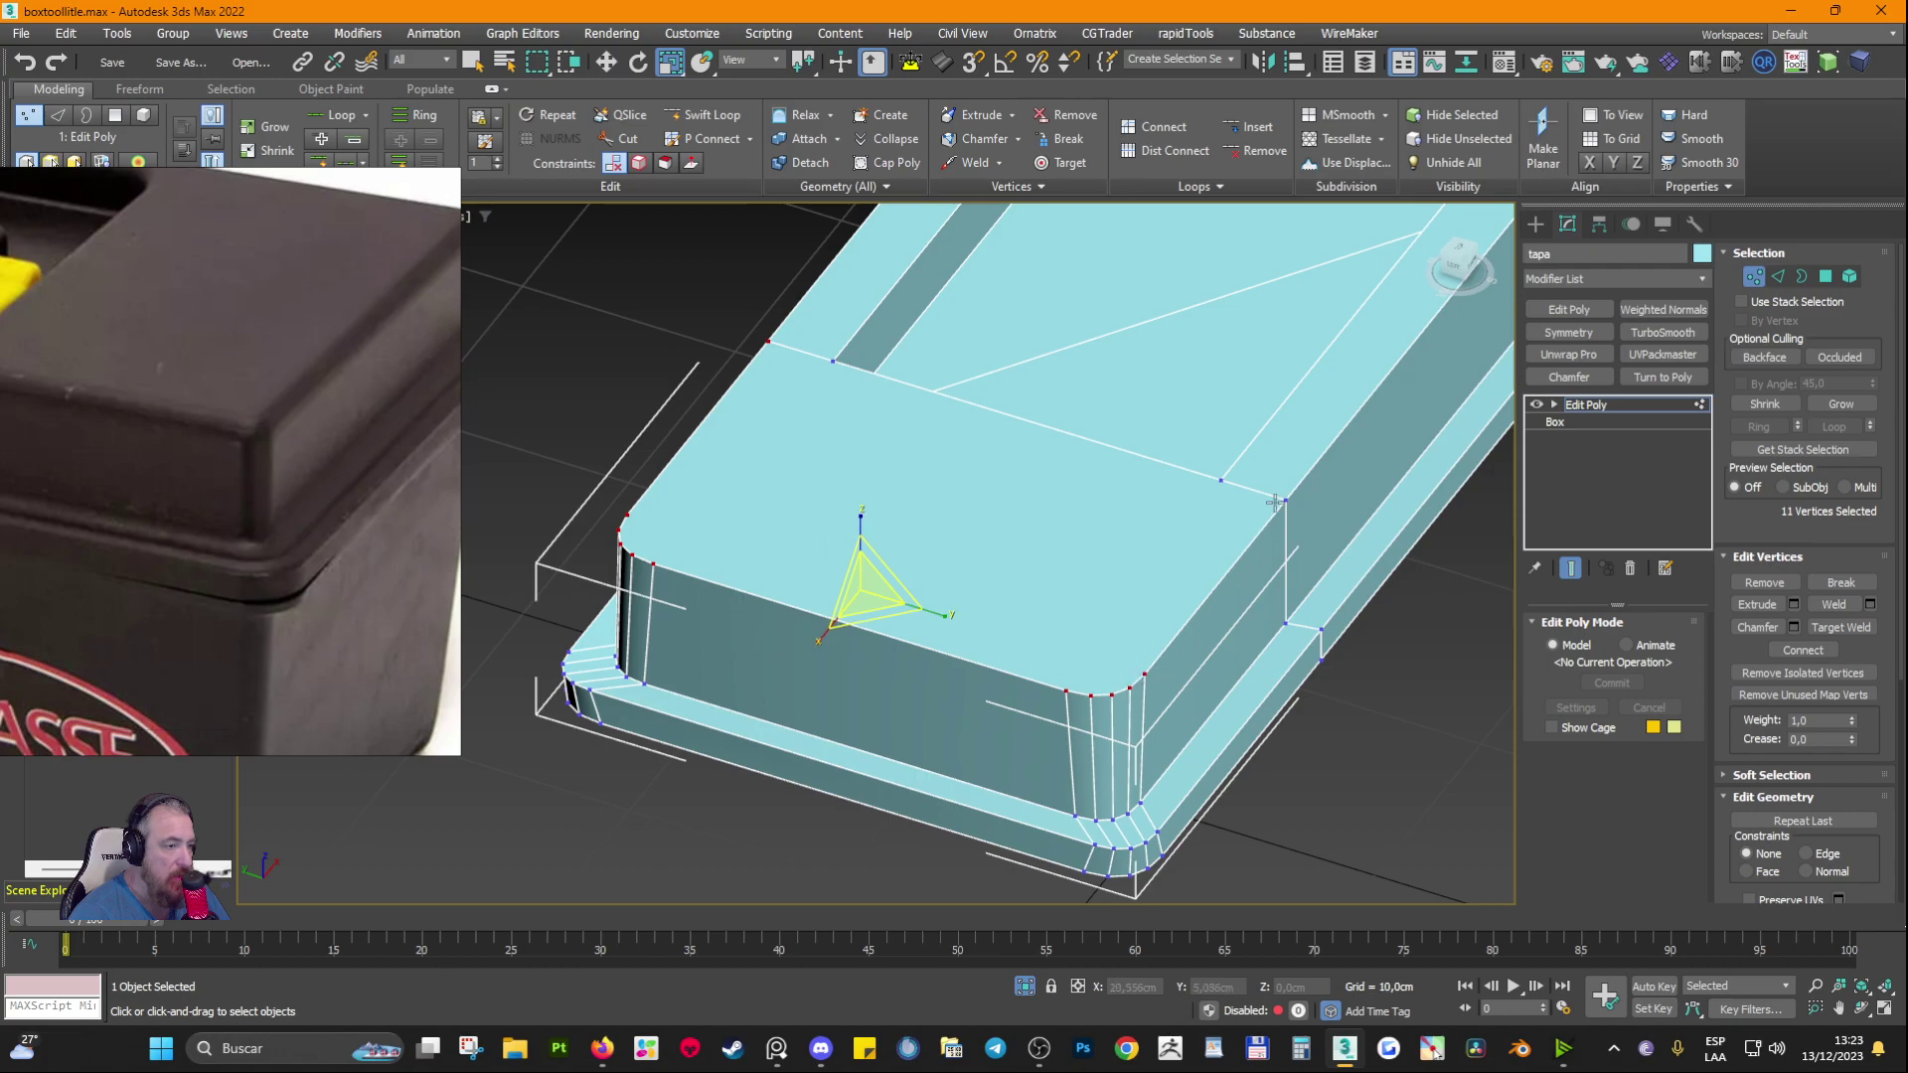
pyautogui.keyDown('ctrl'); pyautogui.click(1286, 500); pyautogui.keyUp('ctrl')
pyautogui.keyDown('ctrl'); pyautogui.click(1221, 480); pyautogui.keyUp('ctrl')
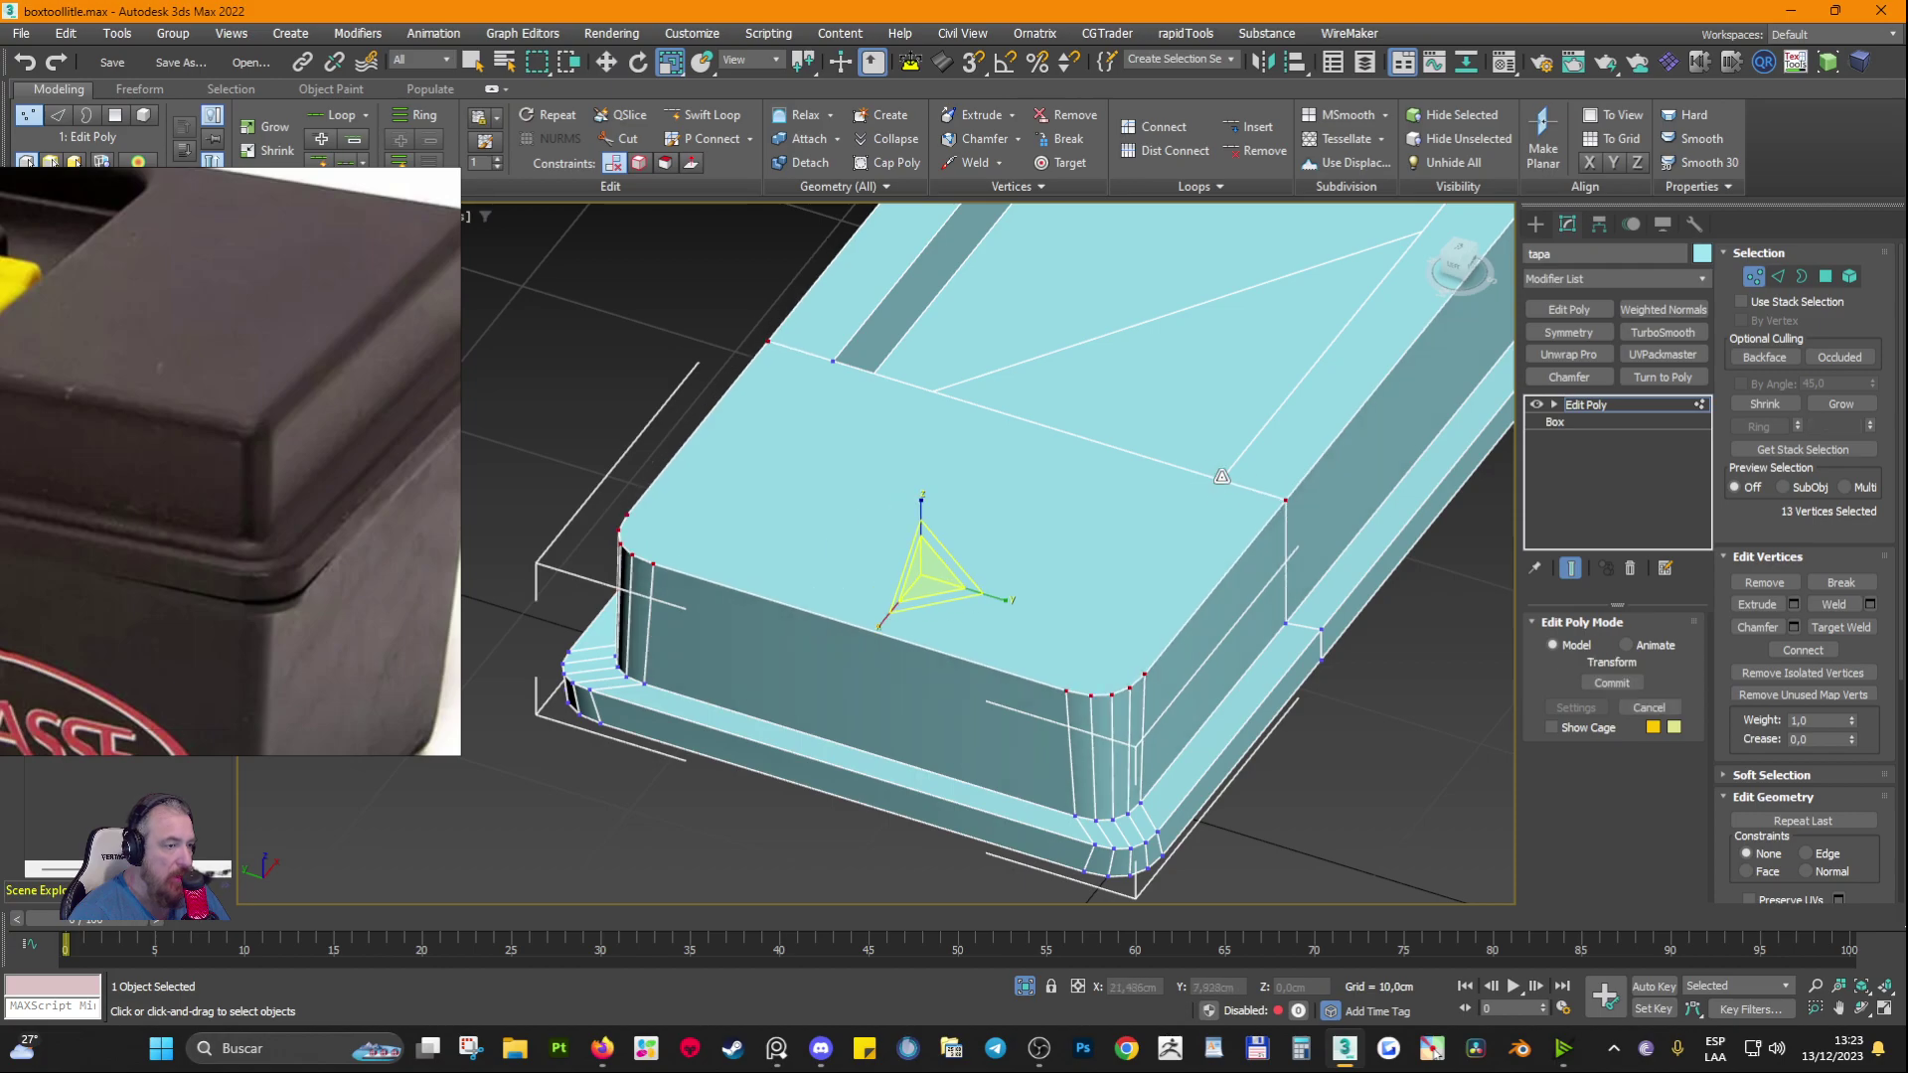
pyautogui.keyDown('ctrl'); pyautogui.click(832, 361); pyautogui.keyUp('ctrl')
pyautogui.scroll(-5, 908, 455)
pyautogui.keyDown('alt'); pyautogui.moveTo(956, 634); pyautogui.dragTo(639, 630, button='middle'); pyautogui.keyUp('alt')
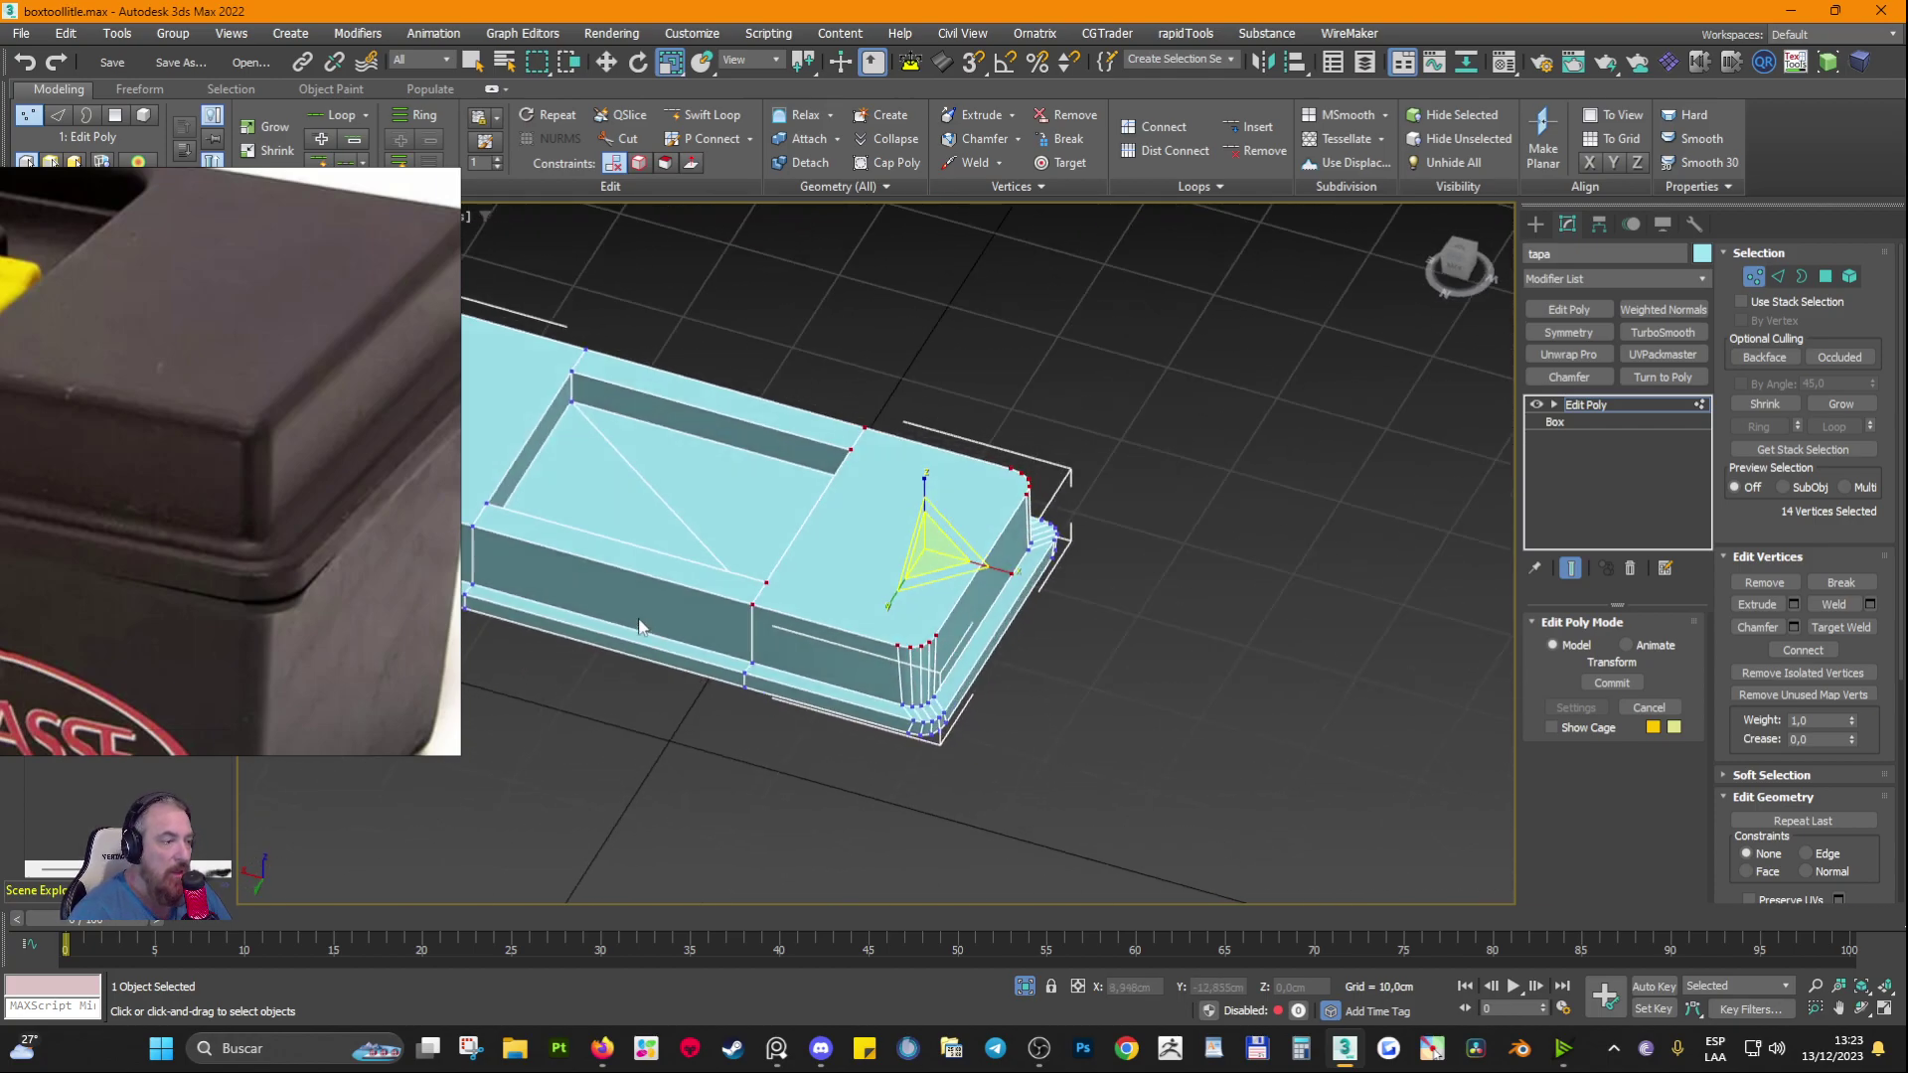
# Step: Select the whole top polygon at the lid's end in Polygon mode and examine its outline
pyautogui.click(1825, 276)
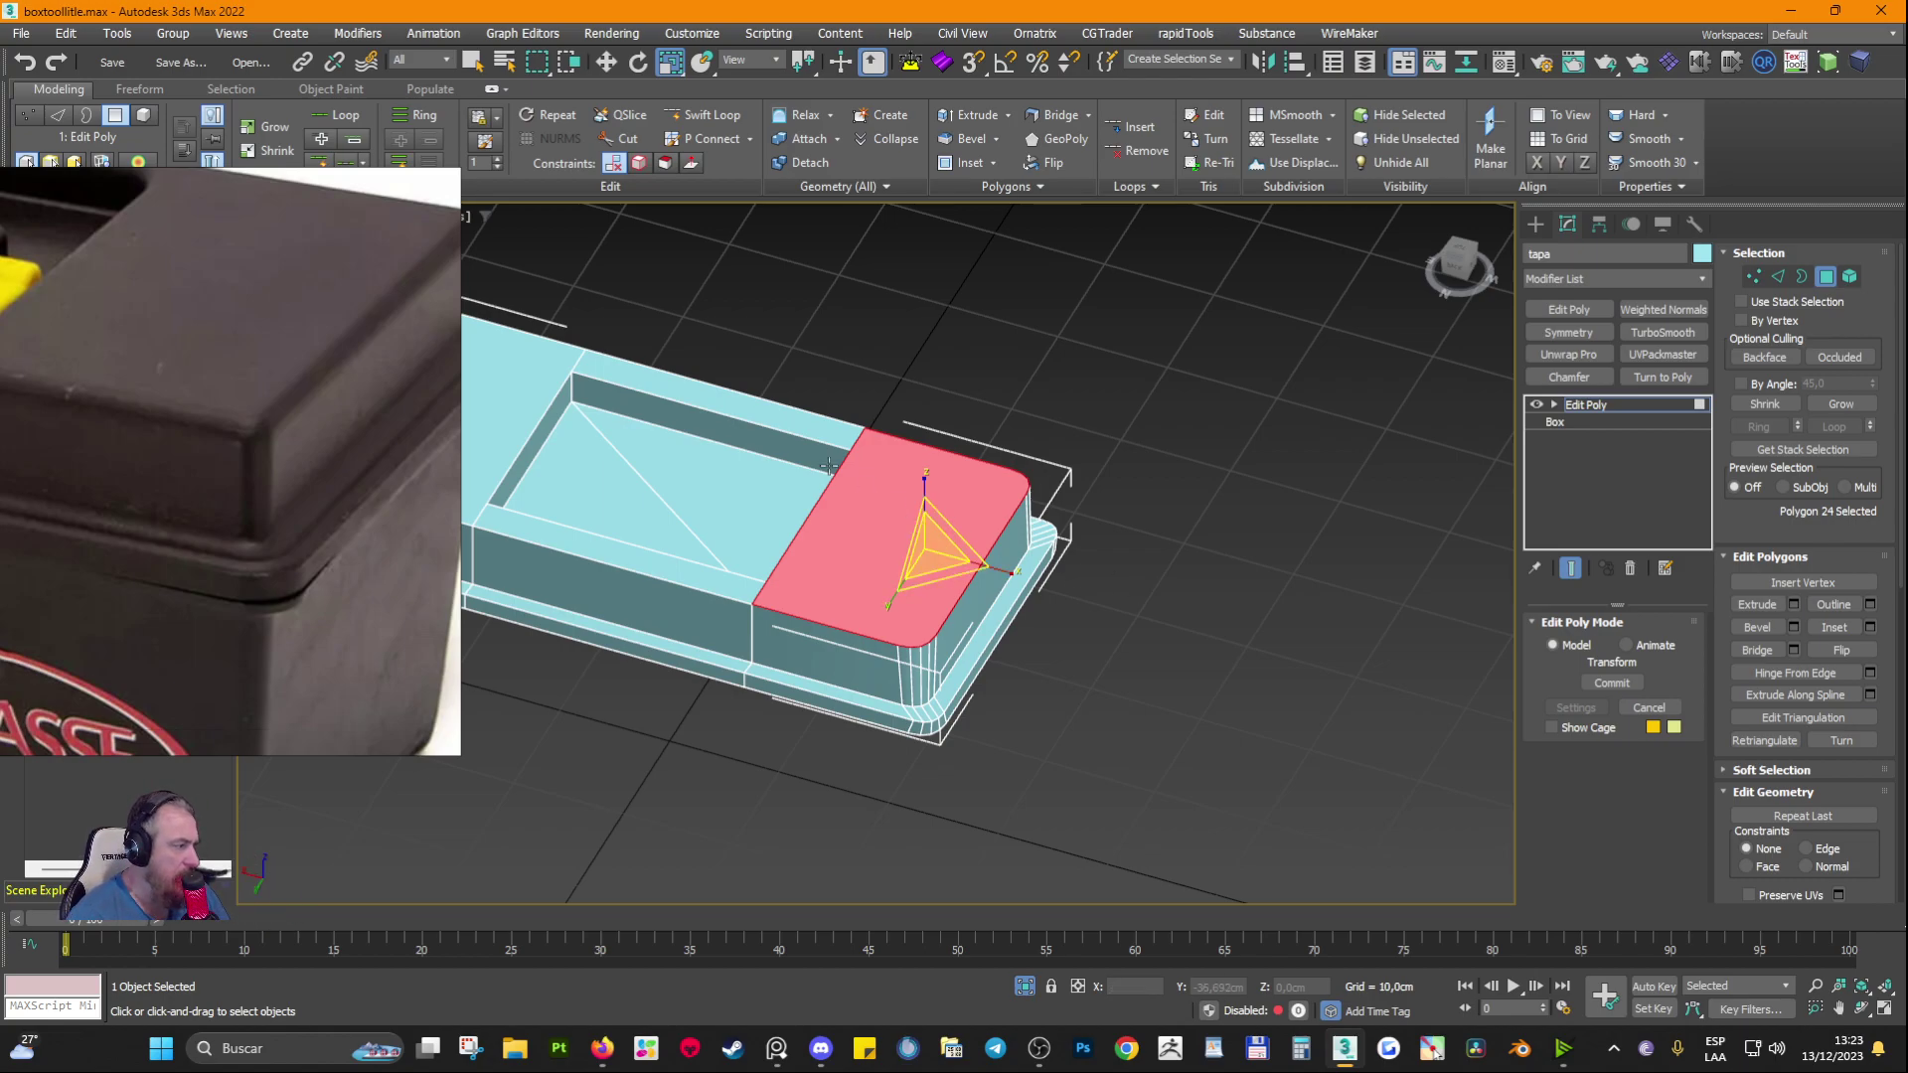
pyautogui.scroll(3, 824, 605)
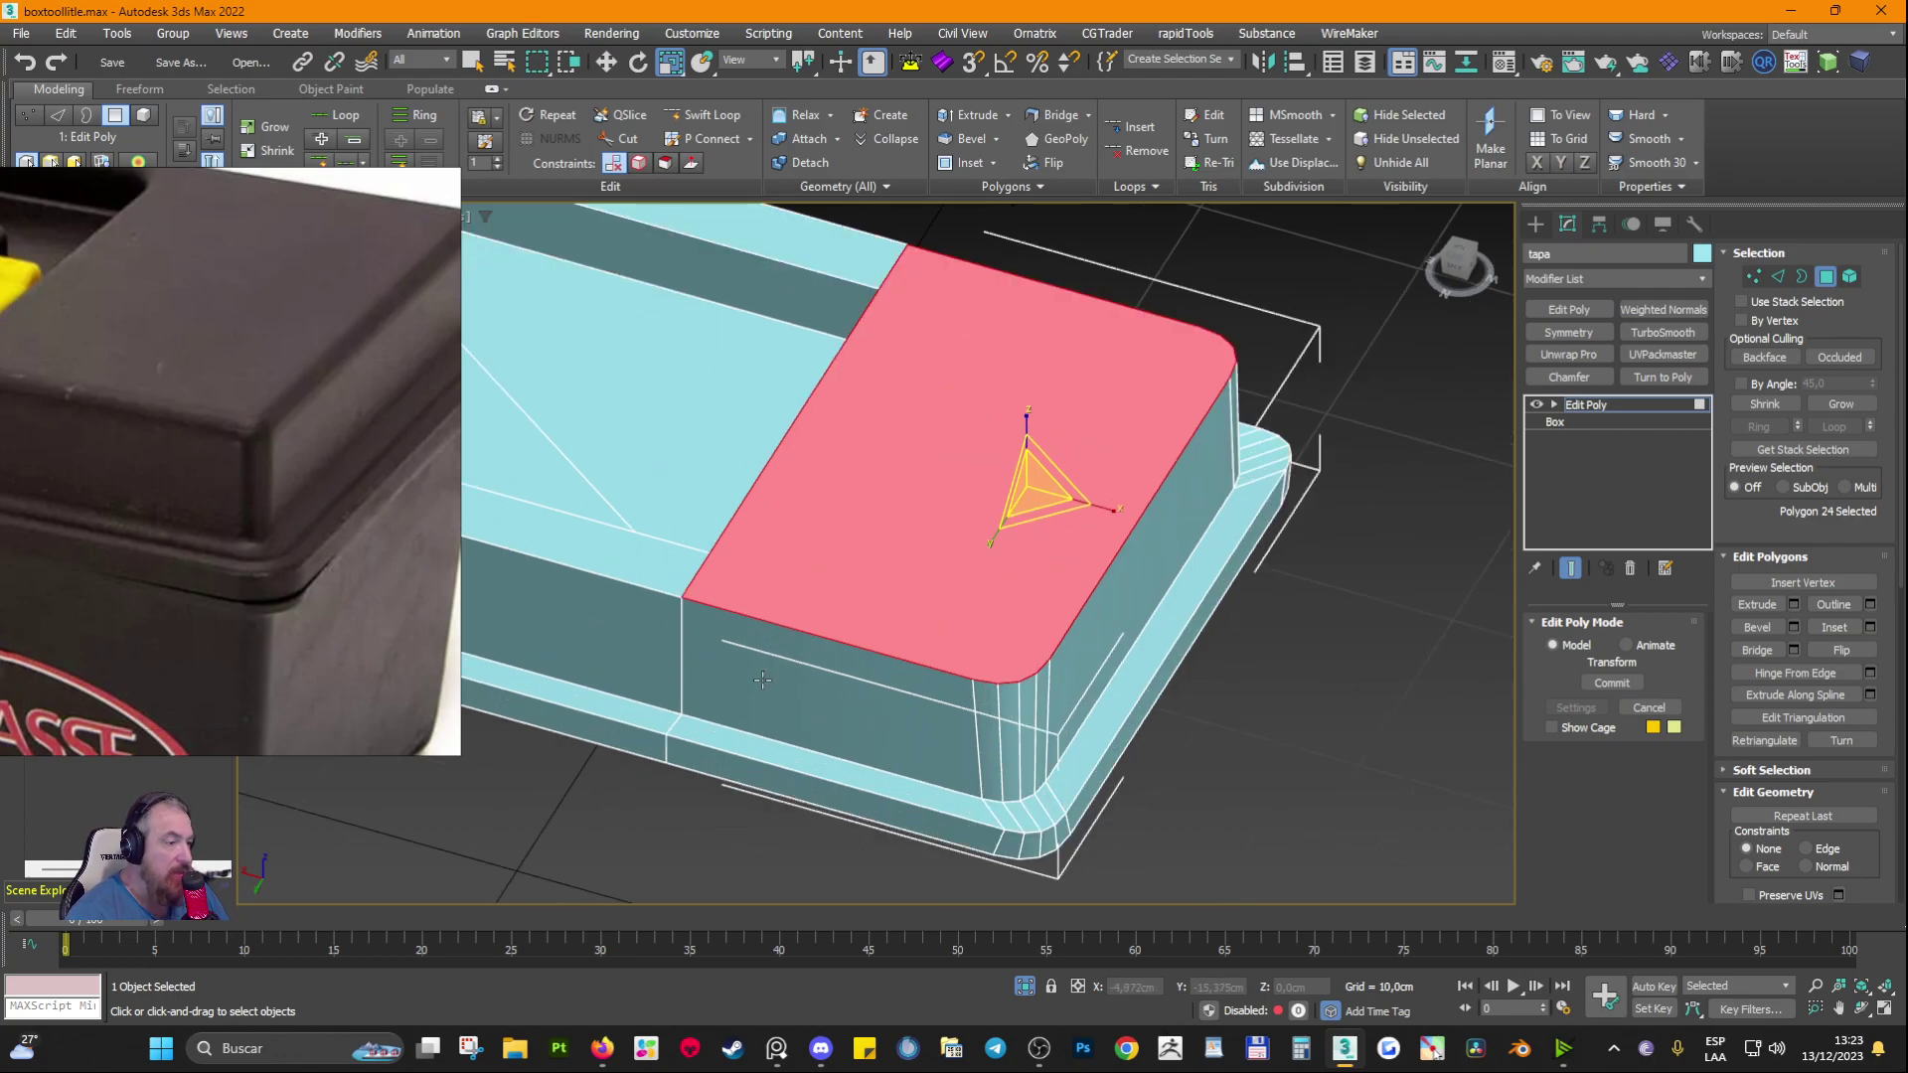
pyautogui.moveTo(920, 622)
pyautogui.keyDown('alt'); pyautogui.mouseDown(button='middle')
pyautogui.moveTo(742, 568)
pyautogui.moveTo(944, 622)
pyautogui.mouseUp(button='middle'); pyautogui.keyUp('alt')
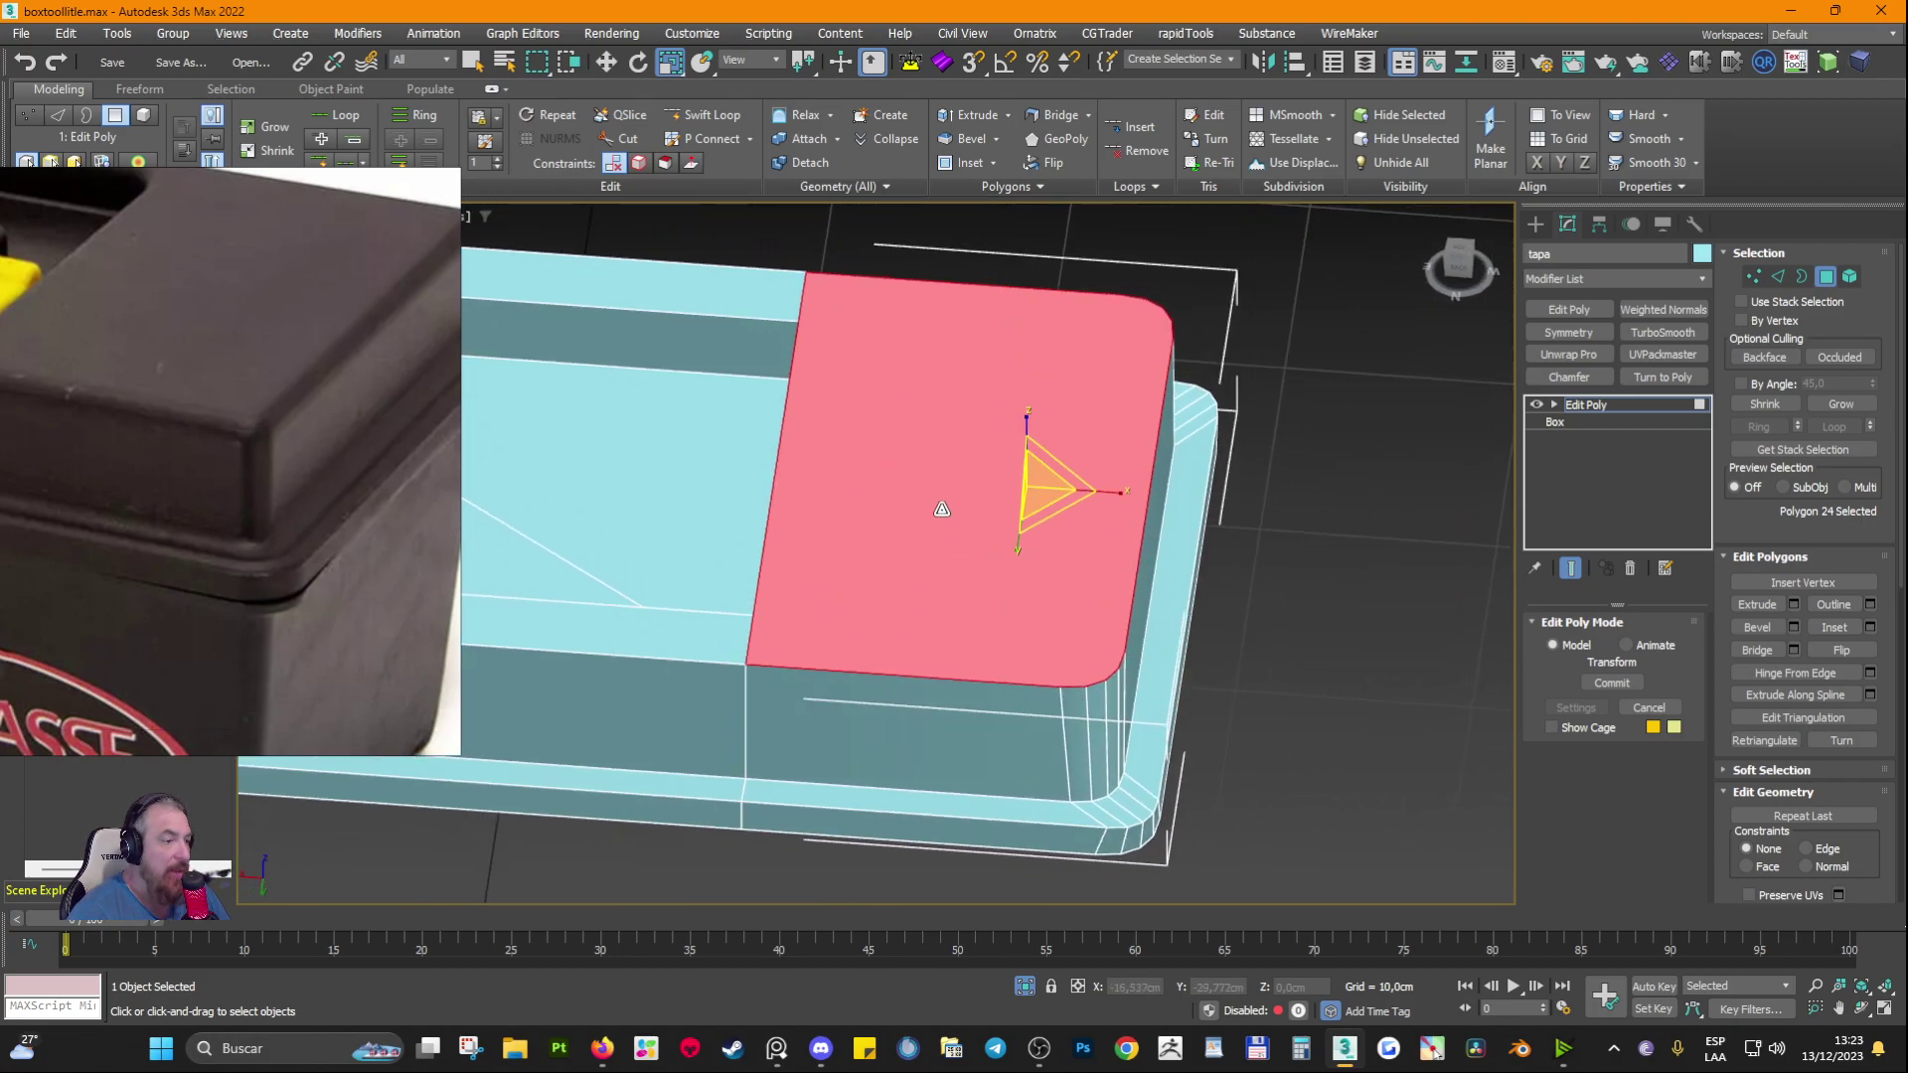
# Step: Connect the recess corner vertex to the first top vertex of the nearest rounded corner on the end edge
pyautogui.click(1753, 276)
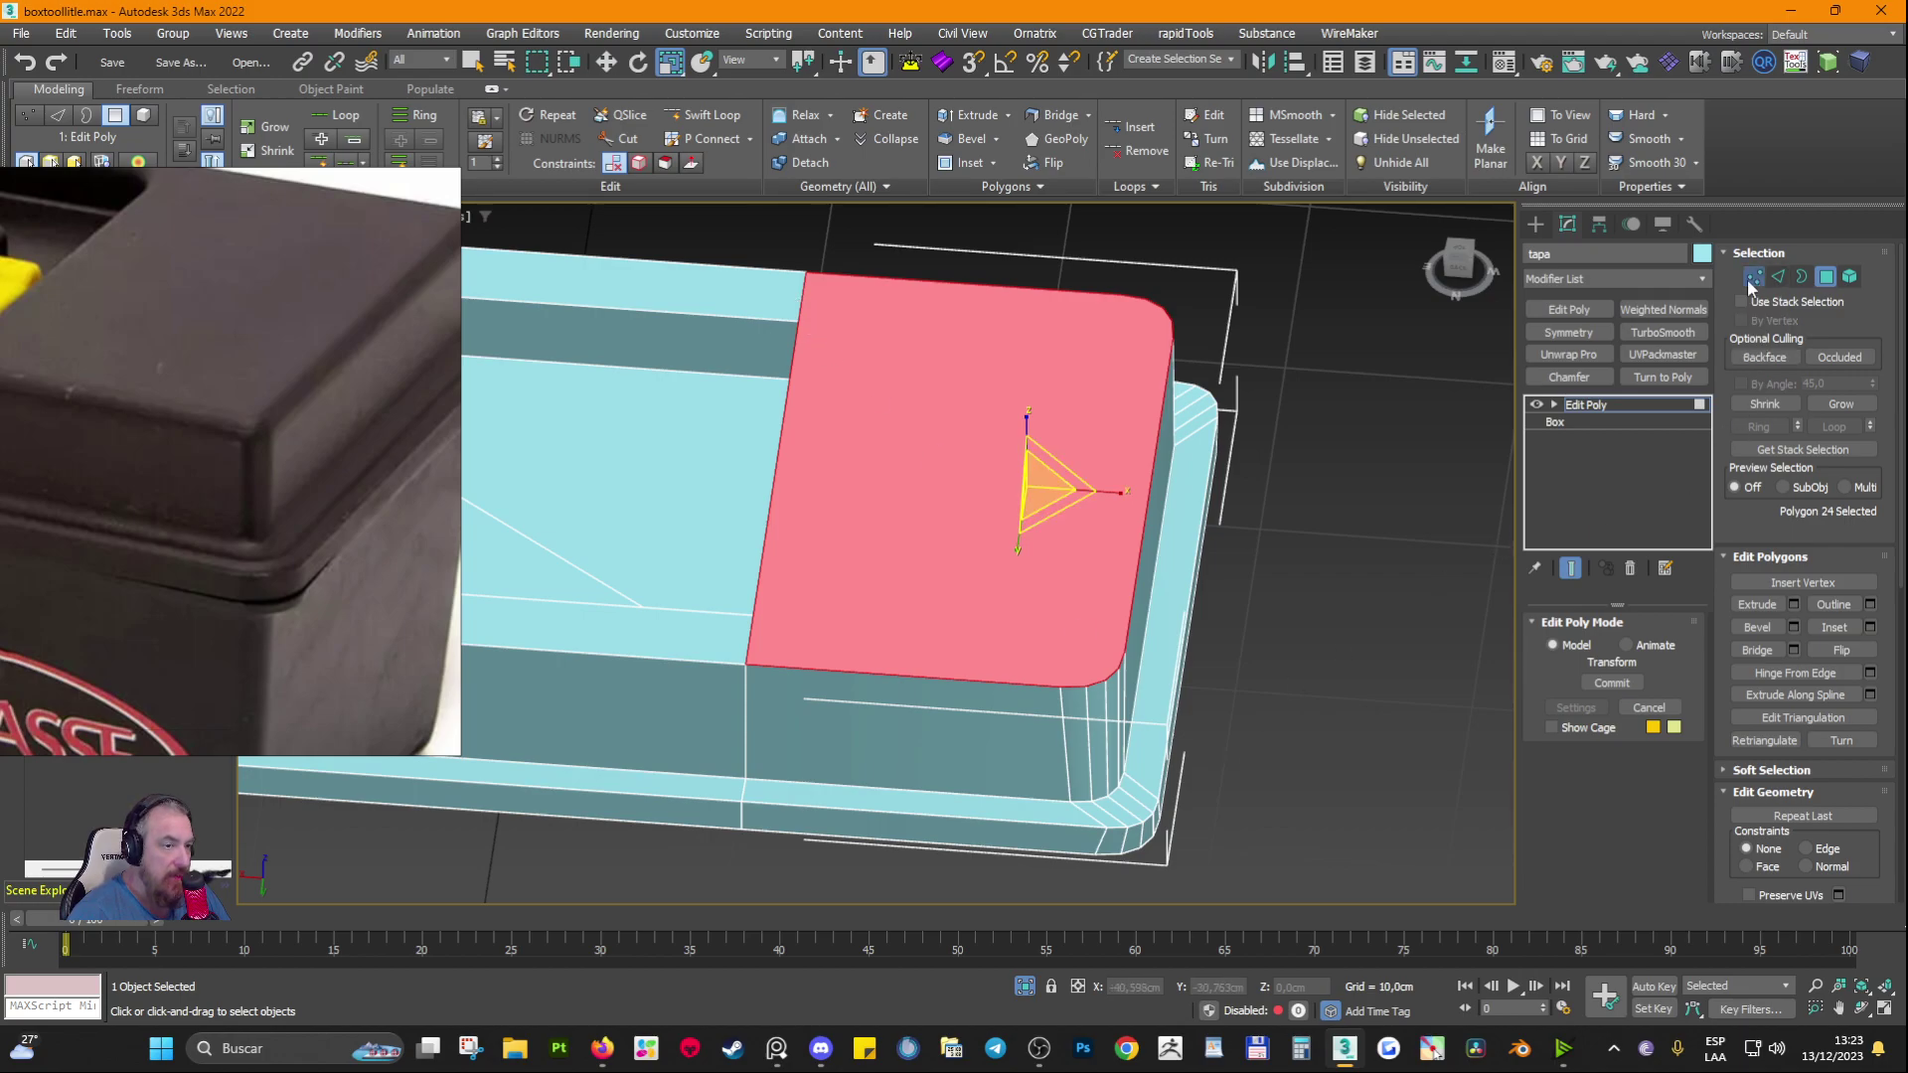
pyautogui.click(802, 320)
pyautogui.keyDown('alt'); pyautogui.moveTo(1250, 559); pyautogui.dragTo(1103, 551, button='middle'); pyautogui.keyUp('alt')
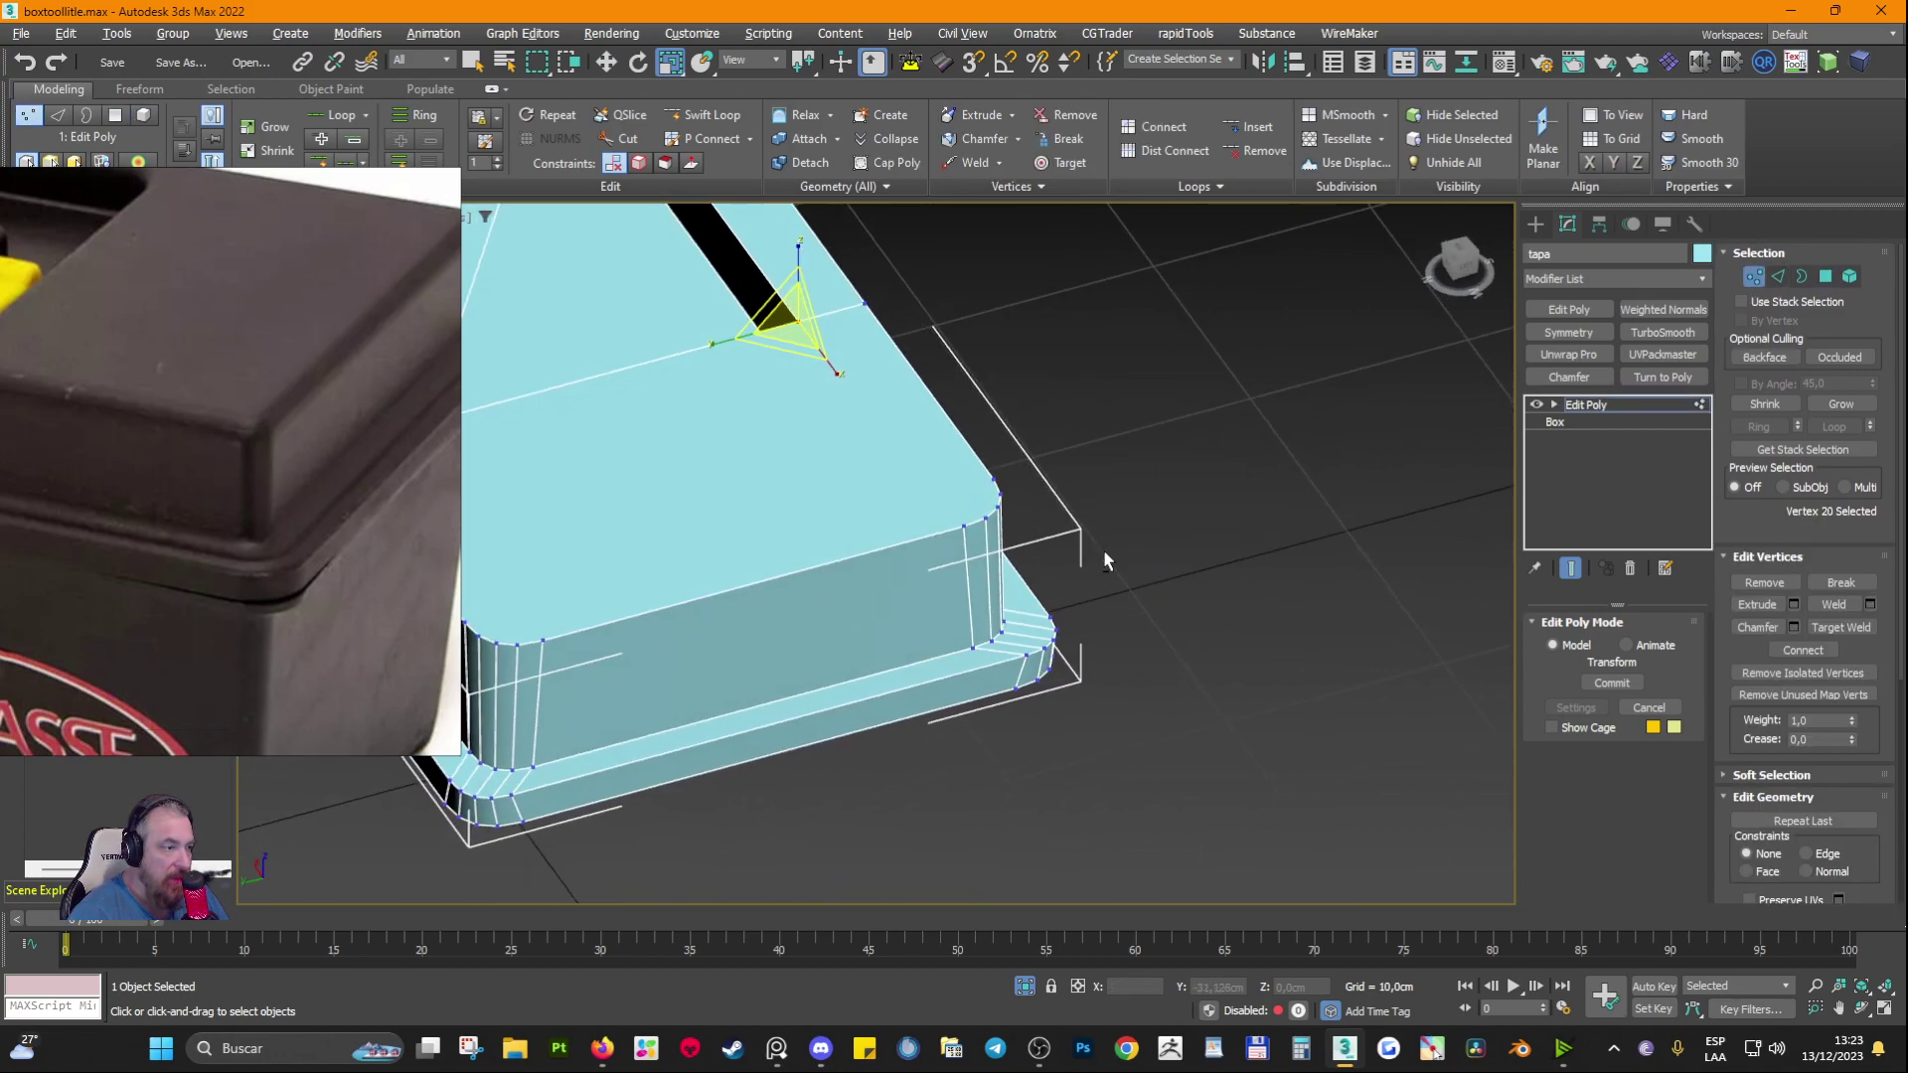
pyautogui.keyDown('ctrl'); pyautogui.click(963, 525); pyautogui.keyUp('ctrl')
pyautogui.click(1820, 654)
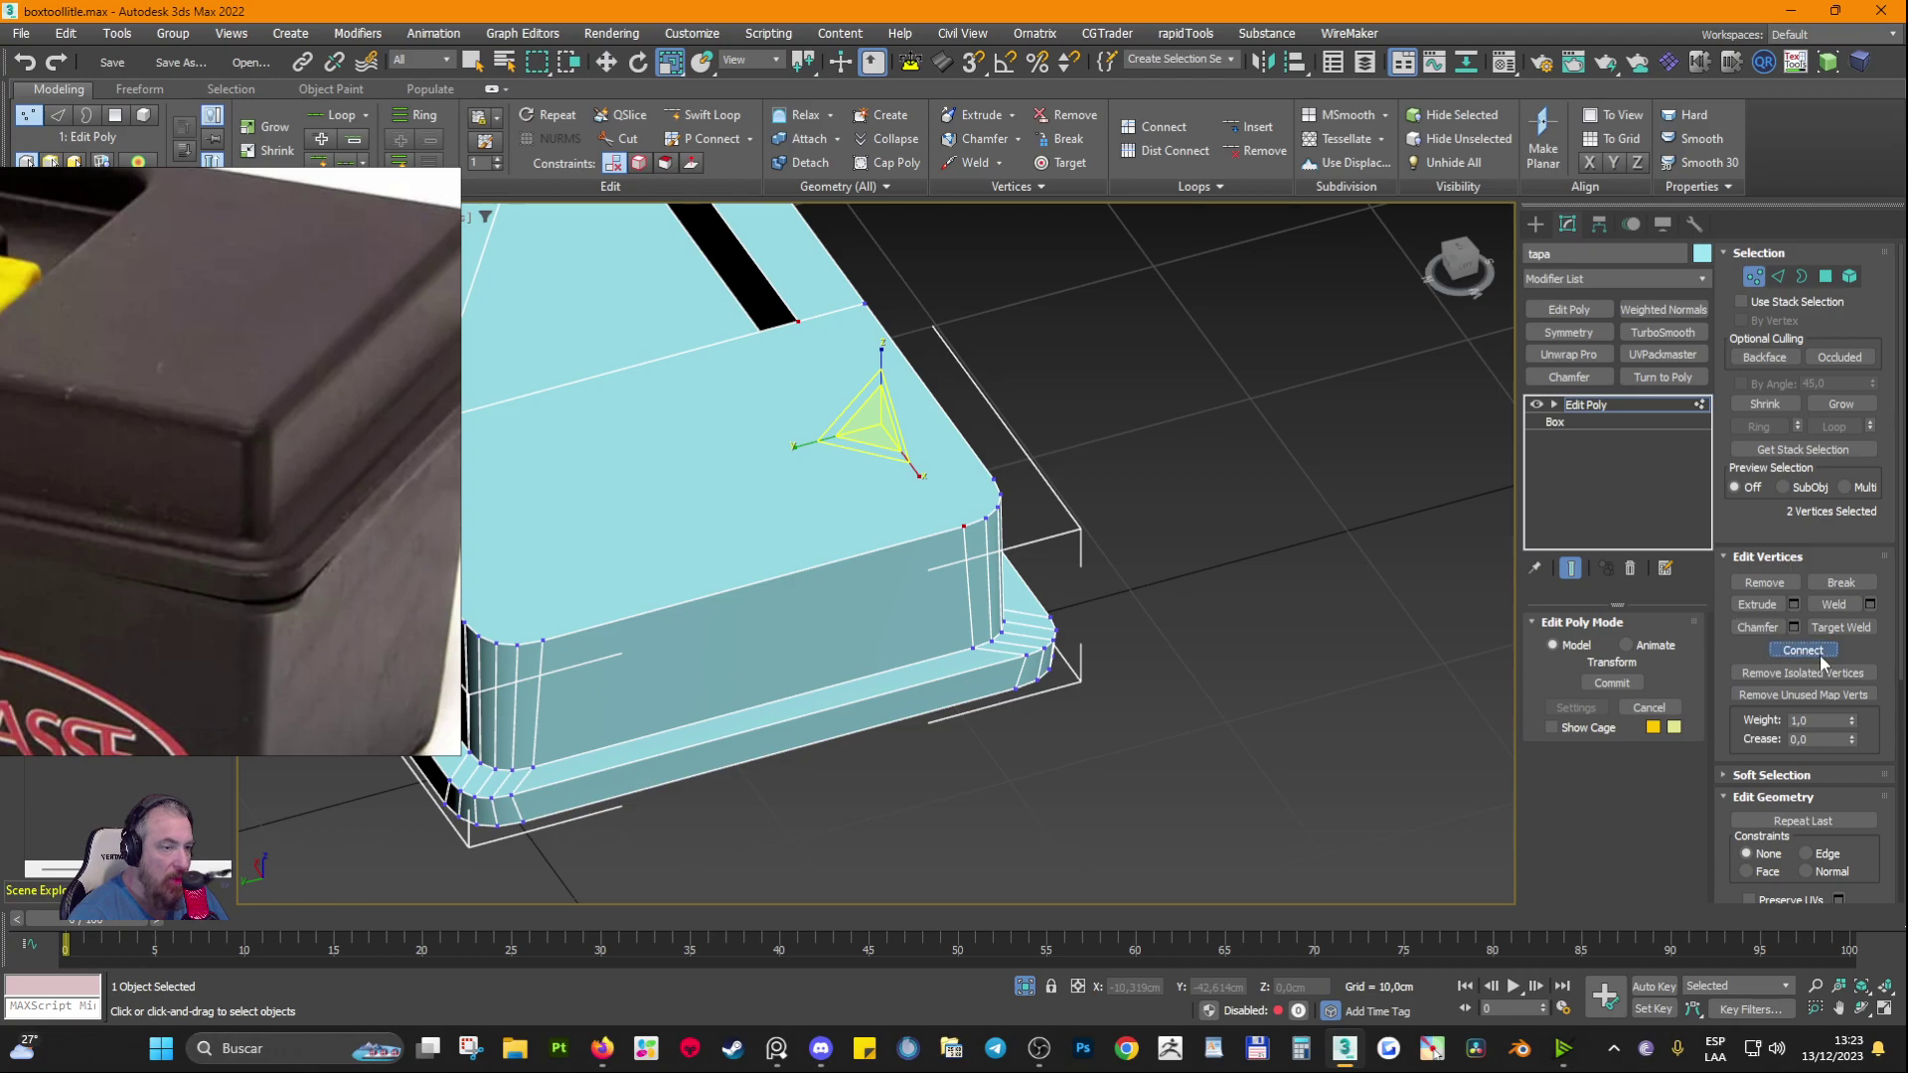
pyautogui.keyDown('alt'); pyautogui.moveTo(924, 656); pyautogui.dragTo(1460, 546, button='middle'); pyautogui.keyUp('alt')
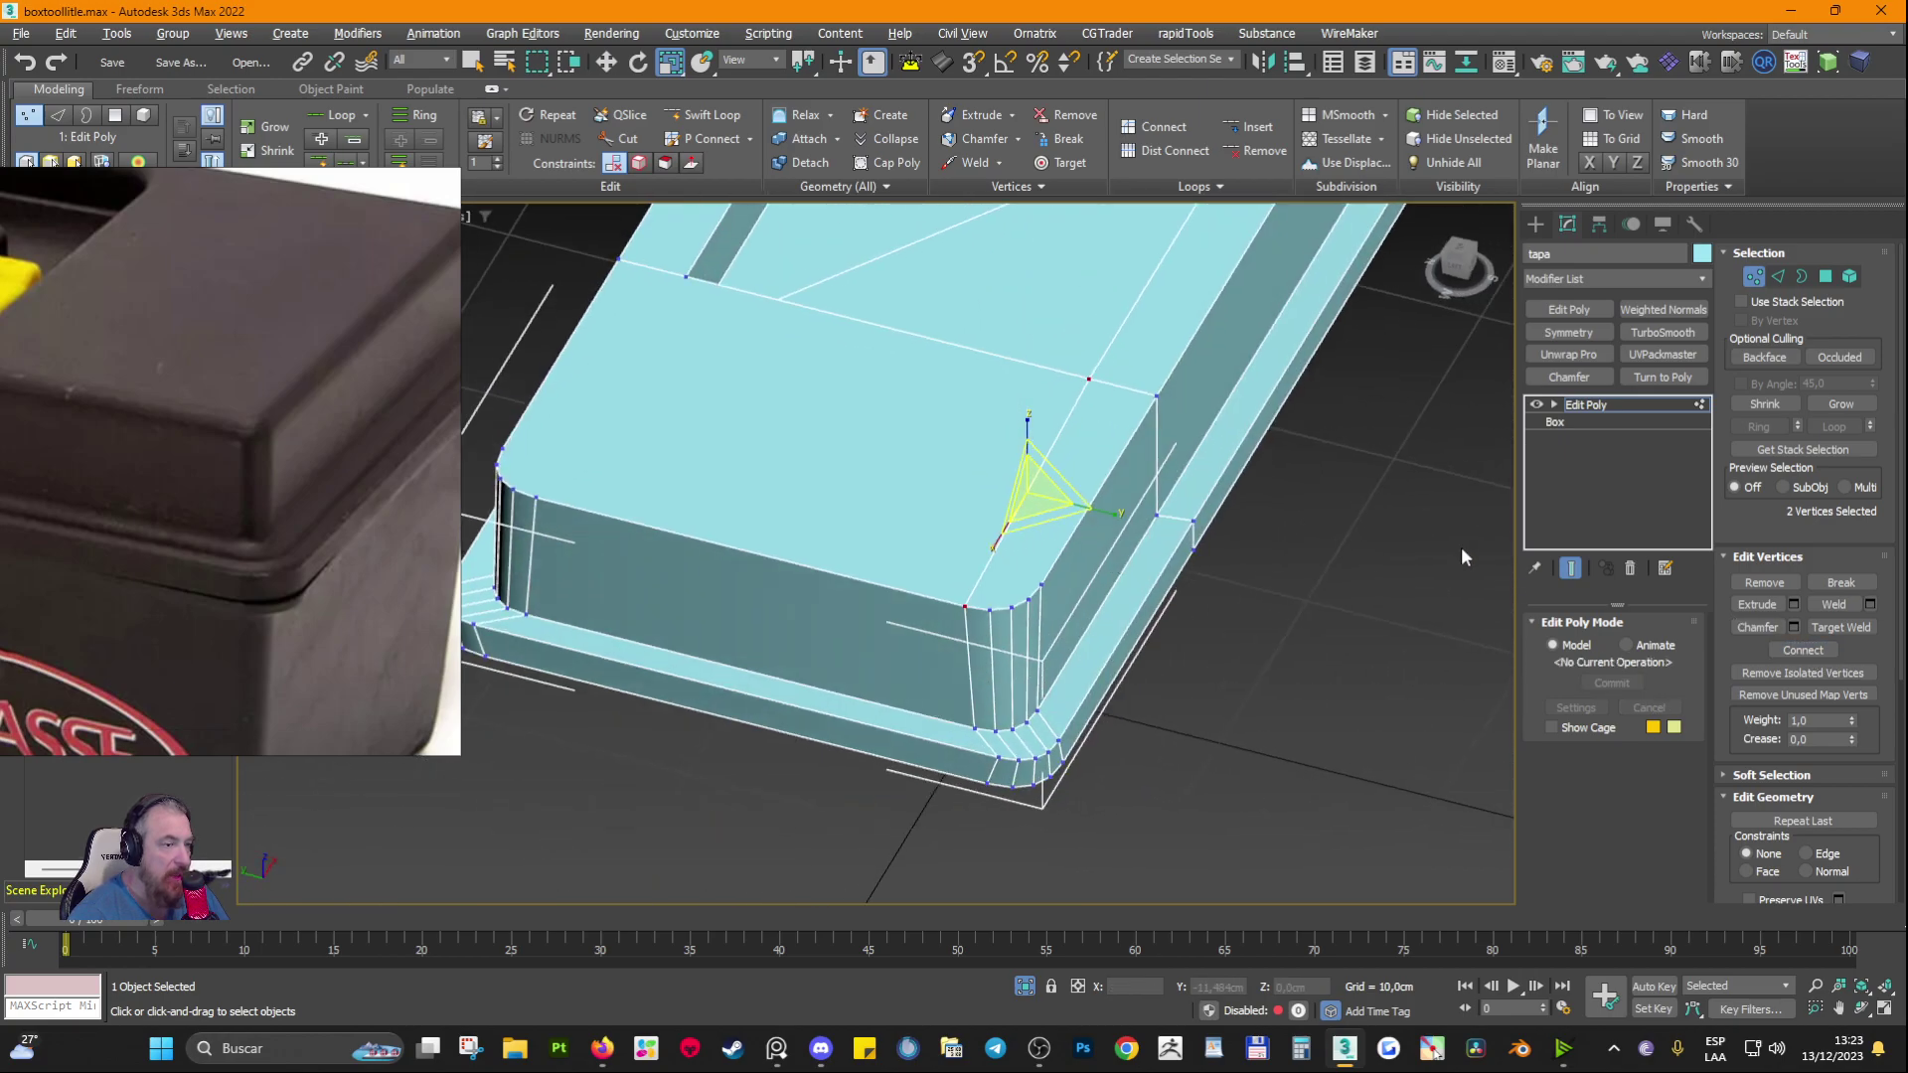
# Step: Select the new narrow side strip, and then both top end polygons together, to examine the split
pyautogui.click(1825, 276)
pyautogui.click(1083, 434)
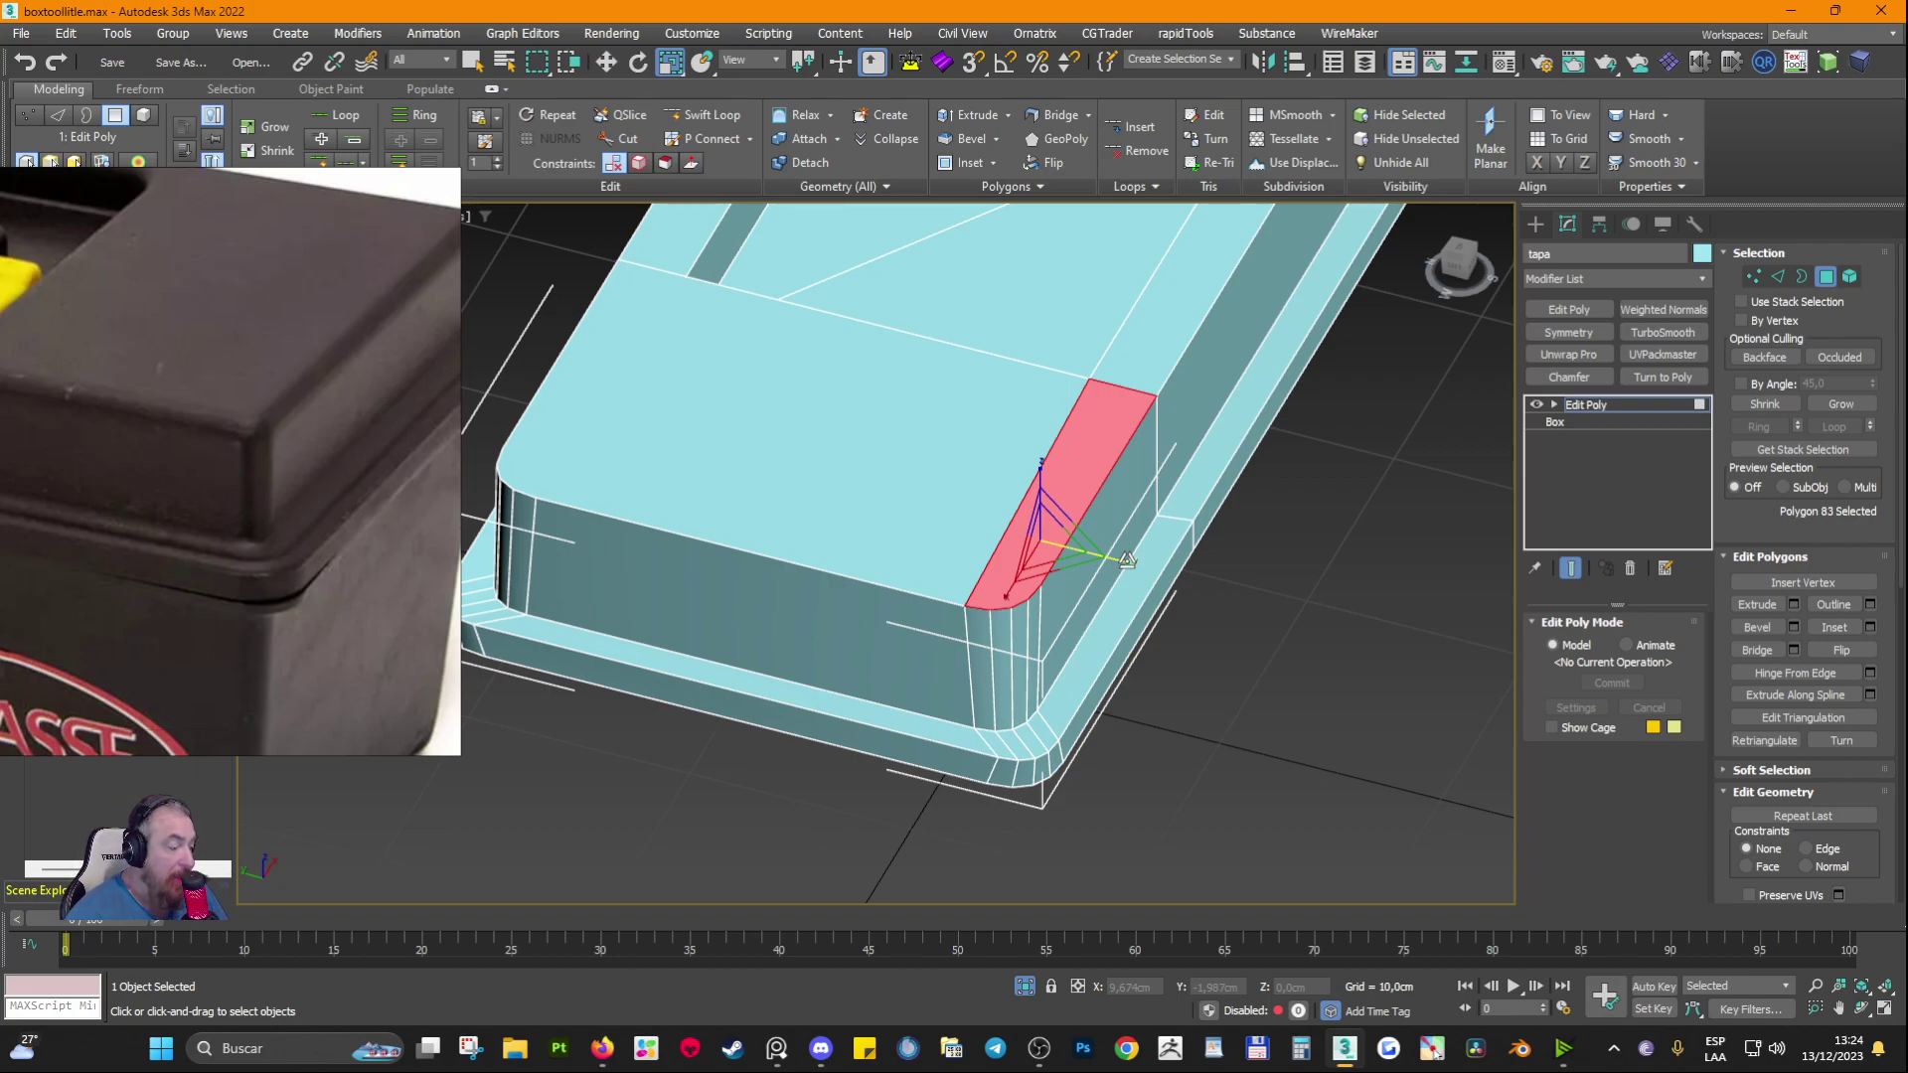
pyautogui.keyDown('alt'); pyautogui.moveTo(842, 665); pyautogui.dragTo(1307, 679, button='middle'); pyautogui.keyUp('alt')
pyautogui.click(1306, 680)
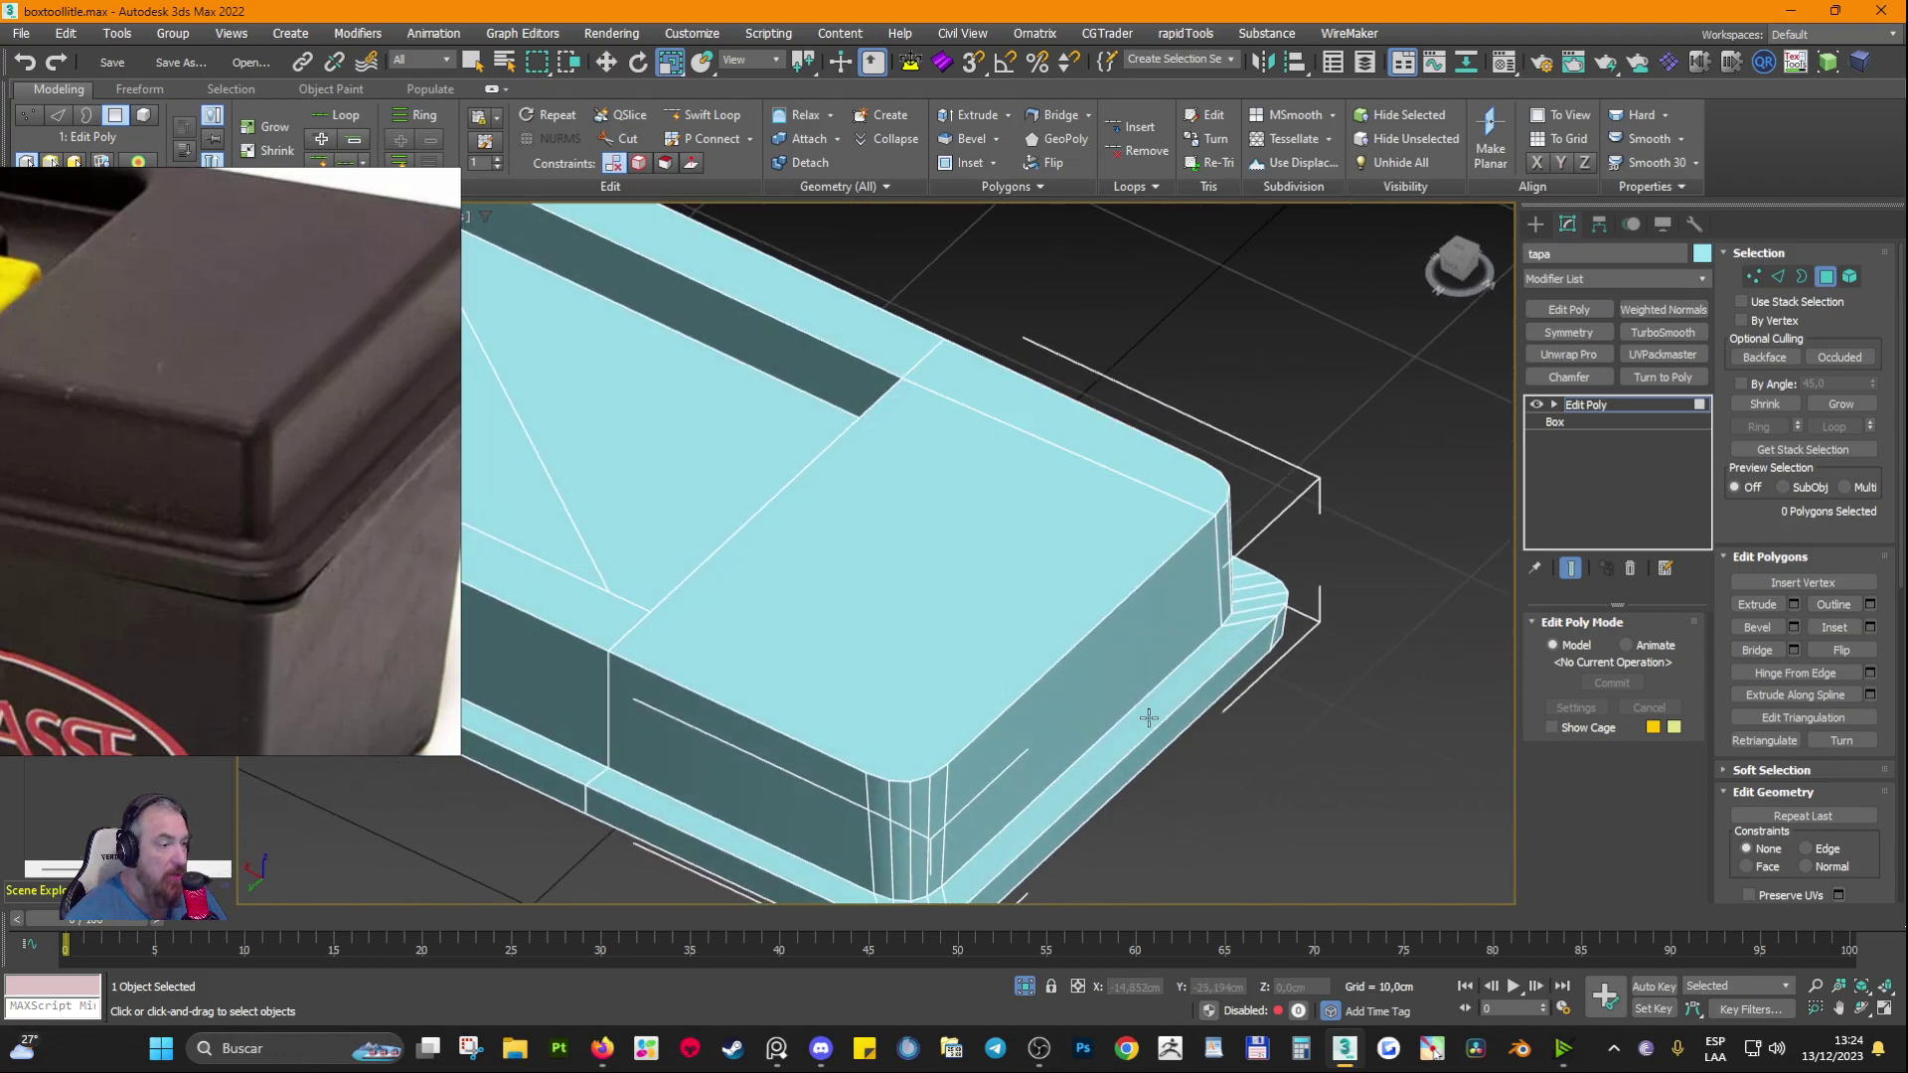
pyautogui.click(987, 688)
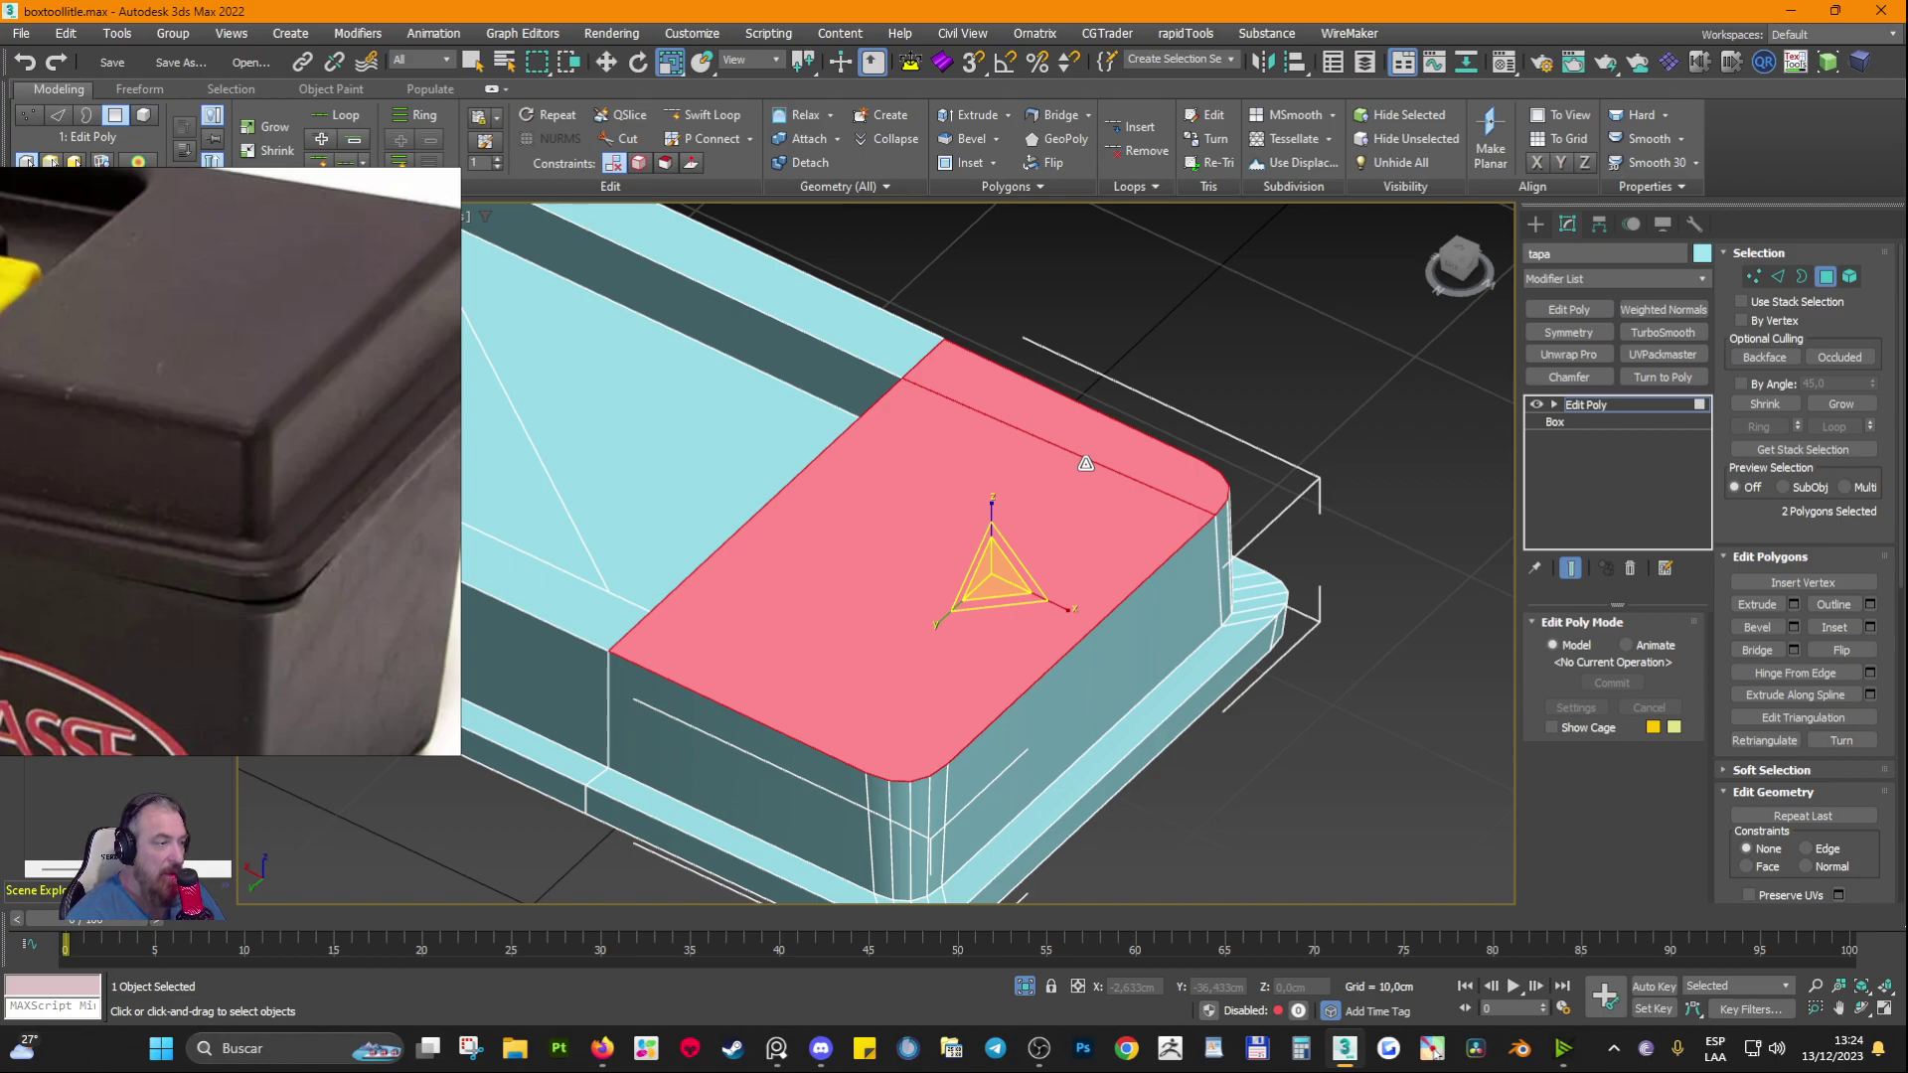
pyautogui.moveTo(1014, 492); pyautogui.dragTo(1061, 418, button='middle')
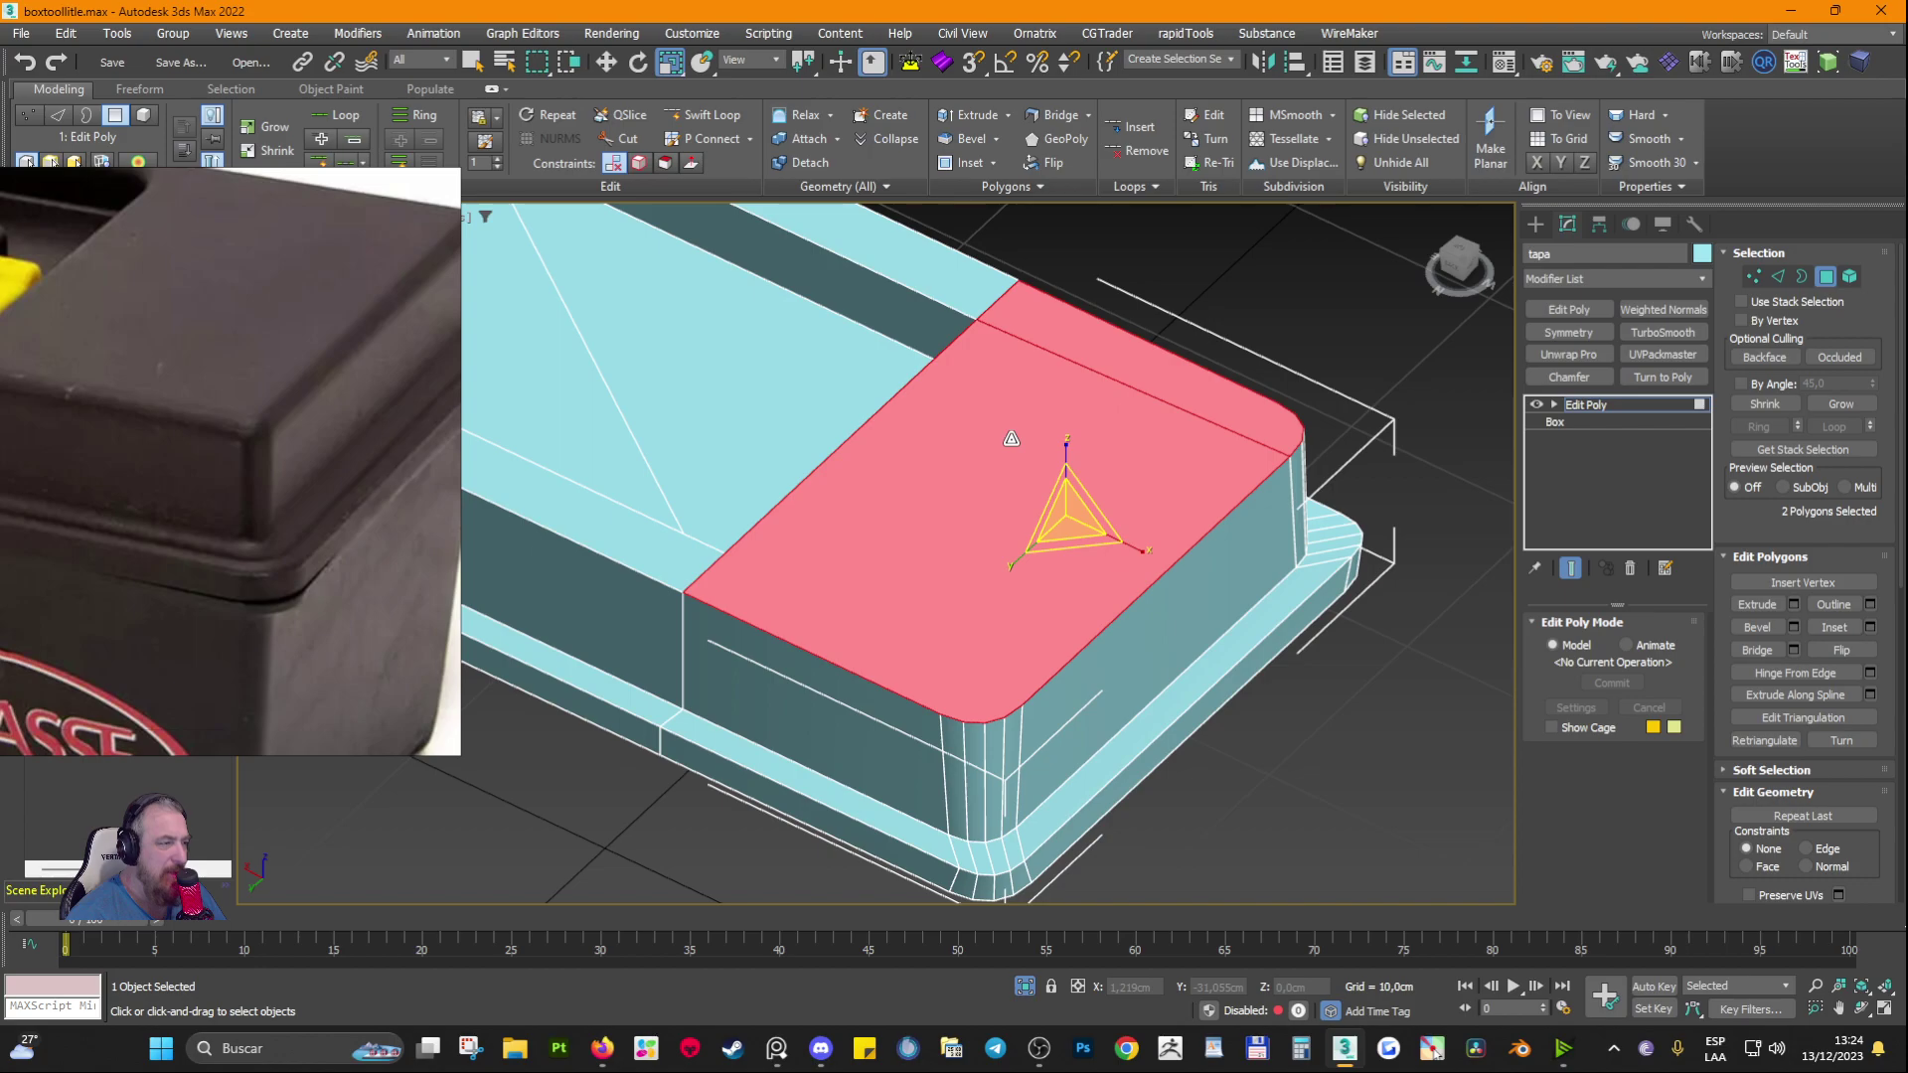
pyautogui.scroll(-4, 1074, 503)
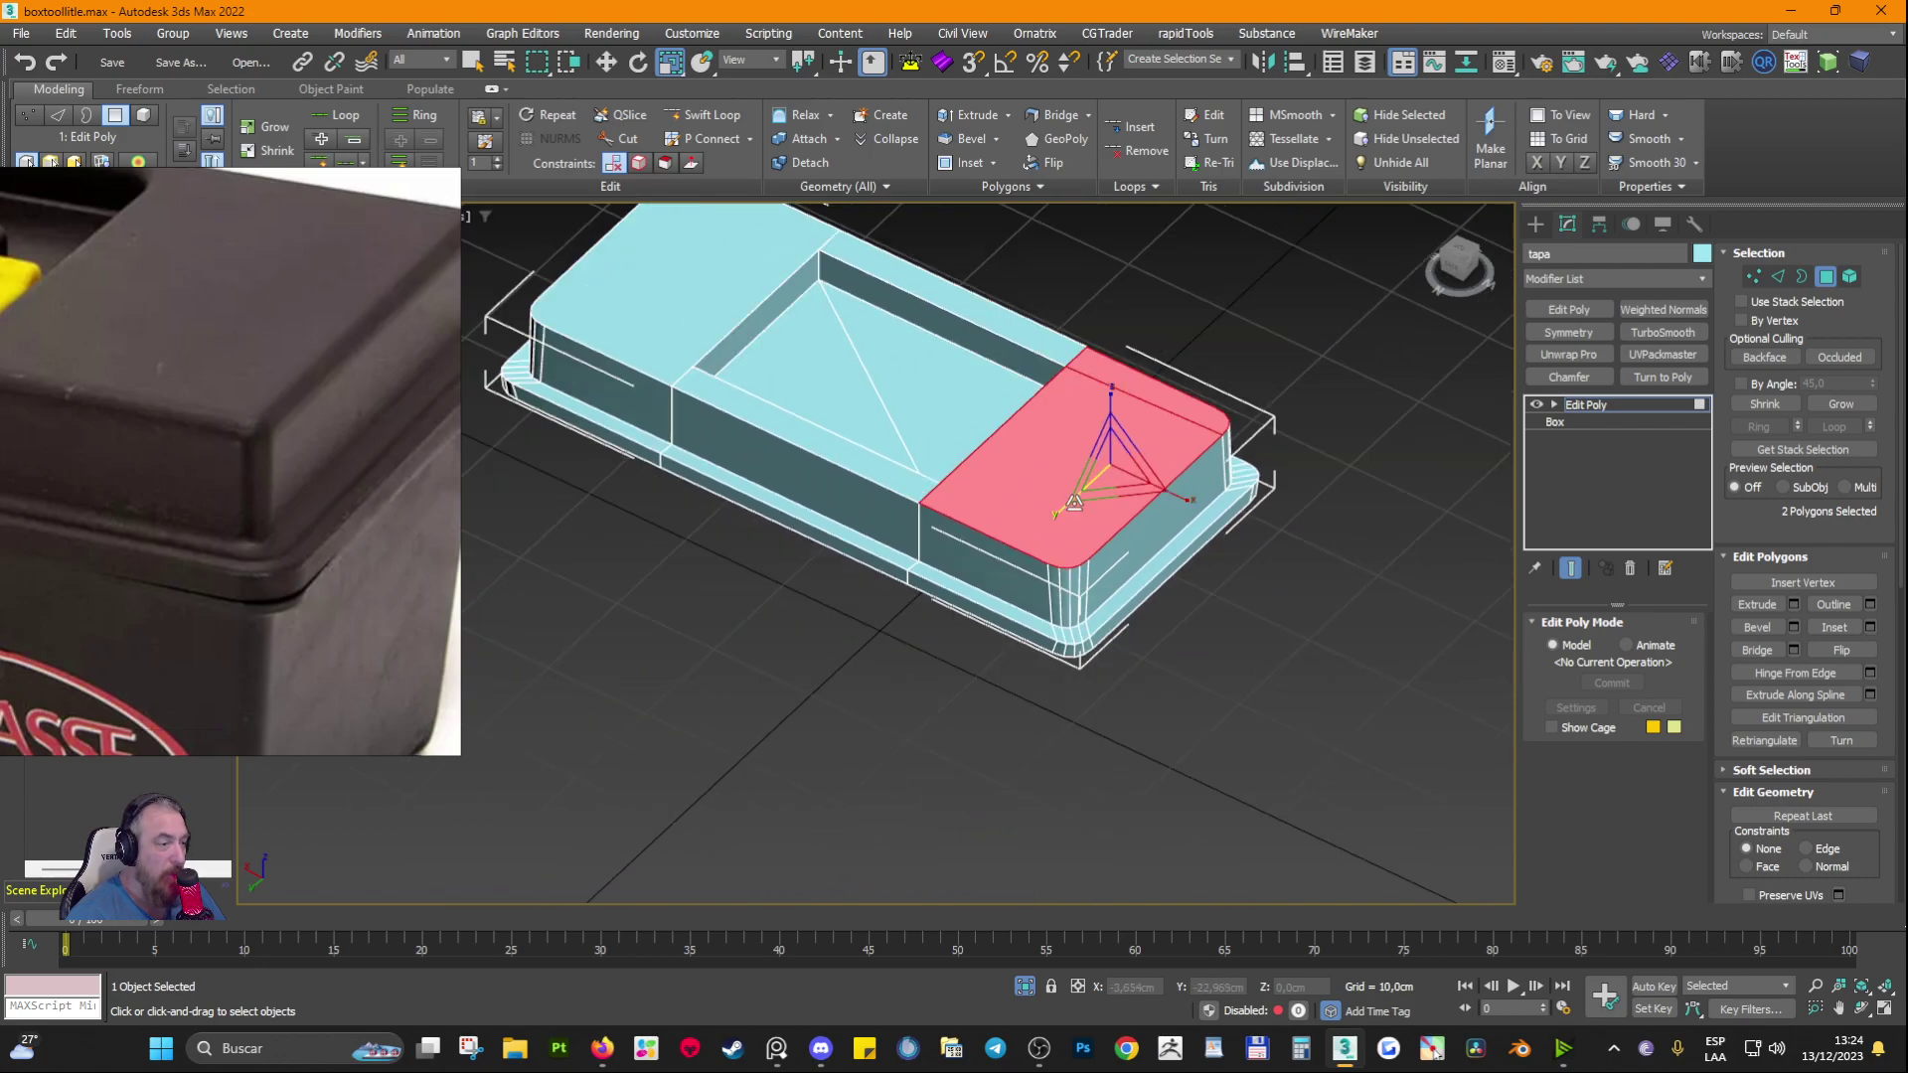
# Step: Leave Polygon mode and apply a TurboSmooth modifier to the whole lid with 3 iterations
pyautogui.click(1599, 405)
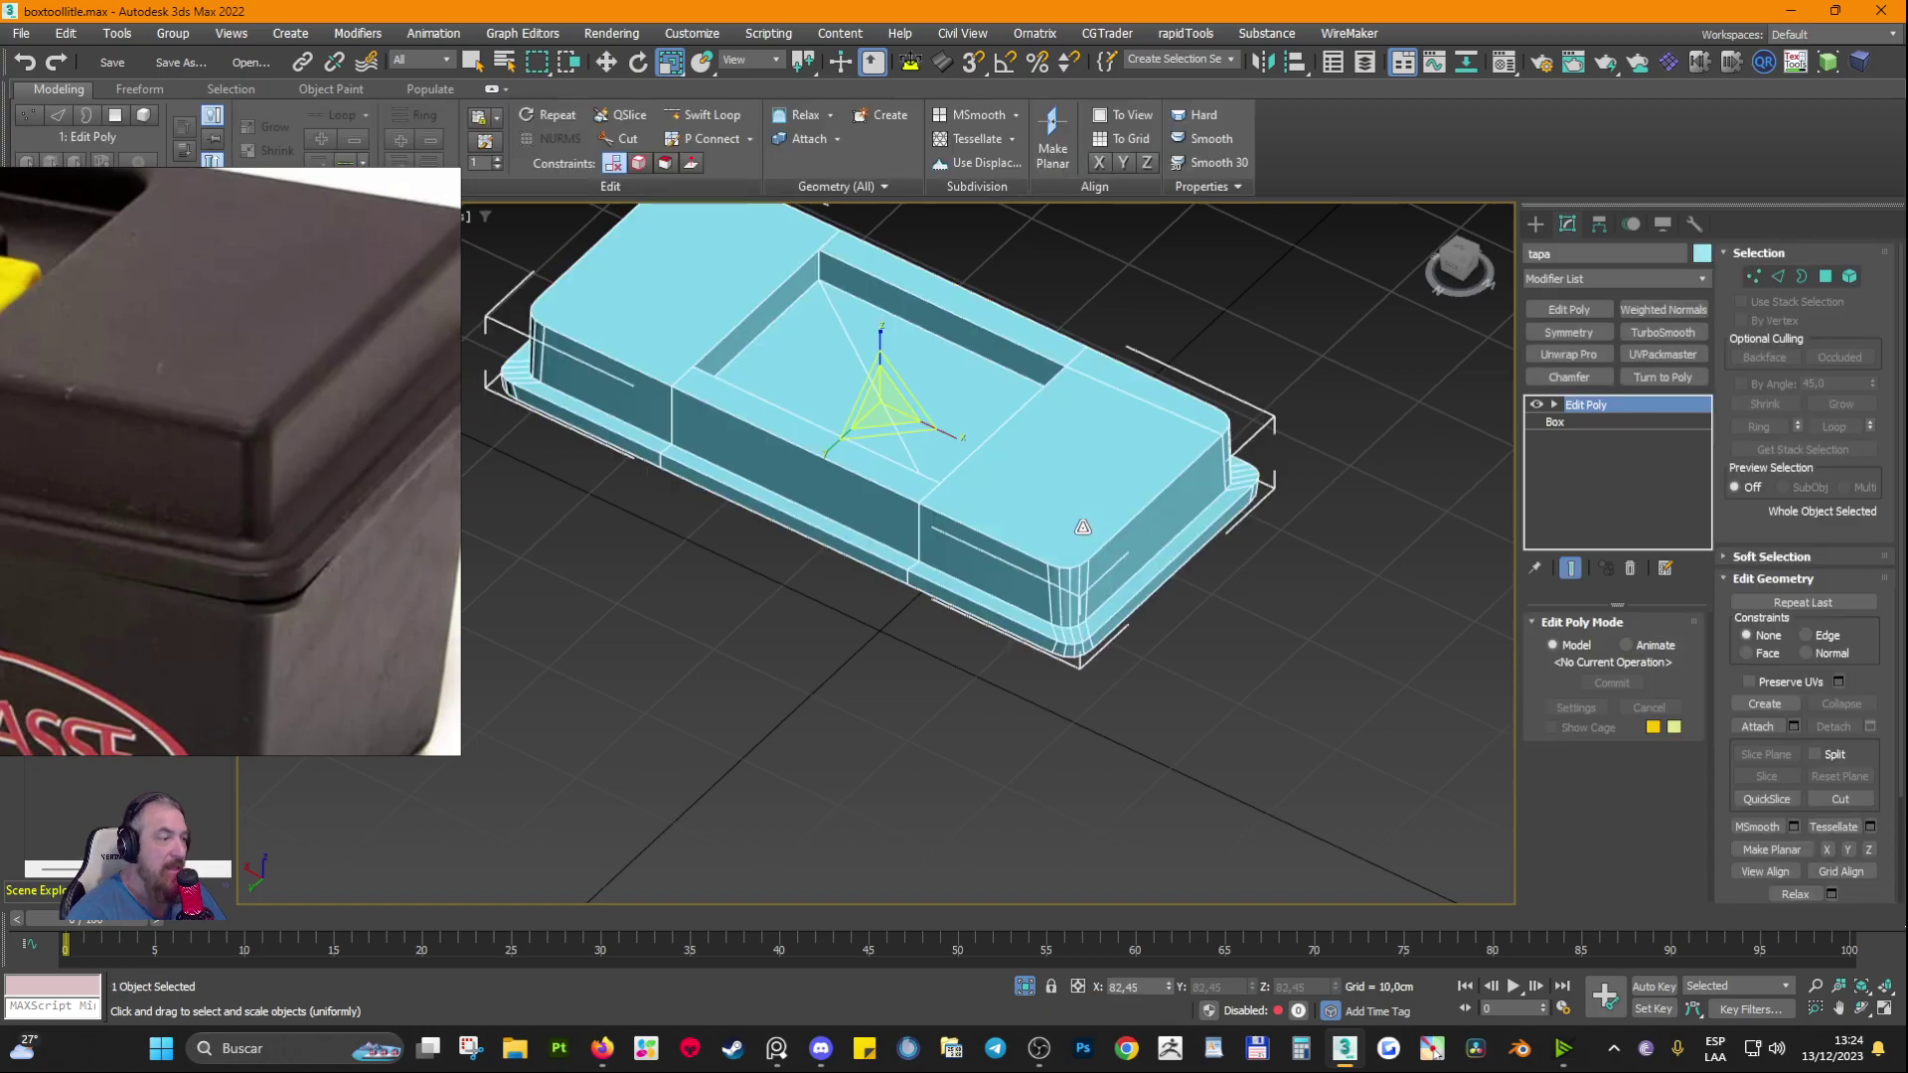
pyautogui.scroll(2, 1090, 529)
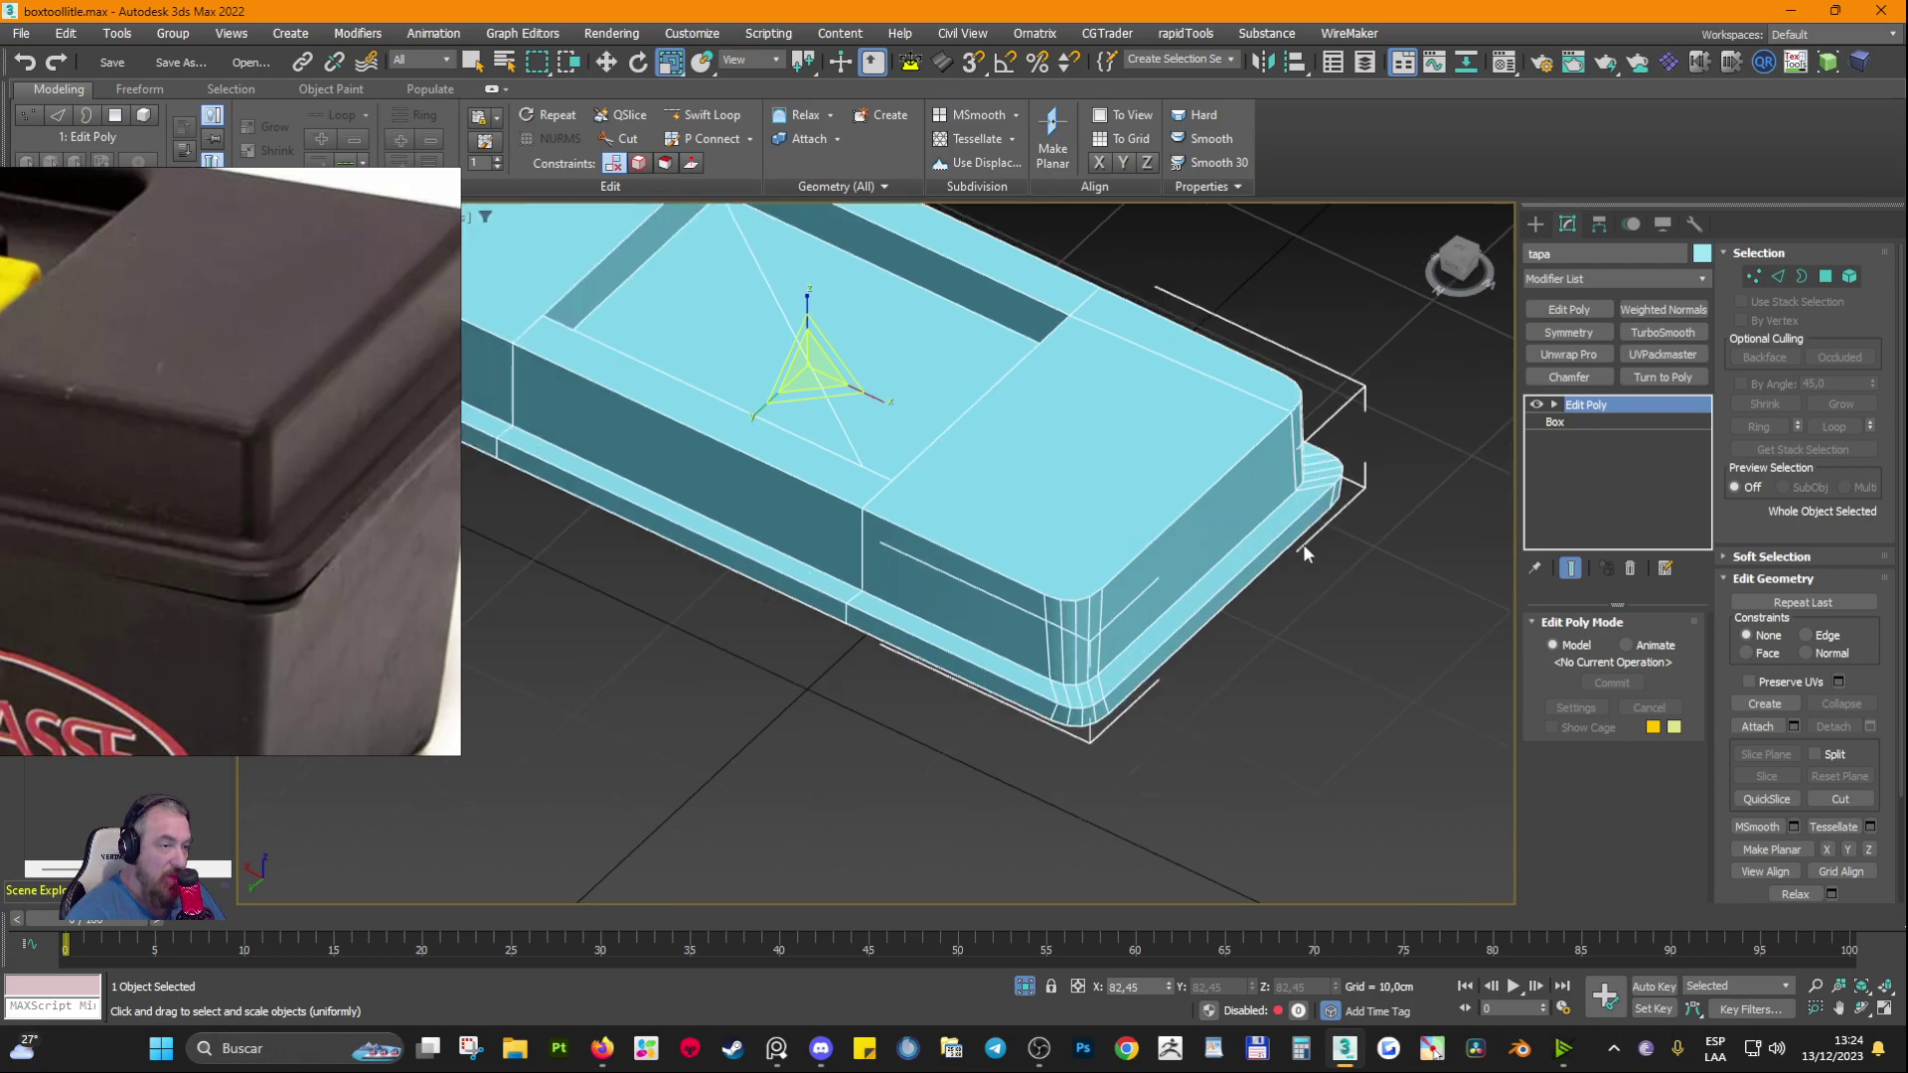
pyautogui.press('1')
pyautogui.click(1625, 405)
pyautogui.click(1403, 593)
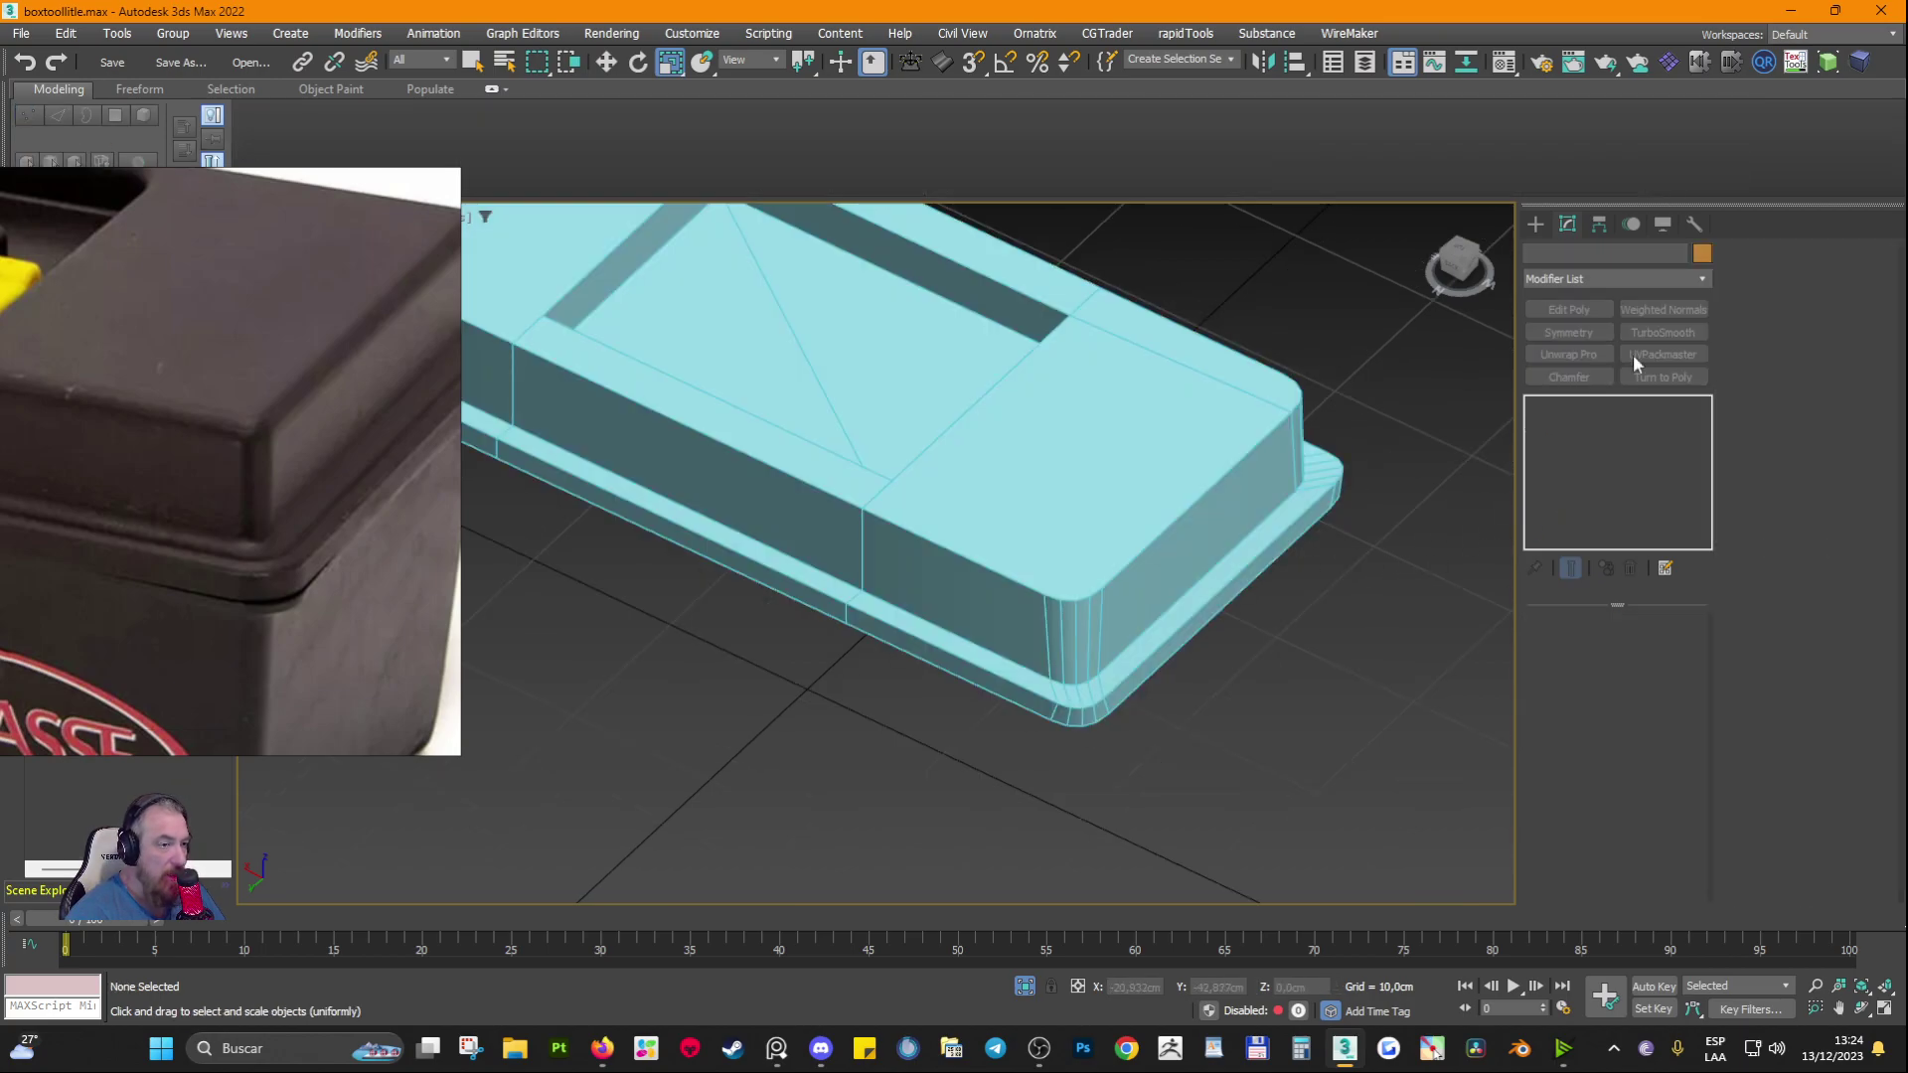
pyautogui.click(1350, 473)
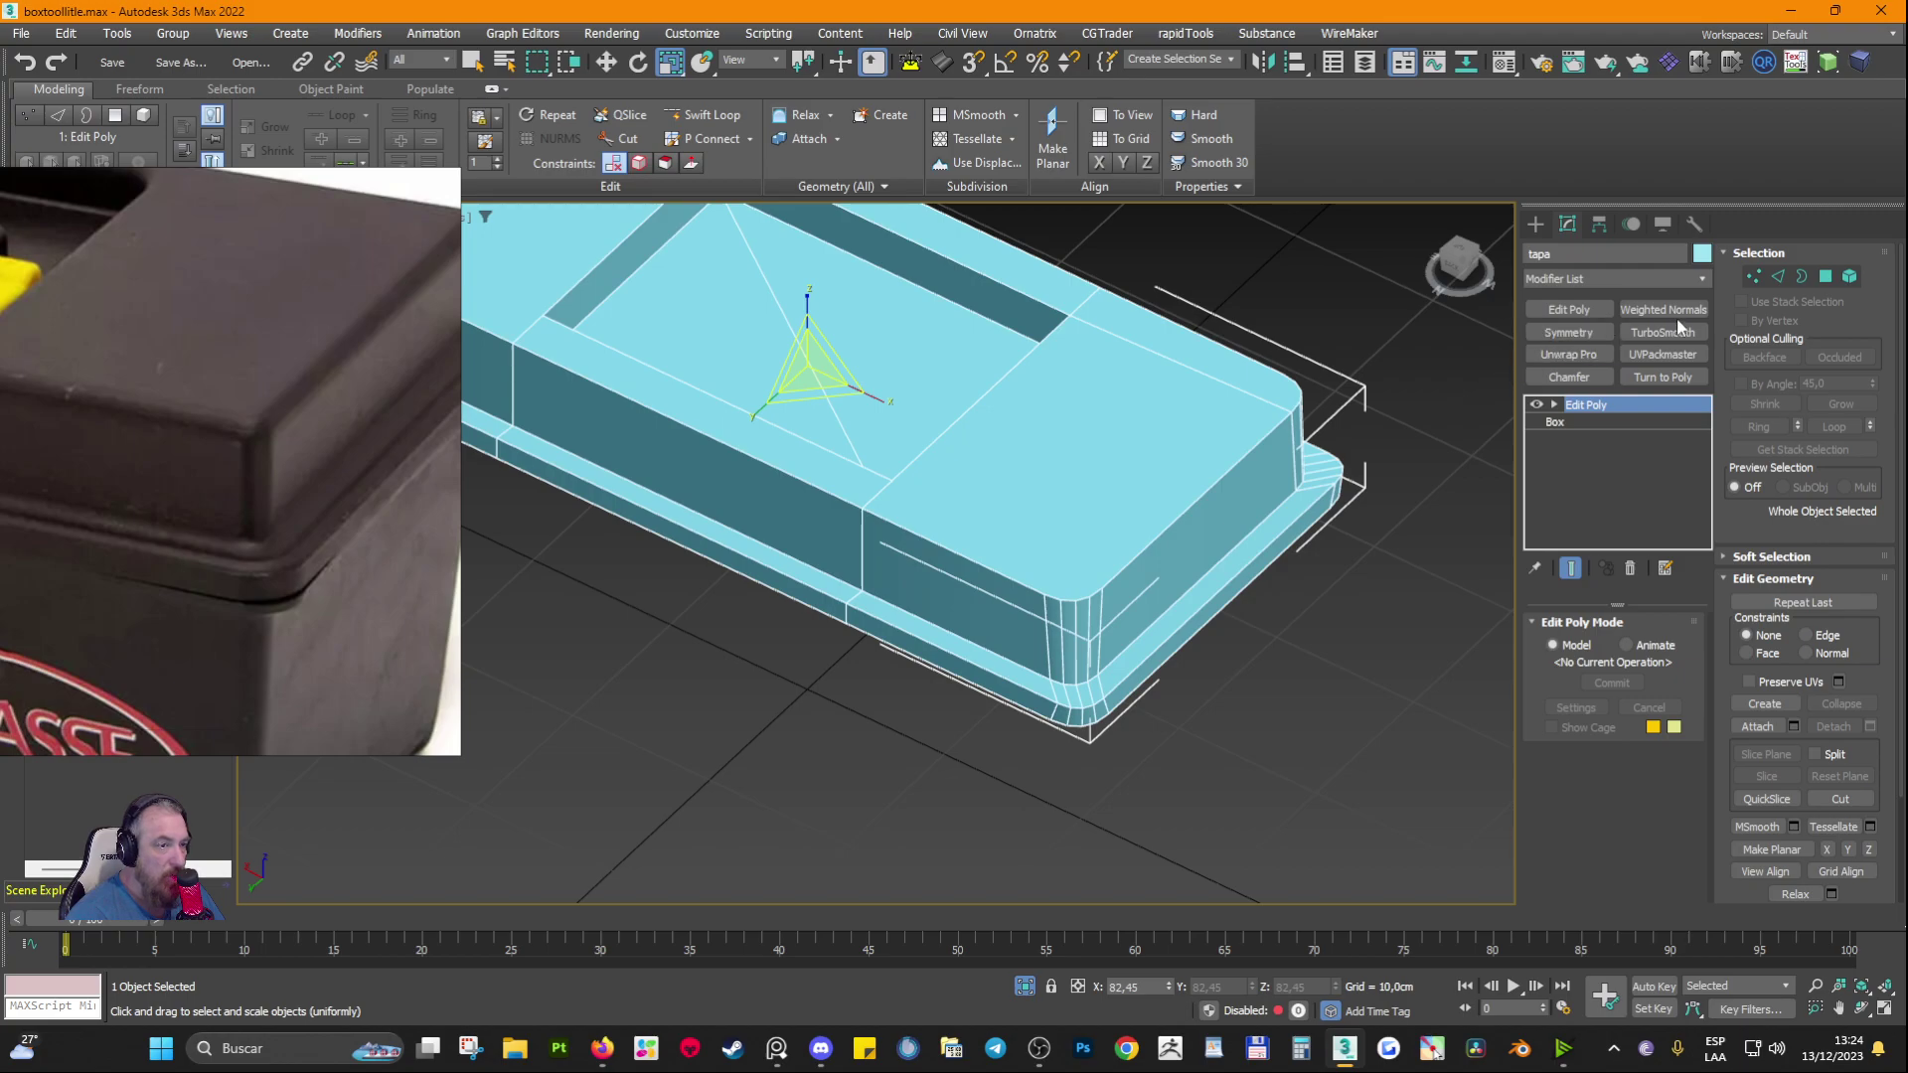
pyautogui.click(1703, 279)
pyautogui.scroll(-10, 1629, 874)
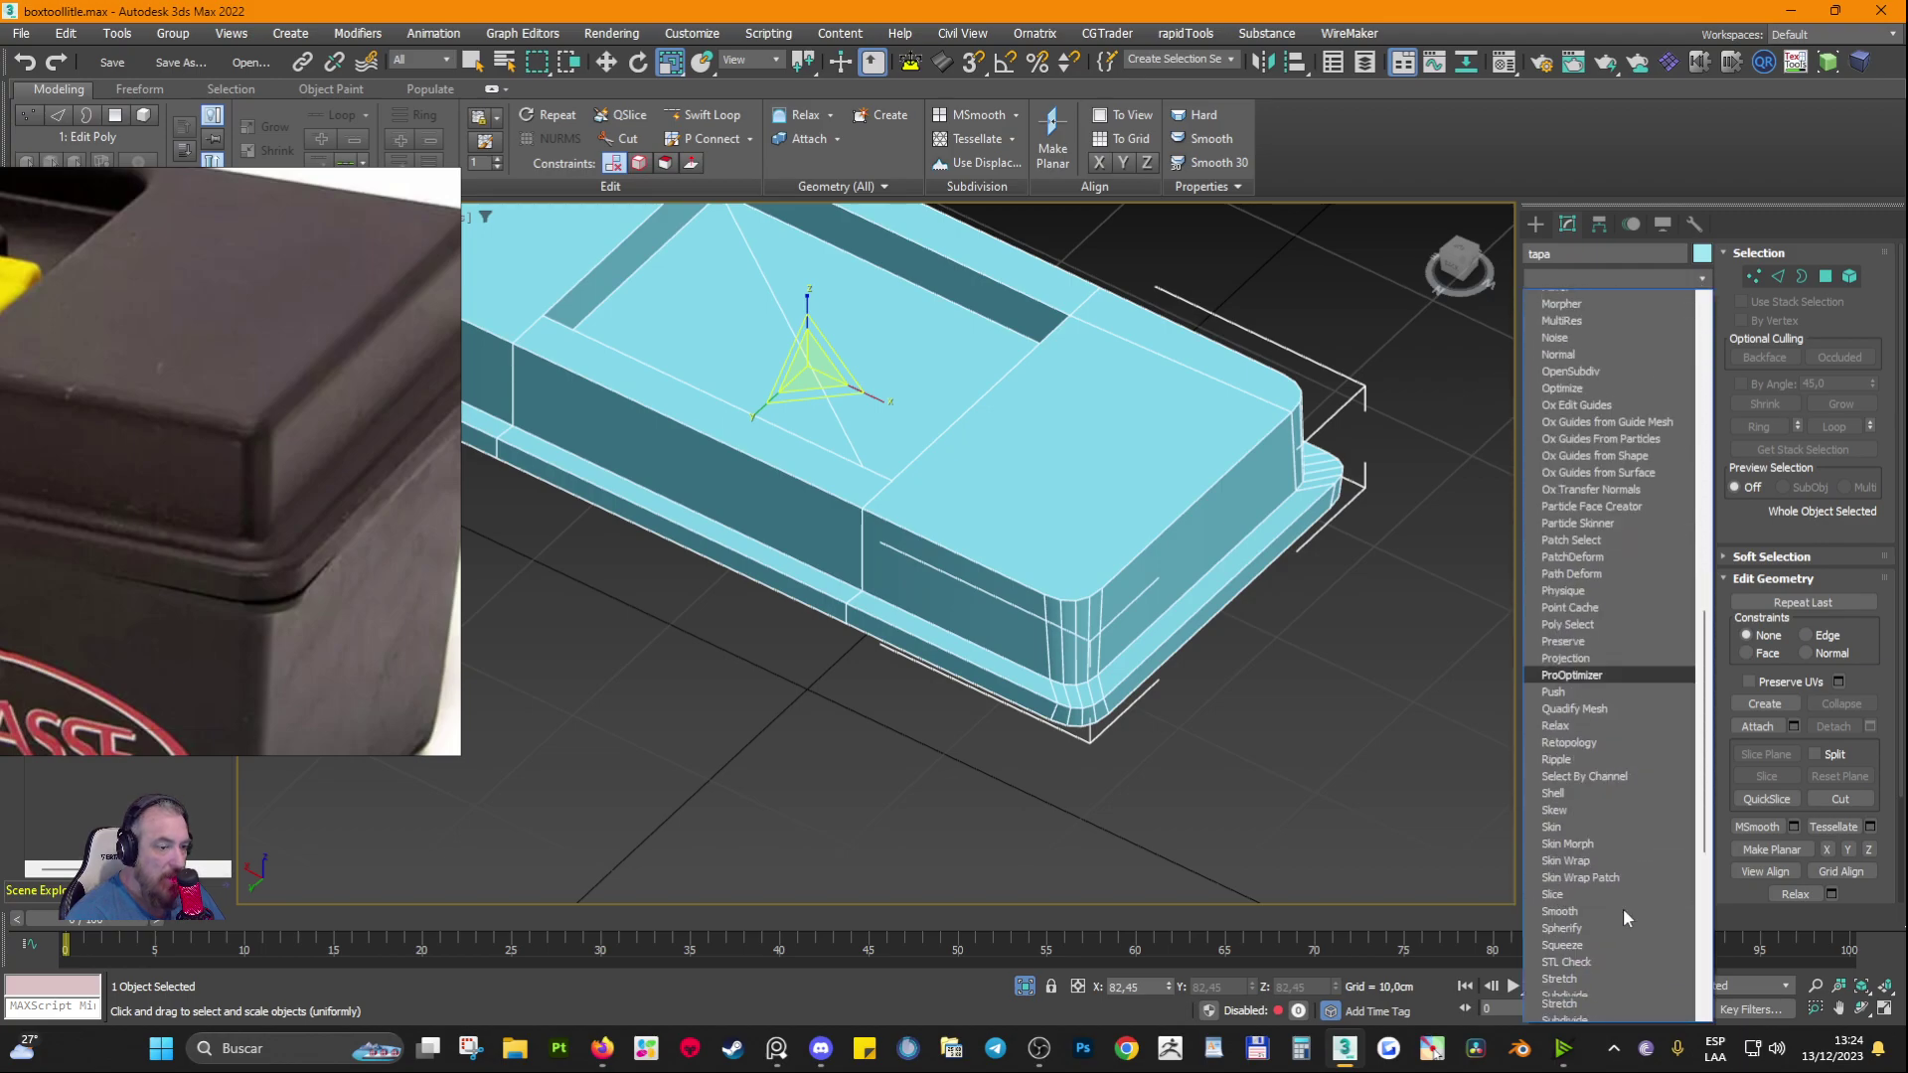
pyautogui.click(1612, 888)
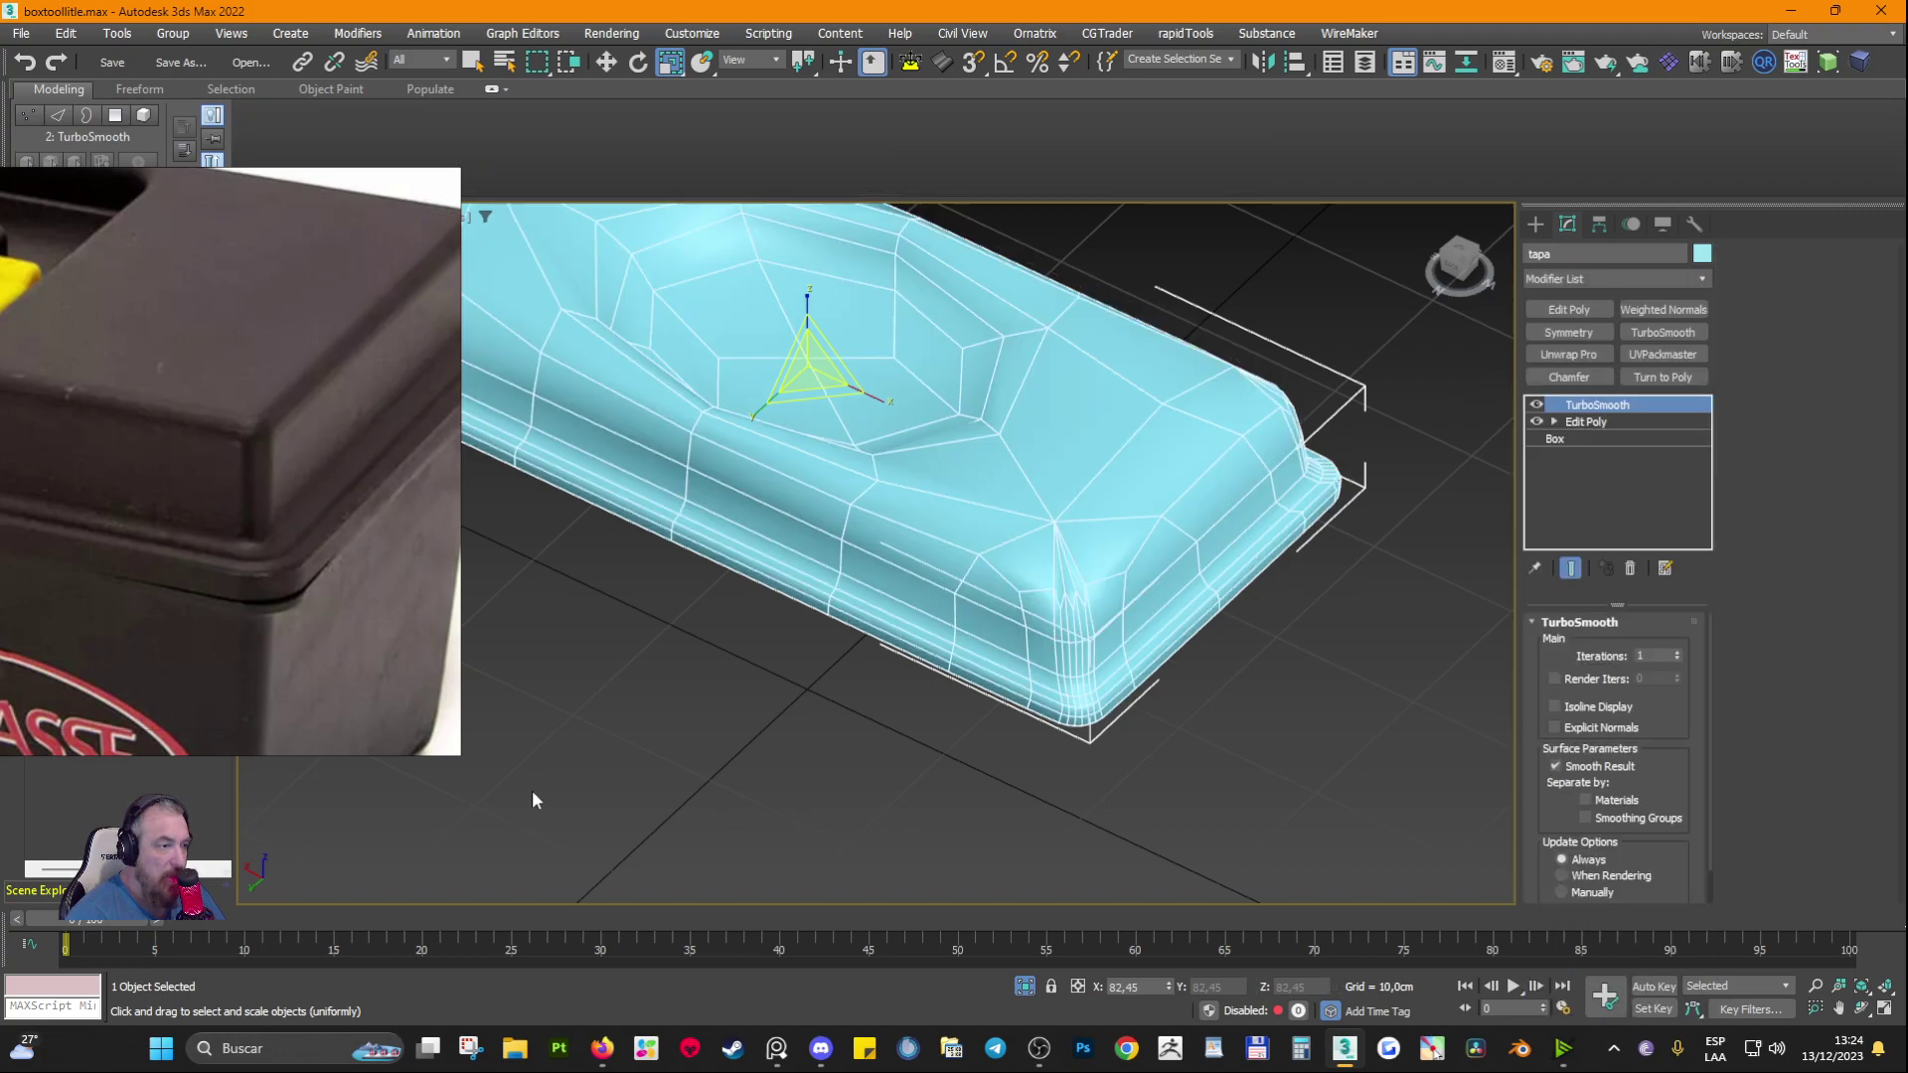
pyautogui.click(1677, 652)
pyautogui.click(1677, 653)
# Step: Inspect the smoothed lid's corners from several angles without edge display and compare the shape with the toolbox reference photo
pyautogui.scroll(-5, 1045, 713)
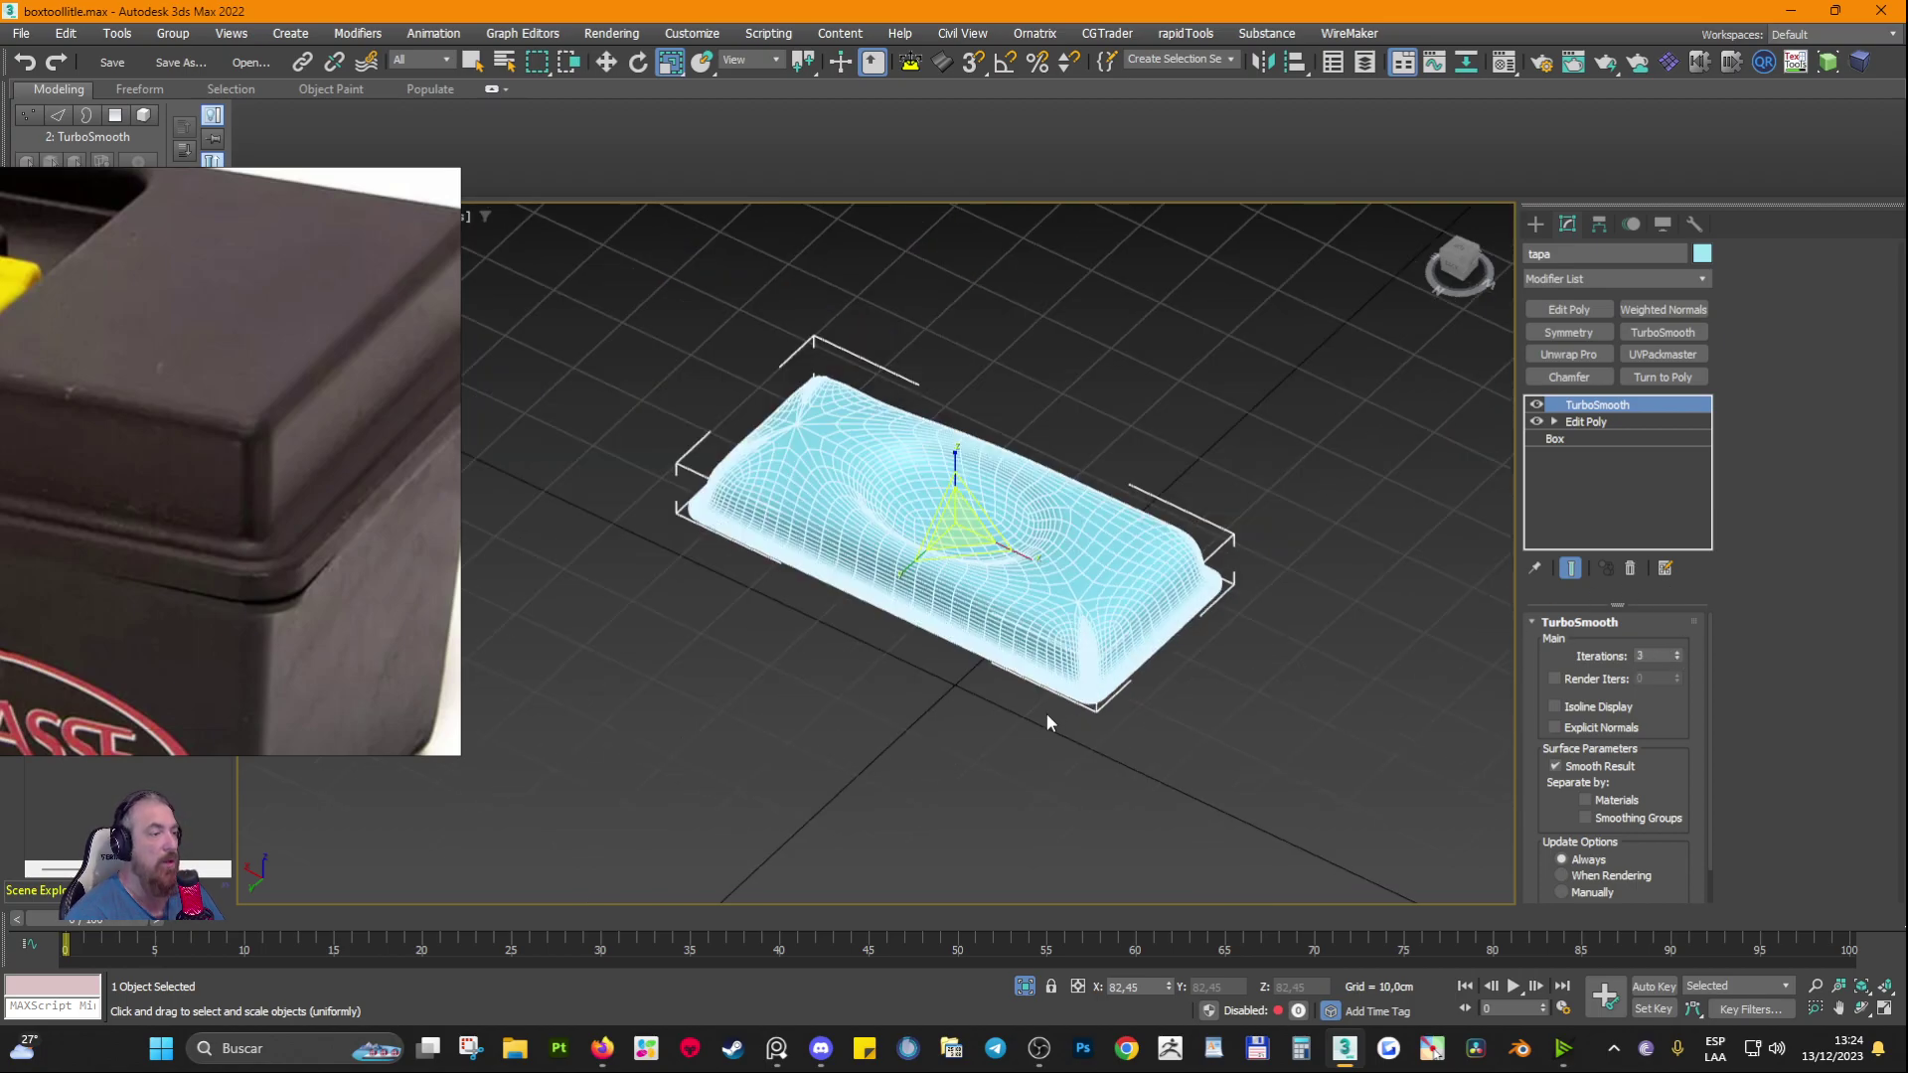
pyautogui.scroll(5, 1017, 724)
pyautogui.keyDown('alt'); pyautogui.moveTo(940, 689); pyautogui.dragTo(1073, 687, button='middle'); pyautogui.keyUp('alt')
pyautogui.scroll(3, 715, 641)
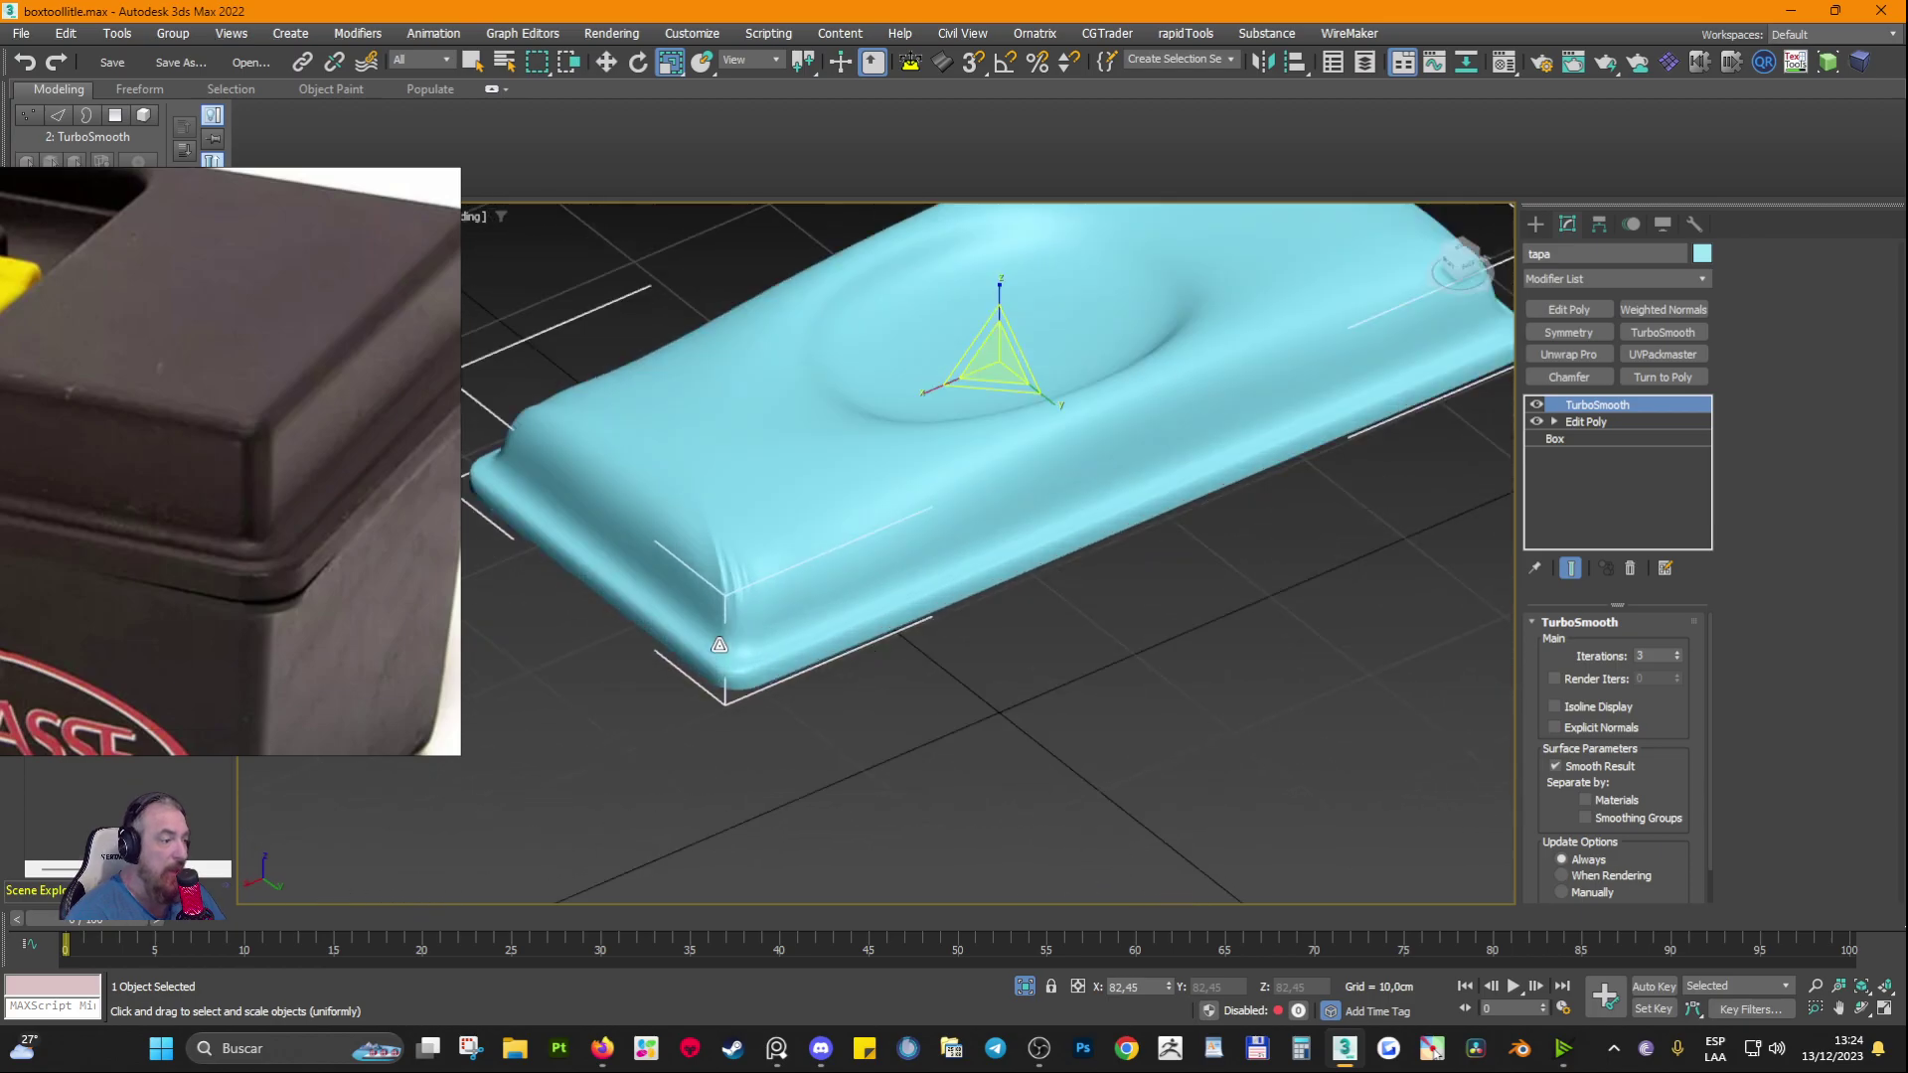
pyautogui.keyDown('alt'); pyautogui.moveTo(707, 541); pyautogui.dragTo(686, 614, button='middle'); pyautogui.keyUp('alt')
pyautogui.scroll(-5, 229, 527)
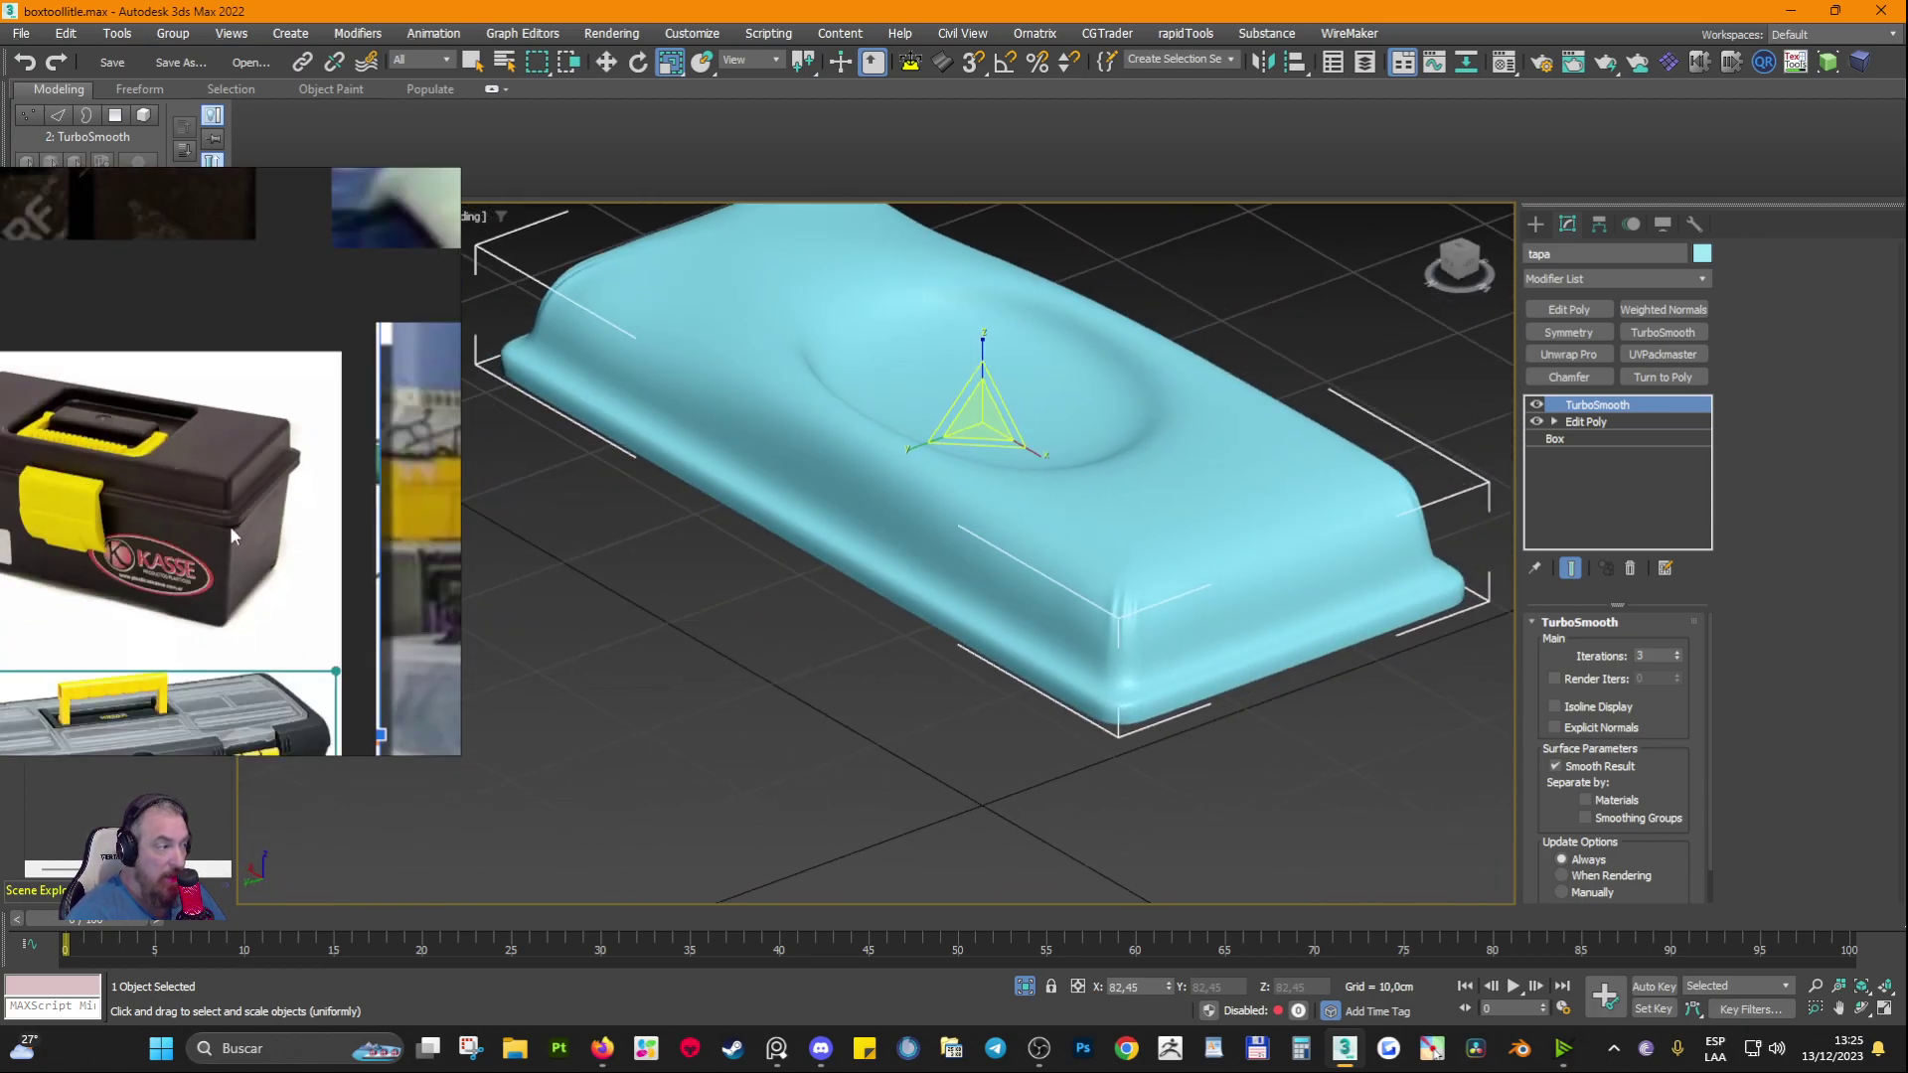
pyautogui.moveTo(170, 512); pyautogui.dragTo(249, 473, button='middle')
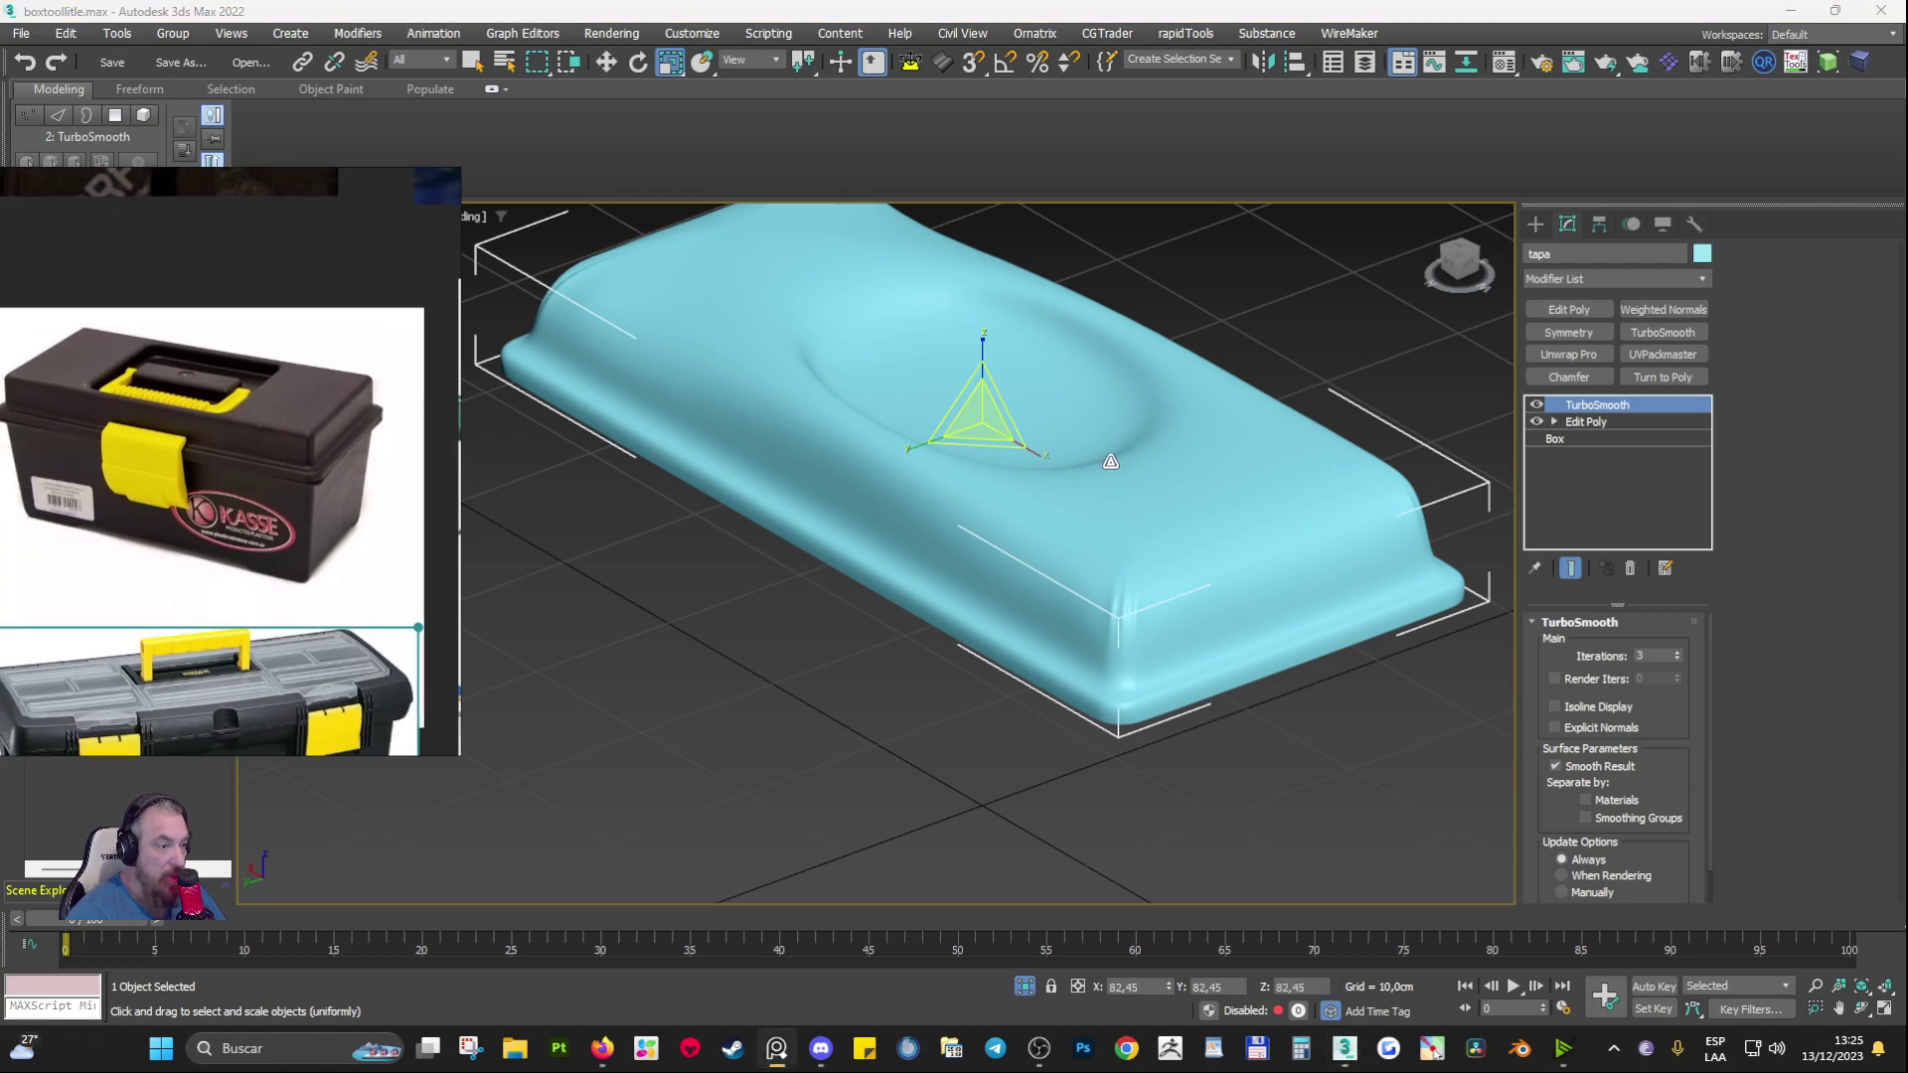
# Step: Remove the TurboSmooth modifier and review the two top end polygons and the edges around the rounded corner
pyautogui.click(1631, 566)
pyautogui.click(1825, 276)
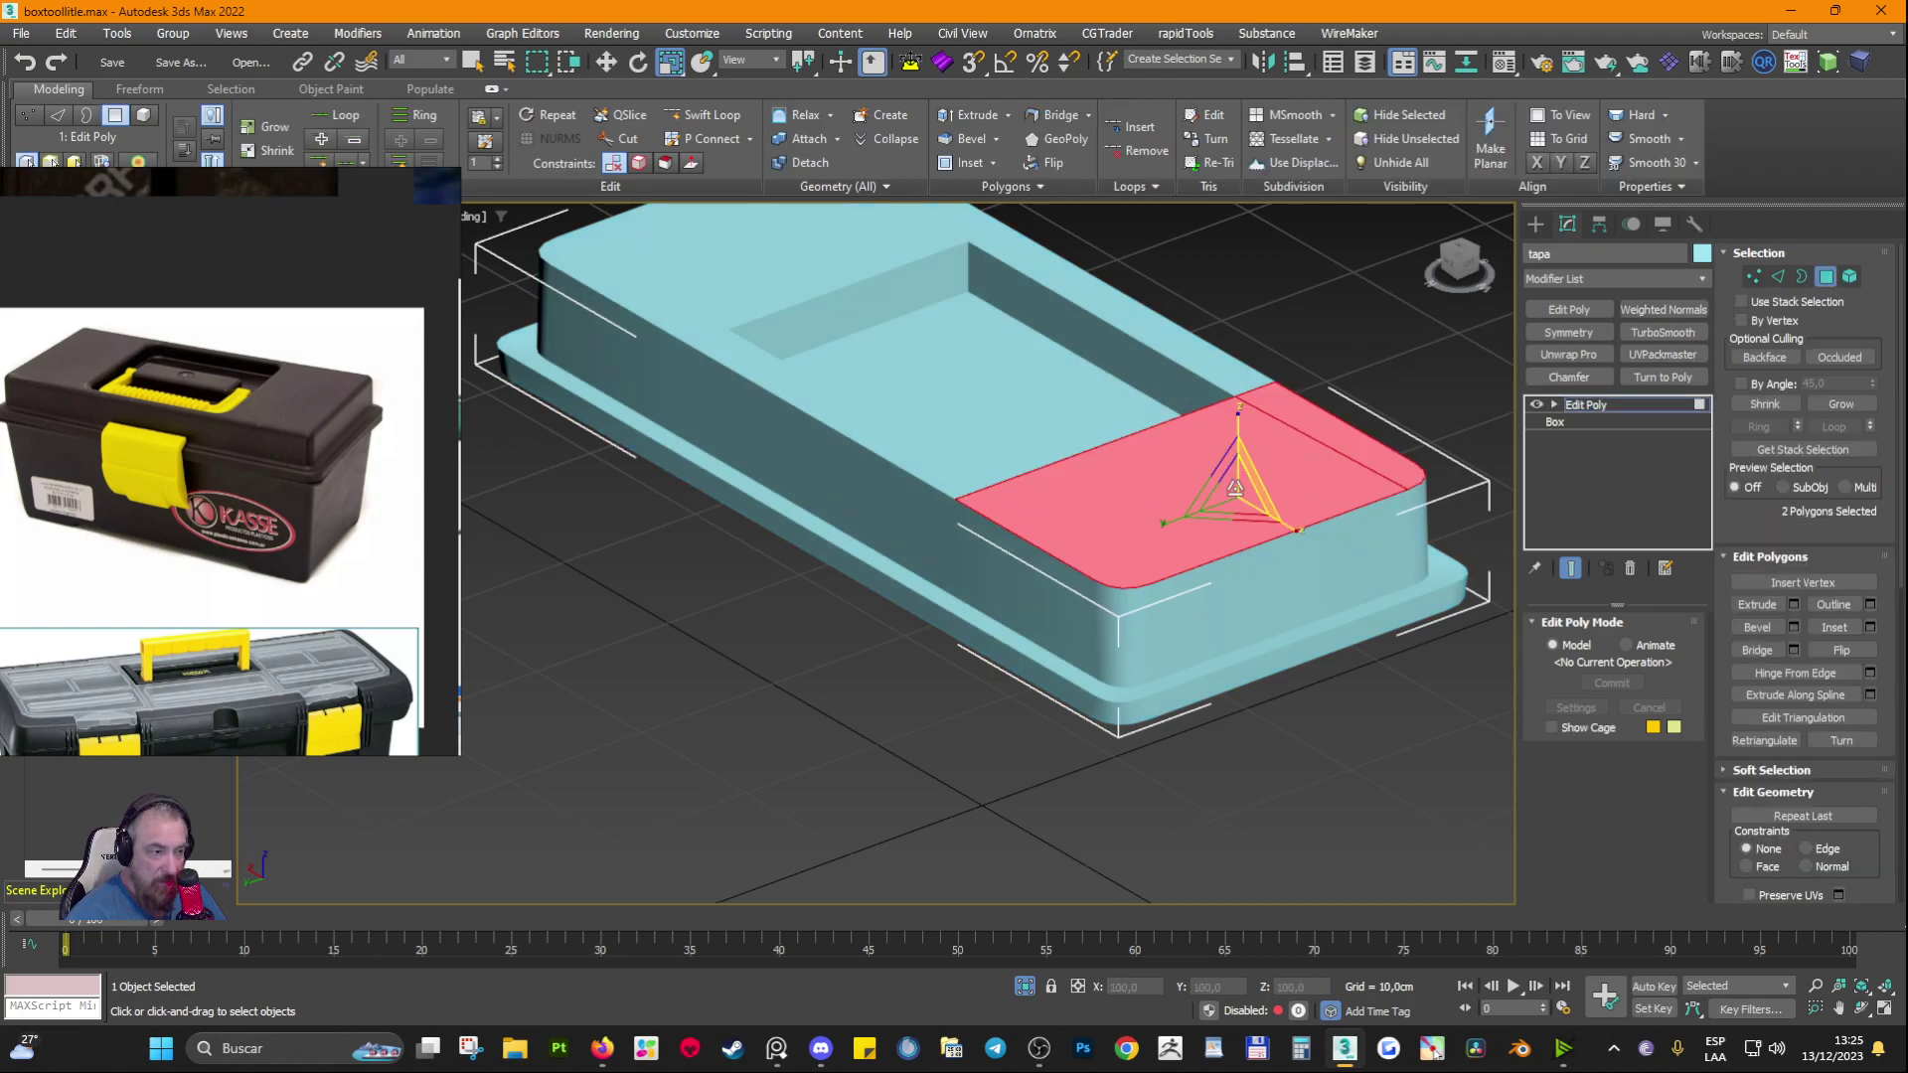
pyautogui.scroll(3, 1171, 617)
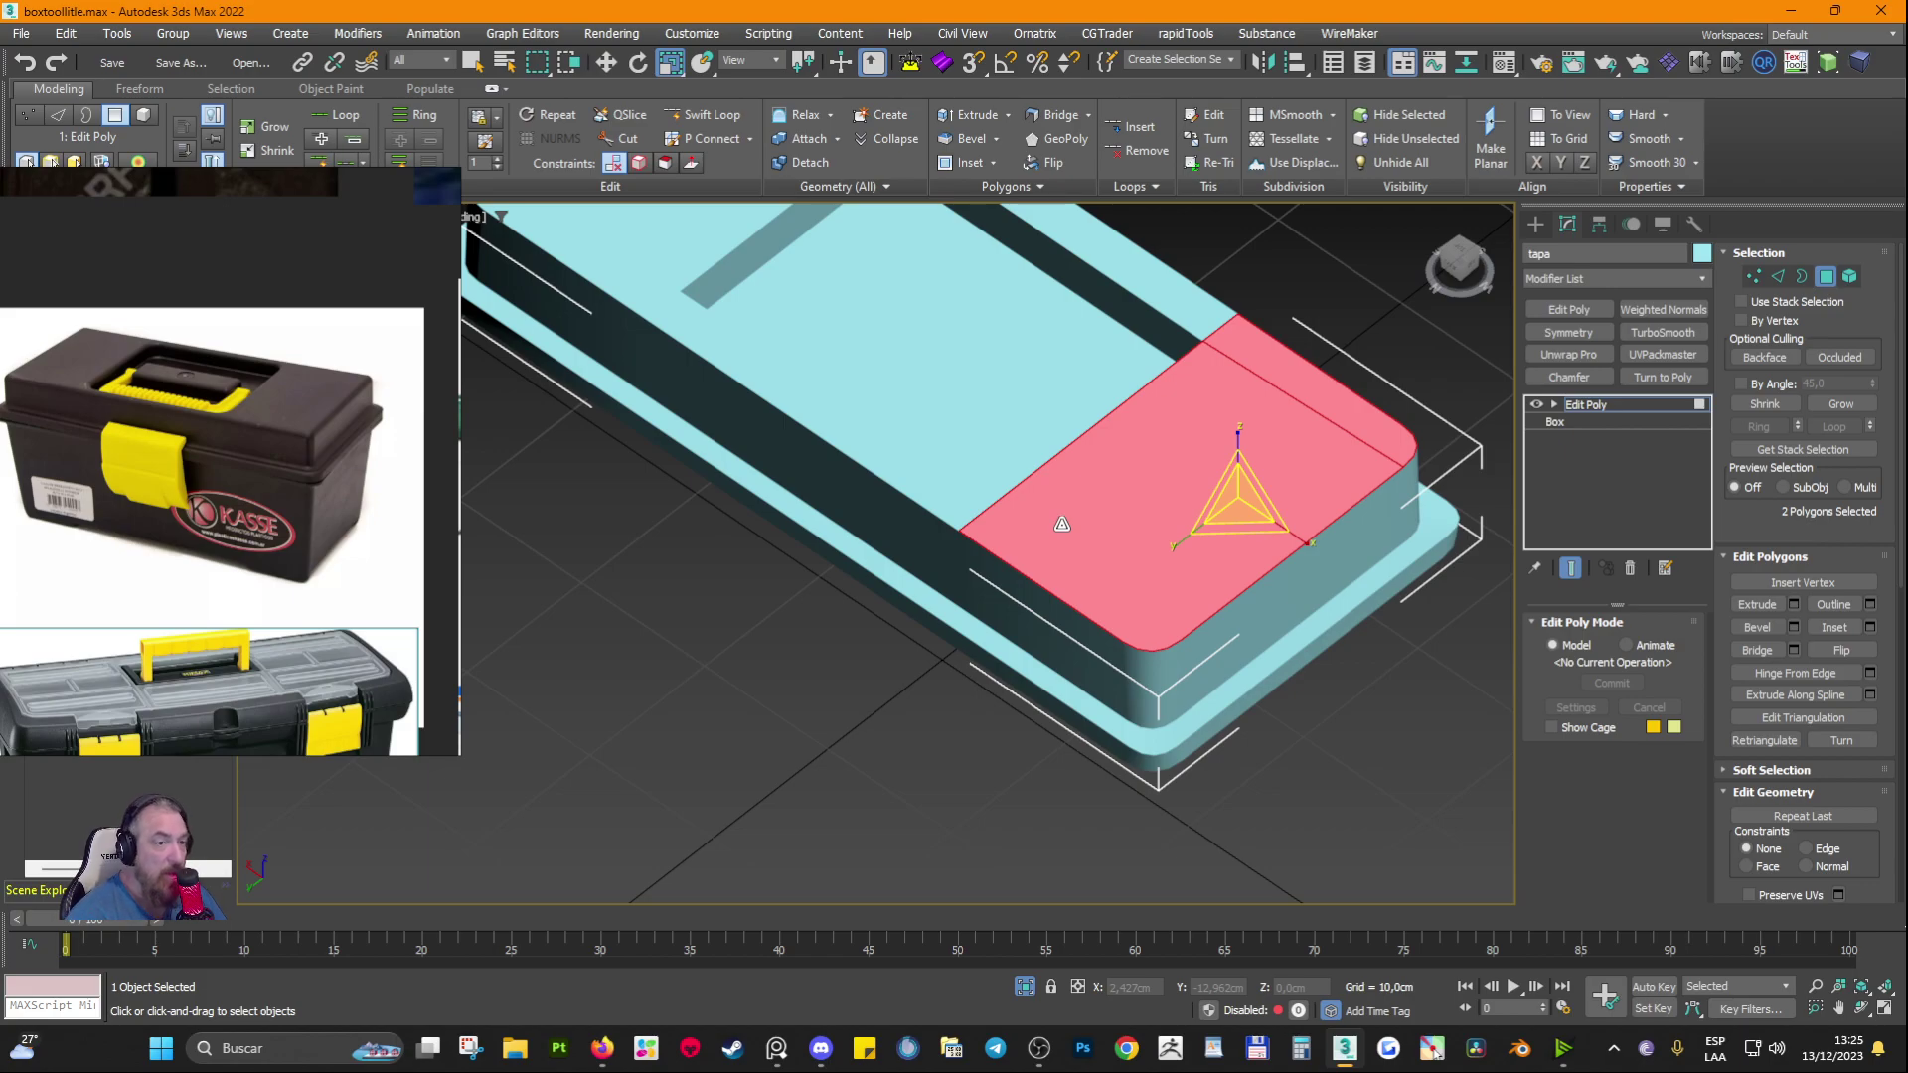
pyautogui.click(1825, 277)
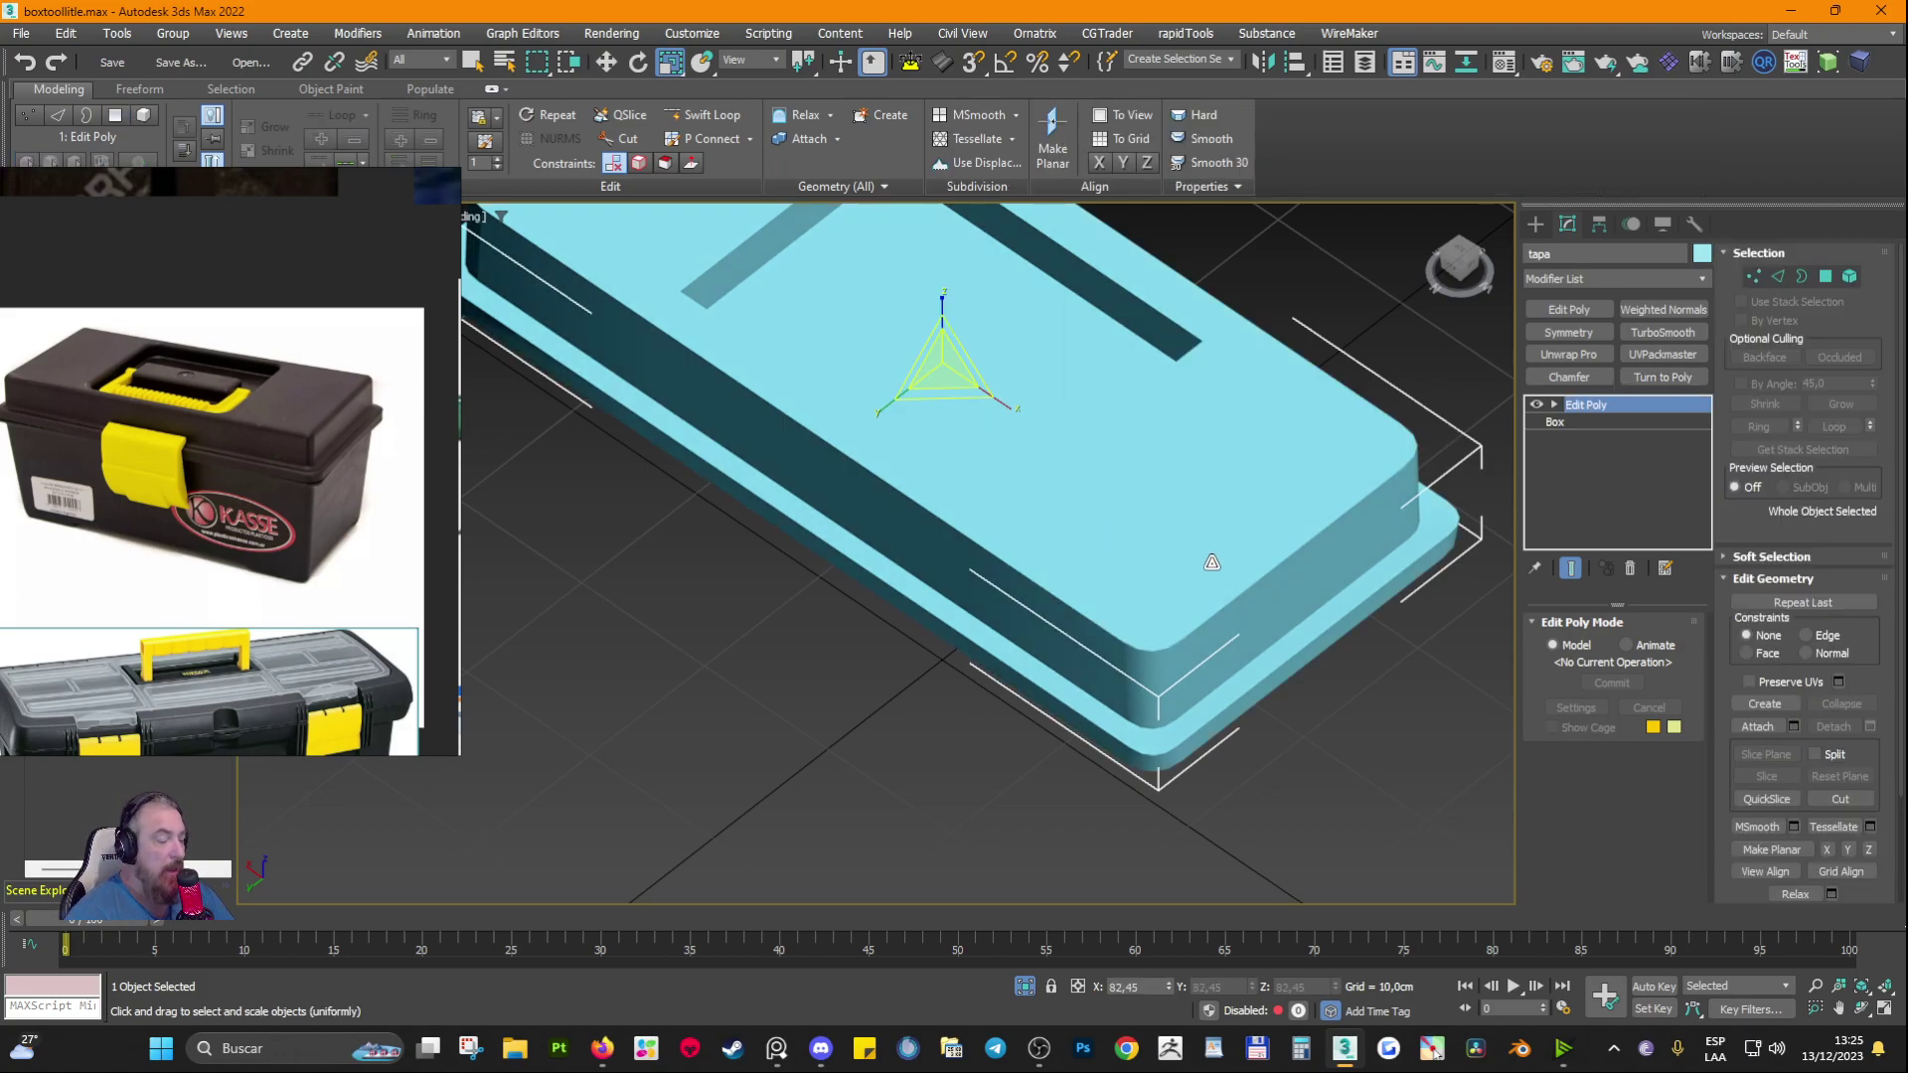
pyautogui.keyDown('alt'); pyautogui.moveTo(1212, 563); pyautogui.dragTo(868, 527, button='middle'); pyautogui.keyUp('alt')
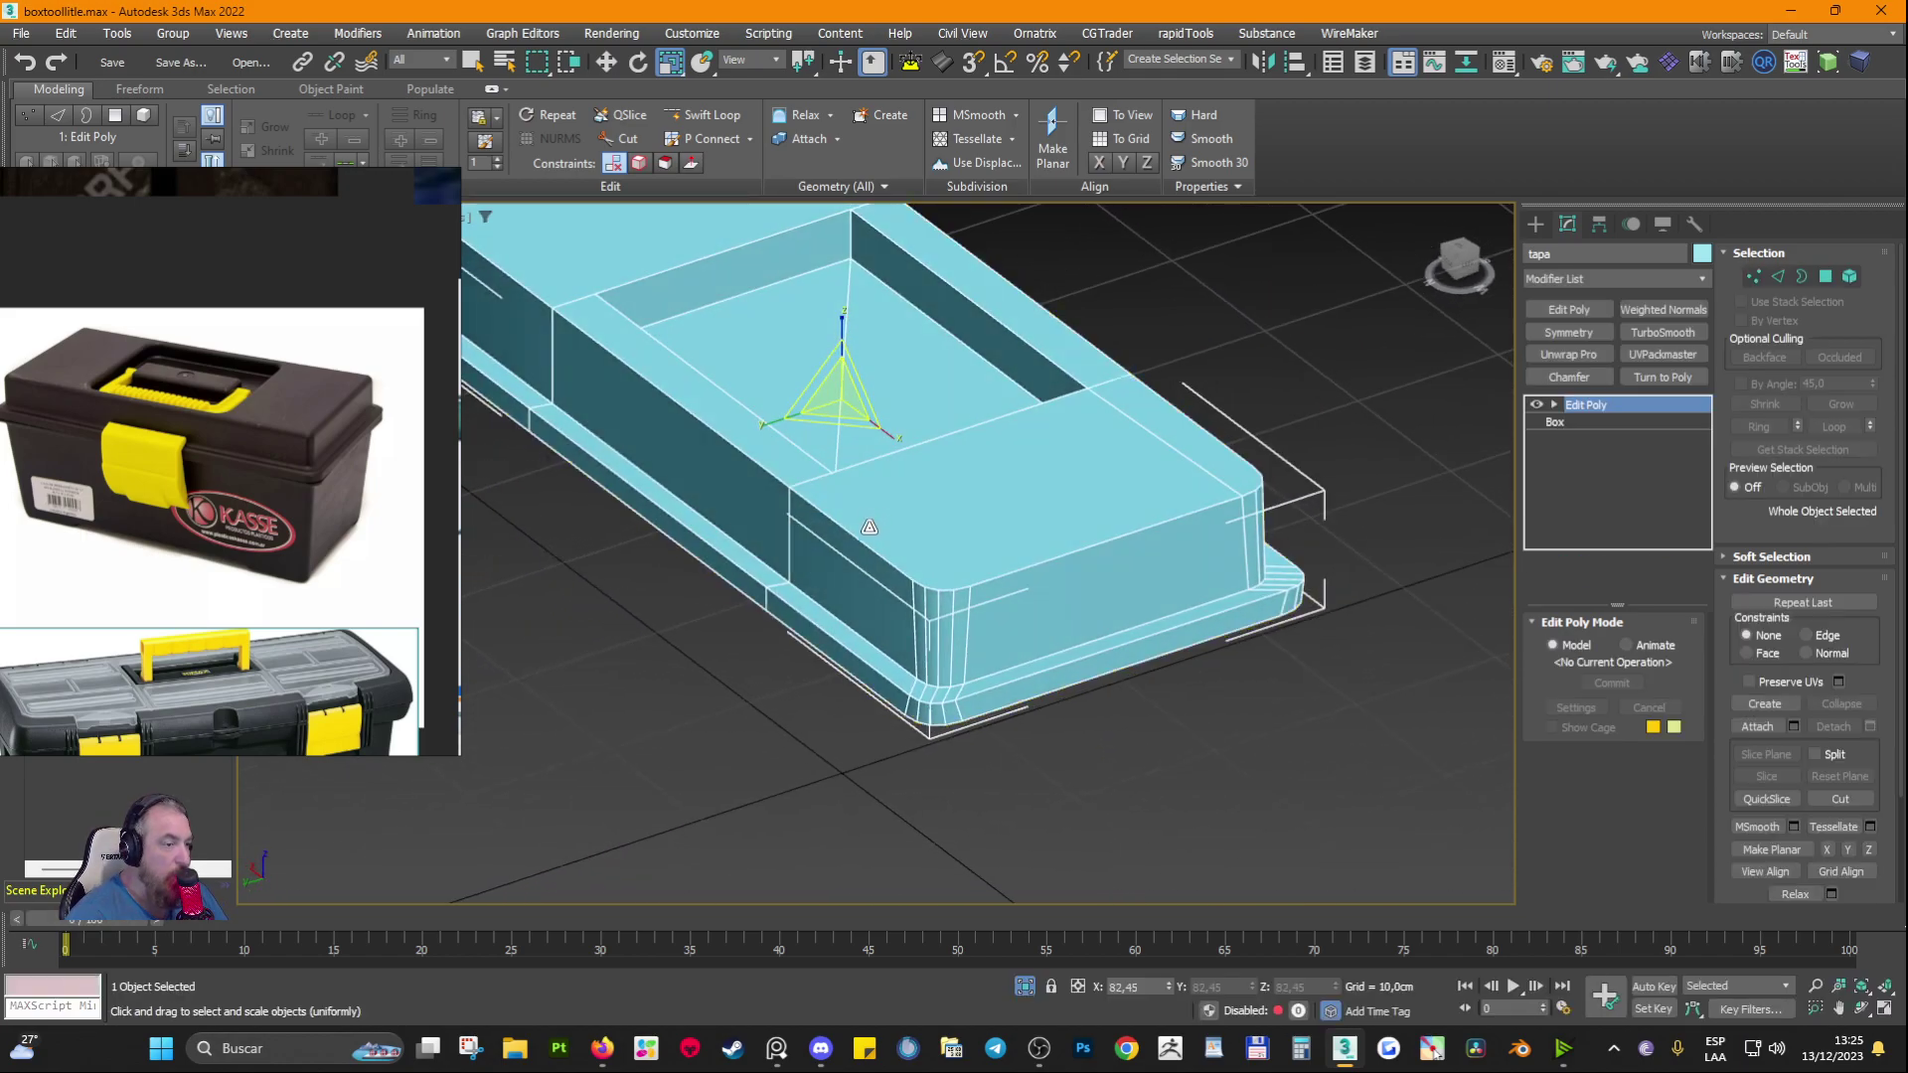
pyautogui.scroll(3, 874, 522)
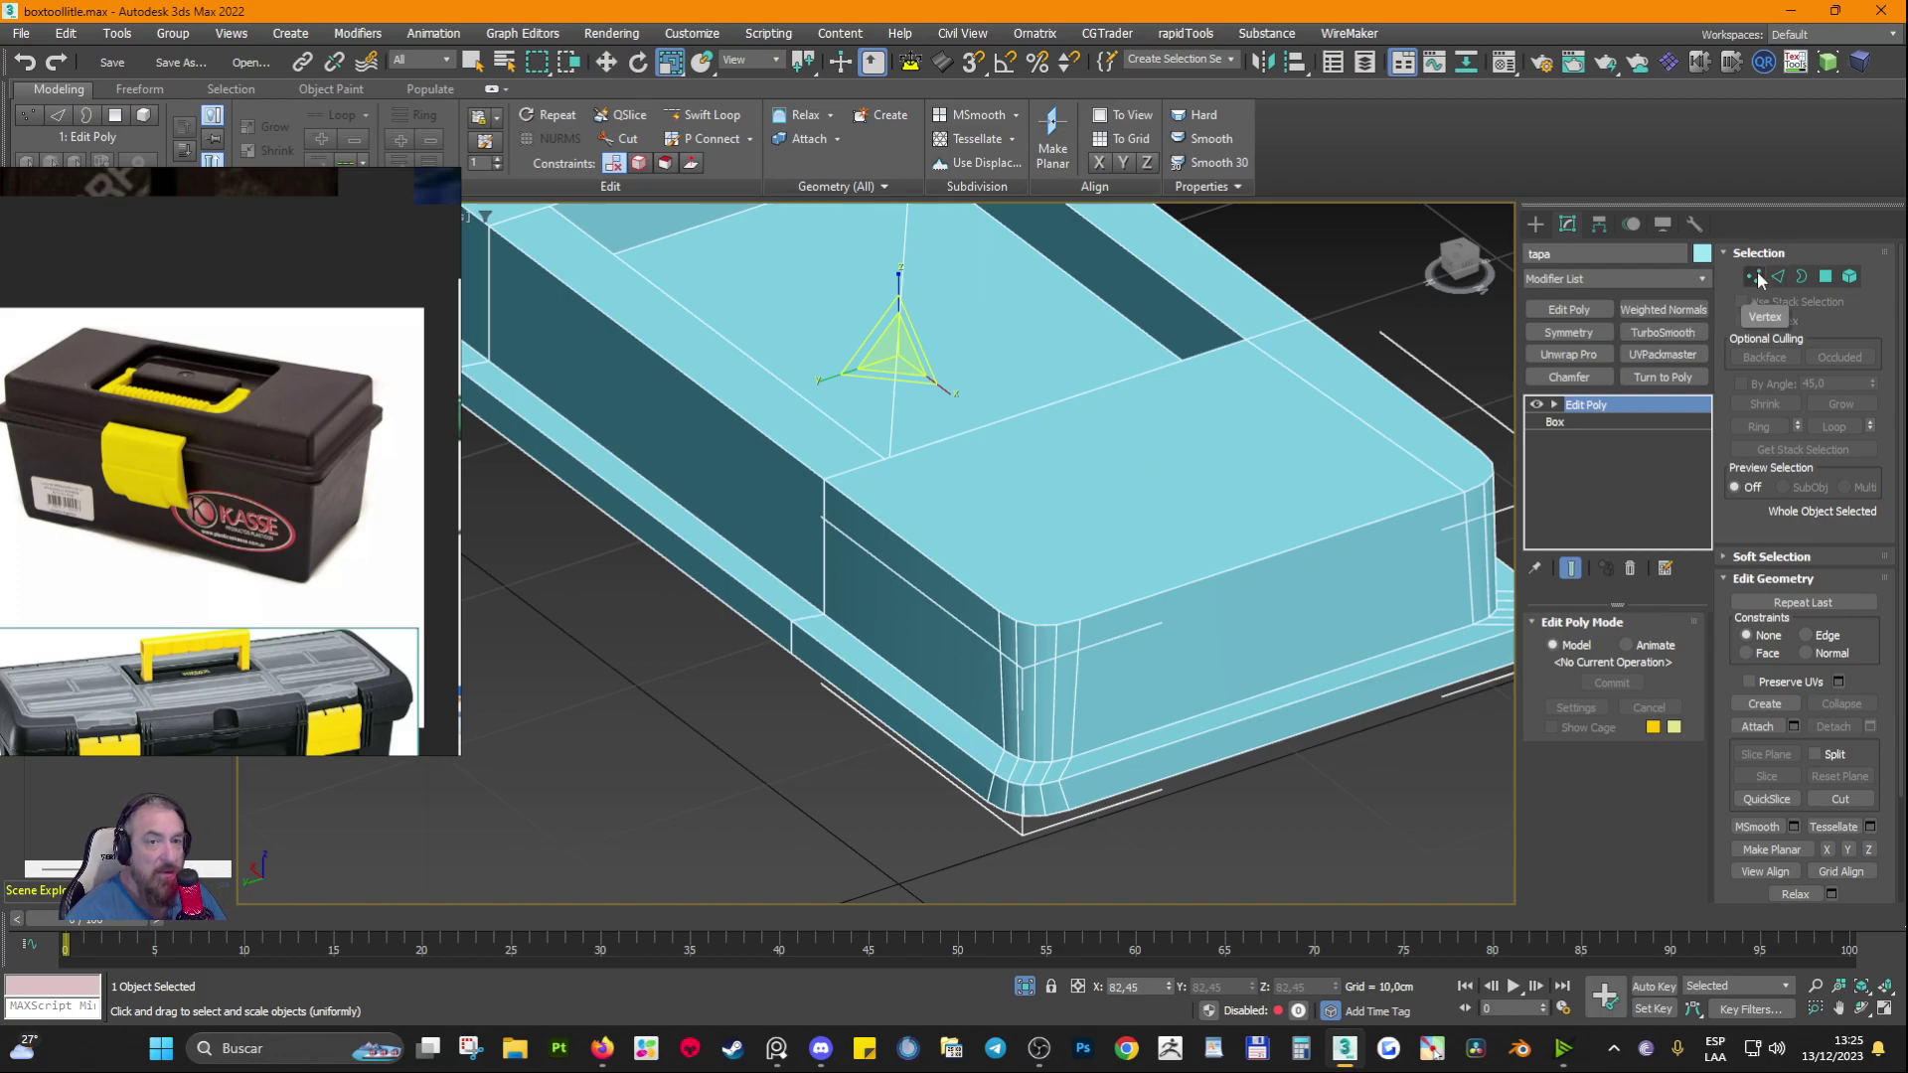
# Step: Connect the other recess corner vertex to the first top vertex of its rounded corner, and select the middle top polygon
pyautogui.click(1757, 279)
pyautogui.click(886, 458)
pyautogui.keyDown('alt'); pyautogui.moveTo(1047, 540); pyautogui.dragTo(992, 542, button='middle'); pyautogui.keyUp('alt')
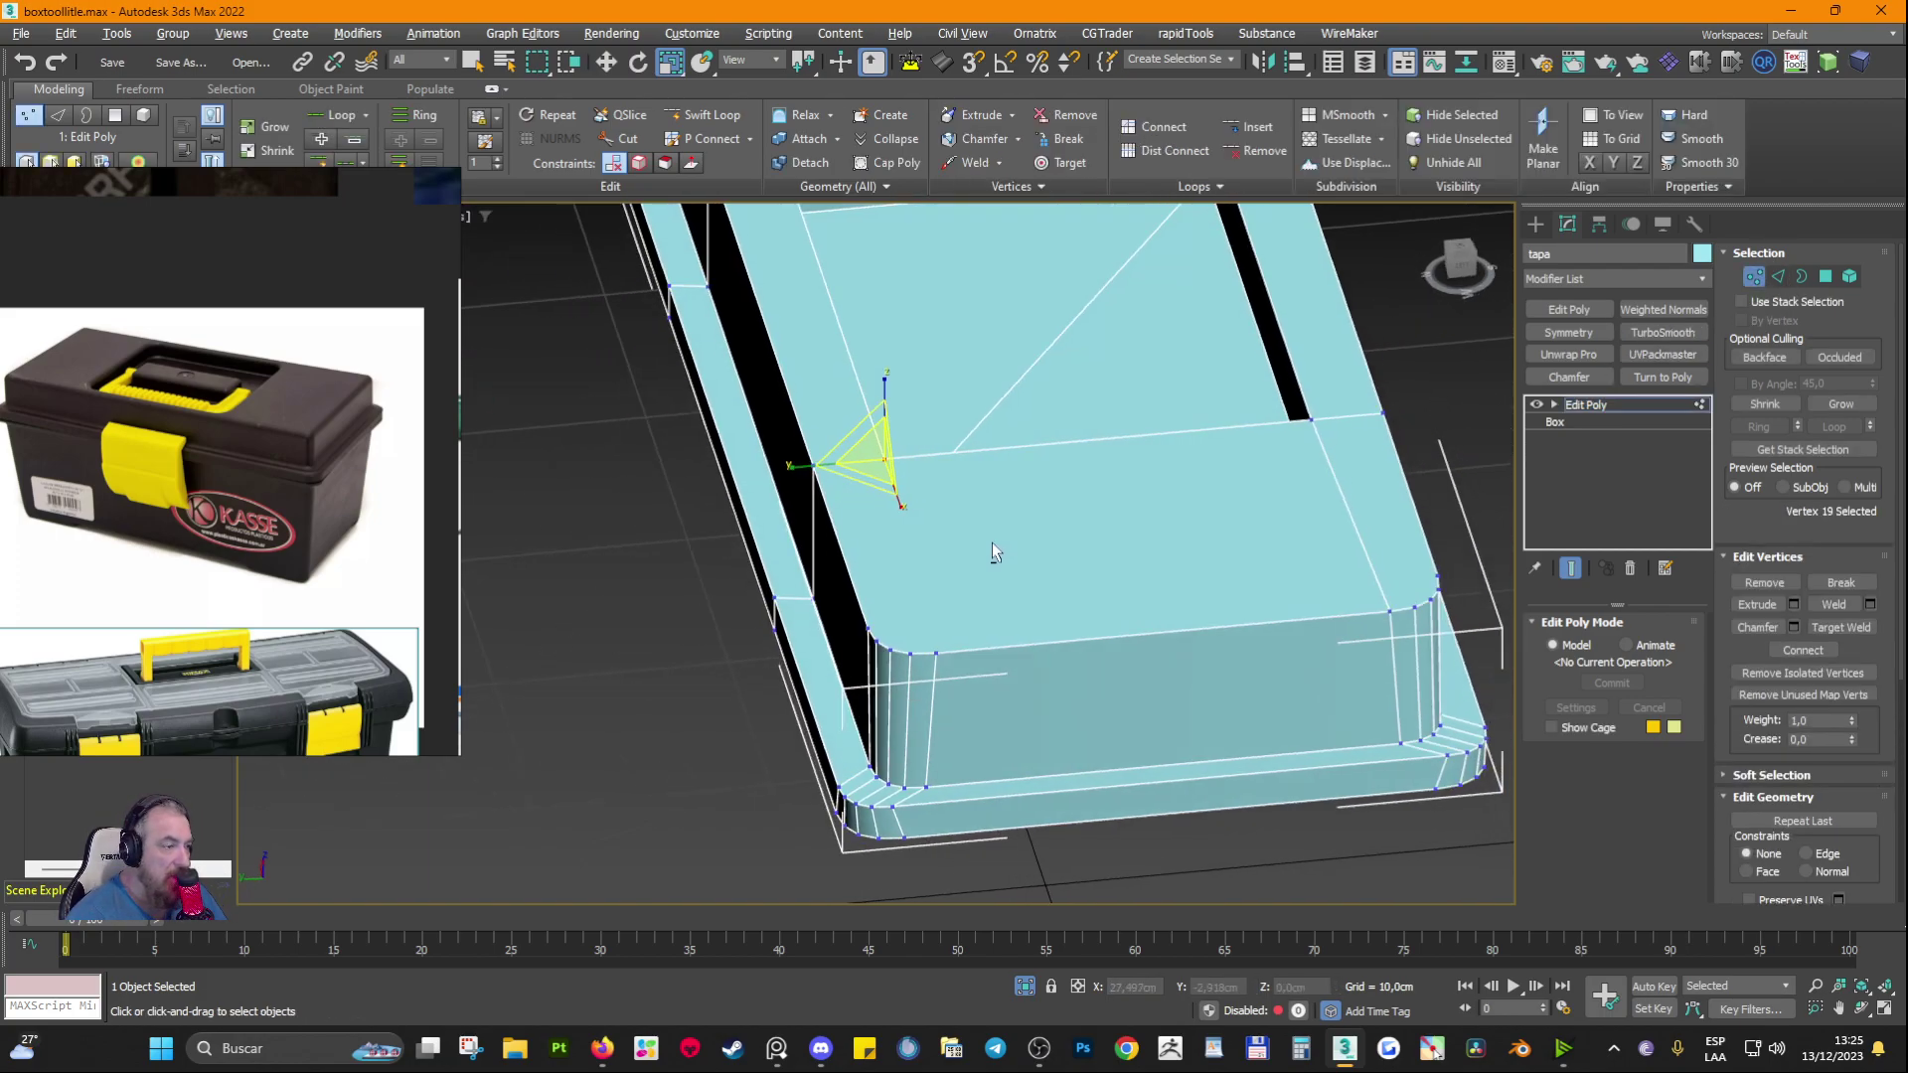
pyautogui.keyDown('ctrl'); pyautogui.click(936, 654); pyautogui.keyUp('ctrl')
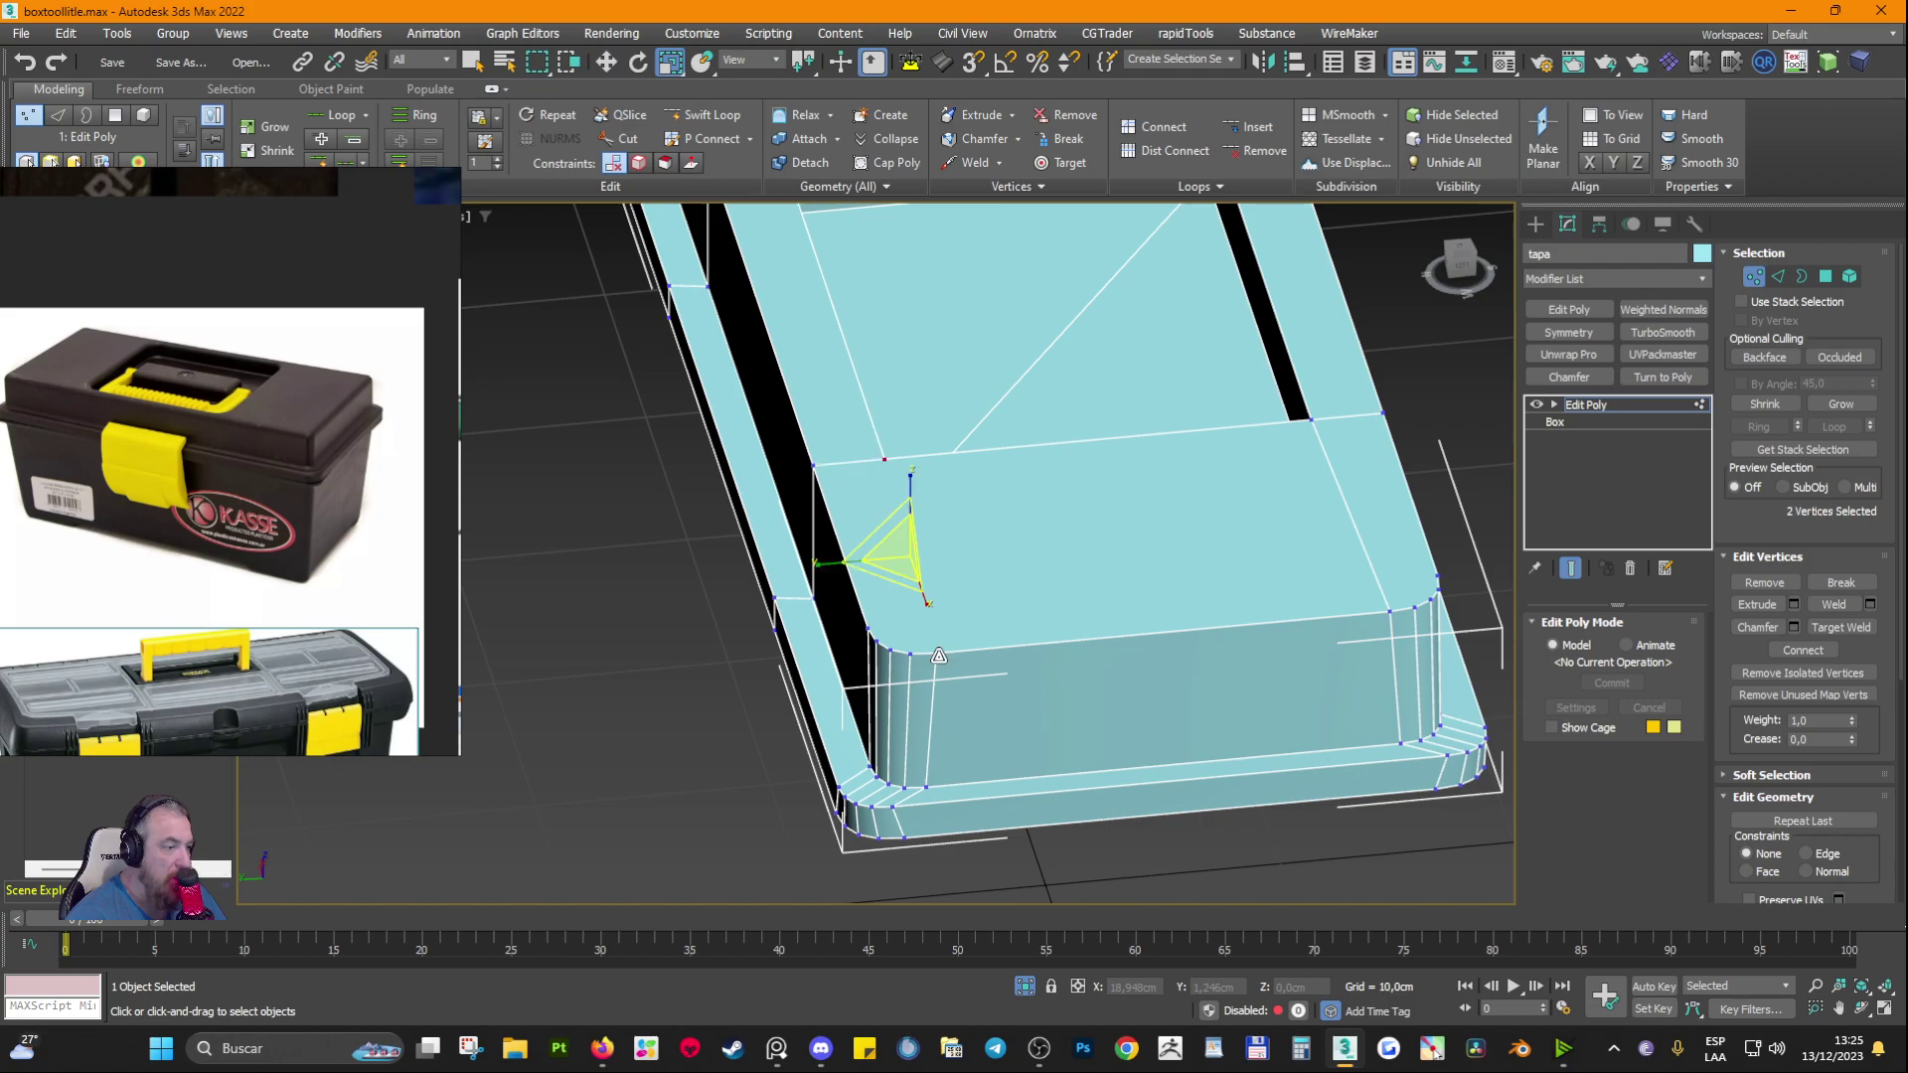
pyautogui.click(1798, 648)
pyautogui.click(1825, 276)
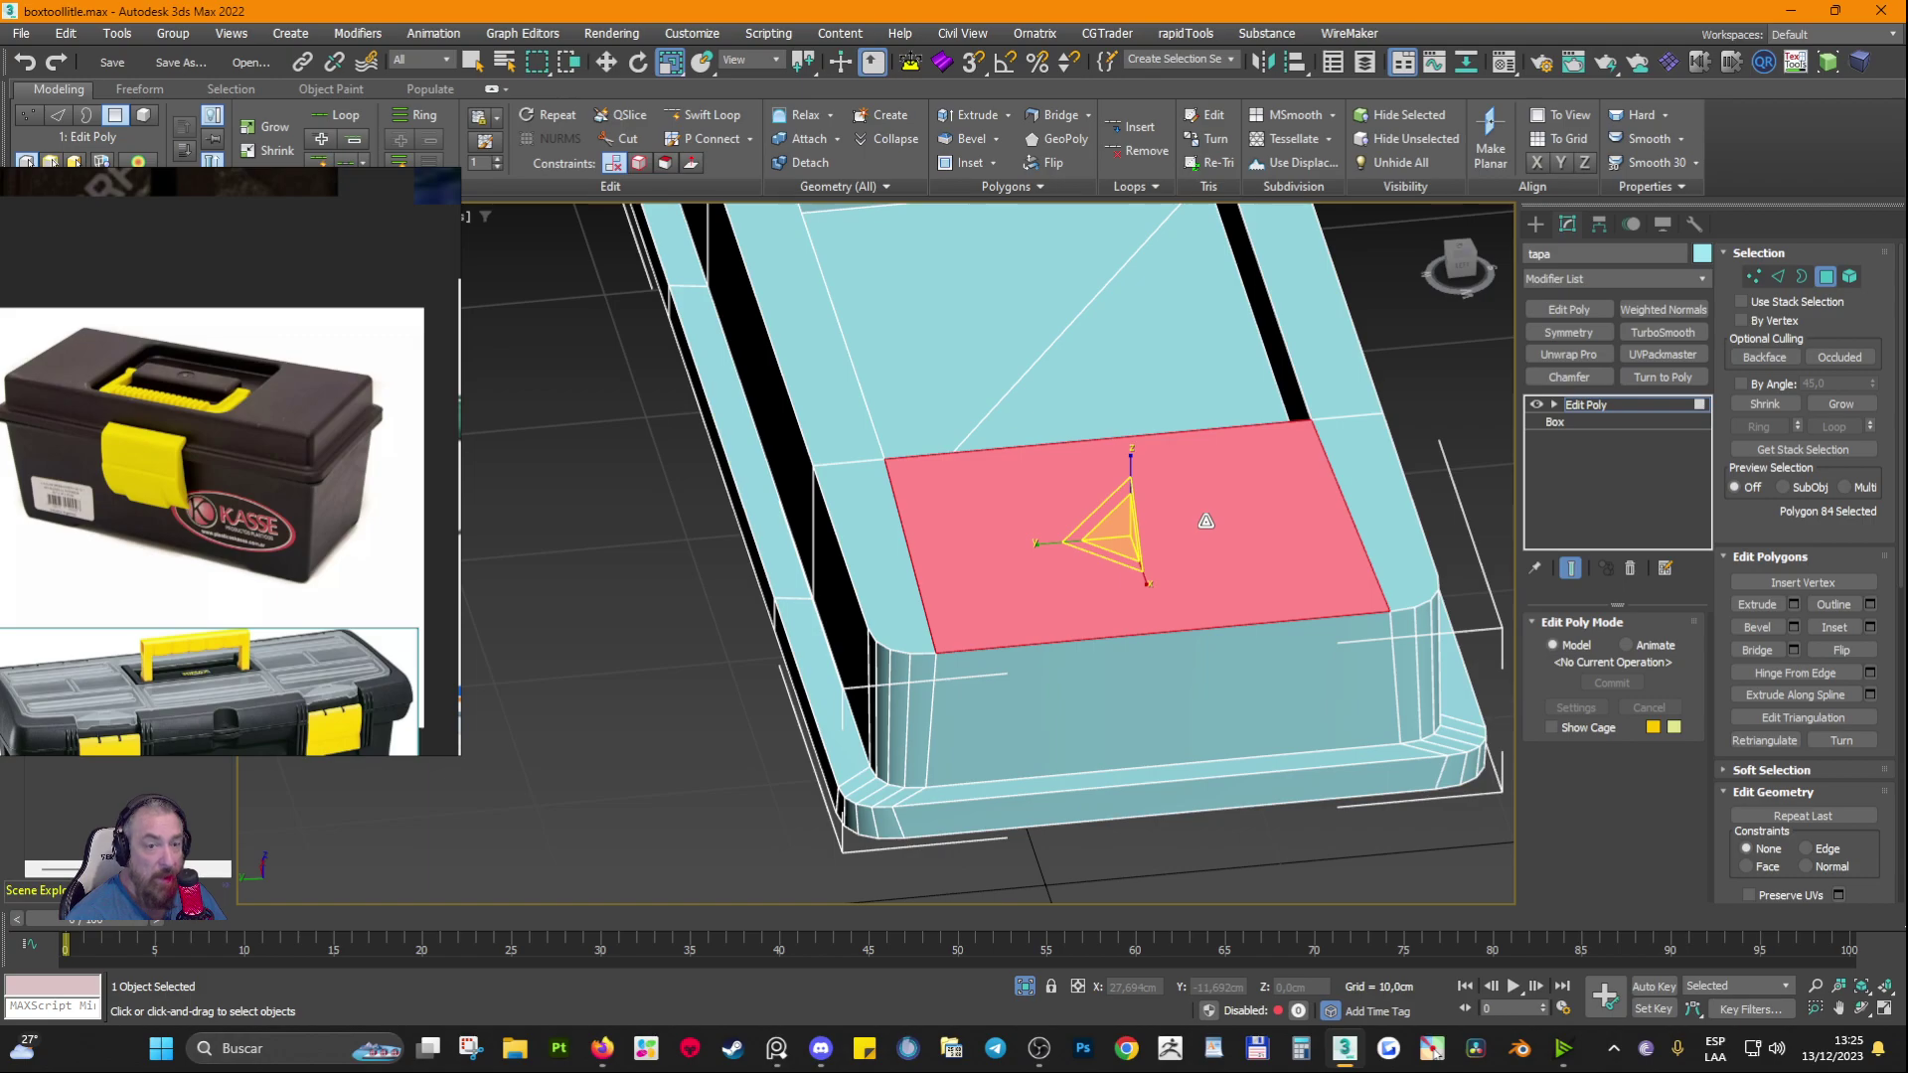
# Step: Examine the top polygons between the recess and the rounded corner, selecting them one at a time to see their boundaries
pyautogui.click(875, 580)
pyautogui.keyDown('alt'); pyautogui.moveTo(904, 604); pyautogui.dragTo(893, 608, button='middle'); pyautogui.keyUp('alt')
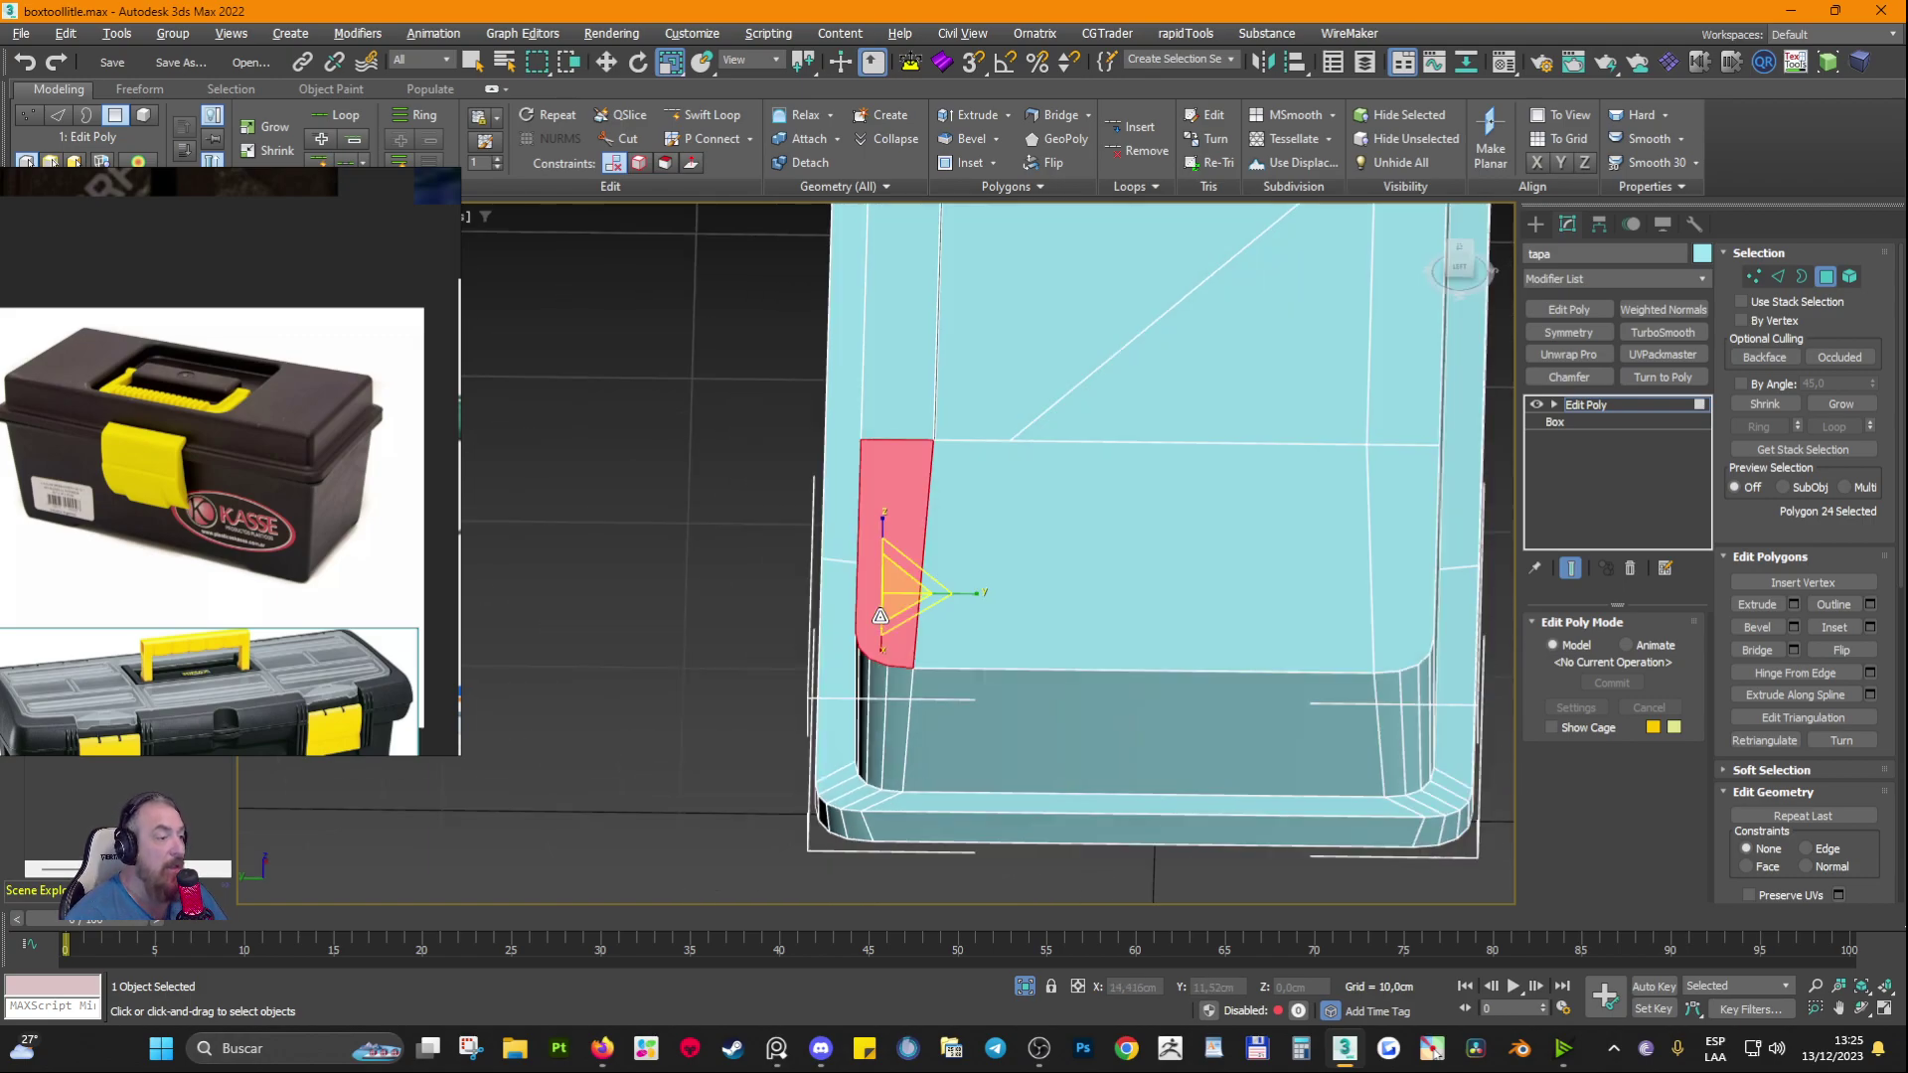
pyautogui.scroll(4, 893, 608)
pyautogui.keyDown('alt'); pyautogui.moveTo(913, 678); pyautogui.dragTo(950, 676, button='middle'); pyautogui.keyUp('alt')
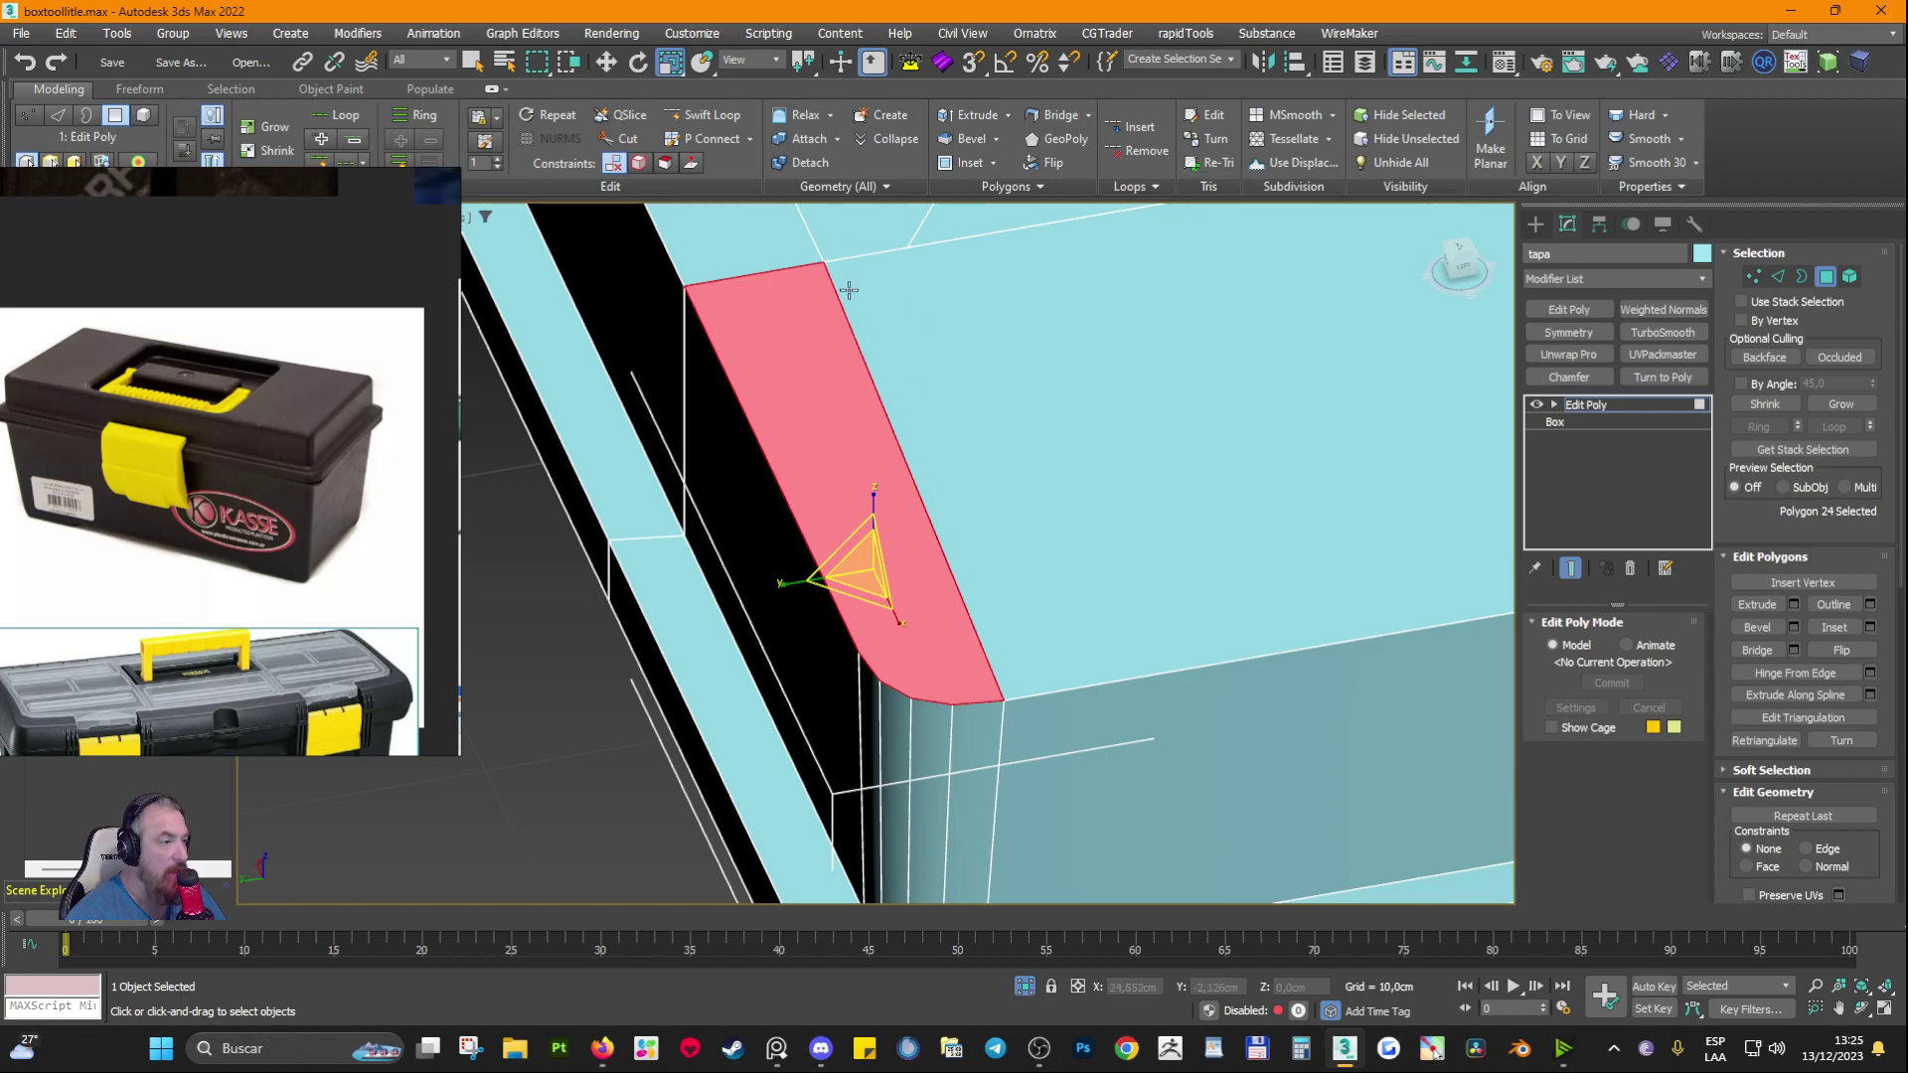
pyautogui.keyDown('alt'); pyautogui.moveTo(1026, 515); pyautogui.dragTo(898, 476, button='middle'); pyautogui.keyUp('alt')
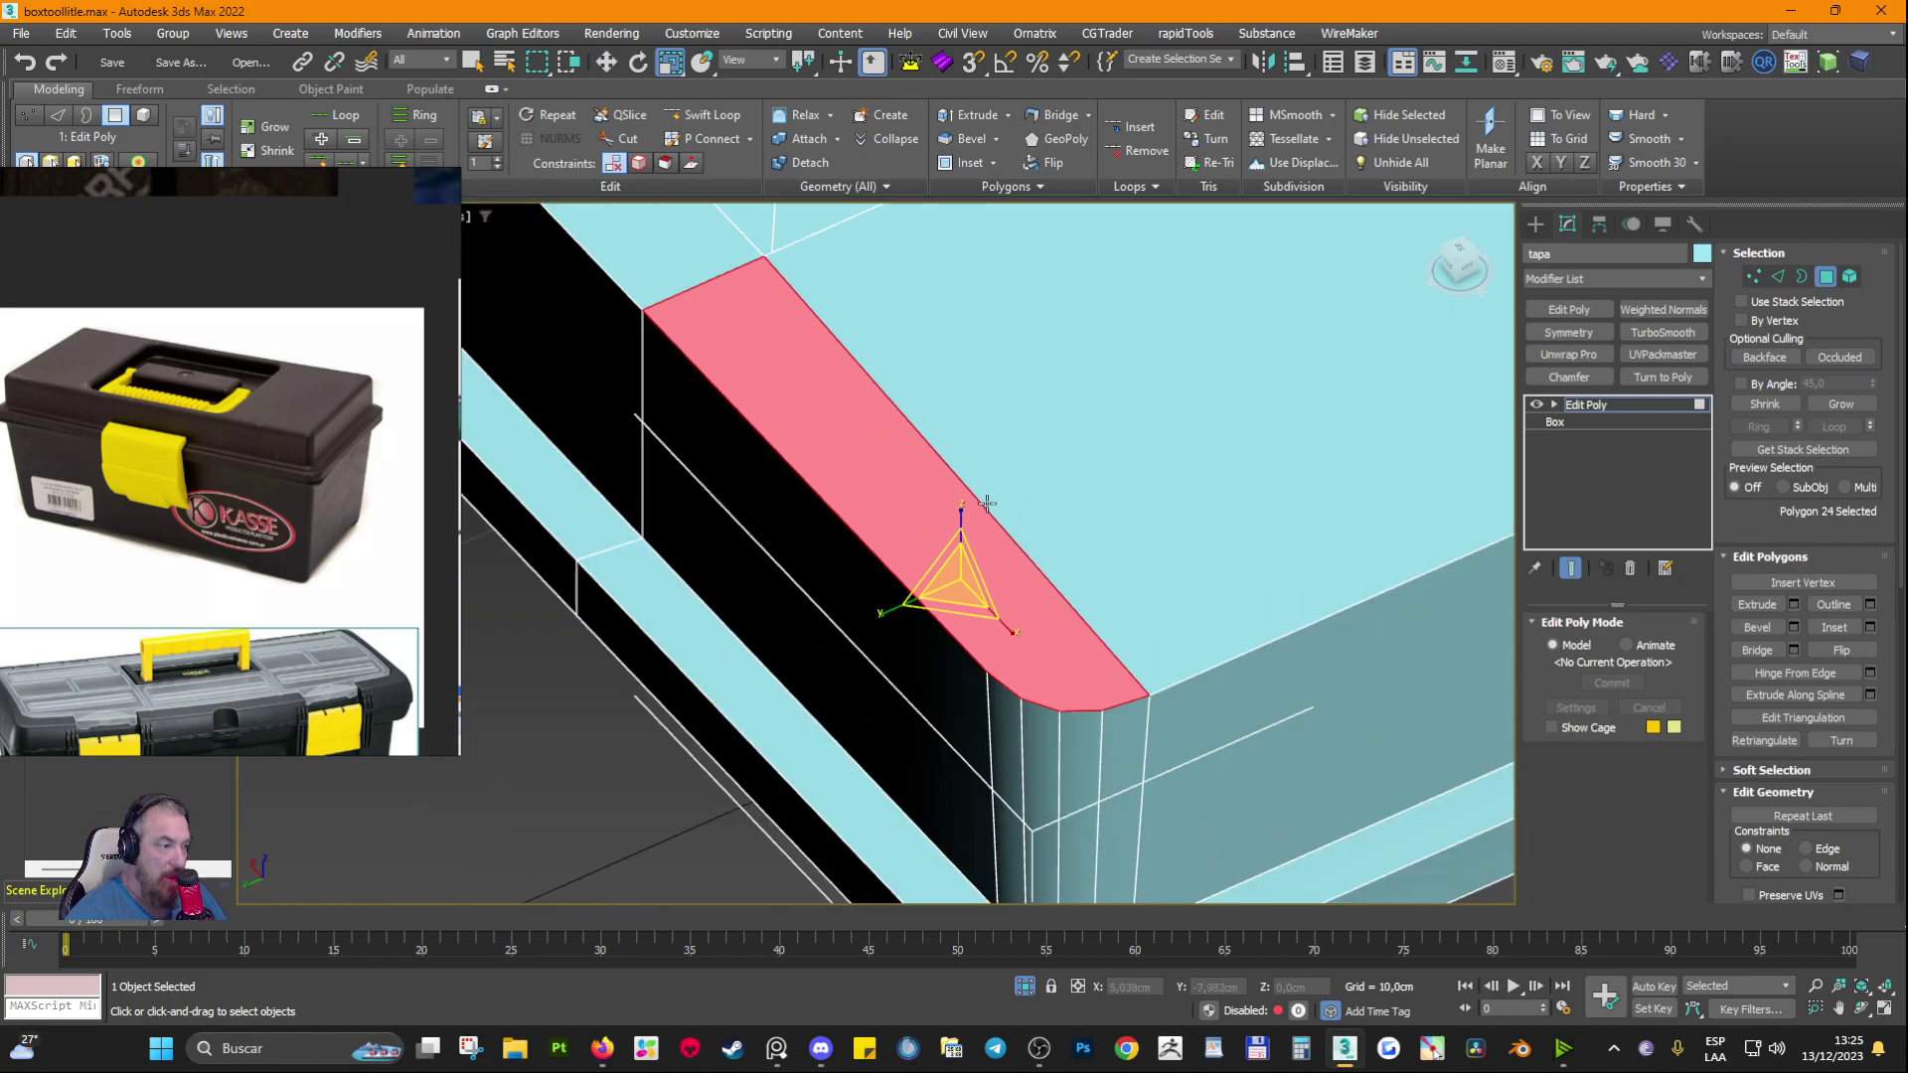
pyautogui.scroll(-3, 991, 413)
pyautogui.click(1000, 413)
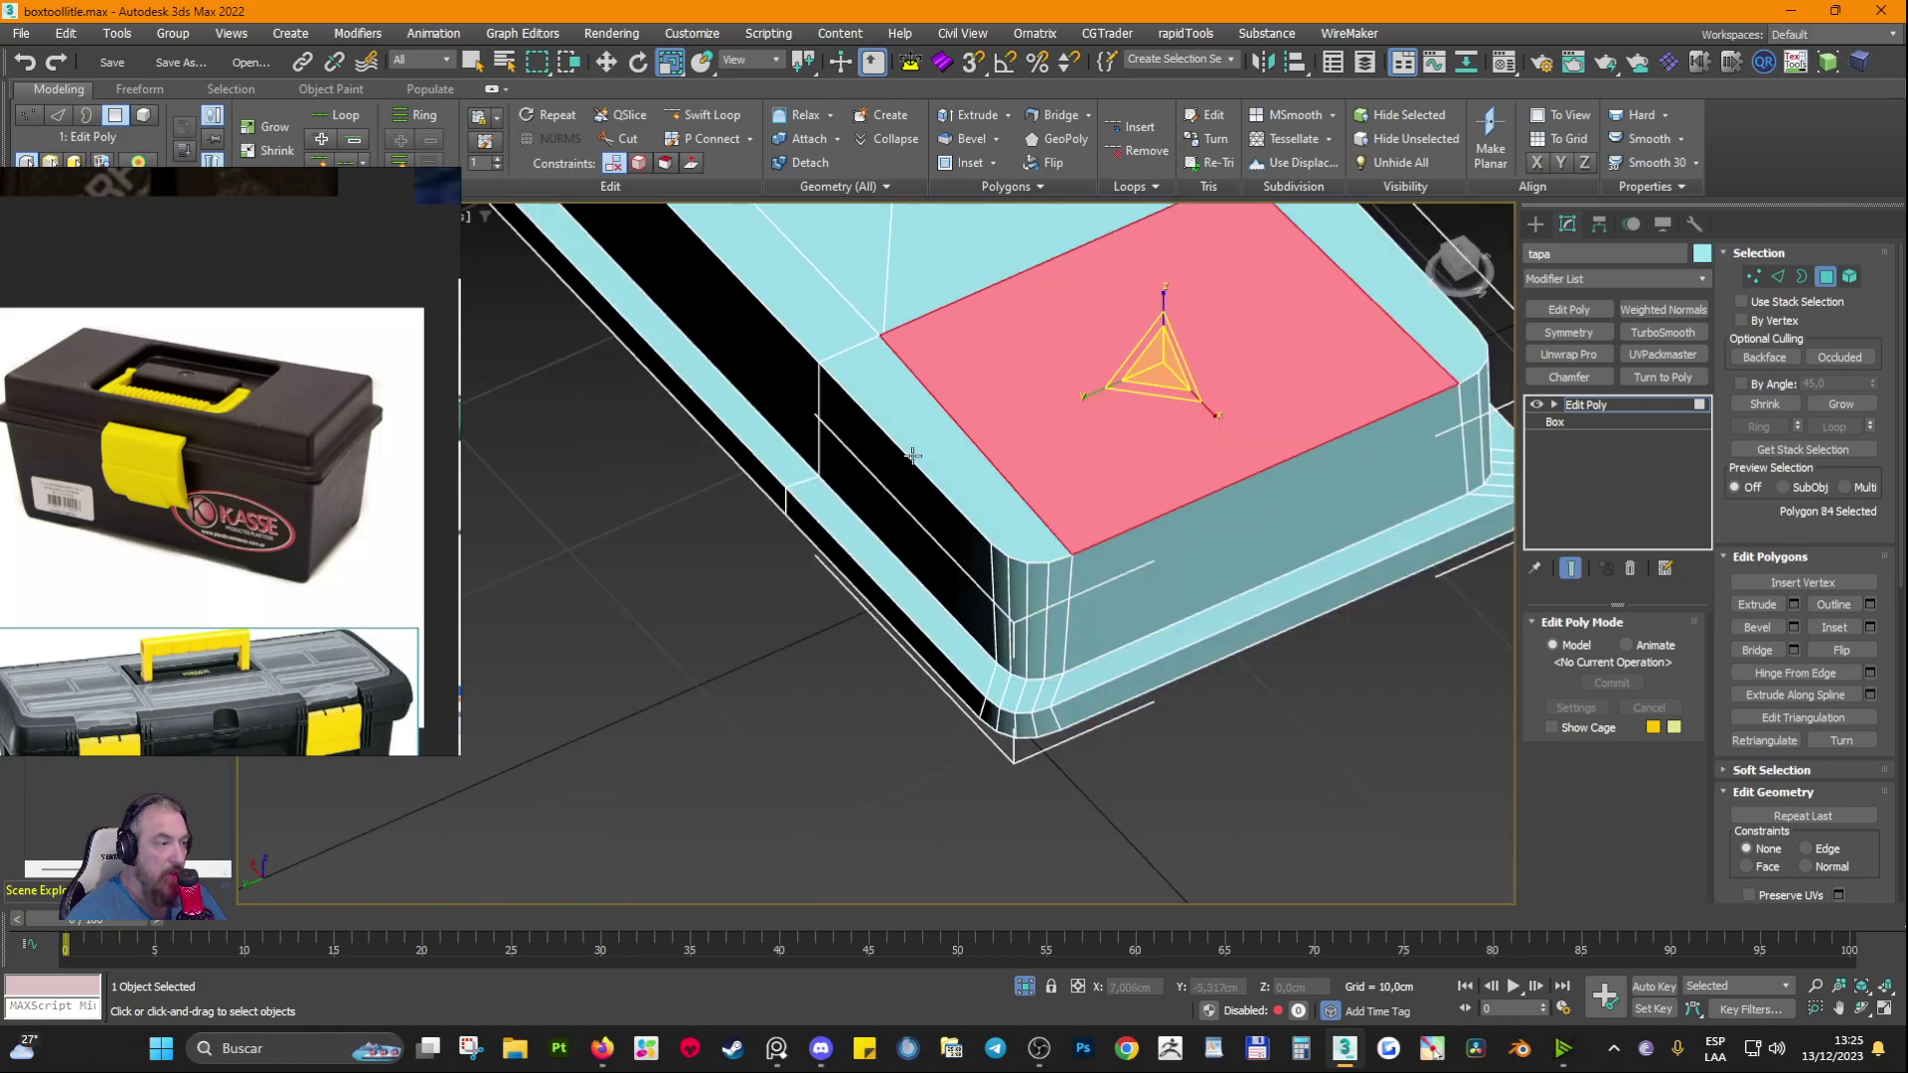
pyautogui.moveTo(904, 289); pyautogui.dragTo(987, 635, button='middle')
pyautogui.click(1014, 549)
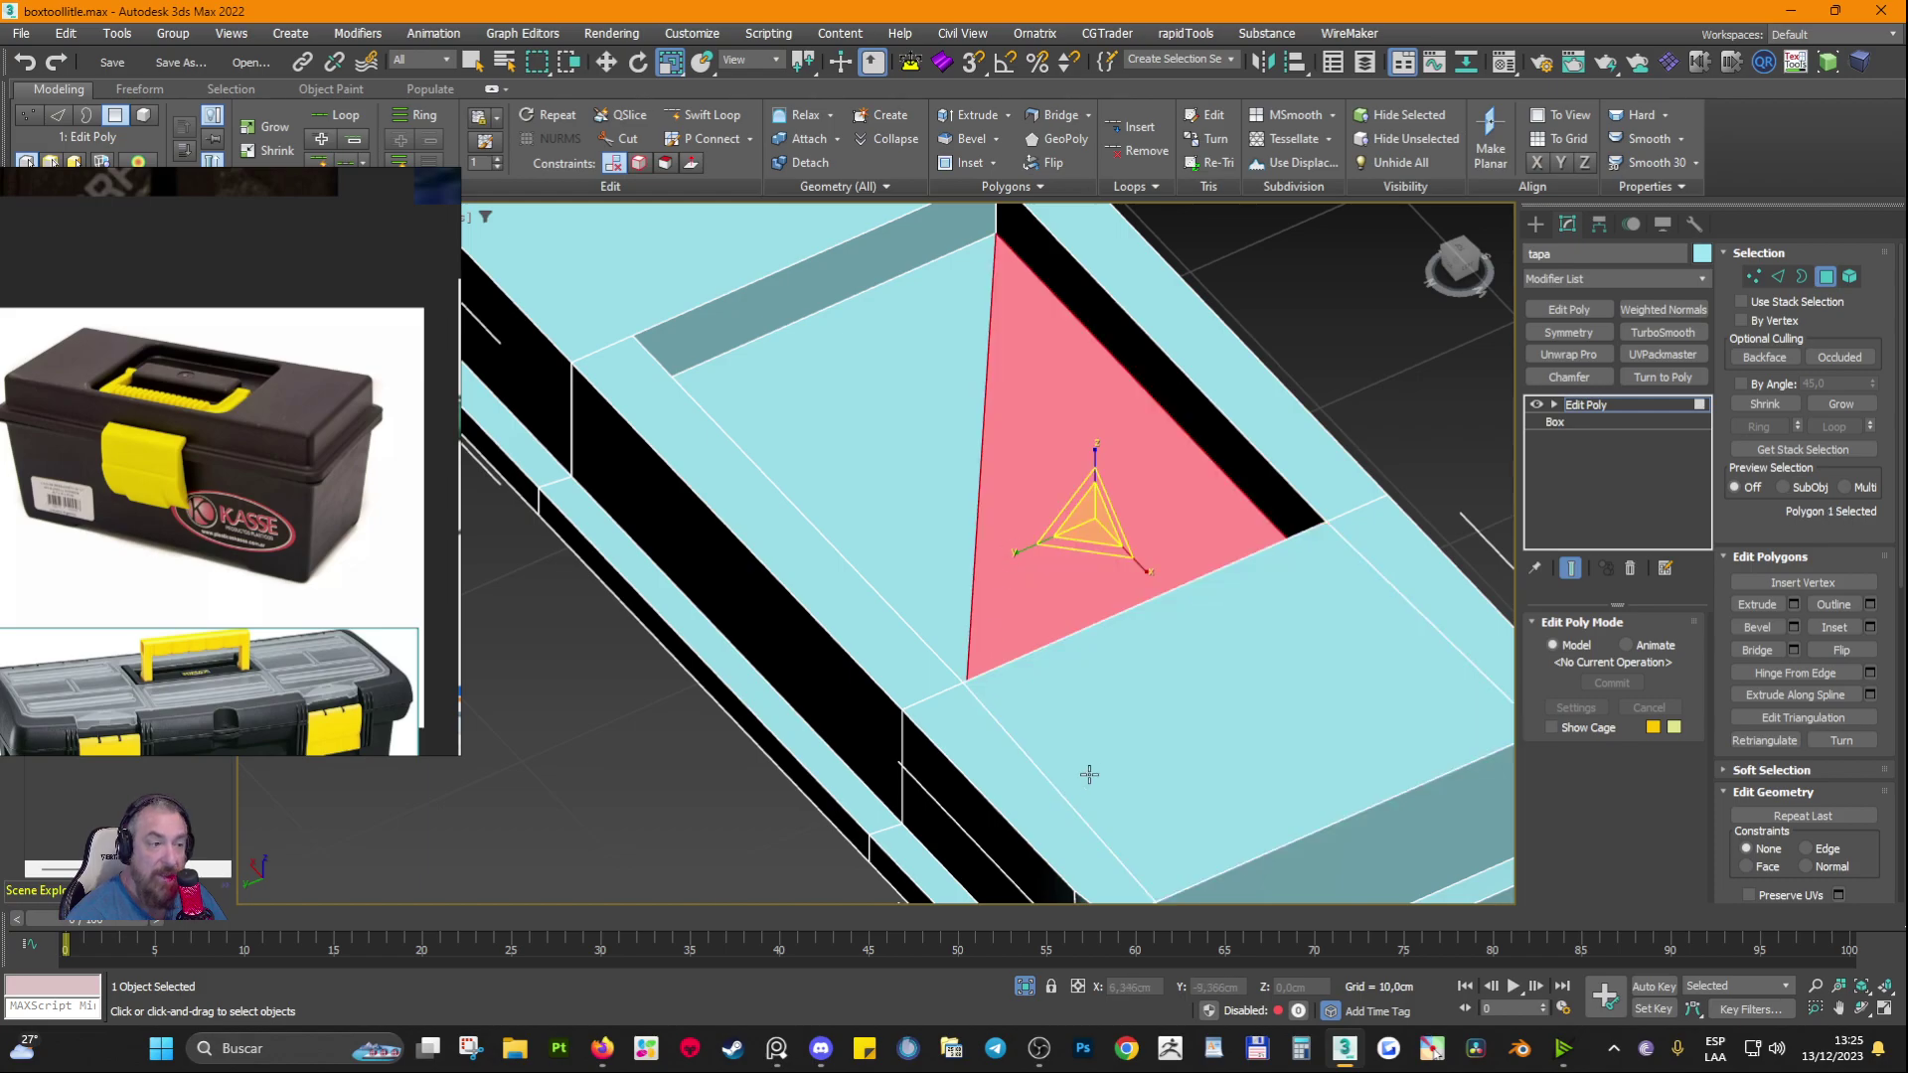
pyautogui.scroll(-3, 1034, 635)
pyautogui.click(1010, 593)
pyautogui.scroll(4, 1014, 769)
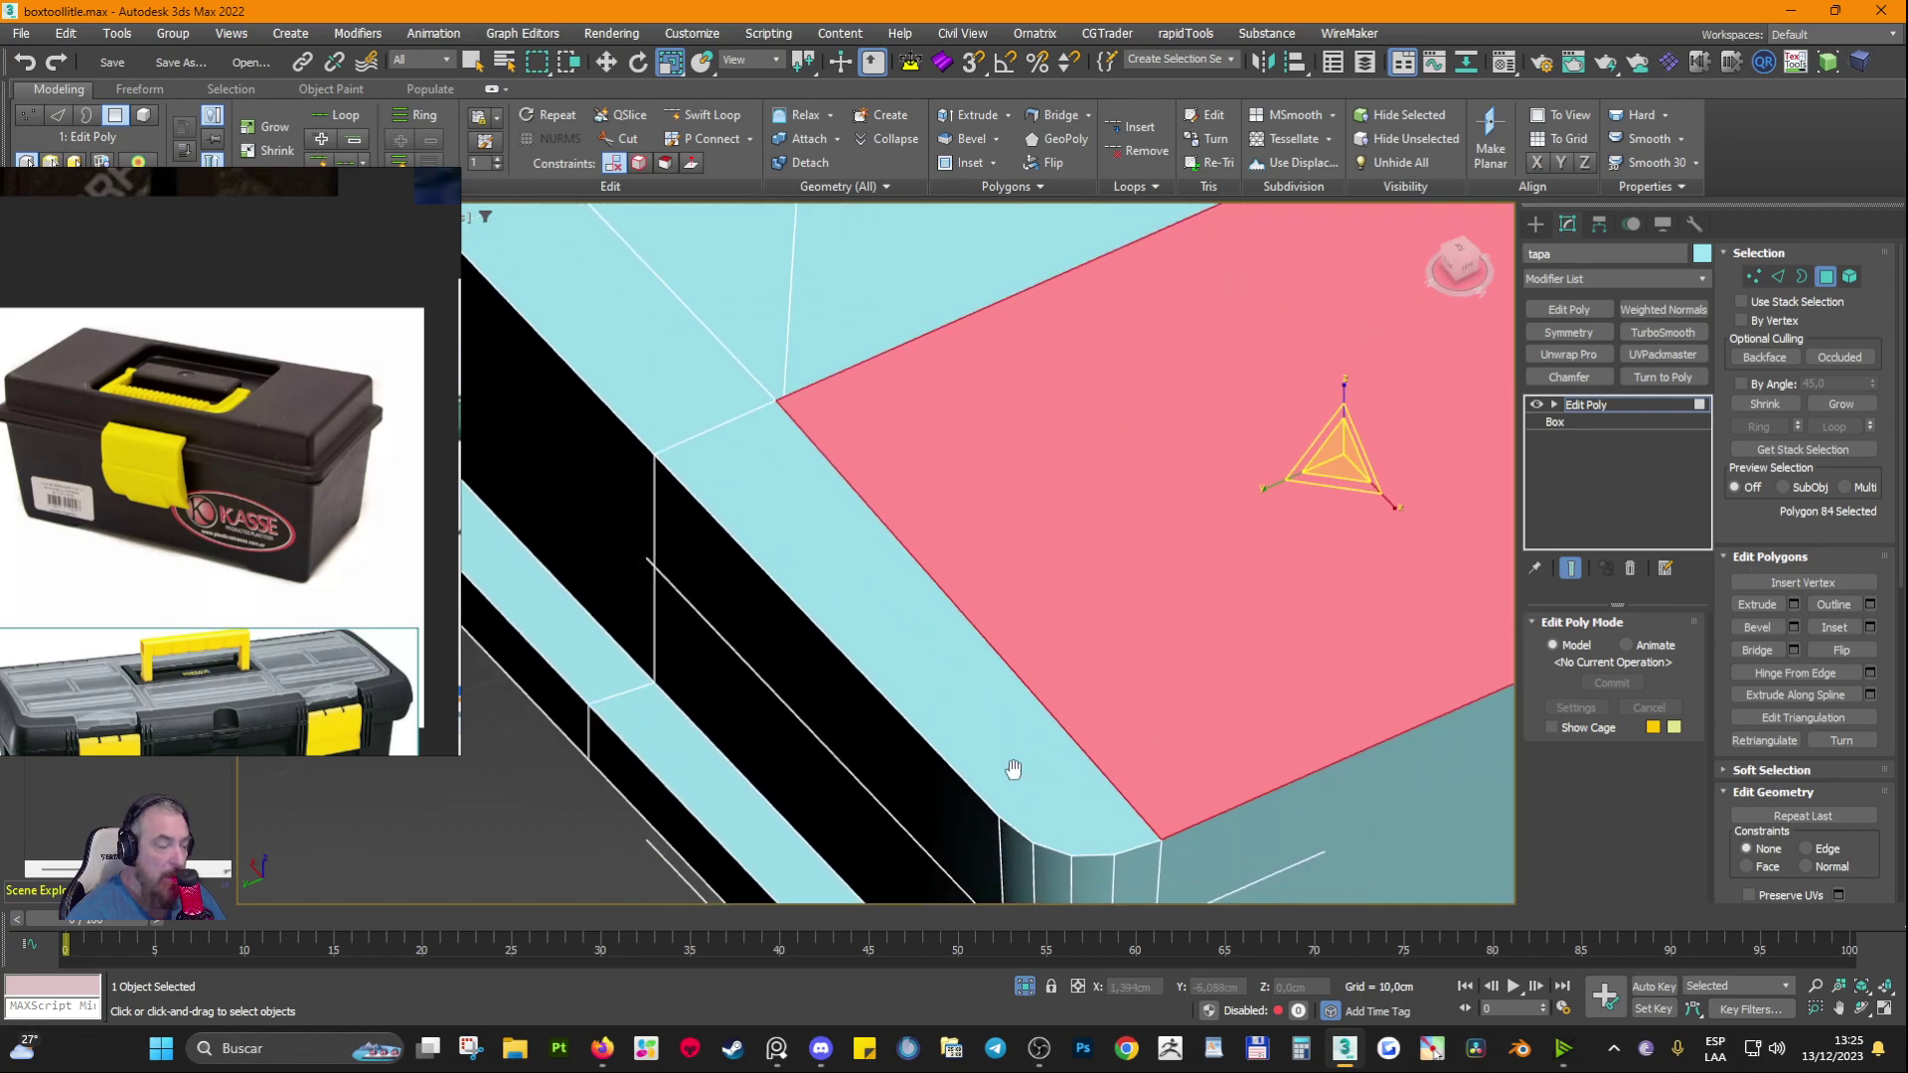
pyautogui.moveTo(1014, 769); pyautogui.dragTo(1024, 733, button='middle')
# Step: Connect the rounded corner's middle top vertex to the adjacent recess corner vertex and check the polygons on both sides of the new edge
pyautogui.click(1752, 276)
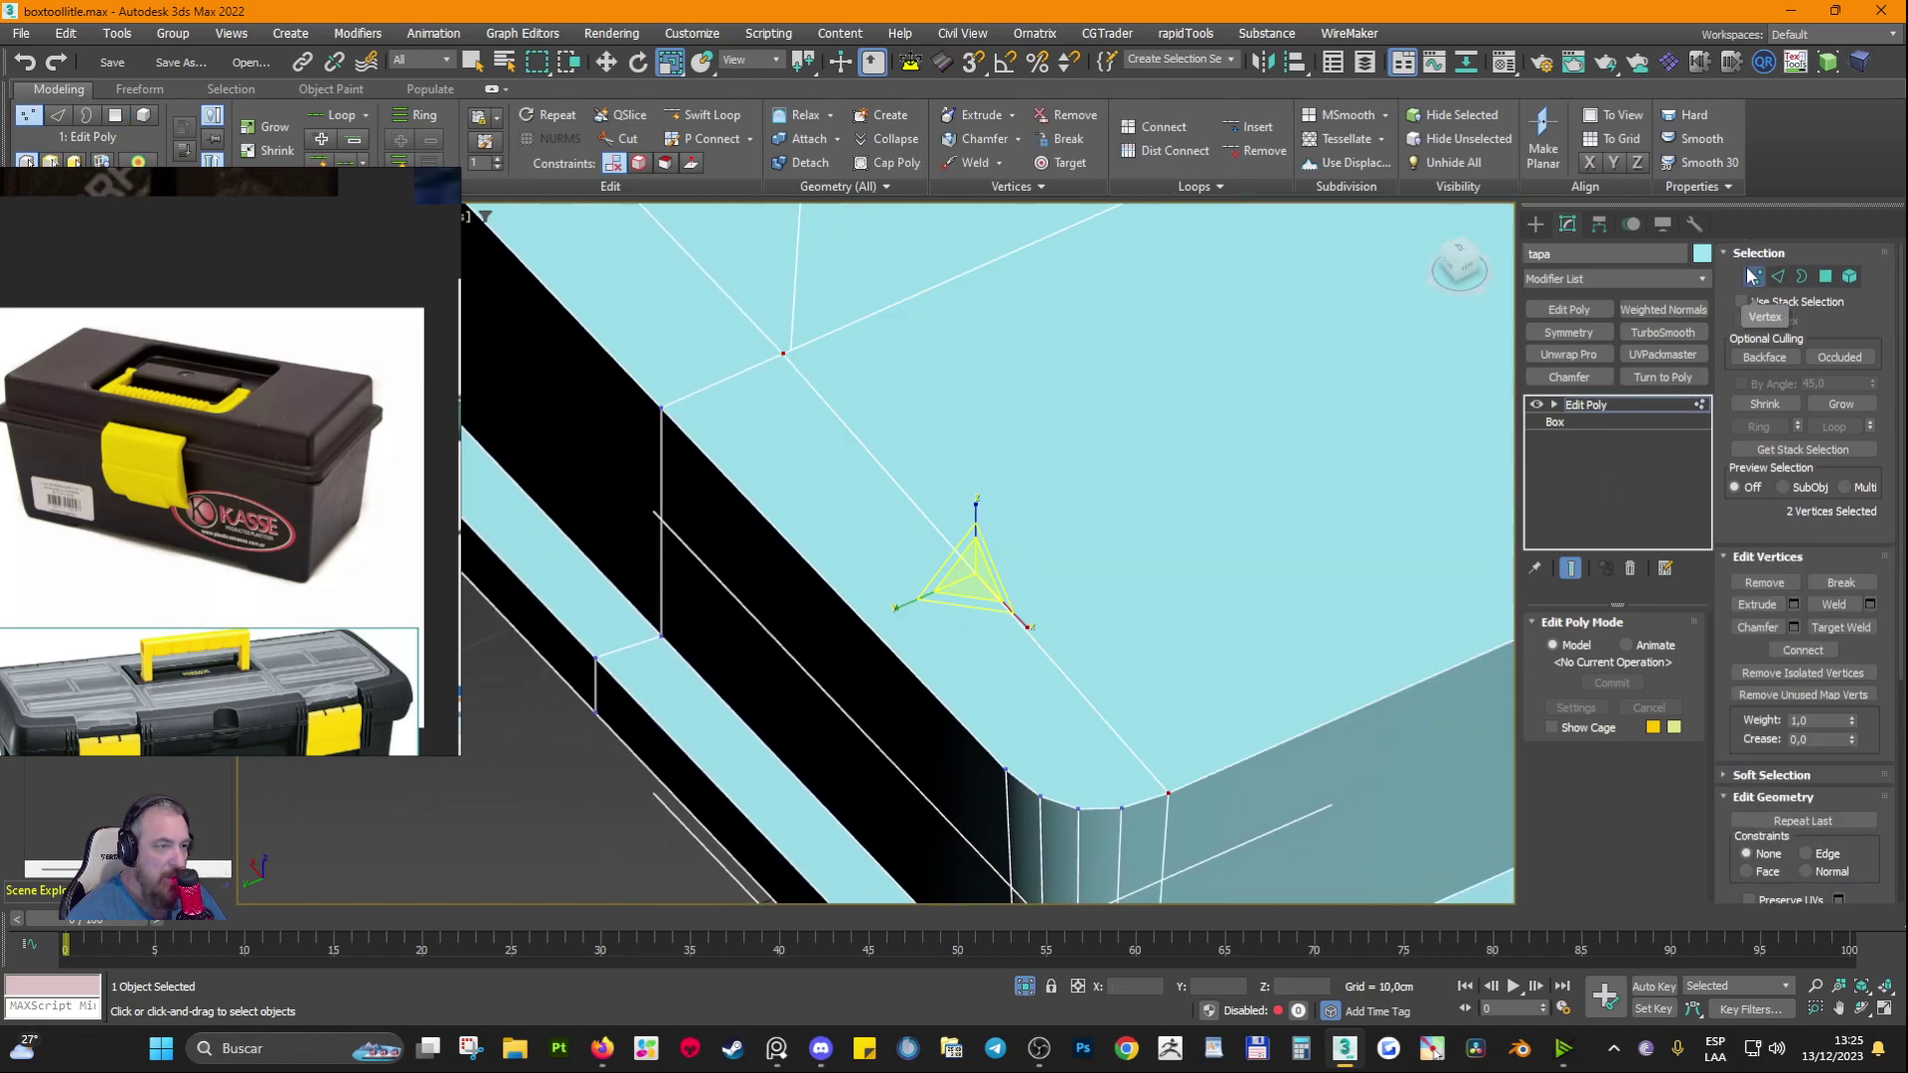
pyautogui.click(1078, 809)
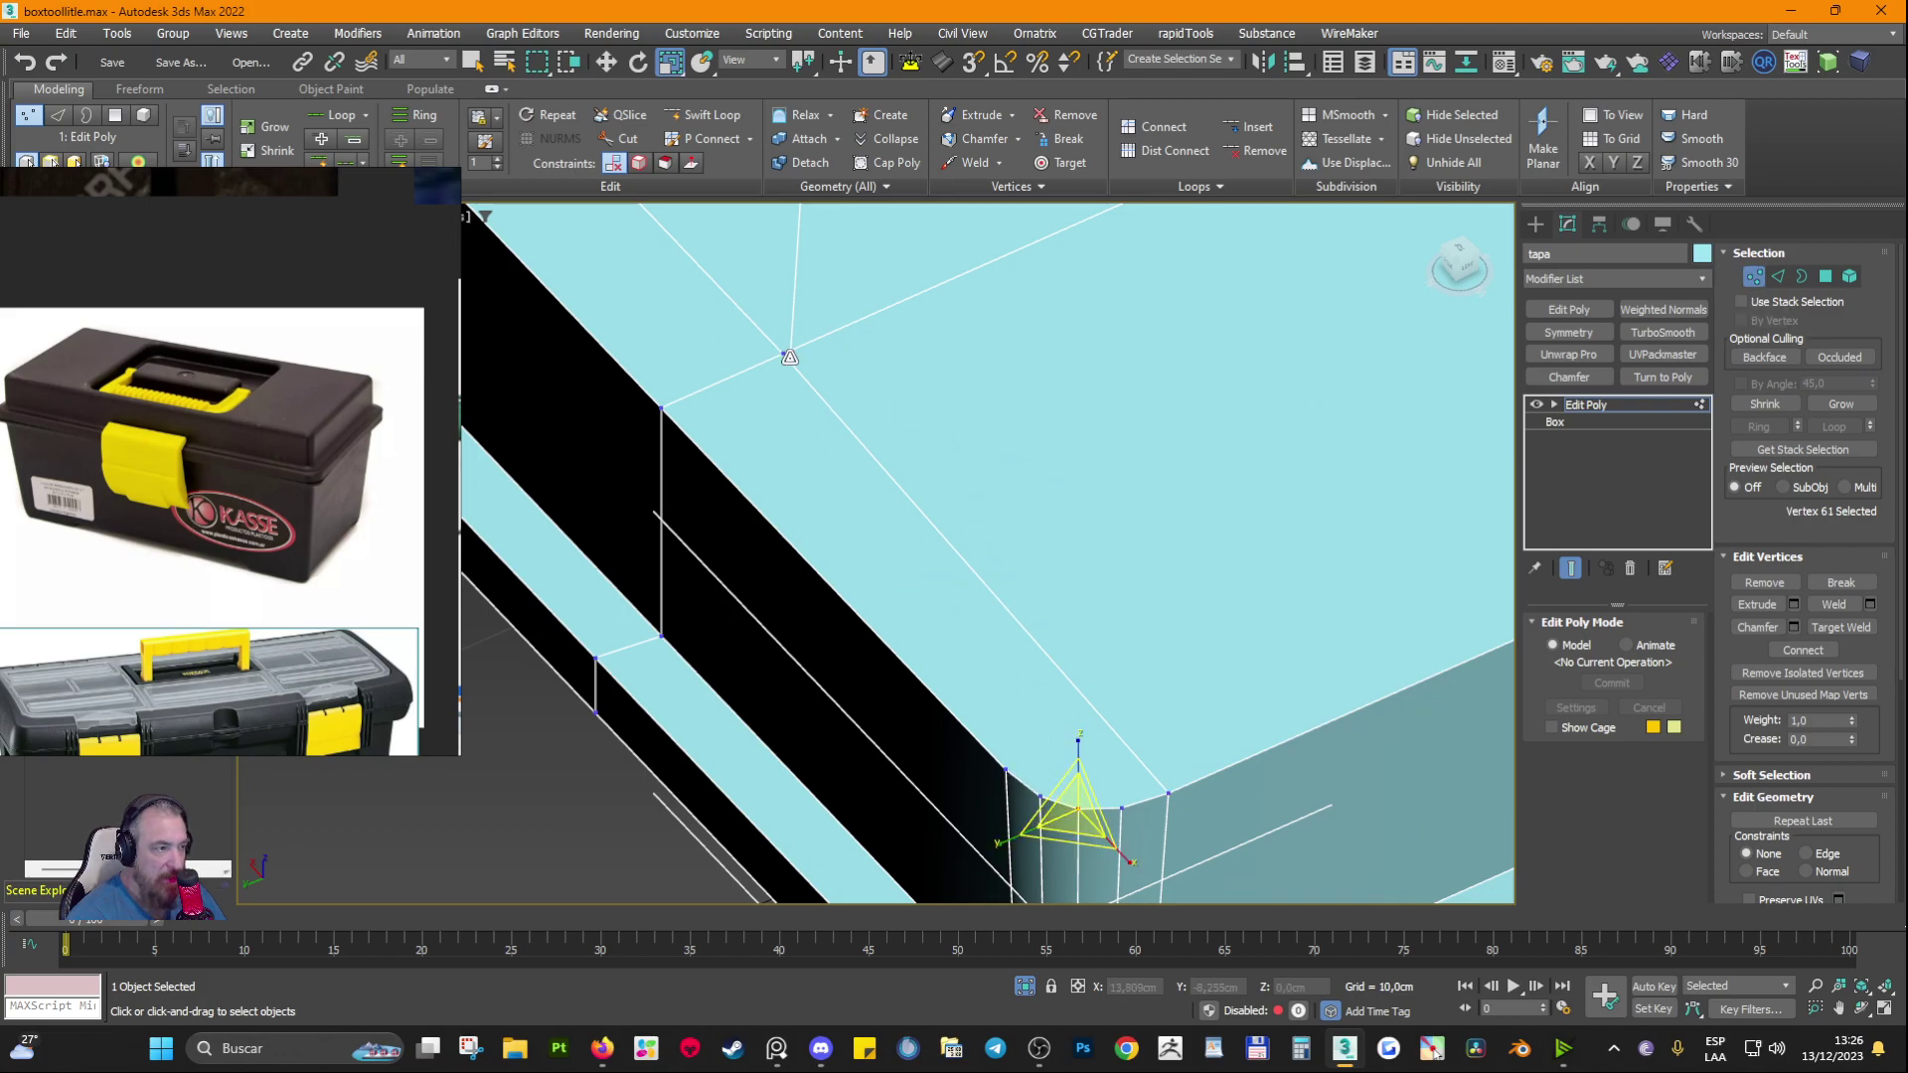
pyautogui.keyDown('ctrl'); pyautogui.click(784, 354); pyautogui.keyUp('ctrl')
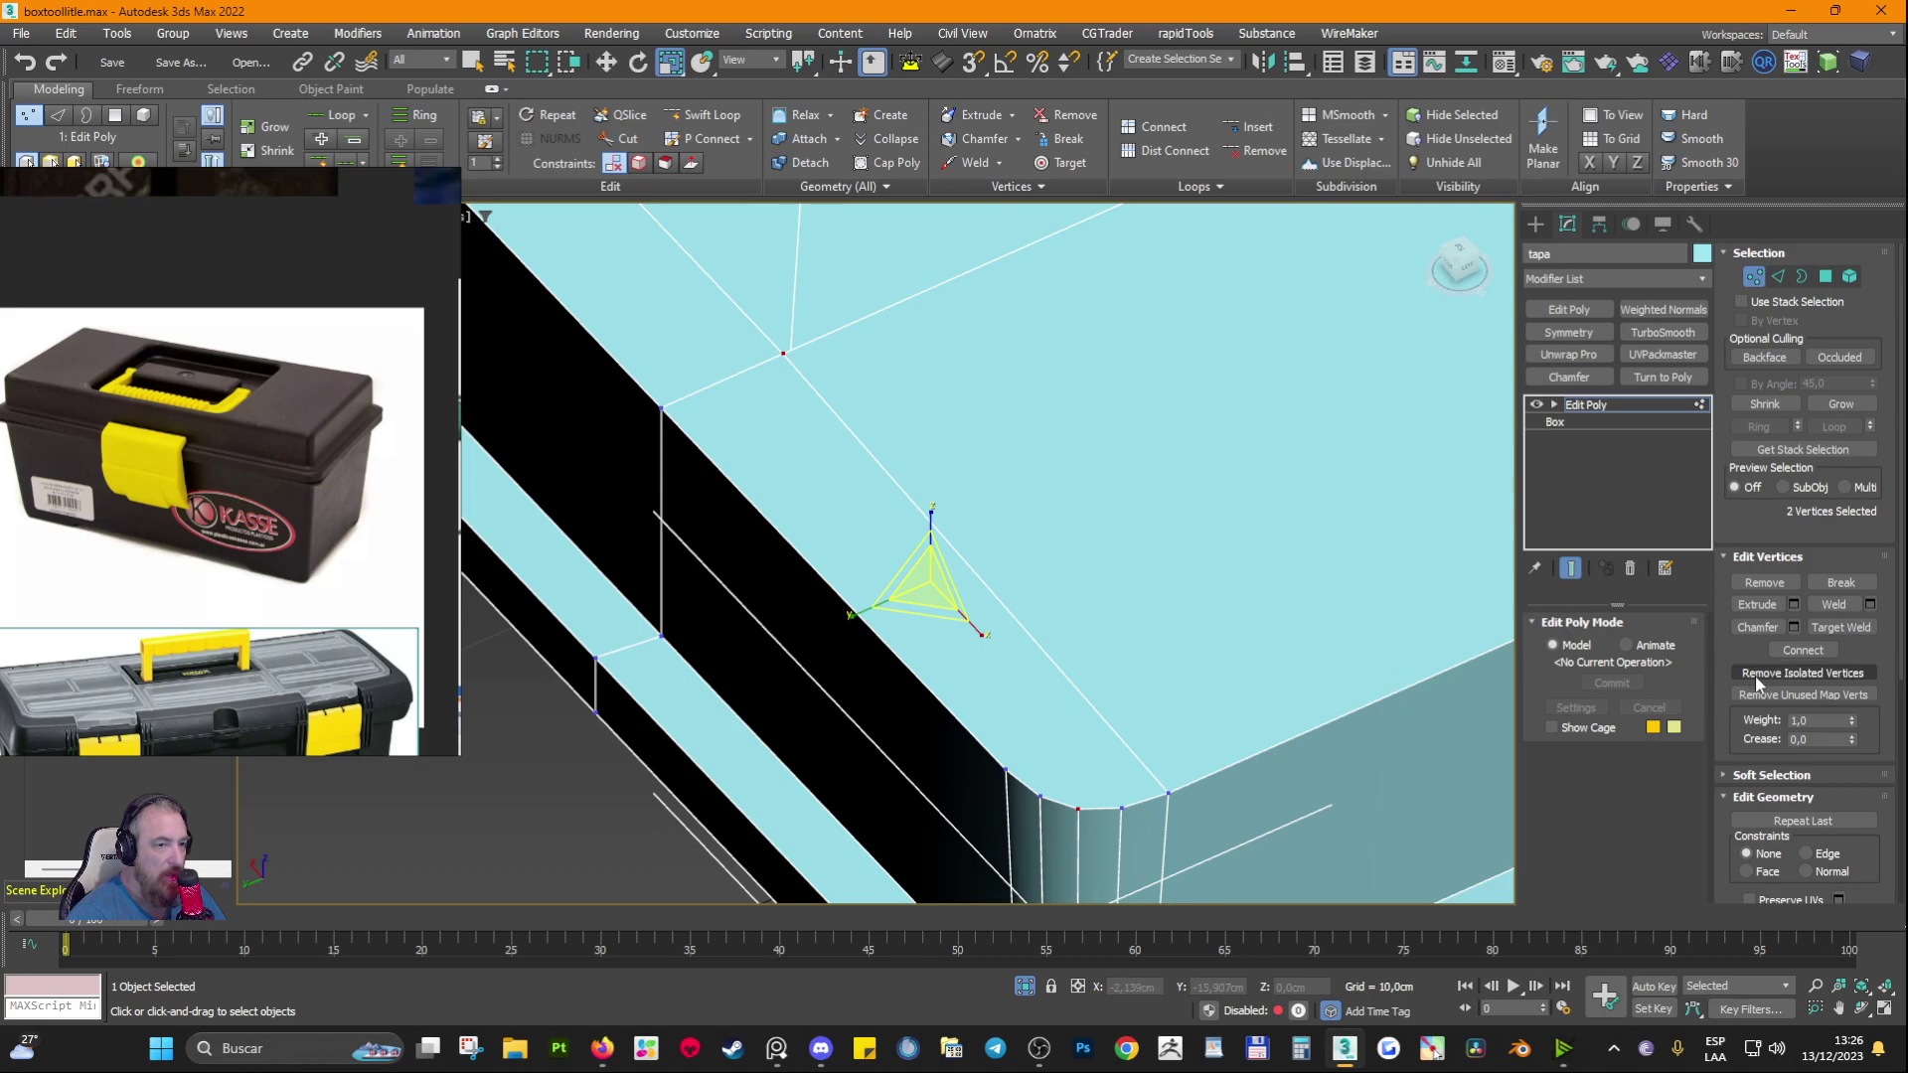
pyautogui.moveTo(1199, 696); pyautogui.dragTo(1178, 650, button='middle')
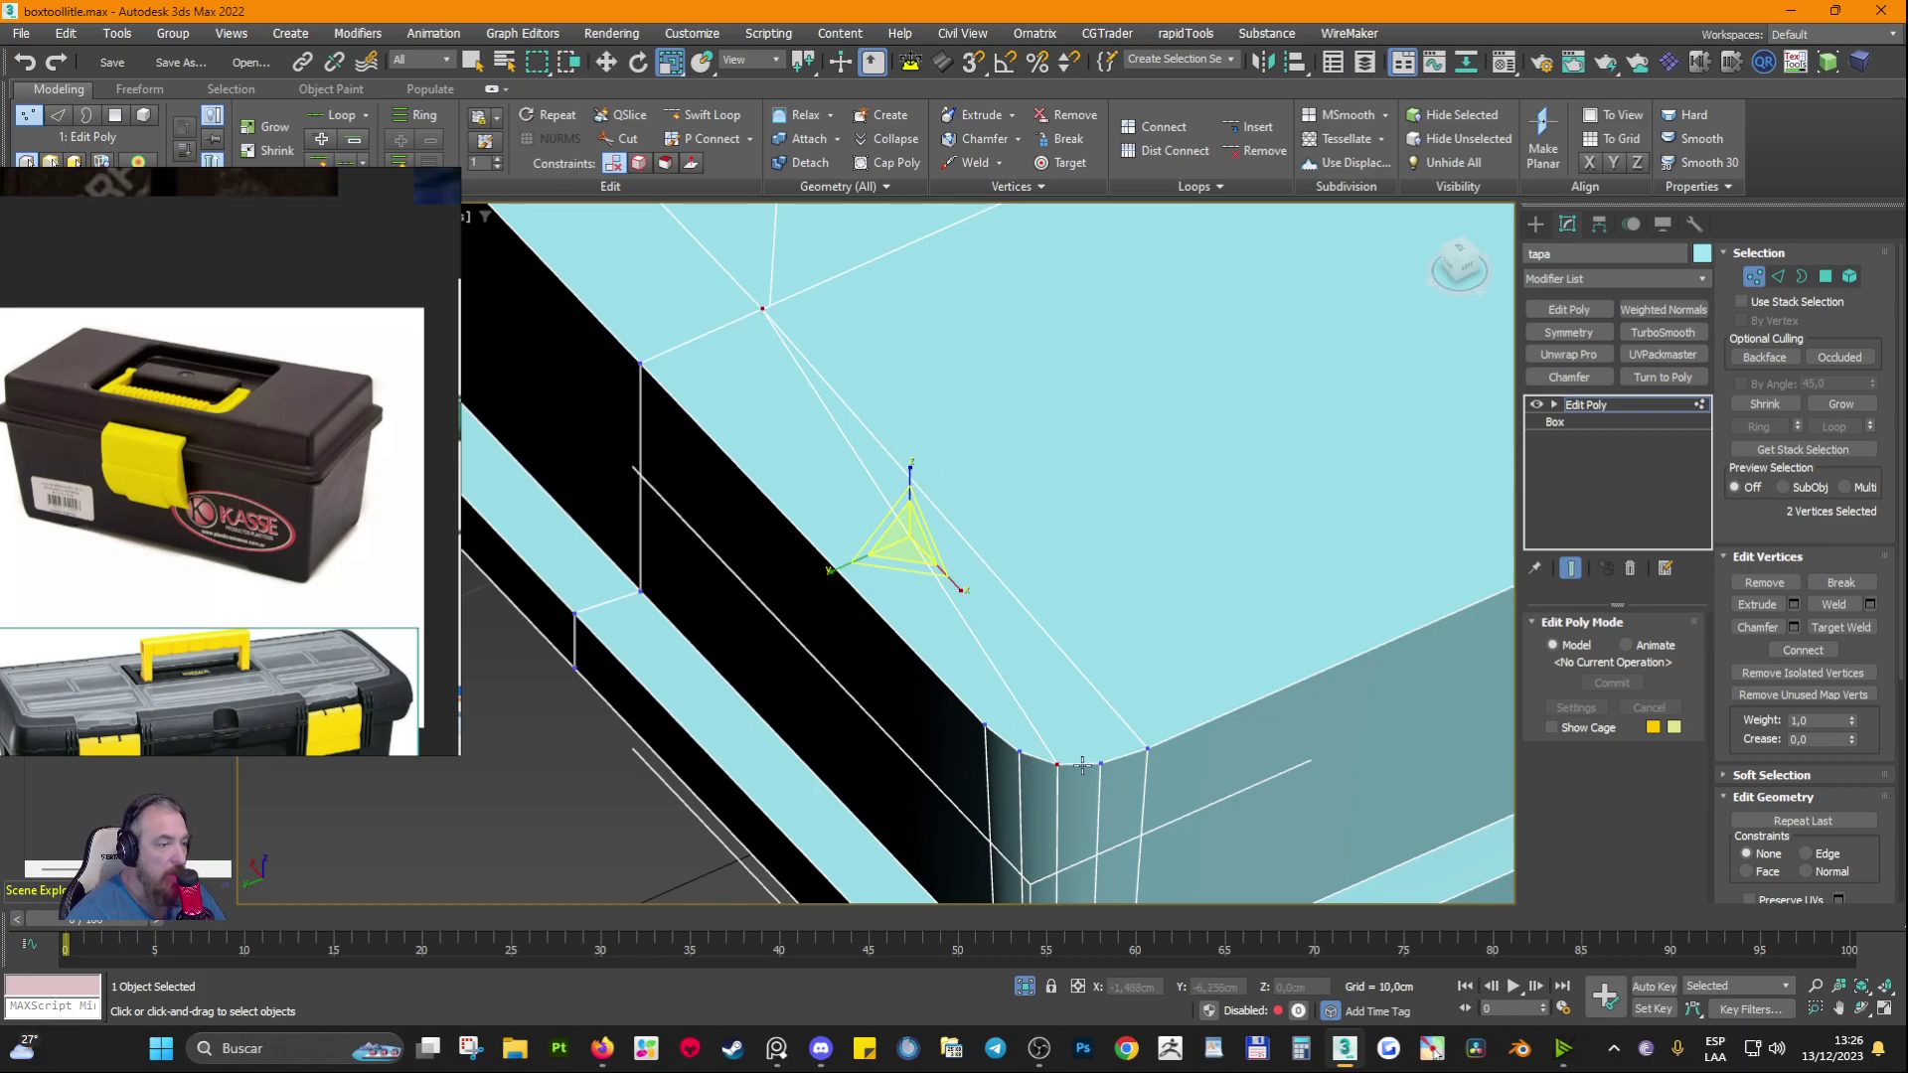
pyautogui.click(1825, 276)
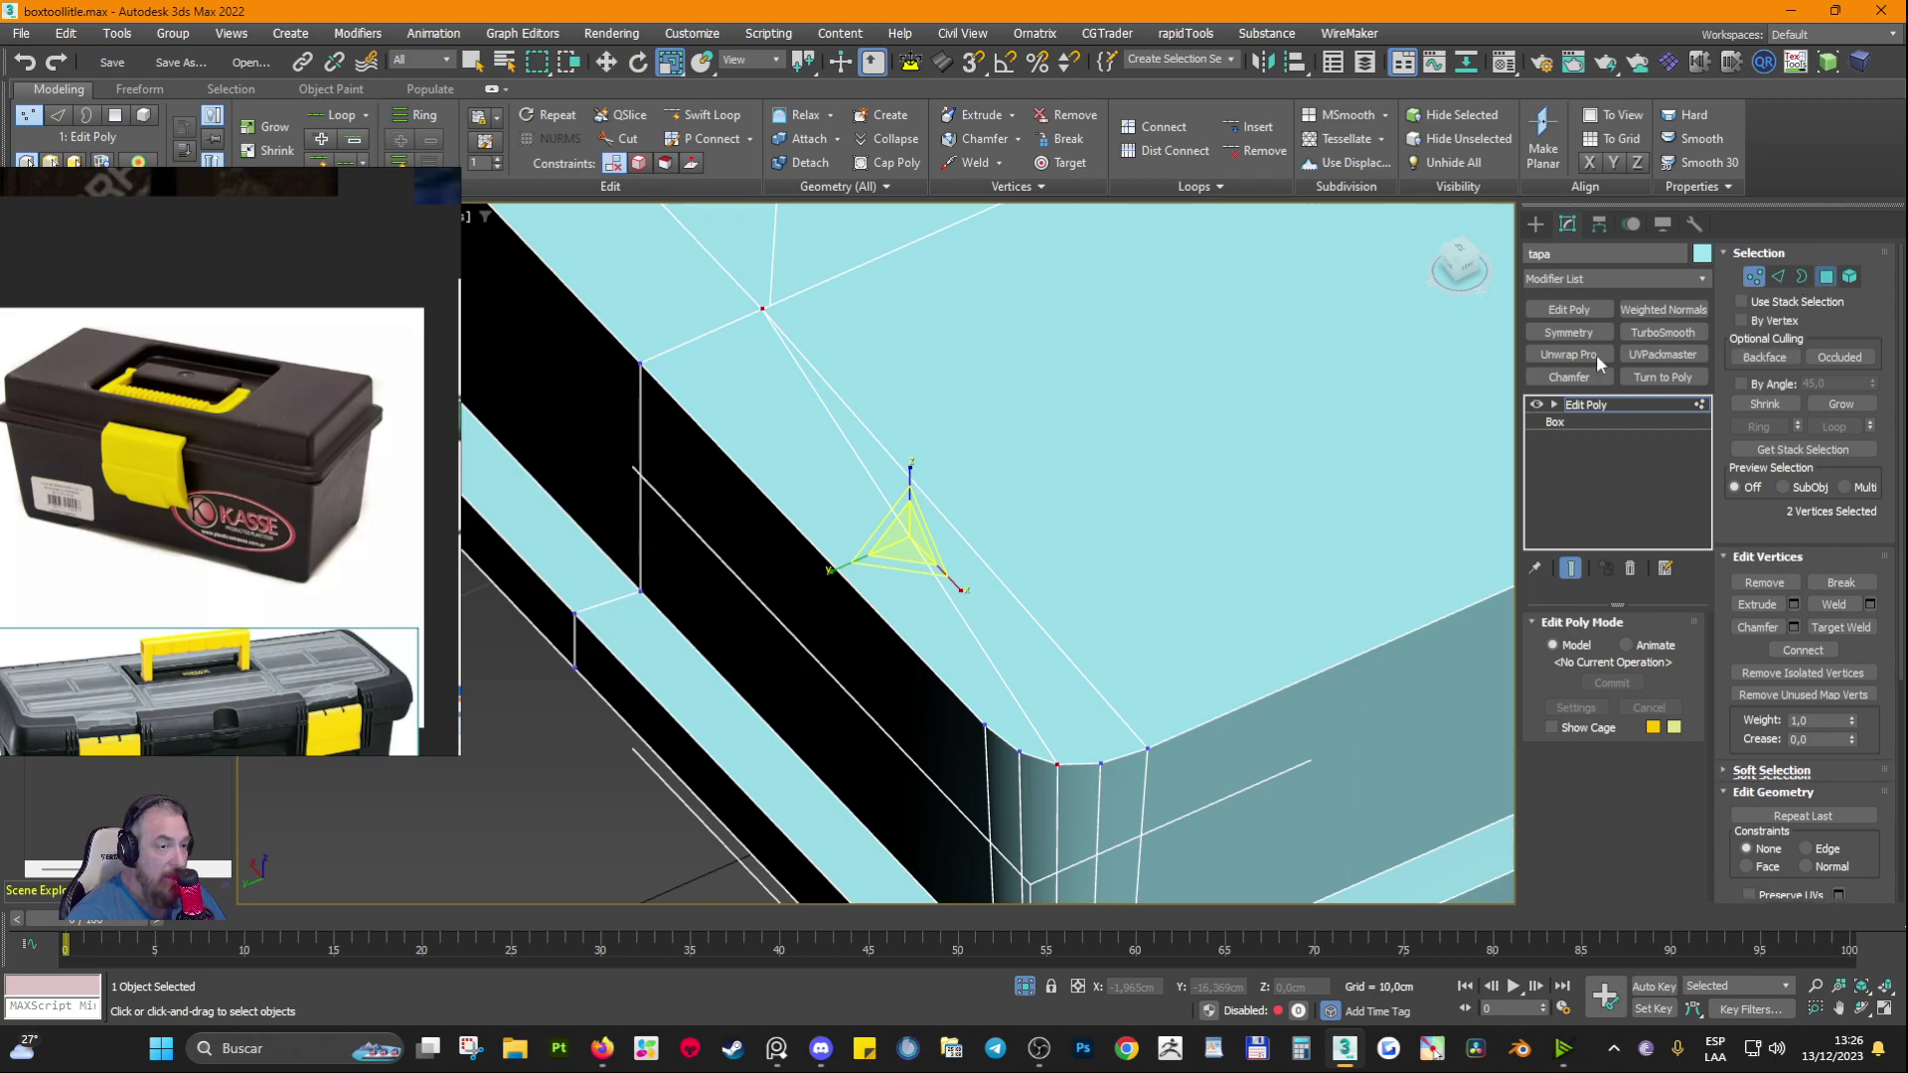
pyautogui.click(1152, 711)
pyautogui.click(1059, 747)
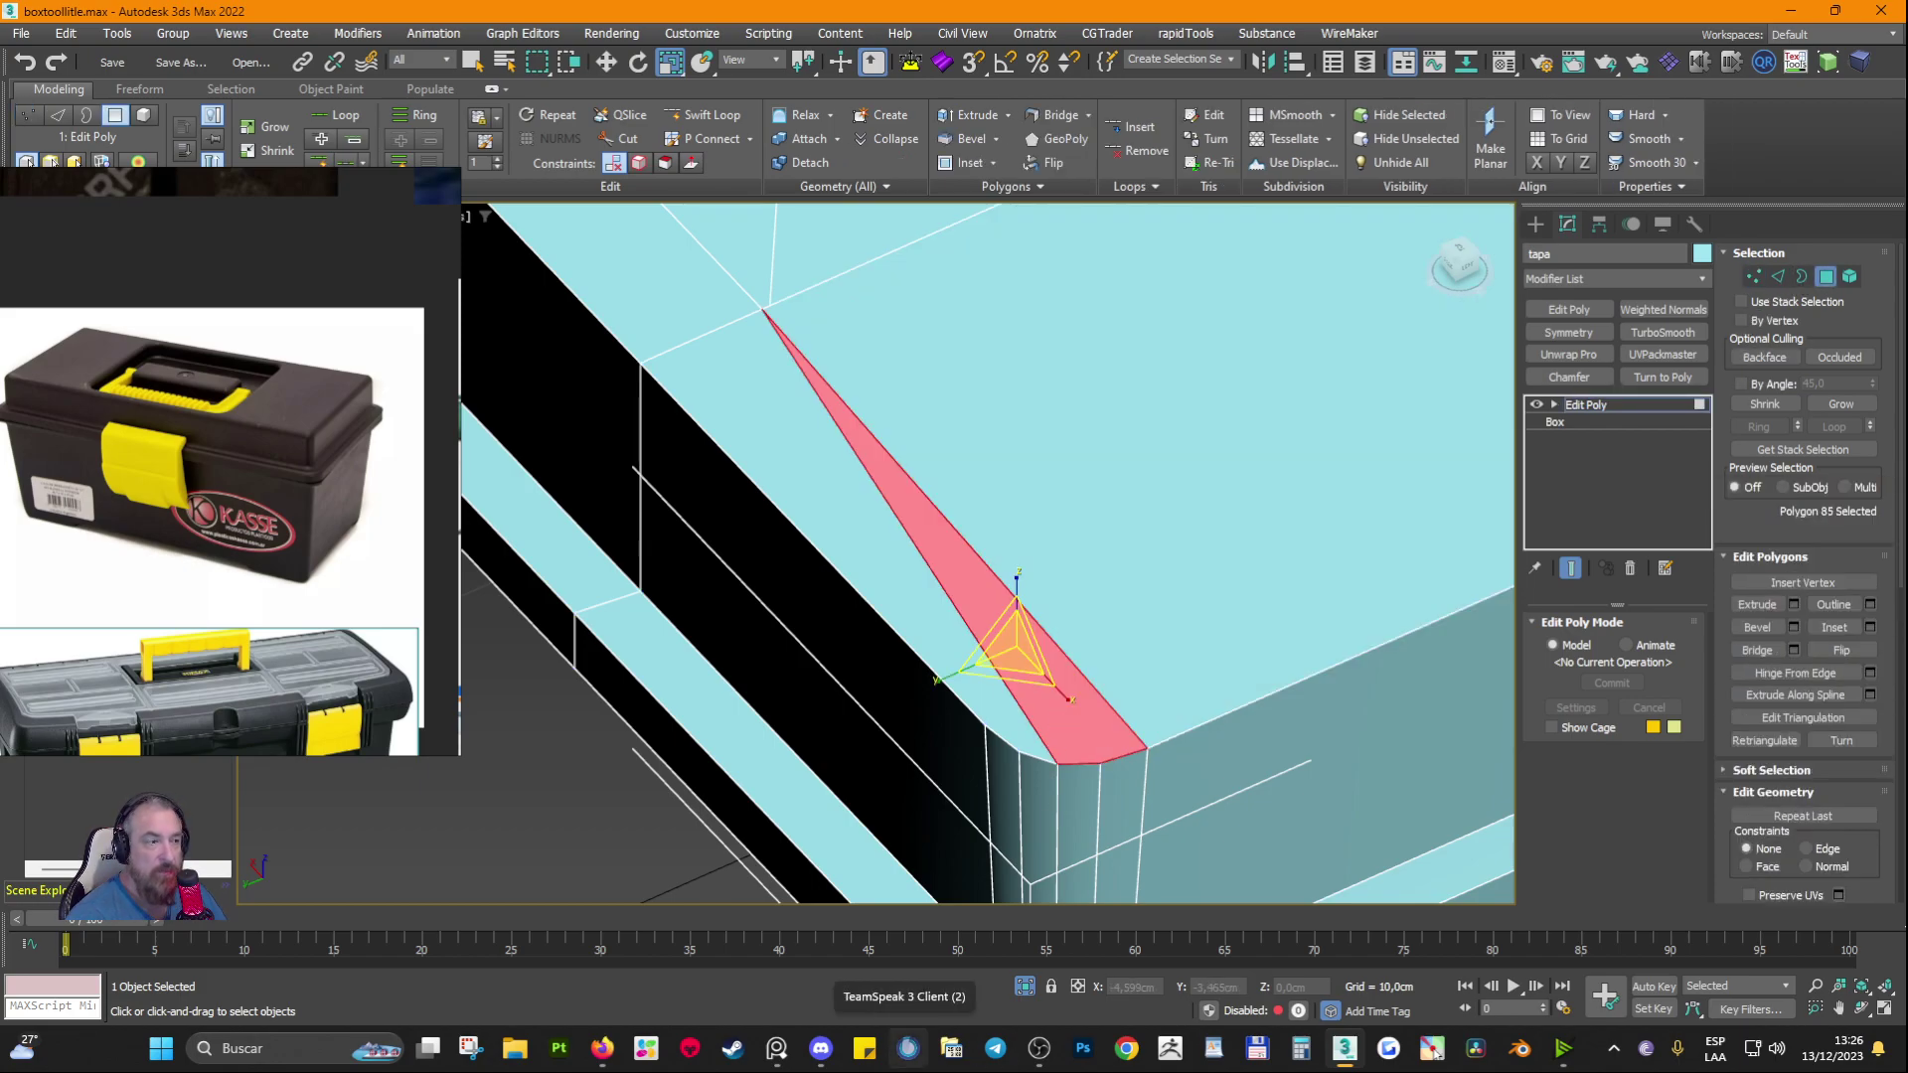
pyautogui.scroll(-3, 865, 874)
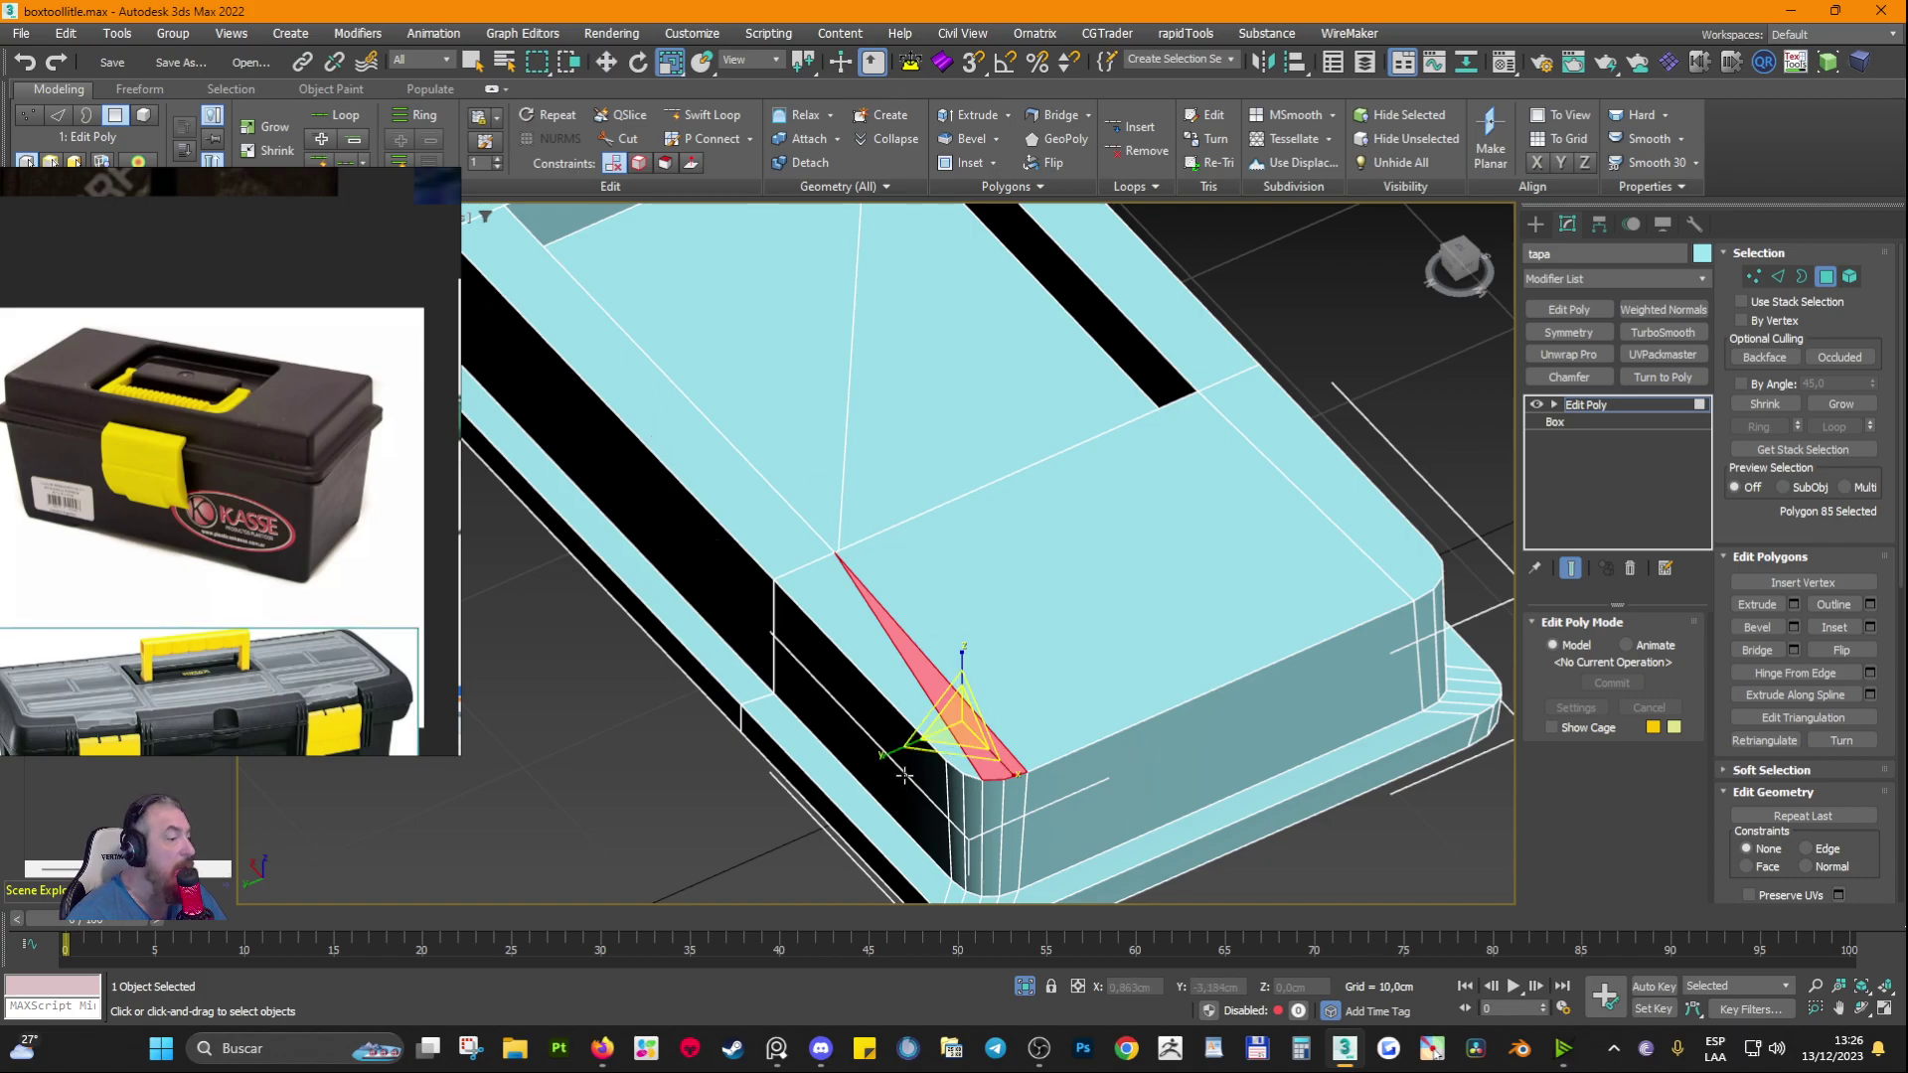
pyautogui.scroll(3, 904, 775)
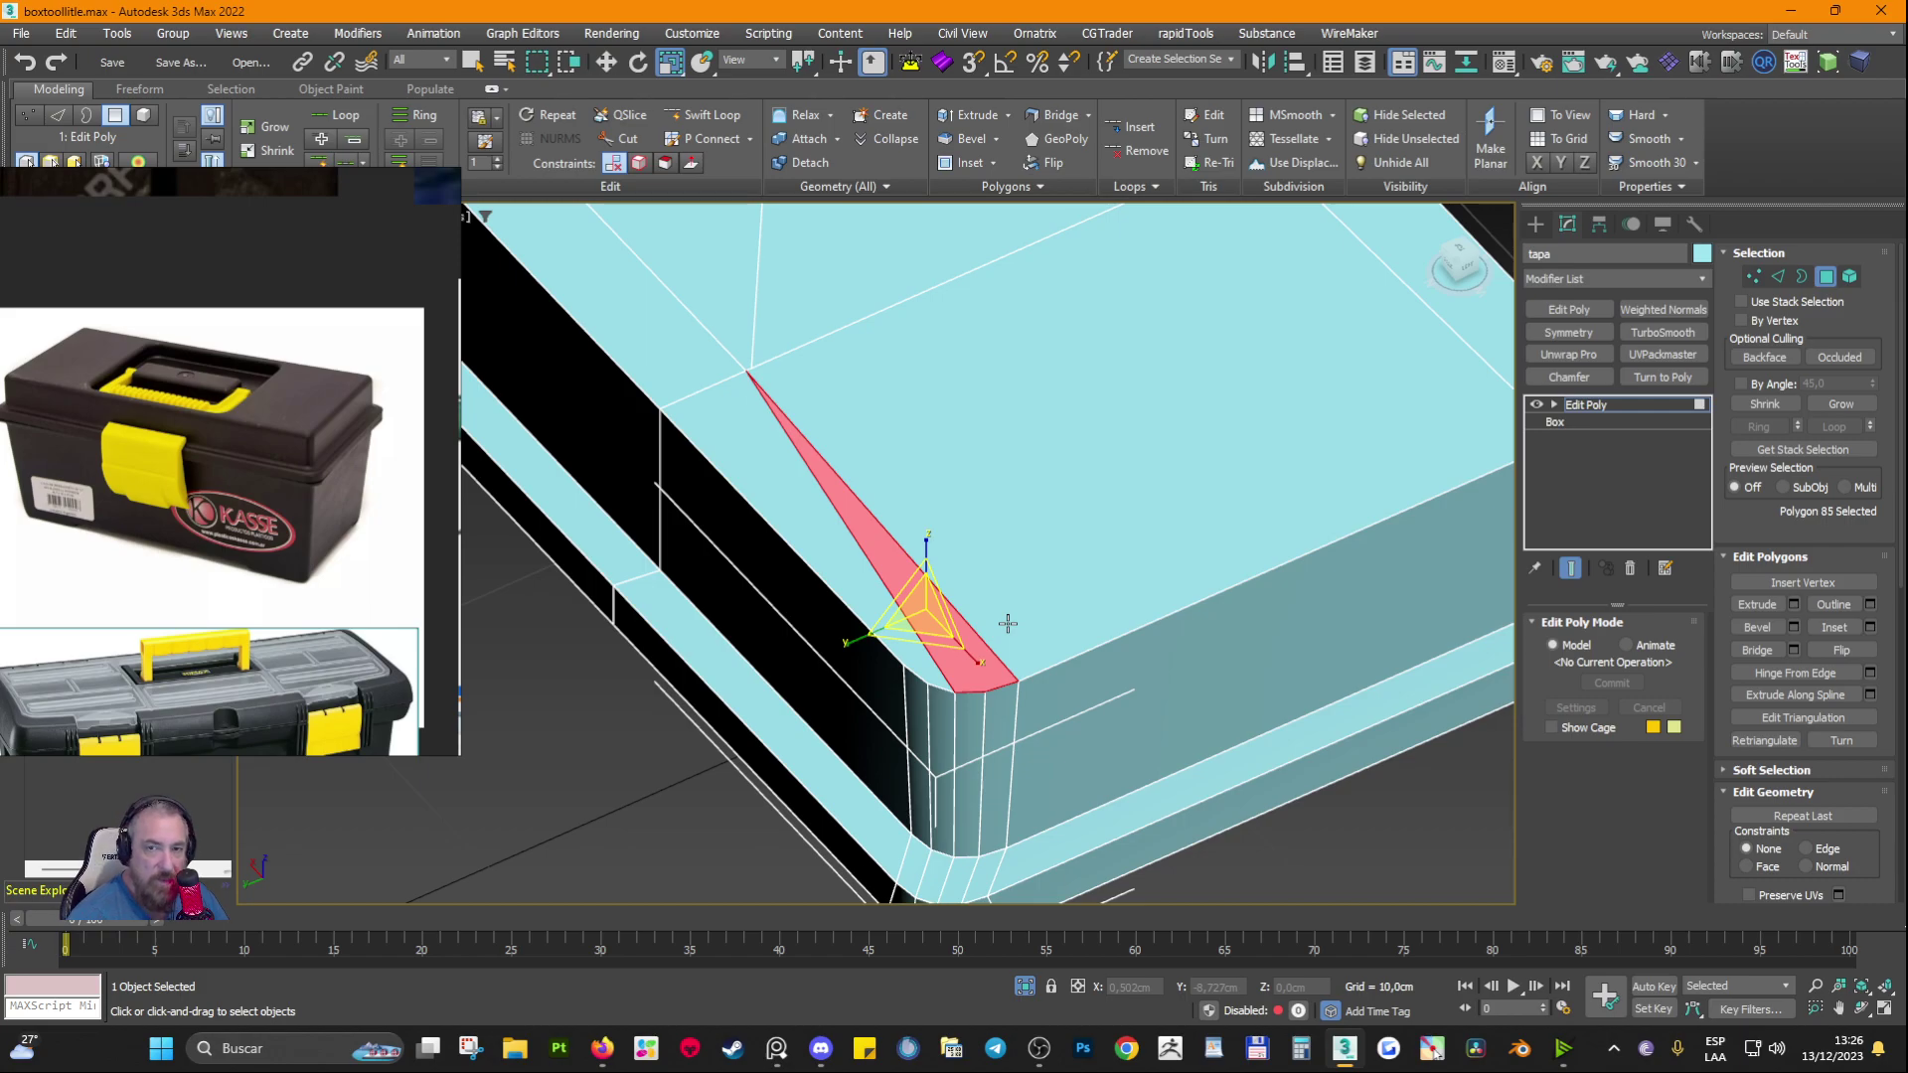
pyautogui.scroll(2, 964, 711)
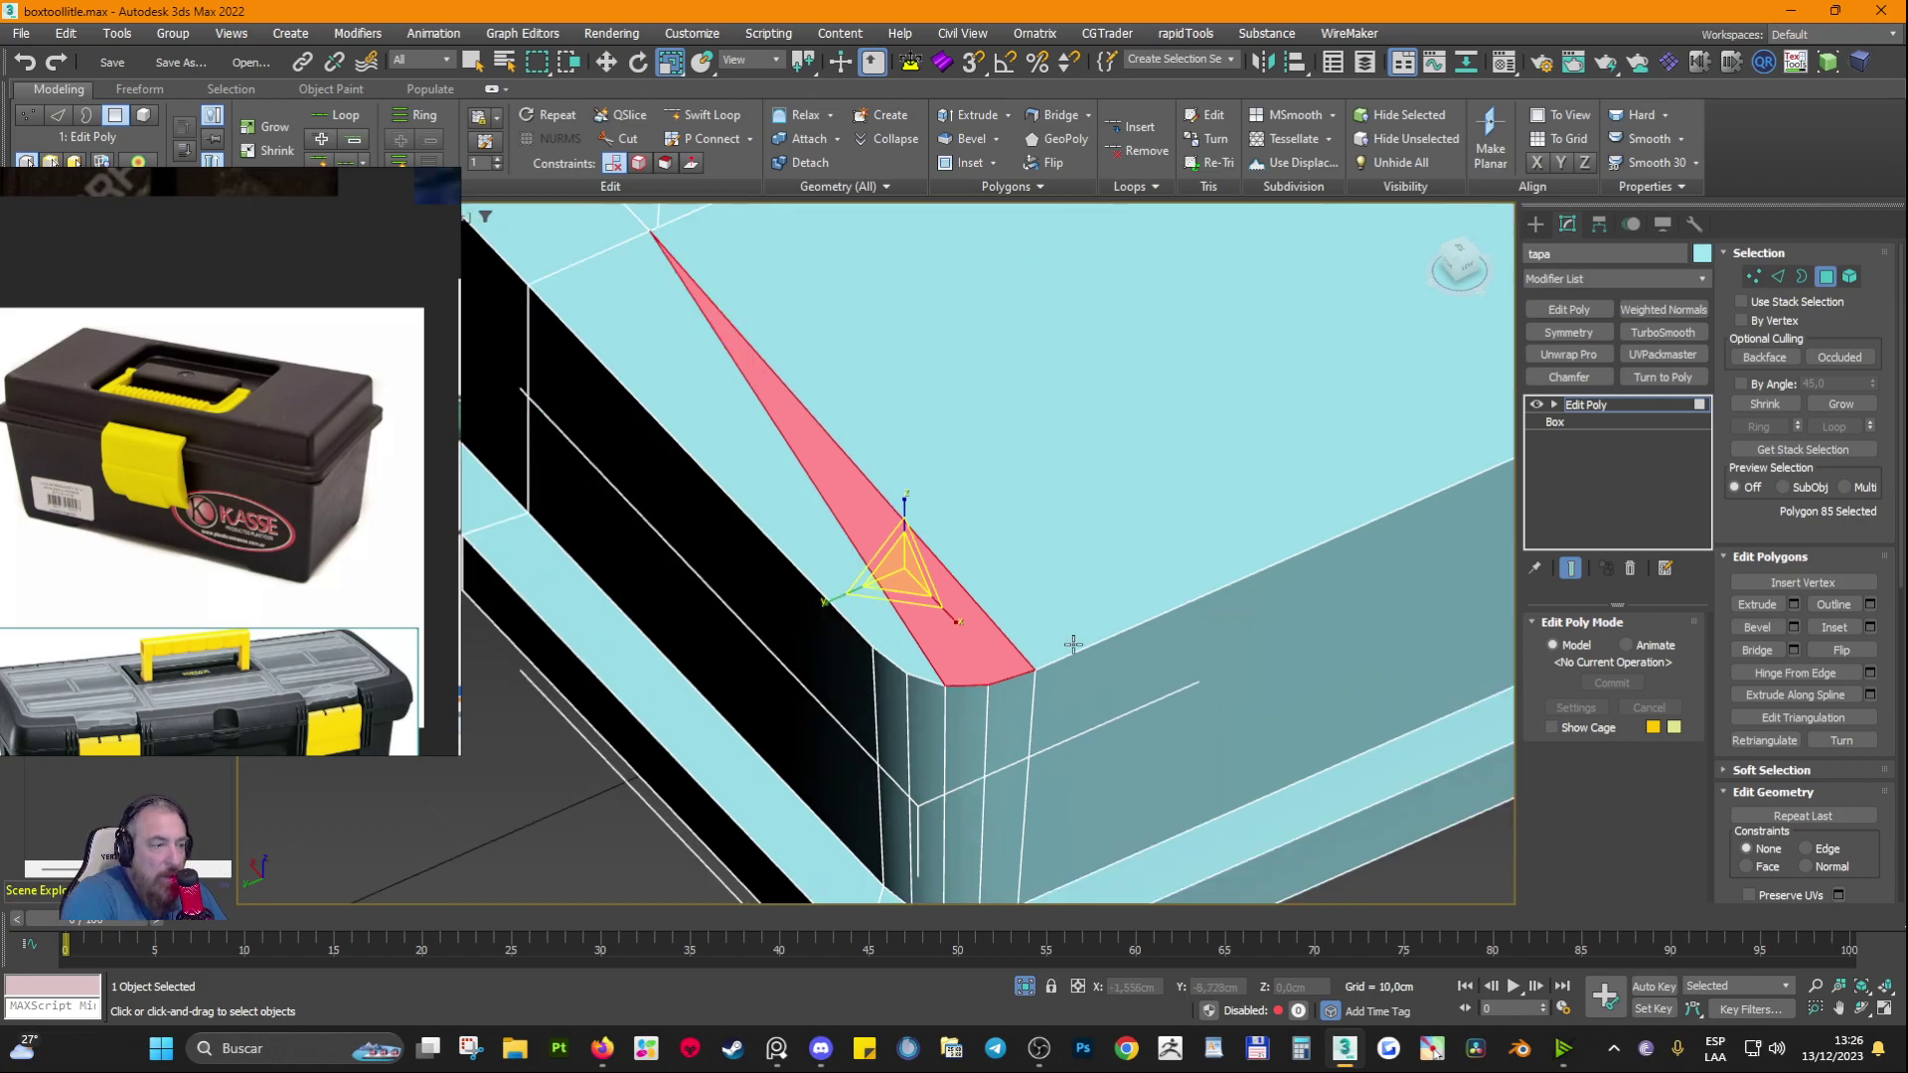
pyautogui.click(760, 446)
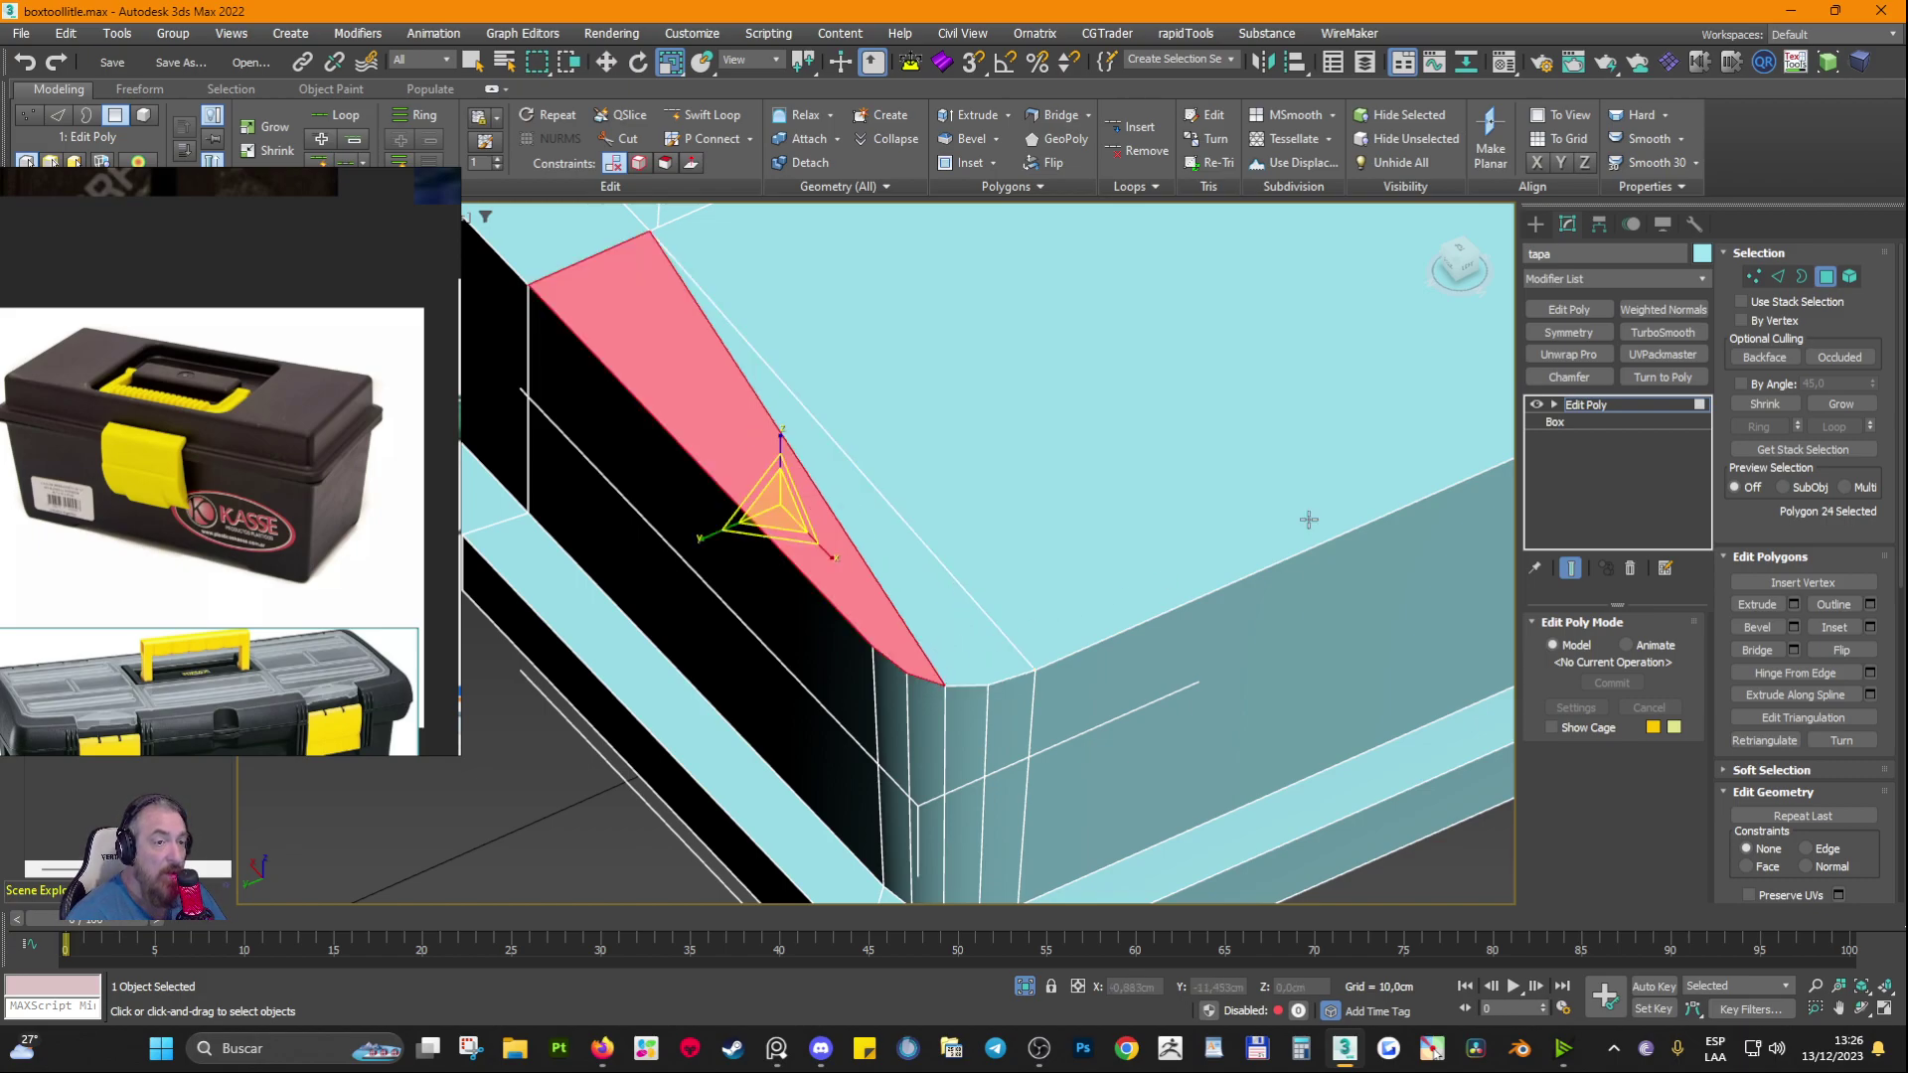
# Step: Connect the next rounded-corner vertex toward the long side to the same recess corner vertex and check the resulting polygons
pyautogui.click(1753, 277)
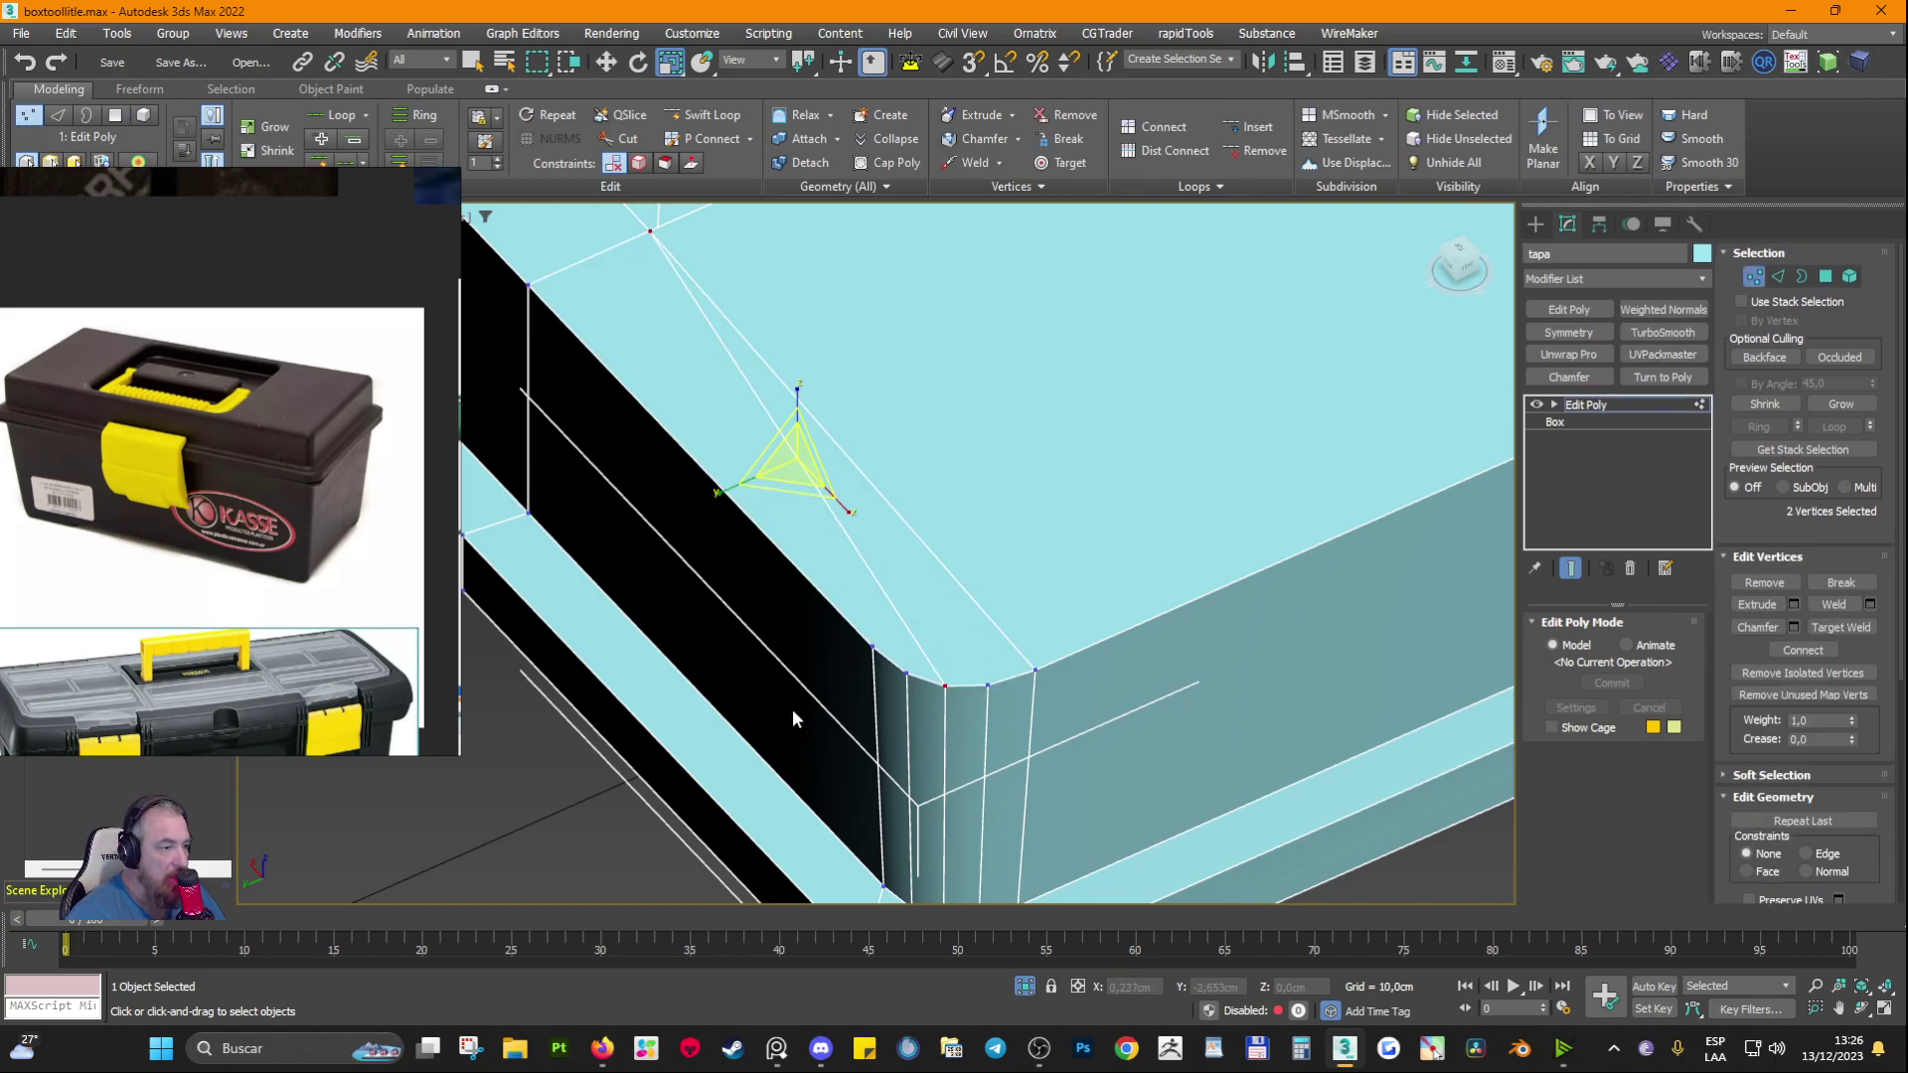
pyautogui.click(906, 674)
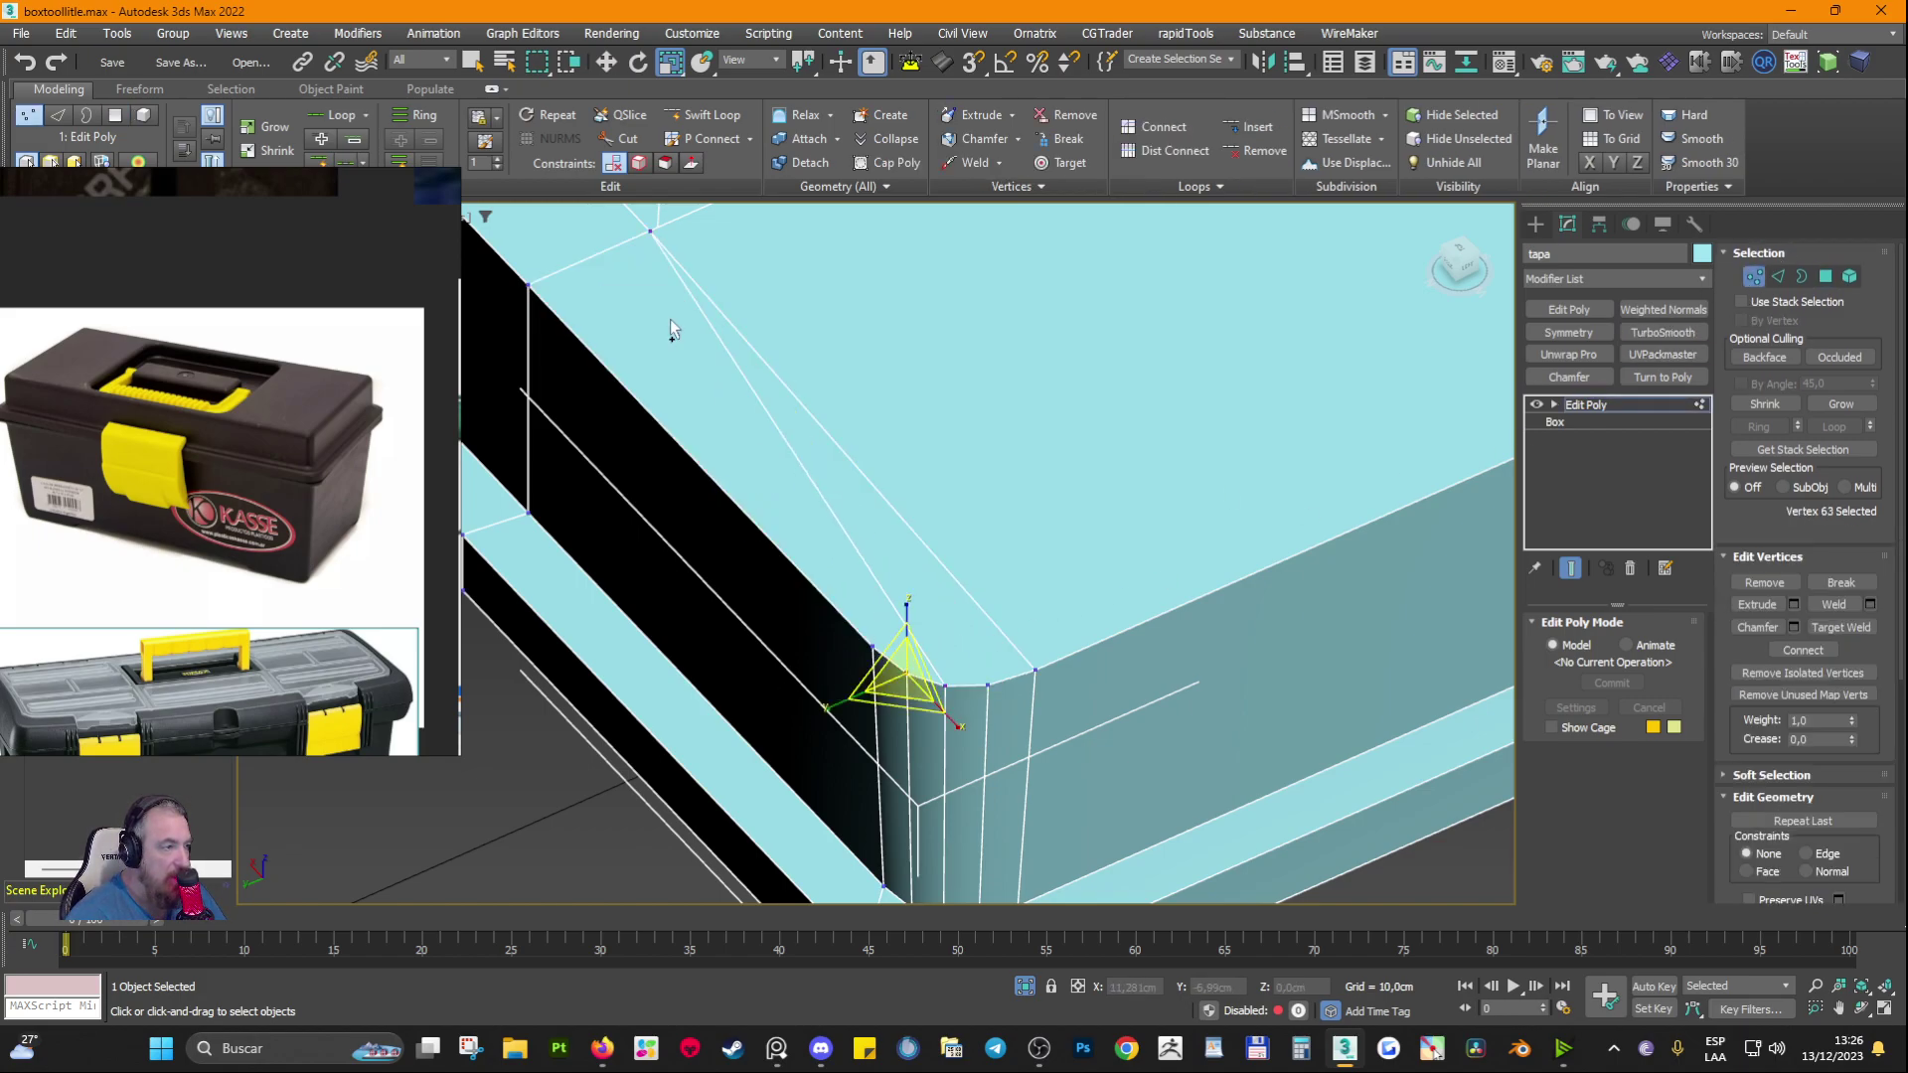
pyautogui.keyDown('ctrl'); pyautogui.click(652, 232); pyautogui.keyUp('ctrl')
pyautogui.click(1802, 649)
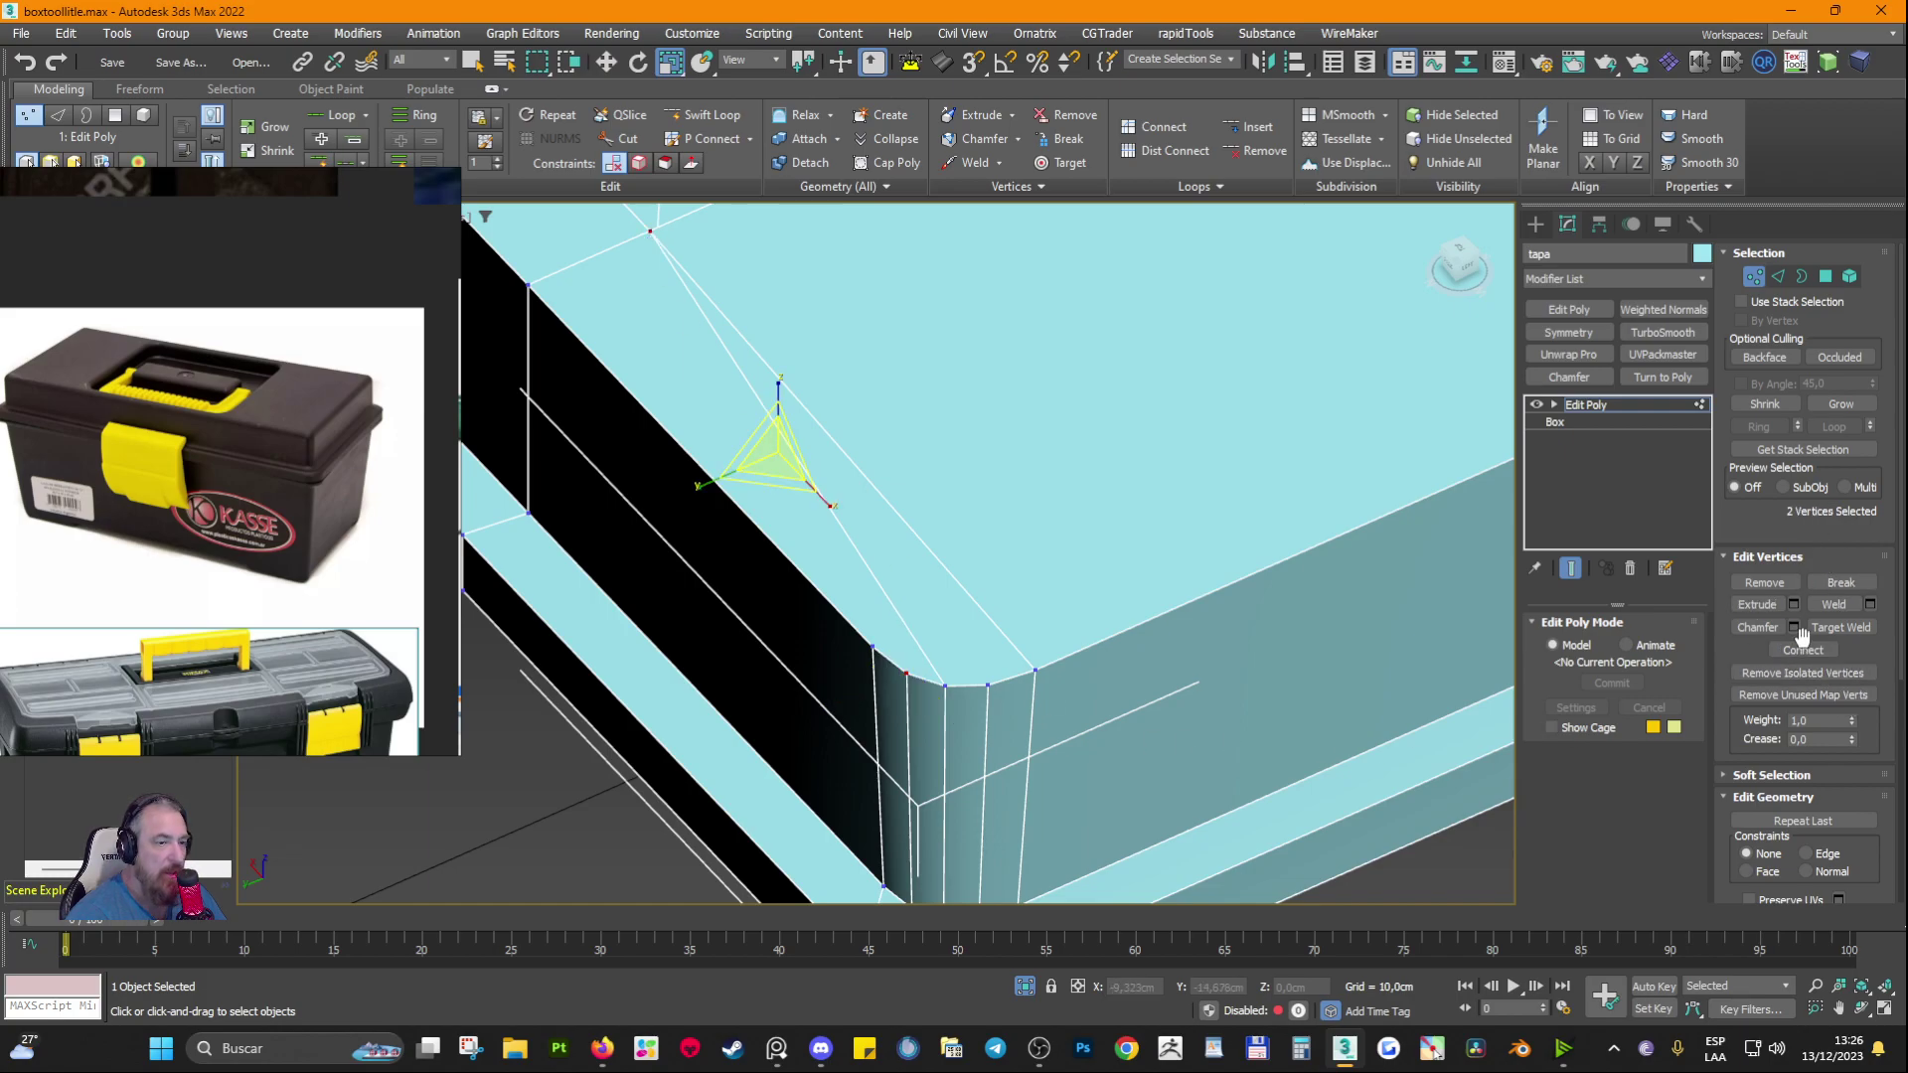
pyautogui.click(1825, 276)
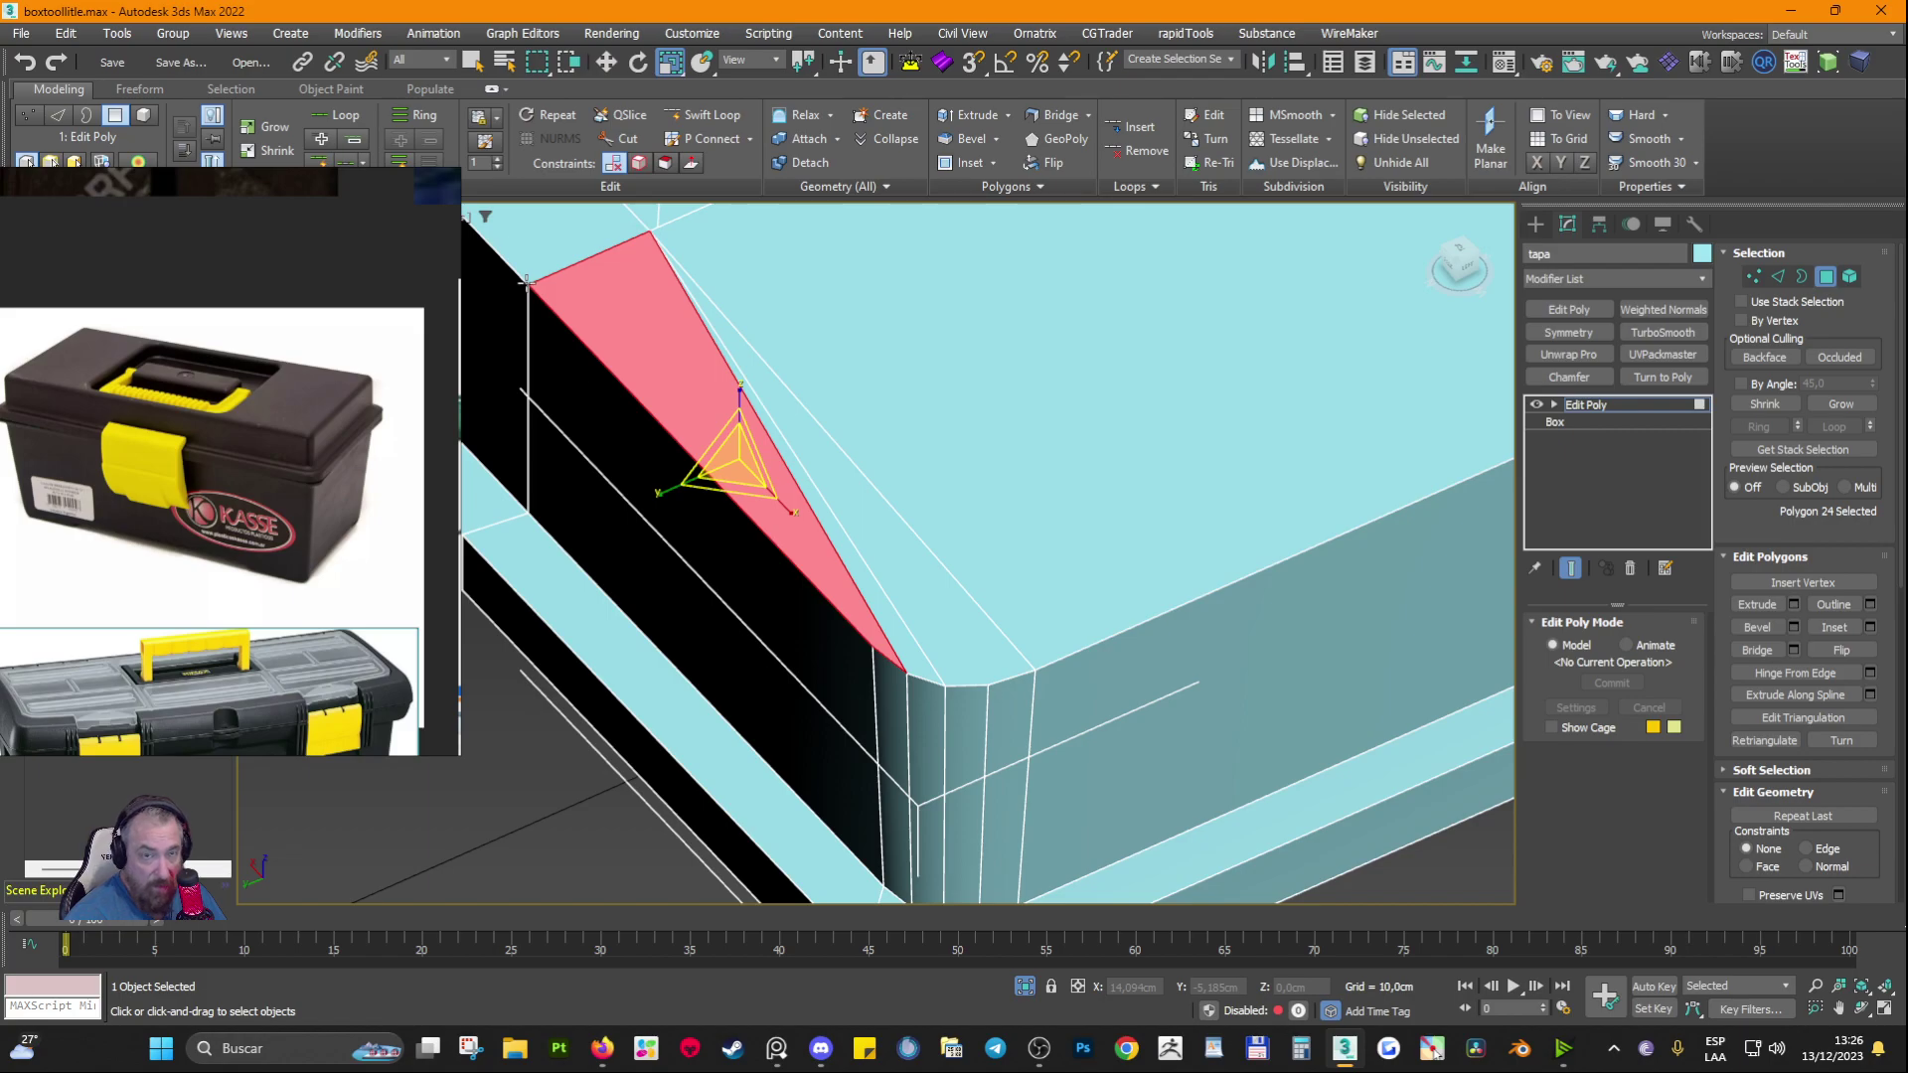
pyautogui.click(911, 661)
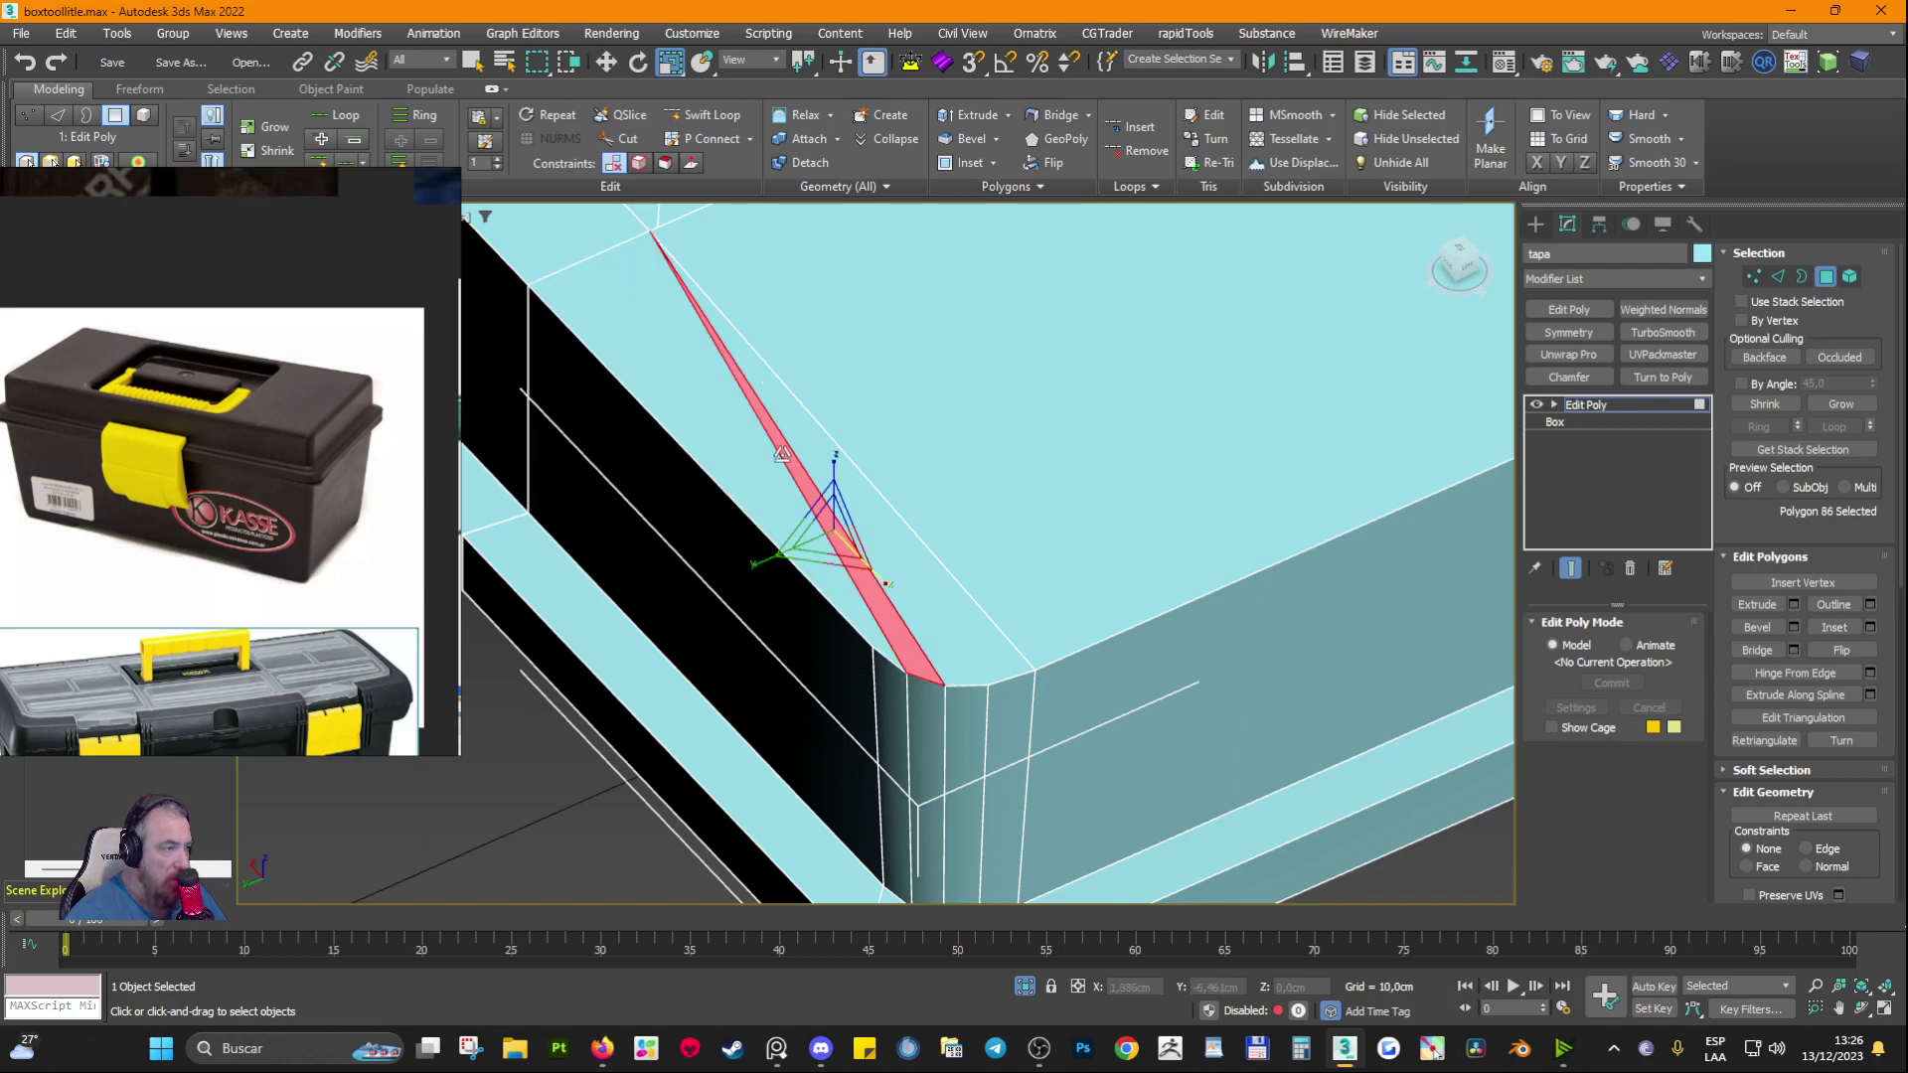
pyautogui.moveTo(651, 240); pyautogui.dragTo(818, 581, button='middle')
pyautogui.click(954, 357)
pyautogui.scroll(-3, 957, 355)
pyautogui.scroll(-3, 956, 354)
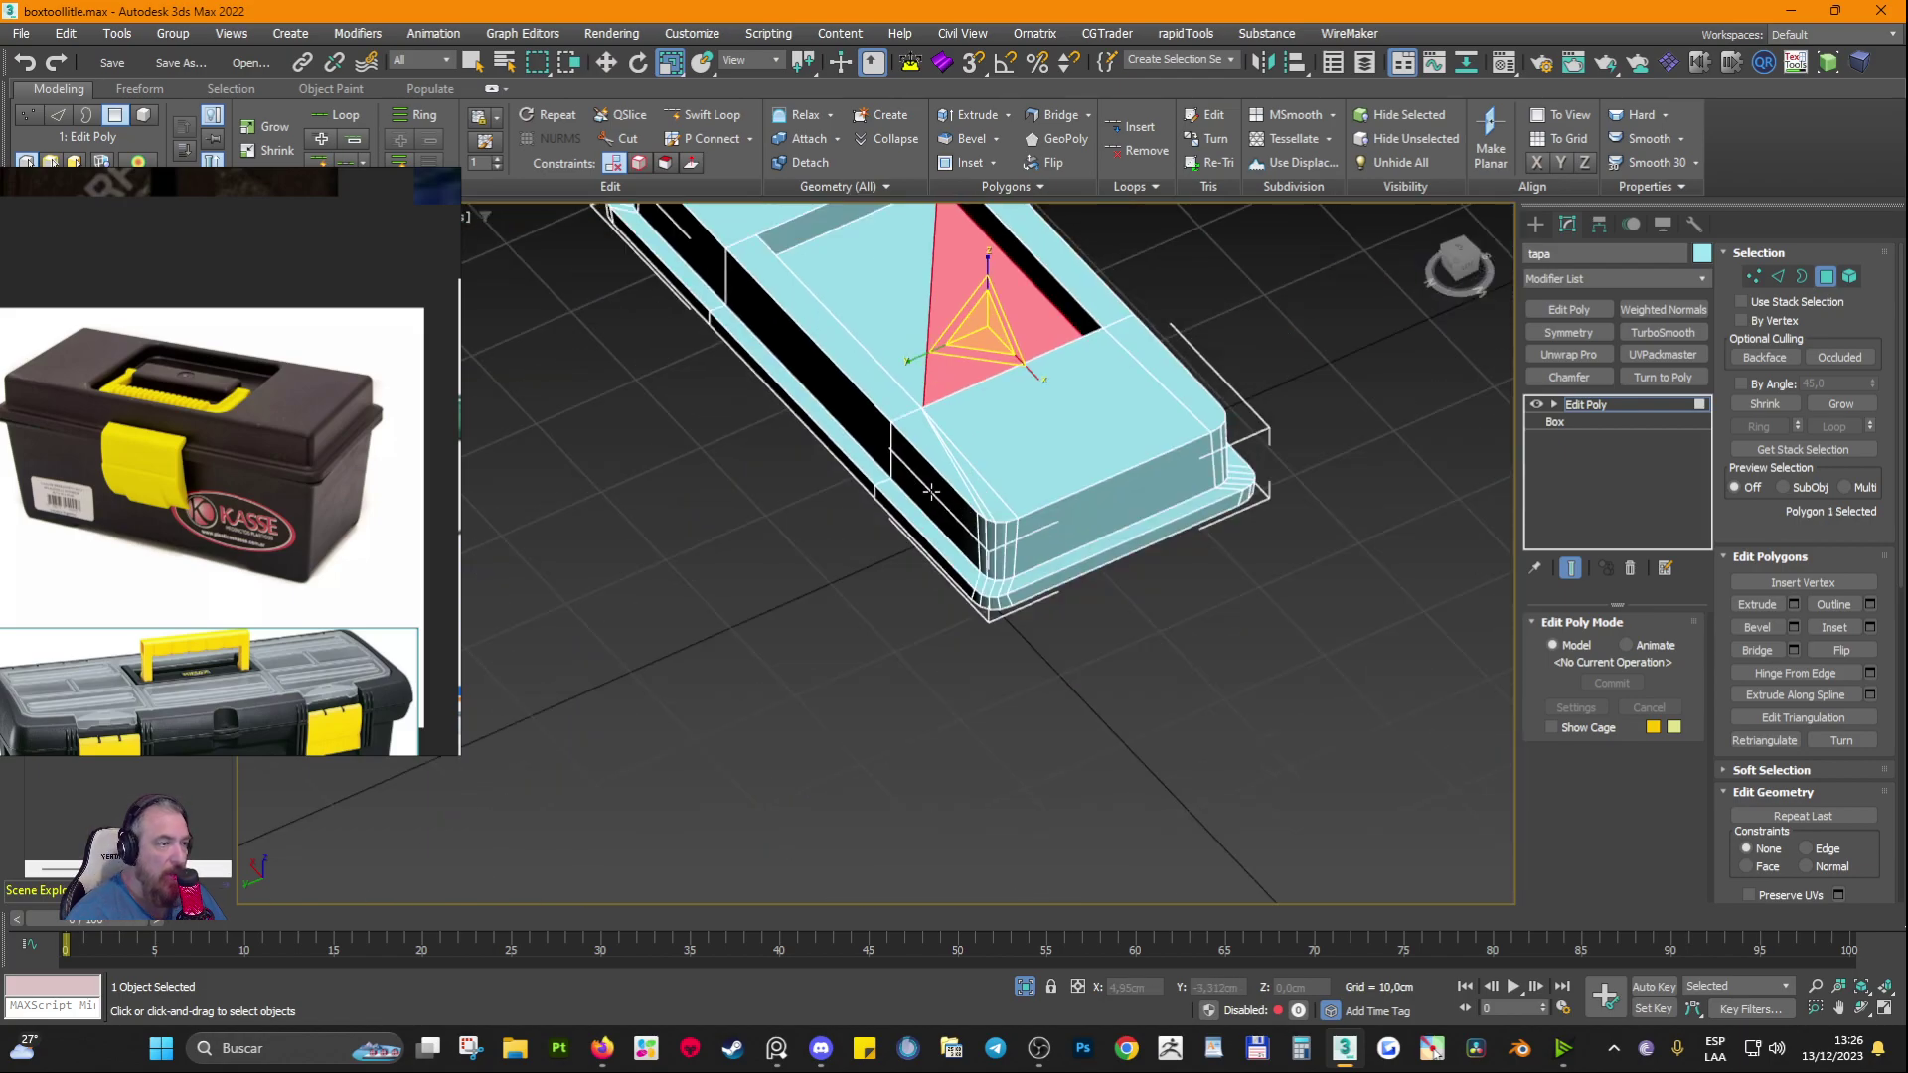
# Step: On the other rounded corner of the same end, connect the middle top vertex and its neighbour toward the long side to the recess corner vertex
pyautogui.scroll(5, 1107, 580)
pyautogui.moveTo(734, 339); pyautogui.dragTo(794, 682, button='middle')
pyautogui.scroll(-3, 899, 660)
pyautogui.scroll(4, 794, 683)
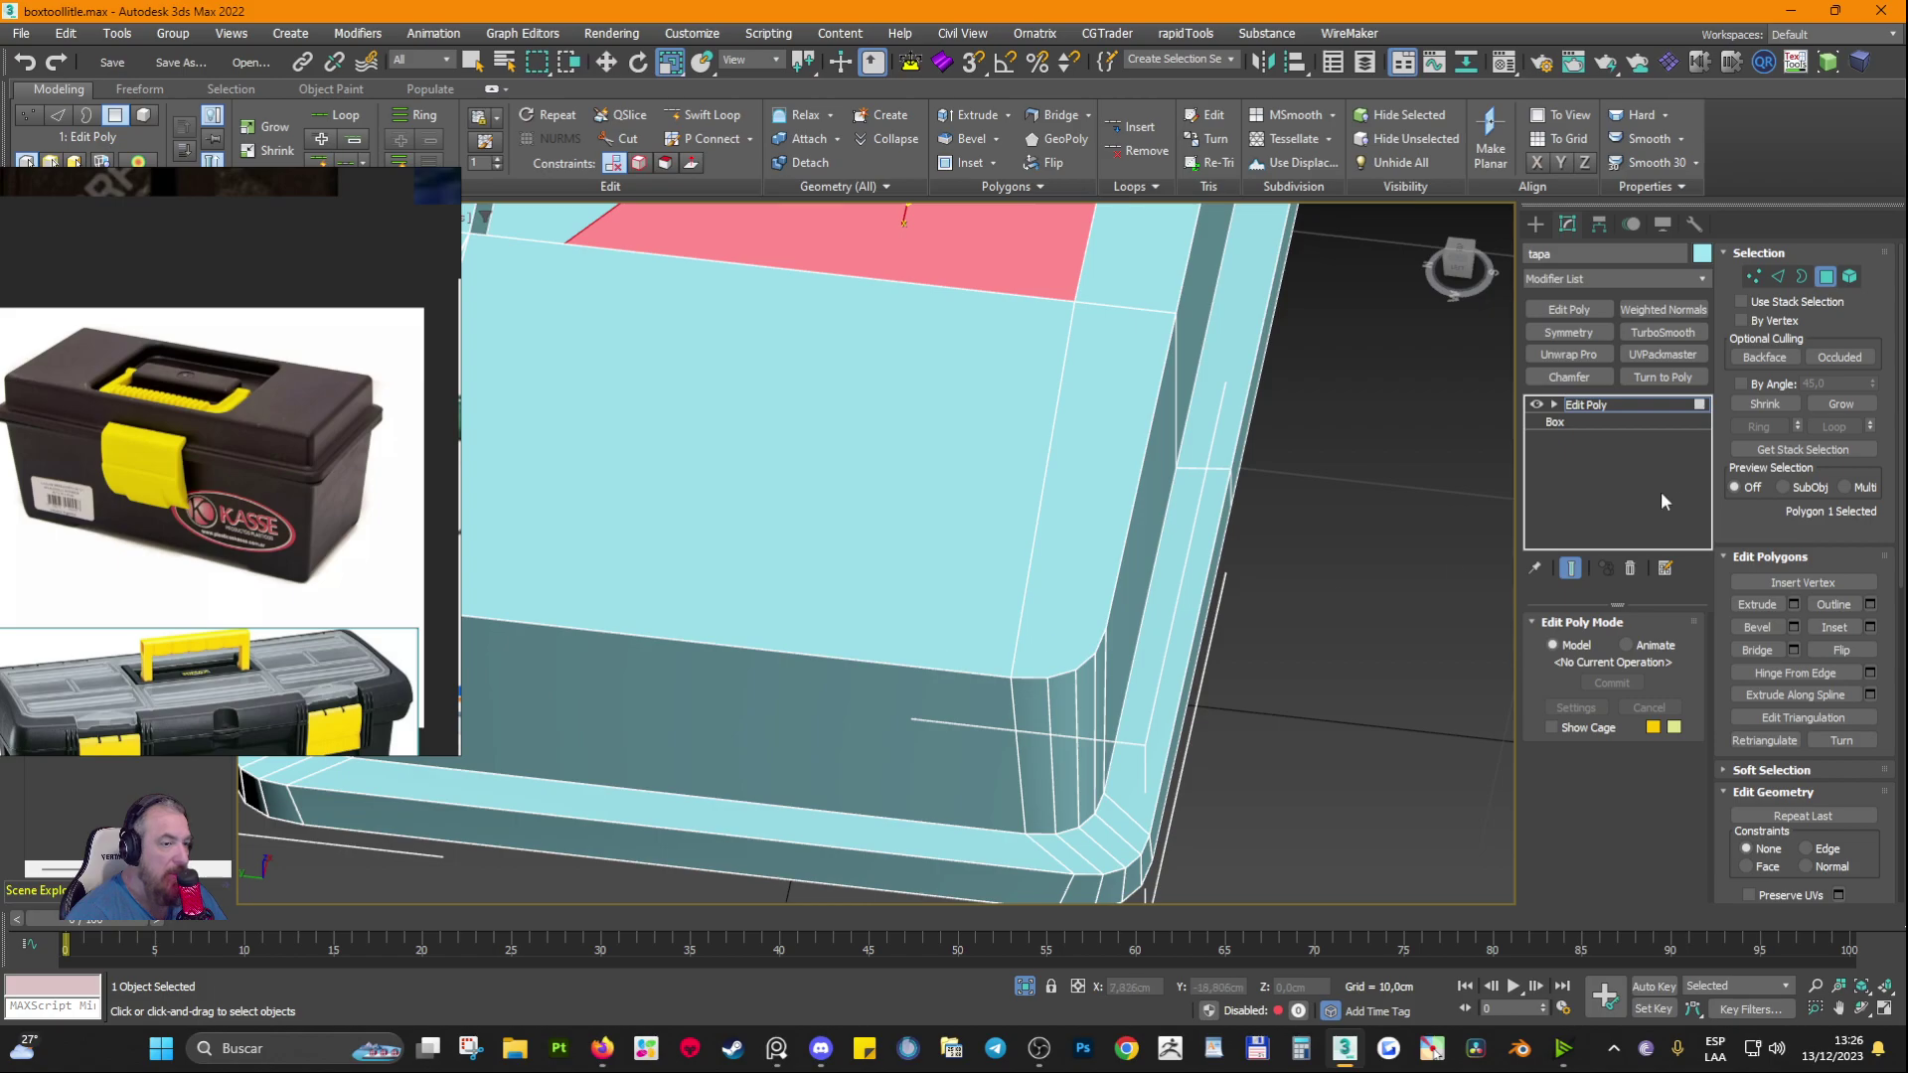
pyautogui.click(1753, 276)
pyautogui.click(1074, 301)
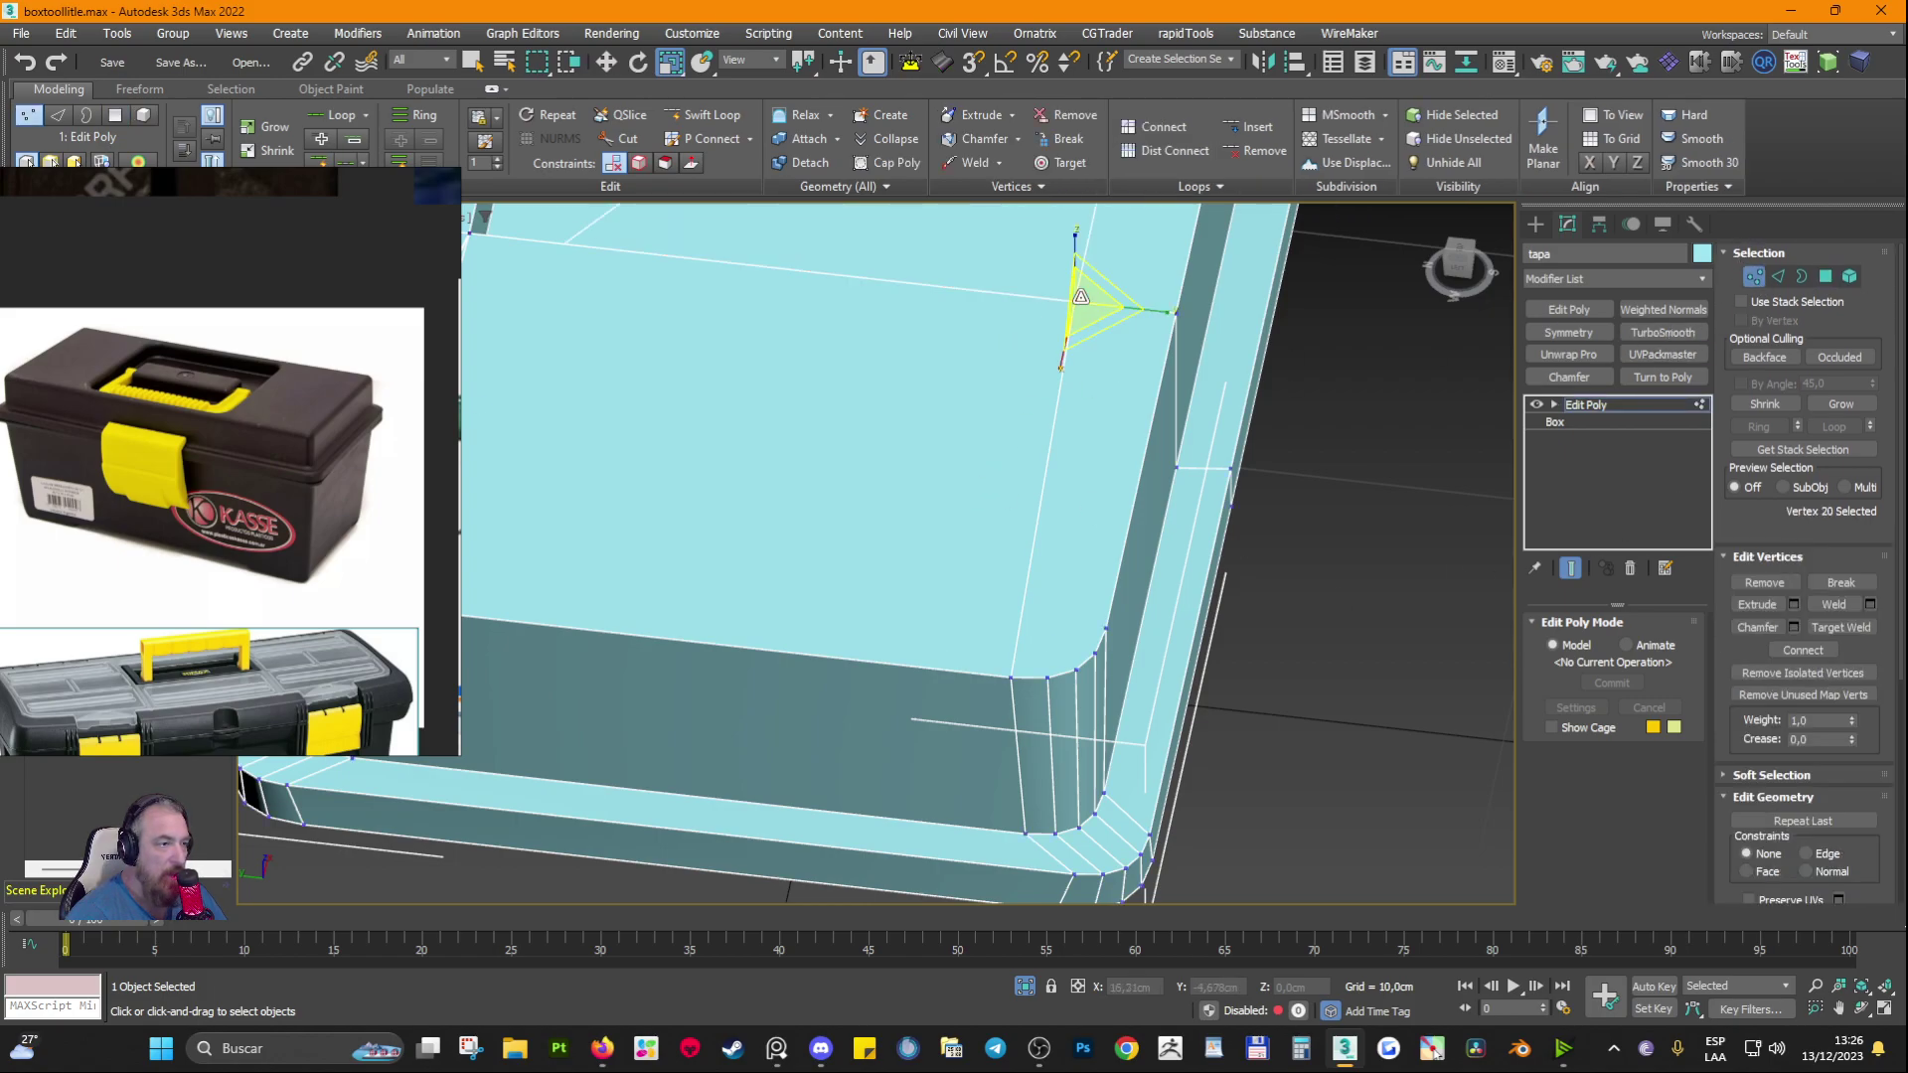
pyautogui.keyDown('ctrl'); pyautogui.click(1074, 671); pyautogui.keyUp('ctrl')
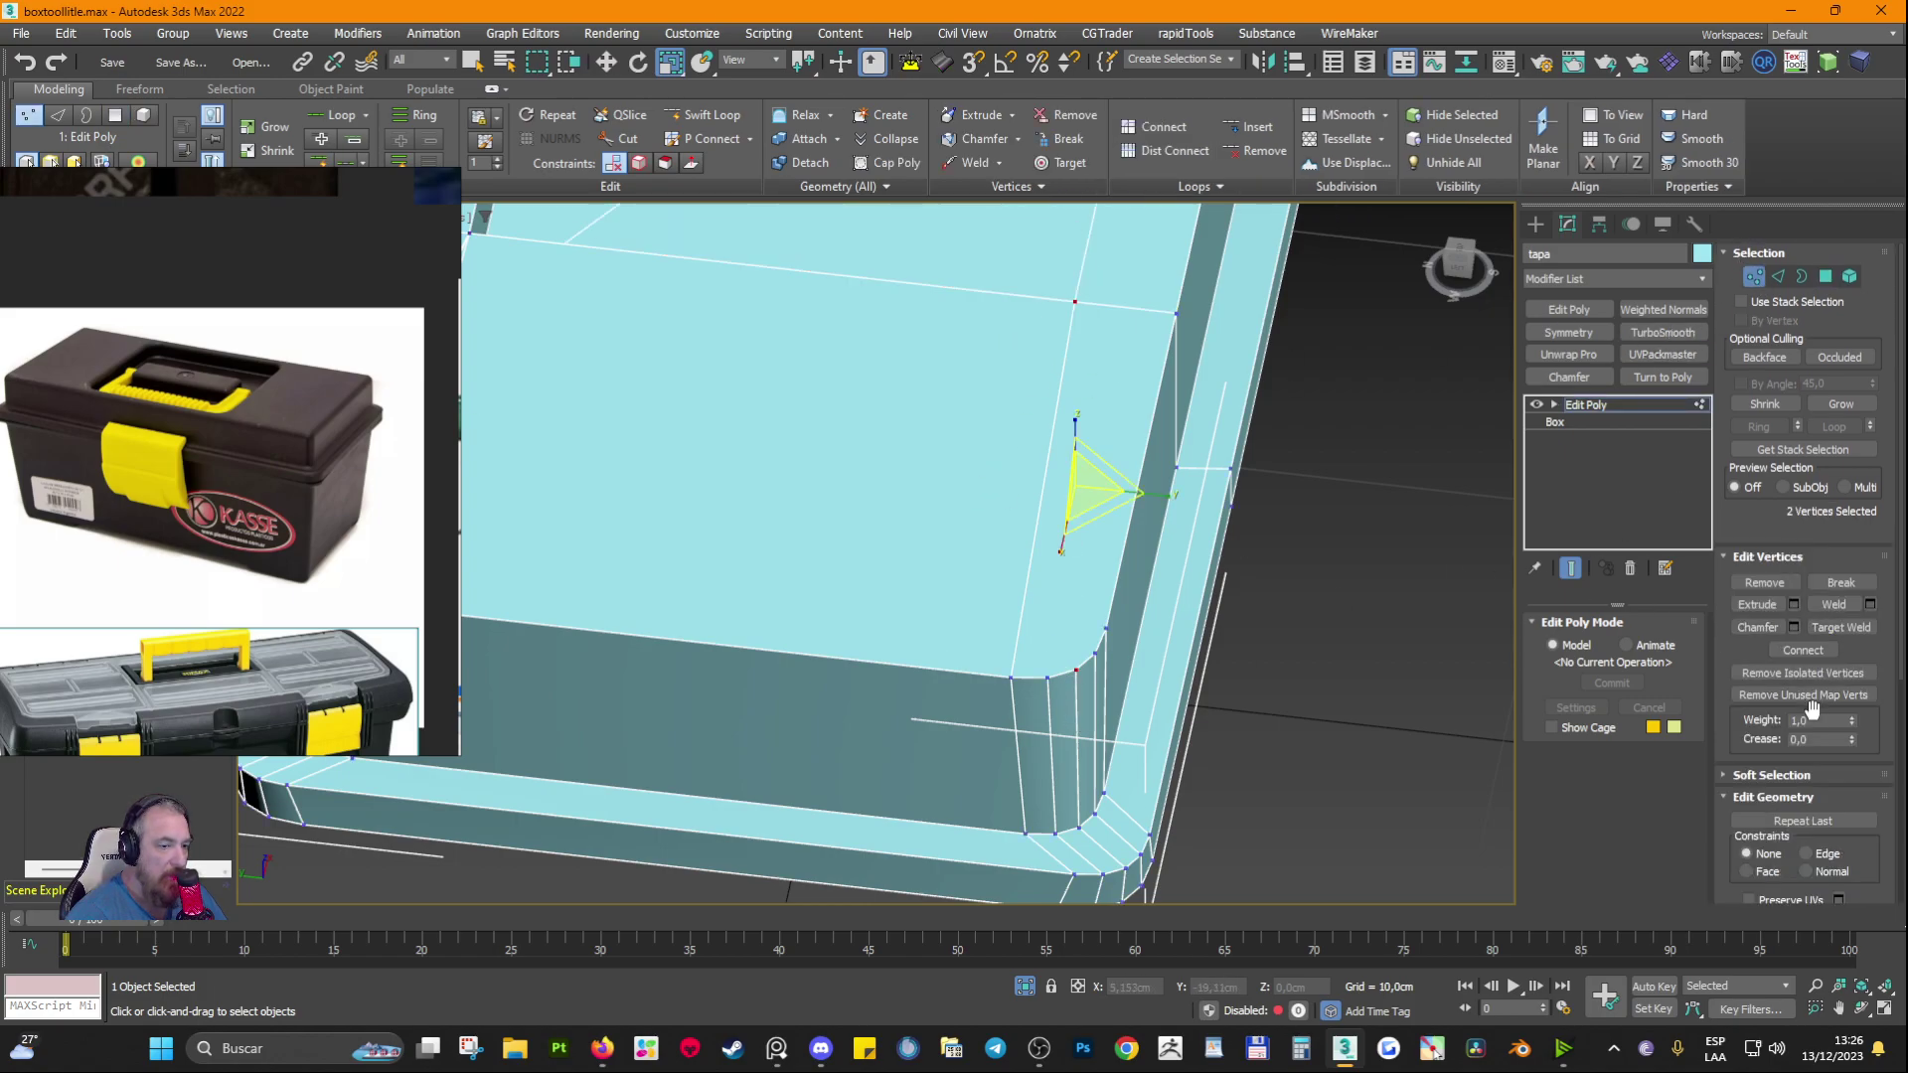
pyautogui.click(1799, 650)
pyautogui.click(1096, 652)
pyautogui.keyDown('ctrl'); pyautogui.click(1075, 300); pyautogui.keyUp('ctrl')
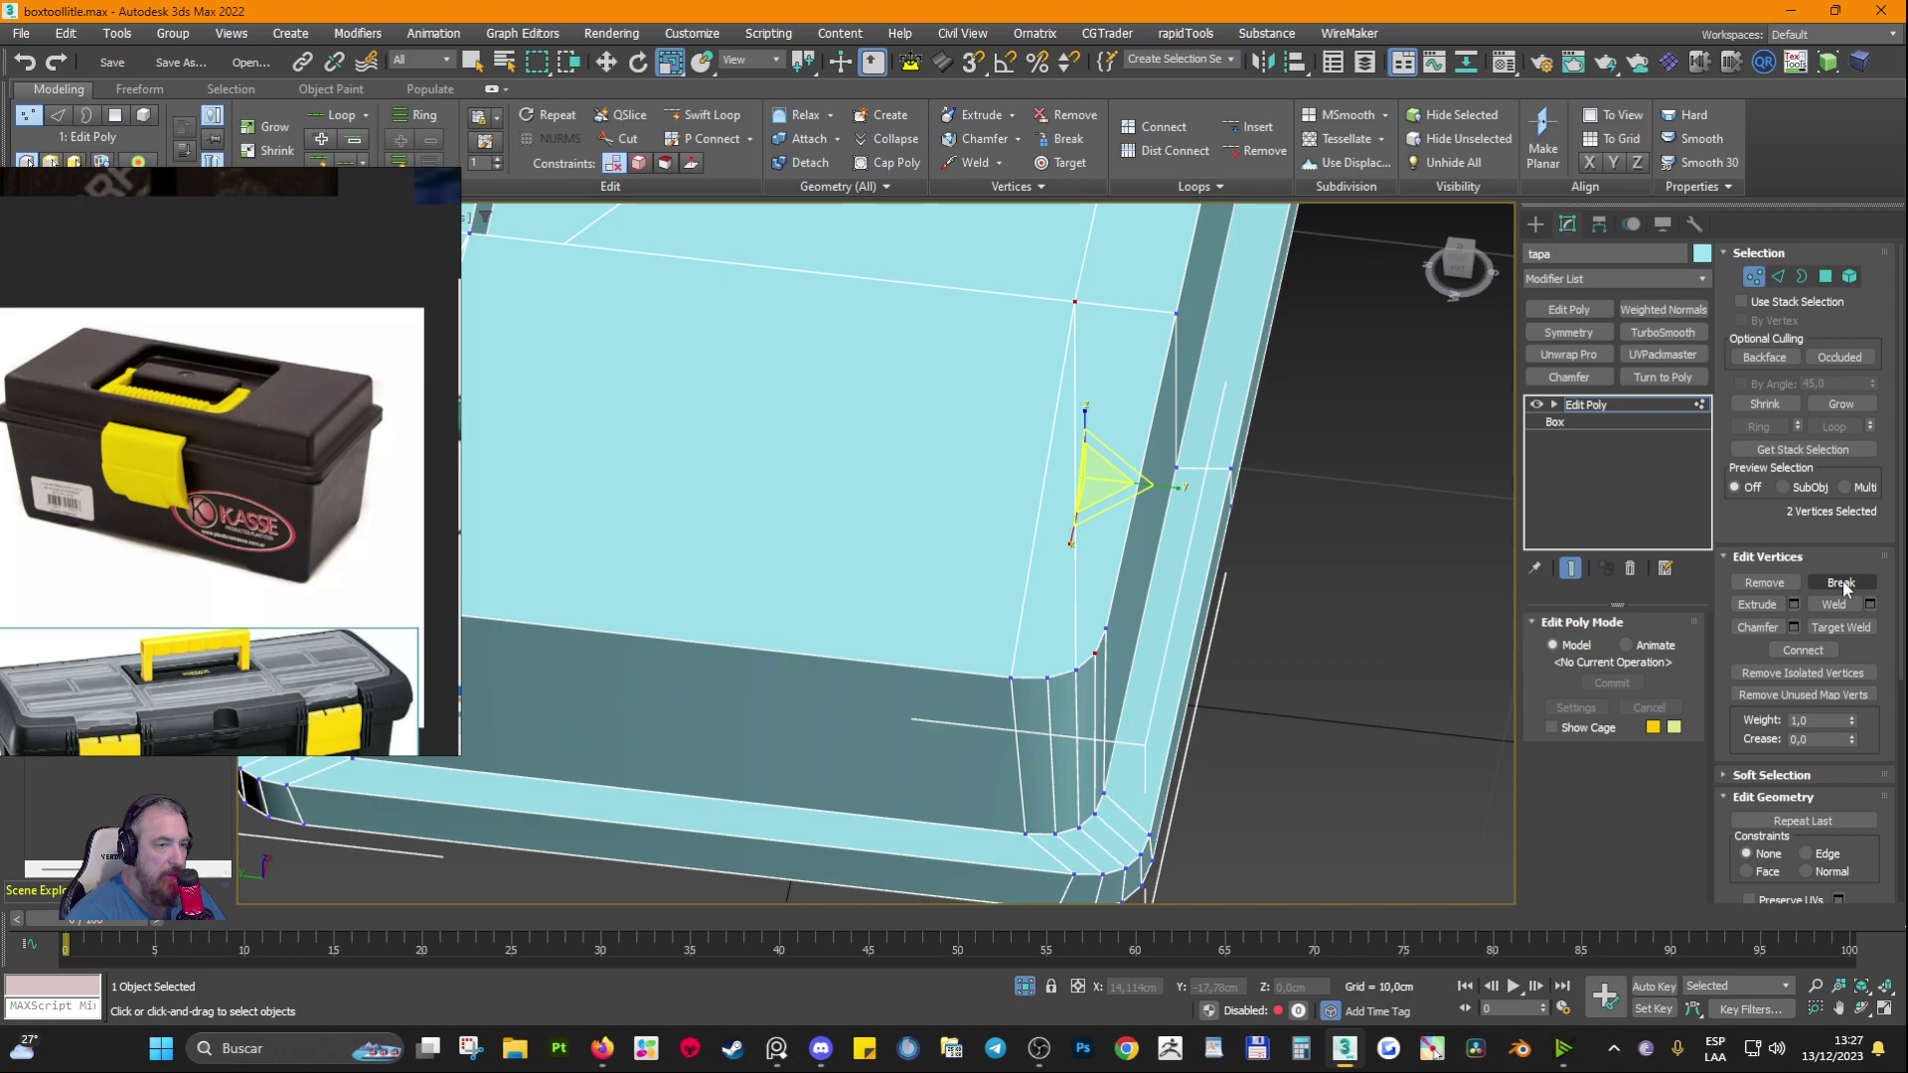
pyautogui.click(1797, 650)
# Step: Leave Vertex mode and apply a Symmetry modifier to the whole lid
pyautogui.scroll(-5, 940, 707)
pyautogui.keyDown('alt'); pyautogui.moveTo(940, 708); pyautogui.dragTo(944, 696, button='middle'); pyautogui.keyUp('alt')
pyautogui.keyDown('alt'); pyautogui.moveTo(803, 495); pyautogui.dragTo(999, 469, button='middle'); pyautogui.keyUp('alt')
pyautogui.keyDown('alt'); pyautogui.moveTo(1087, 714); pyautogui.dragTo(934, 695, button='middle'); pyautogui.keyUp('alt')
pyautogui.click(1577, 405)
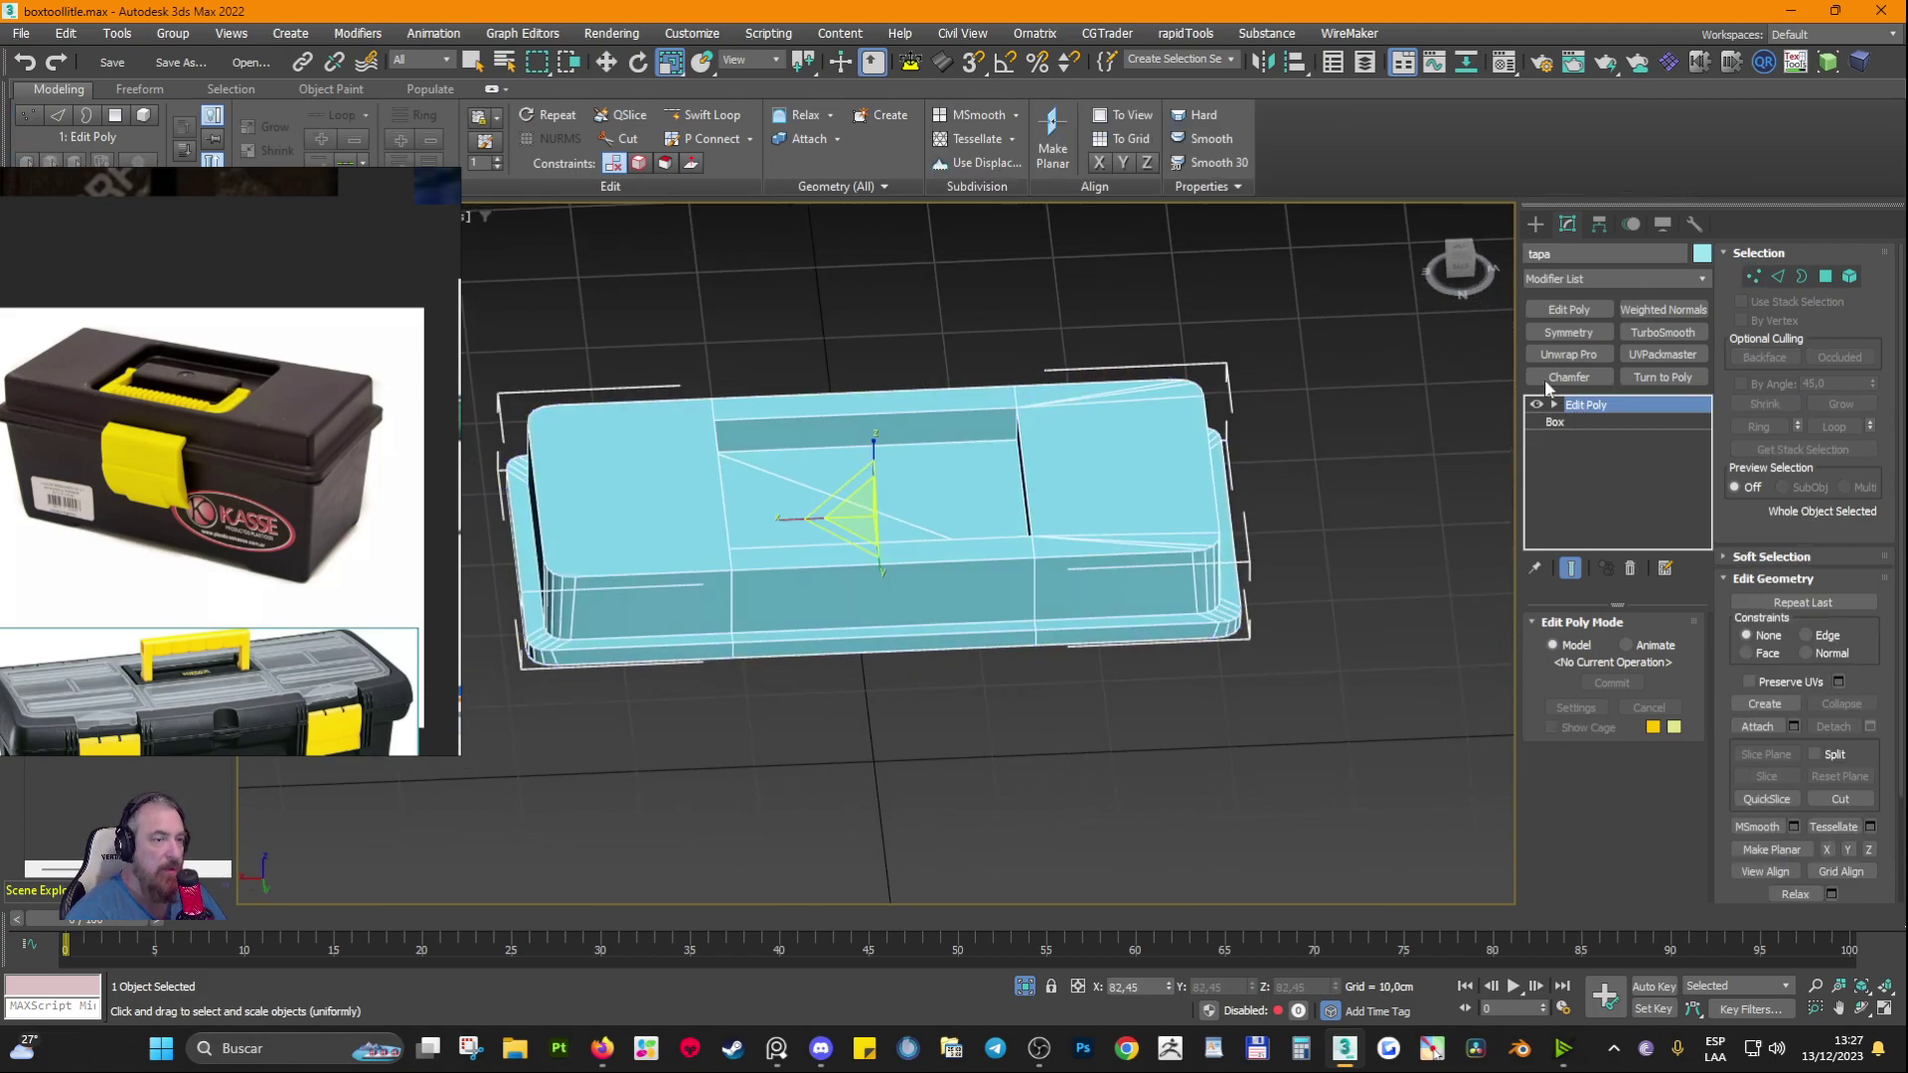
pyautogui.click(1587, 329)
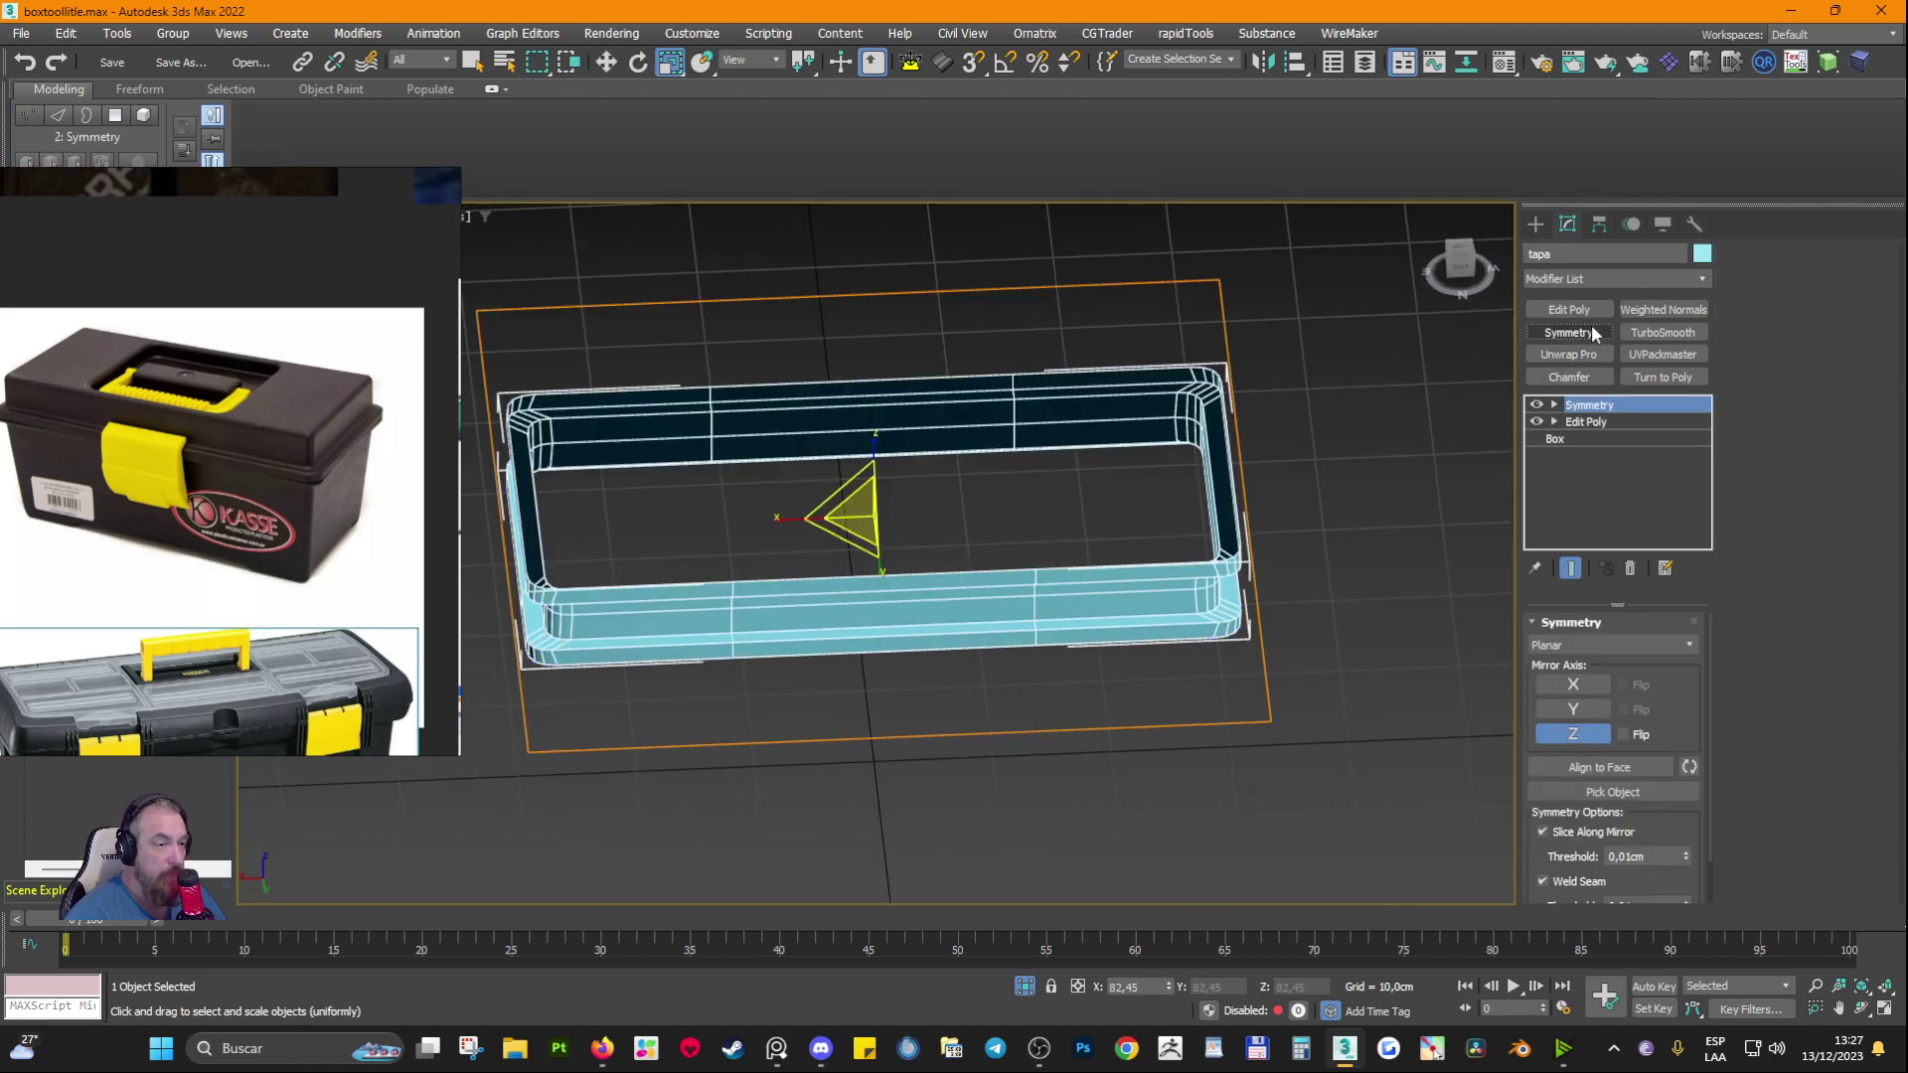
# Step: Try the Symmetry modifier's different mirror axes on the lid, then turn all of them off
pyautogui.keyDown('alt'); pyautogui.moveTo(1224, 476); pyautogui.dragTo(1164, 485, button='middle'); pyautogui.keyUp('alt')
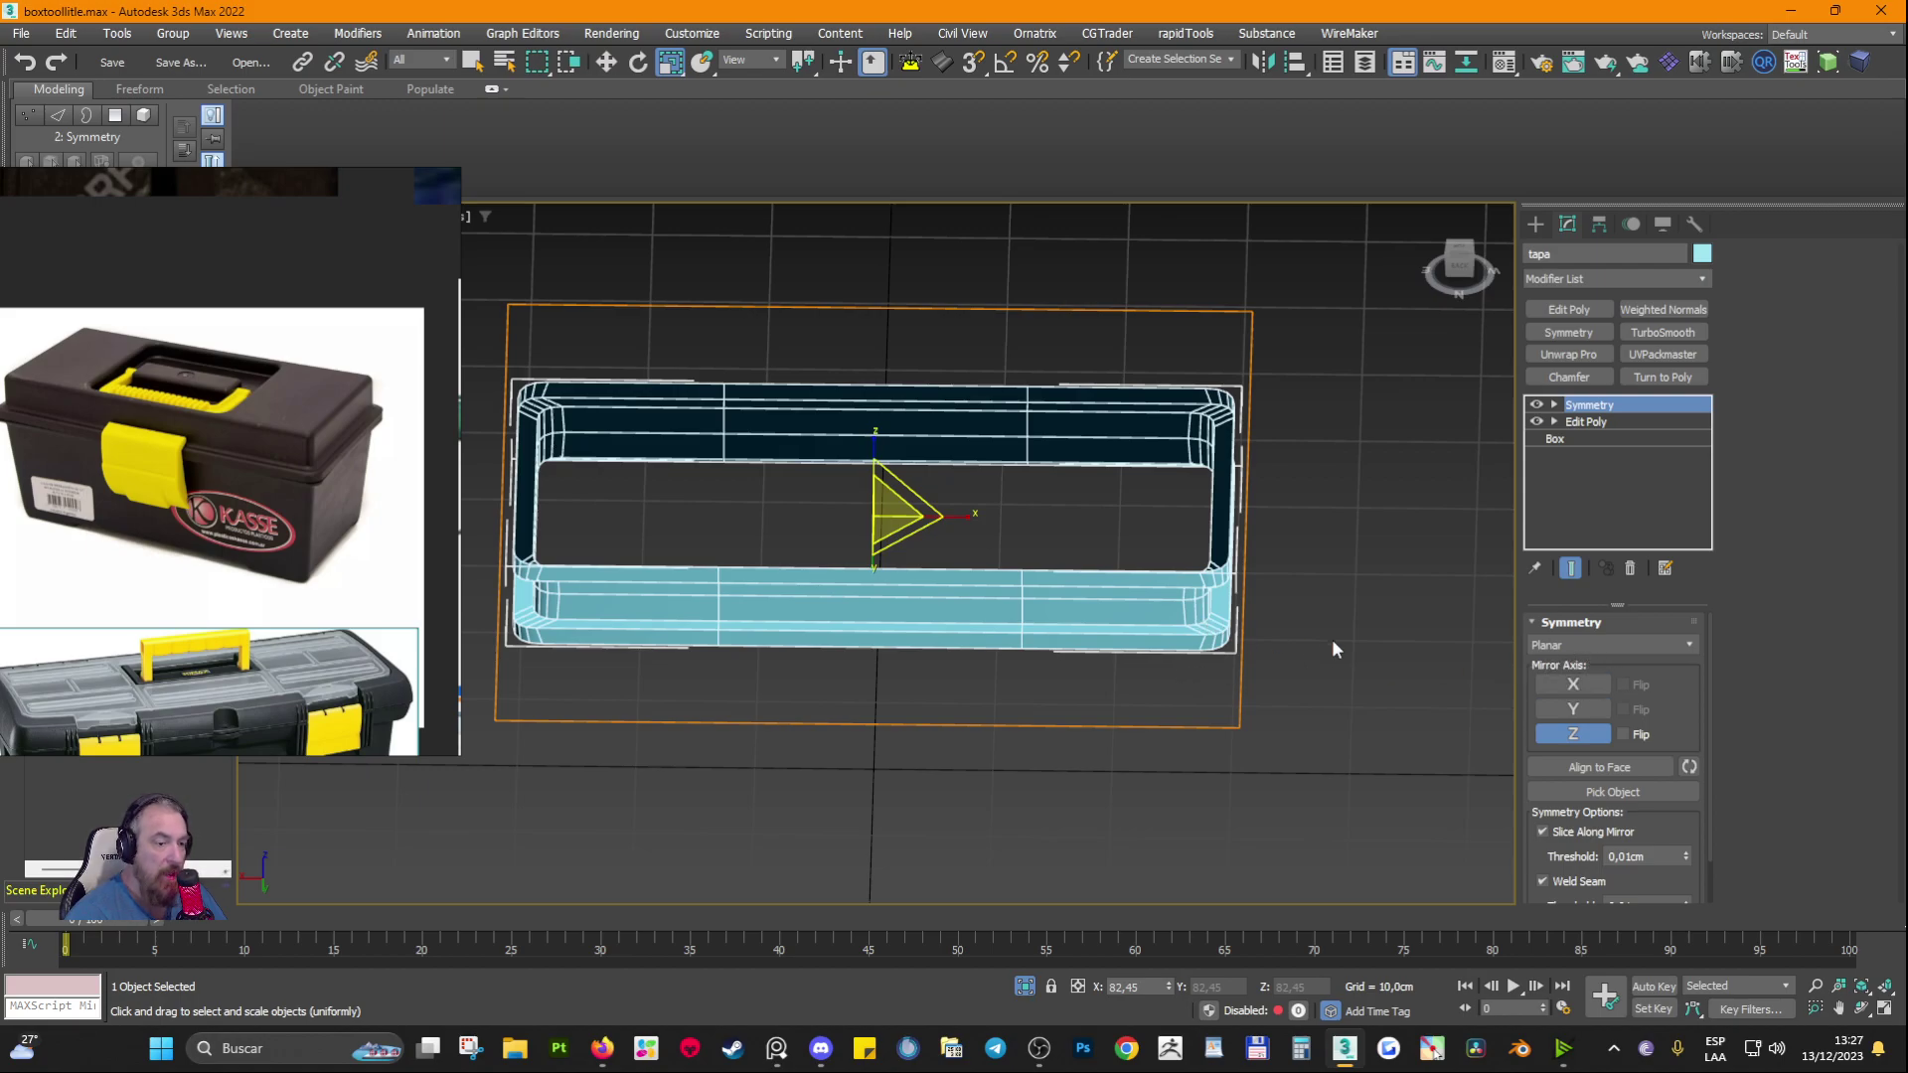
pyautogui.click(1574, 686)
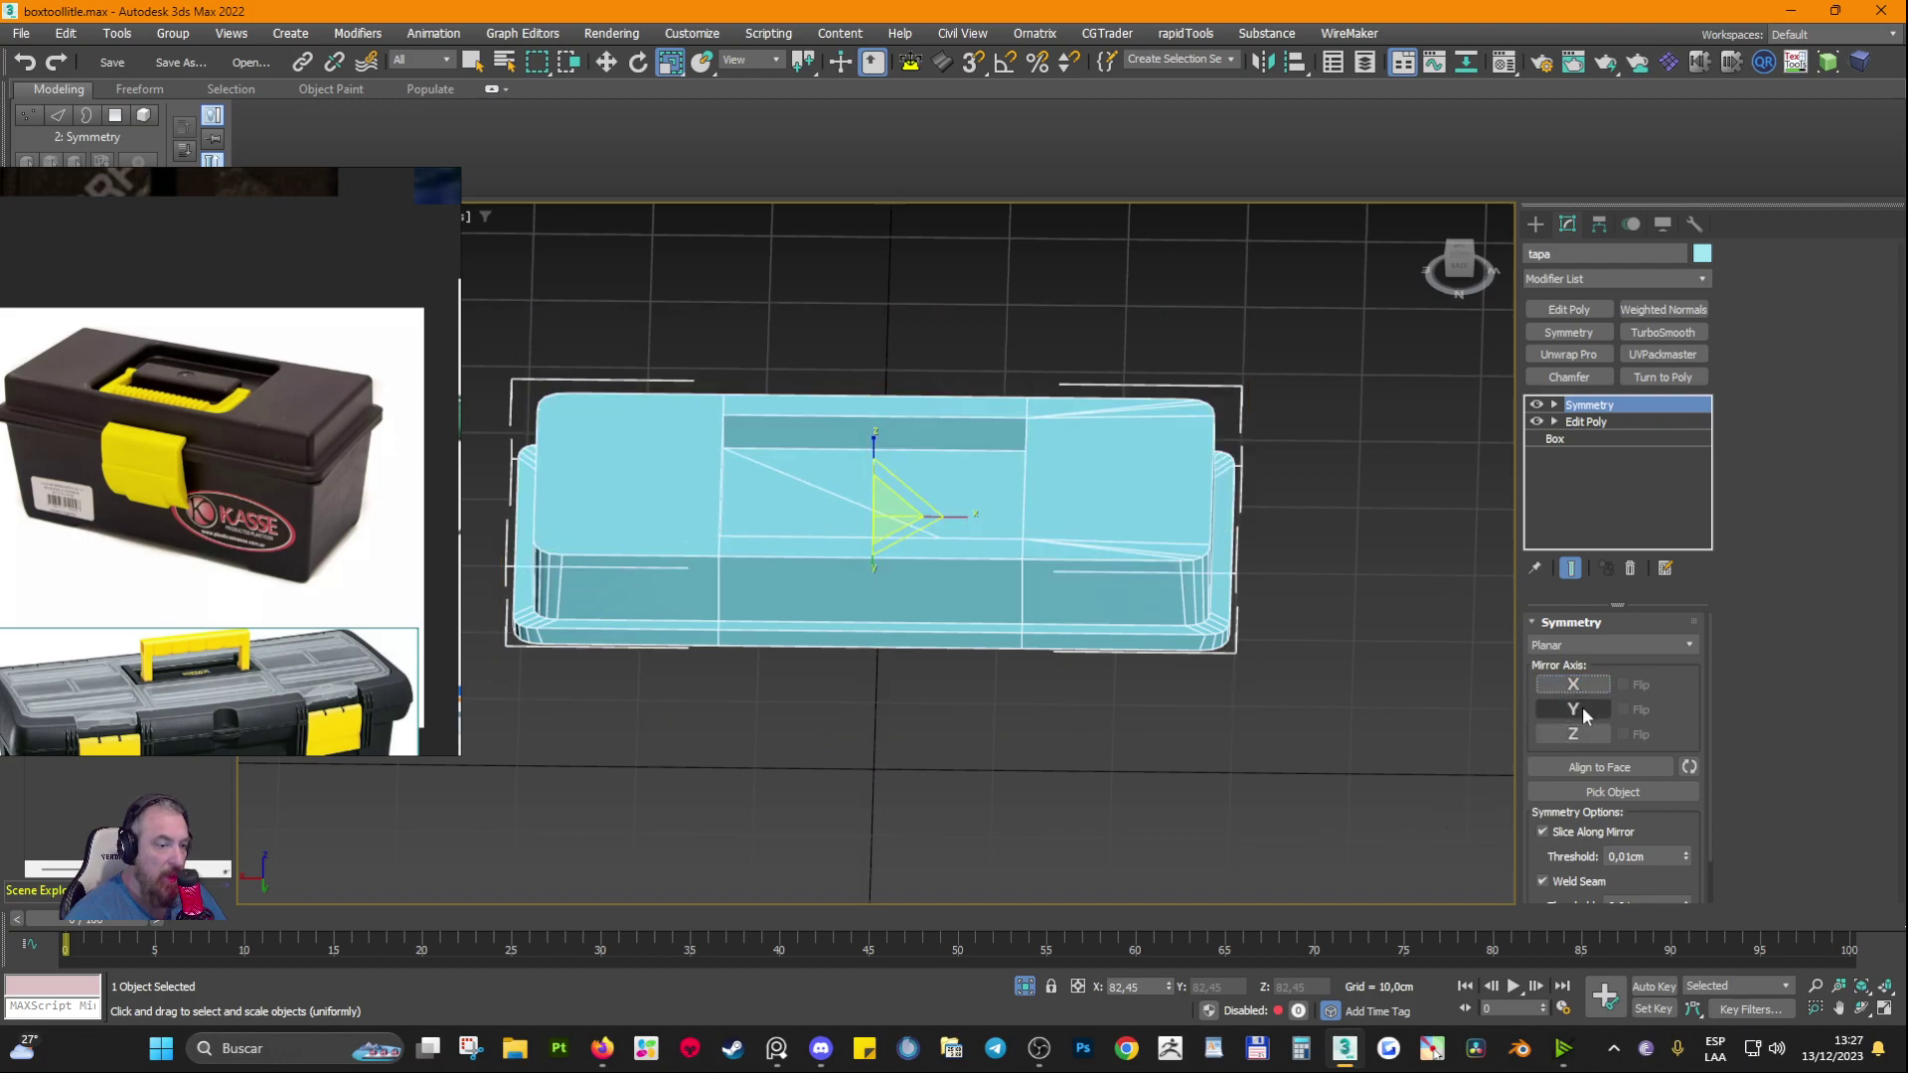
pyautogui.click(1582, 709)
pyautogui.click(1582, 709)
pyautogui.click(1571, 732)
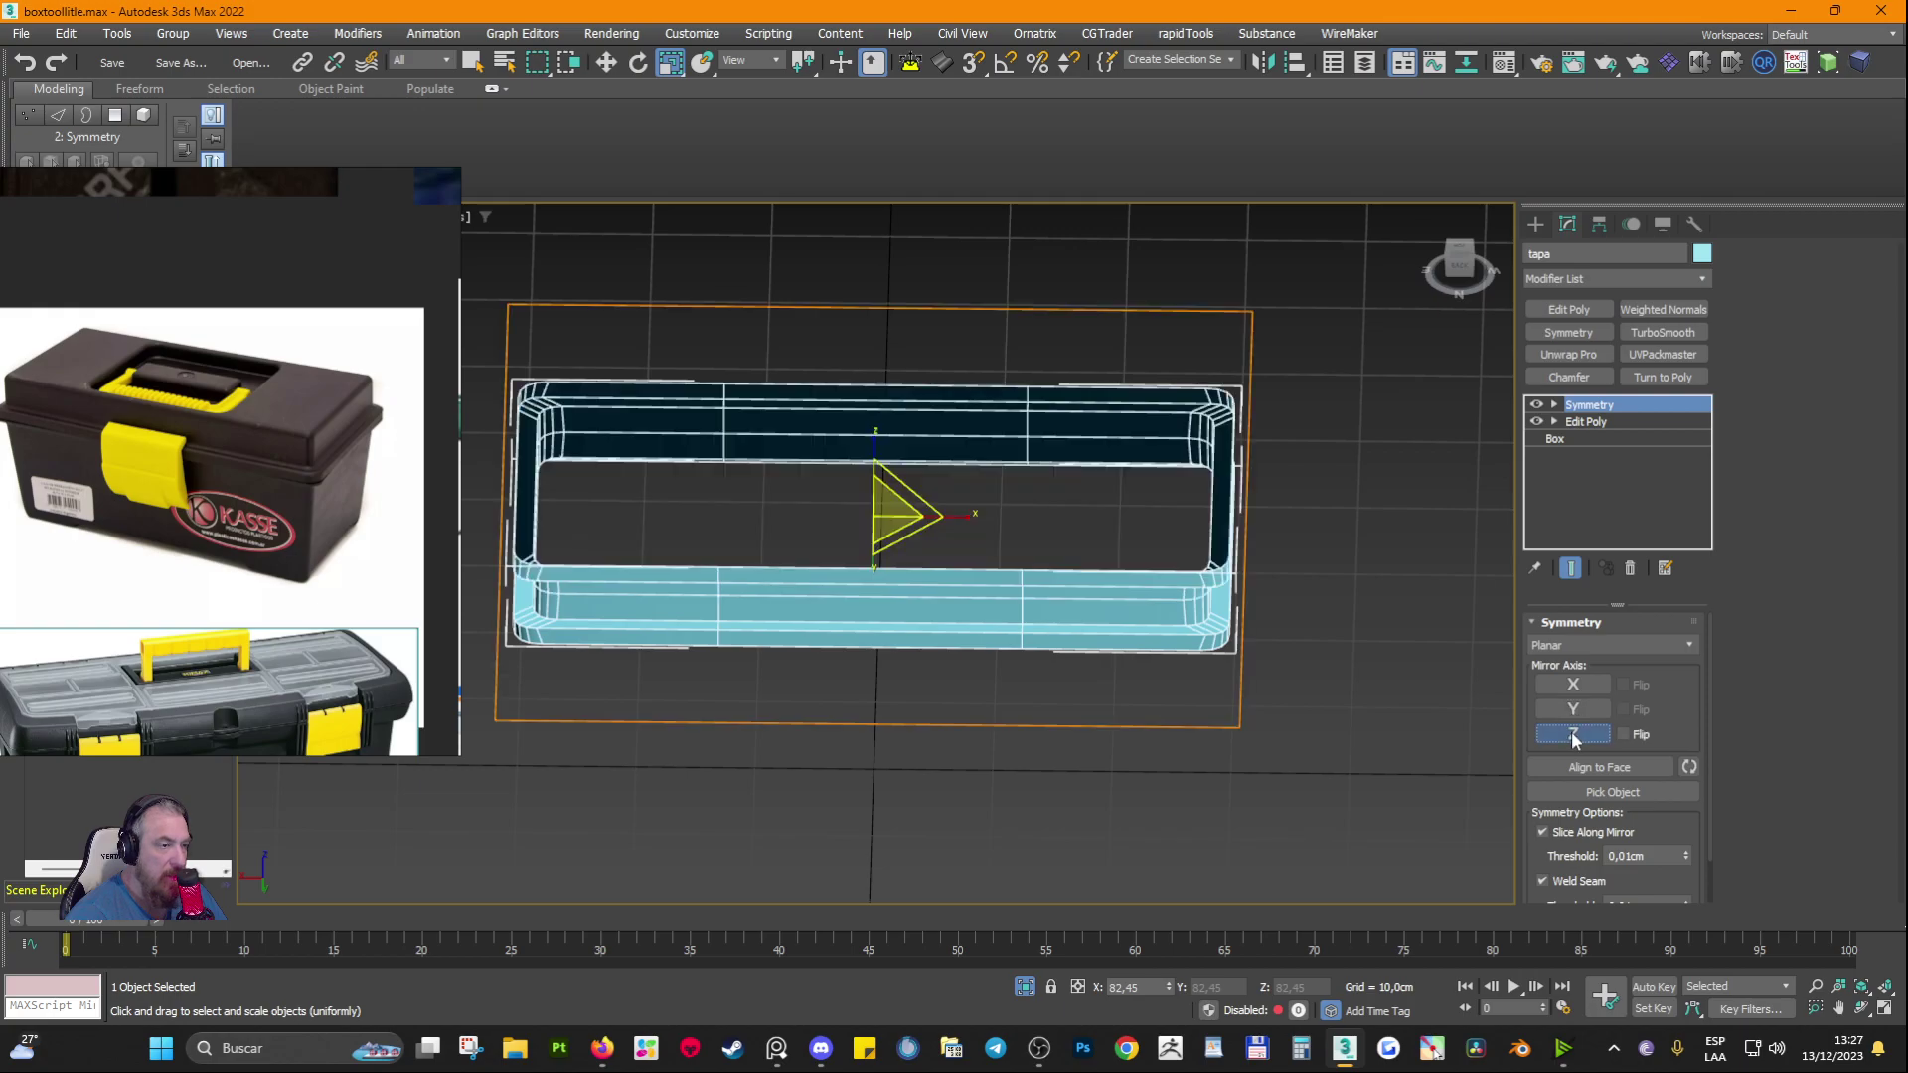
pyautogui.click(1571, 732)
pyautogui.keyDown('alt'); pyautogui.moveTo(1401, 685); pyautogui.dragTo(947, 310, button='middle'); pyautogui.keyUp('alt')
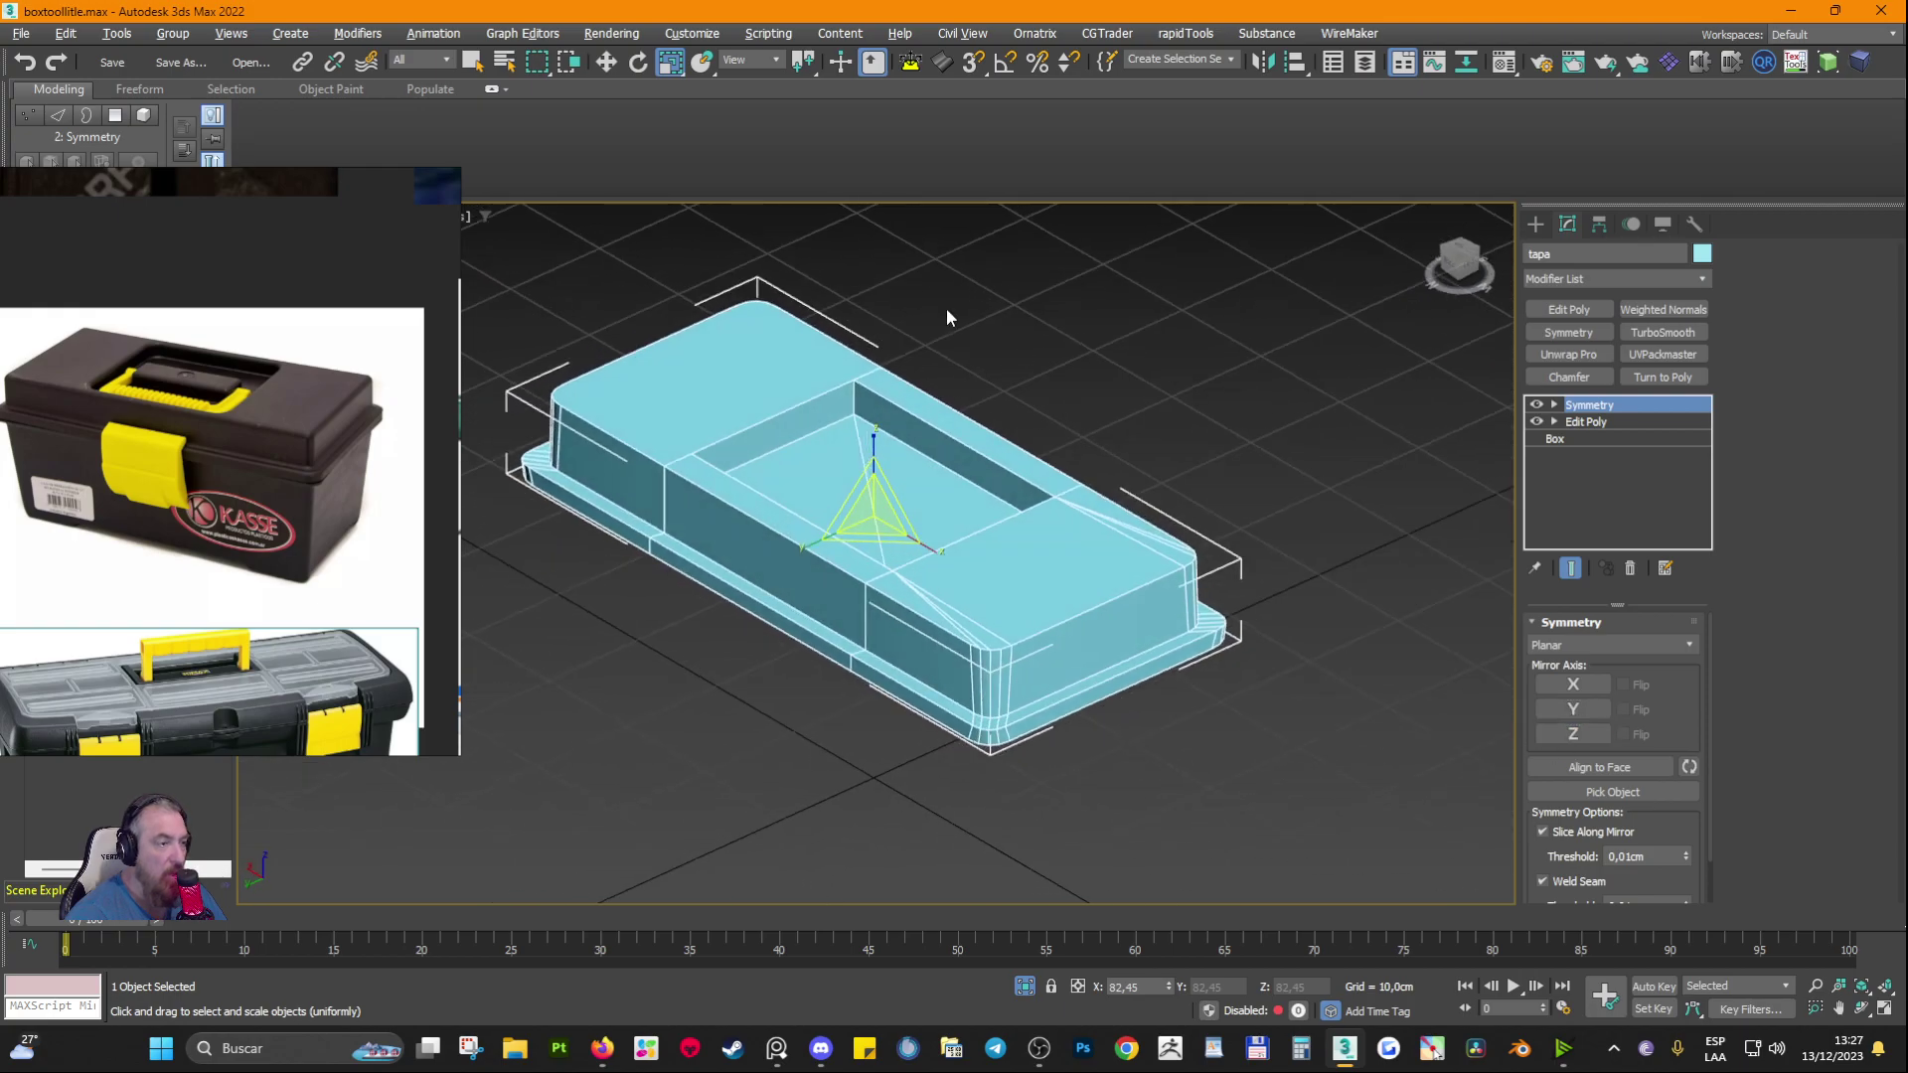
# Step: Compare the Z and Y mirror axes on the lid and set the Symmetry modifier to mirror across X only
pyautogui.click(1556, 736)
pyautogui.scroll(-4, 1158, 723)
pyautogui.keyDown('alt'); pyautogui.moveTo(1158, 723); pyautogui.dragTo(996, 703, button='middle'); pyautogui.keyUp('alt')
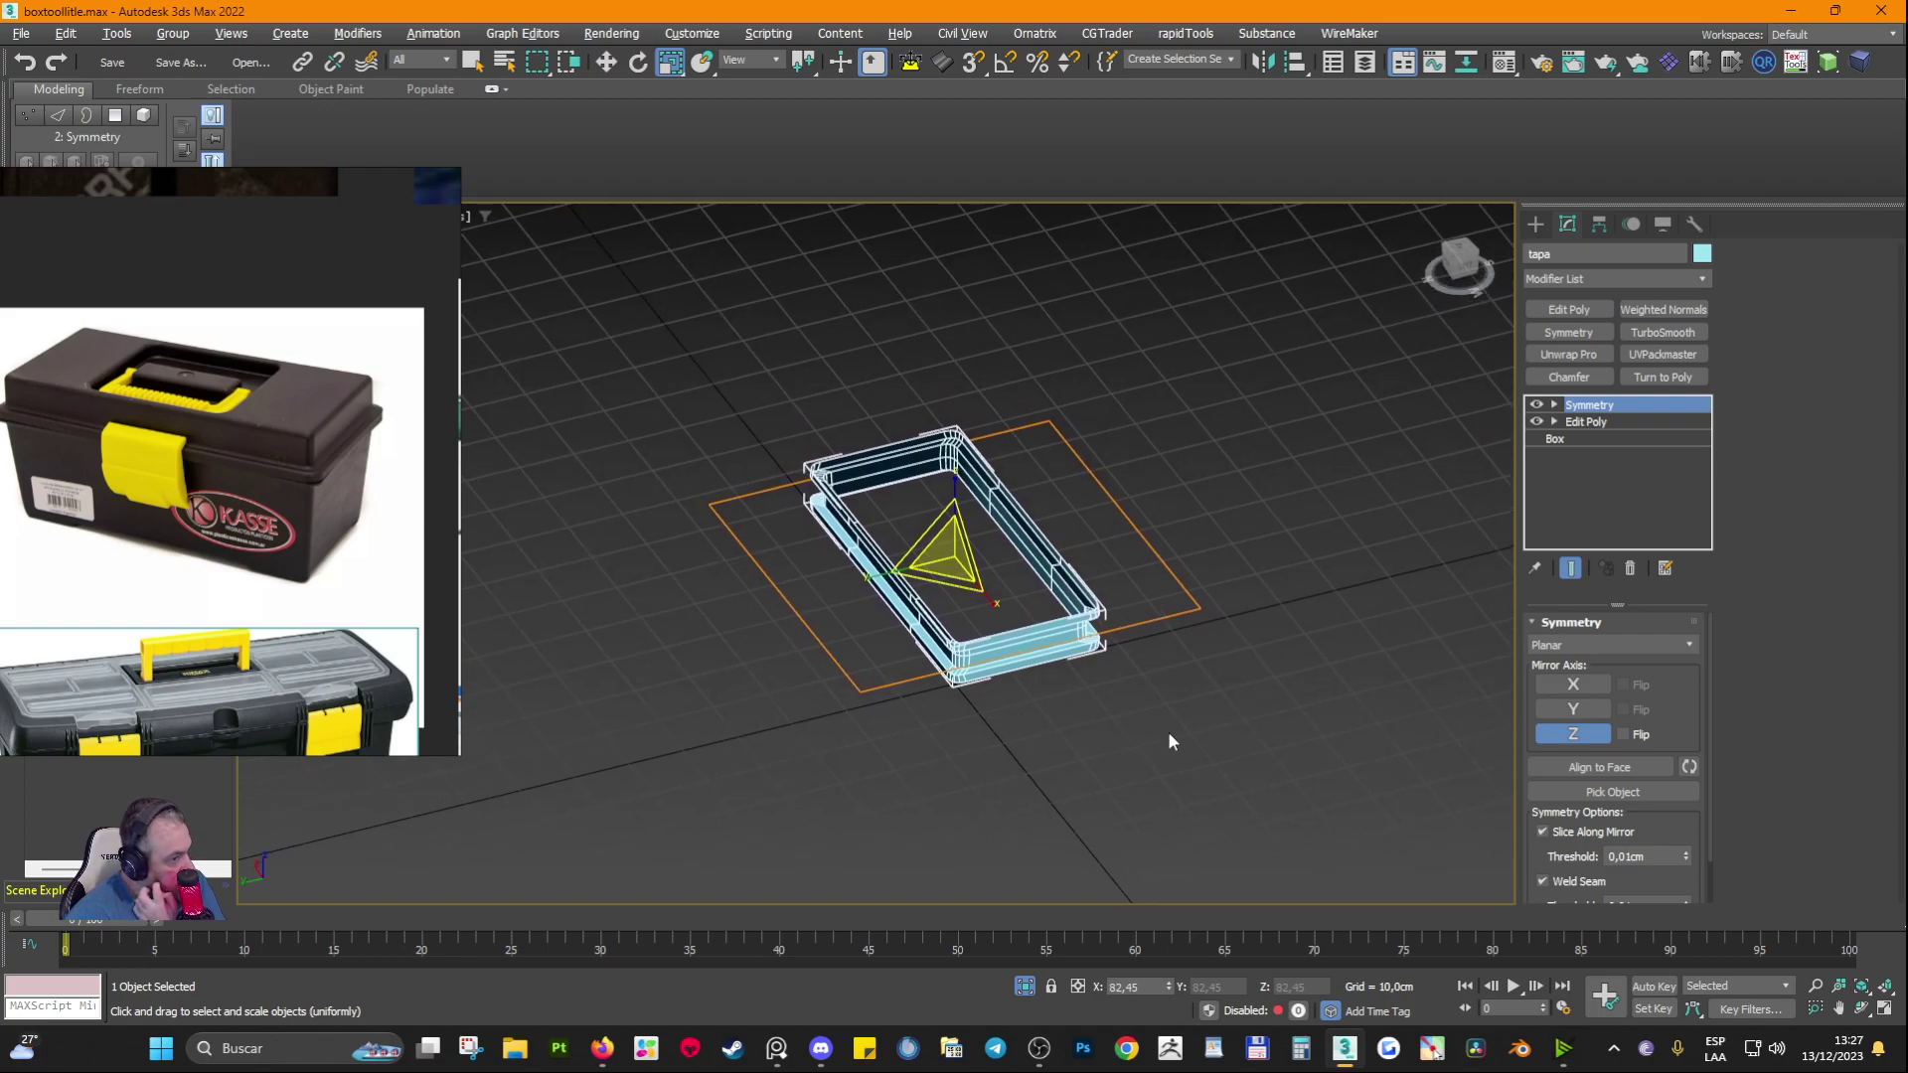
pyautogui.click(1584, 709)
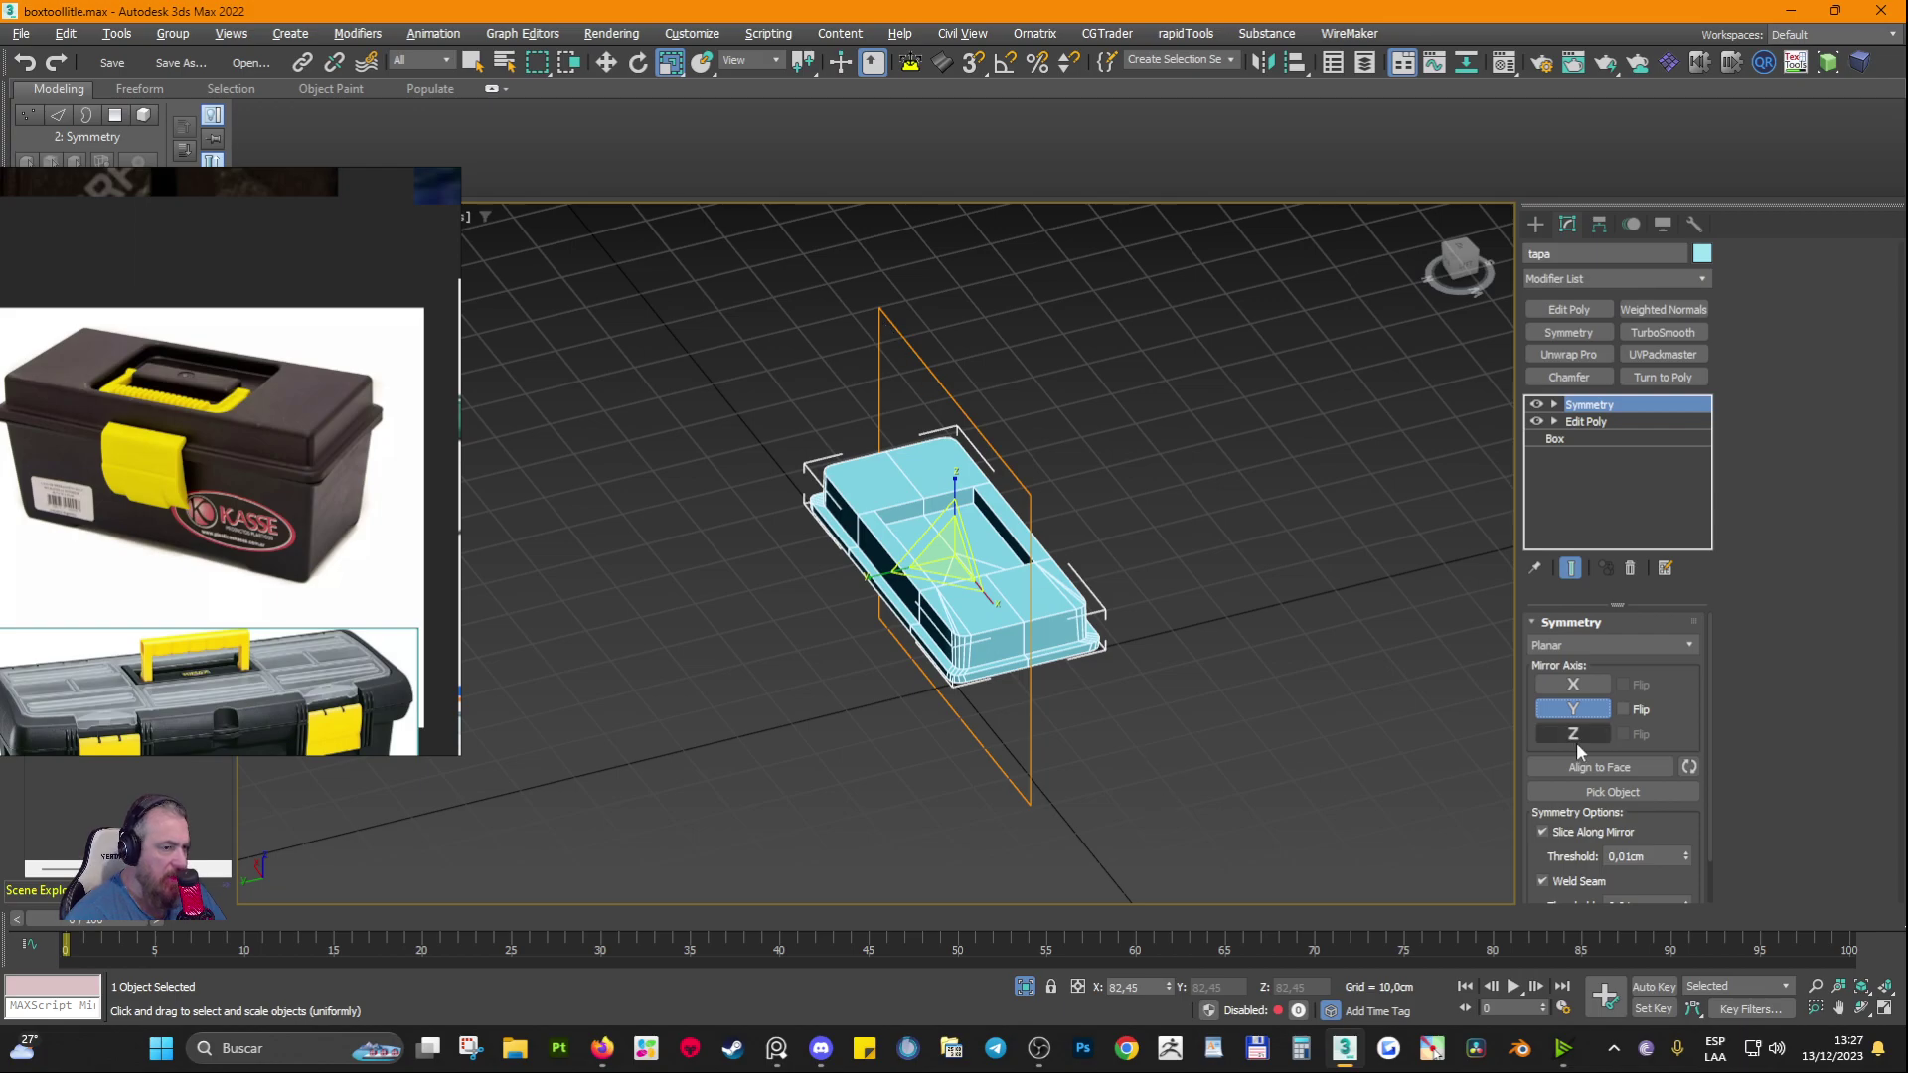
pyautogui.click(1581, 685)
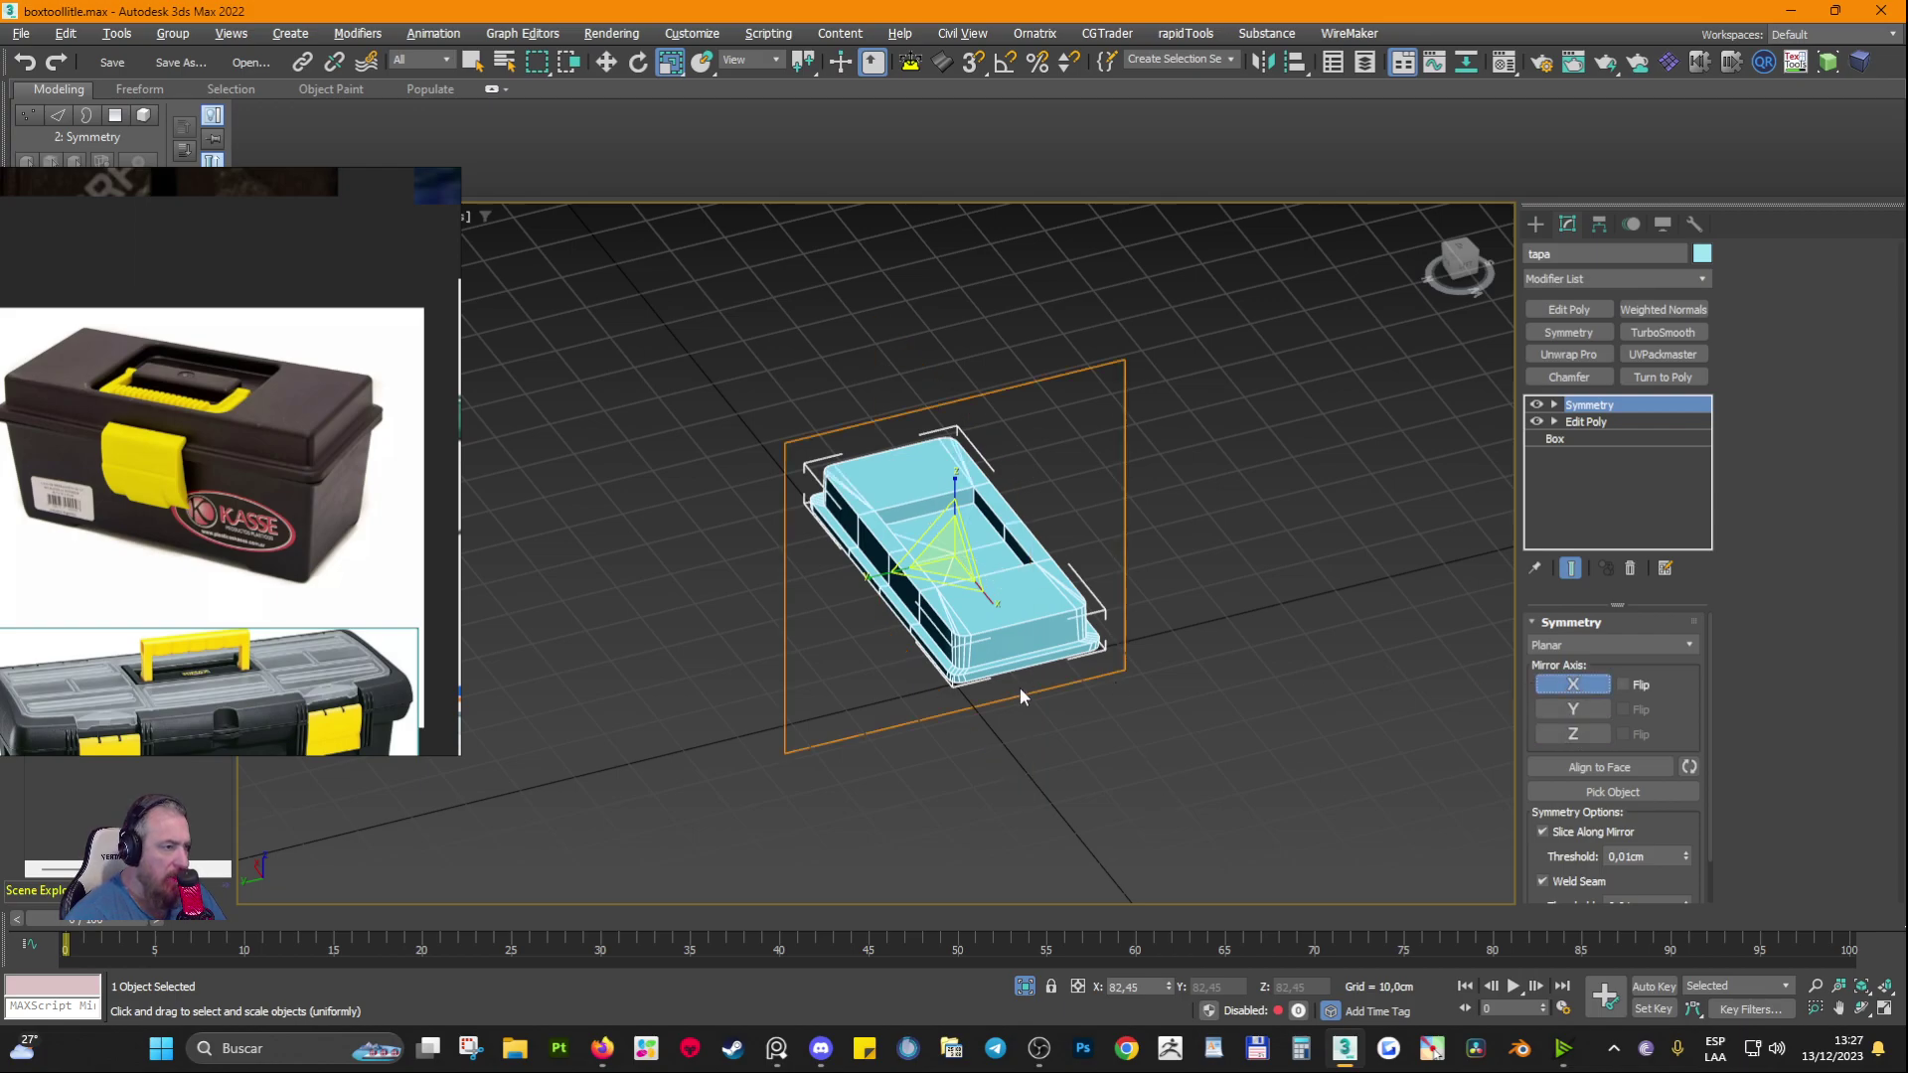
# Step: Try mirroring the lid across X, Y and Z together, then turn all the Symmetry mirror axes off
pyautogui.keyDown('alt'); pyautogui.moveTo(1019, 688); pyautogui.dragTo(1093, 517, button='middle'); pyautogui.keyUp('alt')
pyautogui.keyDown('ctrl'); pyautogui.click(1572, 709); pyautogui.keyUp('ctrl')
pyautogui.keyDown('ctrl'); pyautogui.click(1572, 734); pyautogui.keyUp('ctrl')
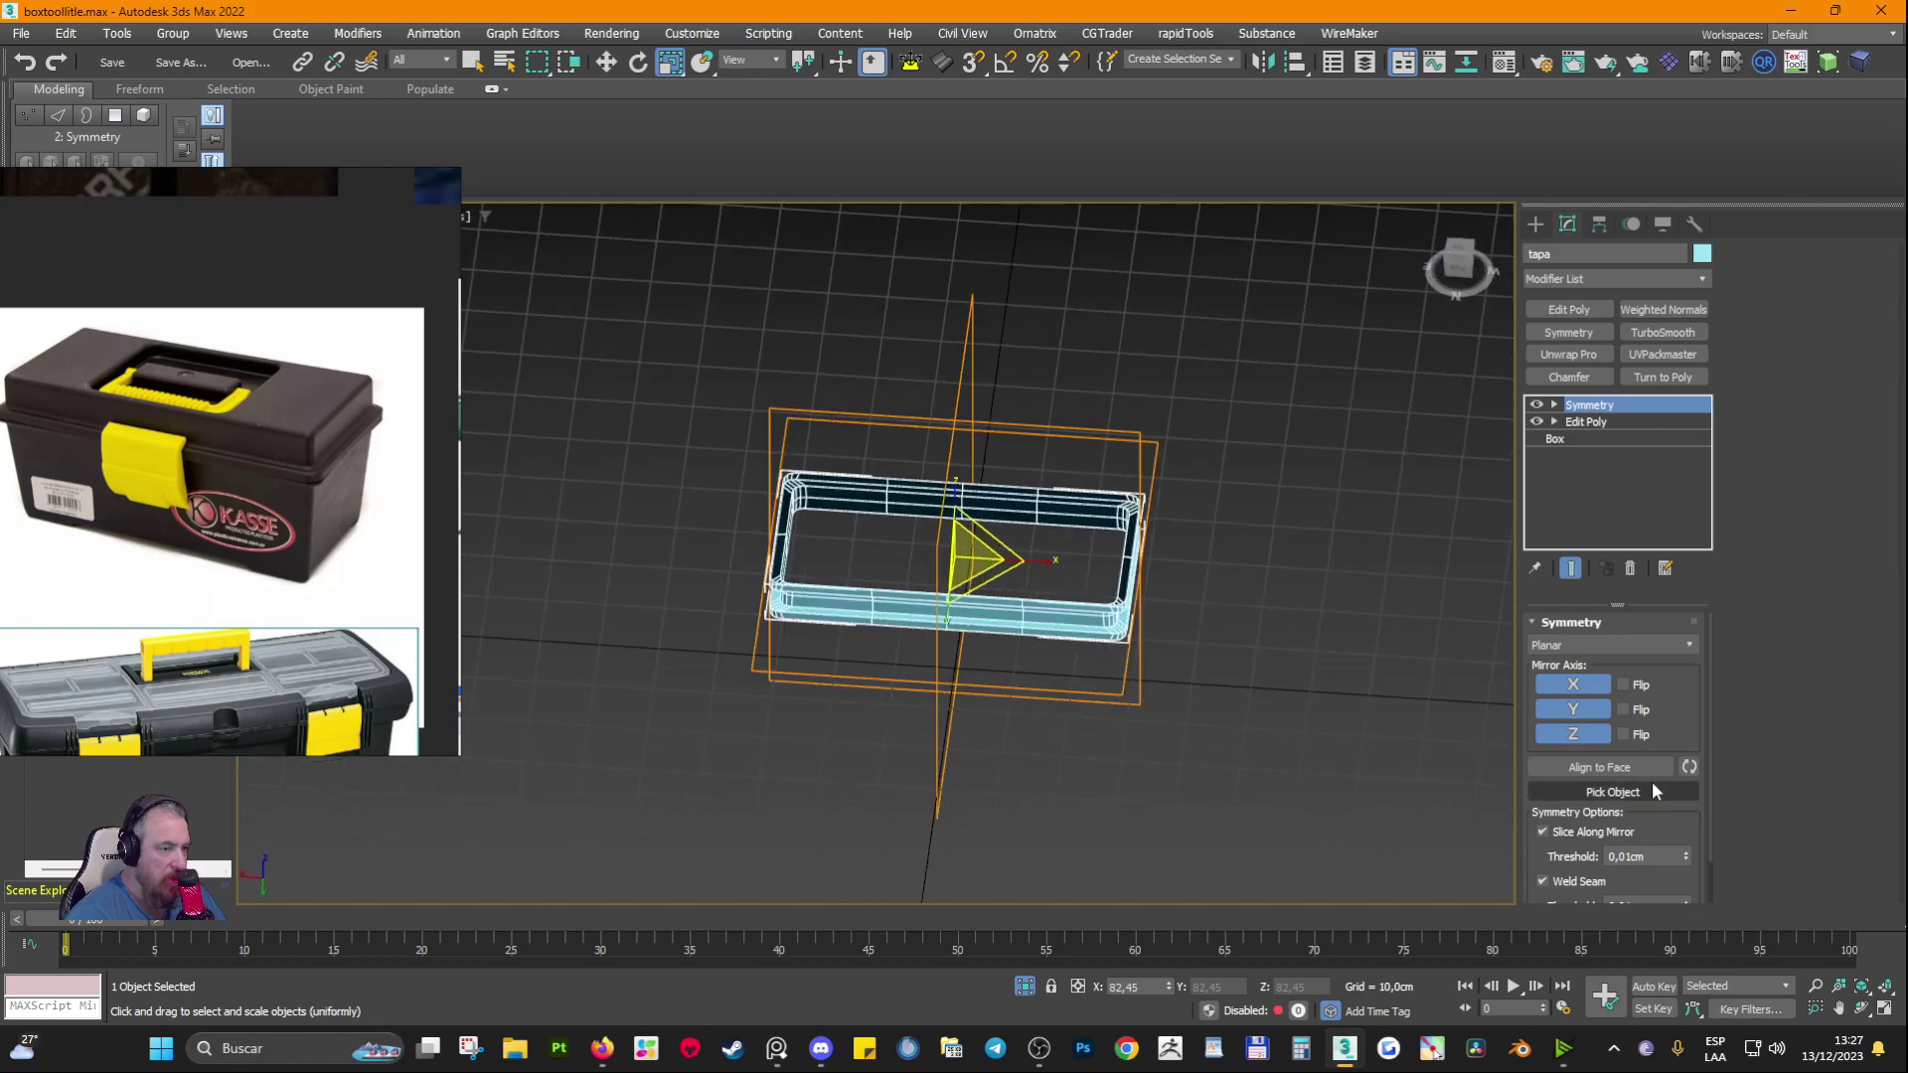
pyautogui.click(1565, 708)
pyautogui.click(1575, 685)
pyautogui.click(1567, 737)
pyautogui.click(1586, 730)
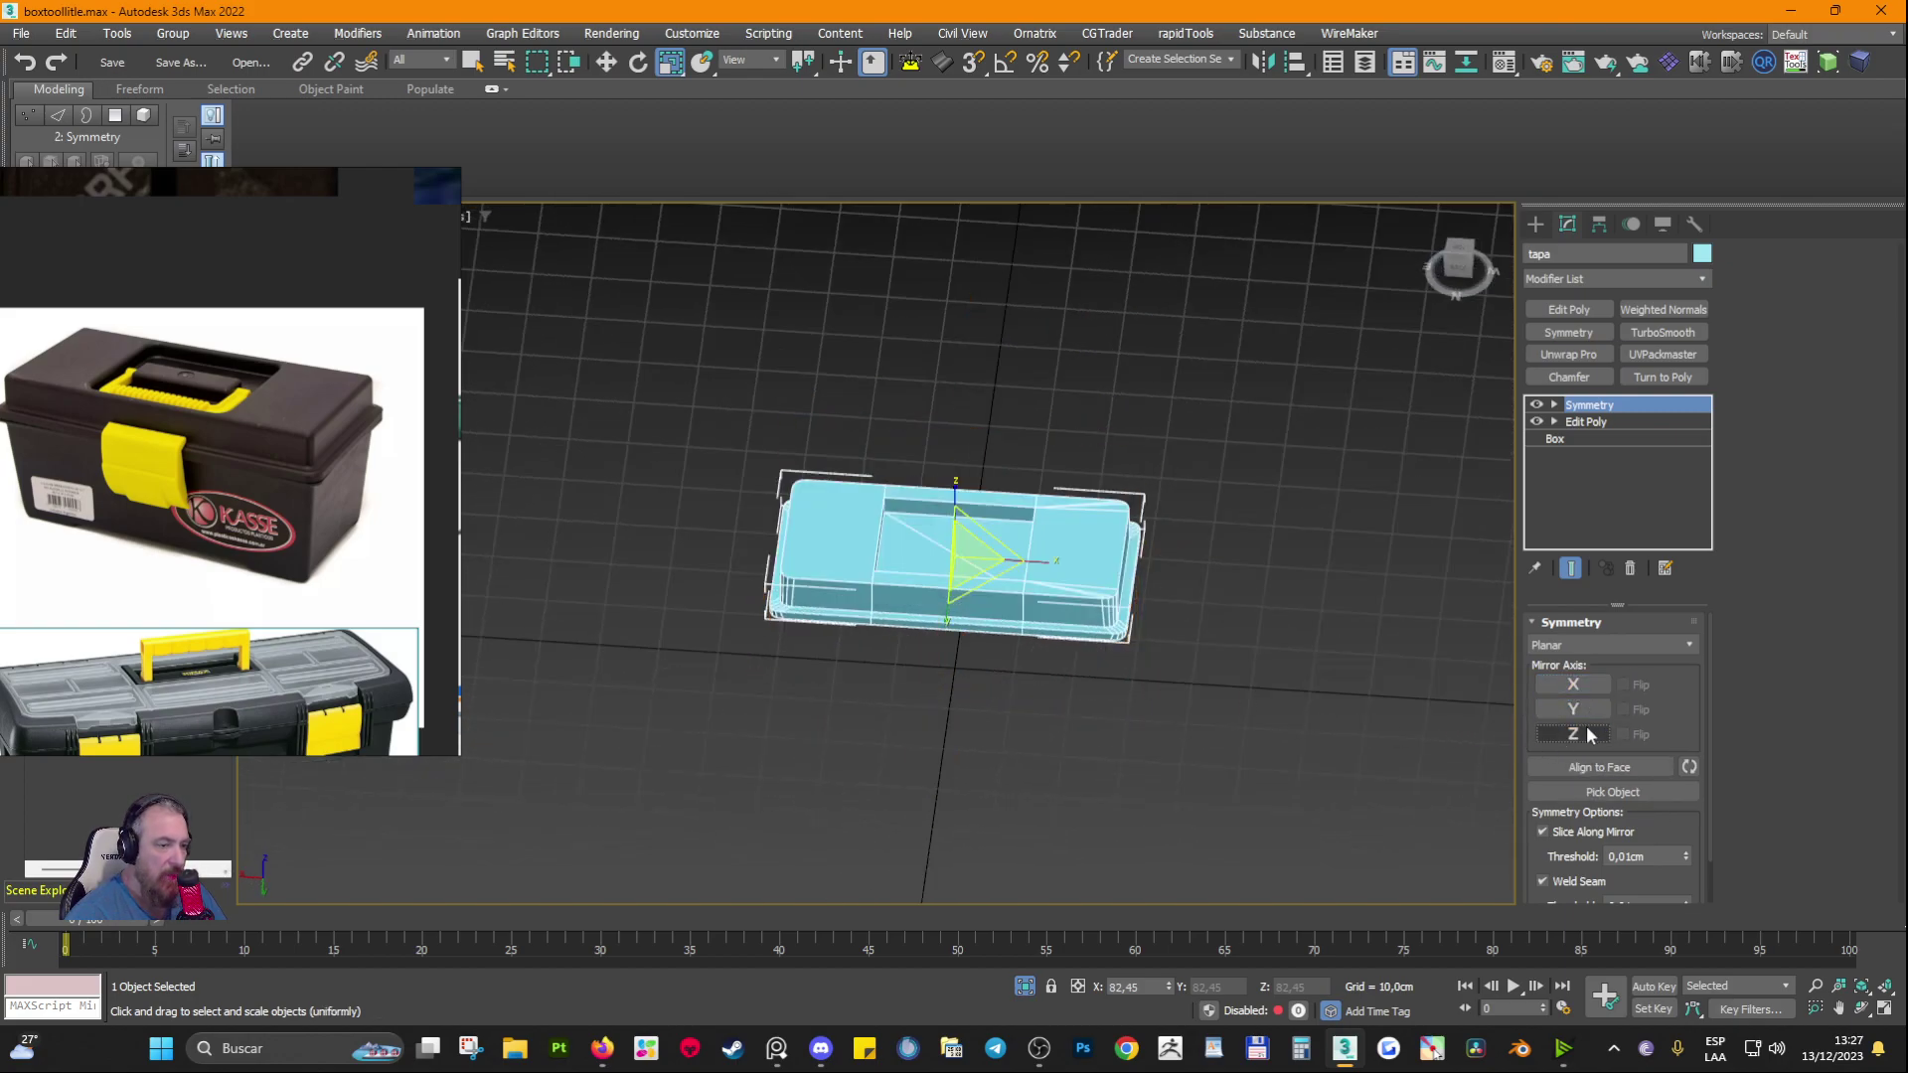
# Step: Try the Symmetry modifier with only the Y axis, inspect the lid from several angles, then turn Y off
pyautogui.keyDown('alt'); pyautogui.moveTo(1232, 664); pyautogui.dragTo(1149, 614, button='middle'); pyautogui.keyUp('alt')
pyautogui.click(1586, 735)
pyautogui.click(1582, 711)
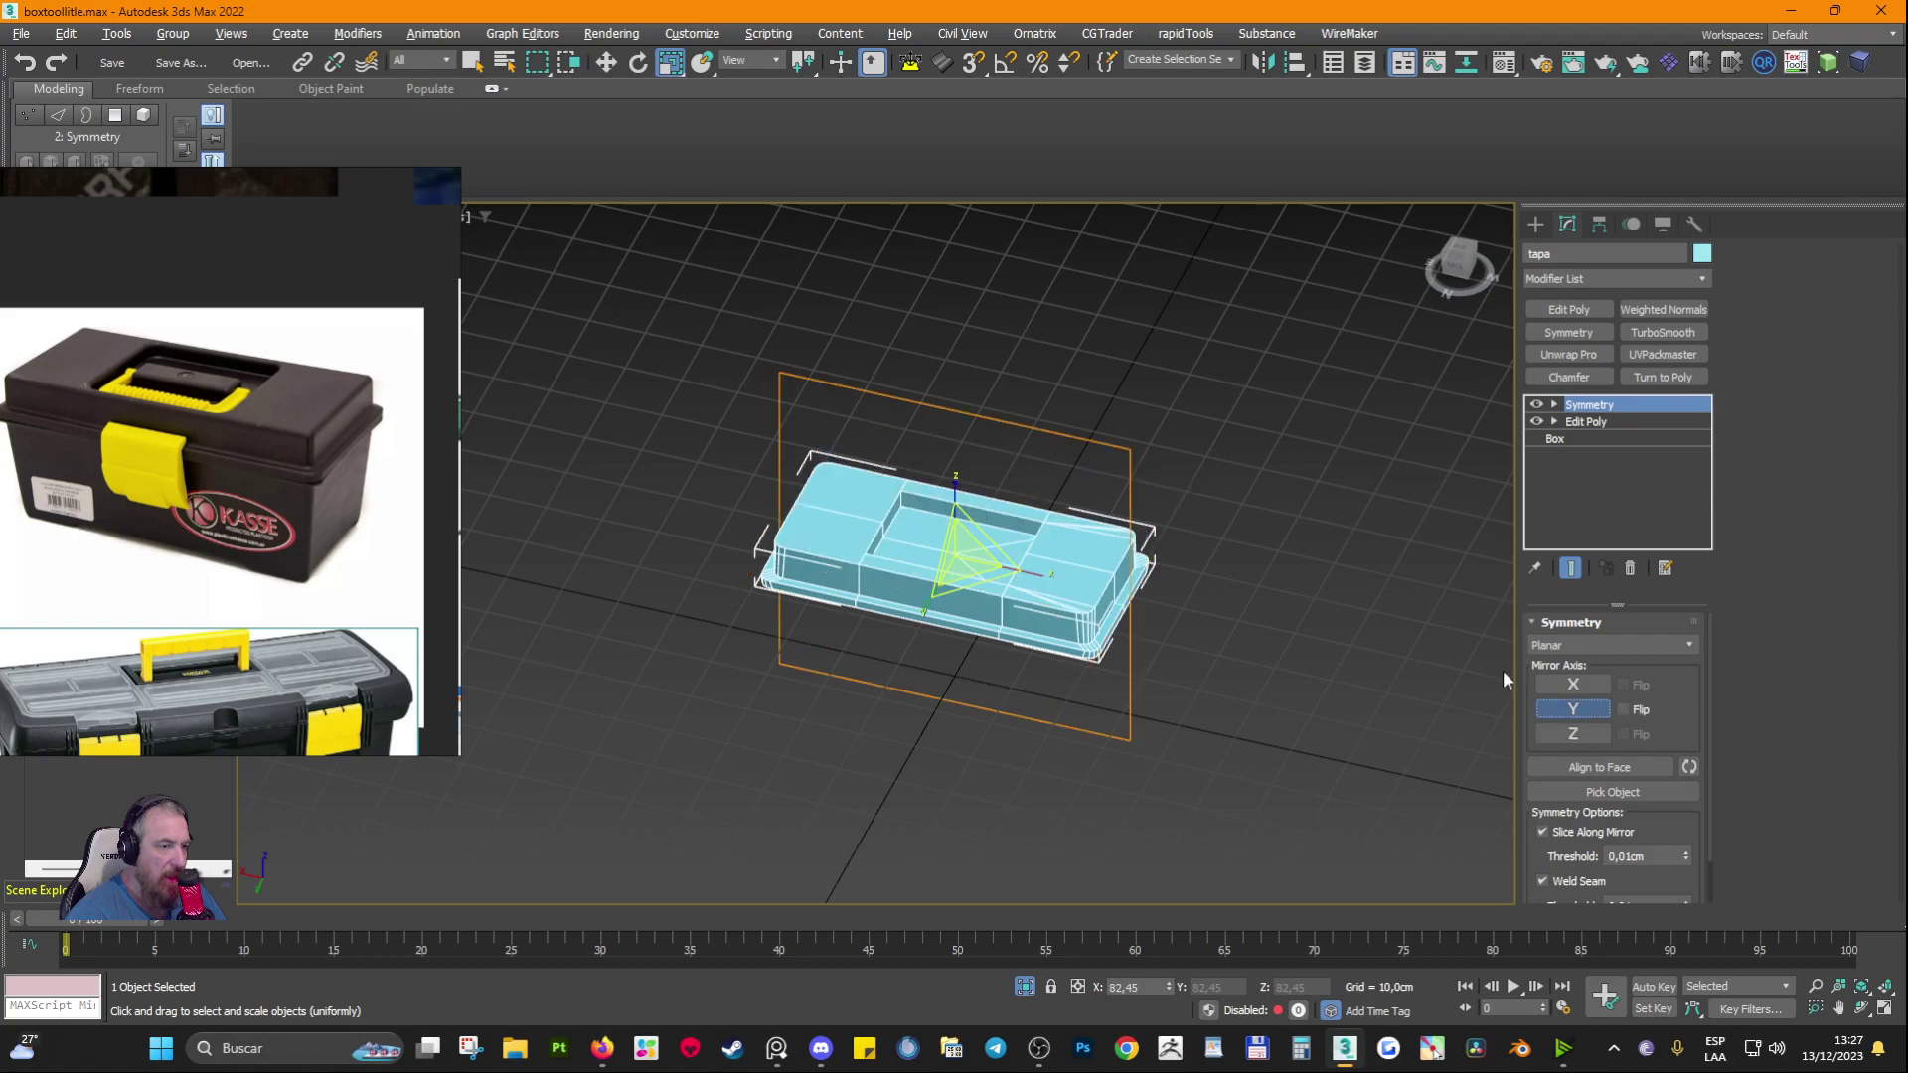
pyautogui.keyDown('alt'); pyautogui.moveTo(1341, 576); pyautogui.dragTo(866, 320, button='middle'); pyautogui.keyUp('alt')
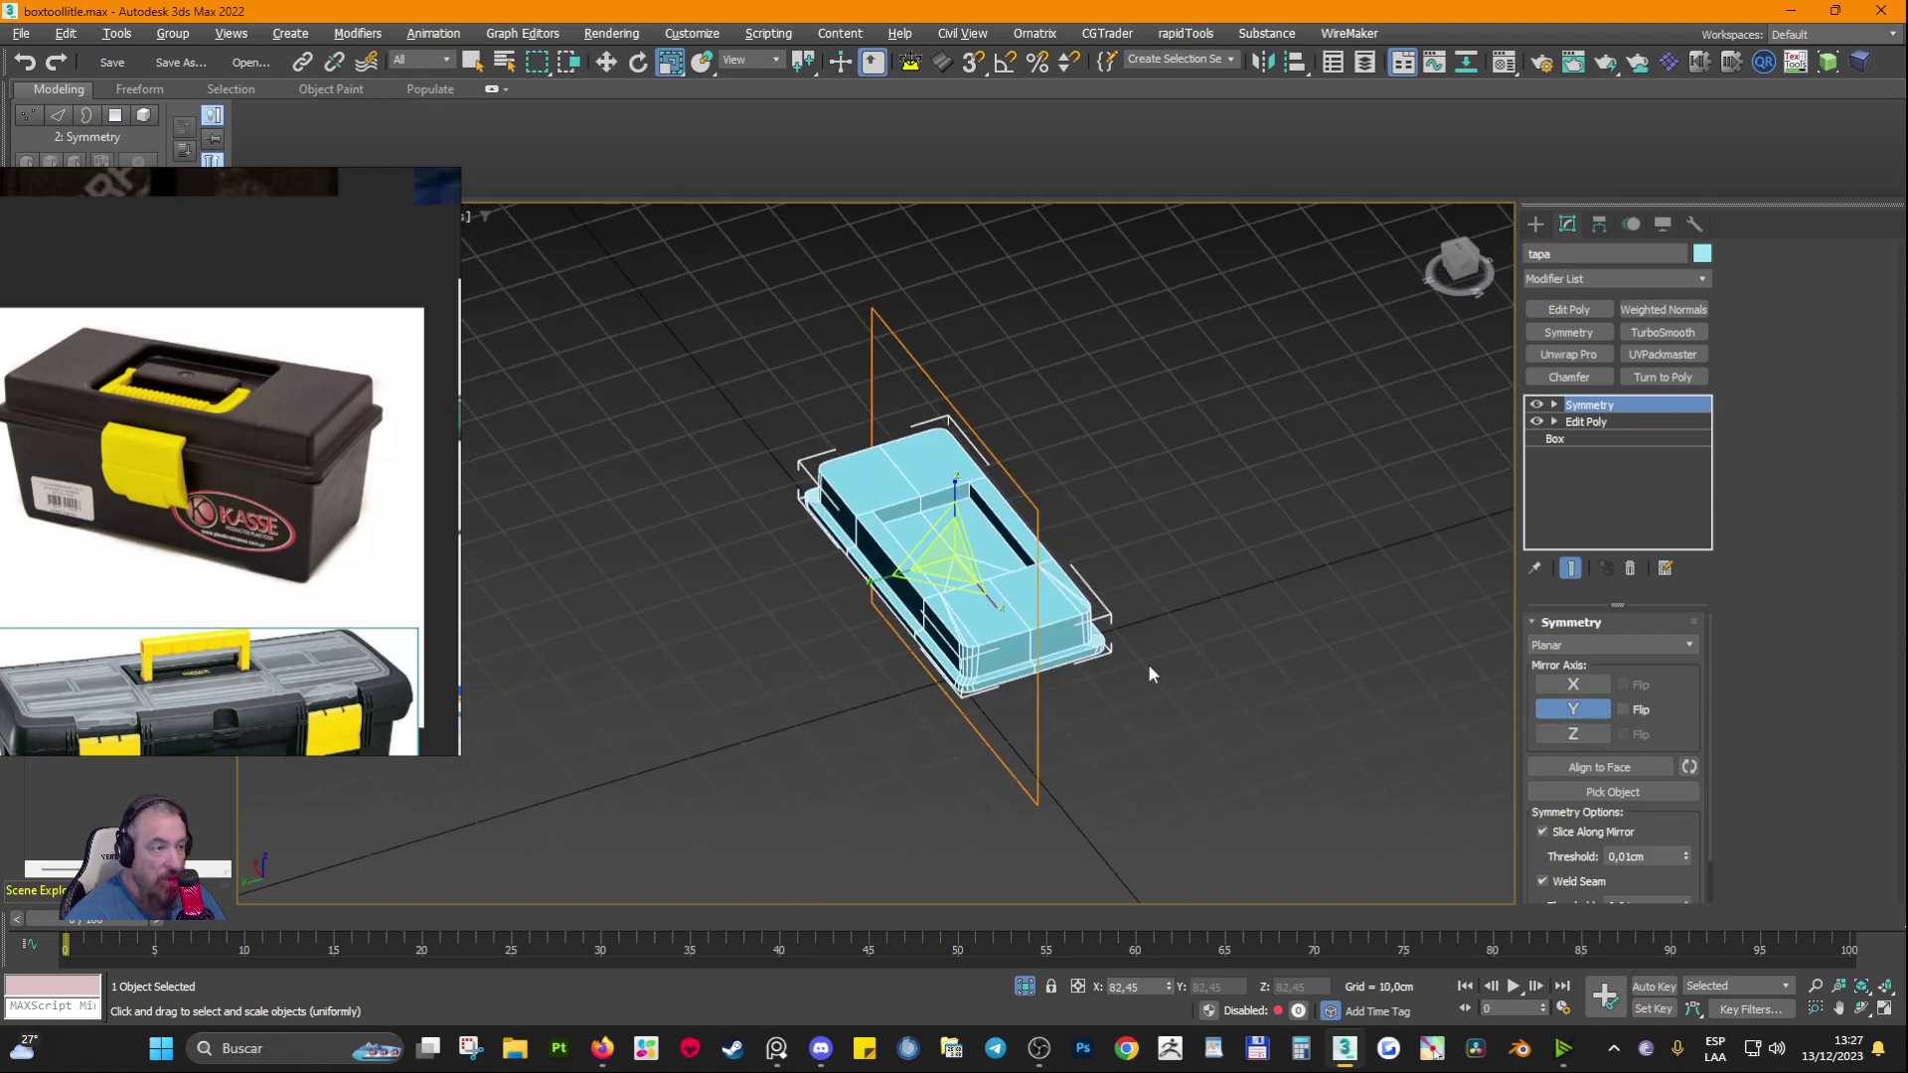
pyautogui.keyDown('alt'); pyautogui.moveTo(982, 584); pyautogui.dragTo(976, 686, button='middle'); pyautogui.keyUp('alt')
pyautogui.scroll(4, 962, 616)
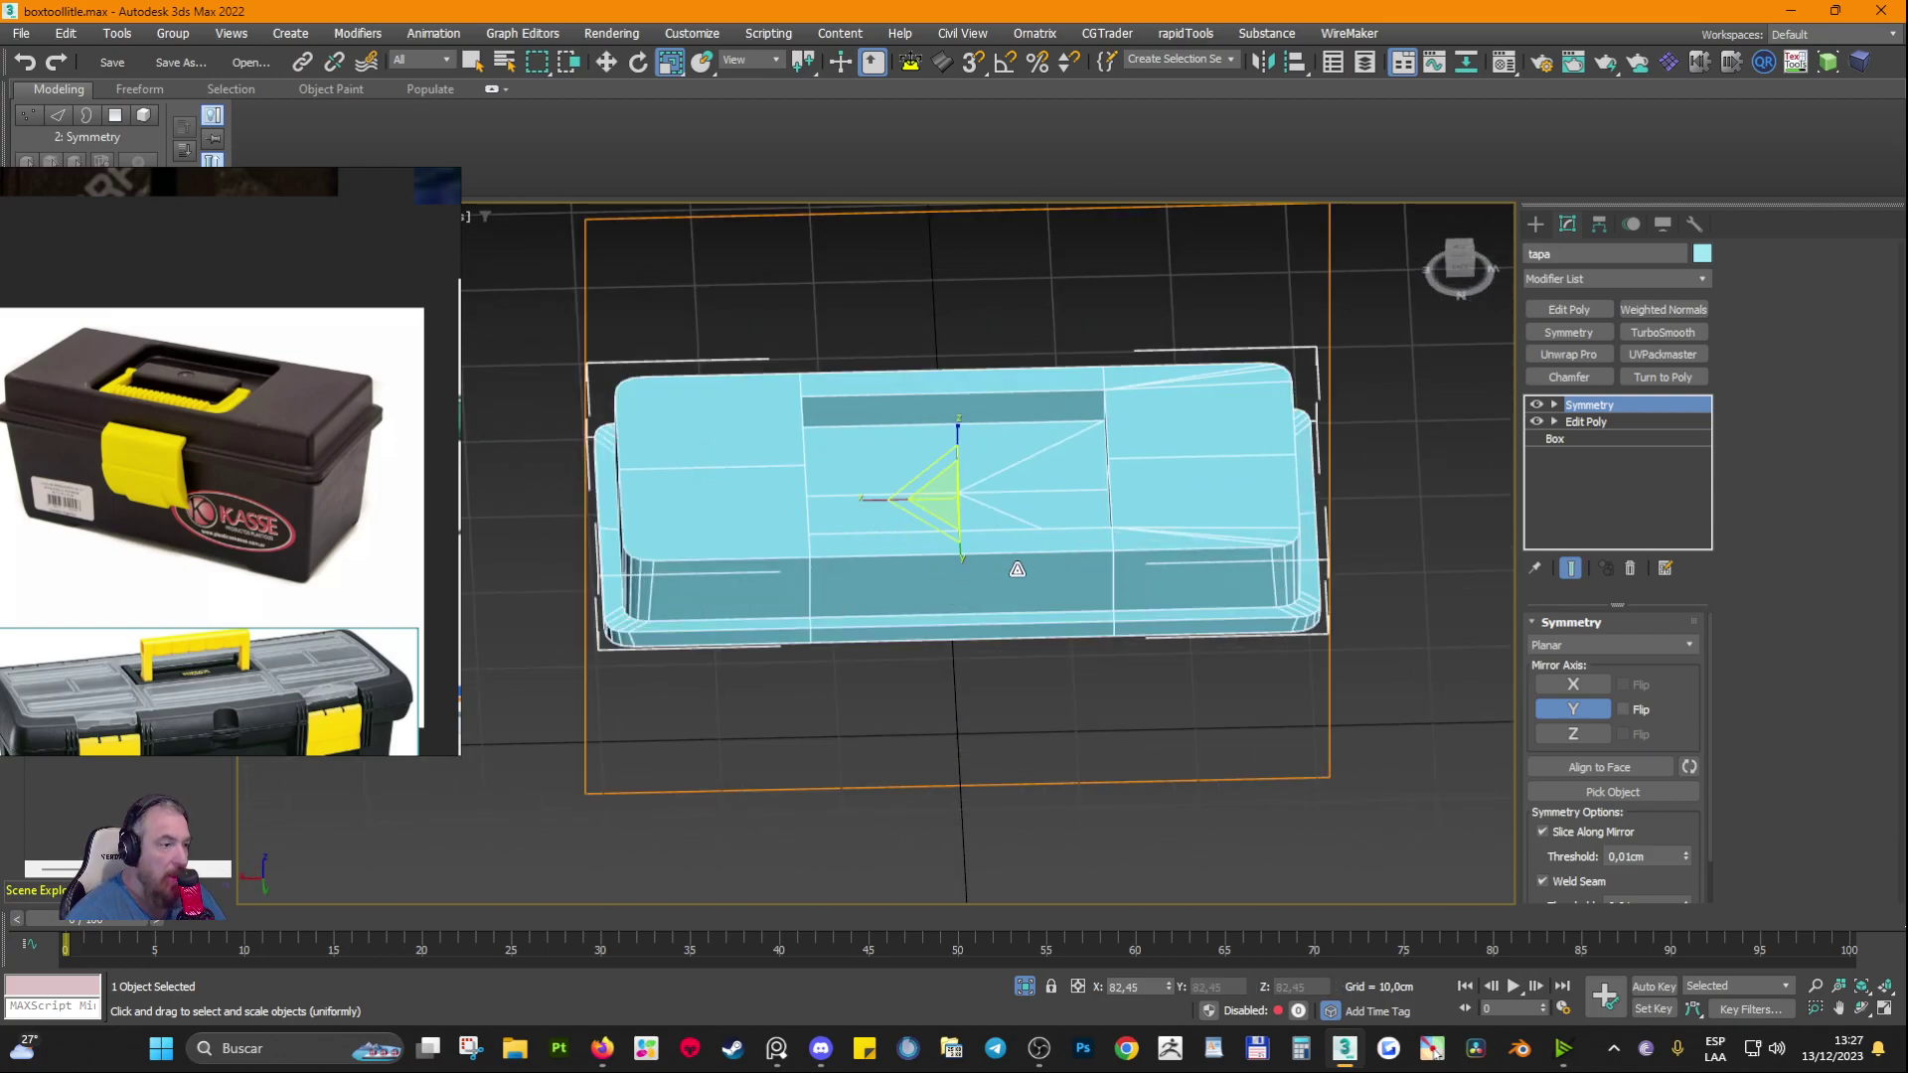
pyautogui.keyDown('alt'); pyautogui.moveTo(1014, 566); pyautogui.dragTo(1175, 553, button='middle'); pyautogui.keyUp('alt')
pyautogui.scroll(2, 805, 684)
pyautogui.scroll(-4, 851, 644)
pyautogui.keyDown('alt'); pyautogui.moveTo(1010, 641); pyautogui.dragTo(878, 635, button='middle'); pyautogui.keyUp('alt')
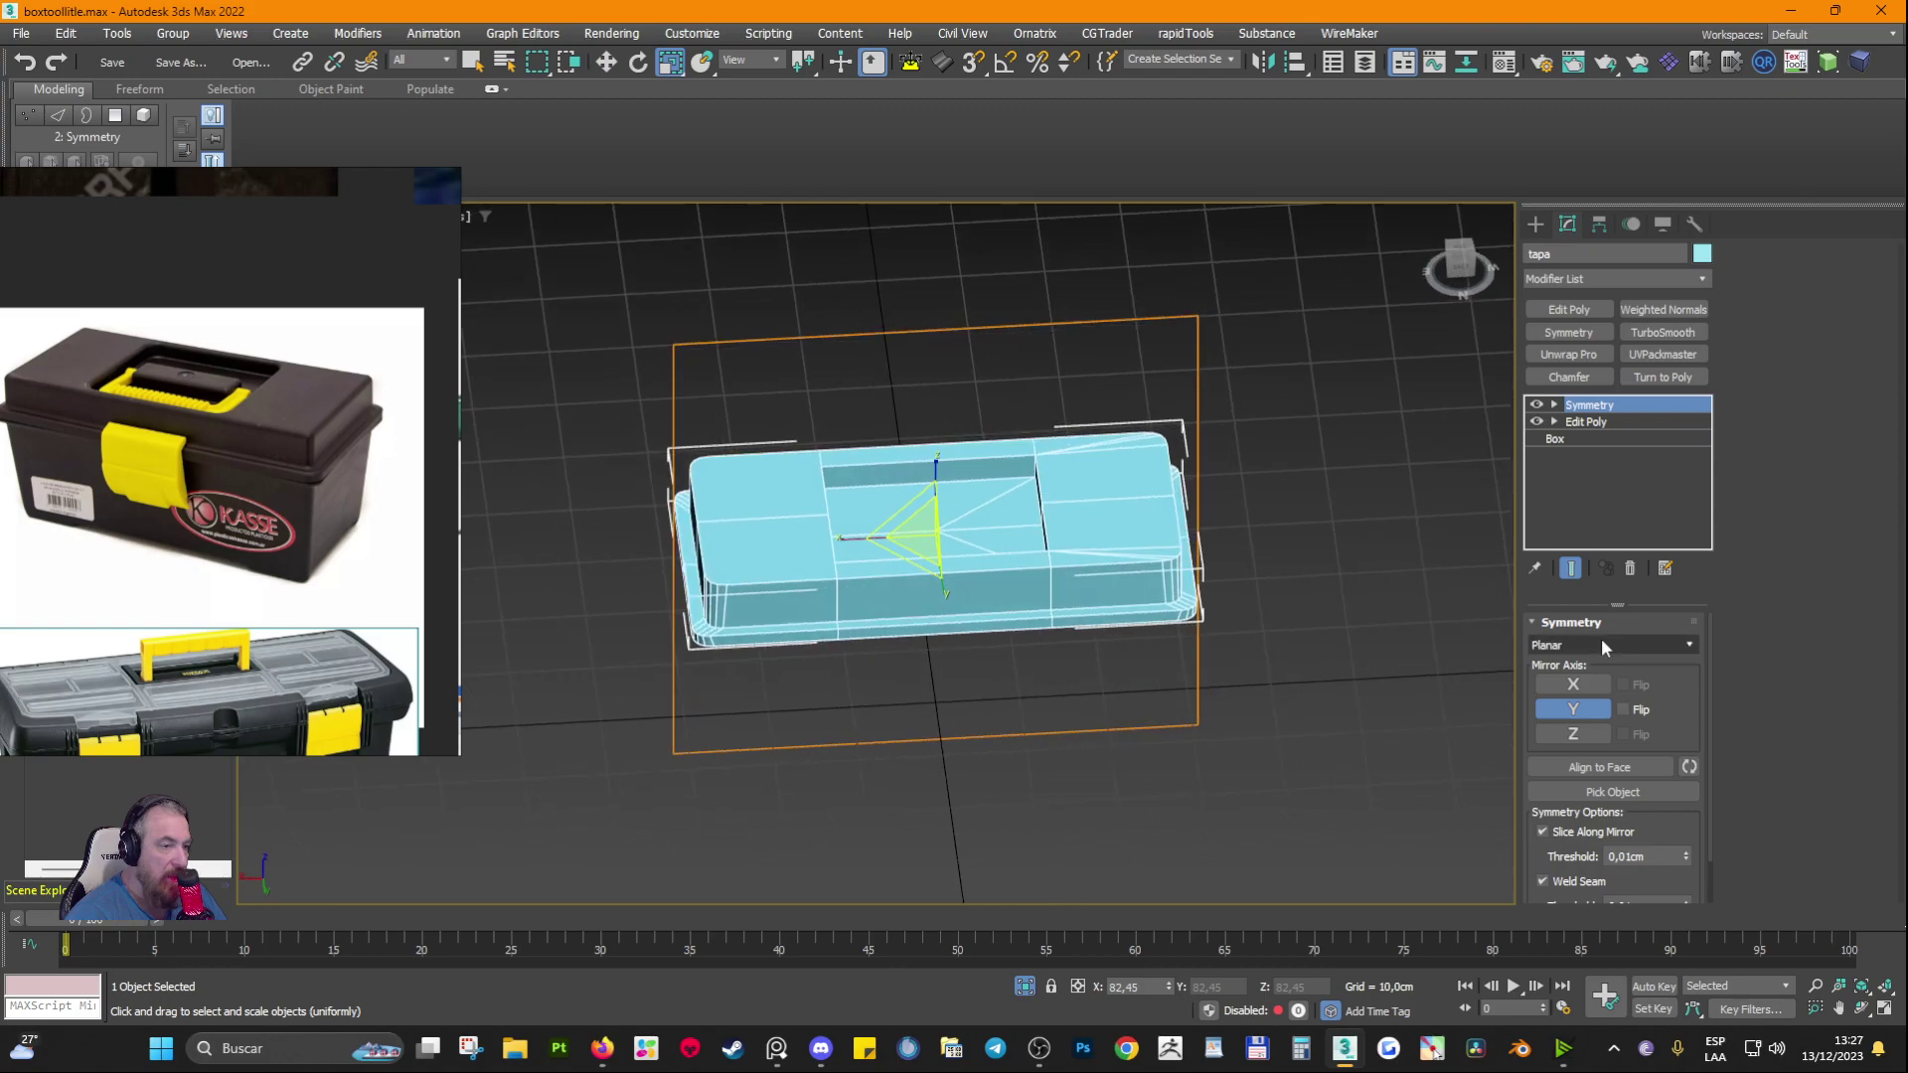
pyautogui.click(1553, 711)
# Step: Examine the edges at both ends of the unmirrored lid, with the lid selected and deselected
pyautogui.keyDown('alt'); pyautogui.moveTo(1132, 628); pyautogui.dragTo(1115, 577, button='middle'); pyautogui.keyUp('alt')
pyautogui.scroll(3, 1116, 576)
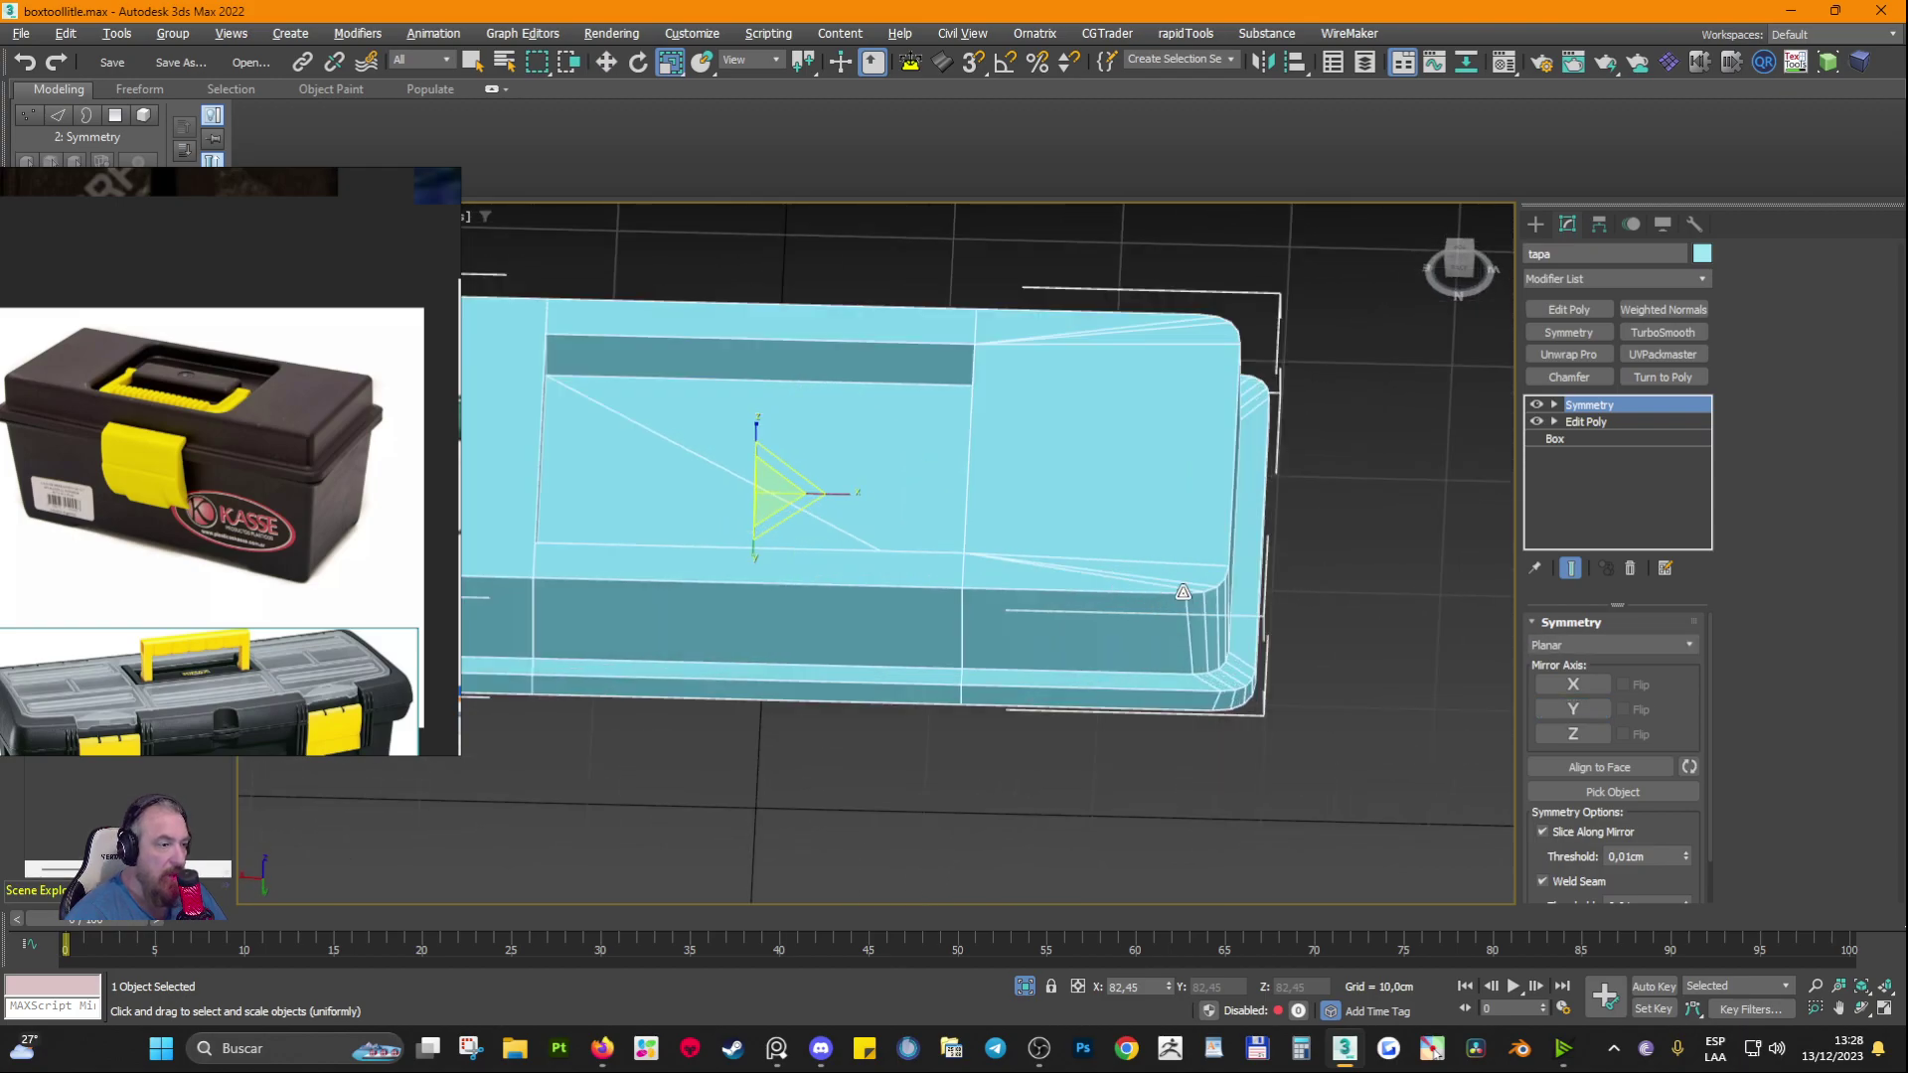
pyautogui.moveTo(686, 779); pyautogui.dragTo(1129, 851, button='middle')
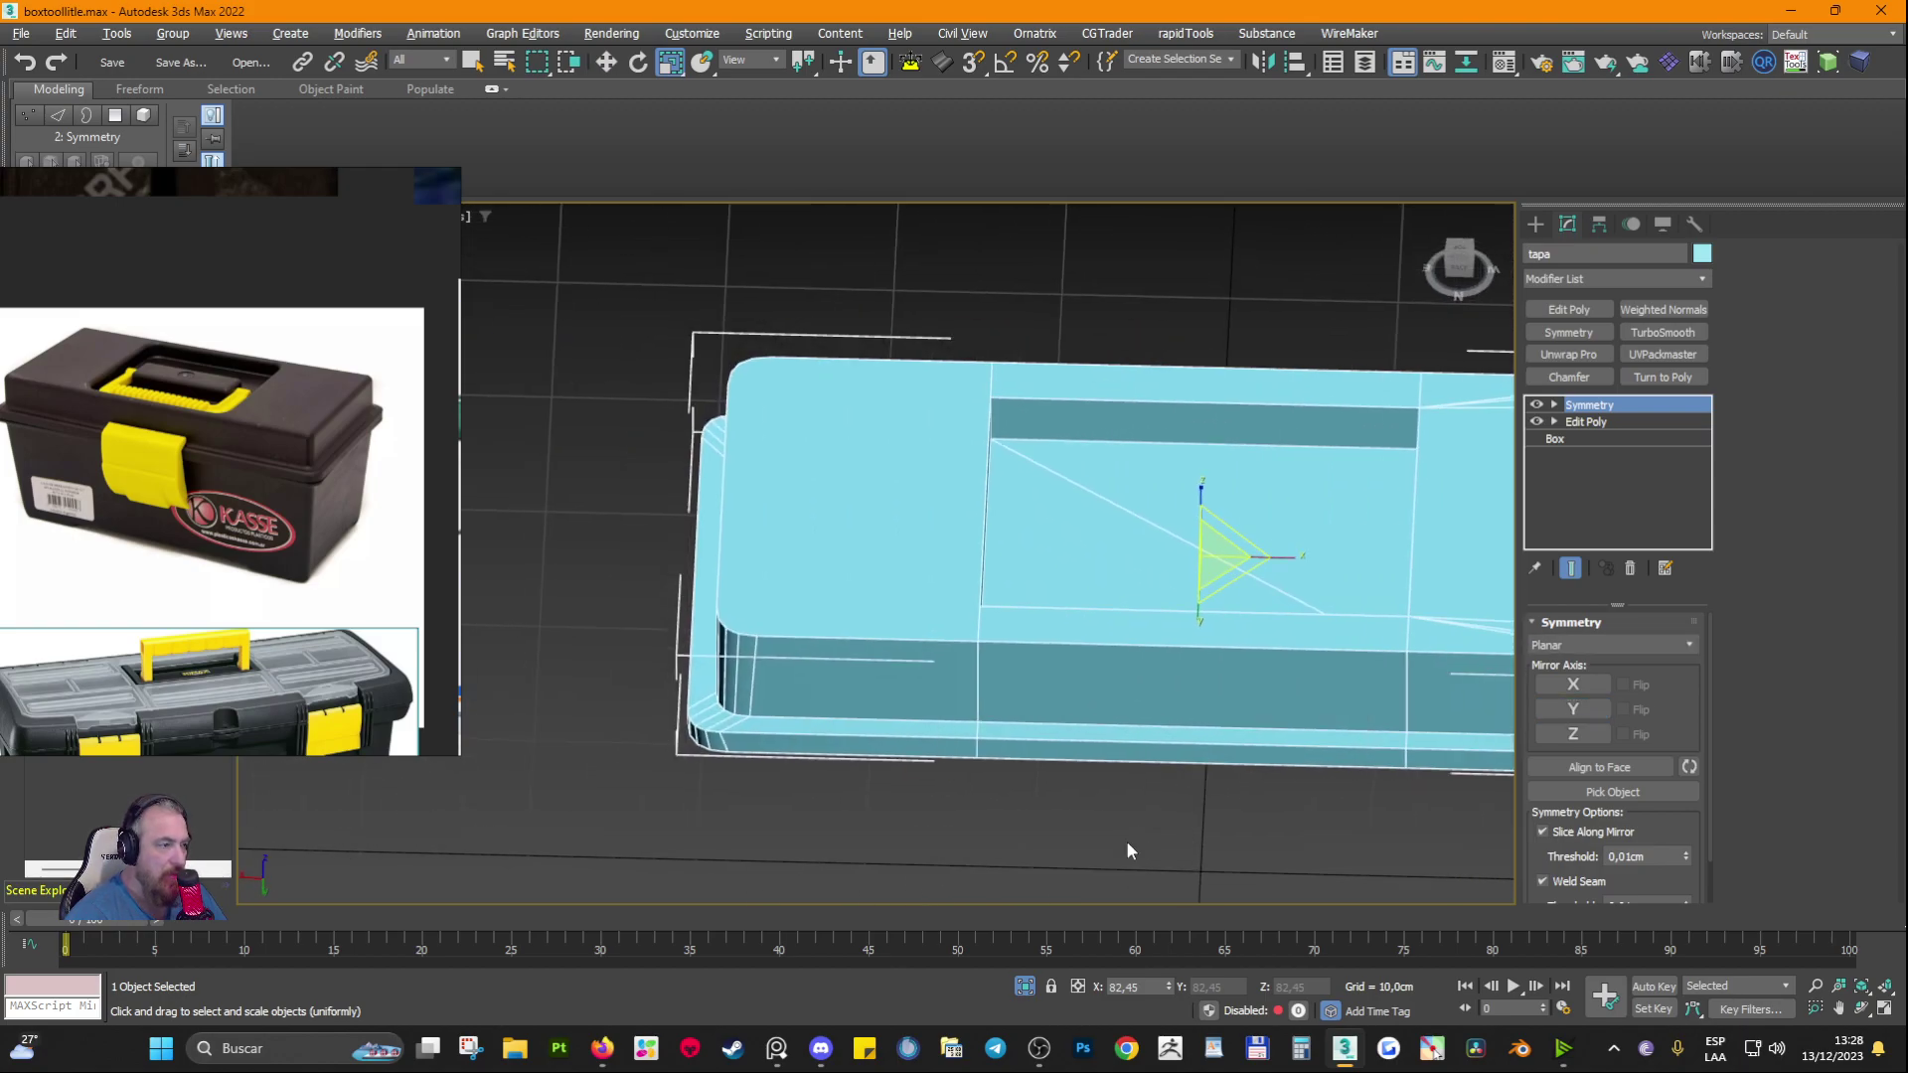
pyautogui.scroll(-3, 688, 681)
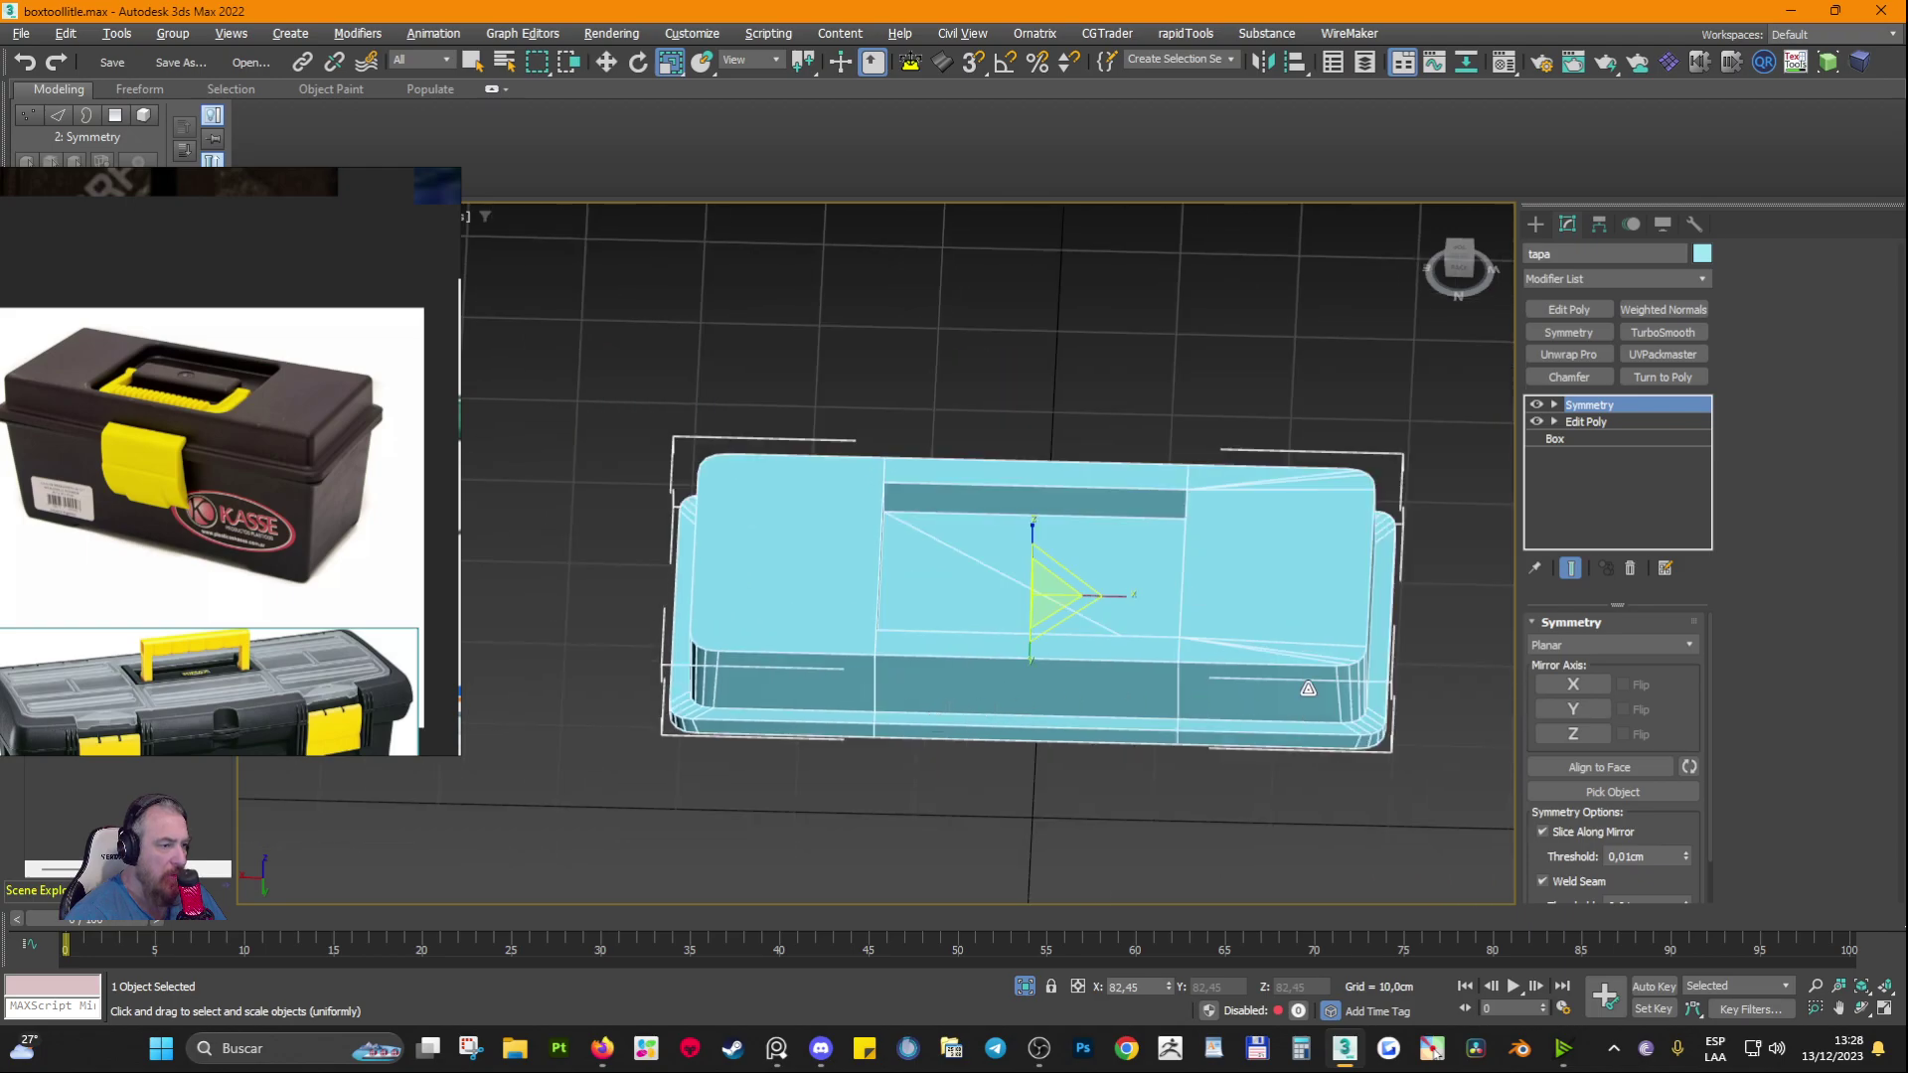
pyautogui.click(1313, 825)
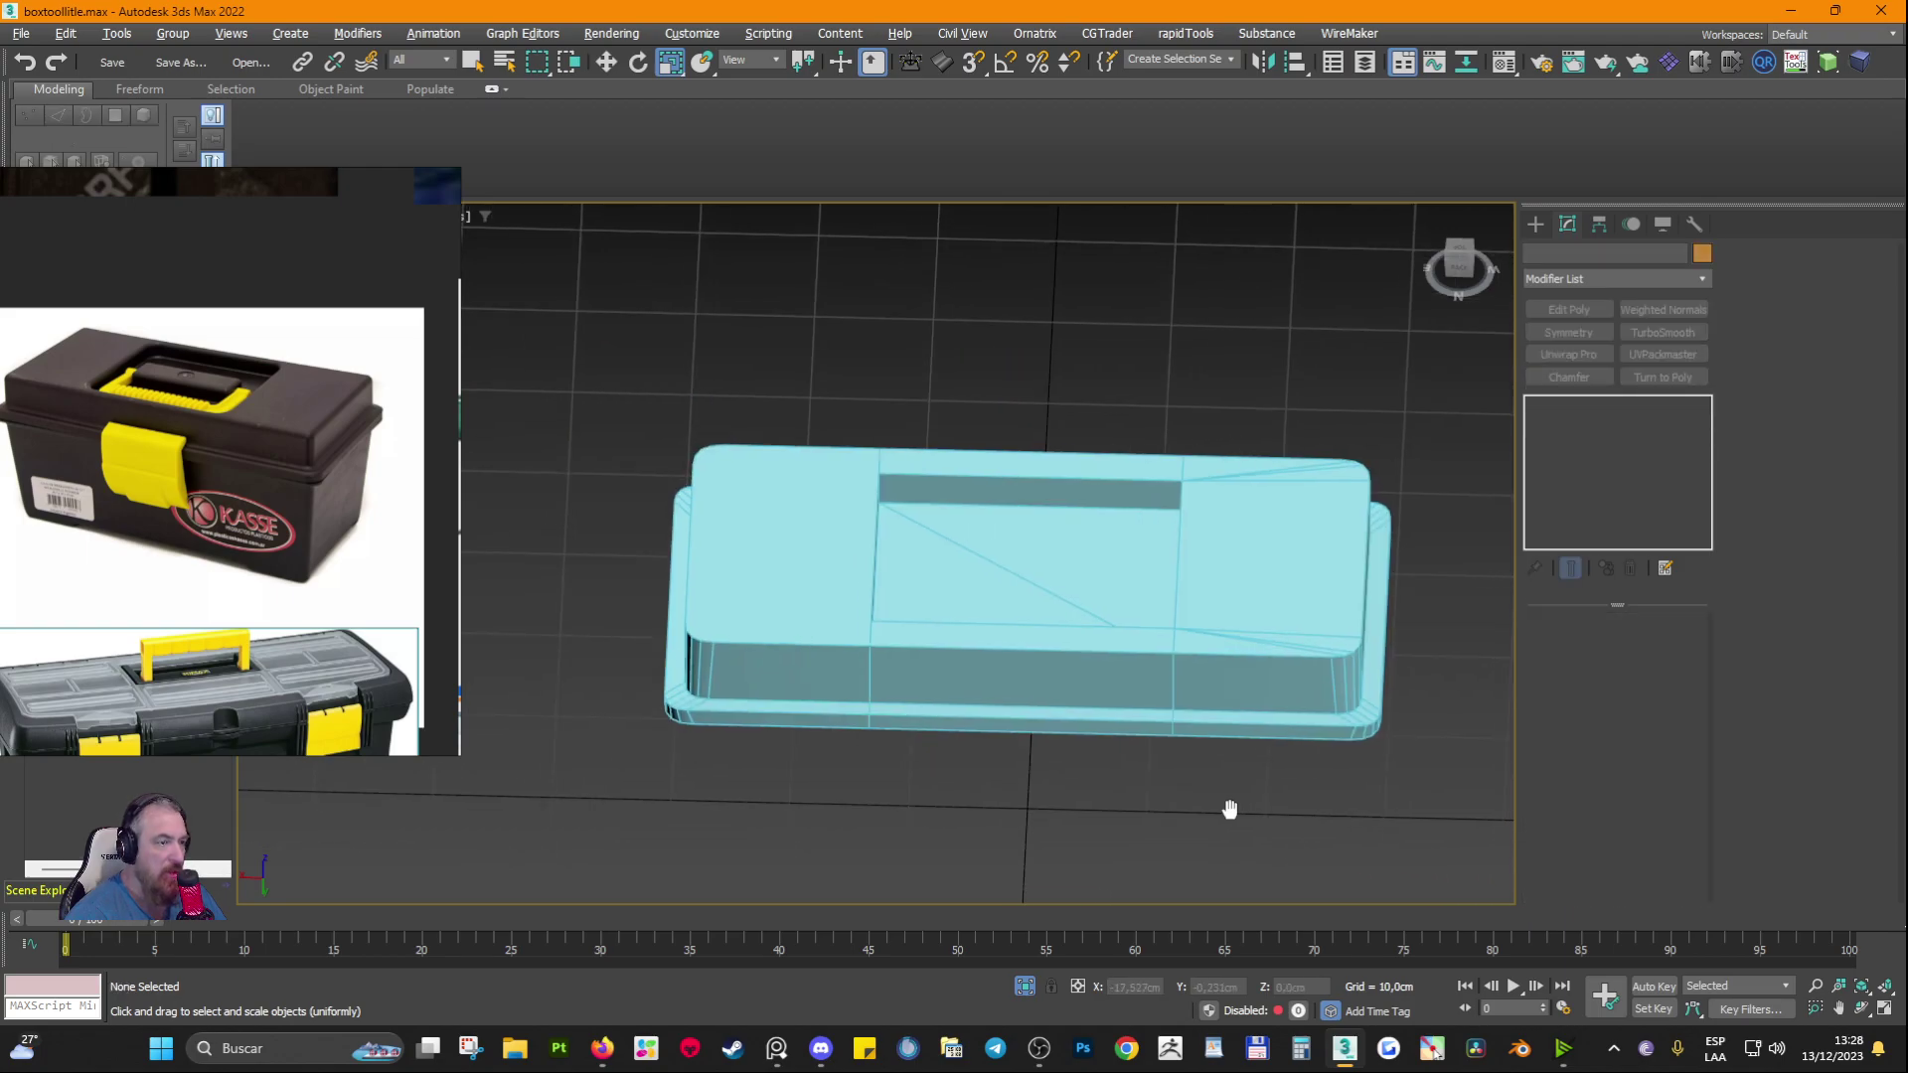
pyautogui.keyDown('alt'); pyautogui.moveTo(1226, 809); pyautogui.dragTo(1065, 689, button='middle'); pyautogui.keyUp('alt')
pyautogui.click(1015, 606)
# Step: Shift the reference image downward and inspect the lid in Front view, in both shaded and wireframe display
pyautogui.moveTo(341, 349); pyautogui.dragTo(341, 514, button='right')
pyautogui.click(313, 217)
pyautogui.click(304, 378)
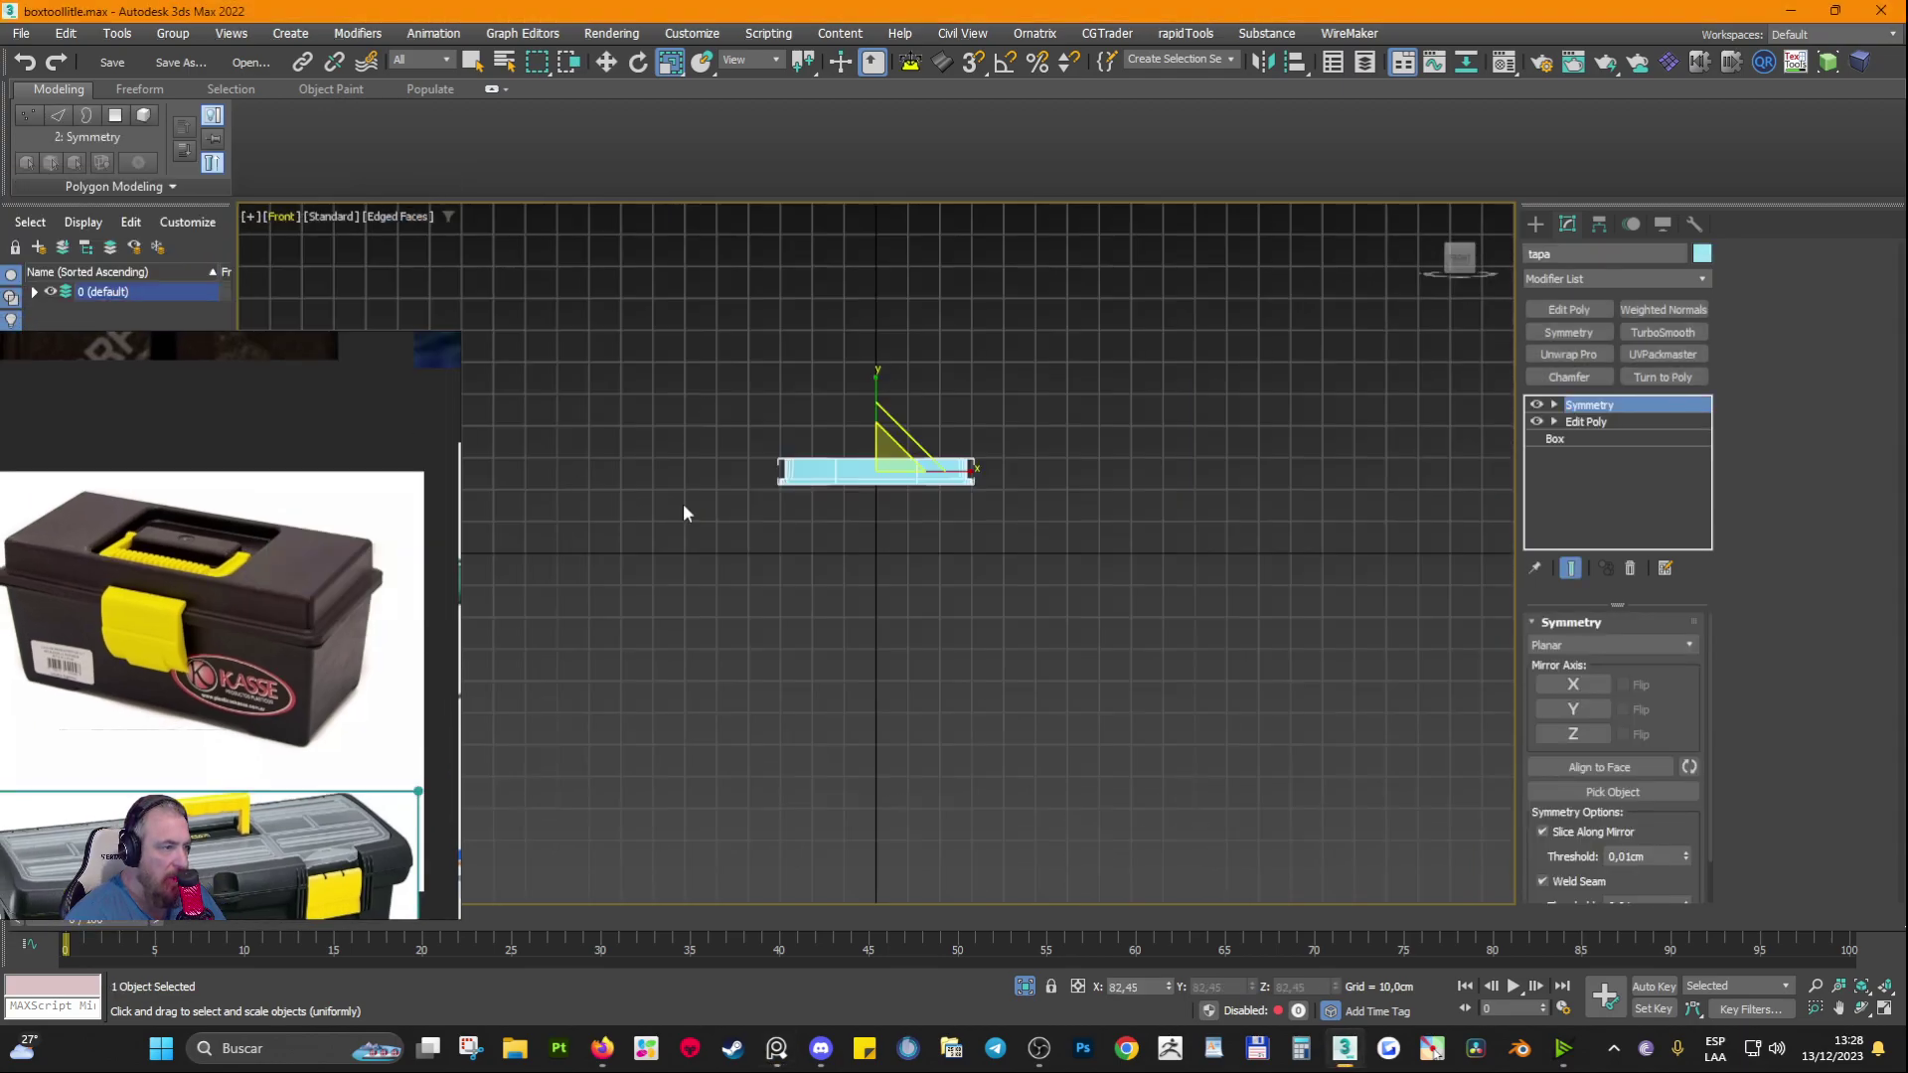
pyautogui.scroll(5, 873, 514)
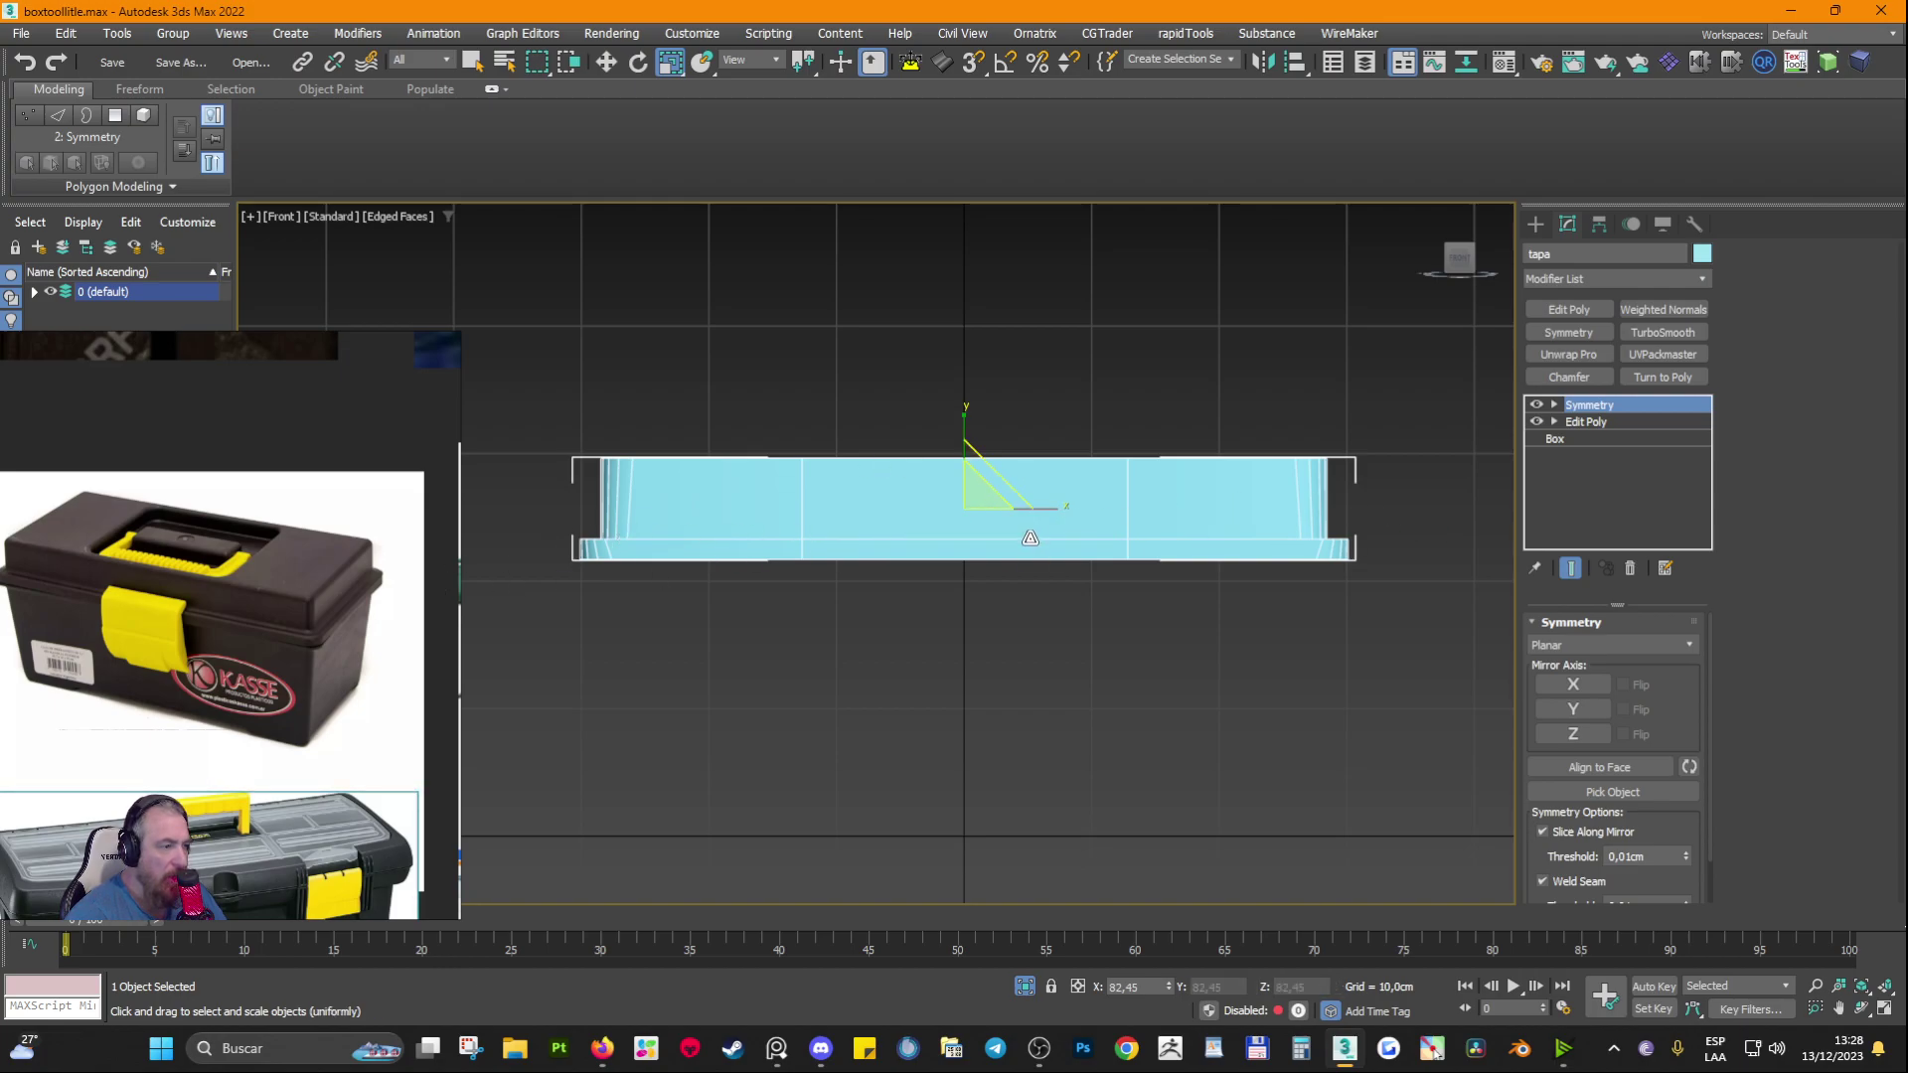
pyautogui.scroll(5, 1044, 517)
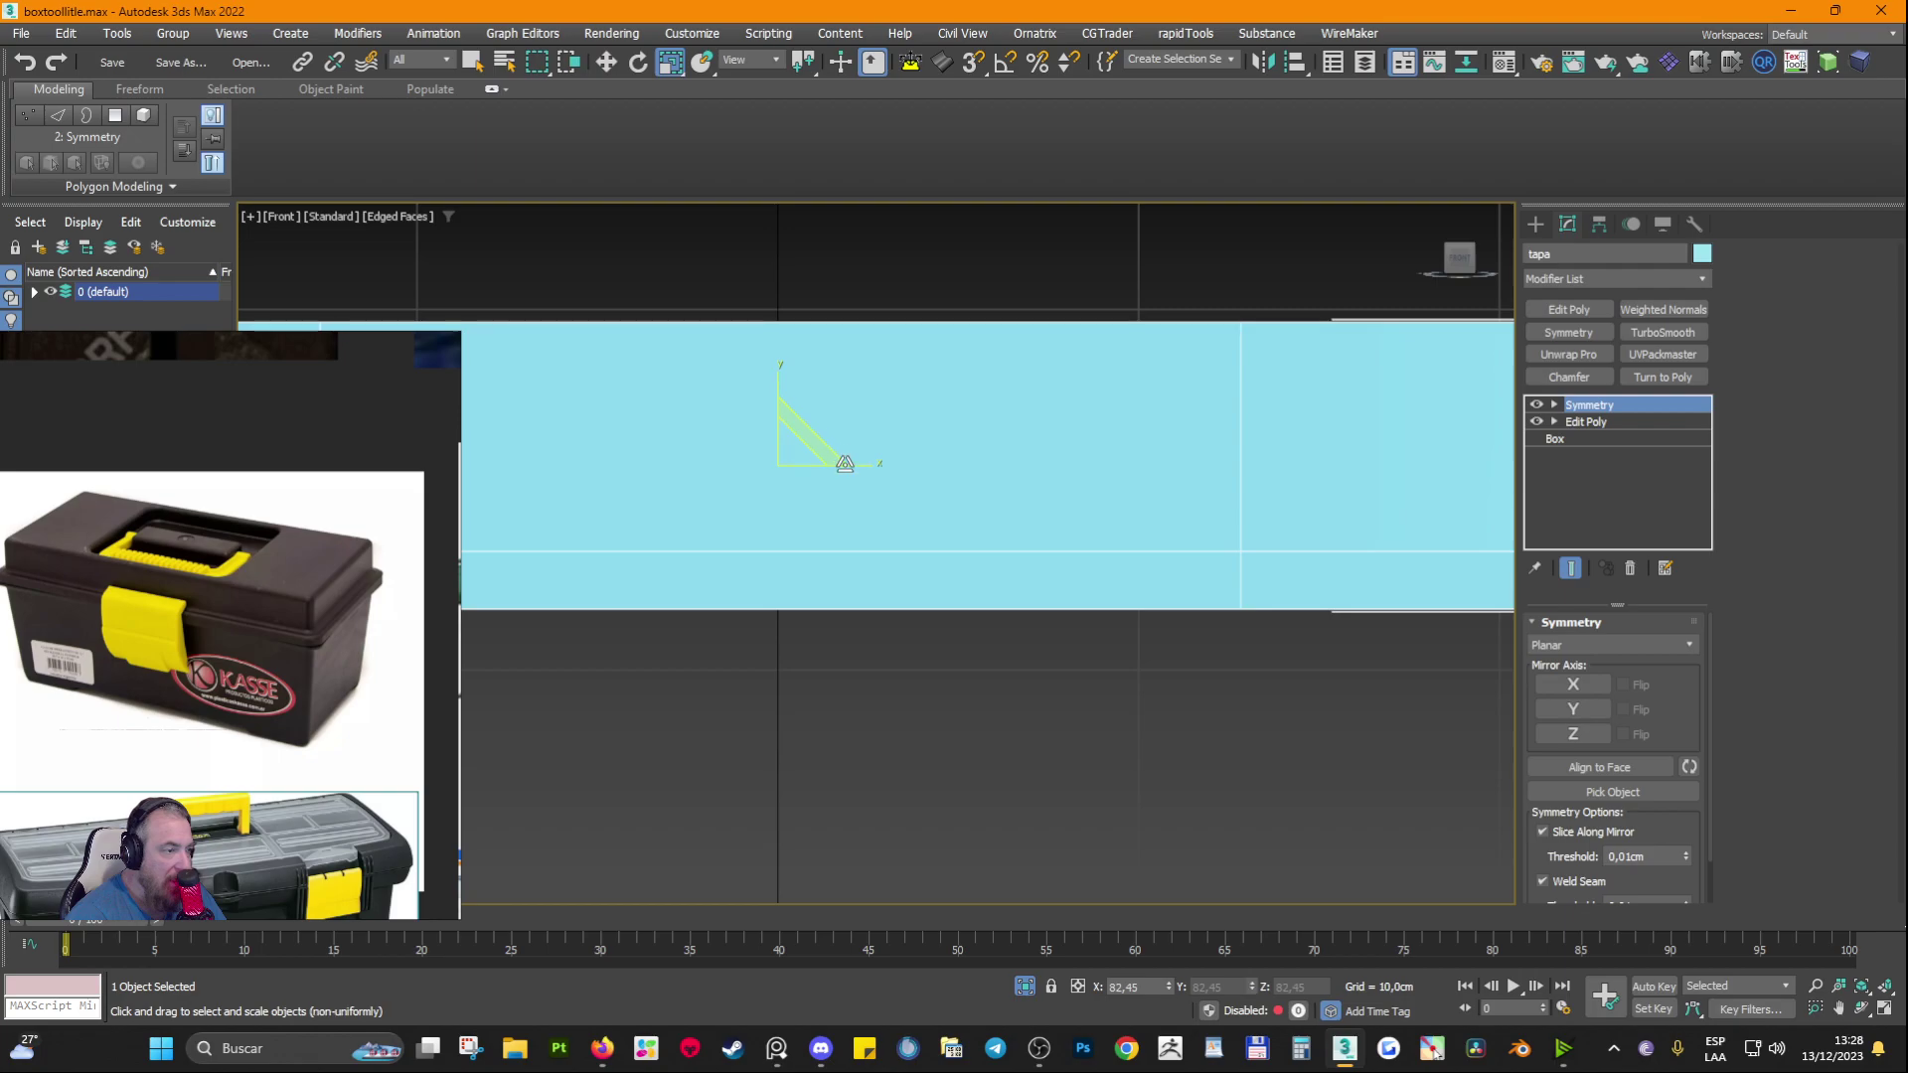
pyautogui.press('F3')
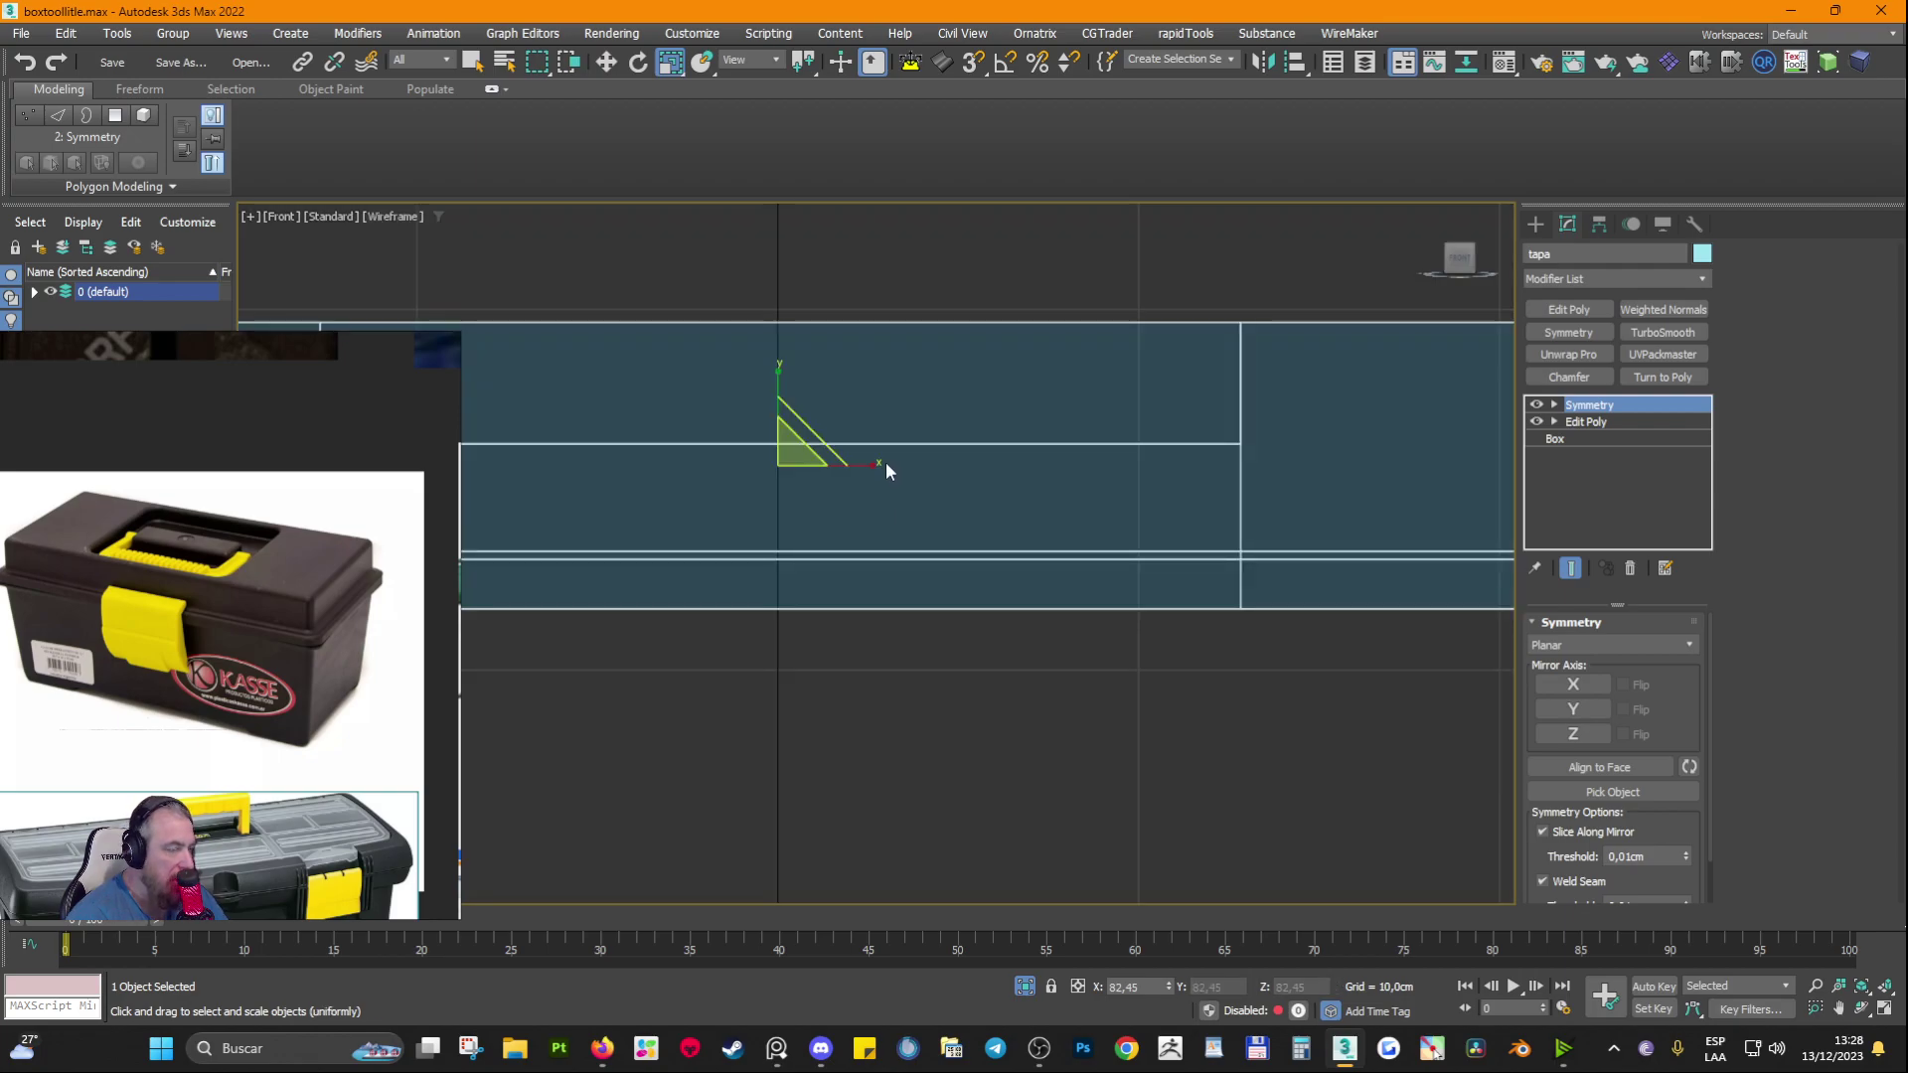
pyautogui.press('F3')
pyautogui.scroll(-3, 852, 563)
pyautogui.keyDown('alt'); pyautogui.moveTo(852, 563); pyautogui.dragTo(866, 683, button='middle'); pyautogui.keyUp('alt')
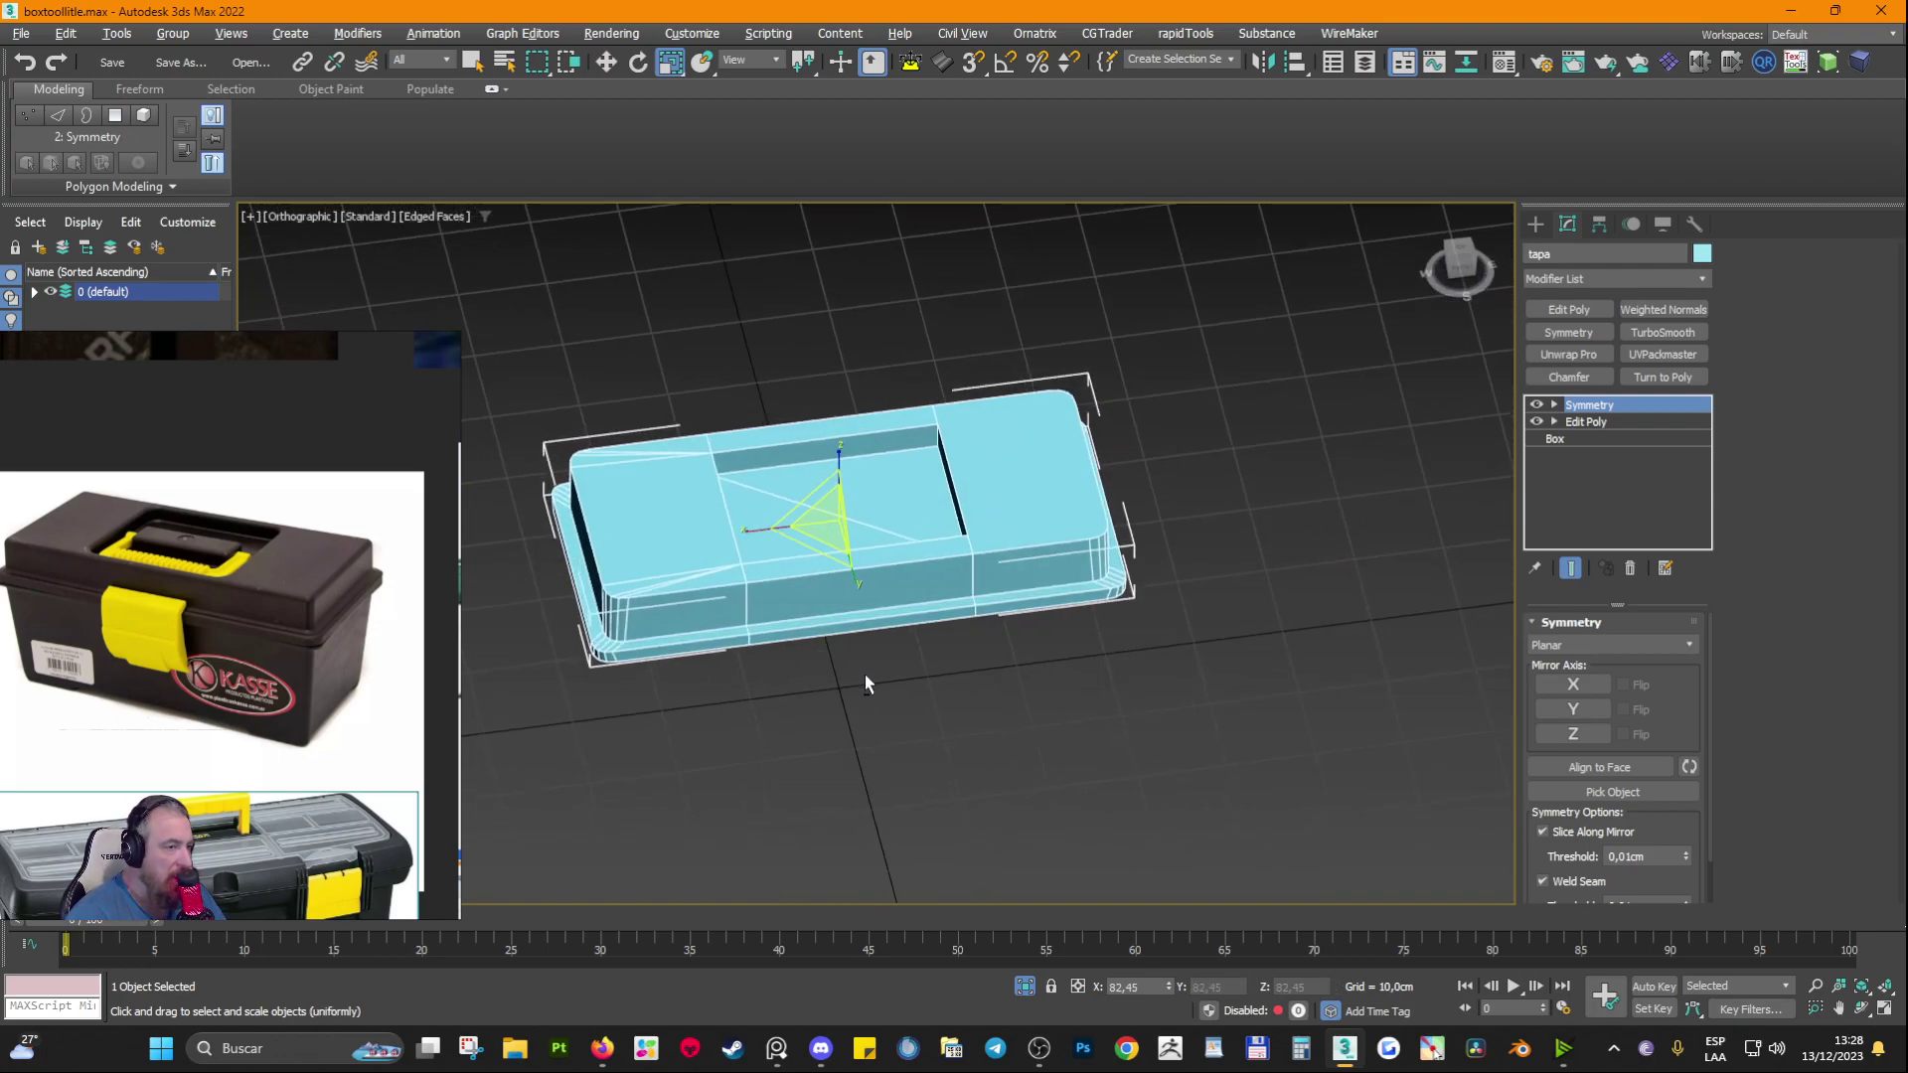
# Step: Set the Symmetry modifier to mirror the lid across X, comparing the flipped direction and leaving Flip off
pyautogui.click(1573, 686)
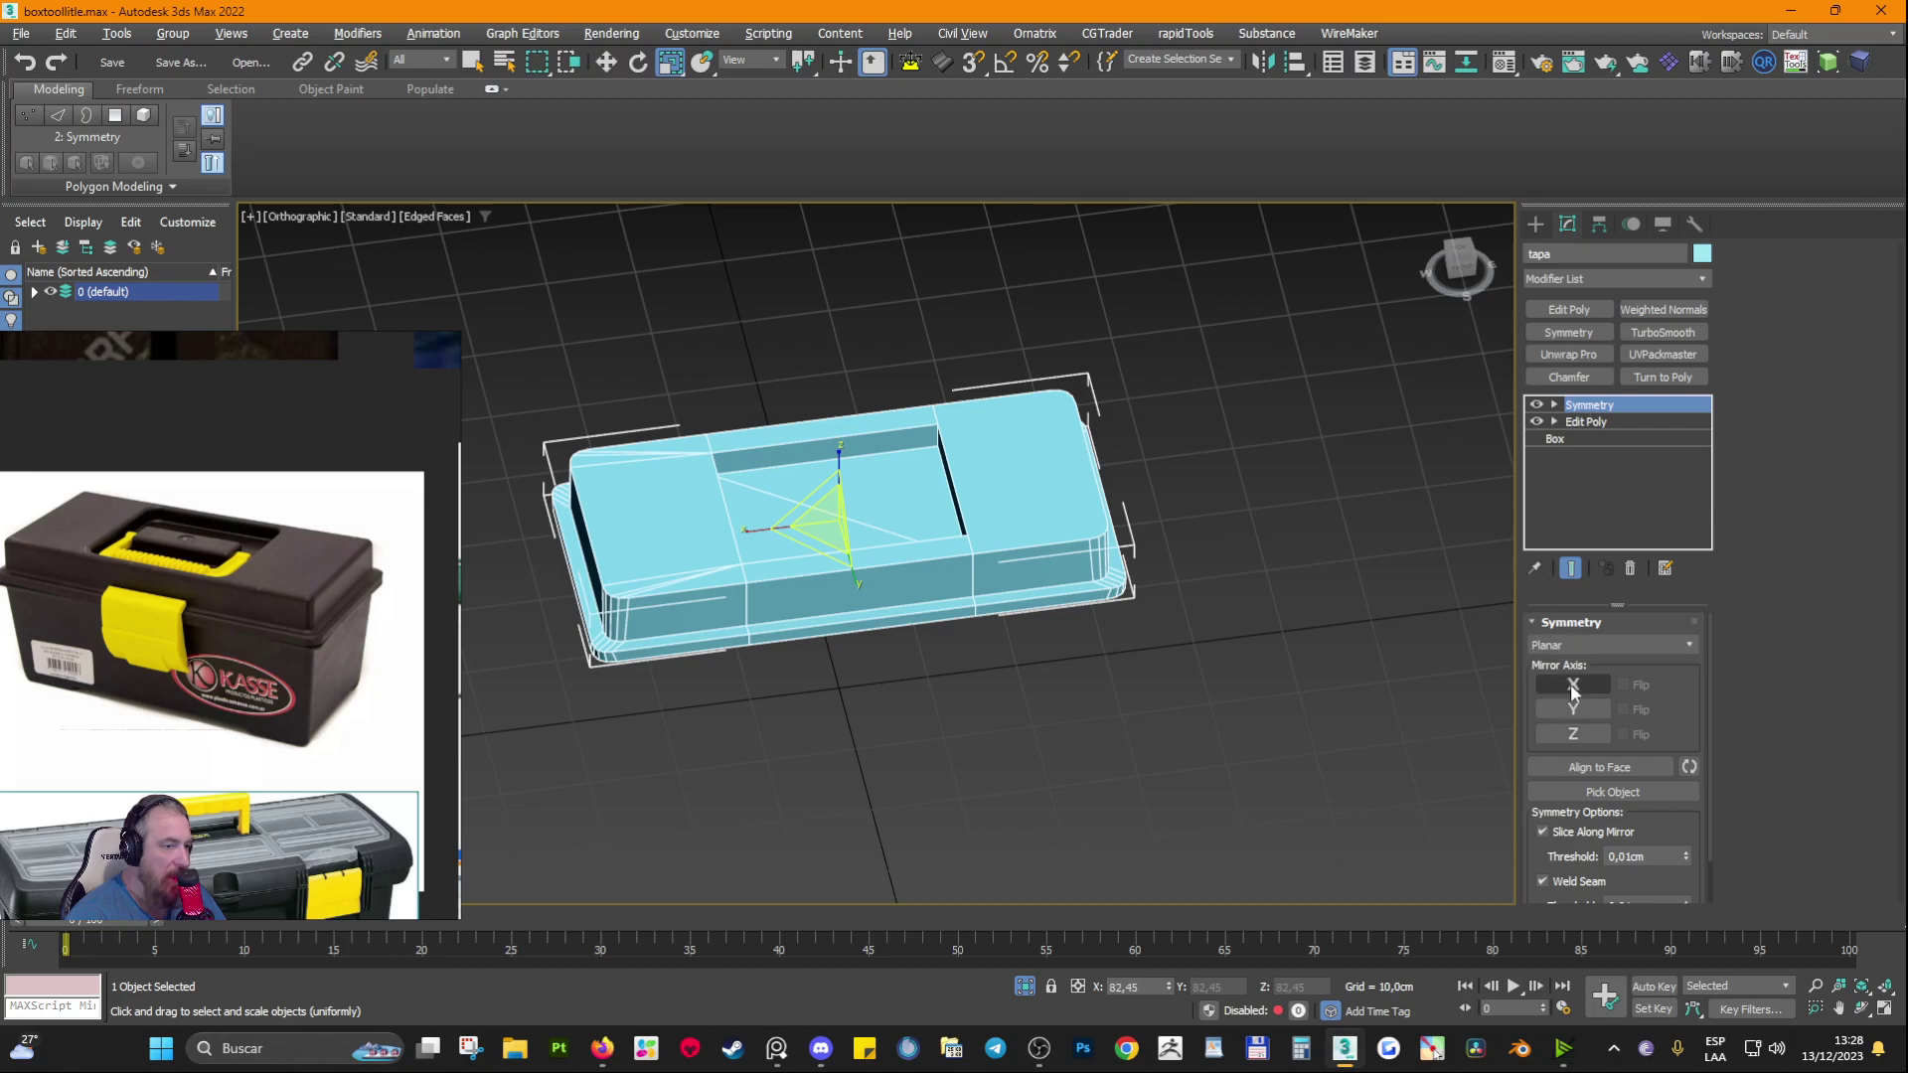
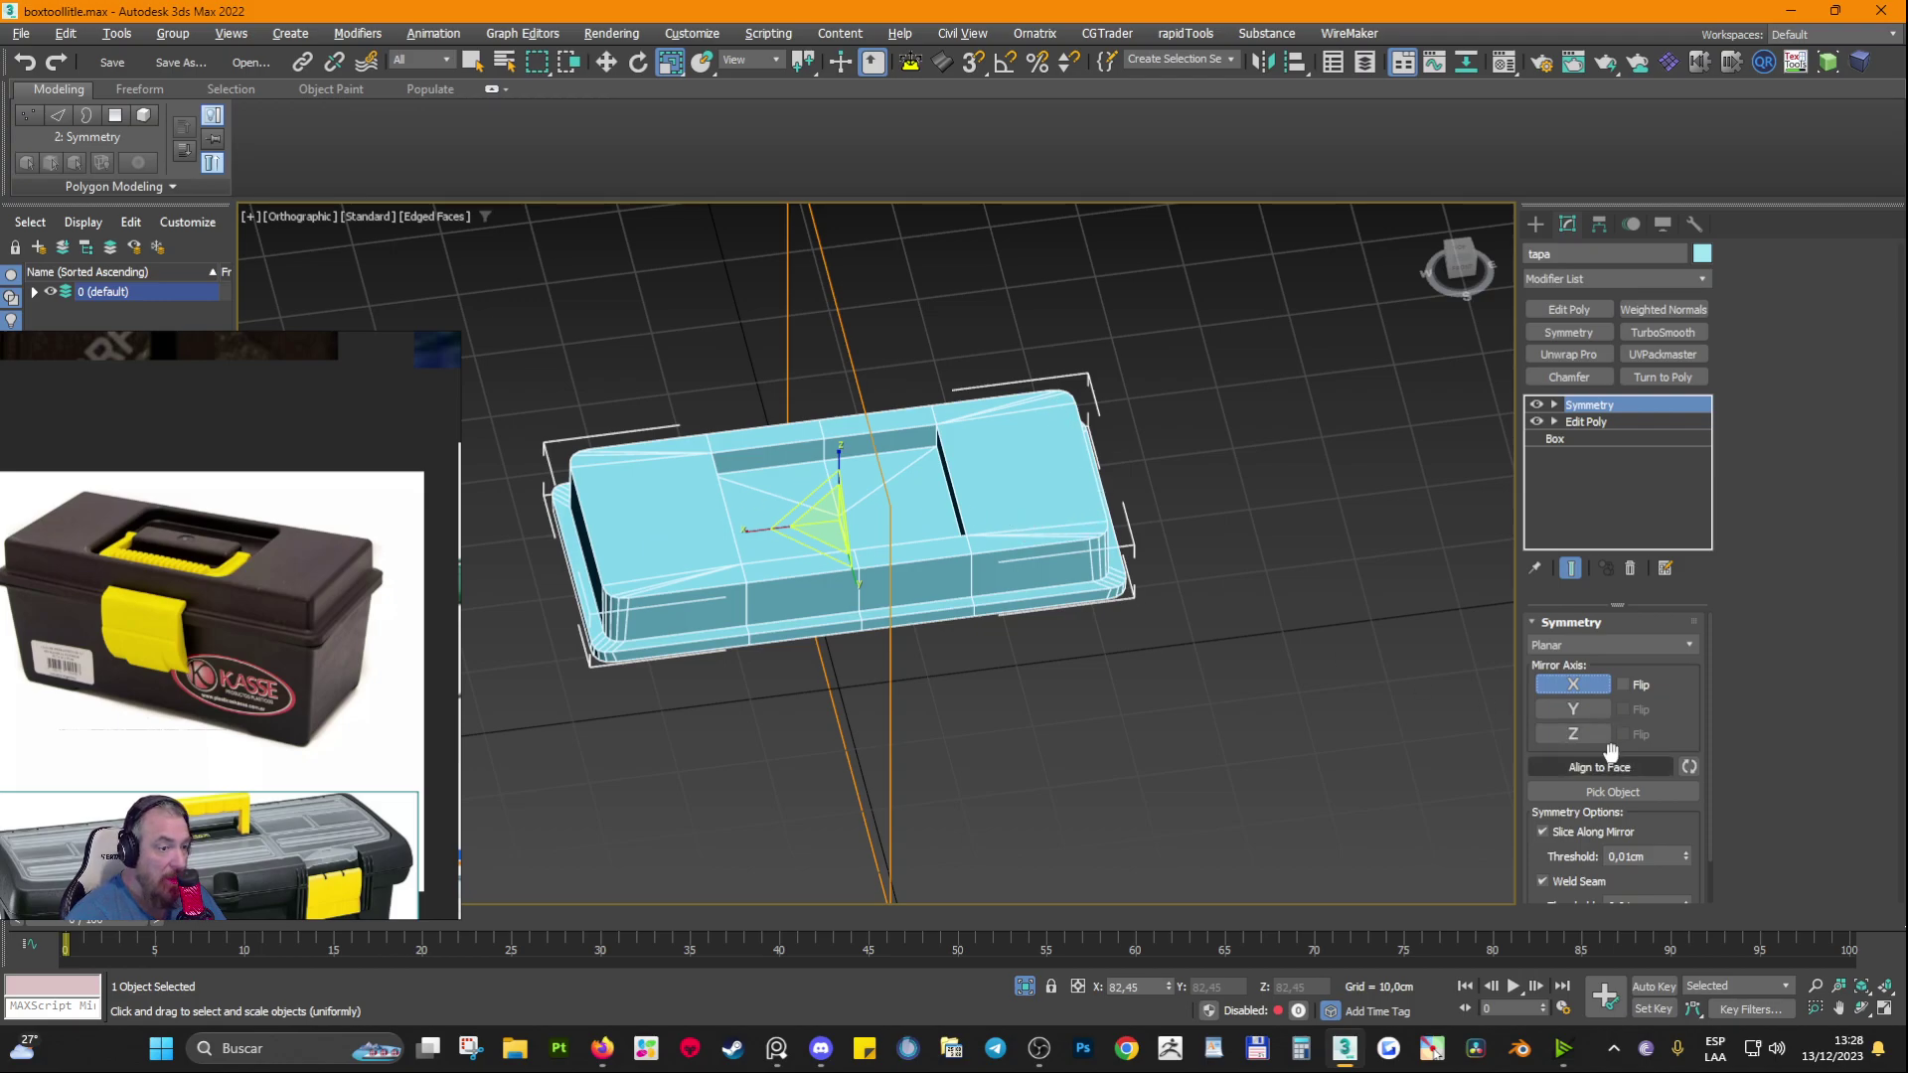
pyautogui.click(1623, 684)
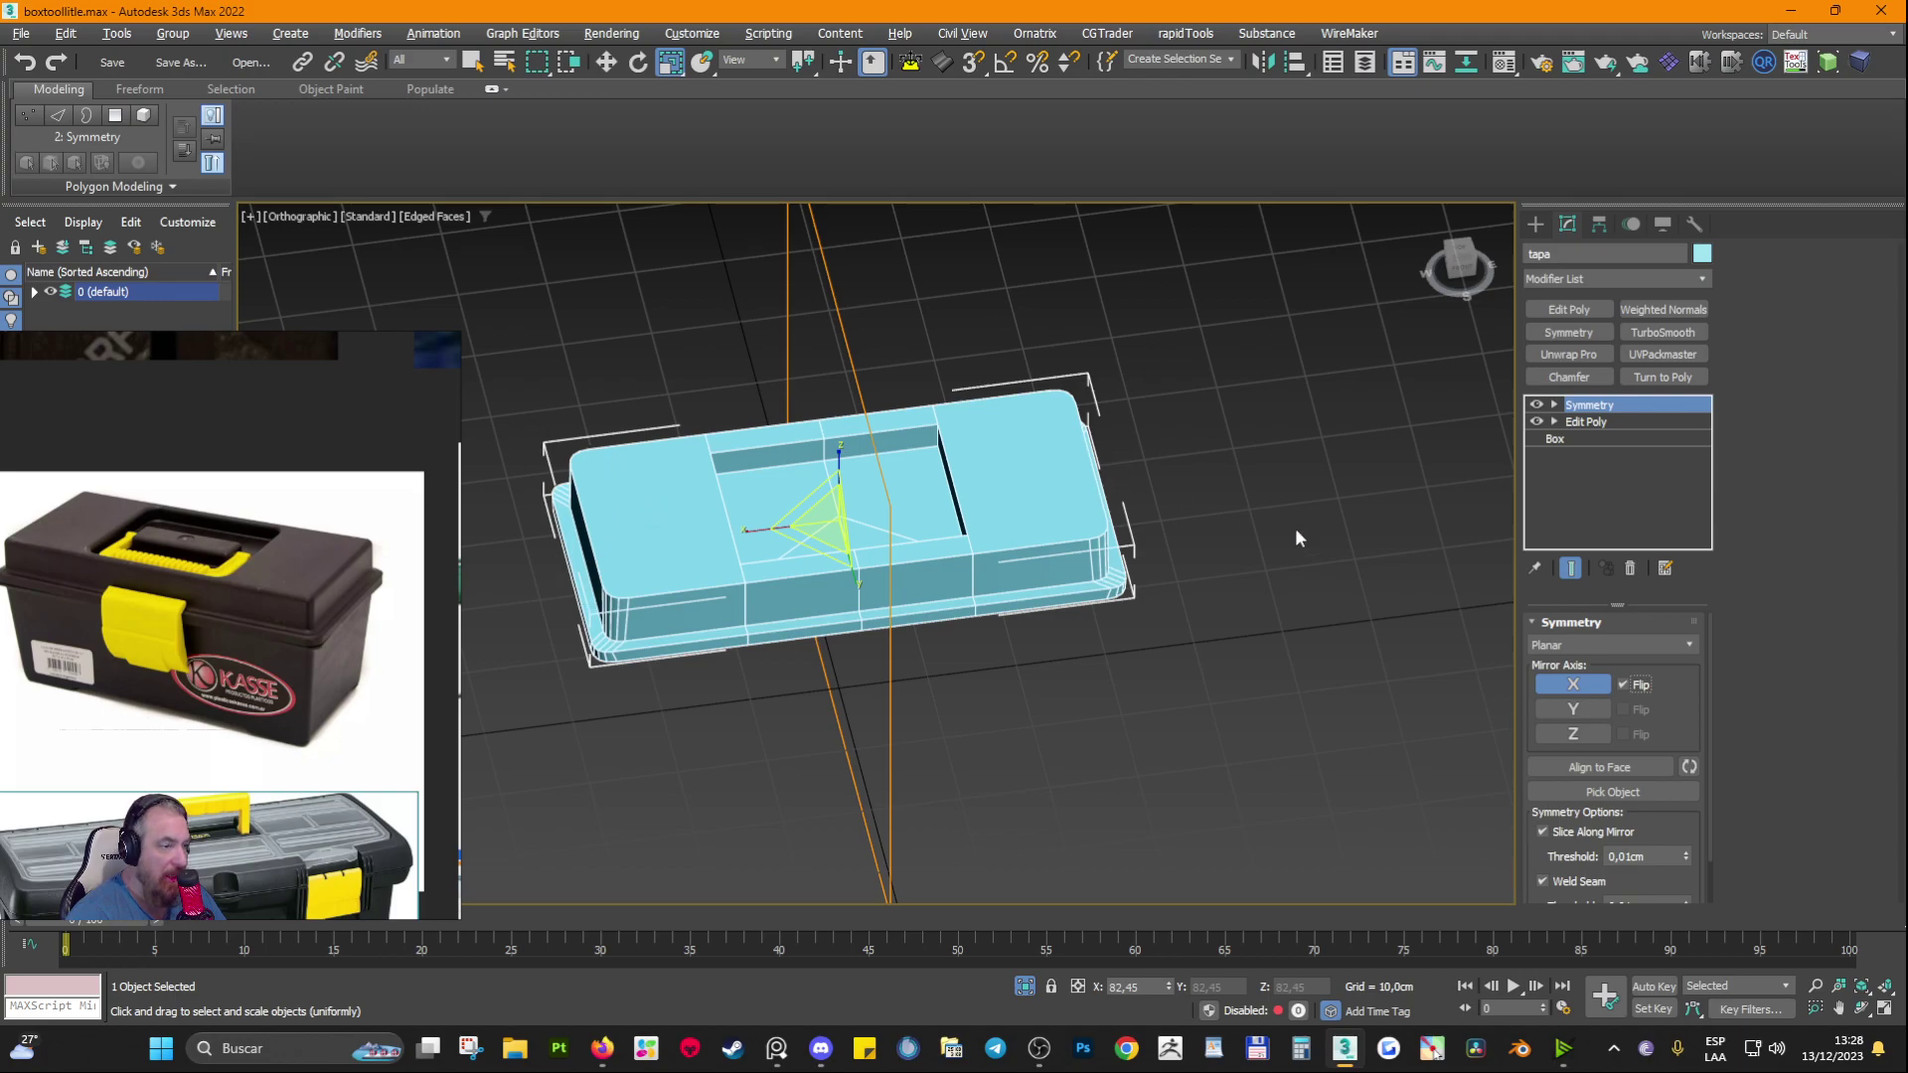
pyautogui.click(1622, 684)
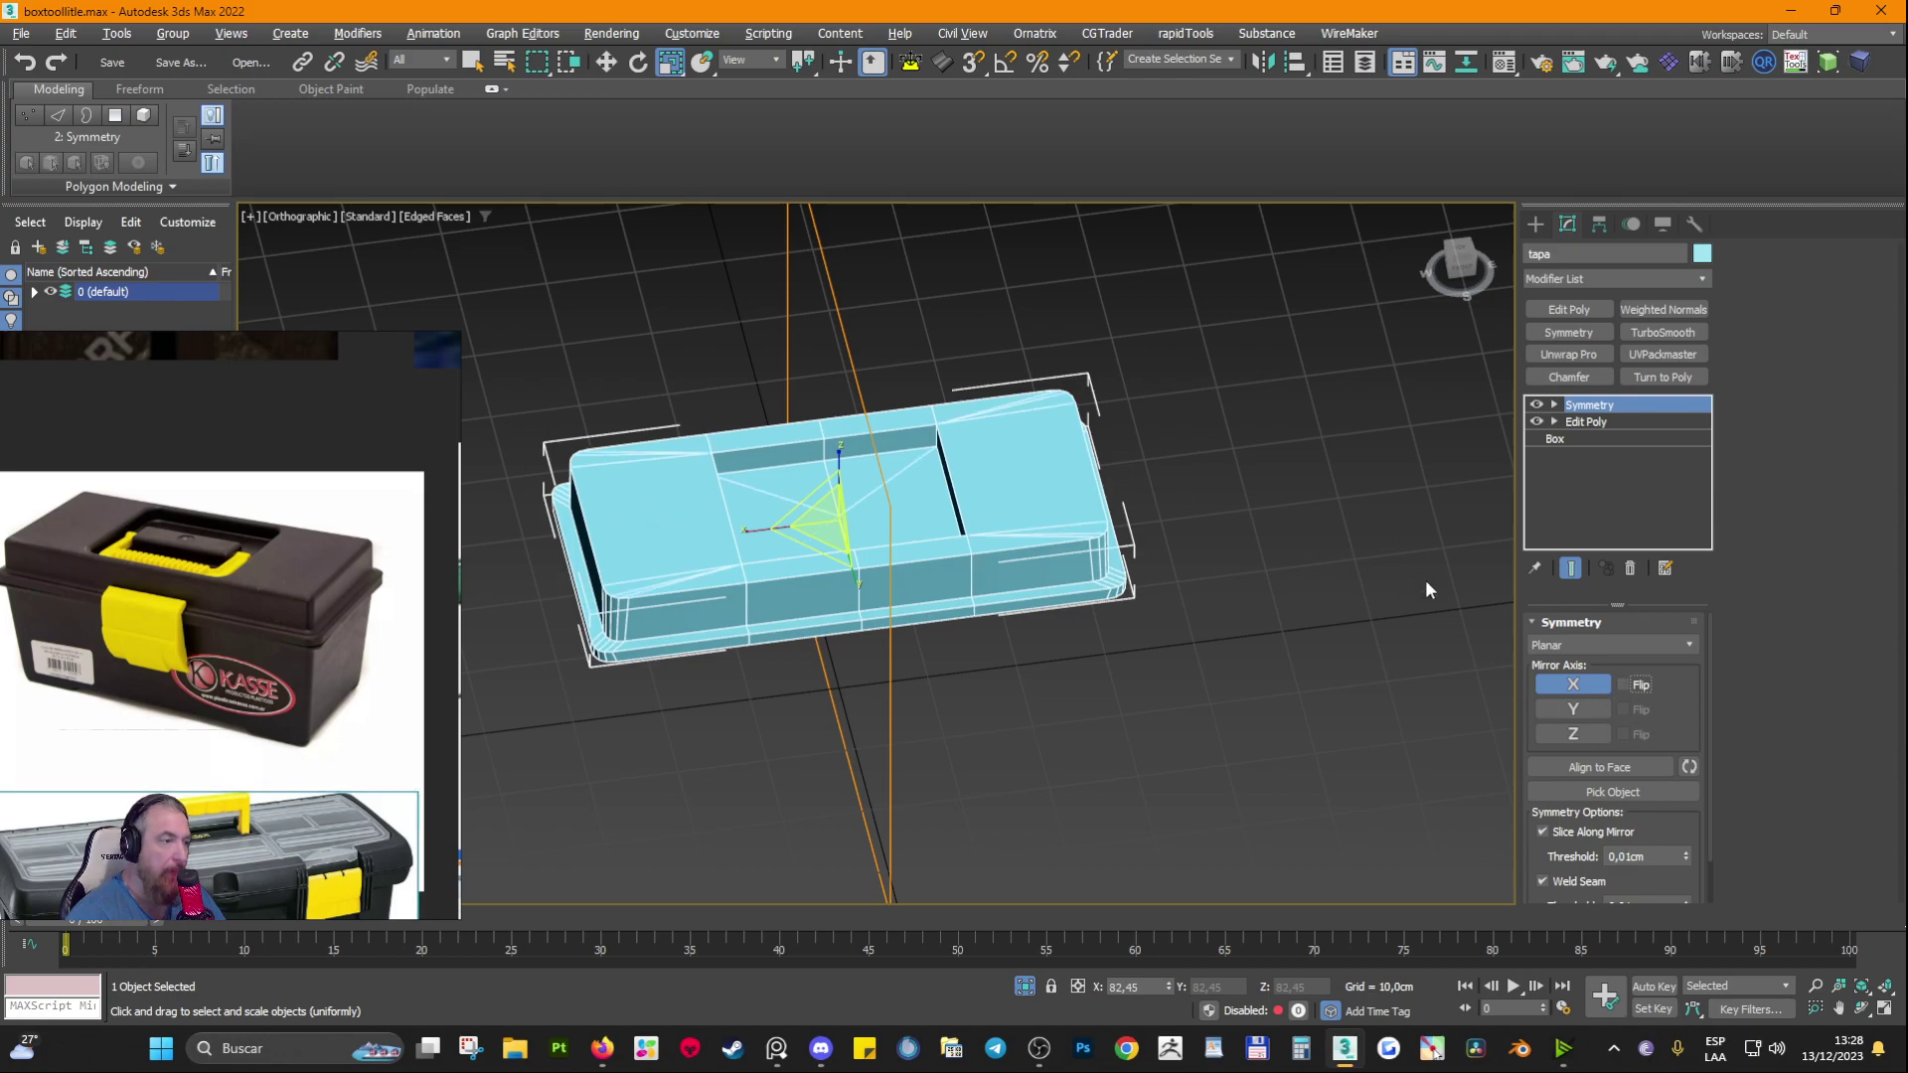
pyautogui.keyDown('alt'); pyautogui.moveTo(1480, 493); pyautogui.dragTo(1133, 678, button='middle'); pyautogui.keyUp('alt')
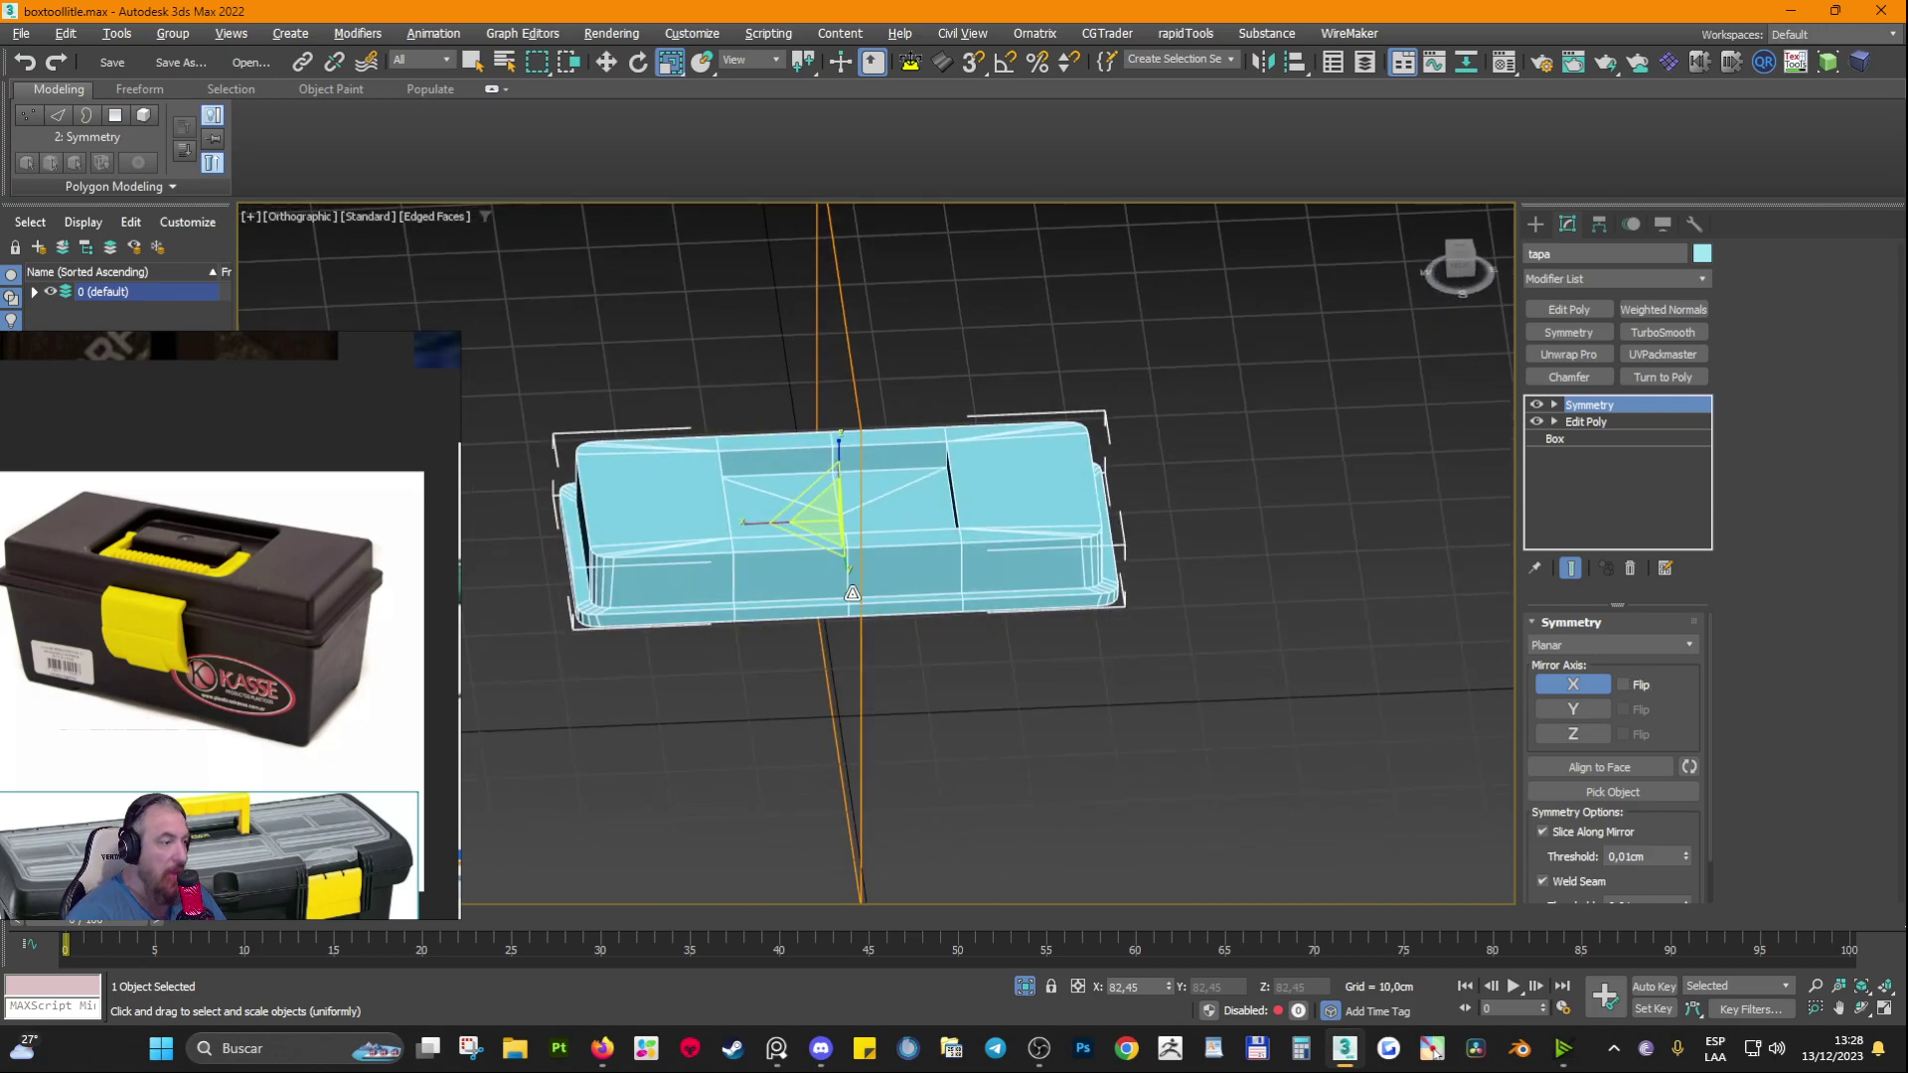
pyautogui.scroll(4, 563, 528)
pyautogui.keyDown('alt'); pyautogui.moveTo(740, 571); pyautogui.dragTo(871, 599, button='middle'); pyautogui.keyUp('alt')
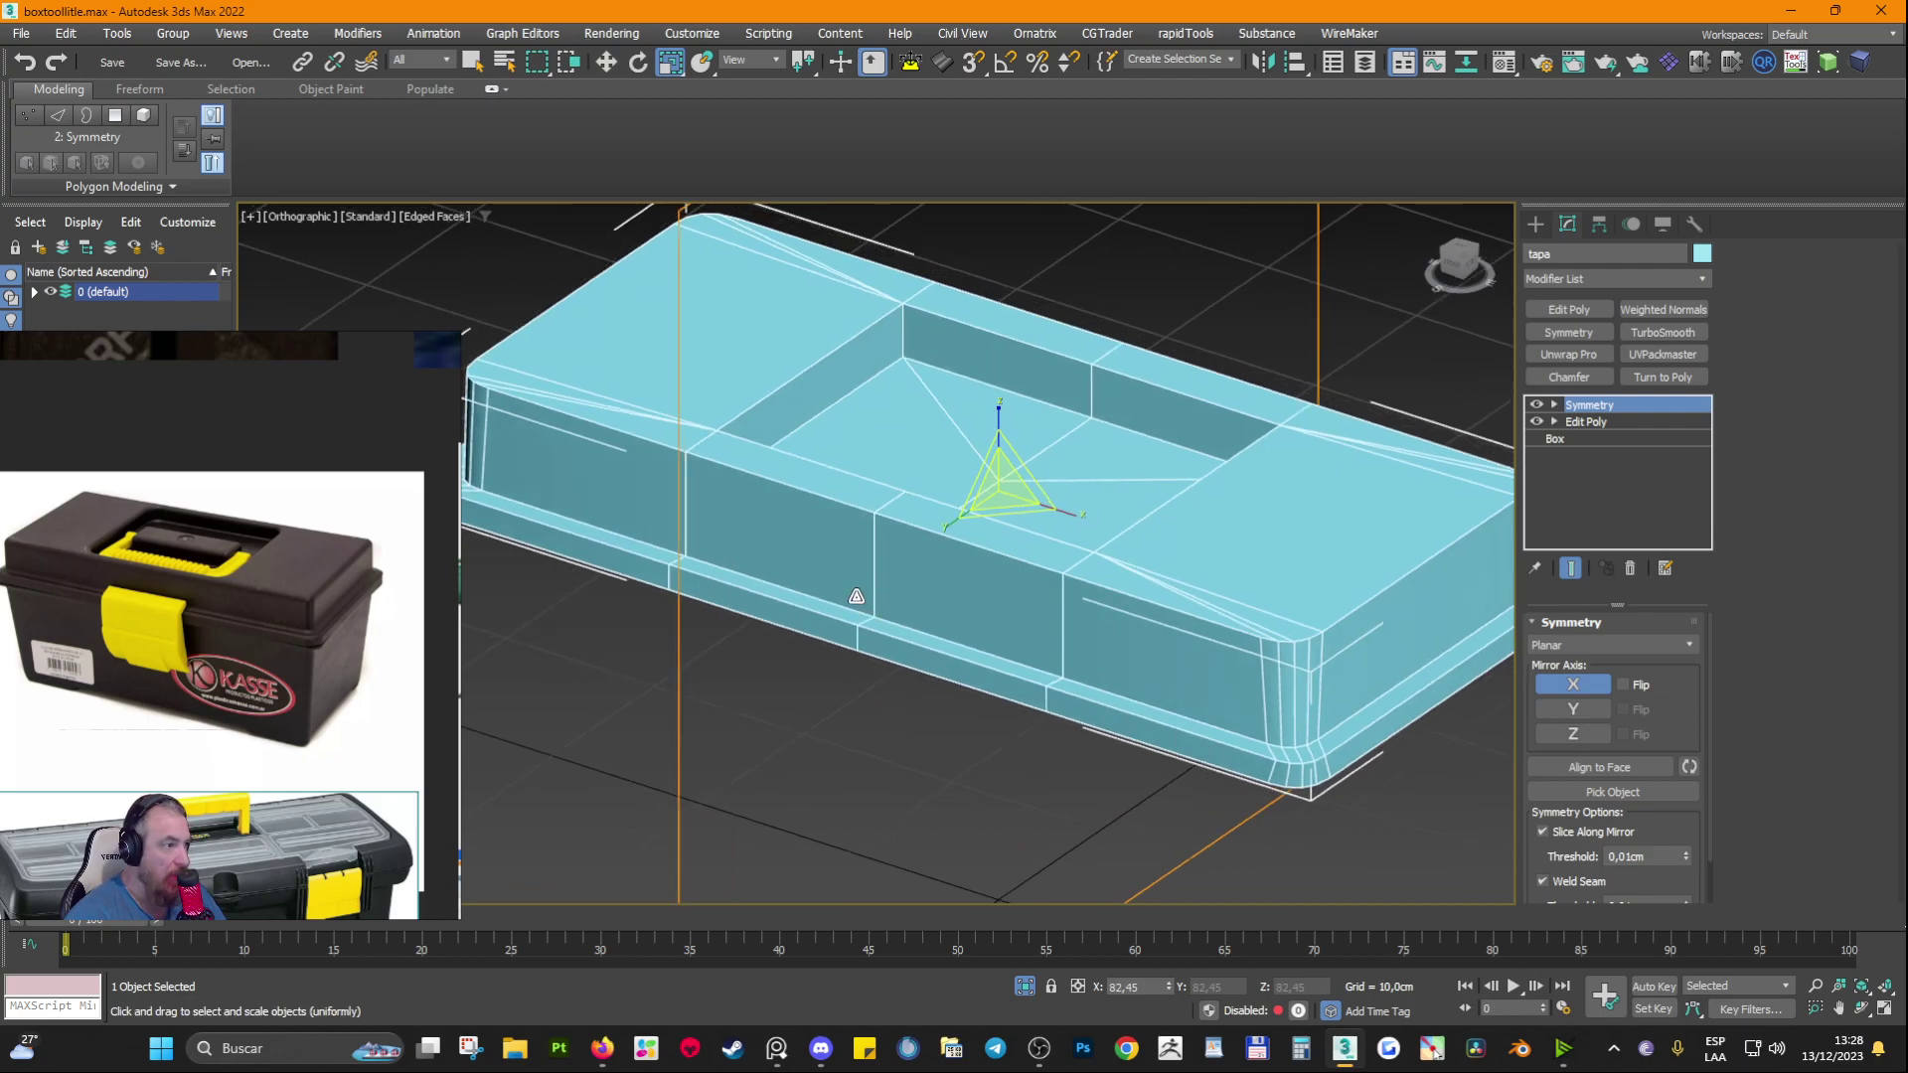
pyautogui.keyDown('alt'); pyautogui.moveTo(1053, 589); pyautogui.dragTo(1184, 624, button='middle'); pyautogui.keyUp('alt')
pyautogui.scroll(-4, 1084, 592)
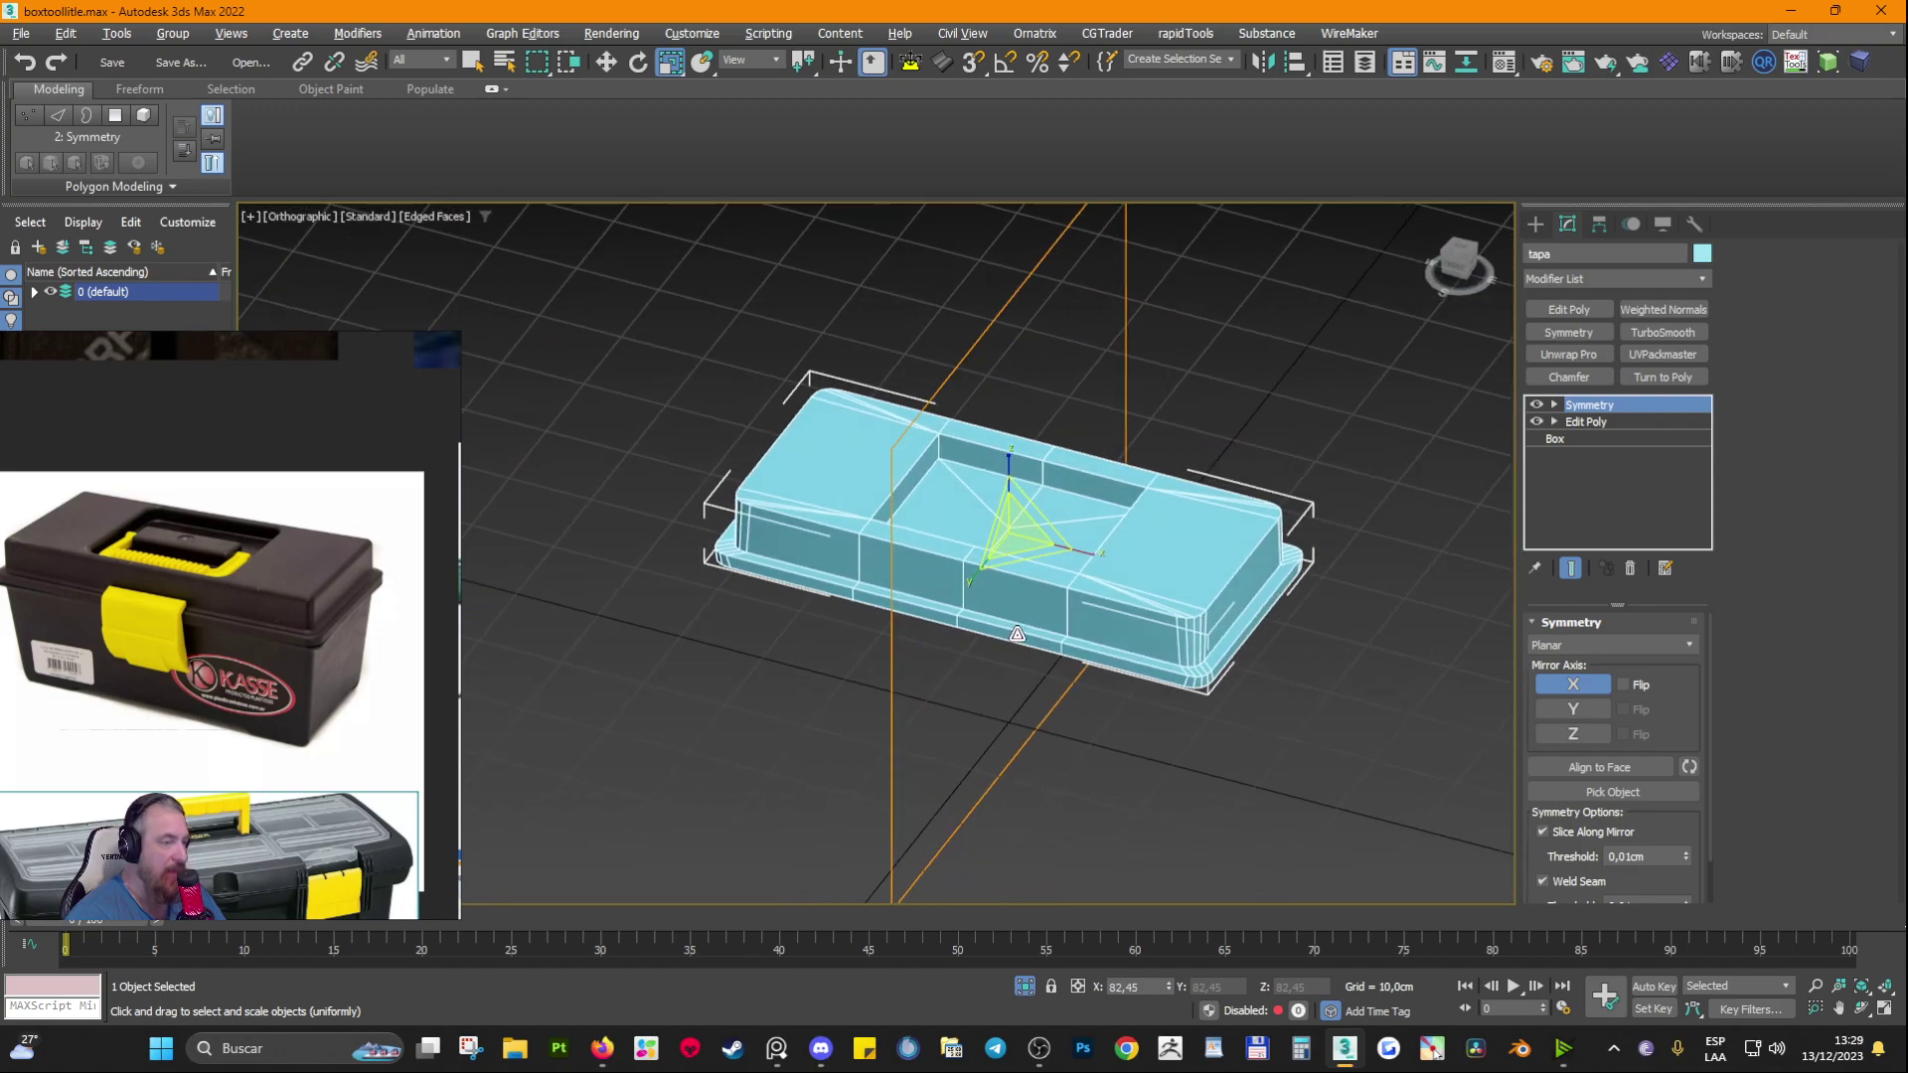
pyautogui.scroll(2, 1184, 625)
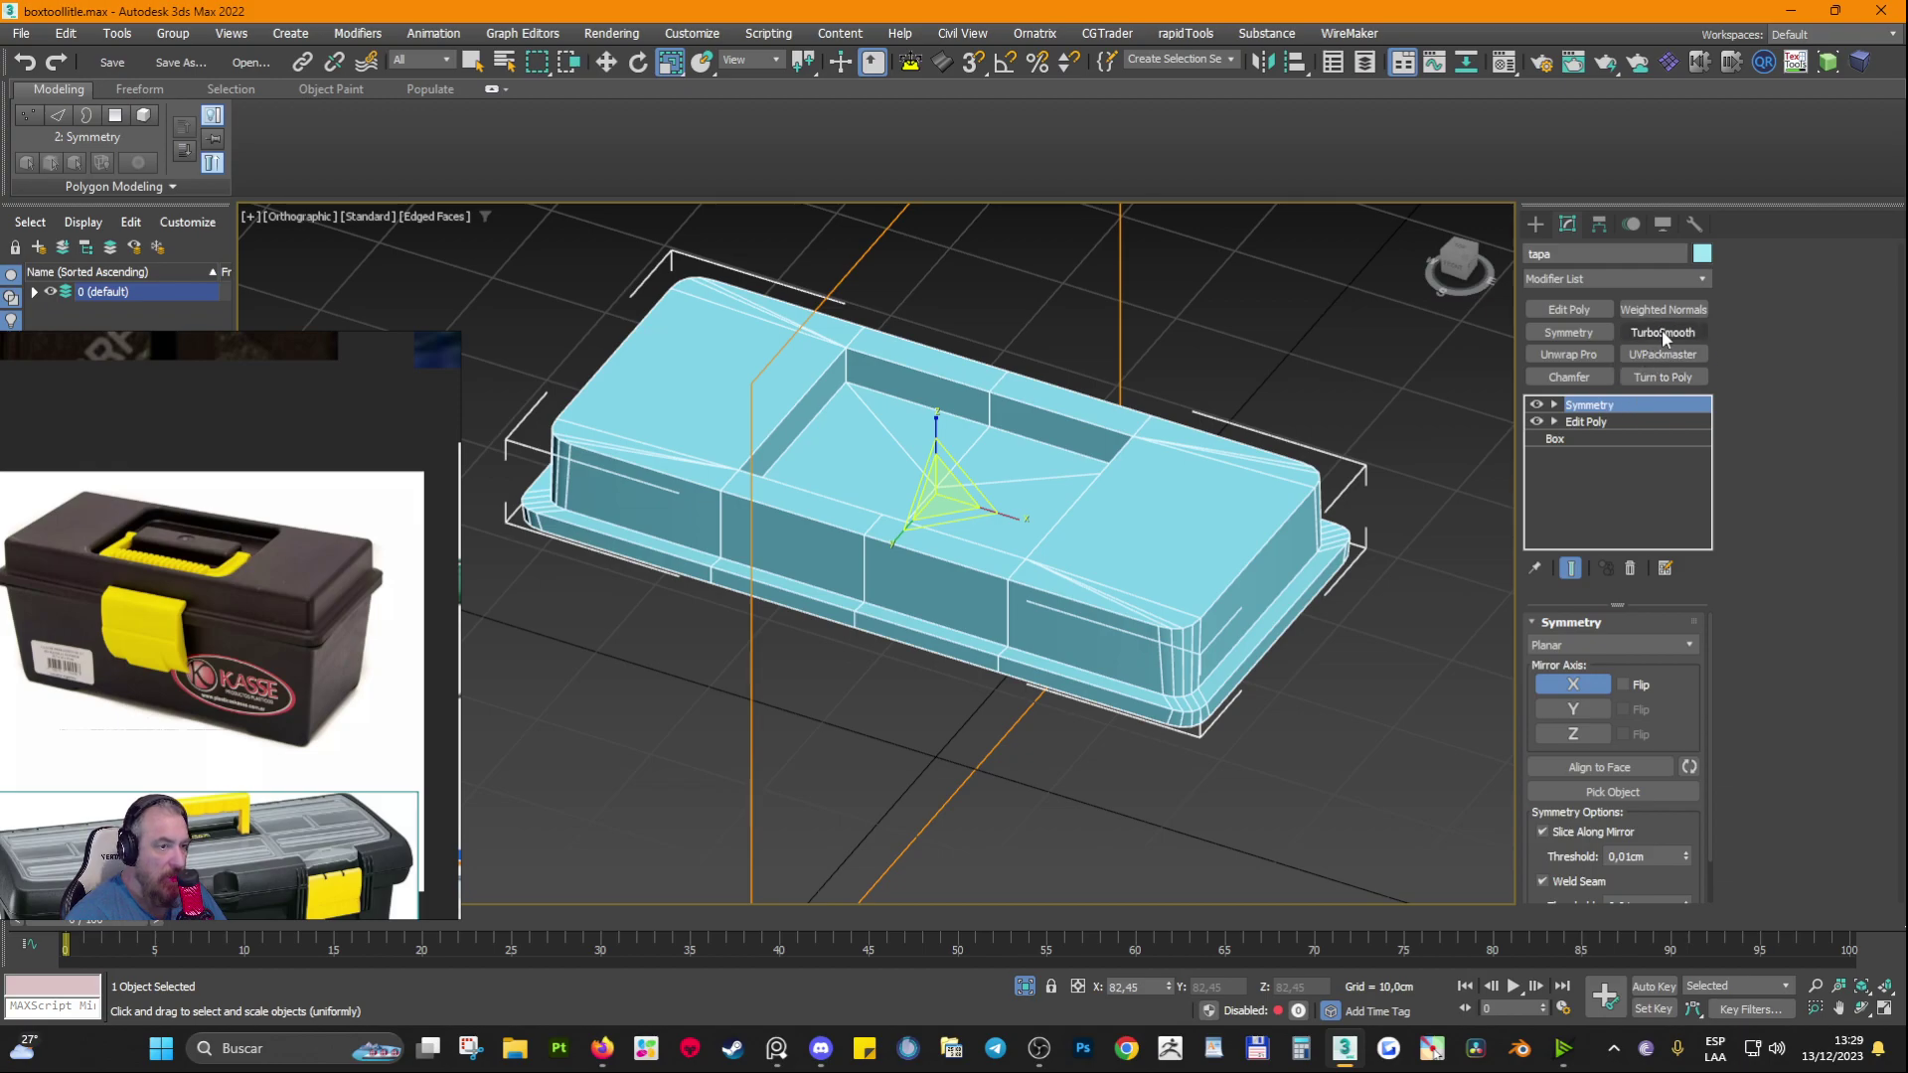
# Step: Add a TurboSmooth modifier above Symmetry, compare the lid with and without smoothing, and leave TurboSmooth disabled
pyautogui.click(1703, 276)
pyautogui.click(1703, 278)
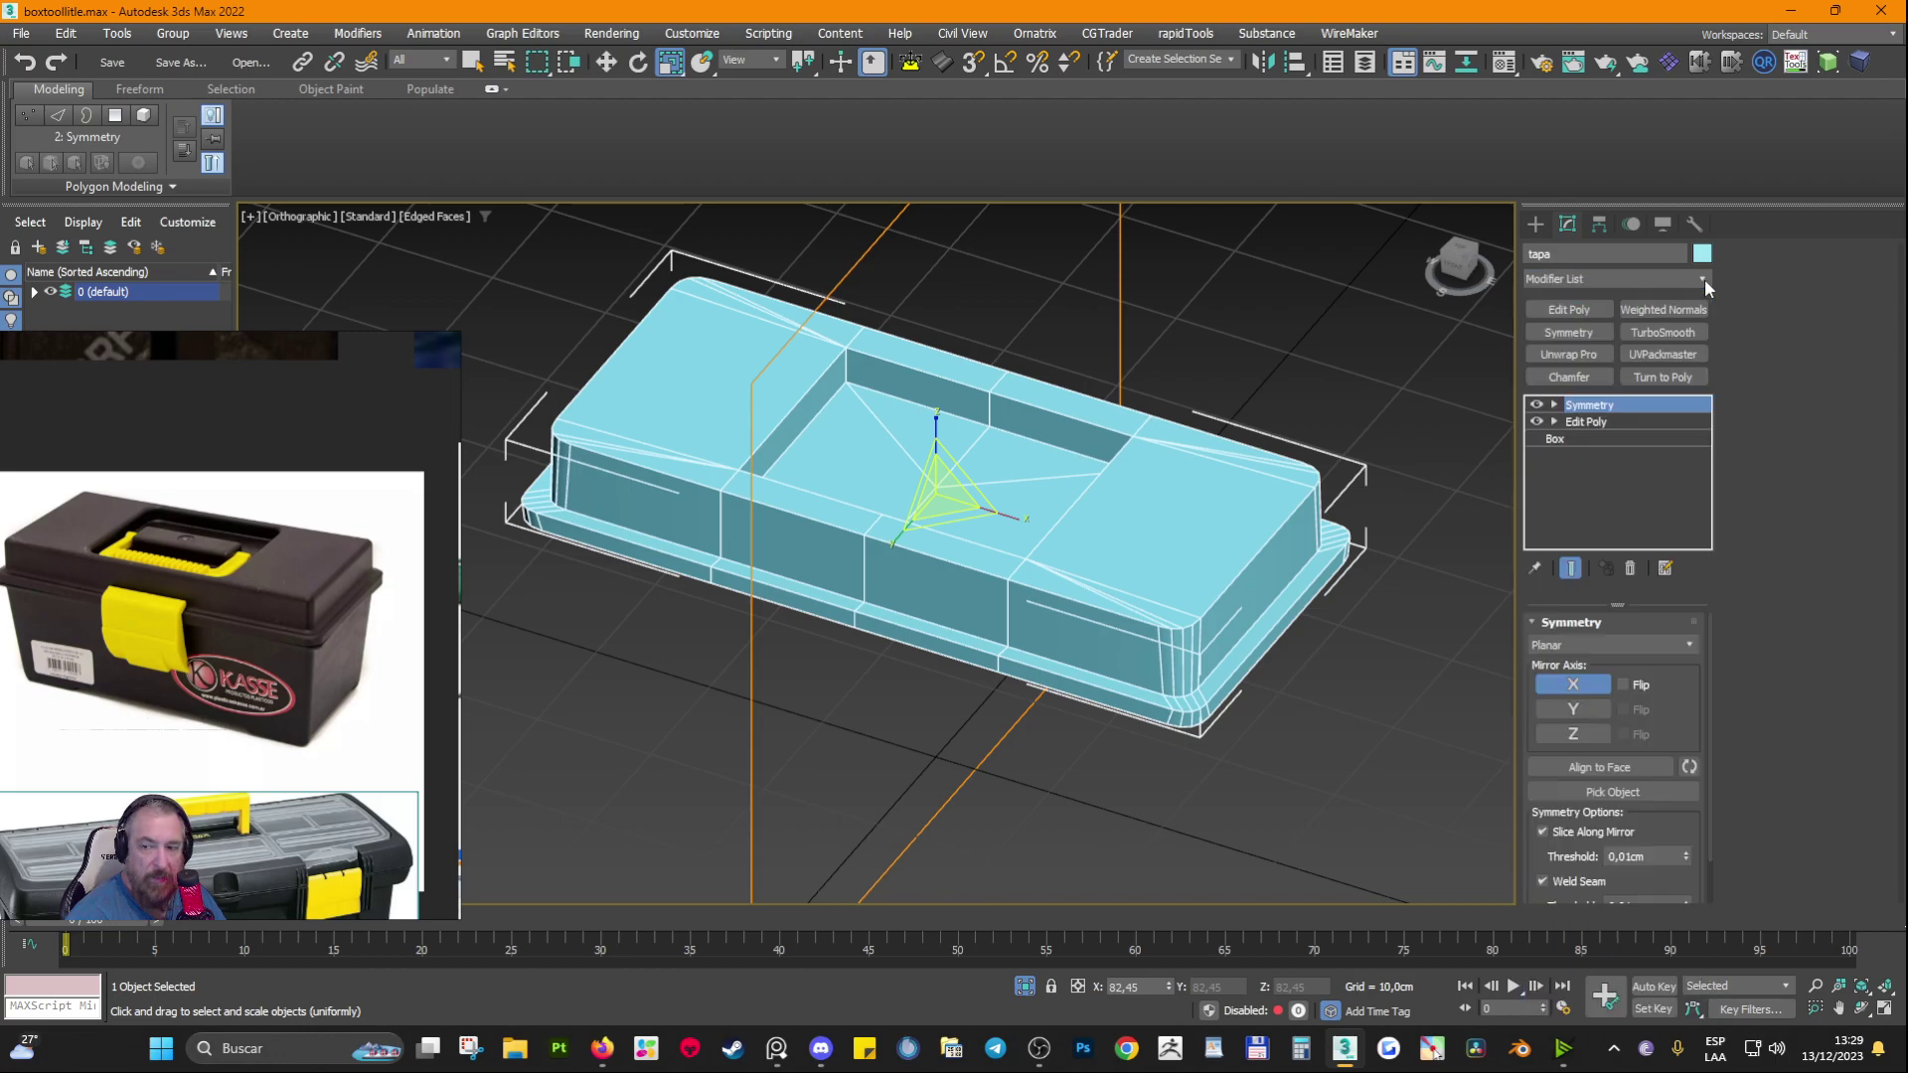
pyautogui.click(1667, 331)
pyautogui.scroll(4, 1251, 647)
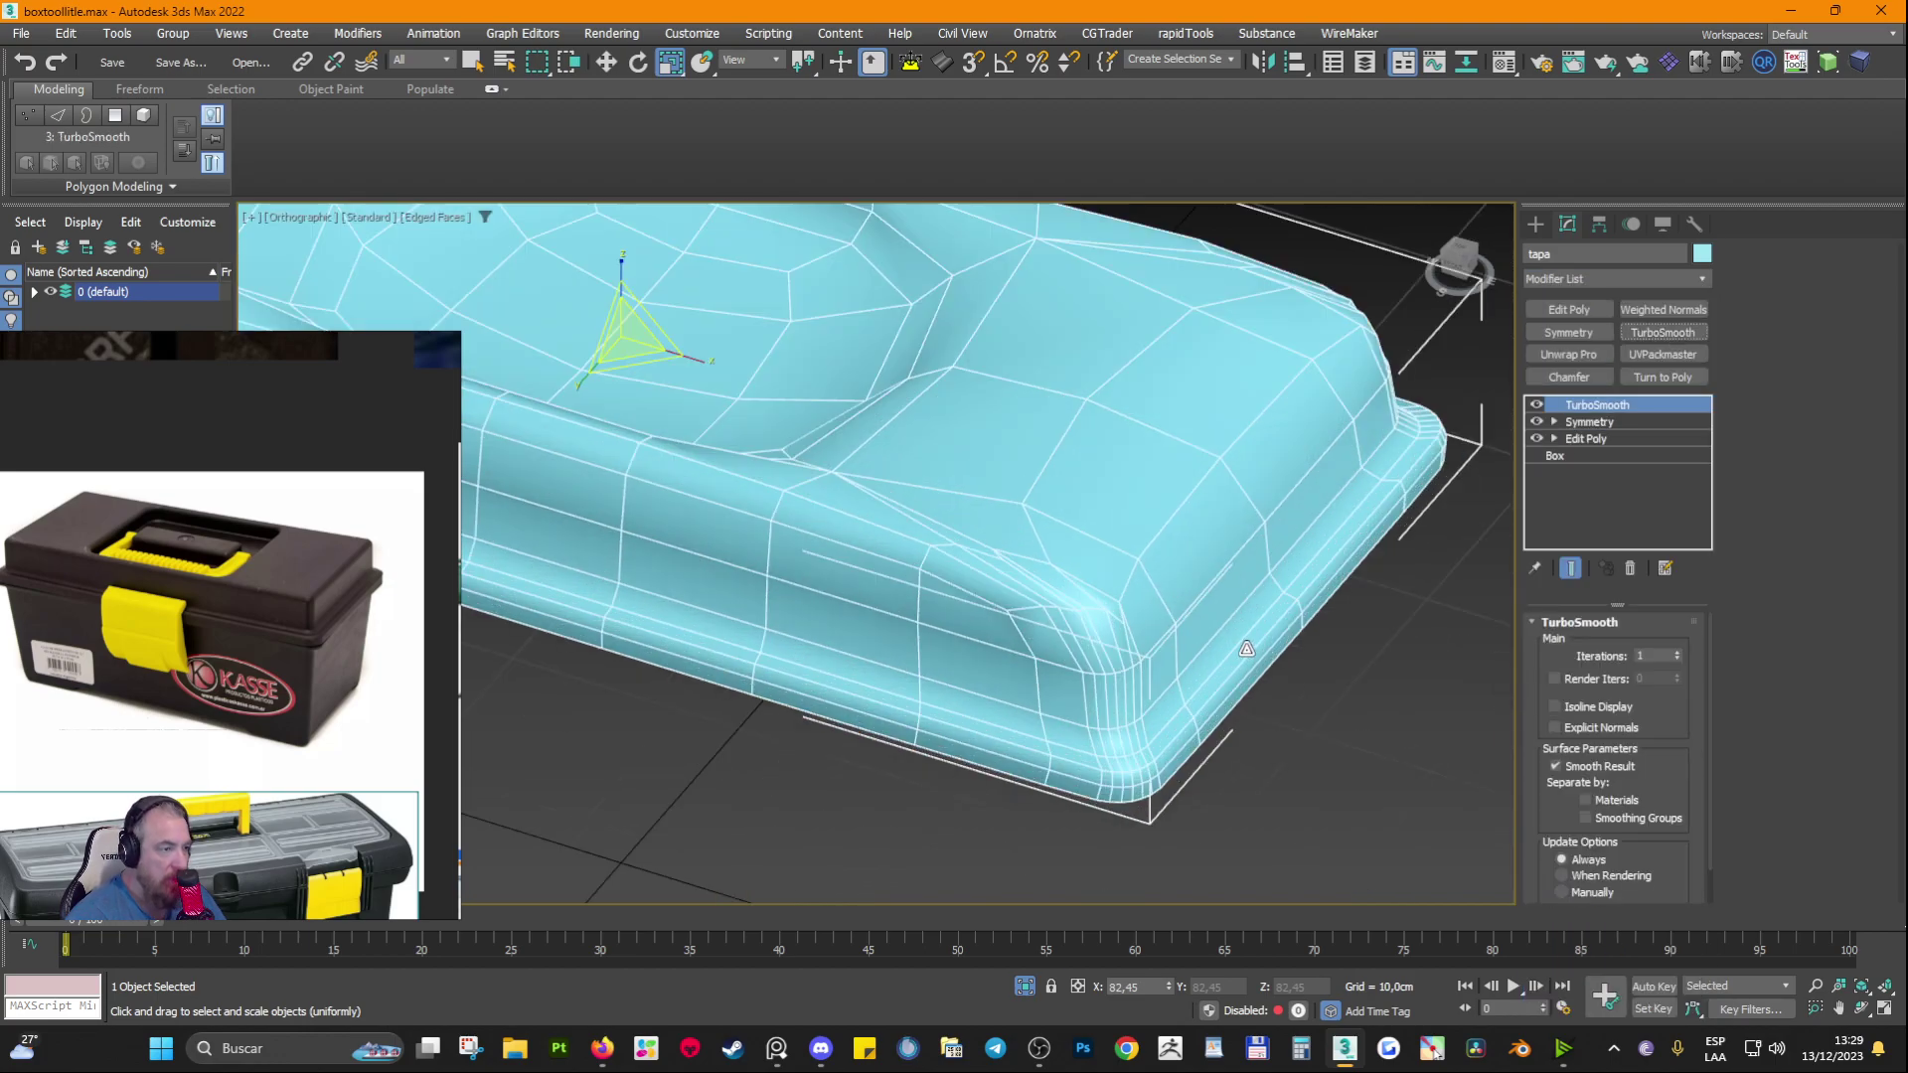
pyautogui.click(1536, 405)
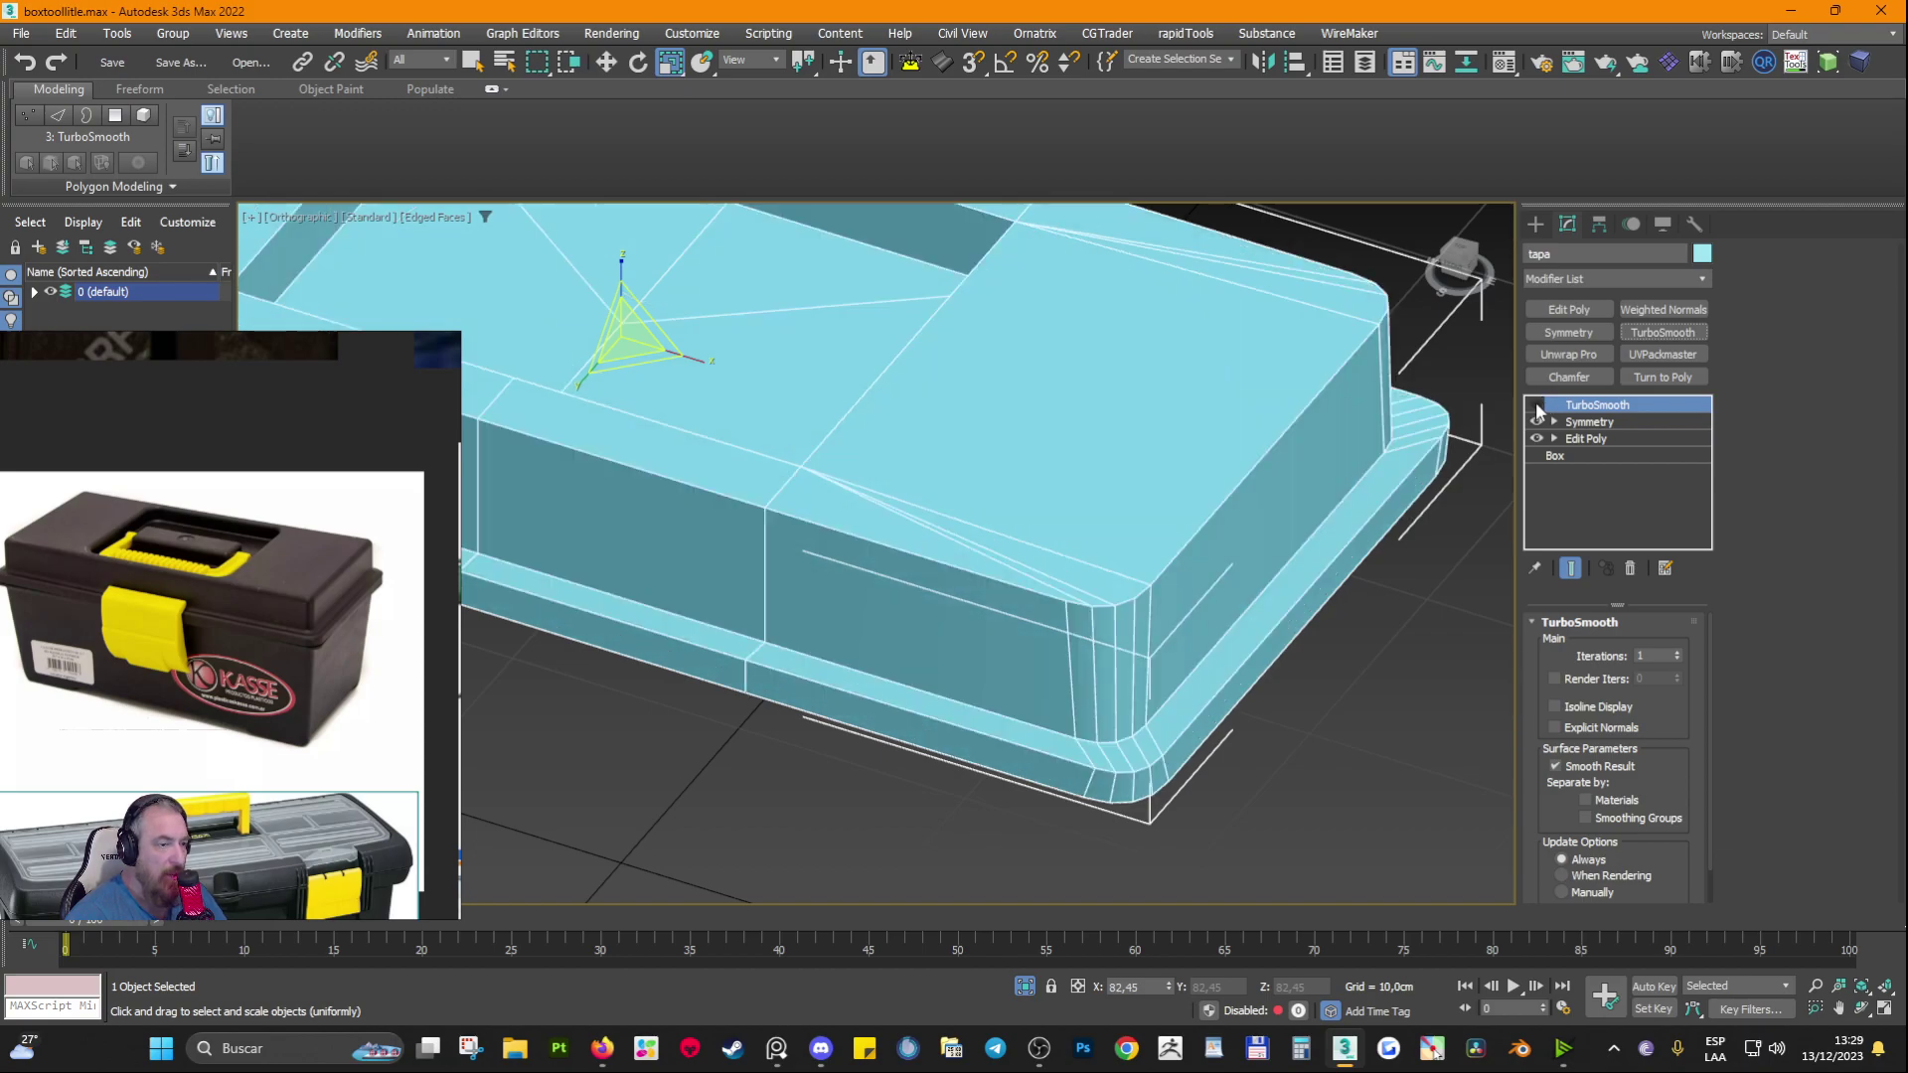
pyautogui.click(1536, 406)
pyautogui.click(1536, 406)
pyautogui.scroll(-2, 1200, 753)
pyautogui.moveTo(1200, 753); pyautogui.dragTo(937, 743, button='middle')
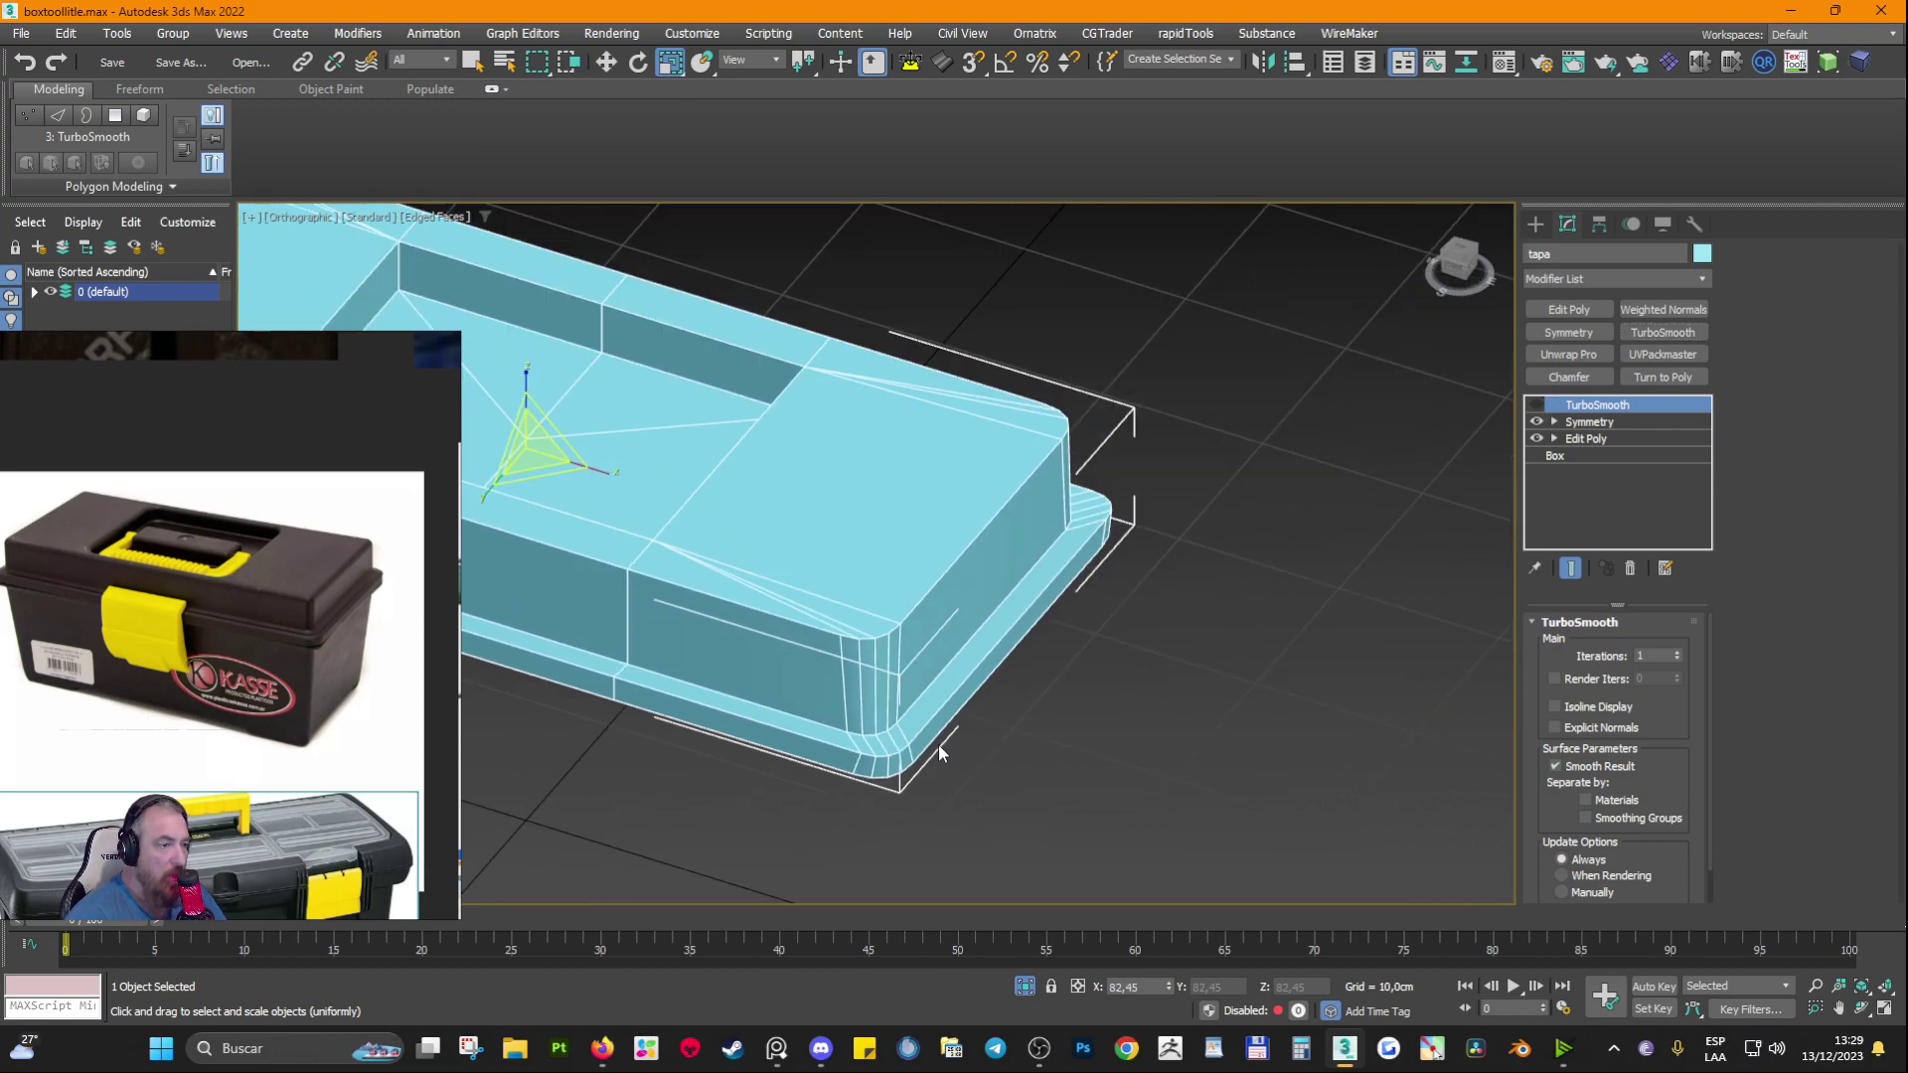
pyautogui.scroll(-4, 1125, 670)
pyautogui.scroll(2, 1314, 671)
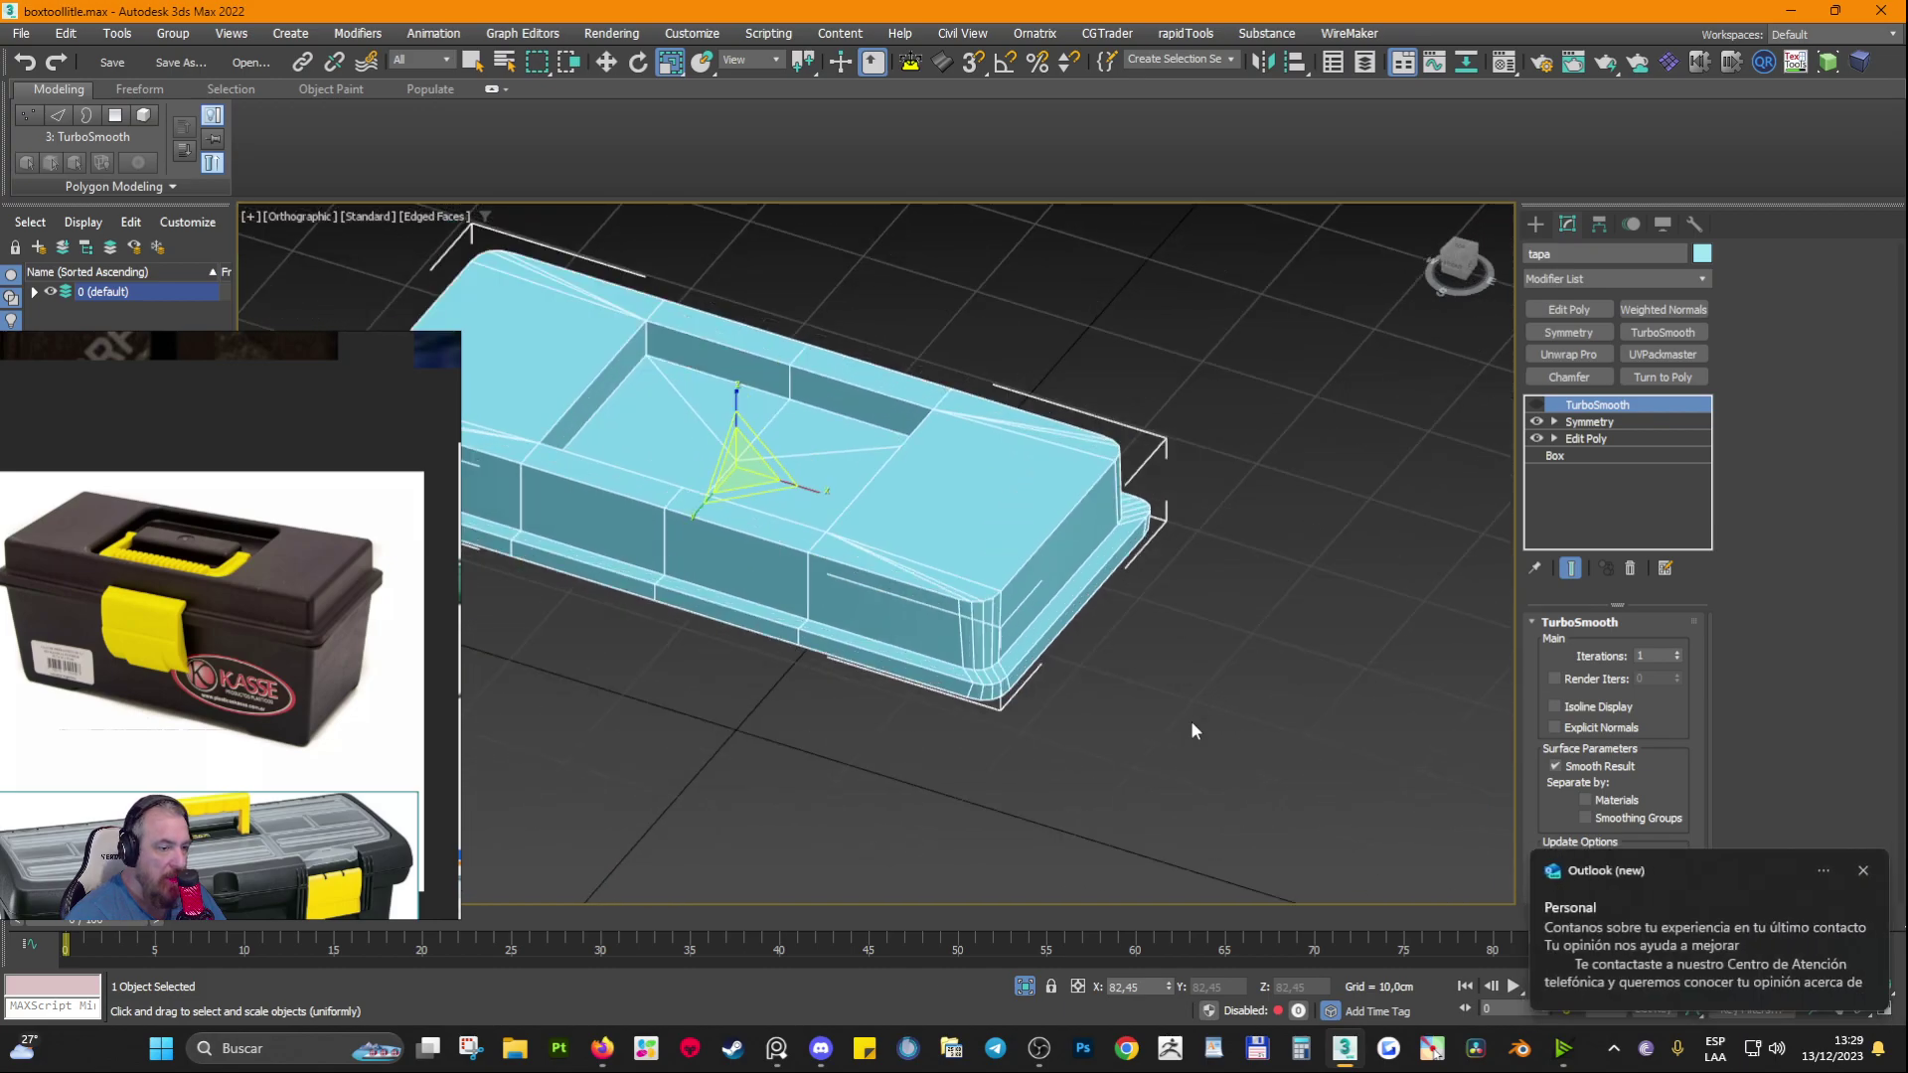
# Step: Dismiss the mail notification and insert an Edit Poly modifier between Symmetry and TurboSmooth
pyautogui.click(1863, 871)
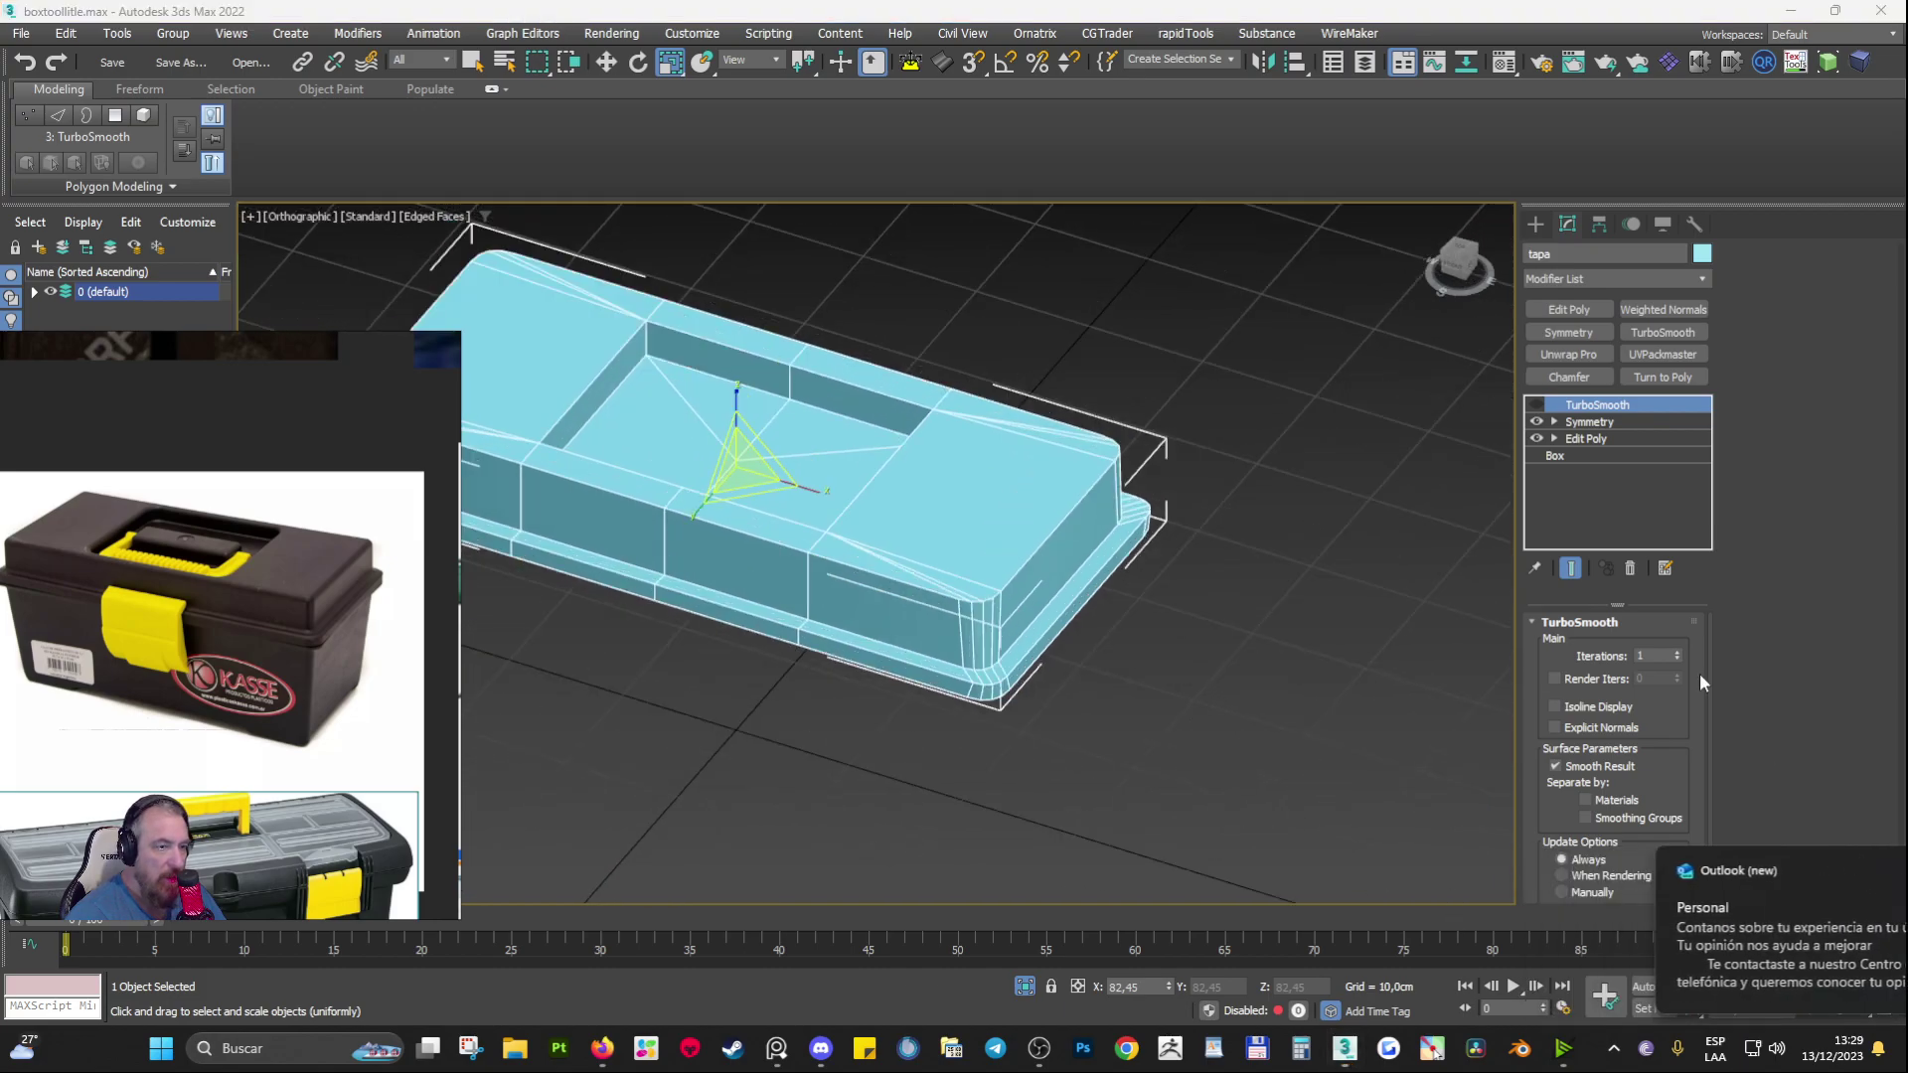
pyautogui.click(1589, 422)
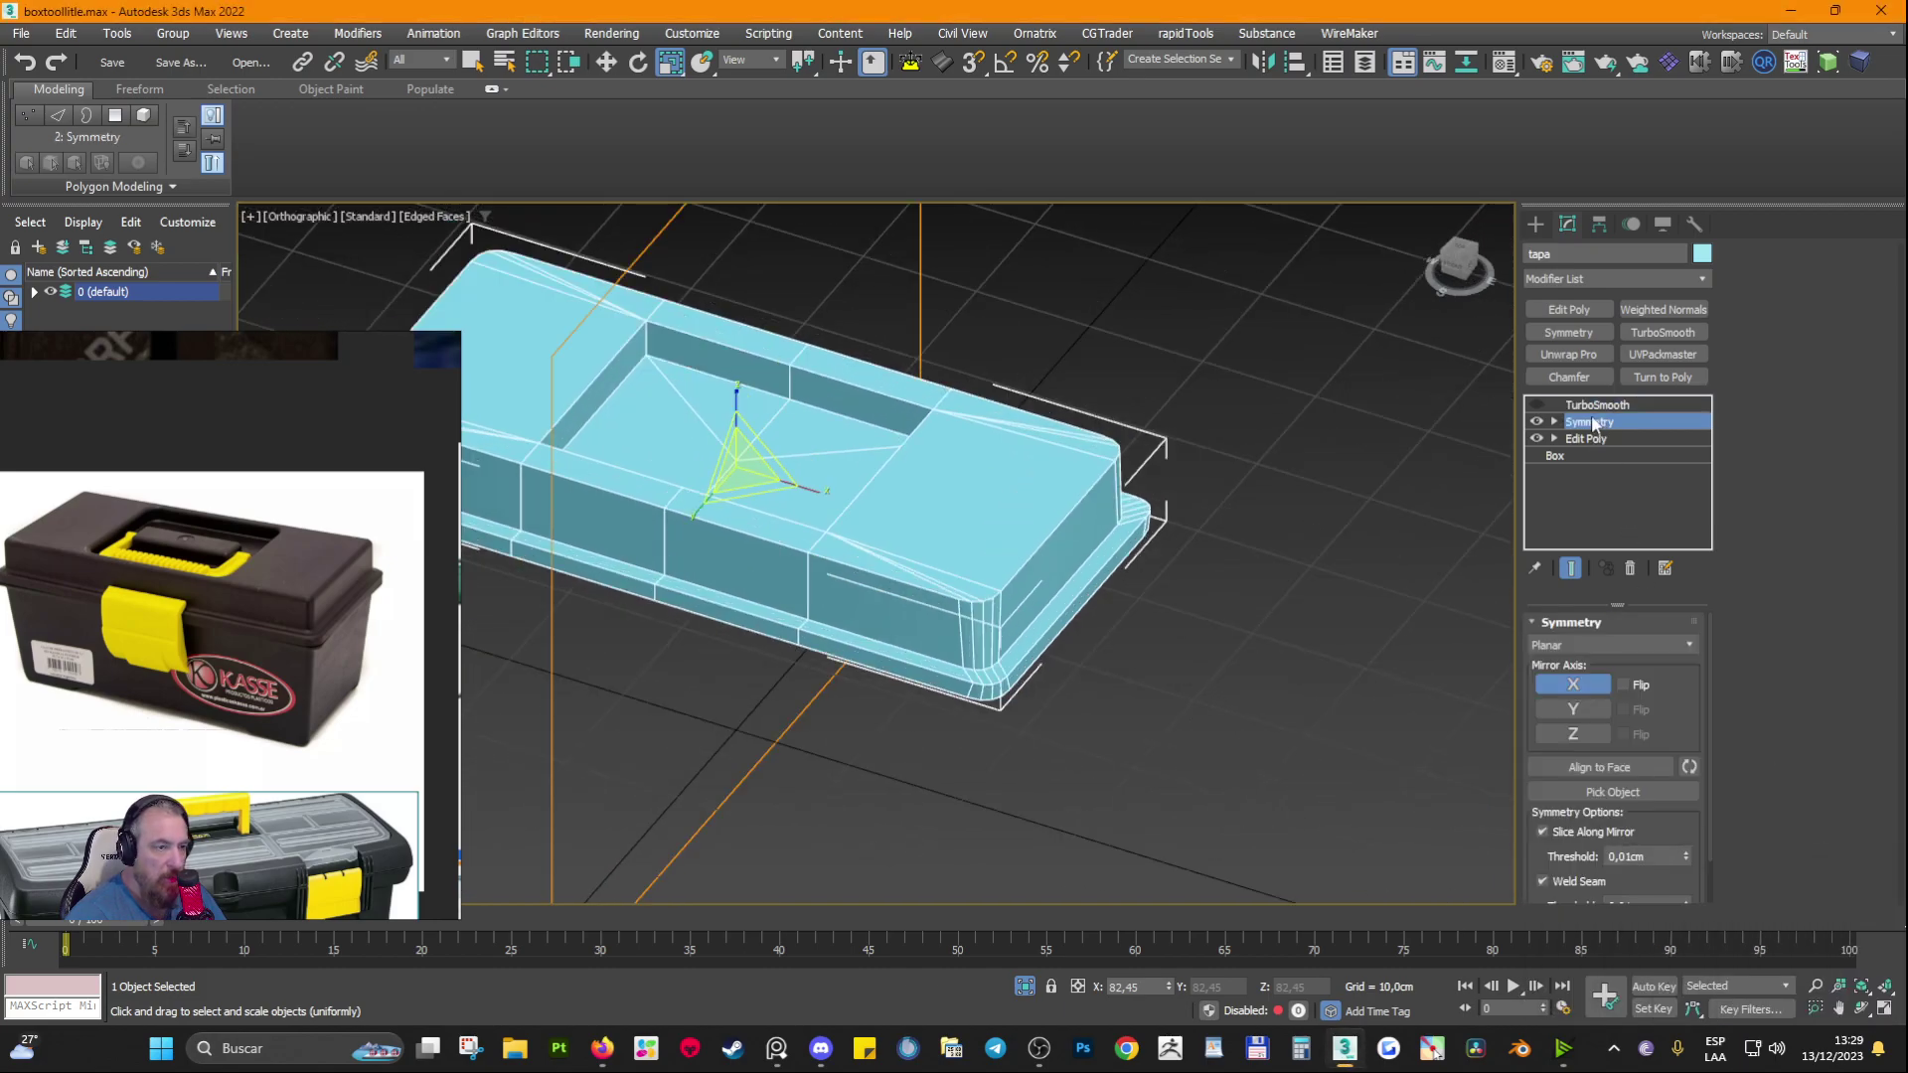
pyautogui.click(1571, 310)
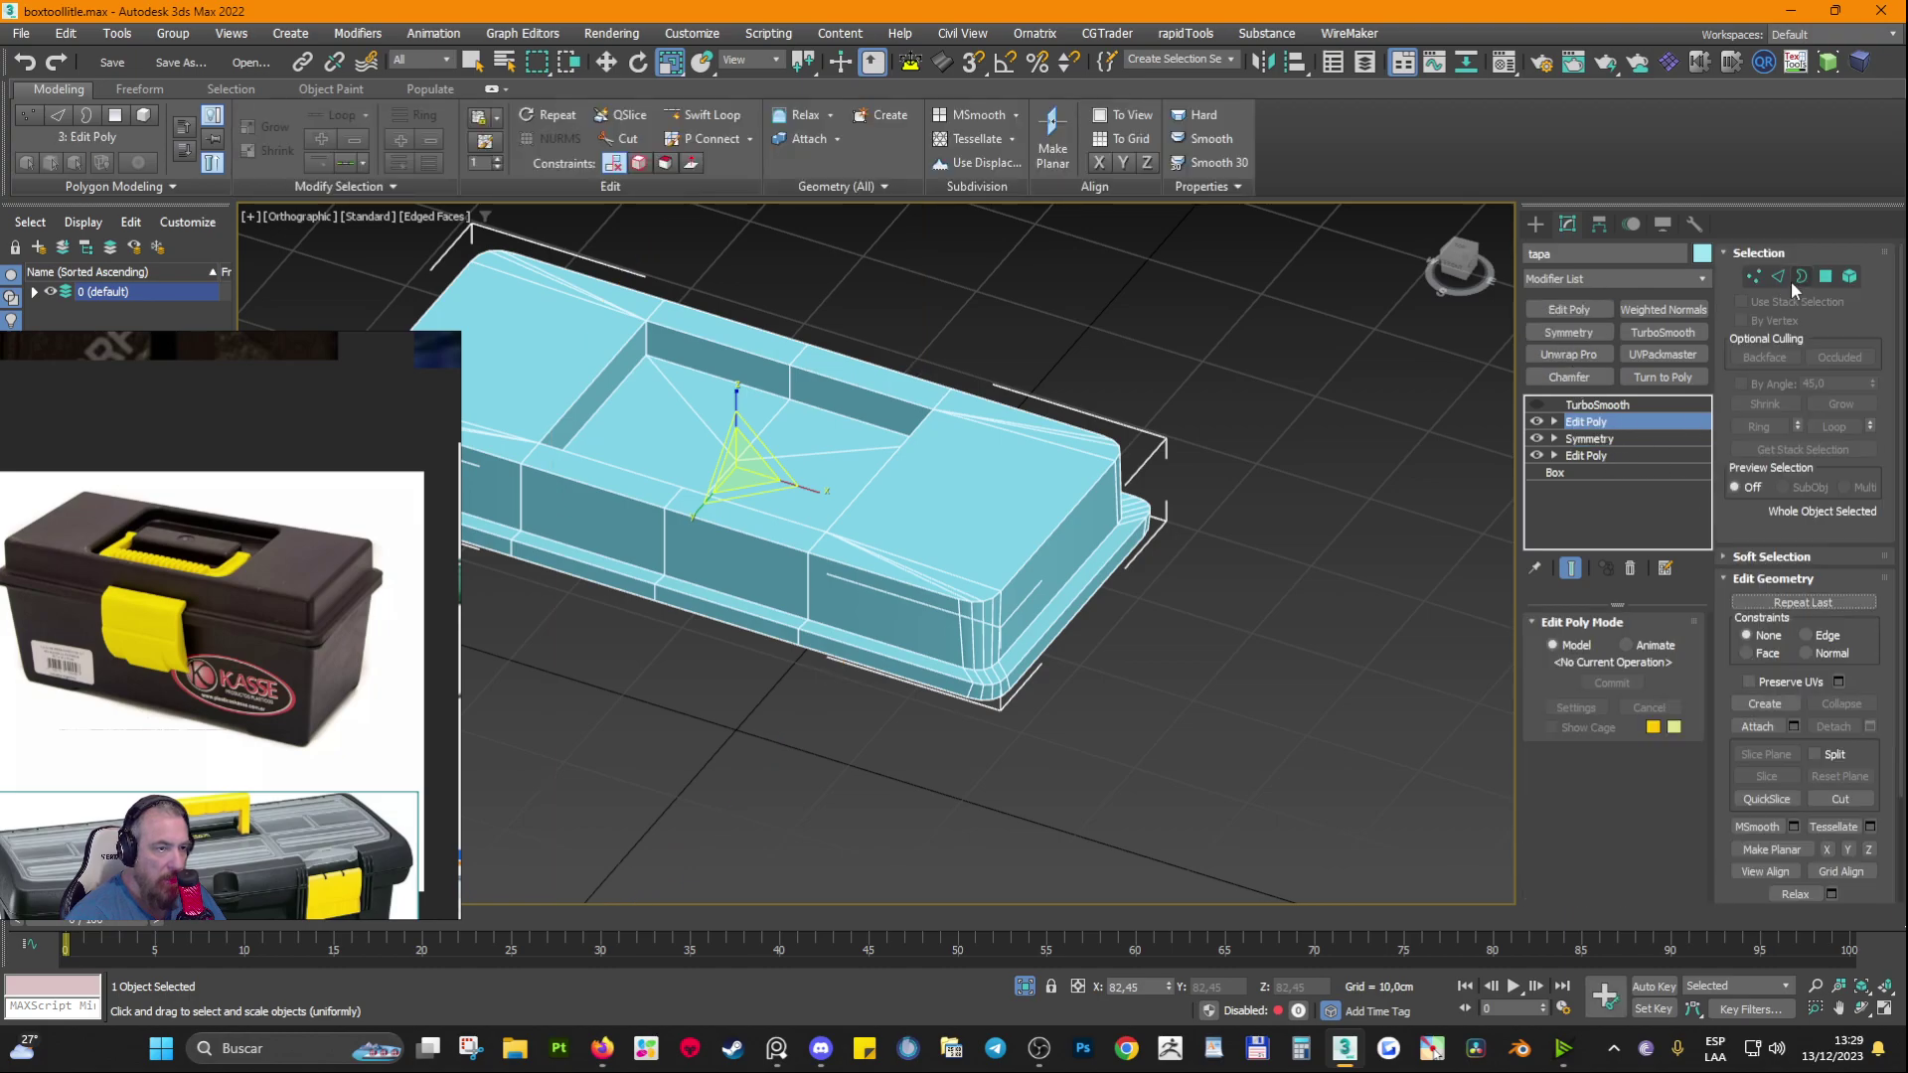
# Step: Clone the large polygon on the lid's short end outward as a separate object, leave Polygon mode and show the standard primitives
pyautogui.click(1825, 276)
pyautogui.click(1063, 556)
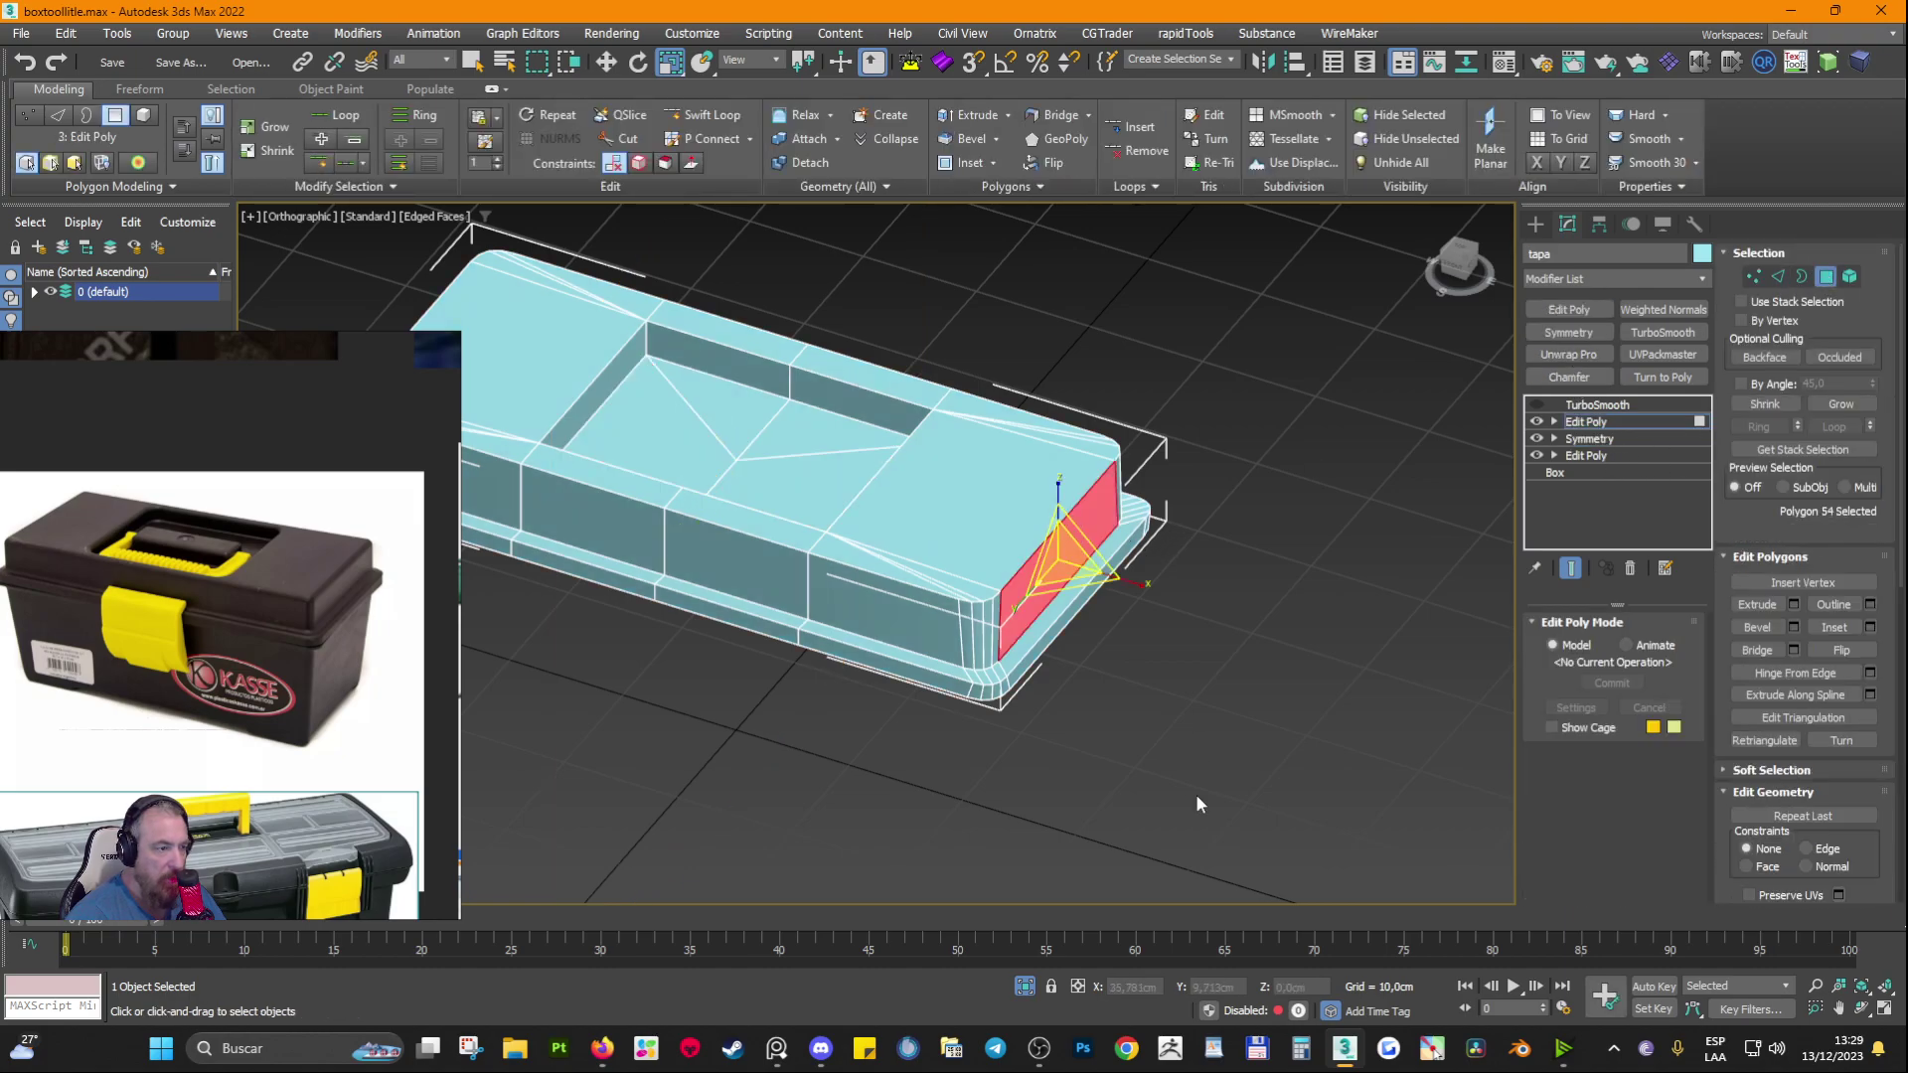
pyautogui.keyDown('alt'); pyautogui.moveTo(1195, 795); pyautogui.dragTo(879, 629, button='middle'); pyautogui.keyUp('alt')
pyautogui.scroll(4, 1076, 642)
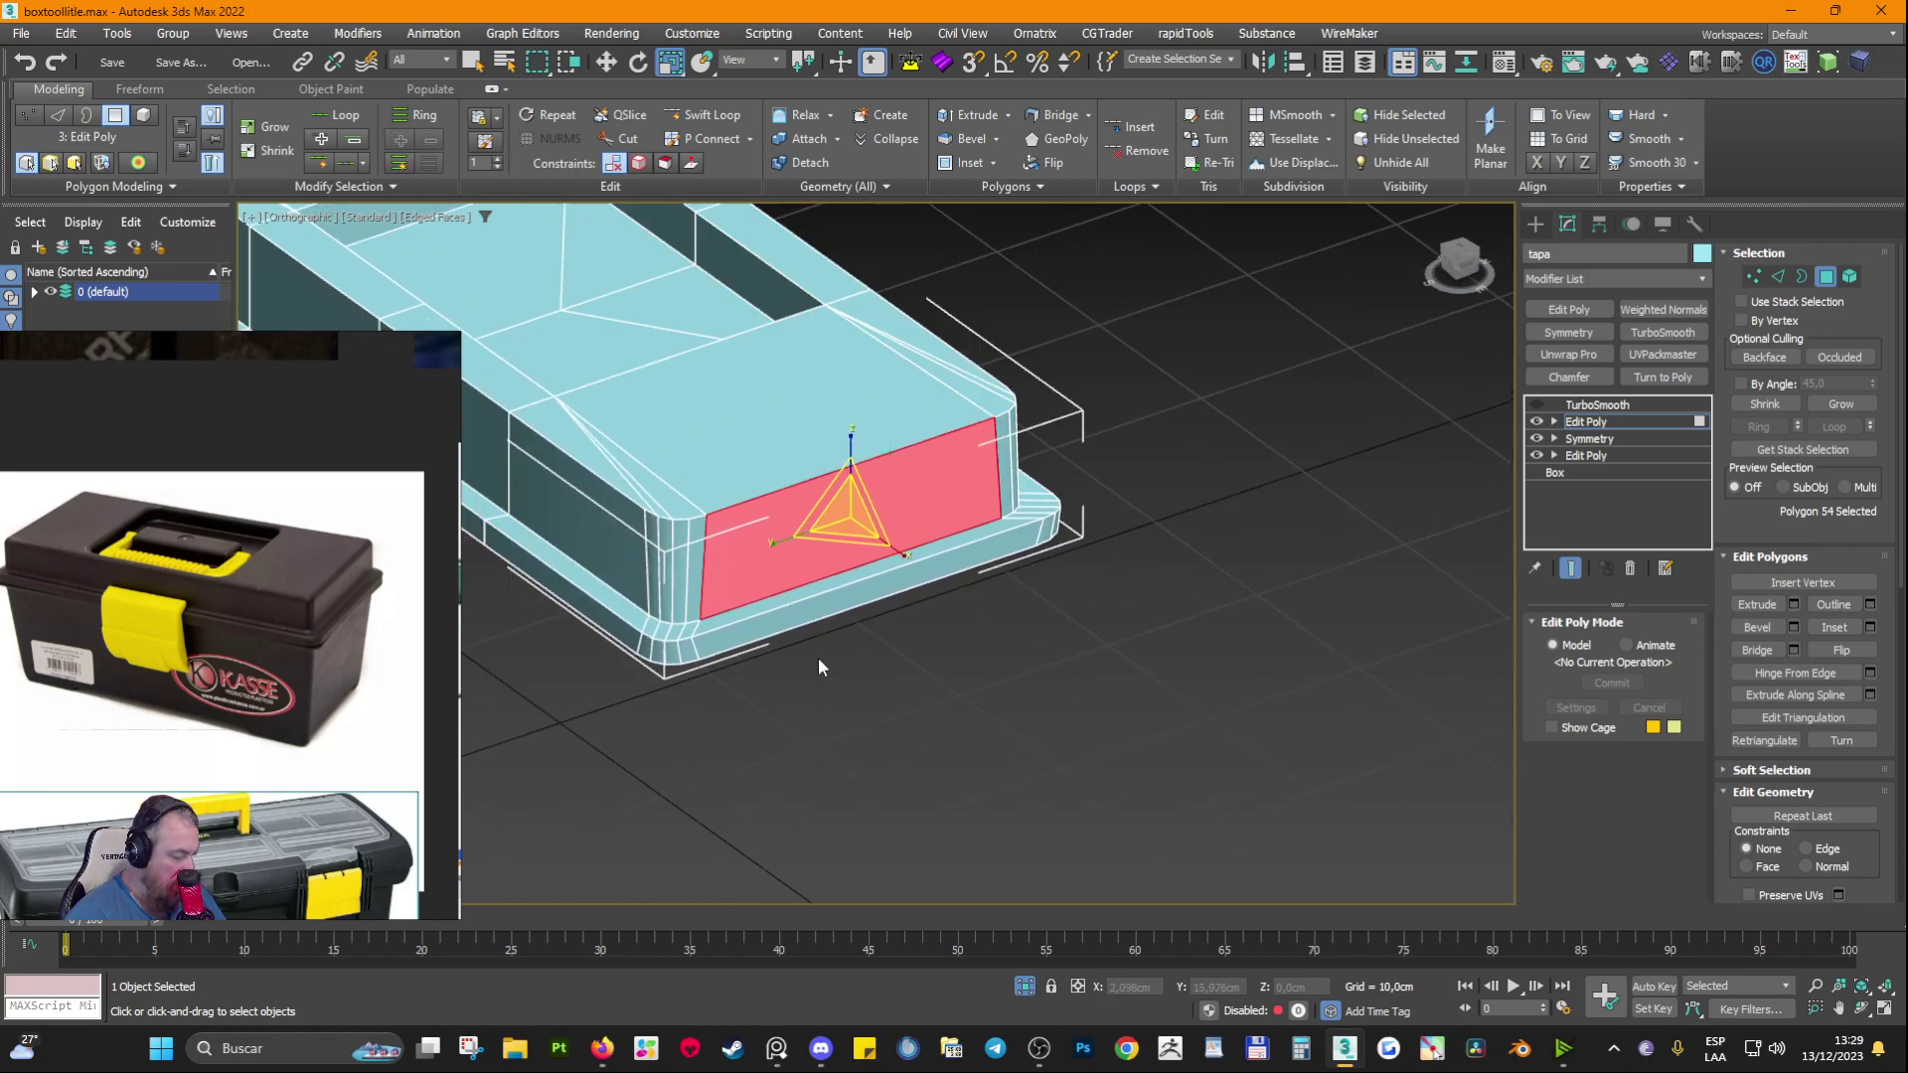
pyautogui.press('w')
pyautogui.keyDown('shift'); pyautogui.moveTo(888, 578); pyautogui.dragTo(1112, 740); pyautogui.keyUp('shift')
pyautogui.click(1033, 538)
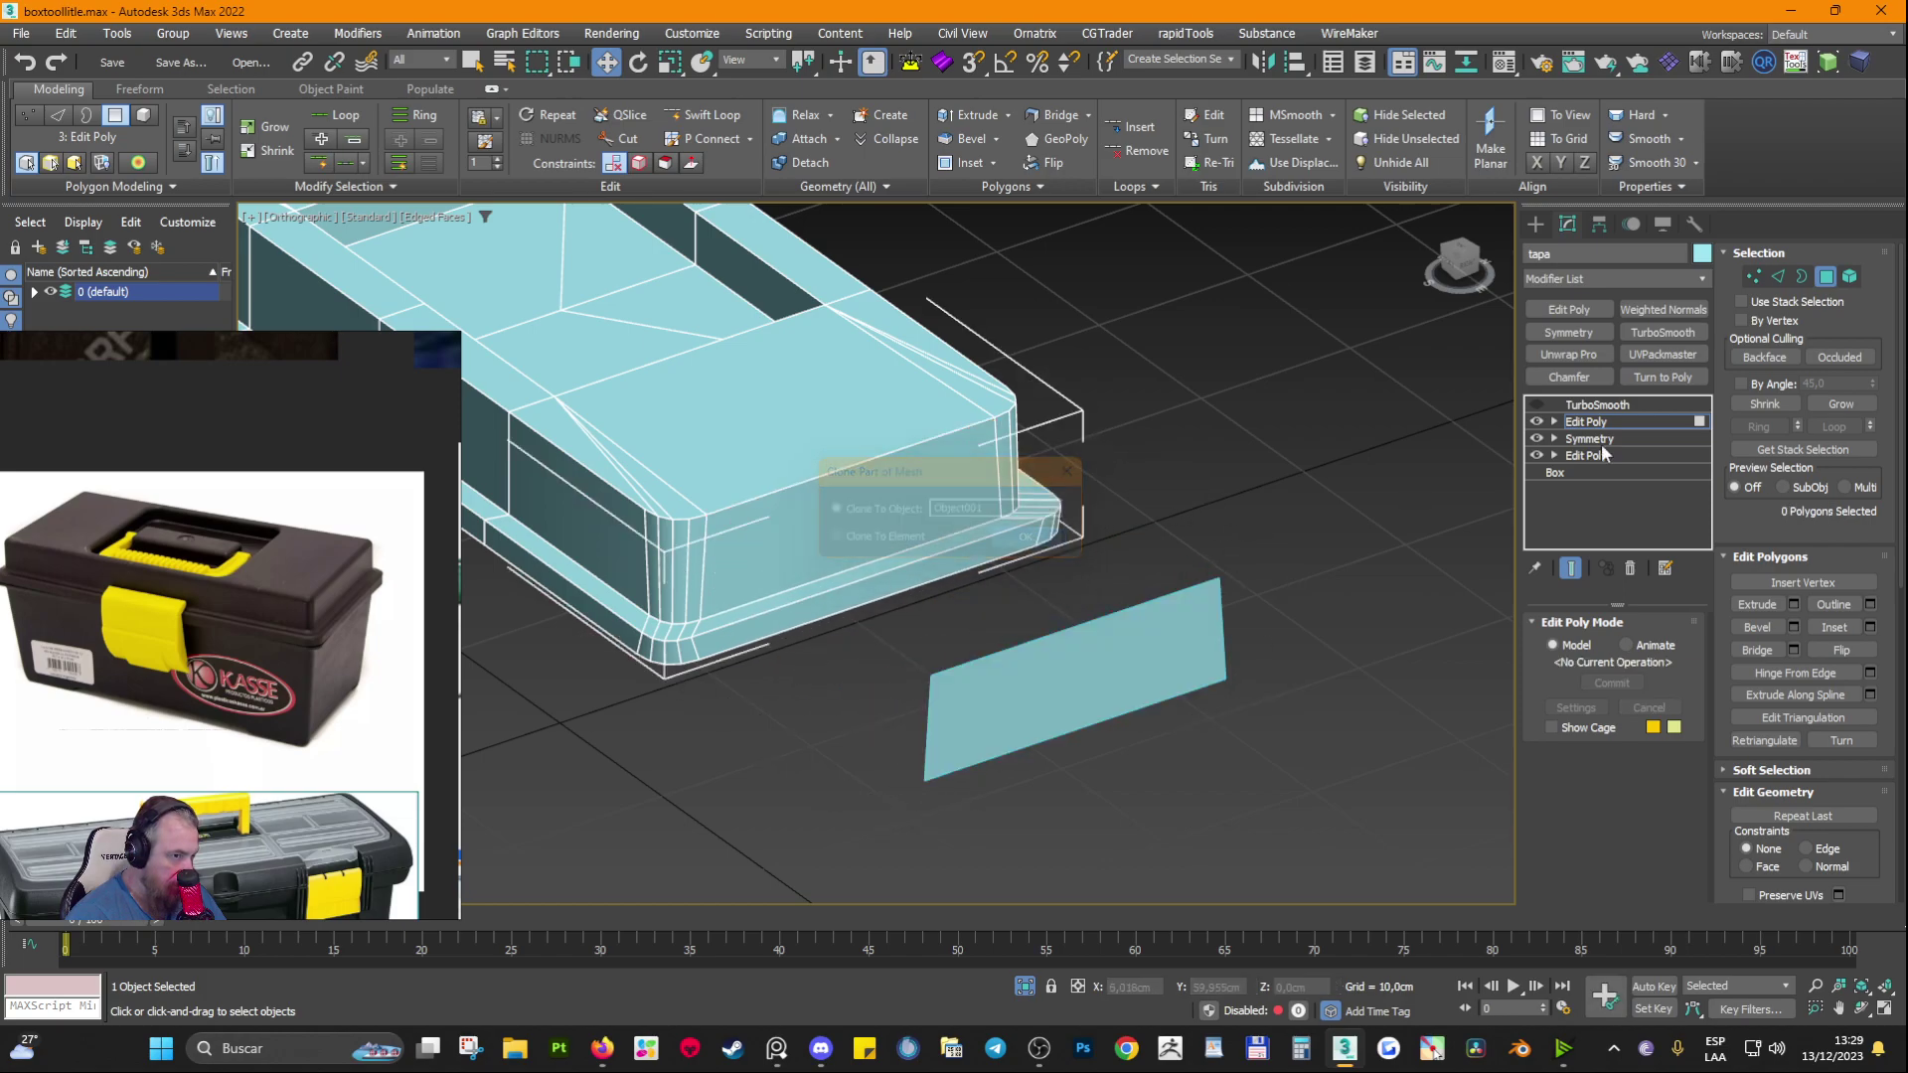
pyautogui.click(1614, 425)
pyautogui.click(1535, 225)
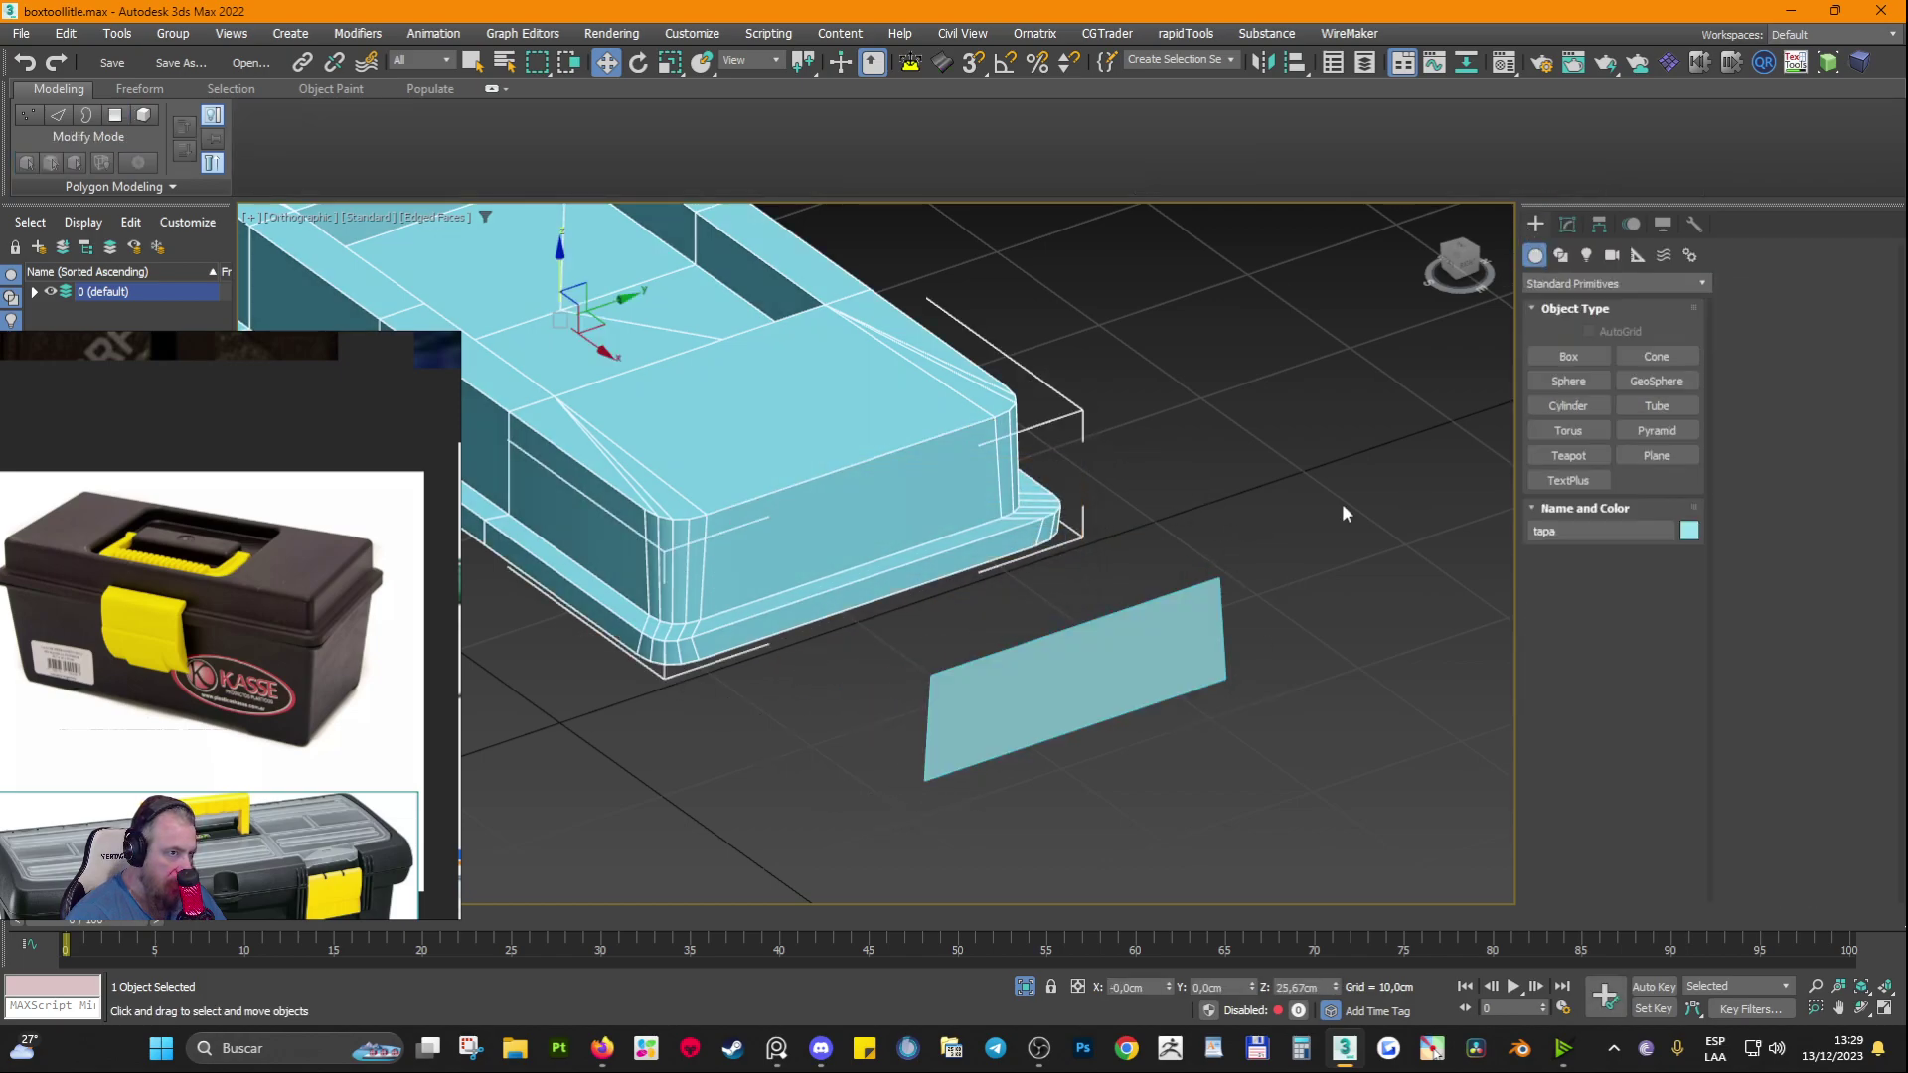
# Step: Add a TurboSmooth modifier with 1 iteration to the cloned polygon and inspect how it subdivides
pyautogui.click(1169, 668)
pyautogui.click(1567, 224)
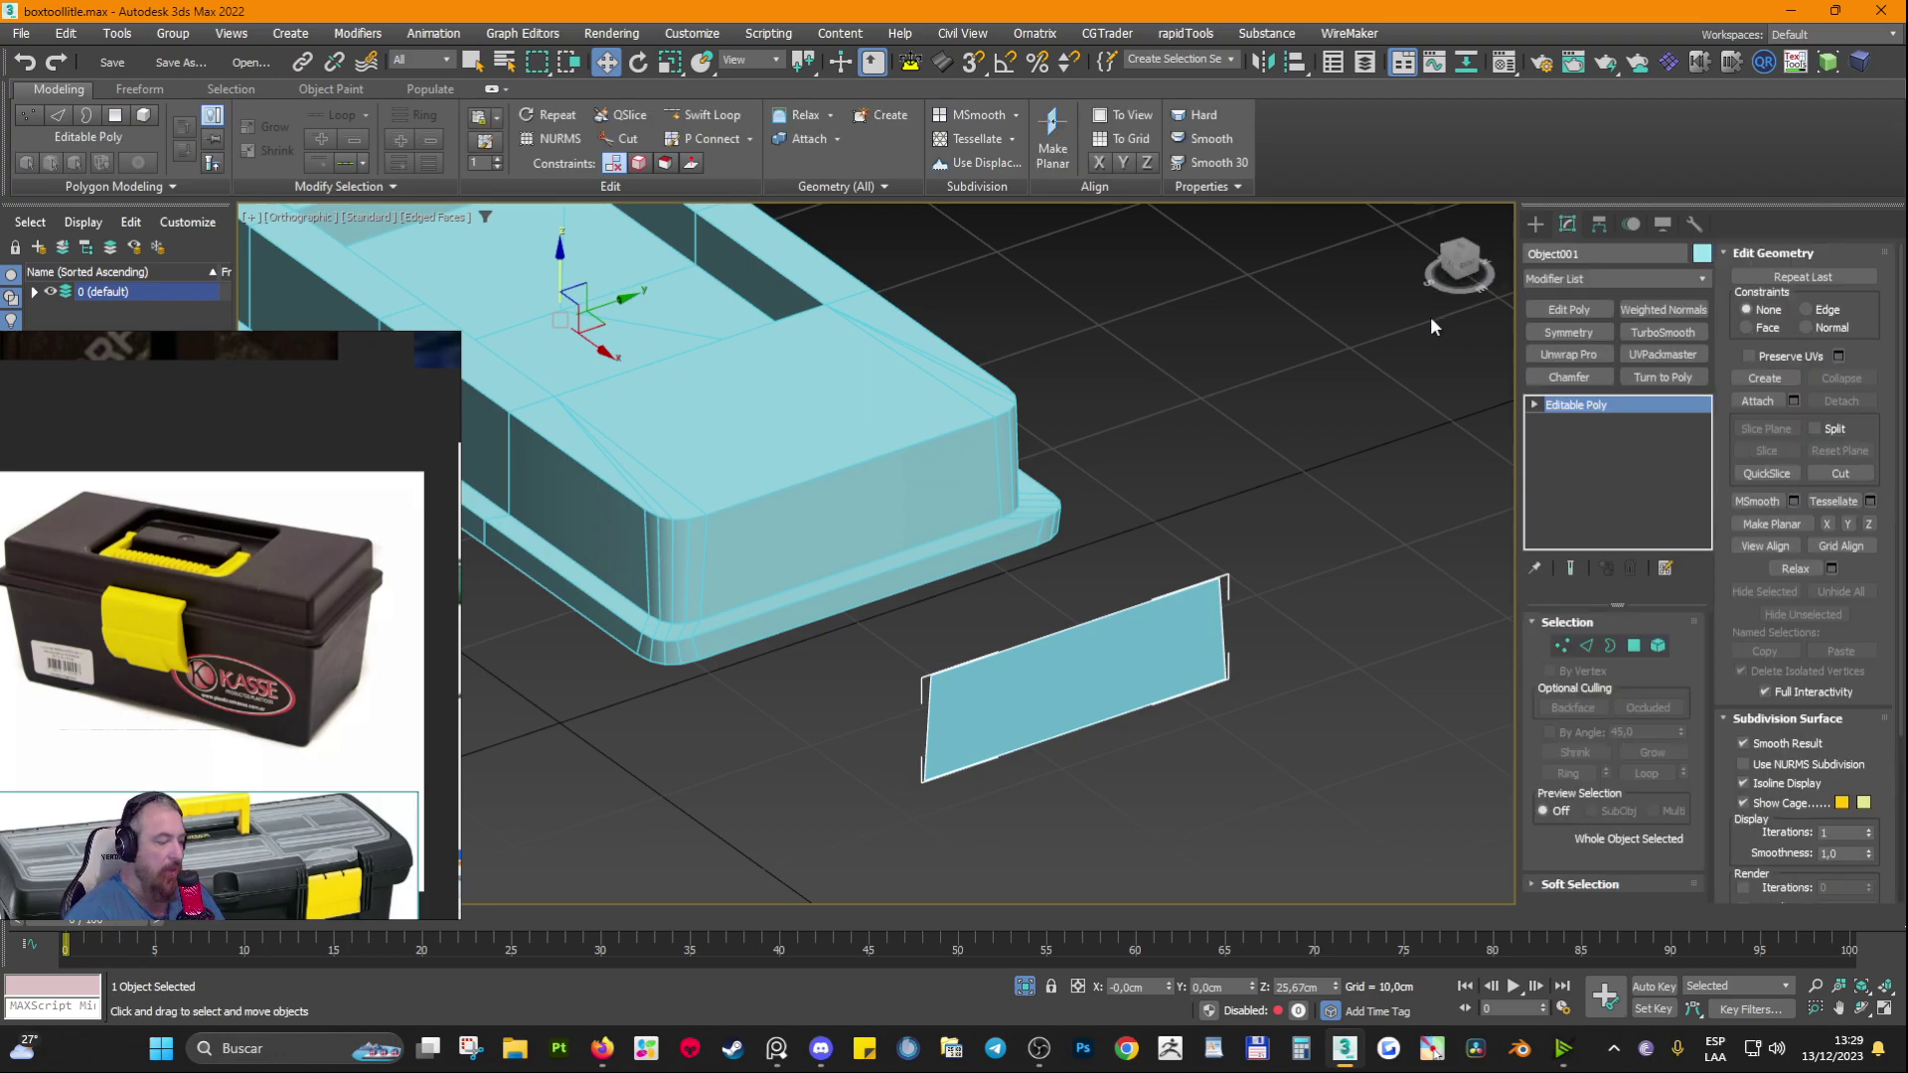
pyautogui.press('z')
pyautogui.scroll(-4, 766, 604)
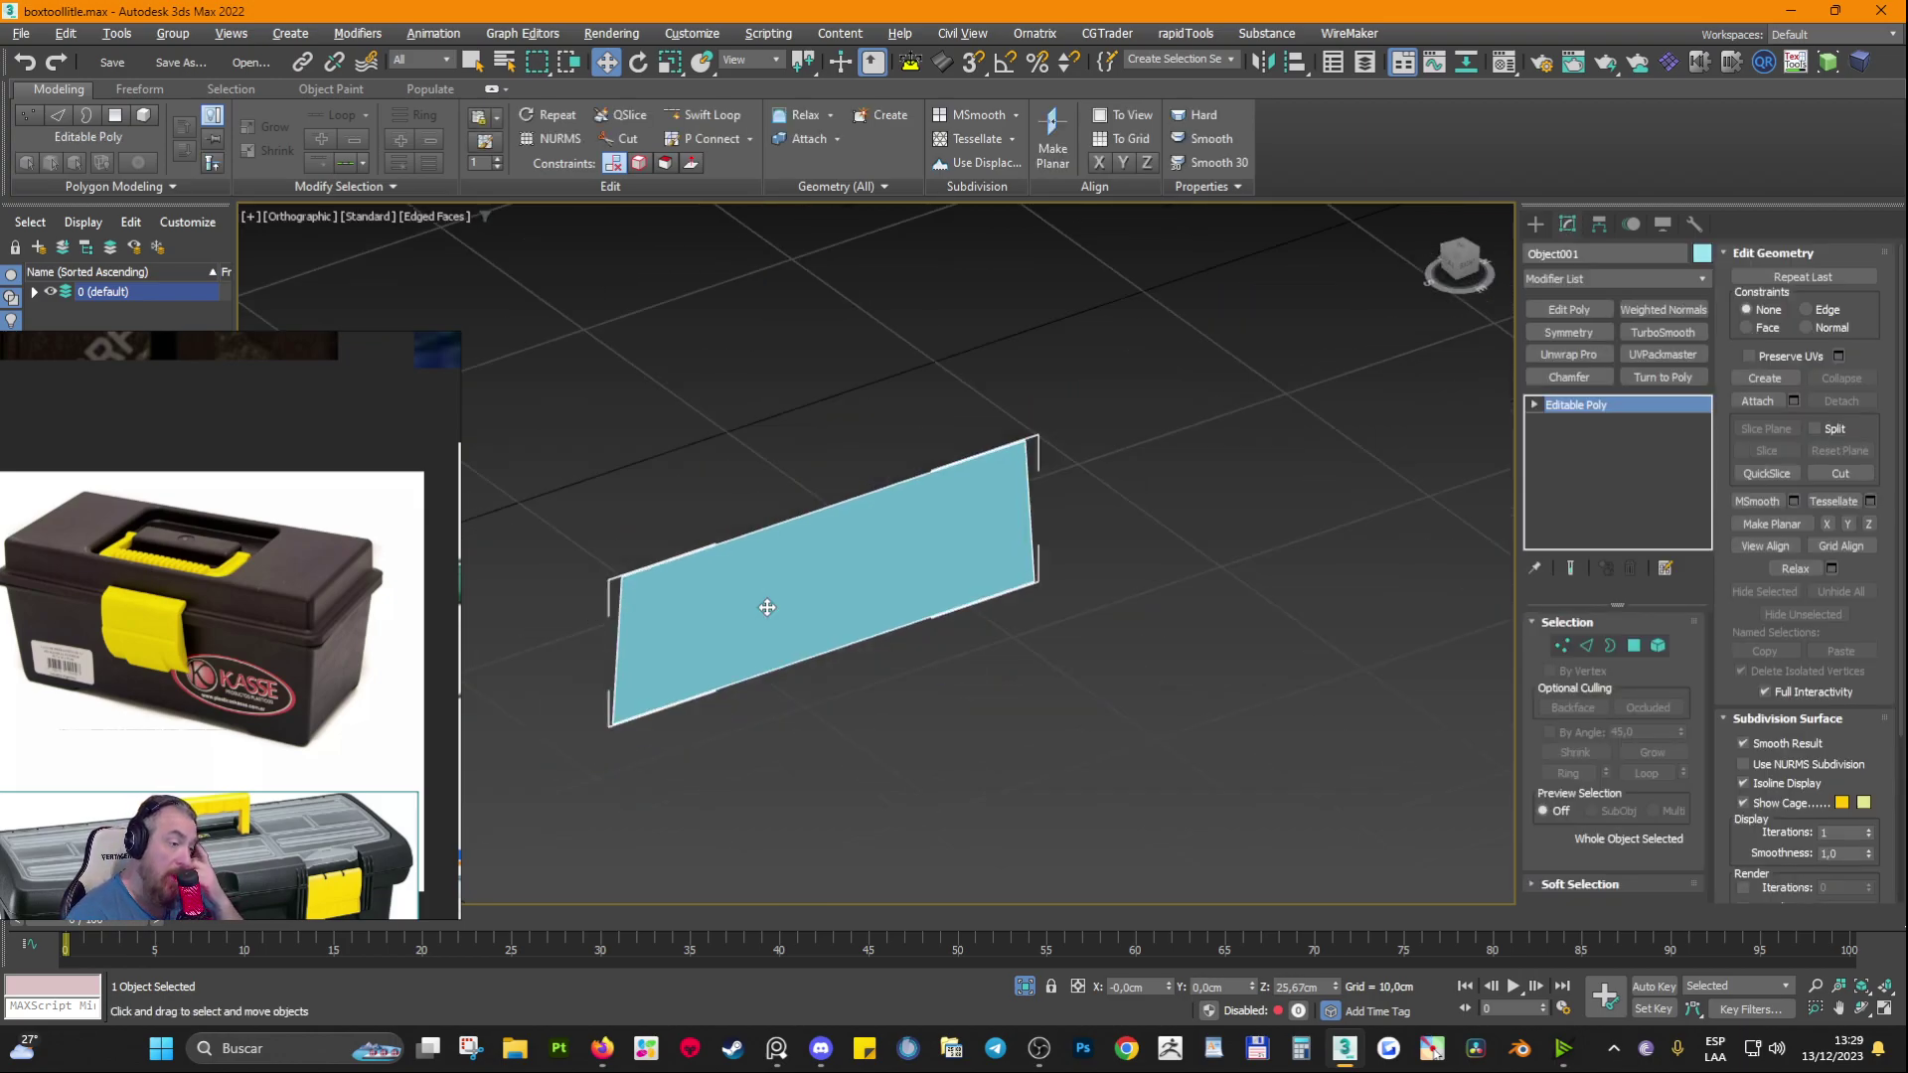
pyautogui.moveTo(768, 607); pyautogui.dragTo(853, 582, button='middle')
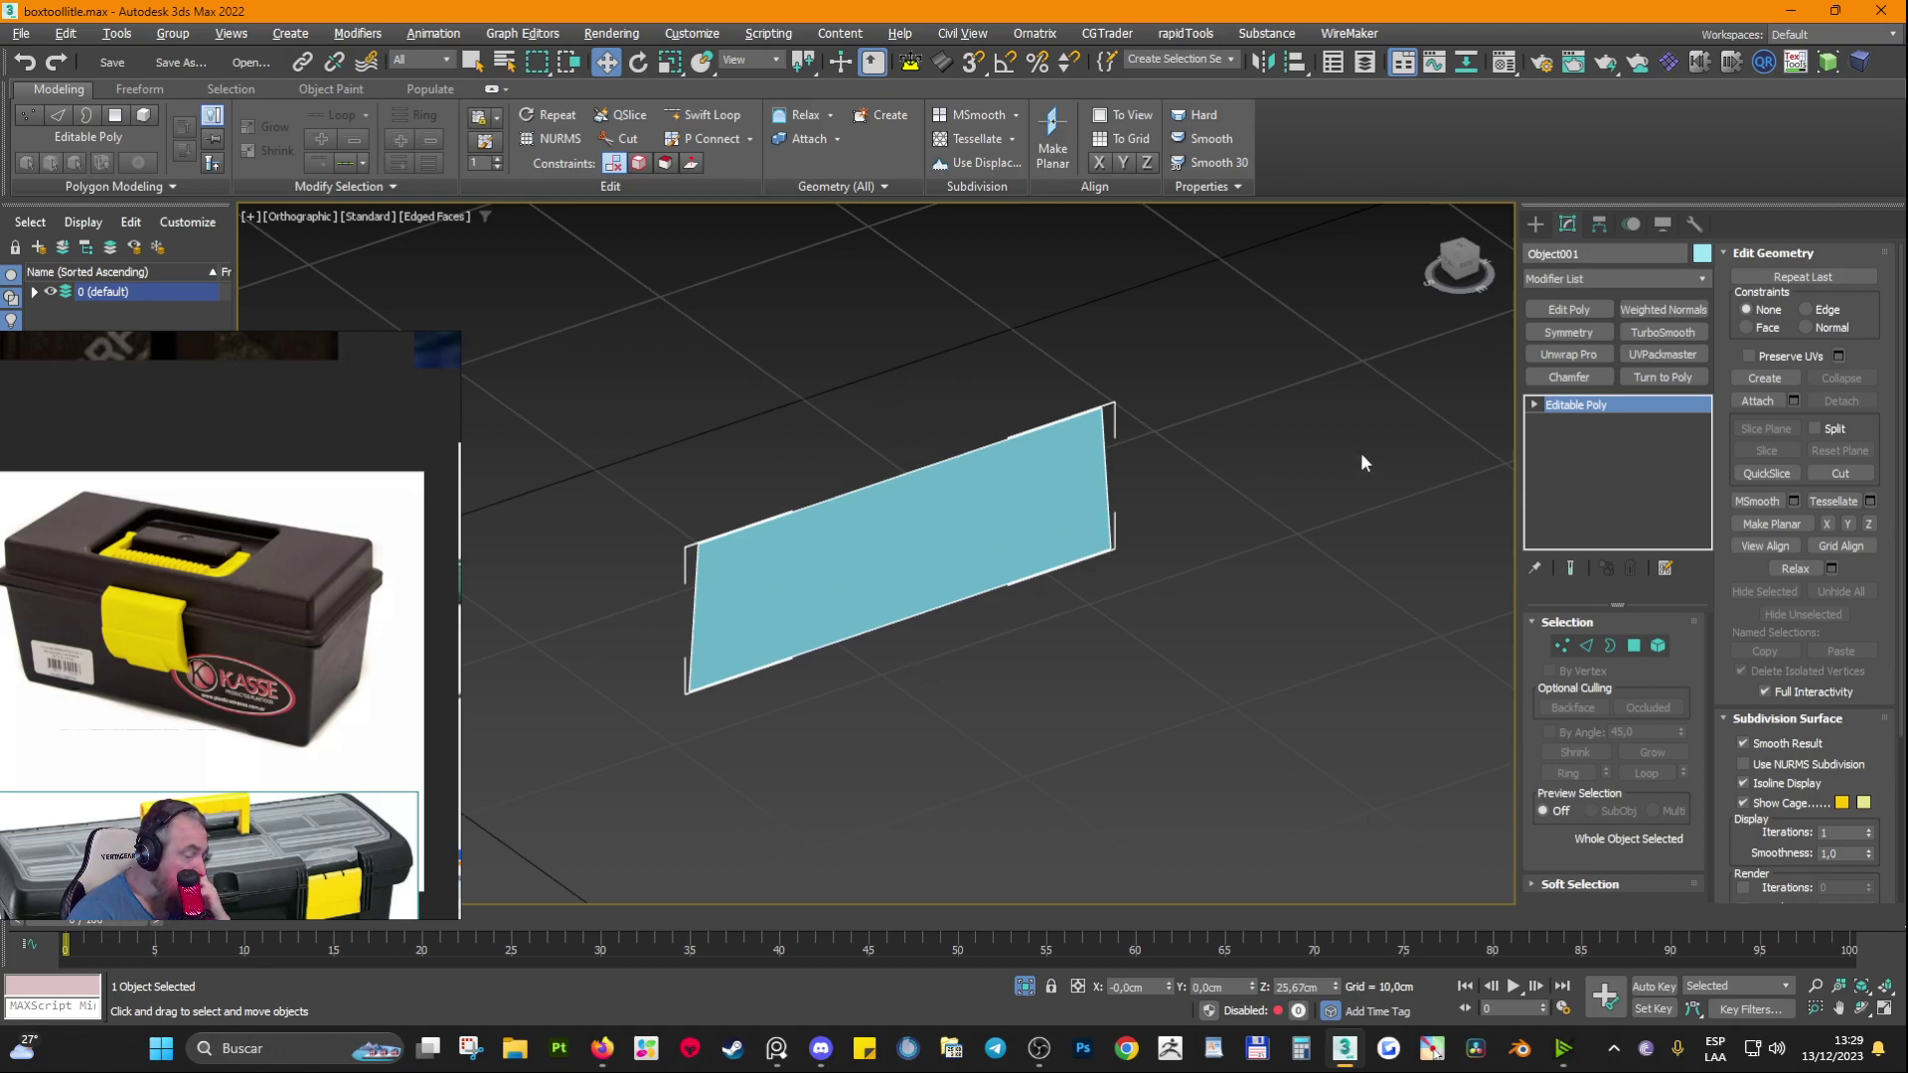
pyautogui.click(1649, 331)
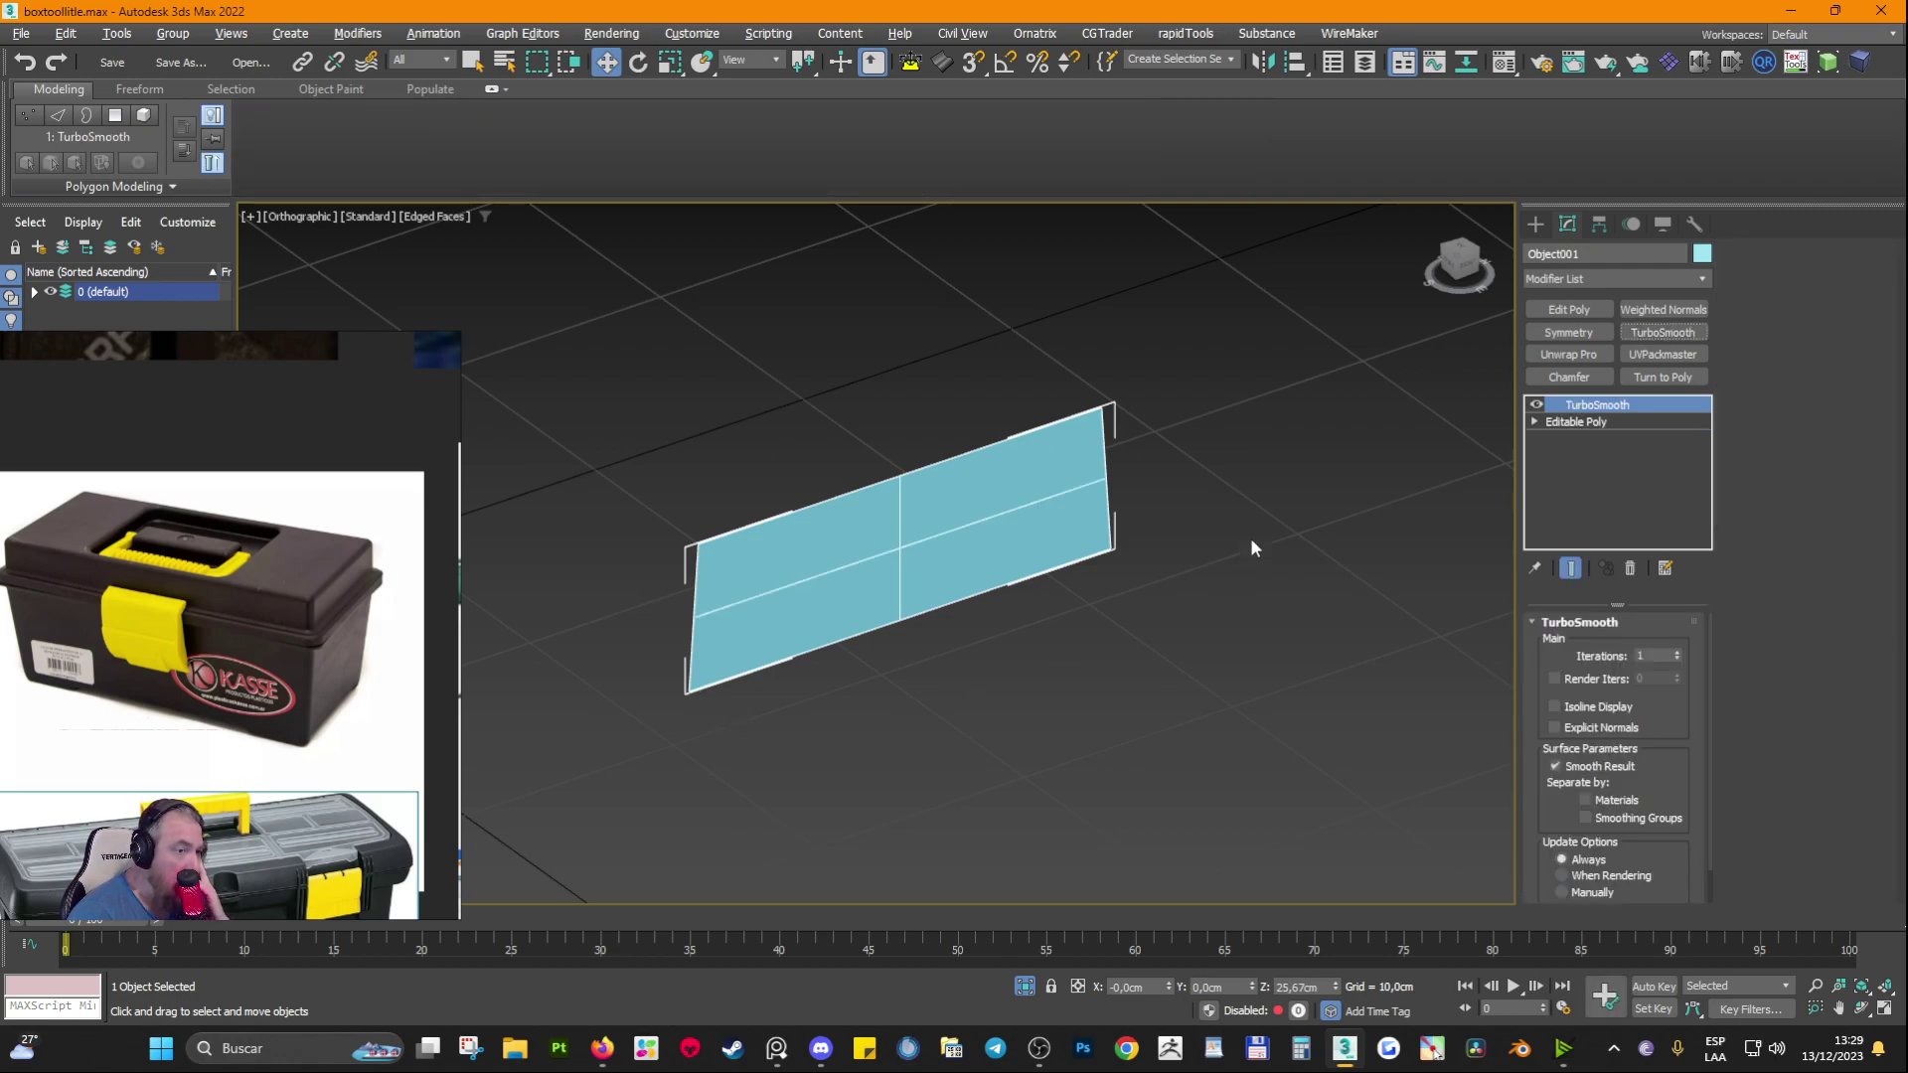
pyautogui.click(1658, 653)
pyautogui.scroll(6, 885, 546)
pyautogui.moveTo(1029, 517); pyautogui.dragTo(850, 633, button='middle')
pyautogui.scroll(-2, 835, 596)
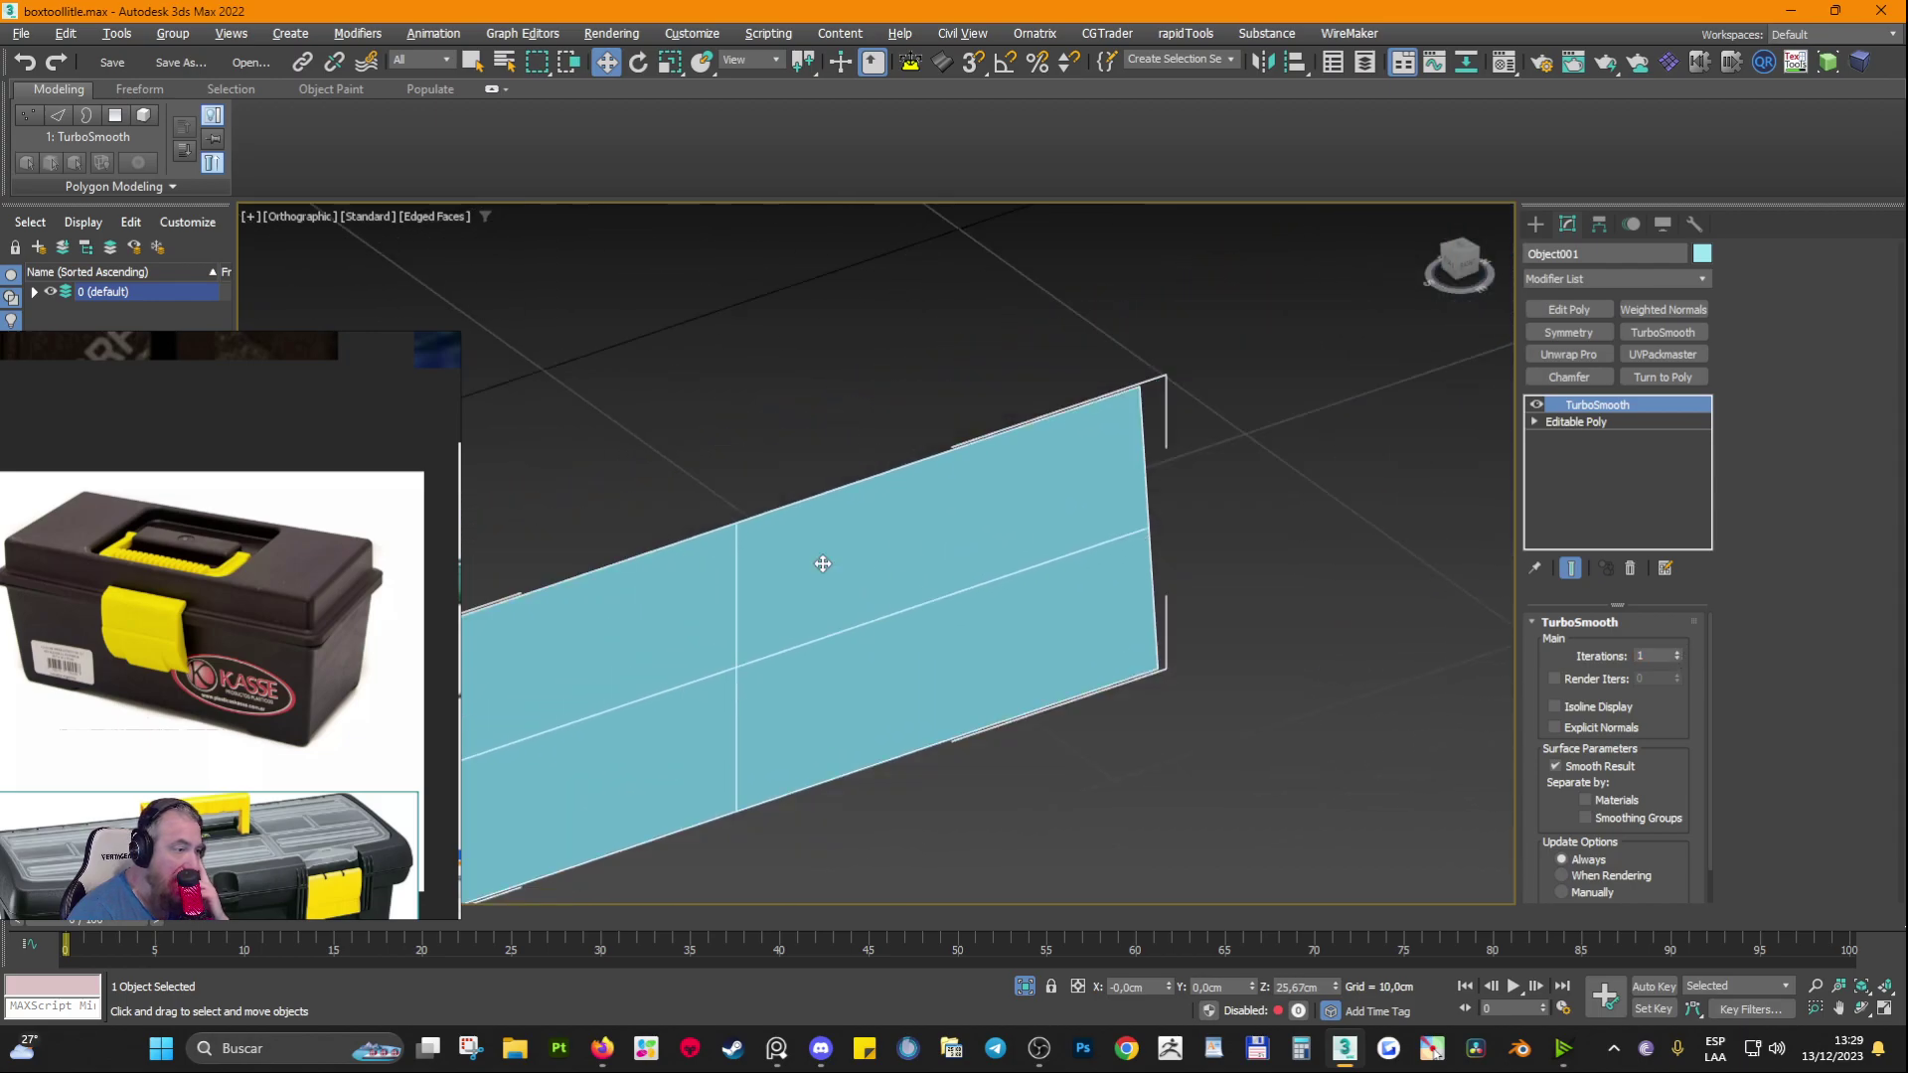
pyautogui.scroll(3, 822, 557)
pyautogui.scroll(-1, 1371, 477)
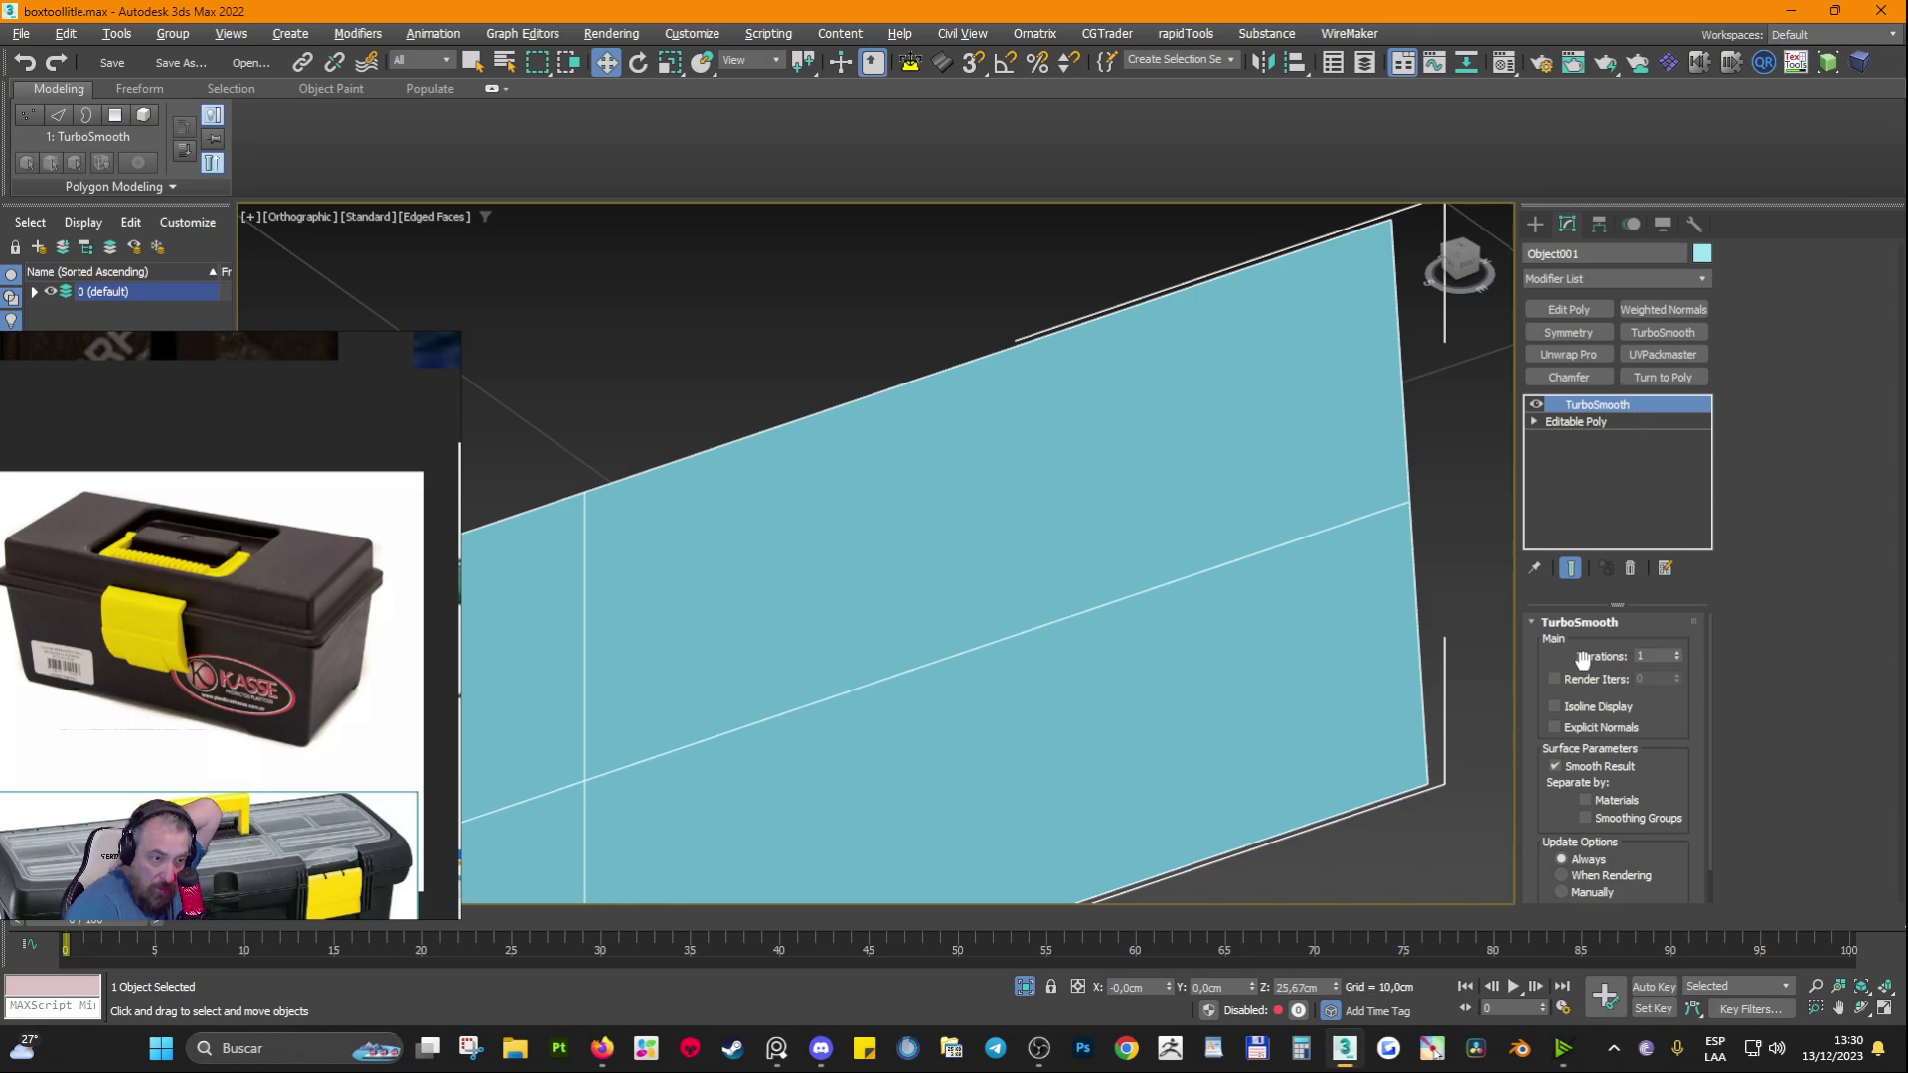
# Step: Raise the polygon's TurboSmooth iterations to 2, inspect the subdivision, and raise them to 3
pyautogui.click(1678, 651)
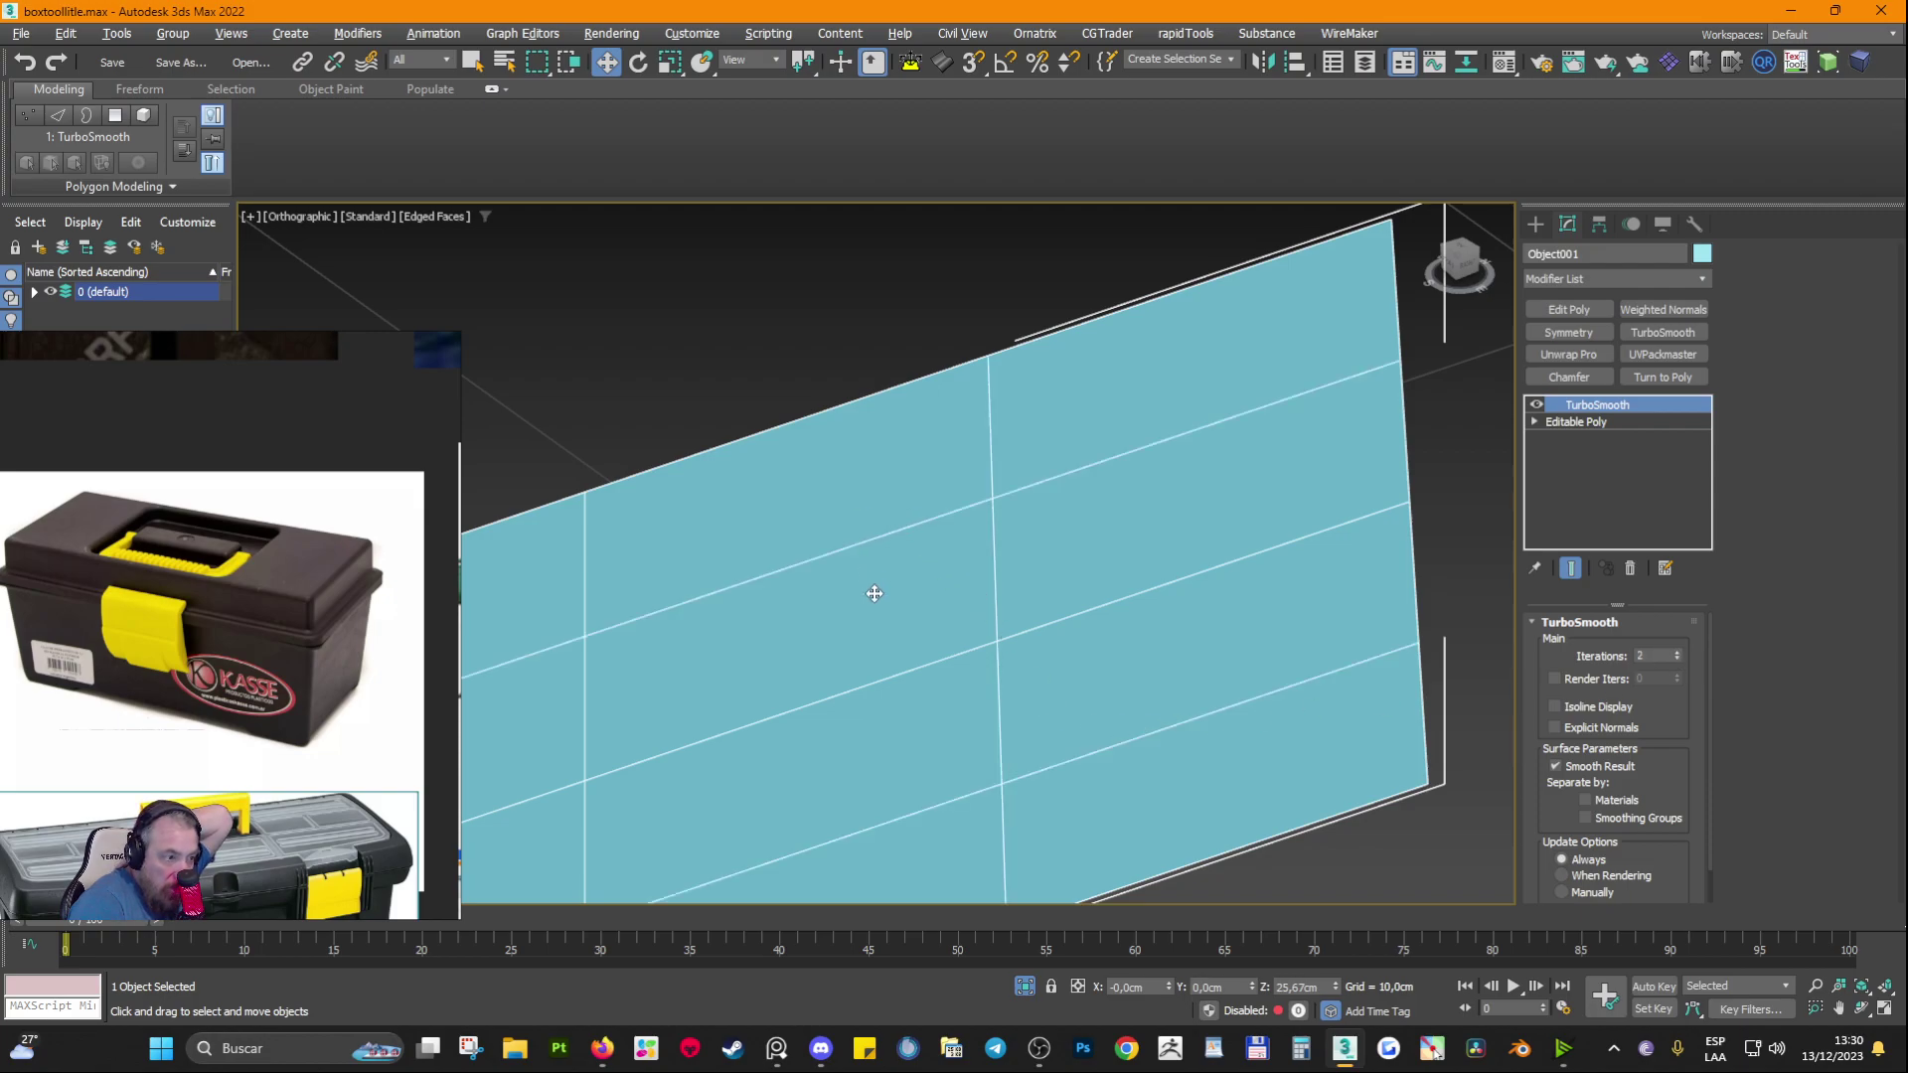
pyautogui.scroll(-2, 1098, 681)
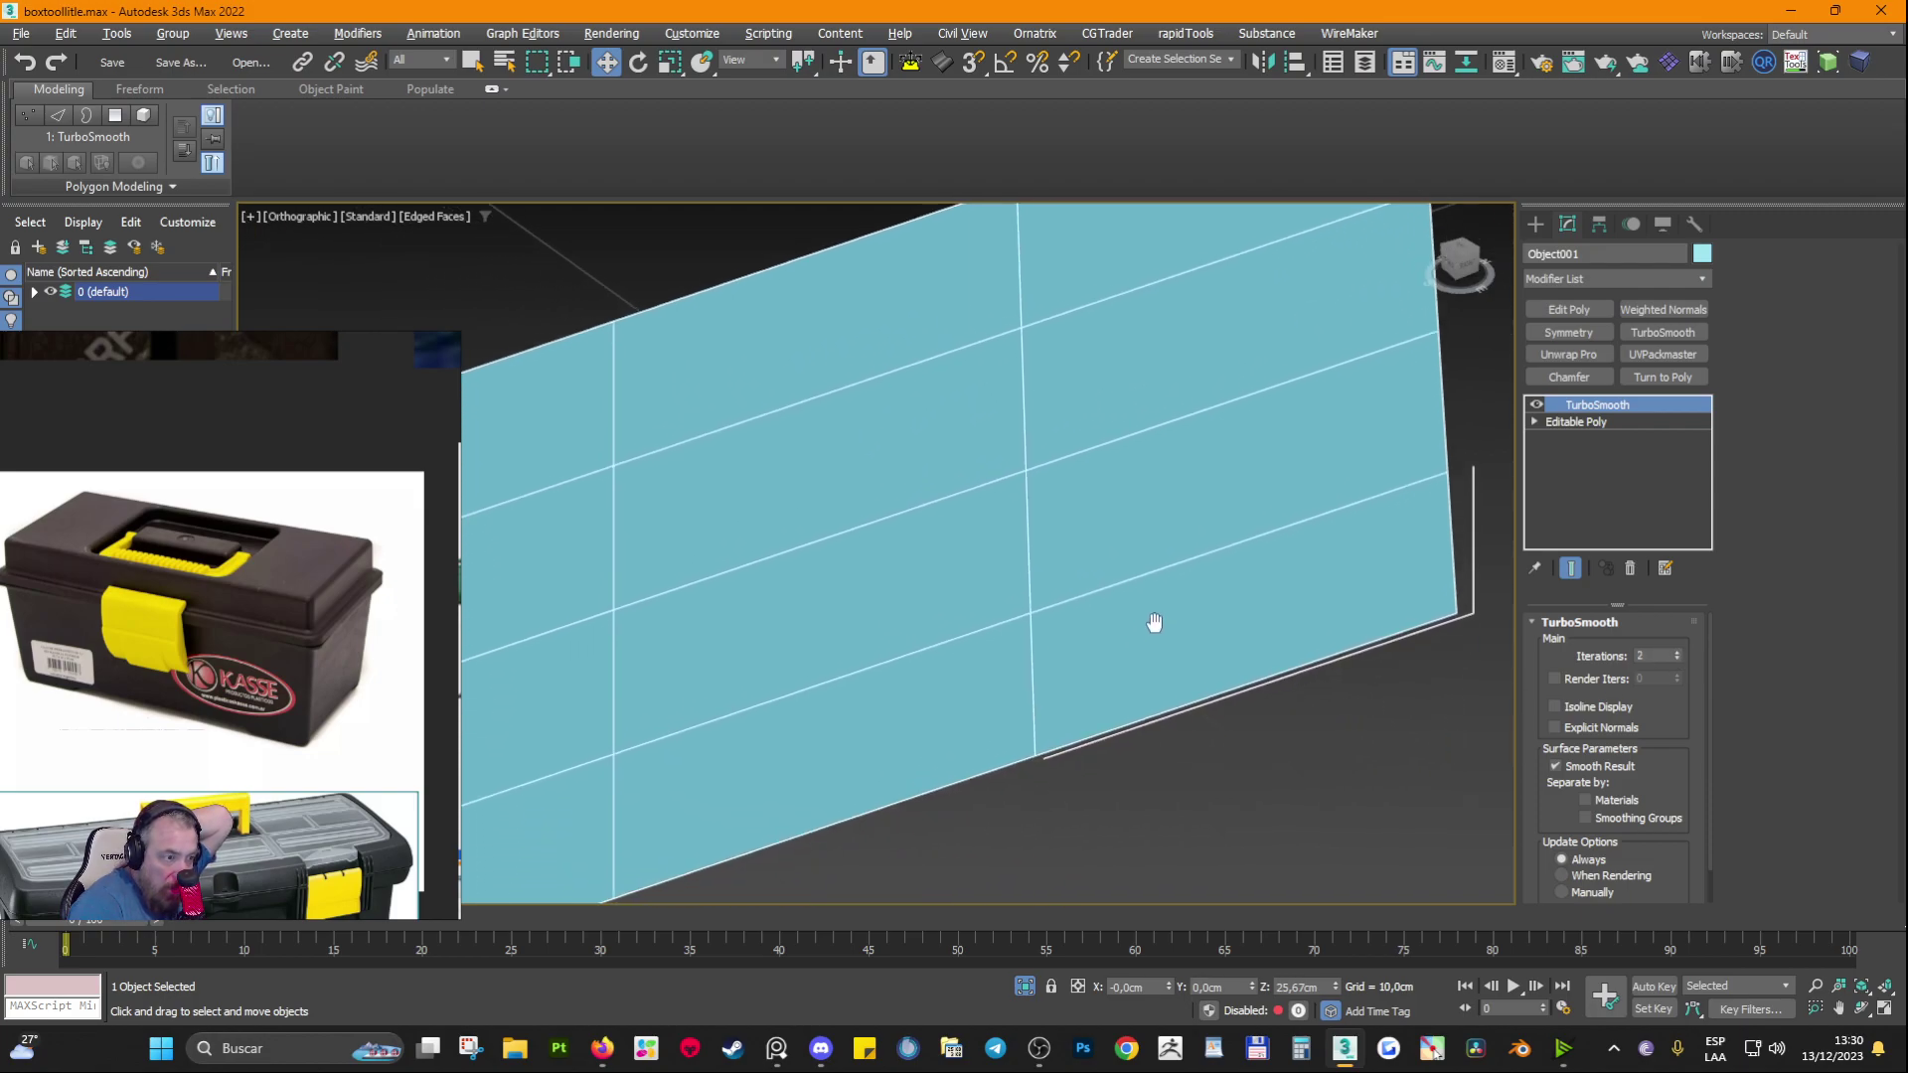
pyautogui.scroll(3, 1105, 467)
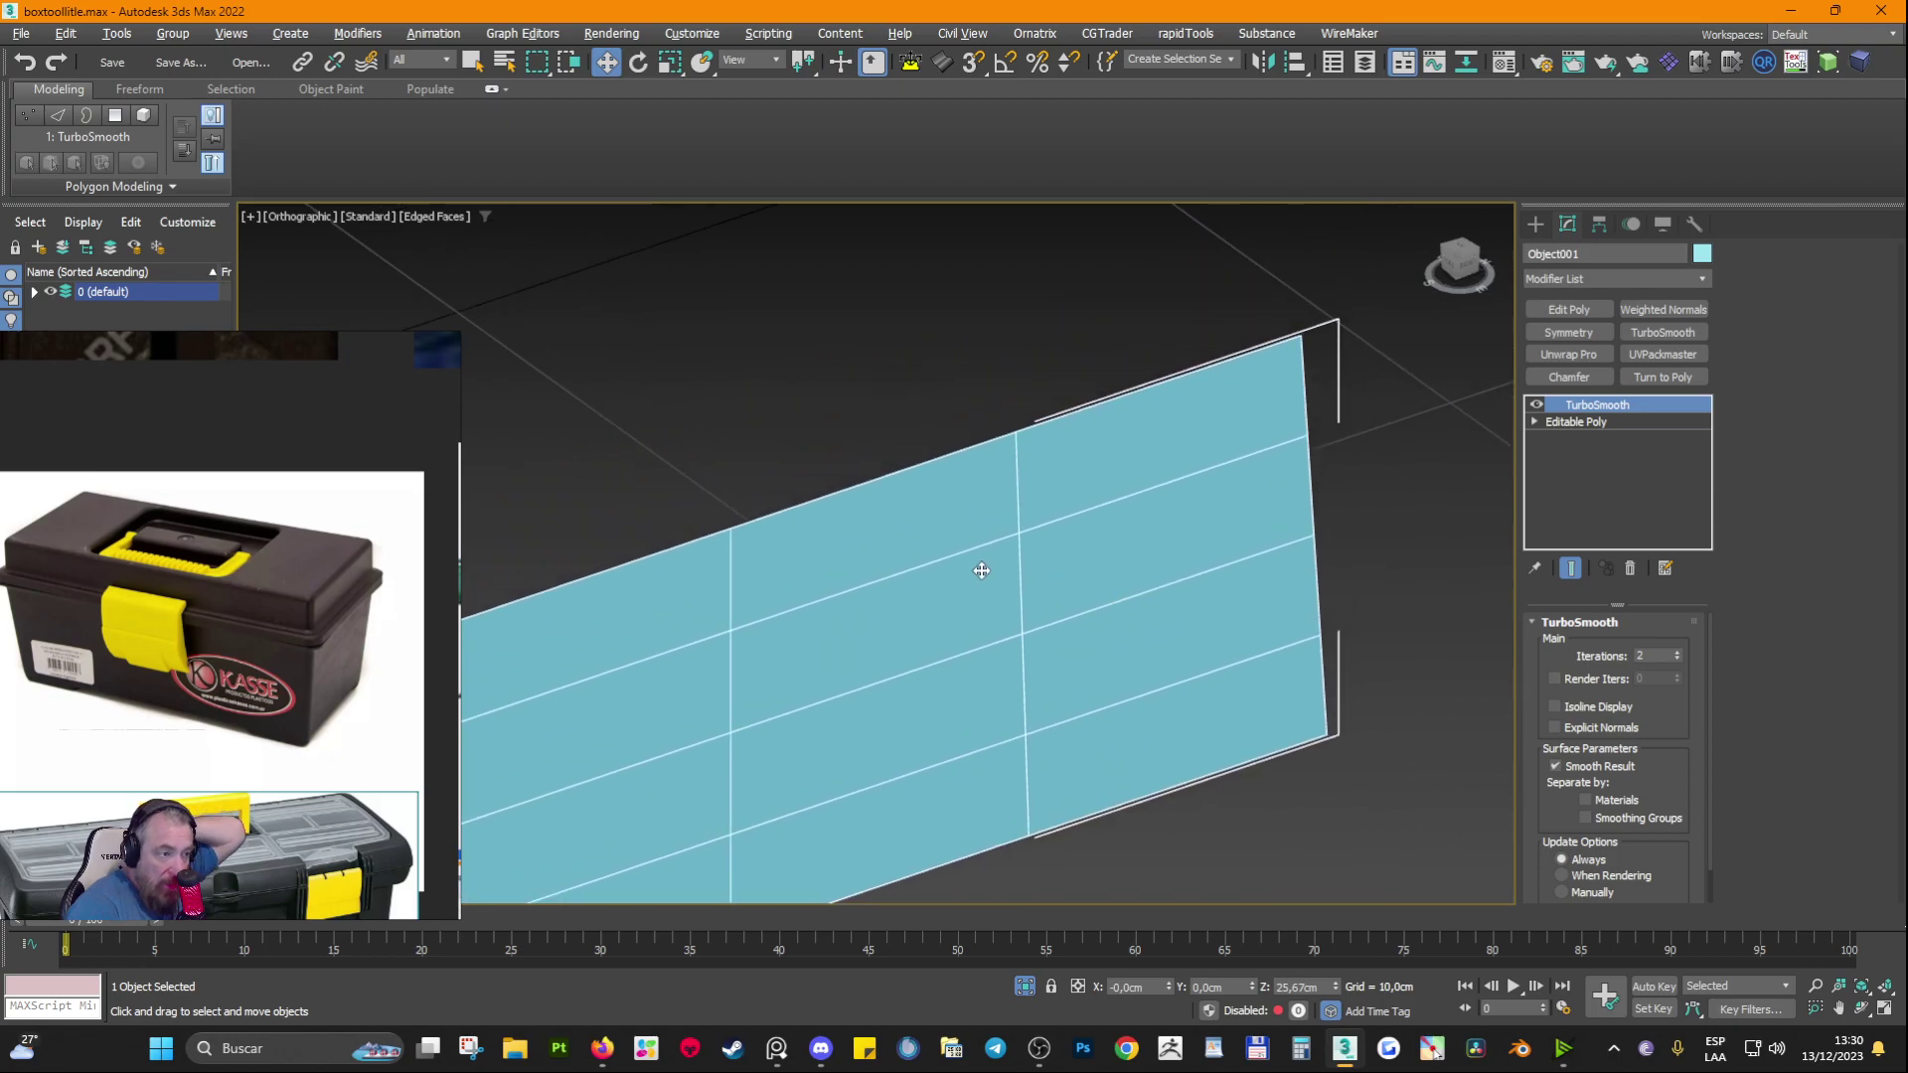
pyautogui.scroll(2, 1098, 427)
pyautogui.moveTo(1166, 477); pyautogui.dragTo(1145, 496, button='middle')
pyautogui.scroll(-2, 1141, 516)
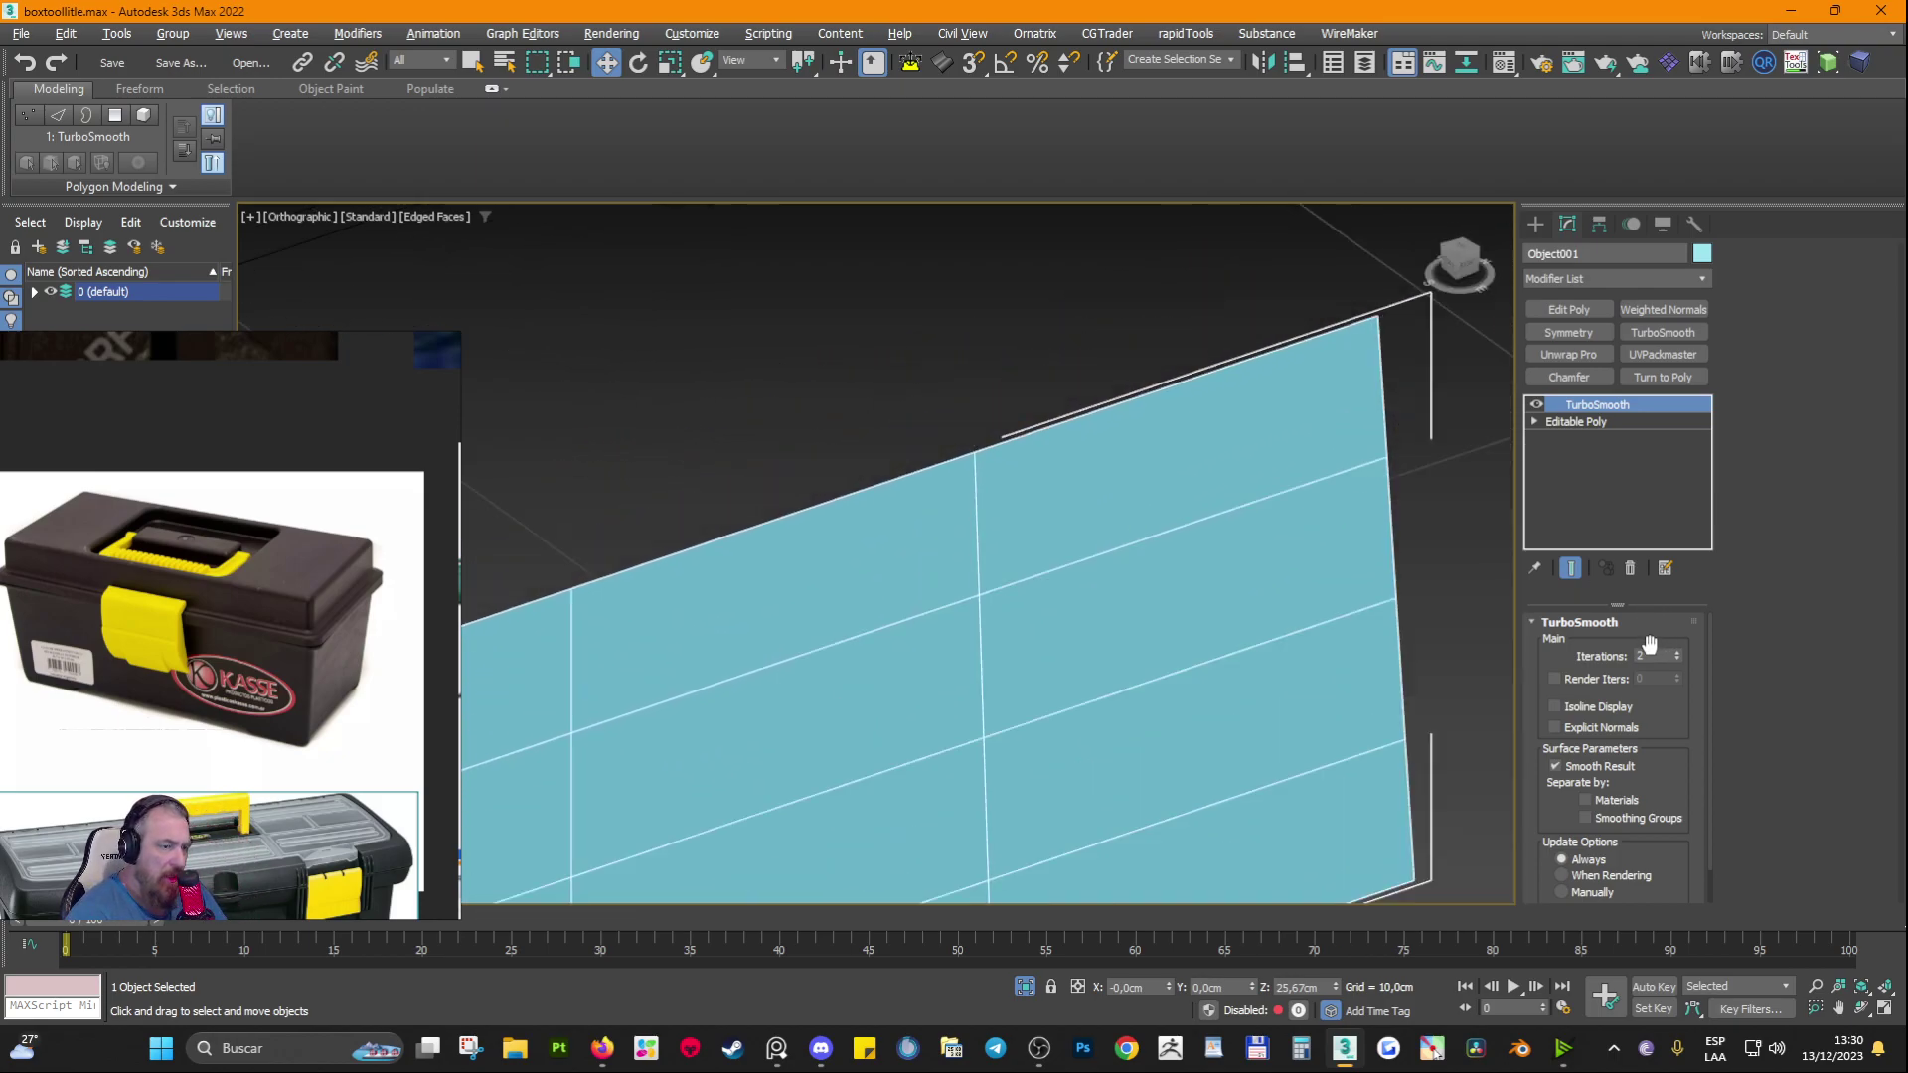
pyautogui.moveTo(1059, 703); pyautogui.dragTo(1098, 584, button='middle')
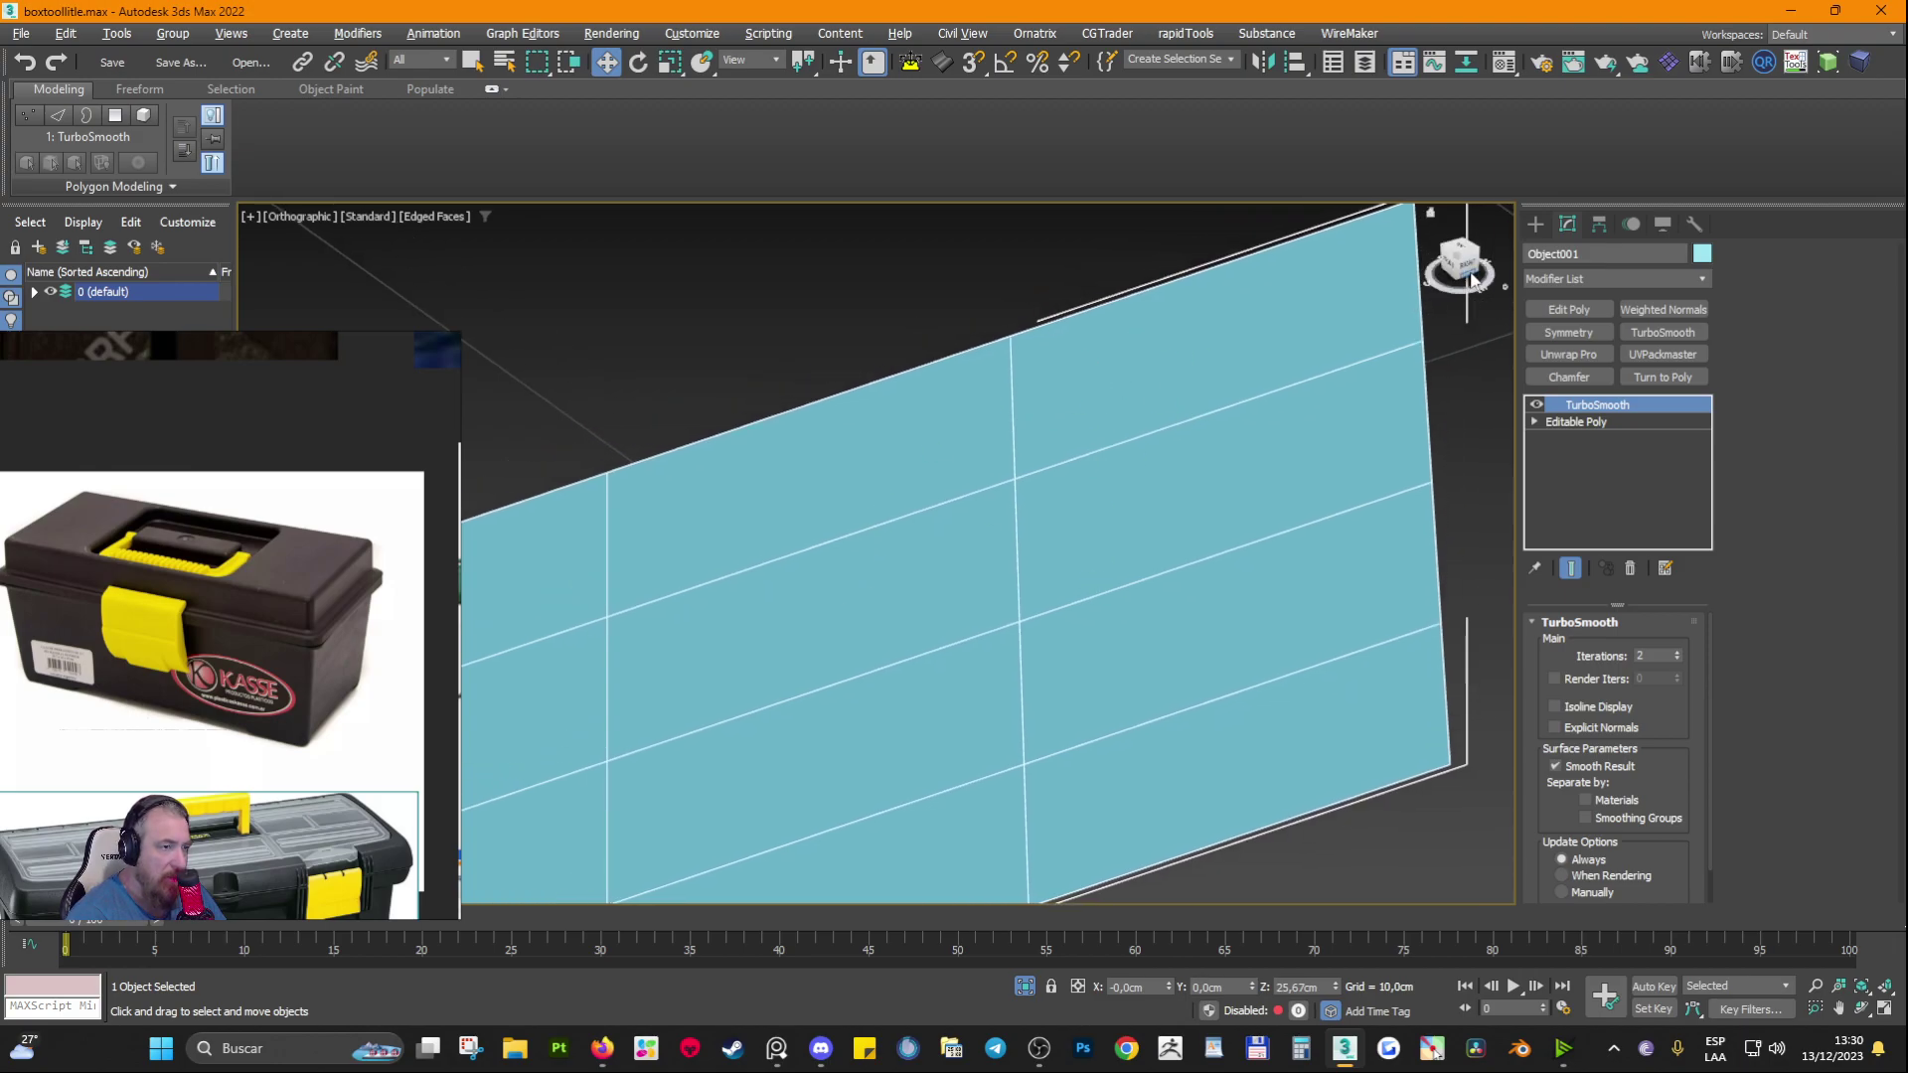
pyautogui.click(1678, 653)
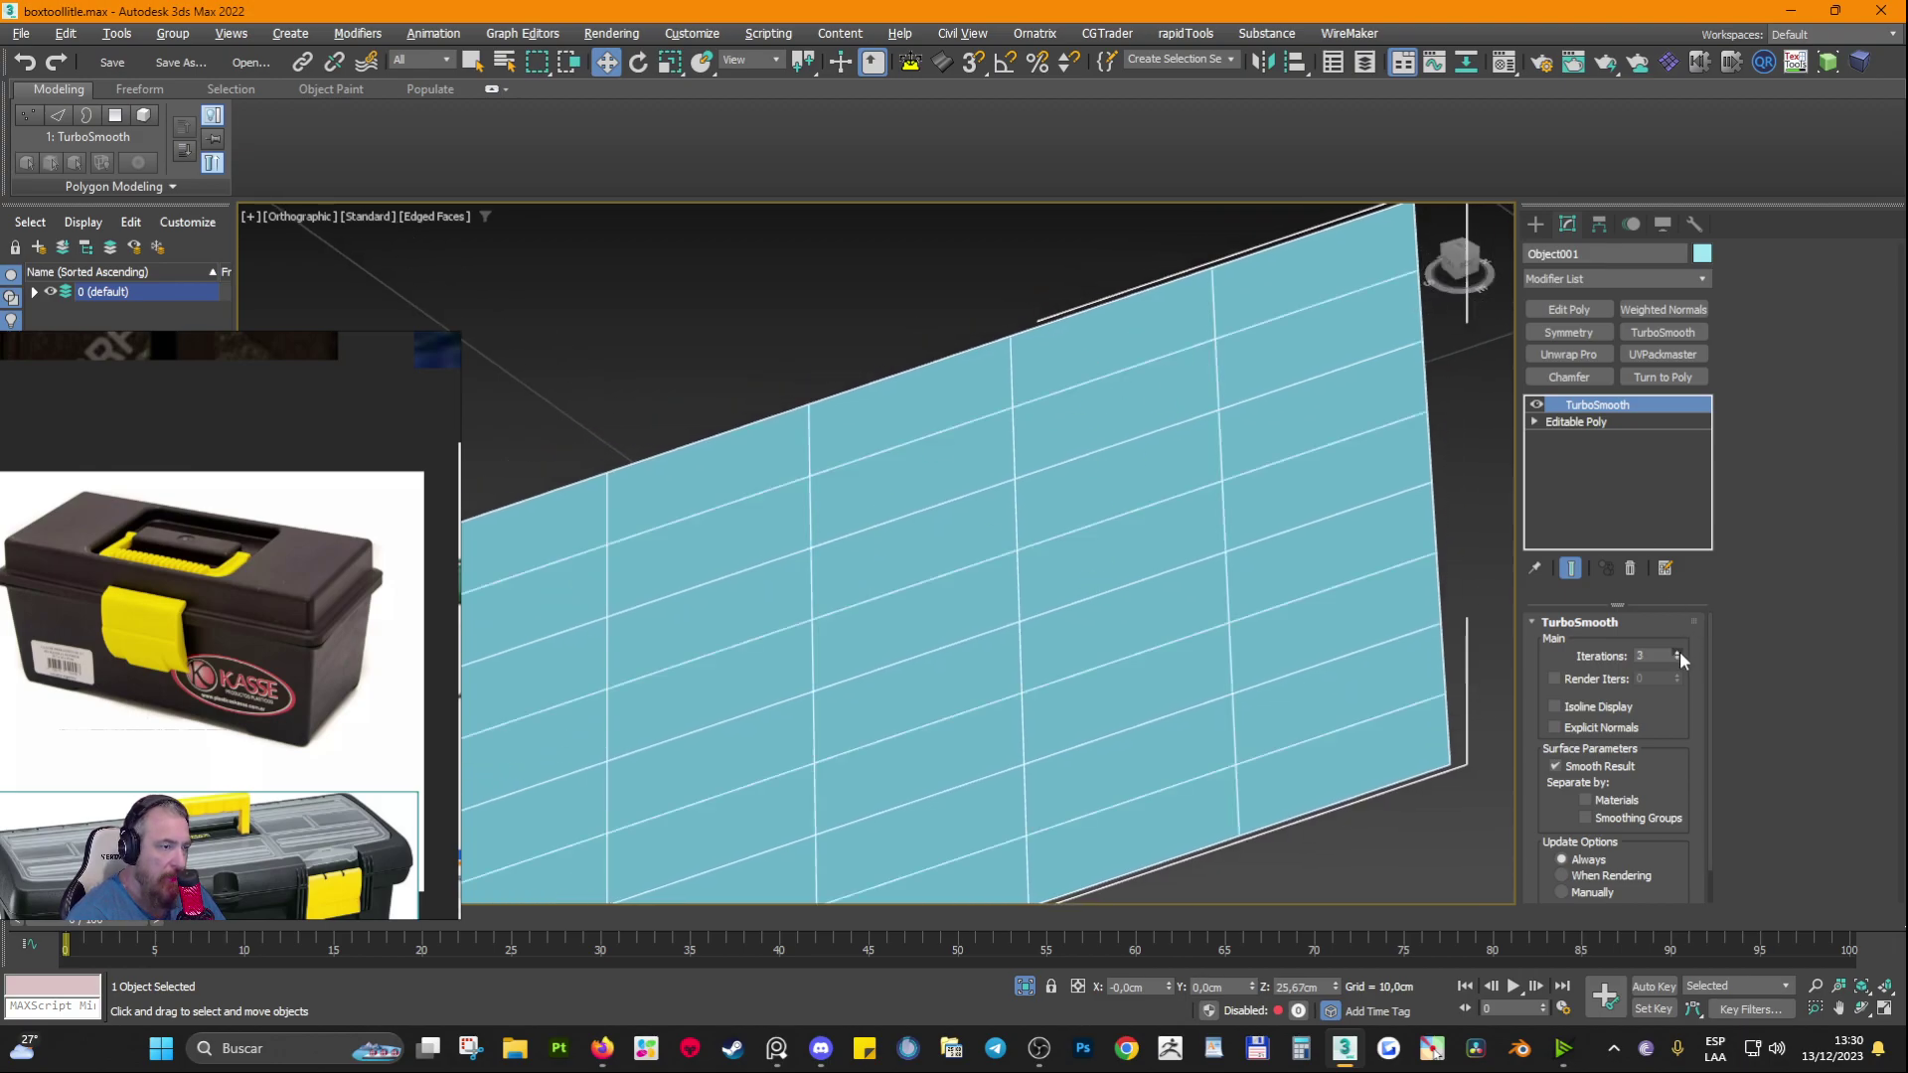
pyautogui.scroll(-3, 1077, 681)
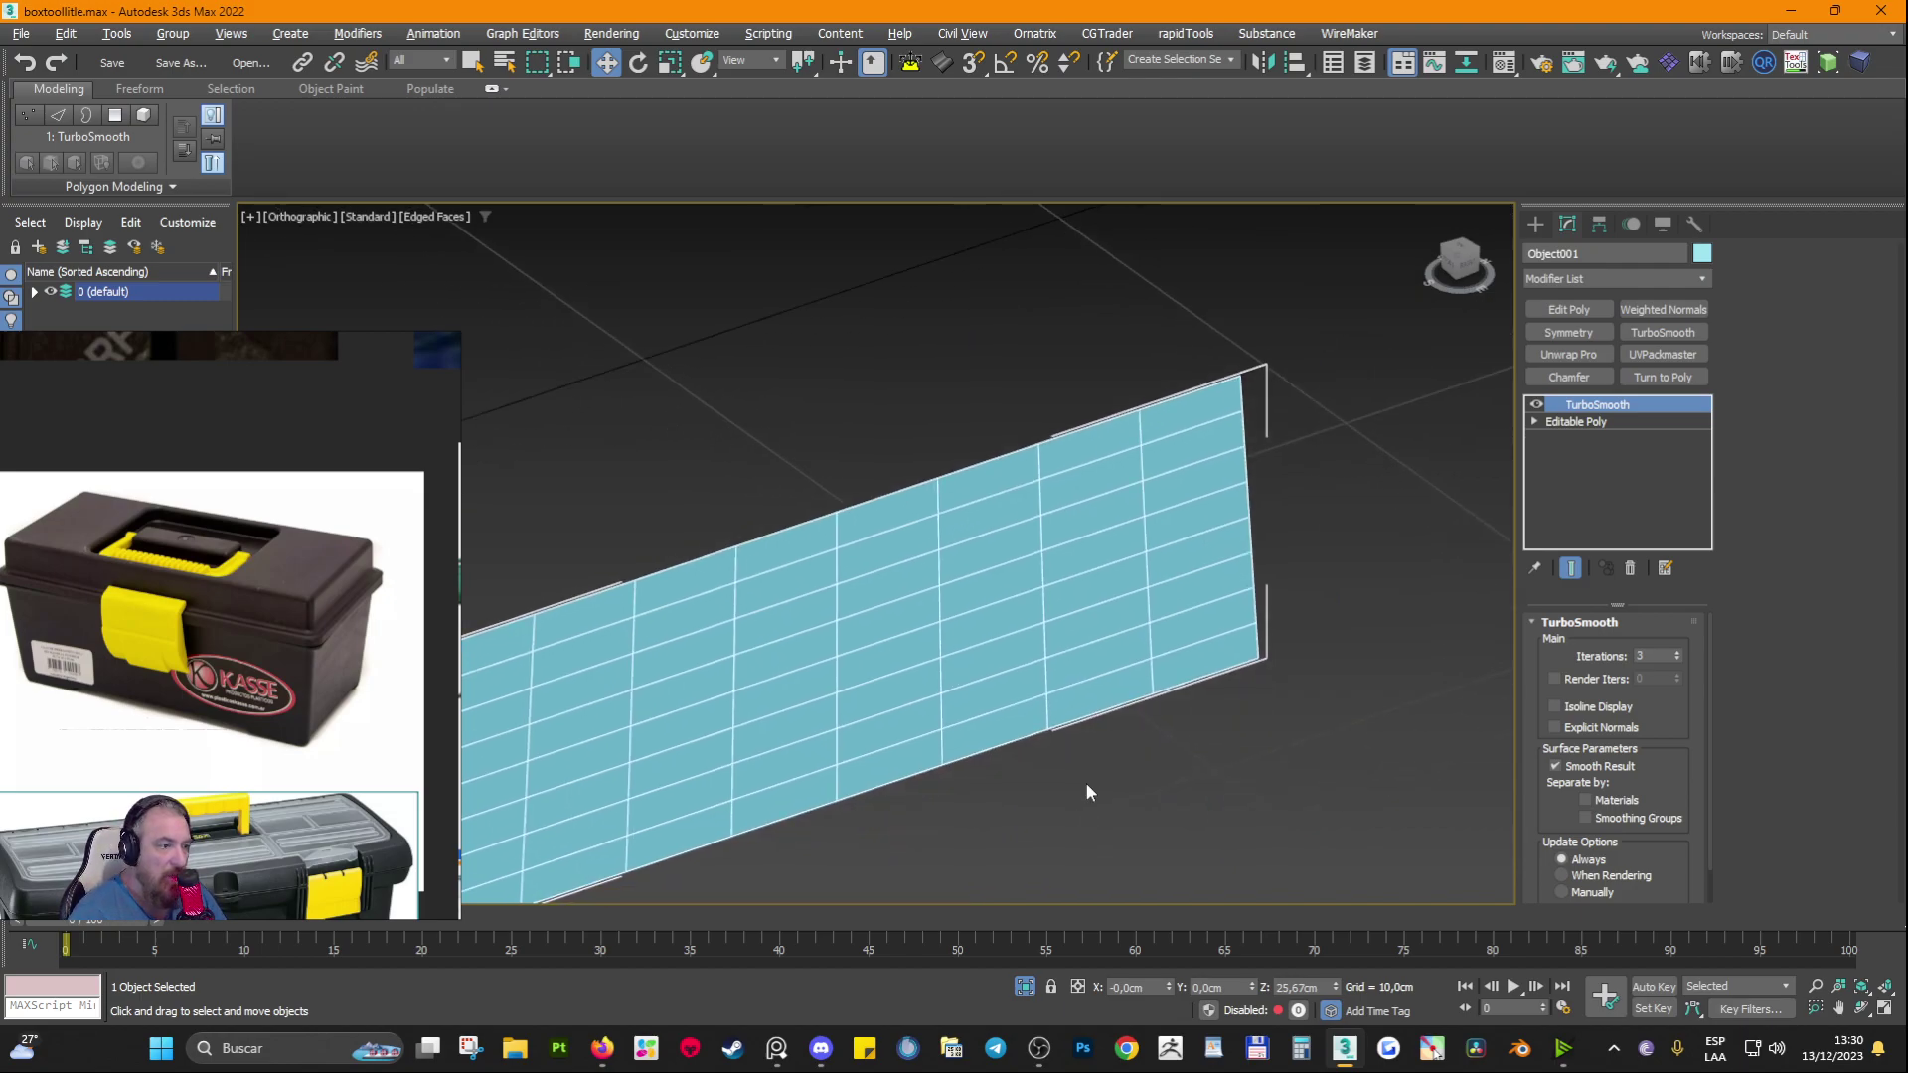
pyautogui.scroll(-4, 1083, 787)
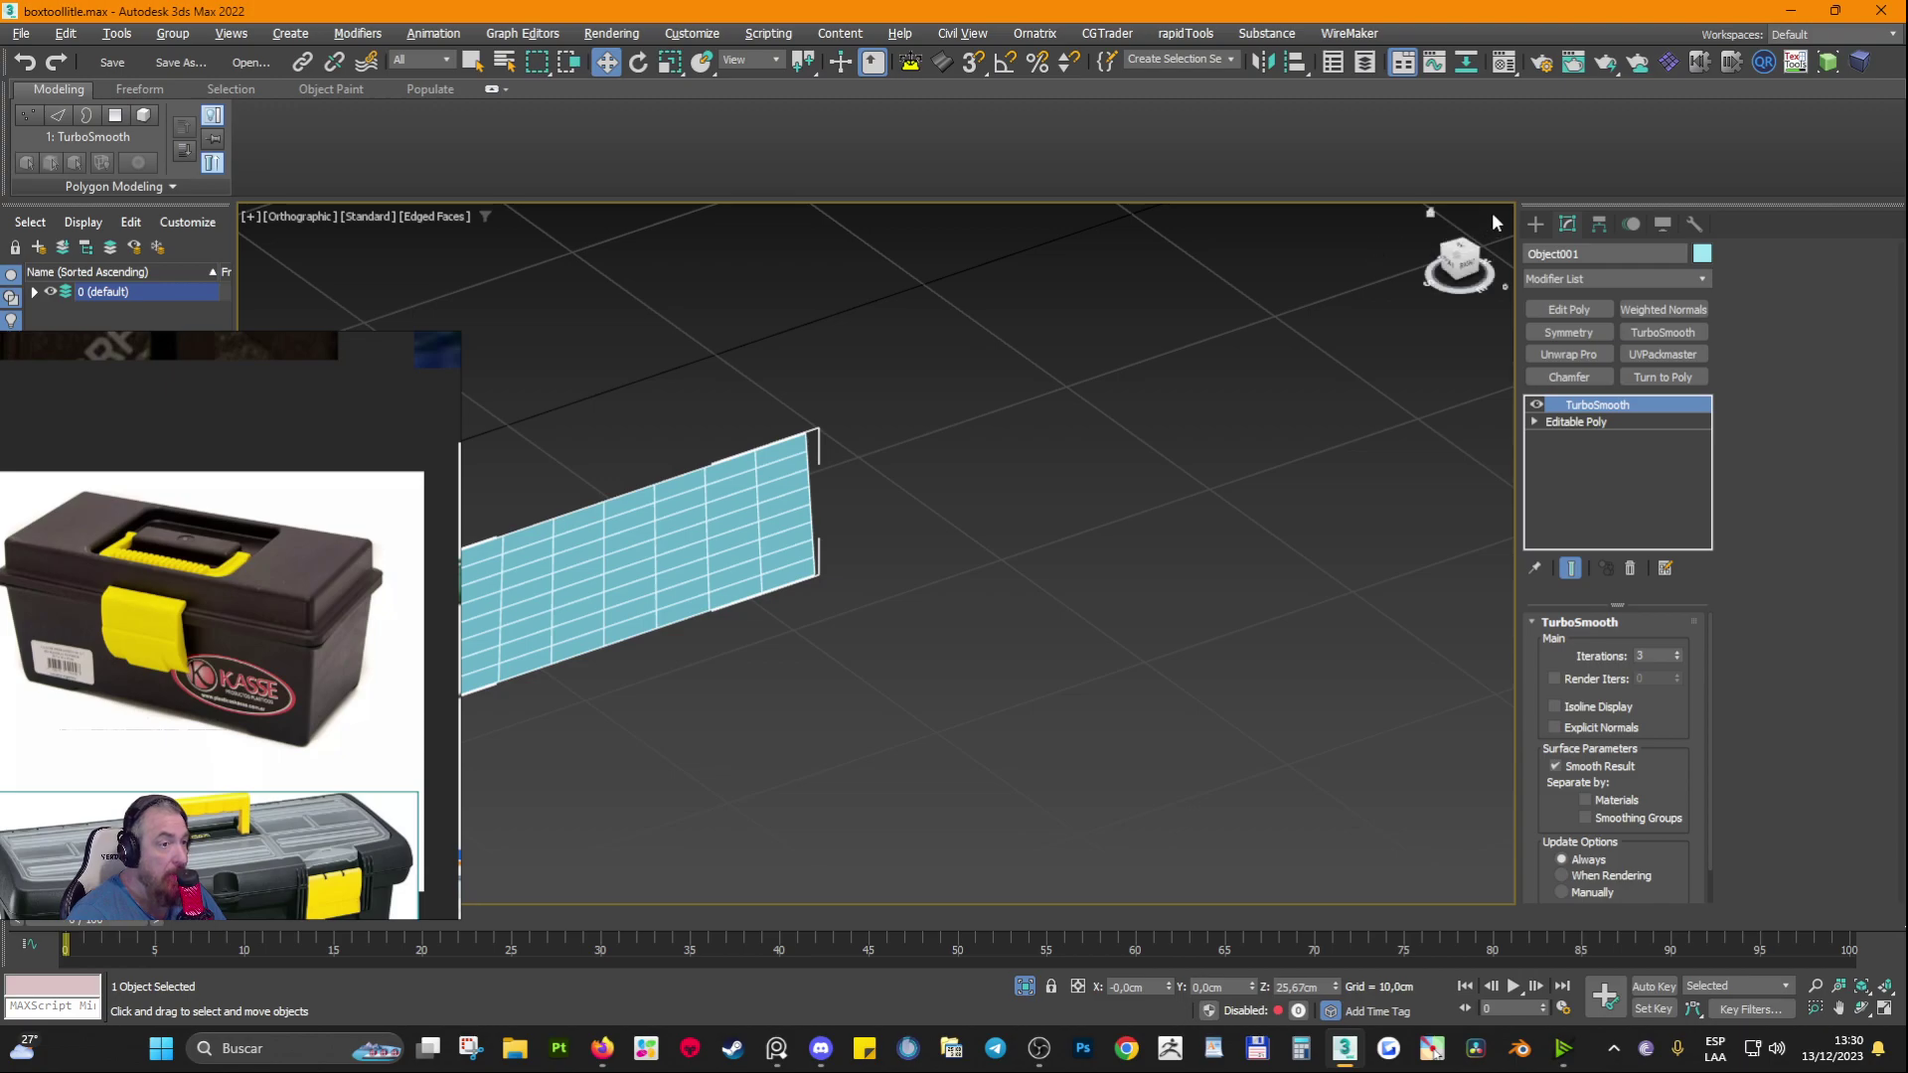
# Step: Create a test box about 11.8 cm long, 10.5 cm wide and 11.1 cm high beside the polygon and frame it
pyautogui.click(1535, 224)
pyautogui.click(1580, 356)
pyautogui.moveTo(1250, 686); pyautogui.dragTo(885, 630)
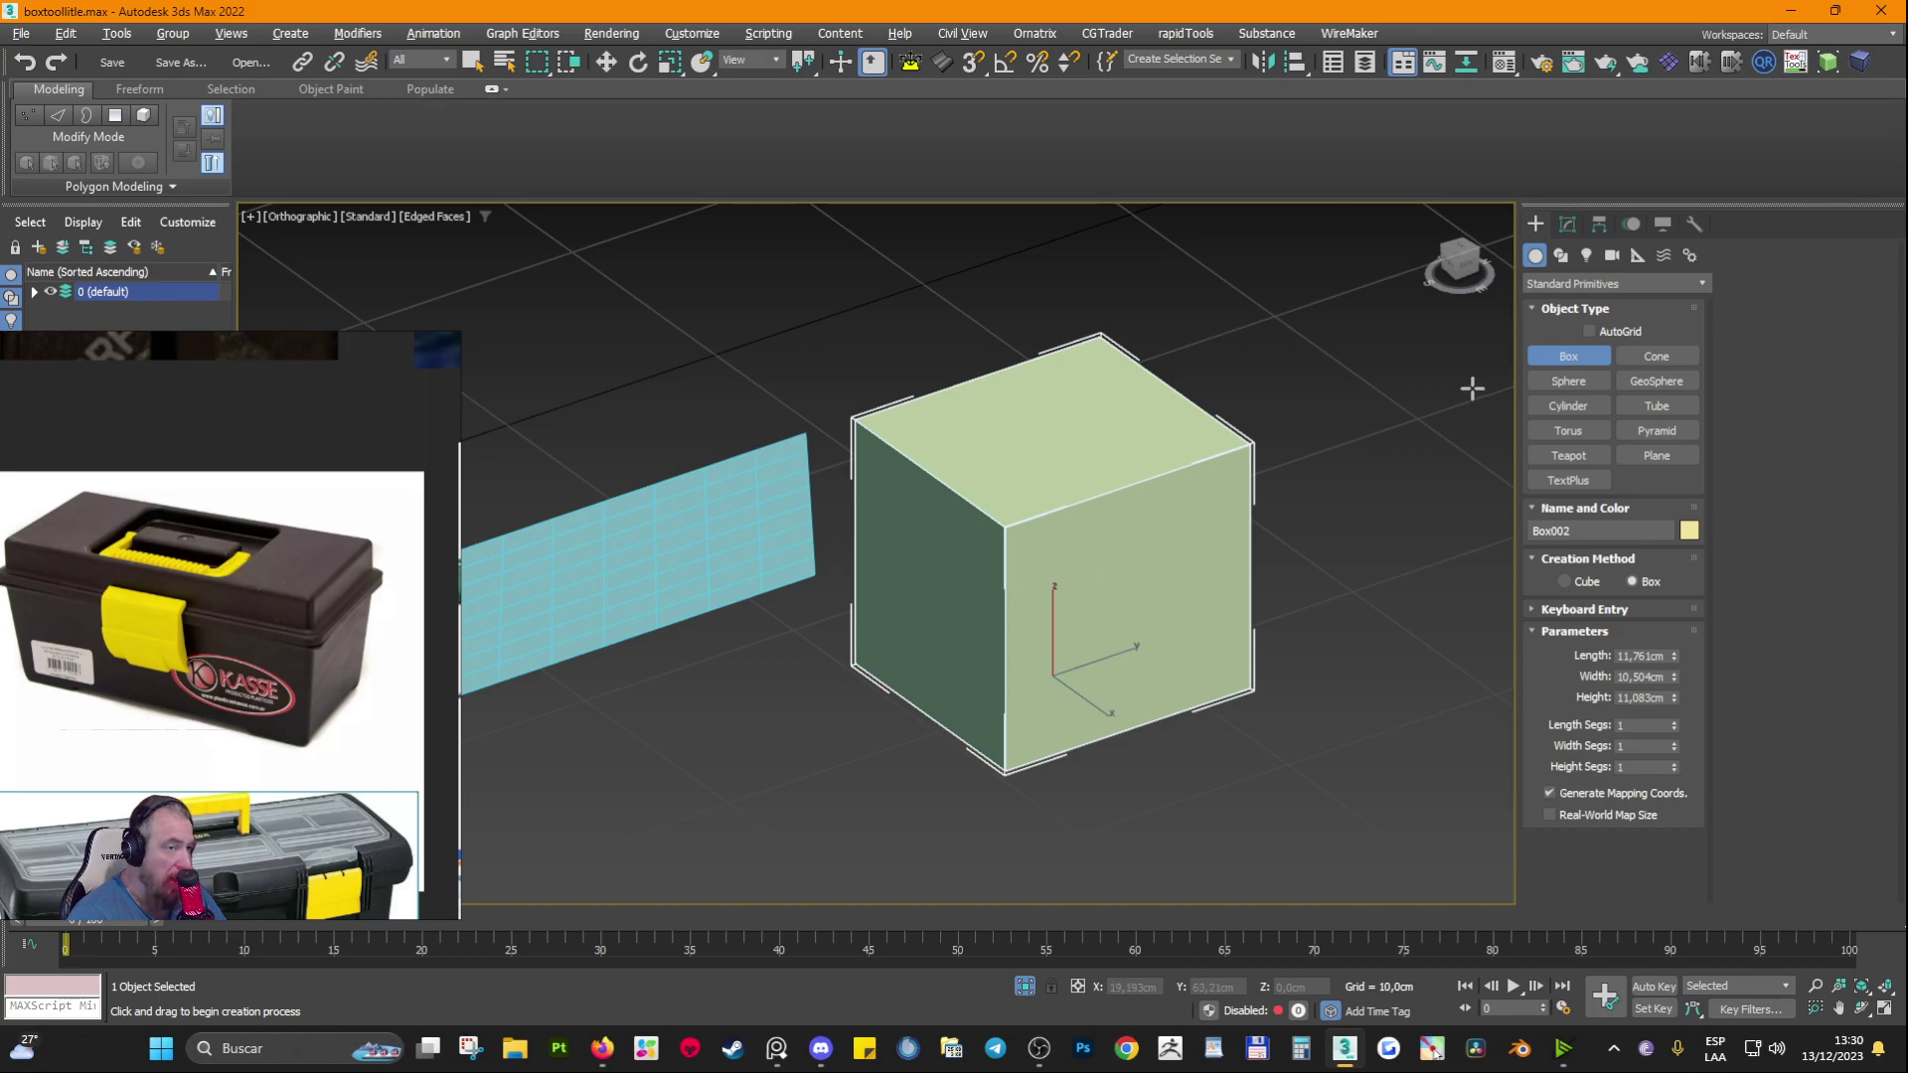
pyautogui.click(1567, 224)
pyautogui.press('w')
pyautogui.press('z')
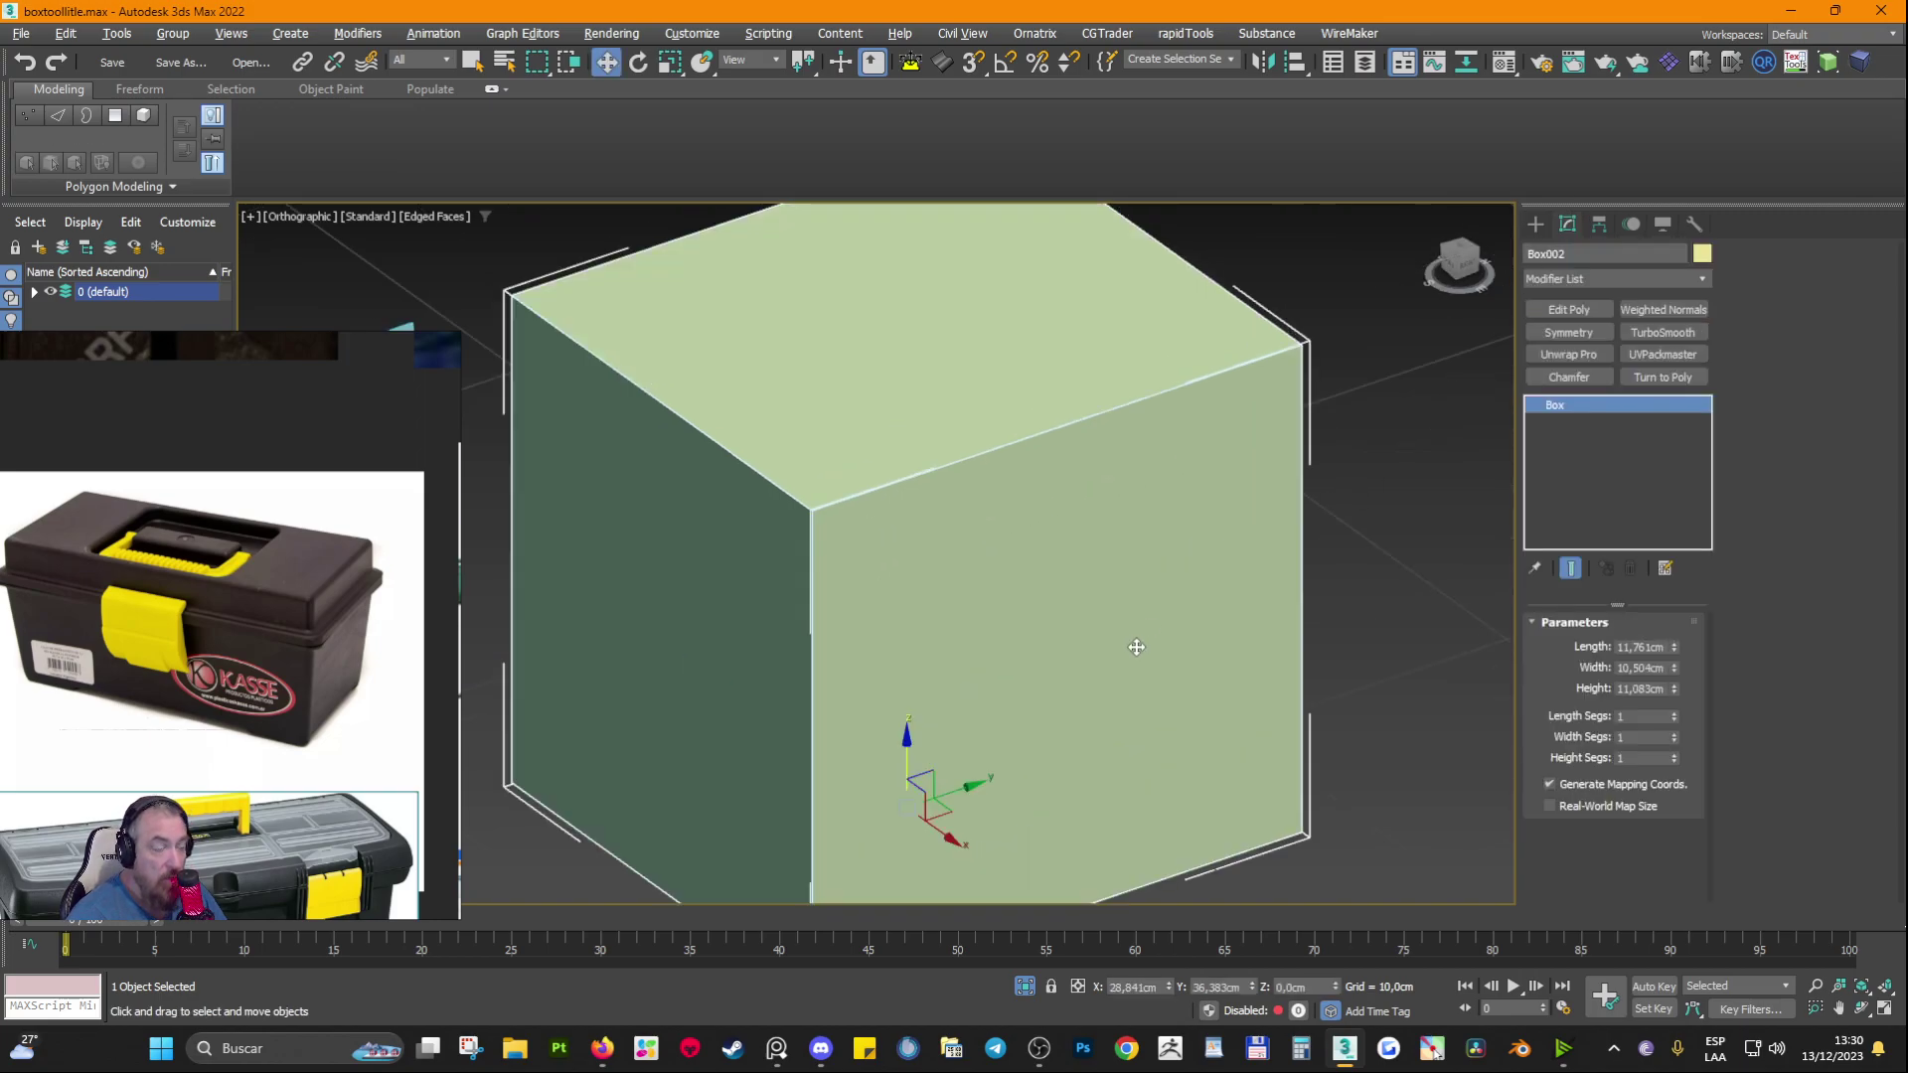
pyautogui.moveTo(1137, 647); pyautogui.dragTo(1153, 550, button='middle')
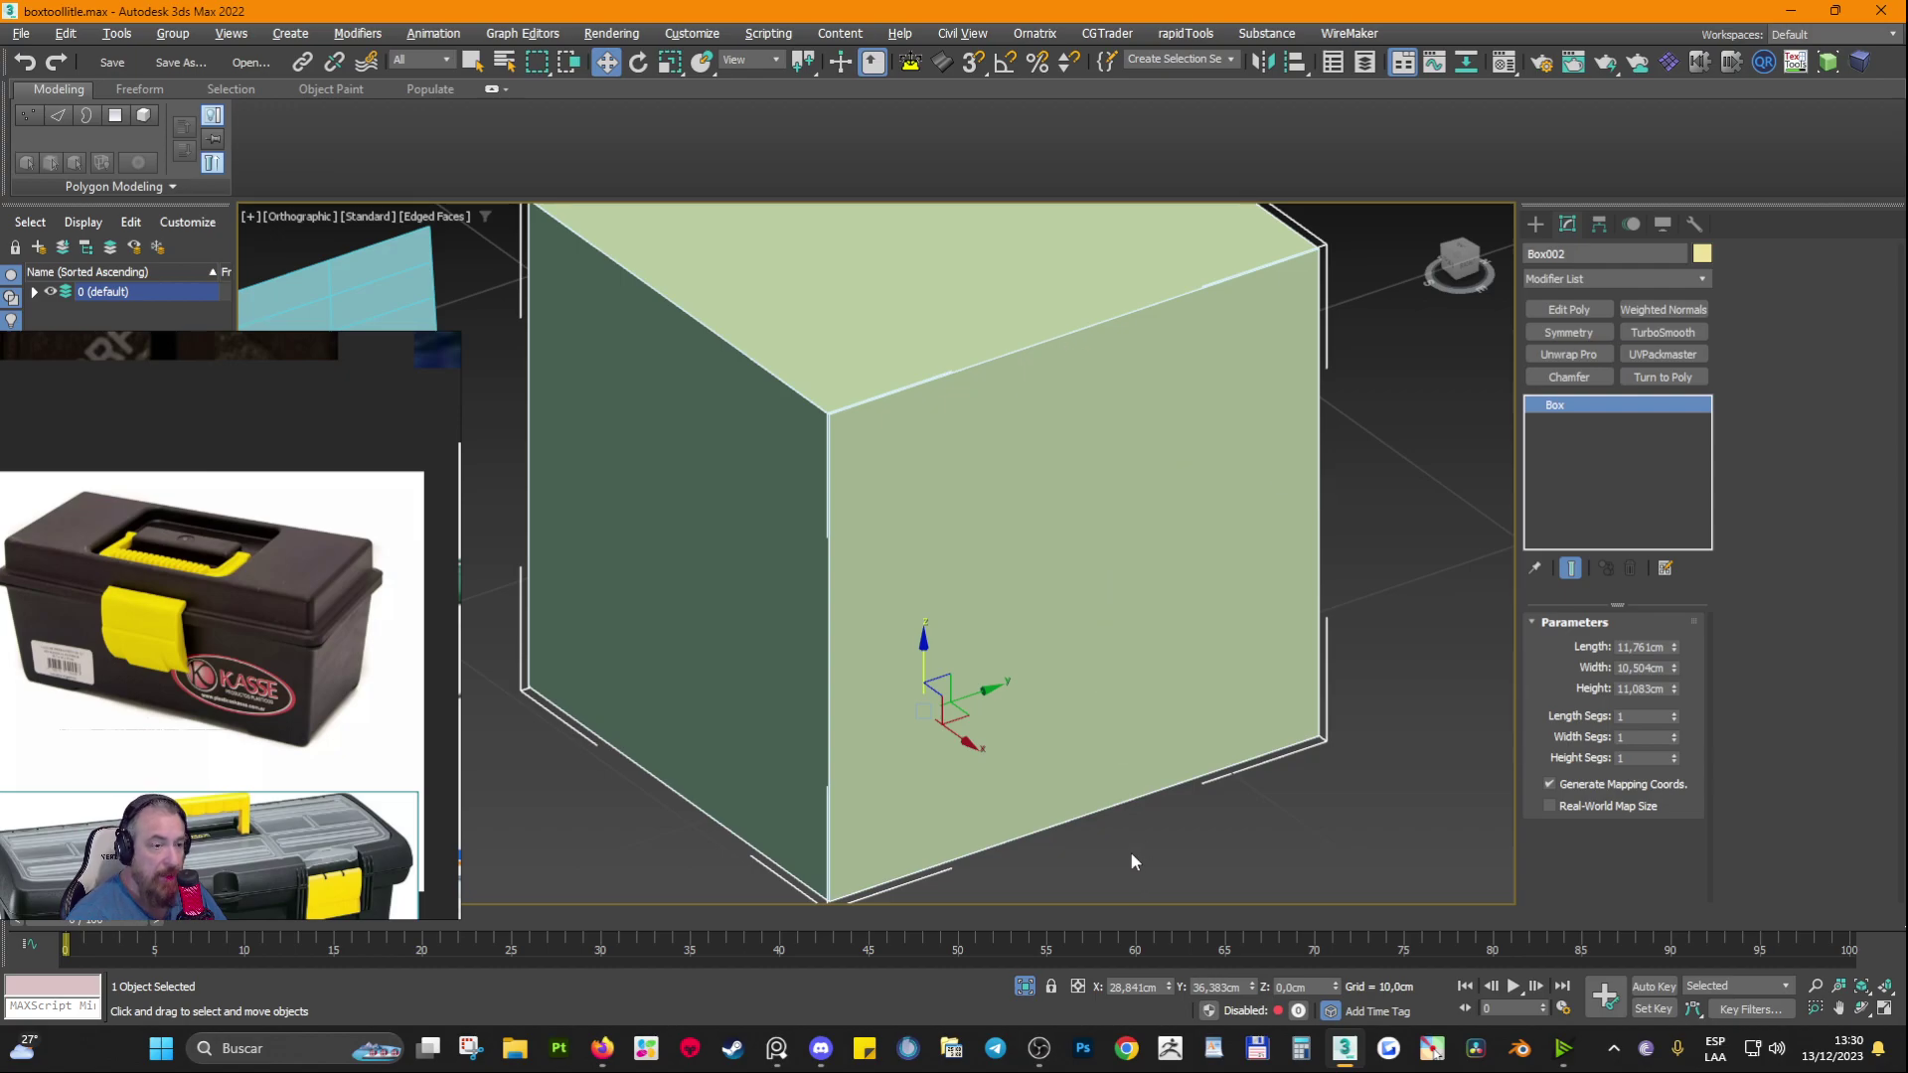
# Step: Add a TurboSmooth modifier to the test box and compare the shape with and without smoothing from several angles
pyautogui.click(1666, 332)
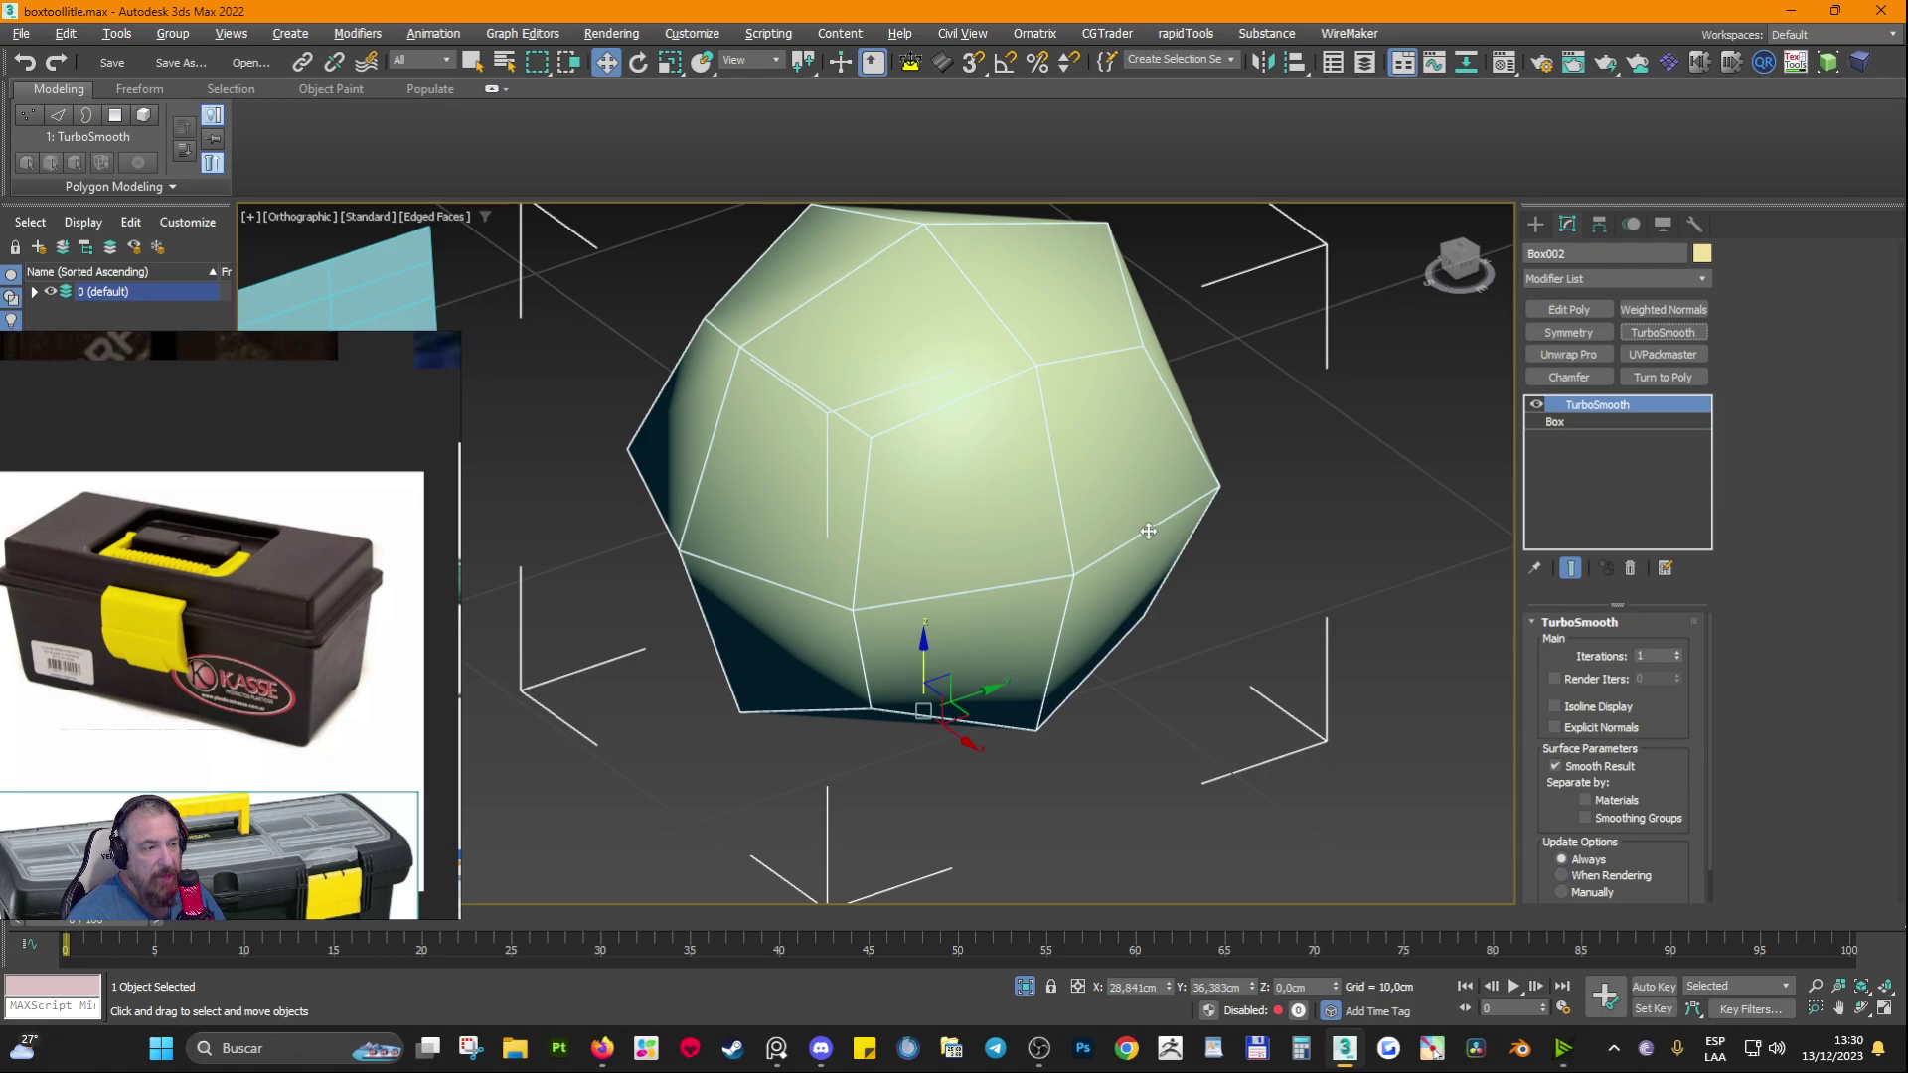
pyautogui.scroll(-2, 1006, 618)
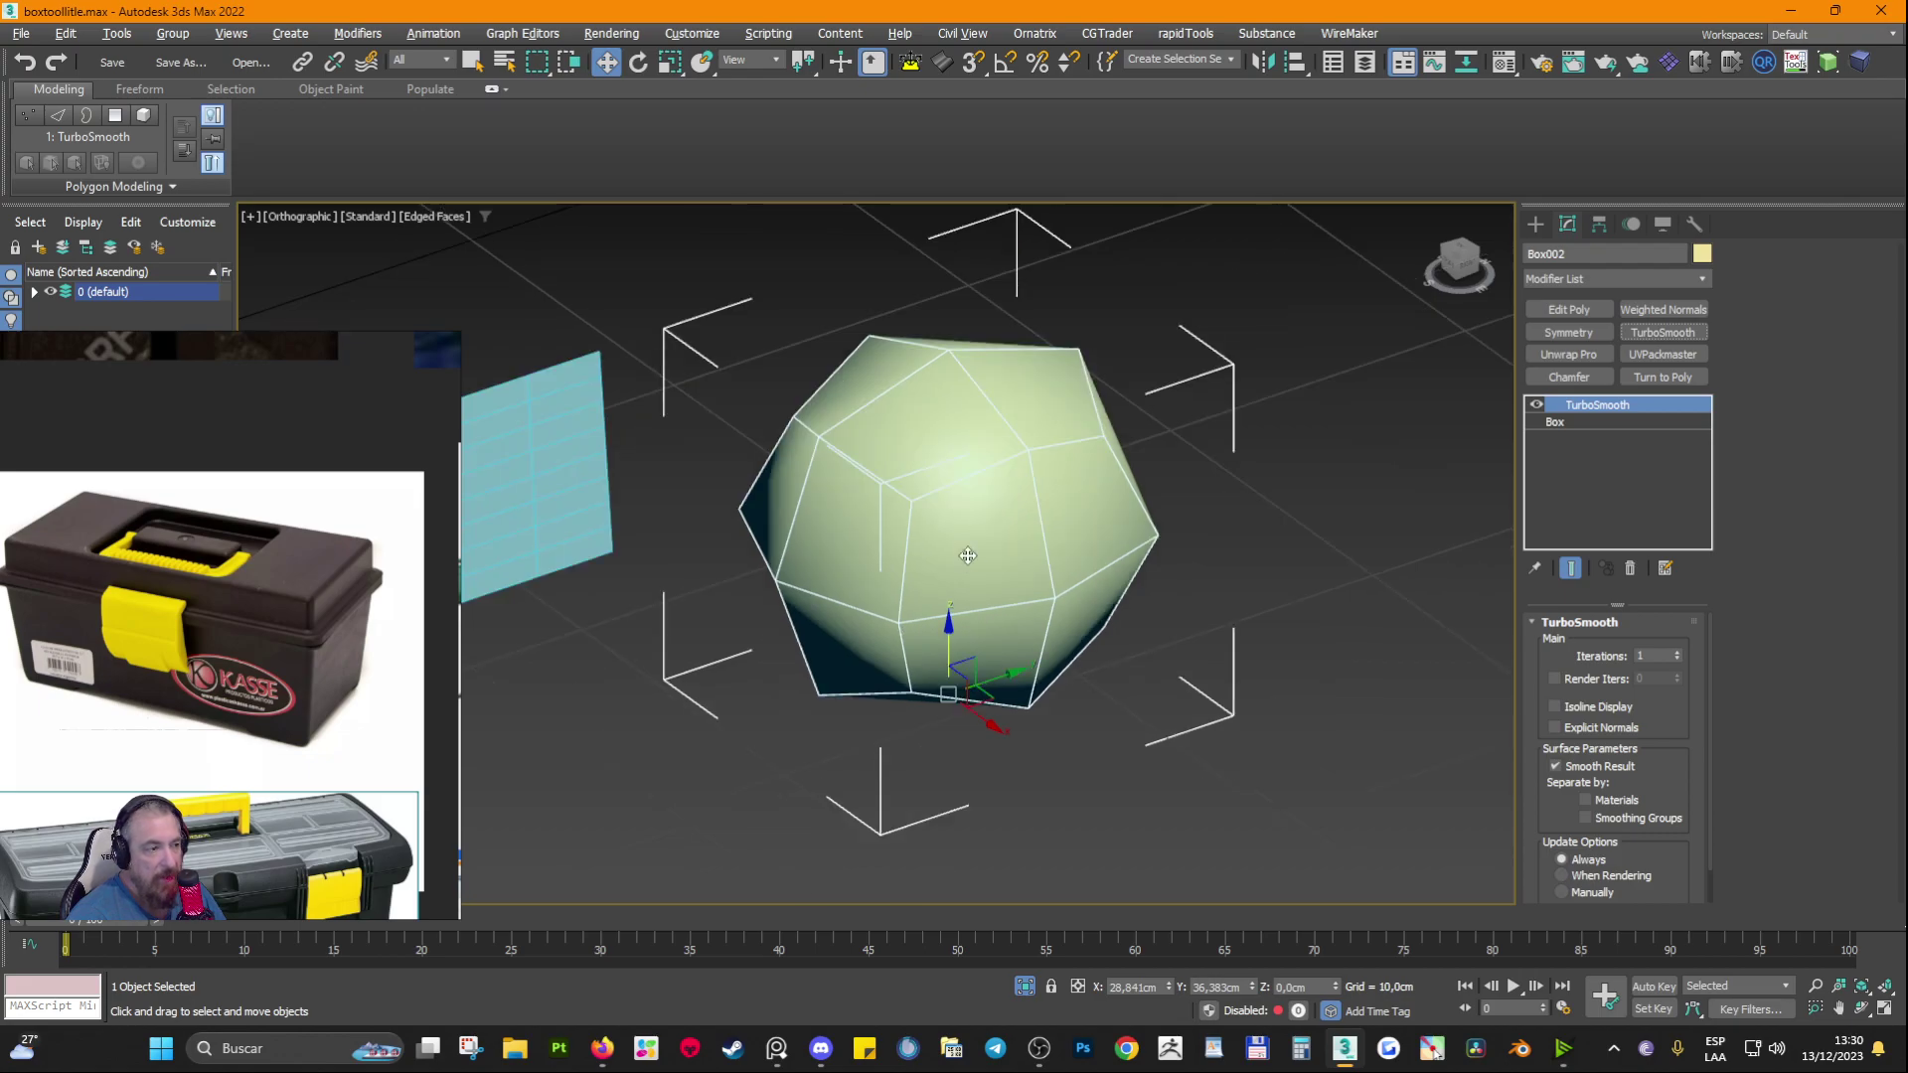
pyautogui.keyDown('alt'); pyautogui.moveTo(967, 555); pyautogui.dragTo(909, 397, button='middle'); pyautogui.keyUp('alt')
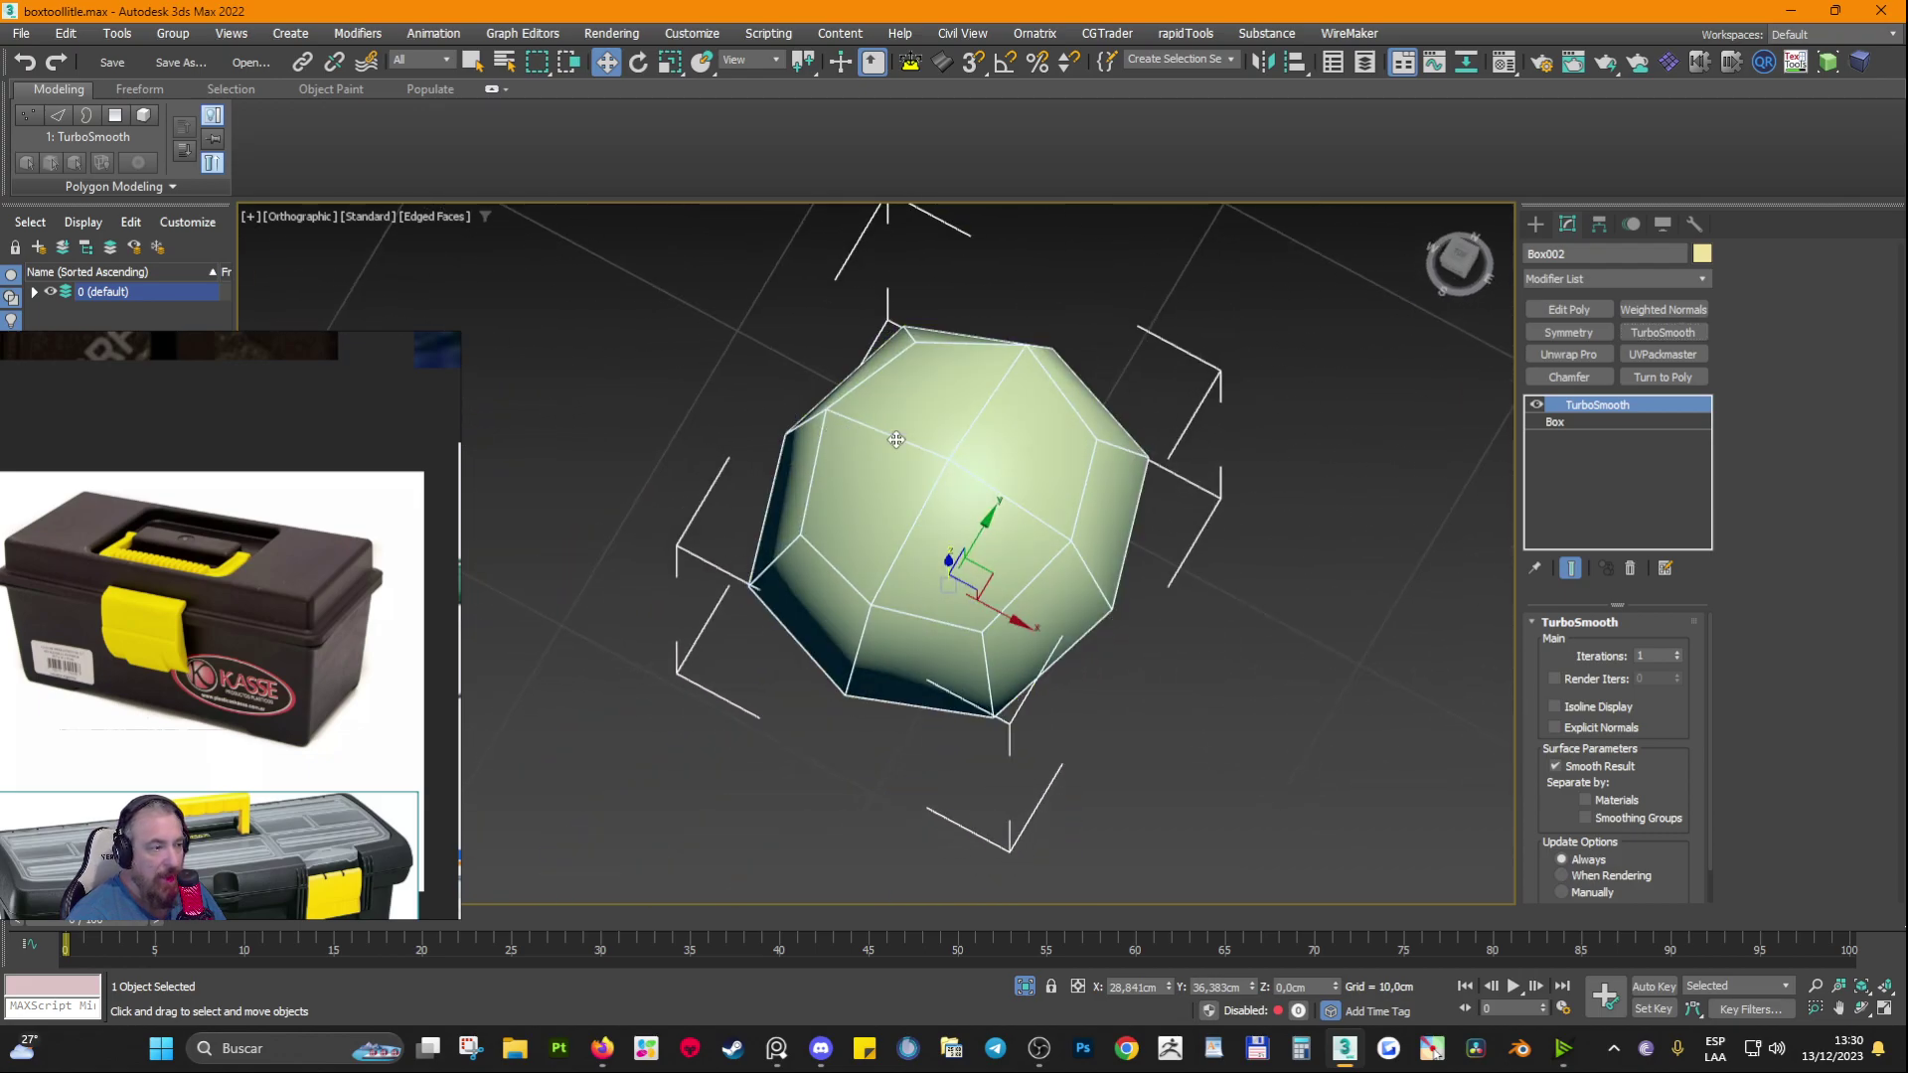
pyautogui.click(1537, 405)
pyautogui.click(1537, 405)
pyautogui.click(1537, 405)
pyautogui.click(1537, 405)
pyautogui.keyDown('alt'); pyautogui.moveTo(1019, 718); pyautogui.dragTo(970, 407, button='middle'); pyautogui.keyUp('alt')
pyautogui.keyDown('alt'); pyautogui.moveTo(1429, 699); pyautogui.dragTo(1332, 785, button='middle'); pyautogui.keyUp('alt')
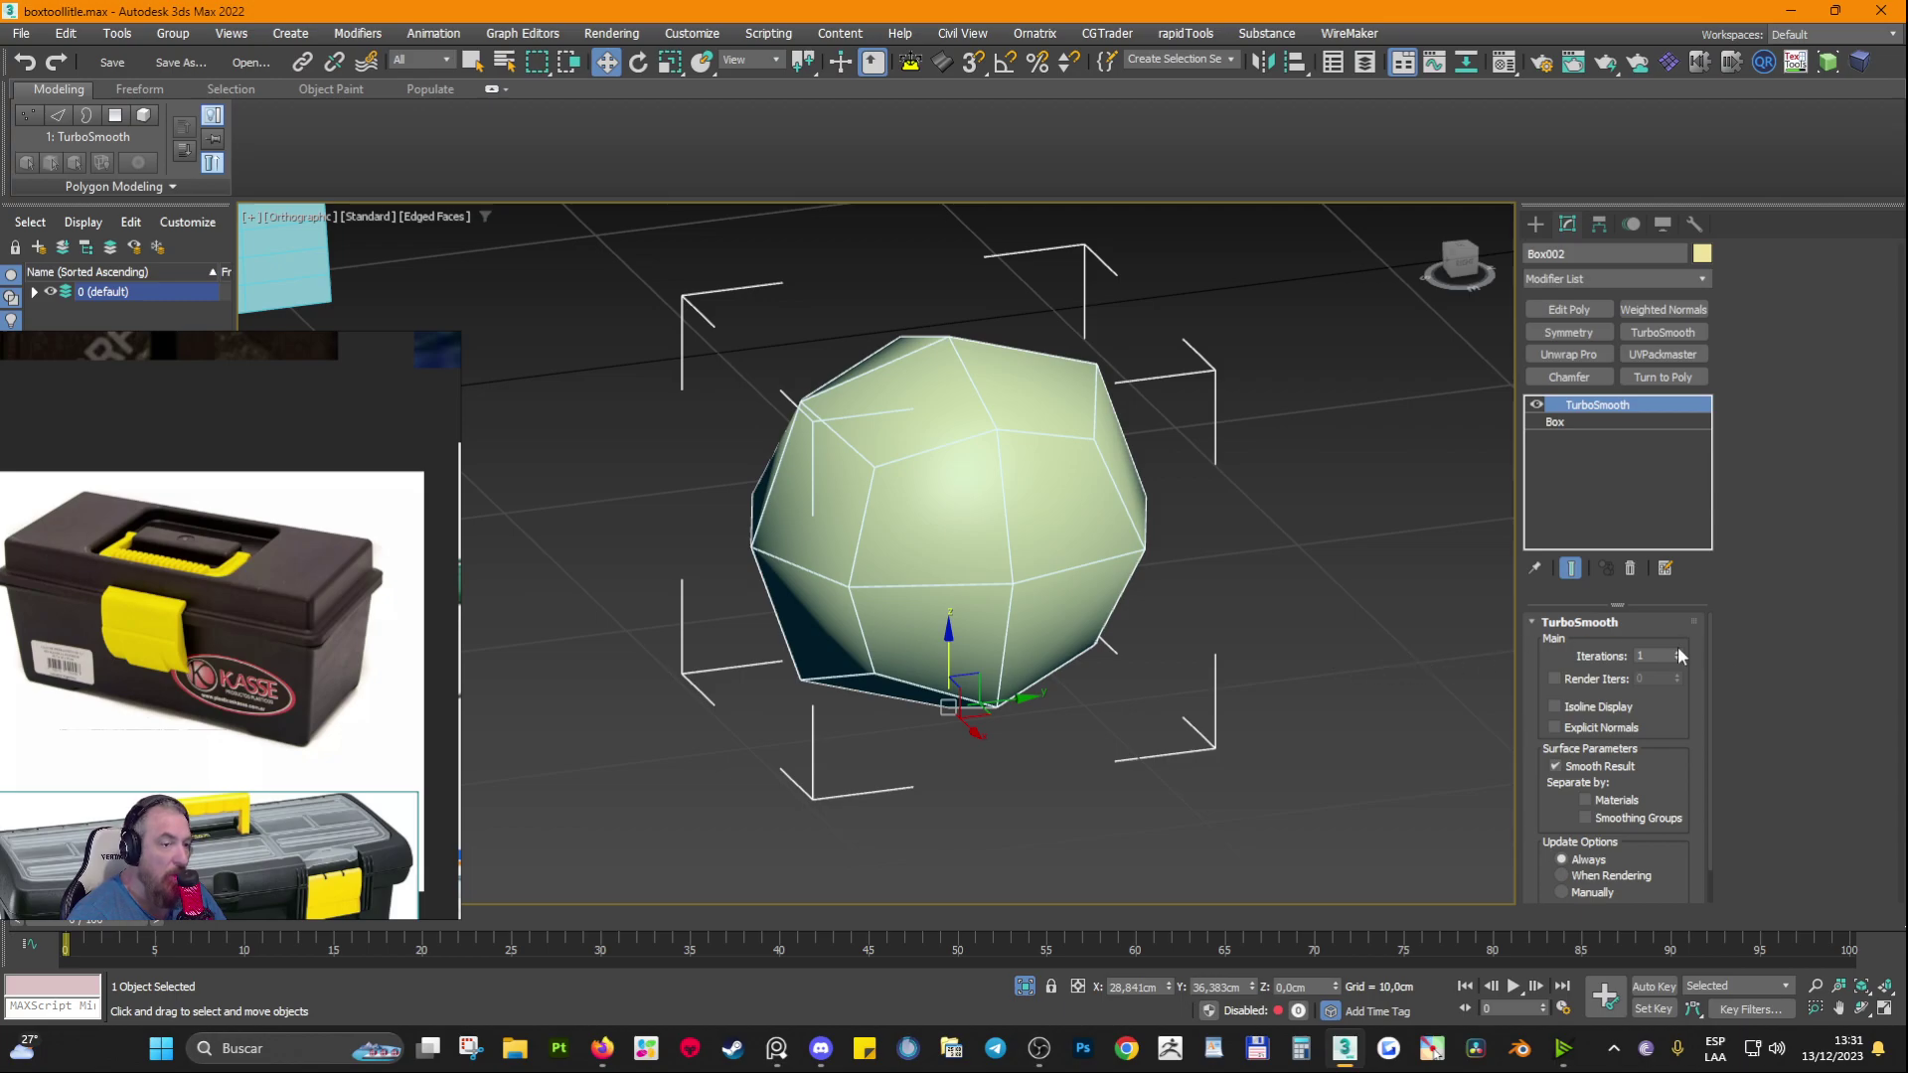
# Step: Raise the test box's TurboSmooth iterations one at a time up to 8 to compare mesh densities
pyautogui.scroll(4, 929, 554)
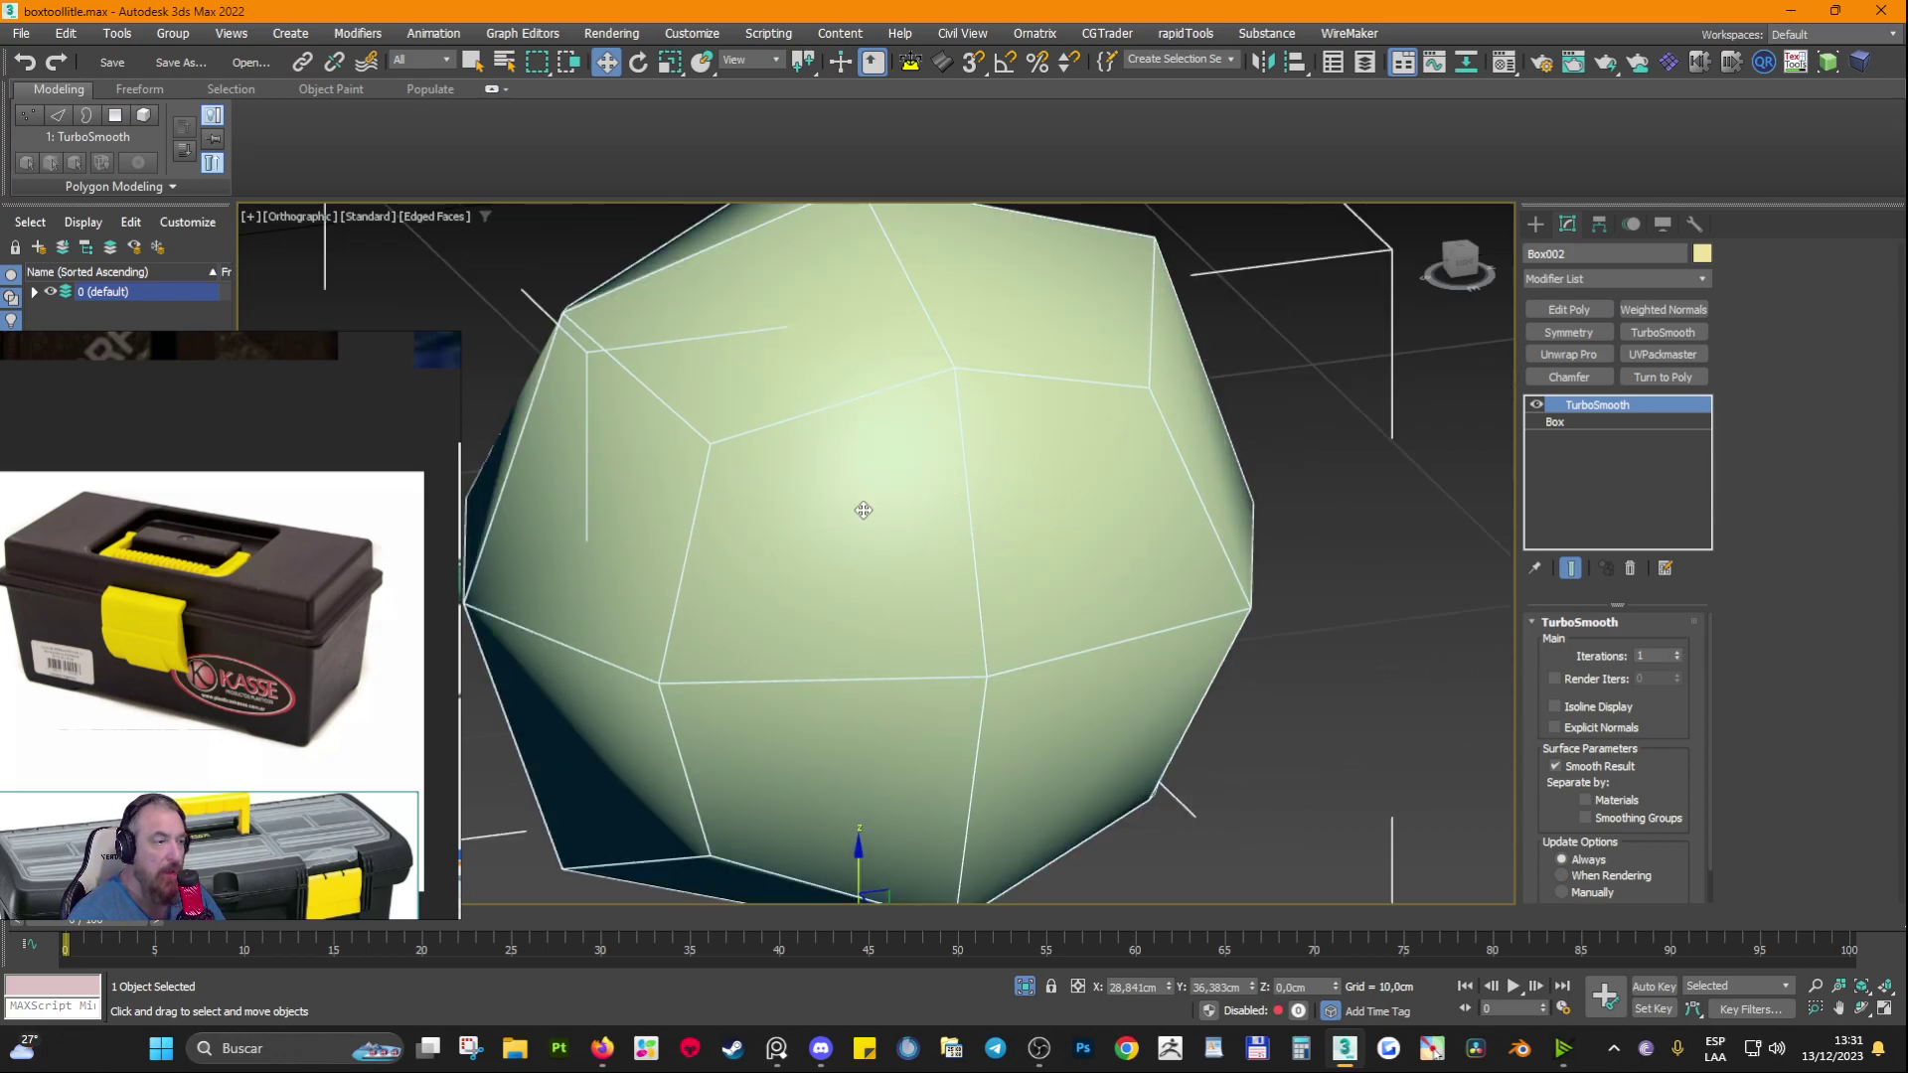
pyautogui.click(1677, 653)
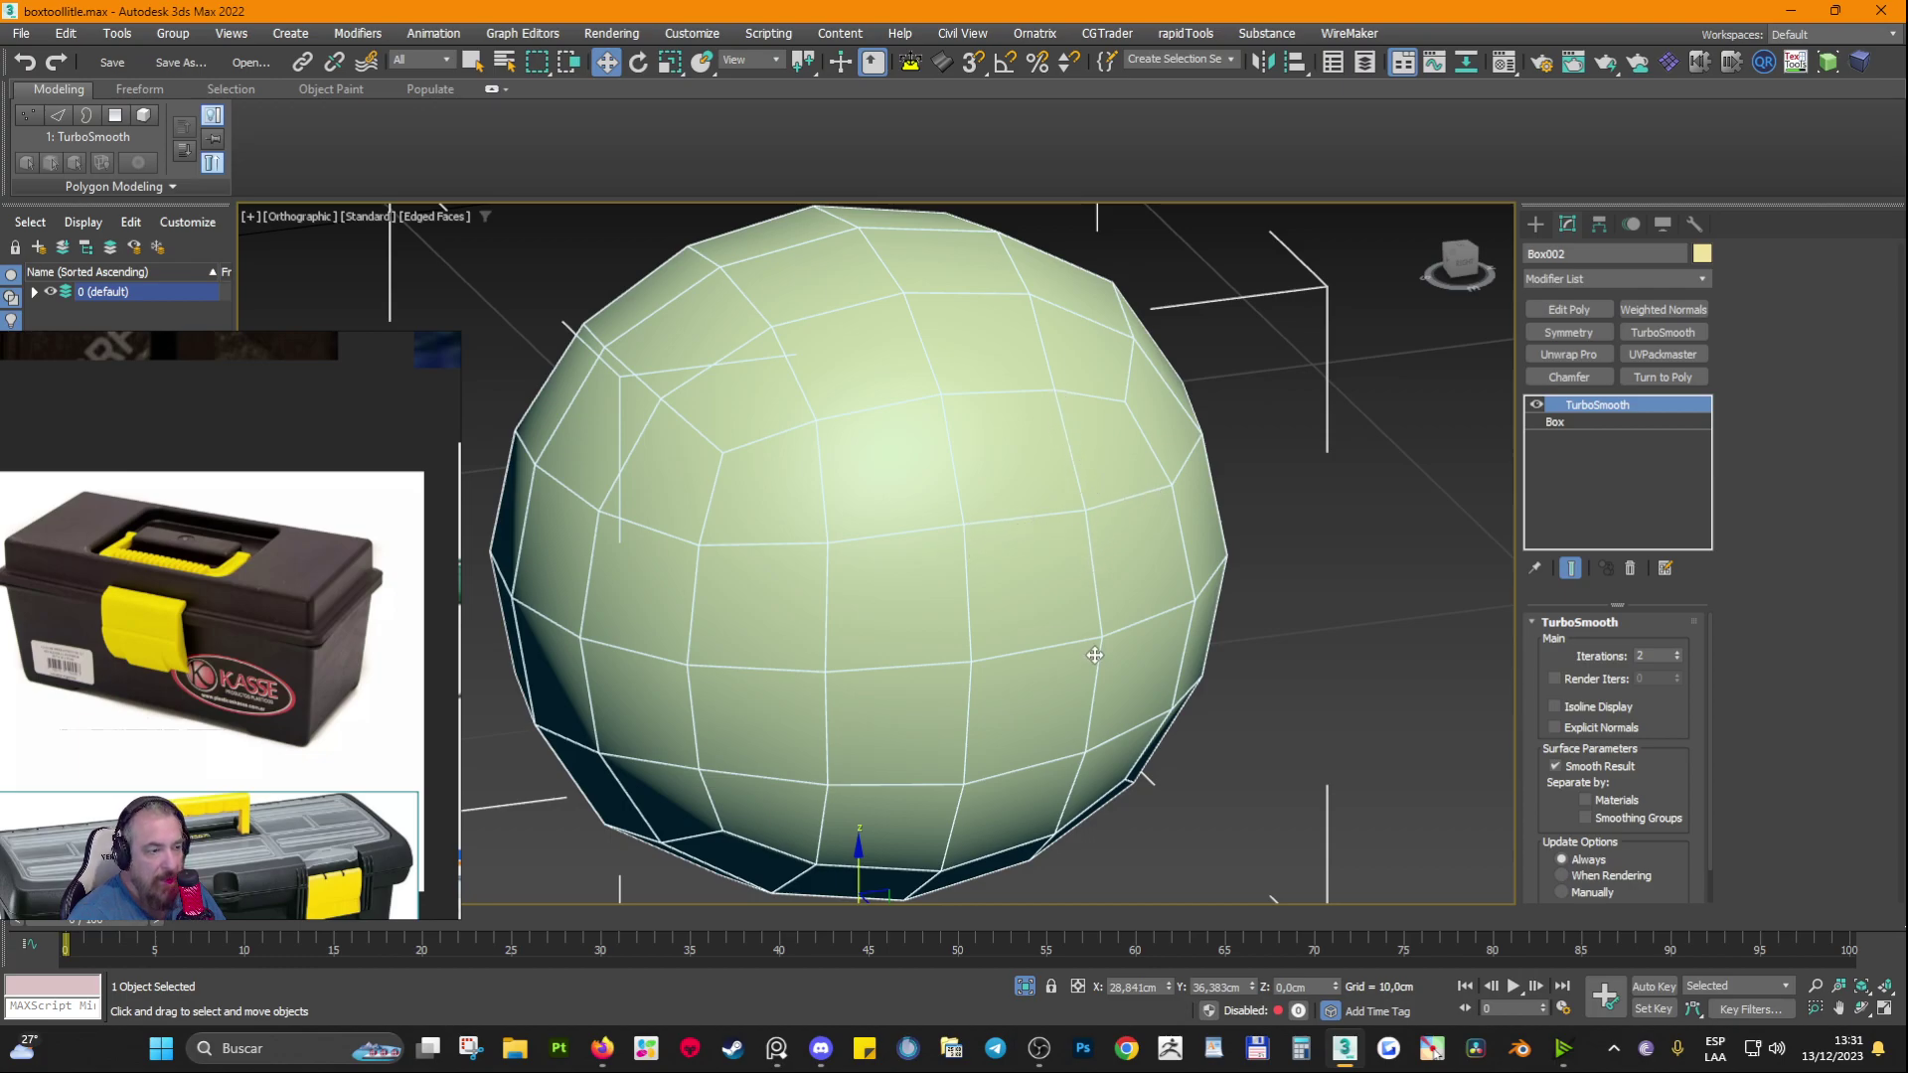
pyautogui.click(1678, 651)
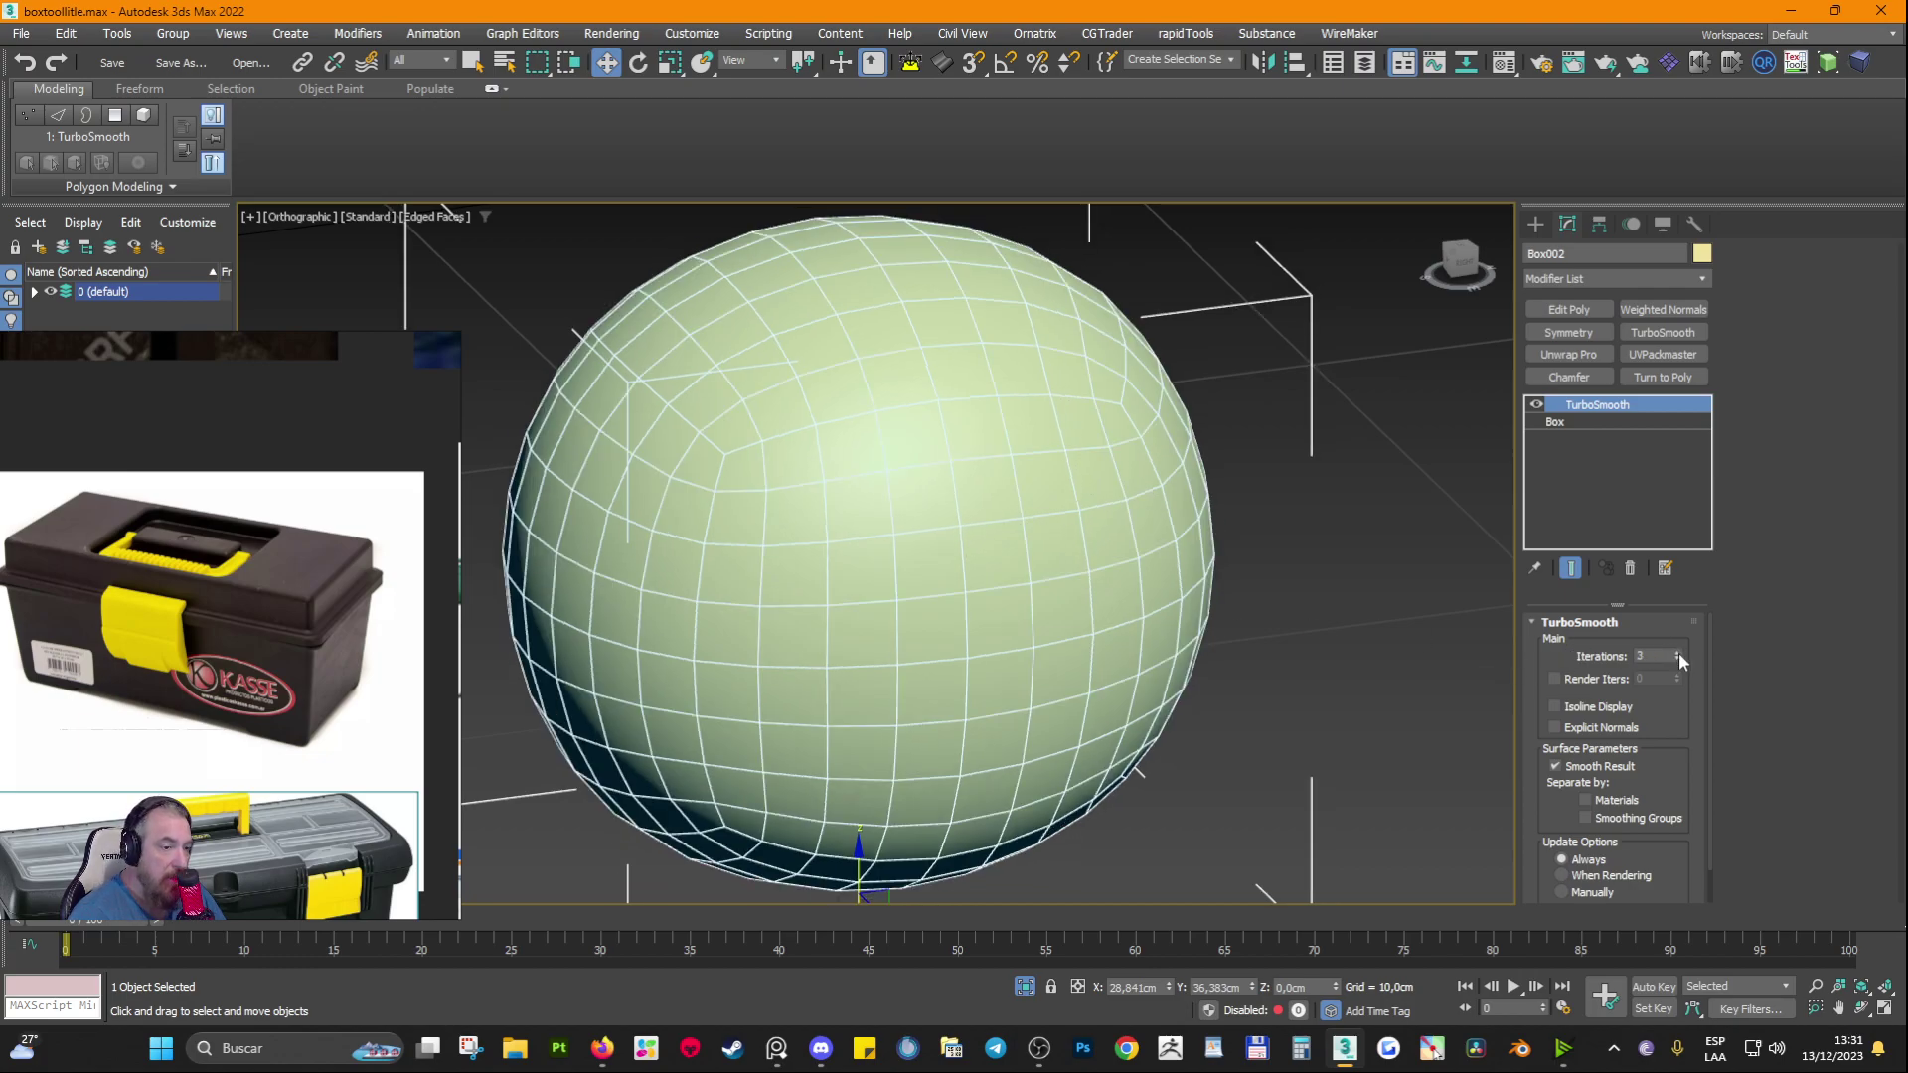
pyautogui.click(1679, 652)
pyautogui.click(1679, 652)
pyautogui.click(1679, 652)
pyautogui.click(1679, 652)
pyautogui.click(1679, 652)
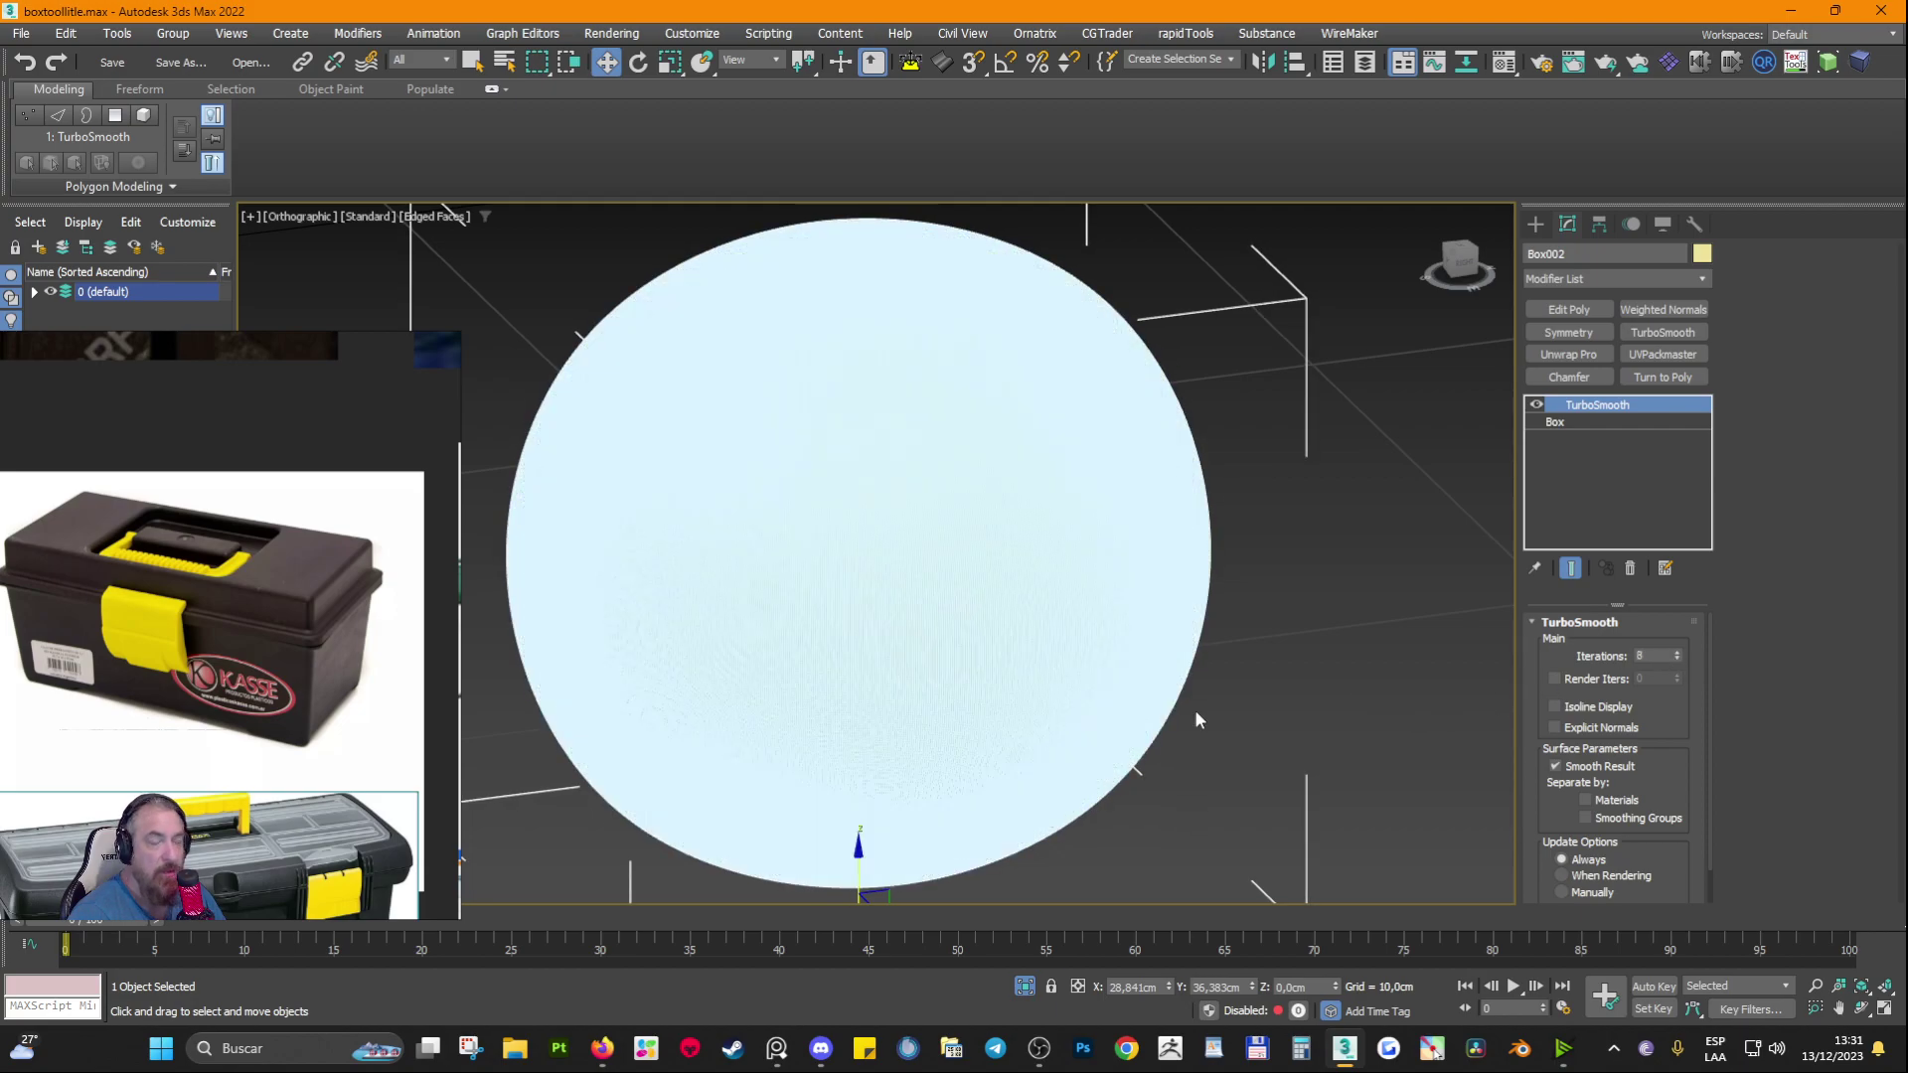
# Step: Set the test box's TurboSmooth iterations to 2, then delete the box and the cloned polygon
pyautogui.rightClick(1677, 655)
pyautogui.click(1679, 651)
pyautogui.click(1680, 650)
pyautogui.scroll(-3, 745, 576)
pyautogui.moveTo(735, 594); pyautogui.dragTo(1042, 564, button='middle')
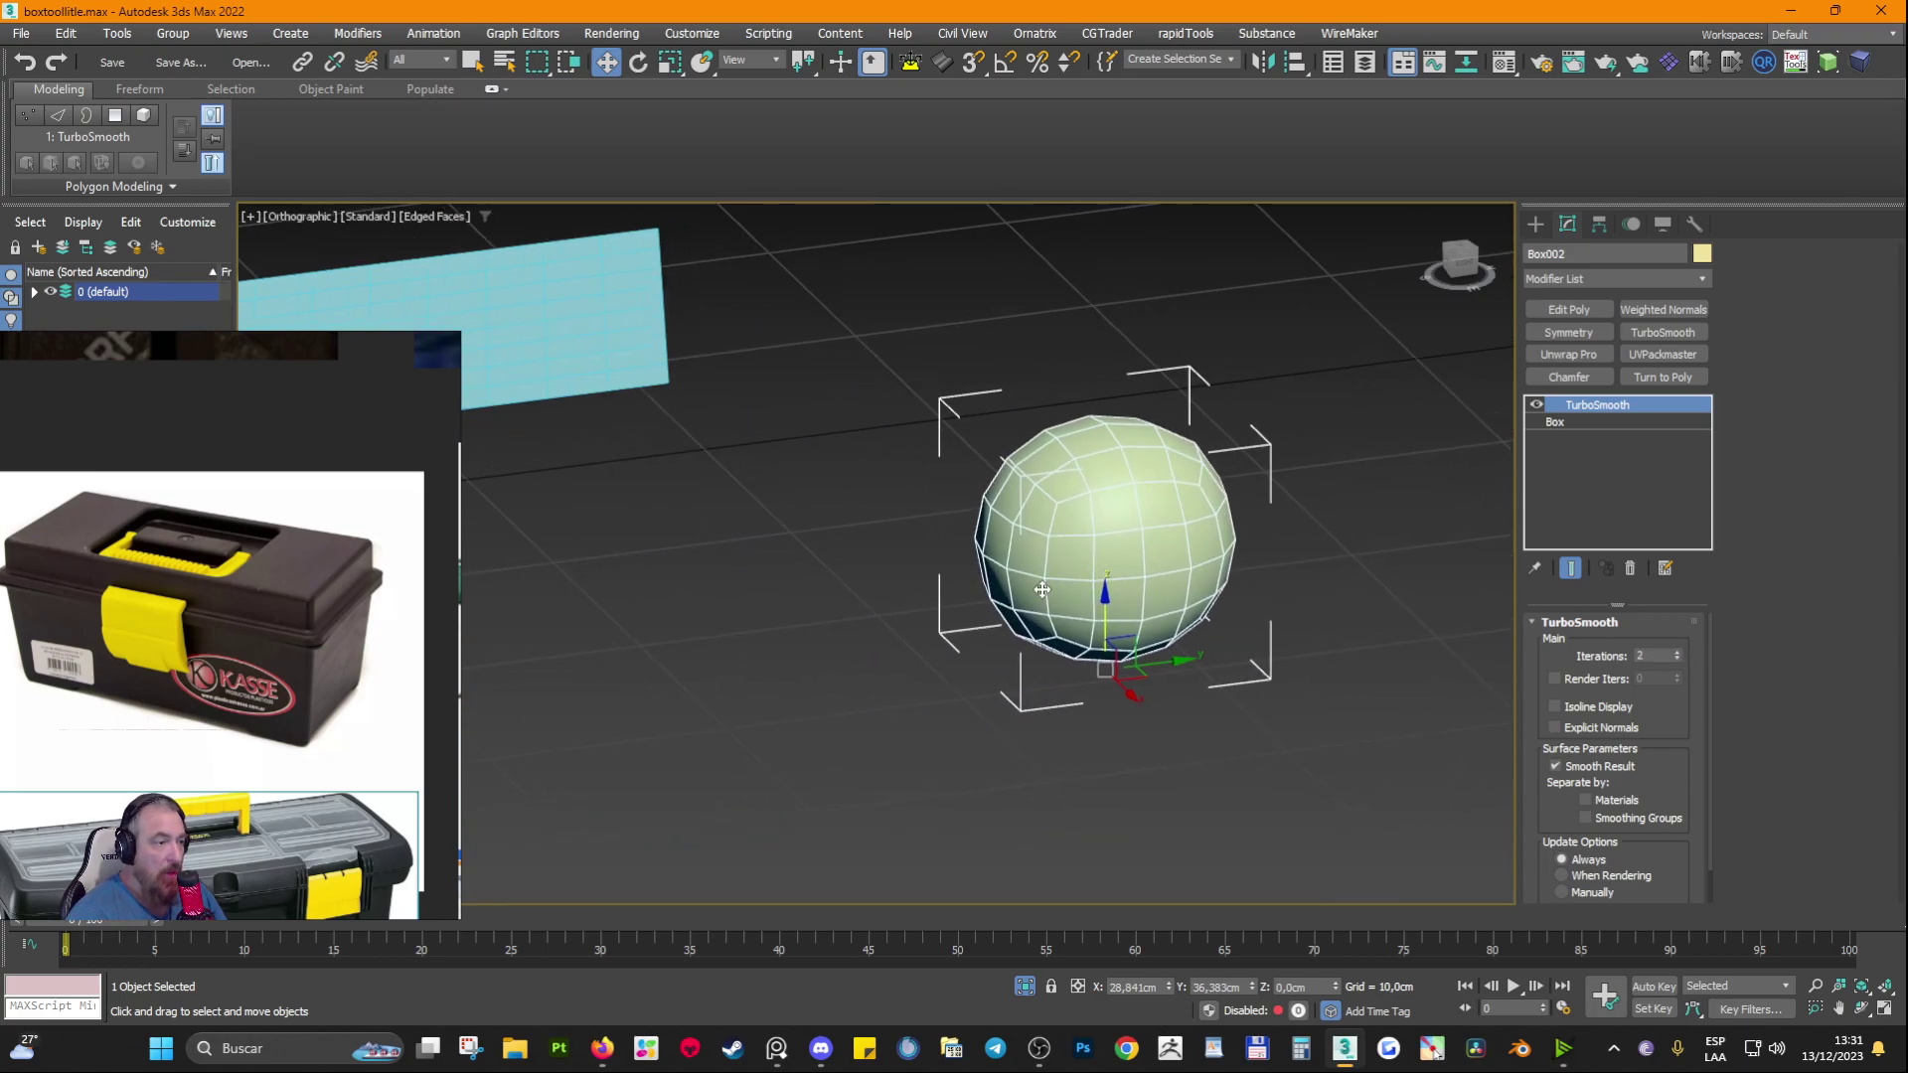
pyautogui.scroll(-1, 1036, 584)
pyautogui.press('Delete')
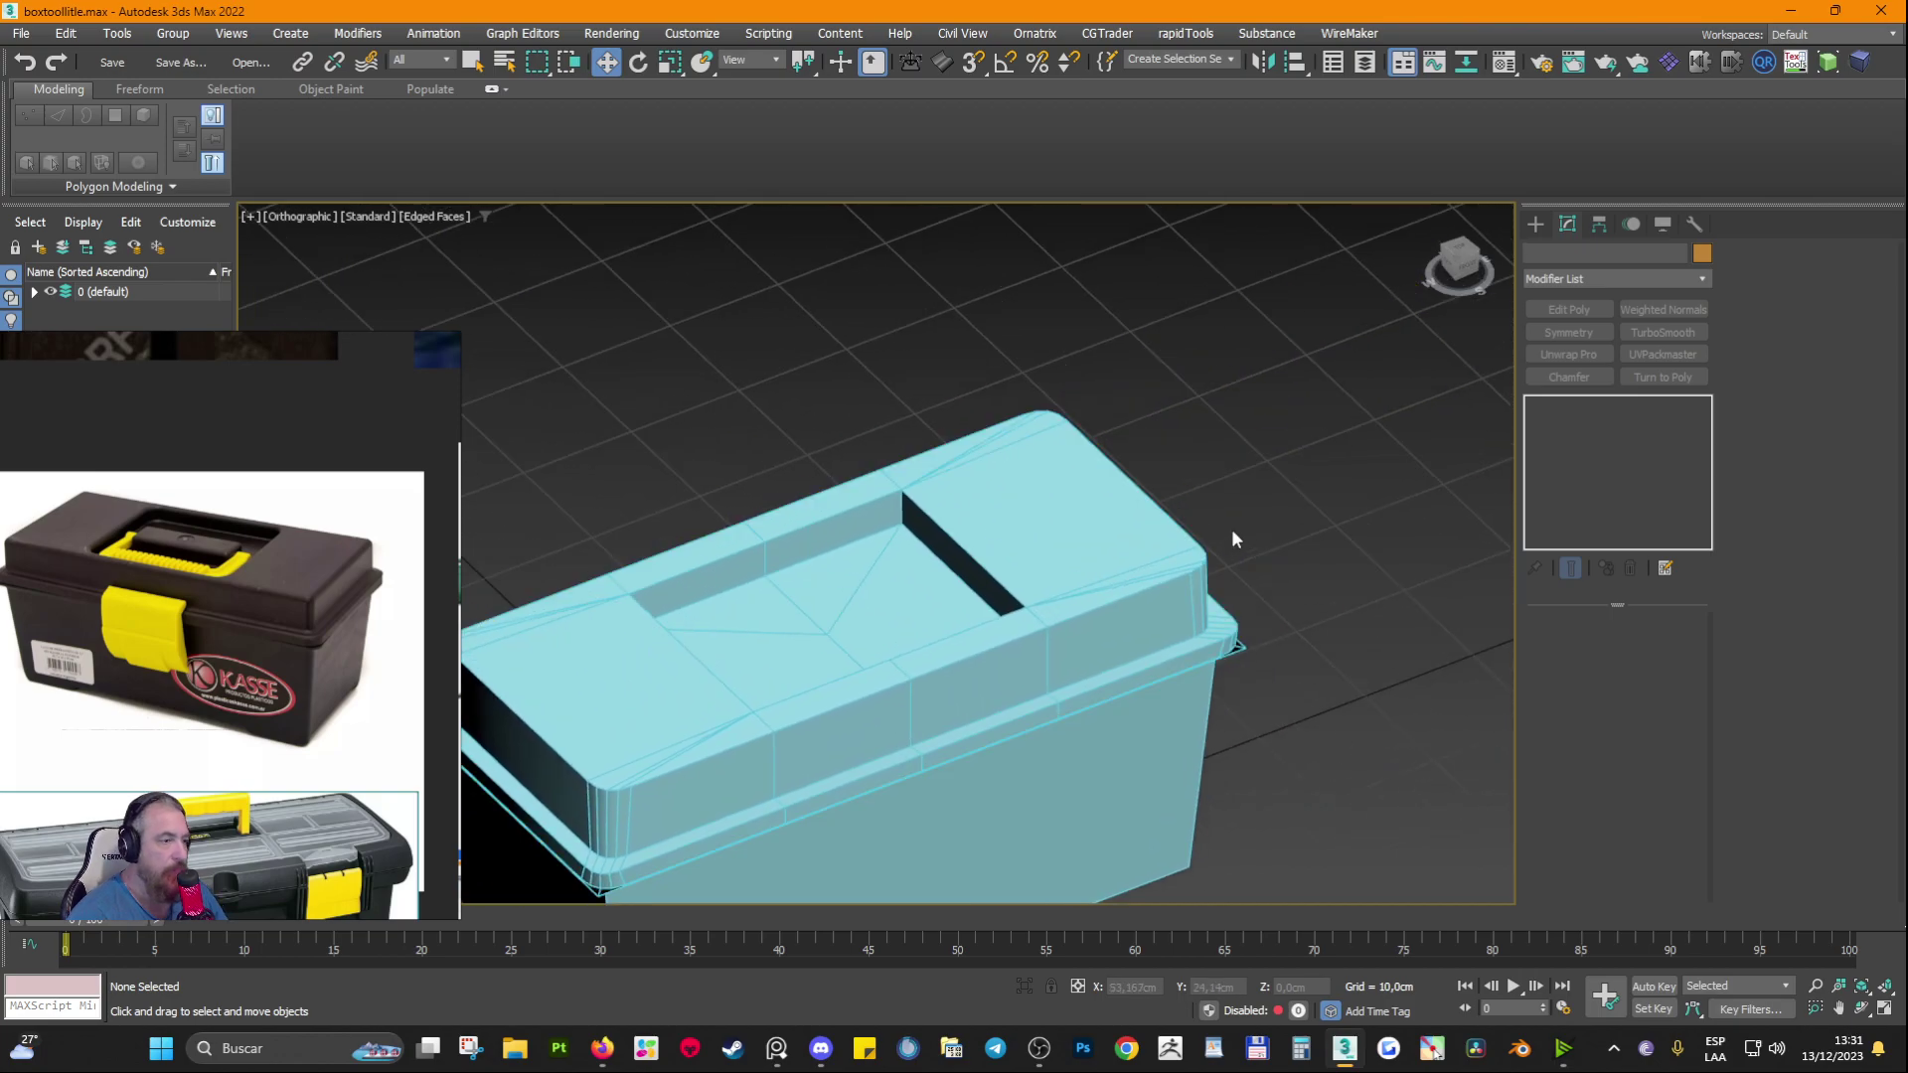
# Step: Select the lid and examine the edge flow around its rounded corner without smoothing
pyautogui.click(1129, 584)
pyautogui.keyDown('alt'); pyautogui.moveTo(1127, 590); pyautogui.dragTo(984, 557, button='middle'); pyautogui.keyUp('alt')
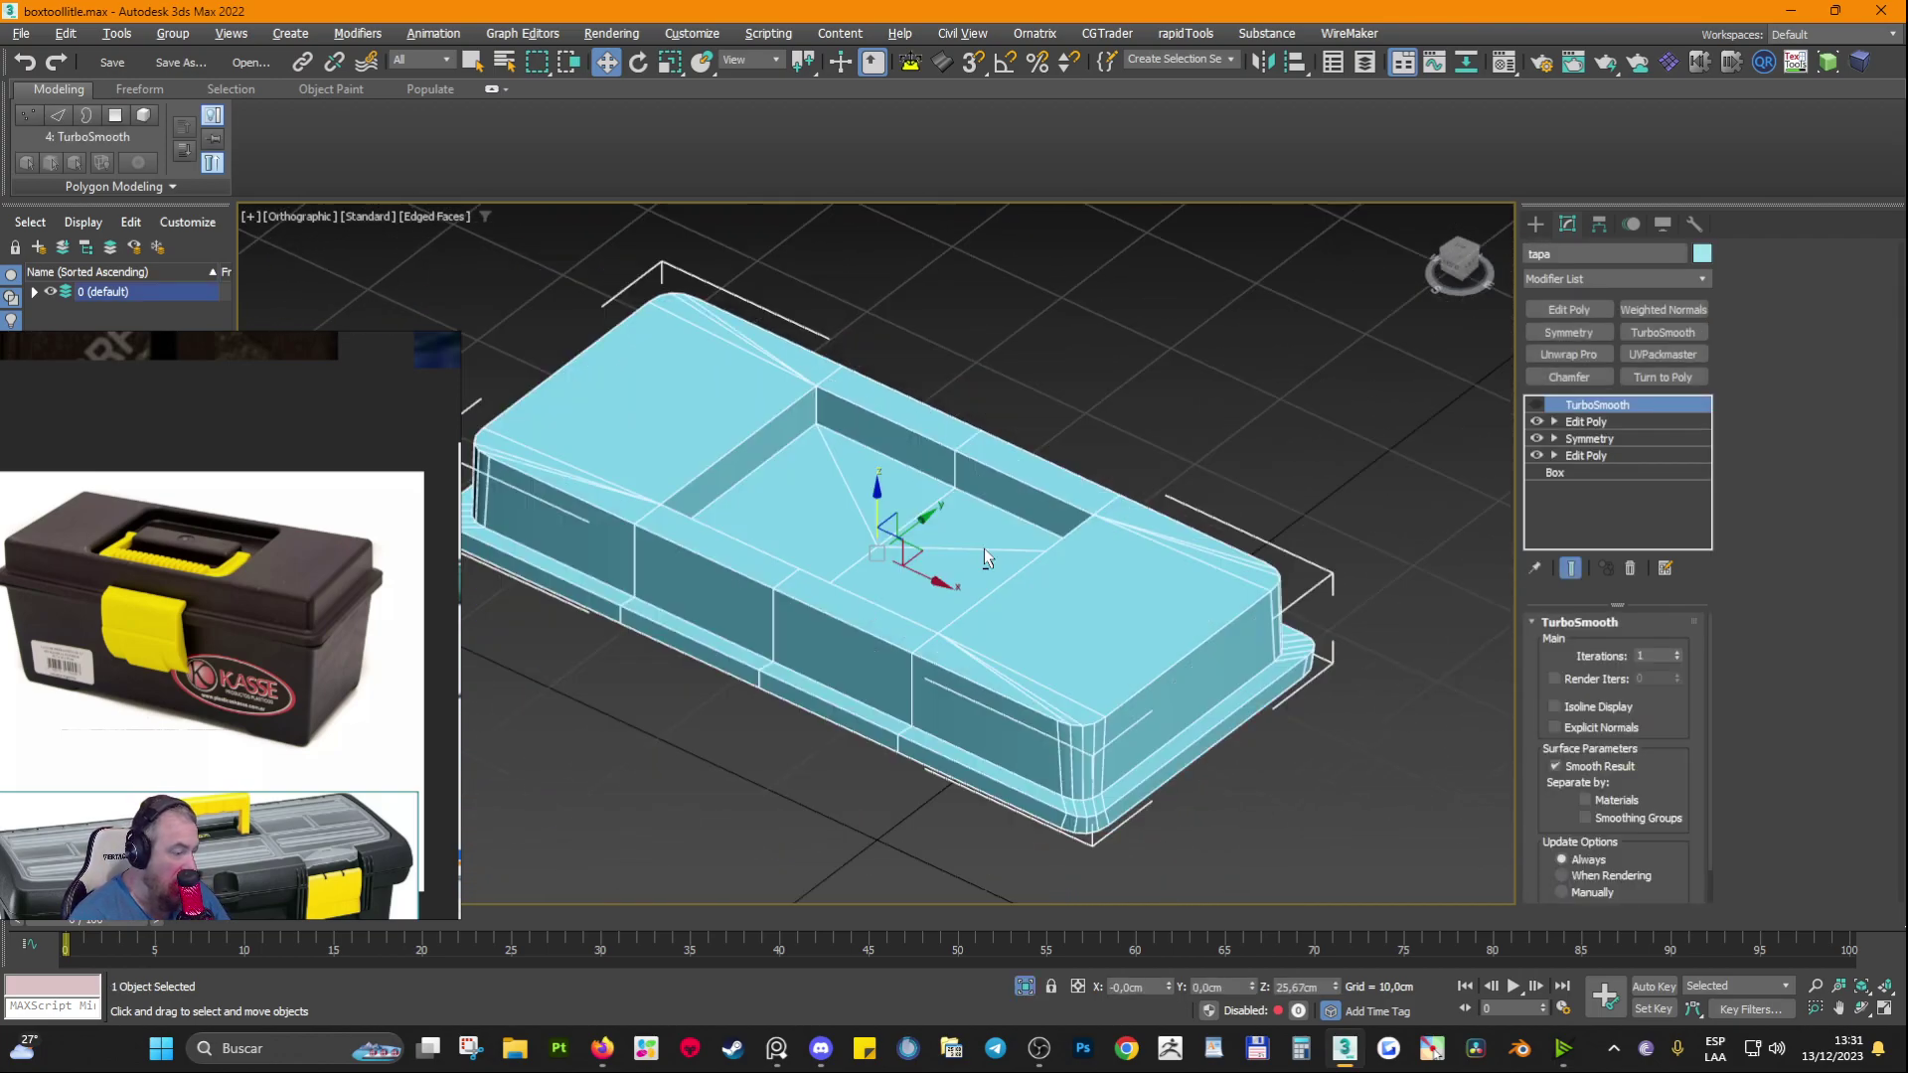
pyautogui.scroll(6, 1173, 773)
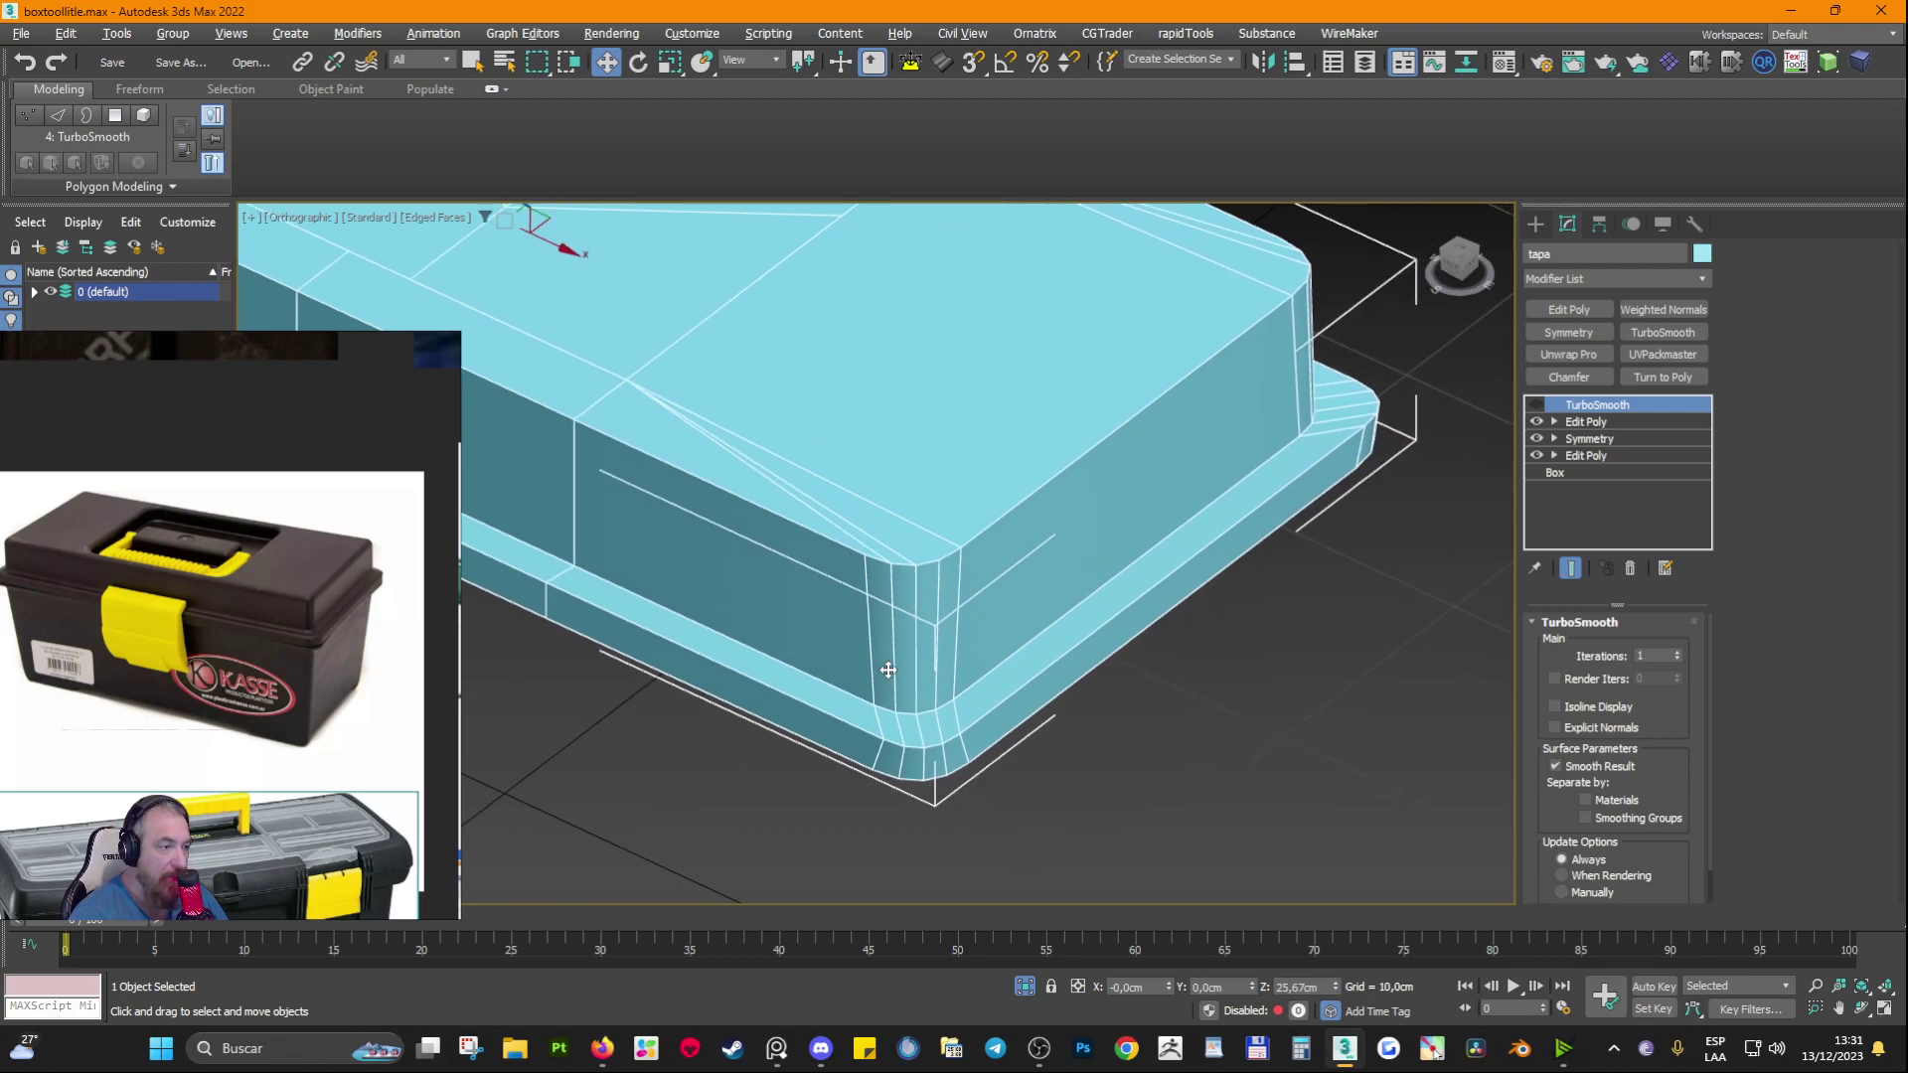
pyautogui.scroll(4, 888, 669)
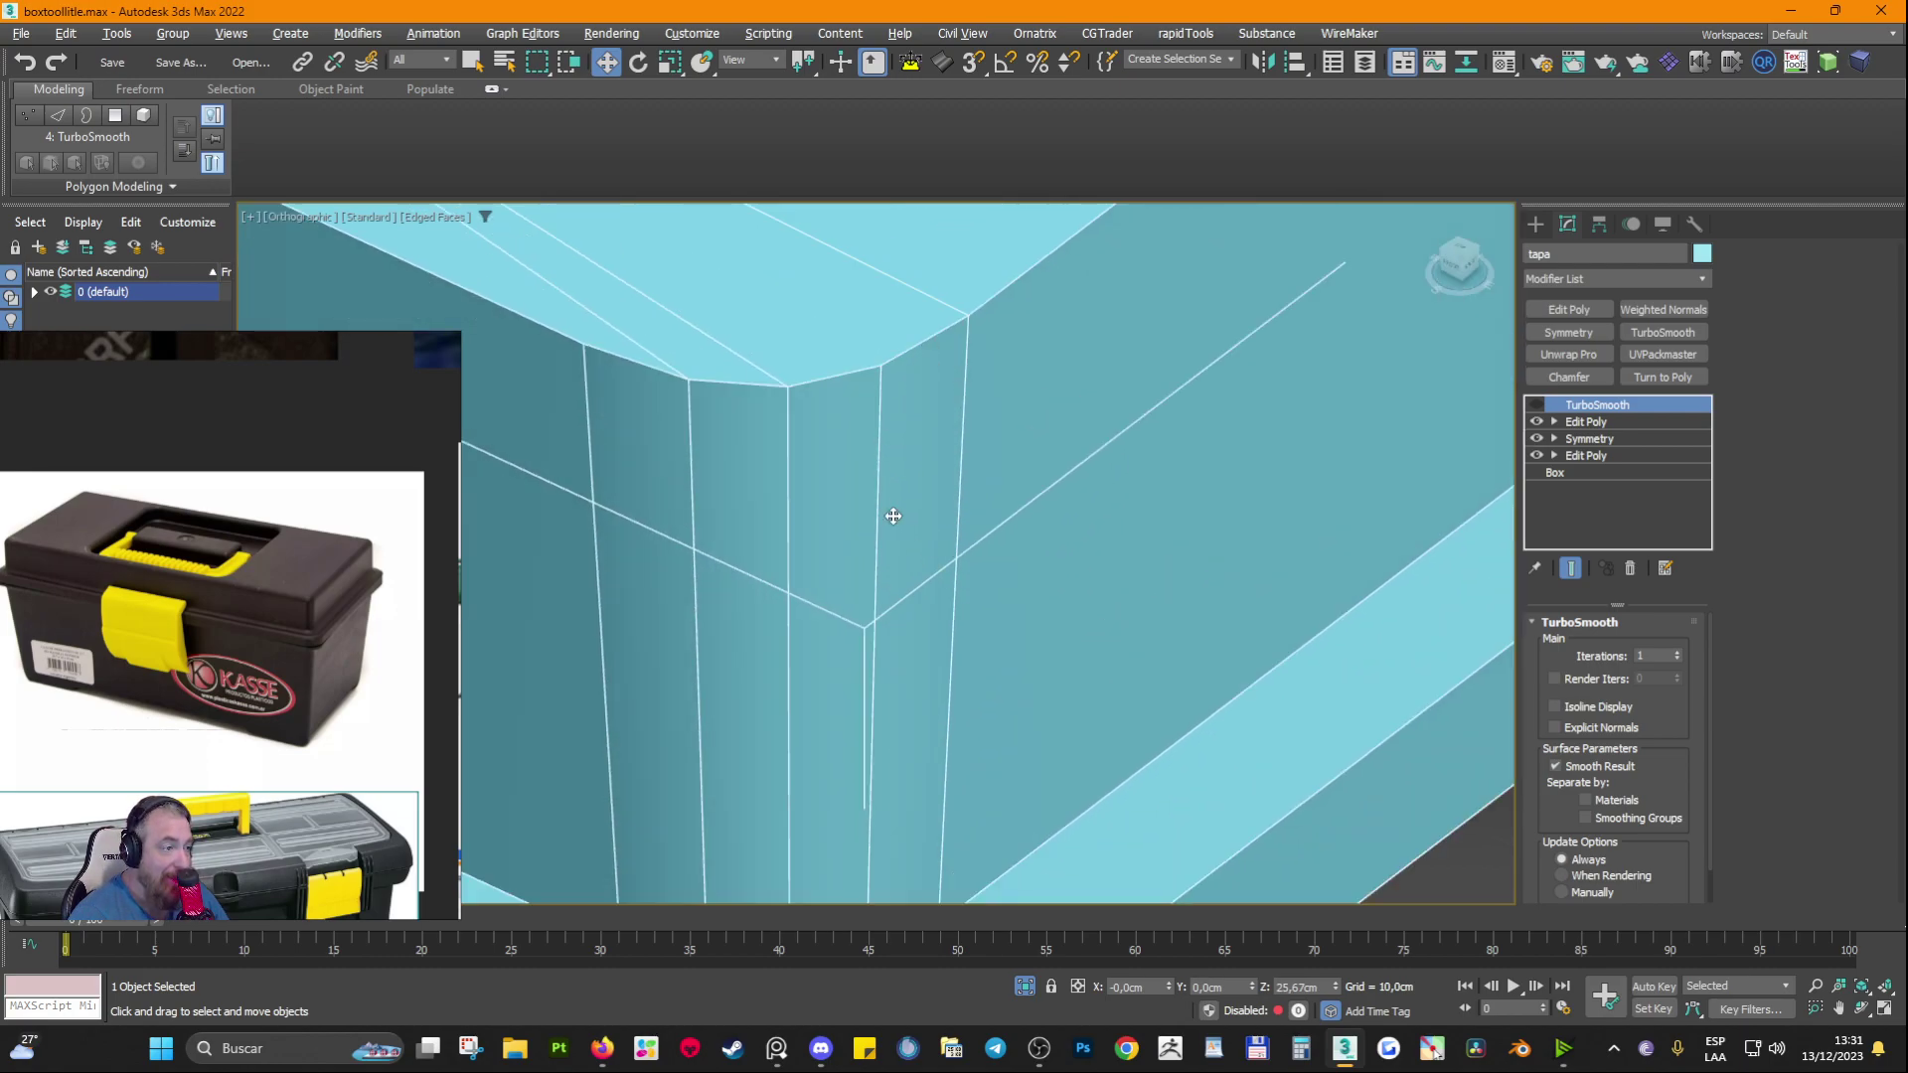
pyautogui.moveTo(962, 455); pyautogui.dragTo(1230, 686, button='middle')
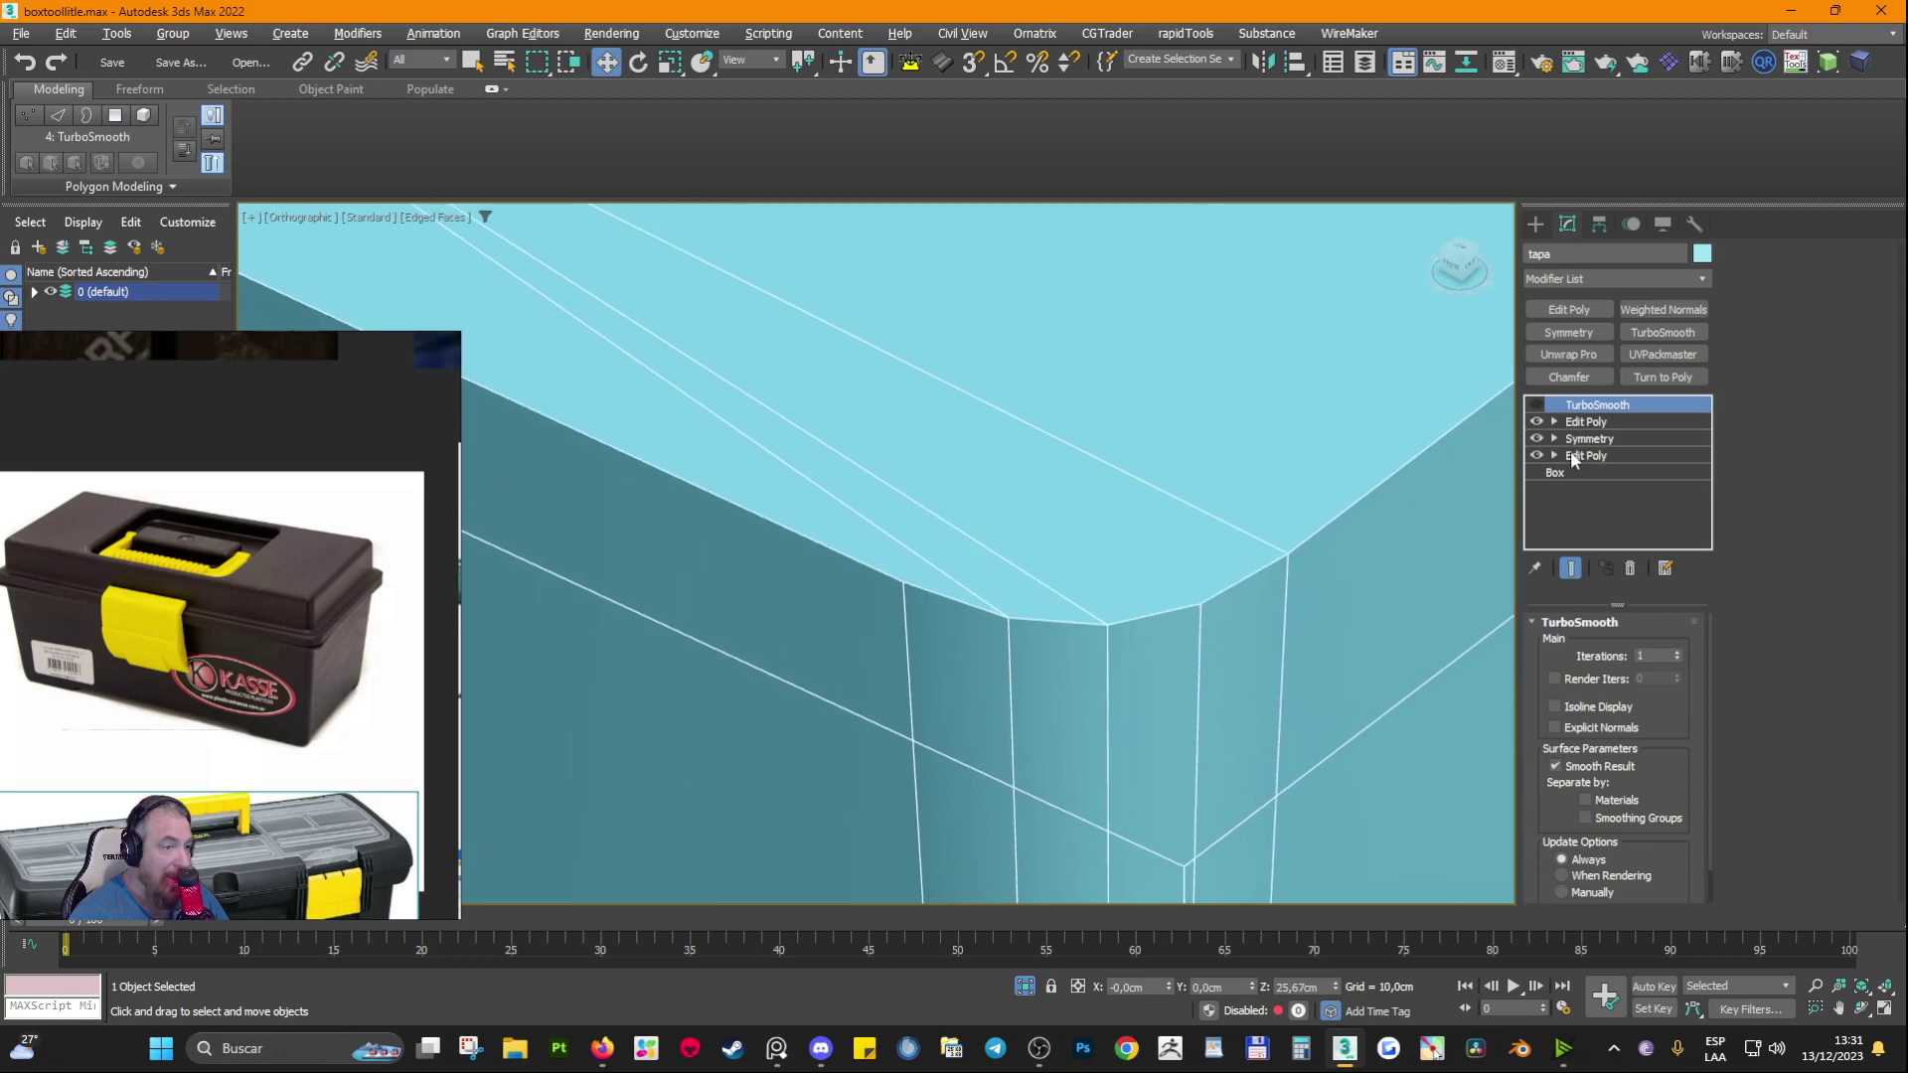
pyautogui.scroll(-3, 1029, 531)
pyautogui.scroll(2, 732, 400)
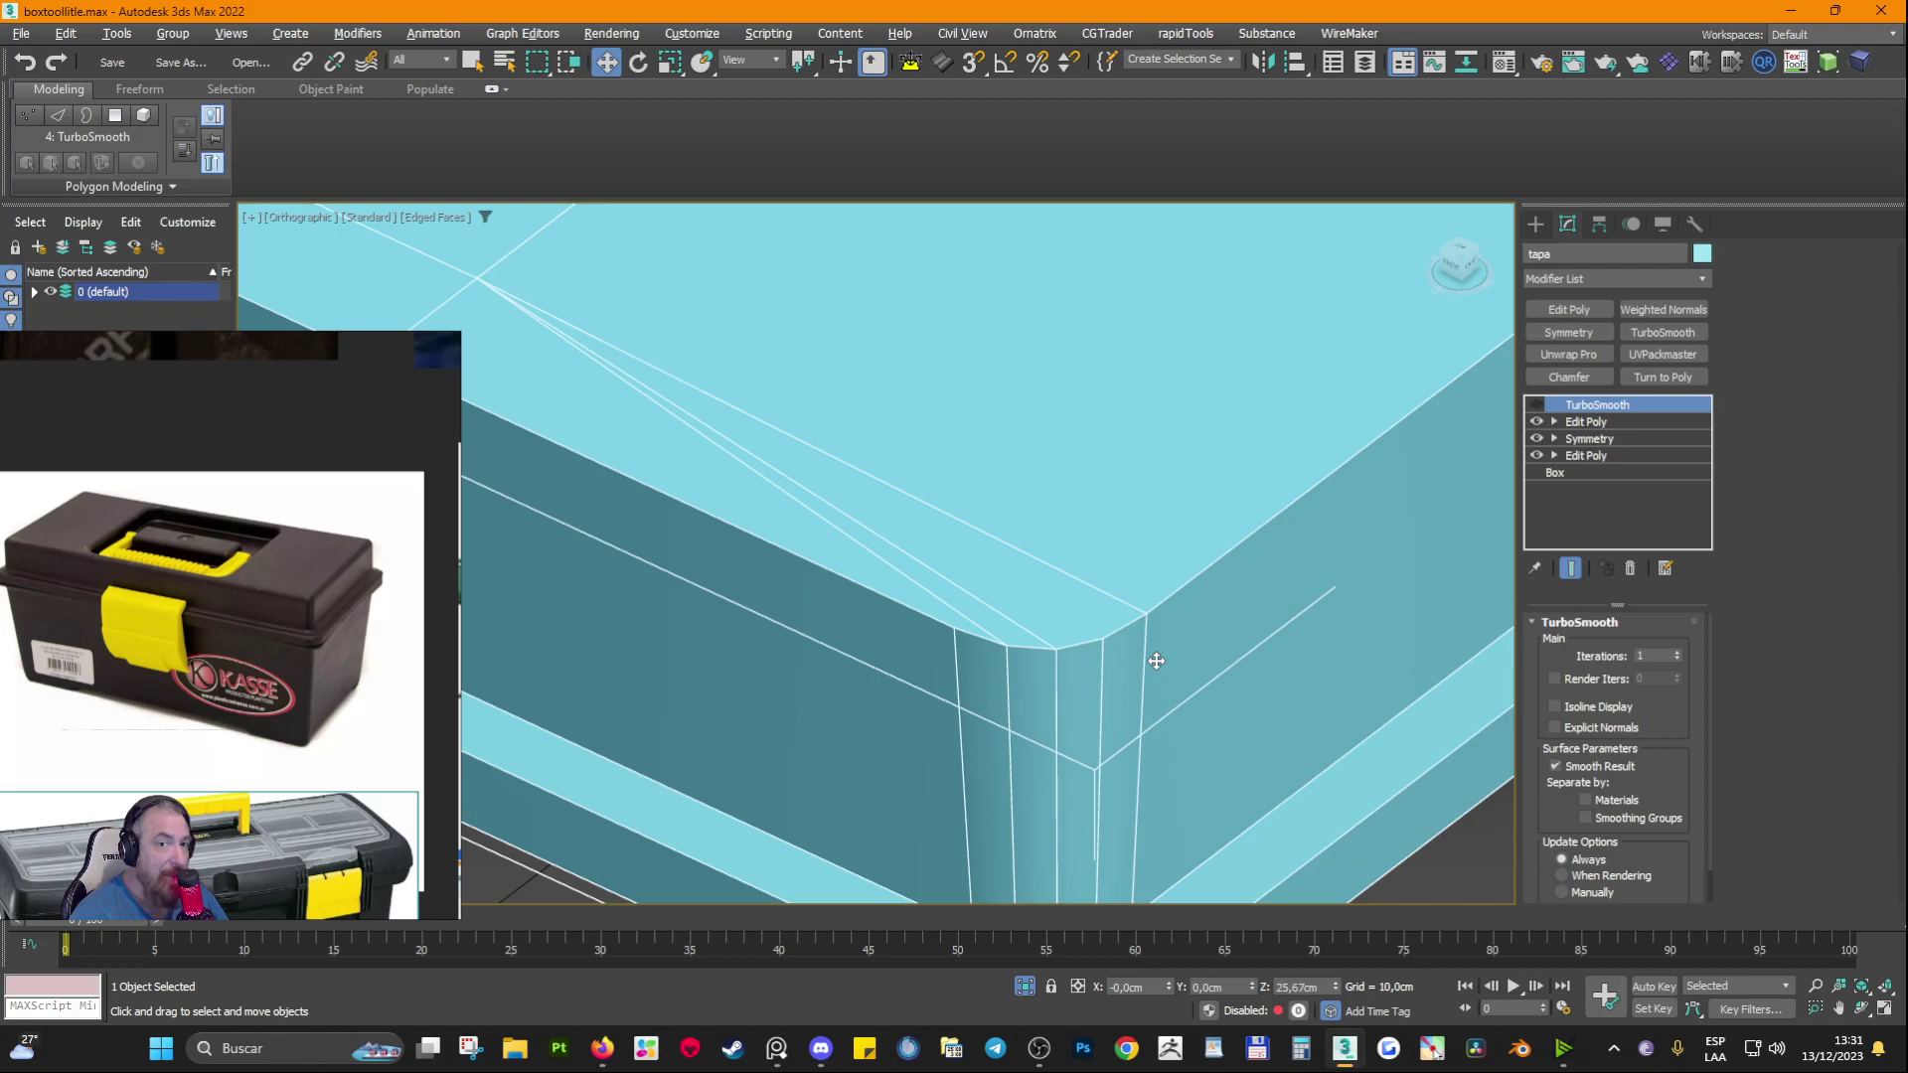
pyautogui.moveTo(842, 740); pyautogui.dragTo(863, 636, button='middle')
pyautogui.keyDown('alt'); pyautogui.moveTo(944, 554); pyautogui.dragTo(1375, 559, button='middle'); pyautogui.keyUp('alt')
# Step: Enable the lid's TurboSmooth modifier and examine the smoothed mesh at the rounded corner
pyautogui.click(1536, 404)
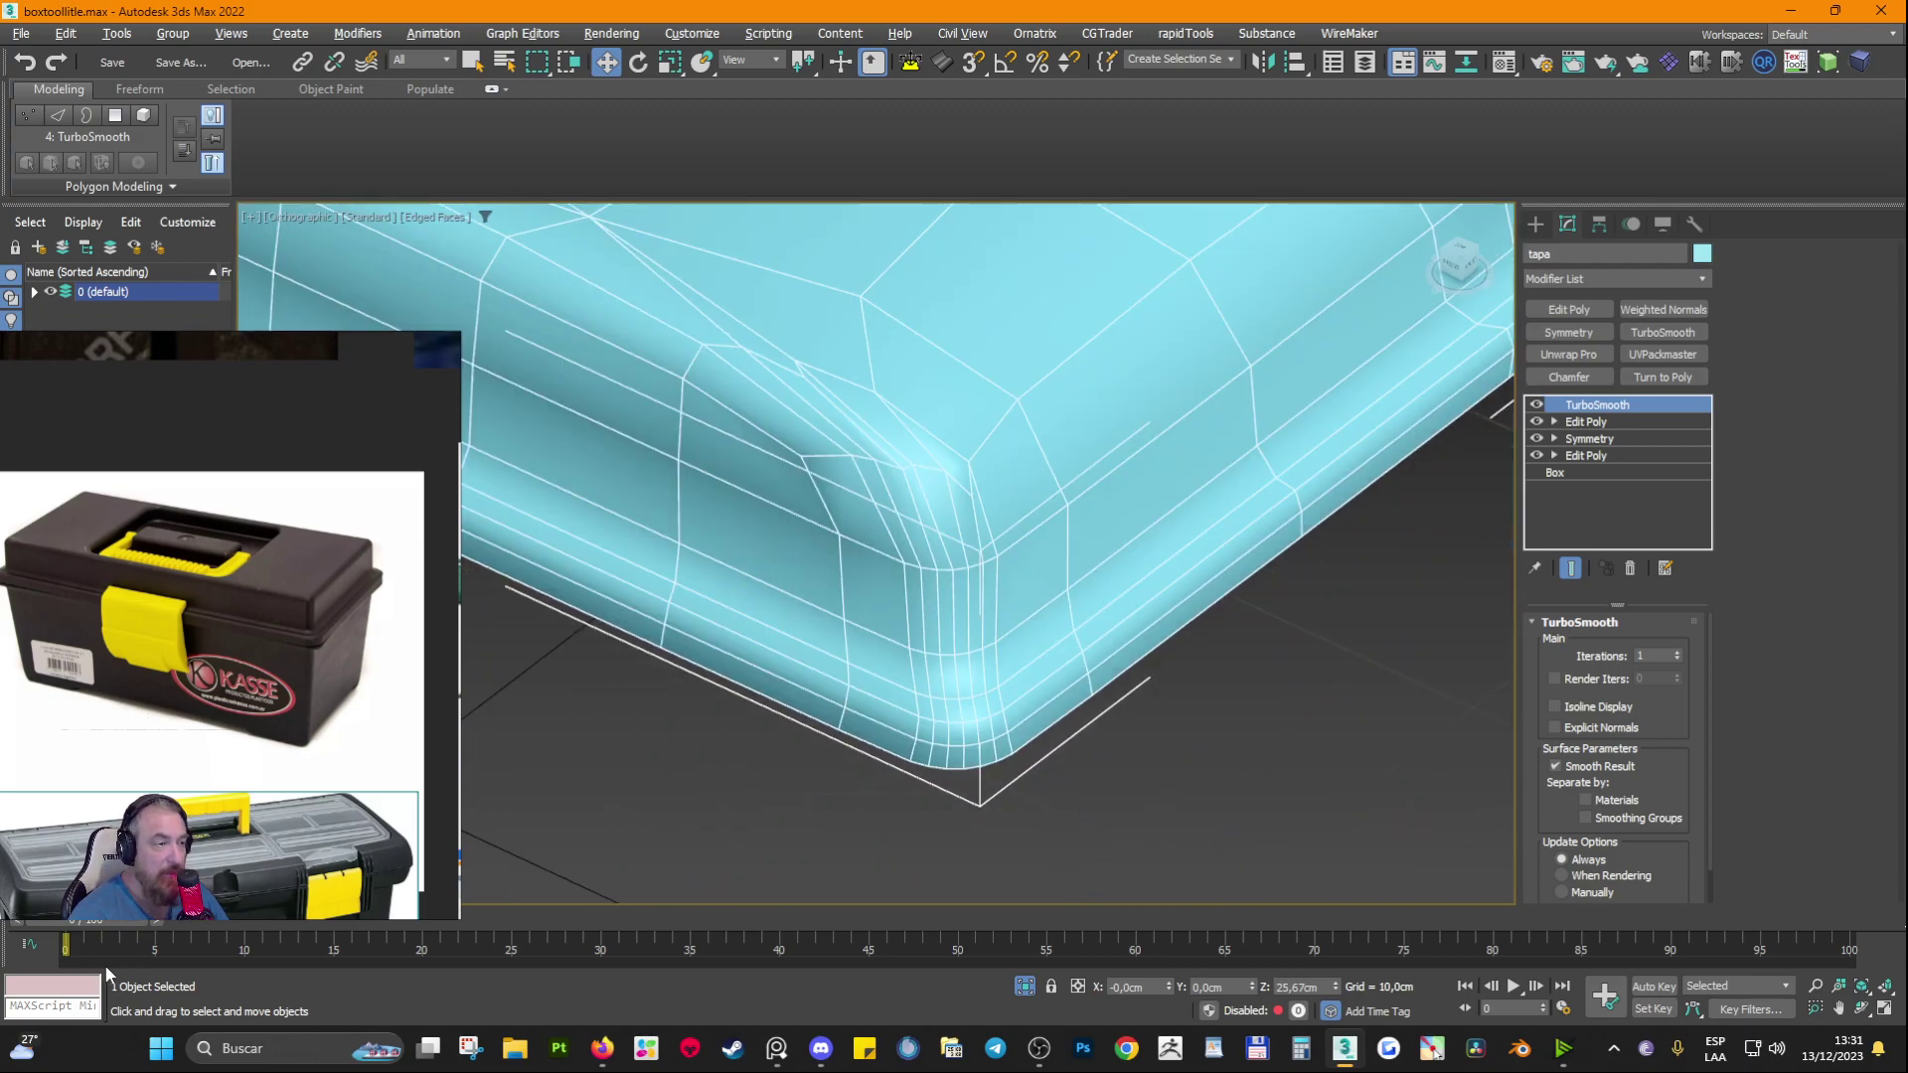
pyautogui.scroll(5, 1004, 521)
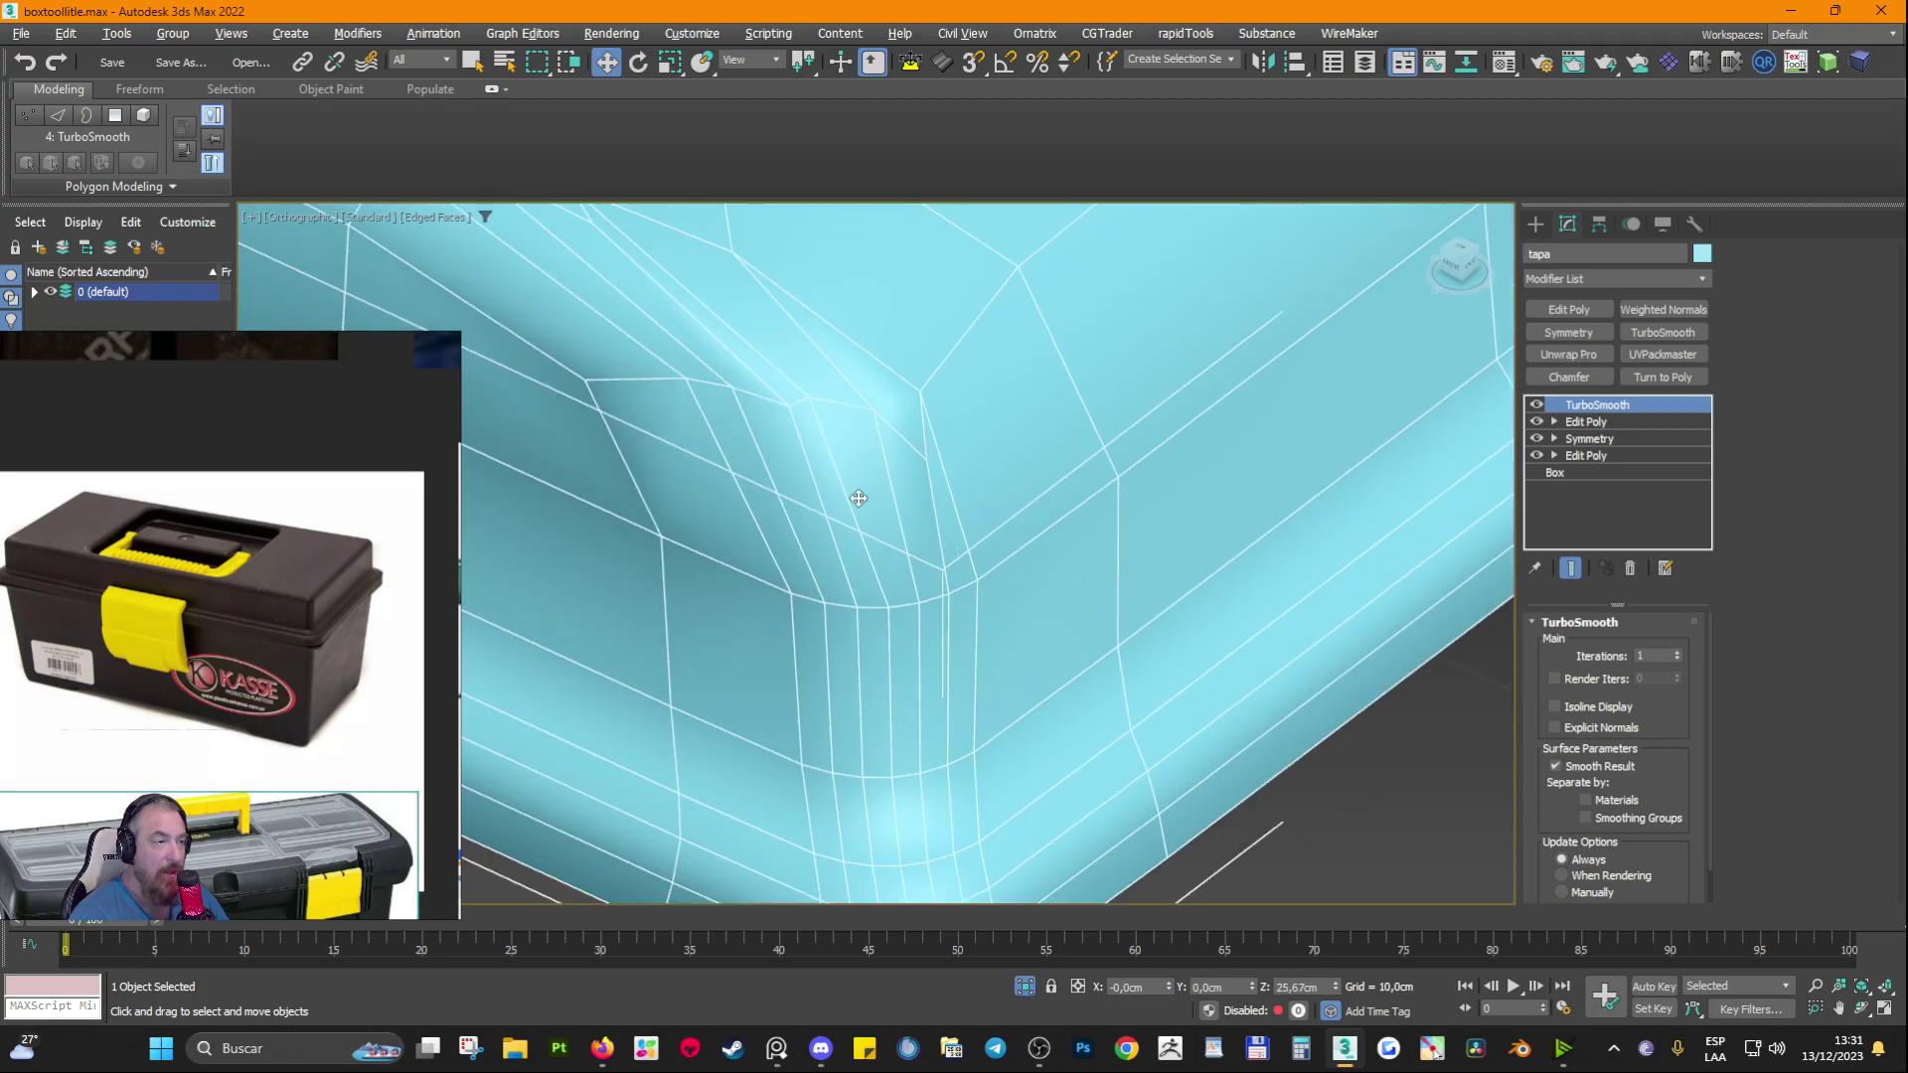
pyautogui.scroll(2, 909, 455)
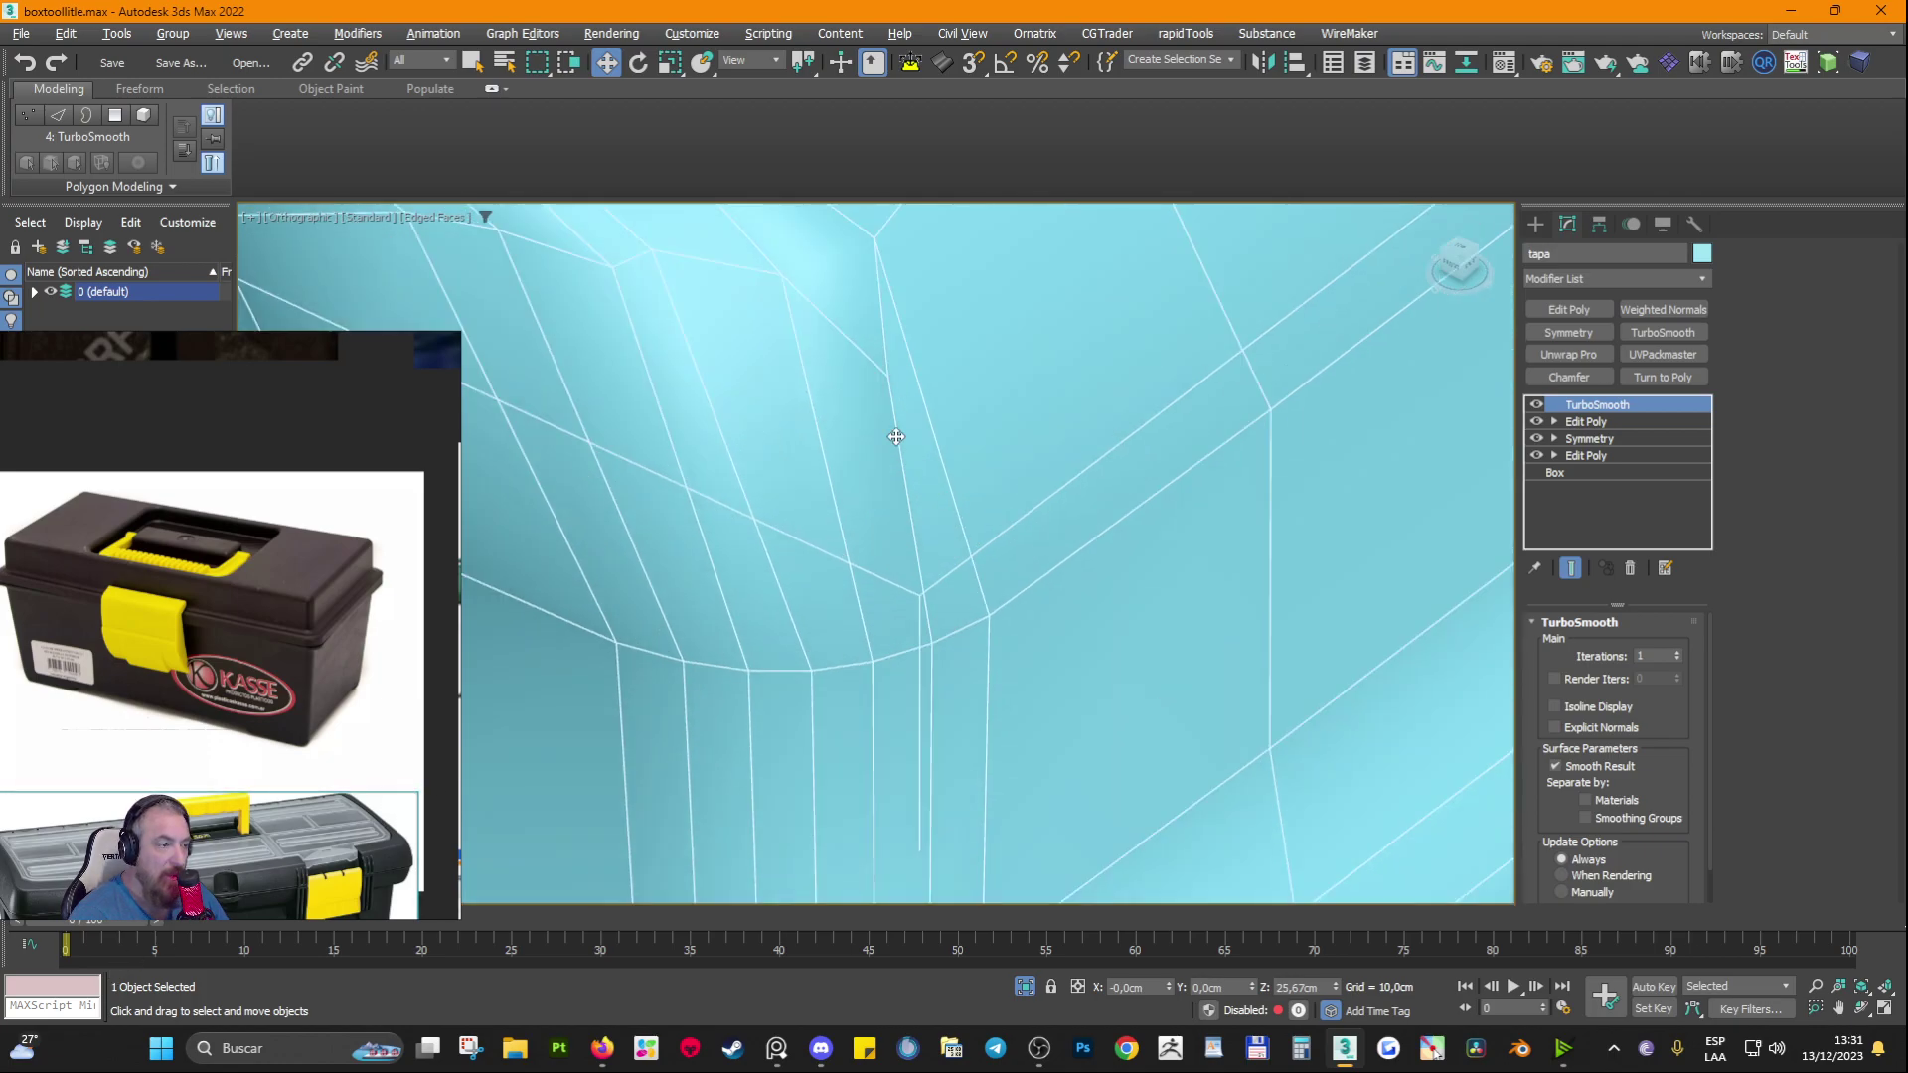
# Step: Toggle the lid's TurboSmooth off and on repeatedly to compare the original and smoothed edge flow at the rounded corner
pyautogui.click(1537, 405)
pyautogui.click(1537, 405)
pyautogui.click(1537, 405)
pyautogui.click(1537, 405)
pyautogui.click(1537, 406)
pyautogui.click(1537, 406)
pyautogui.click(1537, 405)
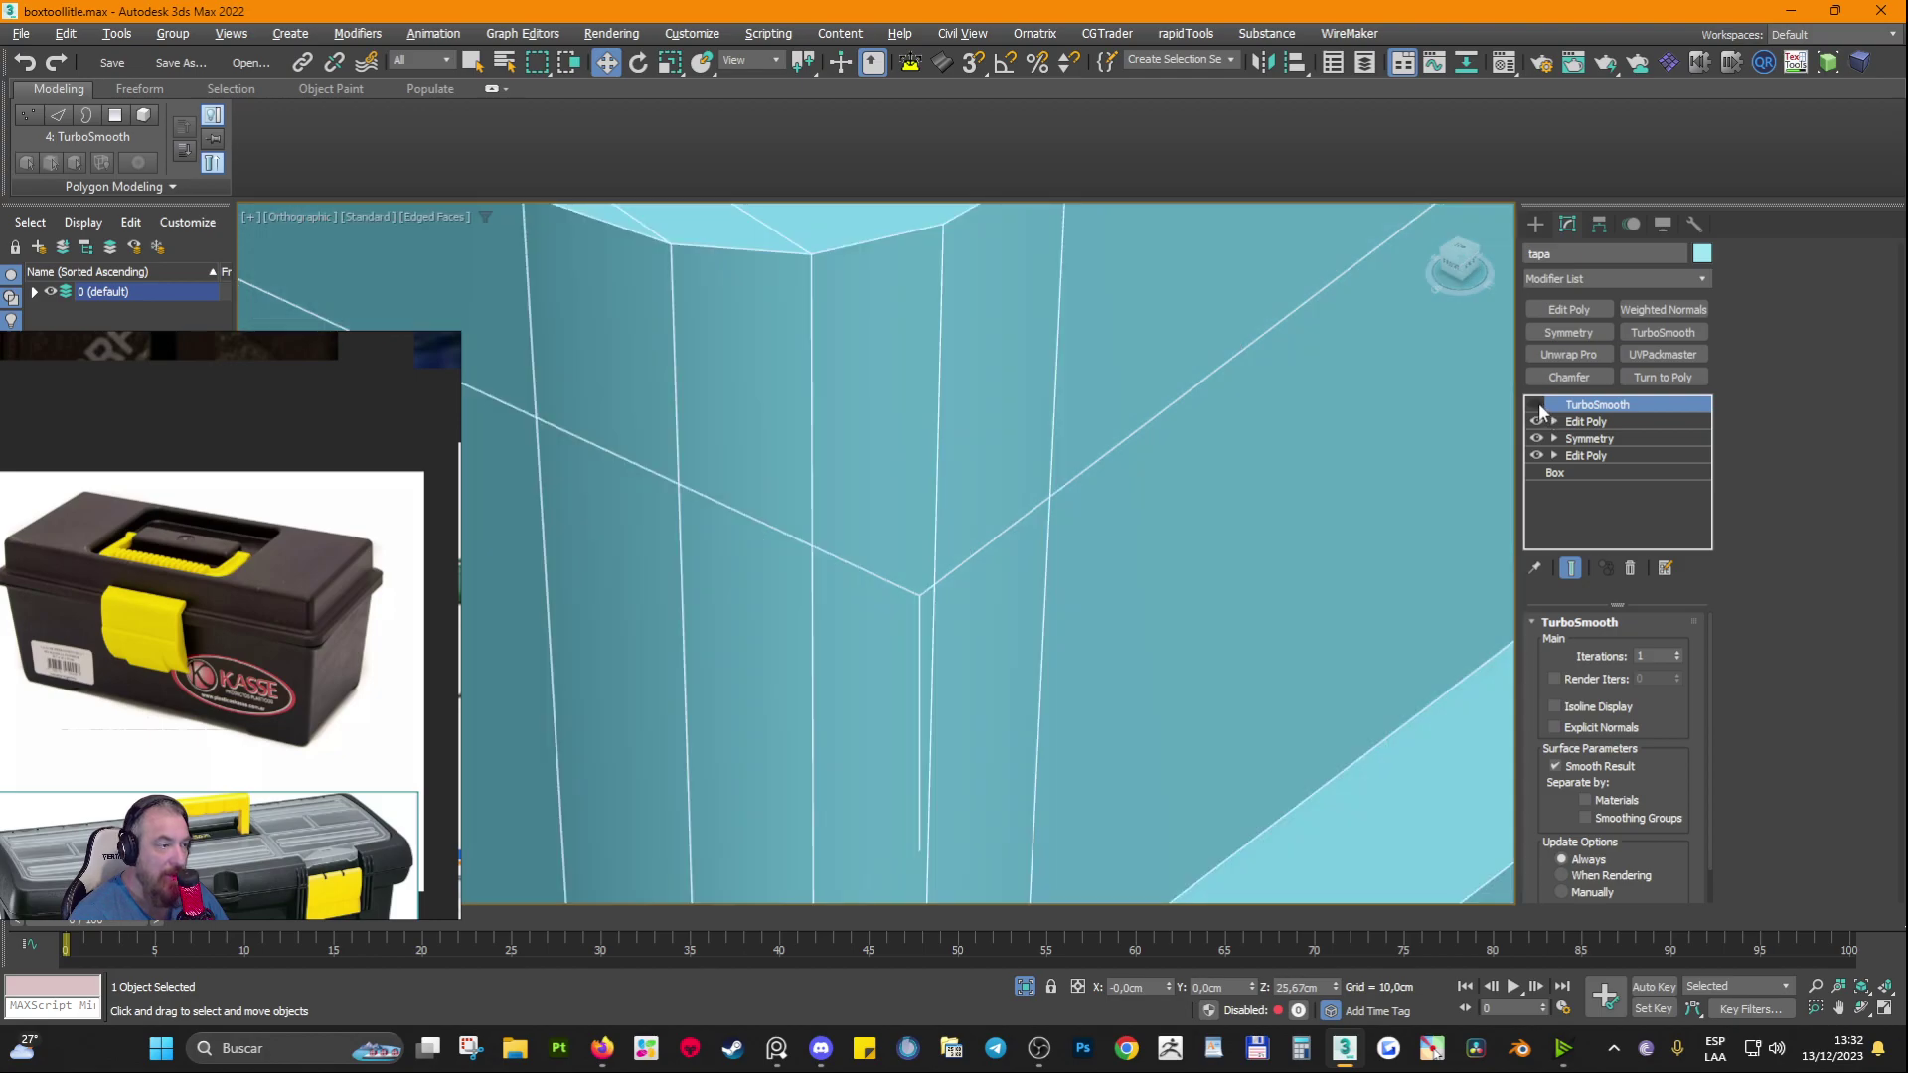
pyautogui.scroll(-3, 750, 509)
pyautogui.click(1537, 405)
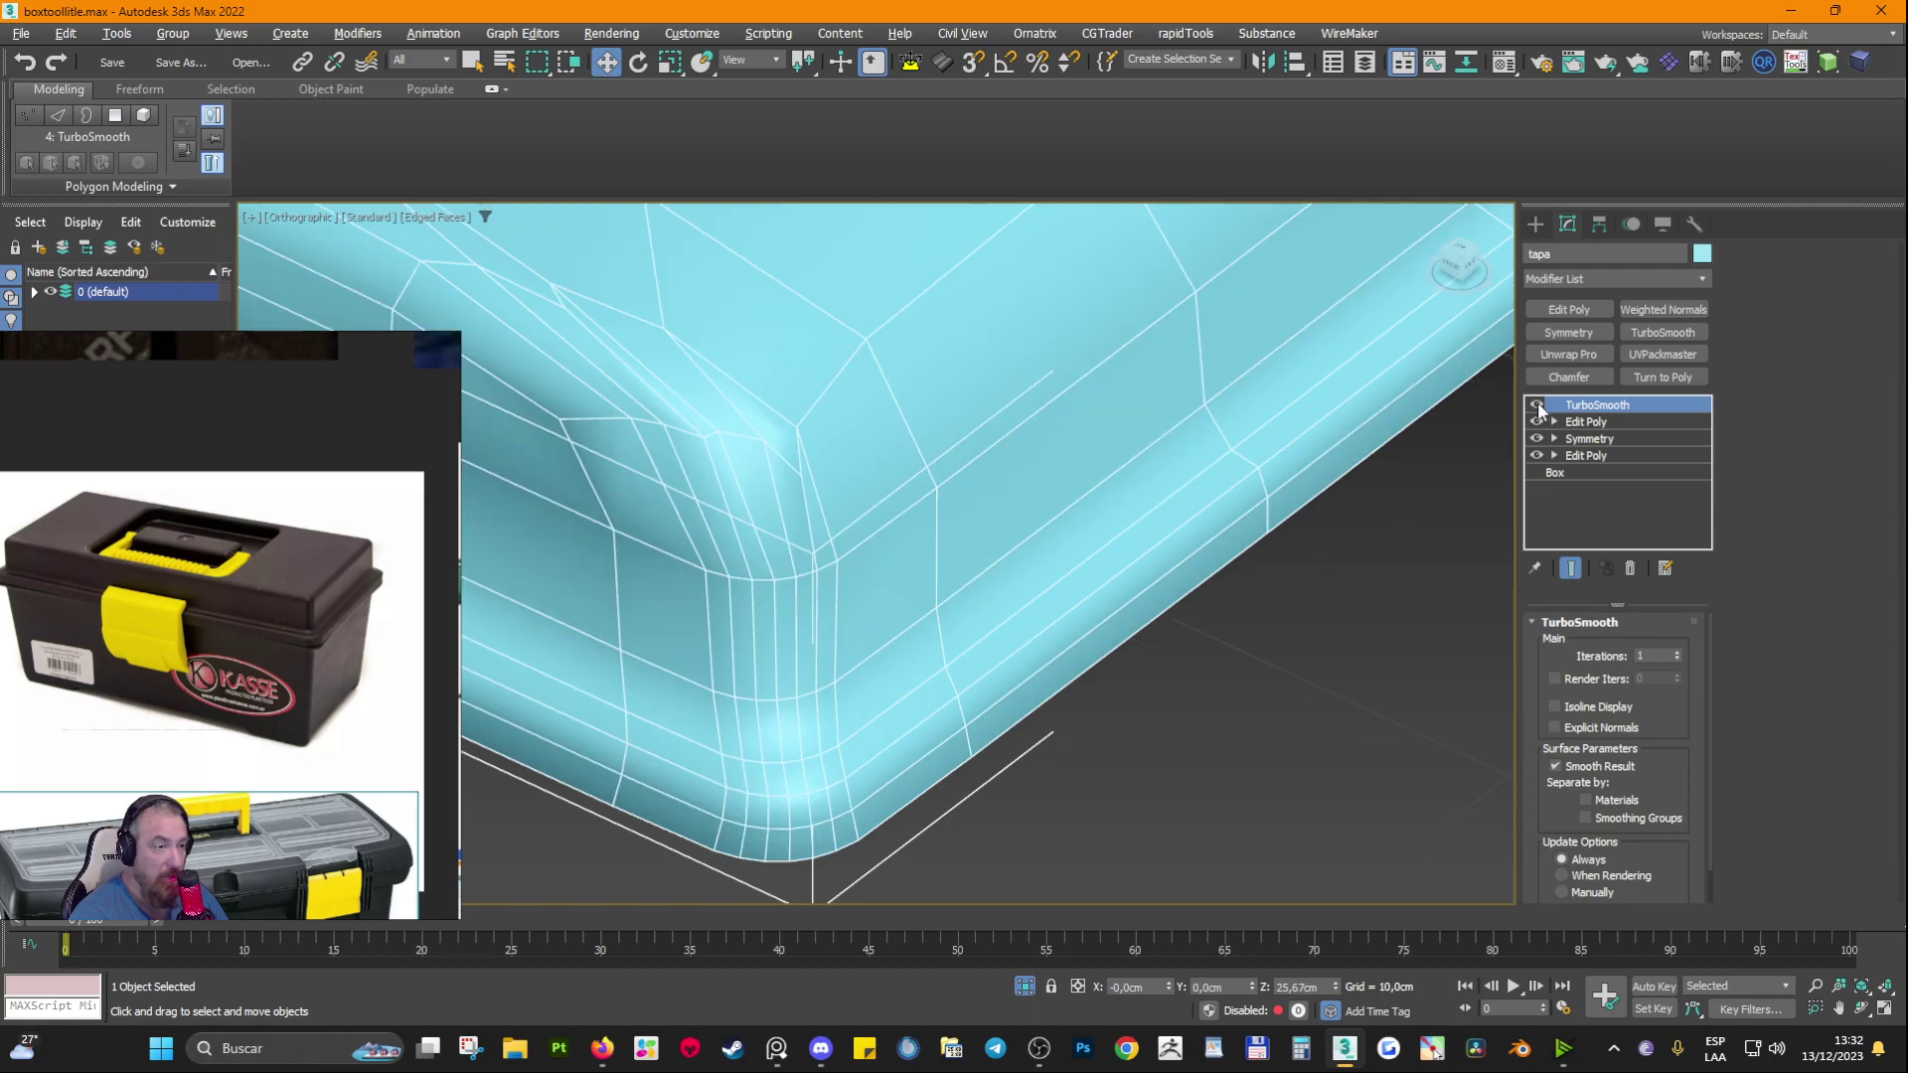
pyautogui.scroll(-3, 909, 596)
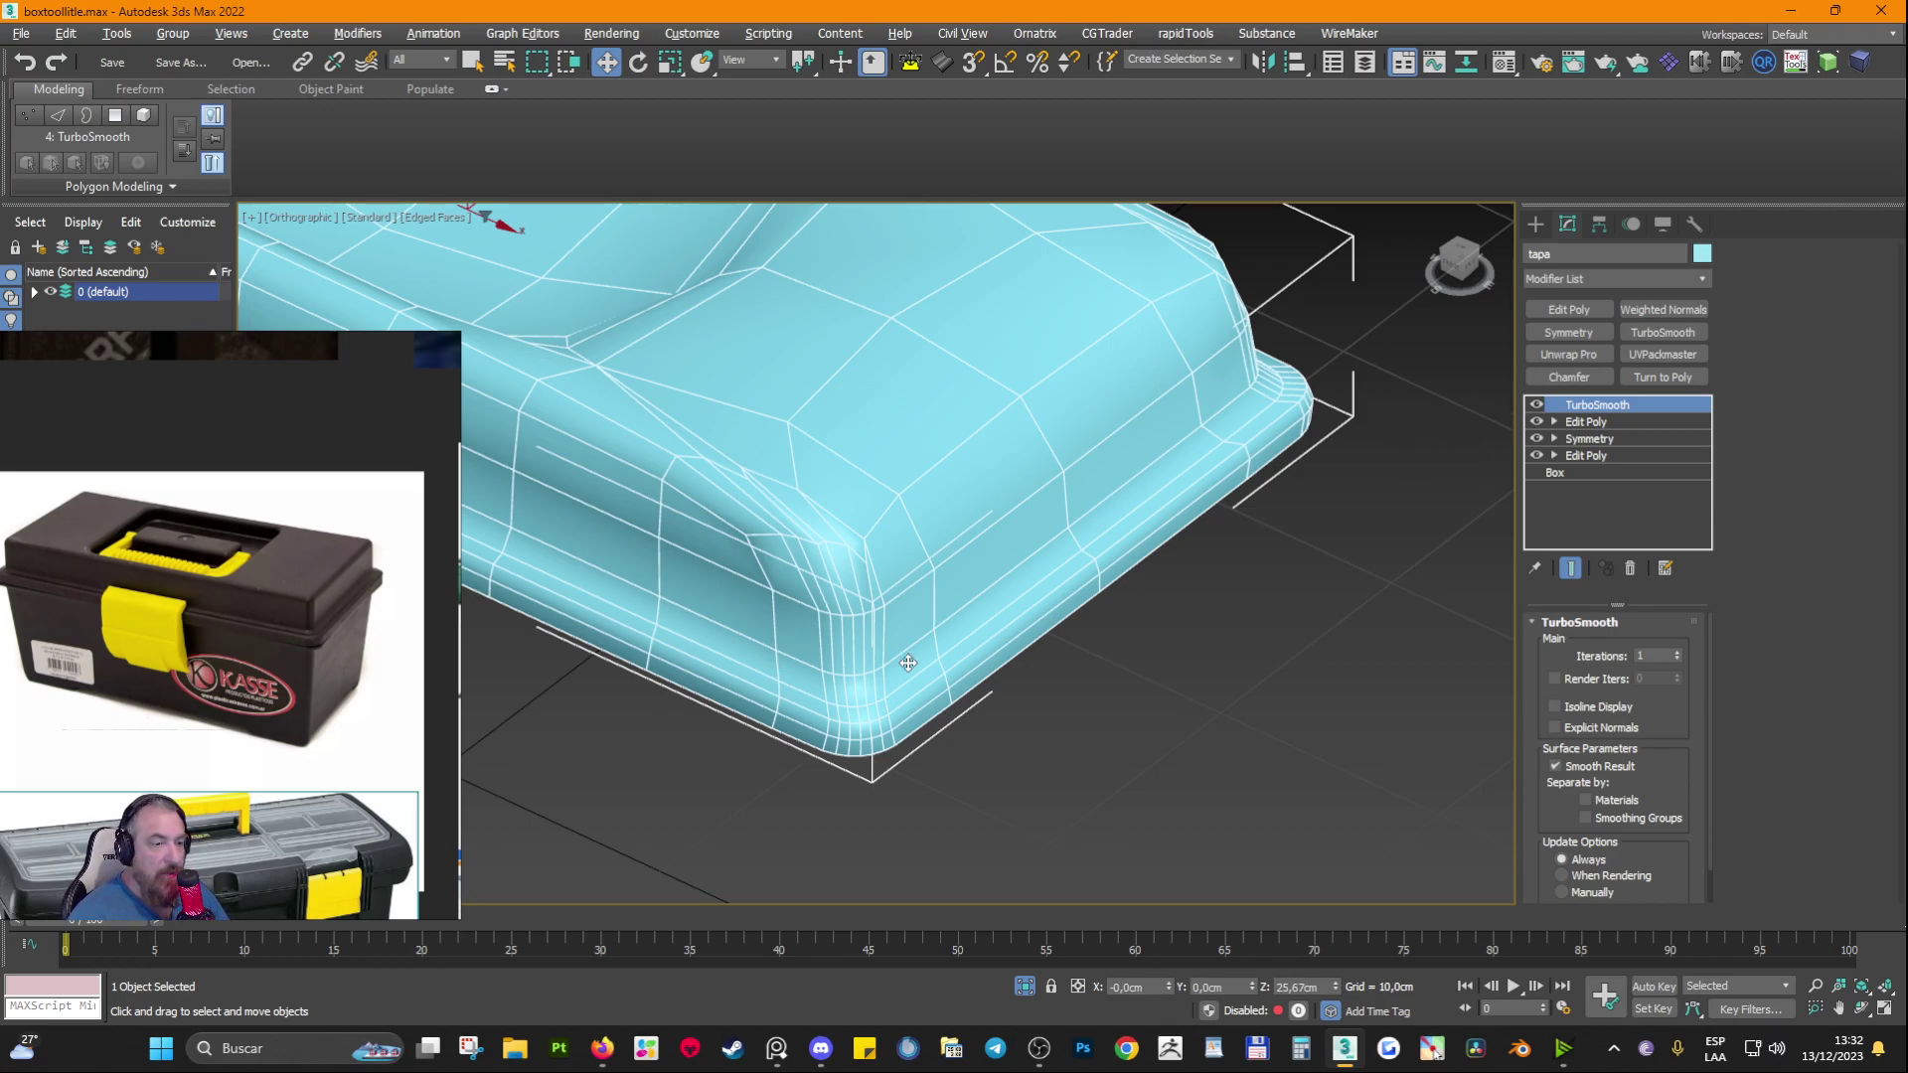
# Step: Set the lid's TurboSmooth iterations to 3, hide the edges, and compare the smoothed corner with the toolbox reference
pyautogui.click(1677, 652)
pyautogui.click(1677, 652)
pyautogui.scroll(-4, 1188, 650)
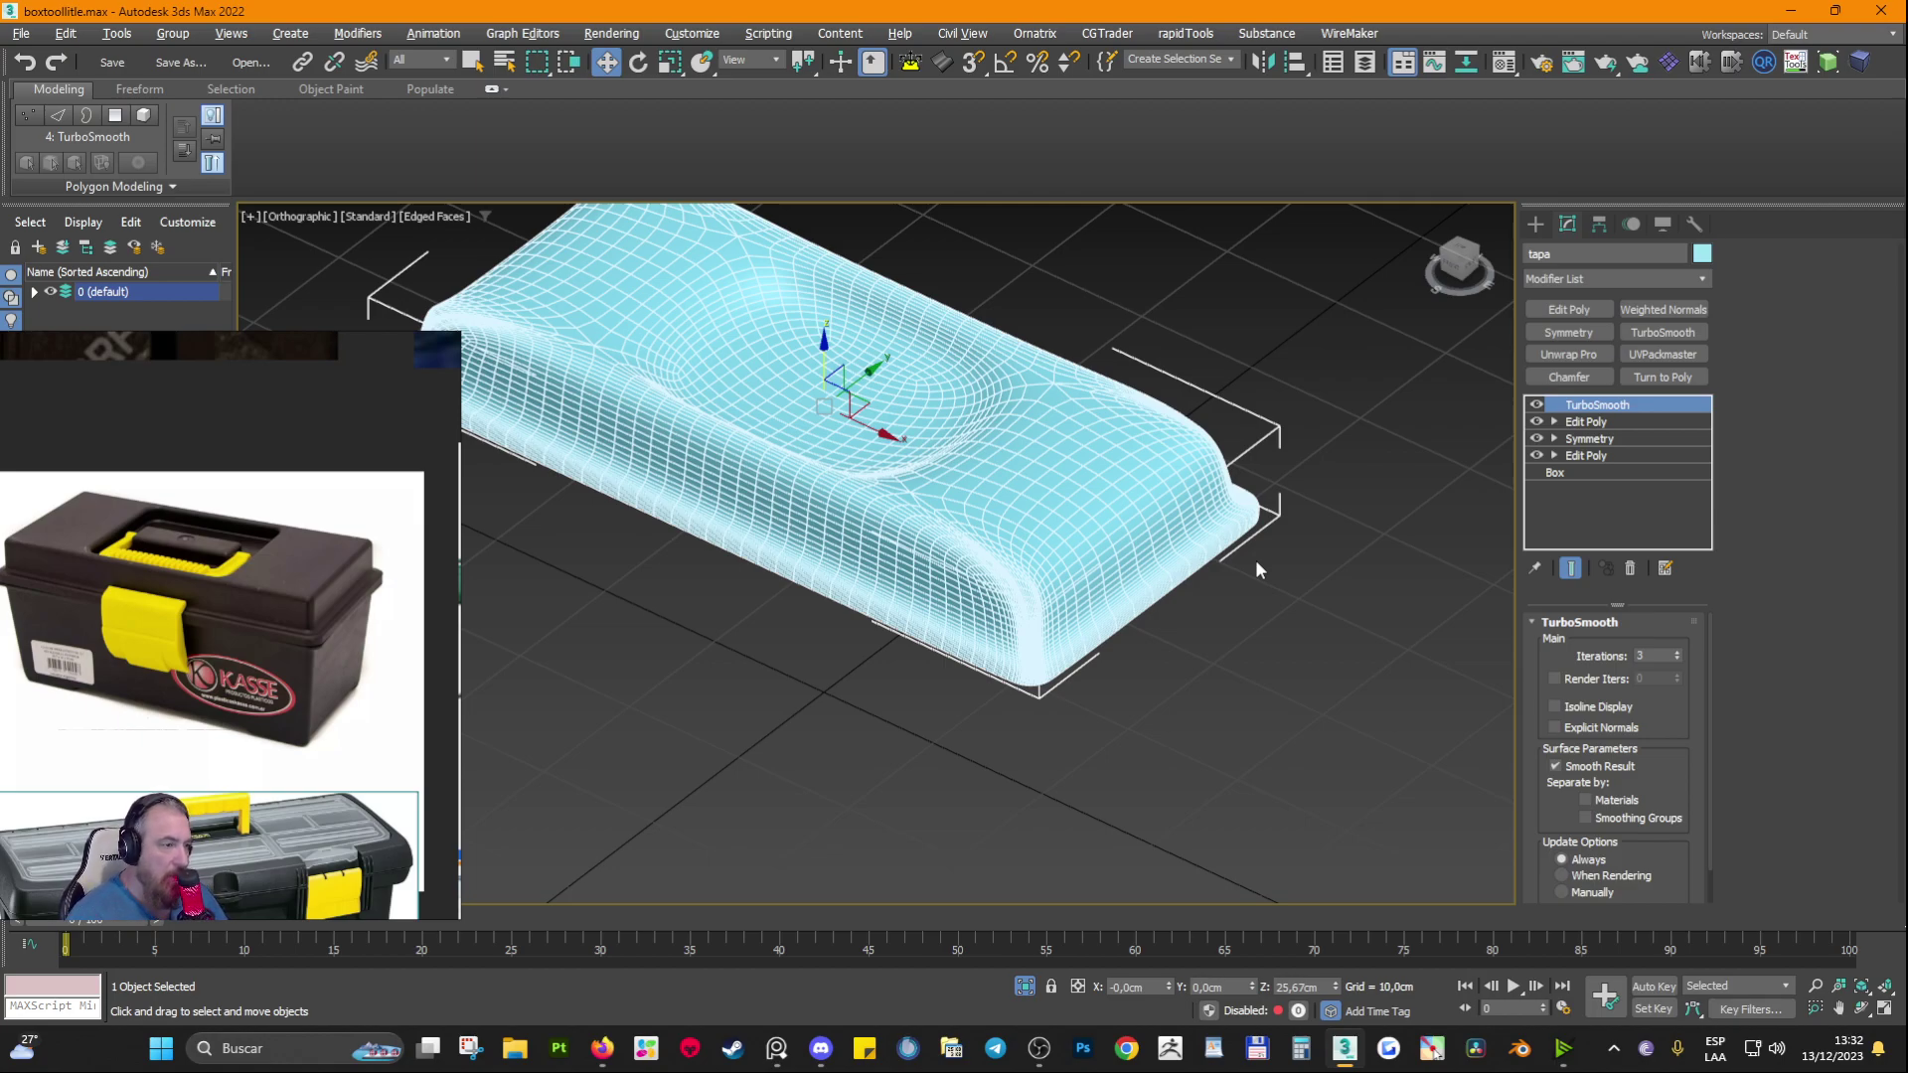
pyautogui.press('F4')
pyautogui.scroll(4, 1182, 636)
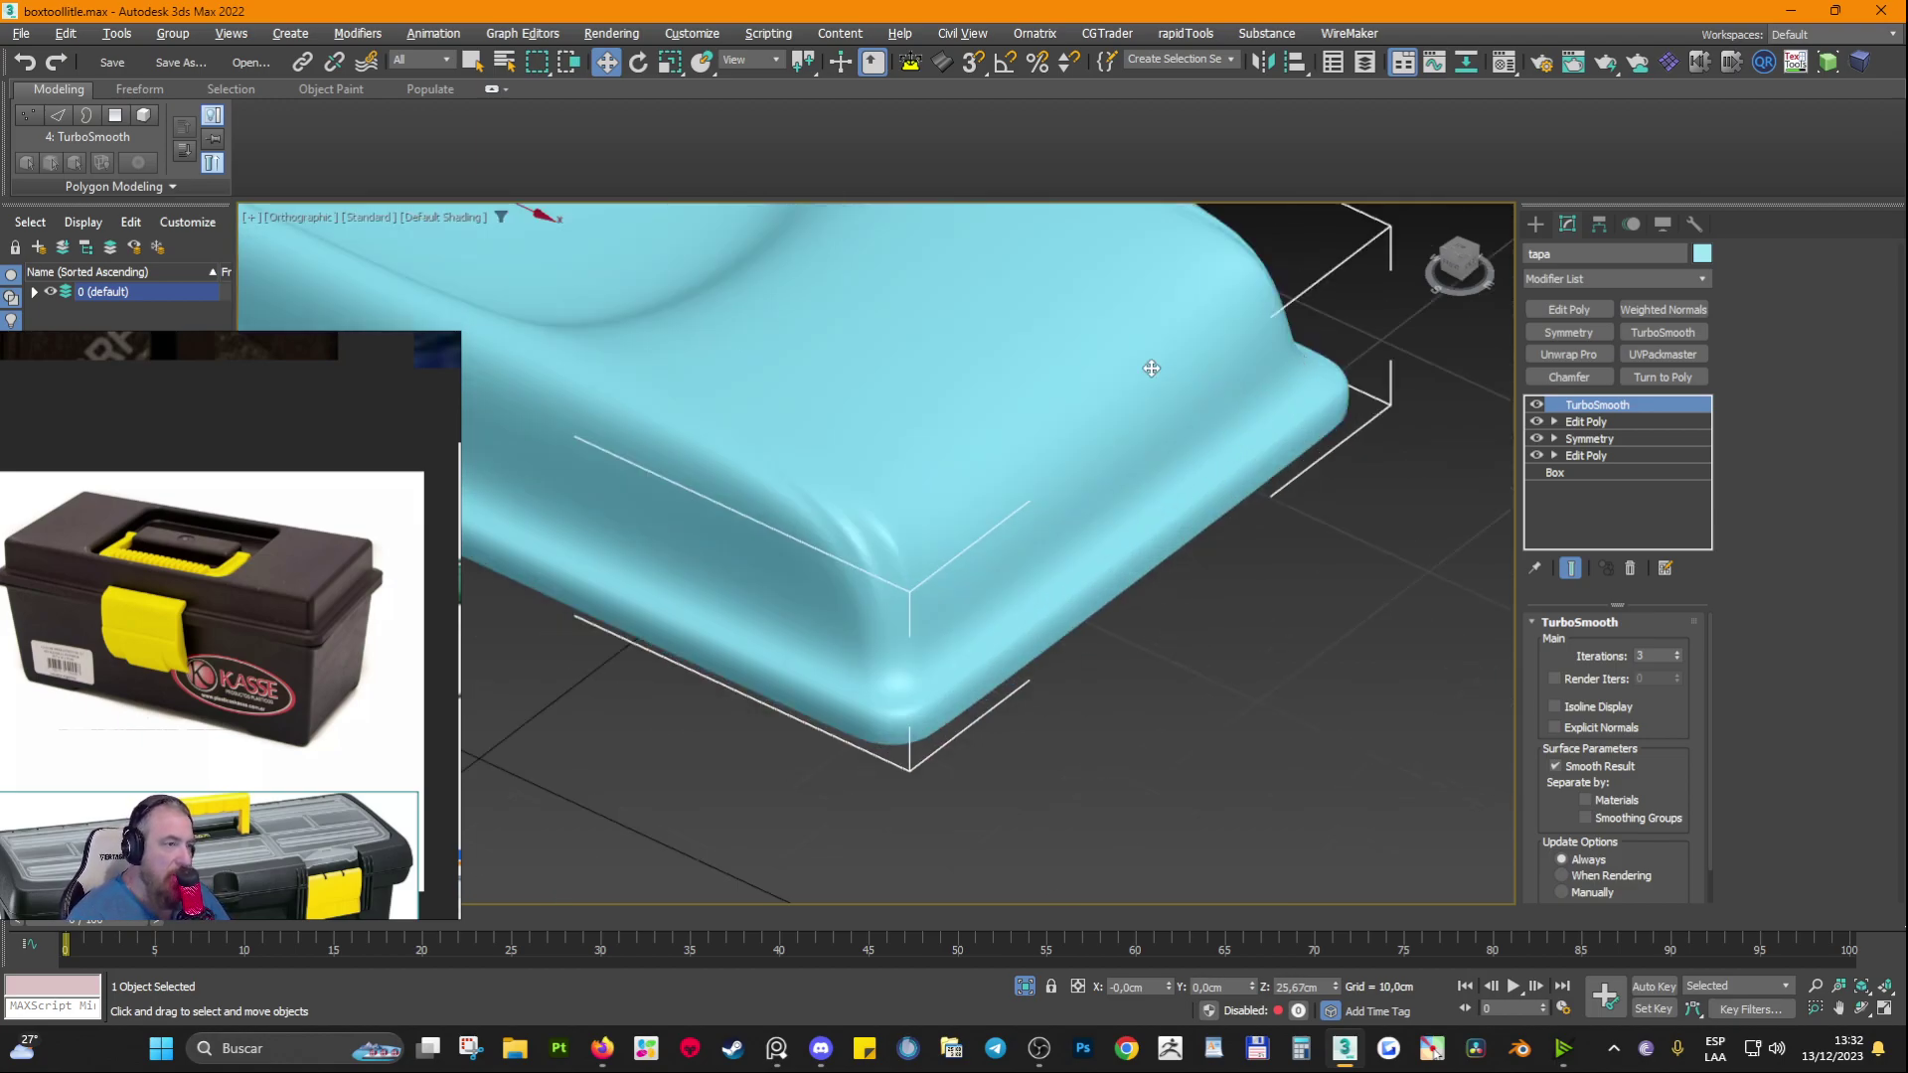
pyautogui.keyDown('alt'); pyautogui.moveTo(1161, 382); pyautogui.dragTo(1105, 484, button='middle'); pyautogui.keyUp('alt')
pyautogui.scroll(4, 312, 599)
pyautogui.moveTo(312, 599); pyautogui.dragTo(269, 632, button='middle')
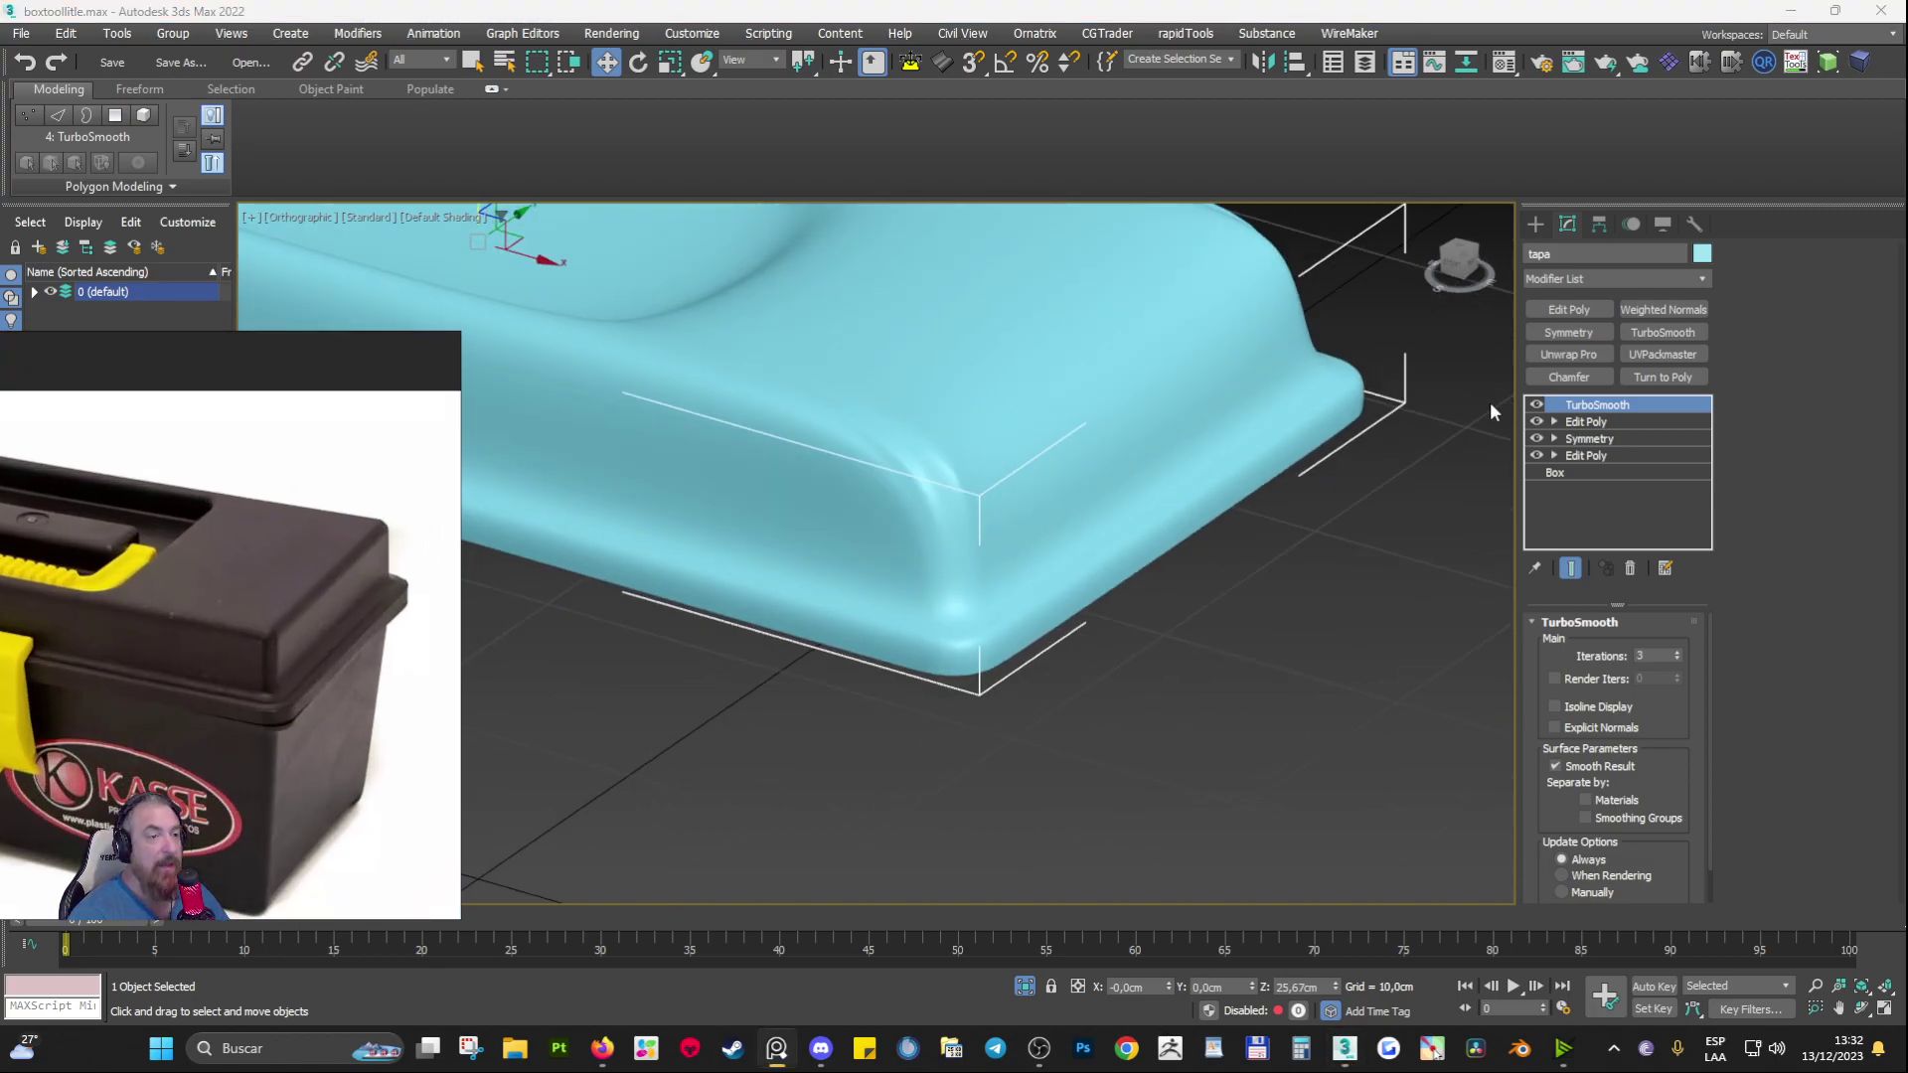
# Step: Disable the lid's TurboSmooth modifier and display its mesh edges again
pyautogui.click(1535, 405)
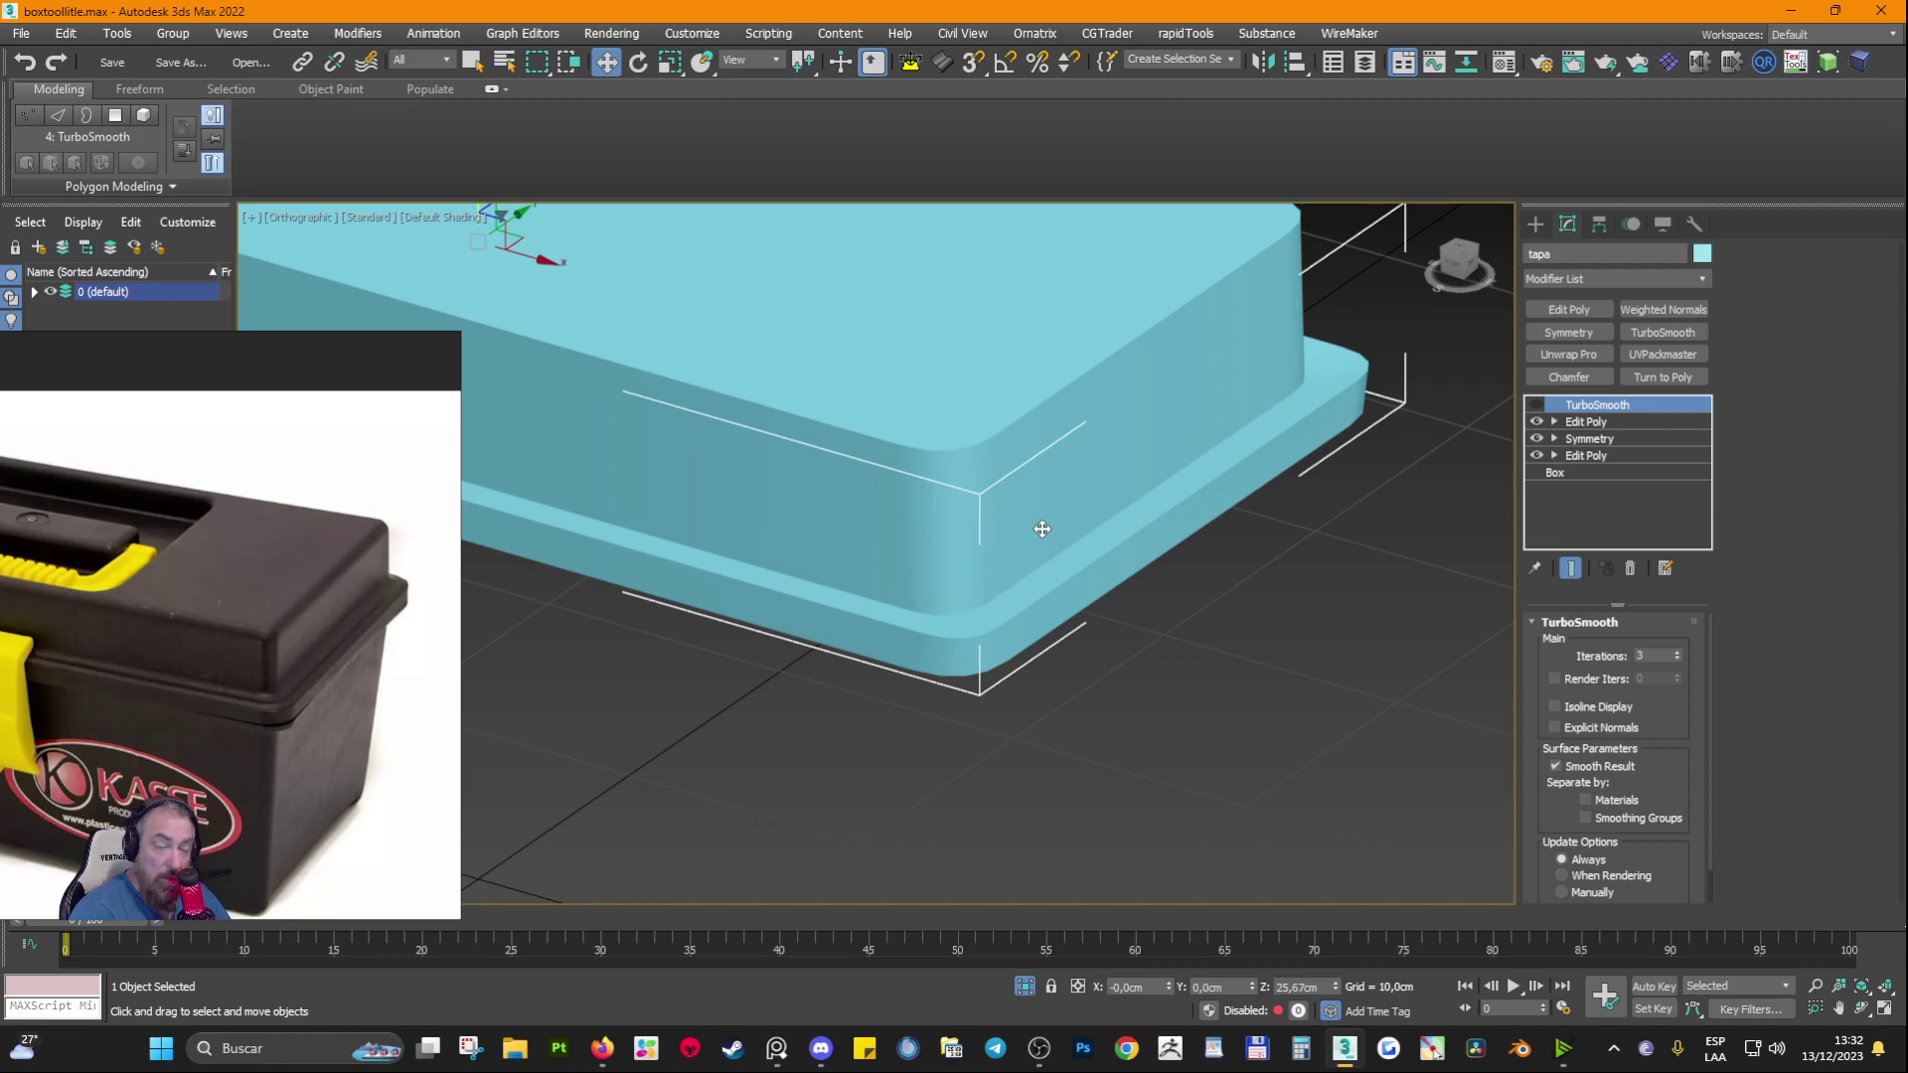
pyautogui.press('F4')
pyautogui.scroll(-5, 845, 601)
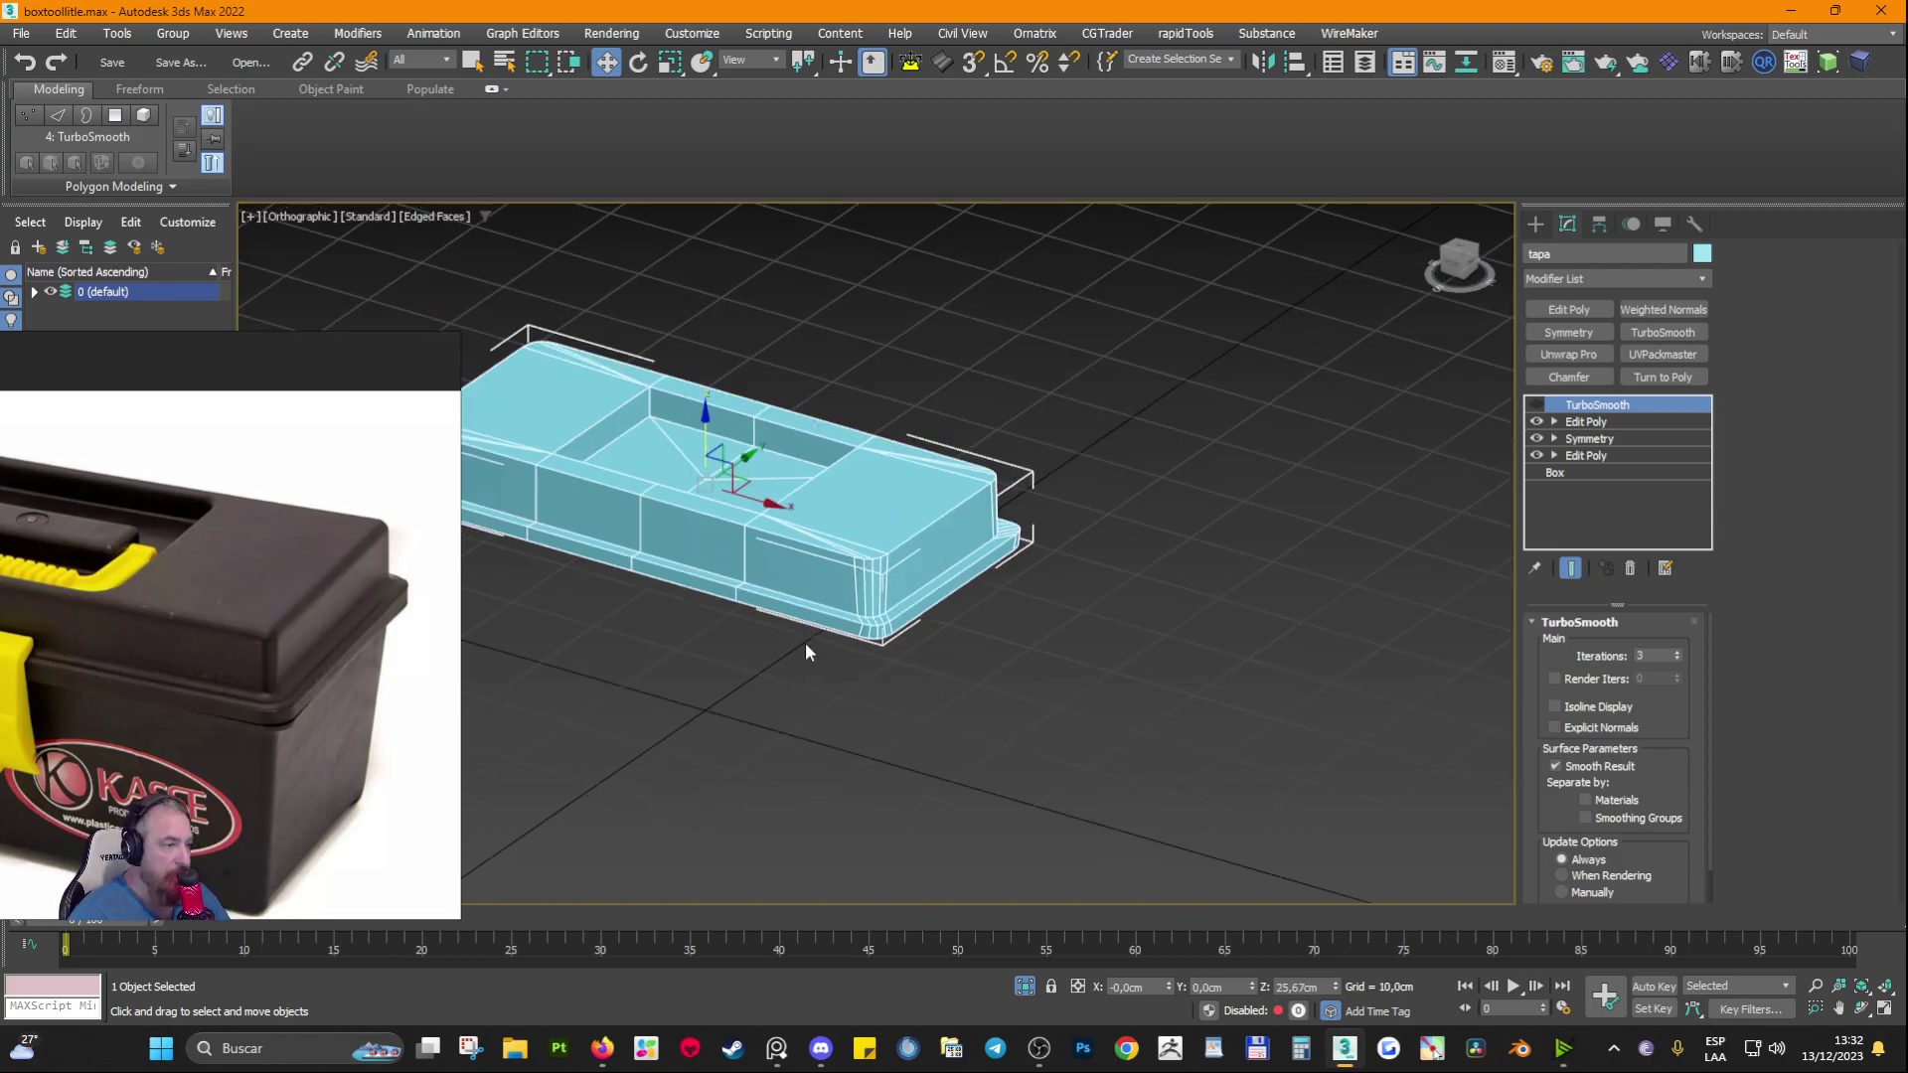
# Step: Create a test box beside the lid, about 38 cm long, 32 cm wide and 30 cm high
pyautogui.moveTo(1279, 636); pyautogui.dragTo(1043, 624, button='middle')
pyautogui.click(1535, 224)
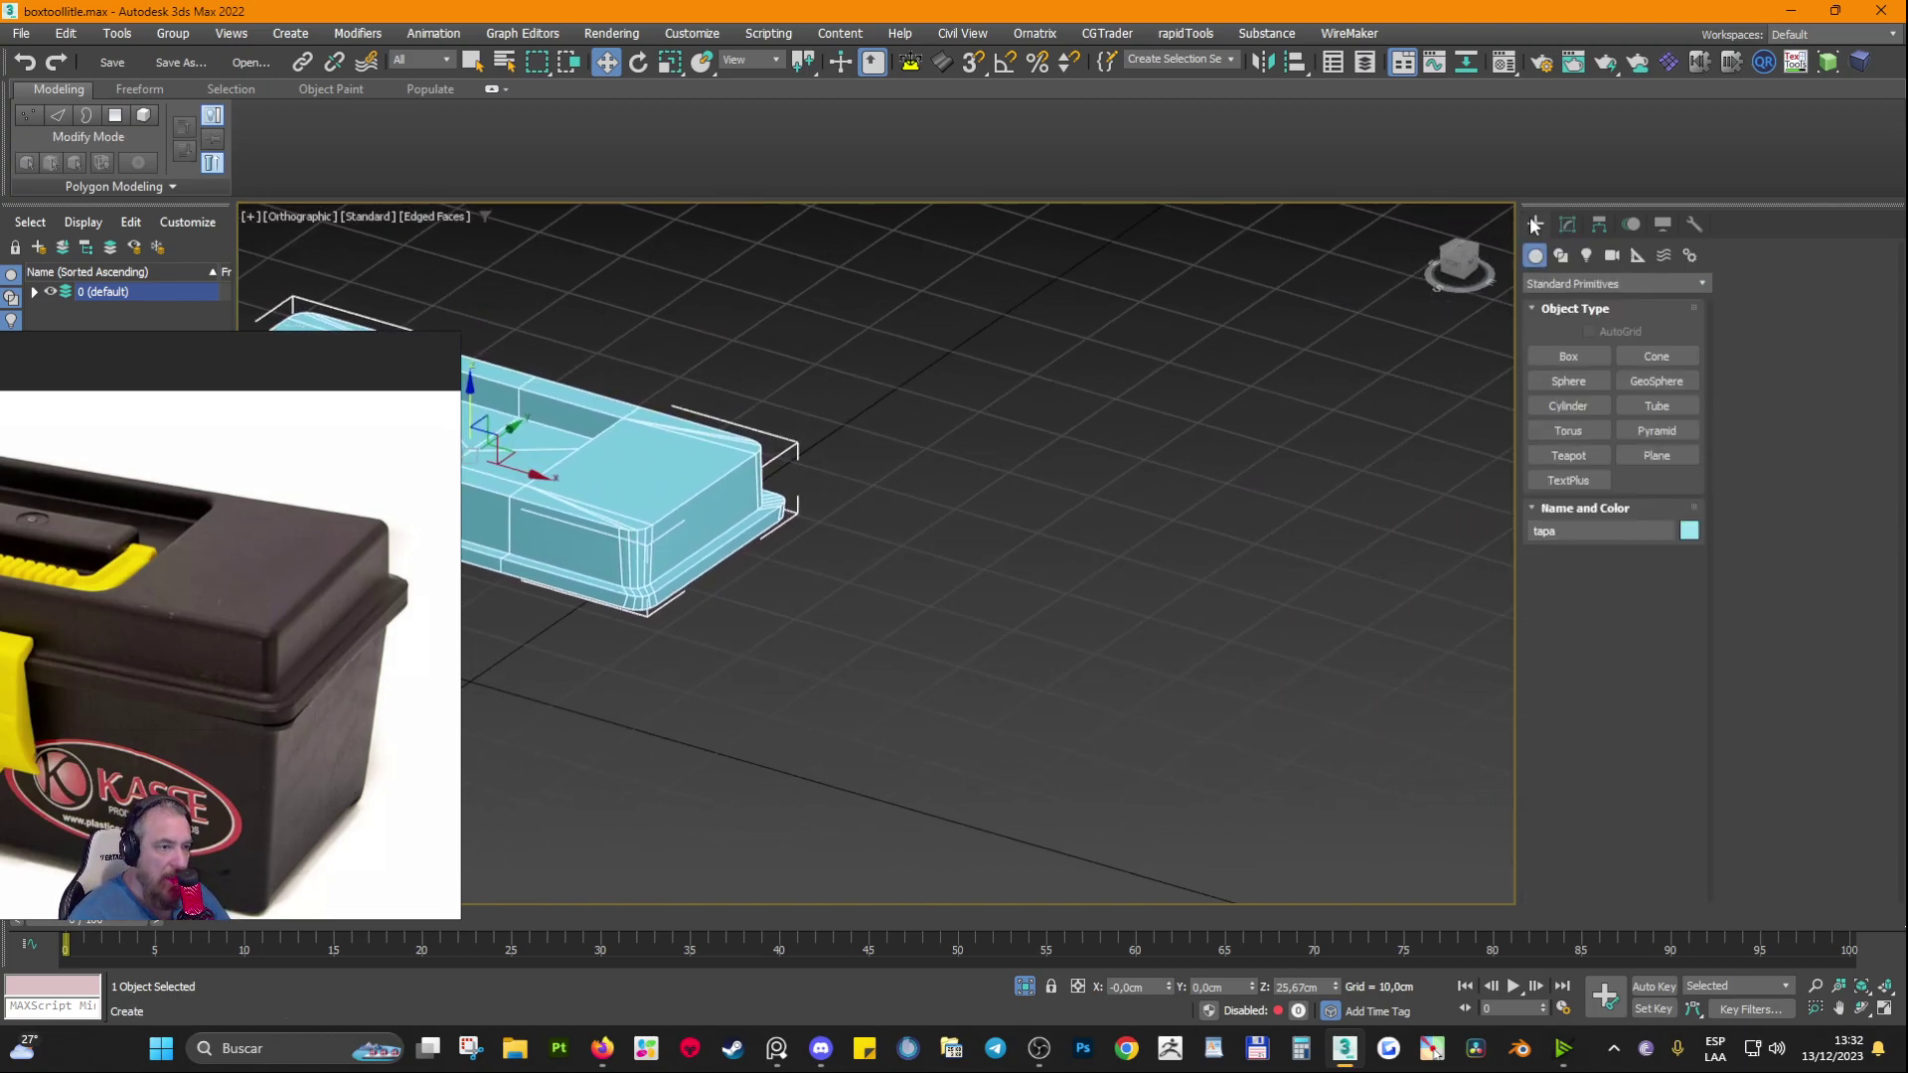
pyautogui.click(1568, 356)
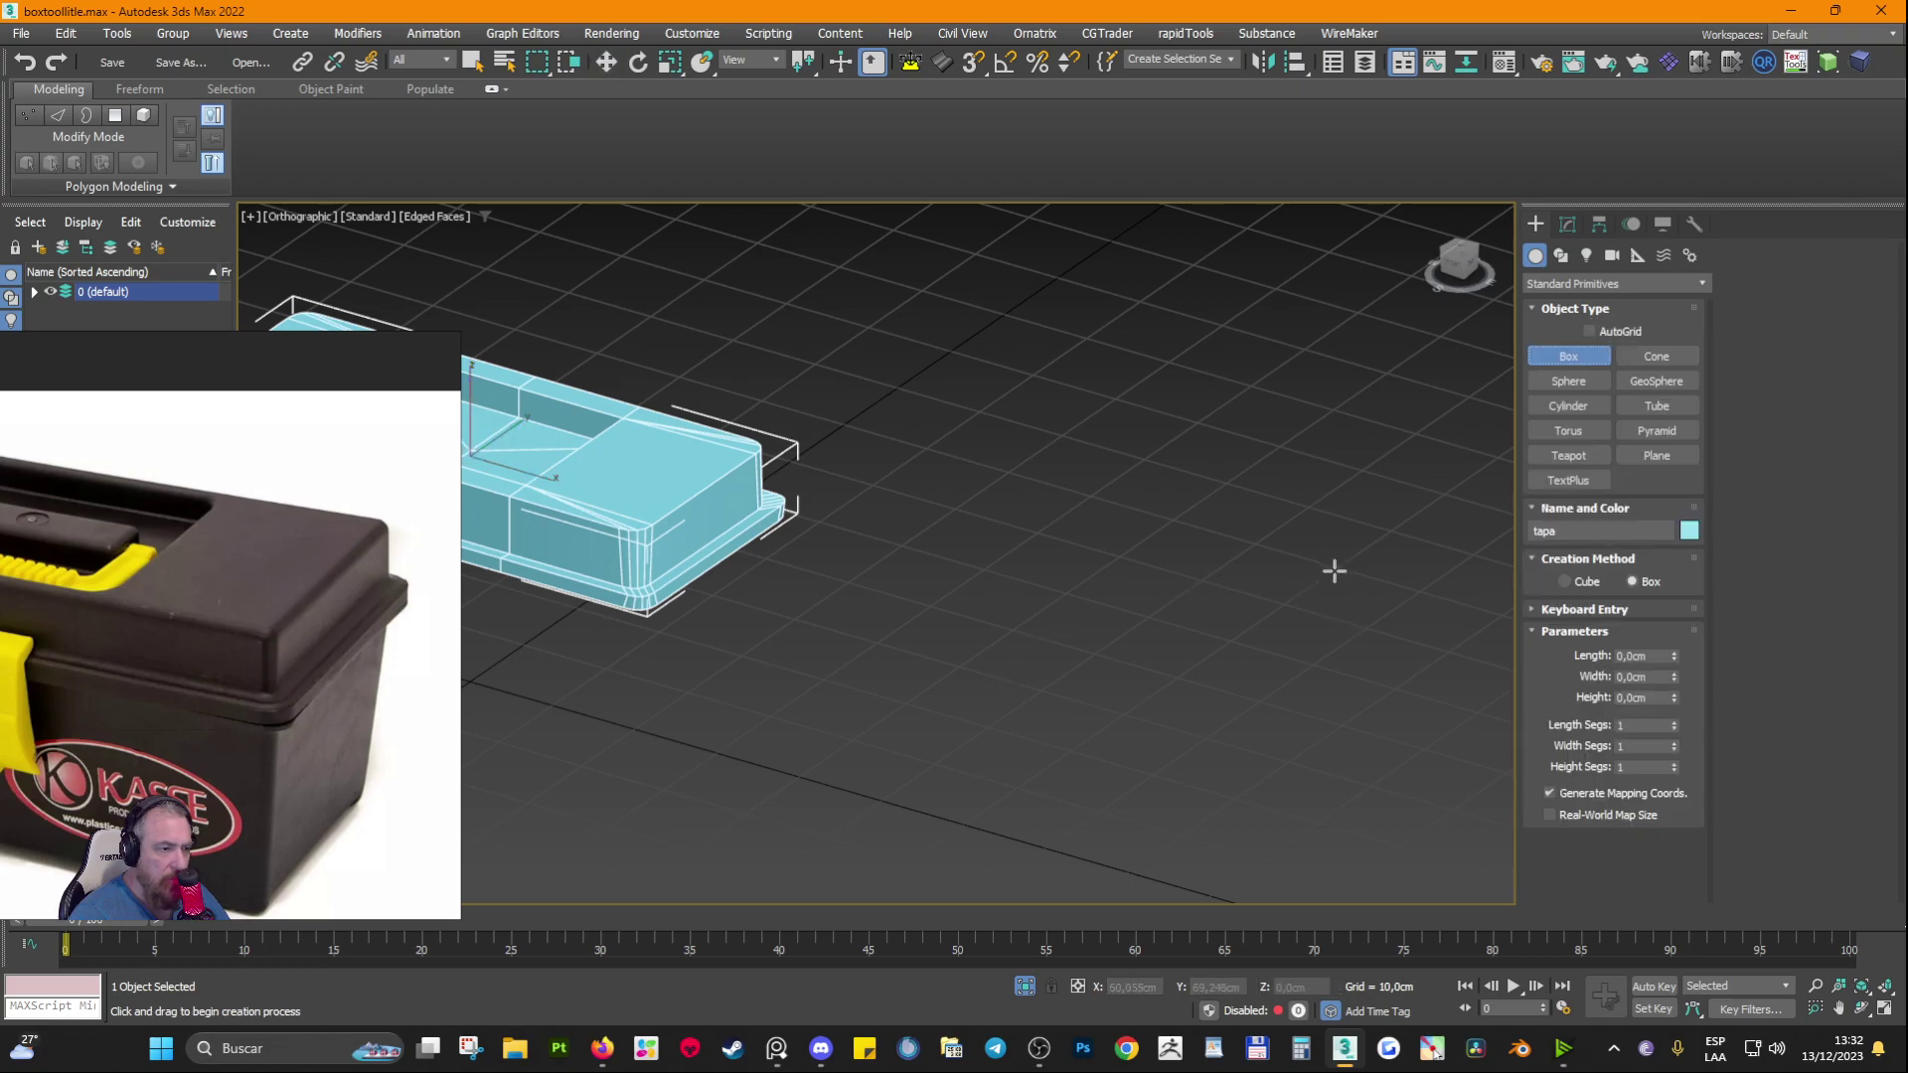
pyautogui.moveTo(1335, 573); pyautogui.dragTo(866, 636)
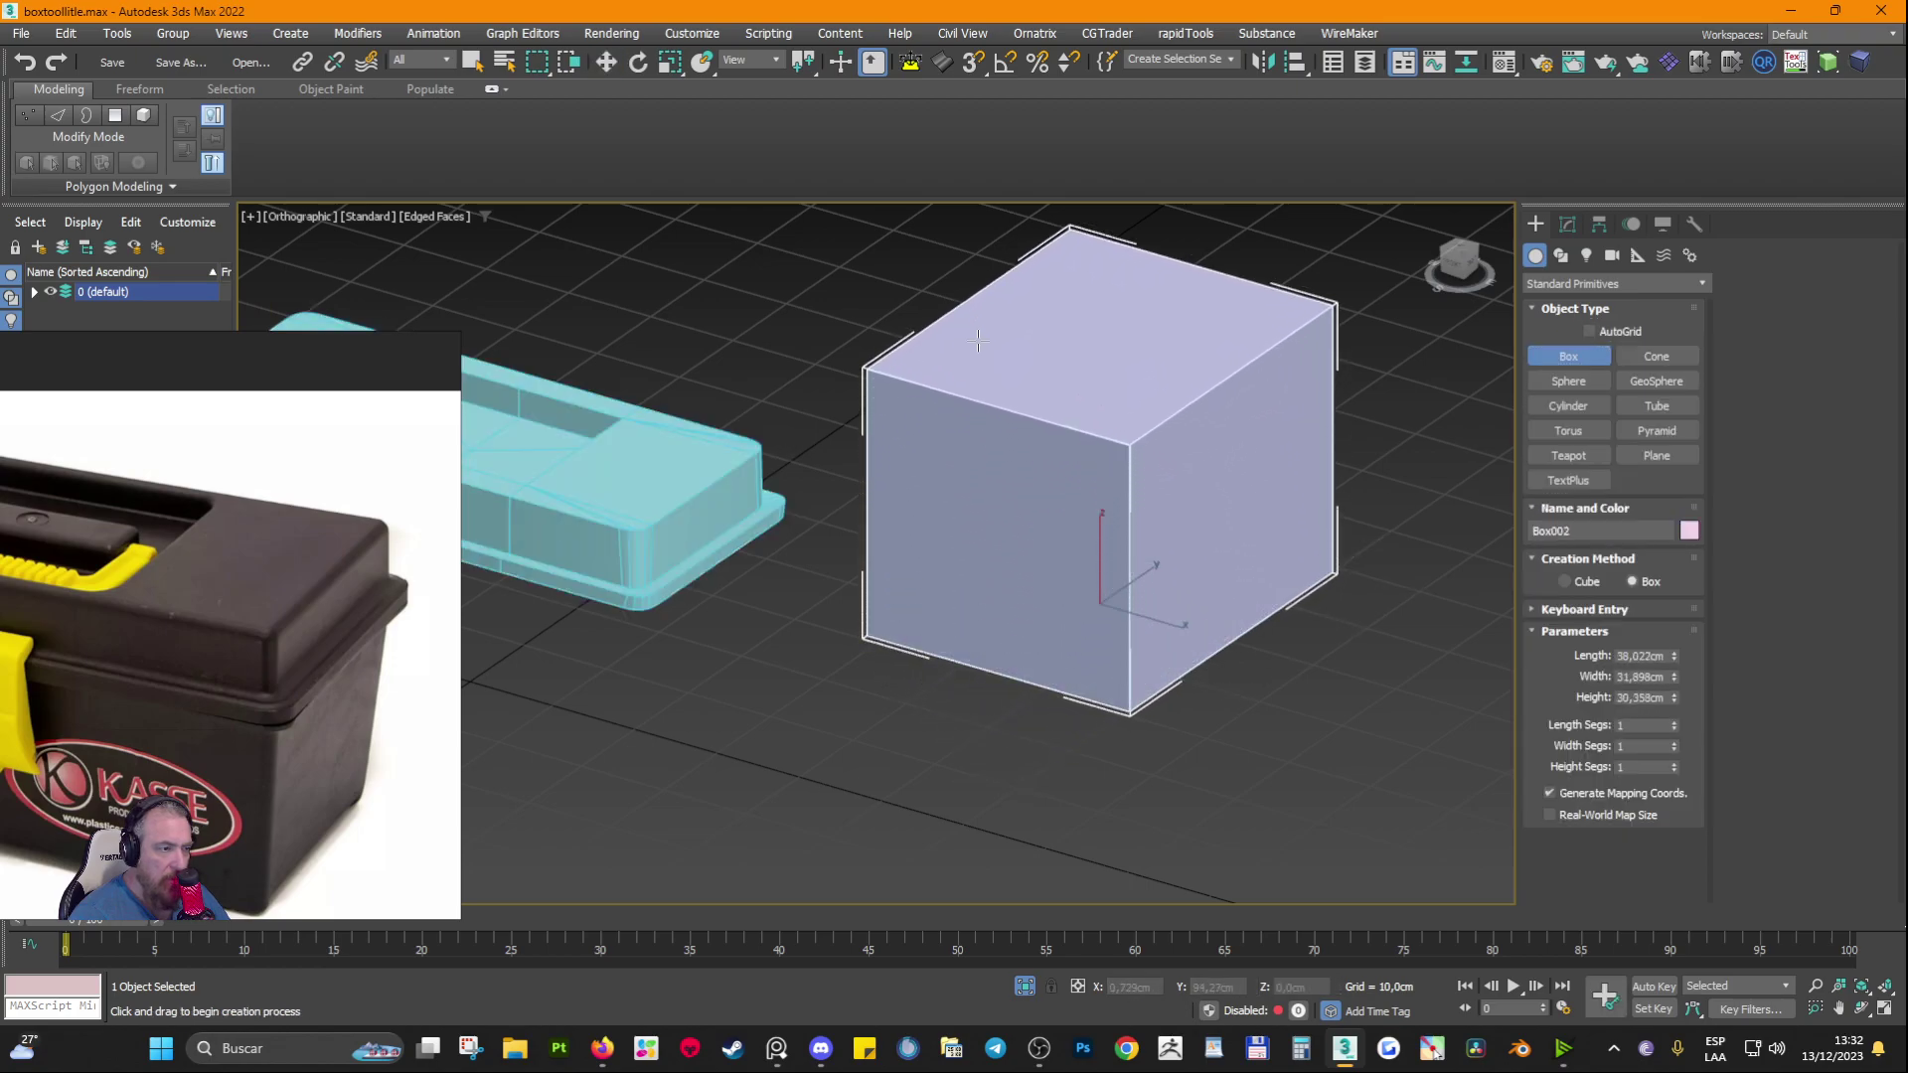
pyautogui.click(864, 397)
# Step: Add TurboSmooth to the test box, disable it, and insert an Edit Poly modifier beneath it
pyautogui.click(1566, 225)
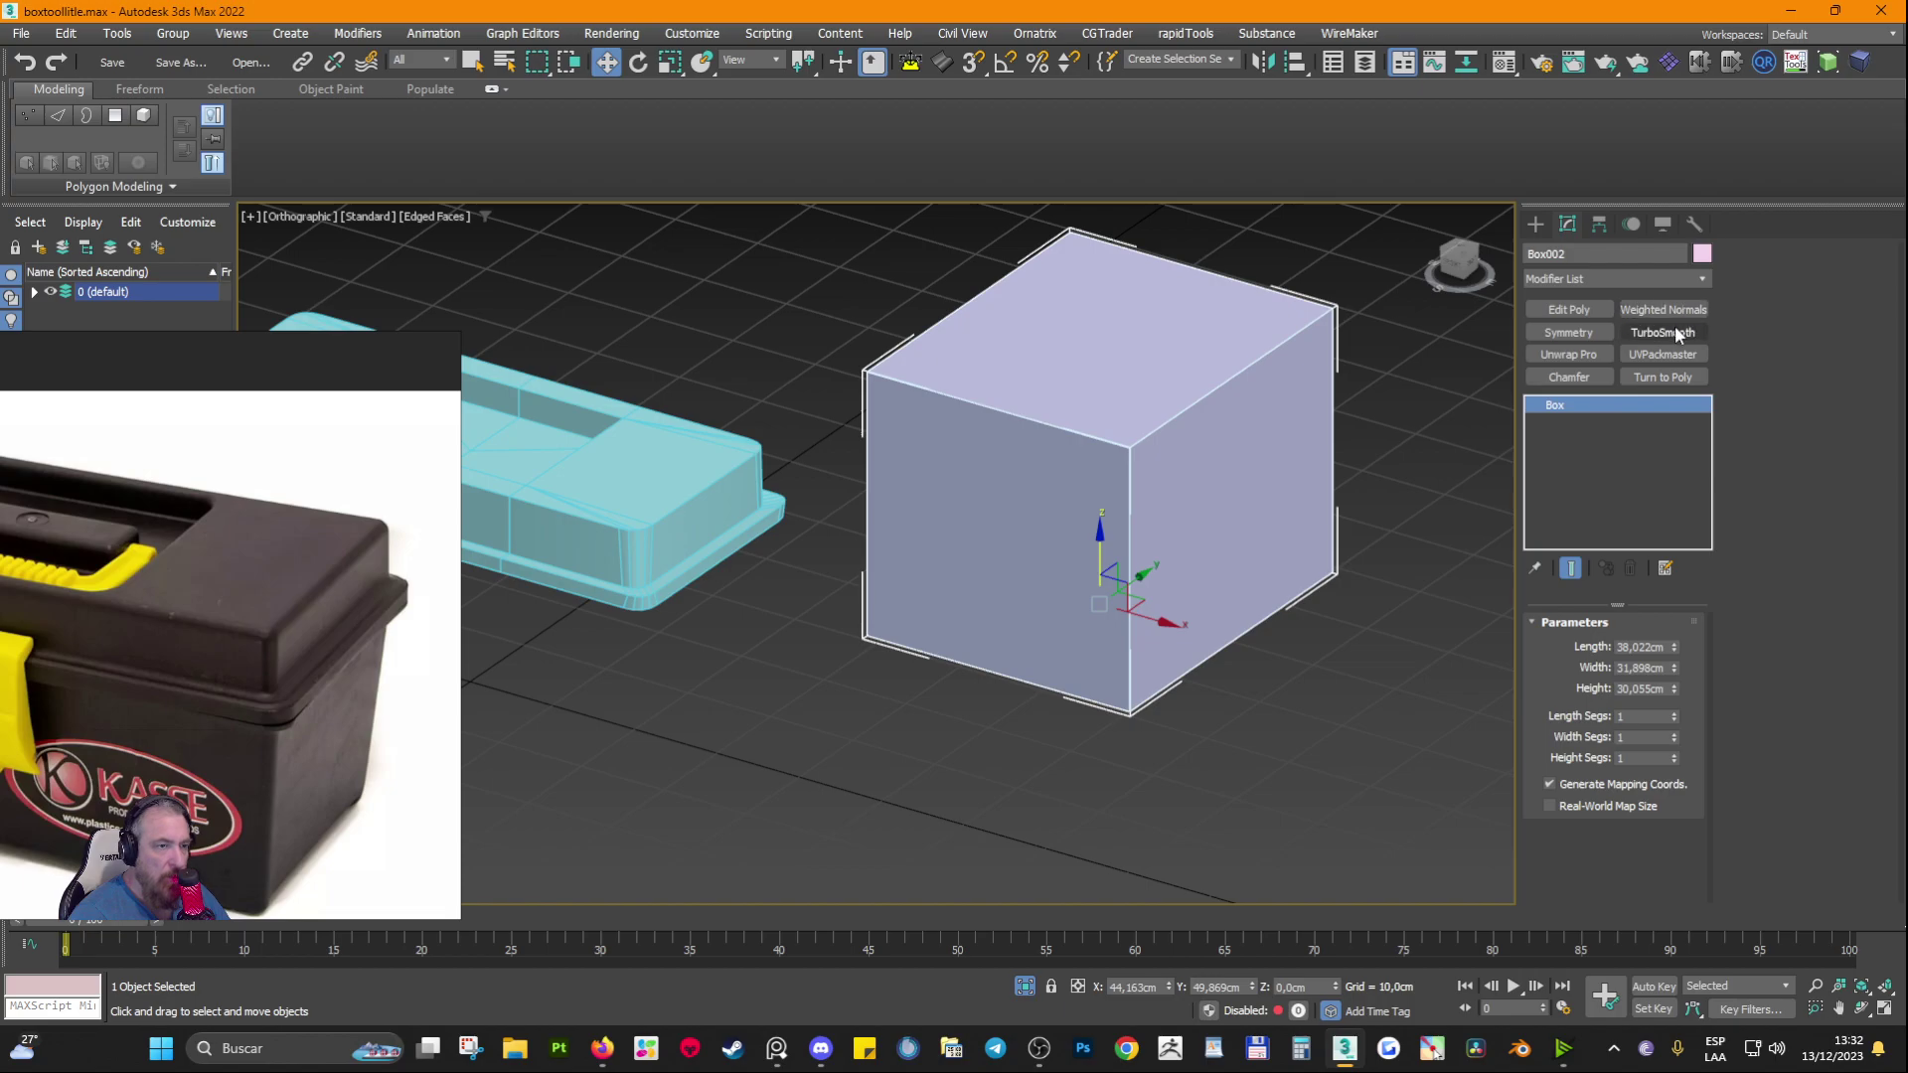
pyautogui.click(1673, 333)
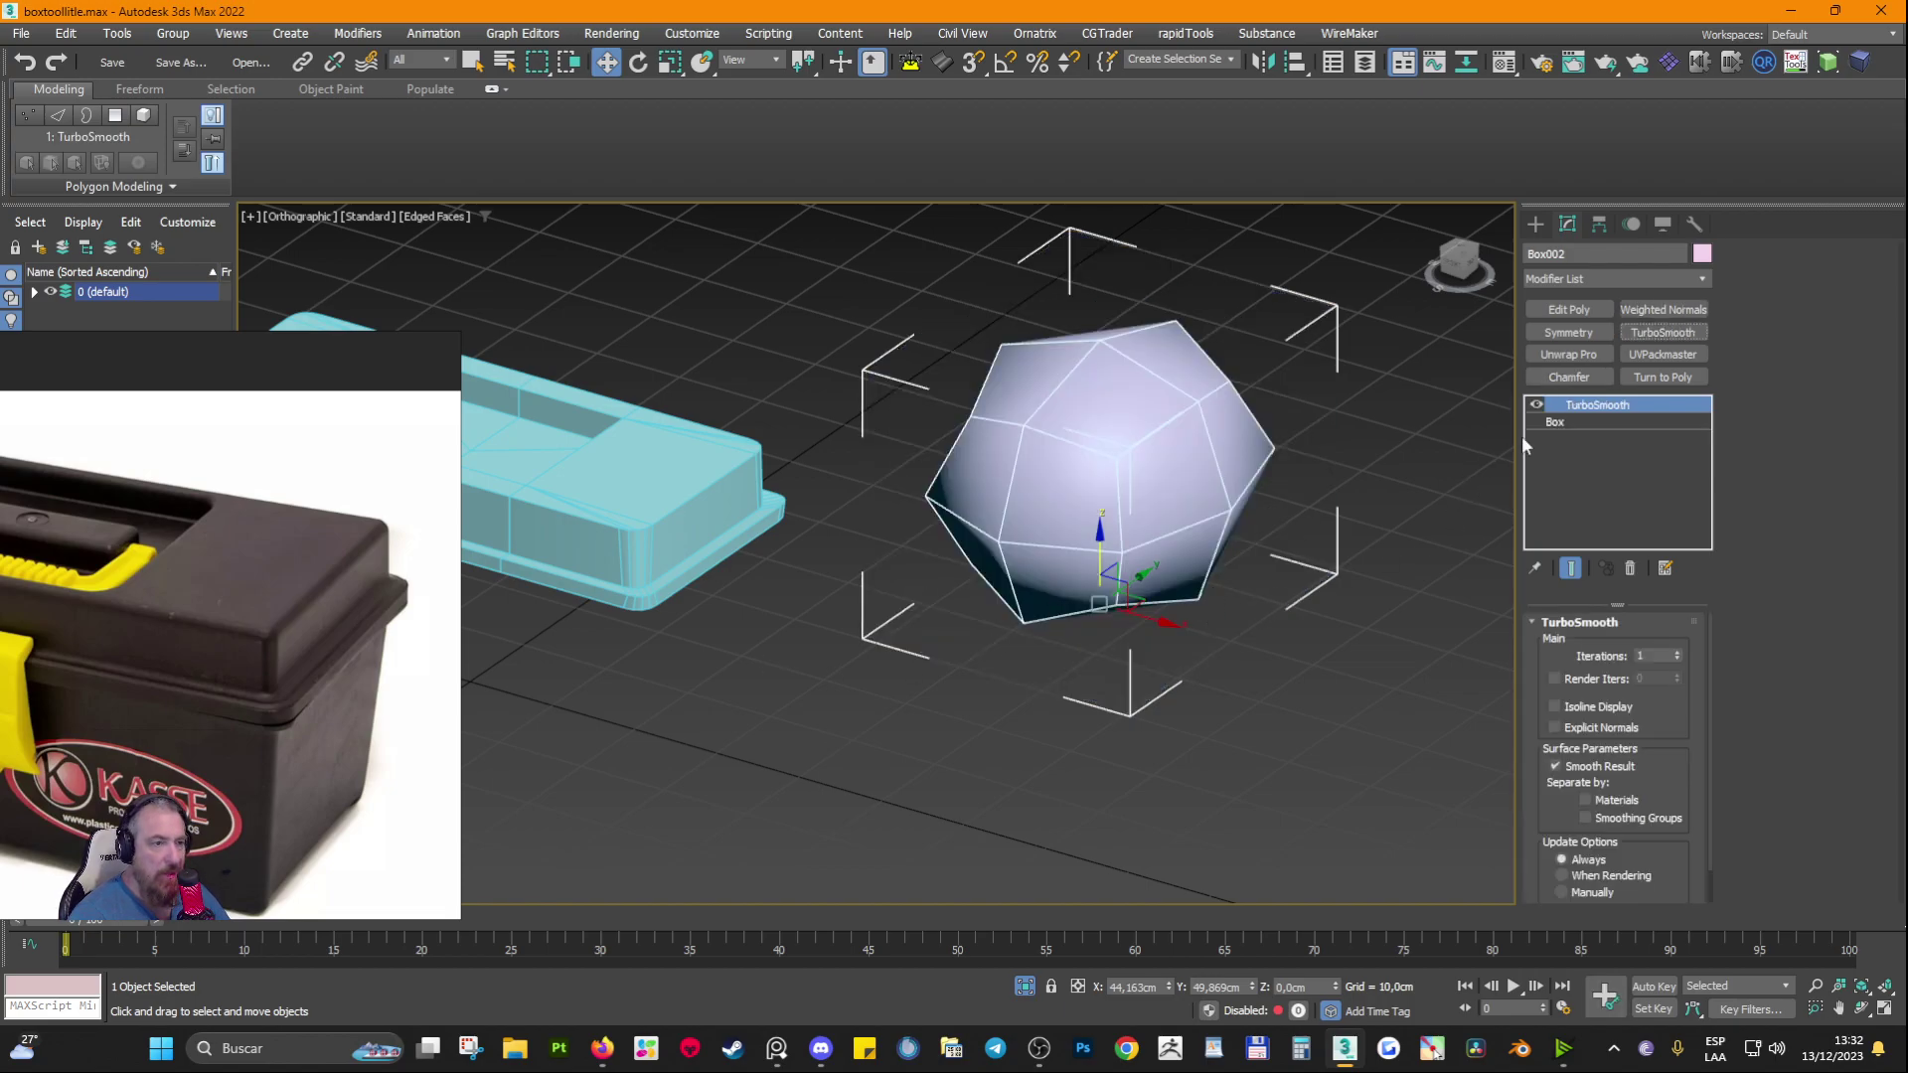
pyautogui.click(1537, 405)
pyautogui.click(1578, 419)
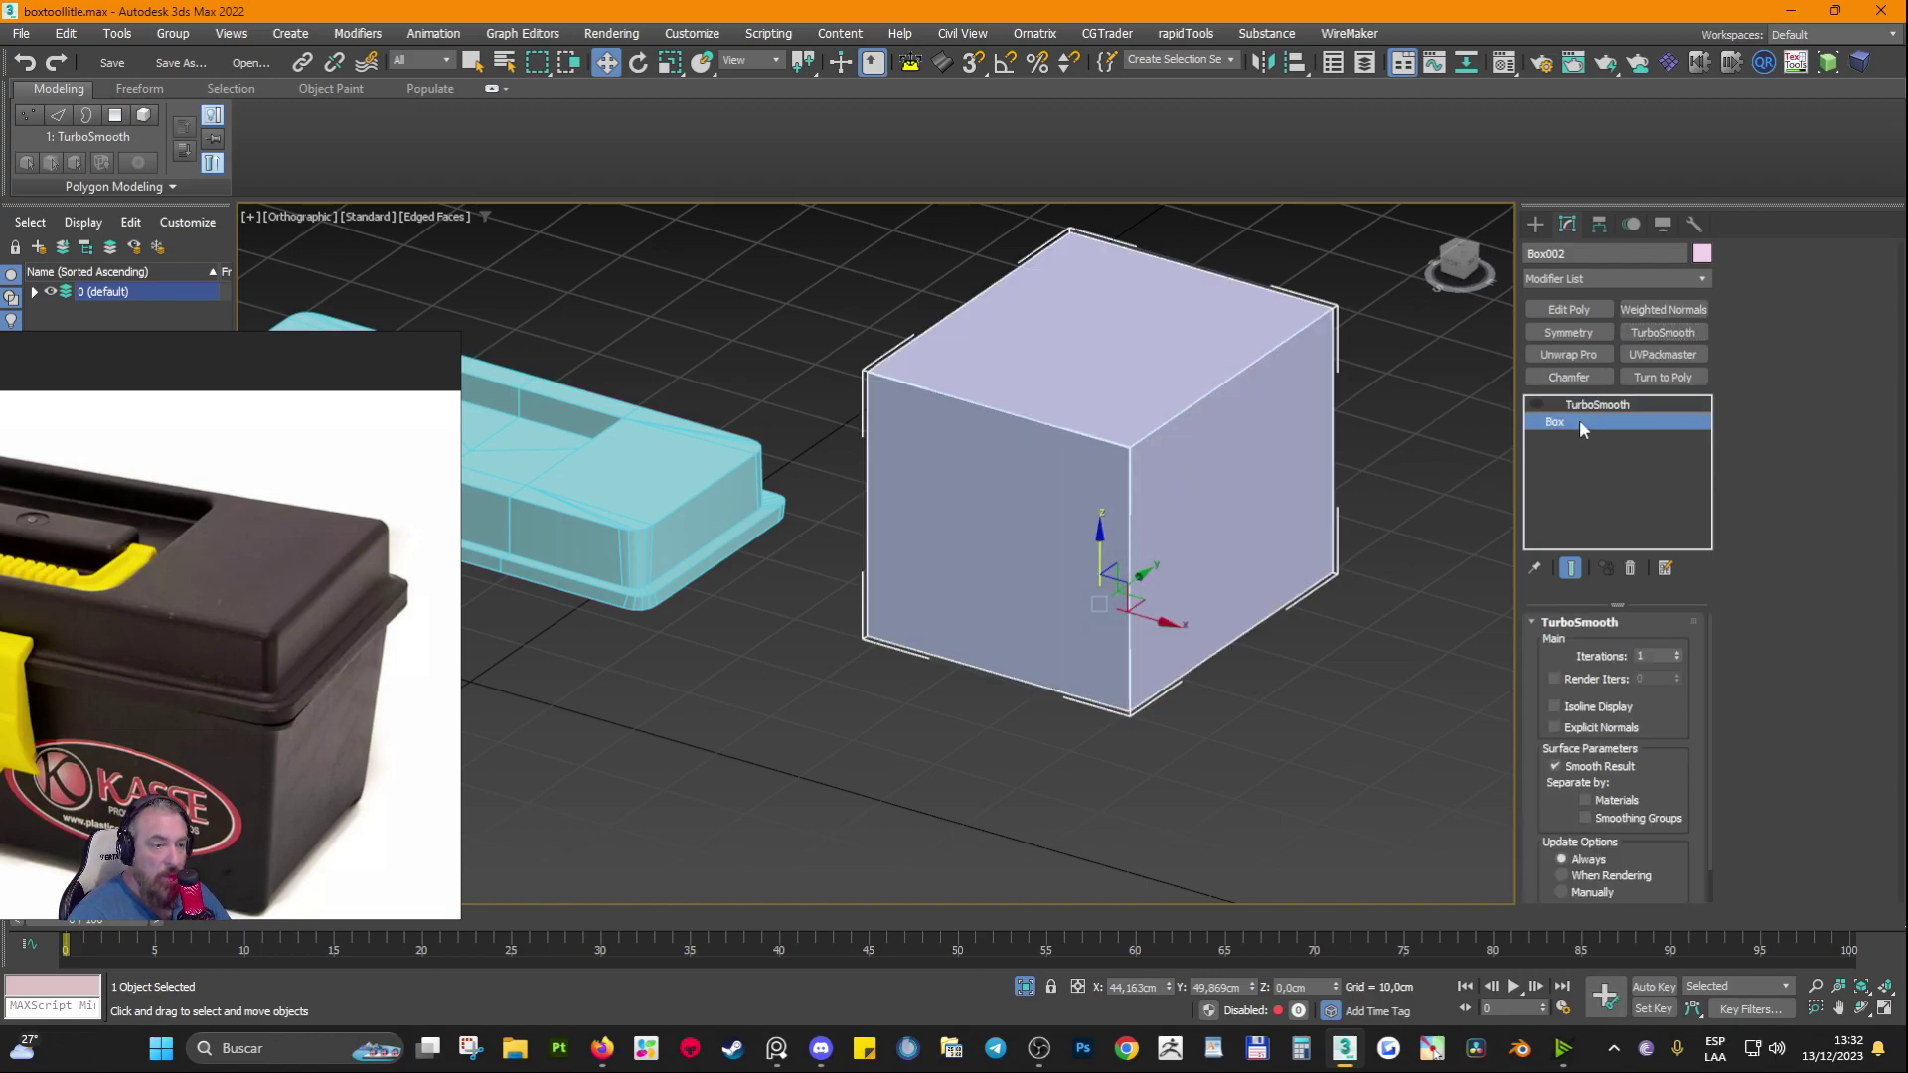
pyautogui.click(1592, 312)
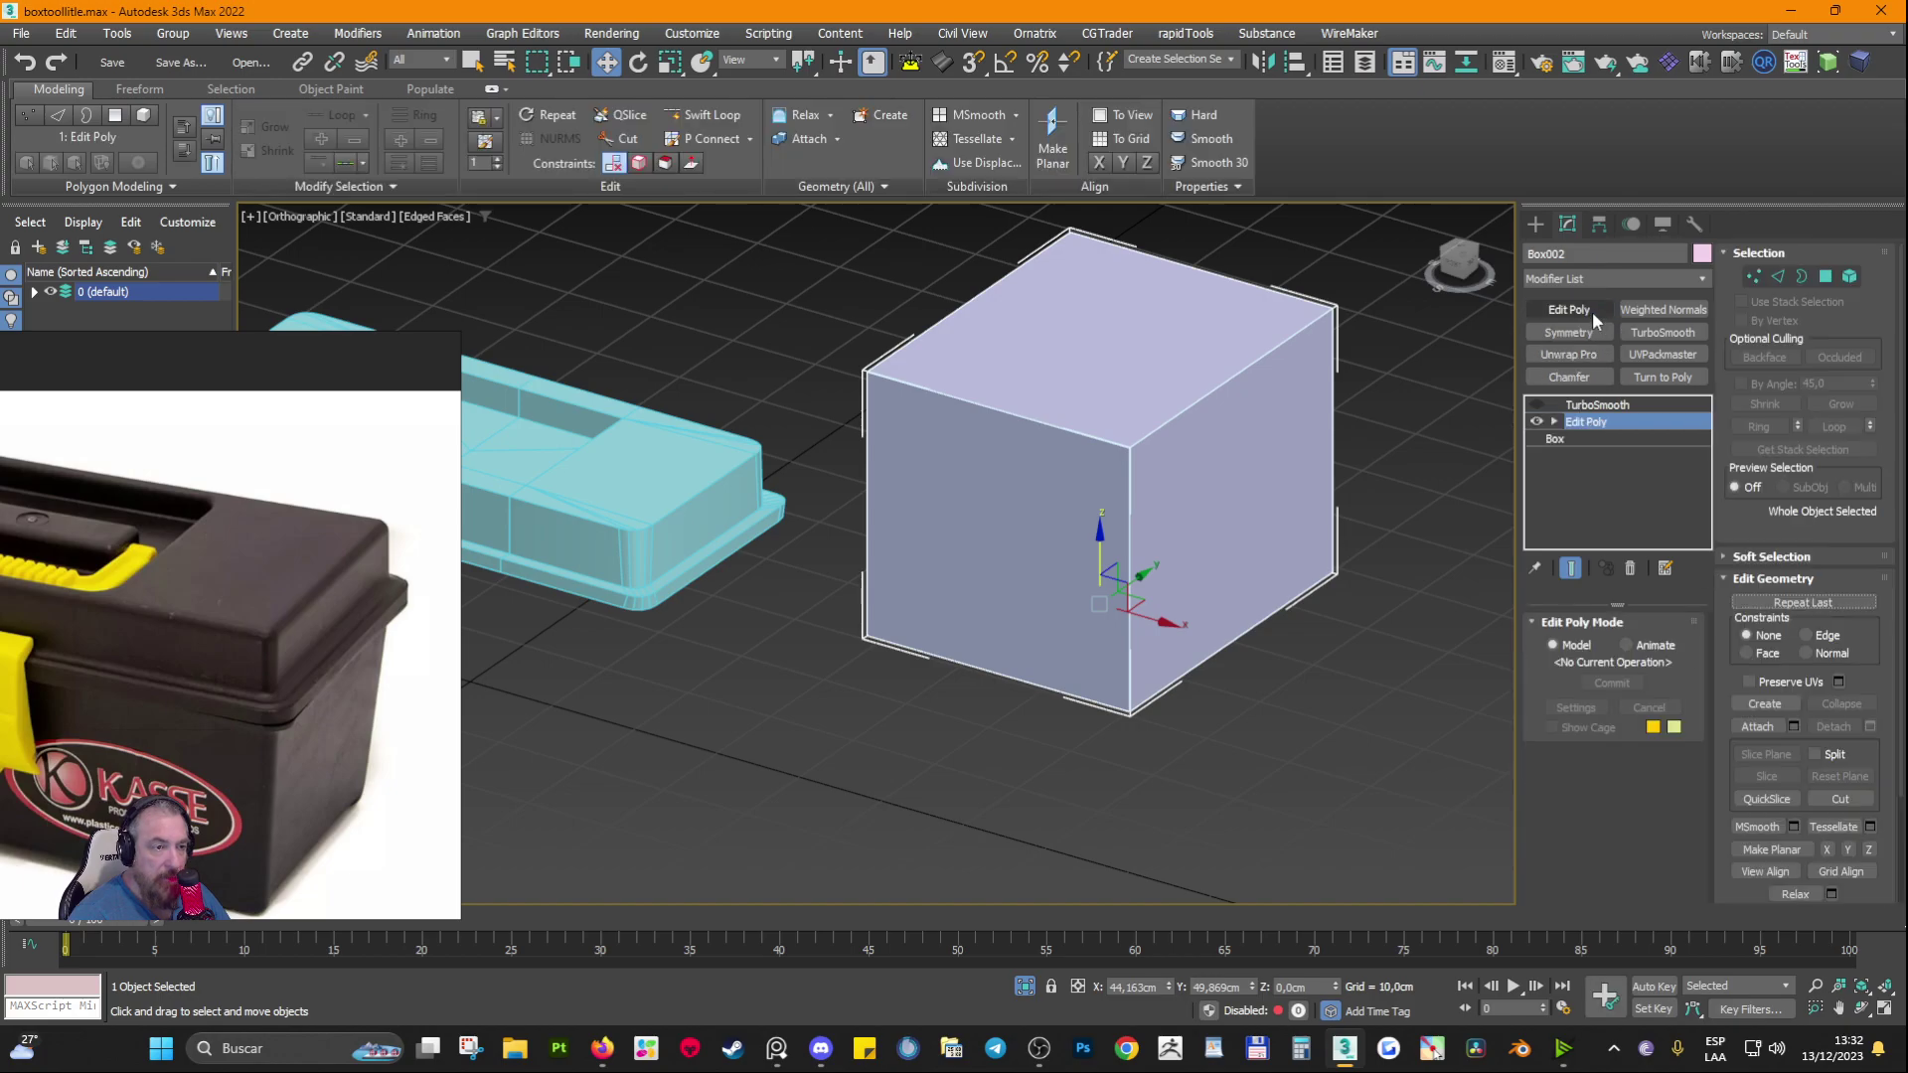
# Step: Connect the box's four edges parallel to Y with one loop and move it close to the positive Y end
pyautogui.keyDown('alt'); pyautogui.moveTo(1225, 669); pyautogui.dragTo(1035, 680, button='middle'); pyautogui.keyUp('alt')
pyautogui.press('z')
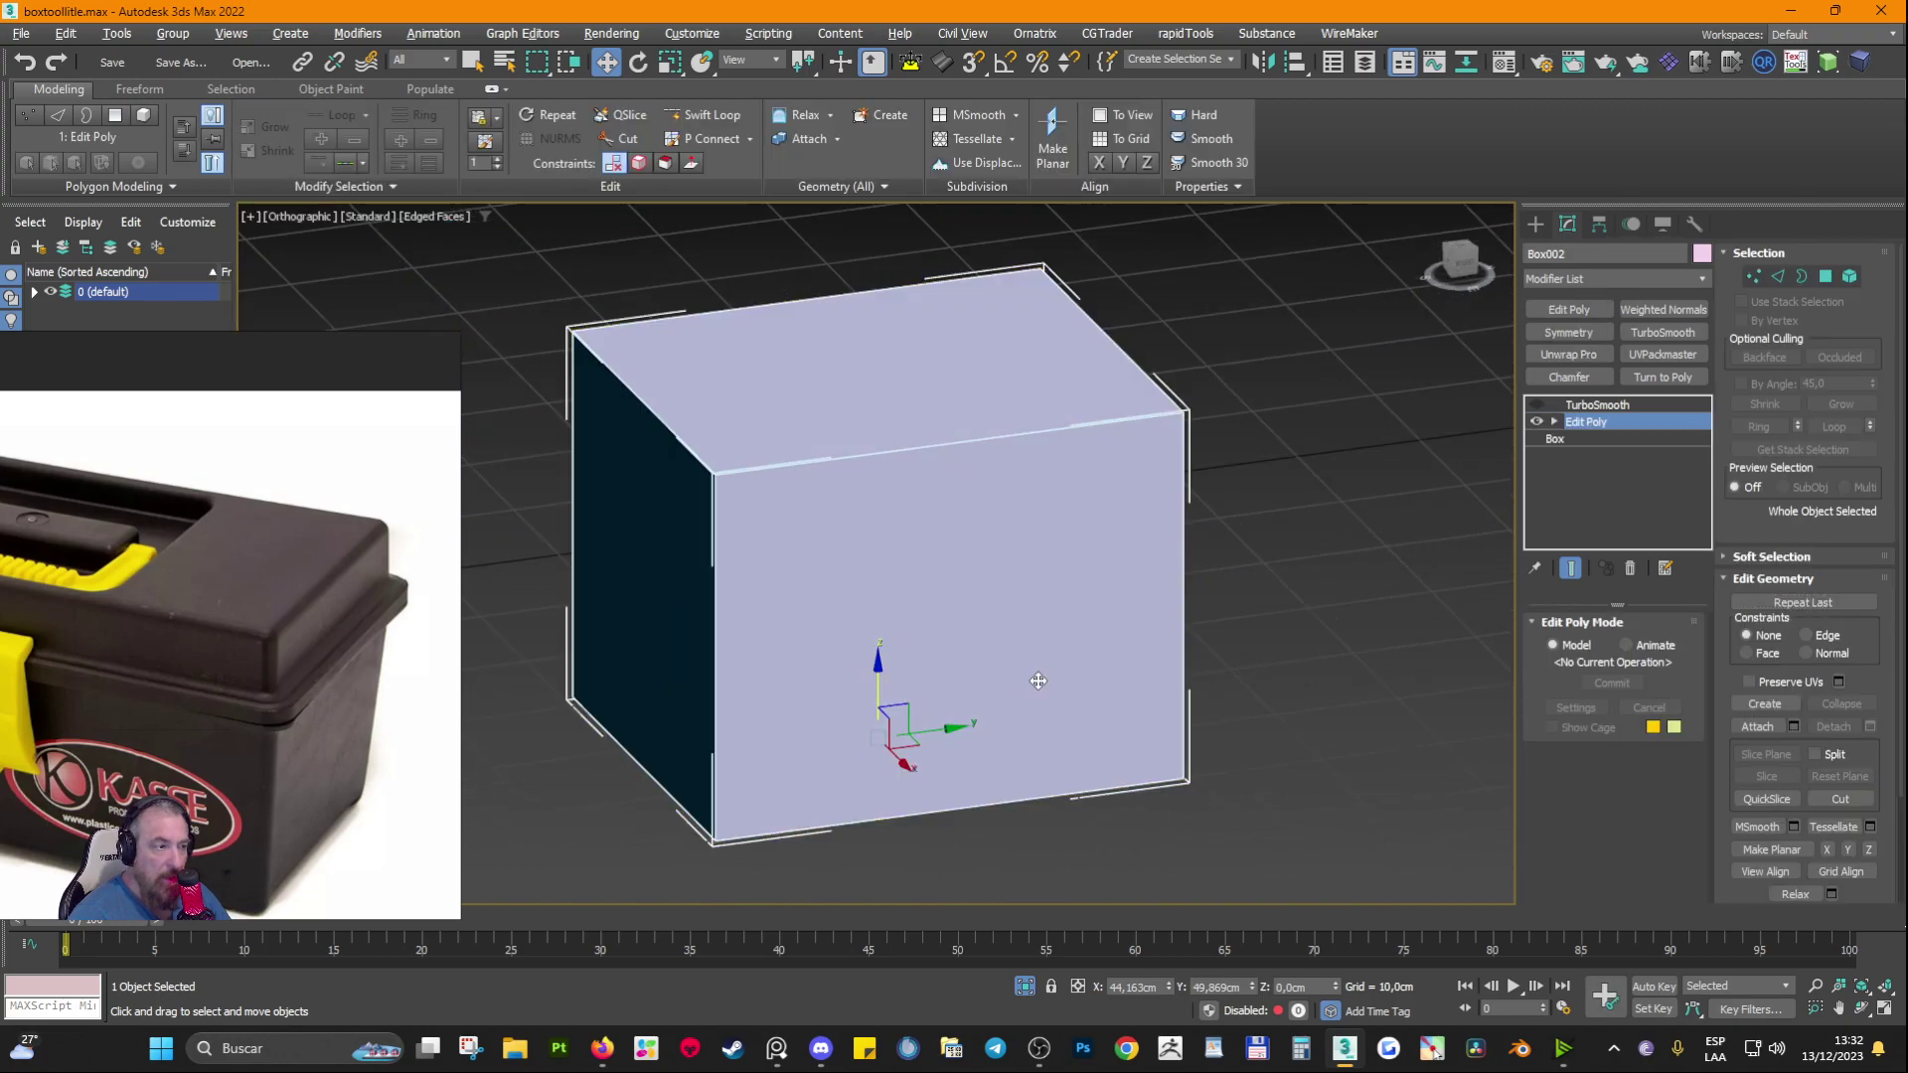
pyautogui.scroll(-2, 1035, 677)
pyautogui.click(1778, 276)
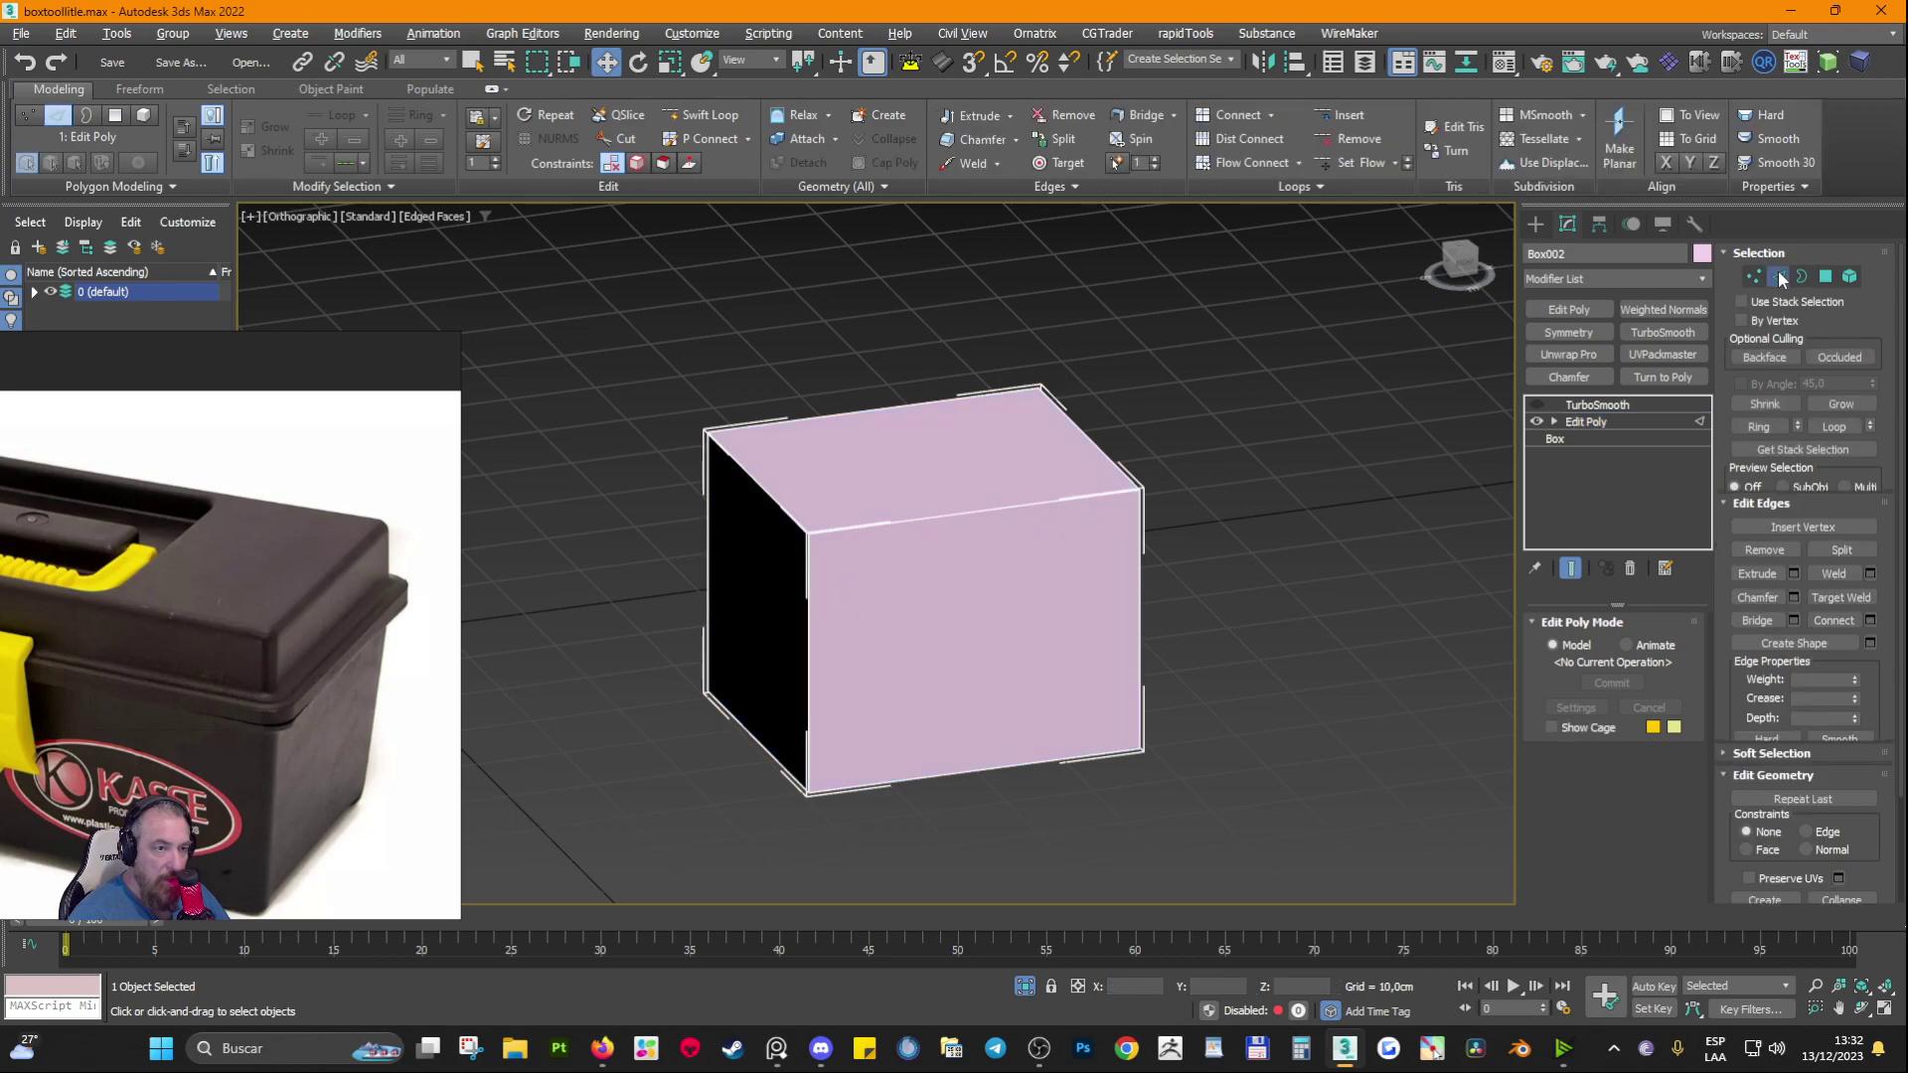
pyautogui.keyDown('alt'); pyautogui.moveTo(1003, 825); pyautogui.dragTo(1069, 696, button='middle'); pyautogui.keyUp('alt')
pyautogui.moveTo(906, 344); pyautogui.dragTo(911, 864)
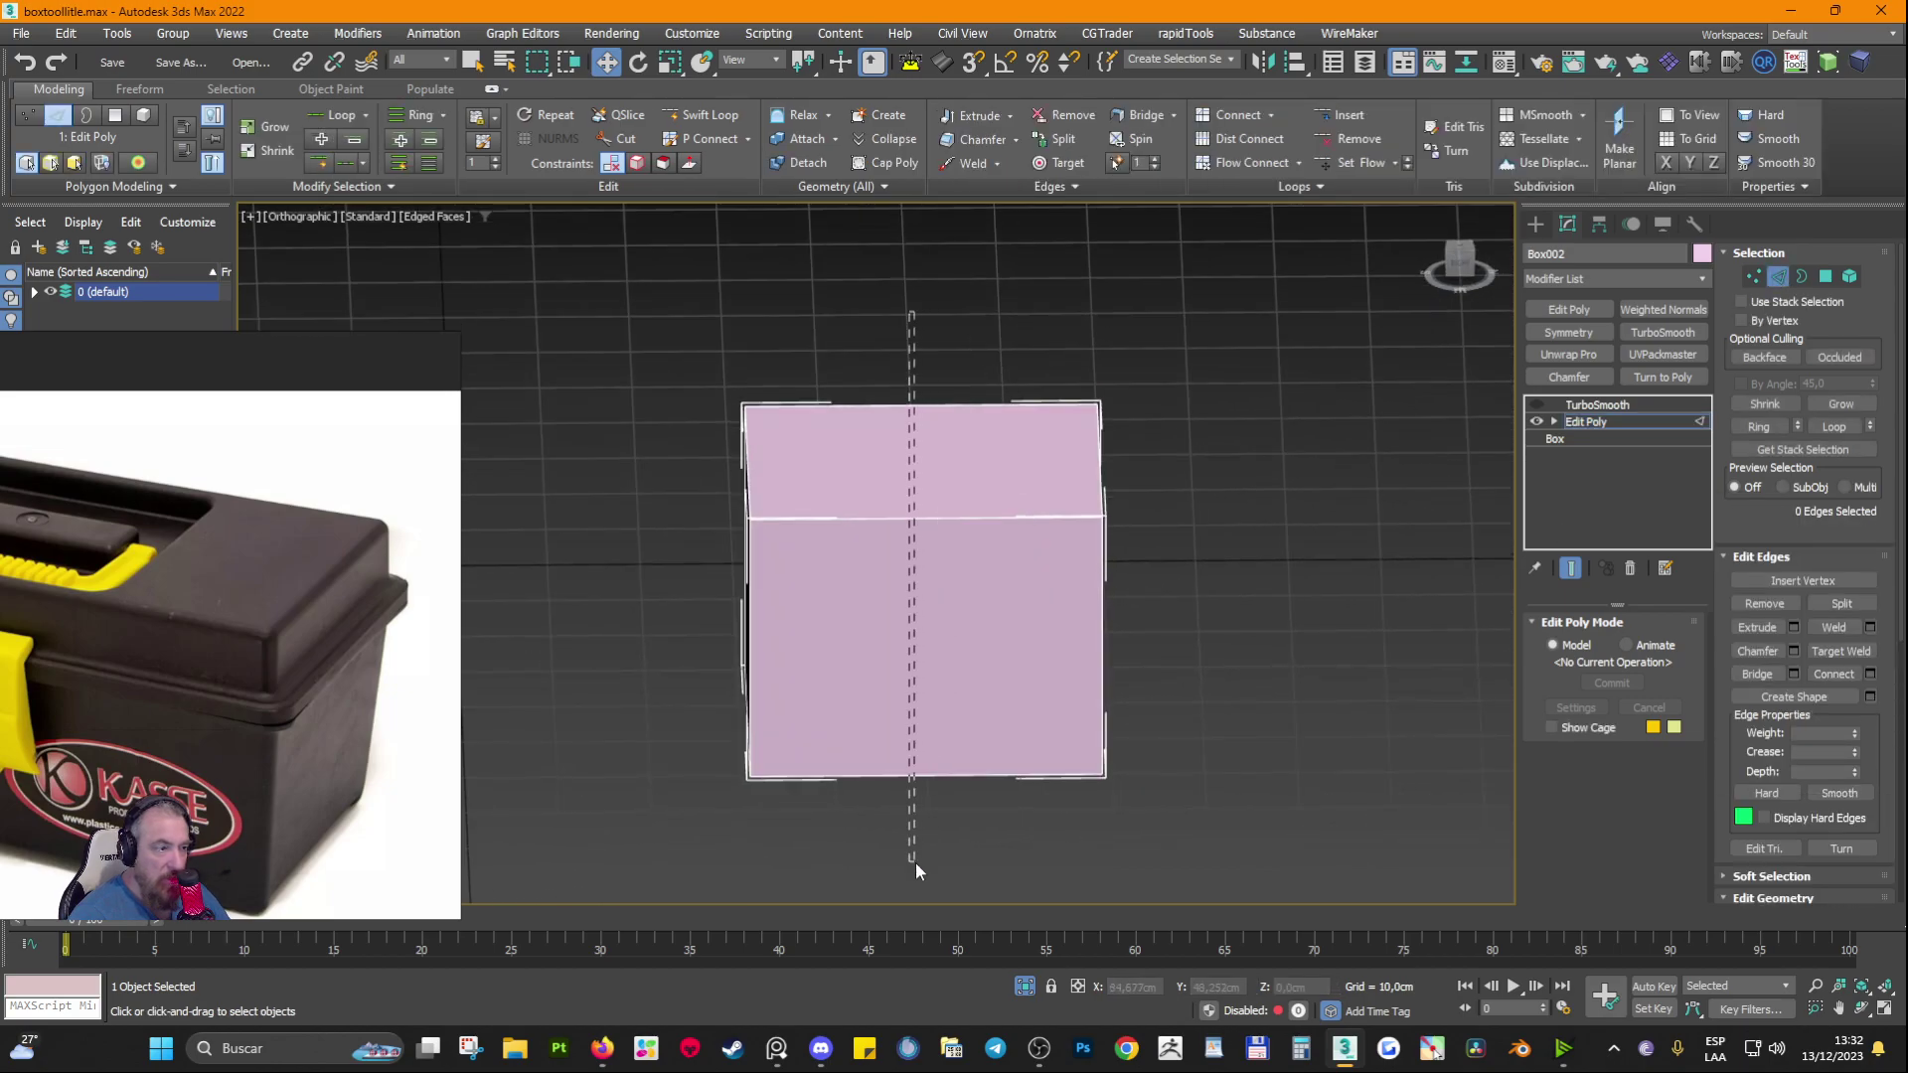
pyautogui.keyDown('alt'); pyautogui.moveTo(911, 865); pyautogui.dragTo(1679, 652, button='middle'); pyautogui.keyUp('alt')
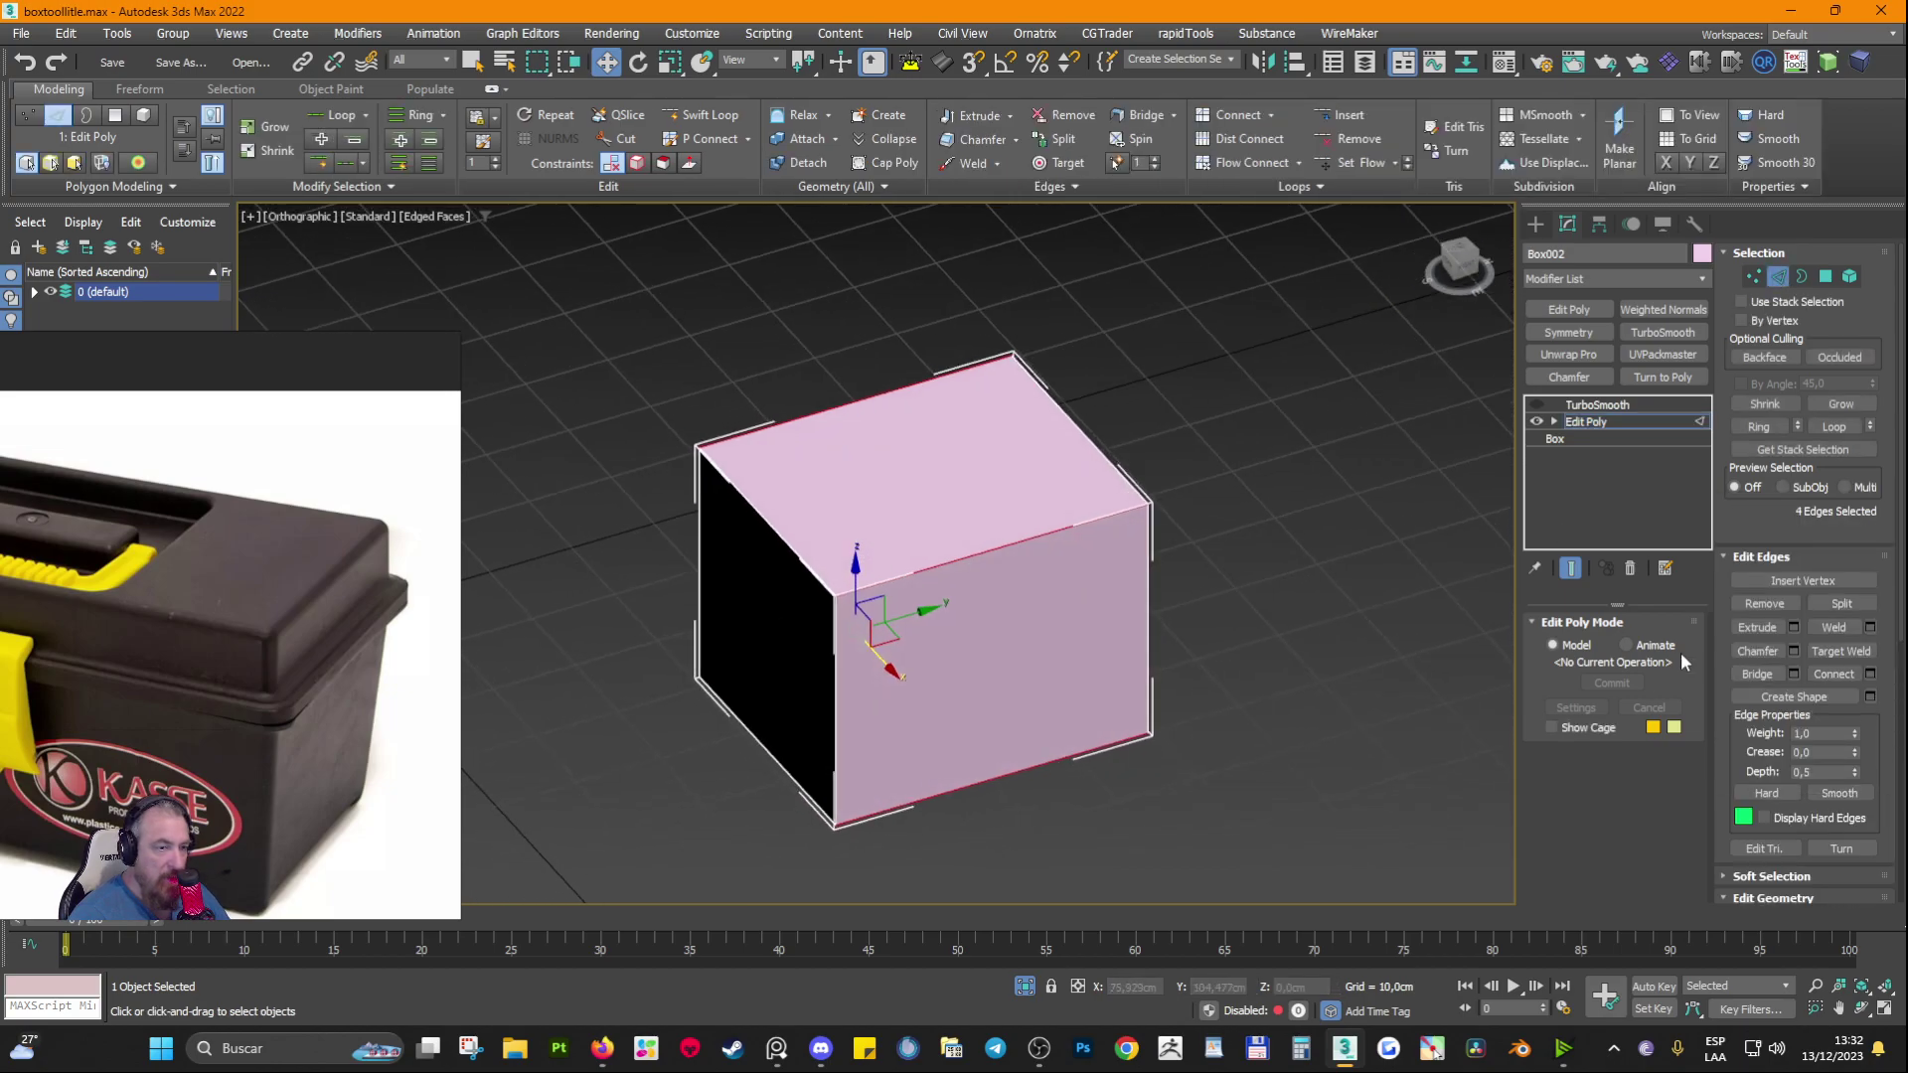
pyautogui.click(1834, 674)
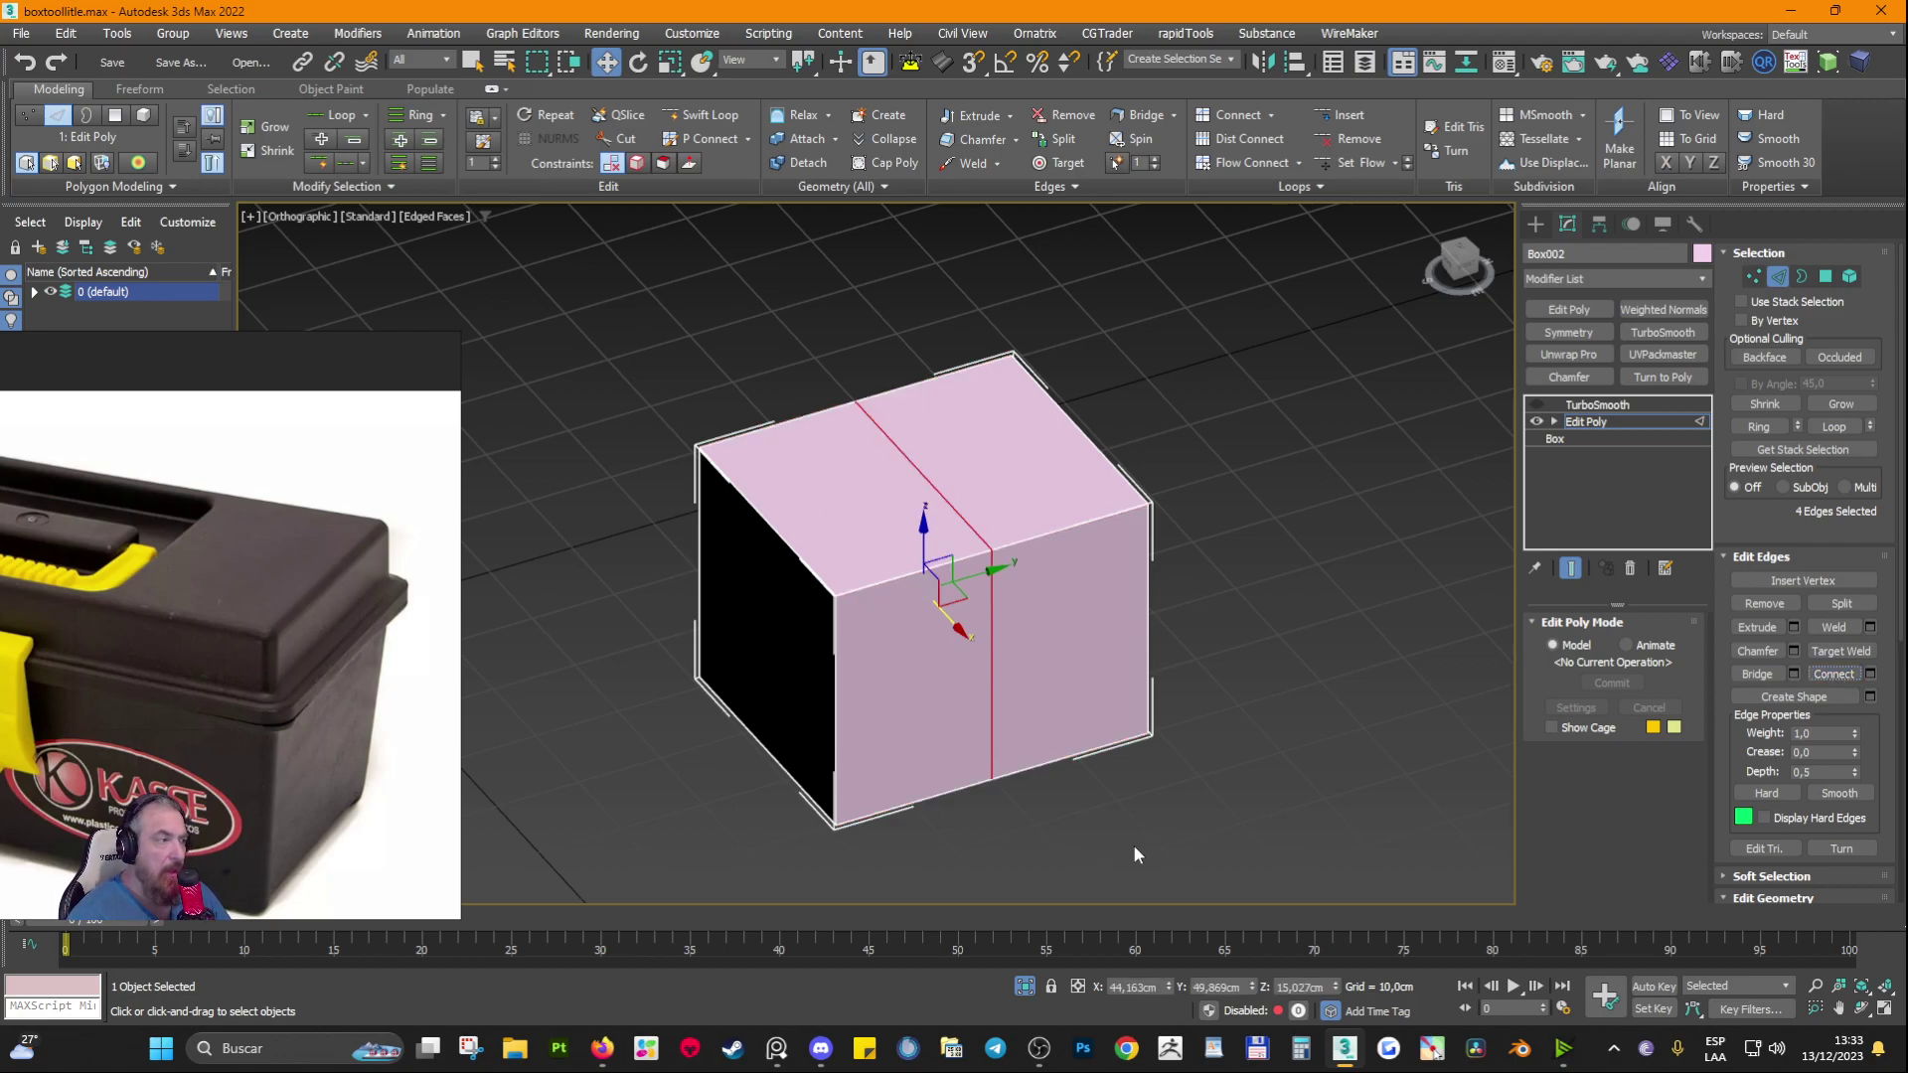
pyautogui.moveTo(988, 586); pyautogui.dragTo(1093, 601)
pyautogui.keyDown('alt'); pyautogui.moveTo(1092, 600); pyautogui.dragTo(1051, 641, button='middle'); pyautogui.keyUp('alt')
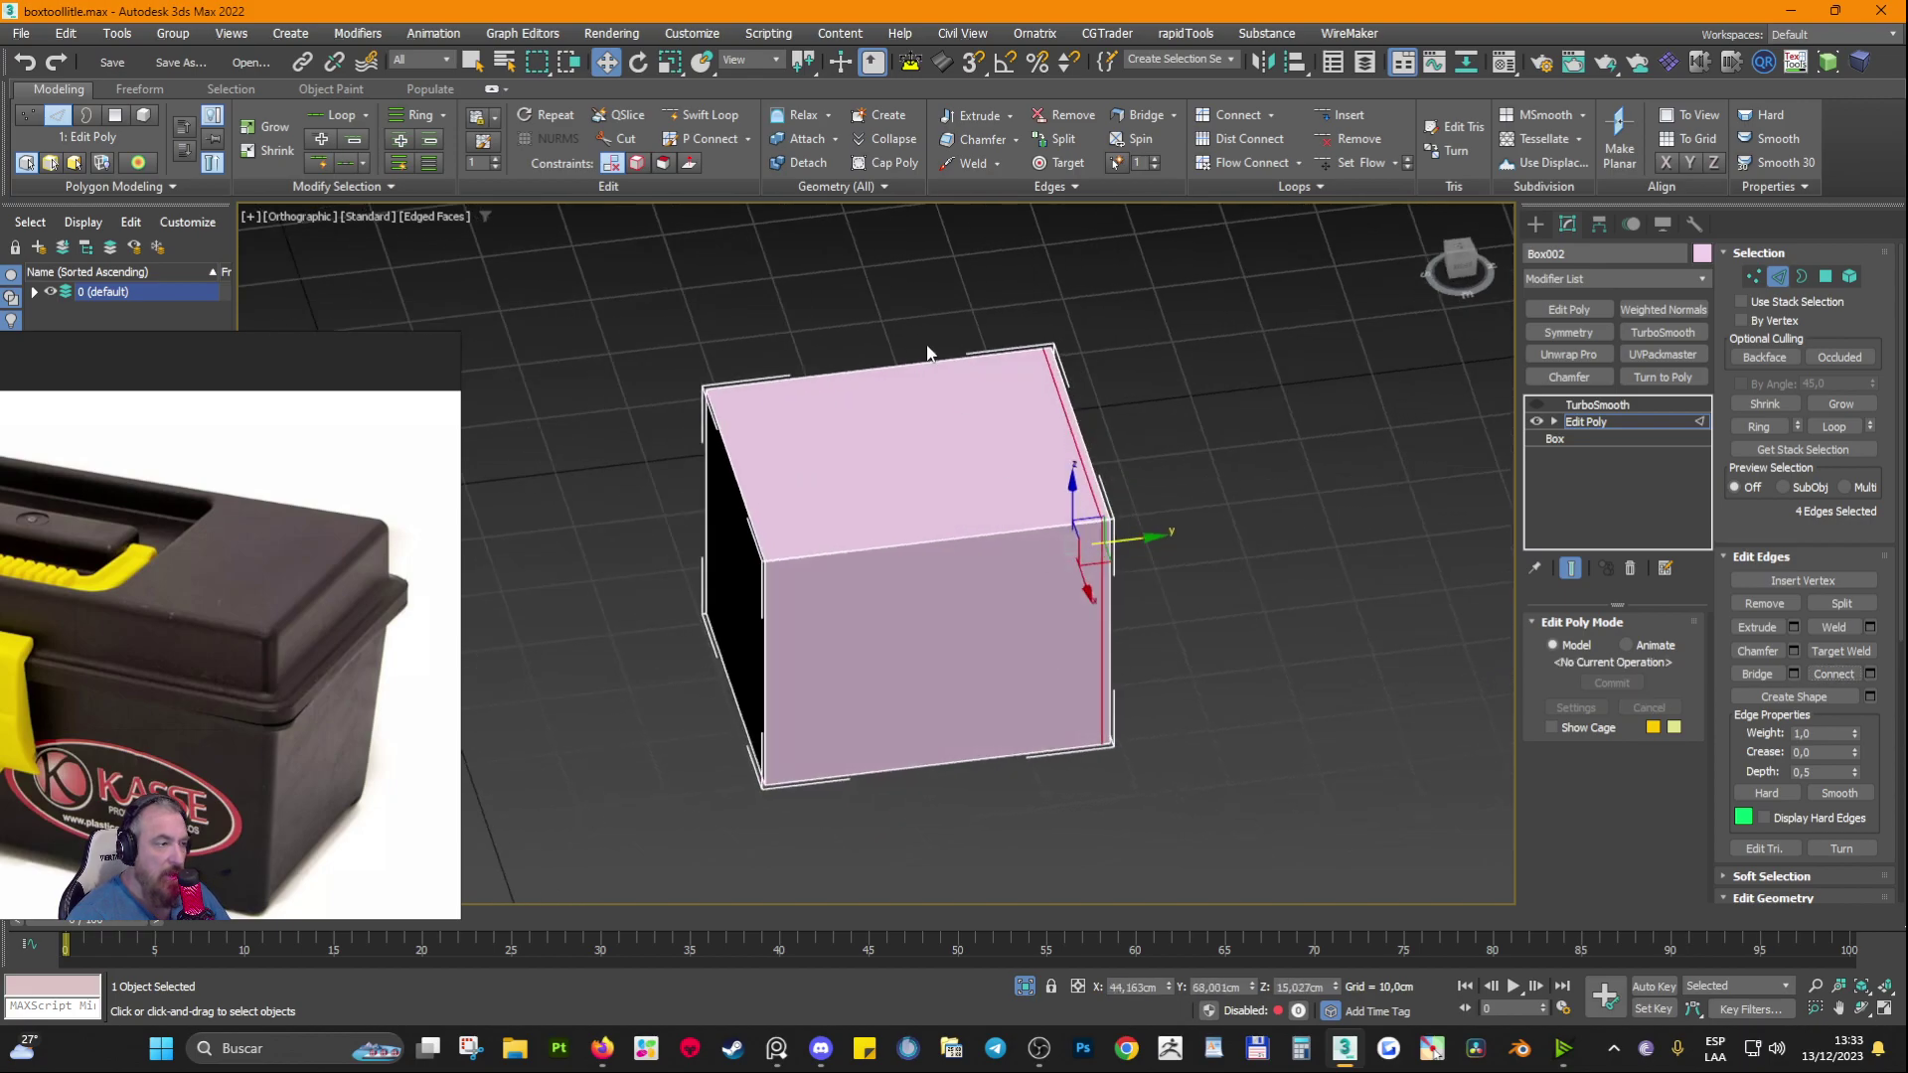
# Step: Connect the four long middle edges with a second loop and move it close to the box's negative Y end
pyautogui.moveTo(856, 304); pyautogui.dragTo(881, 864)
pyautogui.keyDown('alt'); pyautogui.moveTo(881, 865); pyautogui.dragTo(908, 816, button='middle'); pyautogui.keyUp('alt')
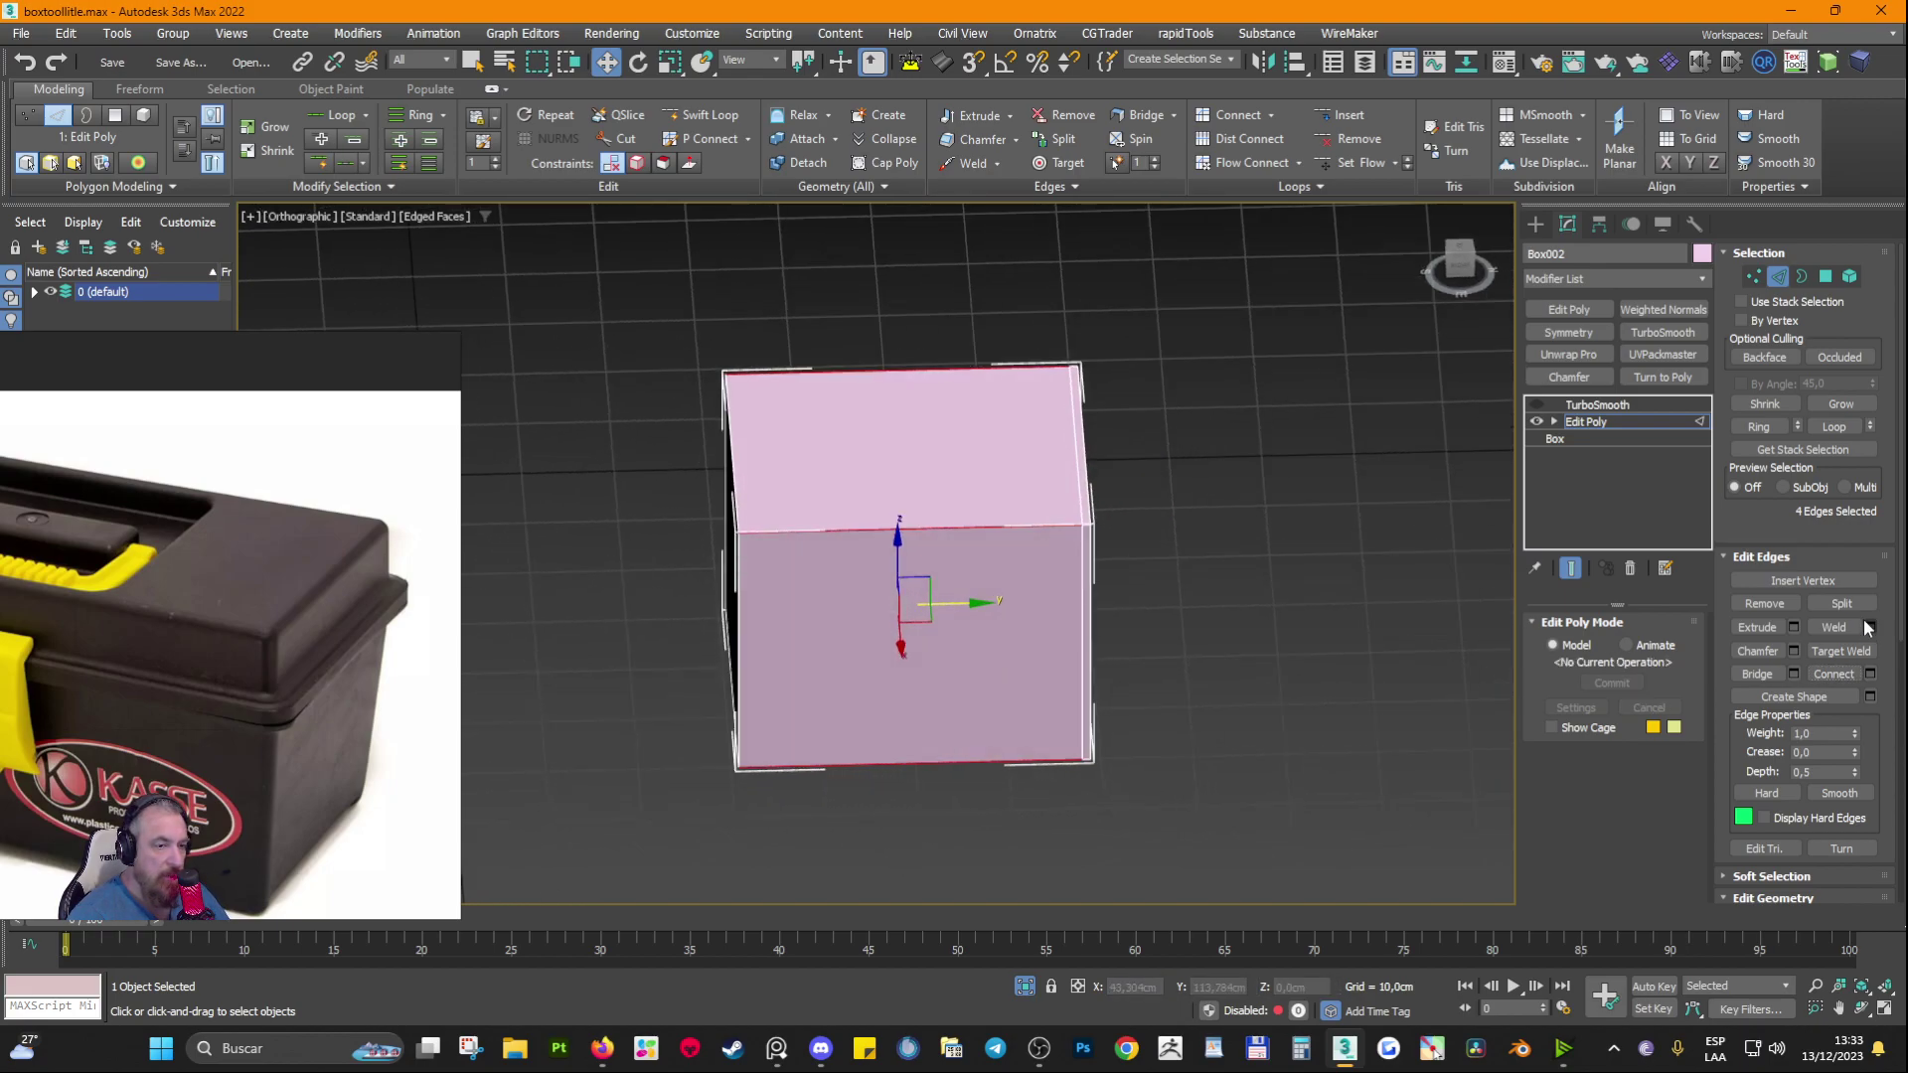
pyautogui.click(1833, 674)
pyautogui.moveTo(979, 572); pyautogui.dragTo(800, 560)
pyautogui.scroll(3, 772, 506)
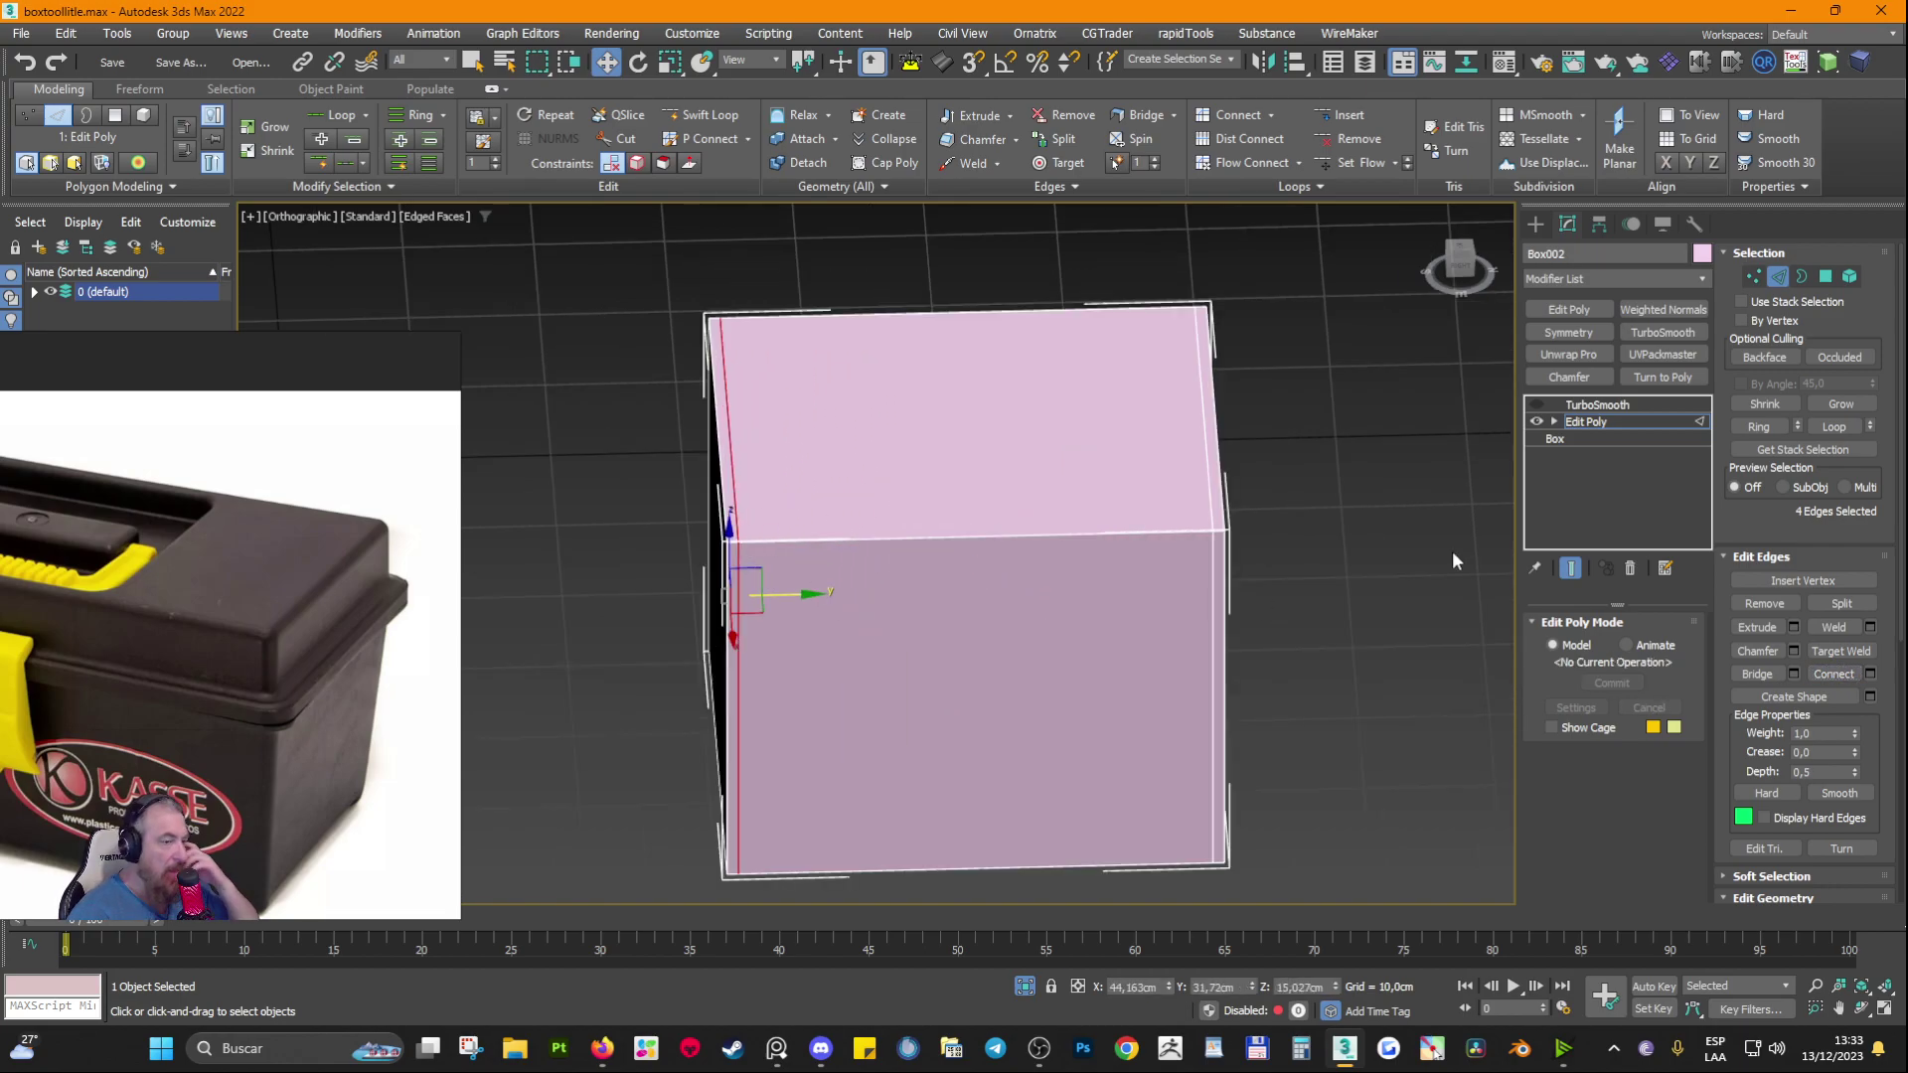
# Step: Select the large front polygon and the narrow strips beside the corner in turn to examine how the support loops divide the box
pyautogui.press('4')
pyautogui.click(1083, 690)
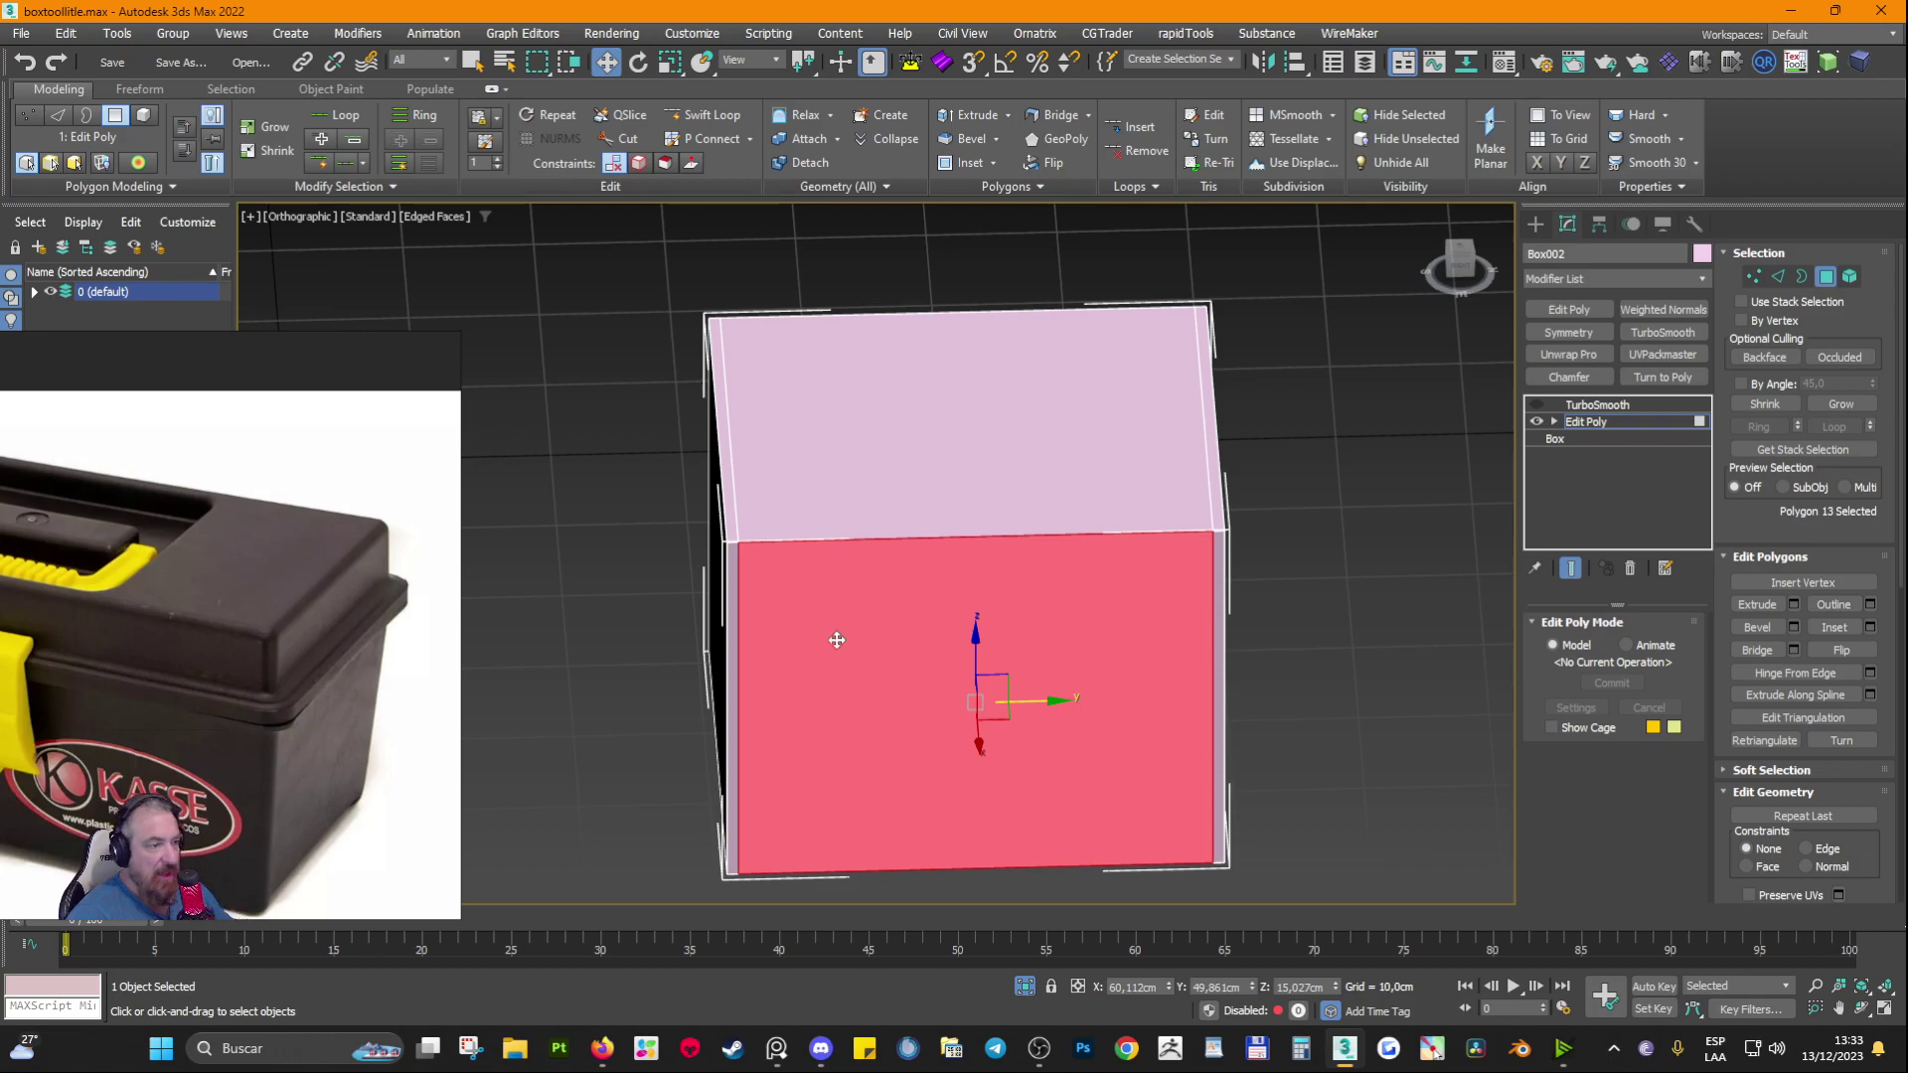
pyautogui.moveTo(839, 639); pyautogui.dragTo(1039, 503, button='middle')
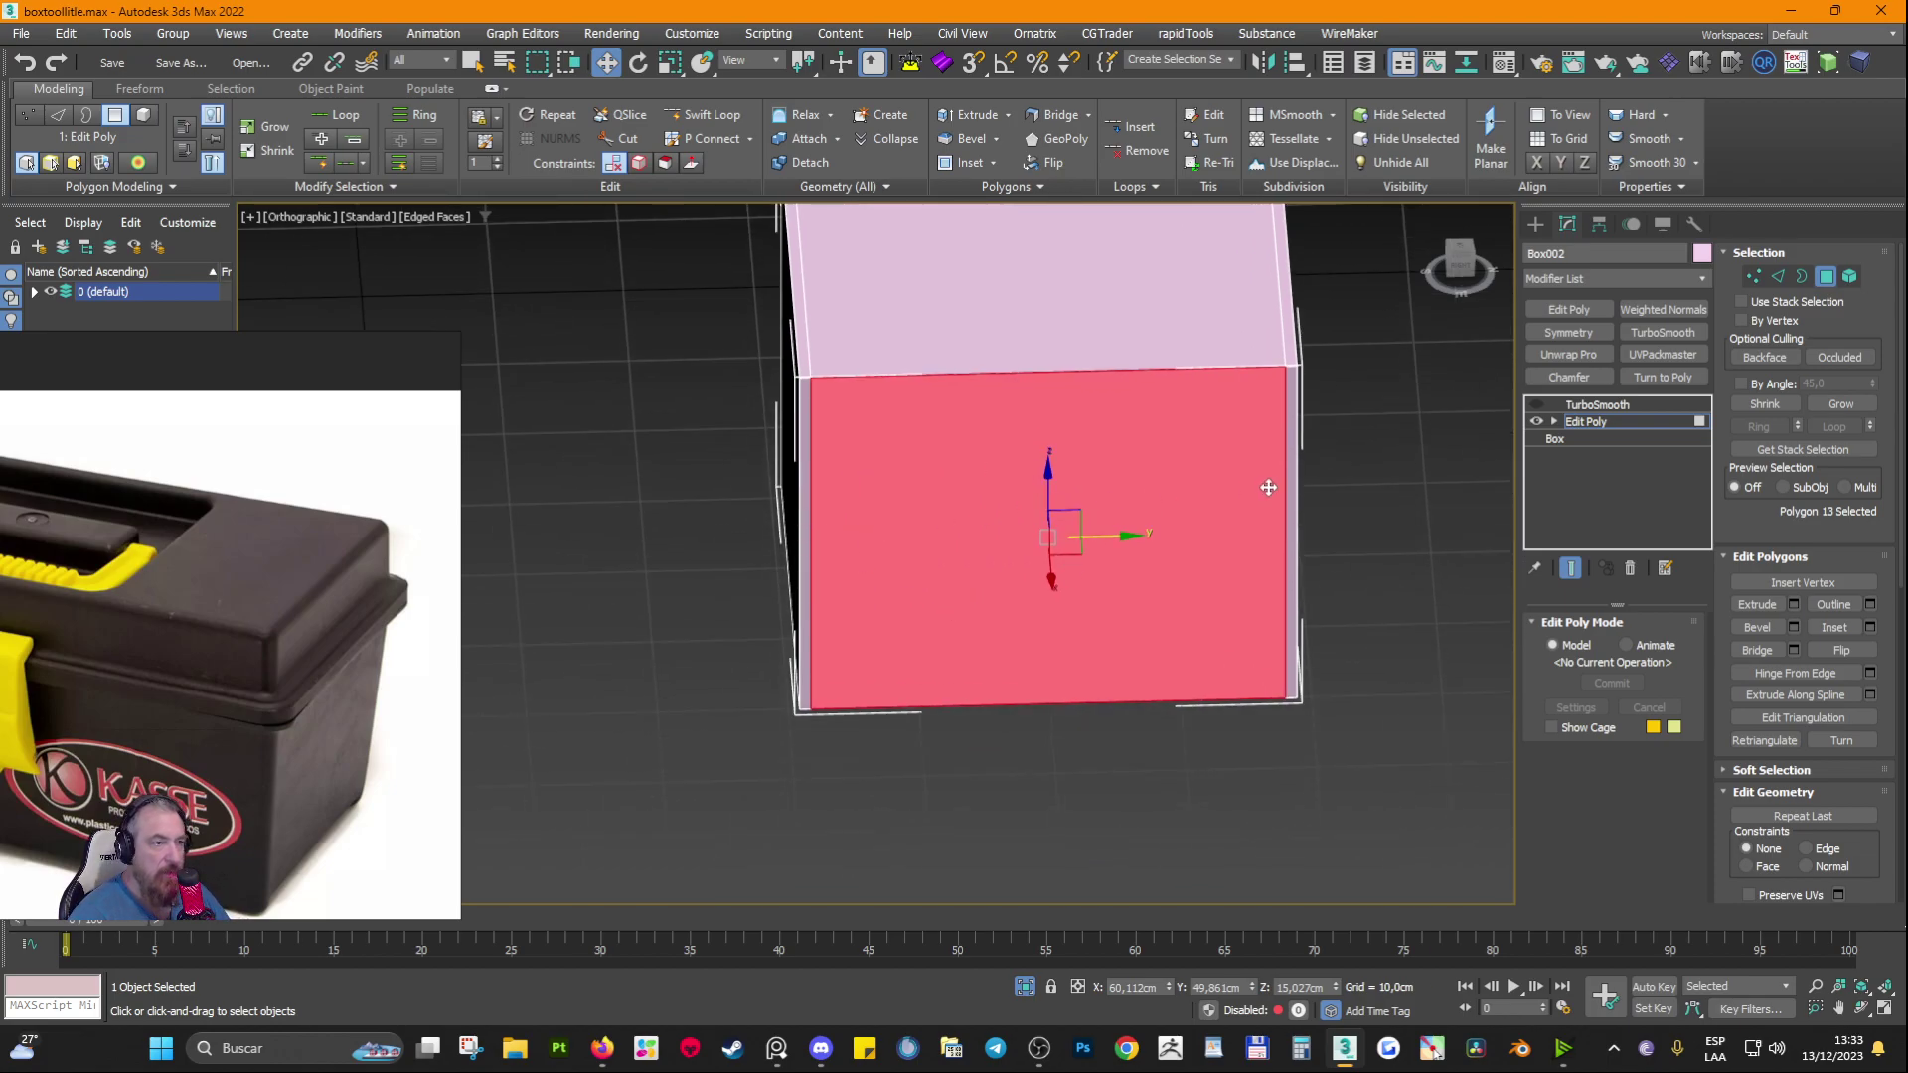
pyautogui.keyDown('alt'); pyautogui.moveTo(1268, 486); pyautogui.dragTo(902, 521, button='middle'); pyautogui.keyUp('alt')
pyautogui.scroll(4, 902, 521)
pyautogui.click(910, 508)
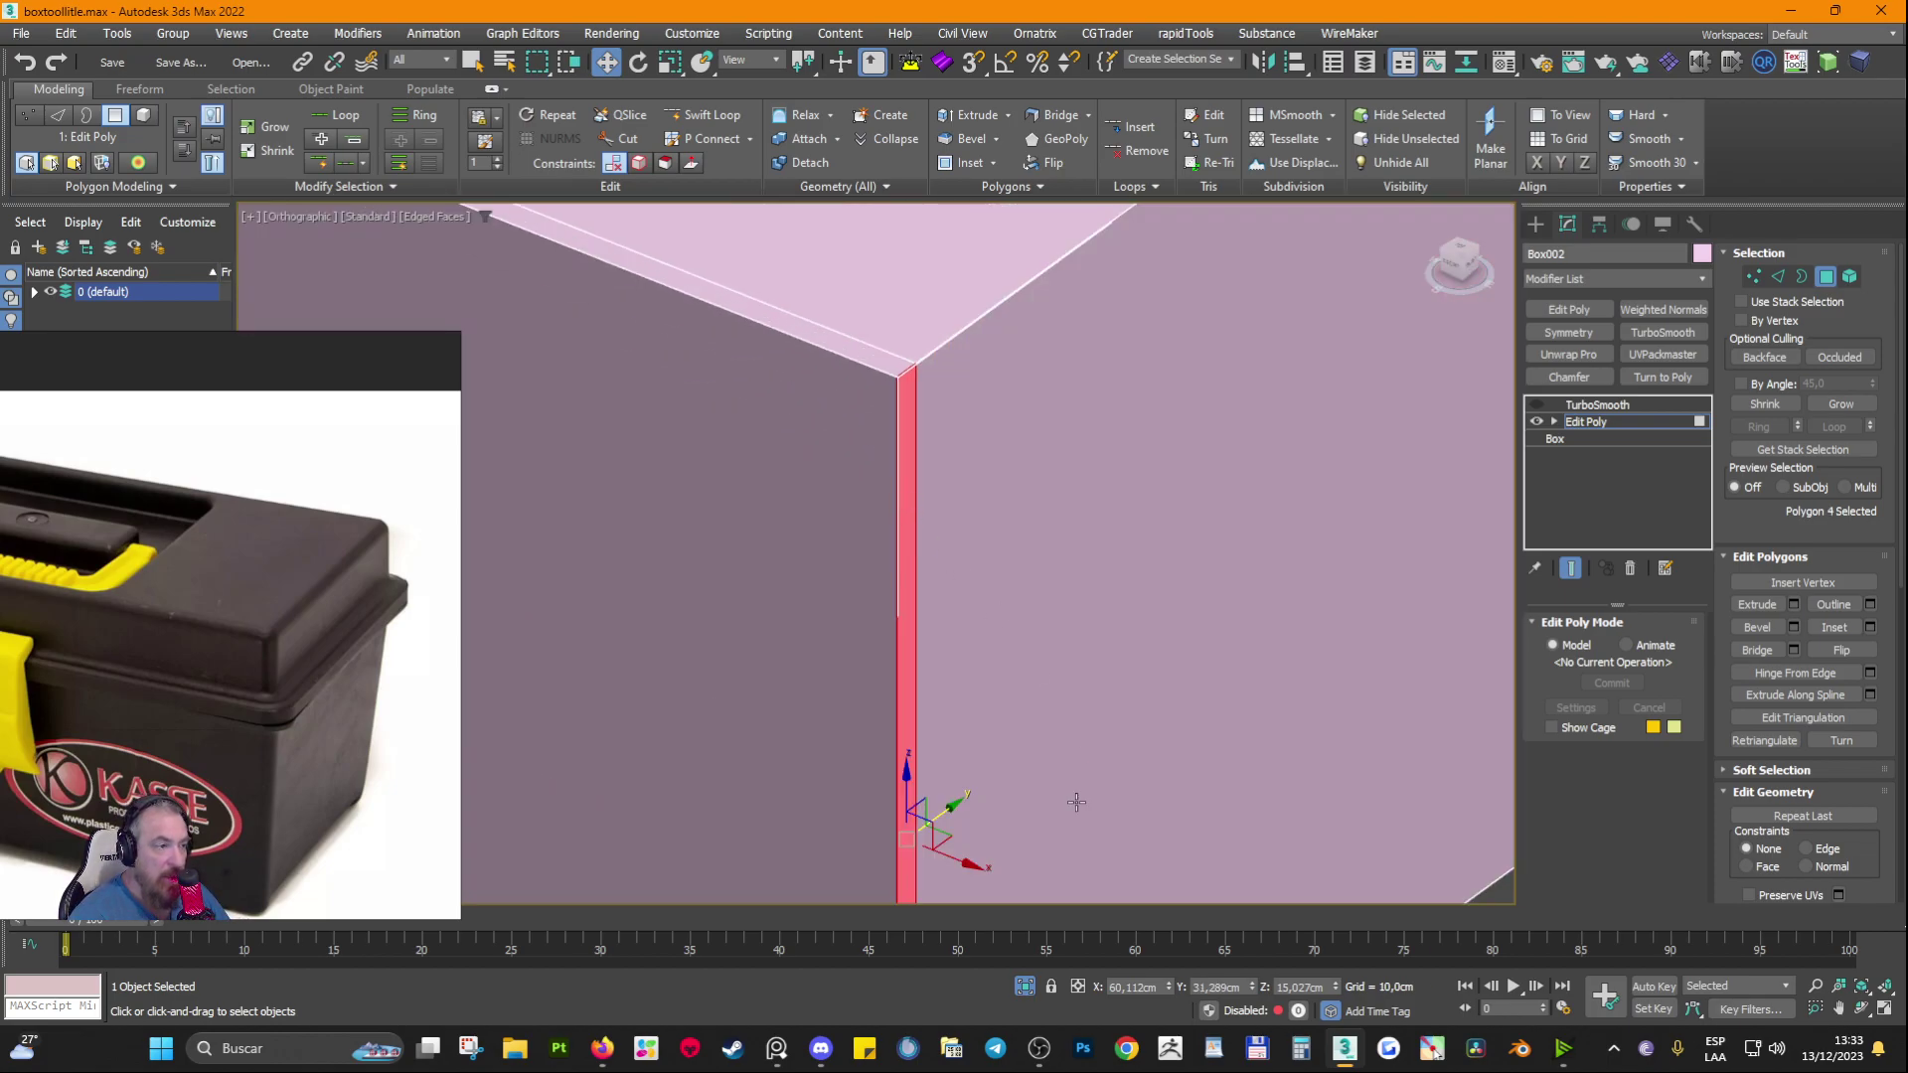
pyautogui.moveTo(1076, 802); pyautogui.dragTo(1064, 718, button='middle')
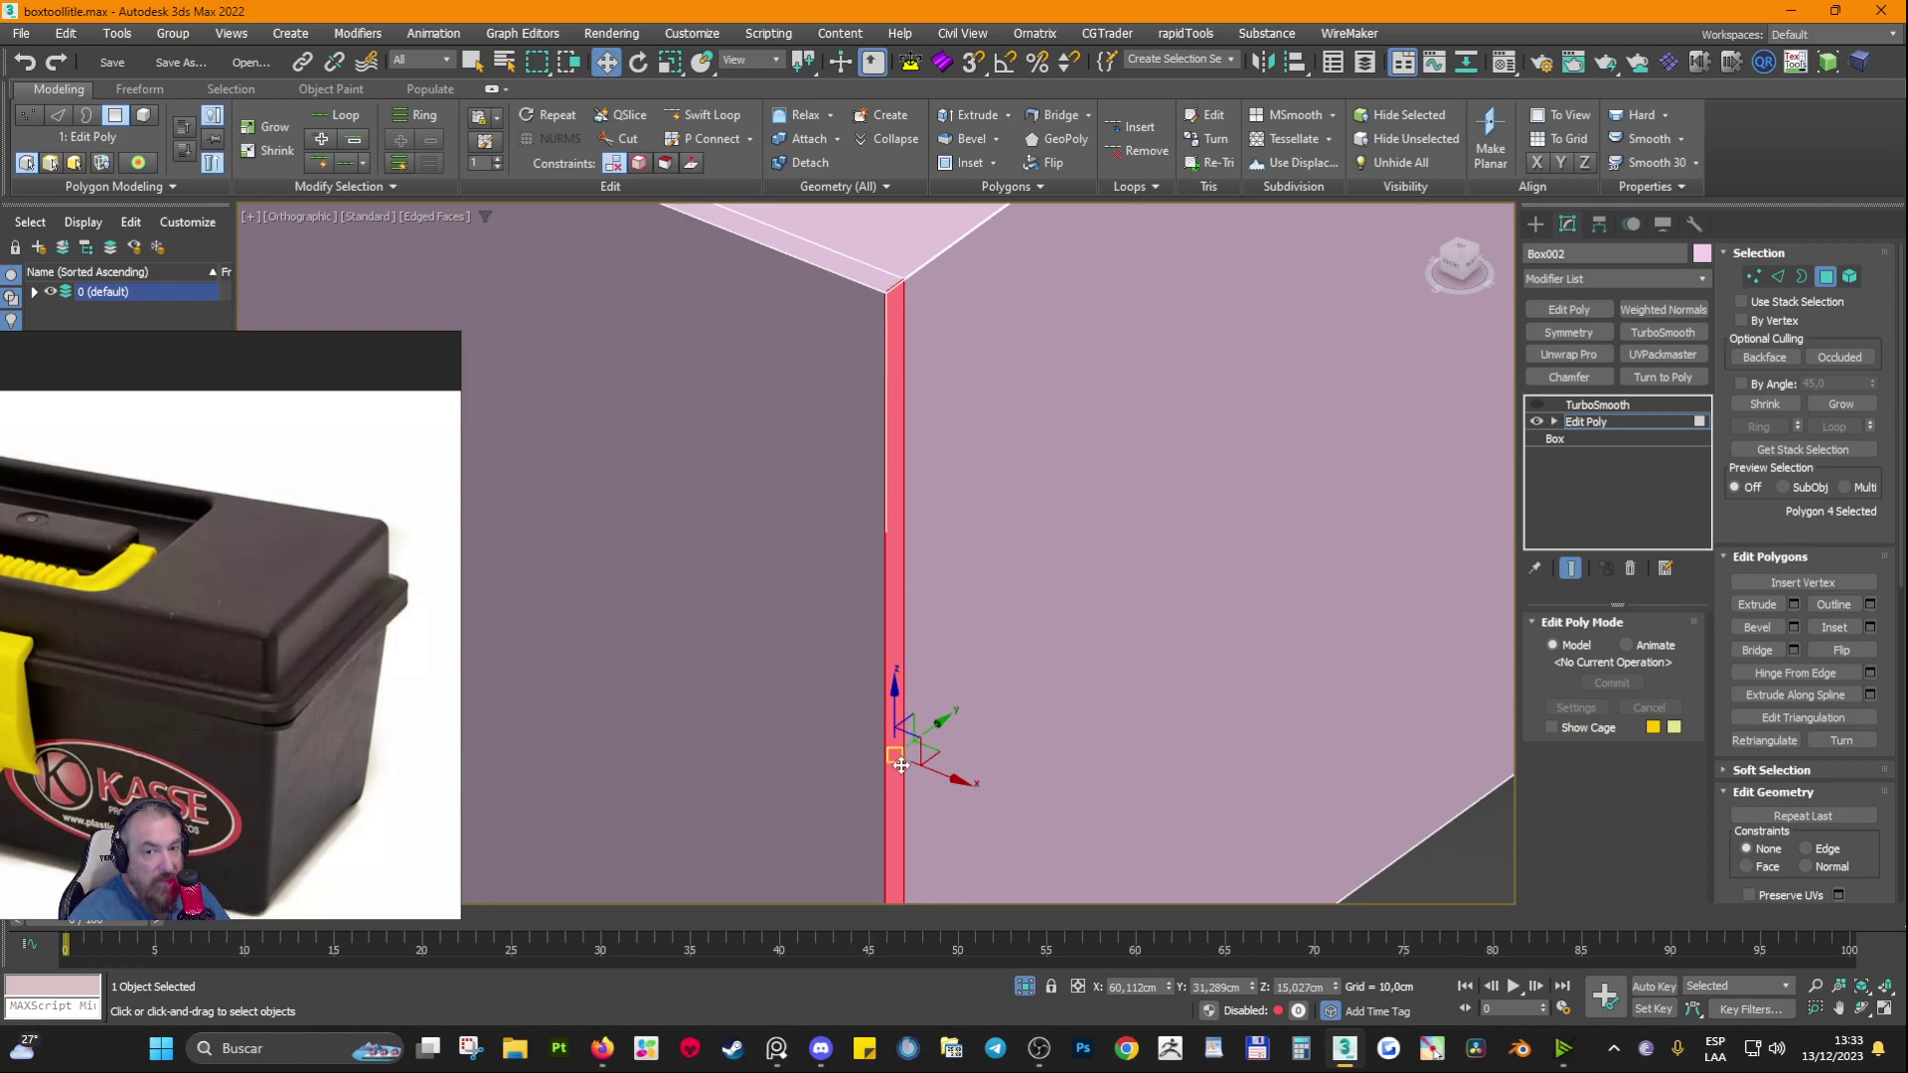
pyautogui.scroll(-4, 1108, 606)
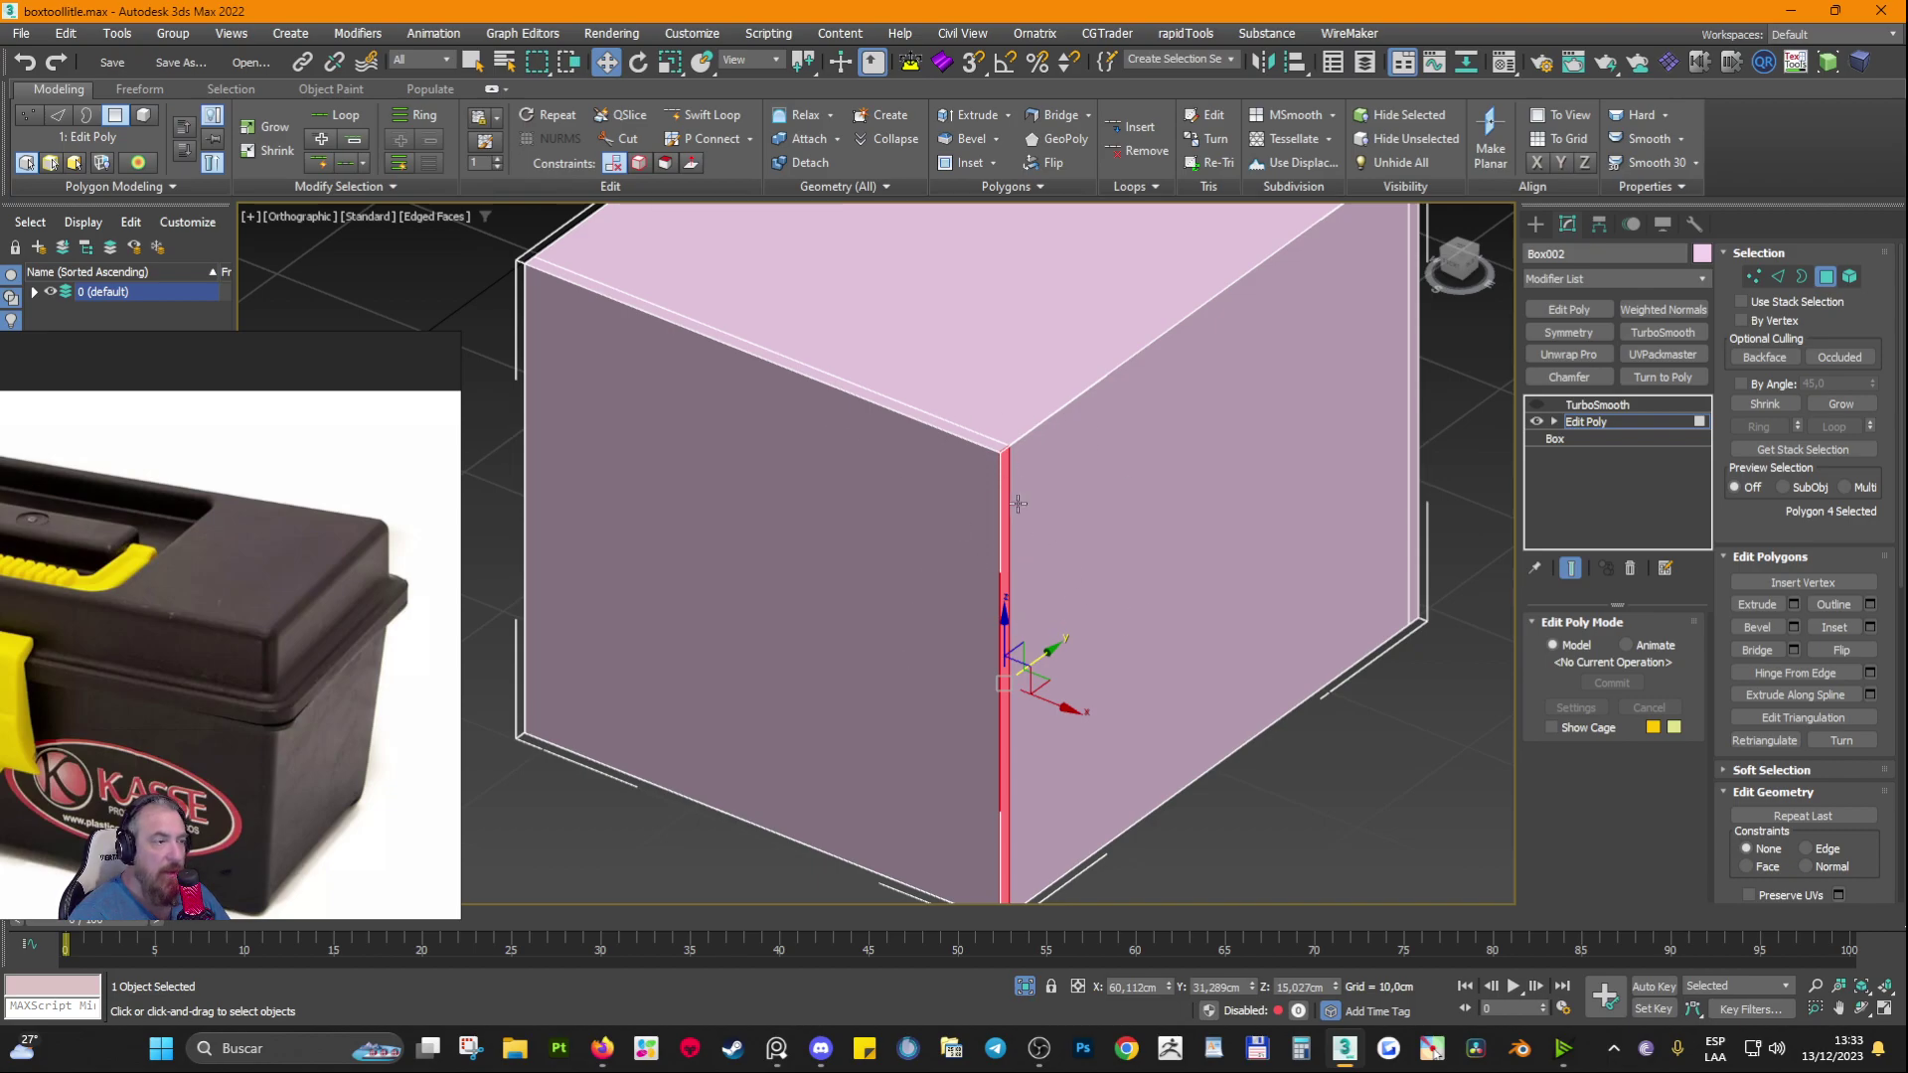
pyautogui.click(658, 309)
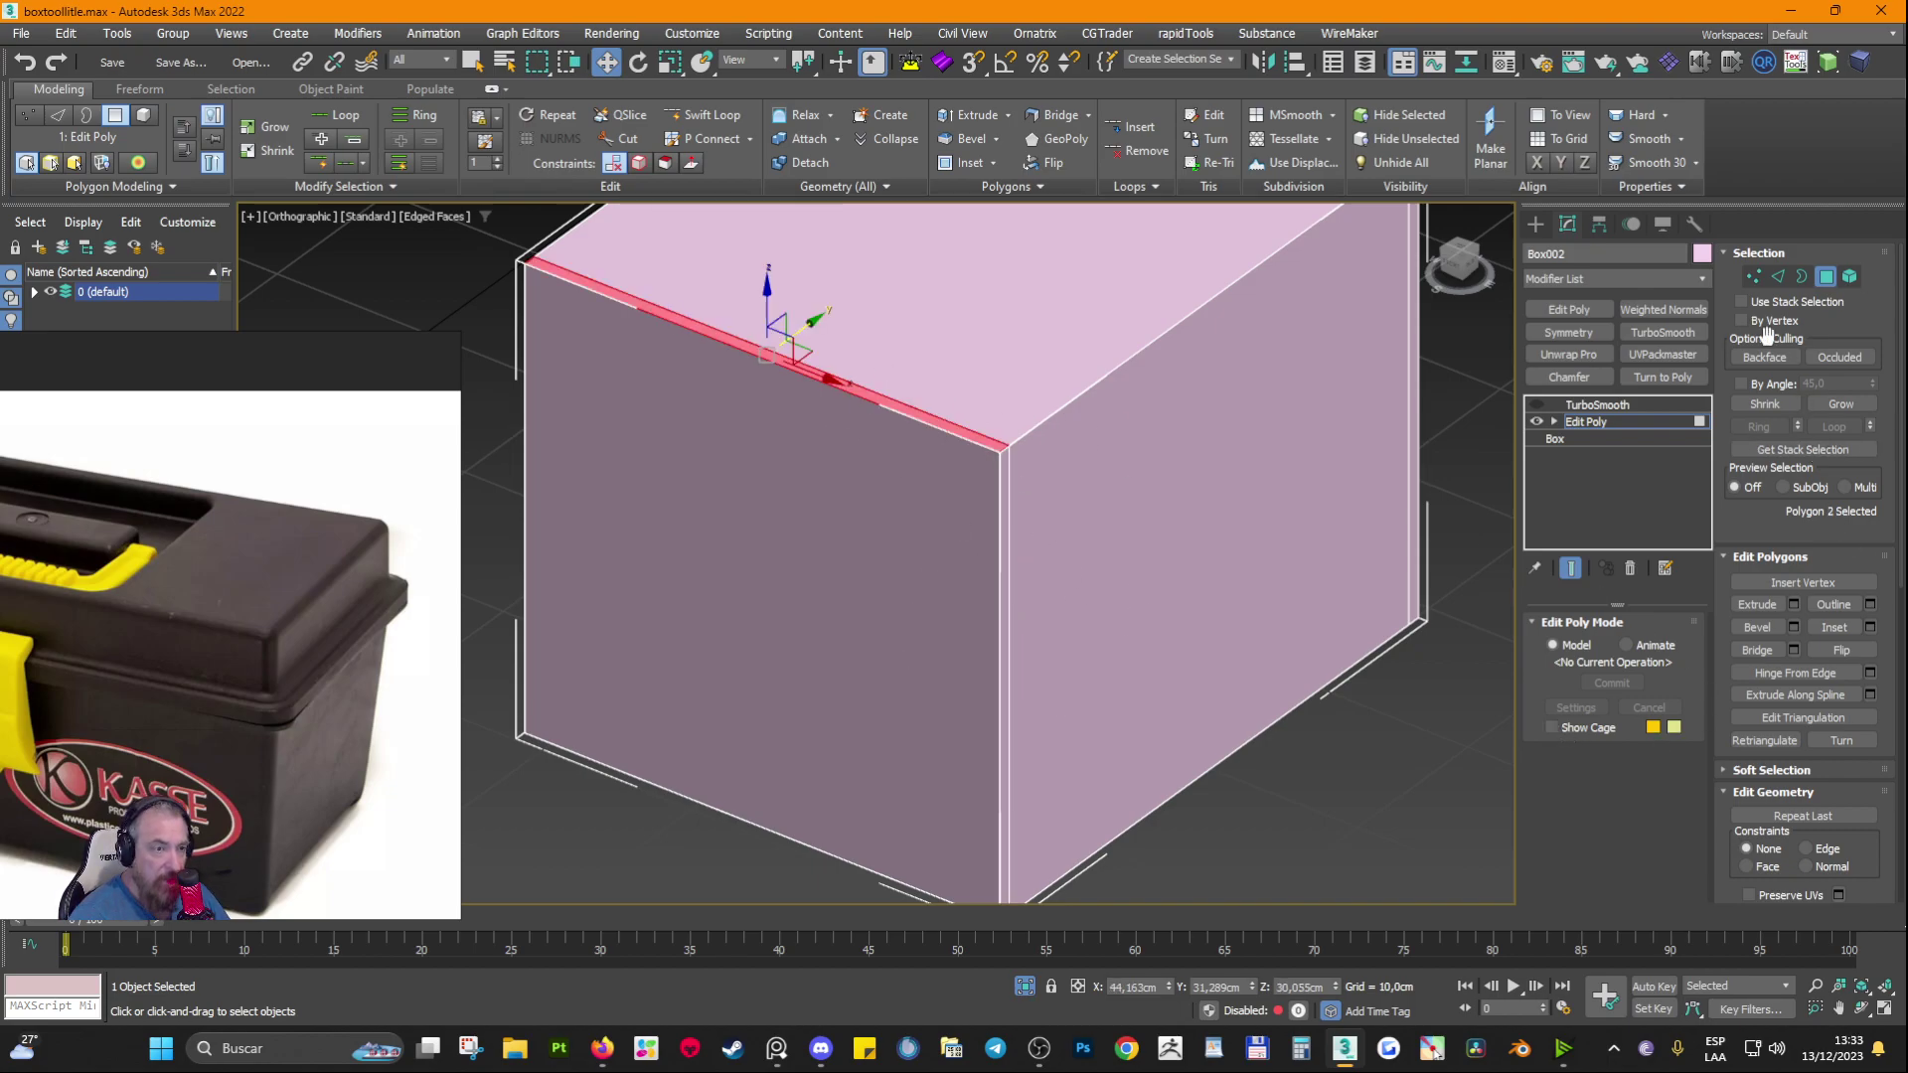
pyautogui.click(1825, 276)
# Step: Enable the test box's TurboSmooth and examine how the support loops hold its ends
pyautogui.click(1536, 404)
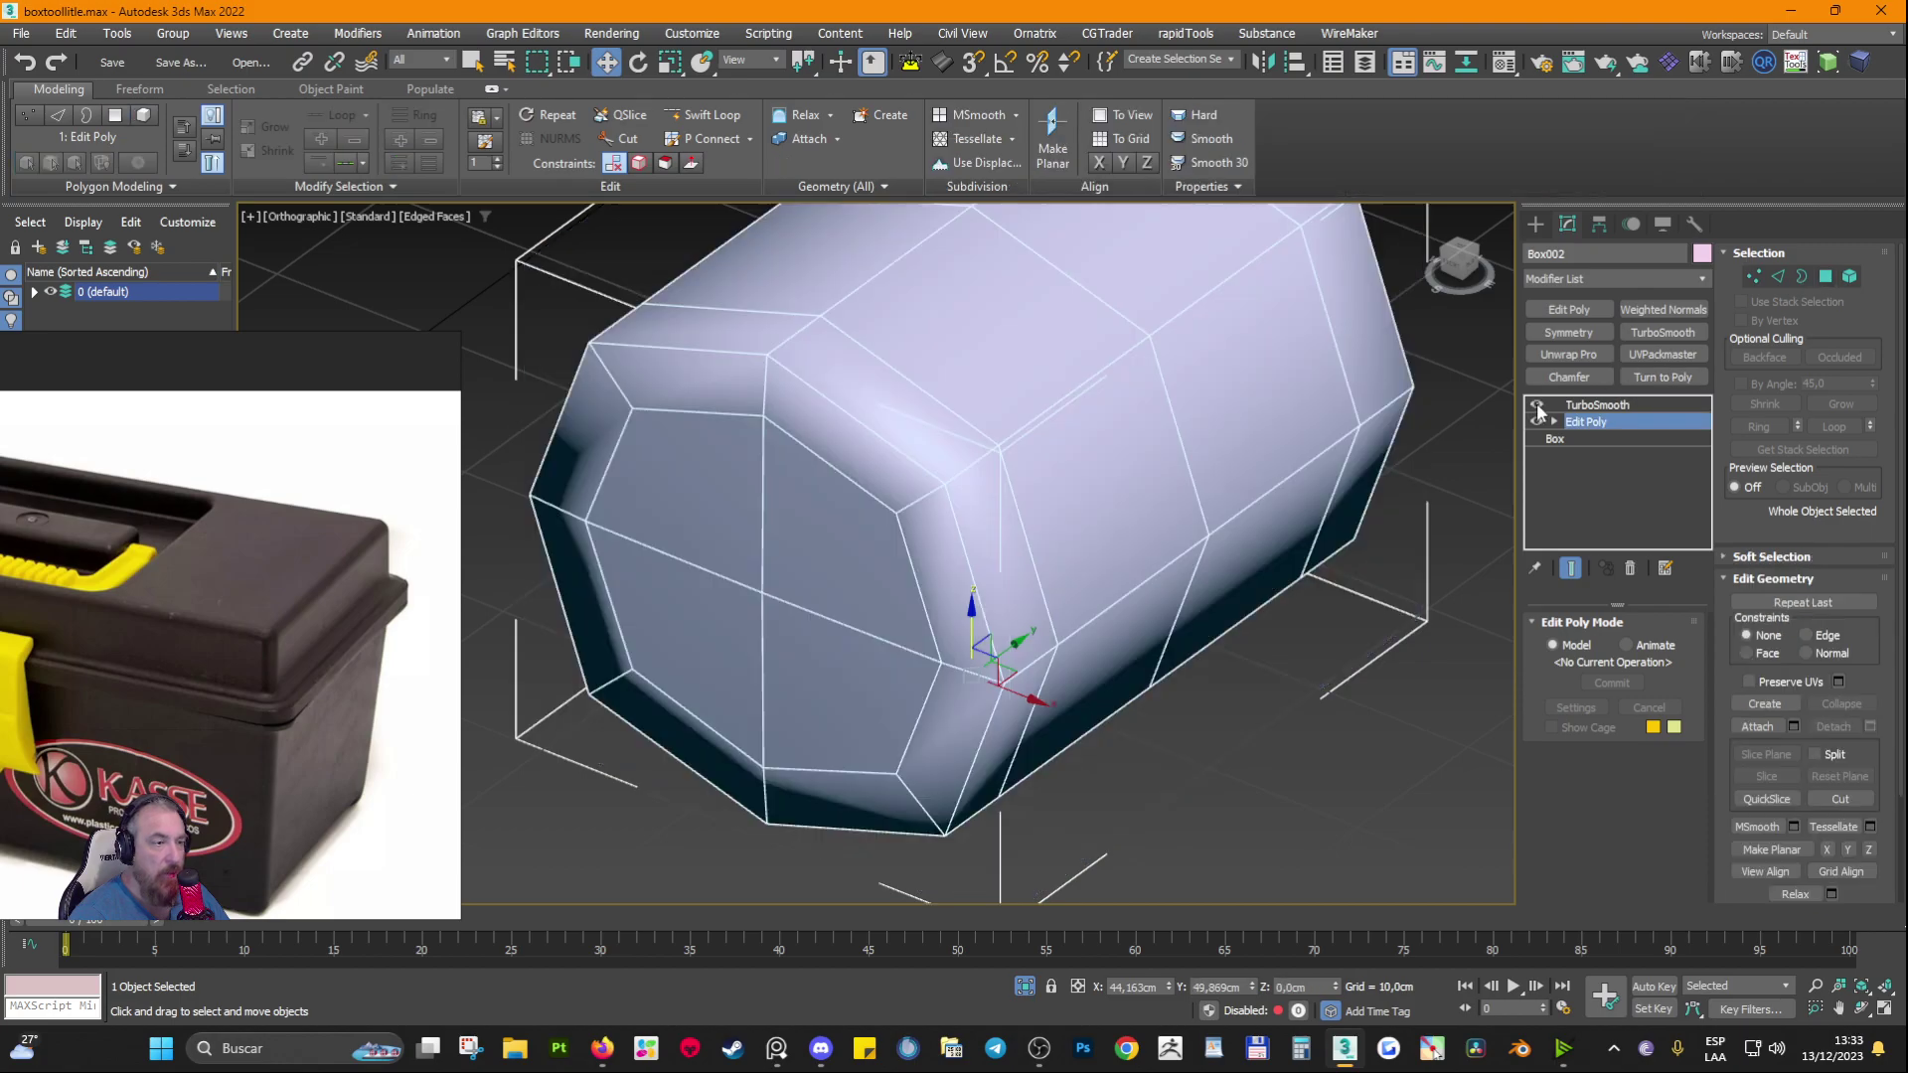
pyautogui.scroll(-5, 1026, 417)
pyautogui.keyDown('alt'); pyautogui.moveTo(1068, 562); pyautogui.dragTo(1087, 616, button='middle'); pyautogui.keyUp('alt')
pyautogui.scroll(6, 854, 466)
pyautogui.scroll(-4, 1016, 511)
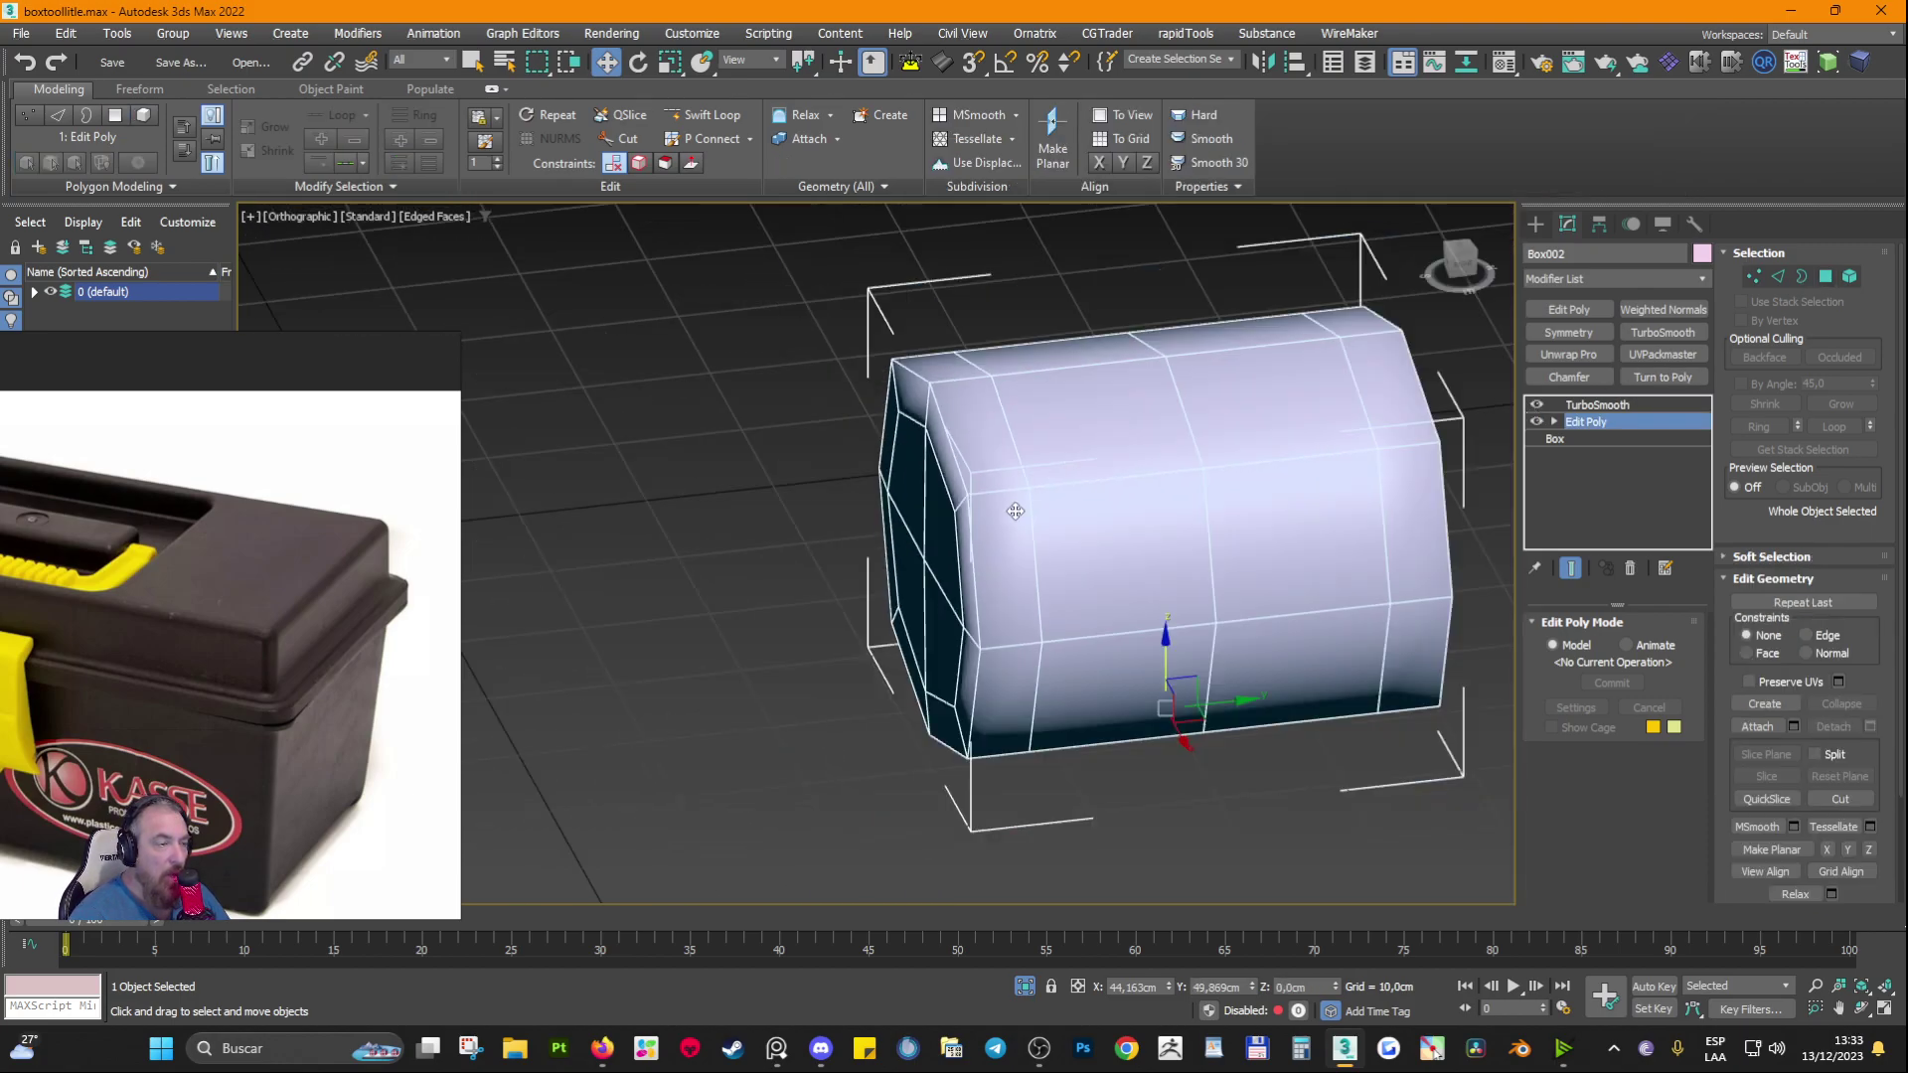
# Step: Toggle the test box's Edit Poly modifier off and on to compare the smoothed shape without and with support loops
pyautogui.click(1536, 422)
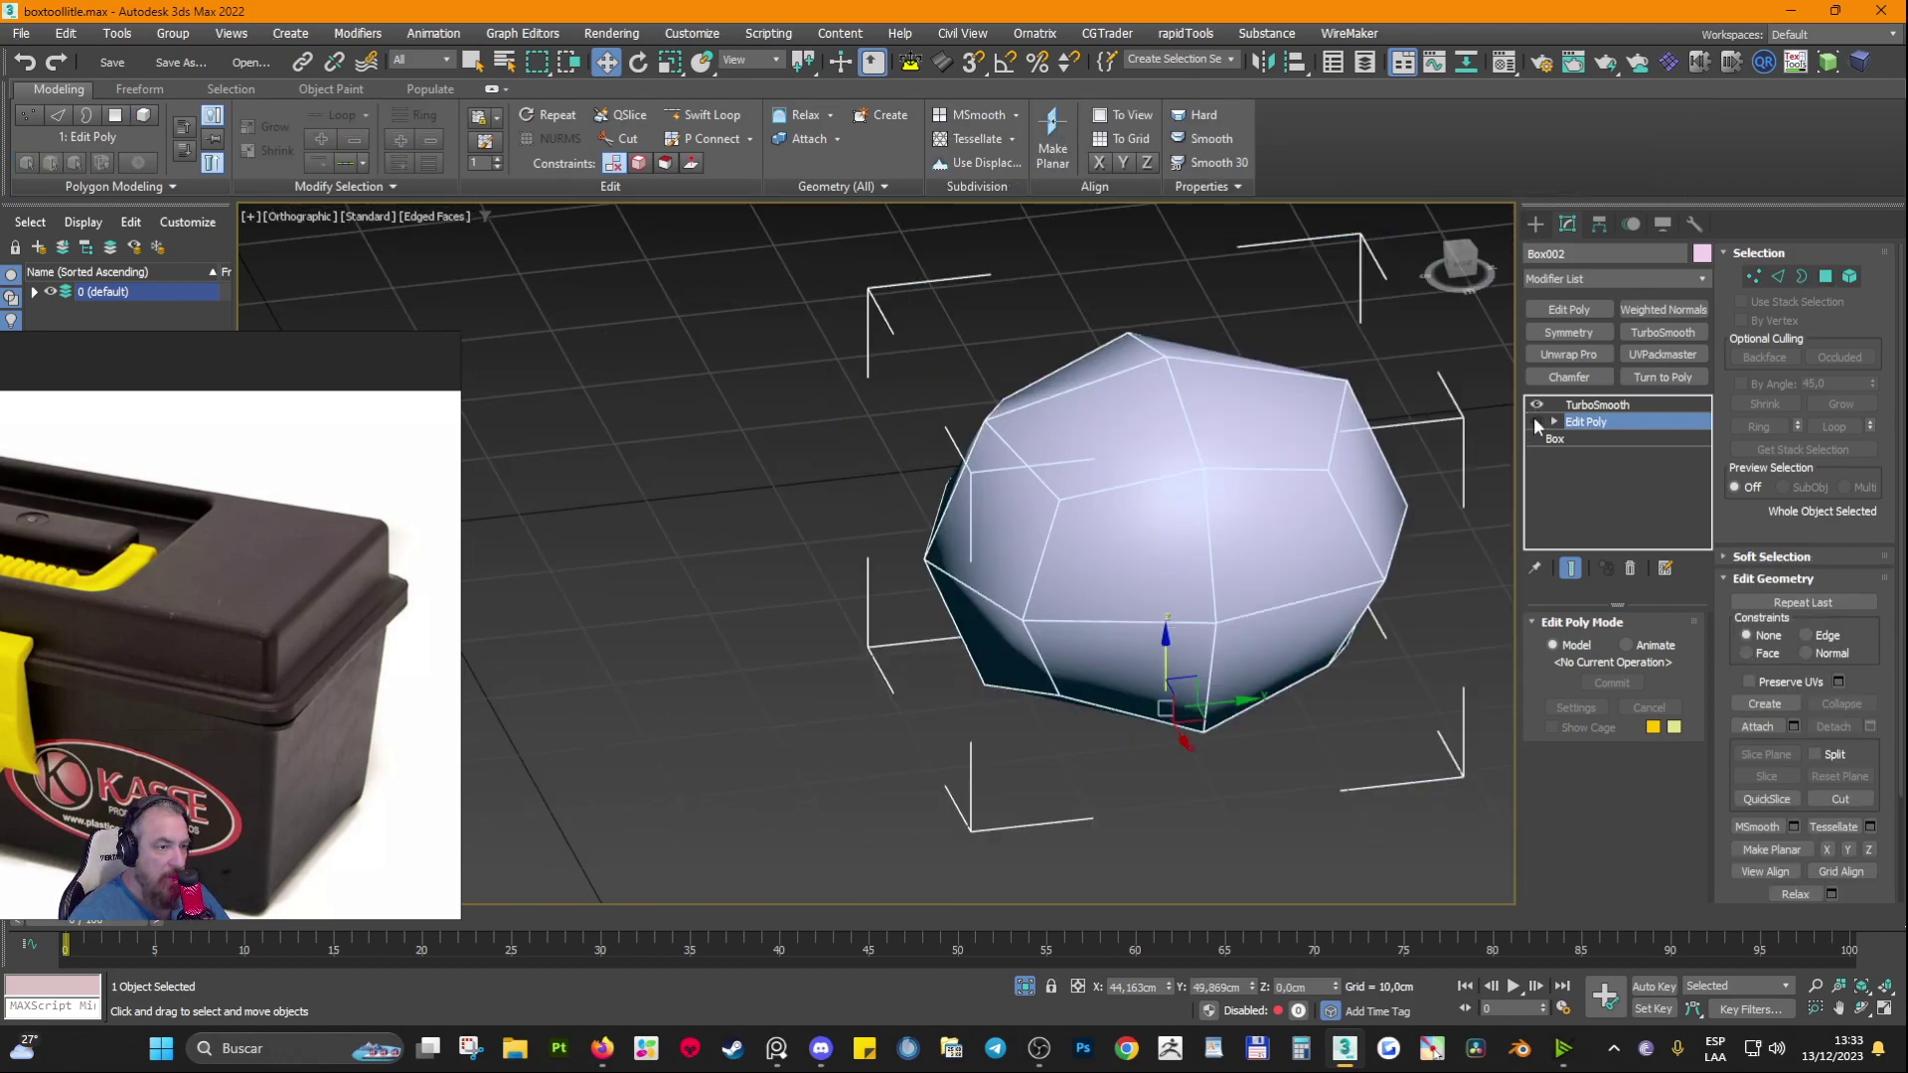
pyautogui.click(1536, 422)
pyautogui.click(1536, 422)
pyautogui.click(1536, 422)
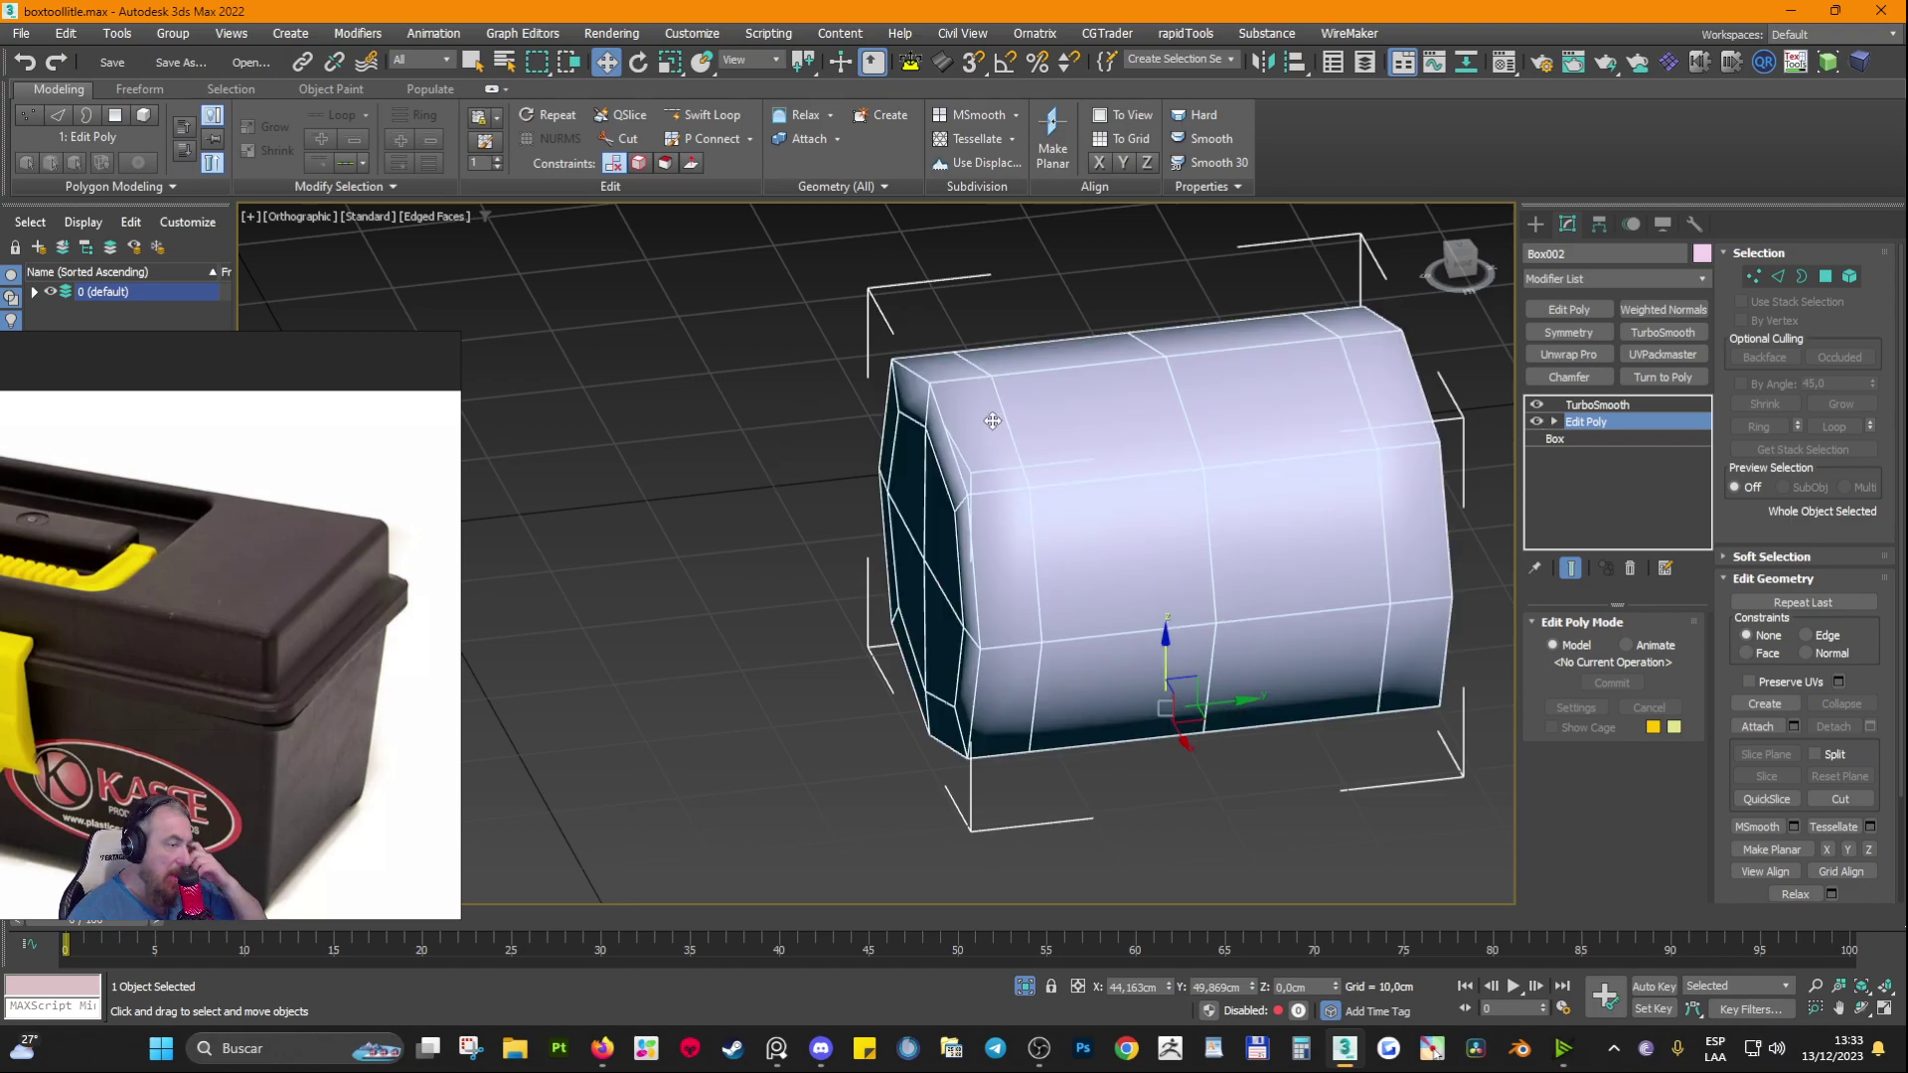
pyautogui.scroll(3, 993, 427)
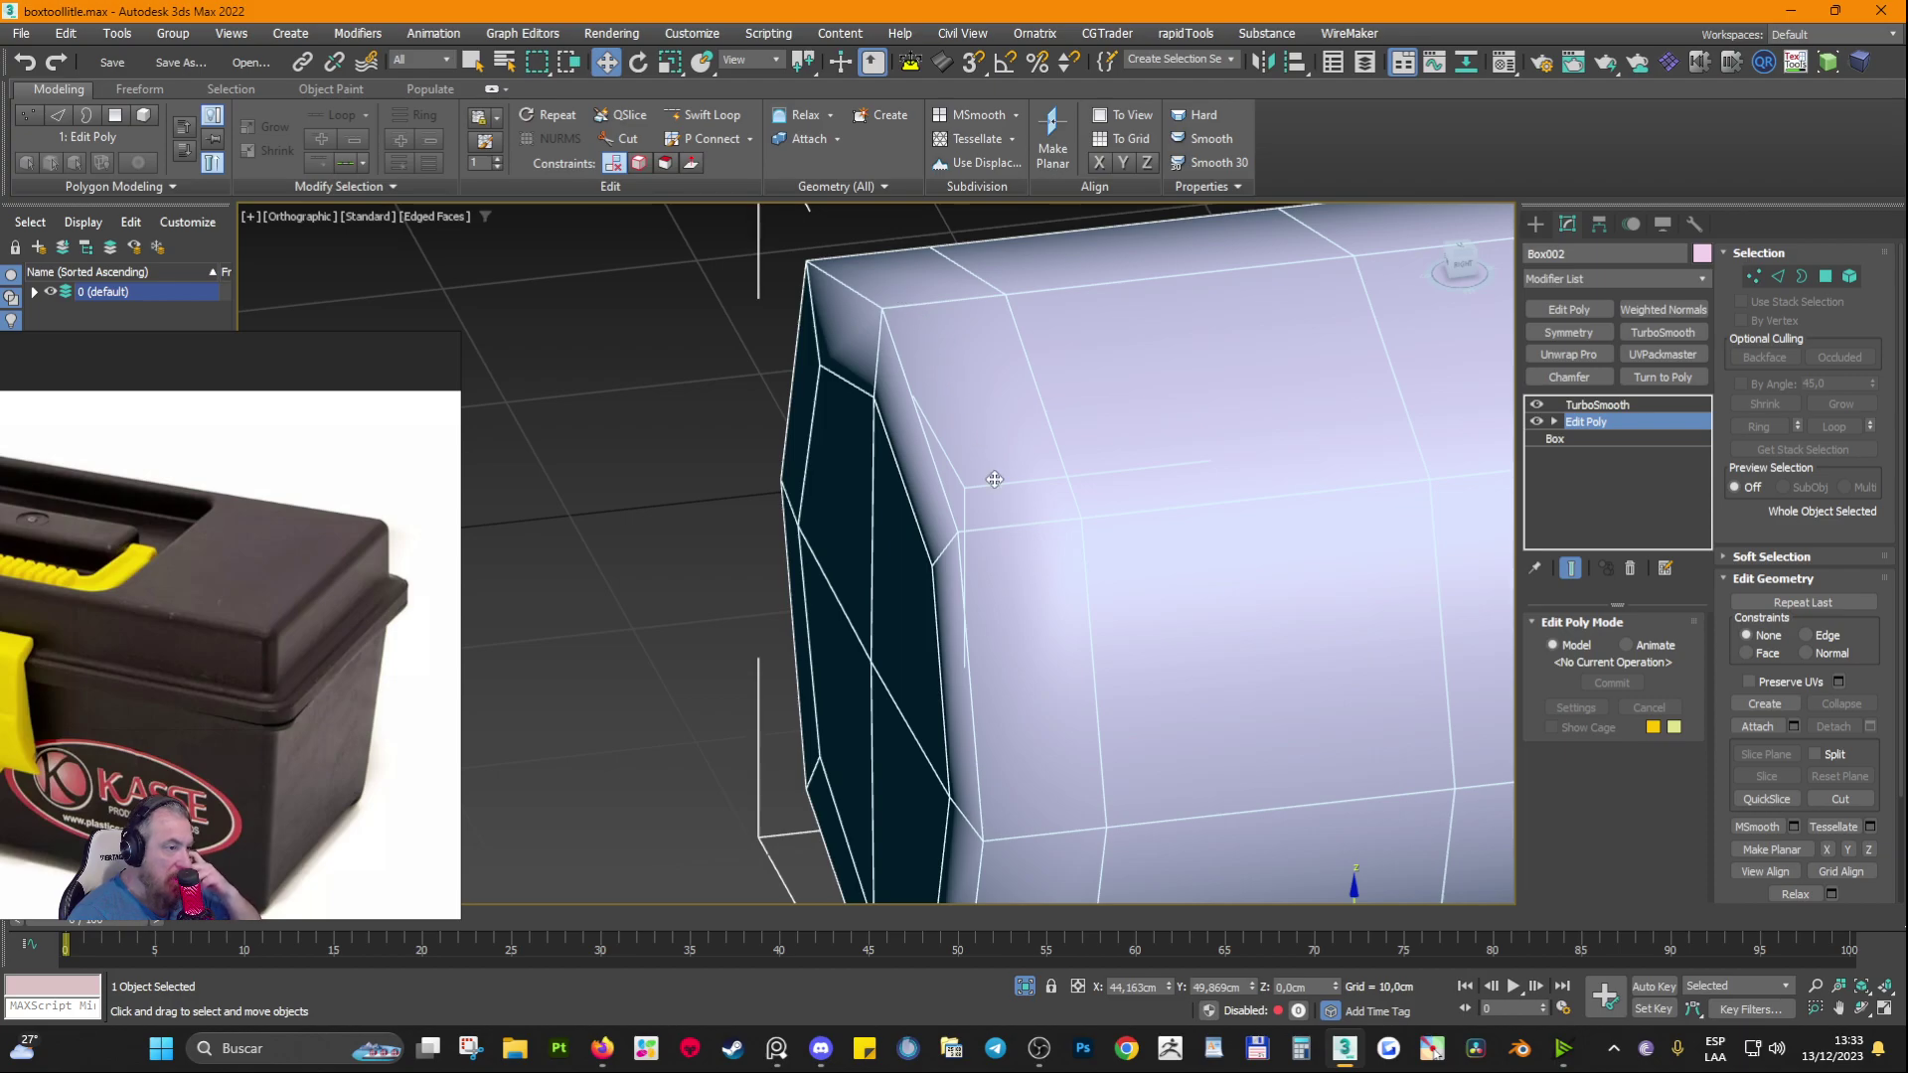
pyautogui.scroll(-3, 993, 541)
pyautogui.moveTo(851, 358)
pyautogui.keyDown('alt'); pyautogui.mouseDown(button='middle')
pyautogui.moveTo(1218, 600)
pyautogui.moveTo(869, 343)
pyautogui.mouseUp(button='middle'); pyautogui.keyUp('alt')
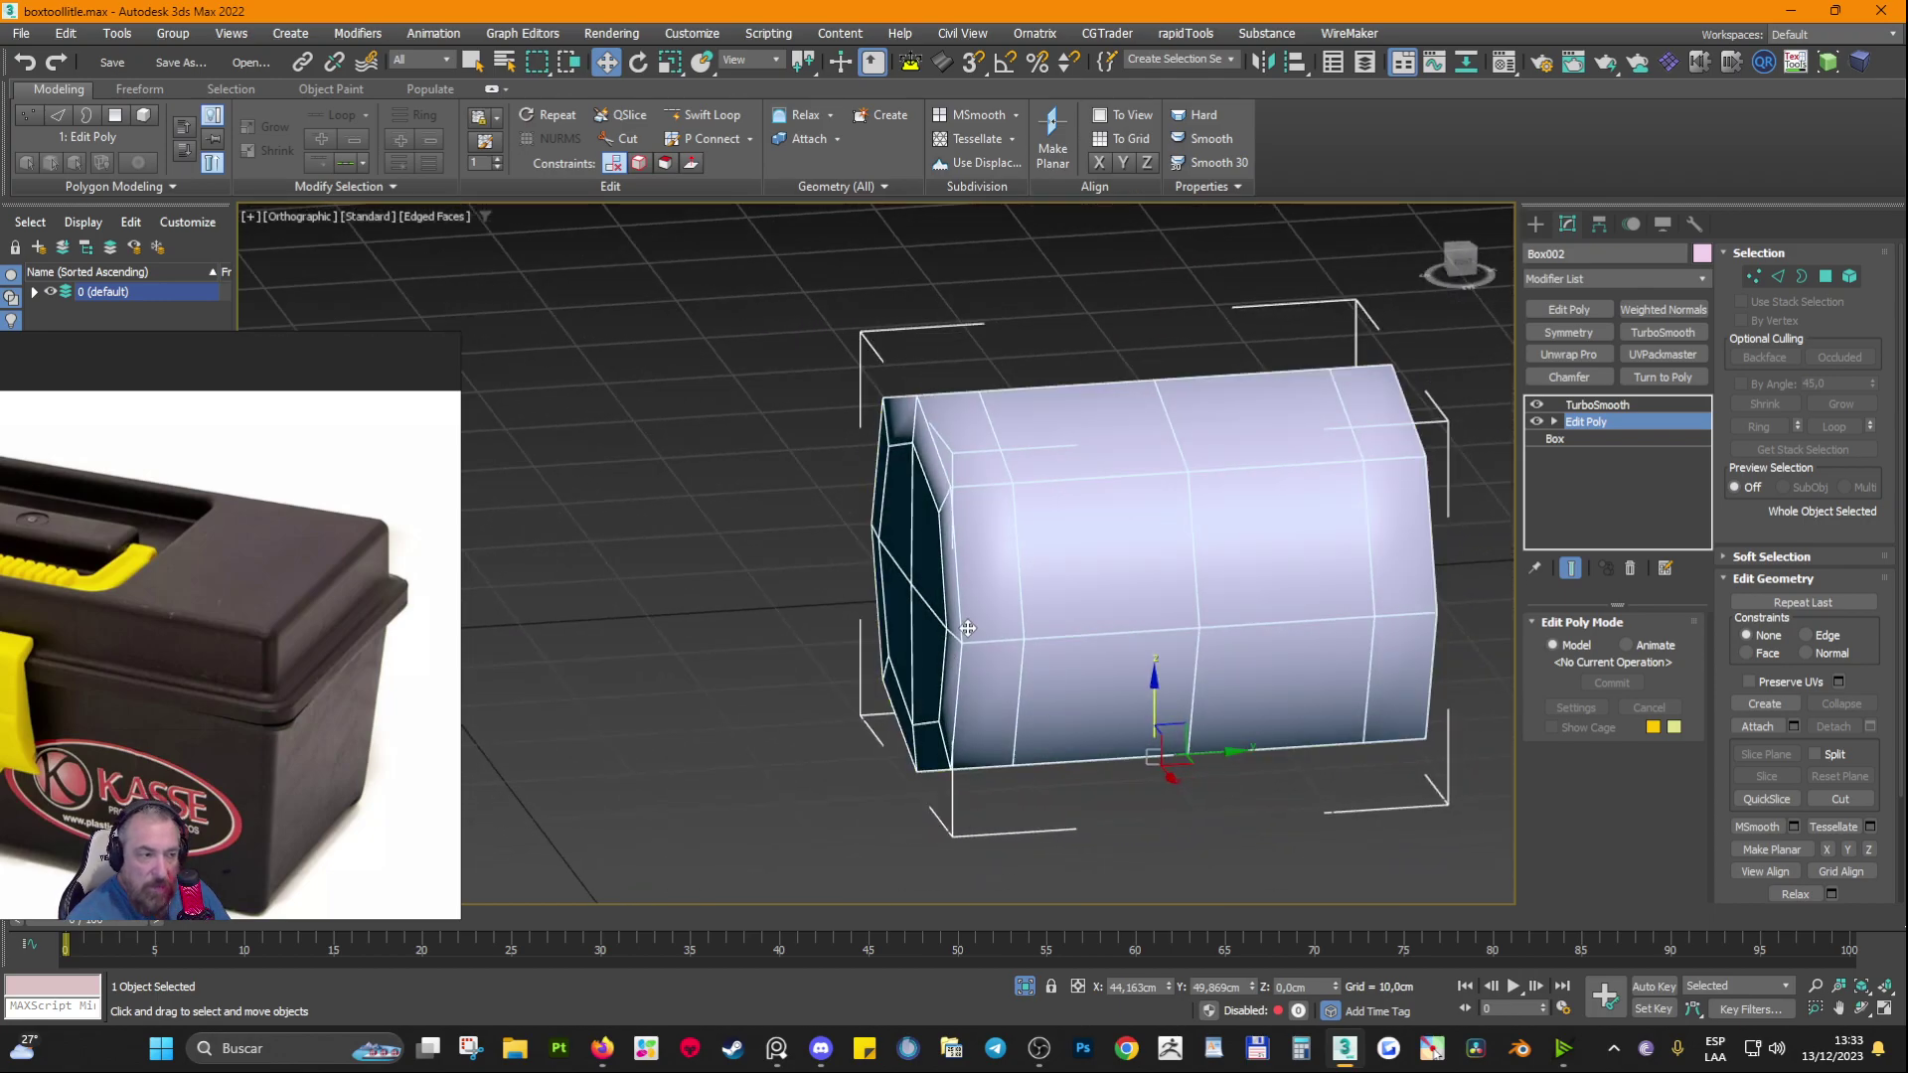
# Step: Disable the test box's TurboSmooth and move the support loop at the negative Y end outward to about Y 31 cm
pyautogui.keyDown('alt'); pyautogui.moveTo(1441, 404); pyautogui.dragTo(1384, 418, button='middle'); pyautogui.keyUp('alt')
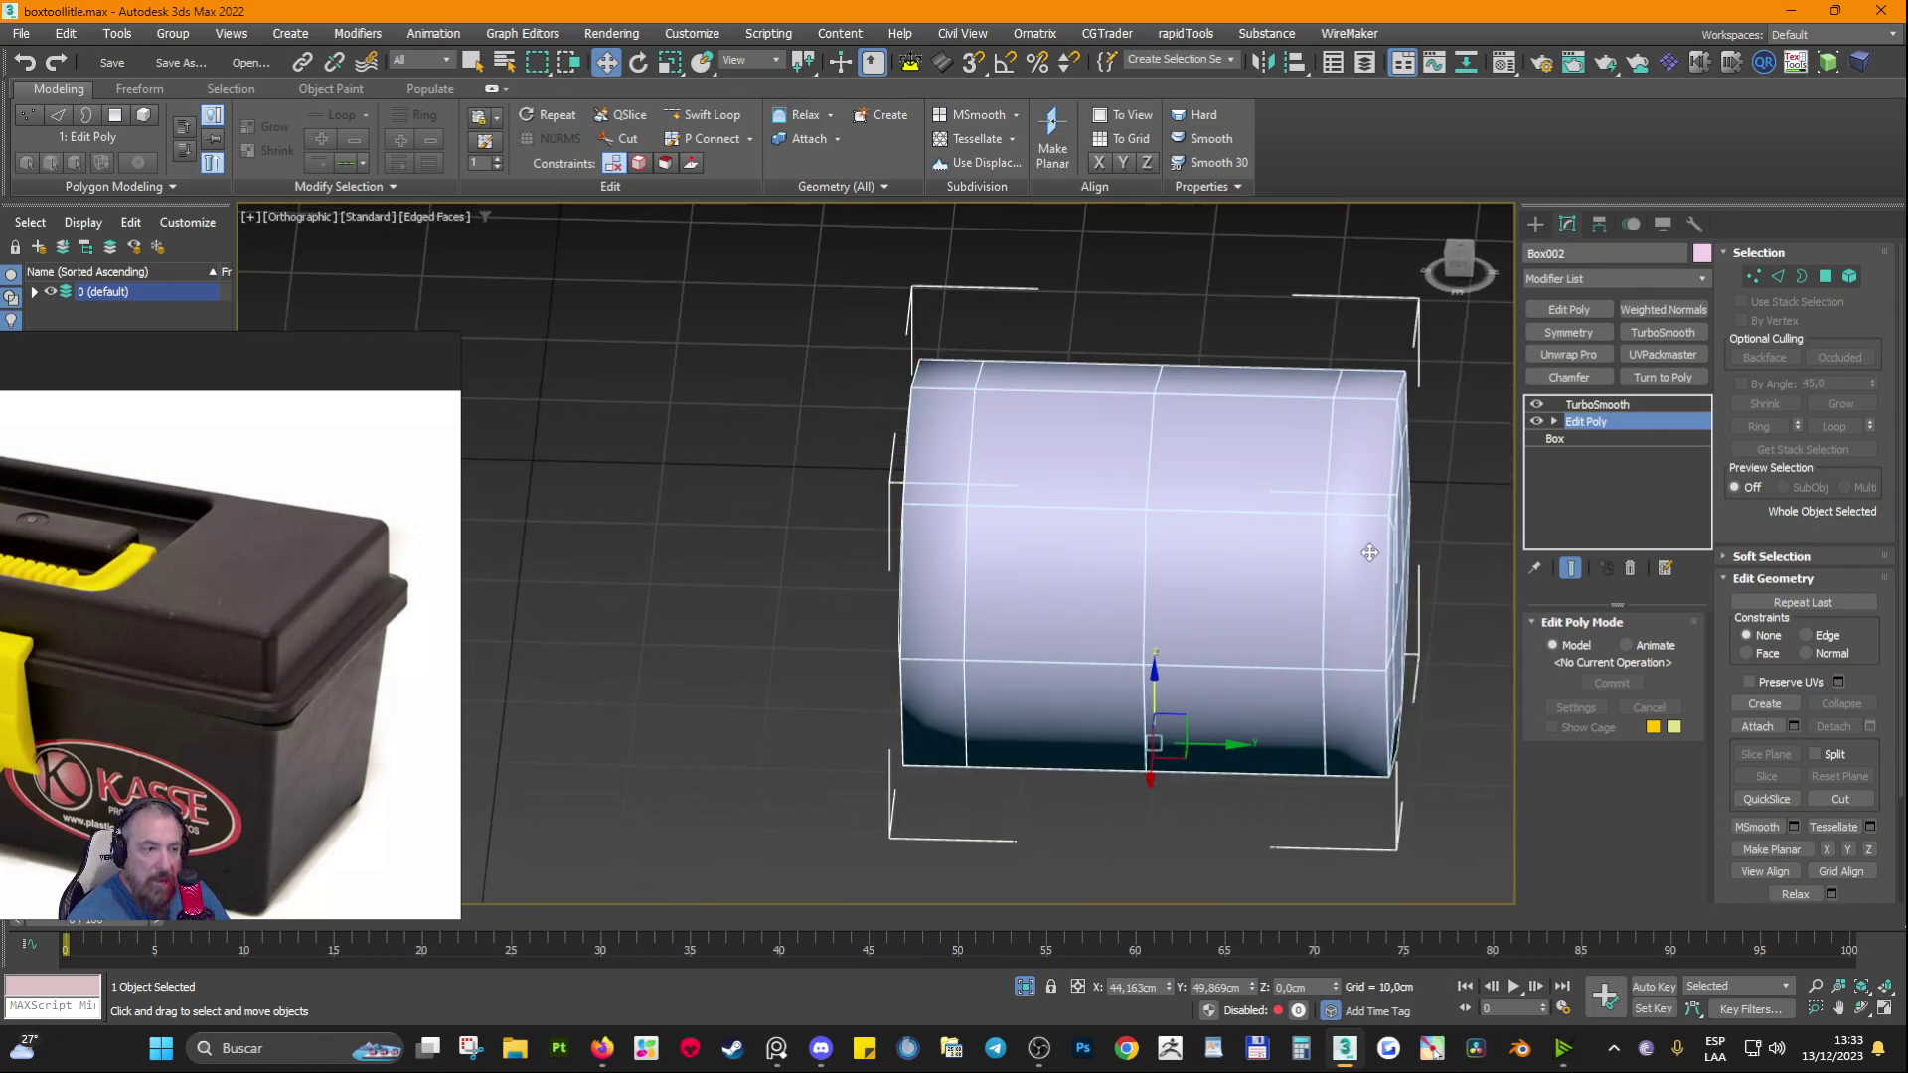
pyautogui.keyDown('alt'); pyautogui.moveTo(1233, 710); pyautogui.dragTo(1234, 606, button='middle'); pyautogui.keyUp('alt')
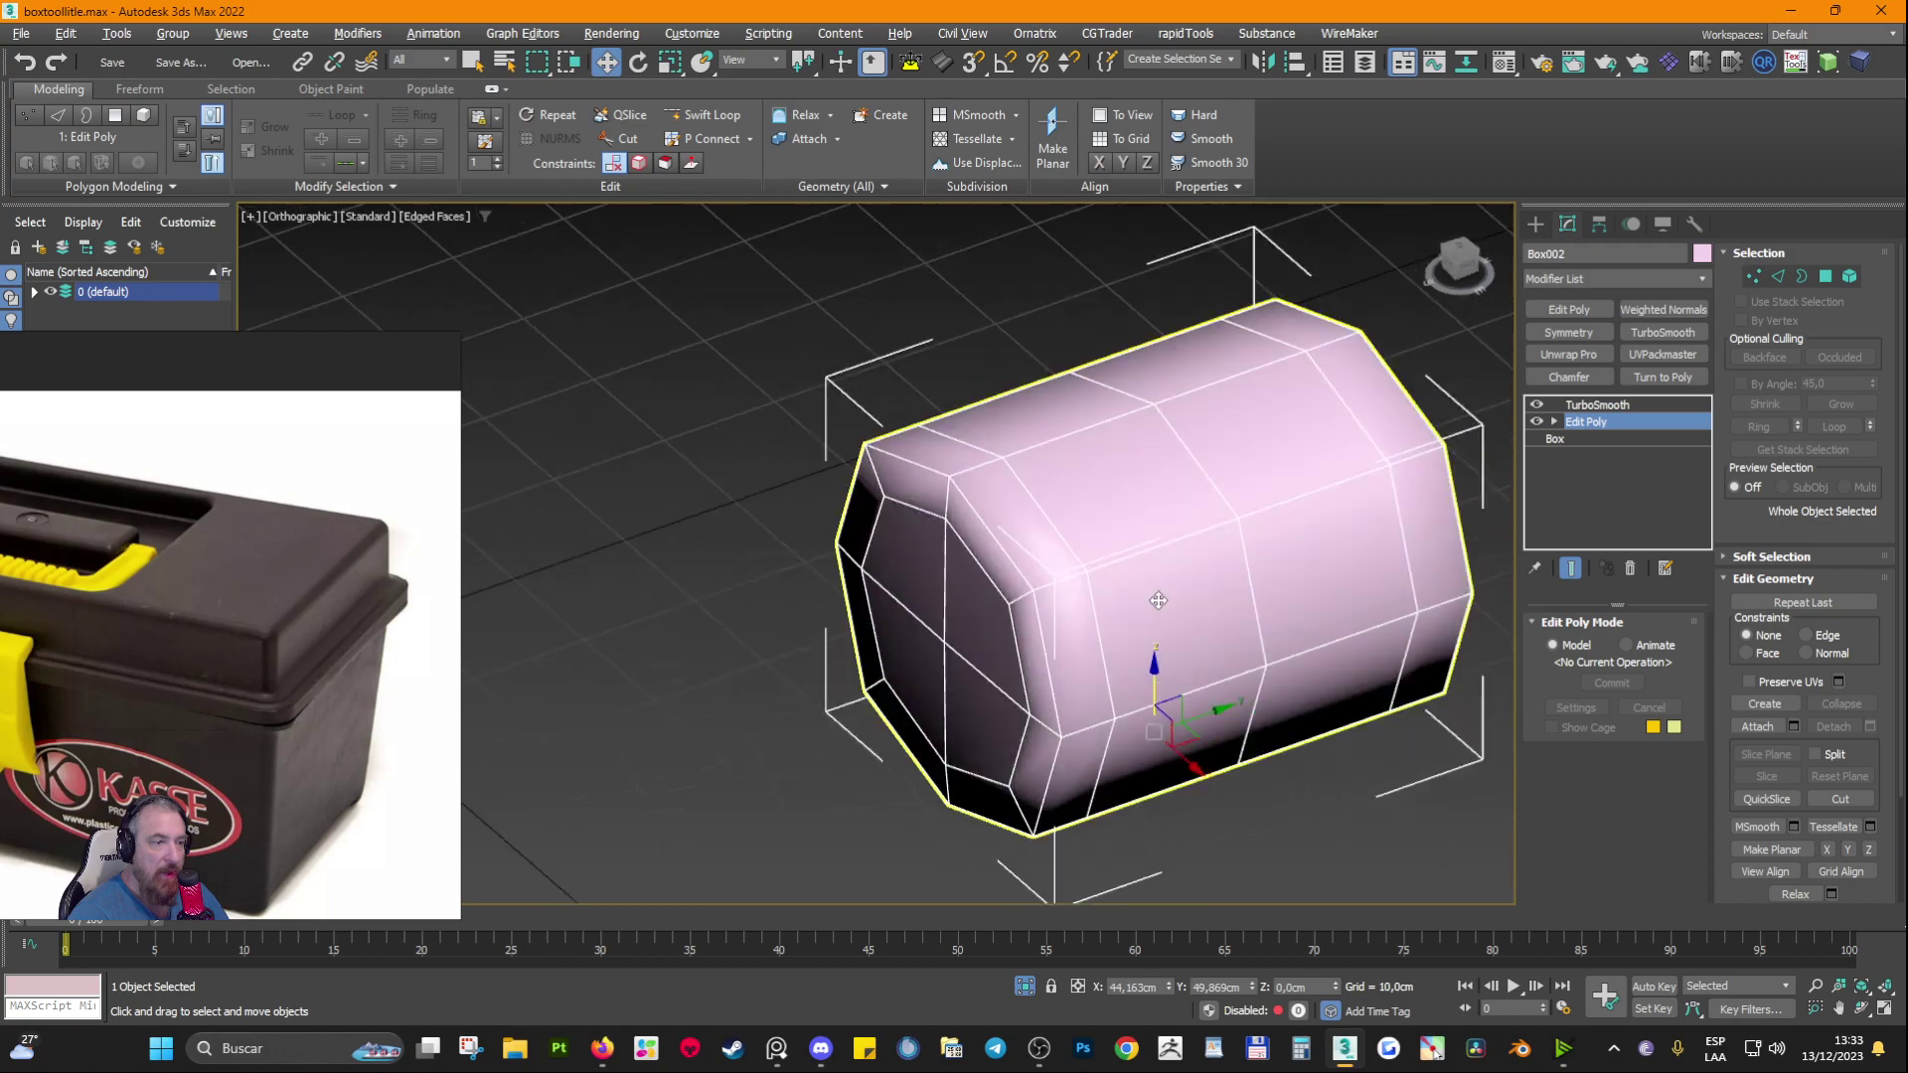
pyautogui.click(1536, 404)
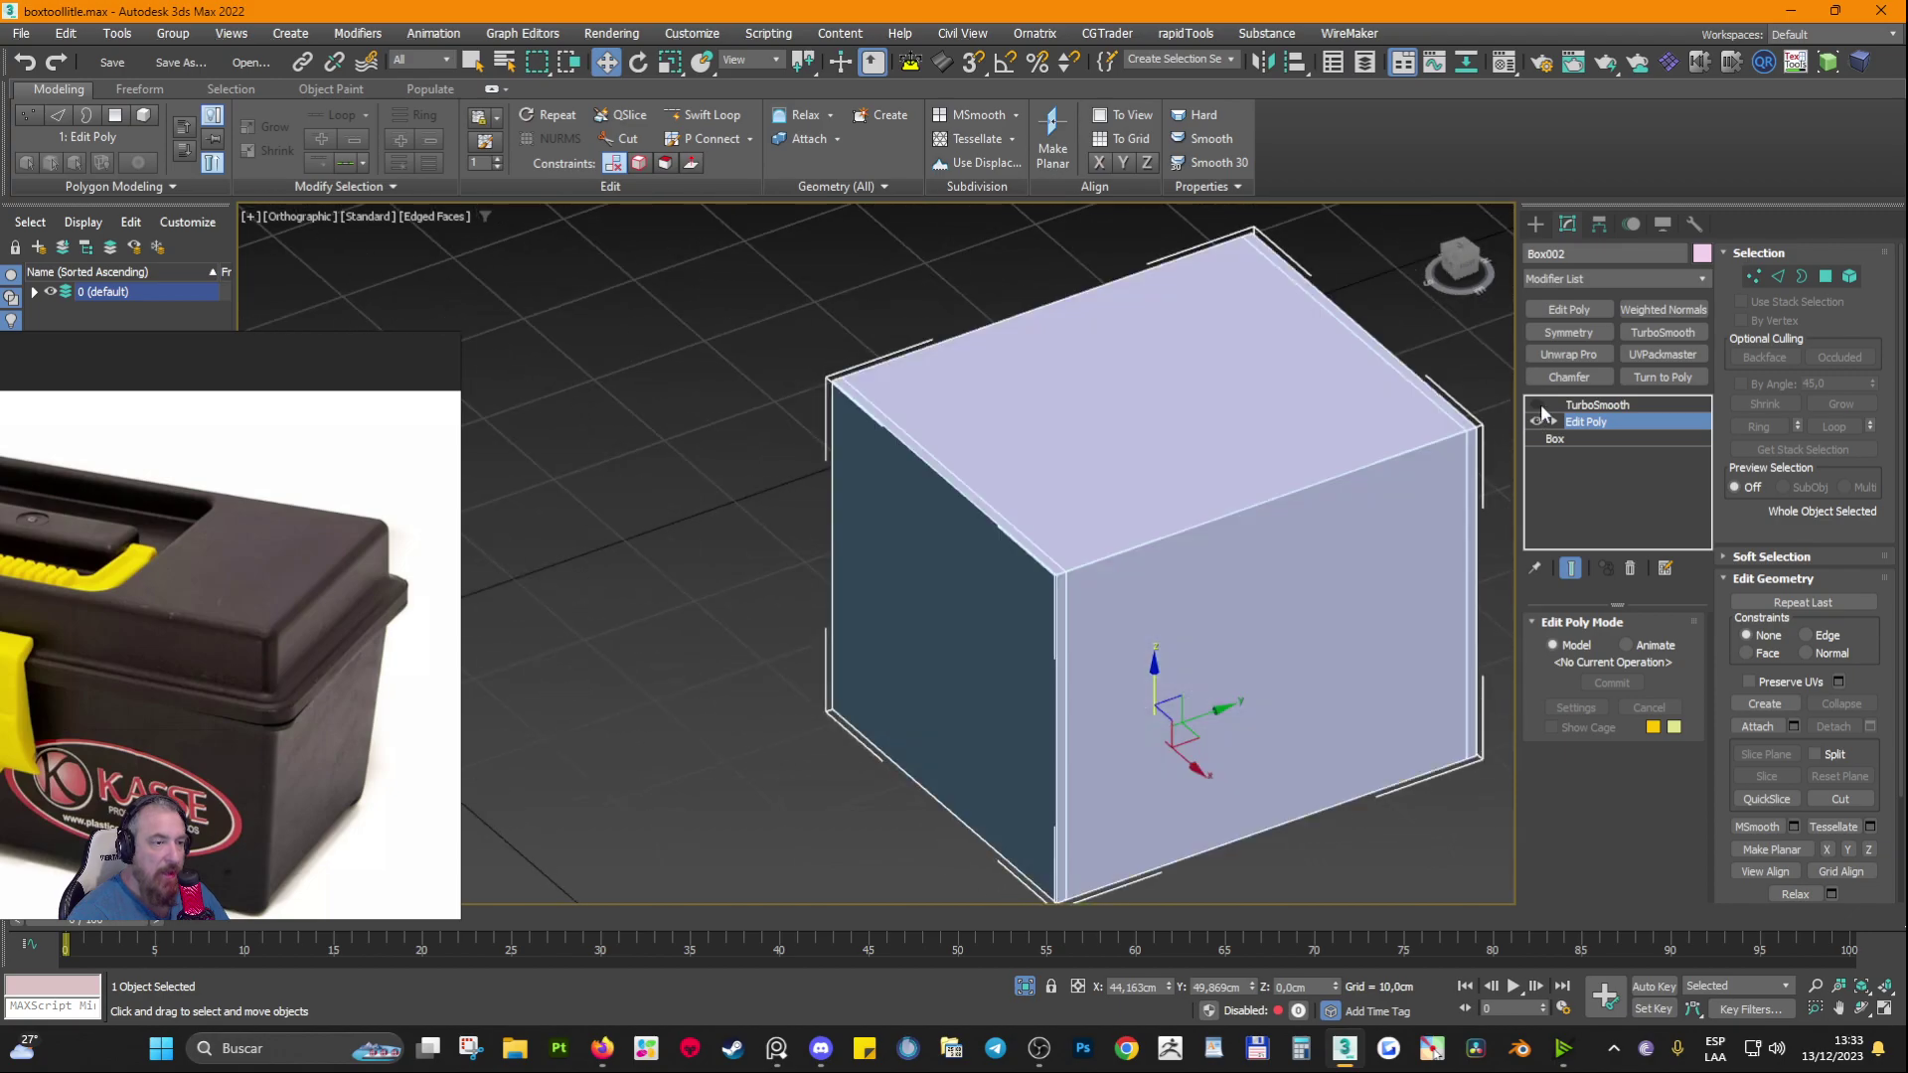
pyautogui.click(1778, 272)
pyautogui.scroll(5, 1018, 619)
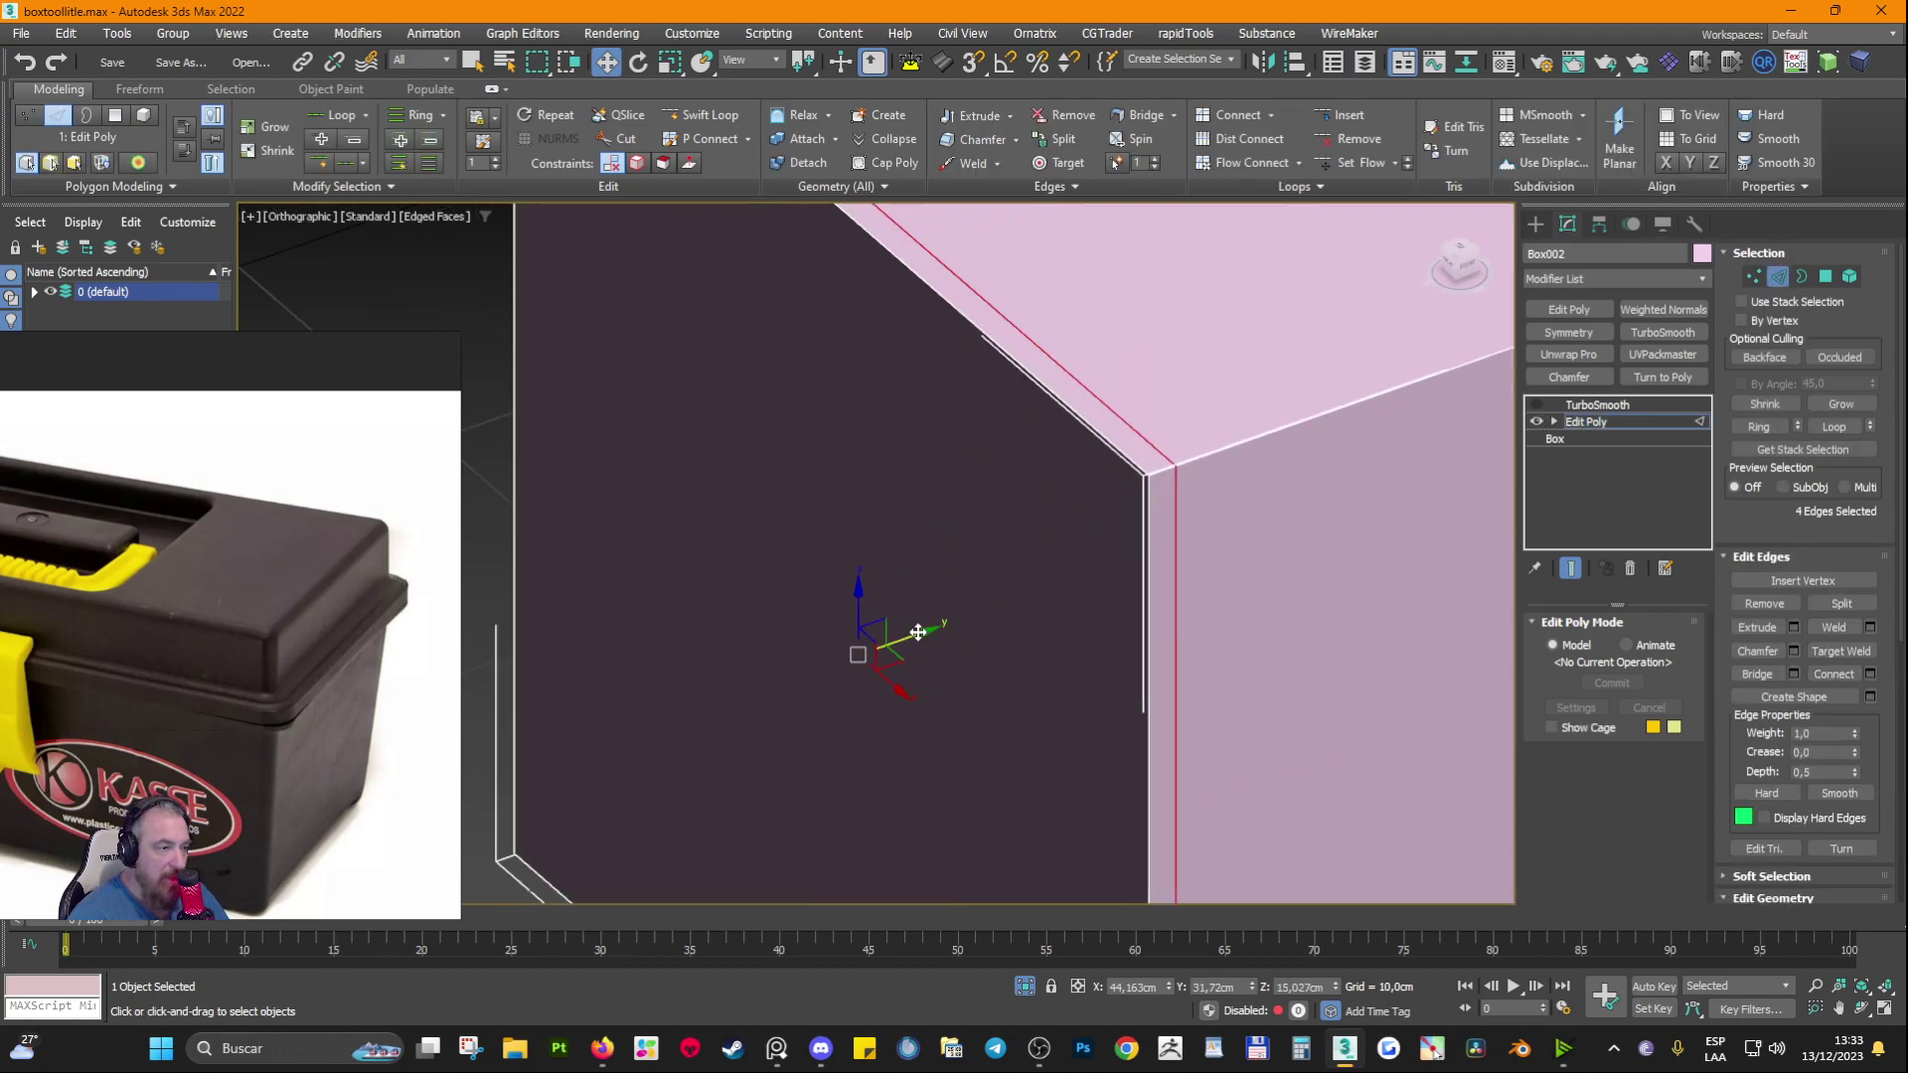
pyautogui.moveTo(927, 630); pyautogui.dragTo(895, 637)
pyautogui.moveTo(1174, 579); pyautogui.dragTo(961, 614, button='middle')
pyautogui.scroll(4, 916, 515)
pyautogui.scroll(-8, 971, 479)
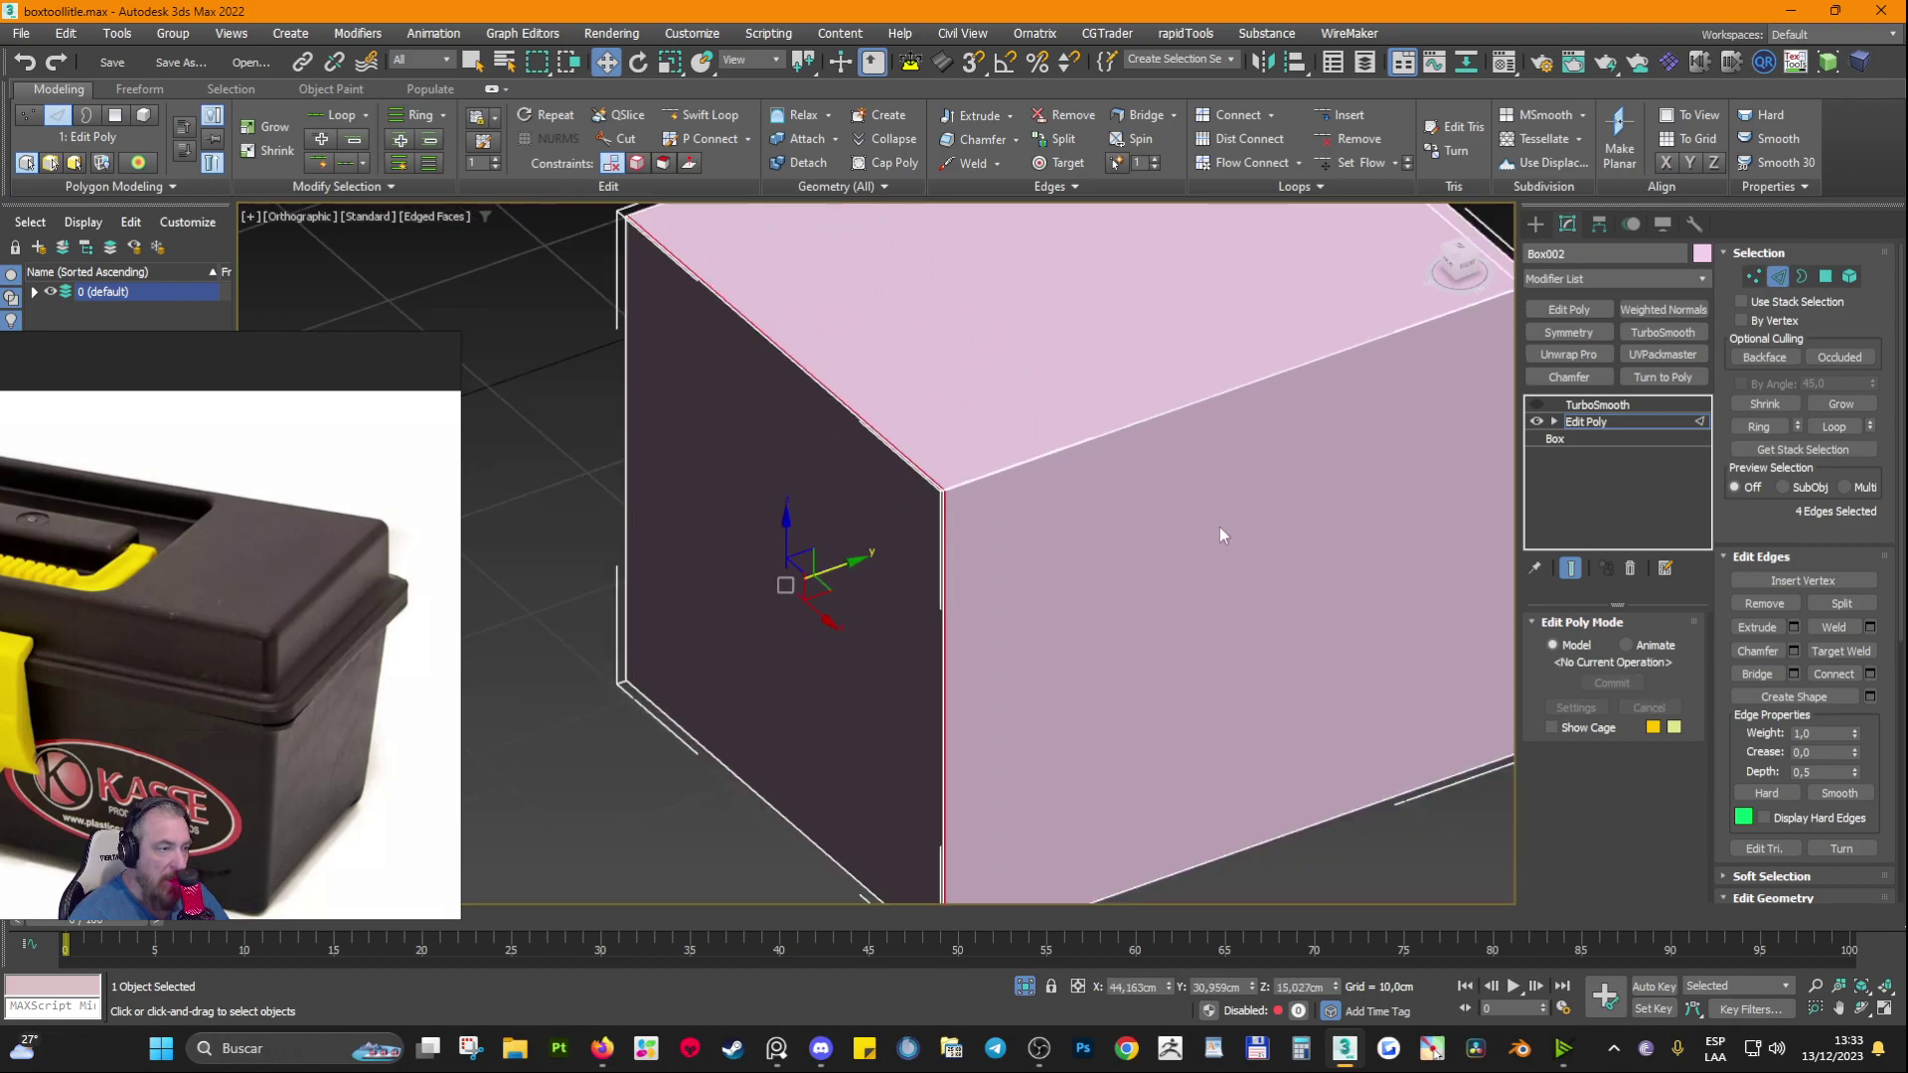
# Step: Select the support loop at the positive Y end and move it outward to about Y 68.7 cm
pyautogui.scroll(8, 1200, 423)
pyautogui.click(1237, 411)
pyautogui.doubleClick(1236, 411)
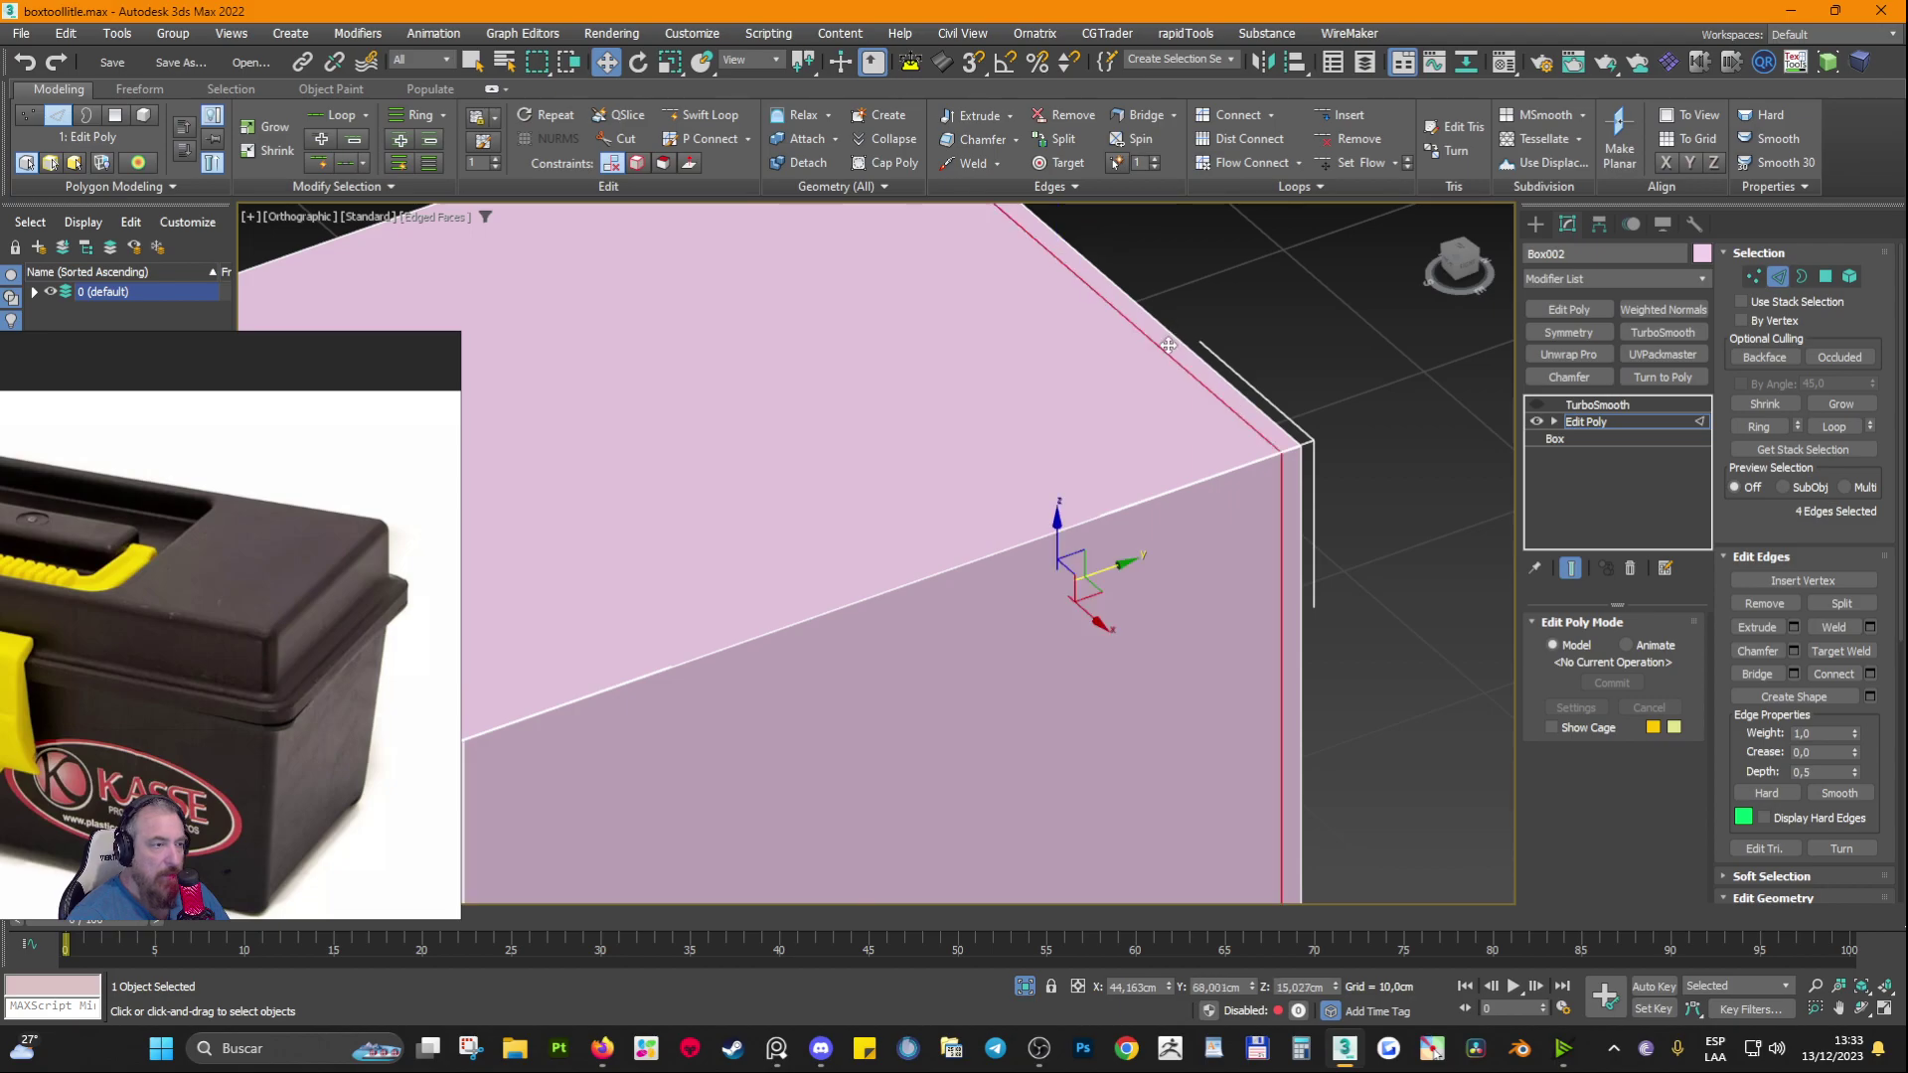
pyautogui.moveTo(1120, 564); pyautogui.dragTo(1134, 568)
pyautogui.scroll(-8, 981, 524)
pyautogui.scroll(4, 1039, 652)
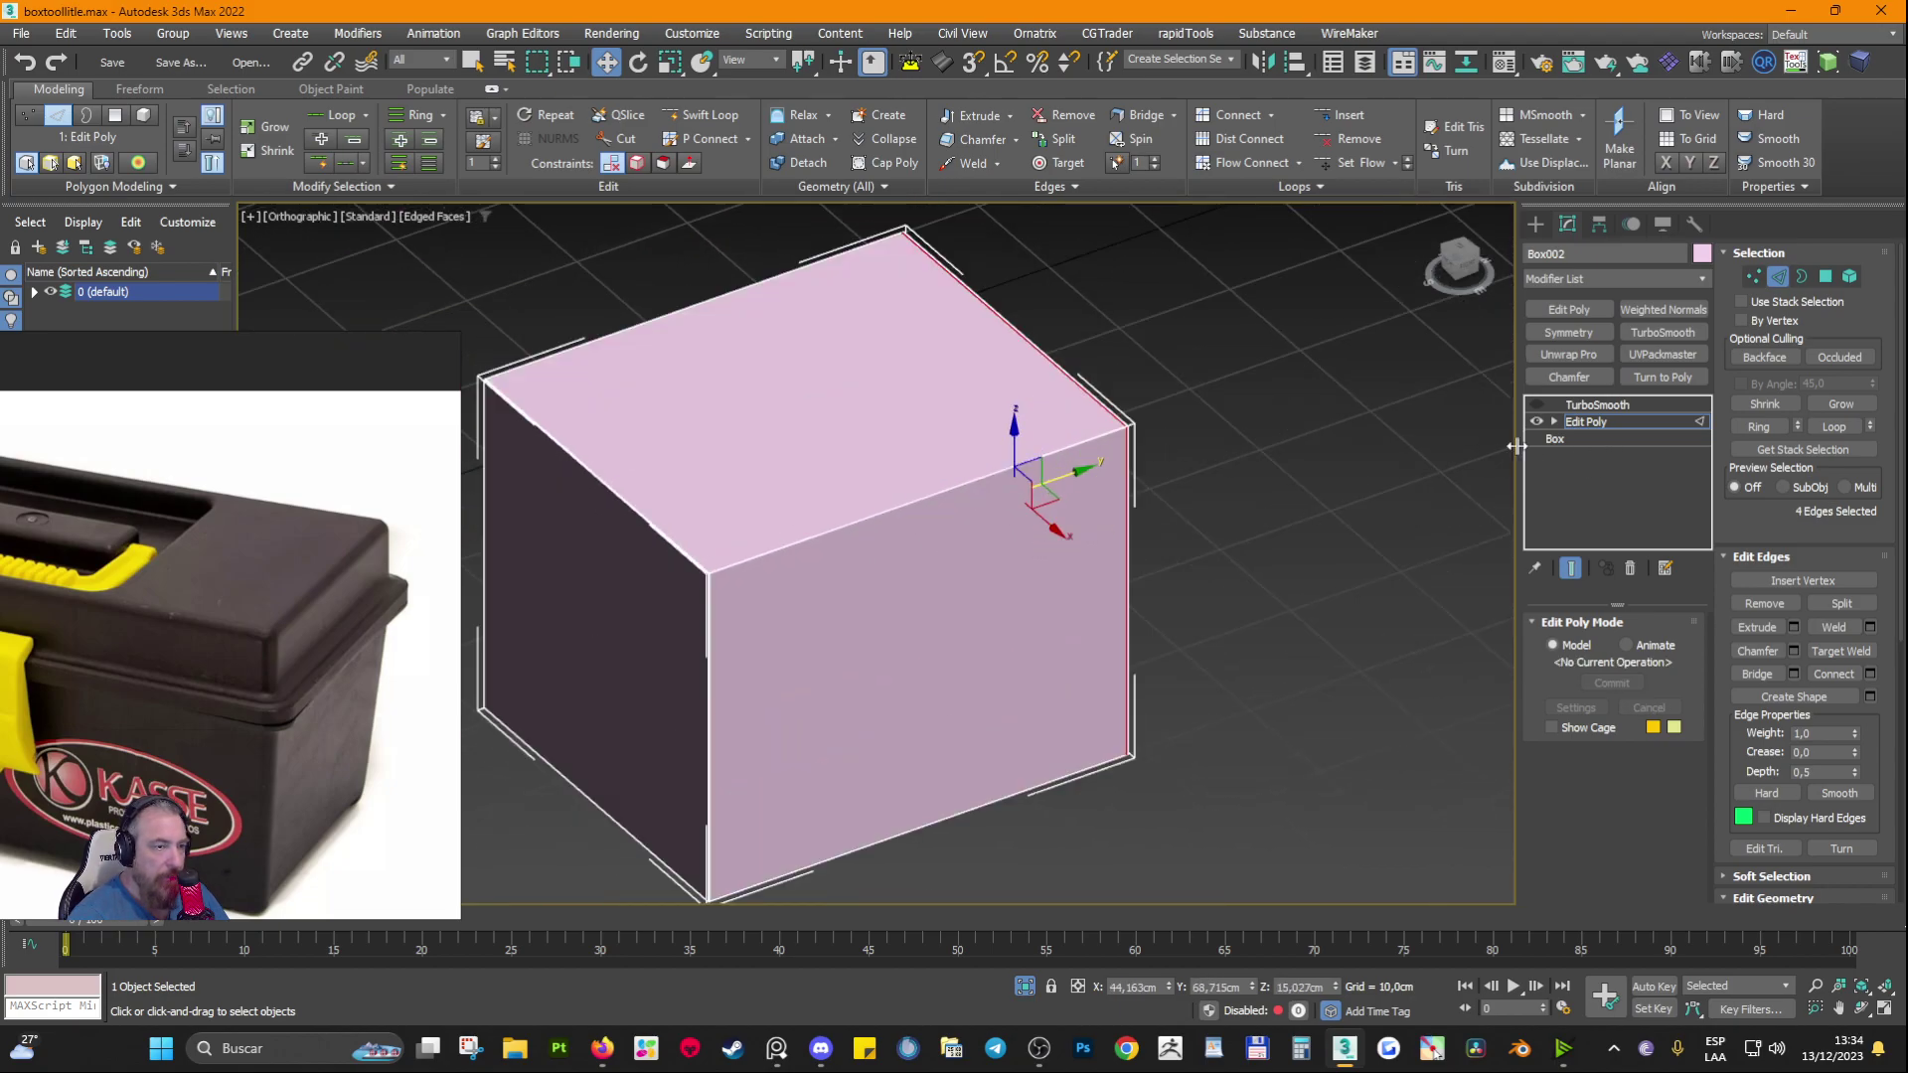
# Step: Enable TurboSmooth on the test box and examine how the tighter end loops shape its ends
pyautogui.click(1600, 423)
pyautogui.click(1558, 406)
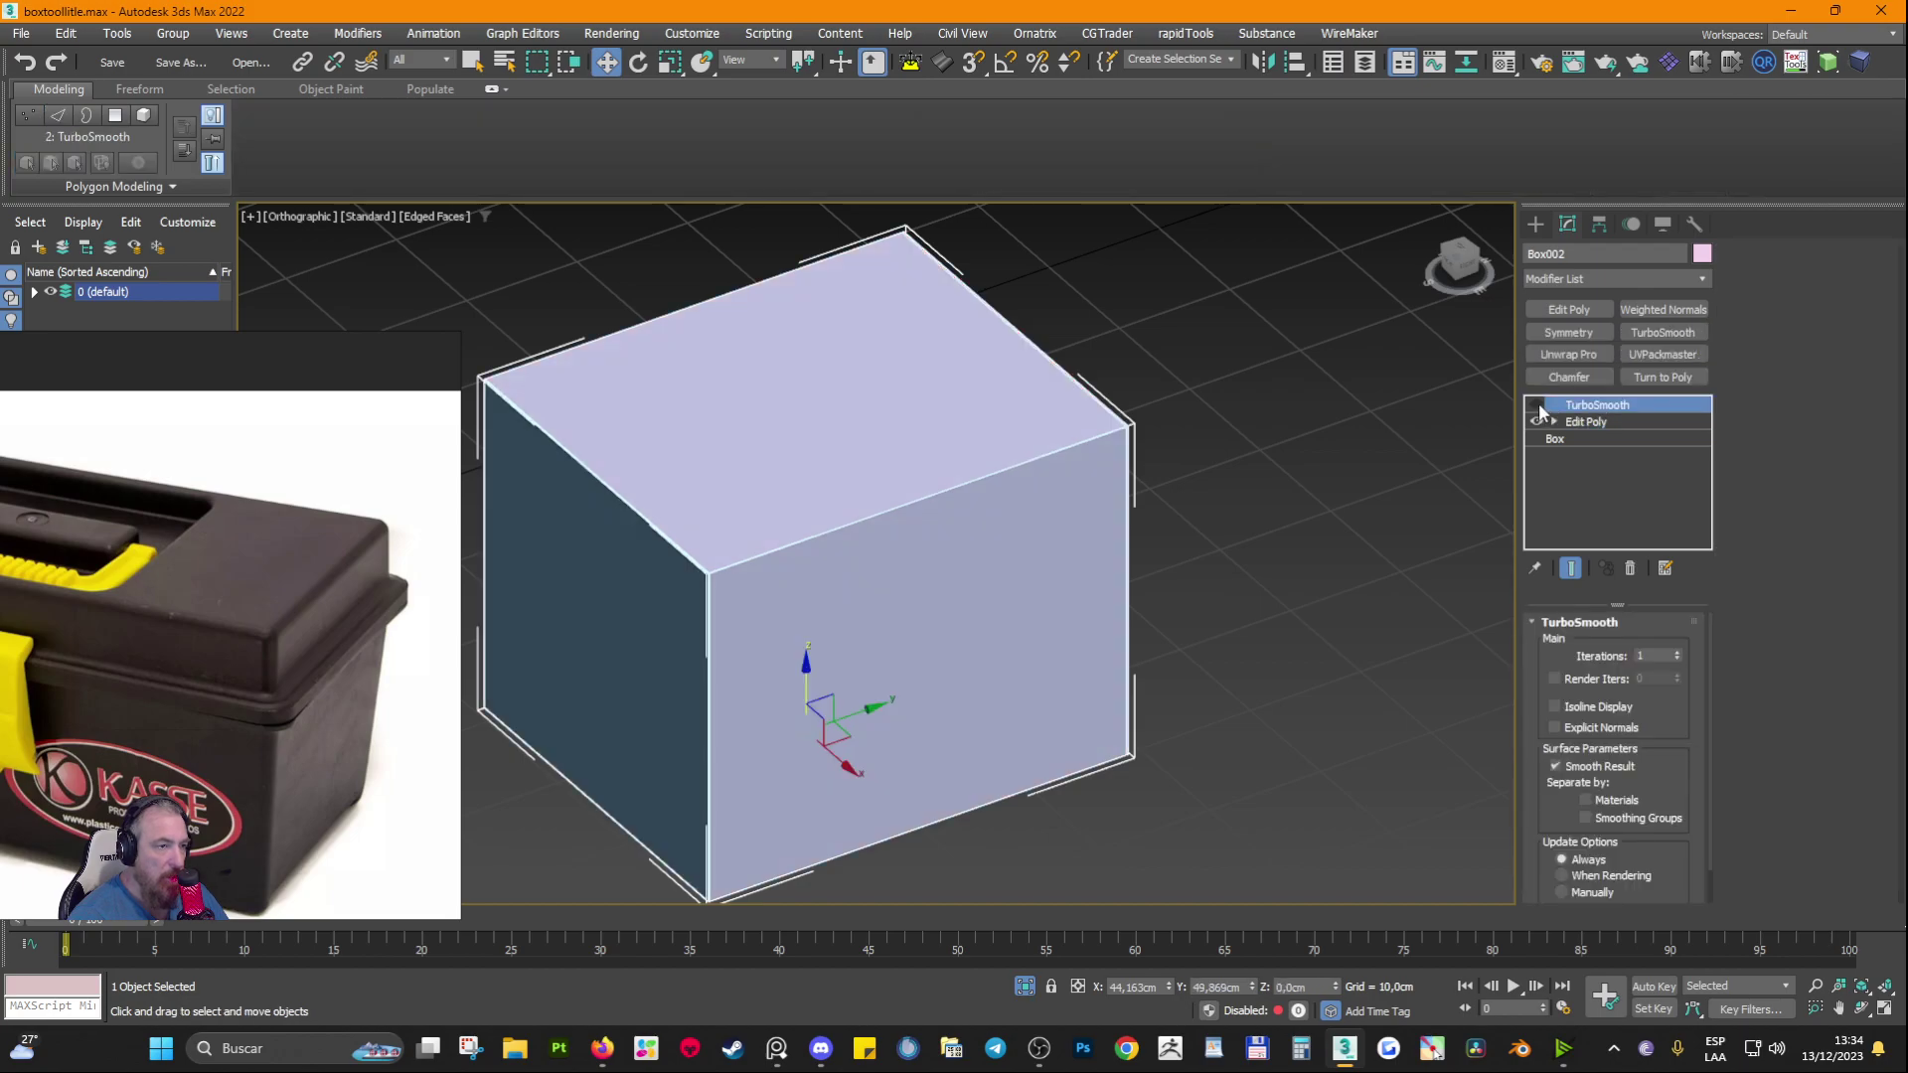
pyautogui.click(1538, 406)
pyautogui.moveTo(916, 633); pyautogui.dragTo(1161, 627, button='middle')
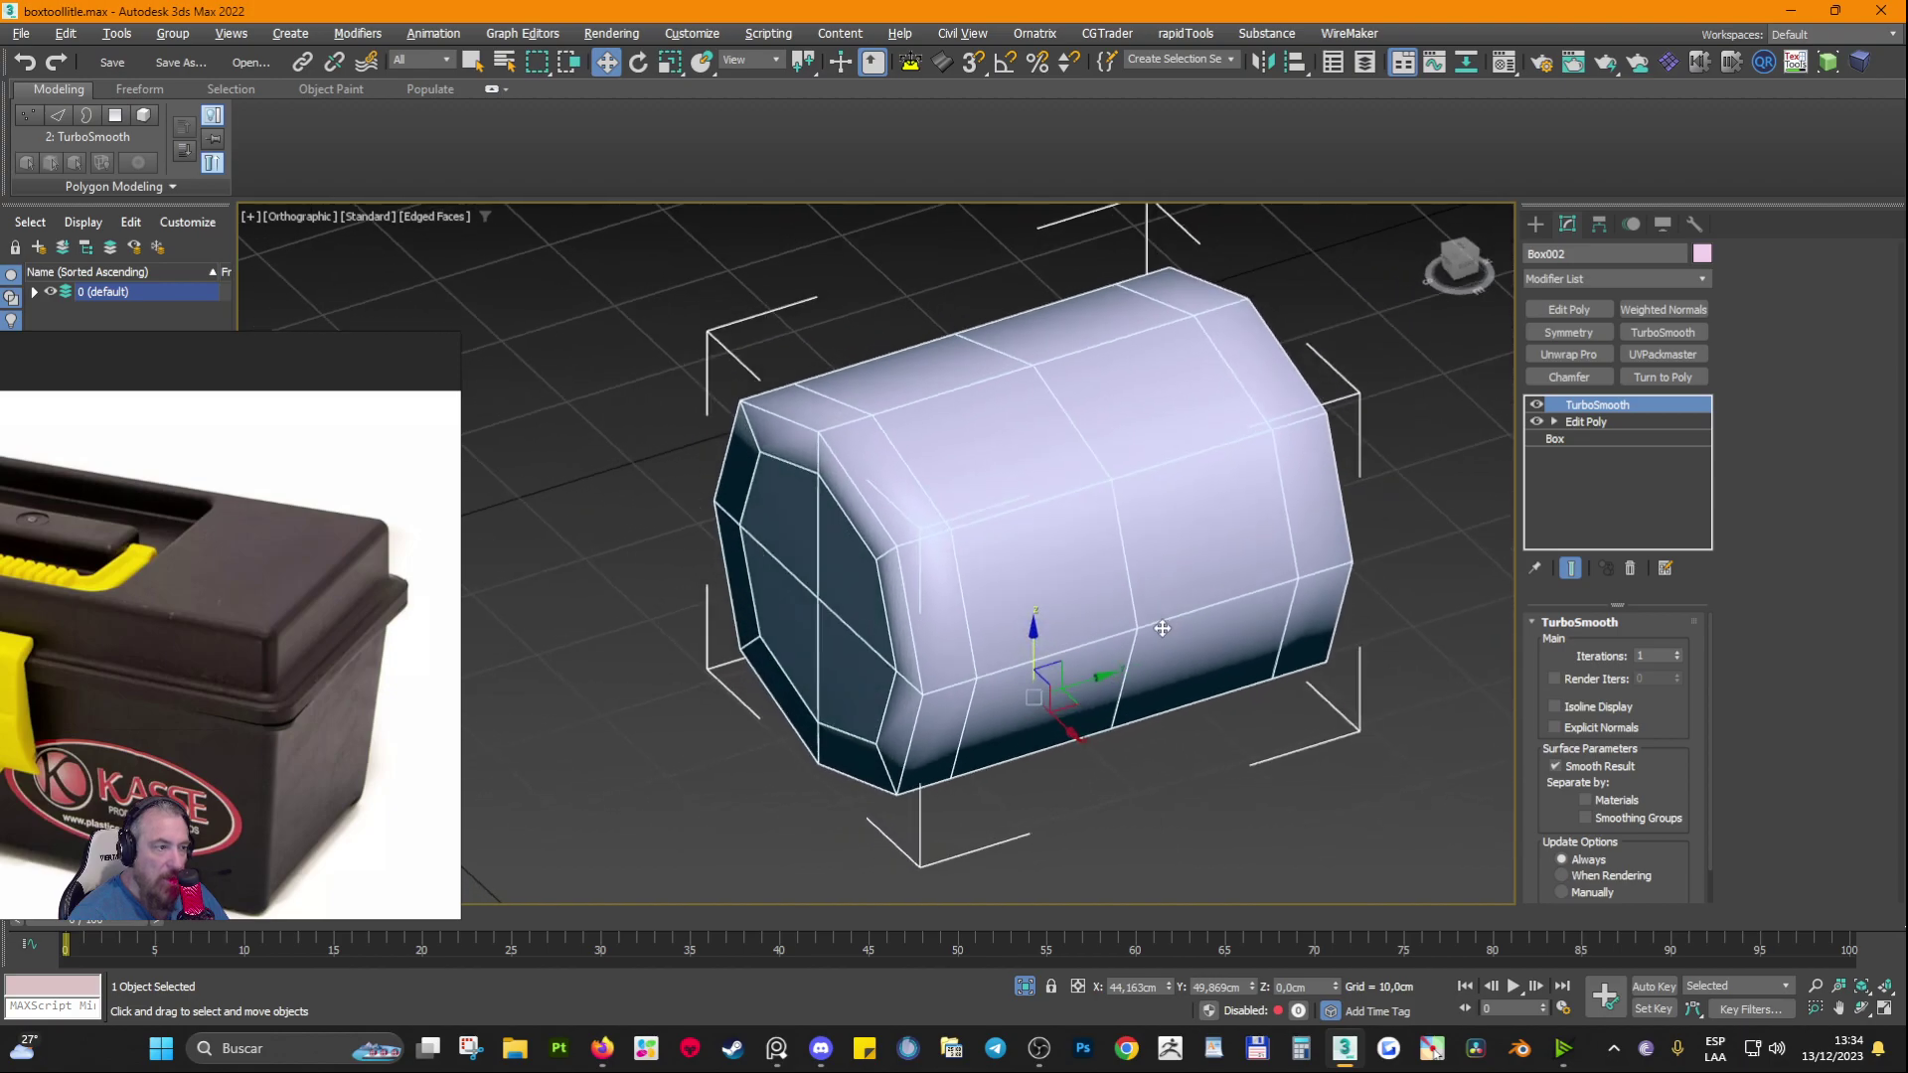
# Step: Disable TurboSmooth and move the negative Y end's support loop inward to about Y 31.9 cm
pyautogui.click(1536, 405)
pyautogui.click(1586, 422)
pyautogui.scroll(5, 962, 492)
pyautogui.scroll(2, 962, 491)
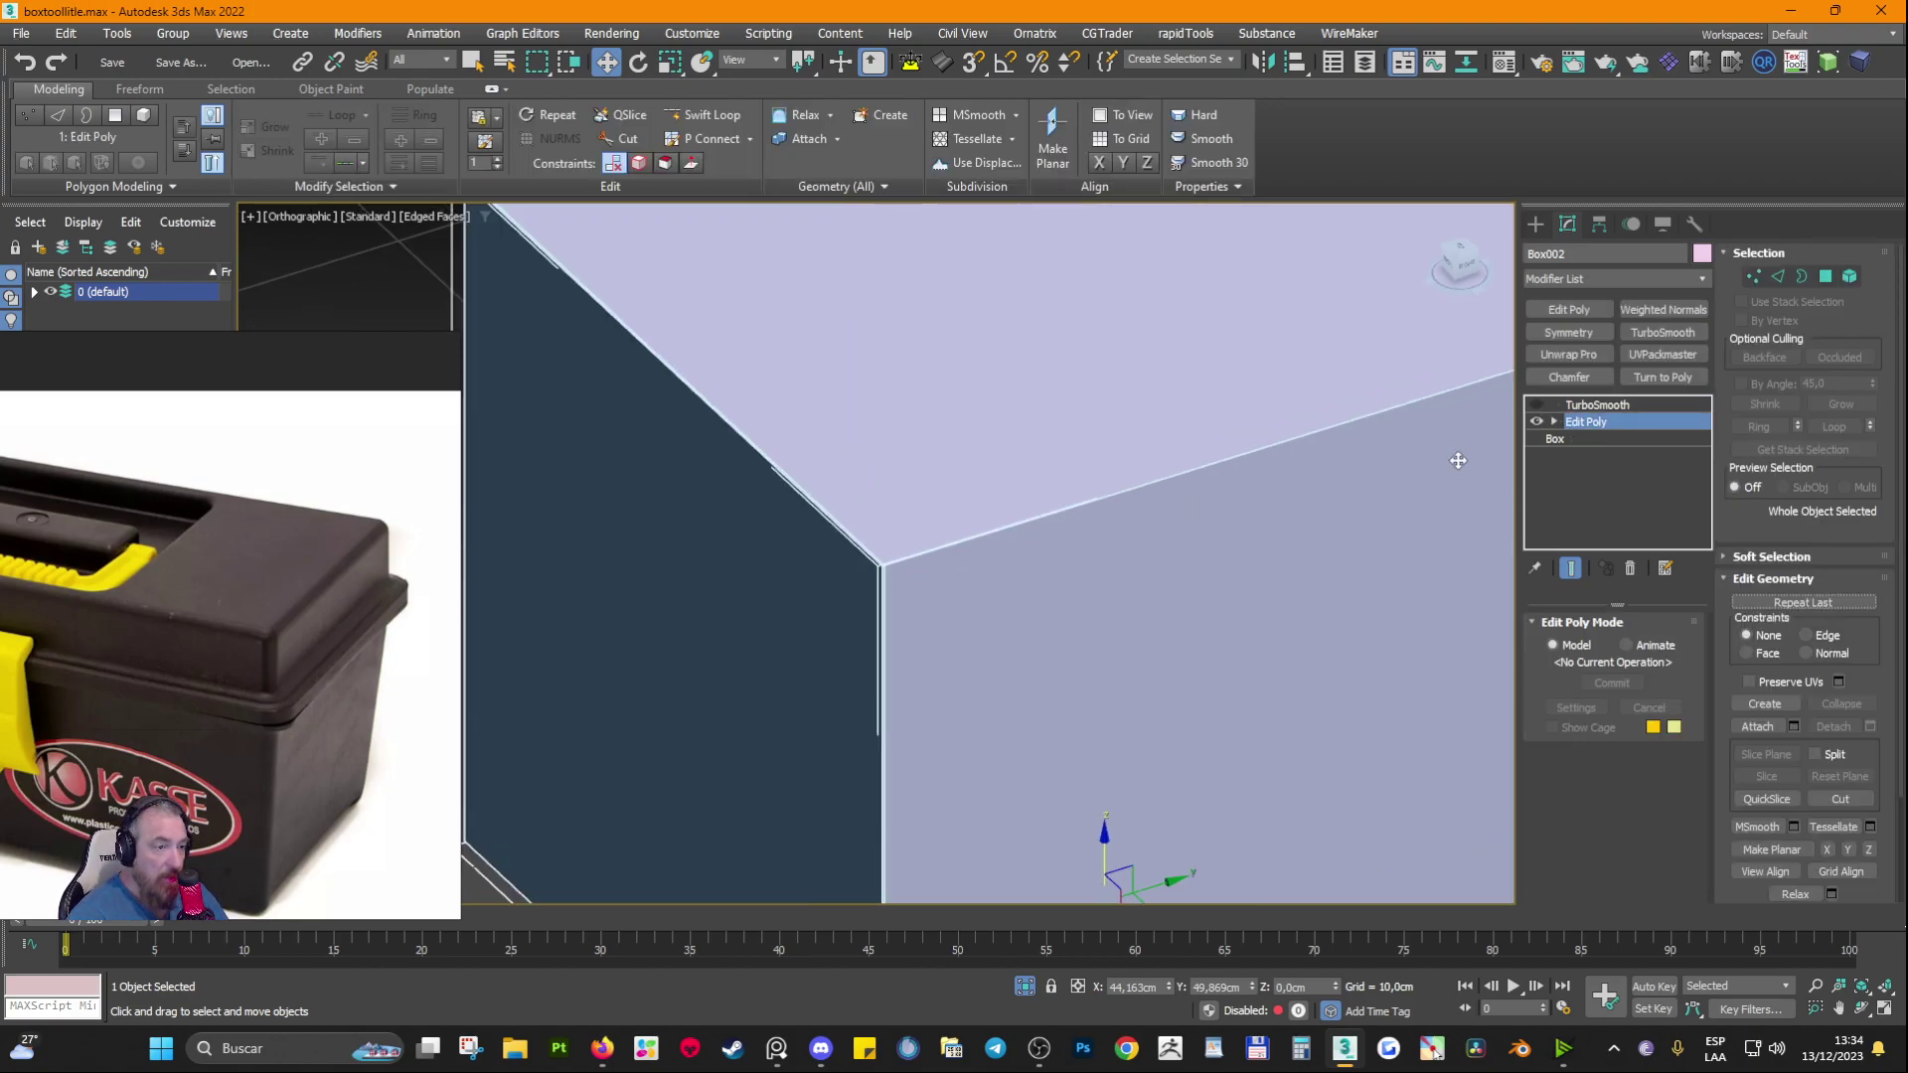
pyautogui.click(1778, 277)
pyautogui.scroll(-2, 960, 528)
pyautogui.scroll(5, 868, 556)
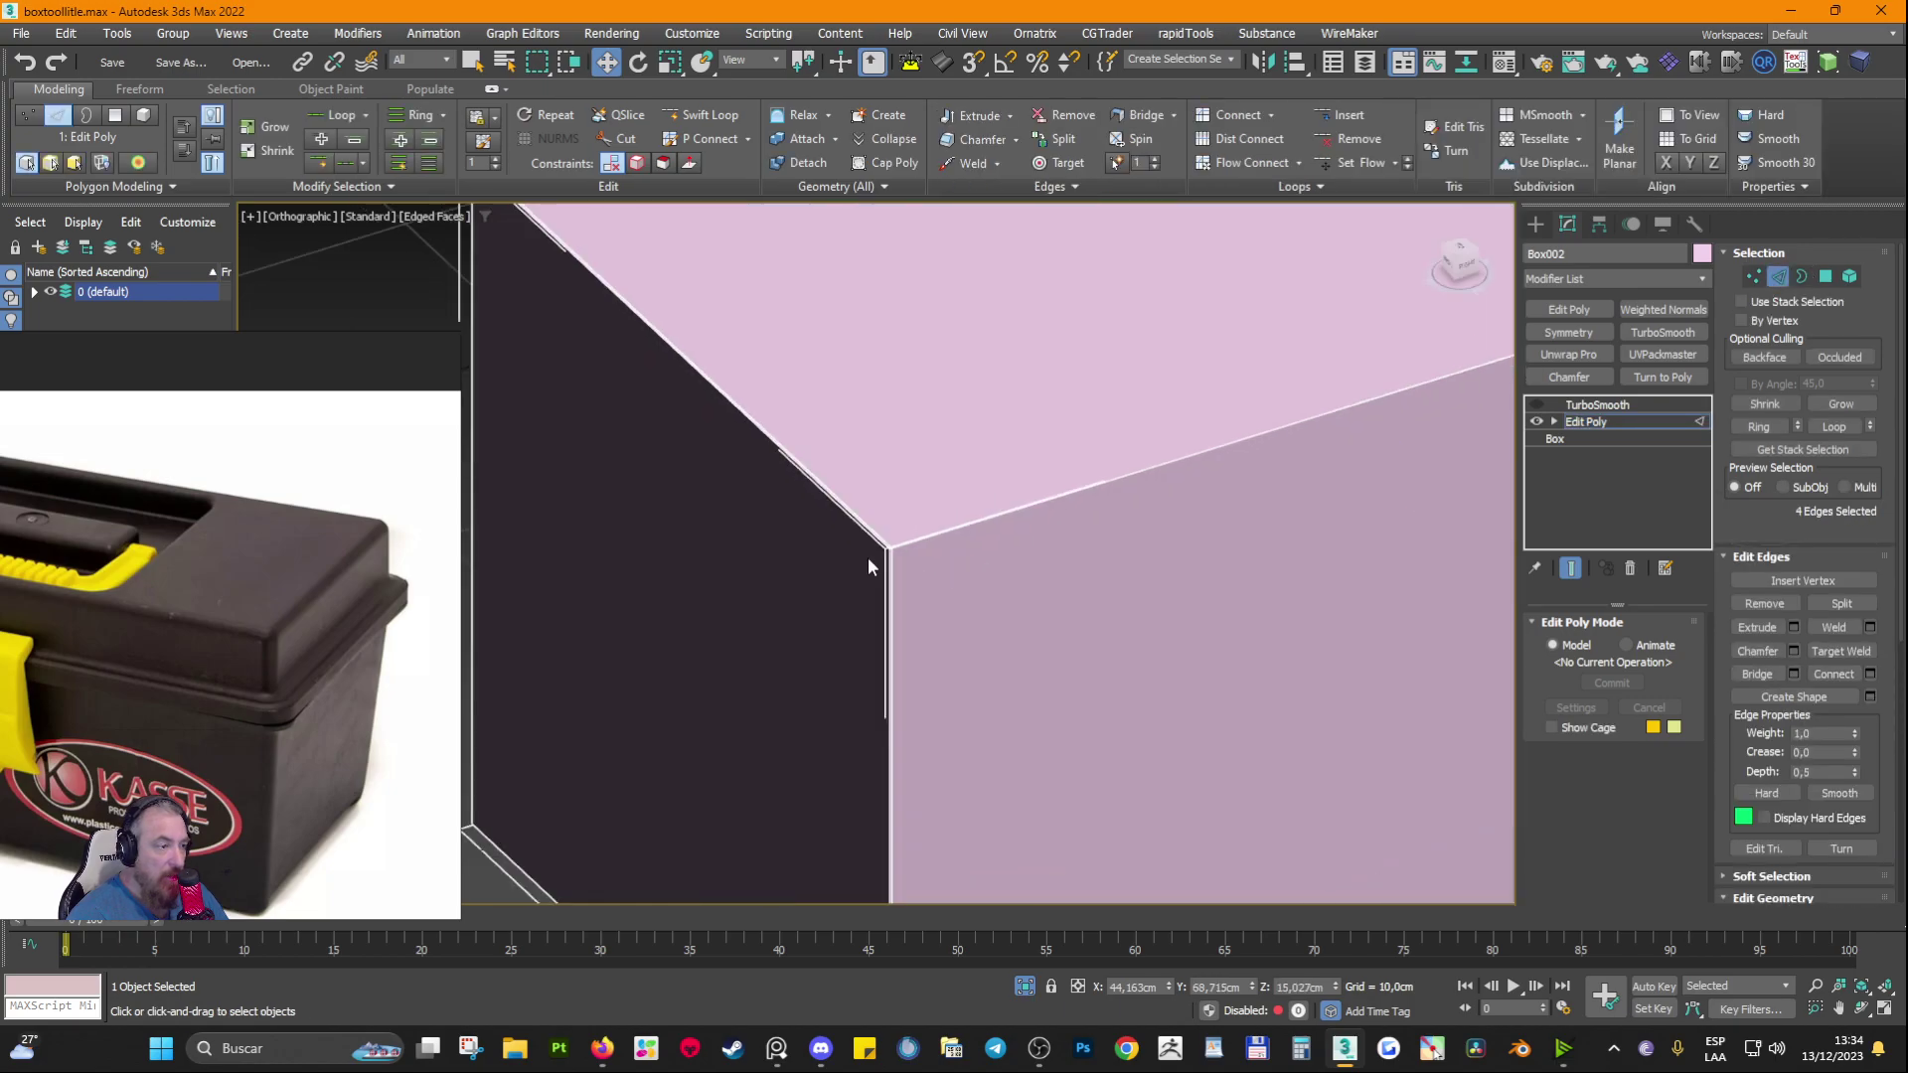
pyautogui.scroll(-3, 913, 537)
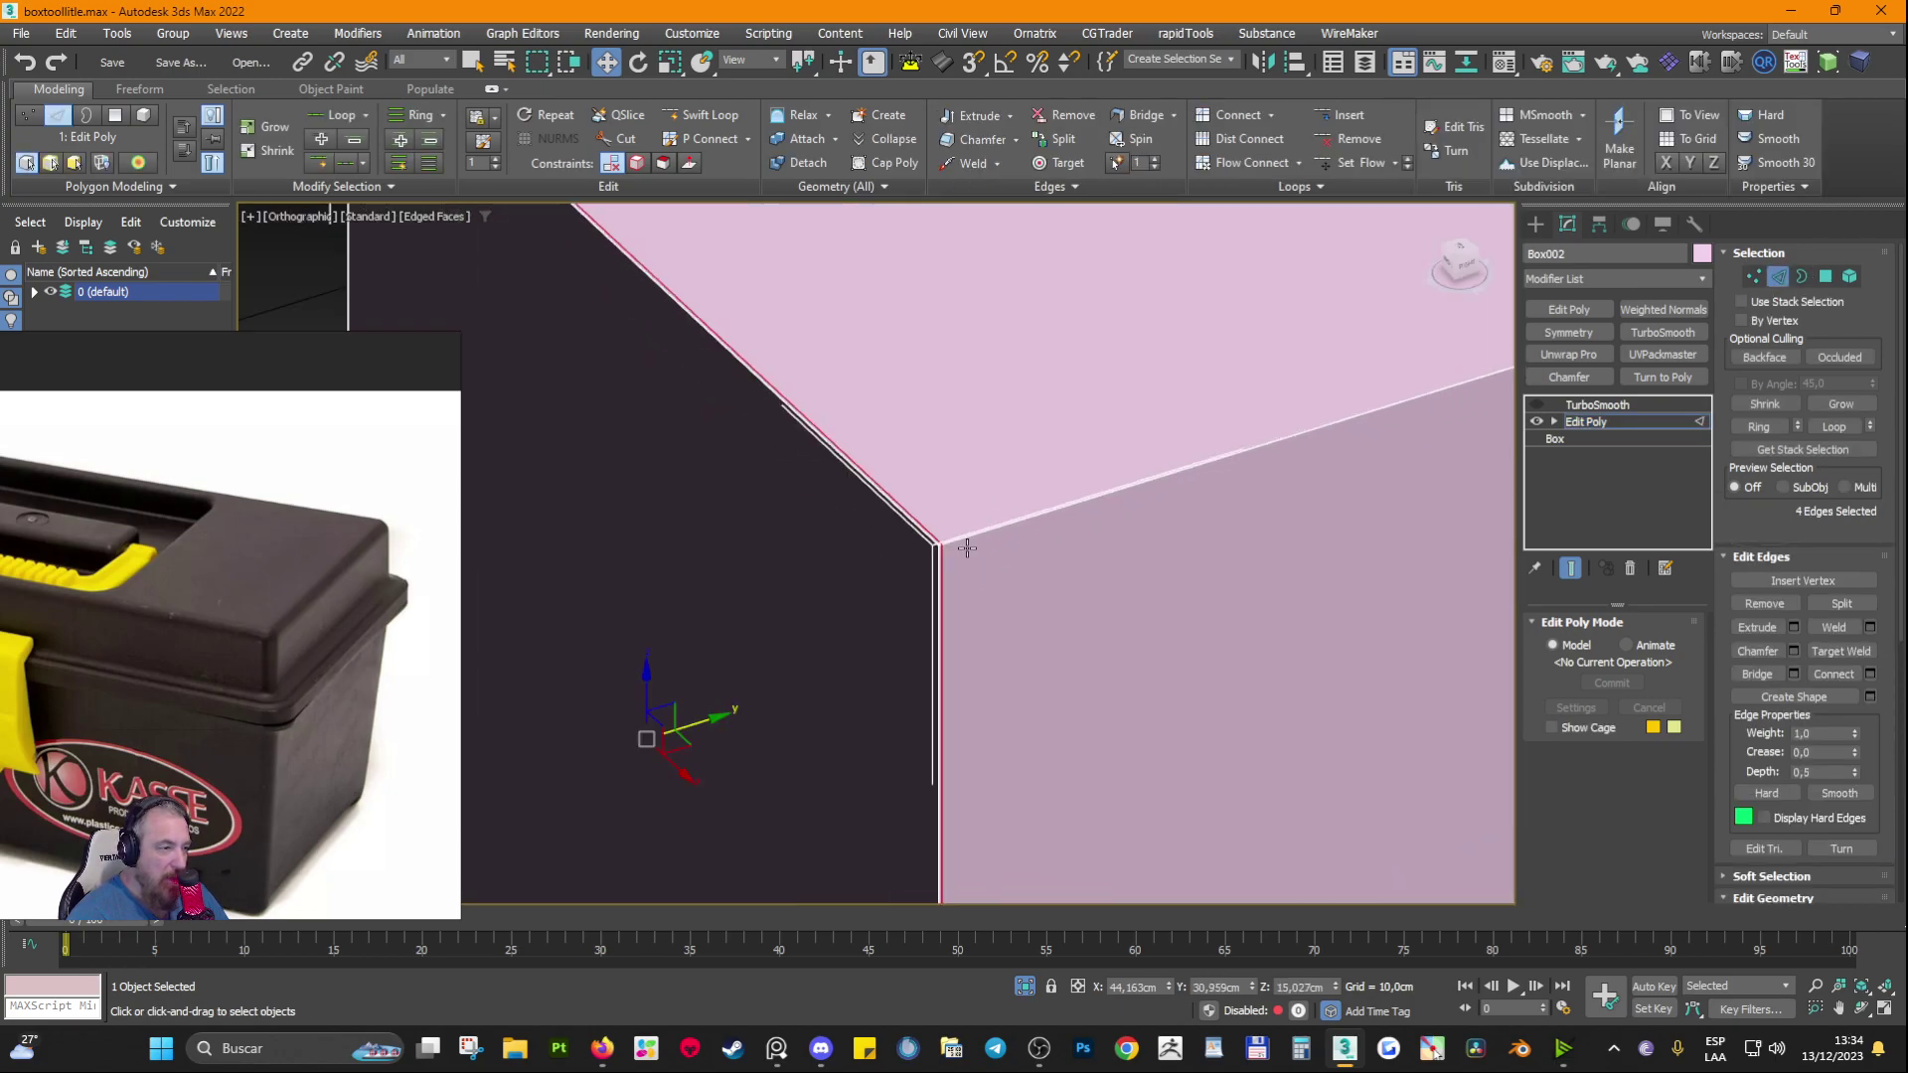
pyautogui.moveTo(696, 721); pyautogui.dragTo(719, 713)
pyautogui.scroll(-4, 1351, 487)
# Step: Select the positive Y end's support loop and move it inward to about Y 68.1 cm
pyautogui.moveTo(1351, 487); pyautogui.dragTo(844, 626, button='middle')
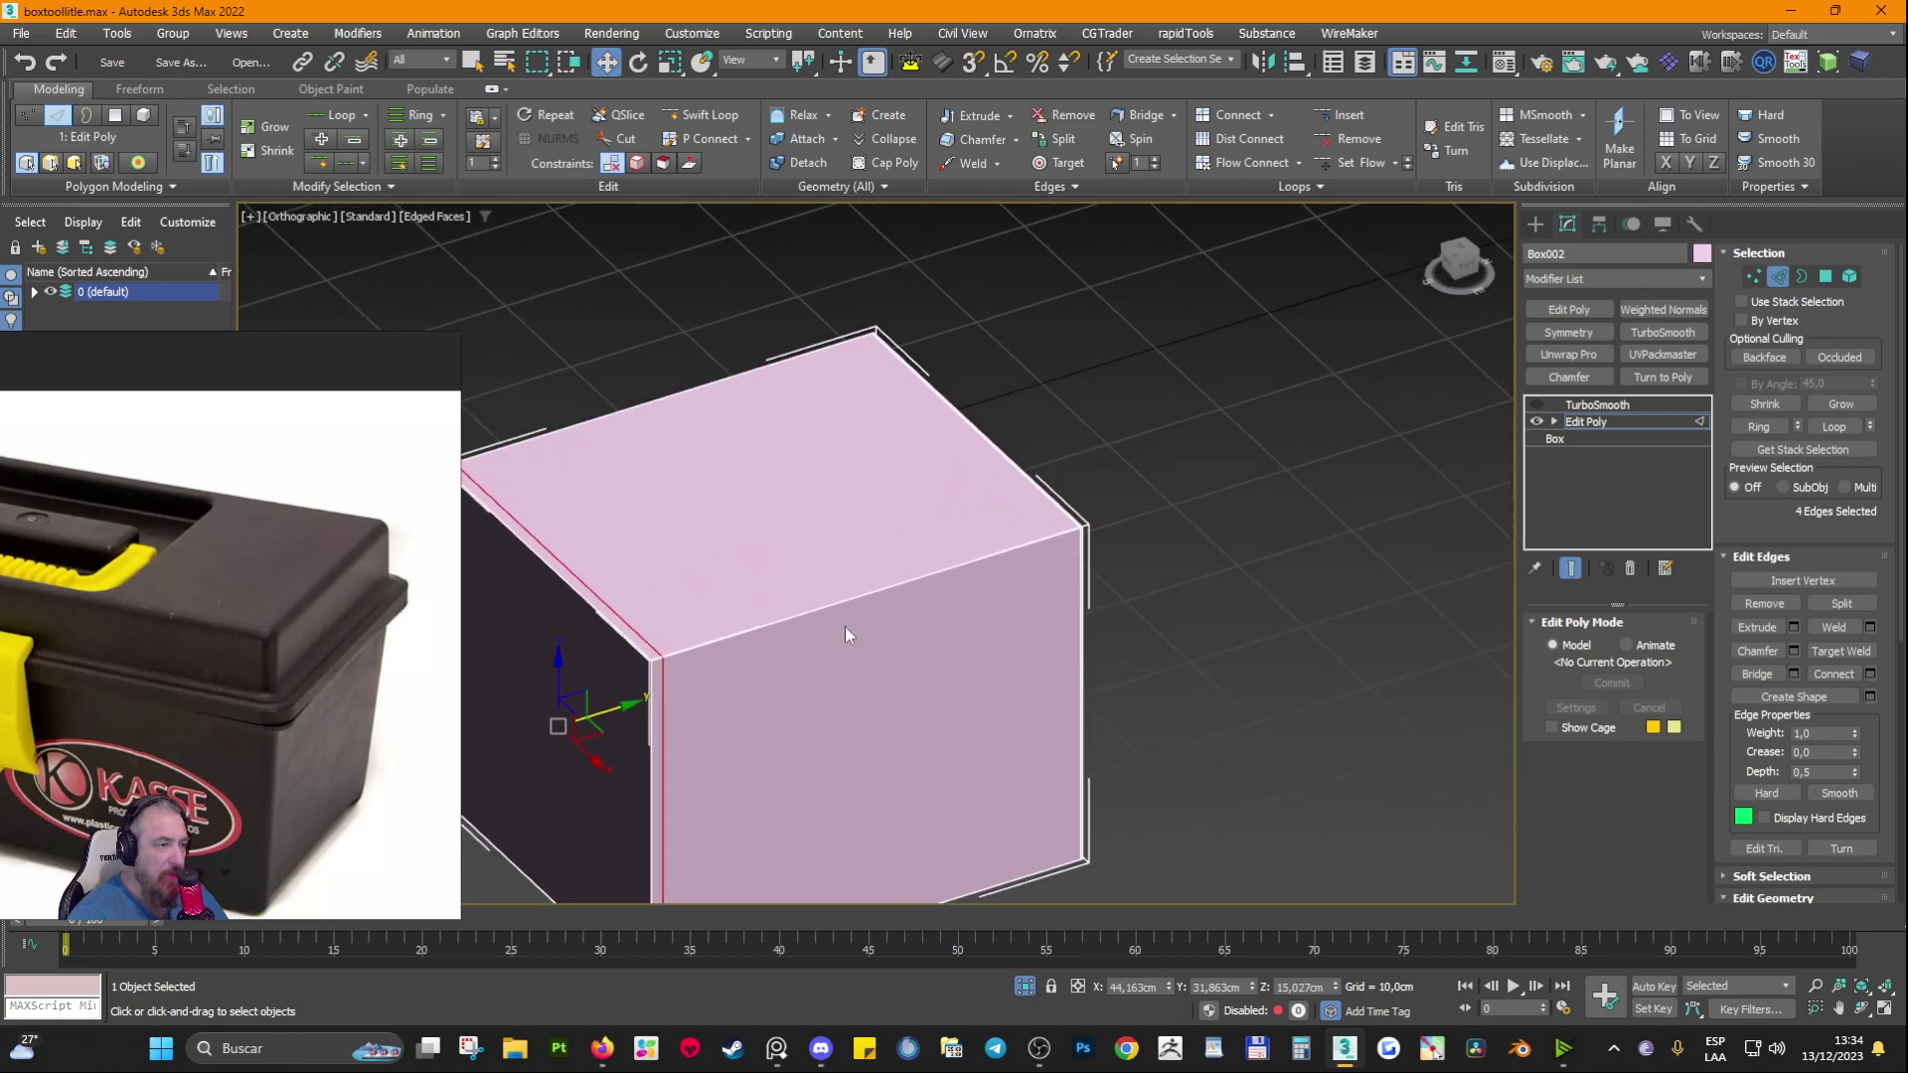
pyautogui.scroll(4, 993, 559)
pyautogui.doubleClick(1224, 488)
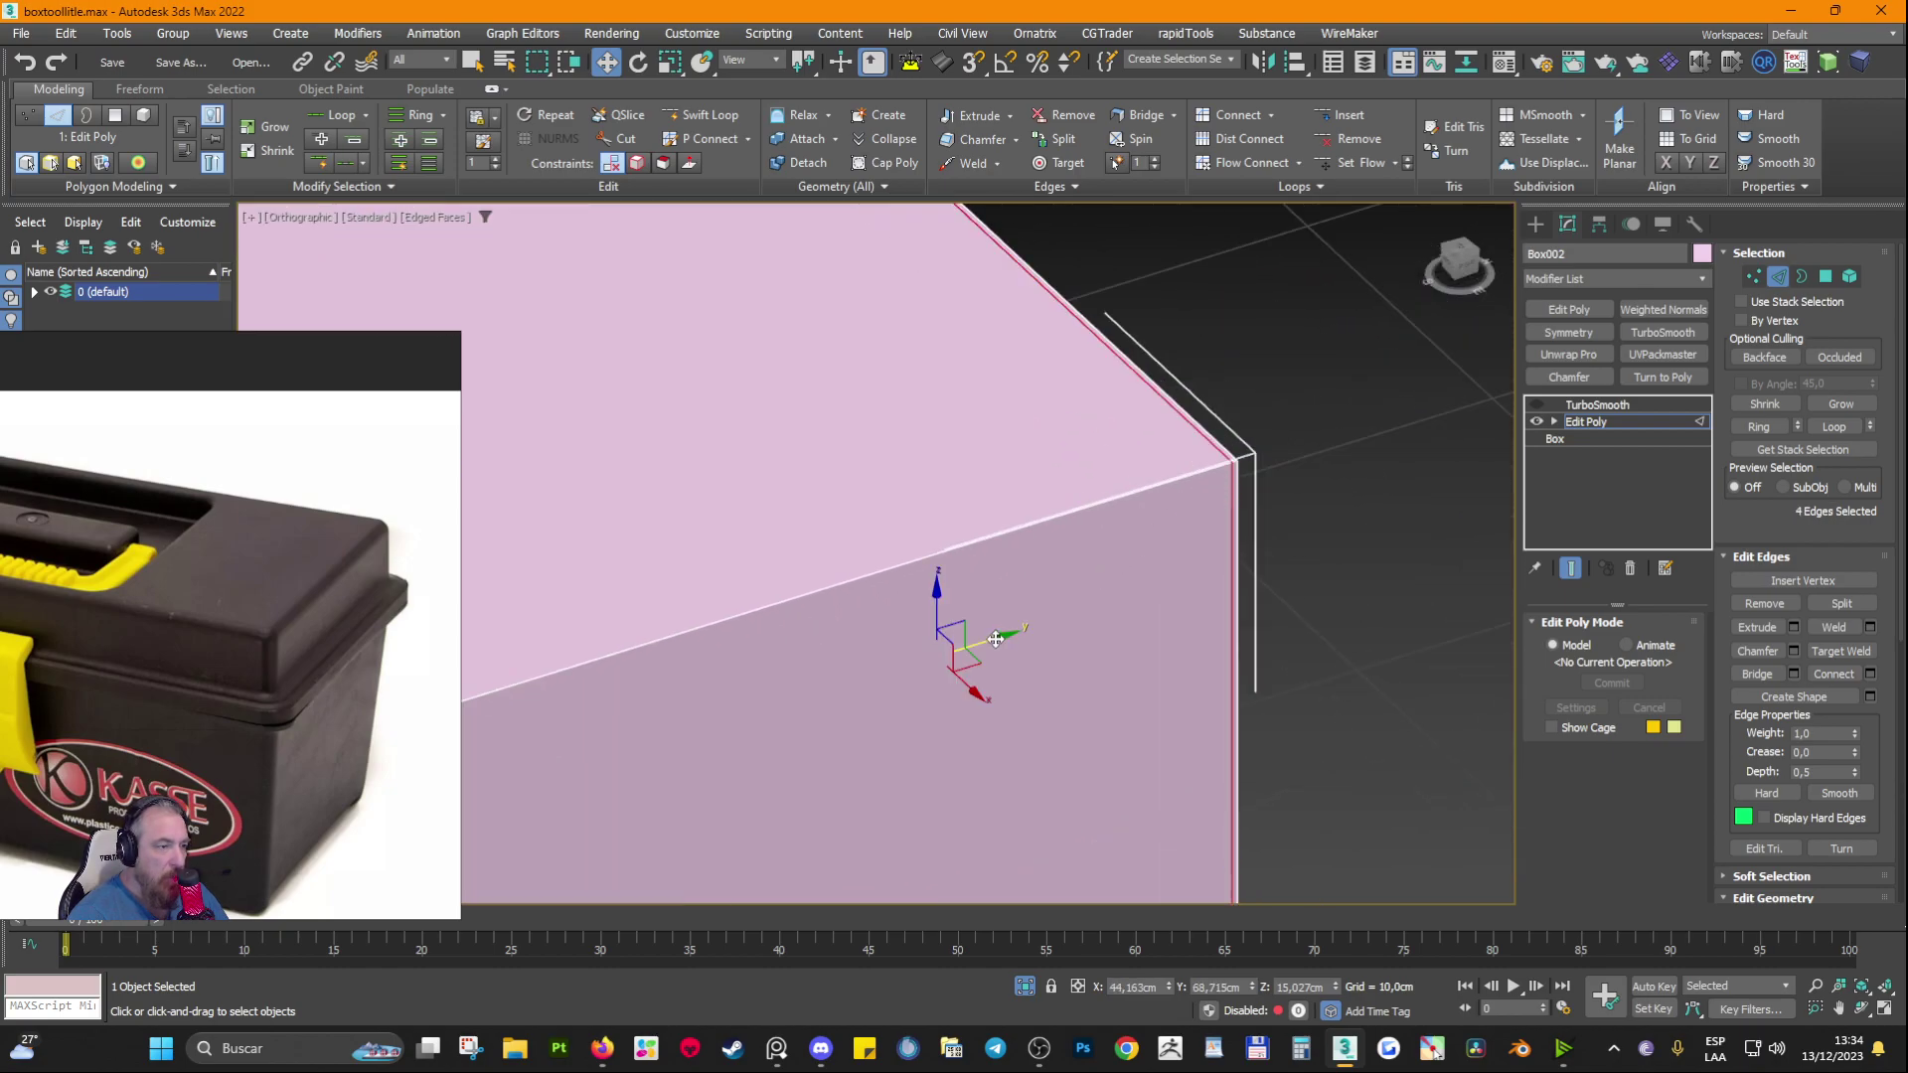
pyautogui.scroll(-4, 1028, 575)
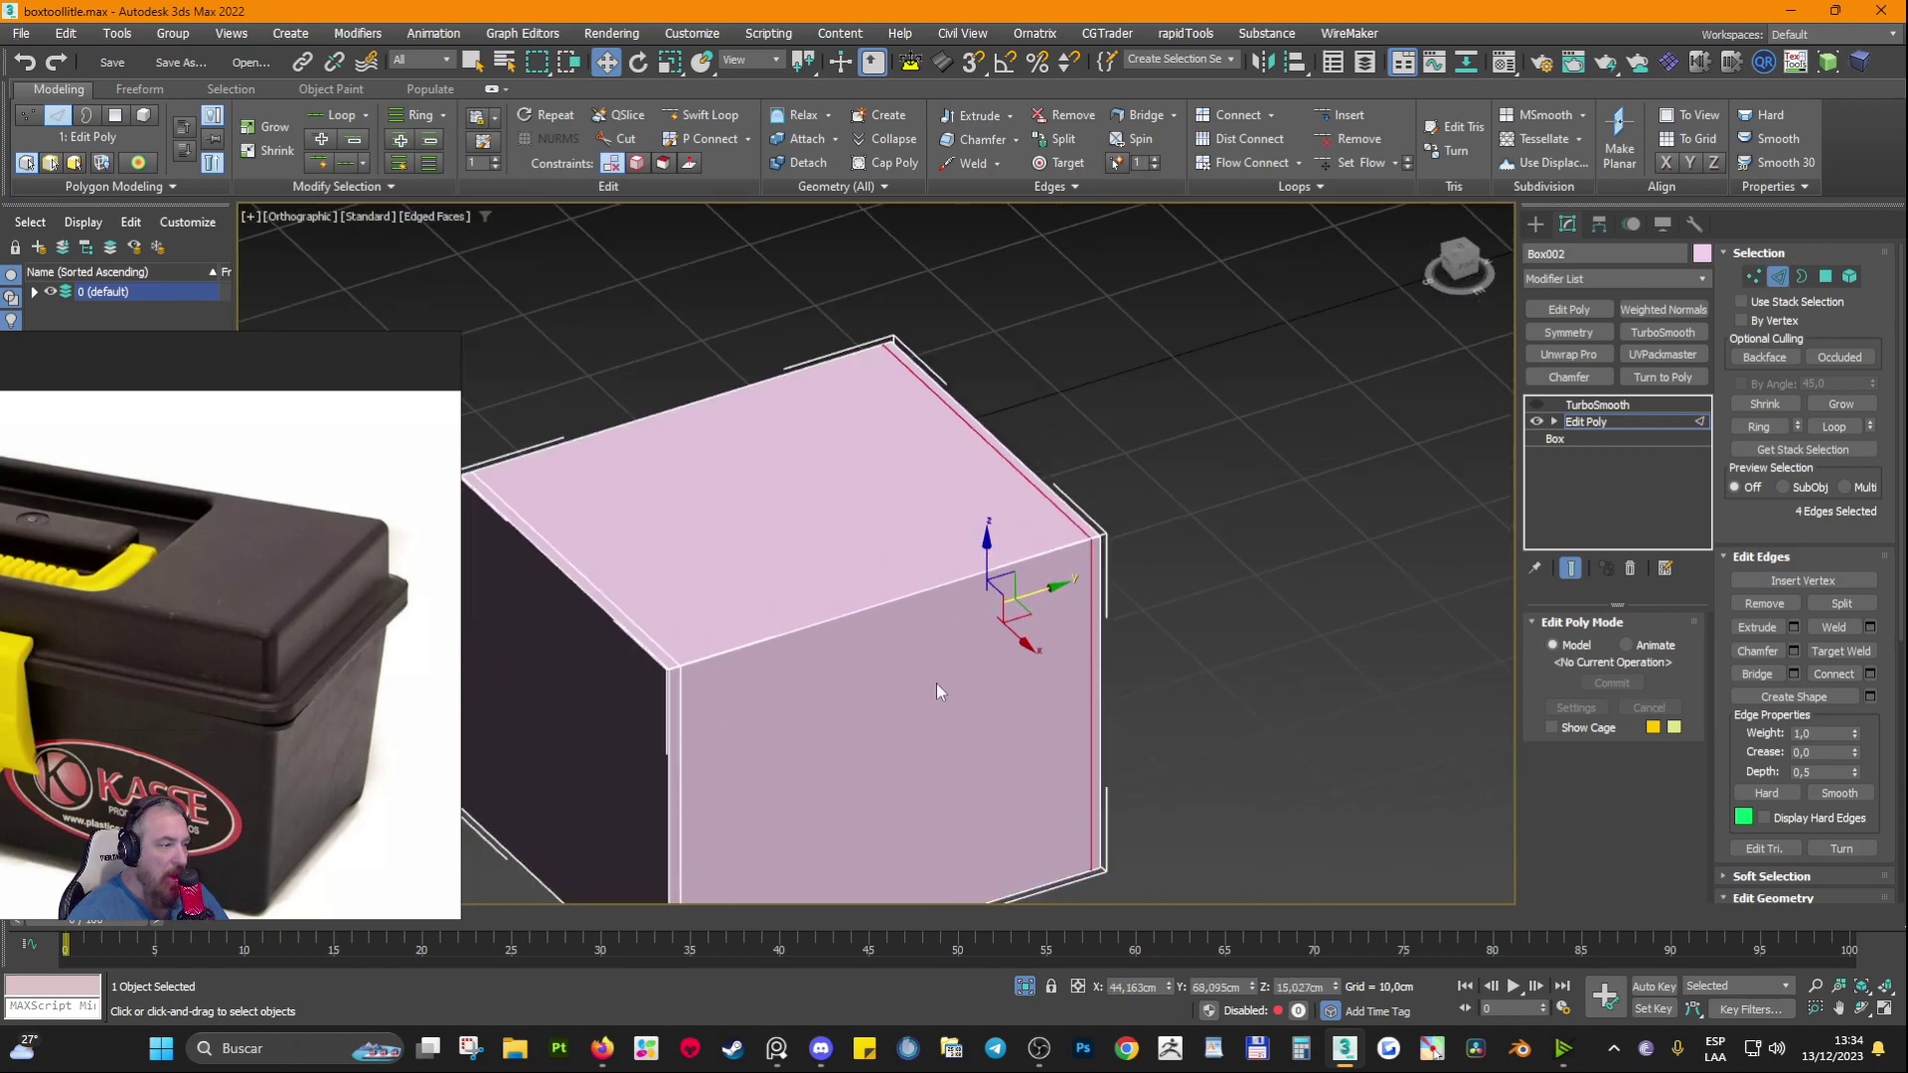
# Step: Select all eight edges that run along X across the box's top and bottom, including those of both support loops
pyautogui.keyDown('alt'); pyautogui.moveTo(936, 683); pyautogui.dragTo(1083, 646, button='middle'); pyautogui.keyUp('alt')
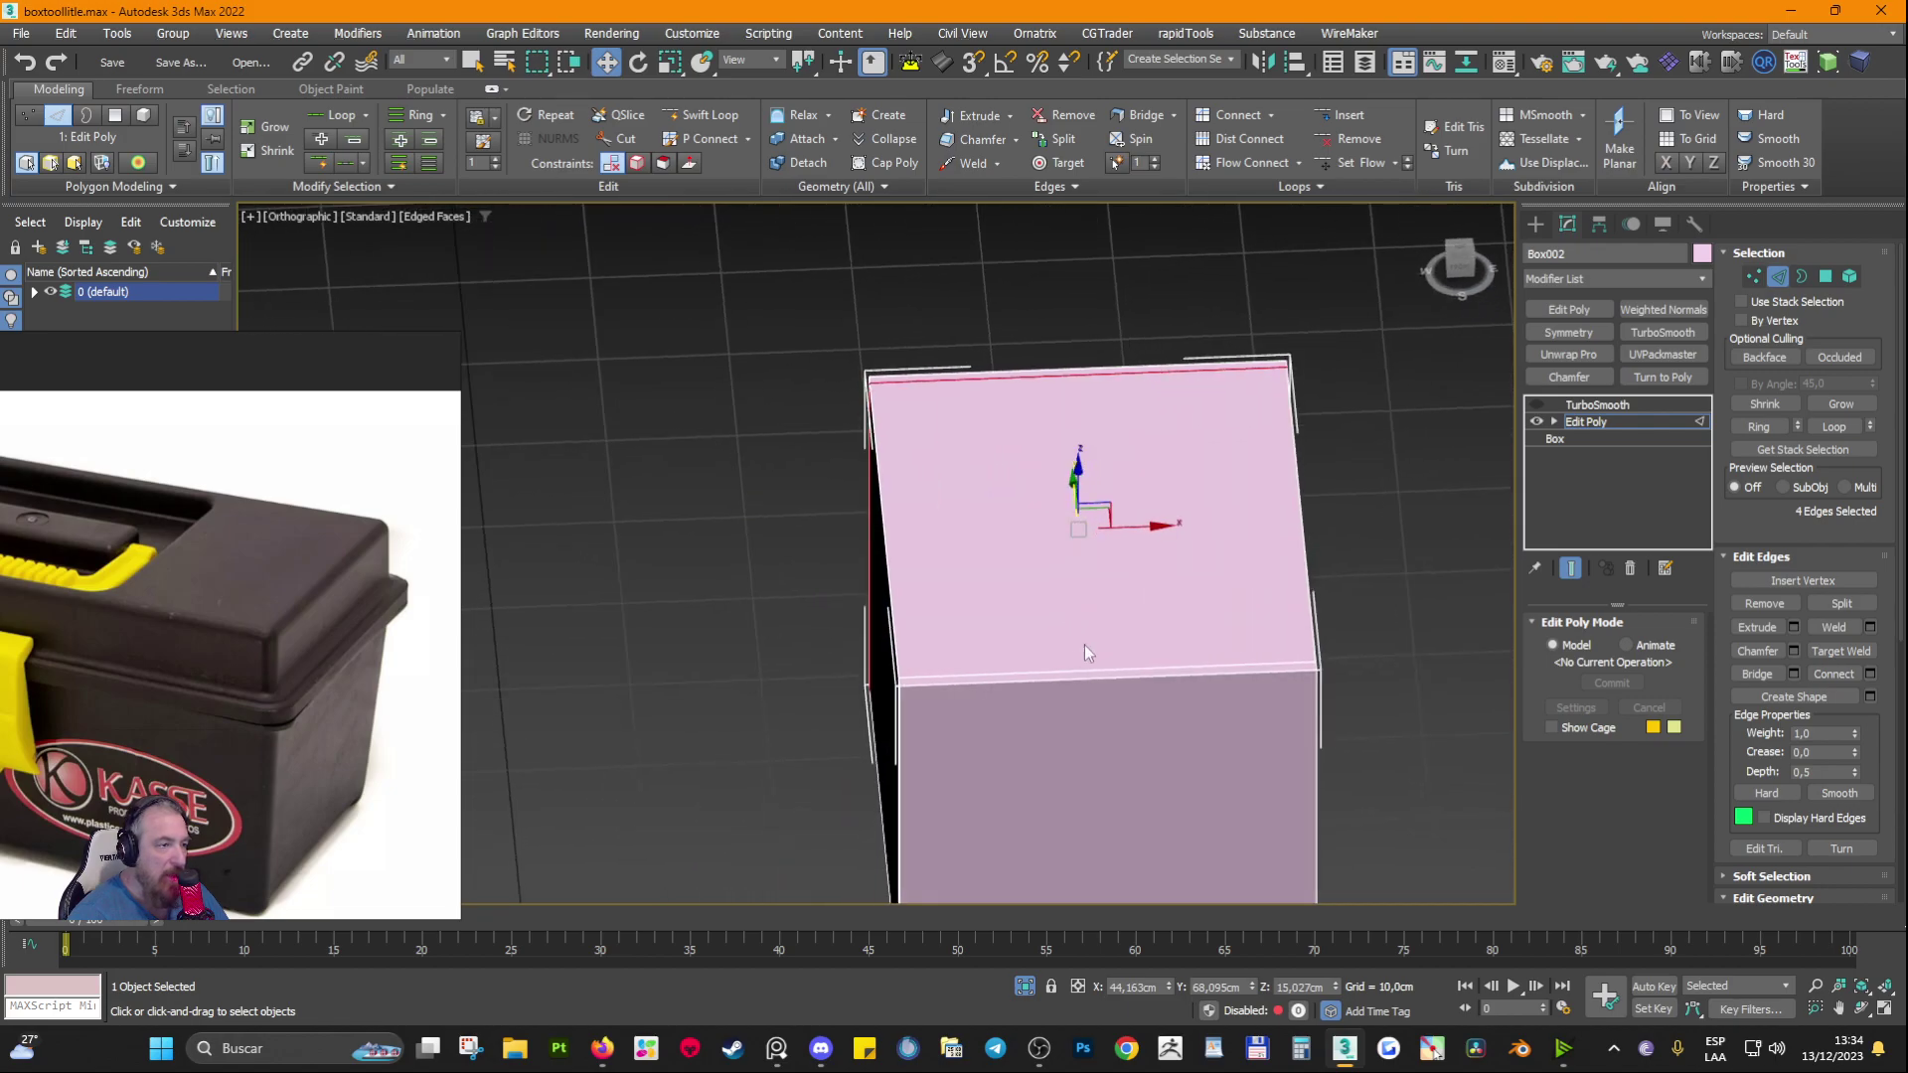
pyautogui.scroll(-2, 1014, 388)
pyautogui.keyDown('ctrl'); pyautogui.moveTo(1007, 516); pyautogui.dragTo(1017, 882); pyautogui.keyUp('ctrl')
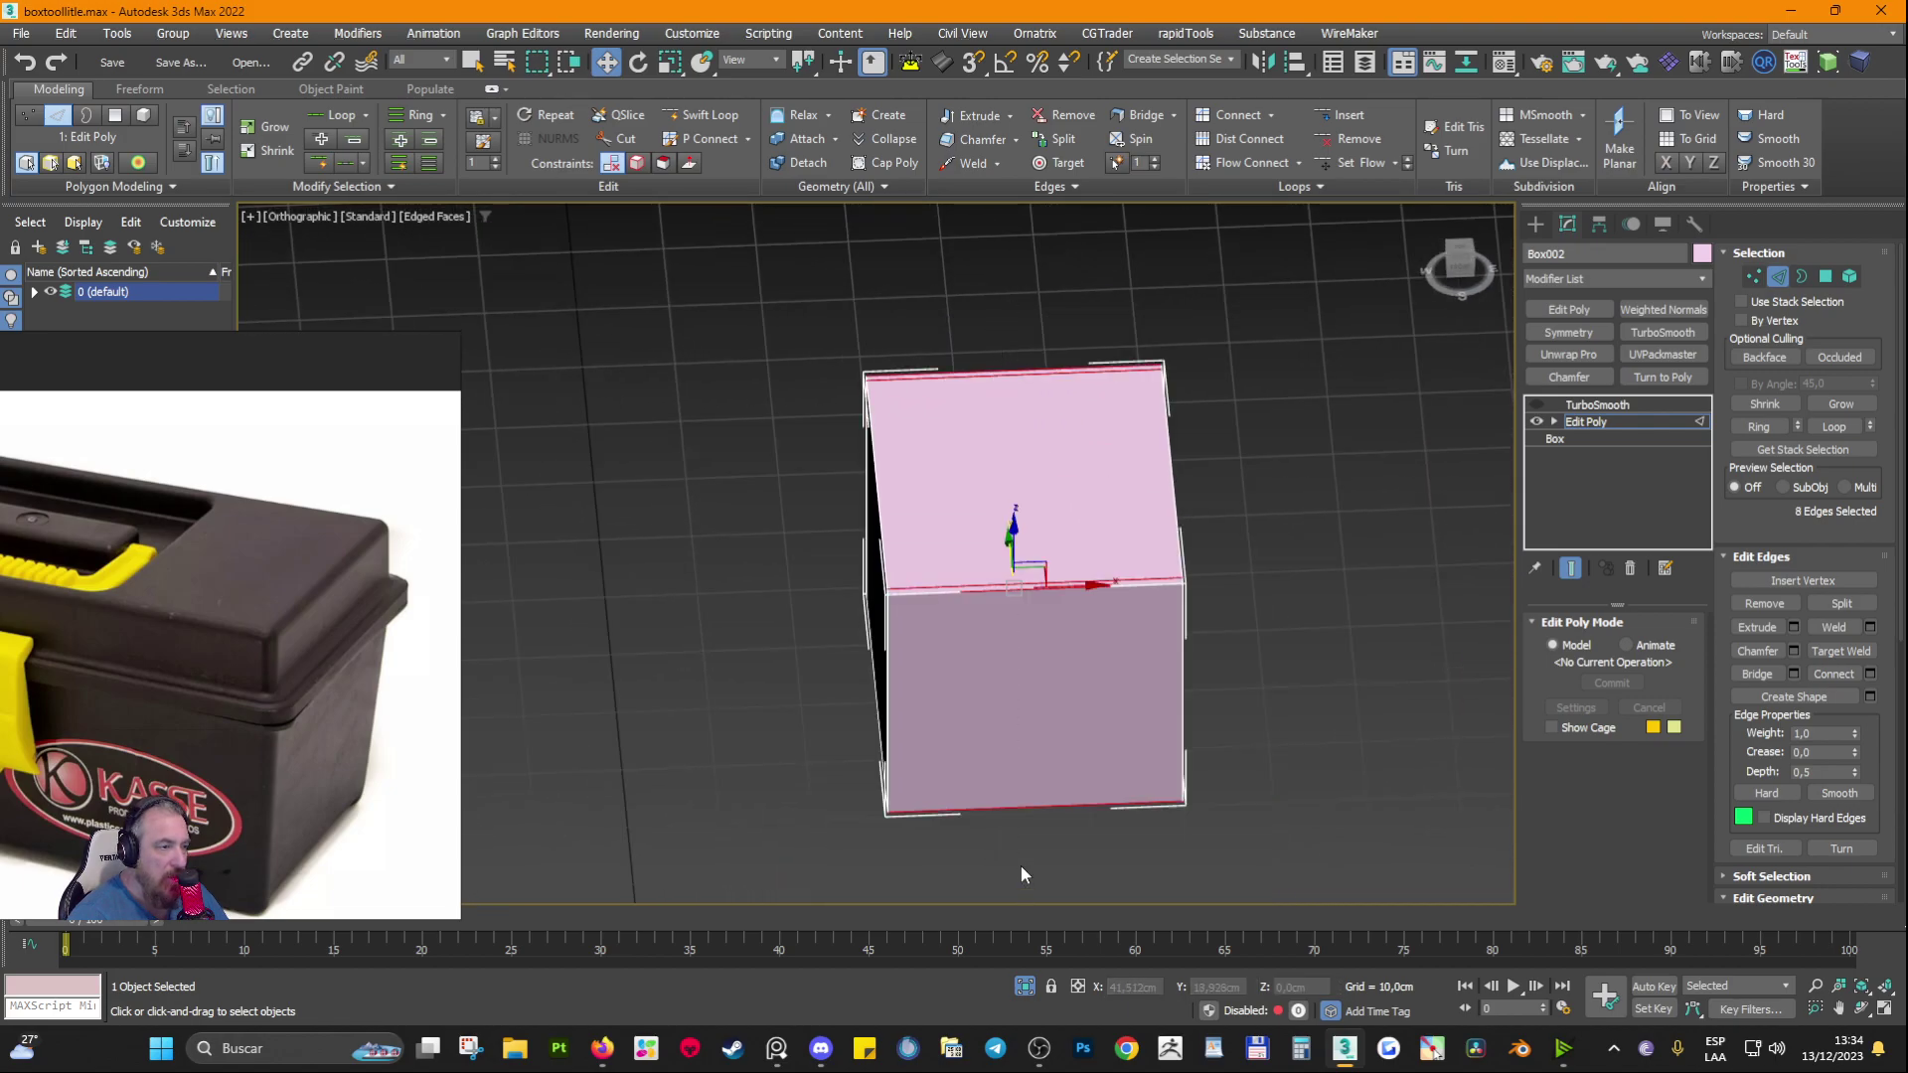
pyautogui.keyDown('alt'); pyautogui.moveTo(1022, 867); pyautogui.dragTo(1192, 748, button='middle'); pyautogui.keyUp('alt')
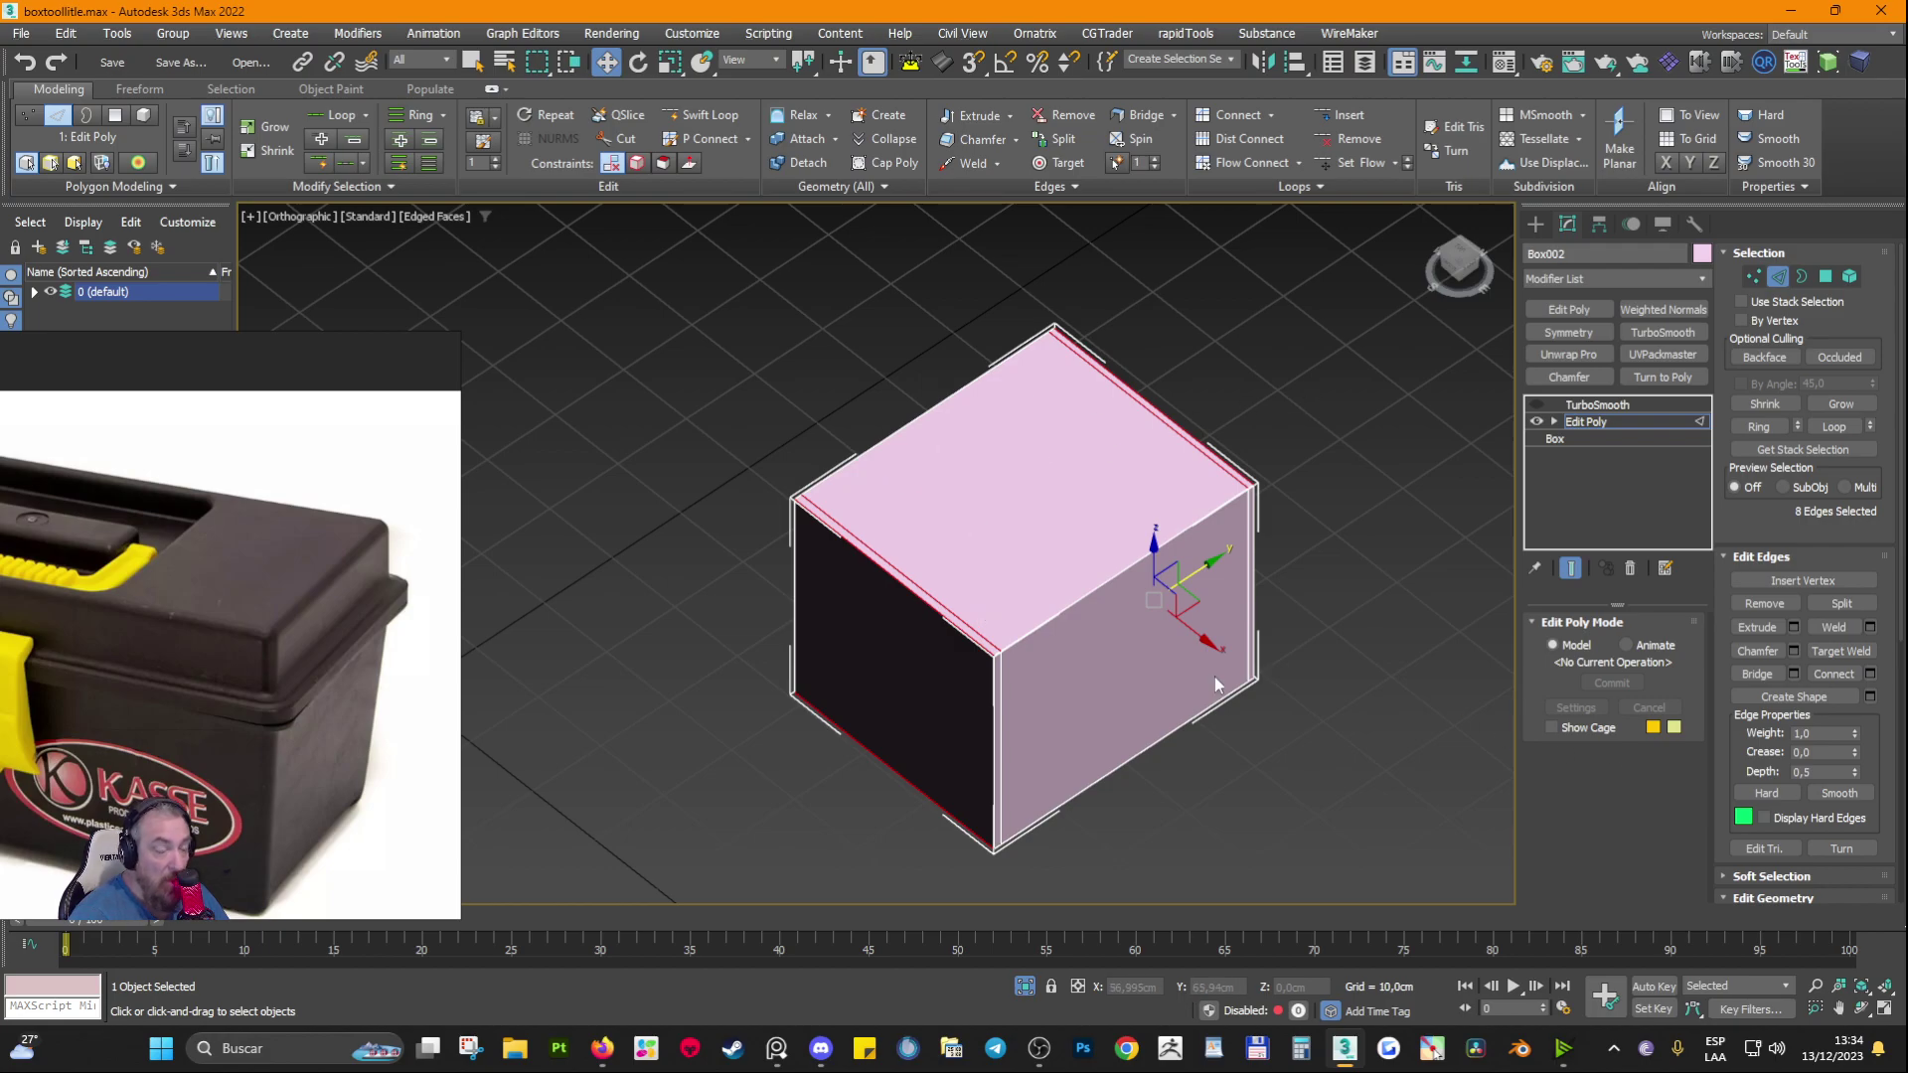
# Step: Try connecting the selected edges with two segments at pinch 96, and undo that connection
pyautogui.click(1869, 676)
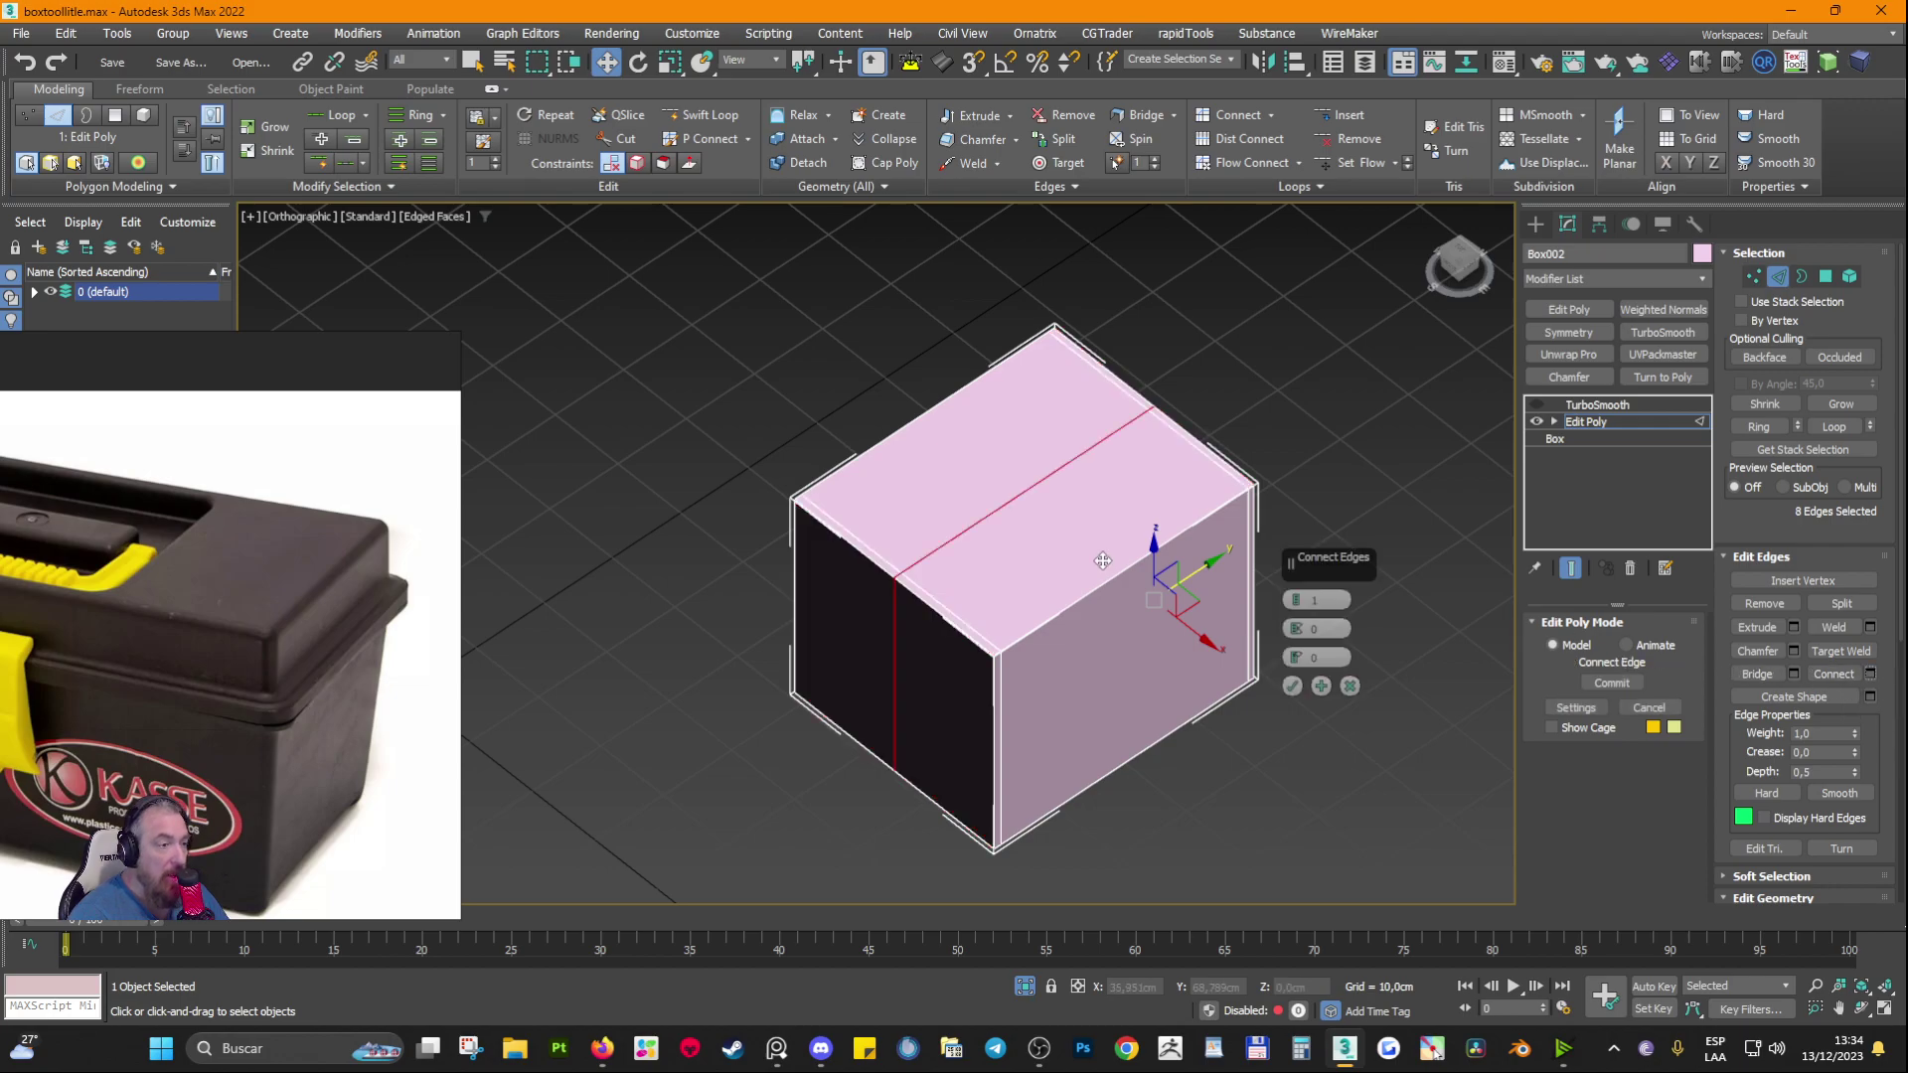
pyautogui.click(1300, 601)
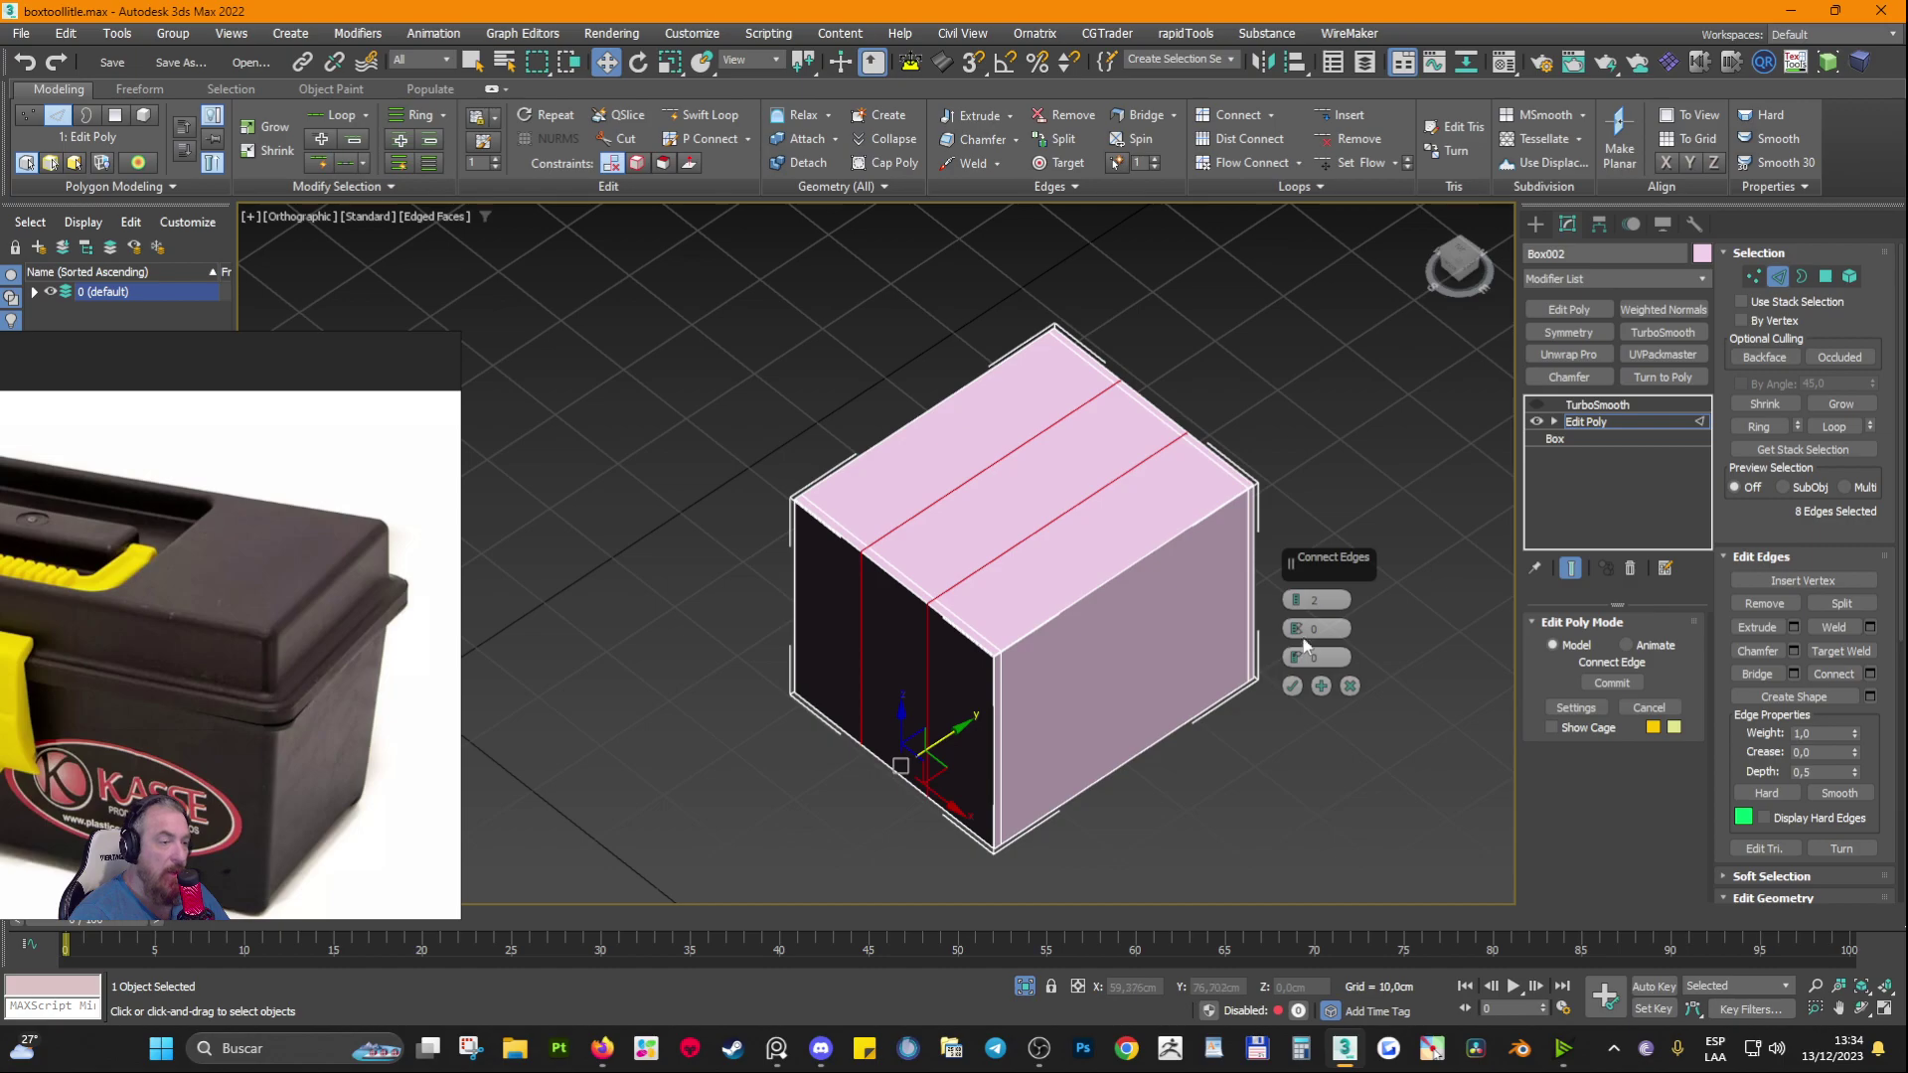
pyautogui.moveTo(1295, 629); pyautogui.dragTo(1257, 251)
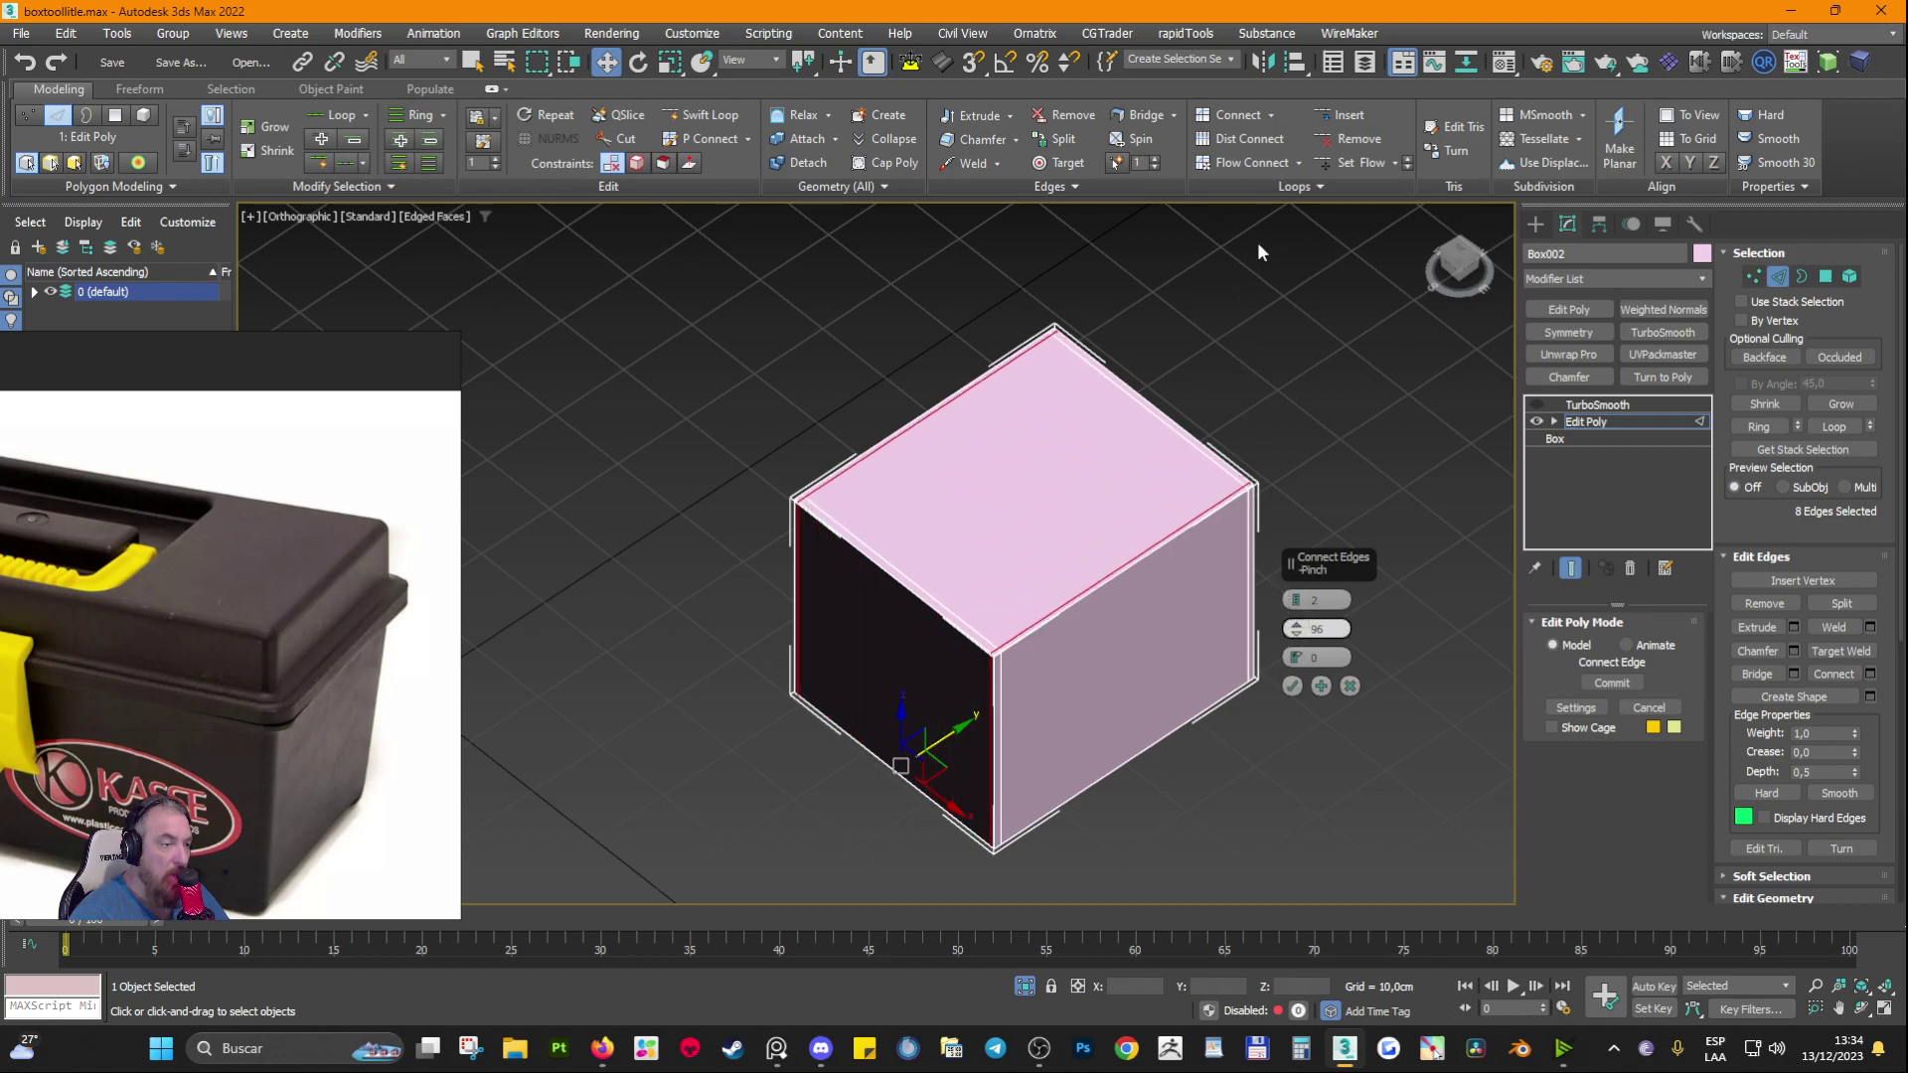
pyautogui.click(1291, 687)
pyautogui.scroll(8, 1063, 725)
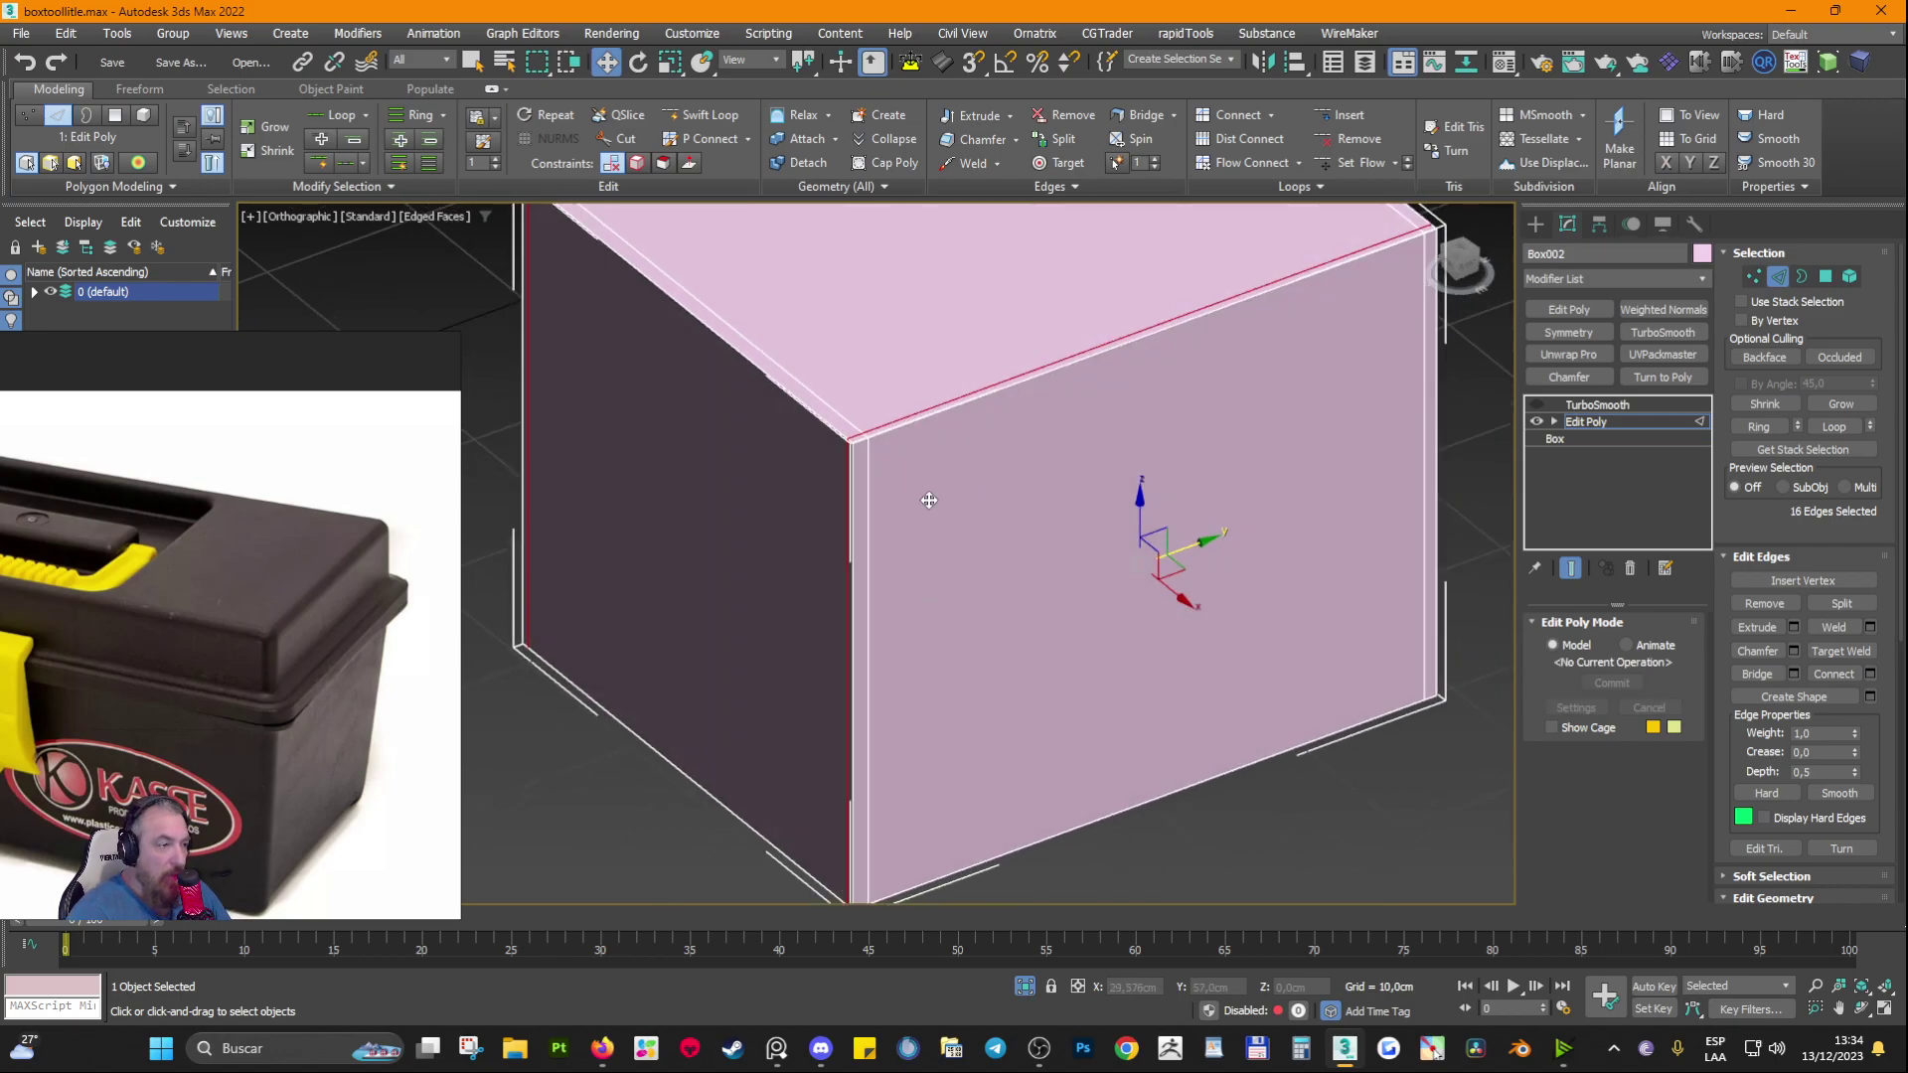
pyautogui.hotkey('ctrl', 'z')
pyautogui.hotkey('ctrl', 'z')
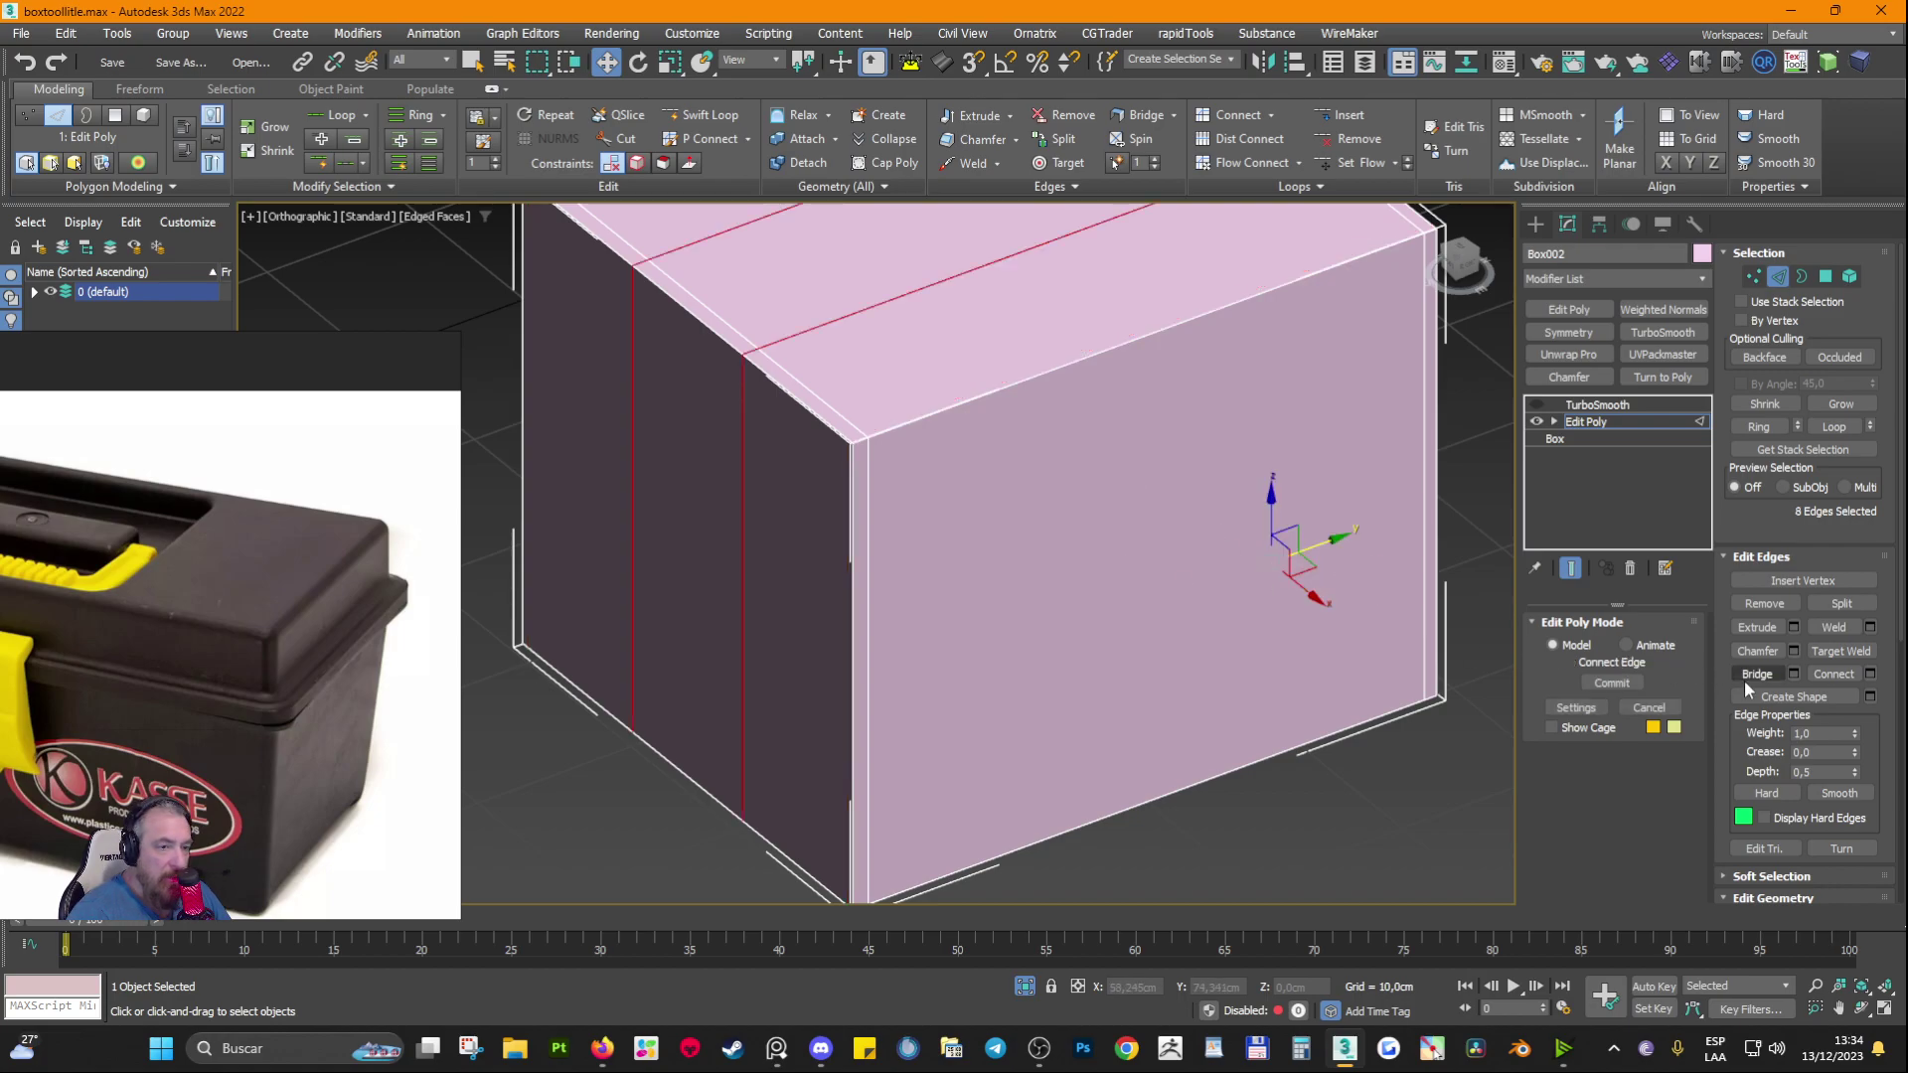
pyautogui.hotkey('ctrl', 'z')
# Step: Connect the selected X-direction edges with two segments and a pinch of 91, placing loops beside the long sides
pyautogui.click(1870, 675)
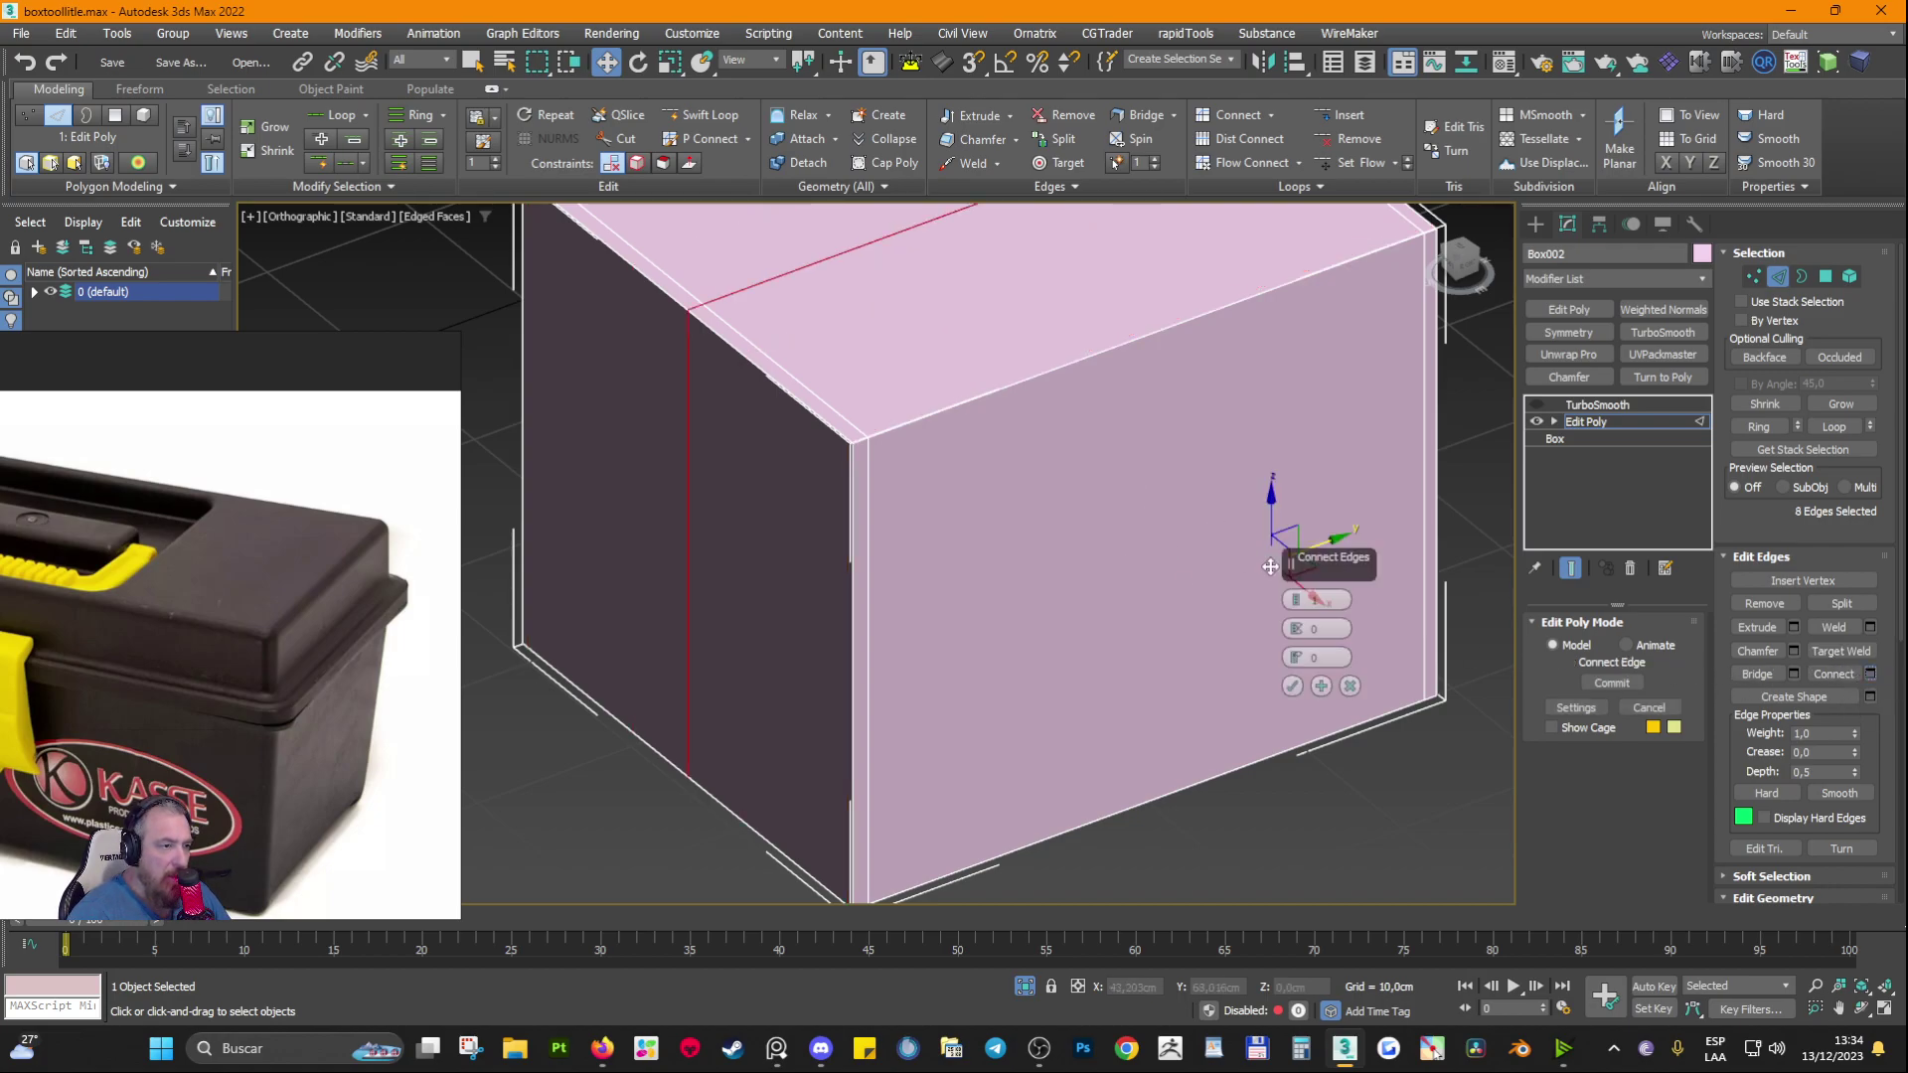
pyautogui.moveTo(1297, 603); pyautogui.dragTo(1163, 266)
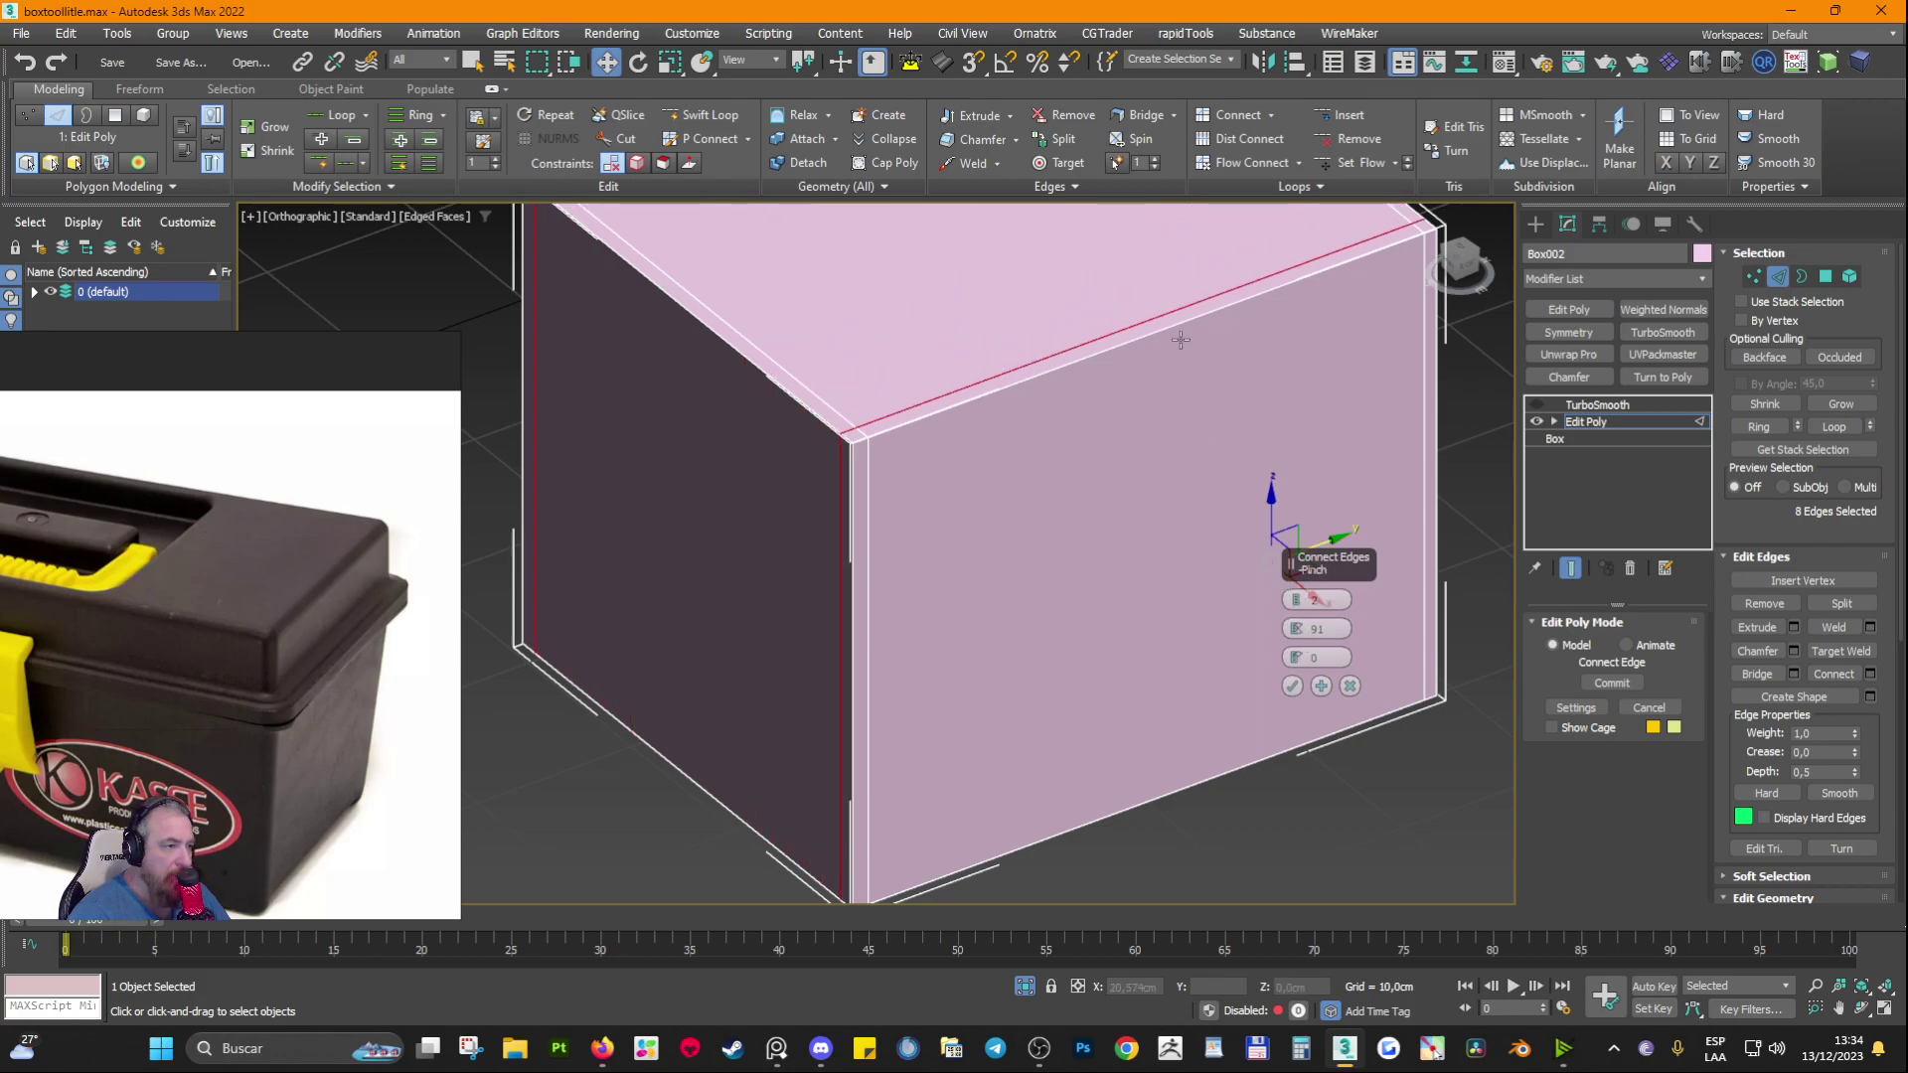
pyautogui.click(1292, 685)
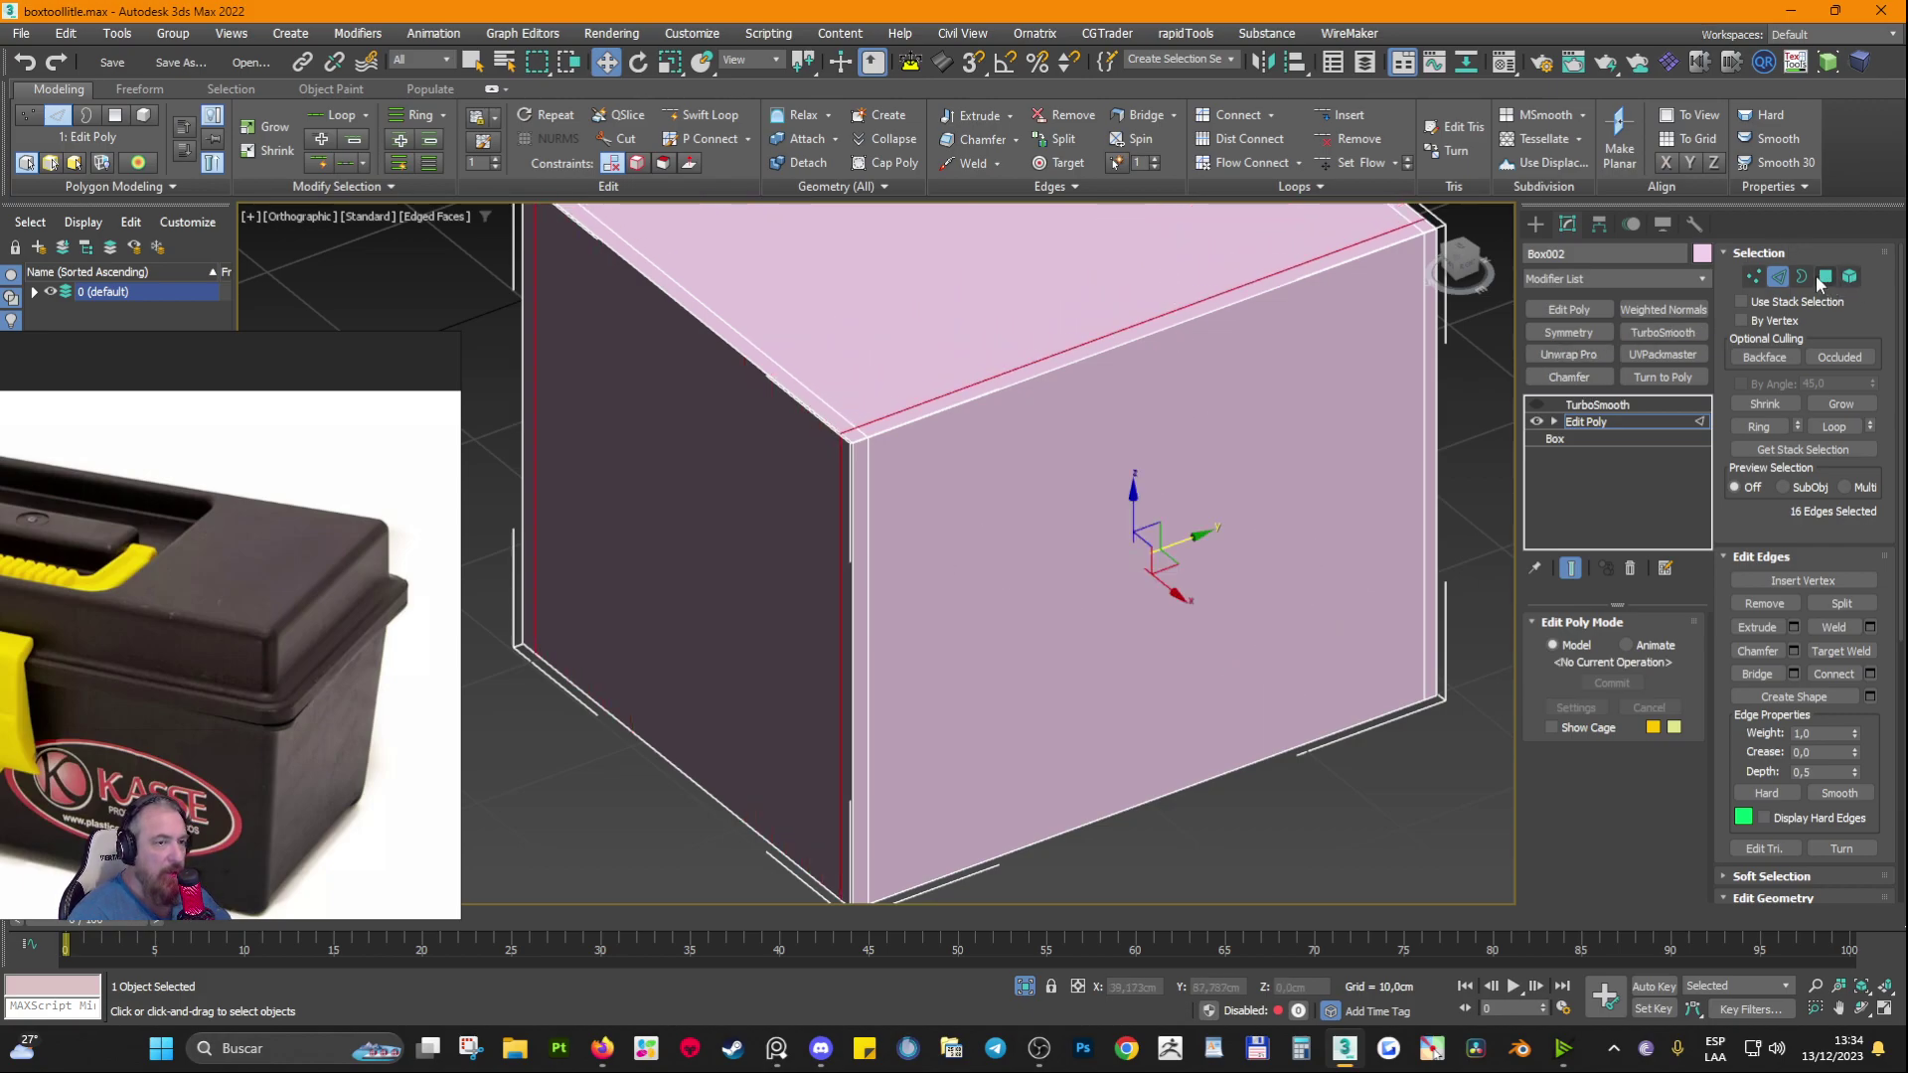
# Step: Select the box's large side and top polygons in turn to examine how the new loops frame them
pyautogui.press('4')
pyautogui.click(1138, 441)
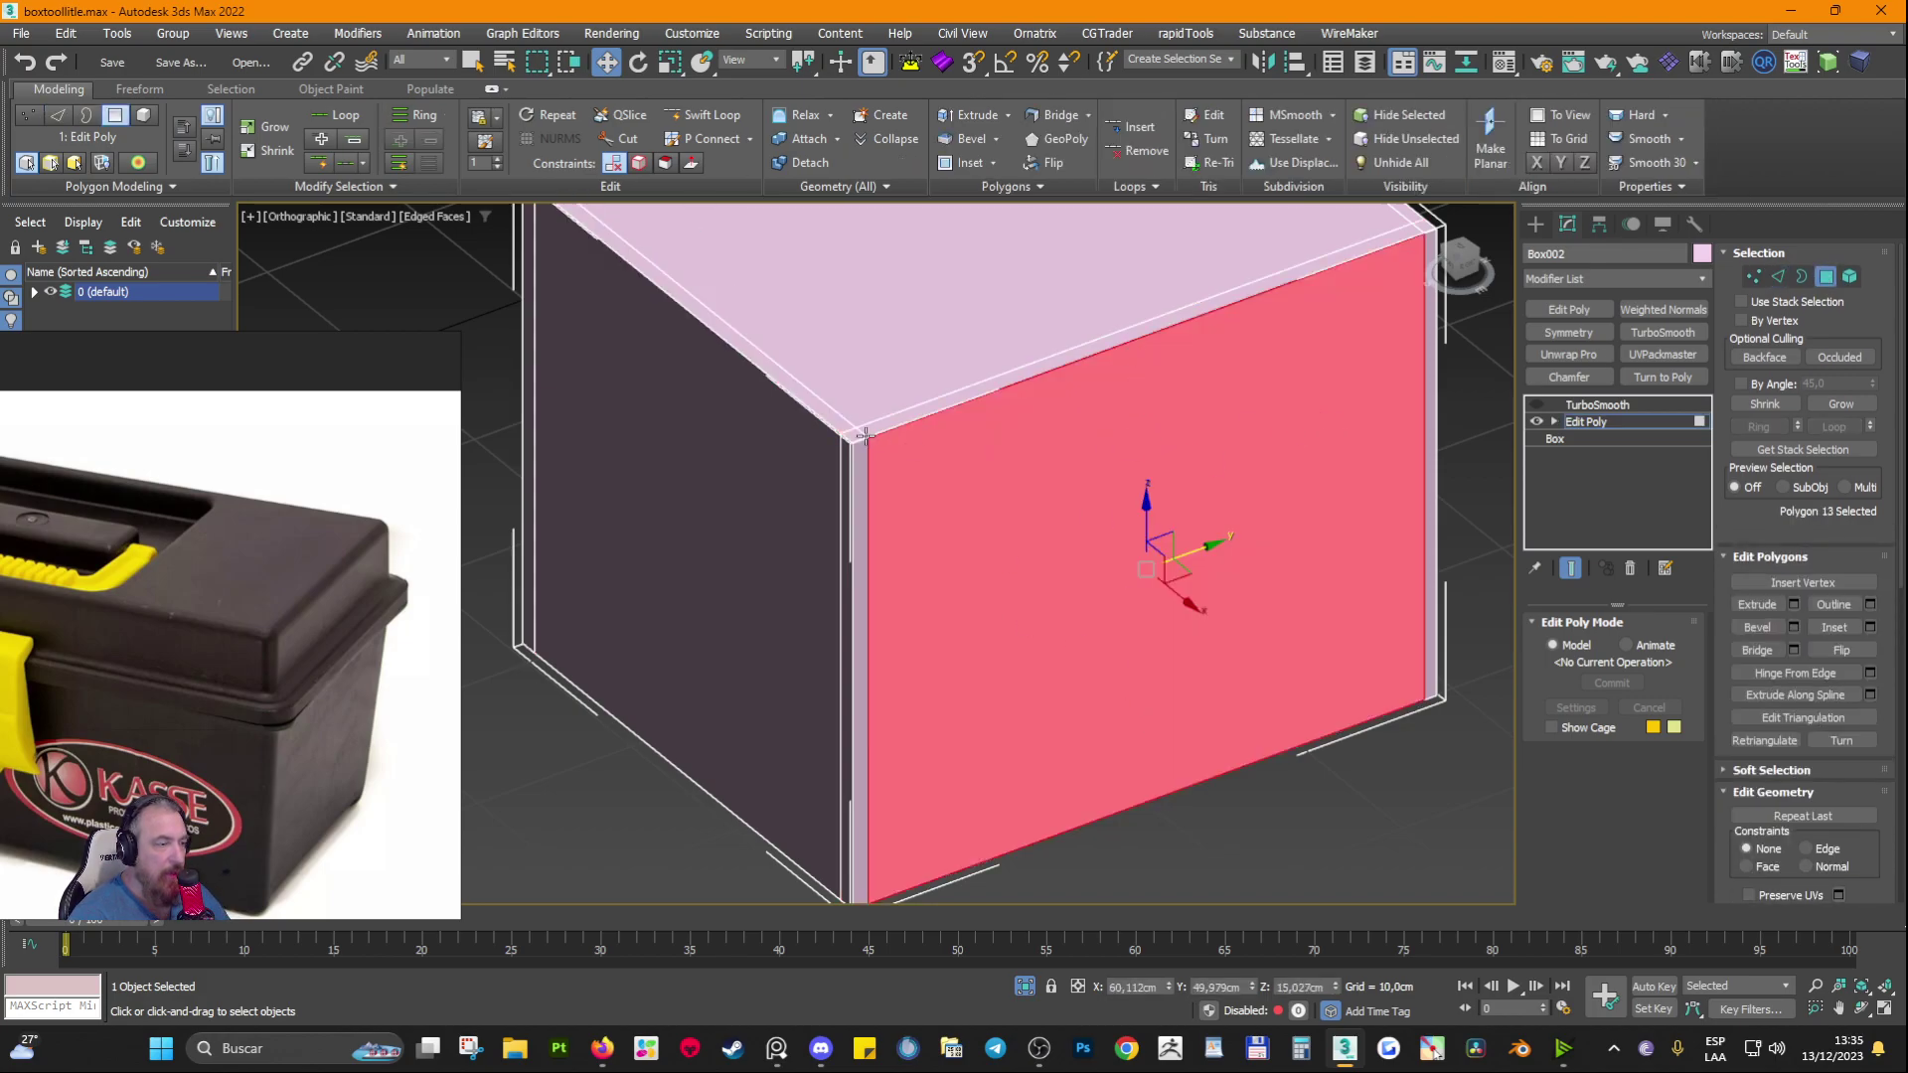
pyautogui.scroll(3, 825, 412)
pyautogui.click(636, 594)
pyautogui.scroll(-2, 679, 614)
pyautogui.click(875, 350)
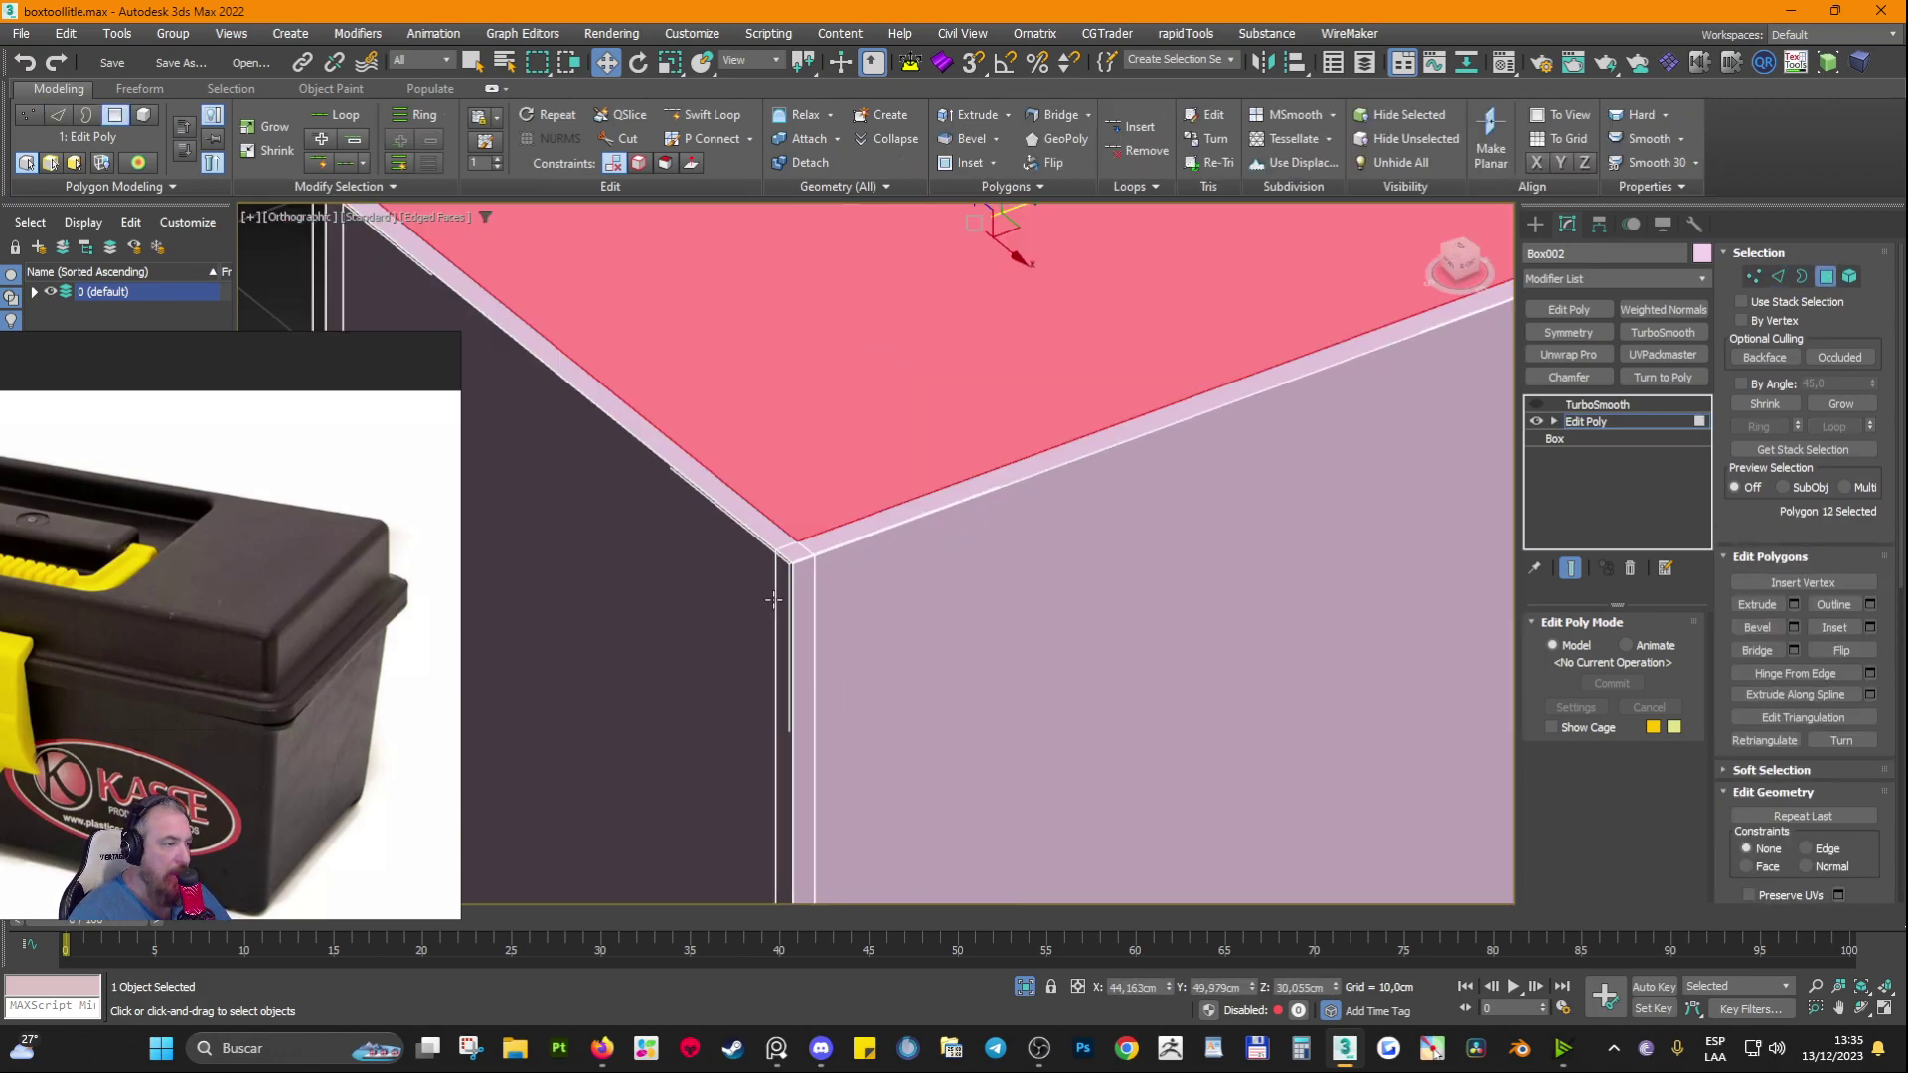
# Step: Select the small corner polygon and the narrow strips beside it in turn to examine how the loops cross at the corner
pyautogui.keyDown('alt'); pyautogui.moveTo(774, 599); pyautogui.dragTo(839, 511, button='middle'); pyautogui.keyUp('alt')
pyautogui.click(855, 509)
pyautogui.click(781, 527)
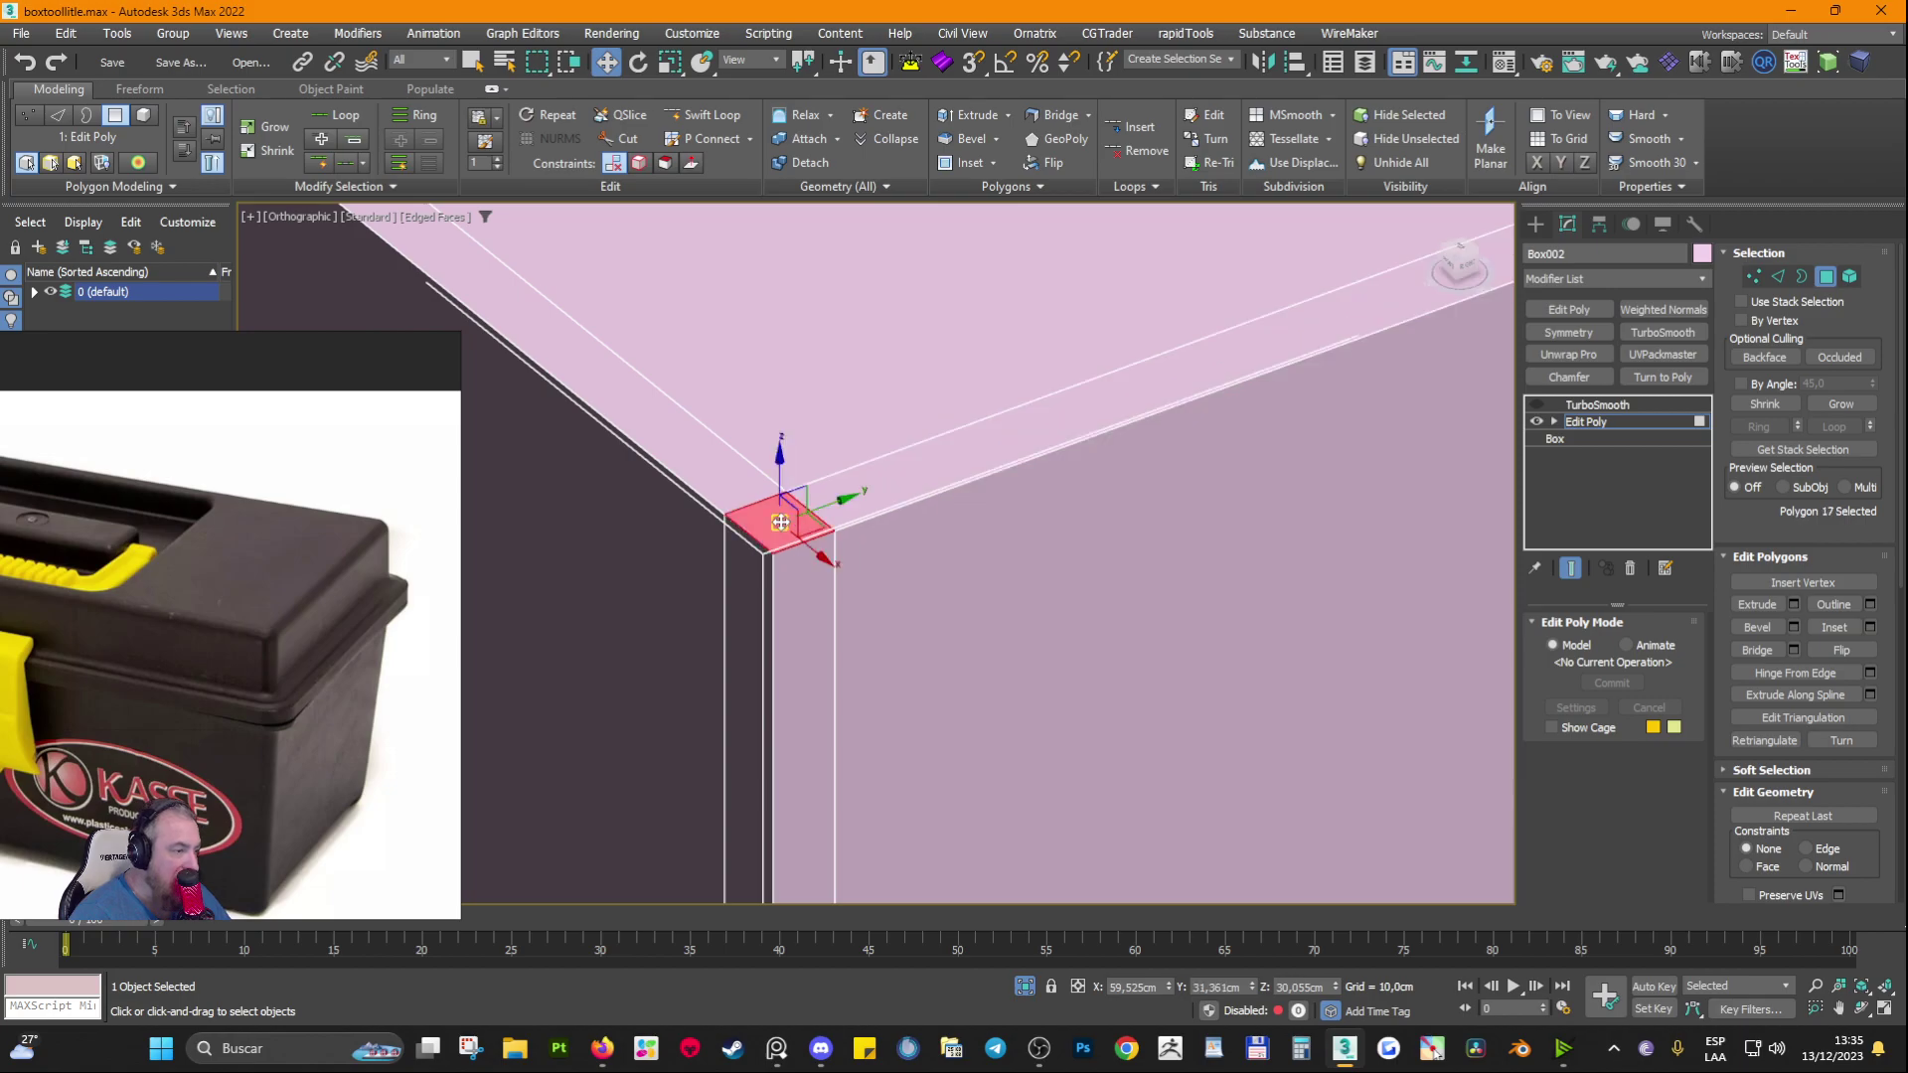
pyautogui.scroll(3, 781, 526)
pyautogui.click(613, 392)
pyautogui.click(823, 534)
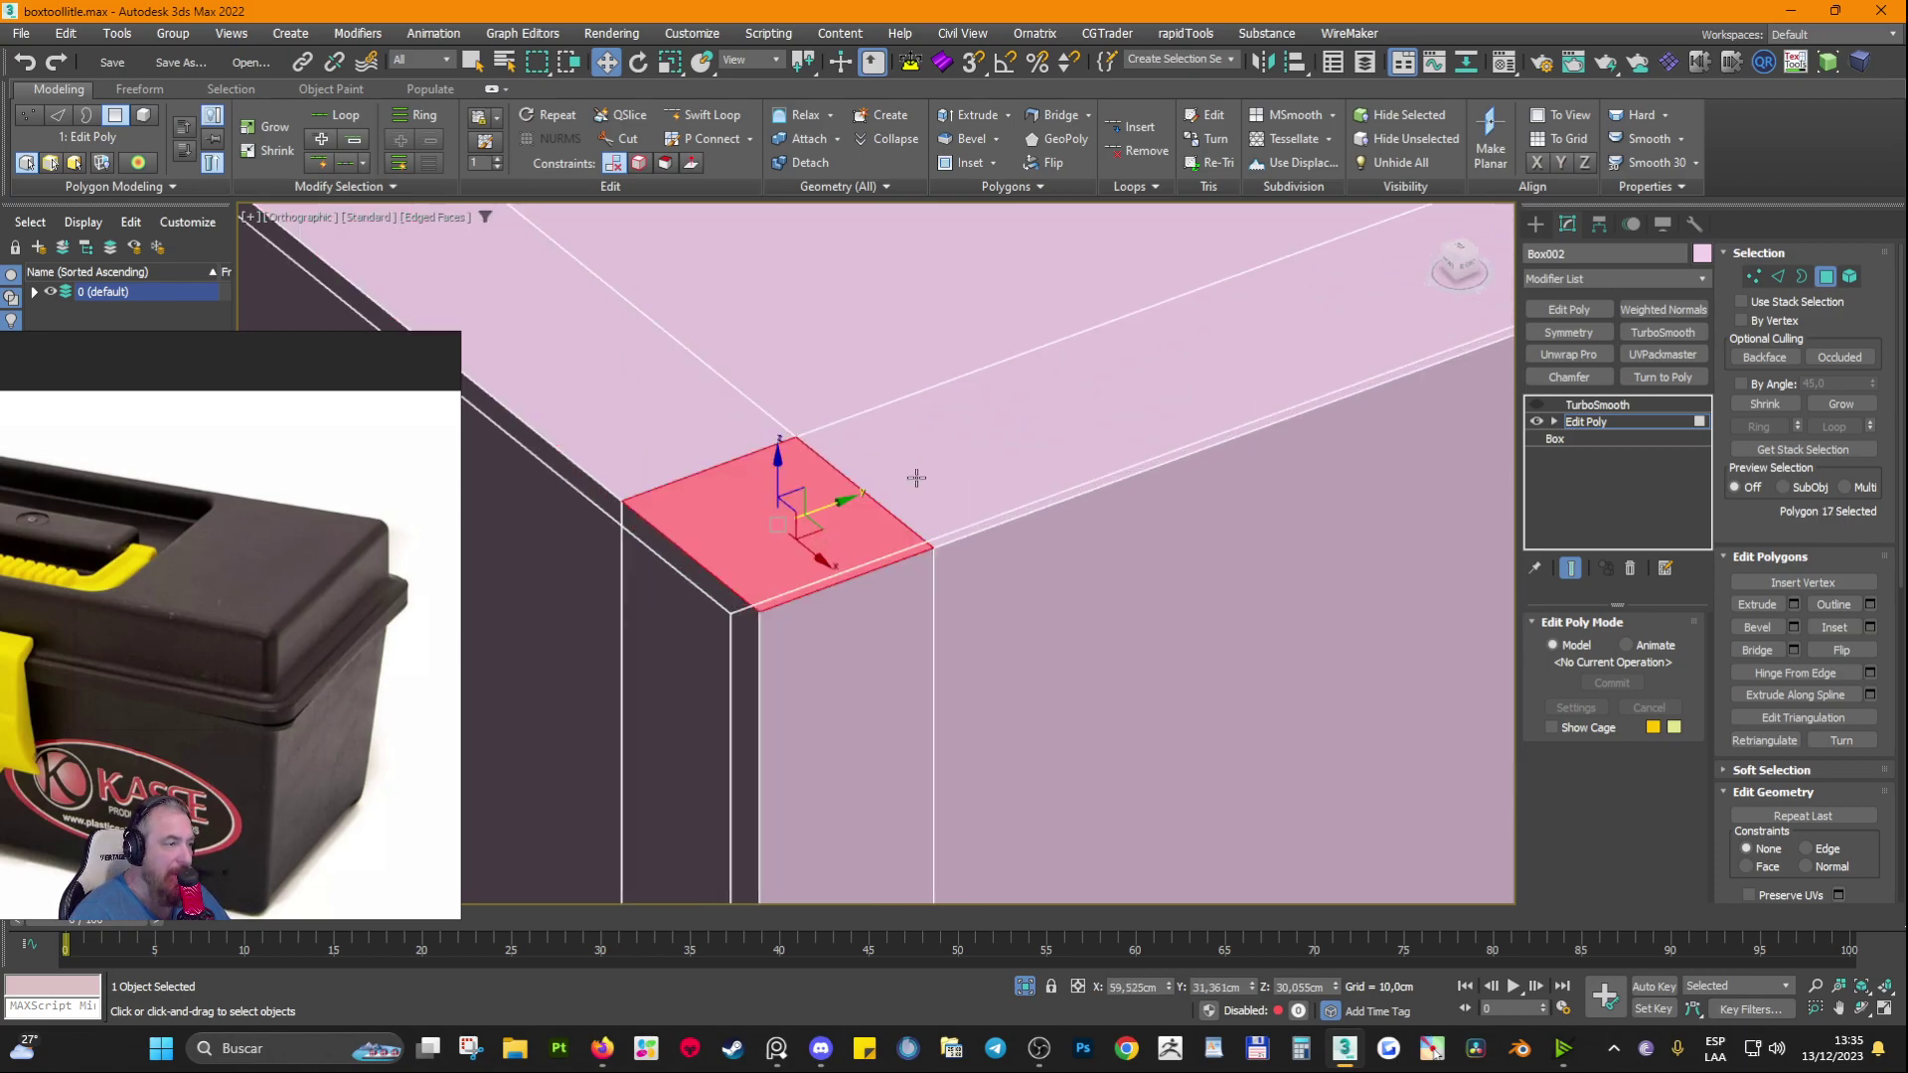
pyautogui.click(818, 545)
pyautogui.keyDown('alt'); pyautogui.moveTo(818, 545); pyautogui.dragTo(804, 566, button='middle'); pyautogui.keyUp('alt')
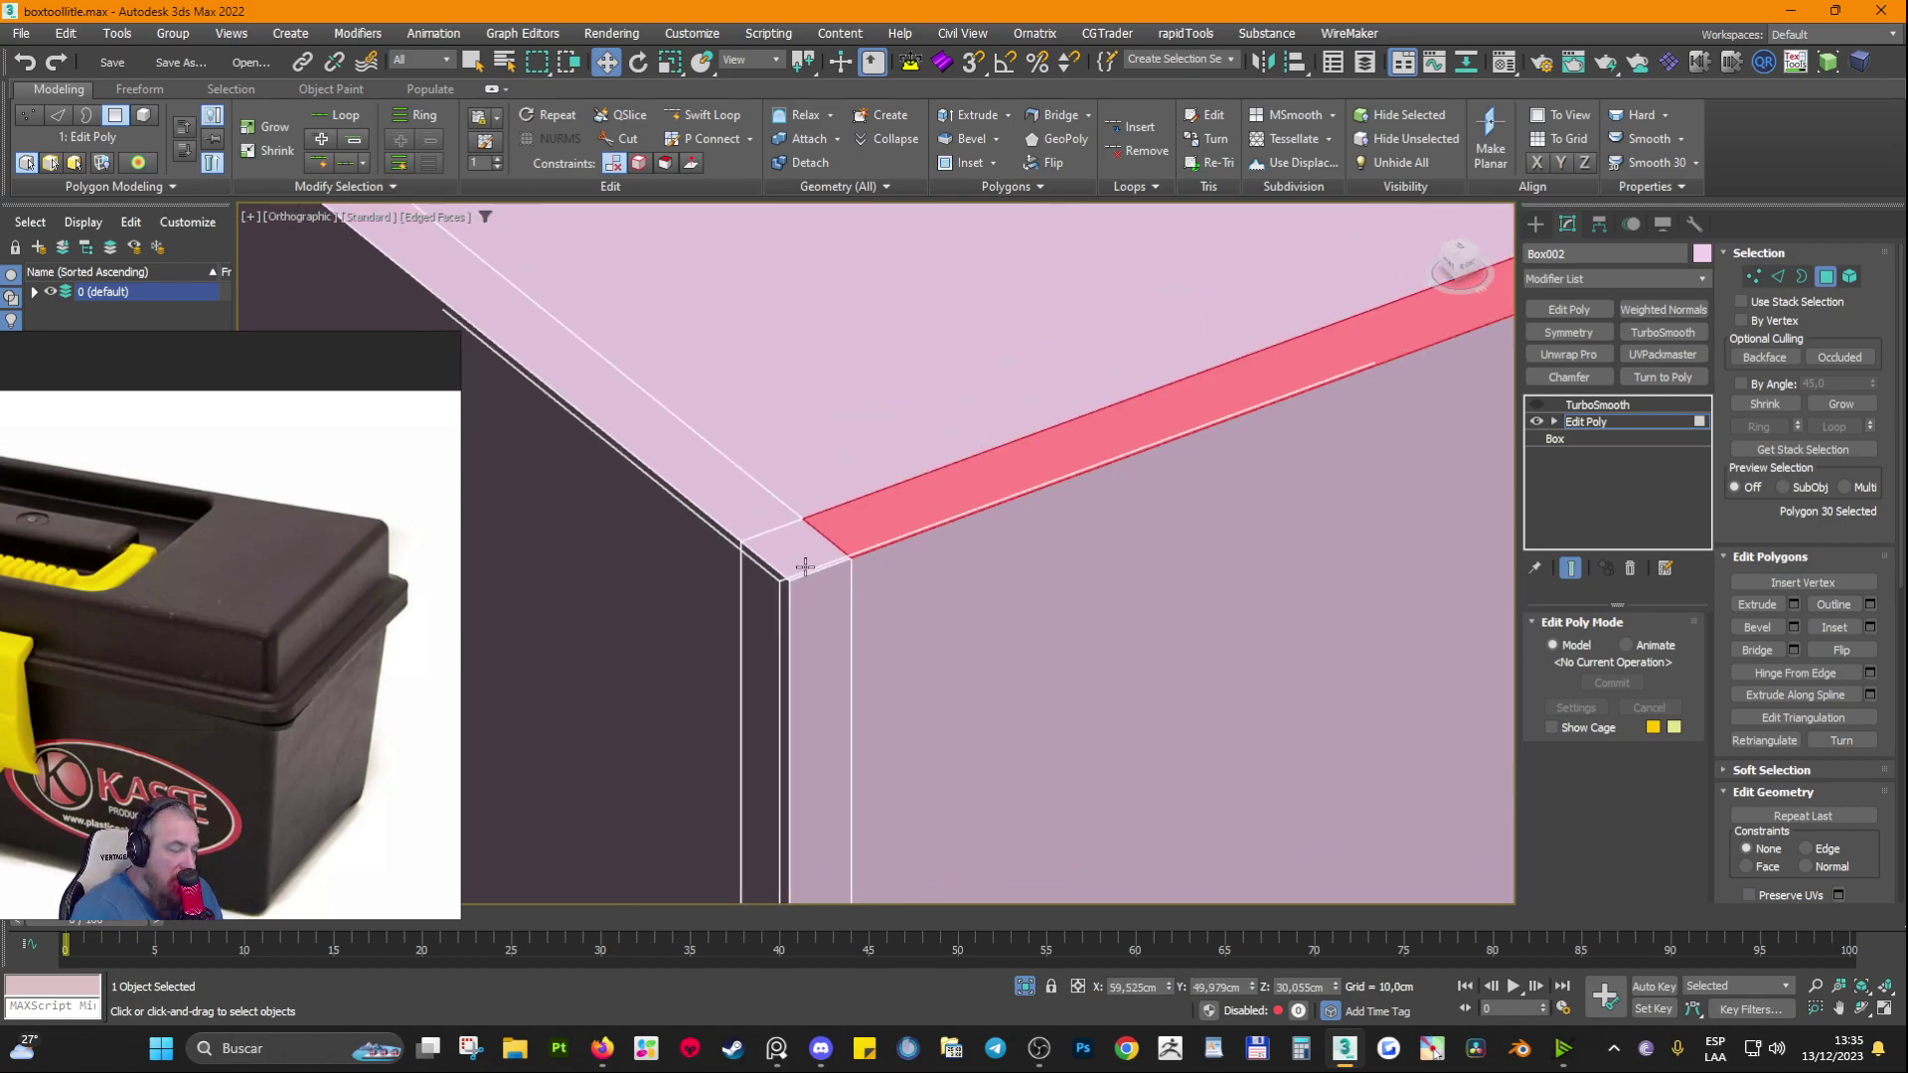
pyautogui.scroll(3, 805, 566)
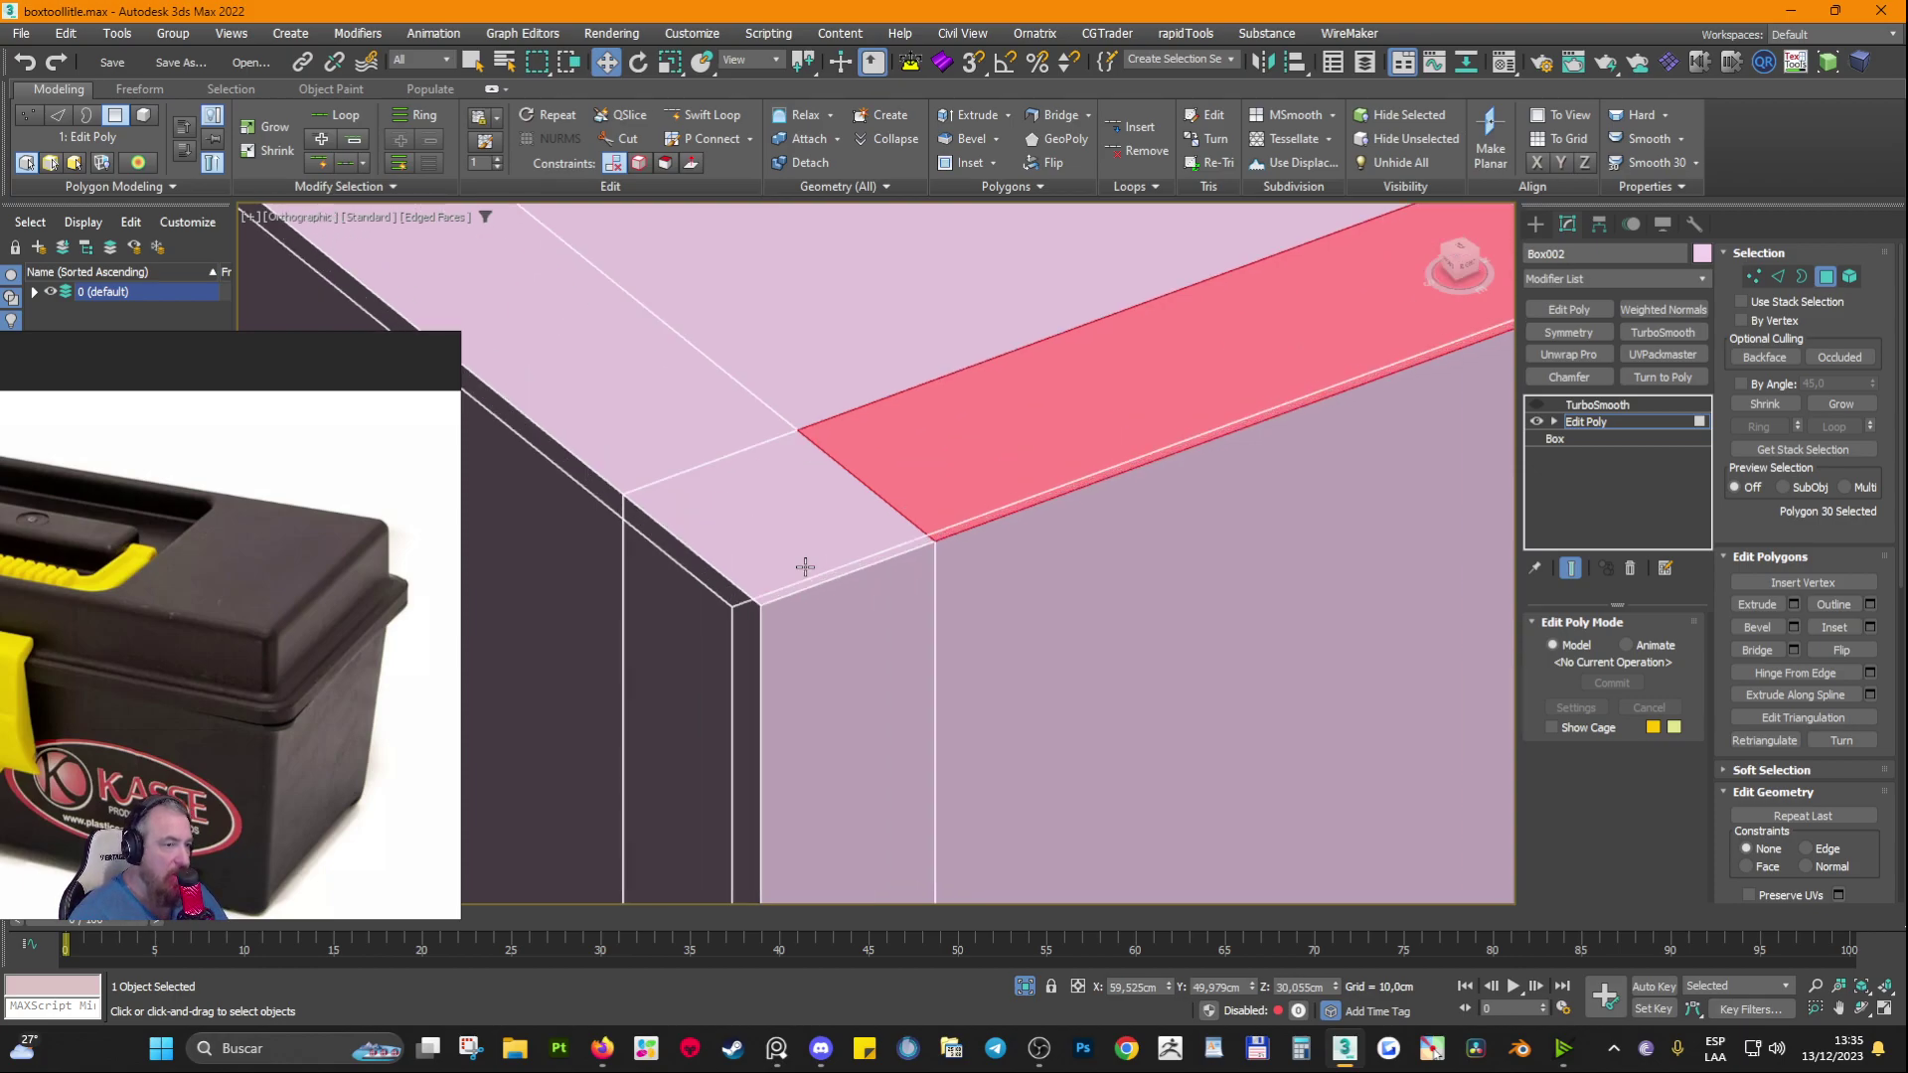
# Step: Enable TurboSmooth on the test box and examine how the crossing support loops smooth the corner
pyautogui.click(1607, 407)
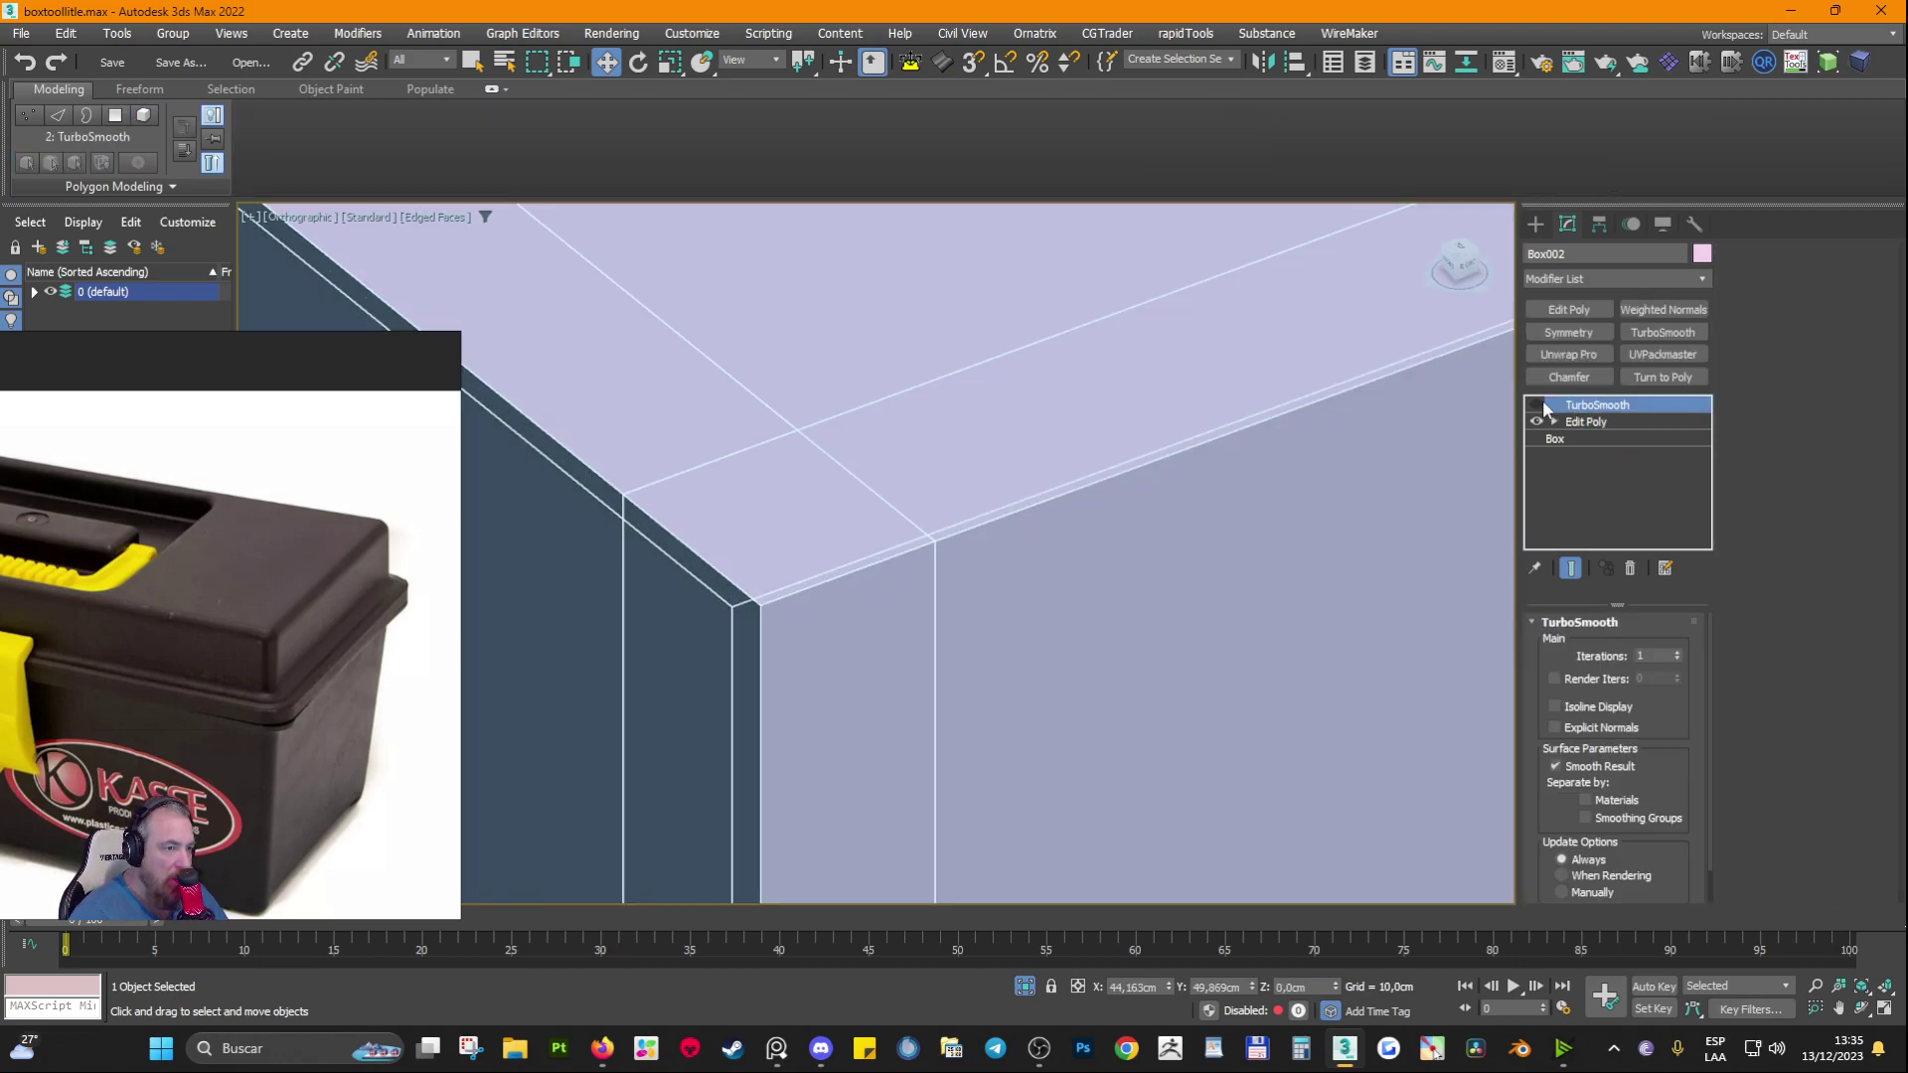
pyautogui.click(1537, 404)
pyautogui.scroll(-5, 840, 512)
pyautogui.scroll(6, 851, 493)
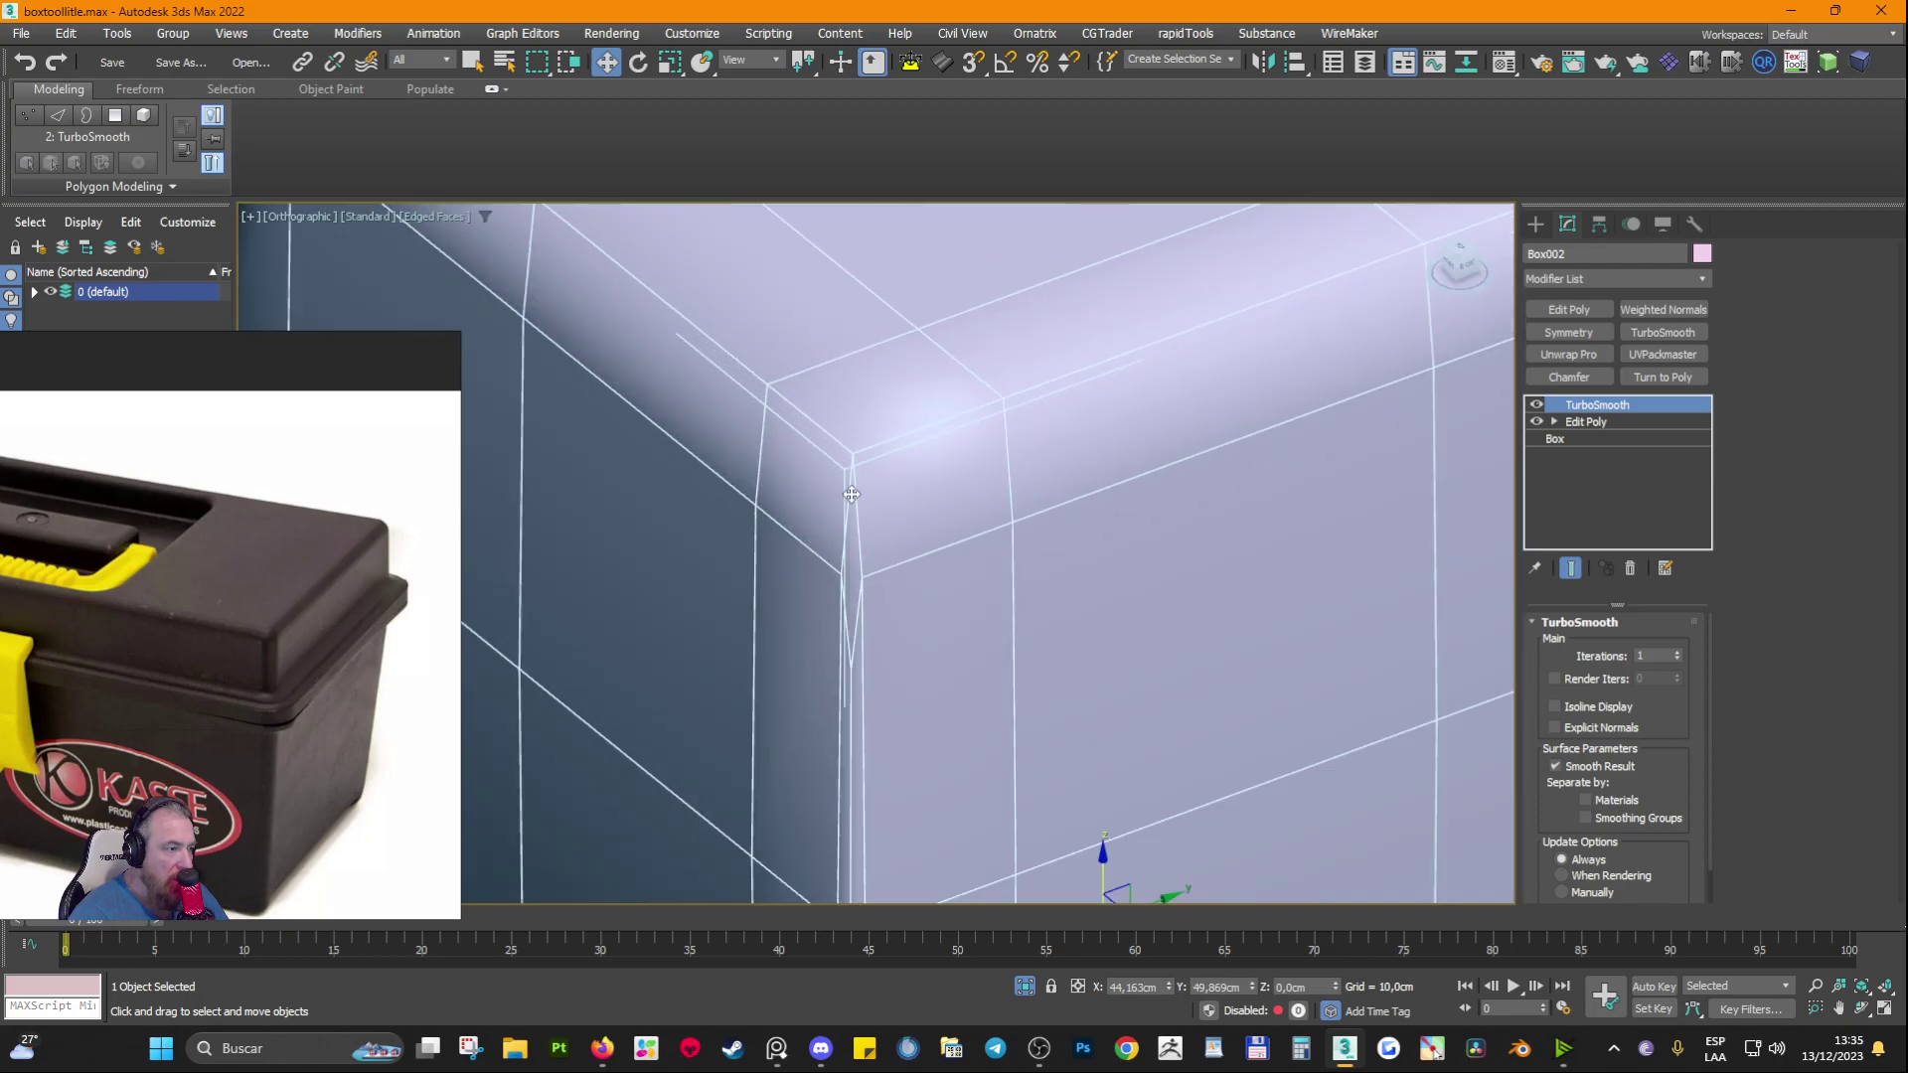
pyautogui.scroll(1, 852, 494)
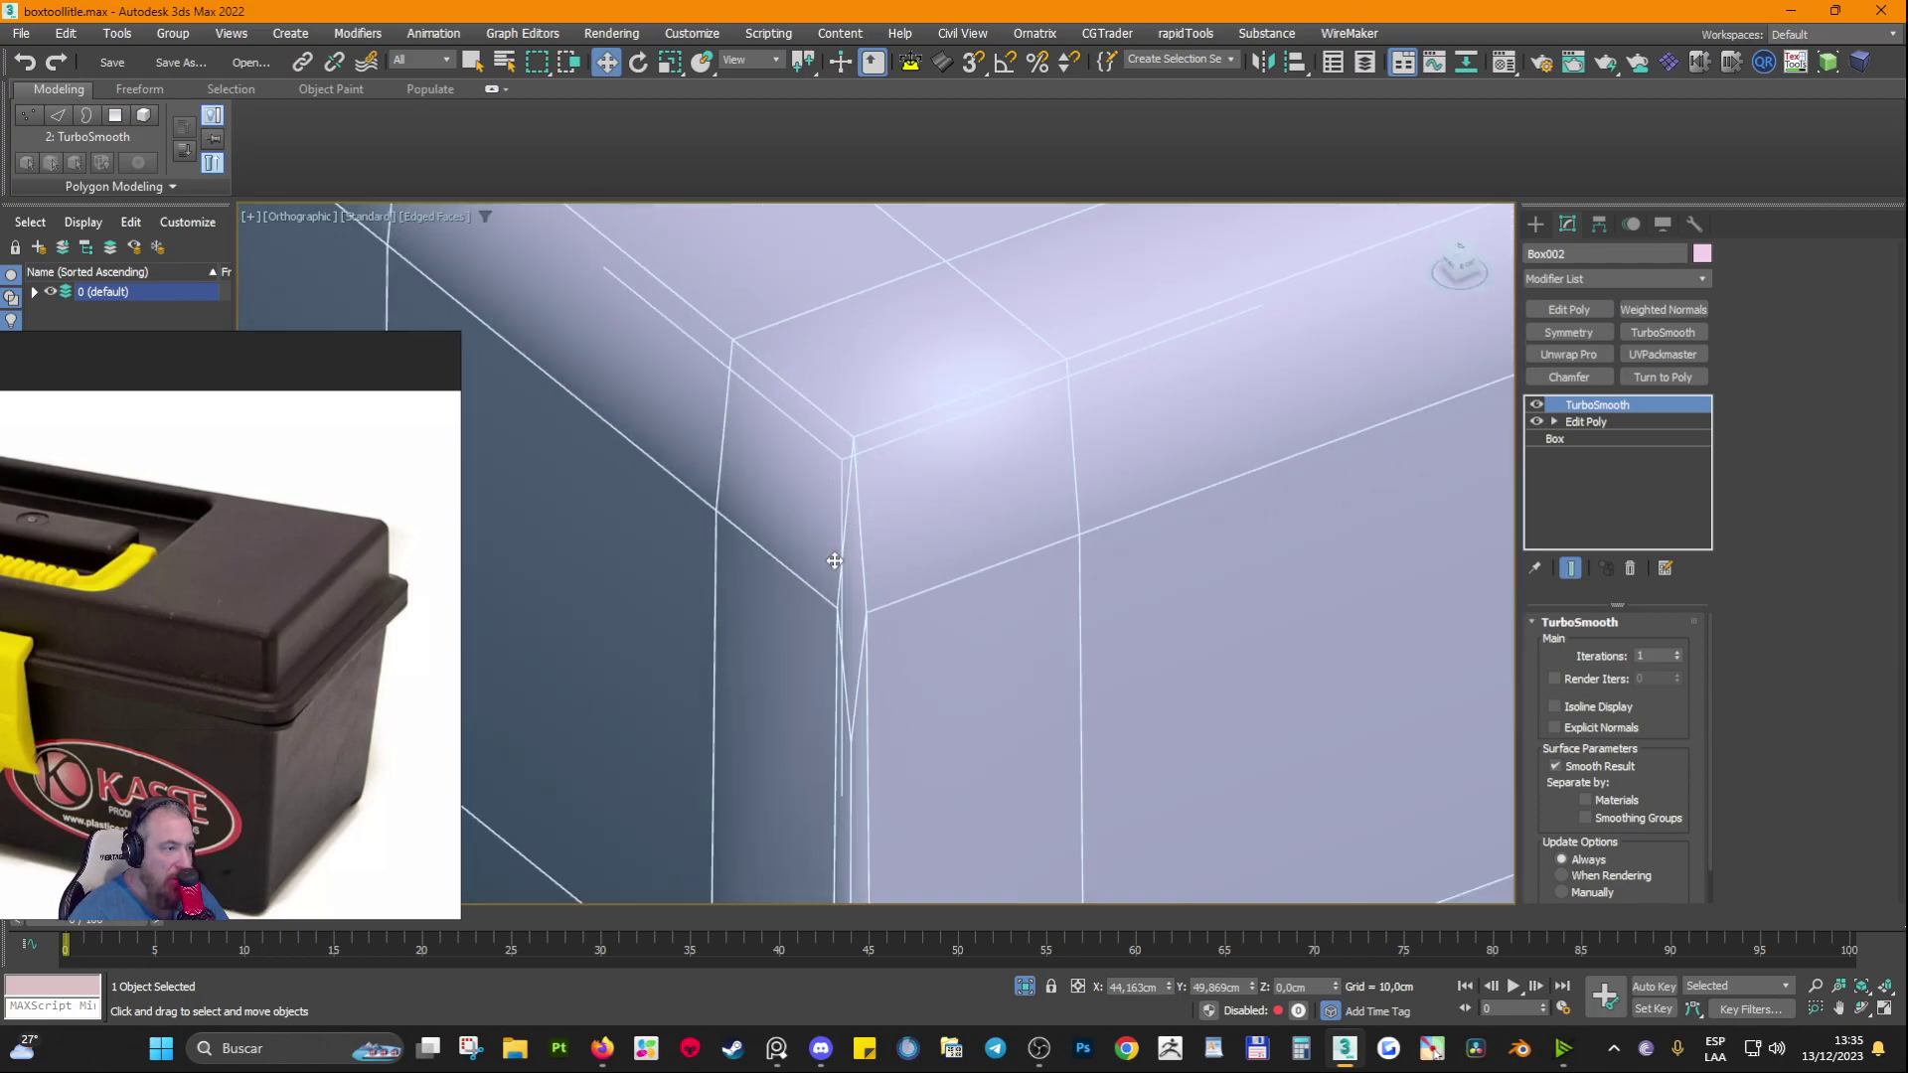
# Step: Toggle TurboSmooth off and on to compare the smoothed box corner with the support loops of the base mesh
pyautogui.scroll(2, 865, 576)
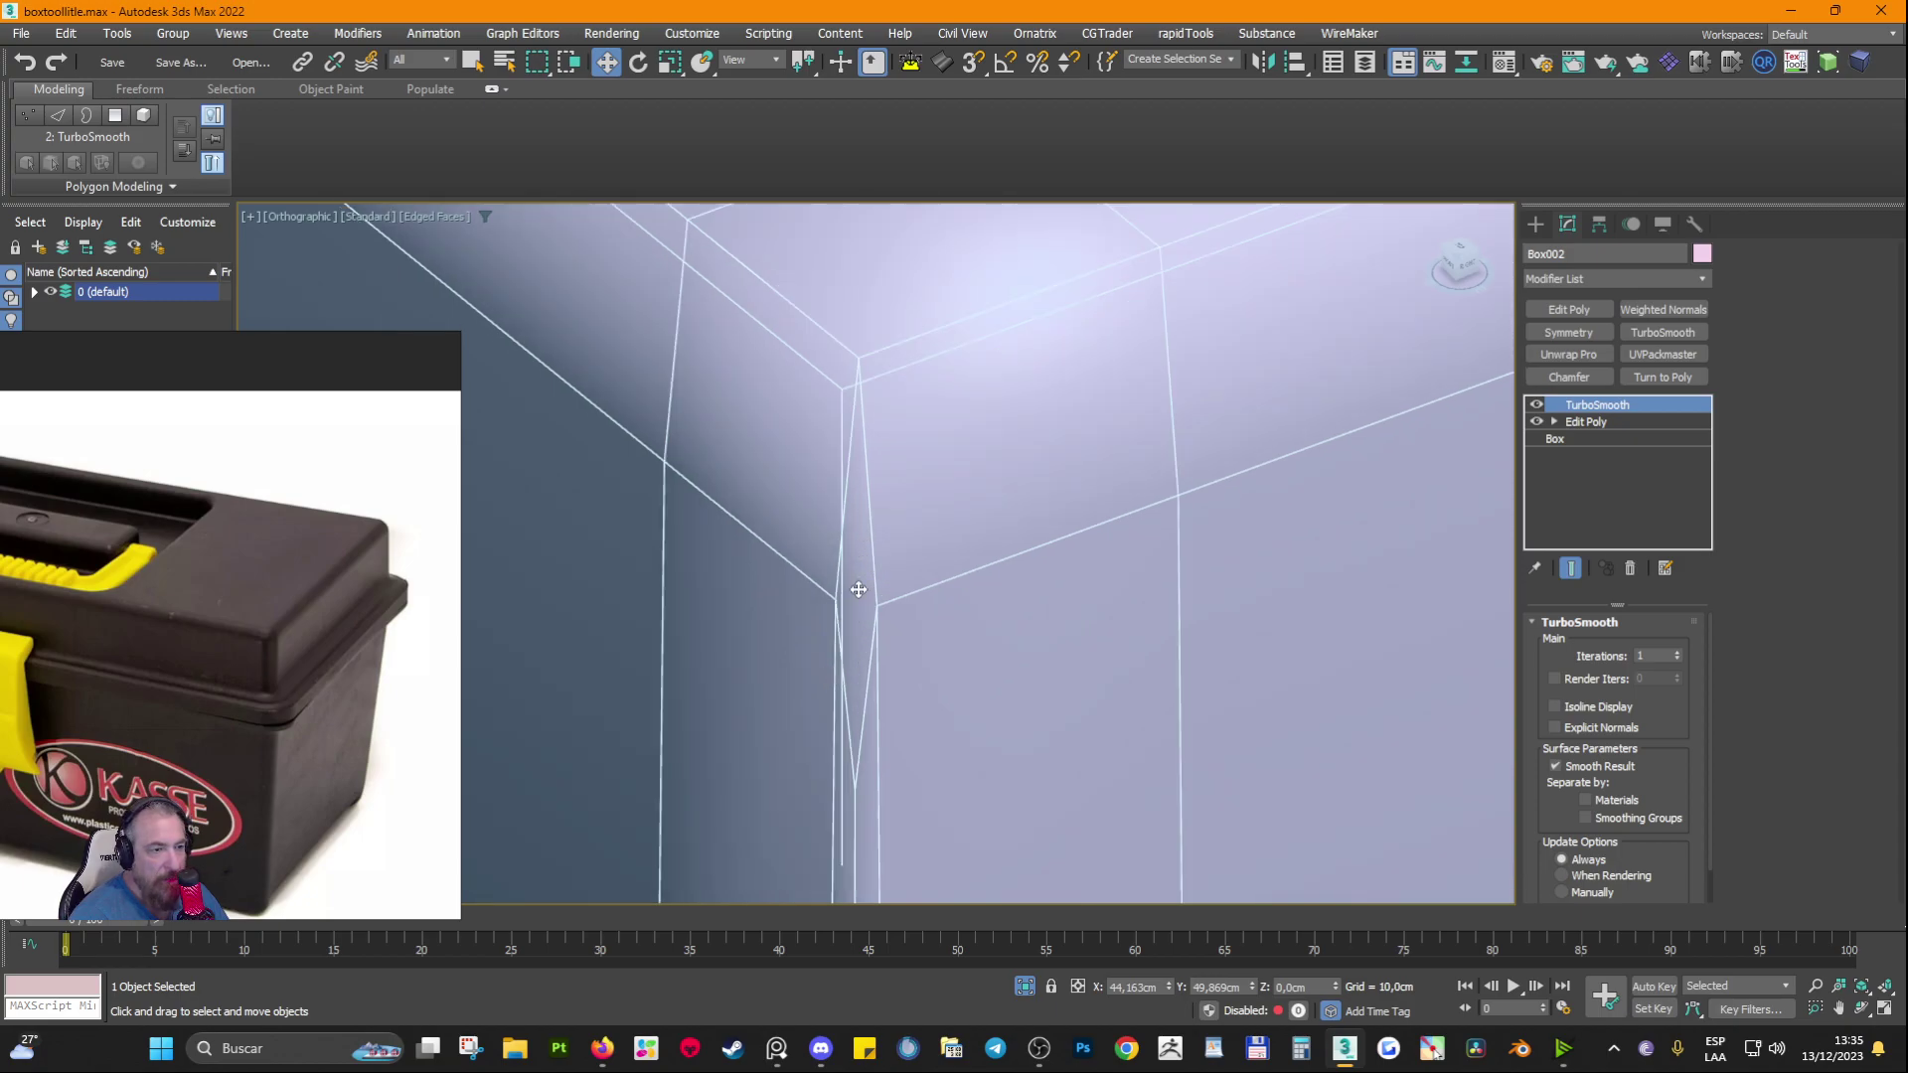
pyautogui.scroll(-8, 1093, 541)
pyautogui.keyDown('alt'); pyautogui.moveTo(1218, 645); pyautogui.dragTo(1028, 636, button='middle'); pyautogui.keyUp('alt')
pyautogui.scroll(5, 1098, 528)
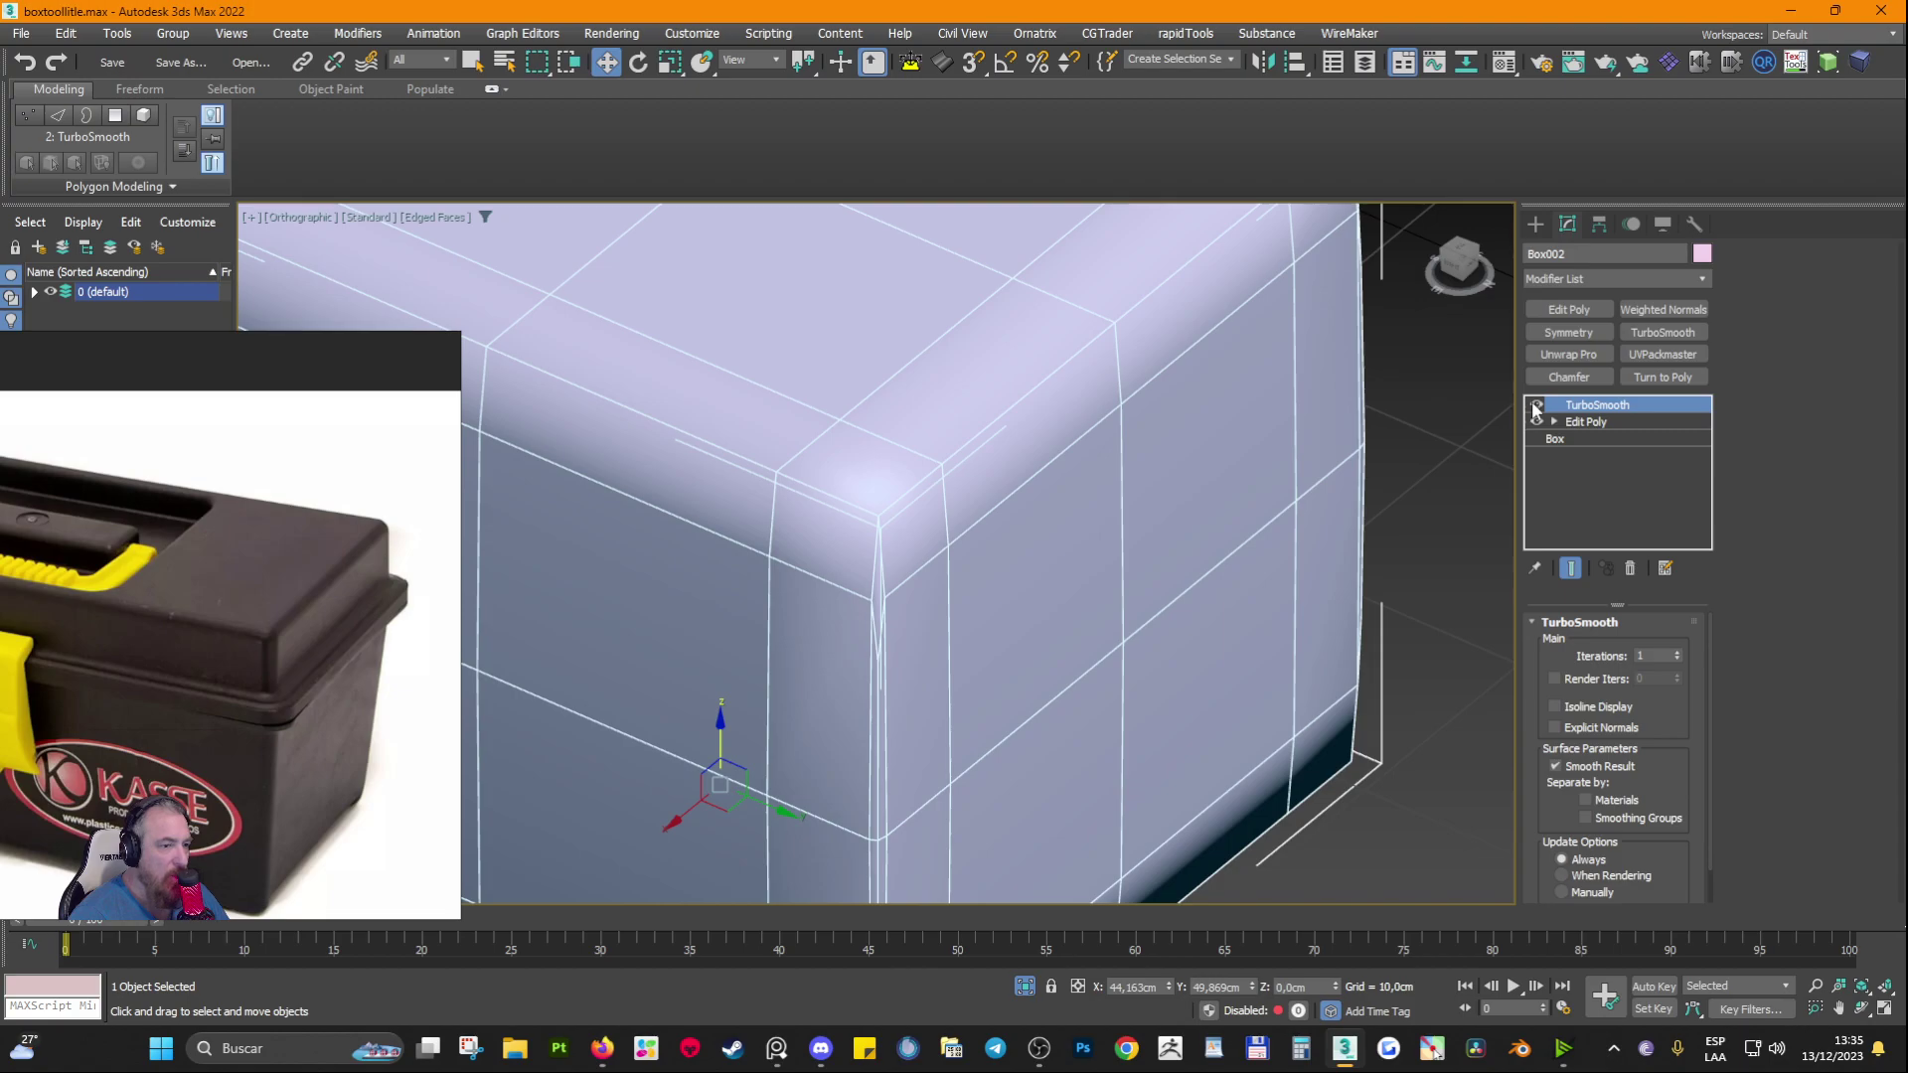
pyautogui.click(1535, 405)
pyautogui.click(1536, 406)
pyautogui.click(1536, 405)
pyautogui.click(1536, 405)
pyautogui.click(1536, 405)
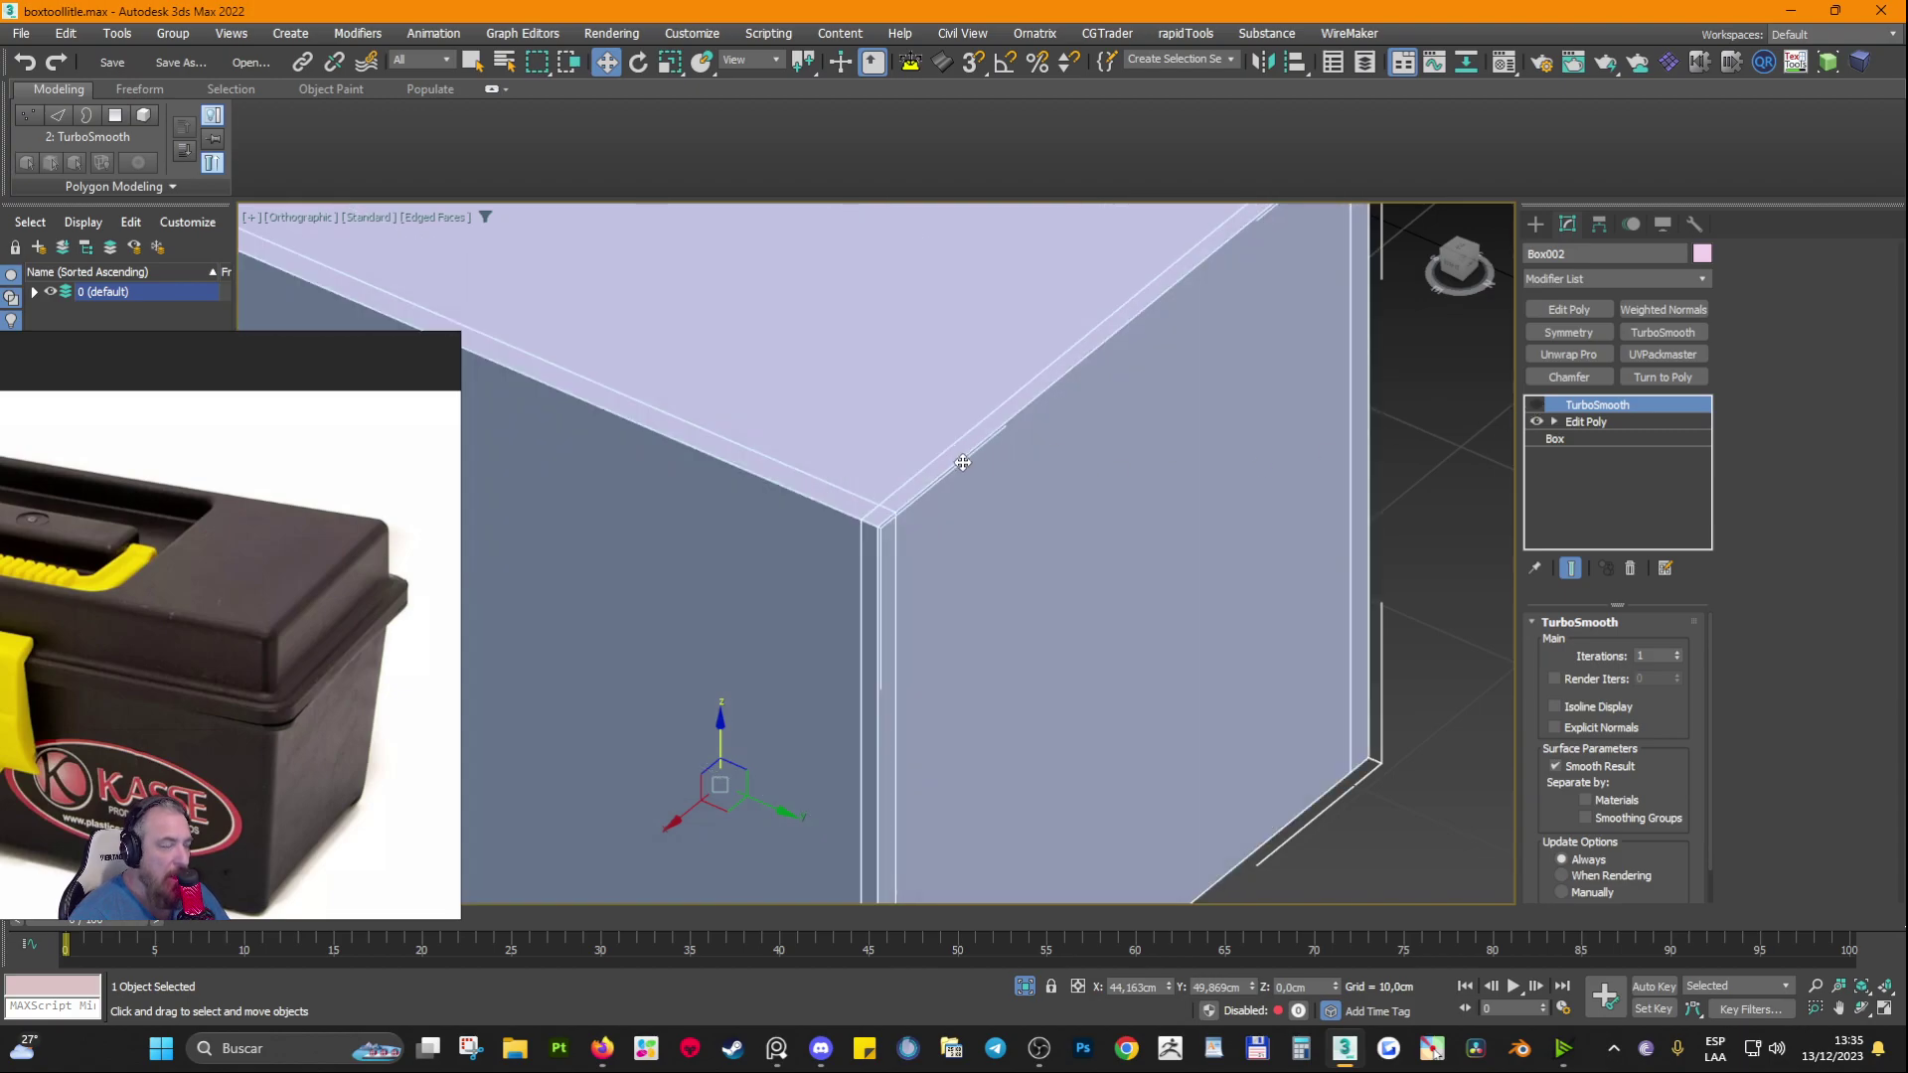
pyautogui.moveTo(1031, 526); pyautogui.dragTo(1023, 536, button='middle')
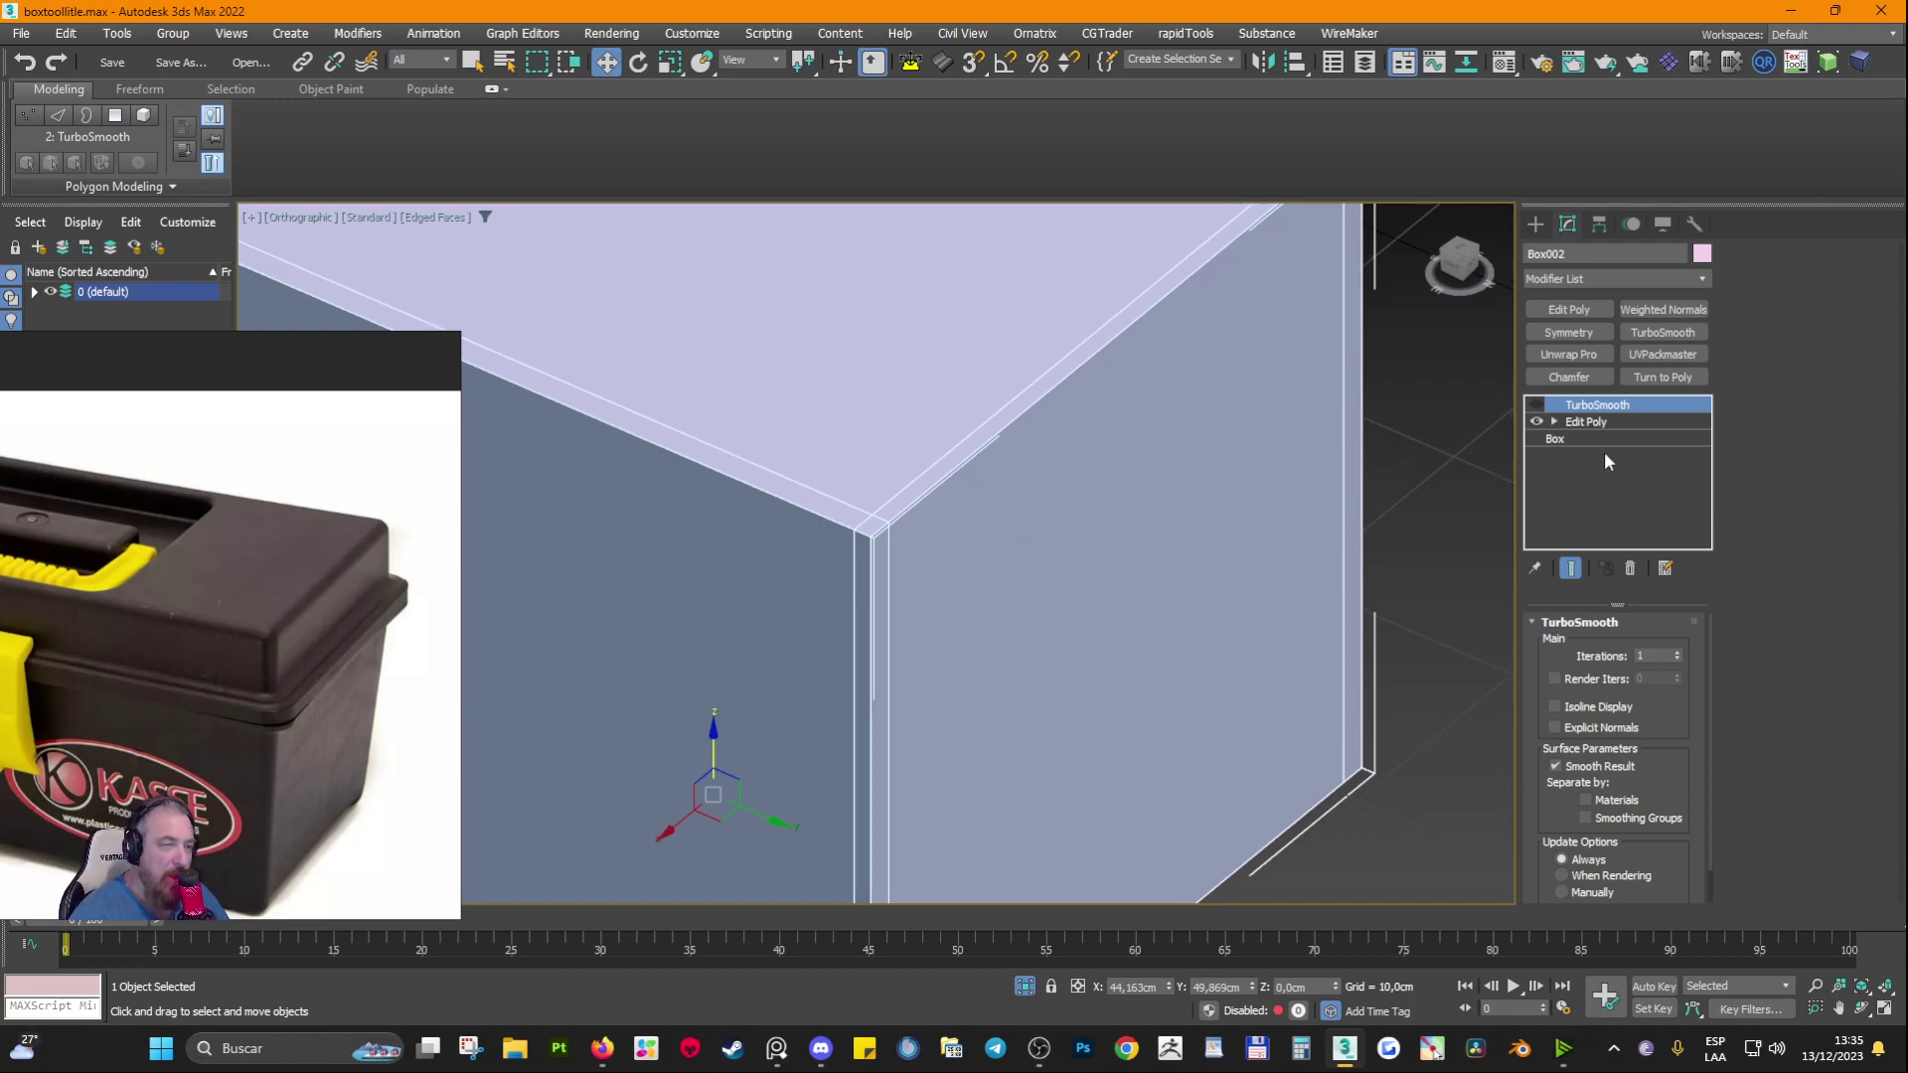
# Step: Select the narrow polygon along the top edge of the side face and compare it with and without TurboSmooth
pyautogui.click(1554, 423)
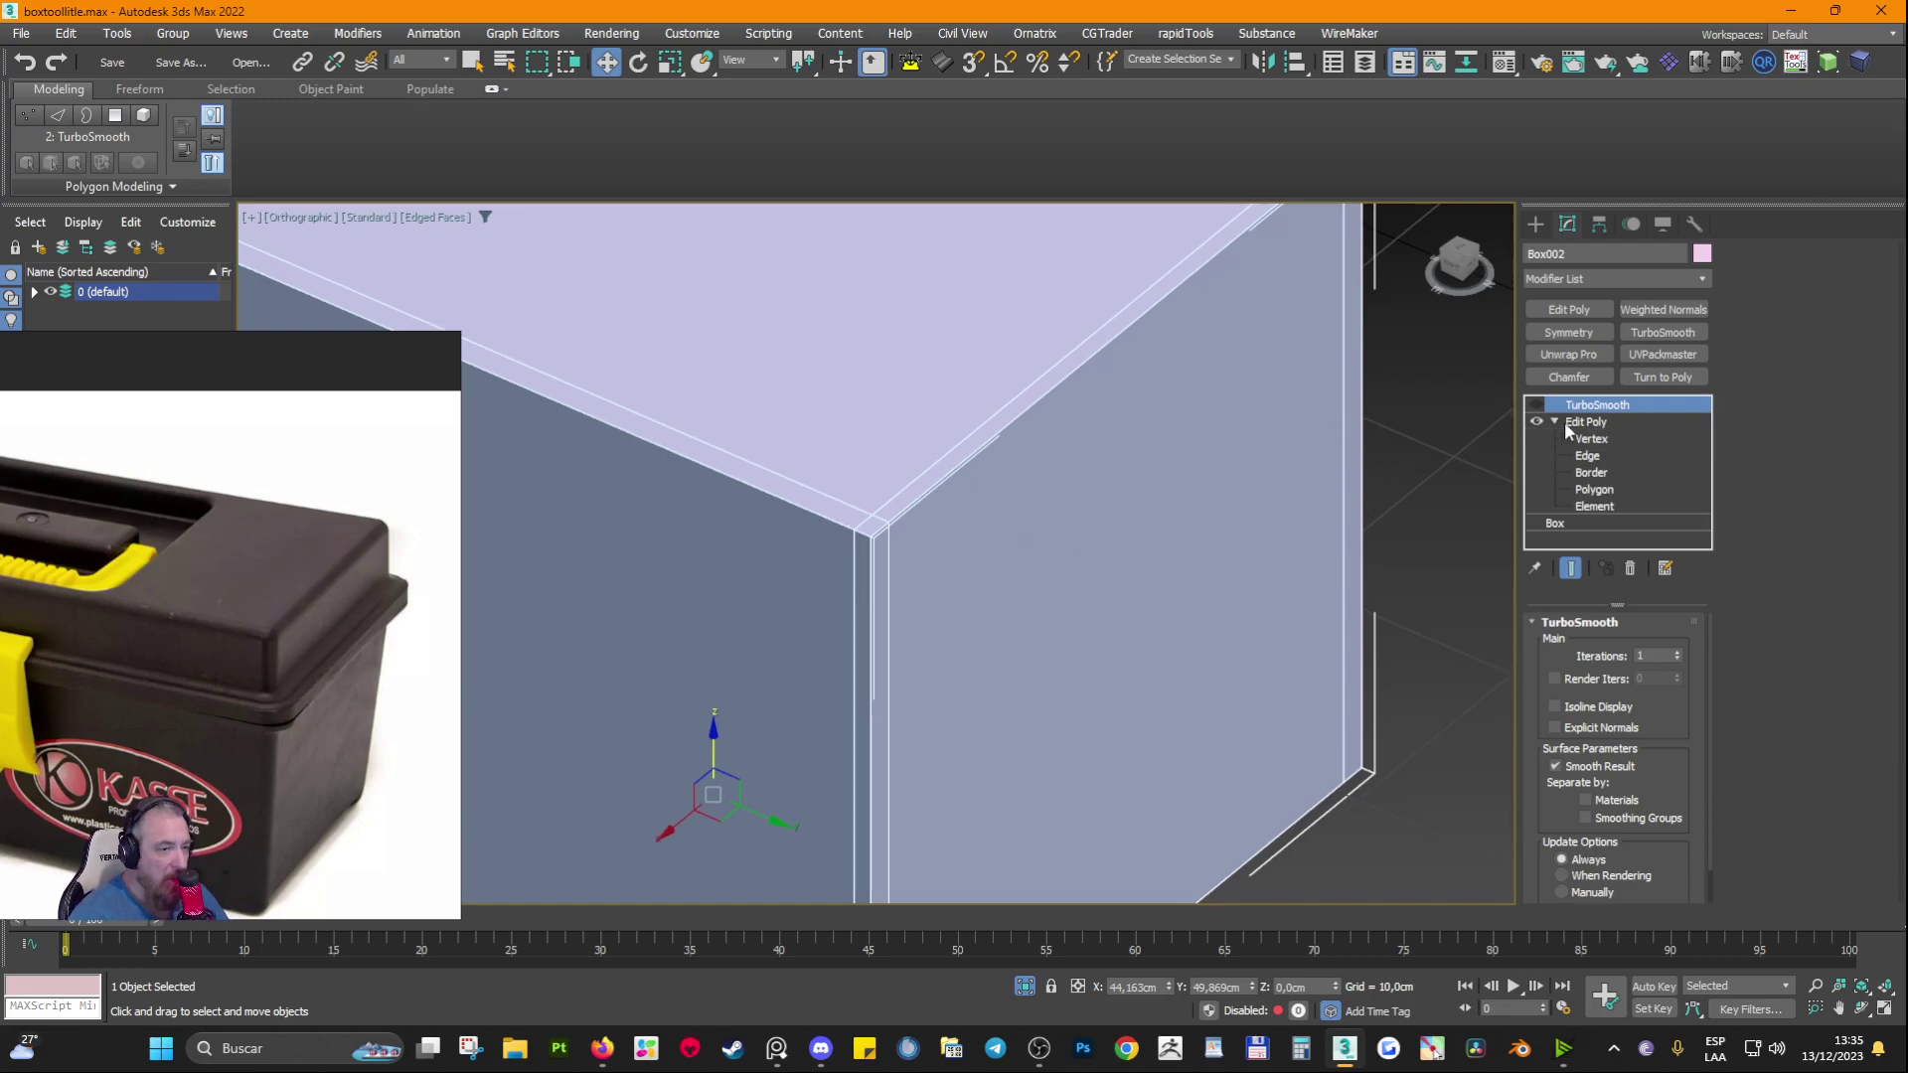
pyautogui.click(1608, 488)
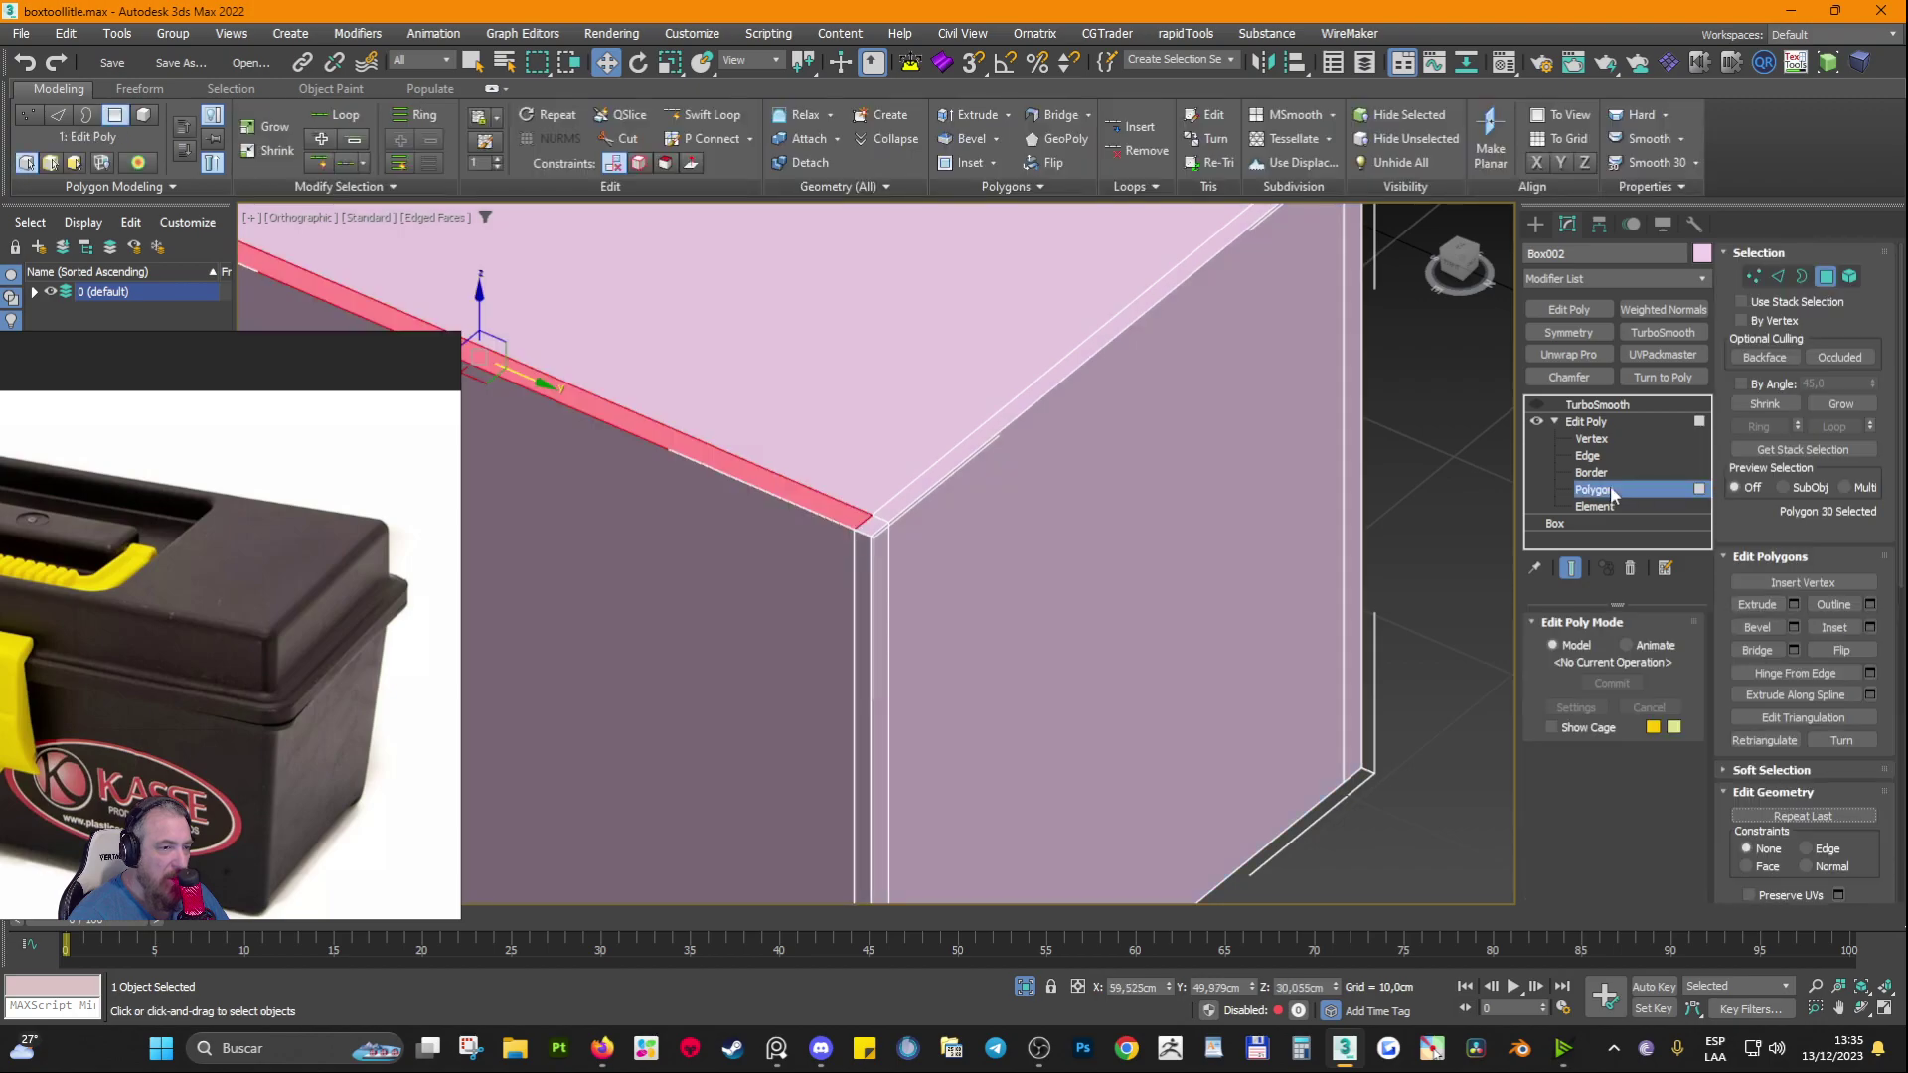
pyautogui.click(994, 425)
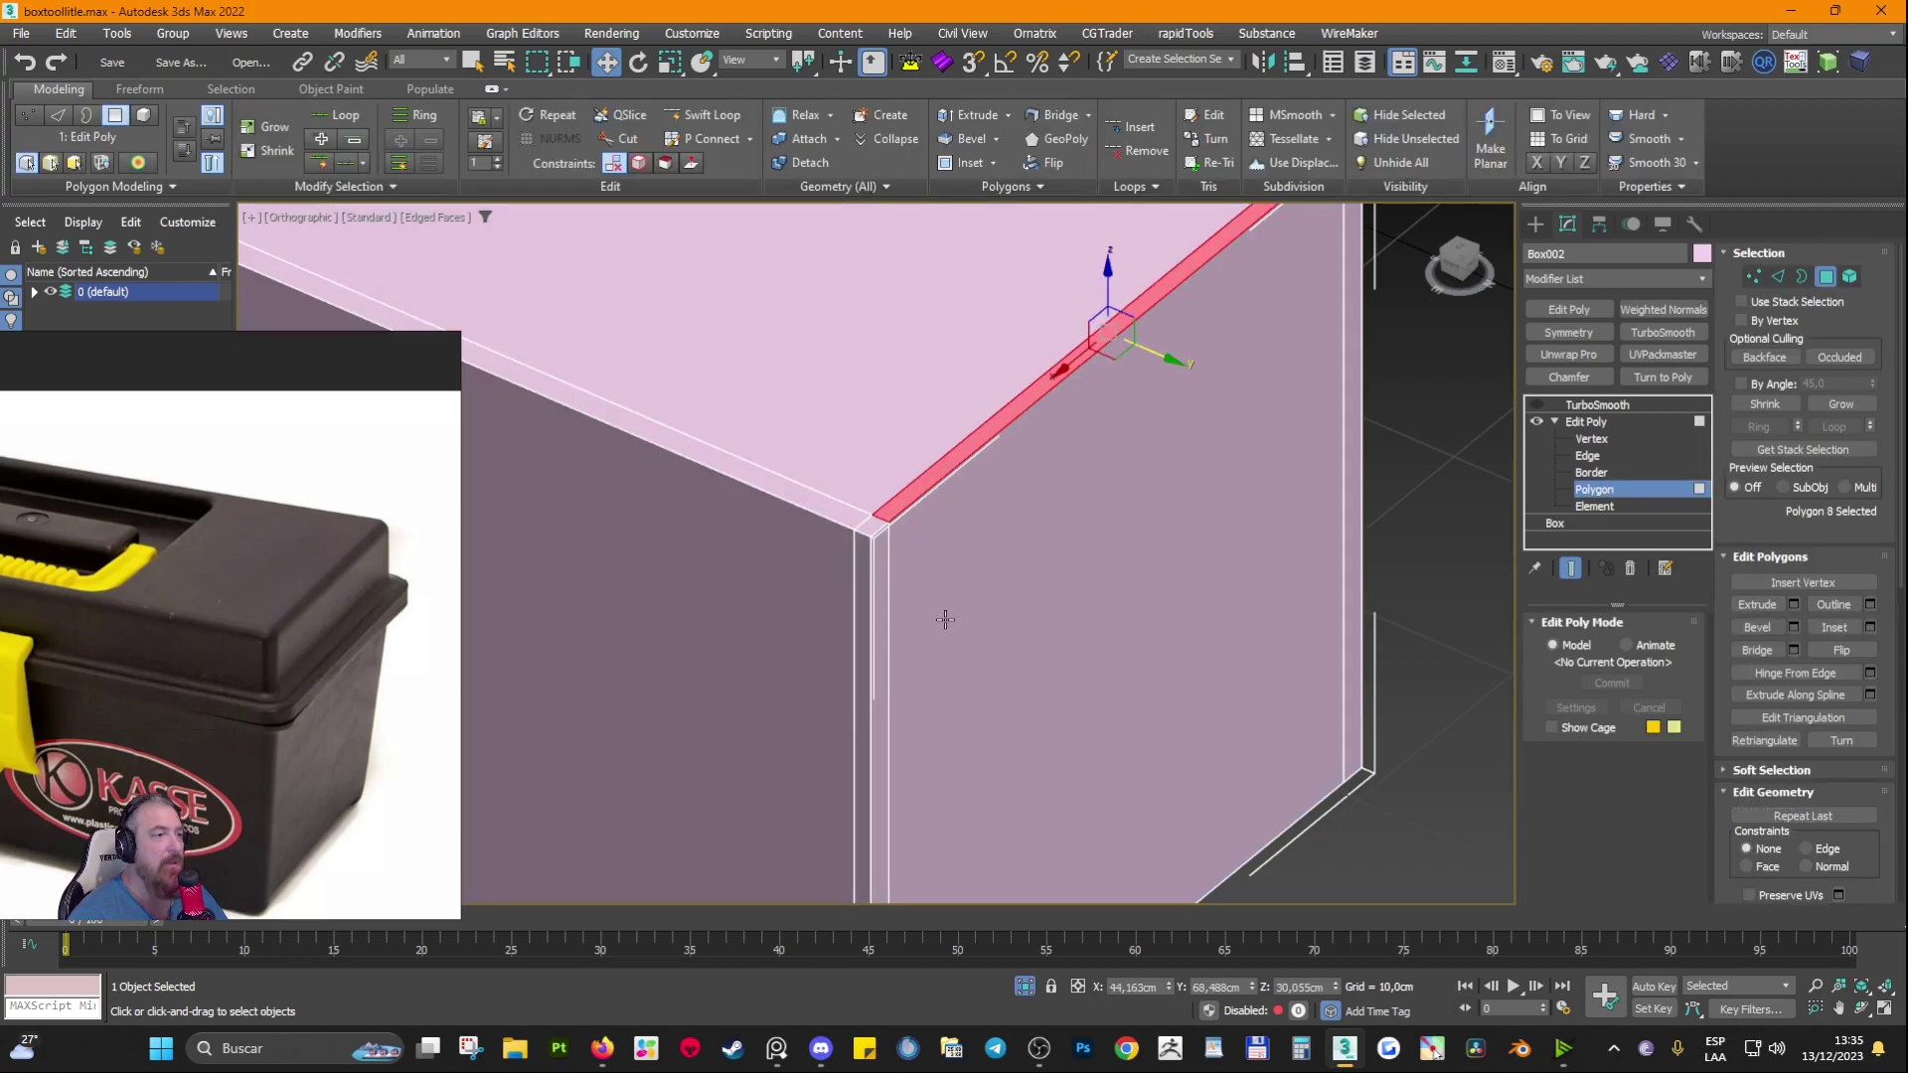
pyautogui.scroll(-4, 946, 621)
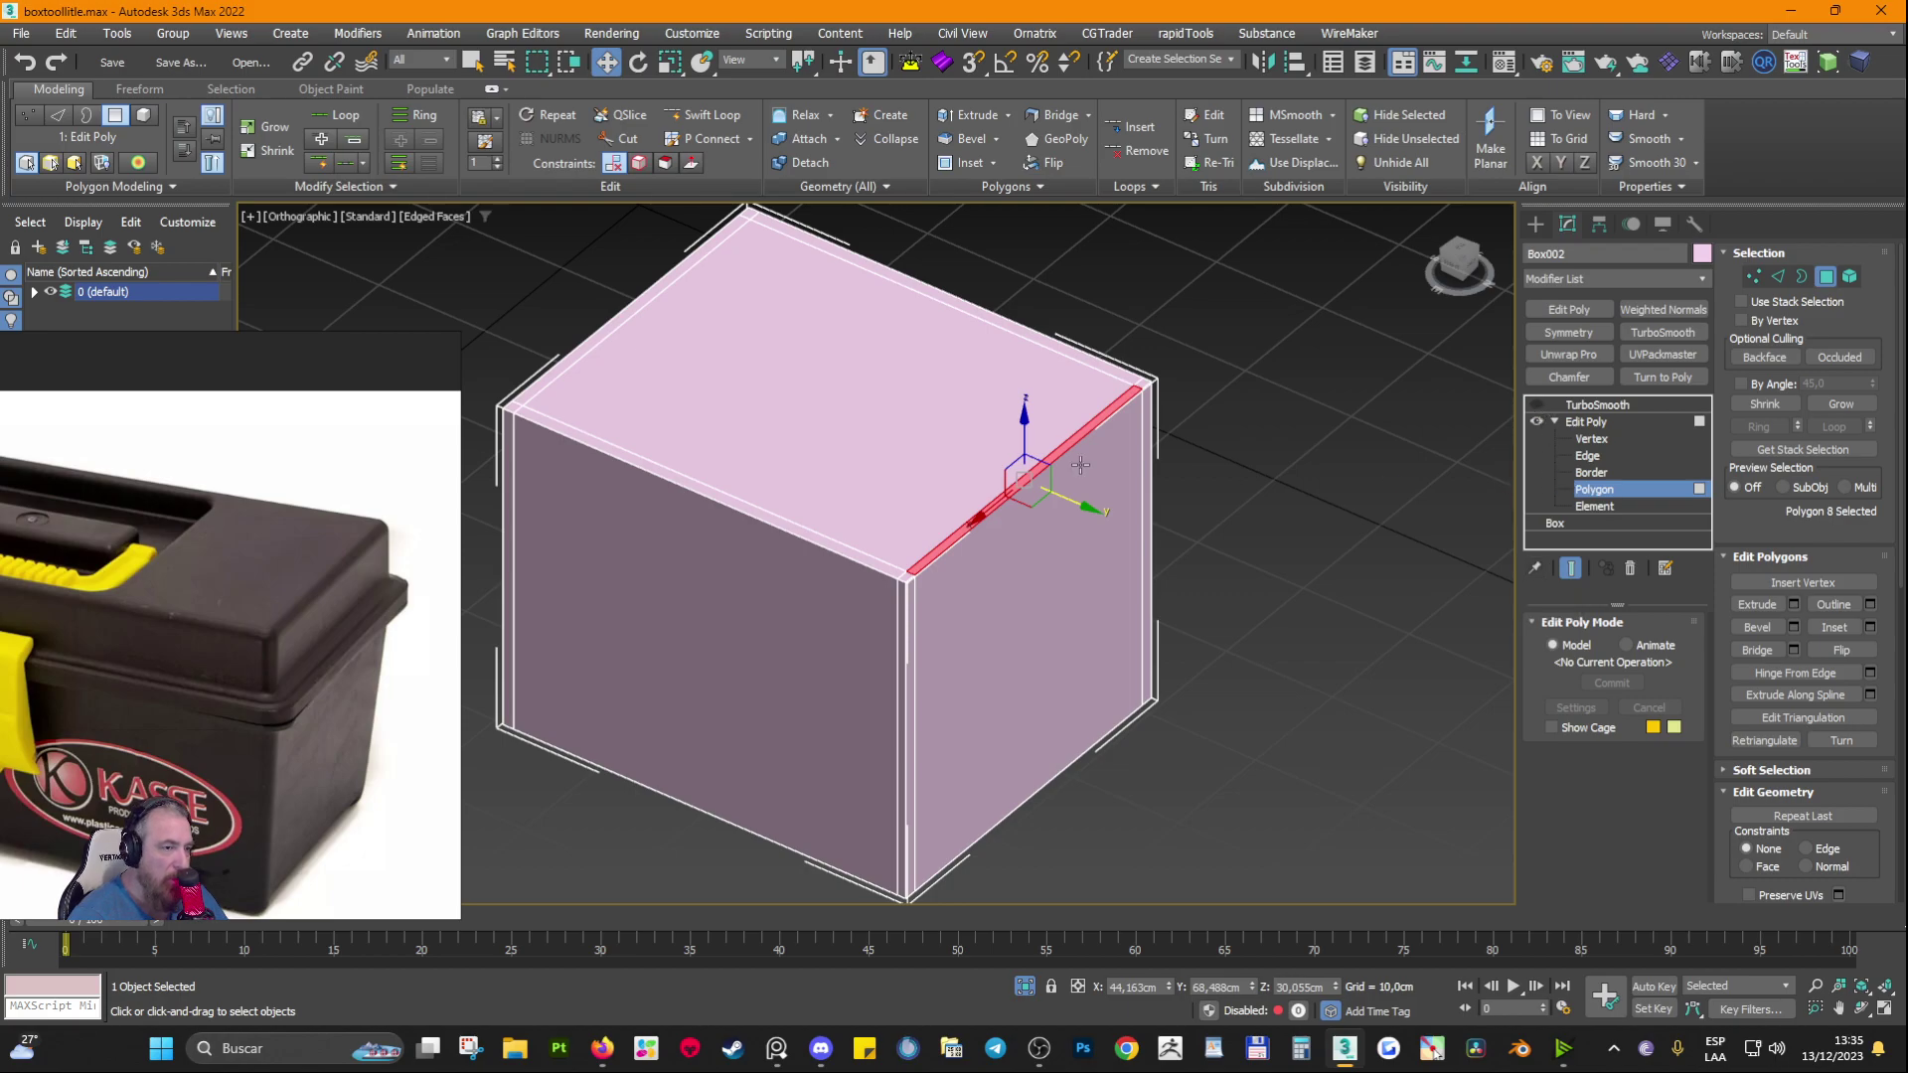
pyautogui.scroll(2, 1080, 463)
pyautogui.click(1537, 405)
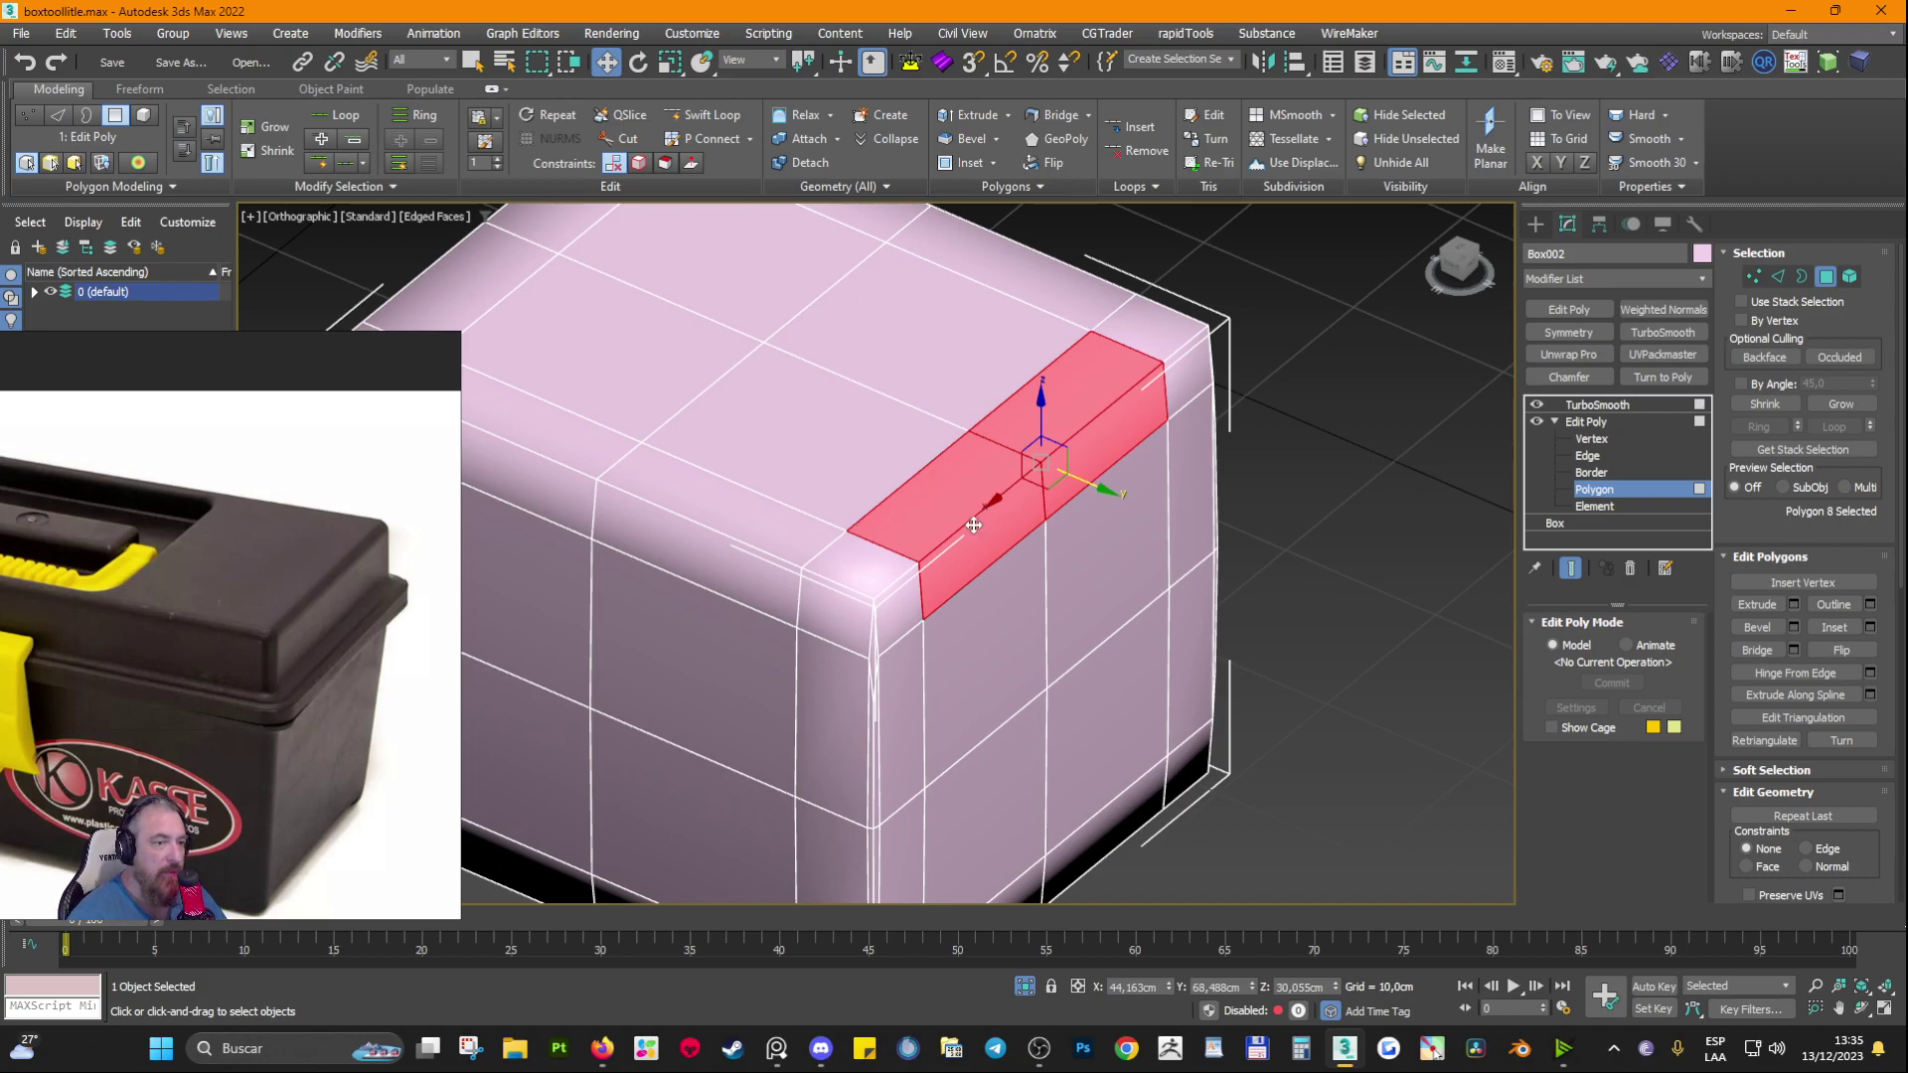
pyautogui.click(1536, 406)
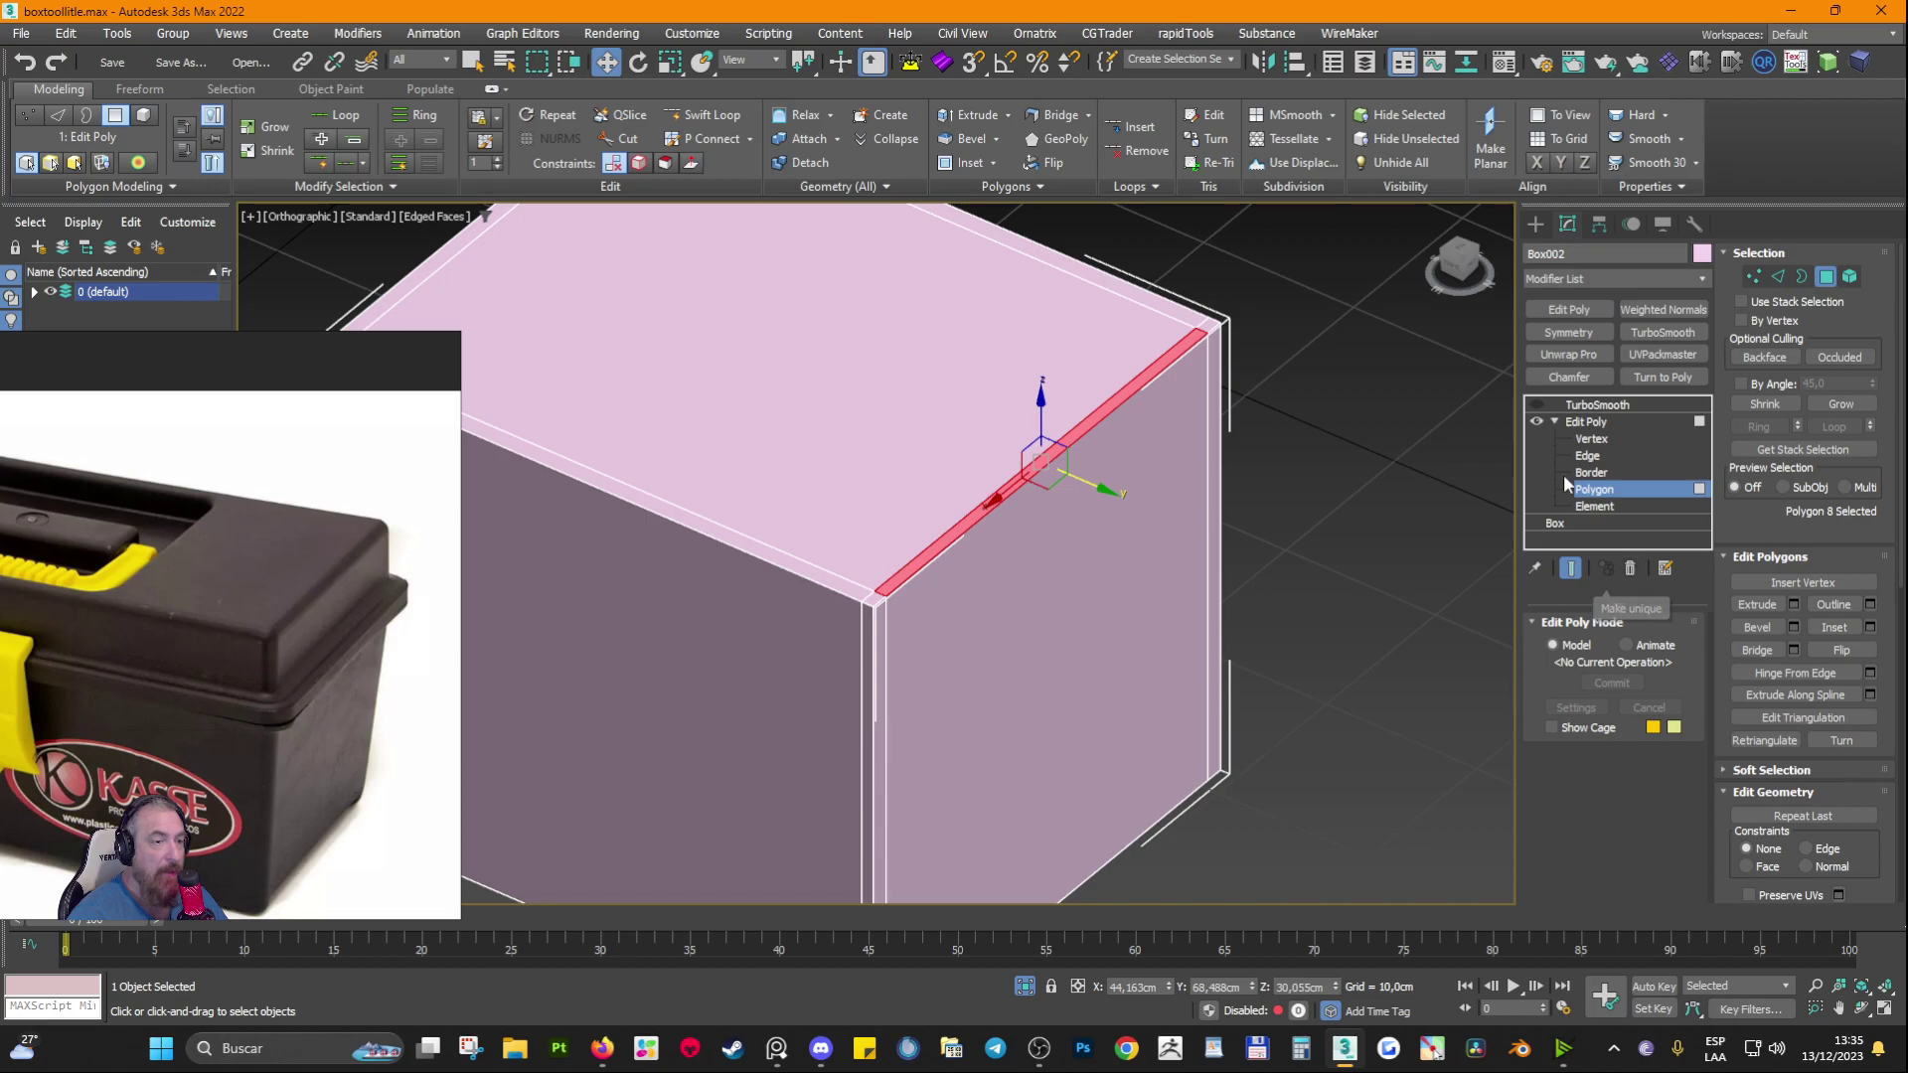
# Step: Switch TurboSmooth on and off and return to Polygon level to examine how the selected edge strip subdivides
pyautogui.click(1536, 405)
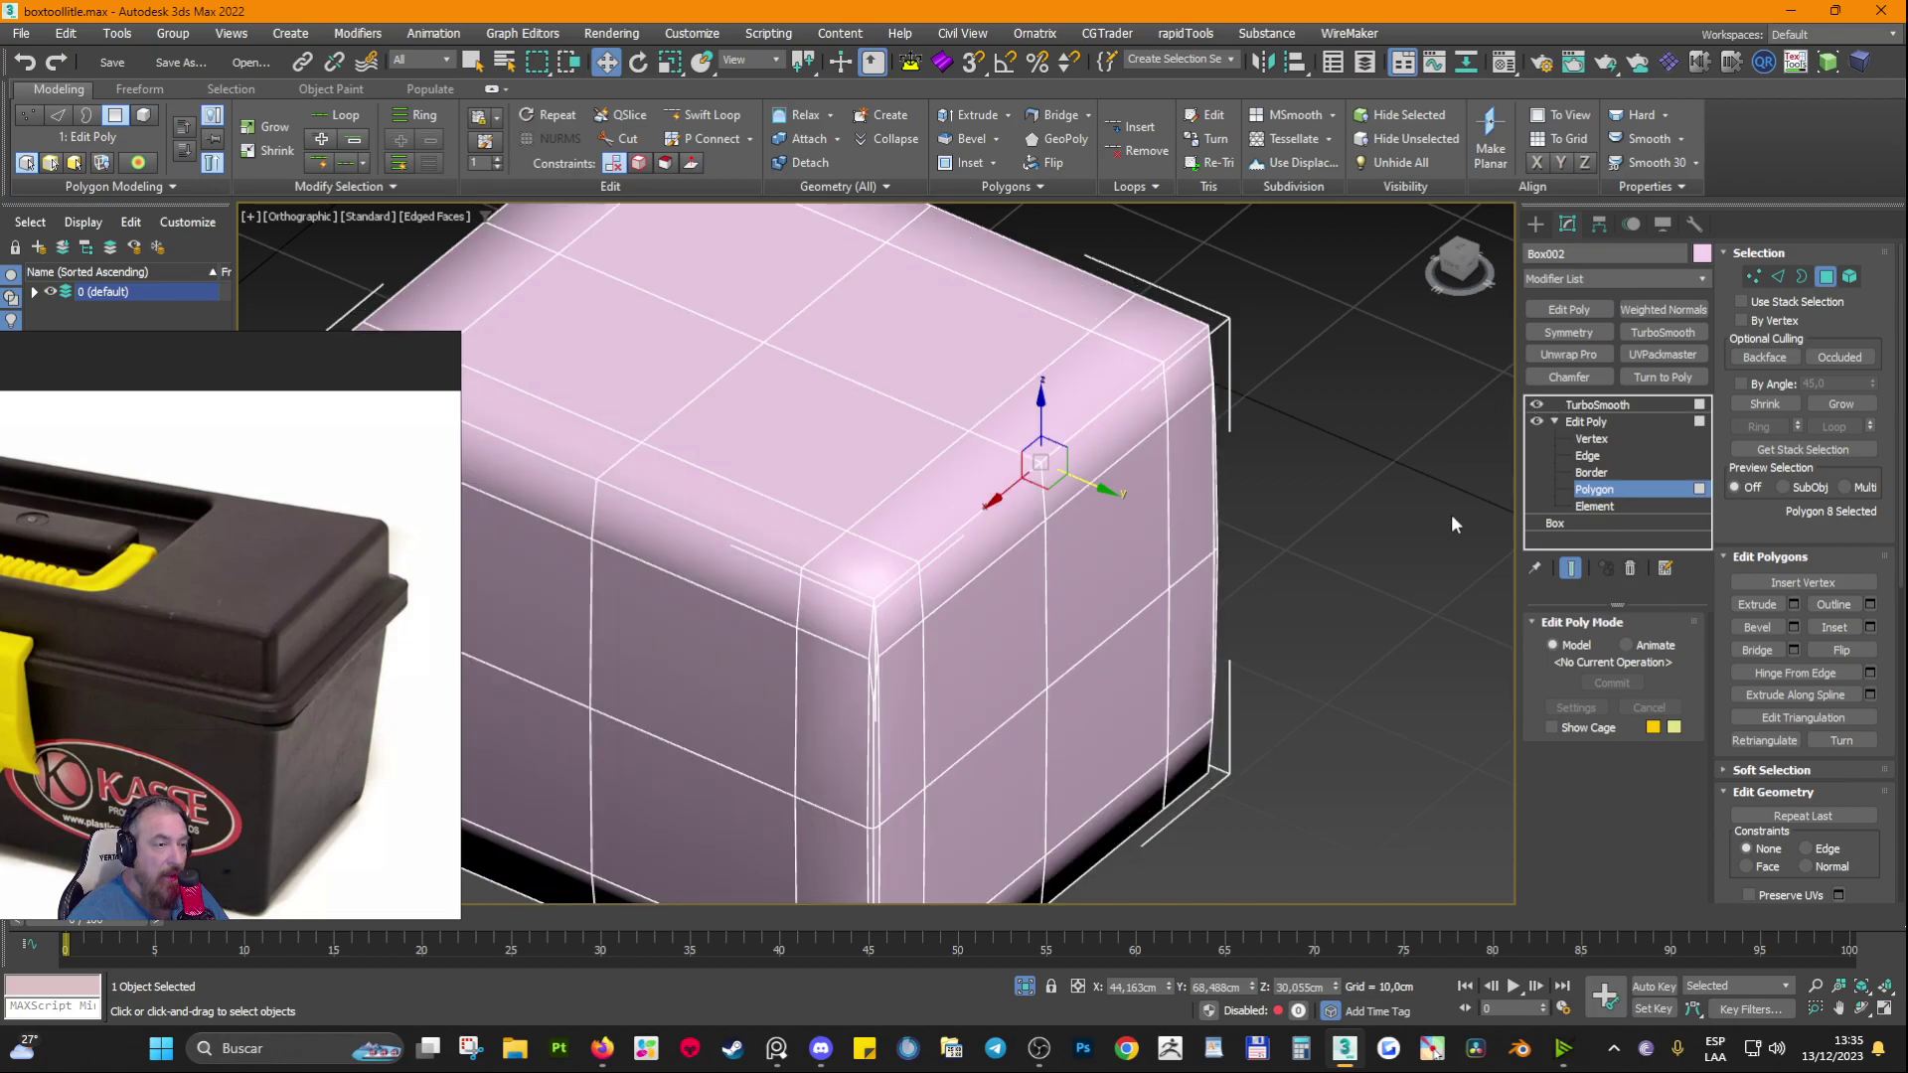
pyautogui.click(1556, 408)
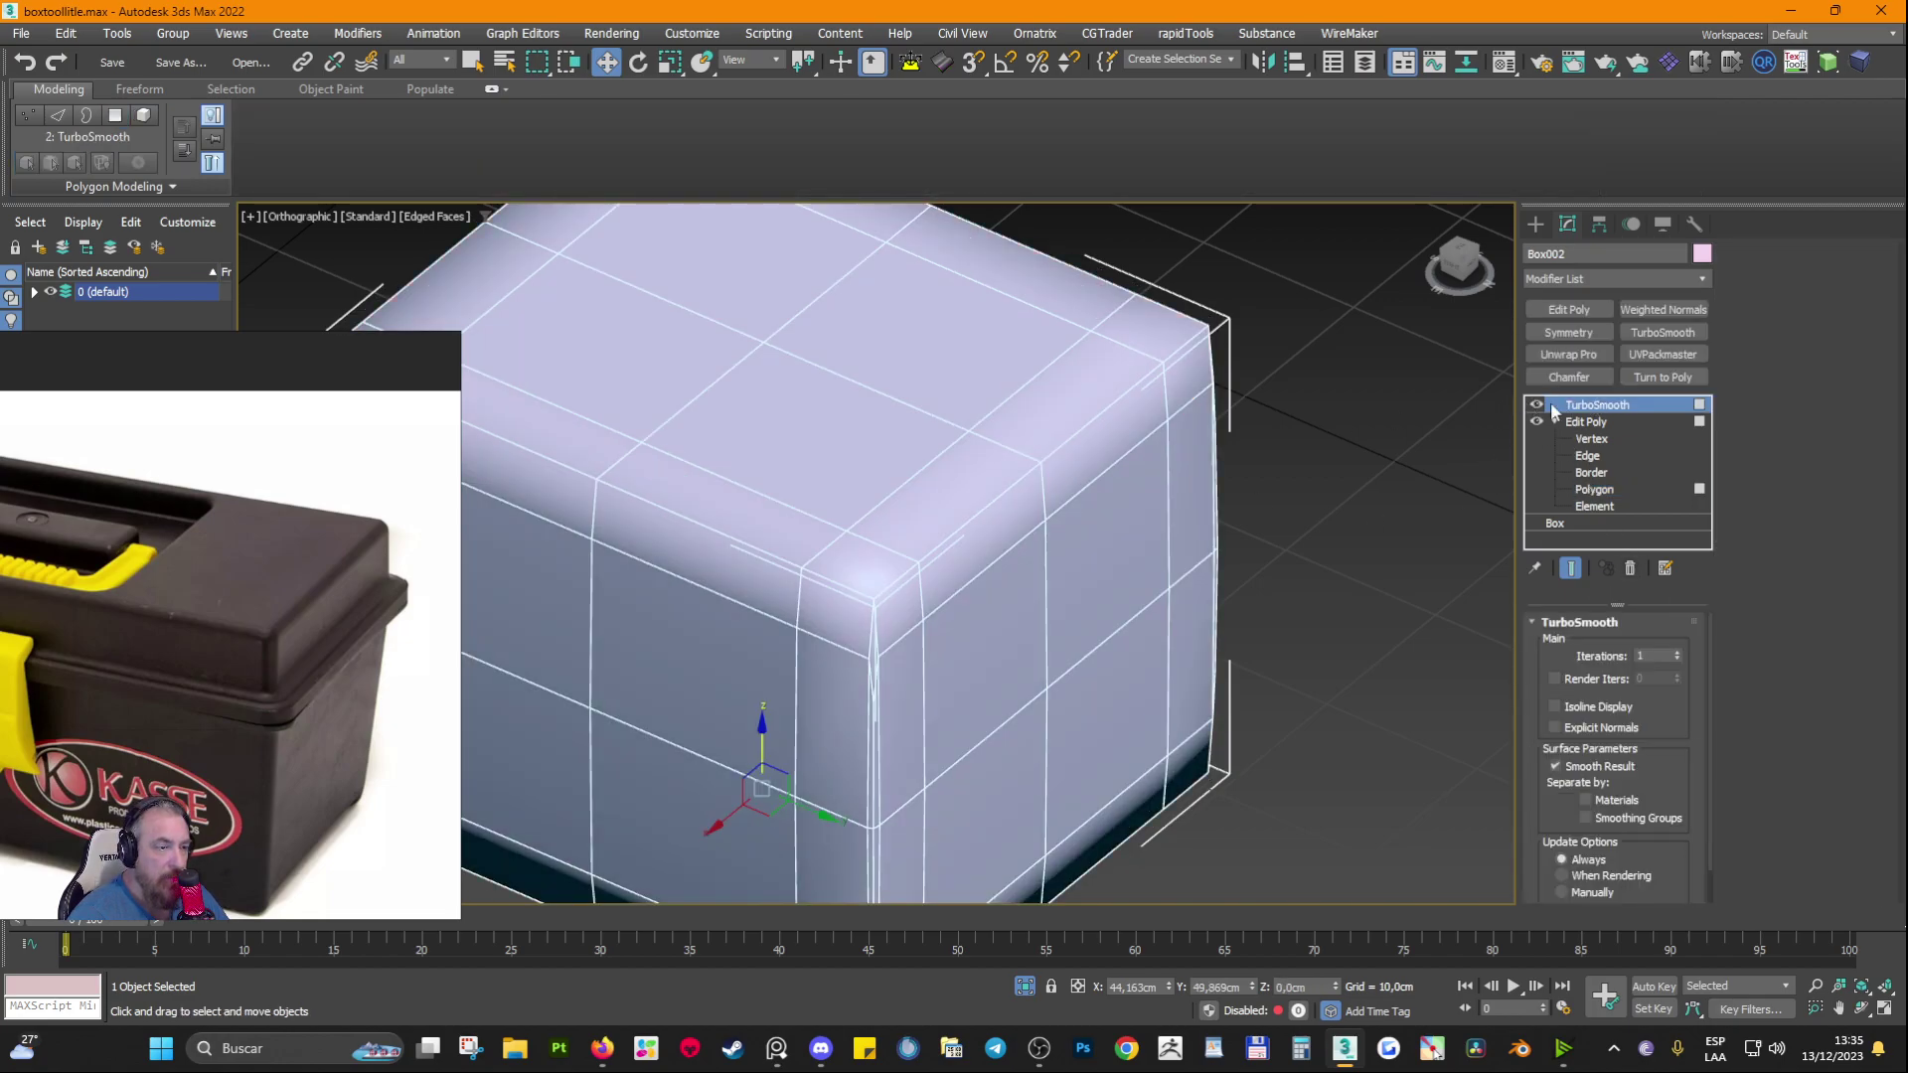
pyautogui.click(1590, 491)
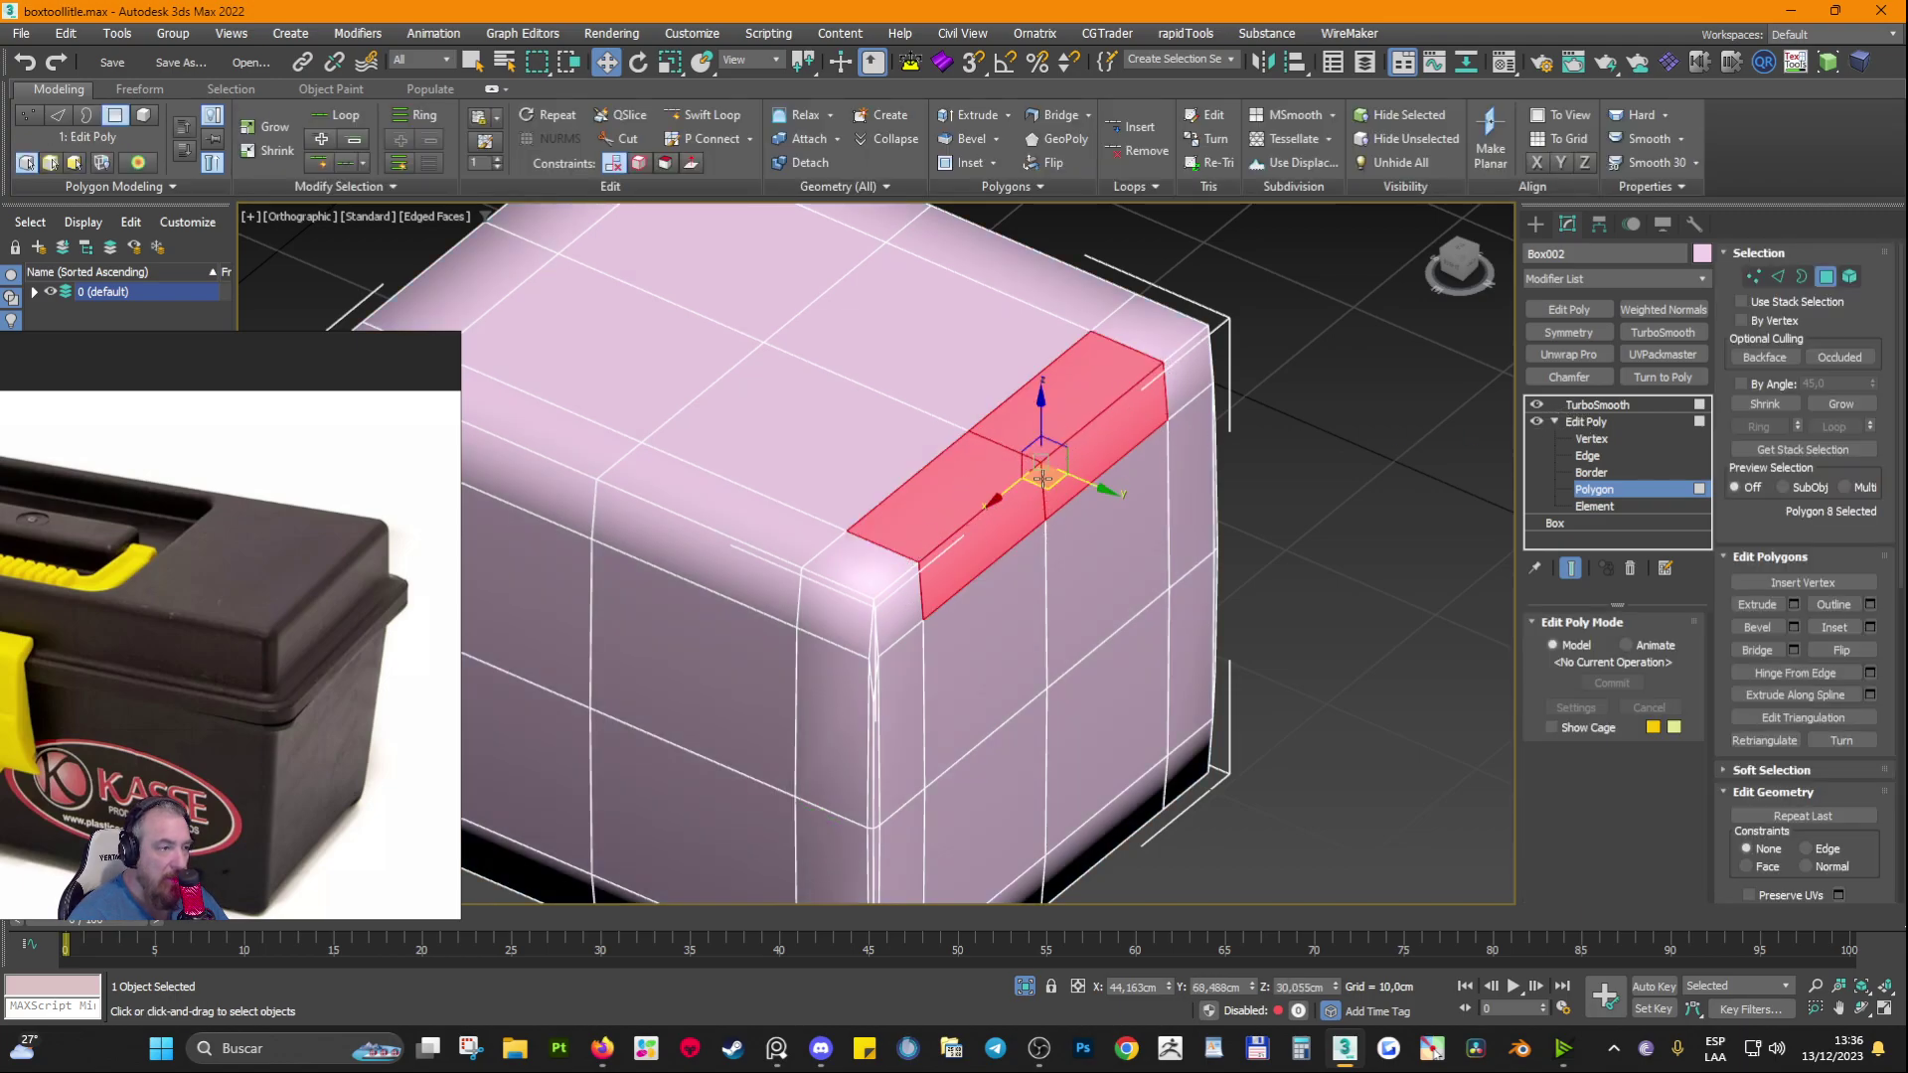
pyautogui.click(1536, 404)
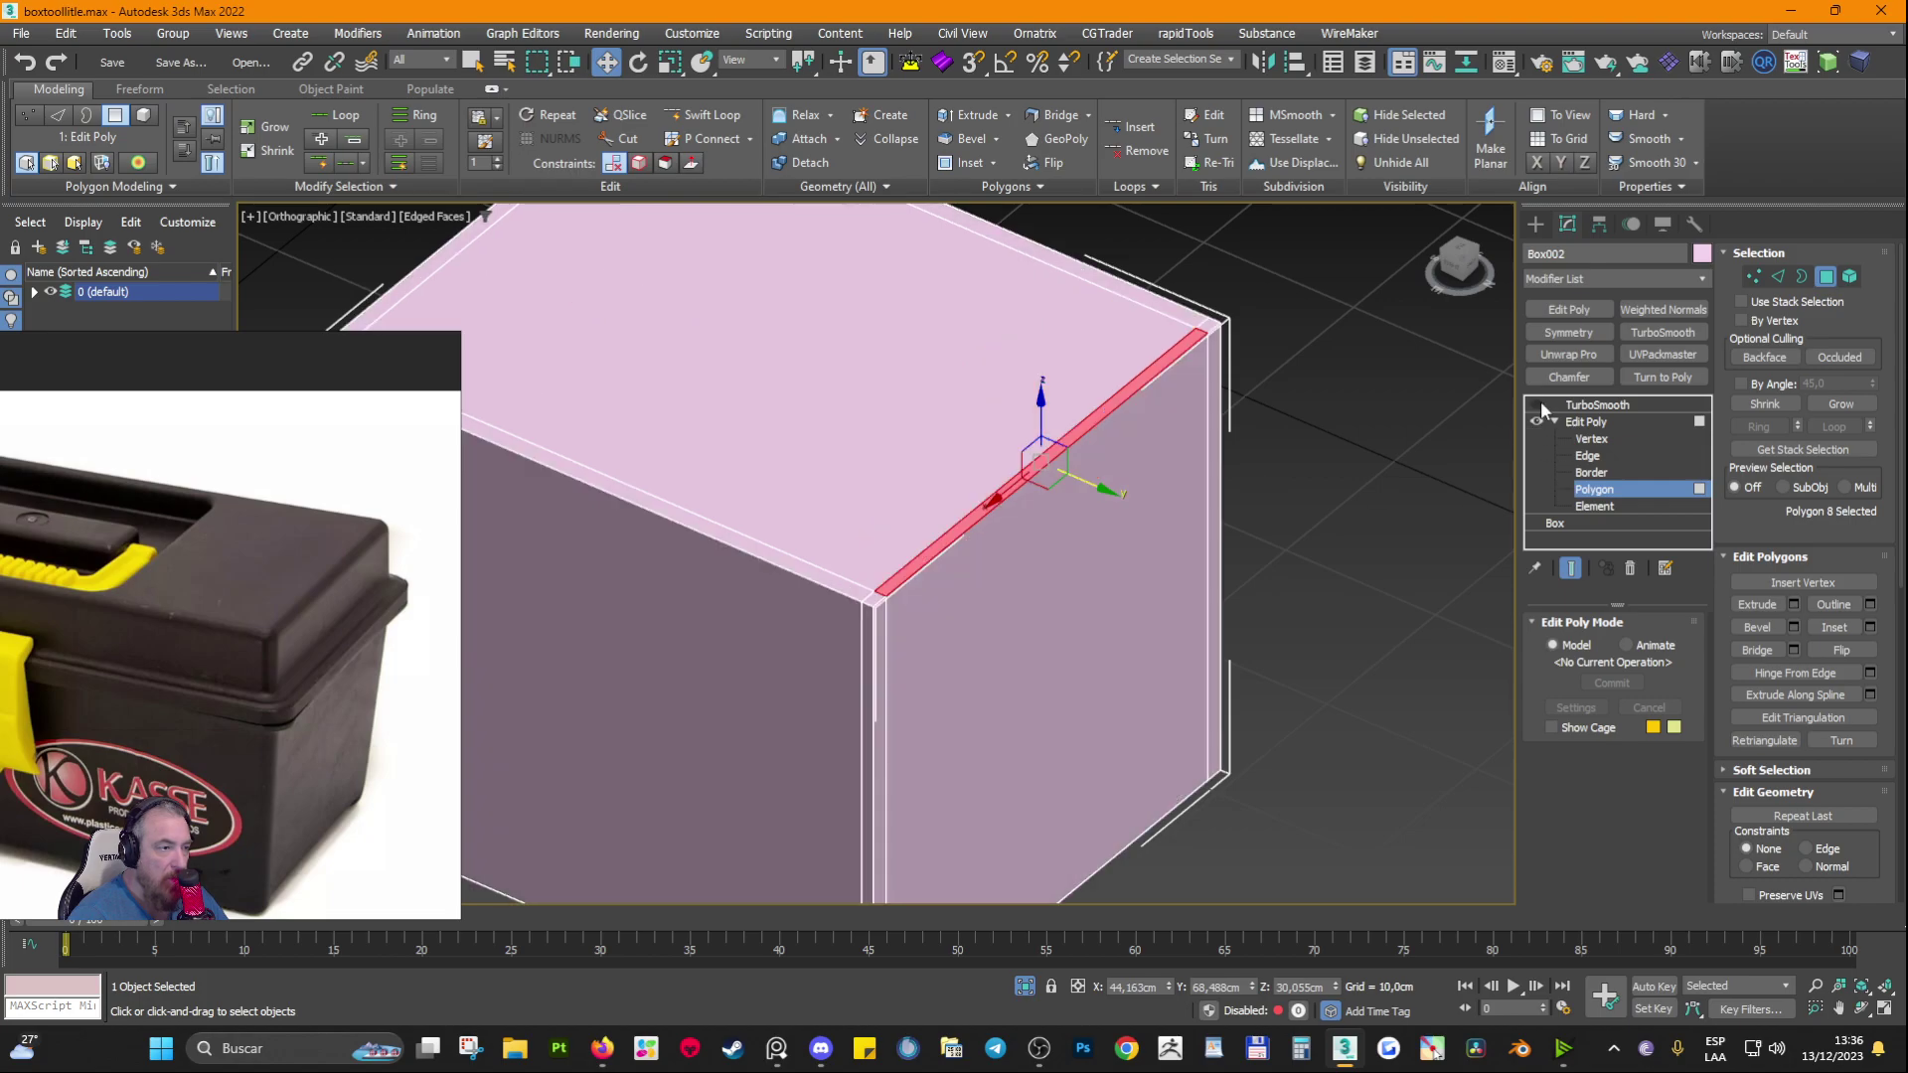
pyautogui.scroll(3, 1006, 432)
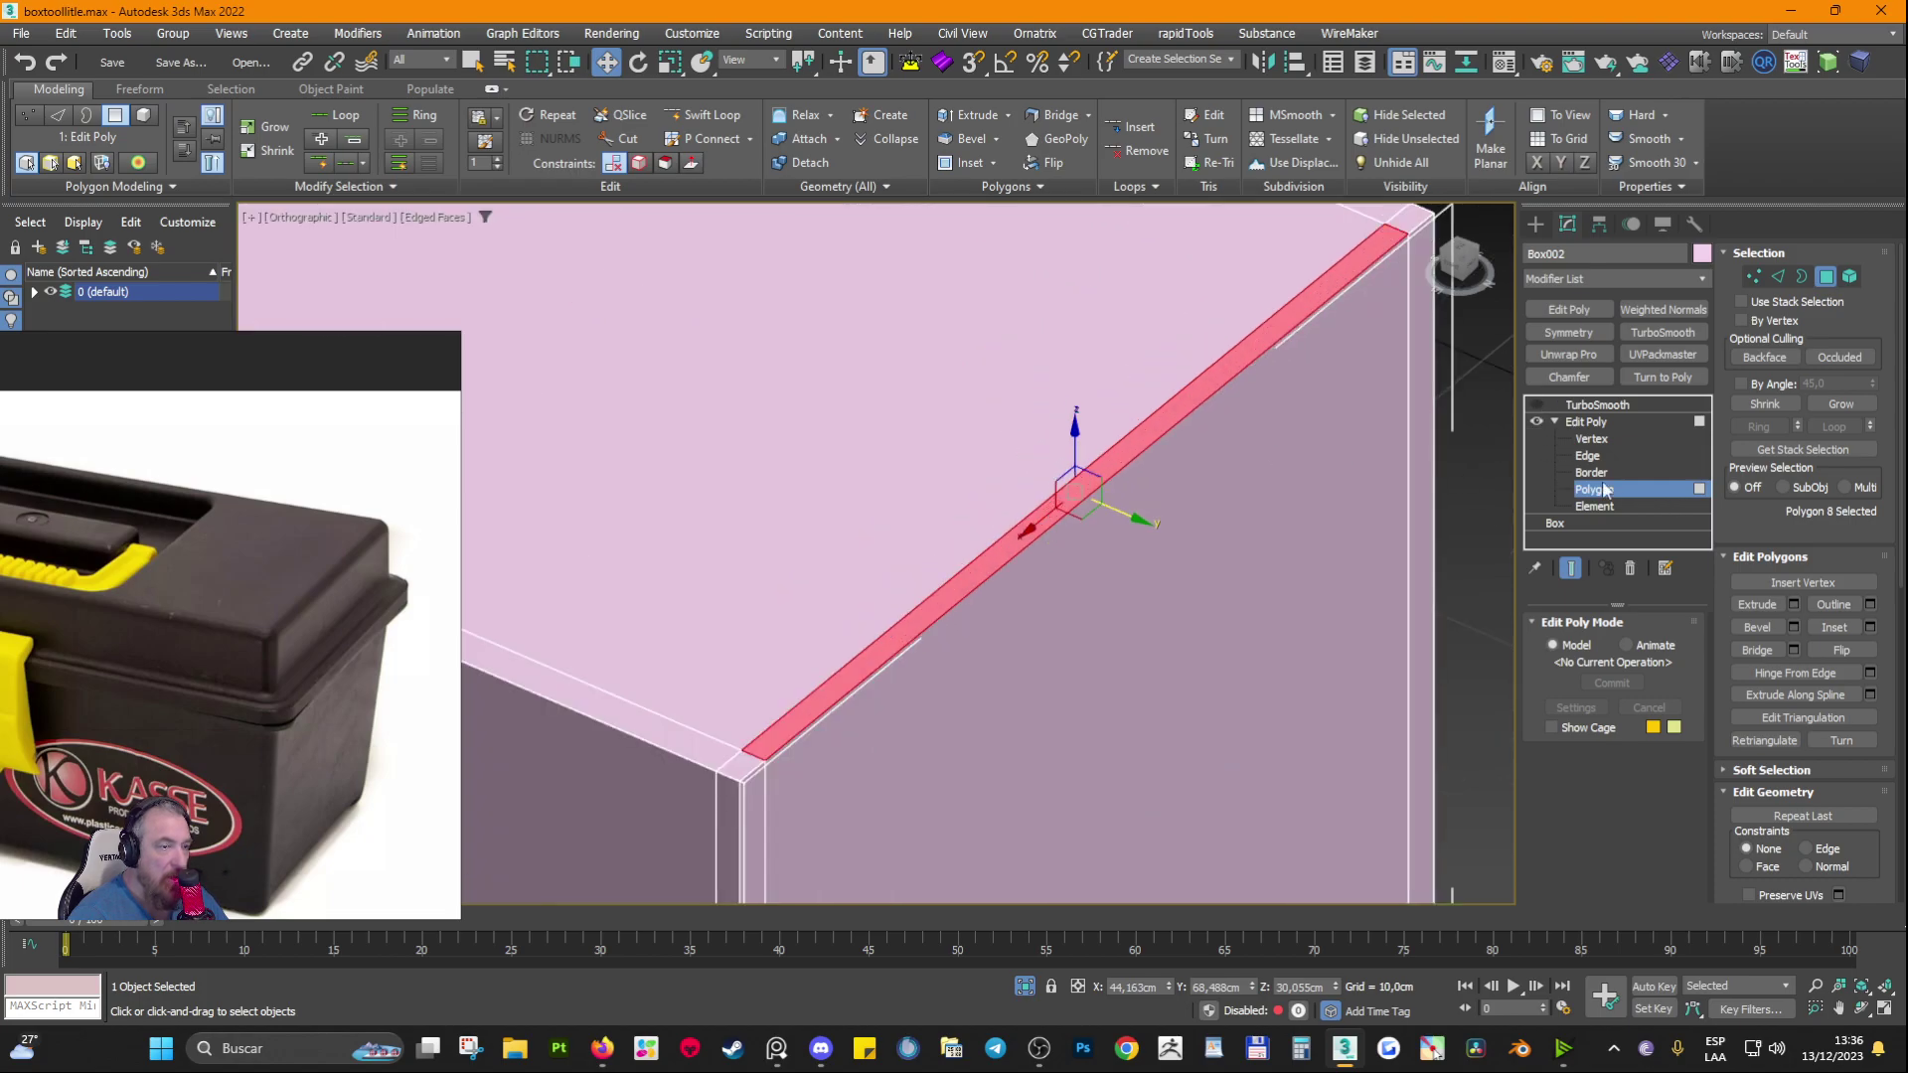
pyautogui.click(1535, 405)
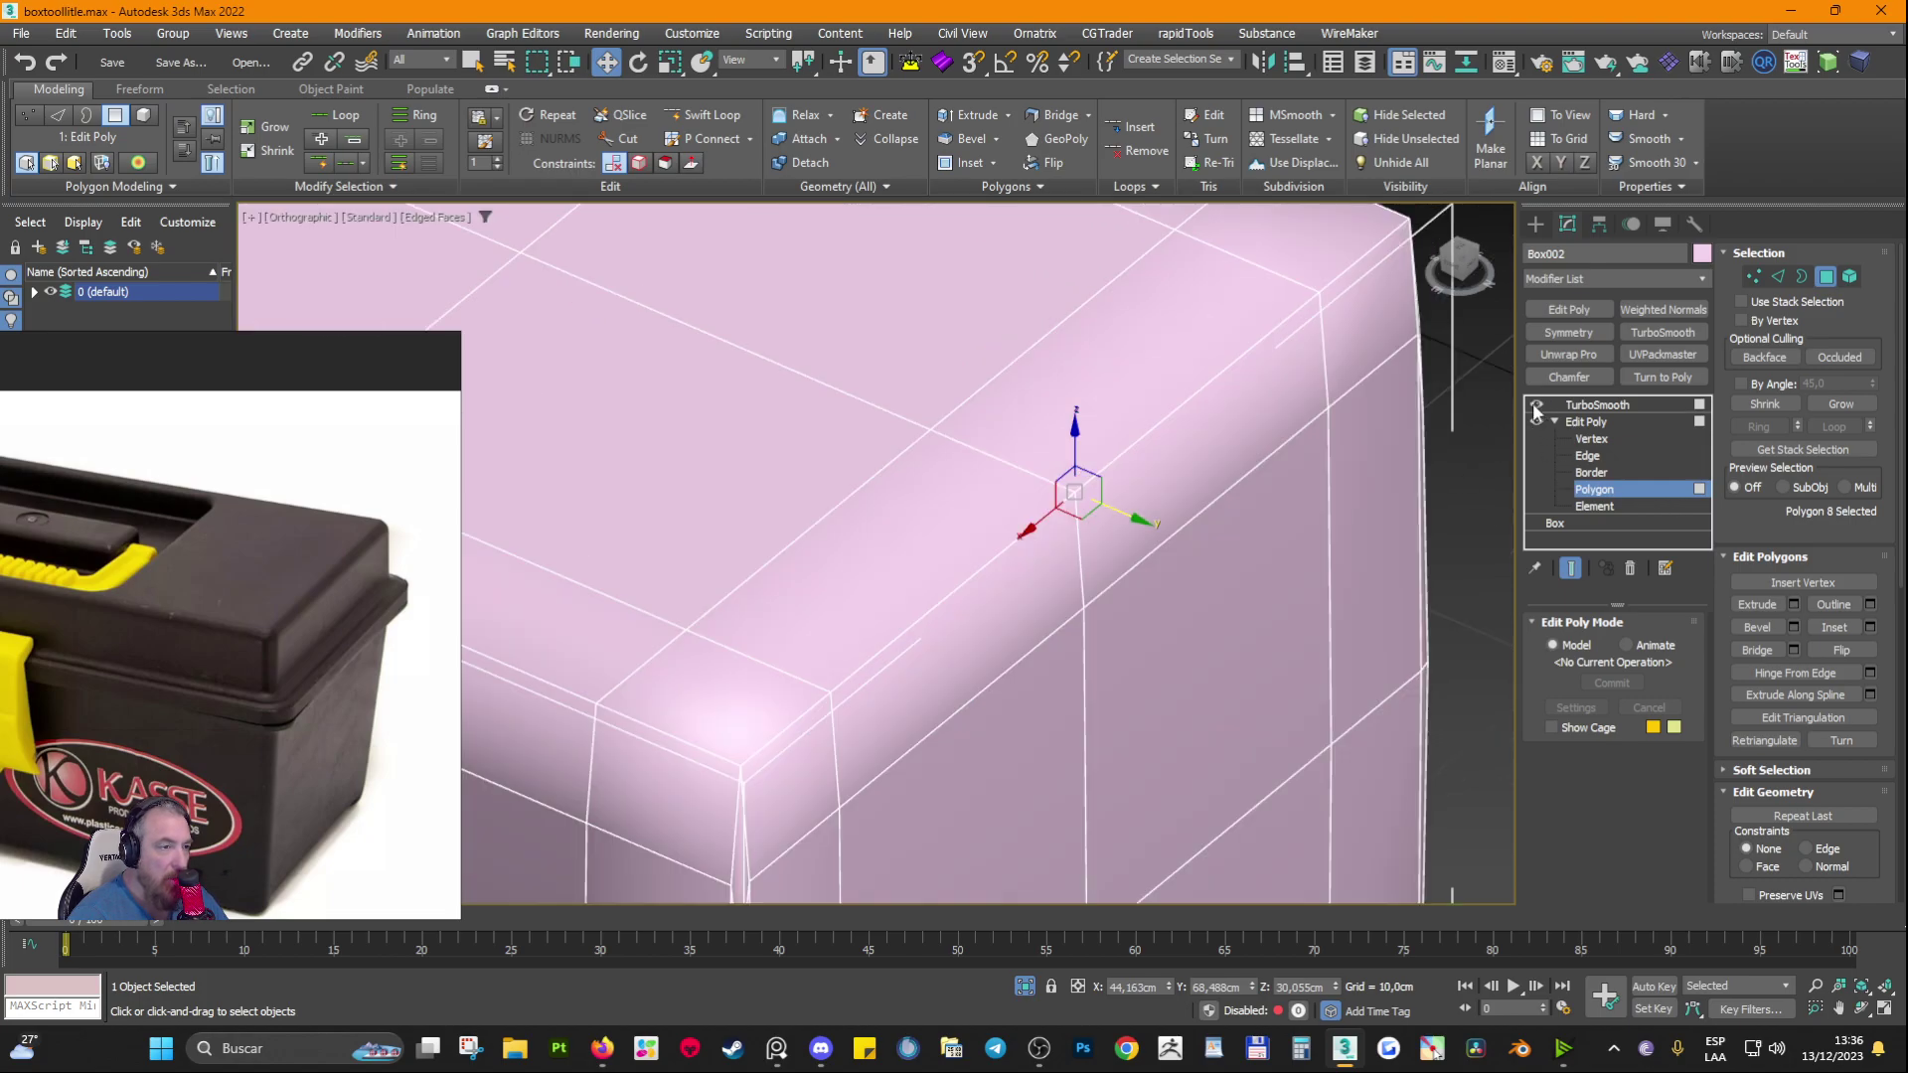
pyautogui.click(1597, 494)
pyautogui.click(1594, 476)
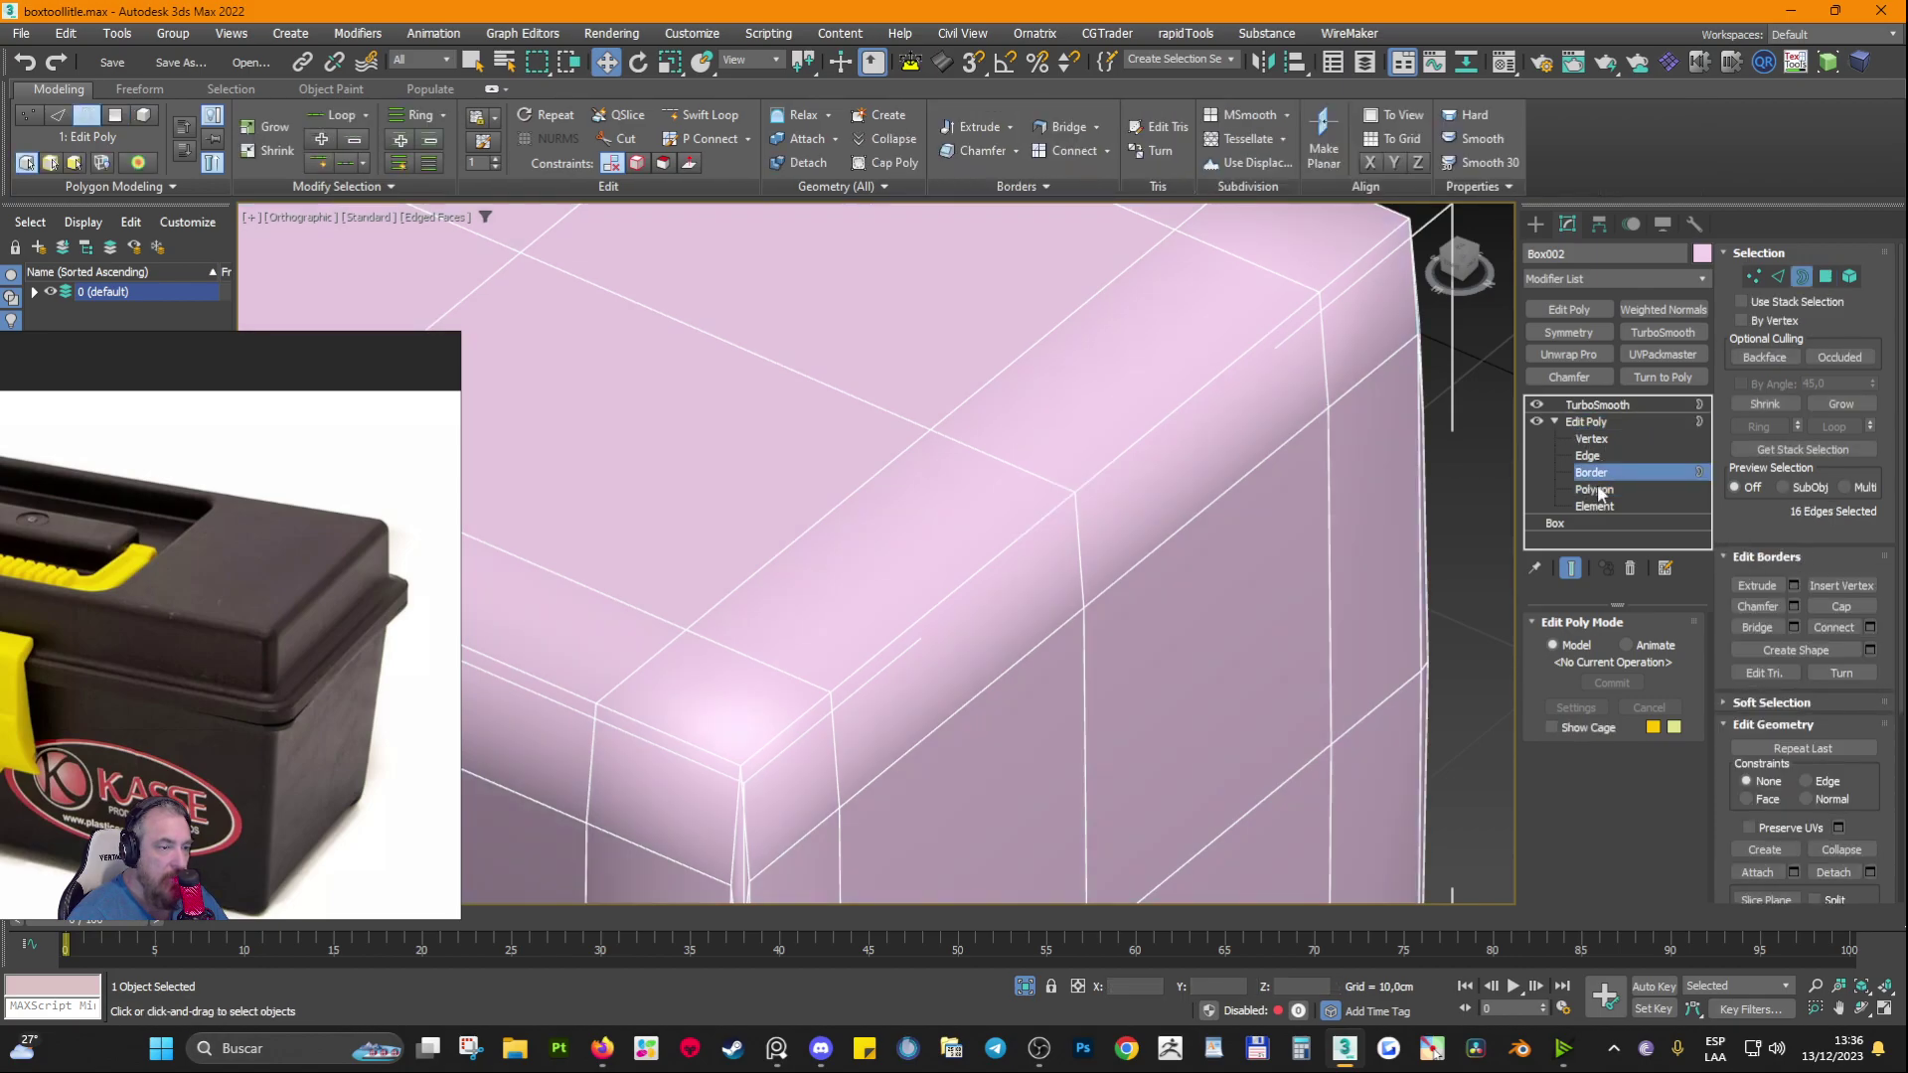
pyautogui.click(1597, 488)
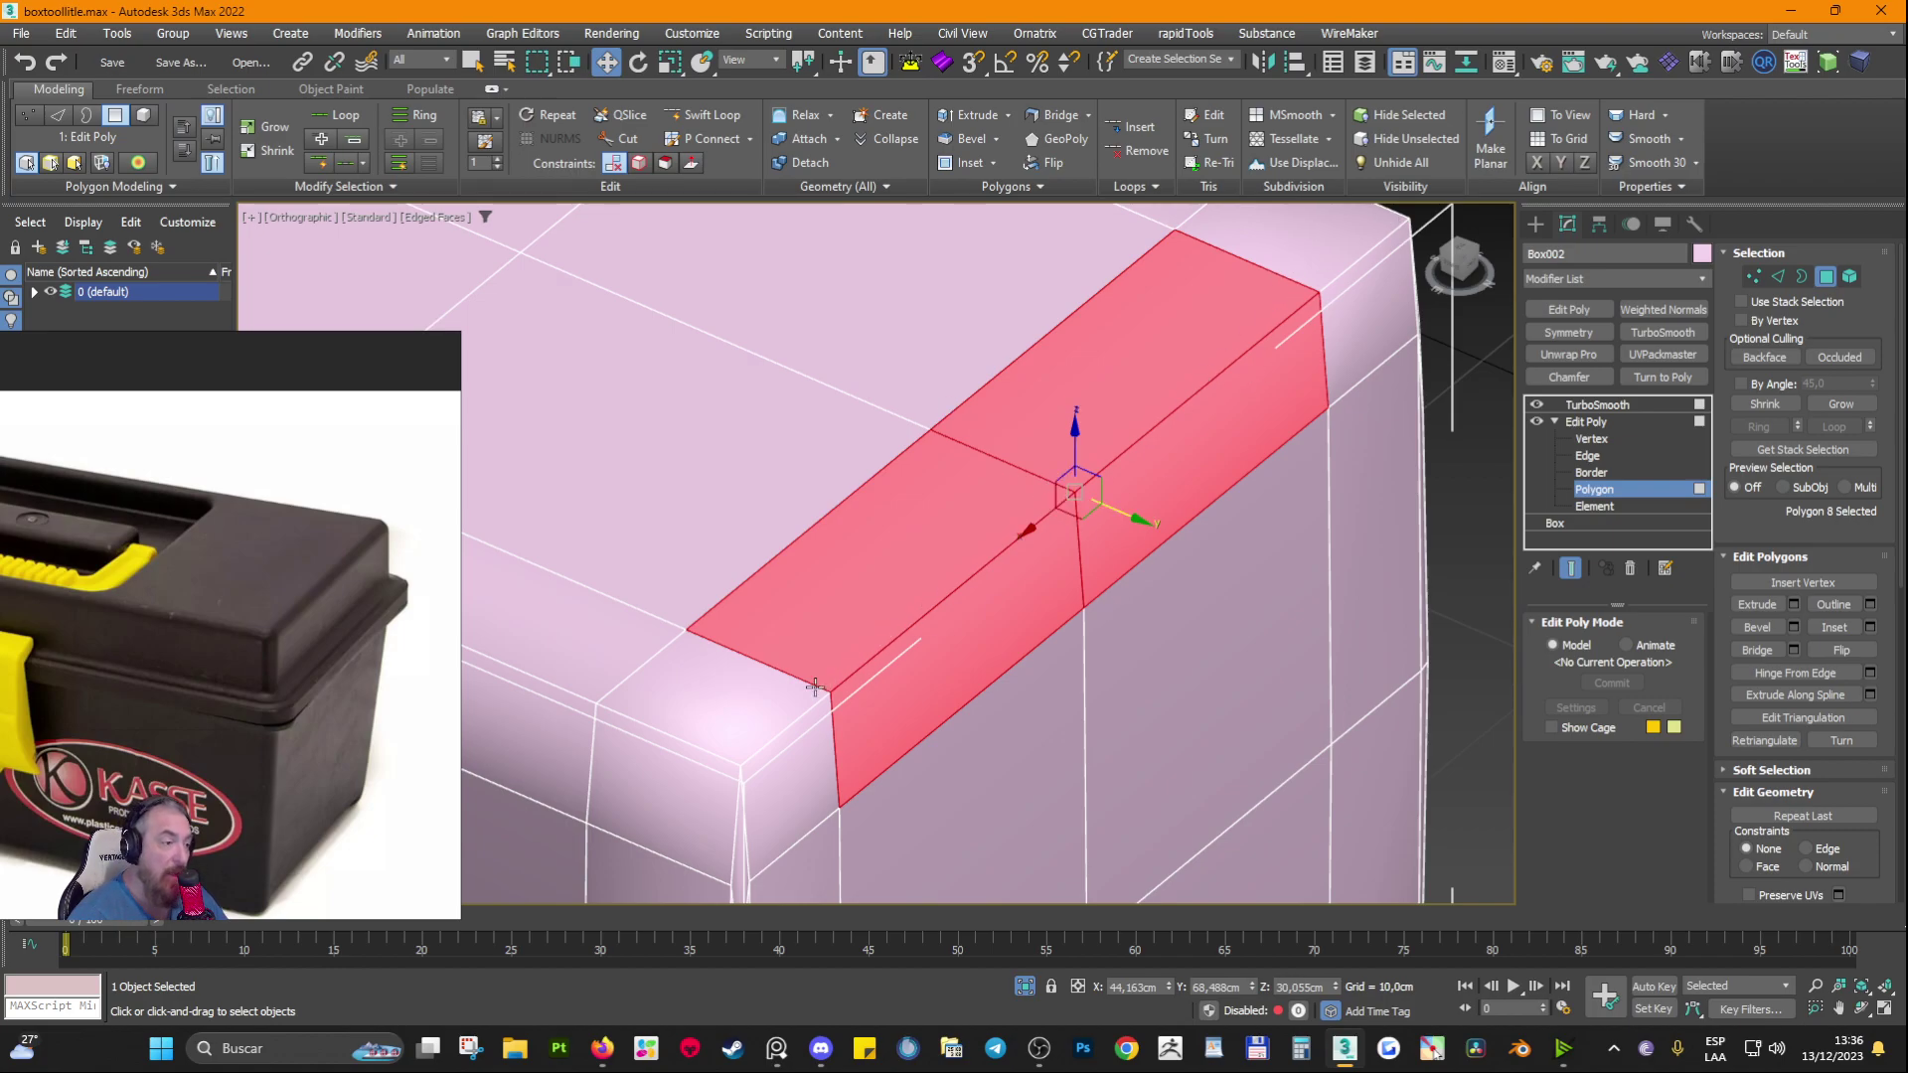
# Step: Select the small top corner polygon on the unsmoothed mesh and show the end result to examine its subdivision
pyautogui.scroll(-2, 822, 630)
pyautogui.moveTo(1056, 661); pyautogui.dragTo(1260, 487, button='middle')
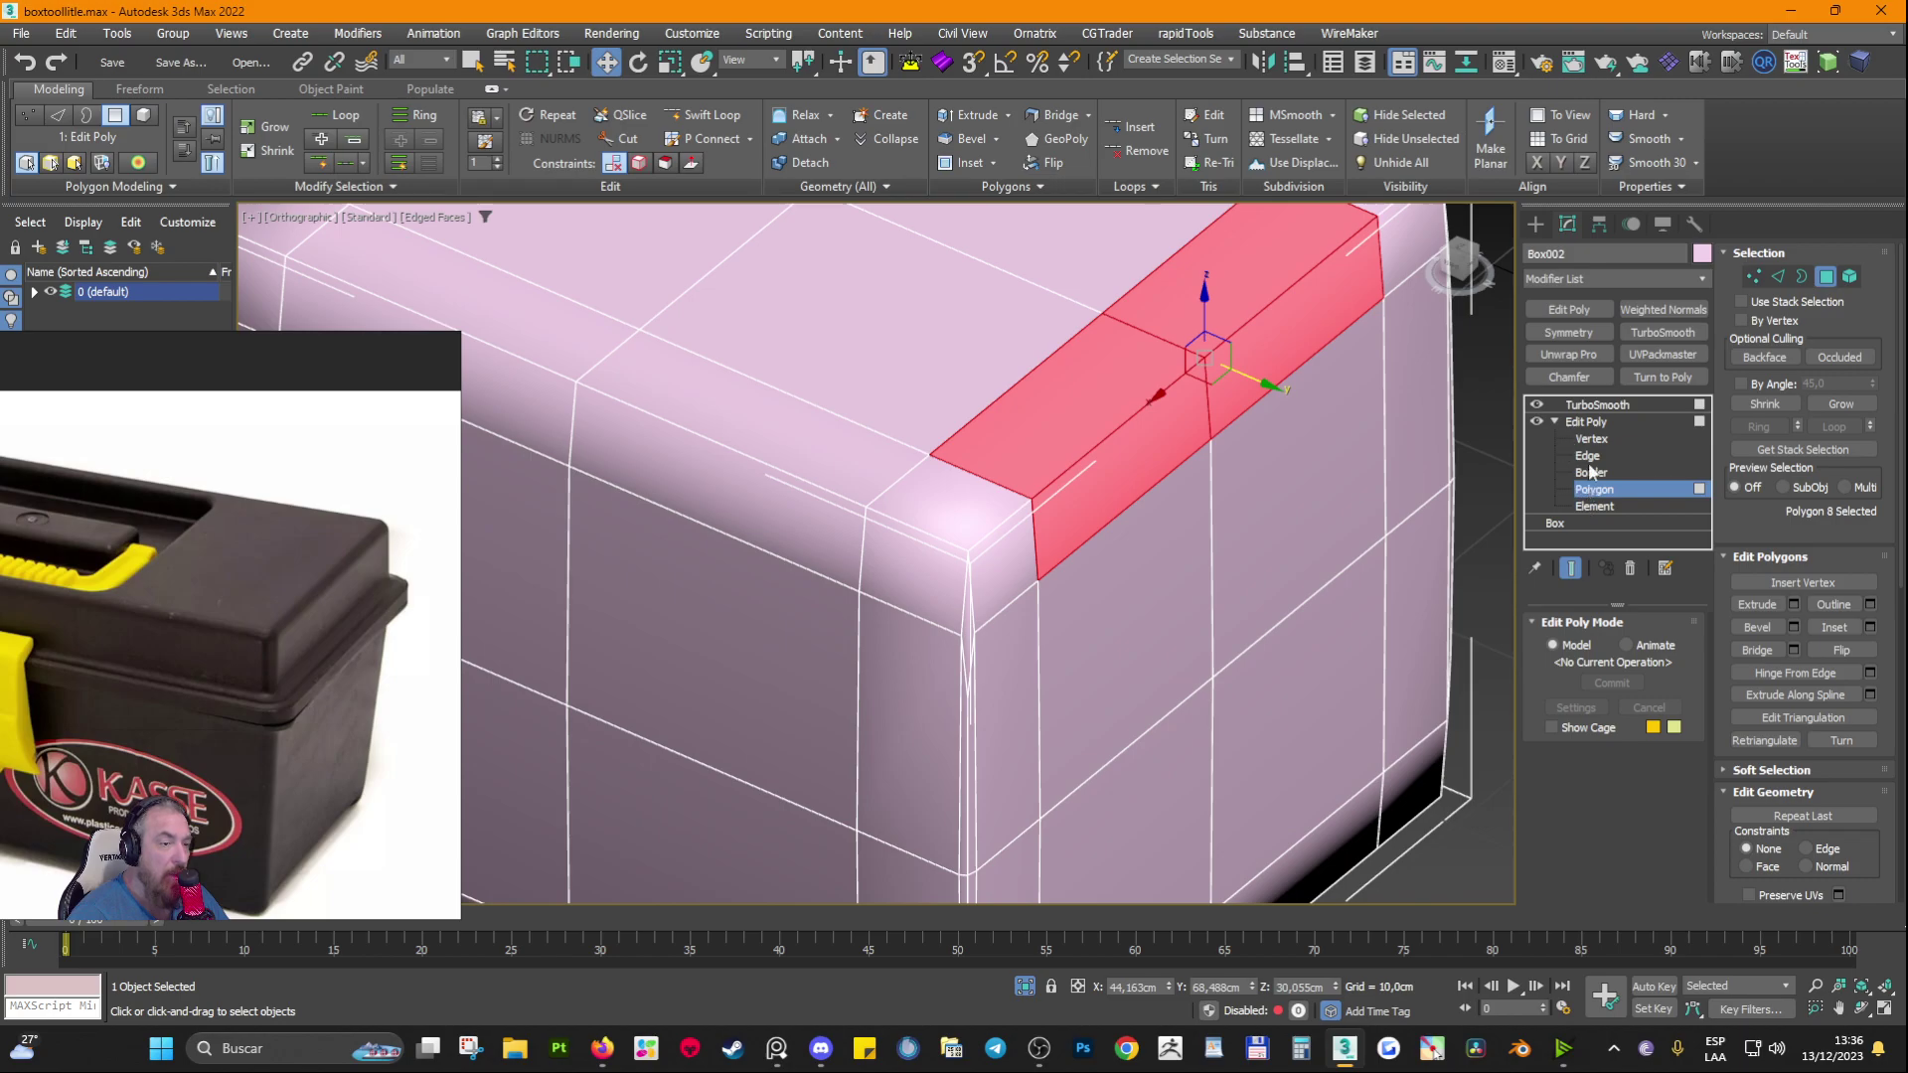
pyautogui.click(1570, 567)
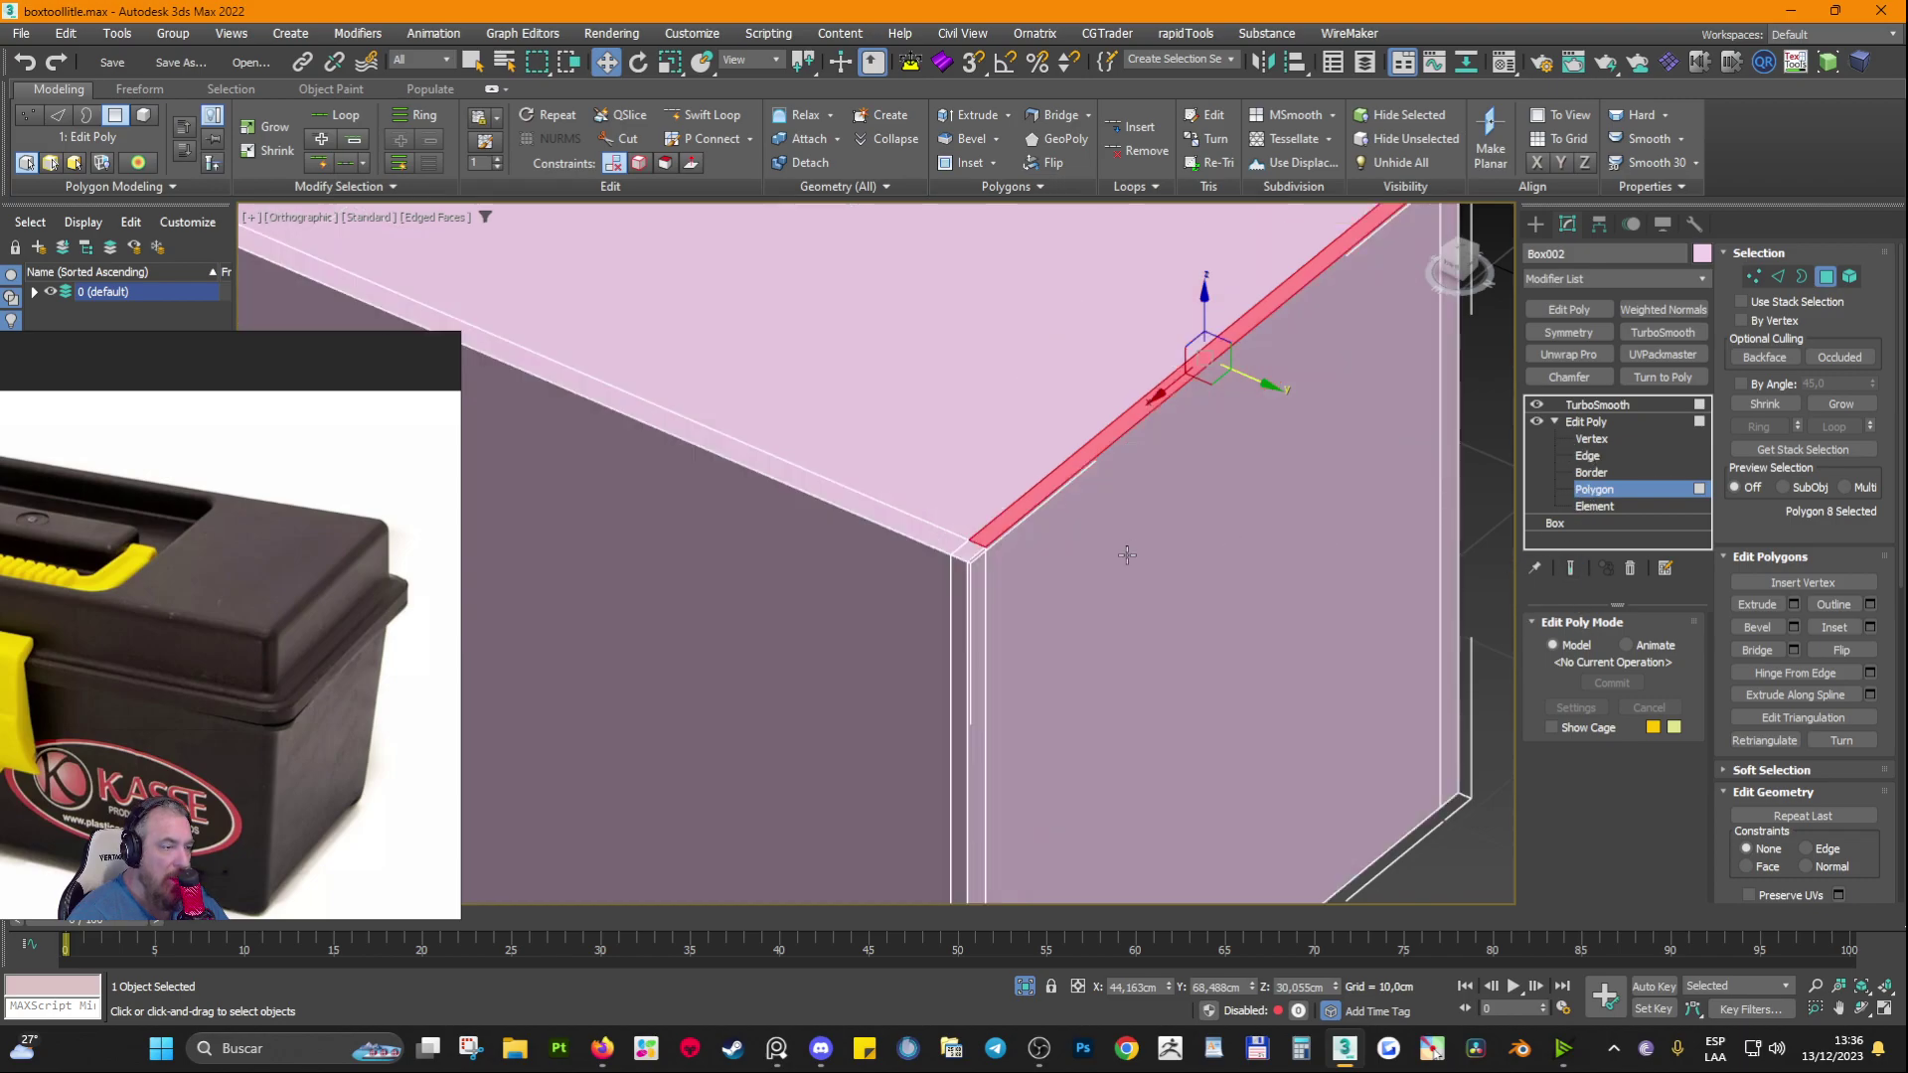
pyautogui.click(968, 553)
pyautogui.scroll(6, 968, 562)
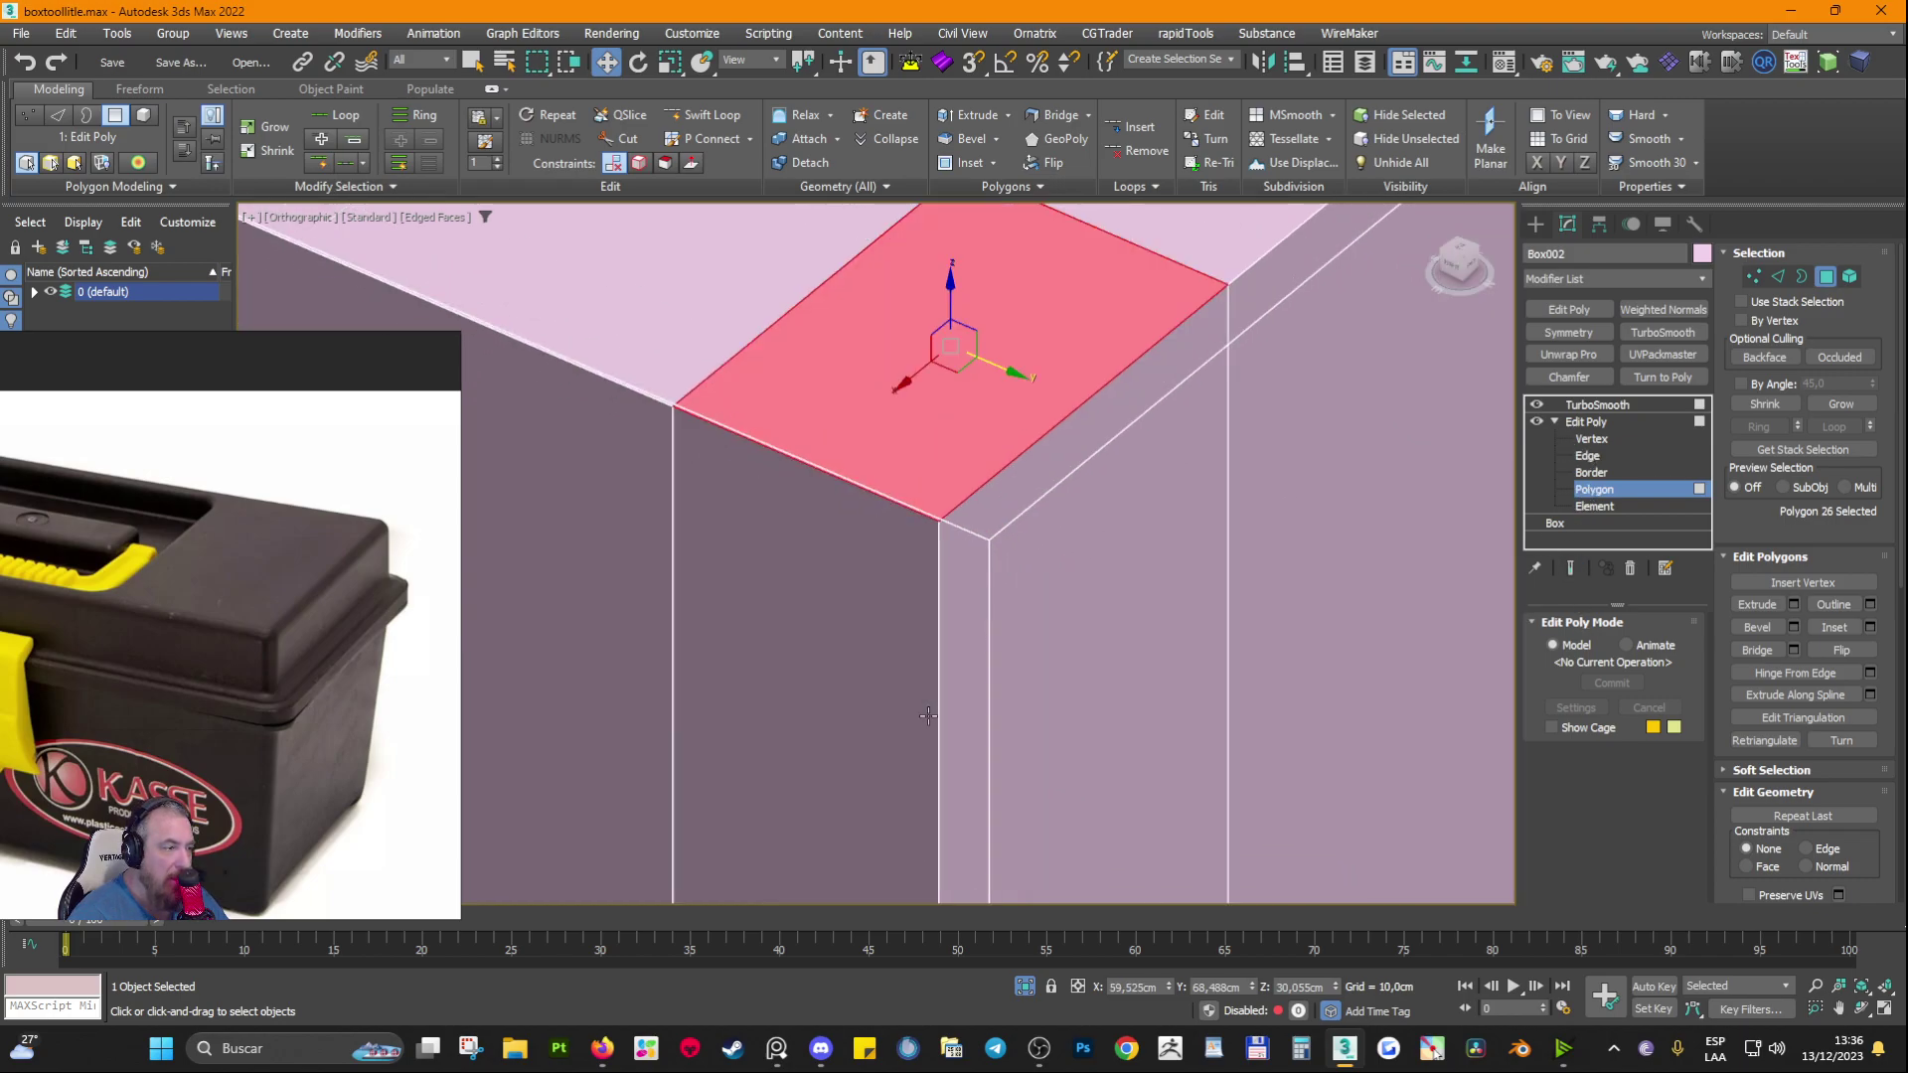
pyautogui.scroll(-3, 939, 621)
pyautogui.scroll(2, 948, 628)
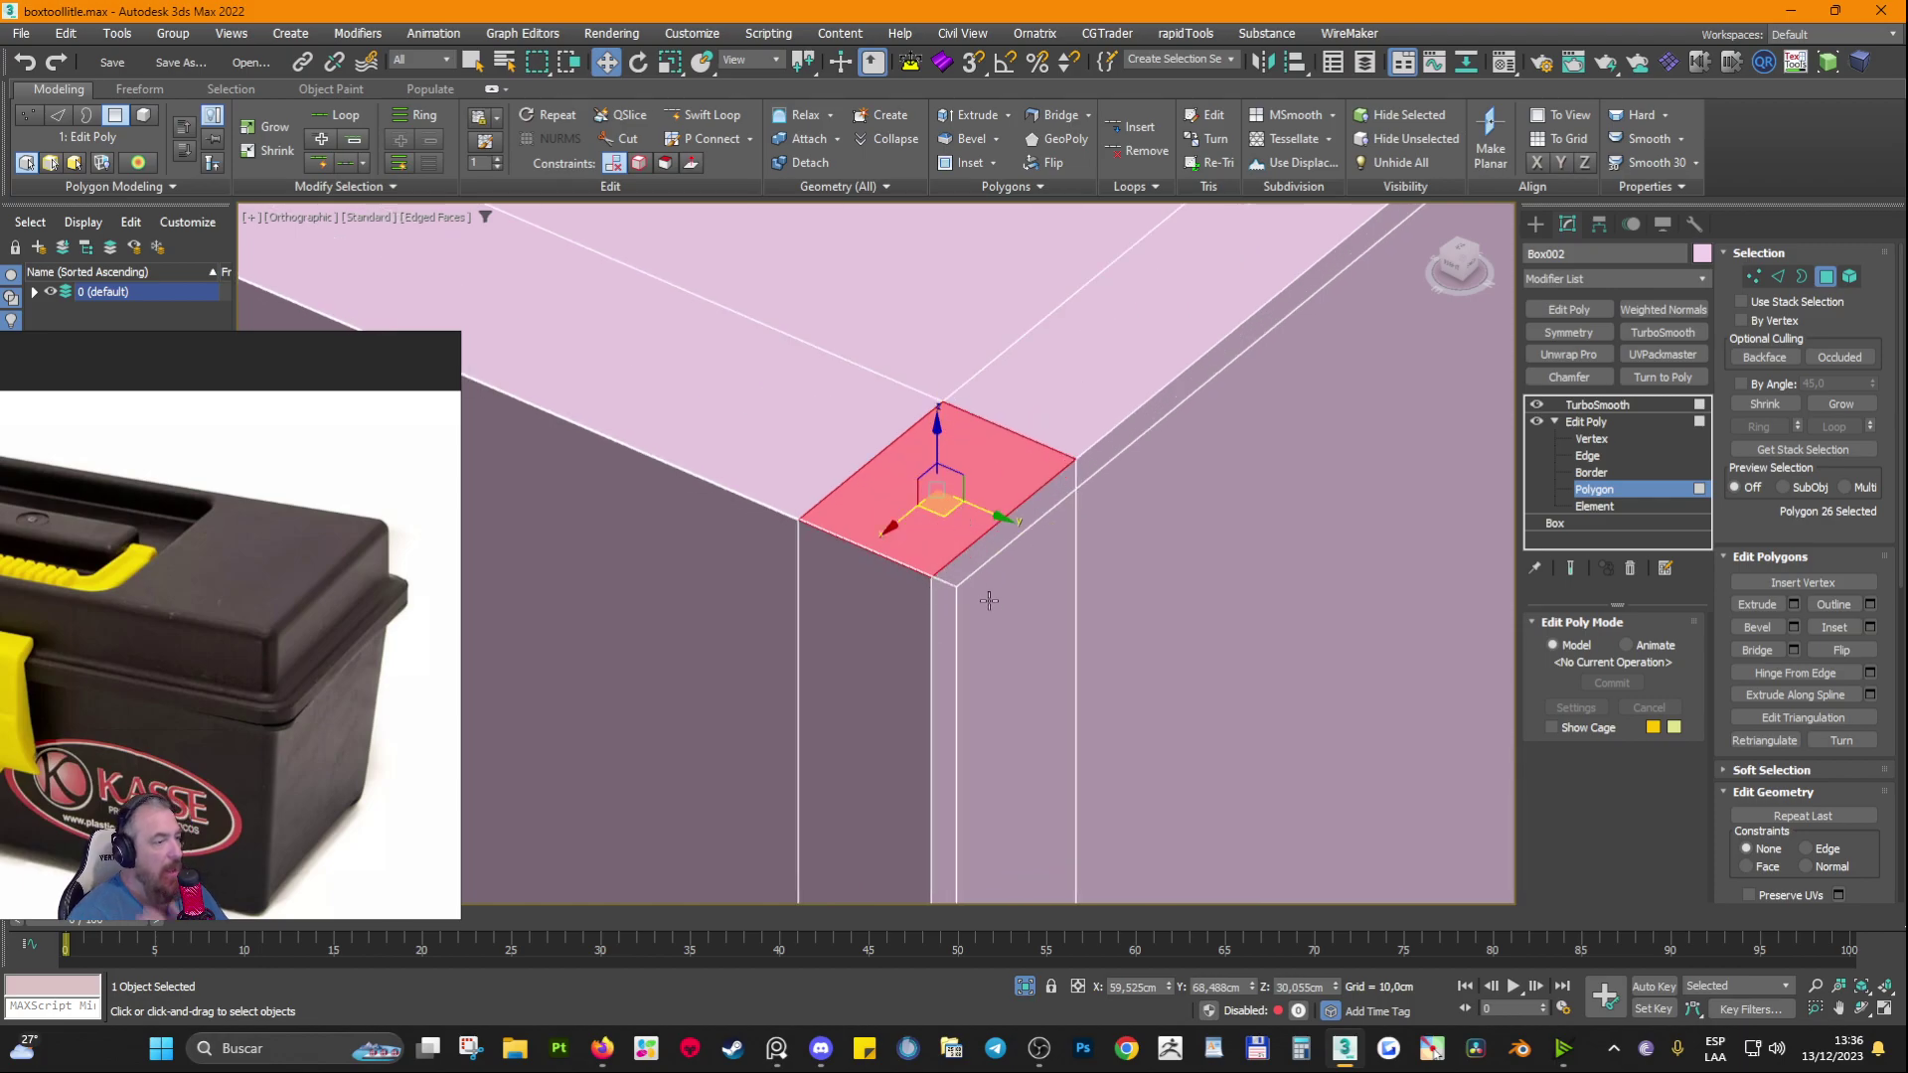
pyautogui.scroll(-3, 1077, 677)
pyautogui.scroll(2, 965, 558)
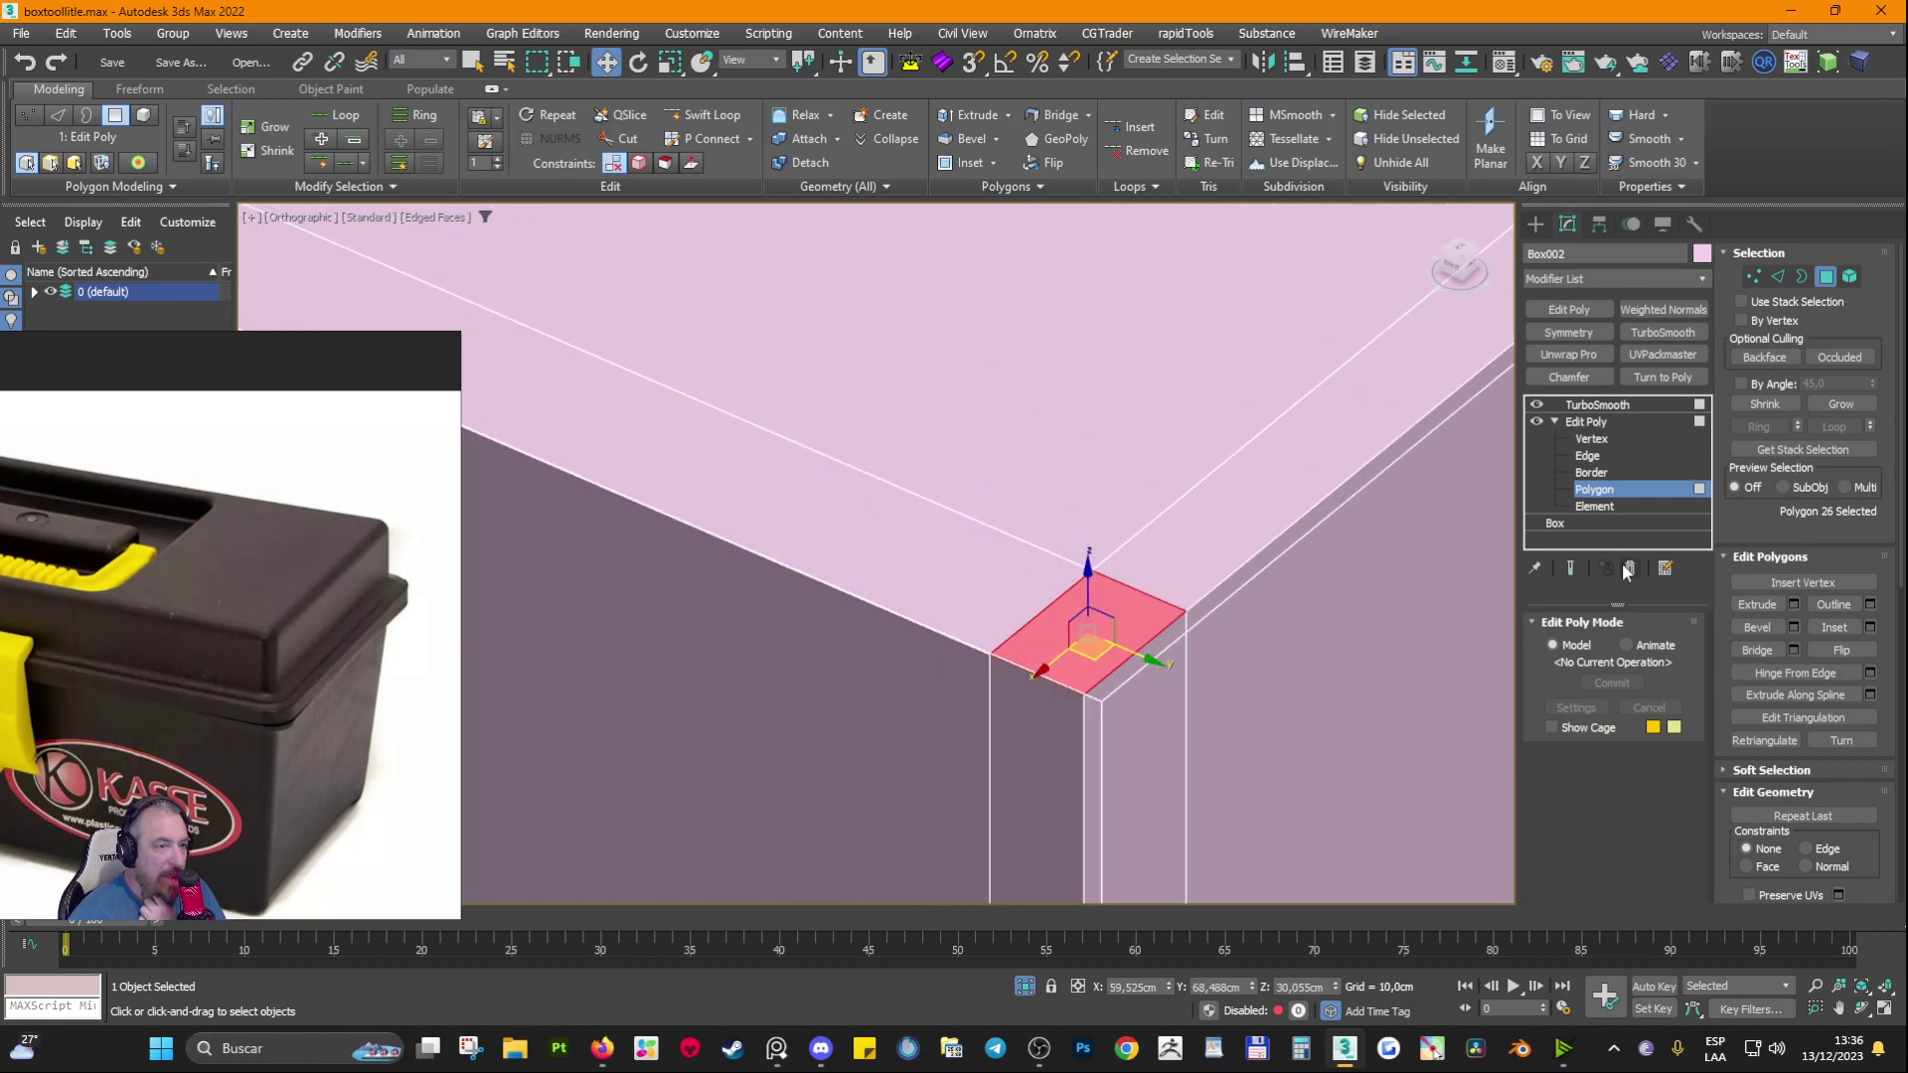
pyautogui.click(1570, 567)
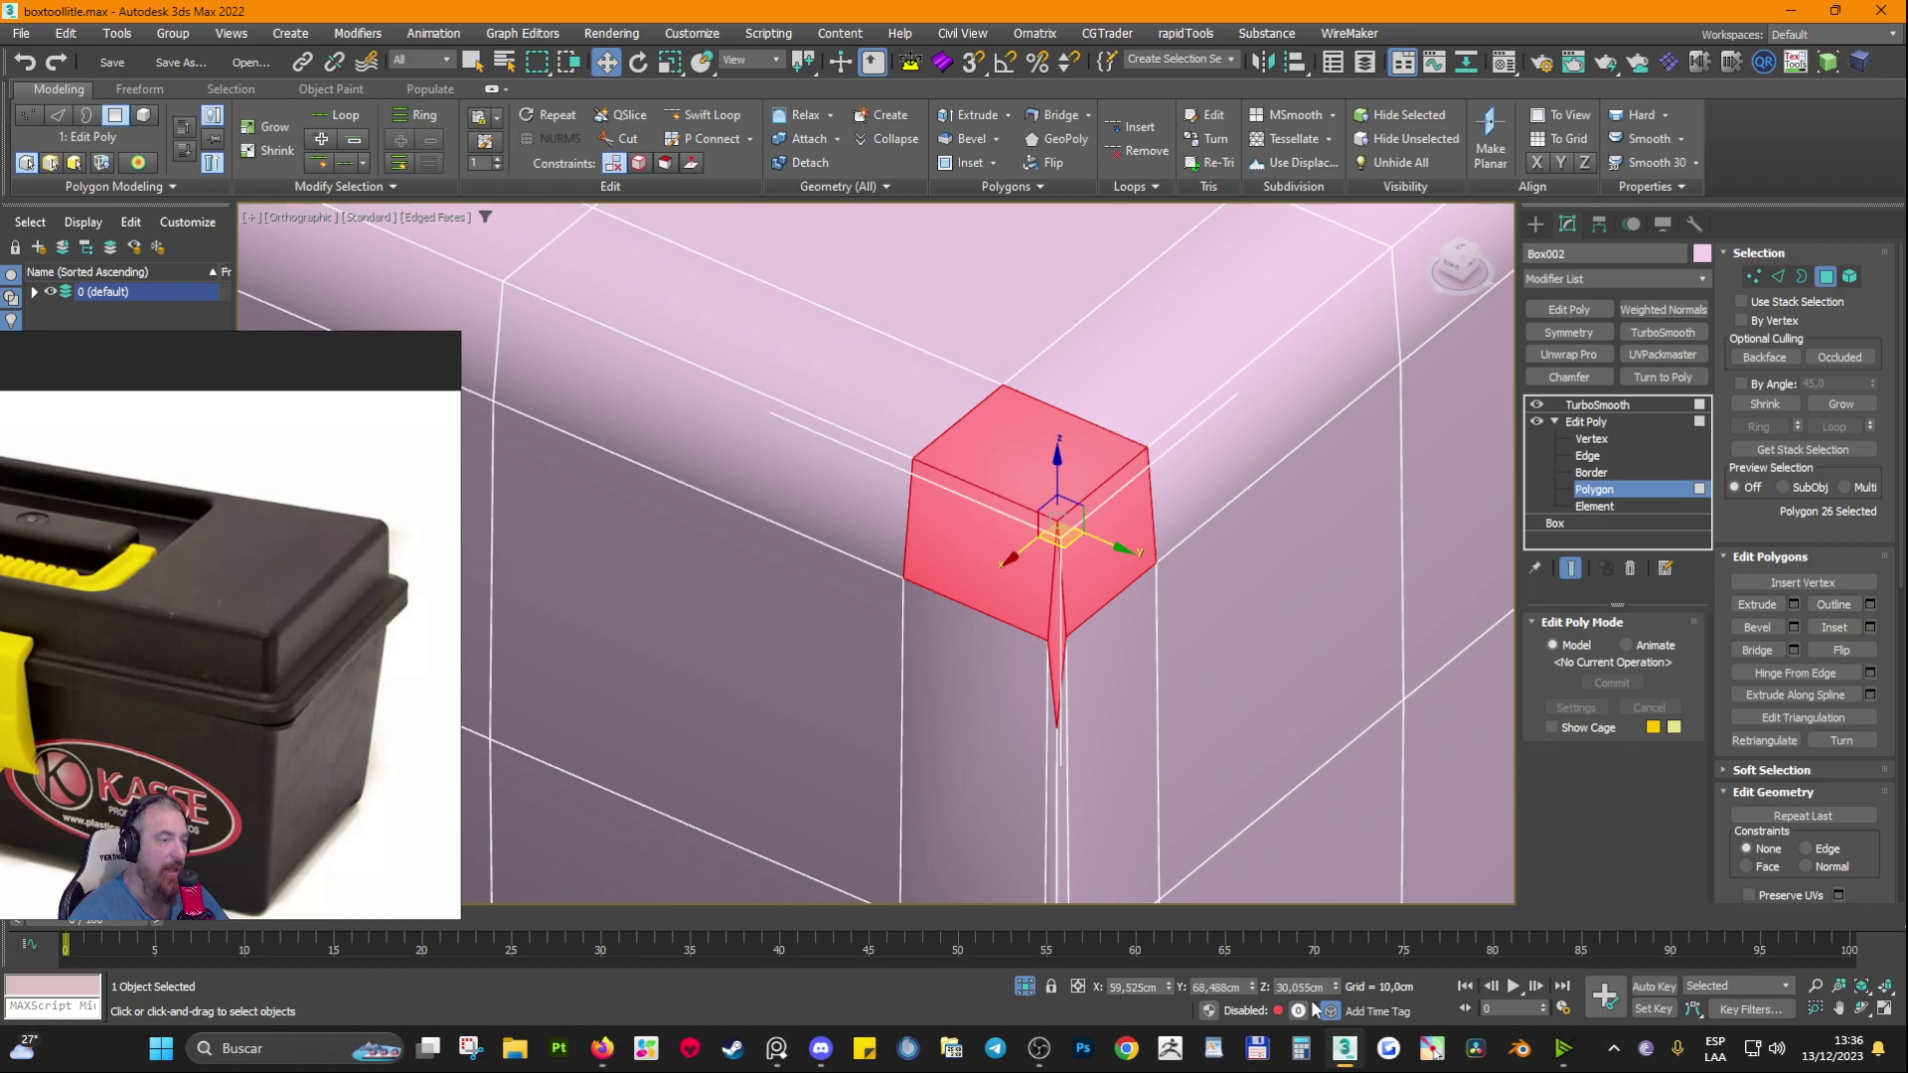
# Step: Examine the smoothed corner from another side and select the narrow vertical polygon below it
pyautogui.scroll(-5, 1158, 790)
pyautogui.moveTo(1193, 805); pyautogui.dragTo(1160, 776, button='middle')
pyautogui.keyDown('alt'); pyautogui.moveTo(1262, 730); pyautogui.dragTo(1176, 684, button='middle'); pyautogui.keyUp('alt')
pyautogui.moveTo(1276, 788); pyautogui.dragTo(1121, 636, button='middle')
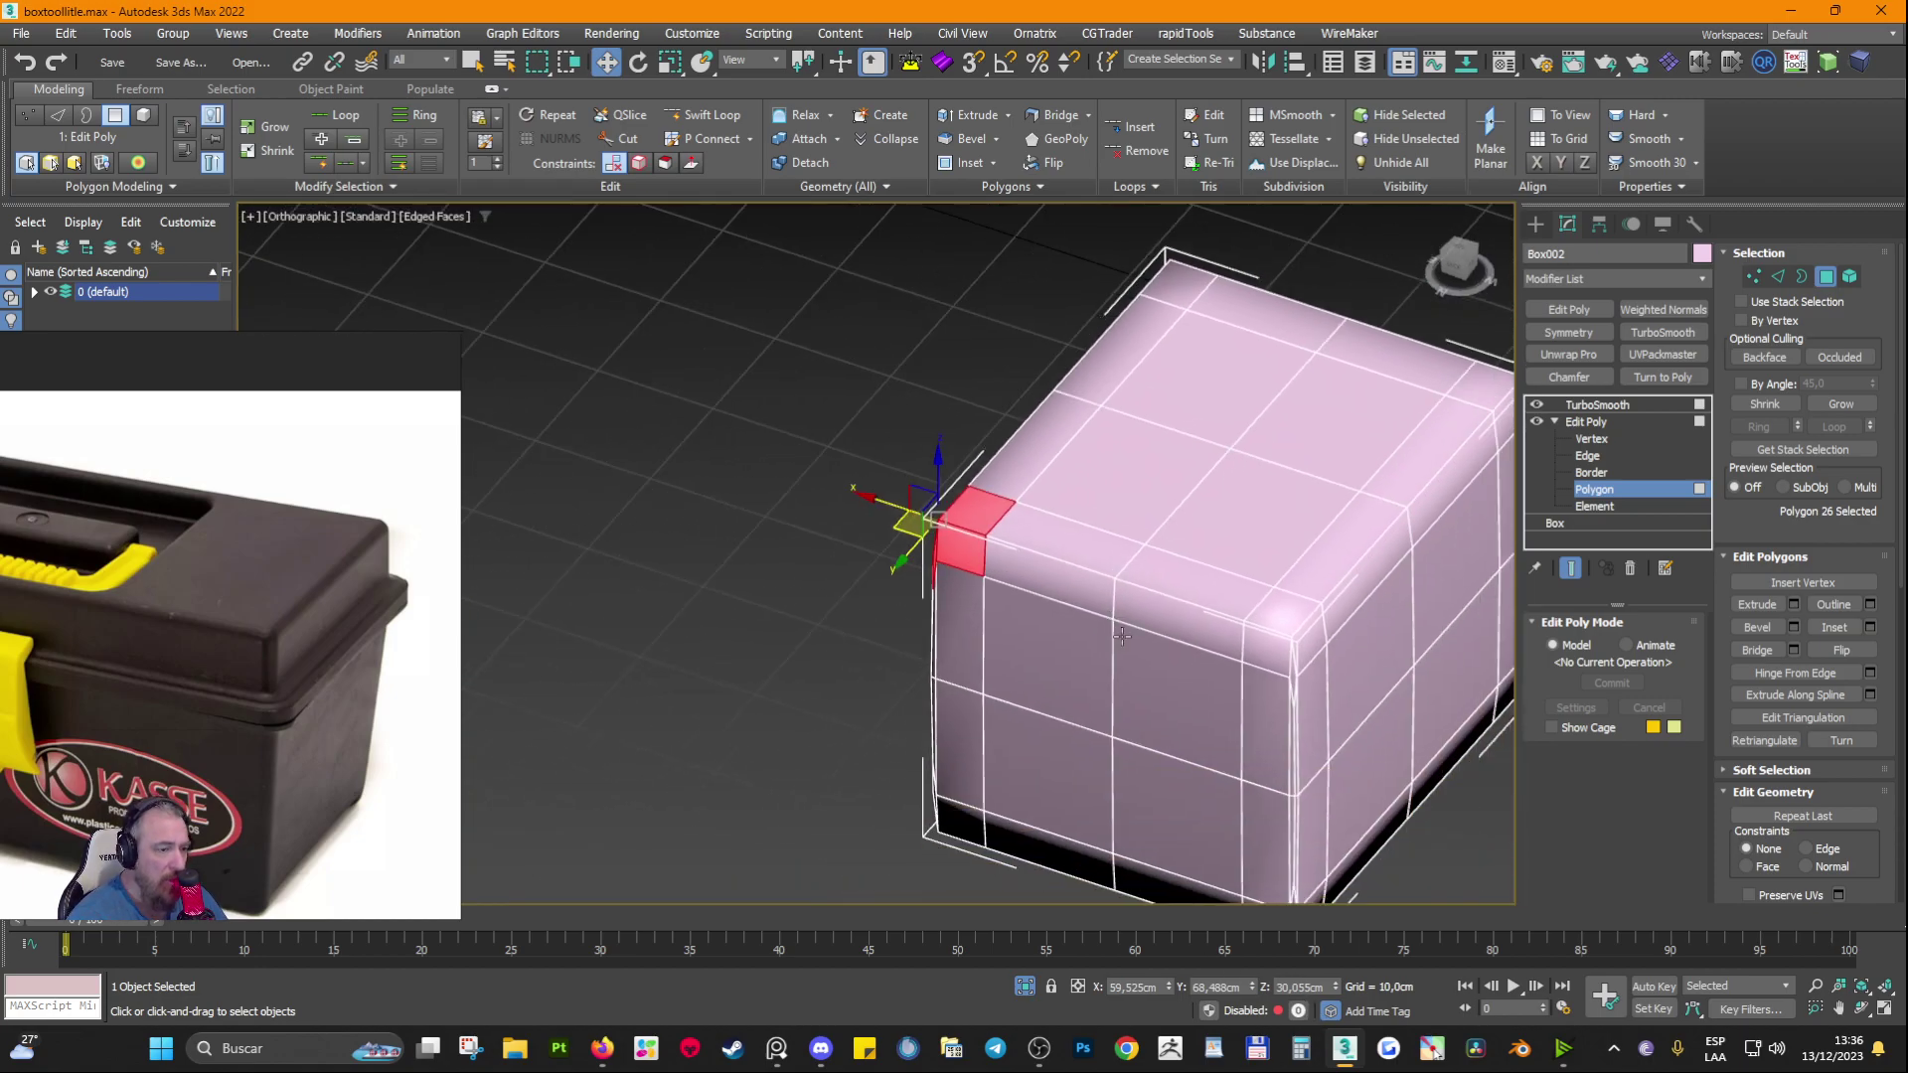
pyautogui.scroll(6, 948, 540)
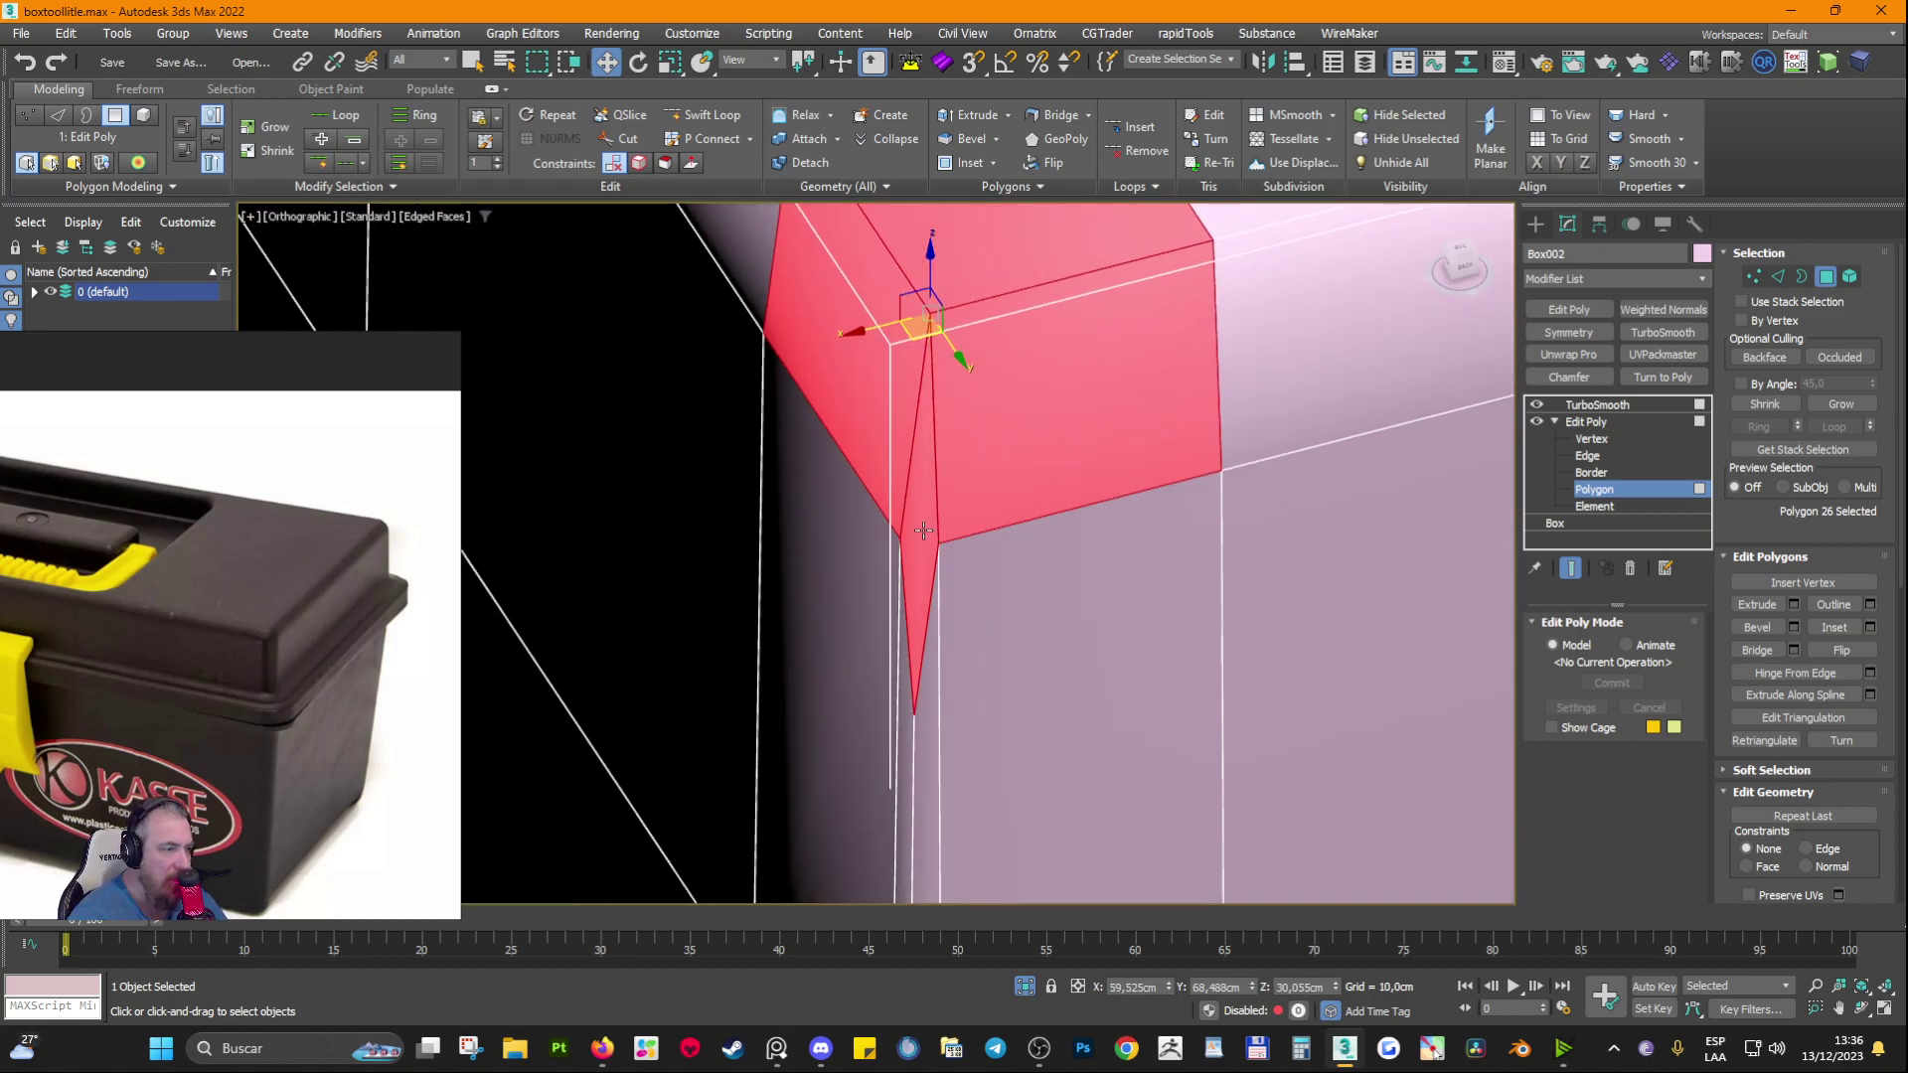
pyautogui.click(923, 530)
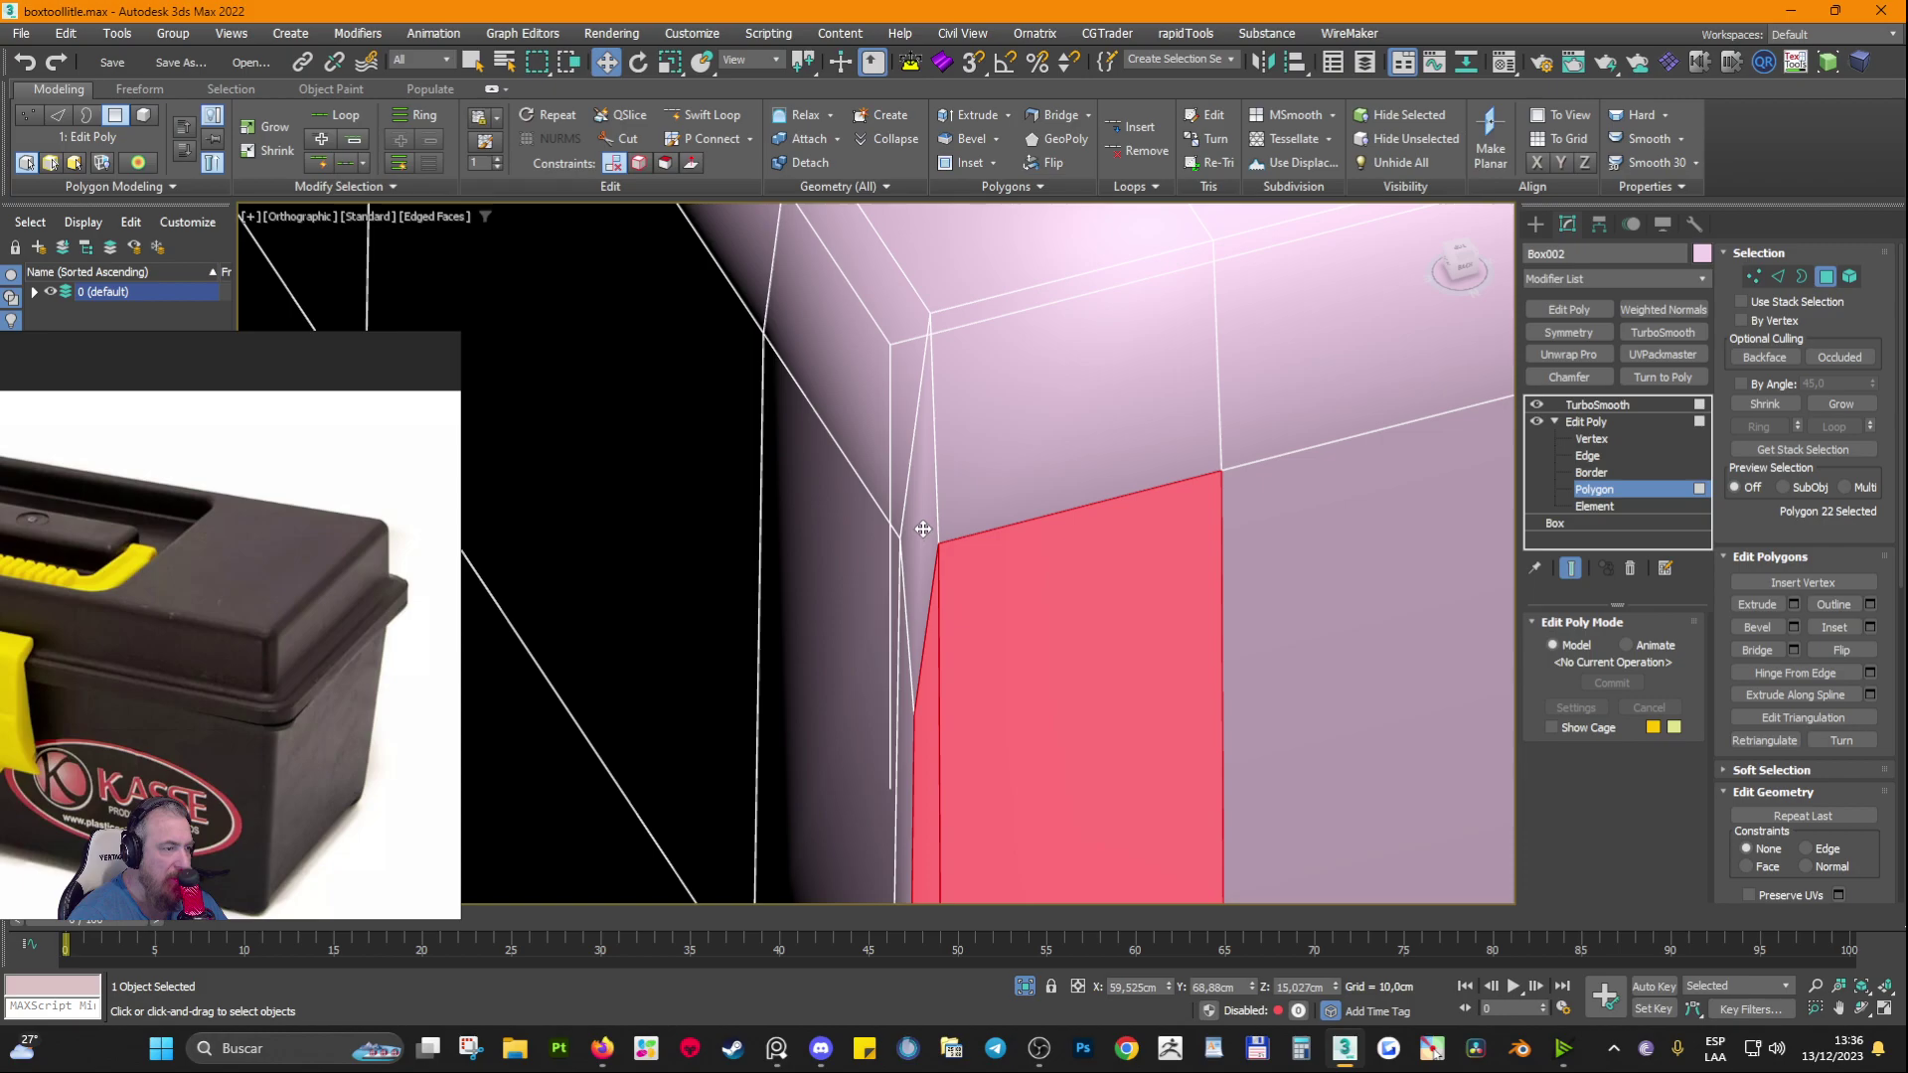
# Step: Disable TurboSmooth and select the polygons around the corner in turn to examine the narrow vertical strips
pyautogui.click(1533, 403)
pyautogui.scroll(2, 935, 312)
pyautogui.scroll(-5, 941, 314)
pyautogui.scroll(7, 995, 287)
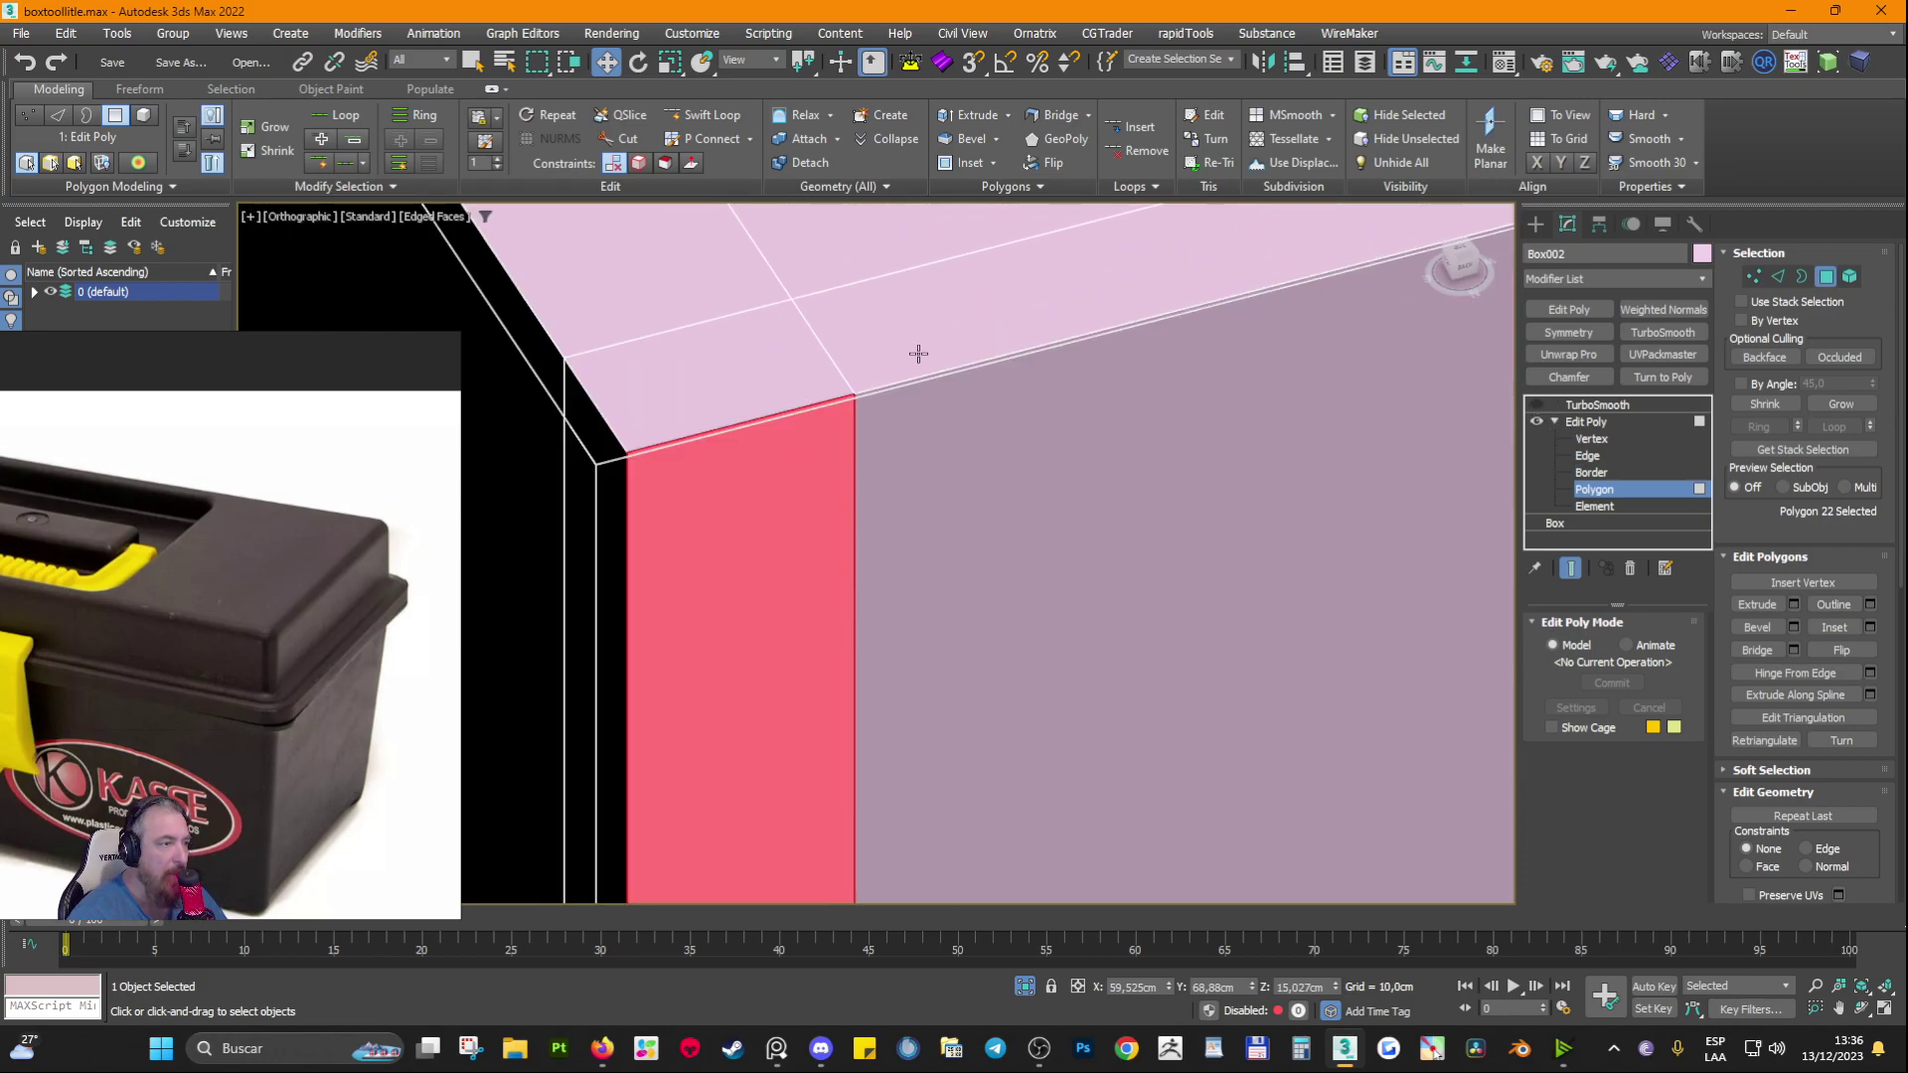
pyautogui.keyDown('alt'); pyautogui.moveTo(918, 354); pyautogui.dragTo(908, 374, button='middle'); pyautogui.keyUp('alt')
pyautogui.click(822, 443)
pyautogui.keyDown('alt'); pyautogui.moveTo(821, 443); pyautogui.dragTo(877, 551, button='middle'); pyautogui.keyUp('alt')
pyautogui.click(850, 627)
pyautogui.click(822, 478)
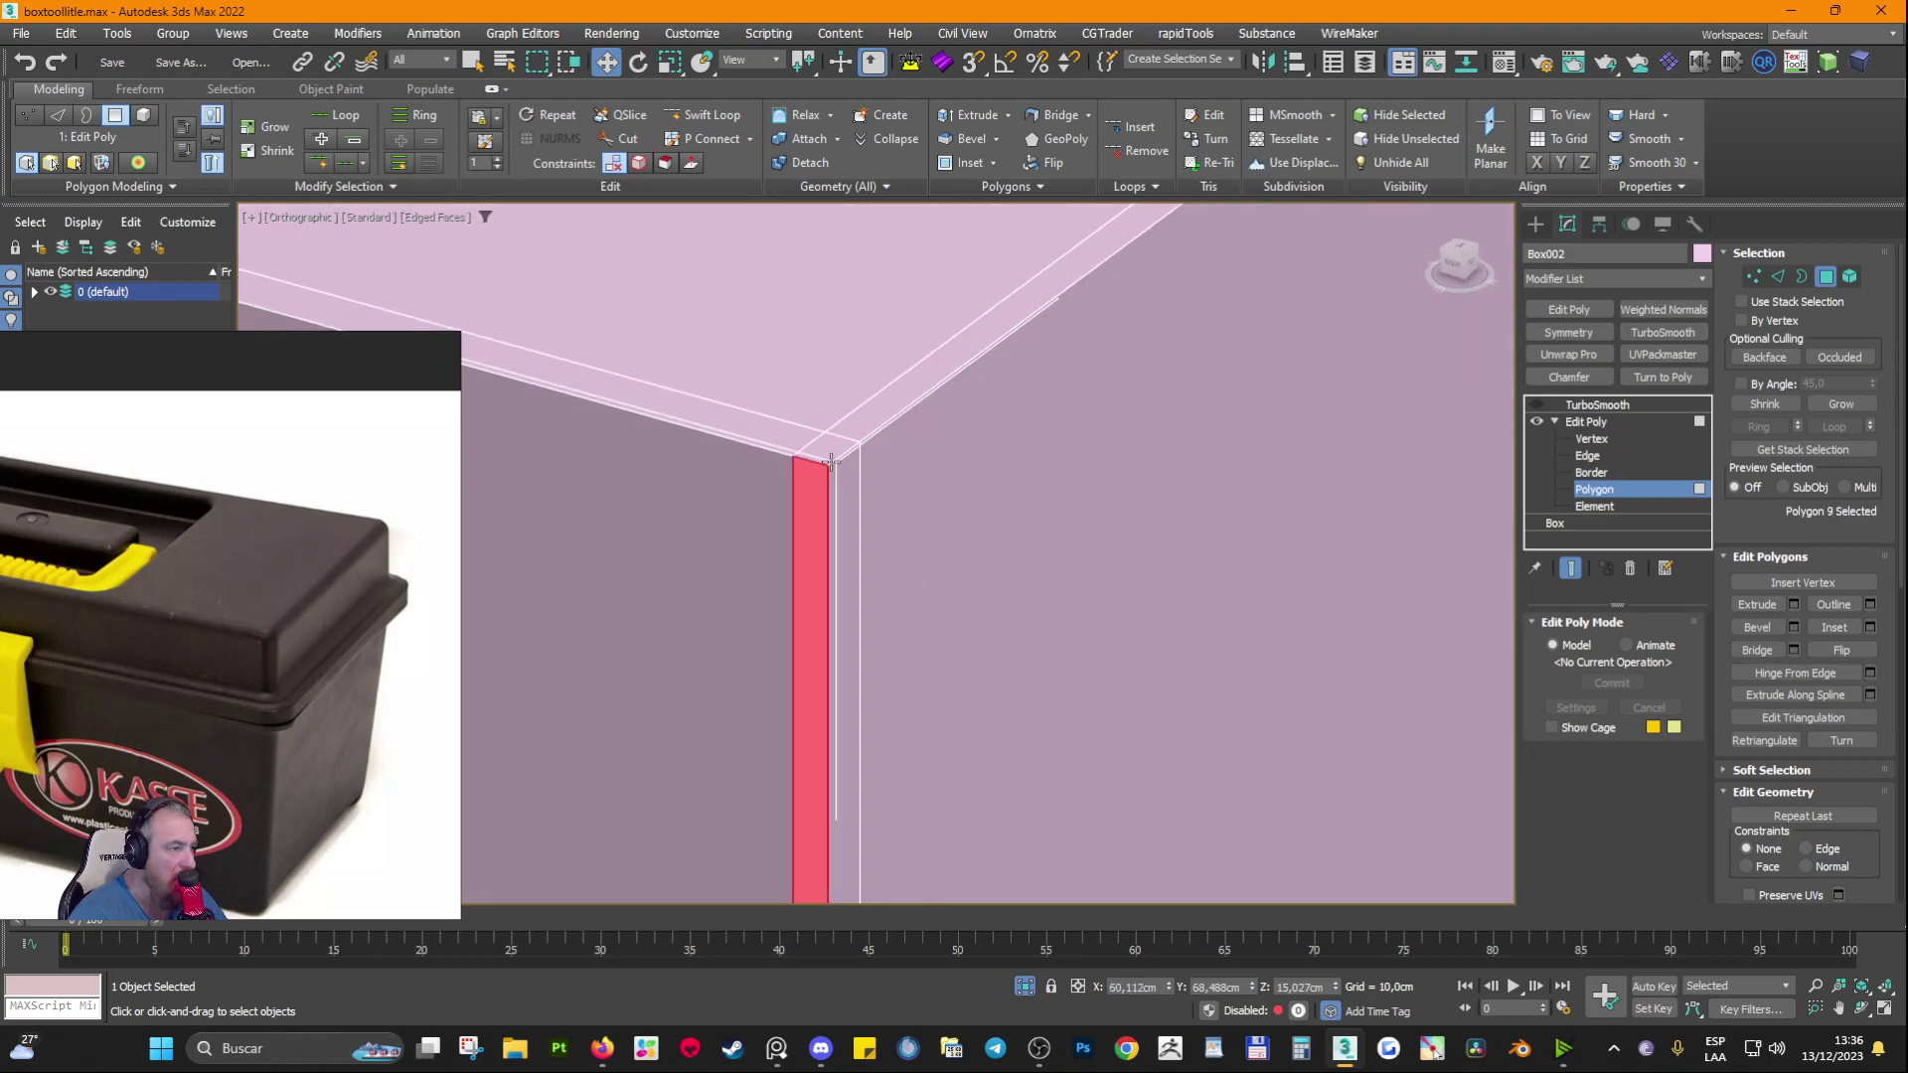
pyautogui.click(832, 447)
pyautogui.click(839, 514)
pyautogui.scroll(7, 825, 437)
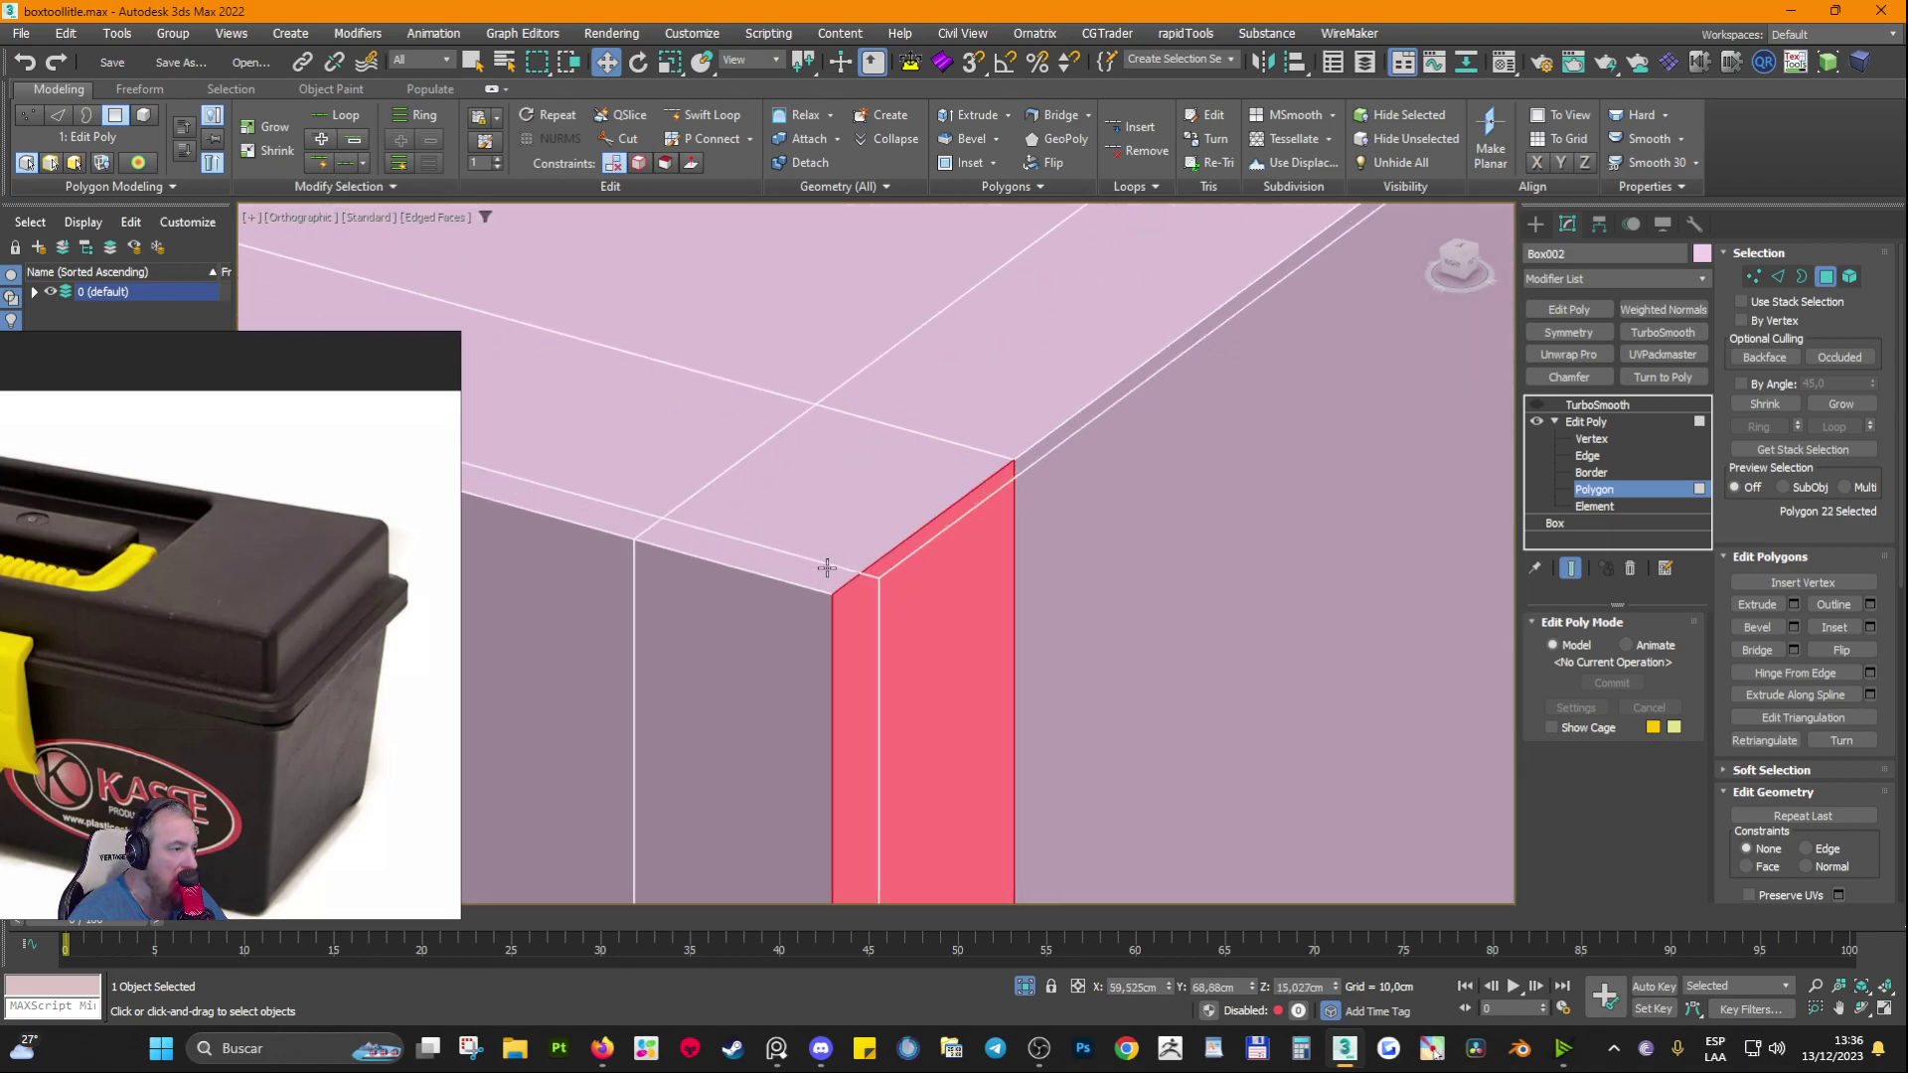
pyautogui.scroll(-3, 812, 543)
# Step: Select the corner's top polygon with its two vertical strips and enable TurboSmooth to examine how they smooth together
pyautogui.click(873, 541)
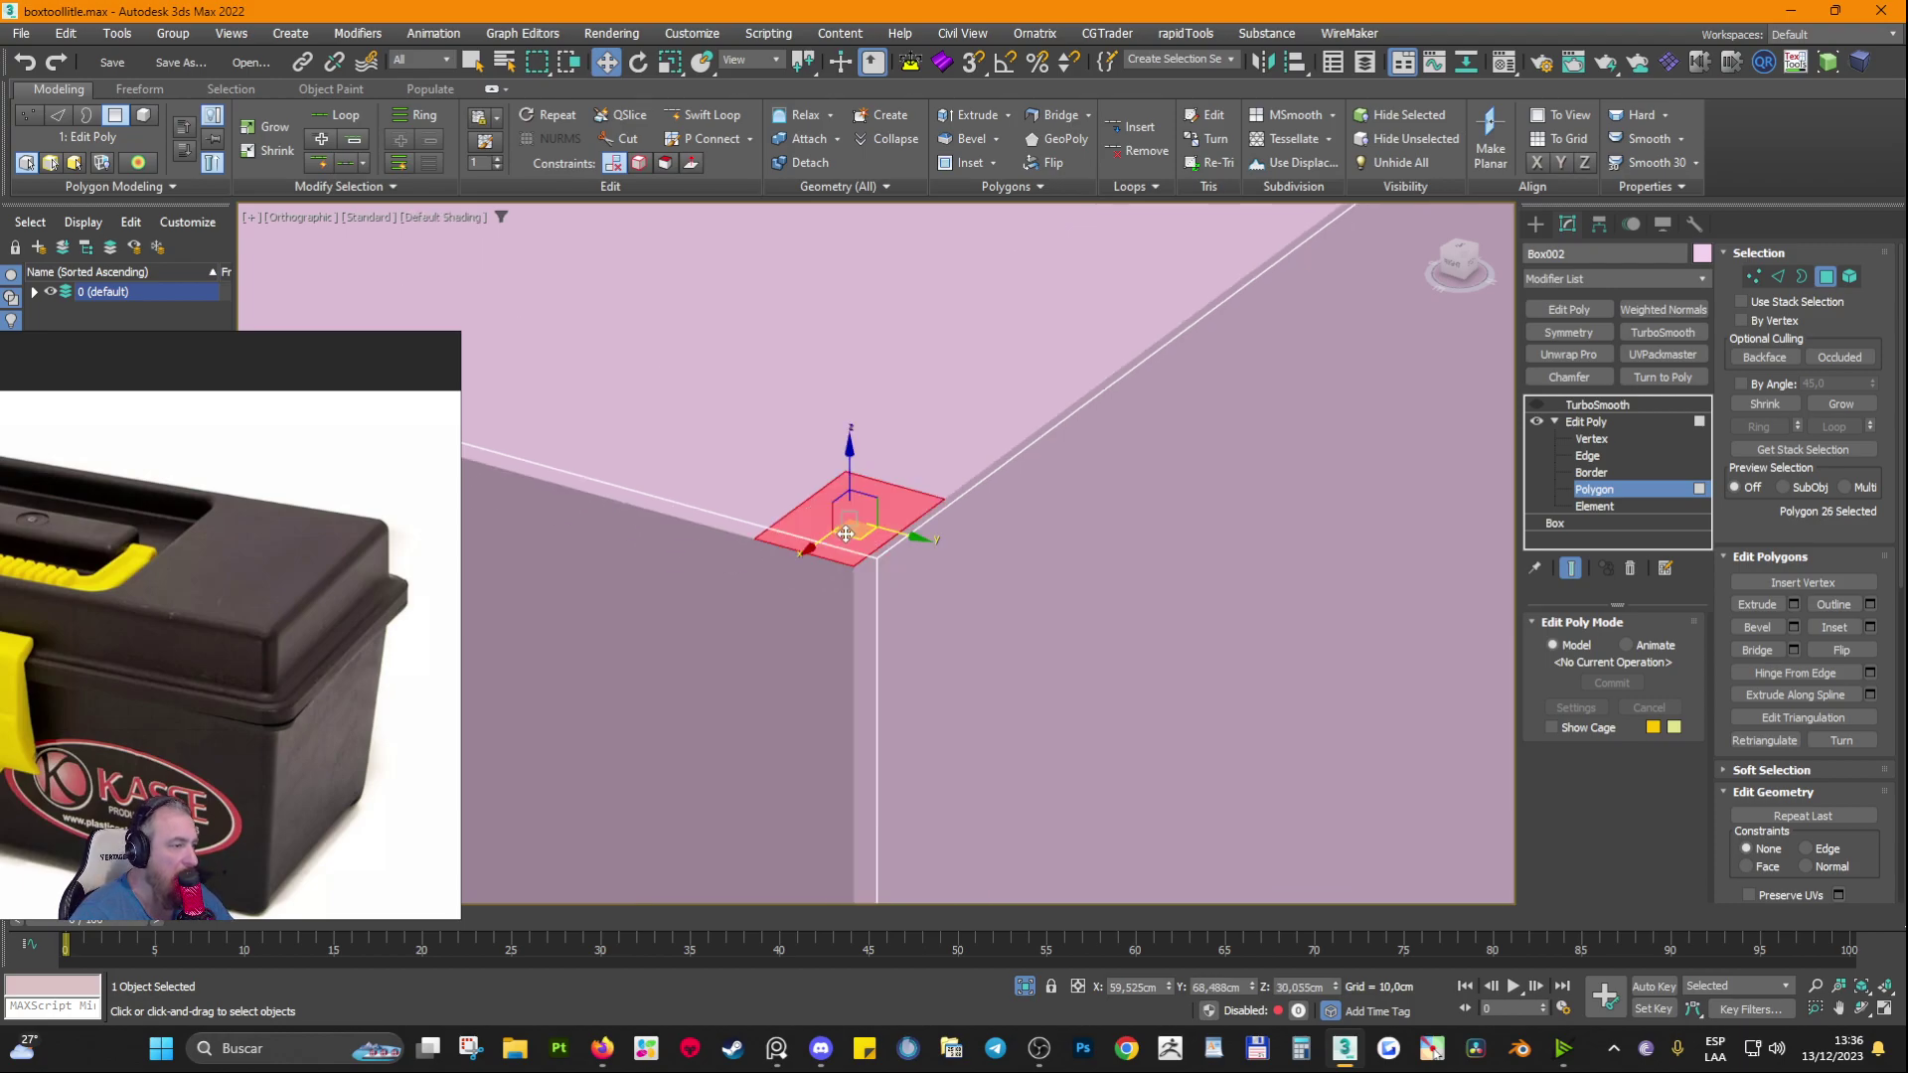
pyautogui.click(841, 618)
pyautogui.keyDown('ctrl'); pyautogui.click(902, 609); pyautogui.keyUp('ctrl')
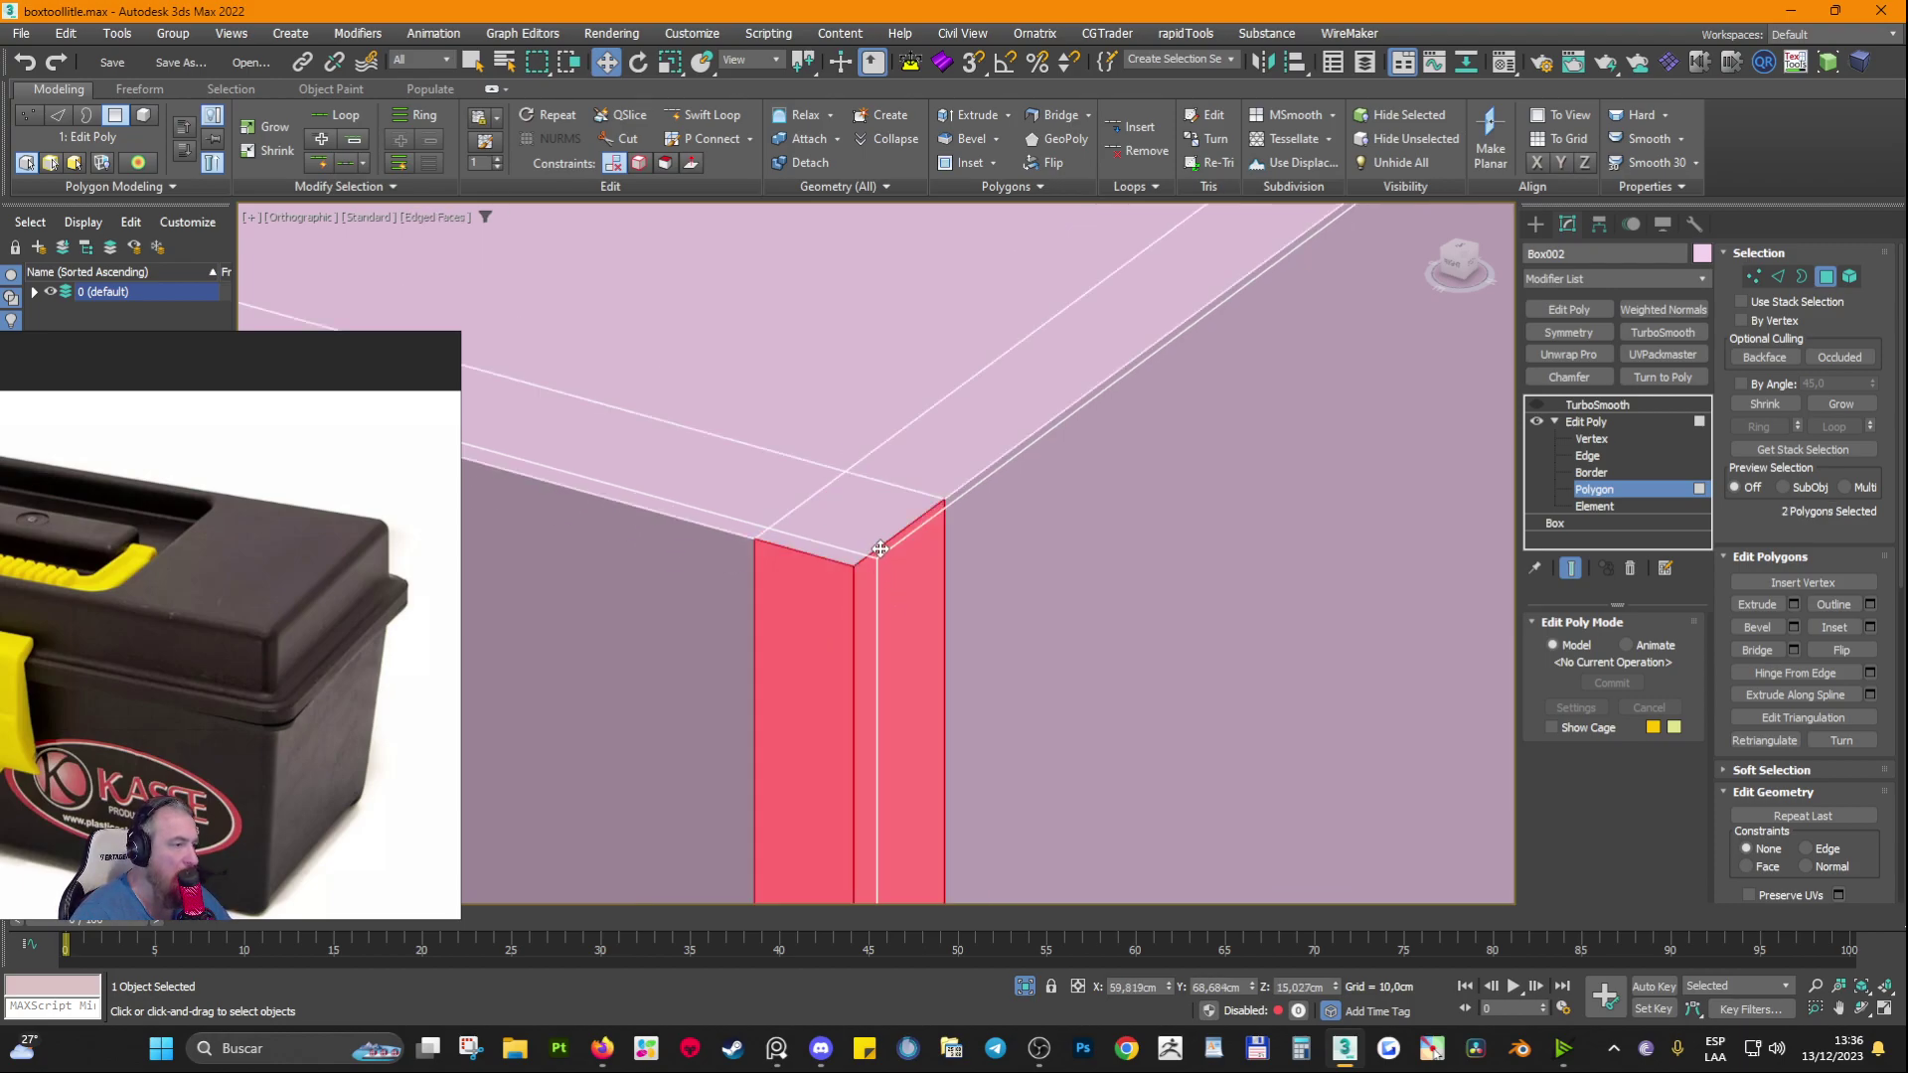
pyautogui.keyDown('ctrl'); pyautogui.click(851, 523); pyautogui.keyUp('ctrl')
pyautogui.scroll(-6, 1064, 712)
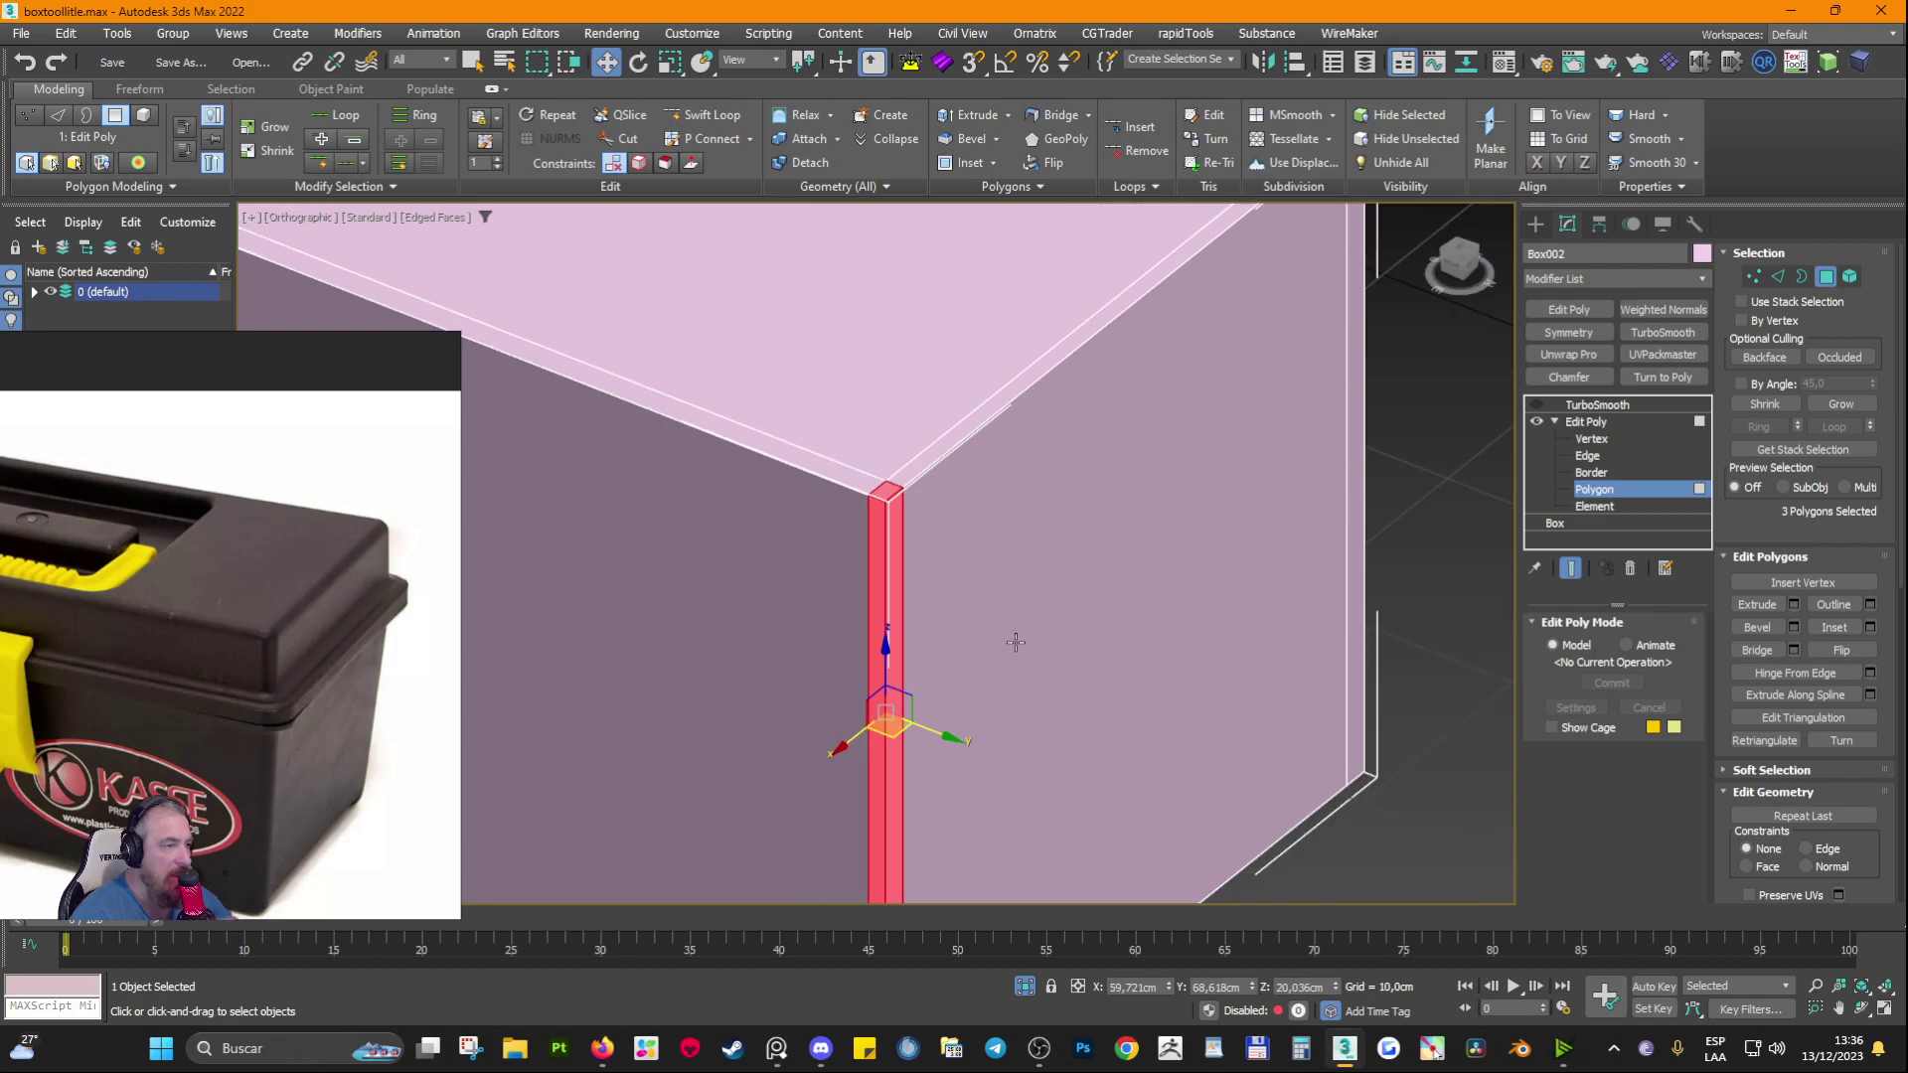
pyautogui.click(1536, 404)
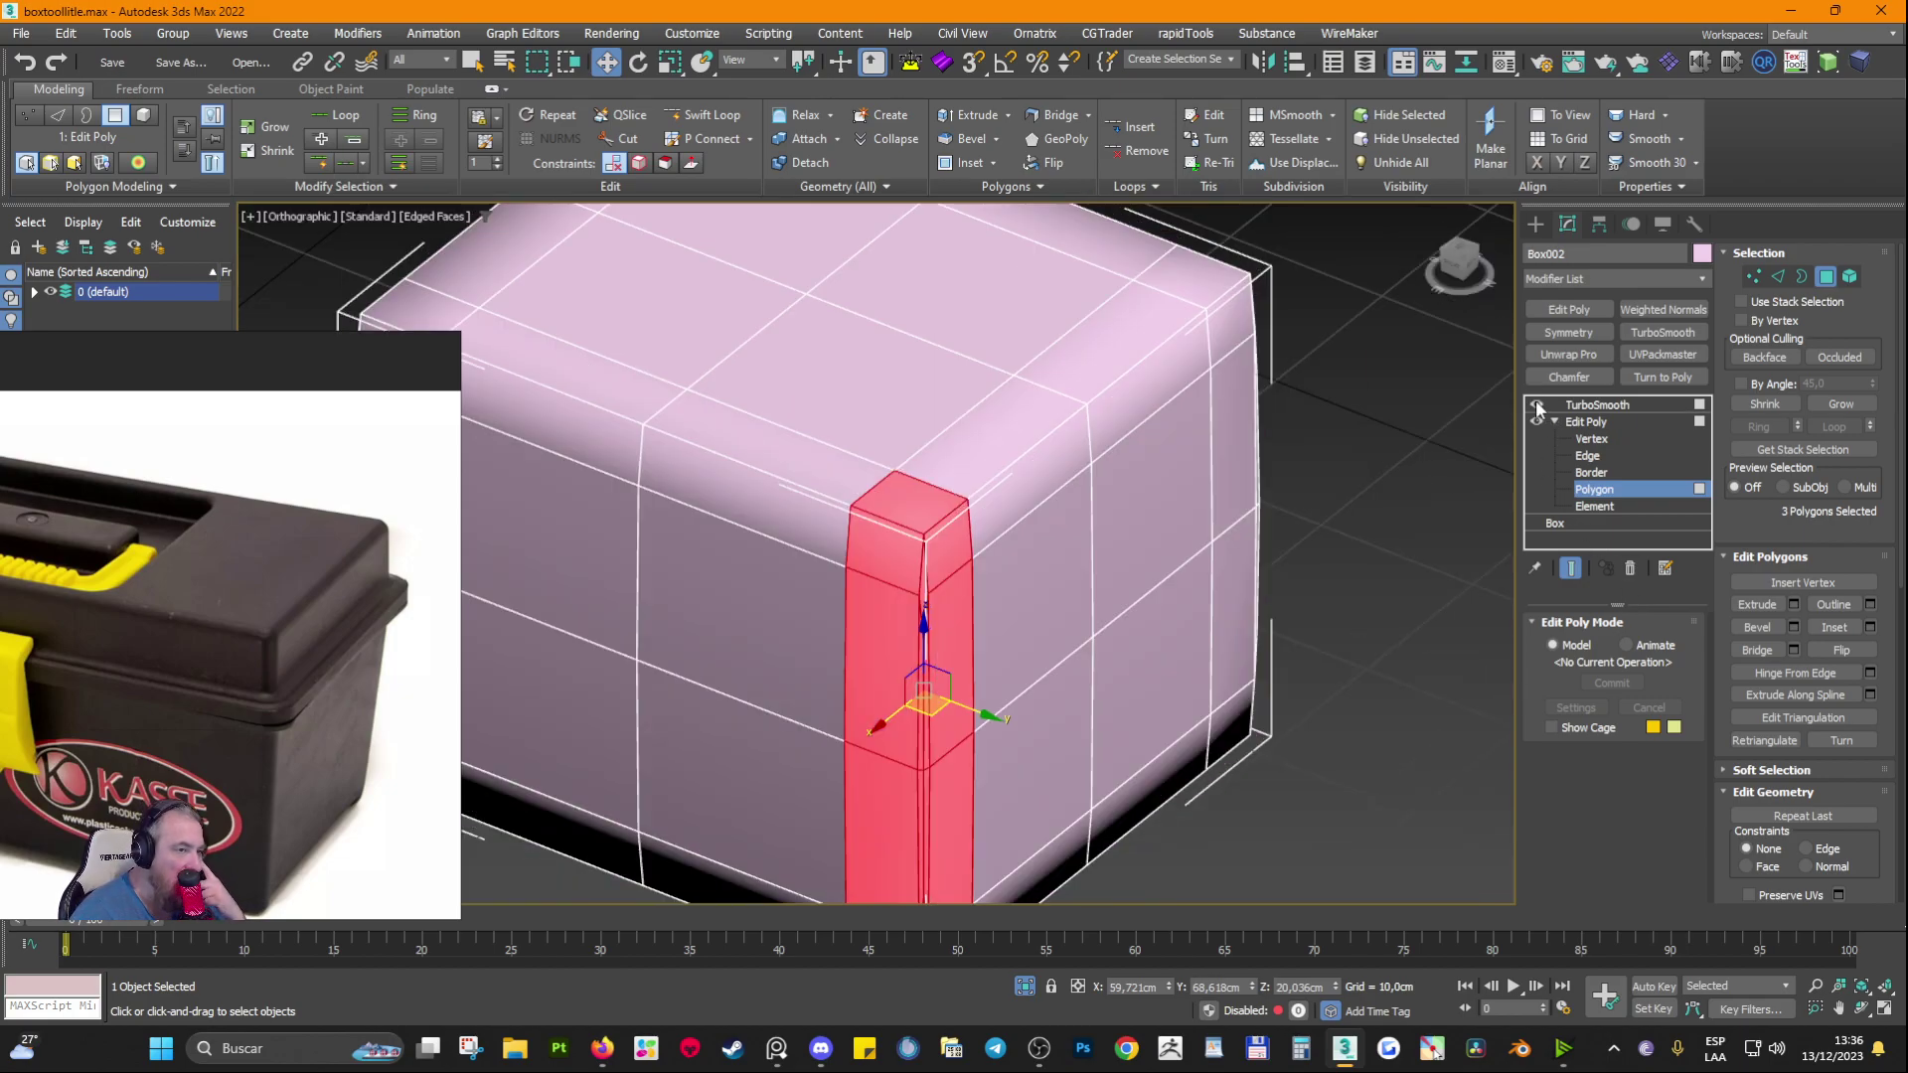
pyautogui.scroll(4, 873, 484)
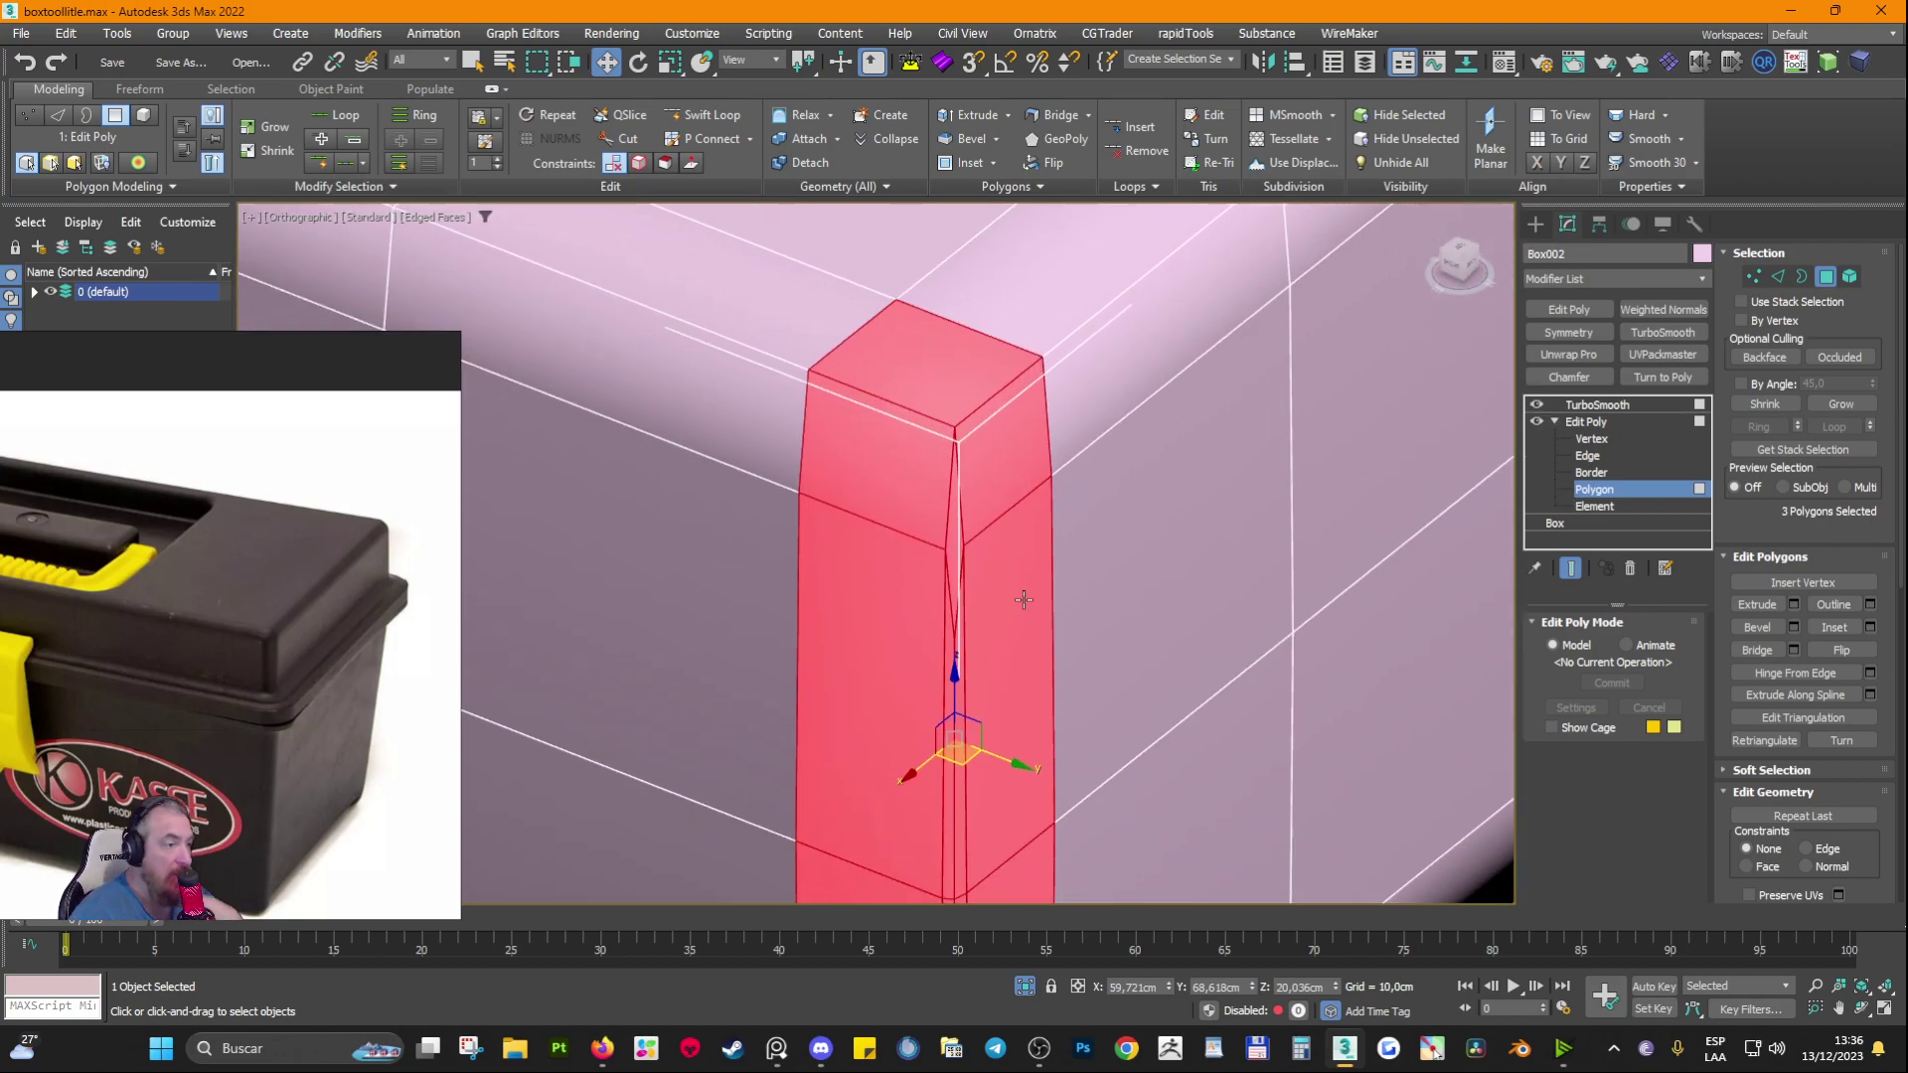
# Step: Examine how the selected corner strips smooth, and inspect the whole box from several sides at the TurboSmooth level
pyautogui.moveTo(954, 641); pyautogui.dragTo(949, 437, button='middle')
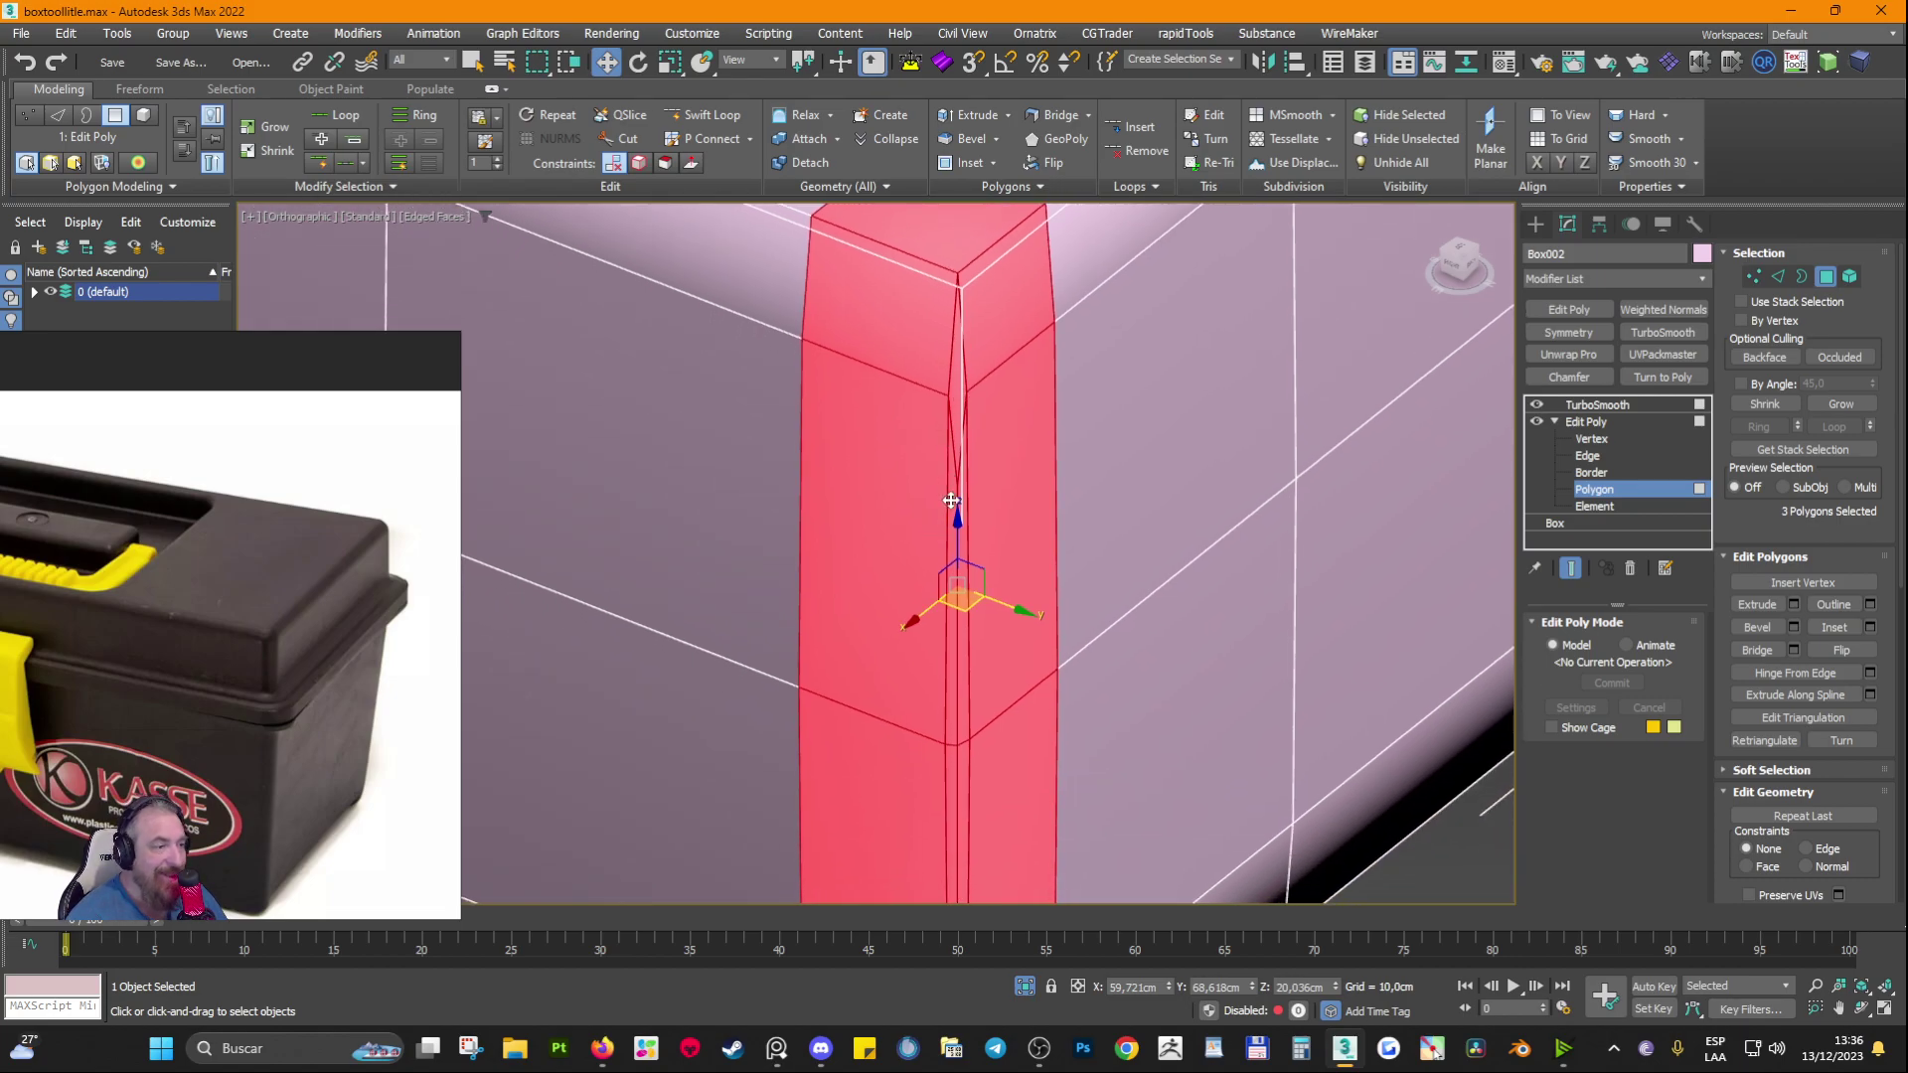
pyautogui.scroll(-6, 955, 674)
pyautogui.keyDown('alt'); pyautogui.moveTo(975, 764); pyautogui.dragTo(1013, 583, button='middle'); pyautogui.keyUp('alt')
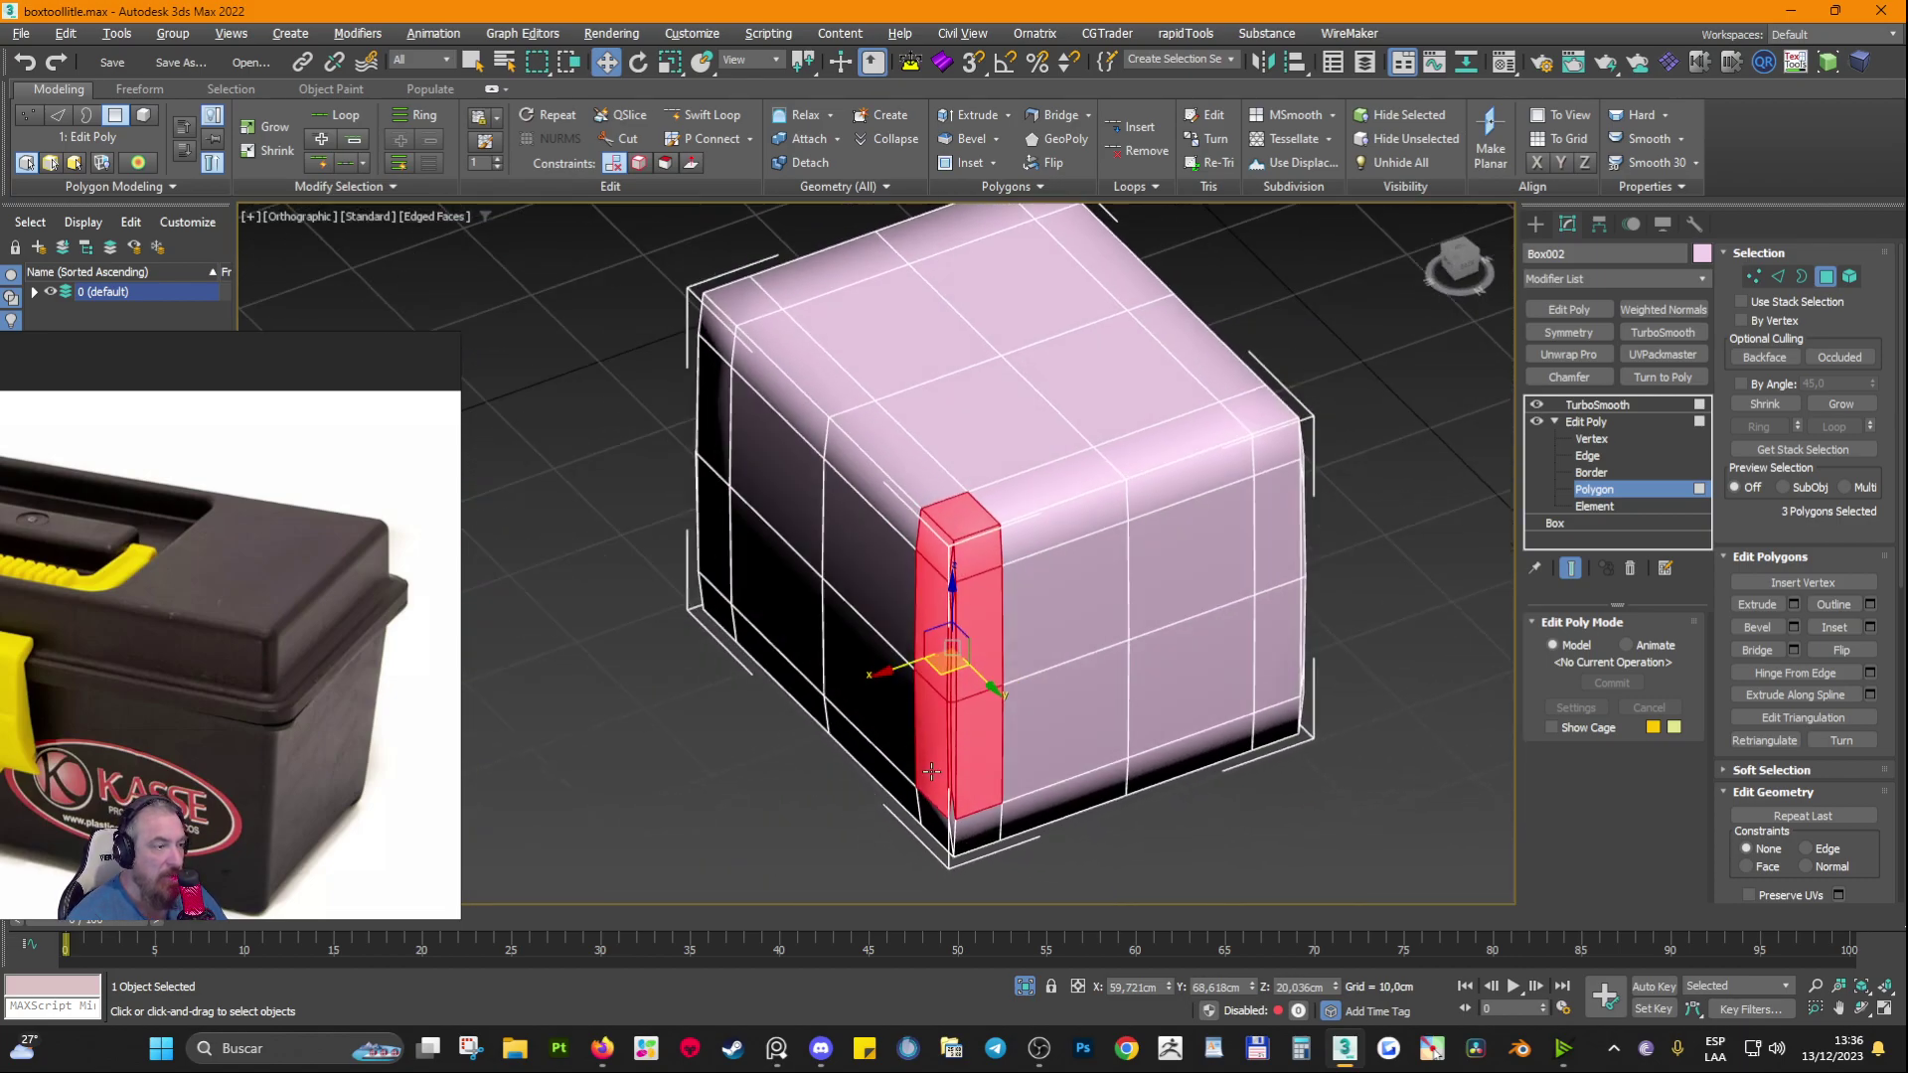
pyautogui.scroll(4, 1013, 583)
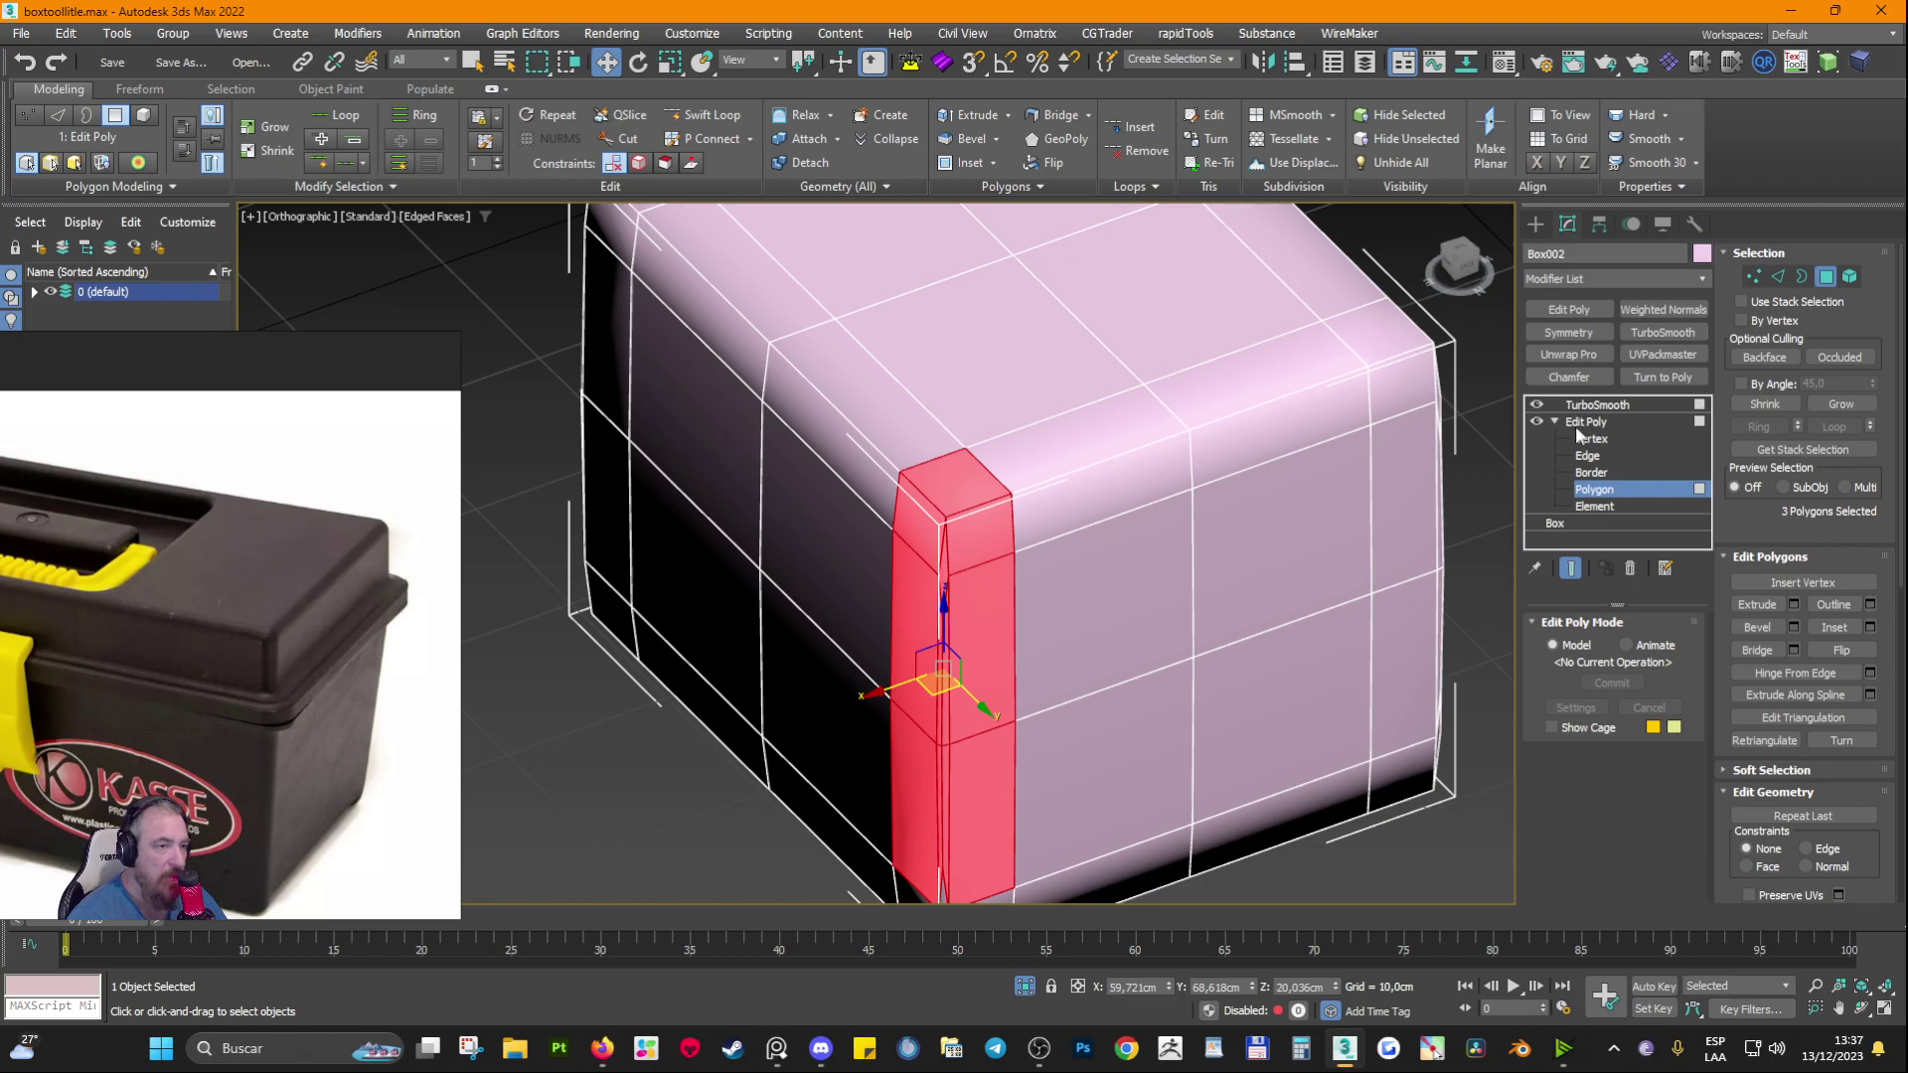
pyautogui.click(1579, 423)
pyautogui.scroll(-4, 1262, 536)
pyautogui.keyDown('alt'); pyautogui.moveTo(1262, 556); pyautogui.dragTo(1133, 616, button='middle'); pyautogui.keyUp('alt')
pyautogui.click(1593, 406)
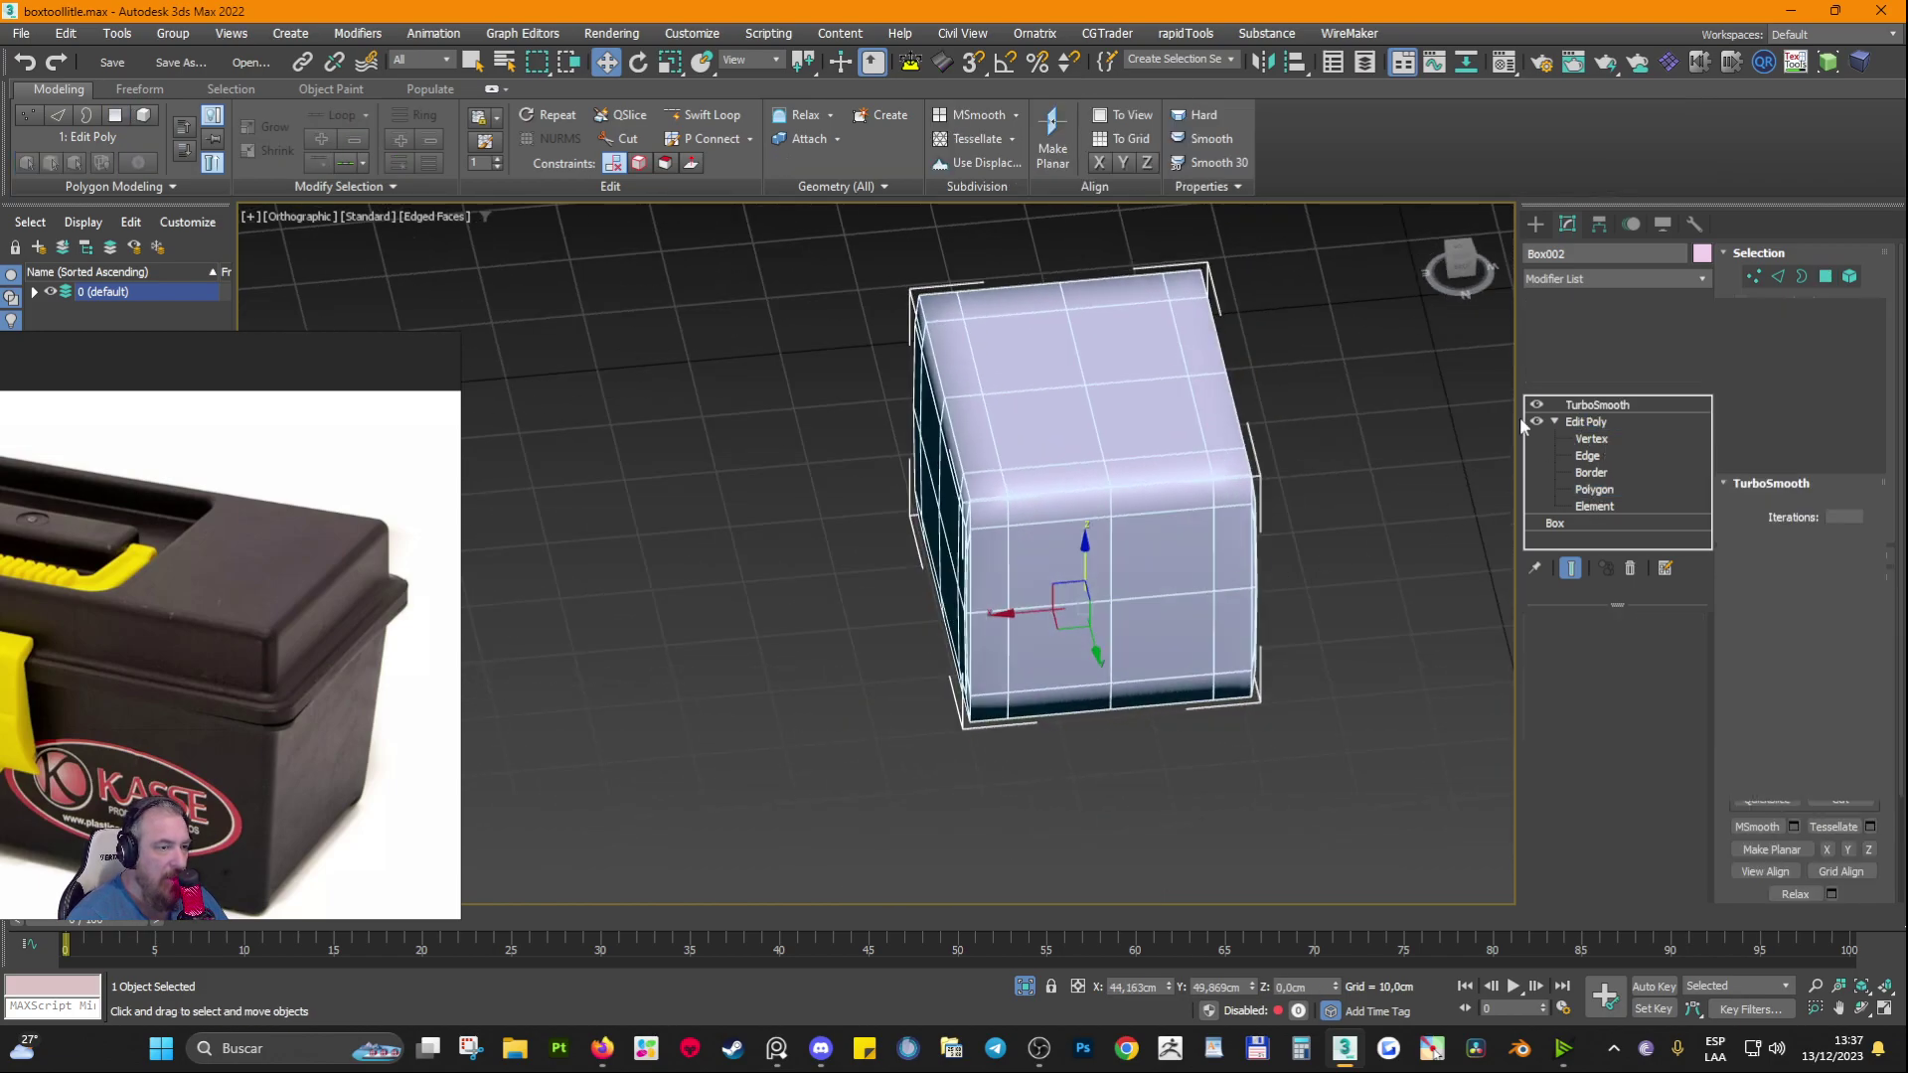
pyautogui.keyDown('alt'); pyautogui.moveTo(1123, 512); pyautogui.dragTo(950, 511, button='middle'); pyautogui.keyUp('alt')
pyautogui.scroll(4, 1039, 484)
pyautogui.keyDown('alt'); pyautogui.moveTo(1136, 554); pyautogui.dragTo(1092, 553, button='middle'); pyautogui.keyUp('alt')
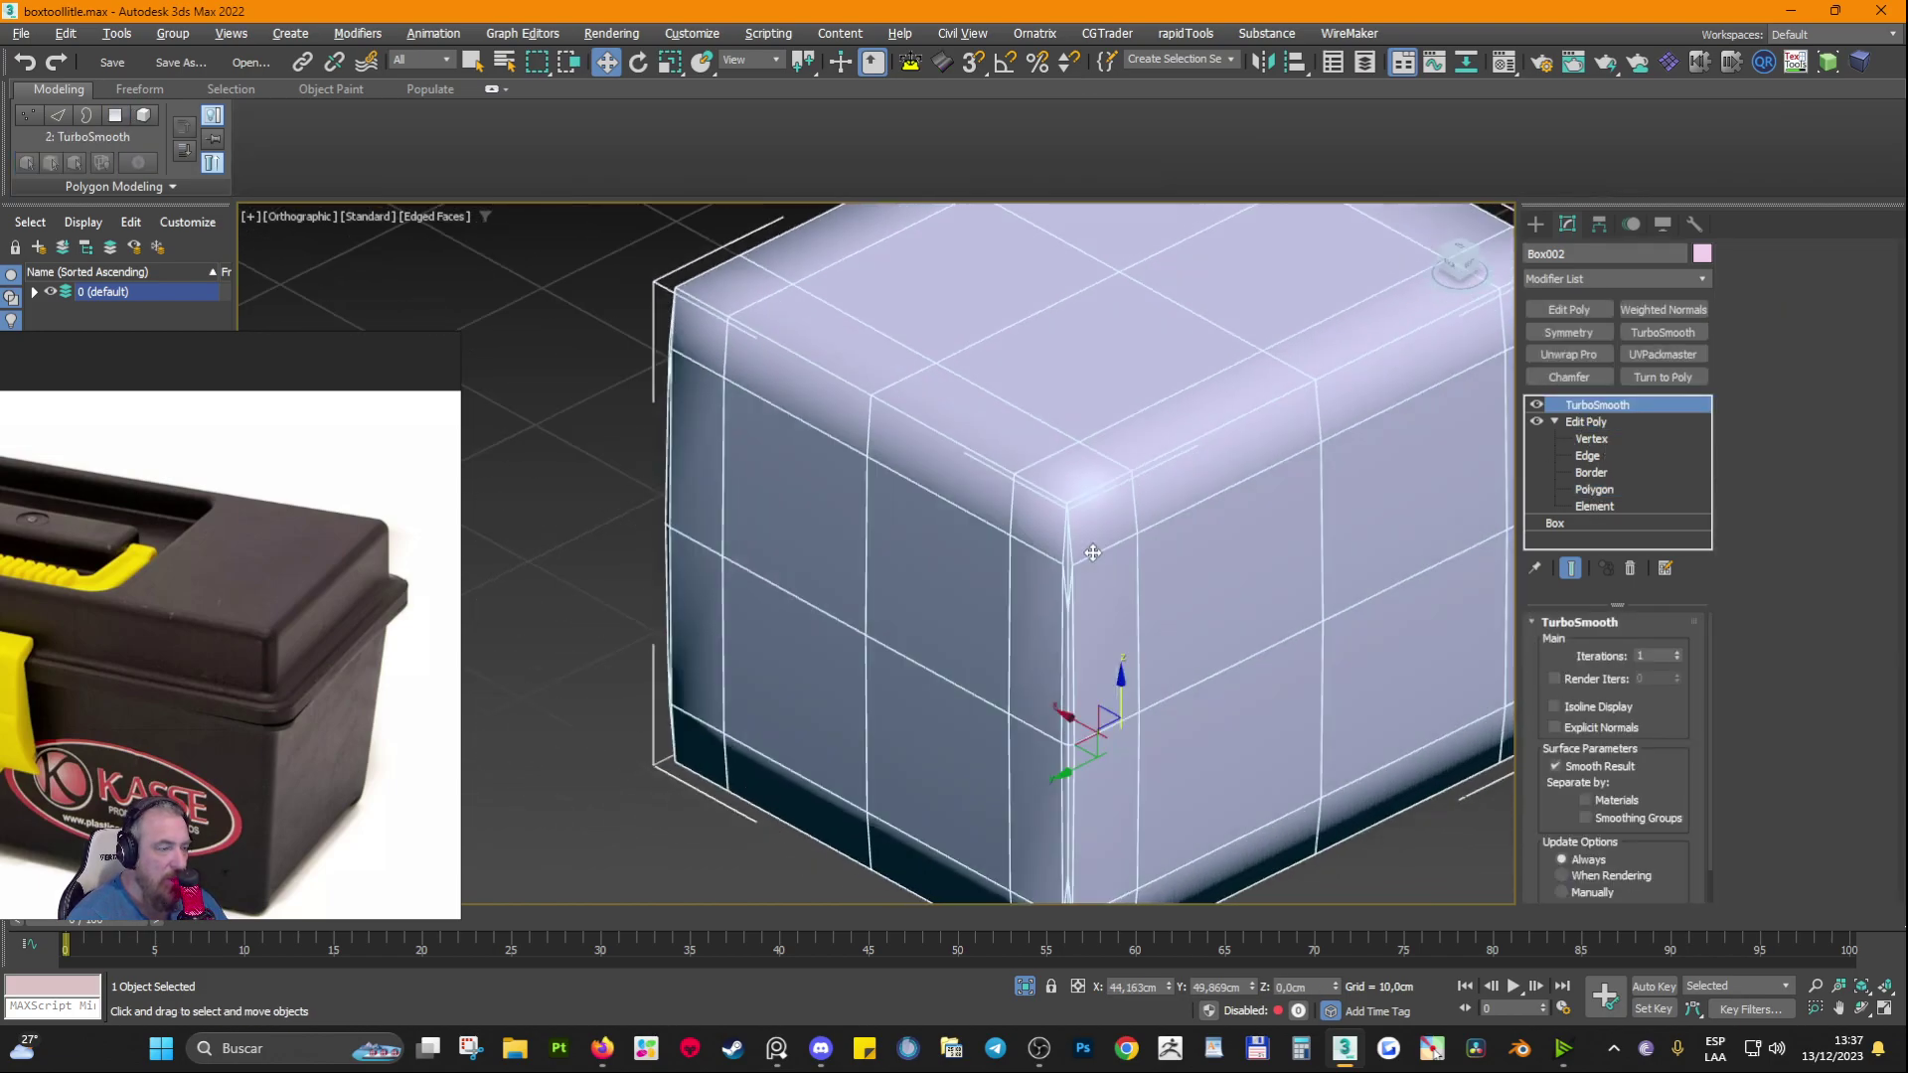
# Step: Delete the smoothed test box and create a new box about 45.7 × 45.7 cm and 40 cm high beside the toolbox
pyautogui.scroll(-6, 1093, 553)
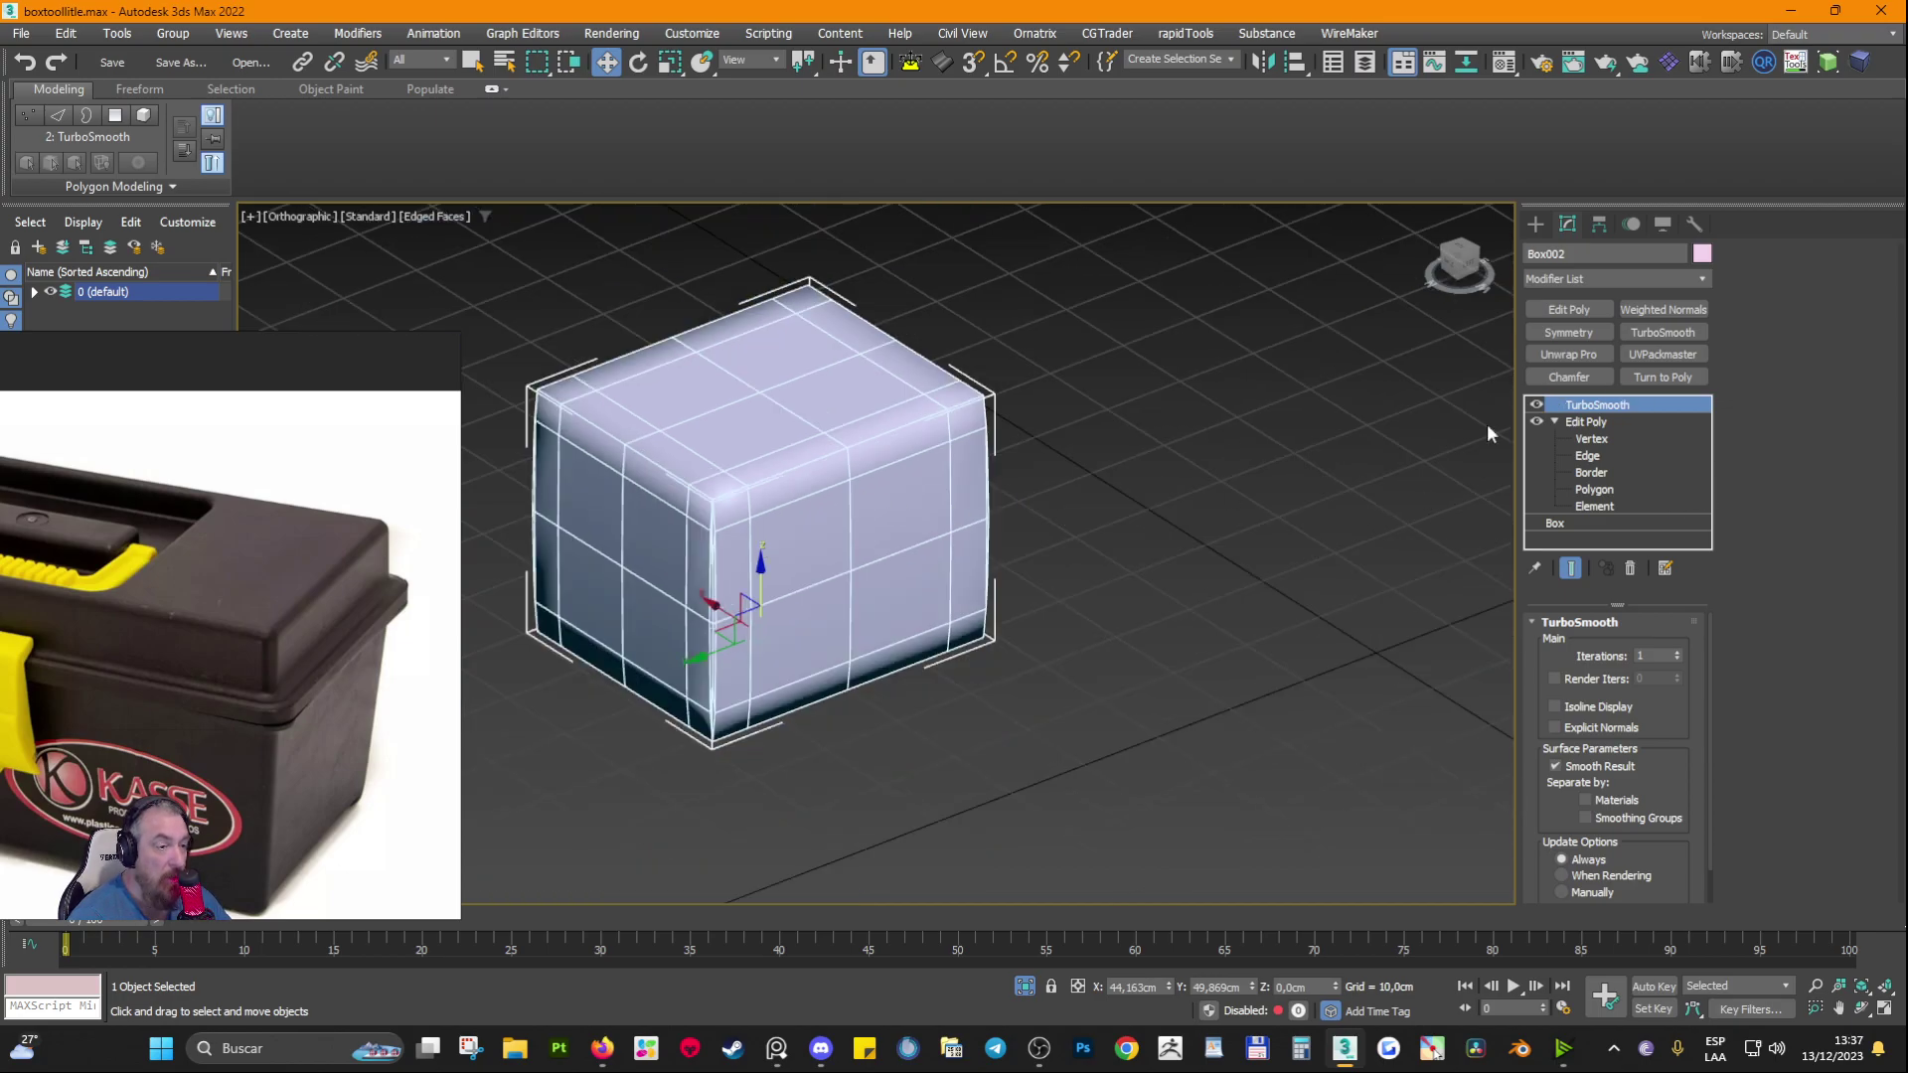
pyautogui.press('Delete')
pyautogui.scroll(-4, 1192, 572)
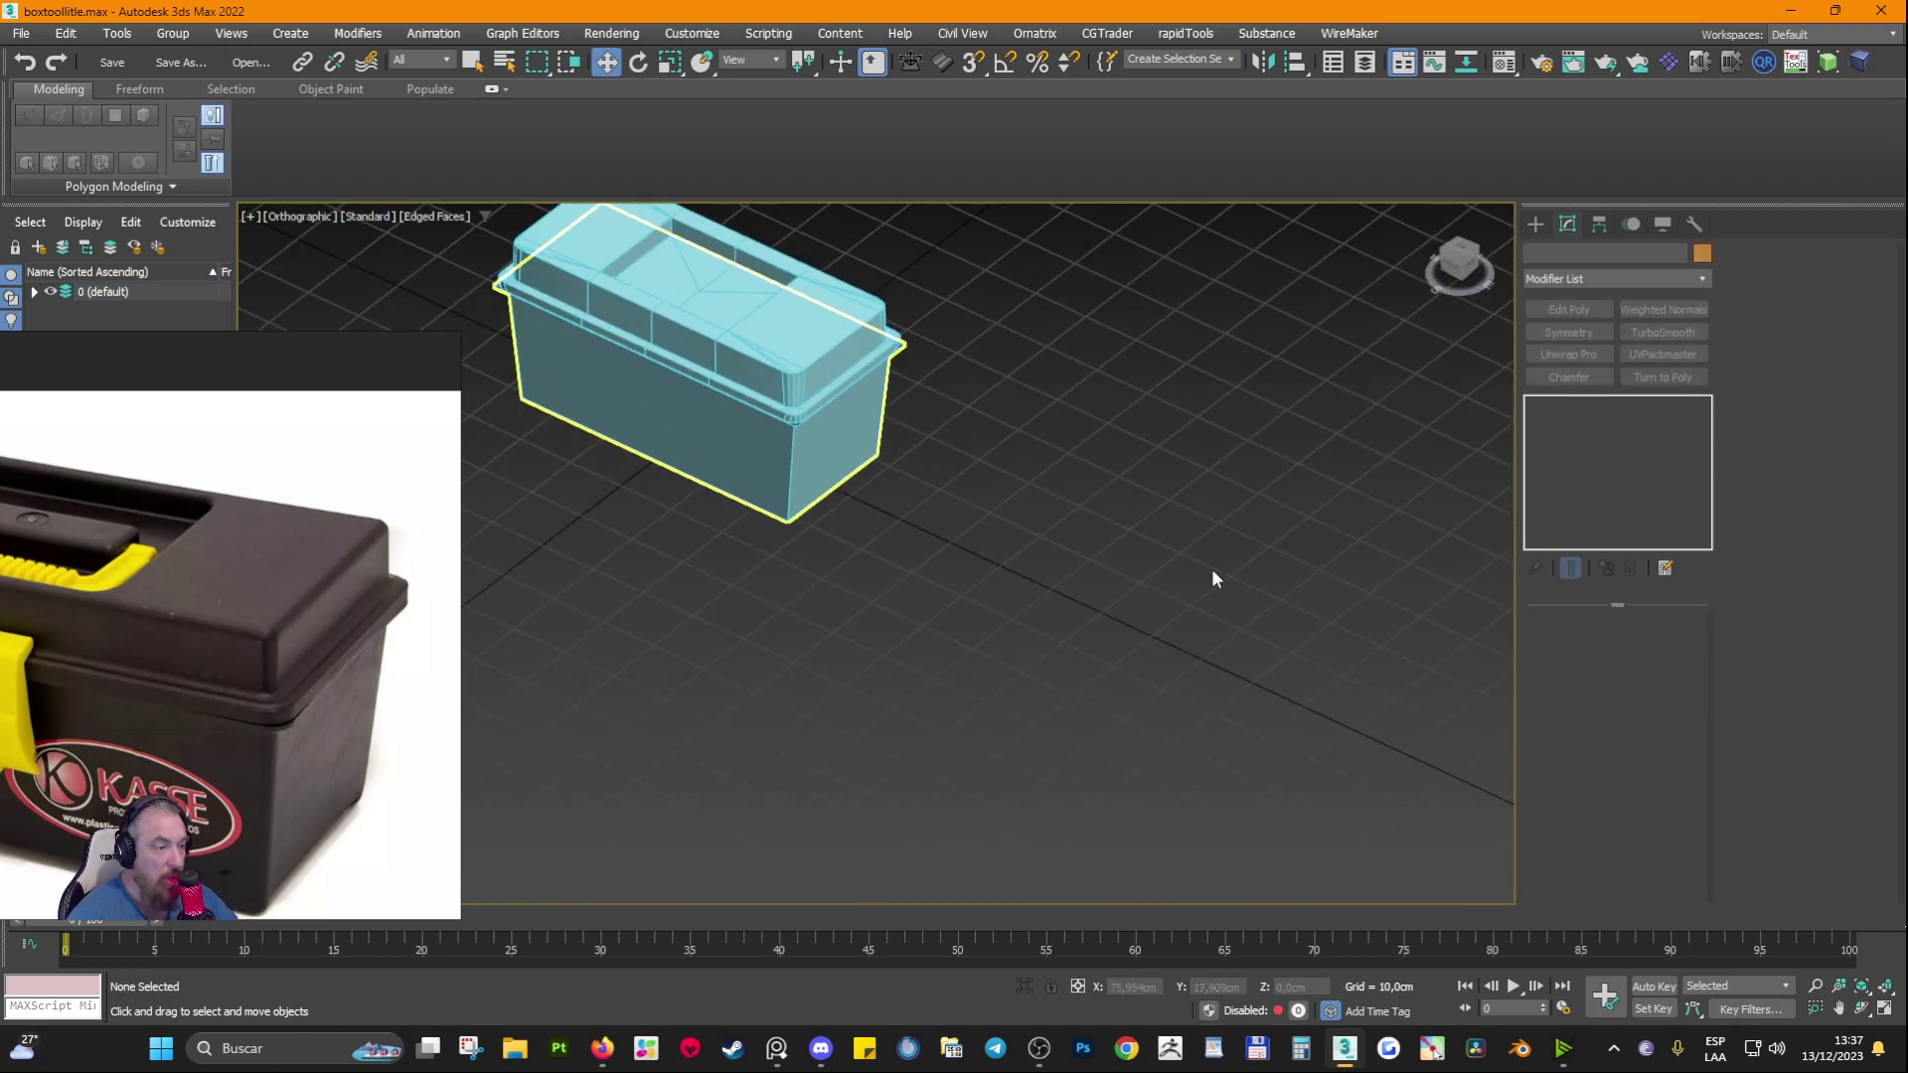
pyautogui.click(1535, 224)
pyautogui.click(1568, 356)
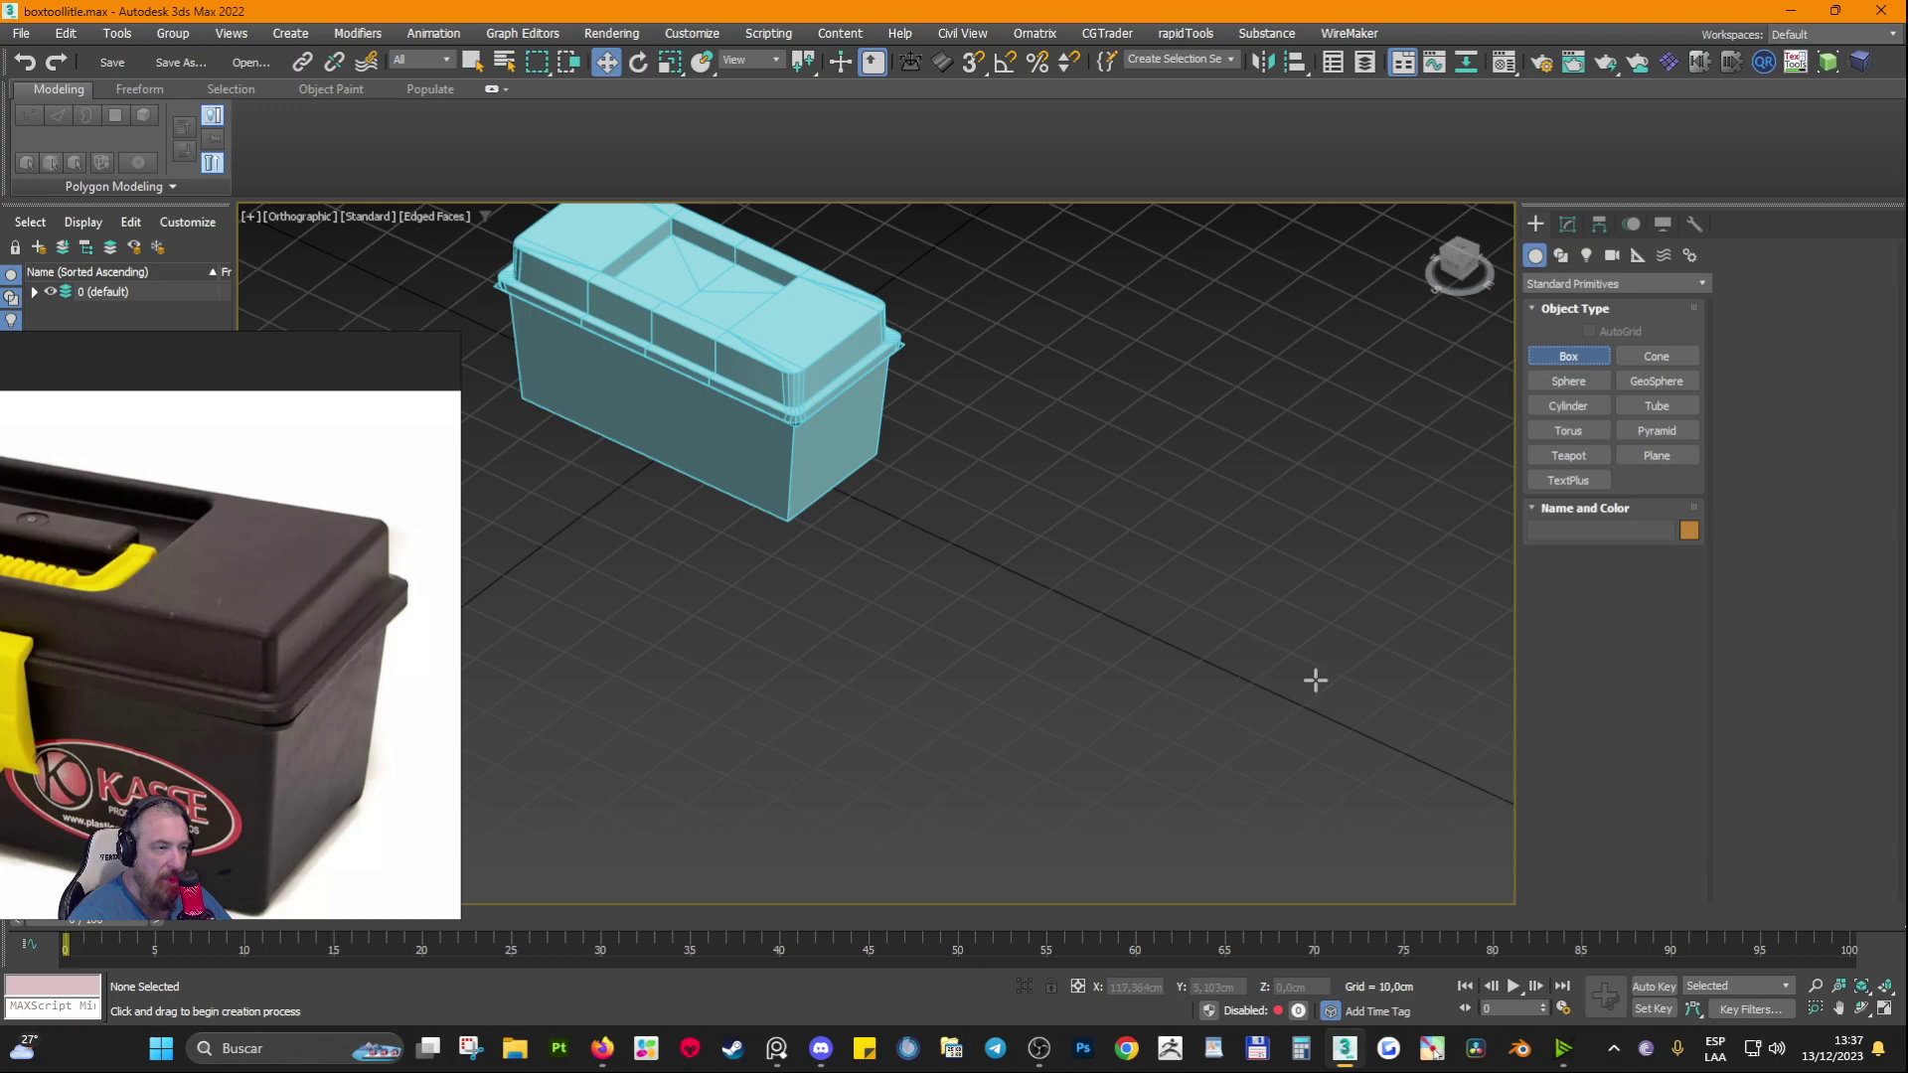
pyautogui.moveTo(1315, 680); pyautogui.dragTo(1247, 572)
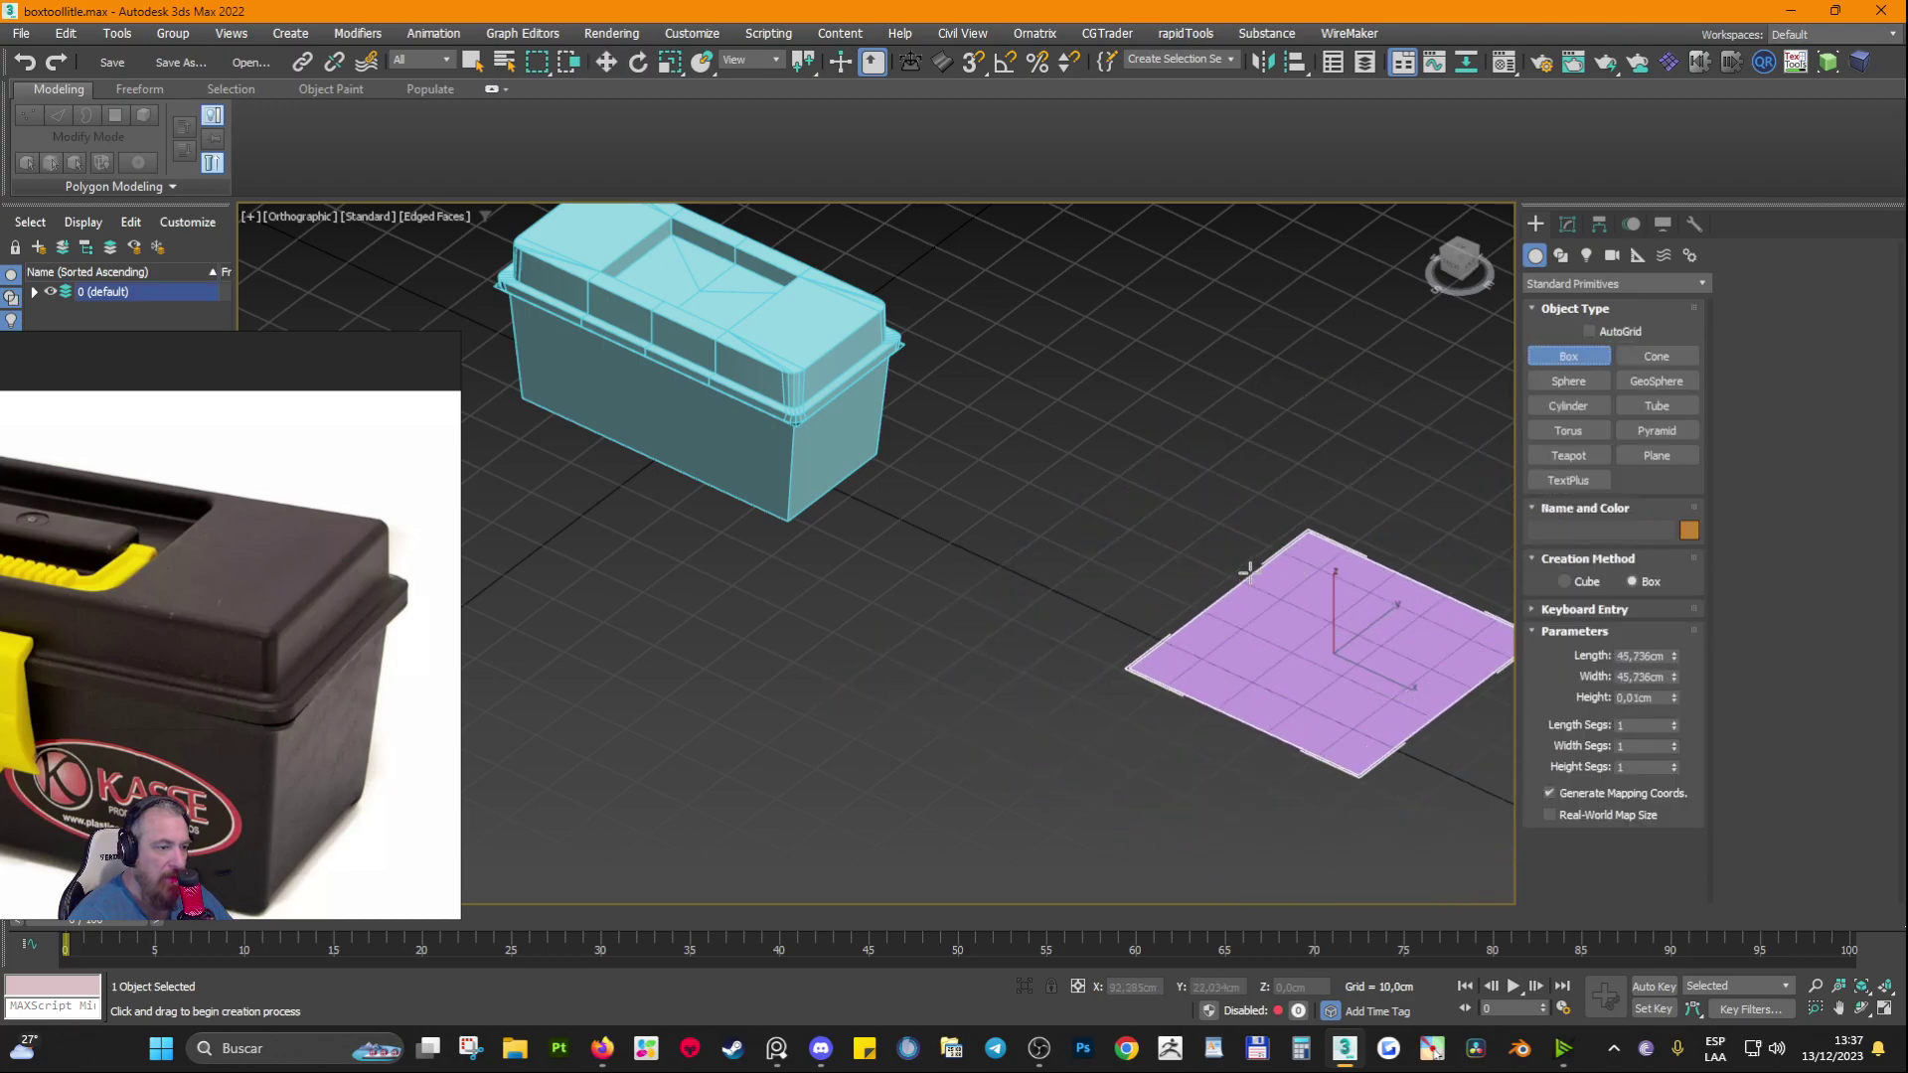
pyautogui.click(1248, 311)
pyautogui.press('z')
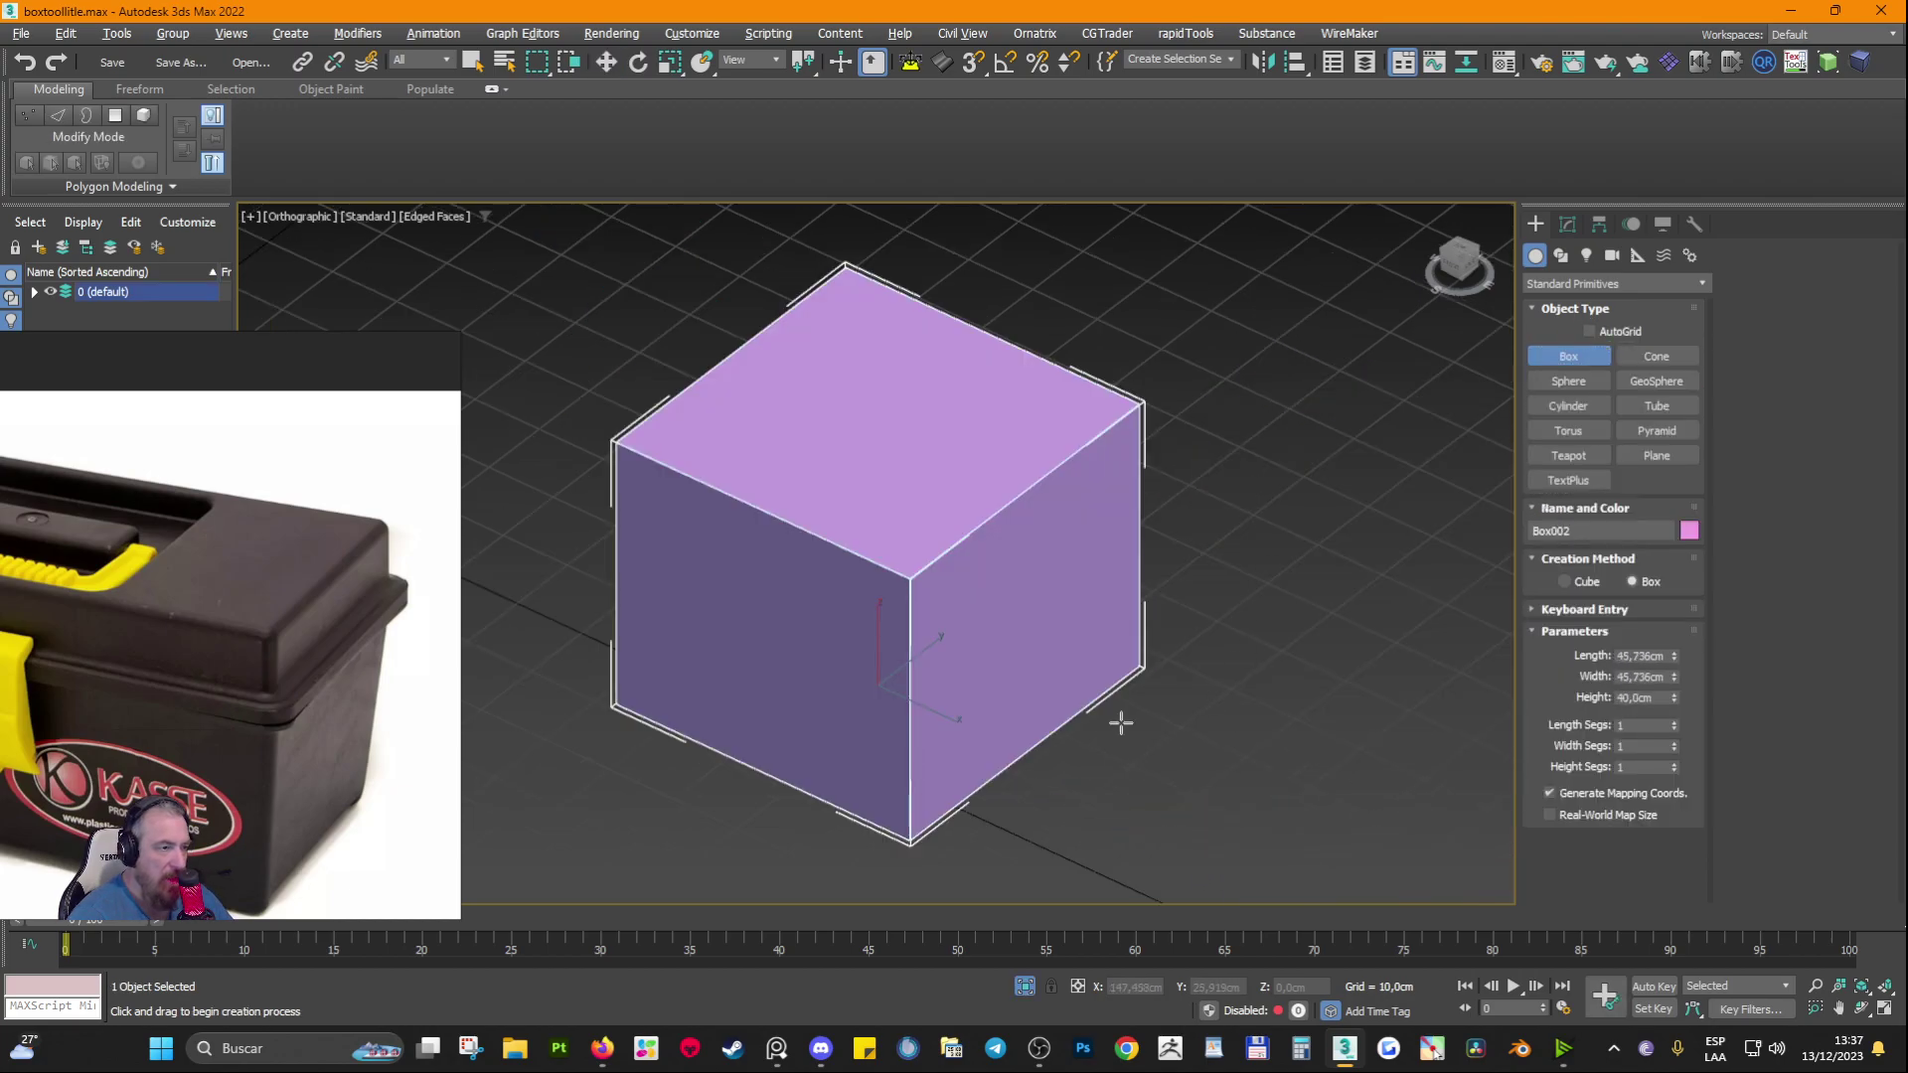
# Step: Add an Edit Poly modifier and connect the box's four parallel edges across its width with 2 segments and pinch 96
pyautogui.click(1567, 224)
pyautogui.click(1545, 311)
pyautogui.press('w')
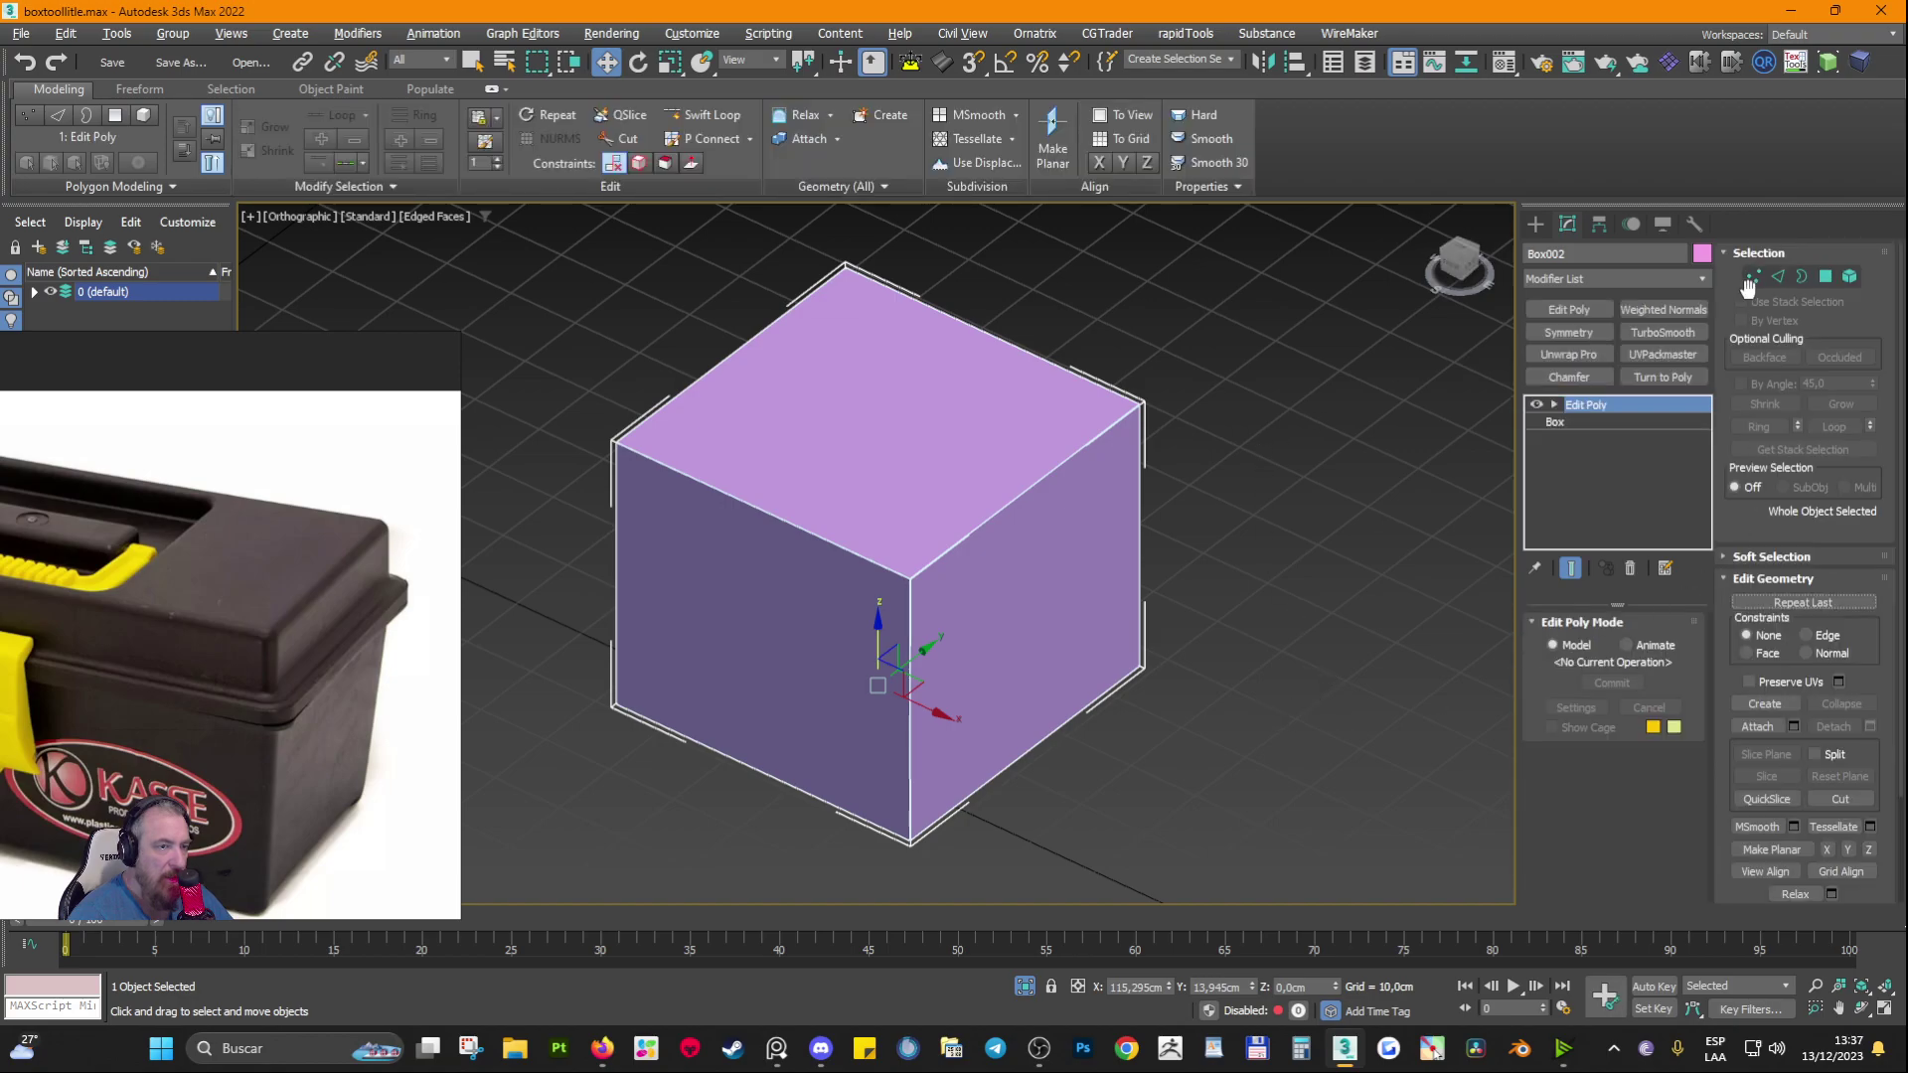
pyautogui.click(1778, 277)
pyautogui.keyDown('alt'); pyautogui.moveTo(1004, 685); pyautogui.dragTo(898, 686, button='middle'); pyautogui.keyUp('alt')
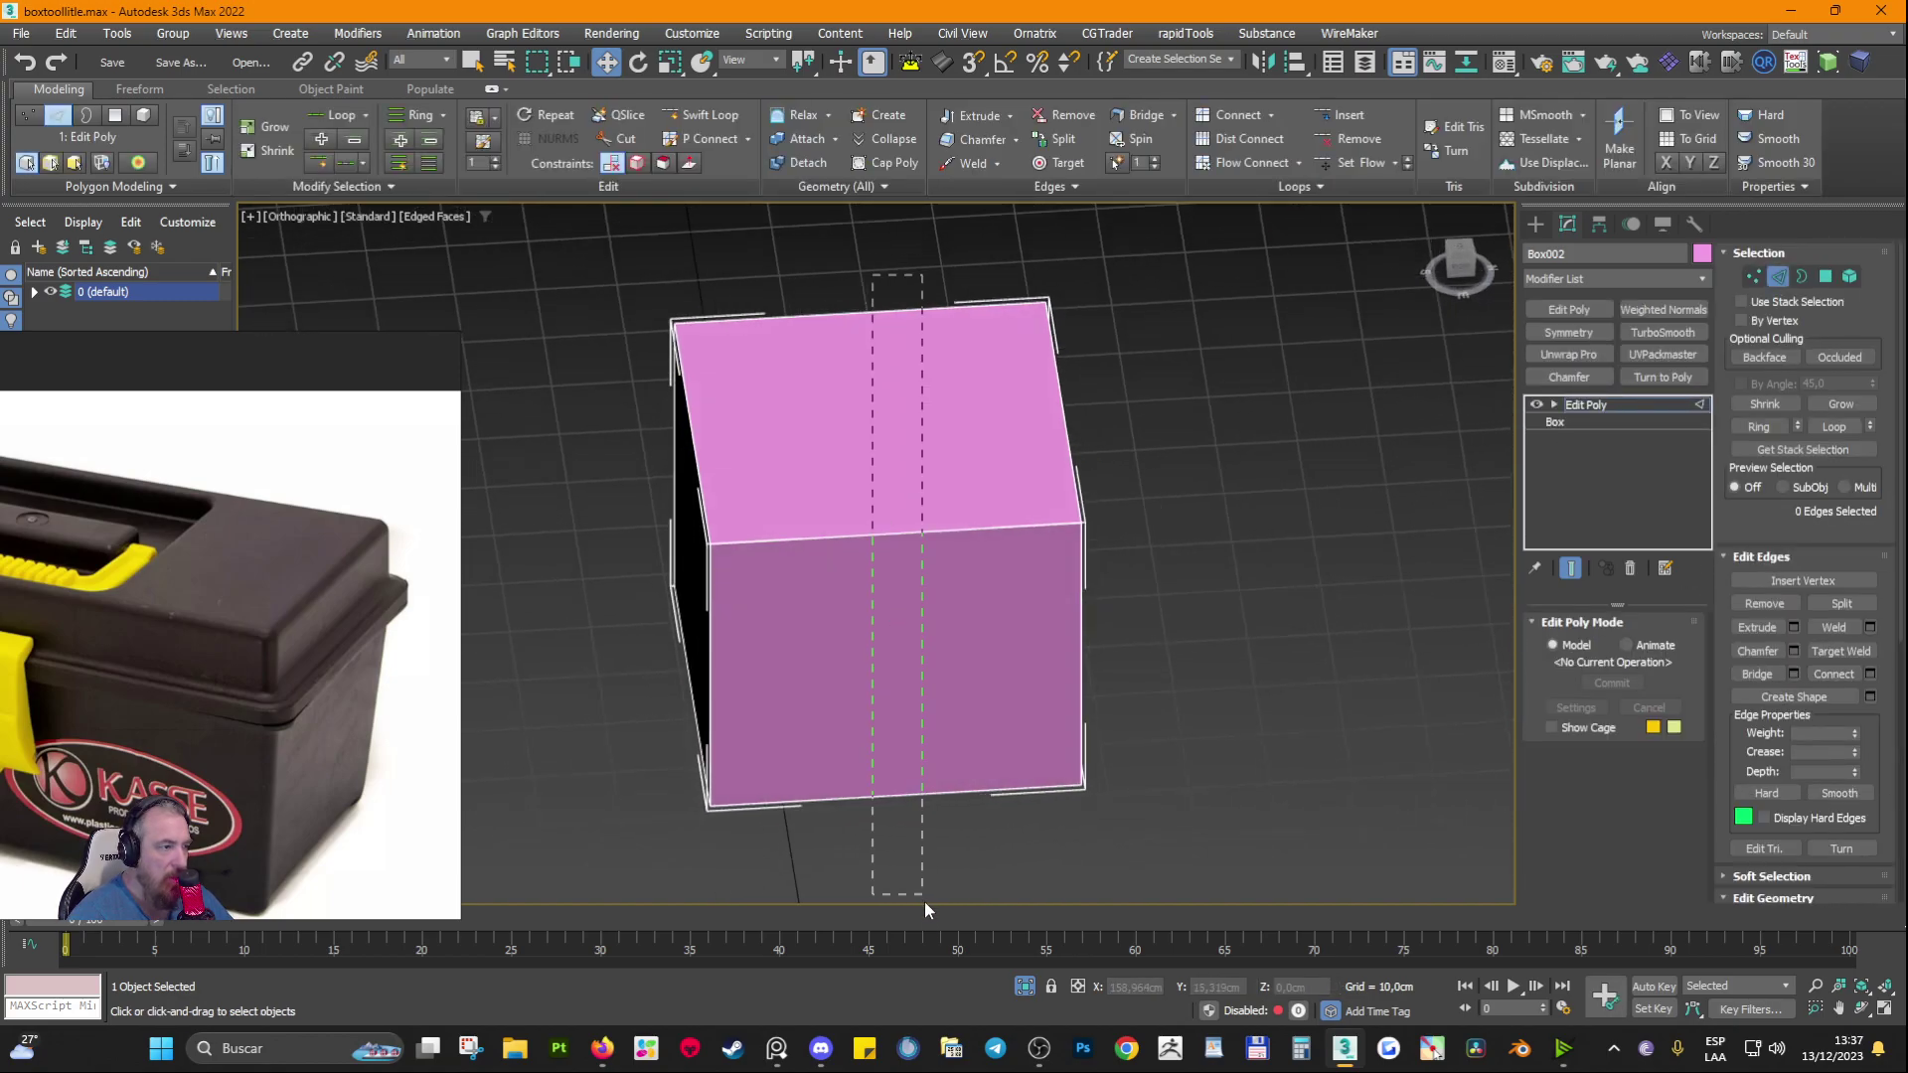
pyautogui.moveTo(924, 902); pyautogui.dragTo(926, 909)
pyautogui.click(1870, 673)
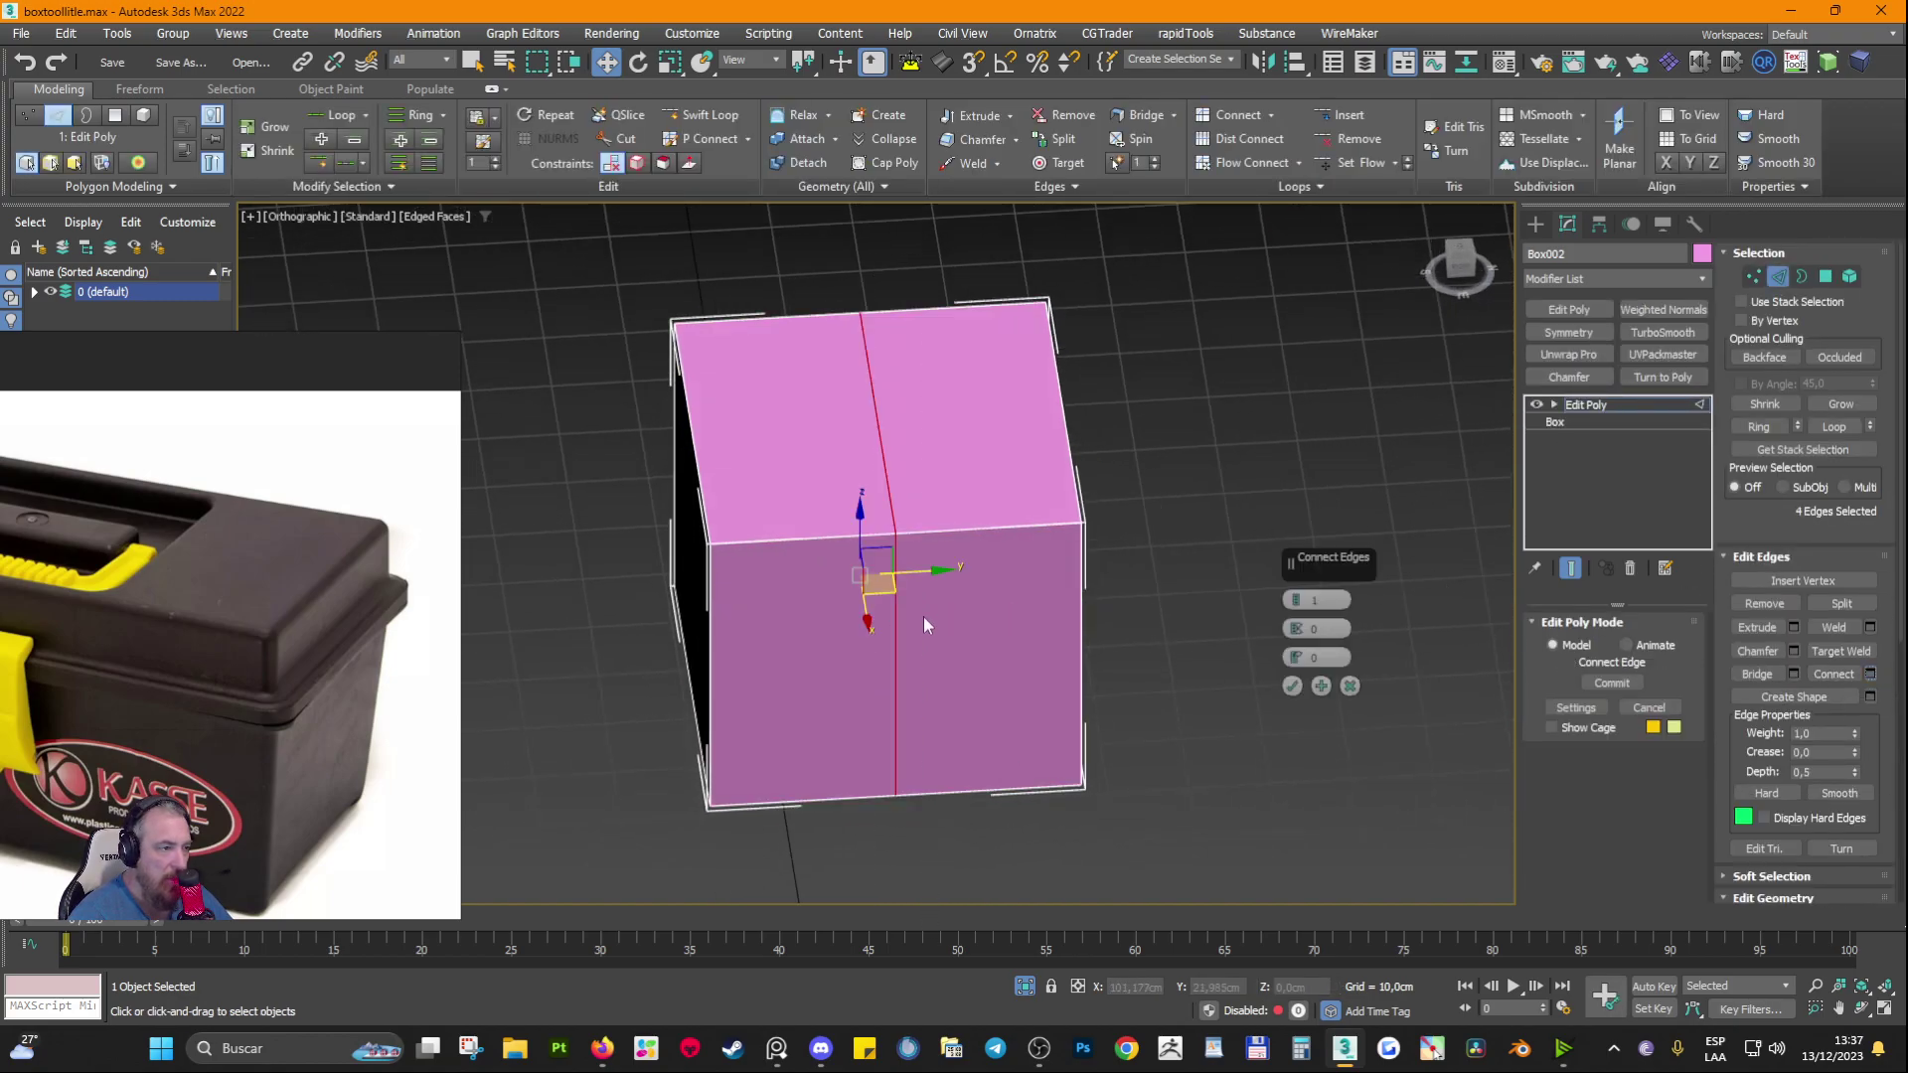
pyautogui.click(1298, 599)
pyautogui.moveTo(1294, 628); pyautogui.dragTo(1292, 238)
pyautogui.keyDown('alt'); pyautogui.moveTo(1236, 420); pyautogui.dragTo(899, 658, button='middle'); pyautogui.keyUp('alt')
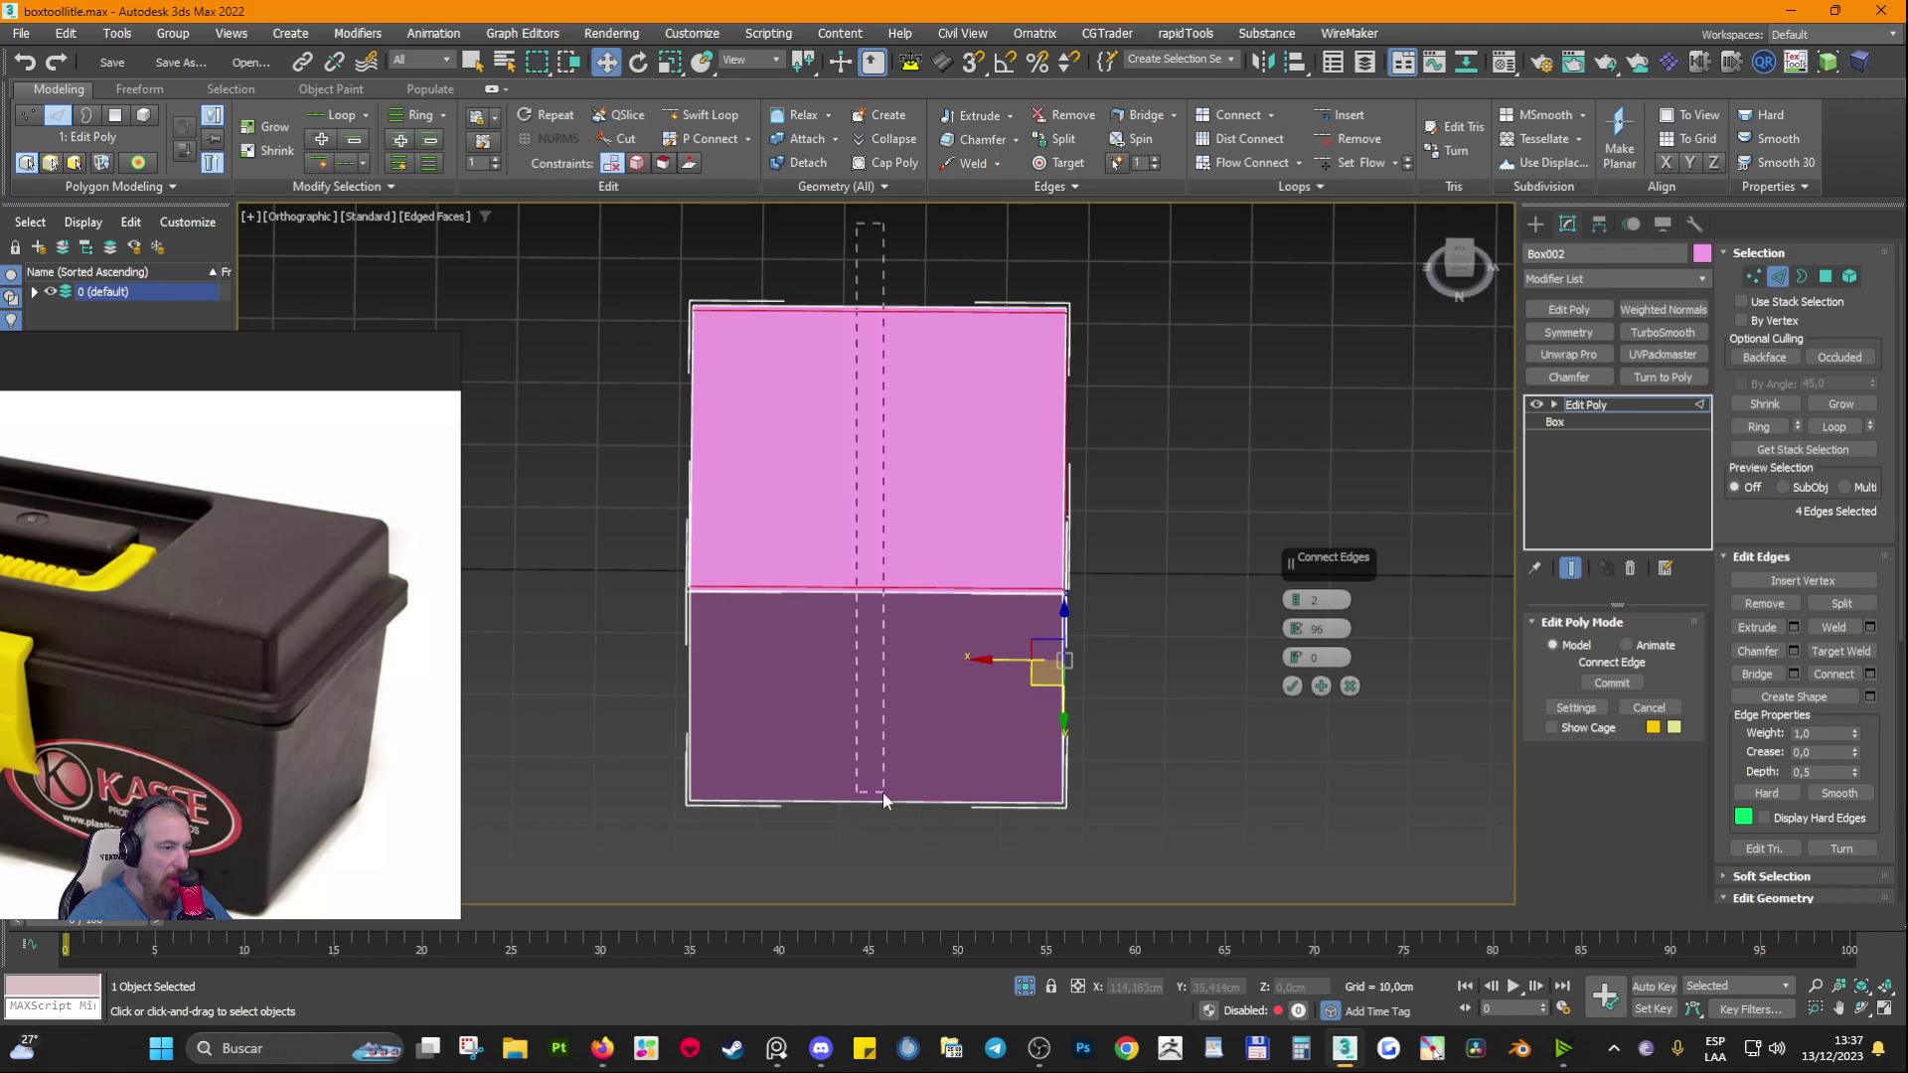
pyautogui.click(1292, 686)
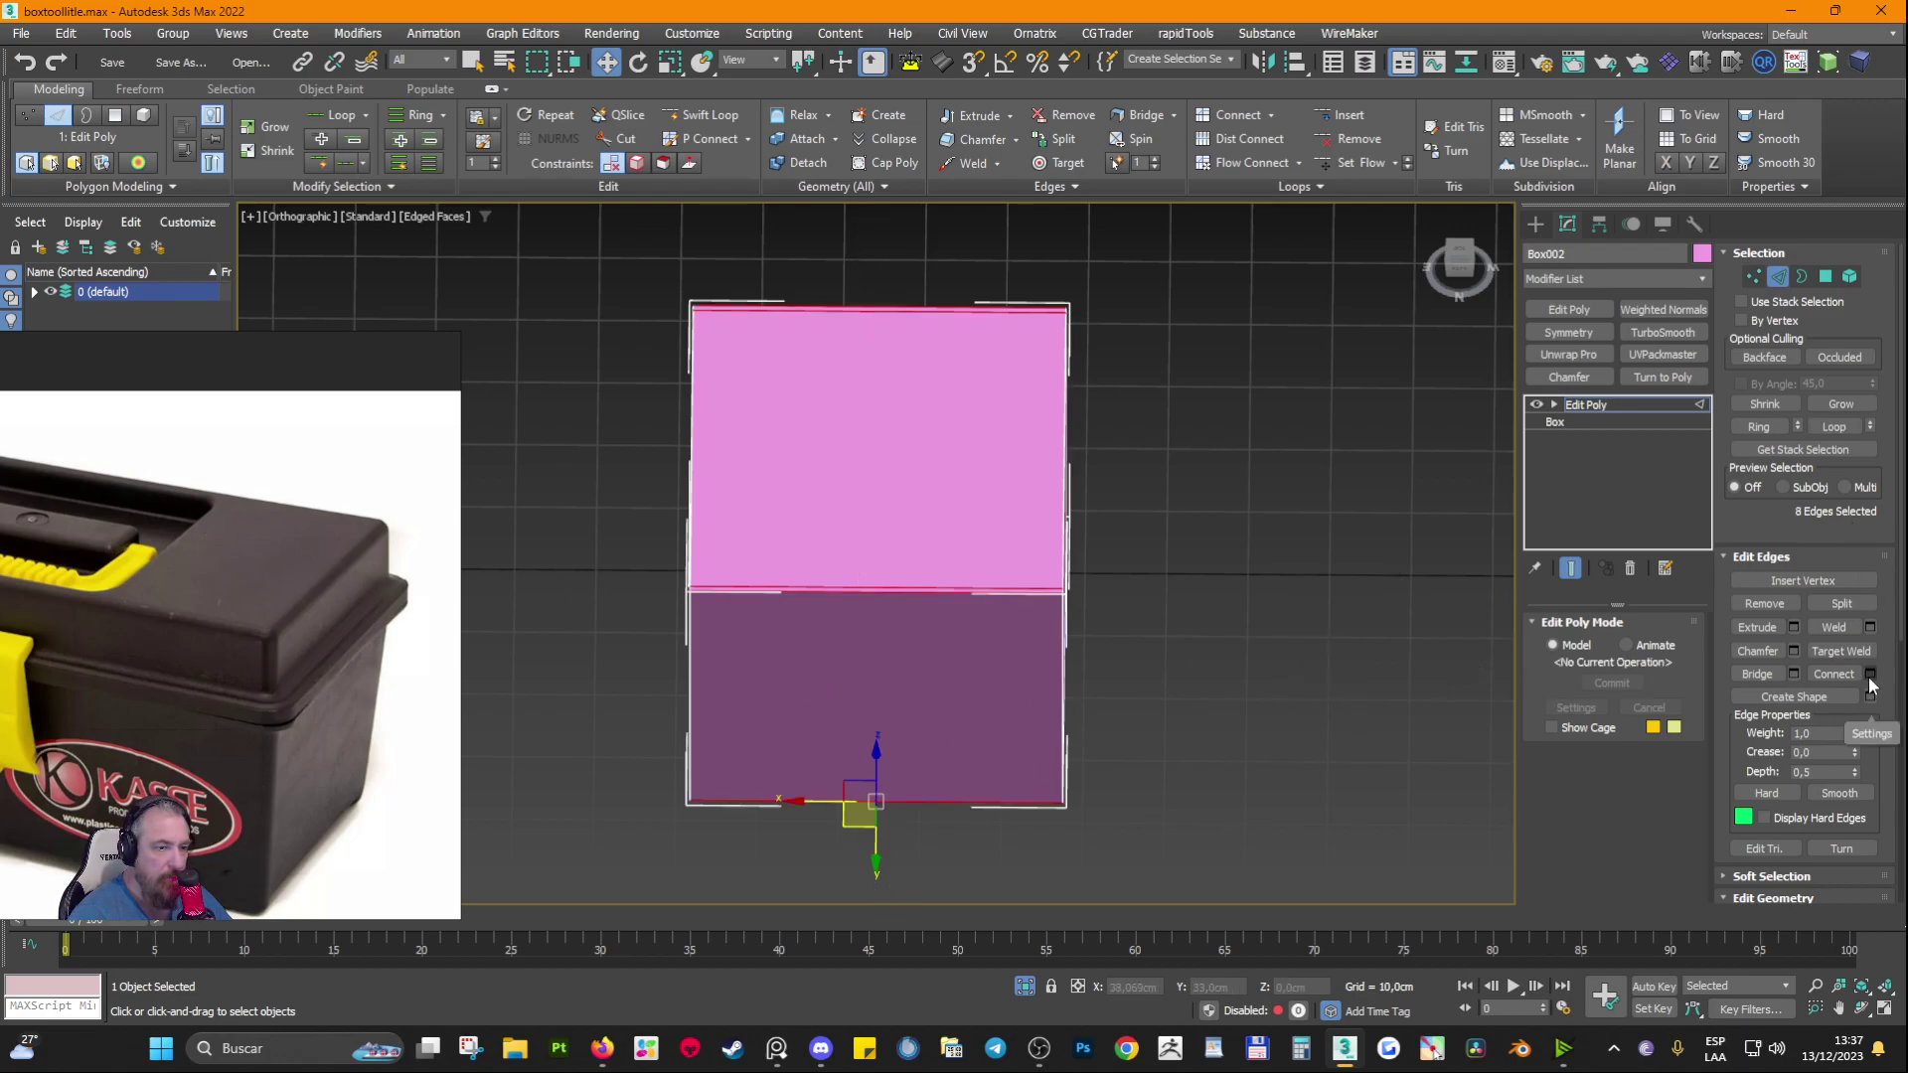
# Step: Connect the eight selected edges running in the other horizontal direction with 2 segments and pinch 96
pyautogui.click(1833, 673)
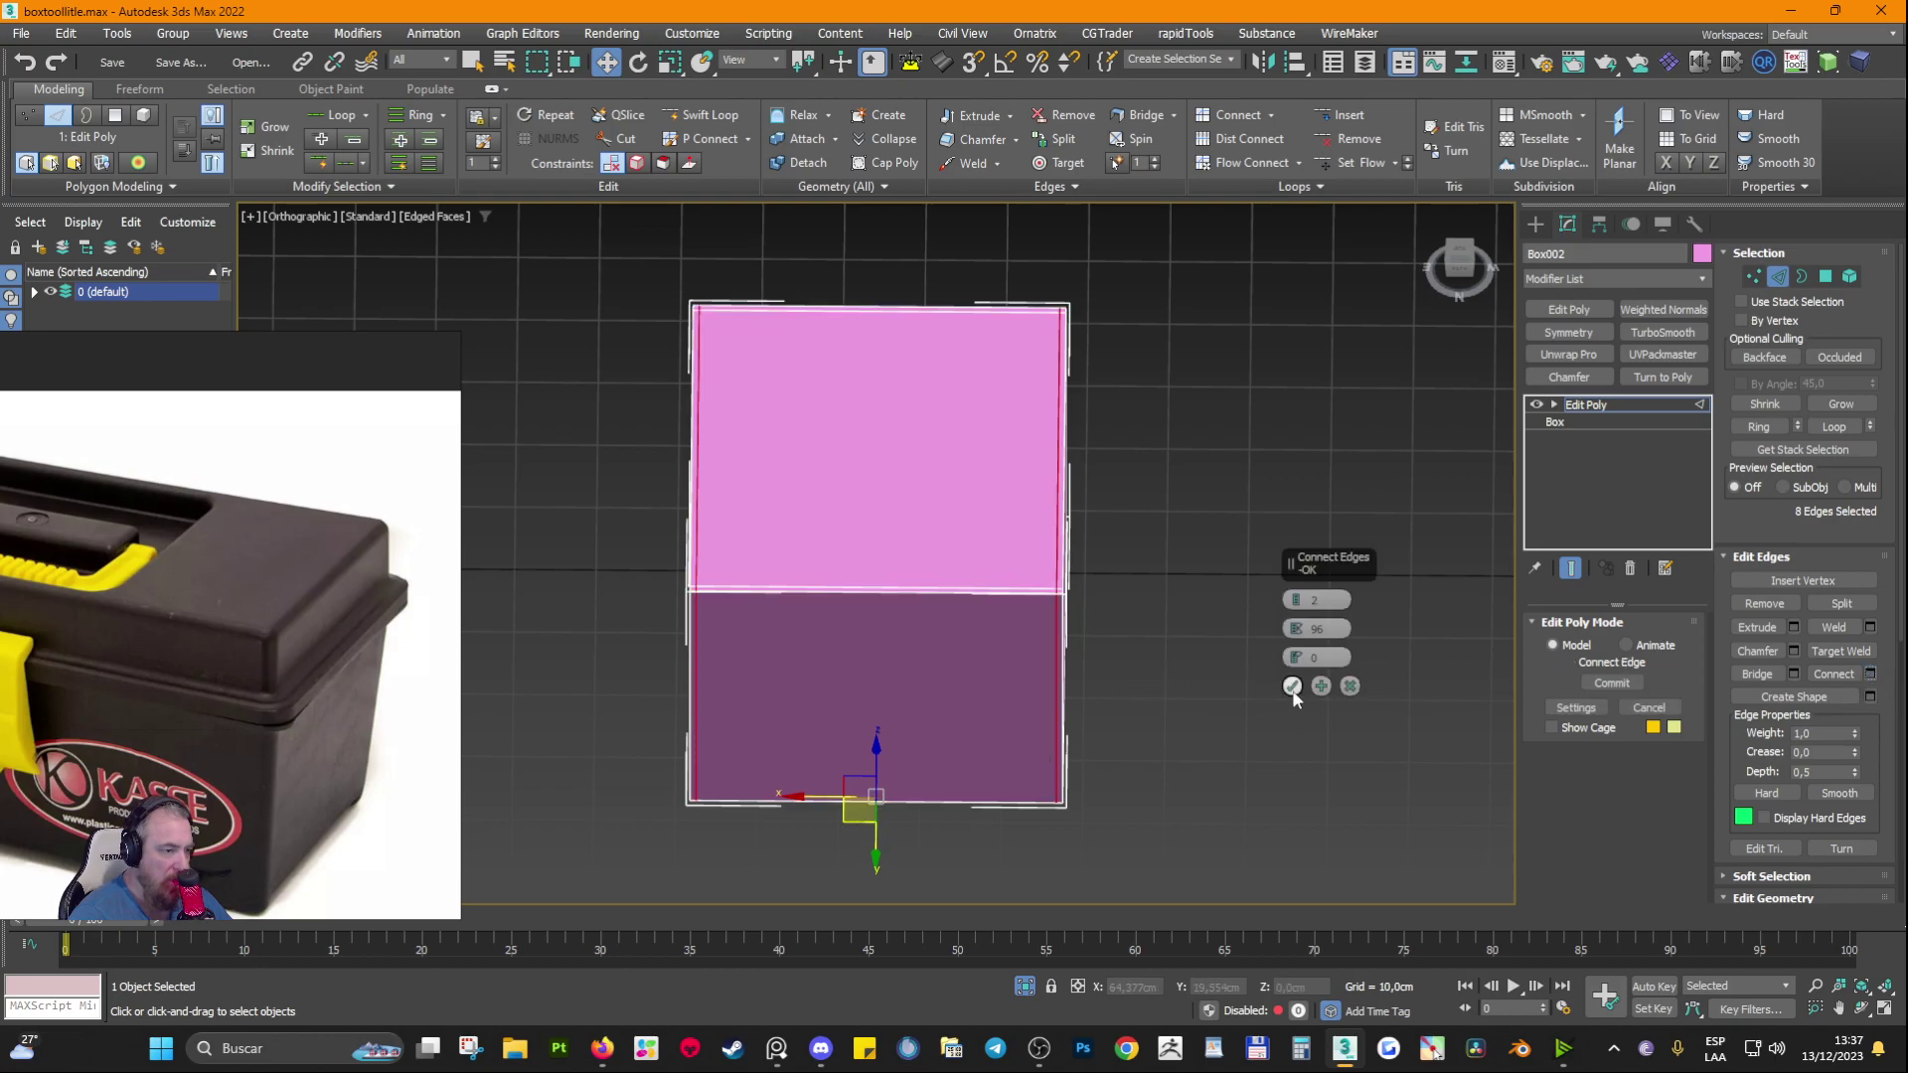
pyautogui.click(1291, 685)
pyautogui.keyDown('alt'); pyautogui.moveTo(1292, 696); pyautogui.dragTo(1141, 665, button='middle'); pyautogui.keyUp('alt')
pyautogui.scroll(5, 1123, 678)
pyautogui.scroll(5, 889, 419)
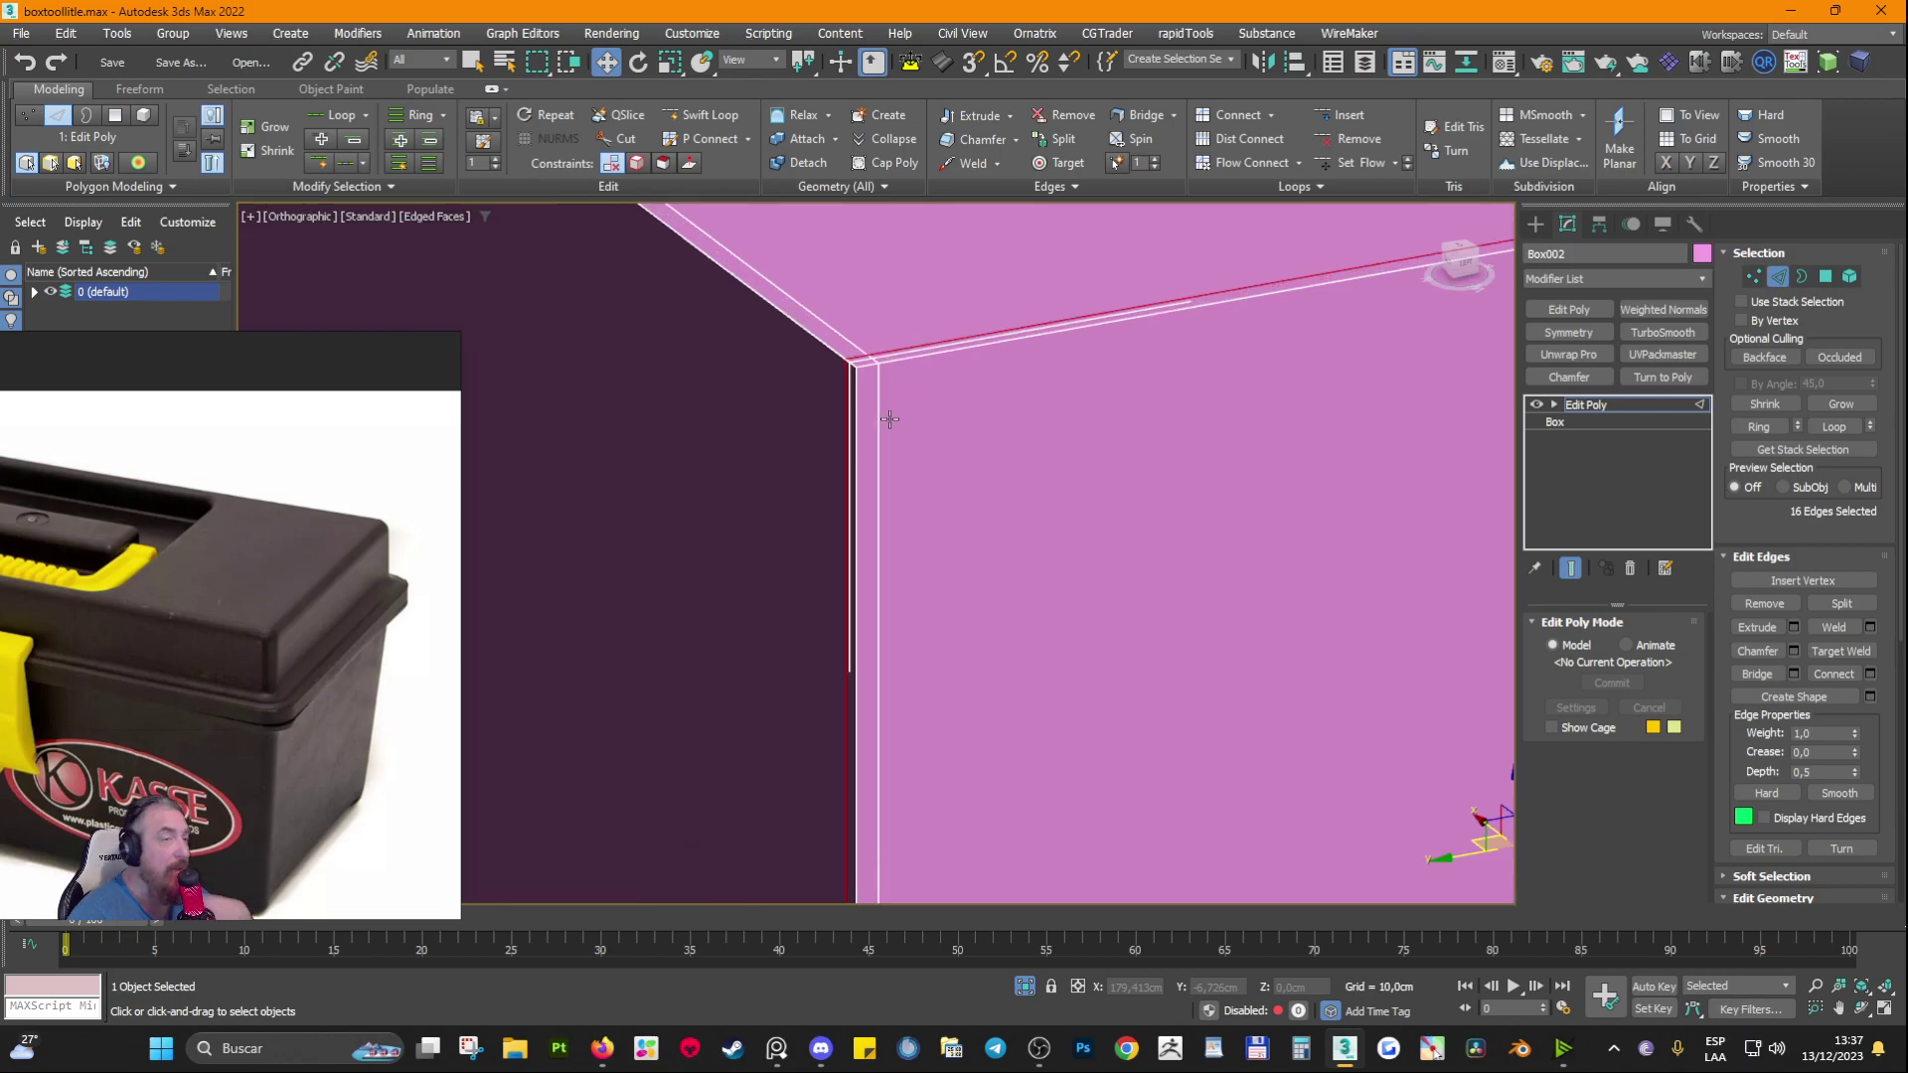
# Step: Select all the vertical edges around the box and connect them with 2 segments and pinch 96
pyautogui.scroll(-6, 934, 399)
pyautogui.keyDown('alt'); pyautogui.moveTo(934, 400); pyautogui.dragTo(1188, 406, button='middle'); pyautogui.keyUp('alt')
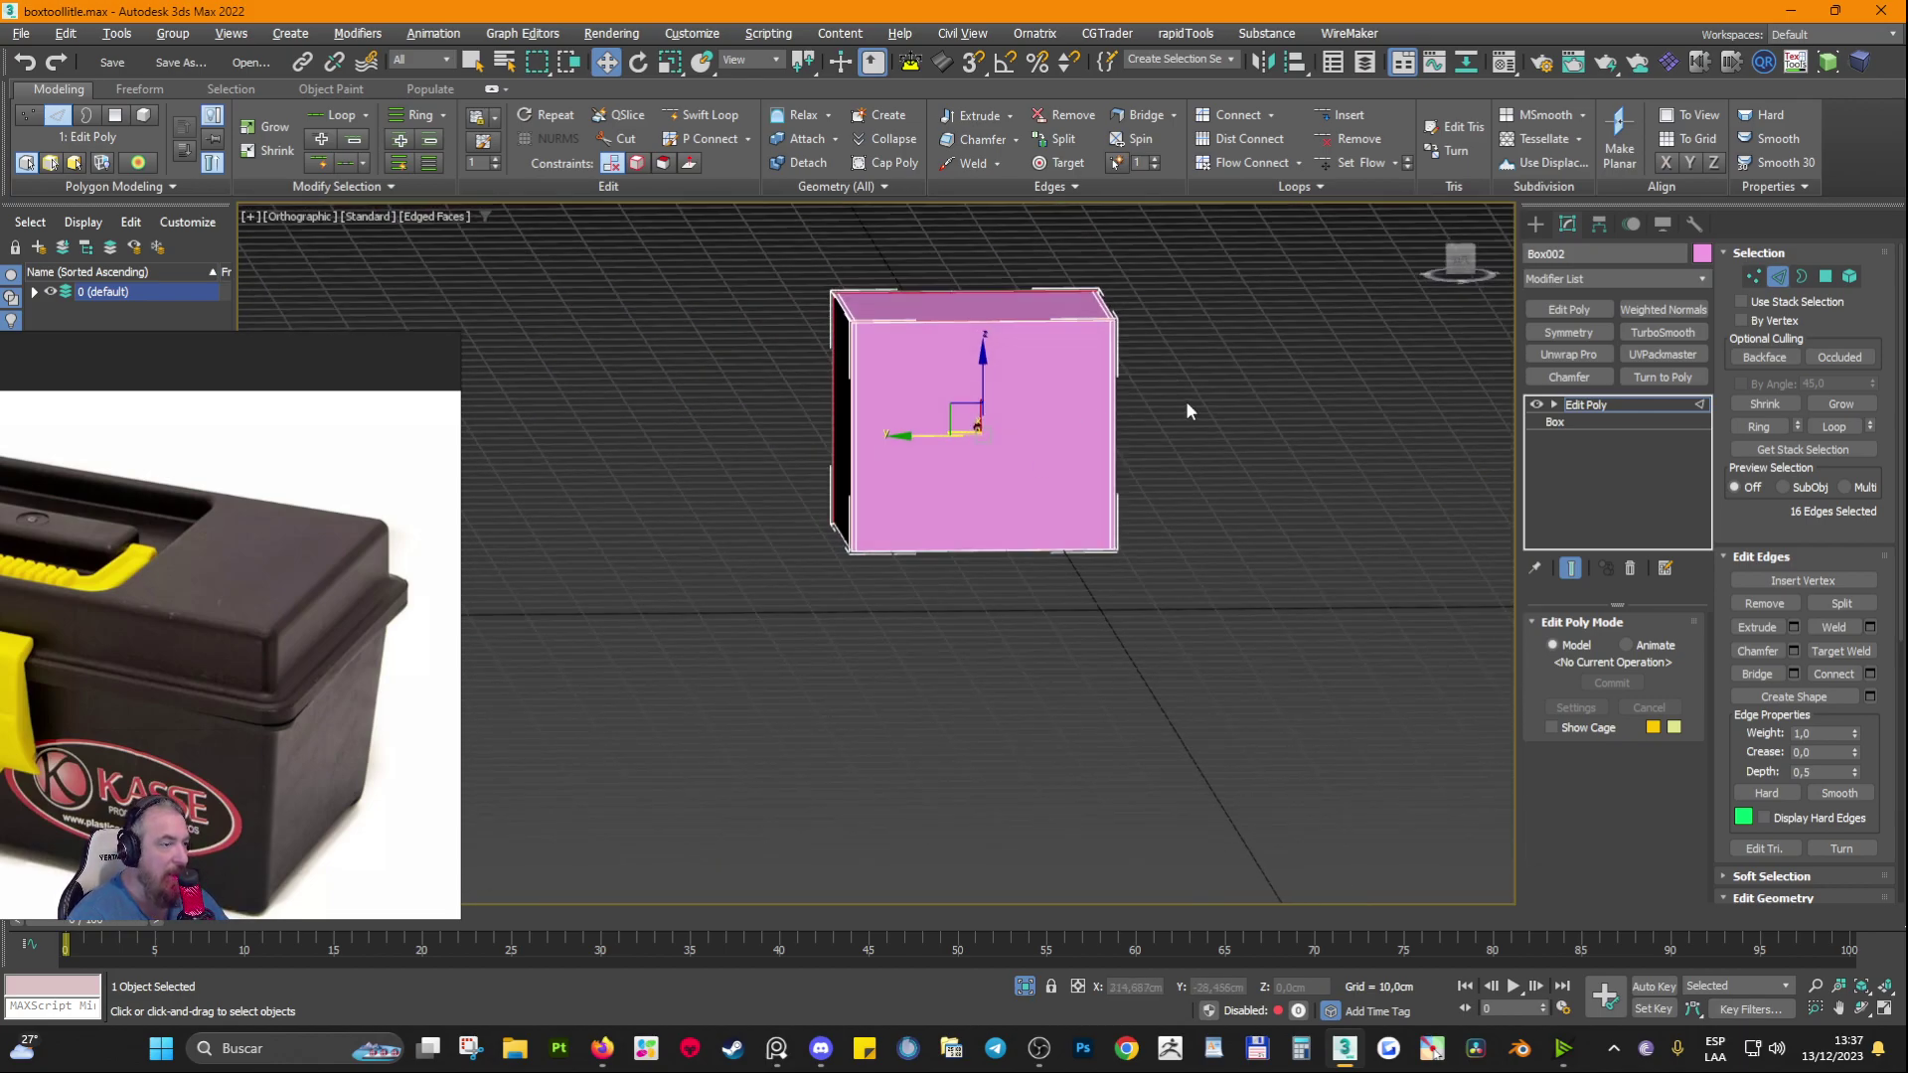
pyautogui.moveTo(751, 399); pyautogui.dragTo(744, 391)
pyautogui.keyDown('alt'); pyautogui.moveTo(744, 392); pyautogui.dragTo(908, 358, button='middle'); pyautogui.keyUp('alt')
pyautogui.scroll(4, 913, 359)
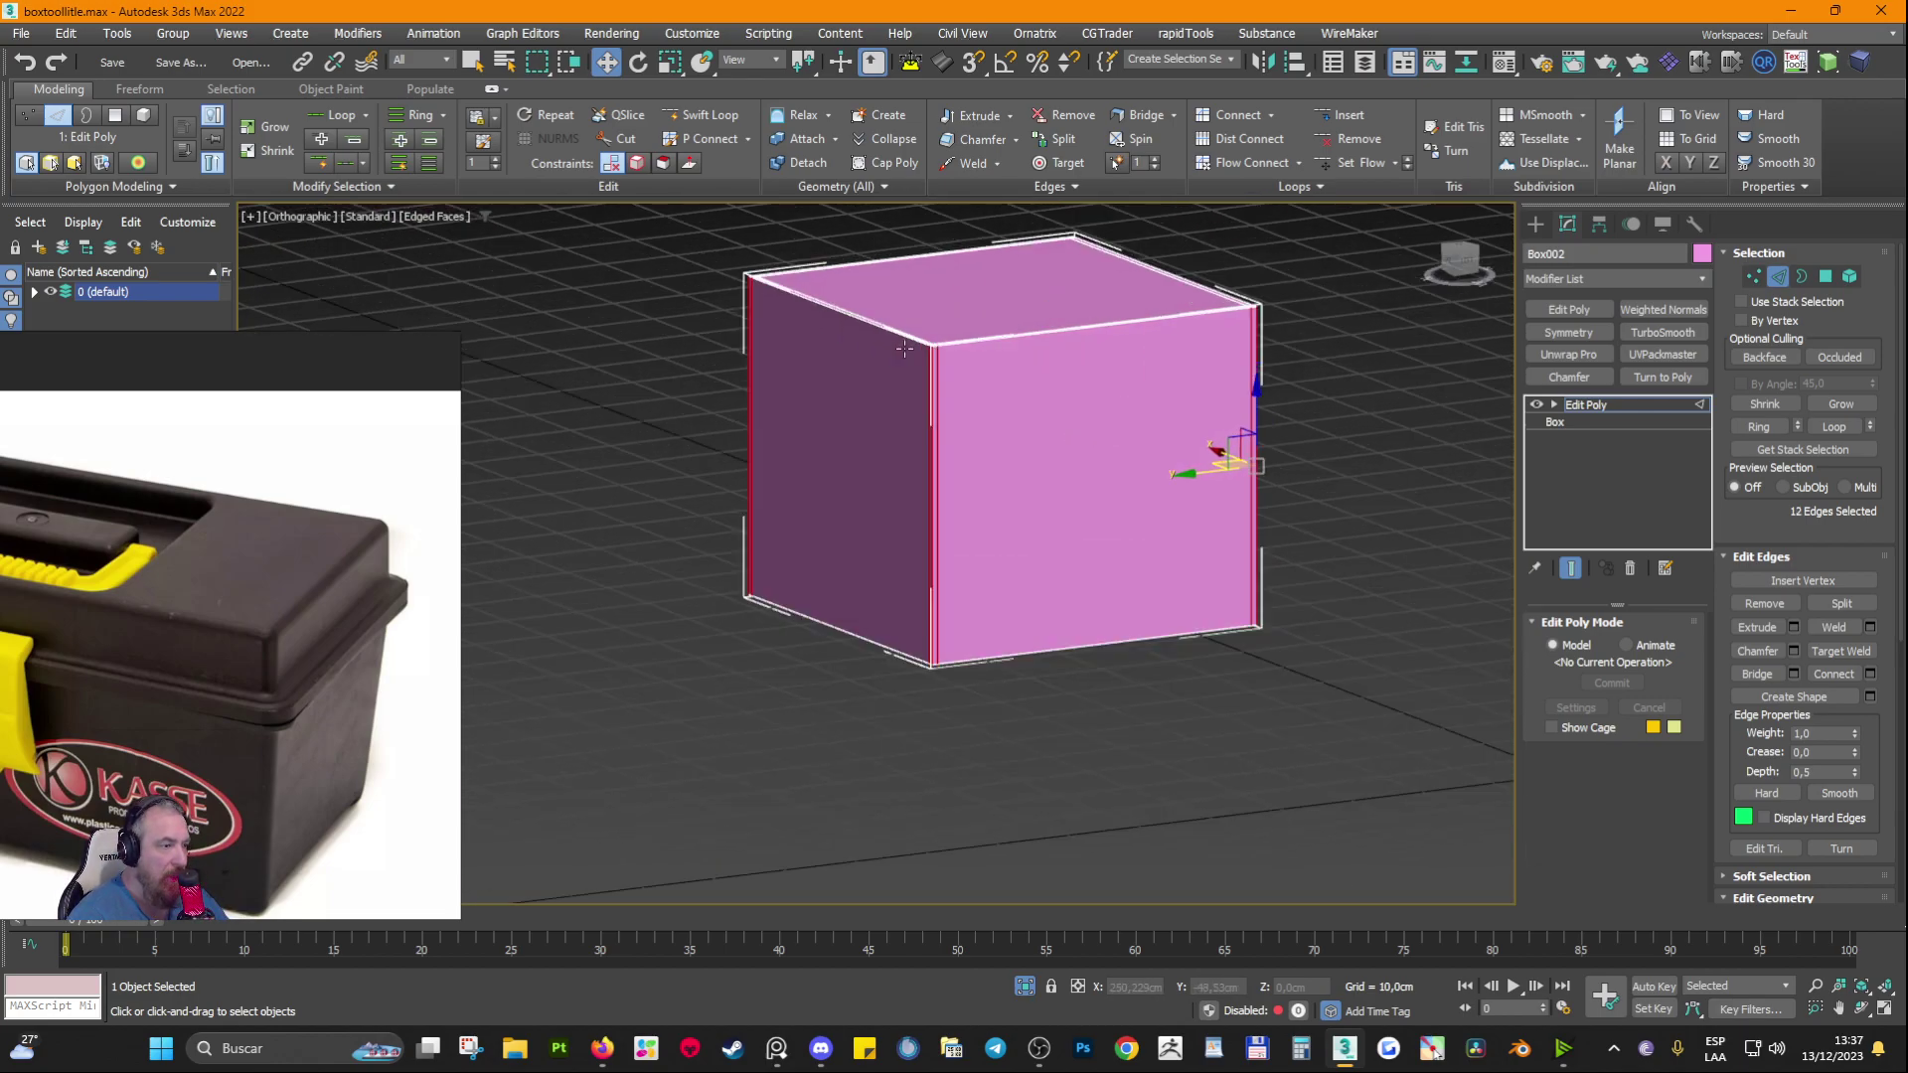
pyautogui.click(1870, 674)
pyautogui.scroll(4, 1210, 390)
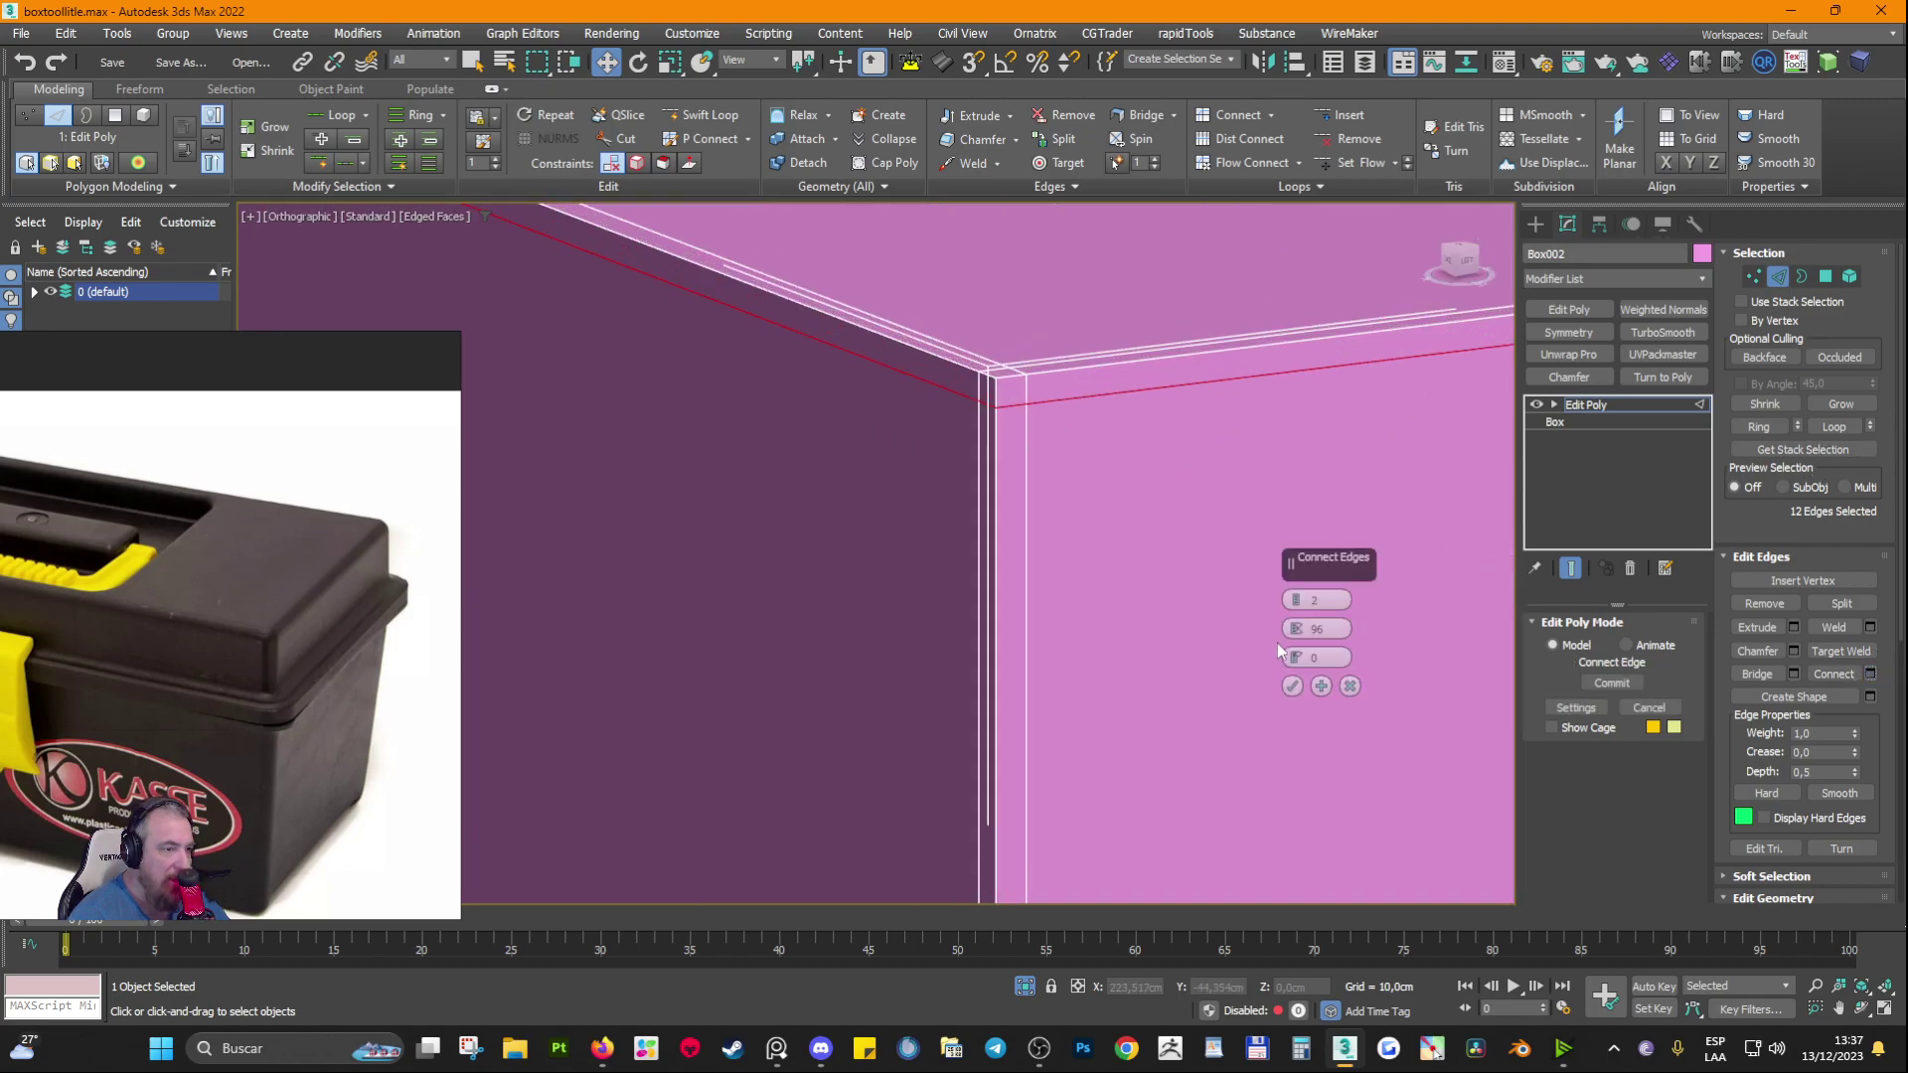
pyautogui.click(1292, 685)
# Step: Select the three small polygons meeting at the box's upper front corner to examine where the support loops cross
pyautogui.keyDown('alt'); pyautogui.moveTo(1082, 487); pyautogui.dragTo(1125, 600, button='middle'); pyautogui.keyUp('alt')
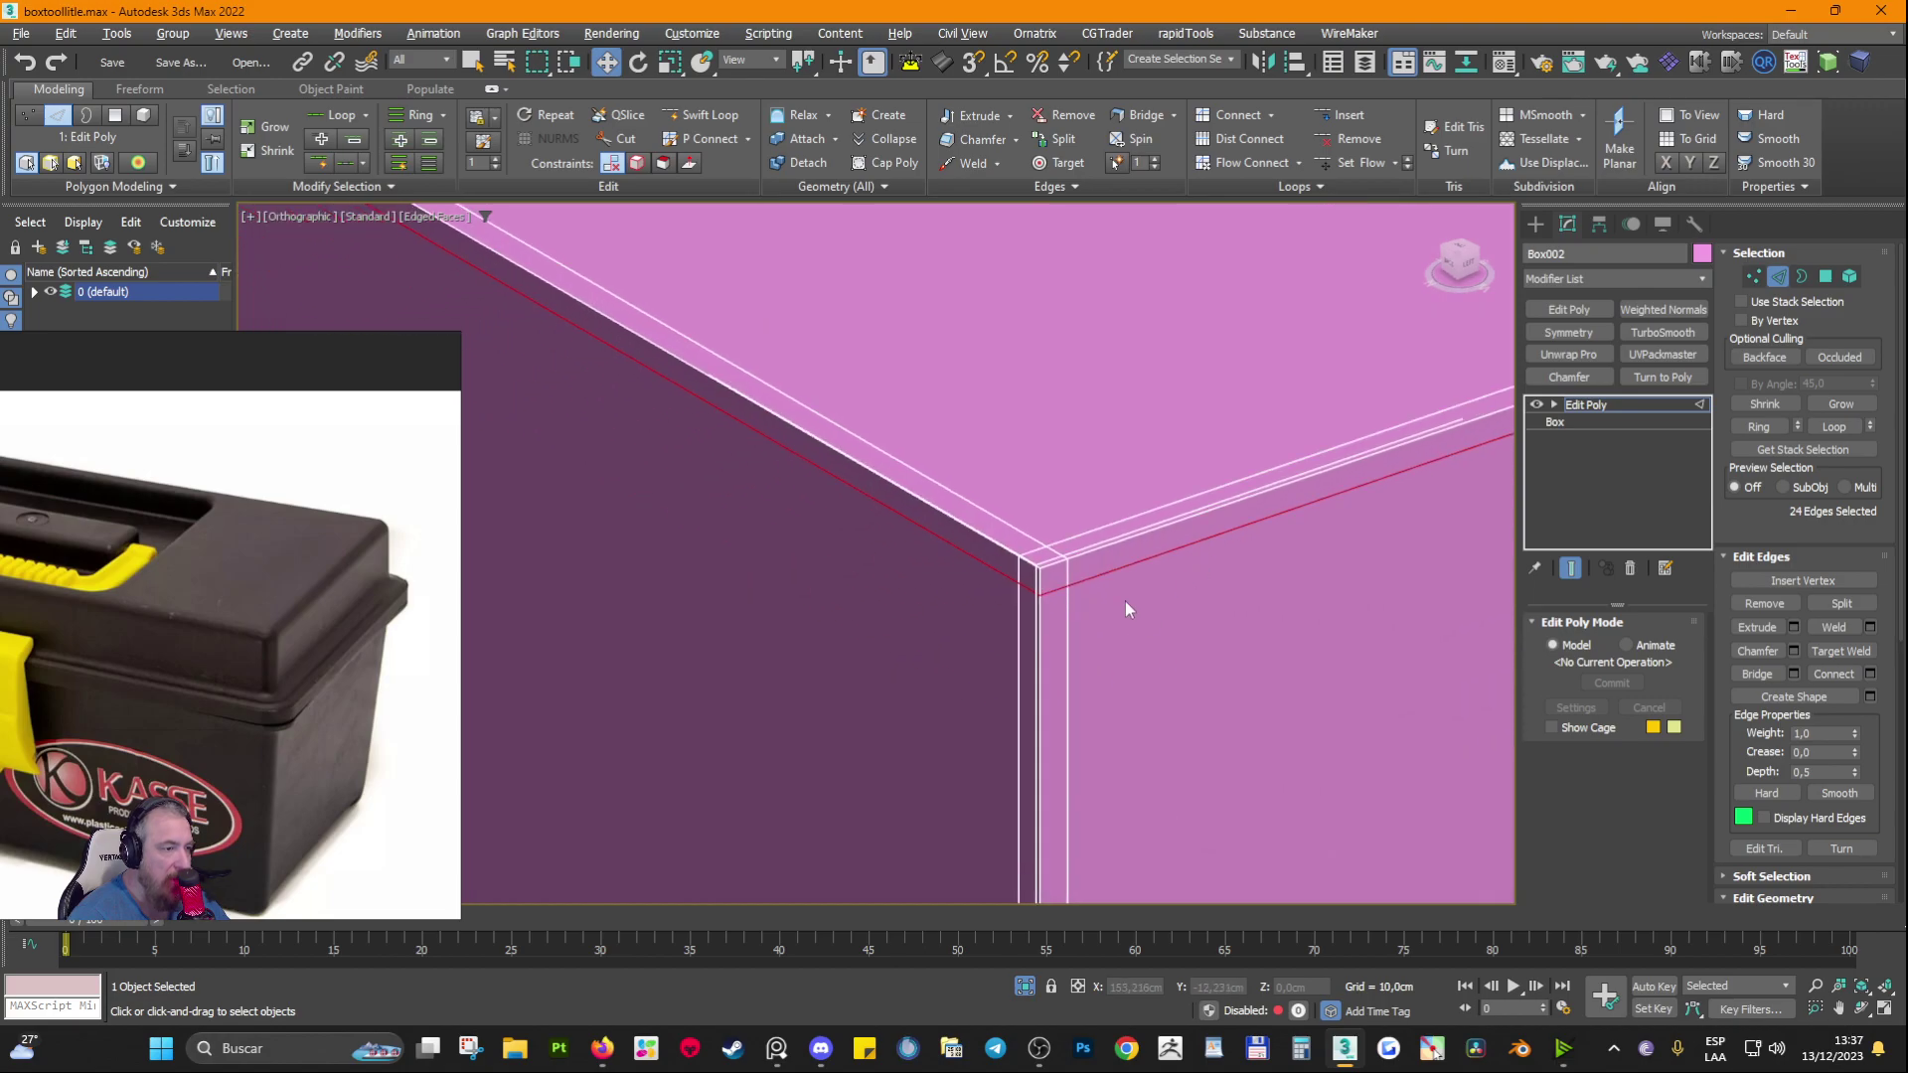
pyautogui.scroll(3, 1121, 586)
pyautogui.click(1092, 546)
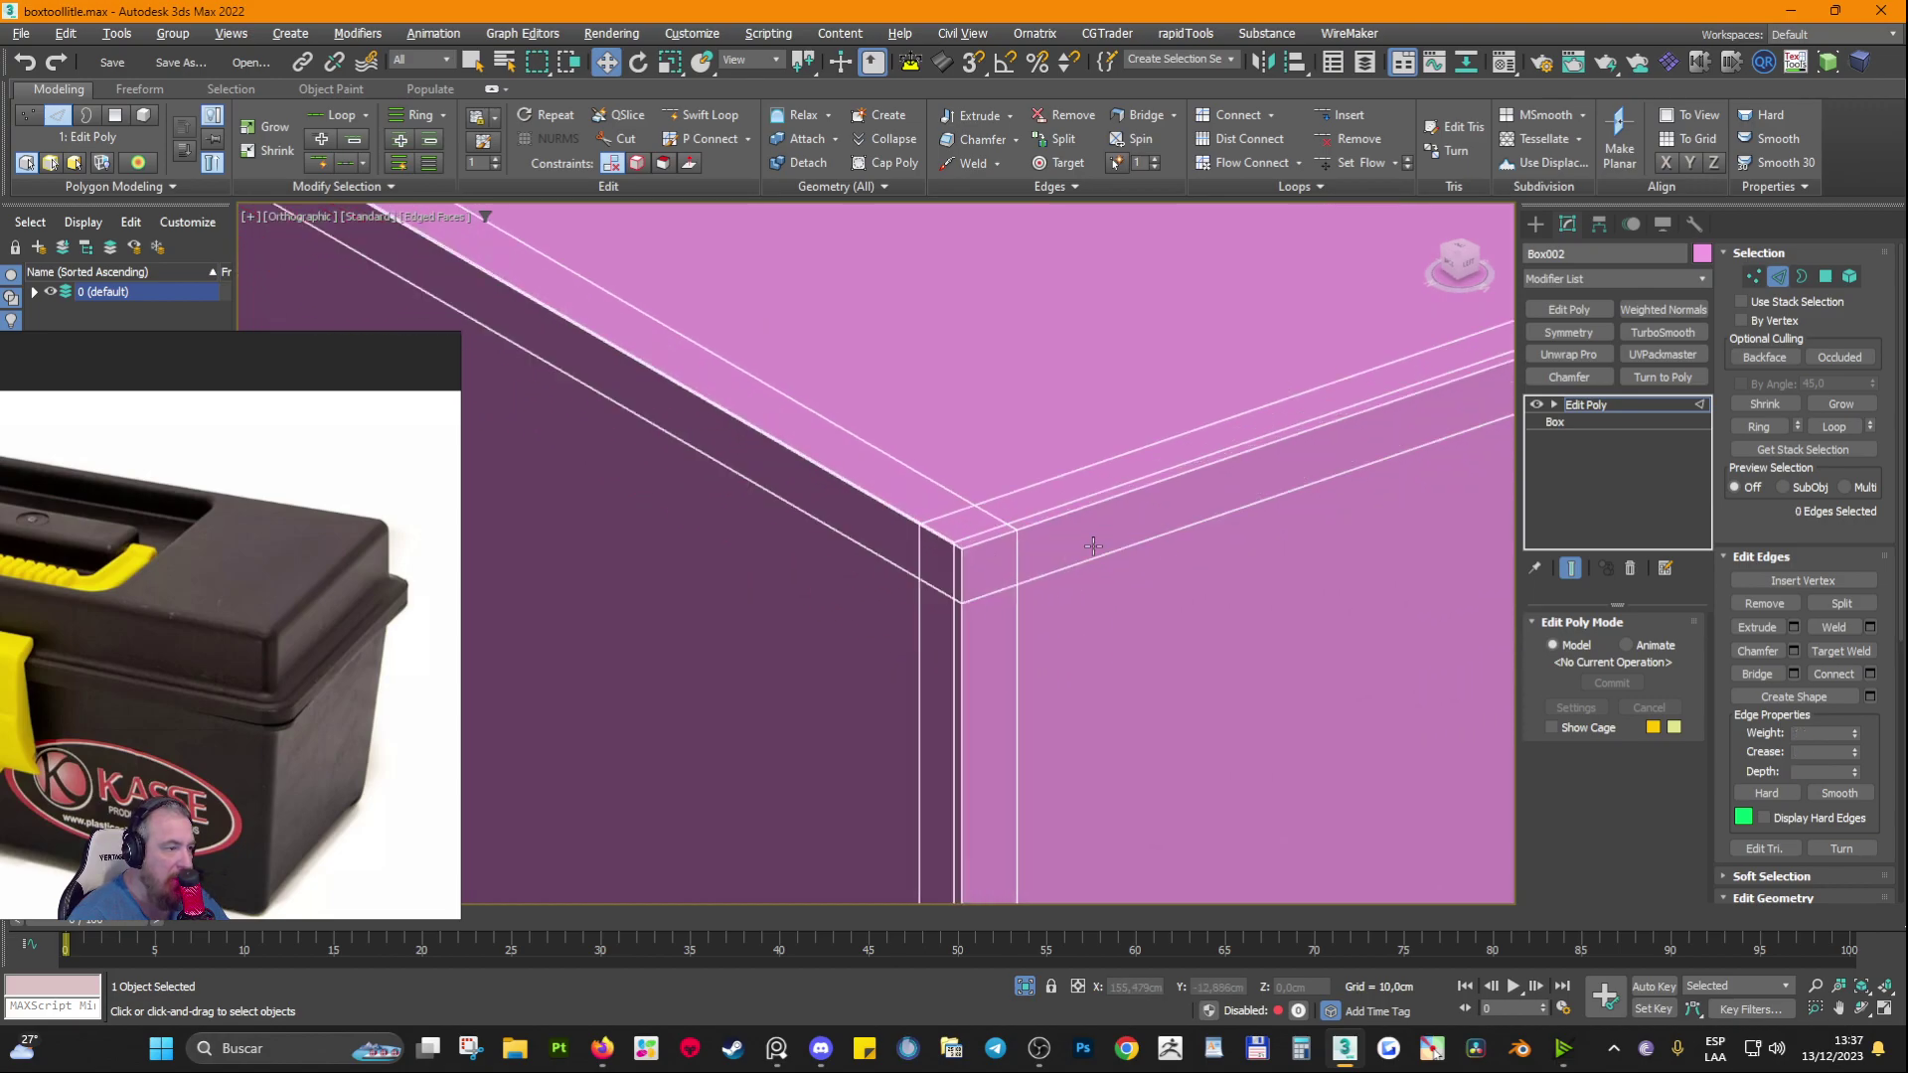
pyautogui.click(1825, 276)
pyautogui.click(963, 537)
pyautogui.scroll(1, 963, 537)
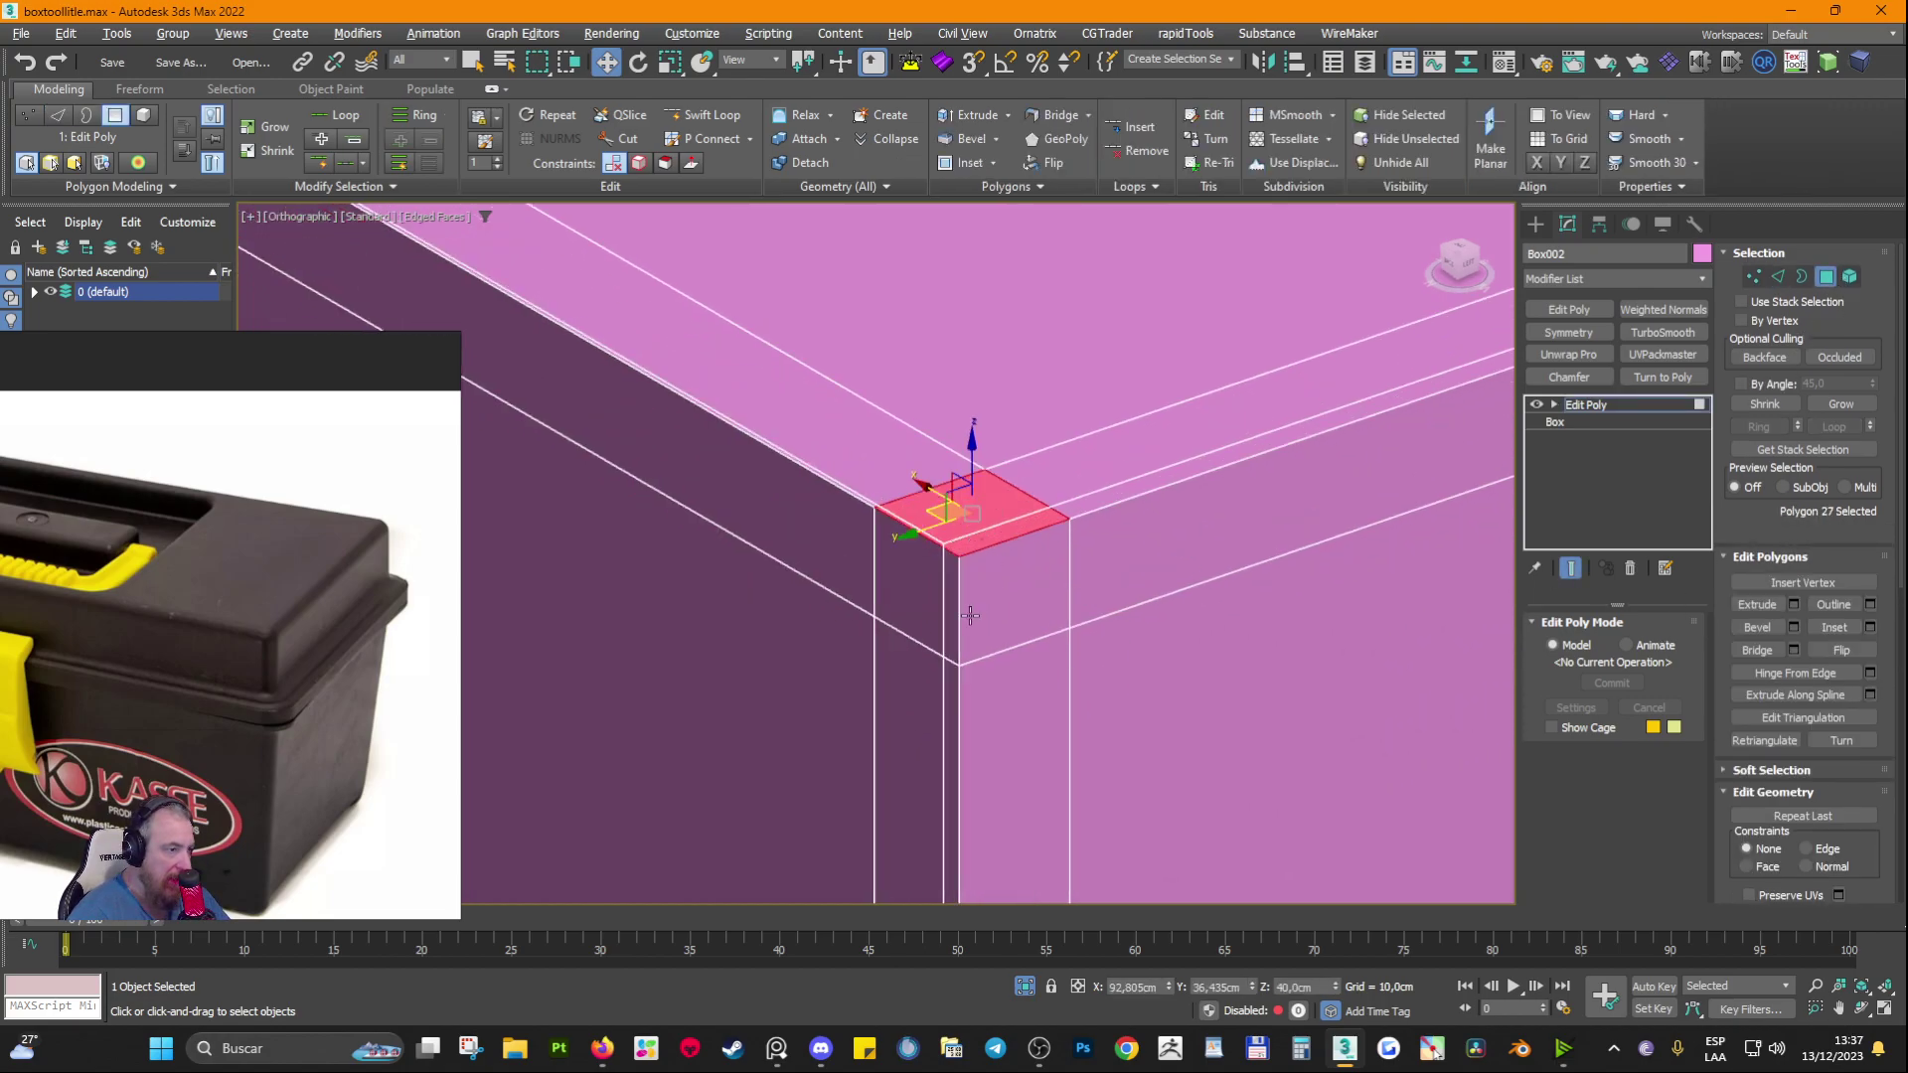
pyautogui.keyDown('ctrl'); pyautogui.click(971, 613); pyautogui.keyUp('ctrl')
pyautogui.keyDown('ctrl'); pyautogui.click(932, 618); pyautogui.keyUp('ctrl')
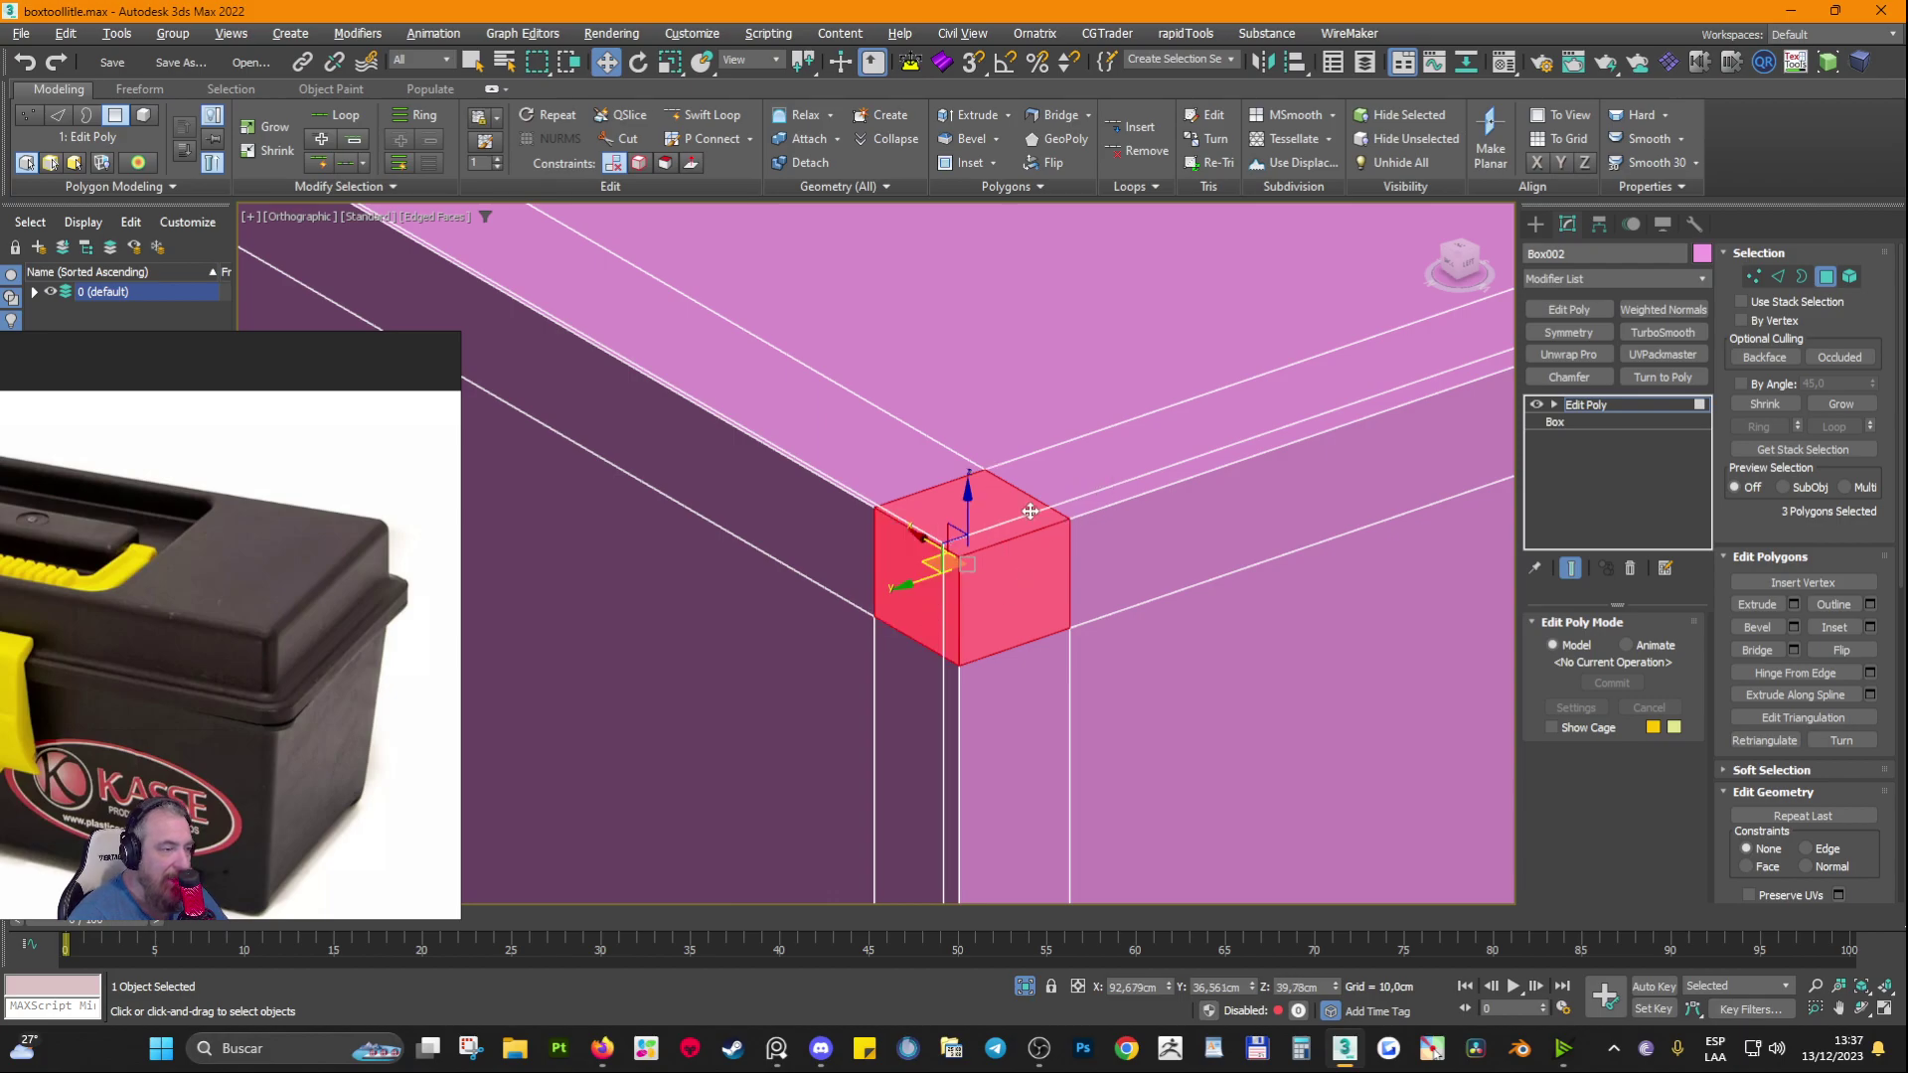
pyautogui.scroll(-5, 1030, 511)
pyautogui.scroll(4, 861, 449)
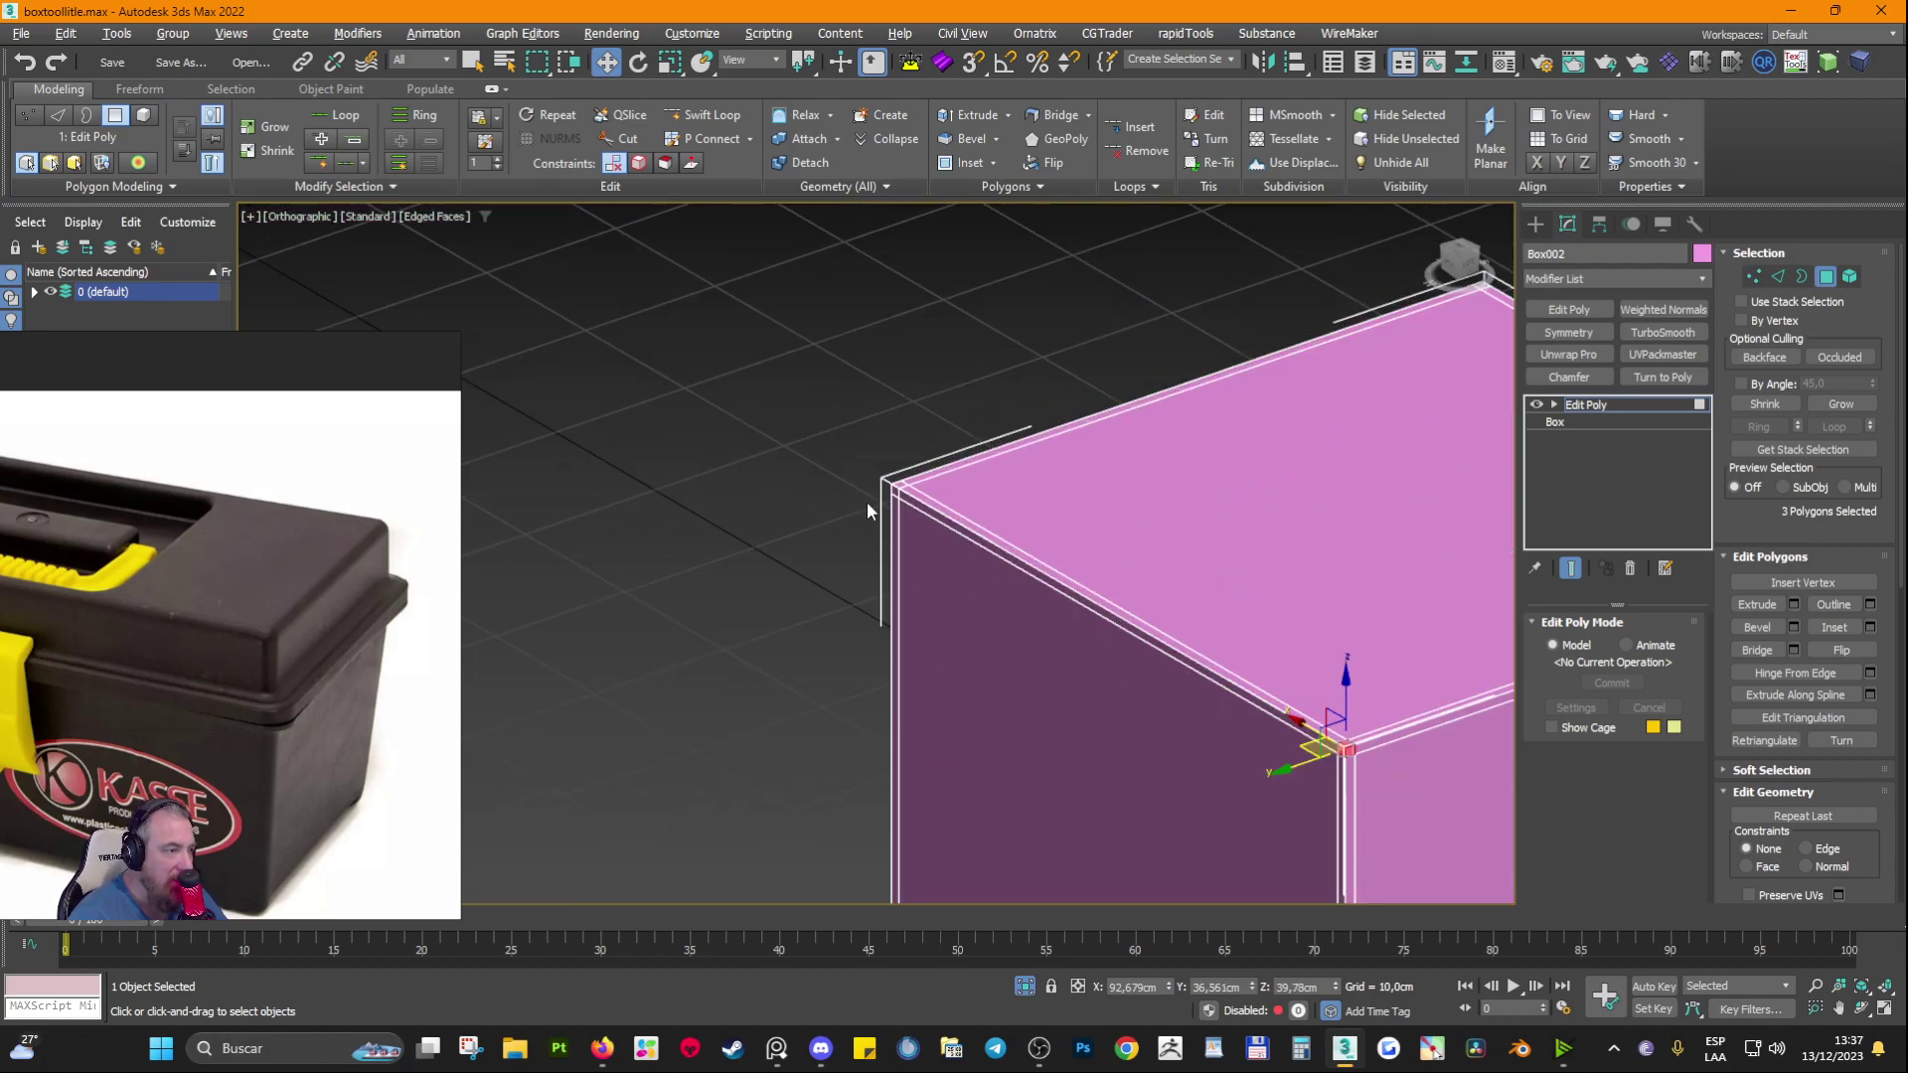
pyautogui.moveTo(867, 502); pyautogui.dragTo(558, 418, button='middle')
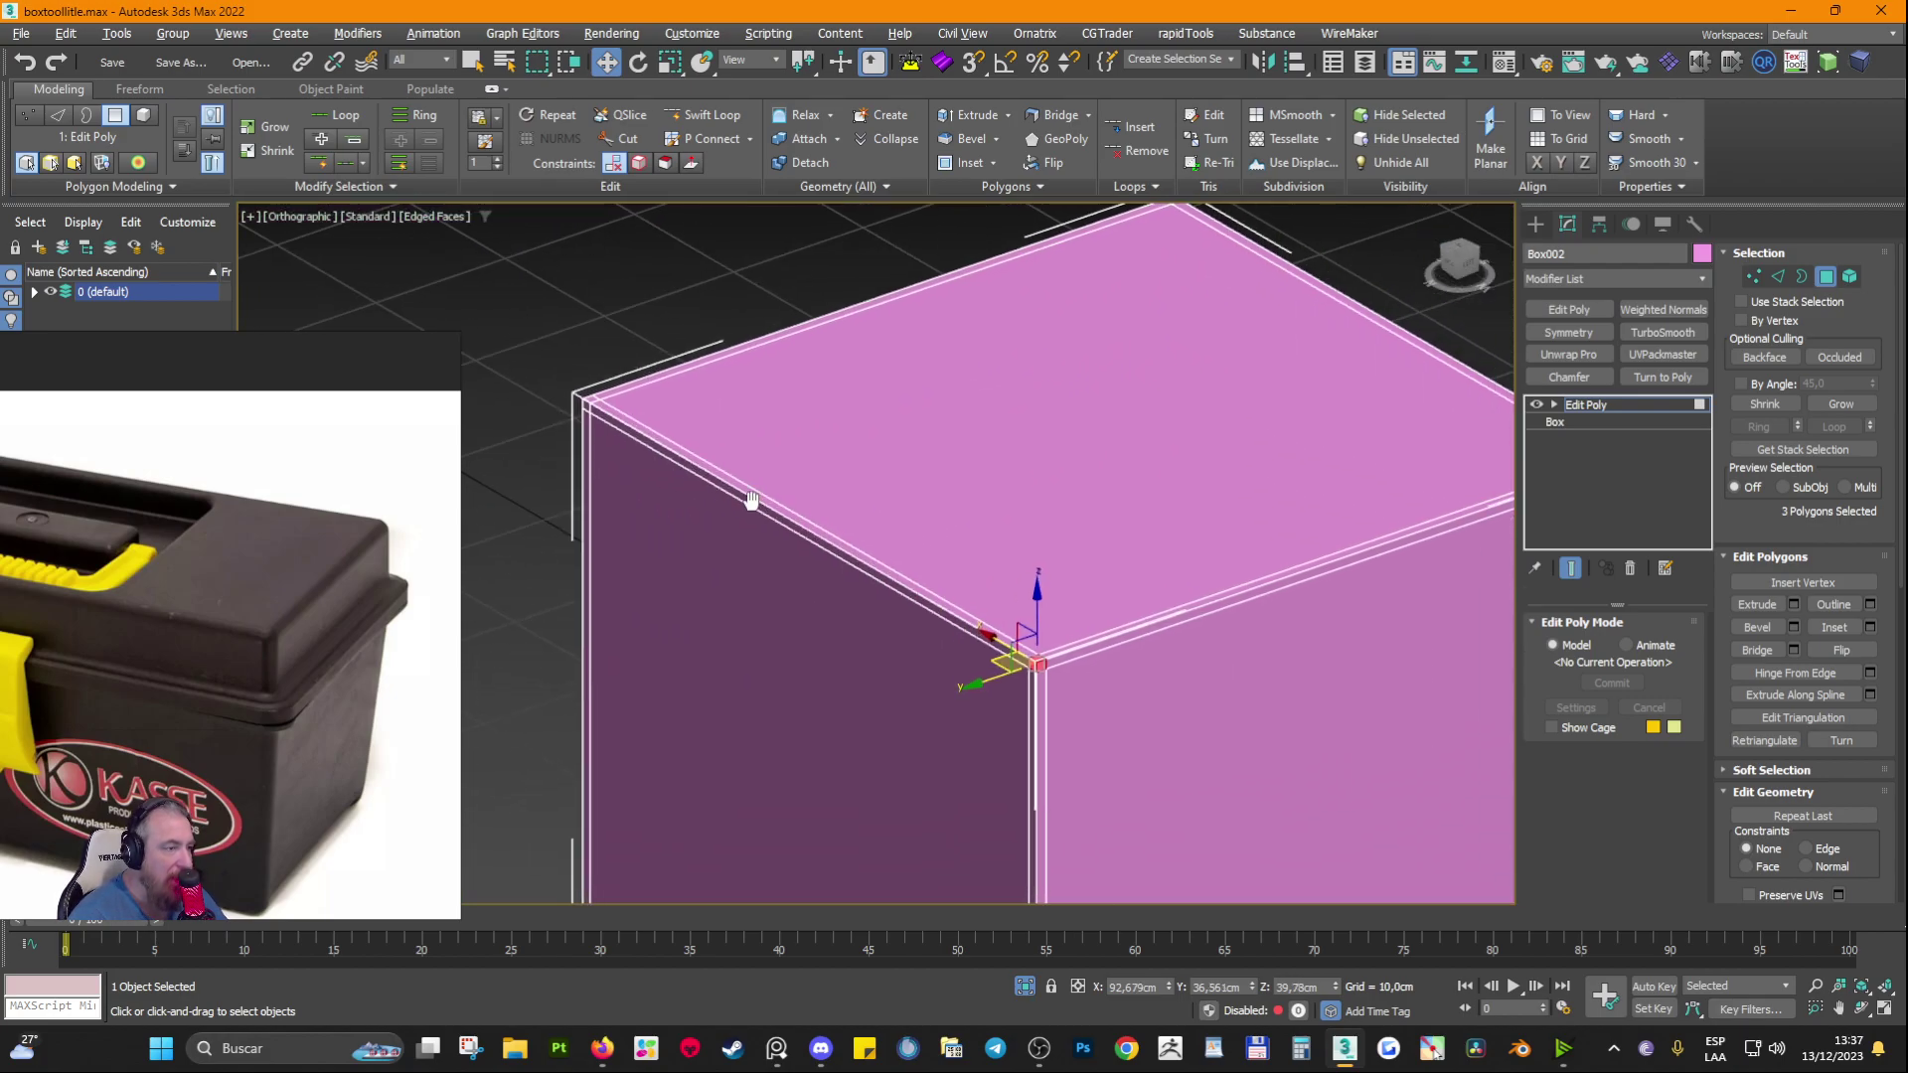
# Step: Review the general preference settings, cancel them, and look through the viewport's general options
pyautogui.click(702, 35)
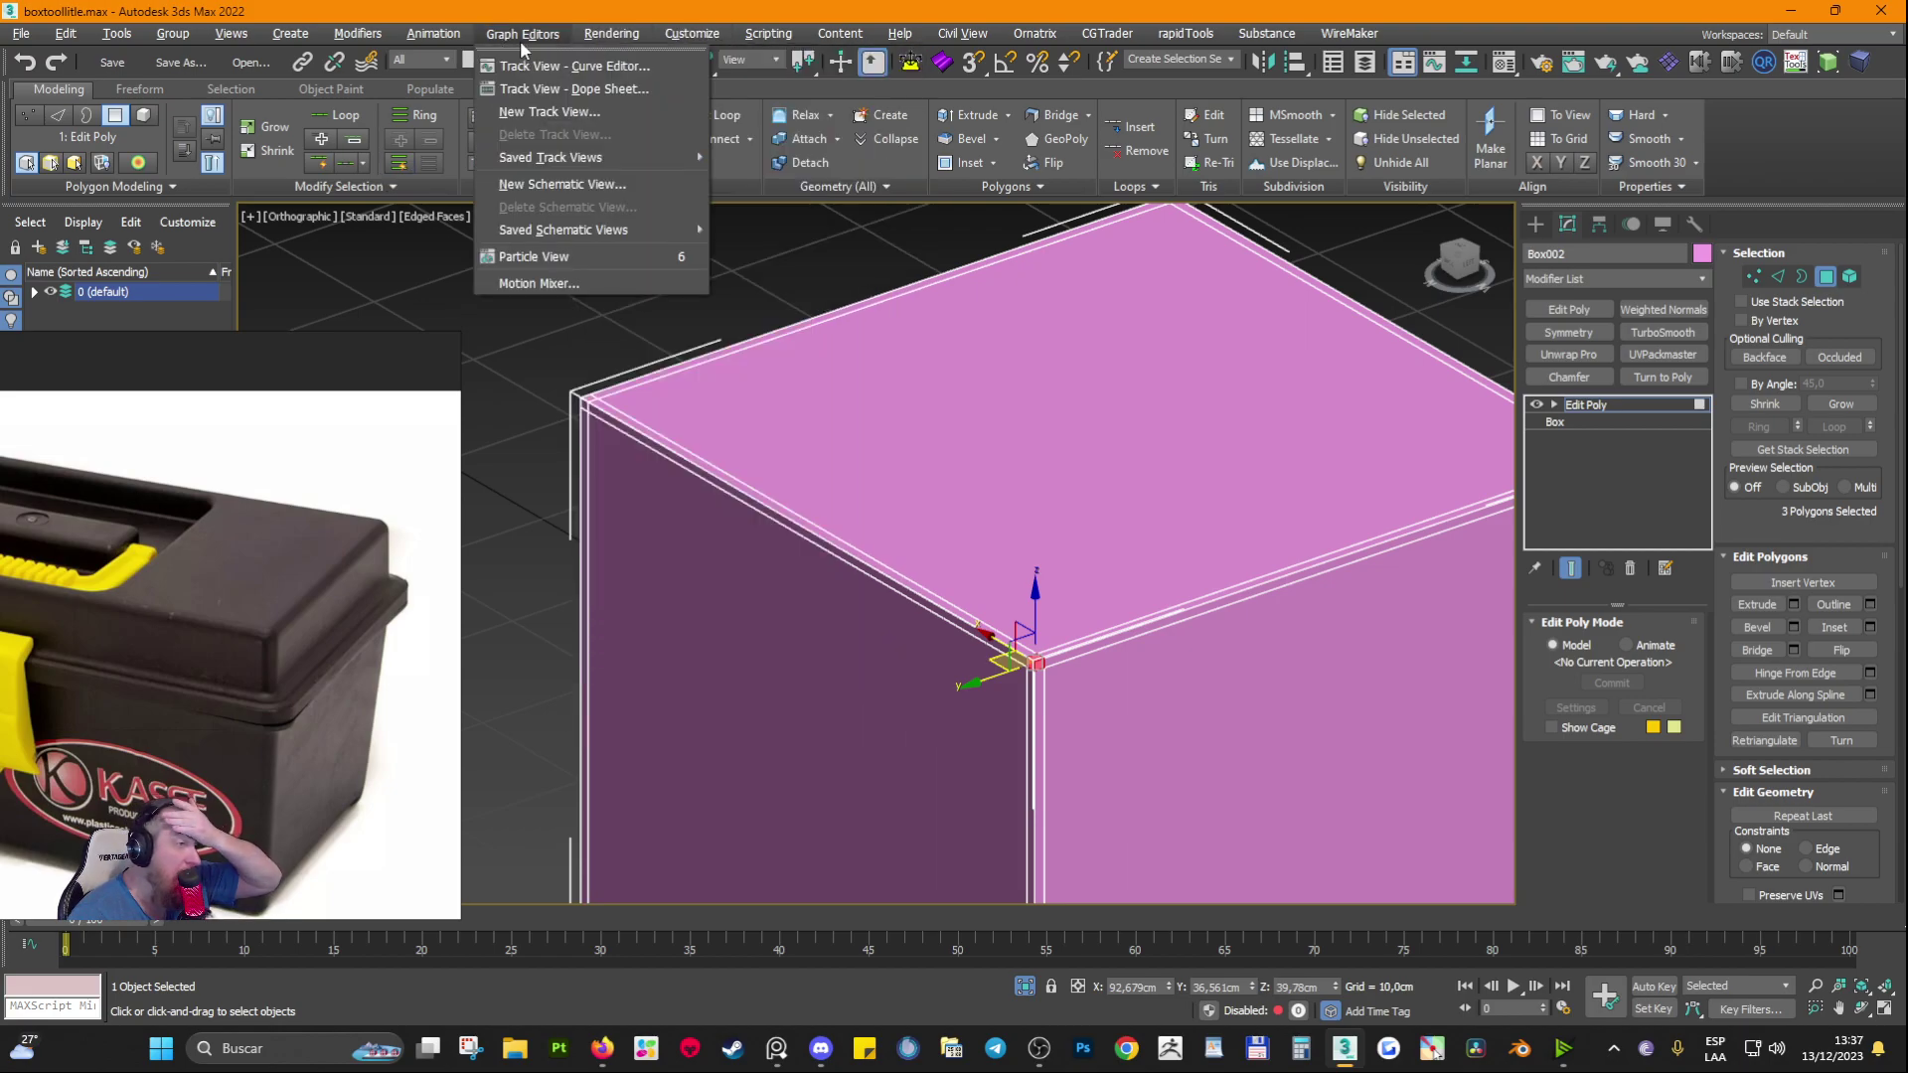
pyautogui.moveTo(626, 45)
pyautogui.moveTo(707, 39)
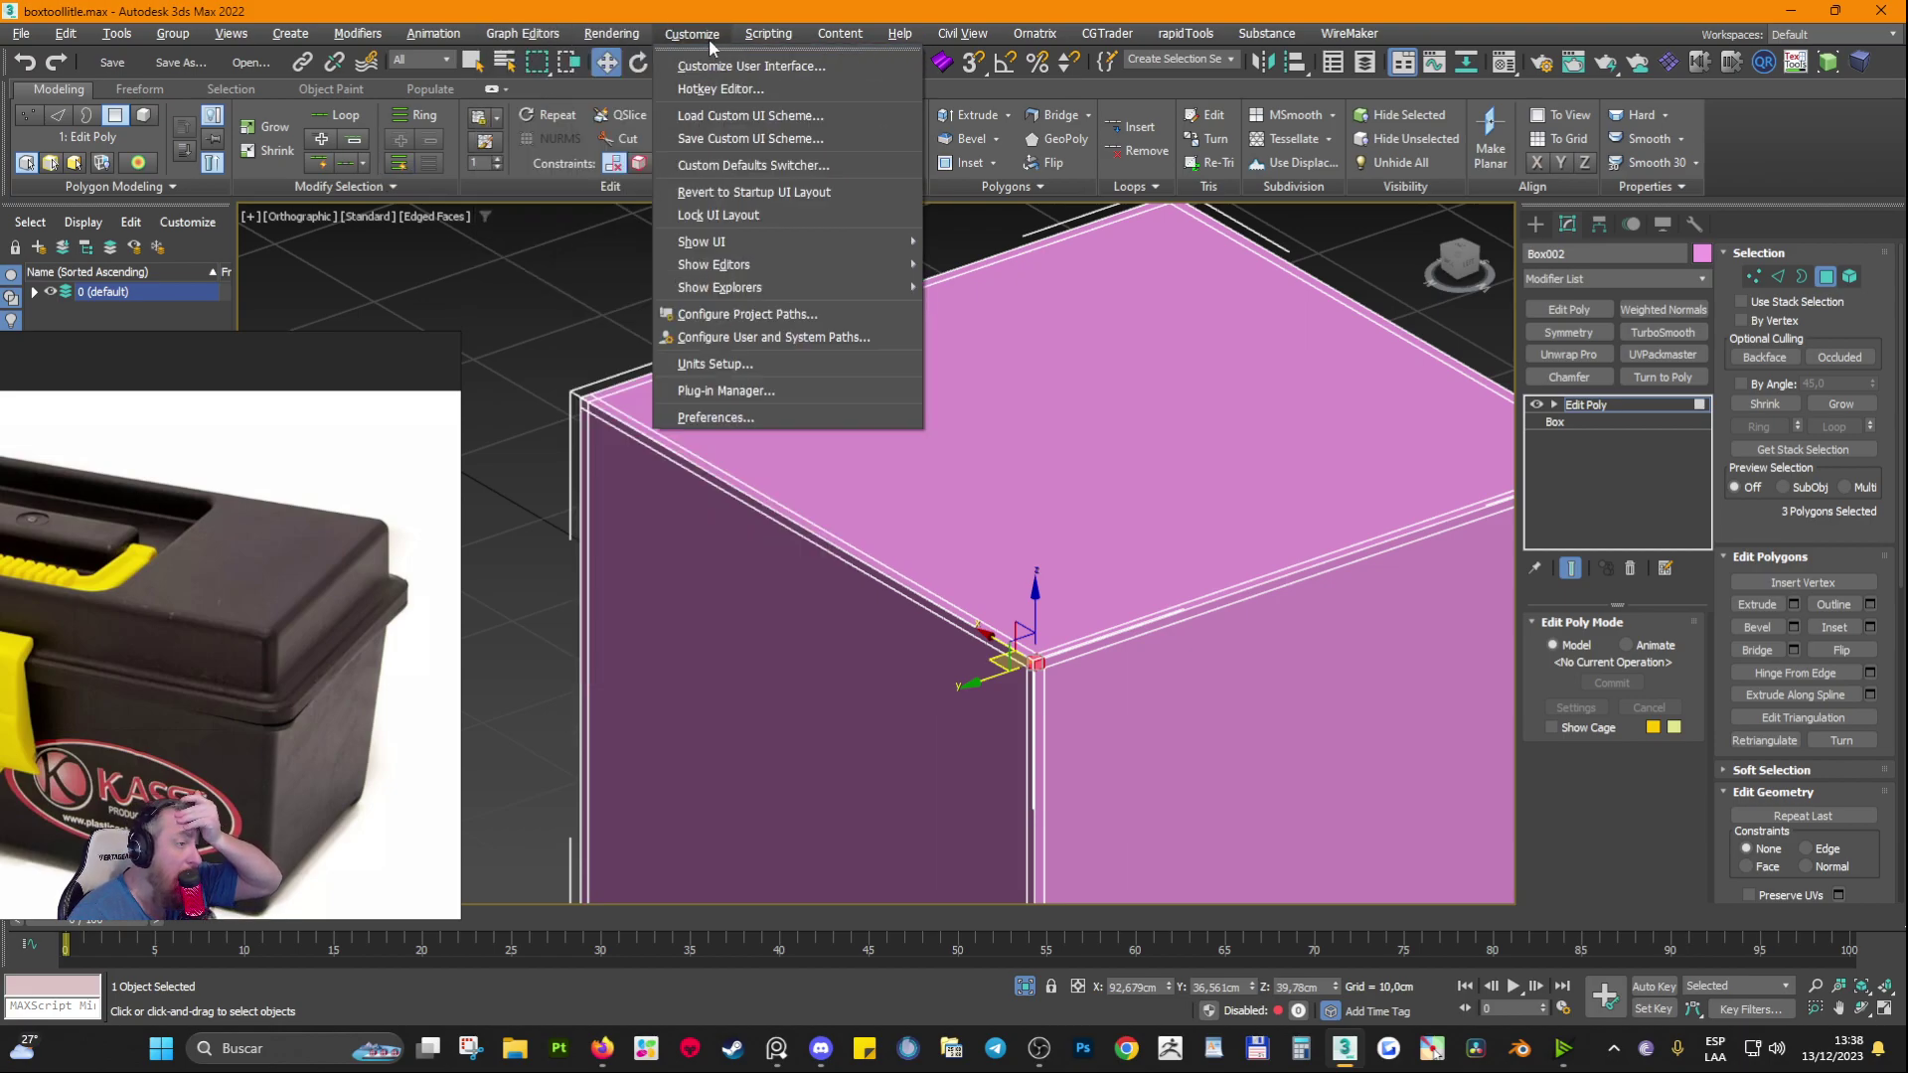
pyautogui.click(740, 418)
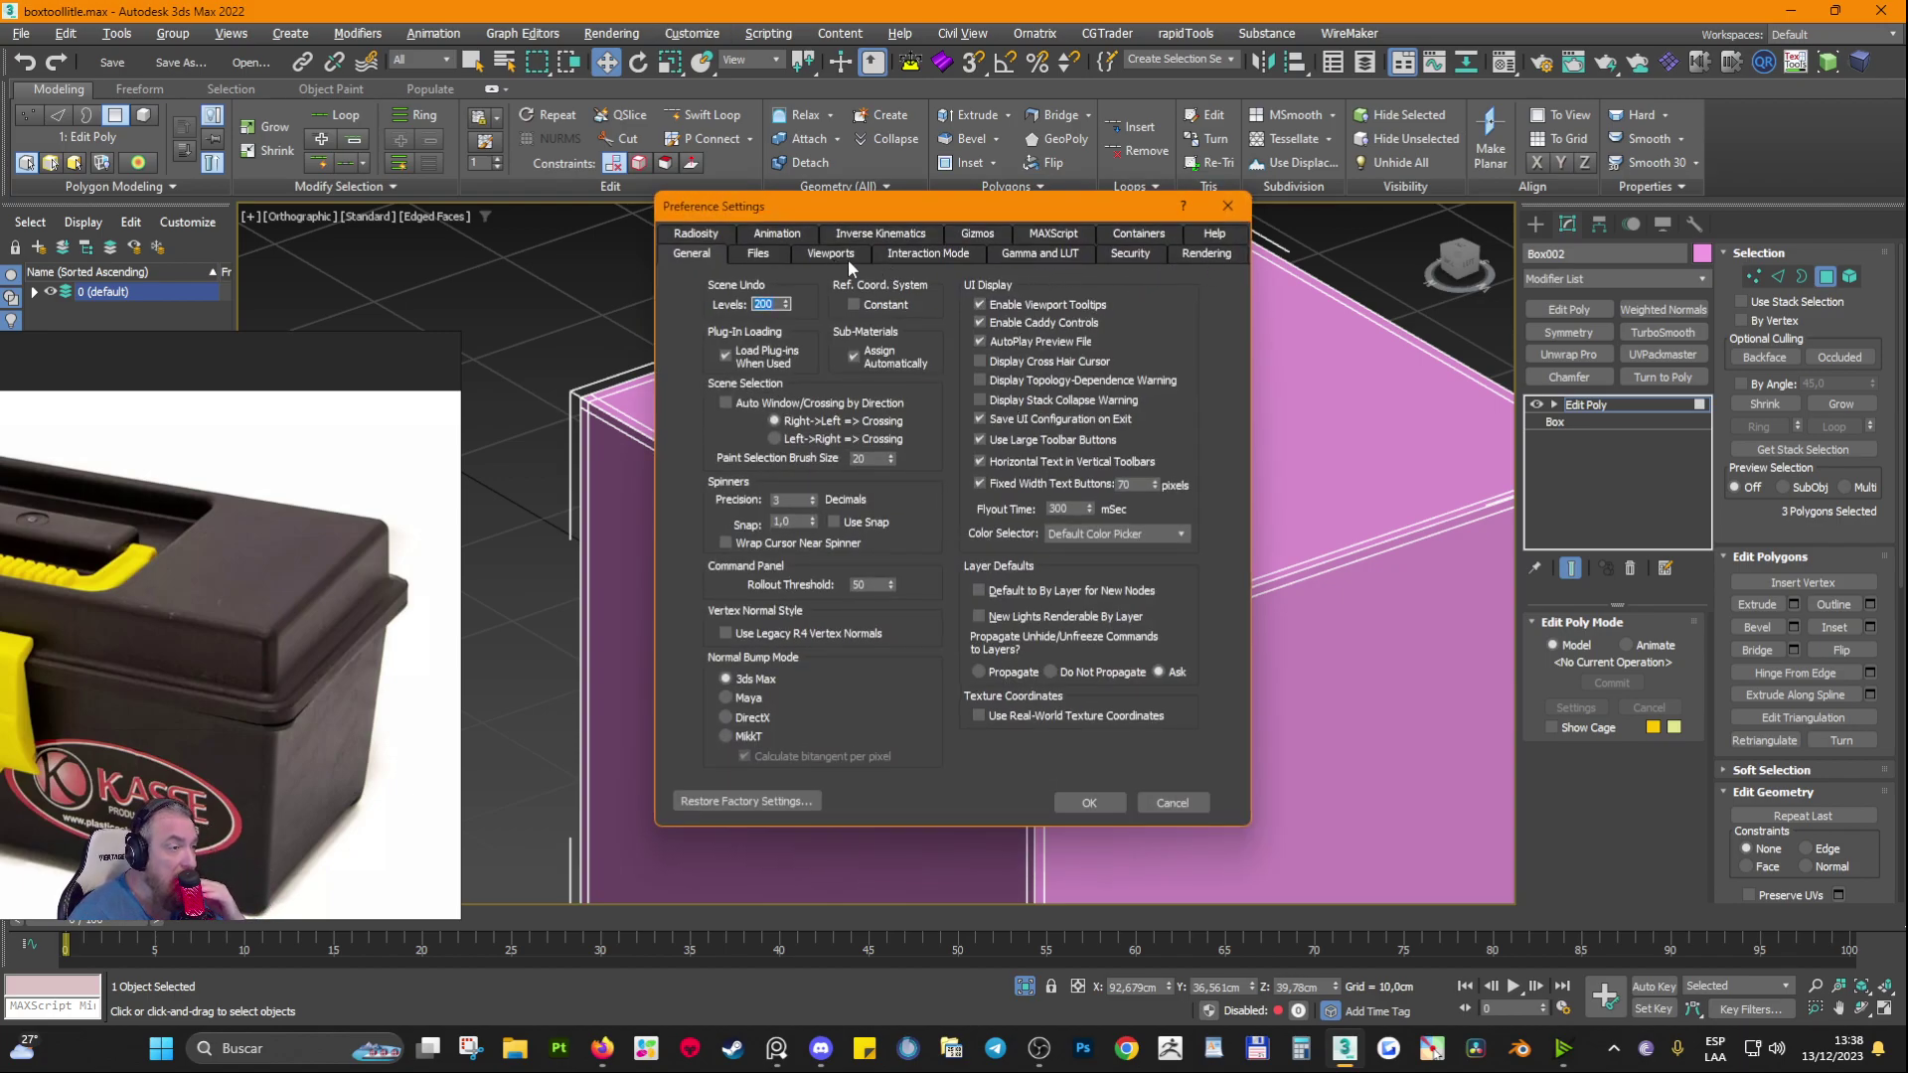
pyautogui.click(1155, 808)
pyautogui.click(250, 217)
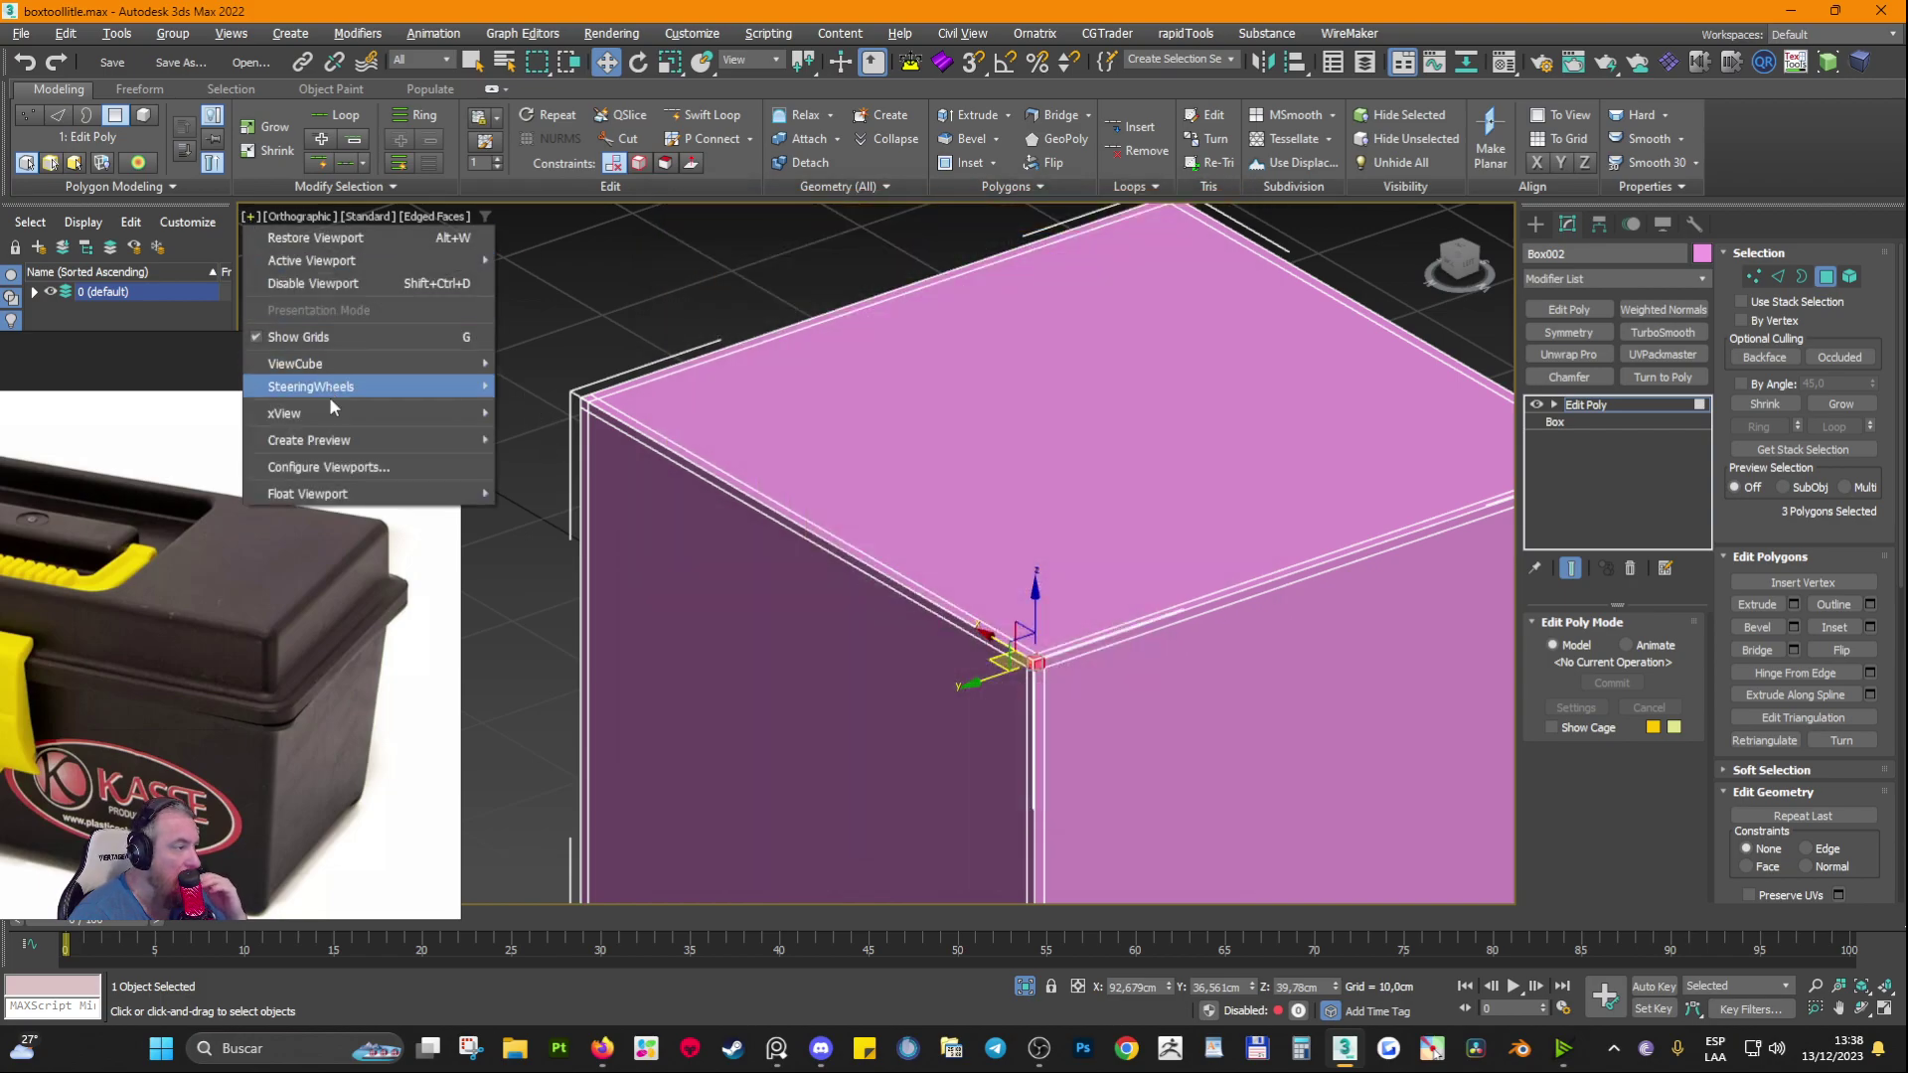
pyautogui.click(350, 499)
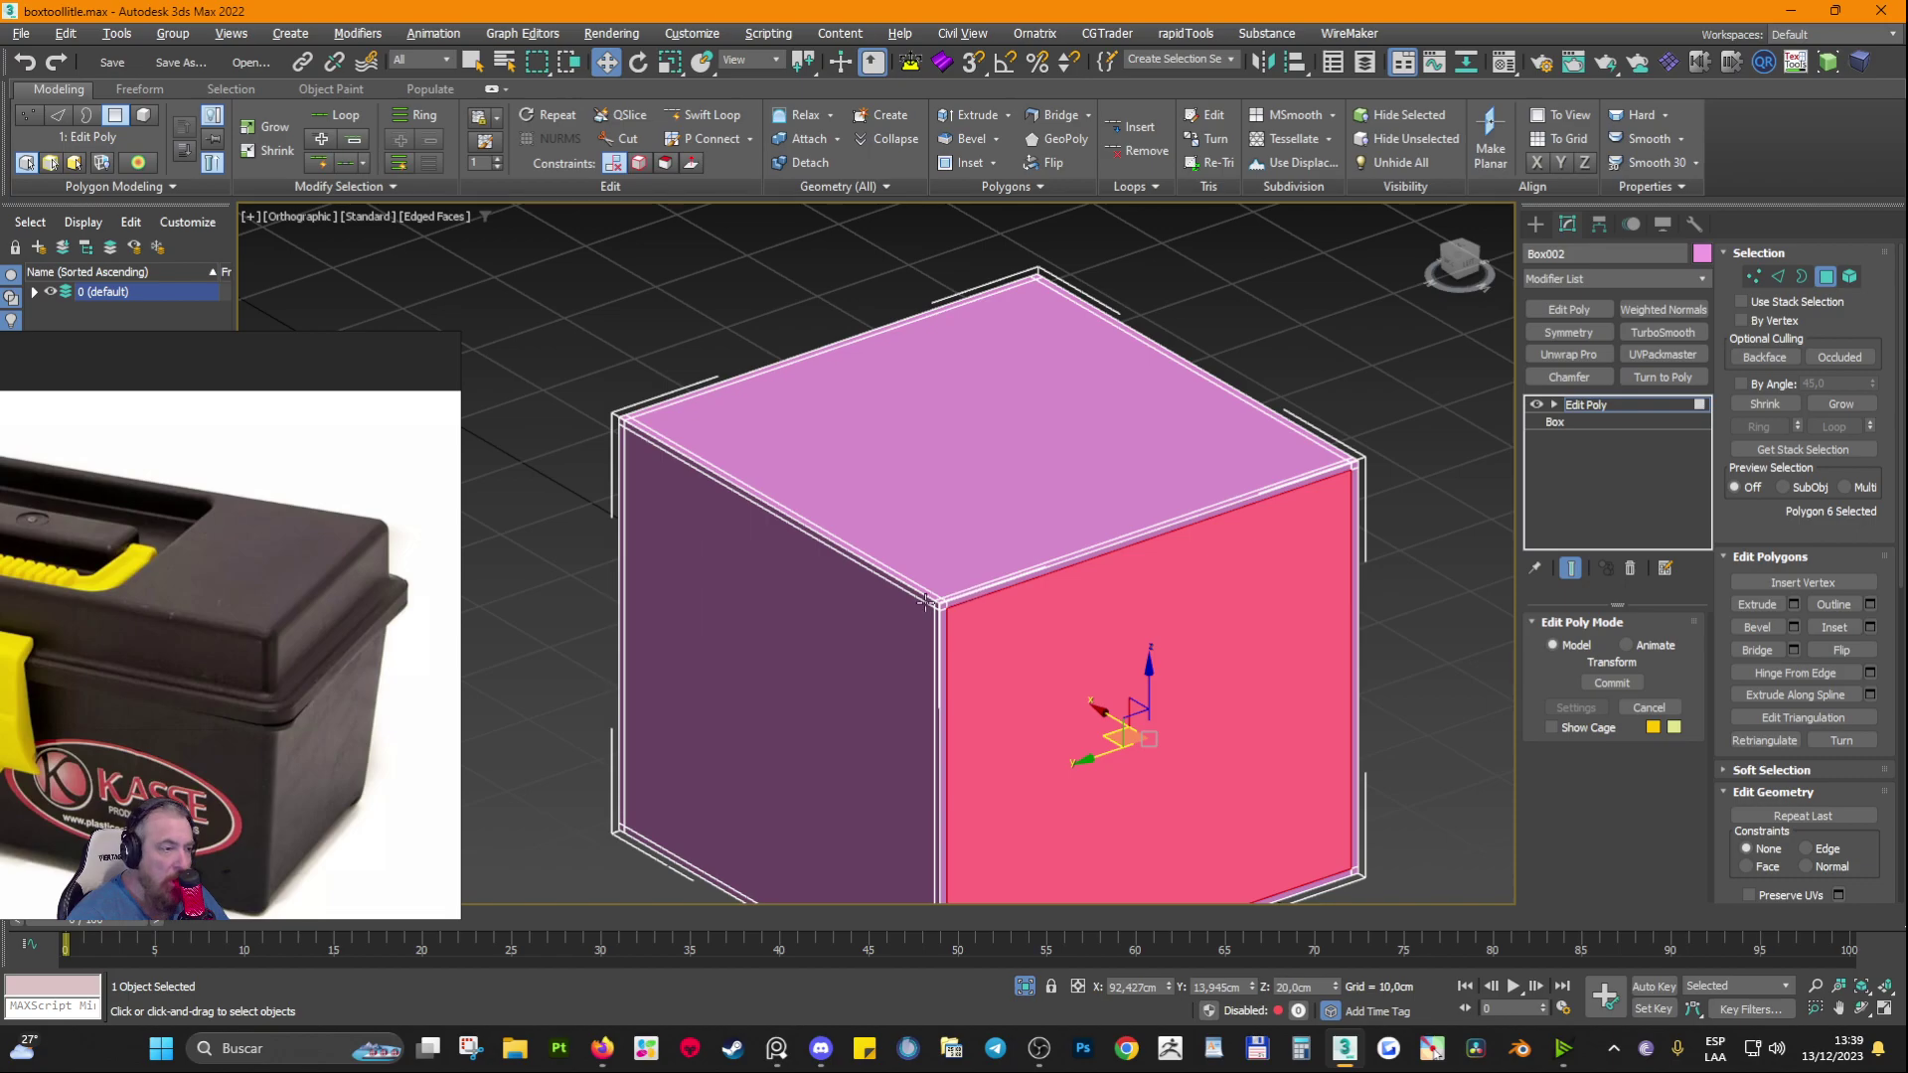
# Step: Leave polygon editing, deselect the box and examine the support loops crossing at its upper front corner
pyautogui.scroll(2, 973, 644)
pyautogui.scroll(4, 925, 574)
pyautogui.scroll(-4, 925, 573)
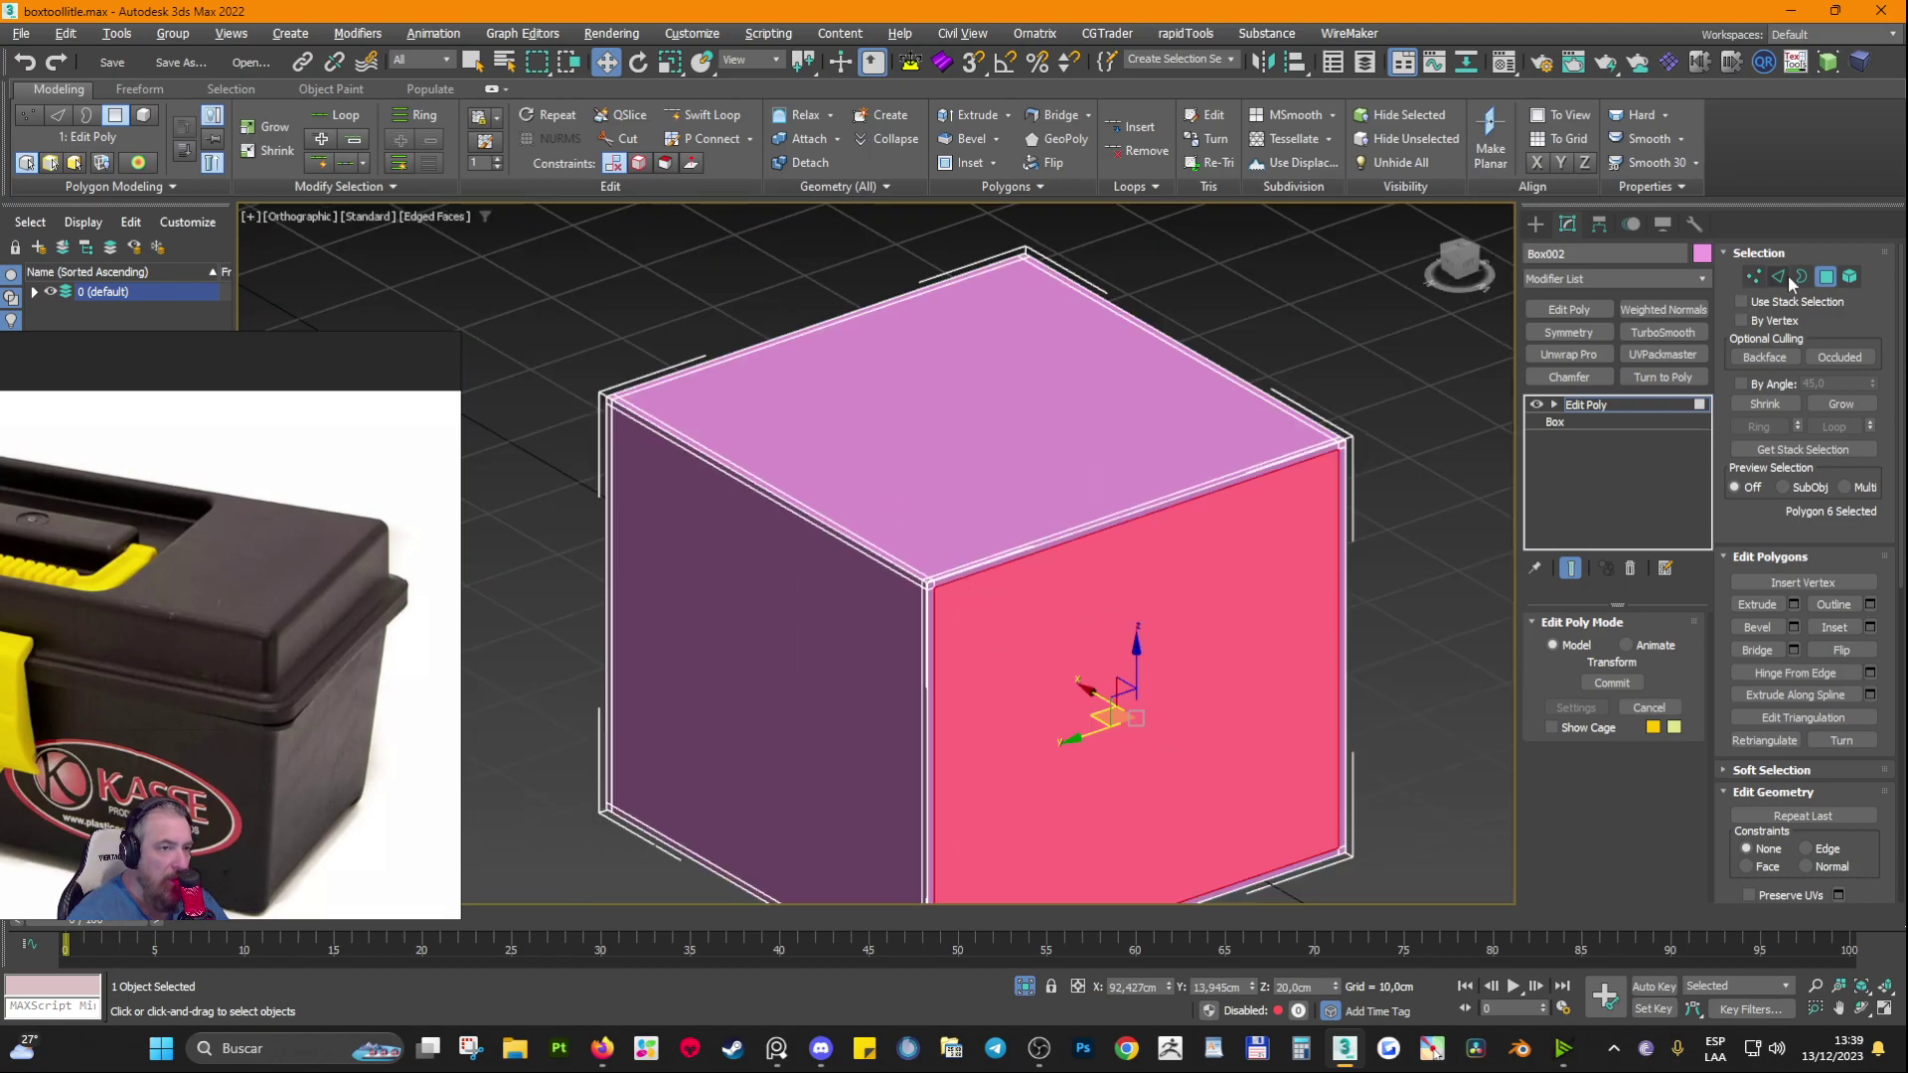
pyautogui.click(1826, 284)
pyautogui.click(1339, 343)
pyautogui.scroll(4, 820, 557)
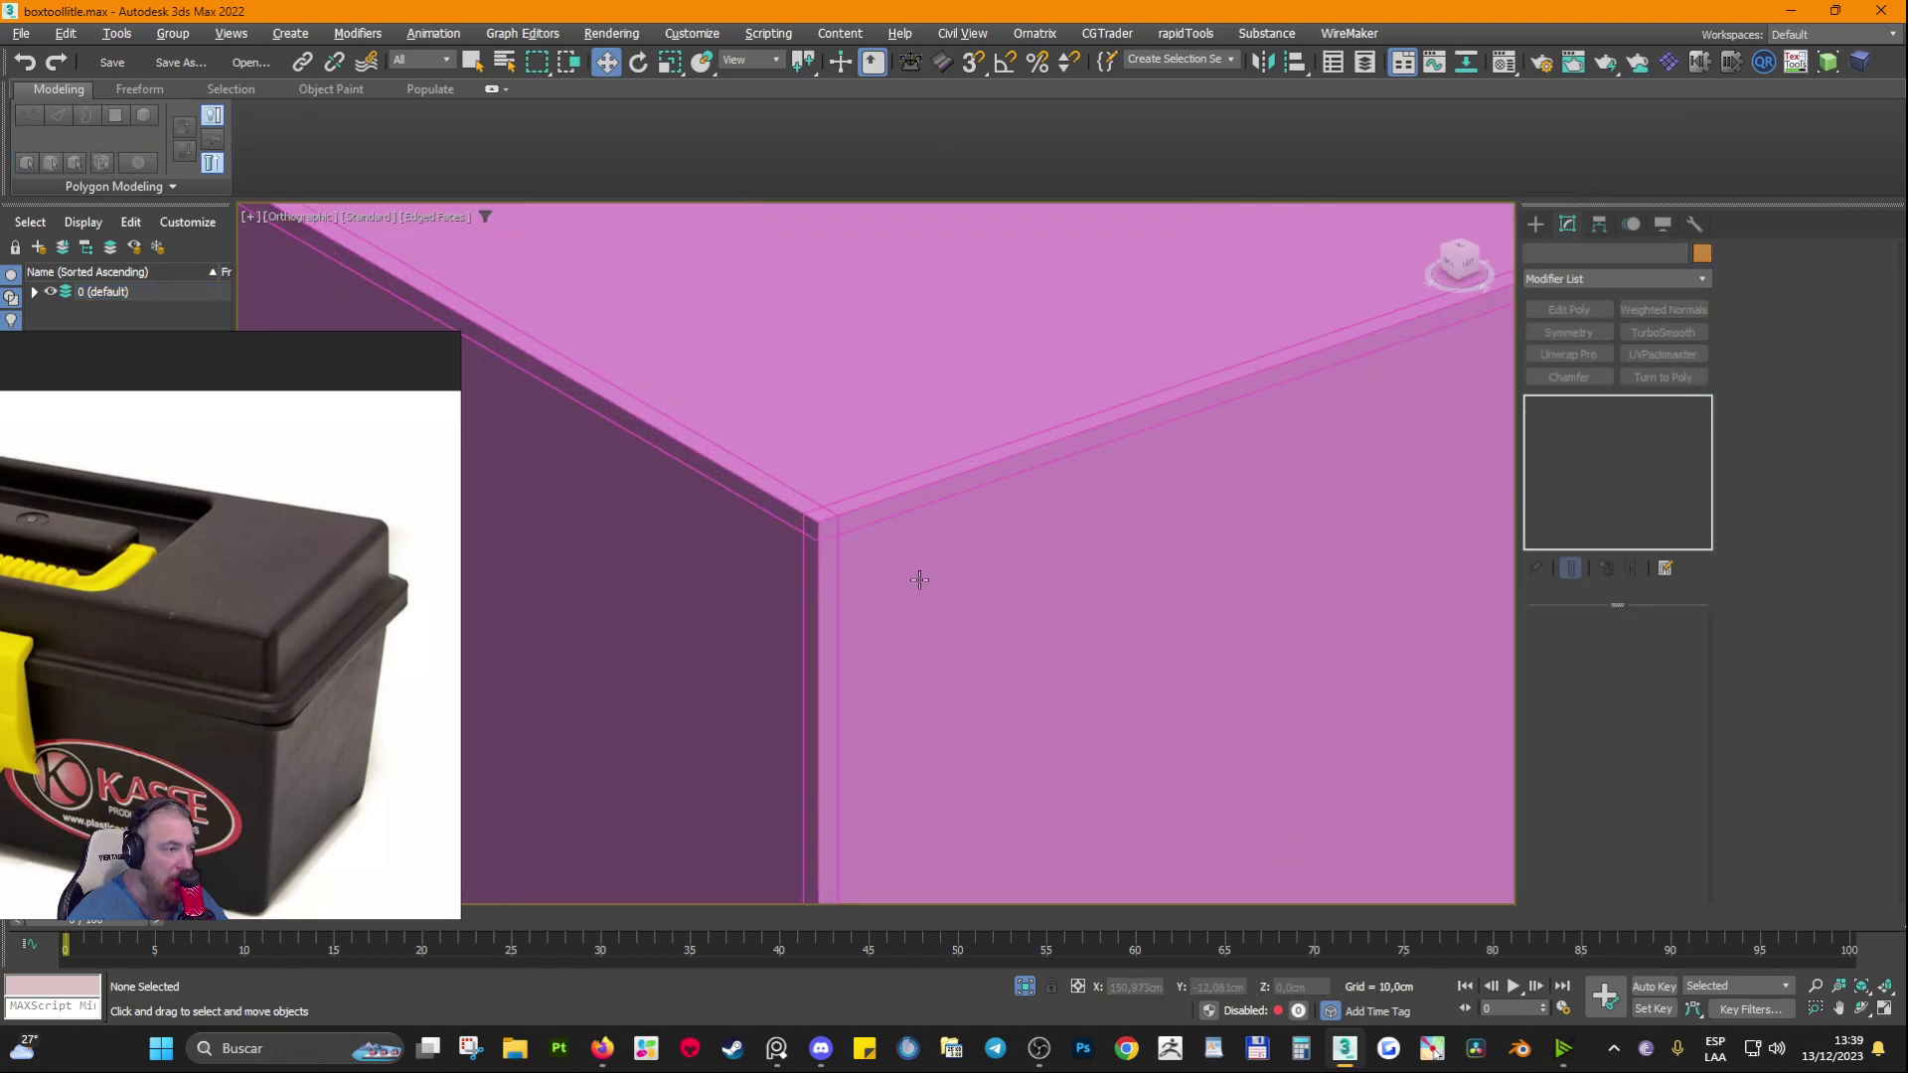
pyautogui.scroll(-4, 820, 557)
pyautogui.click(924, 426)
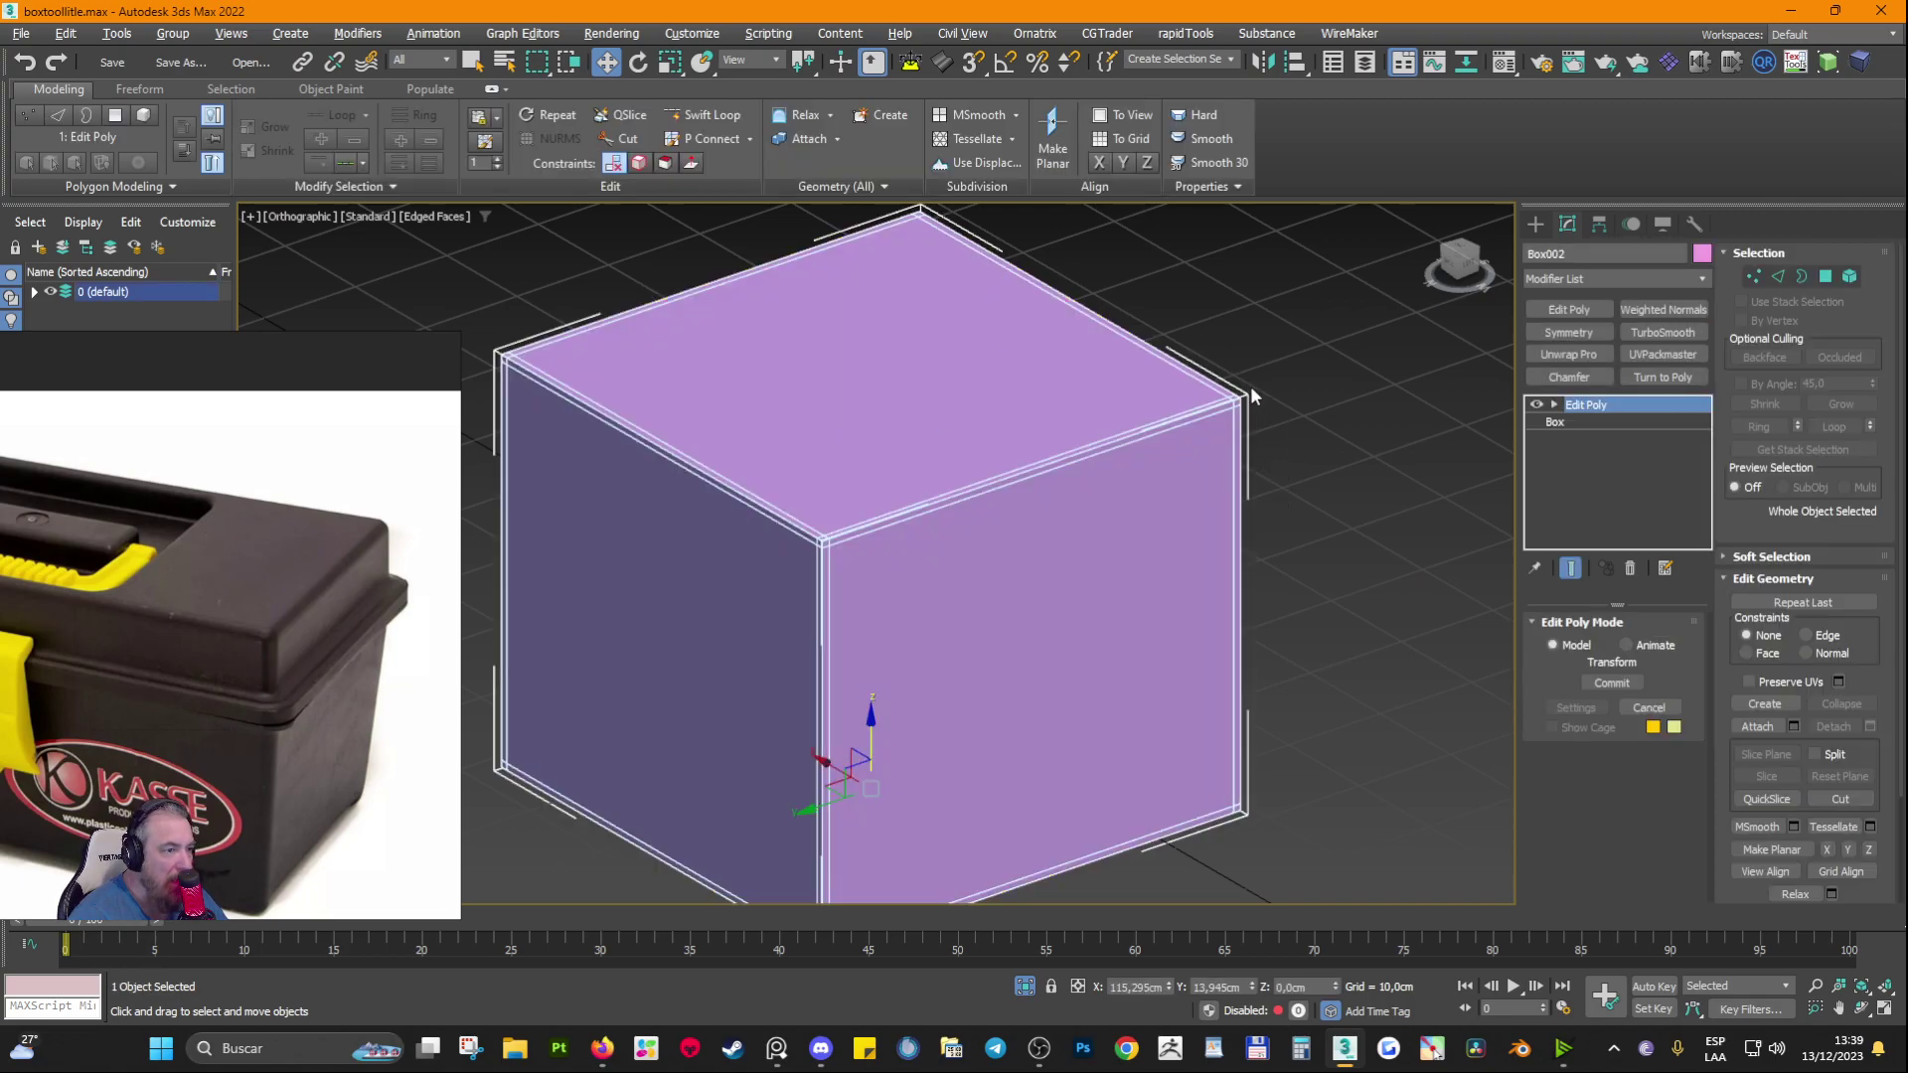
pyautogui.click(1277, 365)
pyautogui.scroll(4, 710, 459)
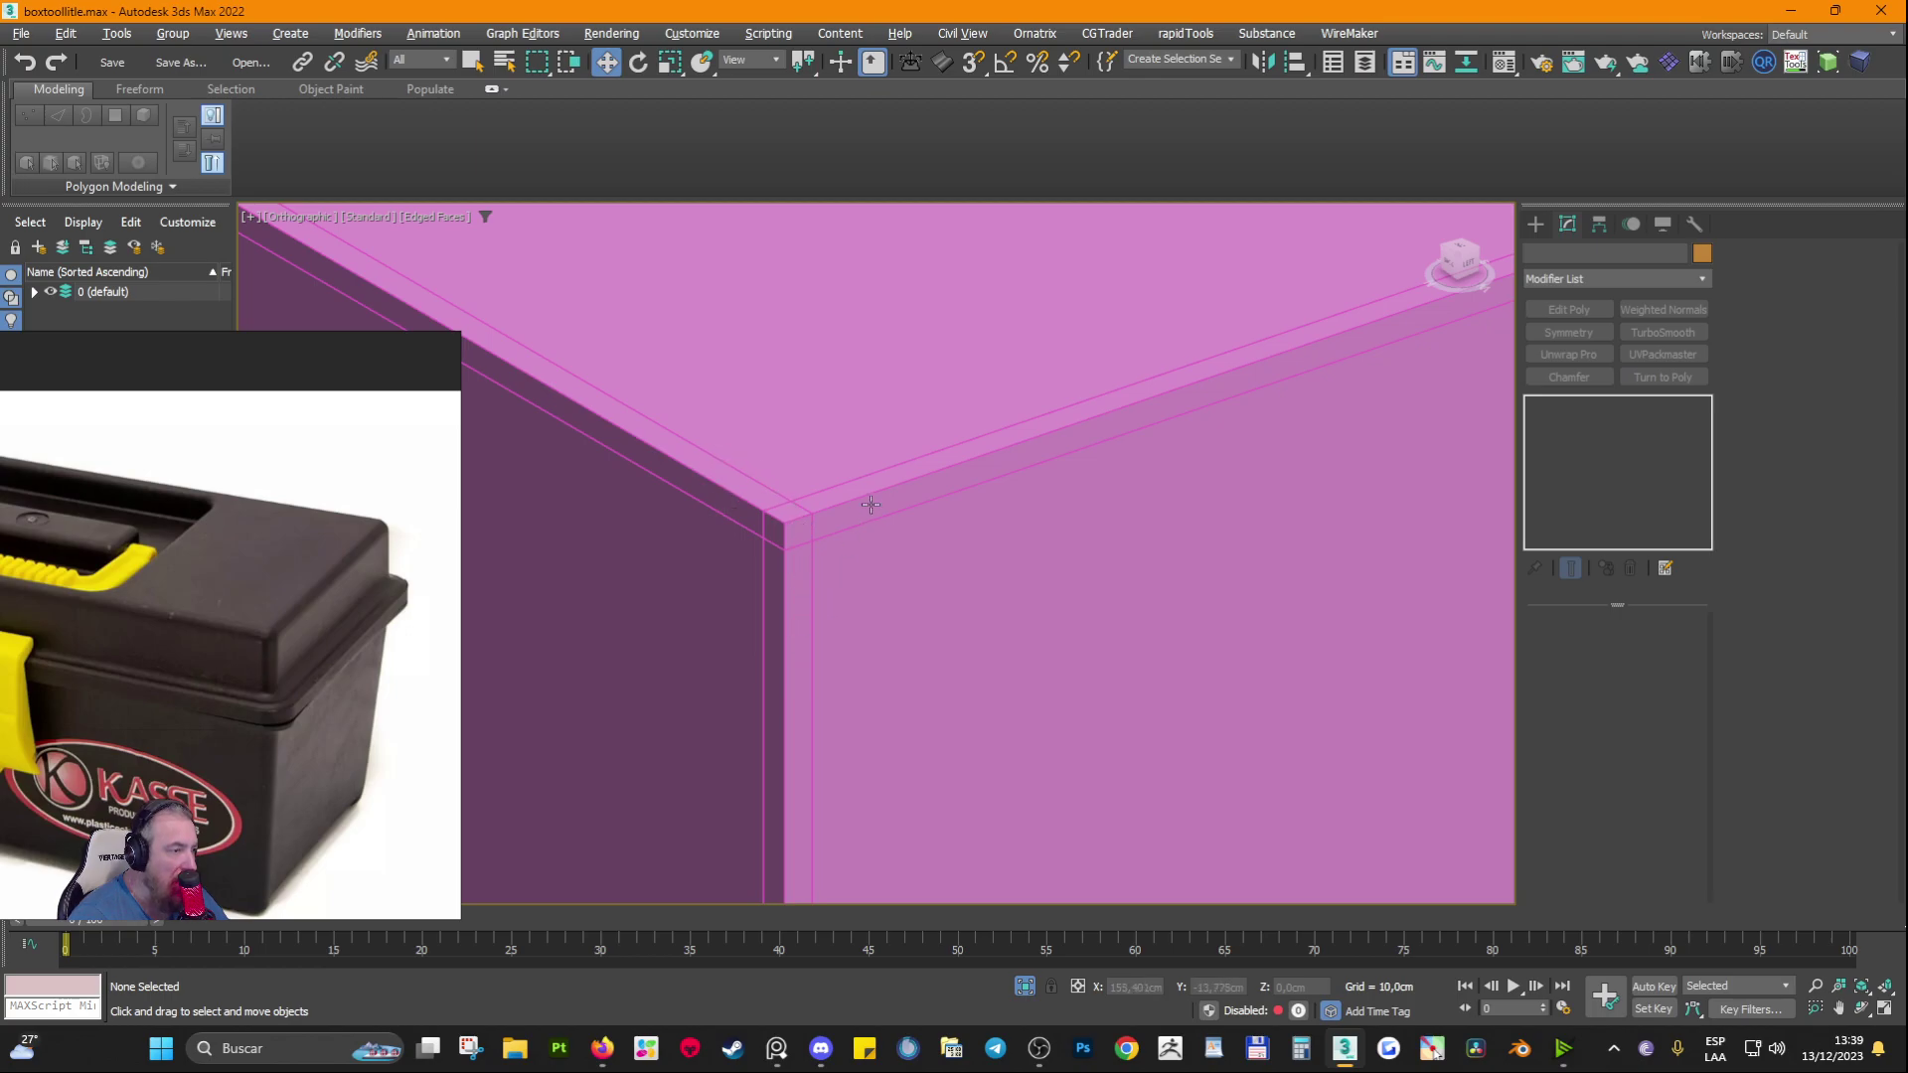
# Step: Select the test box and apply a TurboSmooth modifier above its Edit Poly
pyautogui.scroll(1, 769, 674)
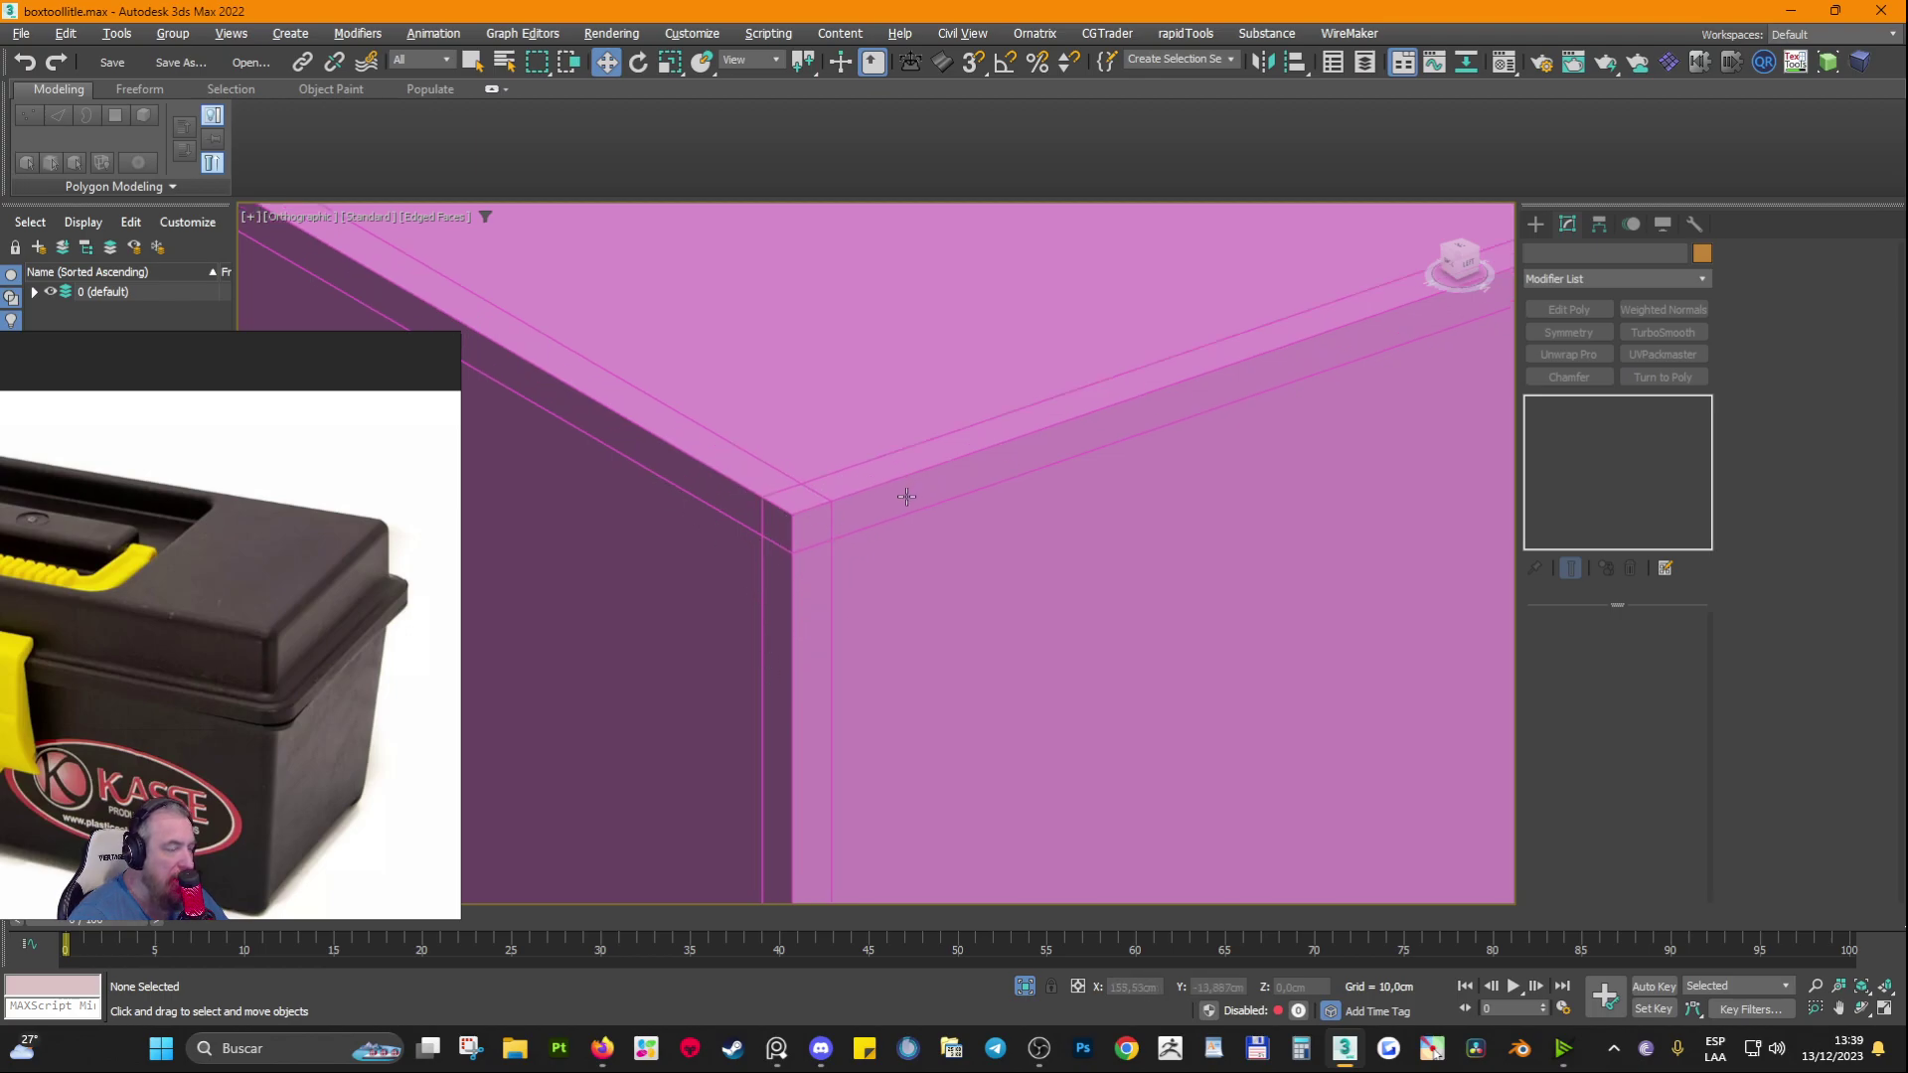
pyautogui.scroll(-2, 906, 497)
pyautogui.scroll(2, 849, 532)
pyautogui.click(985, 644)
pyautogui.scroll(3, 798, 497)
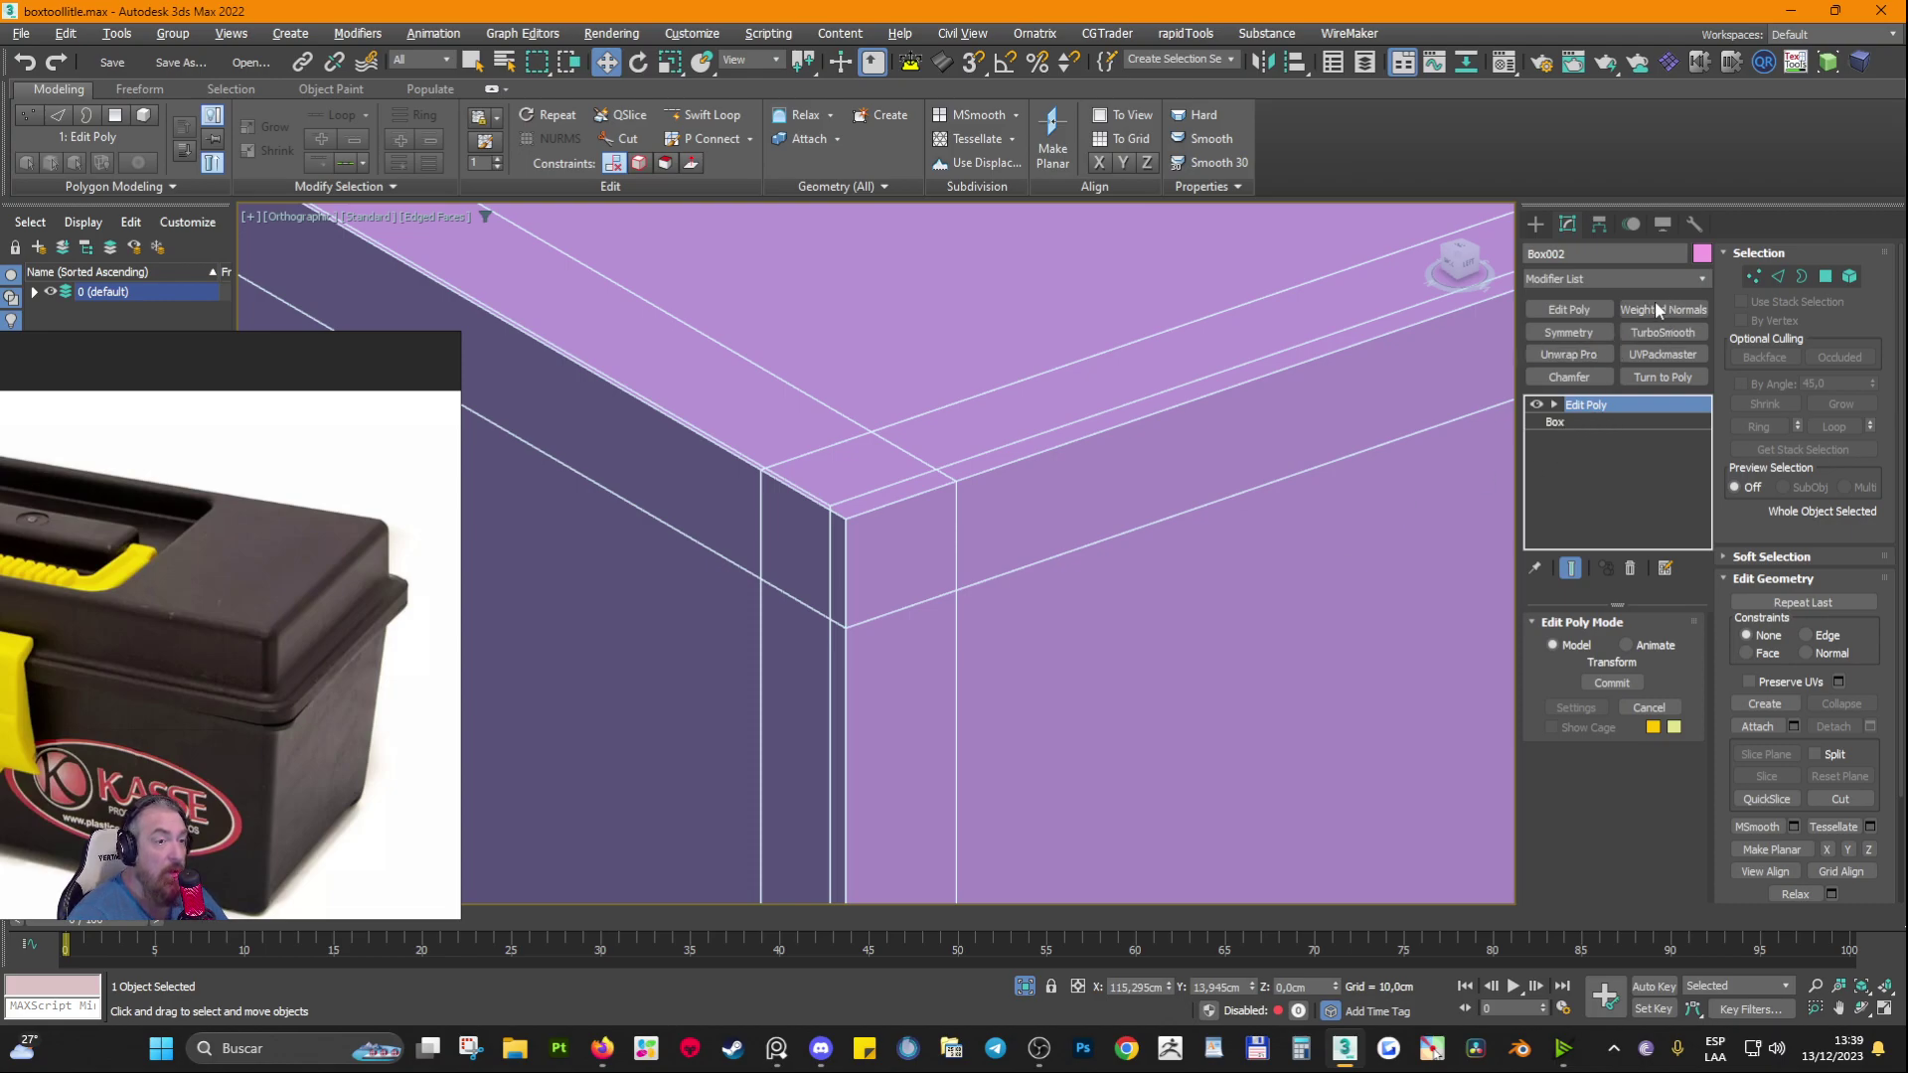
pyautogui.click(1659, 330)
# Step: Inspect the smoothed upper front corner with the edged faces display switched off and on again
pyautogui.scroll(-3, 1175, 544)
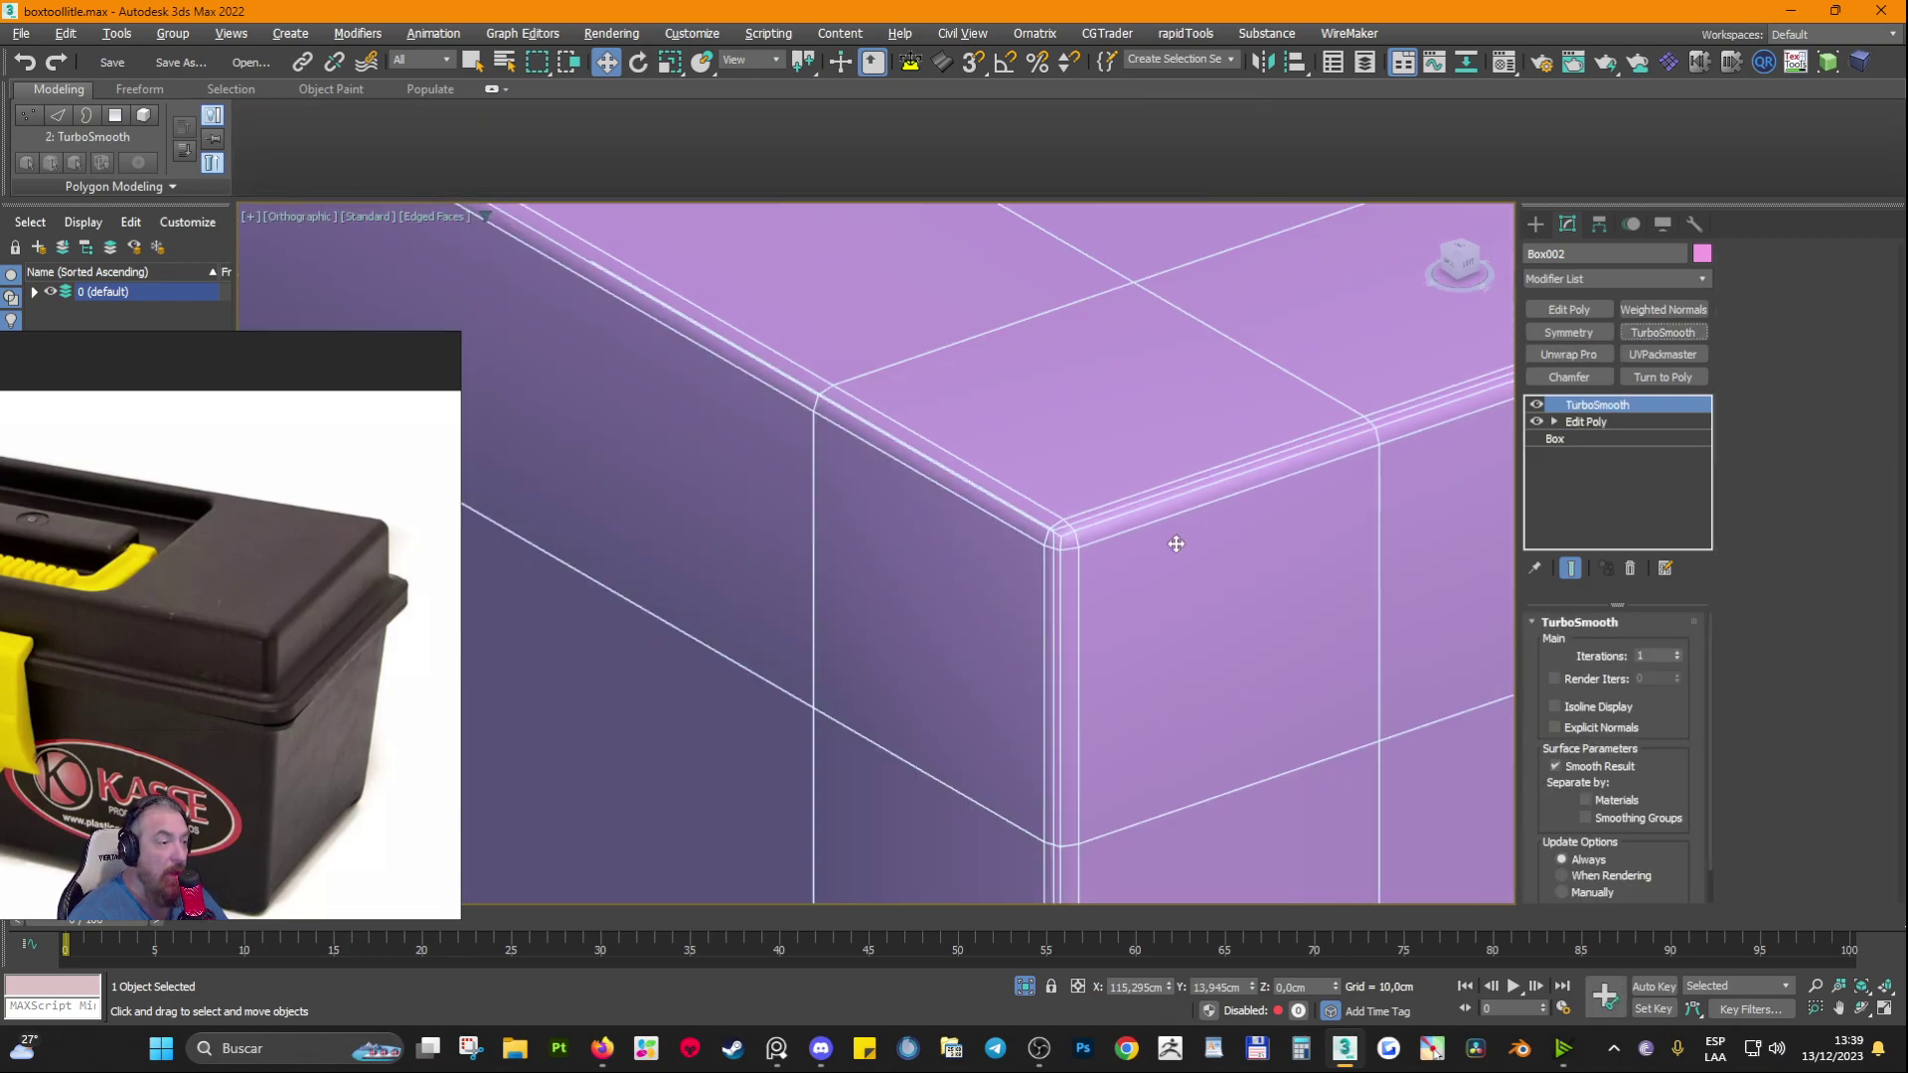
pyautogui.scroll(3, 1166, 541)
pyautogui.scroll(-5, 1129, 558)
pyautogui.scroll(-3, 1342, 798)
pyautogui.scroll(-3, 1085, 609)
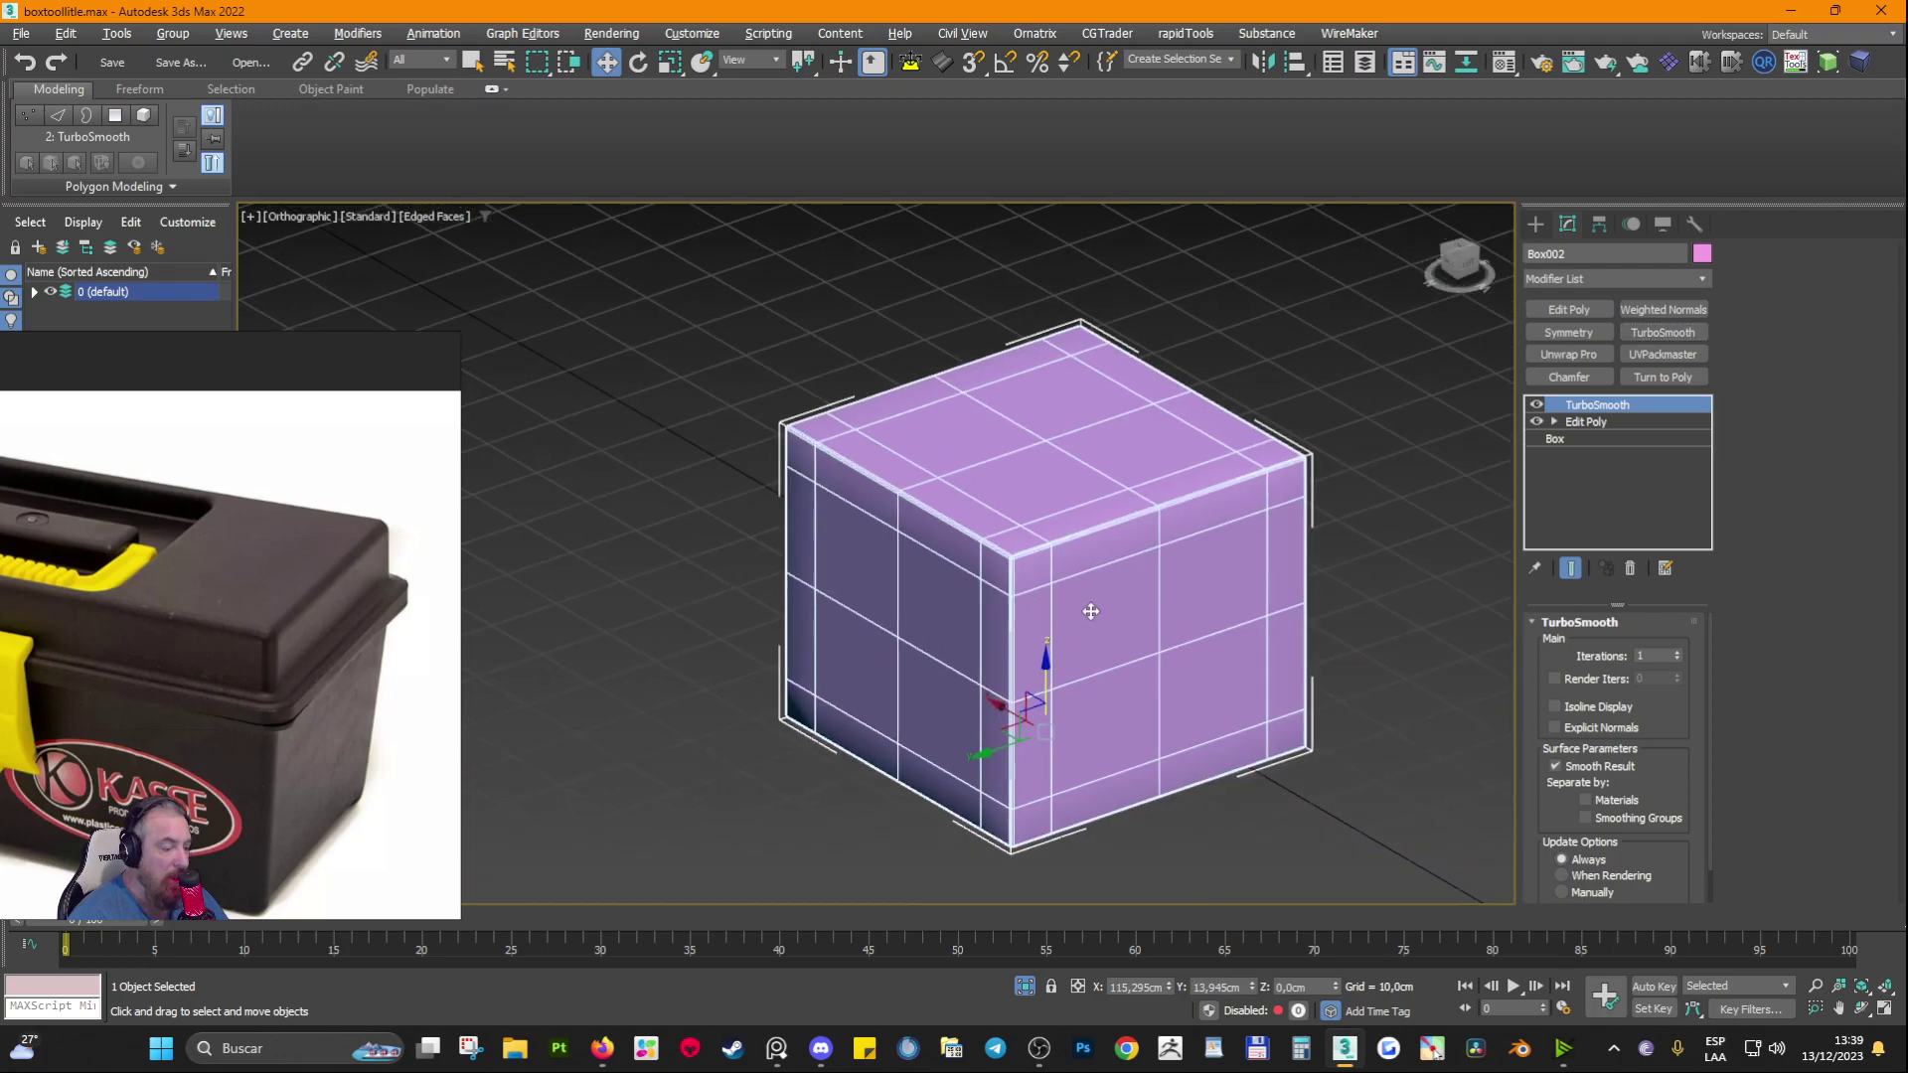
pyautogui.press('F4')
pyautogui.scroll(8, 873, 524)
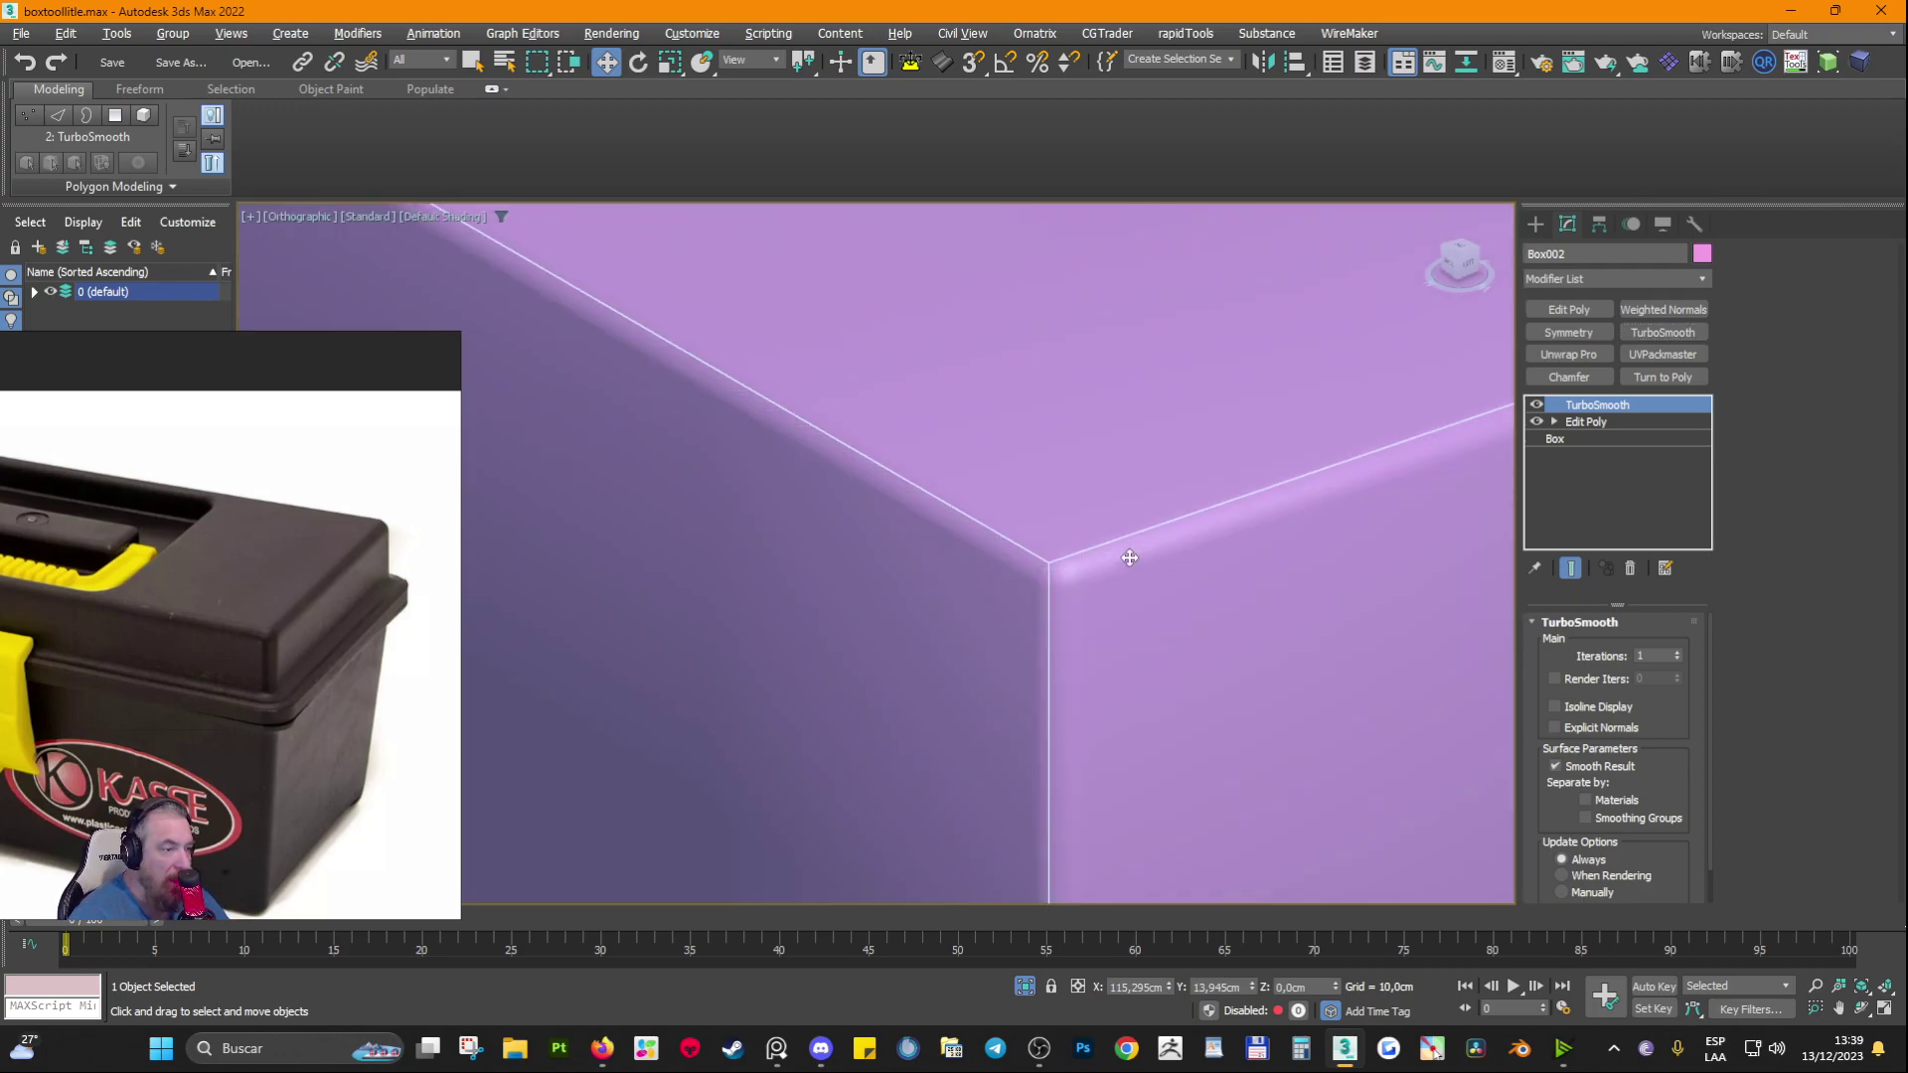
pyautogui.press('F4')
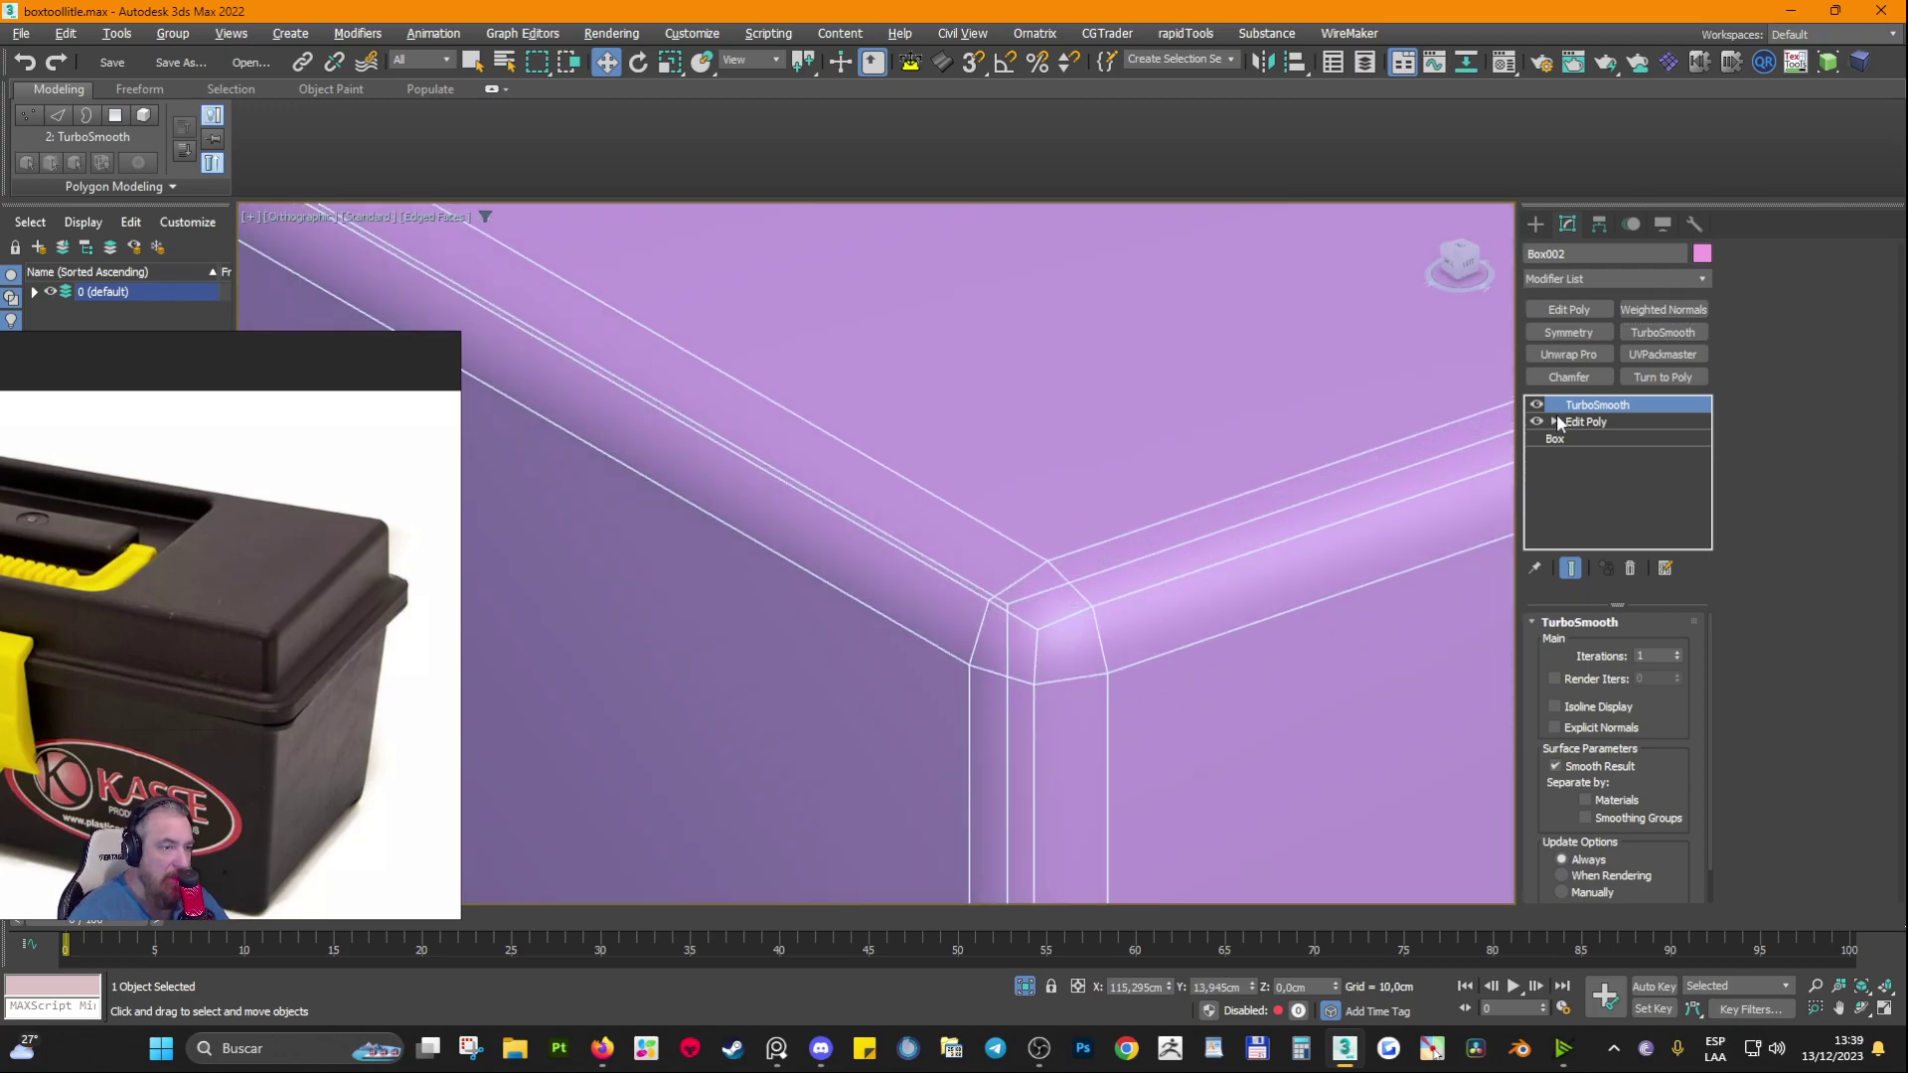
# Step: Select the small top polygon at the front corner on the unsmoothed Edit Poly cage, and show the end result again
pyautogui.click(1556, 421)
pyautogui.click(1592, 490)
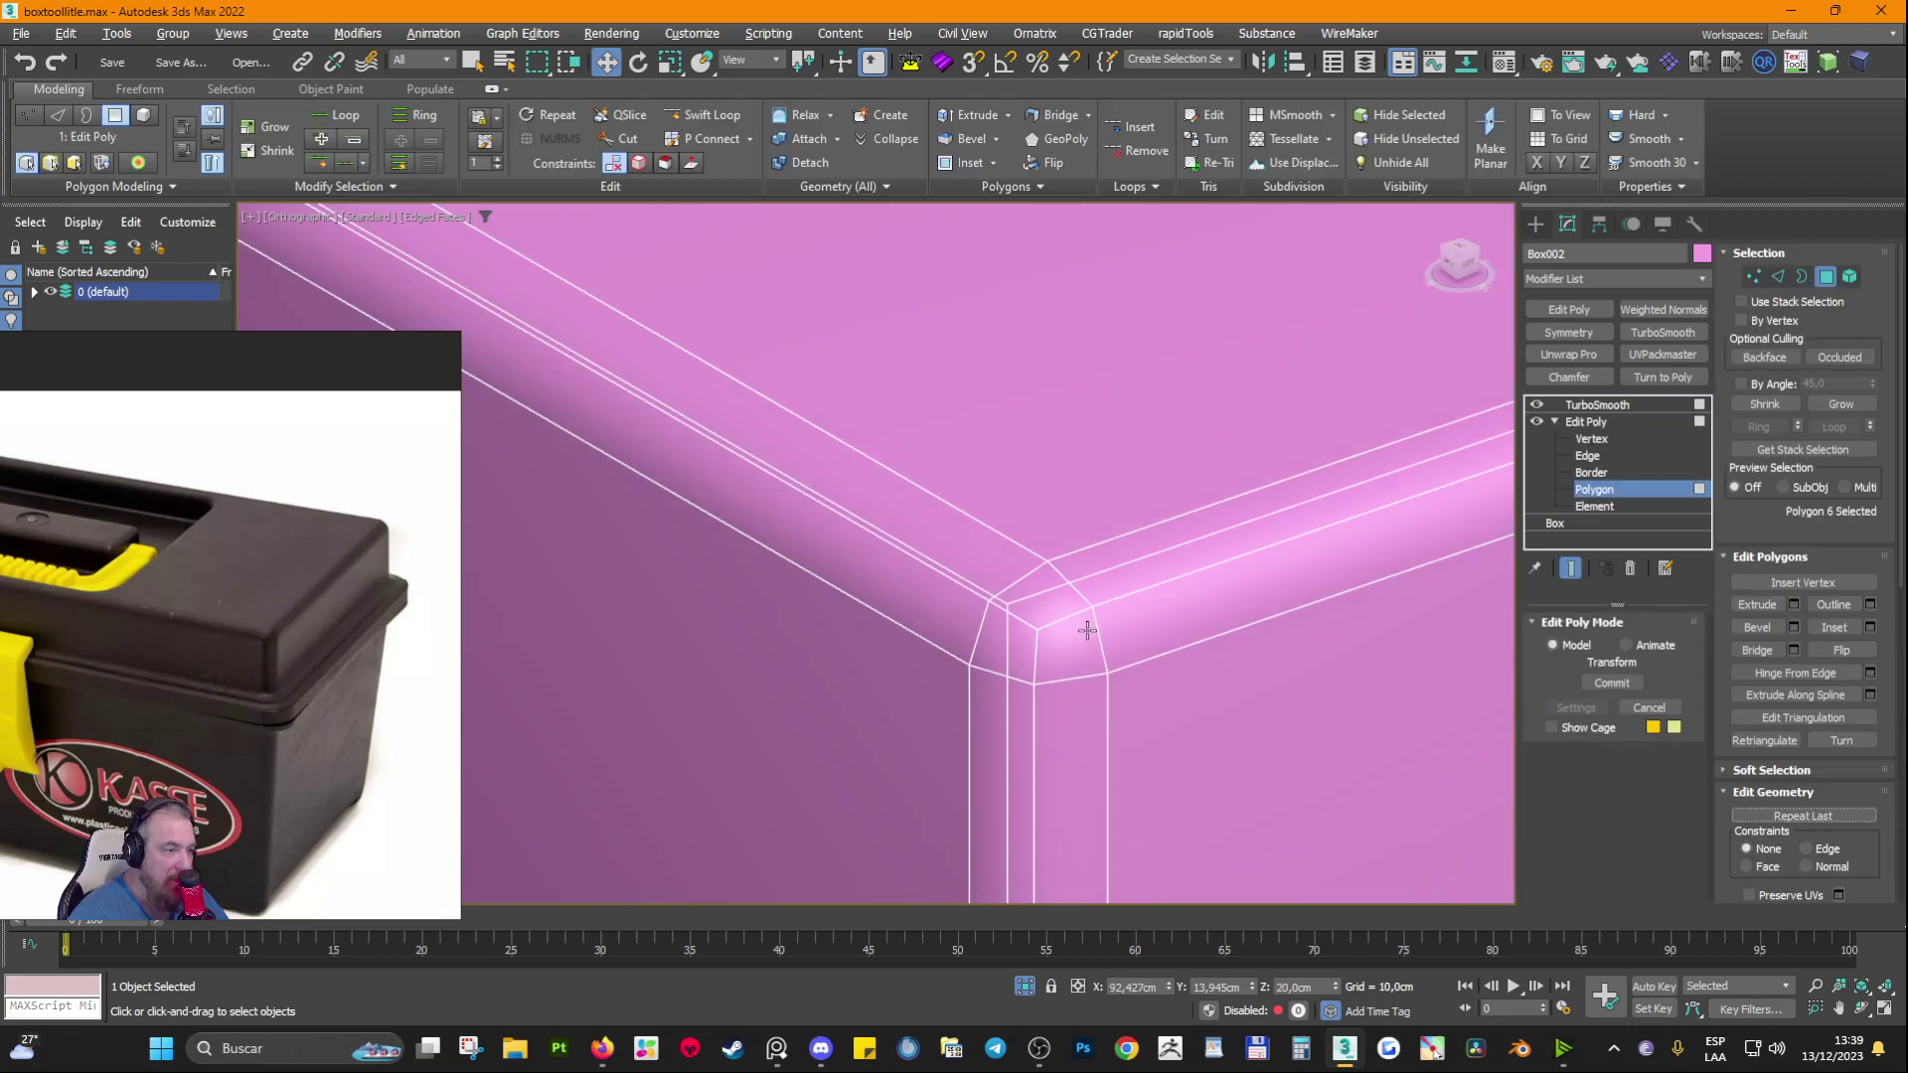
pyautogui.click(1568, 570)
pyautogui.click(1045, 584)
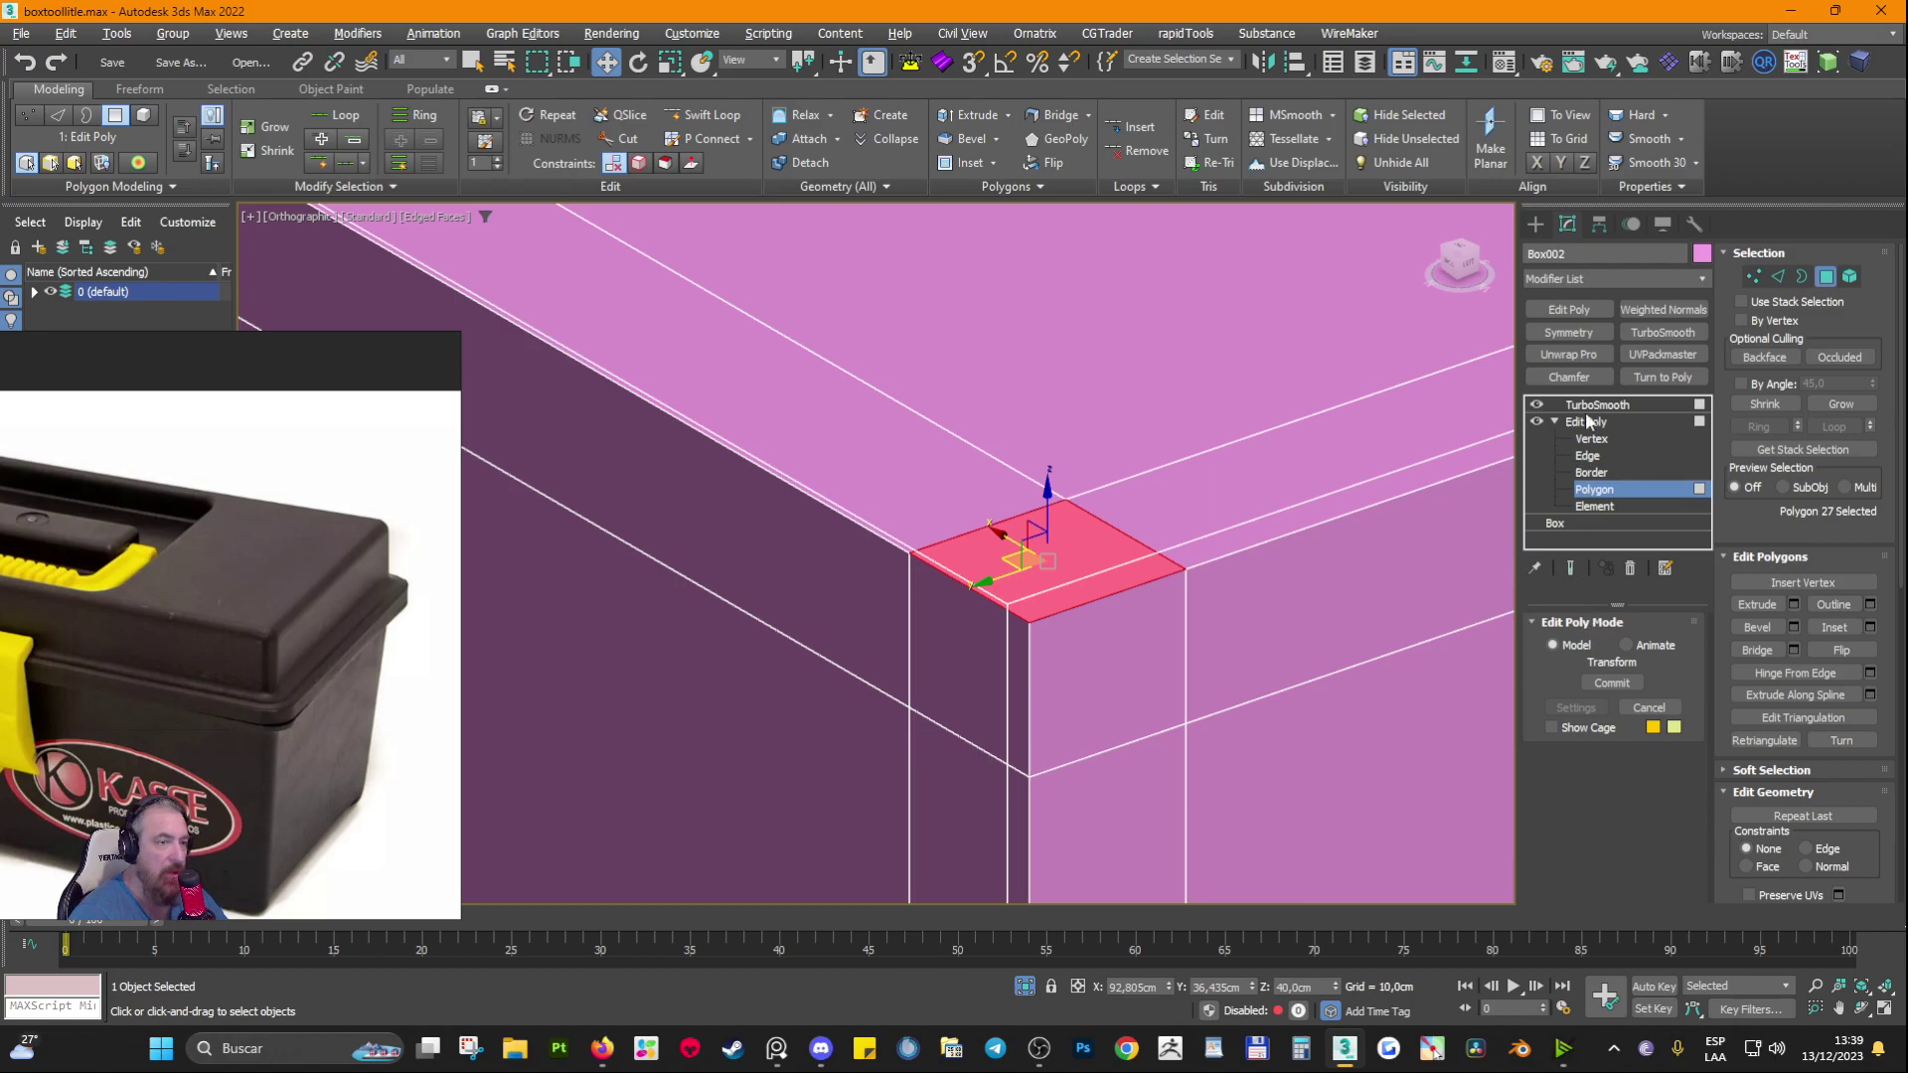
pyautogui.click(1570, 568)
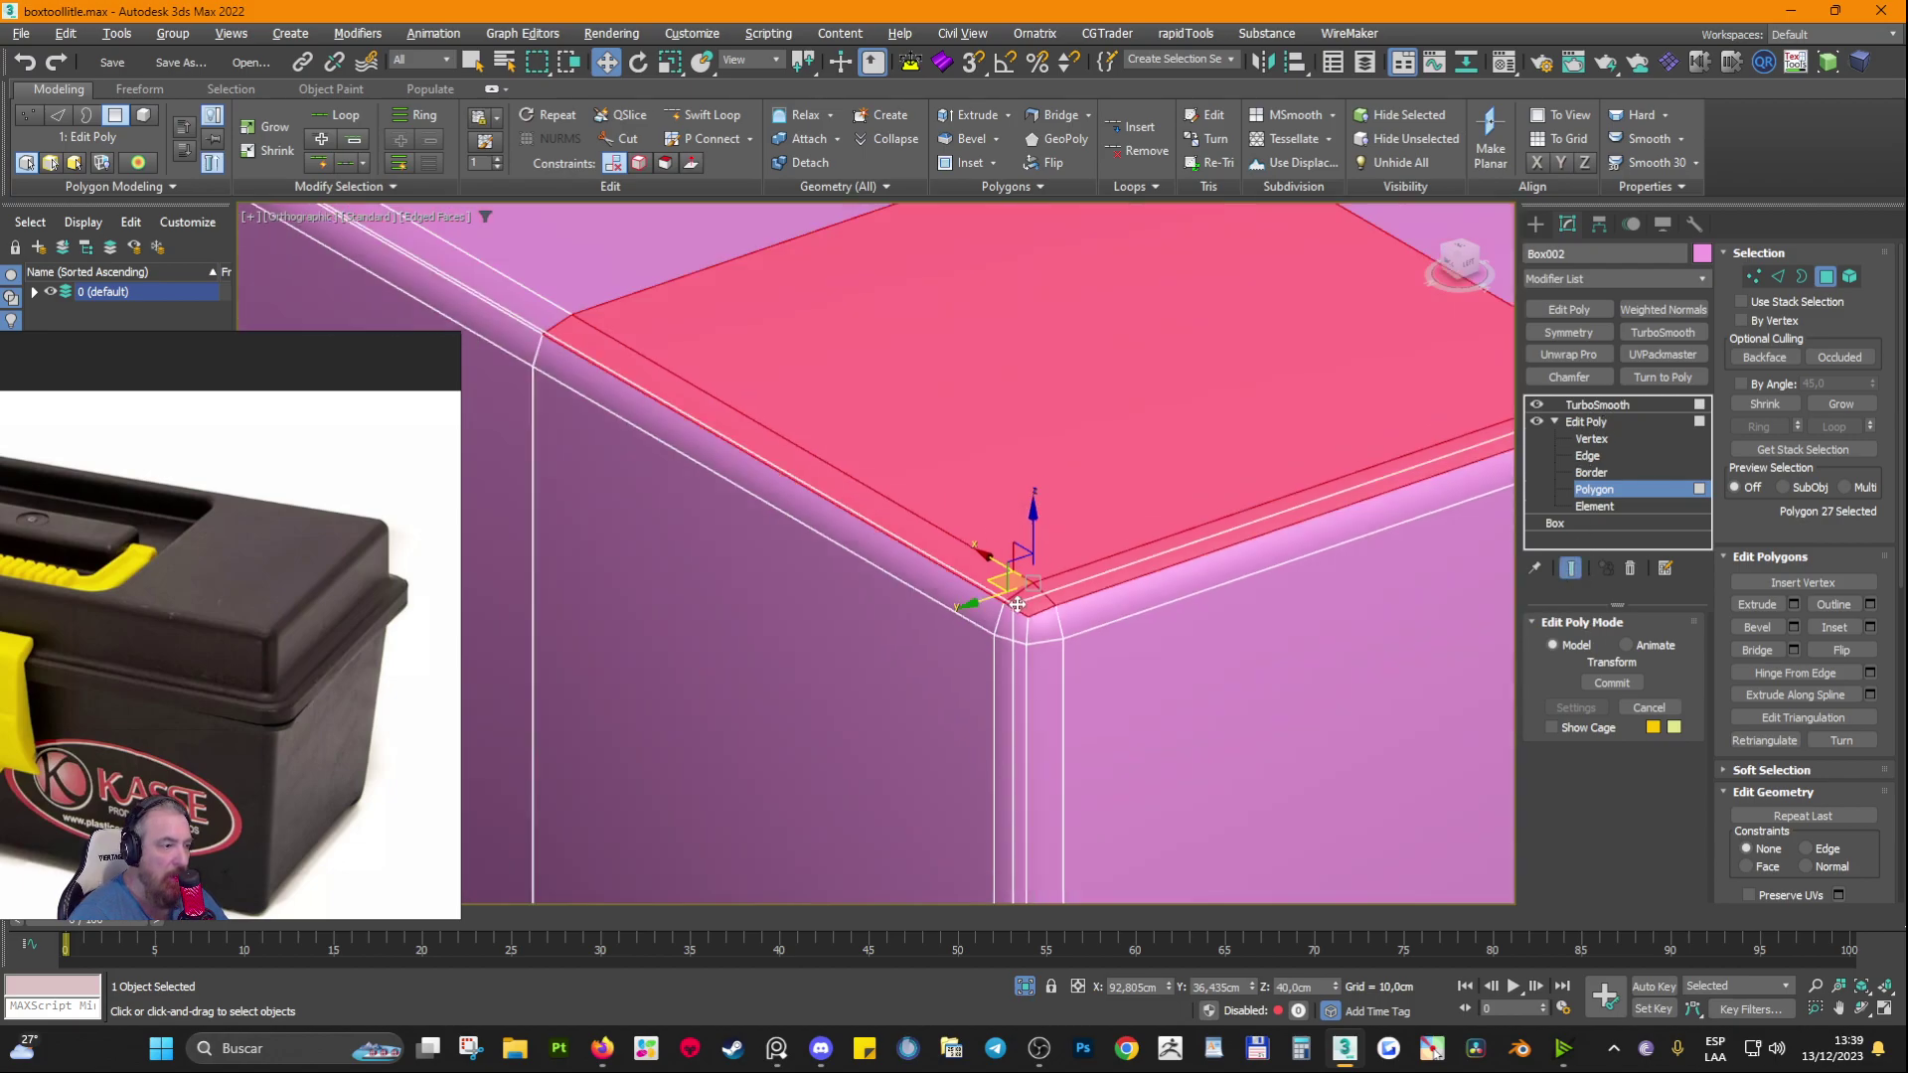
pyautogui.scroll(5, 1106, 602)
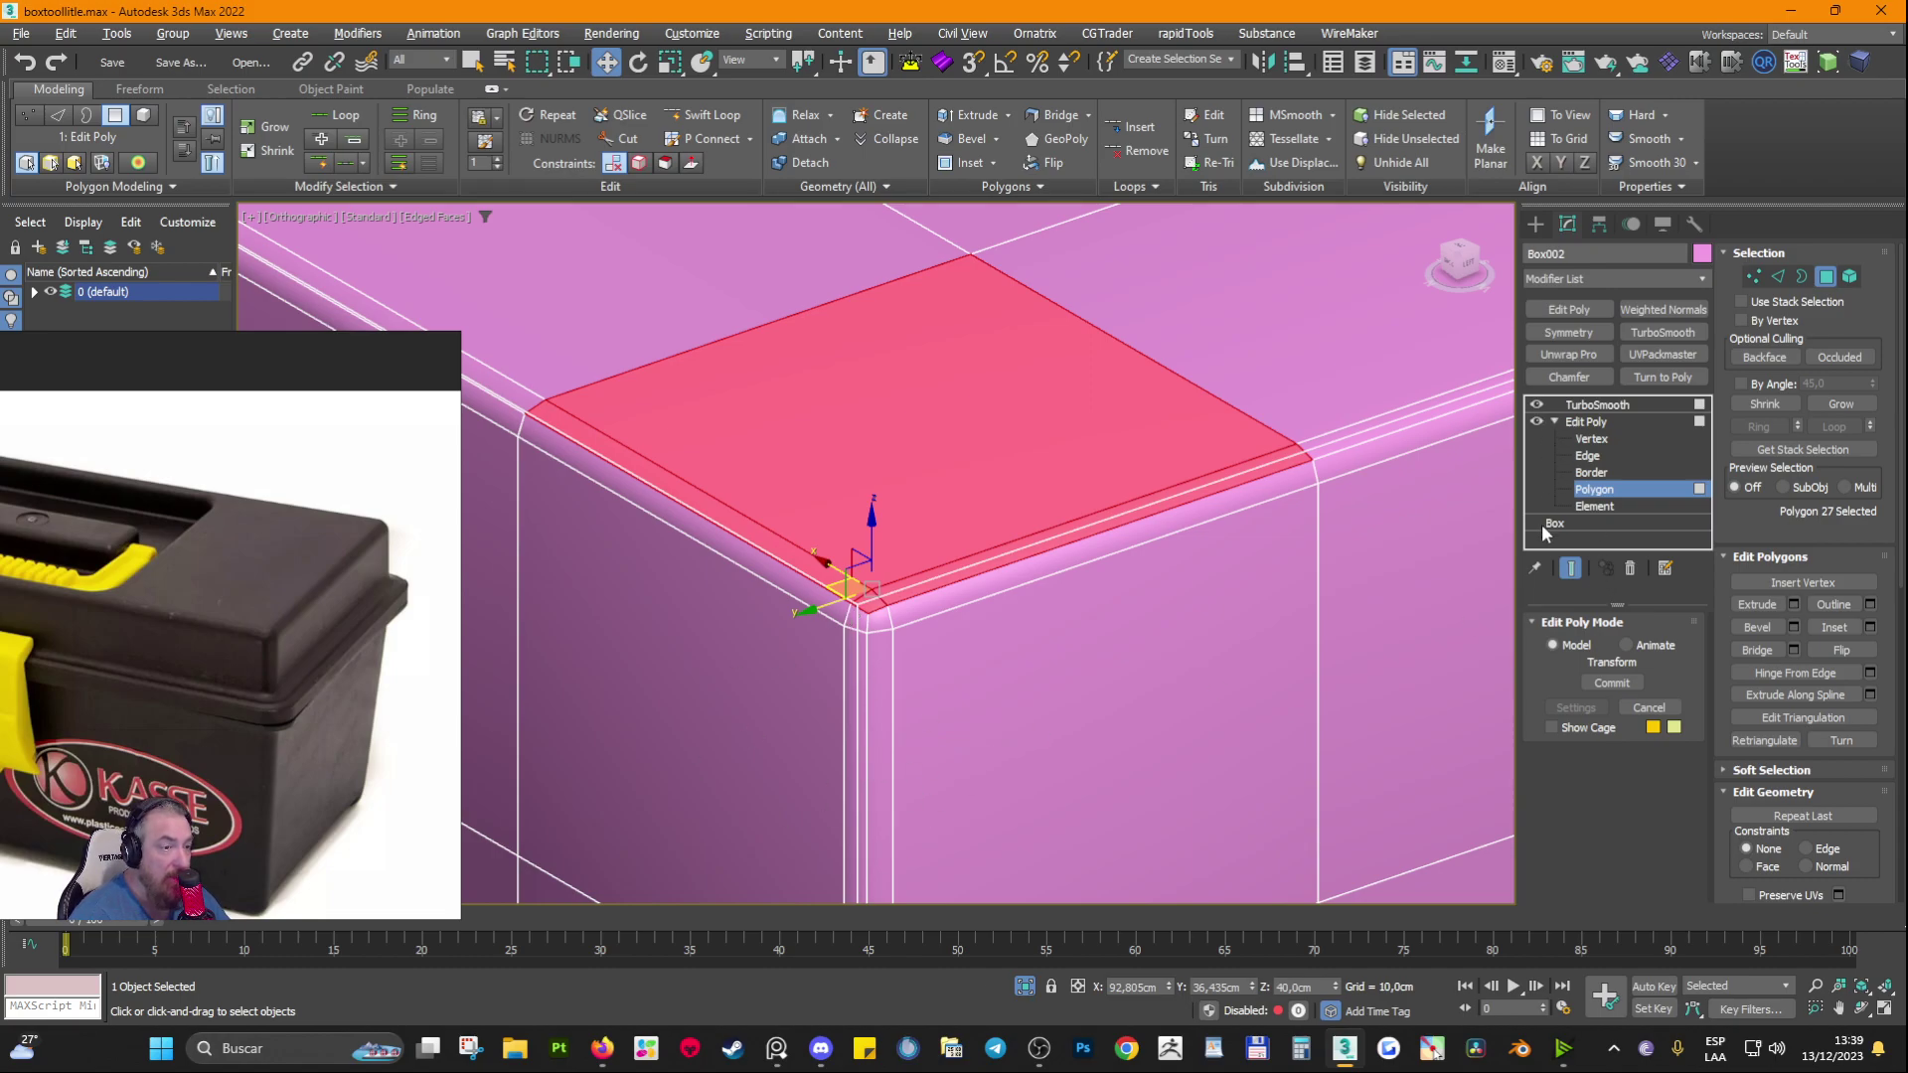
# Step: Examine the selected corner polygon on the unsmoothed cage, and turn the TurboSmooth end result back on
pyautogui.scroll(4, 862, 588)
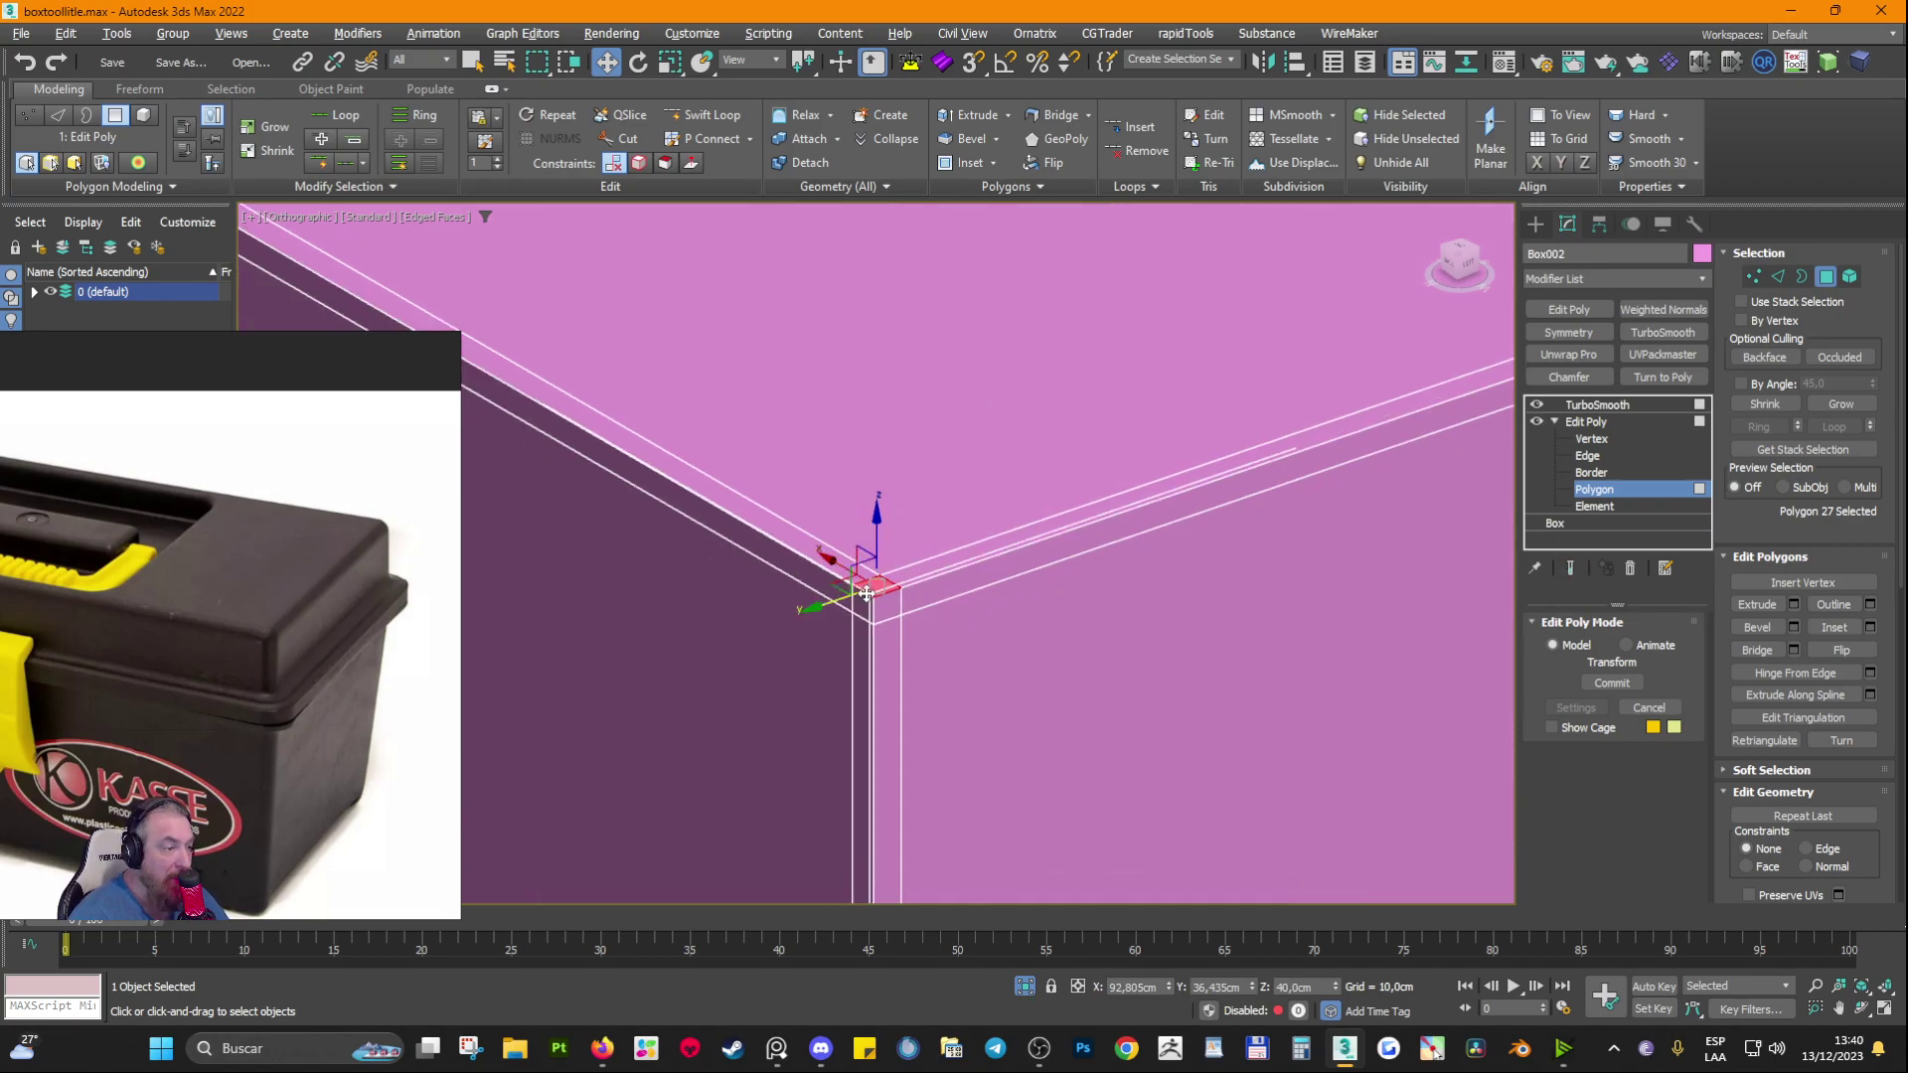
pyautogui.scroll(-6, 866, 593)
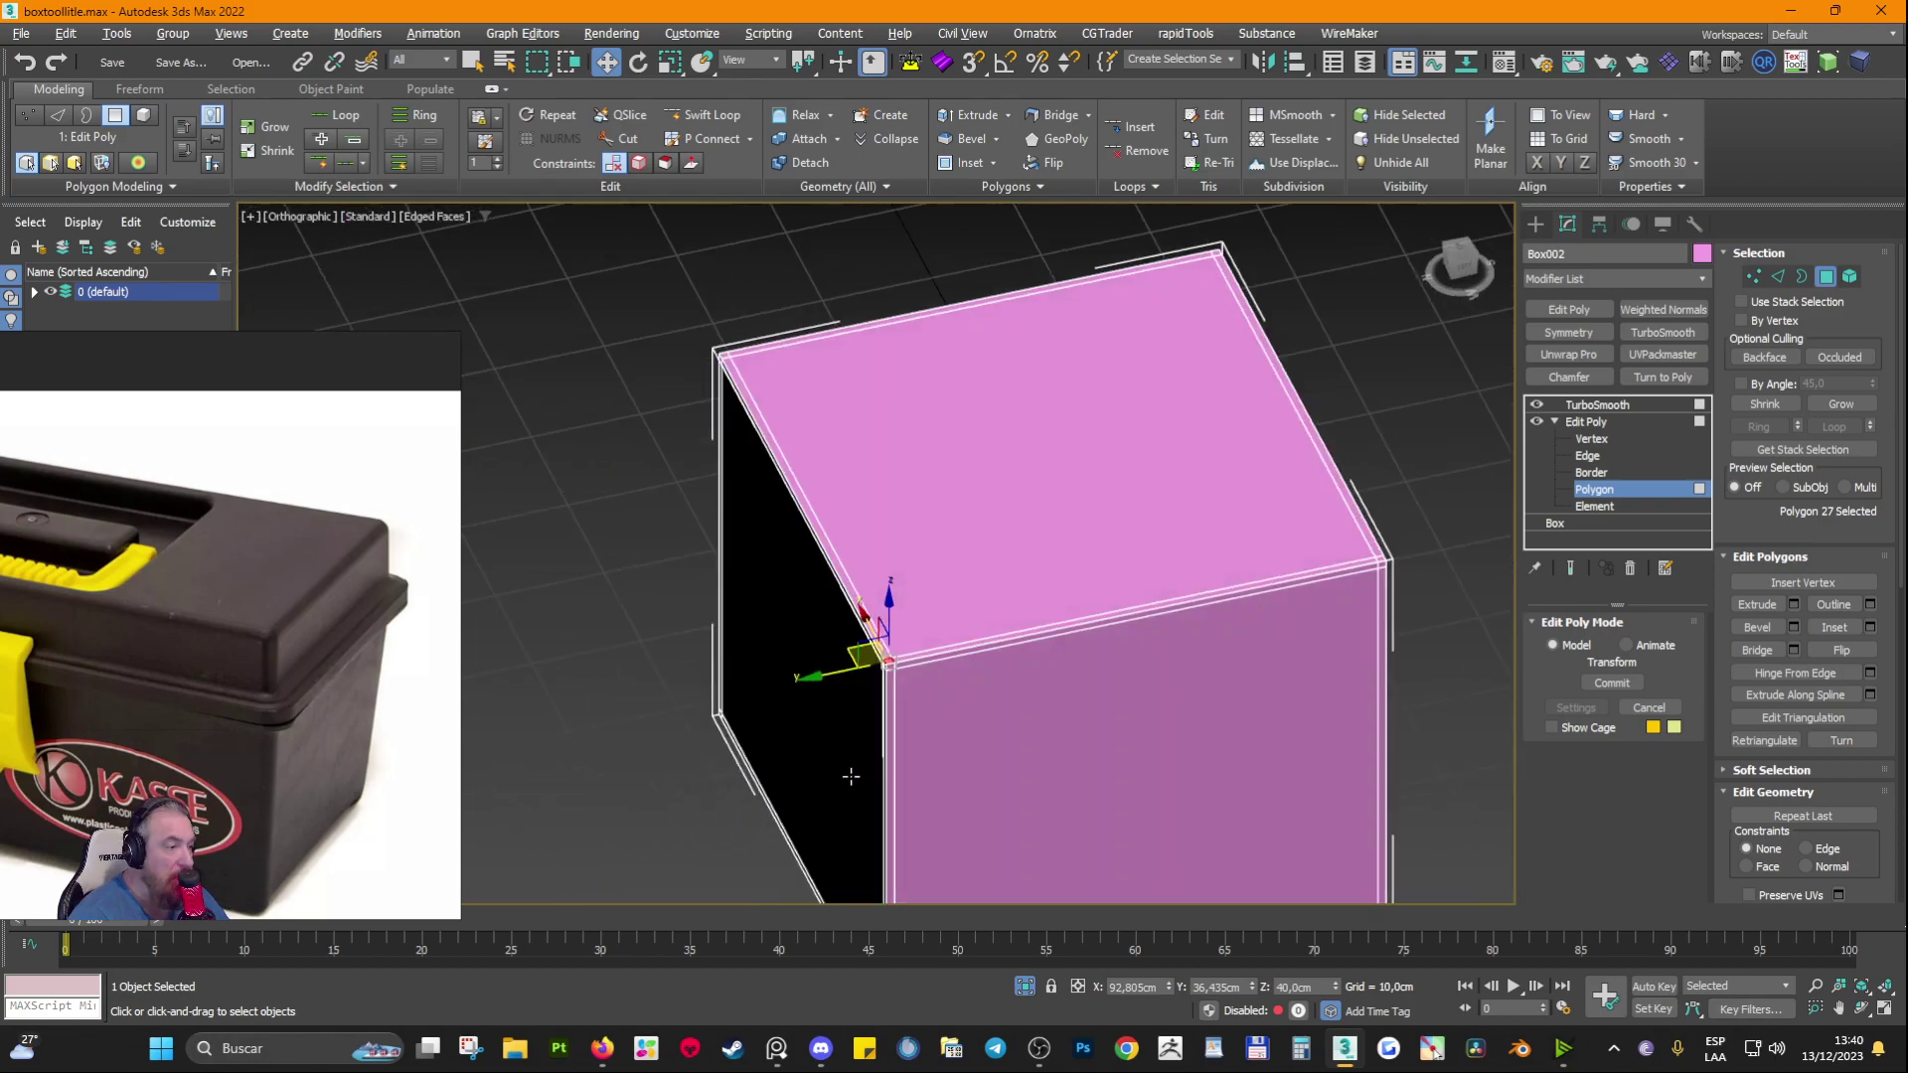
pyautogui.scroll(5, 888, 581)
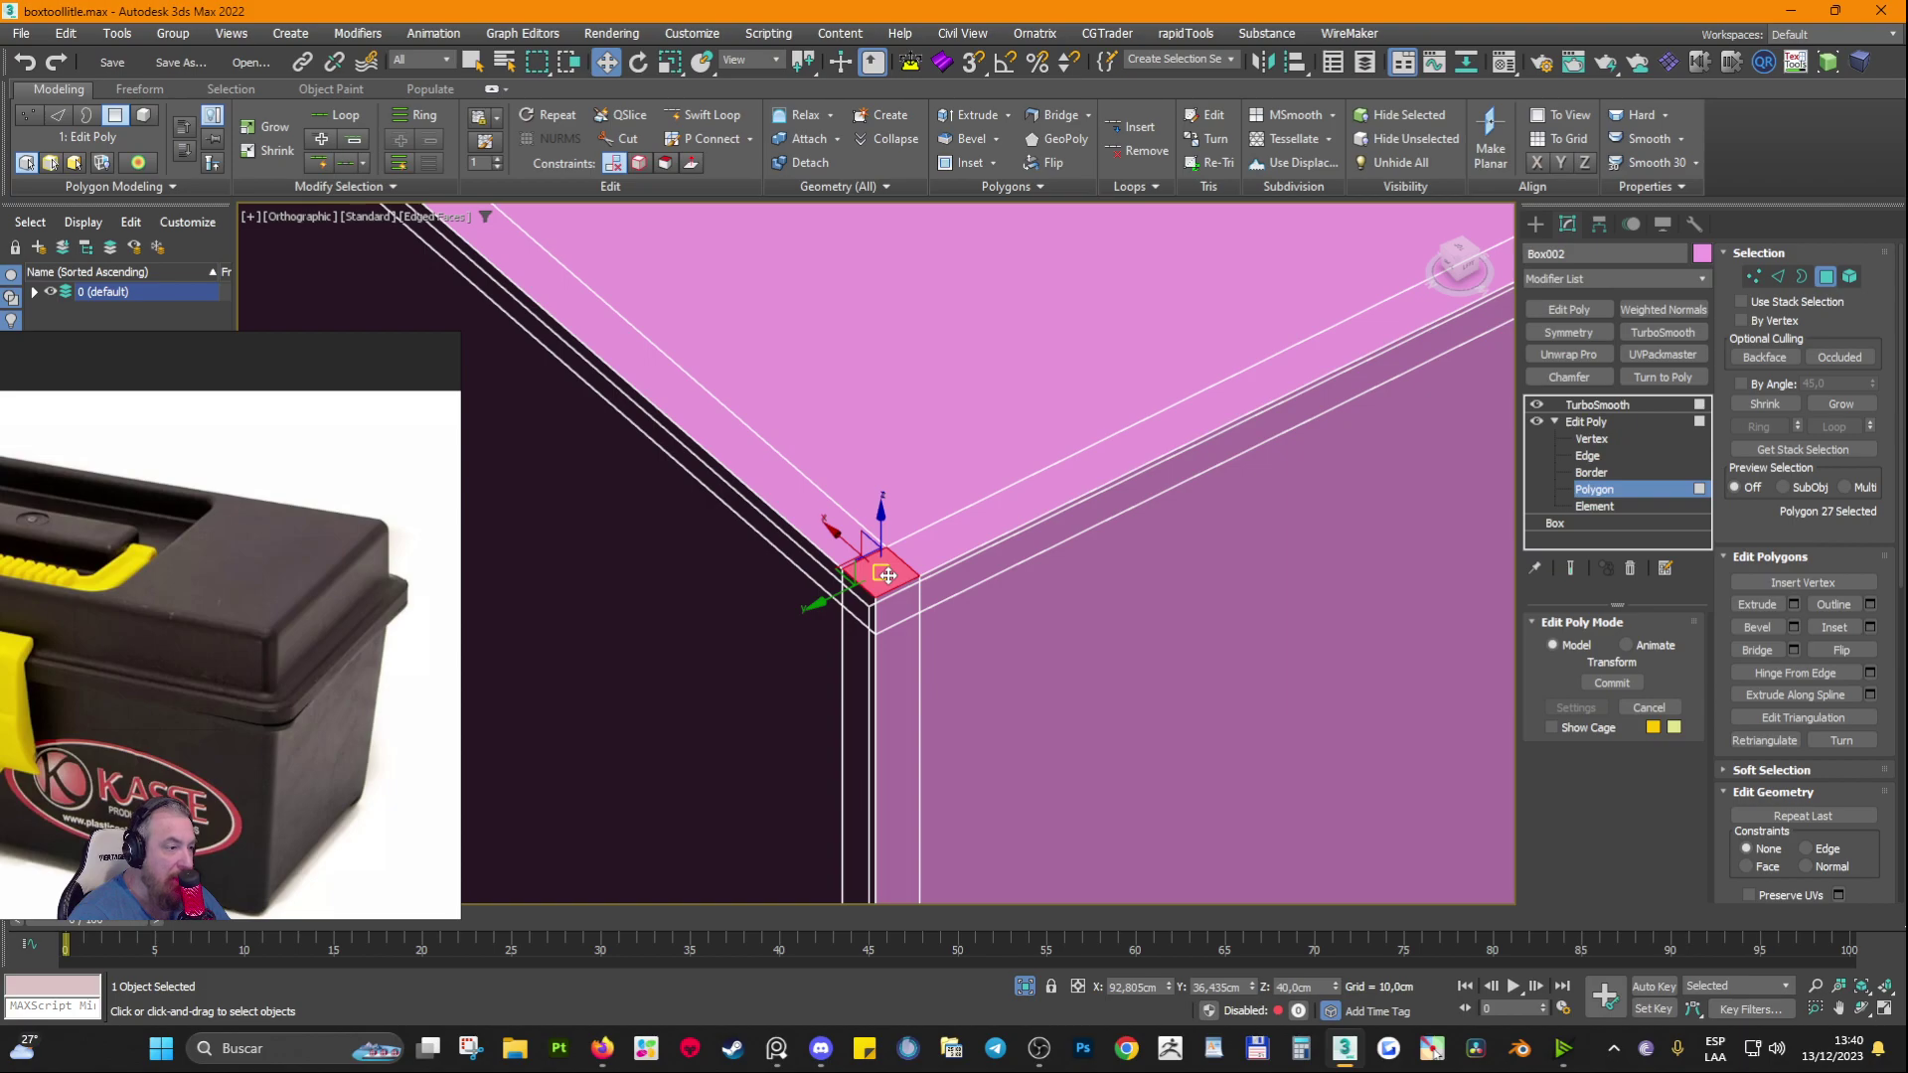
pyautogui.scroll(-1, 887, 574)
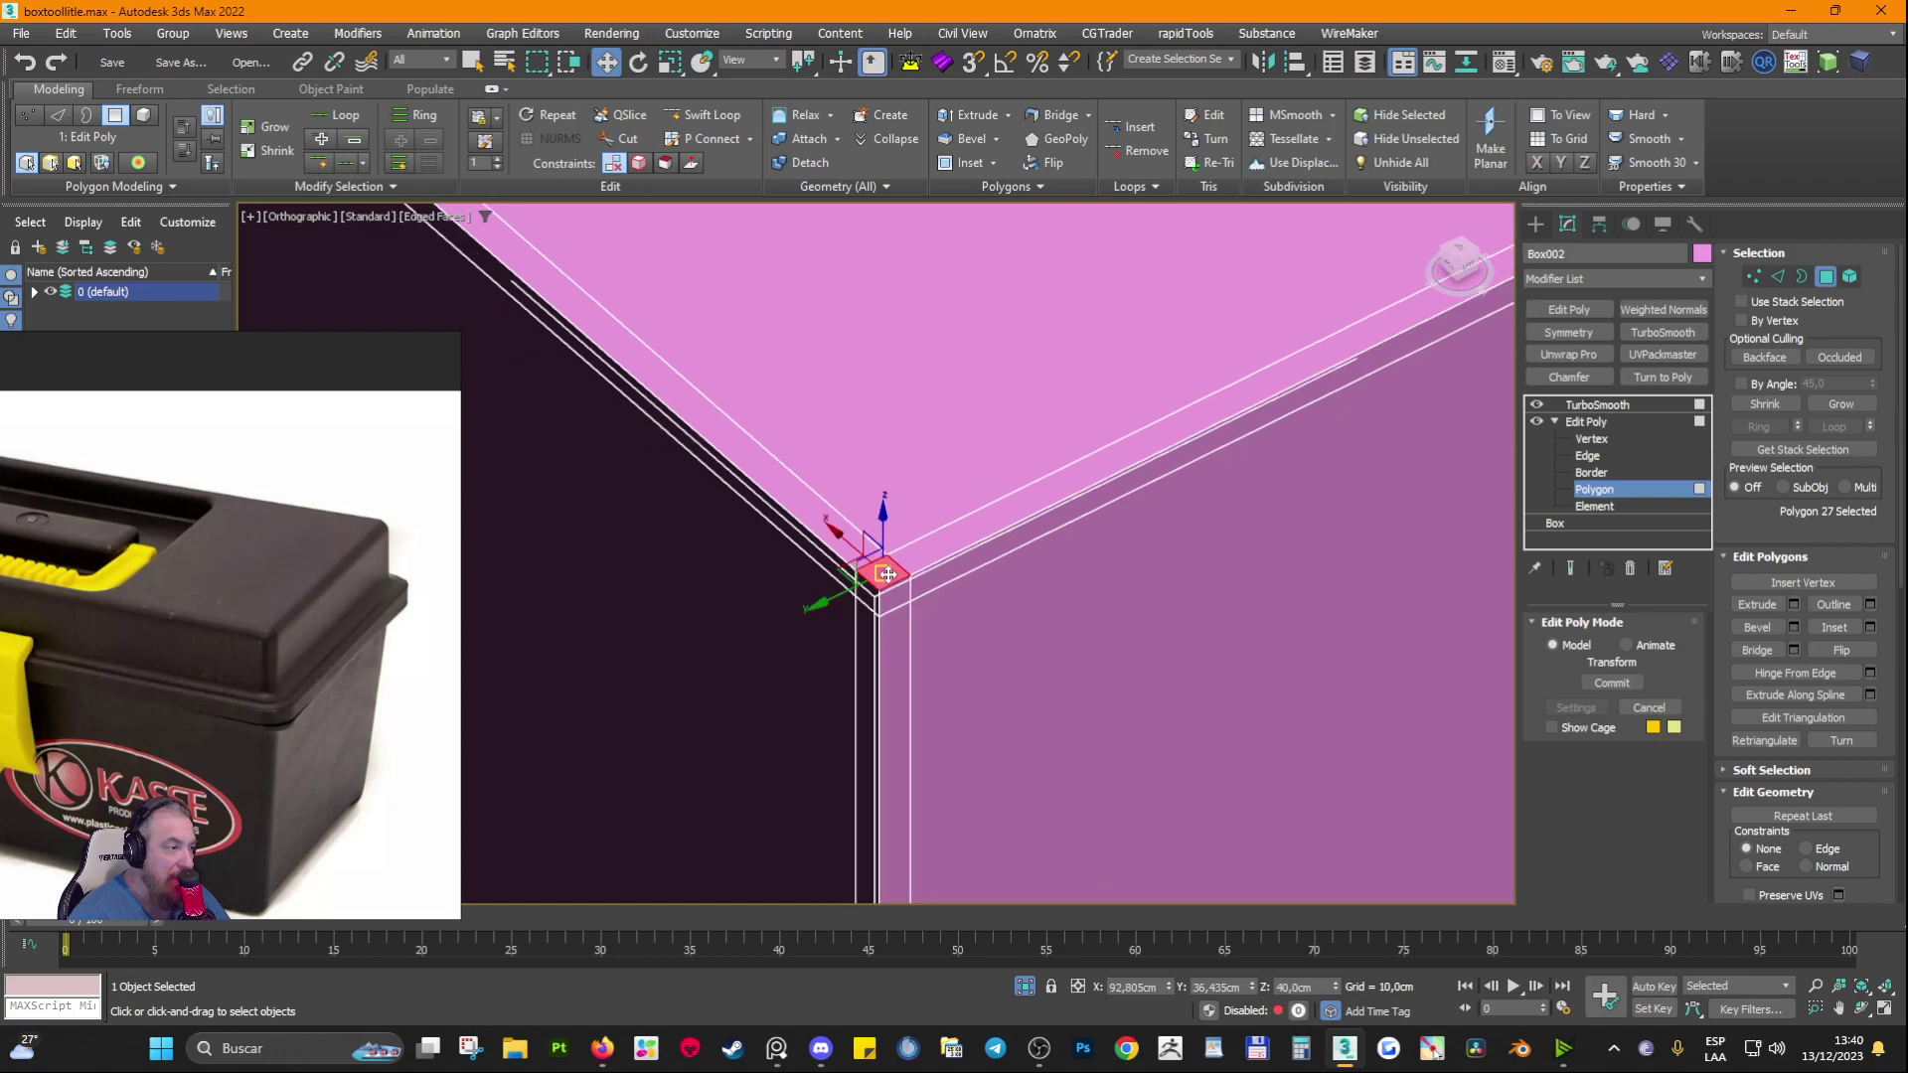
pyautogui.click(1570, 568)
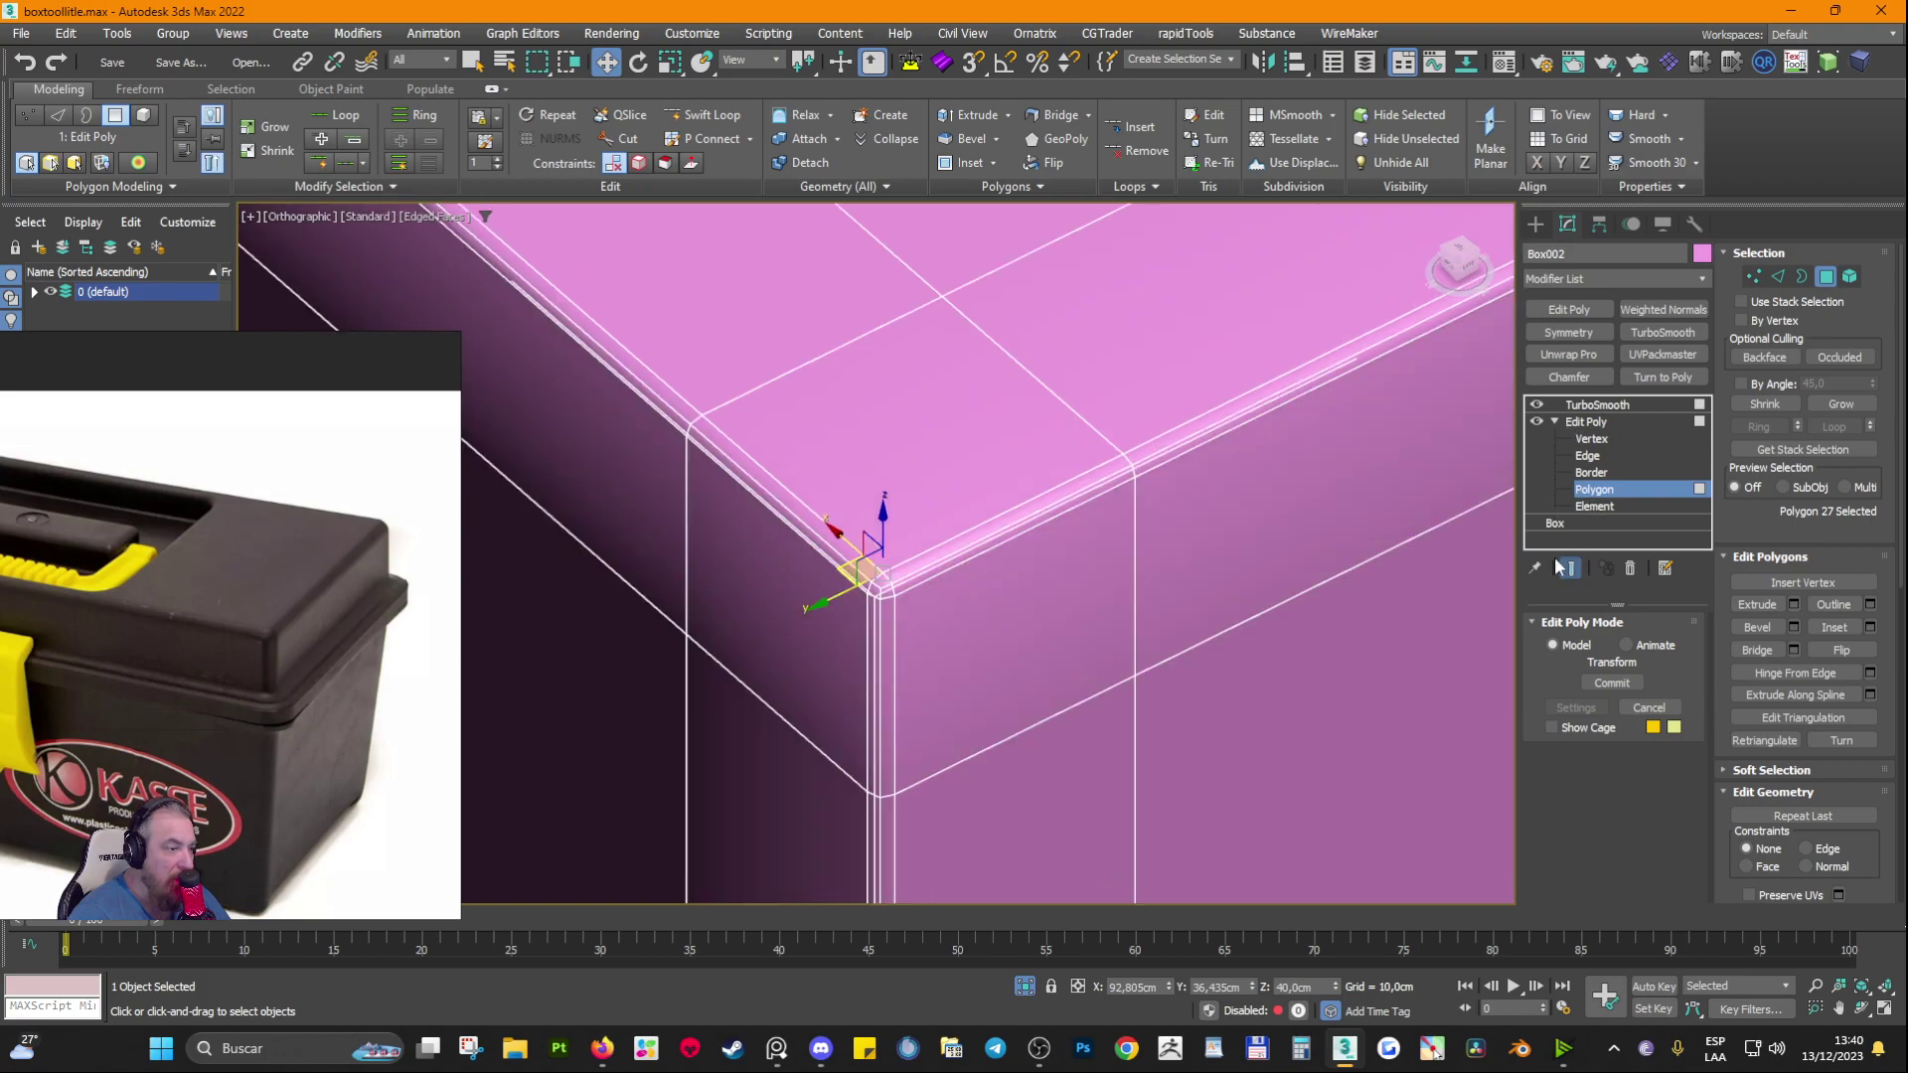
# Step: Re-enter the Polygon level and examine how the selected corner polygon maps onto the smoothed top surface
pyautogui.click(1617, 489)
pyautogui.click(1617, 489)
pyautogui.scroll(-4, 820, 512)
pyautogui.moveTo(911, 544)
pyautogui.keyDown('alt'); pyautogui.mouseDown(button='middle')
pyautogui.moveTo(796, 523)
pyautogui.moveTo(797, 566)
pyautogui.mouseUp(button='middle'); pyautogui.keyUp('alt')
pyautogui.scroll(5, 846, 530)
pyautogui.scroll(3, 796, 569)
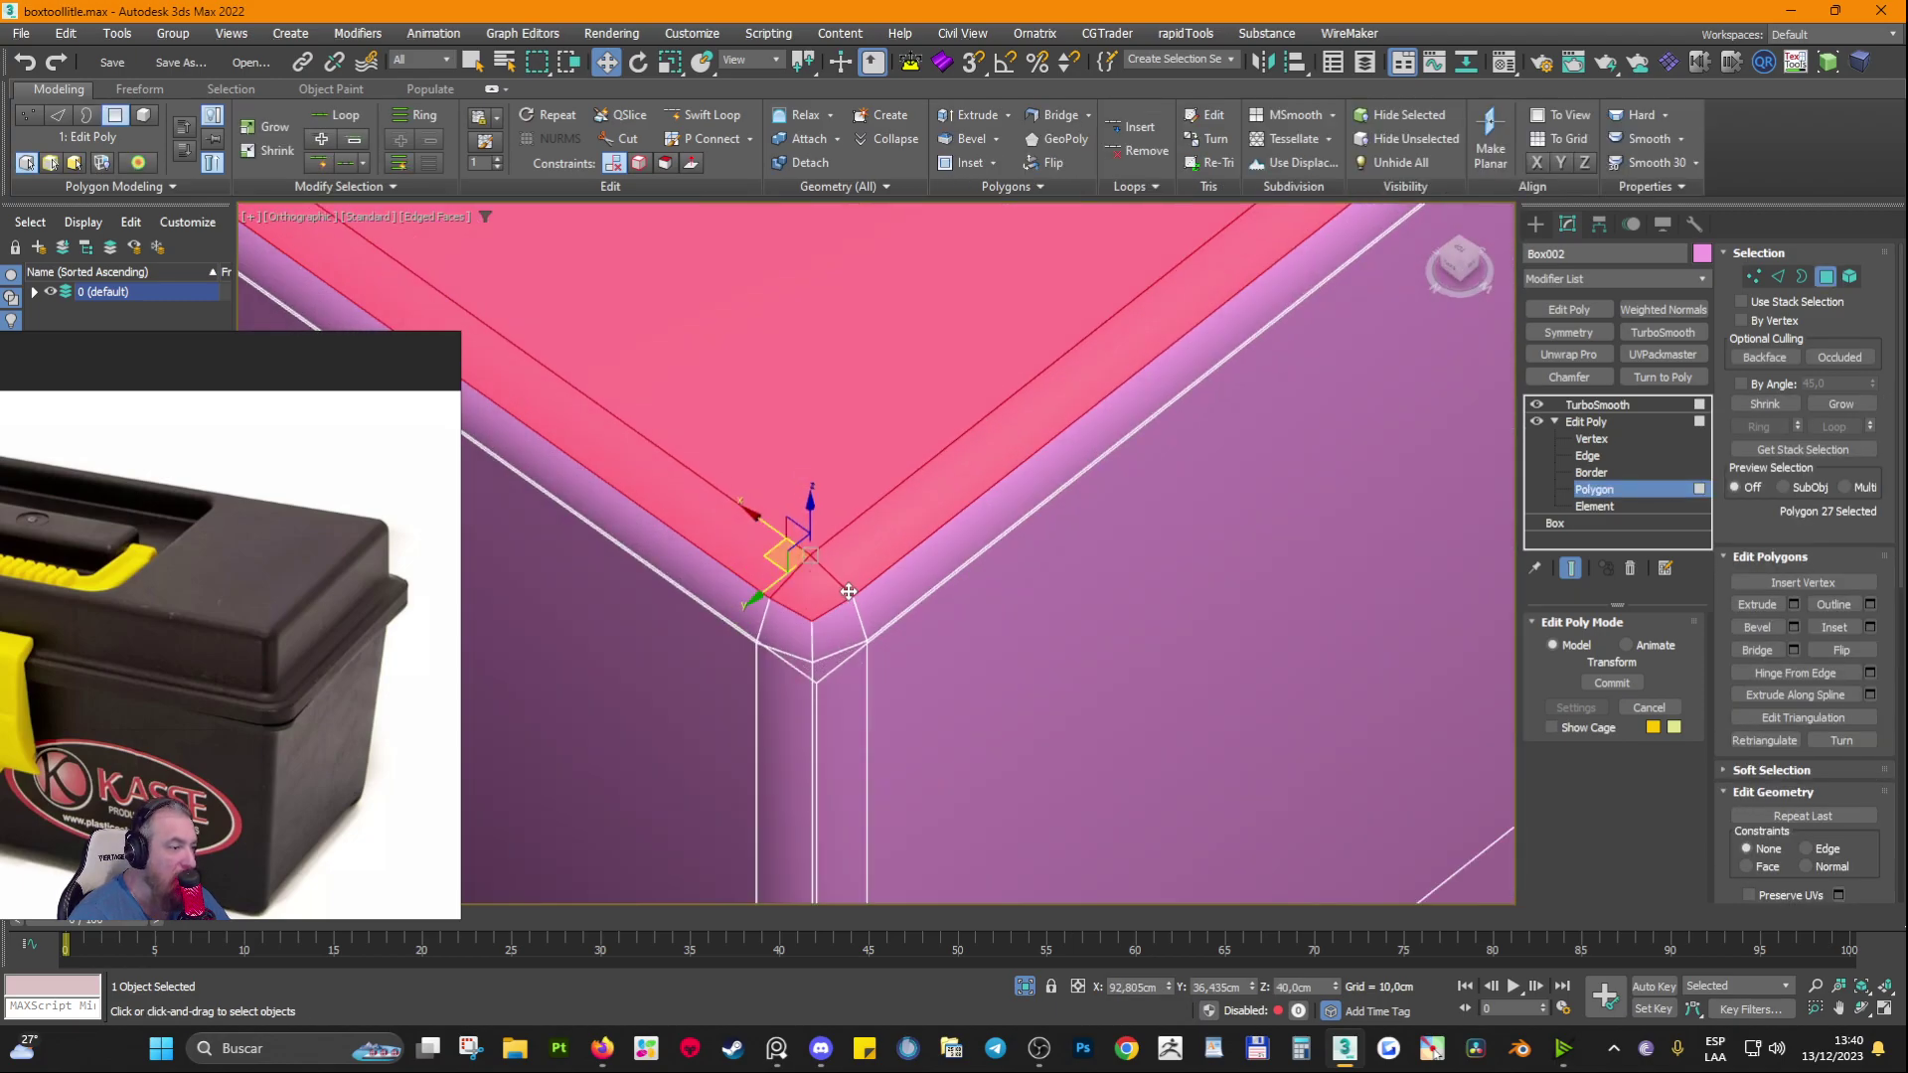
pyautogui.moveTo(697, 397); pyautogui.dragTo(706, 607, button='middle')
pyautogui.scroll(-5, 713, 616)
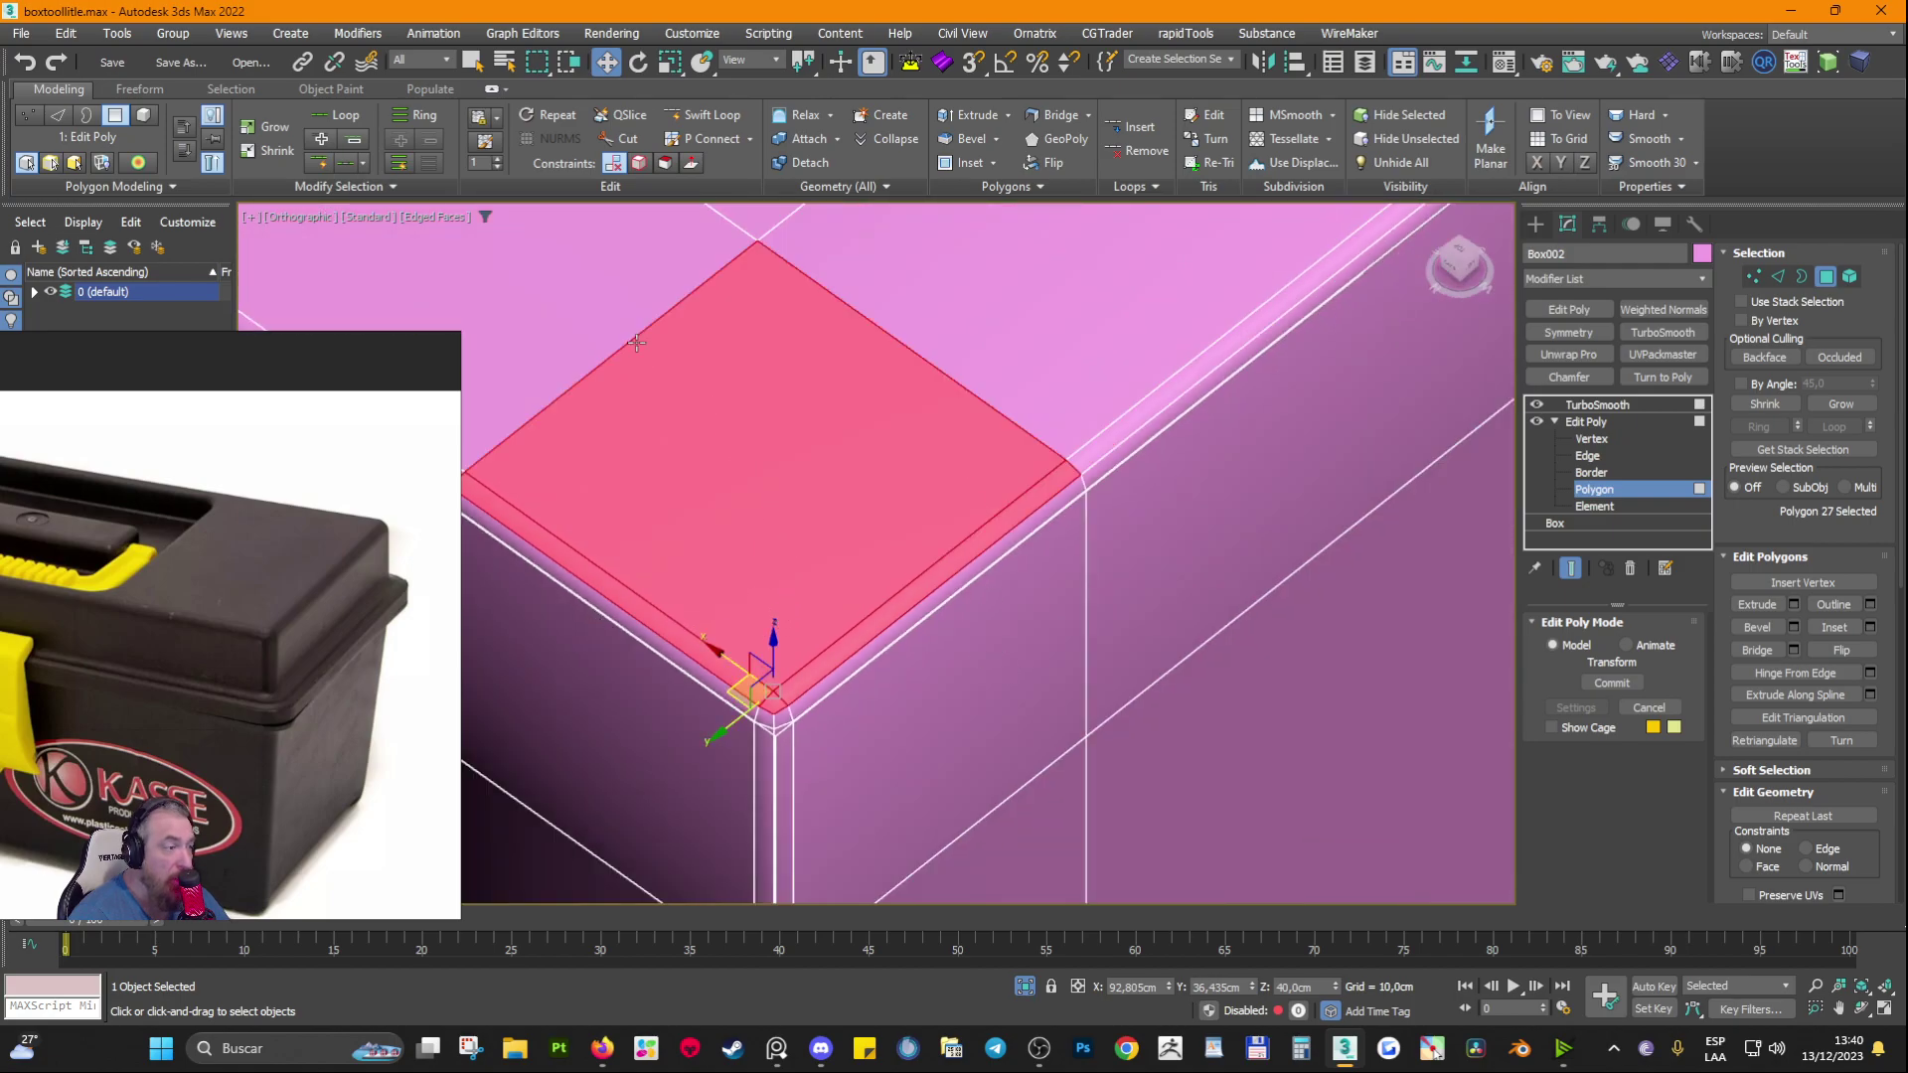
pyautogui.moveTo(860, 615); pyautogui.dragTo(1034, 608, button='middle')
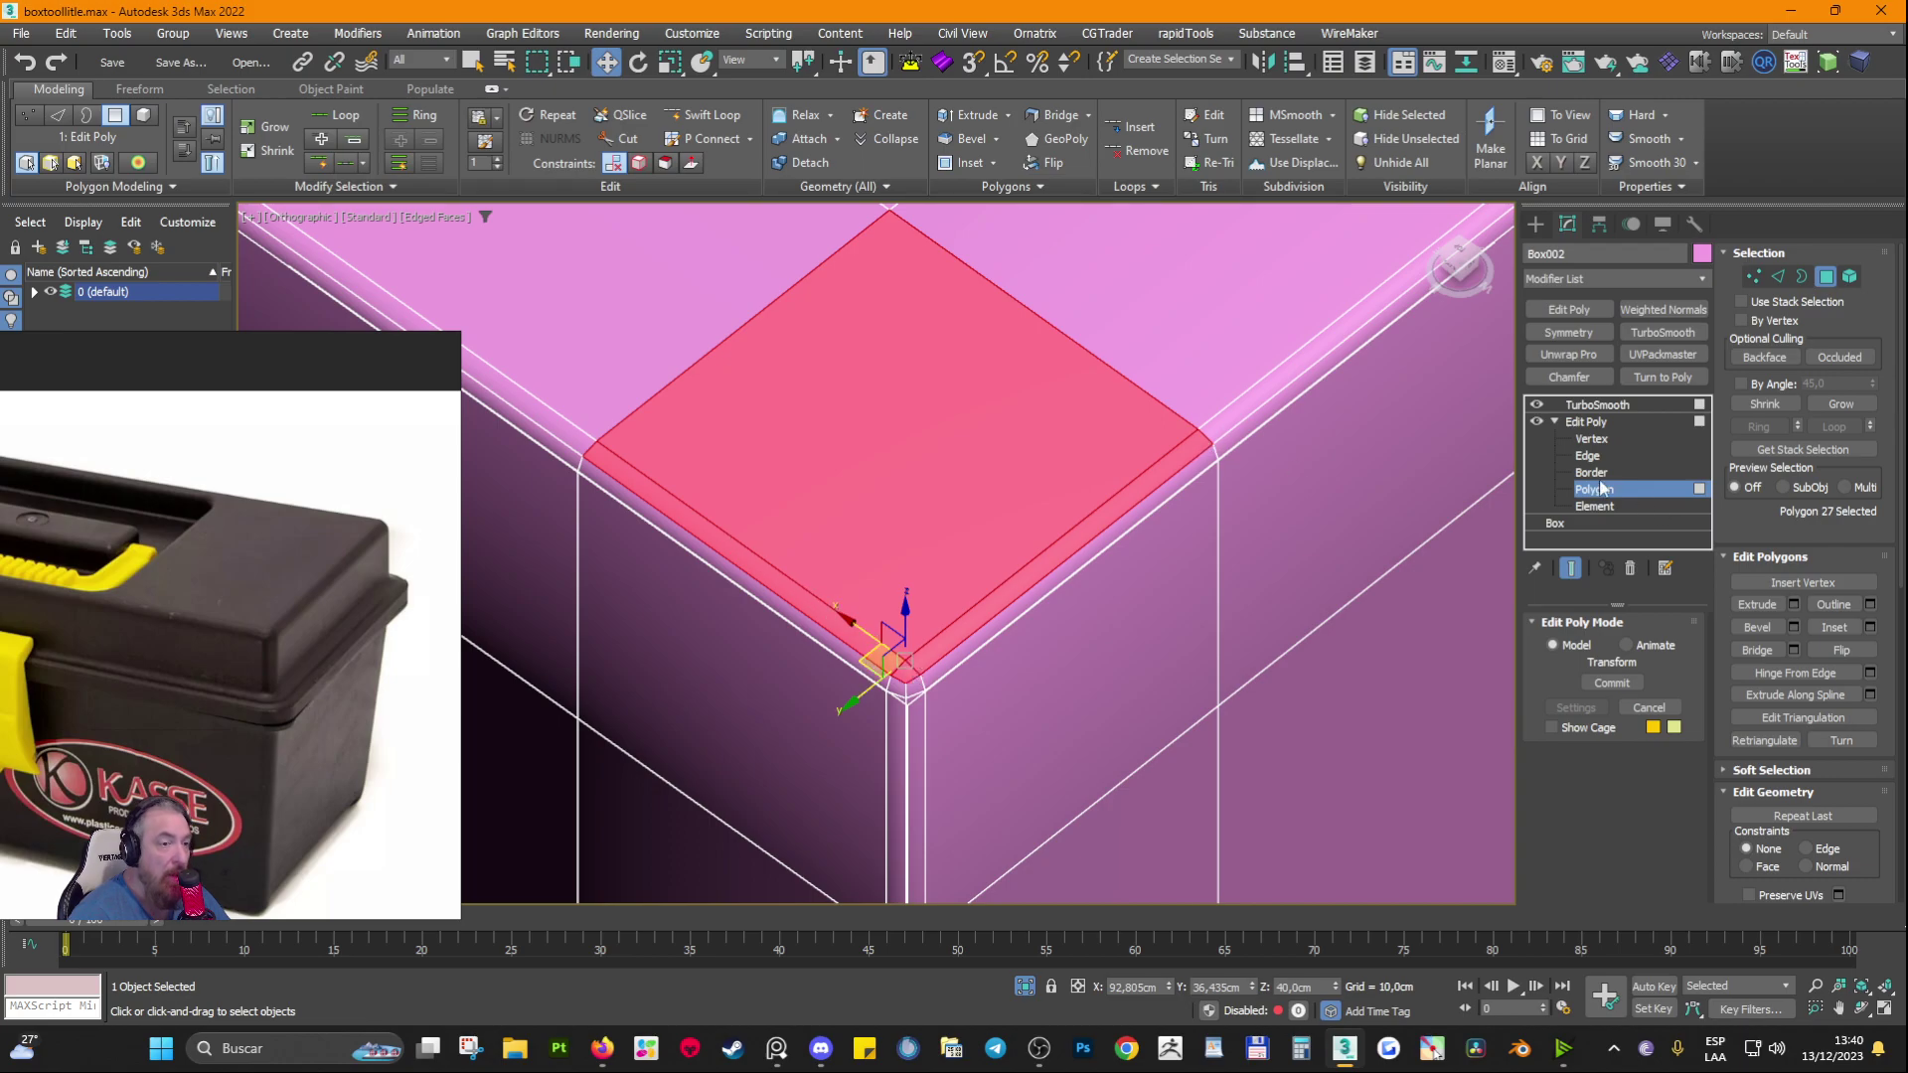
# Step: Hide the end result and examine where the support loops frame the selected polygon at the box's corner
pyautogui.scroll(-10, 900, 773)
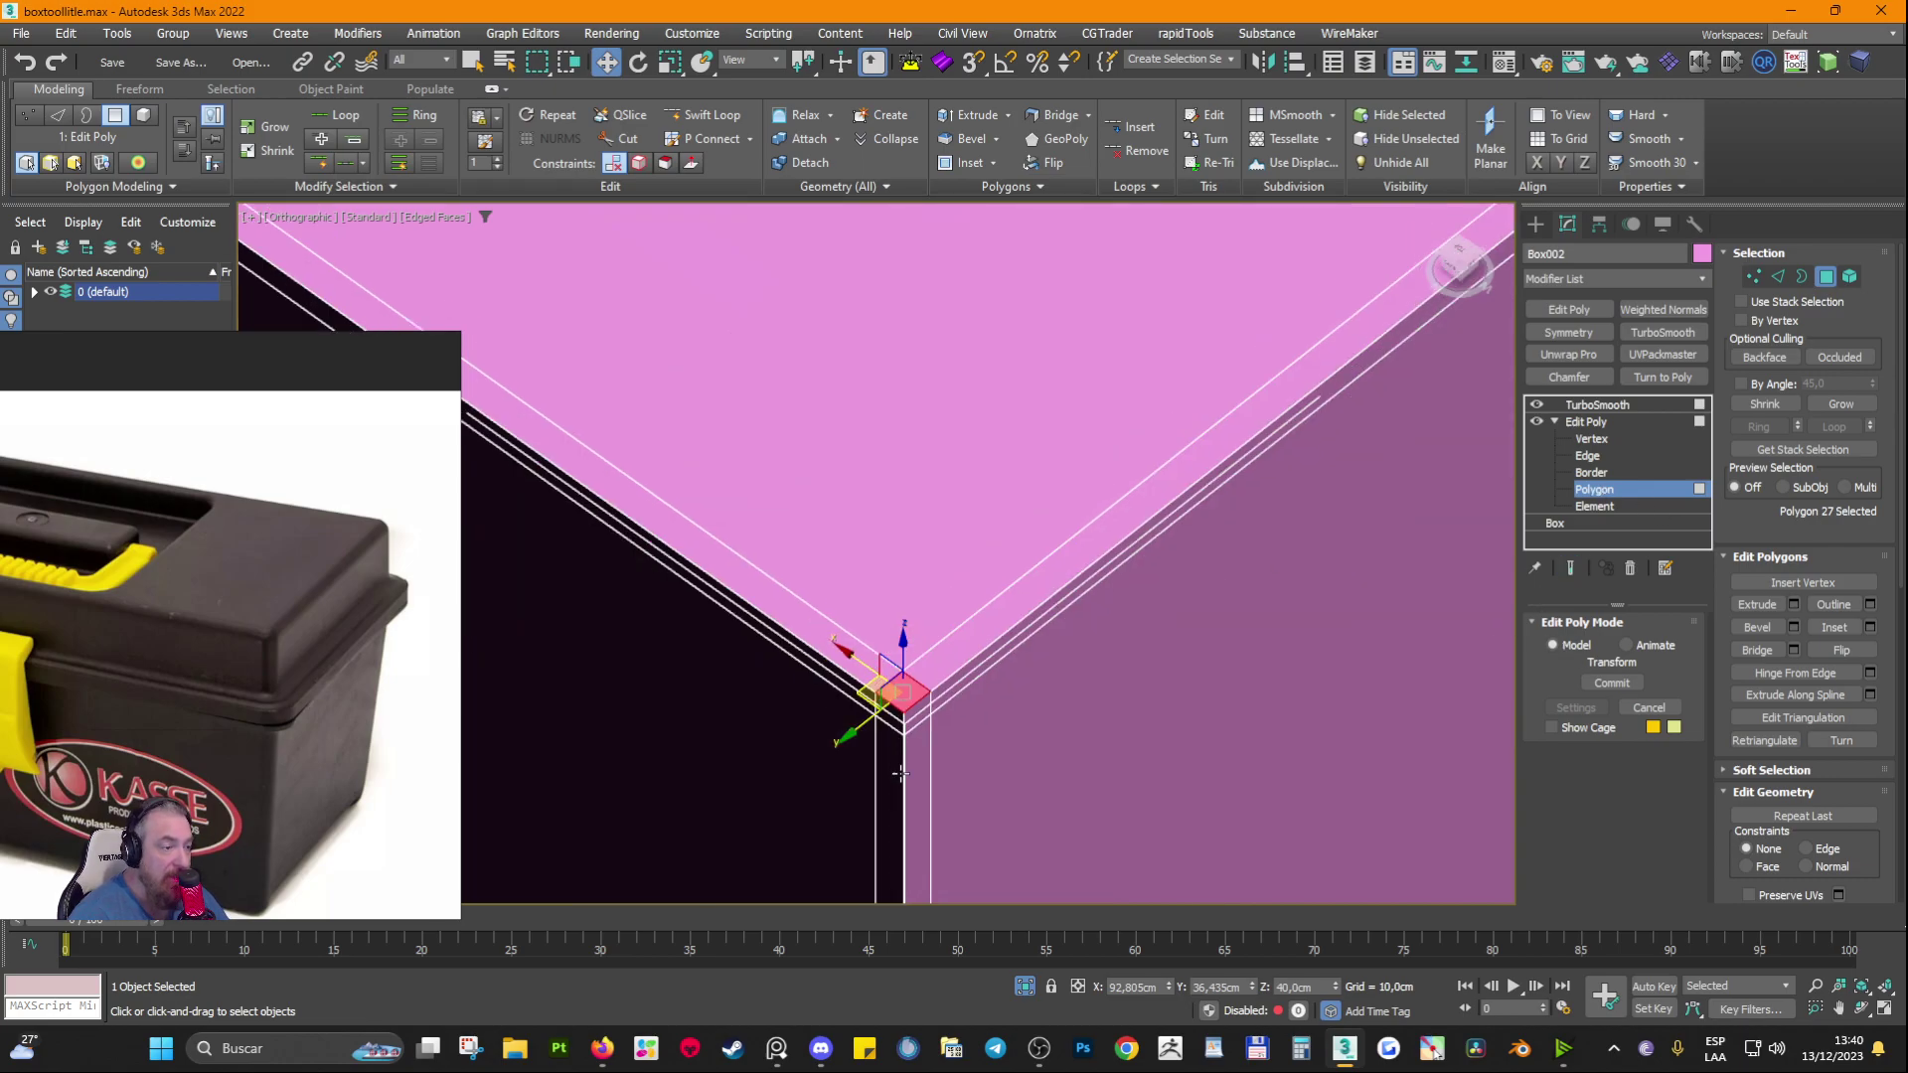
pyautogui.scroll(-5, 904, 695)
pyautogui.scroll(5, 914, 645)
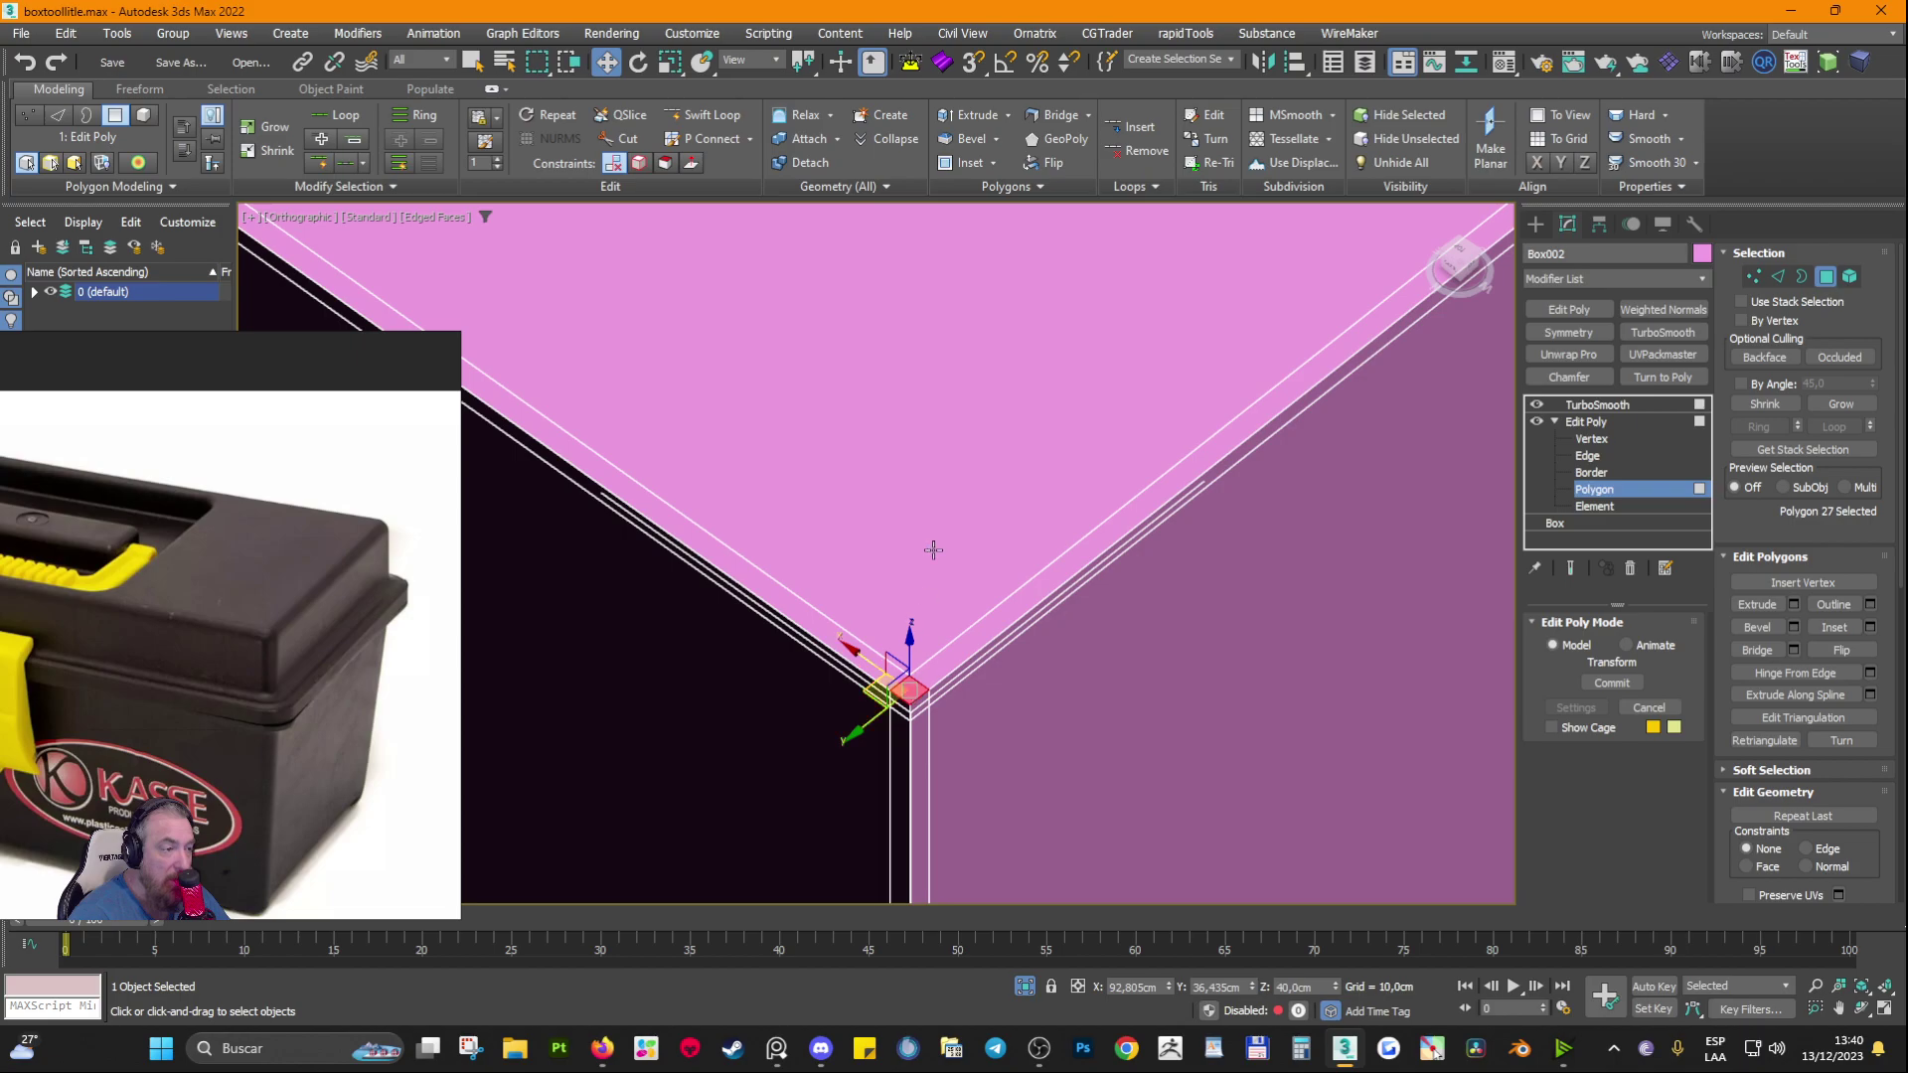
pyautogui.scroll(-3, 925, 402)
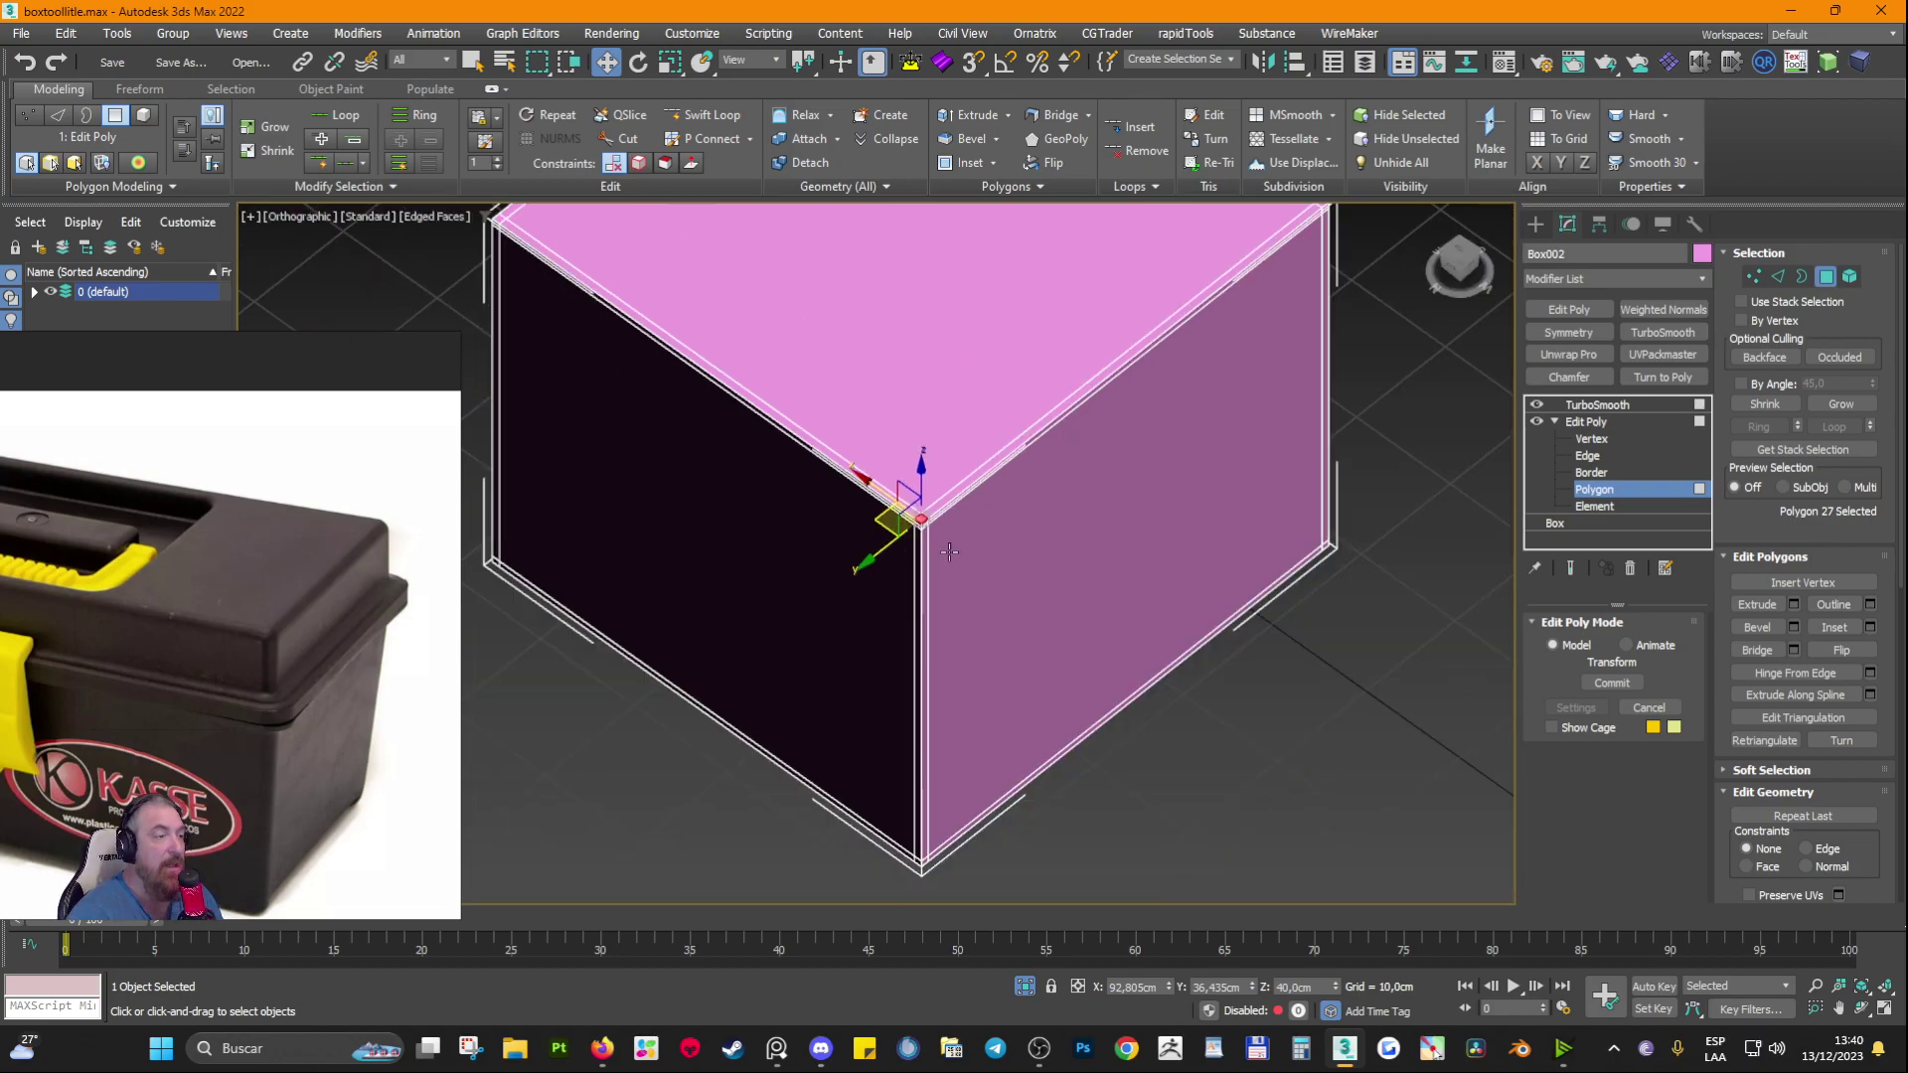
pyautogui.scroll(5, 948, 551)
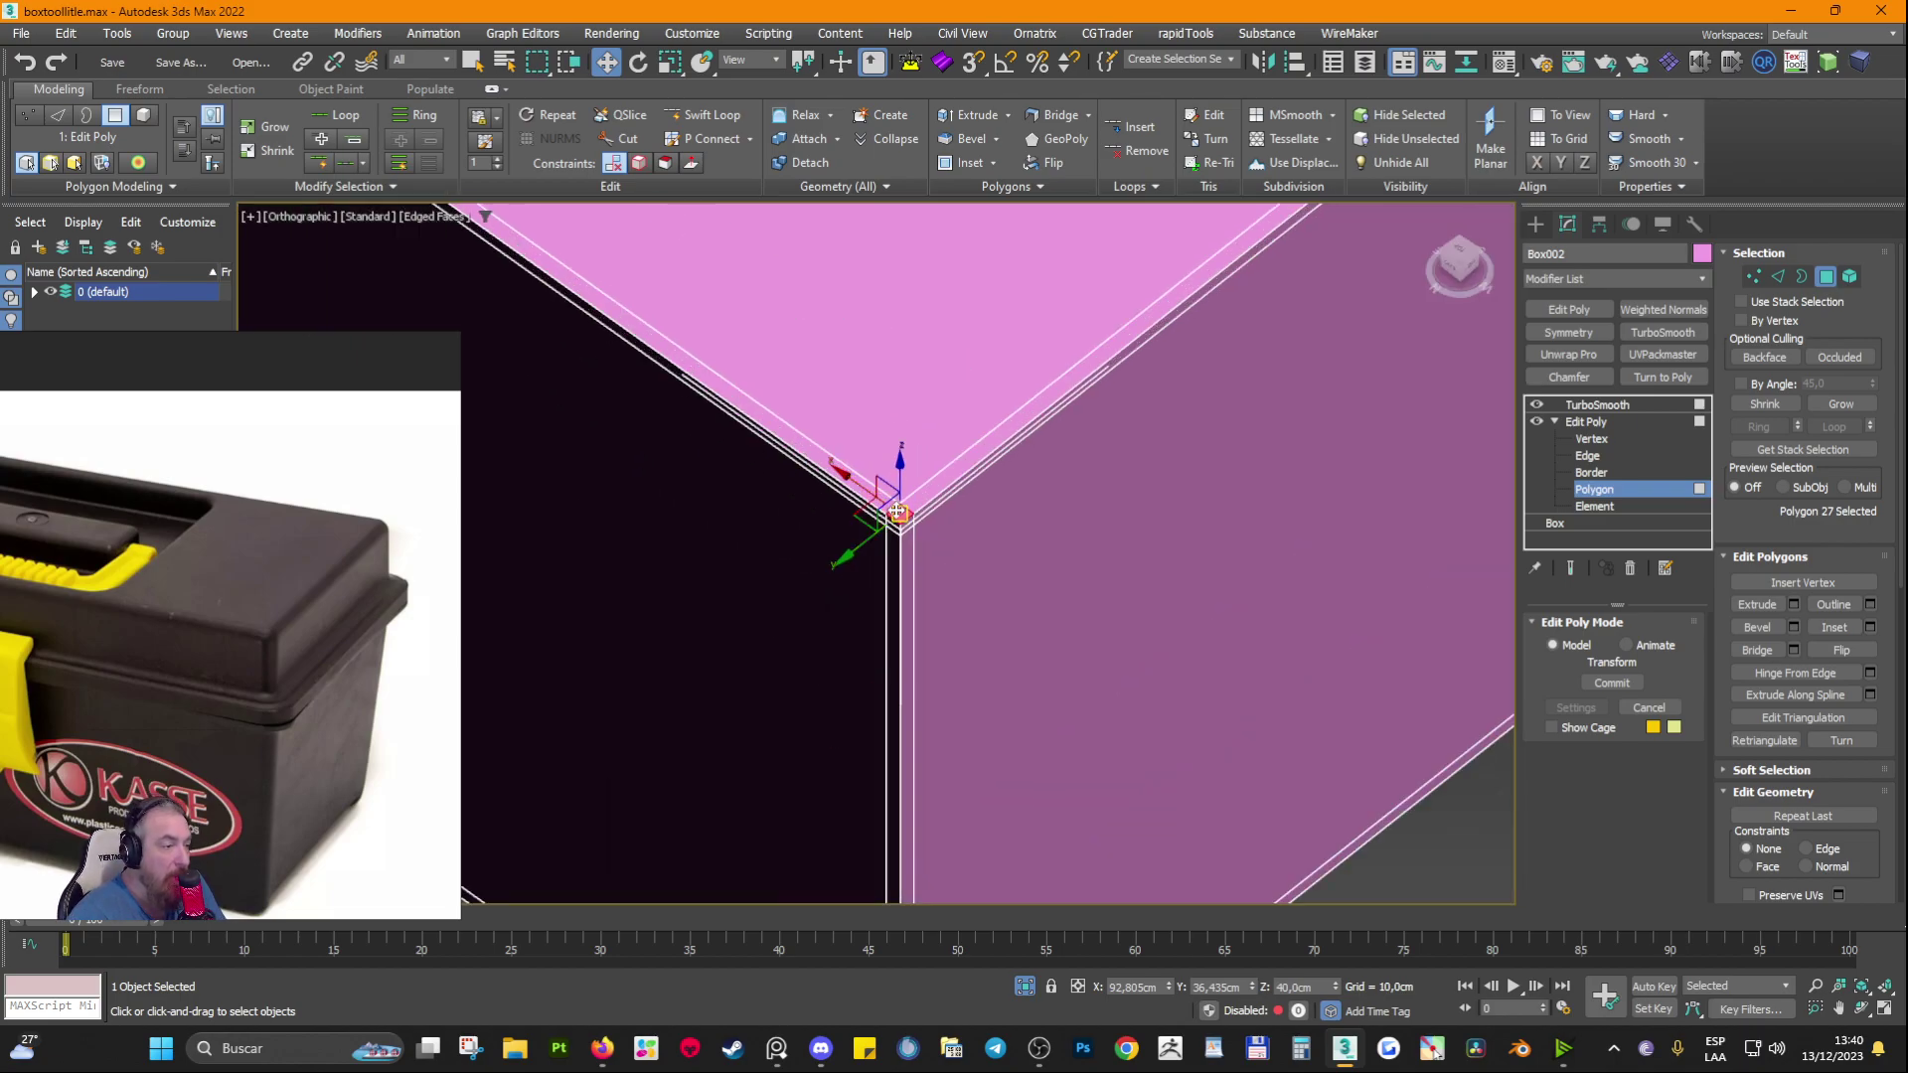
# Step: Show the smoothed result, refresh the Polygon-level selection and compare the highlighted corner area with the surrounding mesh
pyautogui.click(1570, 568)
pyautogui.scroll(2, 1081, 549)
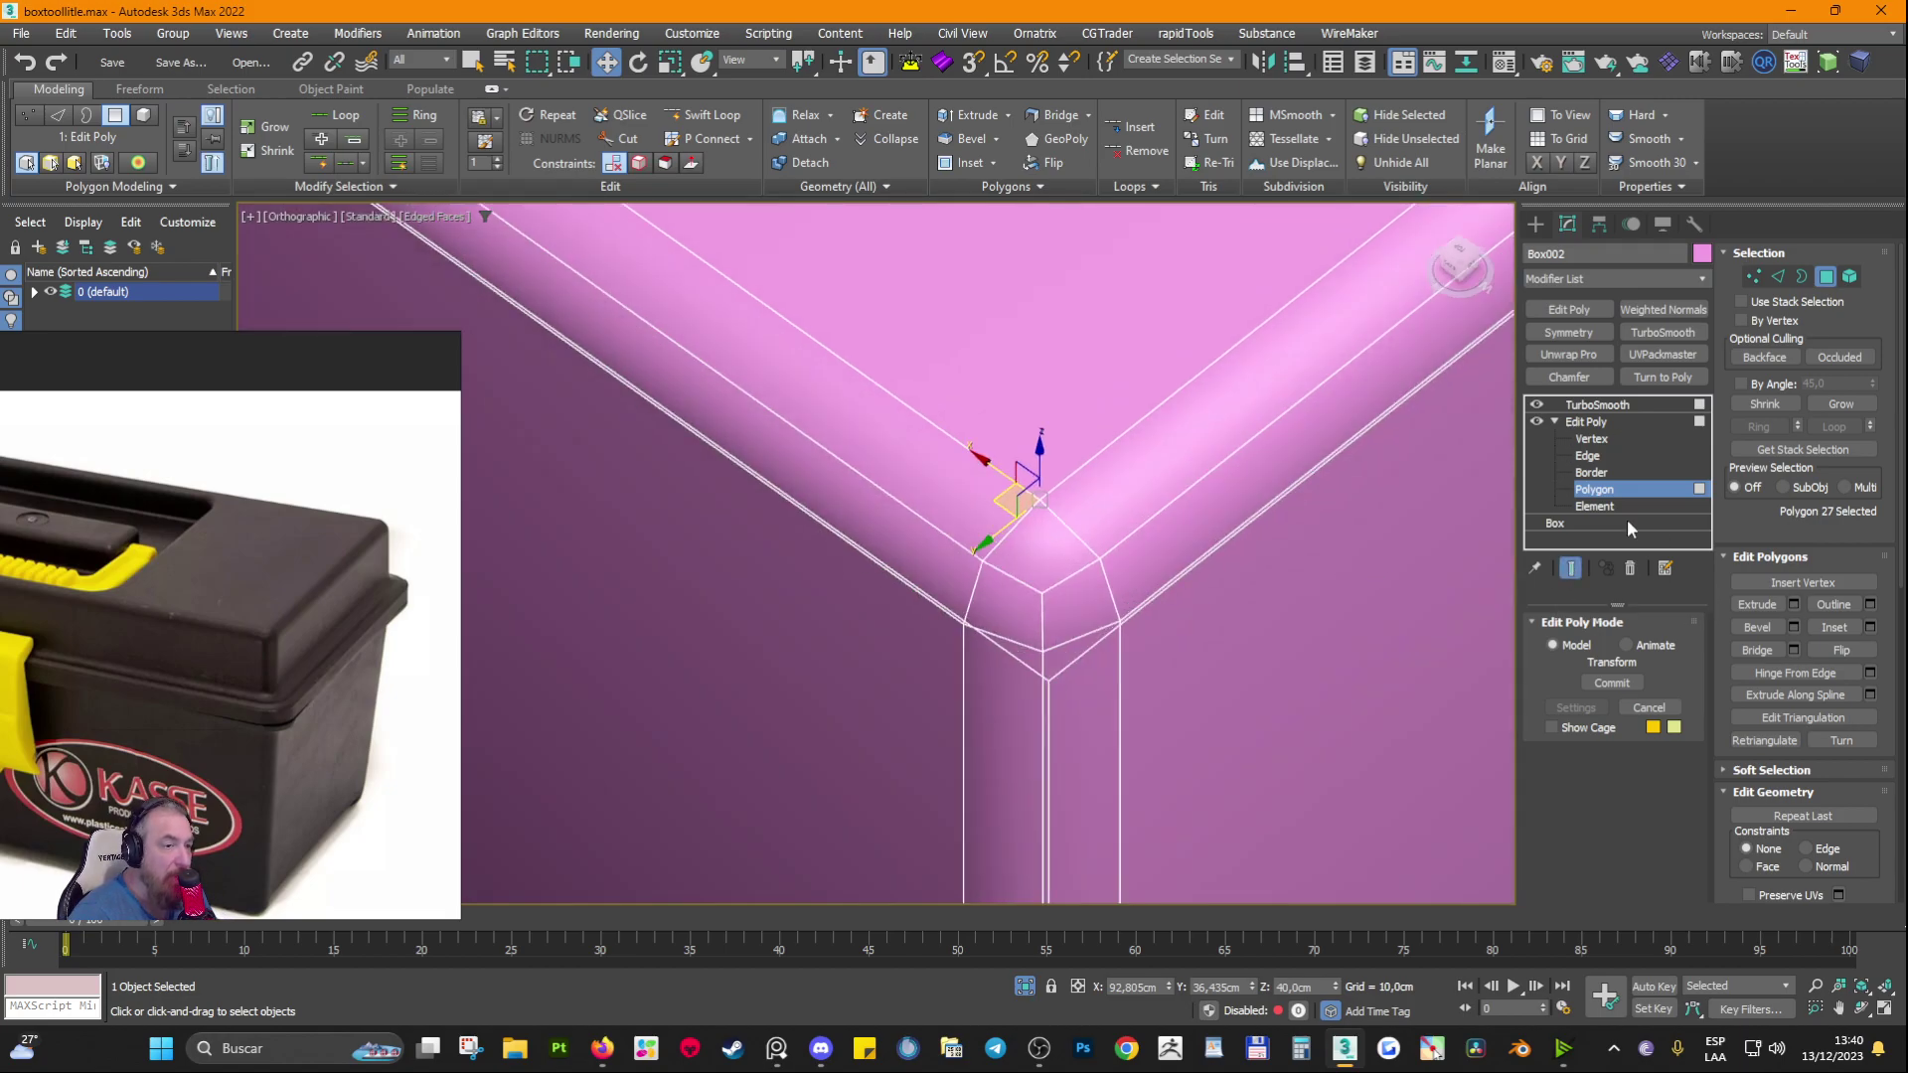
pyautogui.click(1625, 488)
pyautogui.click(1624, 487)
pyautogui.scroll(-8, 1019, 566)
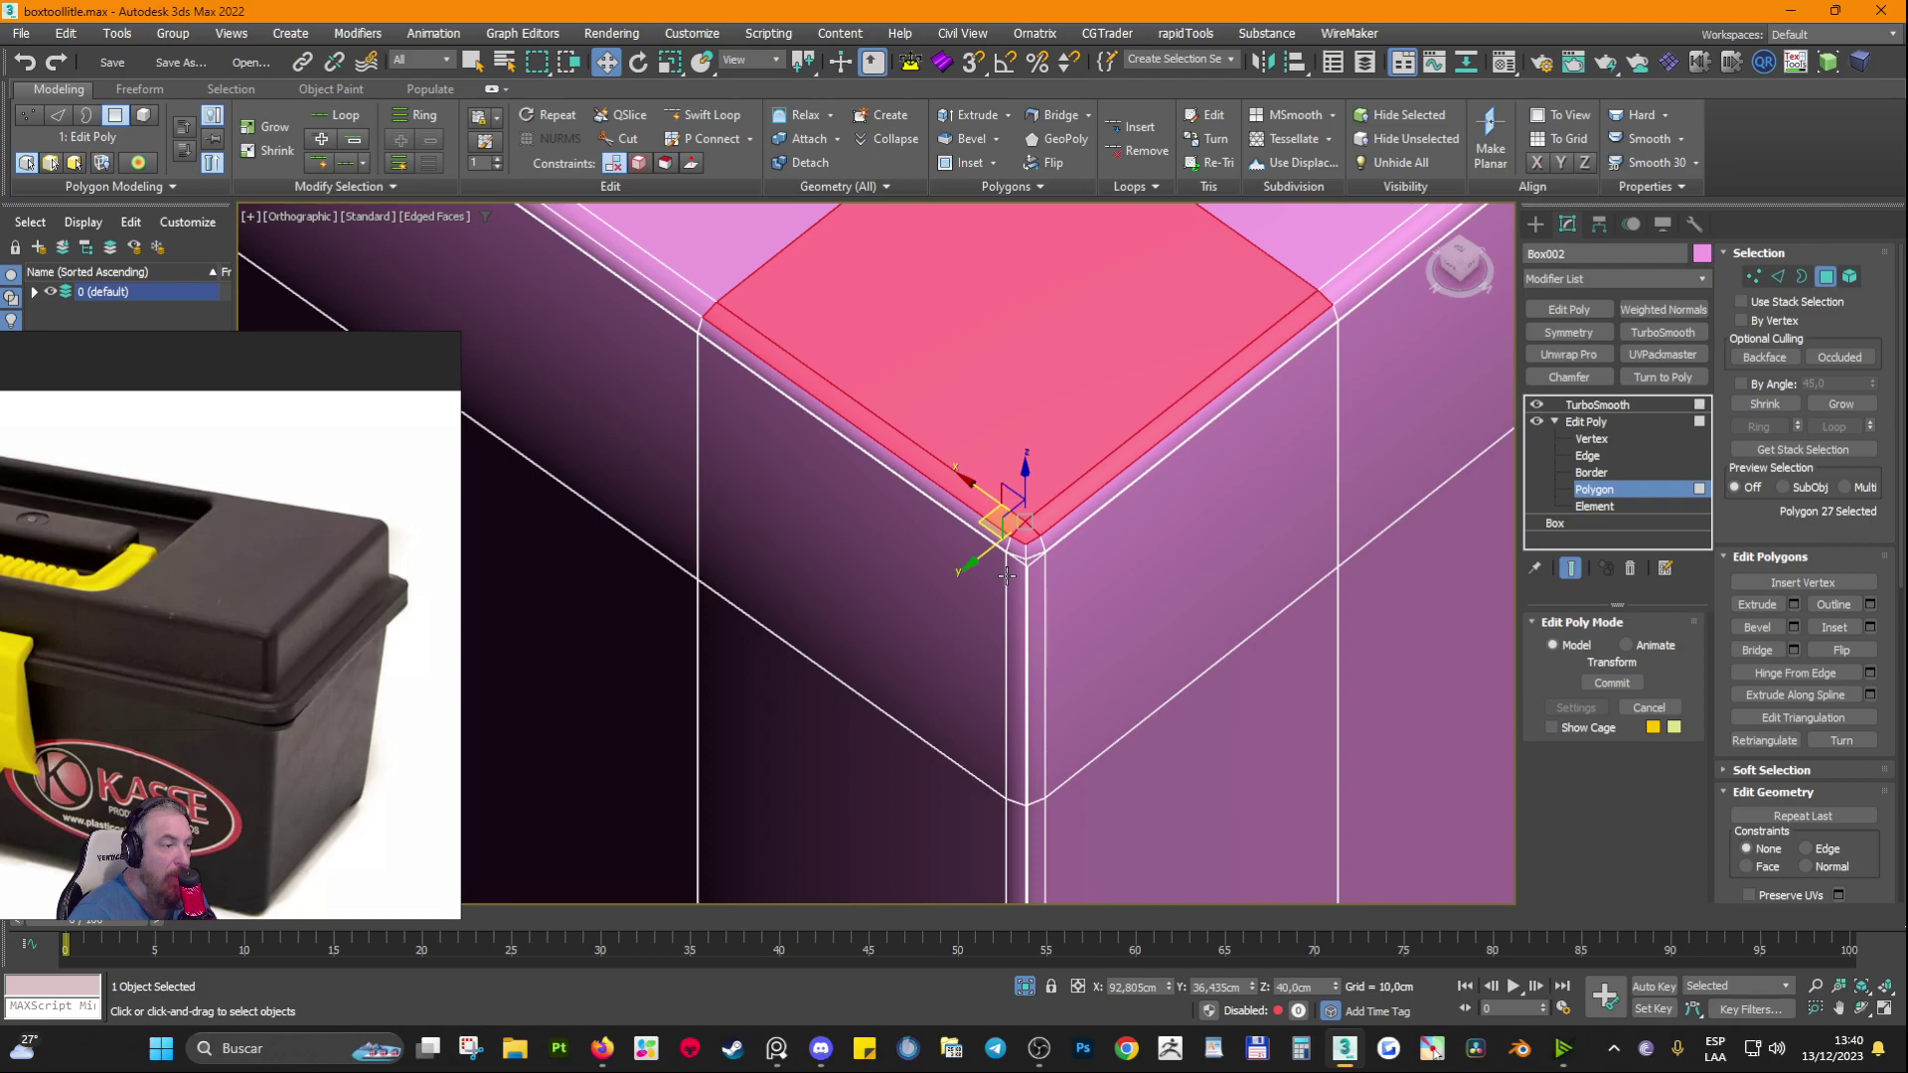
pyautogui.scroll(5, 1033, 533)
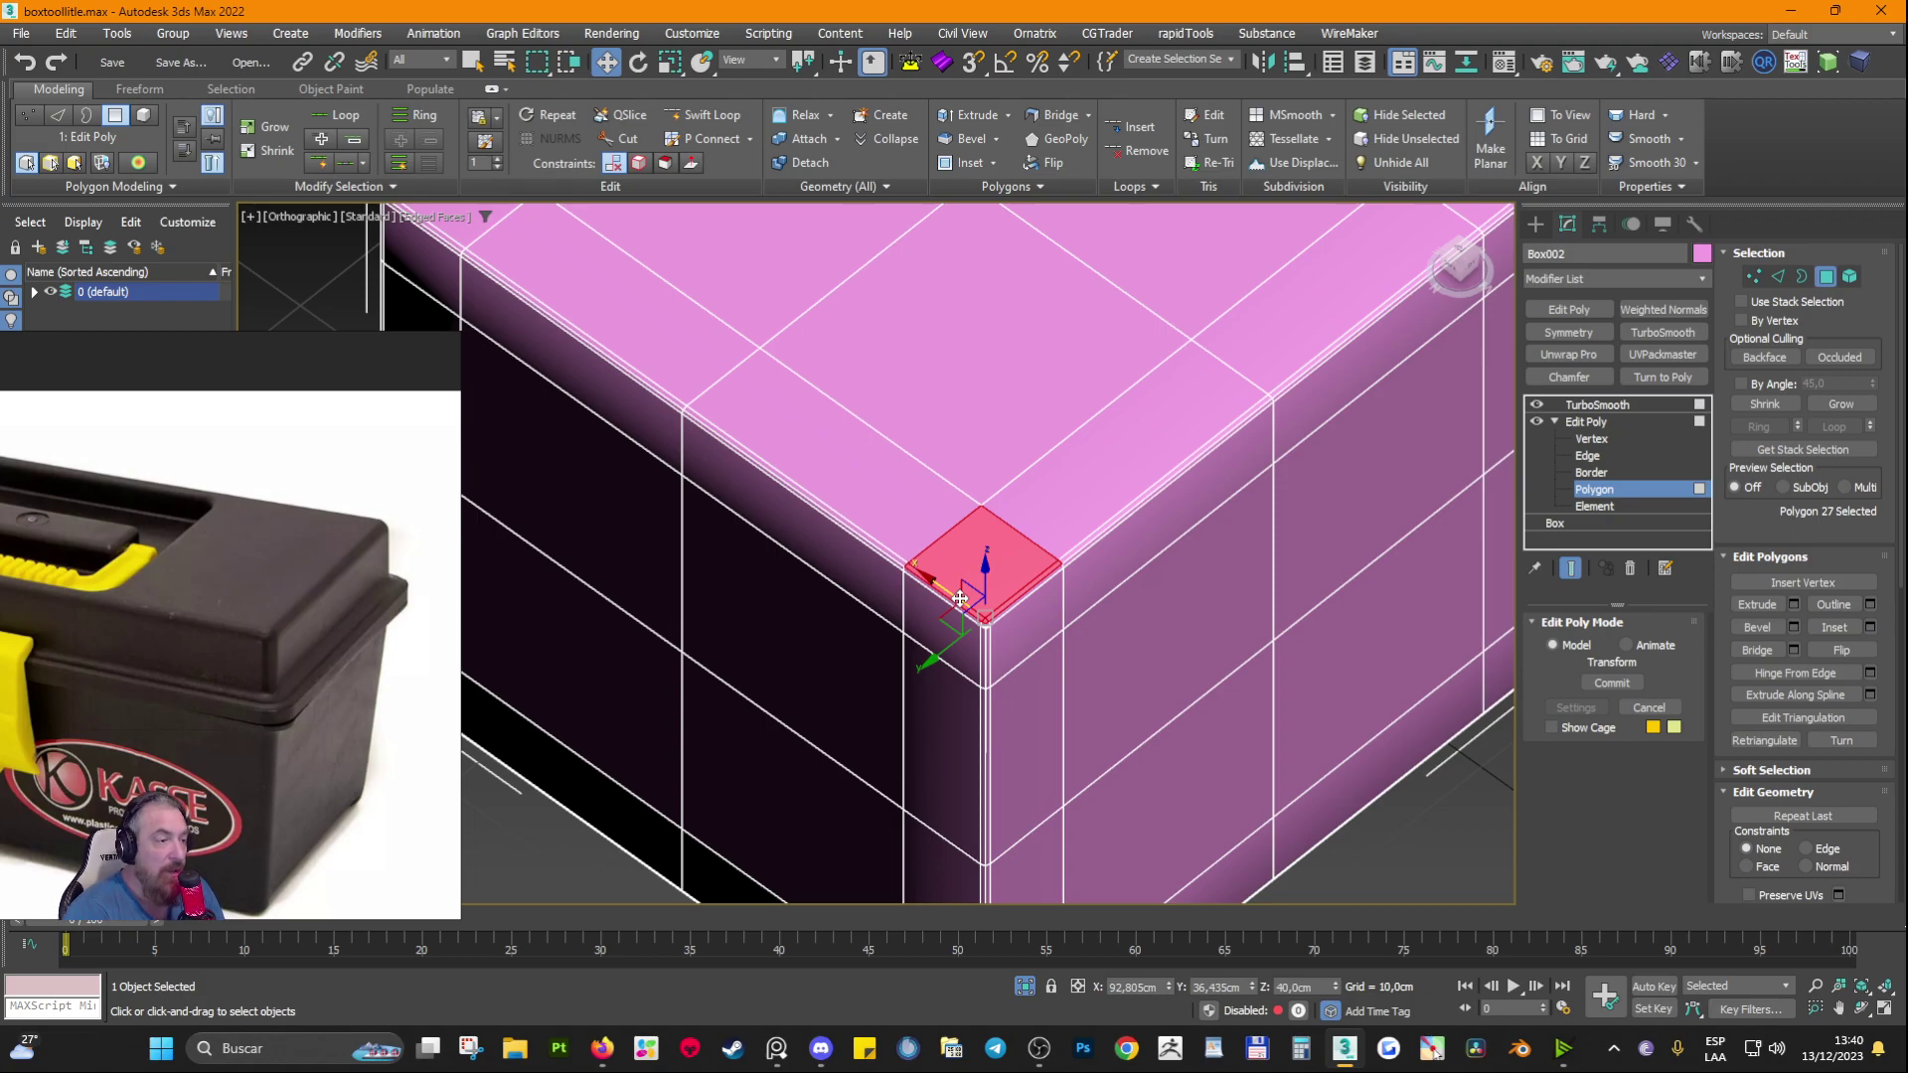
pyautogui.scroll(-5, 949, 601)
pyautogui.scroll(7, 909, 745)
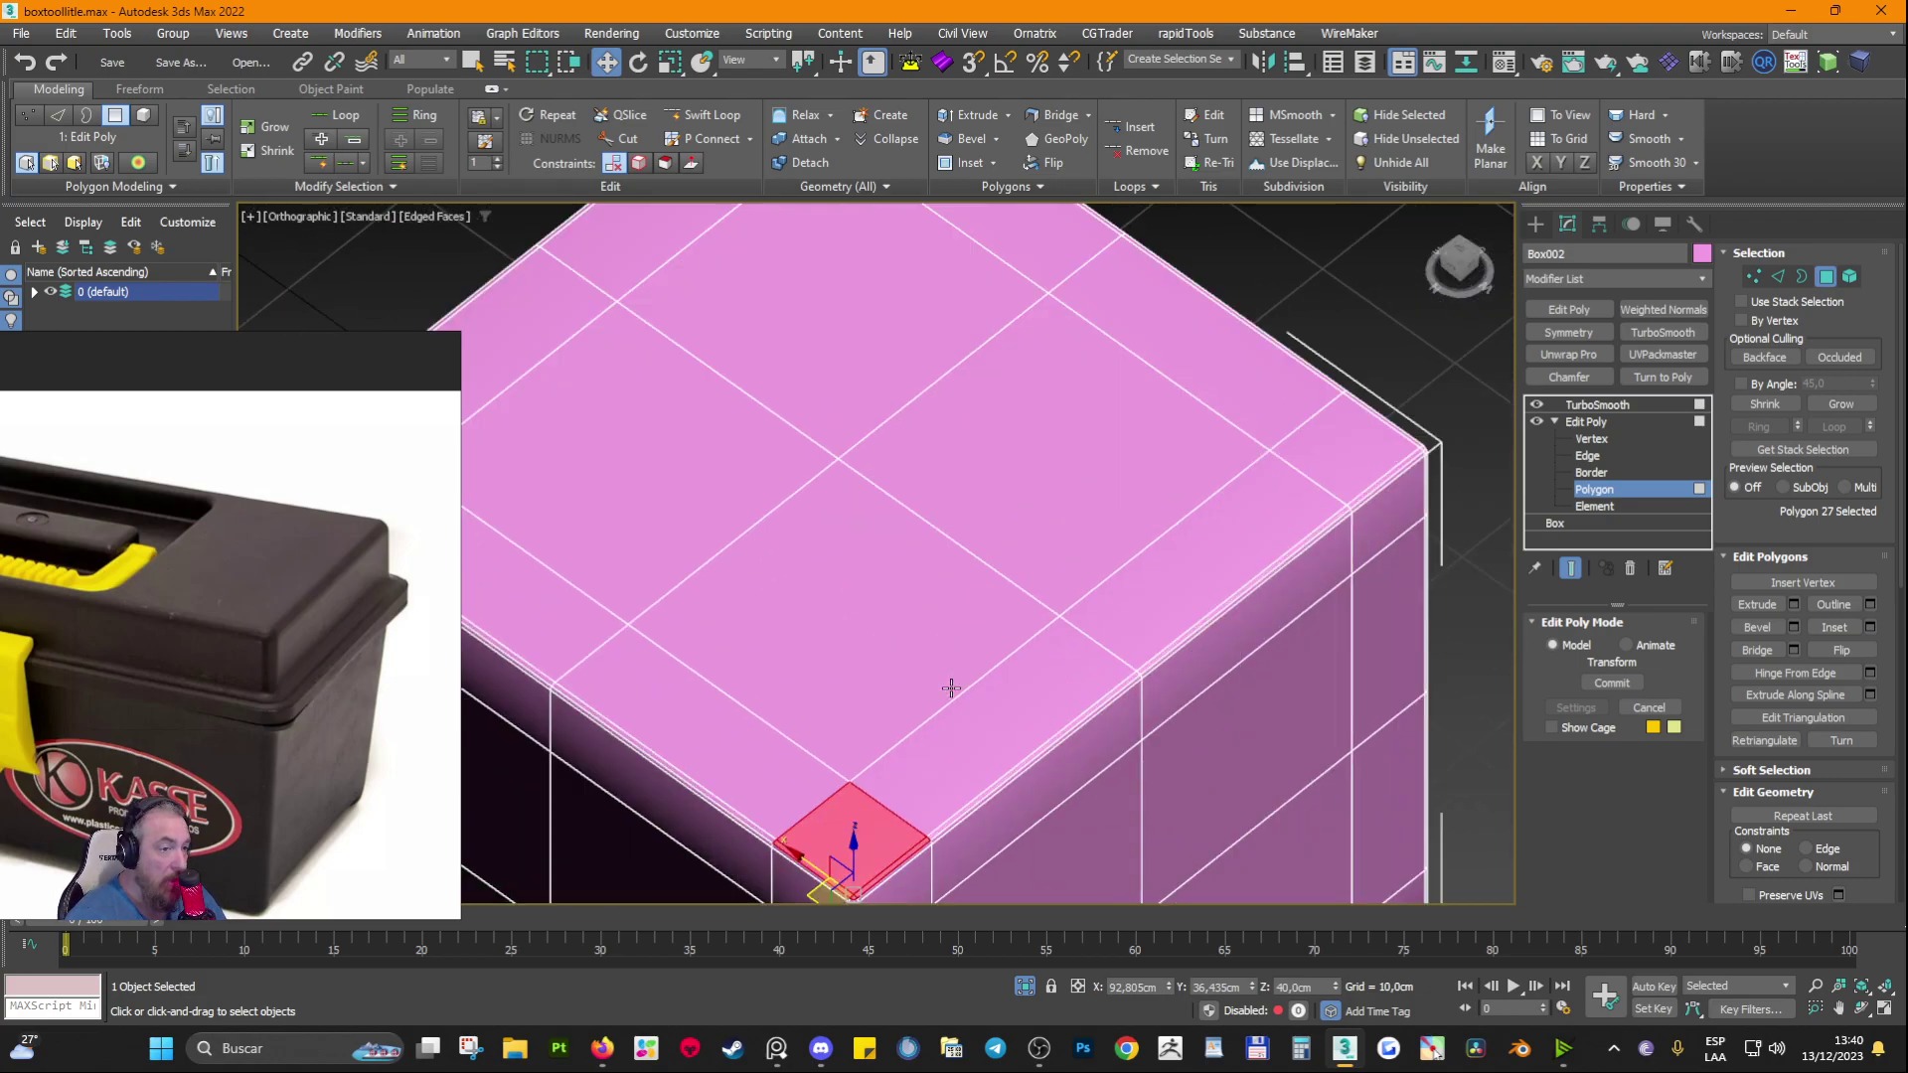
# Step: Return to the TurboSmooth level and examine the smoothed edges meeting at the upper front corner
pyautogui.click(1611, 421)
pyautogui.click(1597, 404)
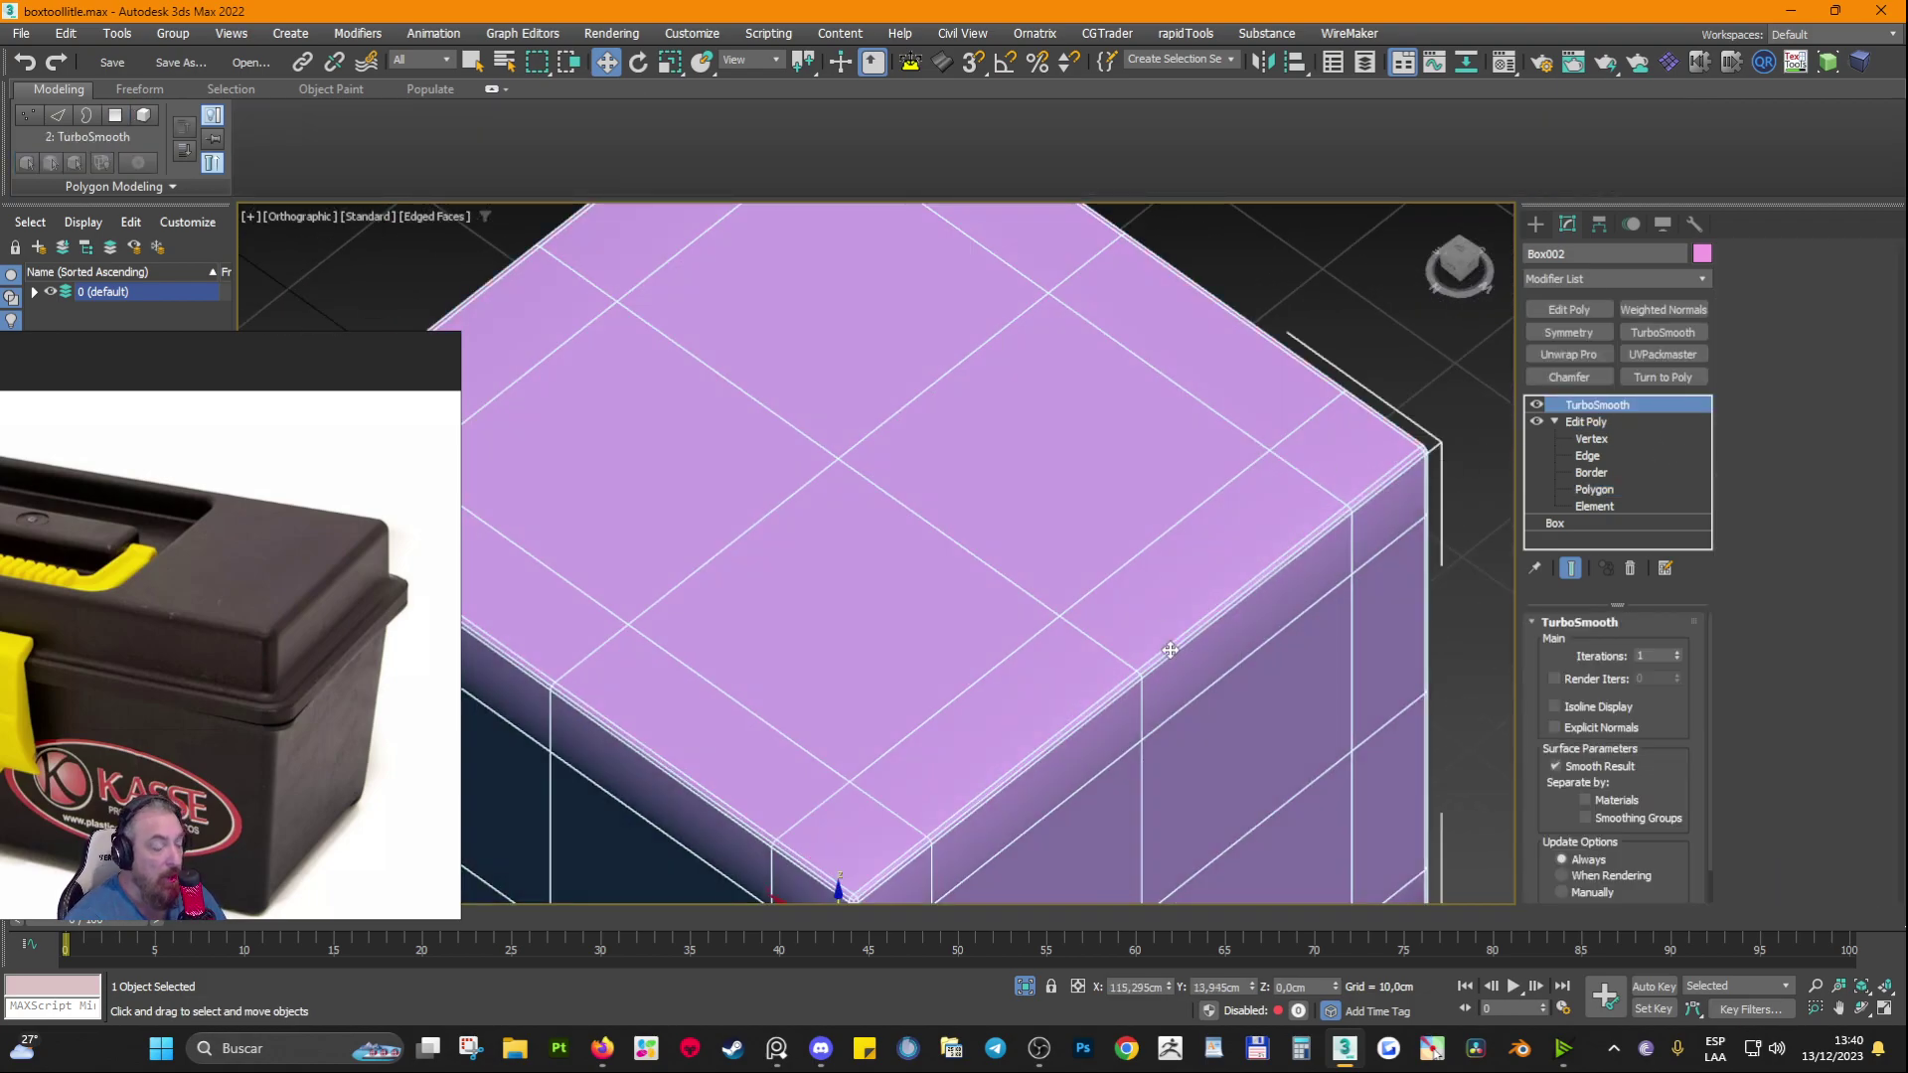
pyautogui.moveTo(1168, 620); pyautogui.dragTo(1093, 534, button='middle')
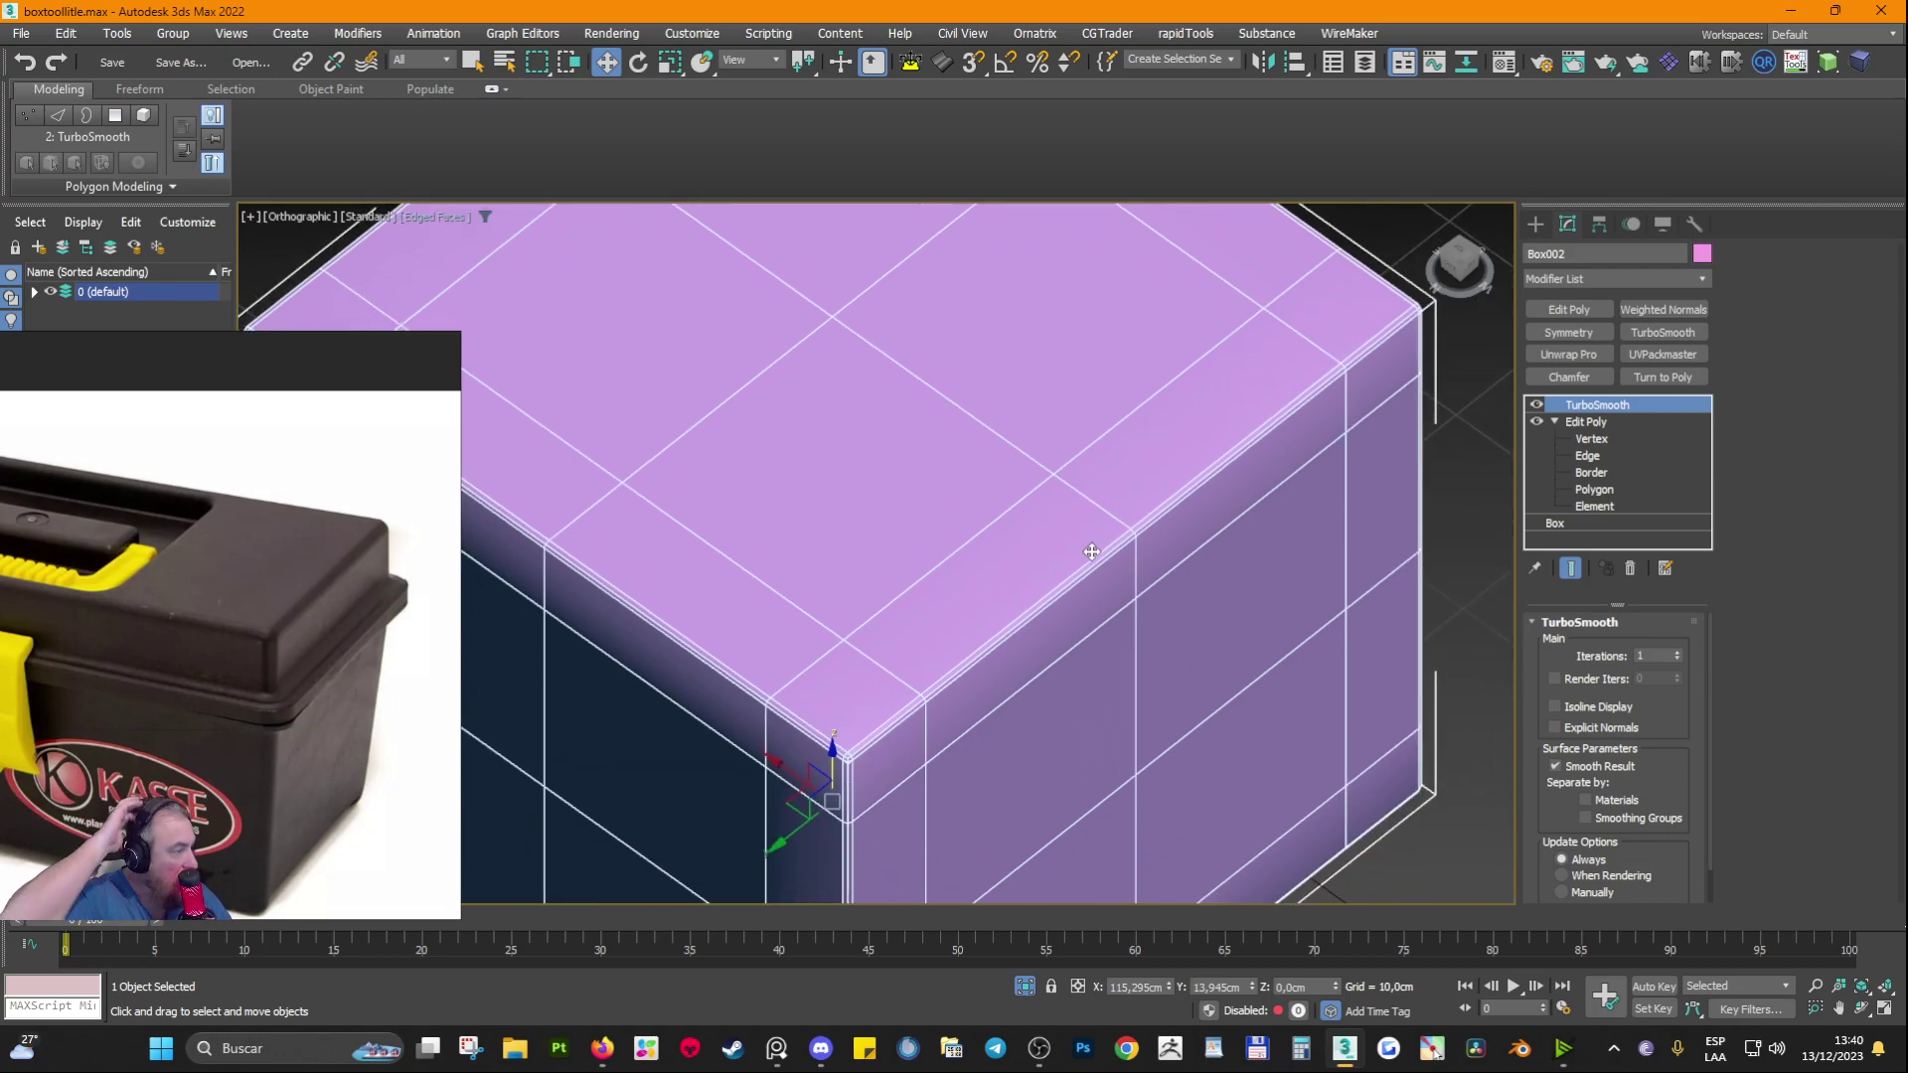
pyautogui.scroll(3, 1007, 536)
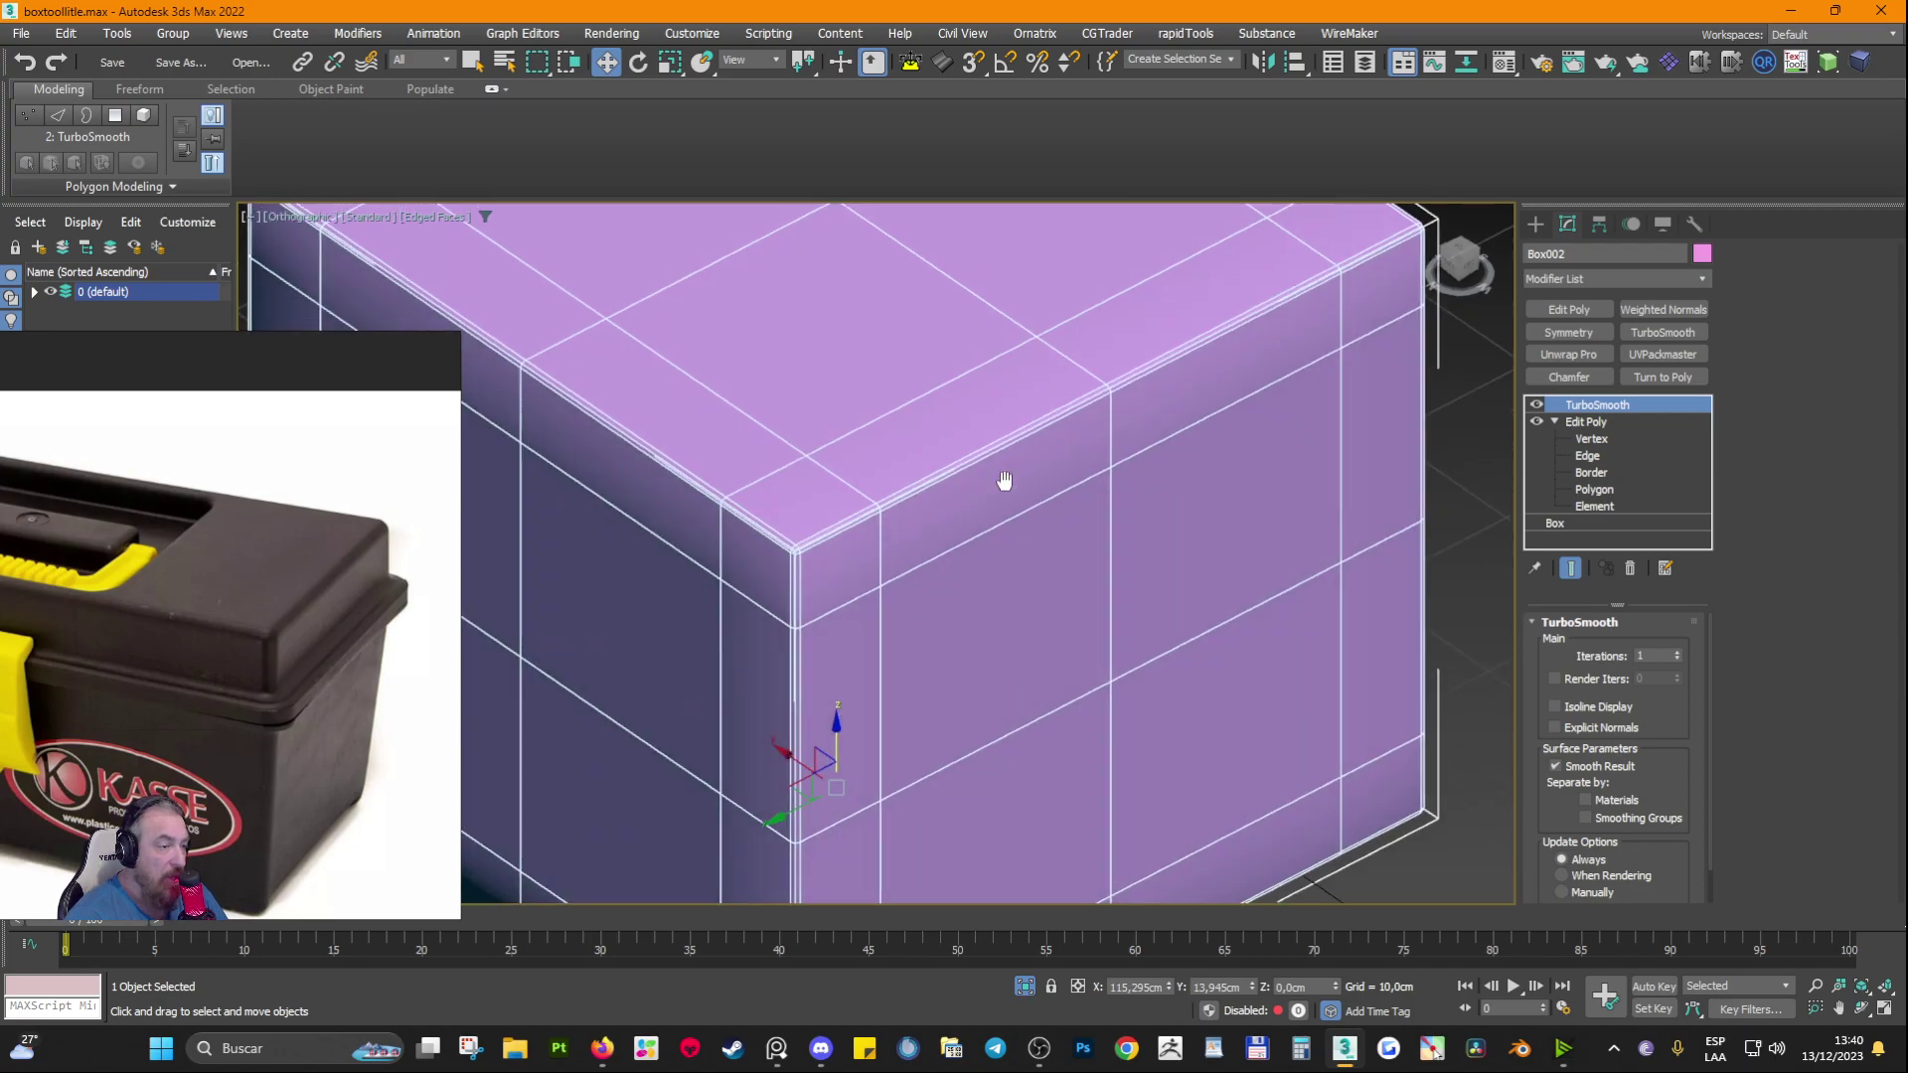
pyautogui.scroll(-6, 770, 702)
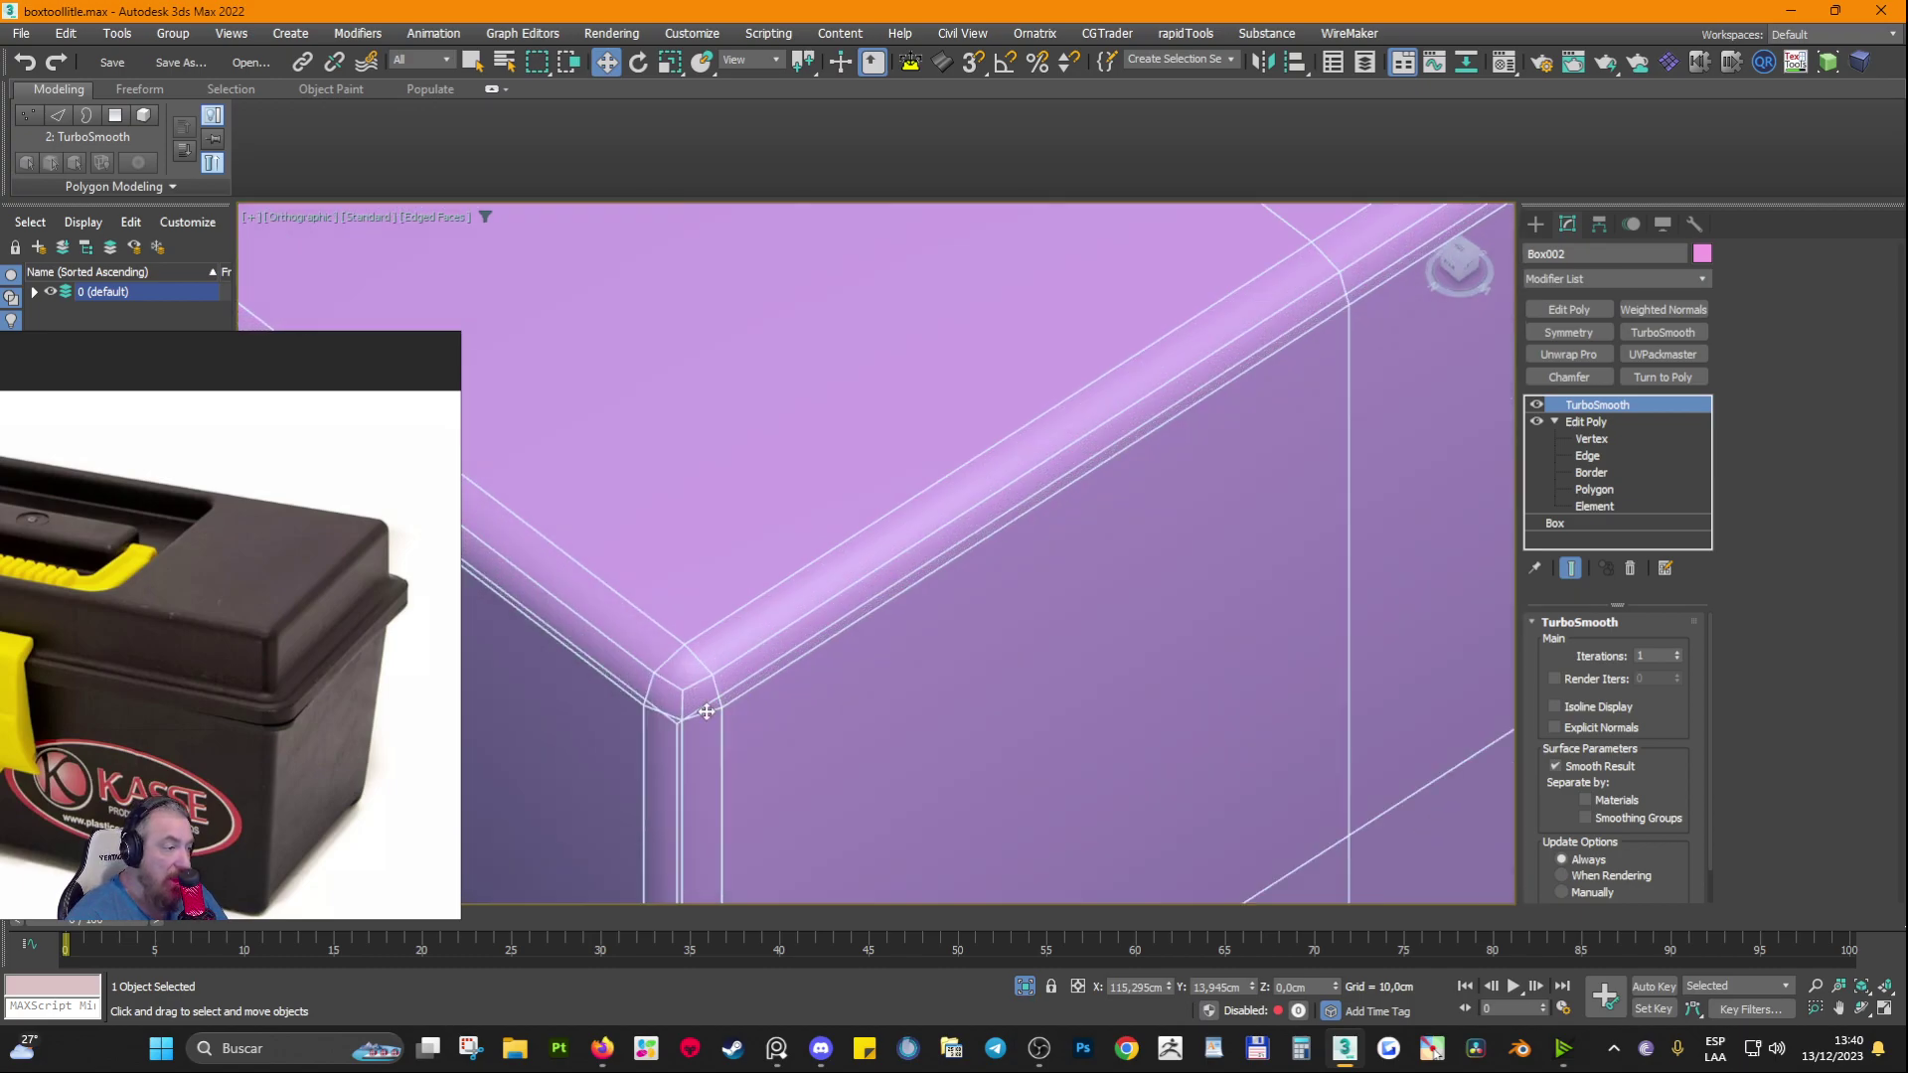
# Step: Turn off edged faces to view the whole shaded box and set the TurboSmooth iterations to 2
pyautogui.press('F4')
pyautogui.scroll(-3, 844, 686)
pyautogui.keyDown('alt'); pyautogui.moveTo(844, 685); pyautogui.dragTo(890, 635, button='middle'); pyautogui.keyUp('alt')
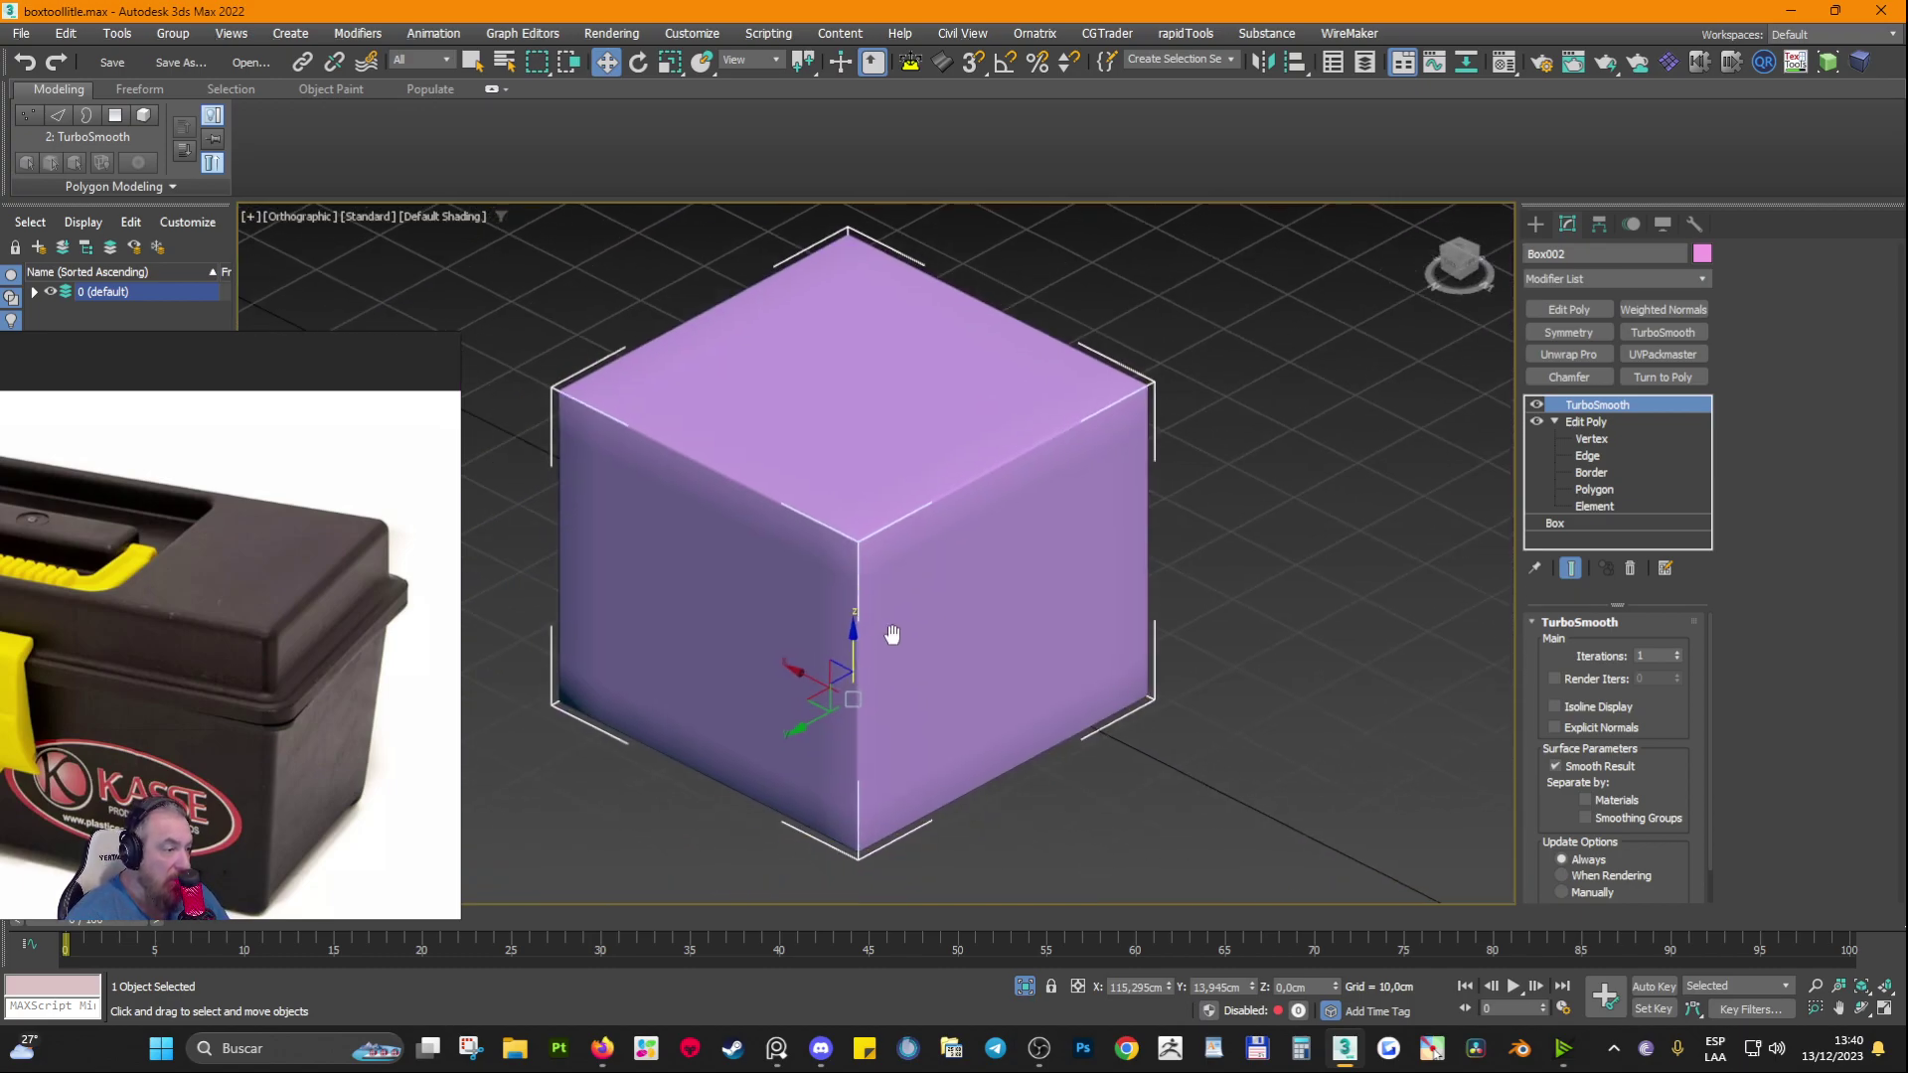
pyautogui.moveTo(1308, 675)
pyautogui.keyDown('alt'); pyautogui.mouseDown(button='middle')
pyautogui.moveTo(1234, 672)
pyautogui.moveTo(1307, 650)
pyautogui.mouseUp(button='middle'); pyautogui.keyUp('alt')
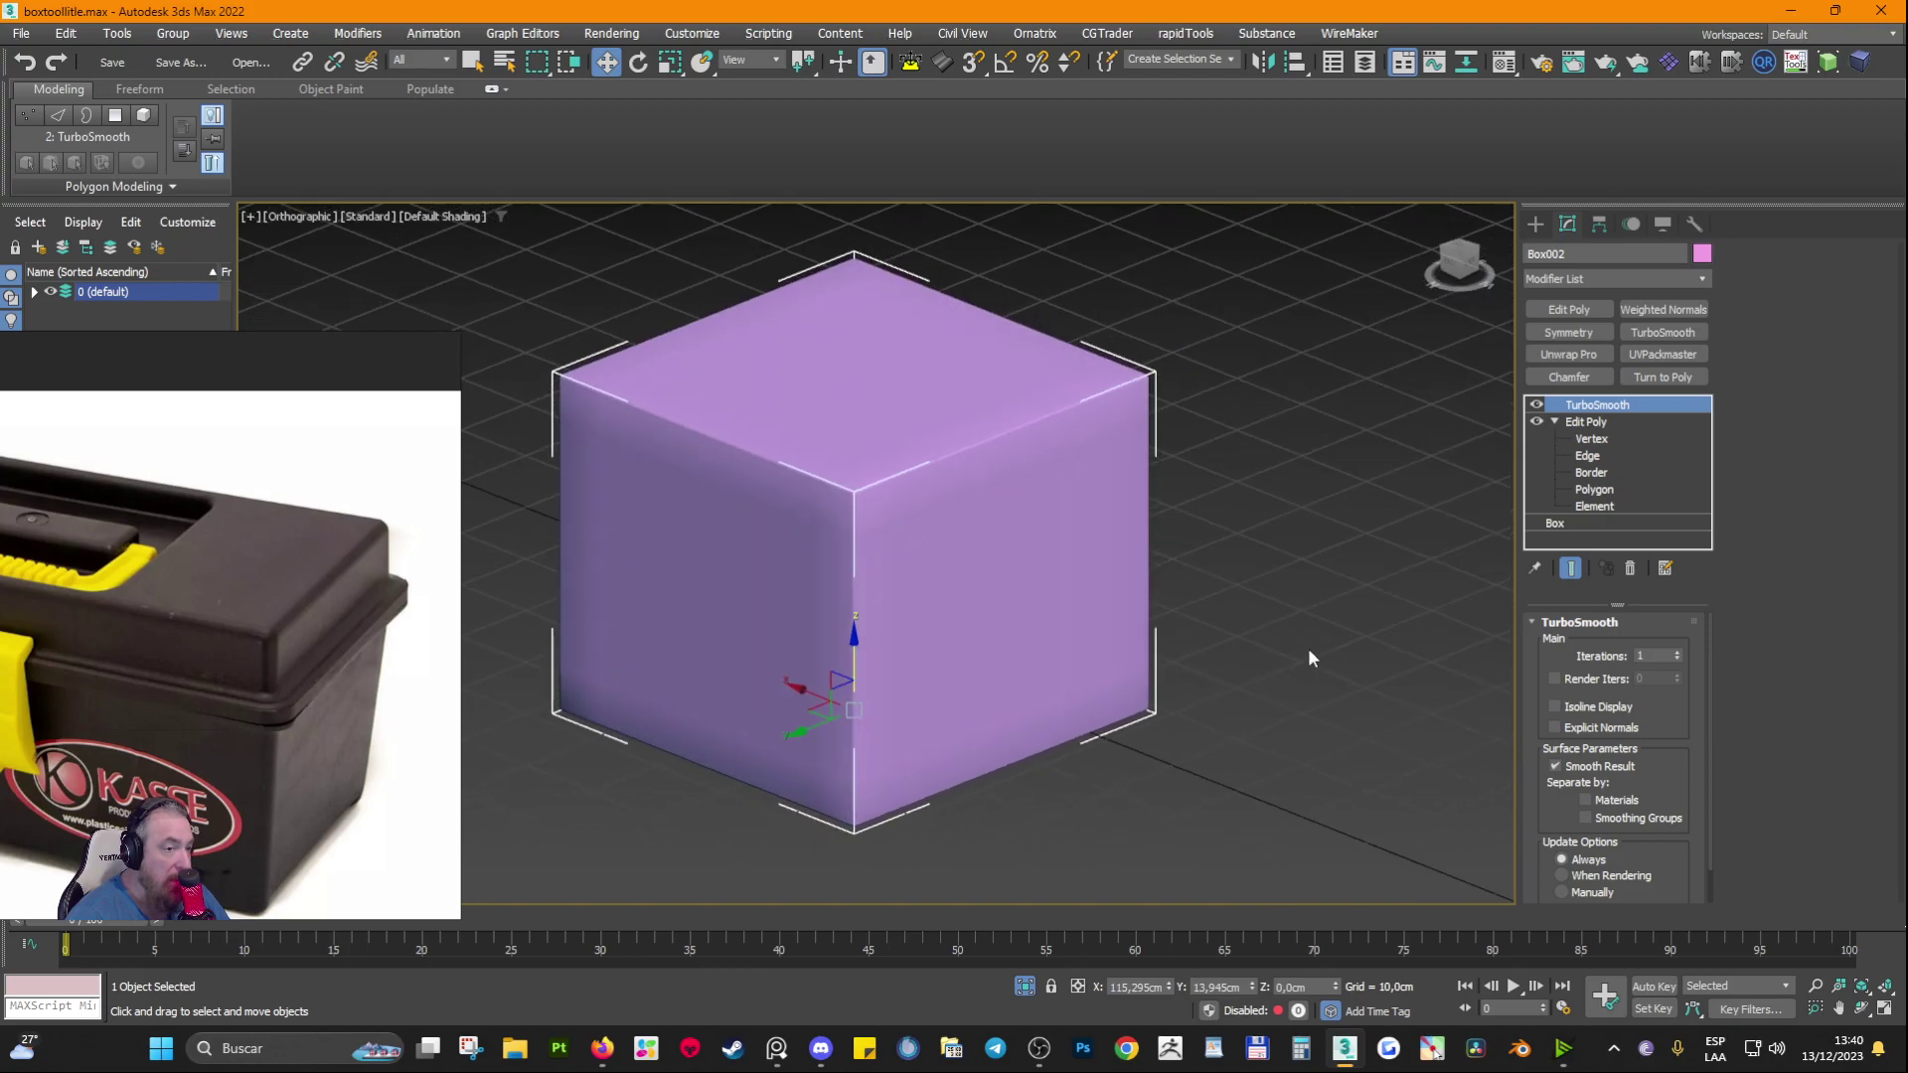
pyautogui.click(1677, 651)
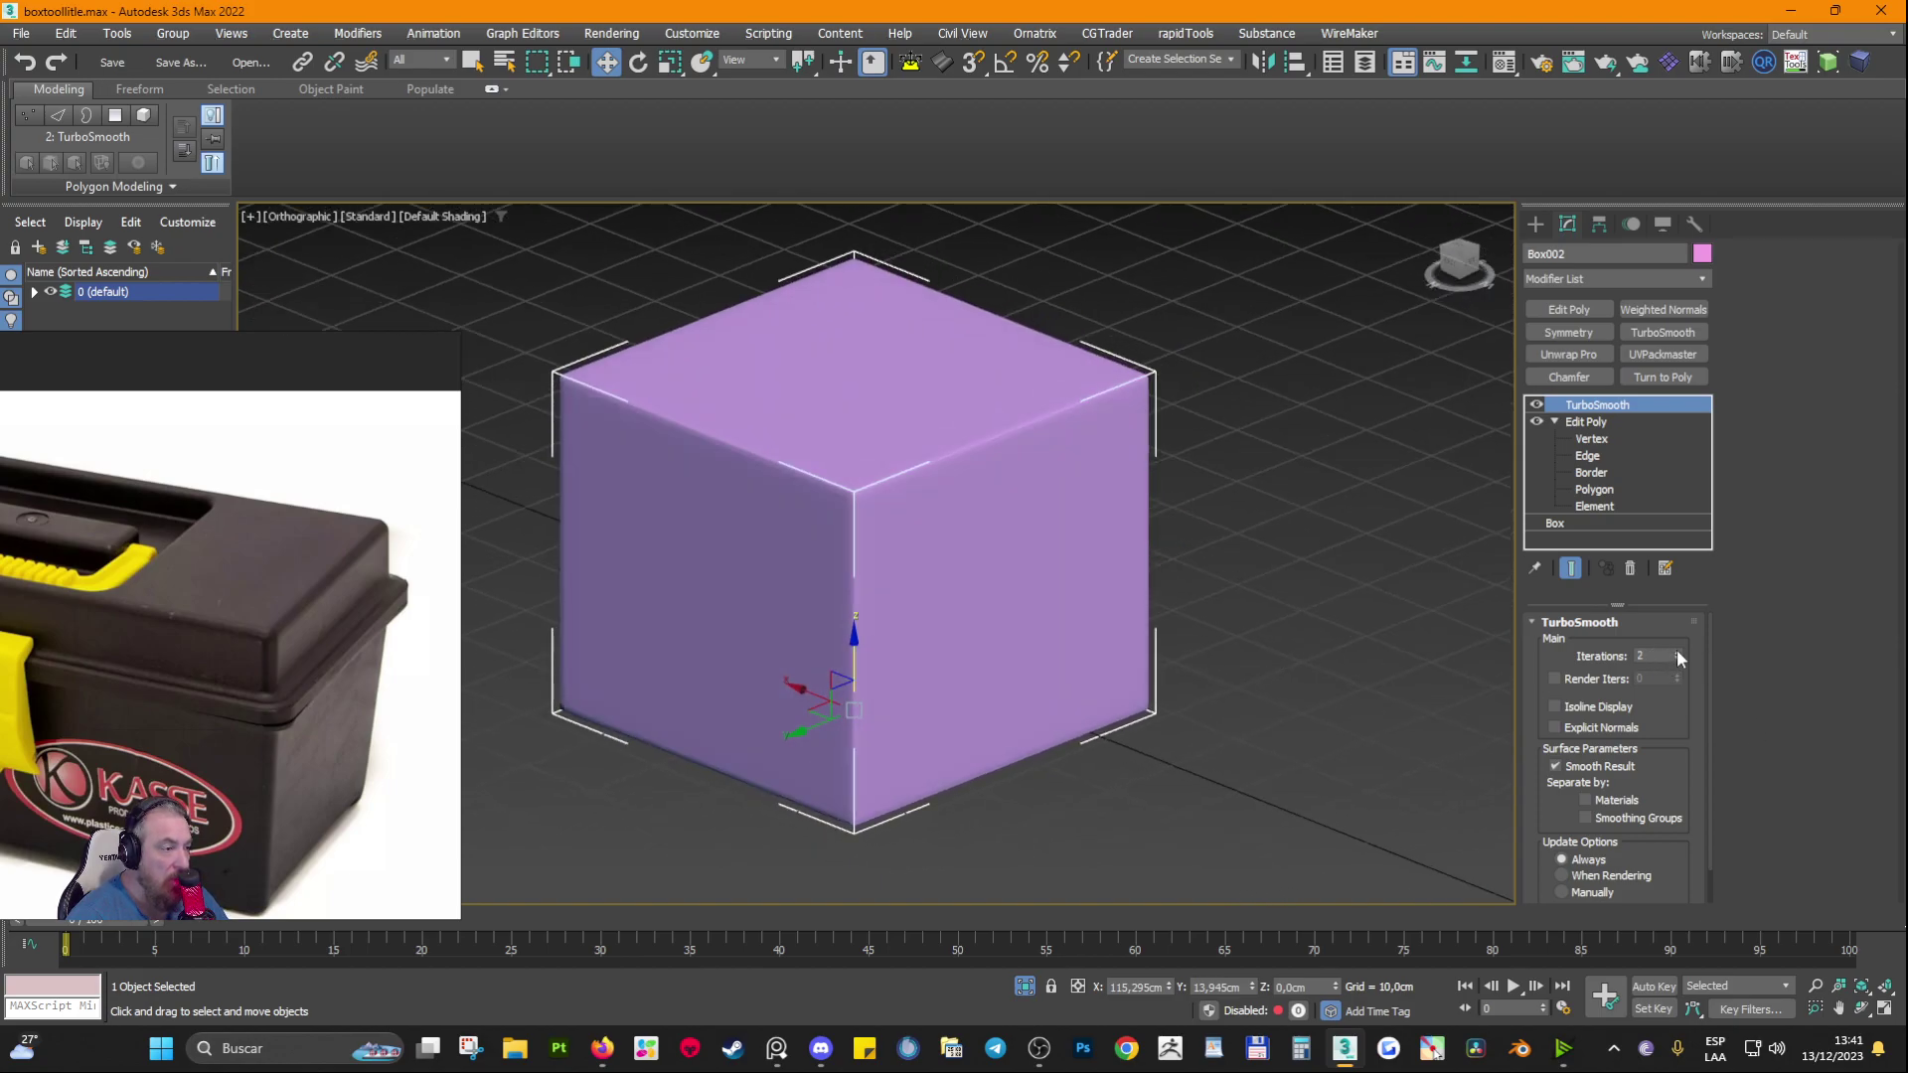
# Step: Set the box's TurboSmooth iterations to 3 and display edged faces to inspect the subdivided upper corner
pyautogui.click(1677, 652)
pyautogui.moveTo(1180, 694)
pyautogui.keyDown('alt'); pyautogui.mouseDown(button='middle')
pyautogui.moveTo(1121, 717)
pyautogui.moveTo(1173, 706)
pyautogui.mouseUp(button='middle'); pyautogui.keyUp('alt')
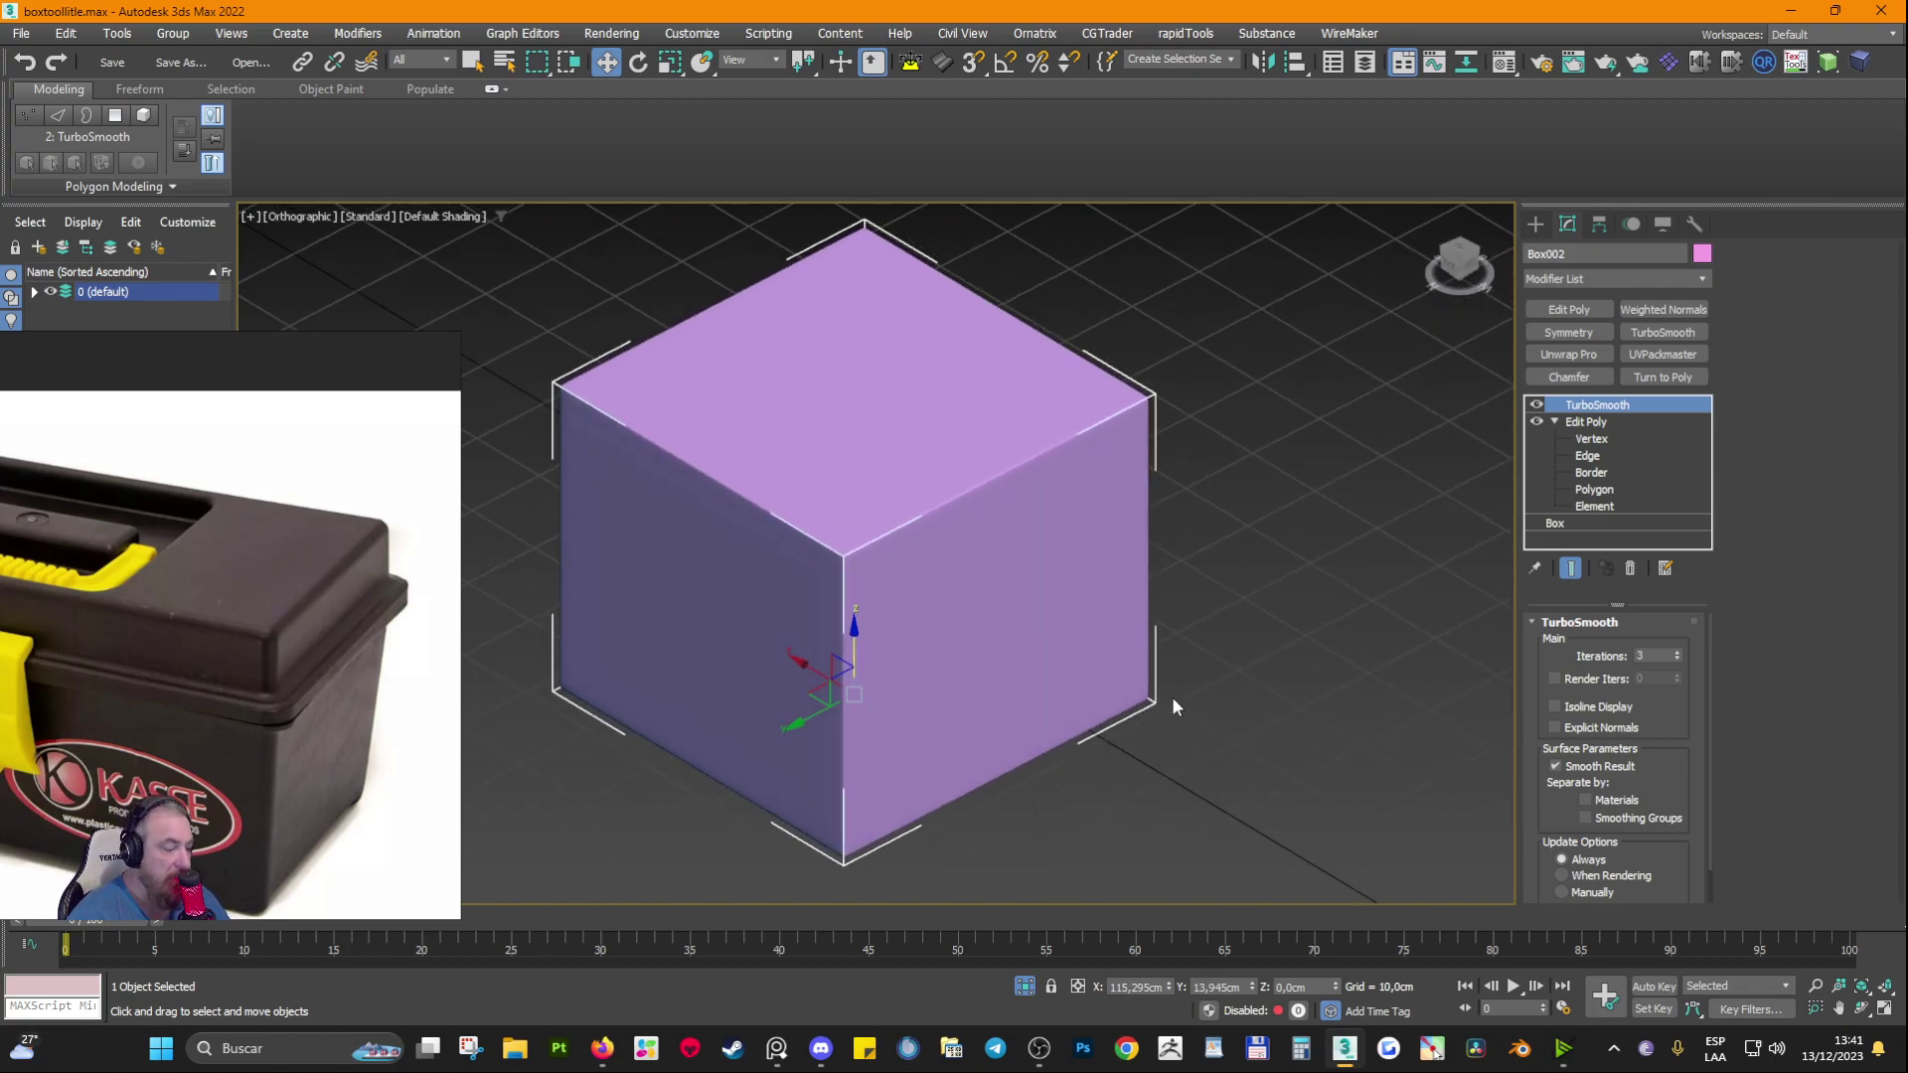
pyautogui.press('F4')
pyautogui.scroll(8, 929, 576)
pyautogui.keyDown('alt'); pyautogui.moveTo(1002, 498); pyautogui.dragTo(1498, 451, button='middle'); pyautogui.keyUp('alt')
# Step: Try polygon selections on the box's upper corner and top face in Edit Poly, and undo them
pyautogui.click(1605, 491)
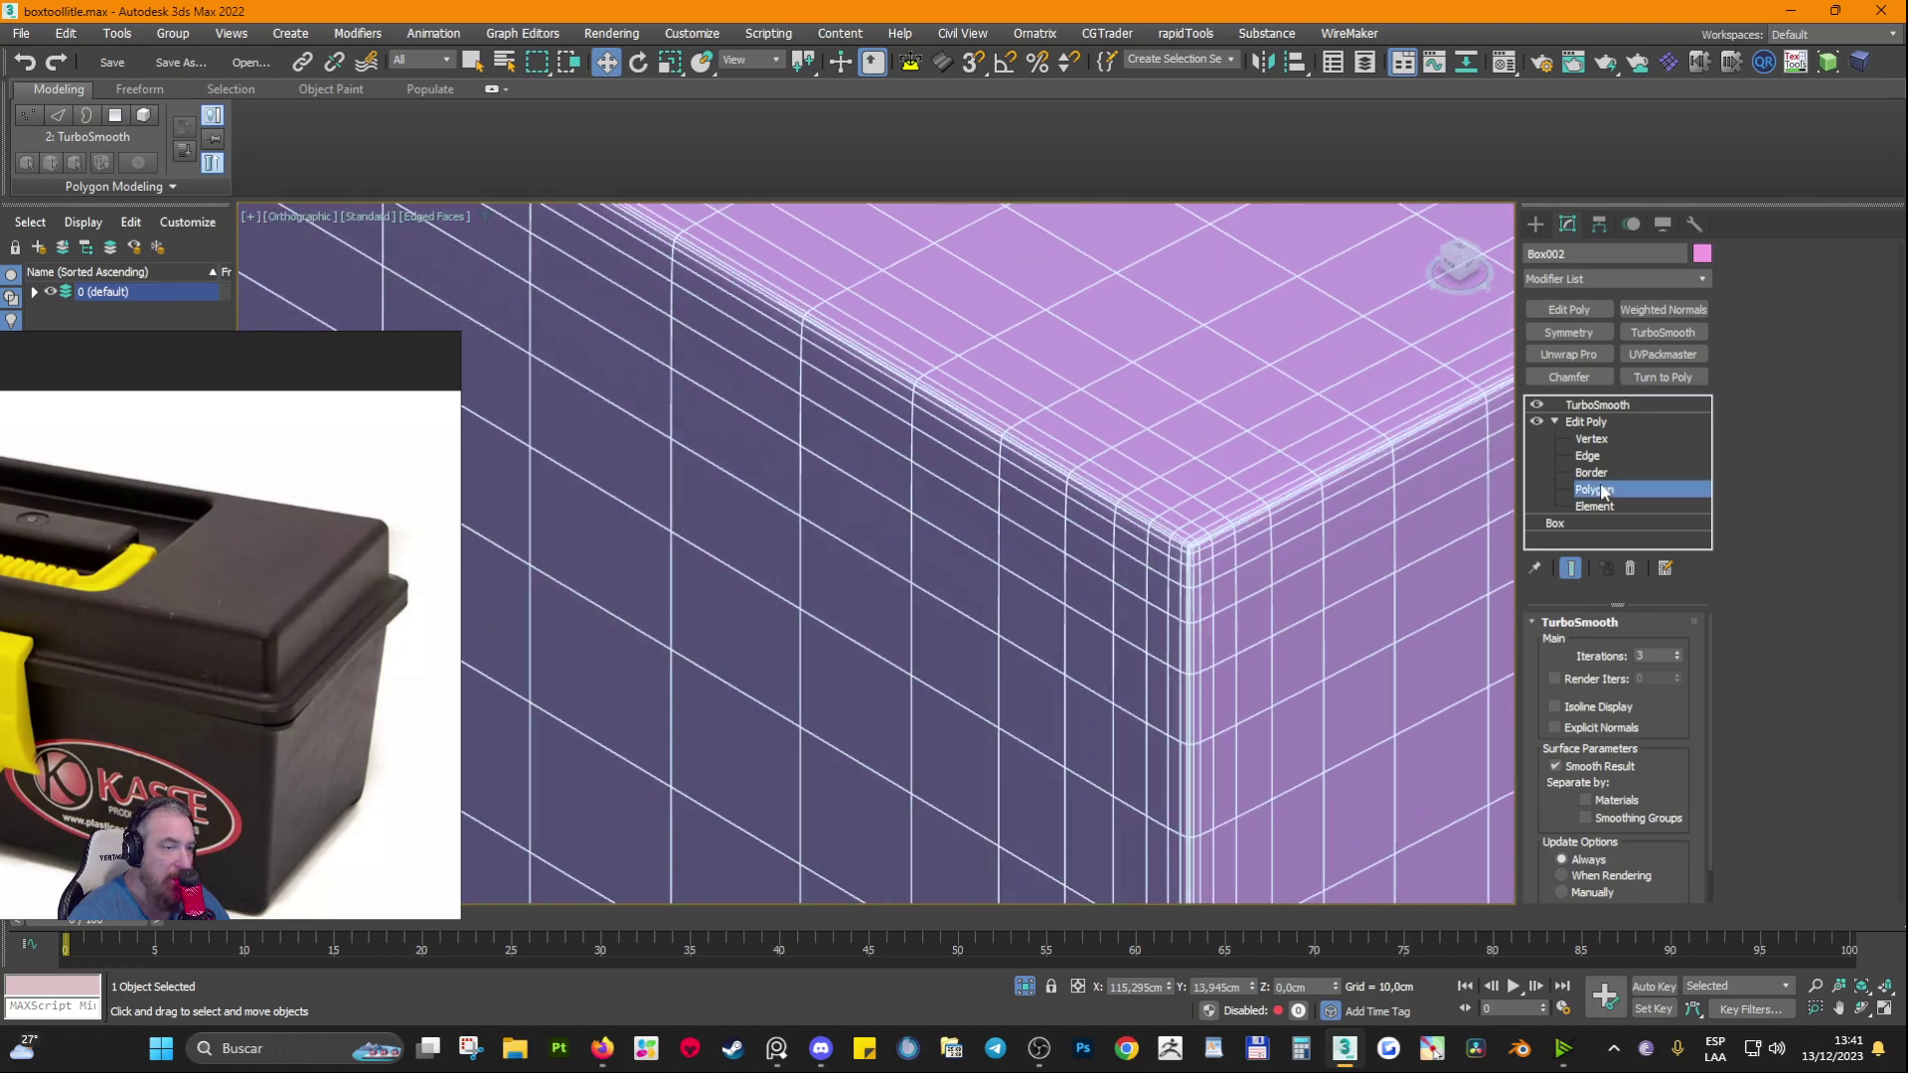
pyautogui.scroll(3, 1149, 511)
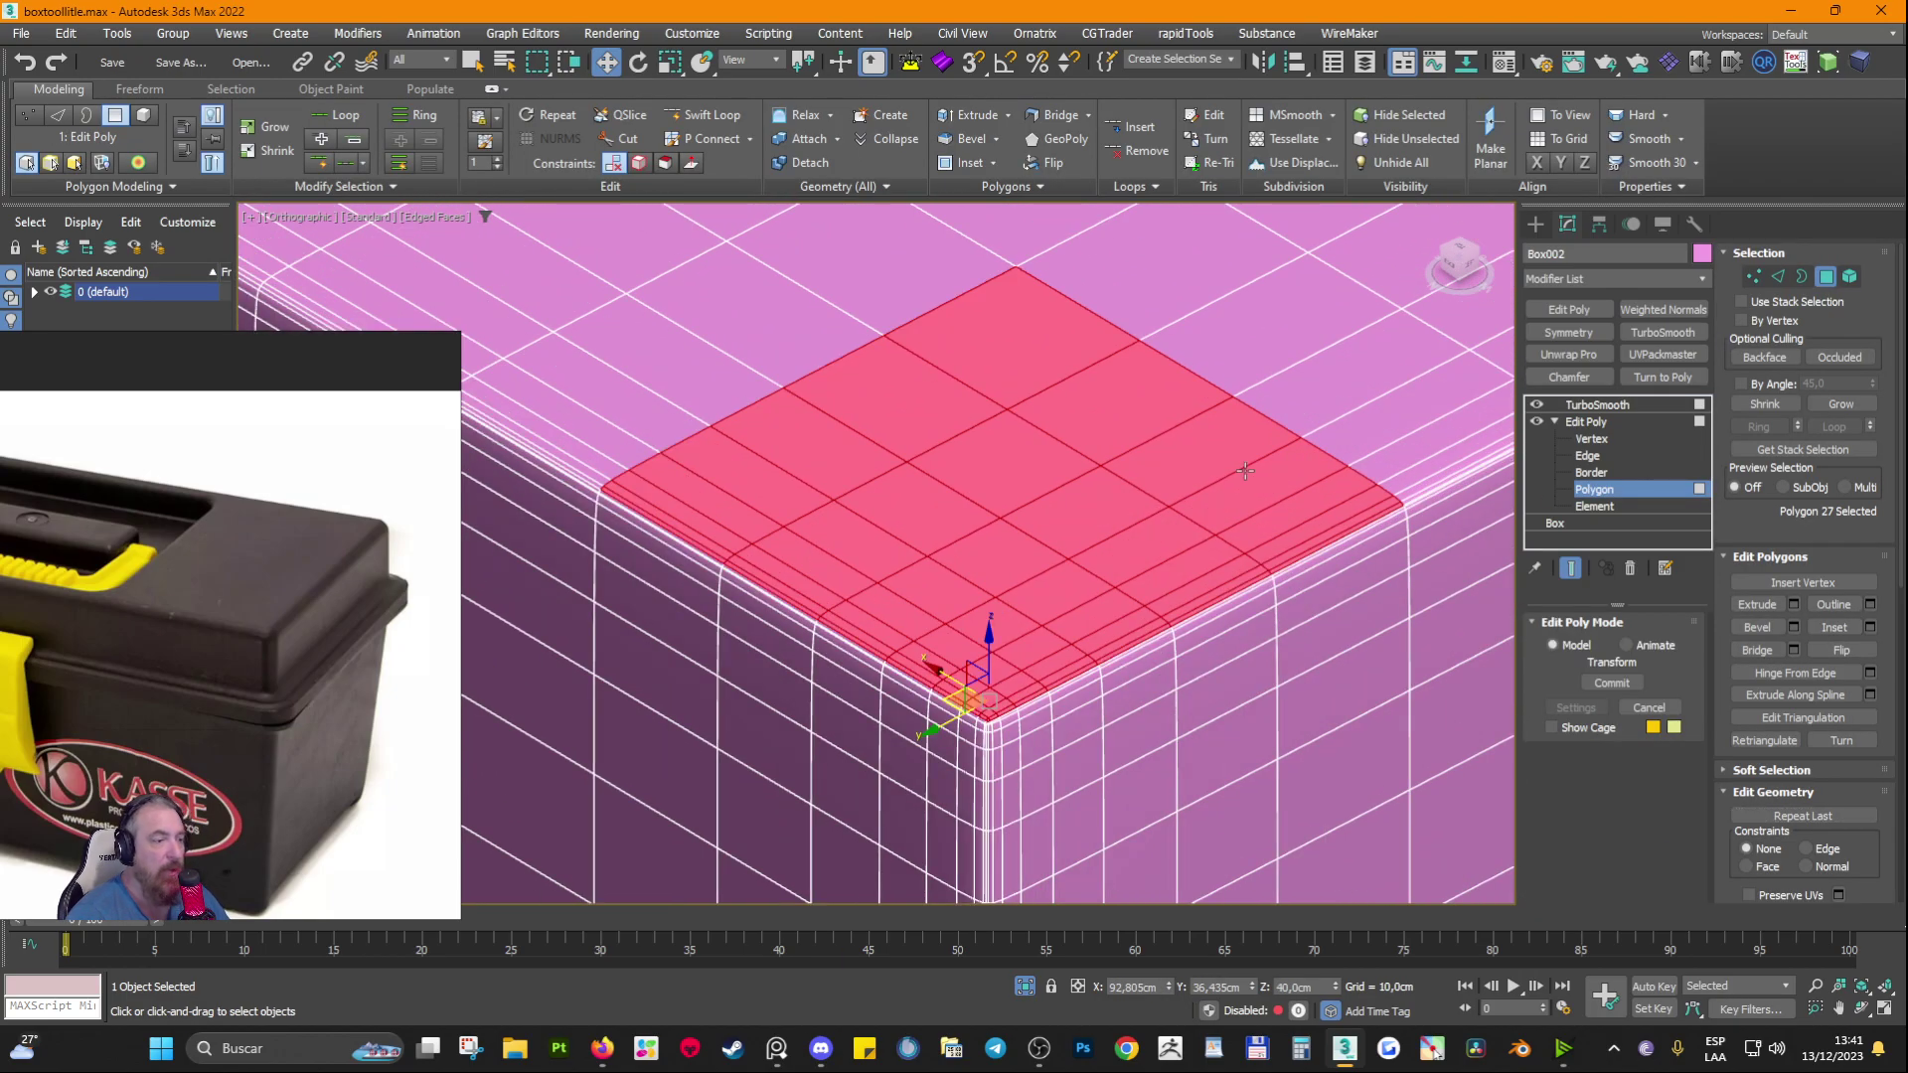
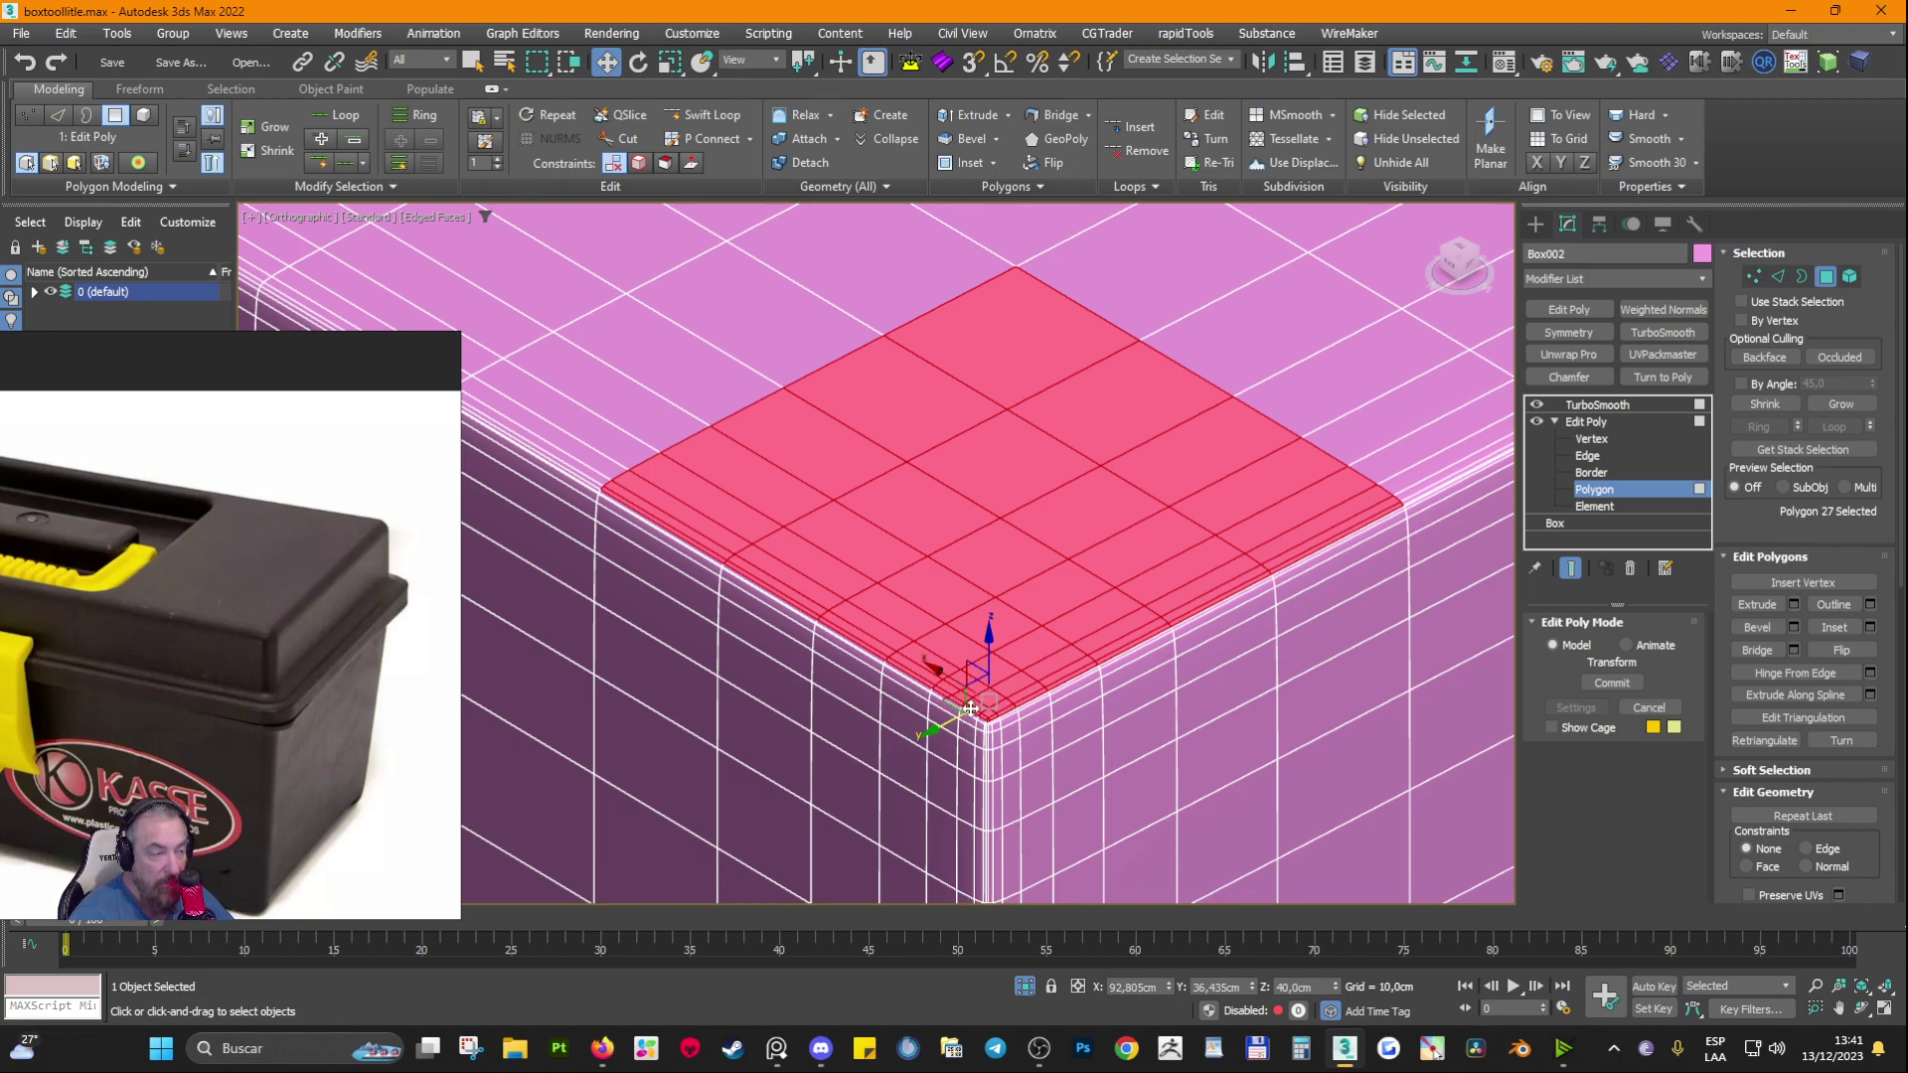
pyautogui.scroll(-8, 1004, 270)
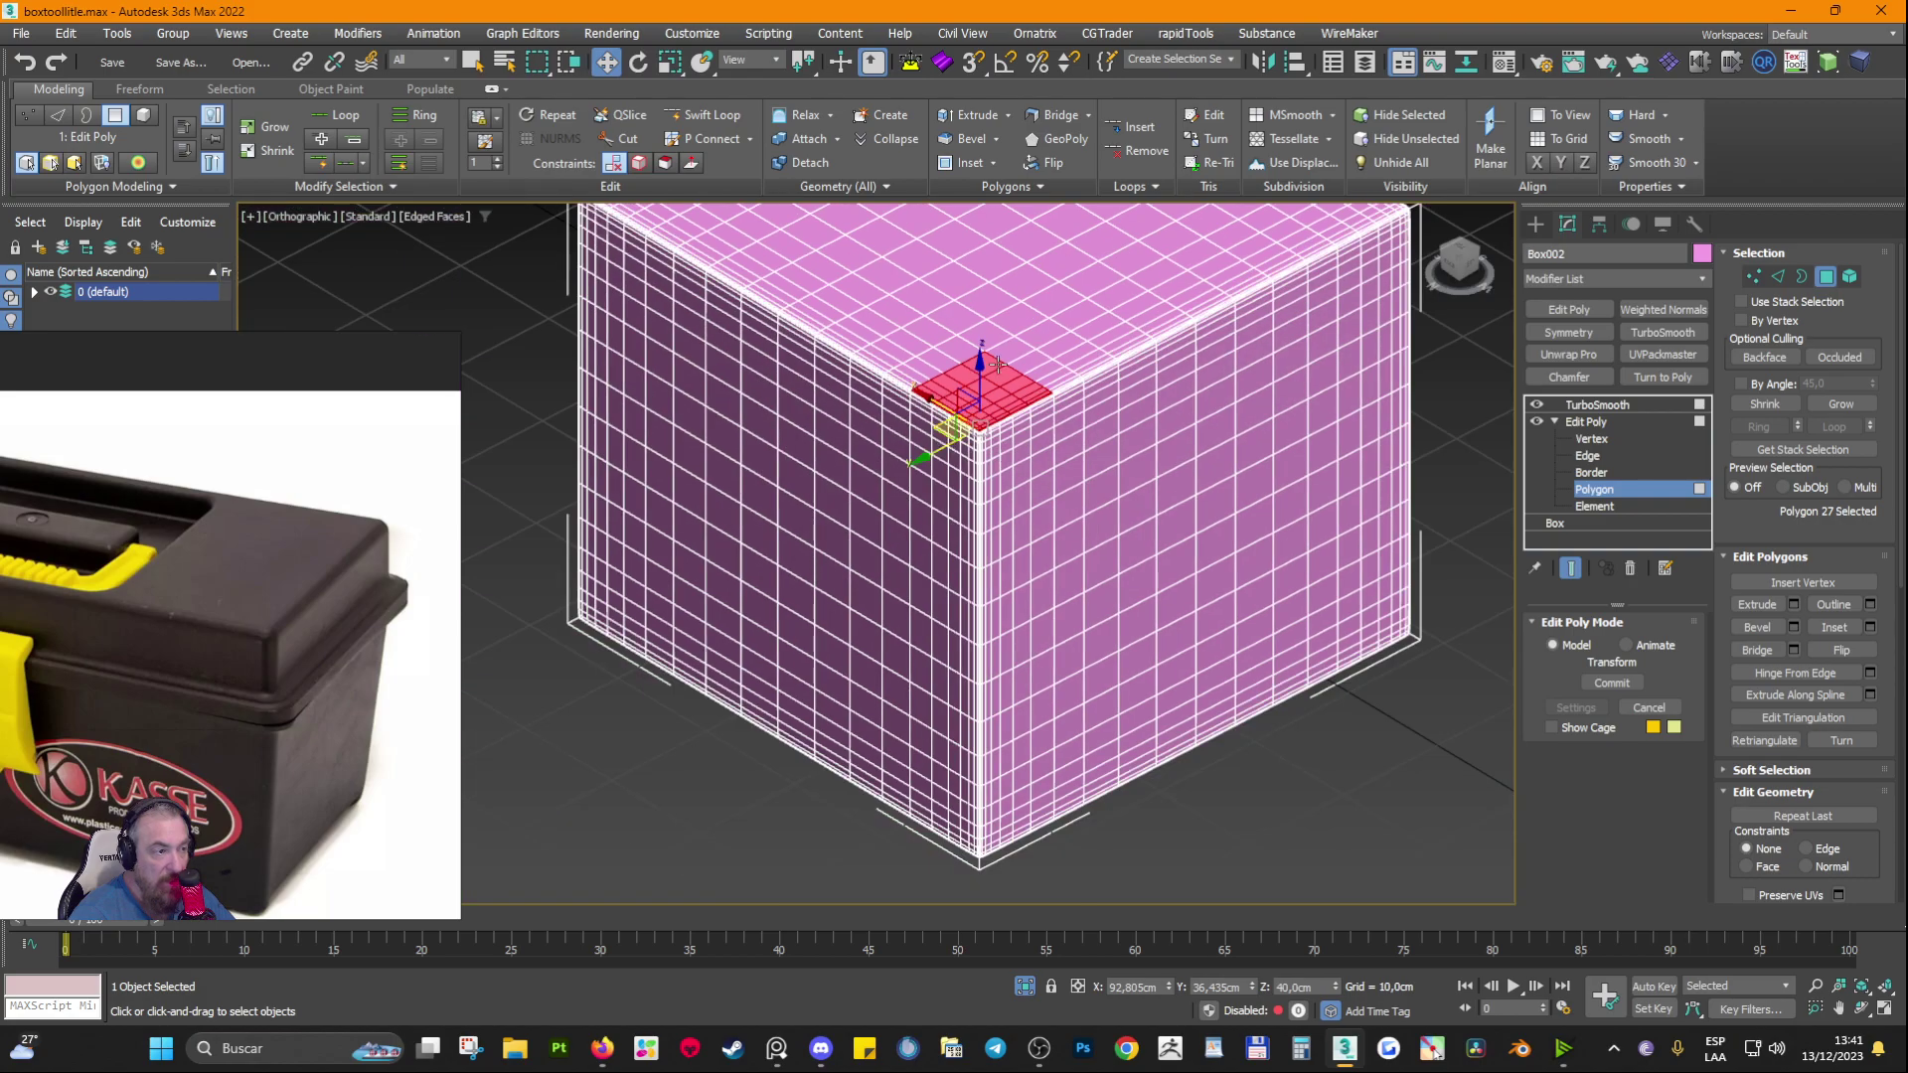
pyautogui.click(1013, 480)
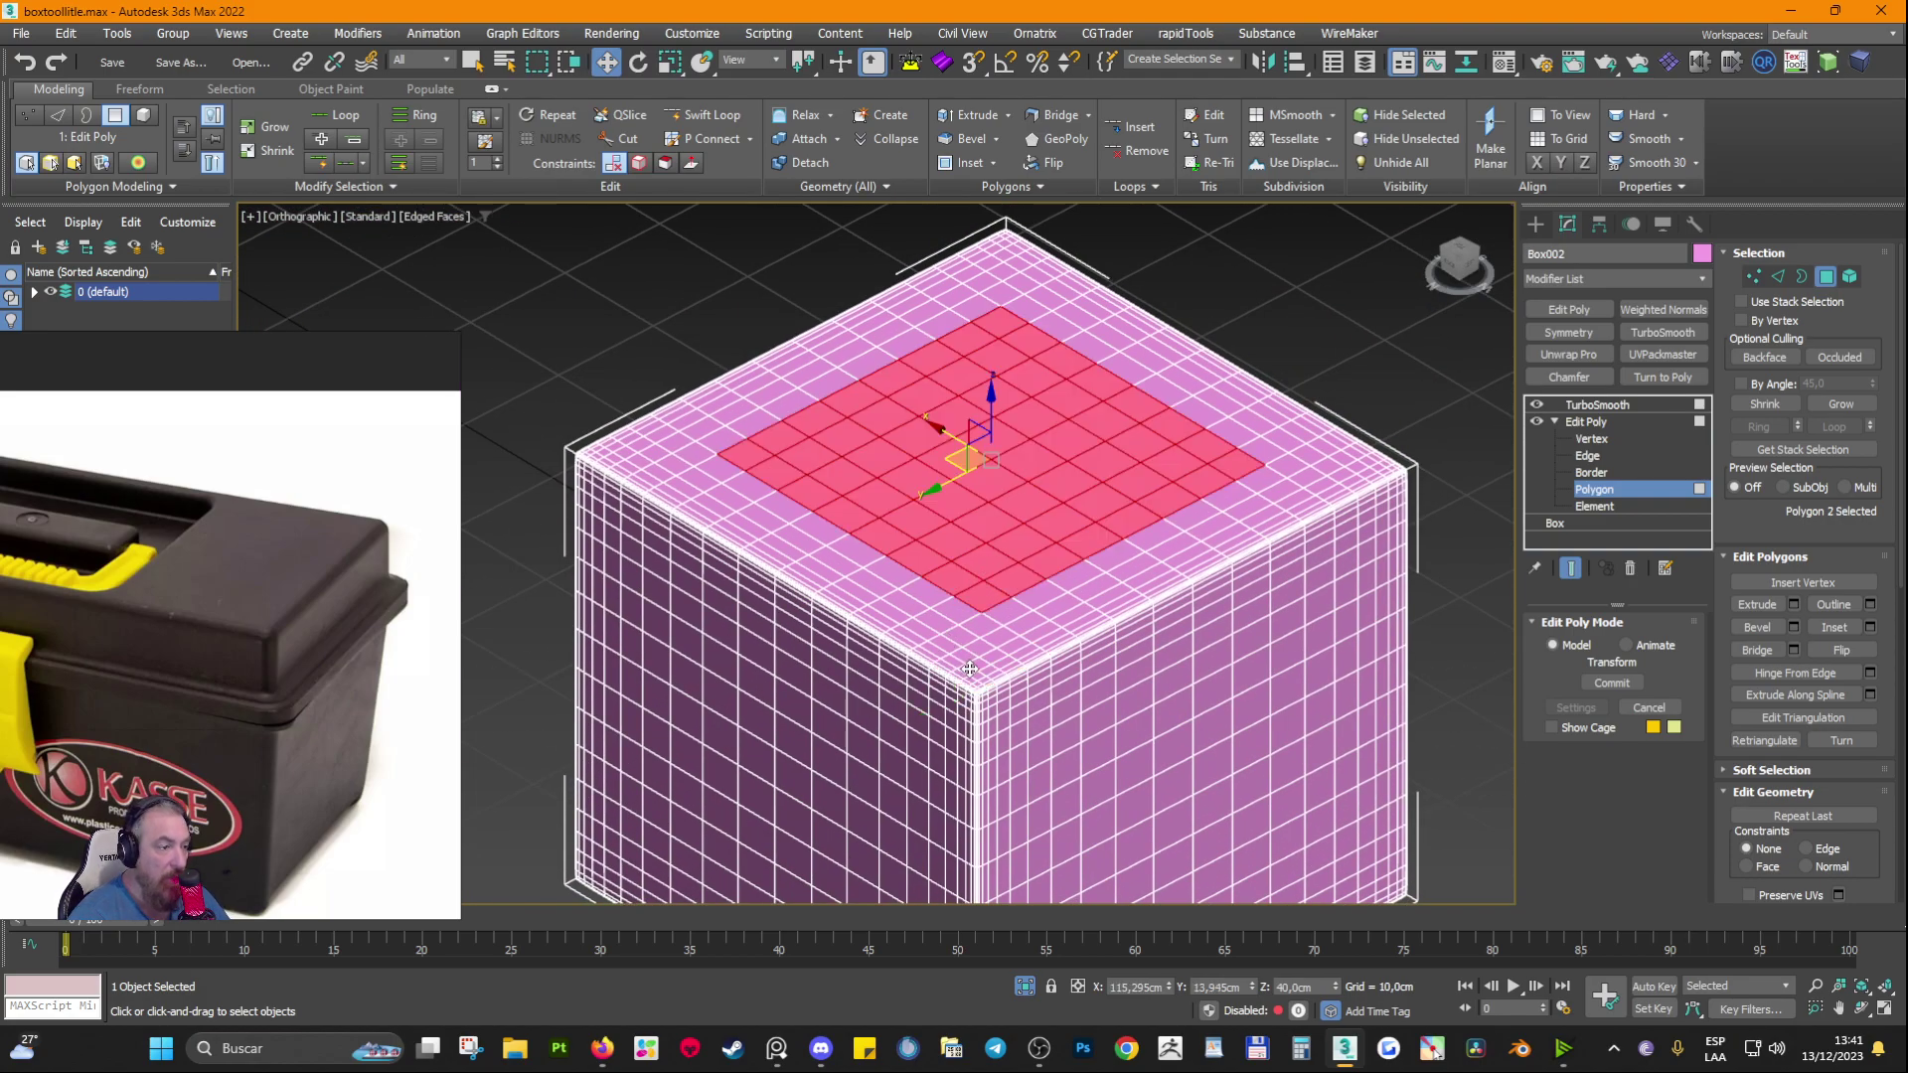
pyautogui.hotkey('ctrl', 'z')
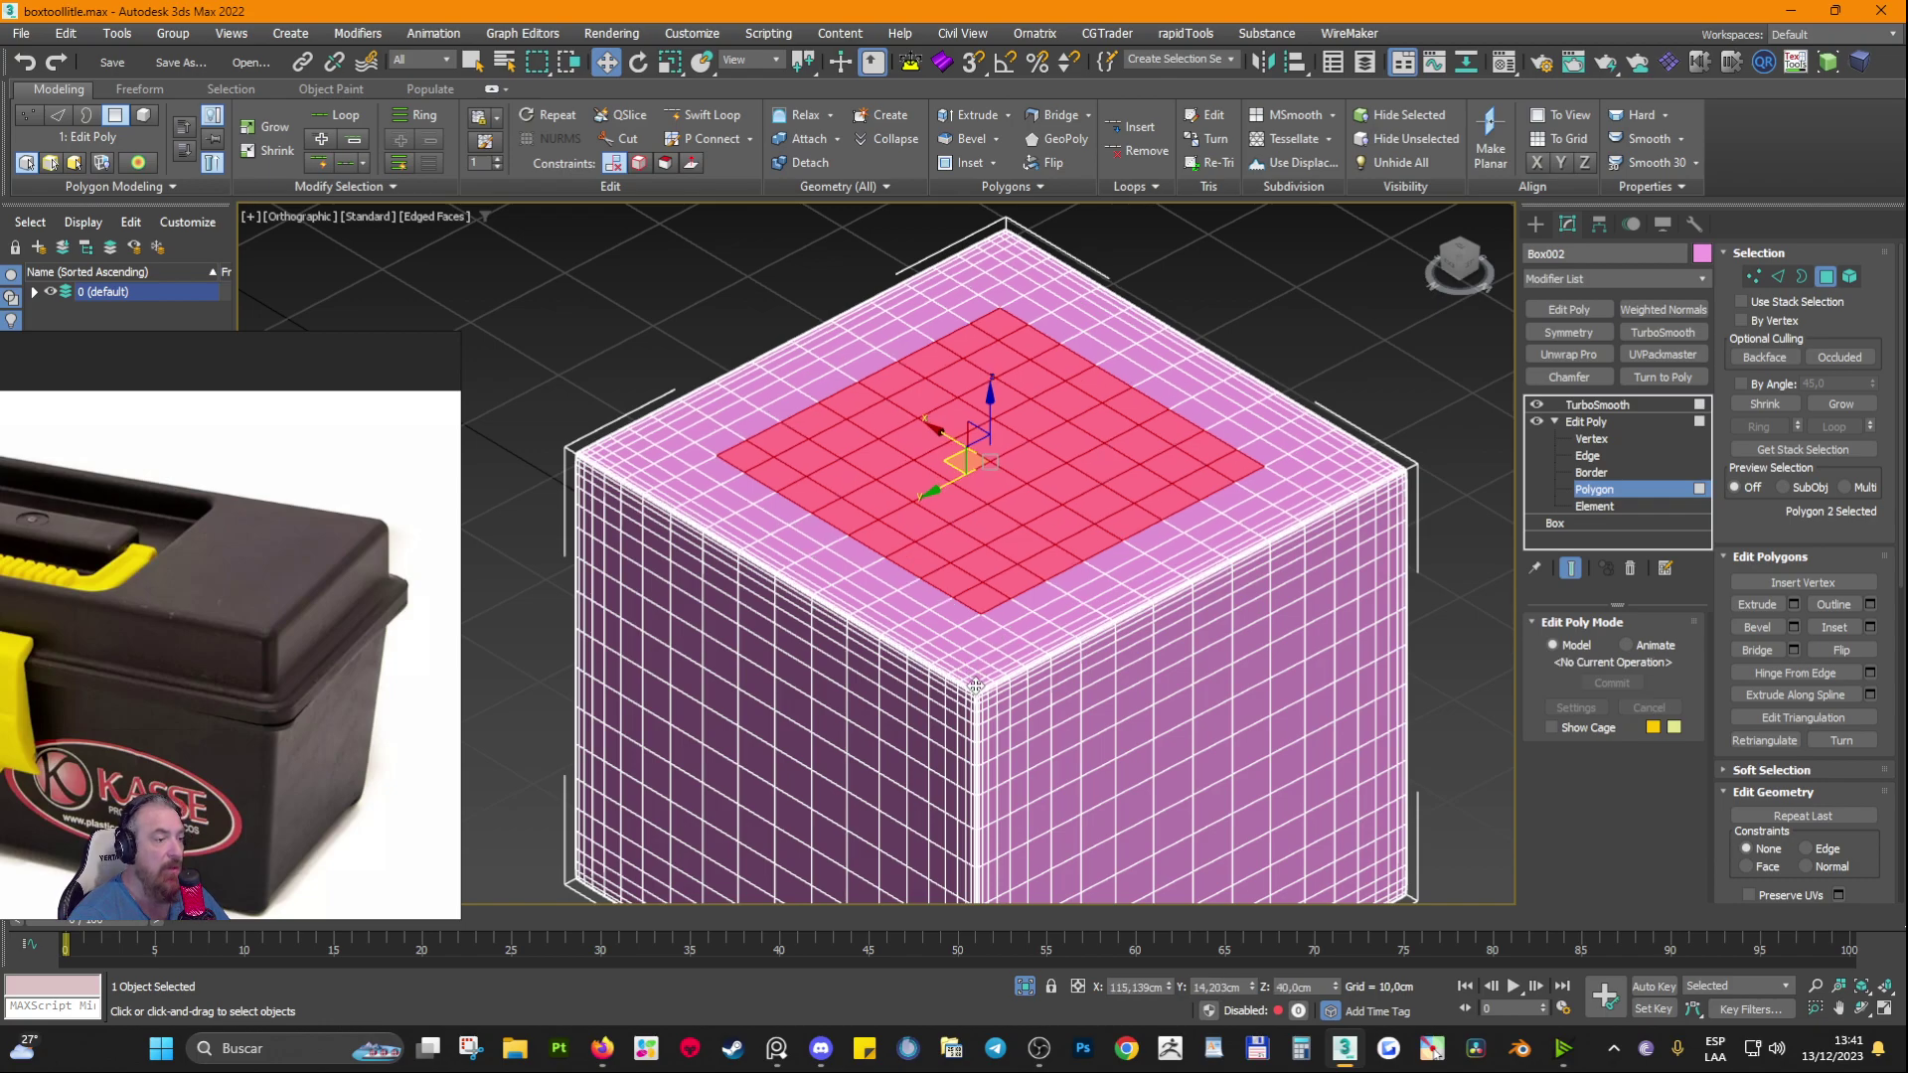
pyautogui.hotkey('ctrl', 'z')
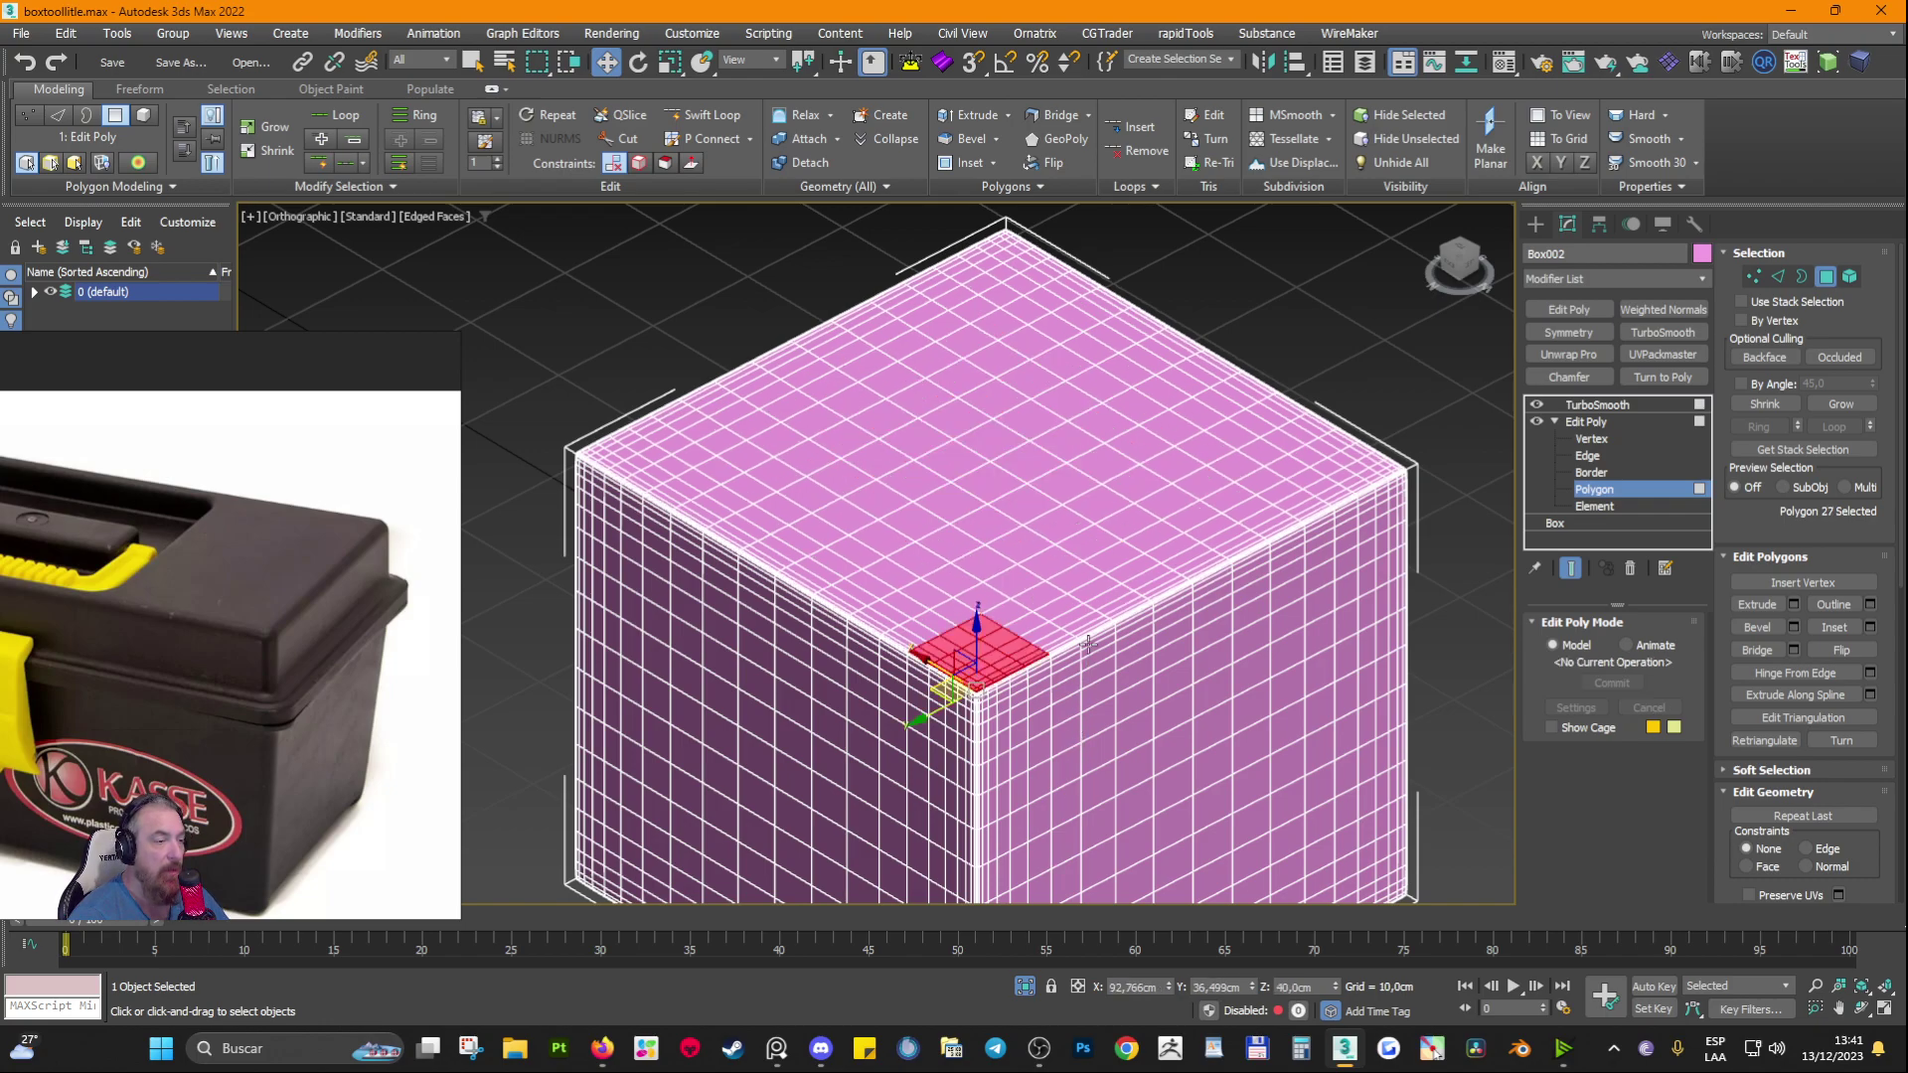
pyautogui.hotkey('ctrl', 'z')
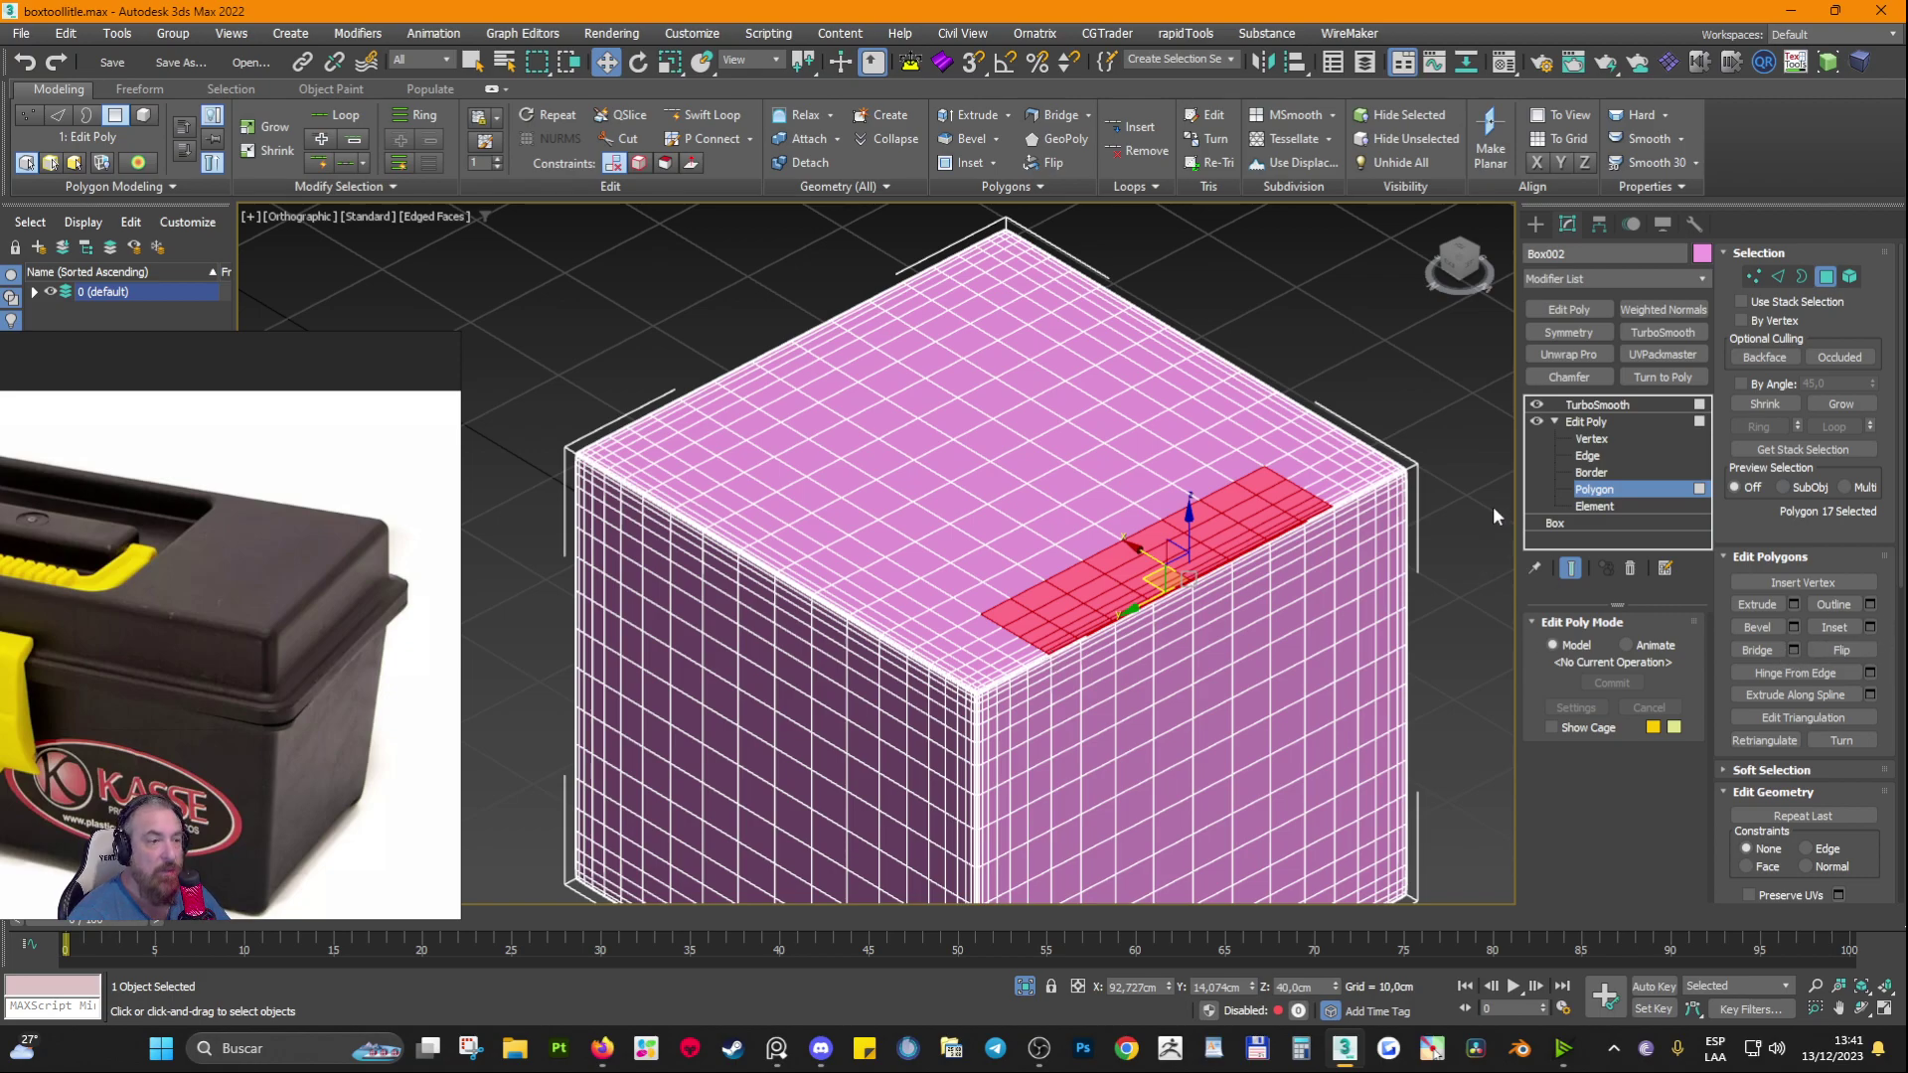
# Step: Compare the whole box with TurboSmooth off and on, with edged faces hidden
pyautogui.click(1581, 423)
pyautogui.click(1536, 406)
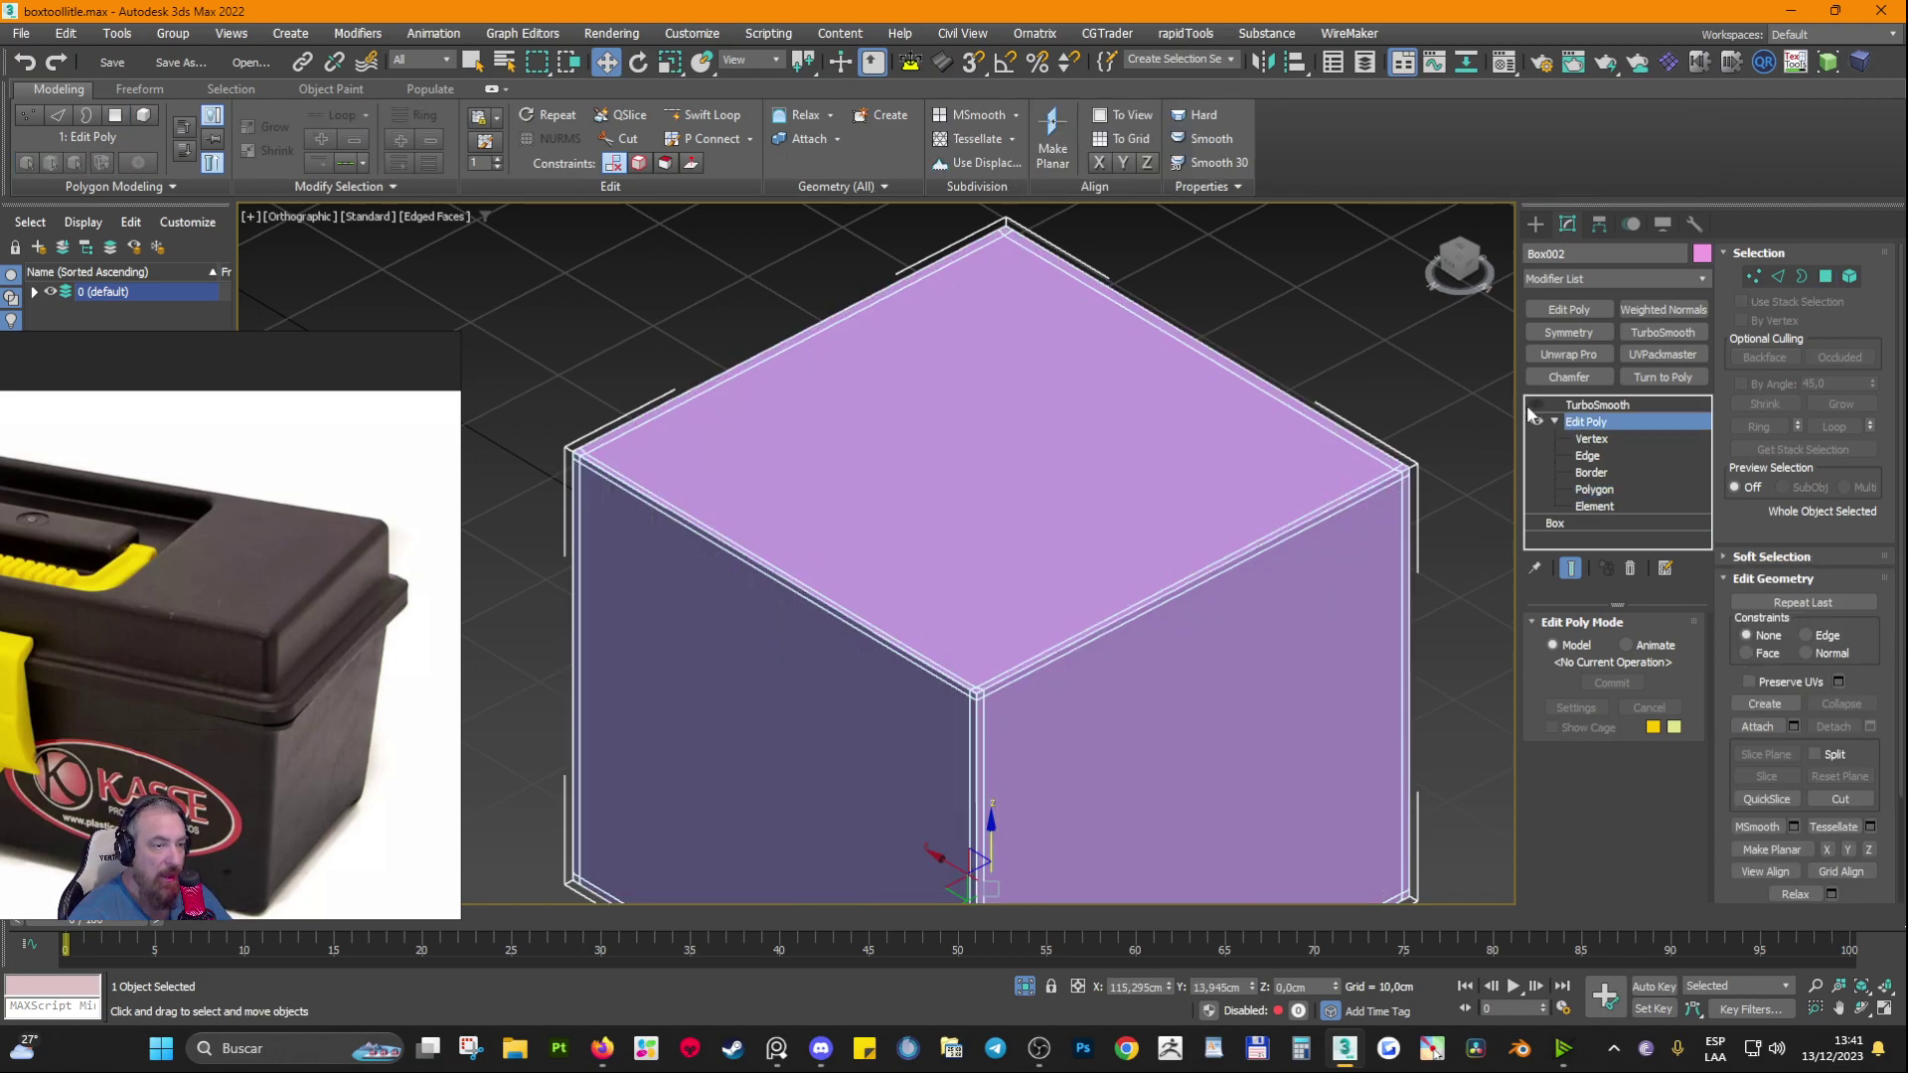
pyautogui.scroll(-3, 1112, 516)
pyautogui.press('F4')
pyautogui.scroll(2, 1043, 674)
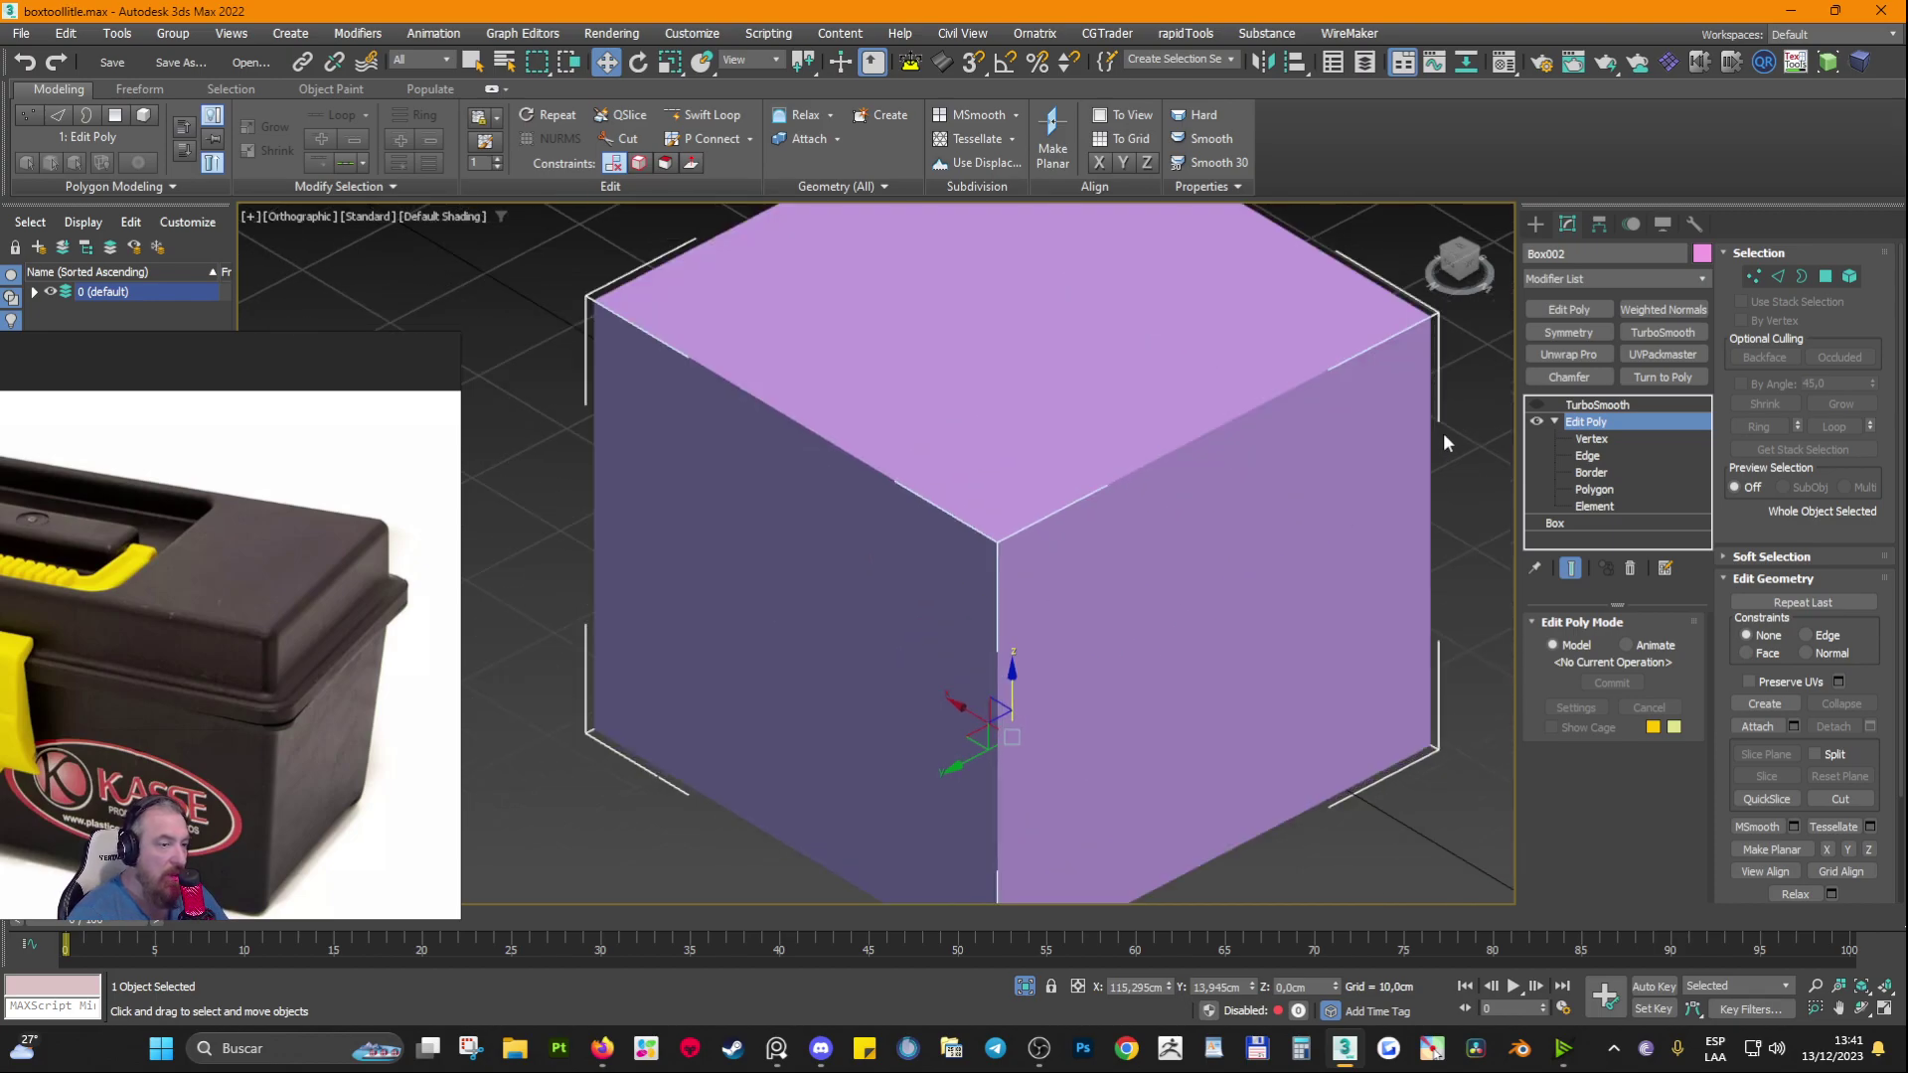
pyautogui.click(1536, 405)
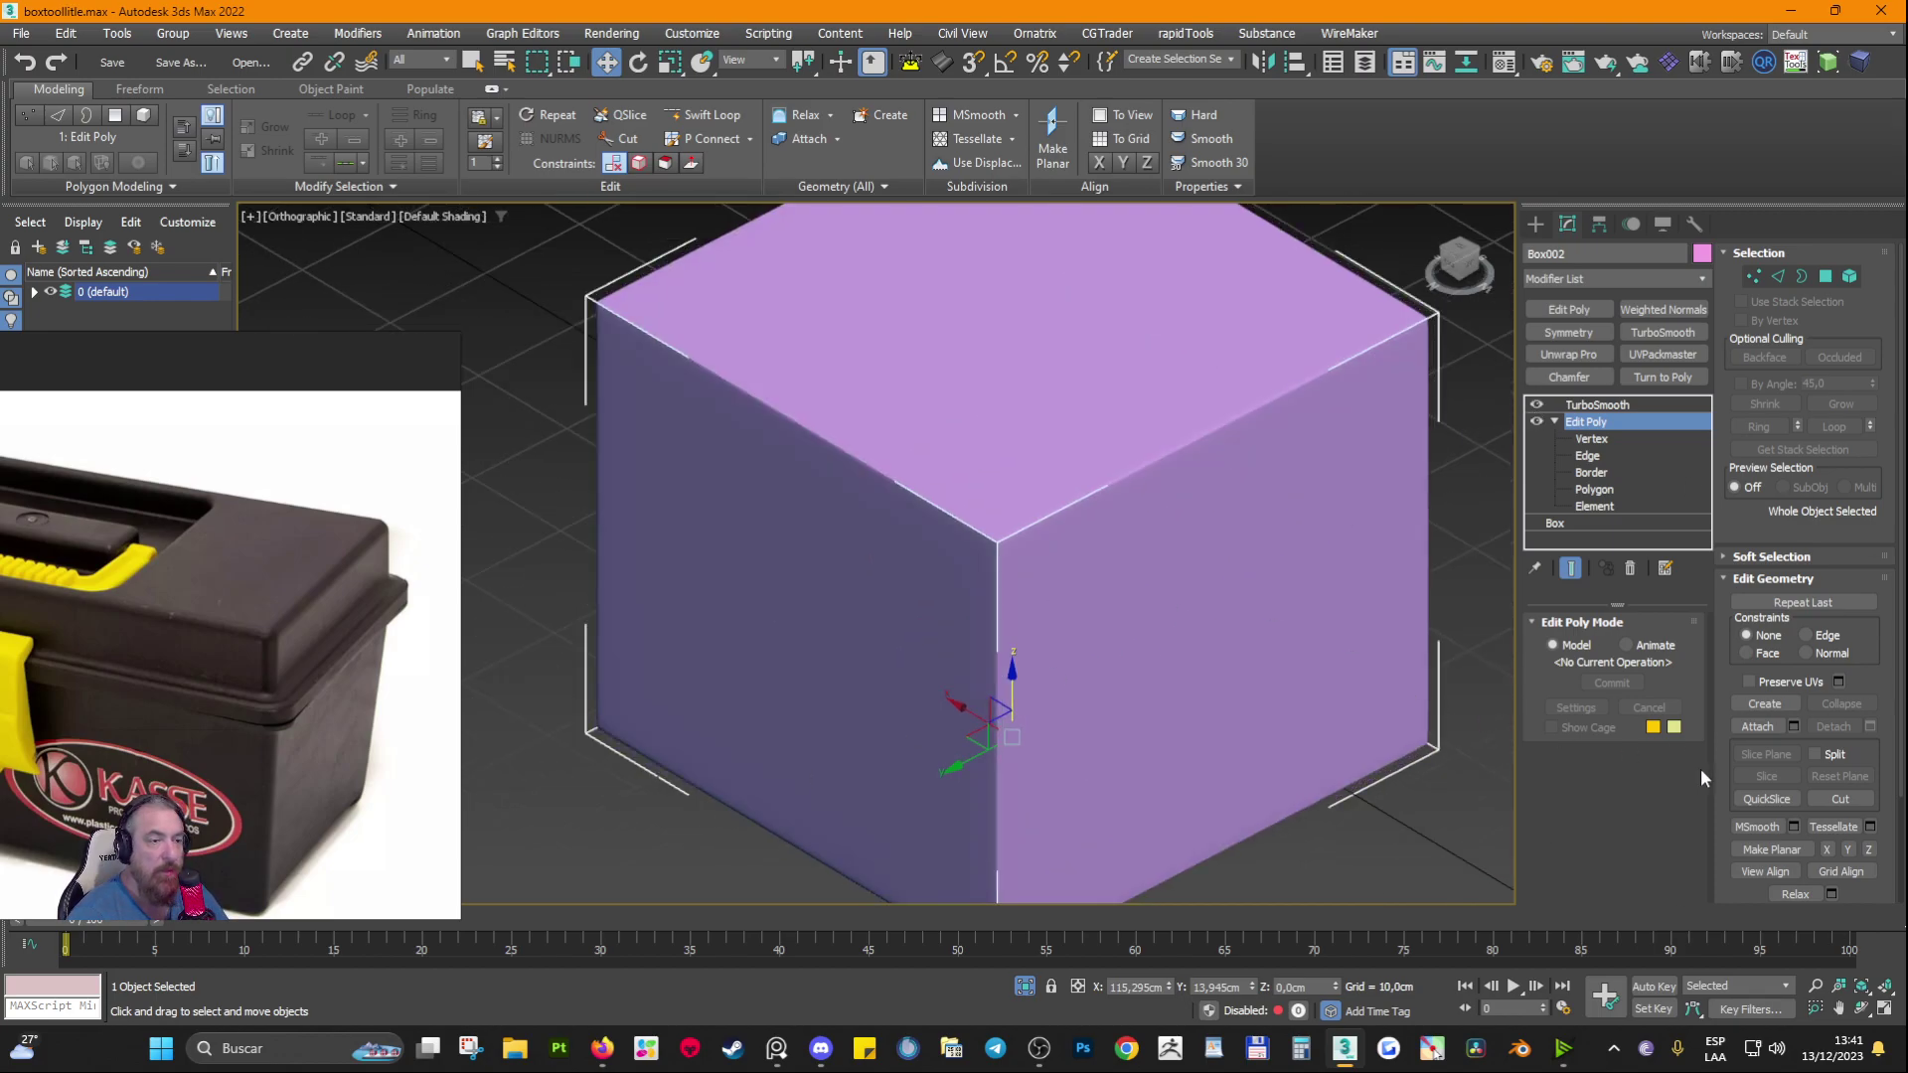
pyautogui.scroll(-3, 1334, 797)
pyautogui.scroll(-1, 1389, 498)
pyautogui.scroll(4, 1231, 504)
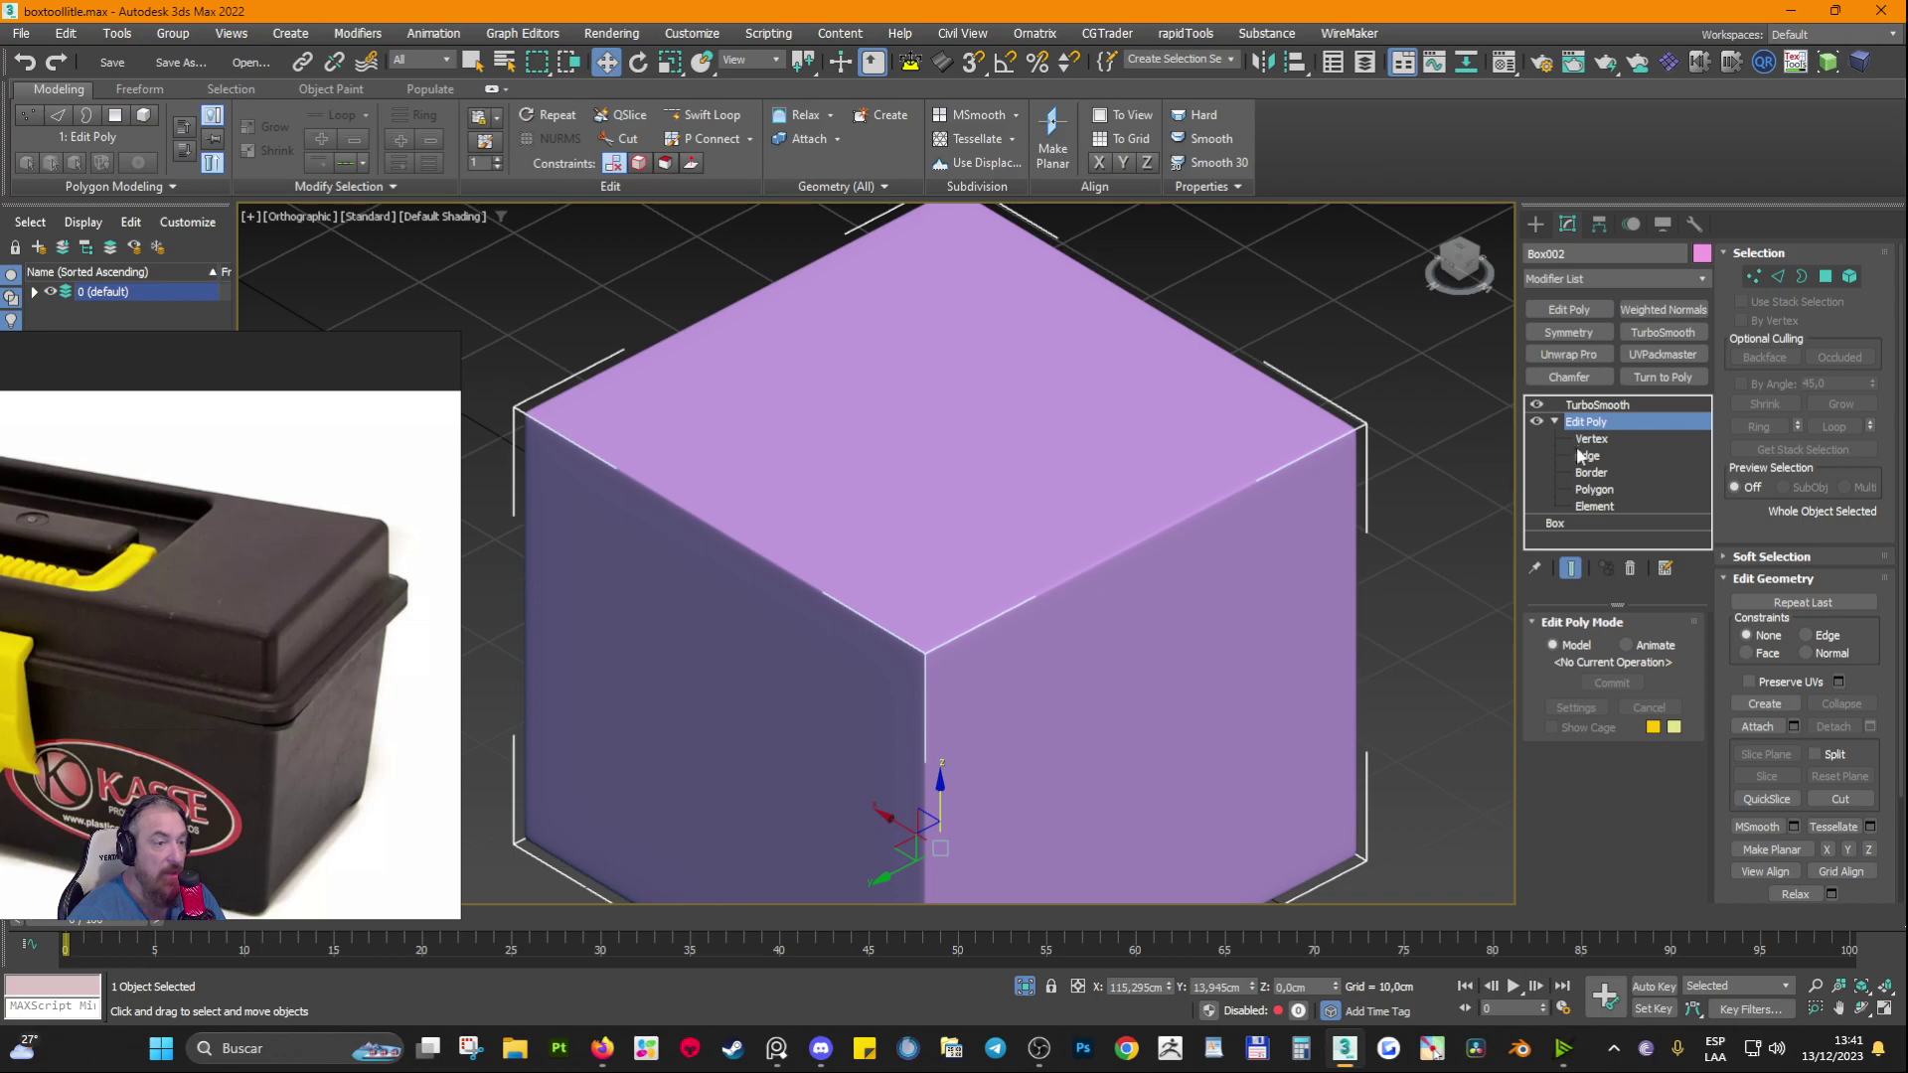
# Step: Show edged faces, turn off TurboSmooth and remove the support edge loops beside the box's upper and vertical front edges
pyautogui.scroll(3, 1365, 494)
pyautogui.press('F4')
pyautogui.scroll(2, 1366, 494)
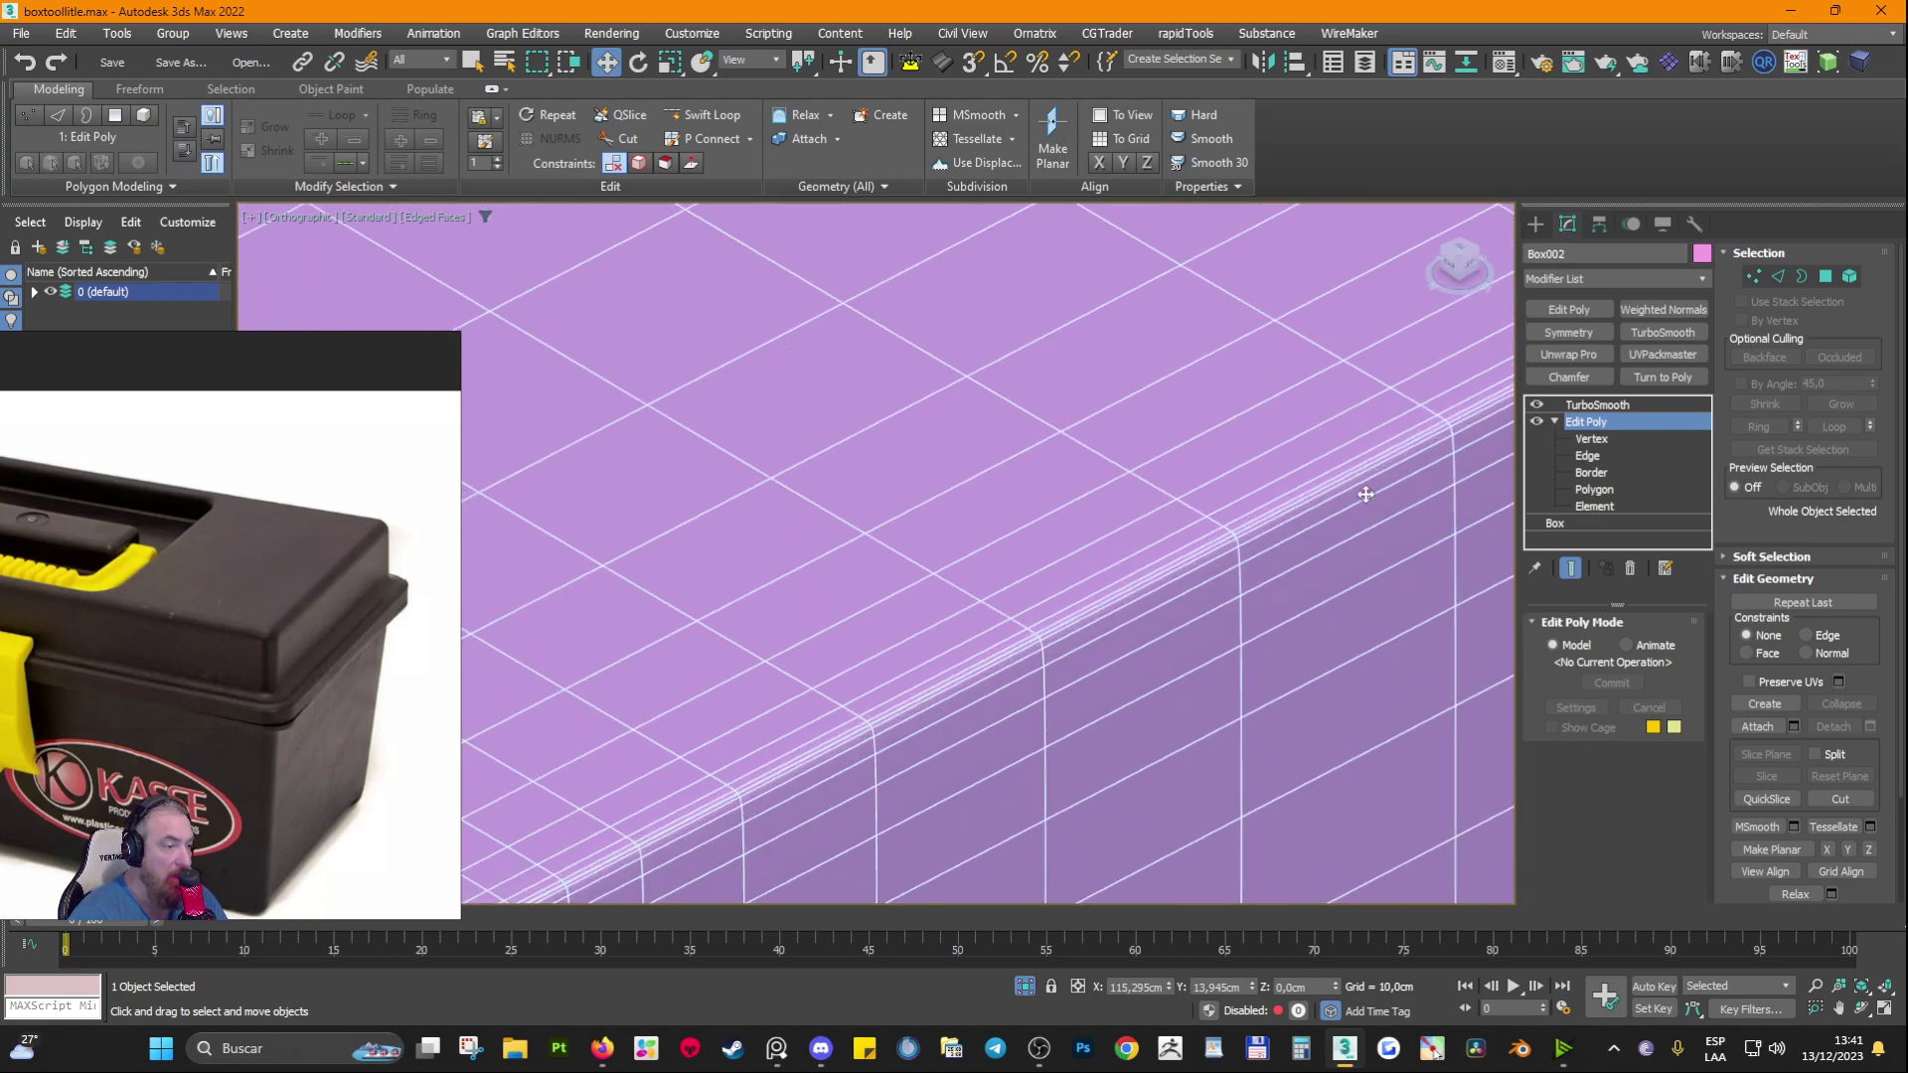
pyautogui.click(1536, 405)
pyautogui.scroll(-2, 1252, 477)
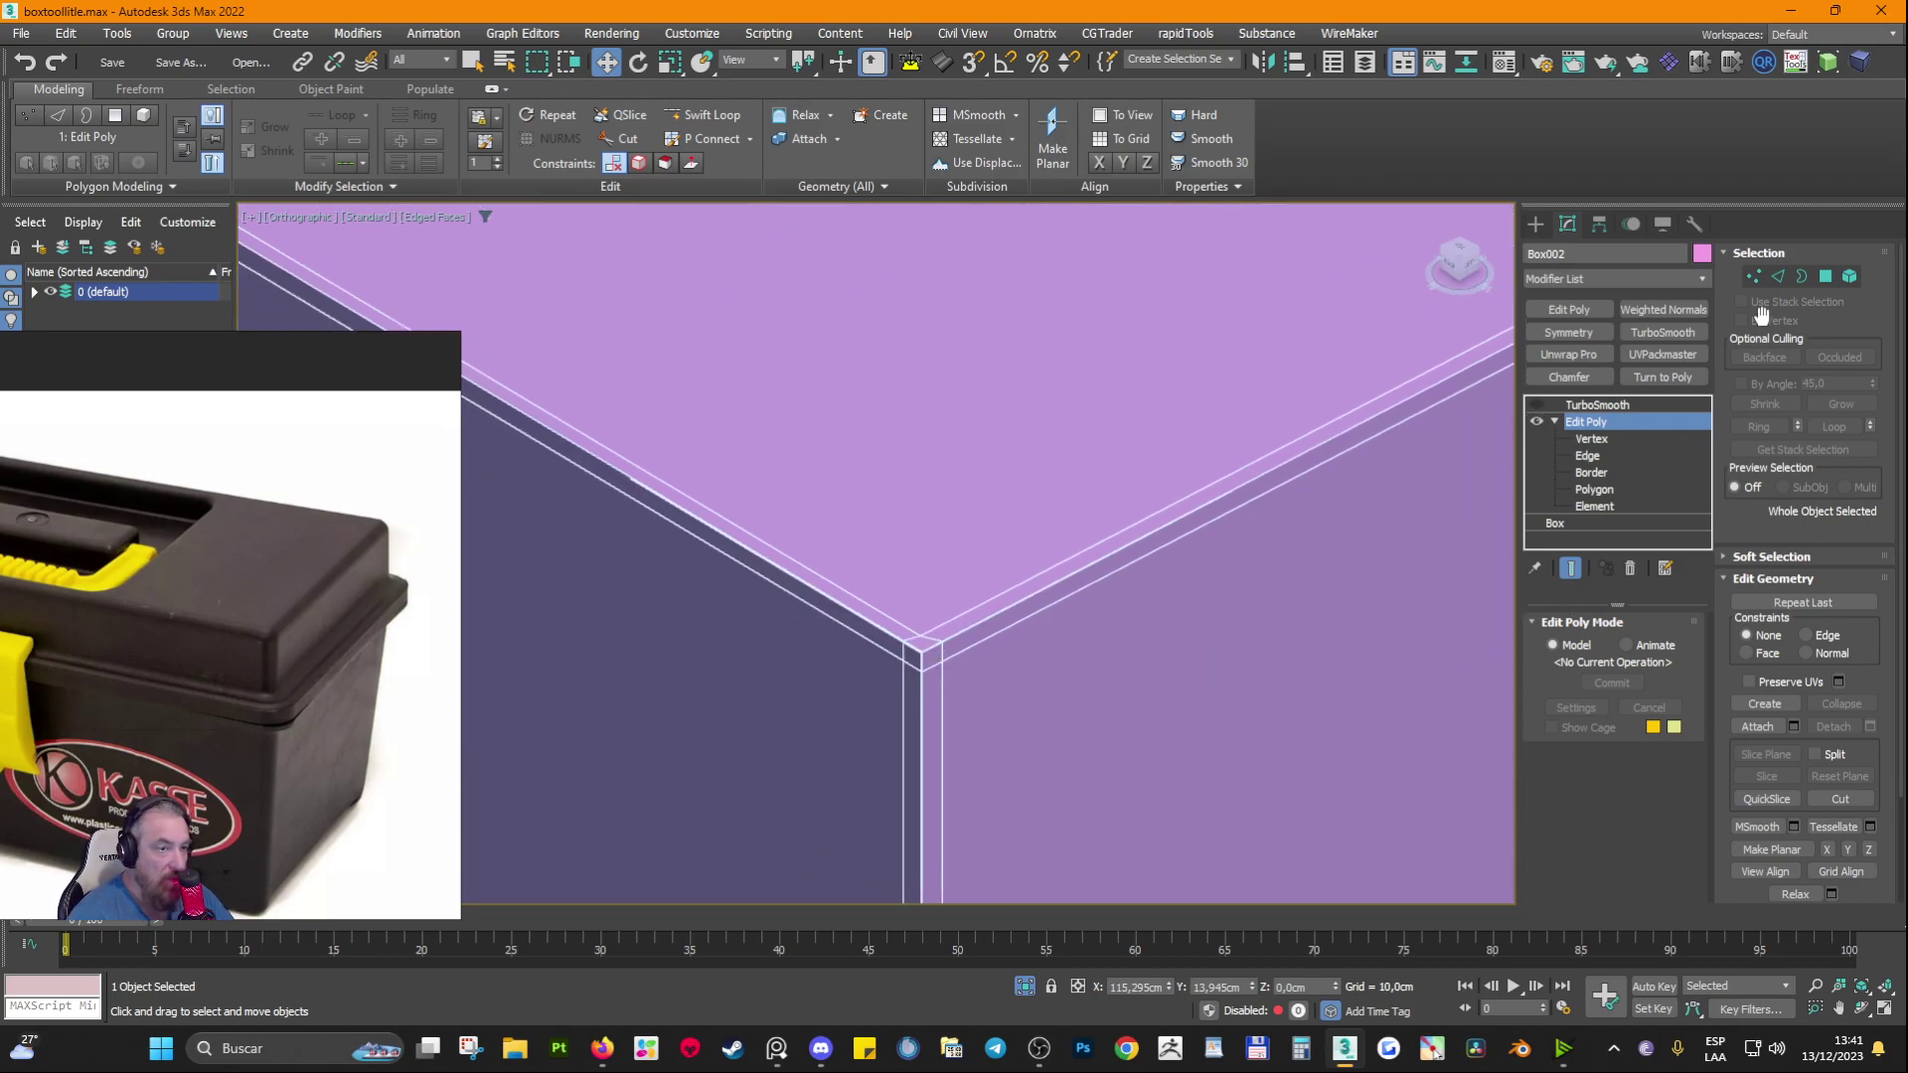
pyautogui.press('2')
pyautogui.doubleClick(970, 650)
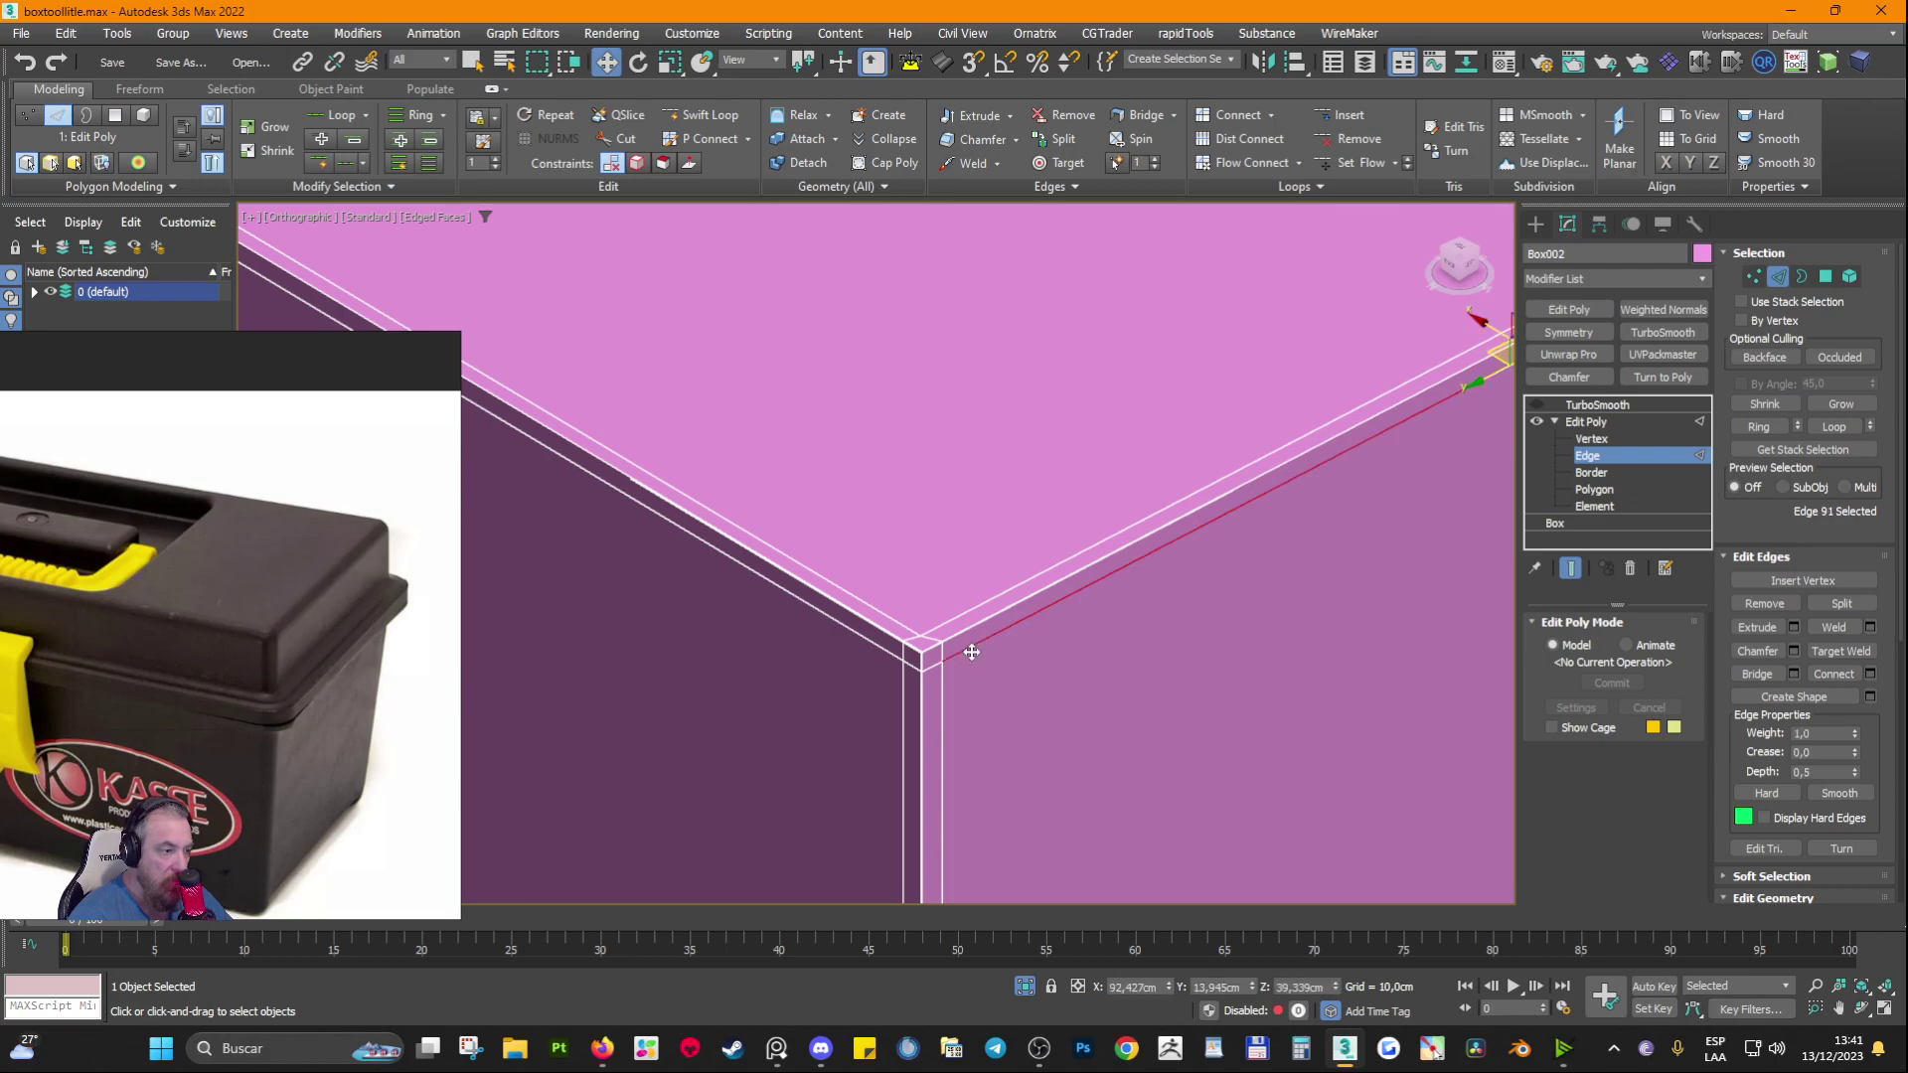
pyautogui.keyDown('ctrl'); pyautogui.doubleClick(941, 713); pyautogui.keyUp('ctrl')
pyautogui.hotkey('ctrl', 'BackSpace')
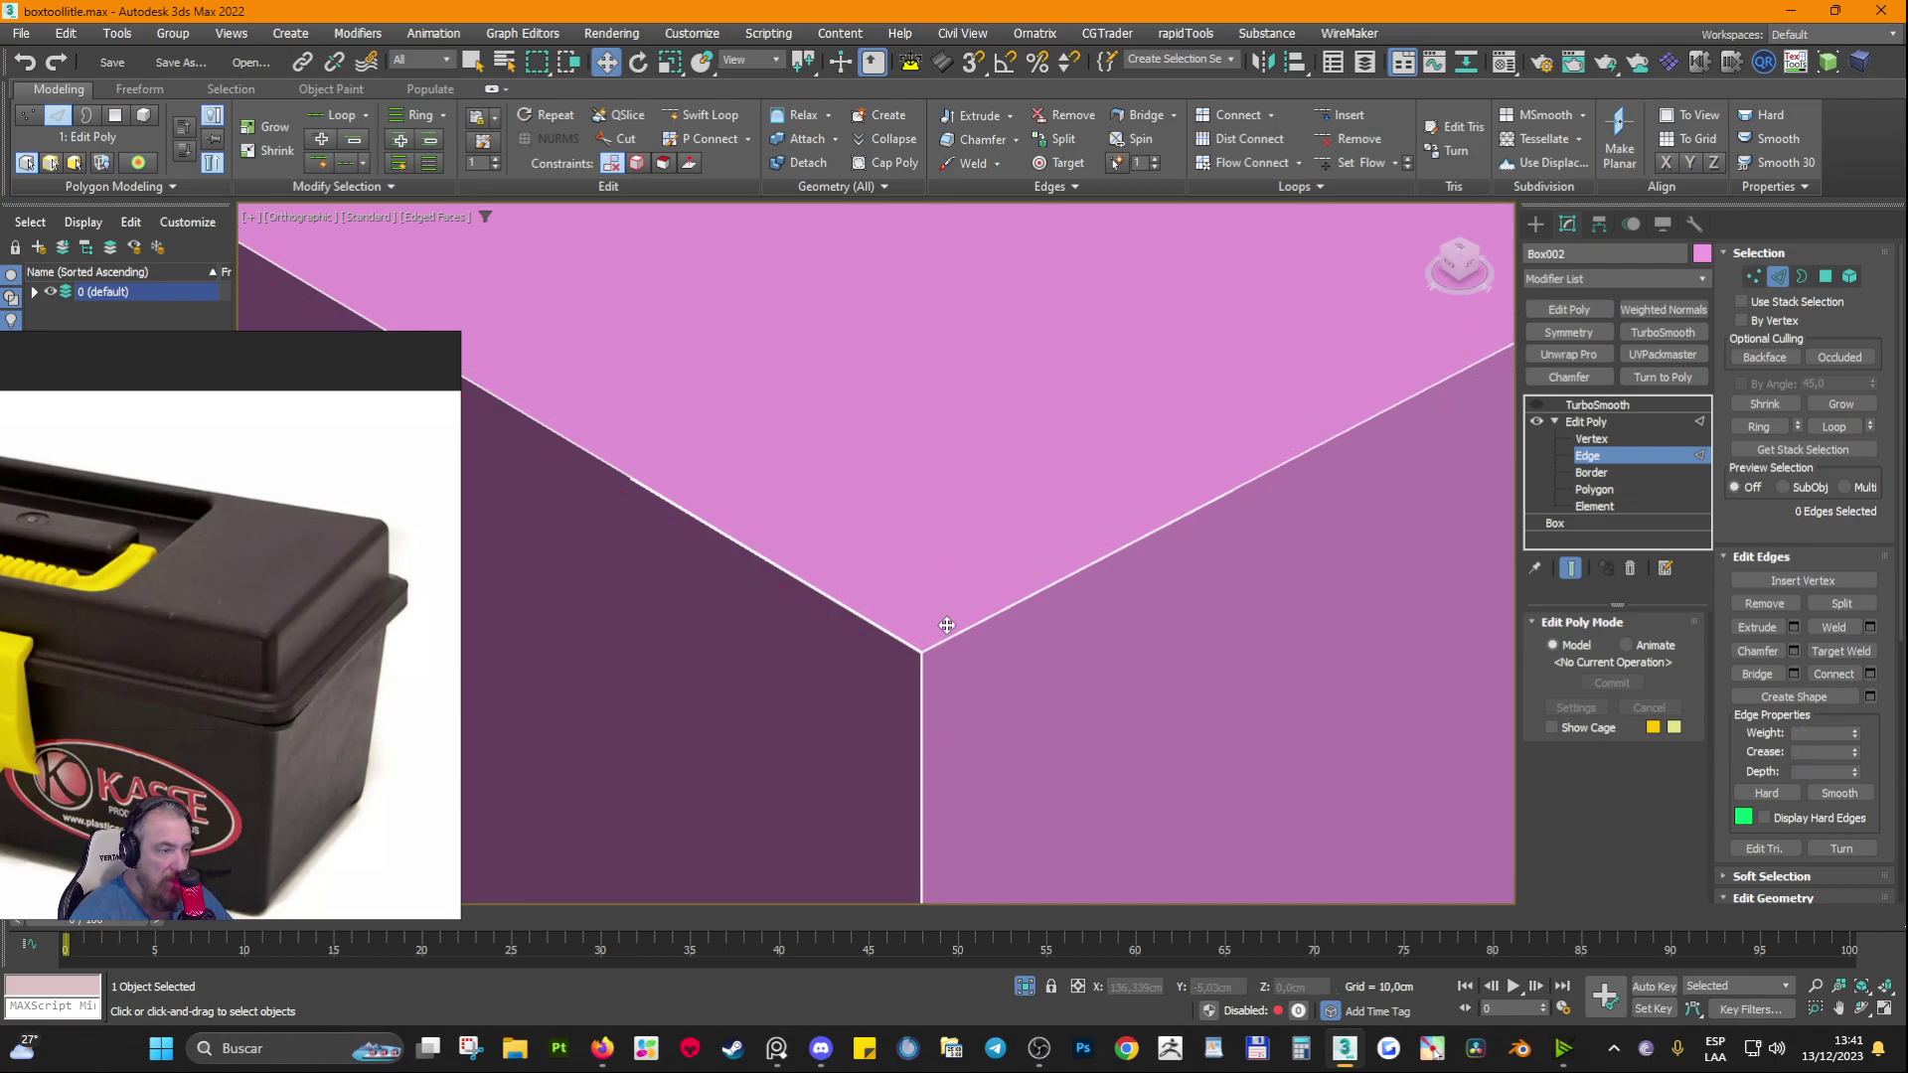
# Step: Frame the box and turn TurboSmooth back on to check the smoothing with fewer support loops
pyautogui.scroll(-5, 945, 625)
pyautogui.scroll(3, 916, 675)
pyautogui.click(1572, 405)
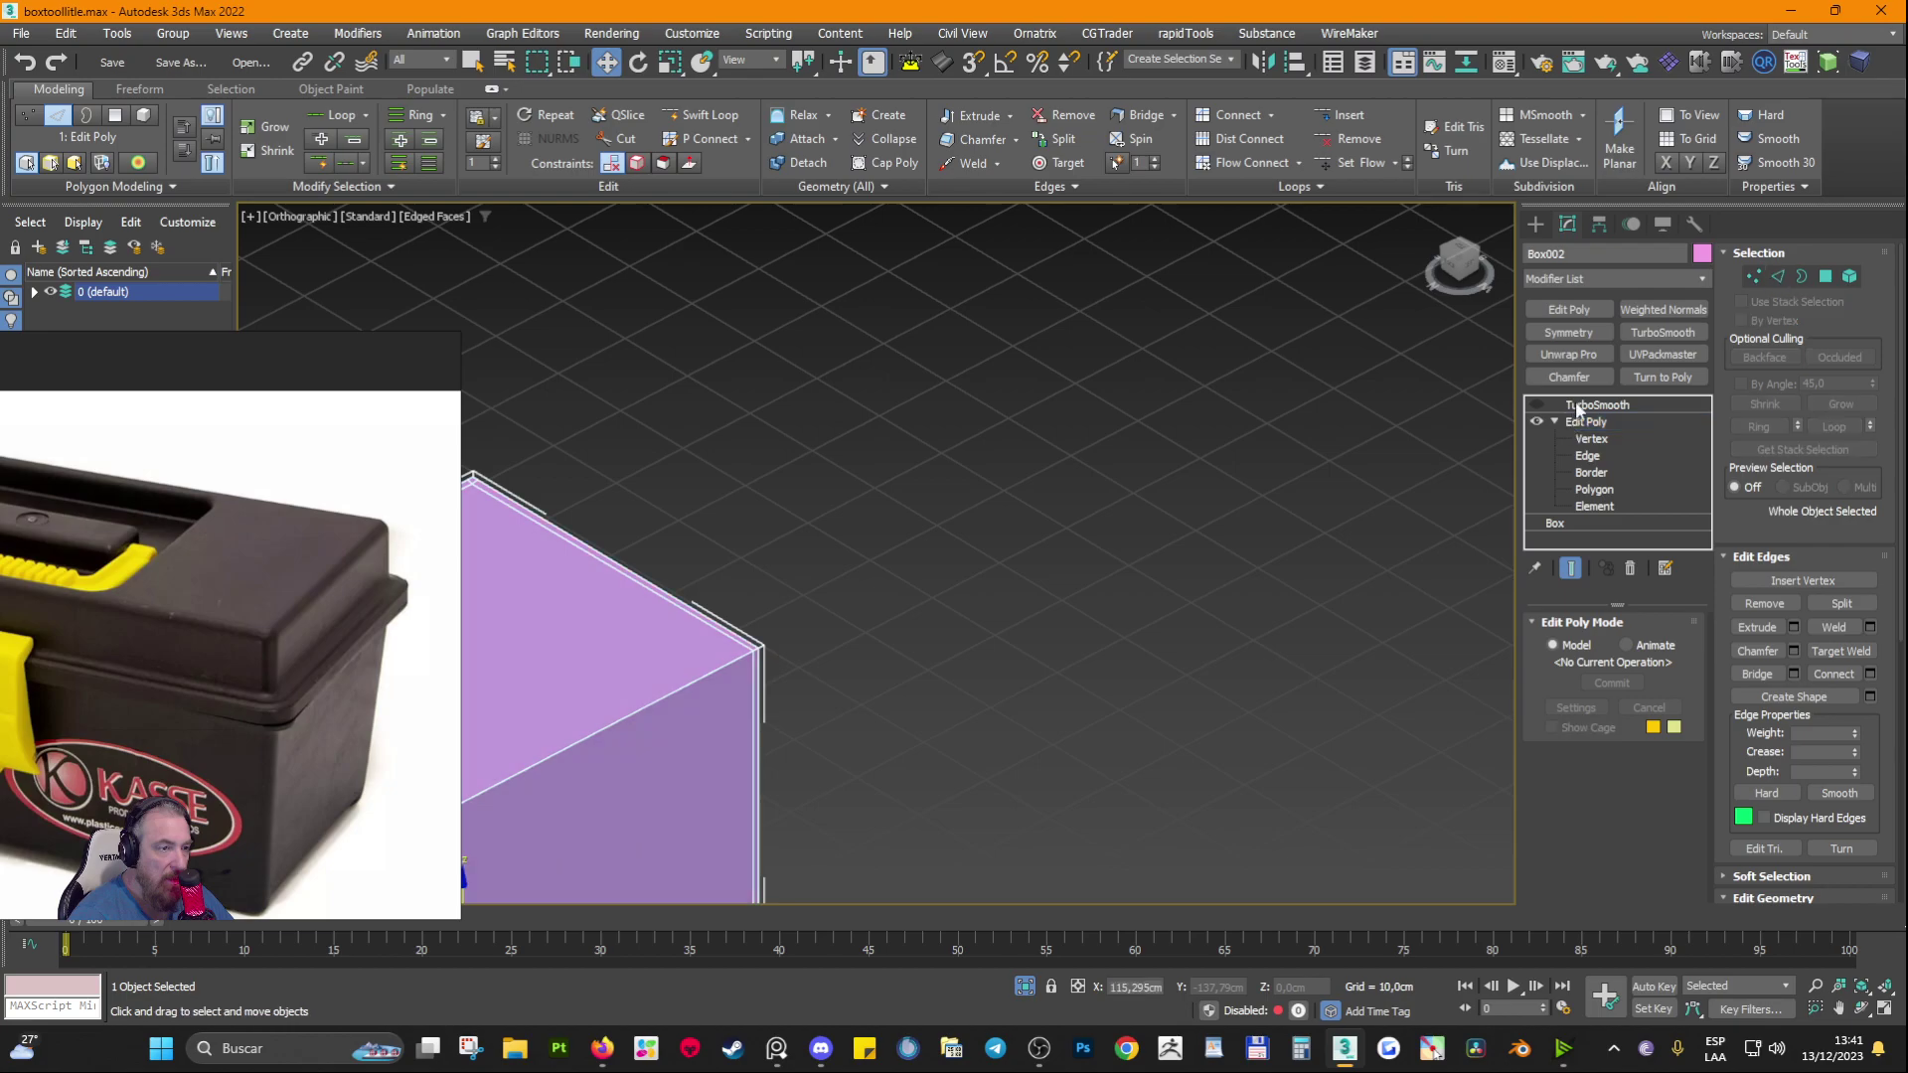
pyautogui.press('z')
pyautogui.click(1536, 404)
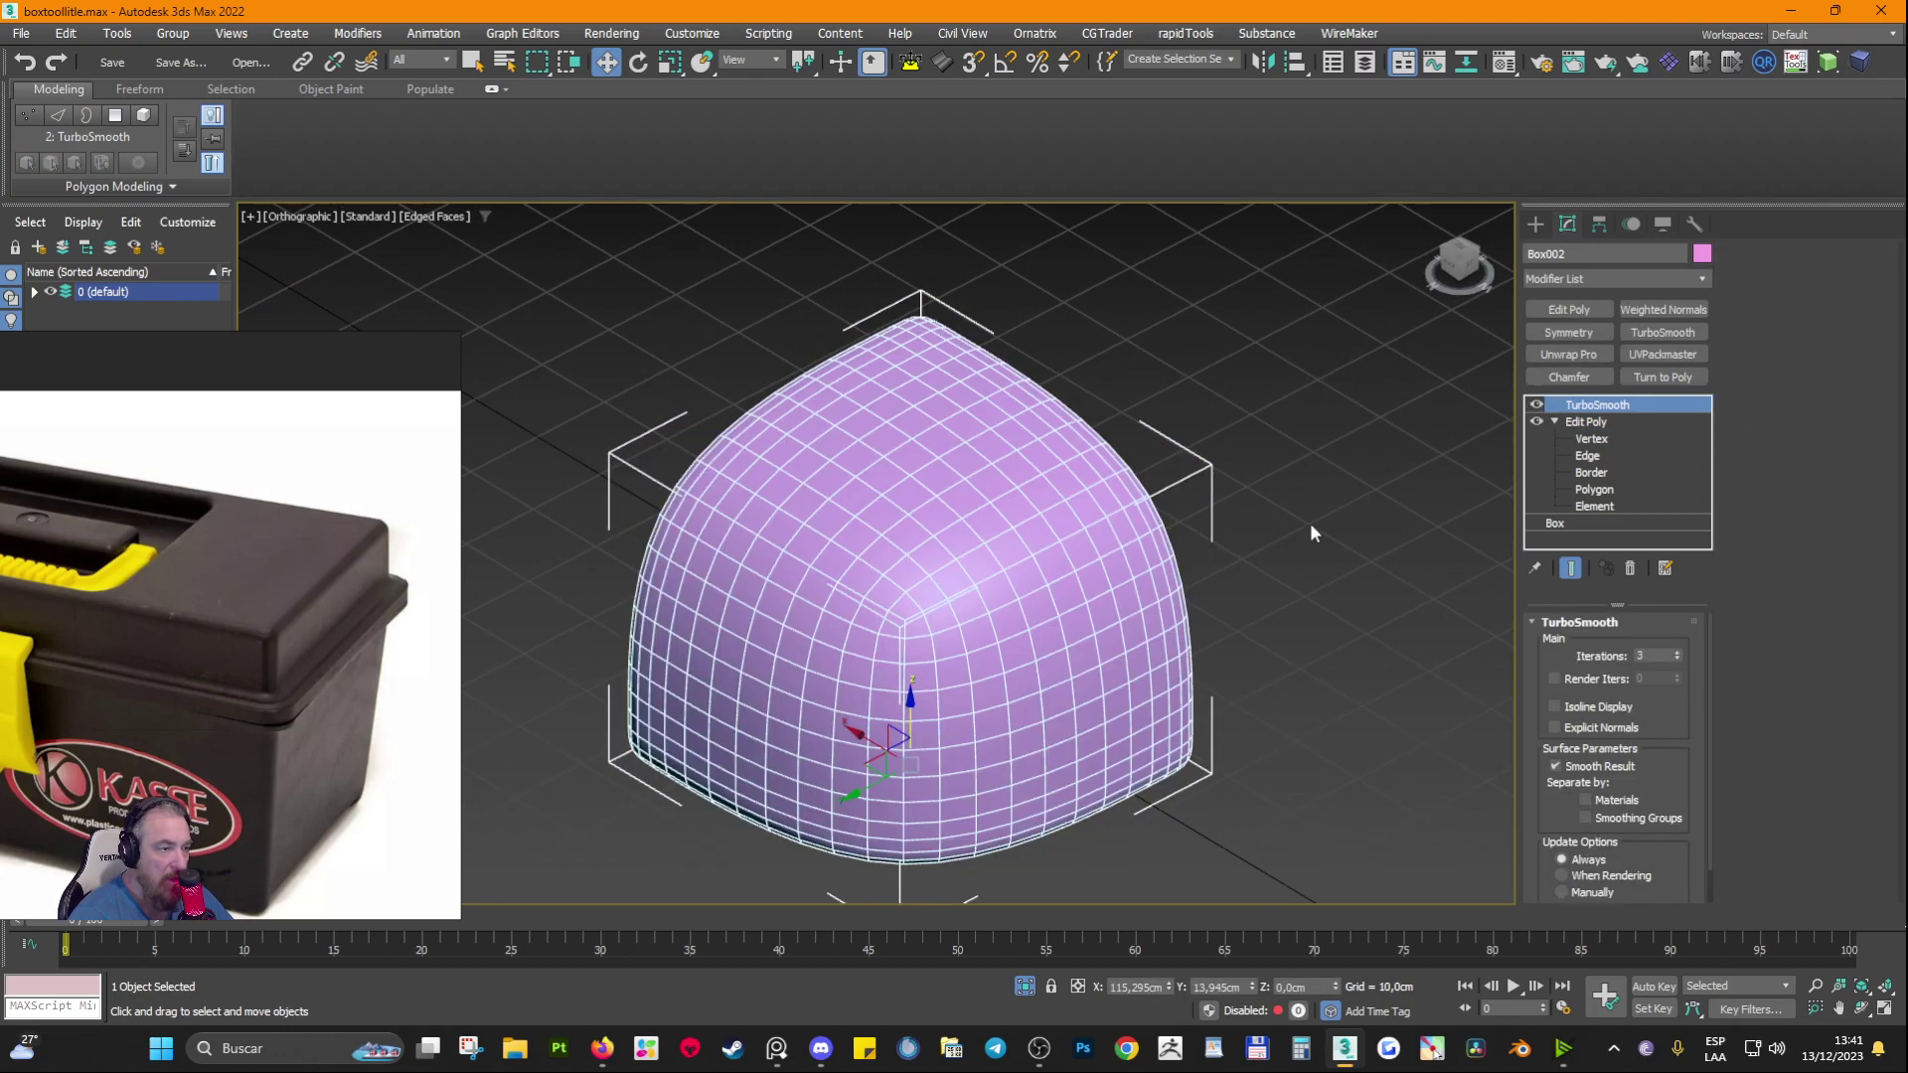
# Step: Turn off TurboSmooth and remove the support edge loops along the box's far right side and around its base
pyautogui.click(1534, 407)
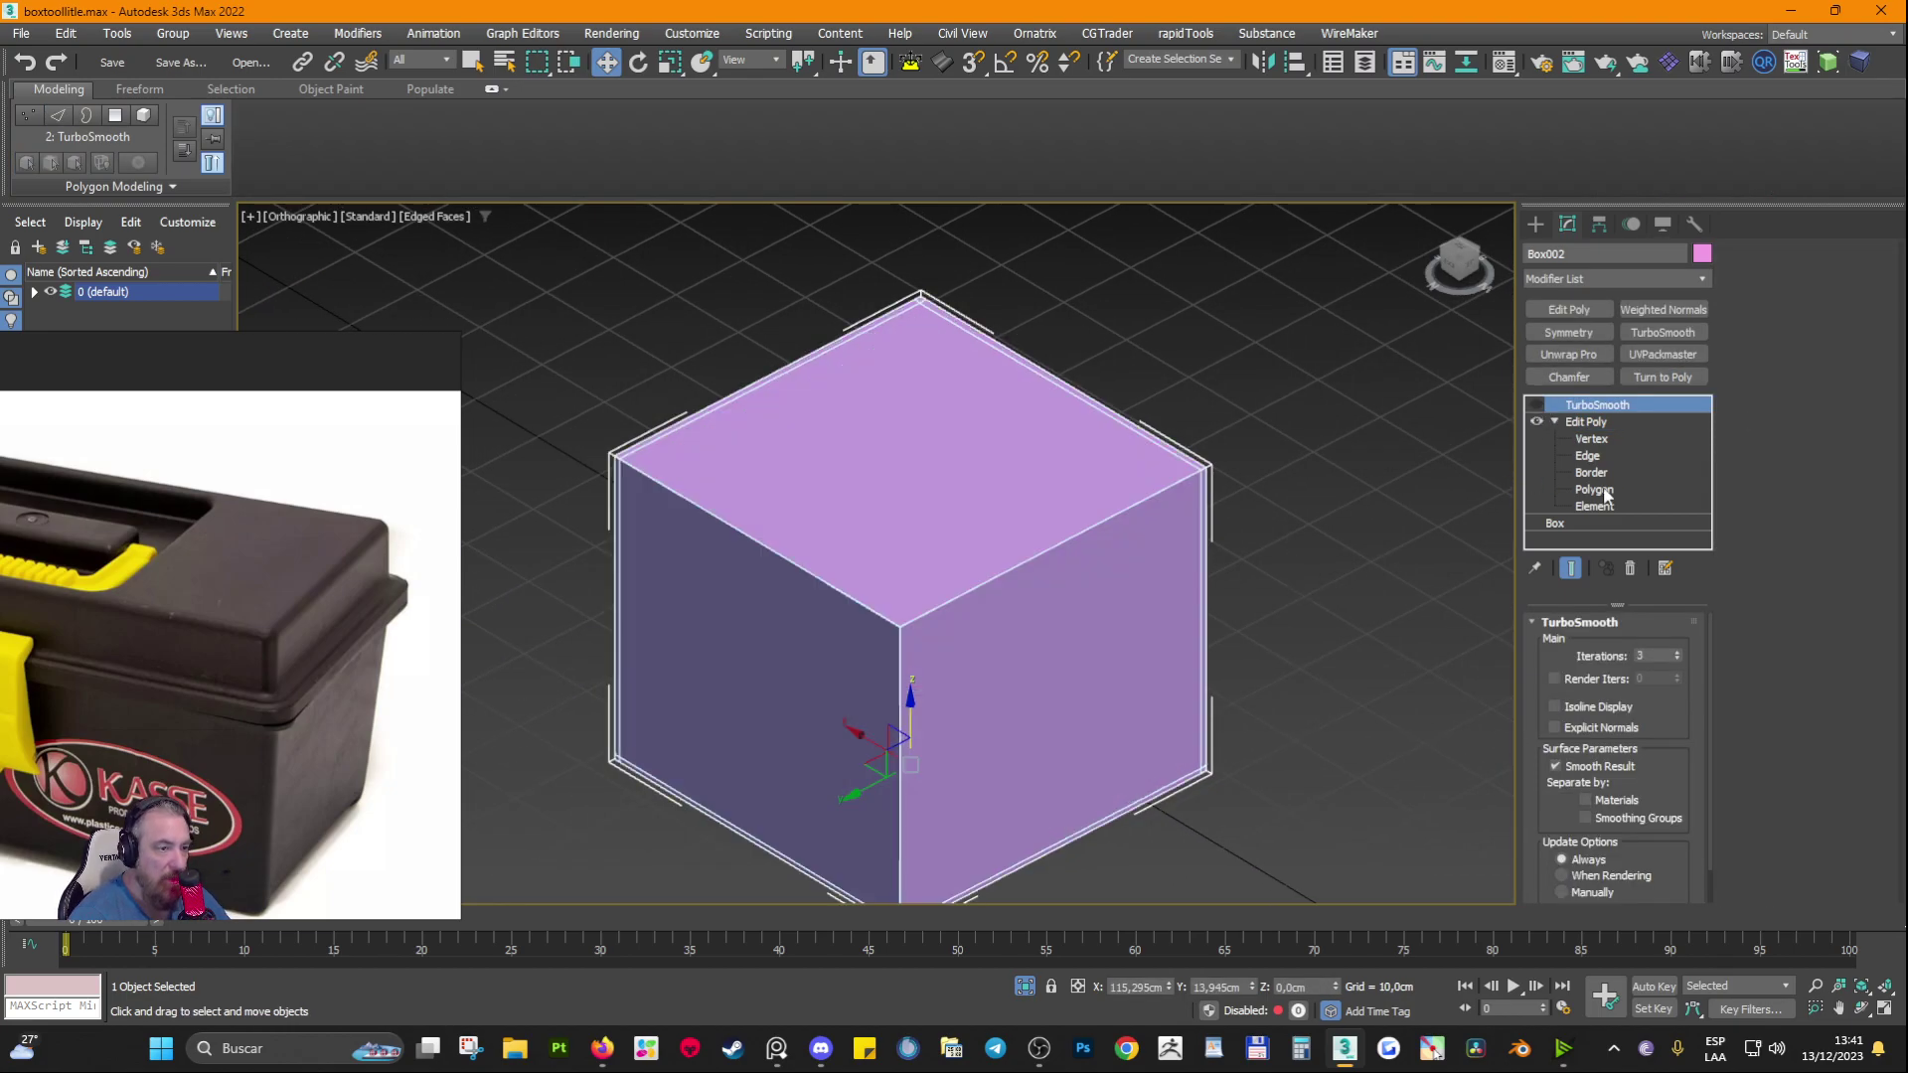
pyautogui.click(1587, 455)
pyautogui.click(1196, 524)
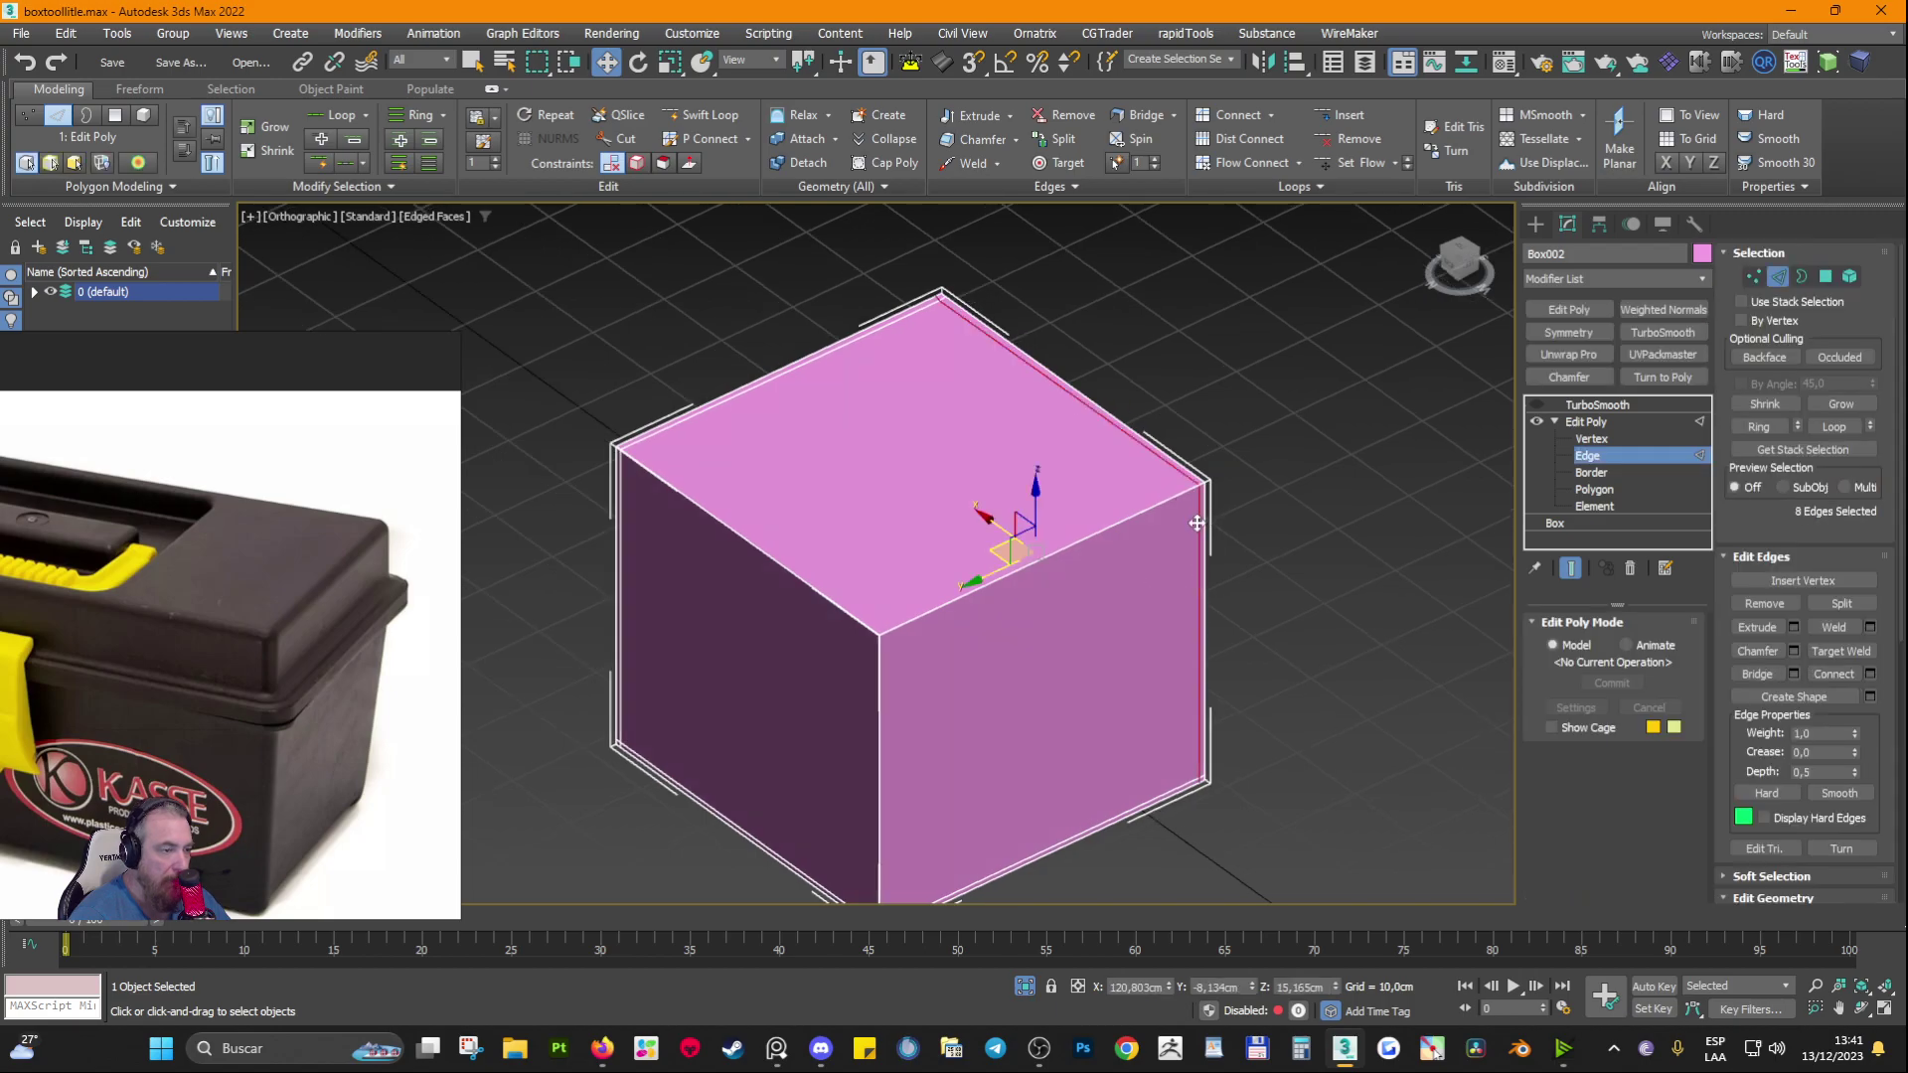
pyautogui.hotkey('ctrl', 'BackSpace')
pyautogui.doubleClick(1097, 825)
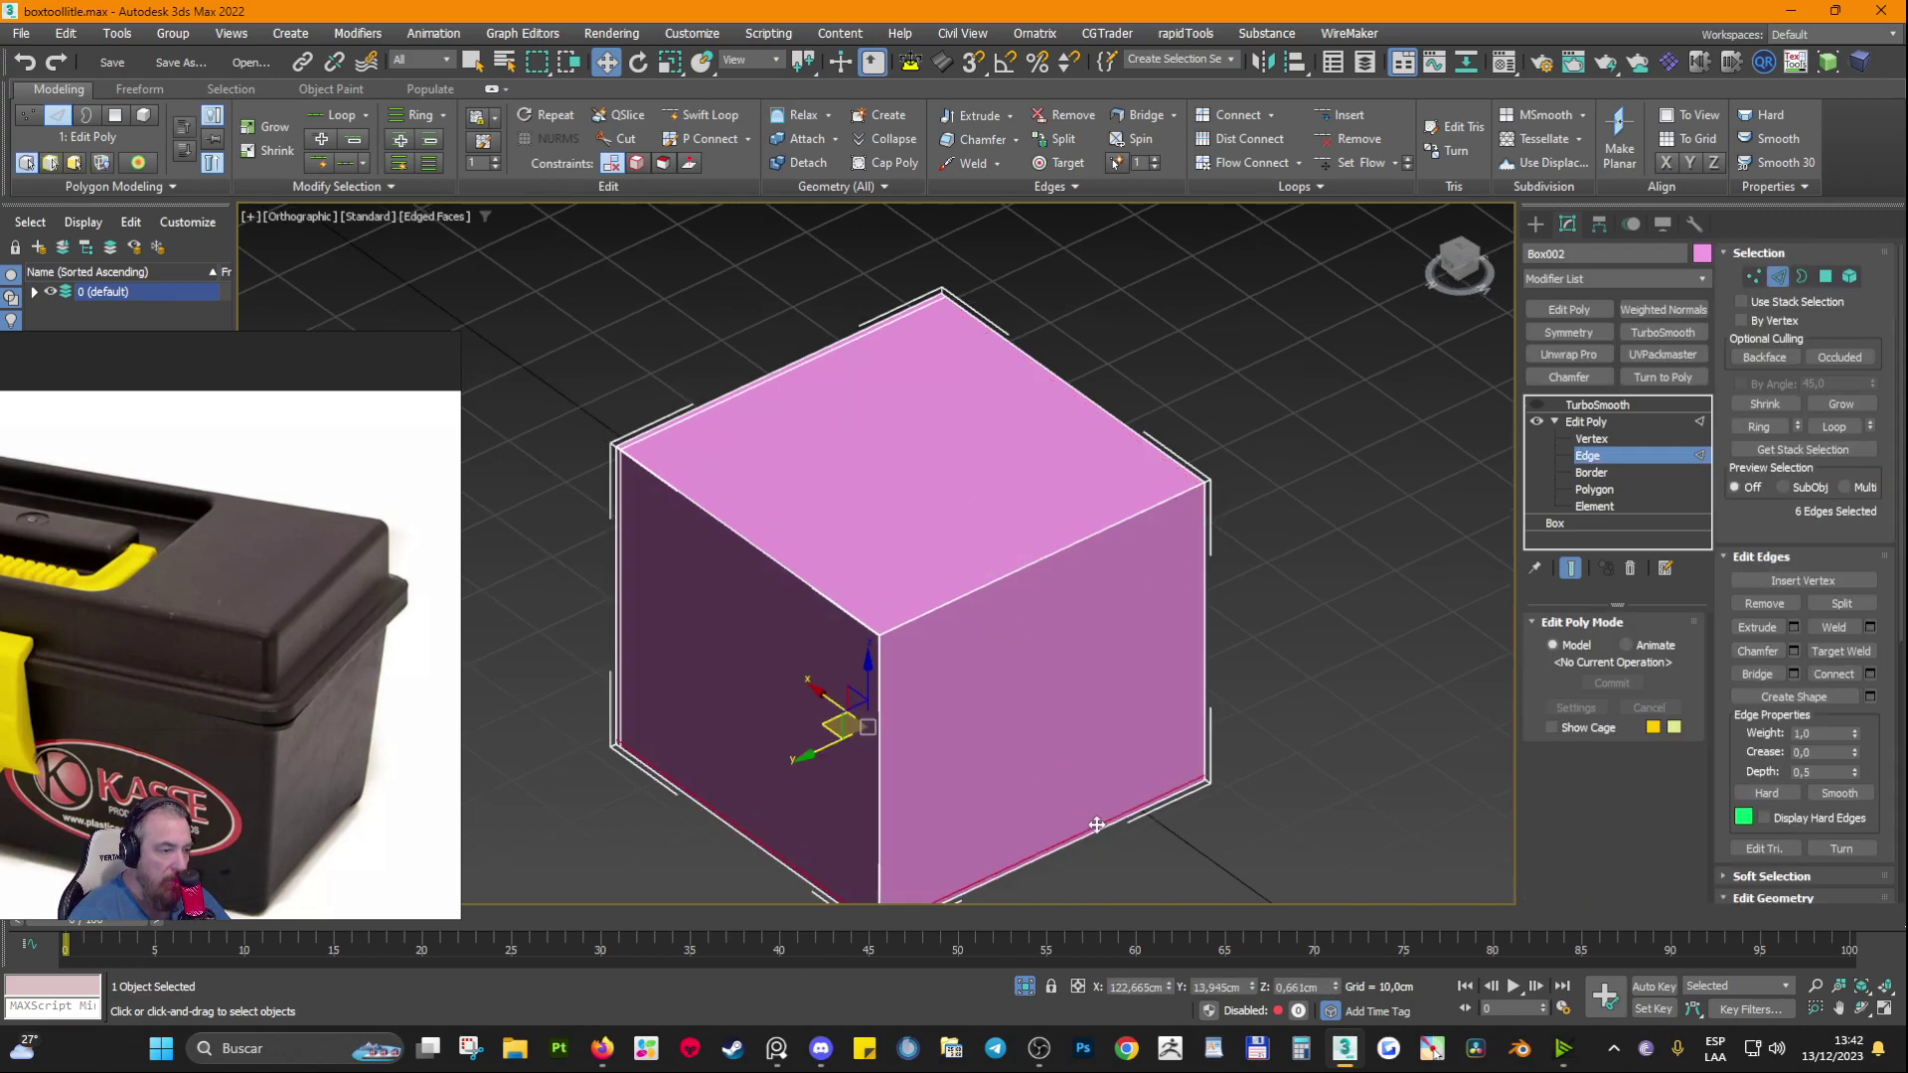
pyautogui.hotkey('ctrl', 'd')
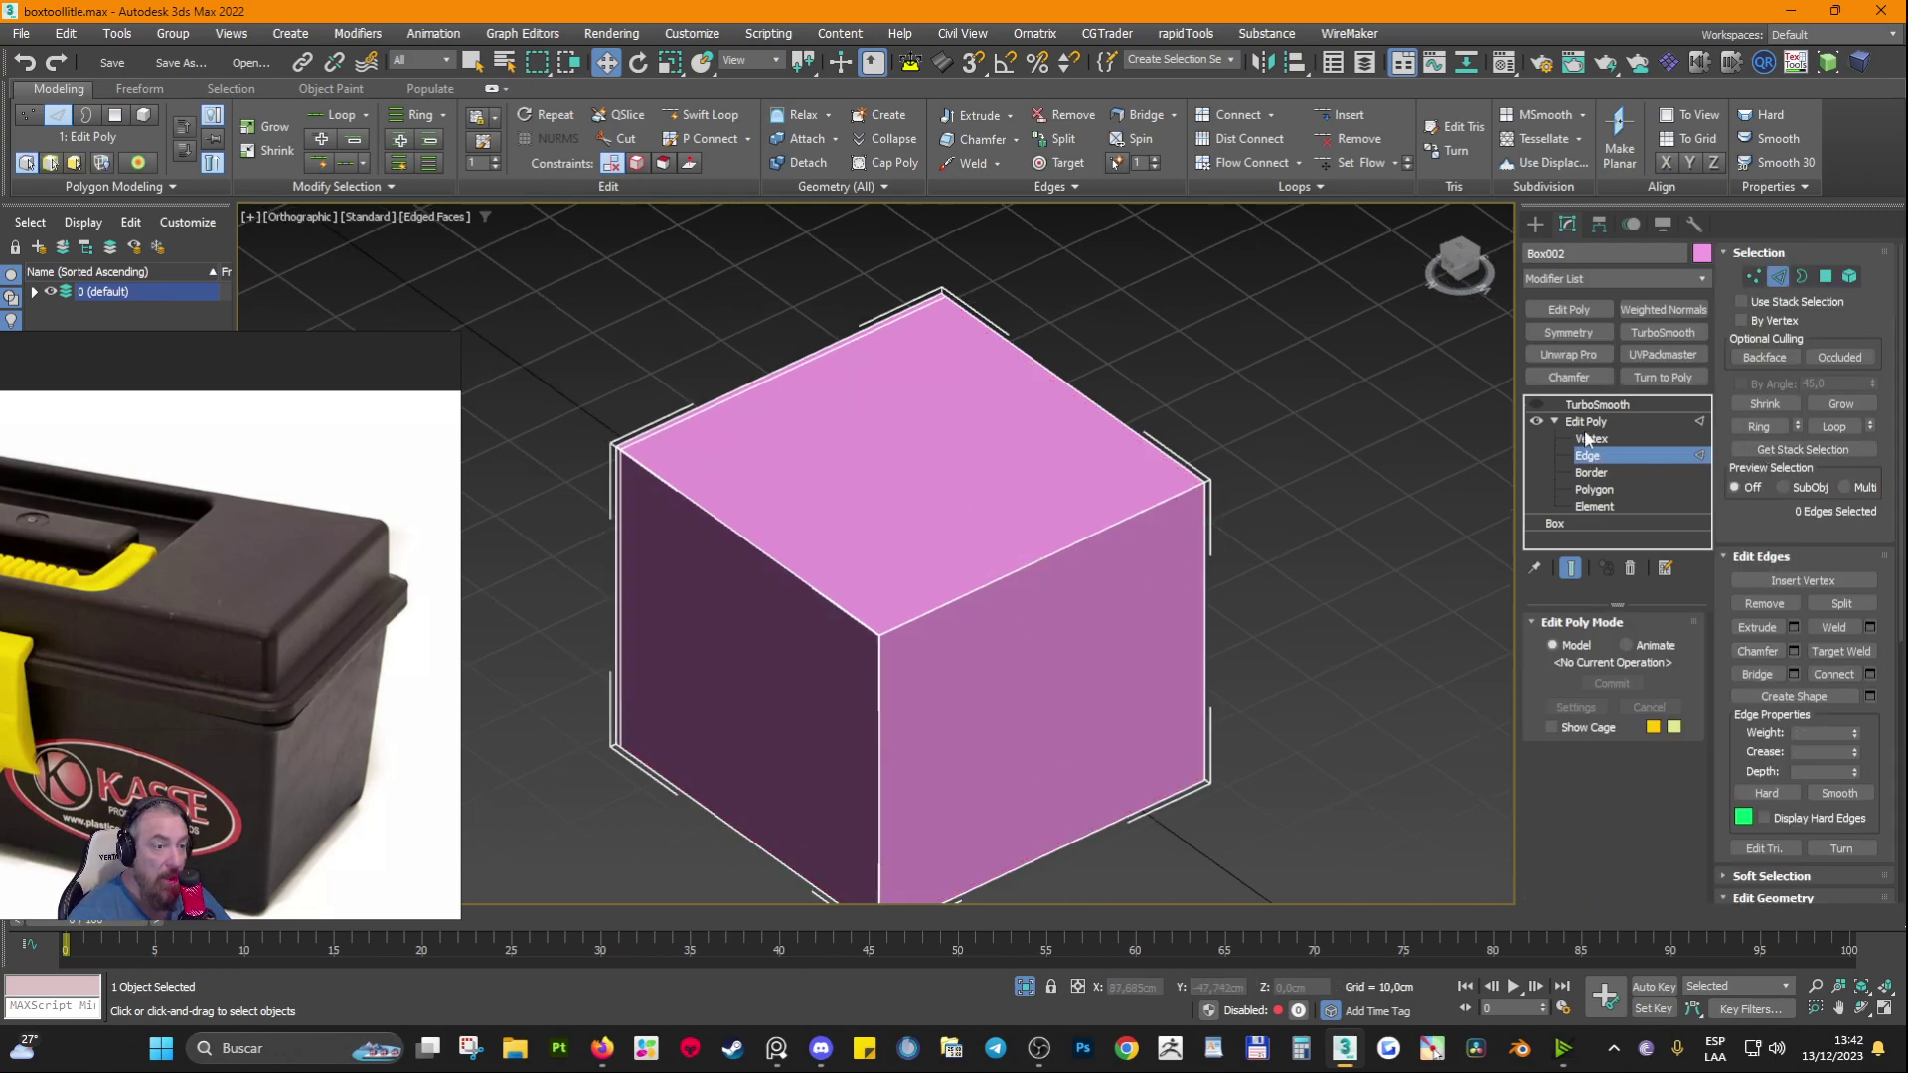
# Step: Preview the box with TurboSmooth, turn it off again and remove the last support loop beside the upper rear-left edge
pyautogui.click(1597, 404)
pyautogui.click(1536, 404)
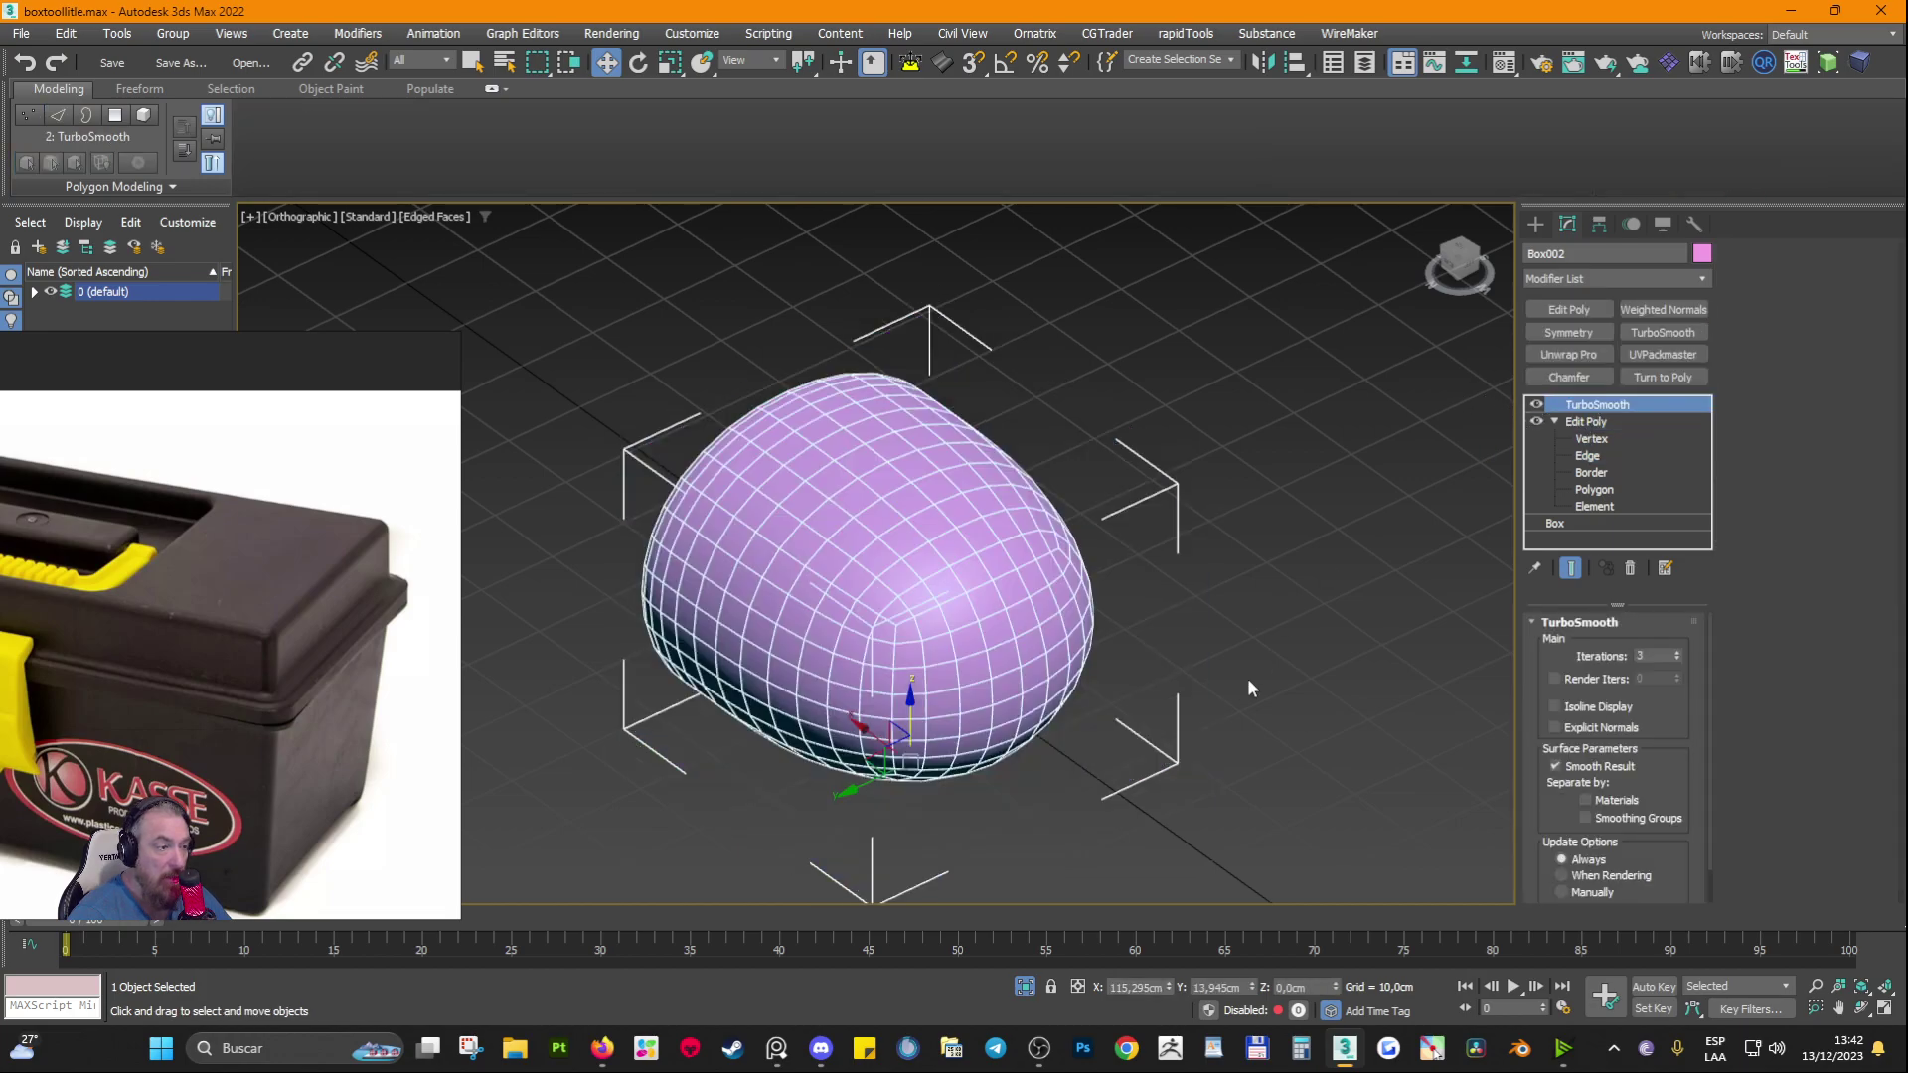
pyautogui.click(1536, 404)
pyautogui.click(1587, 455)
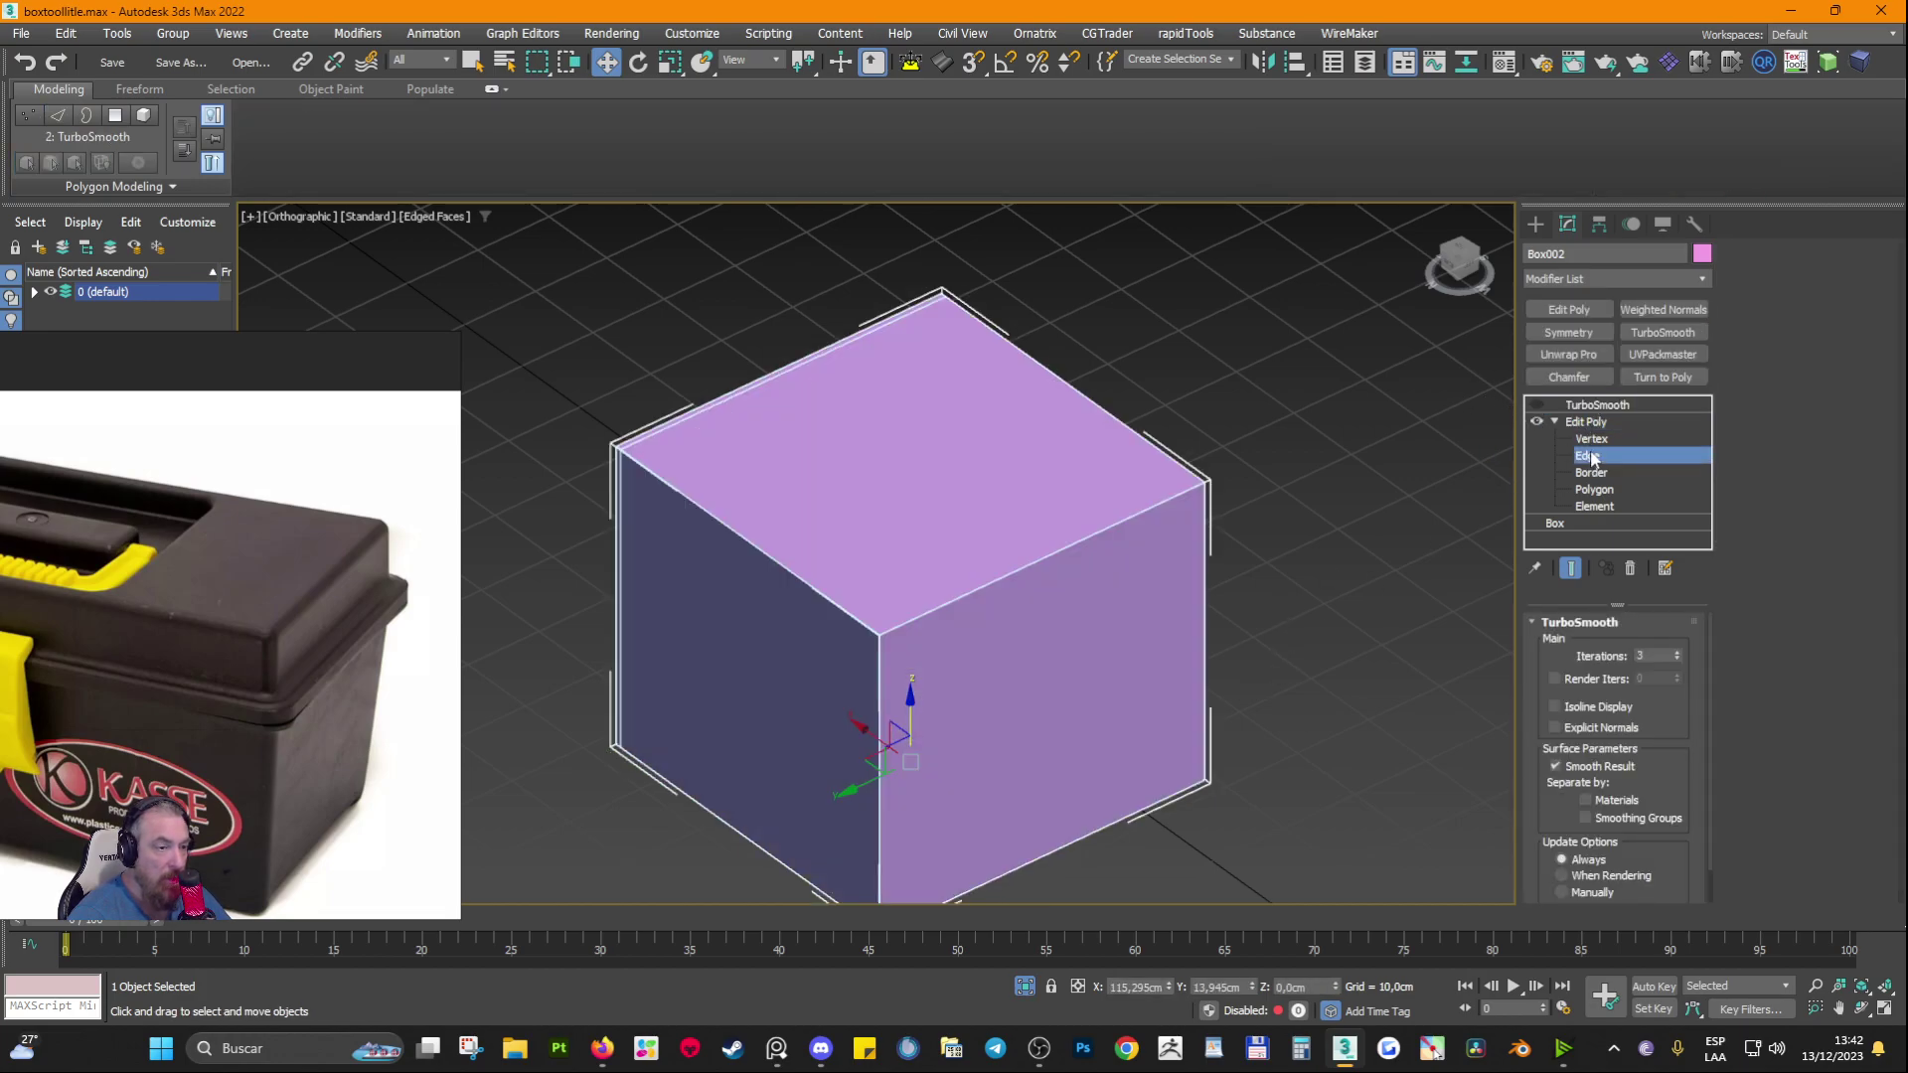
pyautogui.doubleClick(716, 405)
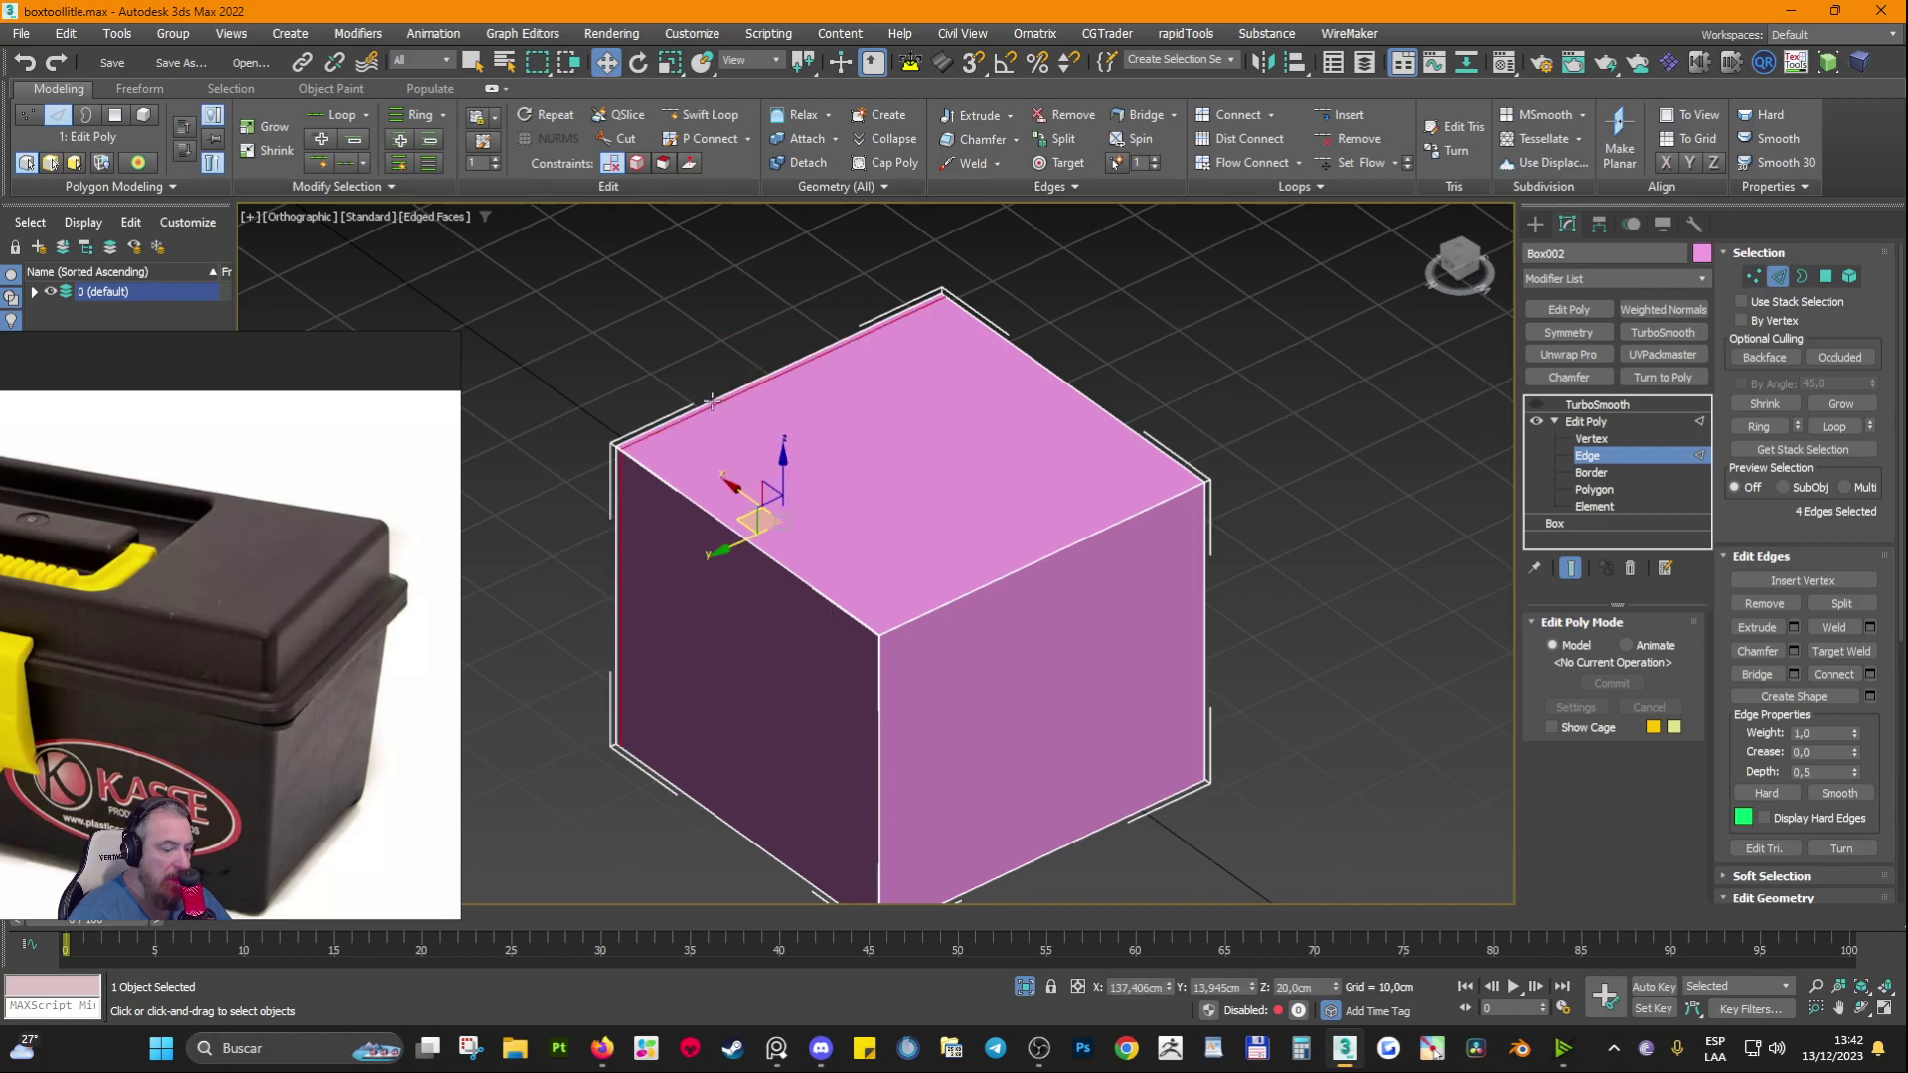
pyautogui.hotkey('ctrl', 'd')
# Step: Turn on the box's TurboSmooth and set its iterations to 1
pyautogui.click(1580, 421)
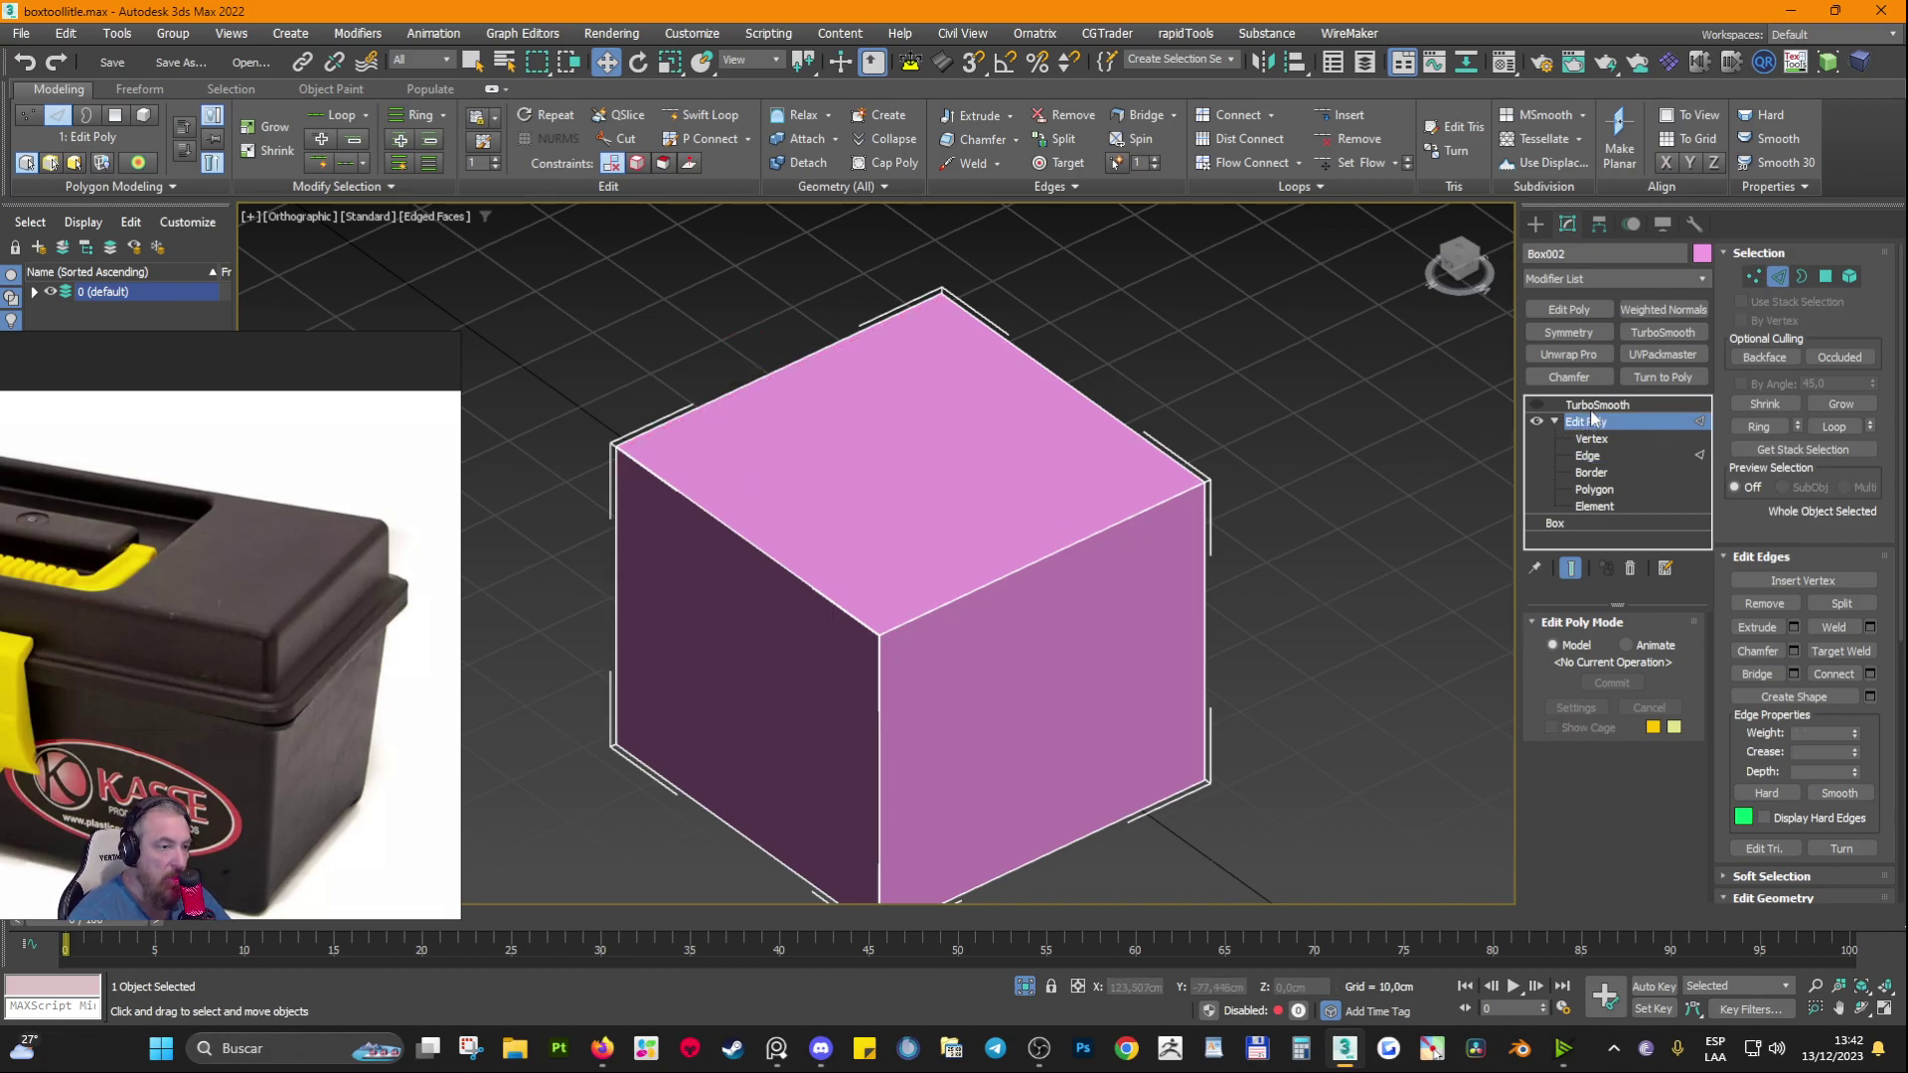
pyautogui.click(1579, 404)
pyautogui.click(1538, 404)
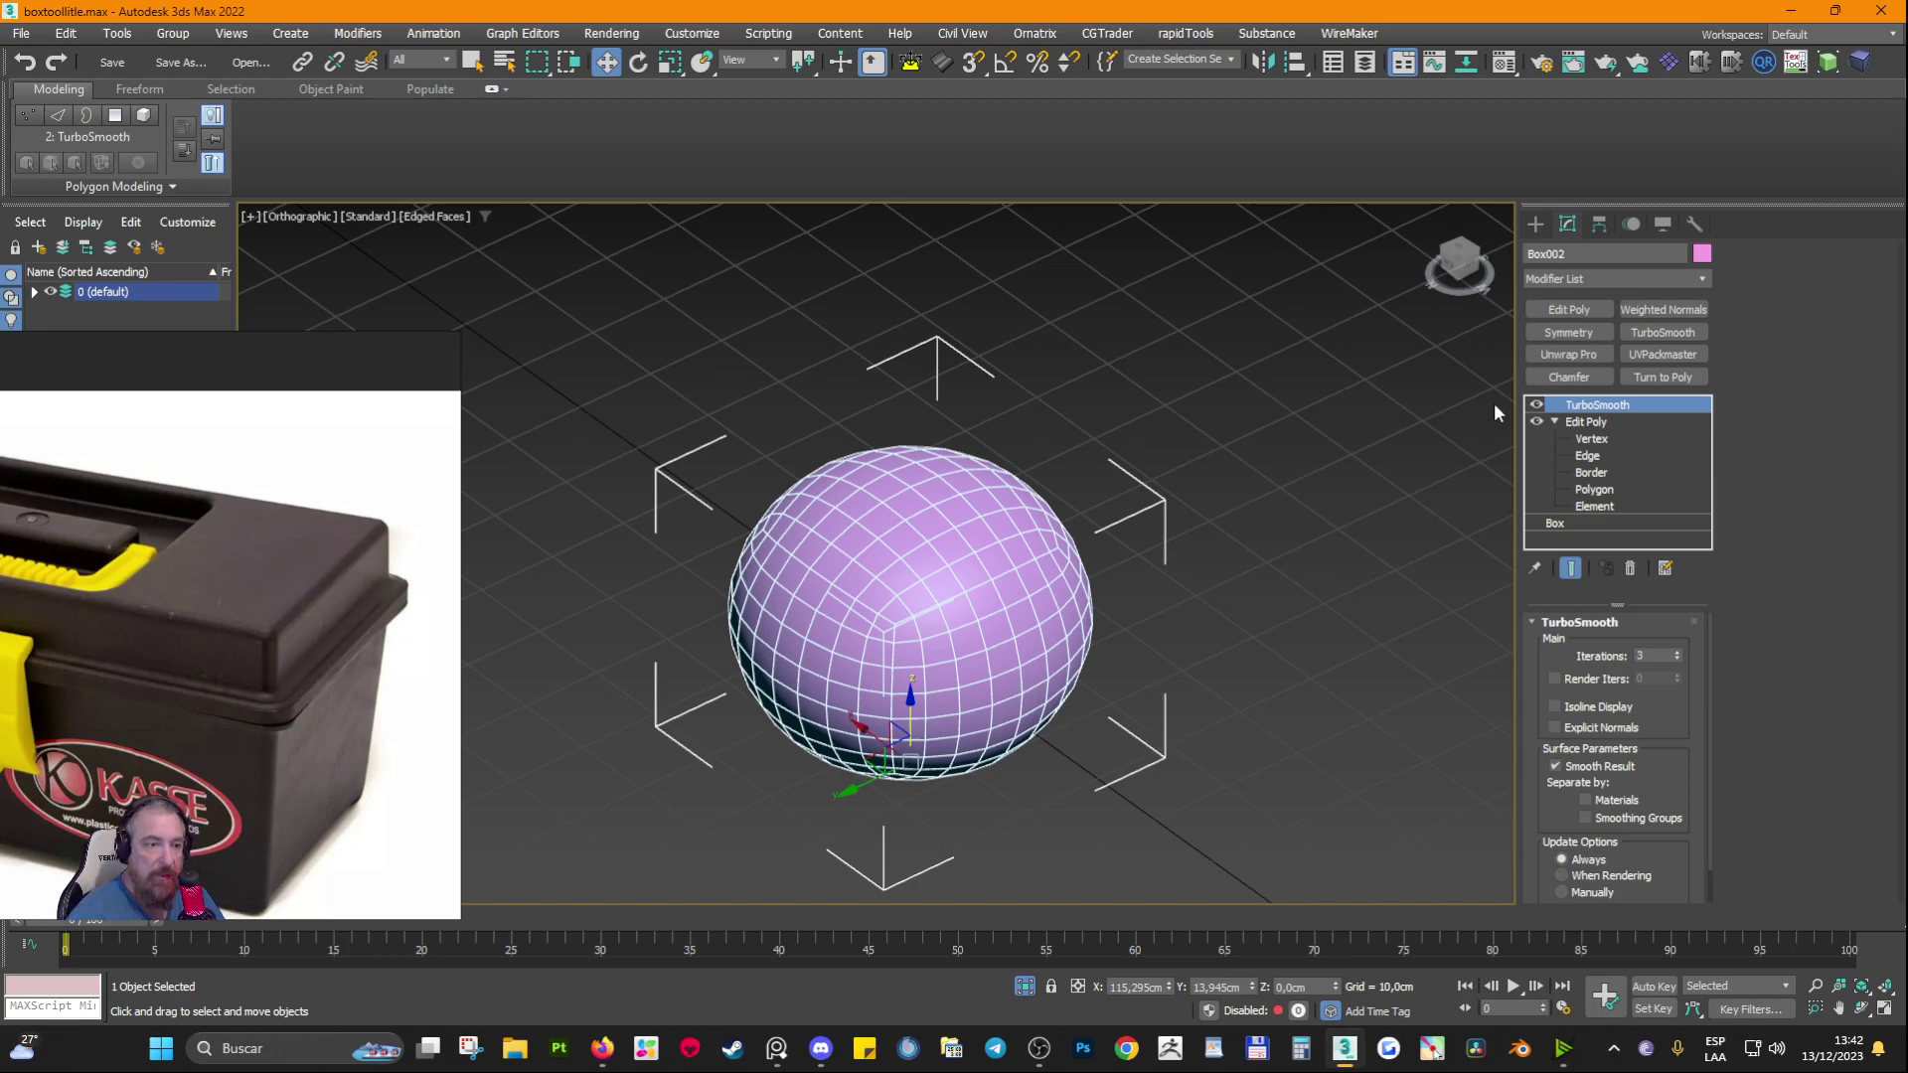
pyautogui.click(1677, 660)
pyautogui.click(1677, 660)
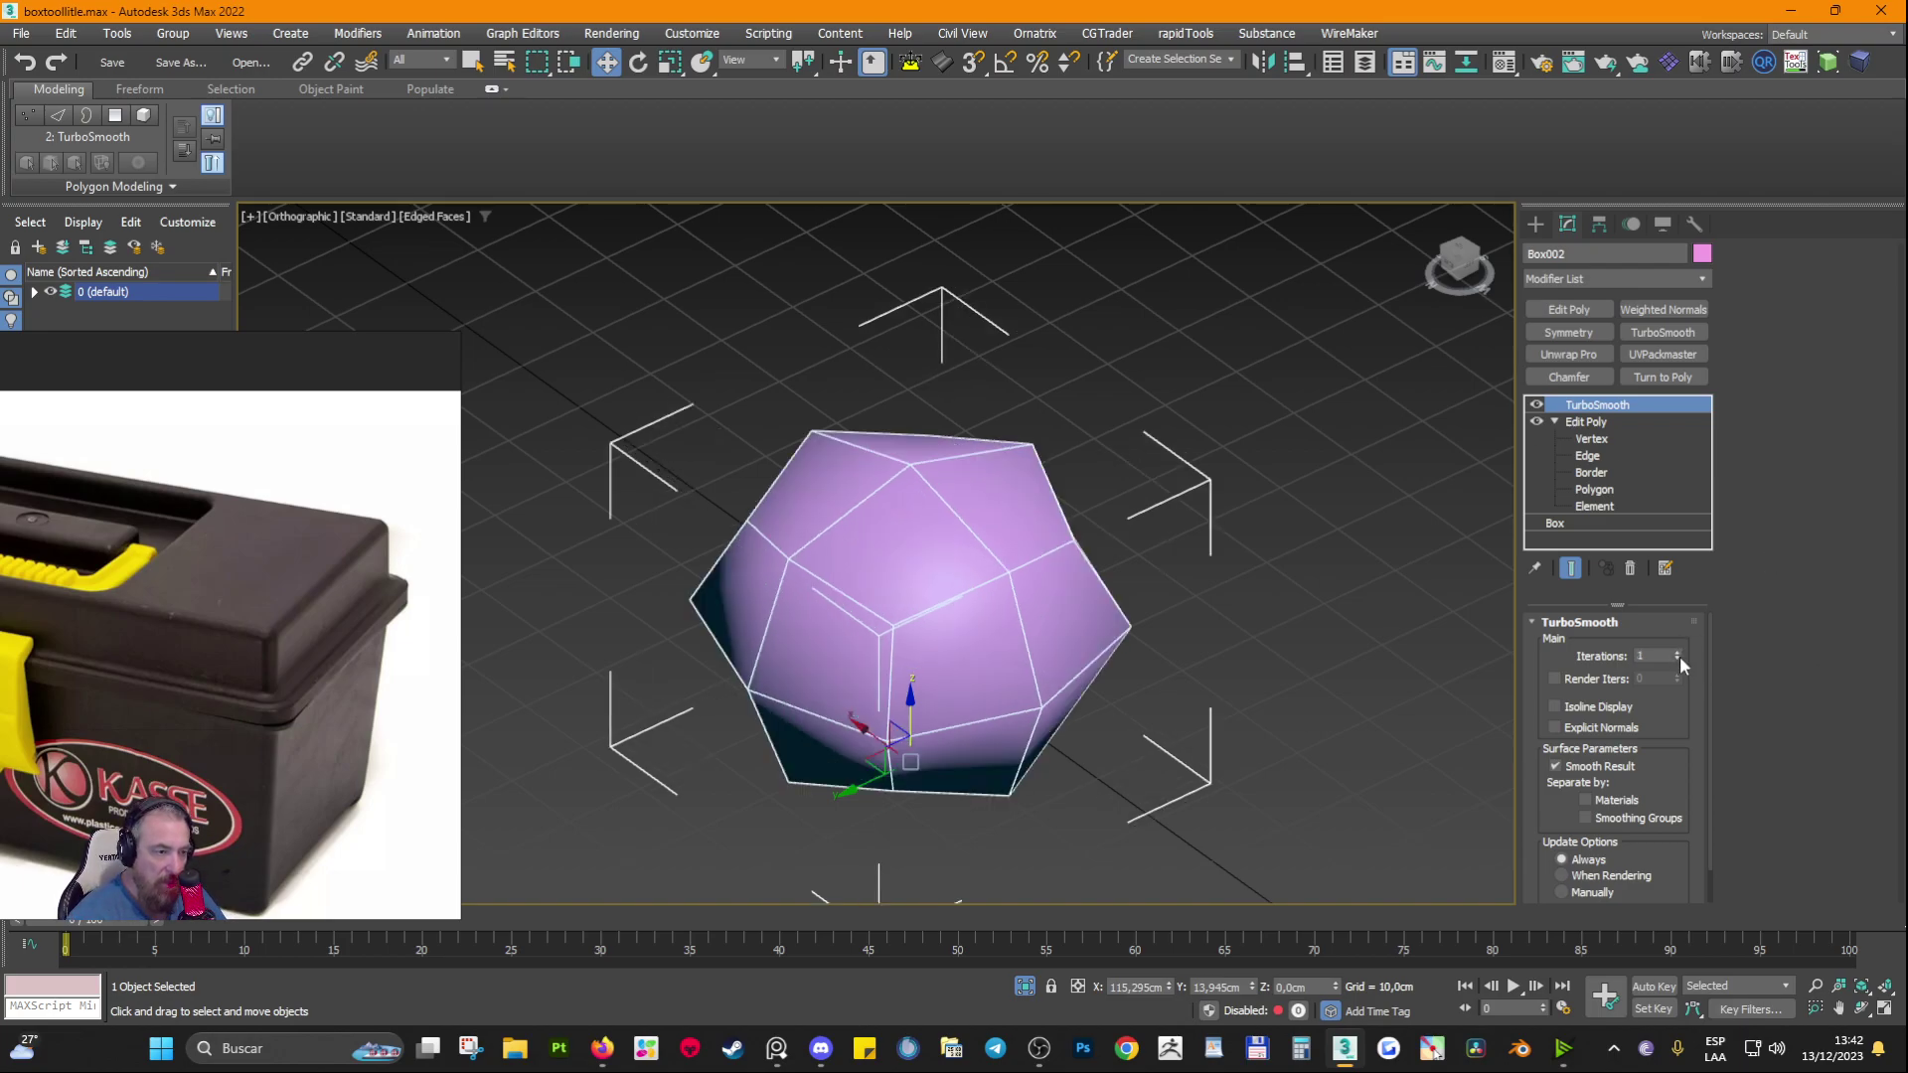
# Step: Deselect the box, exit isolation and select the toolbox lid "tapa"
pyautogui.scroll(-6, 1389, 605)
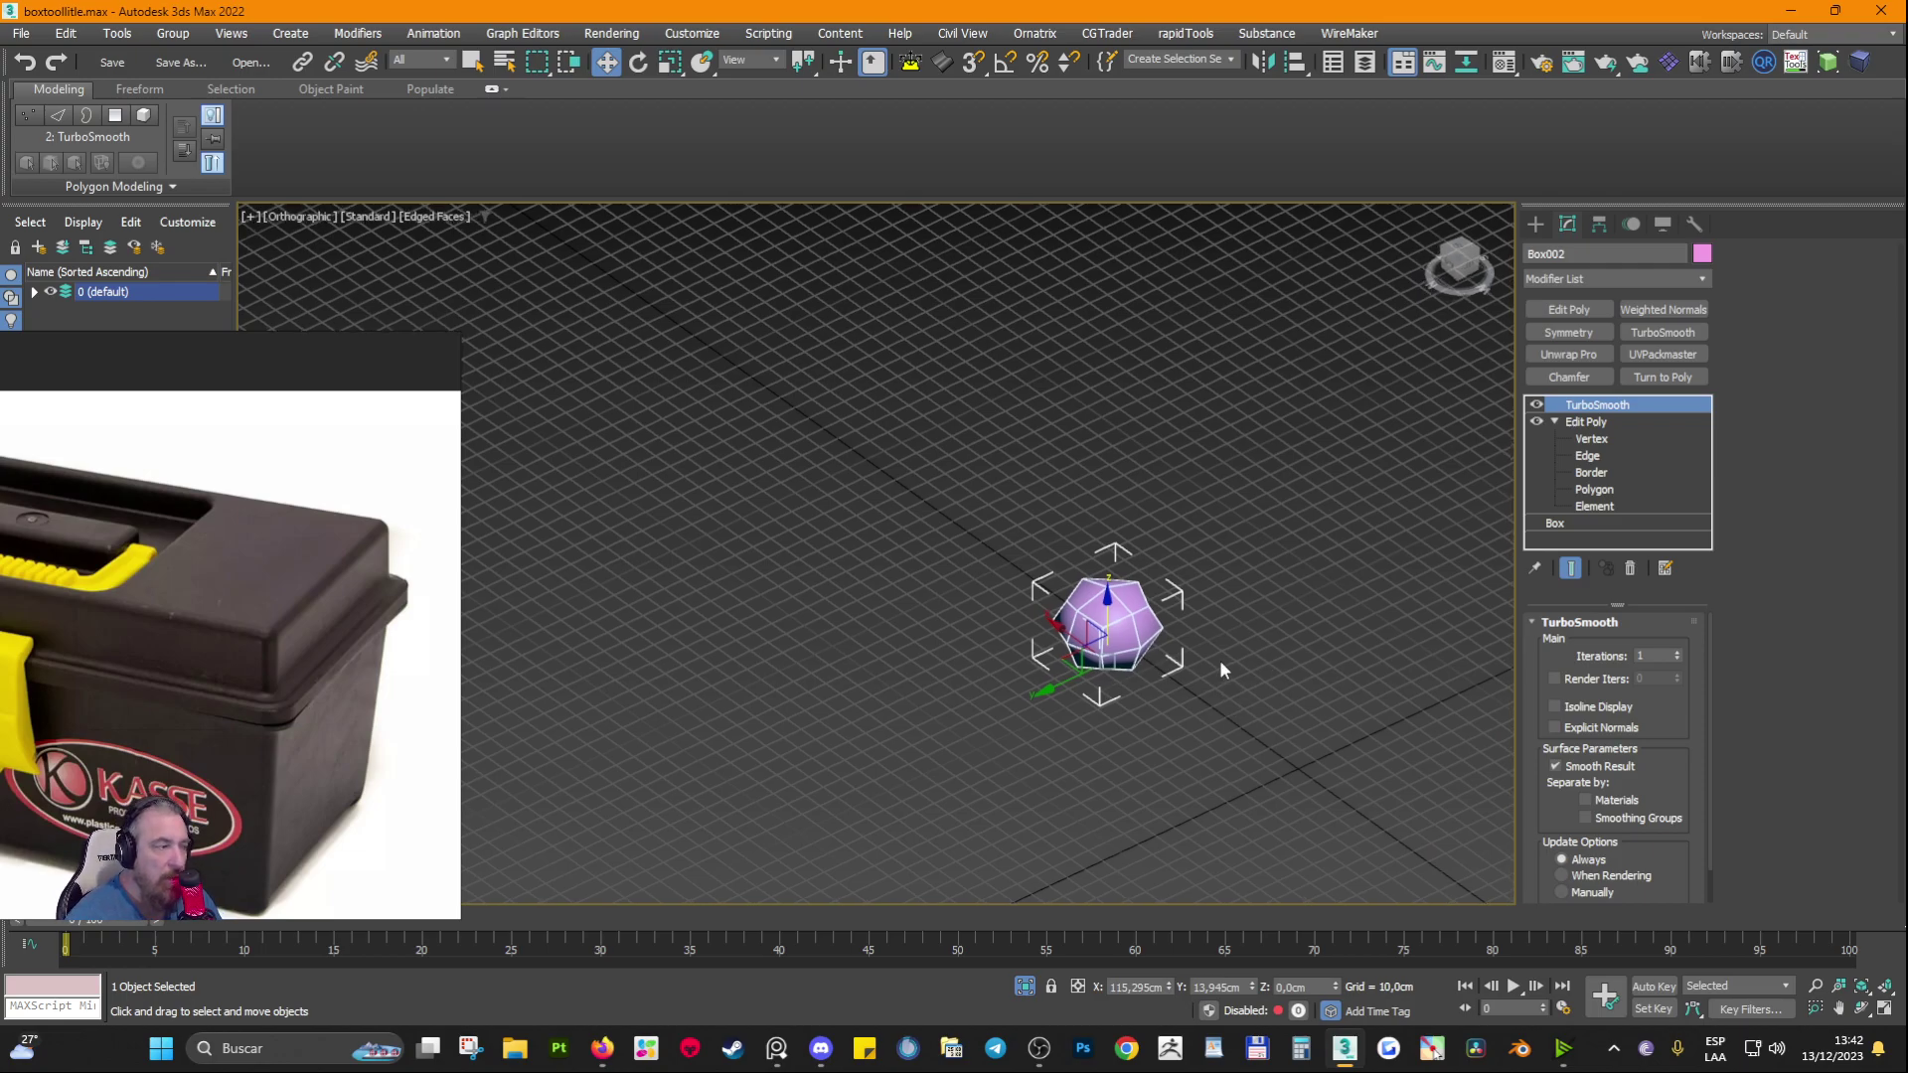
pyautogui.click(1178, 675)
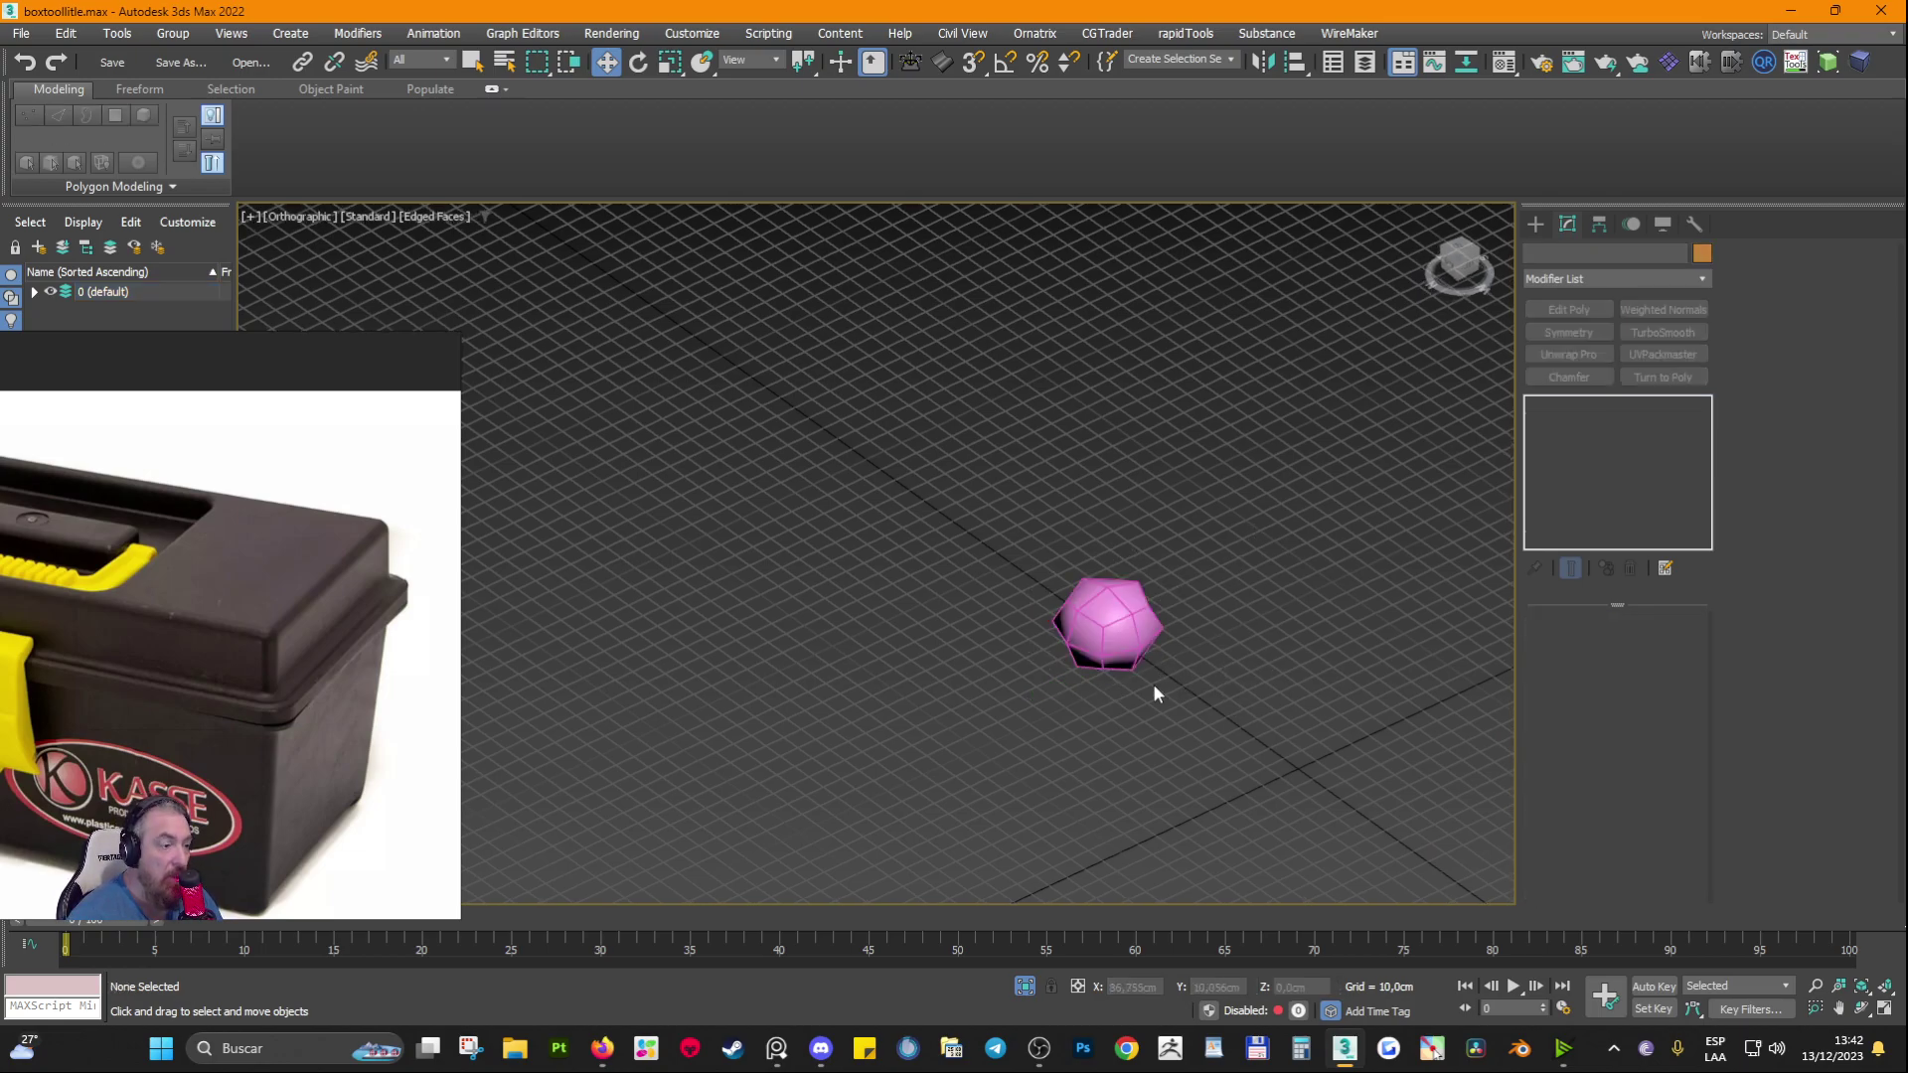
pyautogui.hotkey('alt', 'q')
pyautogui.scroll(-4, 1135, 688)
pyautogui.scroll(6, 995, 652)
pyautogui.click(928, 382)
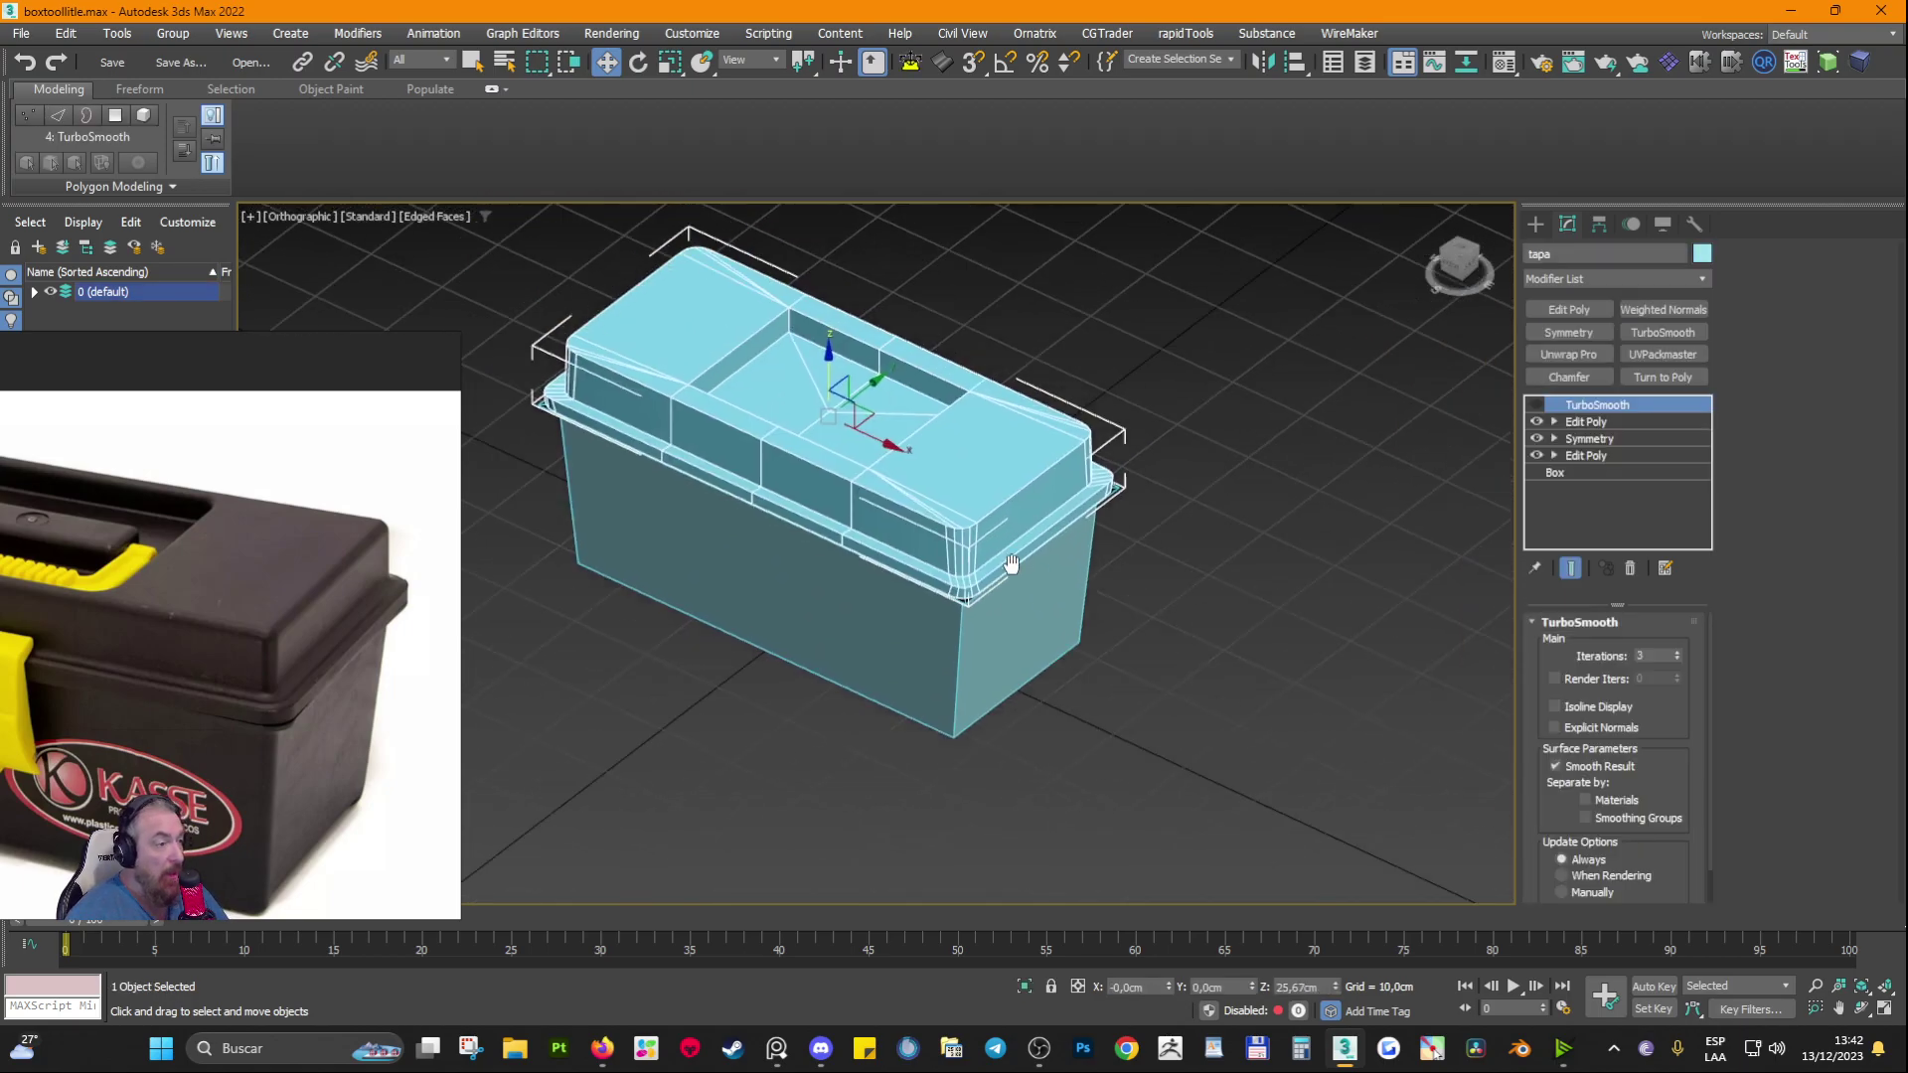
# Step: Turn on the lid's TurboSmooth and set its iterations to 1
pyautogui.scroll(4, 1022, 581)
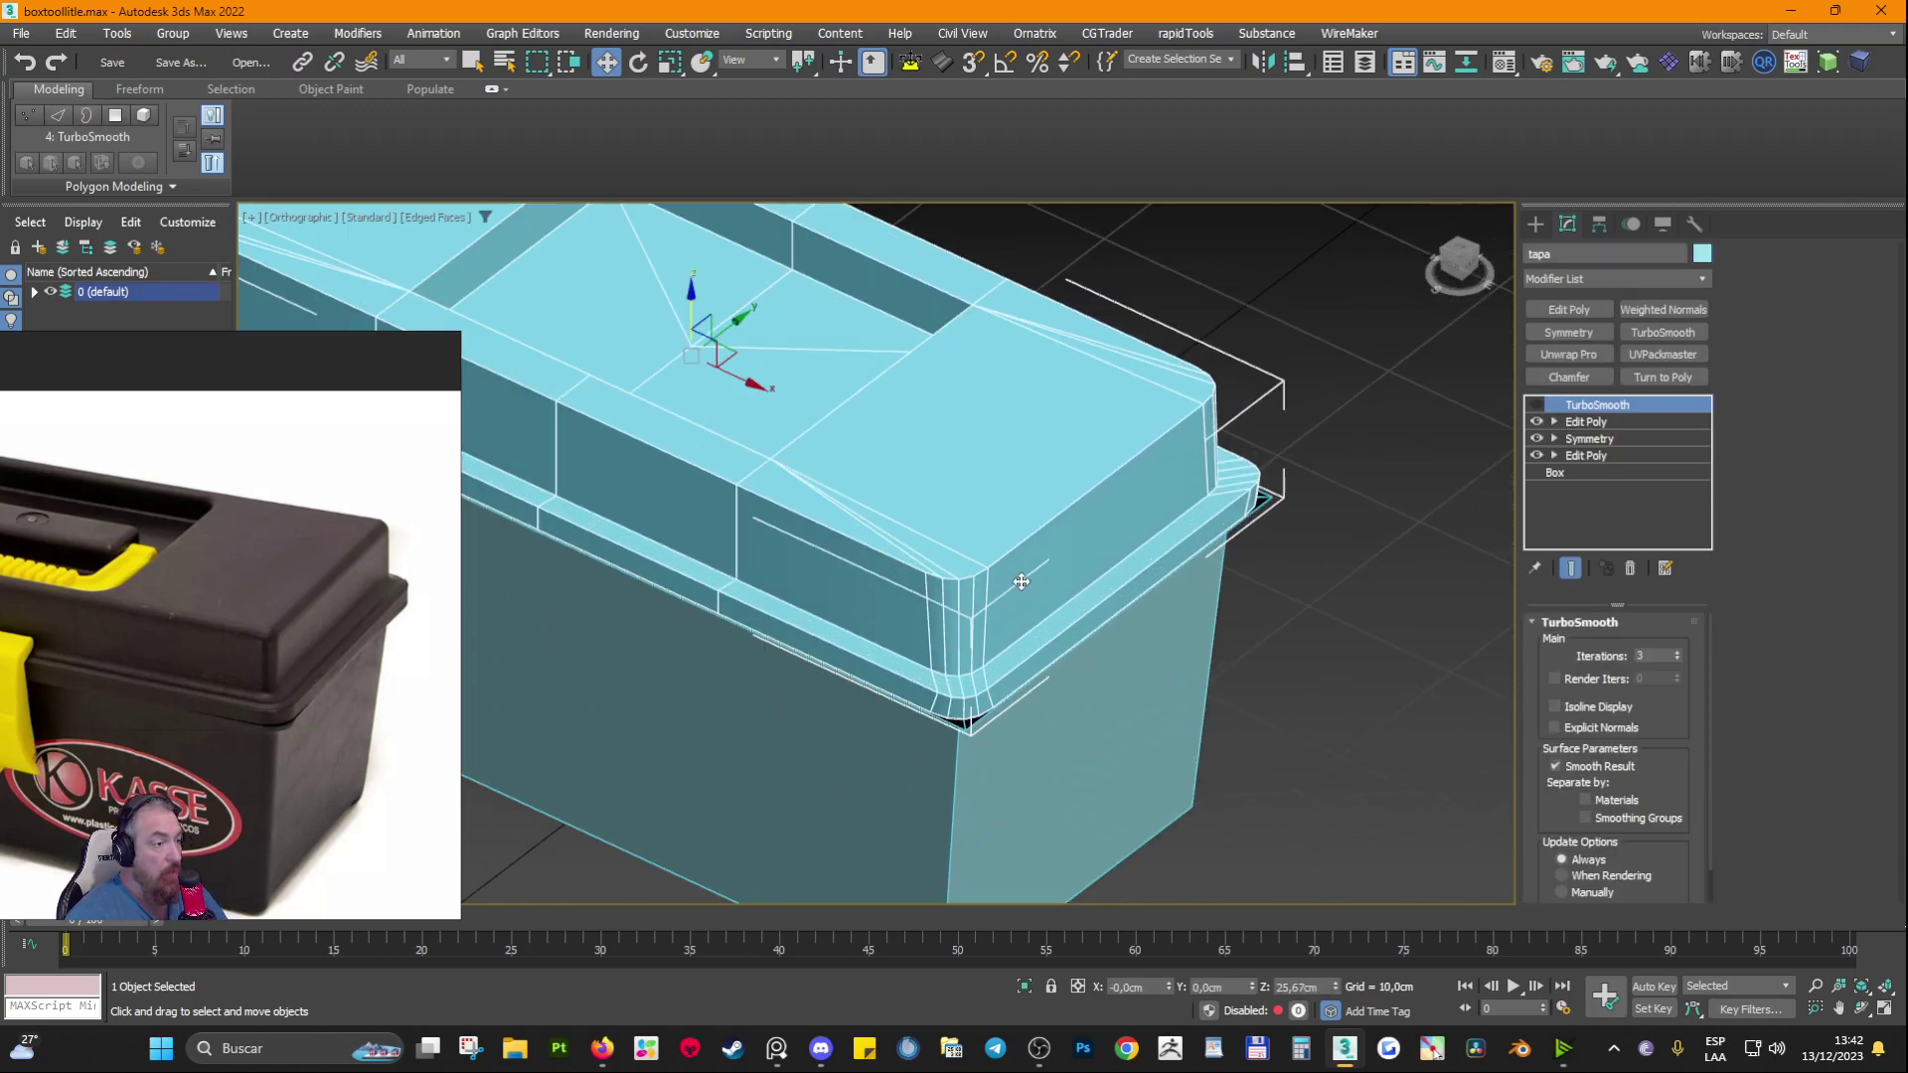
pyautogui.click(1536, 405)
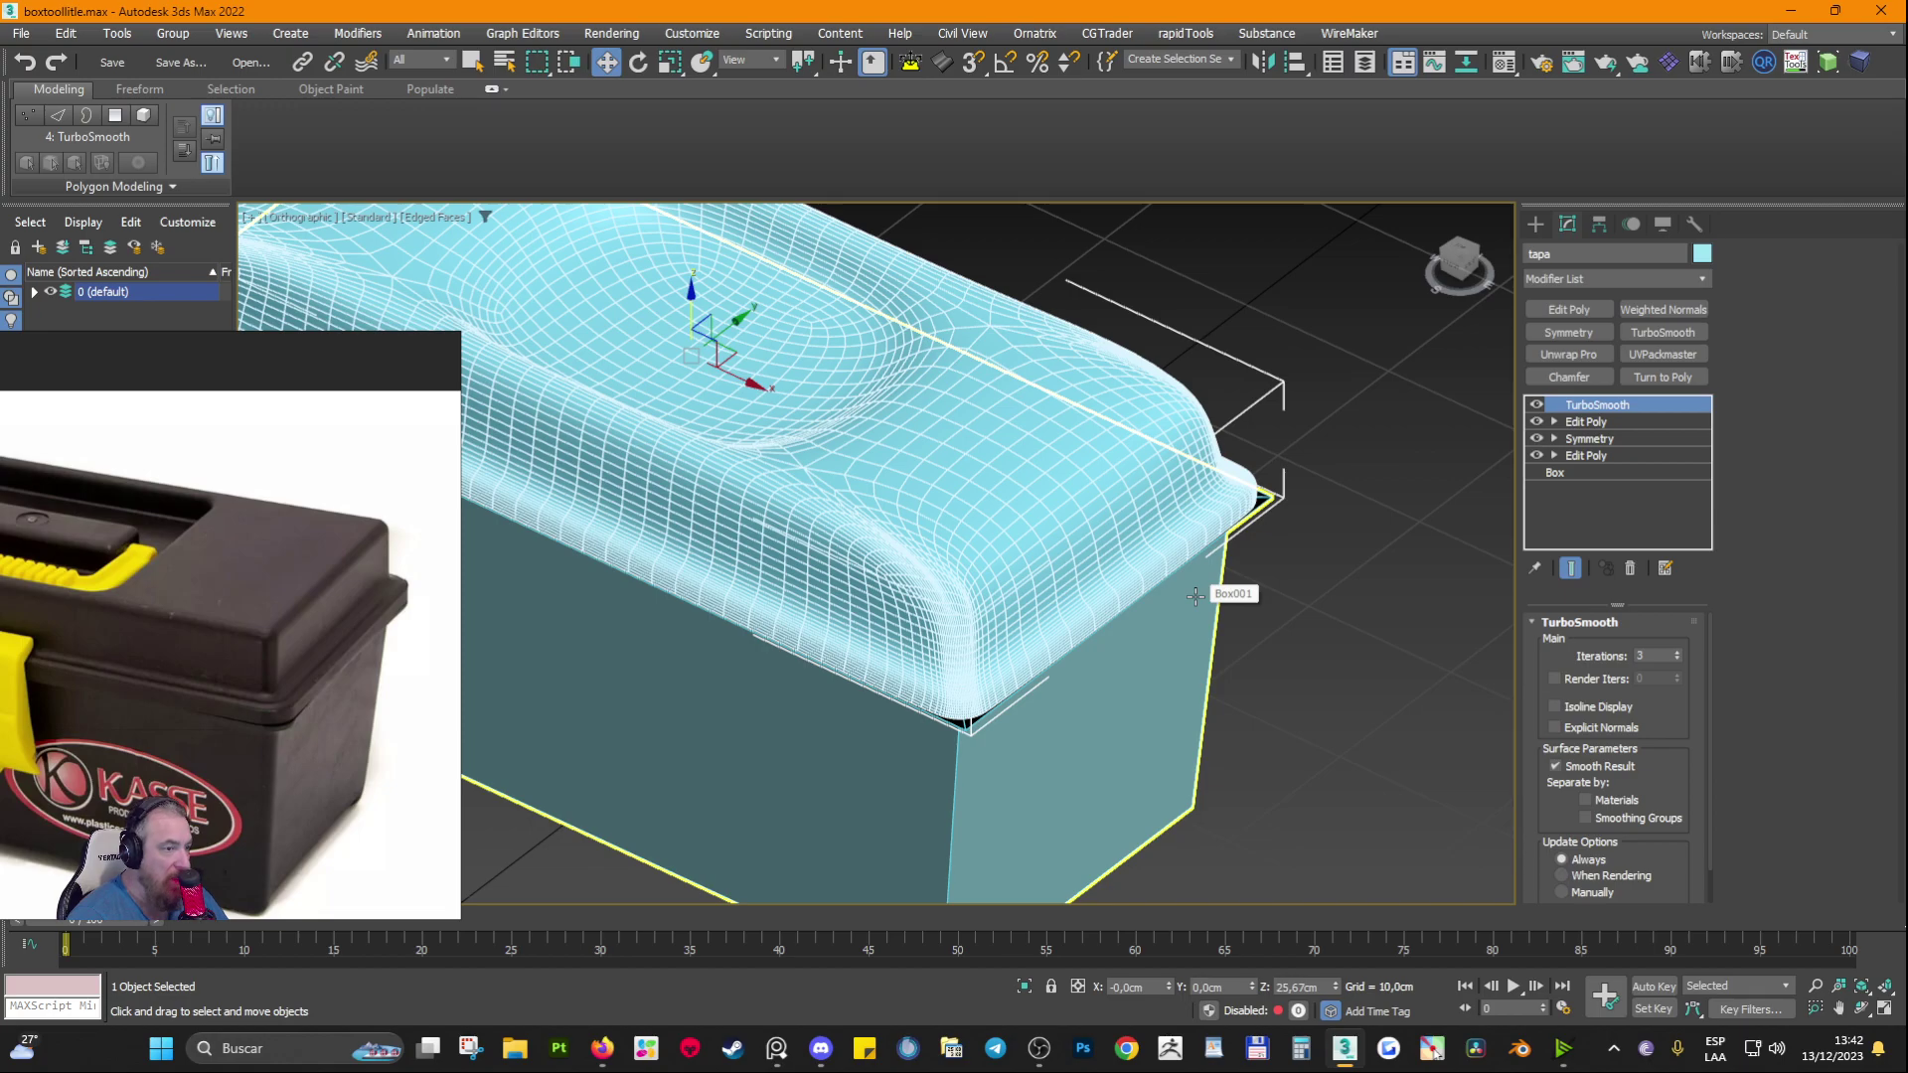
pyautogui.click(1676, 660)
pyautogui.click(1676, 660)
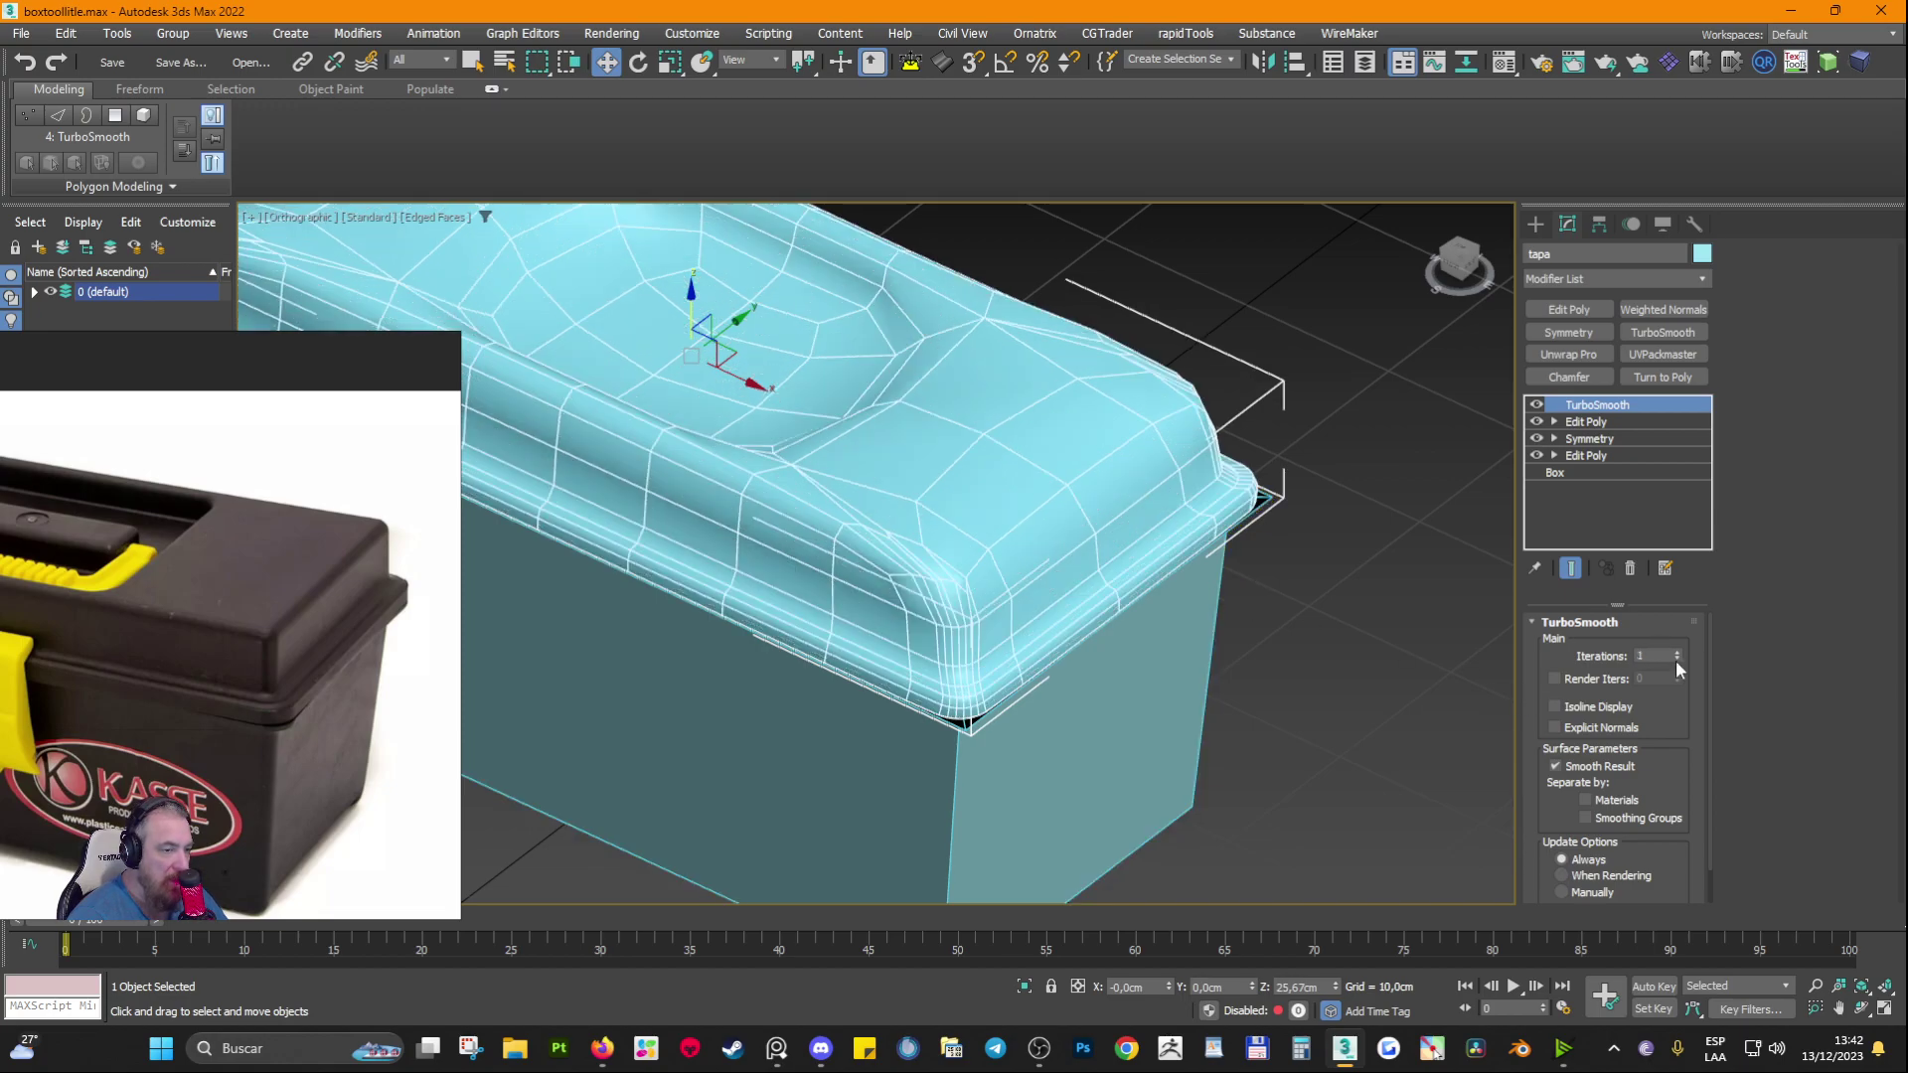
# Step: Compare the lid's handle recess with TurboSmooth on and off, leaving the smoothing turned off
pyautogui.moveTo(978, 426); pyautogui.dragTo(1172, 558, button='middle')
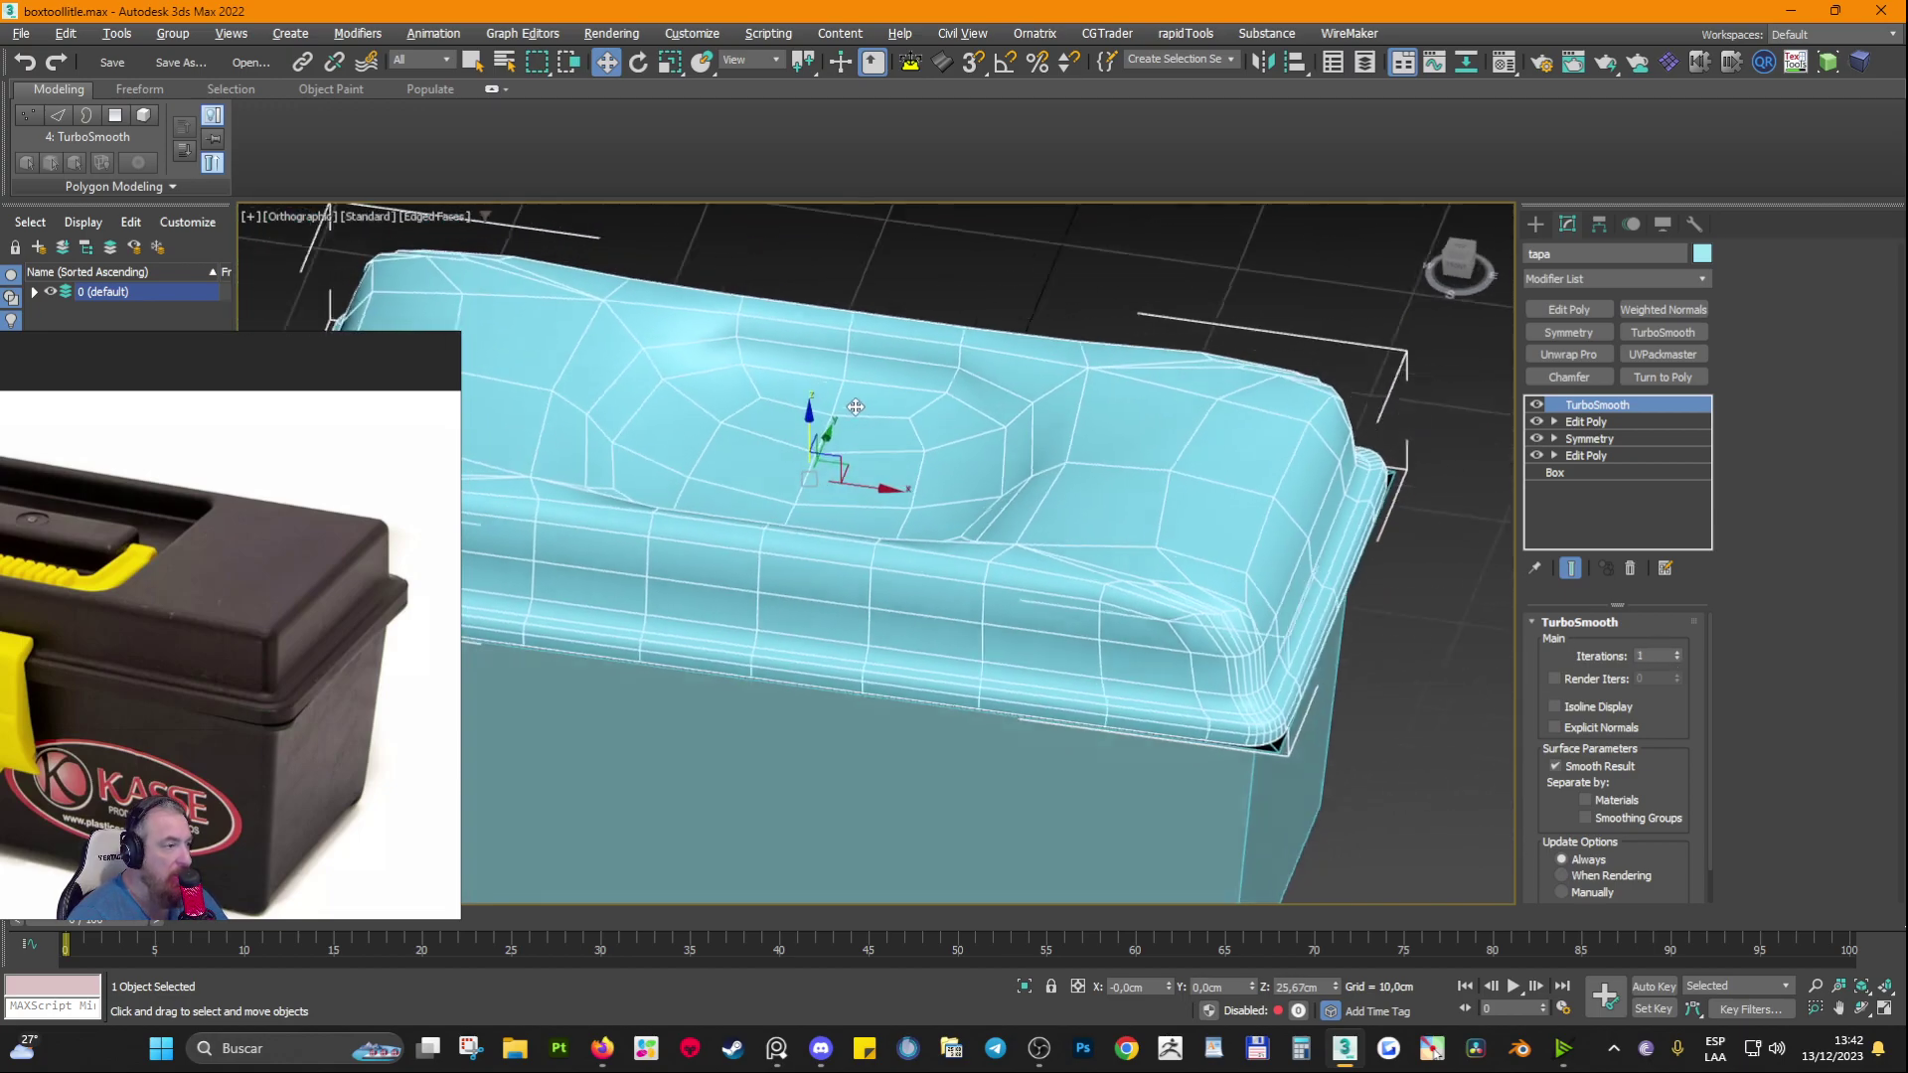
pyautogui.scroll(3, 665, 307)
pyautogui.scroll(3, 666, 307)
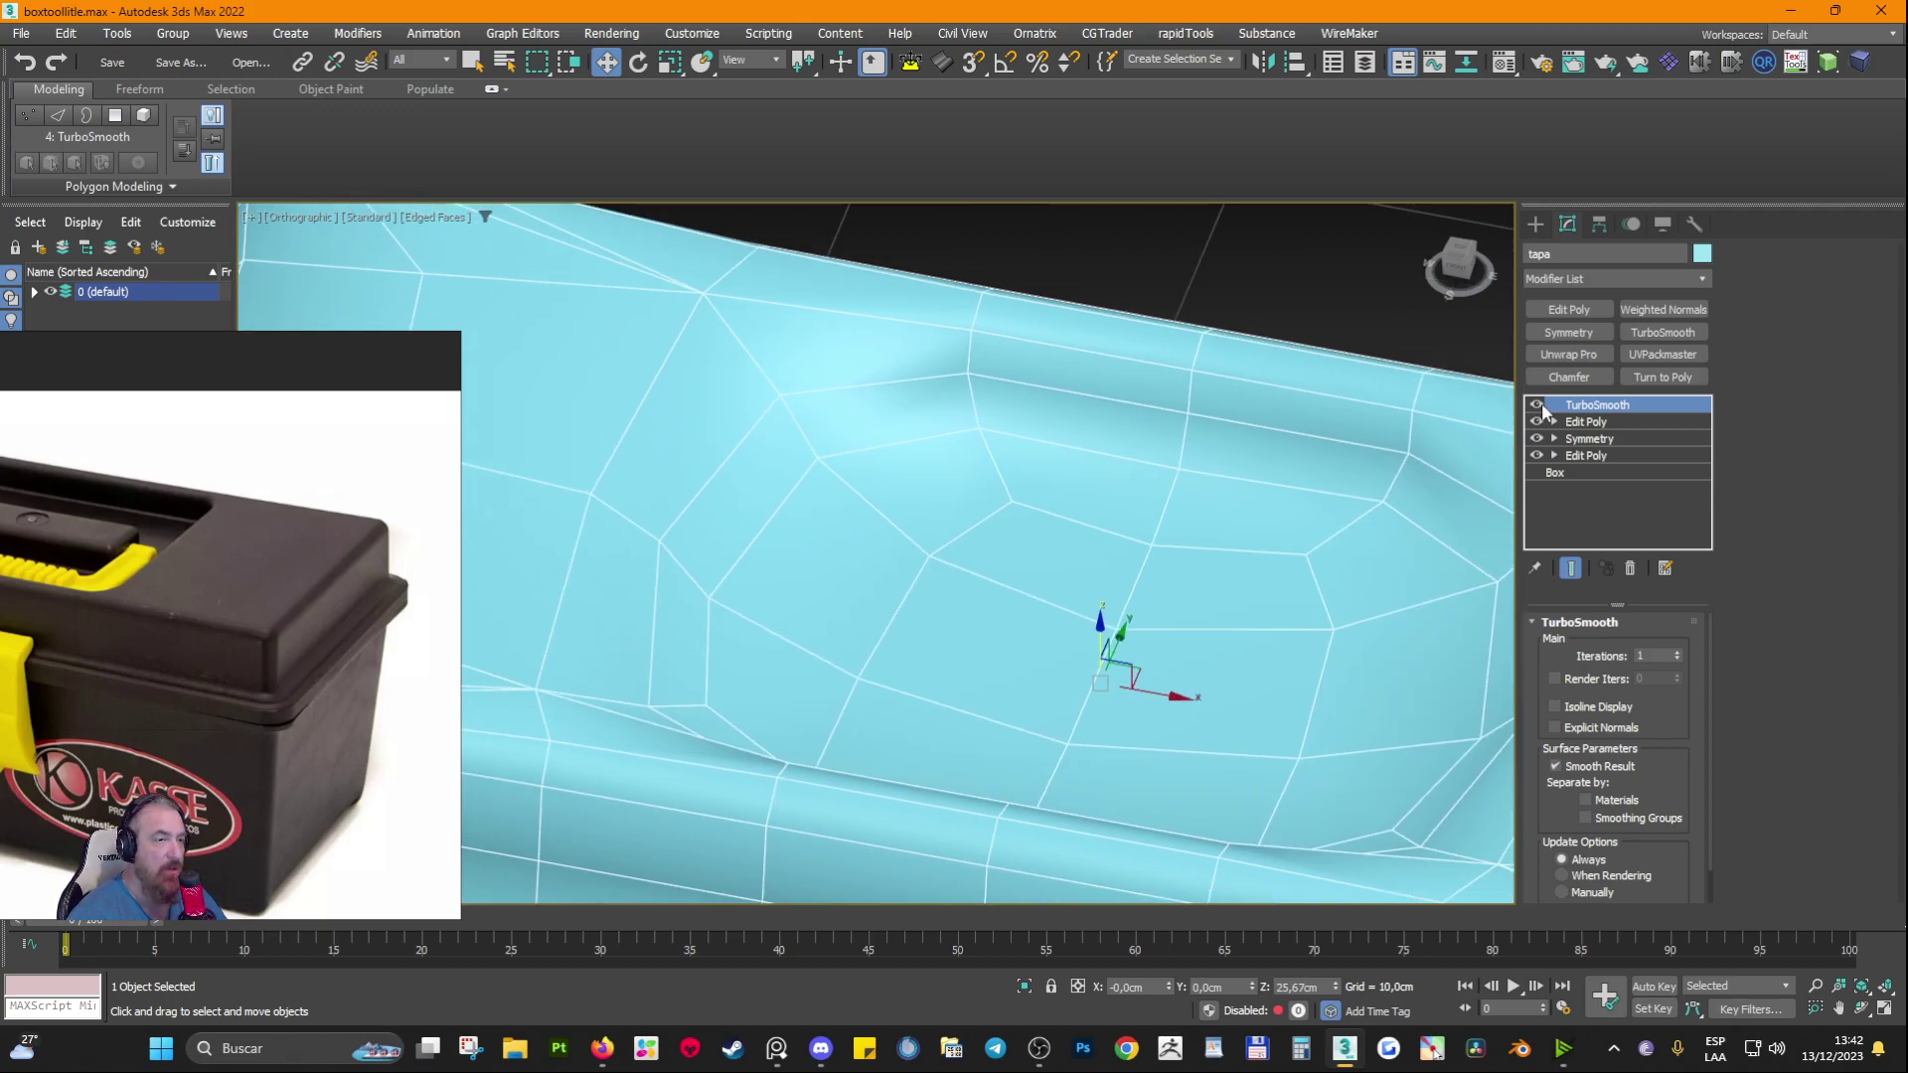
pyautogui.click(1538, 405)
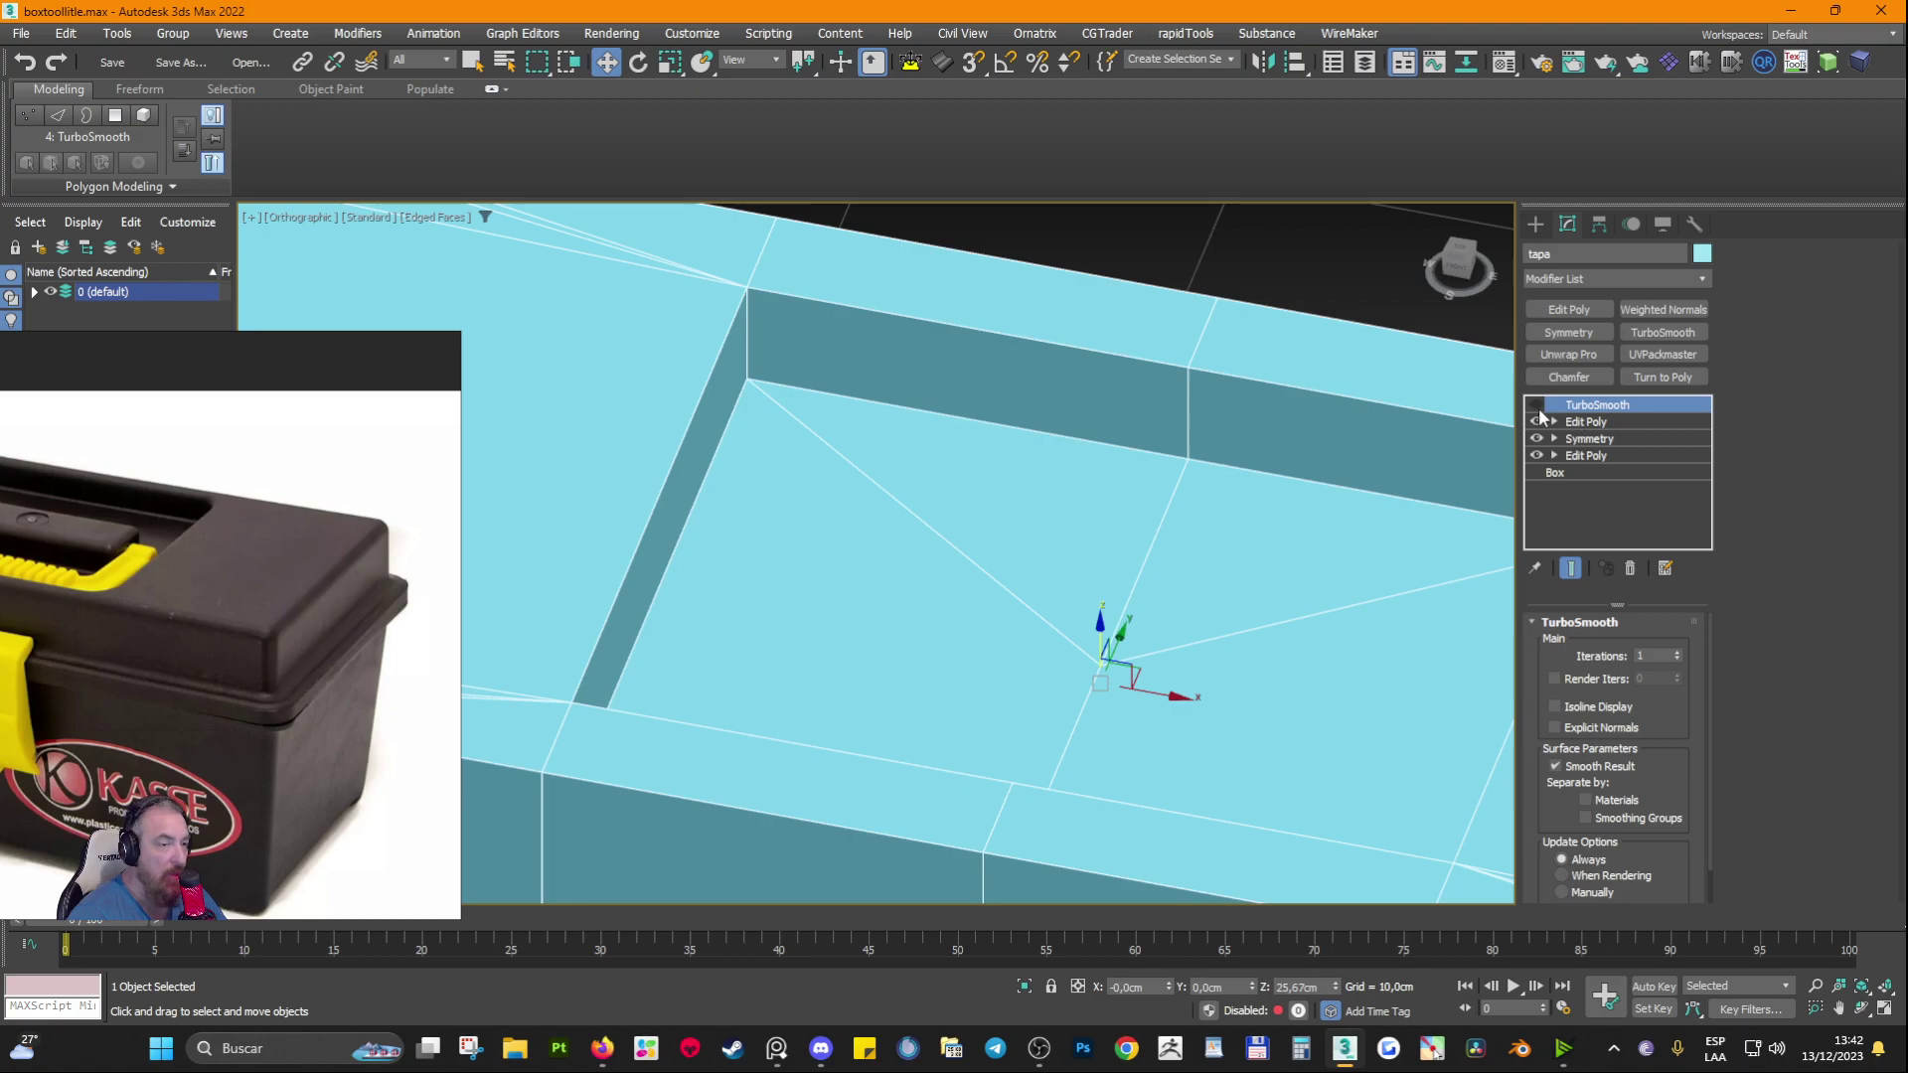
pyautogui.click(1537, 405)
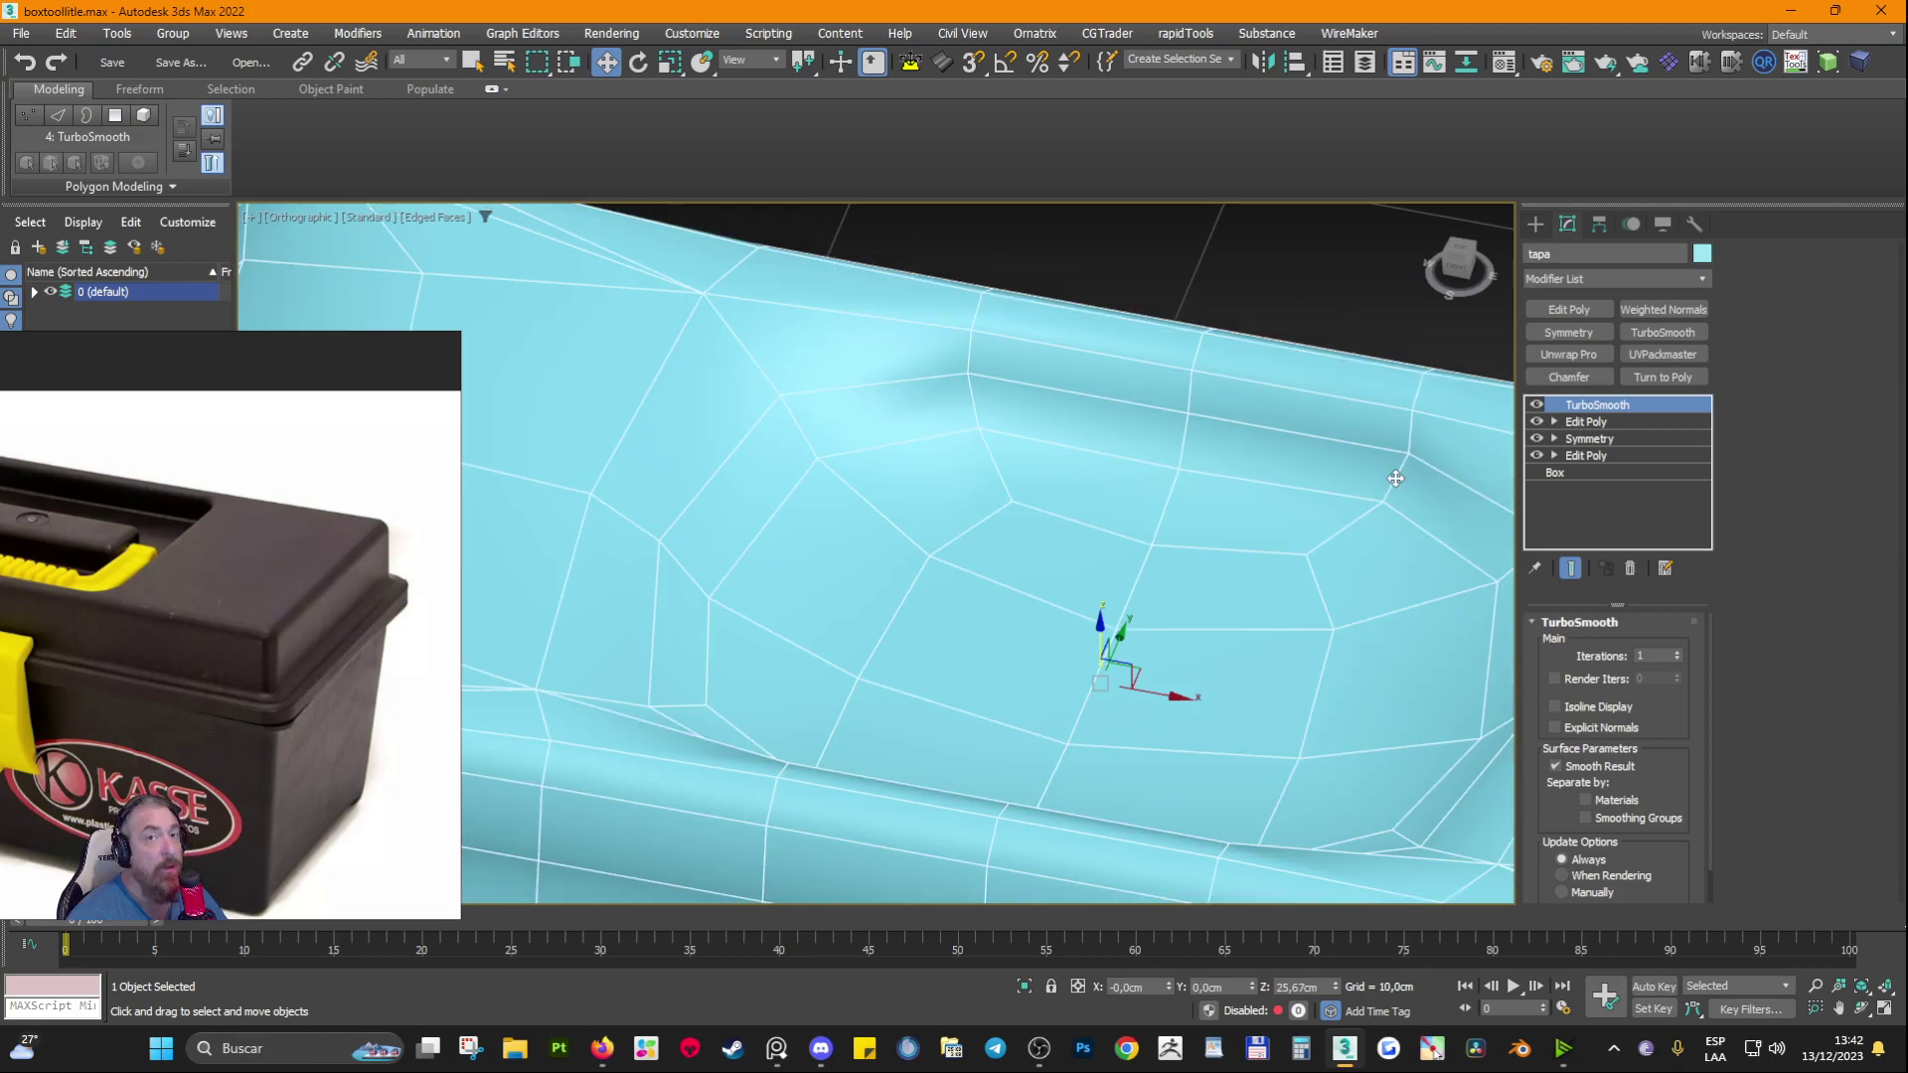
pyautogui.click(1536, 406)
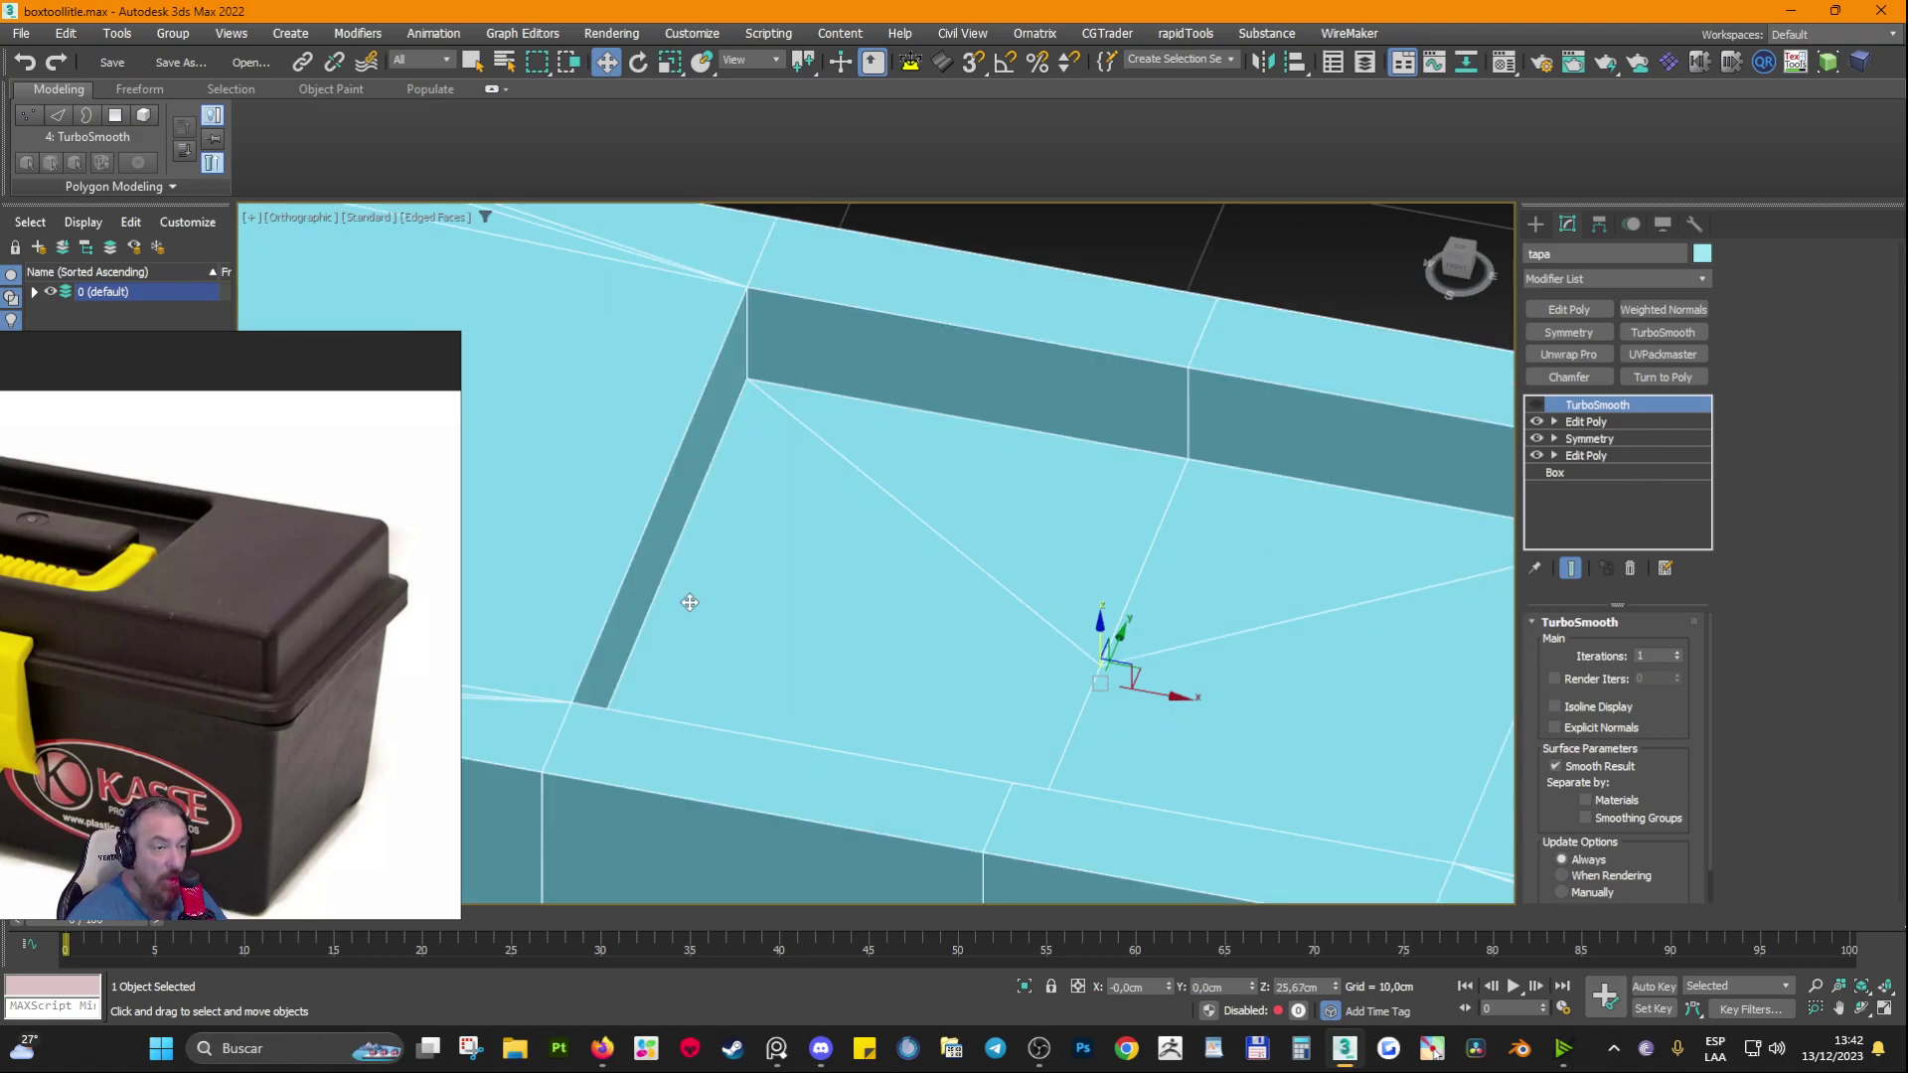
pyautogui.keyDown('alt'); pyautogui.moveTo(784, 600); pyautogui.dragTo(733, 583, button='middle'); pyautogui.keyUp('alt')
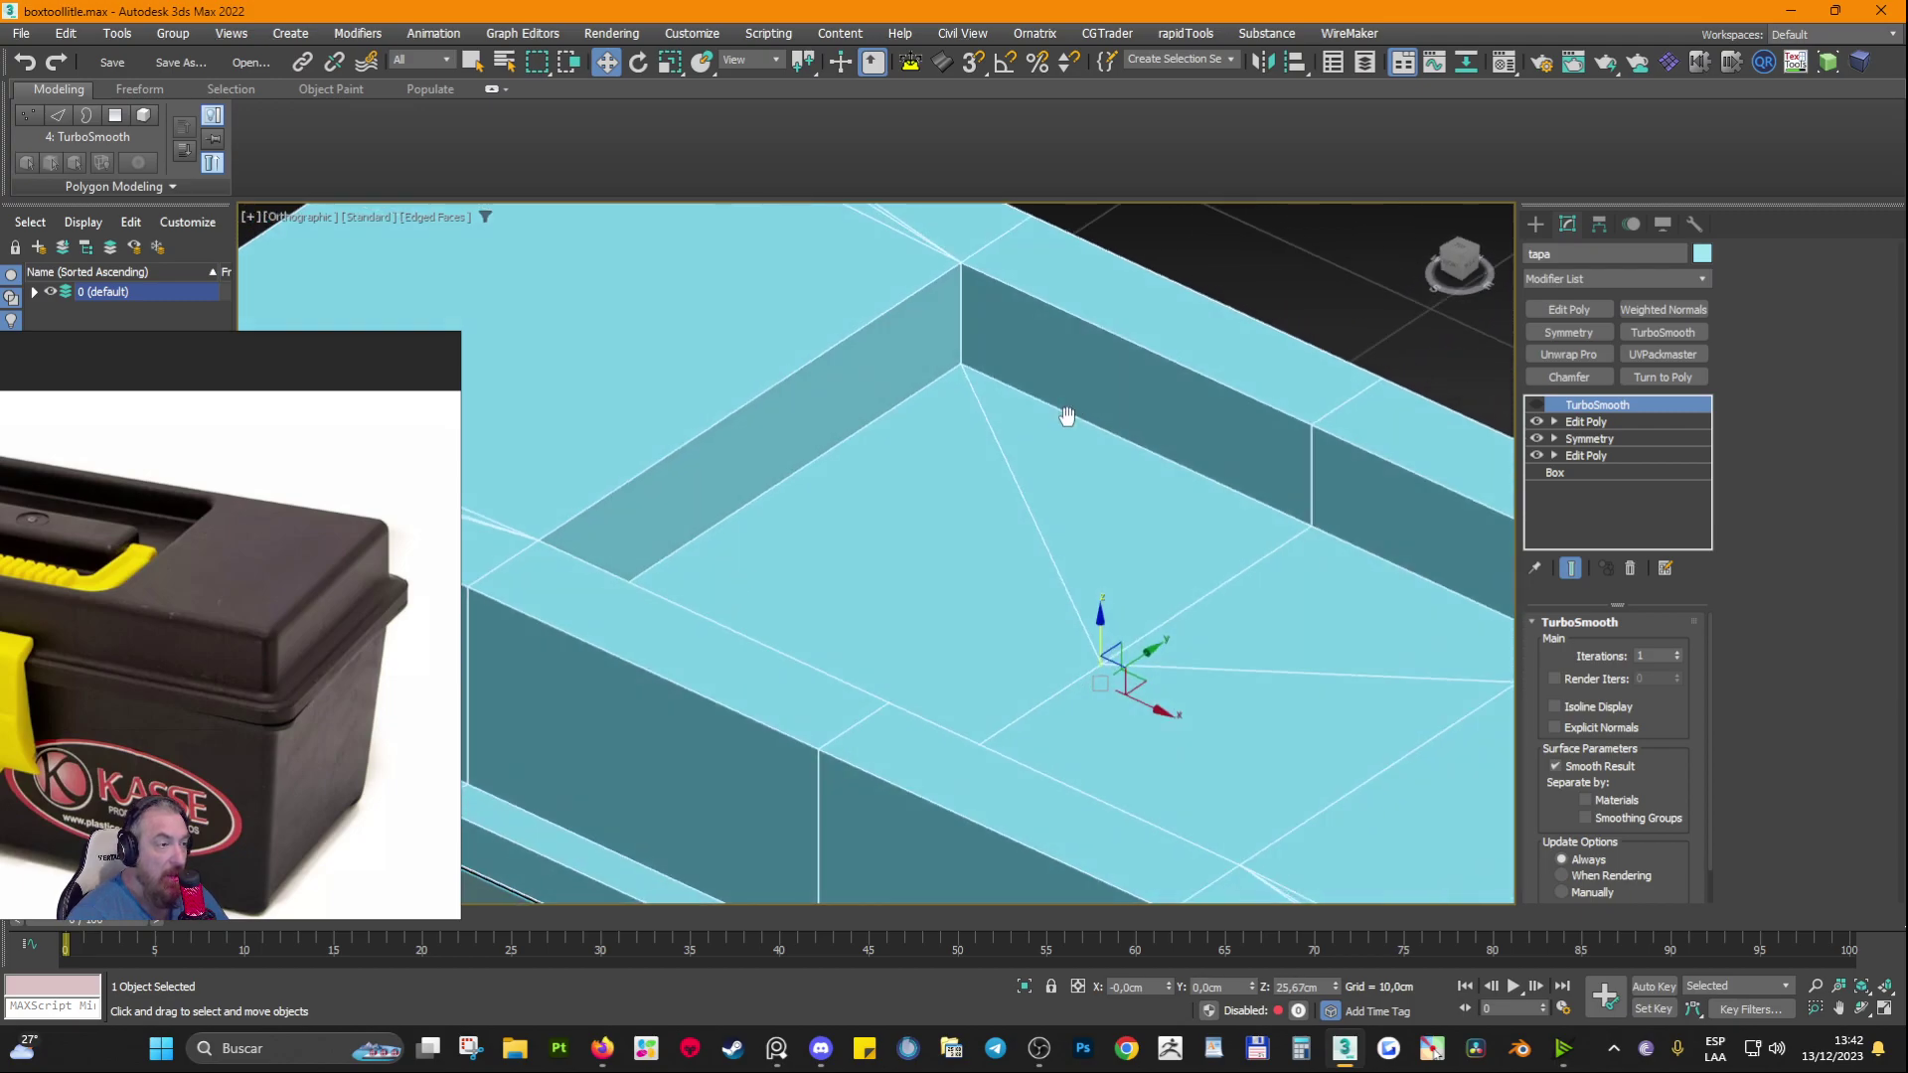
pyautogui.keyDown('alt'); pyautogui.moveTo(1064, 413); pyautogui.dragTo(1066, 420, button='middle'); pyautogui.keyUp('alt')
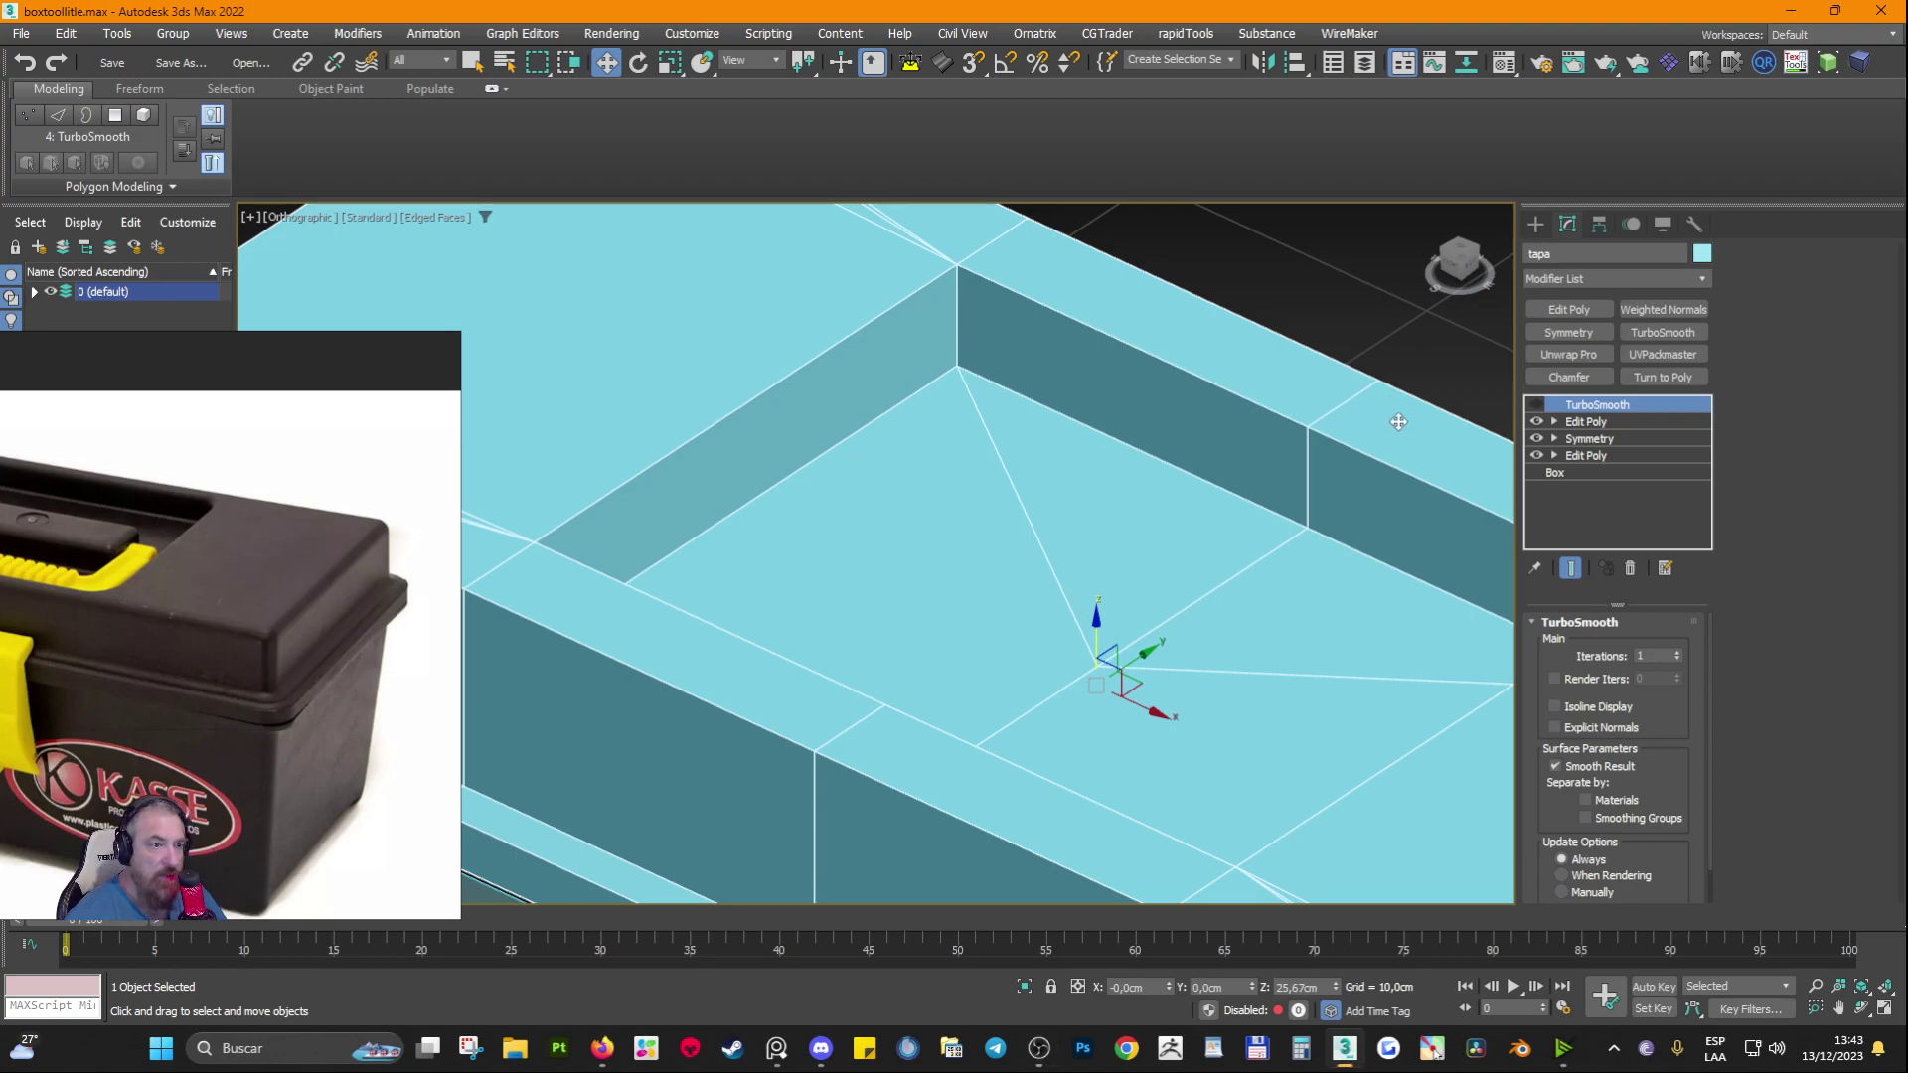
# Step: Open the lid's upper Edit Poly at edge level and ring-select the vertical edges of the handle recess walls
pyautogui.click(1605, 423)
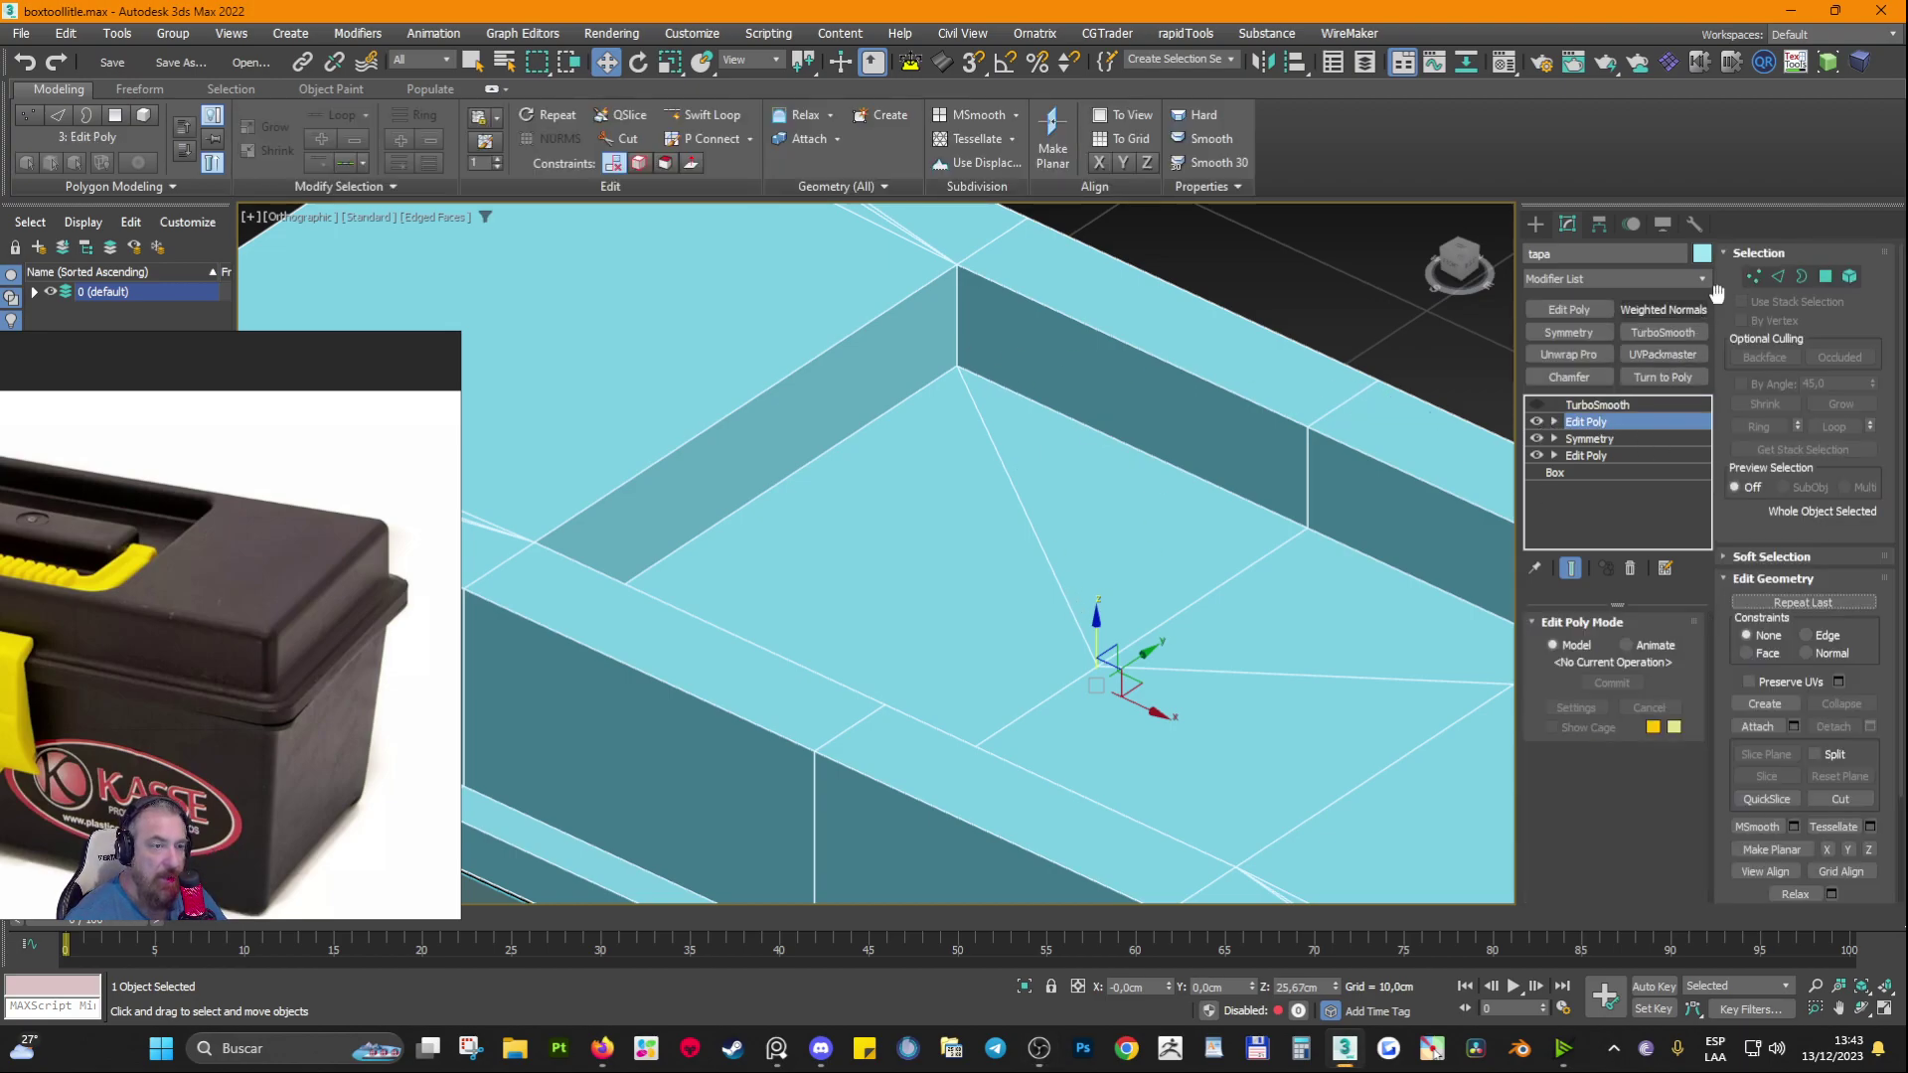
pyautogui.click(1775, 288)
pyautogui.click(958, 333)
pyautogui.moveTo(1342, 483); pyautogui.dragTo(1341, 478, button='middle')
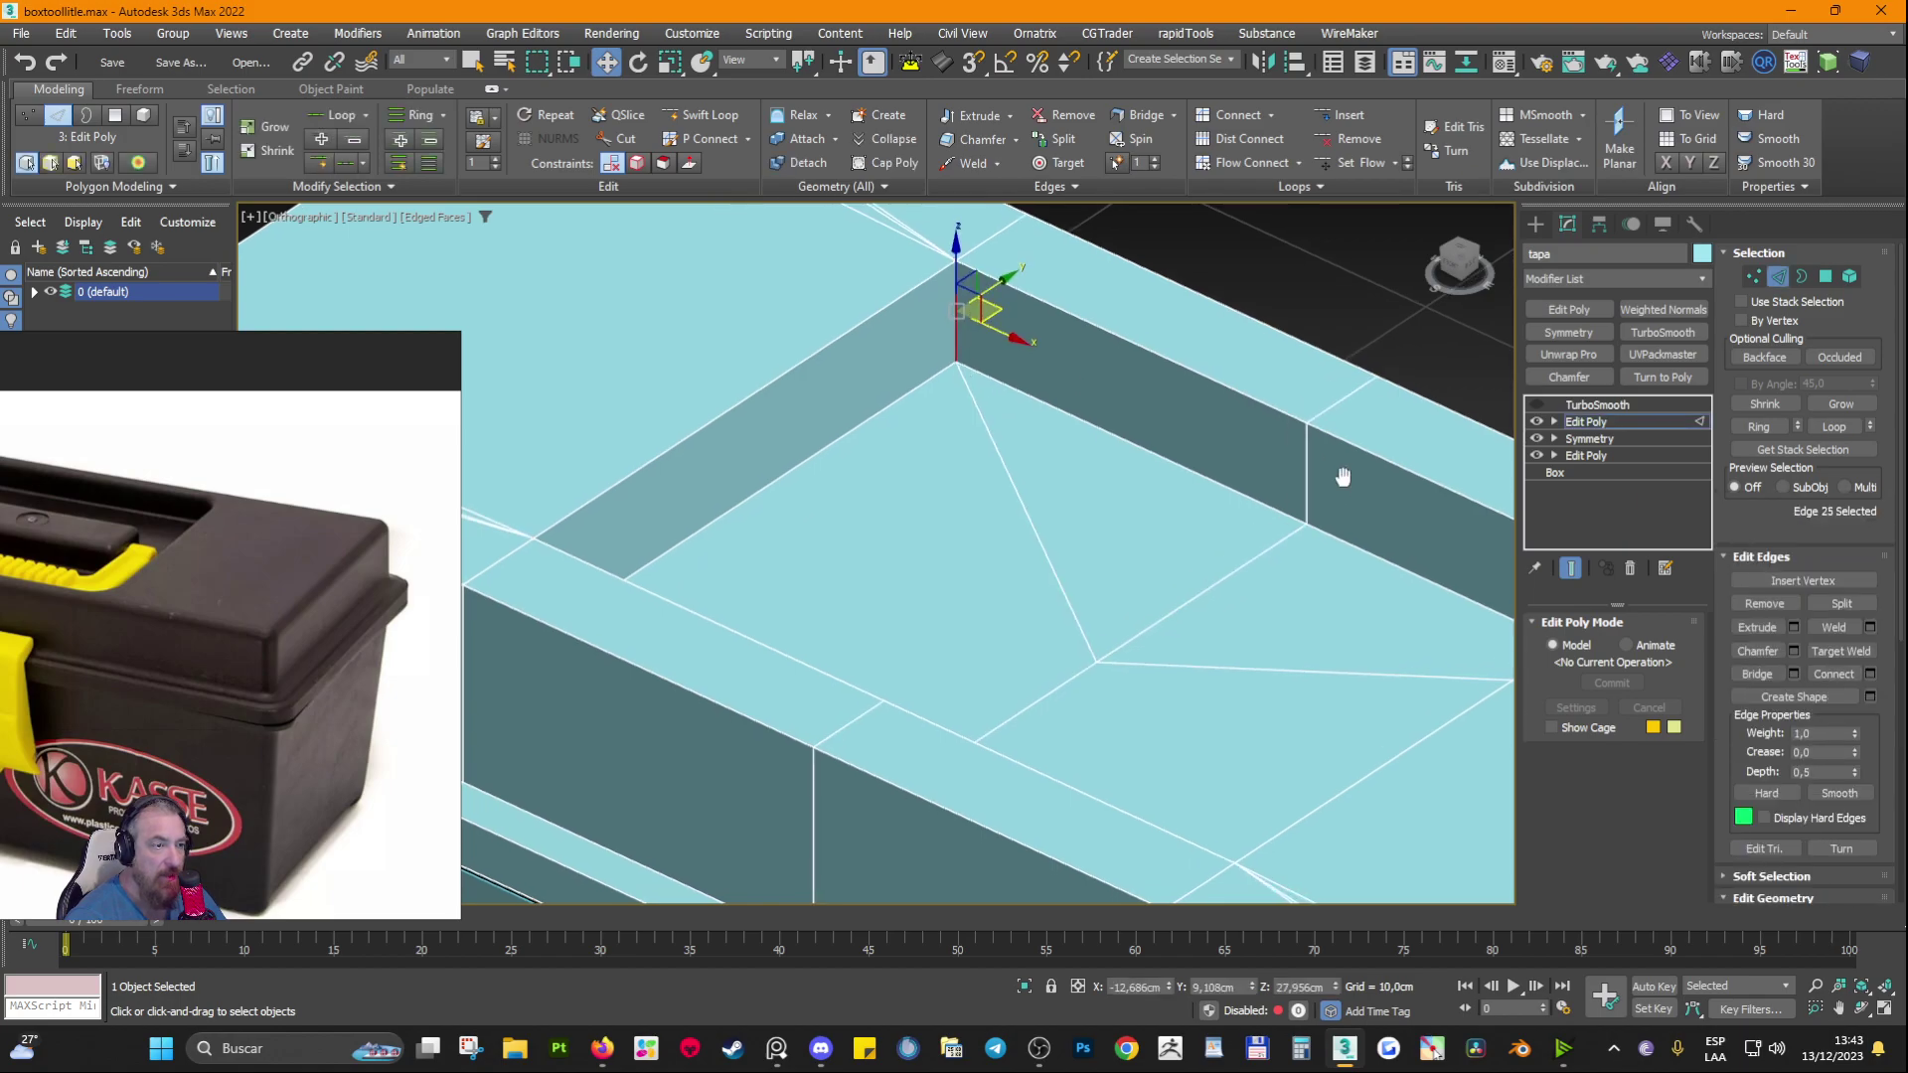
pyautogui.keyDown('ctrl'); pyautogui.click(1306, 478); pyautogui.keyUp('ctrl')
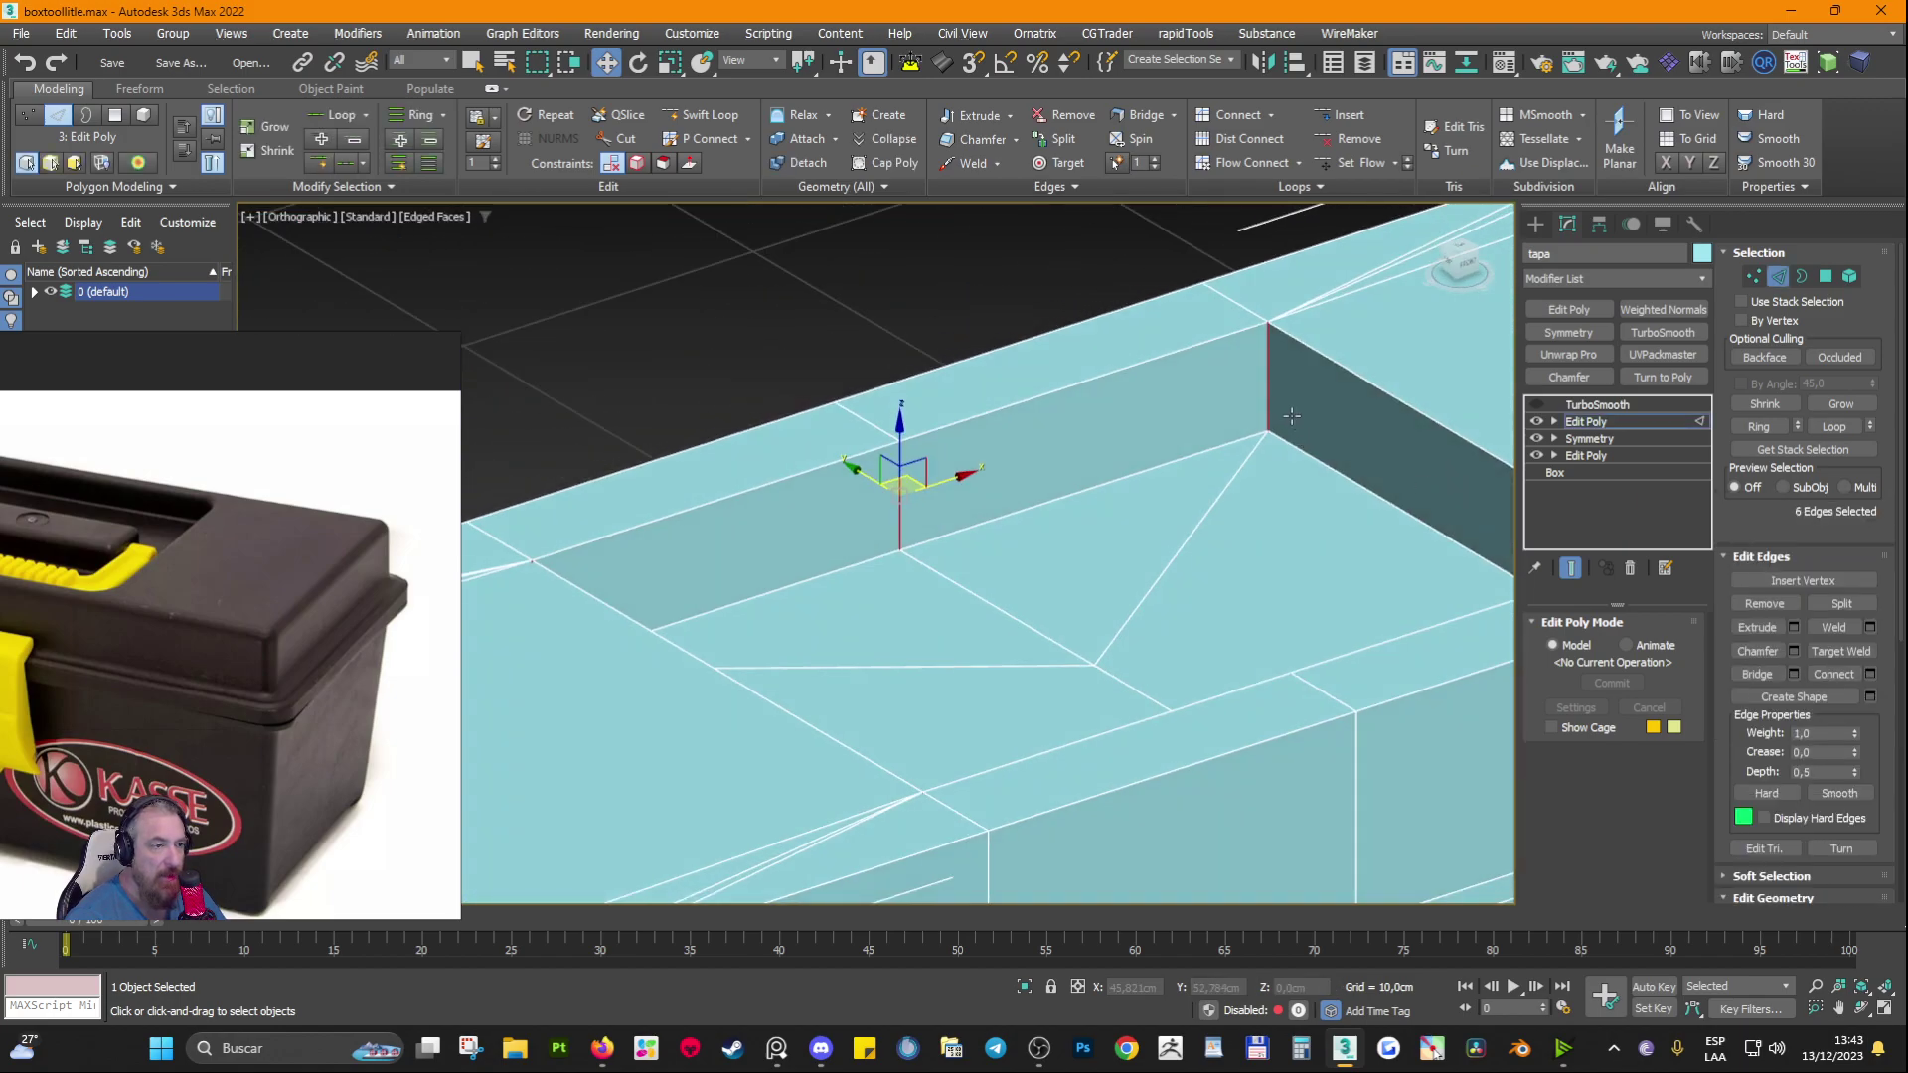
pyautogui.keyDown('alt'); pyautogui.moveTo(1291, 415); pyautogui.dragTo(1085, 354, button='middle'); pyautogui.keyUp('alt')
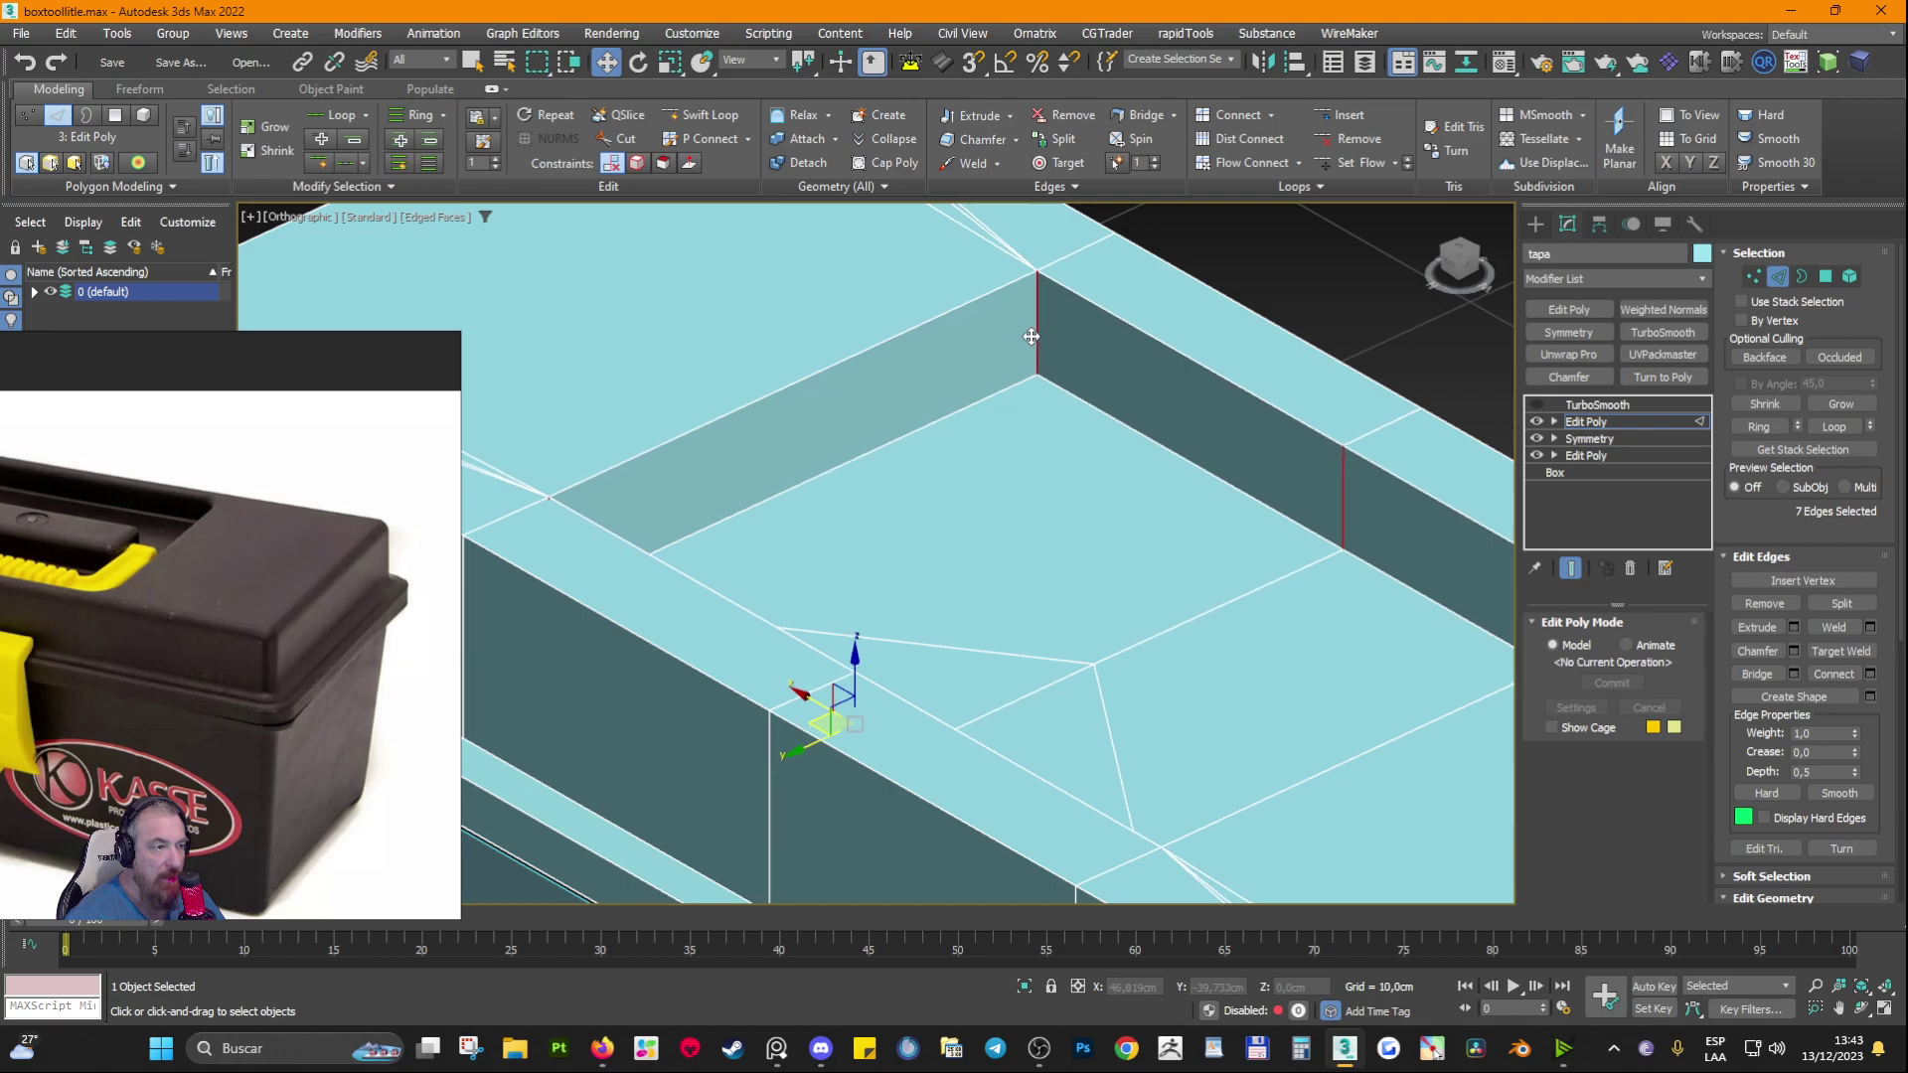
pyautogui.click(1005, 448)
pyautogui.click(1029, 360)
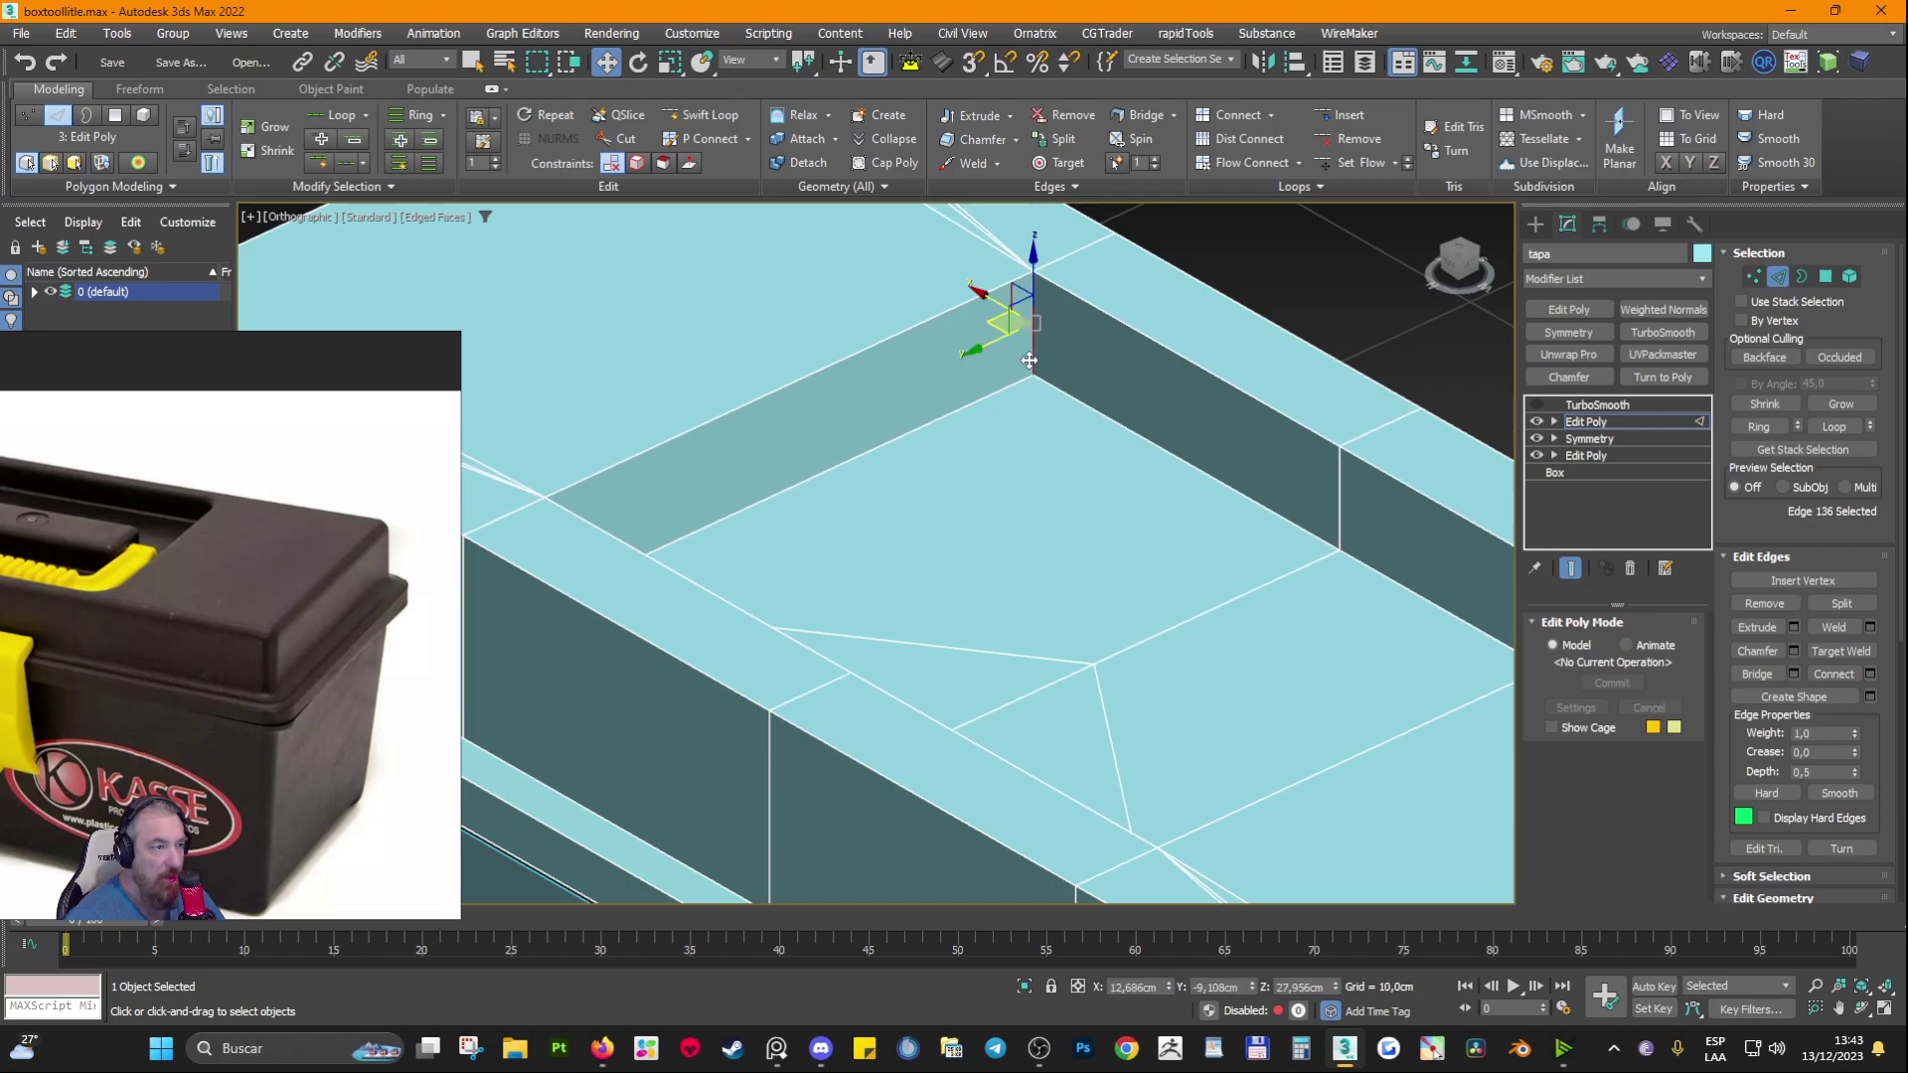
pyautogui.keyDown('shift'); pyautogui.click(1336, 510); pyautogui.keyUp('shift')
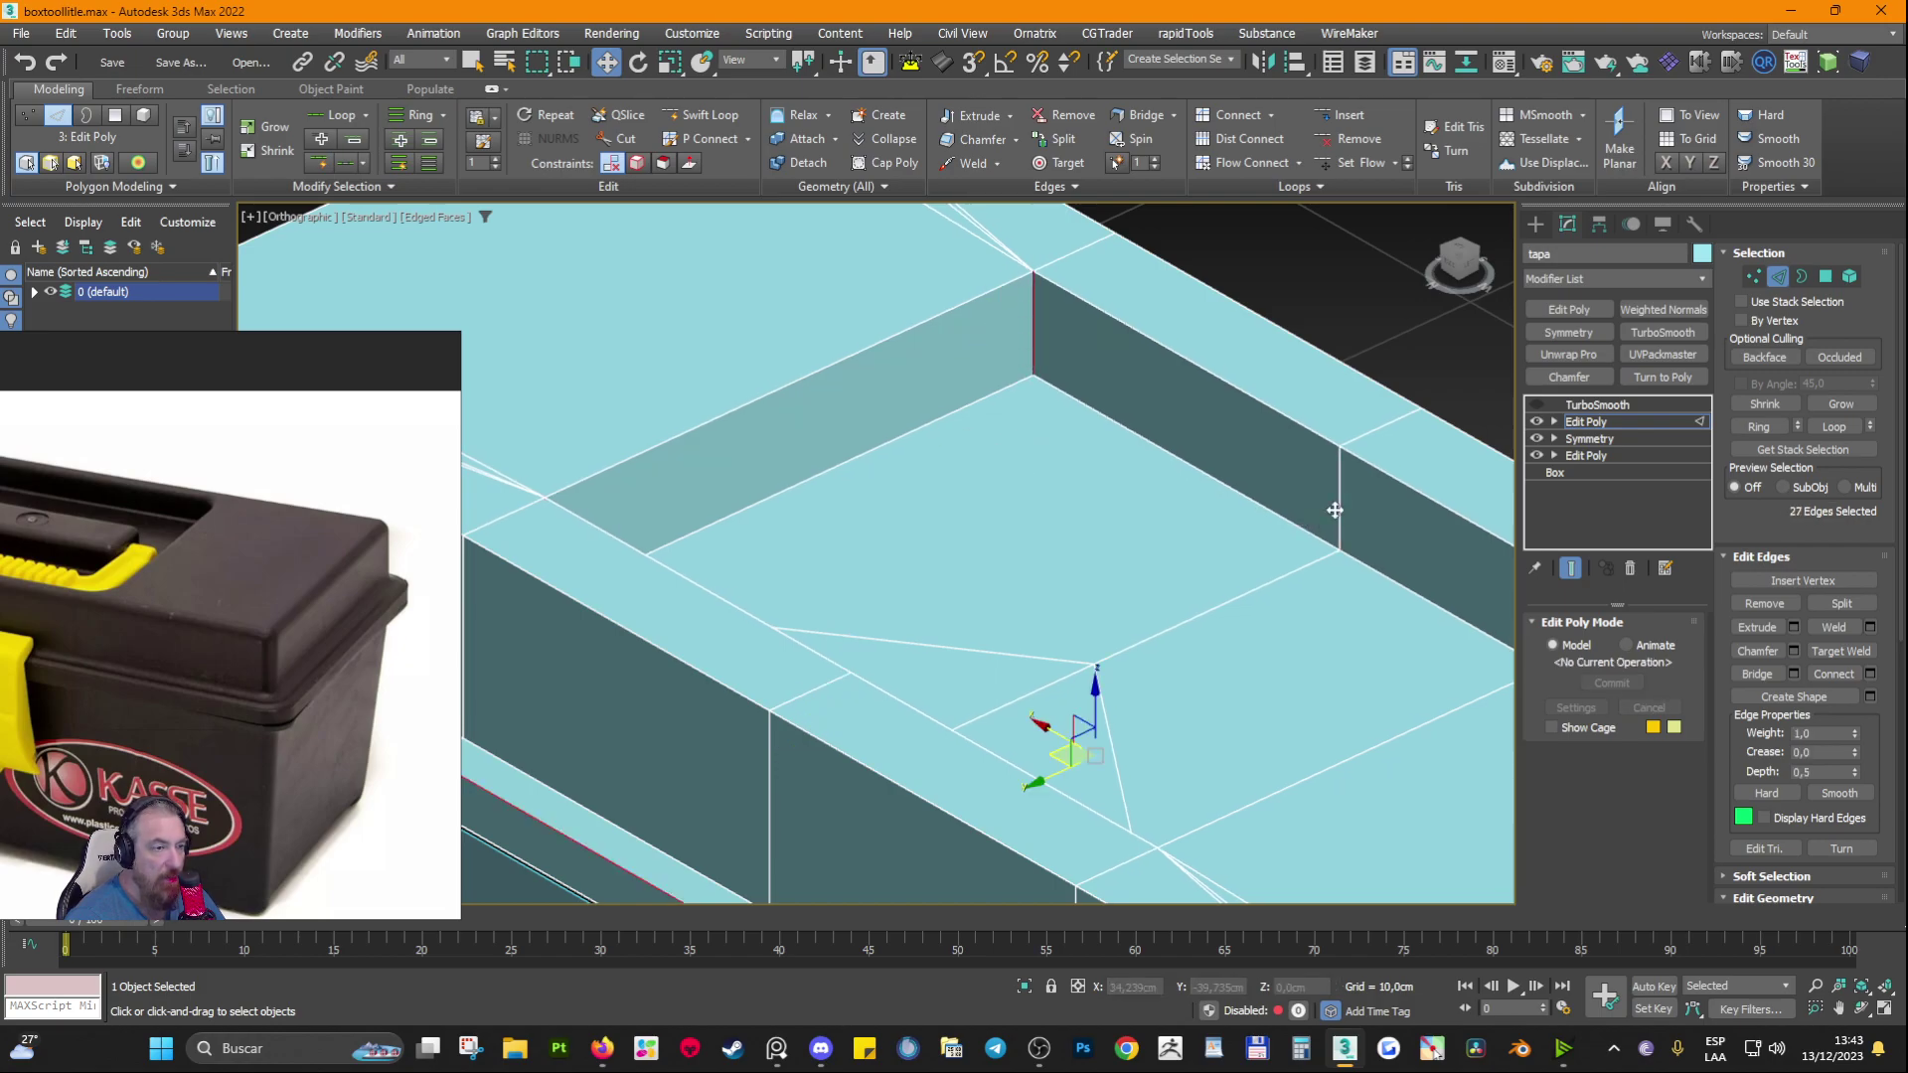
# Step: Reselect one vertical corner edge of the recess and extend the selection to the ring of six vertical wall edges
pyautogui.click(1045, 338)
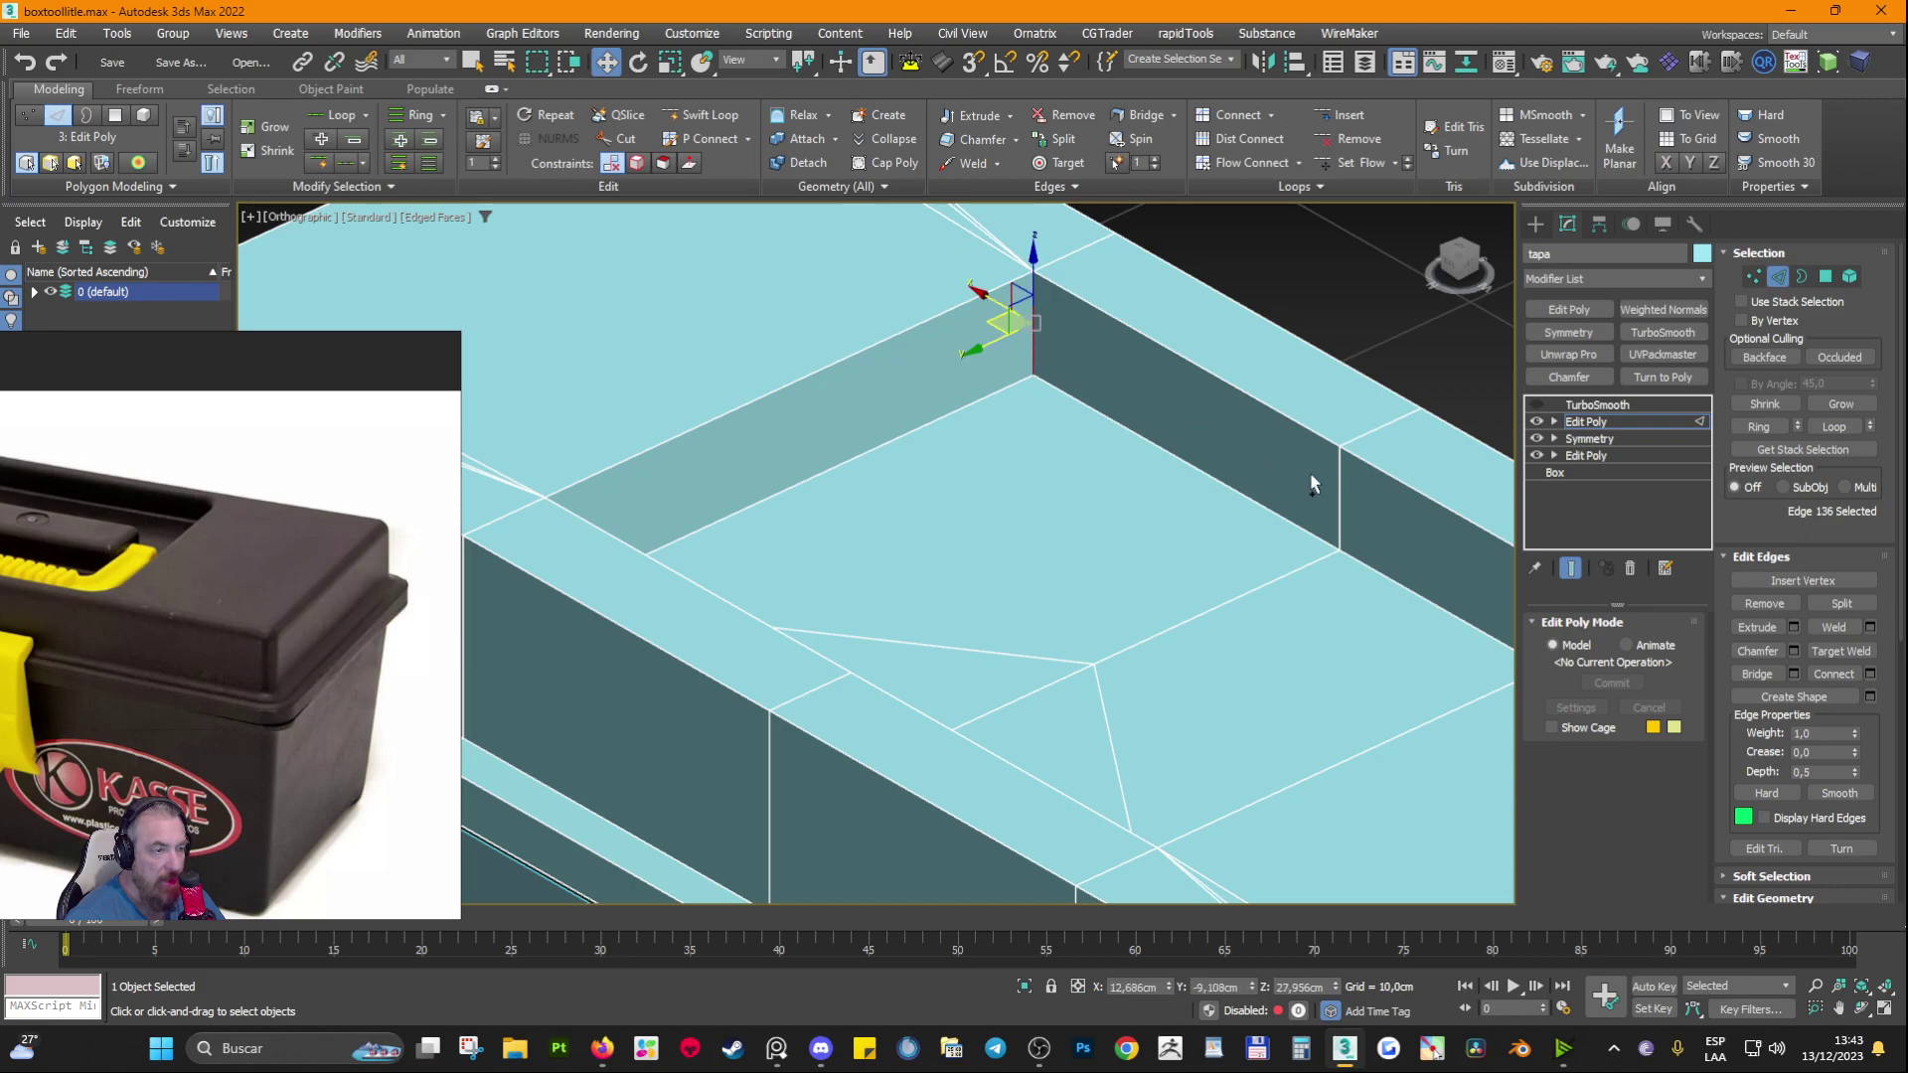
pyautogui.keyDown('shift'); pyautogui.click(1341, 498); pyautogui.keyUp('shift')
pyautogui.moveTo(1282, 497); pyautogui.dragTo(974, 492, button='middle')
pyautogui.scroll(-5, 974, 492)
pyautogui.keyDown('alt'); pyautogui.moveTo(974, 492); pyautogui.dragTo(1113, 436, button='middle'); pyautogui.keyUp('alt')
pyautogui.click(820, 344)
pyautogui.scroll(3, 822, 344)
pyautogui.keyDown('alt'); pyautogui.moveTo(901, 487); pyautogui.dragTo(1103, 496, button='middle'); pyautogui.keyUp('alt')
pyautogui.click(981, 467)
pyautogui.moveTo(839, 409); pyautogui.dragTo(1068, 457, button='middle')
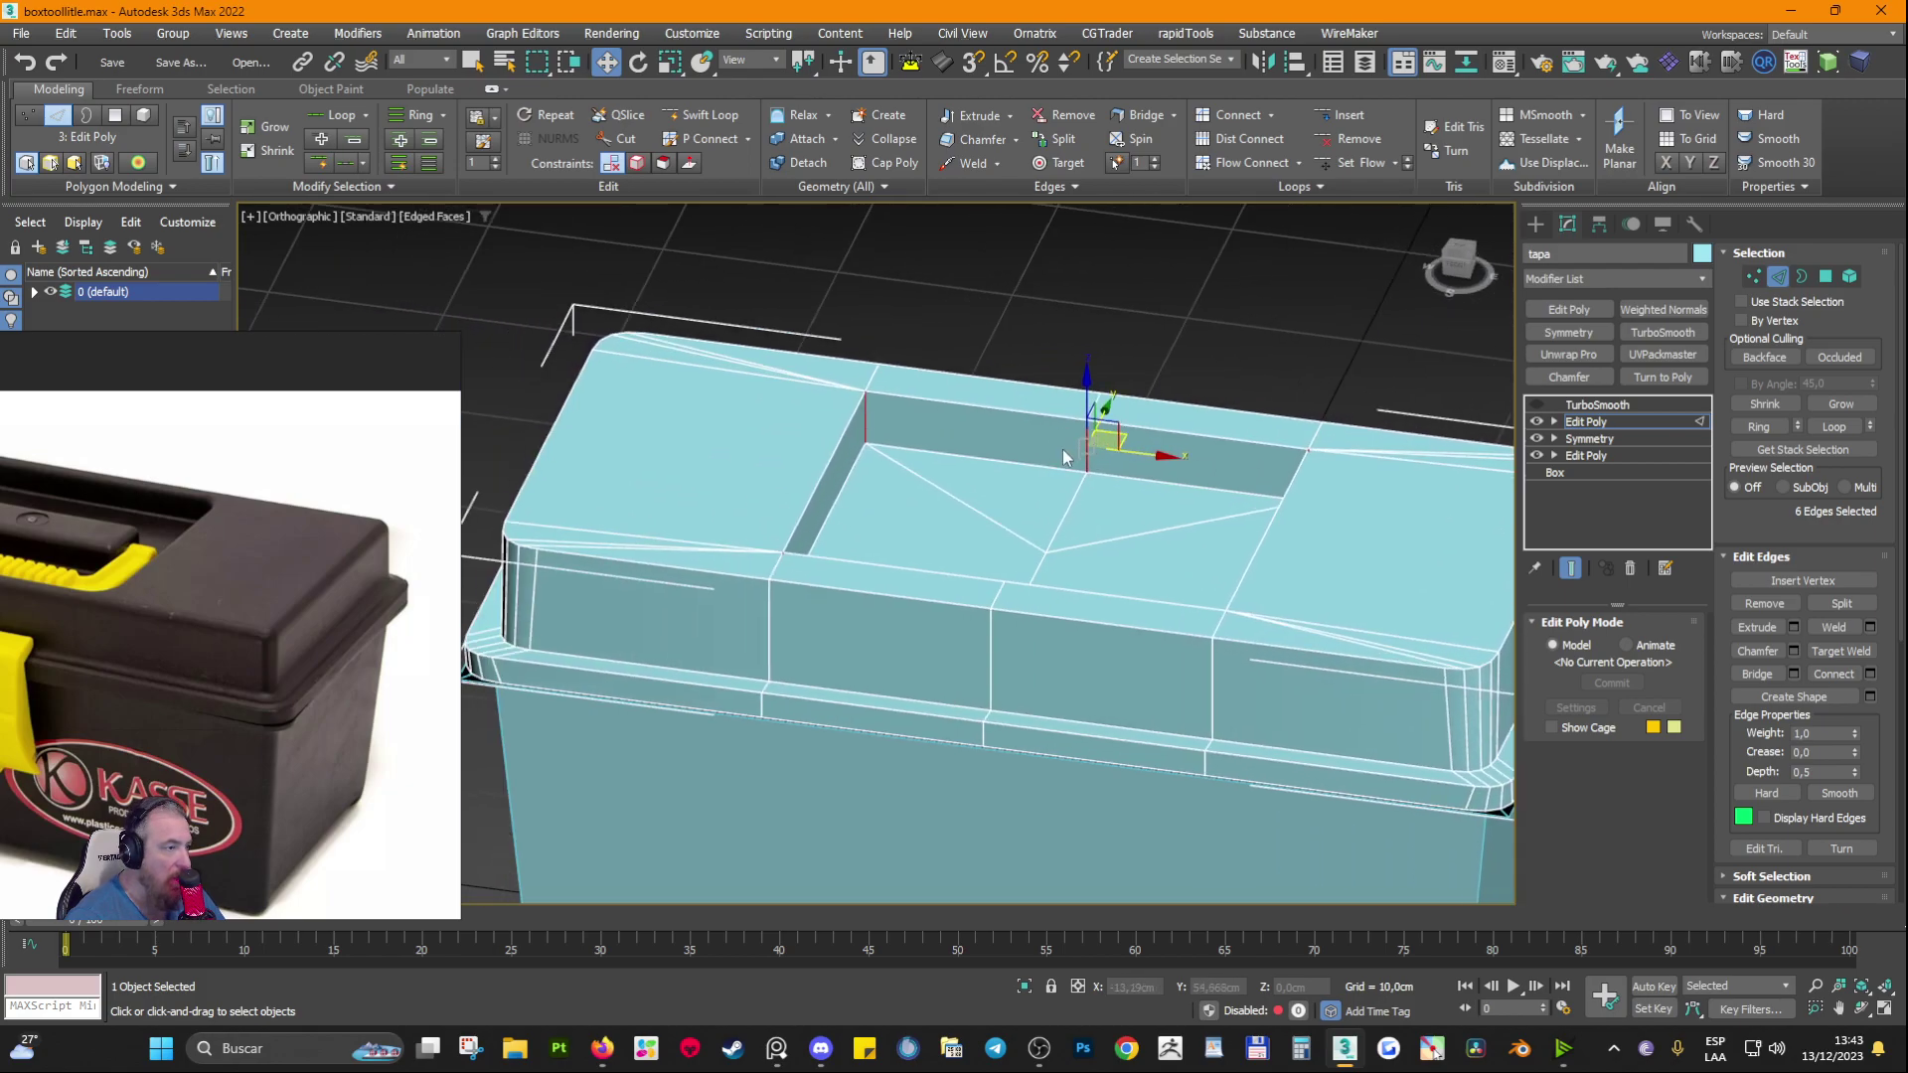
# Step: Connect the recess's vertical edges with 2 segments, pinch 79 and slide 0 to add support loops along both rims
pyautogui.click(1866, 675)
pyautogui.scroll(4, 957, 423)
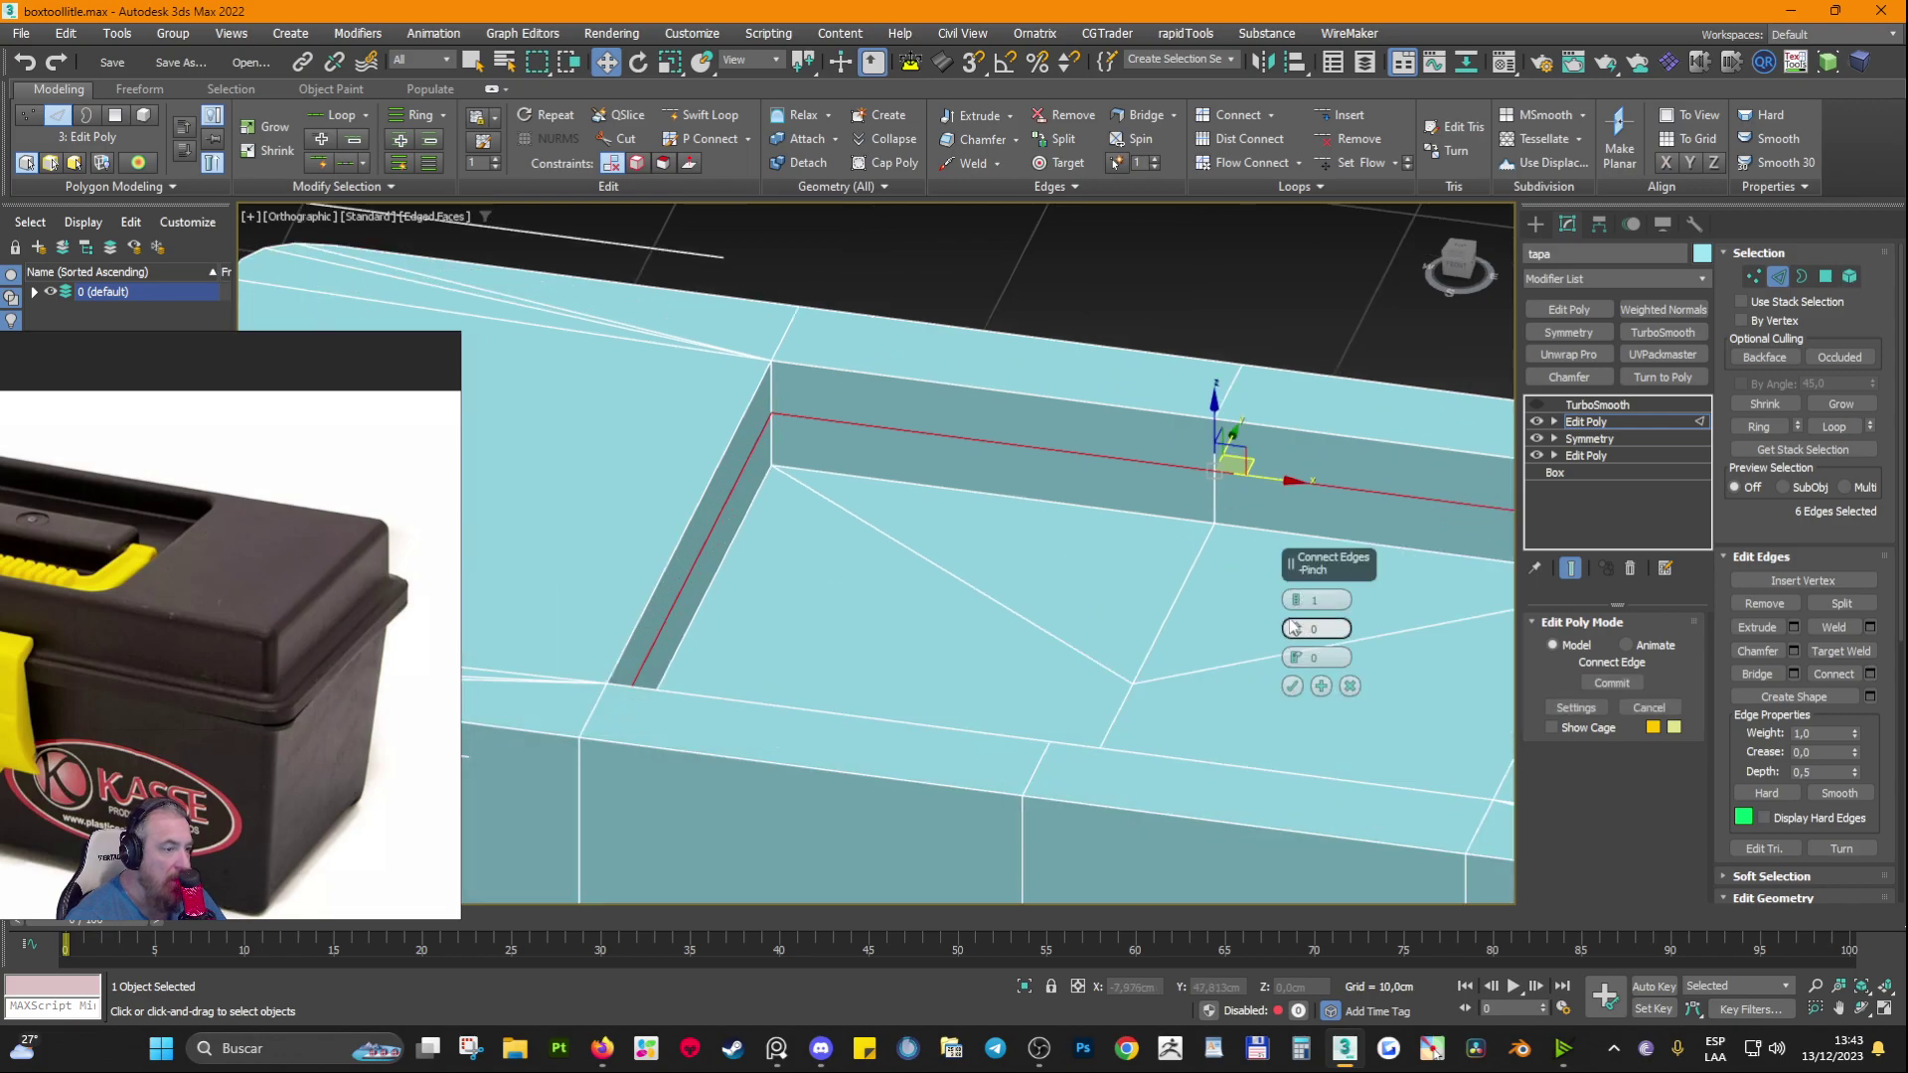
pyautogui.moveTo(1295, 630); pyautogui.dragTo(1281, 960)
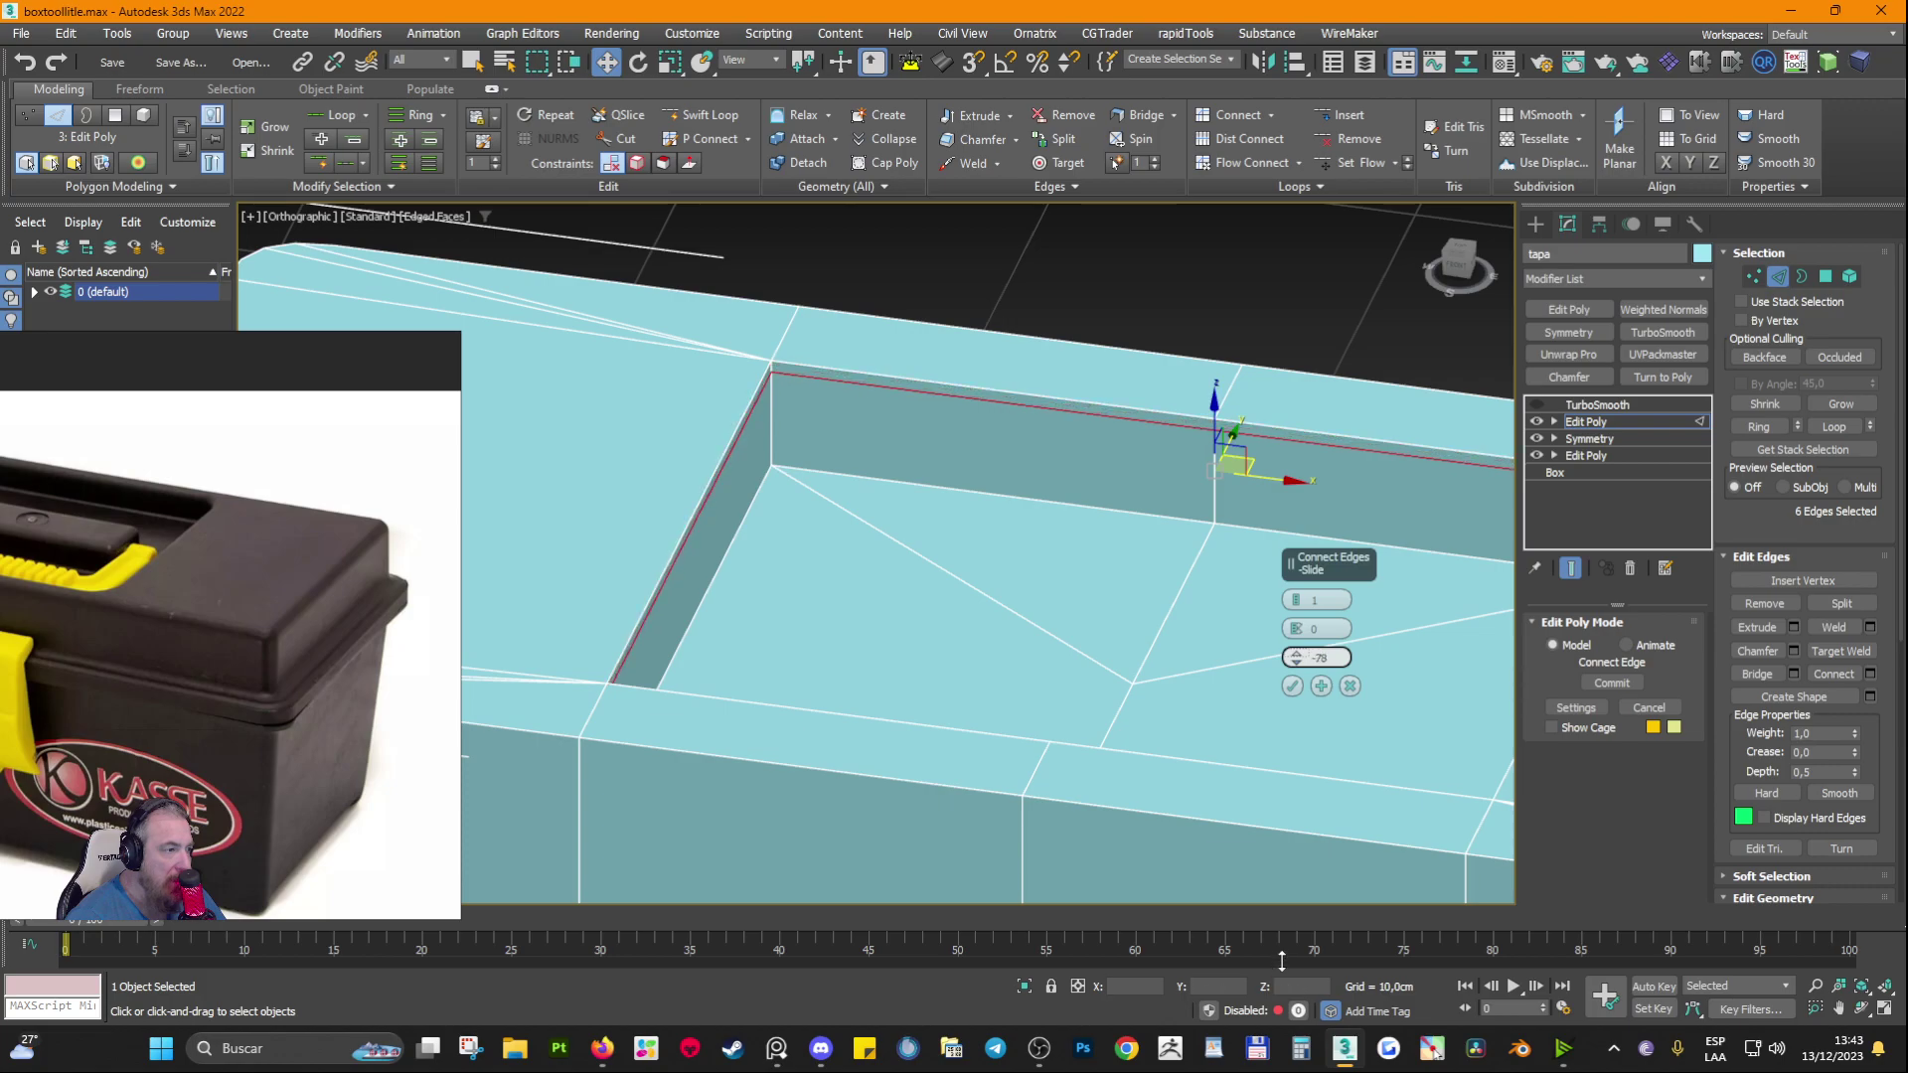
pyautogui.click(1294, 598)
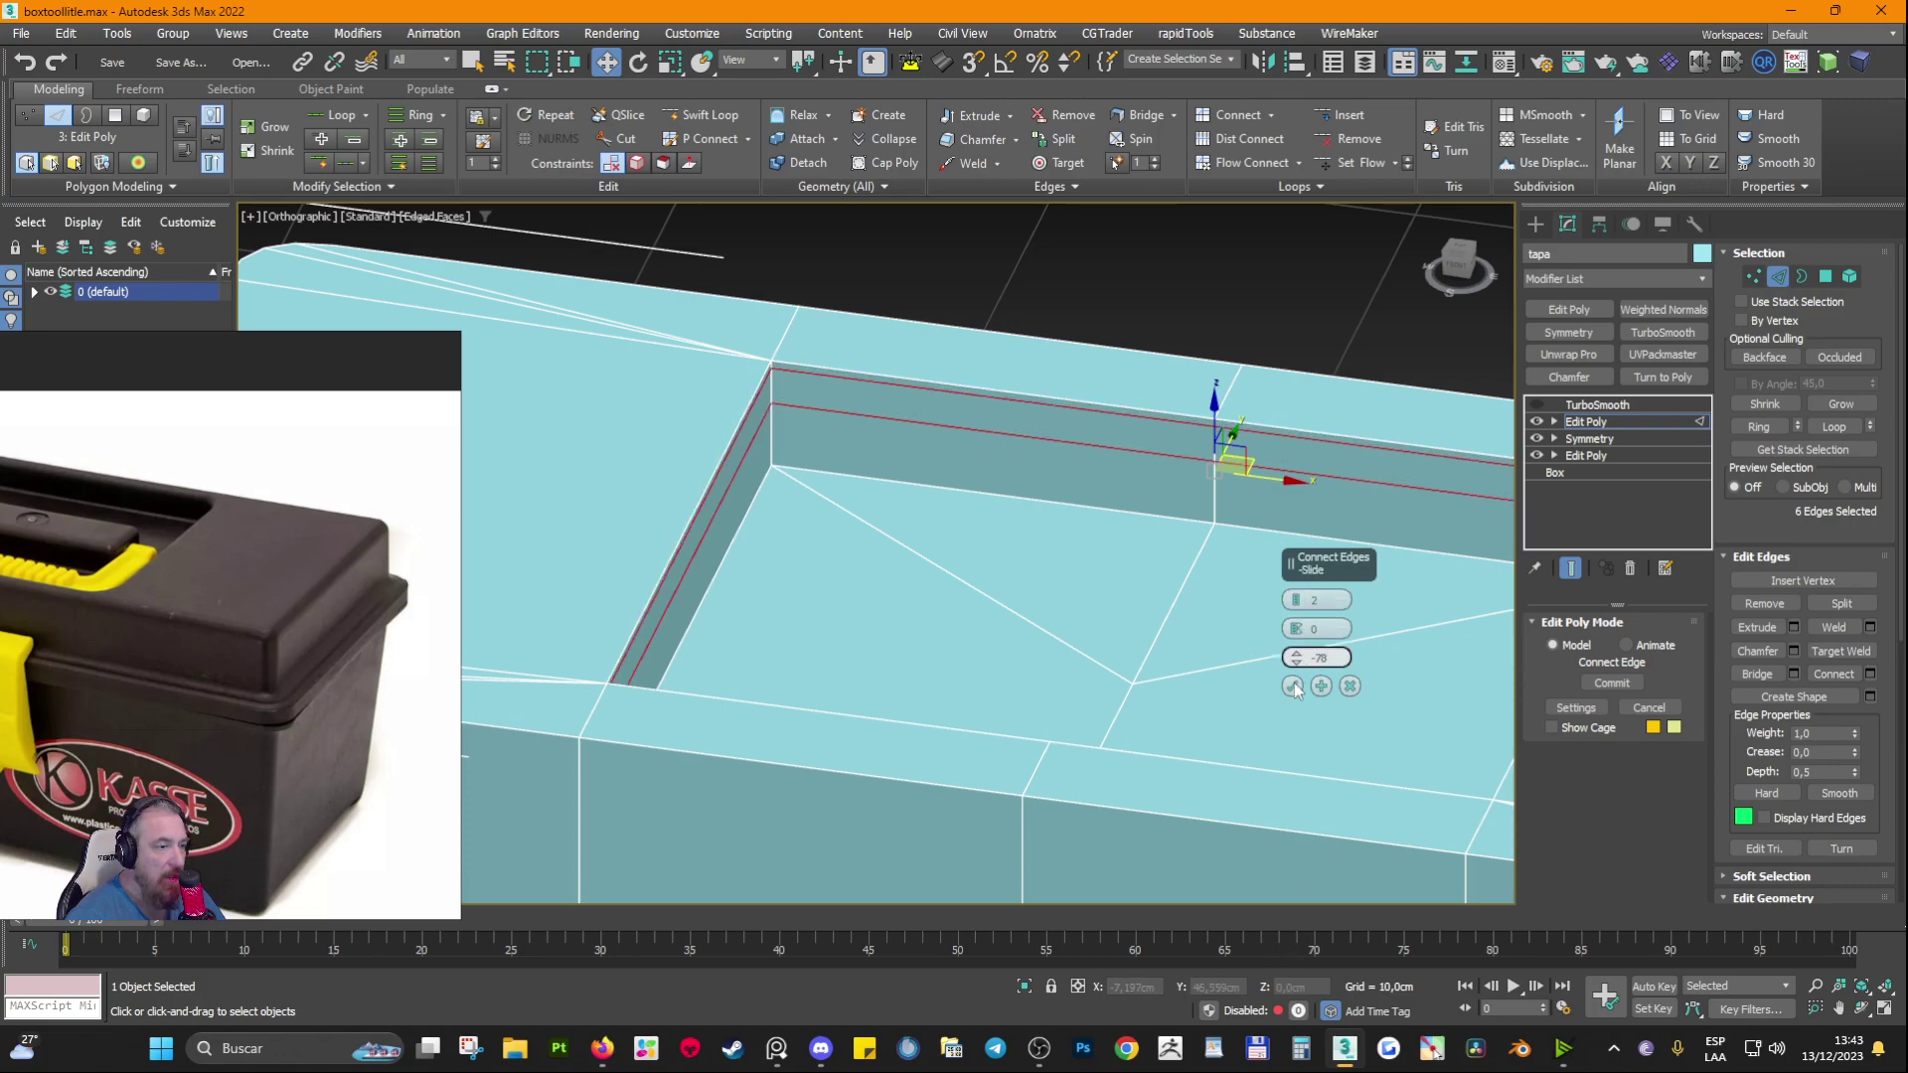
pyautogui.moveTo(1298, 628); pyautogui.dragTo(1170, 263)
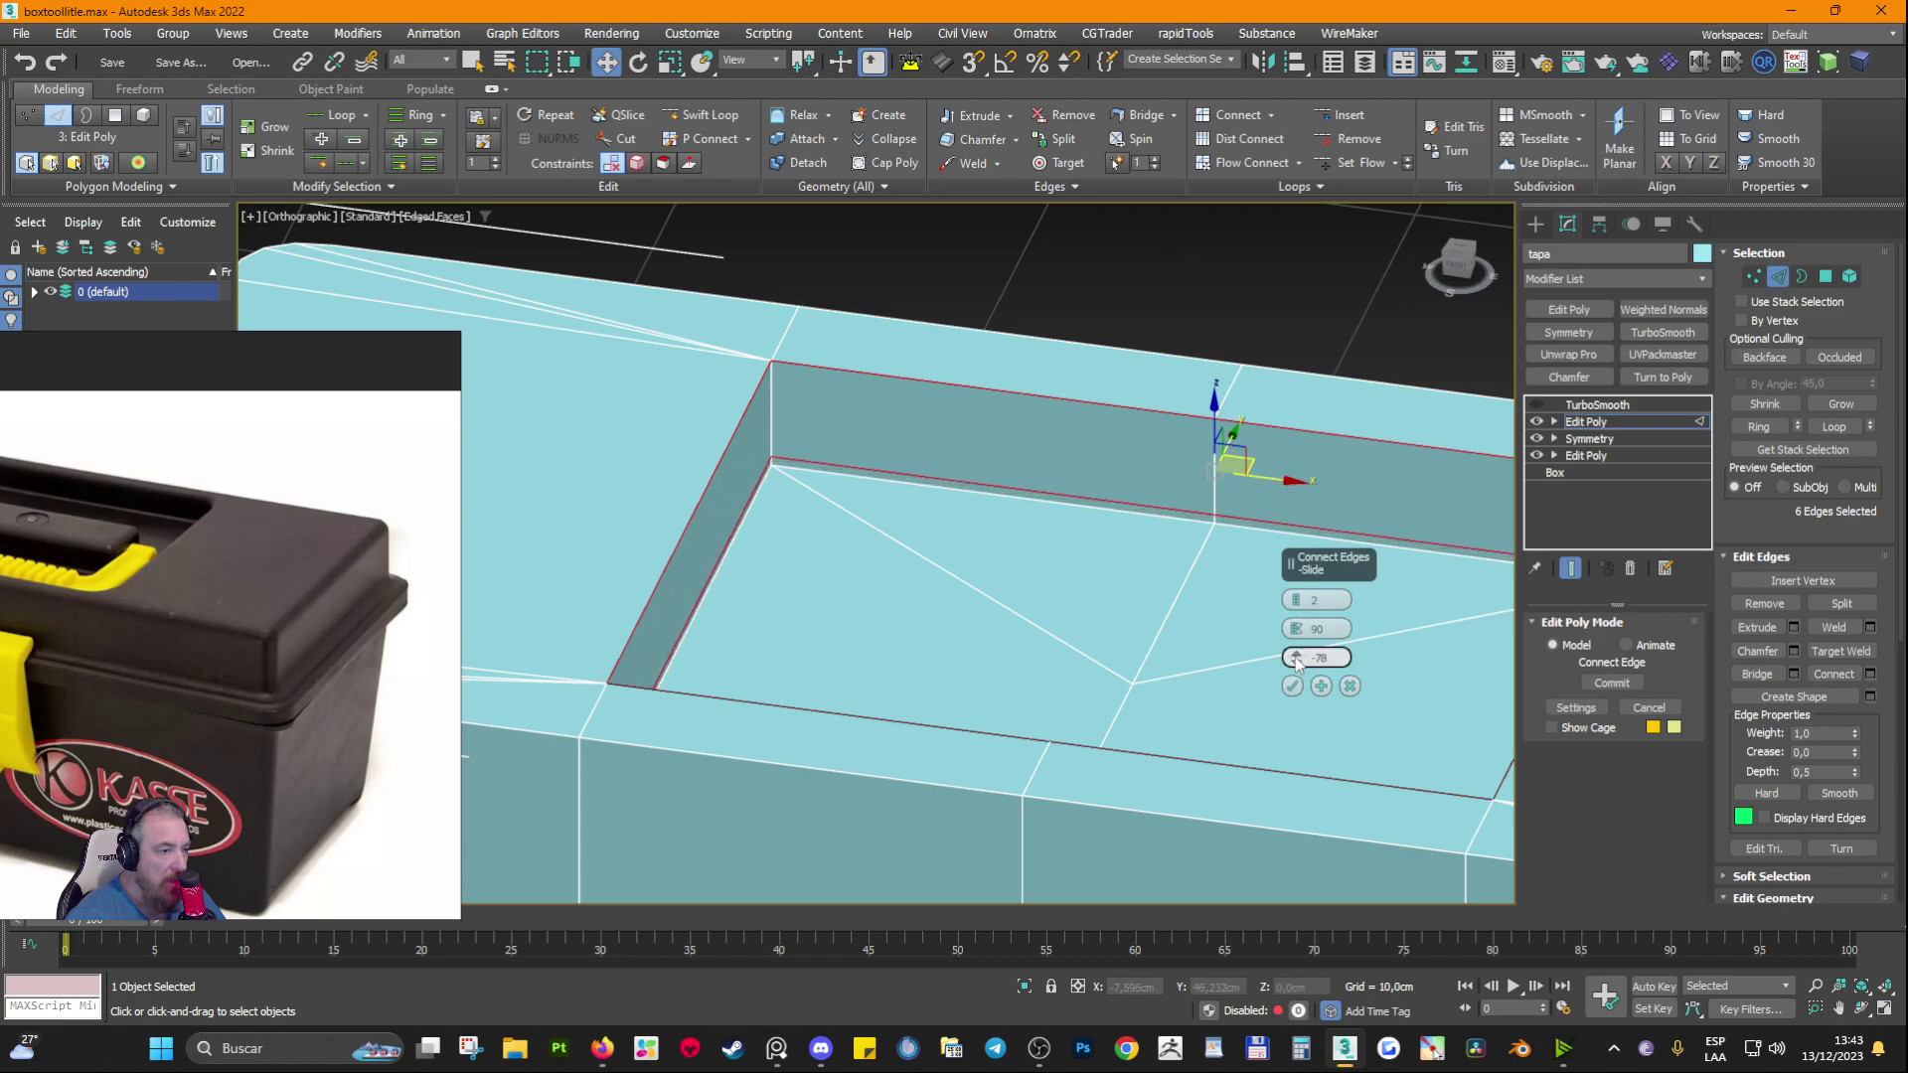
pyautogui.moveTo(1296, 658); pyautogui.dragTo(1214, 437)
pyautogui.rightClick(1297, 629)
pyautogui.rightClick(1296, 658)
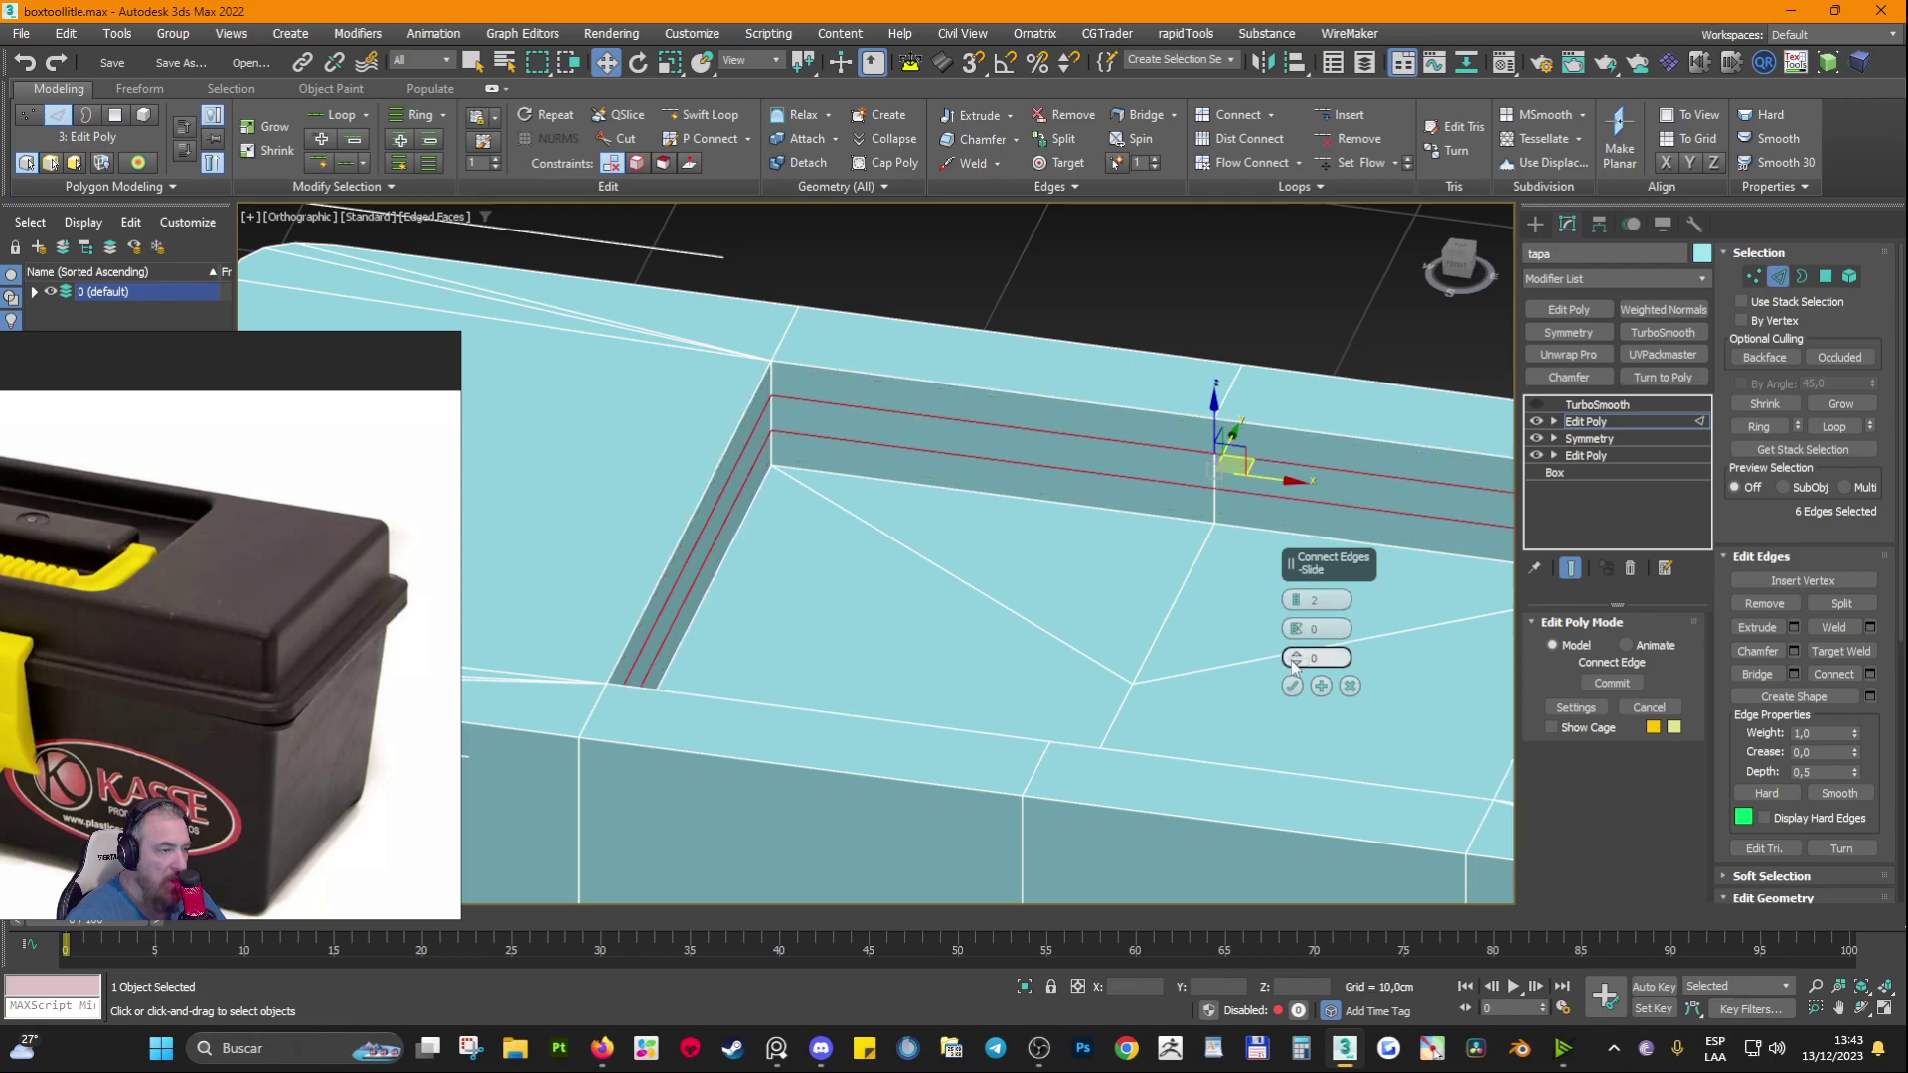
pyautogui.moveTo(1295, 629); pyautogui.dragTo(1208, 317)
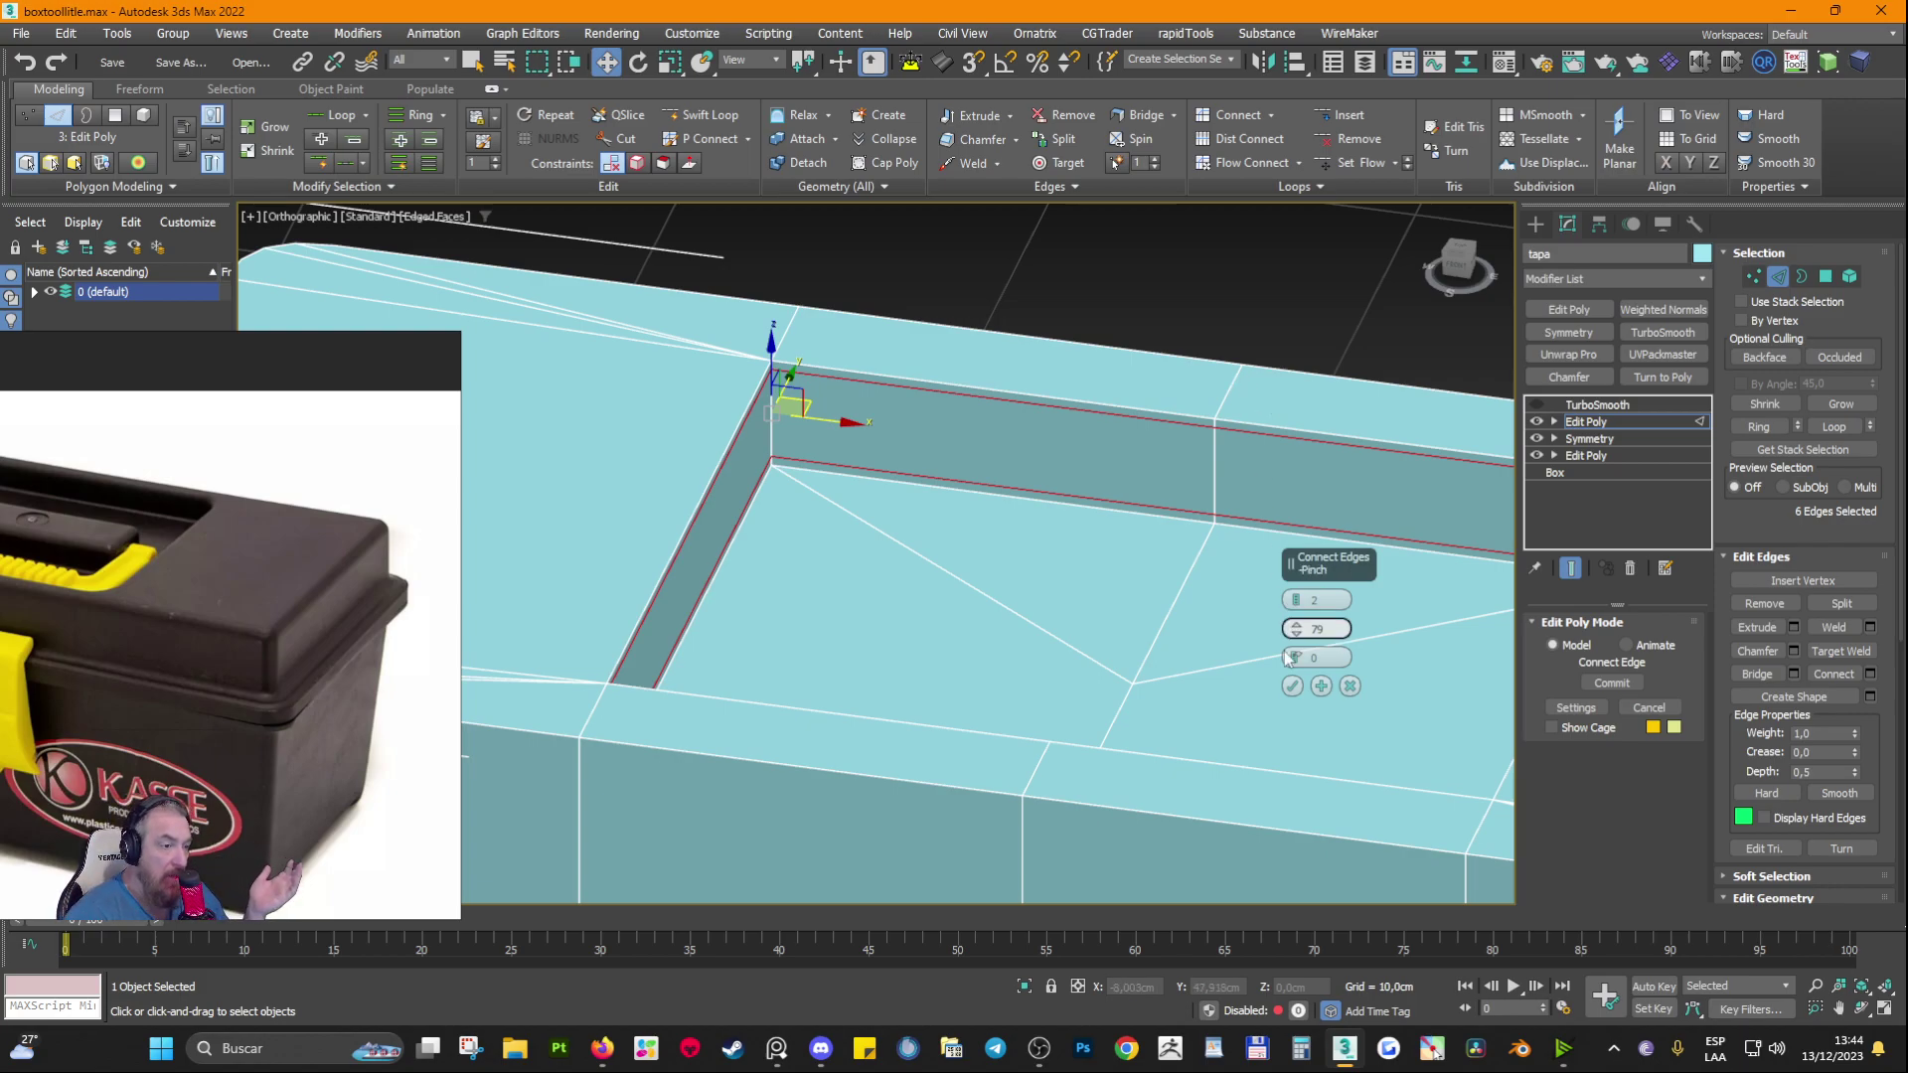
pyautogui.click(1291, 686)
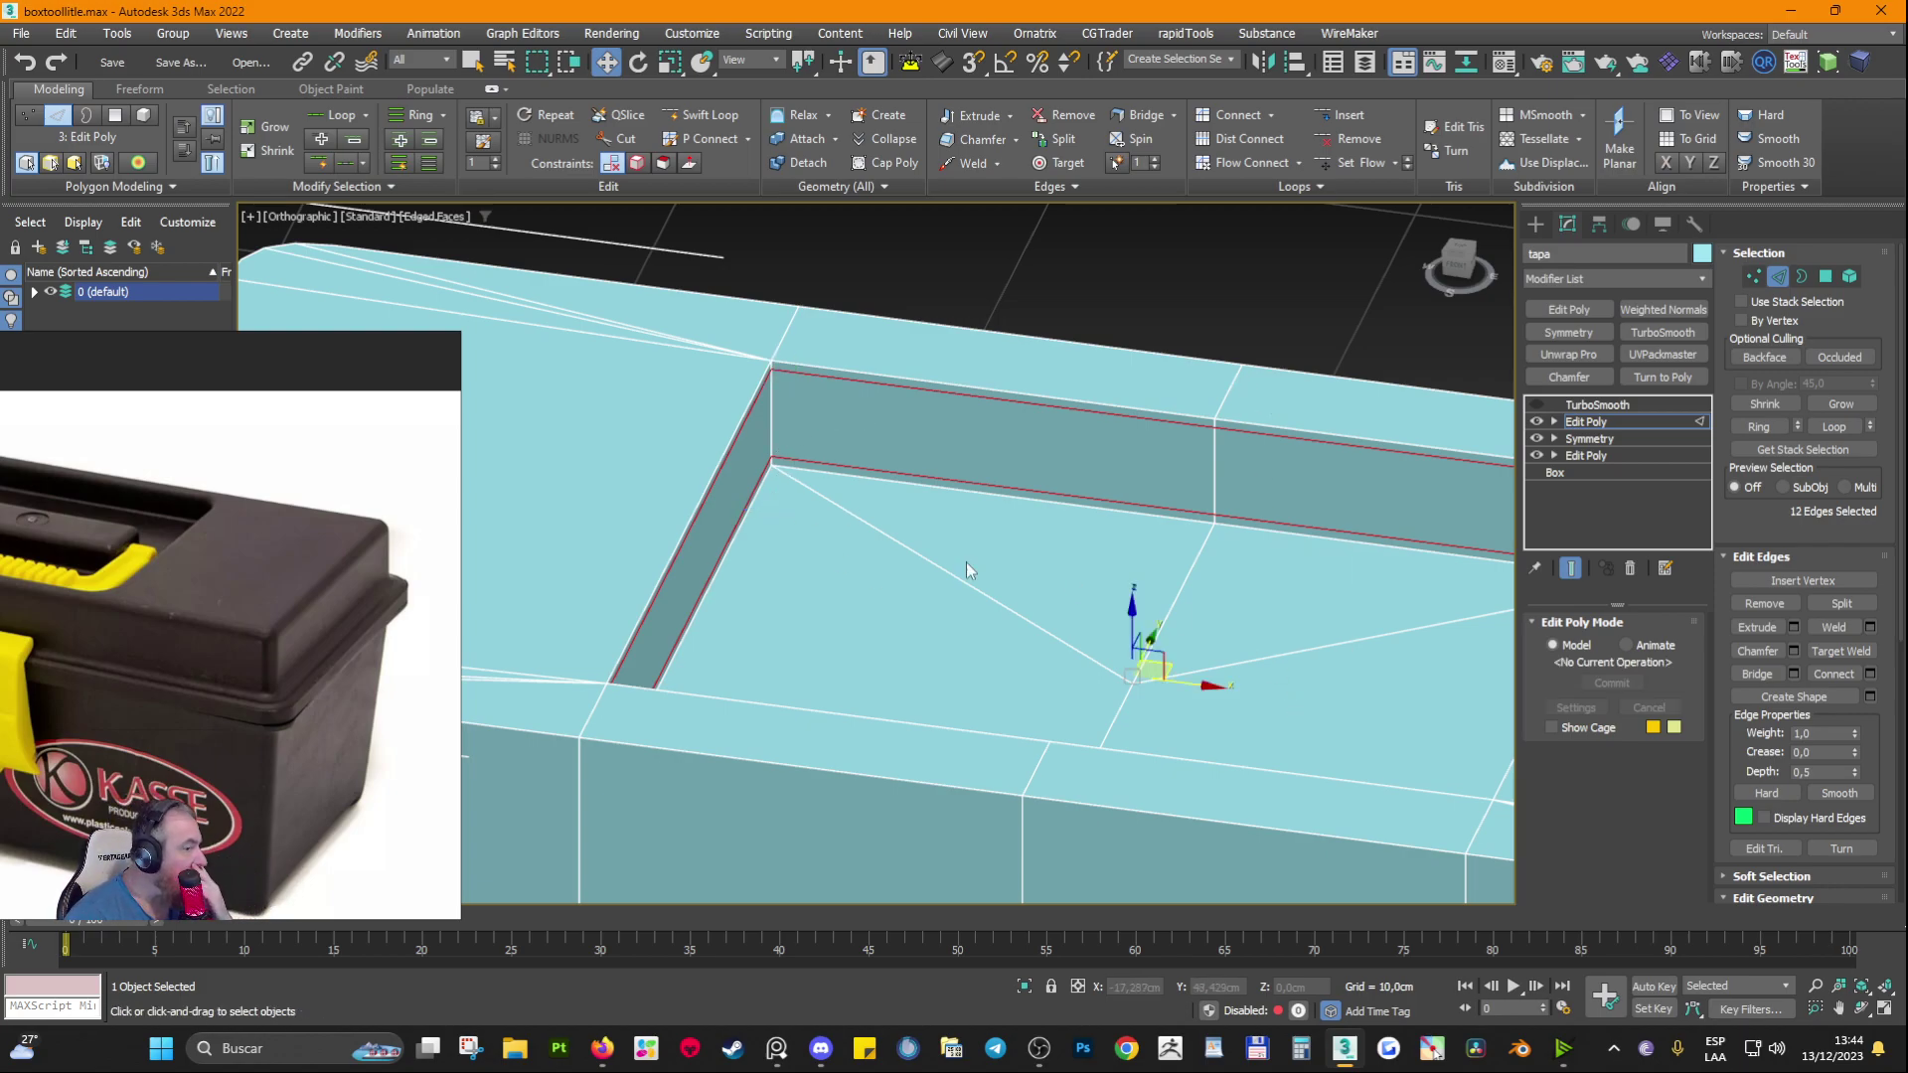
# Step: Turn on the lid's TurboSmooth and inspect the smoothed recess with its new support loops
pyautogui.moveTo(962, 567); pyautogui.dragTo(722, 522, button='middle')
pyautogui.moveTo(477, 345); pyautogui.dragTo(865, 373, button='middle')
pyautogui.scroll(3, 864, 373)
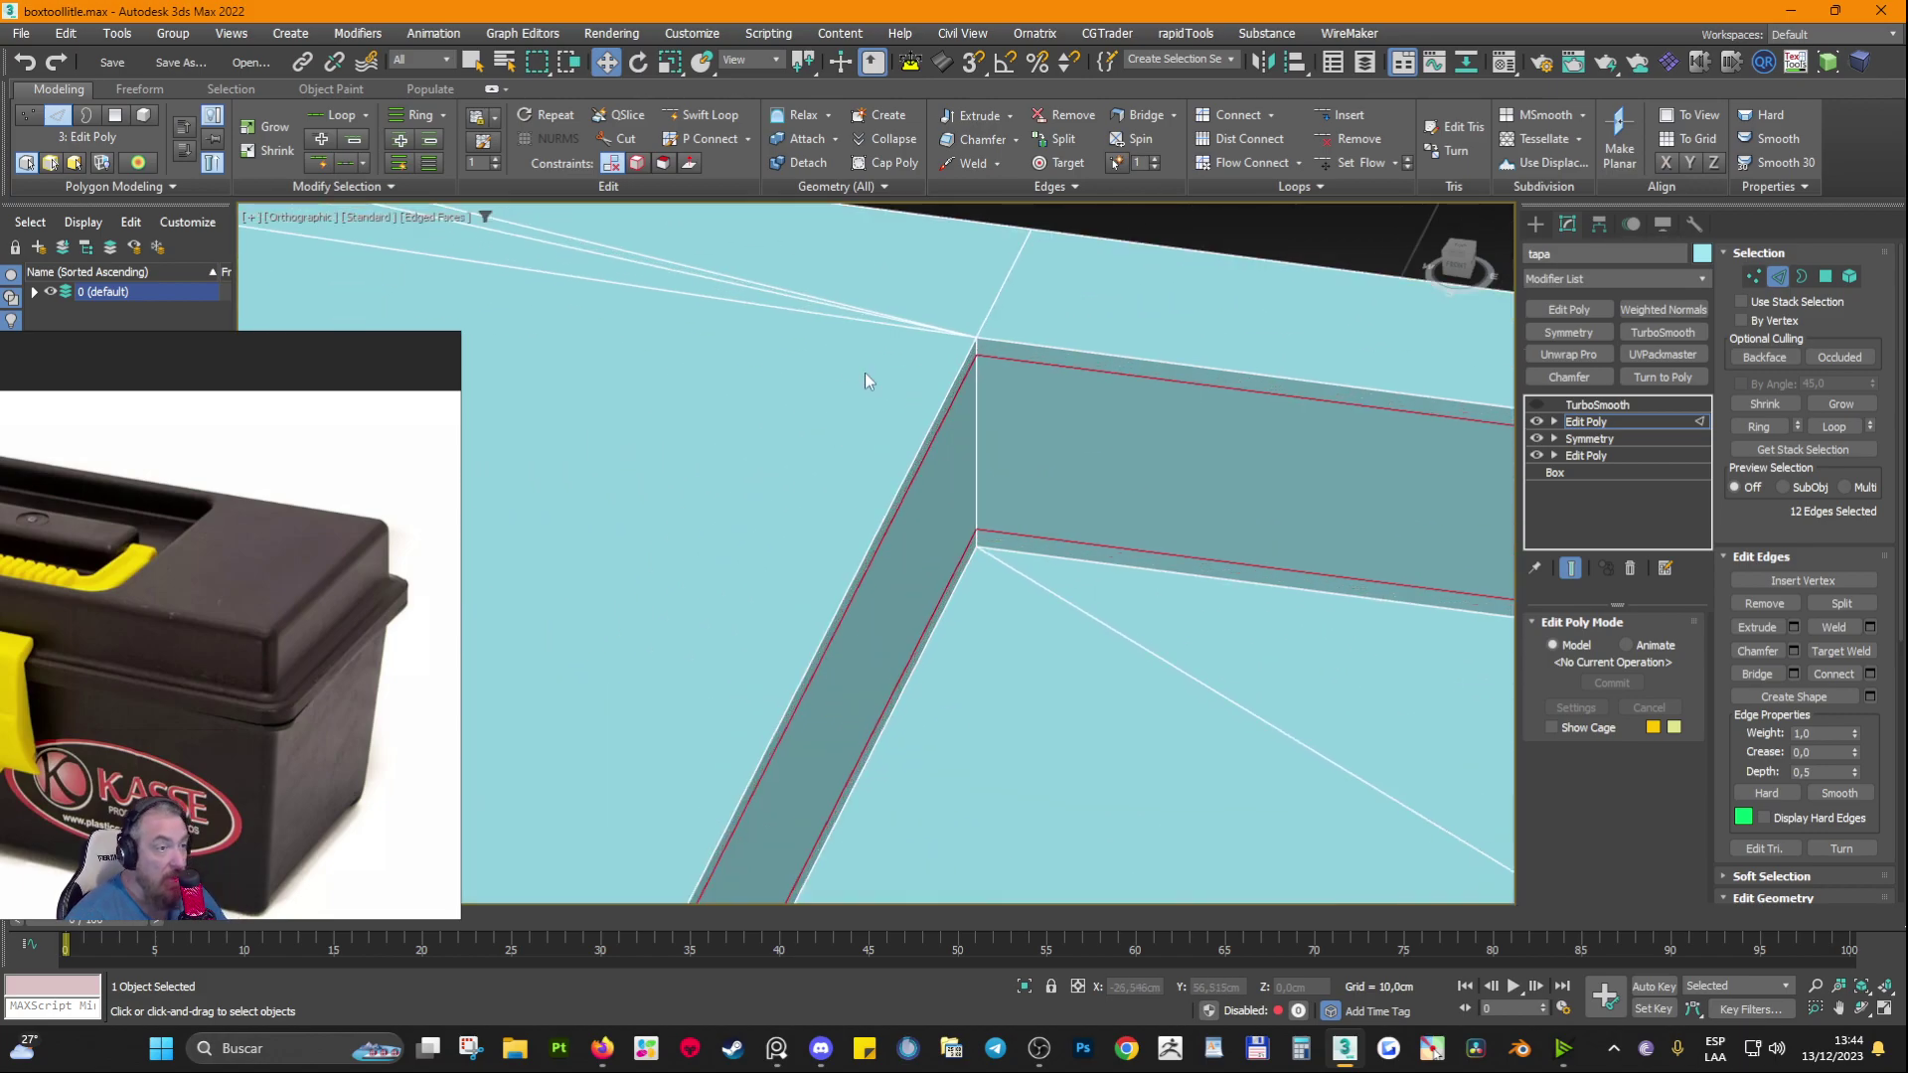
pyautogui.scroll(2, 932, 452)
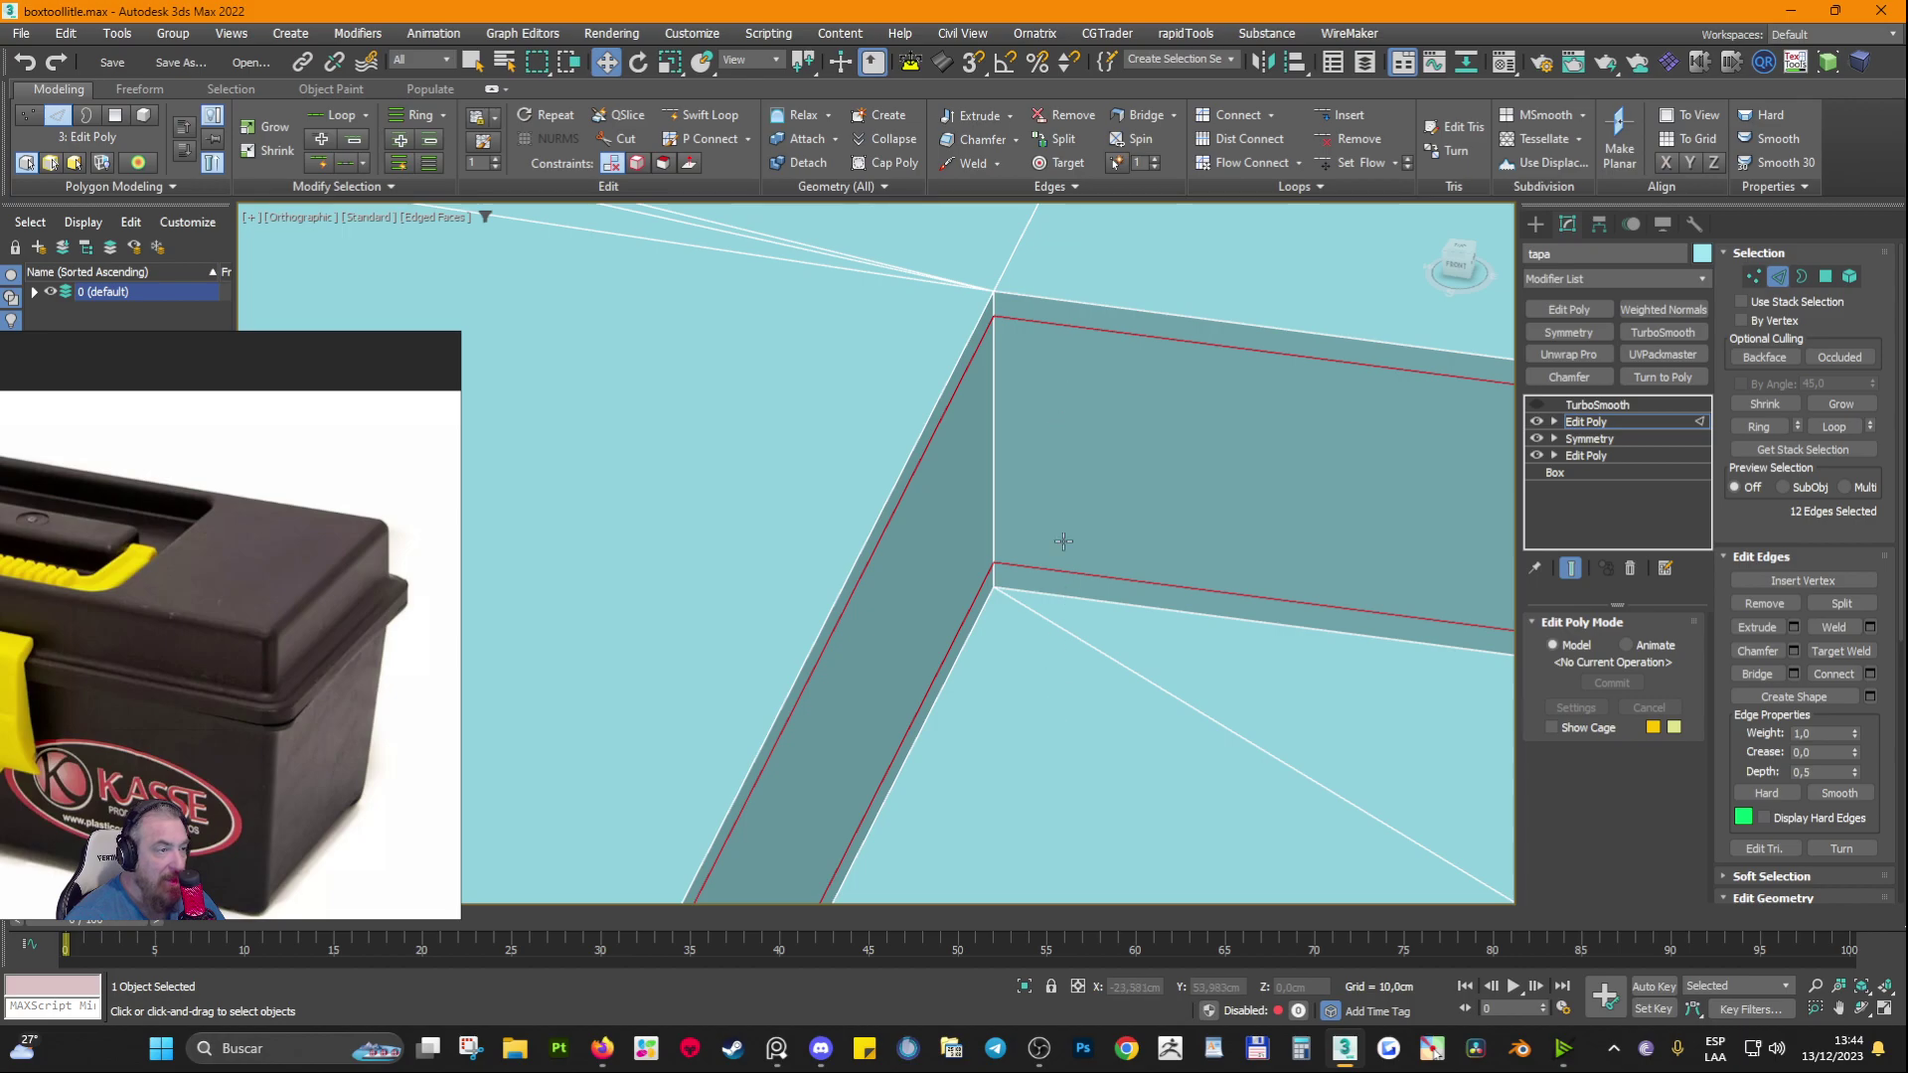
pyautogui.click(1537, 404)
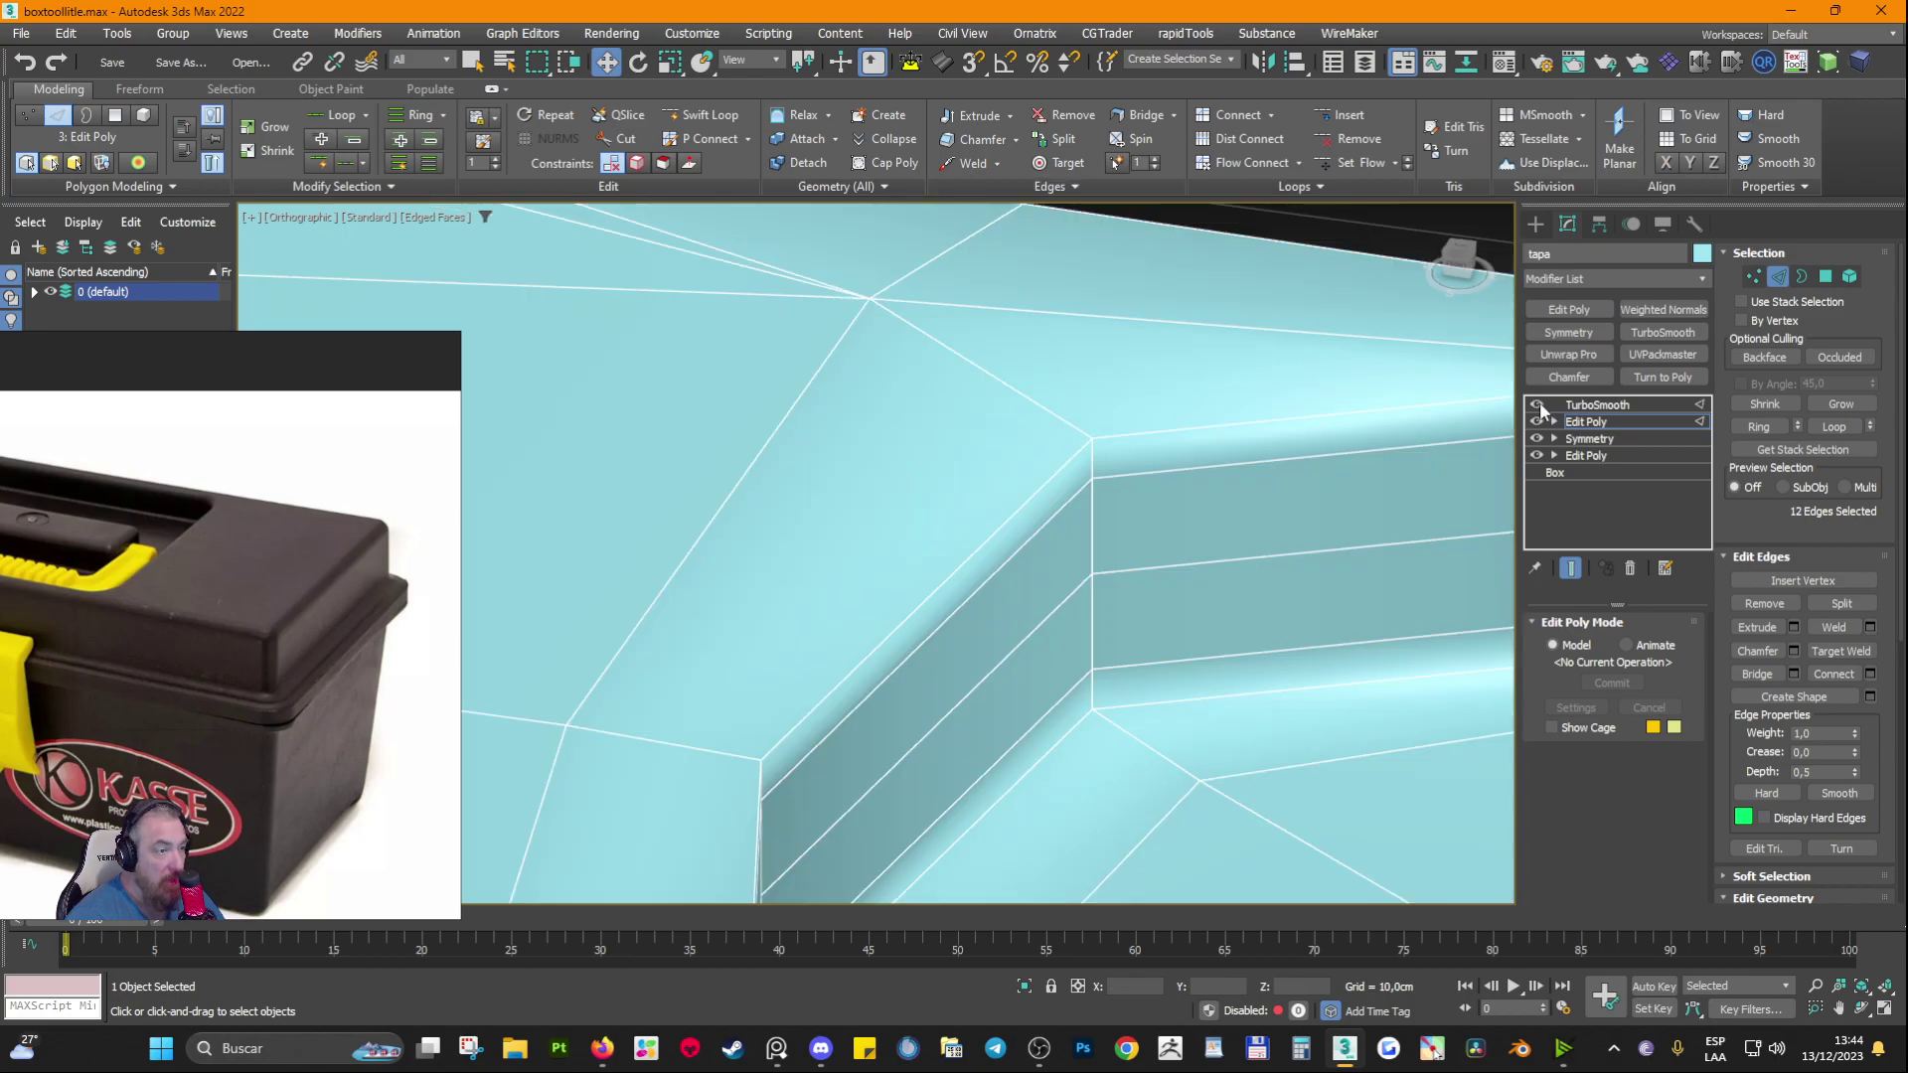
pyautogui.scroll(-5, 1093, 537)
pyautogui.scroll(4, 1067, 488)
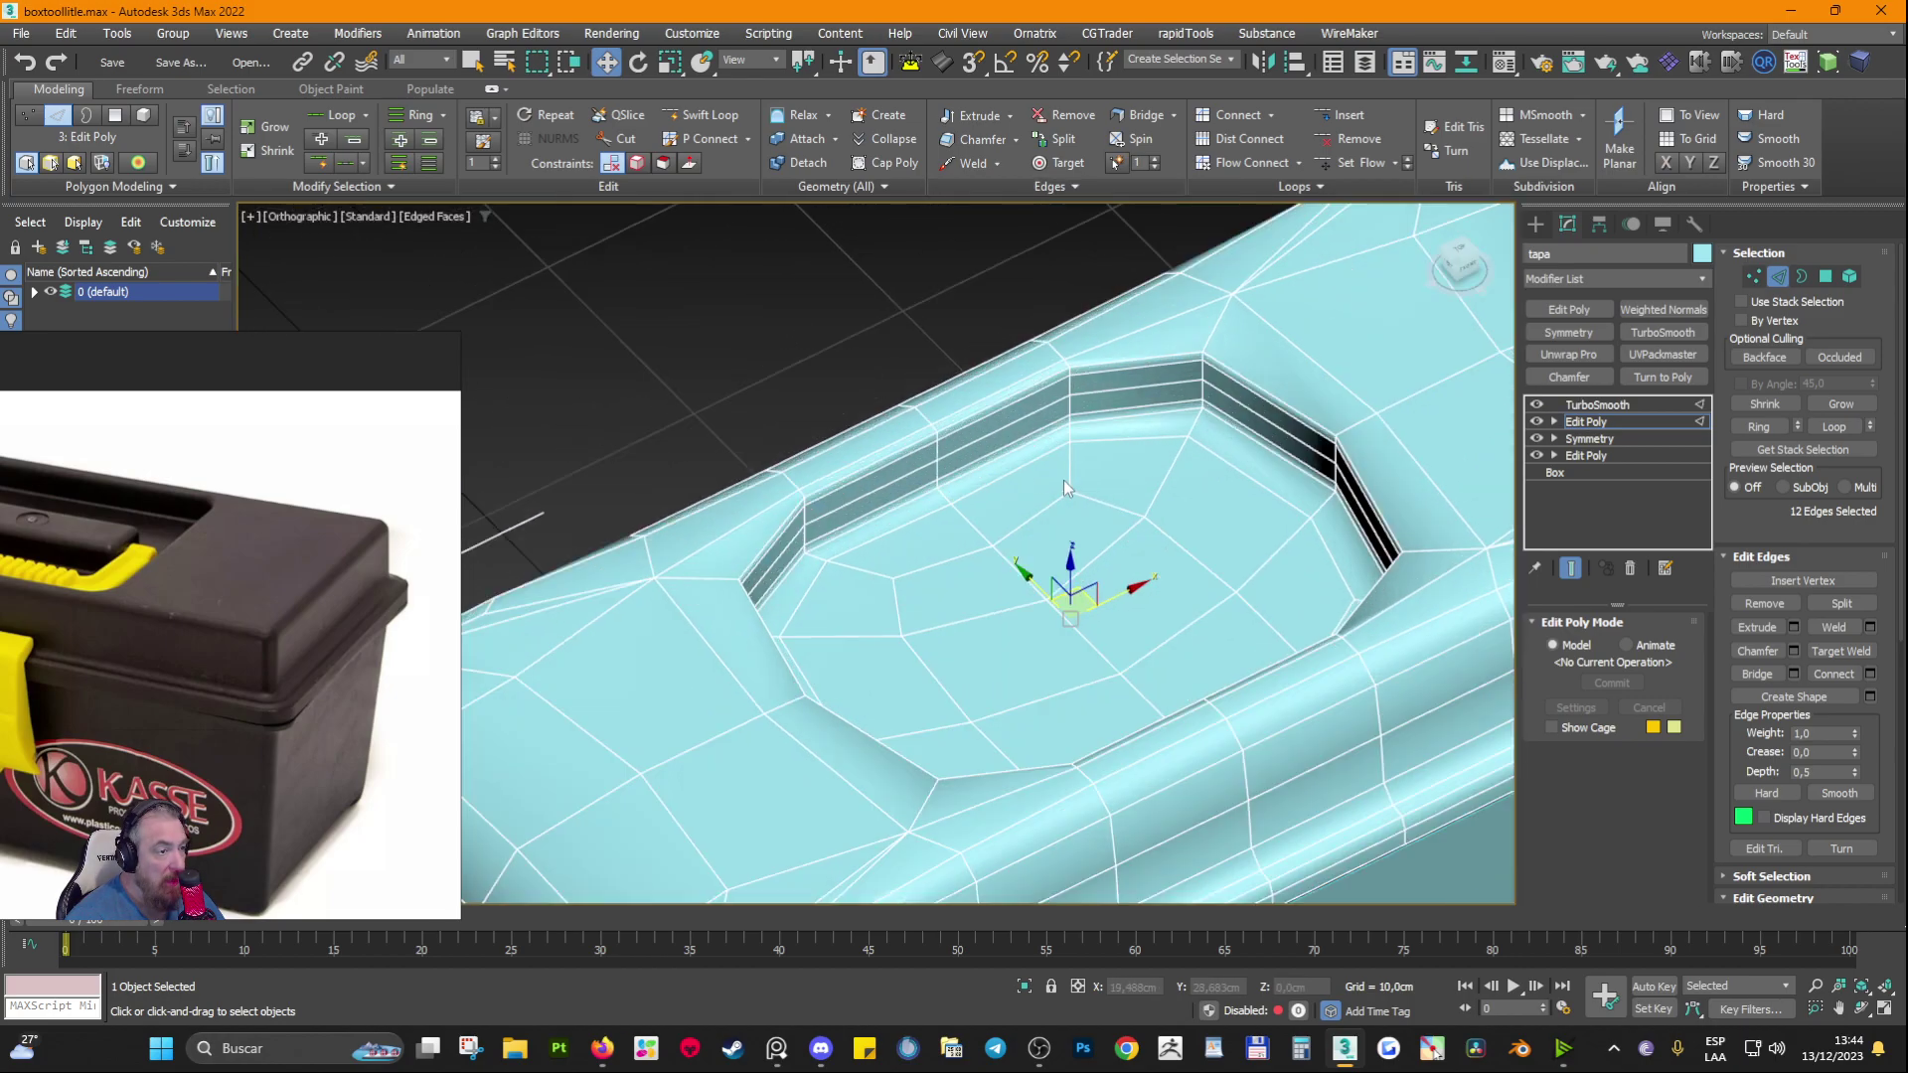
pyautogui.keyDown('alt'); pyautogui.moveTo(1067, 461); pyautogui.dragTo(1012, 461, button='middle'); pyautogui.keyUp('alt')
pyautogui.scroll(2, 1012, 460)
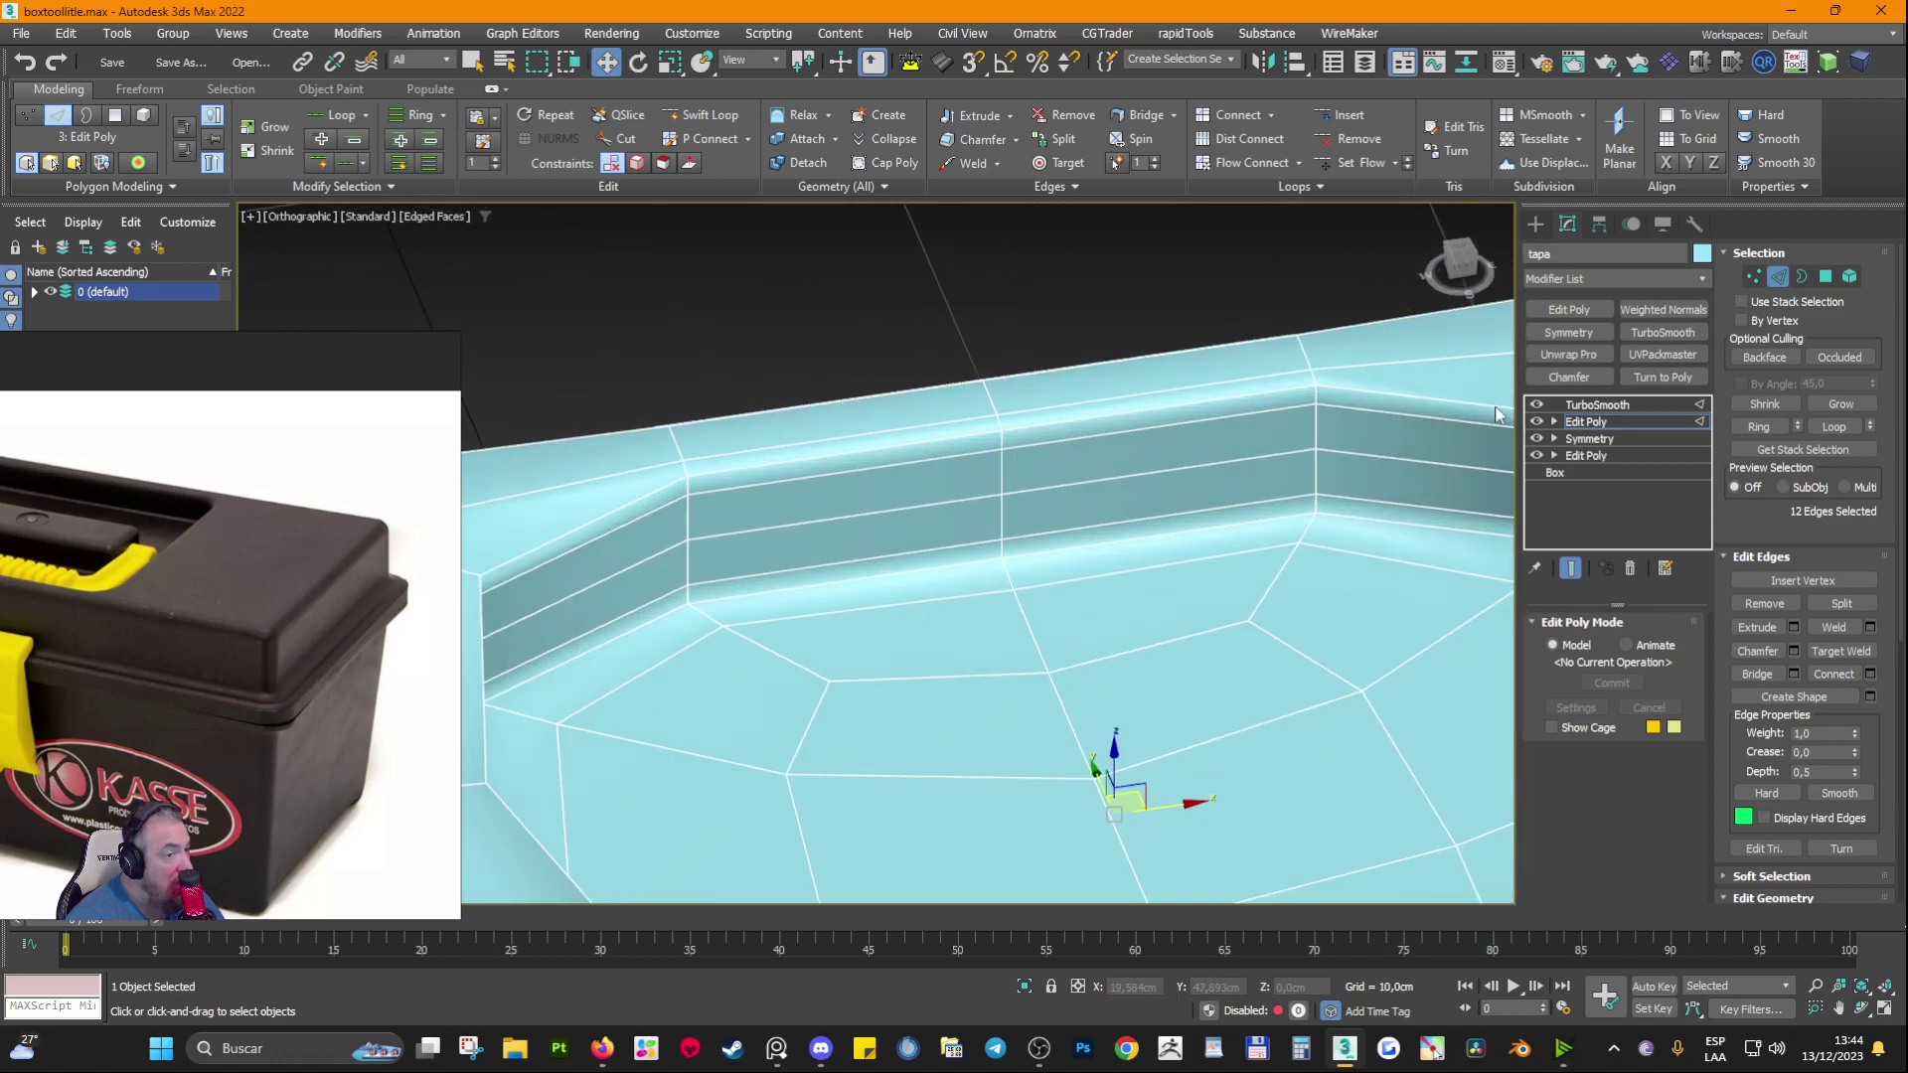
# Step: Toggle the upper Edit Poly off and on repeatedly to compare the smoothed recess without and with the support loops
pyautogui.click(1534, 425)
pyautogui.scroll(-5, 1166, 503)
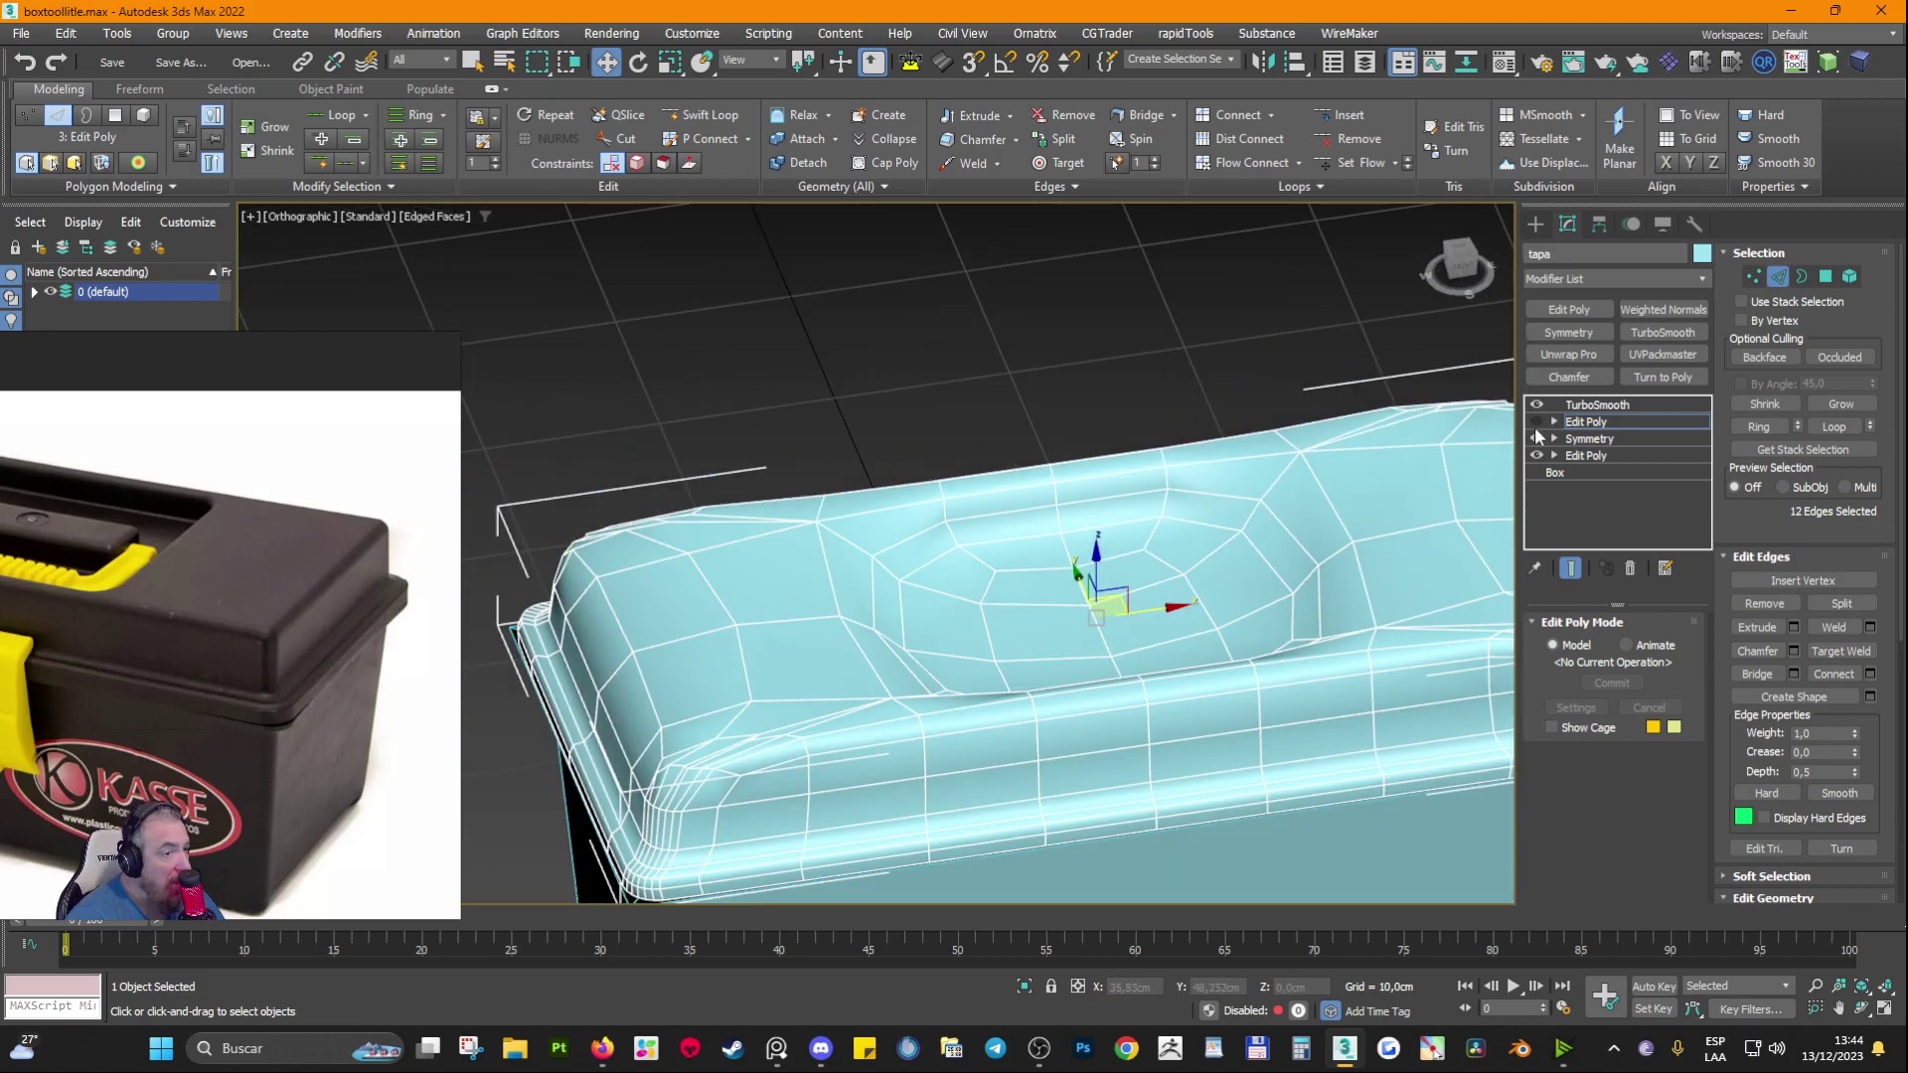
pyautogui.click(1534, 424)
pyautogui.click(1536, 426)
pyautogui.click(1536, 425)
pyautogui.click(1536, 425)
pyautogui.click(1536, 426)
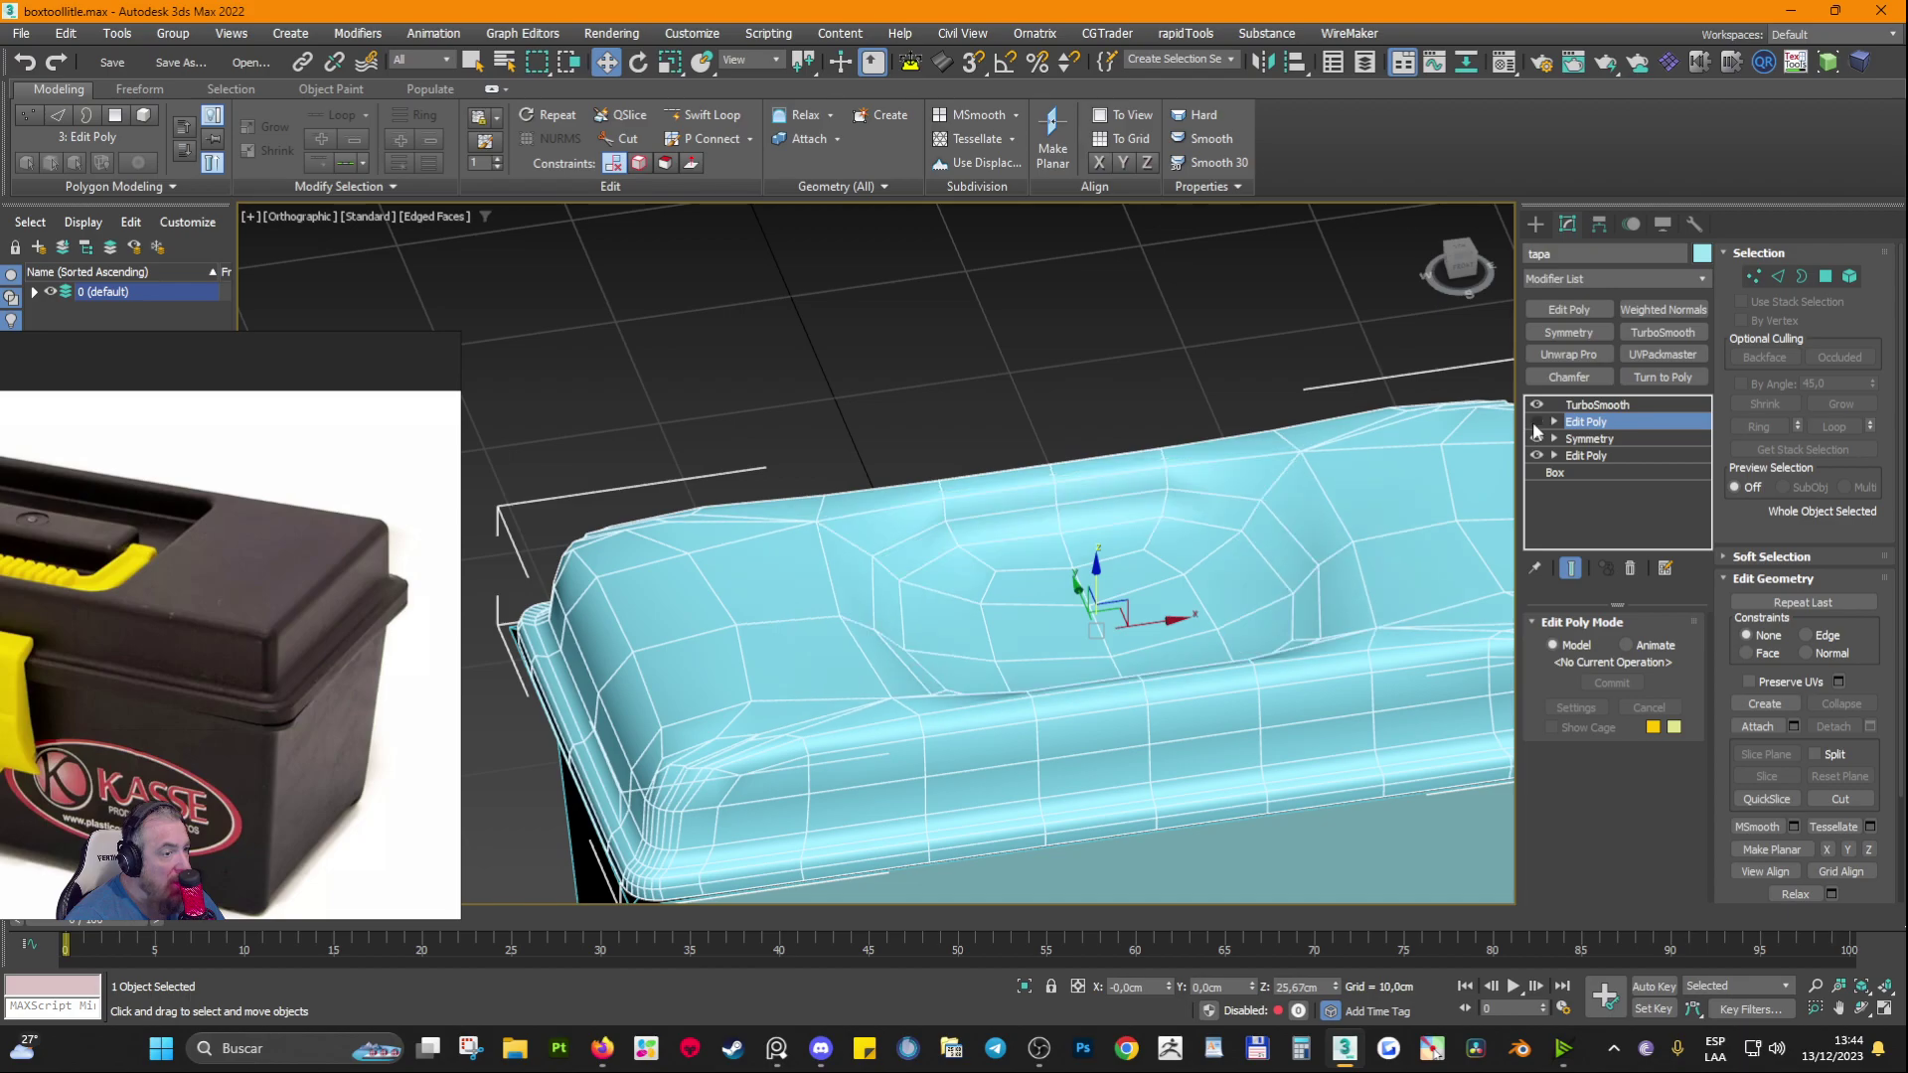
pyautogui.click(1536, 425)
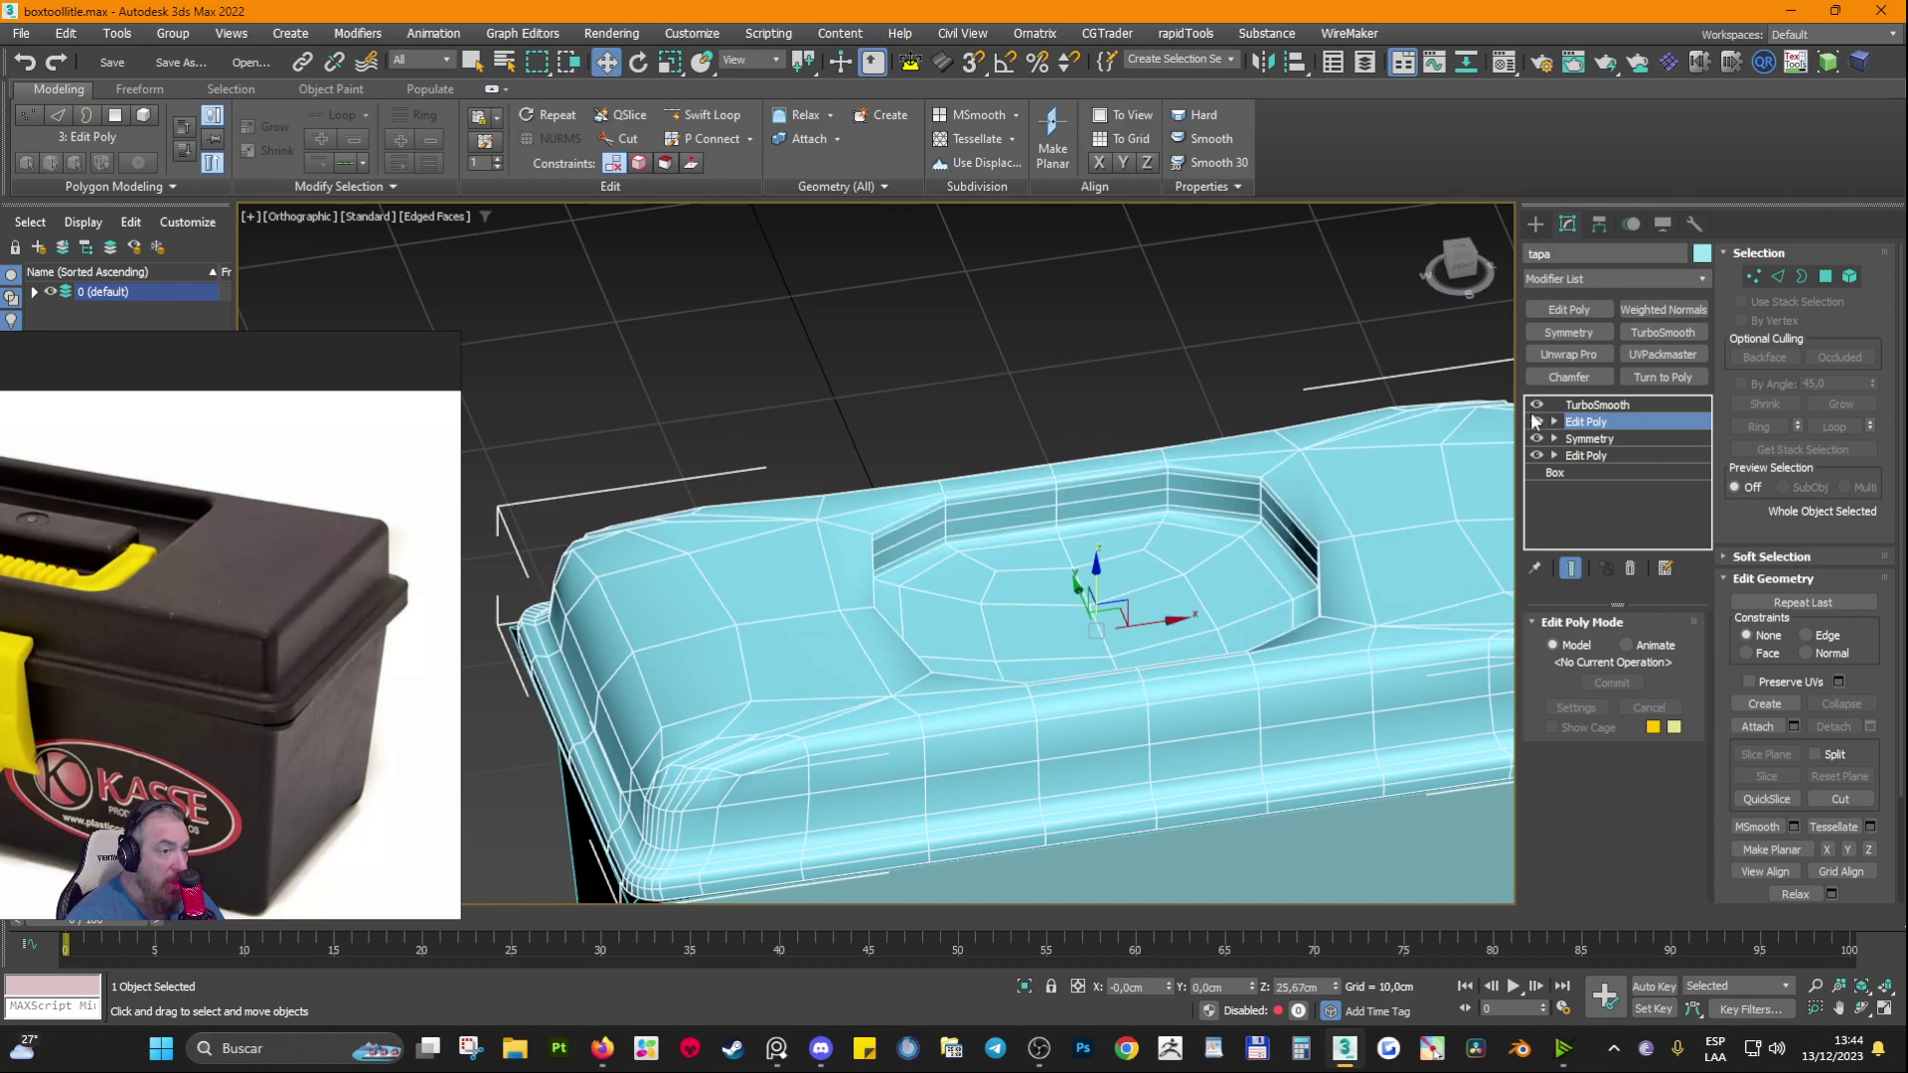
# Step: Turn off the lid's TurboSmooth and select the ring of lengthwise edges along one half of the recess's long walls
pyautogui.click(1535, 404)
pyautogui.scroll(5, 969, 502)
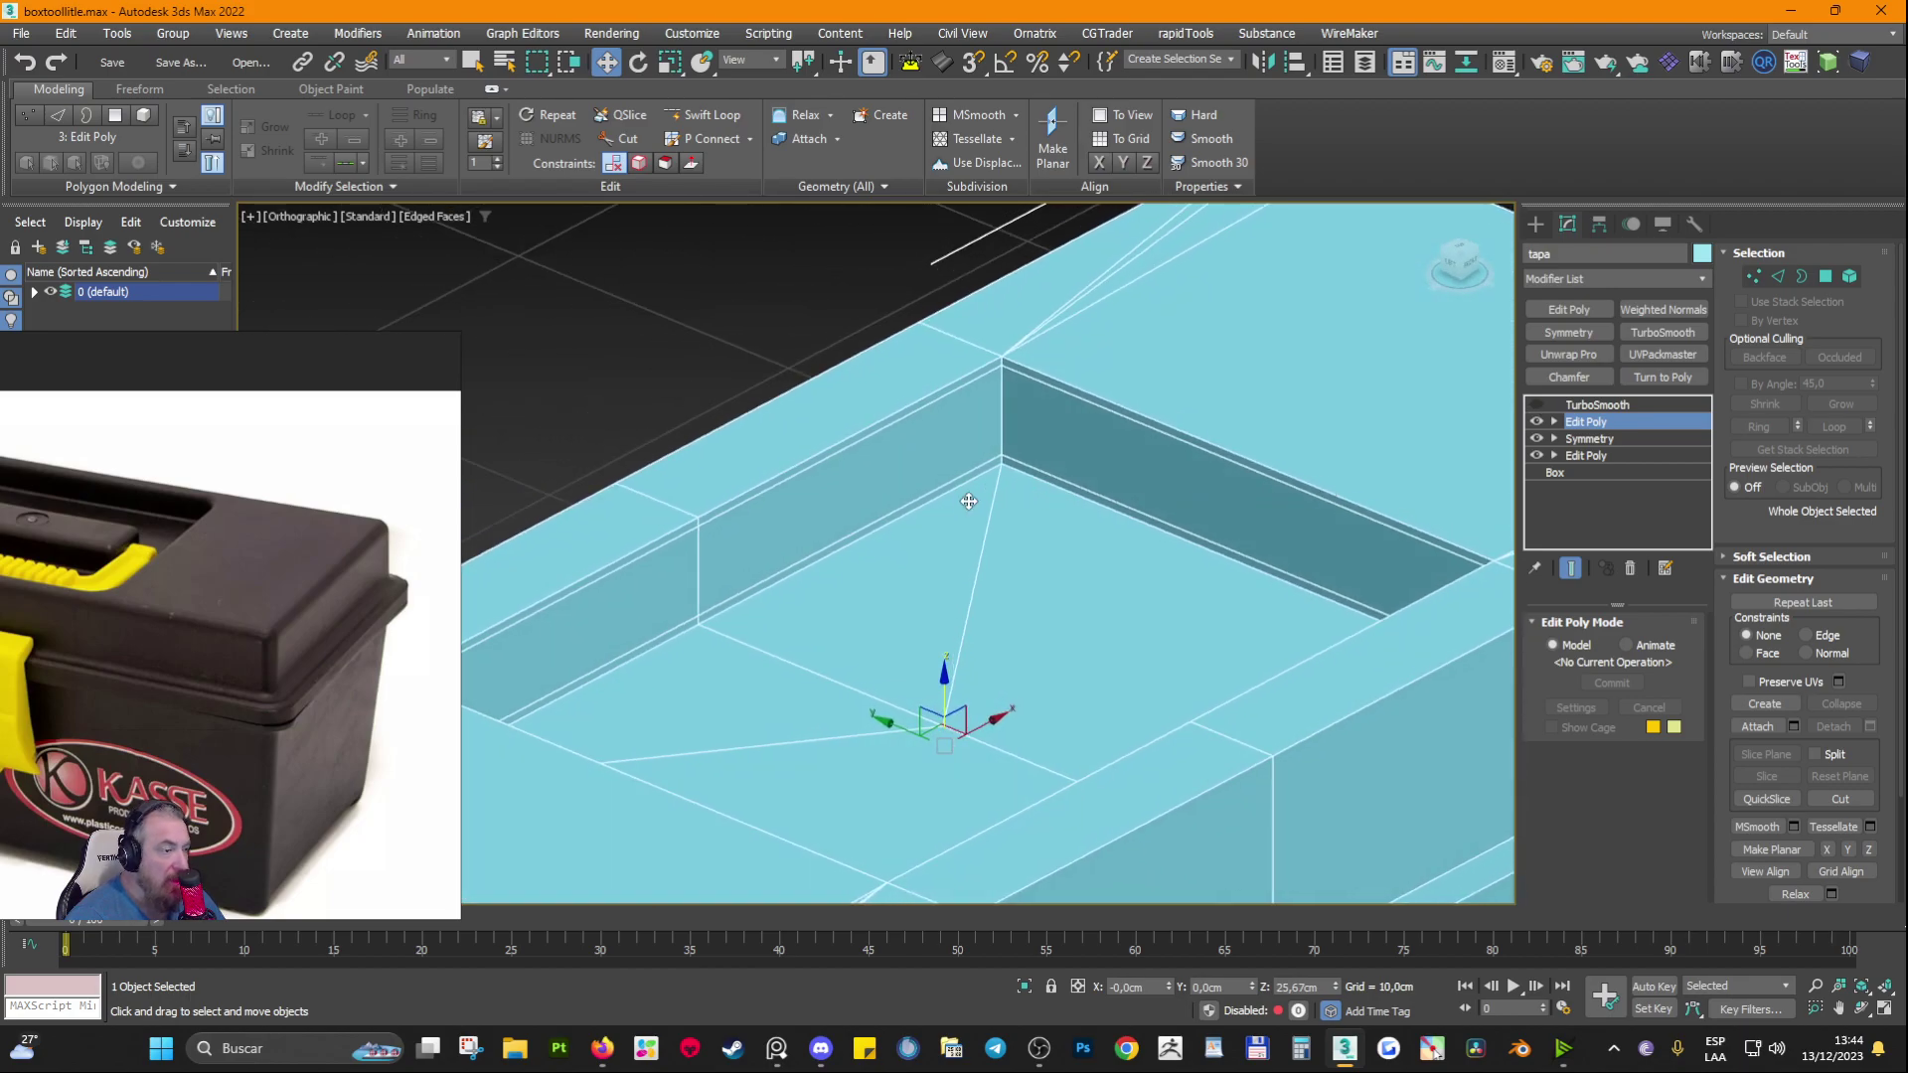
pyautogui.click(1781, 279)
pyautogui.click(957, 475)
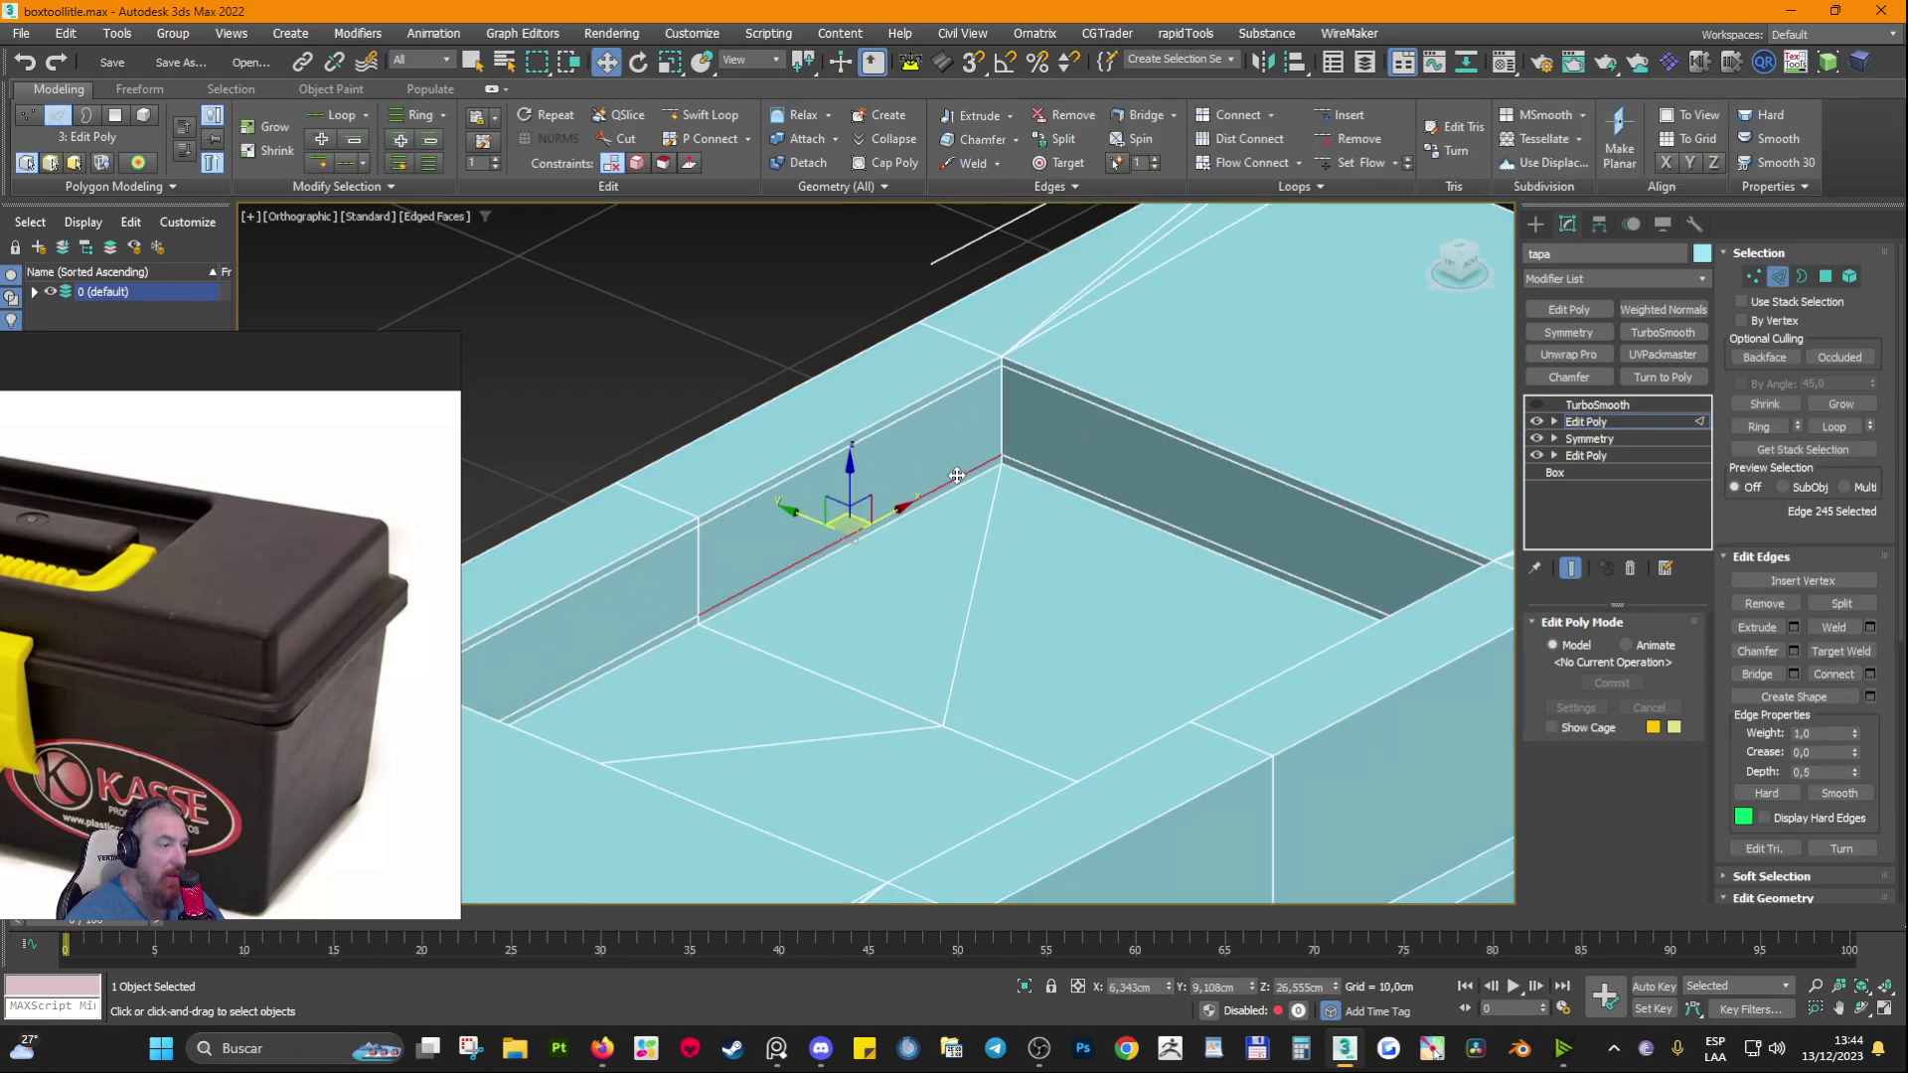
pyautogui.keyDown('ctrl'); pyautogui.click(962, 490); pyautogui.keyUp('ctrl')
pyautogui.keyDown('ctrl'); pyautogui.click(920, 398); pyautogui.keyUp('ctrl')
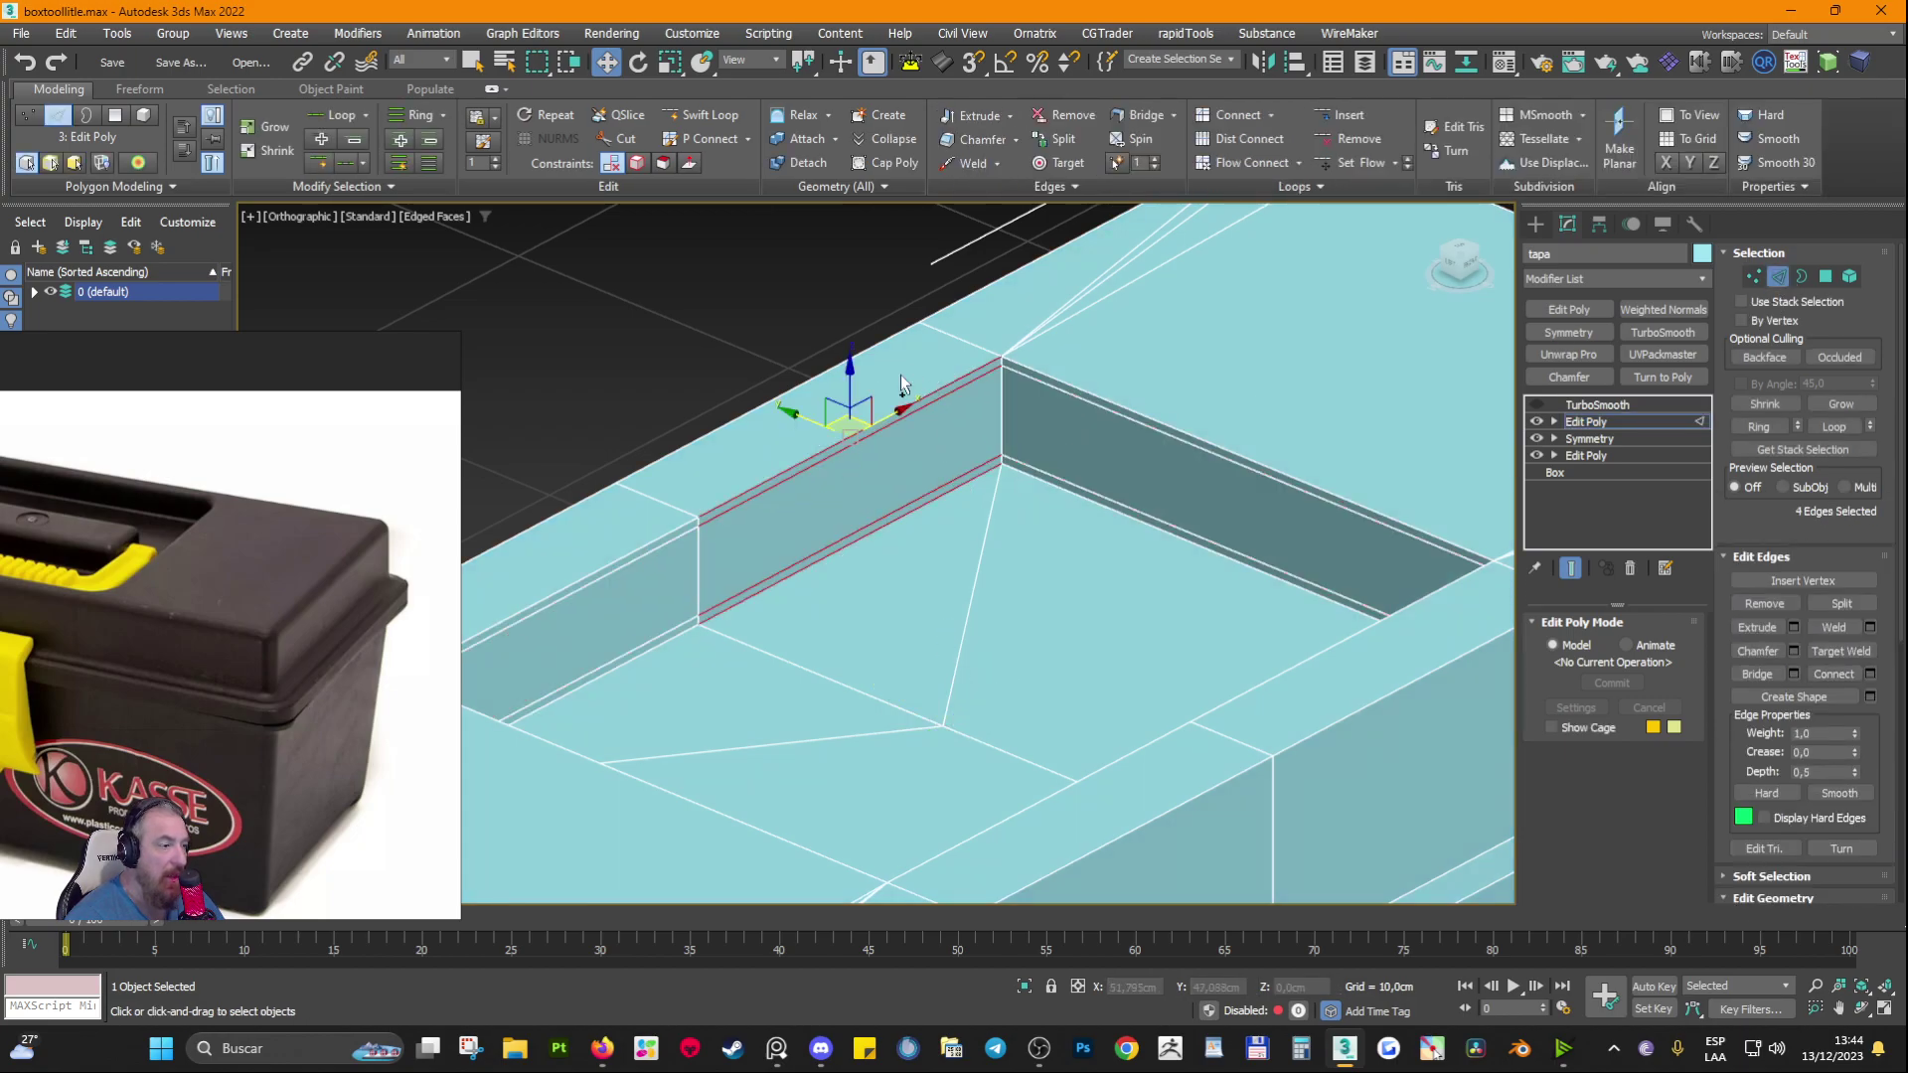
pyautogui.keyDown('ctrl'); pyautogui.click(866, 352); pyautogui.keyUp('ctrl')
pyautogui.keyDown('ctrl'); pyautogui.click(1367, 701); pyautogui.keyUp('ctrl')
pyautogui.keyDown('ctrl'); pyautogui.click(1313, 661); pyautogui.keyUp('ctrl')
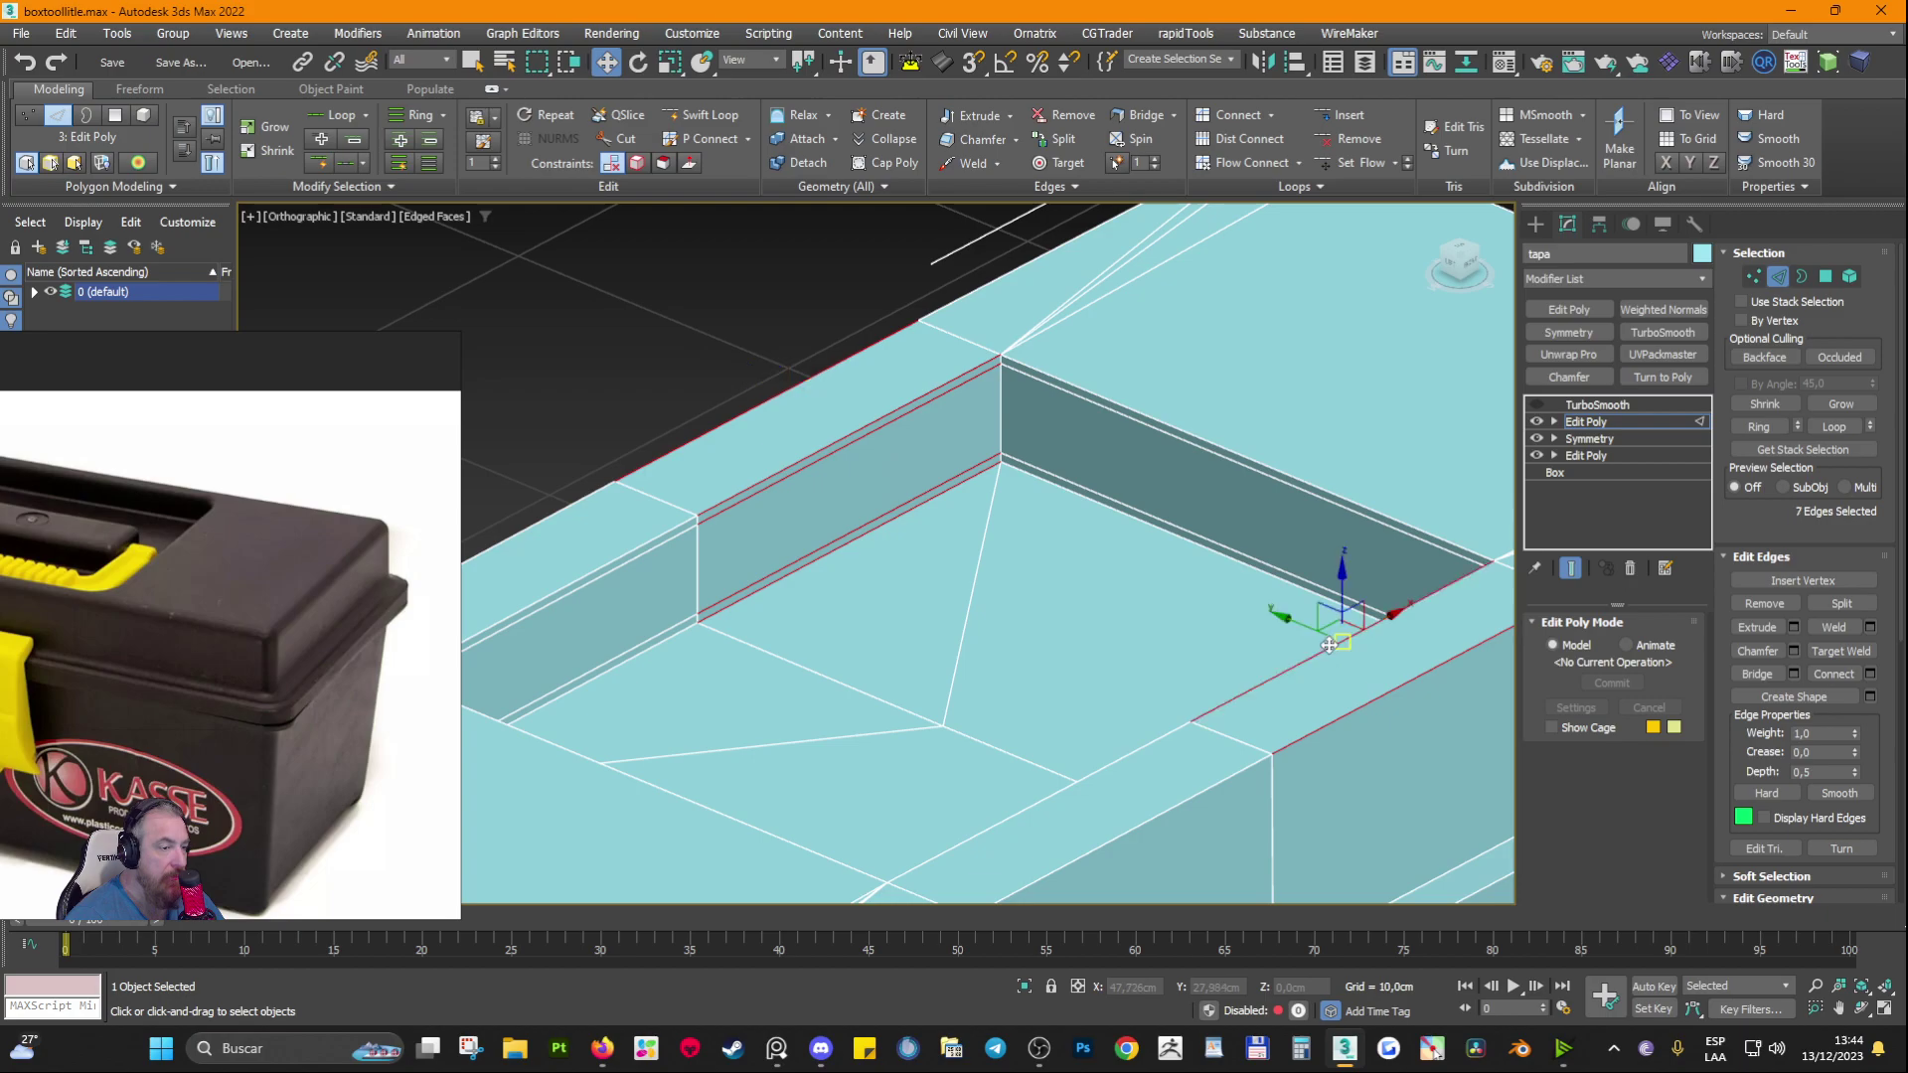
pyautogui.hotkey('alt', 'r')
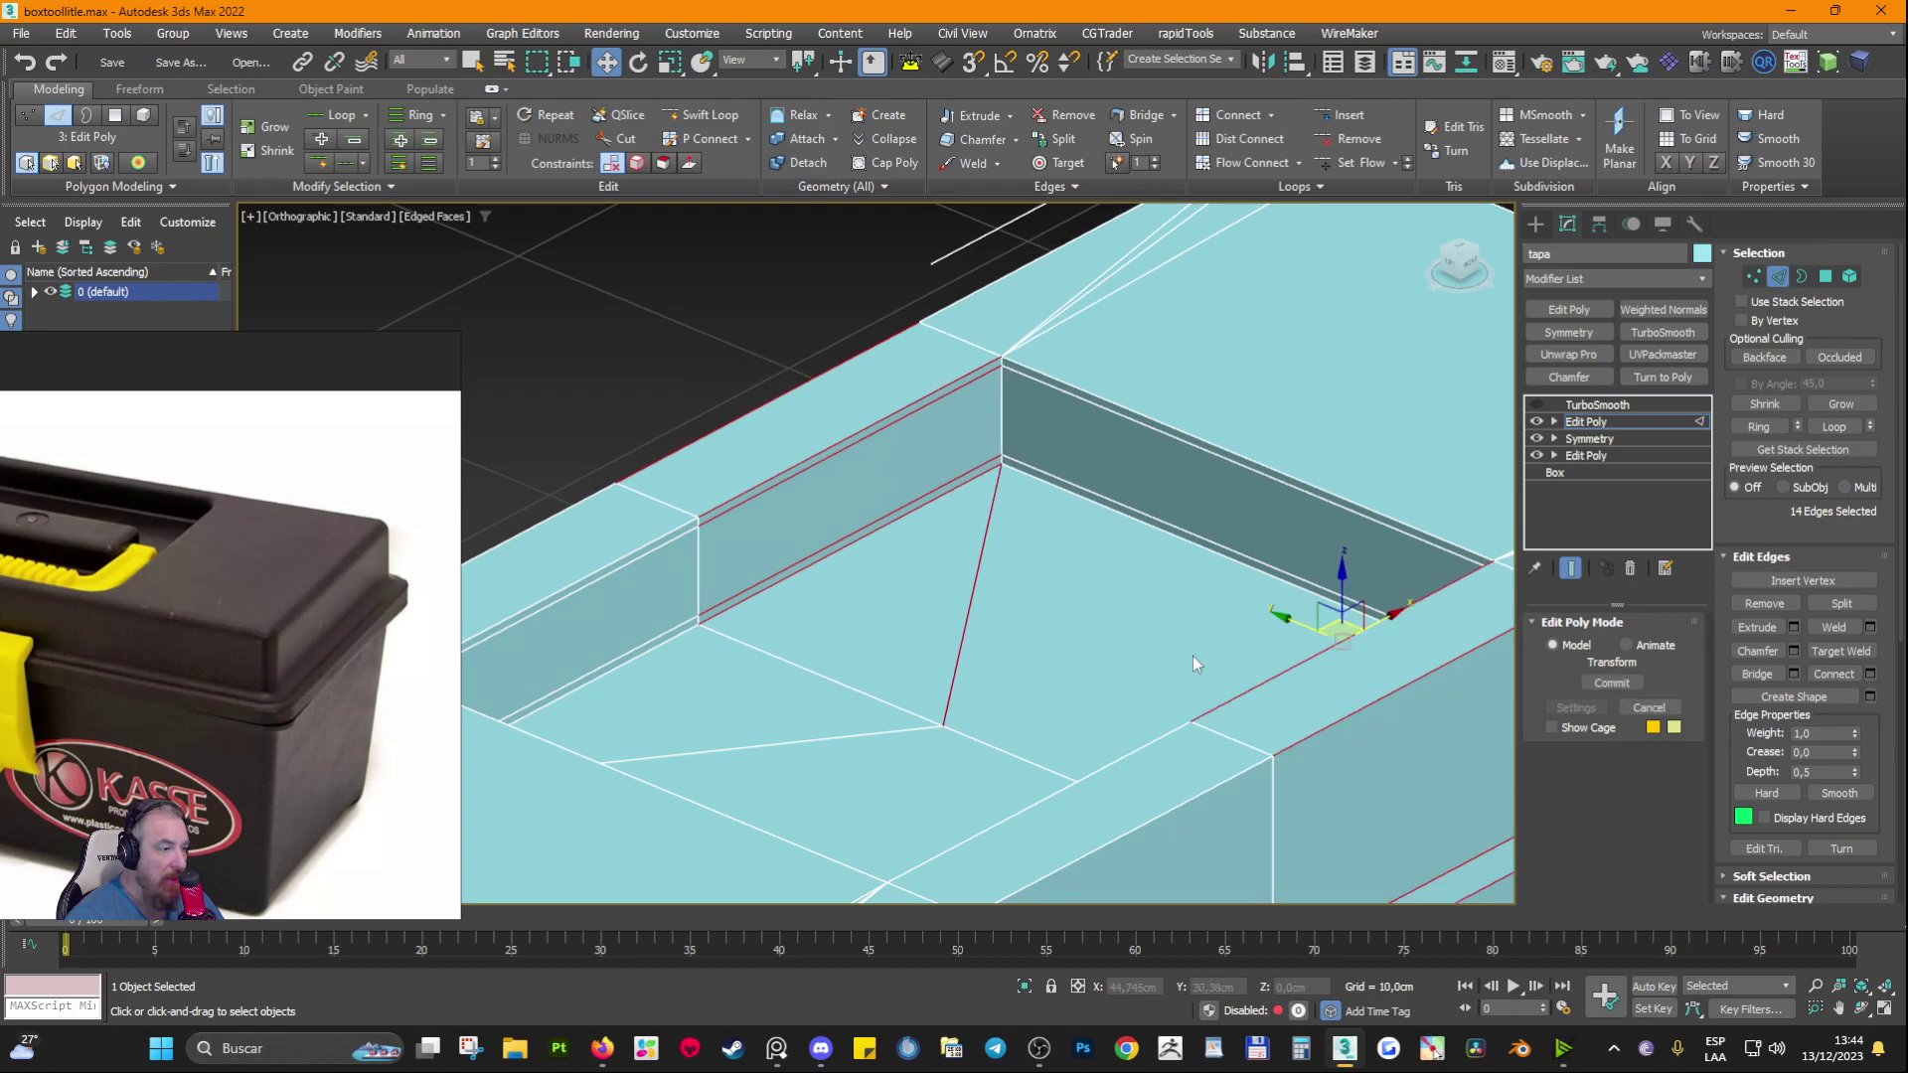
pyautogui.keyDown('alt'); pyautogui.moveTo(1311, 667); pyautogui.dragTo(1153, 692, button='middle'); pyautogui.keyUp('alt')
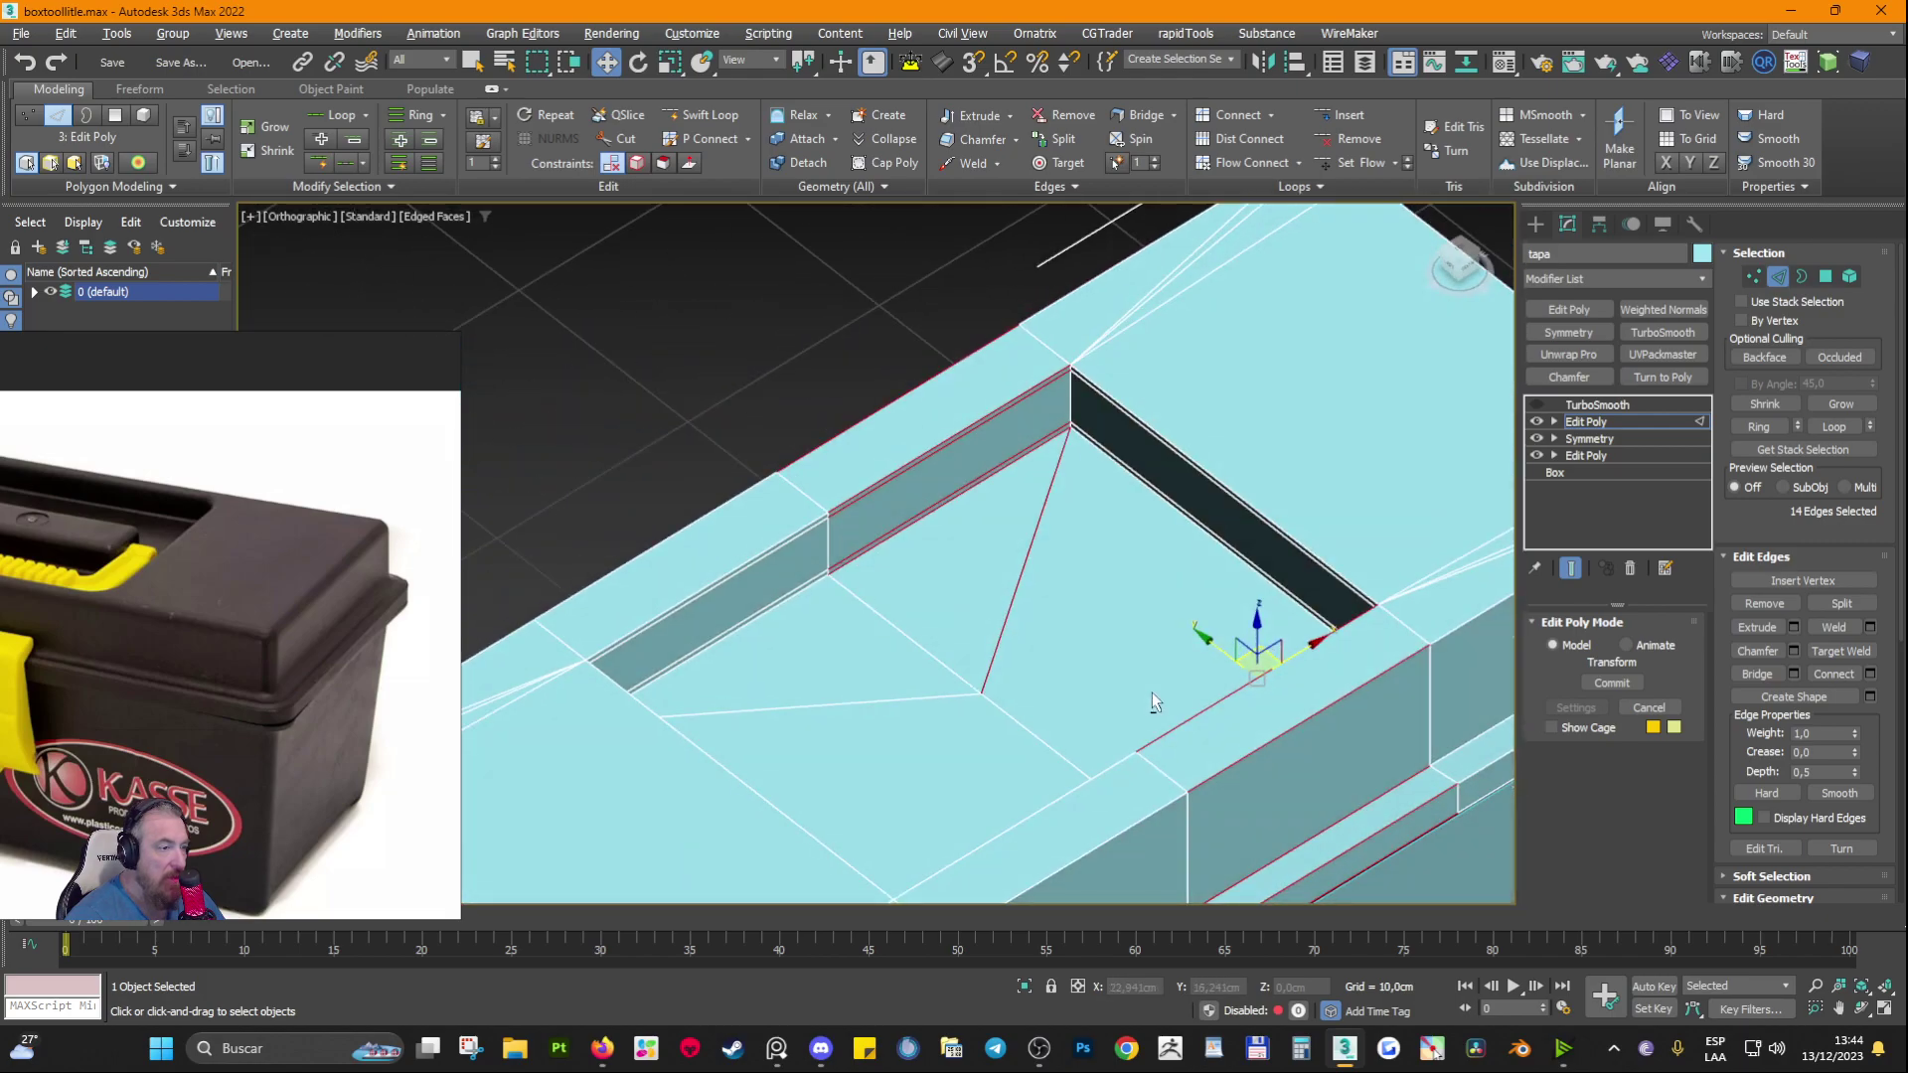
# Step: Connect the lengthwise edges with 1 segment, pinch 0 and slide 95 to add a support loop beside the recess's end wall
pyautogui.click(1868, 679)
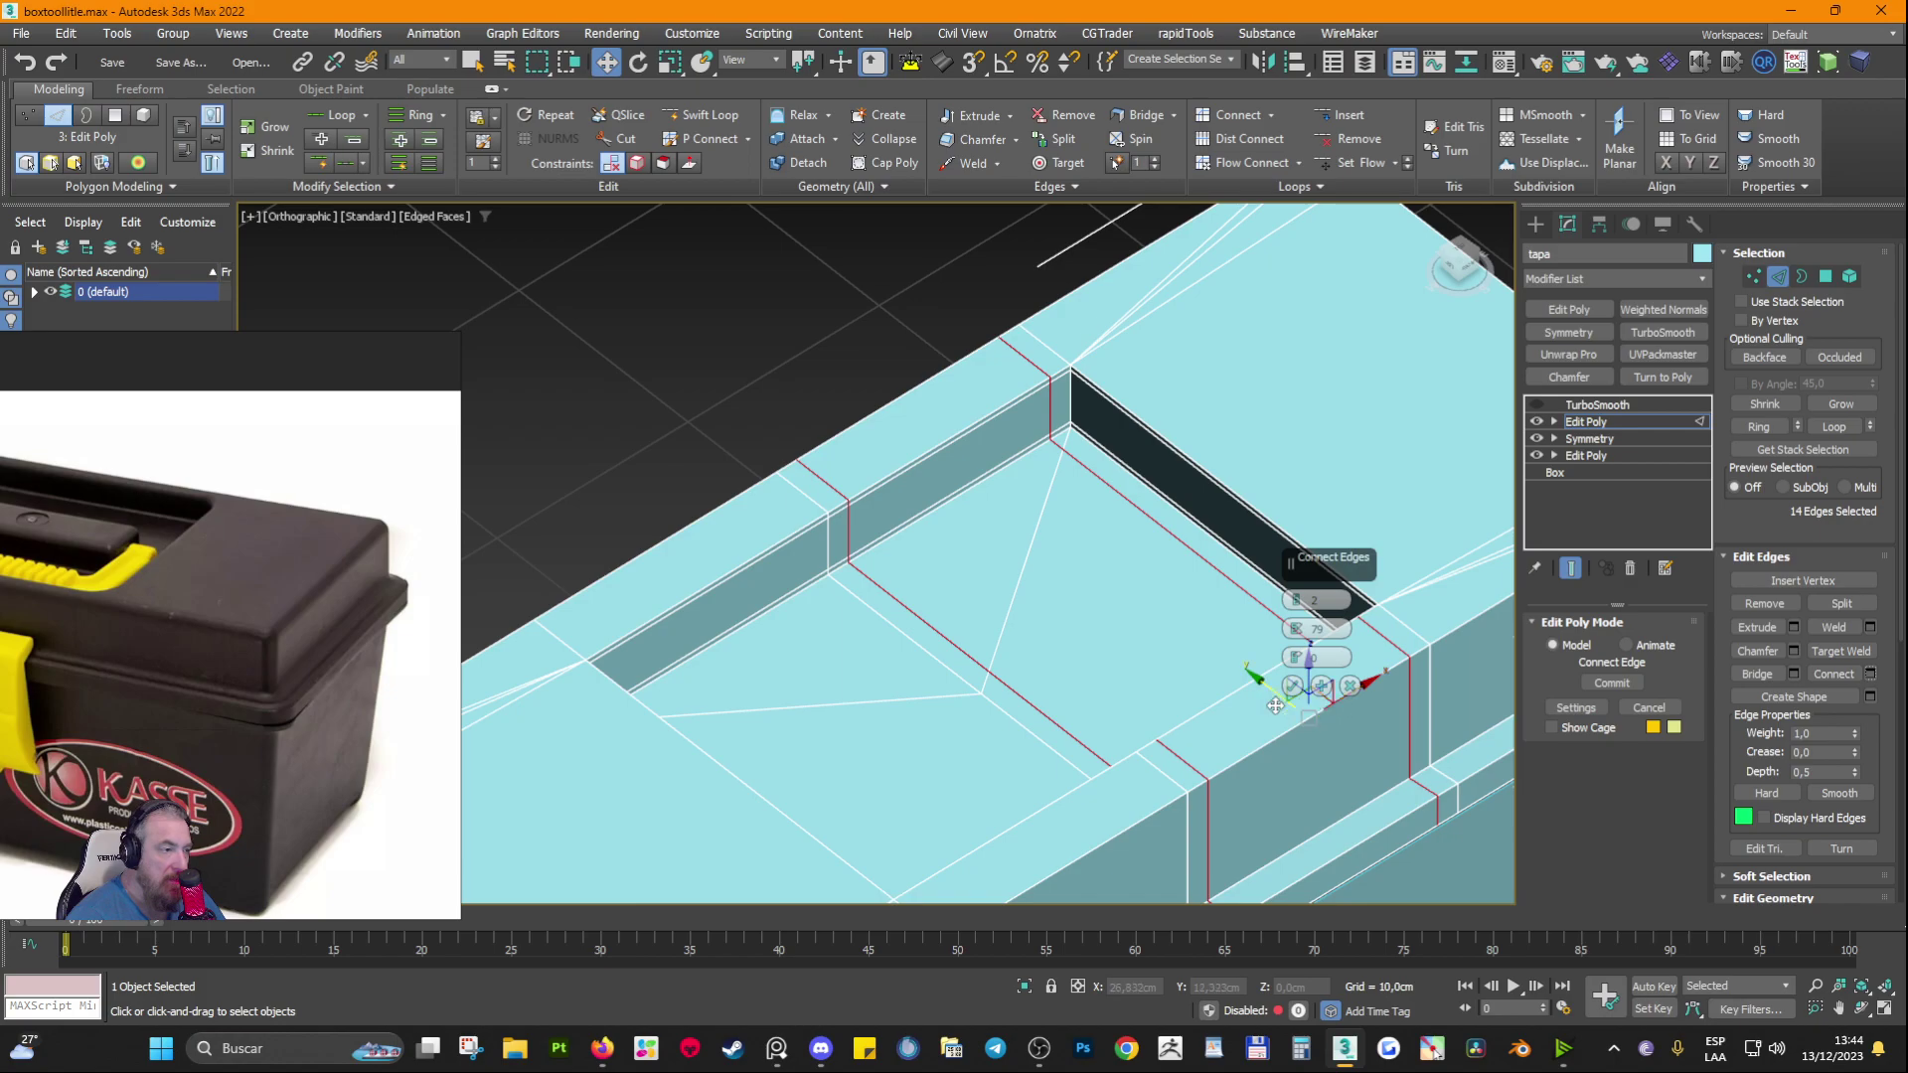
pyautogui.rightClick(1297, 623)
pyautogui.click(1297, 604)
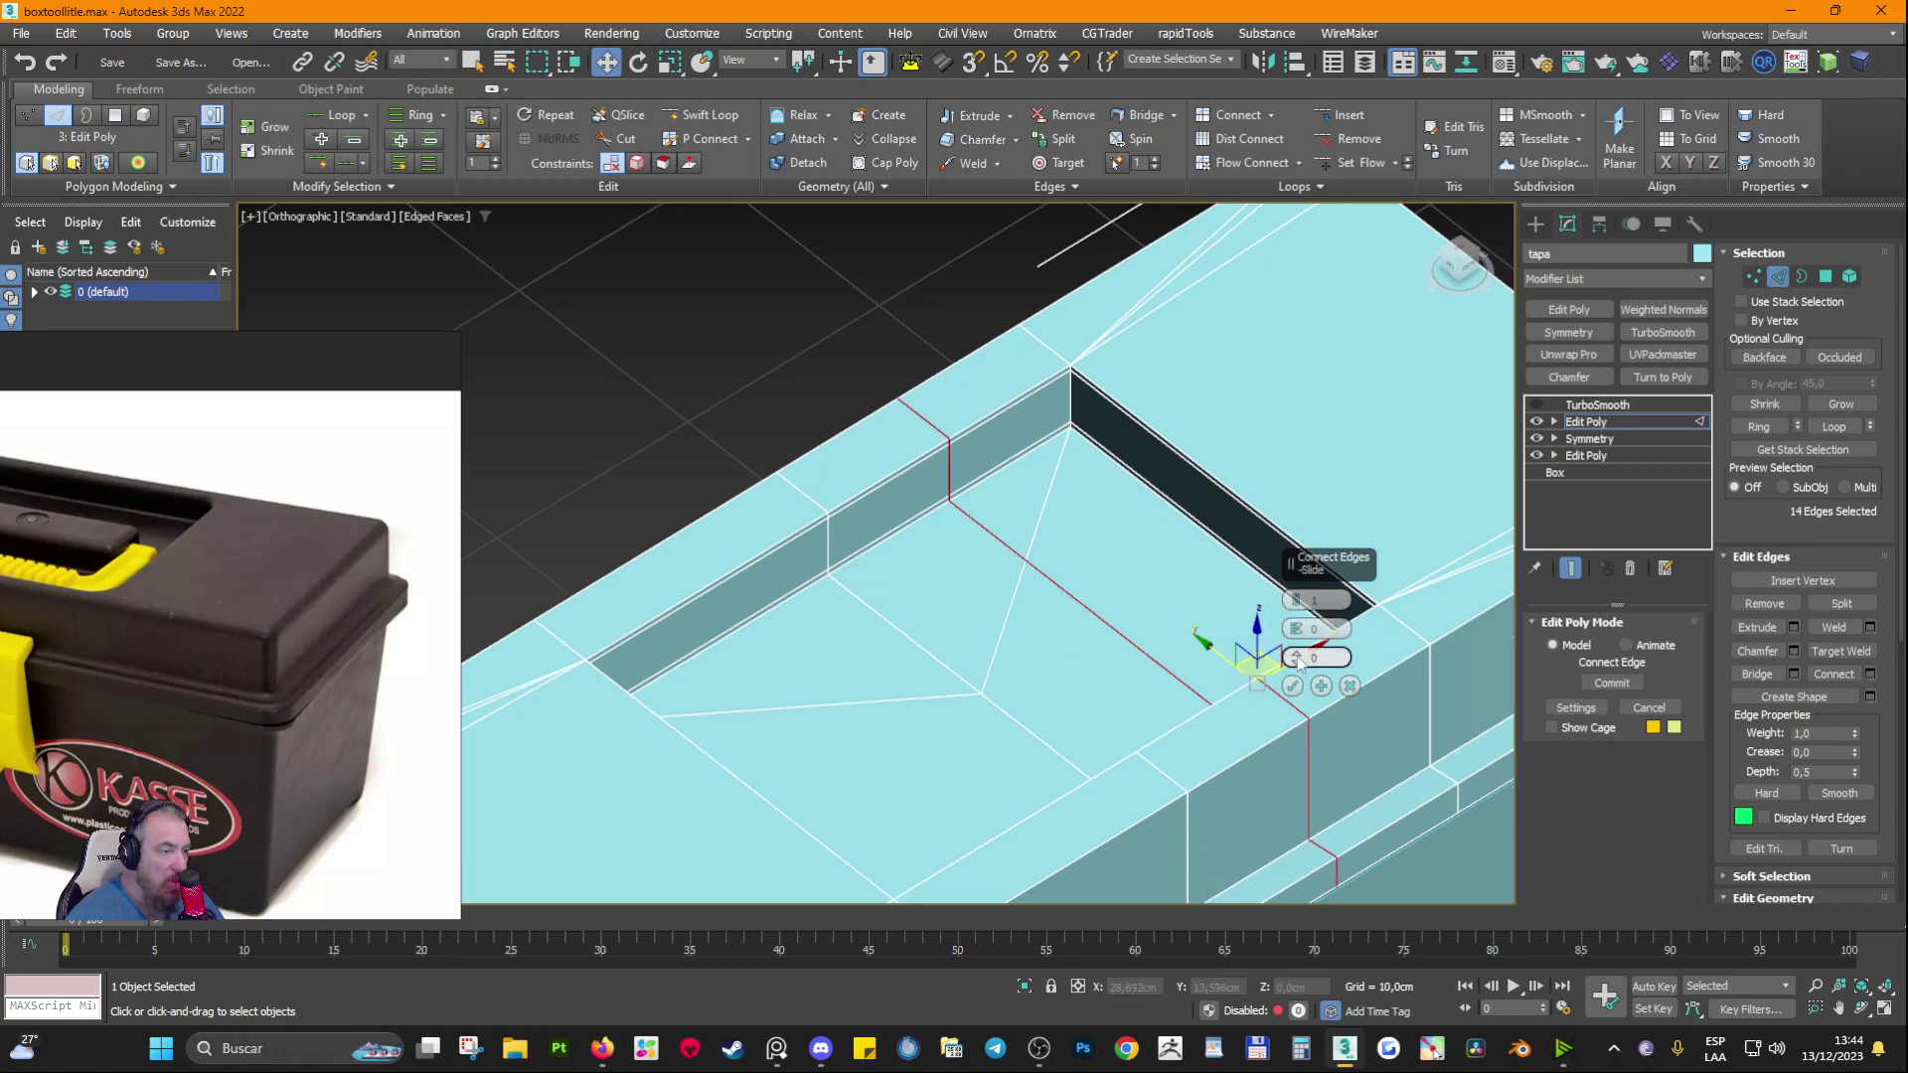
pyautogui.moveTo(1296, 627); pyautogui.dragTo(1233, 280)
pyautogui.rightClick(1297, 628)
pyautogui.scroll(8, 1043, 350)
pyautogui.moveTo(1161, 554); pyautogui.dragTo(1067, 529, button='middle')
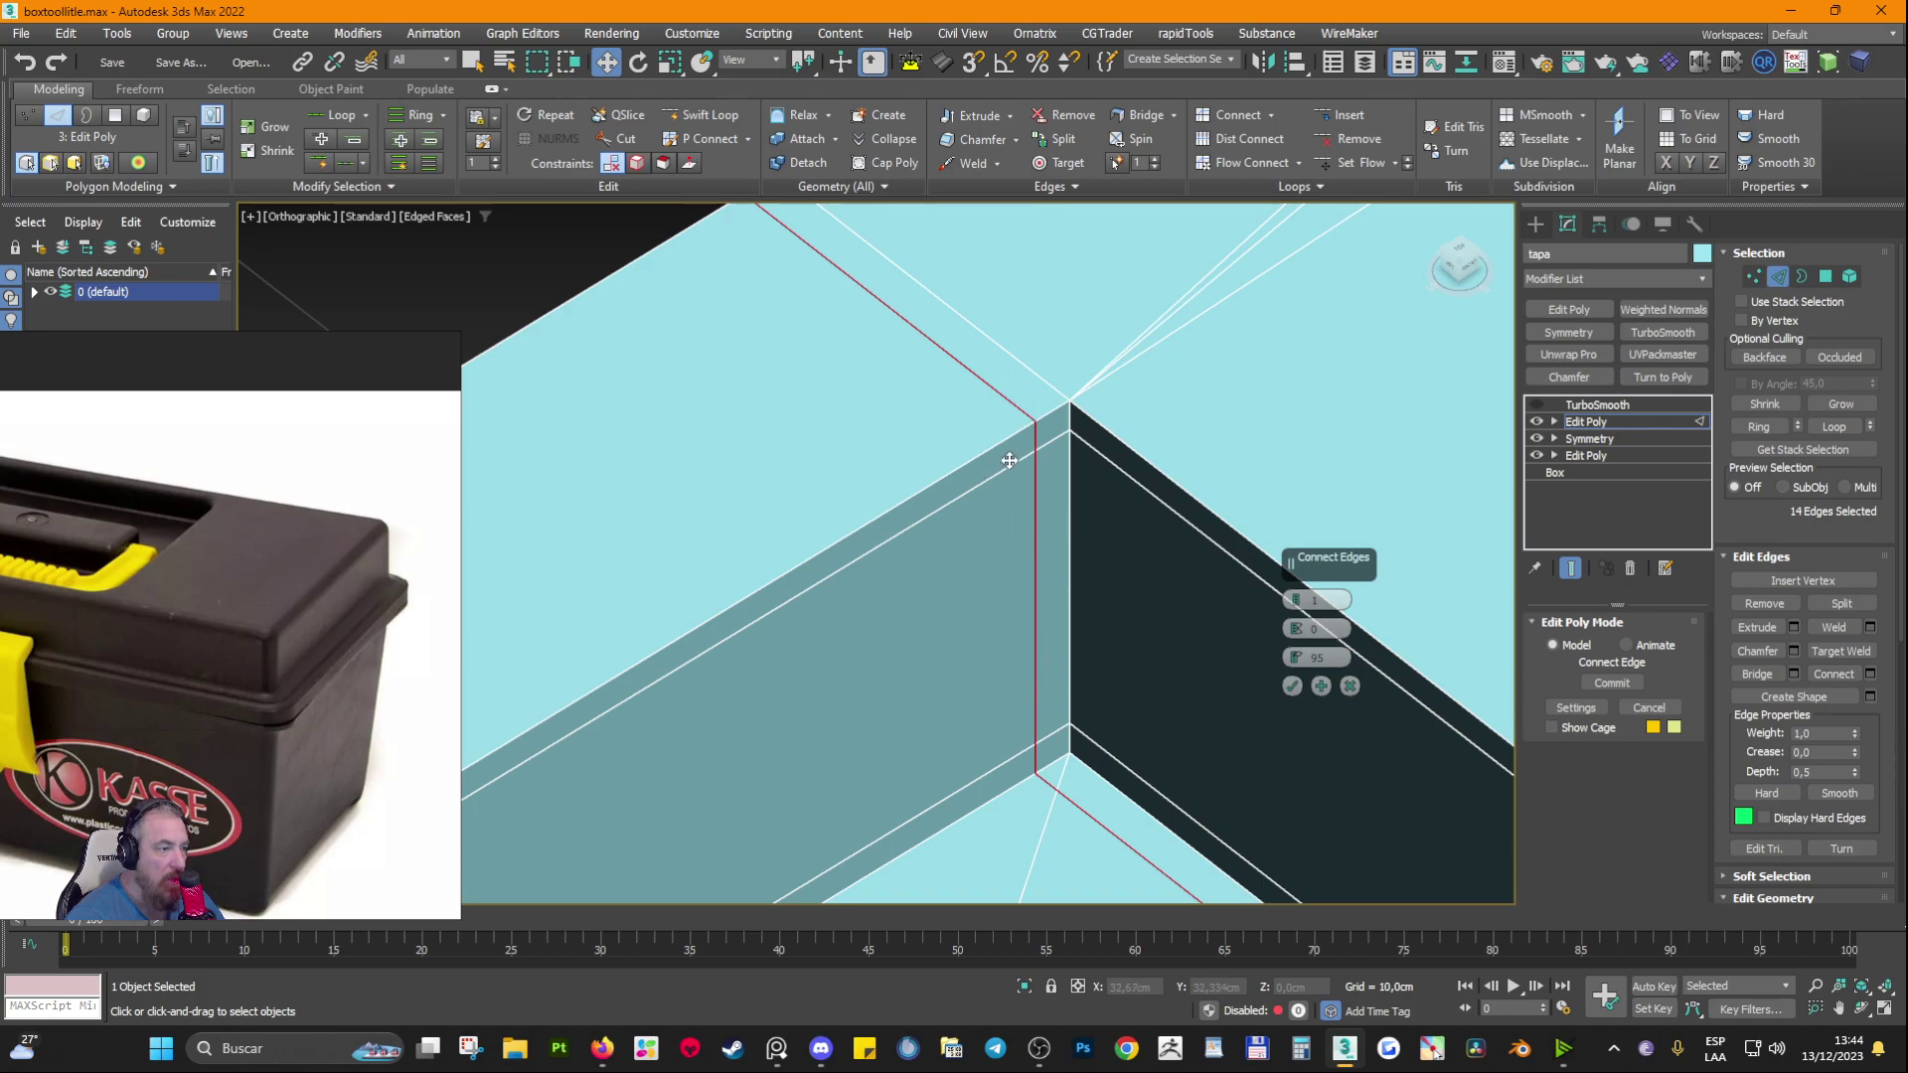
pyautogui.click(1291, 687)
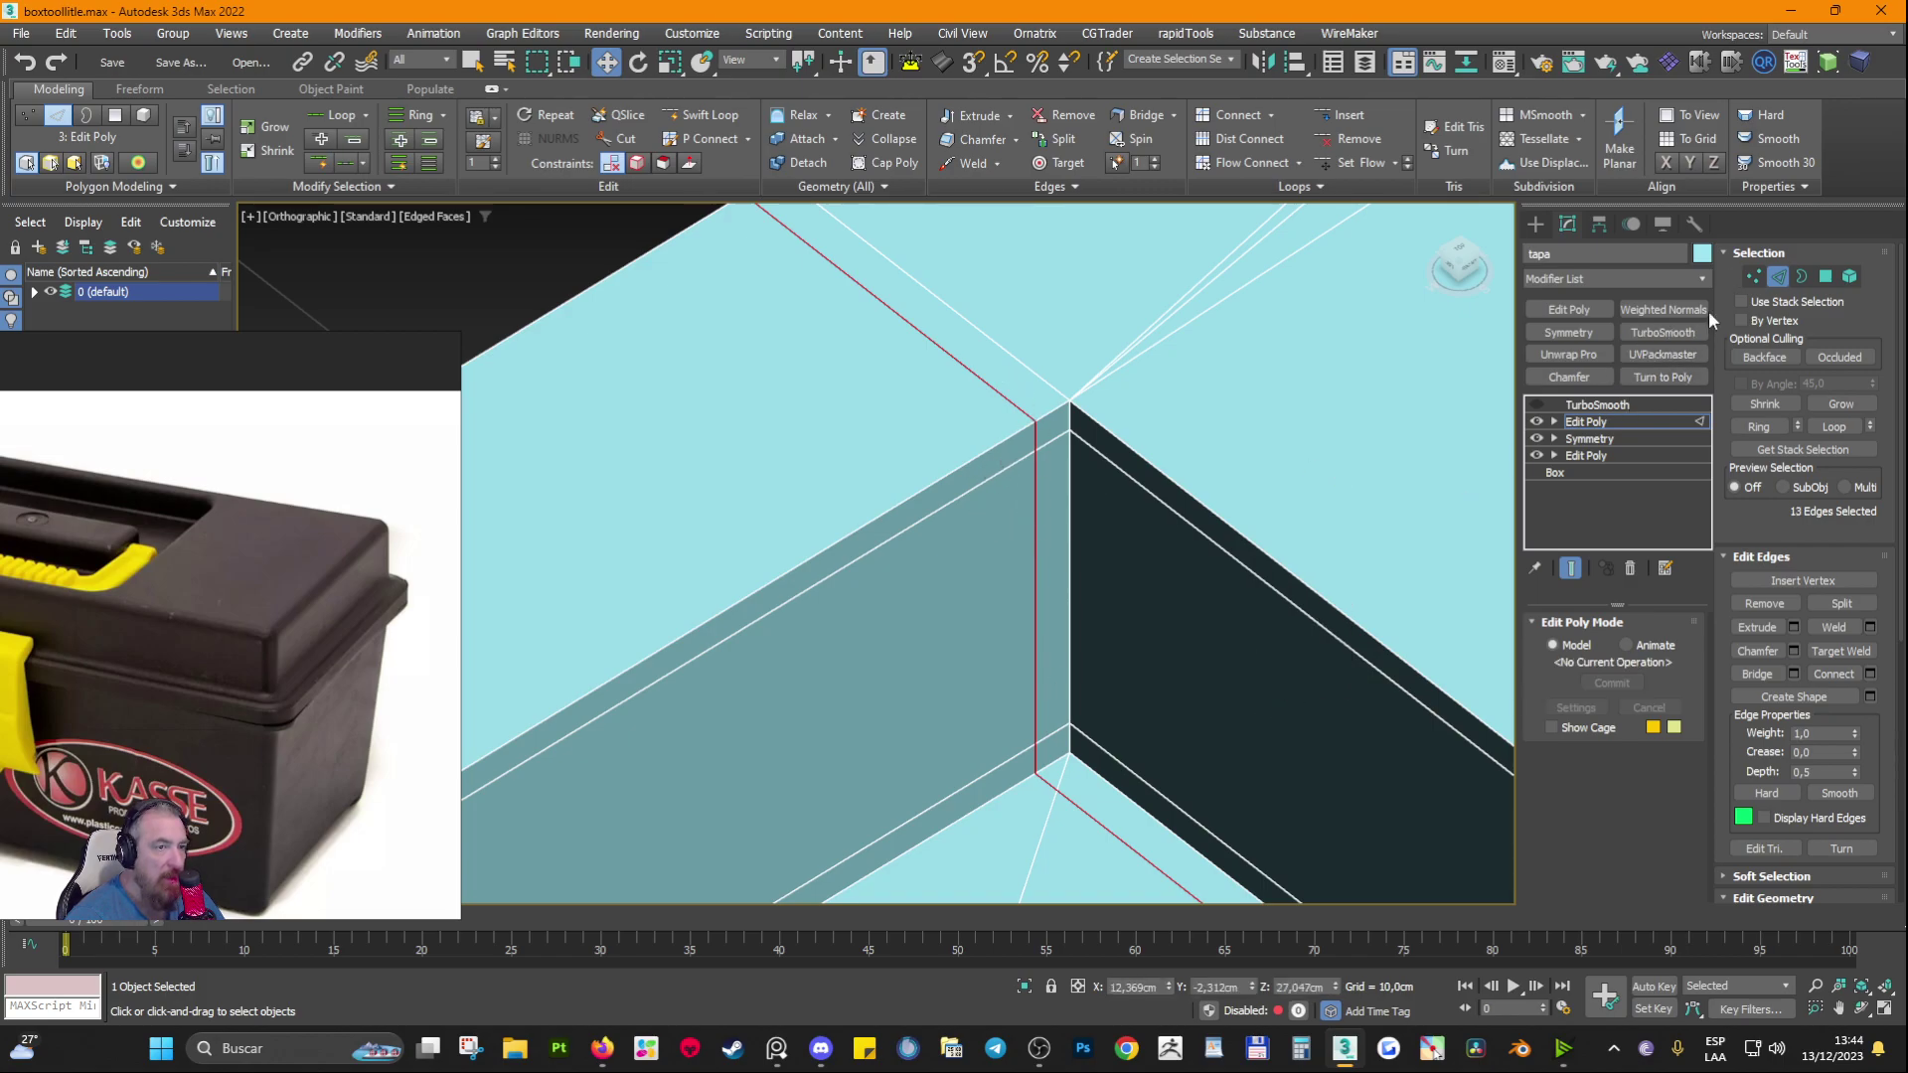
# Step: Select the ring of edges running across the lid's width, including those along the recess's short end wall
pyautogui.keyDown('ctrl'); pyautogui.doubleClick(1011, 471); pyautogui.keyUp('ctrl')
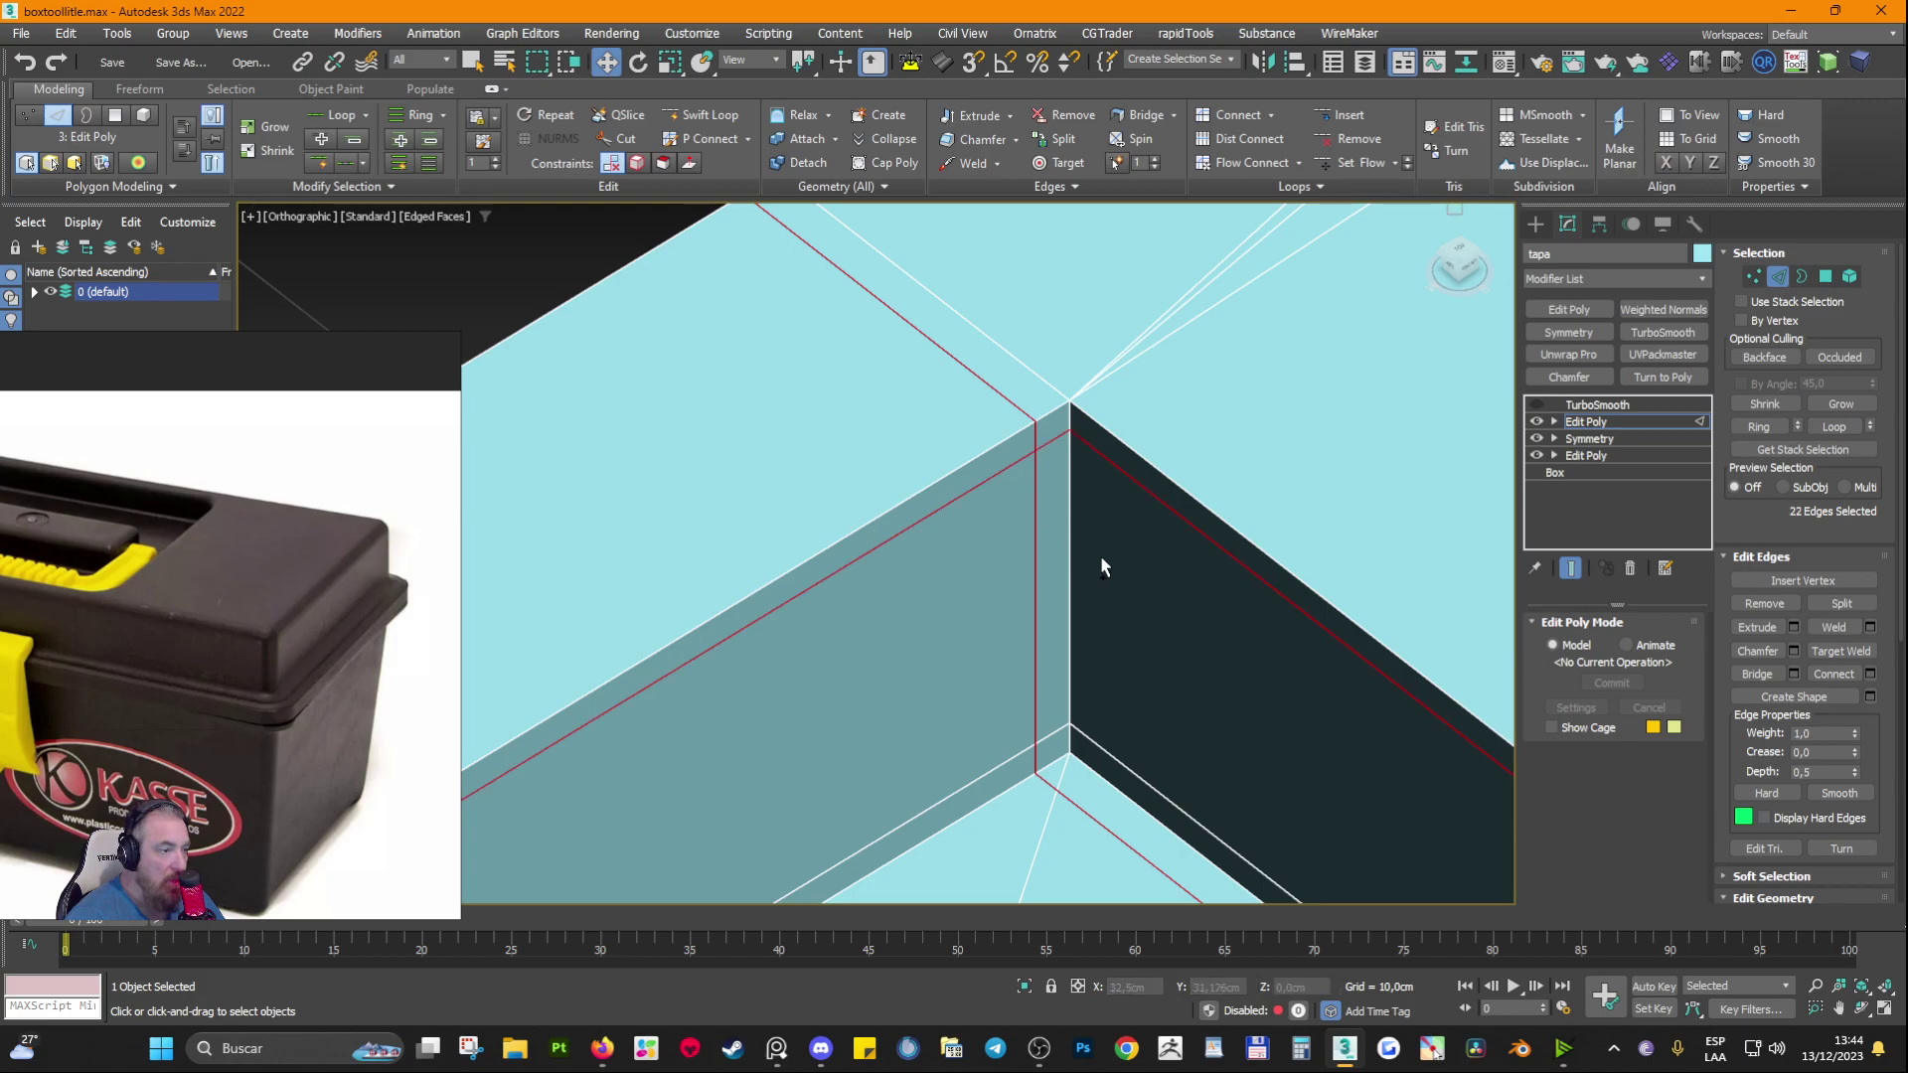
pyautogui.keyDown('ctrl'); pyautogui.doubleClick(1055, 732); pyautogui.keyUp('ctrl')
pyautogui.moveTo(1025, 741)
pyautogui.keyDown('alt'); pyautogui.mouseDown(button='middle')
pyautogui.moveTo(1070, 757)
pyautogui.moveTo(1052, 660)
pyautogui.moveTo(890, 626)
pyautogui.moveTo(985, 612)
pyautogui.moveTo(1037, 729)
pyautogui.mouseUp(button='middle'); pyautogui.keyUp('alt')
pyautogui.moveTo(945, 151); pyautogui.dragTo(946, 159)
pyautogui.keyDown('alt'); pyautogui.moveTo(1093, 735); pyautogui.dragTo(1169, 778, button='middle'); pyautogui.keyUp('alt')
# Step: Try to connect the widthwise edges with 1 segment, pinch 0 and slide 97 near one end-wall corner
pyautogui.click(1869, 673)
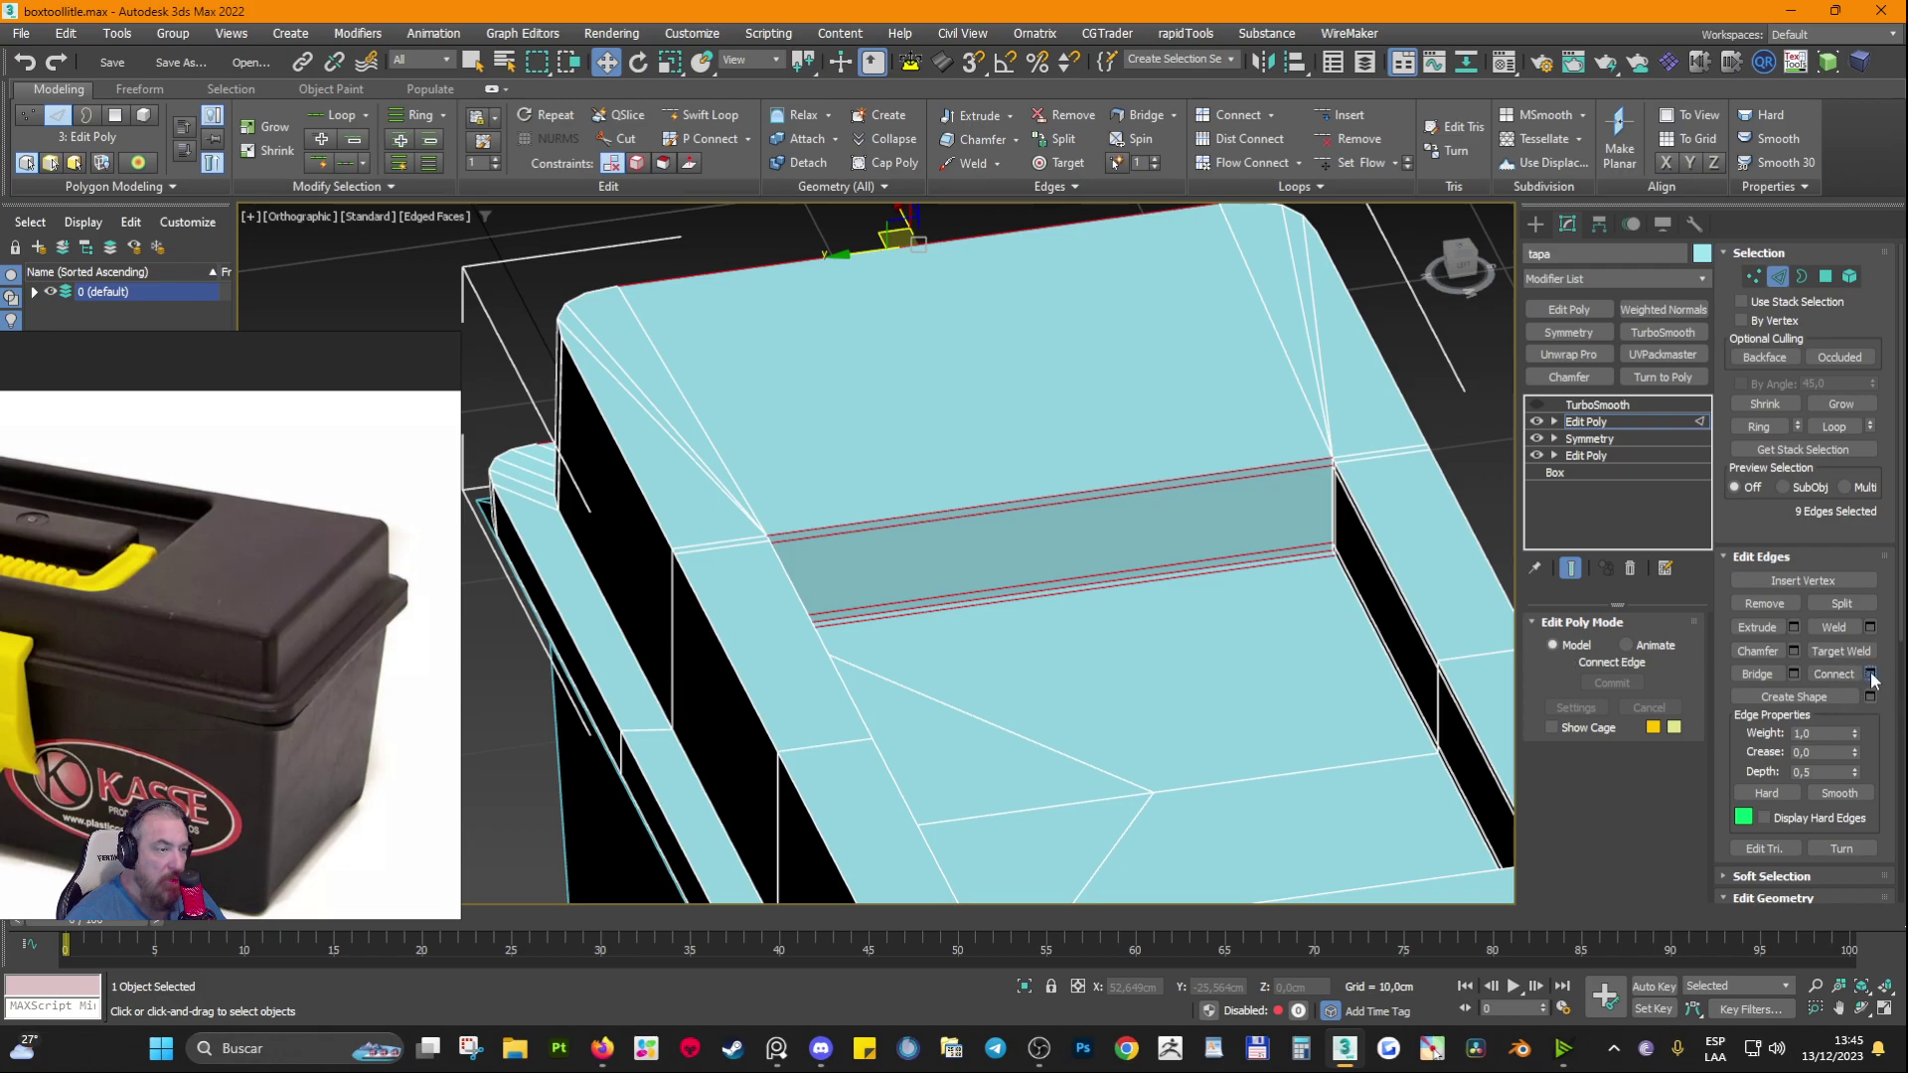
pyautogui.scroll(4, 1331, 511)
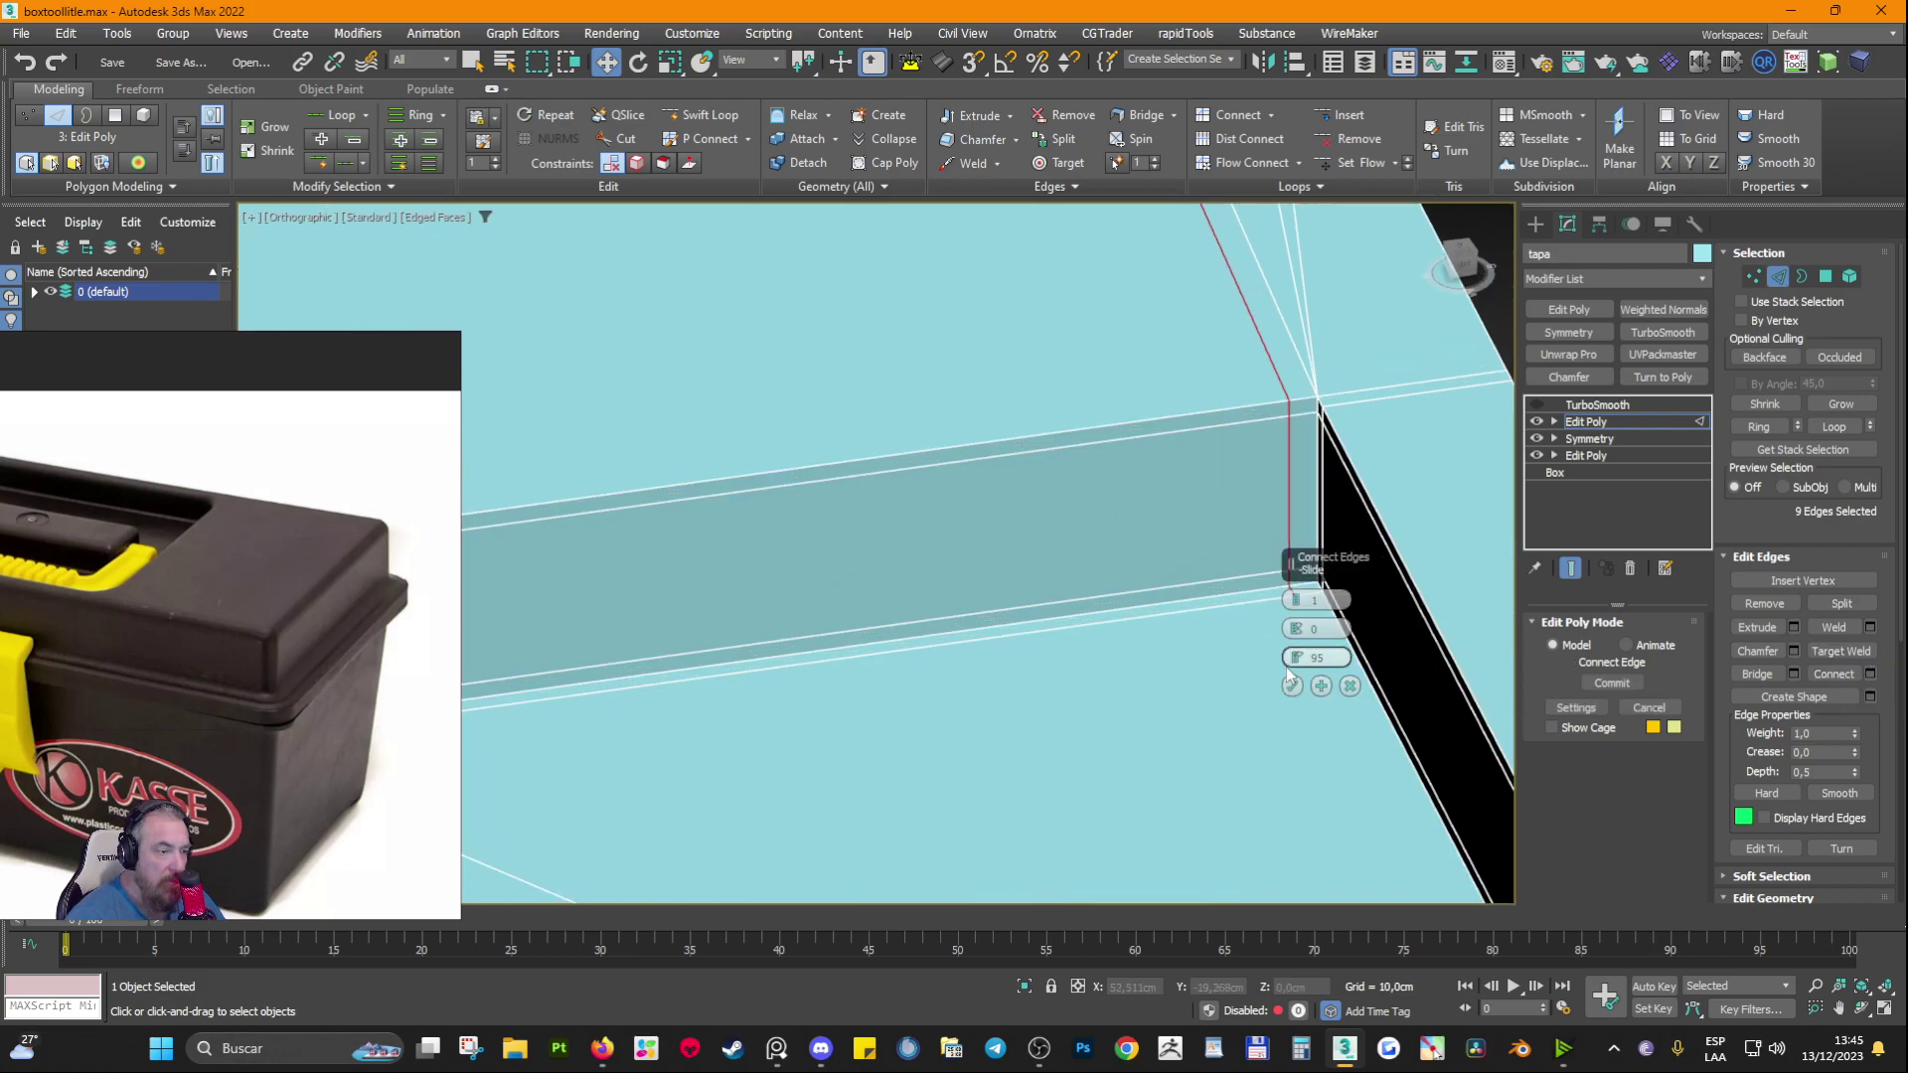
pyautogui.moveTo(1294, 657); pyautogui.dragTo(1287, 647)
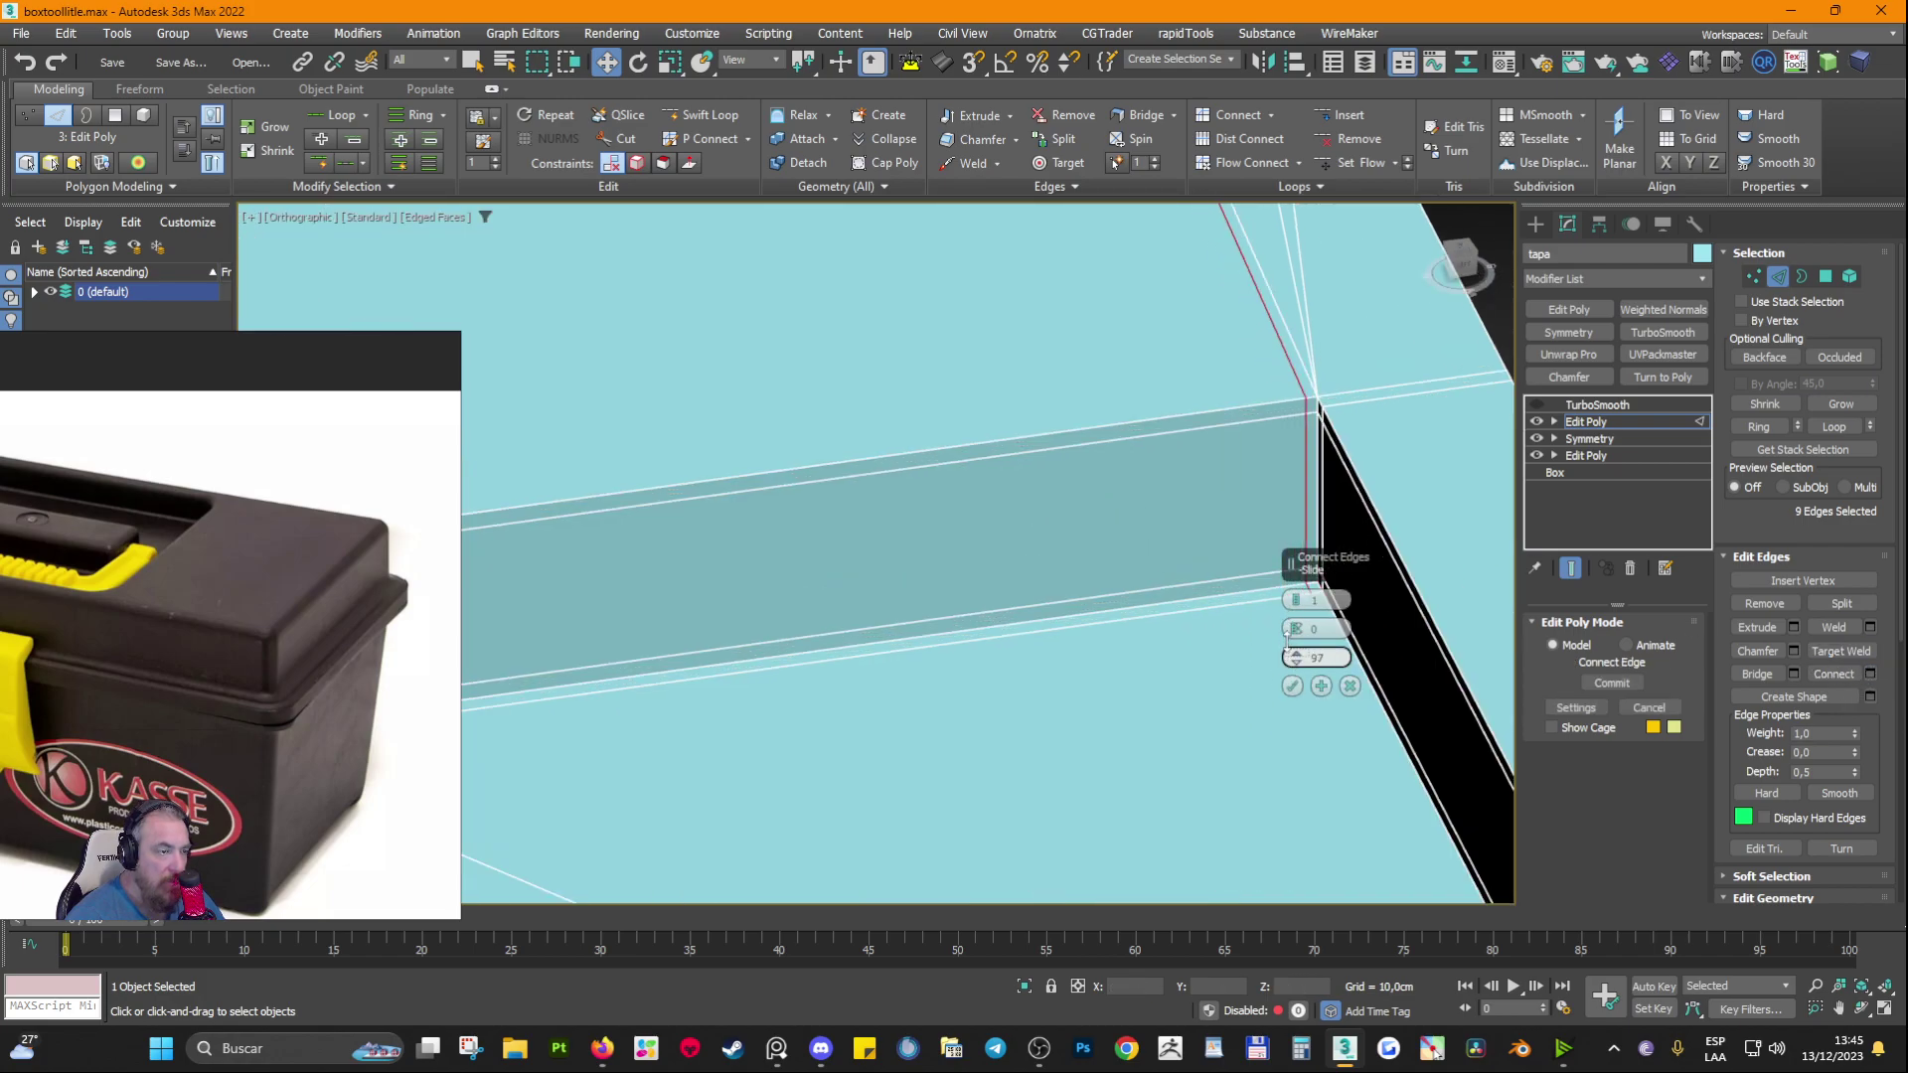
pyautogui.click(1293, 690)
pyautogui.scroll(-5, 993, 533)
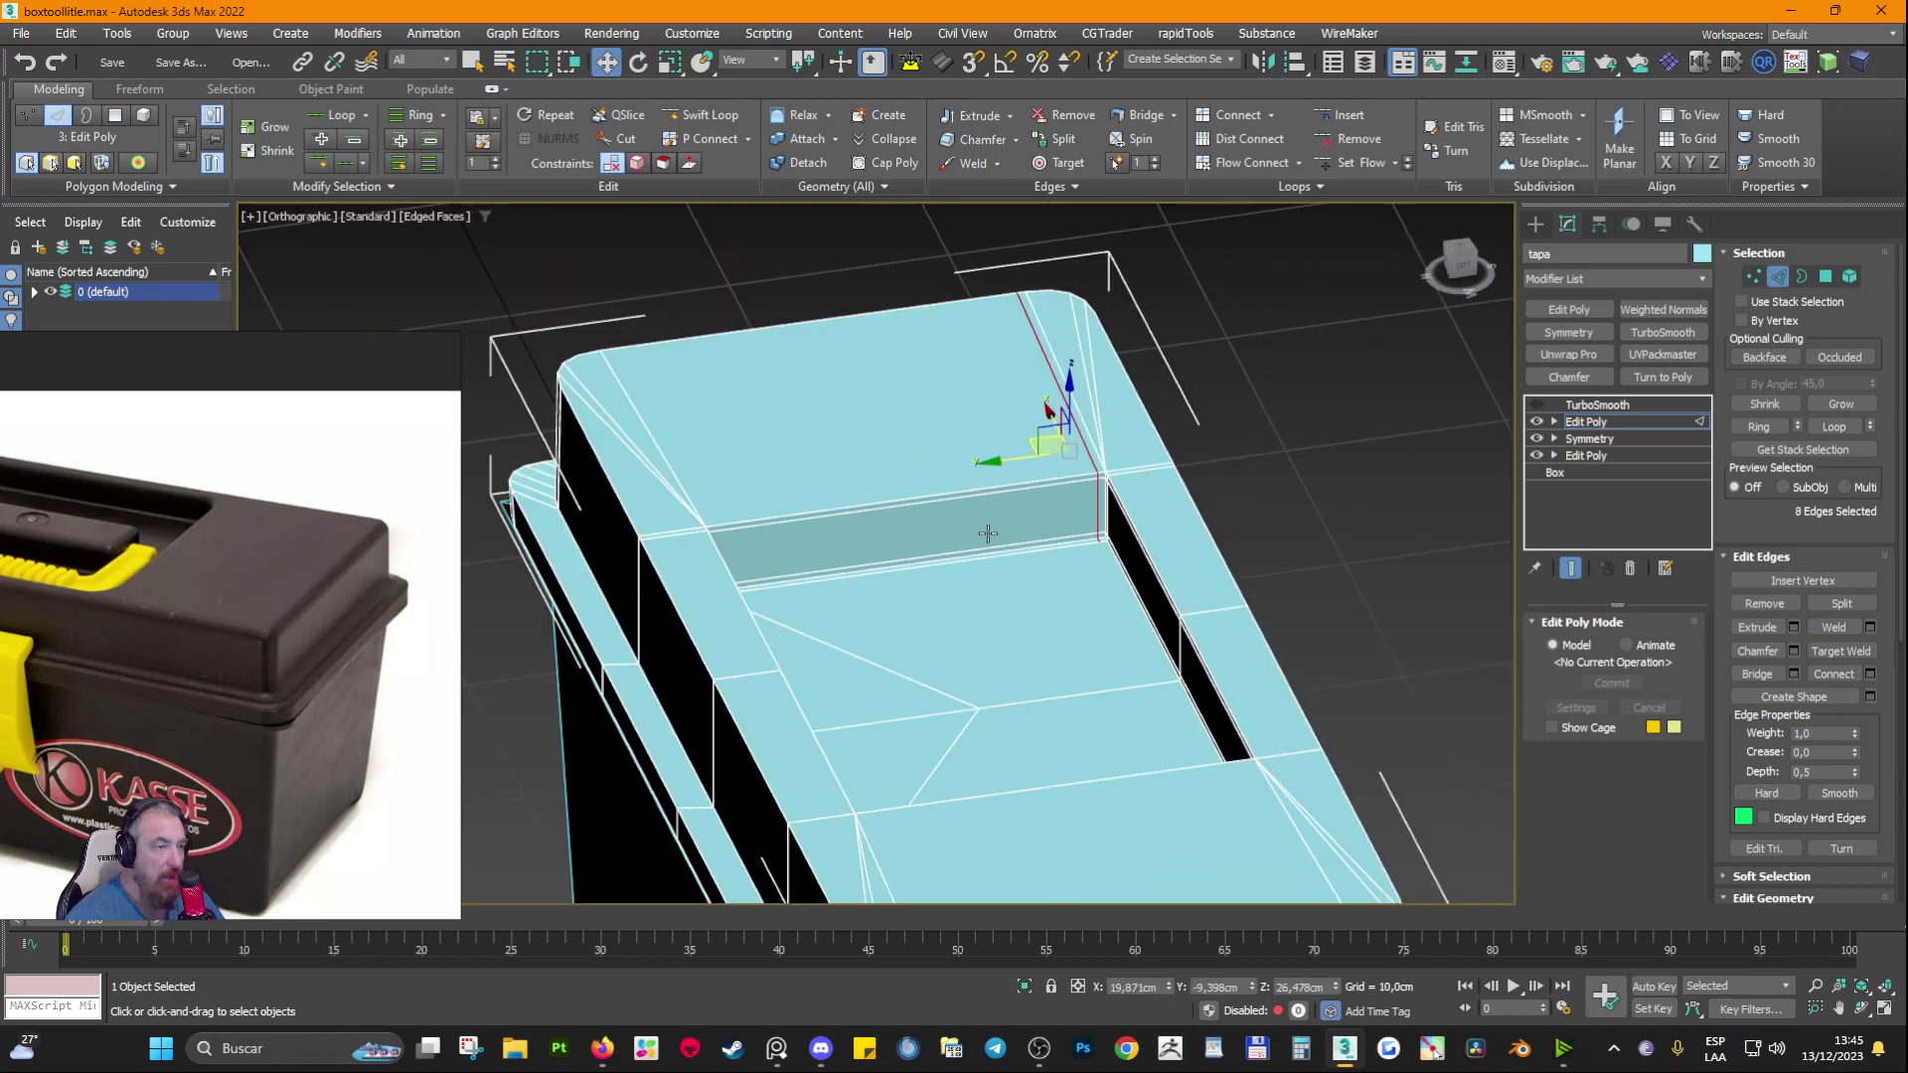
# Step: Examine the support loops where the recess's long wall and end wall meet at the corner
pyautogui.keyDown('alt'); pyautogui.moveTo(988, 532); pyautogui.dragTo(1195, 600, button='middle'); pyautogui.keyUp('alt')
pyautogui.scroll(4, 1280, 564)
pyautogui.scroll(3, 1173, 596)
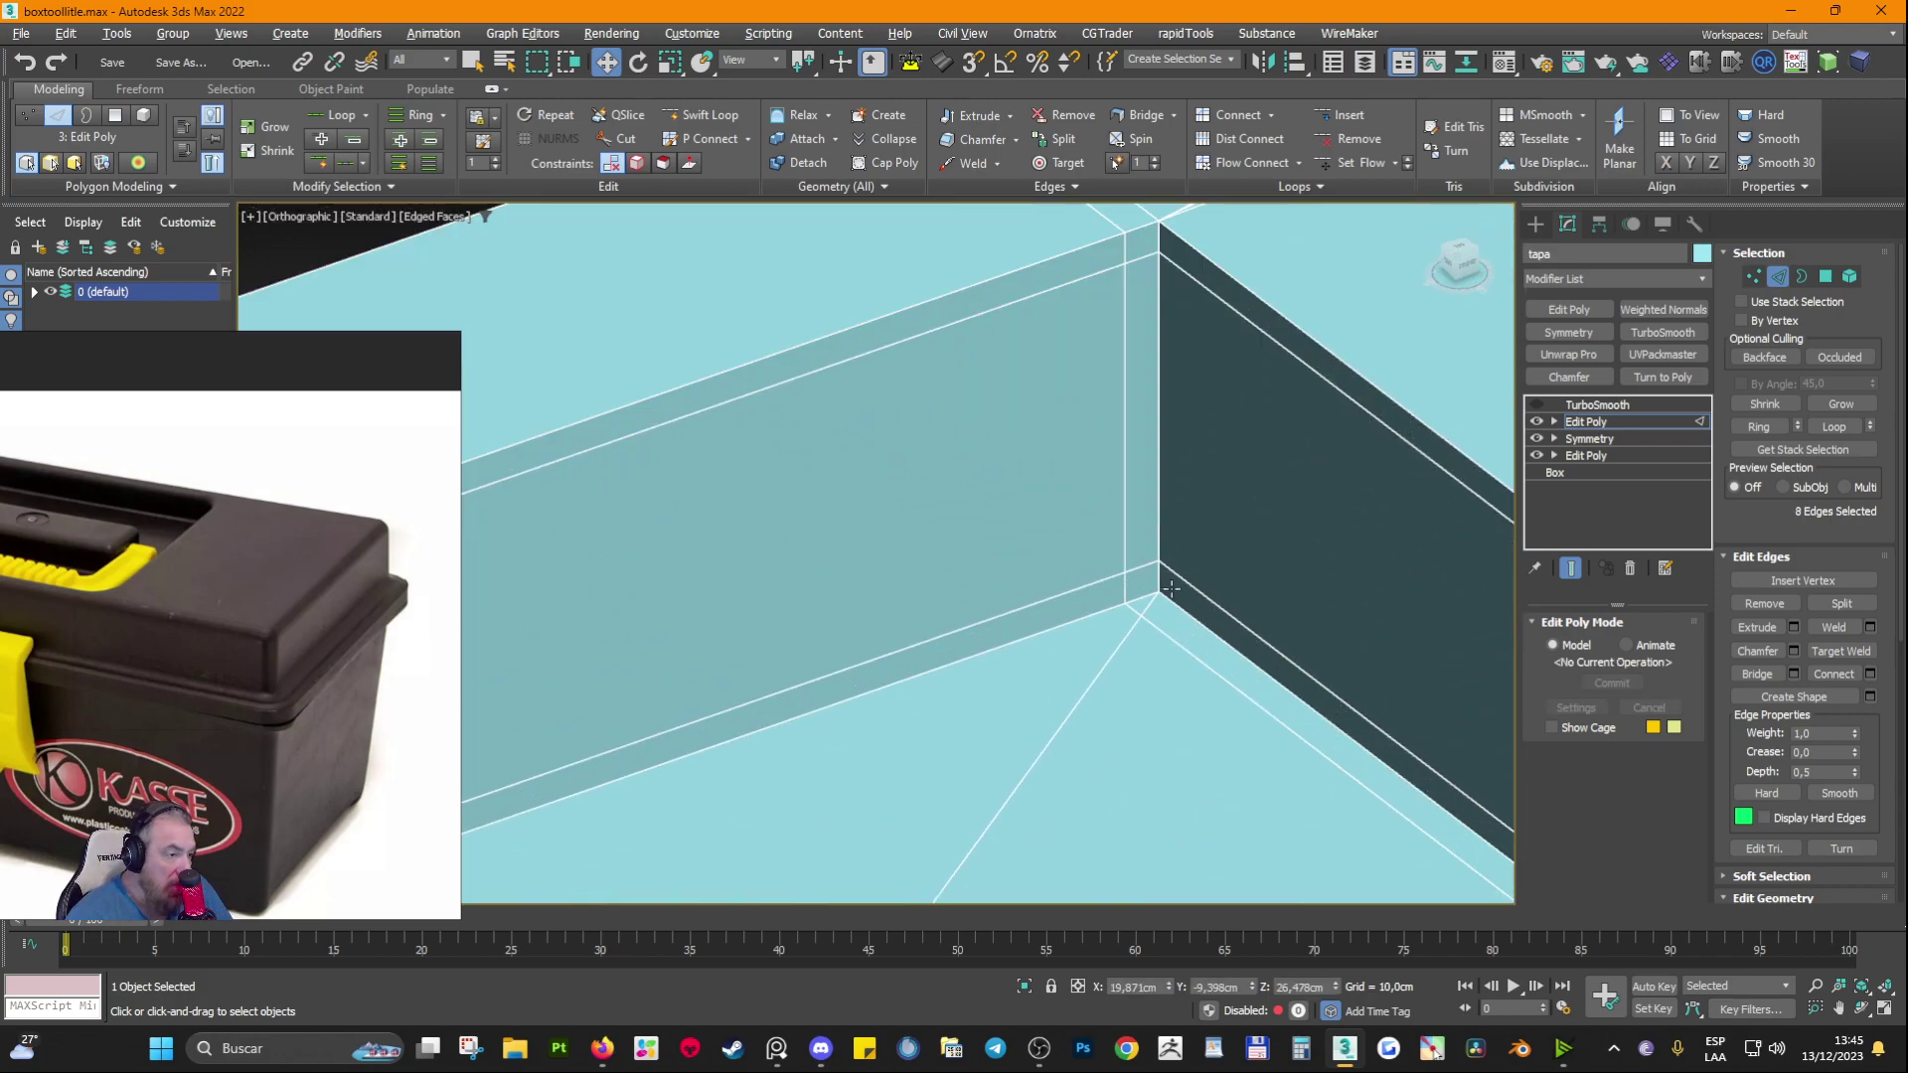
pyautogui.scroll(-4, 1170, 587)
pyautogui.scroll(3, 1181, 557)
pyautogui.scroll(-4, 1182, 511)
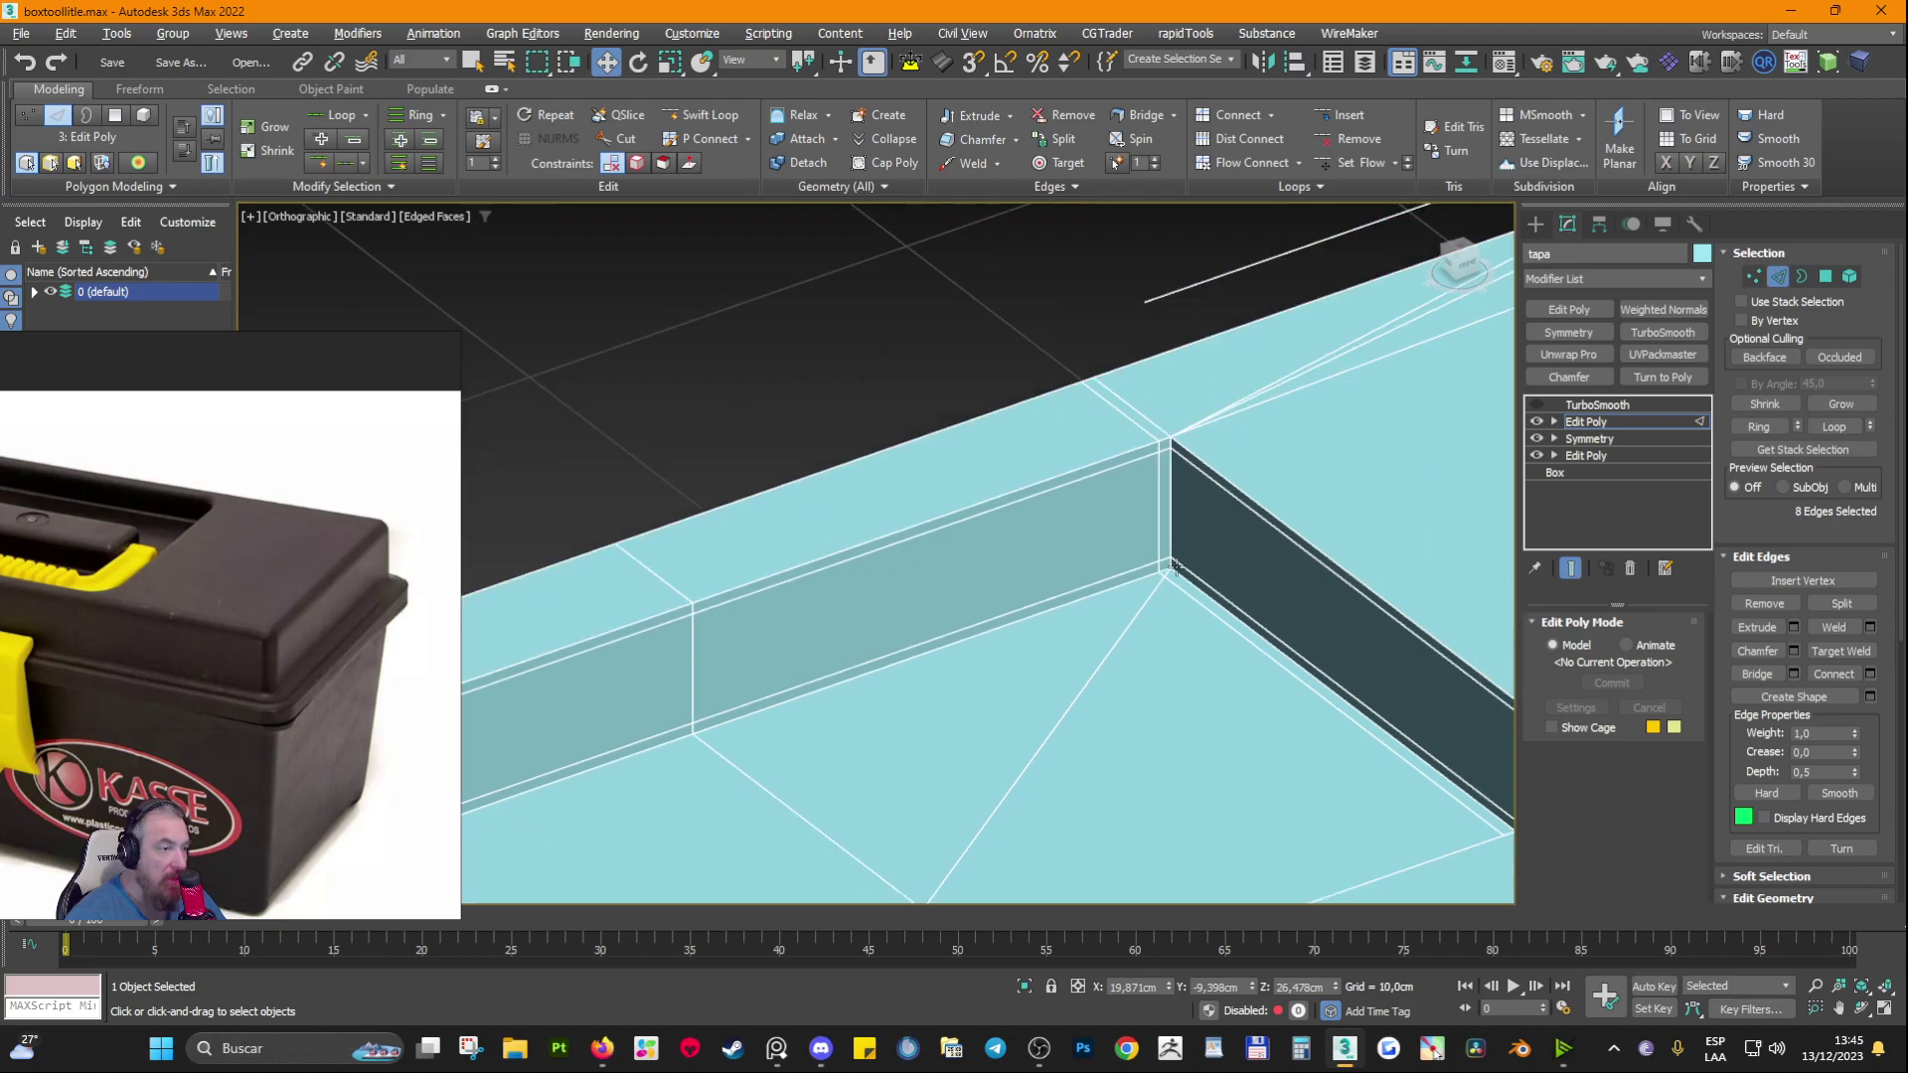
pyautogui.keyDown('alt'); pyautogui.moveTo(1181, 524); pyautogui.dragTo(982, 421, button='middle'); pyautogui.keyUp('alt')
pyautogui.keyDown('alt'); pyautogui.moveTo(1074, 608); pyautogui.dragTo(911, 516, button='middle'); pyautogui.keyUp('alt')
# Step: Undo the single-segment connection and return to the selected ring of widthwise edges
pyautogui.hotkey('ctrl', 'z')
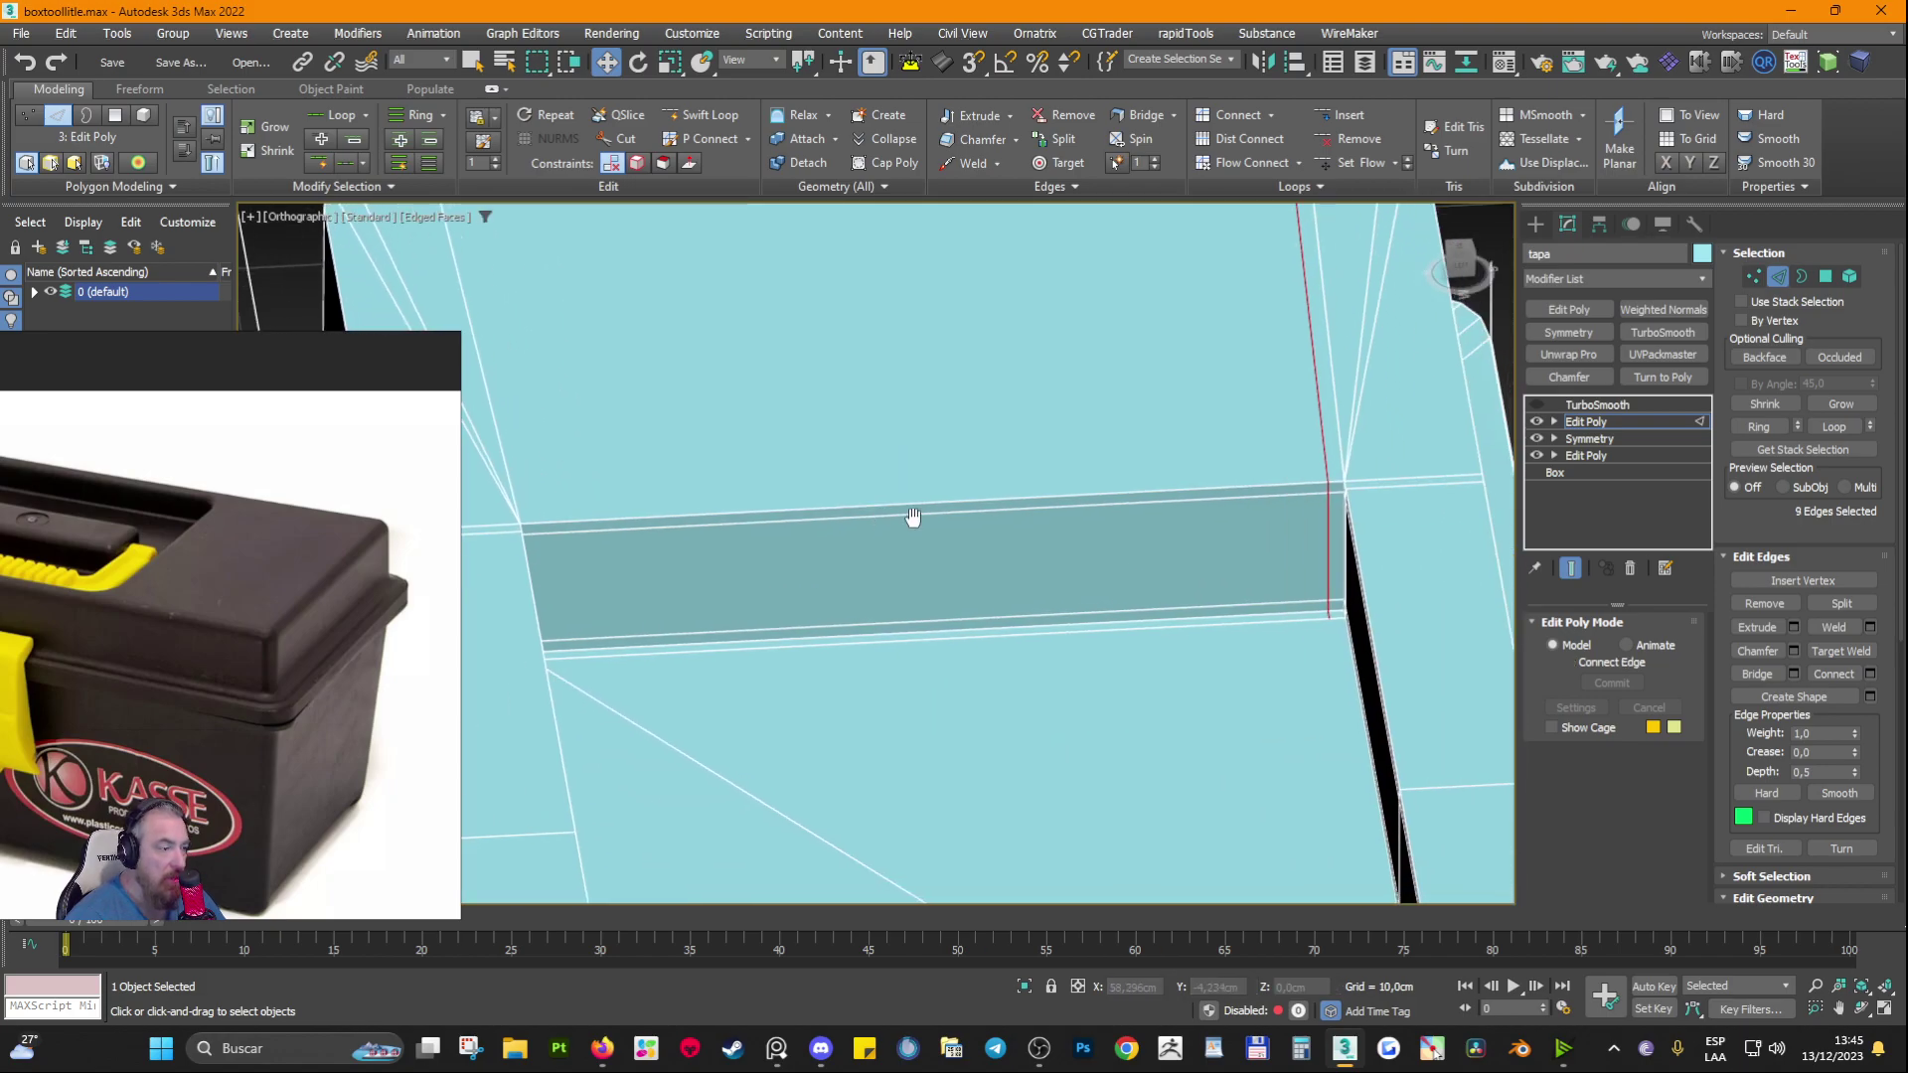
pyautogui.scroll(-2, 911, 516)
pyautogui.hotkey('ctrl', 'z')
pyautogui.hotkey('ctrl', 'z')
pyautogui.moveTo(775, 556)
pyautogui.keyDown('alt'); pyautogui.mouseDown(button='middle')
pyautogui.moveTo(730, 551)
pyautogui.moveTo(767, 558)
pyautogui.mouseUp(button='middle'); pyautogui.keyUp('alt')
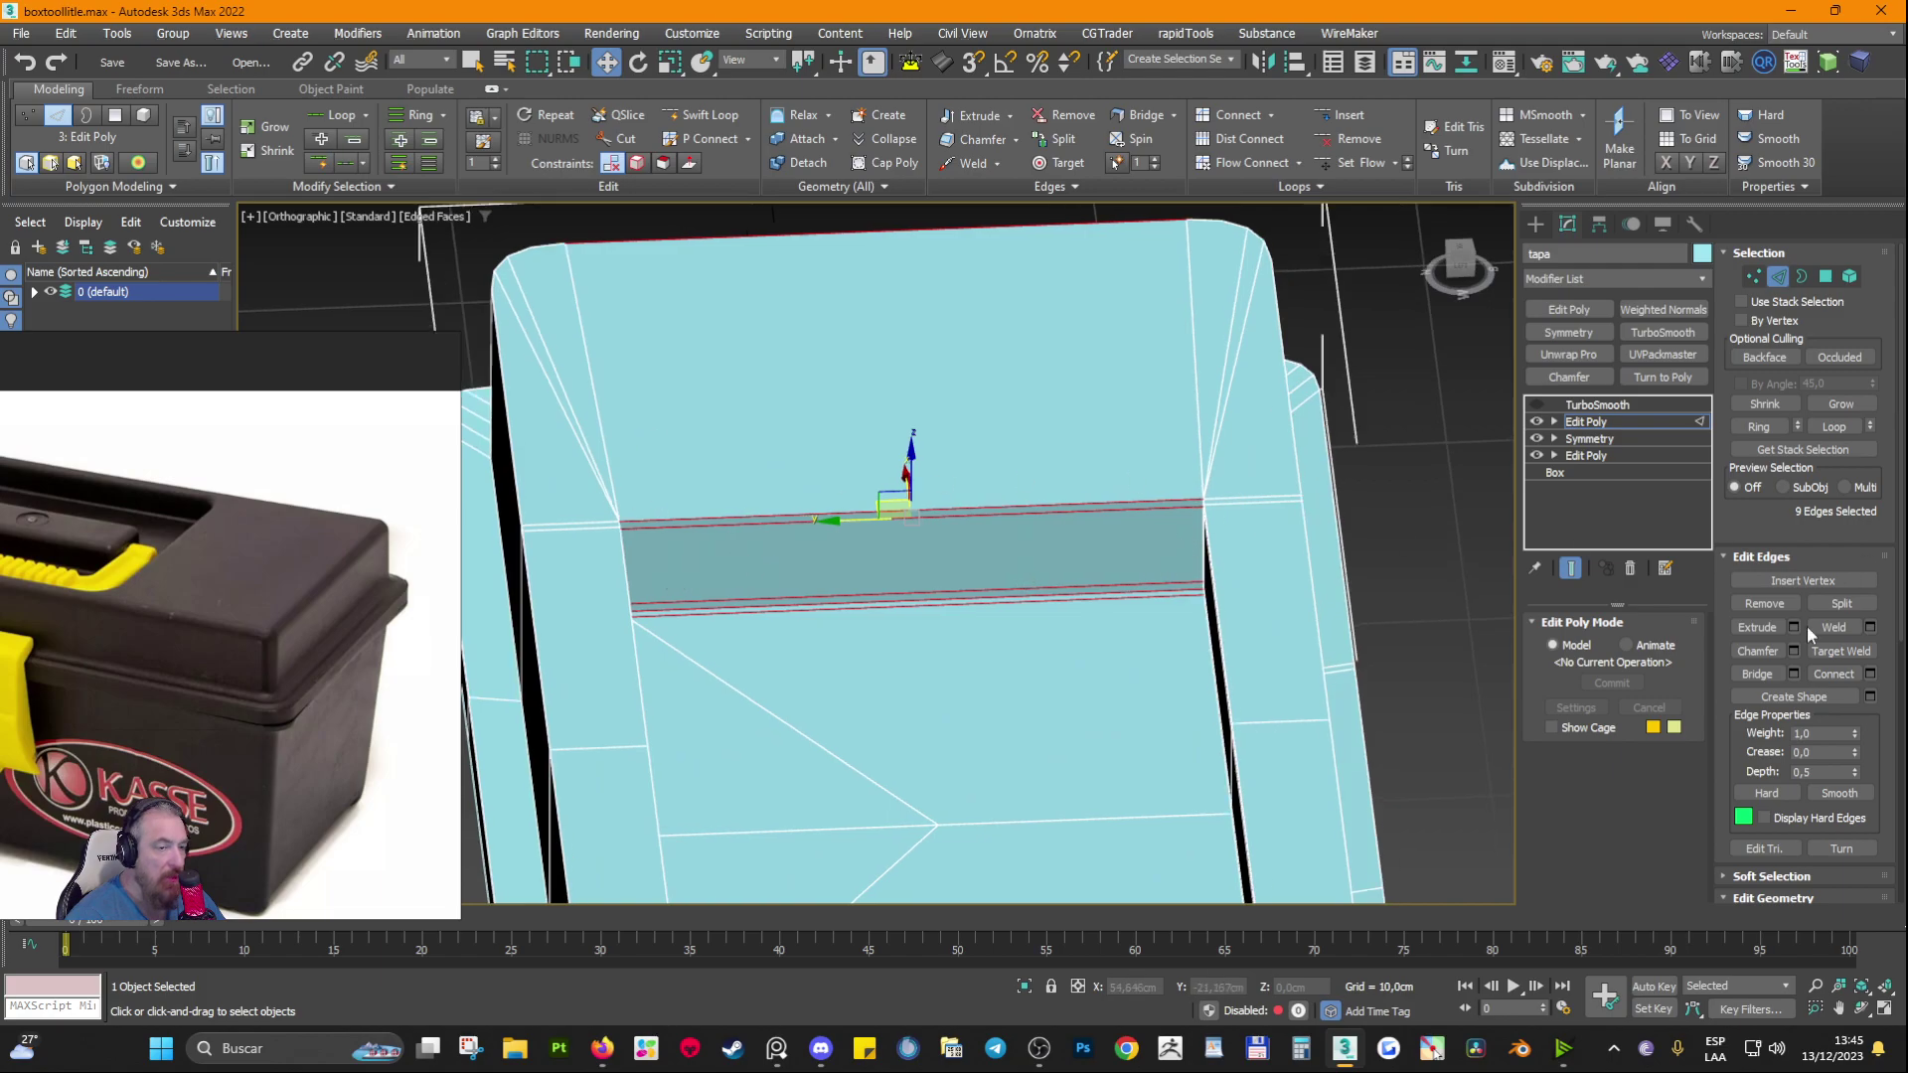
# Step: Connect the widthwise edges with 2 segments, pinch 95 and slide 0 to add support loops beside both end-wall corners
pyautogui.click(1870, 673)
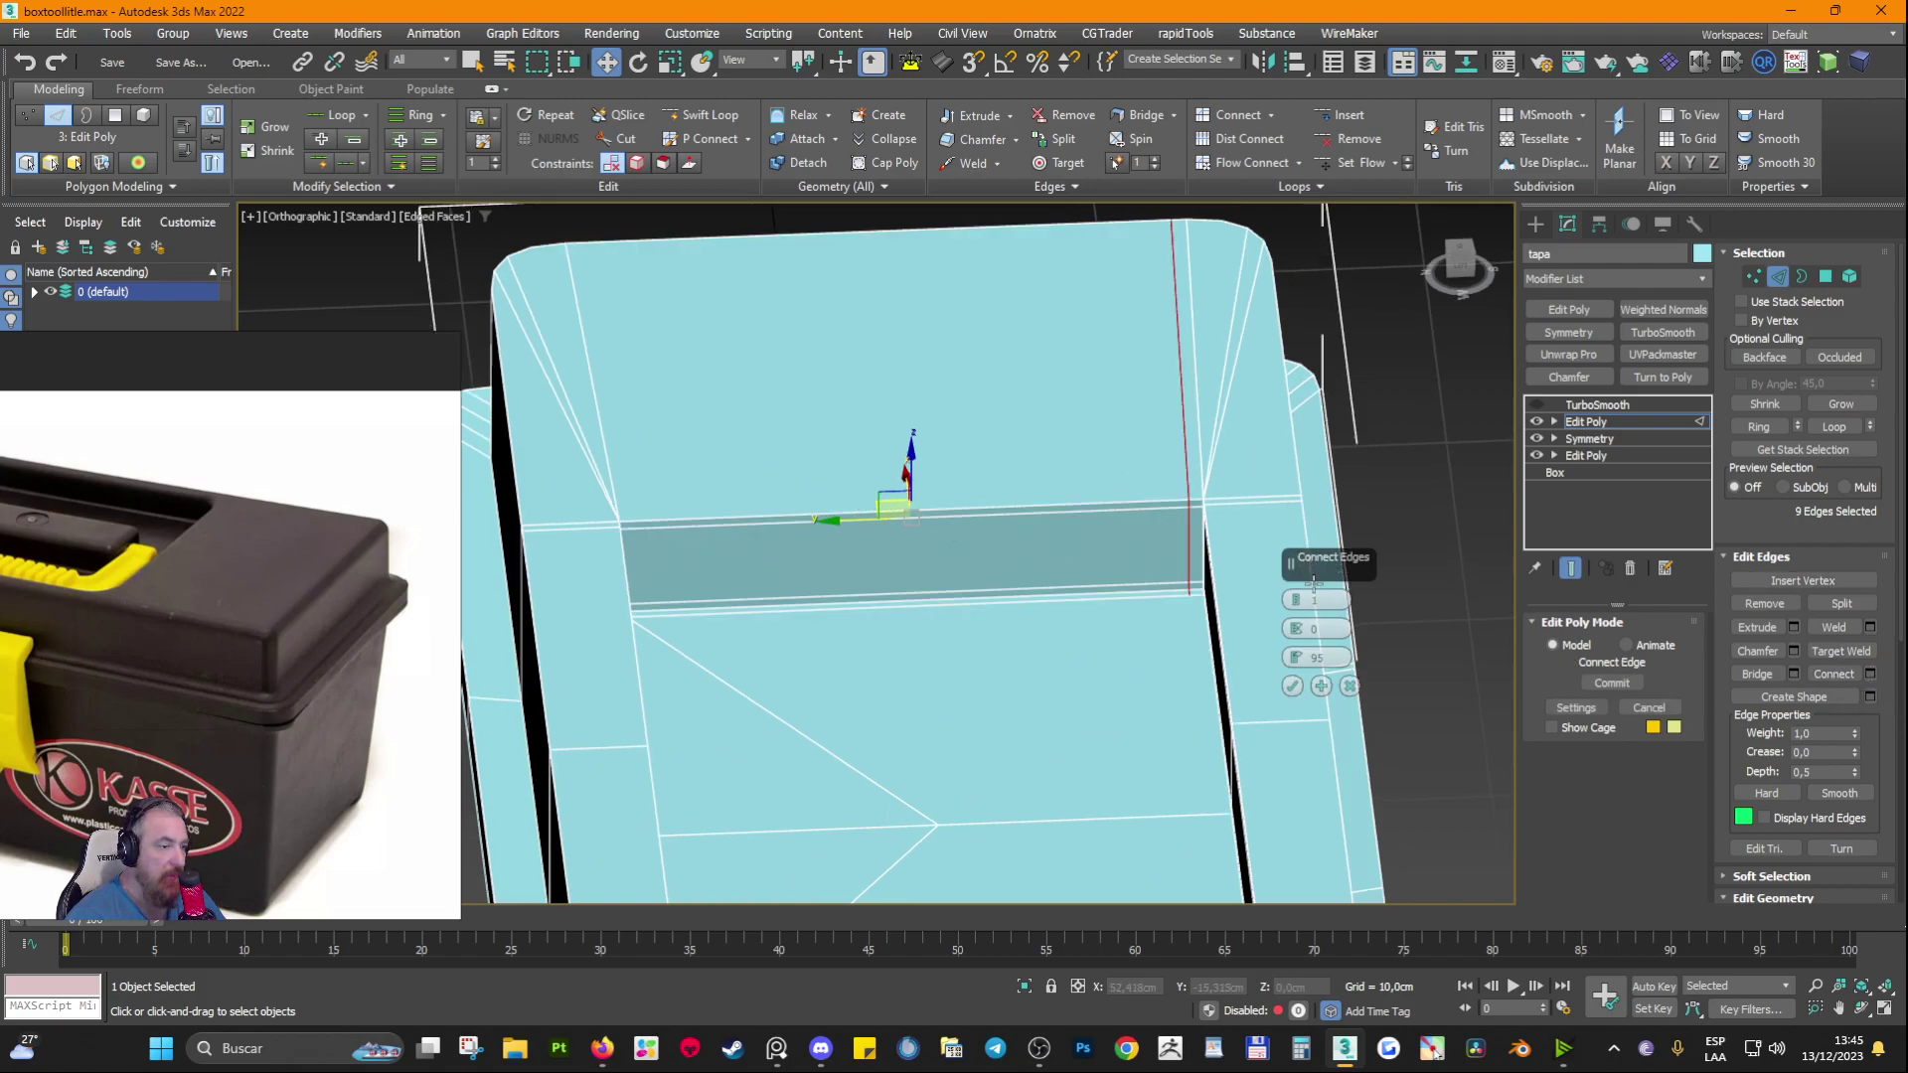
pyautogui.rightClick(1294, 658)
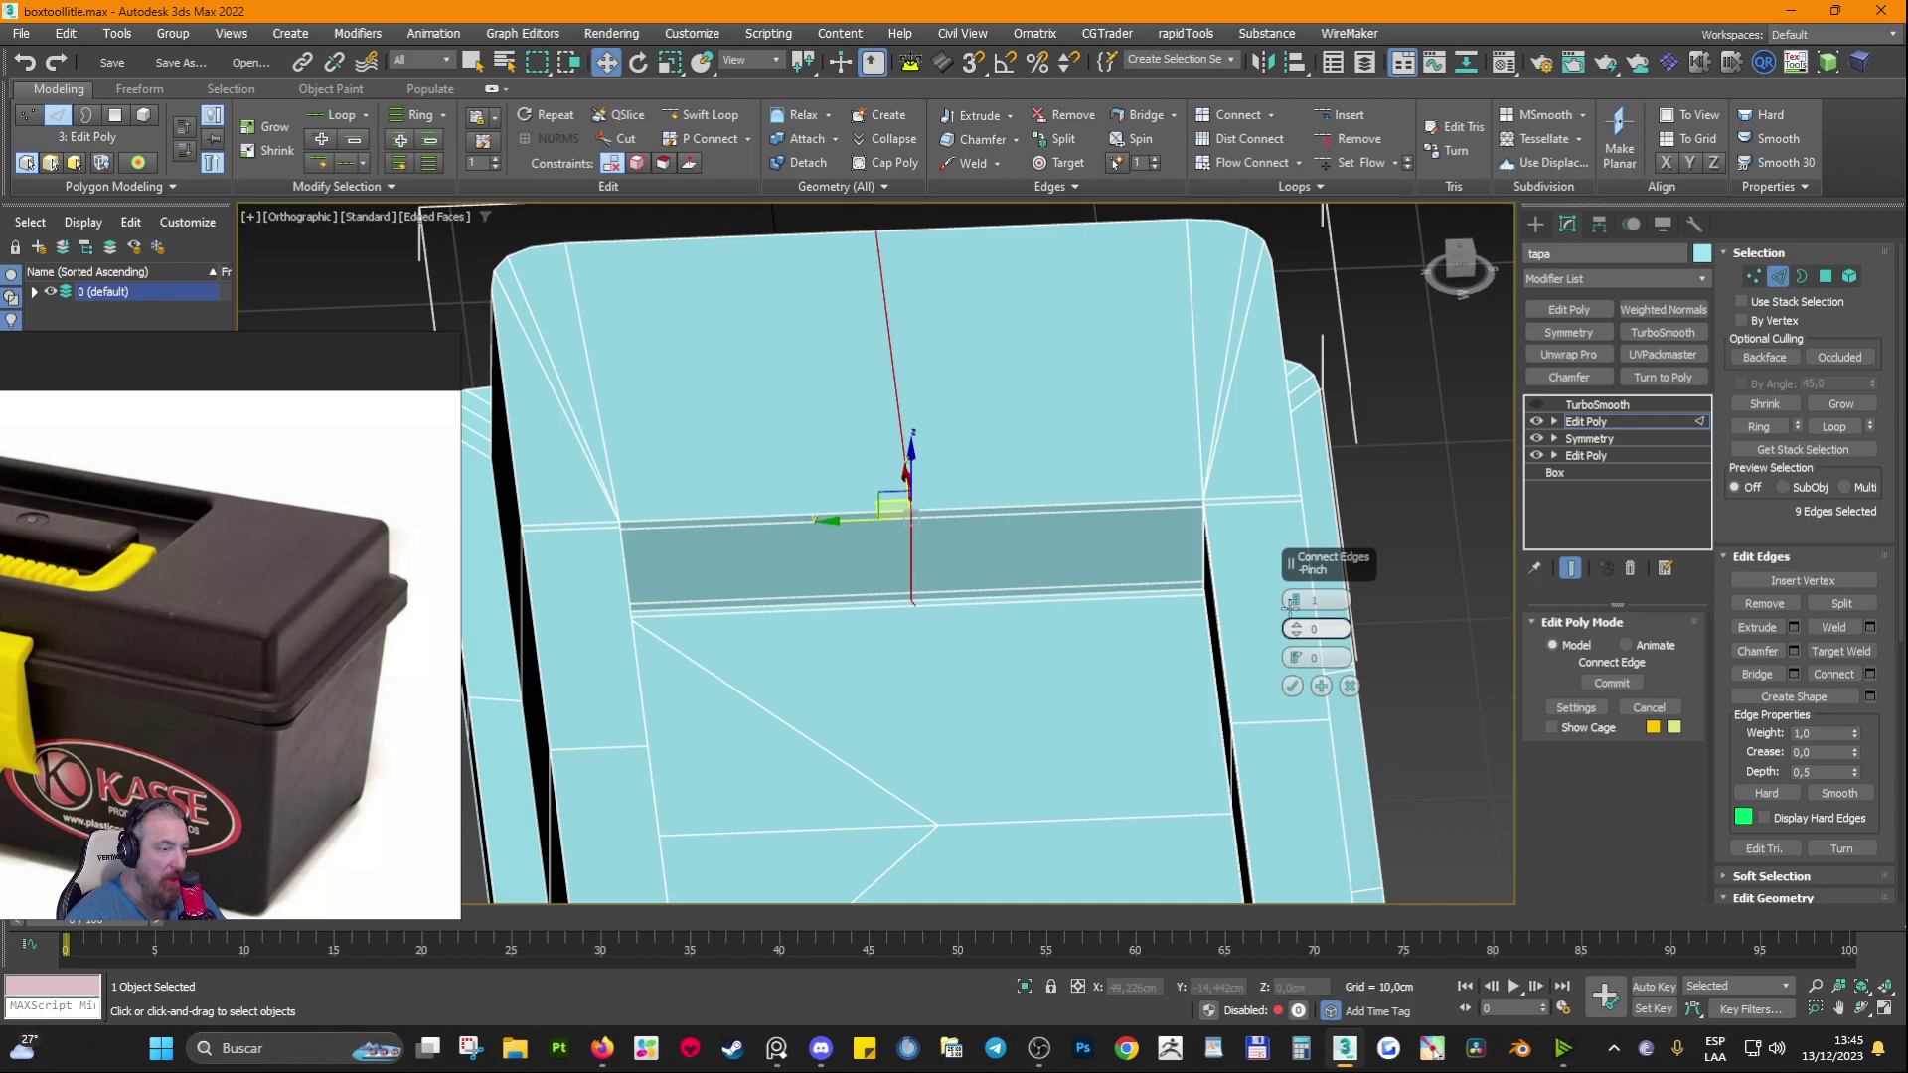
pyautogui.moveTo(1293, 601); pyautogui.dragTo(1301, 286)
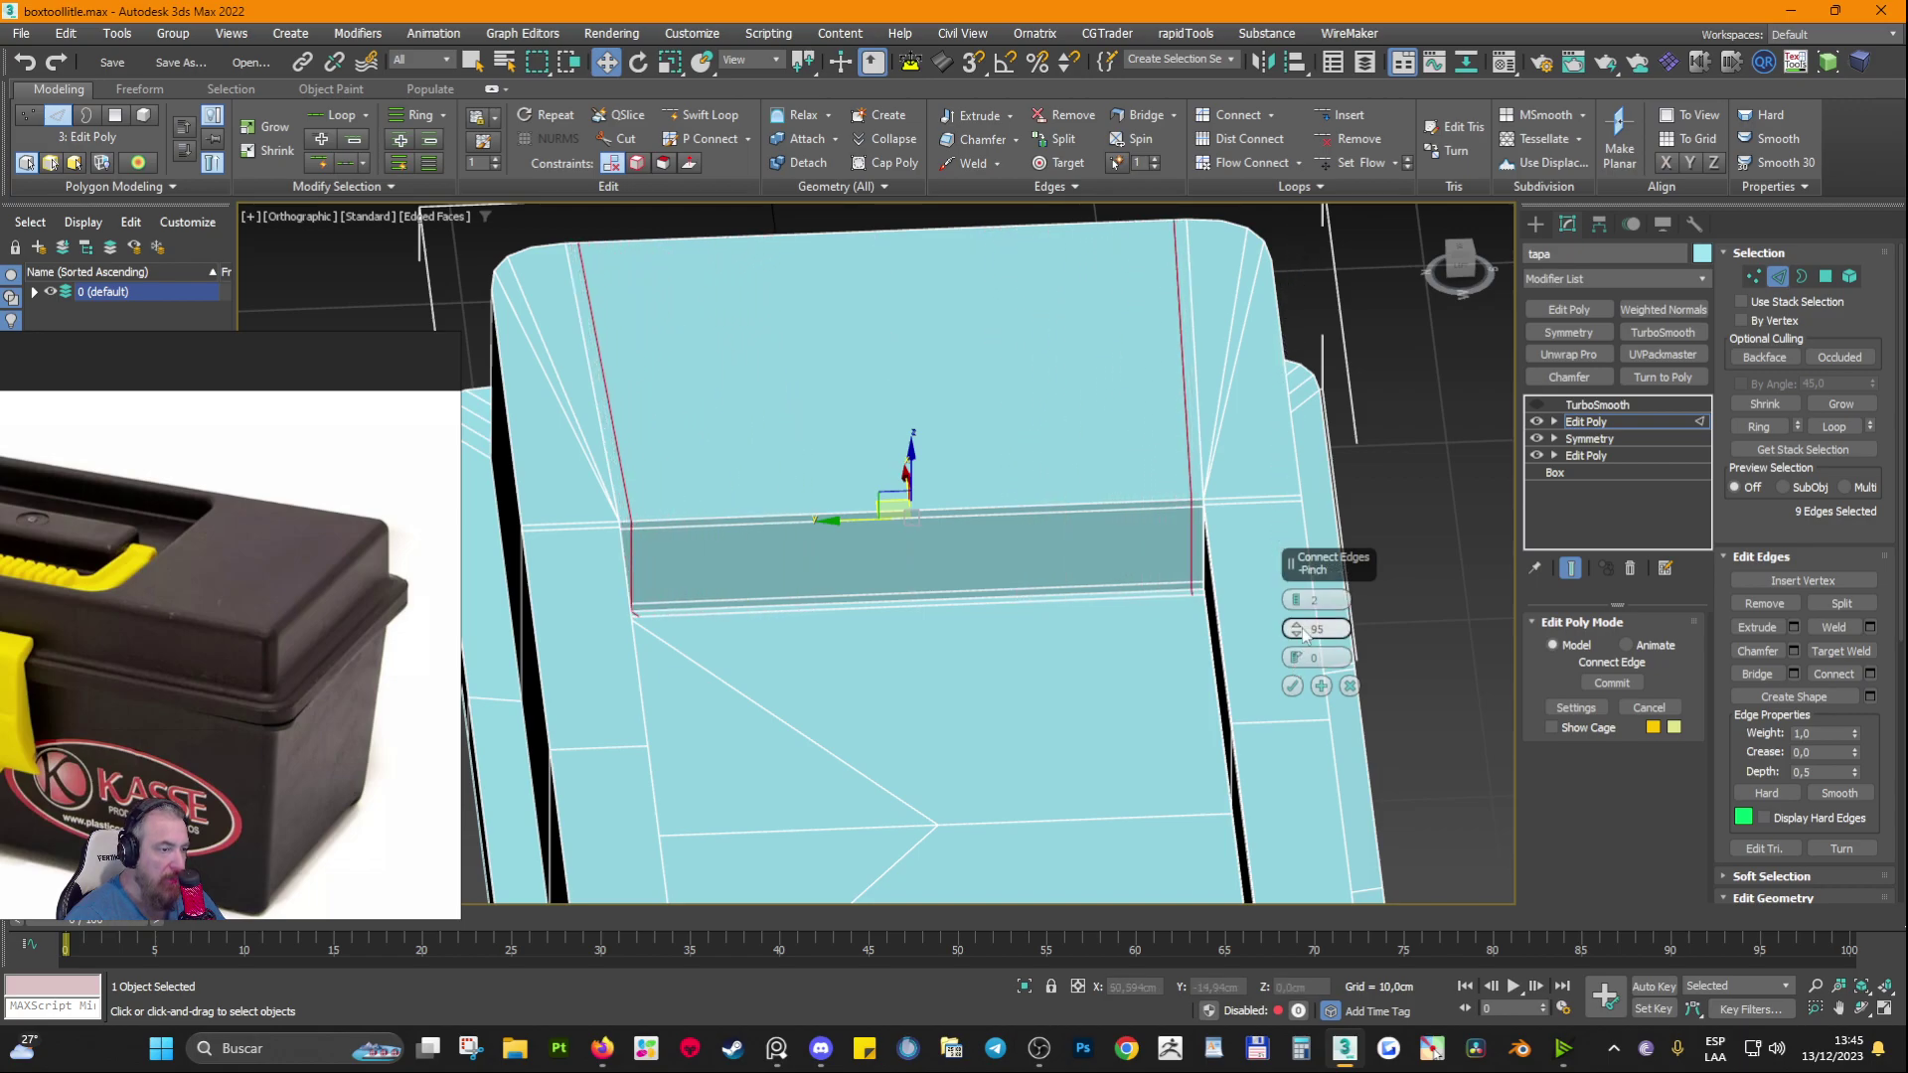
pyautogui.click(1292, 685)
pyautogui.keyDown('alt'); pyautogui.moveTo(1133, 660); pyautogui.dragTo(887, 308, button='middle'); pyautogui.keyUp('alt')
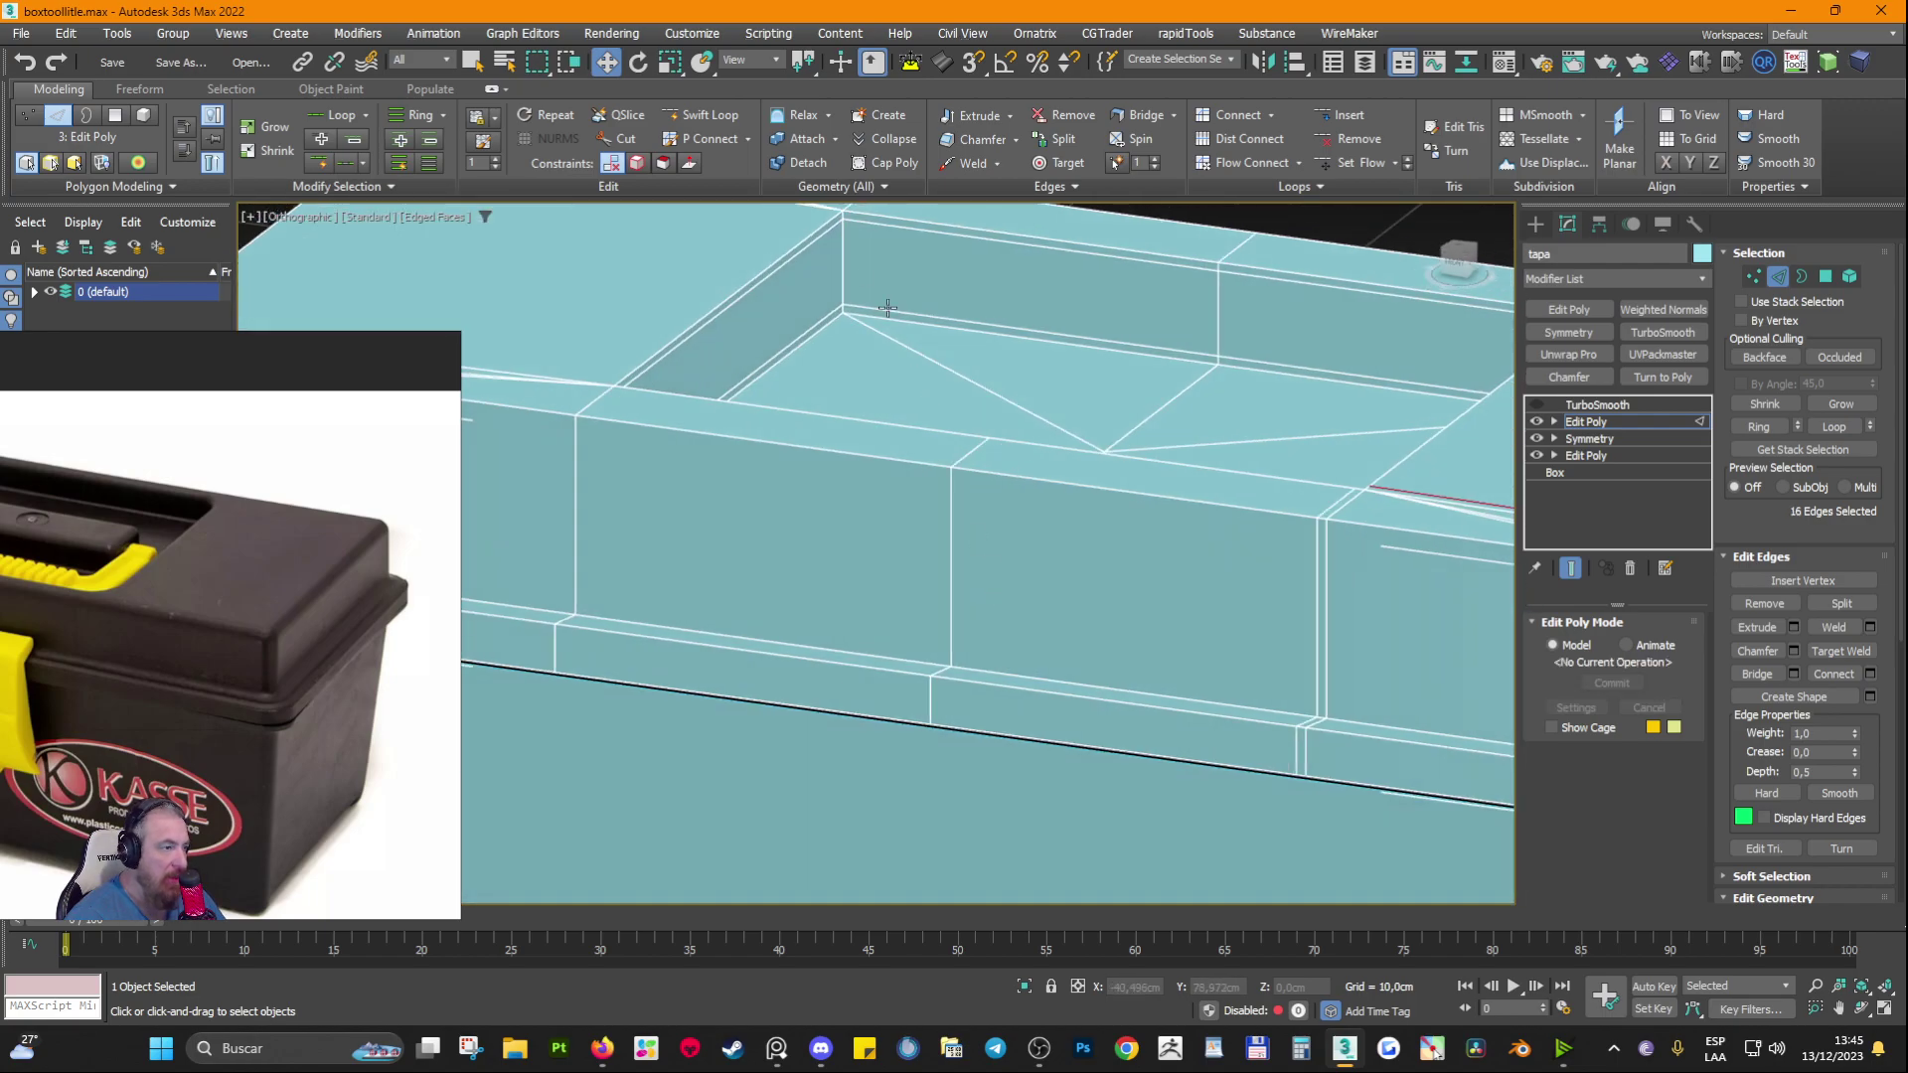
pyautogui.keyDown('alt'); pyautogui.moveTo(1145, 436); pyautogui.dragTo(1303, 618, button='middle'); pyautogui.keyUp('alt')
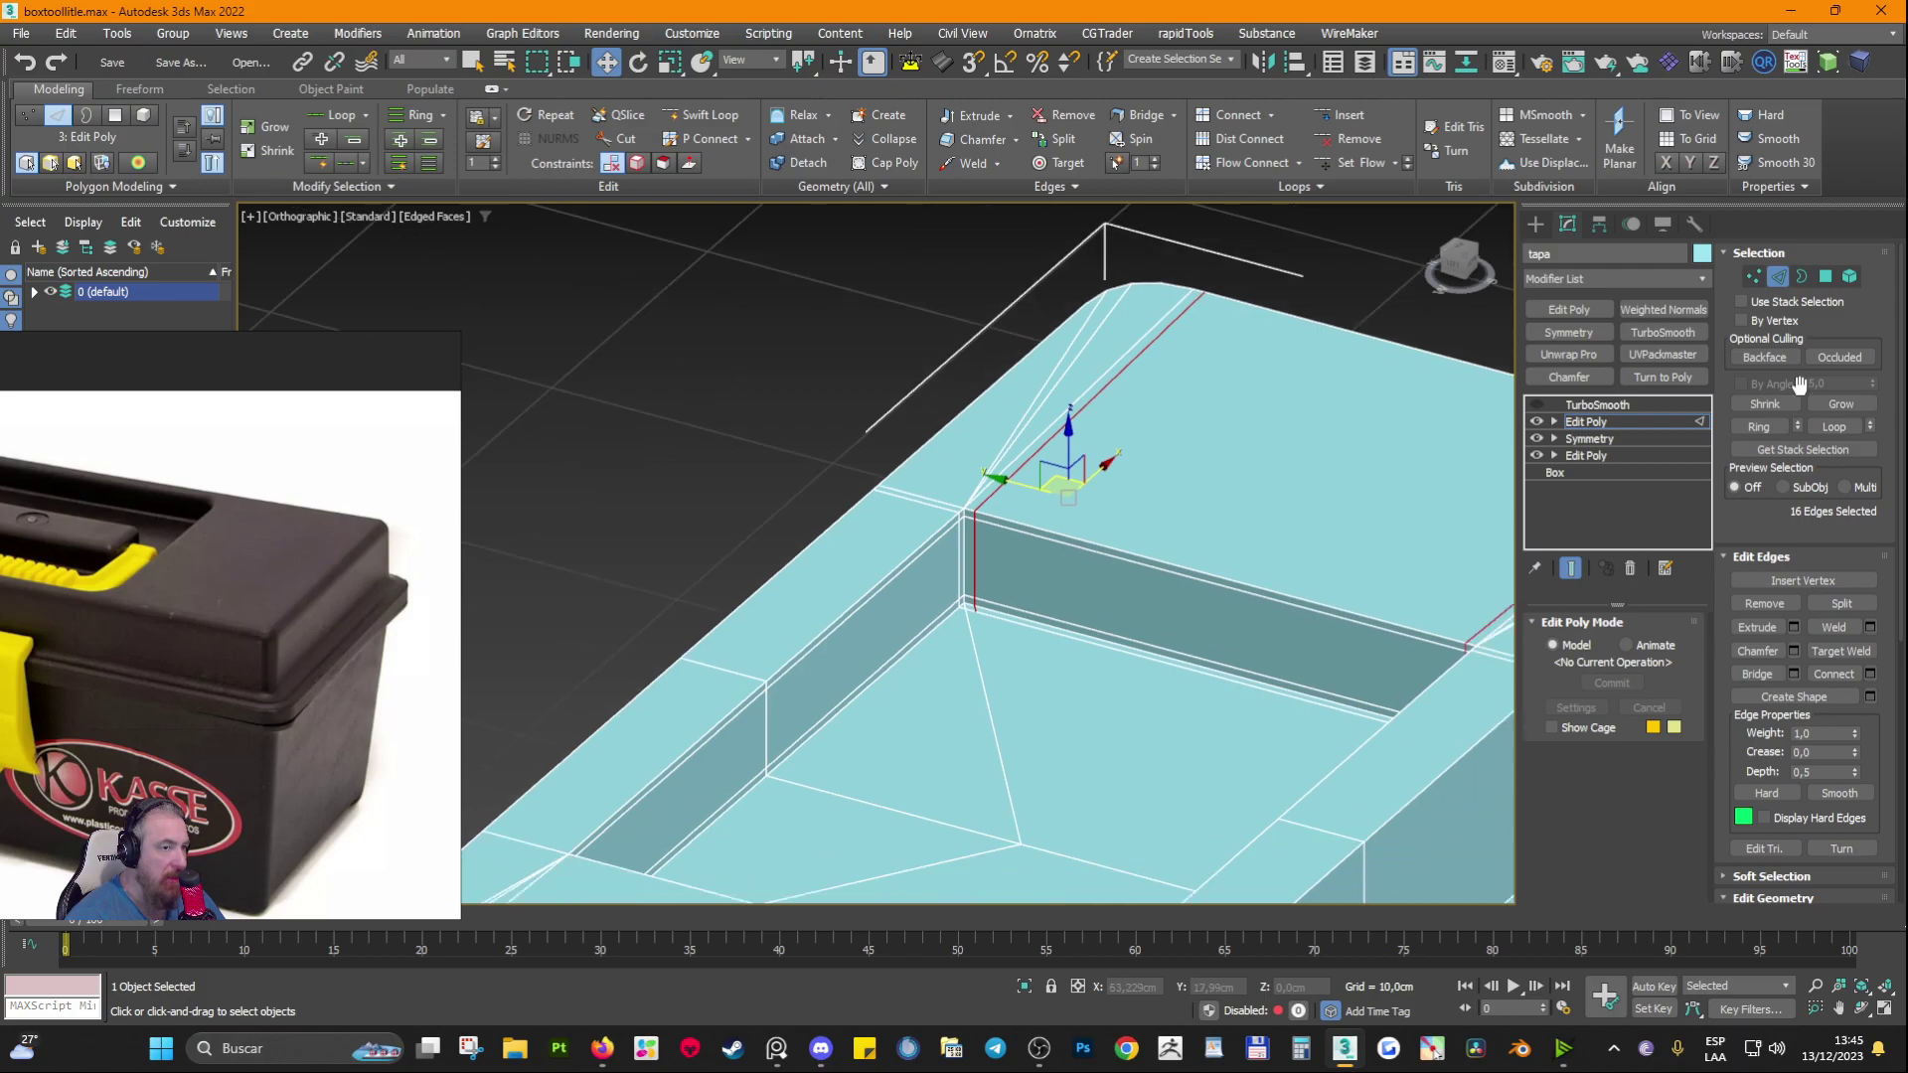
# Step: Turn on TurboSmooth, hide the edged faces and inspect the smoothed recess and the lid's outer corners
pyautogui.click(1536, 405)
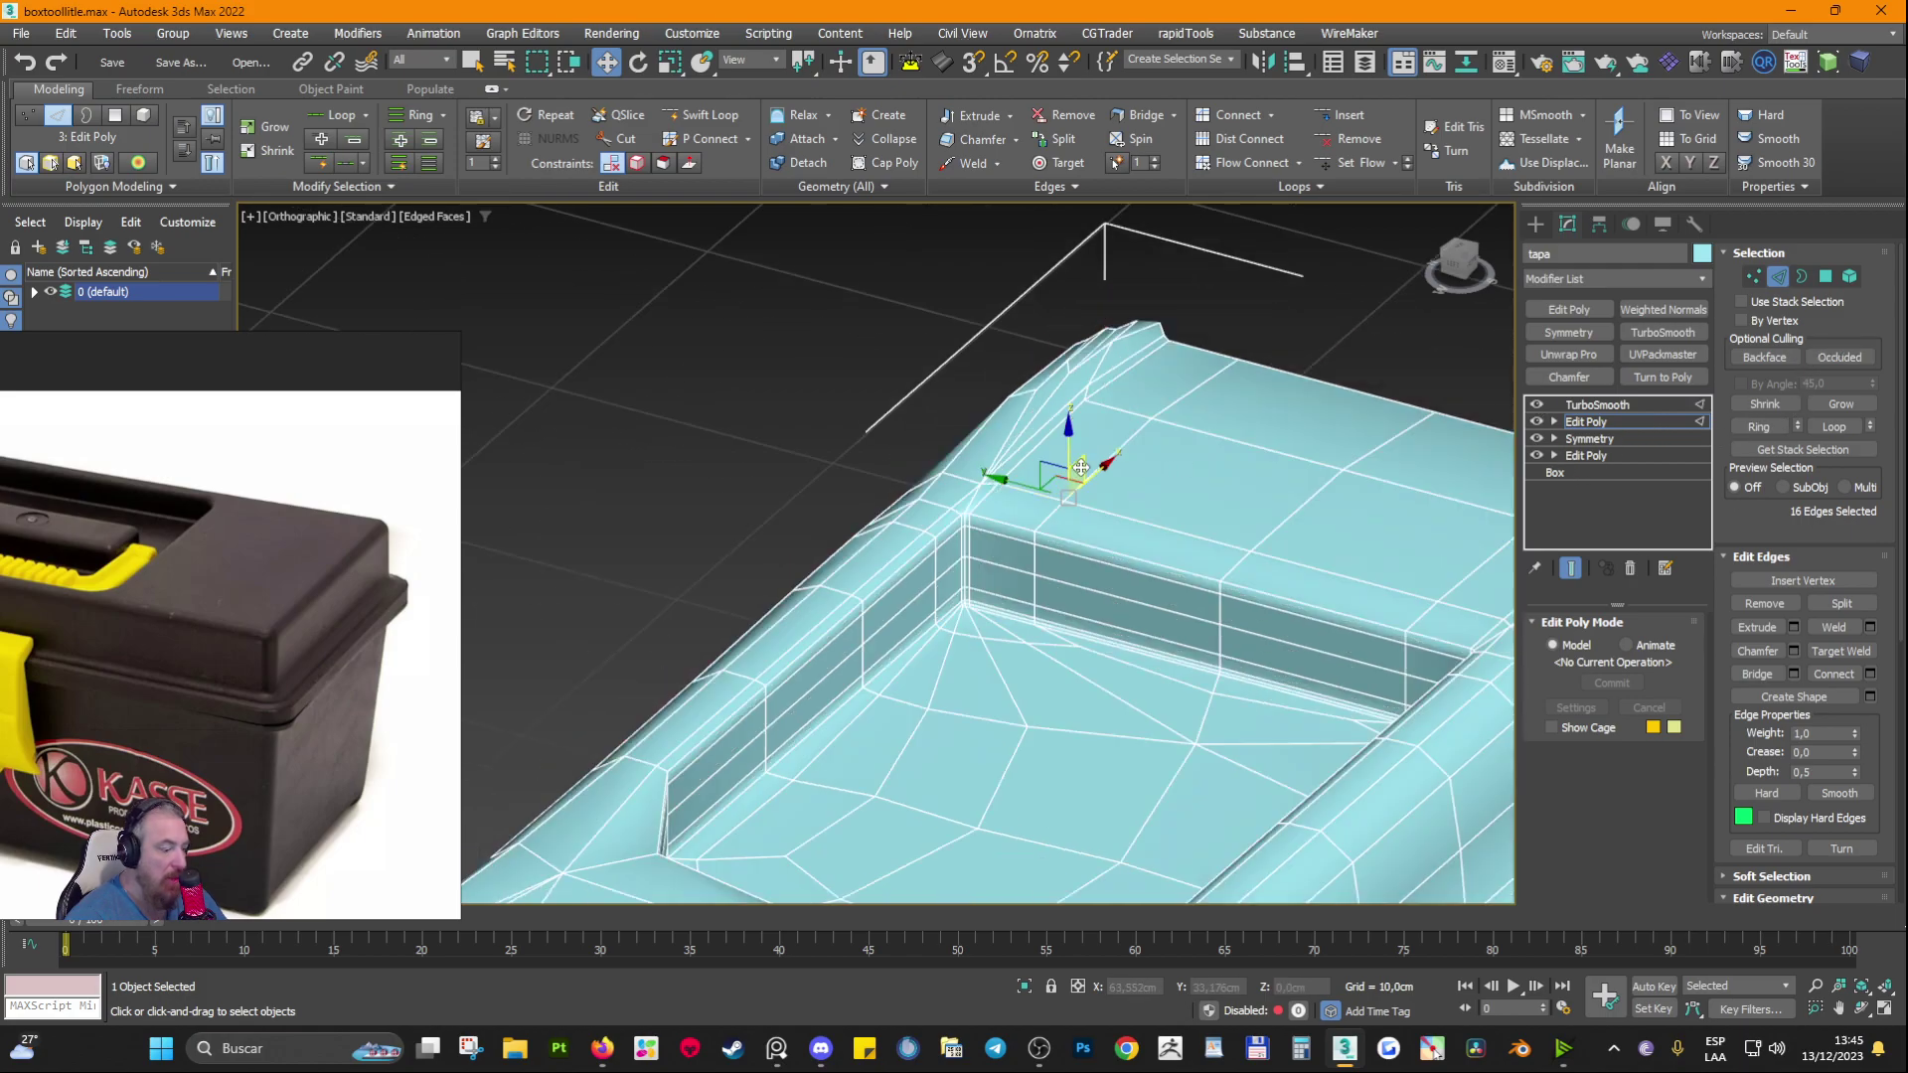
pyautogui.press('F4')
pyautogui.moveTo(1072, 557)
pyautogui.keyDown('alt'); pyautogui.mouseDown(button='middle')
pyautogui.moveTo(1009, 594)
pyautogui.moveTo(1188, 640)
pyautogui.moveTo(1033, 612)
pyautogui.moveTo(1004, 556)
pyautogui.moveTo(1167, 419)
pyautogui.mouseUp(button='middle'); pyautogui.keyUp('alt')
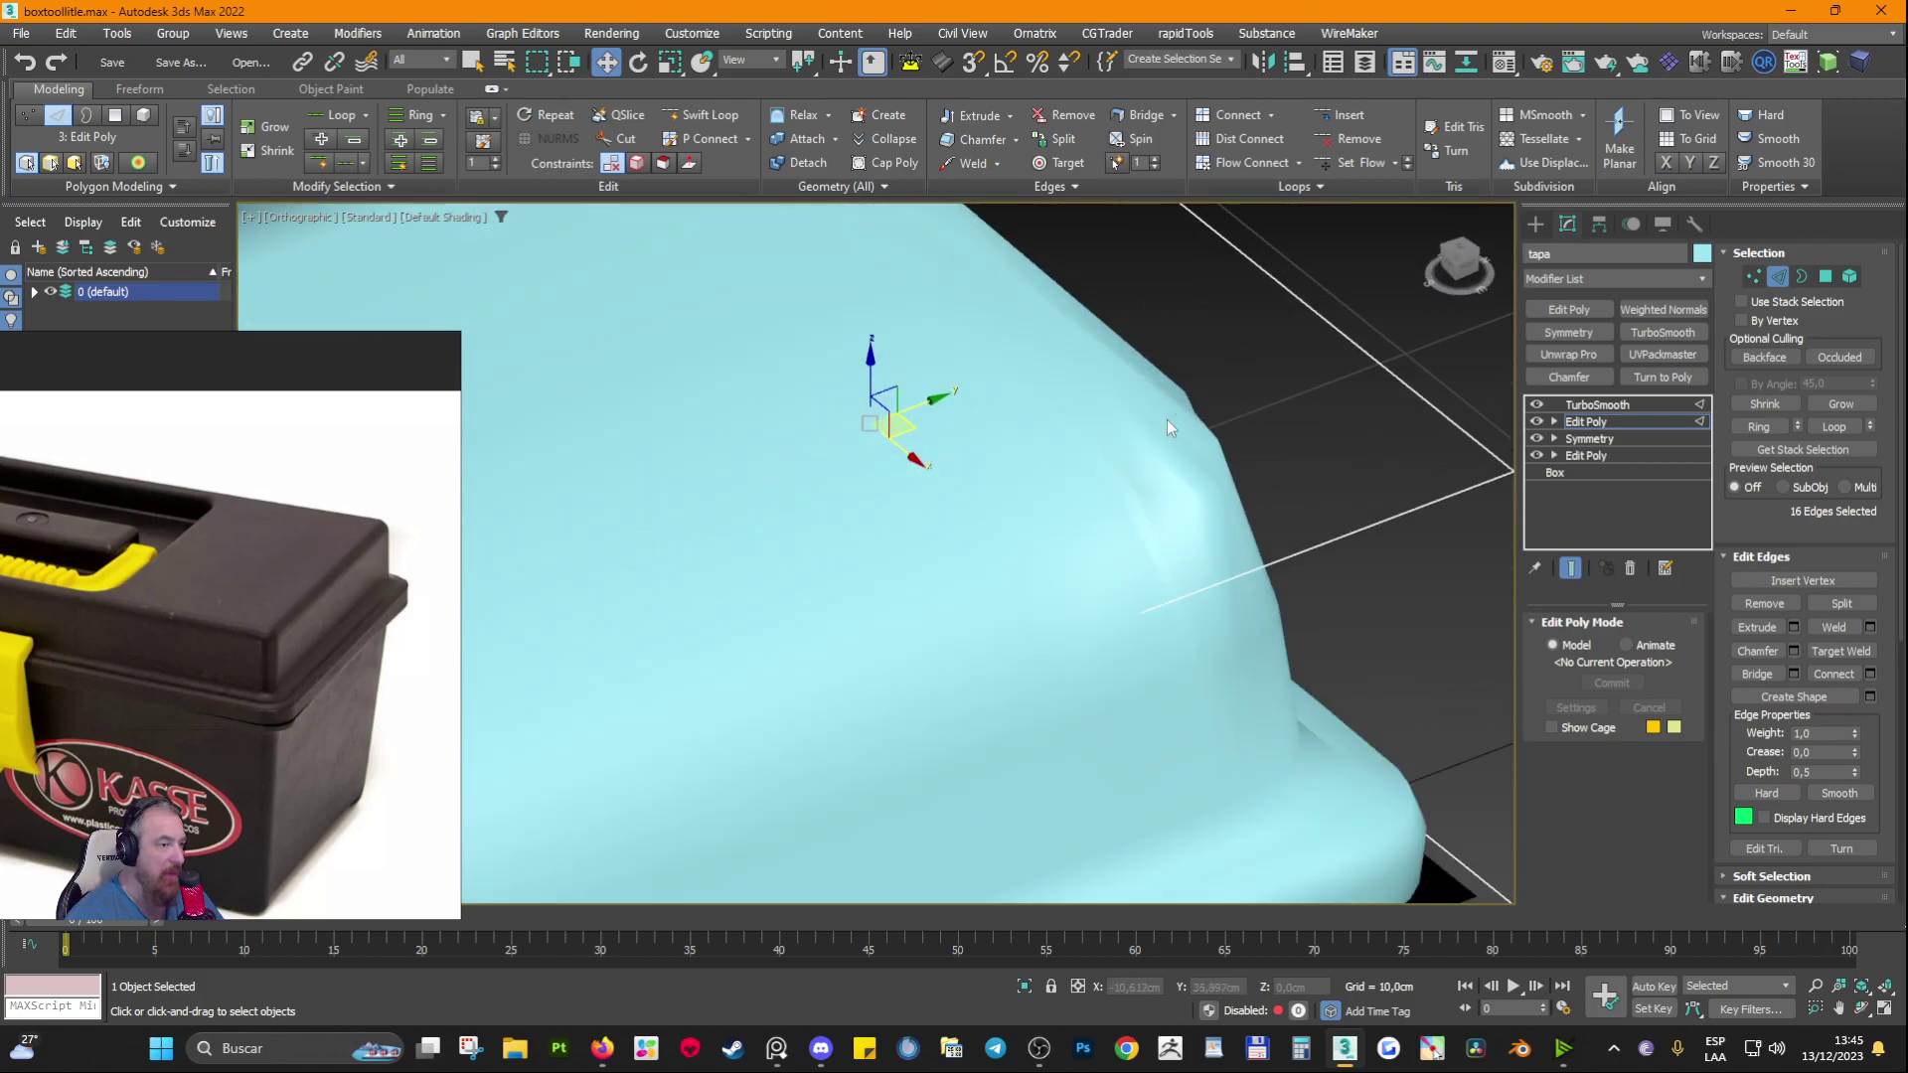
pyautogui.scroll(-6, 1210, 586)
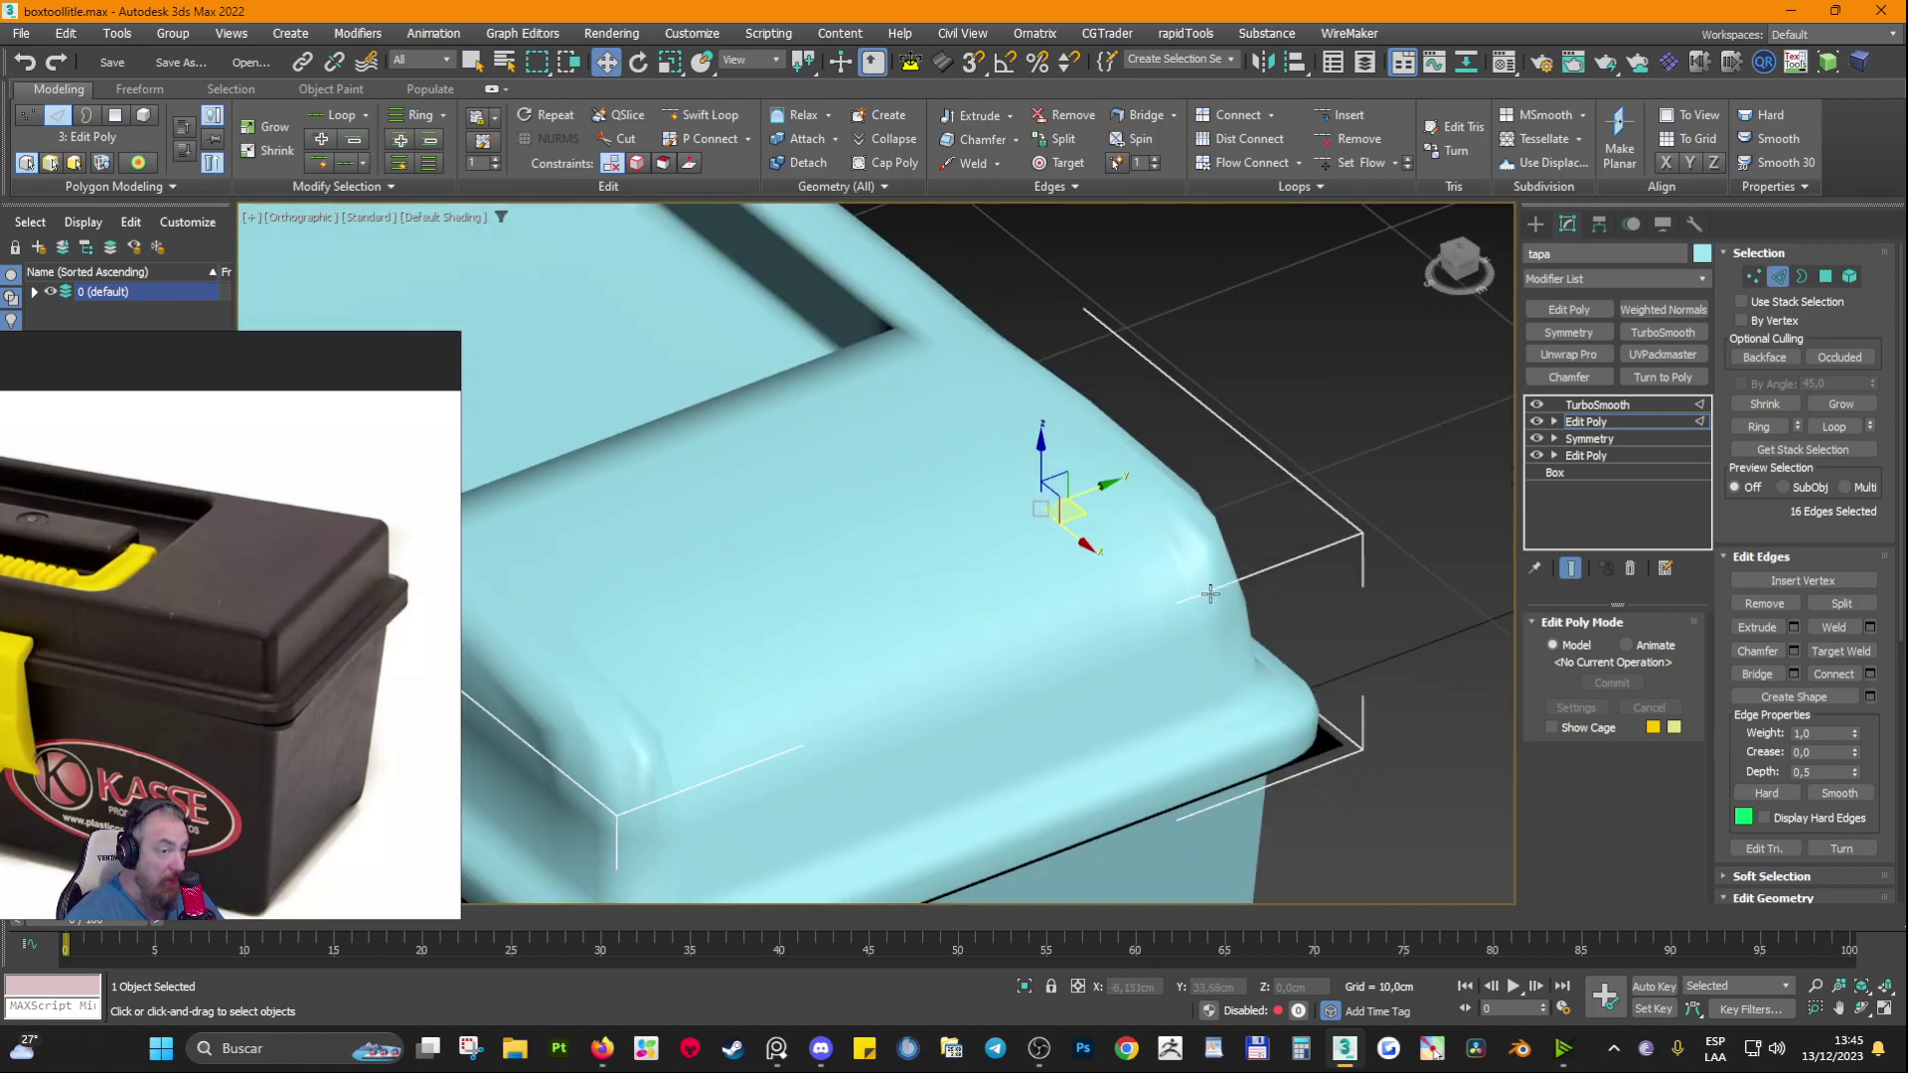
pyautogui.keyDown('alt'); pyautogui.moveTo(1210, 586); pyautogui.dragTo(1039, 605, button='middle'); pyautogui.keyUp('alt')
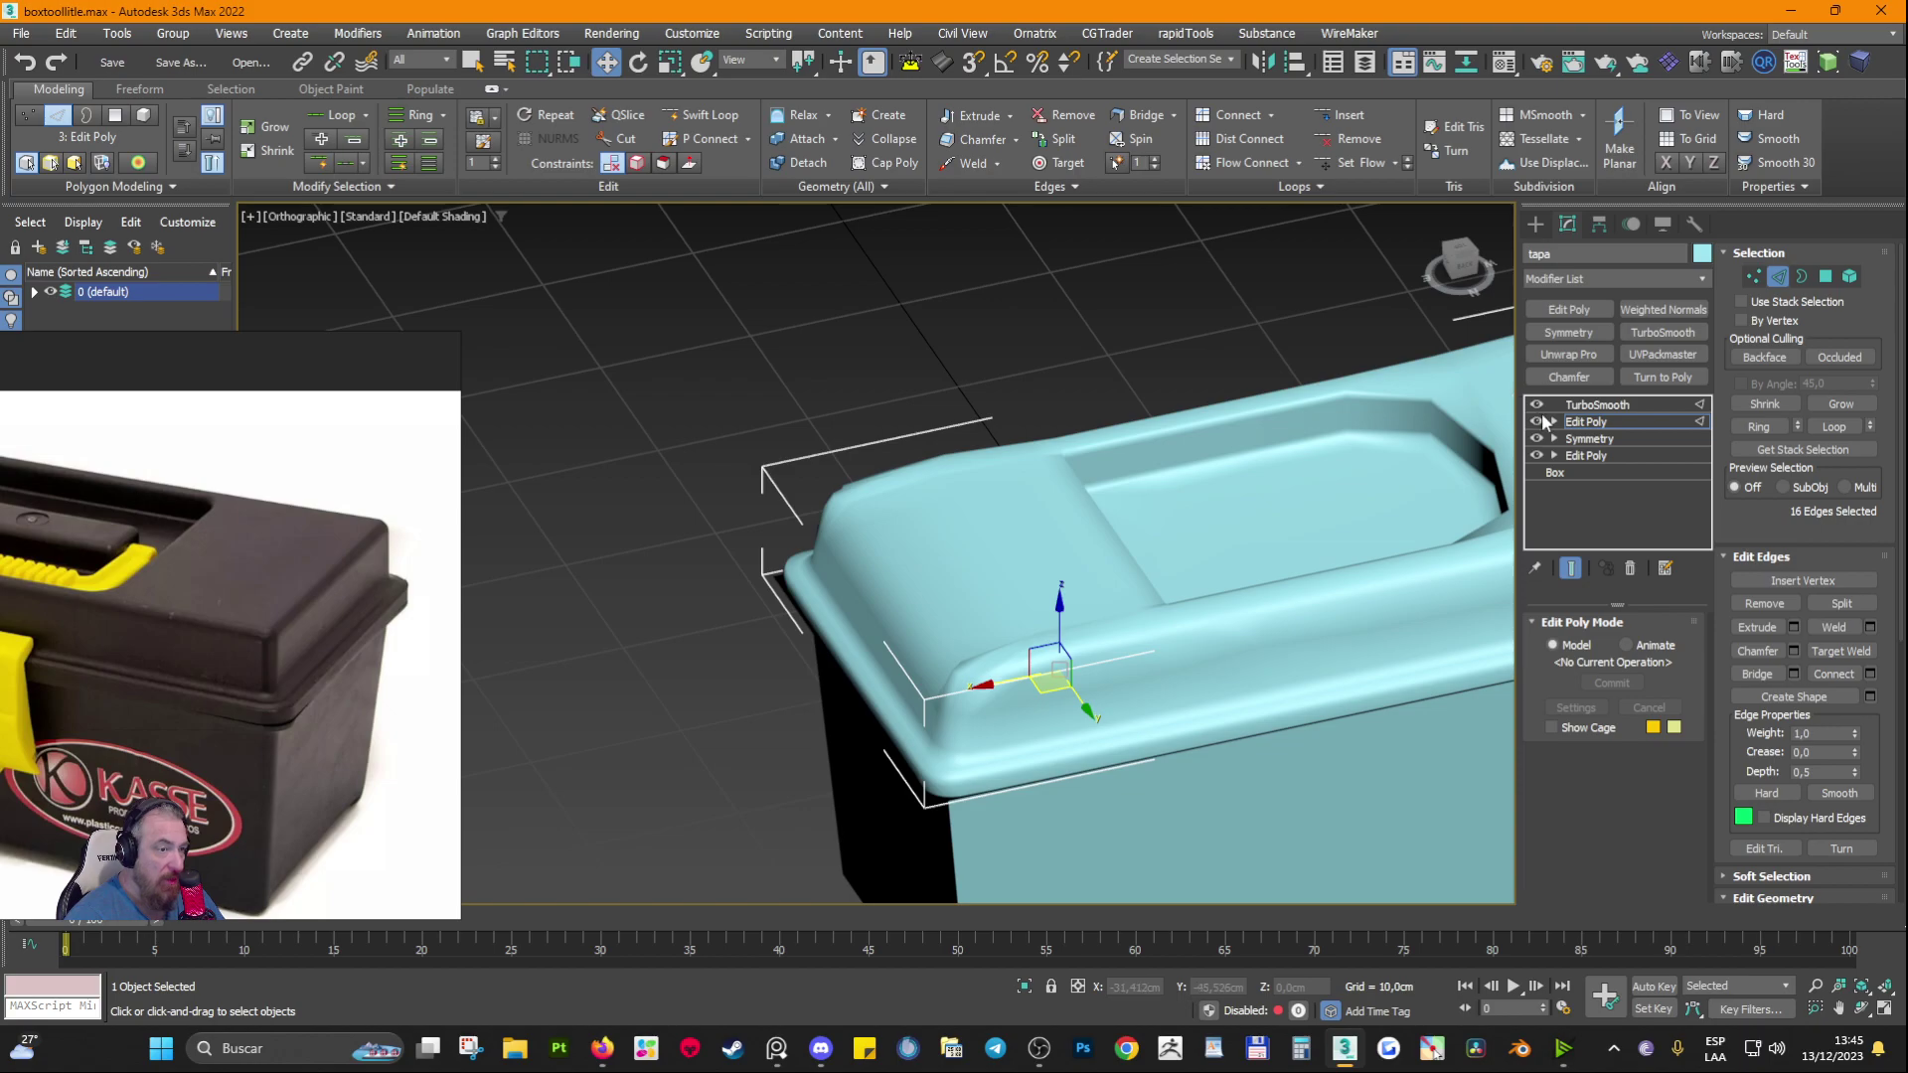
# Step: Turn off TurboSmooth and show the edged faces again on the lid
pyautogui.click(1536, 404)
pyautogui.scroll(3, 1186, 570)
pyautogui.press('F4')
pyautogui.moveTo(1172, 569); pyautogui.dragTo(1099, 553, button='middle')
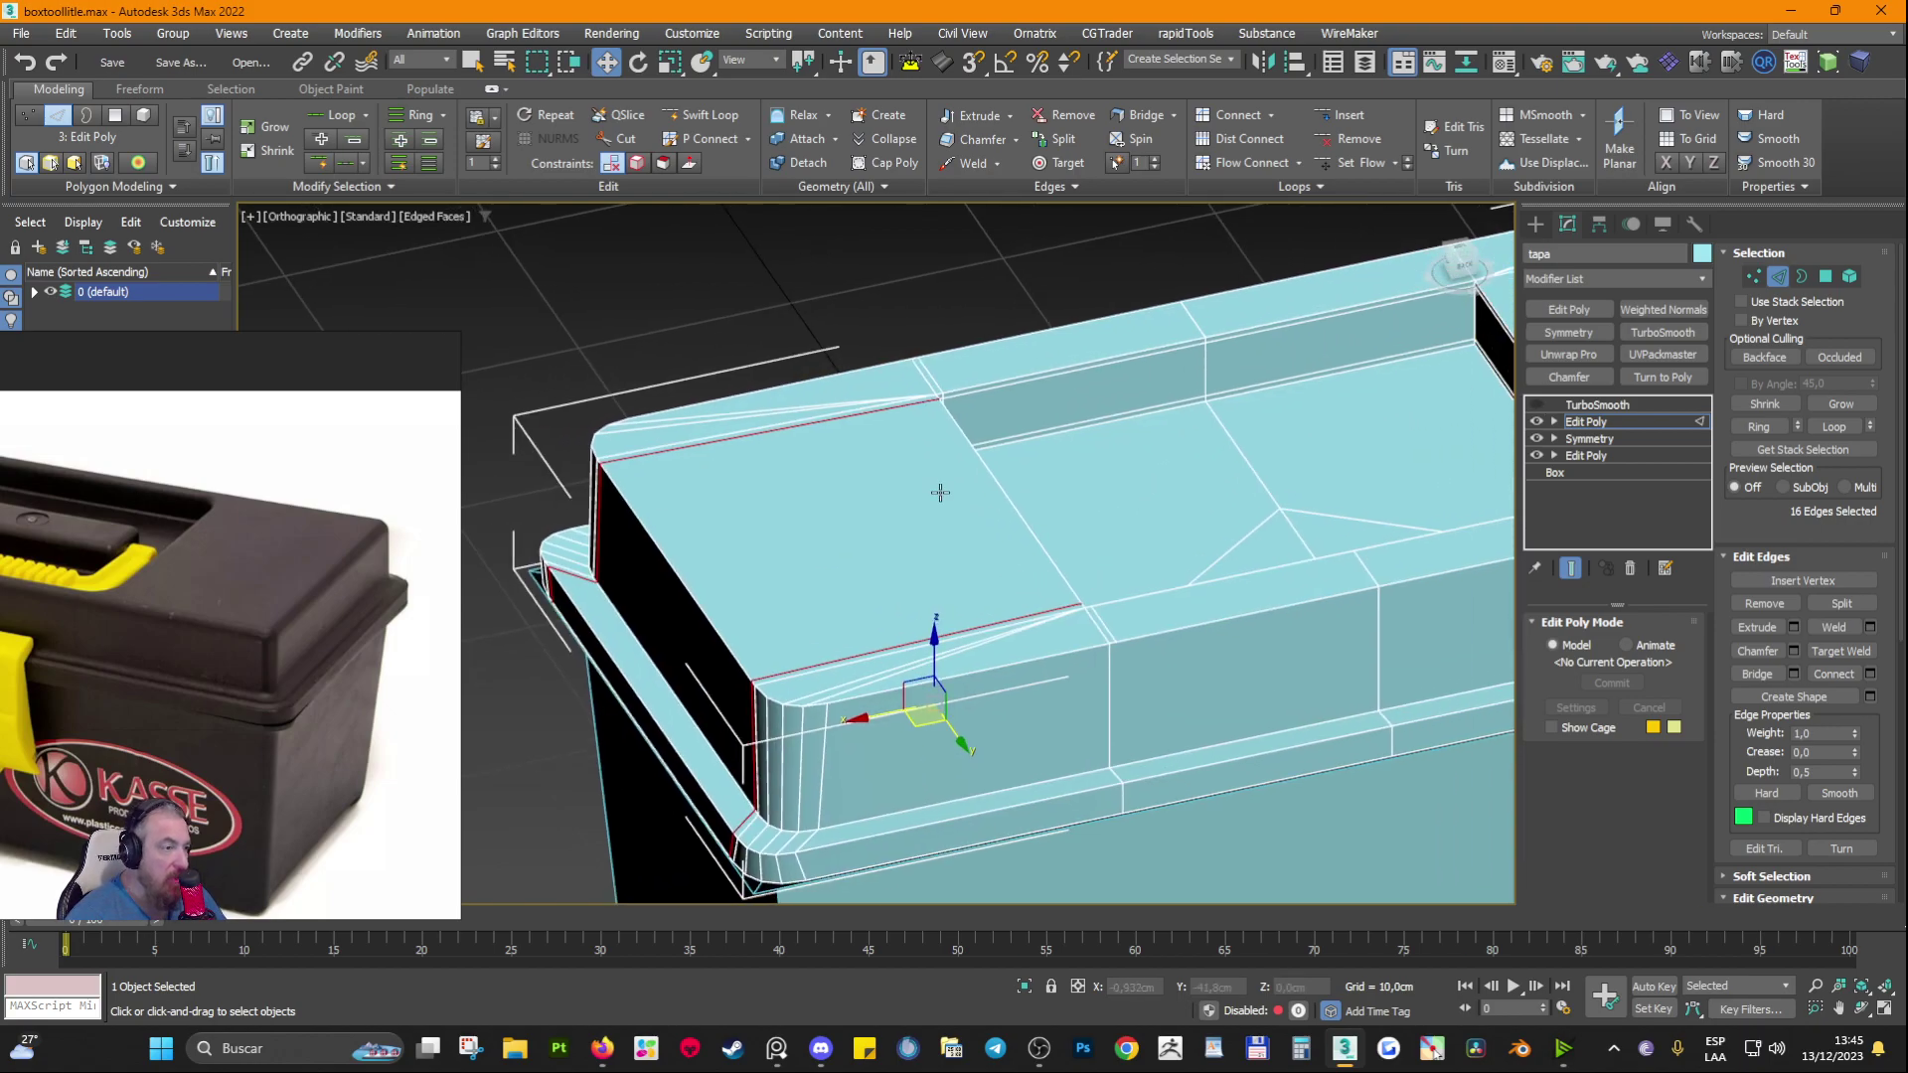
pyautogui.keyDown('alt'); pyautogui.moveTo(1038, 450); pyautogui.dragTo(852, 440, button='middle'); pyautogui.keyUp('alt')
pyautogui.scroll(4, 1105, 608)
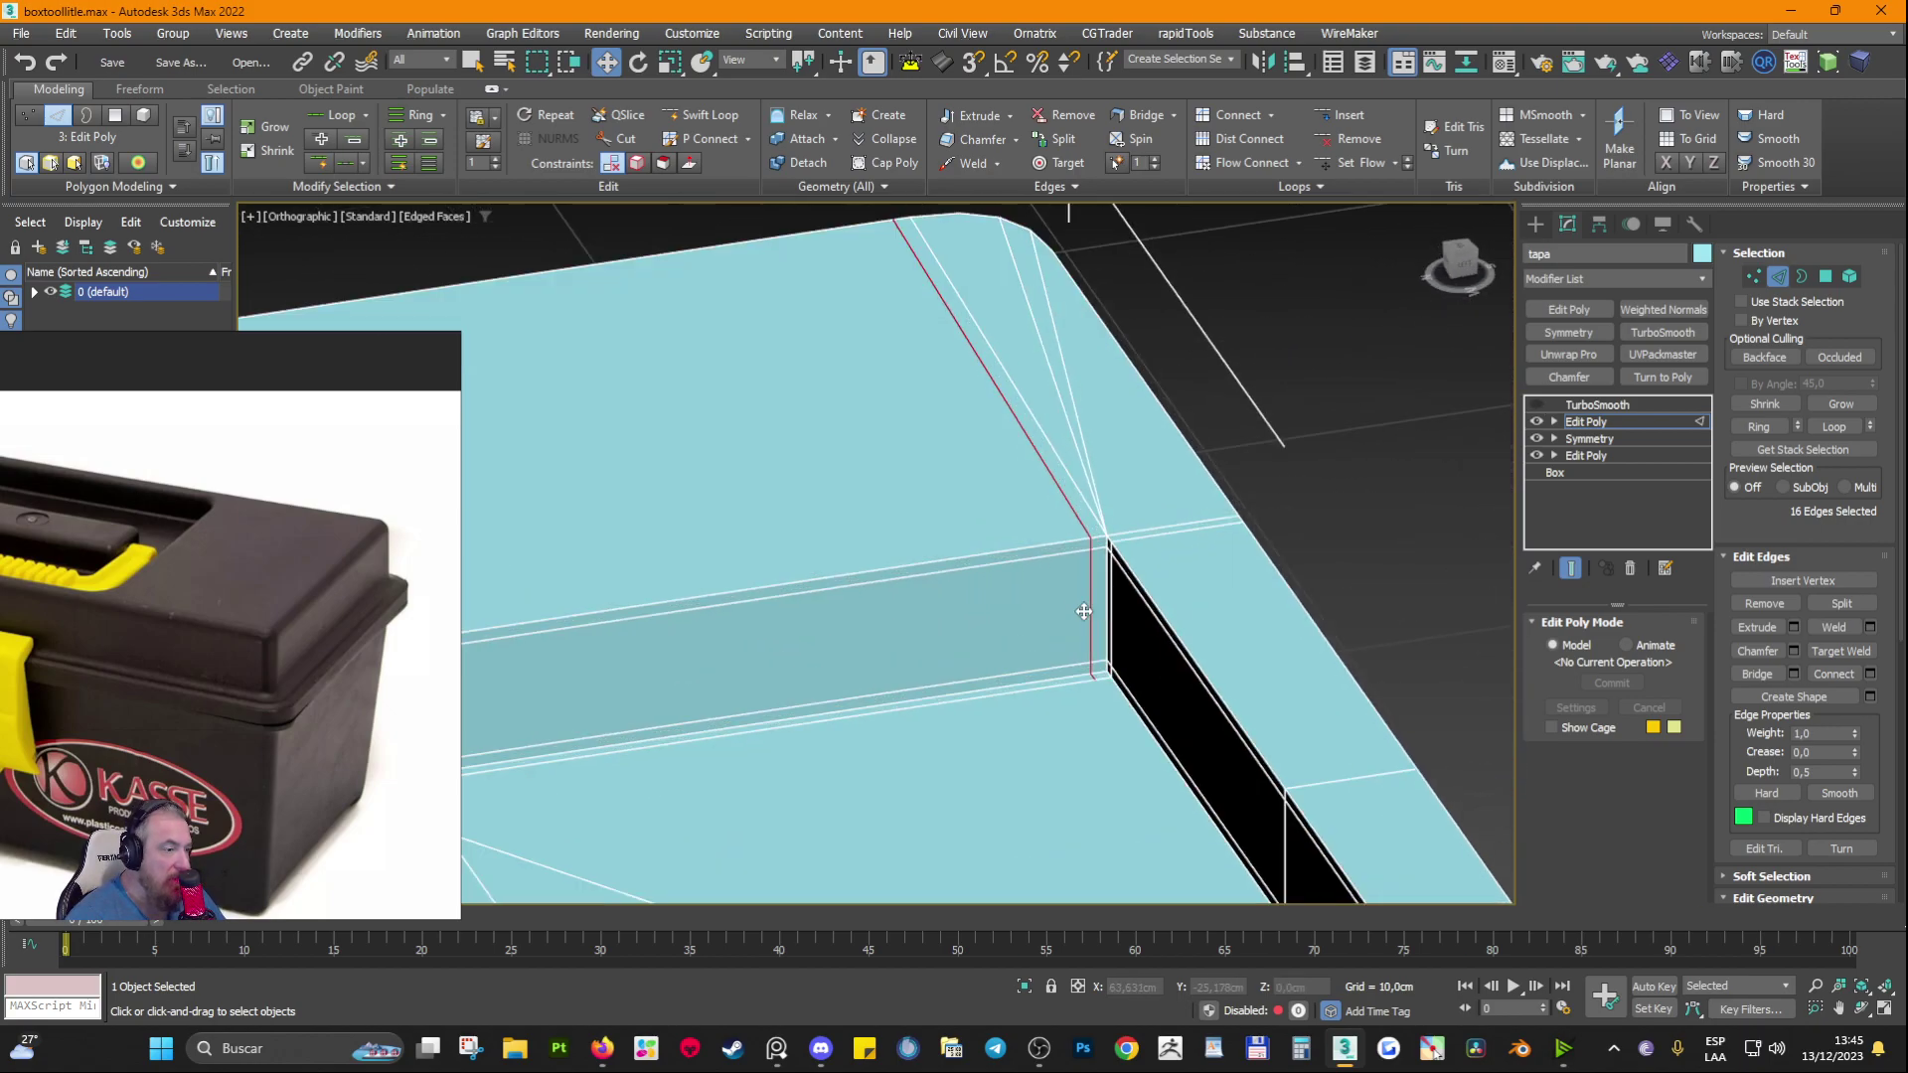
# Step: Select the support loop beside one end-wall corner and examine its path across the lid and recess
pyautogui.click(1092, 626)
pyautogui.doubleClick(1094, 628)
pyautogui.keyDown('alt'); pyautogui.moveTo(1094, 628); pyautogui.dragTo(1016, 651, button='middle'); pyautogui.keyUp('alt')
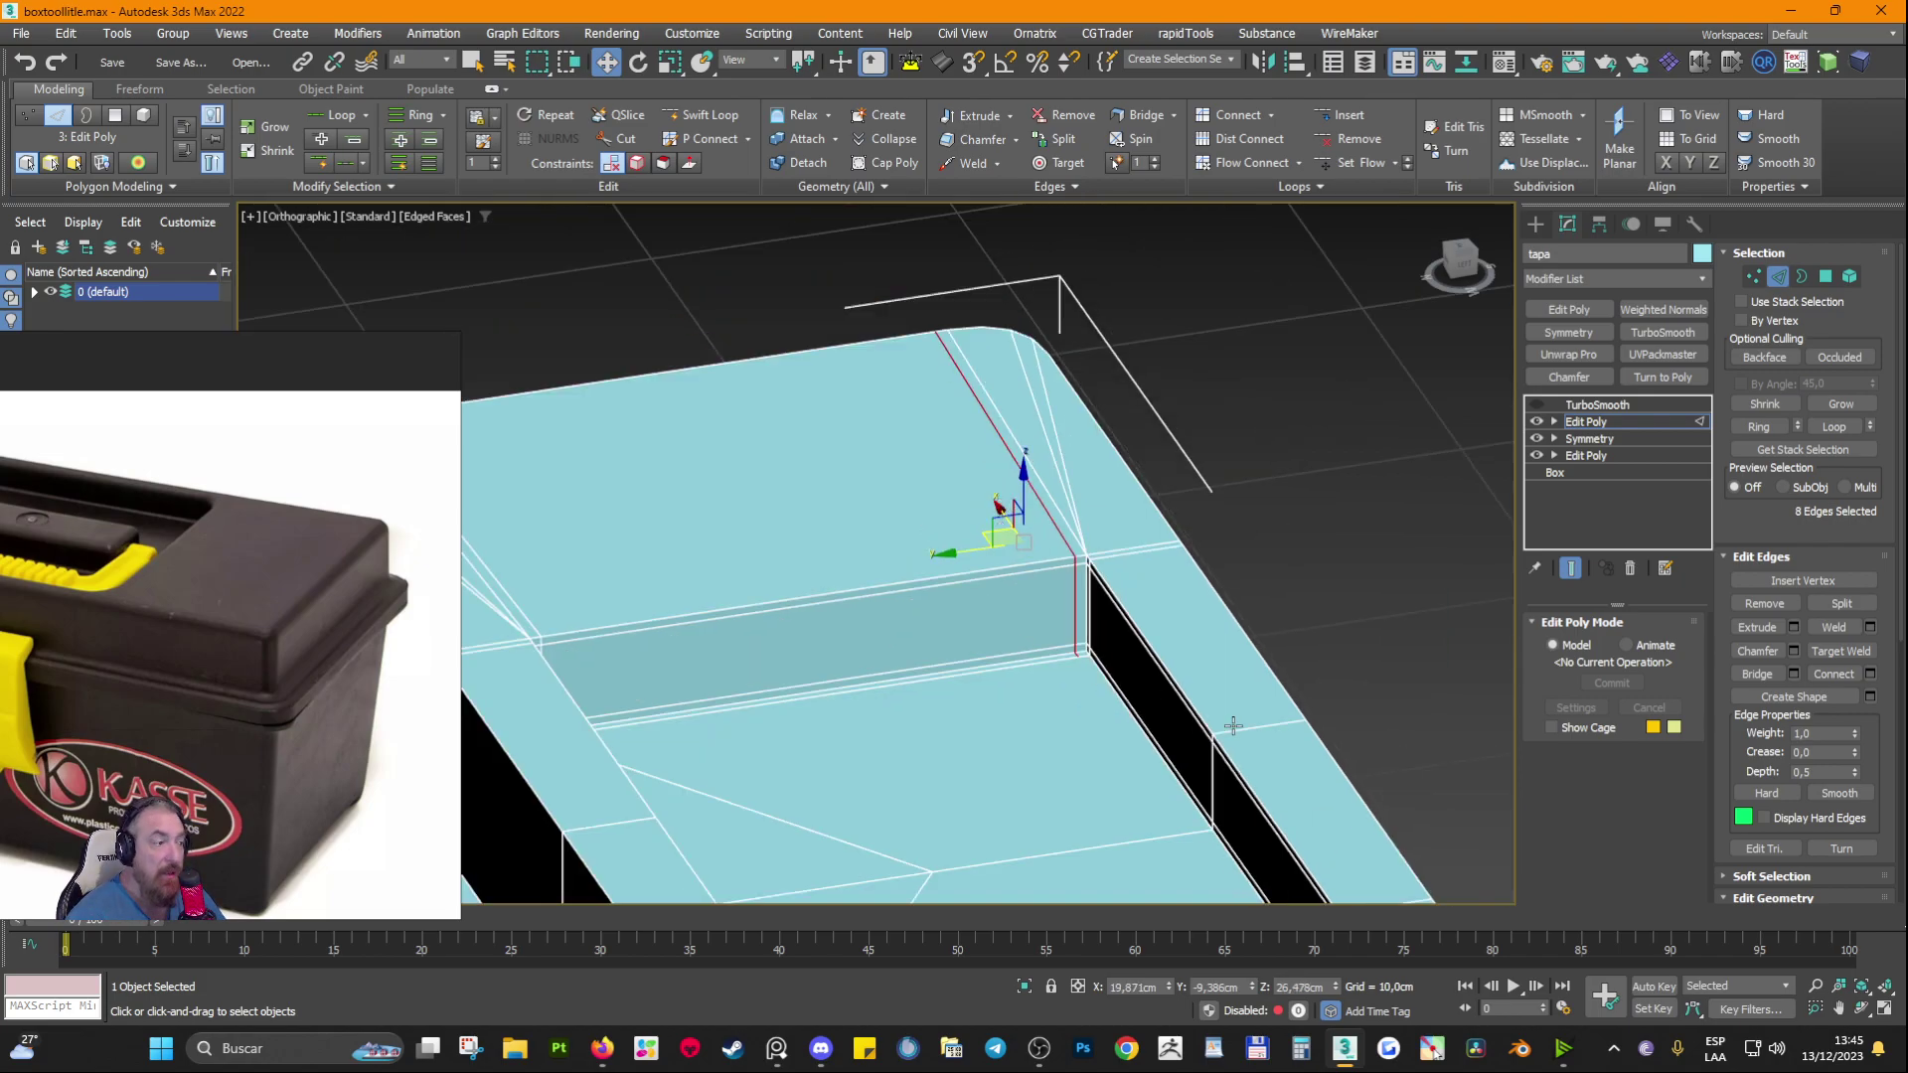
pyautogui.scroll(2, 1232, 726)
pyautogui.scroll(2, 969, 524)
pyautogui.keyDown('alt'); pyautogui.moveTo(985, 581); pyautogui.dragTo(1039, 596, button='middle'); pyautogui.keyUp('alt')
pyautogui.moveTo(1232, 442); pyautogui.dragTo(1087, 525, button='middle')
pyautogui.scroll(-3, 830, 556)
pyautogui.moveTo(835, 576); pyautogui.dragTo(847, 387, button='middle')
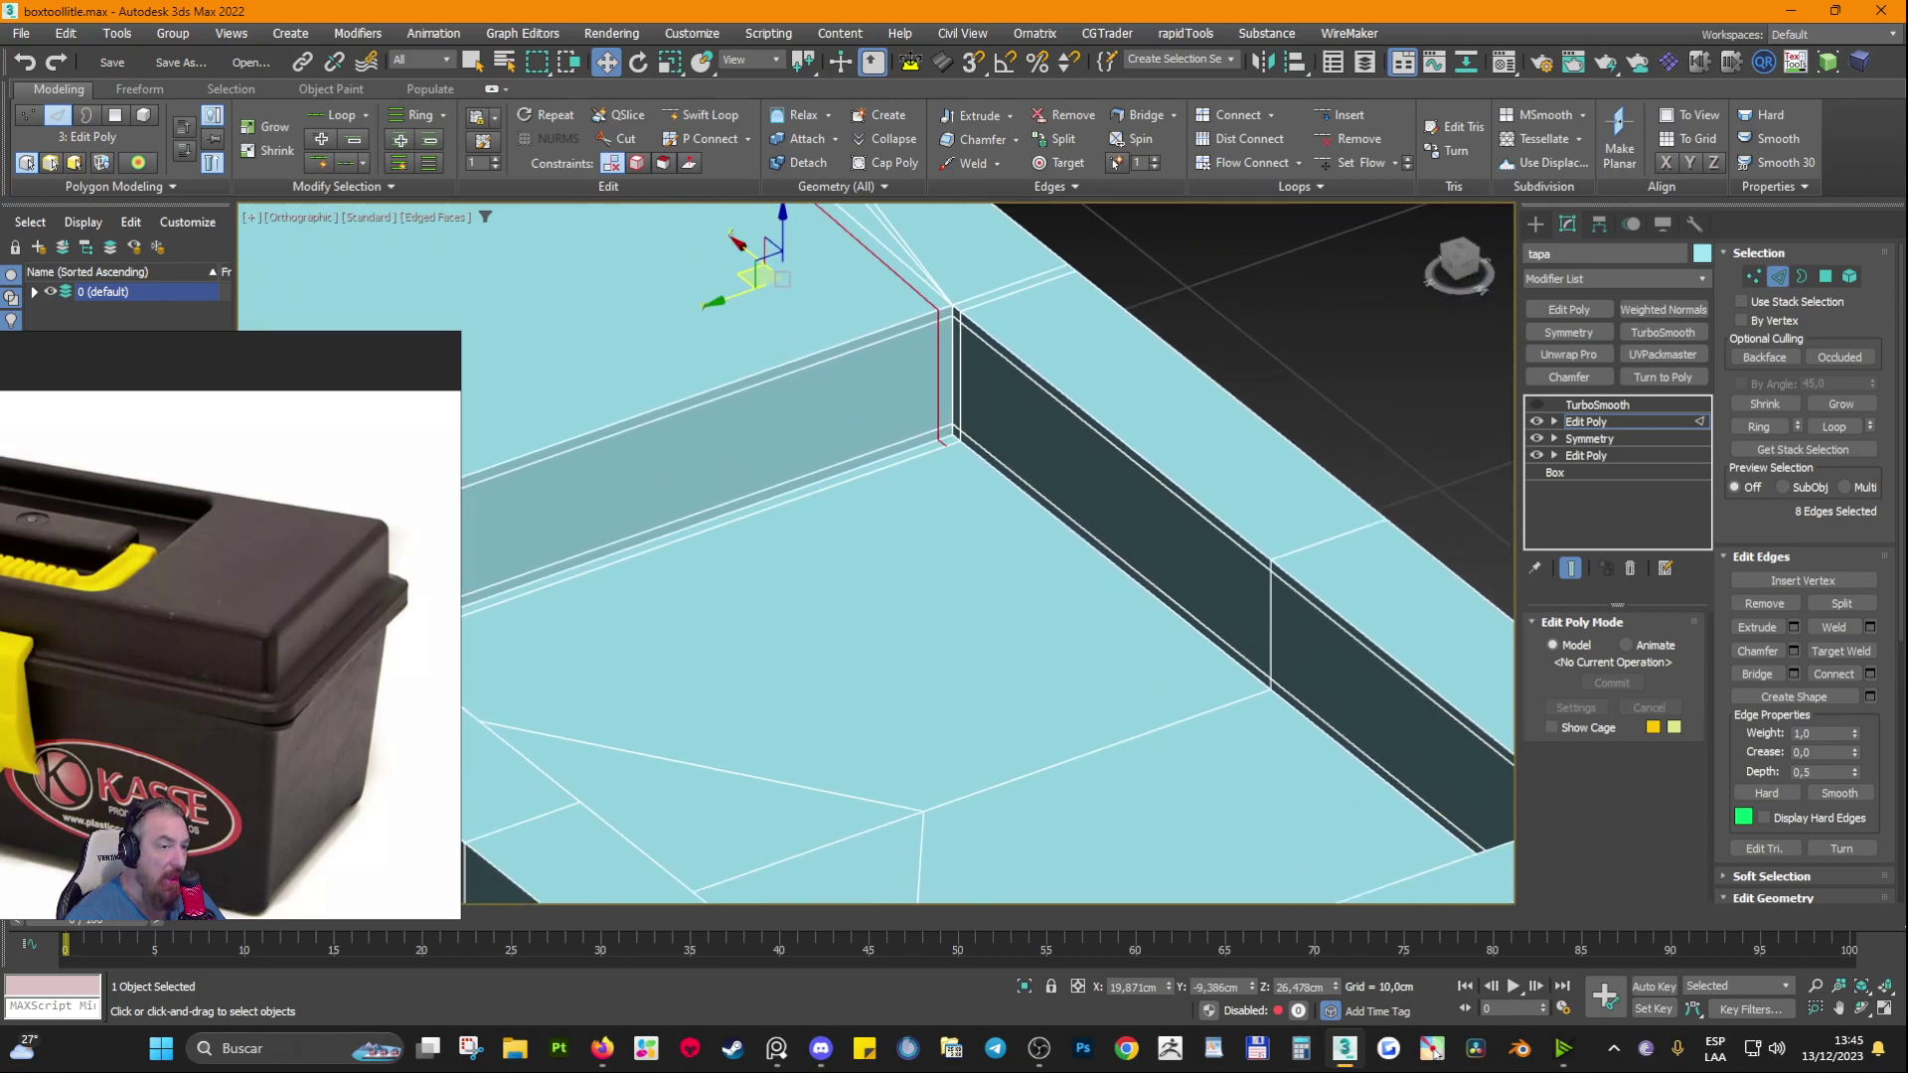
# Step: Select the four floor polygons of the recess and grow the selection three times to include its surrounding walls
pyautogui.click(1826, 277)
pyautogui.click(1049, 668)
pyautogui.keyDown('ctrl'); pyautogui.click(1214, 813); pyautogui.keyUp('ctrl')
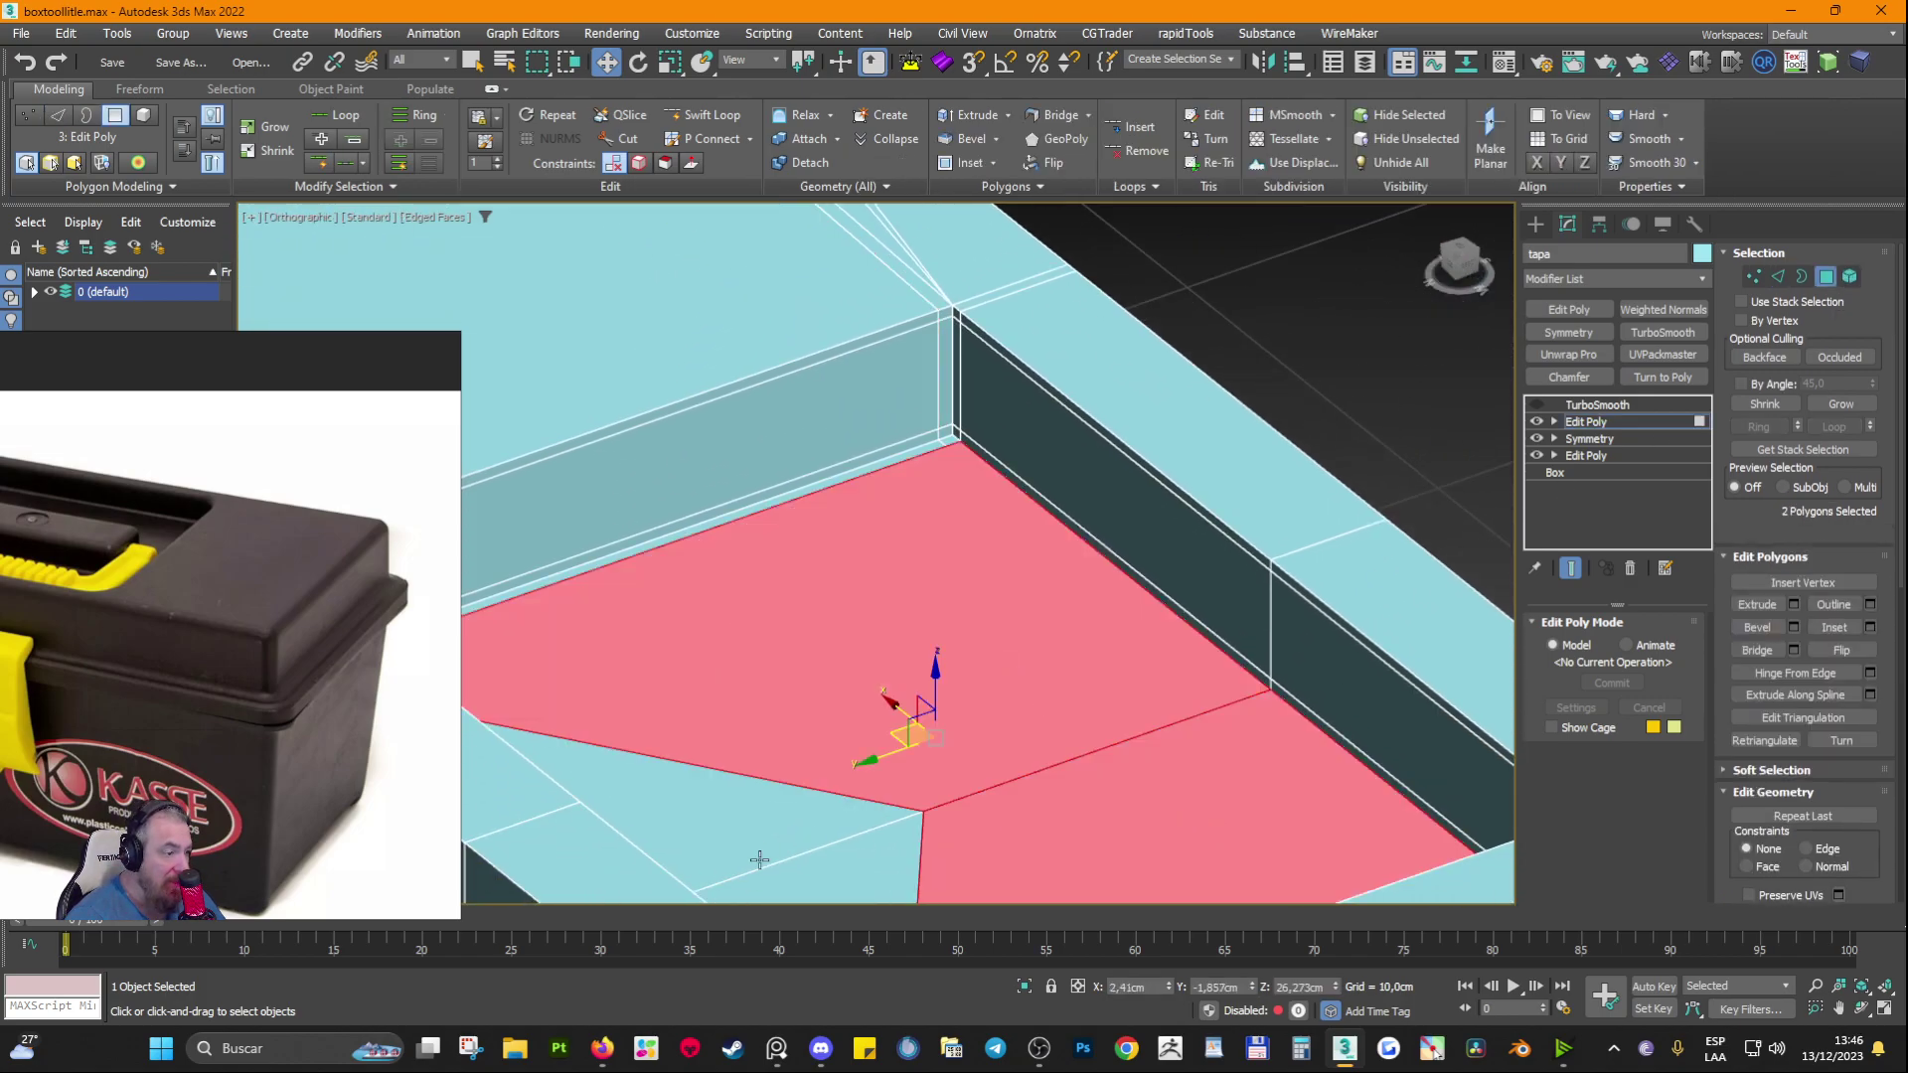
pyautogui.keyDown('ctrl'); pyautogui.click(758, 856); pyautogui.keyUp('ctrl')
pyautogui.keyDown('ctrl'); pyautogui.click(798, 886); pyautogui.keyUp('ctrl')
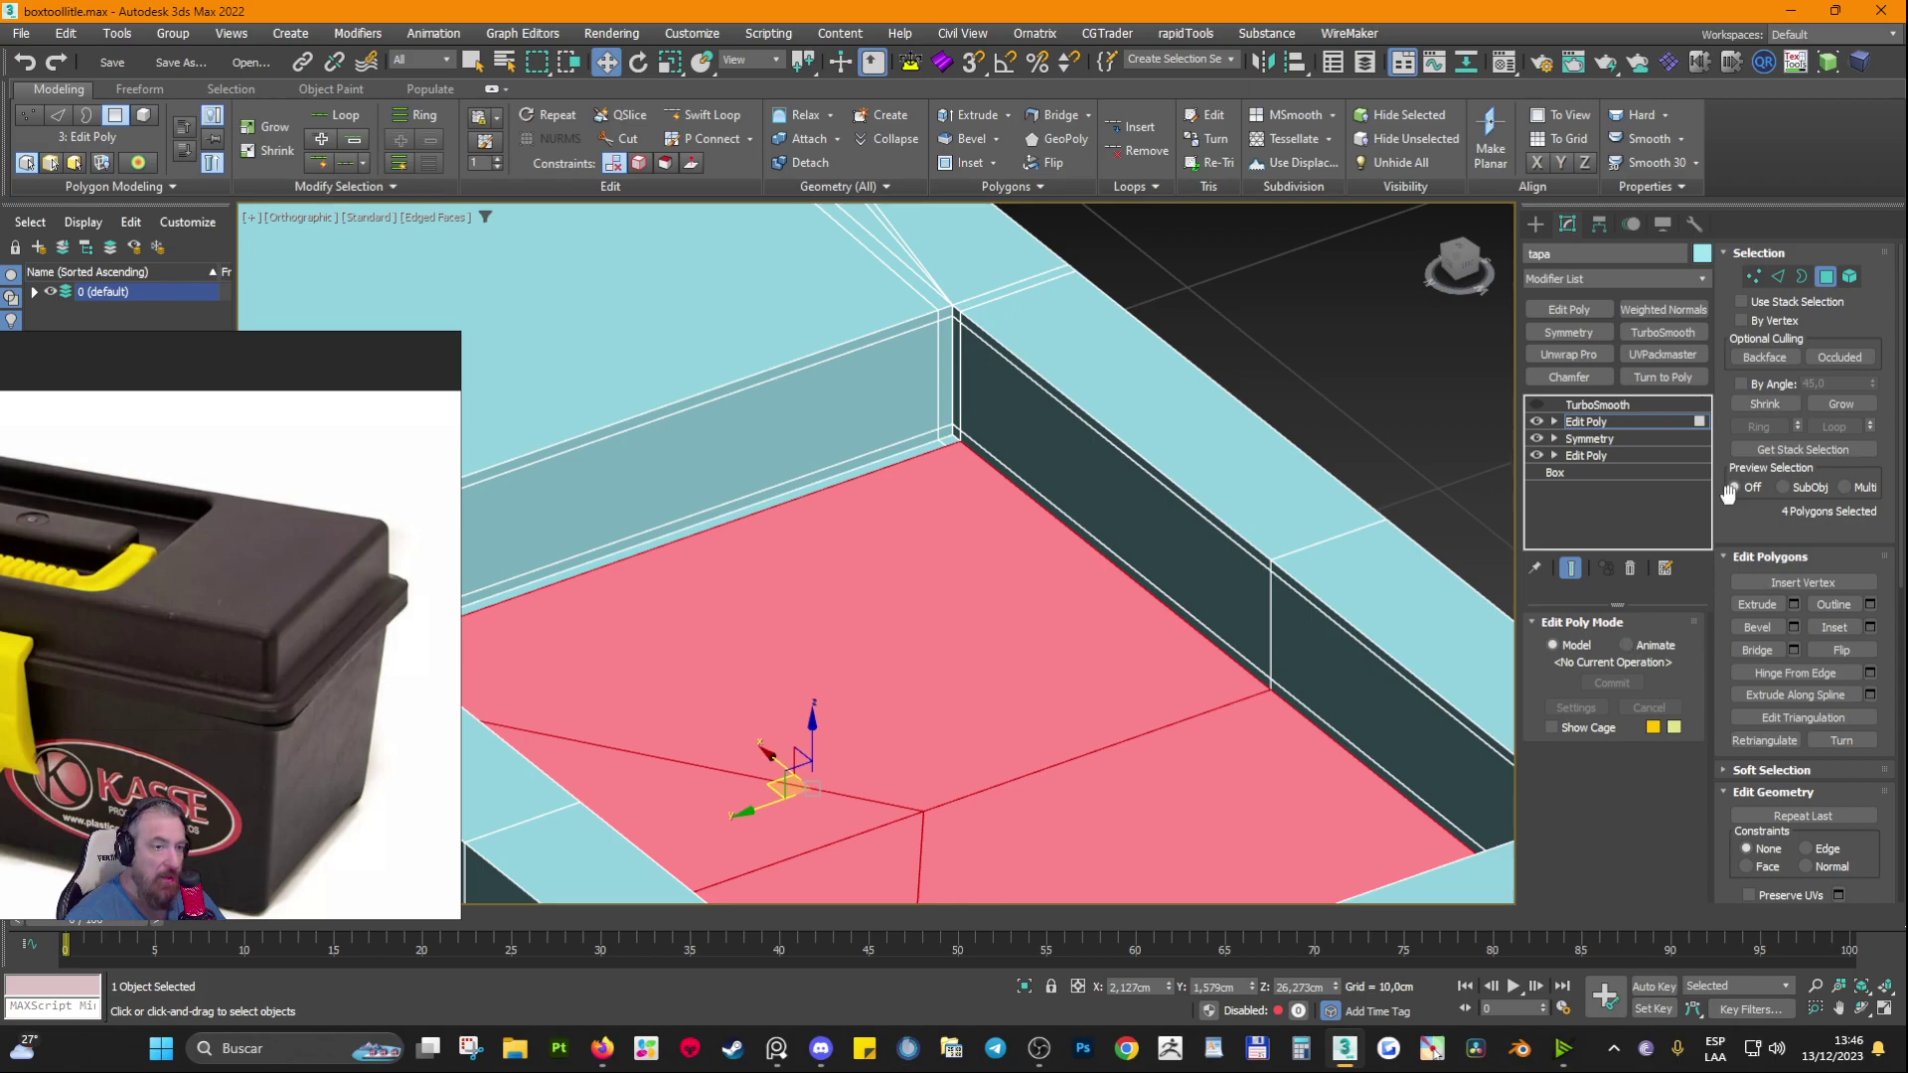
pyautogui.click(1841, 405)
pyautogui.click(1841, 405)
pyautogui.click(1841, 405)
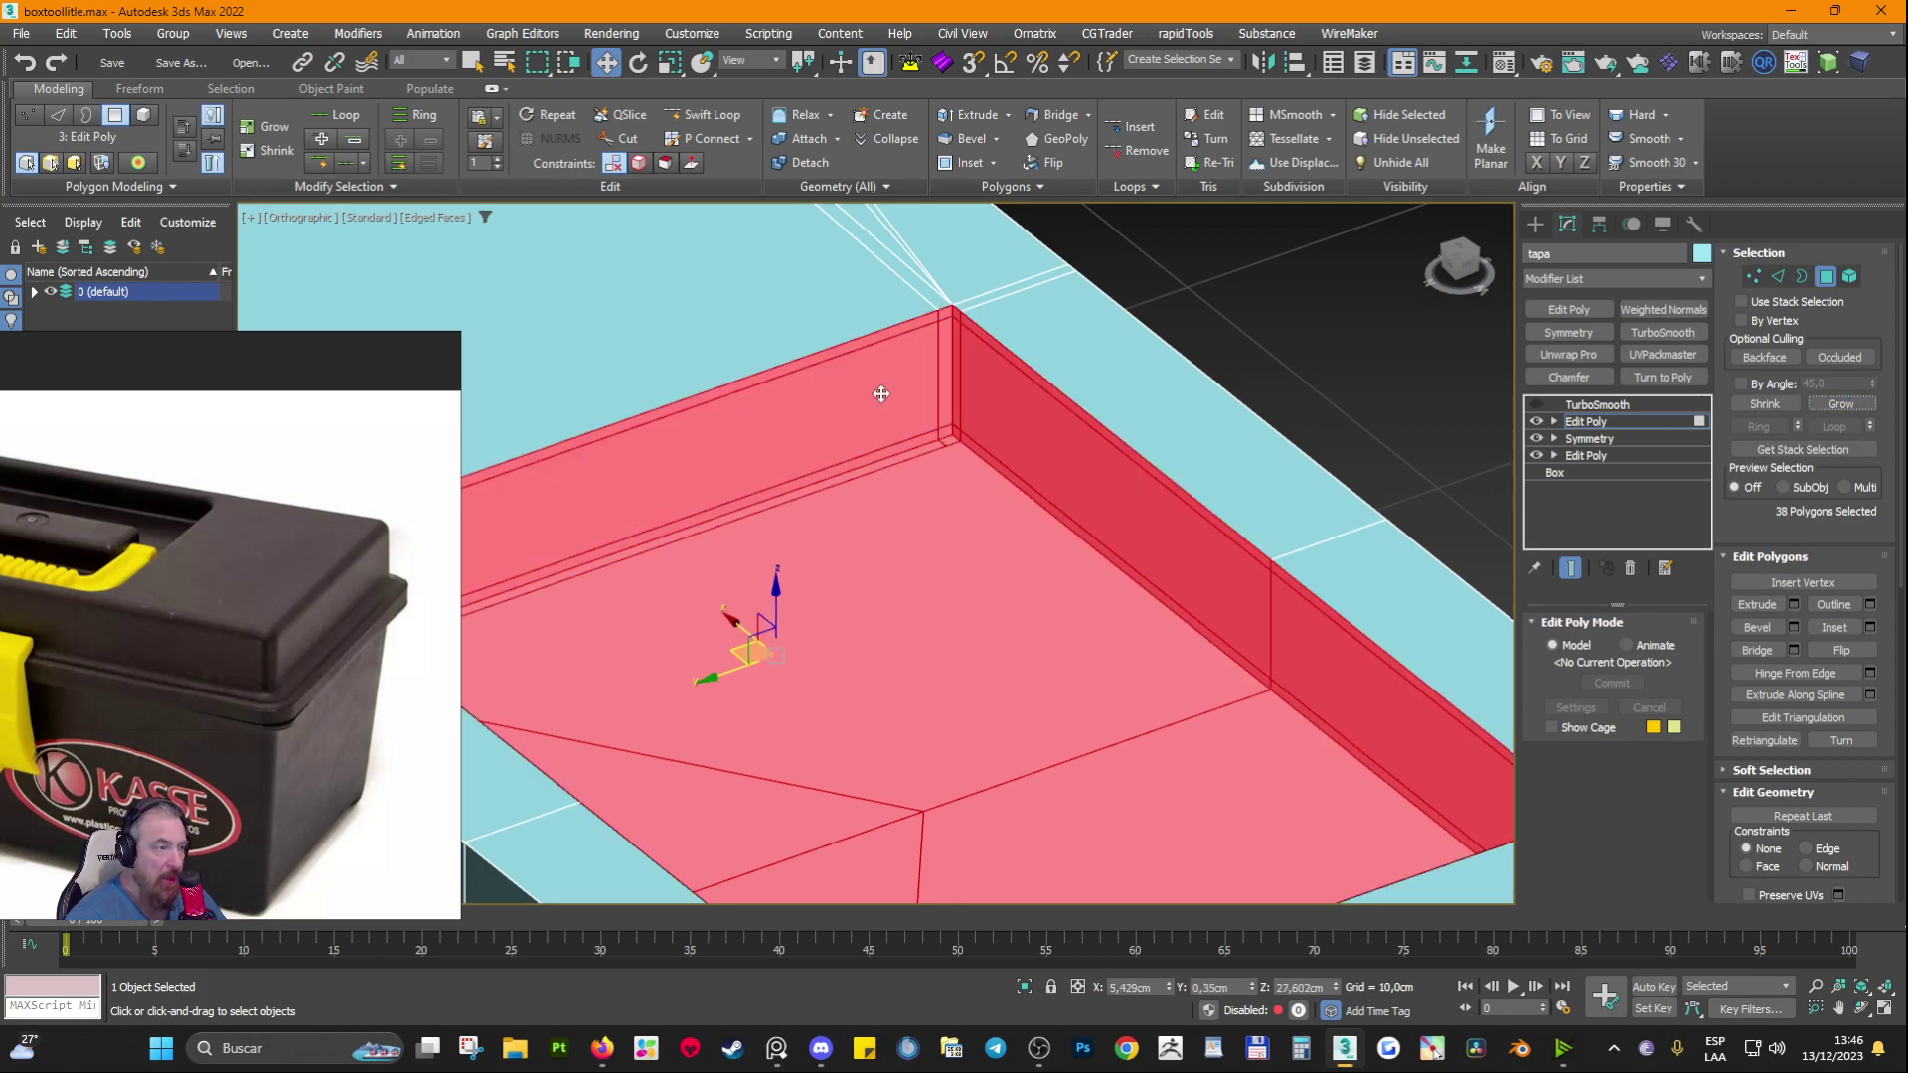
# Step: Examine the recess corner, then follow the previously selected support loop down the lid's outer corner in edge mode
pyautogui.scroll(-5, 954, 428)
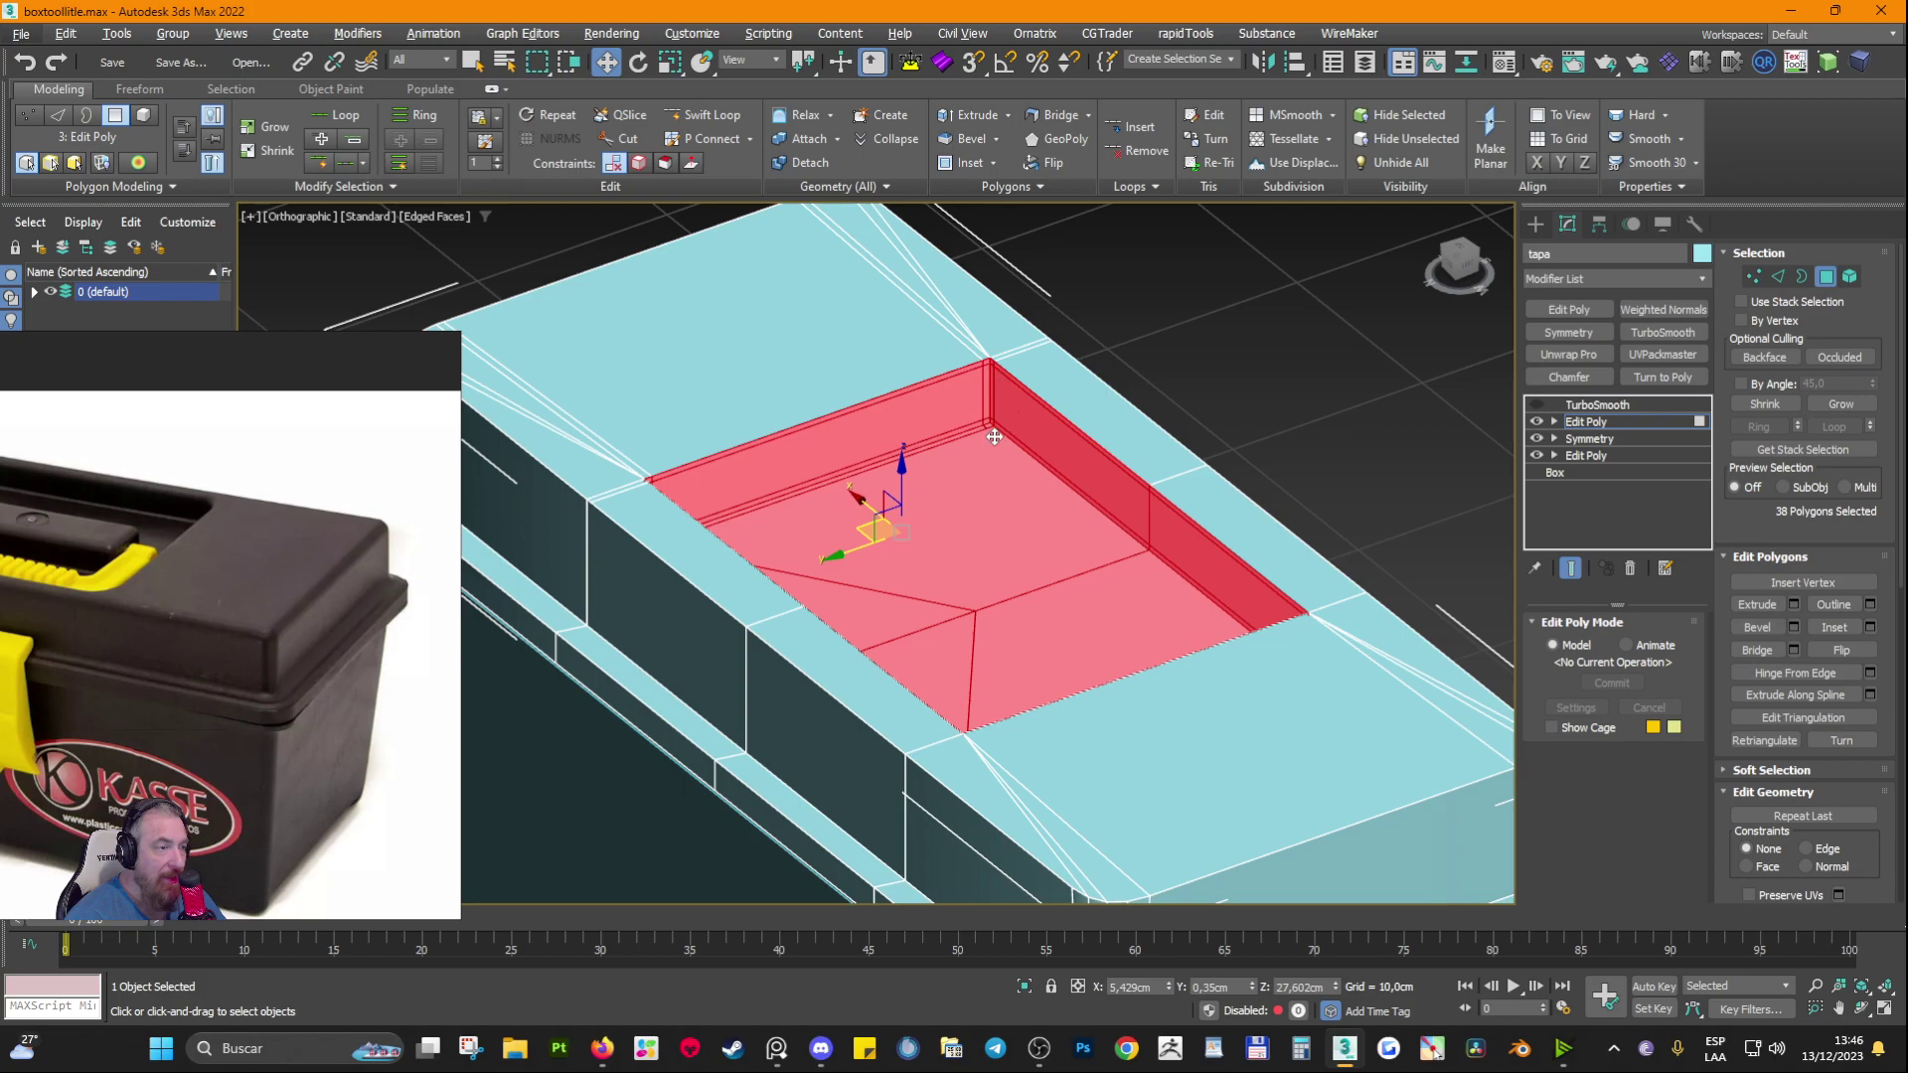
pyautogui.scroll(5, 1003, 407)
pyautogui.moveTo(945, 413); pyautogui.dragTo(997, 489, button='middle')
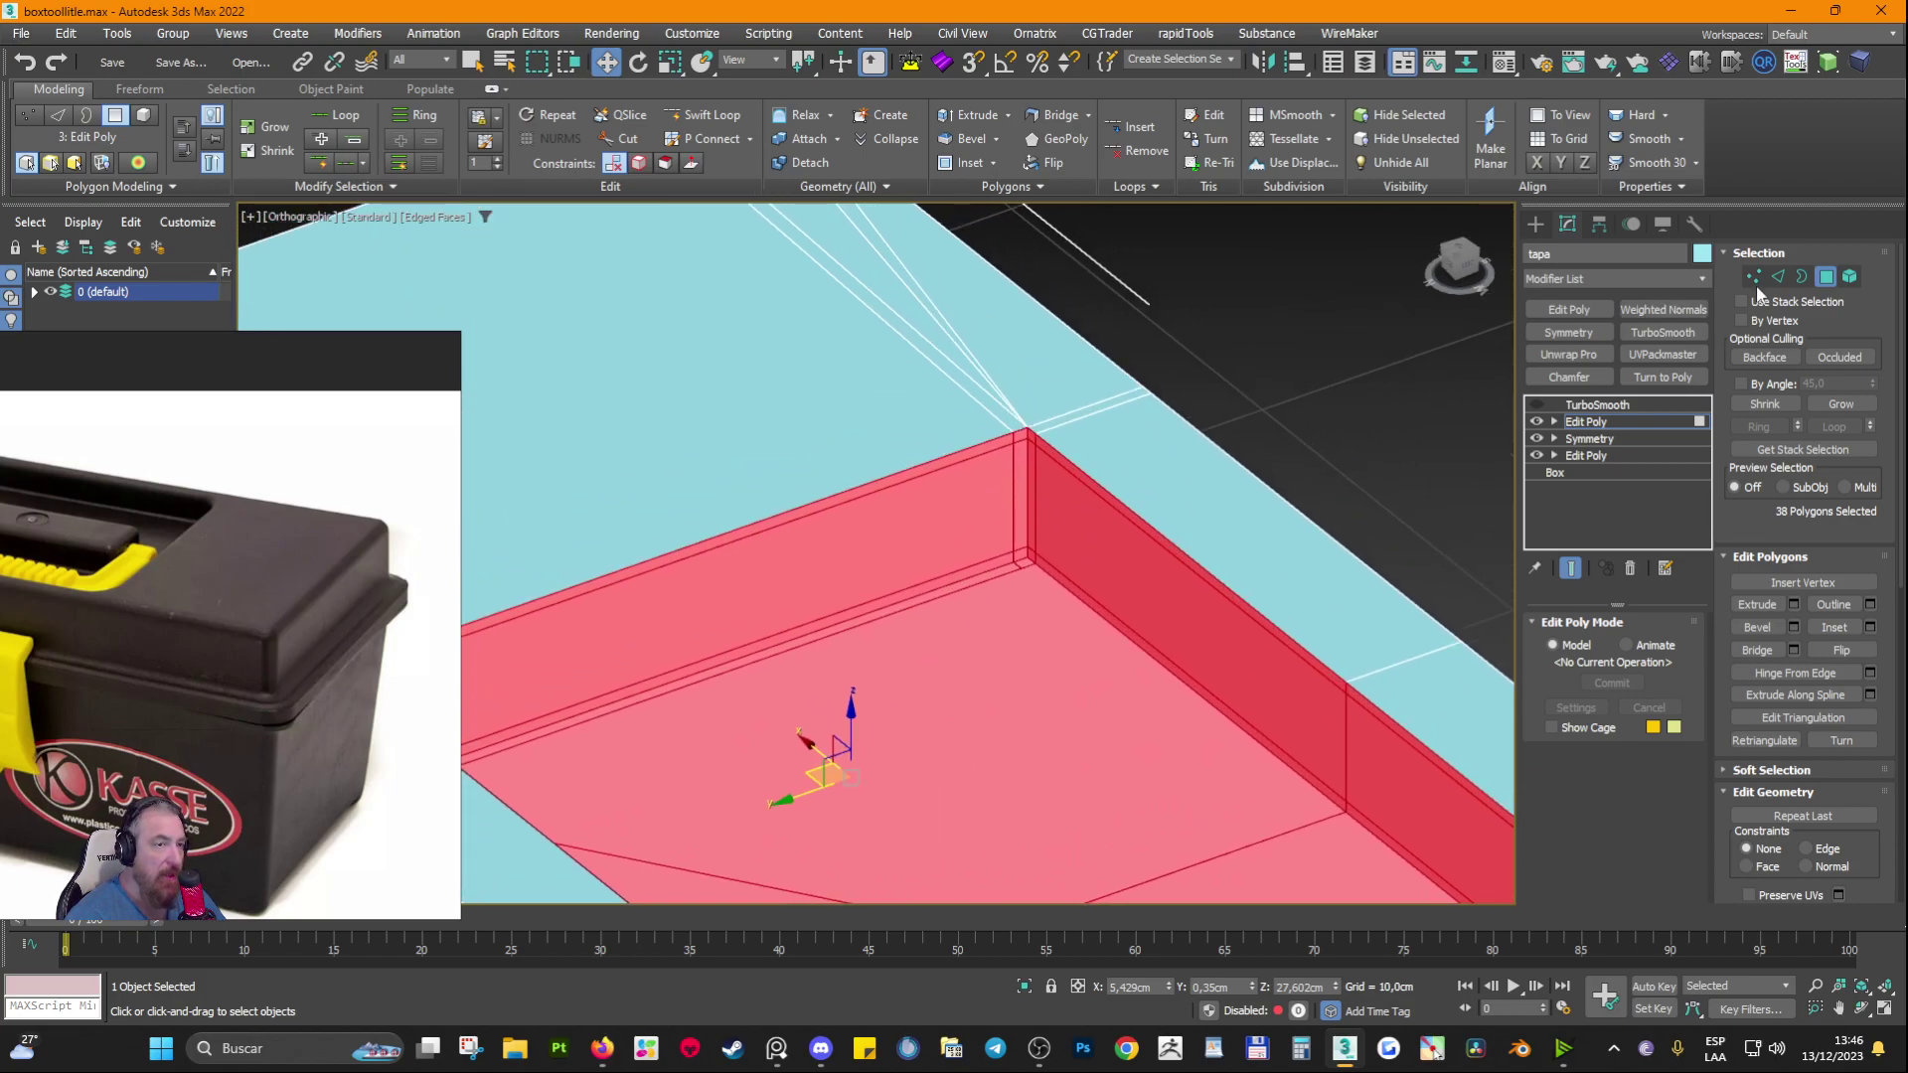
pyautogui.click(1781, 276)
pyautogui.scroll(-5, 756, 408)
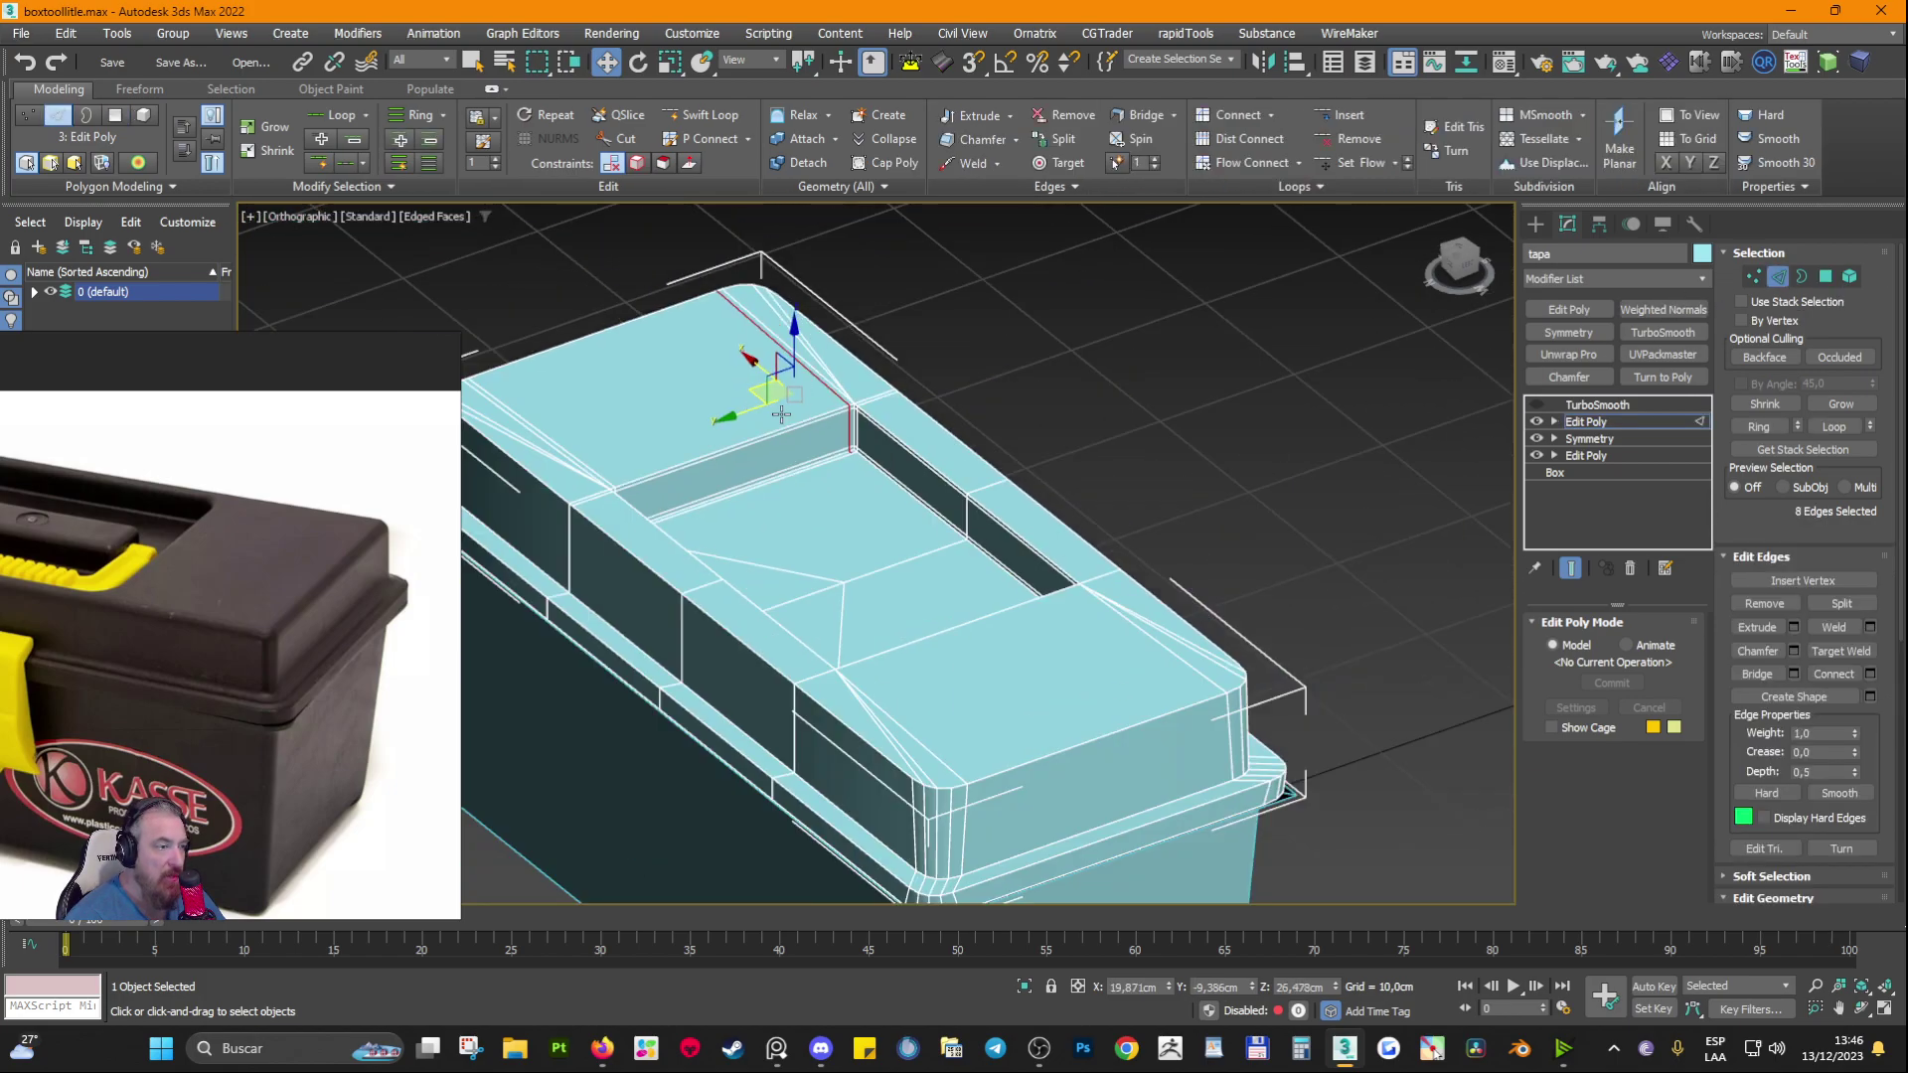
pyautogui.keyDown('alt'); pyautogui.moveTo(755, 397); pyautogui.dragTo(1004, 408, button='middle'); pyautogui.keyUp('alt')
pyautogui.scroll(5, 677, 463)
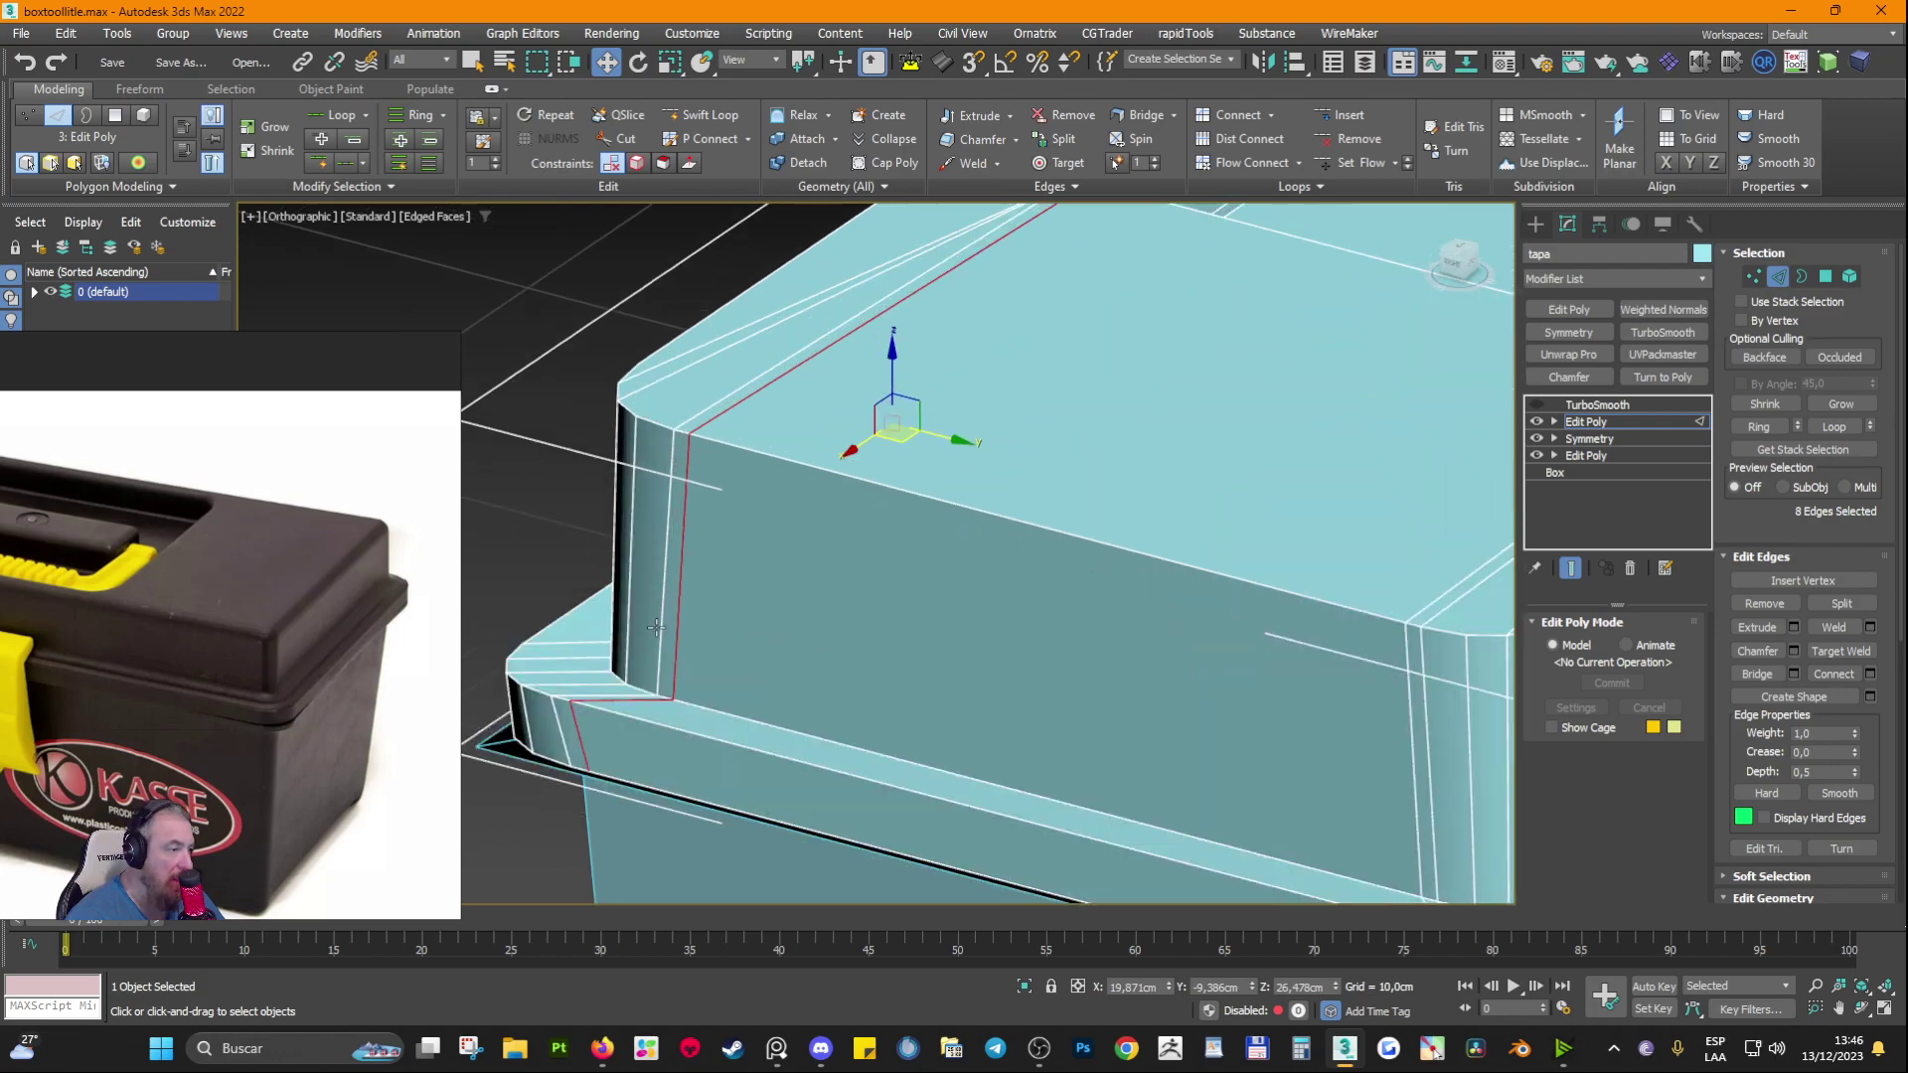
pyautogui.keyDown('alt'); pyautogui.moveTo(675, 665); pyautogui.dragTo(1254, 545, button='middle'); pyautogui.keyUp('alt')
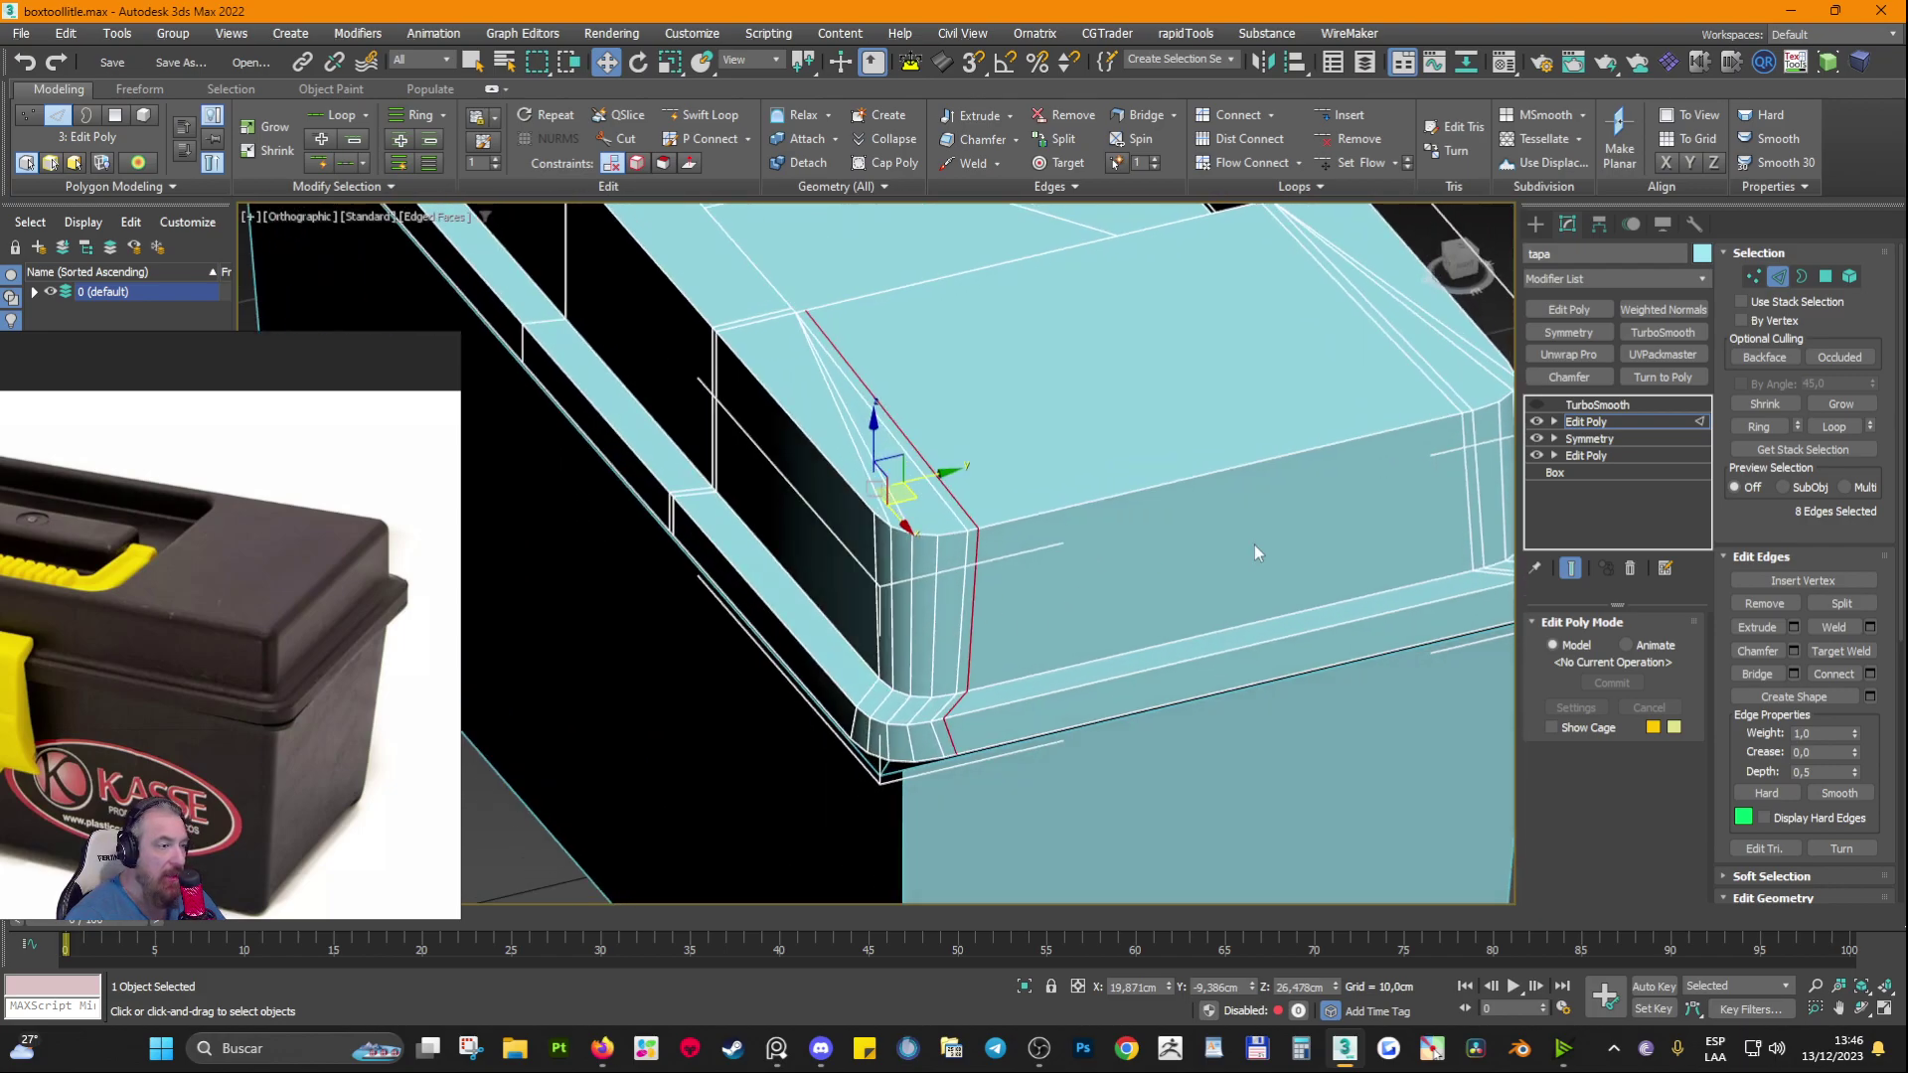
# Step: Turn on TurboSmooth and inspect the smoothed end and outer corners of the lid from several angles
pyautogui.click(1609, 404)
pyautogui.click(1536, 404)
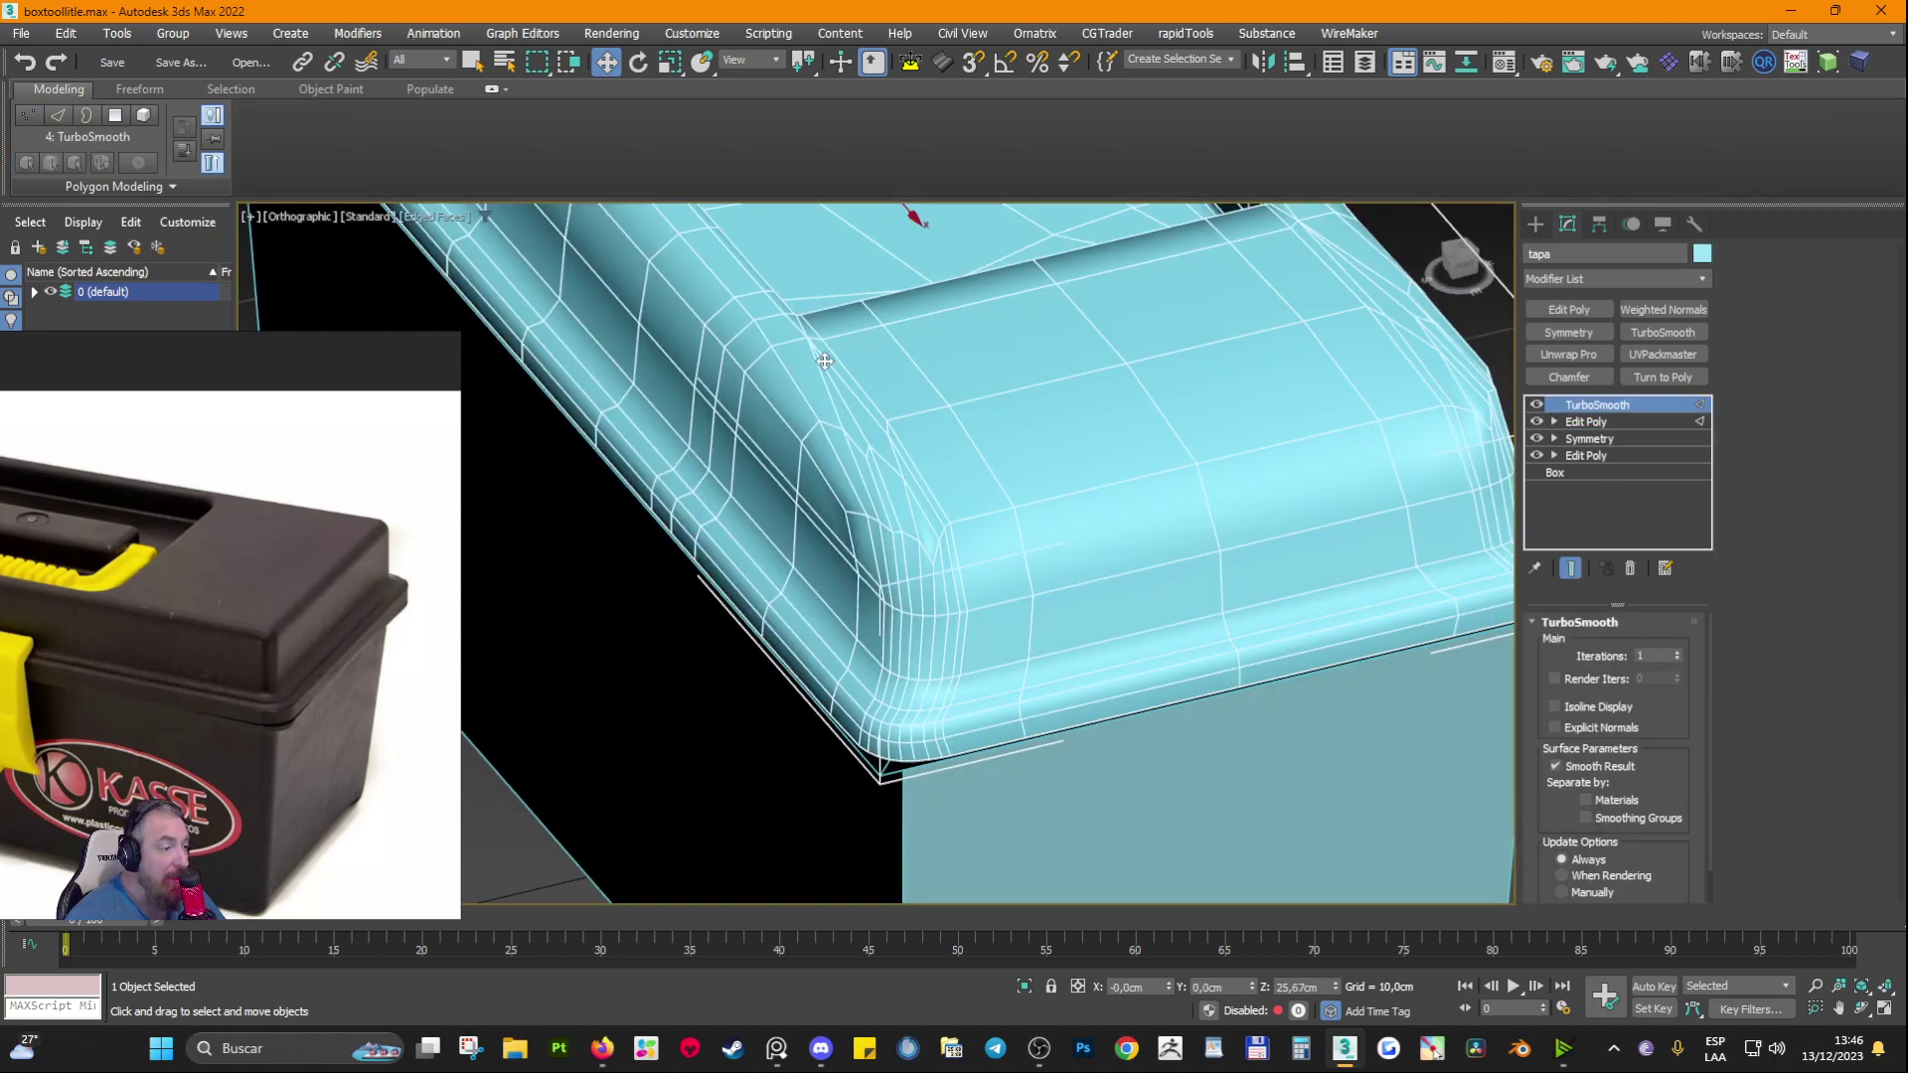
pyautogui.keyDown('alt'); pyautogui.moveTo(1202, 588); pyautogui.dragTo(1059, 465, button='middle'); pyautogui.keyUp('alt')
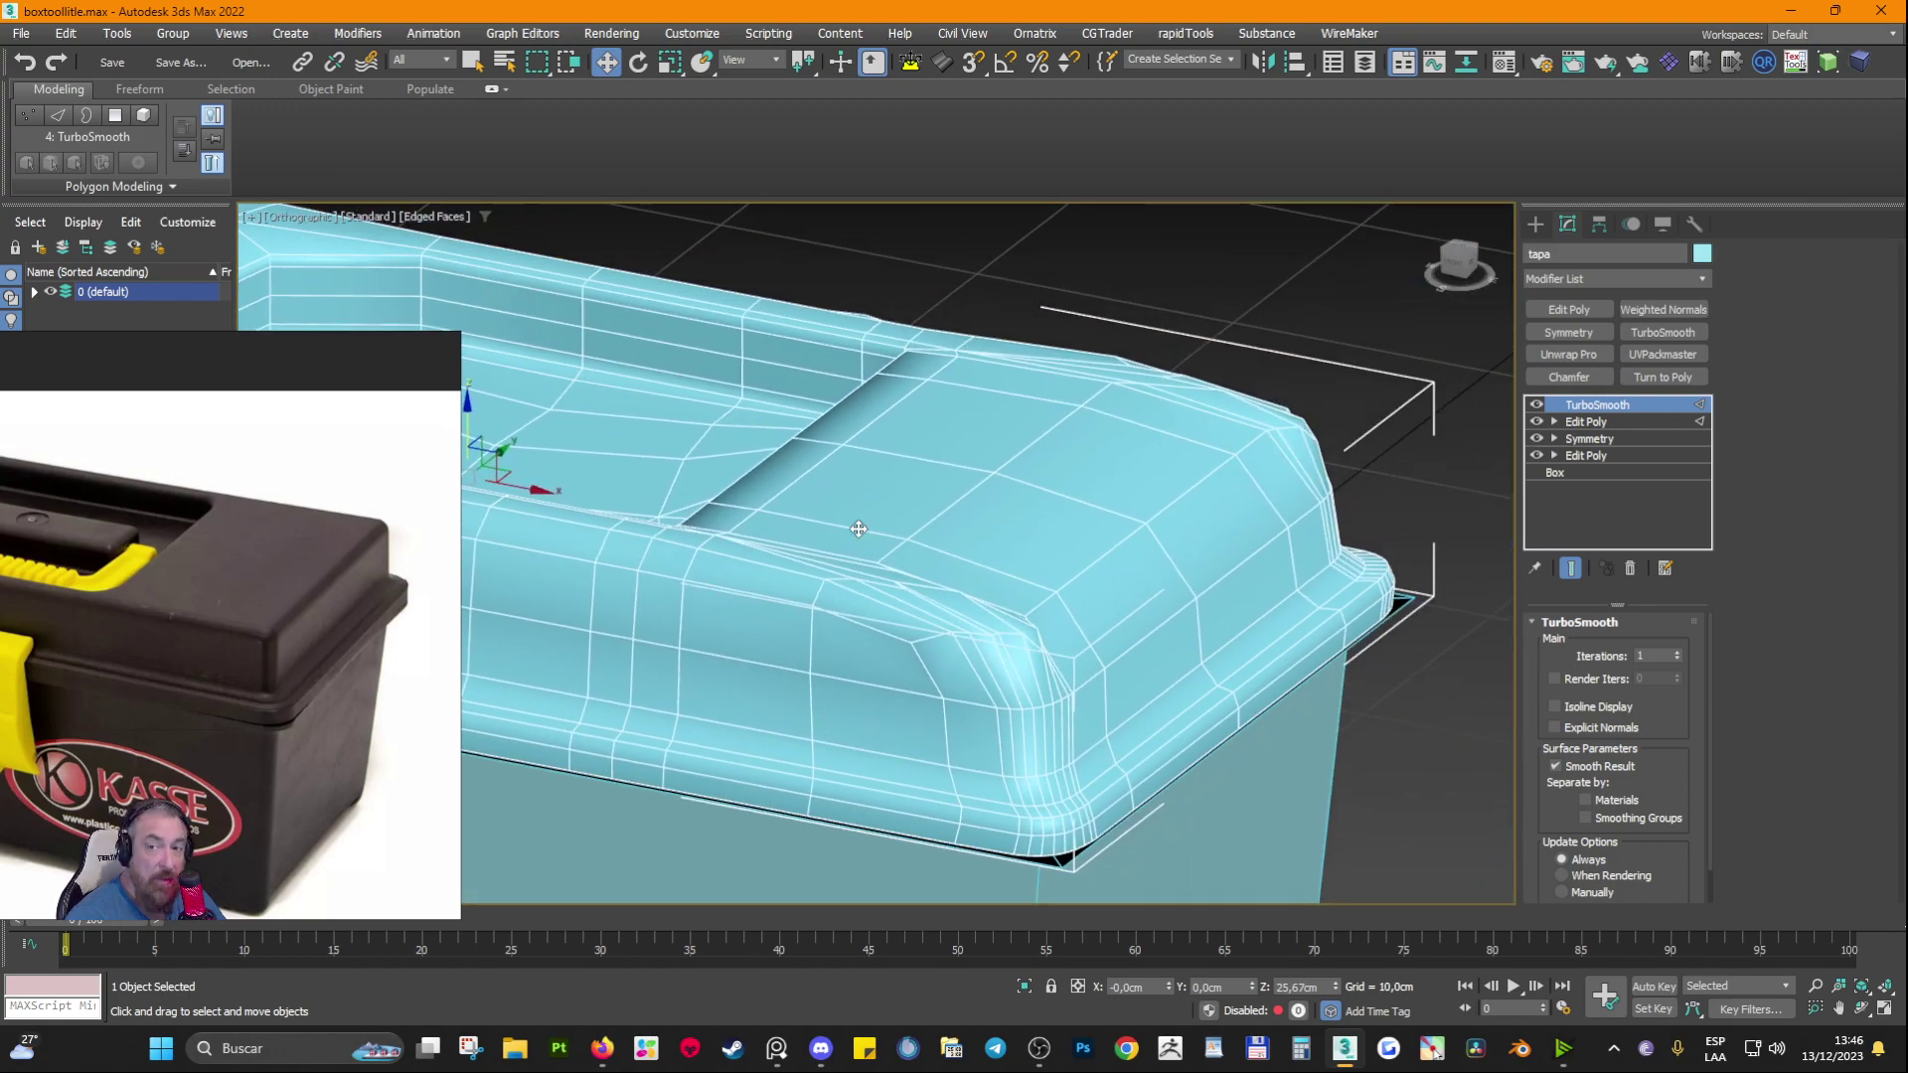
pyautogui.scroll(-5, 890, 616)
pyautogui.keyDown('alt'); pyautogui.moveTo(1331, 621); pyautogui.dragTo(1057, 686, button='middle'); pyautogui.keyUp('alt')
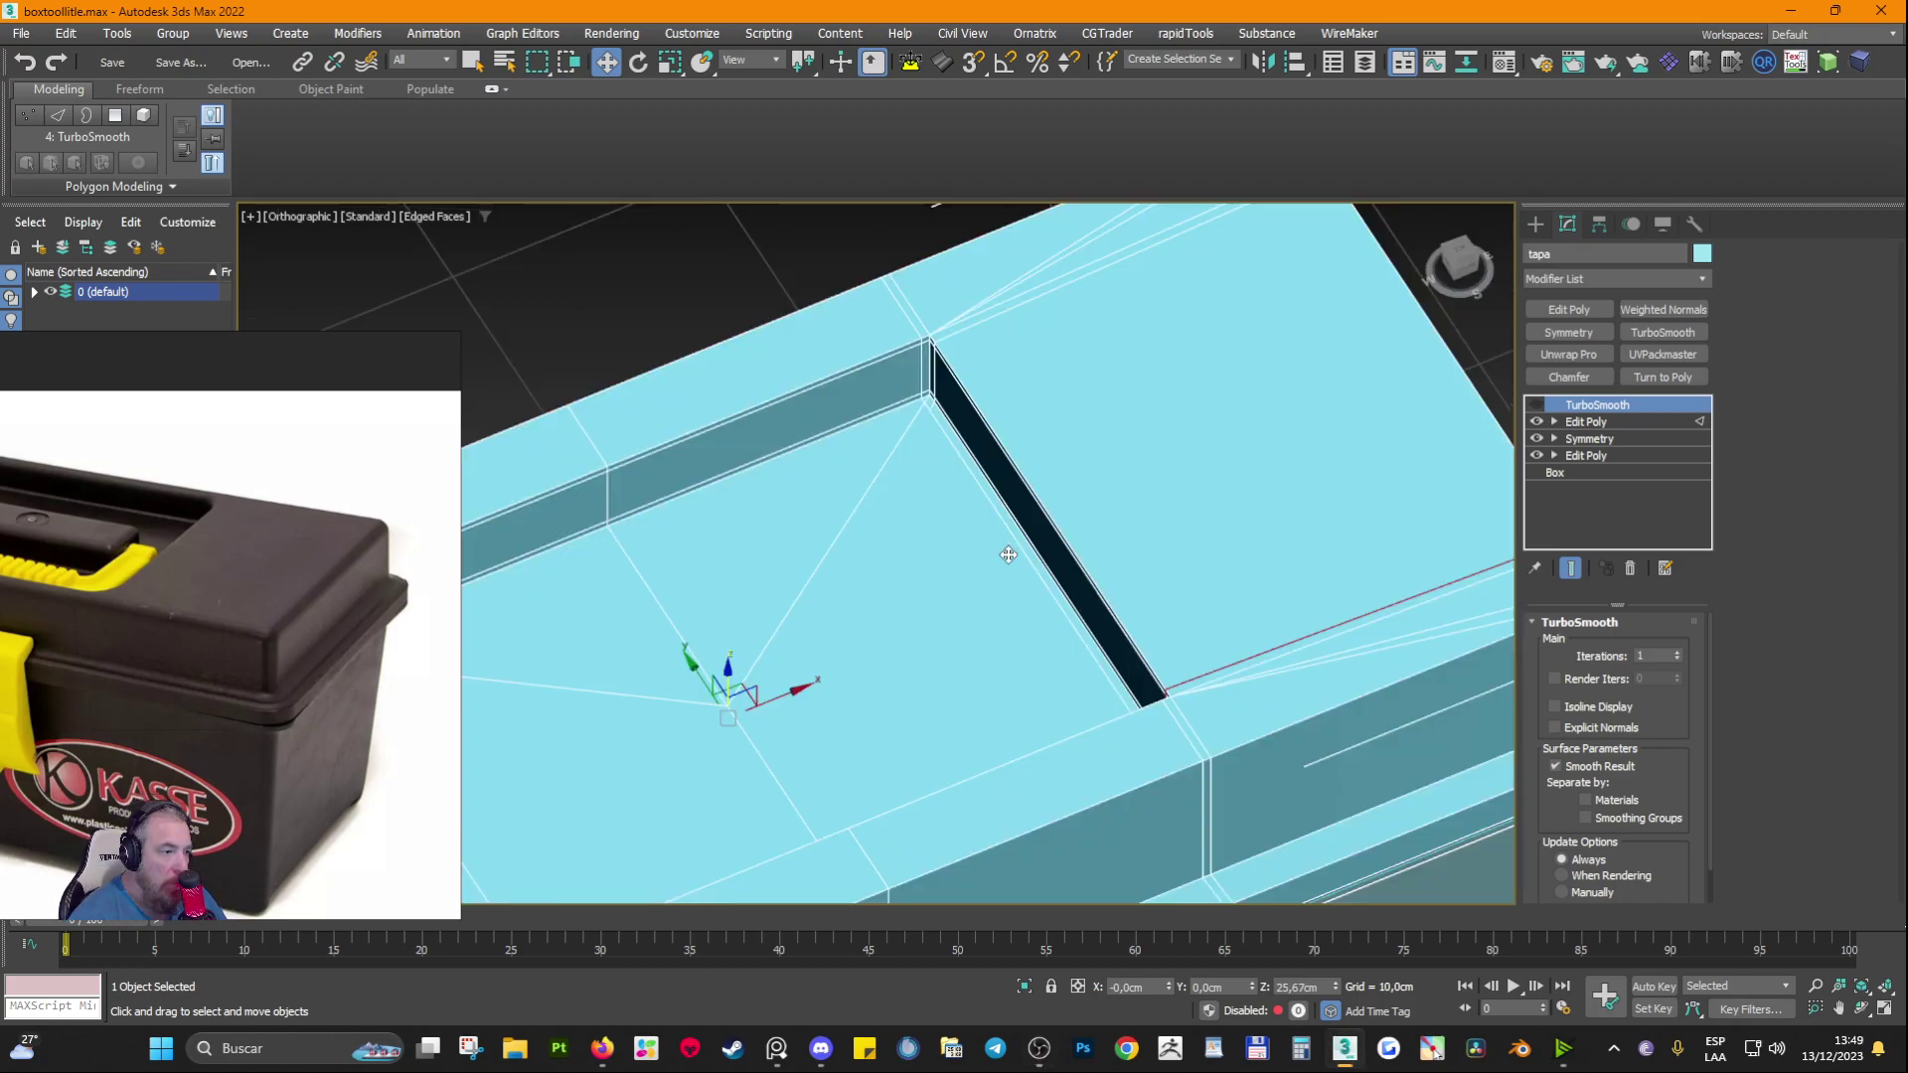
# Step: Turn TurboSmooth back on and compare the smoothed recess corner with edged faces hidden and shown
pyautogui.click(1537, 405)
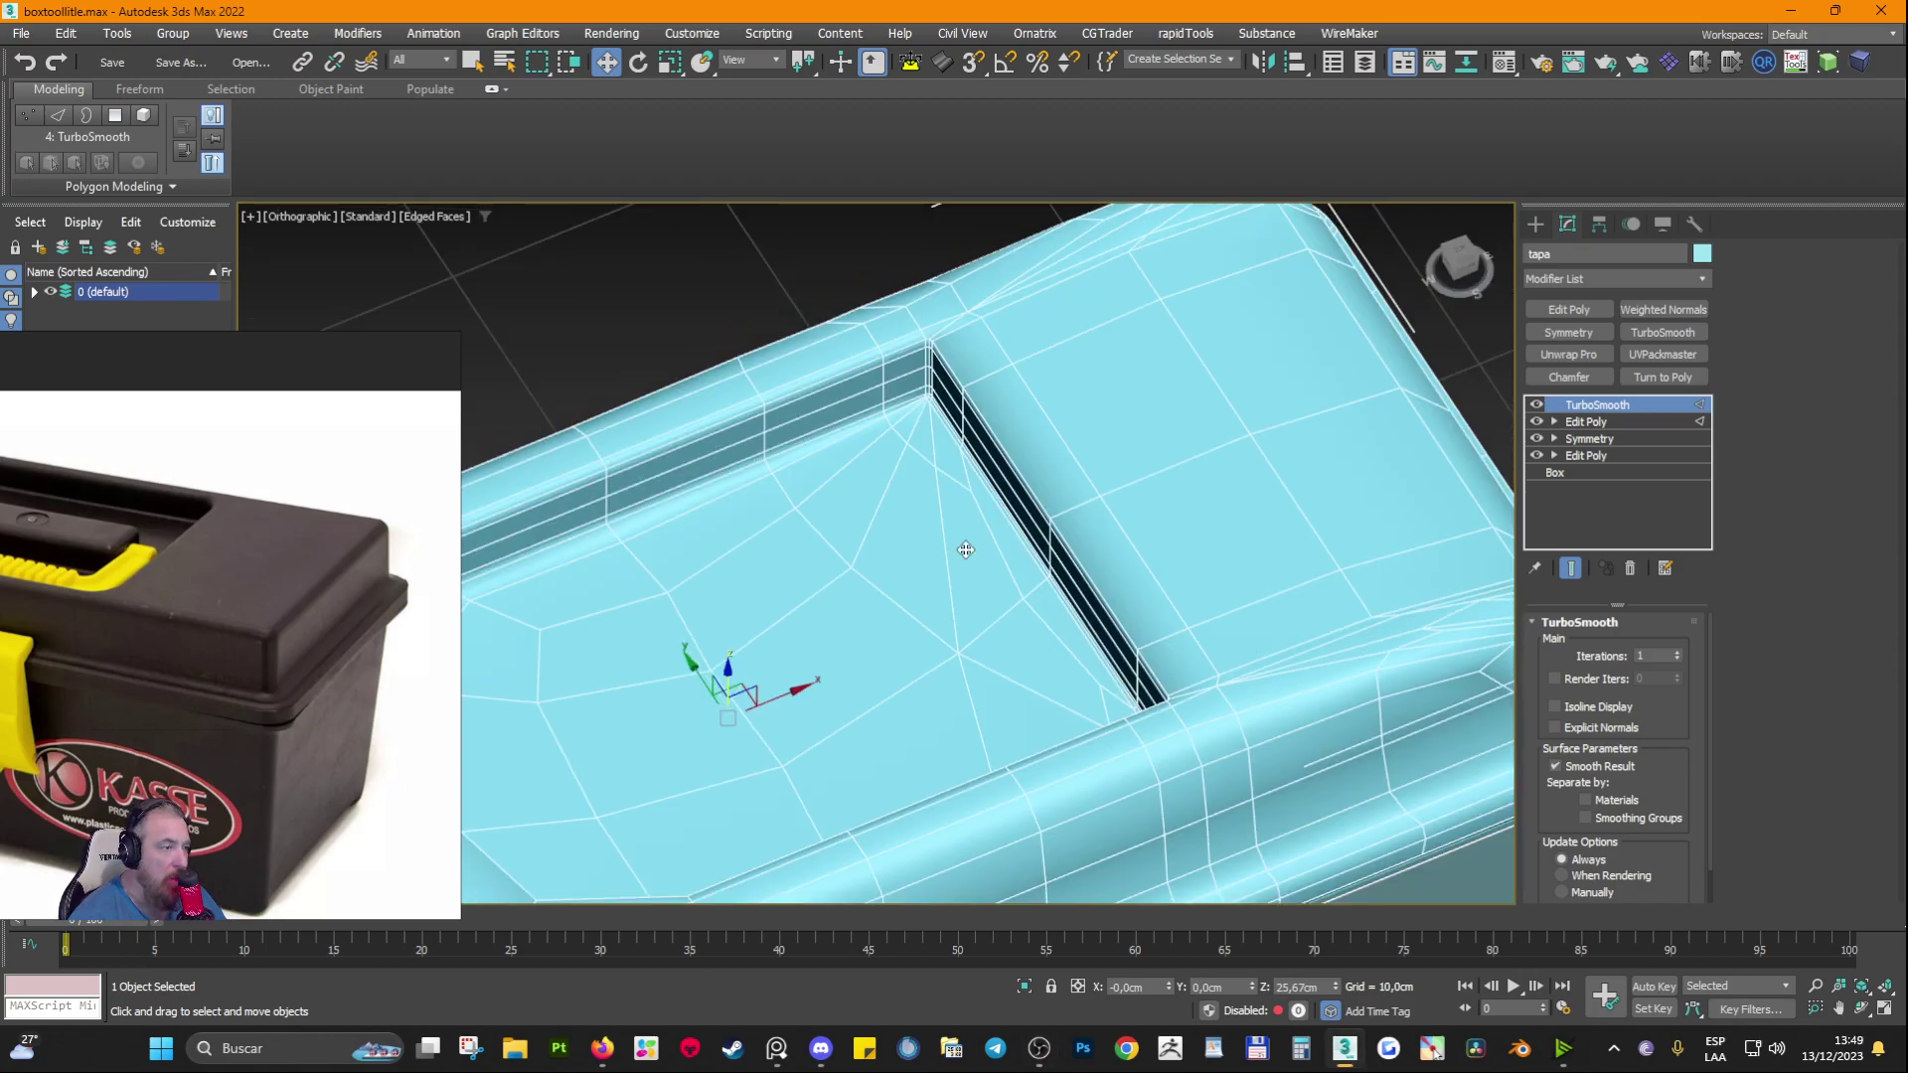
pyautogui.press('F4')
pyautogui.keyDown('alt'); pyautogui.moveTo(1001, 562); pyautogui.dragTo(749, 430, button='middle'); pyautogui.keyUp('alt')
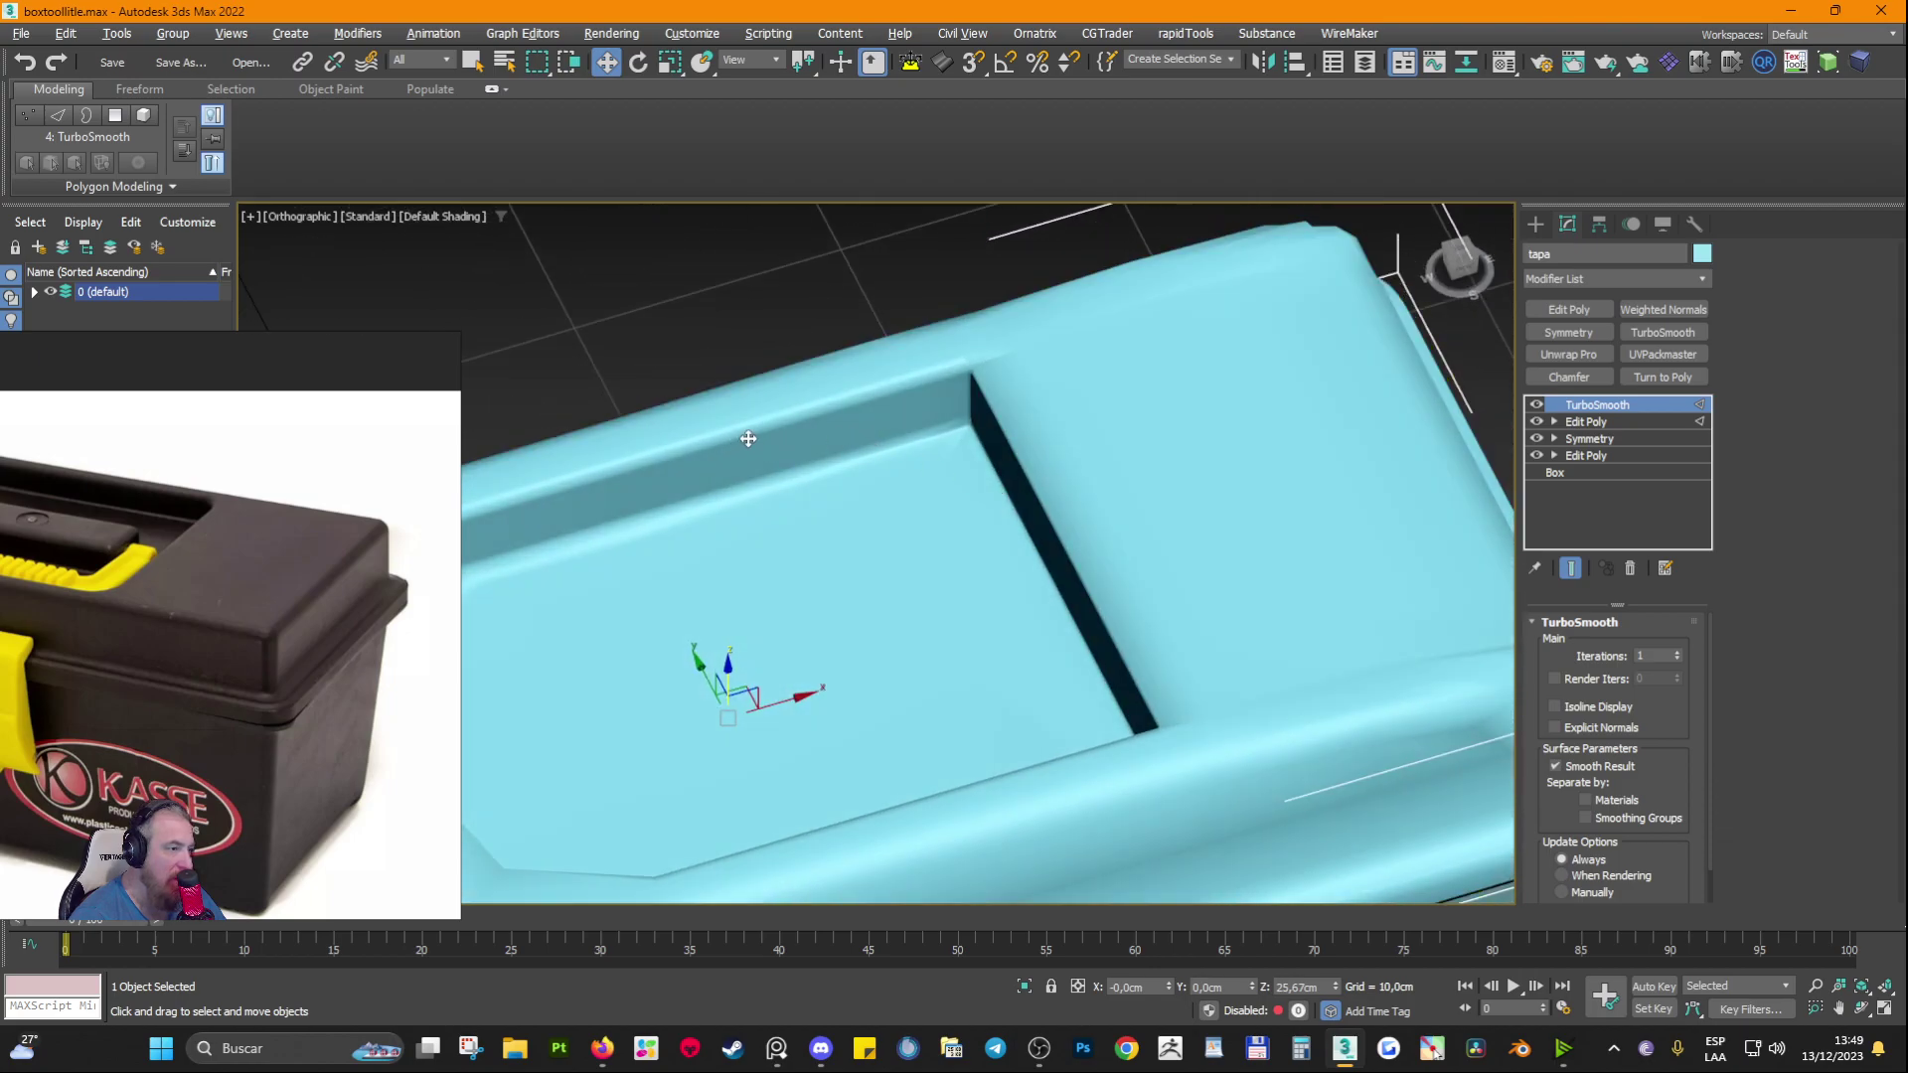
pyautogui.keyDown('alt'); pyautogui.moveTo(1160, 625); pyautogui.dragTo(1123, 655, button='middle'); pyautogui.keyUp('alt')
pyautogui.press('F4')
pyautogui.scroll(1, 1334, 541)
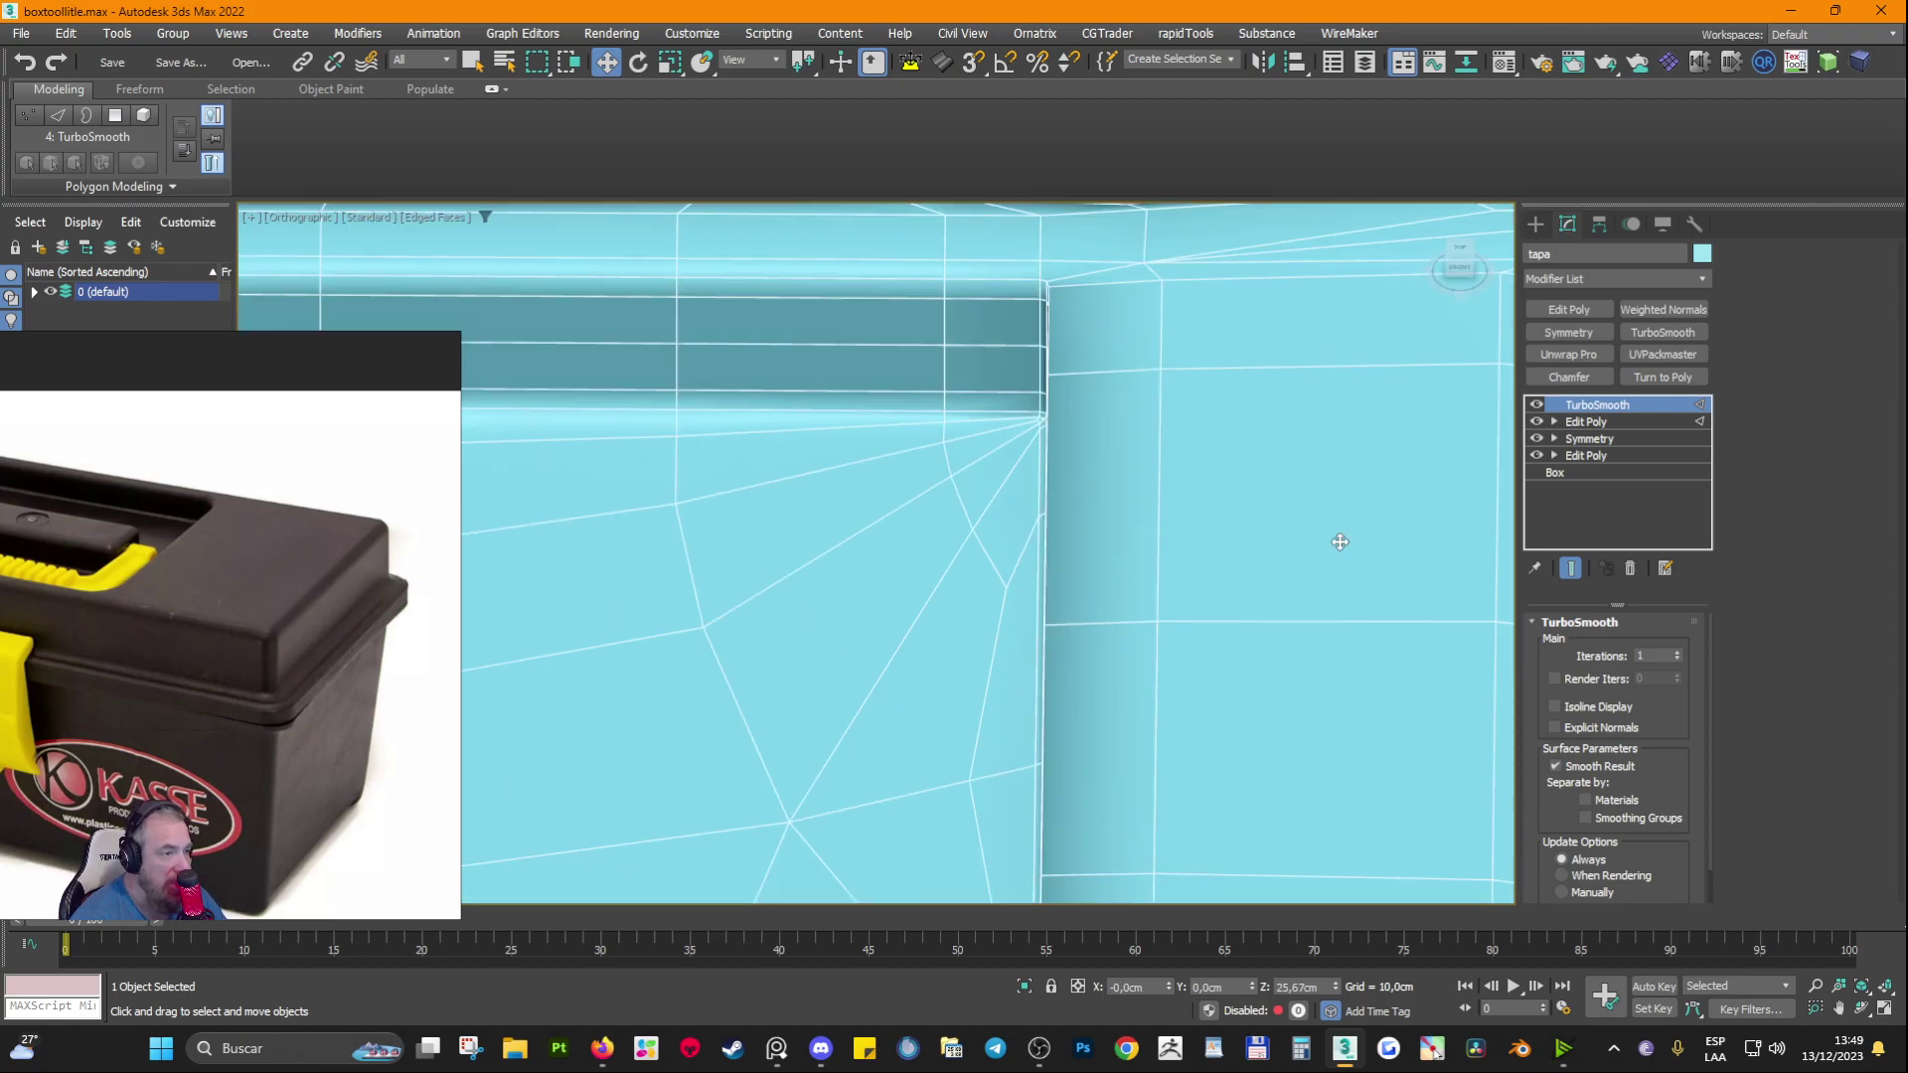
# Step: Turn off TurboSmooth and select the lid's large top polygon beside the recess end wall in the upper Edit Poly
pyautogui.click(1532, 404)
pyautogui.keyDown('alt'); pyautogui.moveTo(879, 398); pyautogui.dragTo(1043, 427, button='middle'); pyautogui.keyUp('alt')
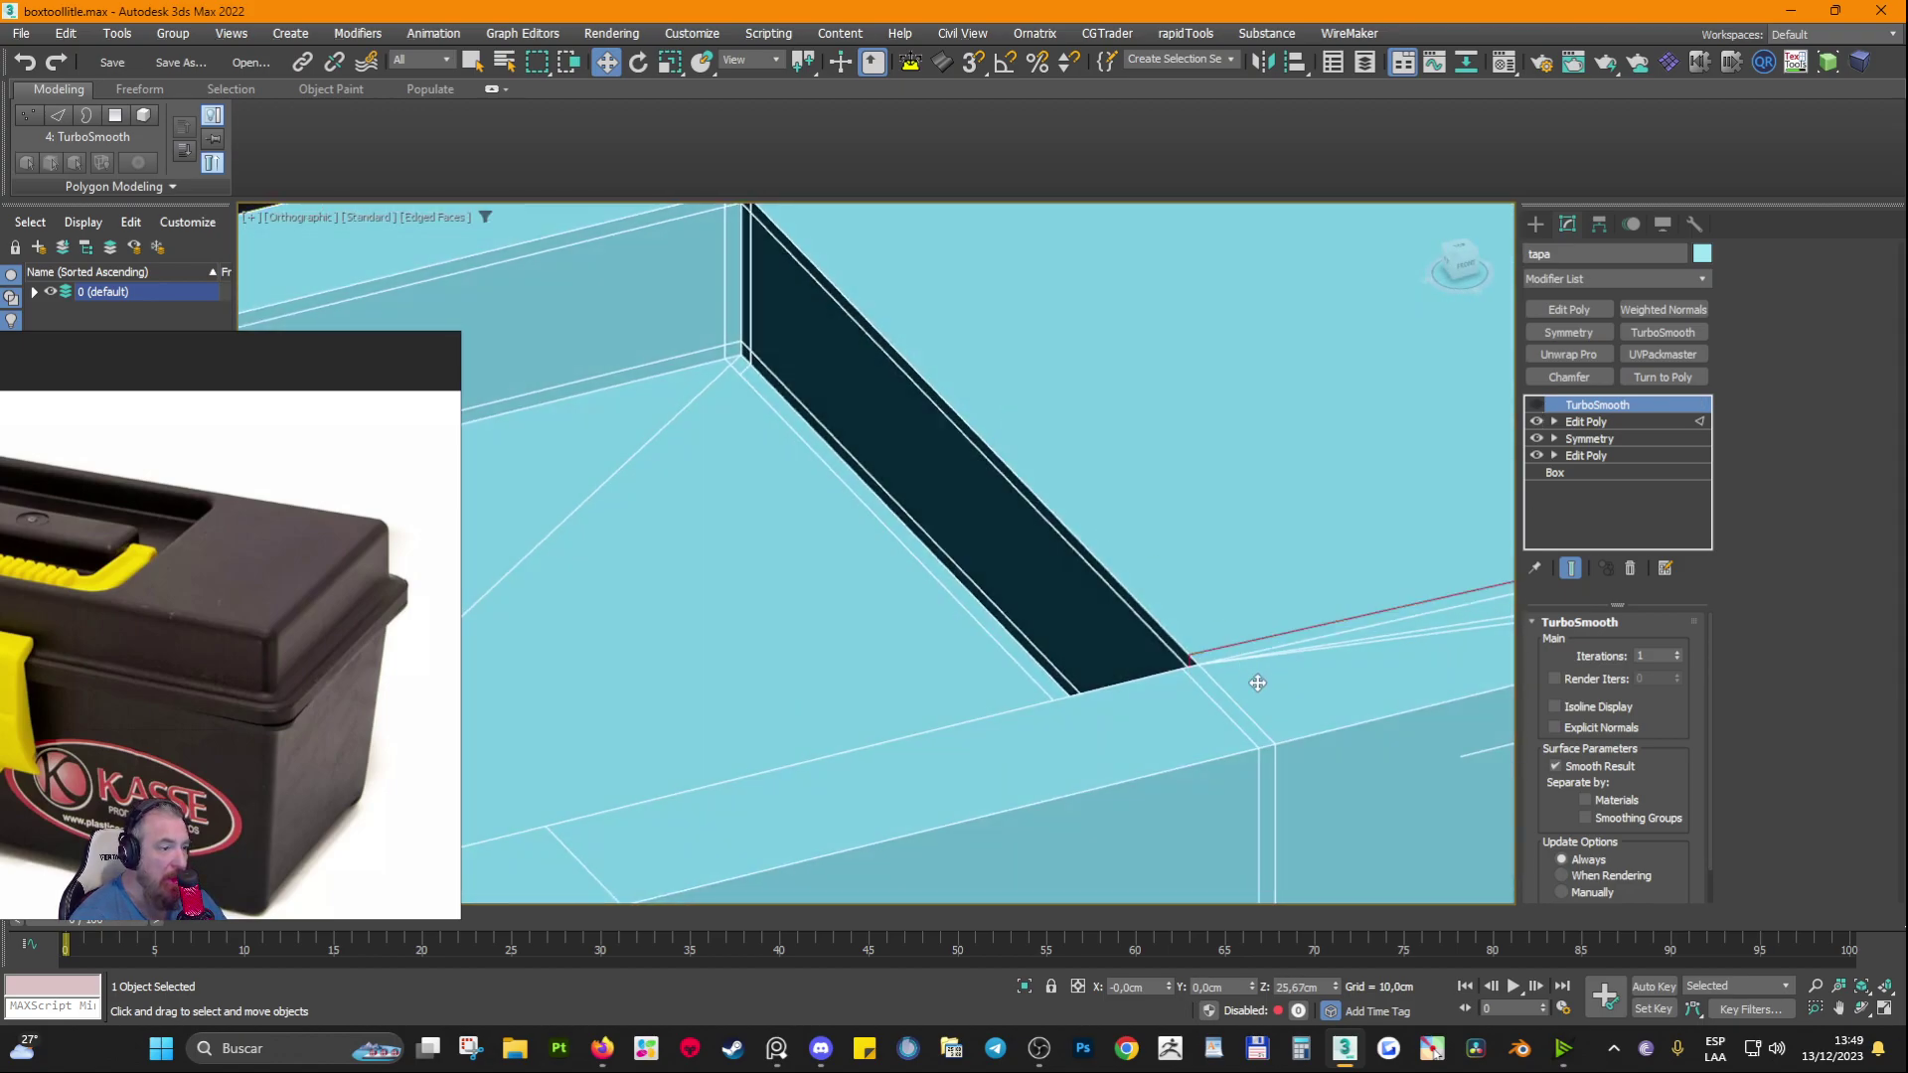
pyautogui.moveTo(1274, 715); pyautogui.dragTo(1210, 731, button='middle')
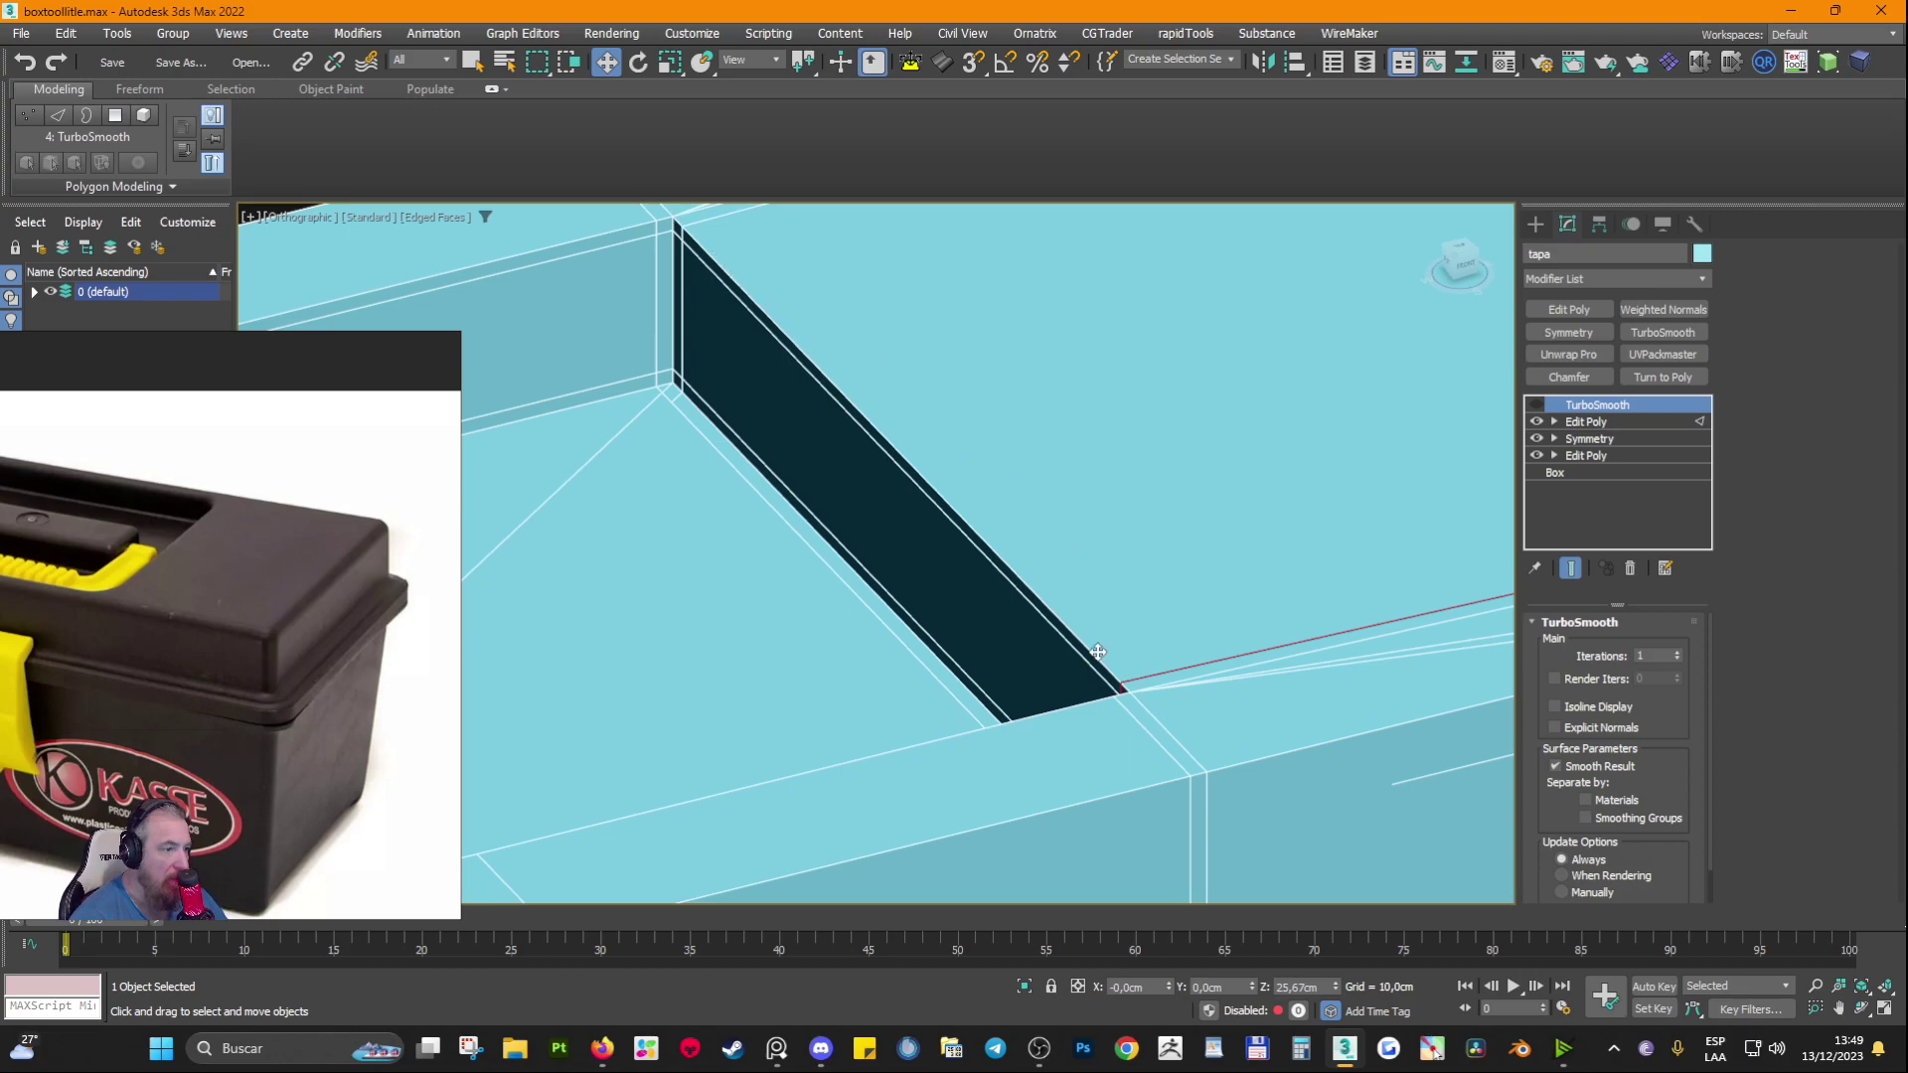
pyautogui.click(1585, 423)
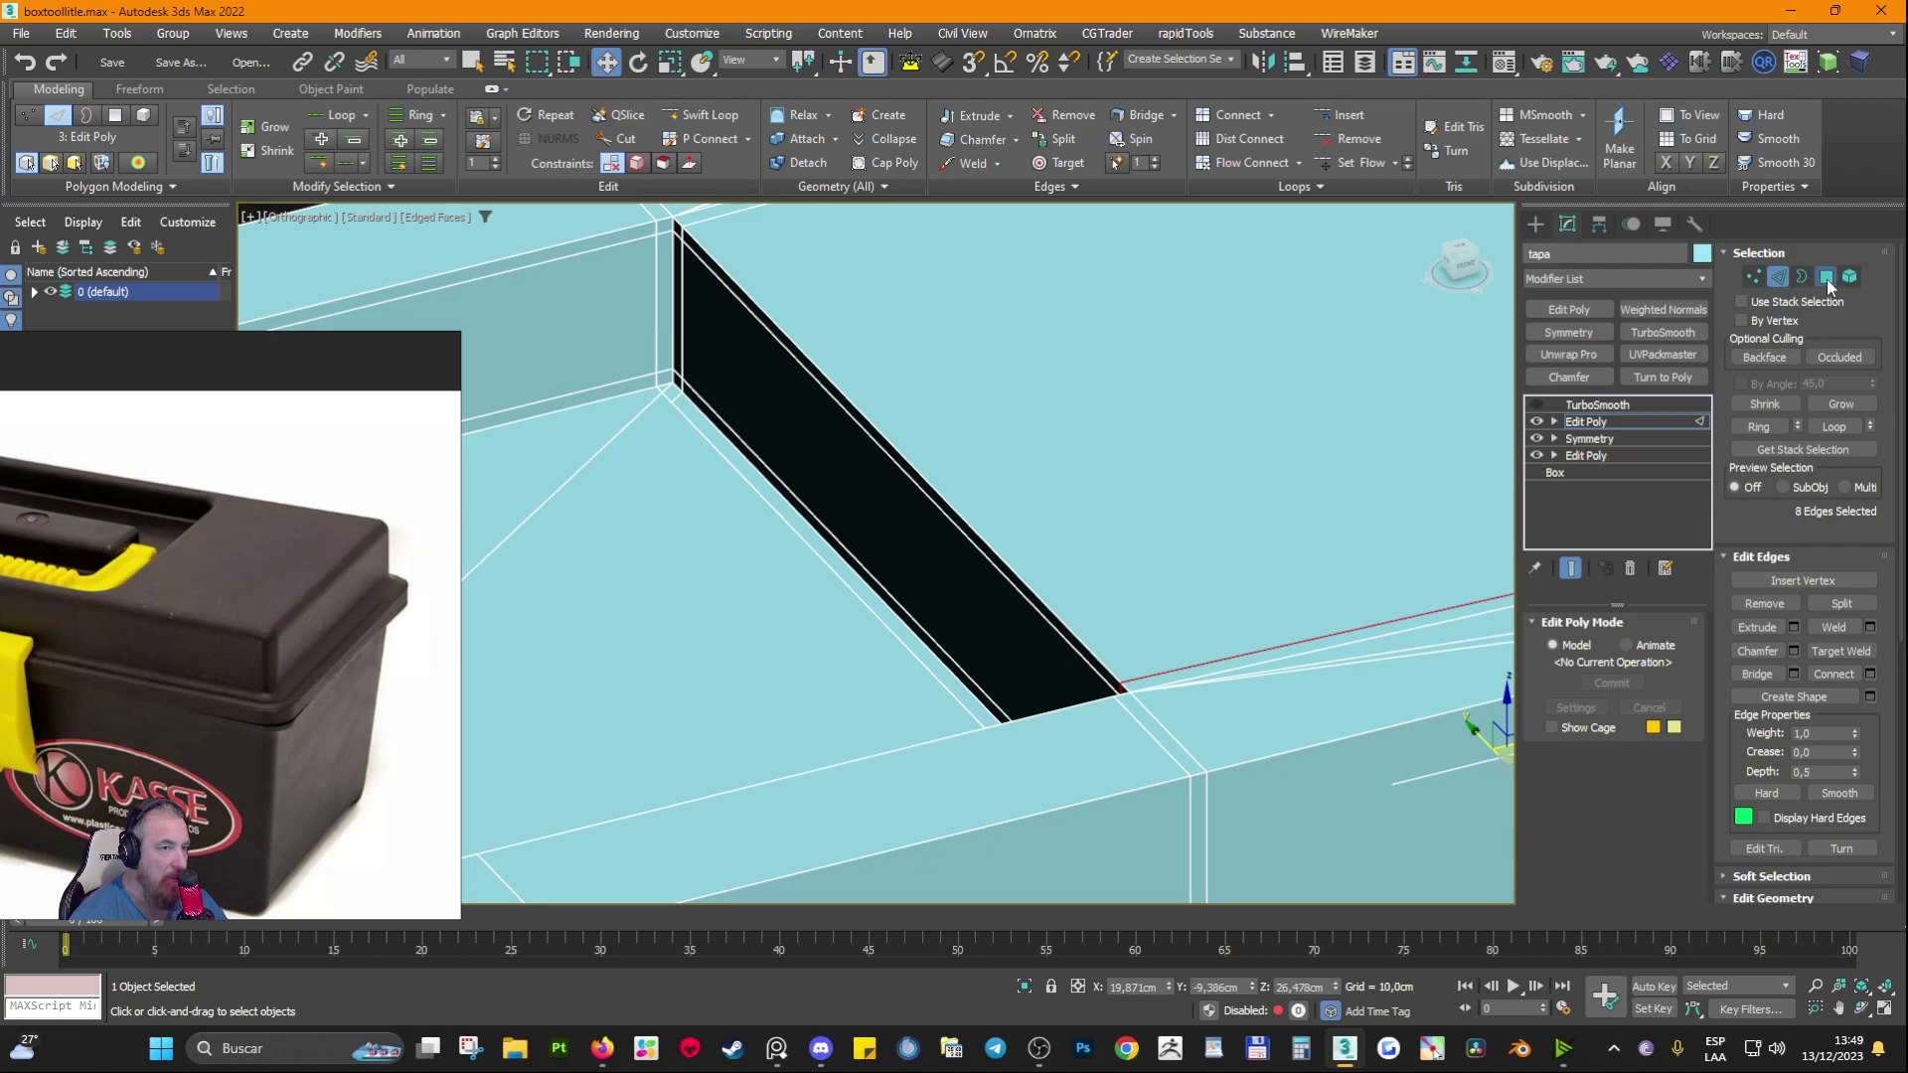
pyautogui.click(1826, 278)
pyautogui.click(1113, 457)
pyautogui.scroll(-3, 1078, 660)
pyautogui.scroll(3, 1083, 661)
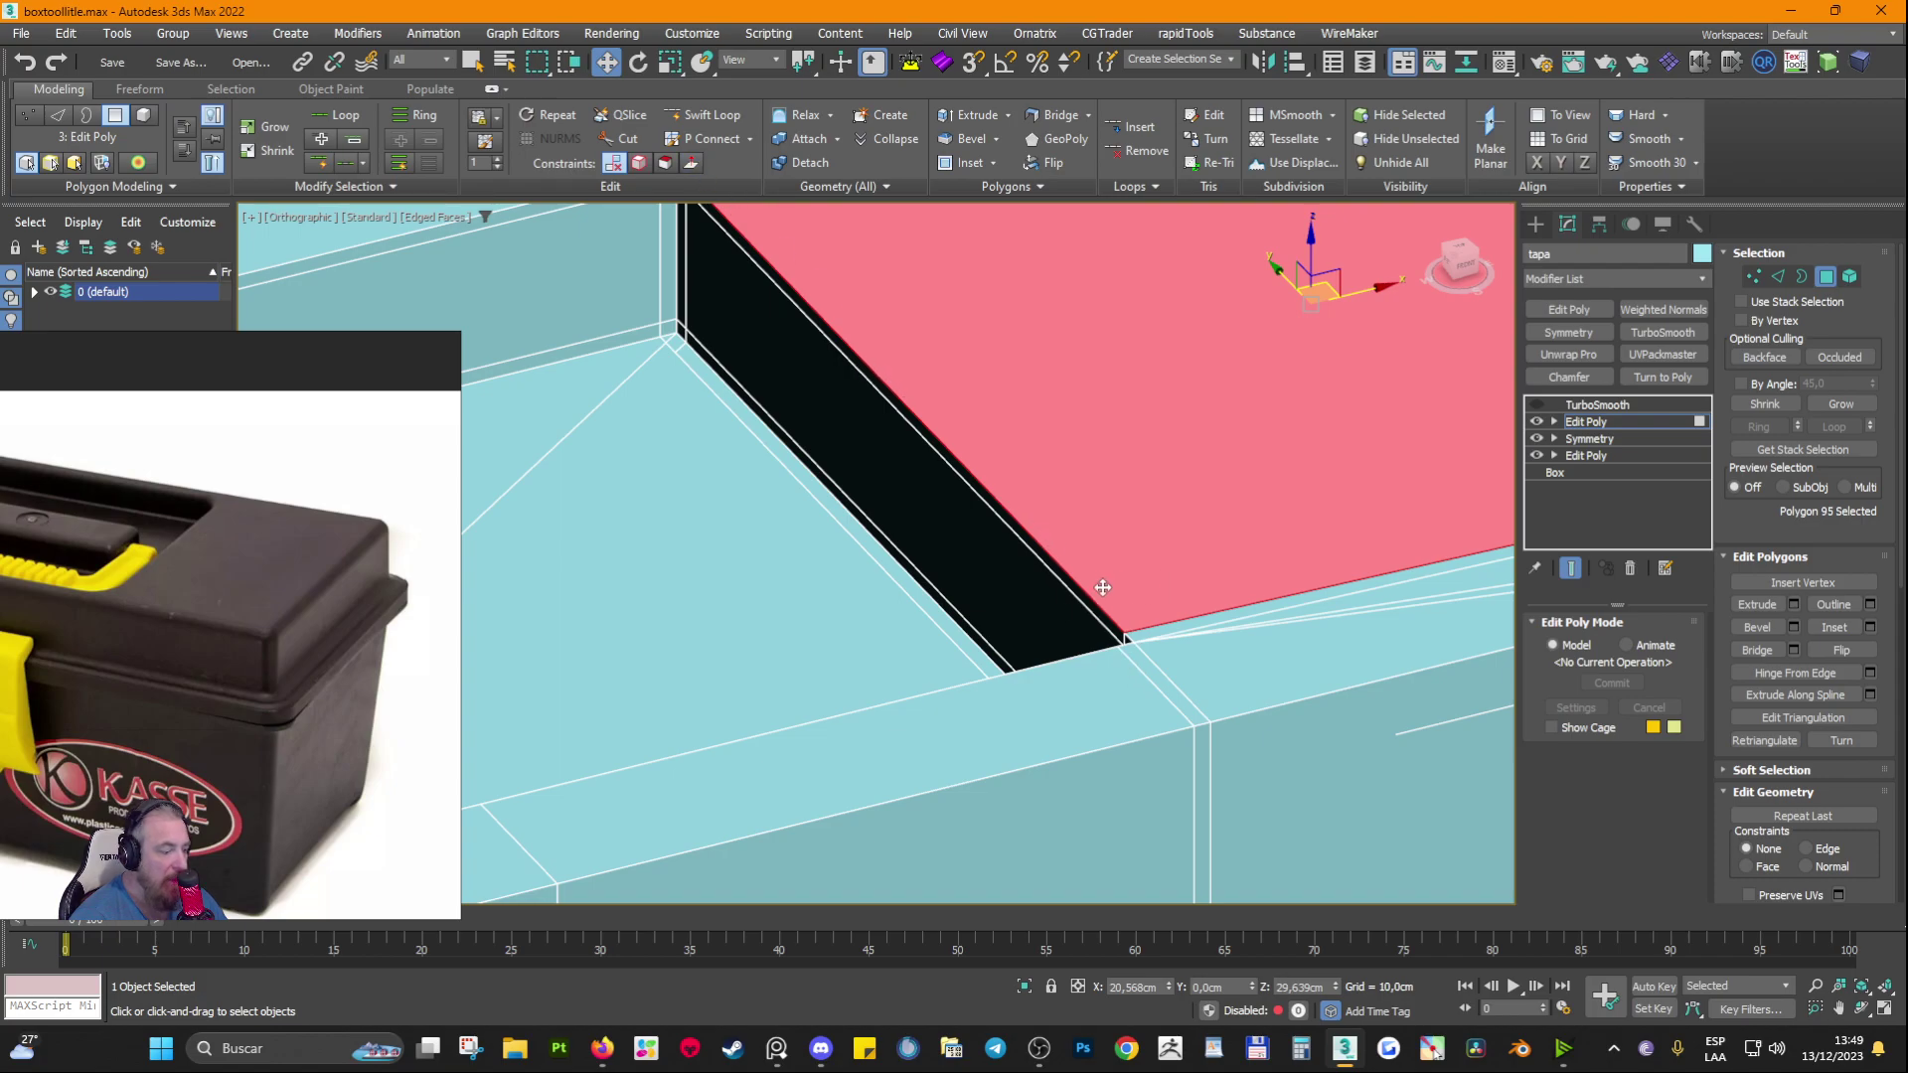
# Step: Select all lengthwise edges of the lid crossing the area just outside the recess's end wall
pyautogui.press('2')
pyautogui.click(1014, 514)
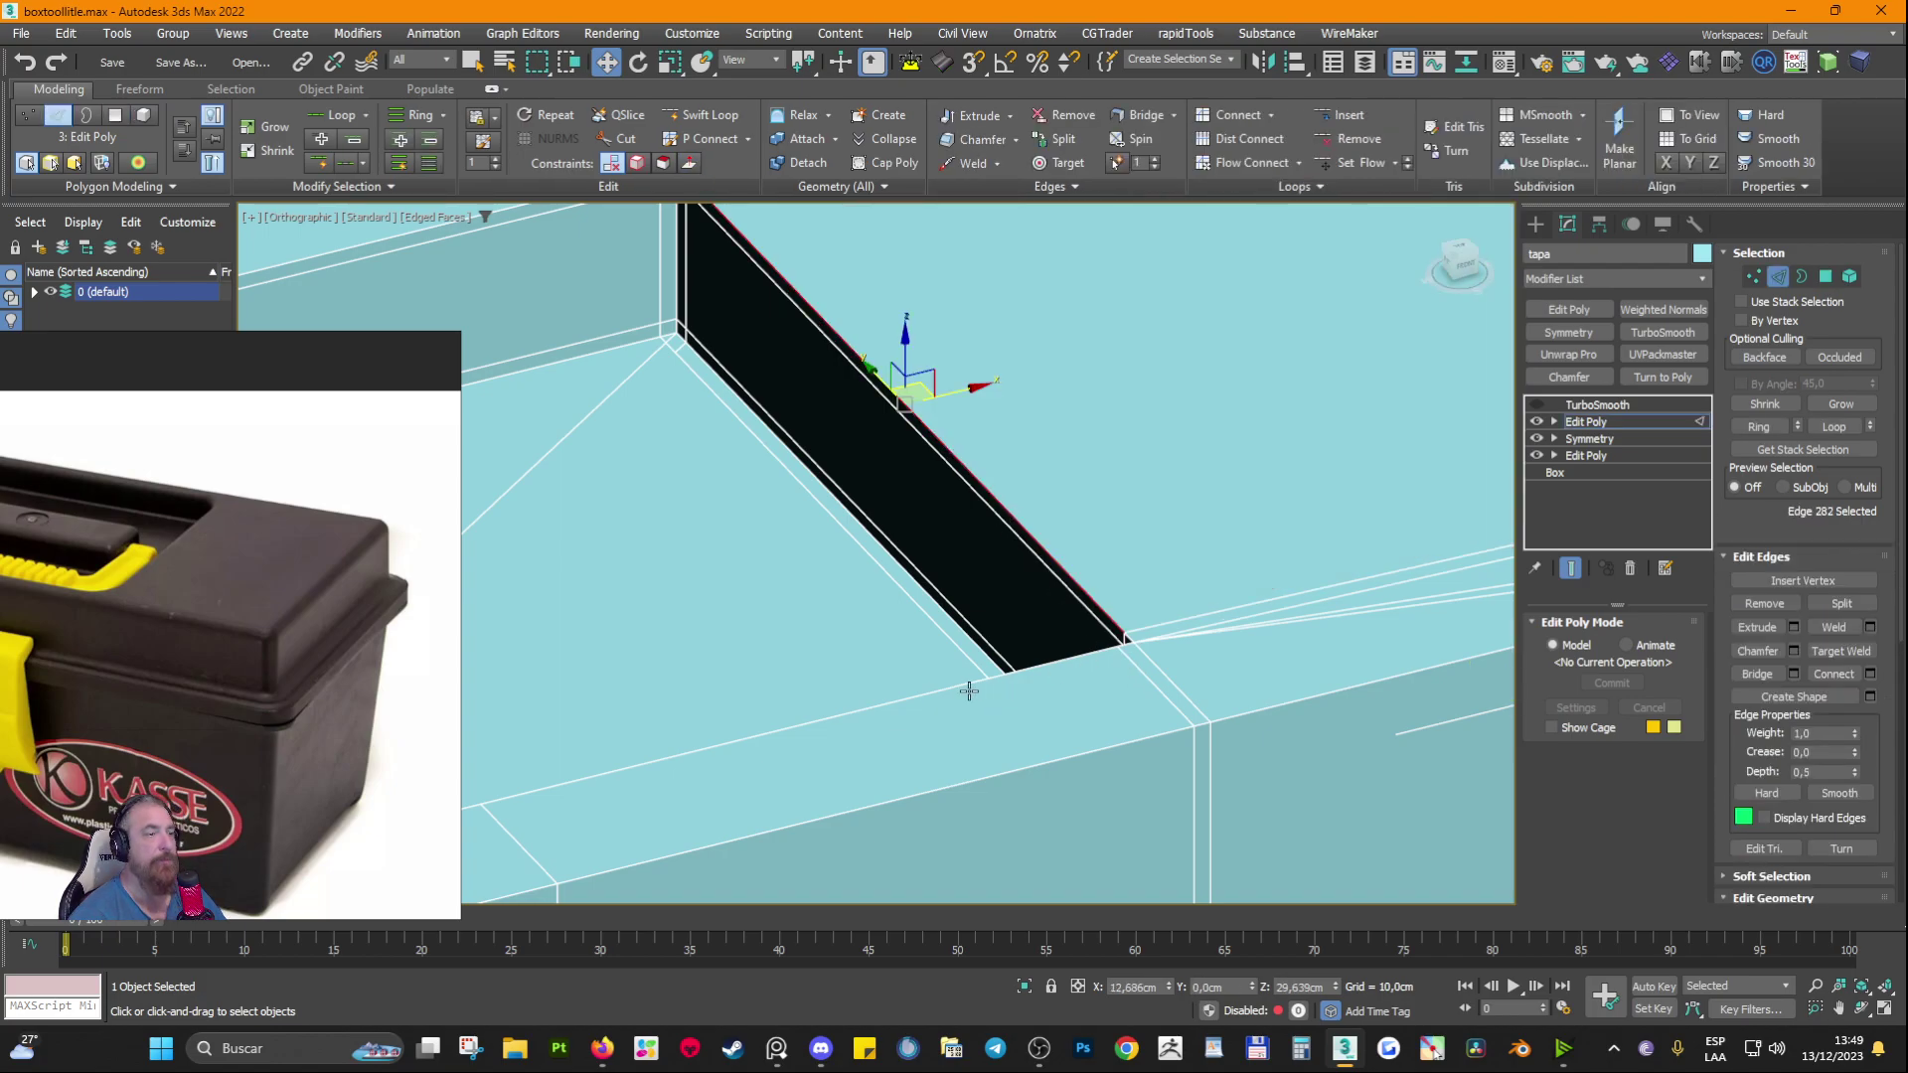
pyautogui.scroll(-6, 954, 685)
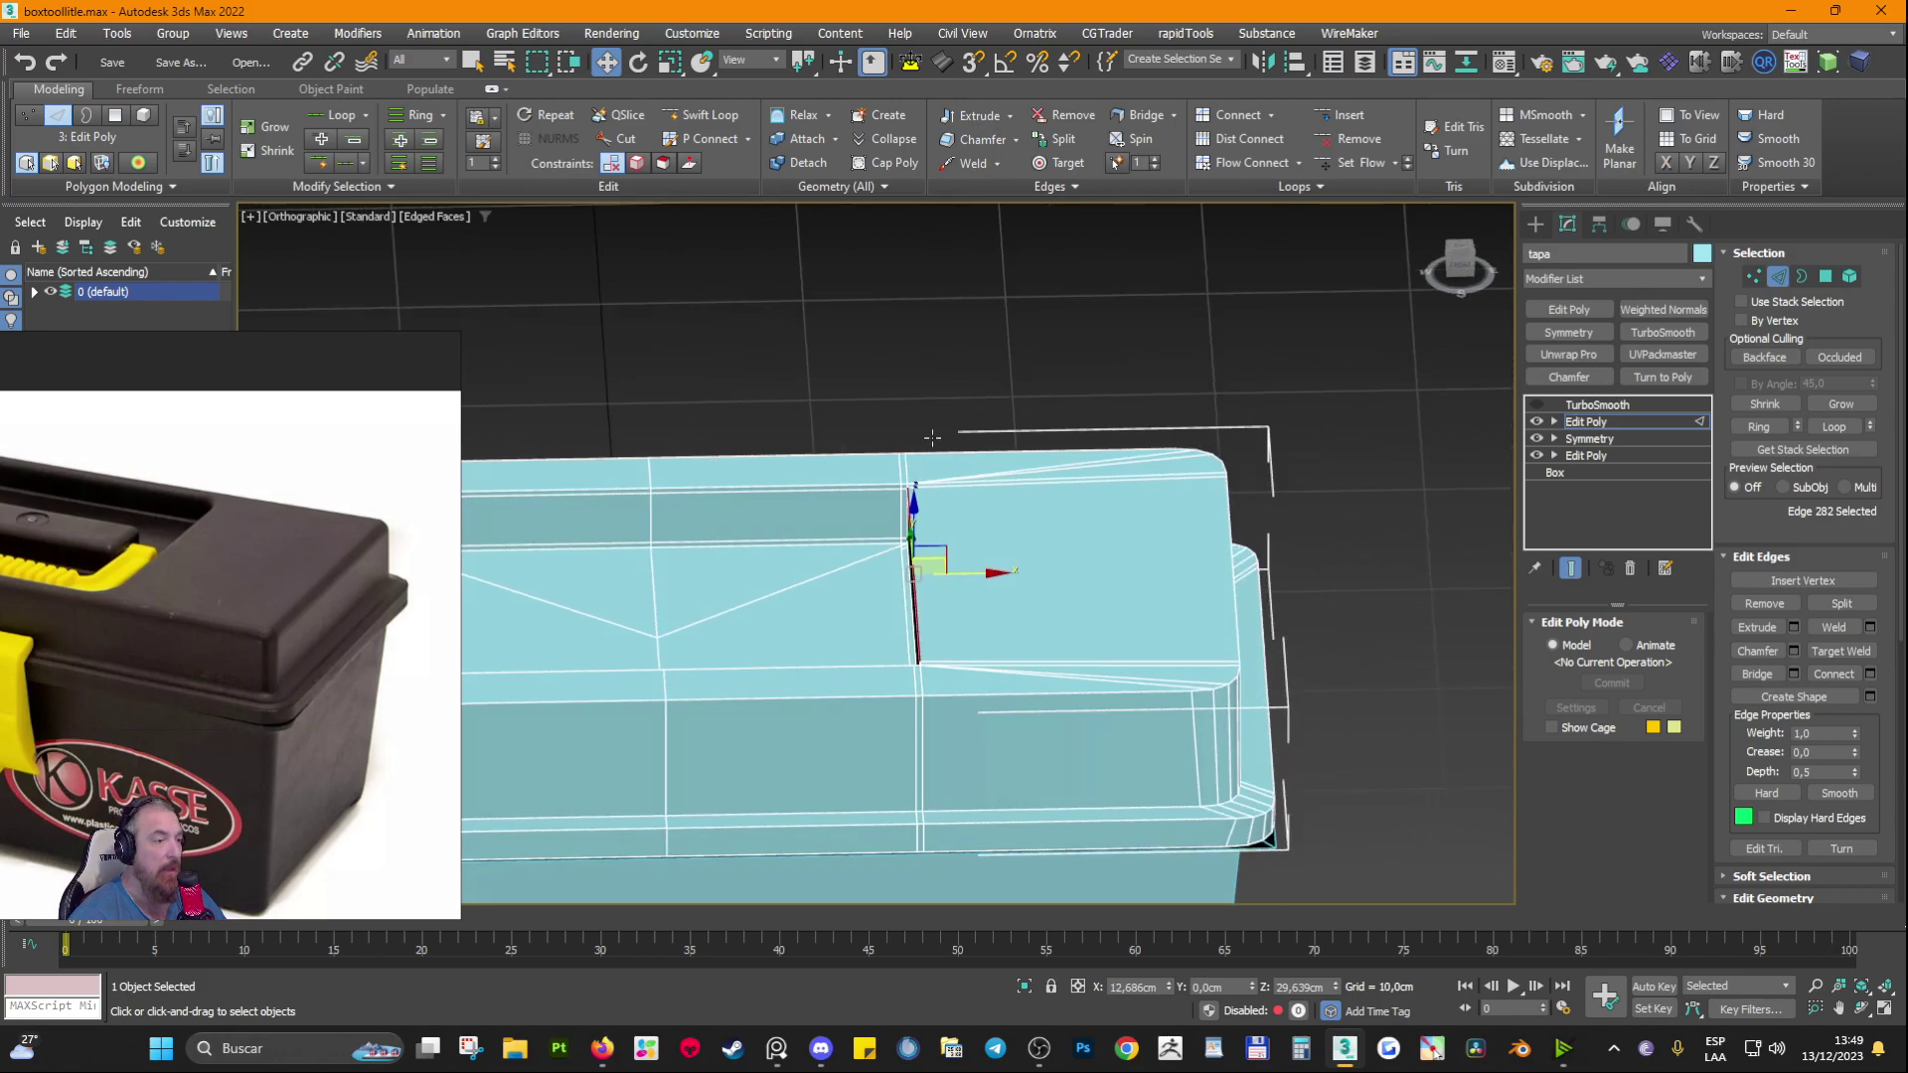
pyautogui.moveTo(936, 369); pyautogui.dragTo(1014, 874)
pyautogui.keyDown('alt'); pyautogui.moveTo(937, 697); pyautogui.dragTo(912, 731, button='middle'); pyautogui.keyUp('alt')
pyautogui.scroll(3, 1201, 641)
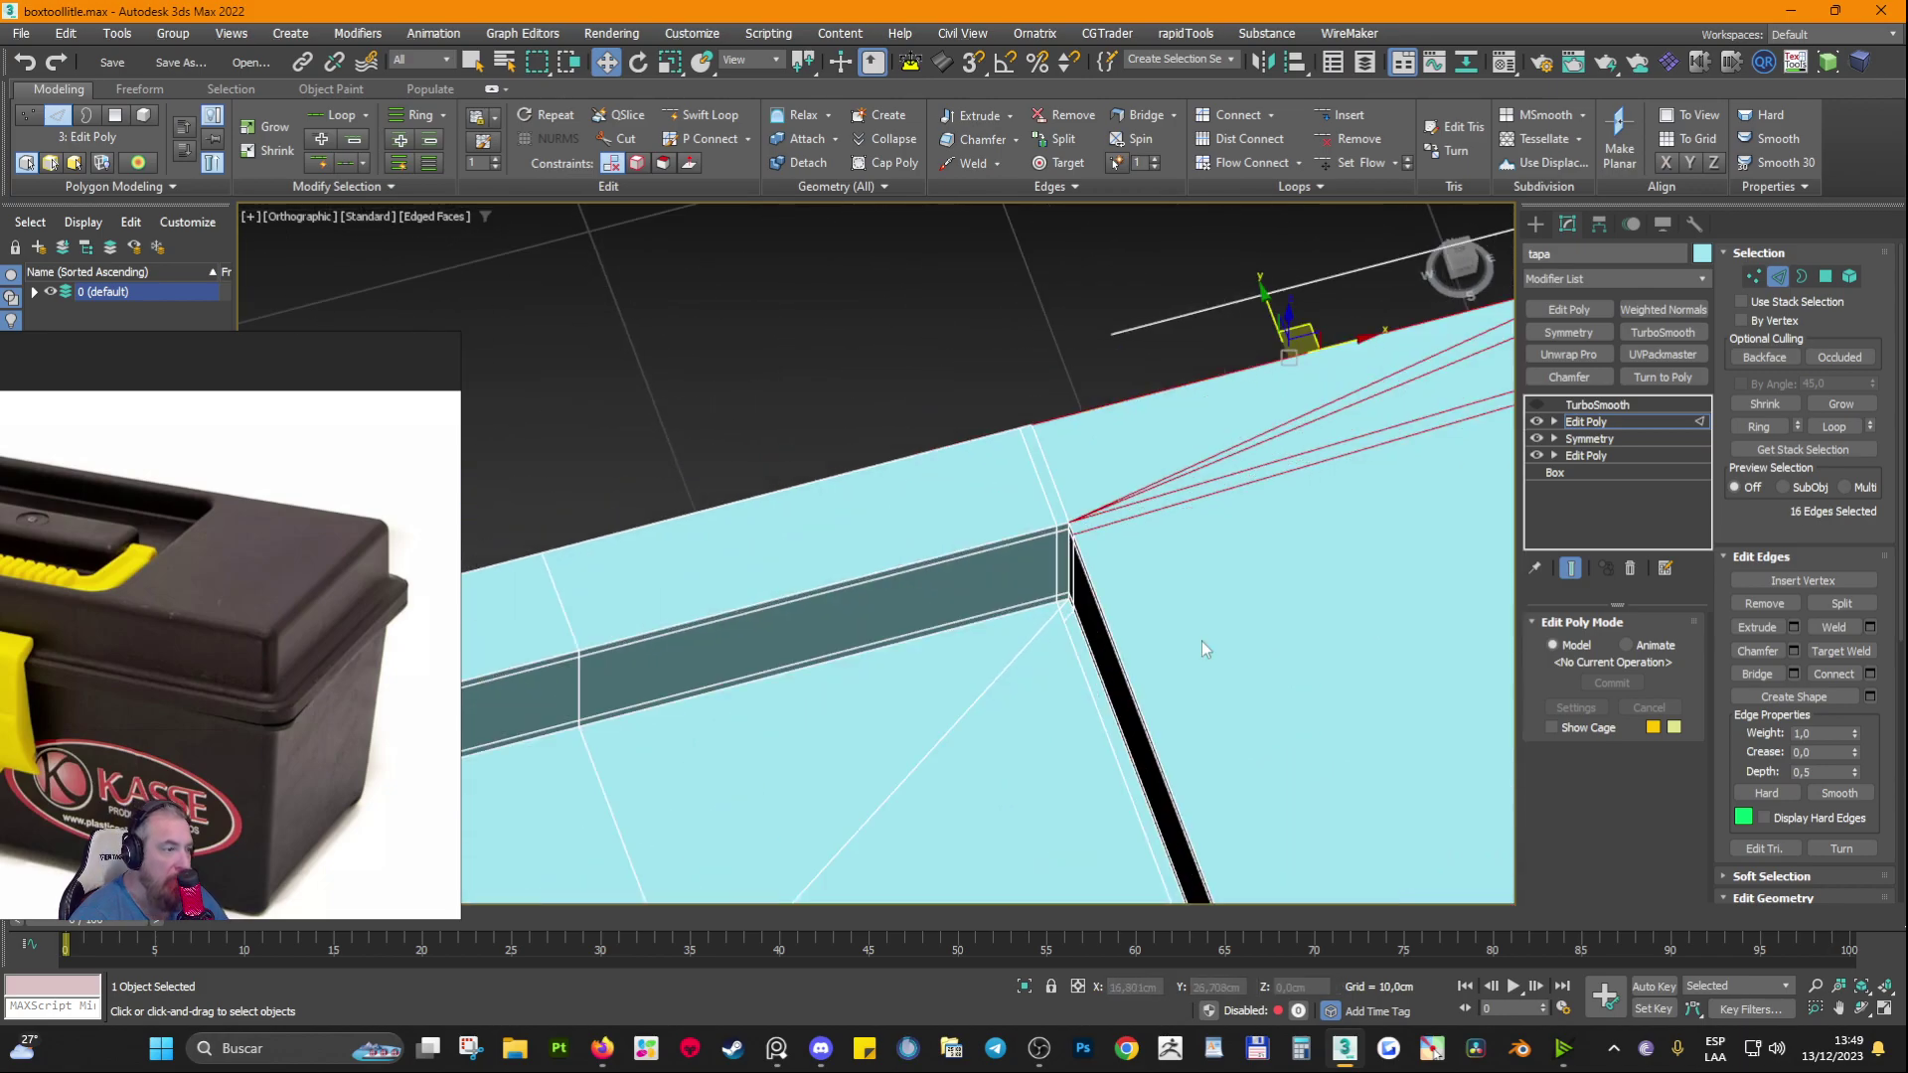
# Step: Connect the selected edges with 1 segment, pinch 0 and slide -96 to place a support loop beside the recess rim
pyautogui.click(1869, 673)
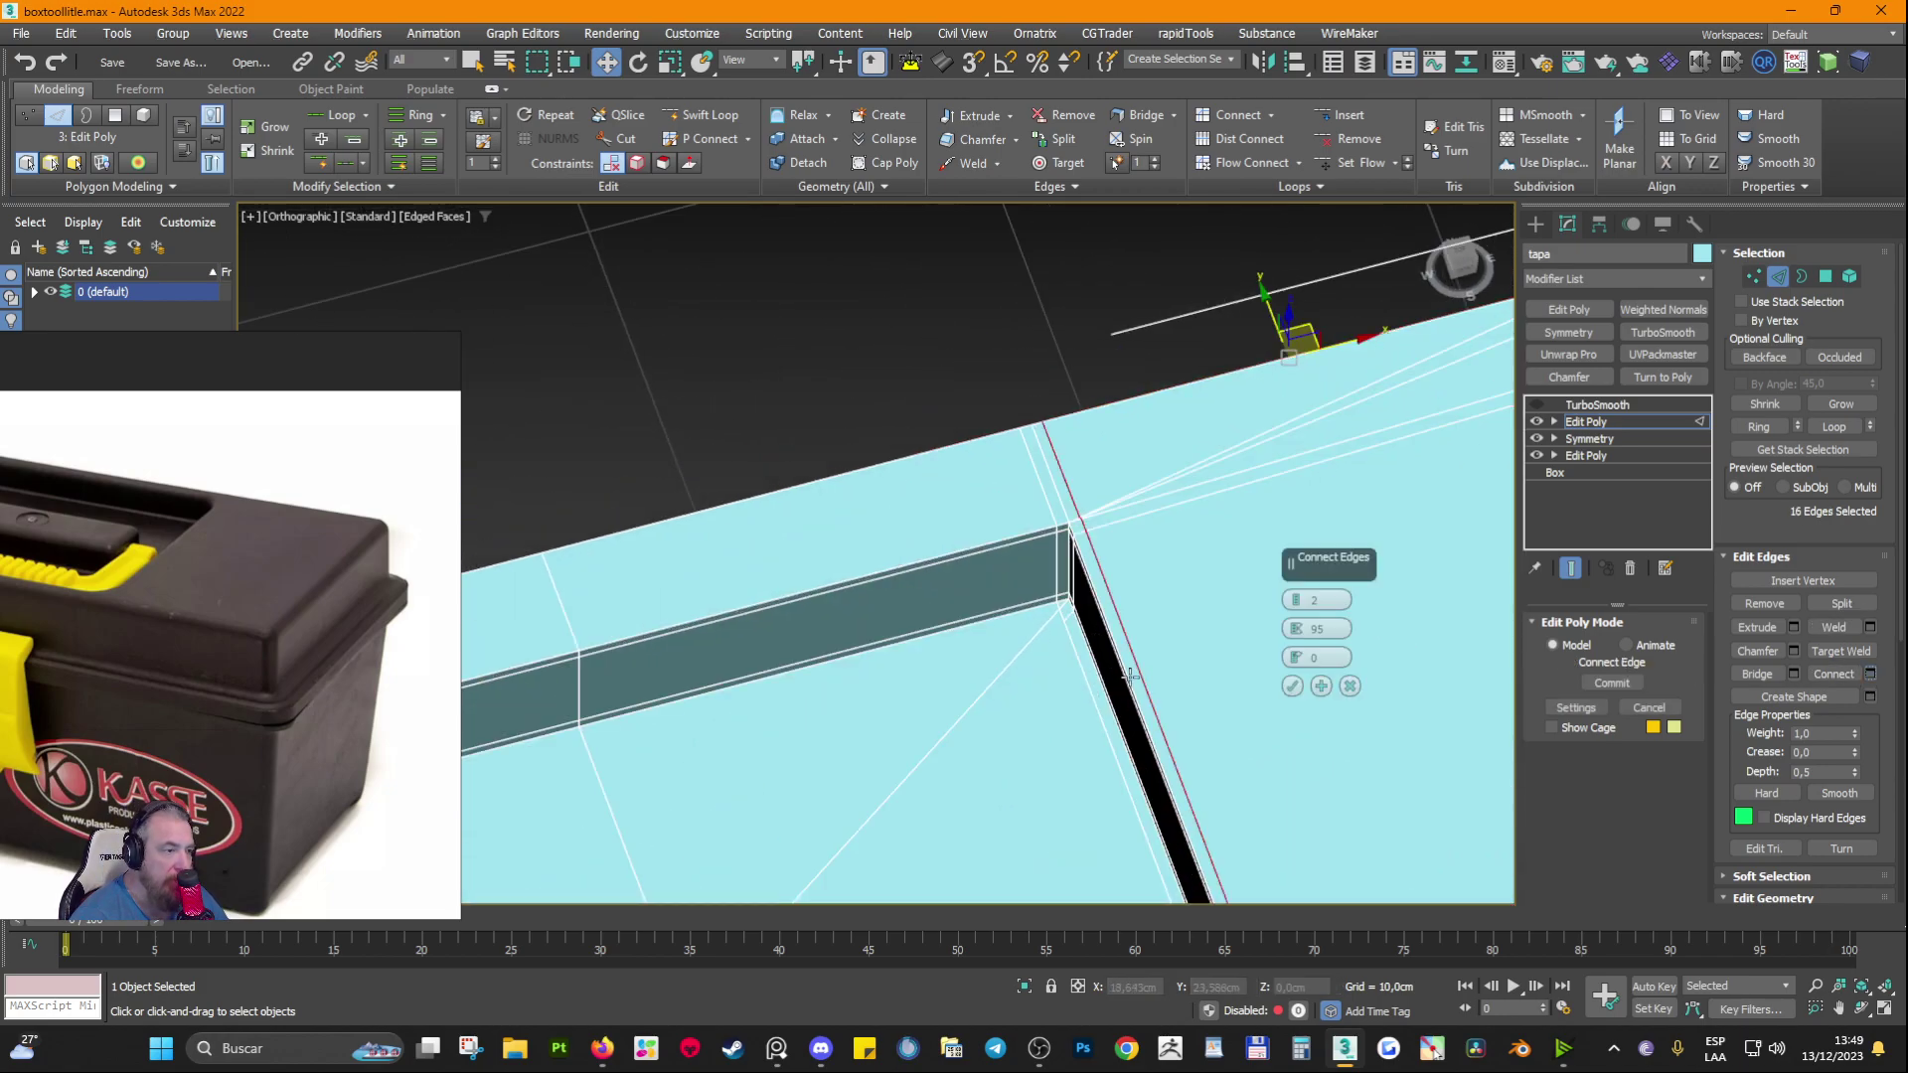
pyautogui.rightClick(1303, 627)
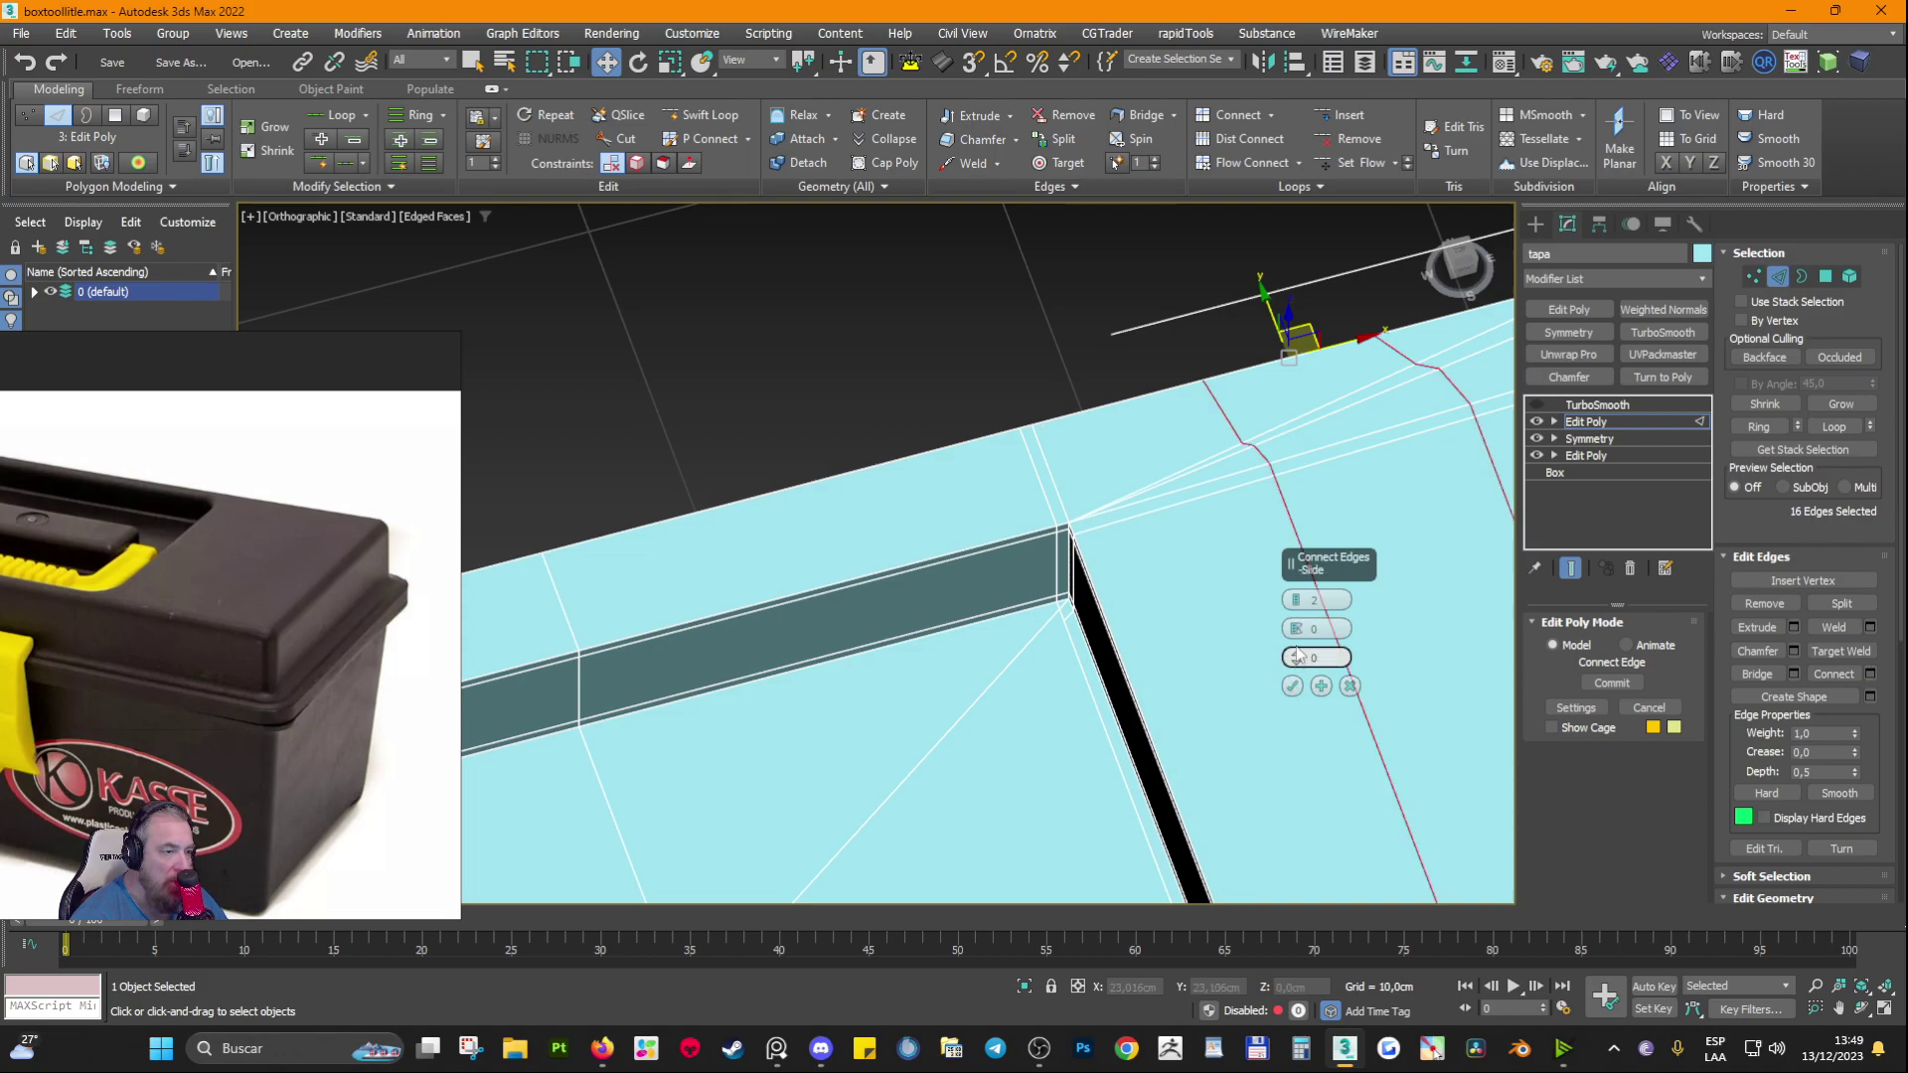
pyautogui.click(1295, 605)
pyautogui.moveTo(1296, 628); pyautogui.dragTo(1343, 19)
pyautogui.rightClick(1295, 627)
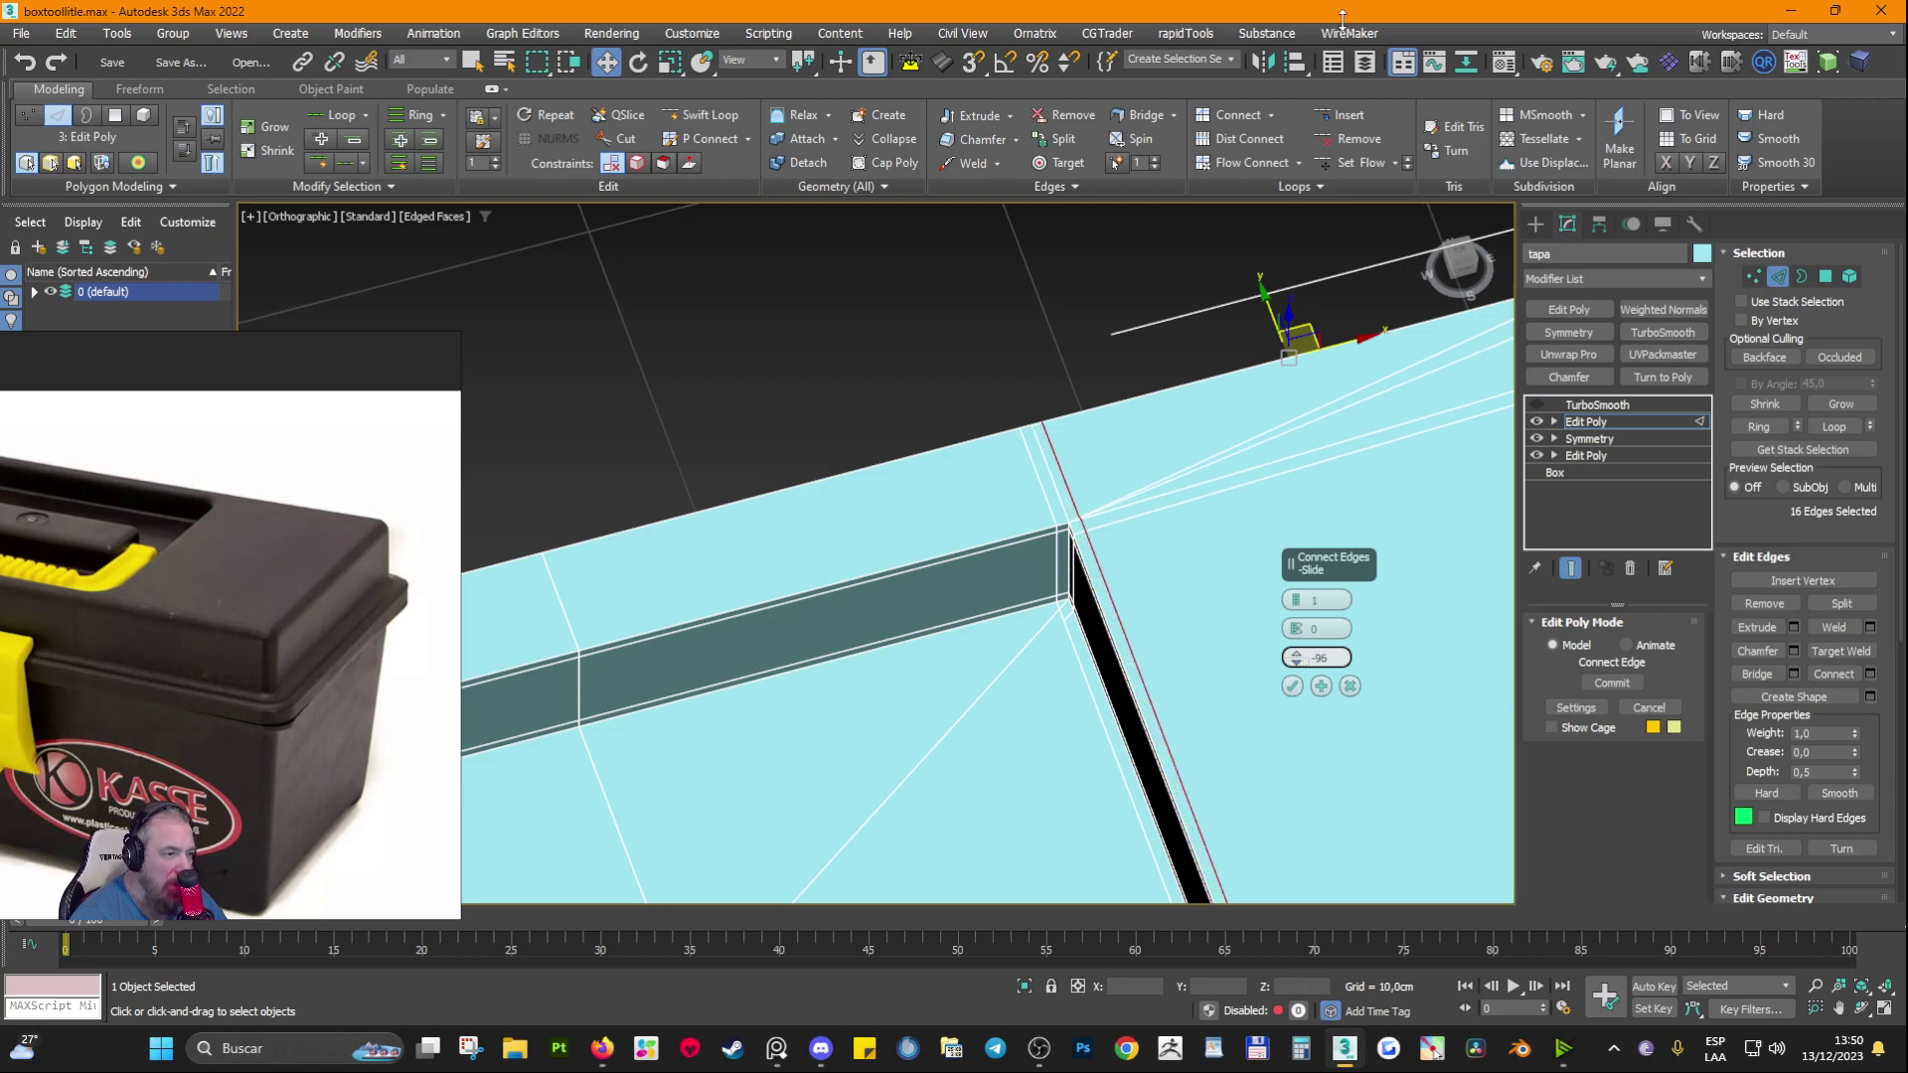
pyautogui.click(1291, 687)
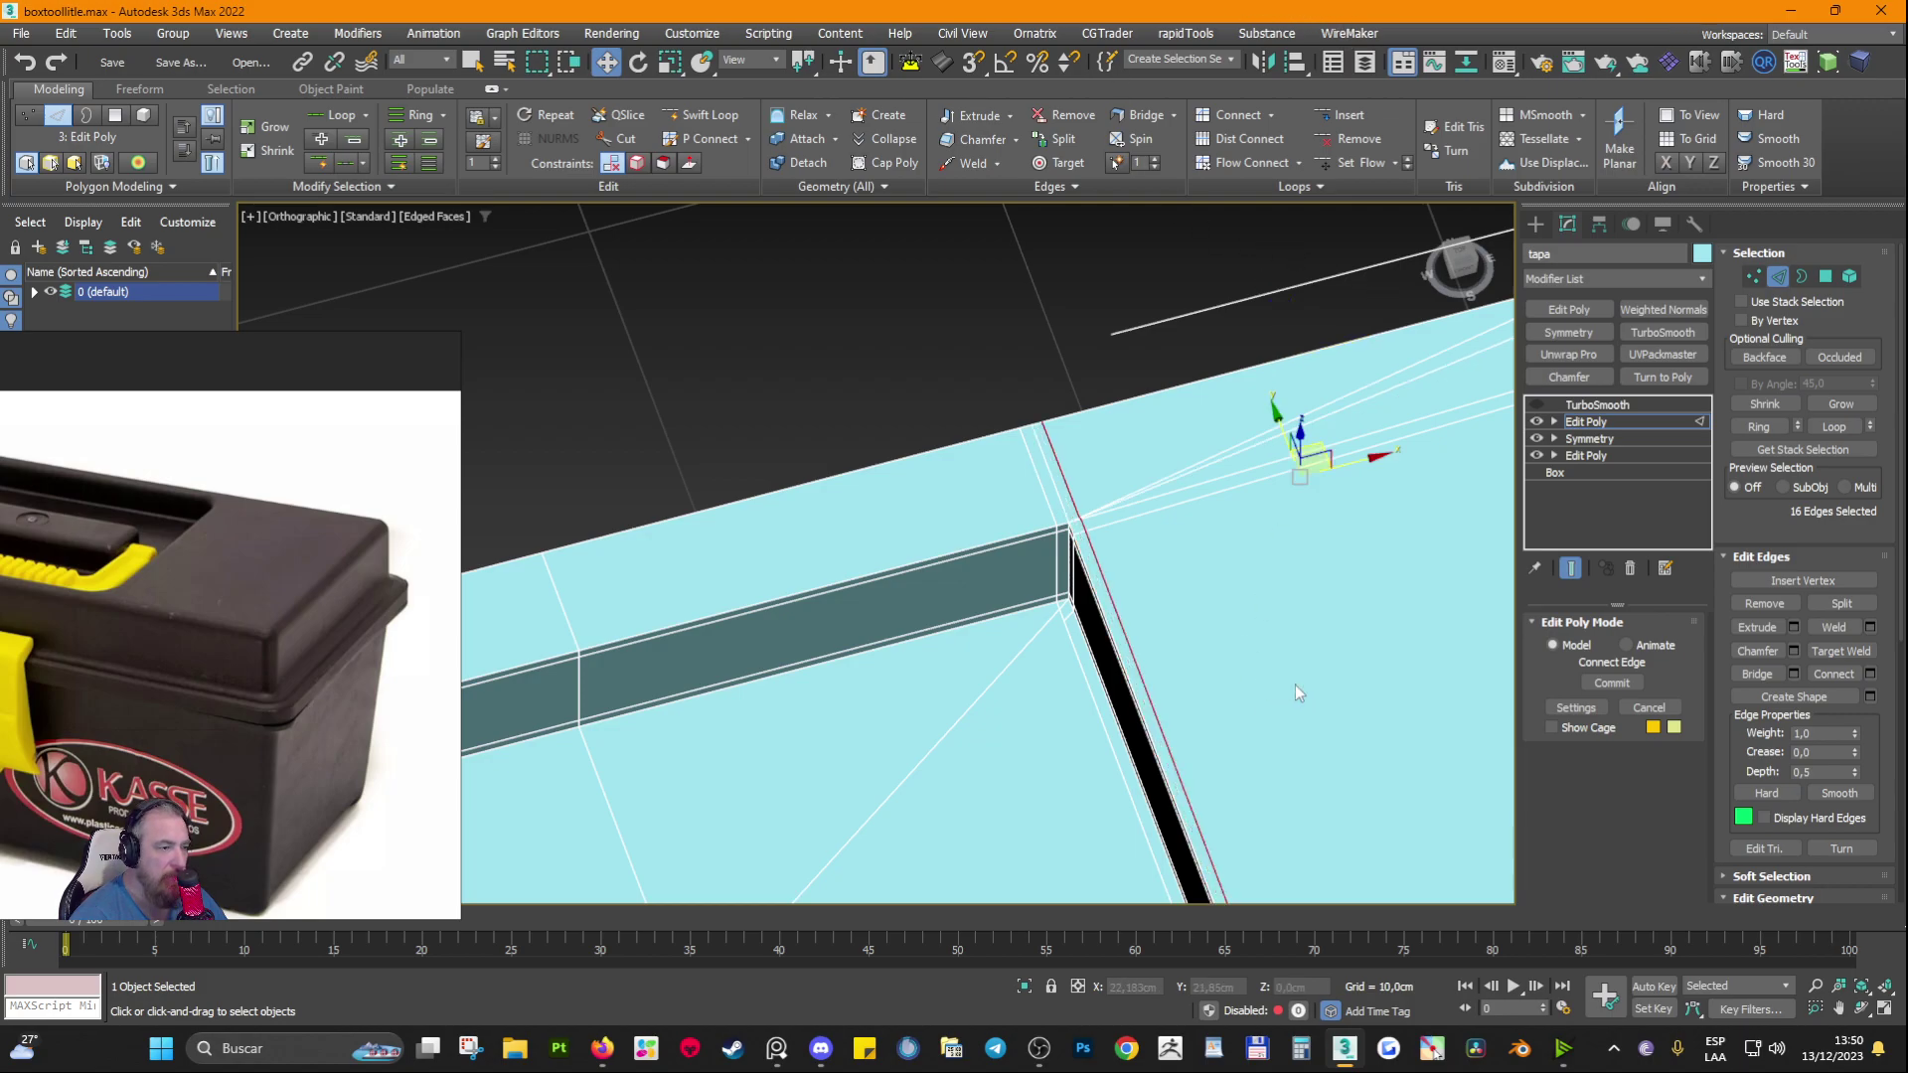
# Step: Examine the new support loop where it passes both corners of the recess's end wall
pyautogui.scroll(-3, 1295, 685)
pyautogui.moveTo(1282, 676); pyautogui.dragTo(1073, 527, button='middle')
pyautogui.scroll(7, 1073, 532)
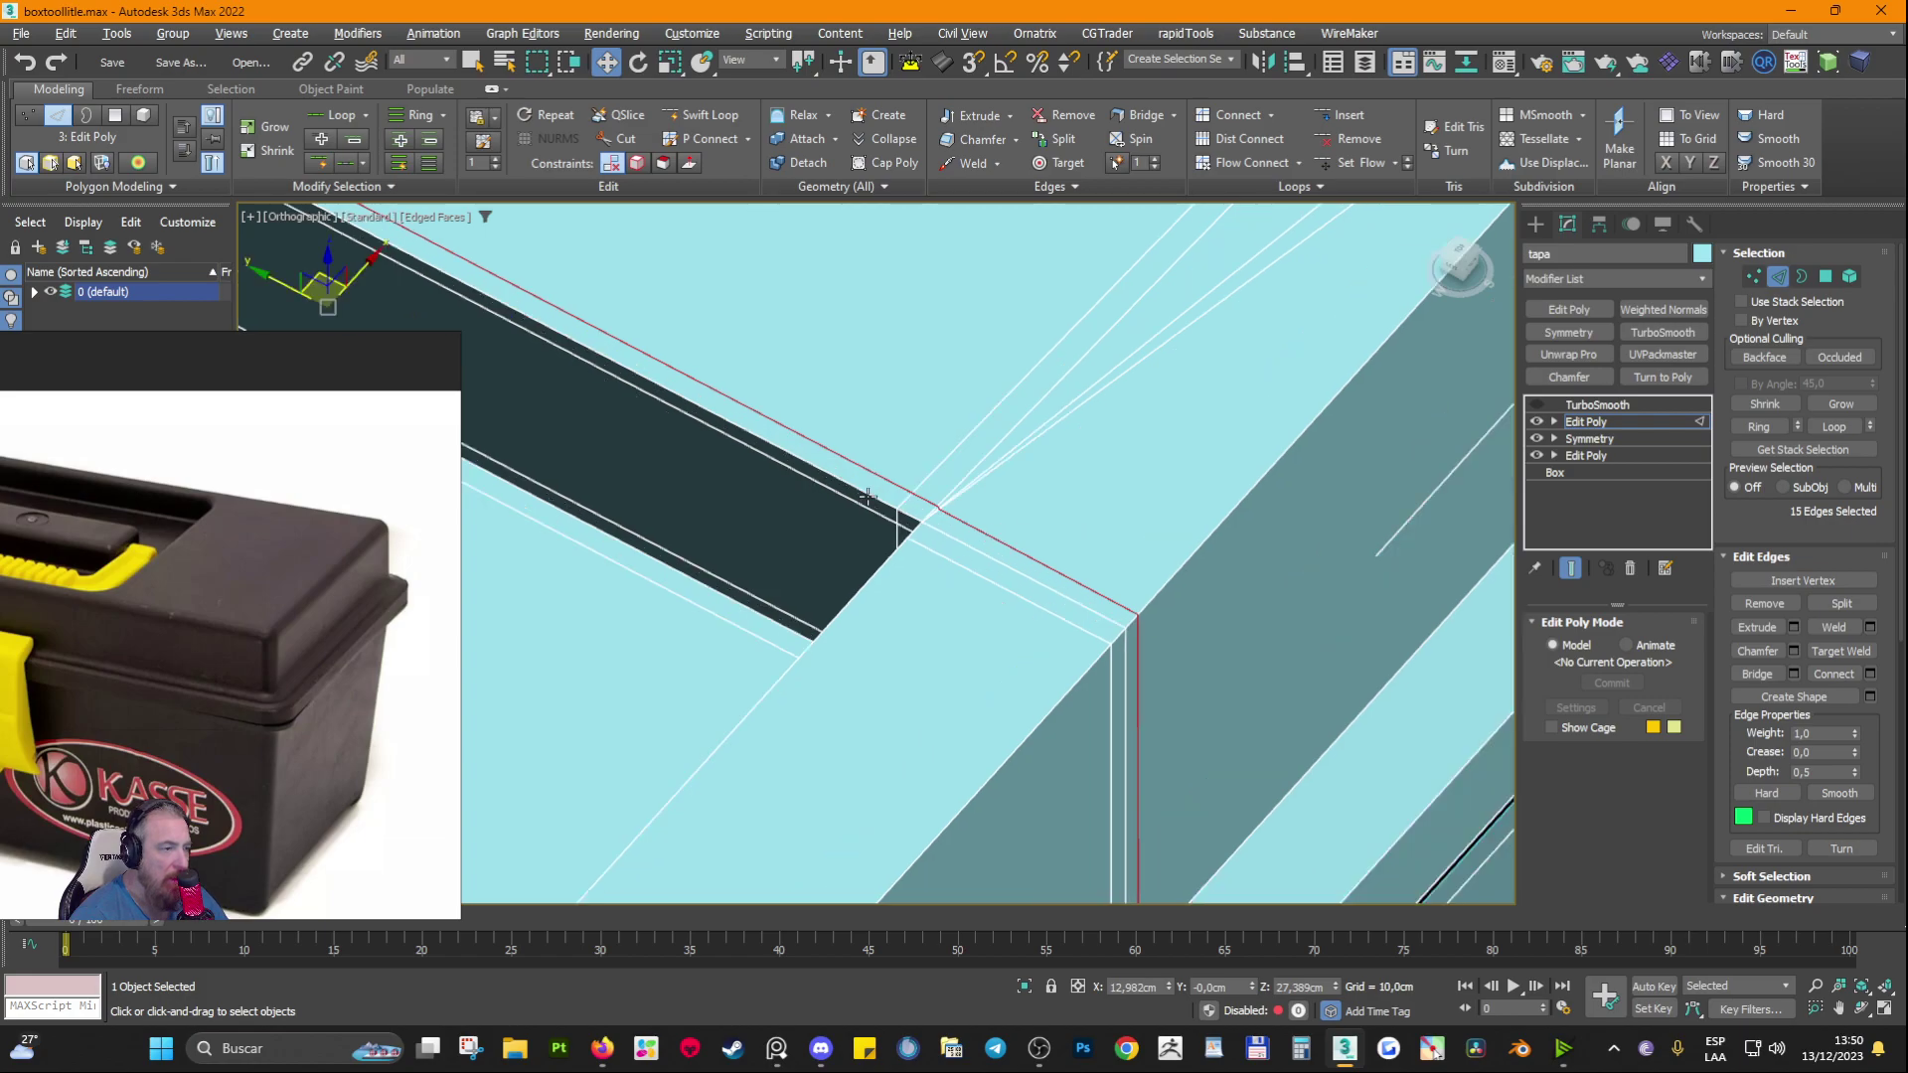
pyautogui.keyDown('alt'); pyautogui.moveTo(867, 497); pyautogui.dragTo(987, 763, button='middle'); pyautogui.keyUp('alt')
pyautogui.scroll(-3, 984, 503)
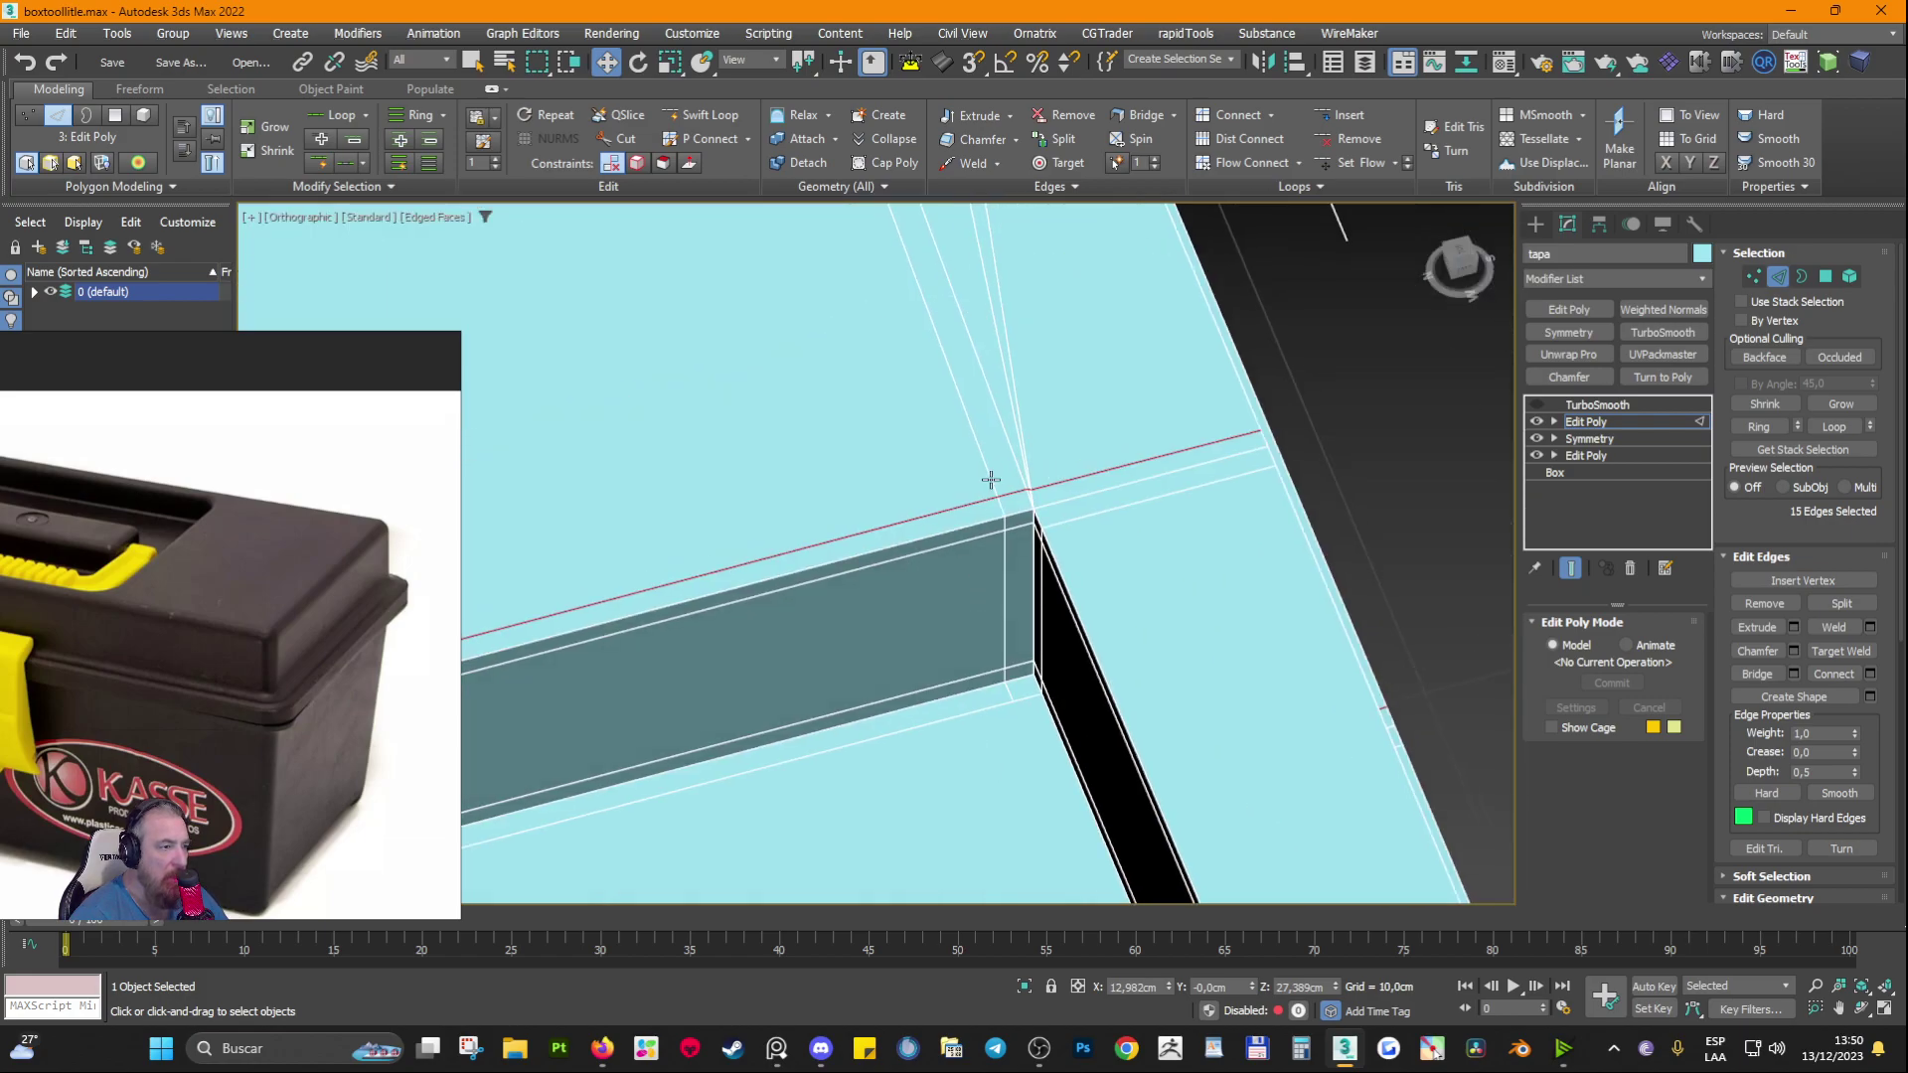
pyautogui.scroll(-5, 991, 480)
pyautogui.keyDown('alt'); pyautogui.moveTo(990, 480); pyautogui.dragTo(824, 567, button='middle'); pyautogui.keyUp('alt')
pyautogui.moveTo(825, 566); pyautogui.dragTo(1102, 586, button='middle')
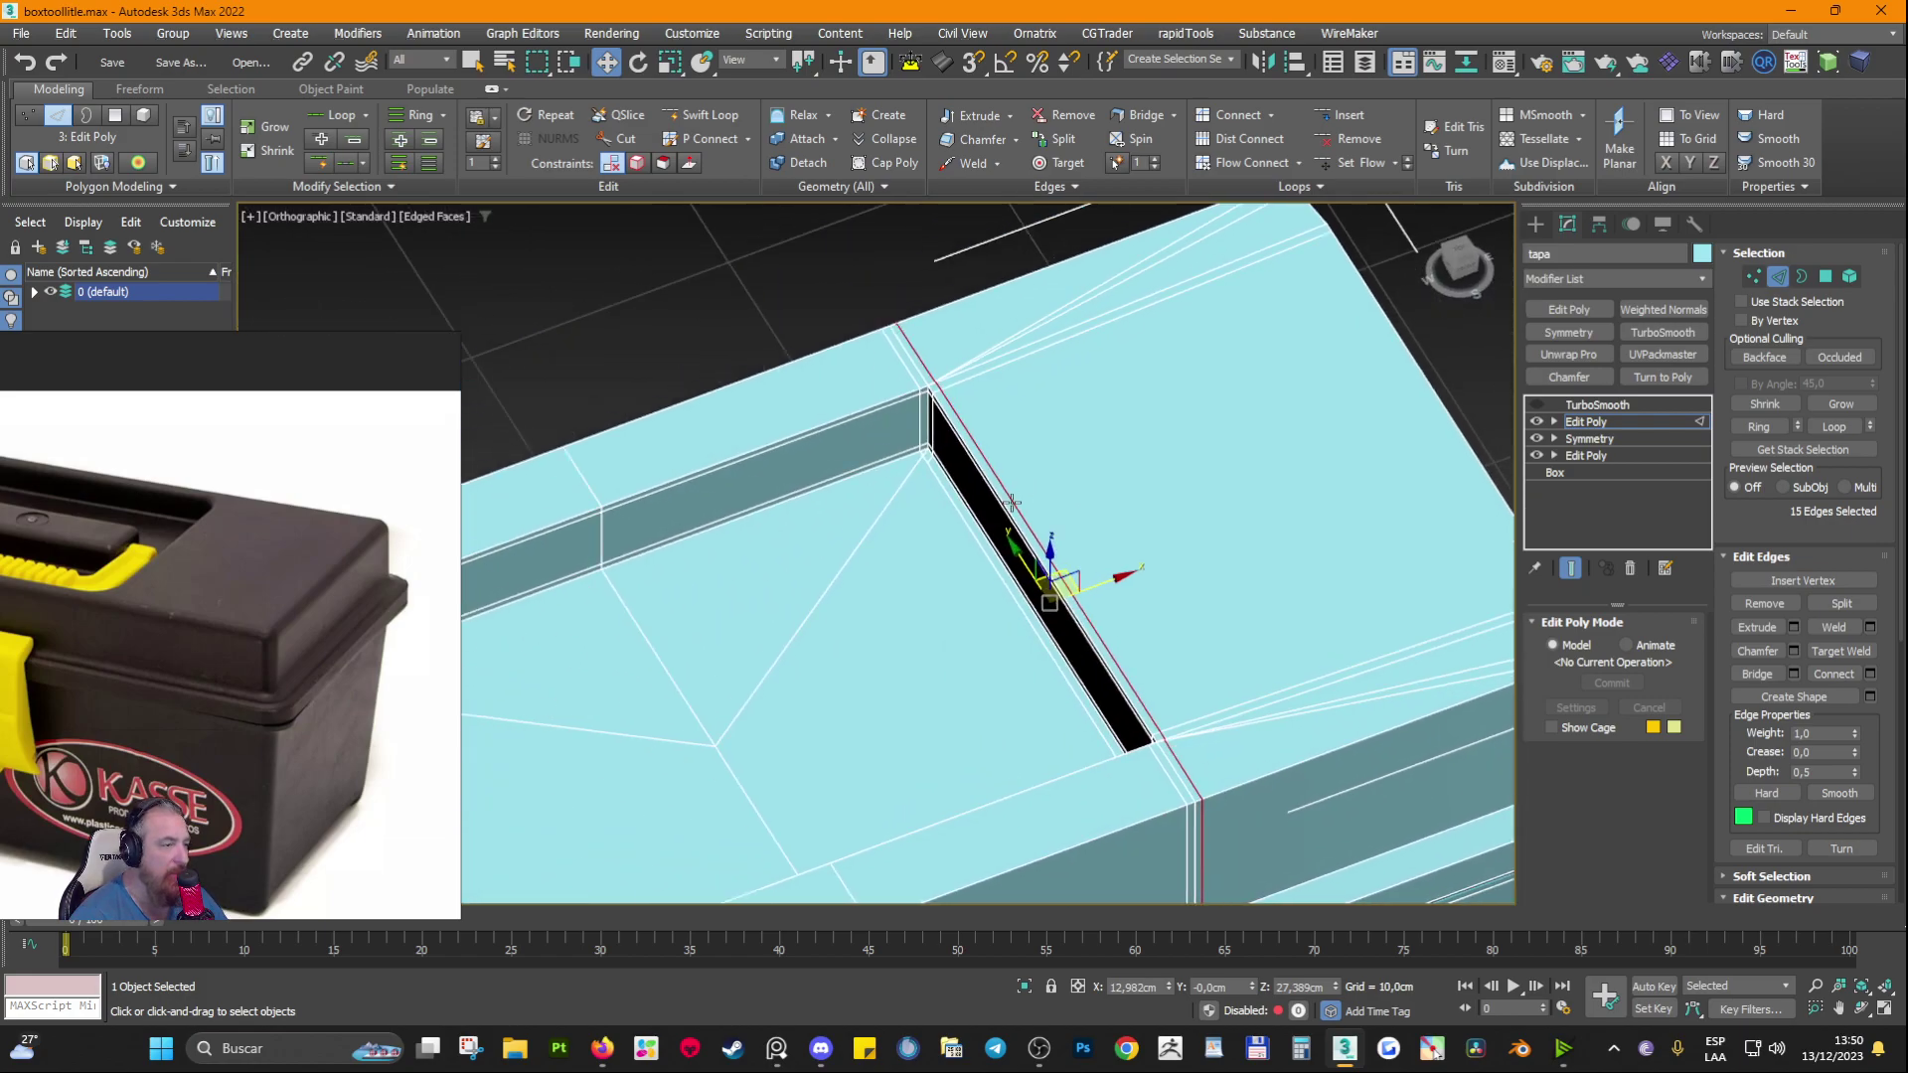
# Step: Turn on TurboSmooth, check the shading without edged faces, and inspect the wireframe around the recess corner
pyautogui.click(1590, 406)
pyautogui.click(1536, 405)
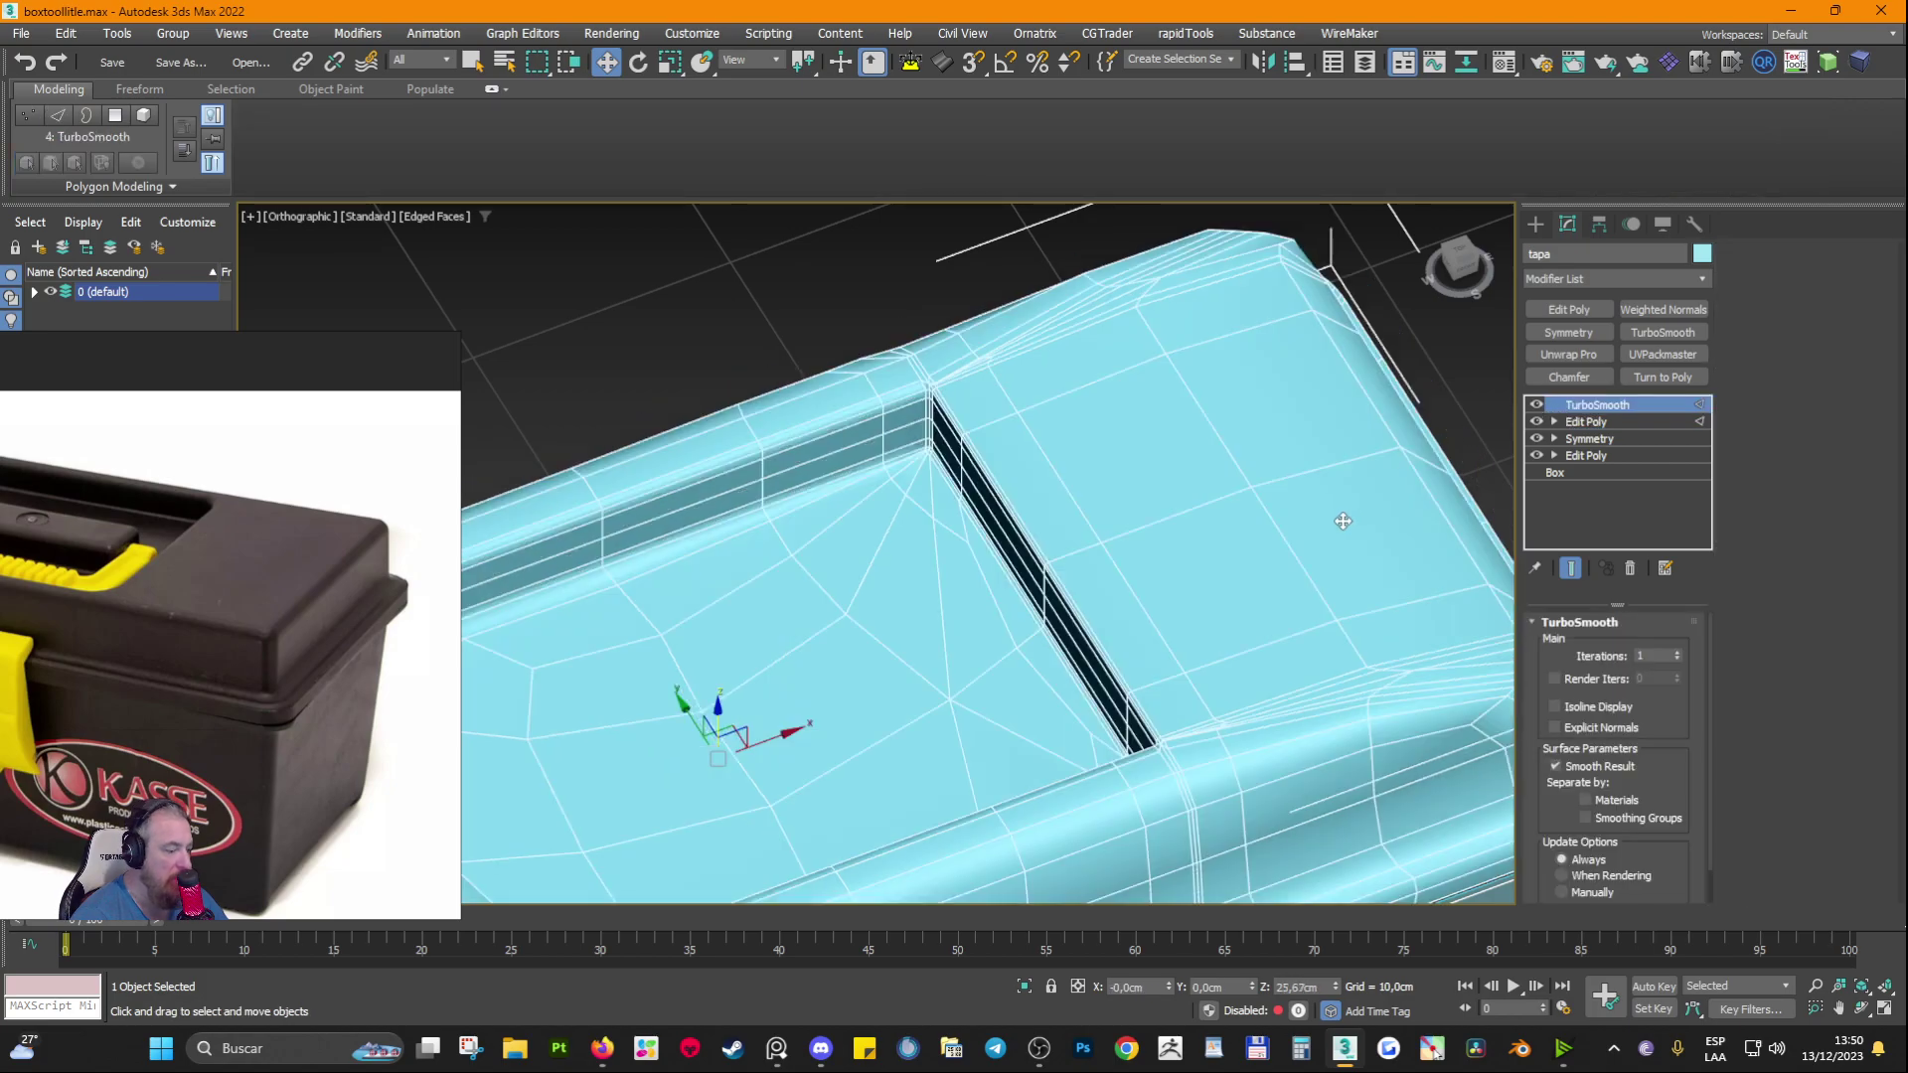
pyautogui.press('F4')
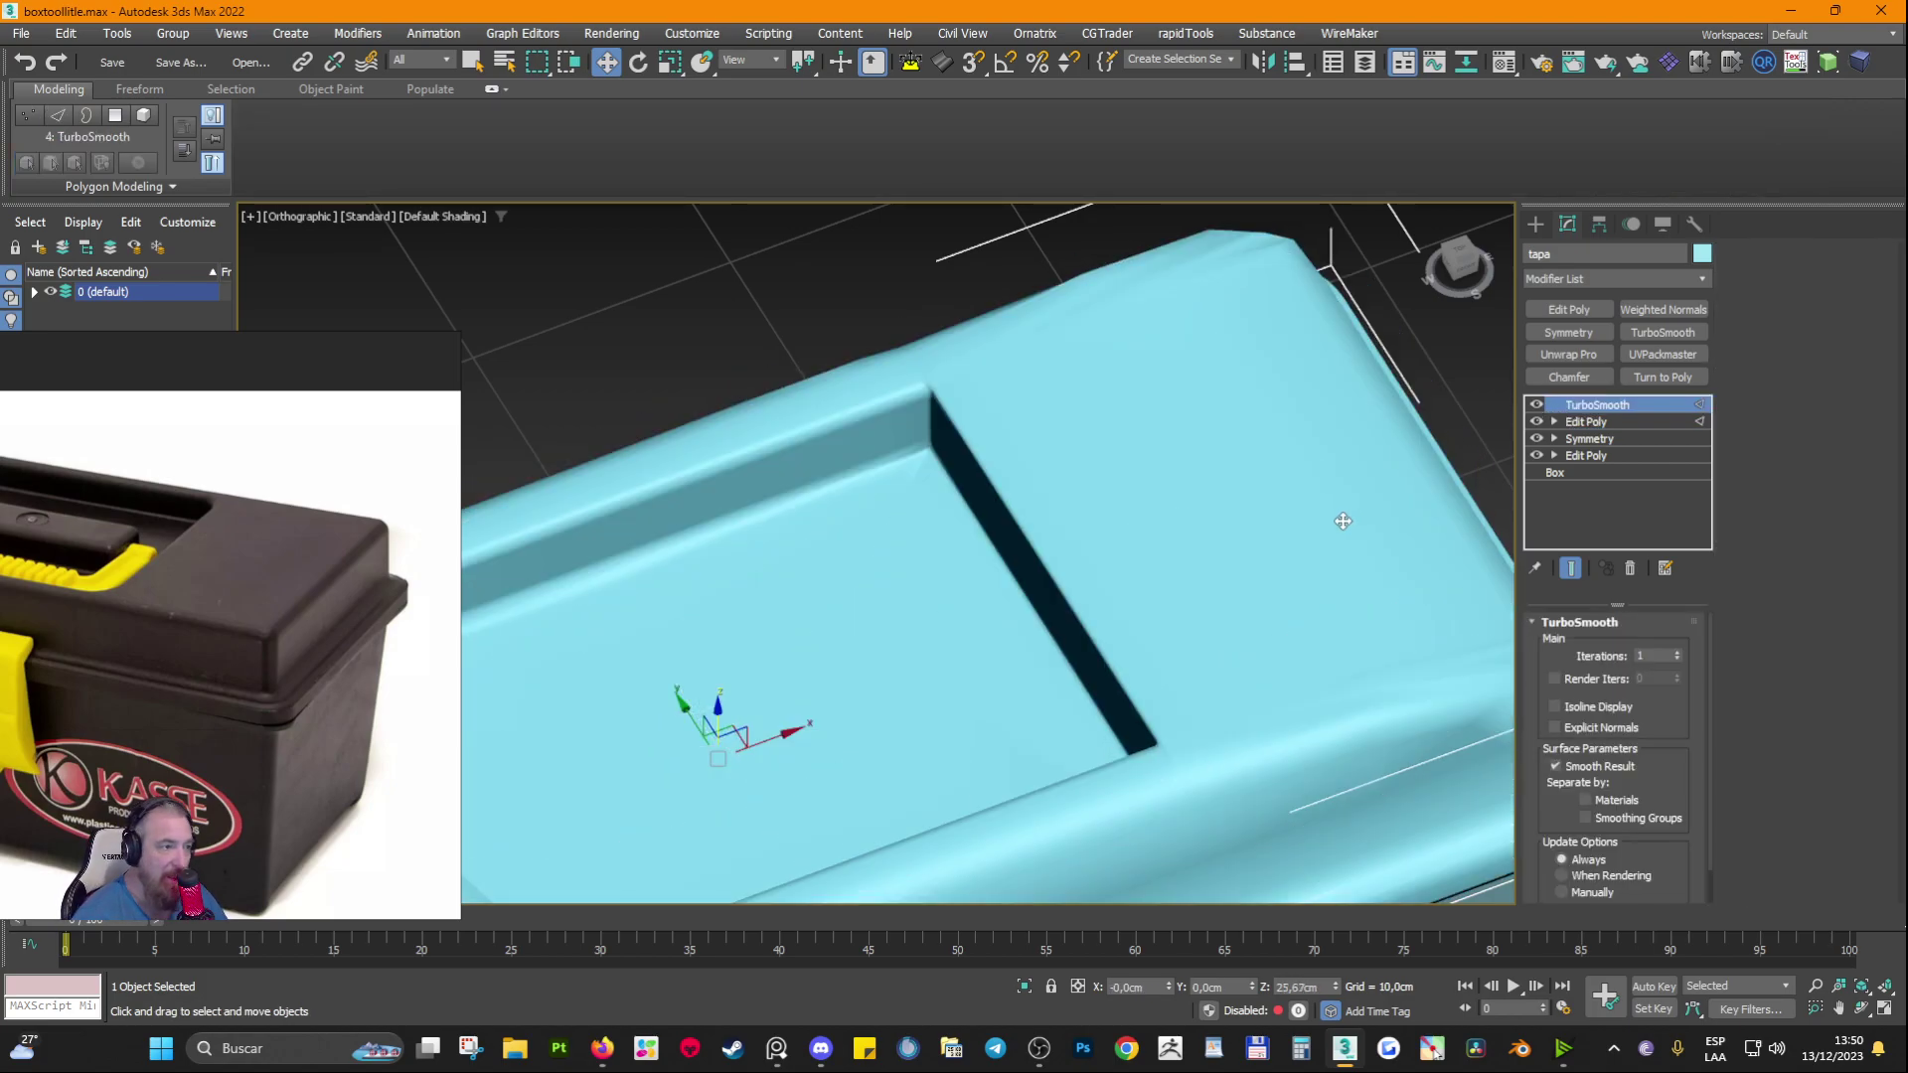
pyautogui.press('F4')
pyautogui.scroll(5, 1053, 383)
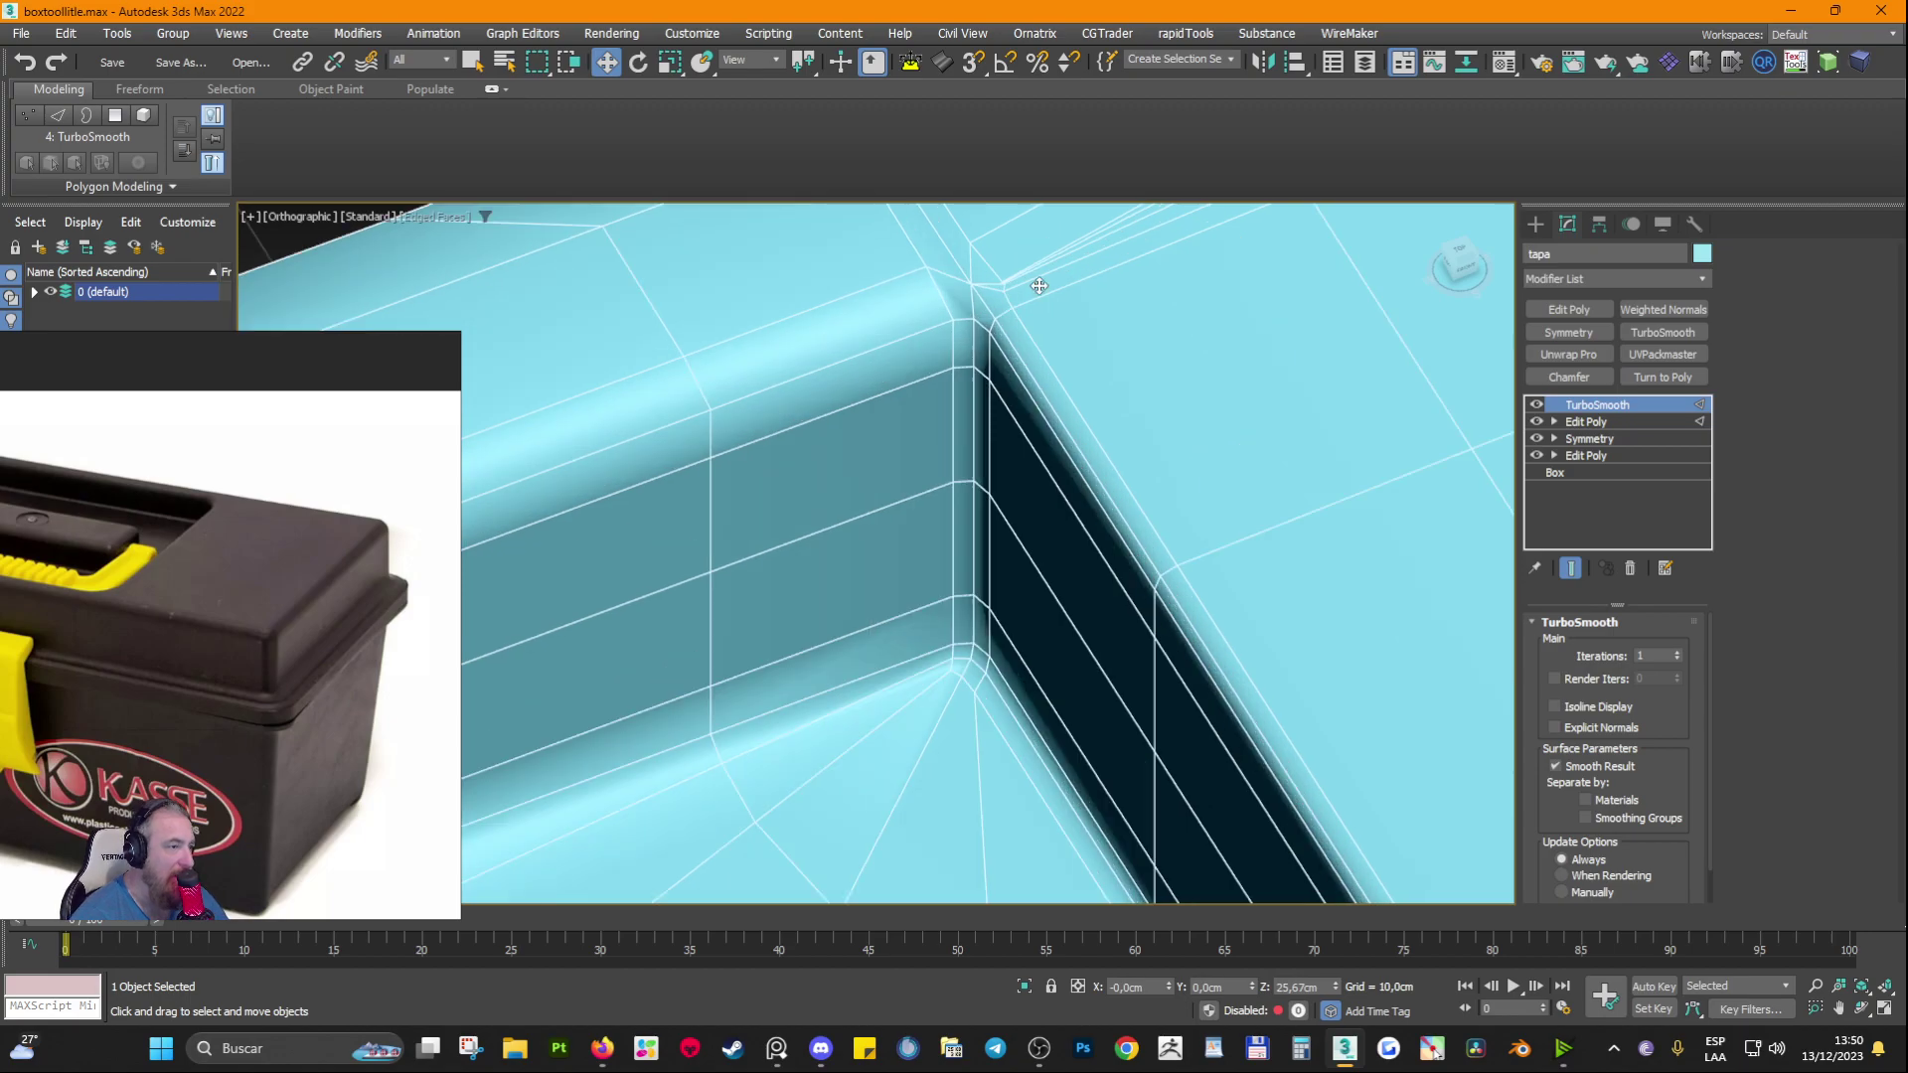
pyautogui.moveTo(1038, 286); pyautogui.dragTo(892, 449, button='middle')
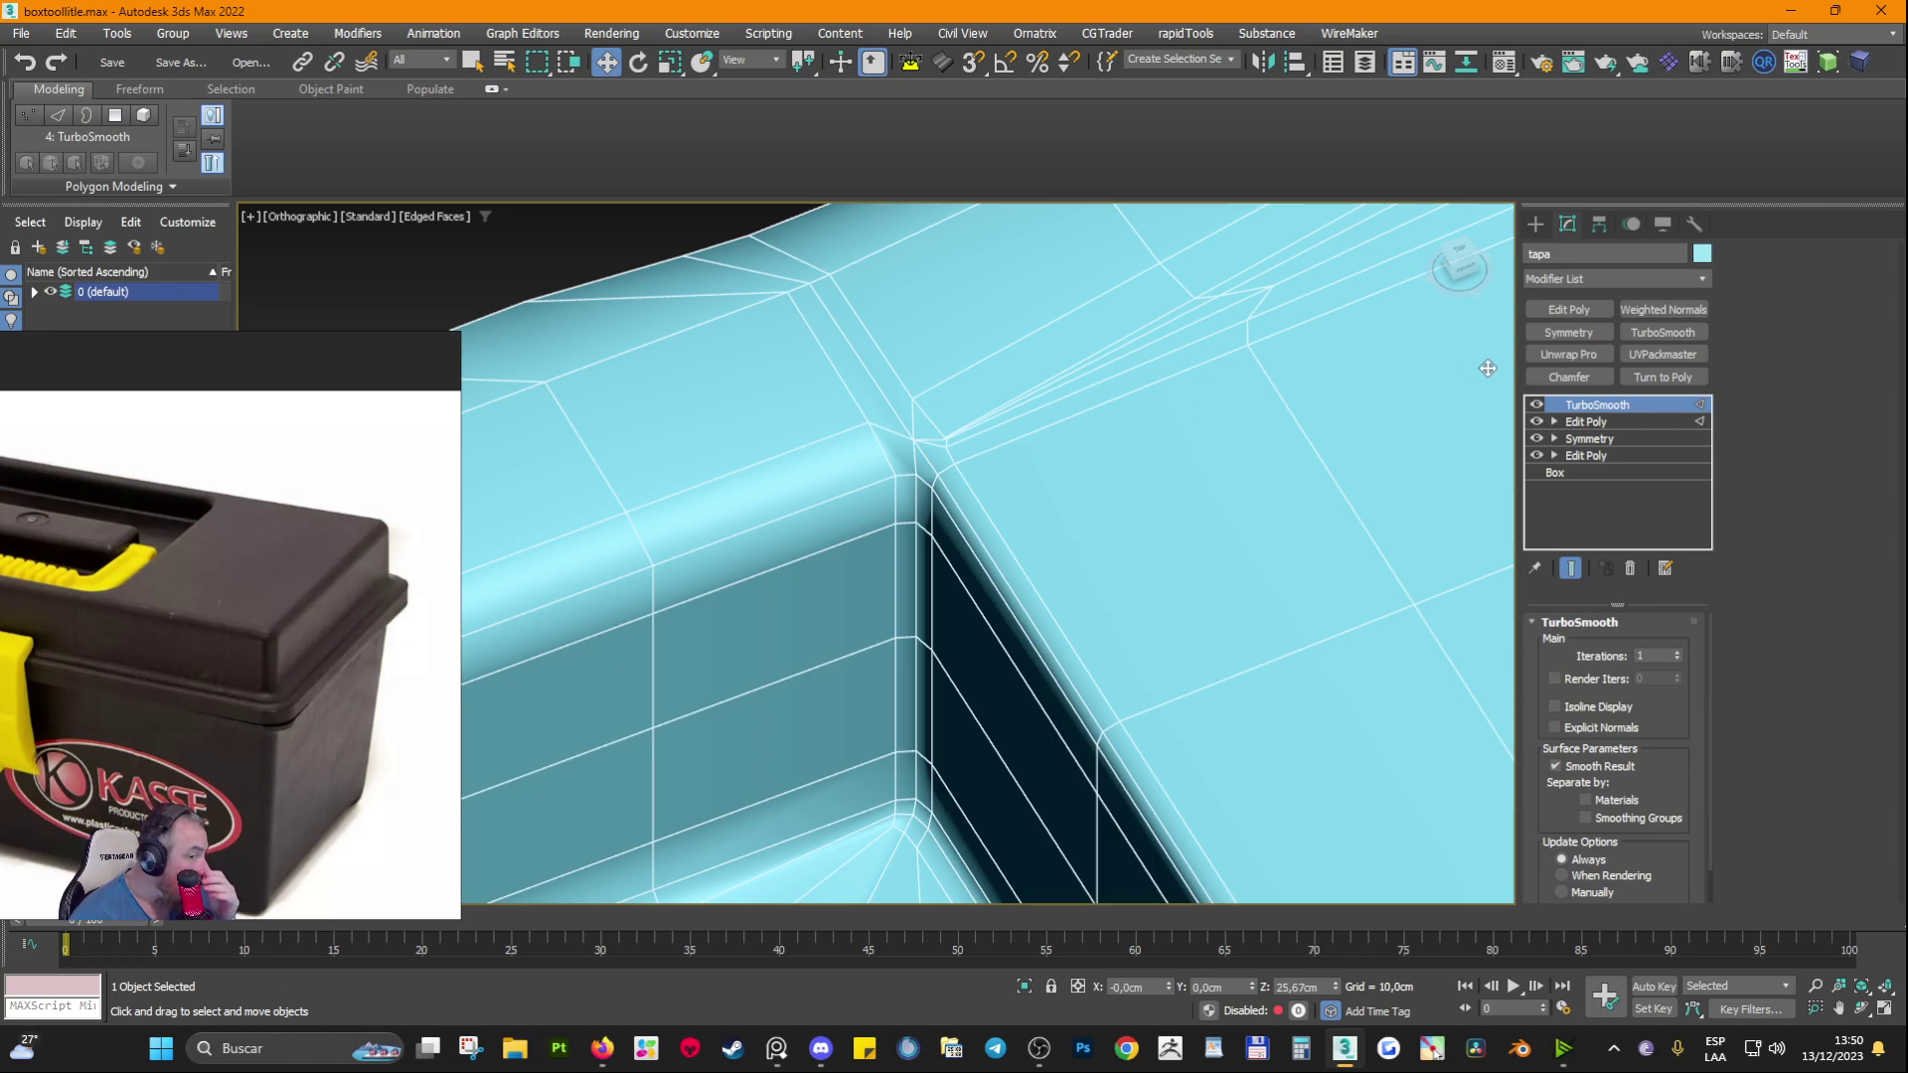
# Step: Turn off TurboSmooth and select the vertices where the new loop crosses the converging edges near the recess corner
pyautogui.click(1536, 404)
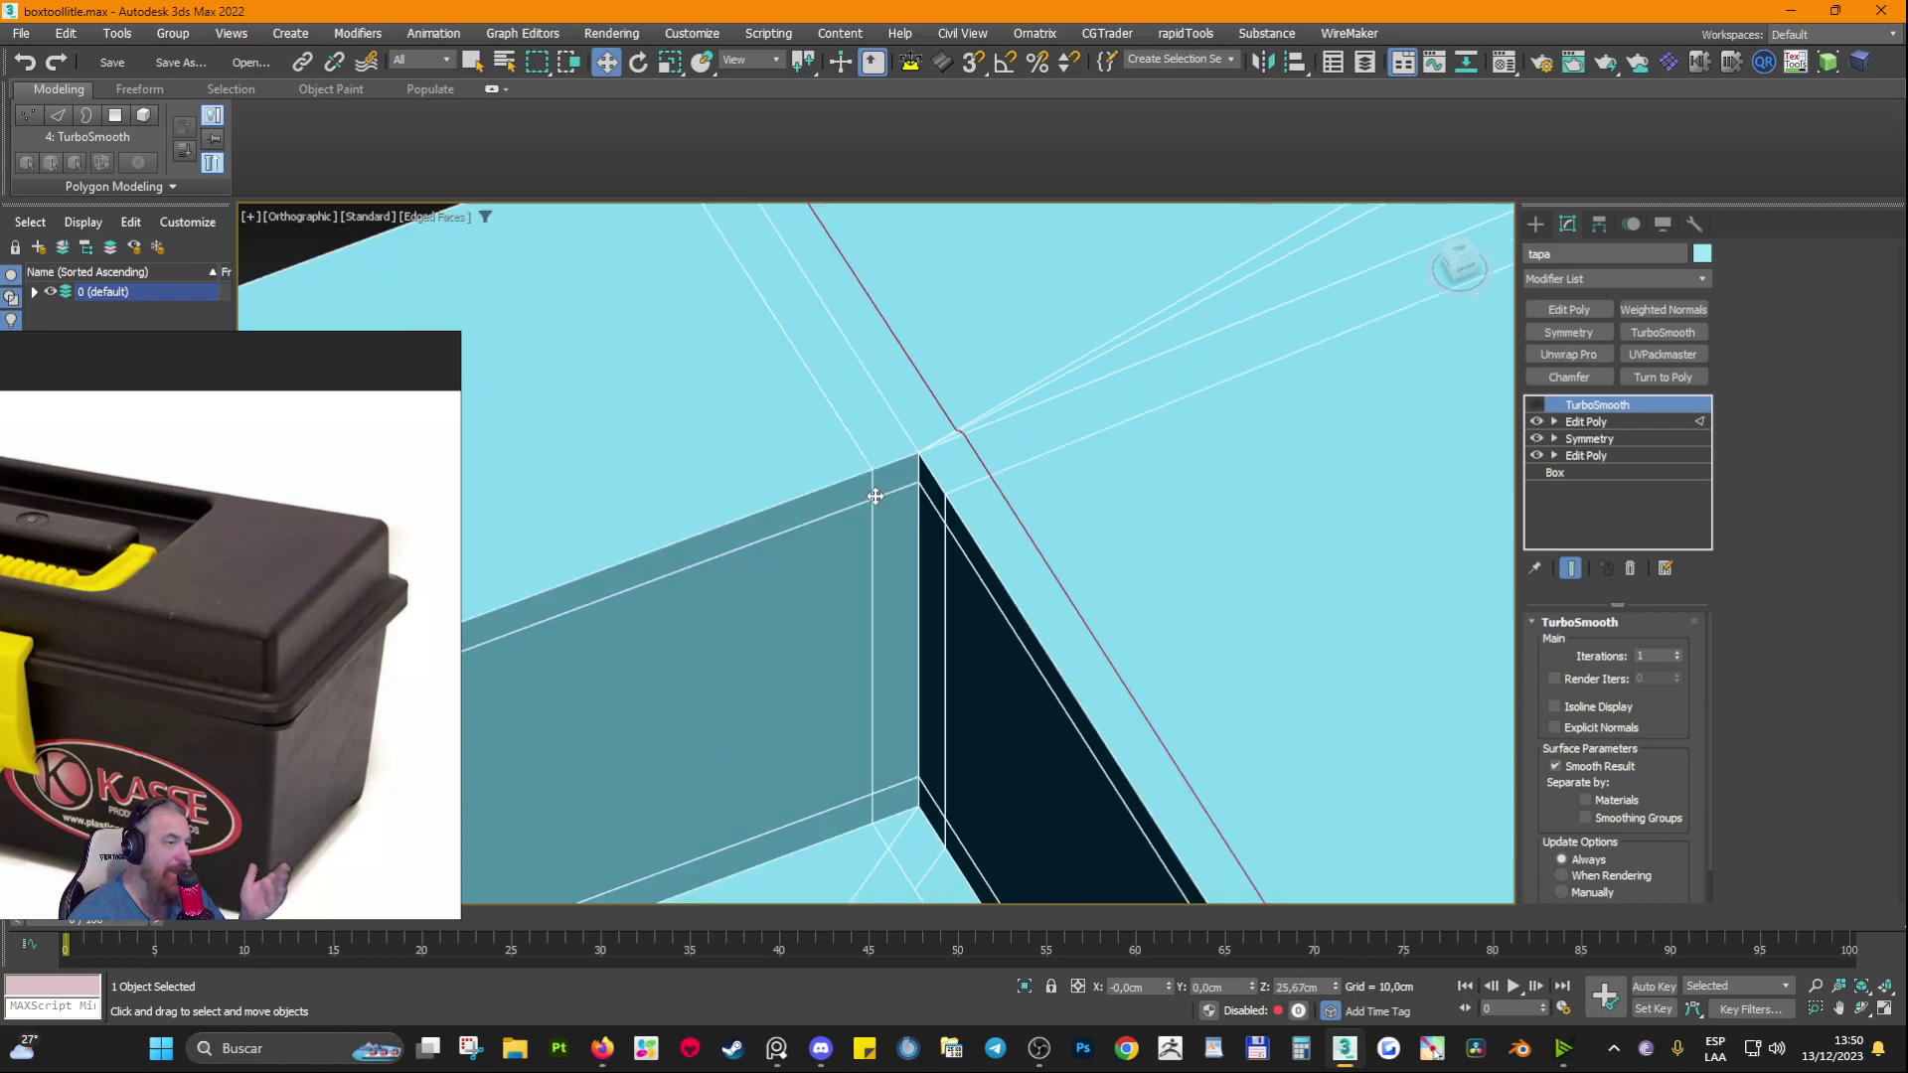
pyautogui.scroll(5, 1016, 380)
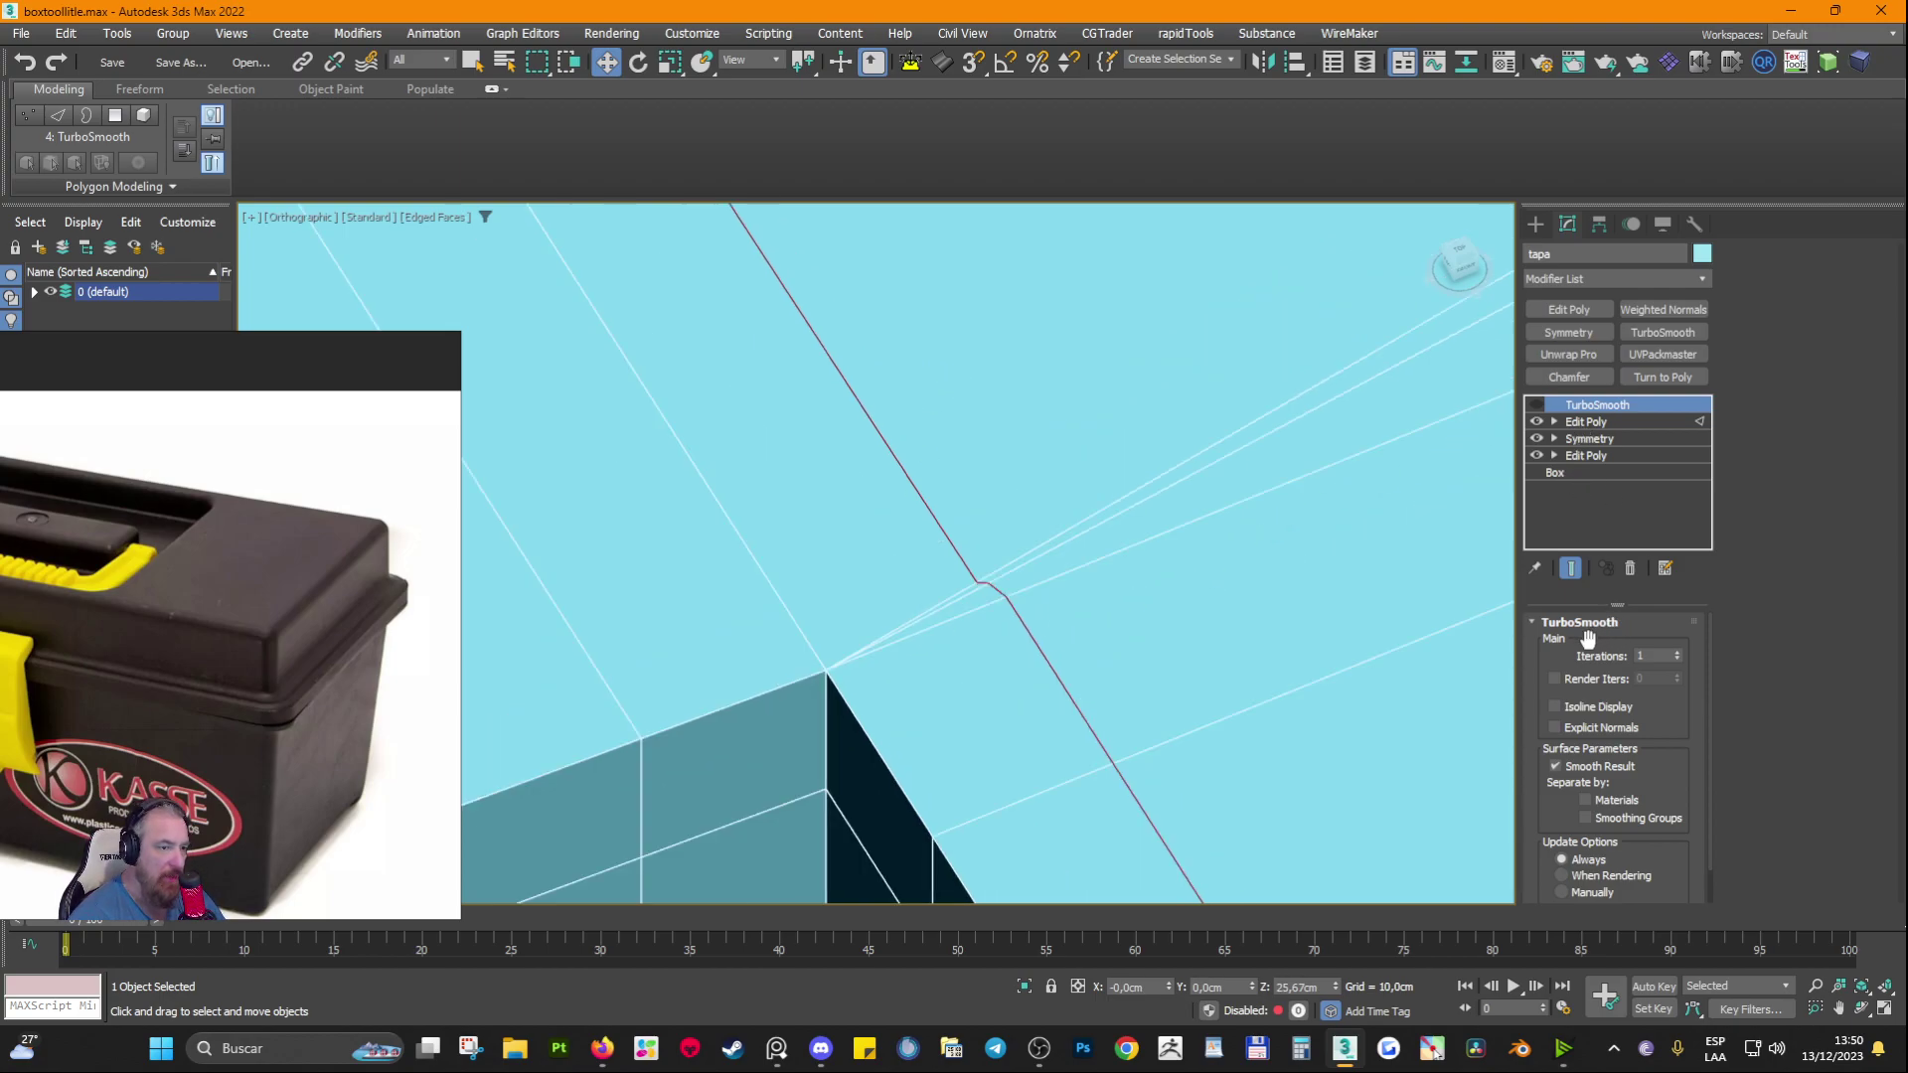
pyautogui.click(1593, 422)
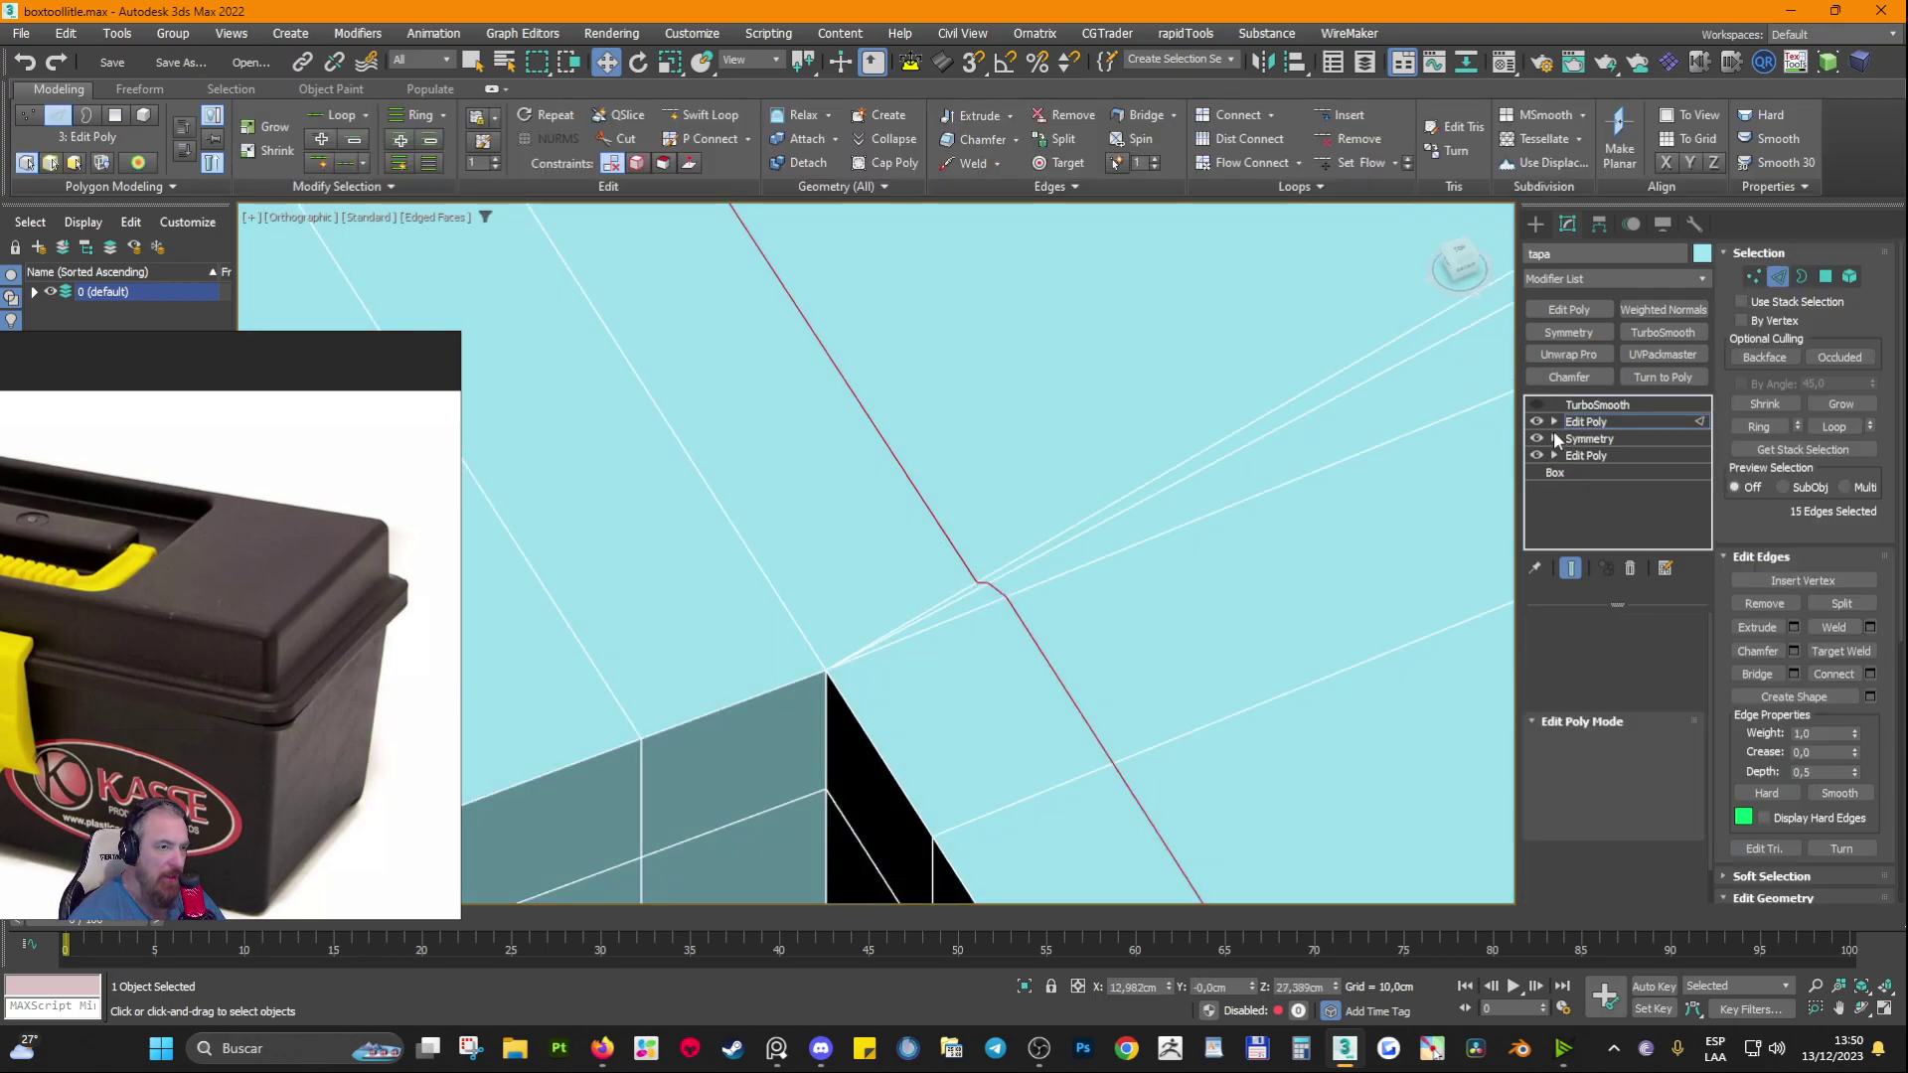
pyautogui.click(1754, 276)
pyautogui.moveTo(961, 573); pyautogui.dragTo(1044, 624)
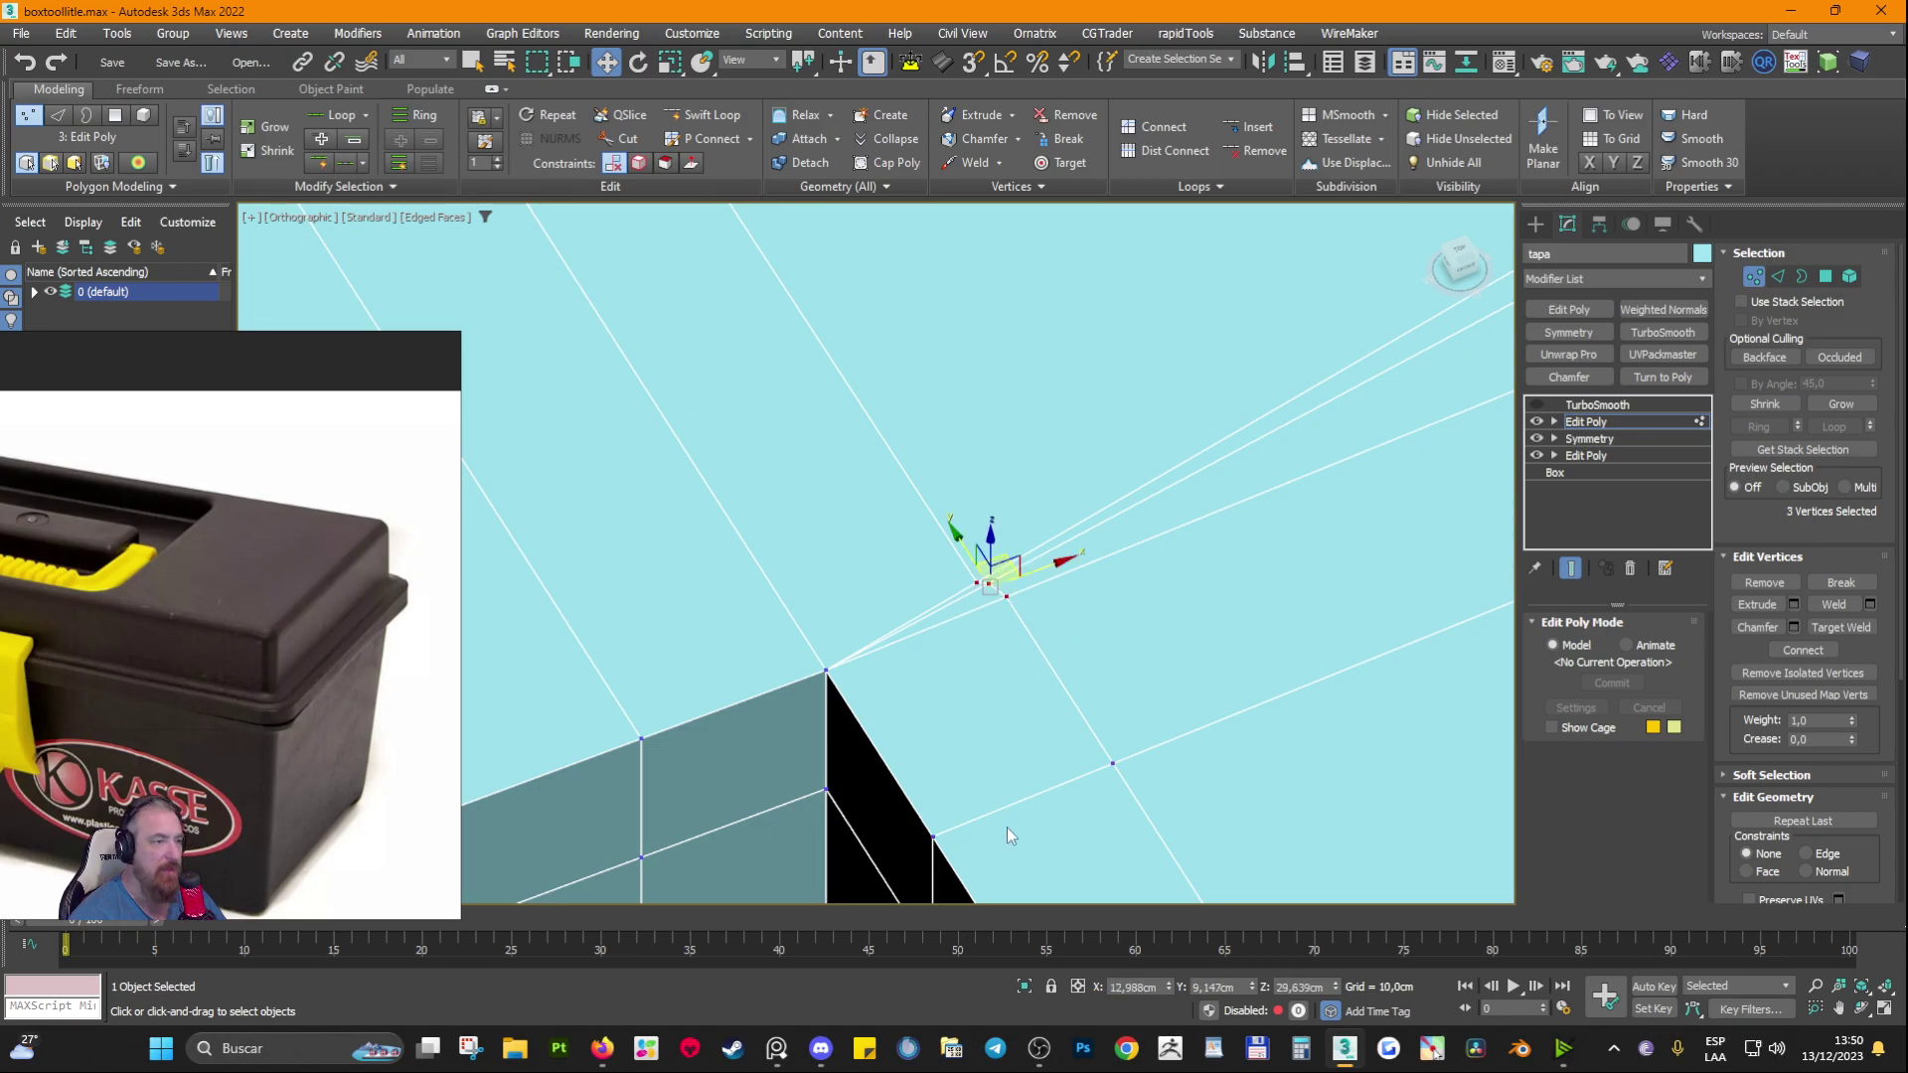
# Step: Select the narrow sliver polygon between the recess corner and the new support loop
pyautogui.scroll(5, 773, 640)
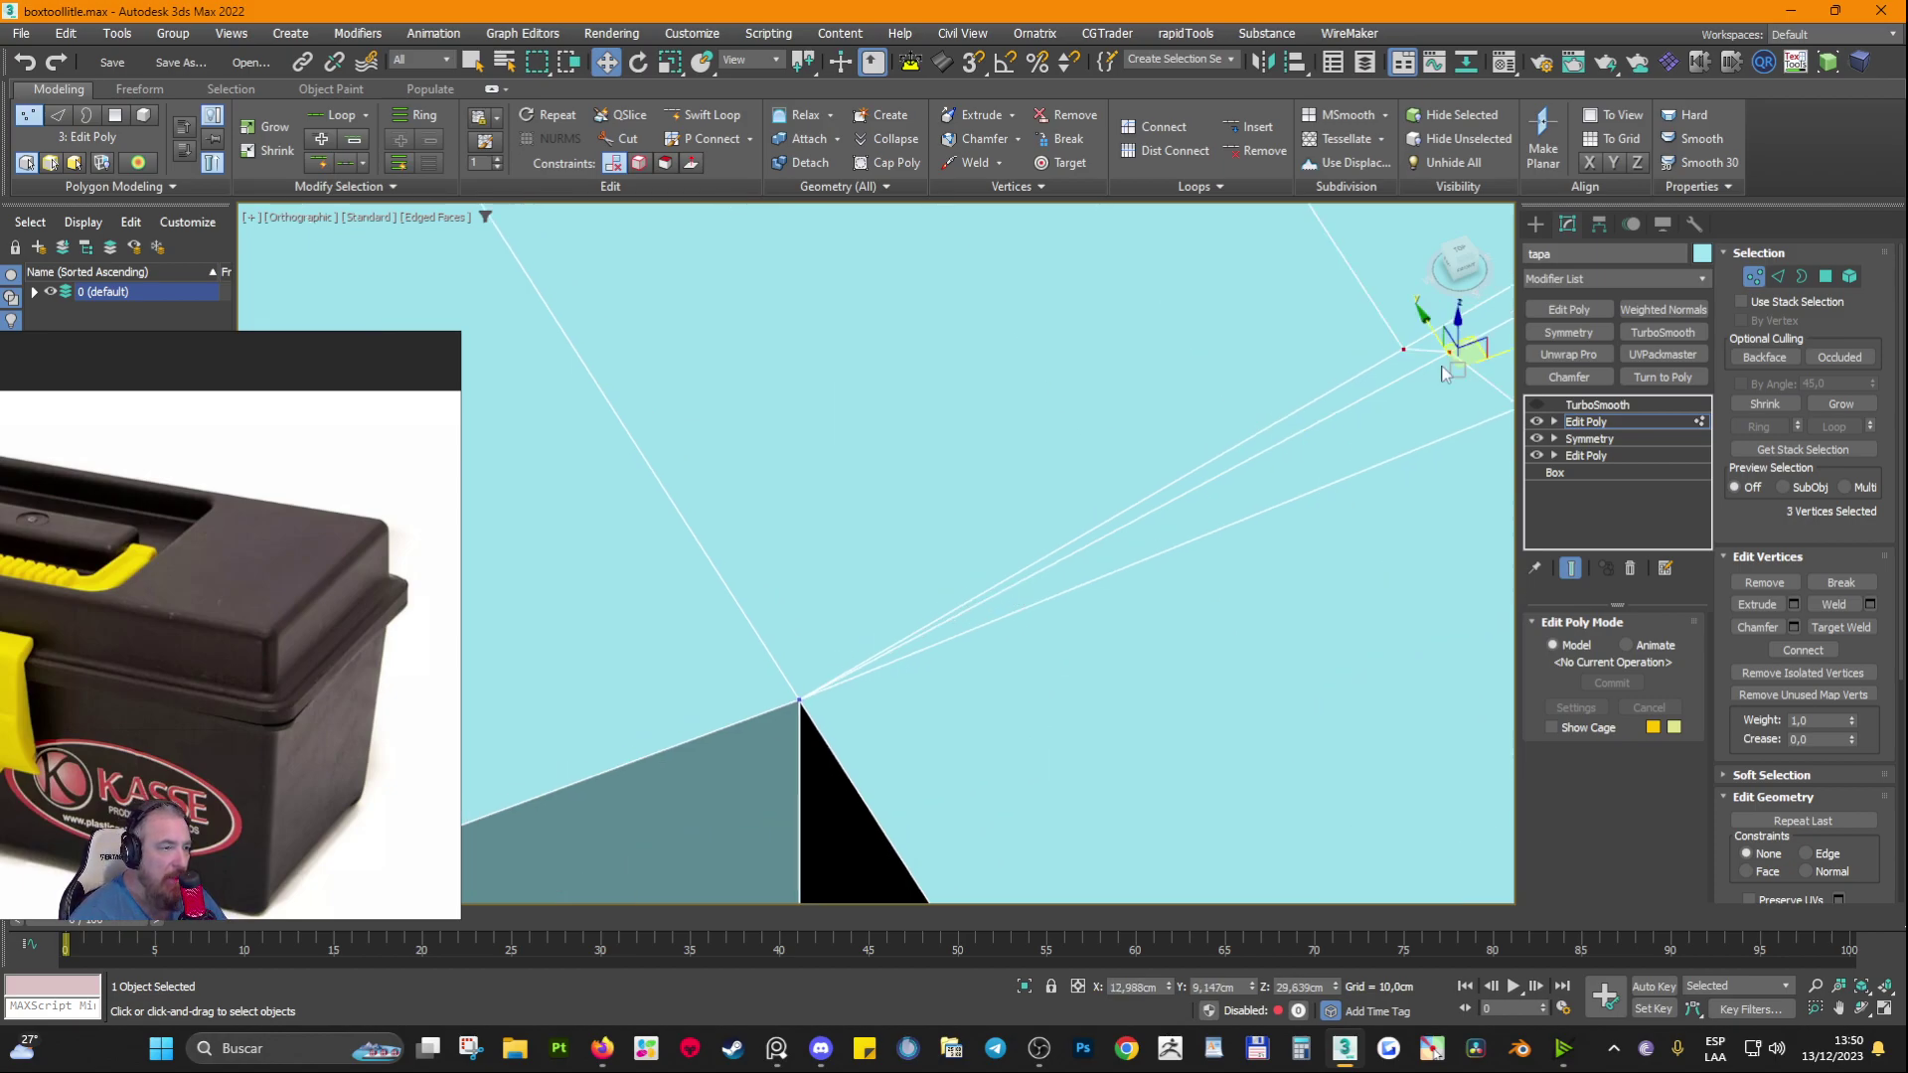
pyautogui.click(1826, 276)
pyautogui.click(1354, 394)
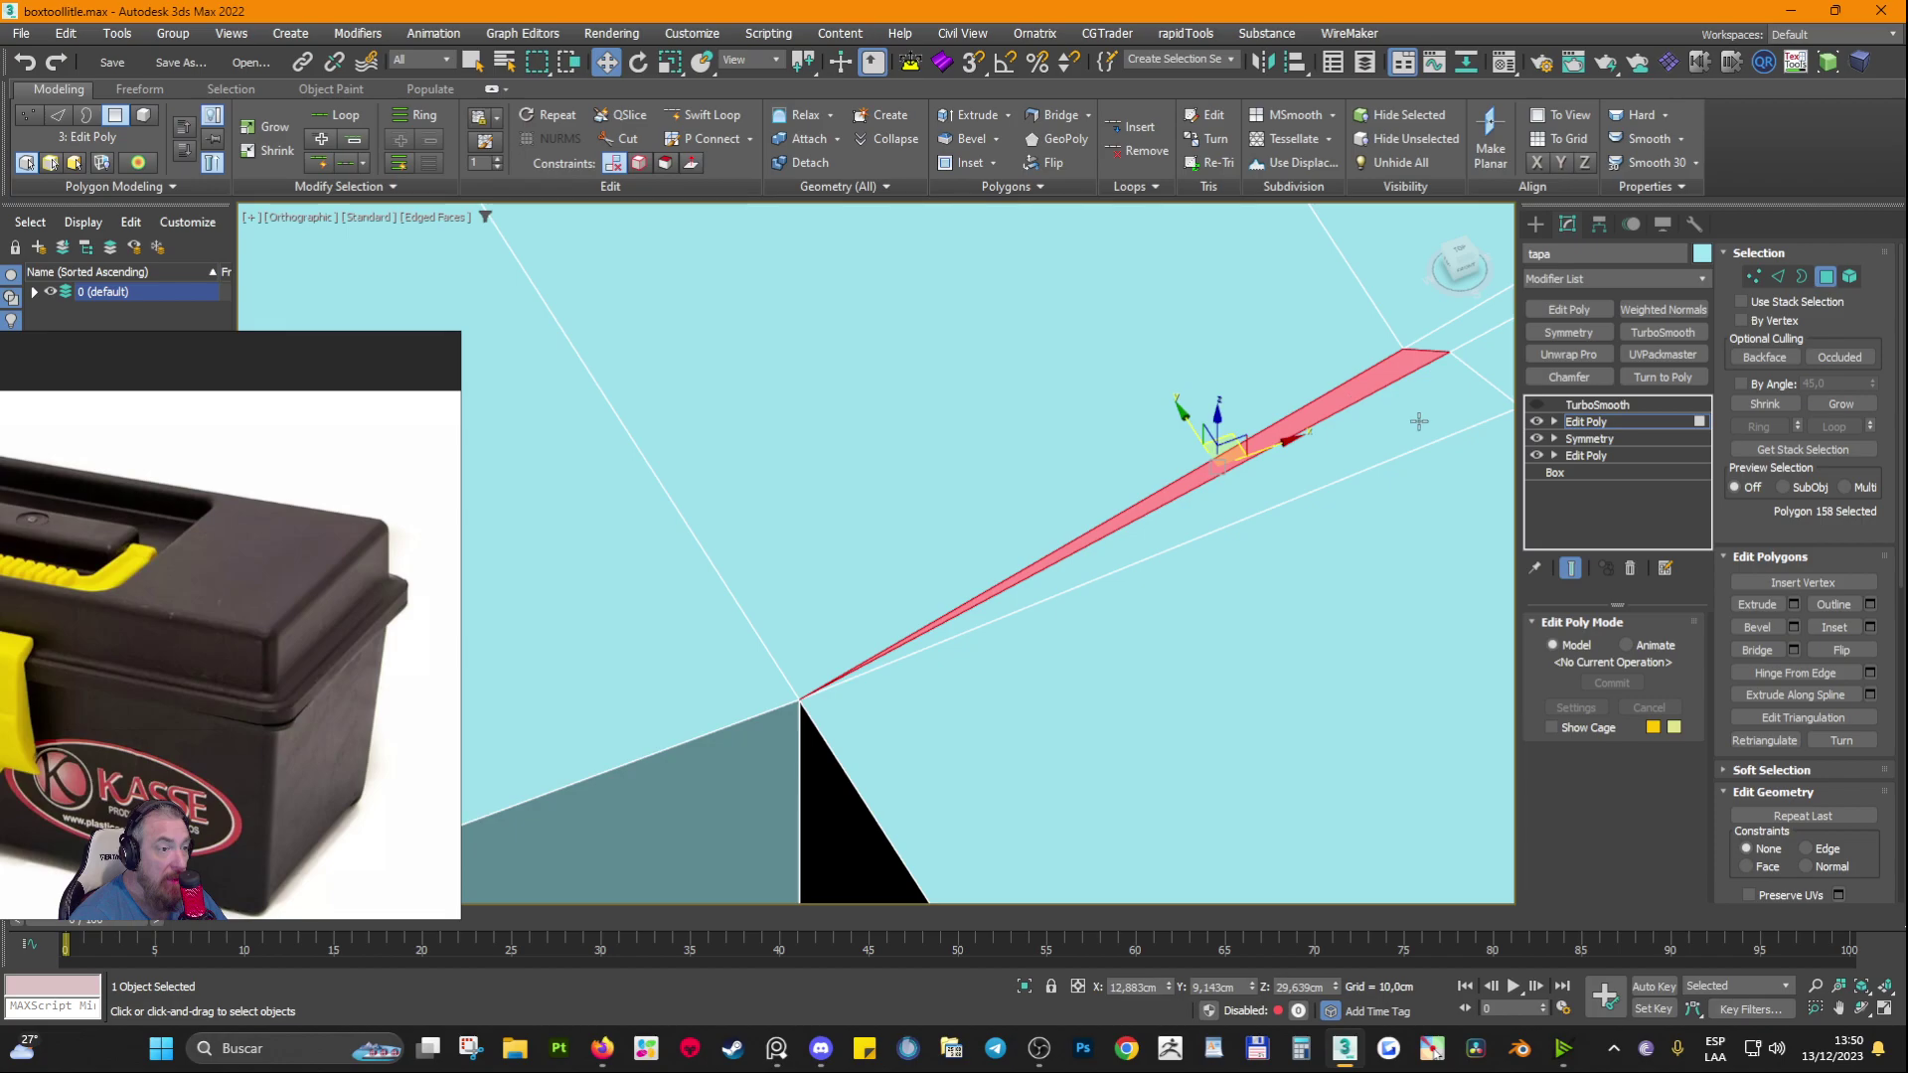
# Step: Delete the narrow sliver polygon between the recess corner and the new support loop, and undo the deletion
pyautogui.moveTo(1414, 371); pyautogui.dragTo(1259, 440, button='middle')
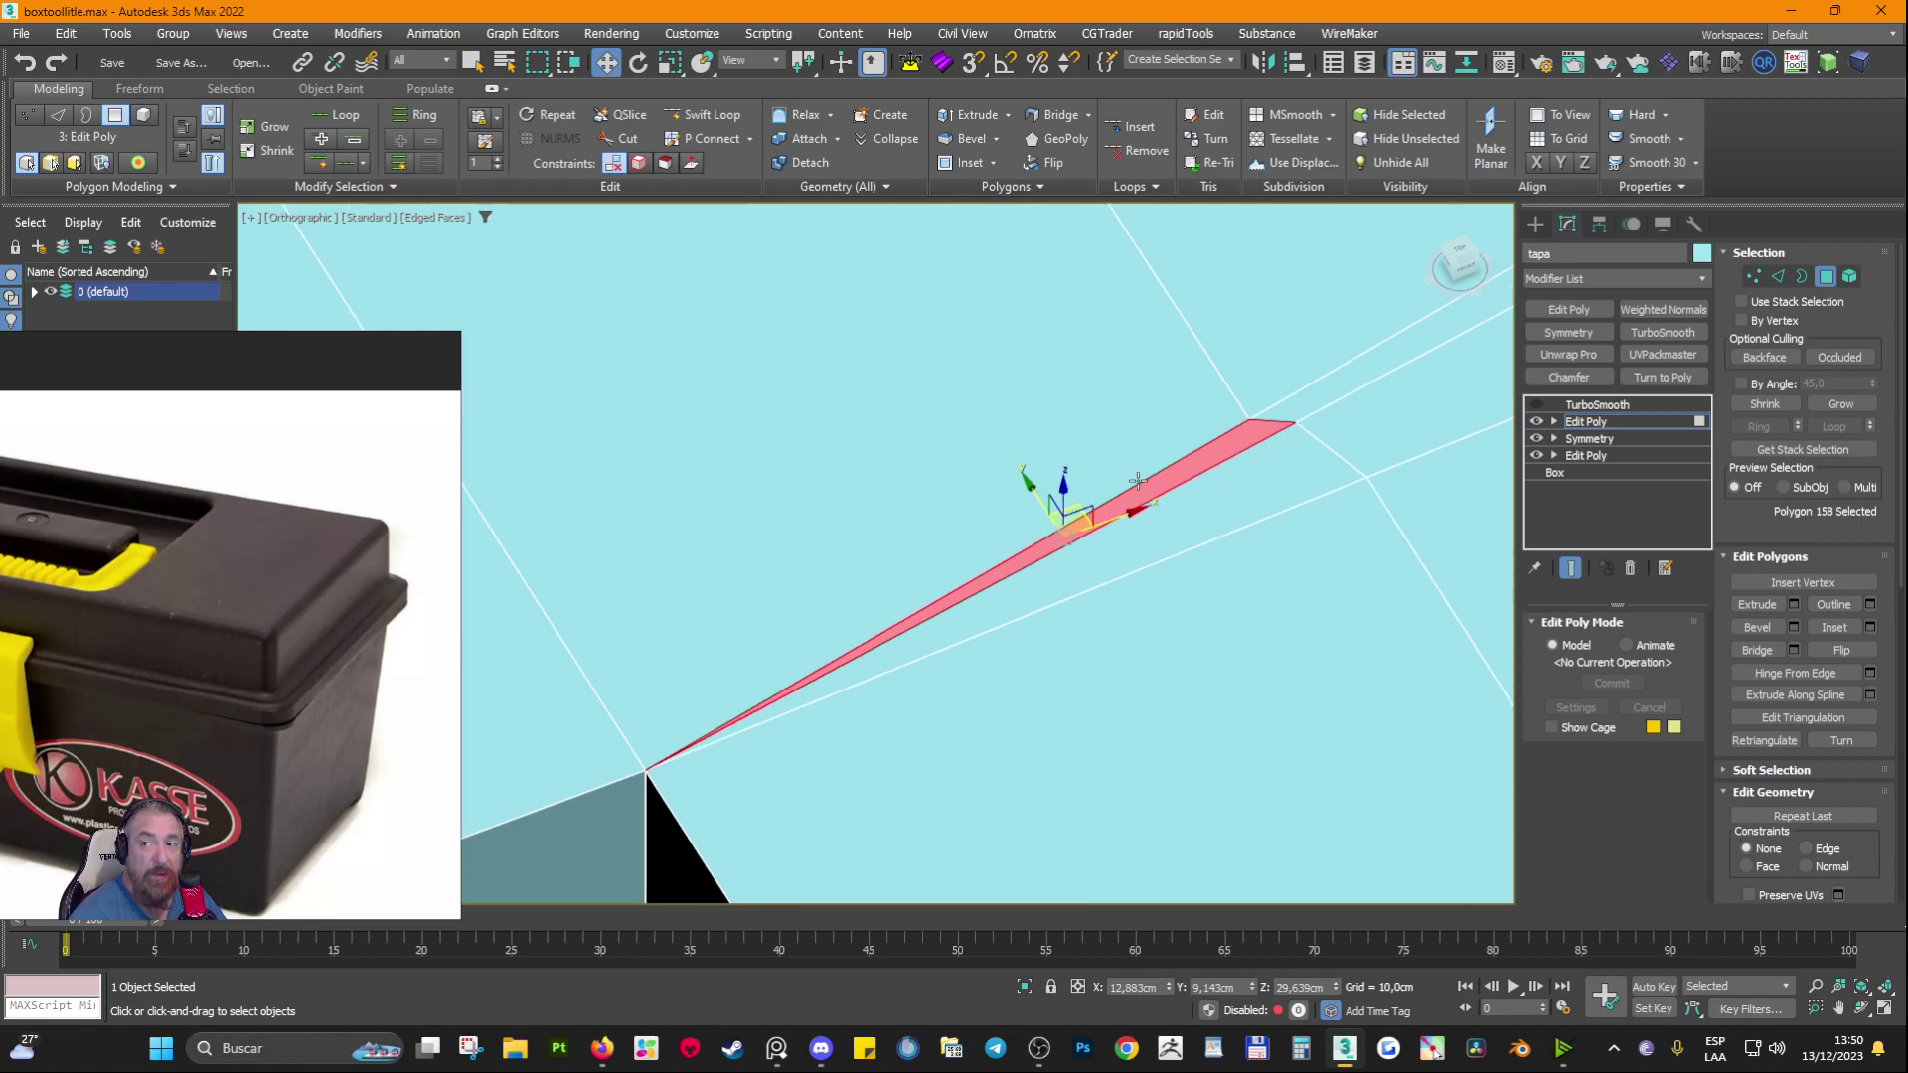
pyautogui.scroll(-3, 1137, 480)
pyautogui.scroll(-1, 1093, 466)
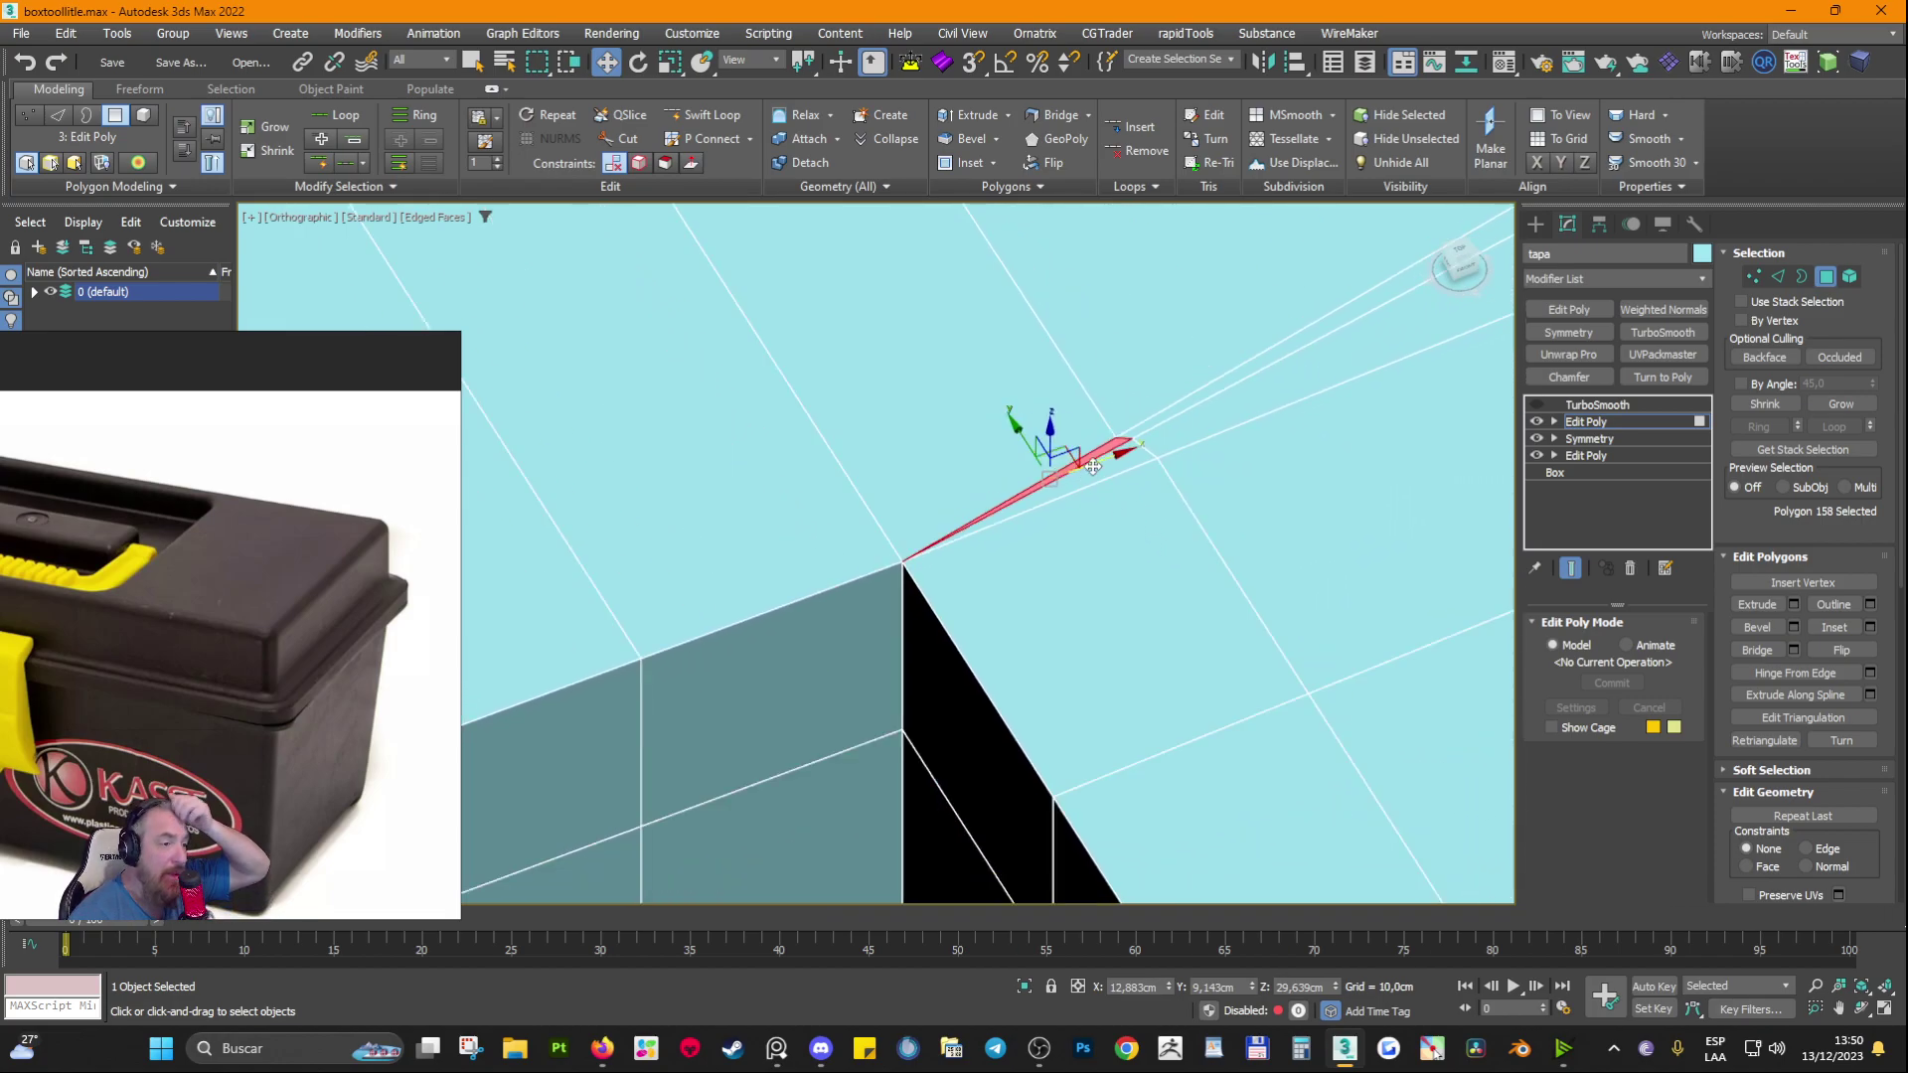
pyautogui.moveTo(1092, 465); pyautogui.dragTo(1054, 523, button='middle')
pyautogui.scroll(3, 1054, 523)
pyautogui.press('Delete')
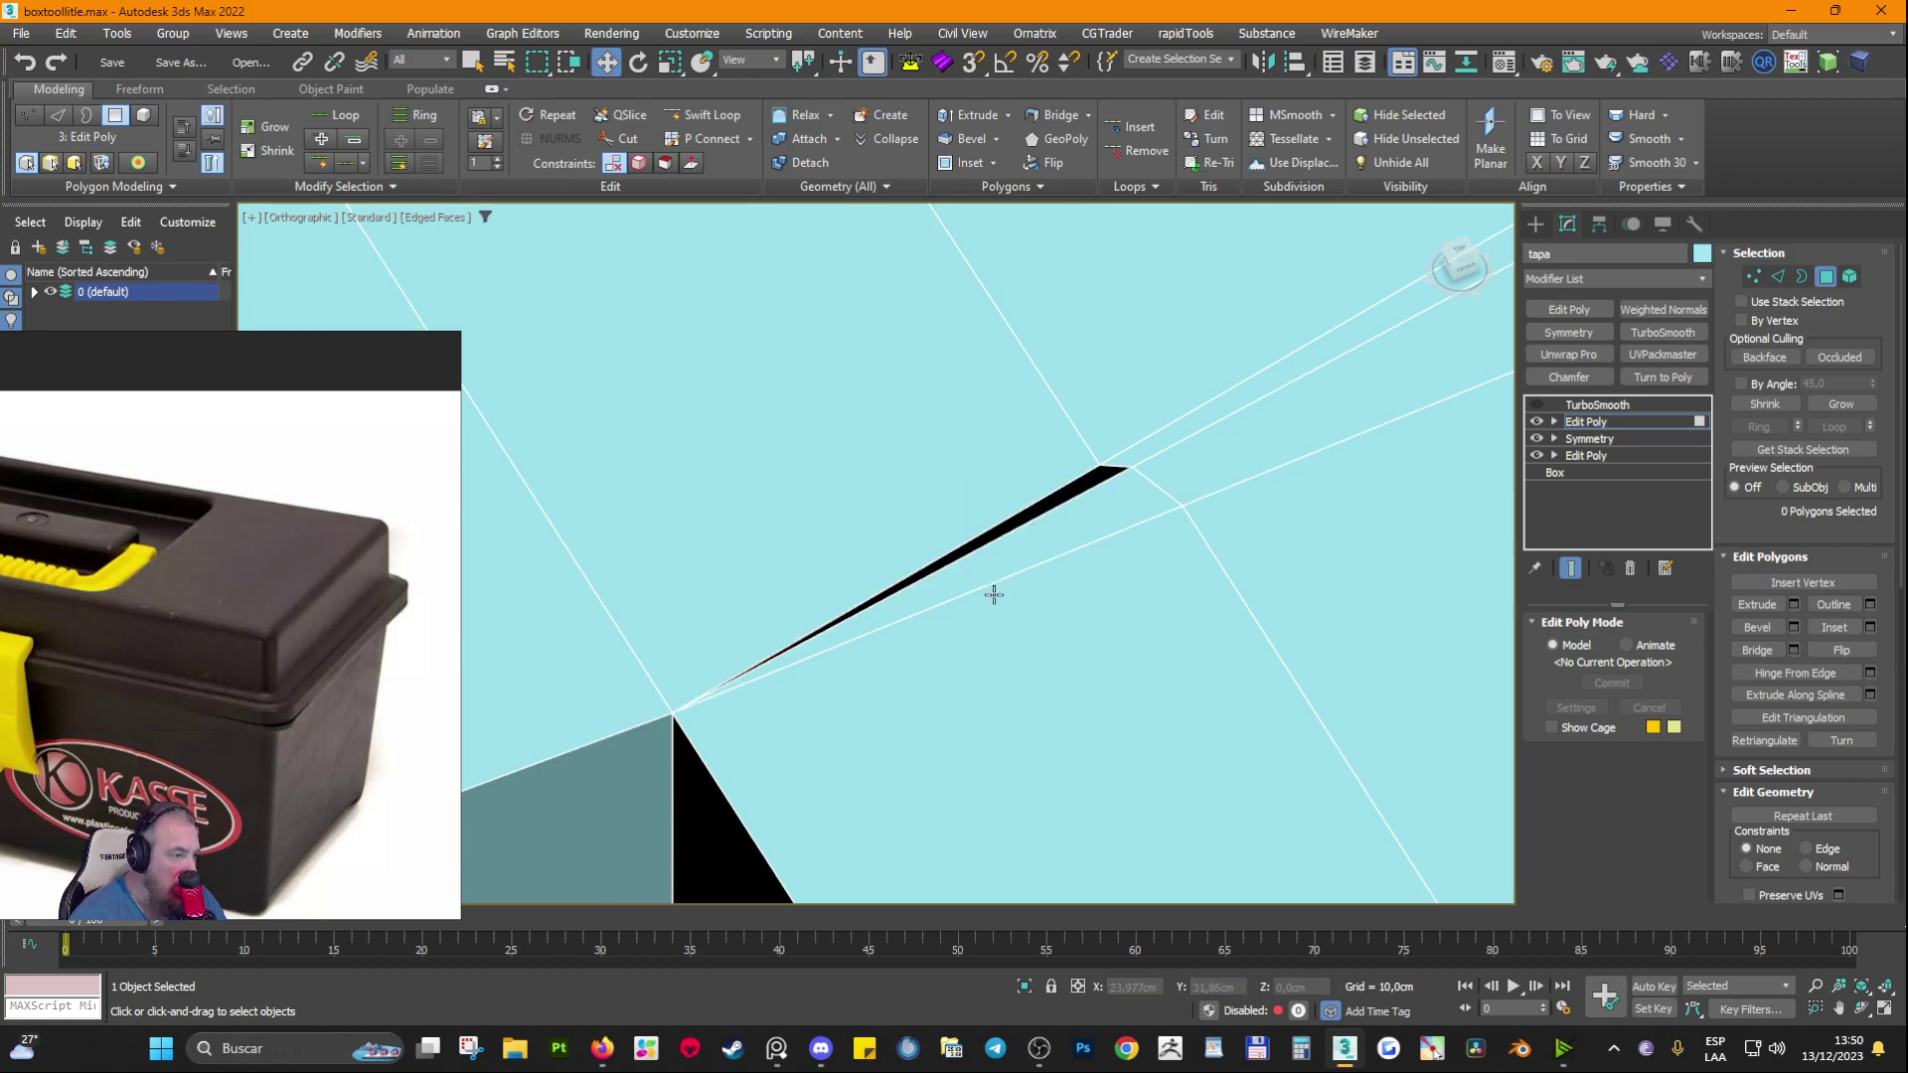
pyautogui.click(1028, 534)
pyautogui.press('Delete')
pyautogui.scroll(-2, 1028, 533)
pyautogui.hotkey('ctrl', 'z')
pyautogui.hotkey('ctrl', 'z')
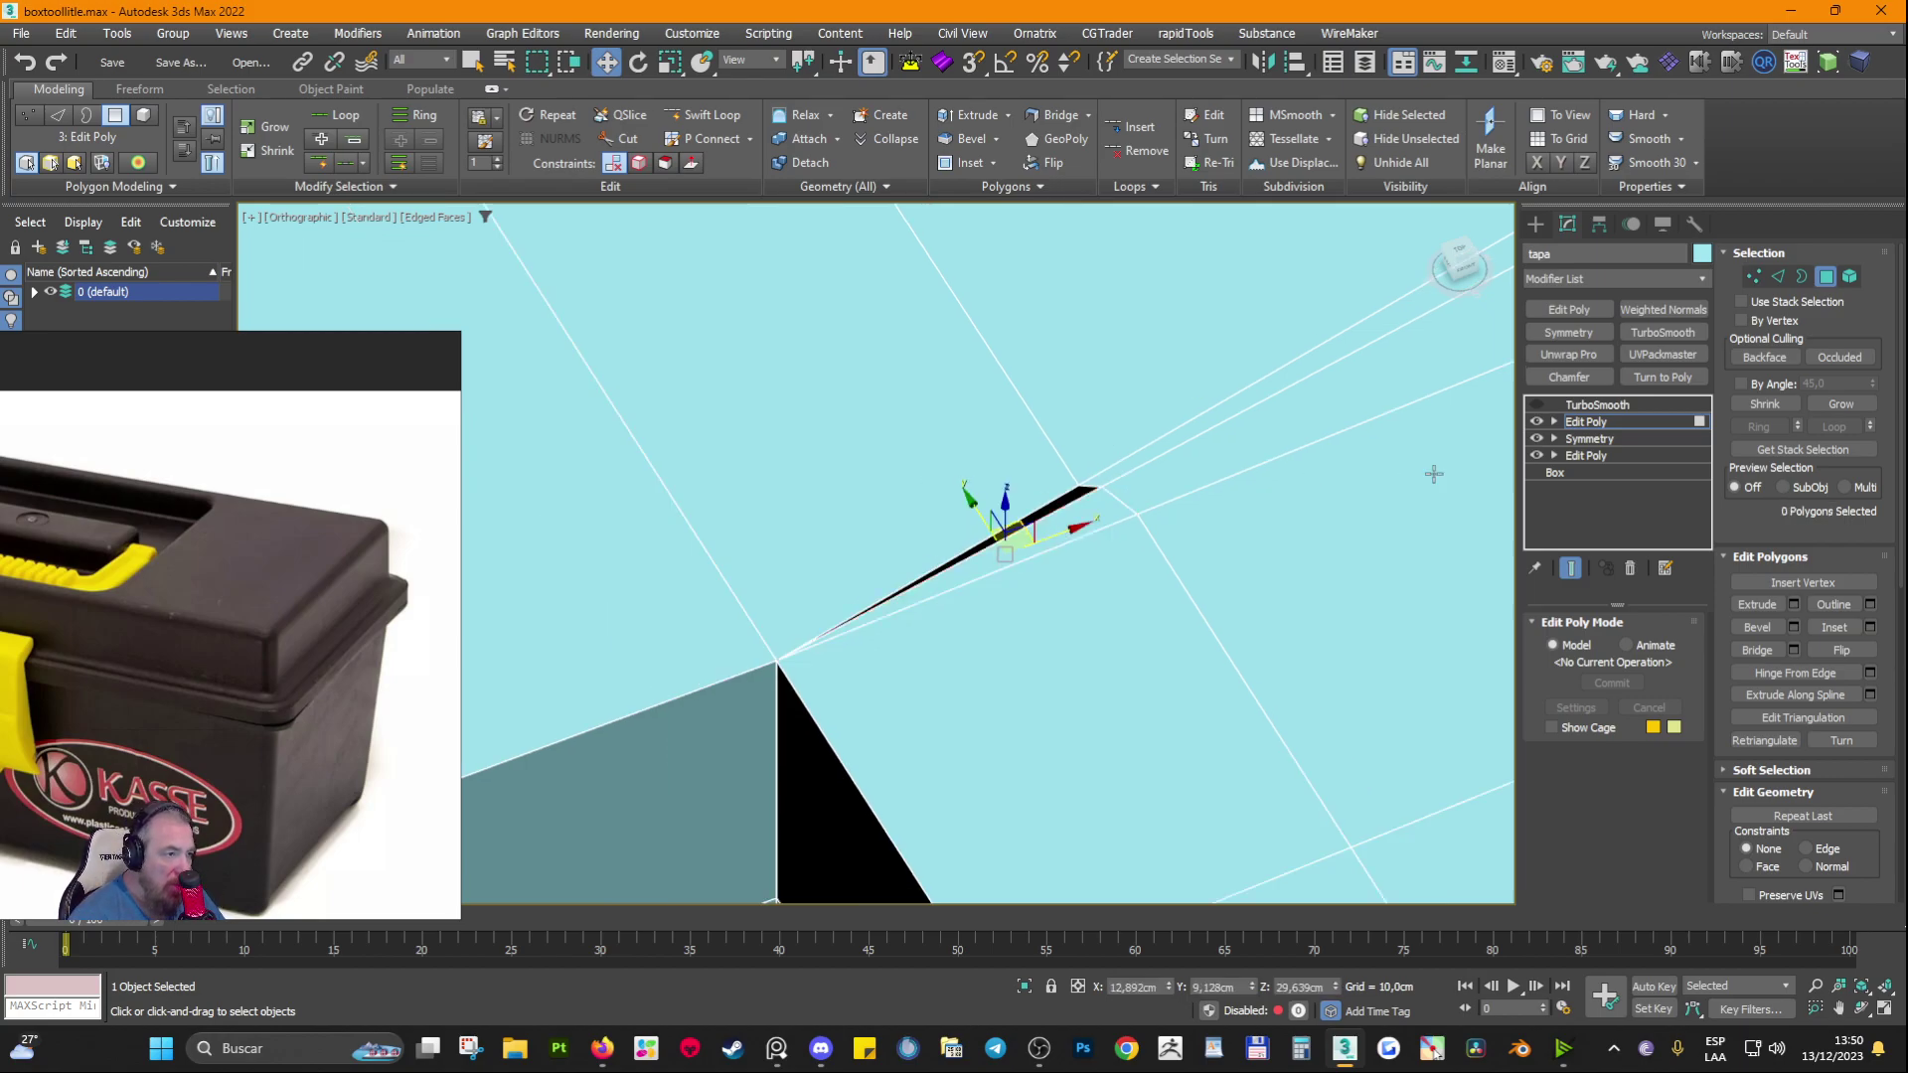
# Step: Remove the two extra converging edges between the recess corner and the support loop, keeping the one in line with the recess side
pyautogui.click(1777, 276)
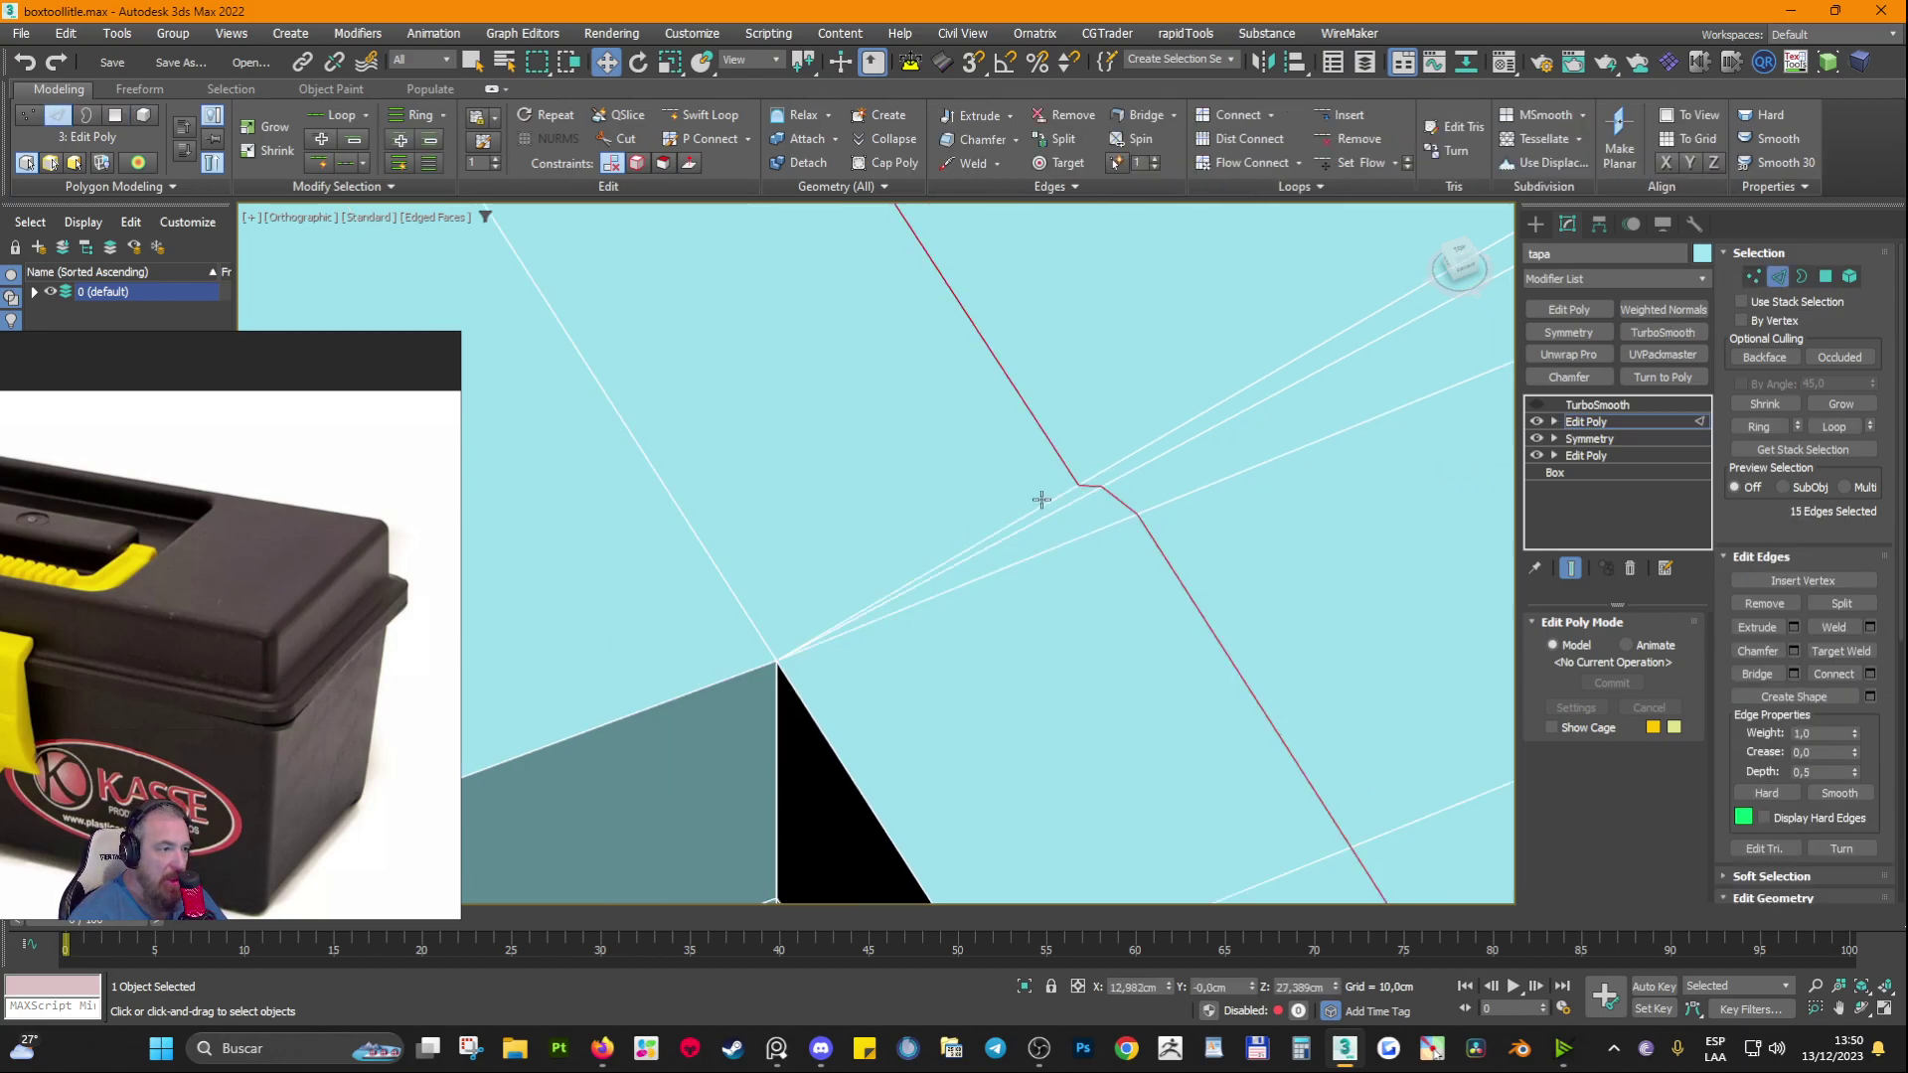
pyautogui.click(1041, 500)
pyautogui.click(1059, 500)
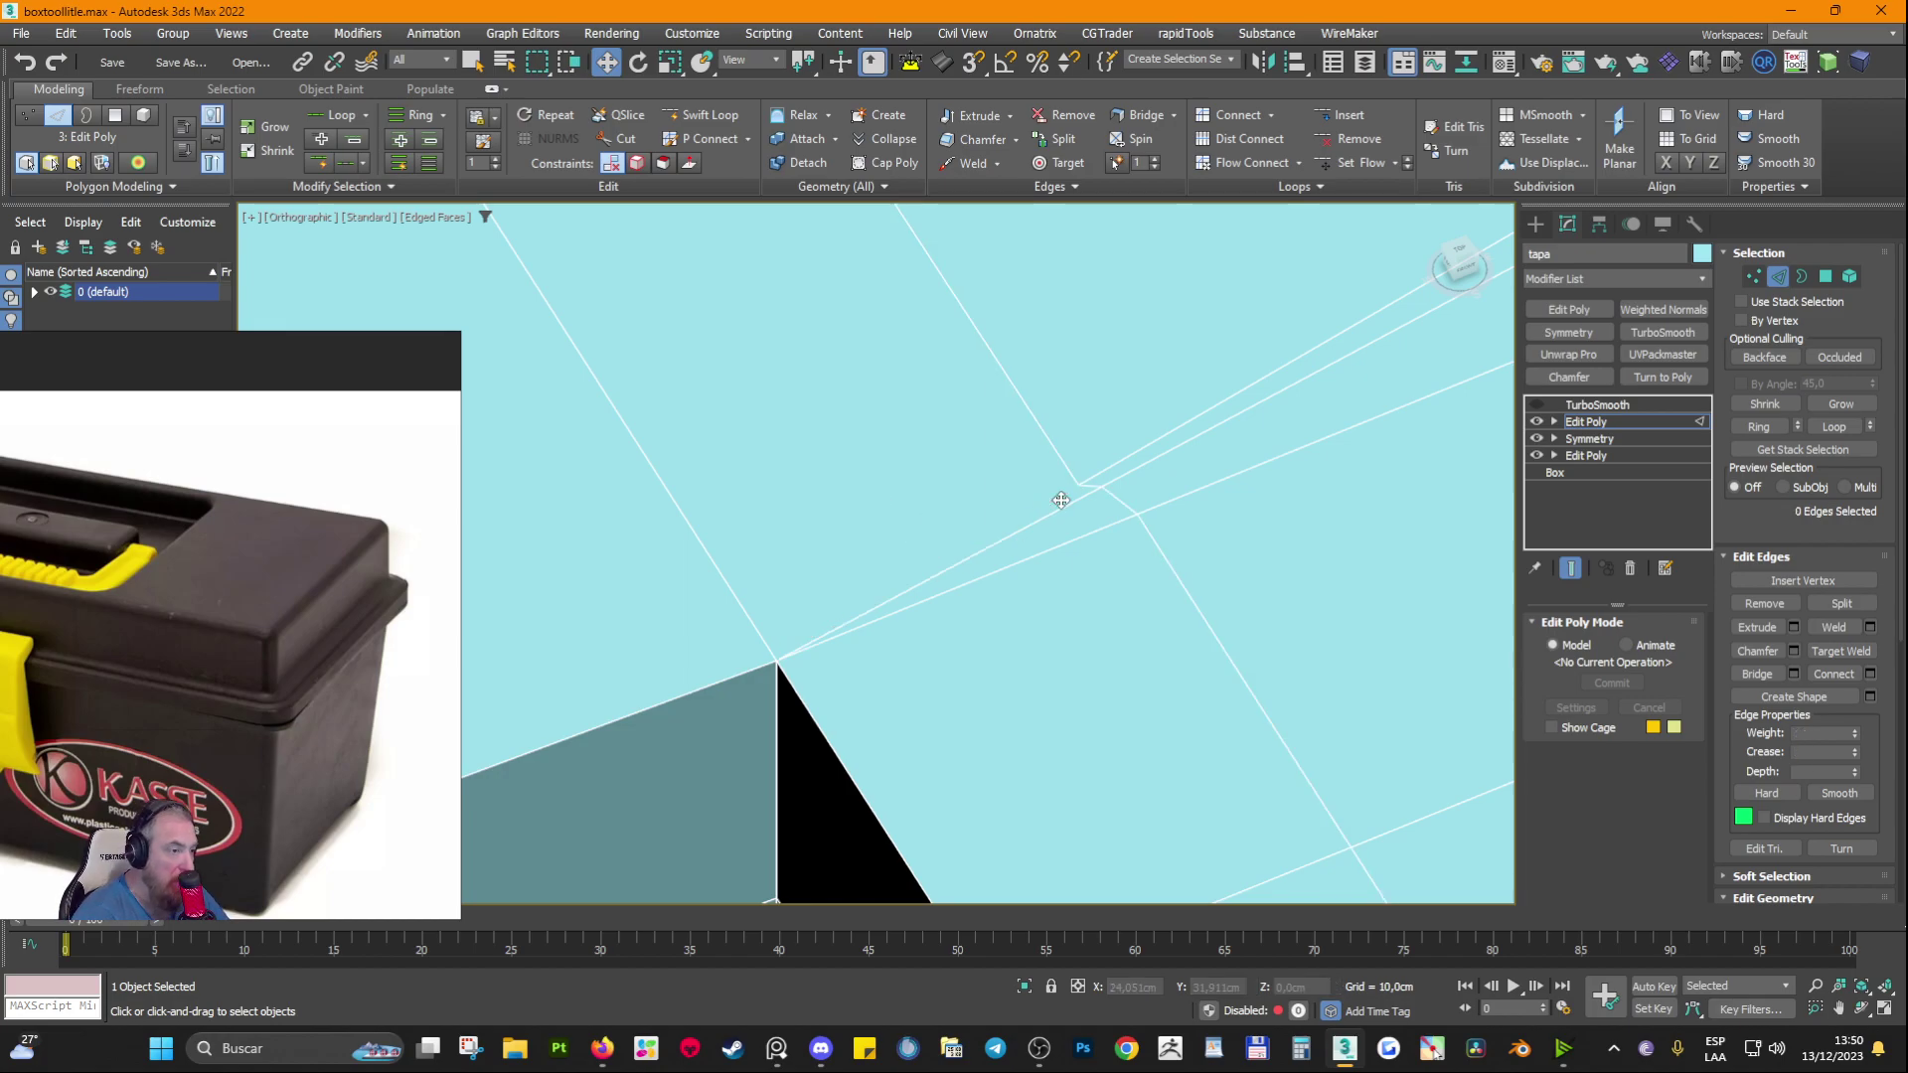
pyautogui.click(1078, 508)
pyautogui.press('BackSpace')
pyautogui.scroll(-4, 1078, 507)
# Step: Examine the edge flow around the recess corner by selecting the corner edge, the recess rim edges and the support loop edge
pyautogui.click(1030, 549)
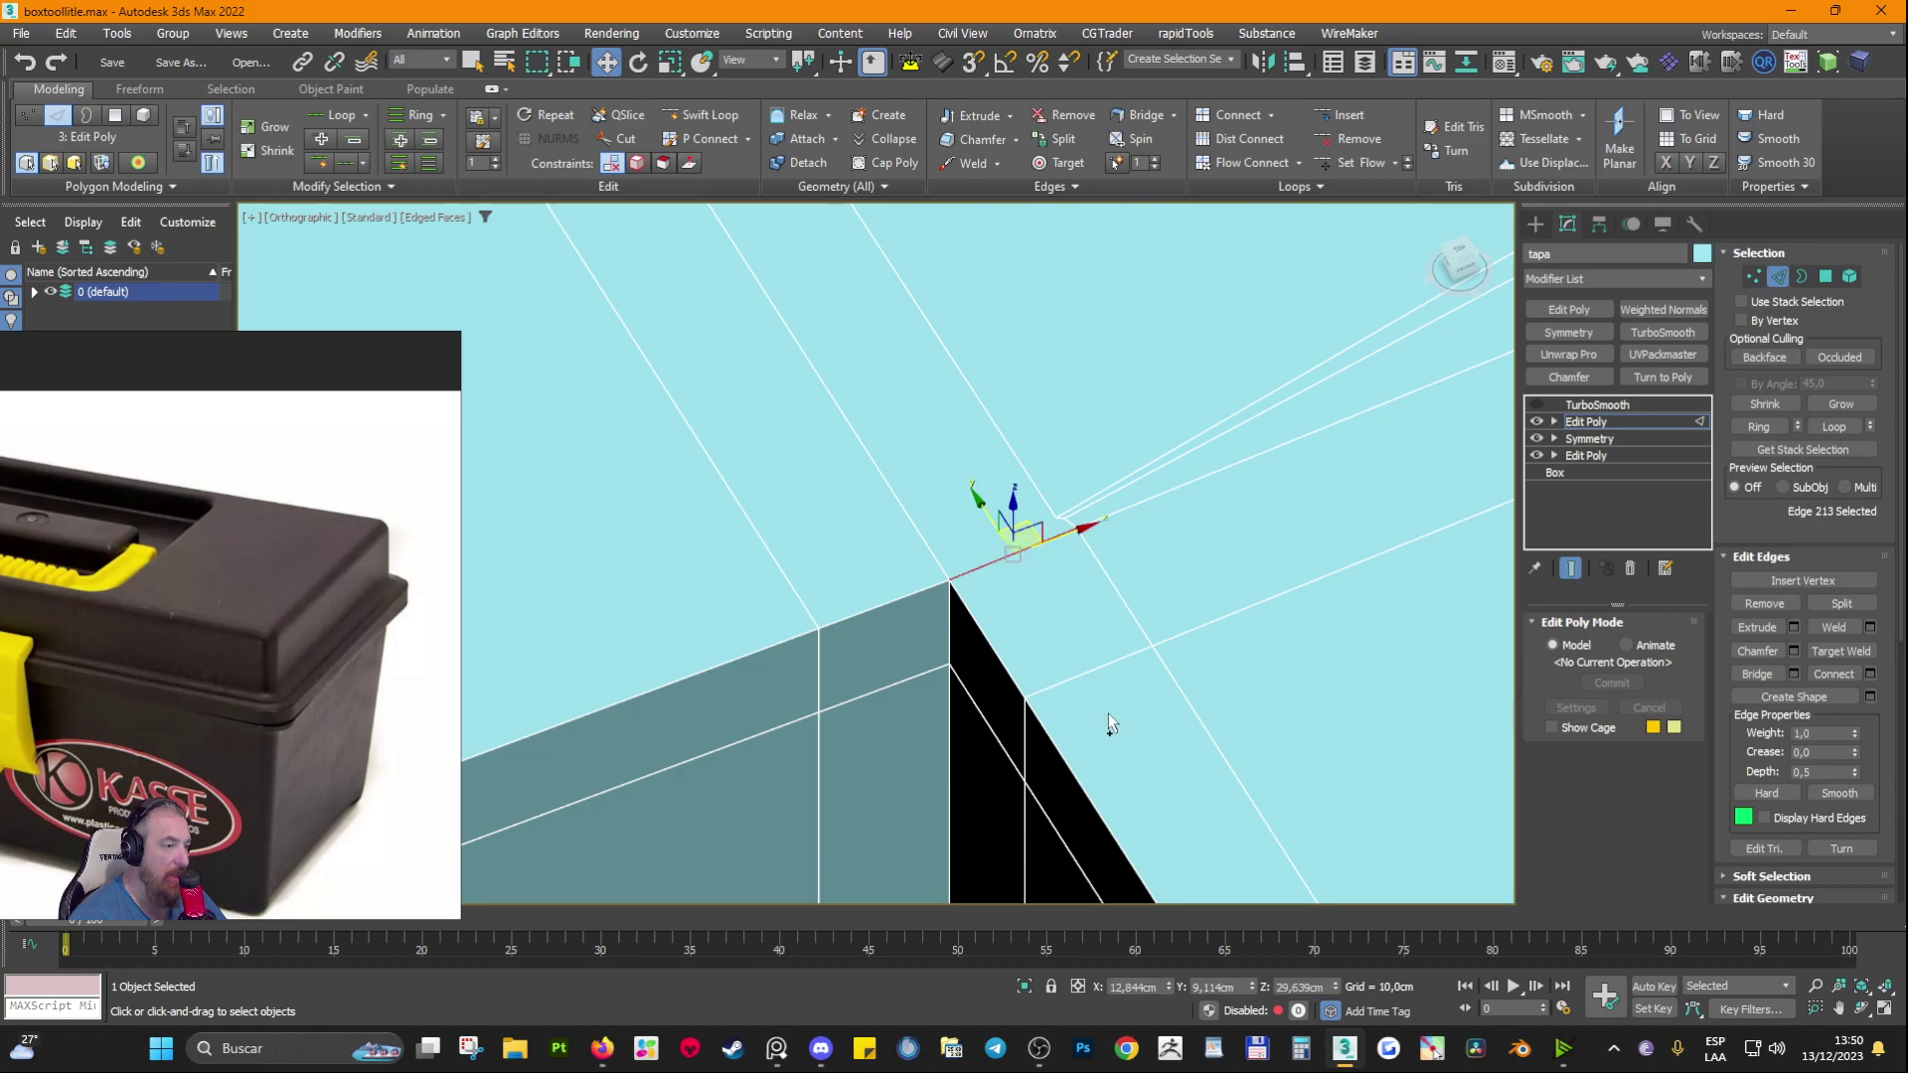
pyautogui.doubleClick(872, 610)
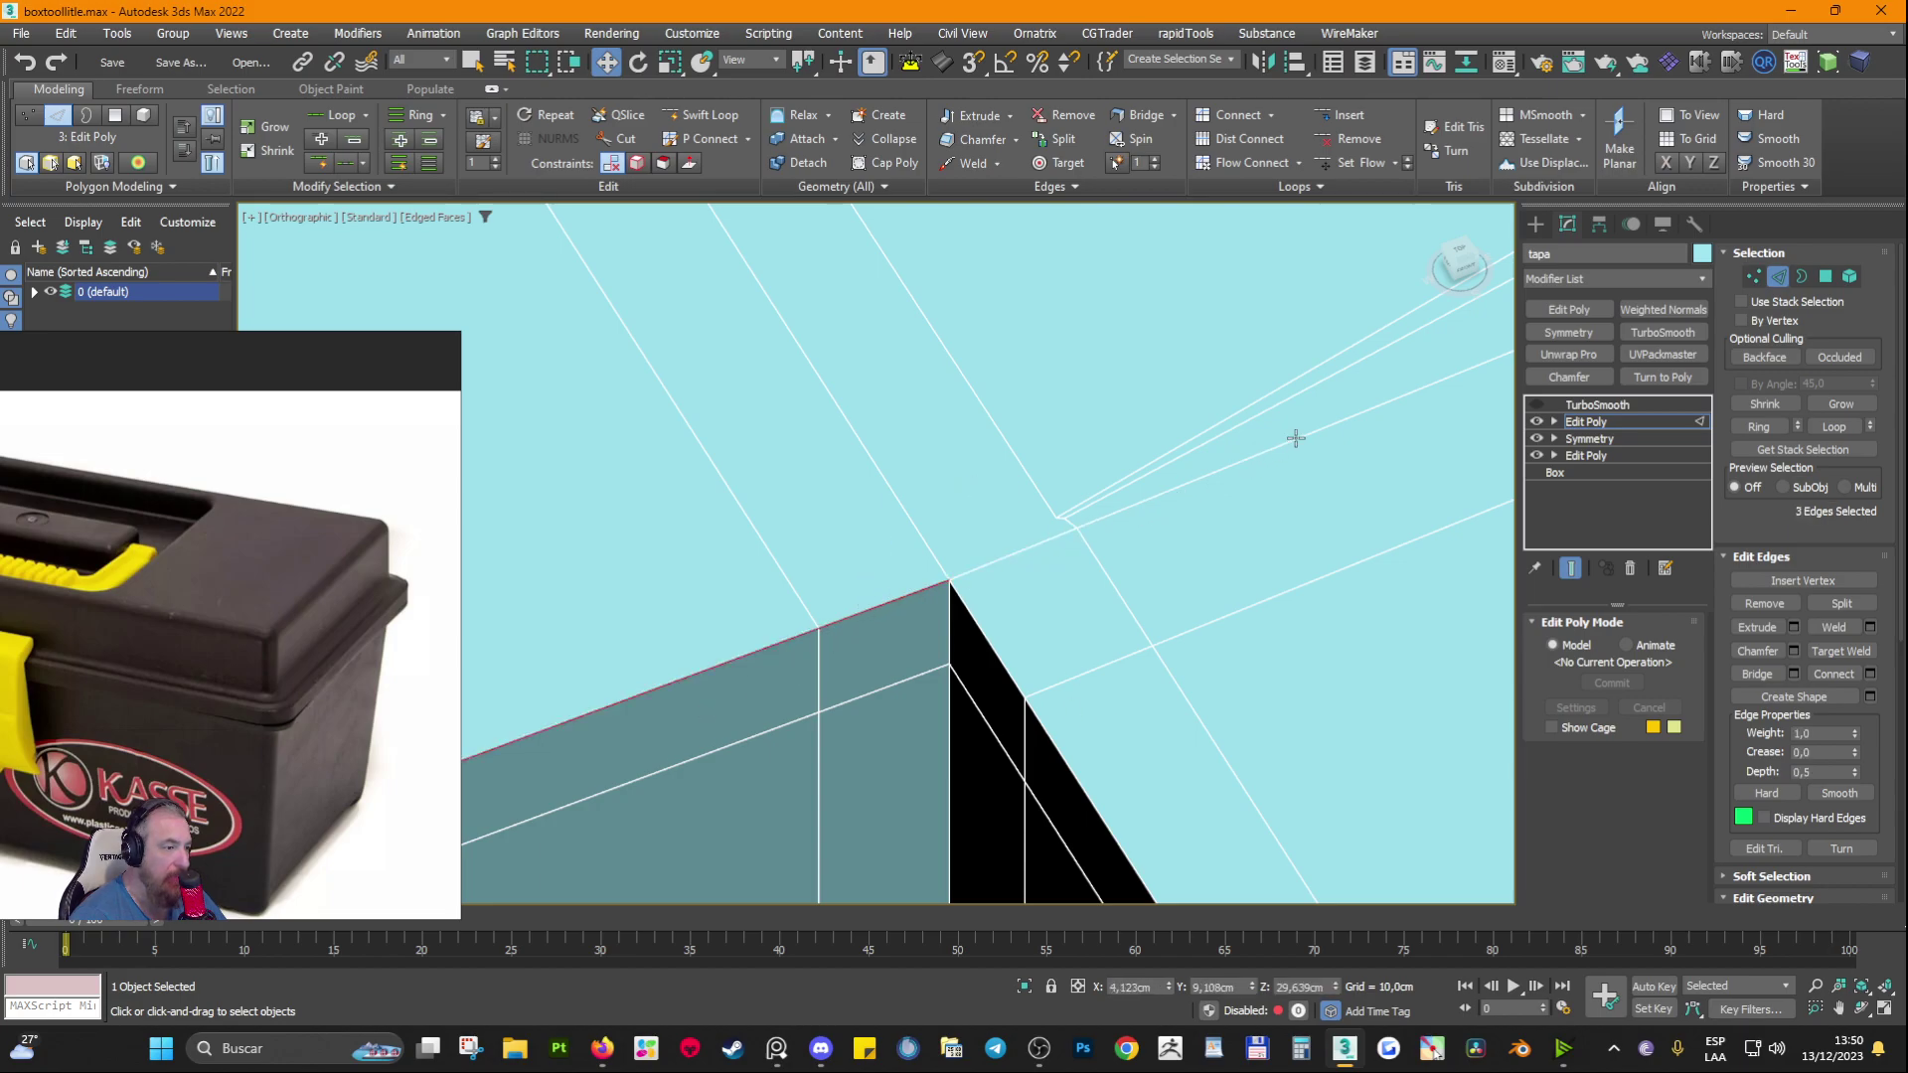
pyautogui.scroll(6, 1055, 516)
pyautogui.click(1039, 497)
pyautogui.keyDown('alt'); pyautogui.moveTo(1039, 497); pyautogui.dragTo(1013, 576, button='middle'); pyautogui.keyUp('alt')
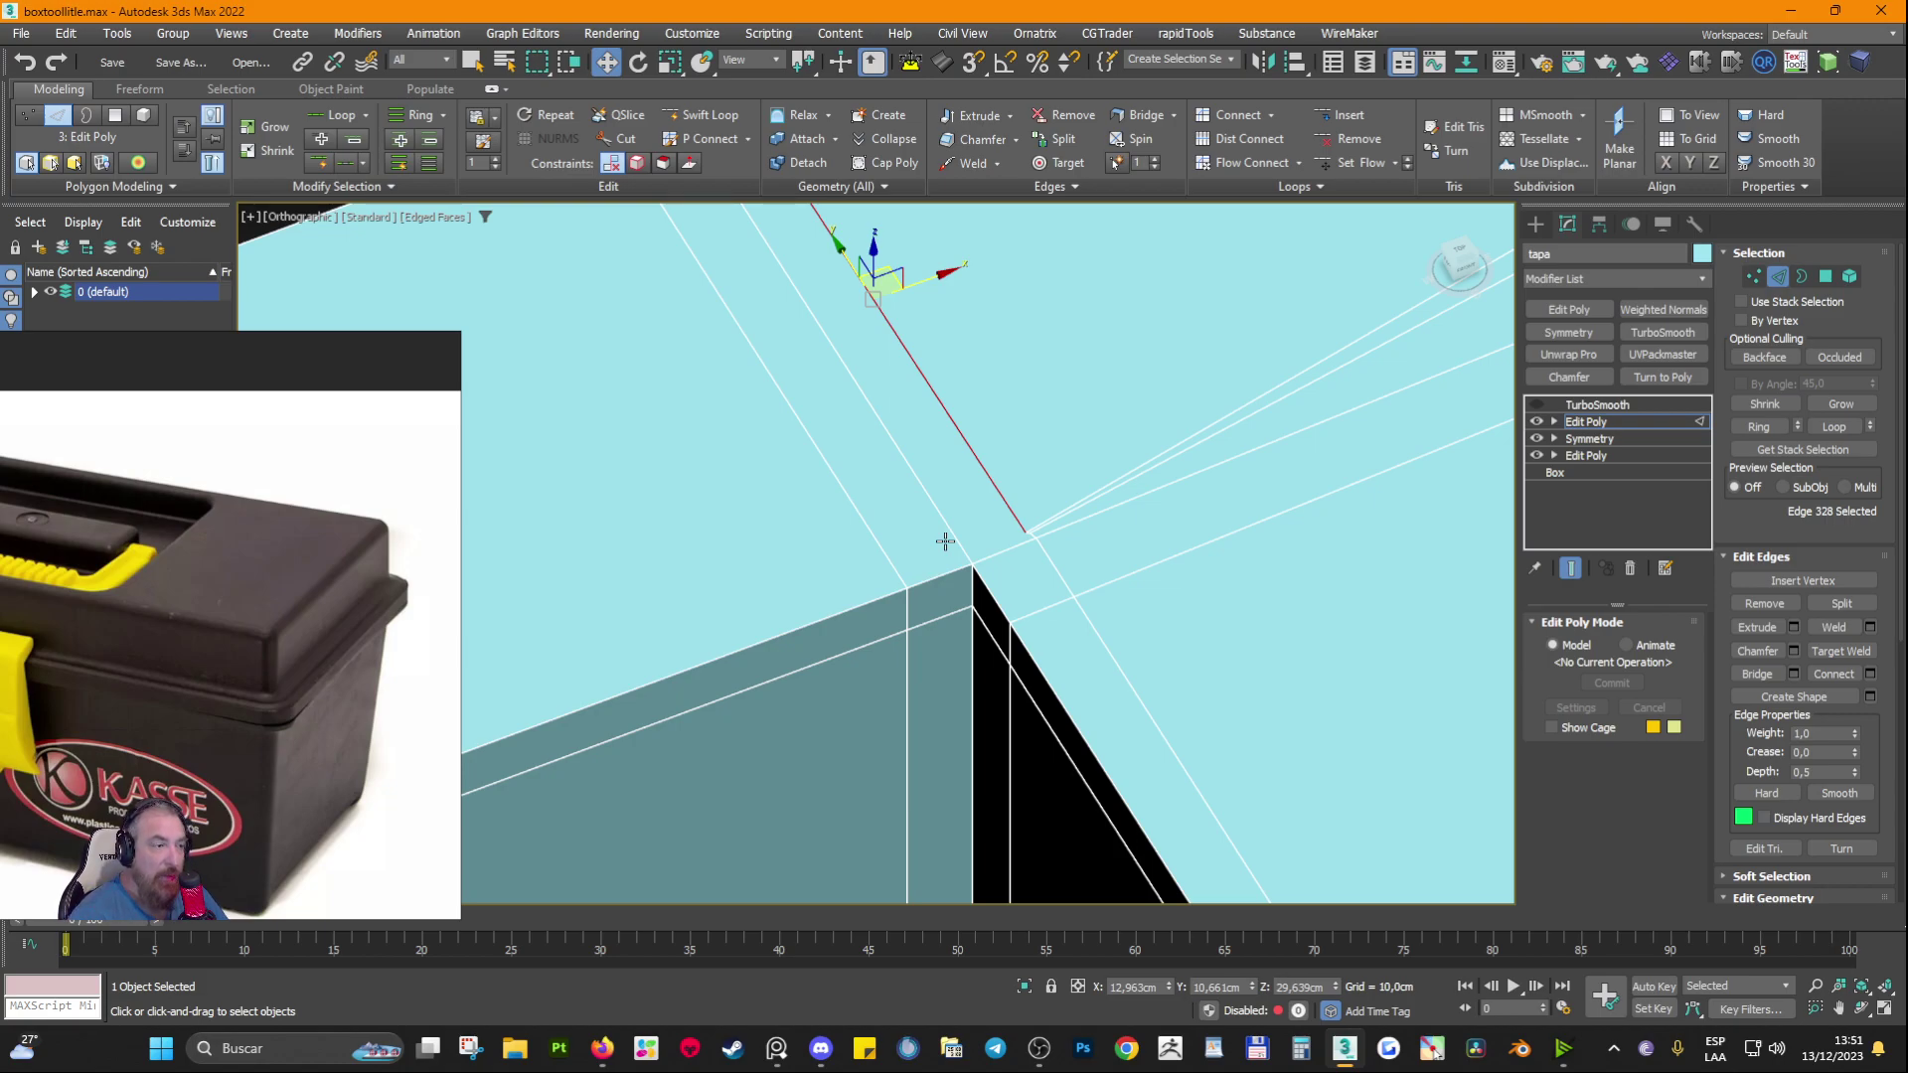
pyautogui.scroll(-4, 988, 492)
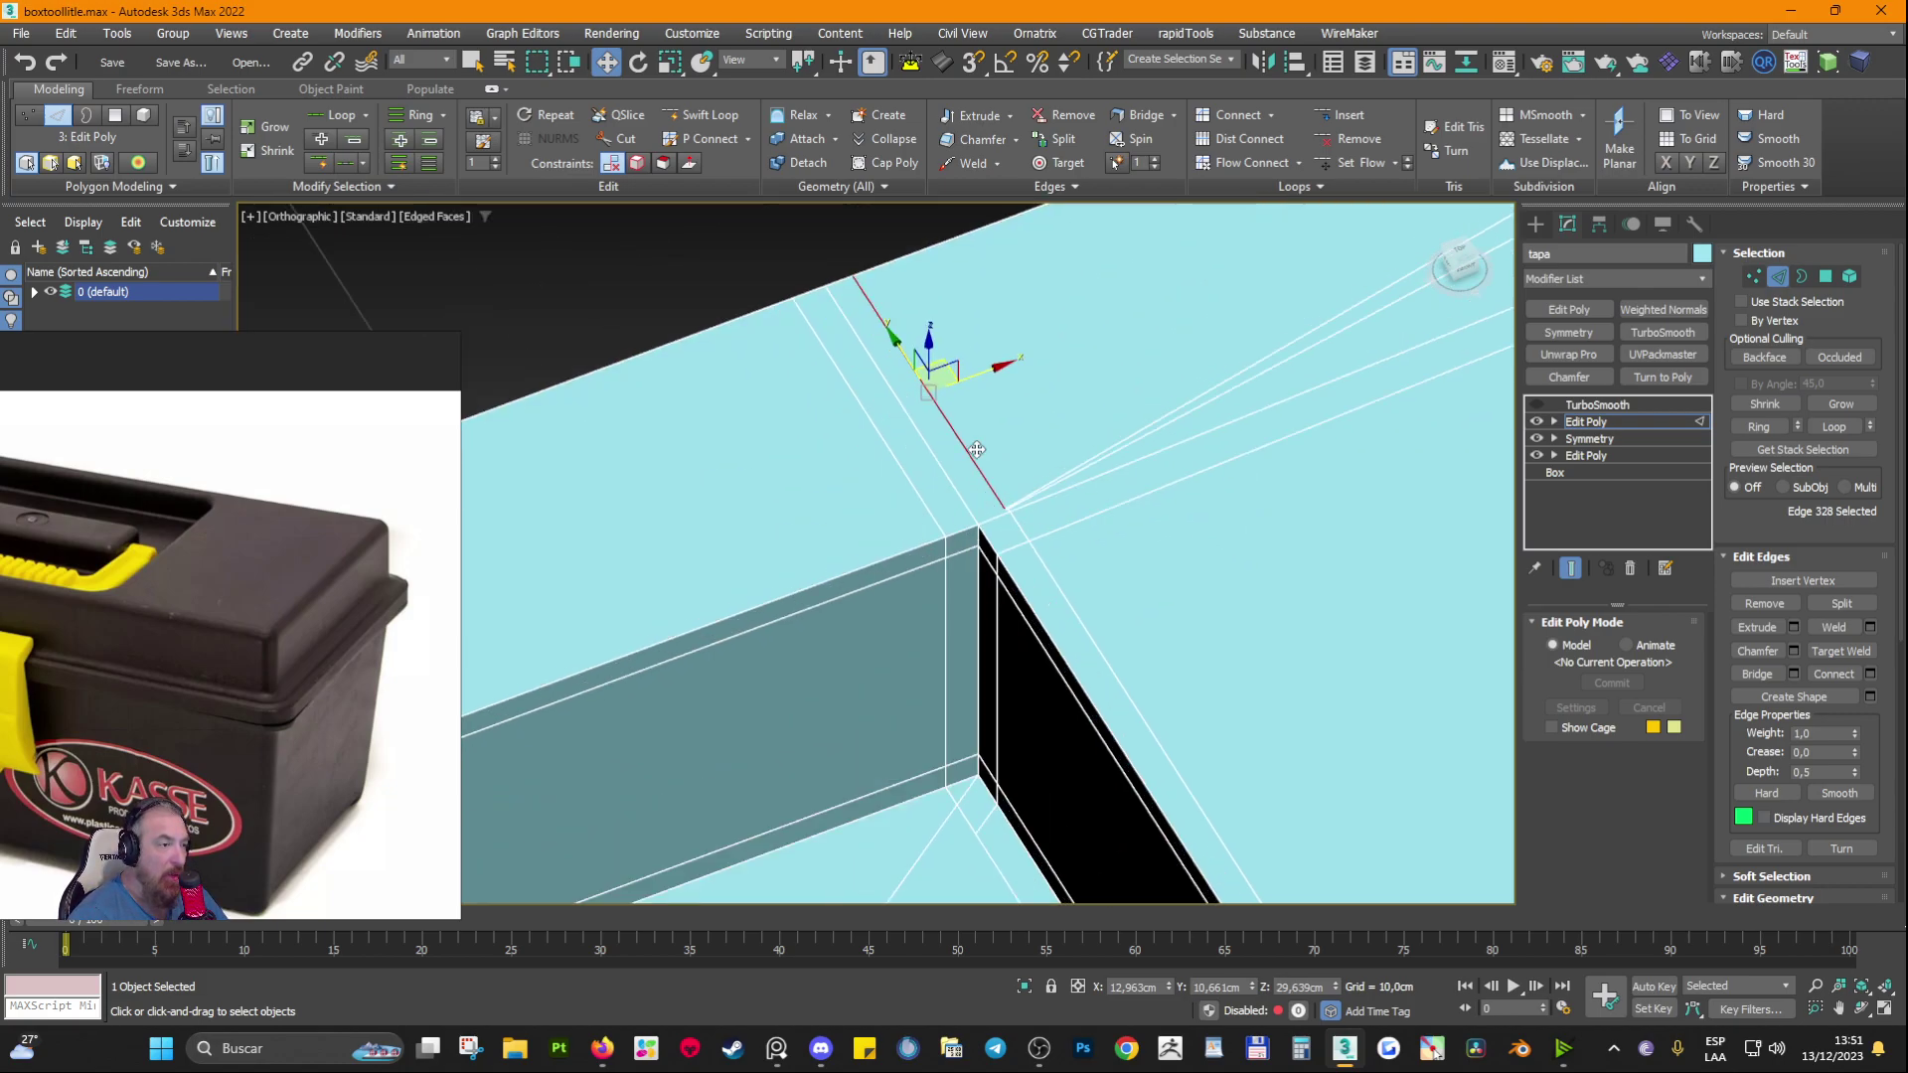
pyautogui.click(1053, 644)
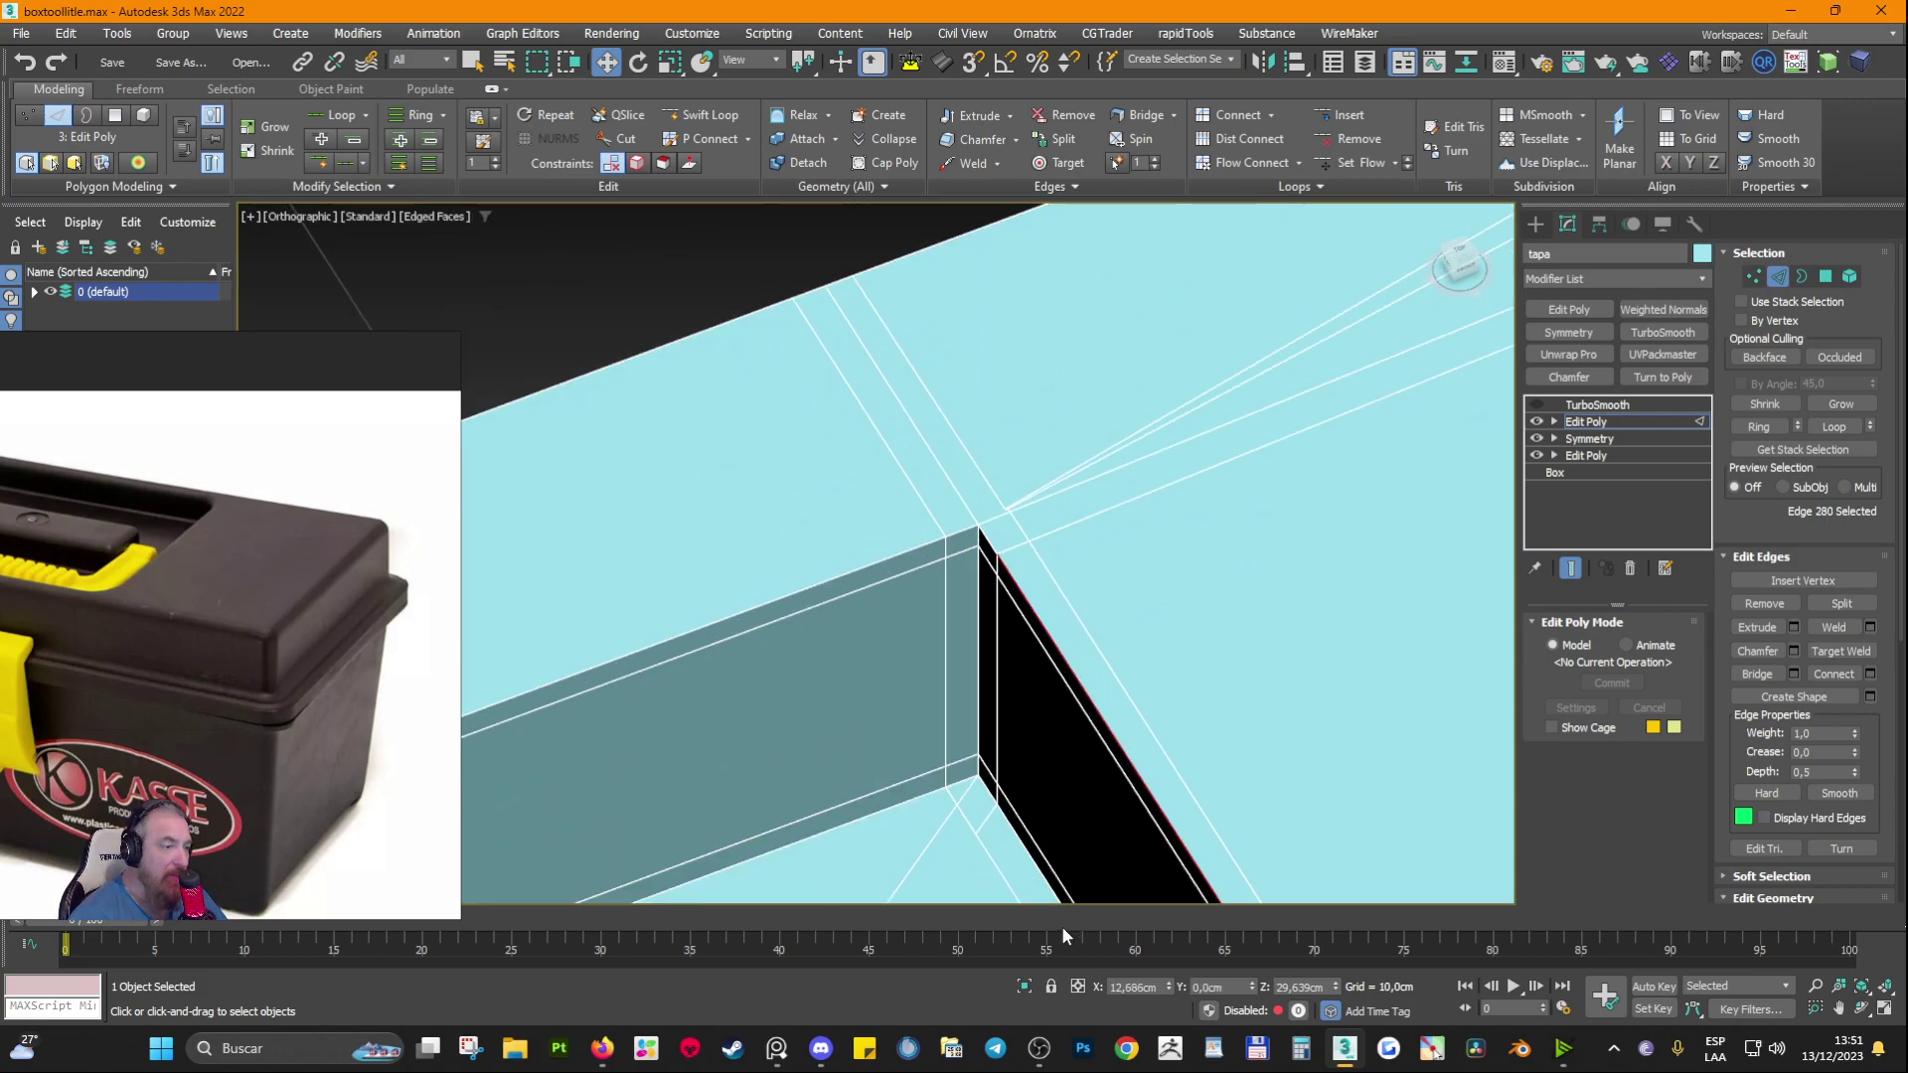
pyautogui.scroll(5, 1005, 460)
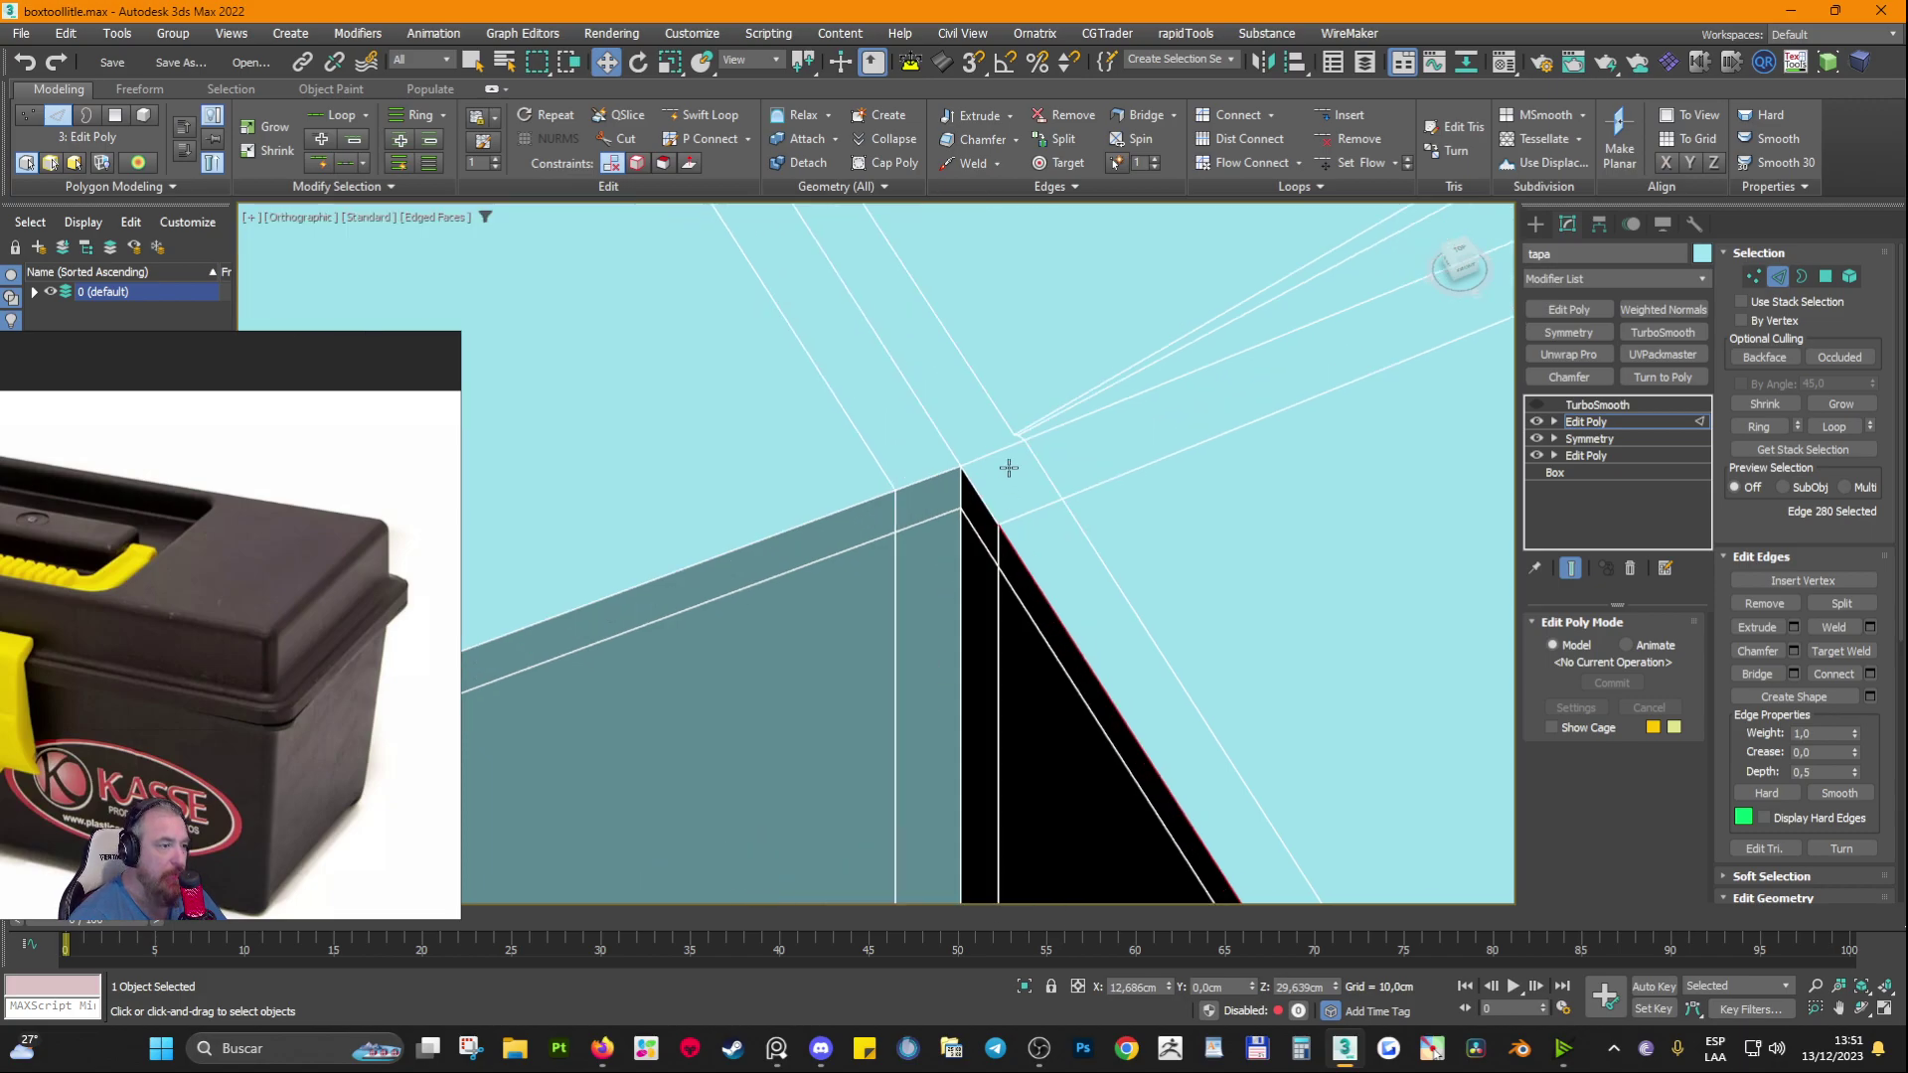
pyautogui.scroll(3, 1018, 429)
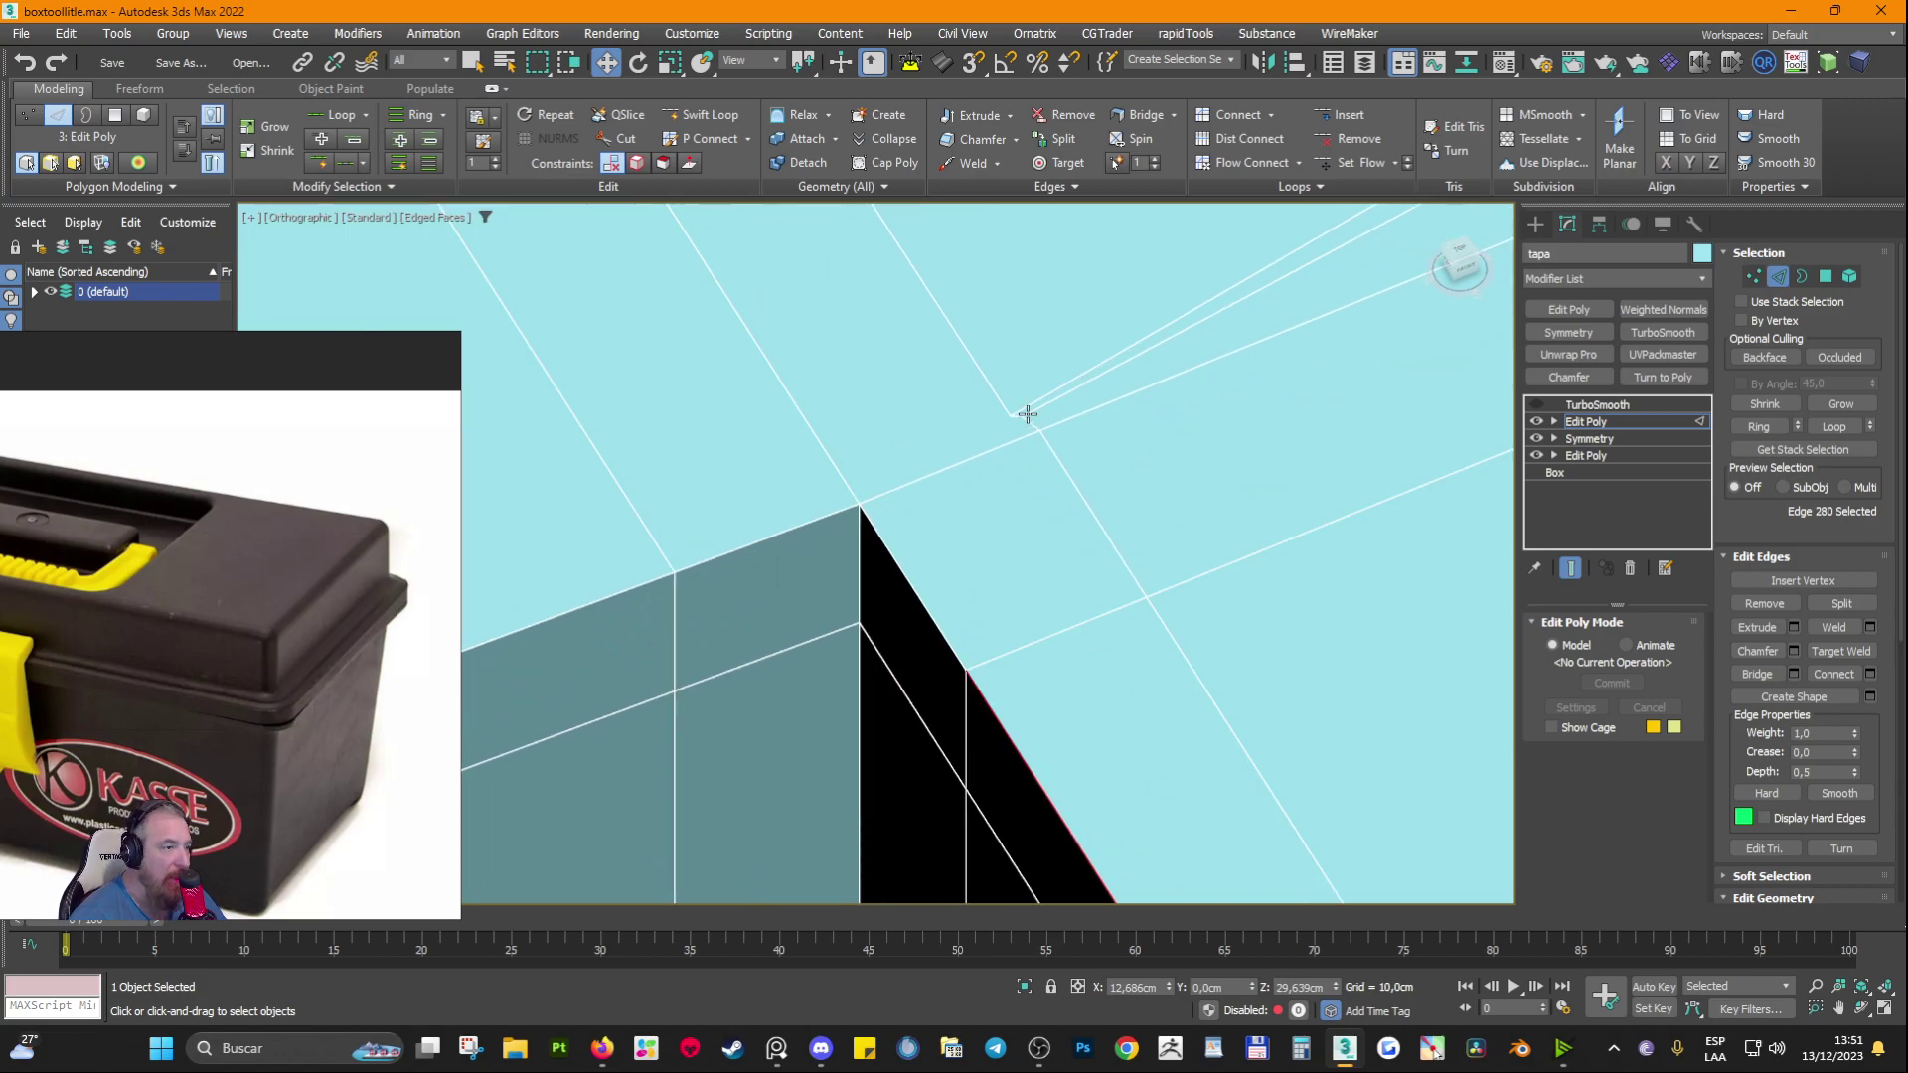
# Step: Try to remove the short kinked edge of the support loop where the converging edges meet it
pyautogui.scroll(4, 1027, 414)
pyautogui.click(1004, 429)
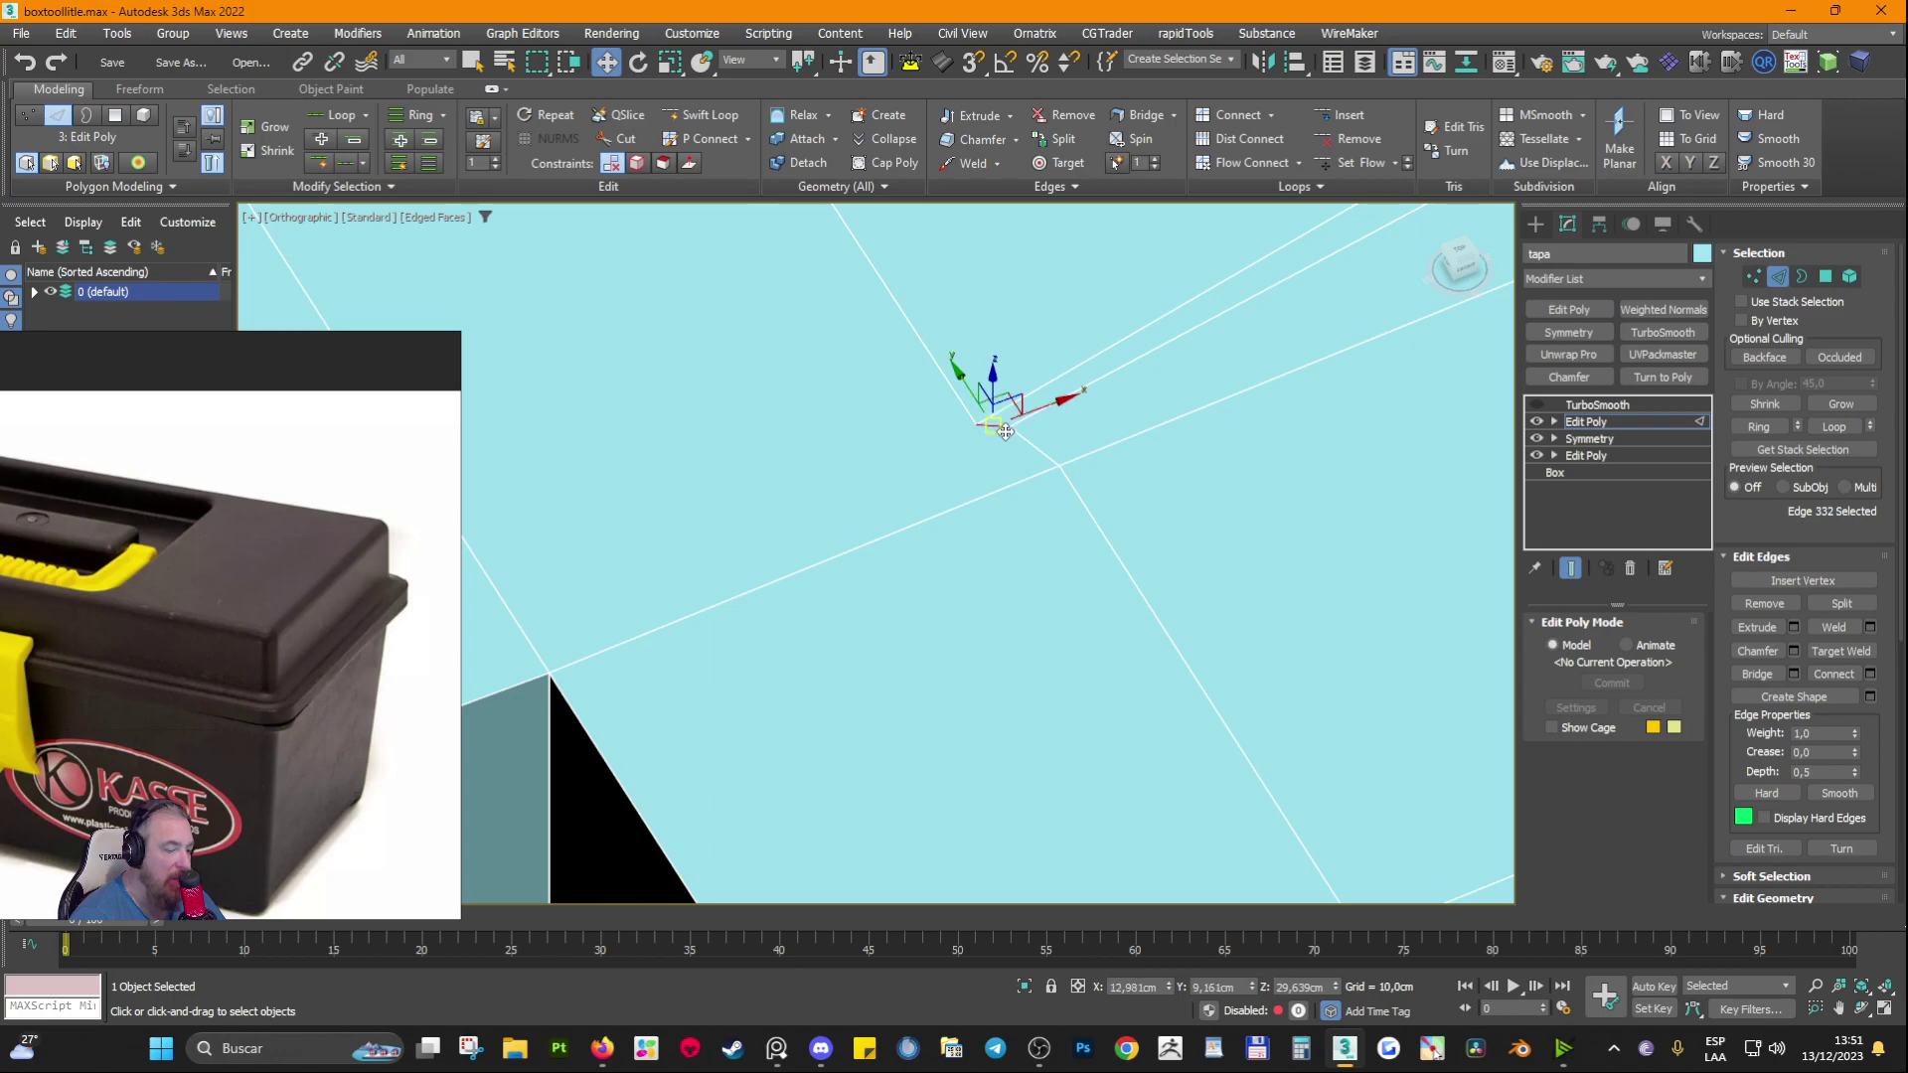
pyautogui.click(1004, 427)
pyautogui.scroll(-5, 978, 472)
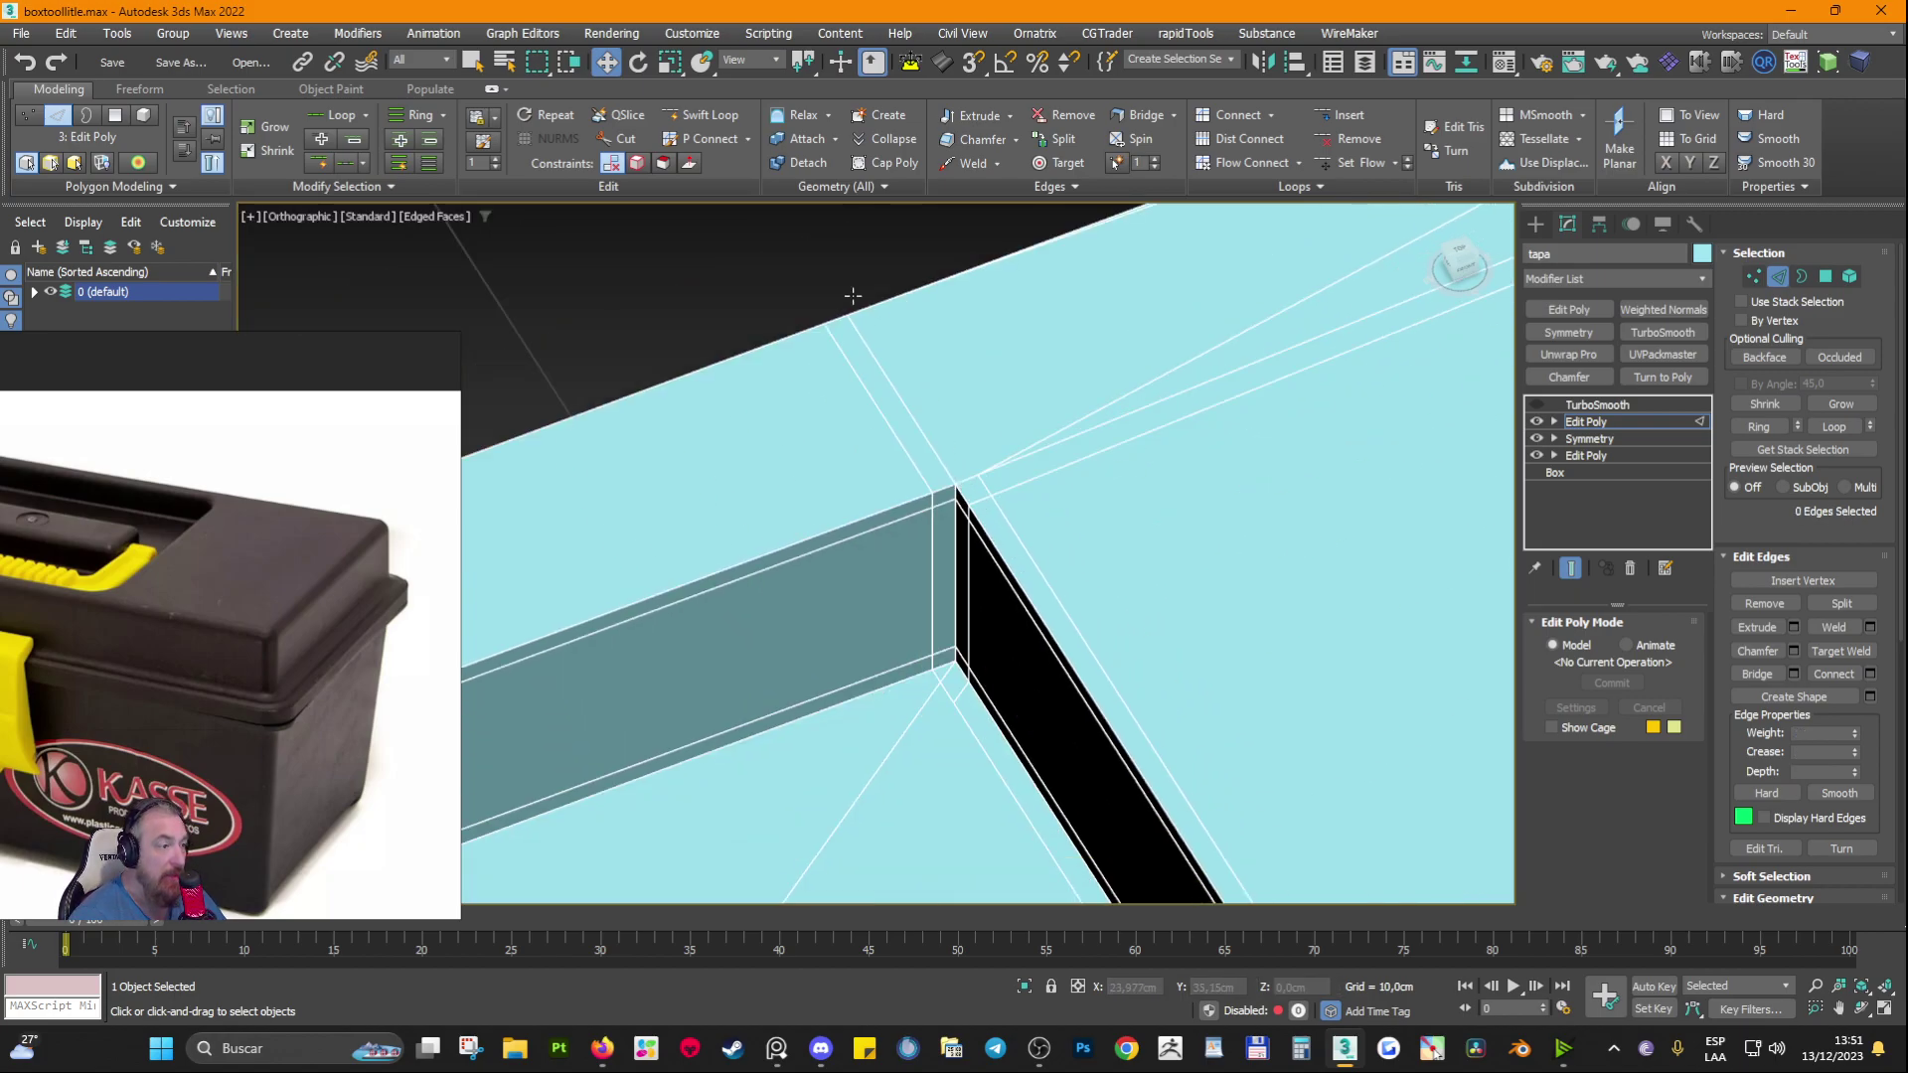
pyautogui.click(975, 475)
pyautogui.scroll(5, 1034, 410)
pyautogui.moveTo(763, 747); pyautogui.dragTo(1039, 429, button='middle')
pyautogui.scroll(4, 937, 577)
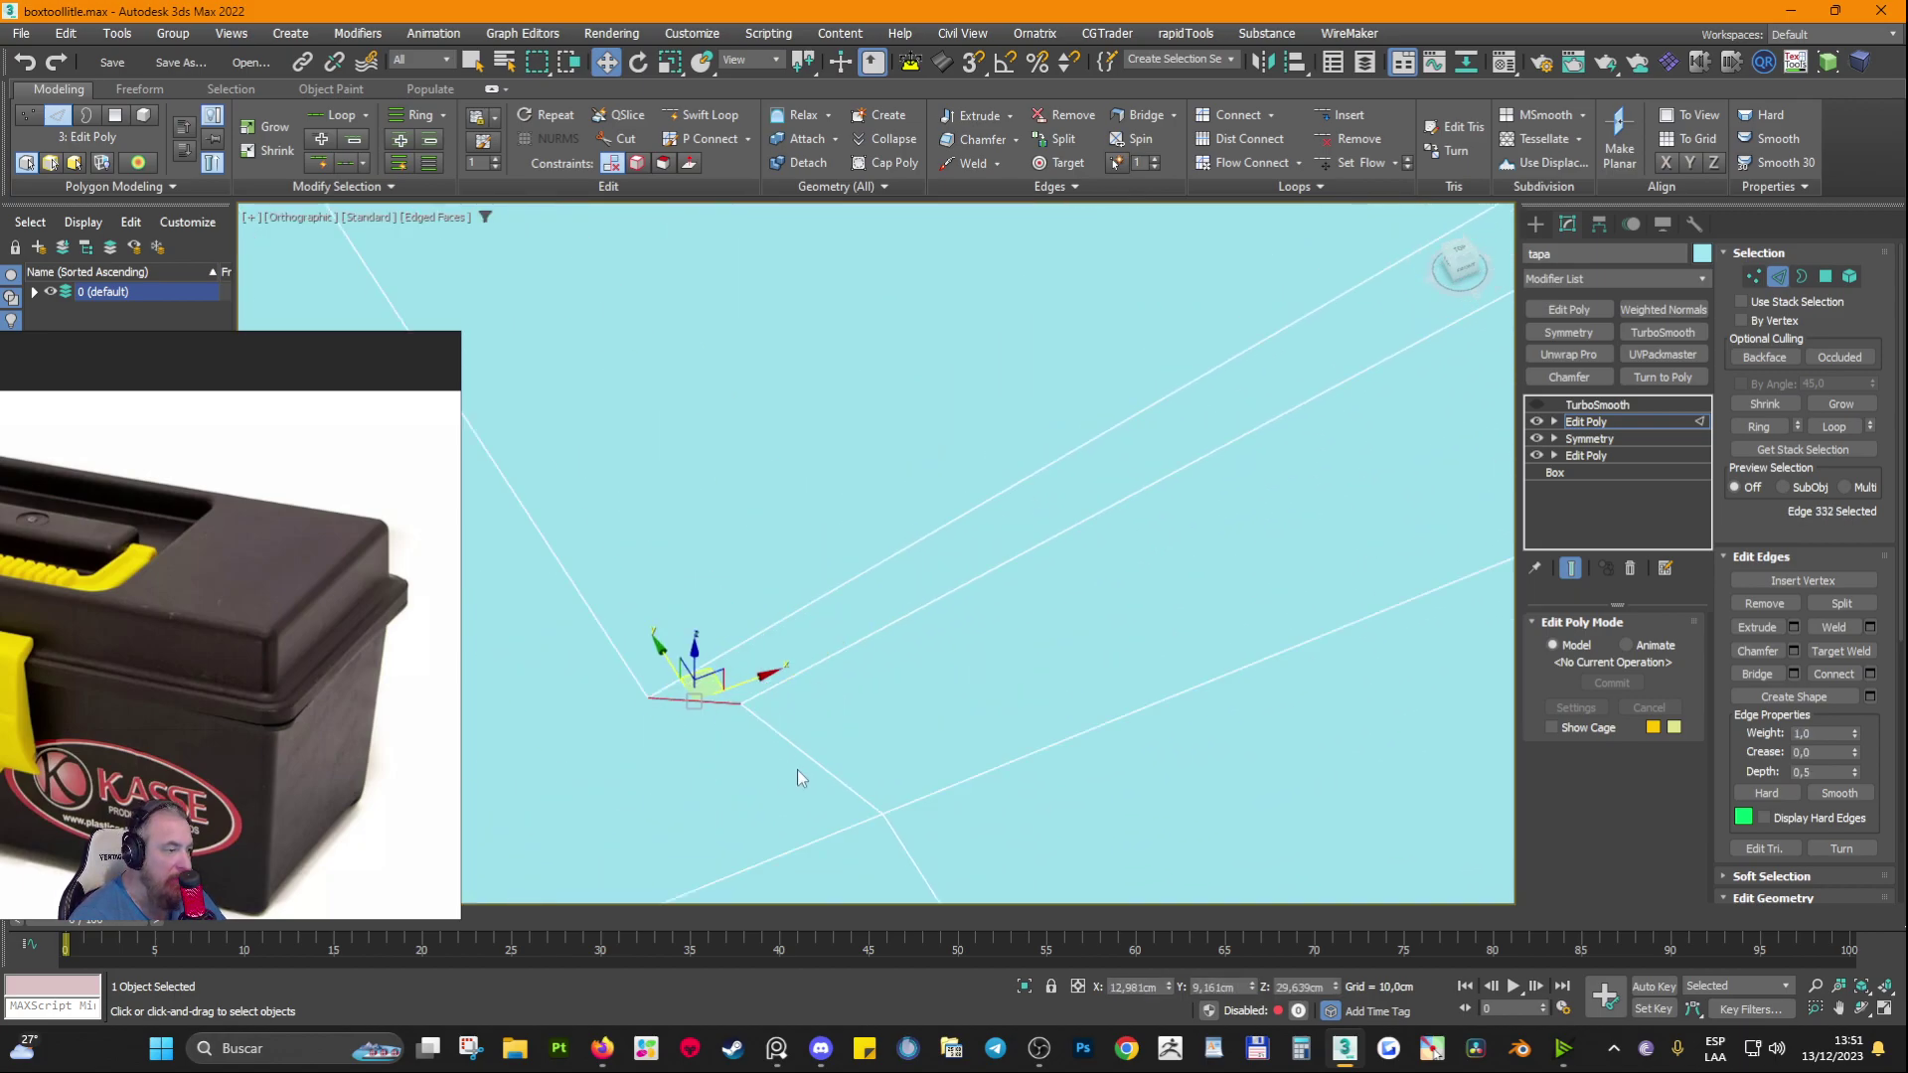
pyautogui.click(794, 744)
pyautogui.hotkey('ctrl', 'BackSpace')
pyautogui.scroll(-5, 760, 726)
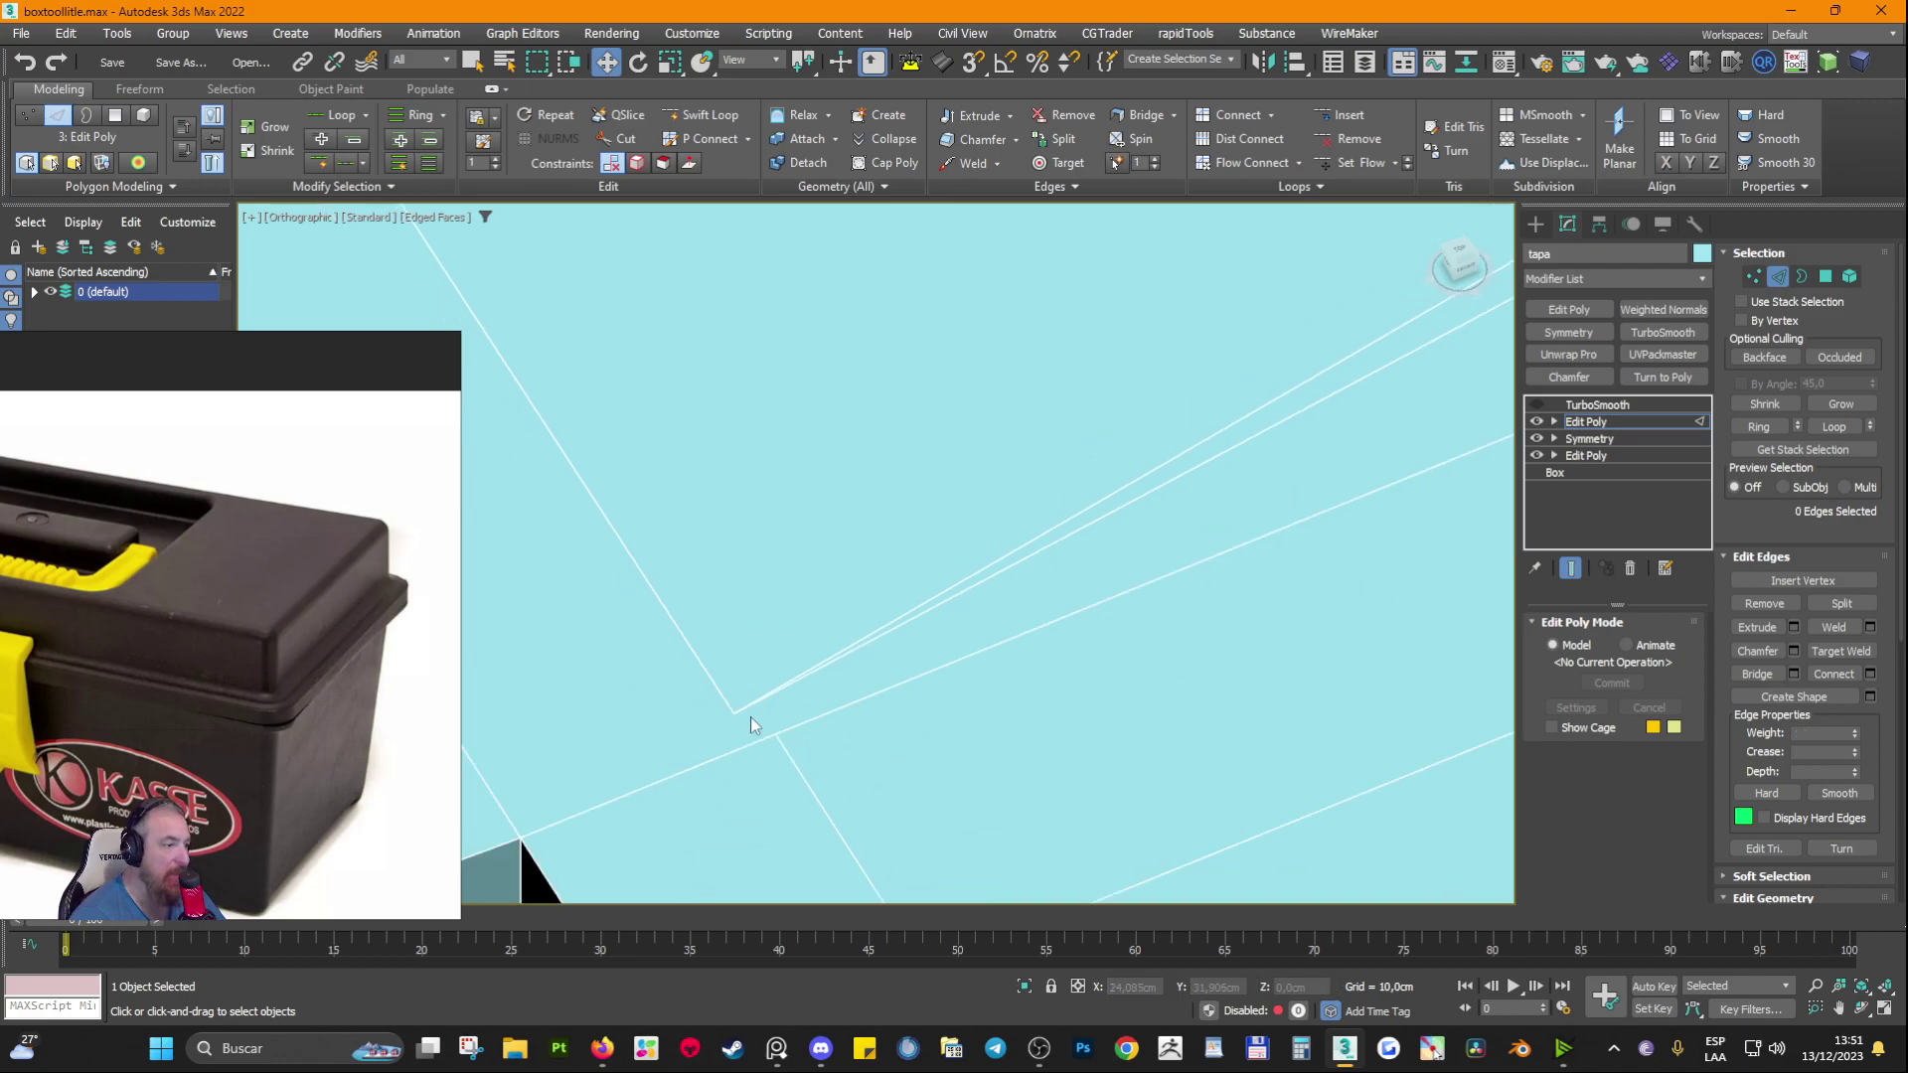
# Step: Target-weld the loop's two kinked vertices onto the vertex in line with the recess side, so the converging edges meet at one point
pyautogui.moveTo(752, 722); pyautogui.dragTo(944, 578, button='middle')
pyautogui.click(1005, 608)
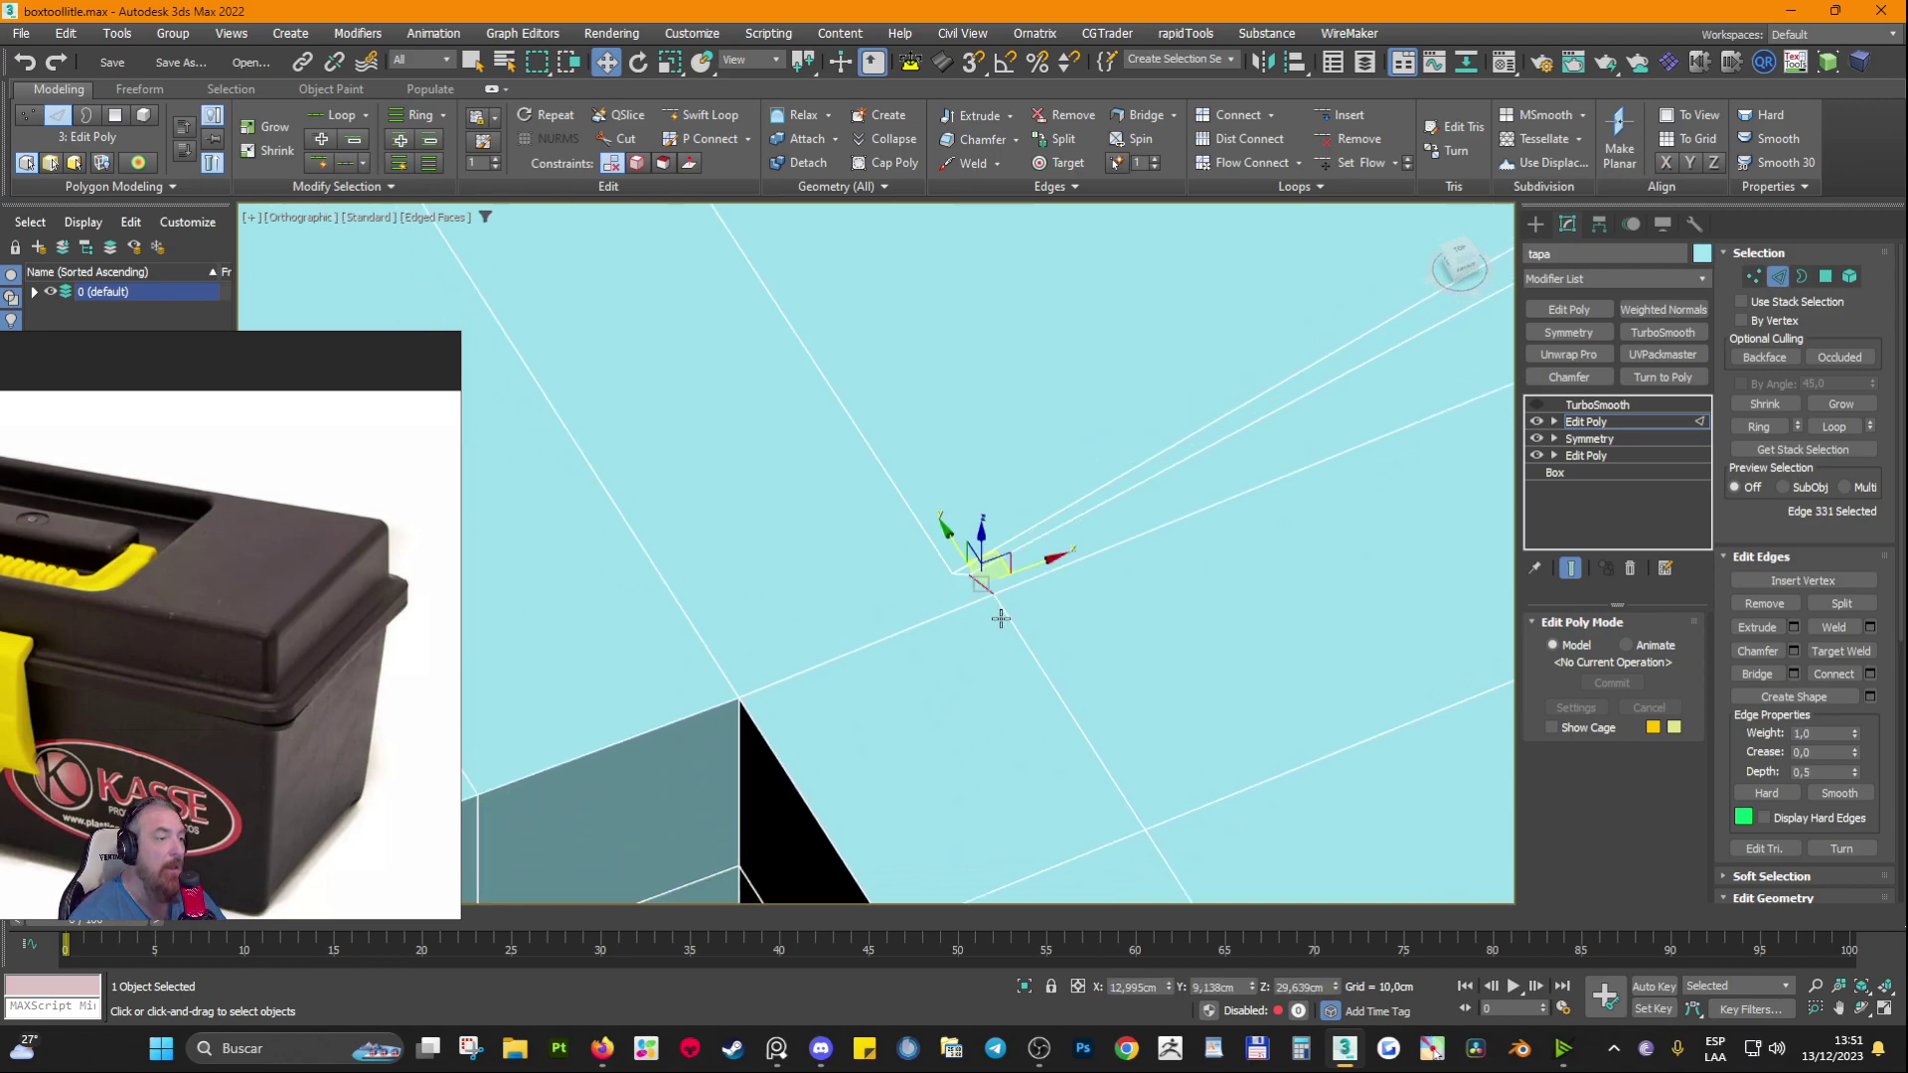
pyautogui.scroll(2, 1000, 618)
pyautogui.press('1')
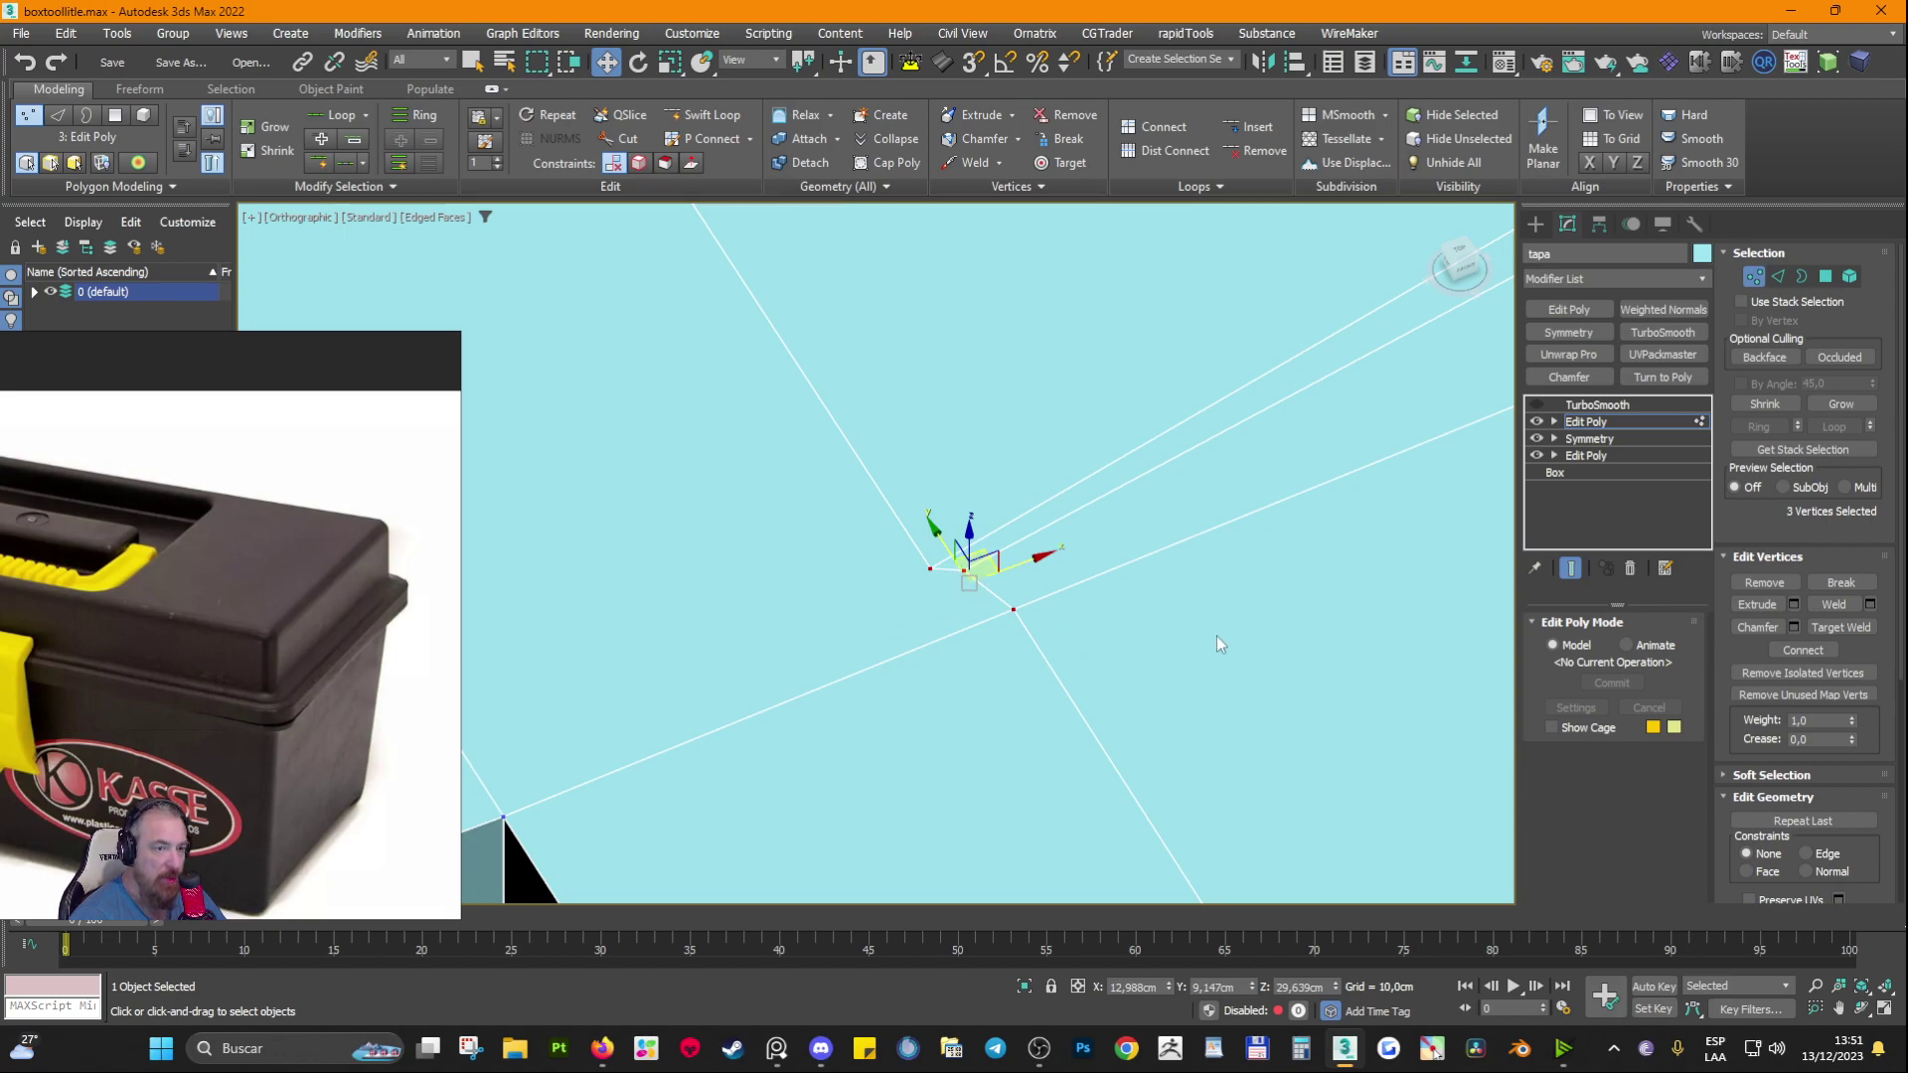
pyautogui.click(1826, 627)
pyautogui.scroll(-3, 1161, 654)
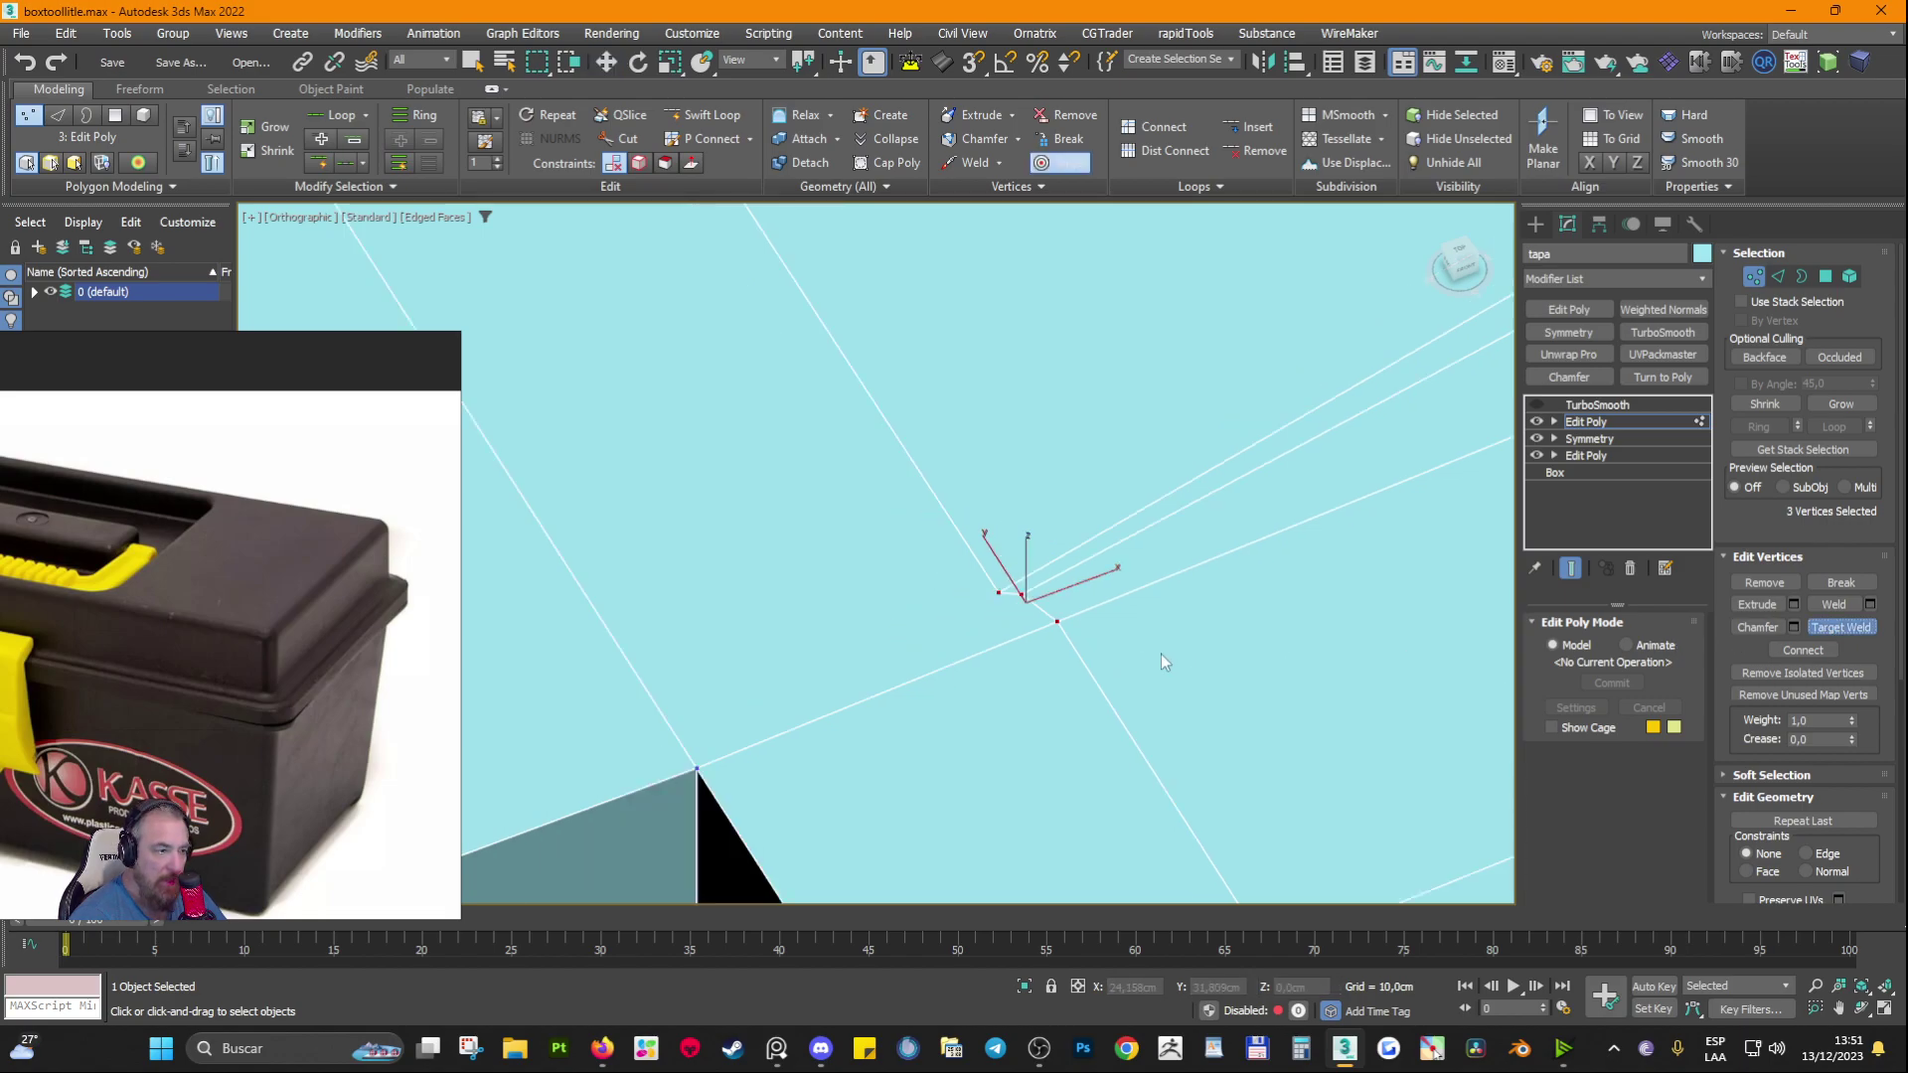
pyautogui.moveTo(1160, 654); pyautogui.dragTo(1083, 482, button='middle')
pyautogui.scroll(-1, 1069, 570)
pyautogui.keyDown('alt'); pyautogui.moveTo(1067, 570); pyautogui.dragTo(1081, 481, button='middle'); pyautogui.keyUp('alt')
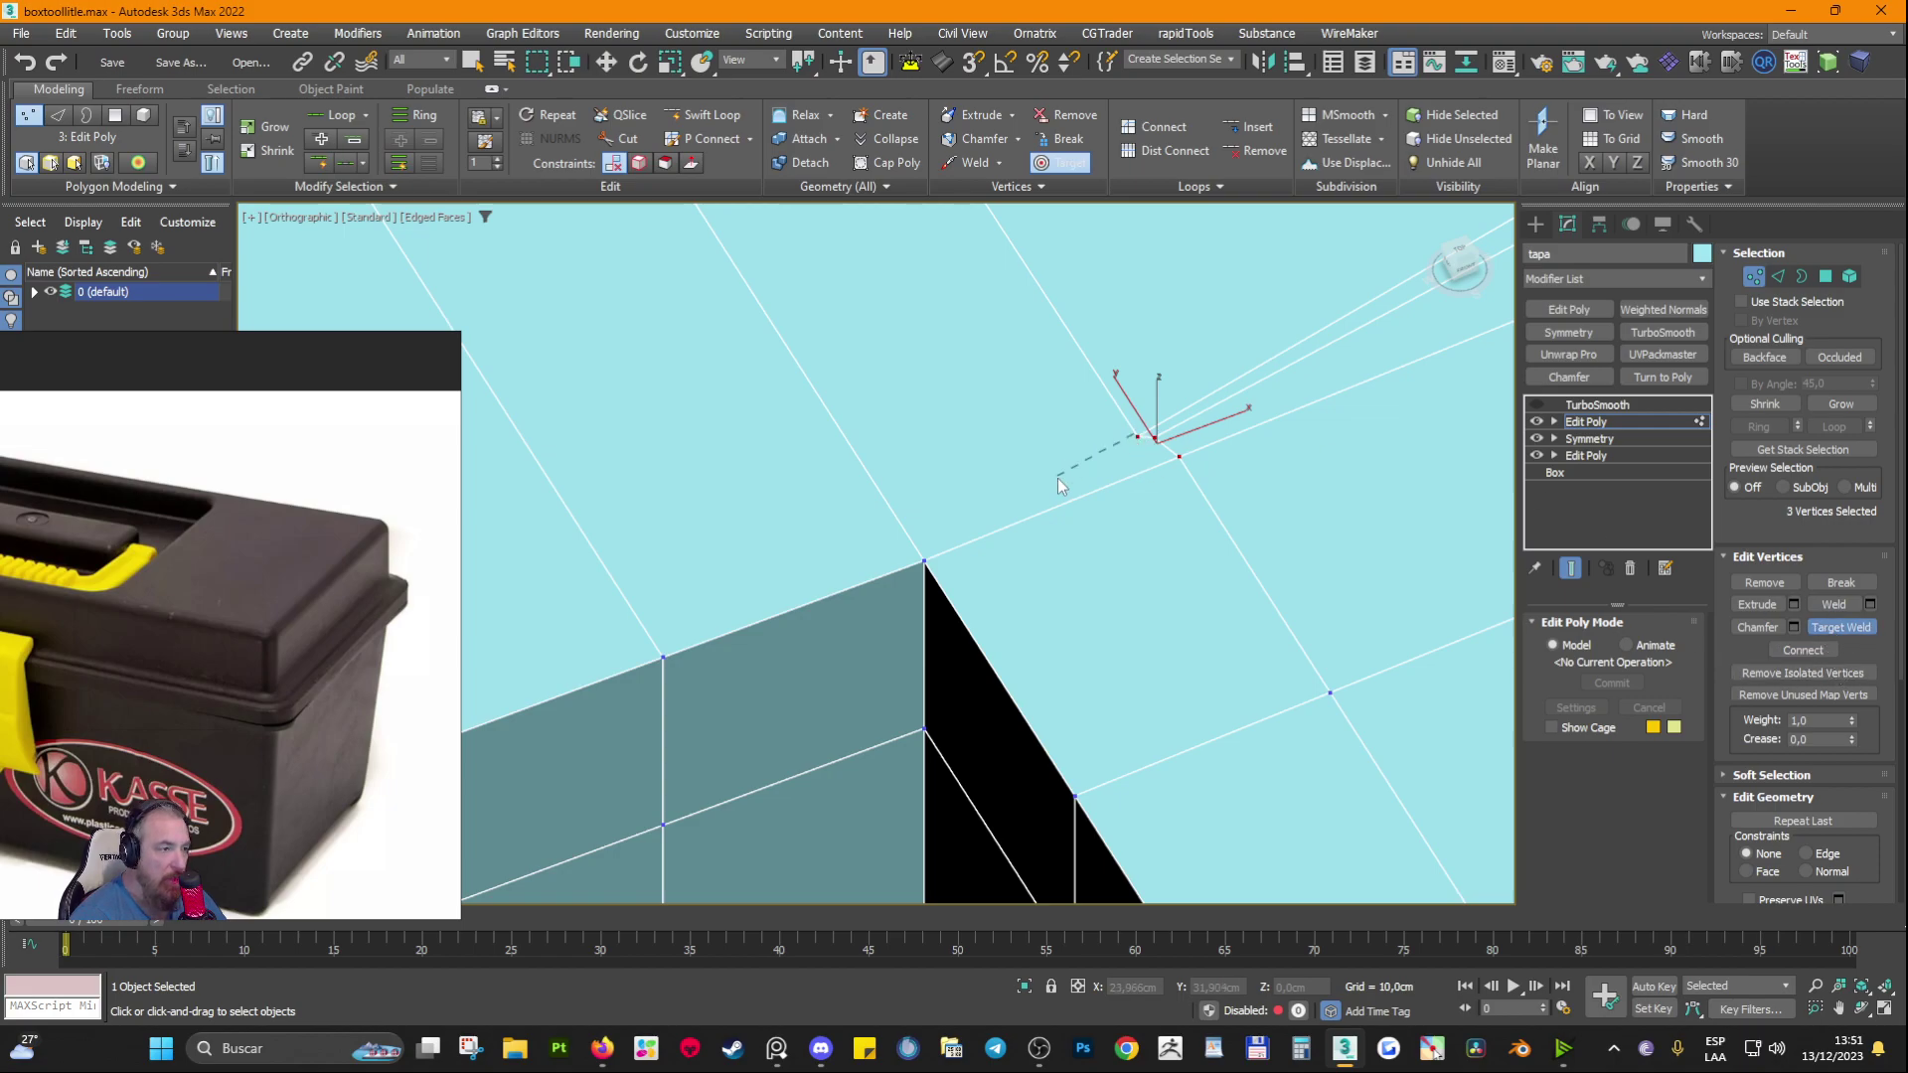
pyautogui.click(1154, 435)
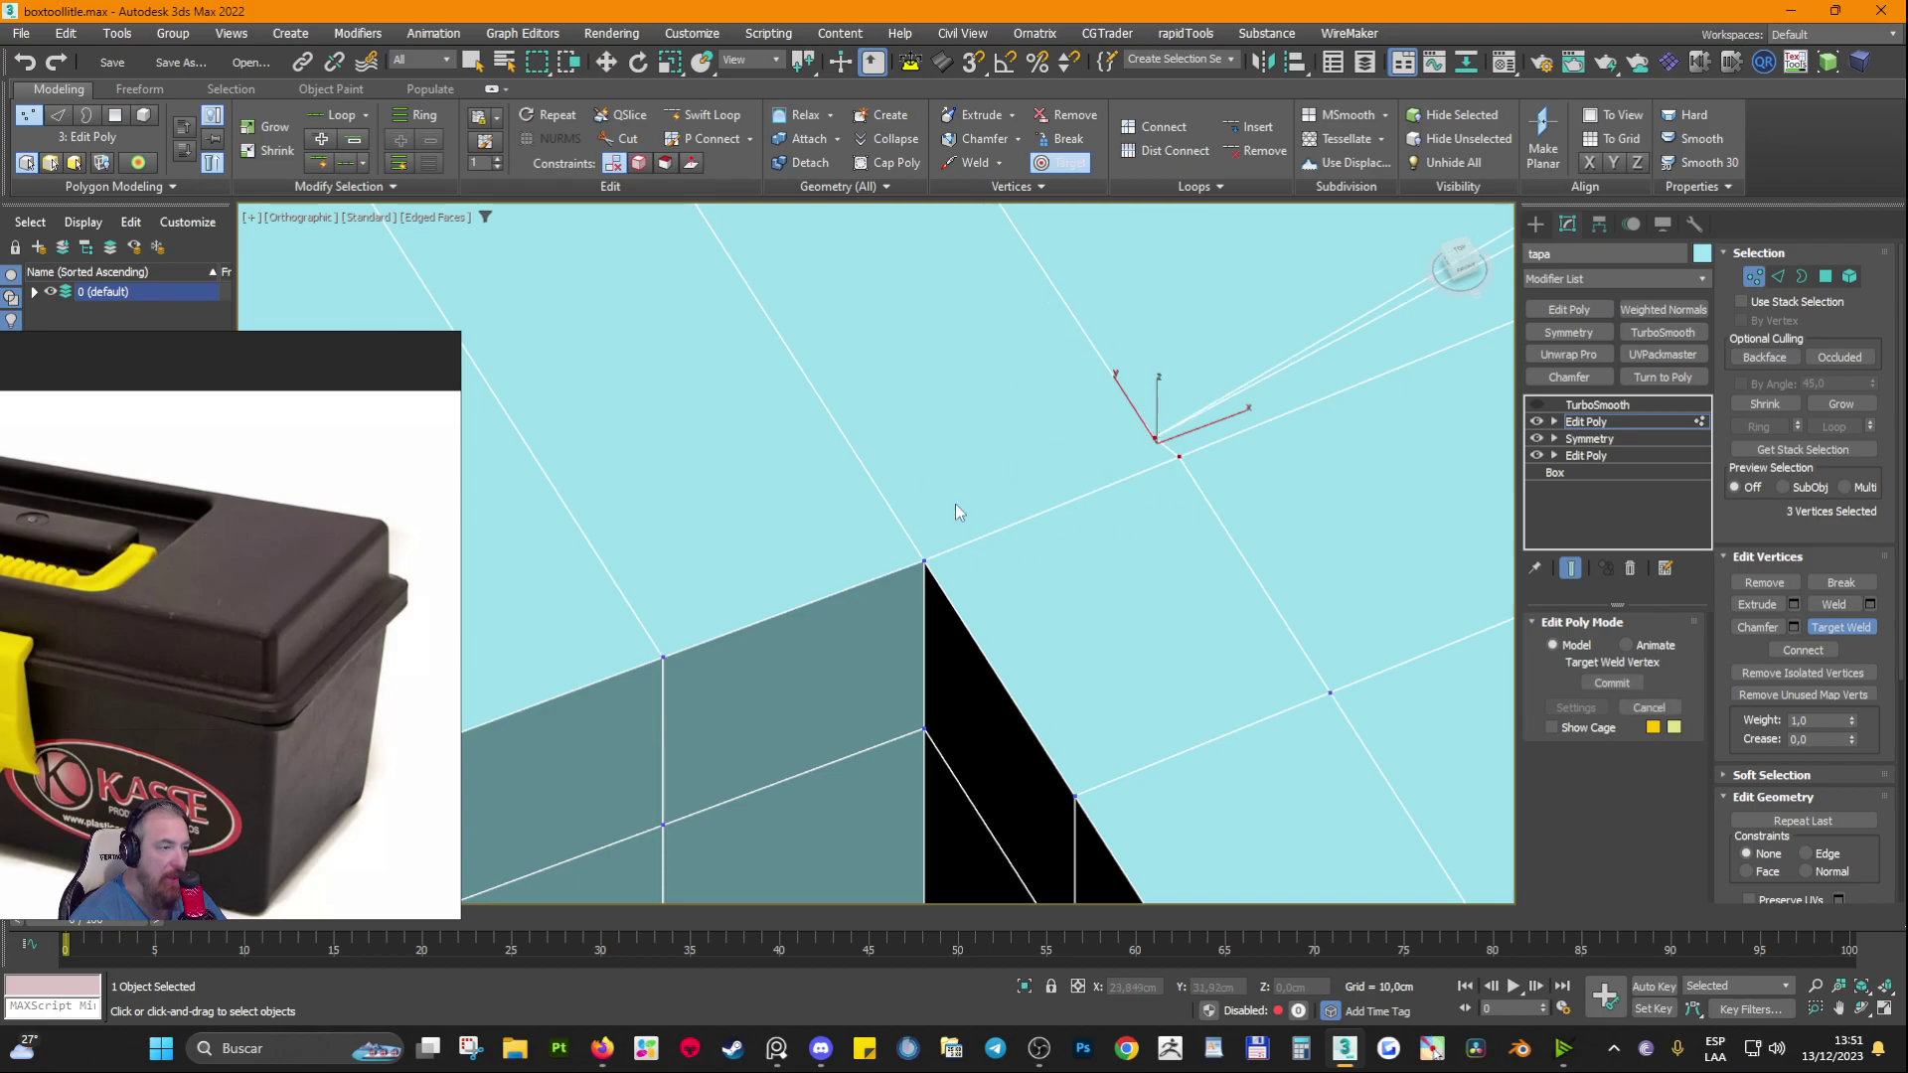
pyautogui.click(1178, 450)
pyautogui.scroll(-5, 976, 558)
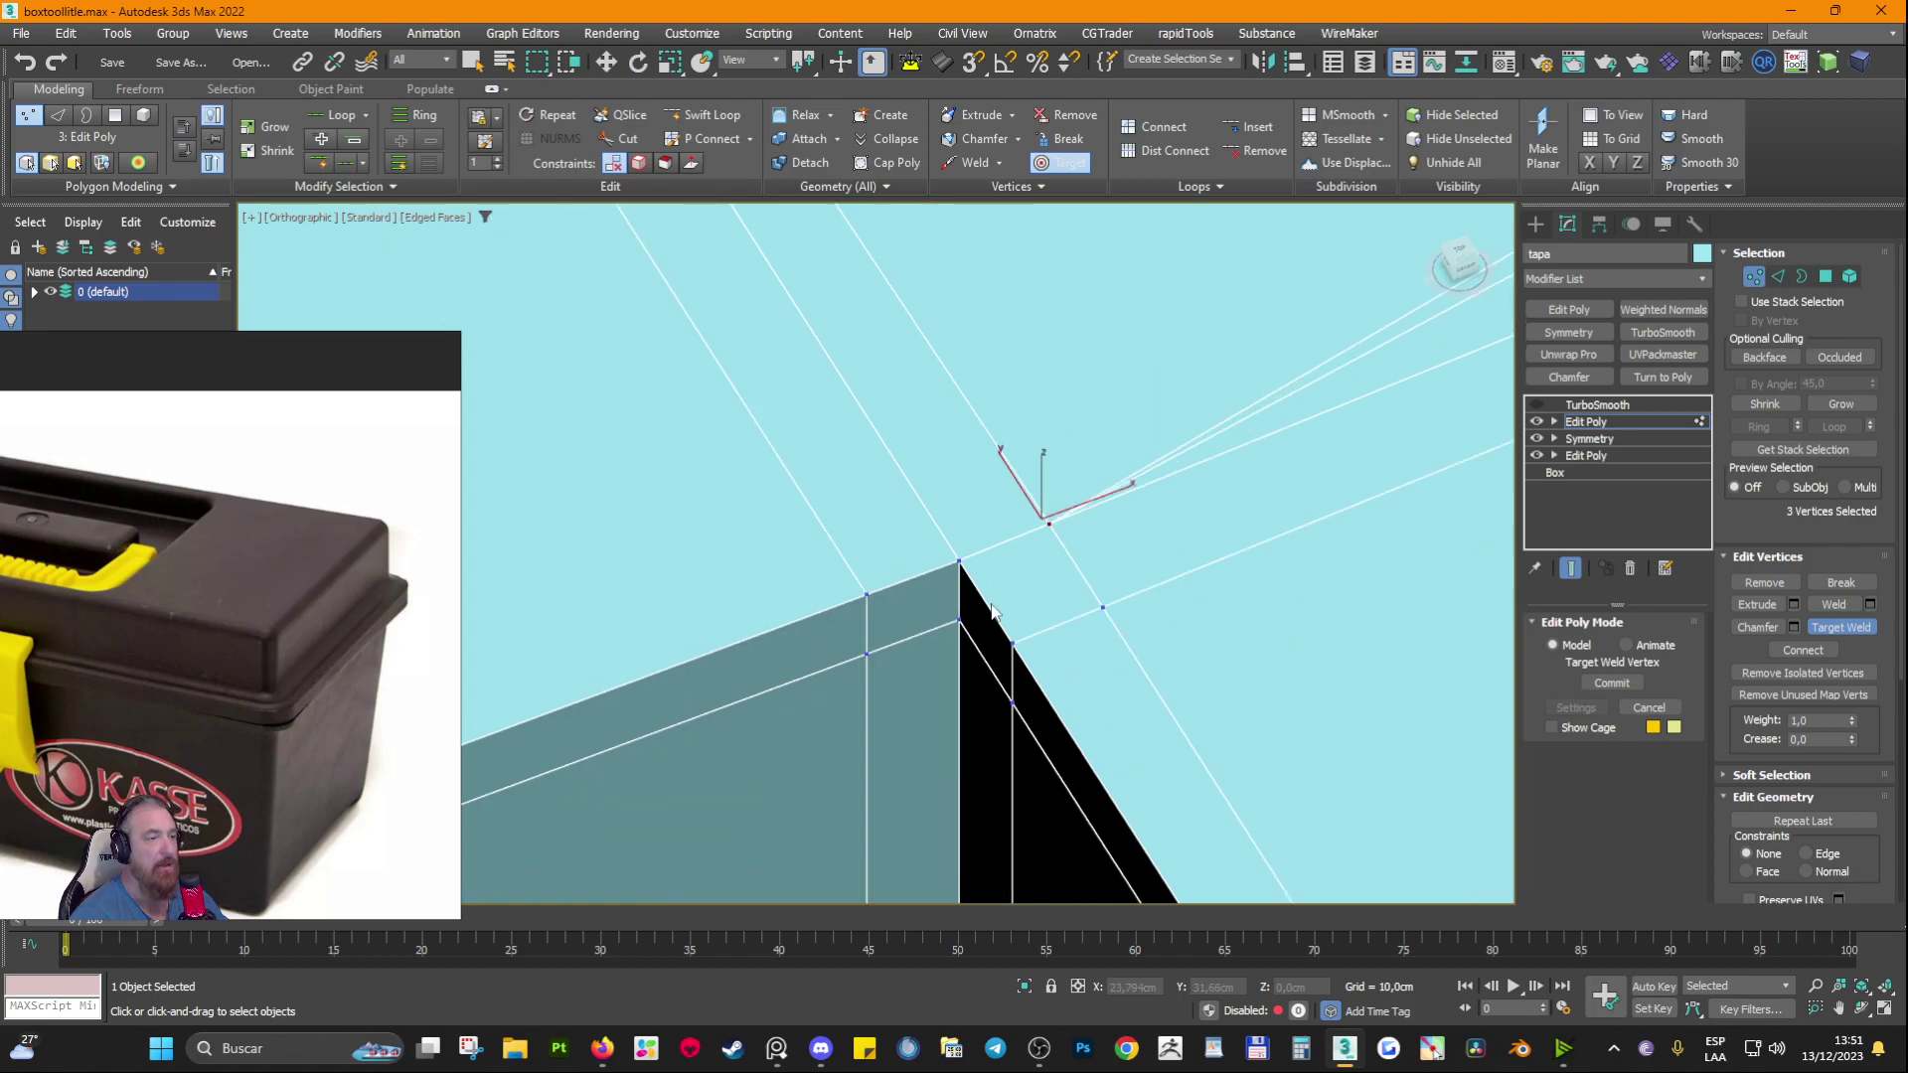
pyautogui.press('w')
# Step: Check the polygon strips beside the recess corner by selecting the four faces bordering the support loops
pyautogui.click(1825, 277)
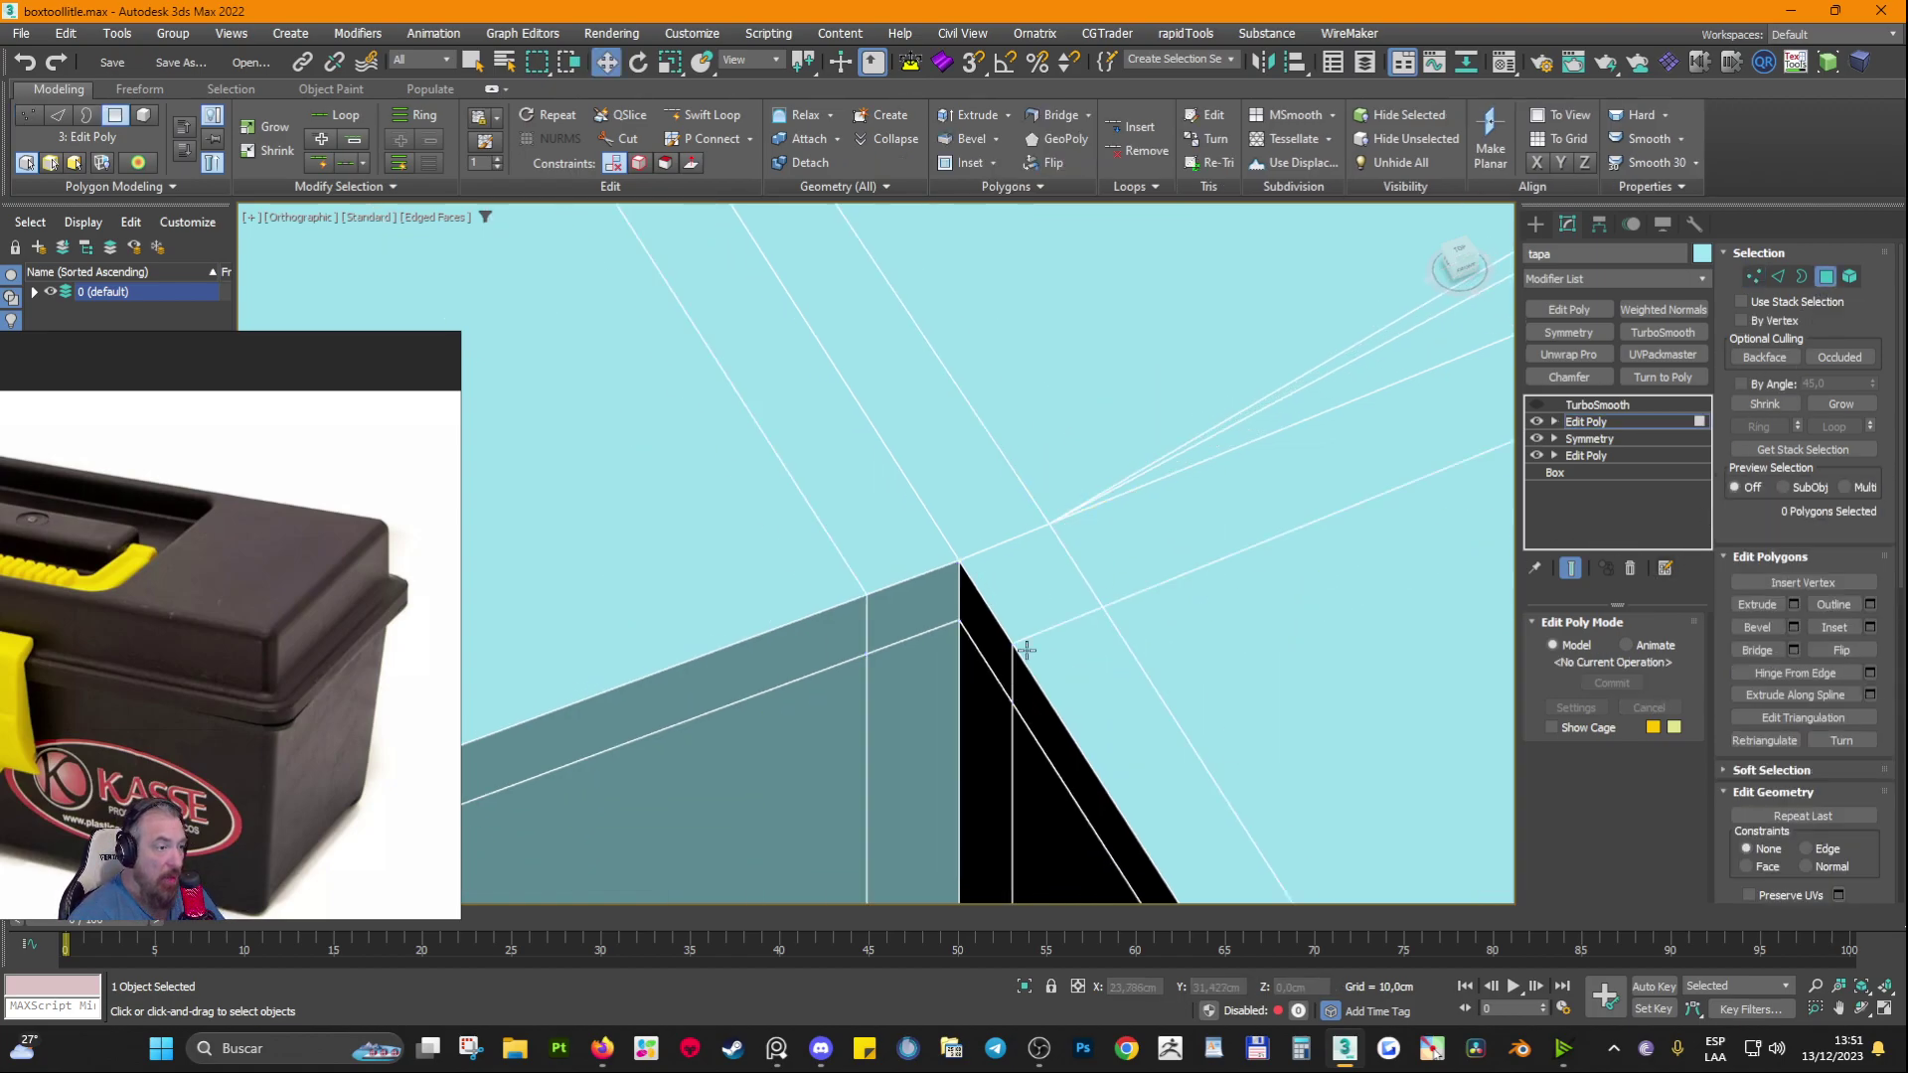
pyautogui.click(1036, 581)
pyautogui.keyDown('ctrl'); pyautogui.click(944, 489); pyautogui.keyUp('ctrl')
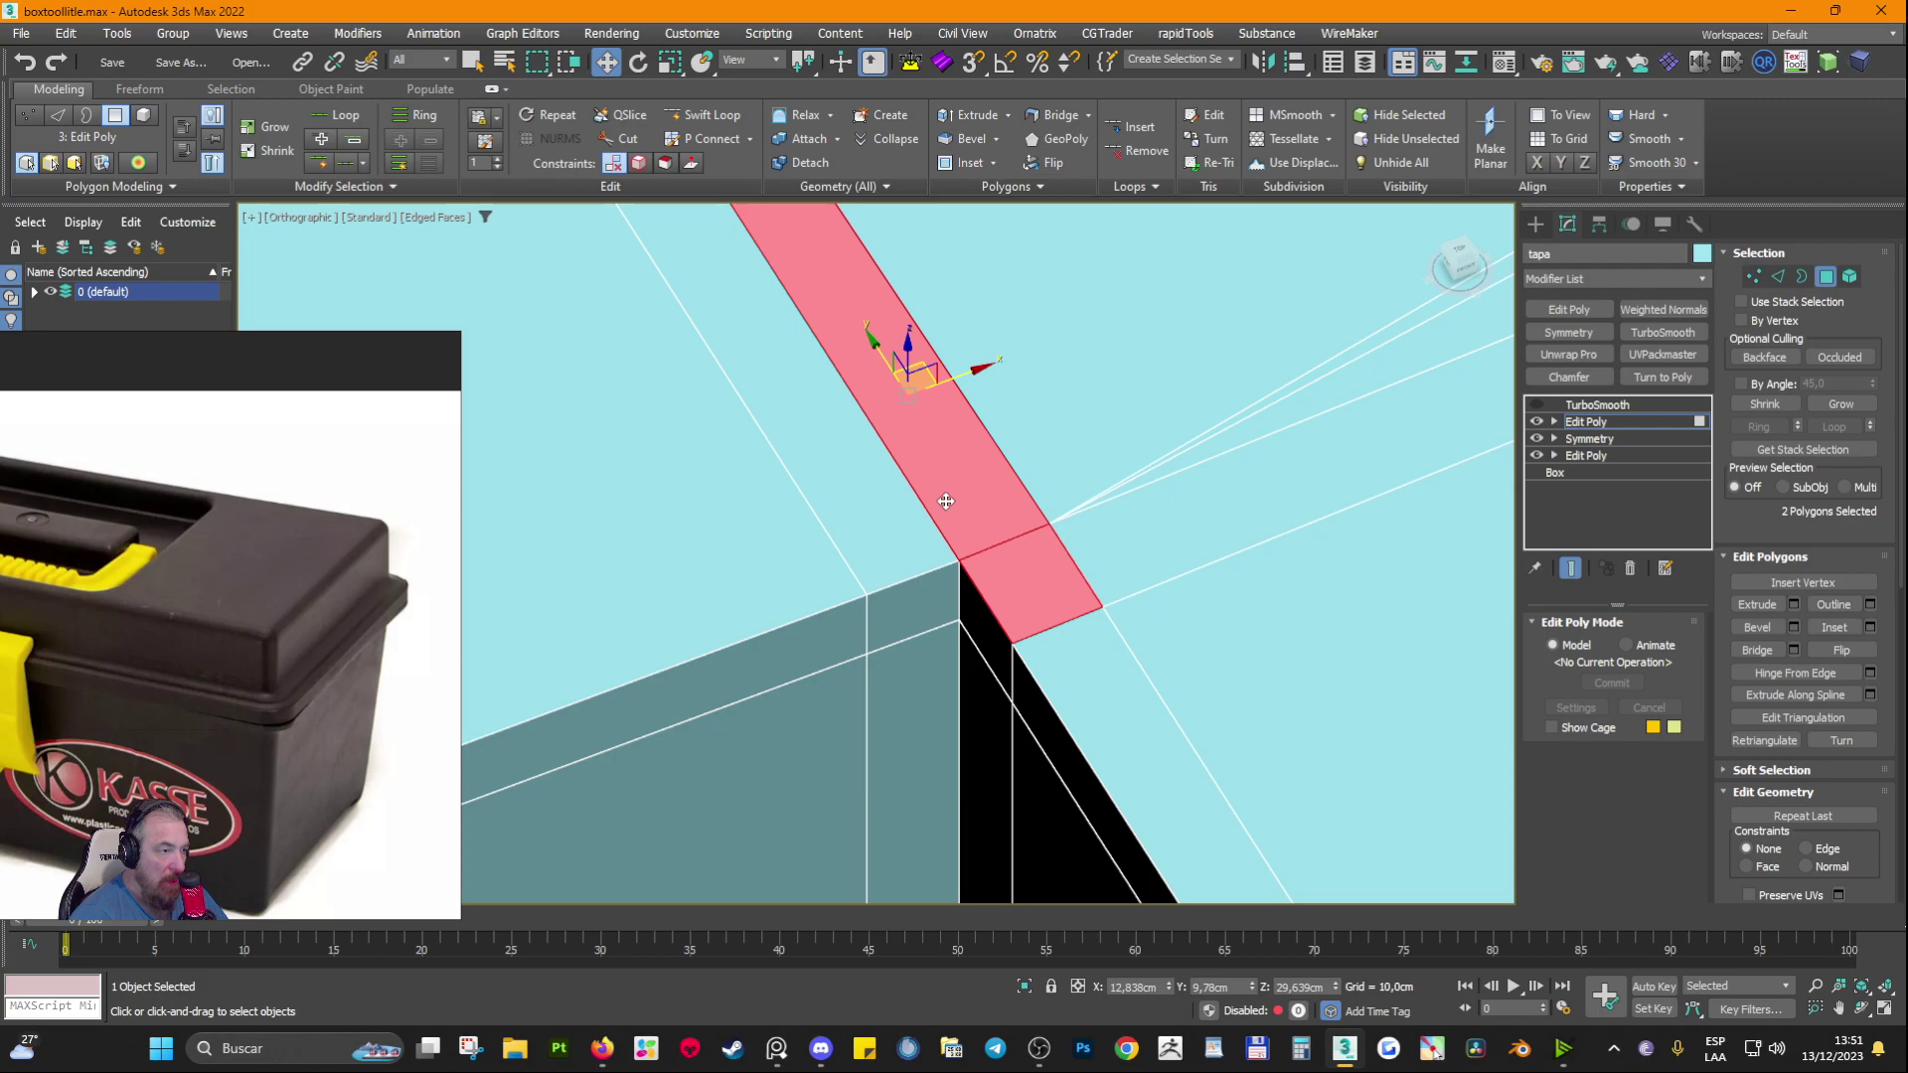
pyautogui.keyDown('ctrl'); pyautogui.click(1085, 692); pyautogui.keyUp('ctrl')
pyautogui.keyDown('ctrl'); pyautogui.click(861, 553); pyautogui.keyUp('ctrl')
pyautogui.scroll(-2, 1029, 451)
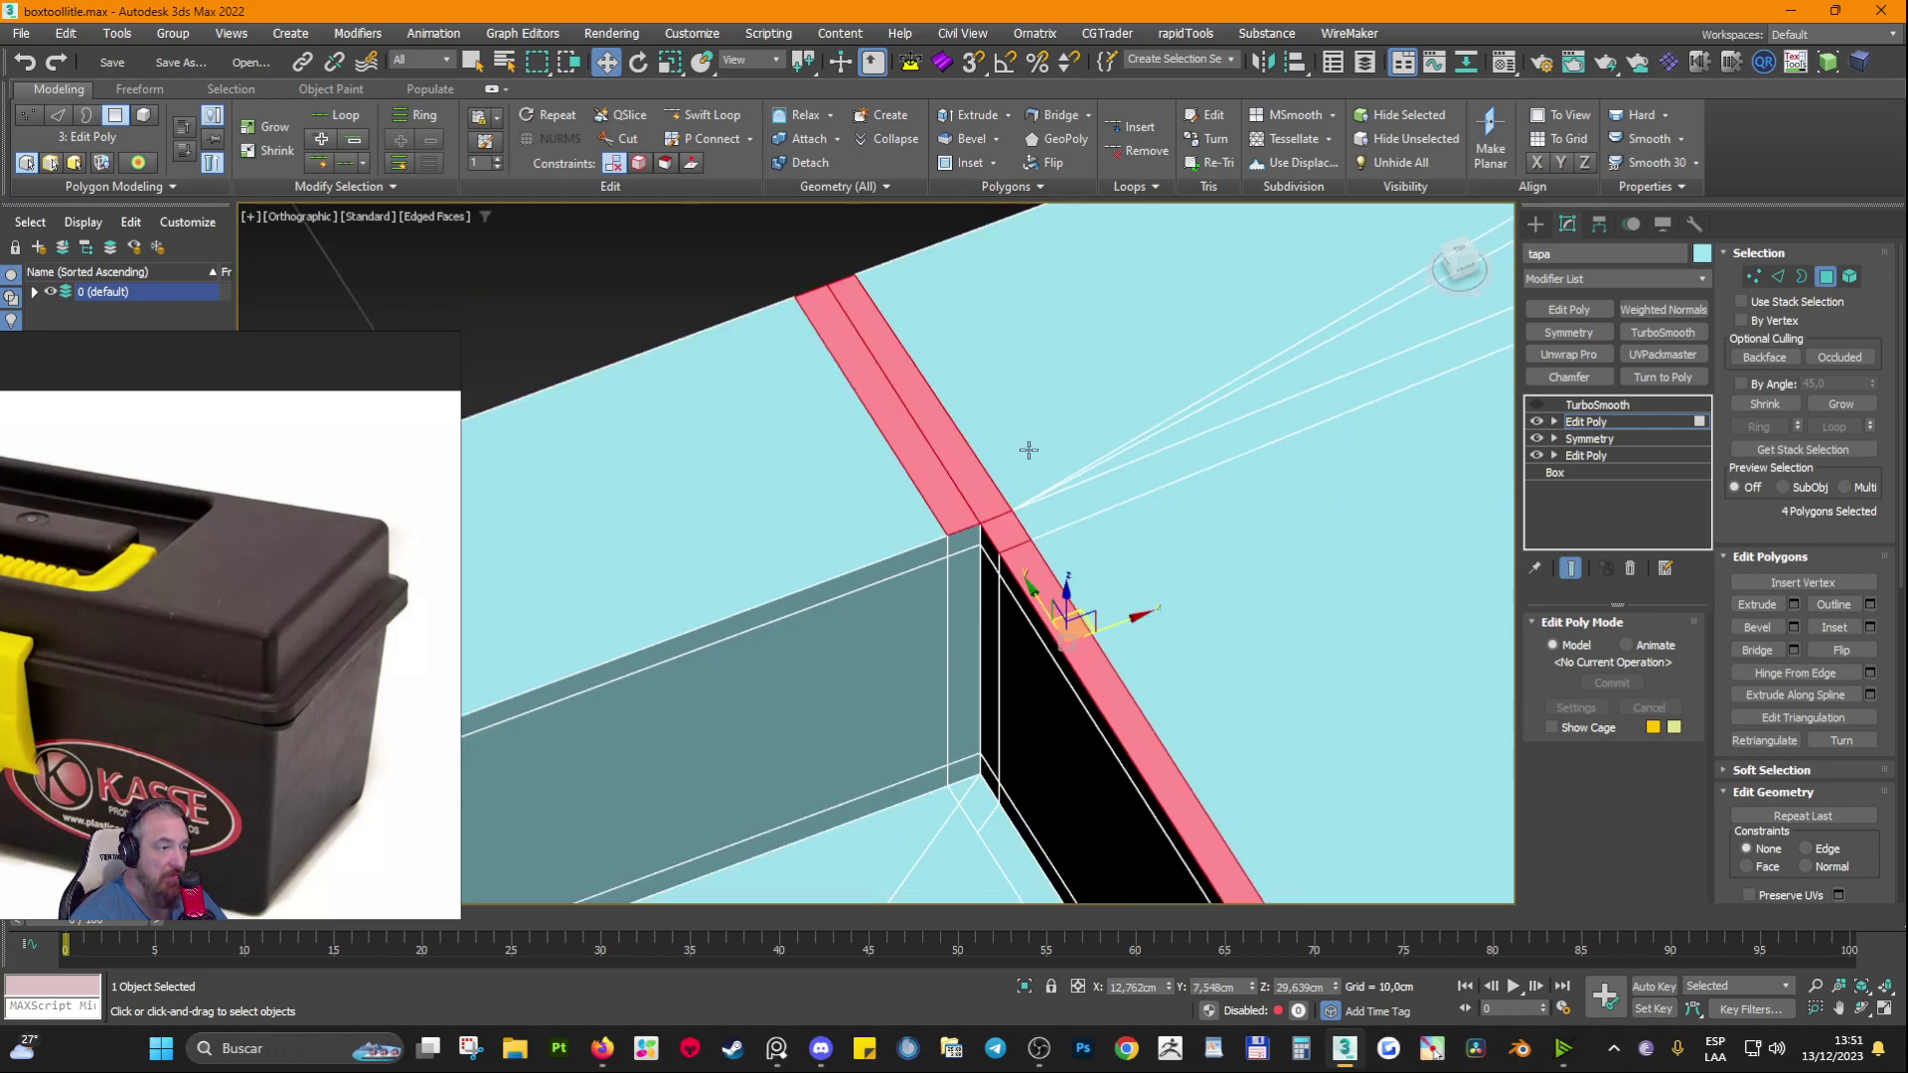
# Step: Select the two long triangular polygons fanning from the welded vertex to the lid's outer corner and examine their shape
pyautogui.click(1040, 433)
pyautogui.scroll(4, 1121, 439)
pyautogui.click(1122, 476)
pyautogui.keyDown('ctrl'); pyautogui.click(1121, 489); pyautogui.keyUp('ctrl')
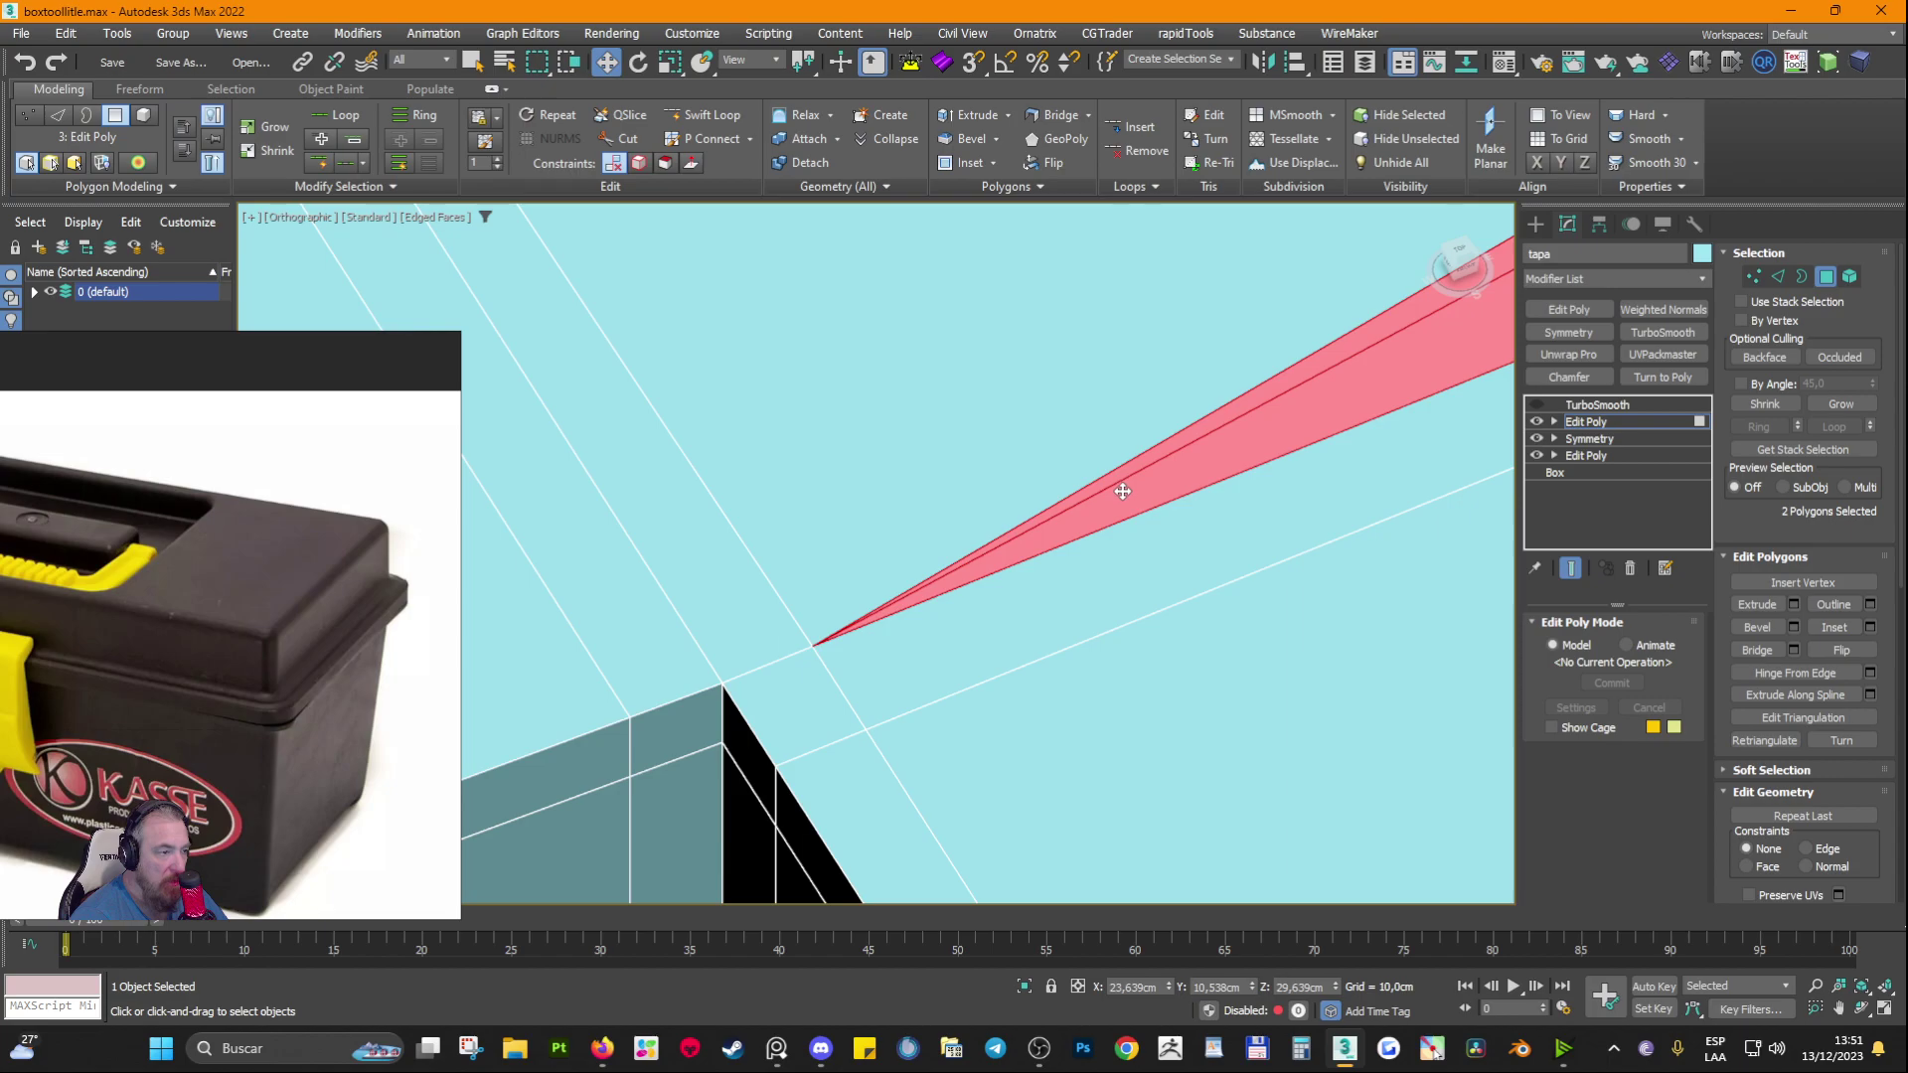
pyautogui.scroll(-3, 1114, 507)
pyautogui.moveTo(1069, 659); pyautogui.dragTo(890, 657, button='middle')
pyautogui.scroll(1, 783, 631)
pyautogui.scroll(-5, 1059, 600)
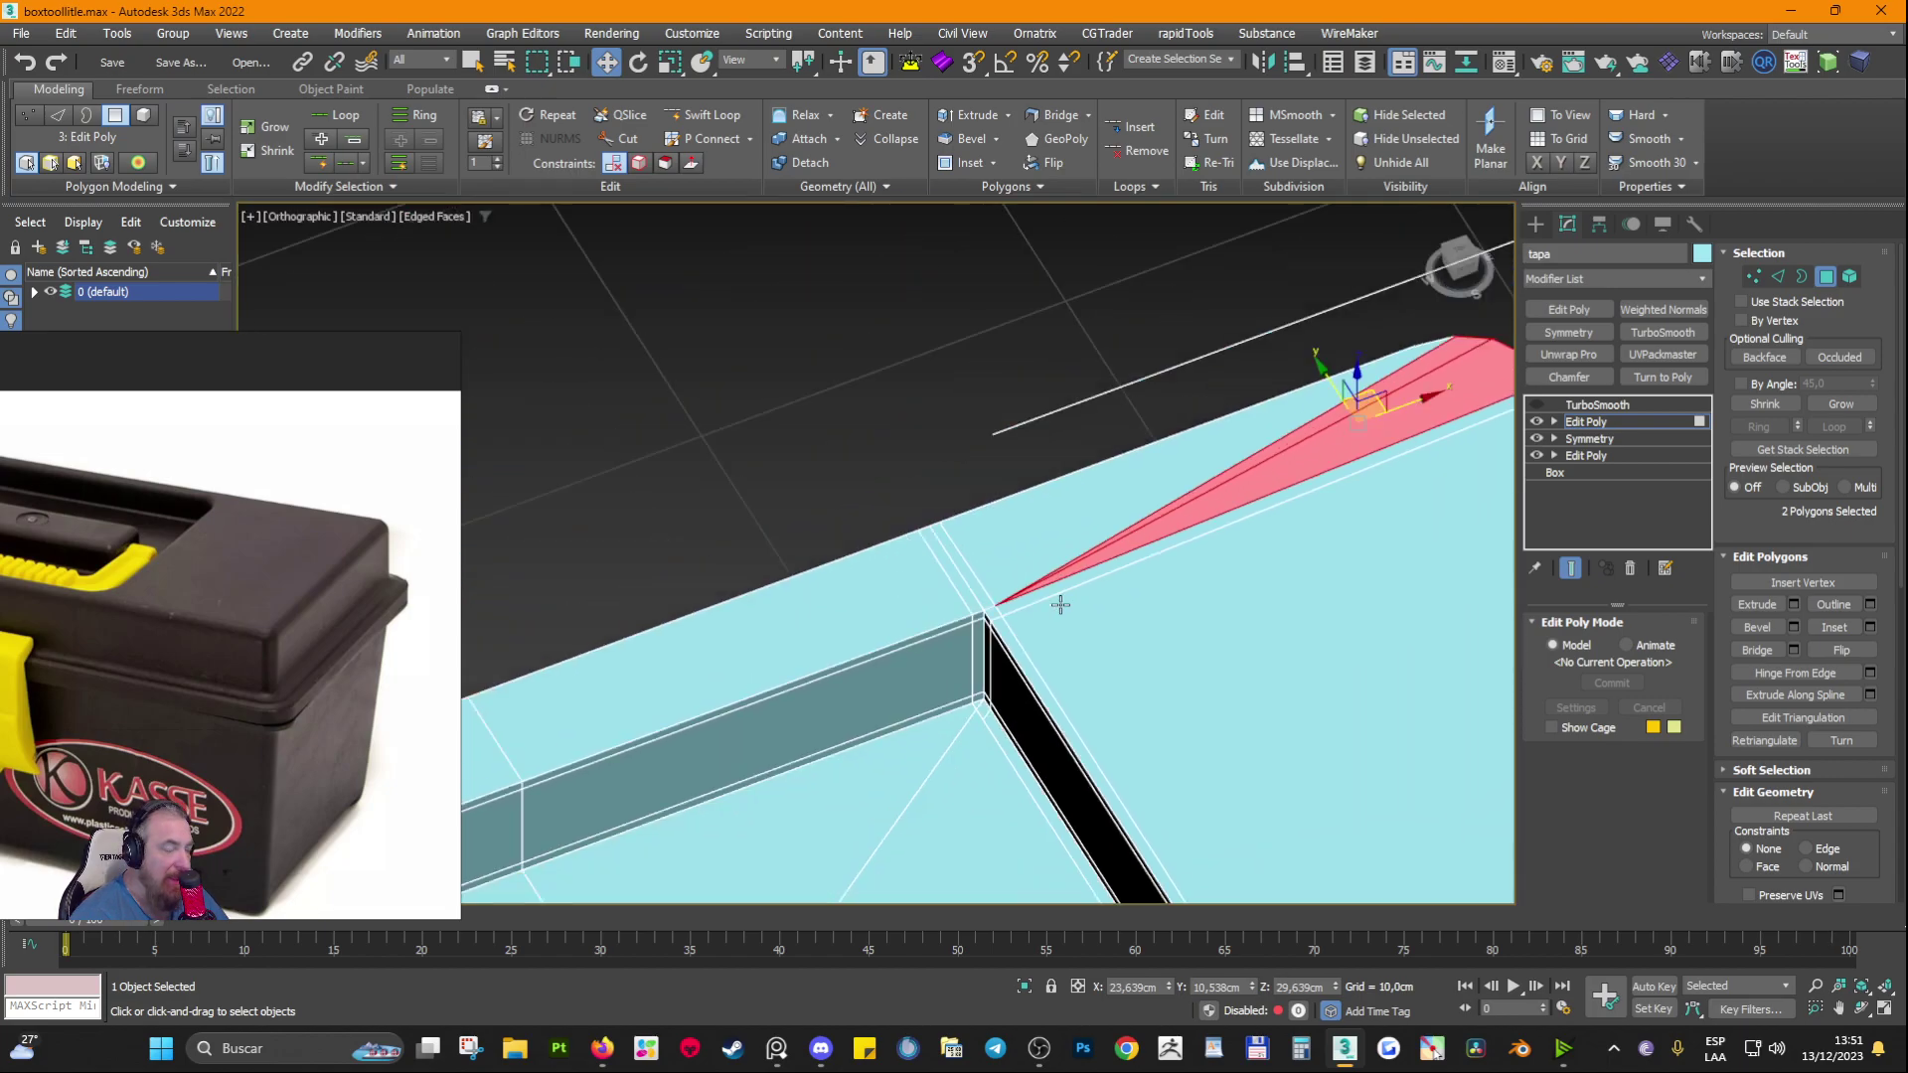
pyautogui.moveTo(1176, 609); pyautogui.dragTo(1026, 635, button='middle')
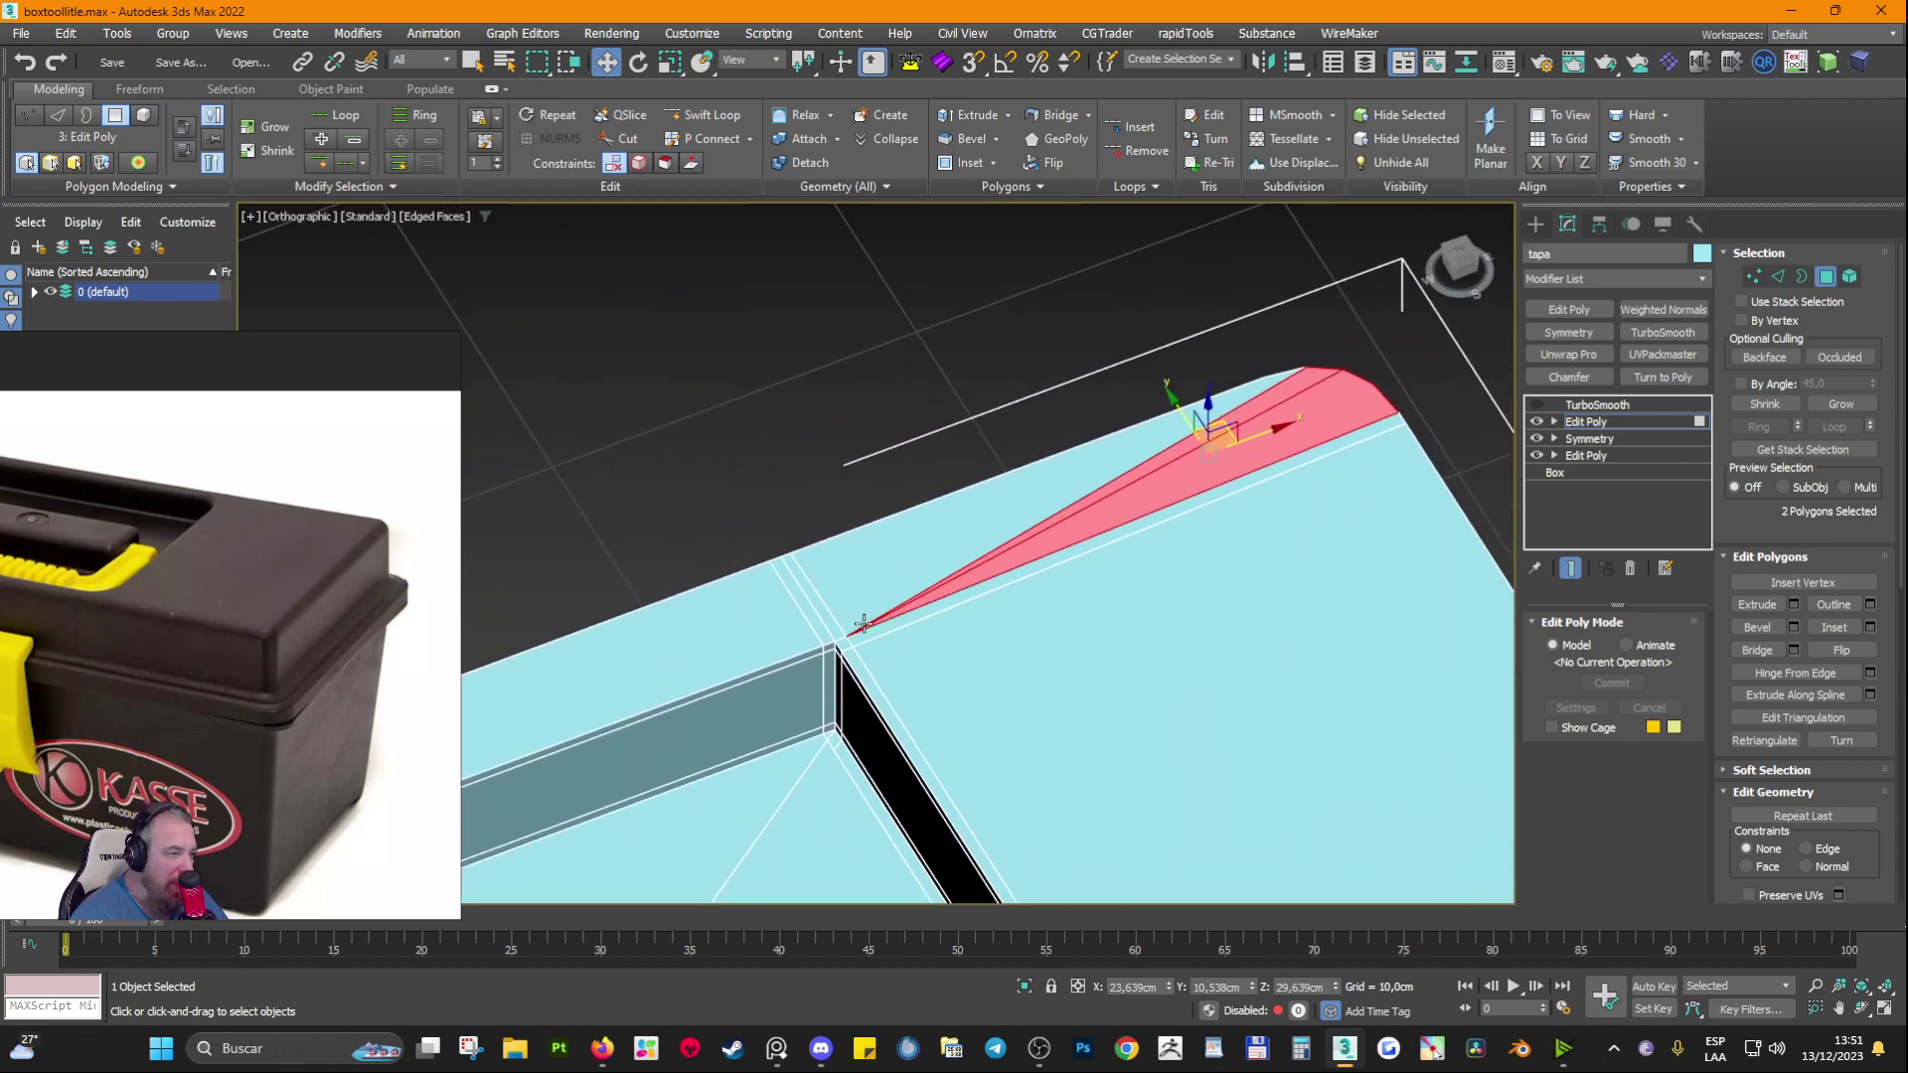
pyautogui.scroll(5, 865, 639)
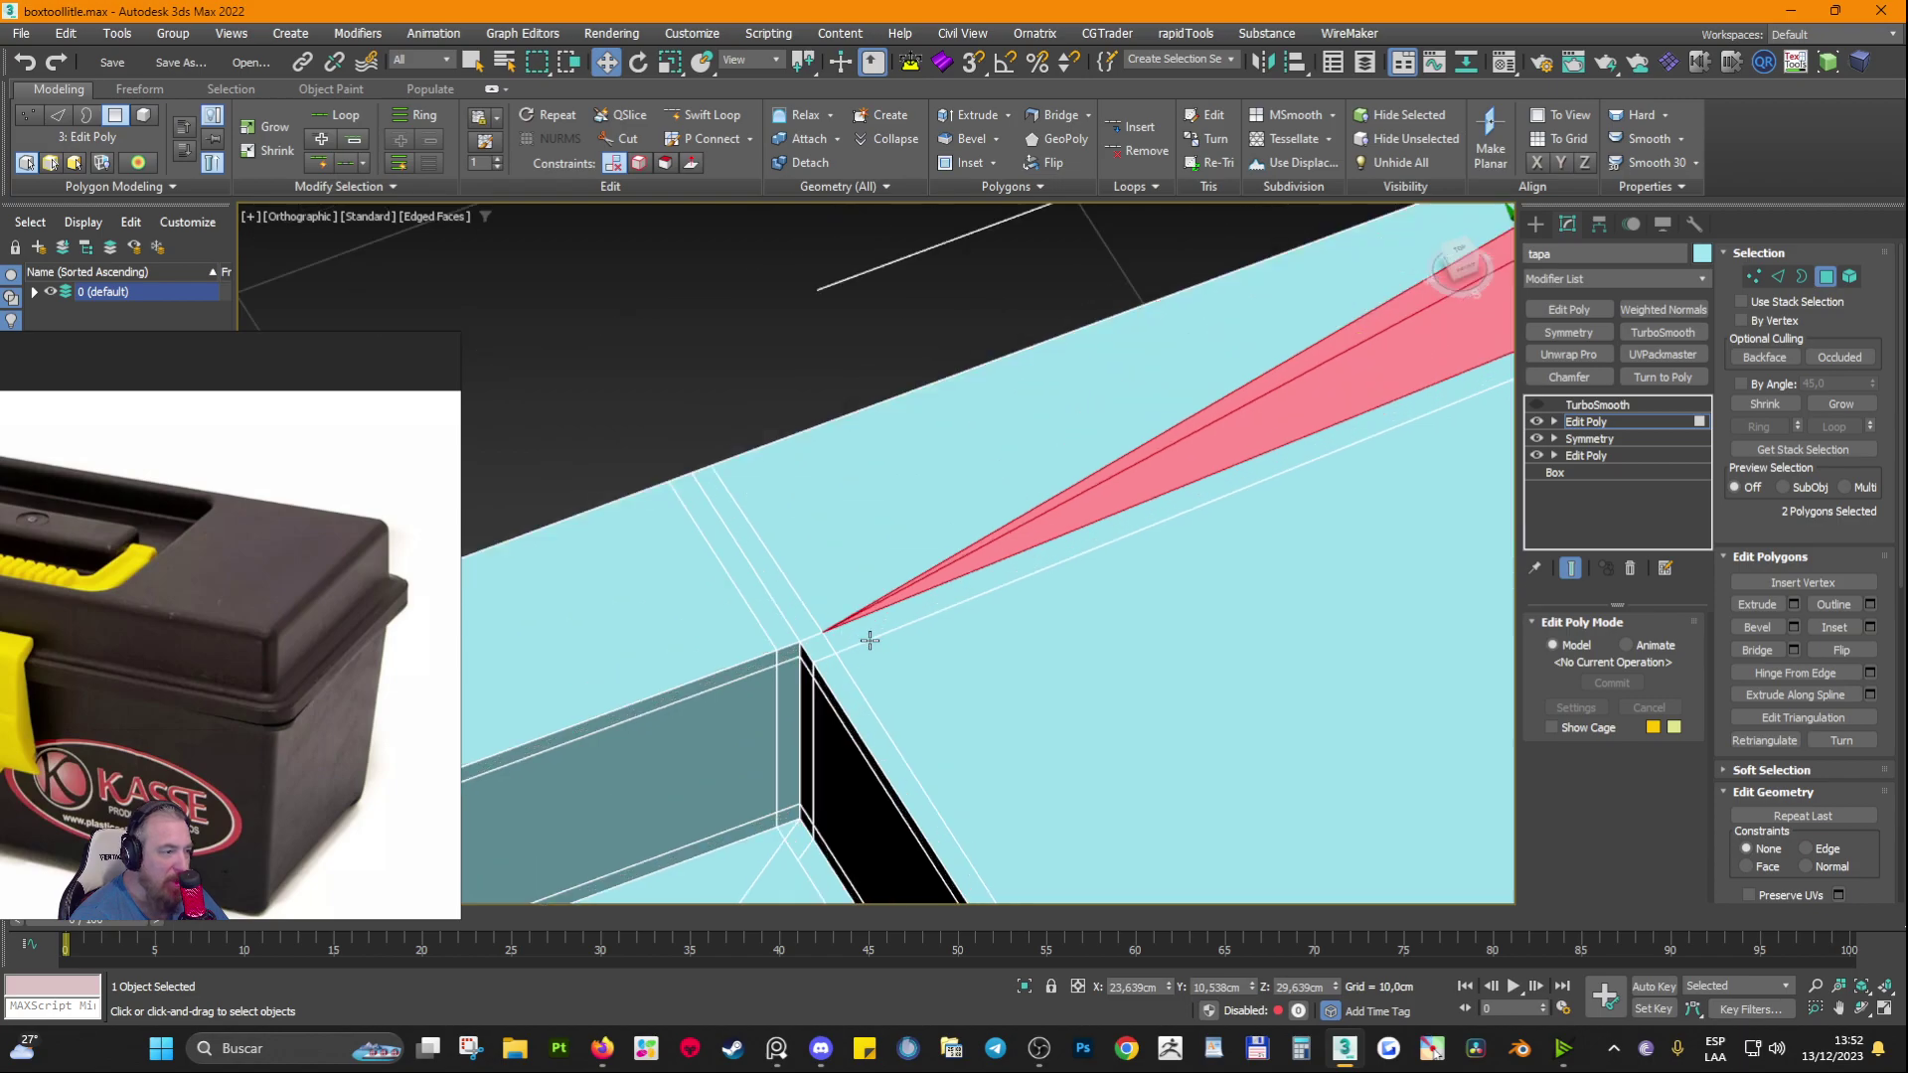
pyautogui.moveTo(1061, 702); pyautogui.dragTo(1139, 450, button='middle')
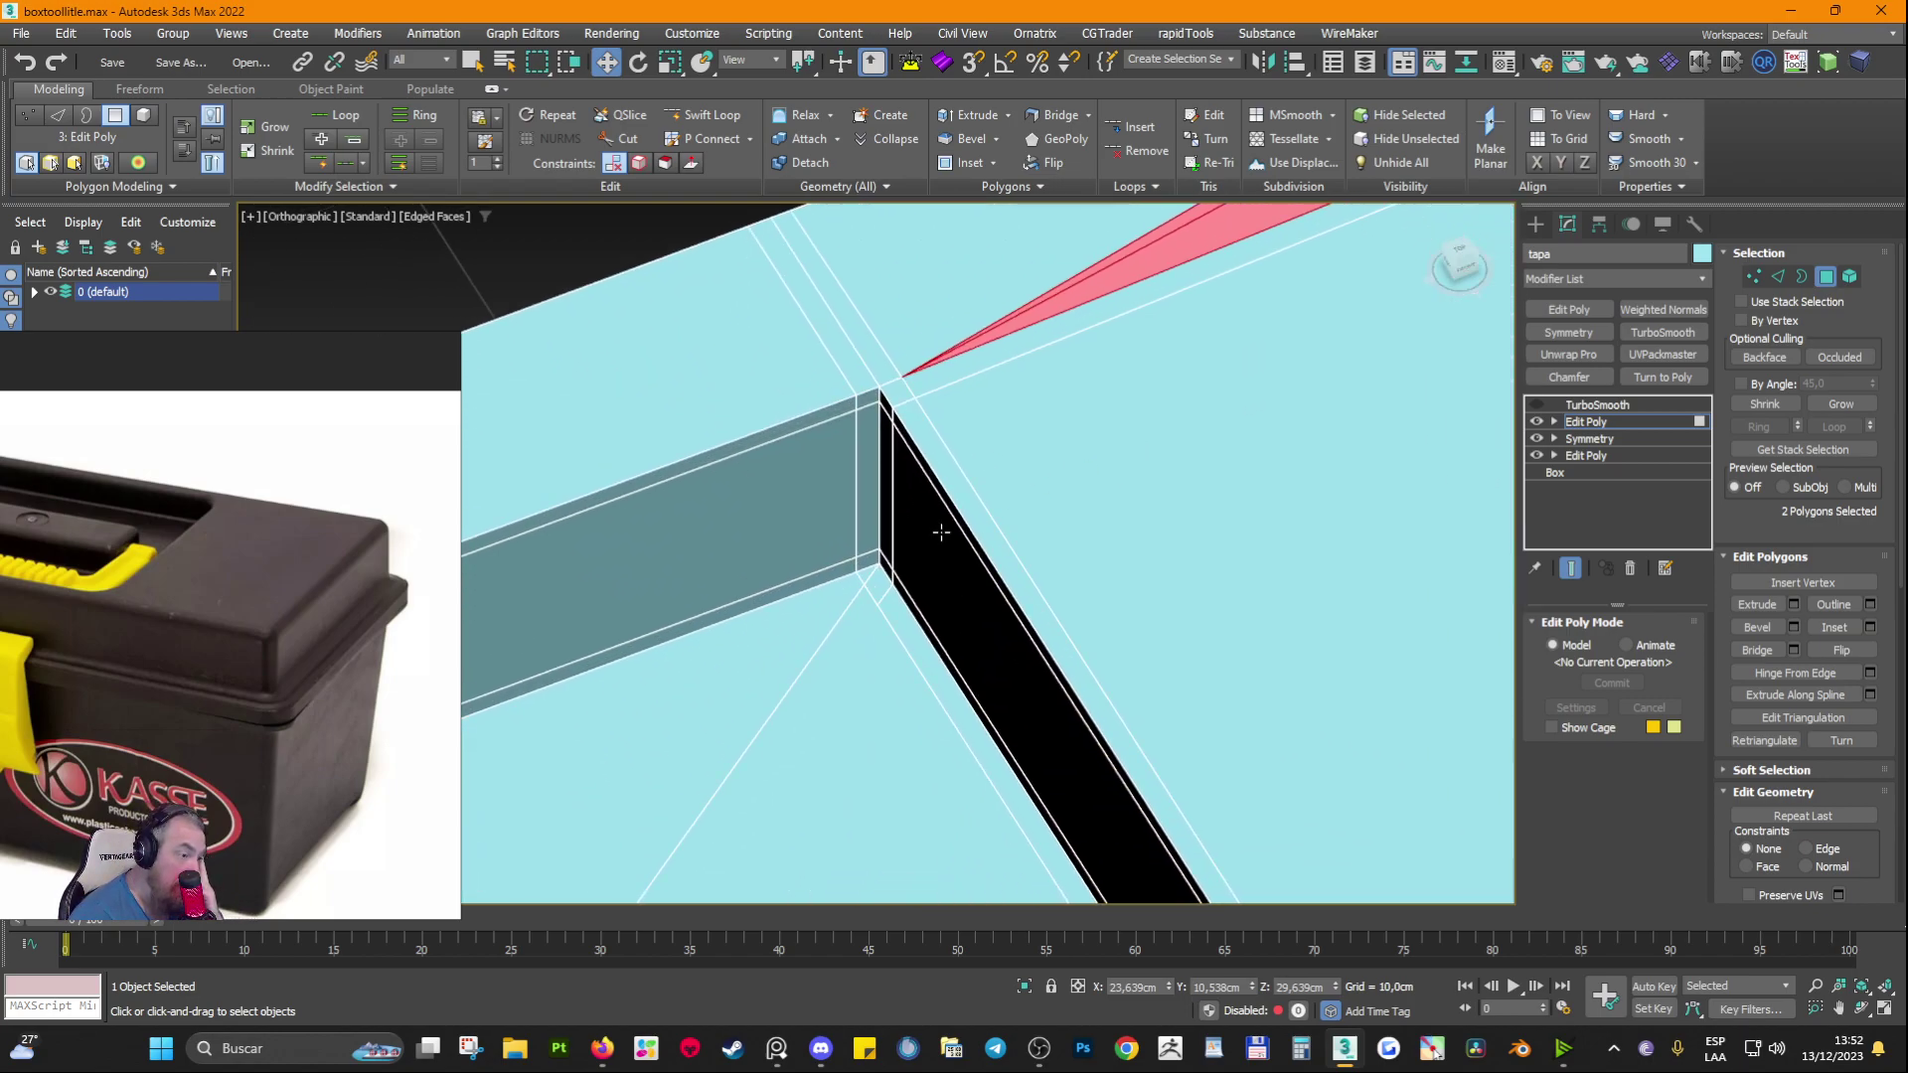
# Step: Examine the recess floor's inner corner, selecting the end wall face and the vertices around the diagonal floor edge
pyautogui.click(895, 536)
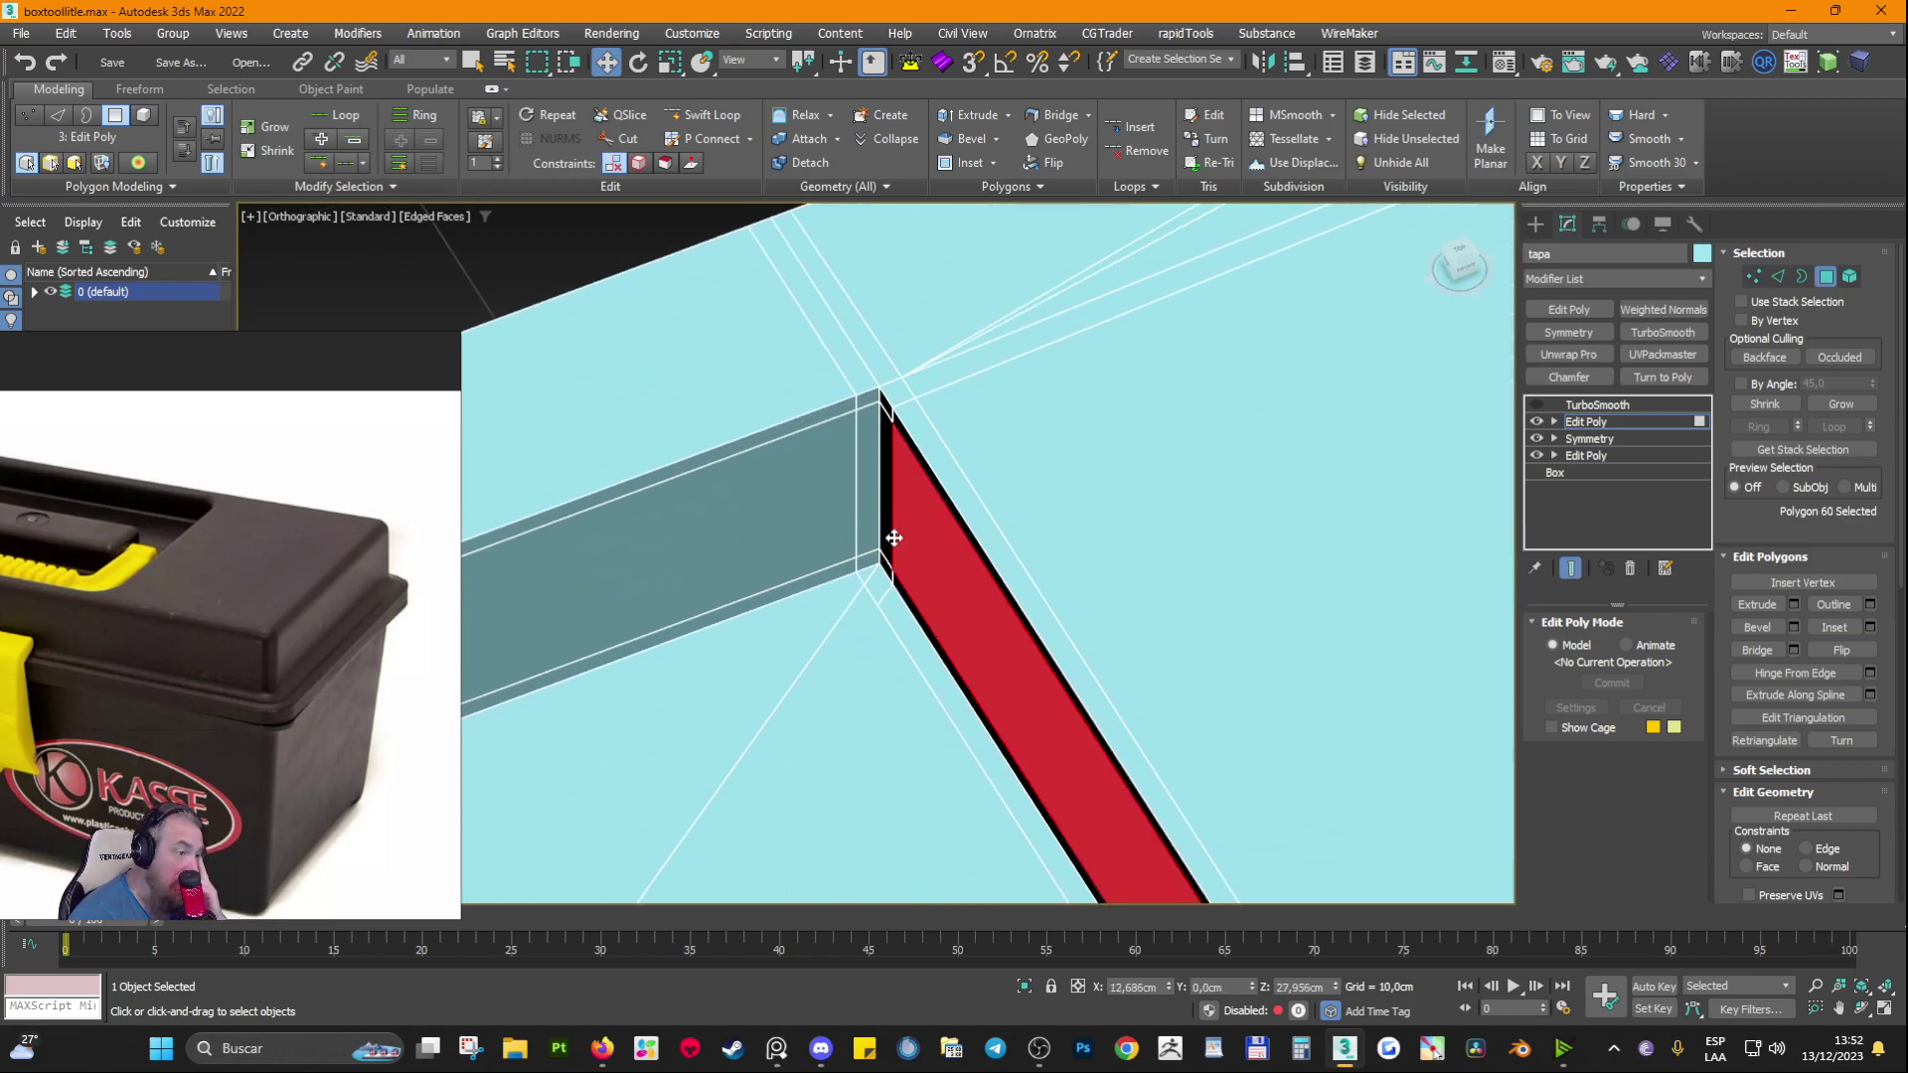
pyautogui.press('2')
pyautogui.click(882, 594)
pyautogui.keyDown('alt'); pyautogui.moveTo(861, 648); pyautogui.dragTo(877, 459, button='middle'); pyautogui.keyUp('alt')
pyautogui.press('1')
pyautogui.click(906, 605)
pyautogui.click(903, 604)
pyautogui.keyDown('ctrl'); pyautogui.click(1165, 513); pyautogui.keyUp('ctrl')
pyautogui.scroll(5, 939, 412)
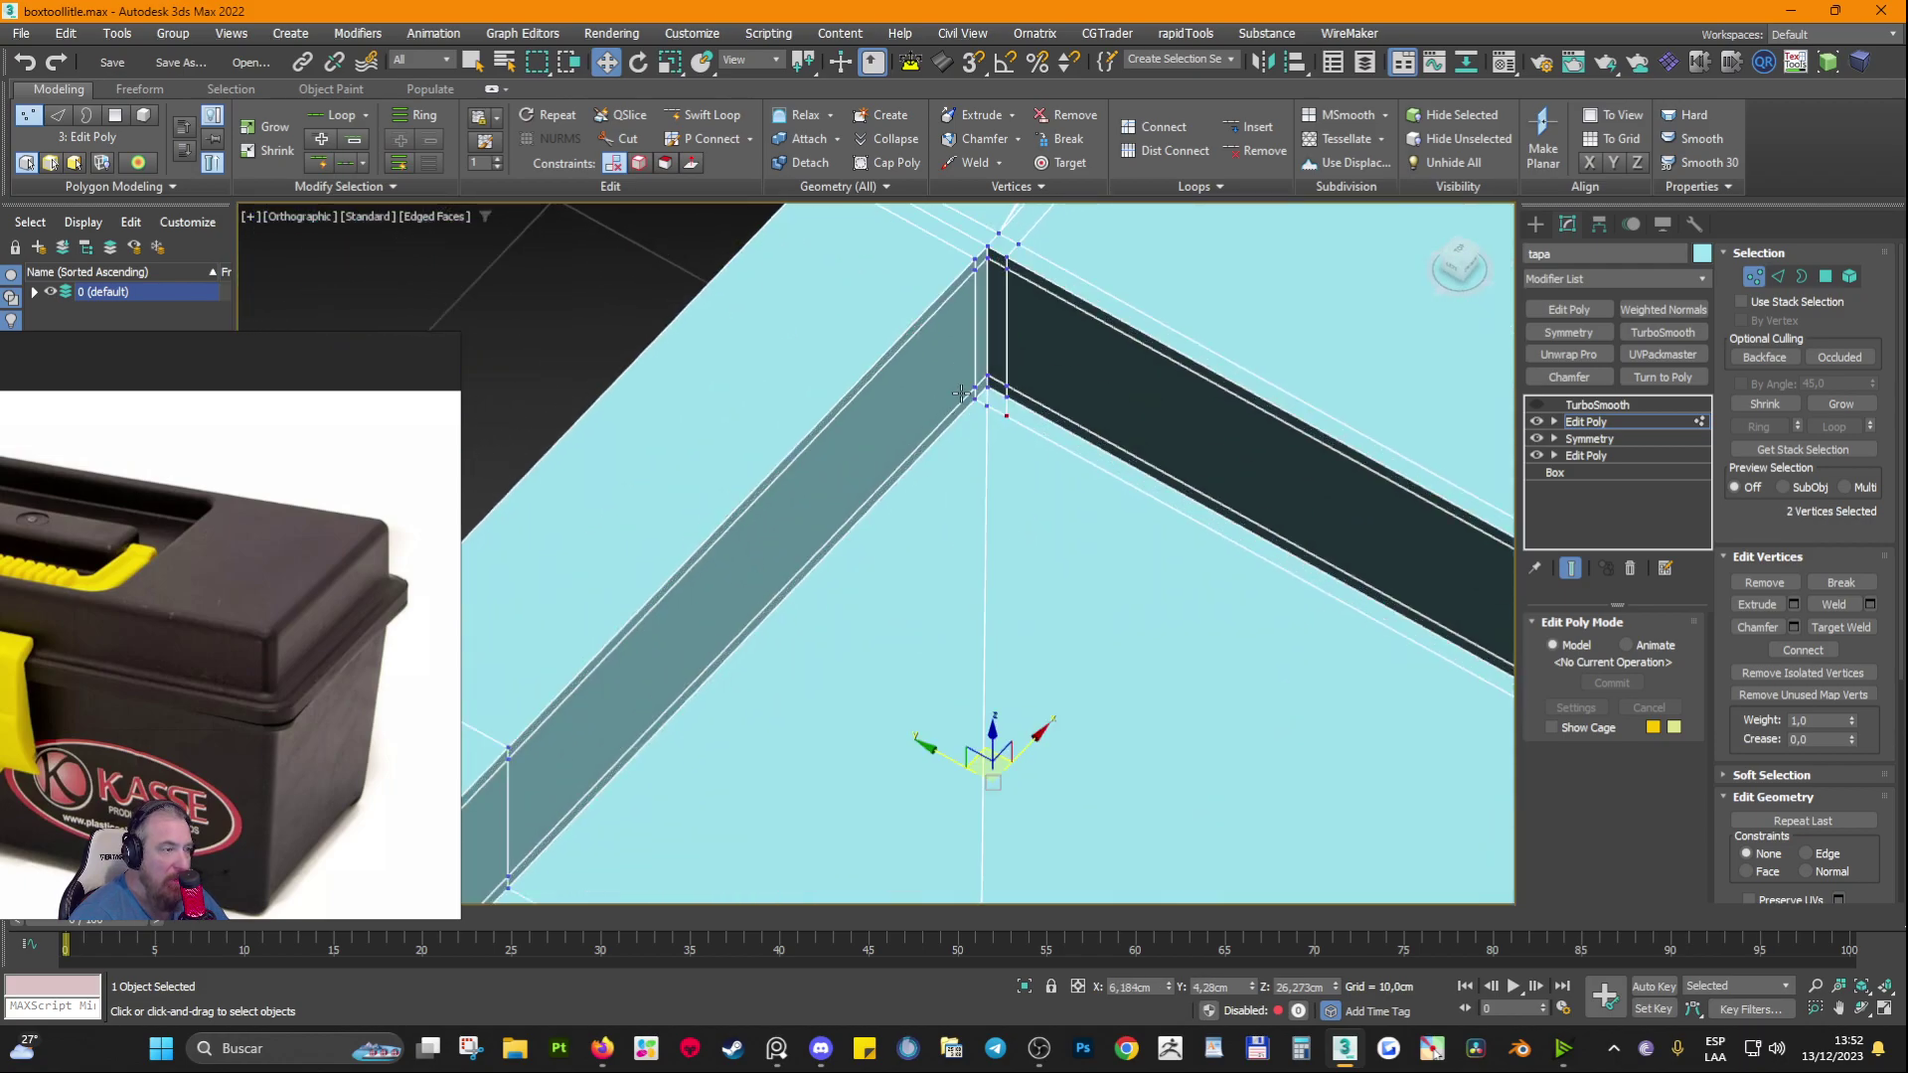
# Step: Clear the vertex selection, turn on TurboSmooth and inspect the smoothed mesh around the whole handle recess
pyautogui.click(1051, 477)
pyautogui.click(1536, 406)
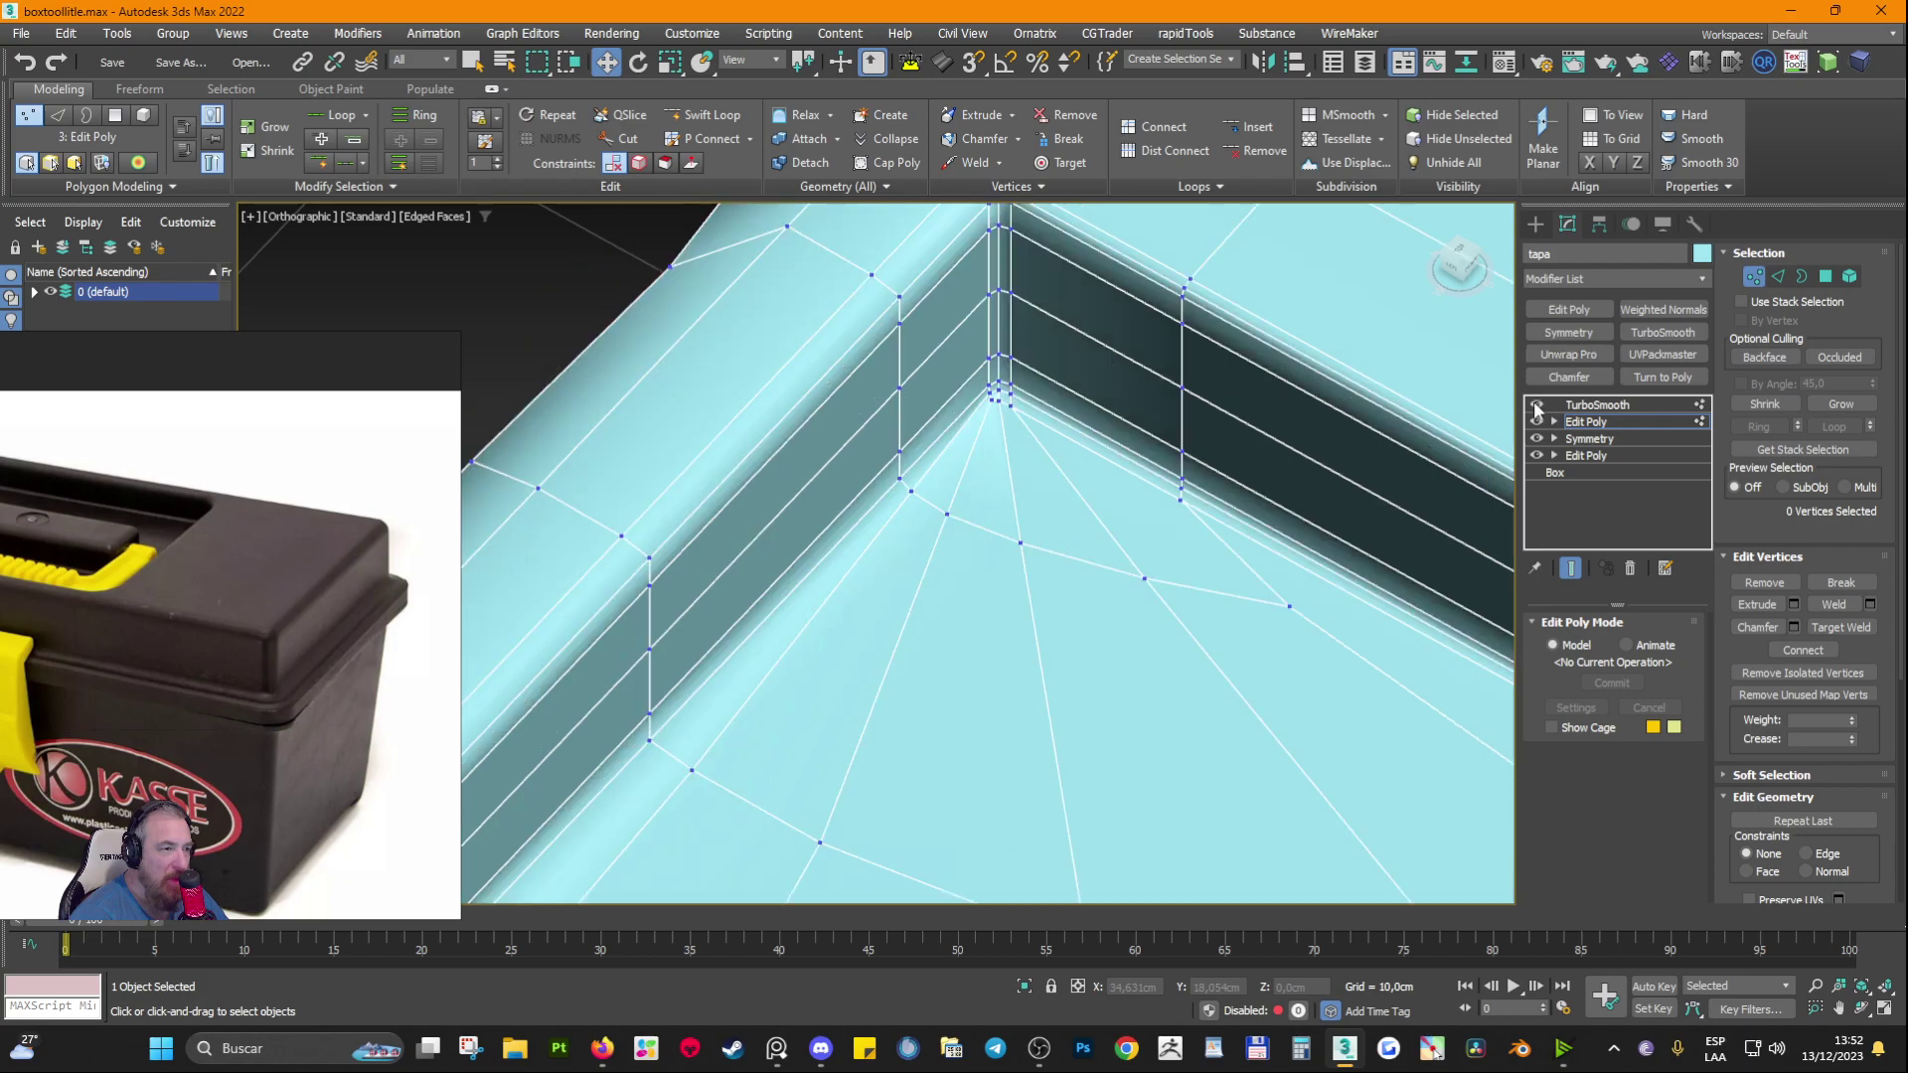
pyautogui.scroll(-6, 1073, 517)
pyautogui.moveTo(1103, 720); pyautogui.dragTo(1091, 591, button='middle')
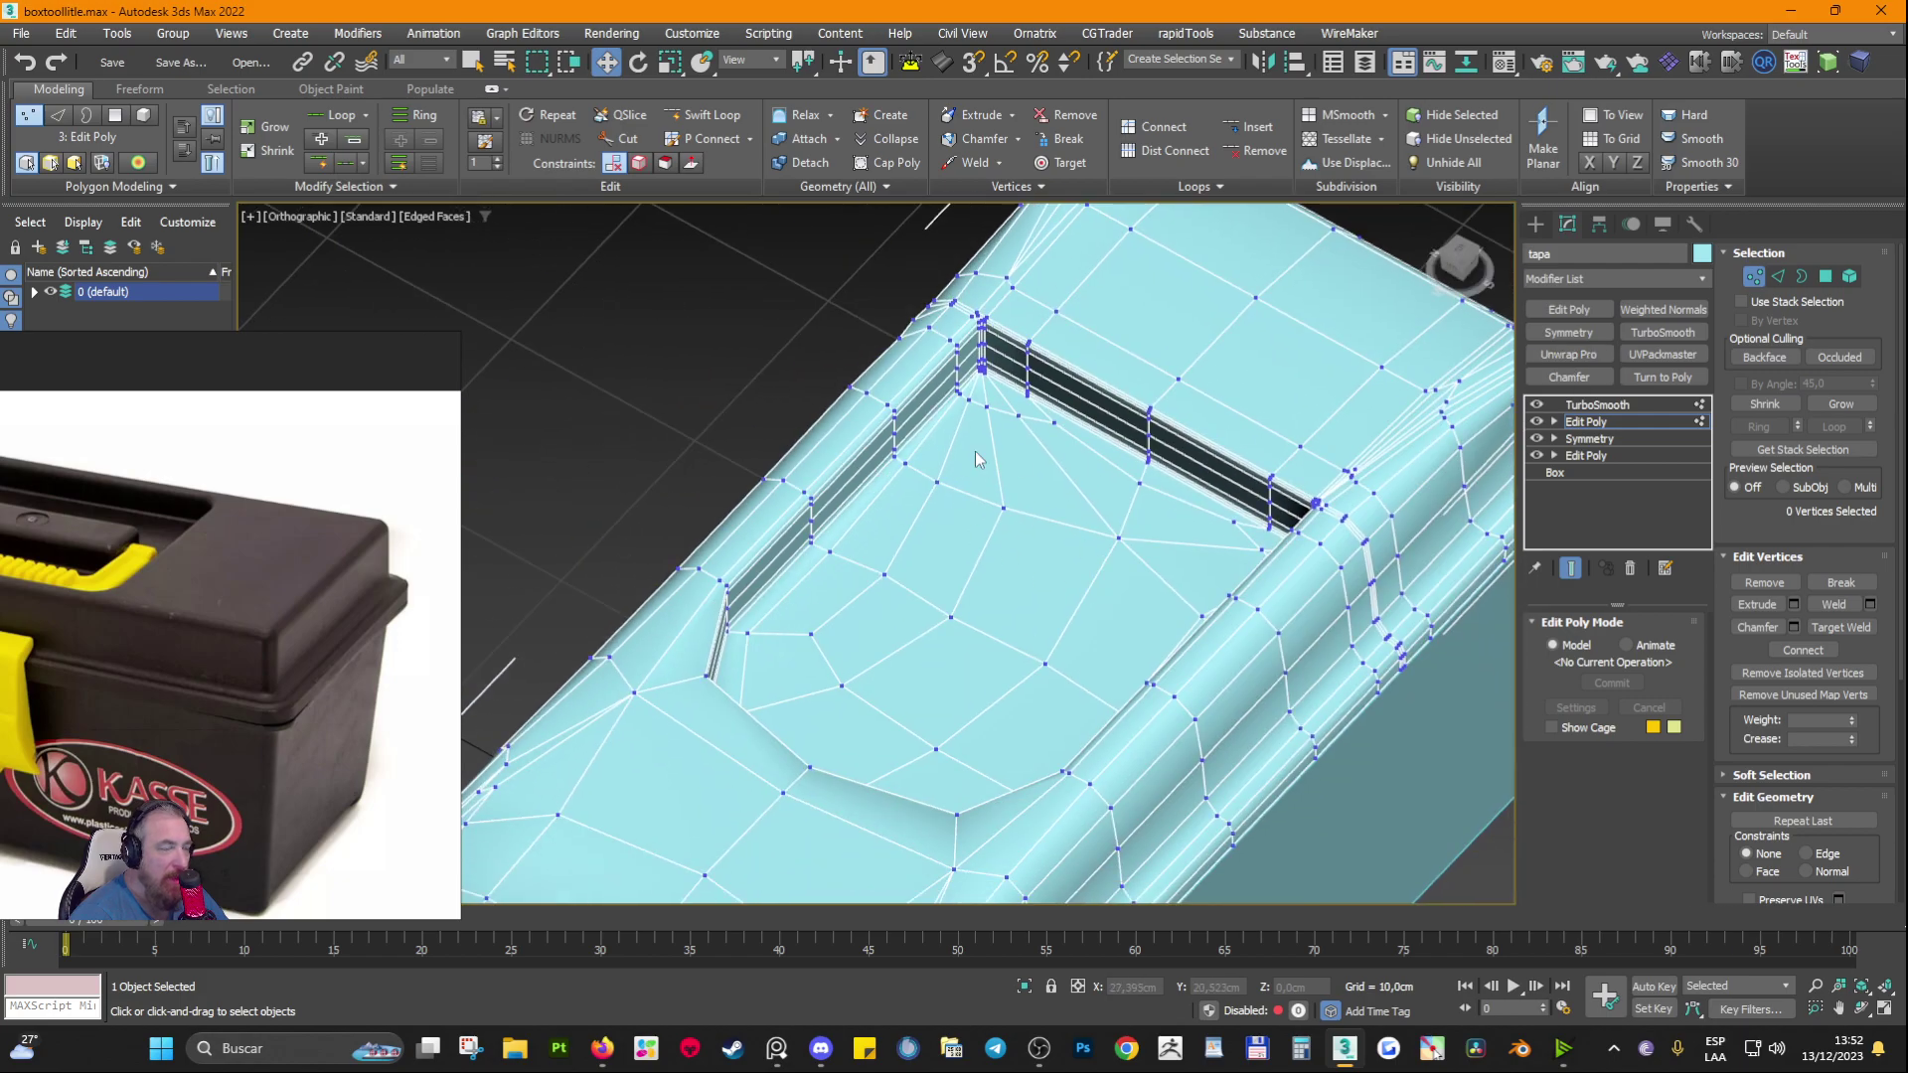
# Step: Turn off TurboSmooth and check the recess floor's diagonal edge by selecting the vertex at each of its ends
pyautogui.scroll(2, 977, 459)
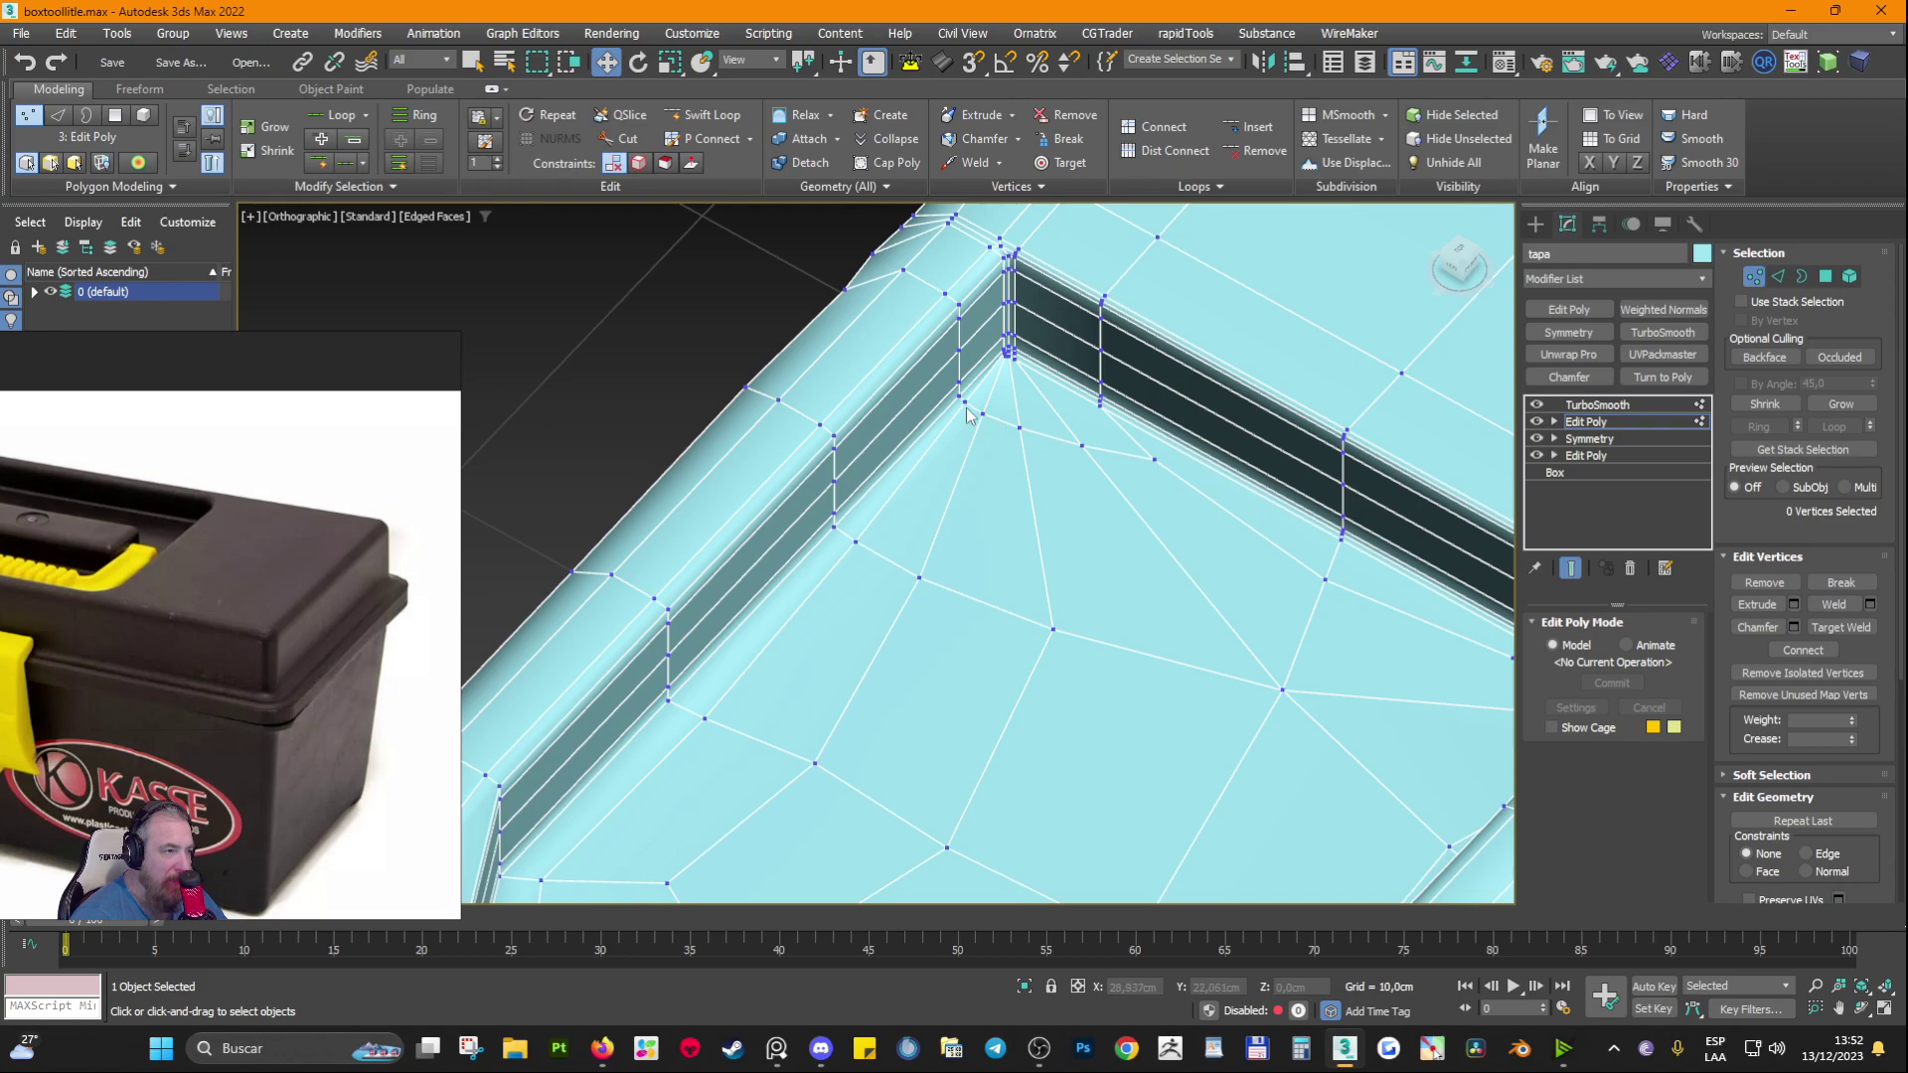
pyautogui.click(1537, 404)
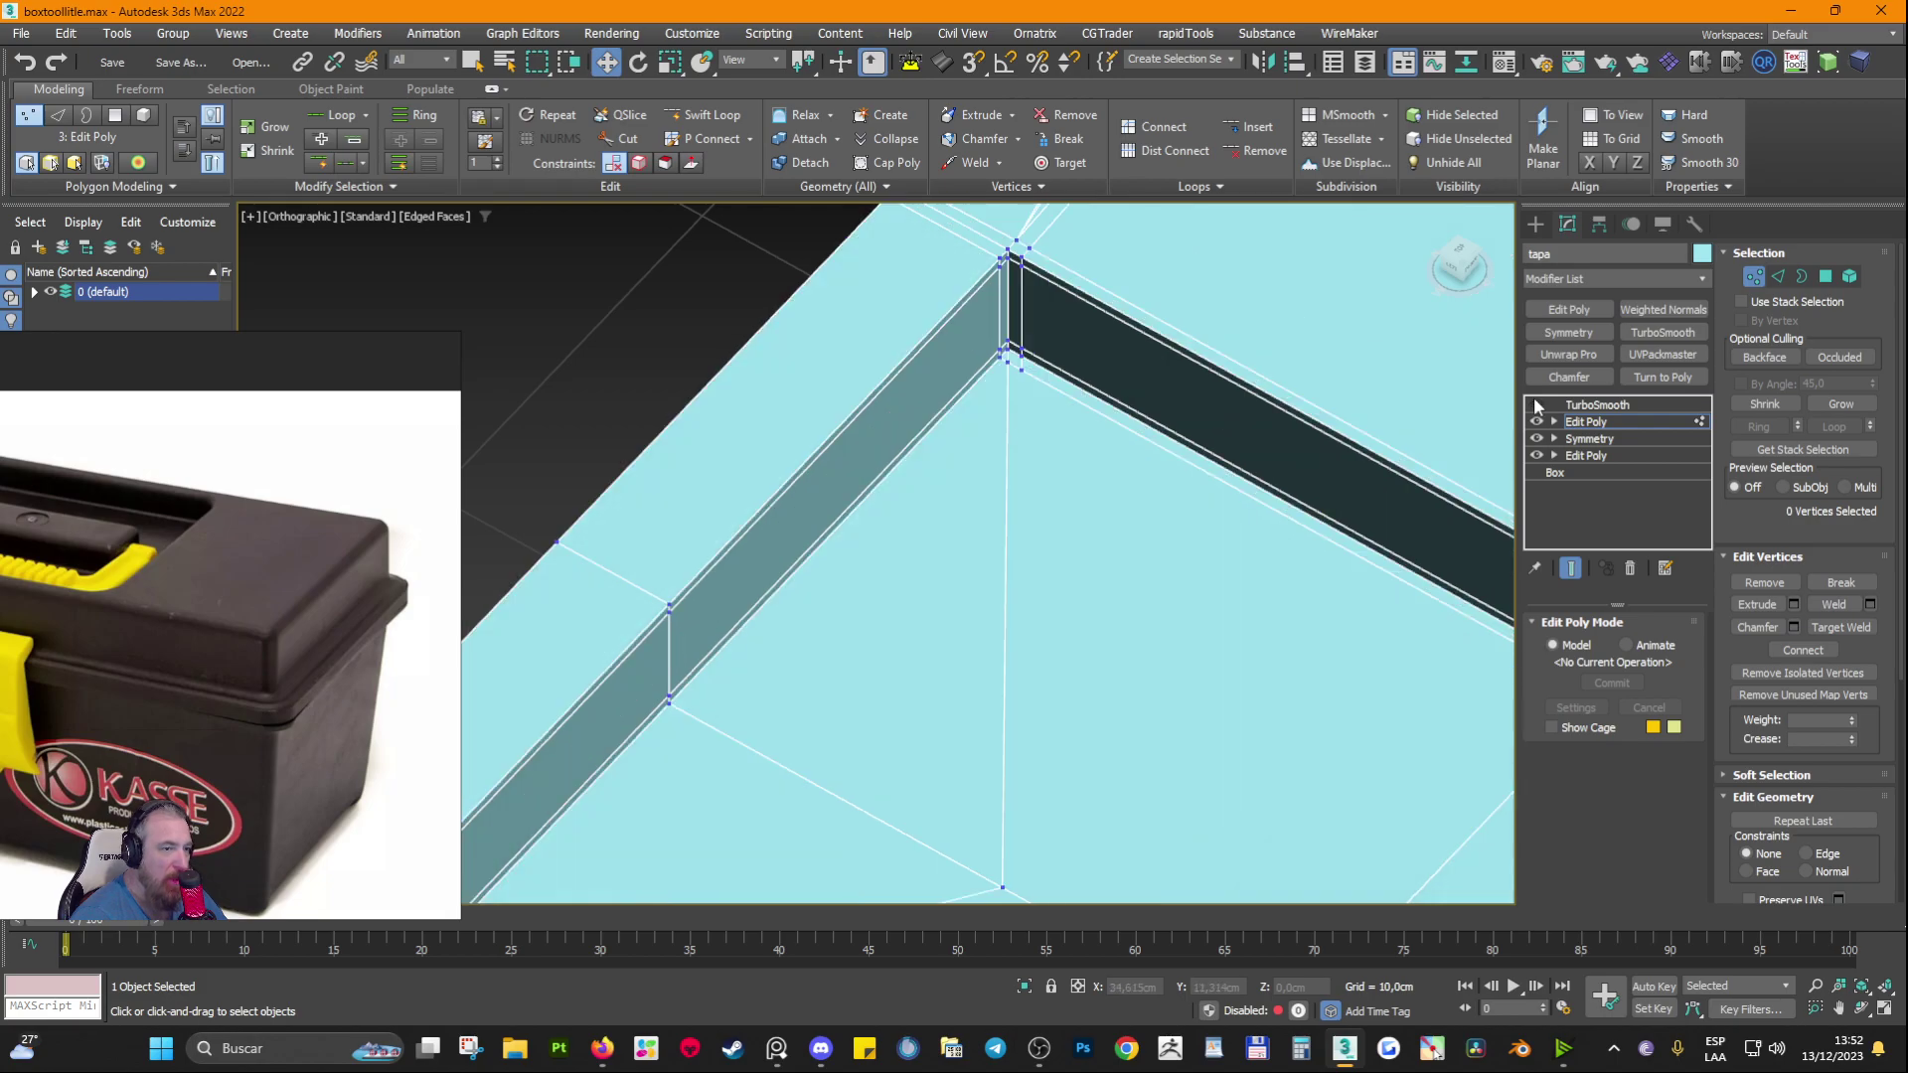
pyautogui.click(1011, 364)
pyautogui.scroll(5, 1023, 343)
pyautogui.scroll(-5, 921, 415)
pyautogui.moveTo(928, 558); pyautogui.dragTo(896, 215, button='middle')
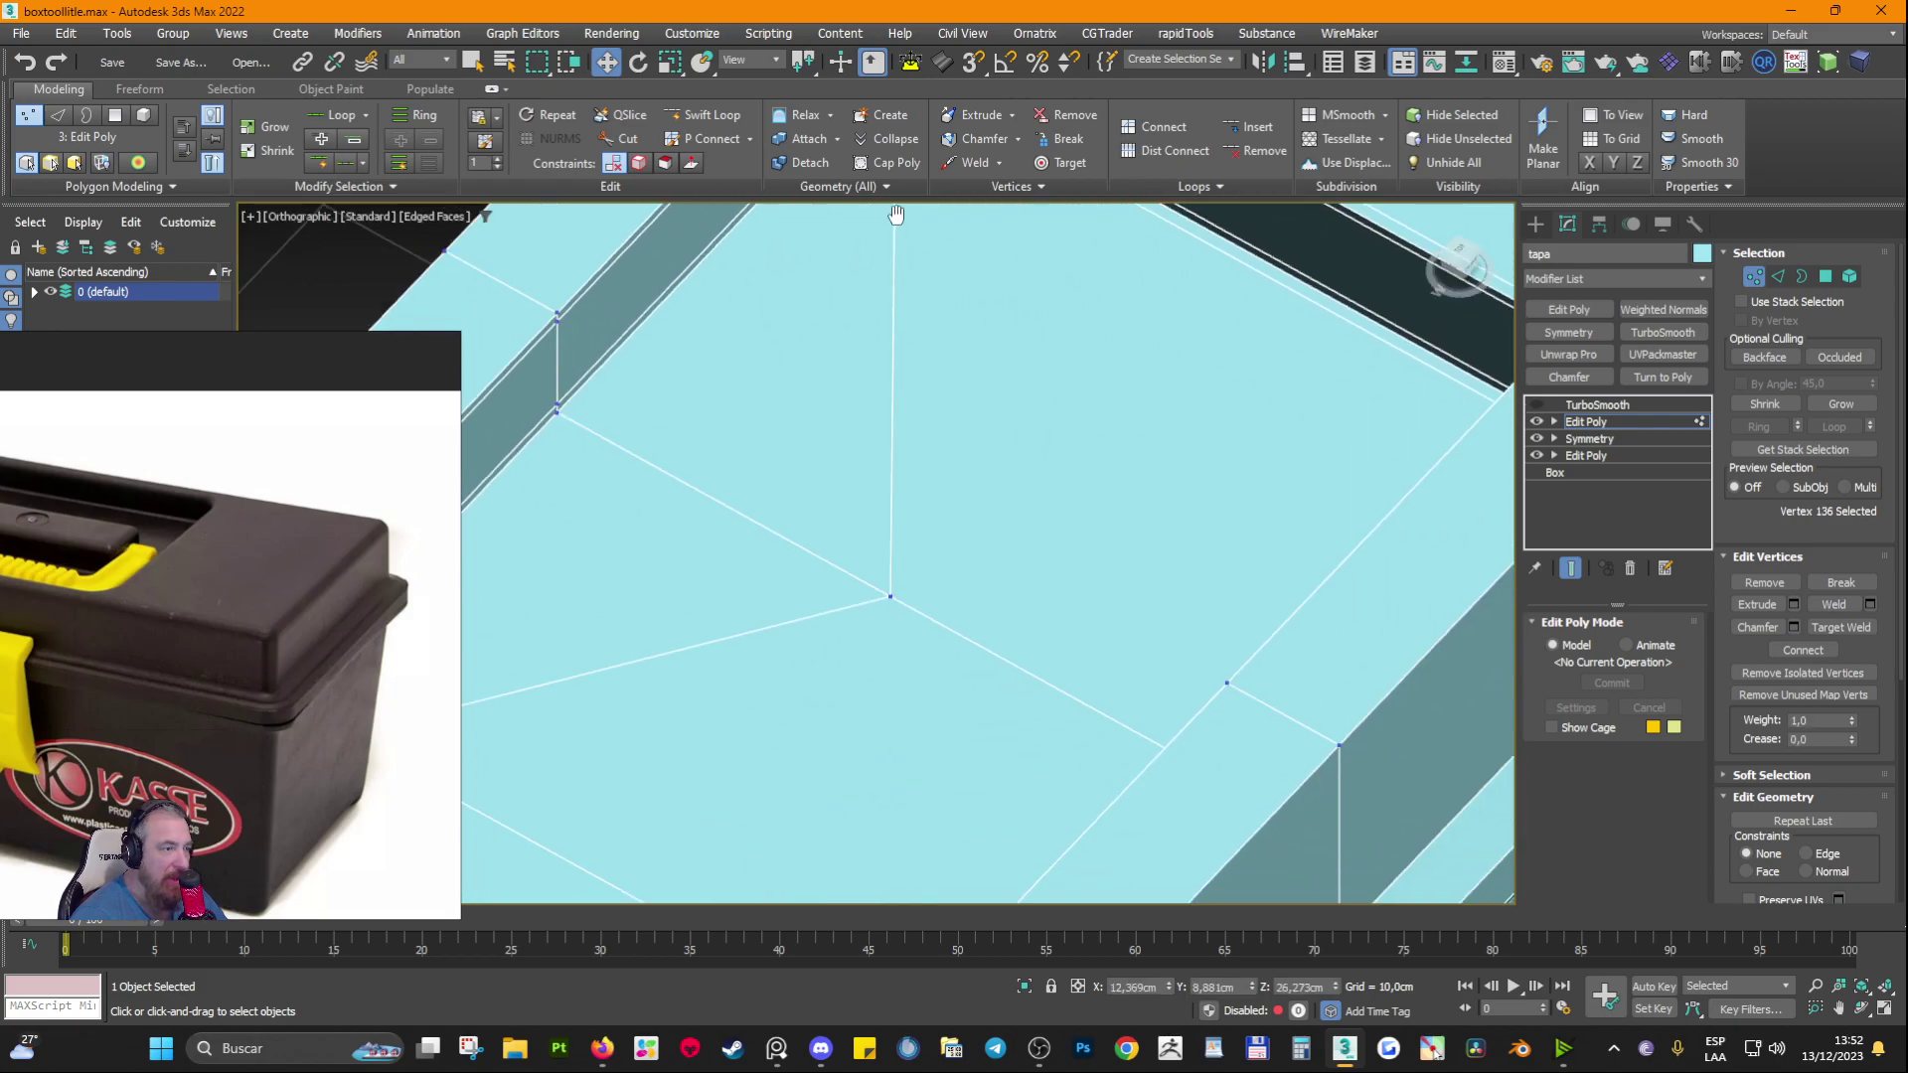
pyautogui.click(890, 595)
pyautogui.moveTo(791, 368); pyautogui.dragTo(866, 558, button='middle')
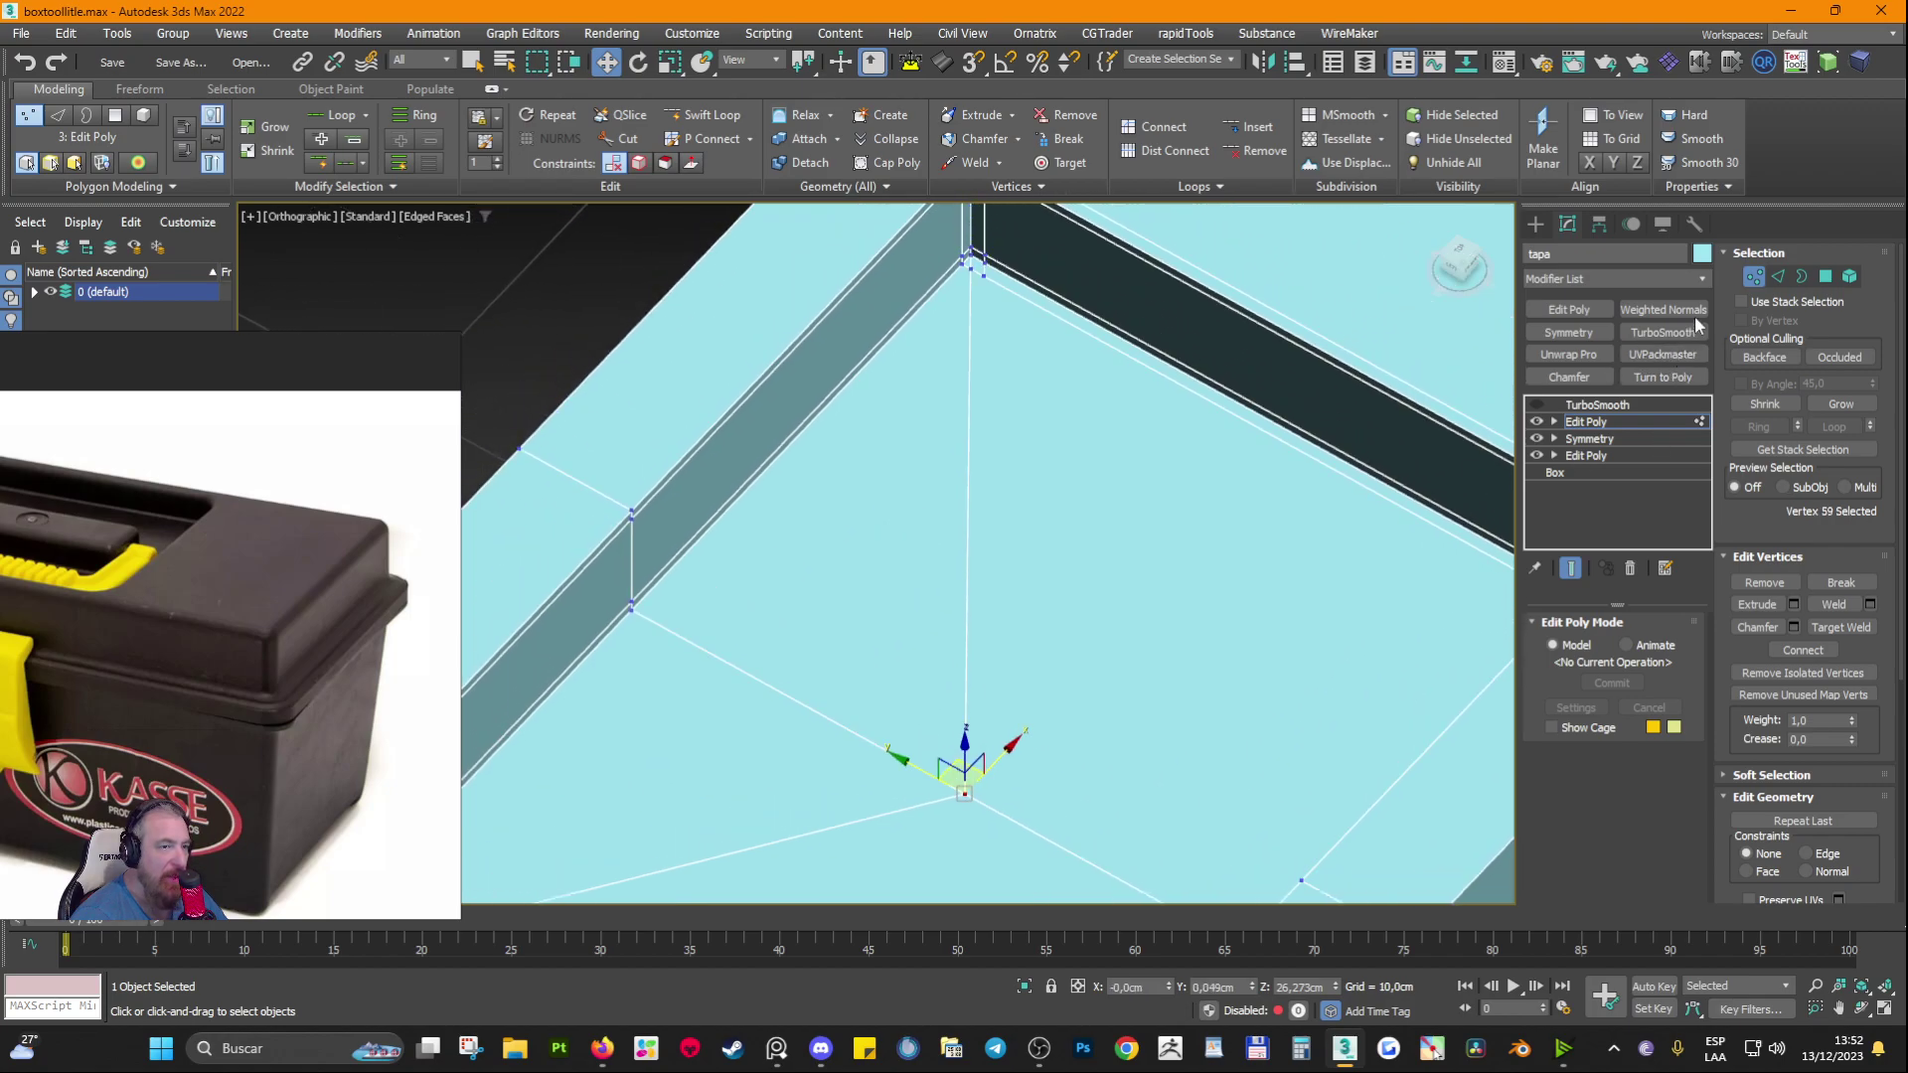
# Step: Select the floor polygons on either side of the diagonal edge in turn and examine their shape around the recess corner
pyautogui.click(1827, 278)
pyautogui.click(791, 672)
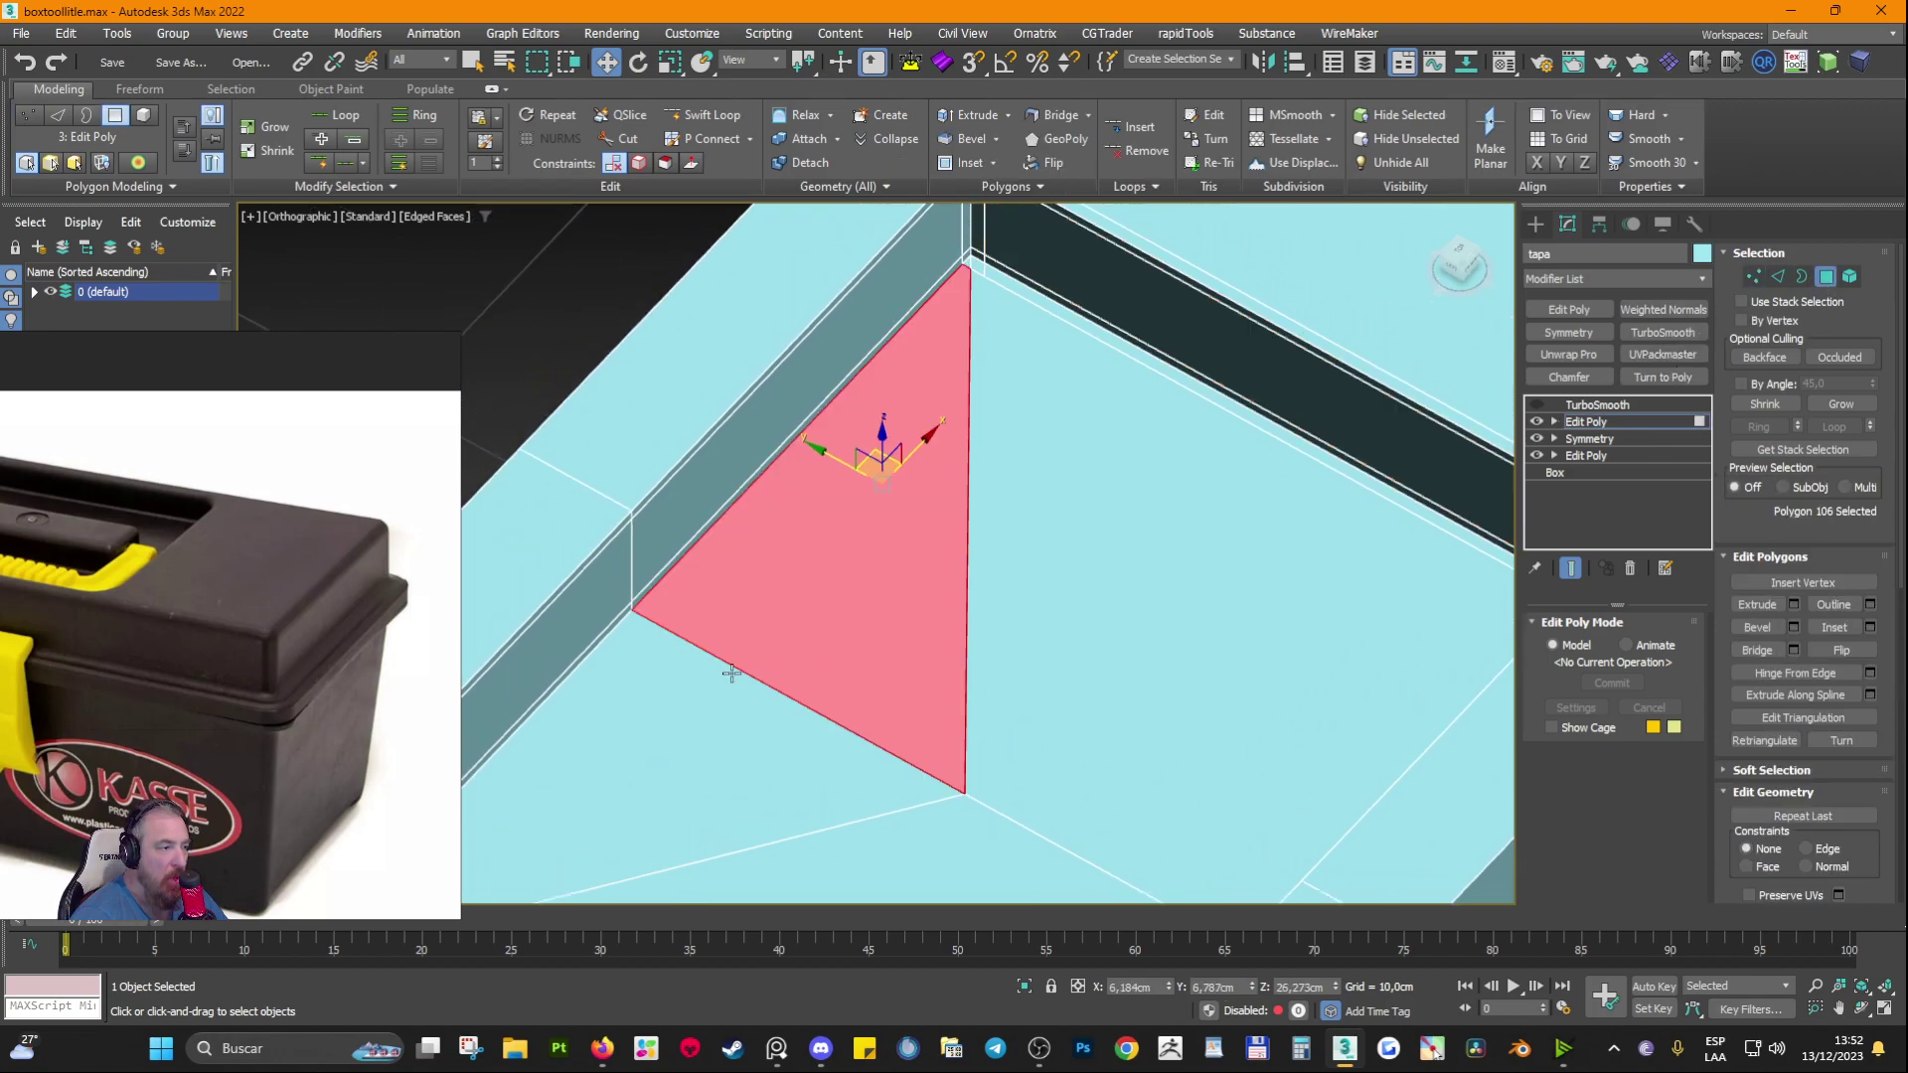
pyautogui.click(1023, 496)
pyautogui.scroll(3, 980, 215)
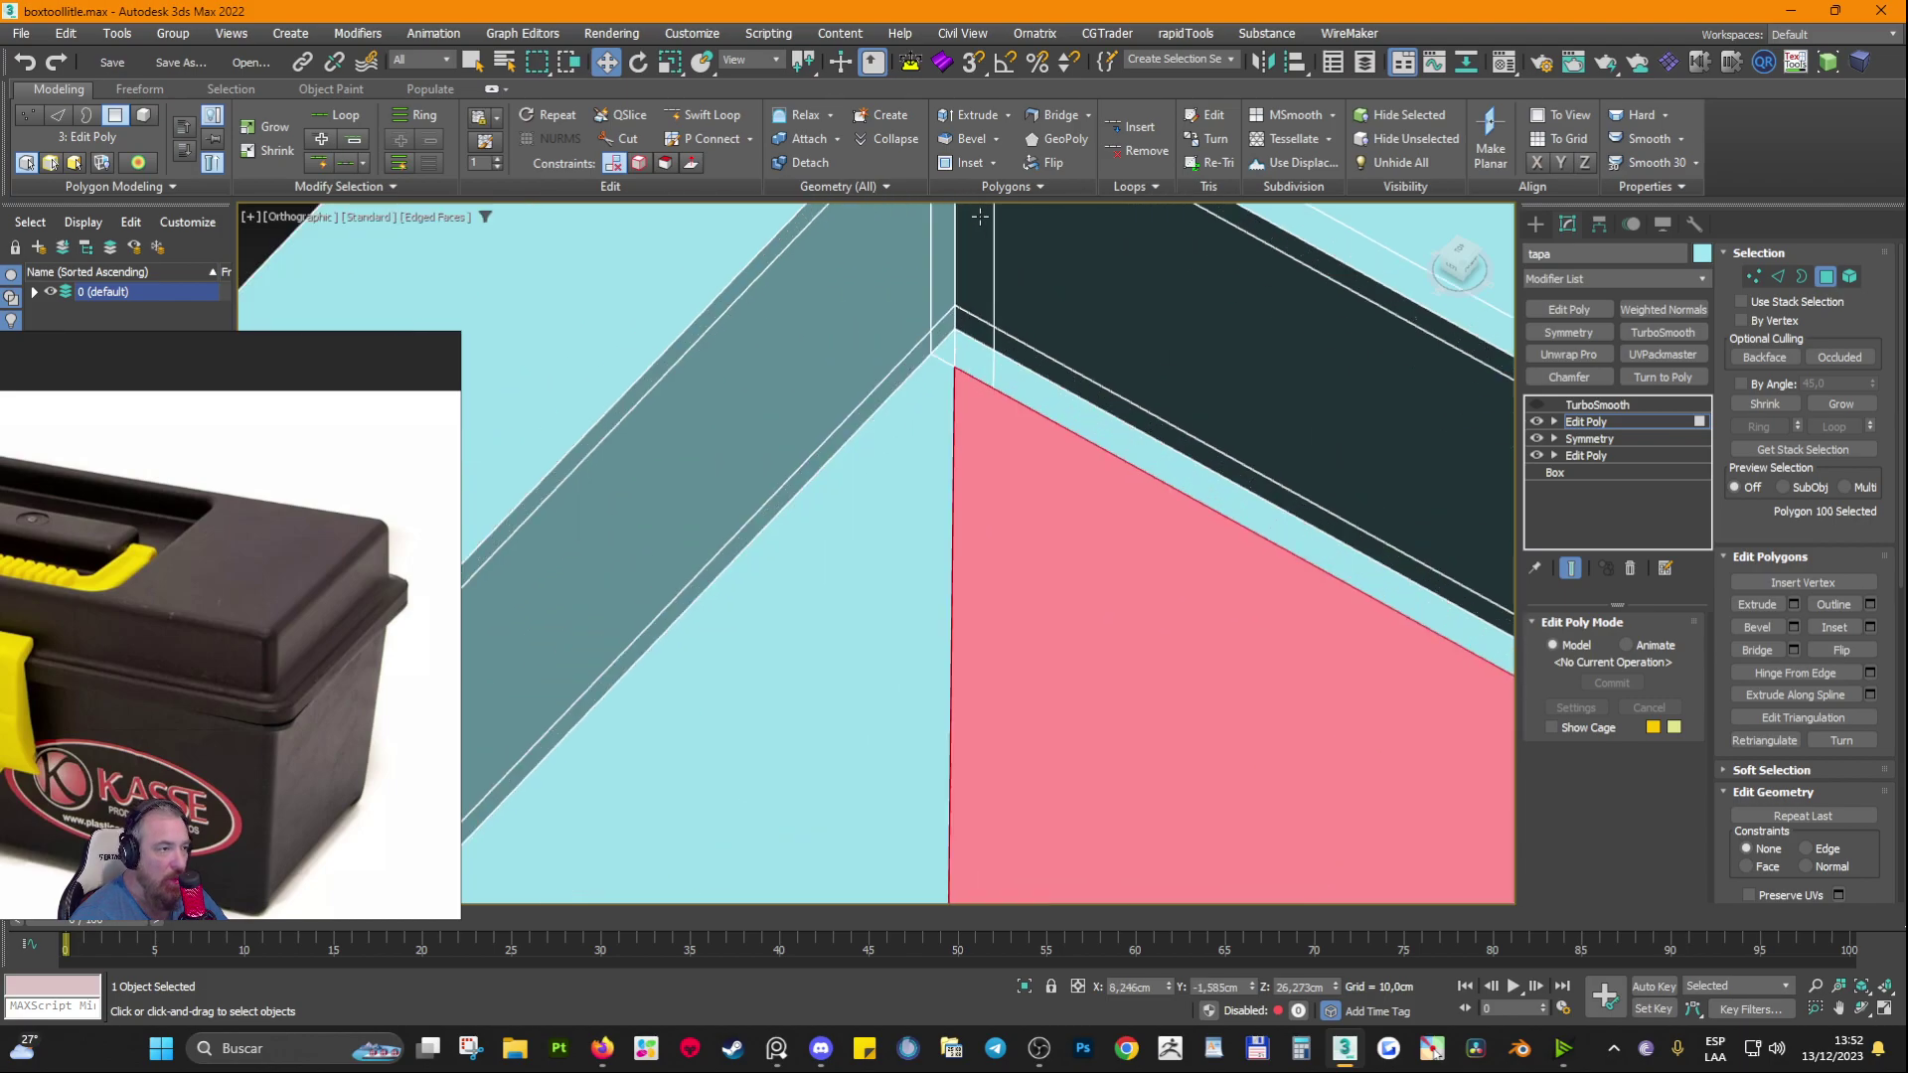
pyautogui.scroll(-4, 994, 394)
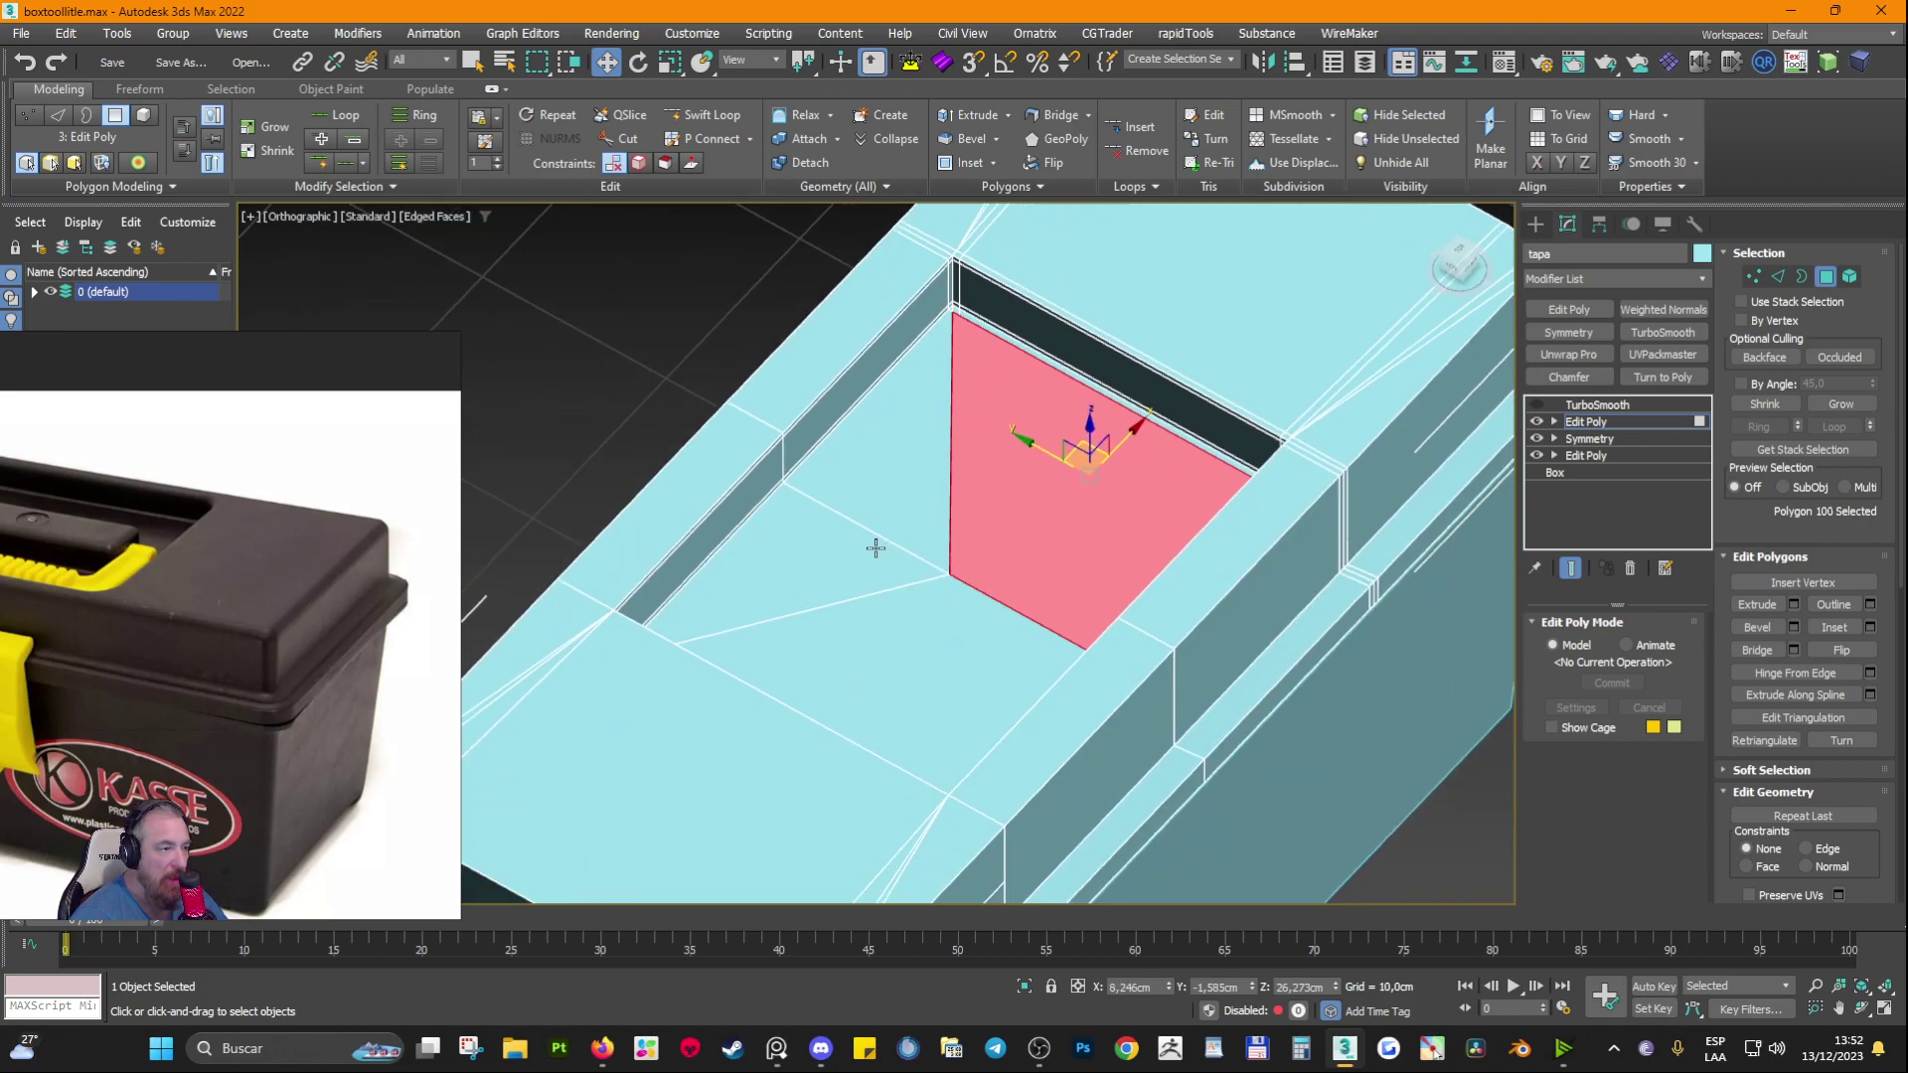
pyautogui.keyDown('alt'); pyautogui.moveTo(1098, 681); pyautogui.dragTo(1283, 653, button='middle'); pyautogui.keyUp('alt')
pyautogui.scroll(5, 1112, 369)
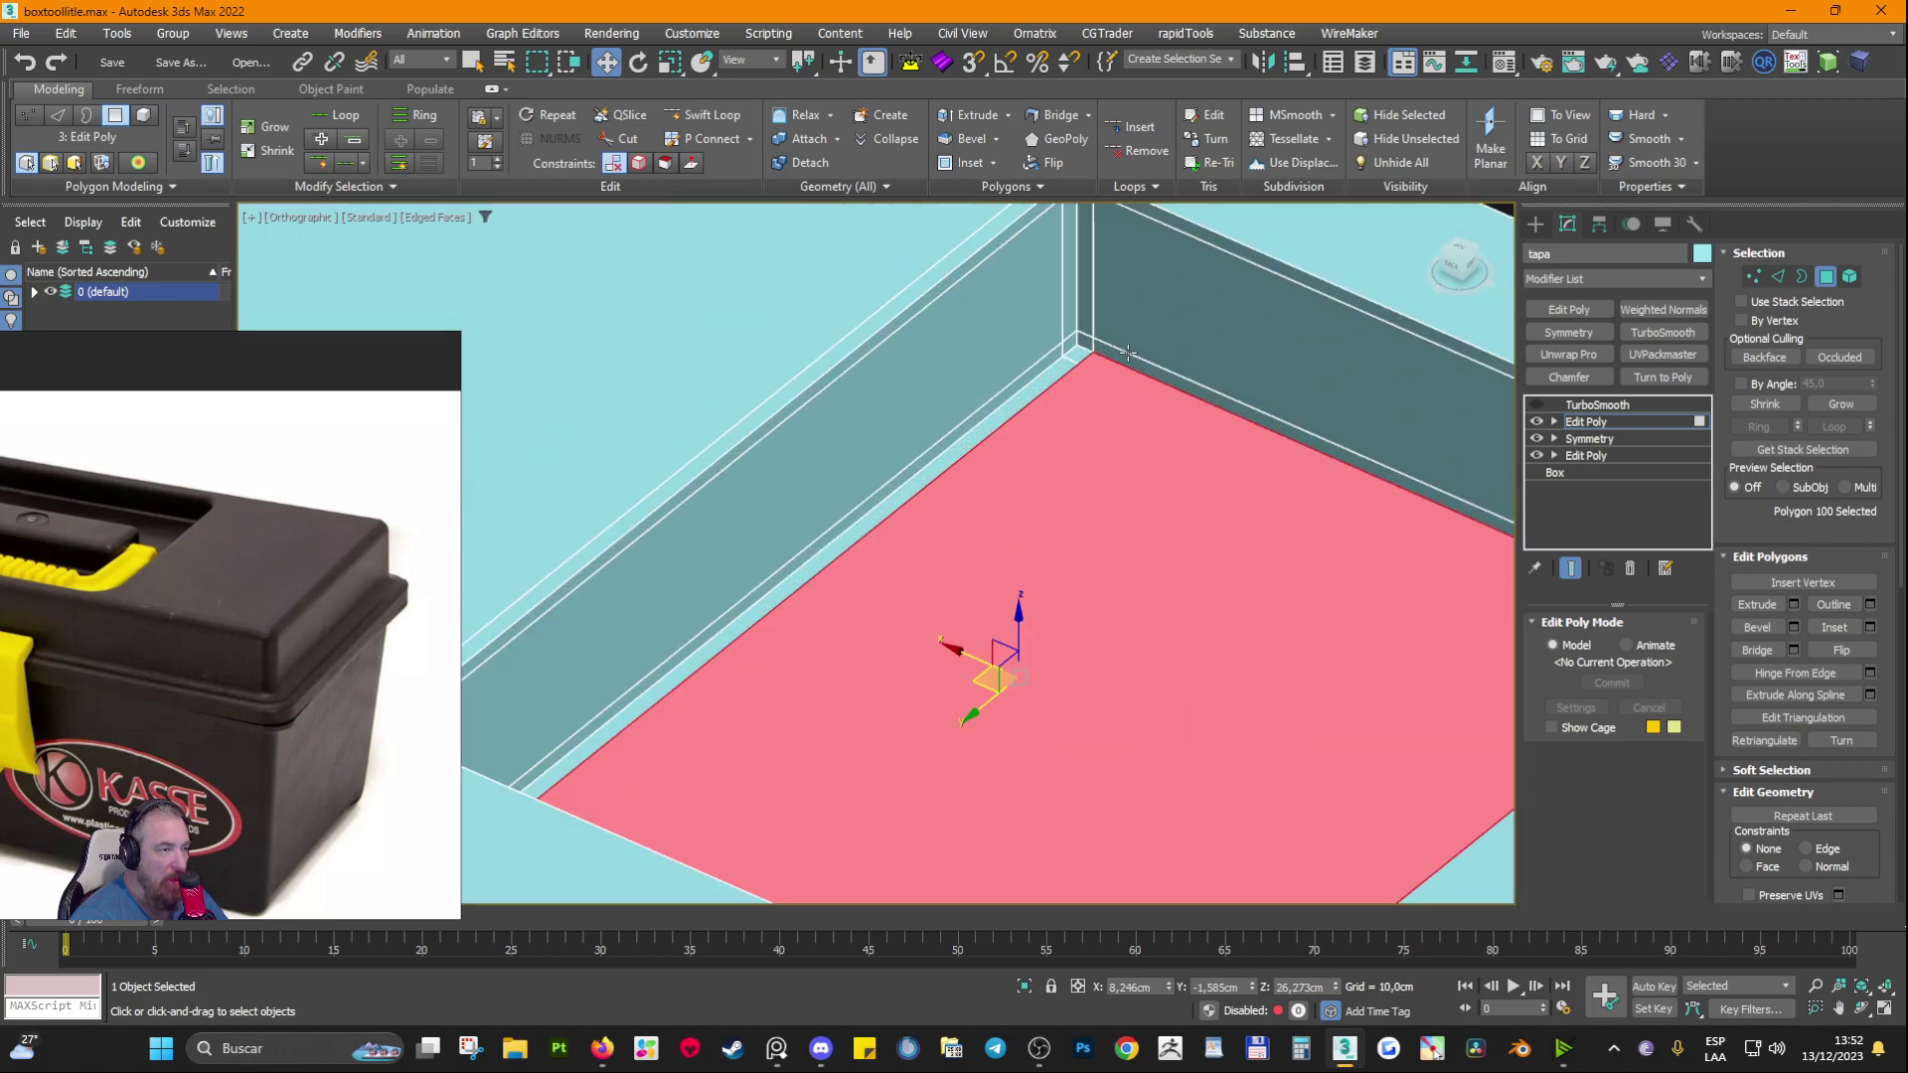
pyautogui.scroll(-3, 1078, 387)
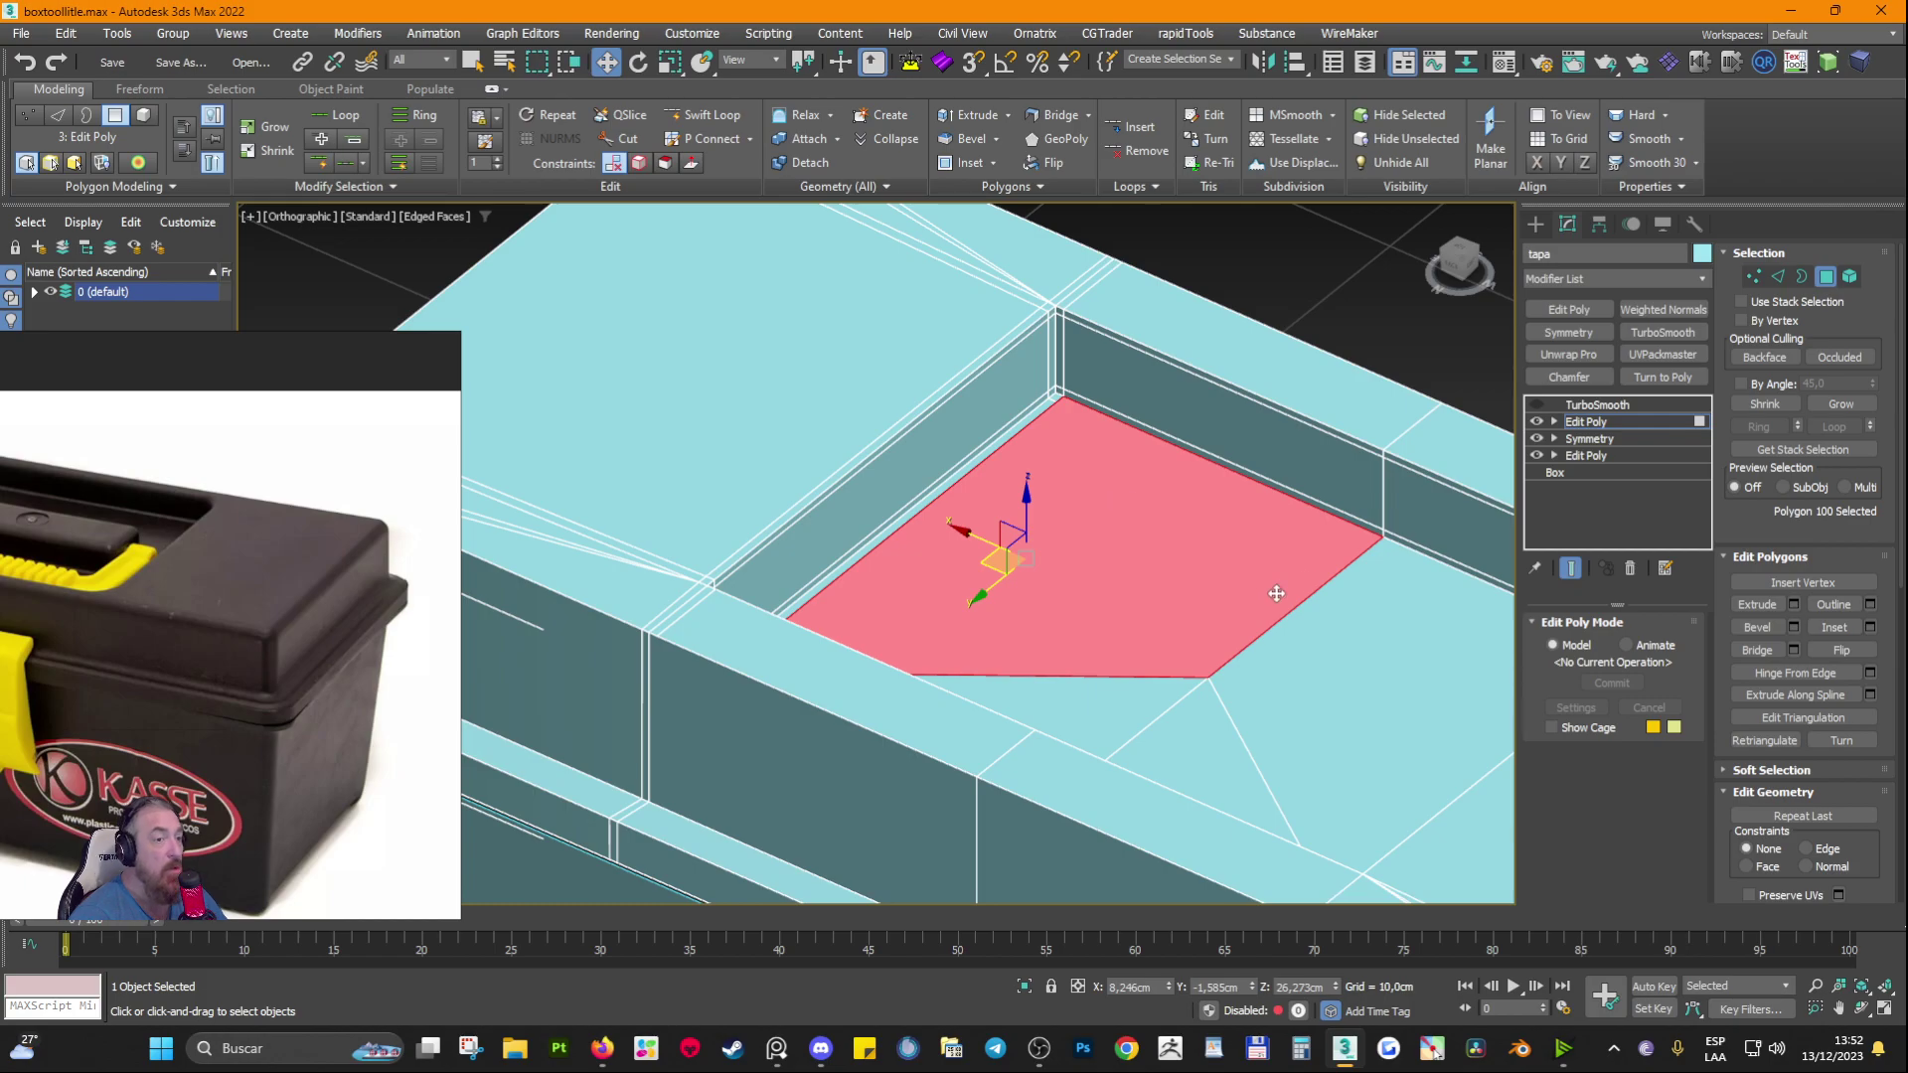
pyautogui.keyDown('alt'); pyautogui.moveTo(1226, 629); pyautogui.dragTo(1019, 626, button='middle'); pyautogui.keyUp('alt')
pyautogui.scroll(4, 810, 387)
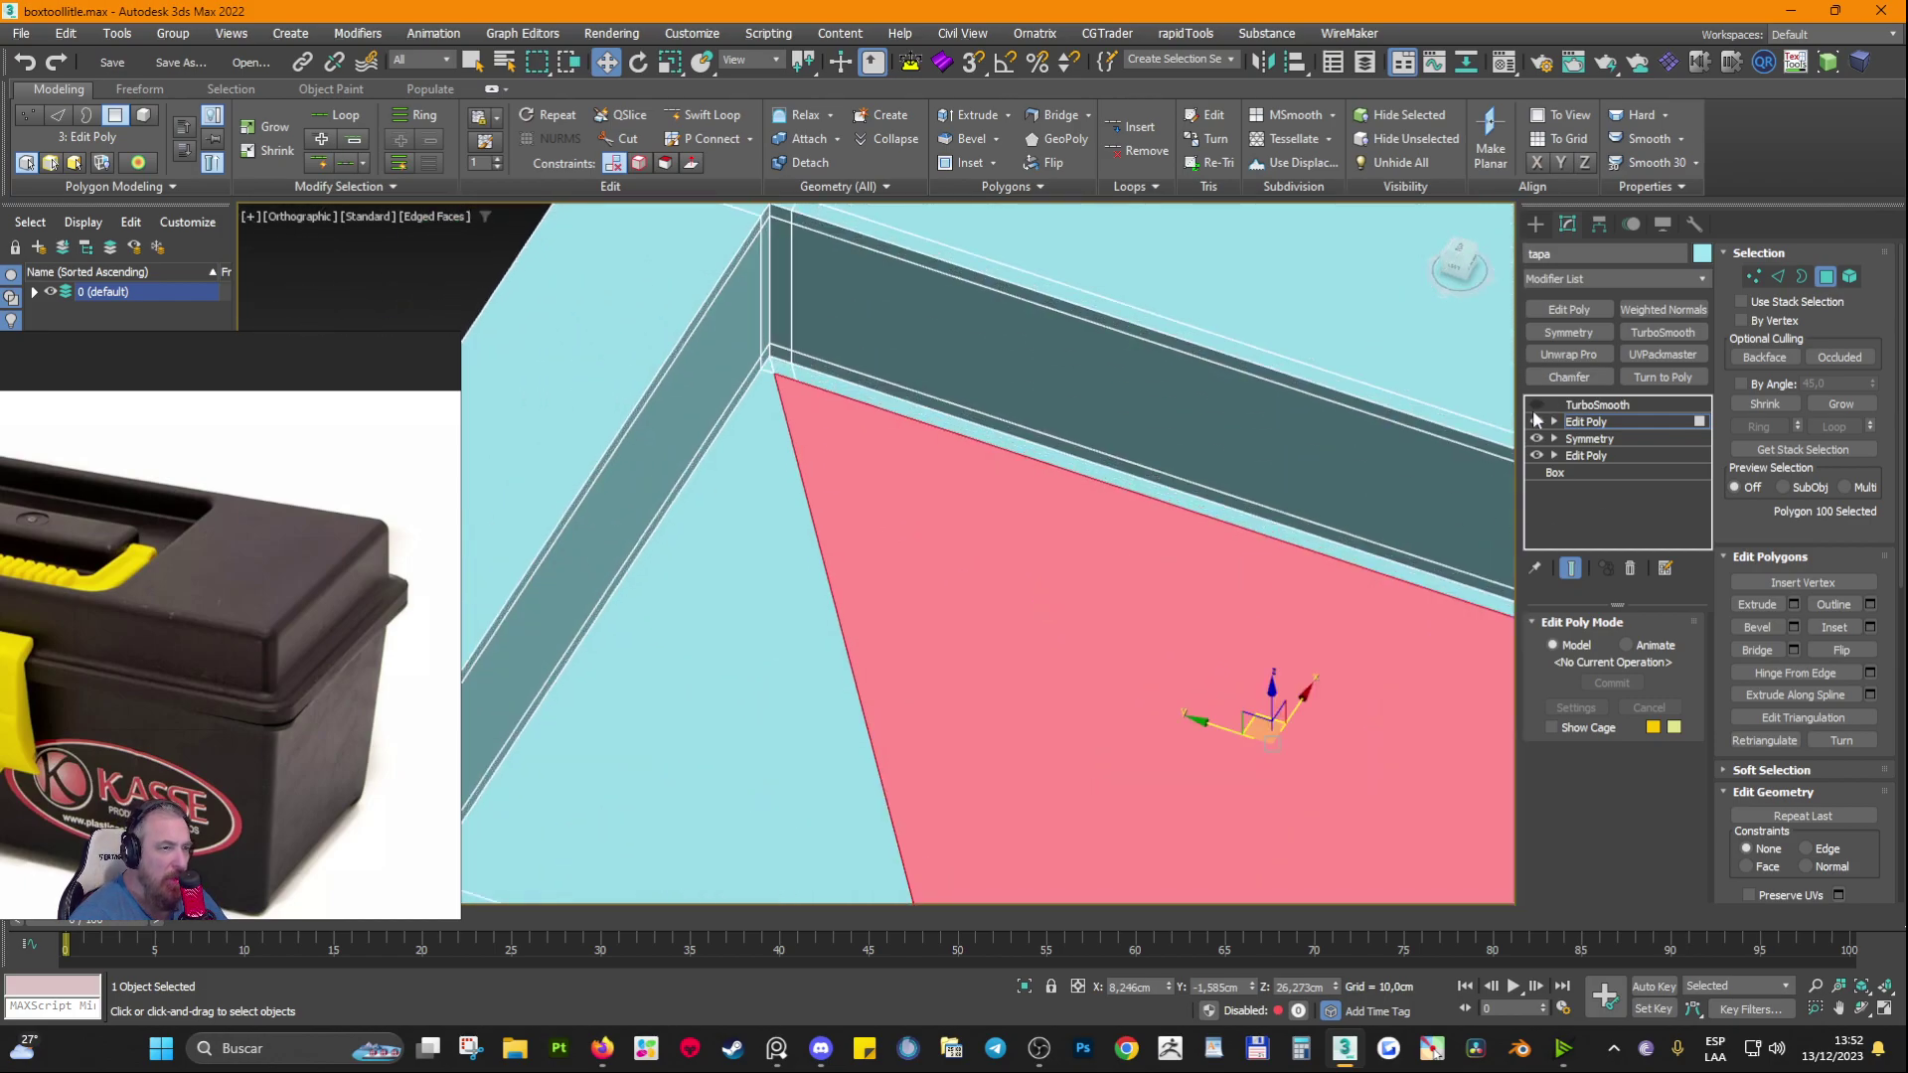
# Step: Preview the recess corner with TurboSmooth on, then turn the smoothing off again
pyautogui.click(1585, 422)
pyautogui.click(1537, 404)
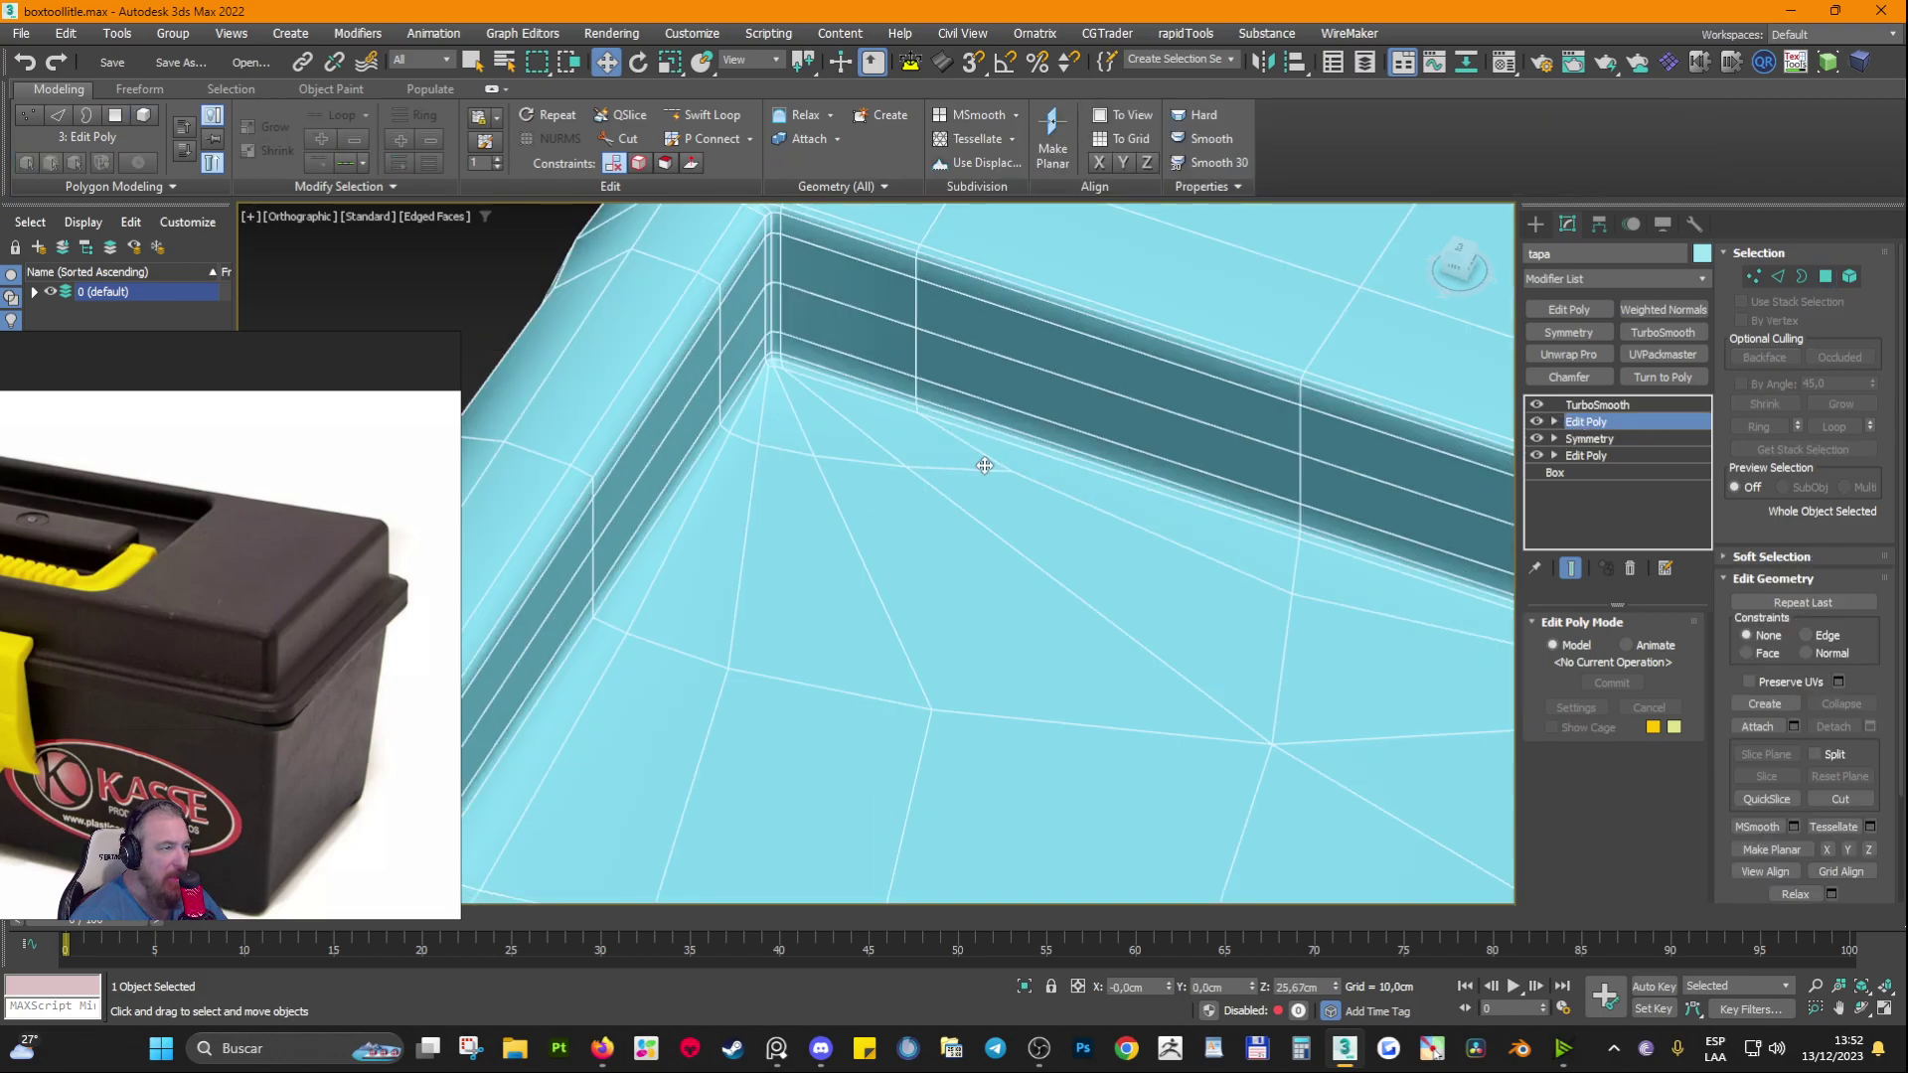
pyautogui.click(1537, 405)
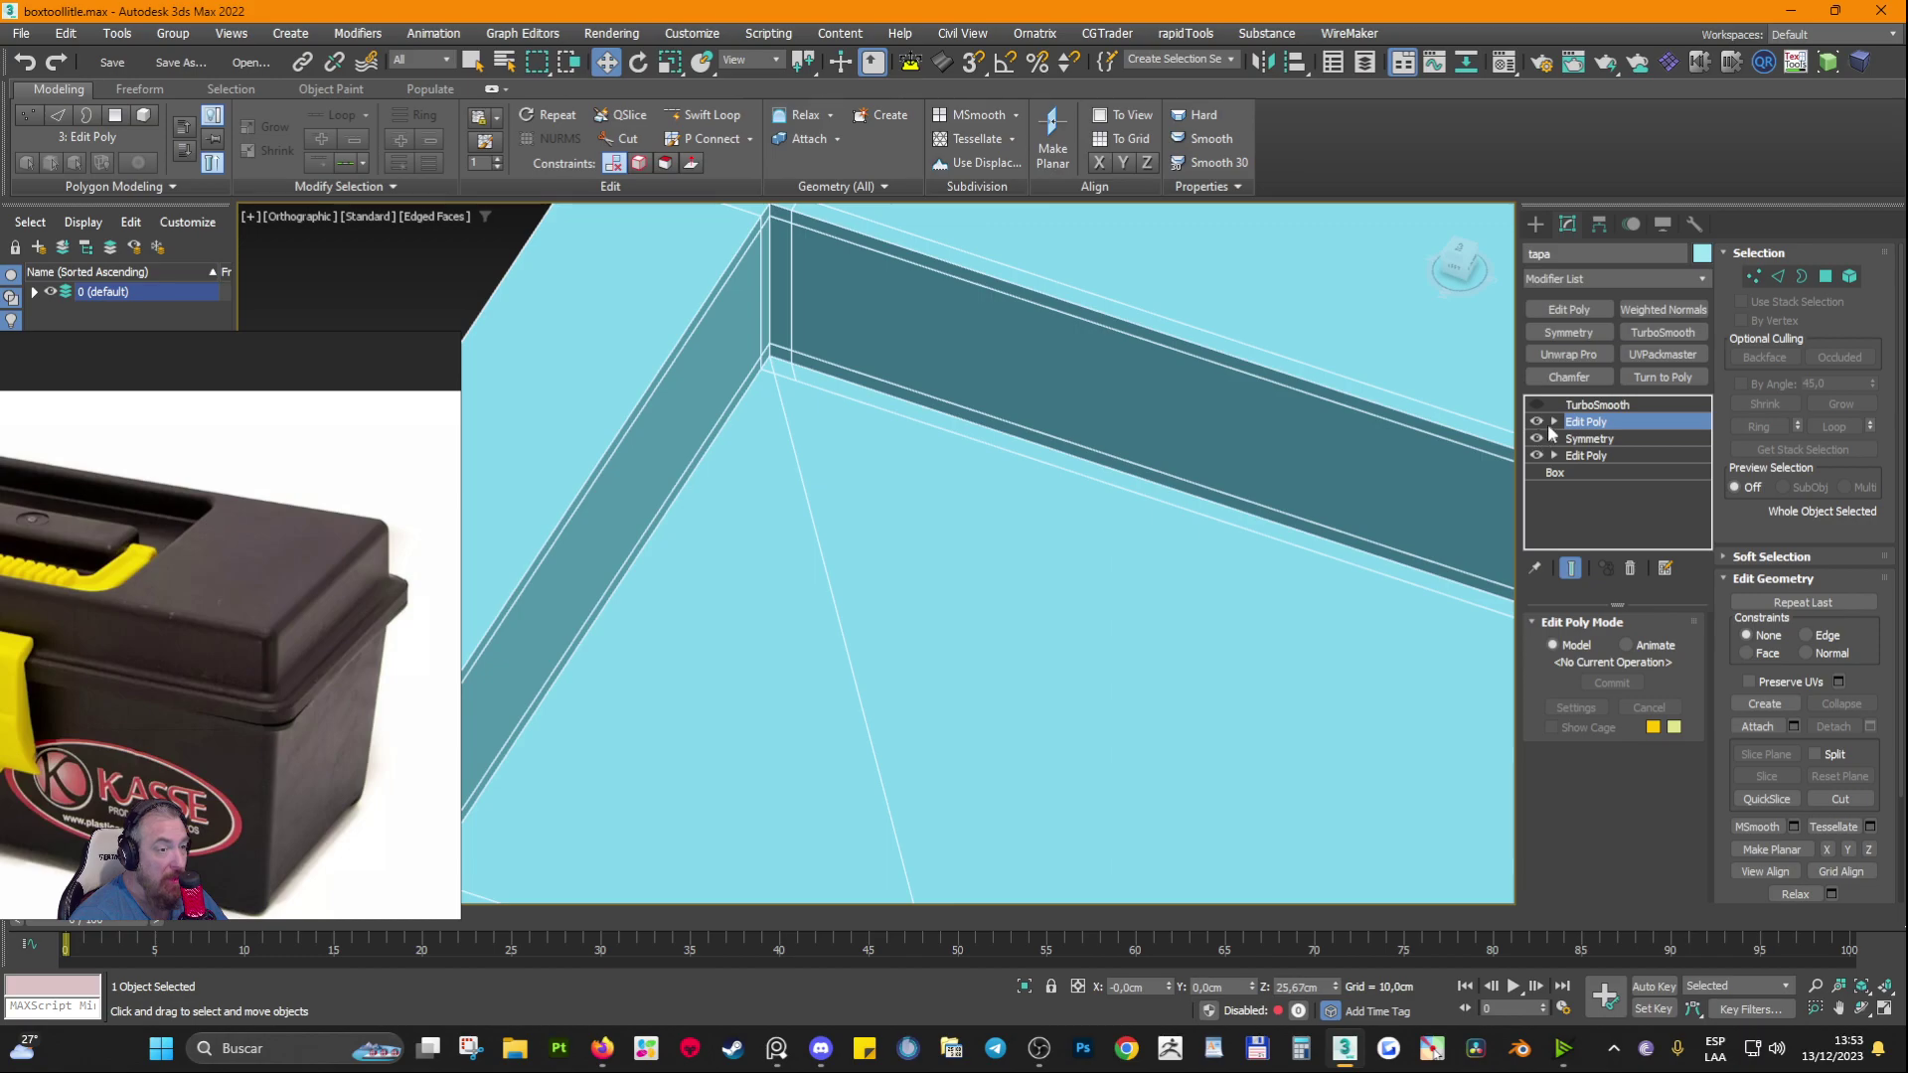
# Step: Connect the support-loop vertex at the recess floor's inner corner to the middle vertex on the floor's opposite long side
pyautogui.click(1554, 421)
pyautogui.click(1591, 438)
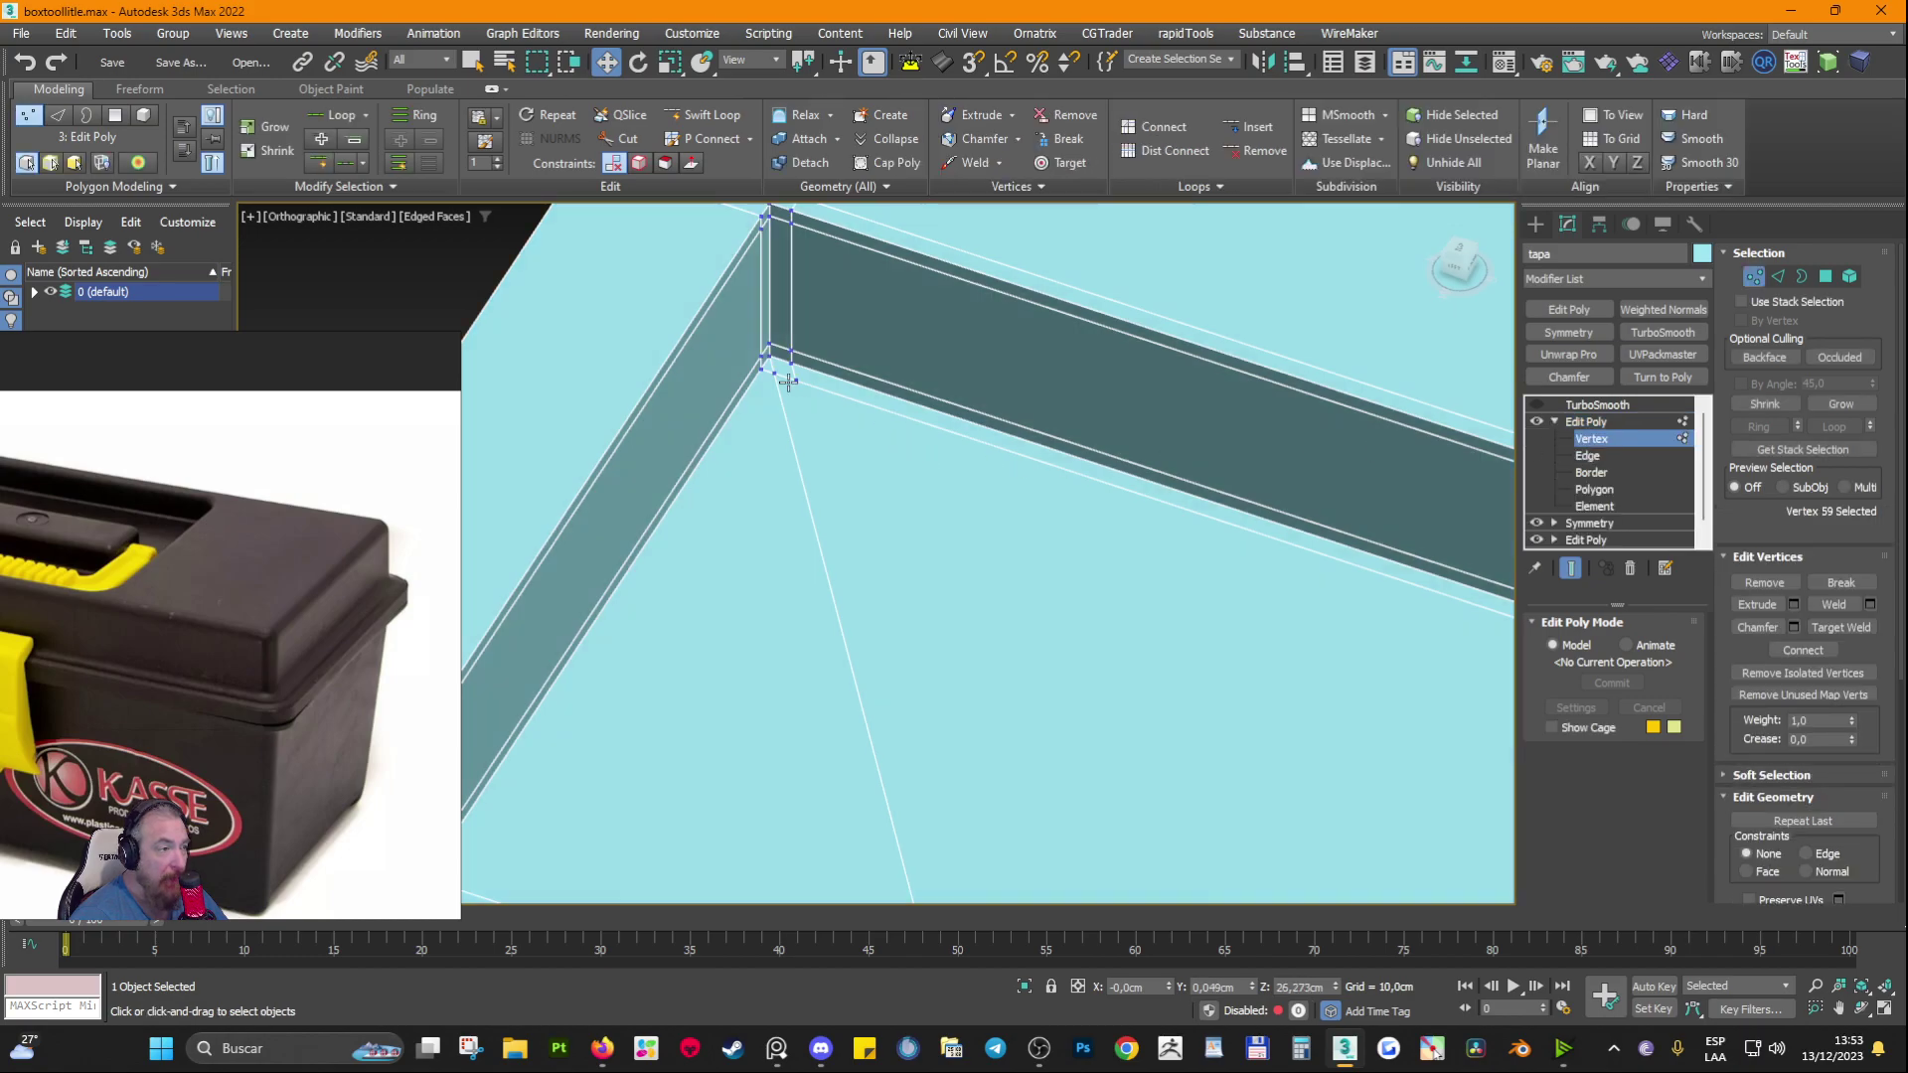
pyautogui.click(796, 381)
pyautogui.keyDown('alt'); pyautogui.moveTo(810, 377); pyautogui.dragTo(1073, 556, button='middle'); pyautogui.keyUp('alt')
pyautogui.moveTo(1073, 556); pyautogui.dragTo(1008, 744, button='middle')
pyautogui.click(1315, 452)
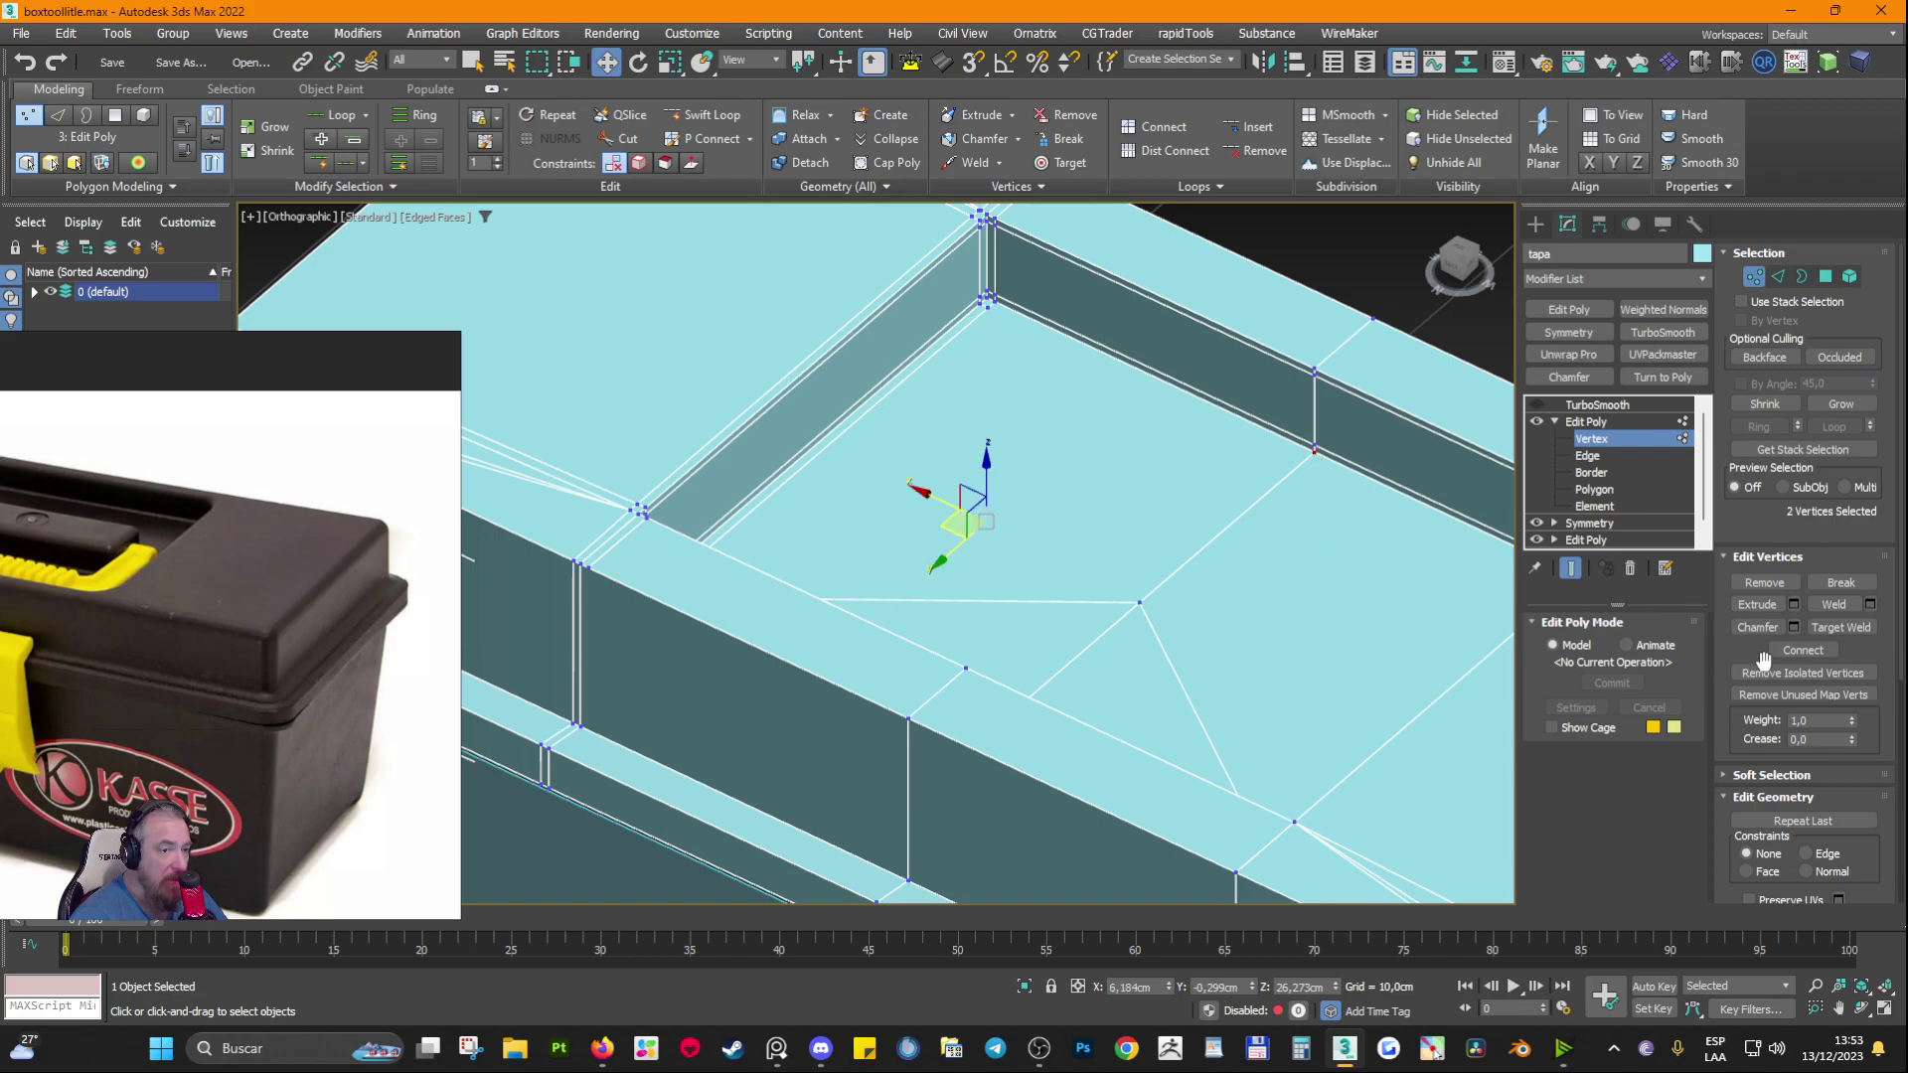
pyautogui.click(1797, 649)
pyautogui.keyDown('alt'); pyautogui.moveTo(983, 472); pyautogui.dragTo(947, 453, button='middle'); pyautogui.keyUp('alt')
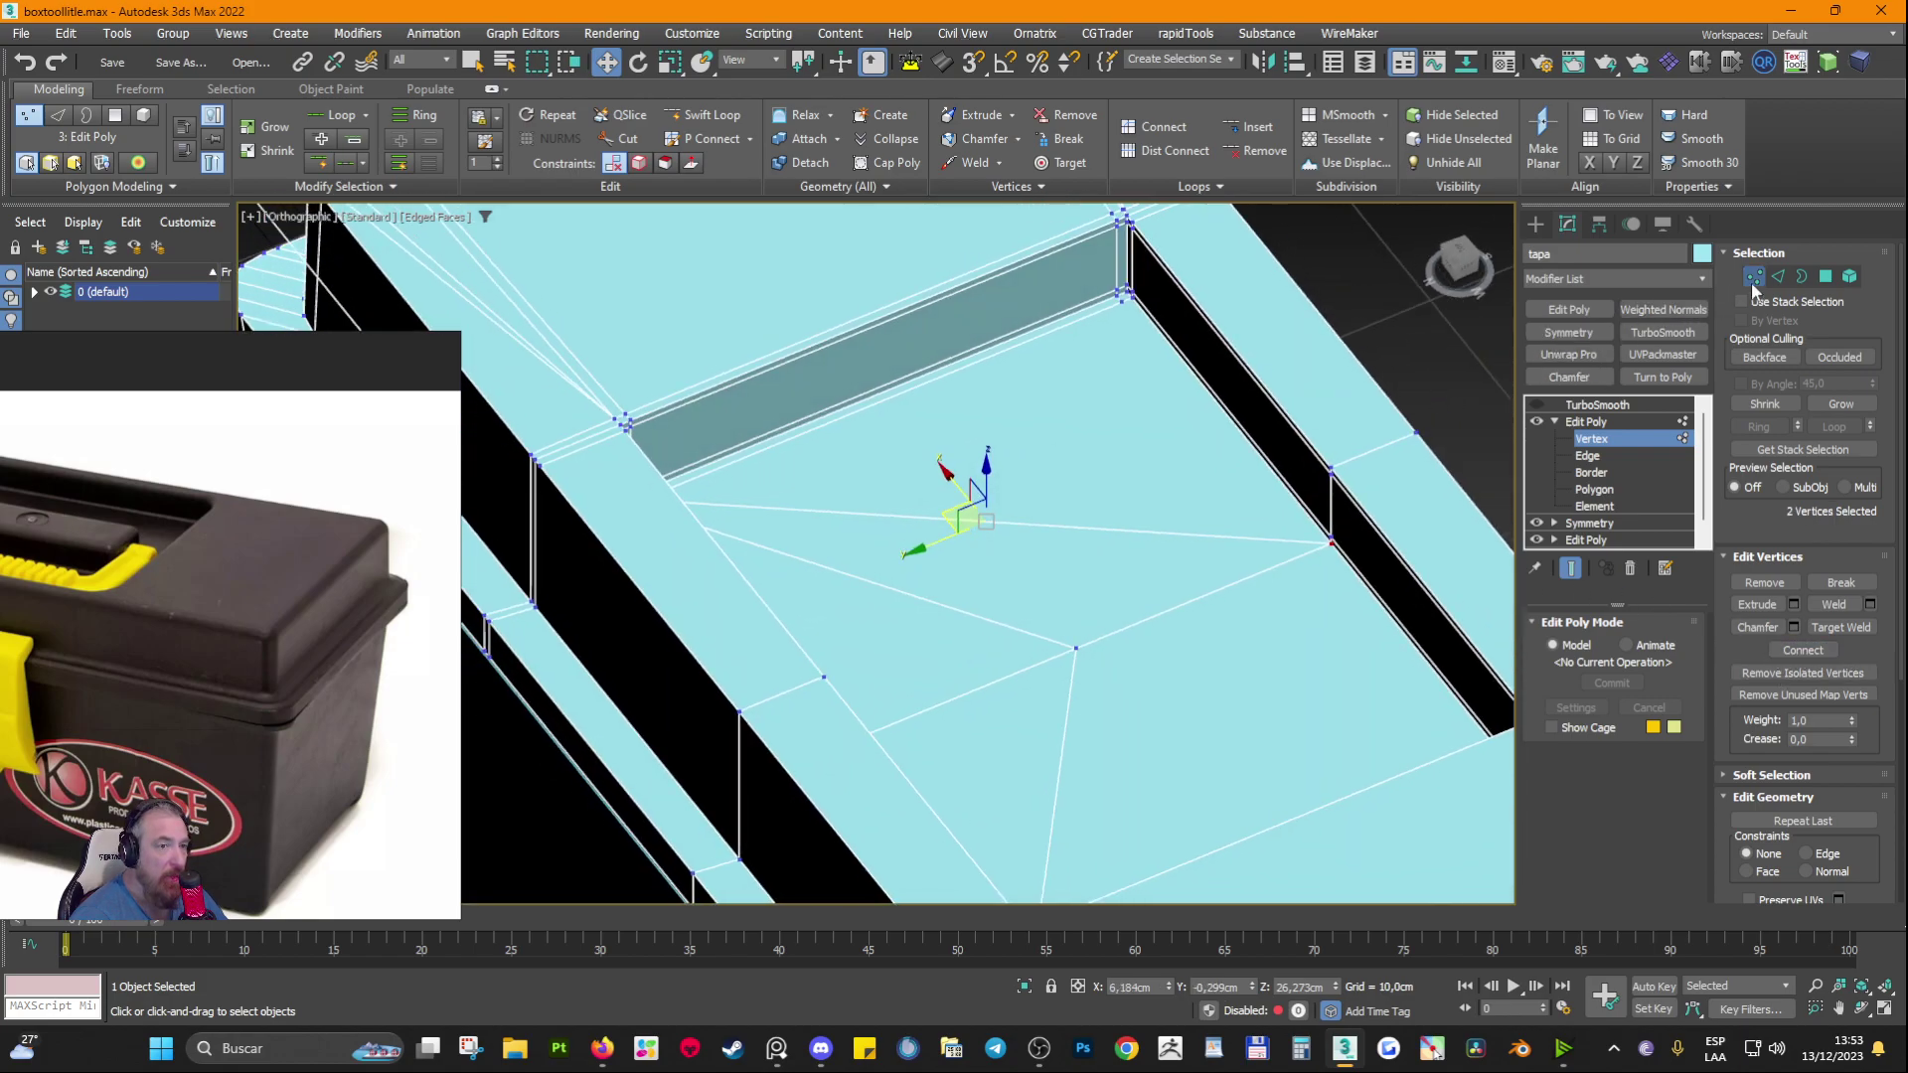
# Step: Select the narrow floor polygon between the two diagonal edges and examine its tip at the recess corner
pyautogui.click(1824, 282)
pyautogui.click(1078, 614)
pyautogui.keyDown('alt'); pyautogui.moveTo(1081, 604); pyautogui.dragTo(929, 621, button='middle'); pyautogui.keyUp('alt')
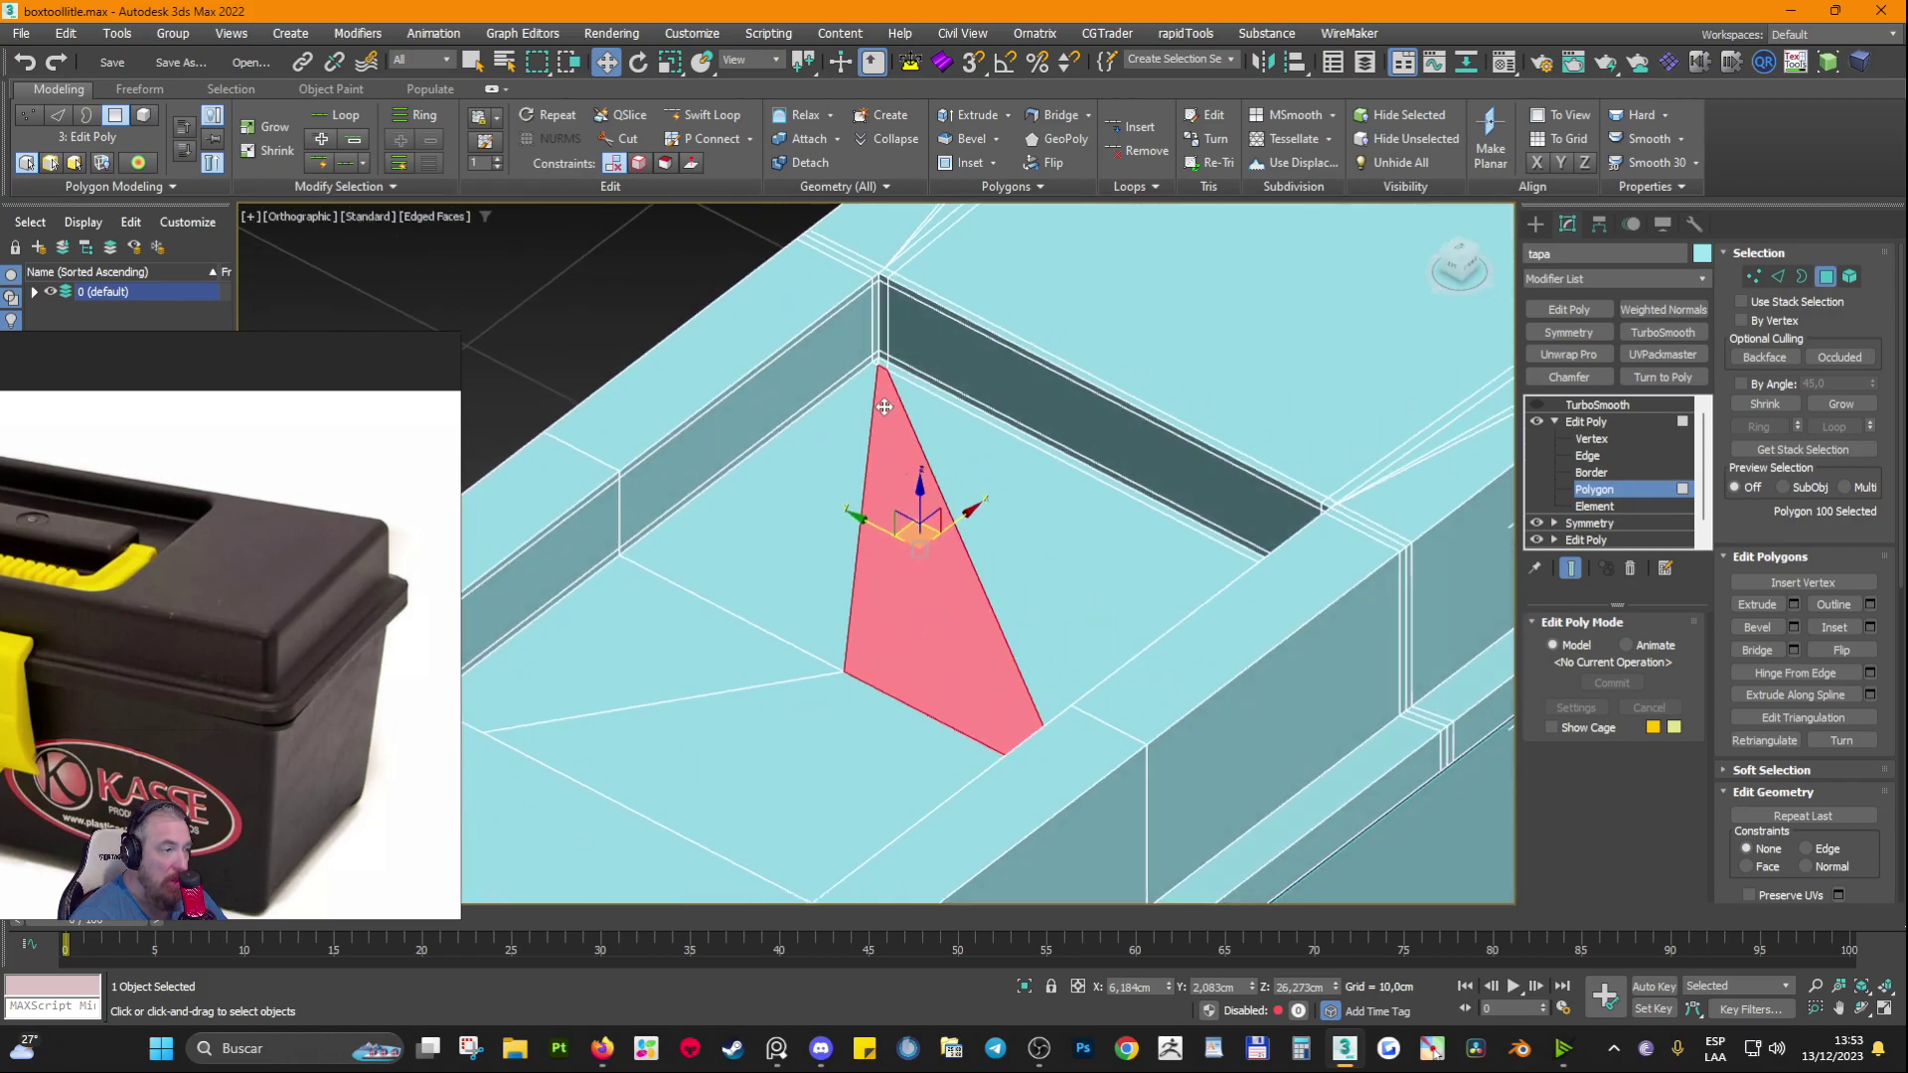
pyautogui.scroll(4, 840, 318)
pyautogui.scroll(4, 922, 424)
pyautogui.scroll(-3, 954, 432)
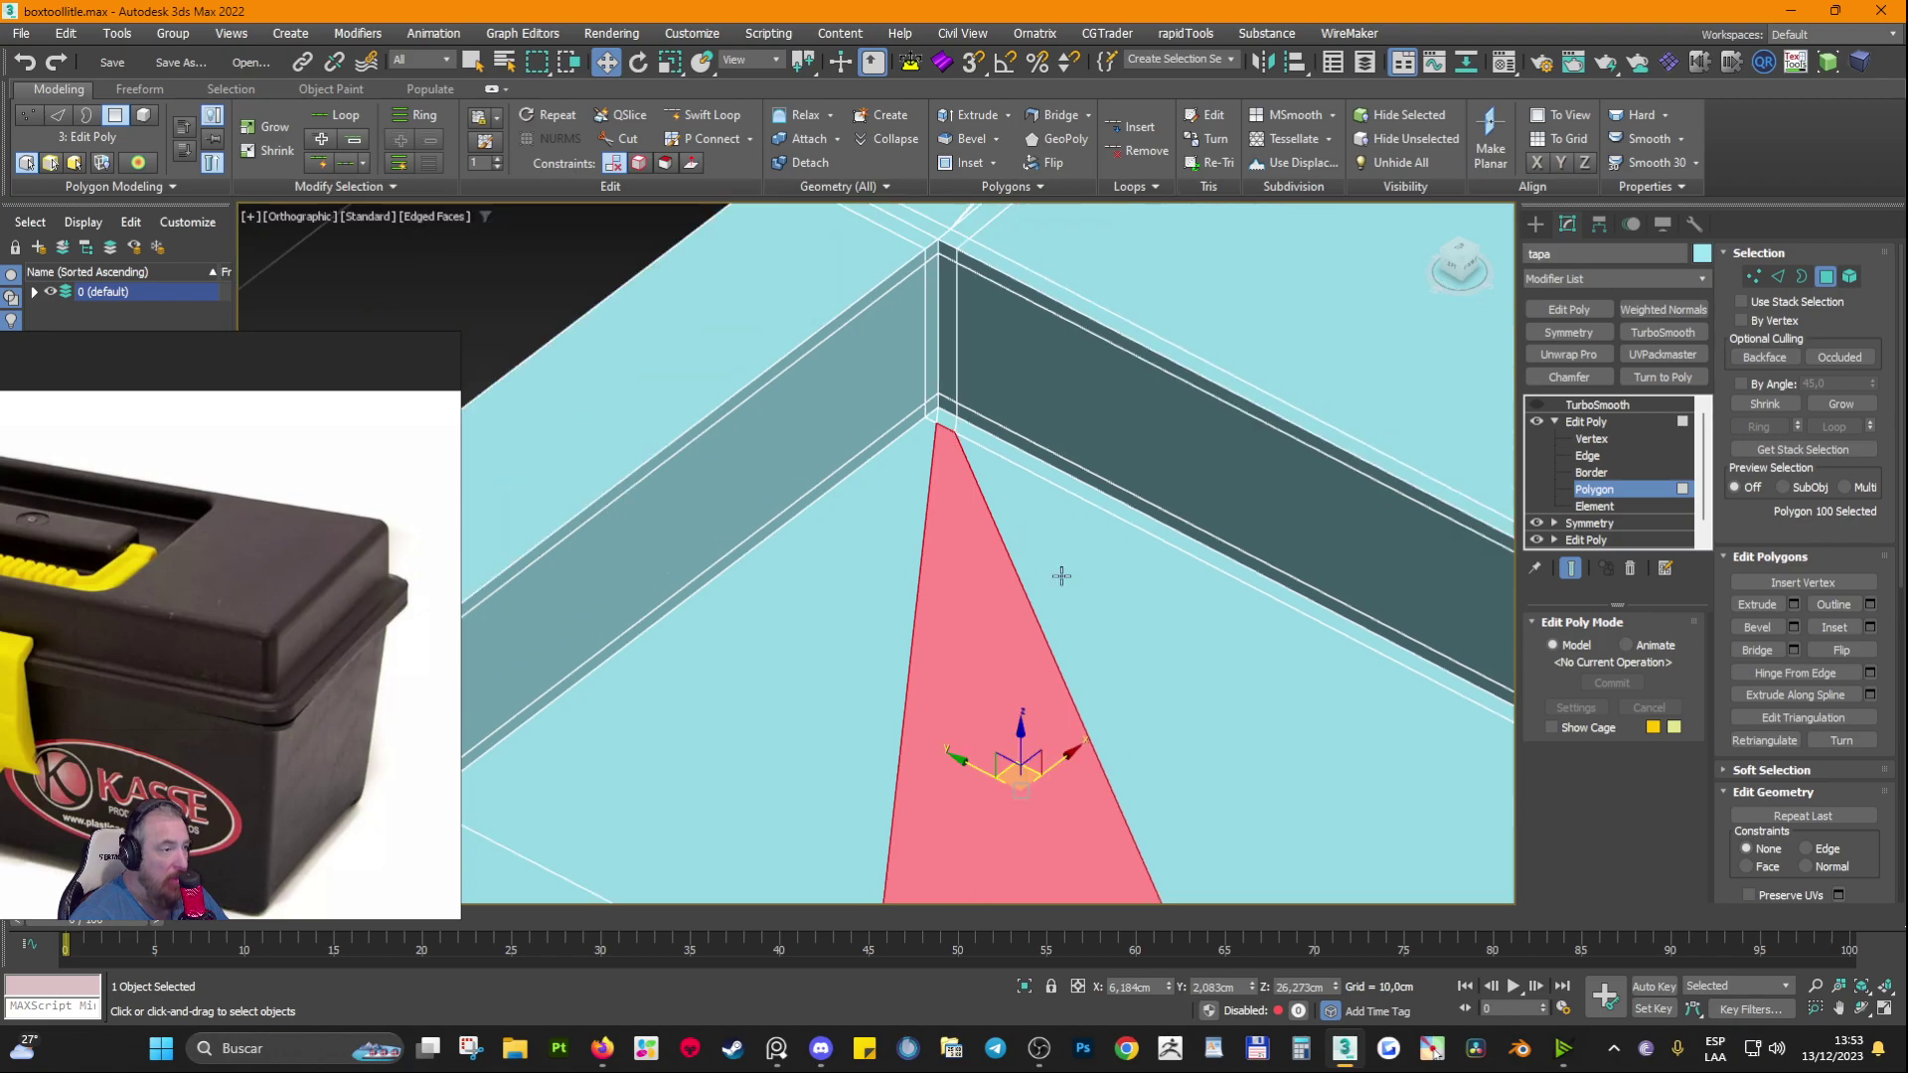
# Step: Select the triangular floor polygon beside the recess end wall and examine it from several angles
pyautogui.click(1109, 684)
pyautogui.moveTo(1113, 689); pyautogui.dragTo(928, 485, button='middle')
pyautogui.keyDown('alt'); pyautogui.moveTo(809, 313); pyautogui.dragTo(1001, 396, button='middle'); pyautogui.keyUp('alt')
pyautogui.moveTo(1179, 404); pyautogui.dragTo(865, 385, button='middle')
pyautogui.scroll(-4, 860, 484)
pyautogui.keyDown('alt'); pyautogui.moveTo(860, 484); pyautogui.dragTo(536, 499, button='middle'); pyautogui.keyUp('alt')
pyautogui.moveTo(536, 499); pyautogui.dragTo(983, 618, button='middle')
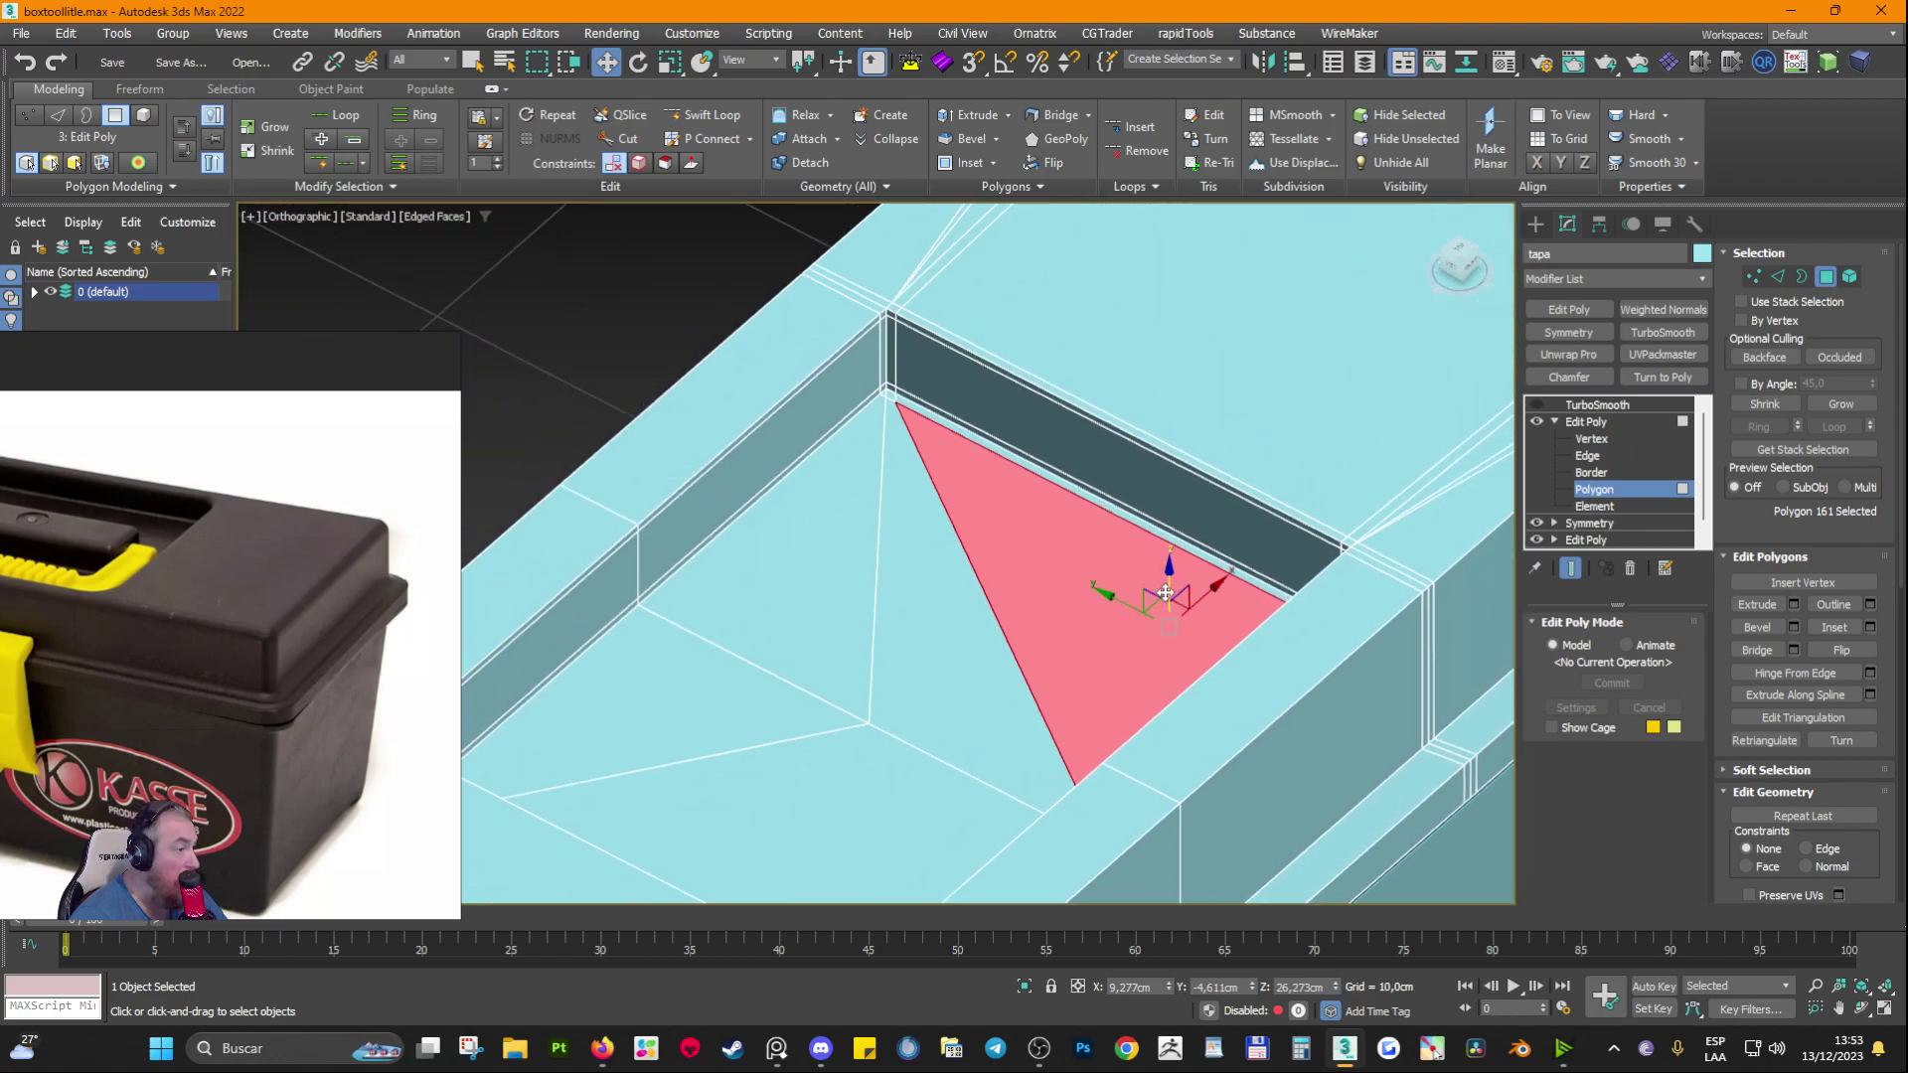
pyautogui.scroll(3, 997, 434)
pyautogui.scroll(1, 817, 358)
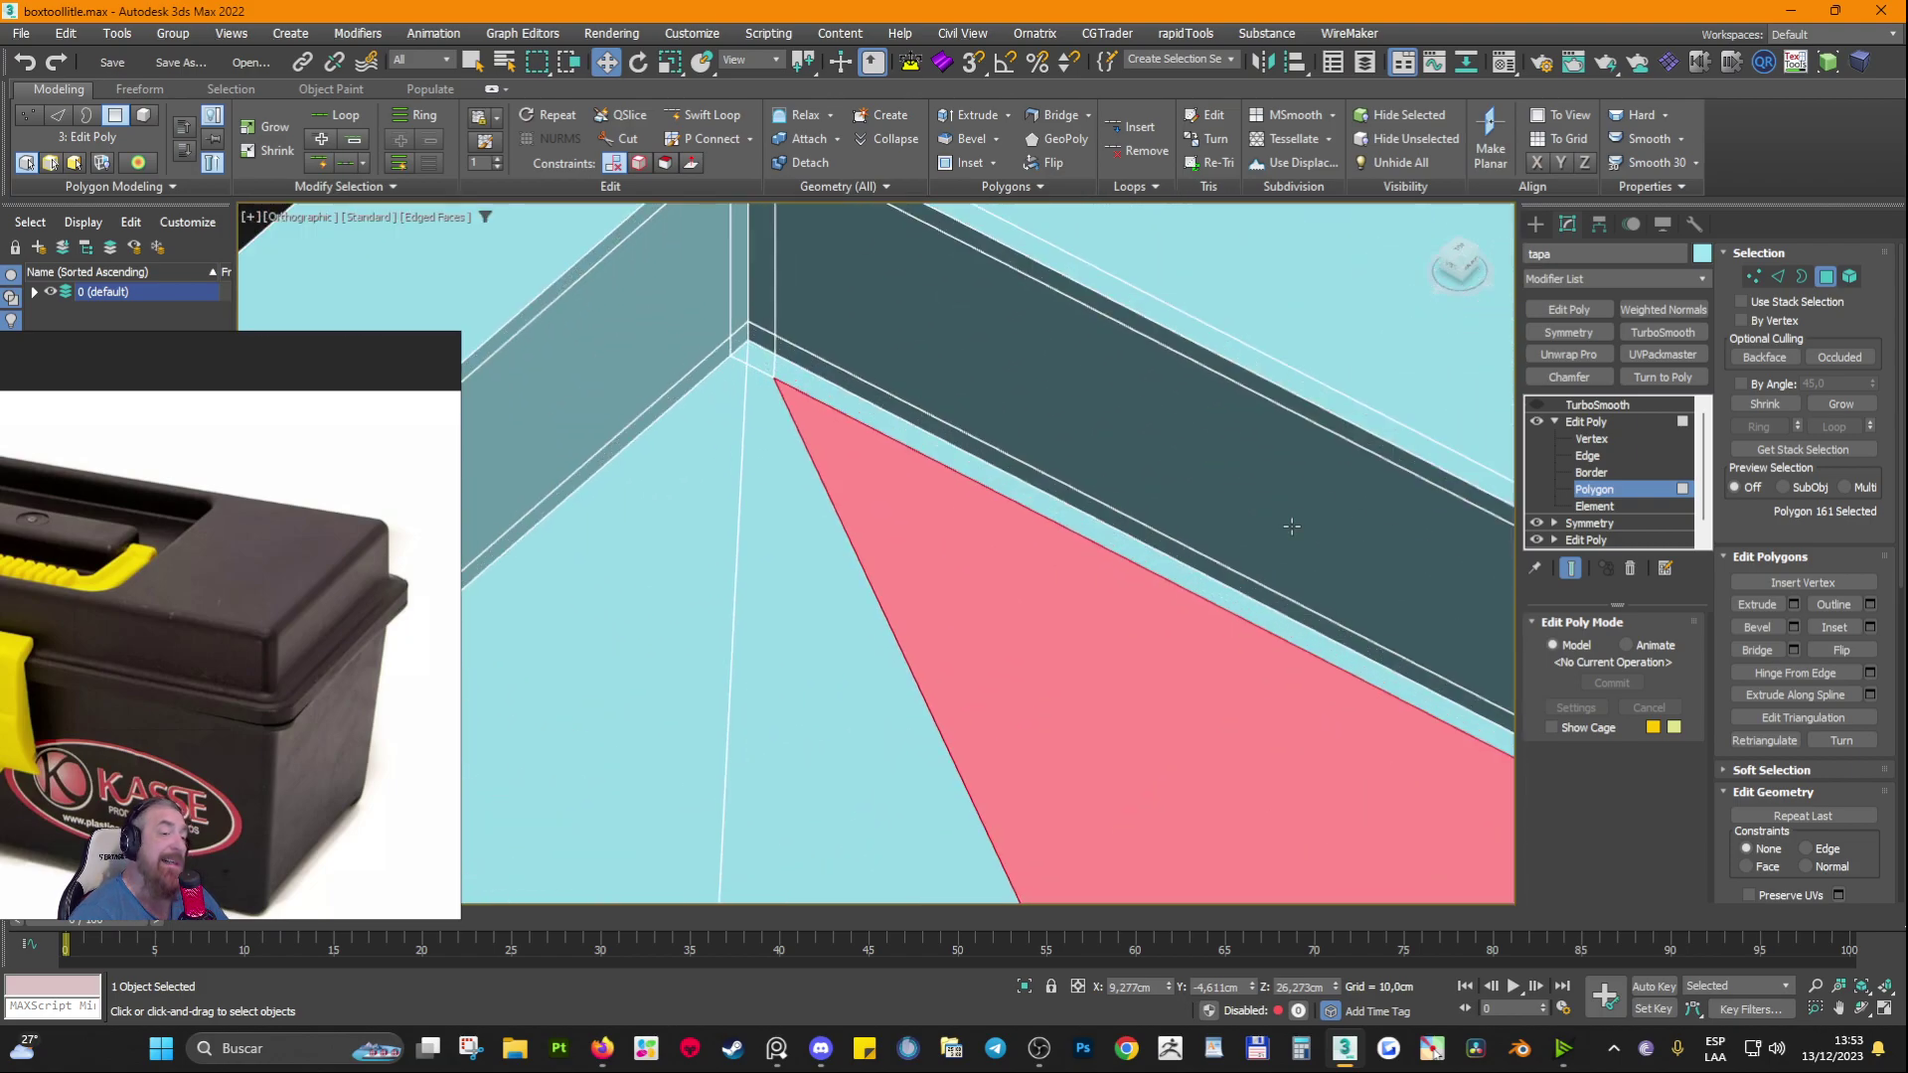
# Step: Leave polygon editing, turn on TurboSmooth and inspect how the recess corner smooths with the added diagonal edge
pyautogui.click(1594, 423)
pyautogui.click(1597, 405)
pyautogui.click(1537, 405)
pyautogui.scroll(-4, 961, 520)
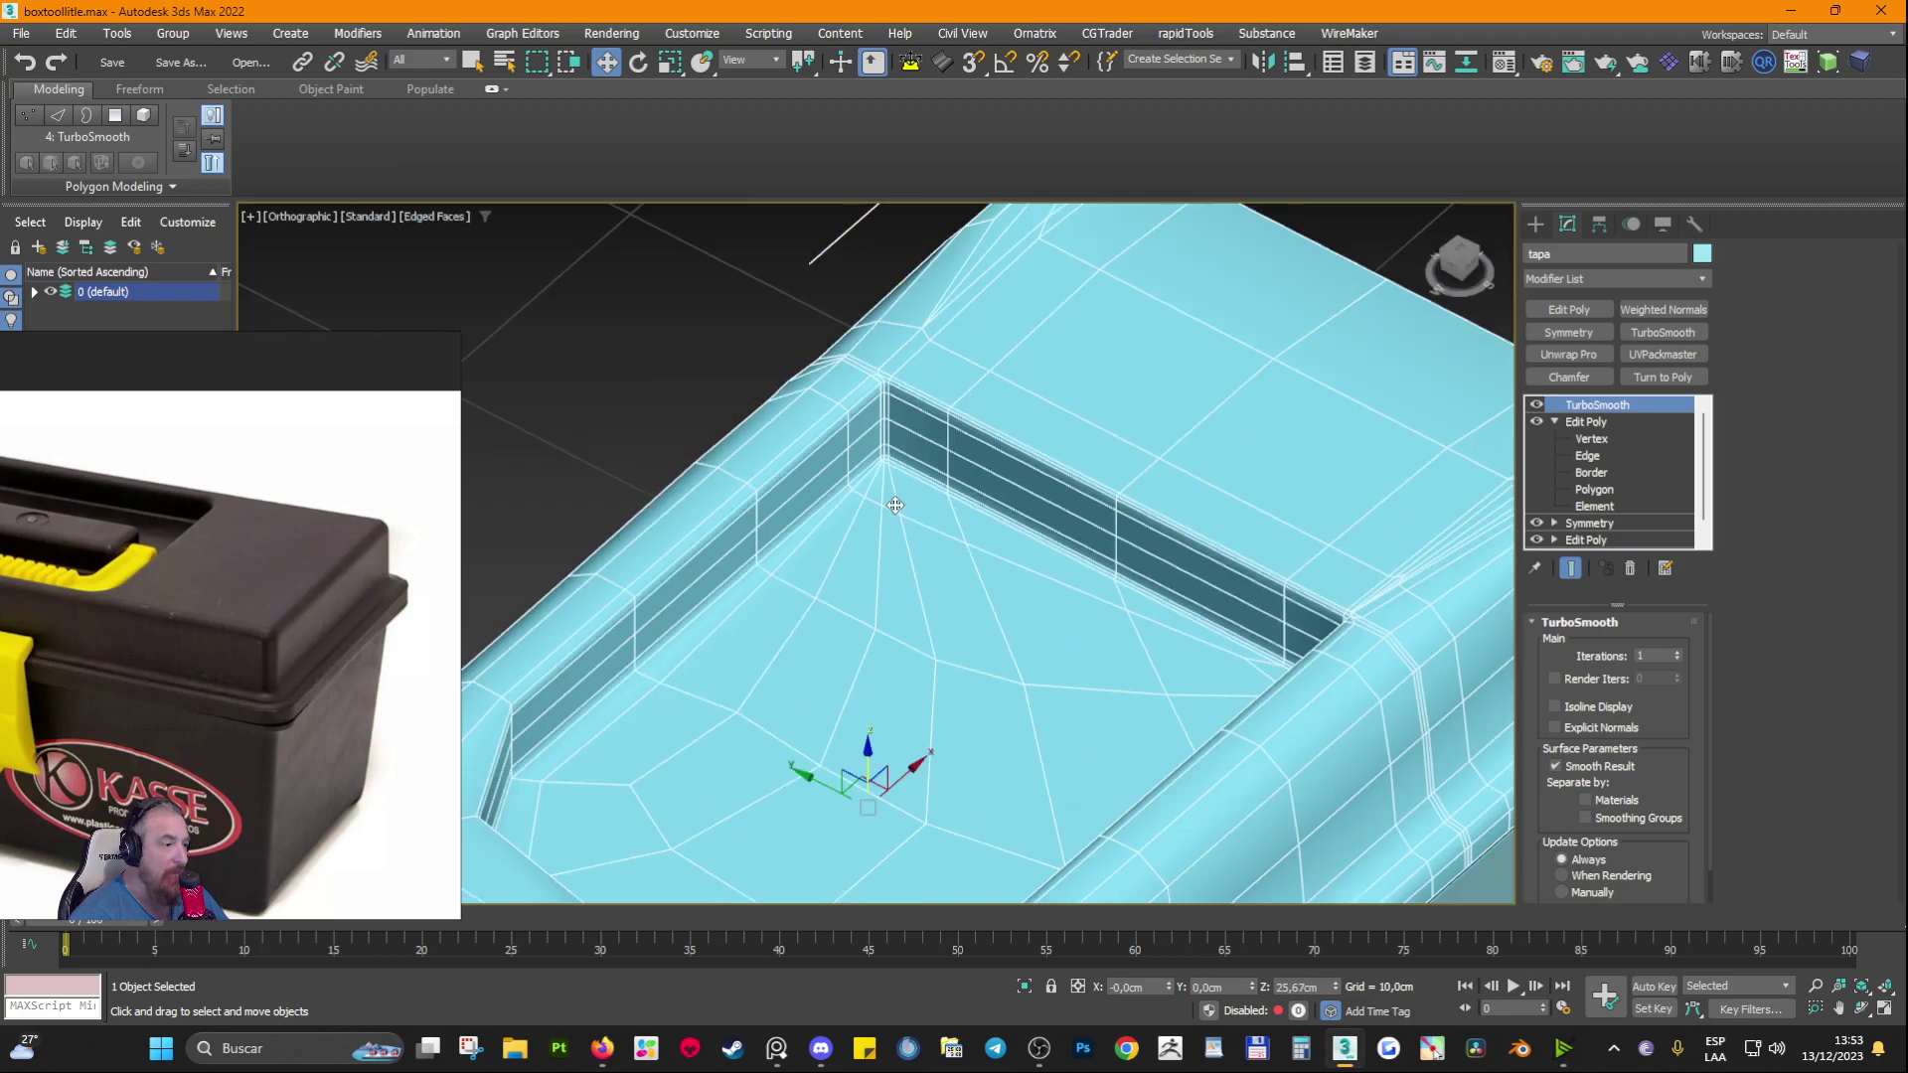
pyautogui.scroll(3, 871, 515)
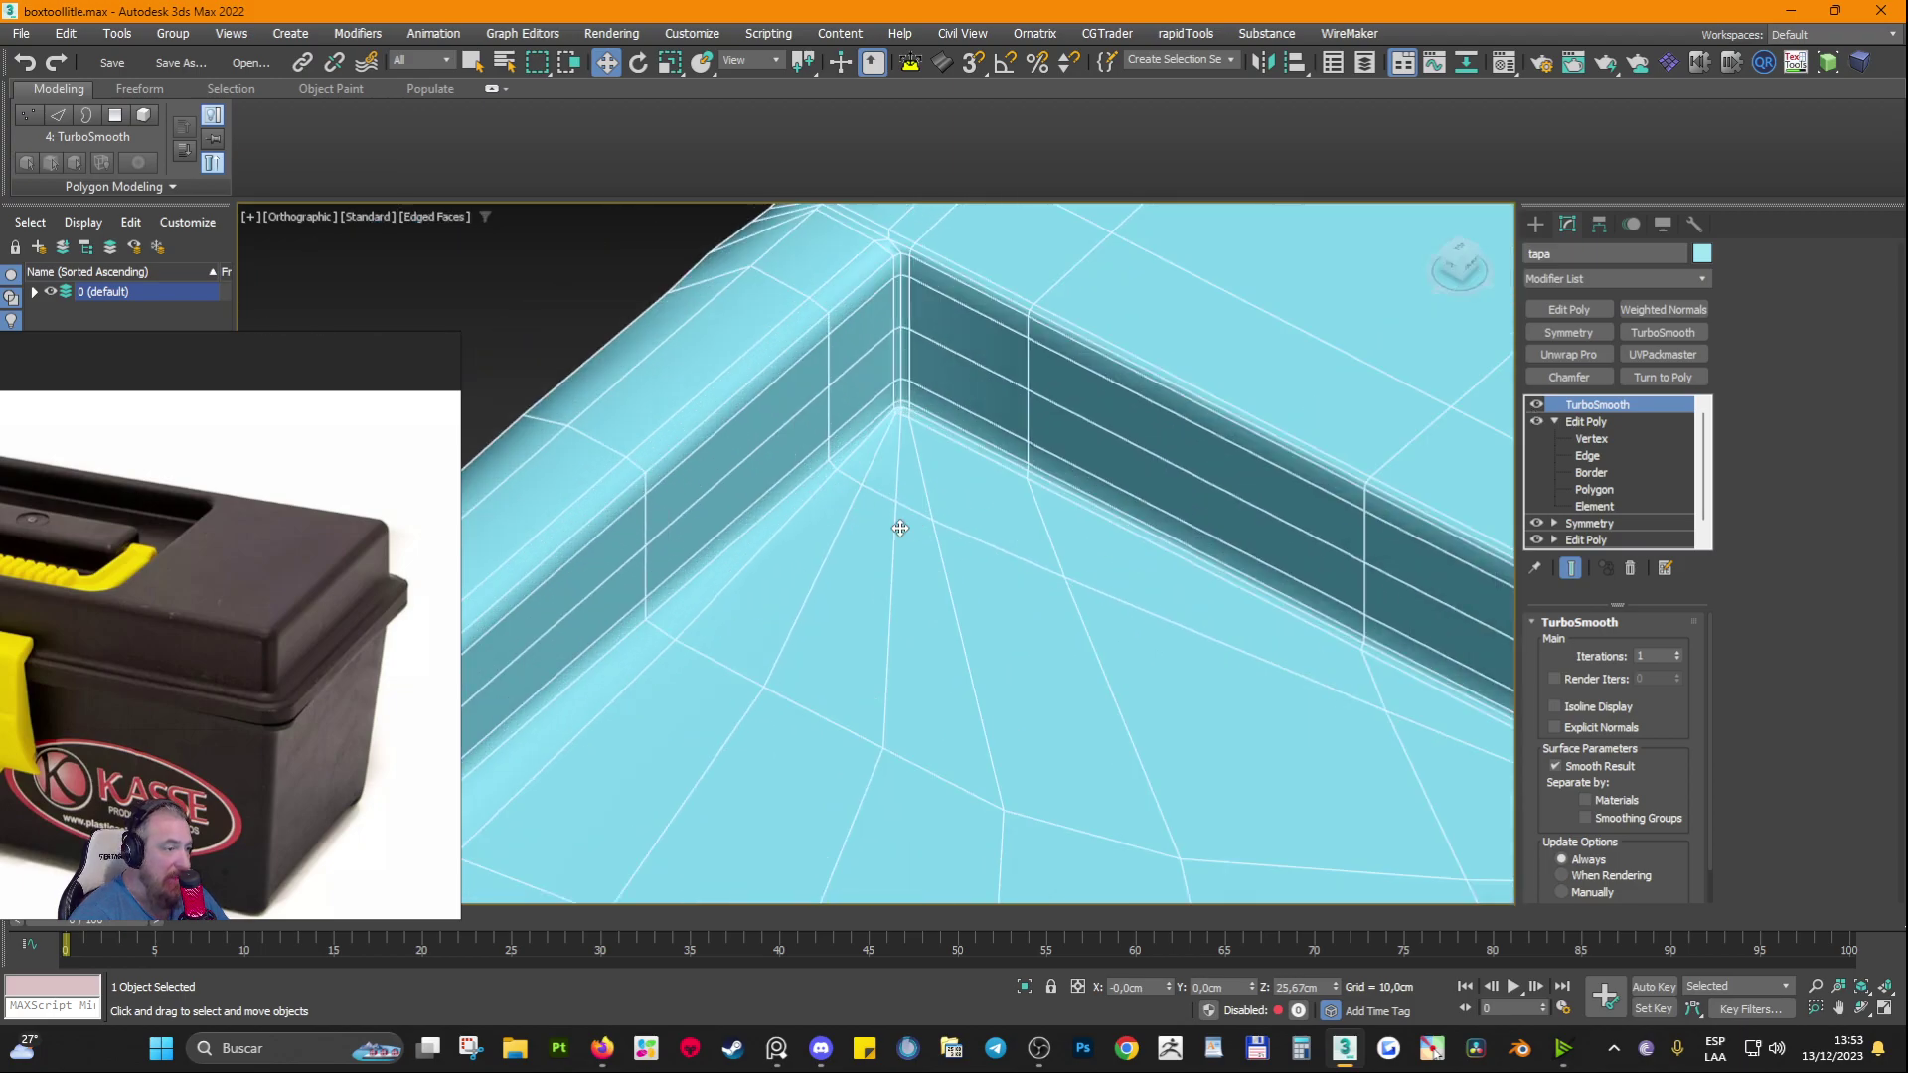
# Step: Turn off TurboSmooth and examine where the diagonal floor edges and support loops converge at the recess corner
pyautogui.click(1537, 407)
pyautogui.scroll(-3, 1035, 504)
pyautogui.keyDown('alt'); pyautogui.moveTo(1128, 566); pyautogui.dragTo(1158, 596, button='middle'); pyautogui.keyUp('alt')
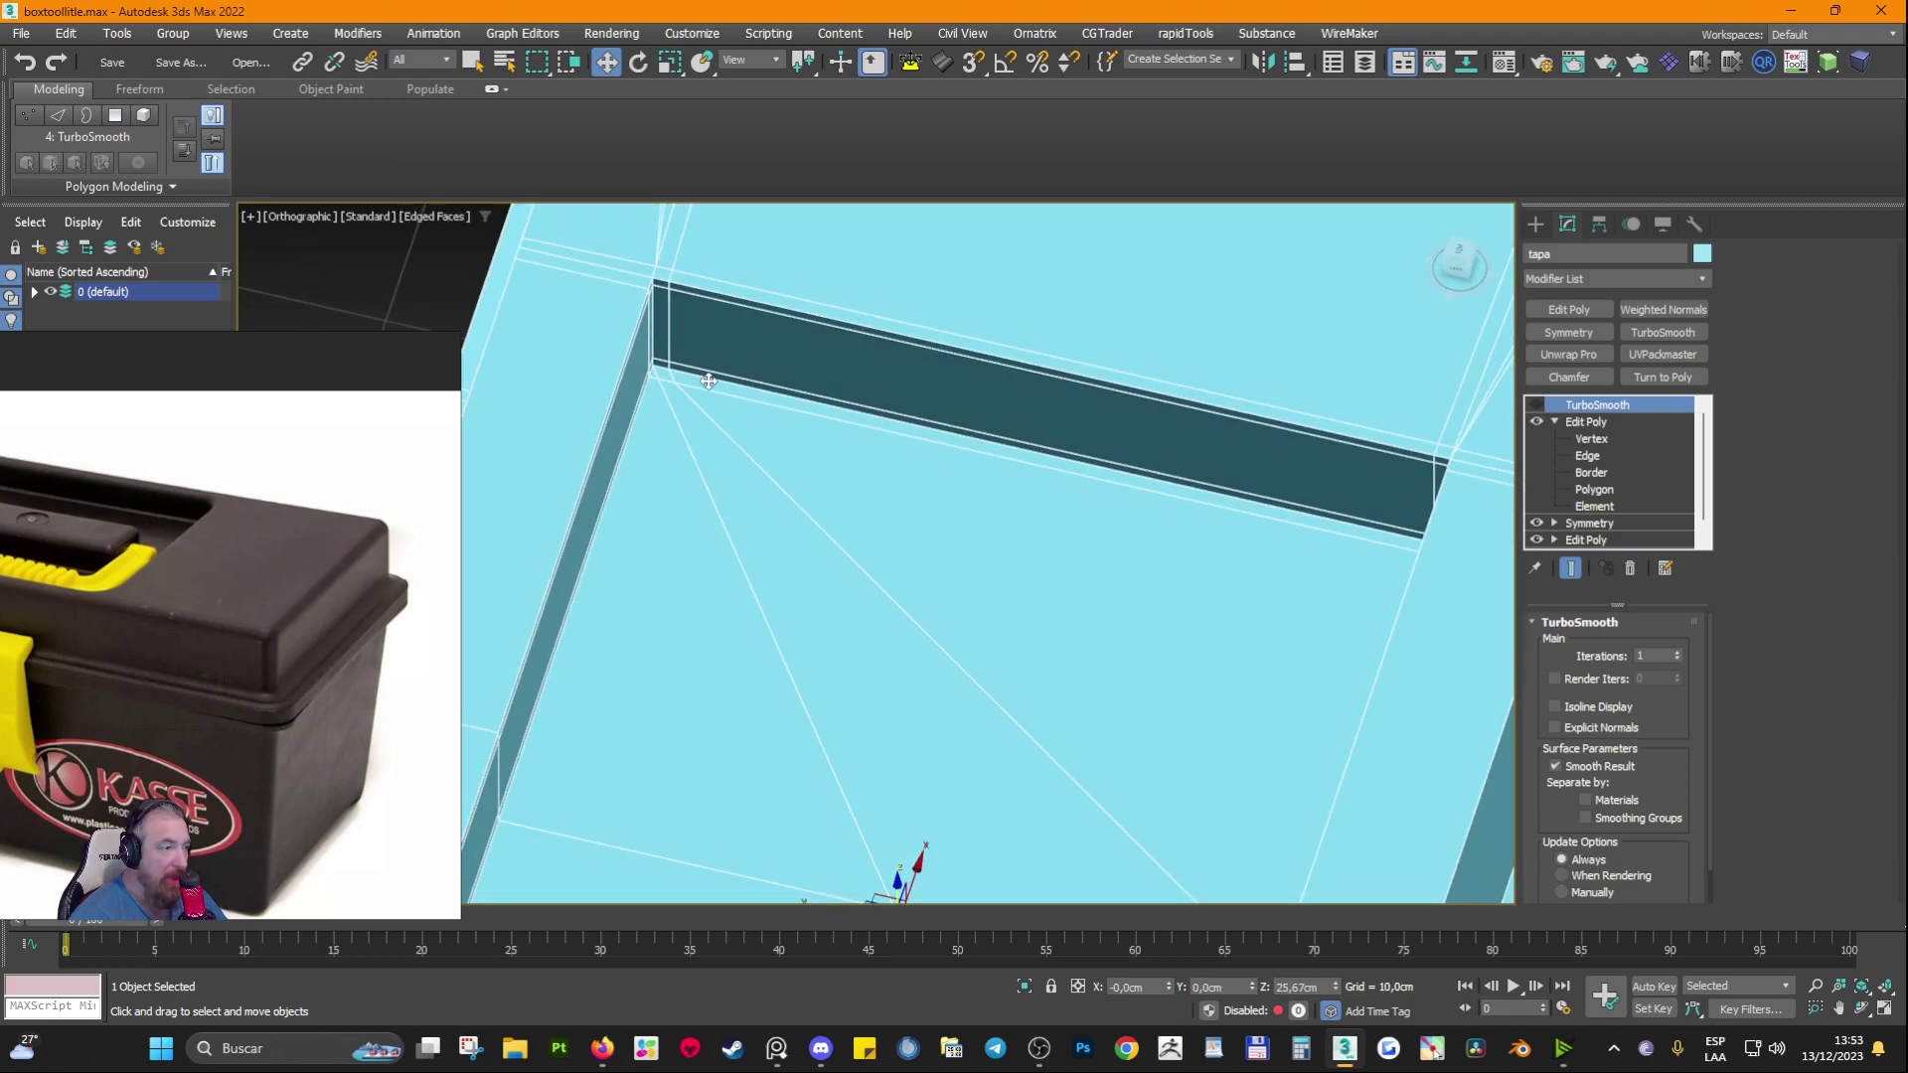
pyautogui.keyDown('alt'); pyautogui.moveTo(681, 363); pyautogui.dragTo(1154, 501, button='middle'); pyautogui.keyUp('alt')
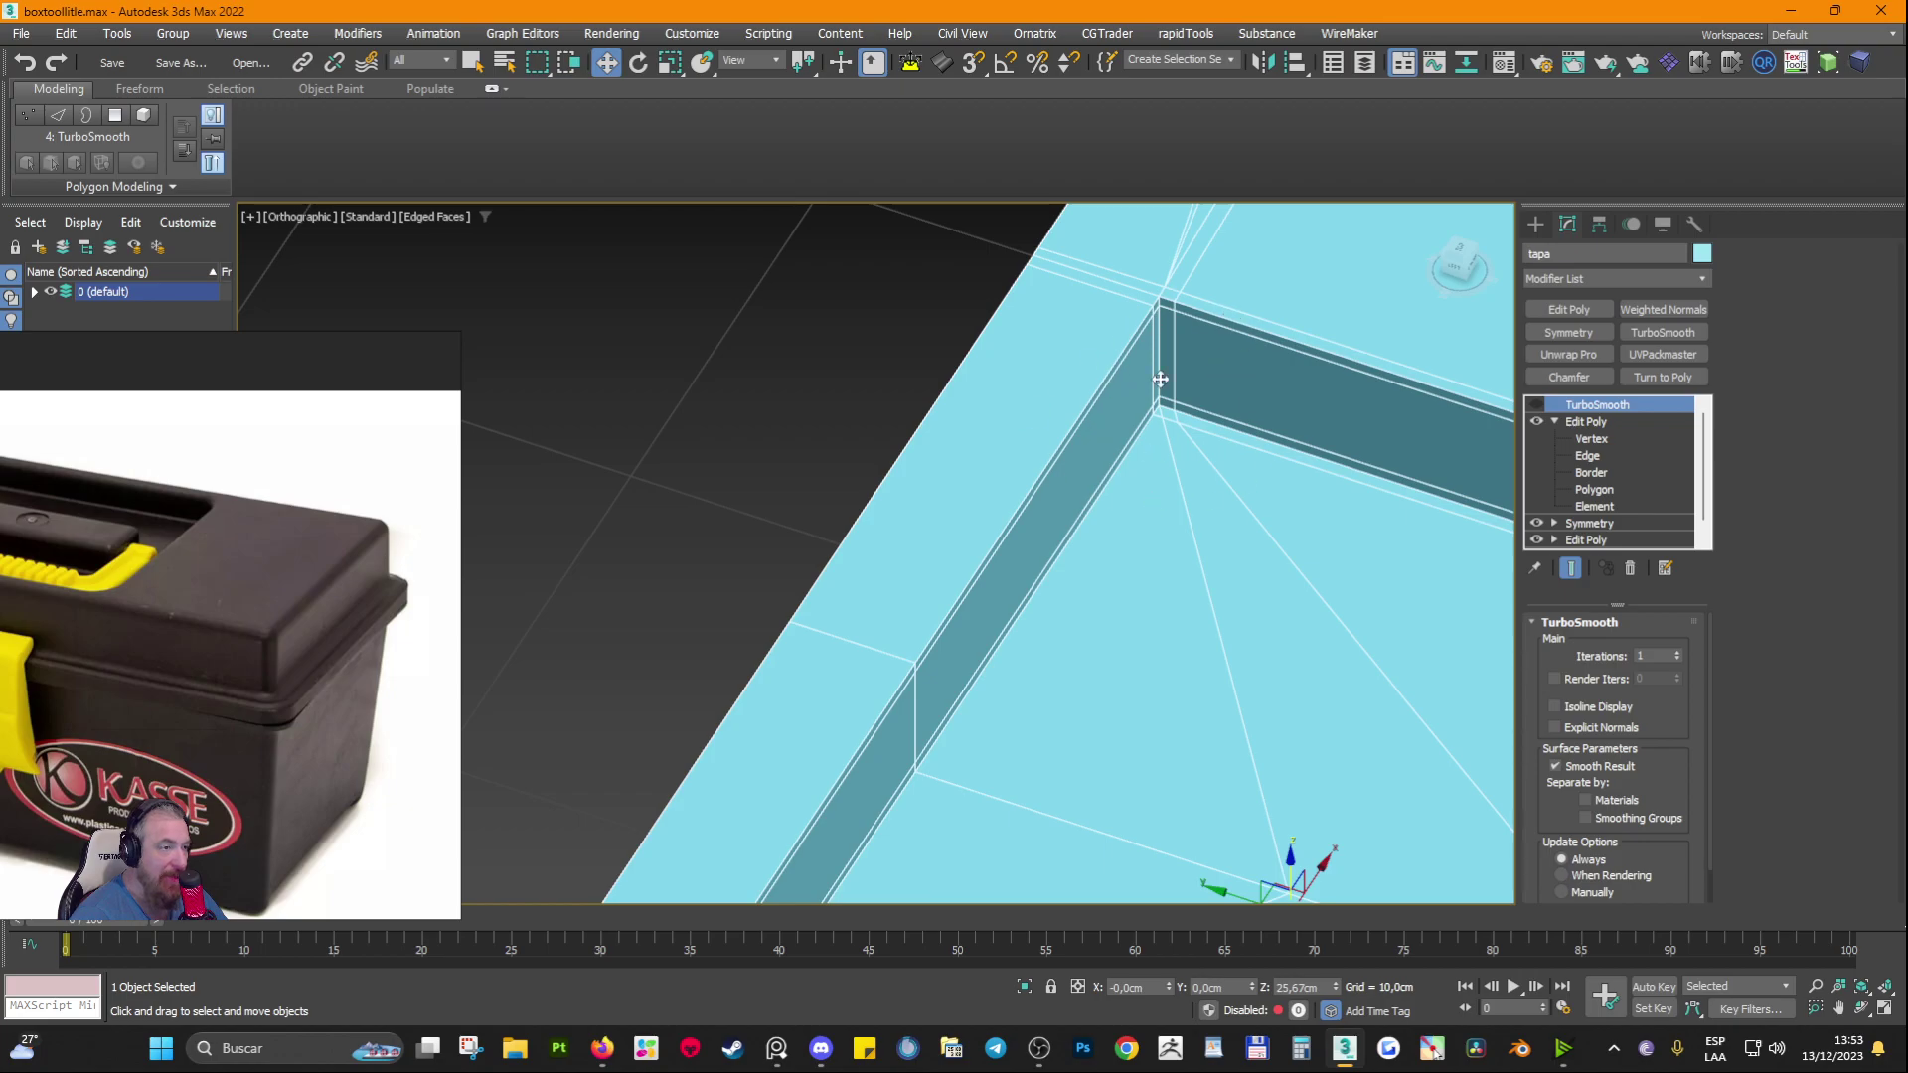
pyautogui.keyDown('alt'); pyautogui.moveTo(1159, 378); pyautogui.dragTo(1041, 449, button='middle'); pyautogui.keyUp('alt')
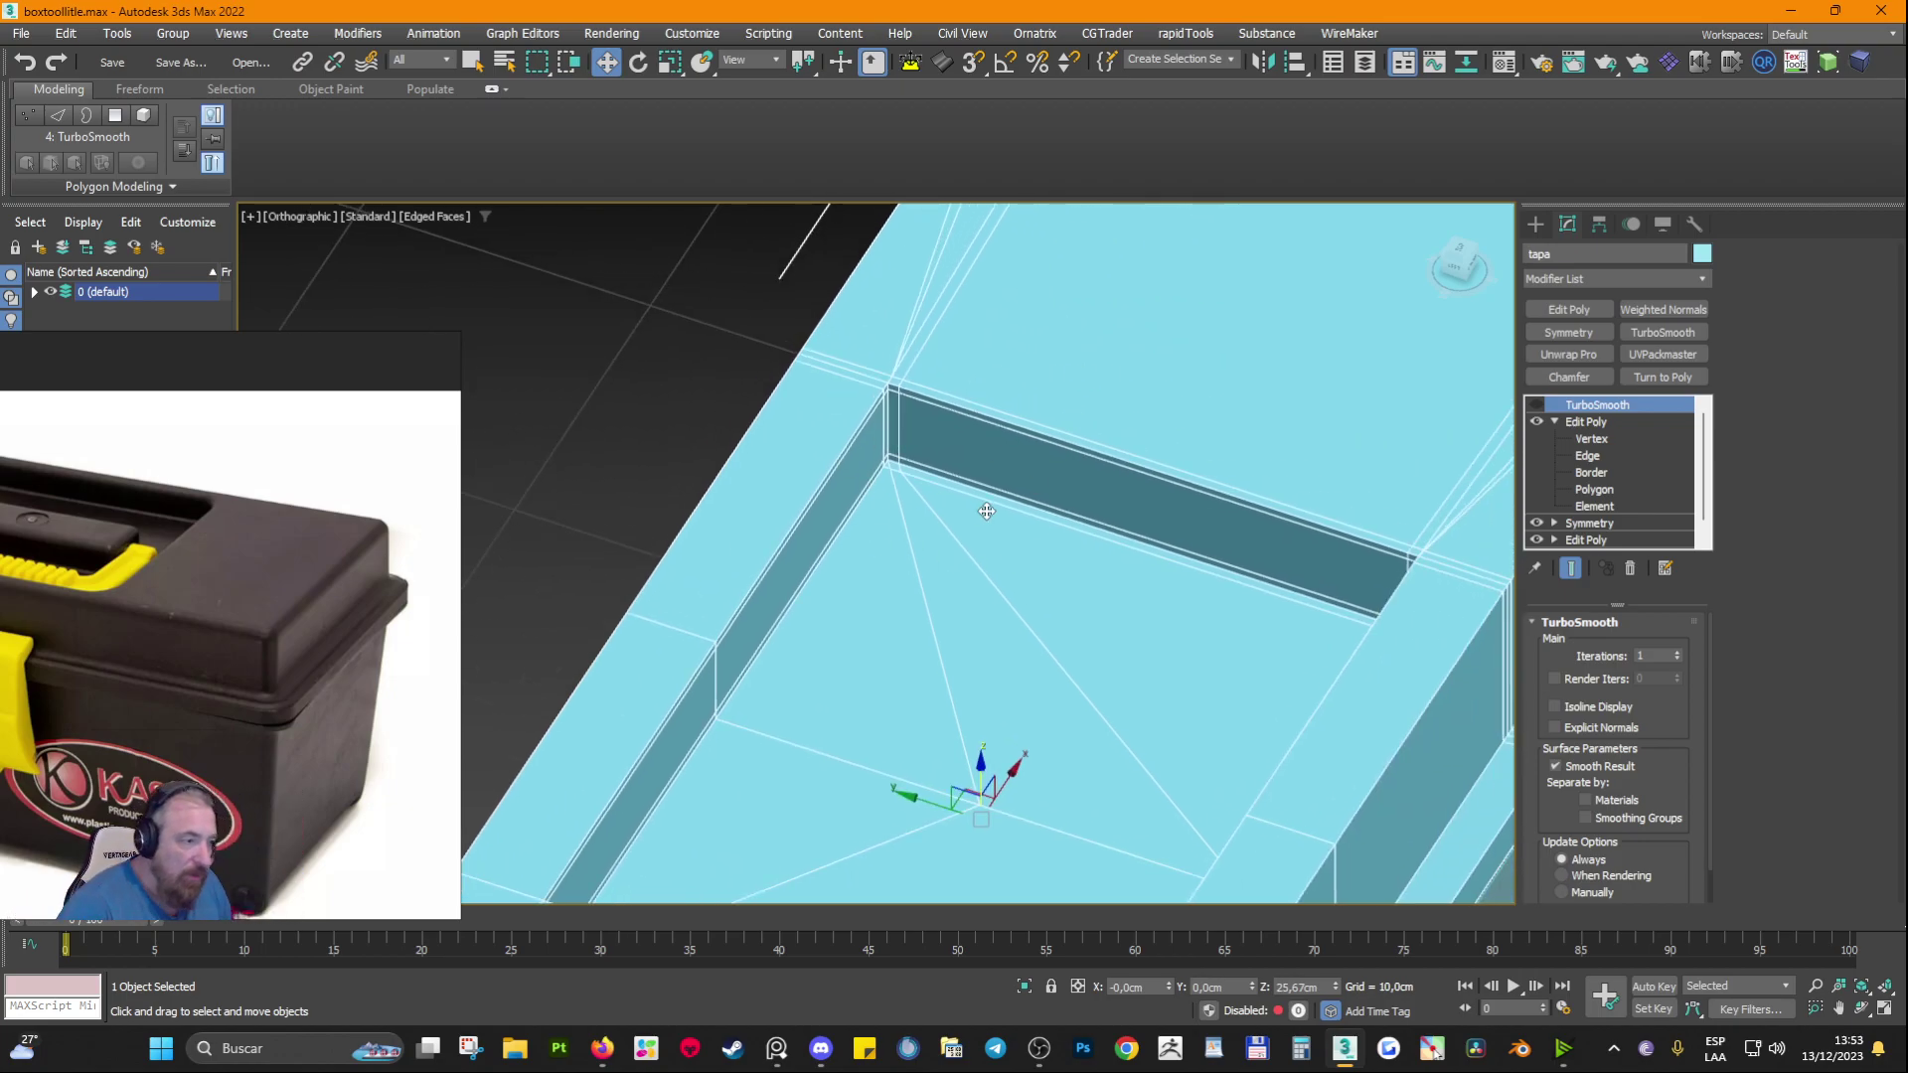
pyautogui.scroll(5, 909, 407)
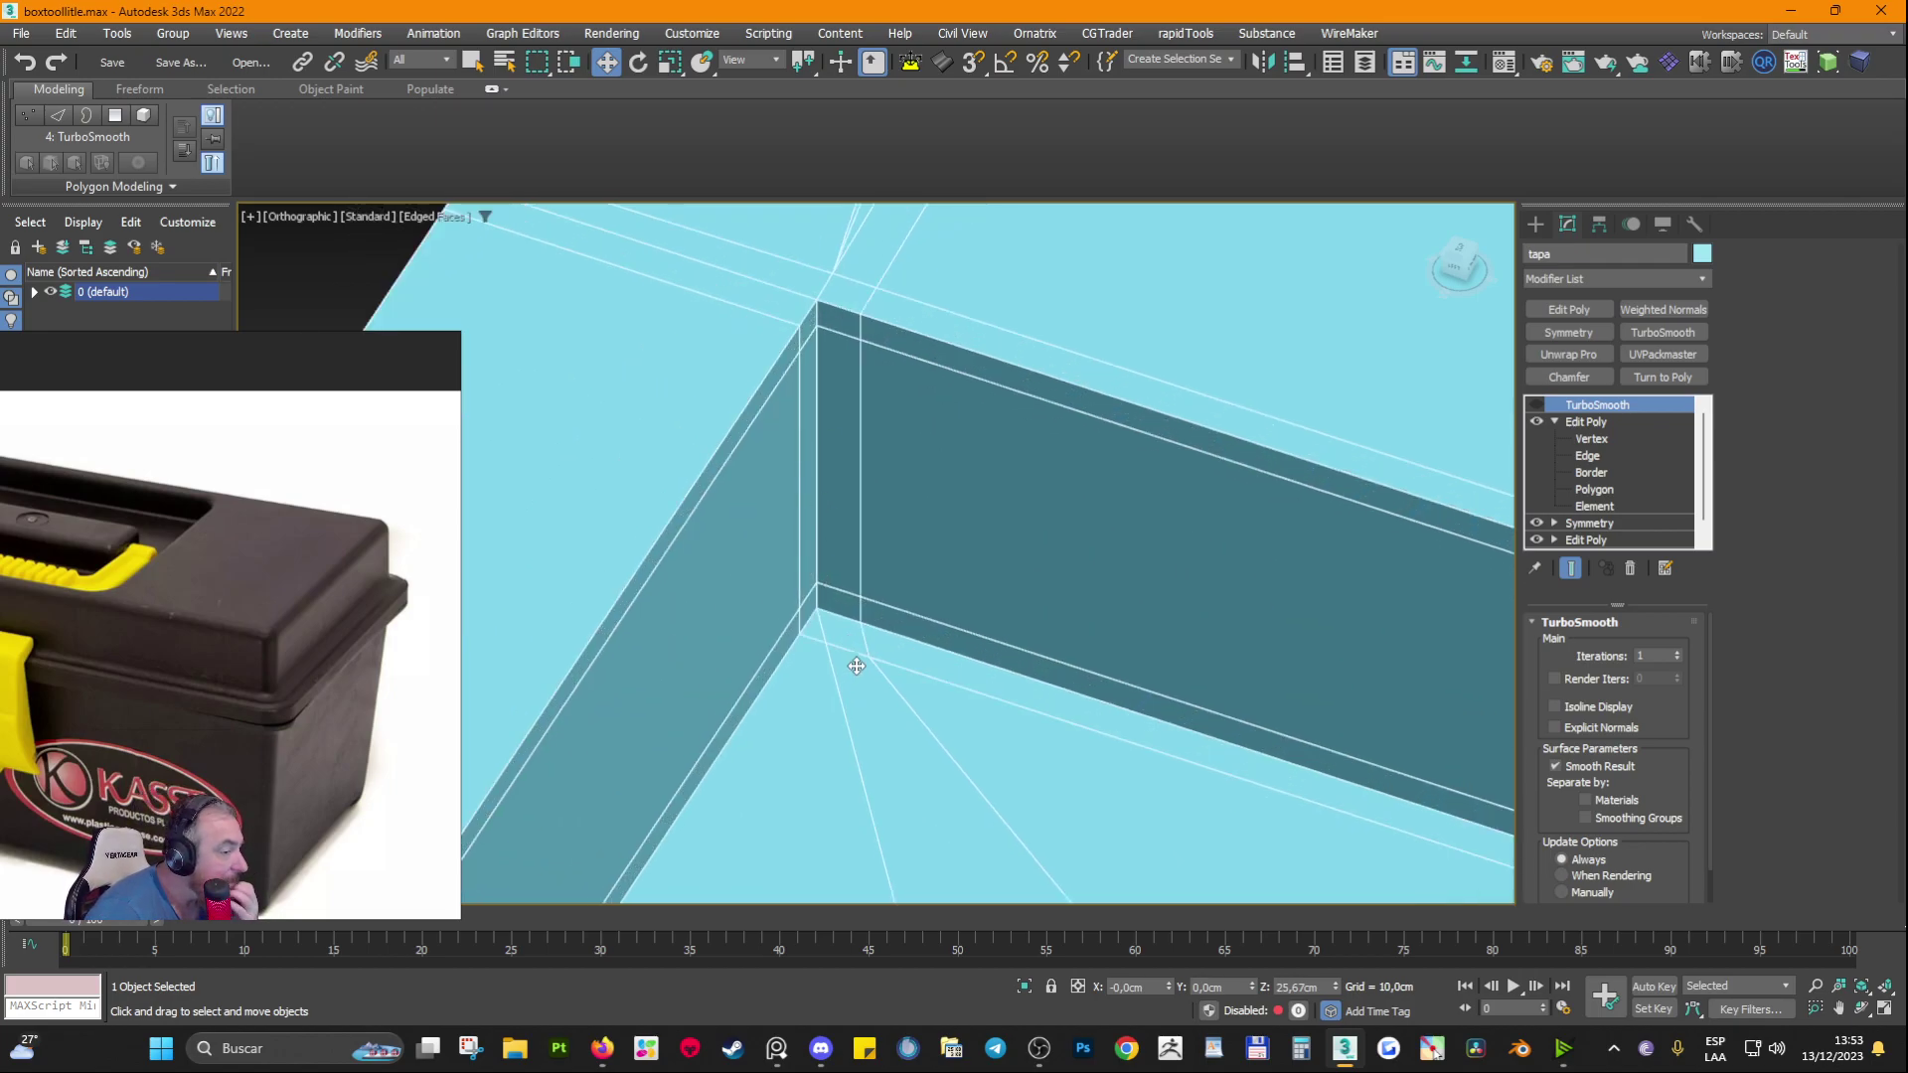
pyautogui.scroll(-3, 1345, 860)
pyautogui.moveTo(1346, 859); pyautogui.dragTo(1118, 487, button='middle')
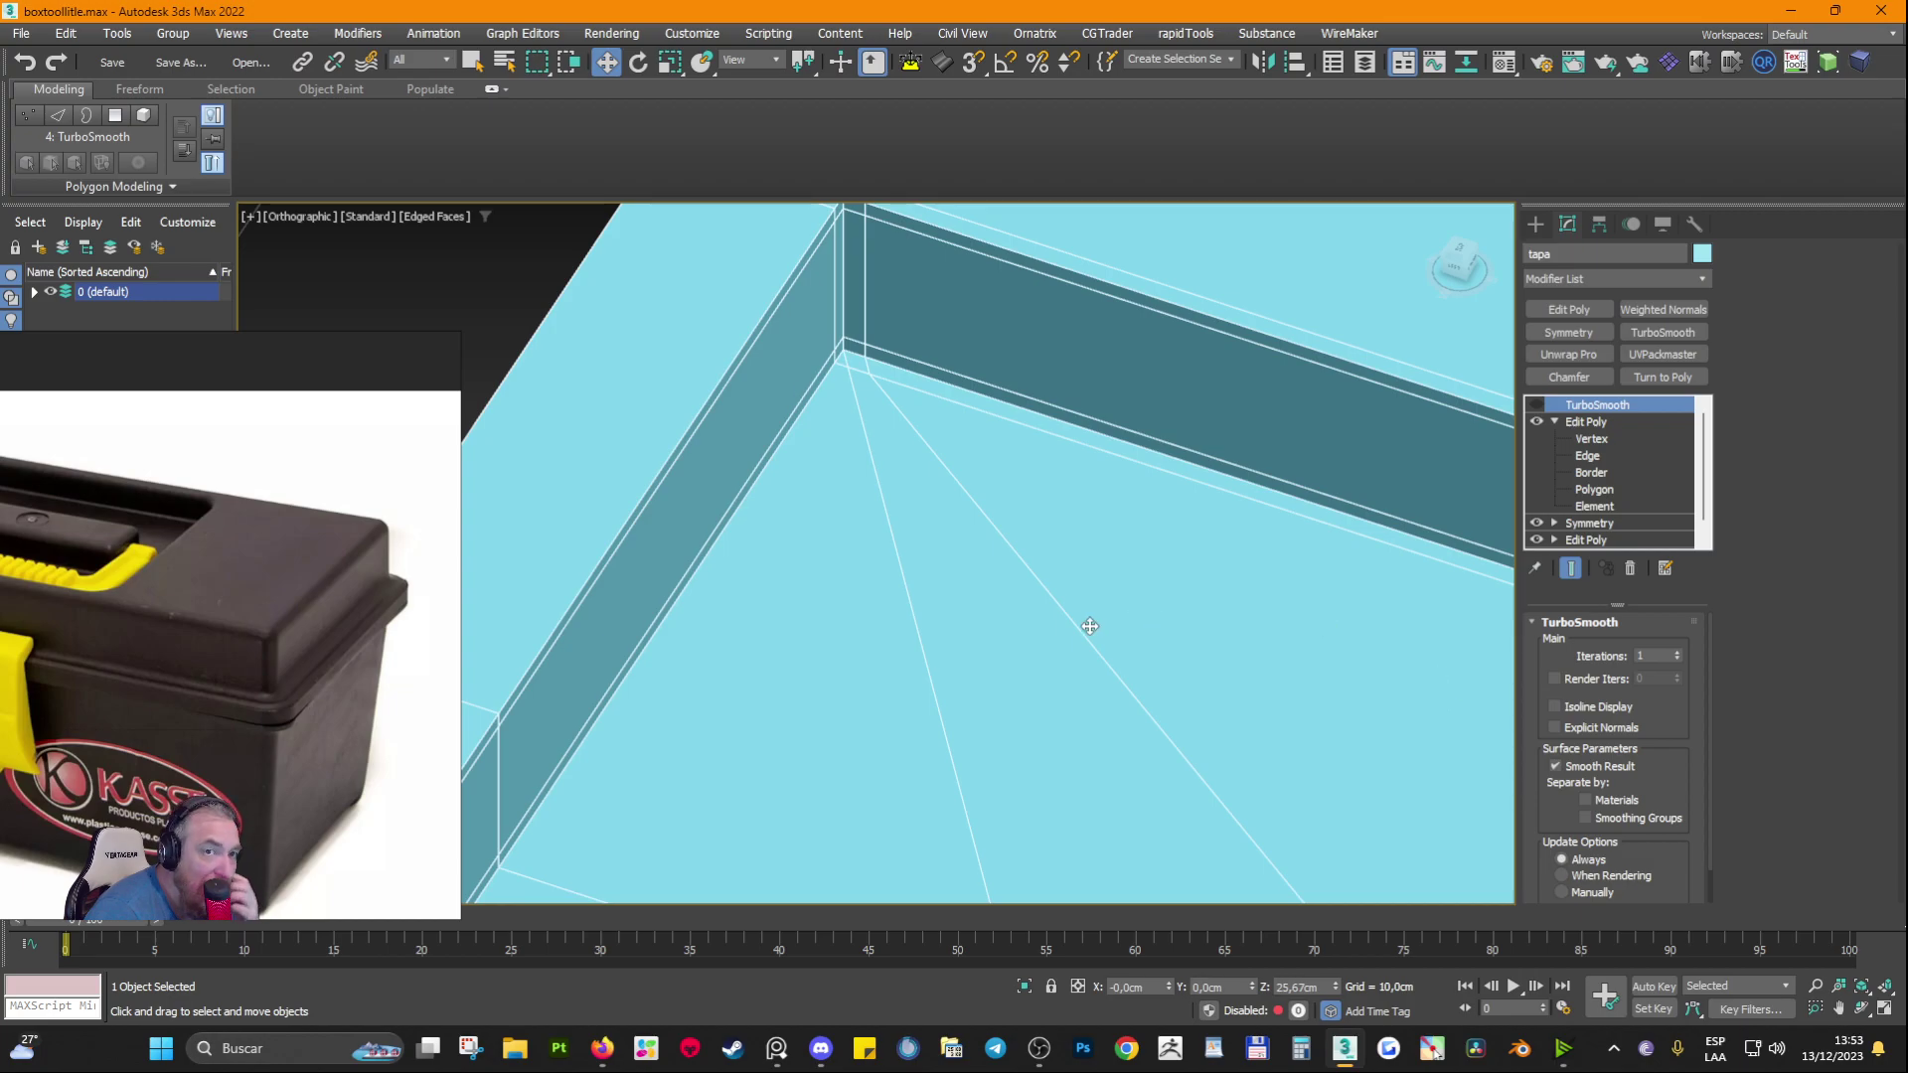
pyautogui.moveTo(847, 392); pyautogui.dragTo(804, 509, button='middle')
pyautogui.scroll(5, 804, 508)
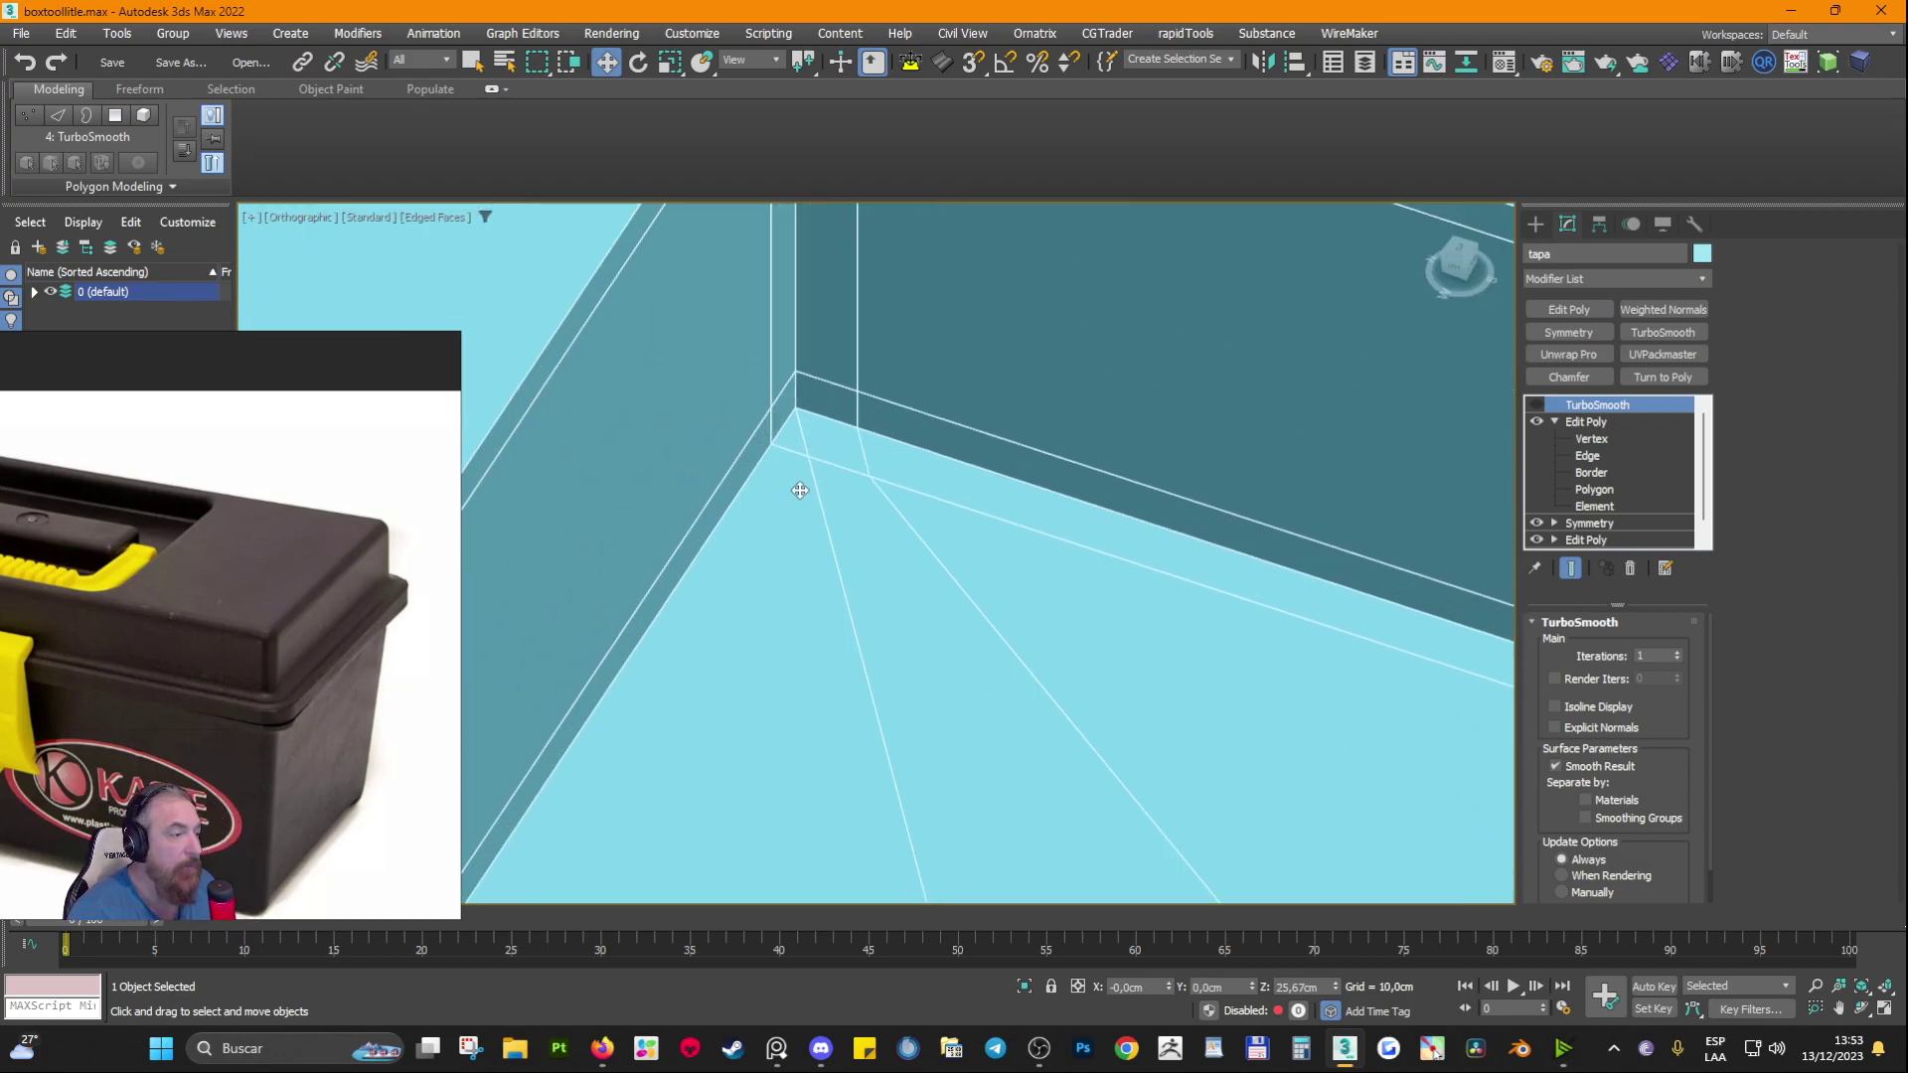
# Step: Examine the edge flow across the whole lid top and back into the recess floor's inner corner
pyautogui.scroll(-8, 909, 514)
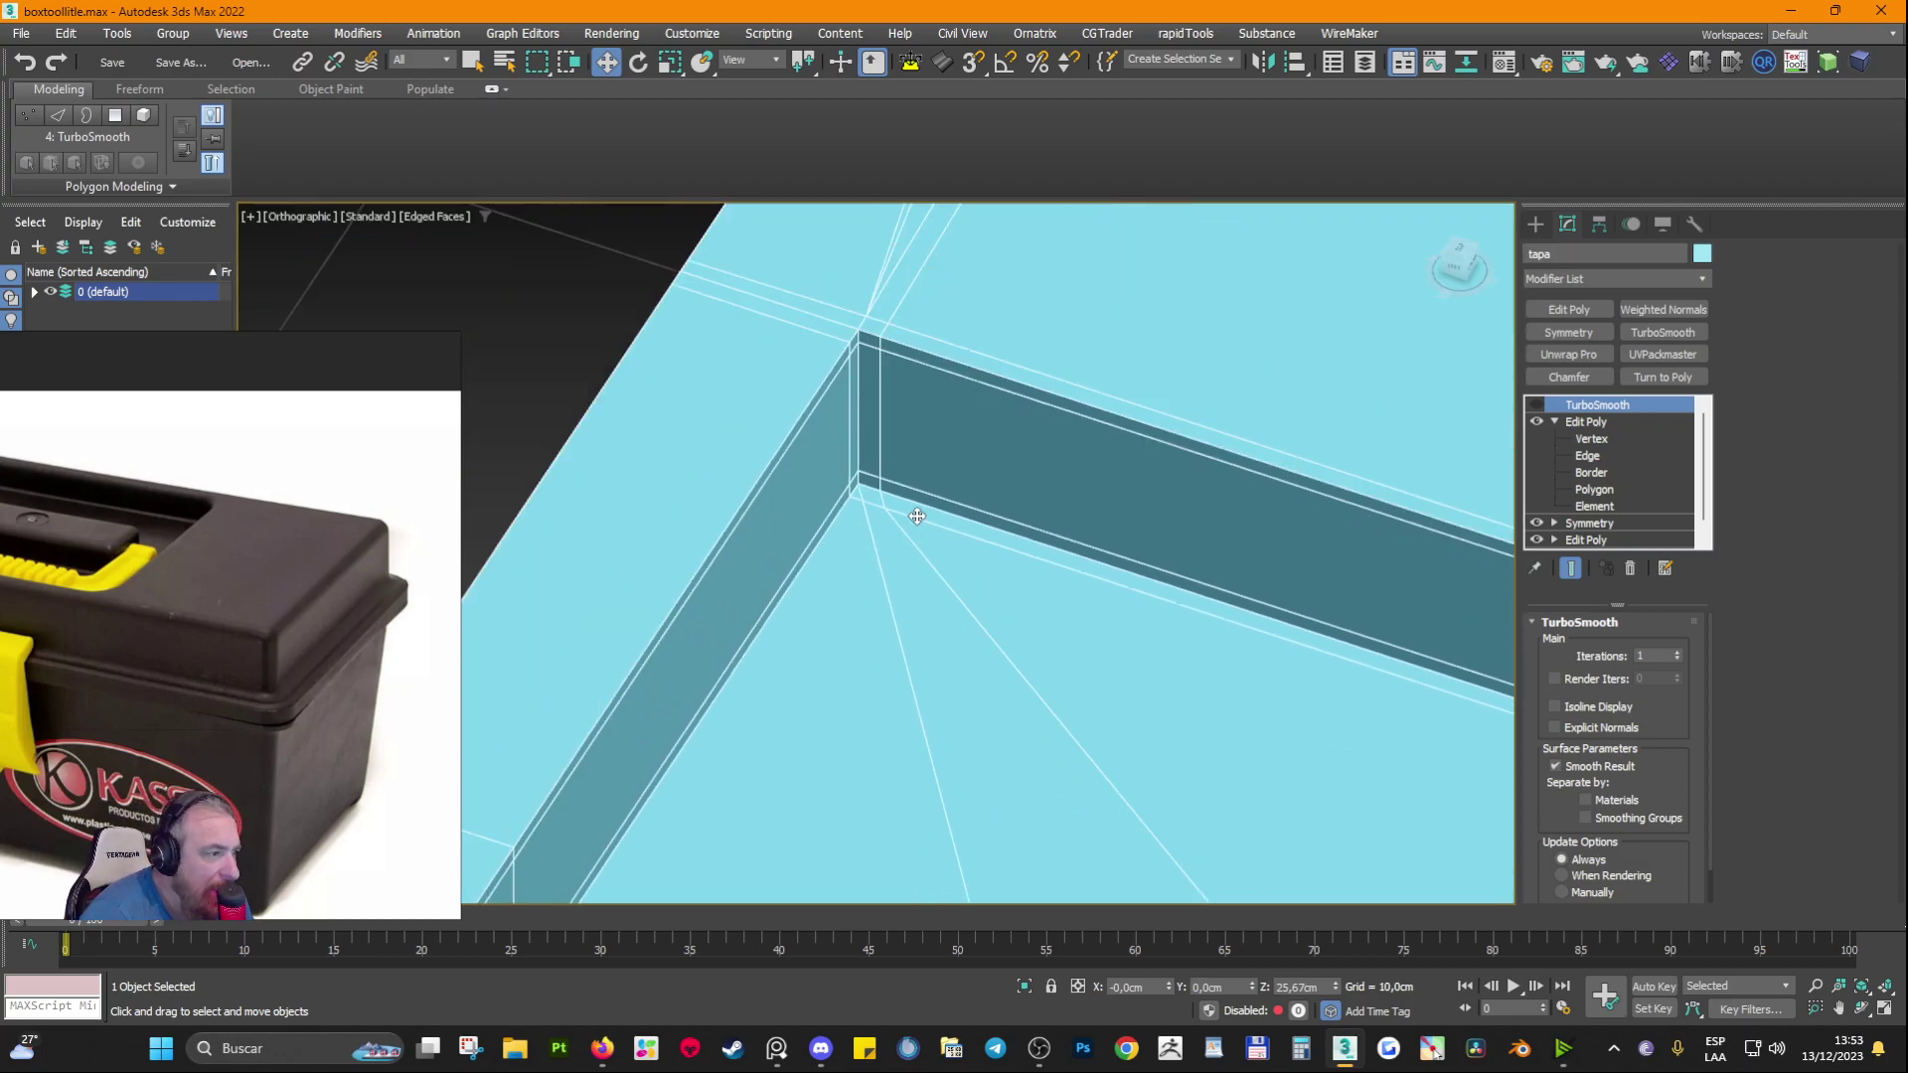
pyautogui.moveTo(1143, 588); pyautogui.dragTo(1097, 442, button='middle')
pyautogui.moveTo(858, 344); pyautogui.dragTo(866, 631, button='middle')
pyautogui.scroll(-2, 865, 630)
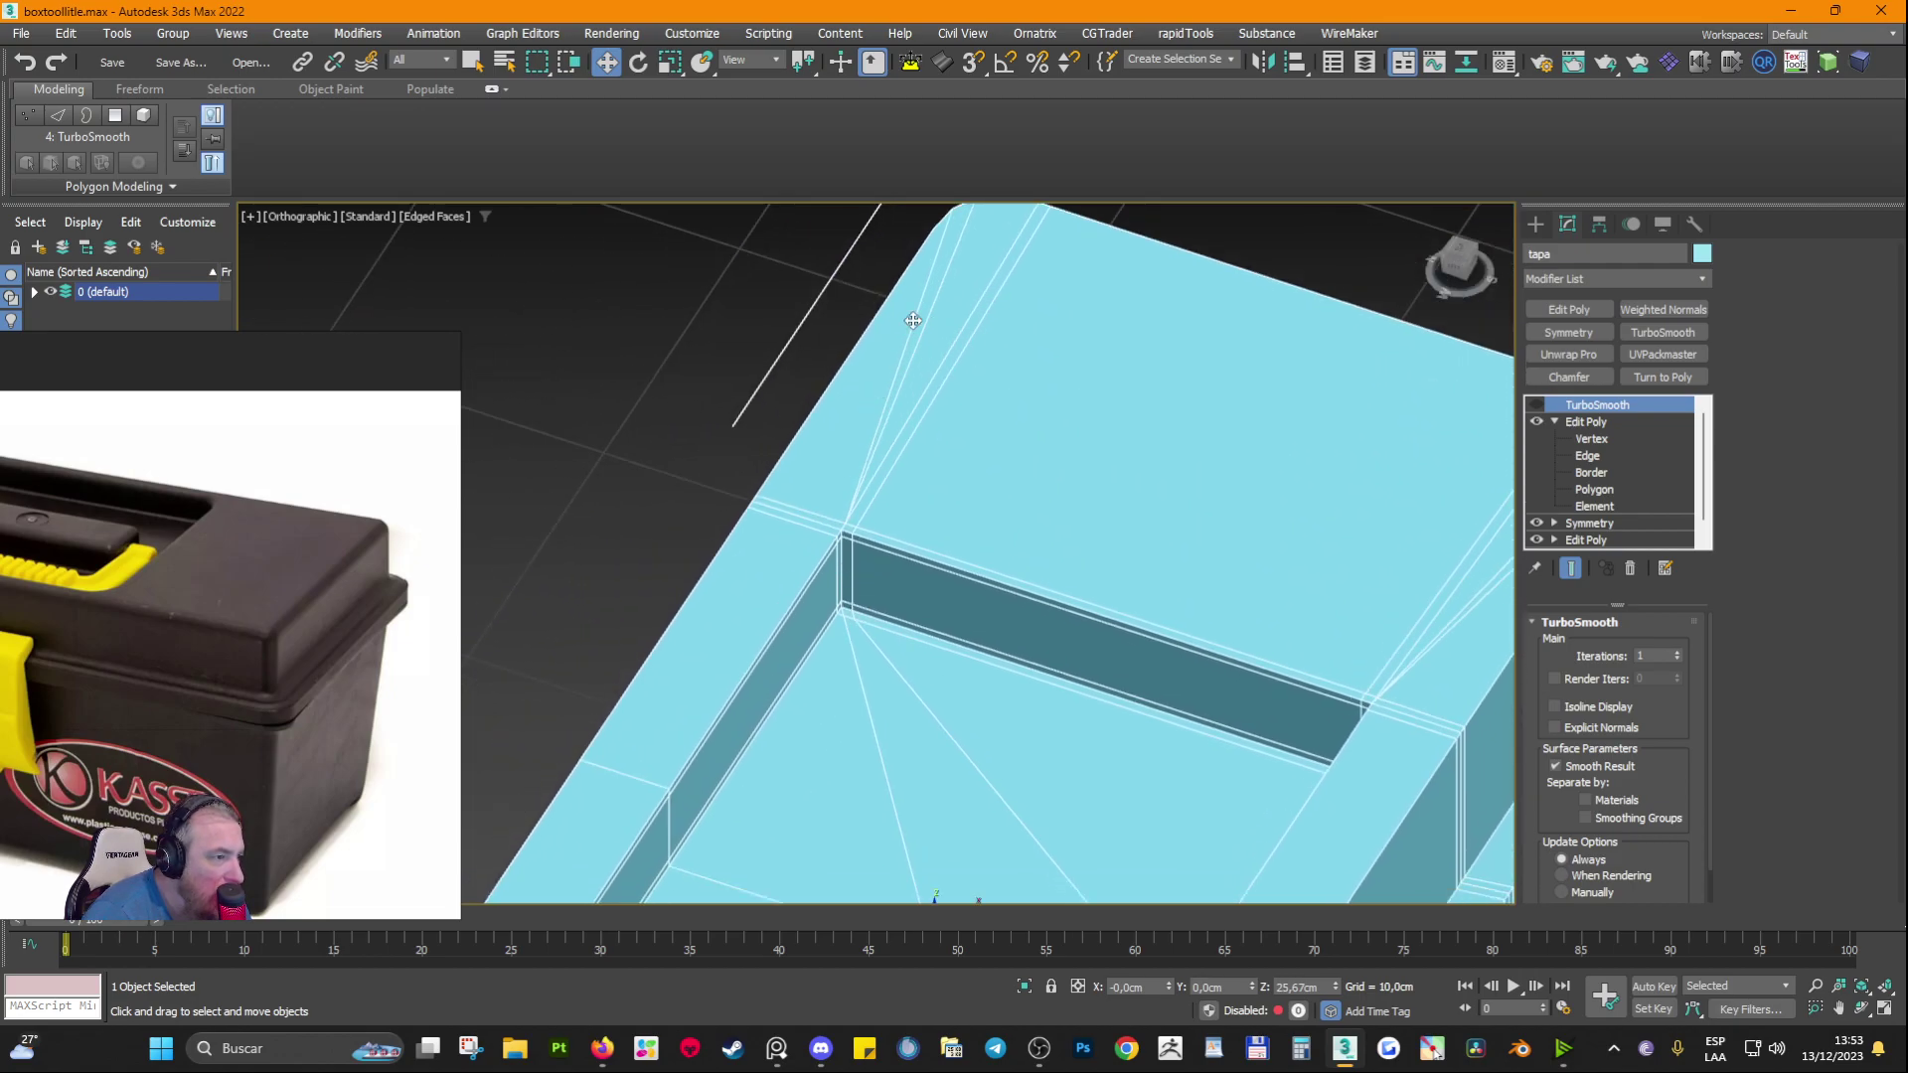
pyautogui.scroll(-3, 1119, 609)
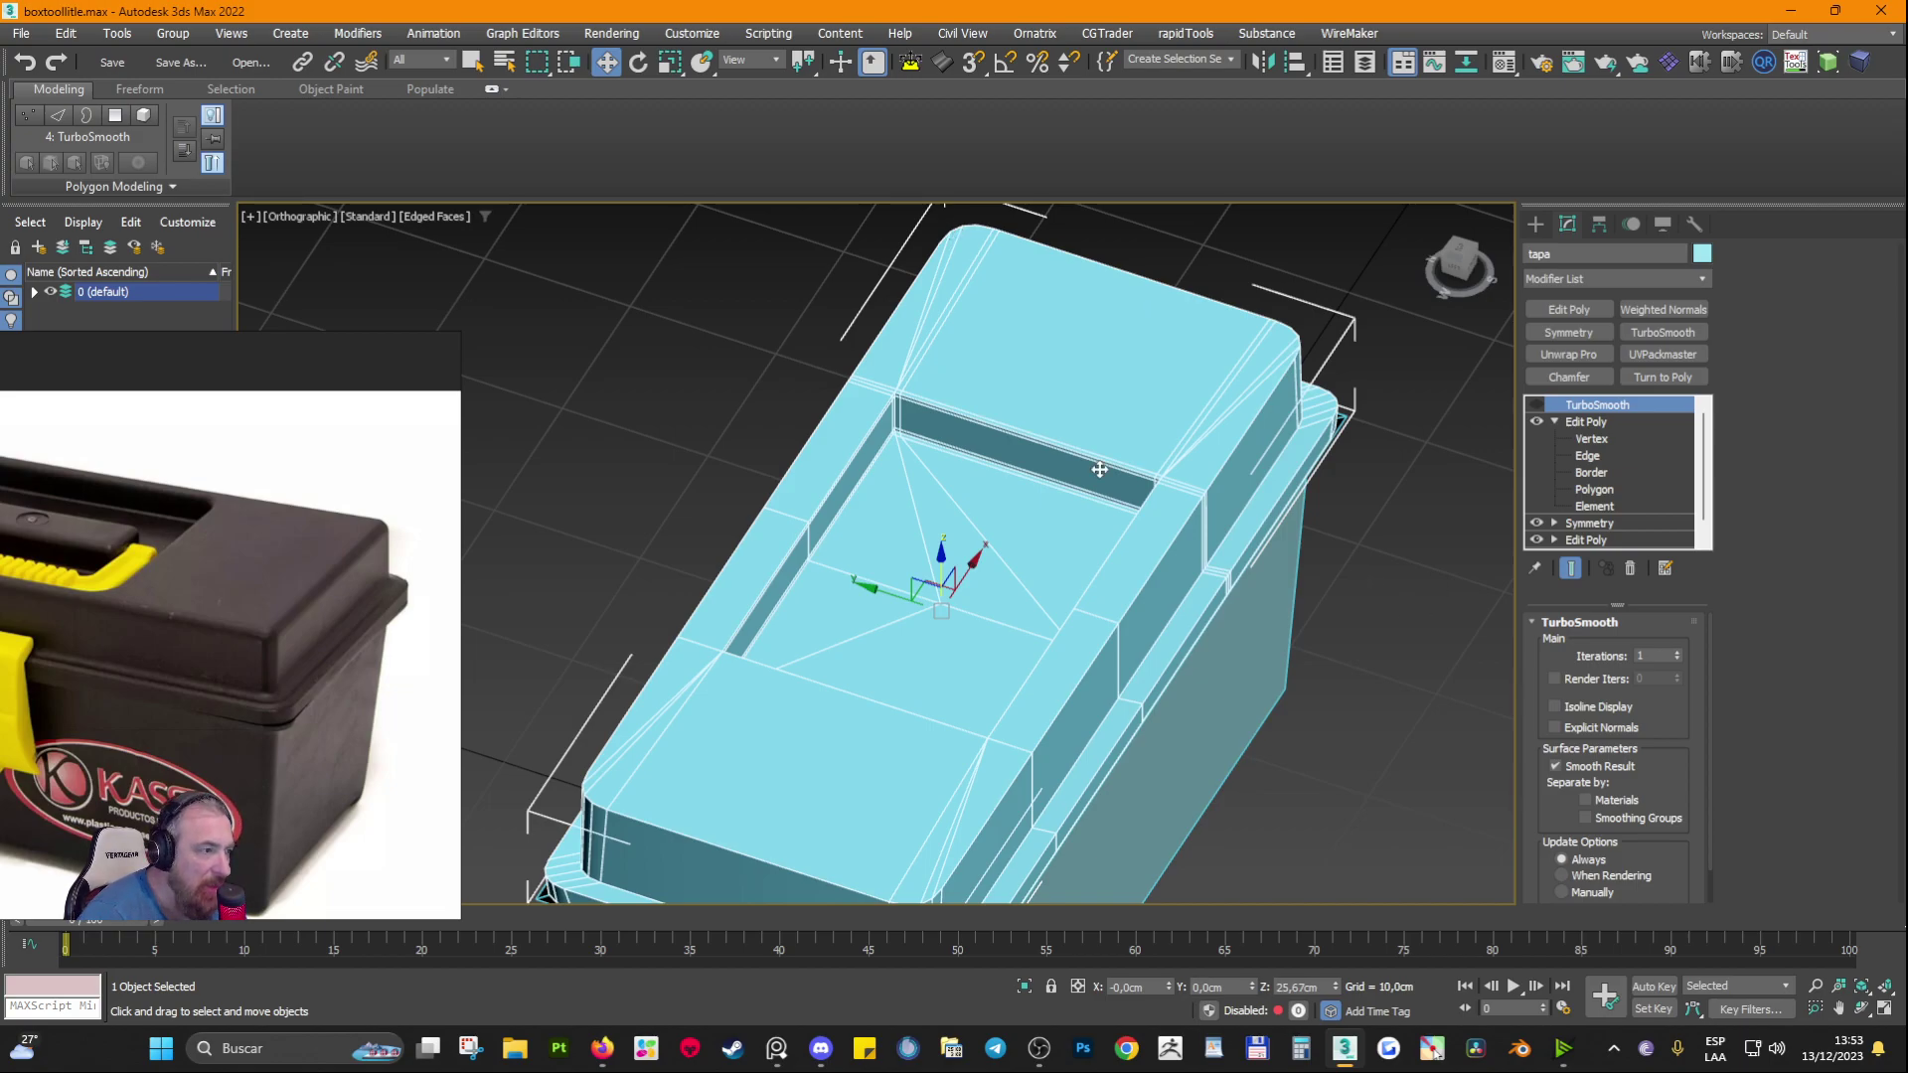
pyautogui.scroll(2, 1078, 459)
pyautogui.scroll(4, 795, 410)
pyautogui.moveTo(794, 409); pyautogui.dragTo(900, 421, button='middle')
pyautogui.scroll(3, 1011, 532)
pyautogui.moveTo(1012, 531); pyautogui.dragTo(894, 579, button='middle')
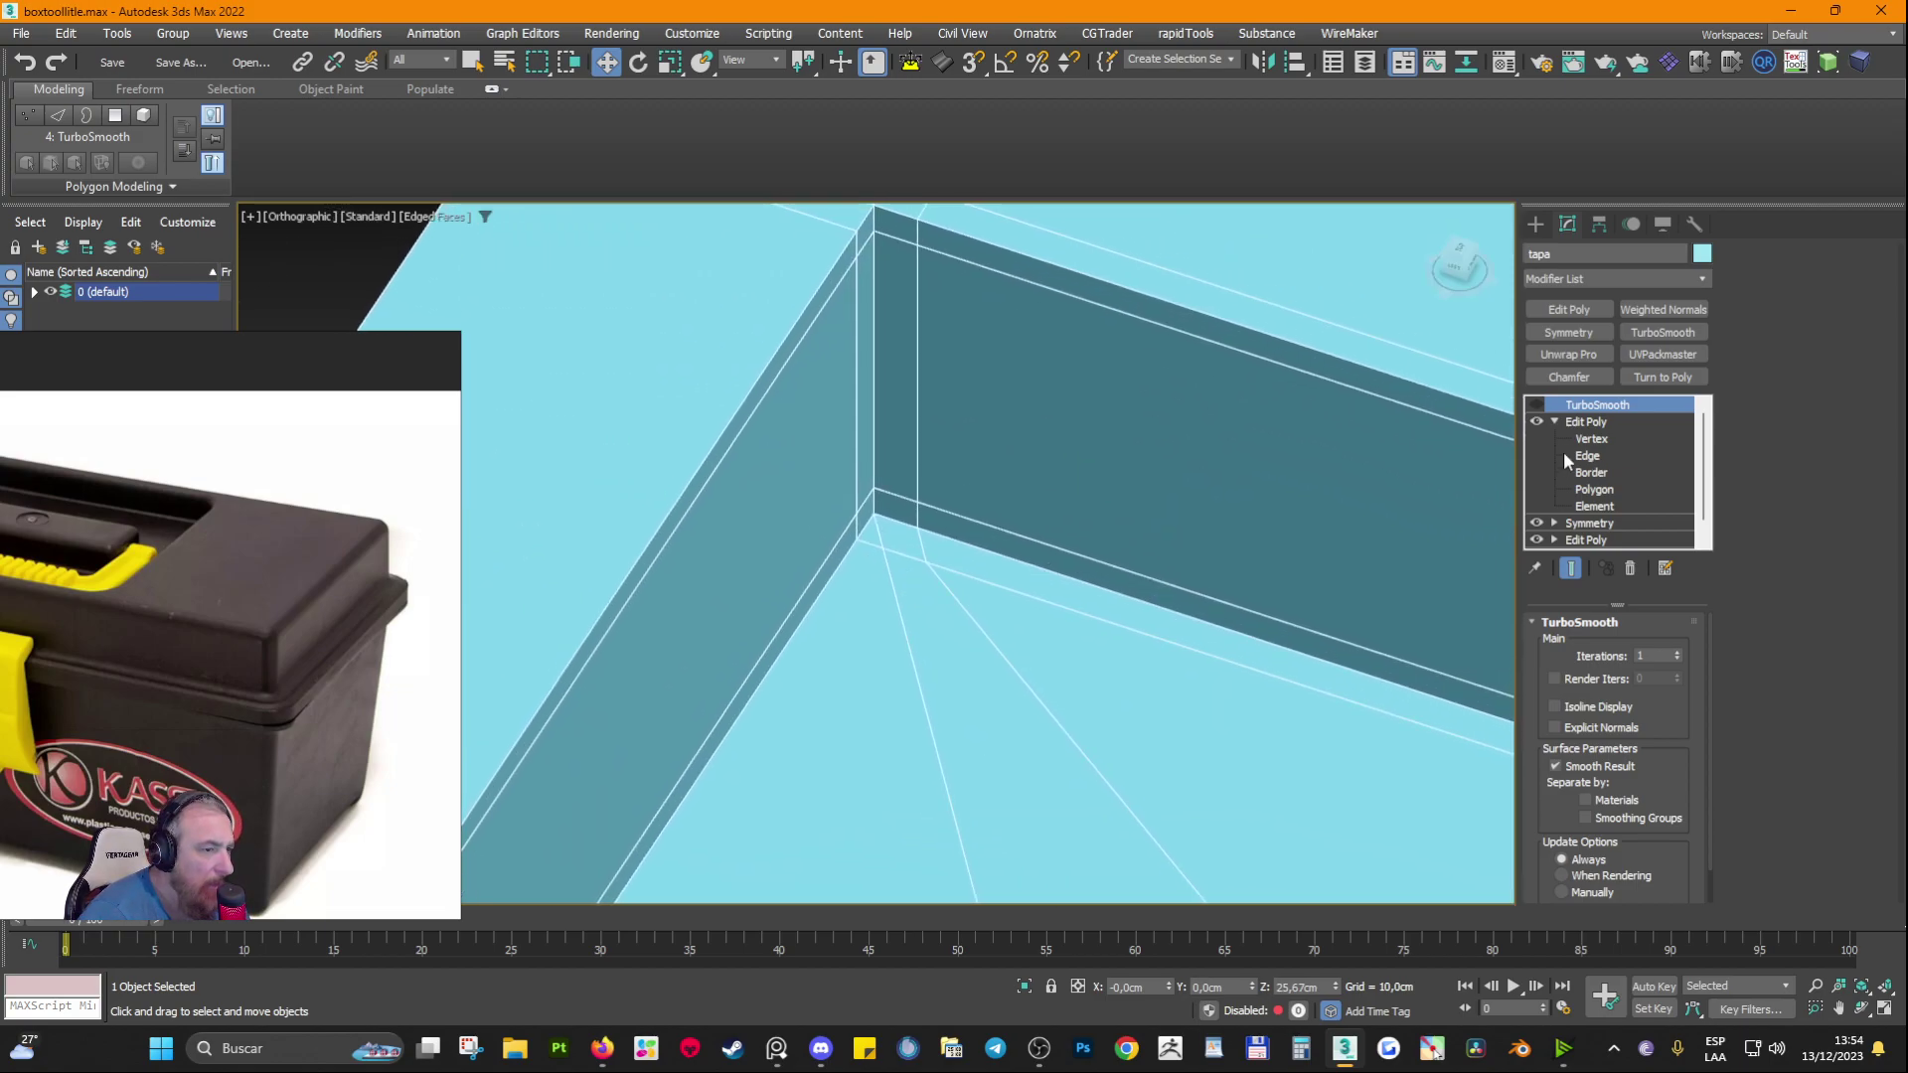
# Step: Check the inner floor corner by selecting the vertex starting the first diagonal edge and the small polygon beside it
pyautogui.click(1588, 439)
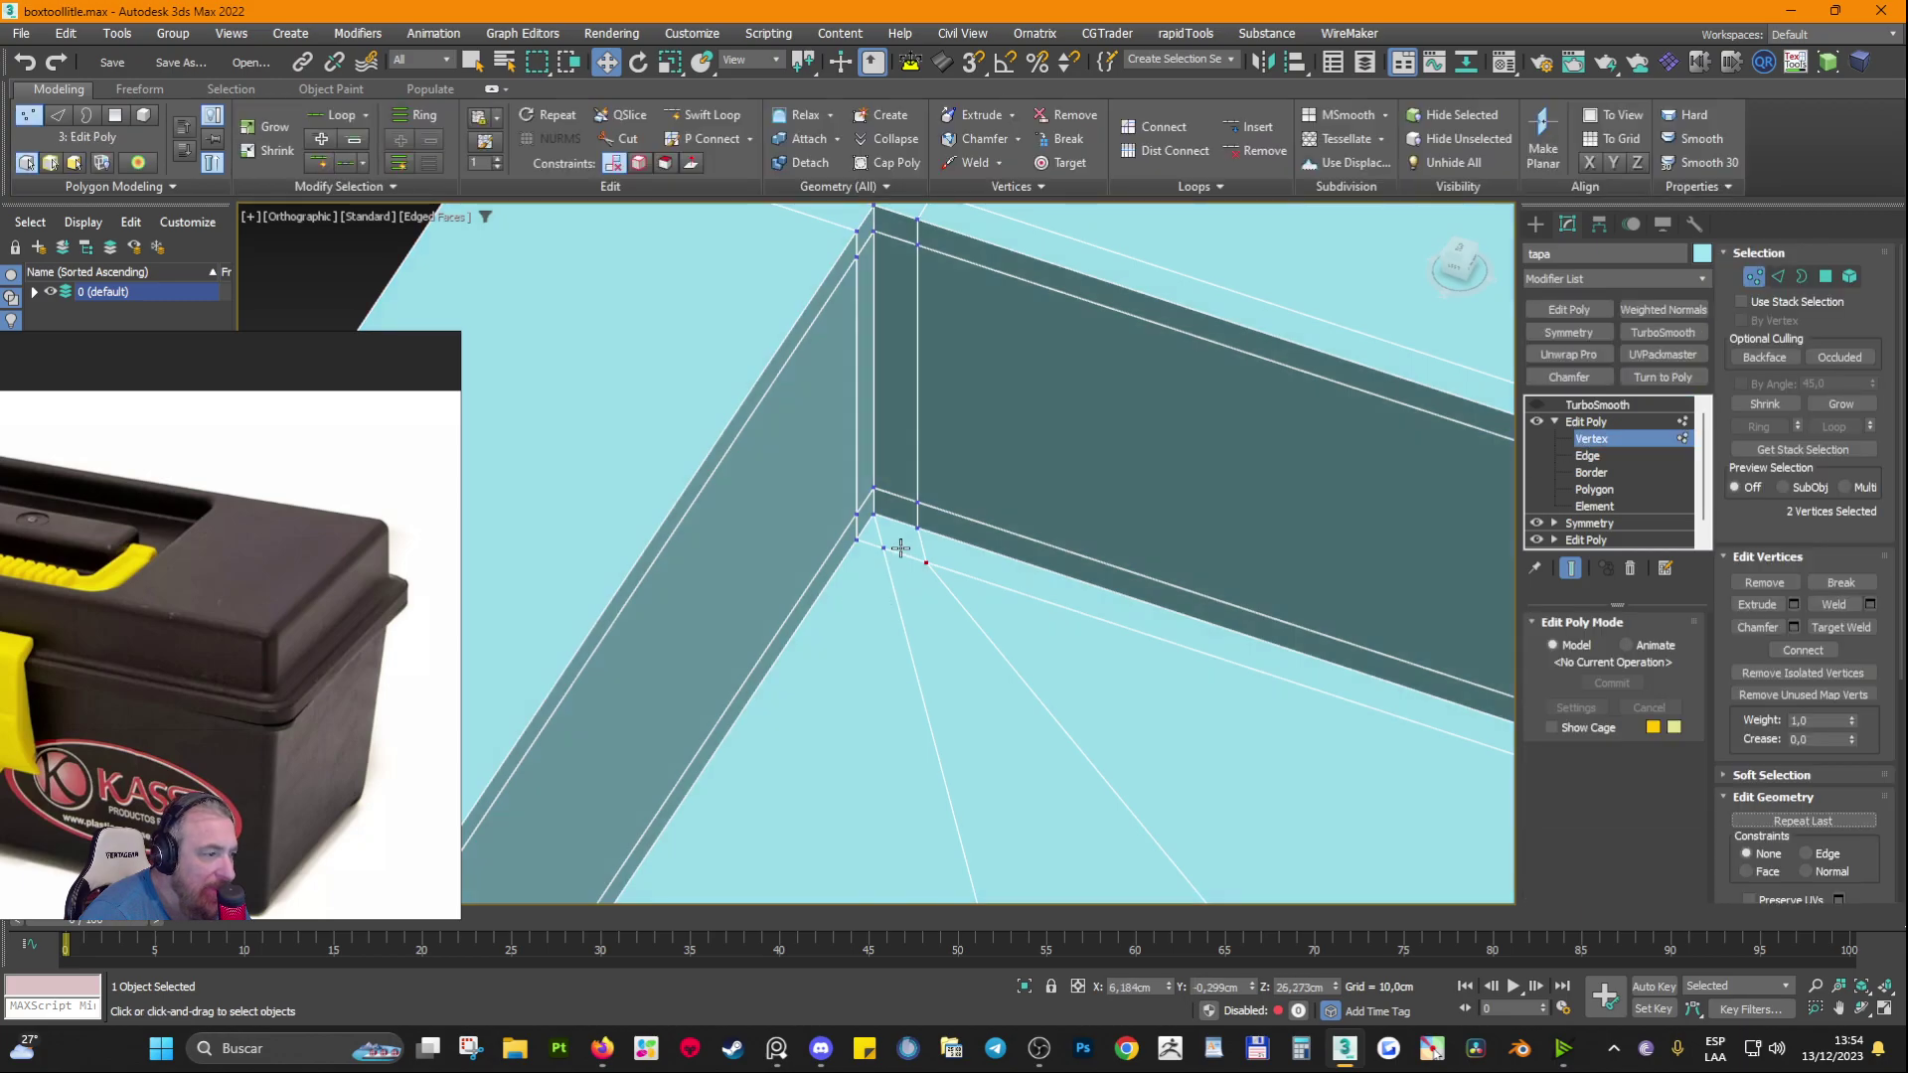
pyautogui.click(886, 547)
pyautogui.scroll(3, 983, 588)
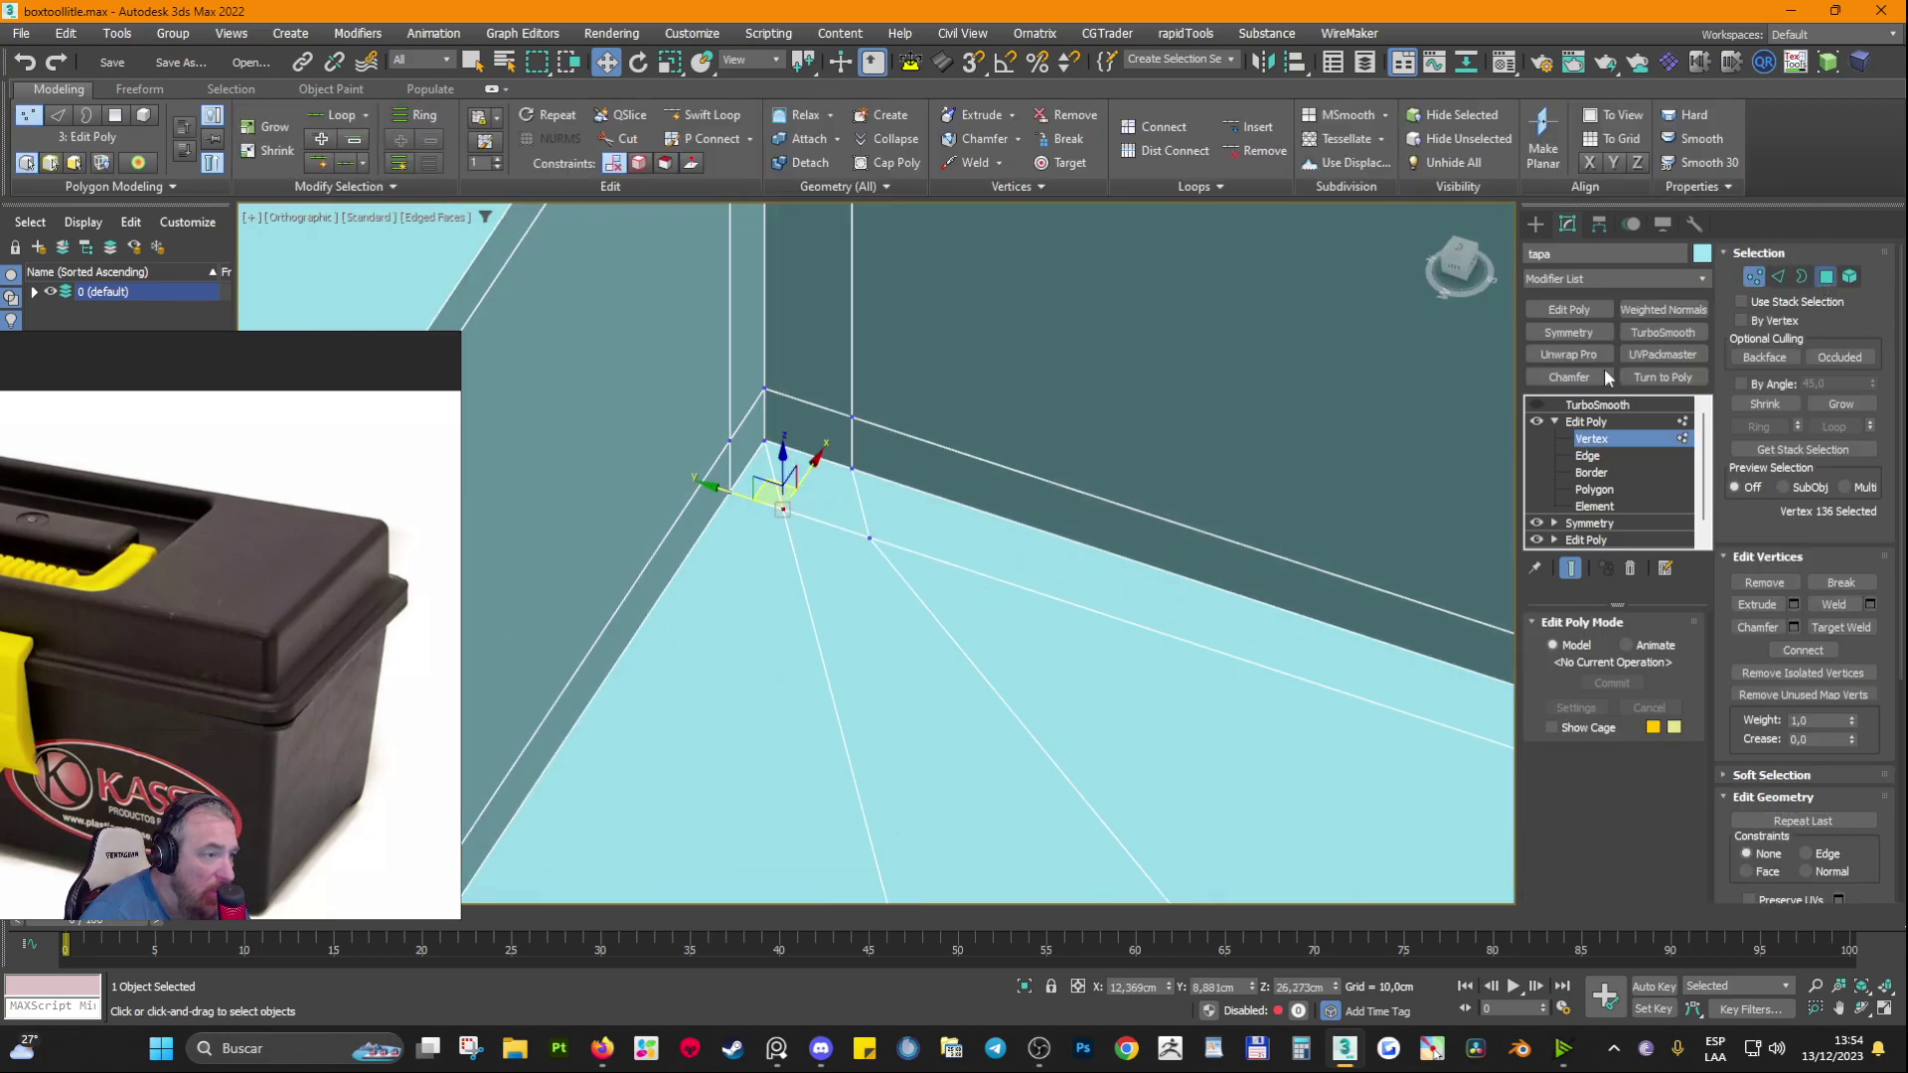
pyautogui.click(1825, 276)
pyautogui.click(760, 482)
pyautogui.click(806, 508)
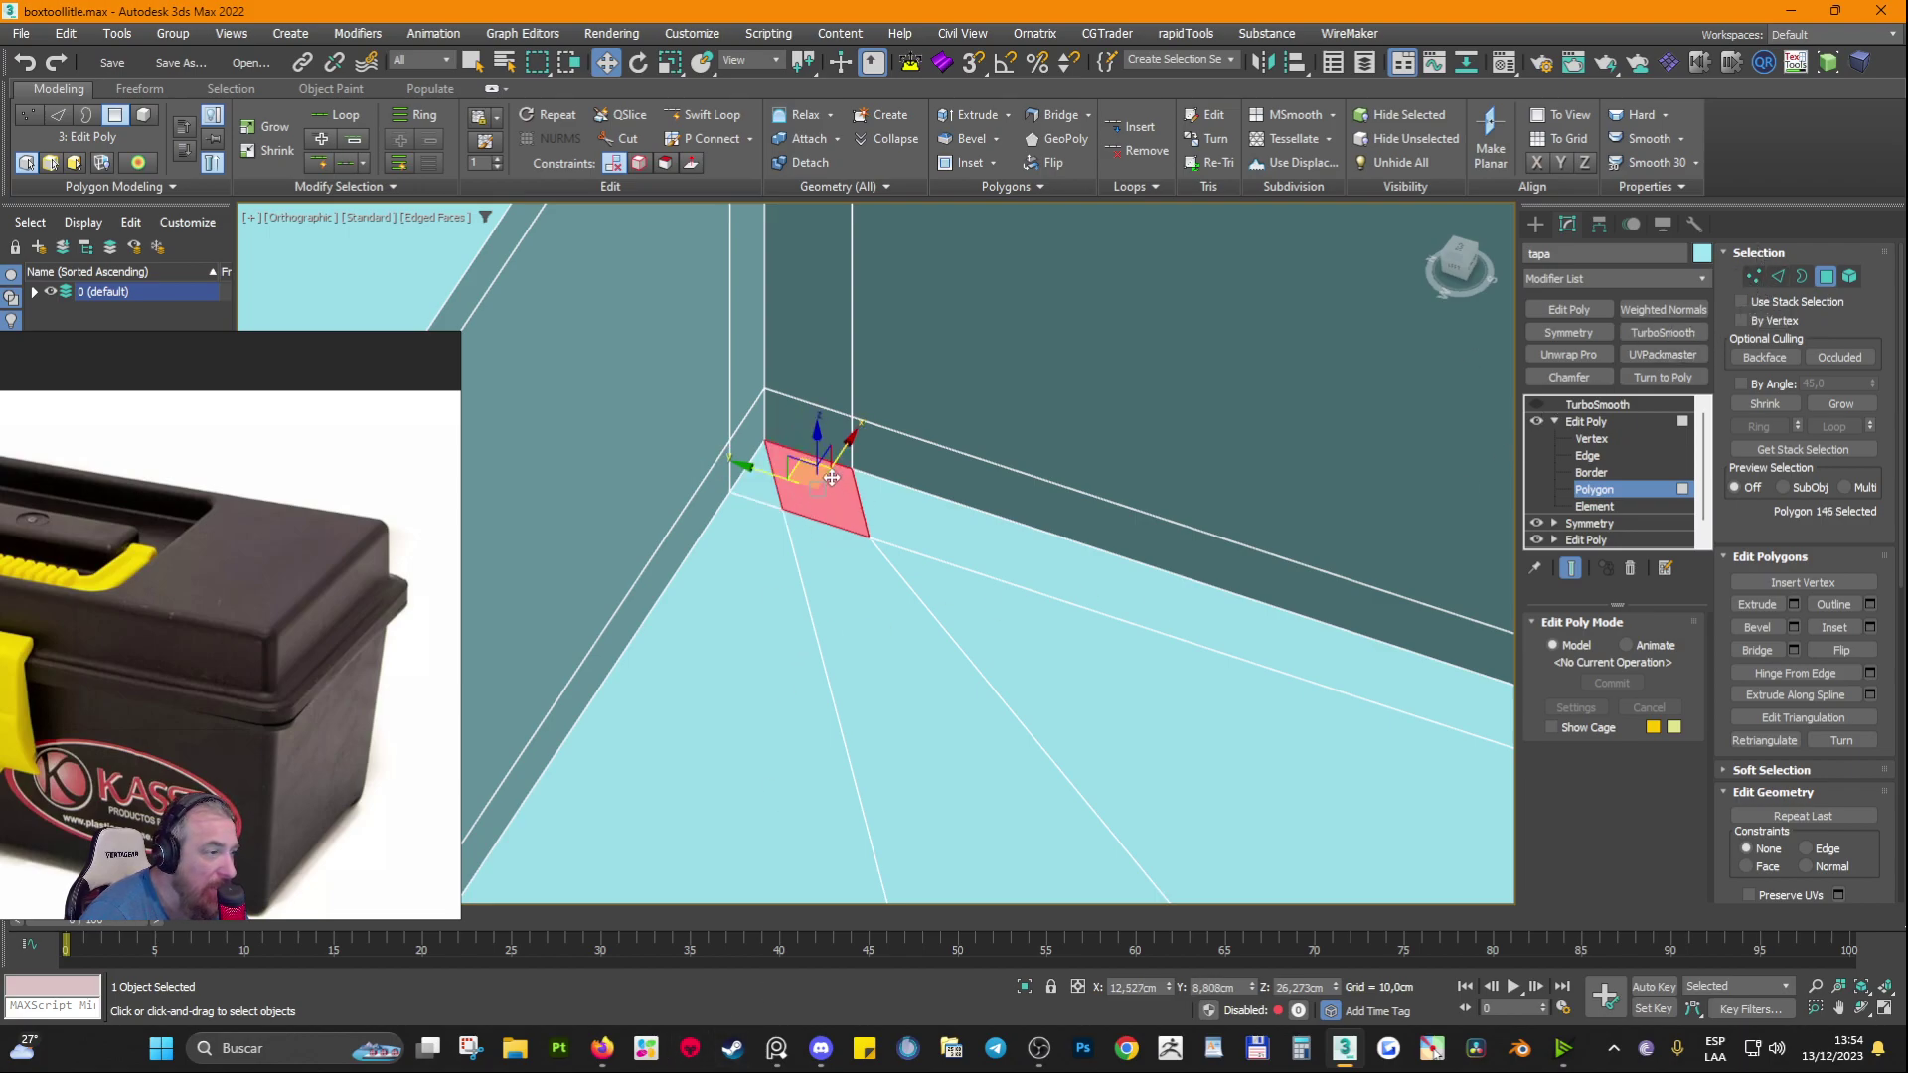
pyautogui.keyDown('alt'); pyautogui.moveTo(927, 505); pyautogui.dragTo(888, 568, button='middle'); pyautogui.keyUp('alt')
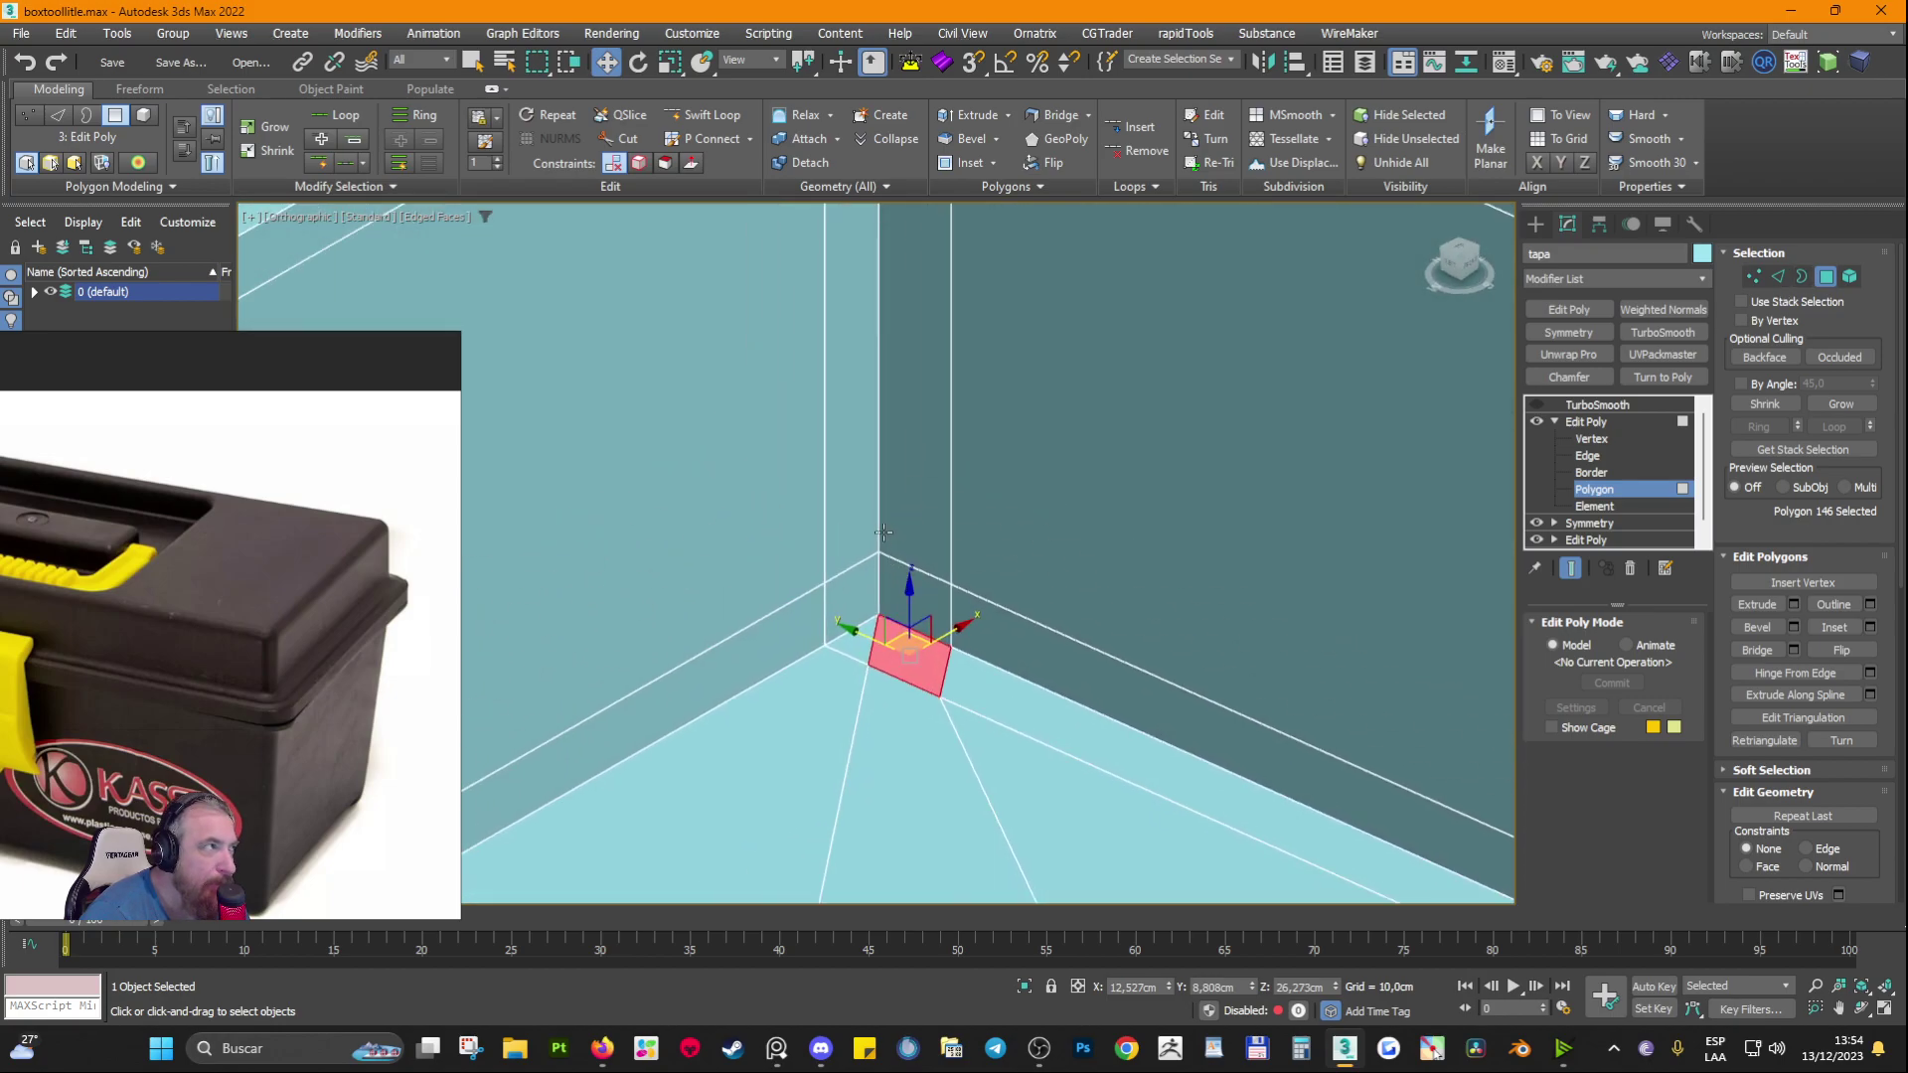
# Step: Check the recess corner's wall topology by selecting the narrow vertical strips, the small polygons beneath them and the large side walls
pyautogui.click(915, 521)
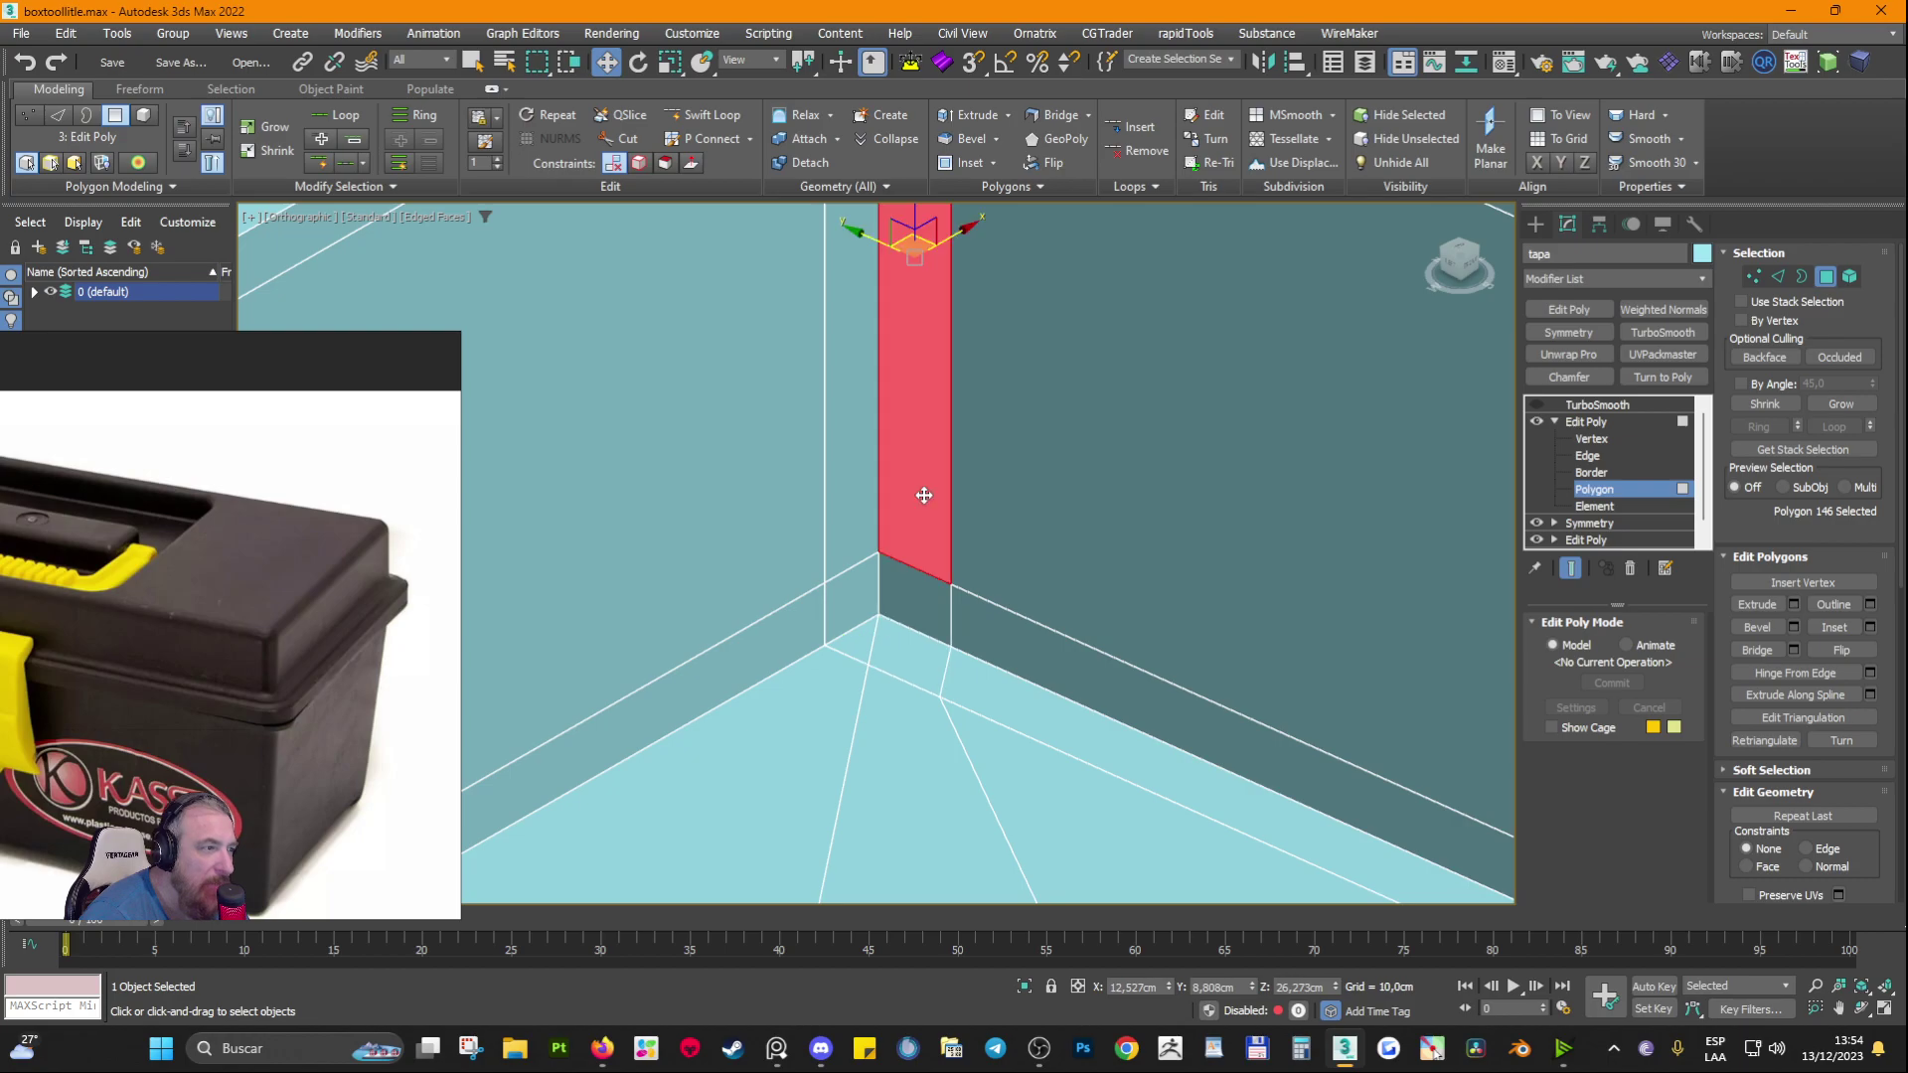
pyautogui.keyDown('ctrl'); pyautogui.click(847, 463); pyautogui.keyUp('ctrl')
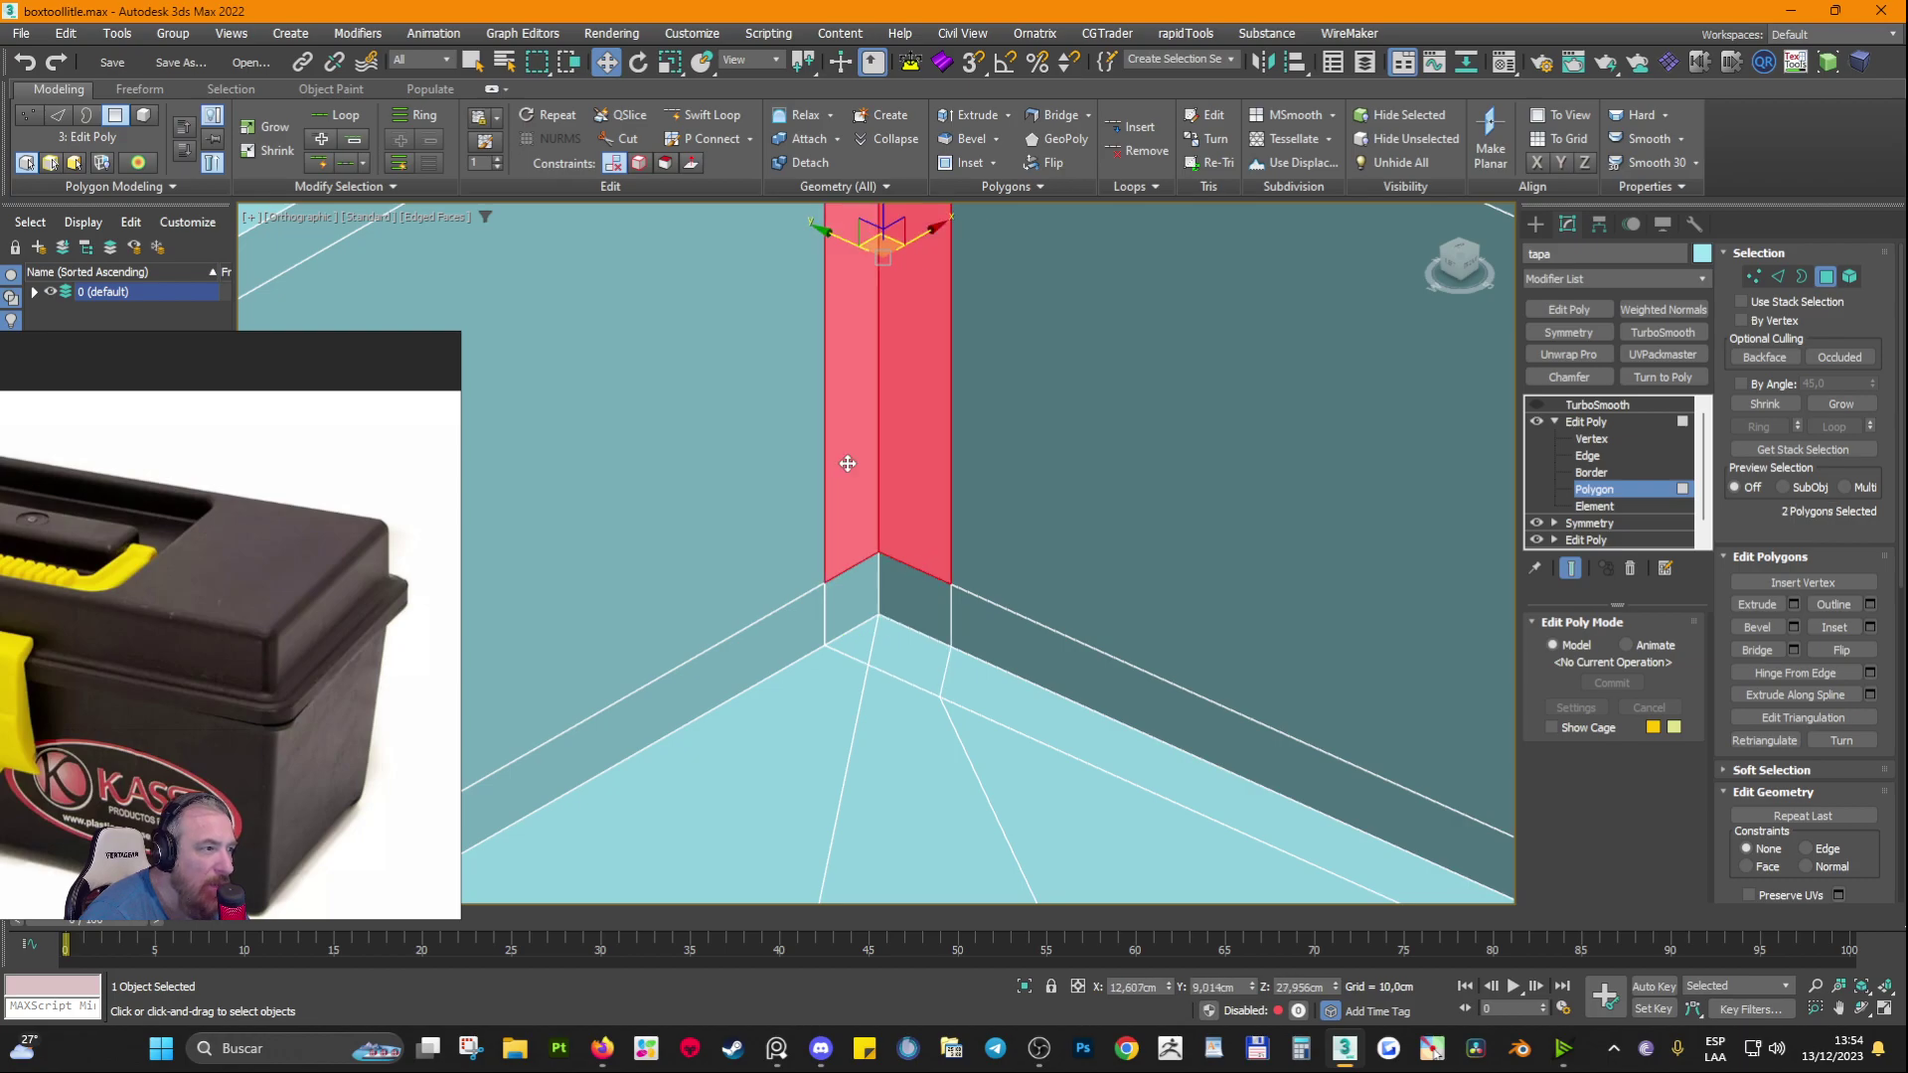
pyautogui.click(931, 602)
pyautogui.keyDown('ctrl'); pyautogui.click(847, 610); pyautogui.keyUp('ctrl')
pyautogui.scroll(-3, 837, 626)
pyautogui.click(705, 587)
pyautogui.keyDown('ctrl'); pyautogui.click(930, 624); pyautogui.keyUp('ctrl')
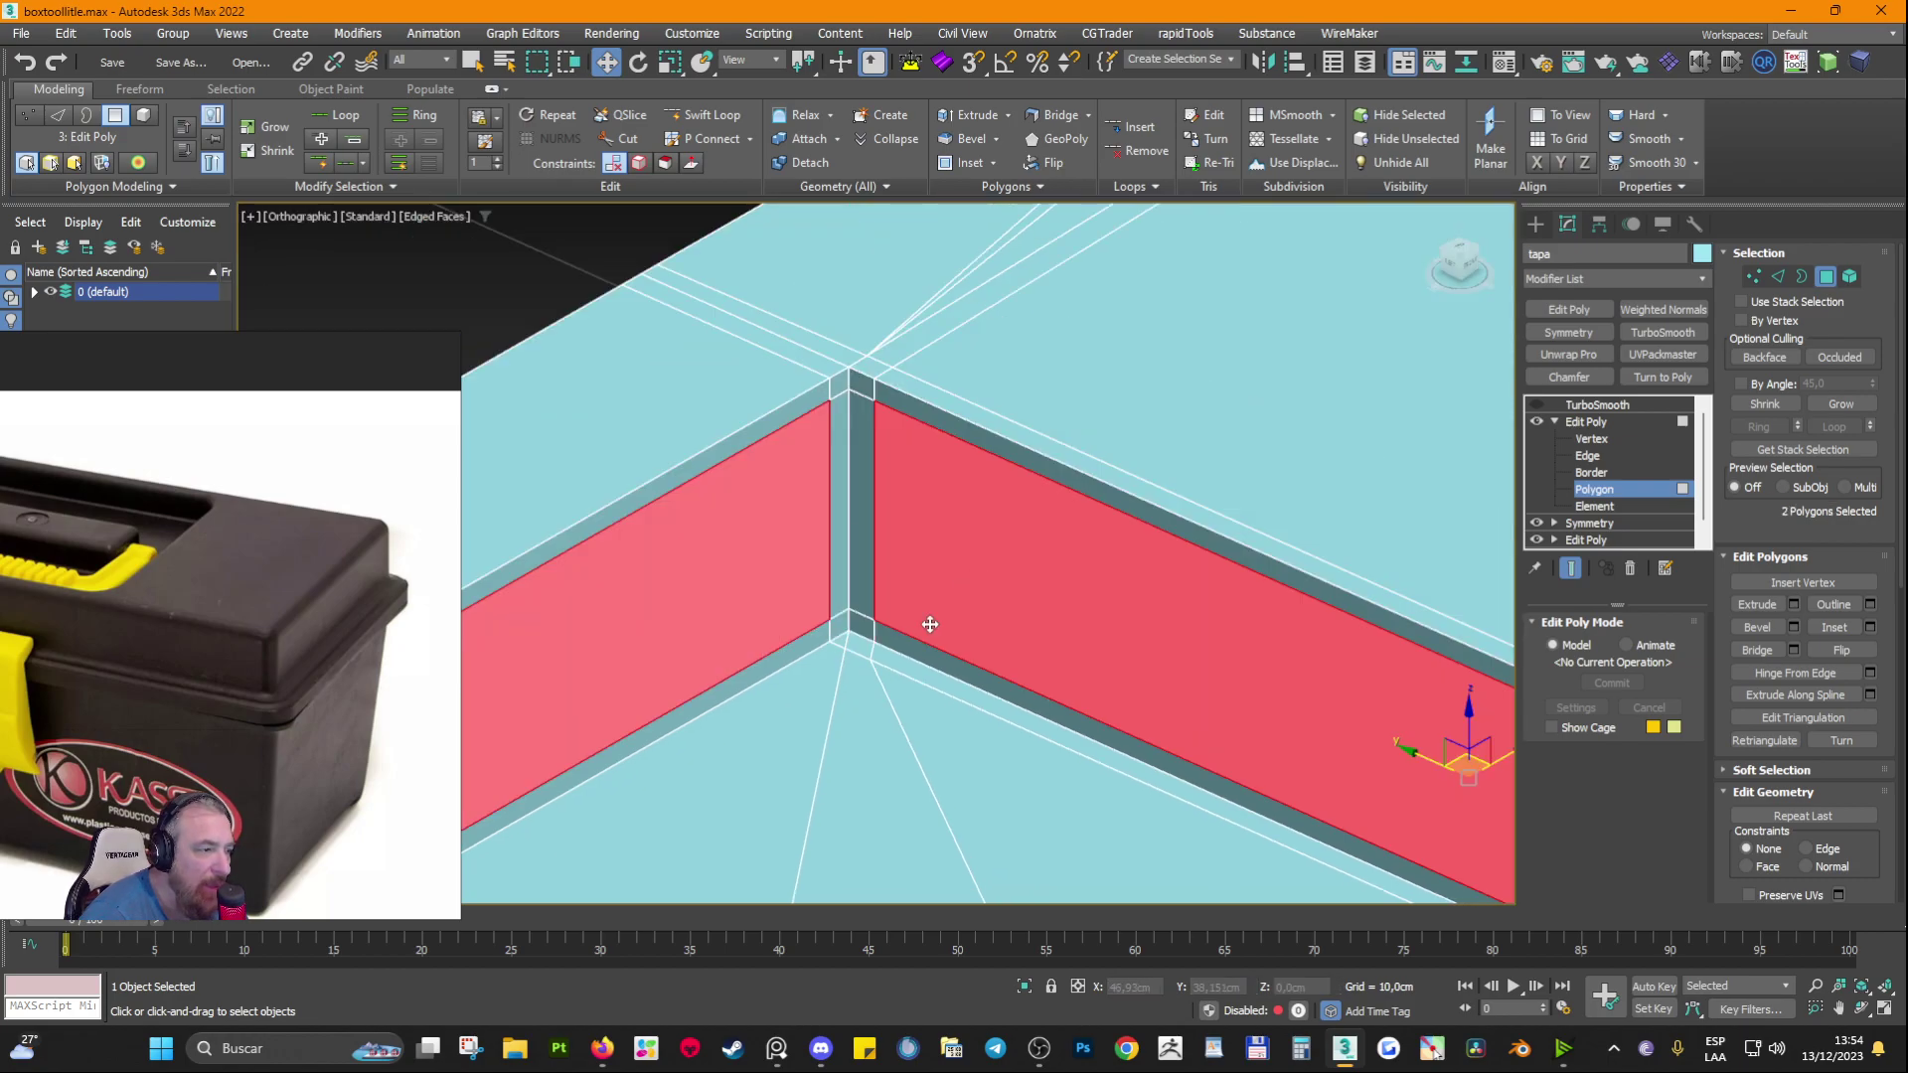
pyautogui.keyDown('alt'); pyautogui.moveTo(930, 624); pyautogui.dragTo(825, 616, button='middle'); pyautogui.keyUp('alt')
# Step: Examine the small triangle and the neighbouring four-sided polygon on the recess floor at the inner corner by selecting them
pyautogui.click(882, 628)
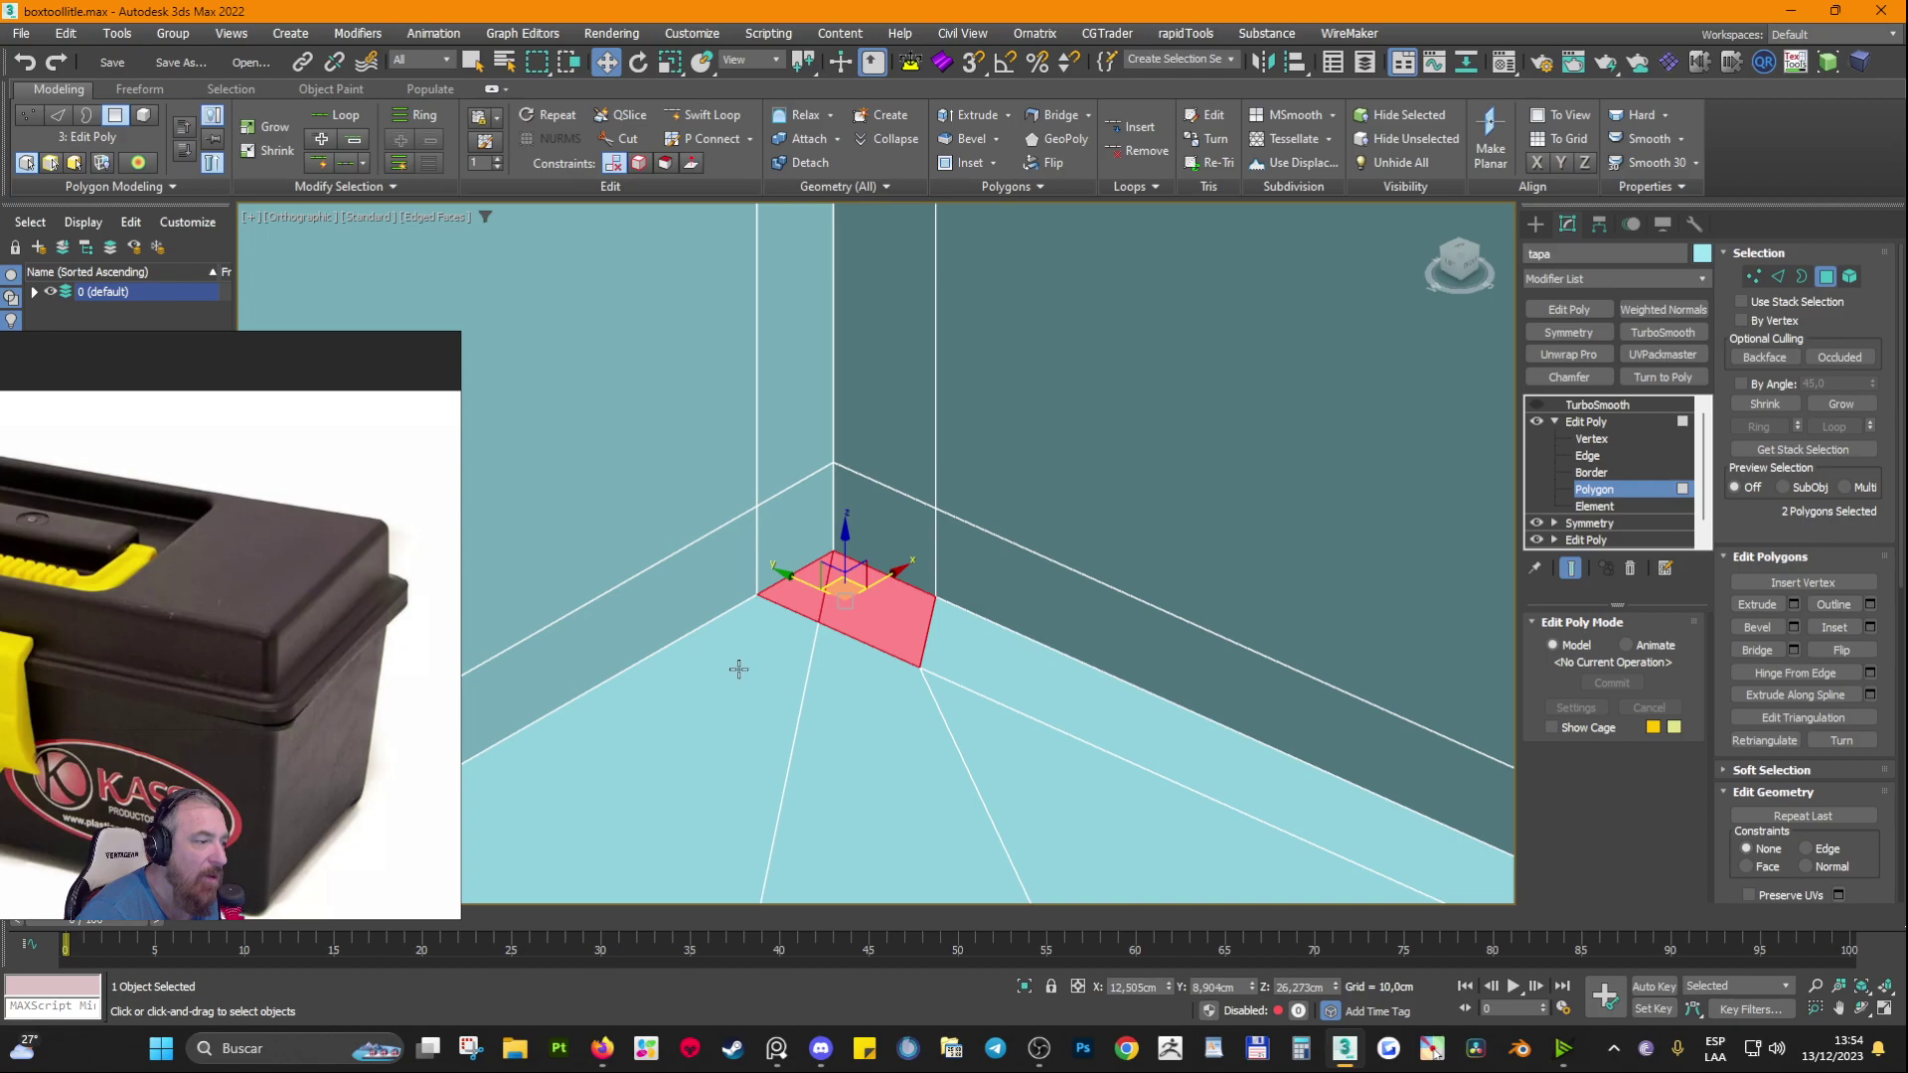
pyautogui.click(798, 607)
pyautogui.click(798, 609)
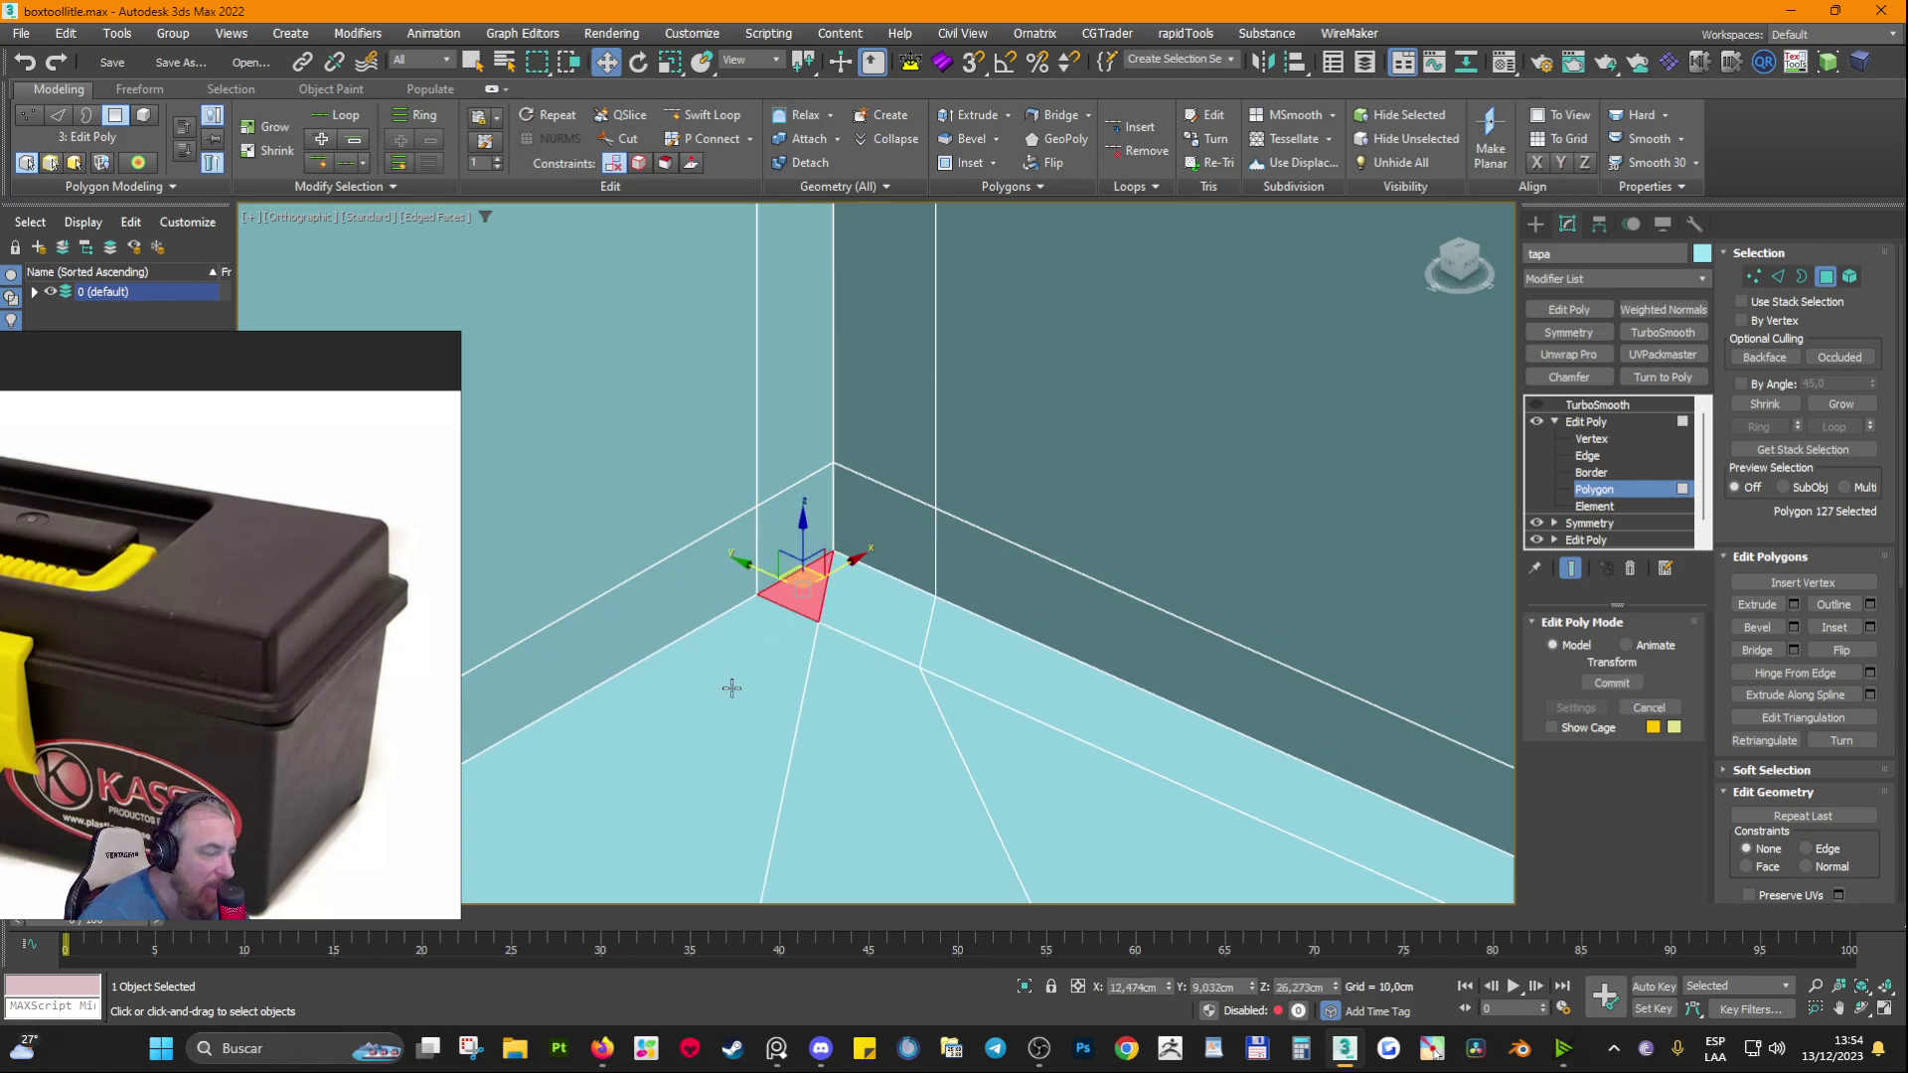
pyautogui.click(848, 630)
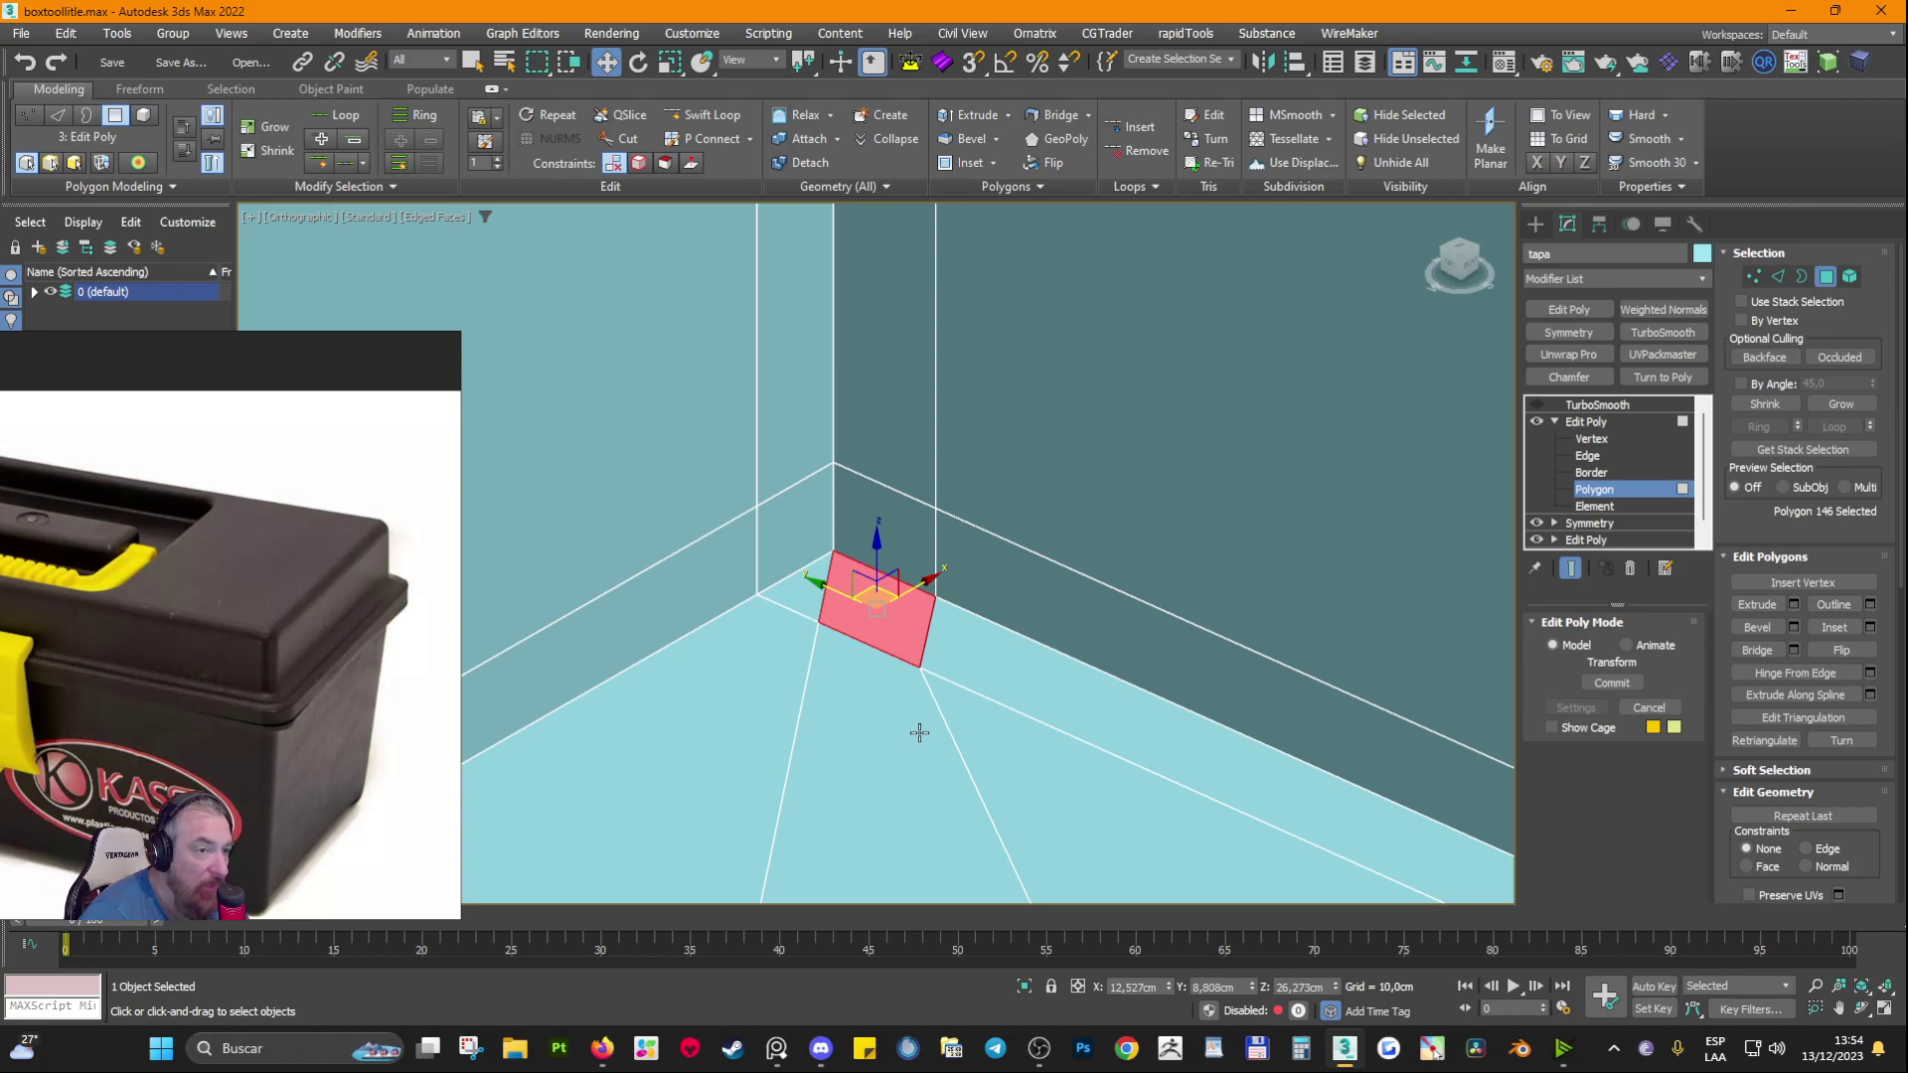
# Step: Target weld the outer floor vertex of the small corner polygon onto the vertex where the first diagonal edge starts
pyautogui.click(1754, 276)
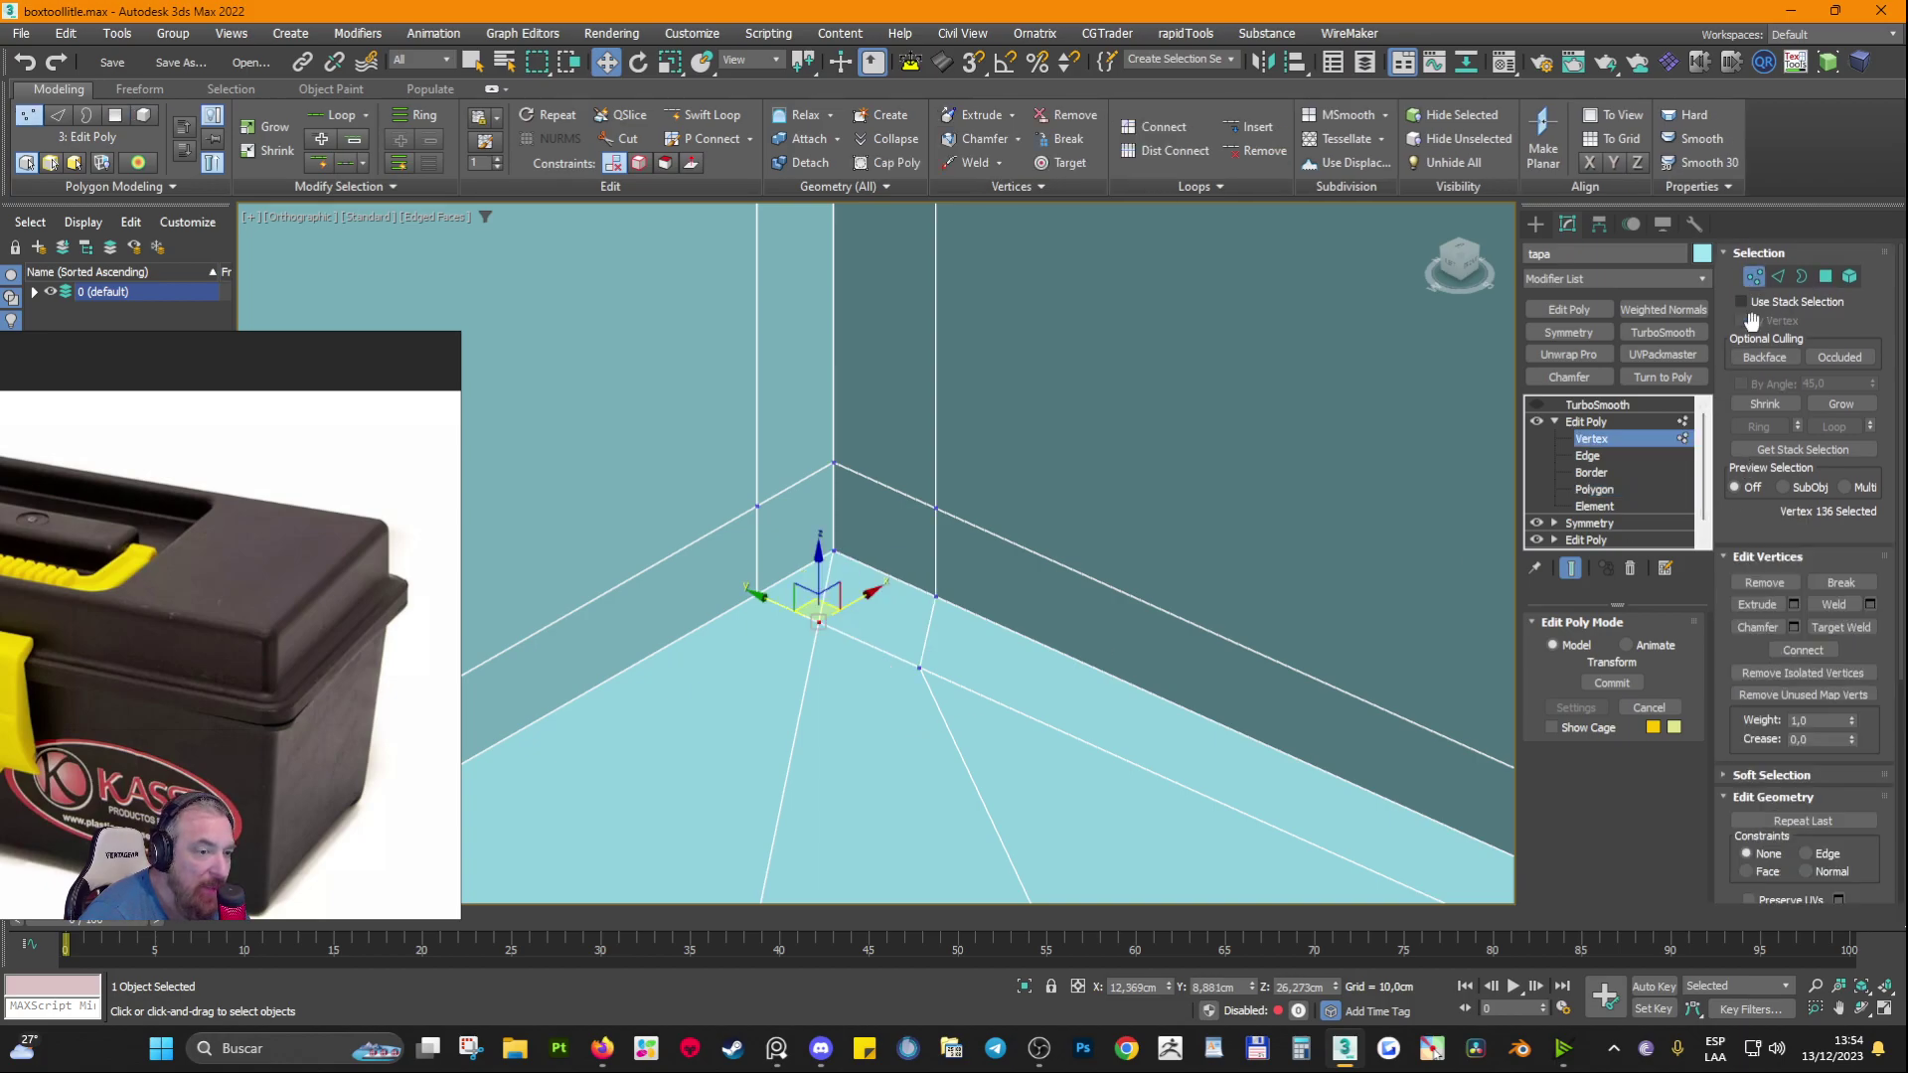
pyautogui.click(1863, 629)
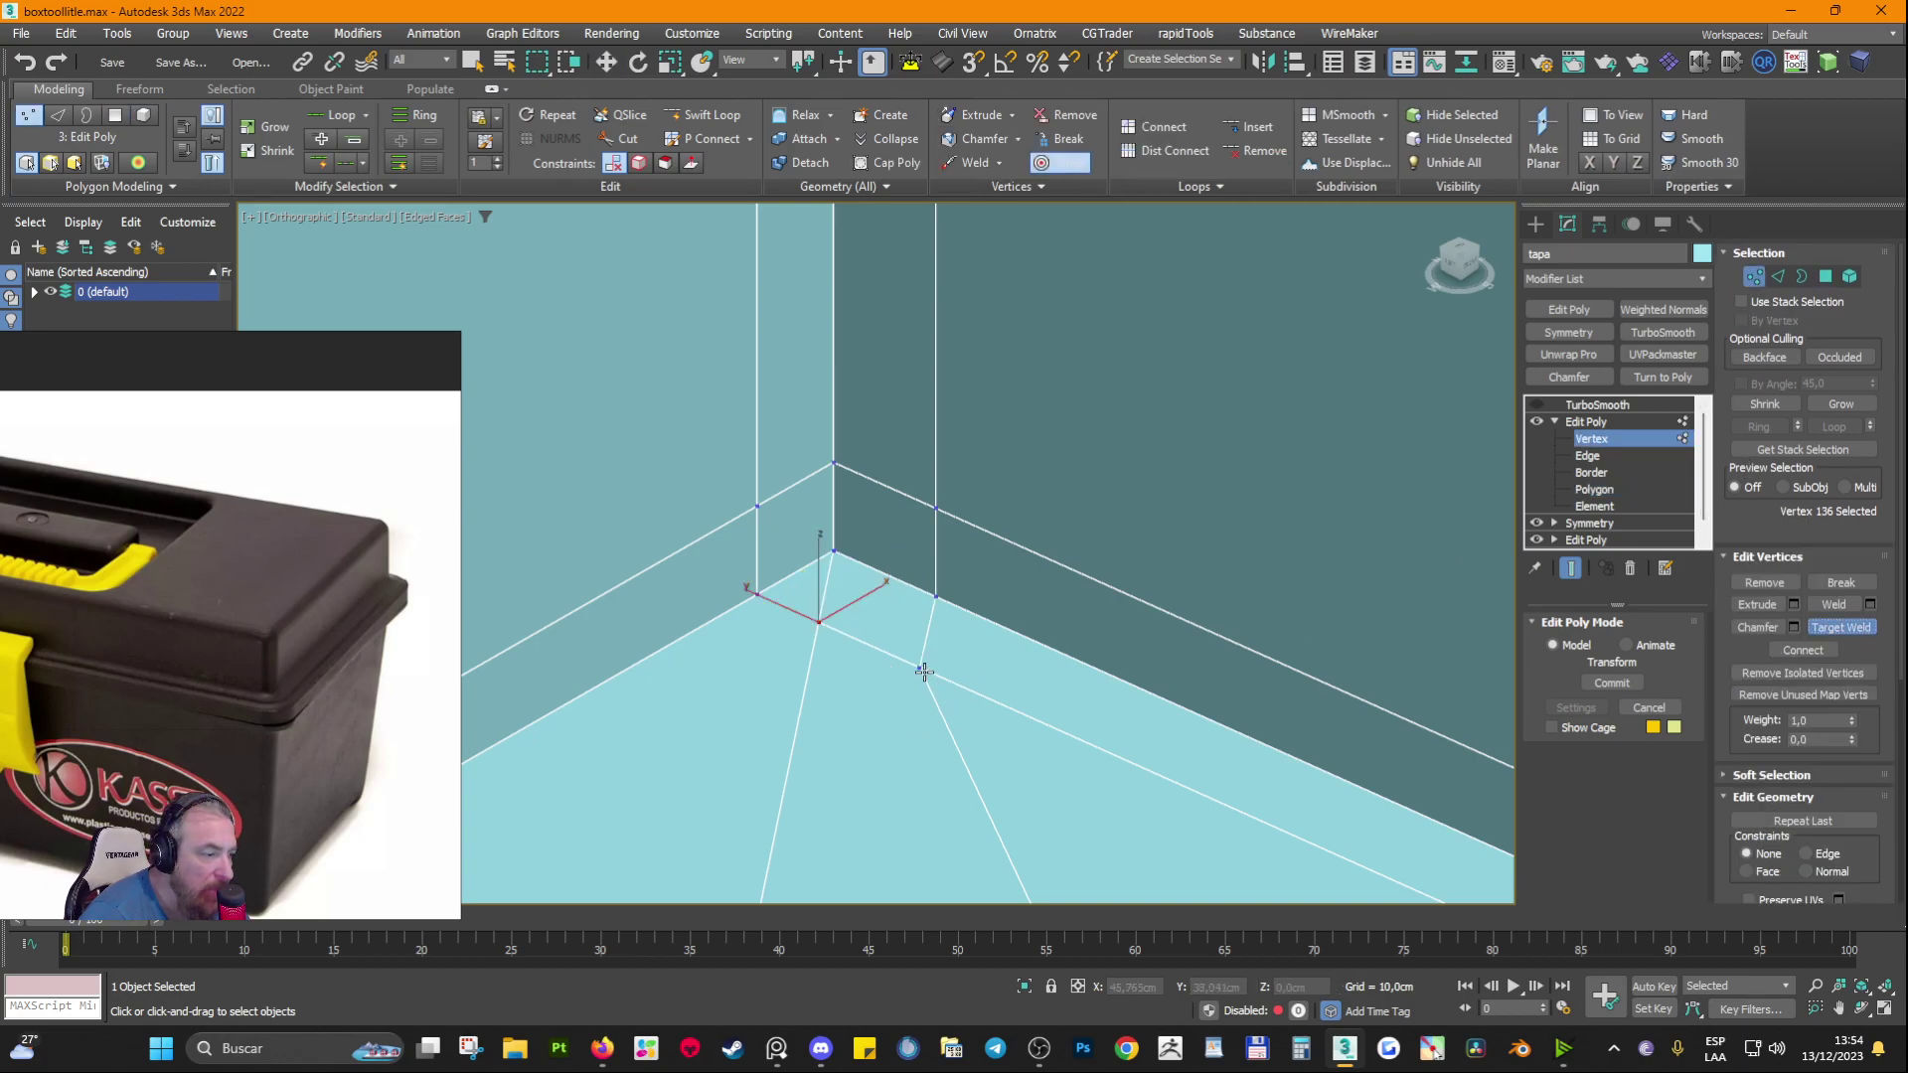
pyautogui.click(822, 626)
pyautogui.rightClick(852, 654)
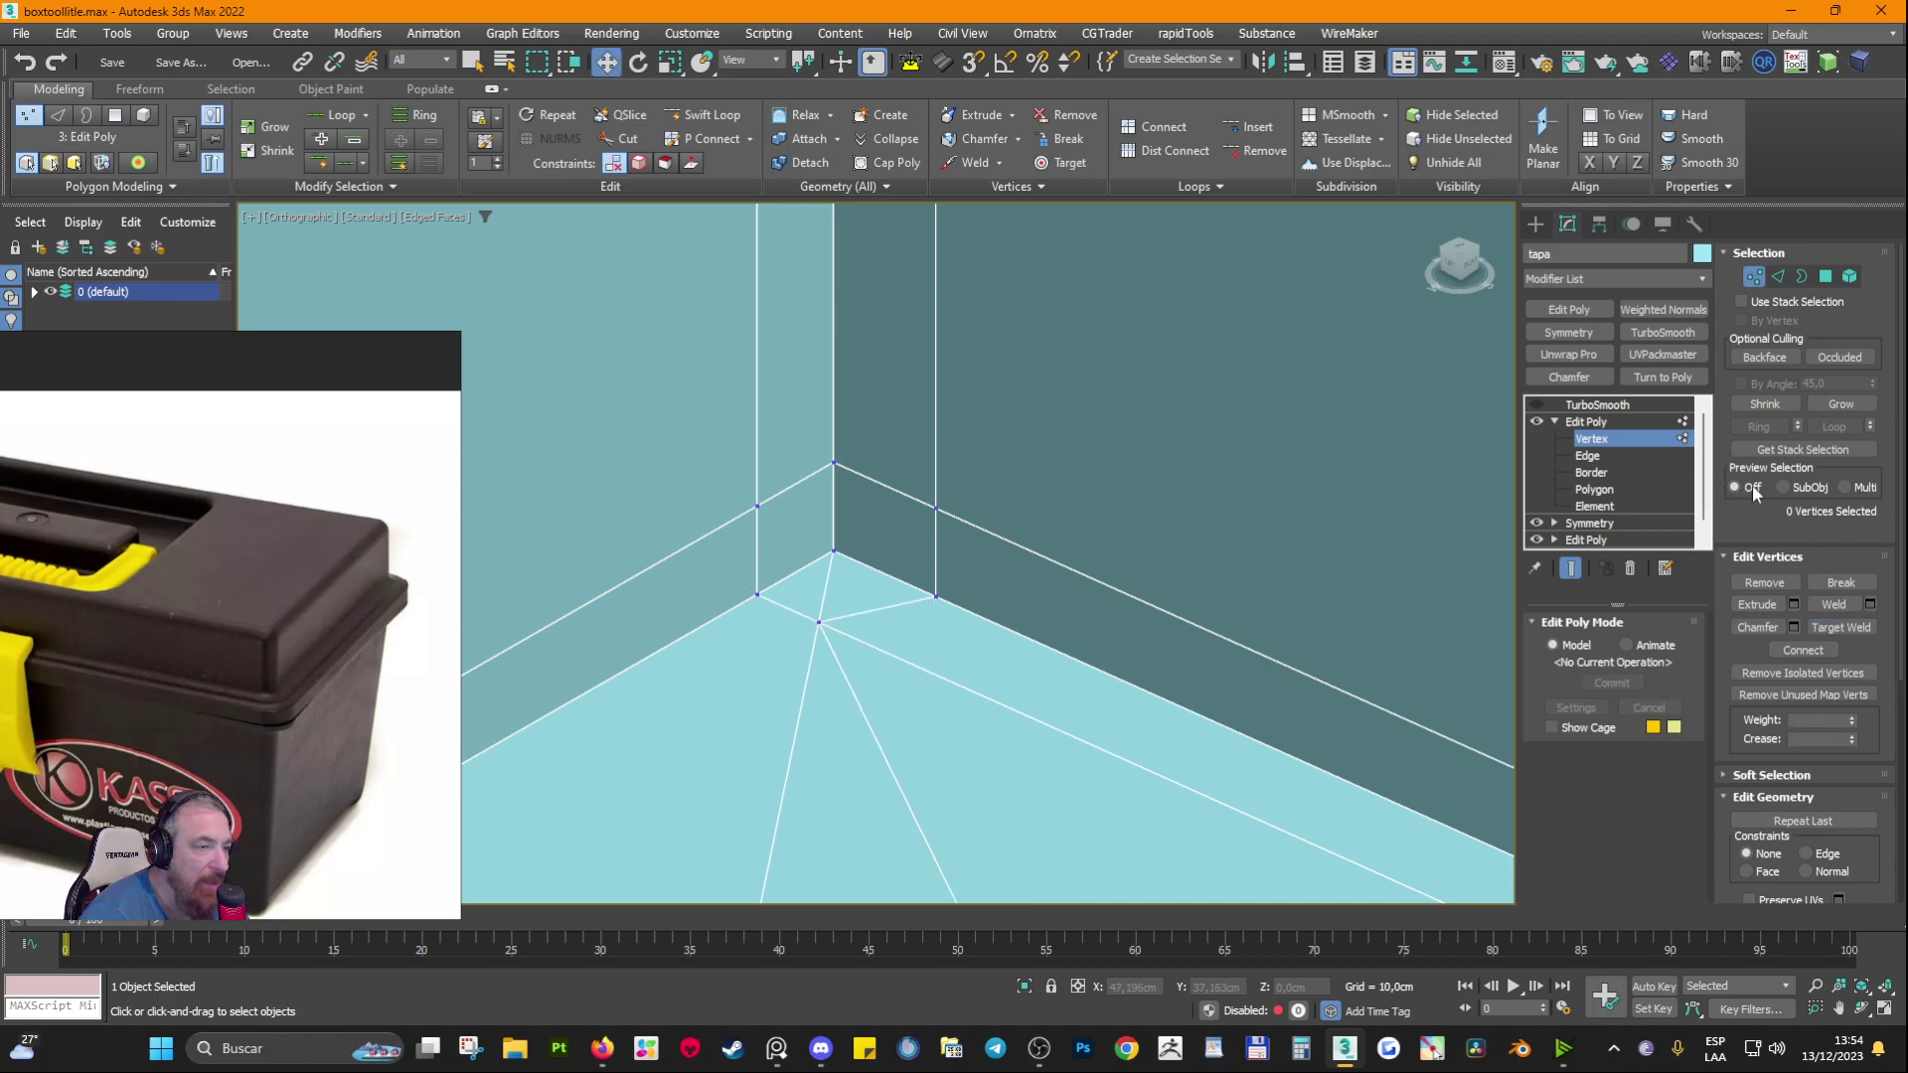
# Step: Check the two small floor triangles, then move the welded vertex along Y to about 8.721 cm to even out the corner
pyautogui.click(1823, 277)
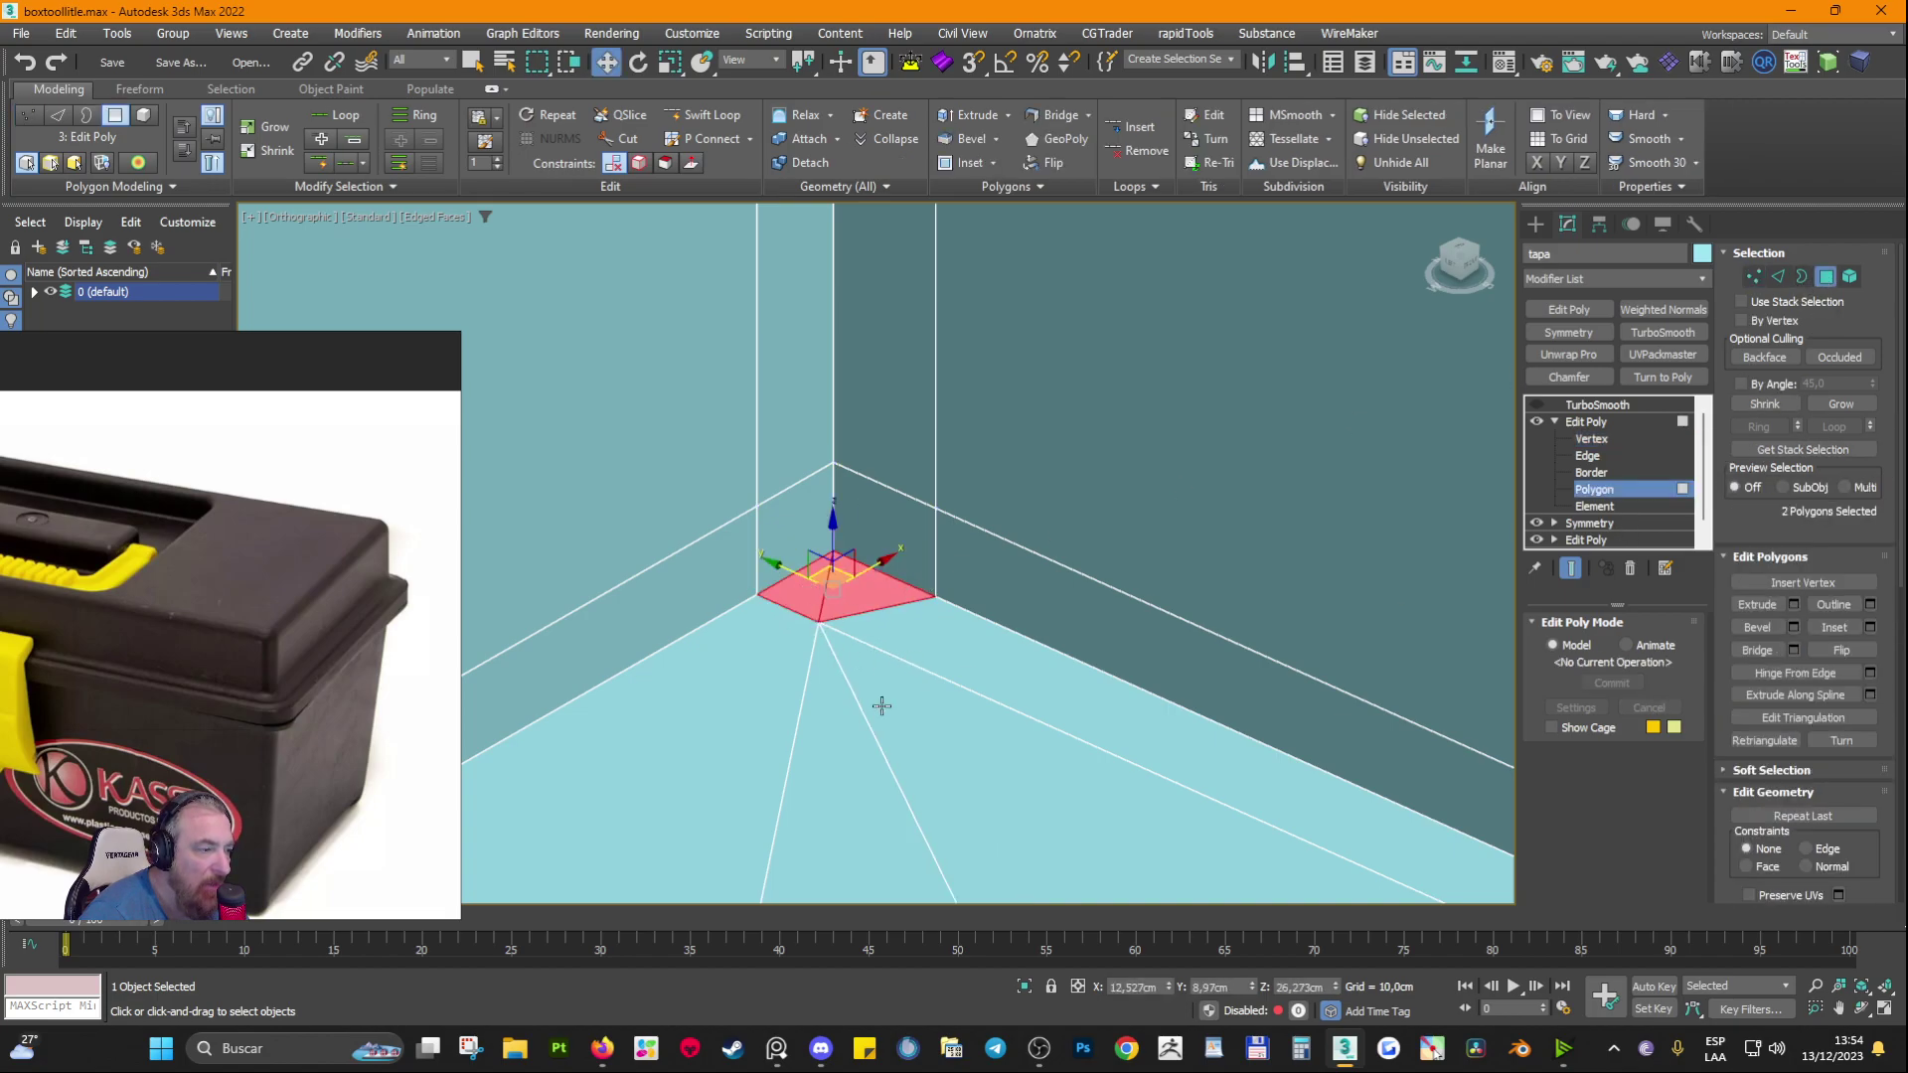
pyautogui.press('1')
pyautogui.click(818, 624)
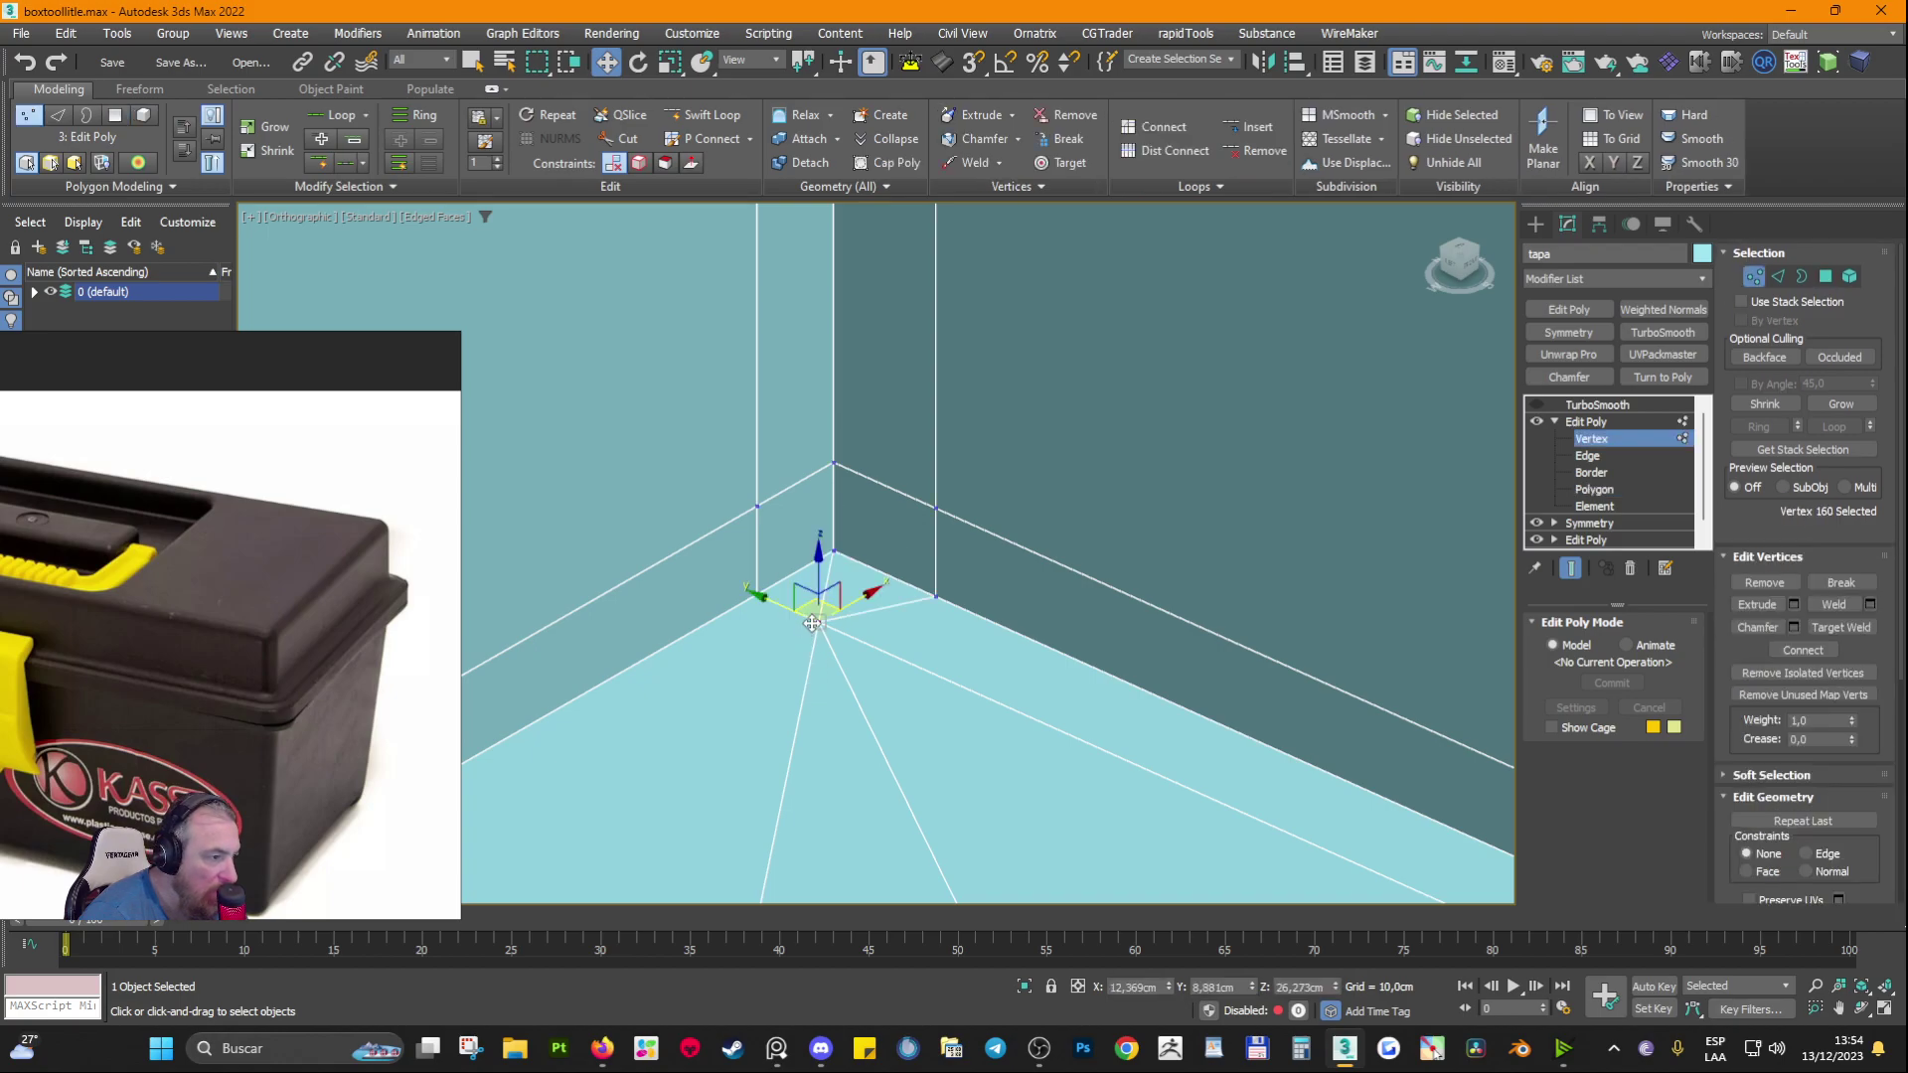
pyautogui.moveTo(793, 610); pyautogui.dragTo(824, 622)
pyautogui.keyDown('alt'); pyautogui.moveTo(825, 621); pyautogui.dragTo(1590, 390, button='middle'); pyautogui.keyUp('alt')
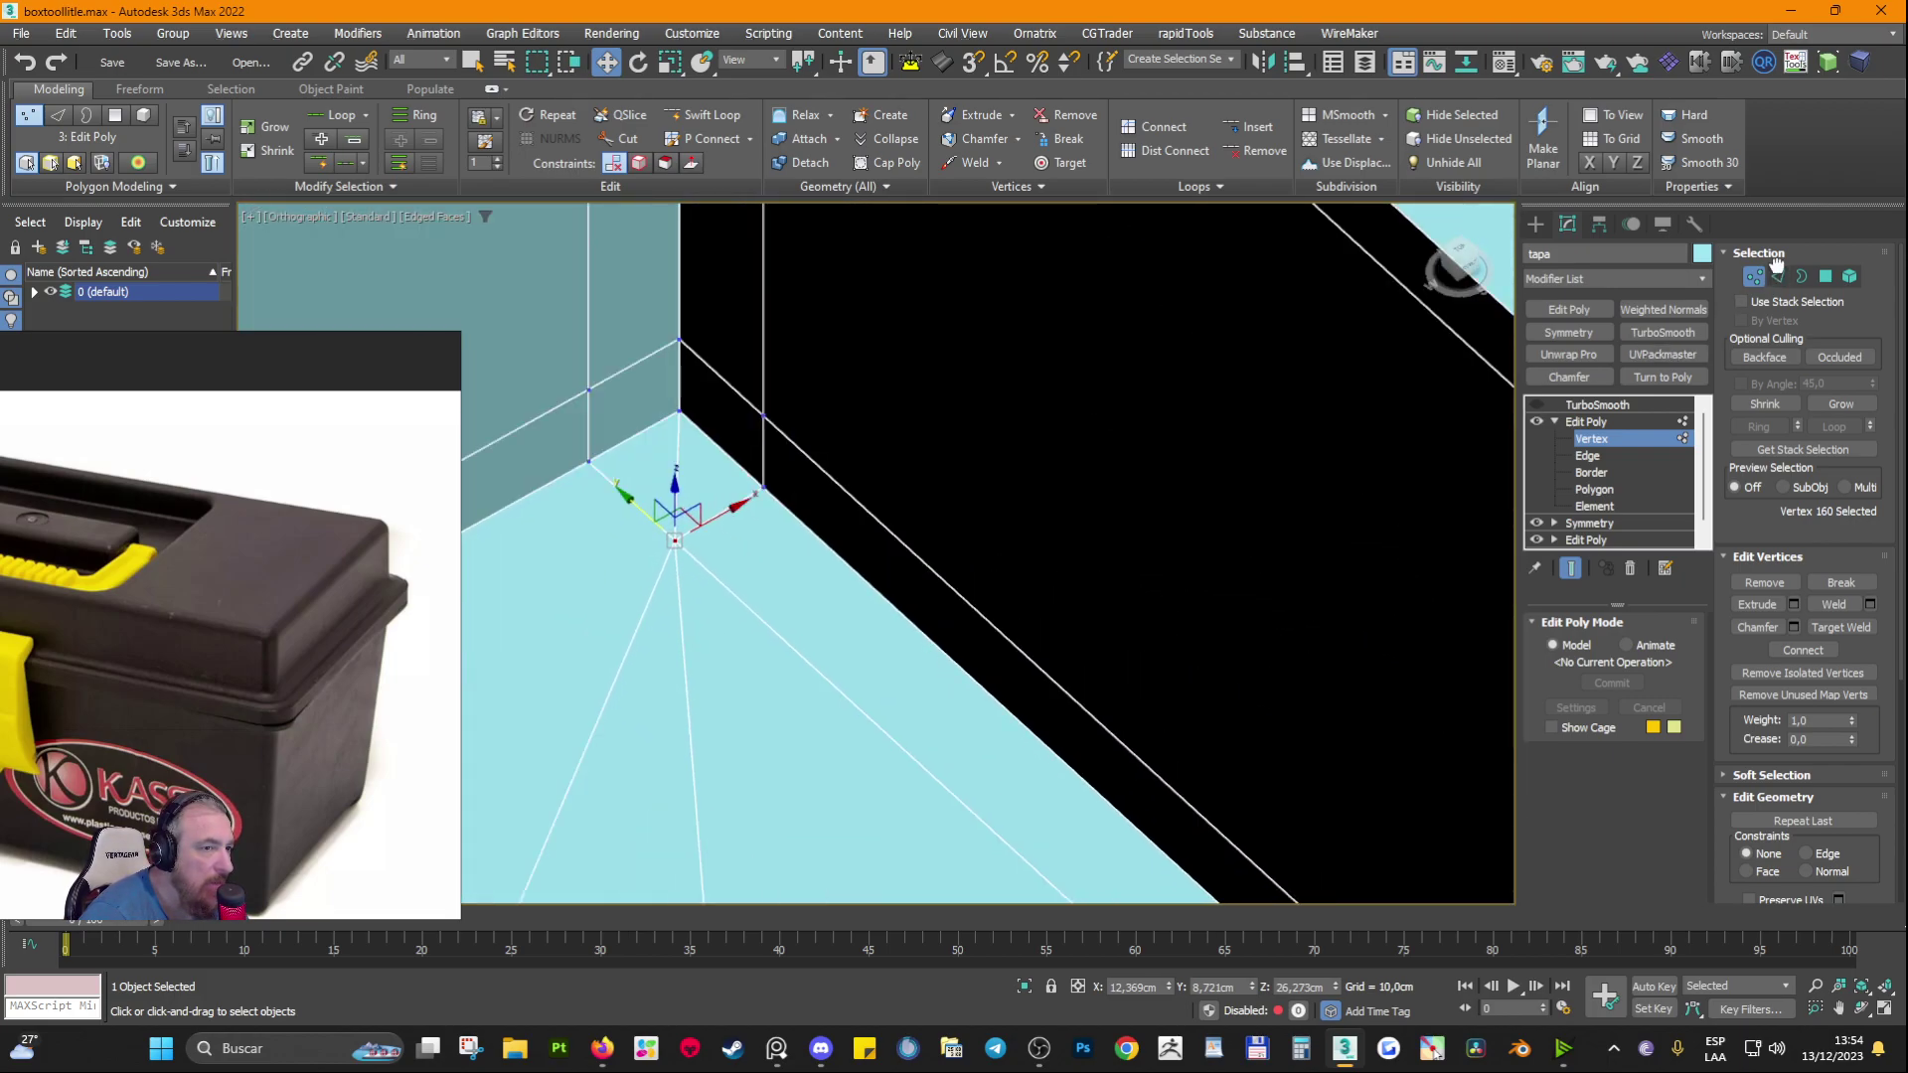
# Step: Remove the short edge between the two small floor triangles so the inner corner forms a single quad
pyautogui.click(681, 479)
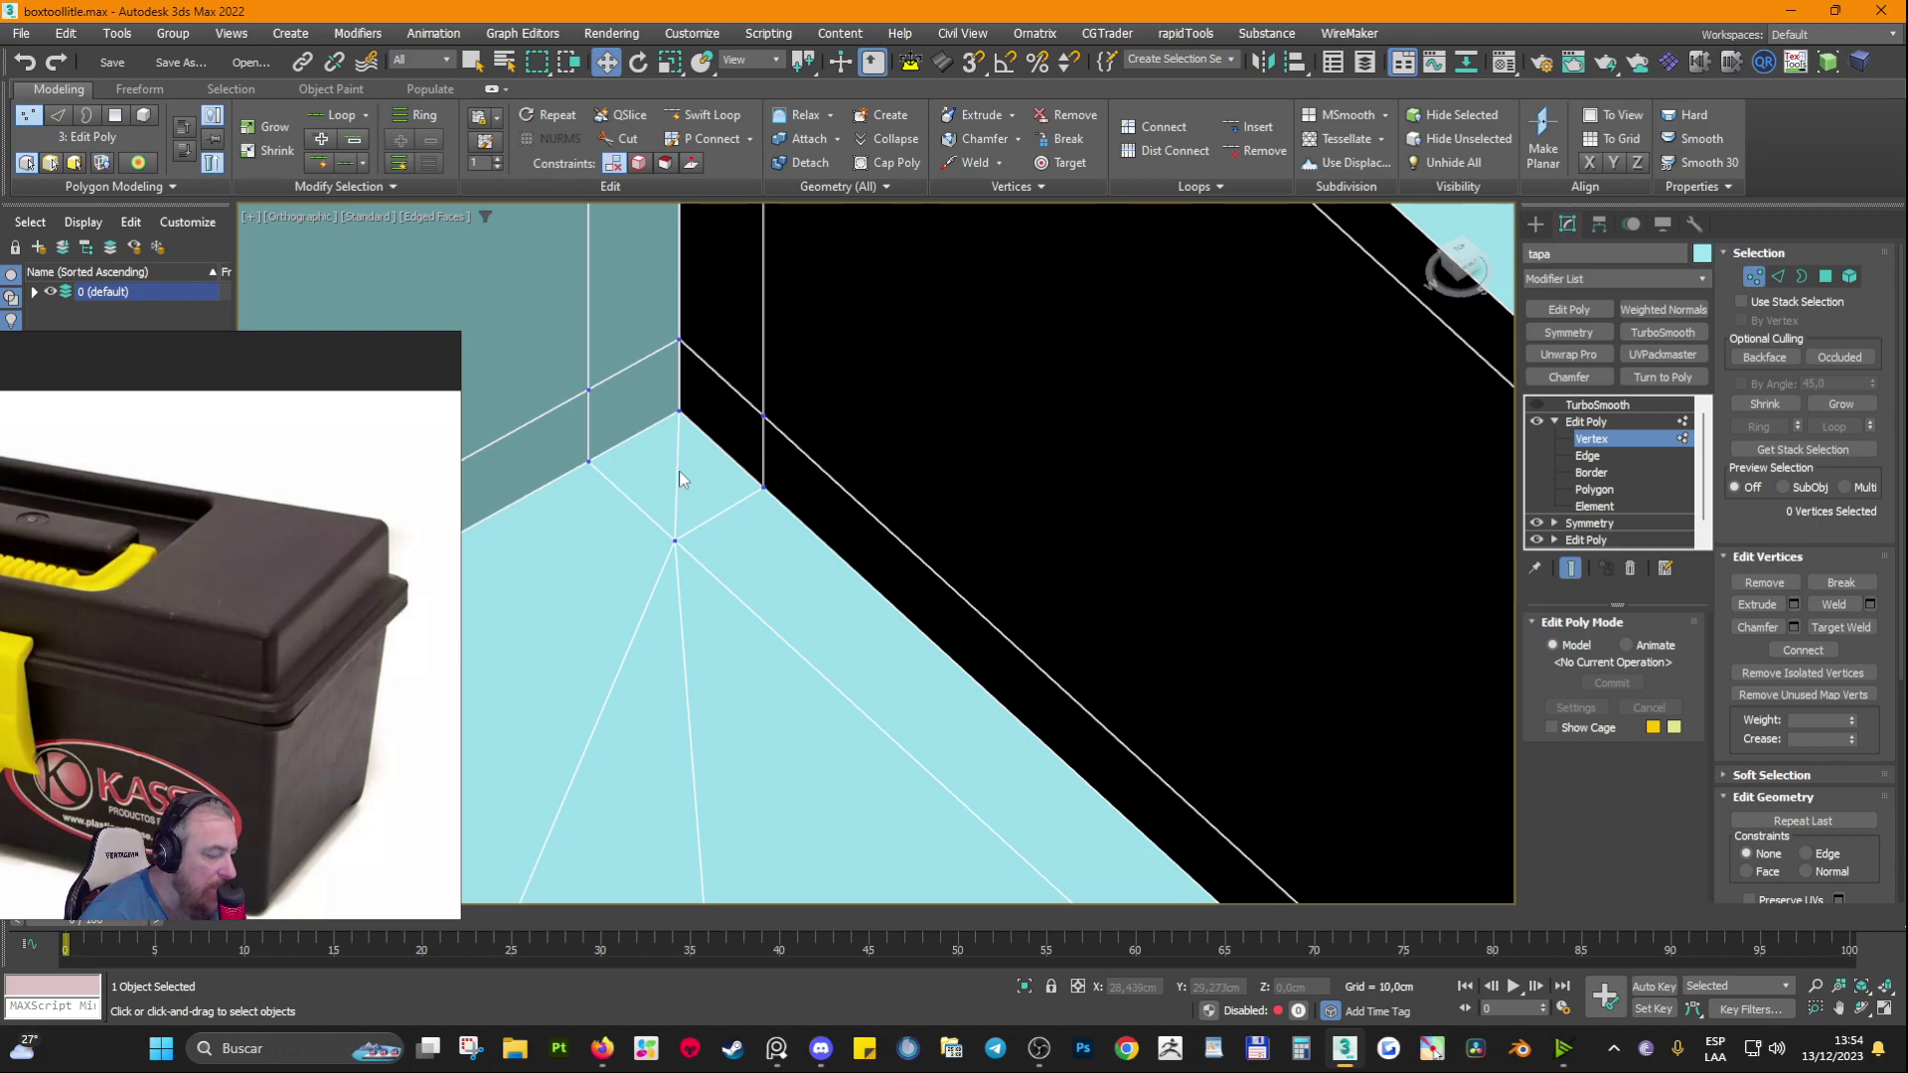
pyautogui.press('2')
pyautogui.click(678, 471)
pyautogui.click(686, 479)
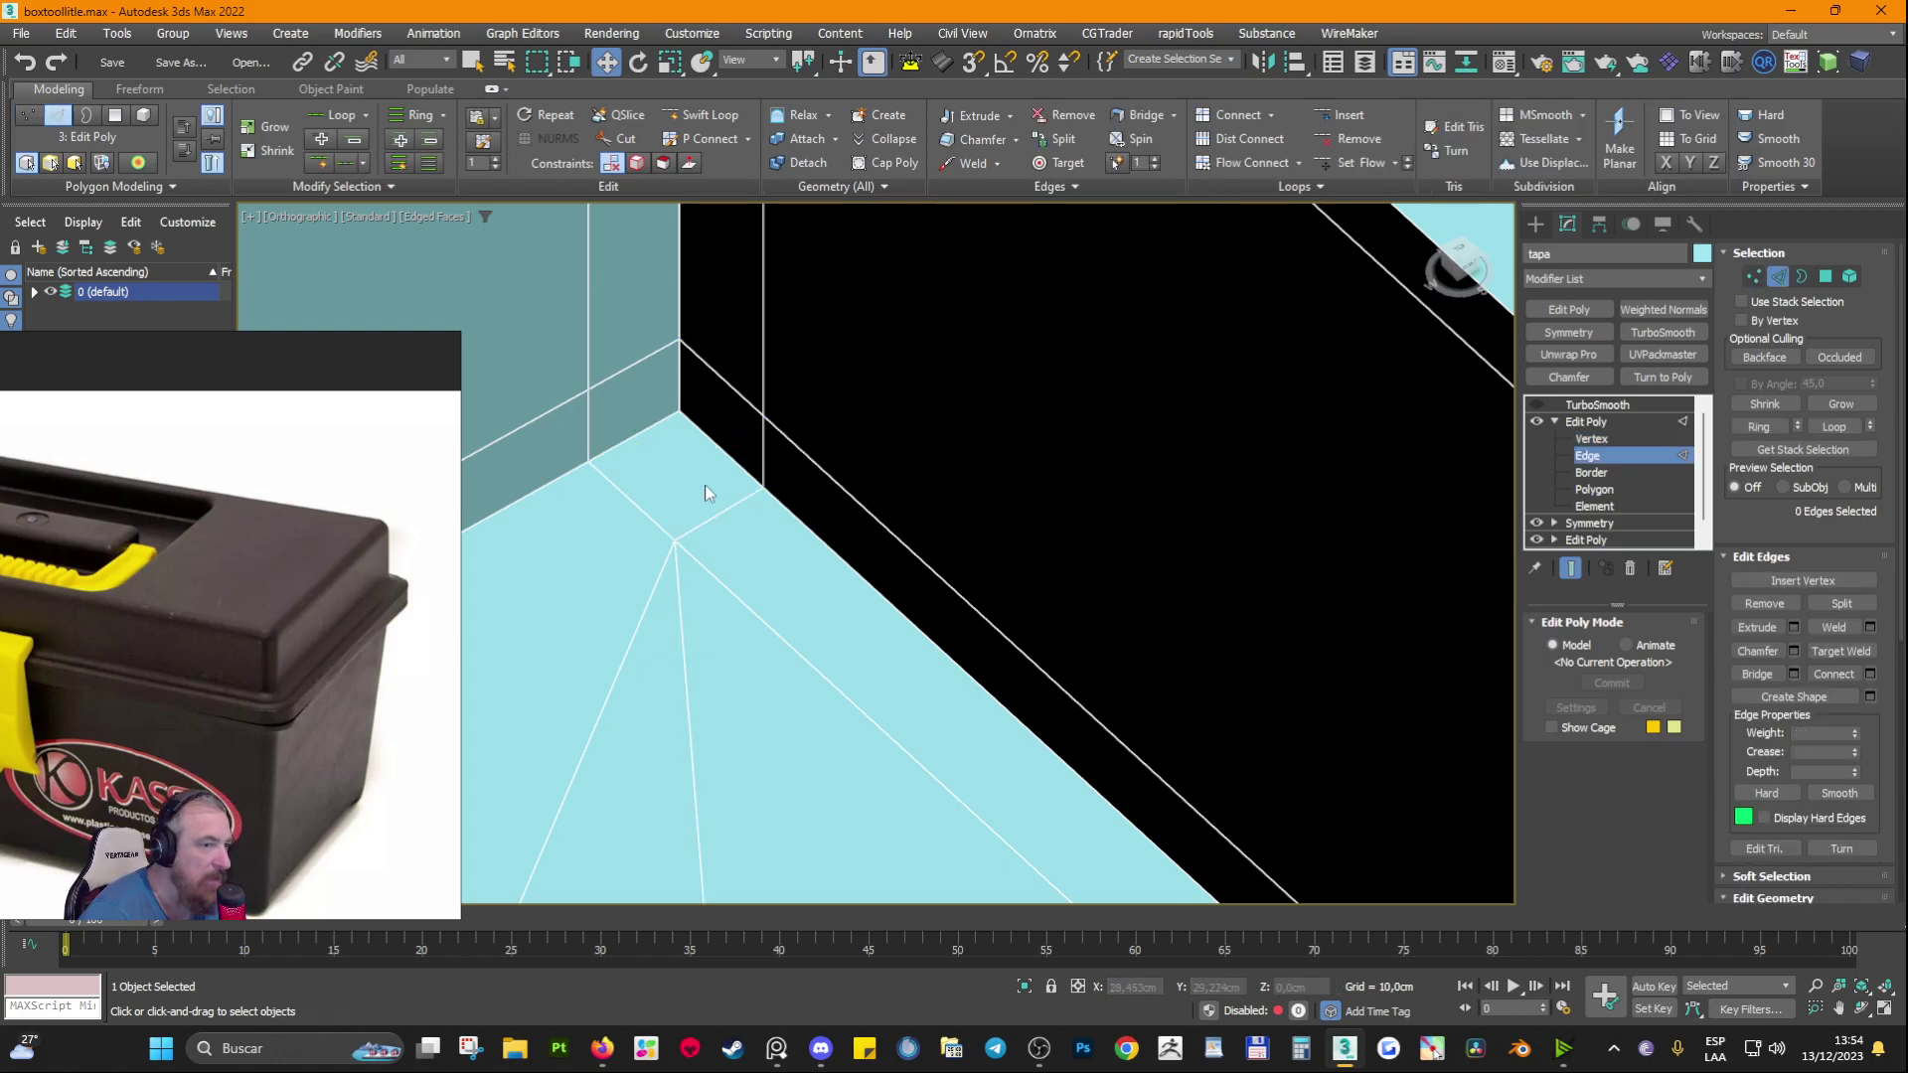
# Step: Check the inner corner's polygons by selecting the new floor quad, the two small wall polygons and both vertical strips
pyautogui.press('4')
pyautogui.click(668, 483)
pyautogui.scroll(-2, 678, 486)
pyautogui.keyDown('ctrl'); pyautogui.click(719, 450); pyautogui.keyUp('ctrl')
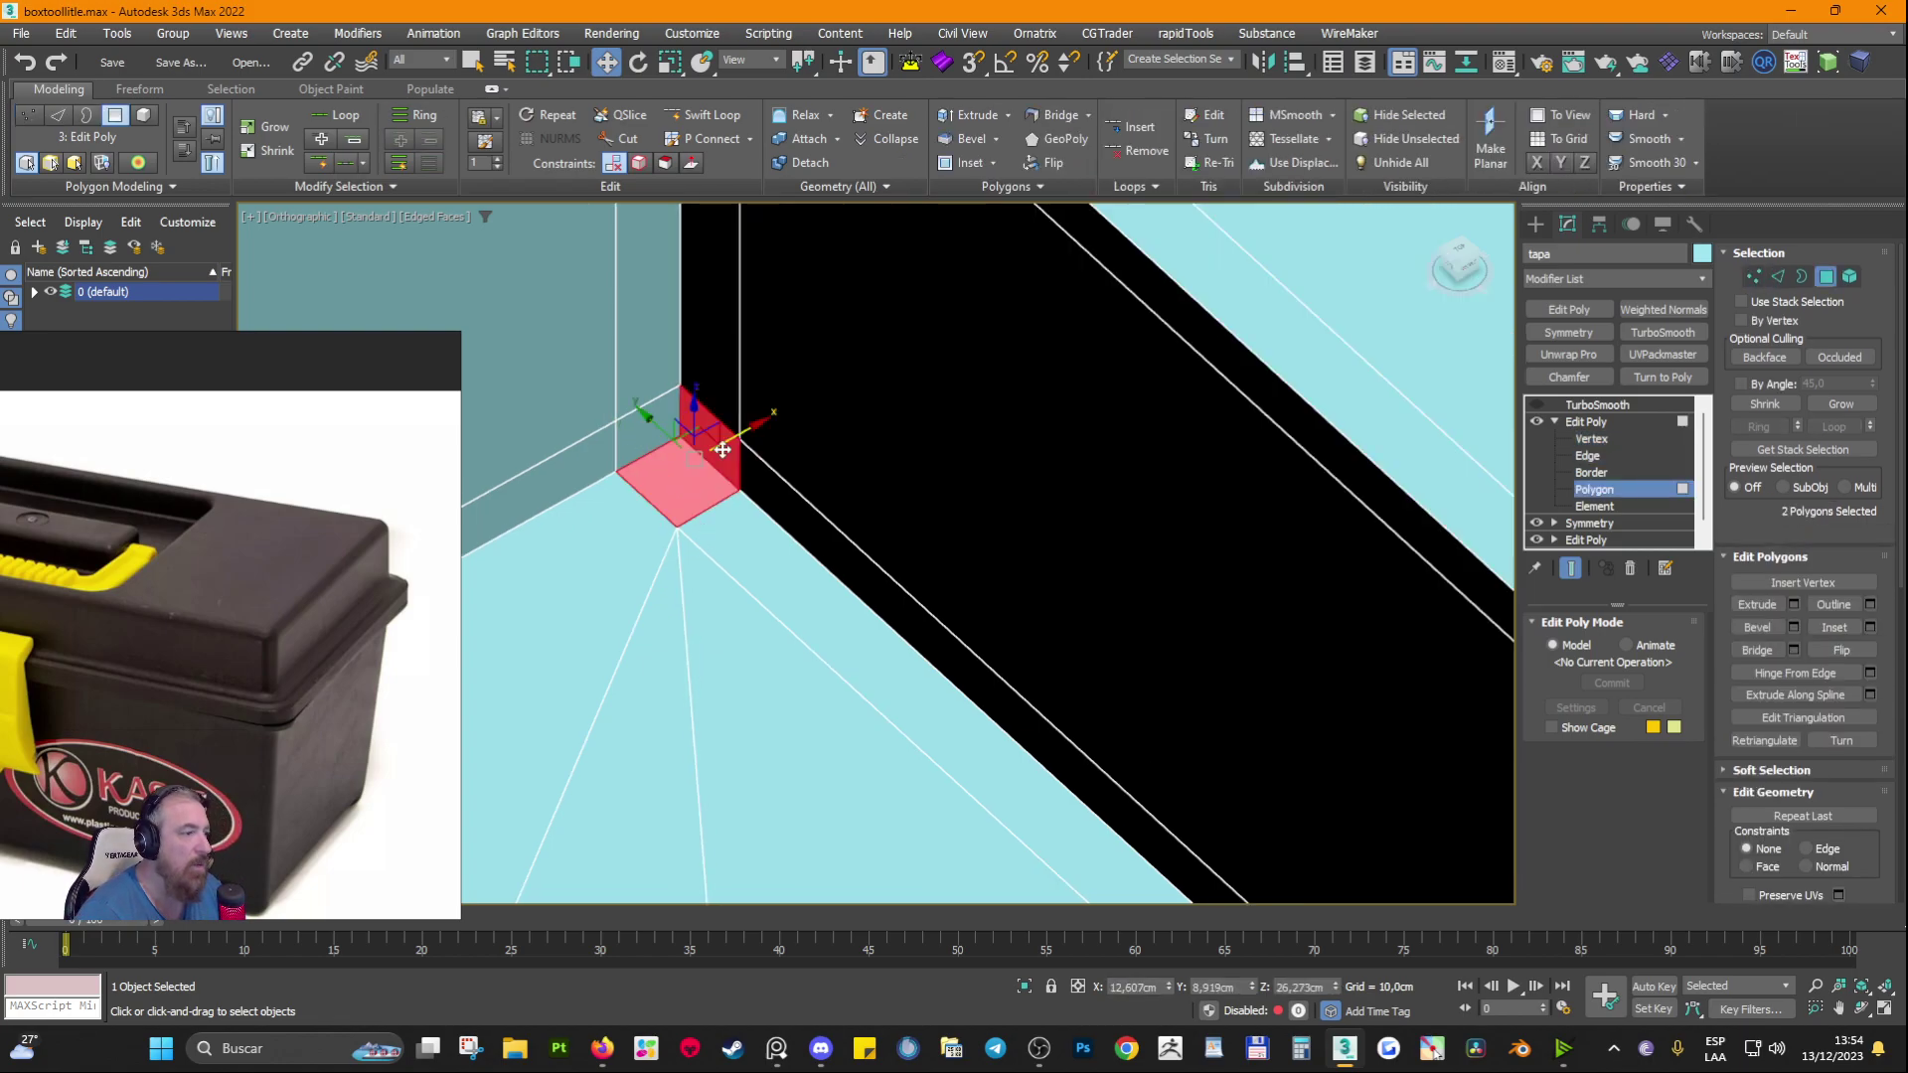
pyautogui.keyDown('ctrl'); pyautogui.click(653, 435); pyautogui.keyUp('ctrl')
pyautogui.keyDown('ctrl'); pyautogui.click(652, 381); pyautogui.keyUp('ctrl')
pyautogui.keyDown('ctrl'); pyautogui.click(717, 371); pyautogui.keyUp('ctrl')
pyautogui.keyDown('alt'); pyautogui.moveTo(795, 554); pyautogui.dragTo(971, 638, button='middle'); pyautogui.keyUp('alt')
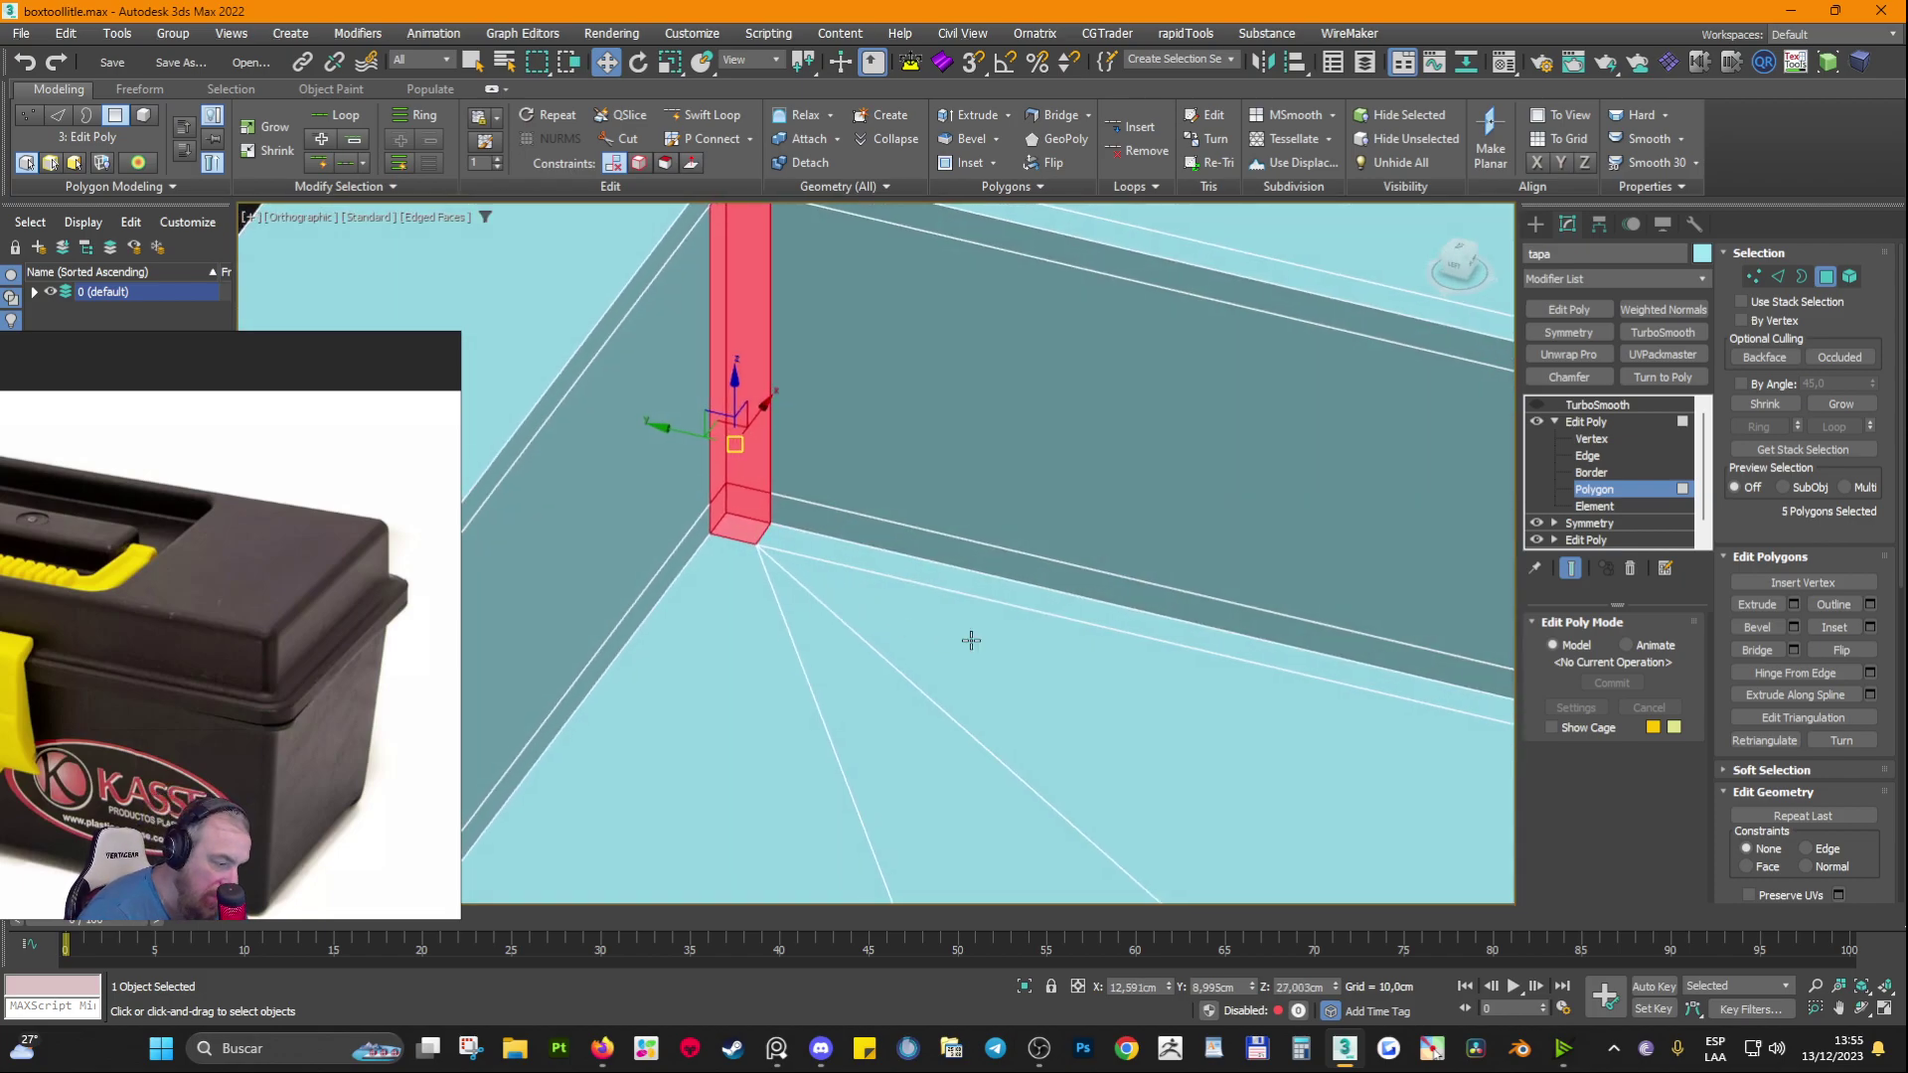
# Step: Extend the polygon check to the two small wall polygons at the upper end of the recess corner
pyautogui.scroll(-5, 821, 652)
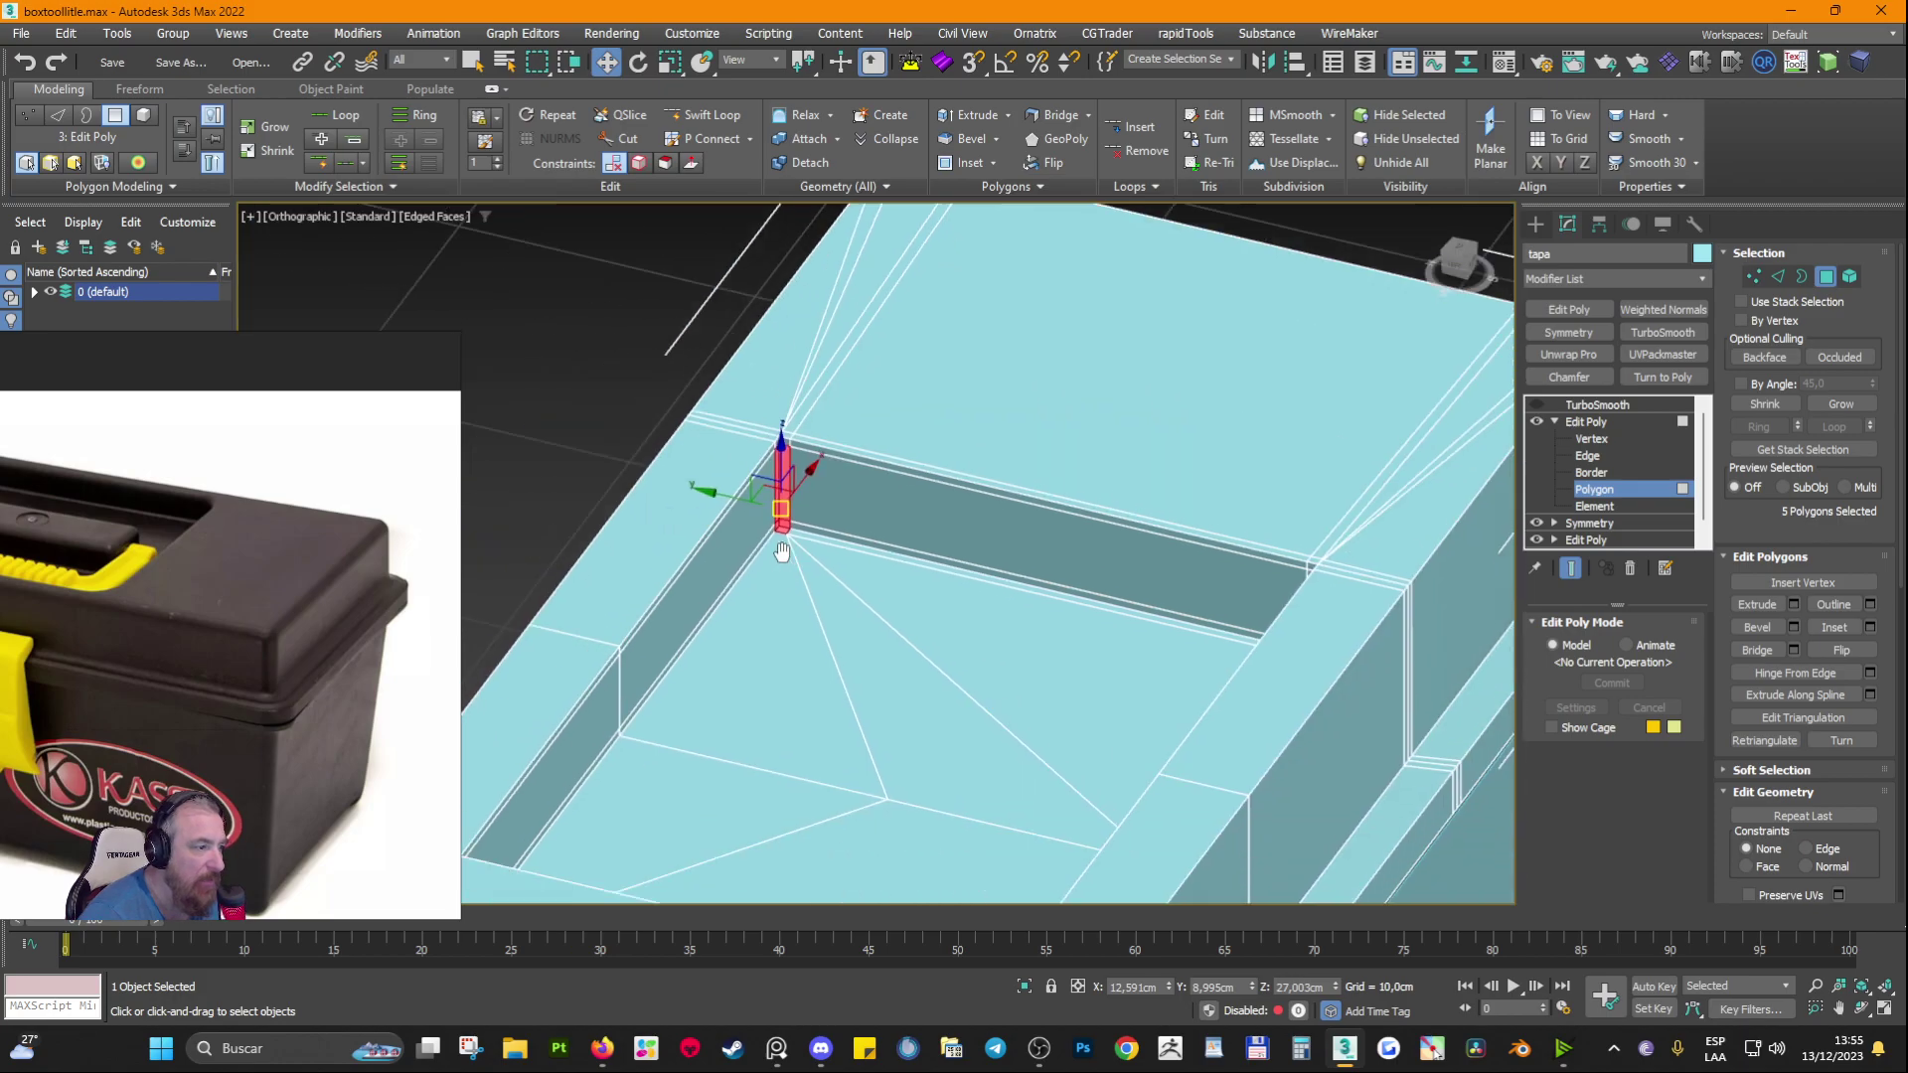
pyautogui.moveTo(788, 627); pyautogui.dragTo(784, 517, button='middle')
pyautogui.scroll(2, 766, 401)
pyautogui.keyDown('alt'); pyautogui.moveTo(779, 395); pyautogui.dragTo(709, 429, button='middle'); pyautogui.keyUp('alt')
pyautogui.scroll(4, 709, 430)
pyautogui.keyDown('ctrl'); pyautogui.click(763, 319); pyautogui.keyUp('ctrl')
pyautogui.keyDown('ctrl'); pyautogui.click(742, 310); pyautogui.keyUp('ctrl')
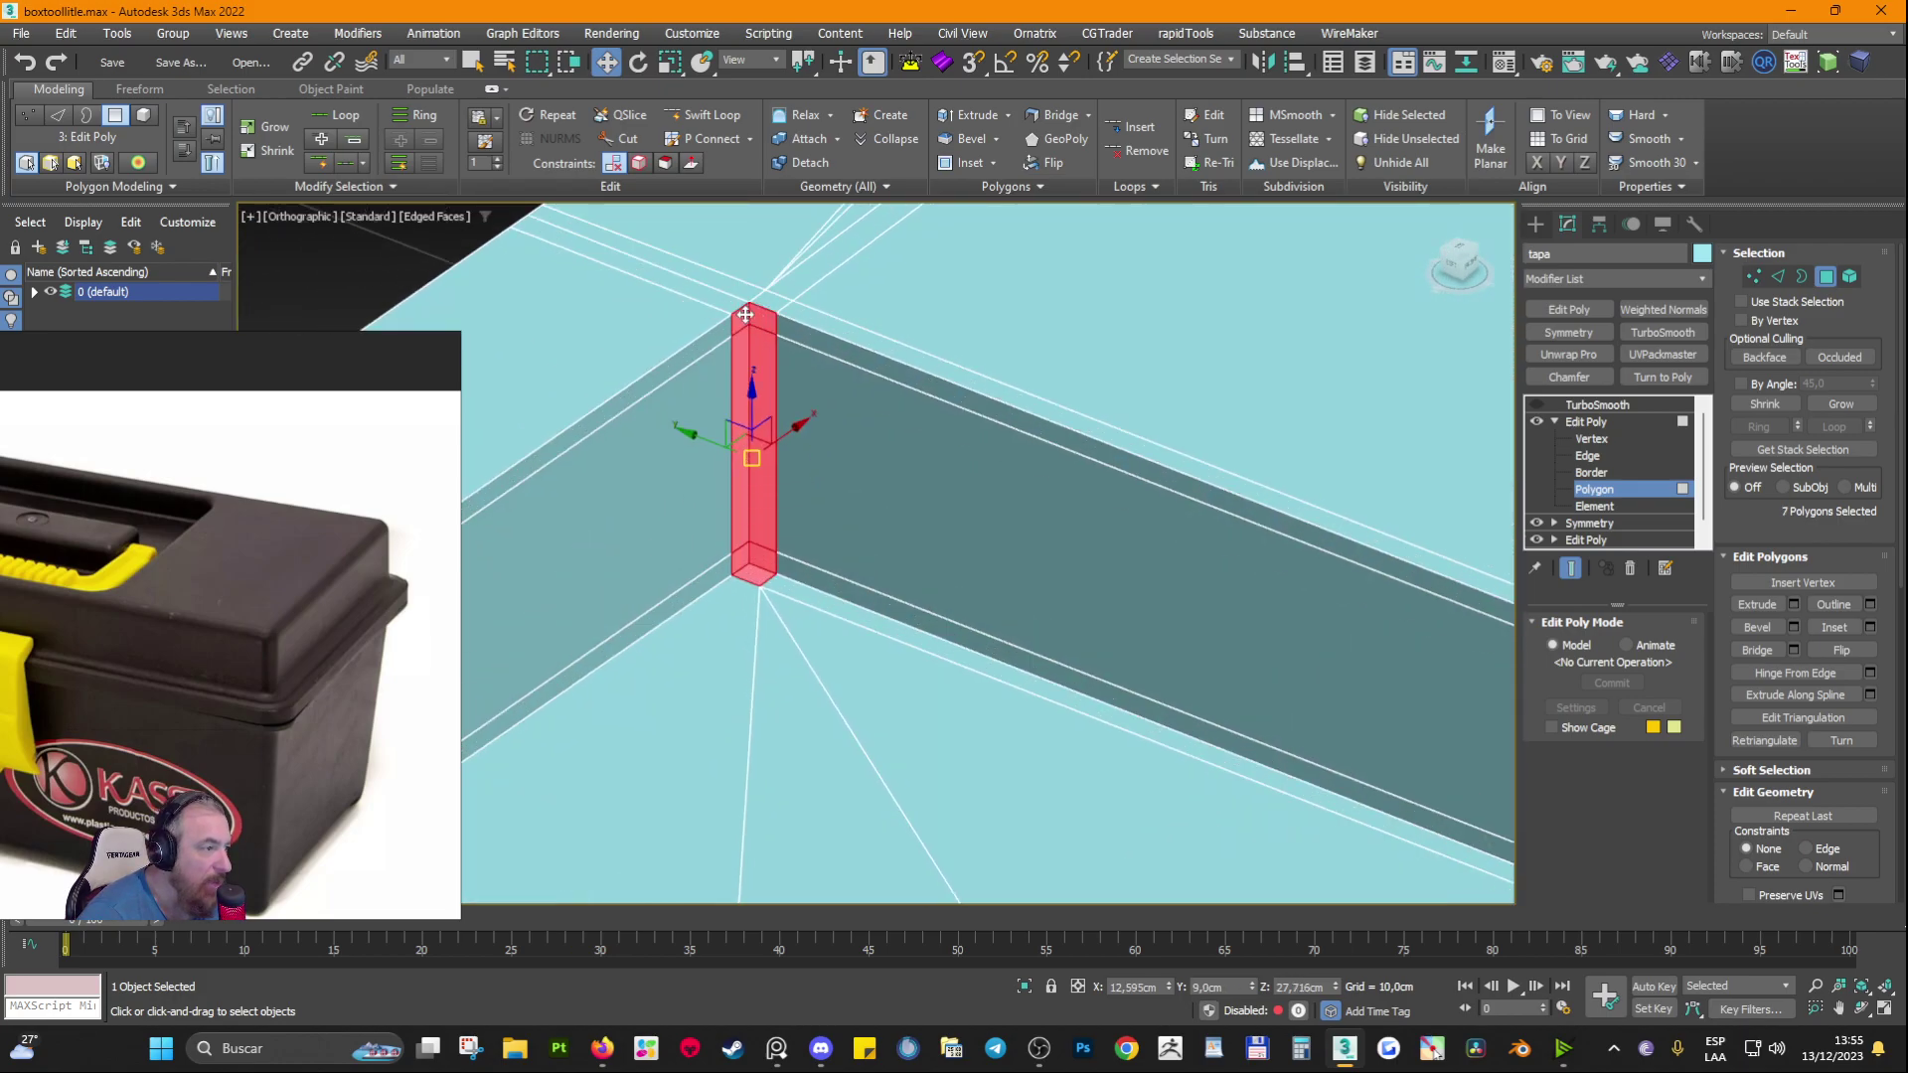
# Step: Check the lid's top surface around the recess corner by adding its support strips and adjoining polygons to the selection
pyautogui.keyDown('ctrl'); pyautogui.click(724, 298); pyautogui.keyUp('ctrl')
pyautogui.keyDown('ctrl'); pyautogui.click(738, 287); pyautogui.keyUp('ctrl')
pyautogui.keyDown('ctrl'); pyautogui.click(771, 303); pyautogui.keyUp('ctrl')
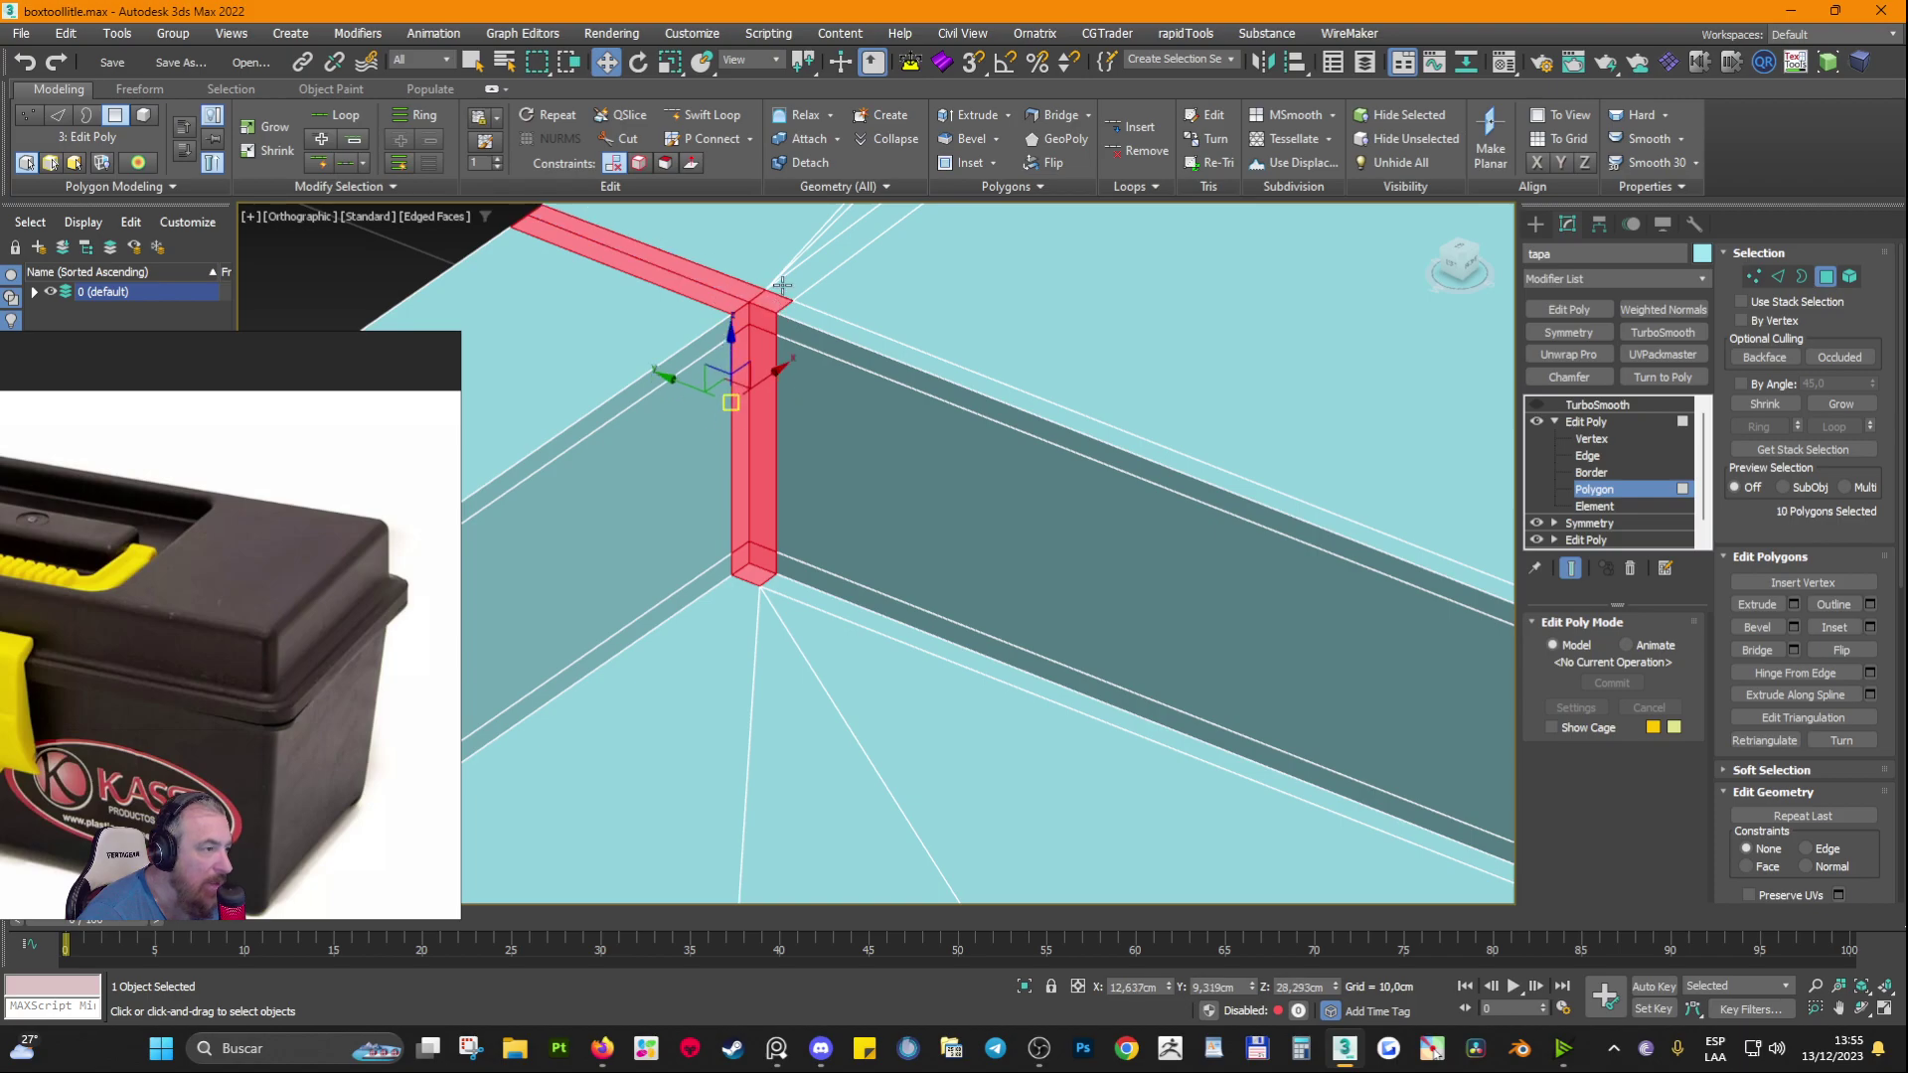
pyautogui.keyDown('ctrl'); pyautogui.click(783, 286); pyautogui.keyUp('ctrl')
pyautogui.keyDown('ctrl'); pyautogui.click(790, 313); pyautogui.keyUp('ctrl')
pyautogui.keyDown('ctrl'); pyautogui.click(725, 330); pyautogui.keyUp('ctrl')
pyautogui.keyDown('ctrl'); pyautogui.click(703, 320); pyautogui.keyUp('ctrl')
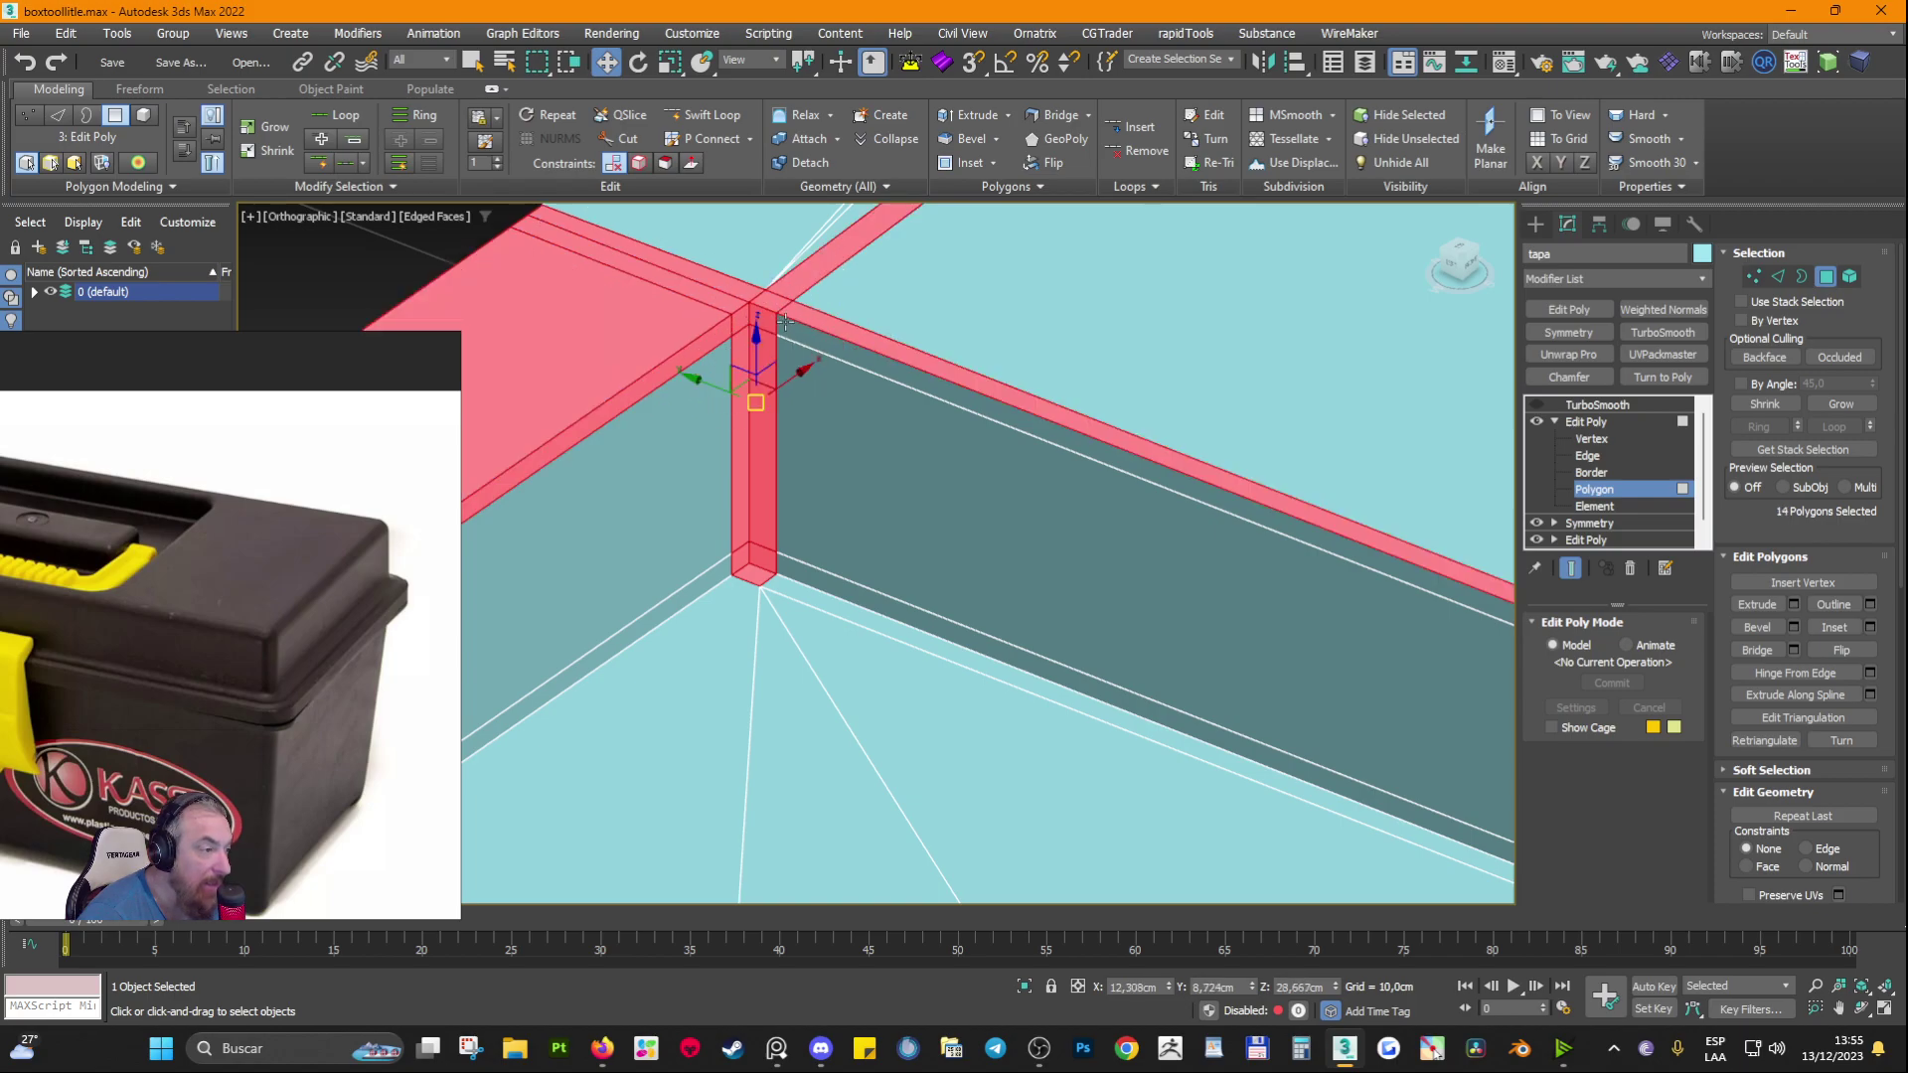
# Step: Check both recess walls by adding their large polygons and horizontal support strips to the selection
pyautogui.keyDown('ctrl'); pyautogui.click(787, 330); pyautogui.keyUp('ctrl')
pyautogui.keyDown('ctrl'); pyautogui.click(787, 398); pyautogui.keyUp('ctrl')
pyautogui.keyDown('ctrl'); pyautogui.click(673, 388); pyautogui.keyUp('ctrl')
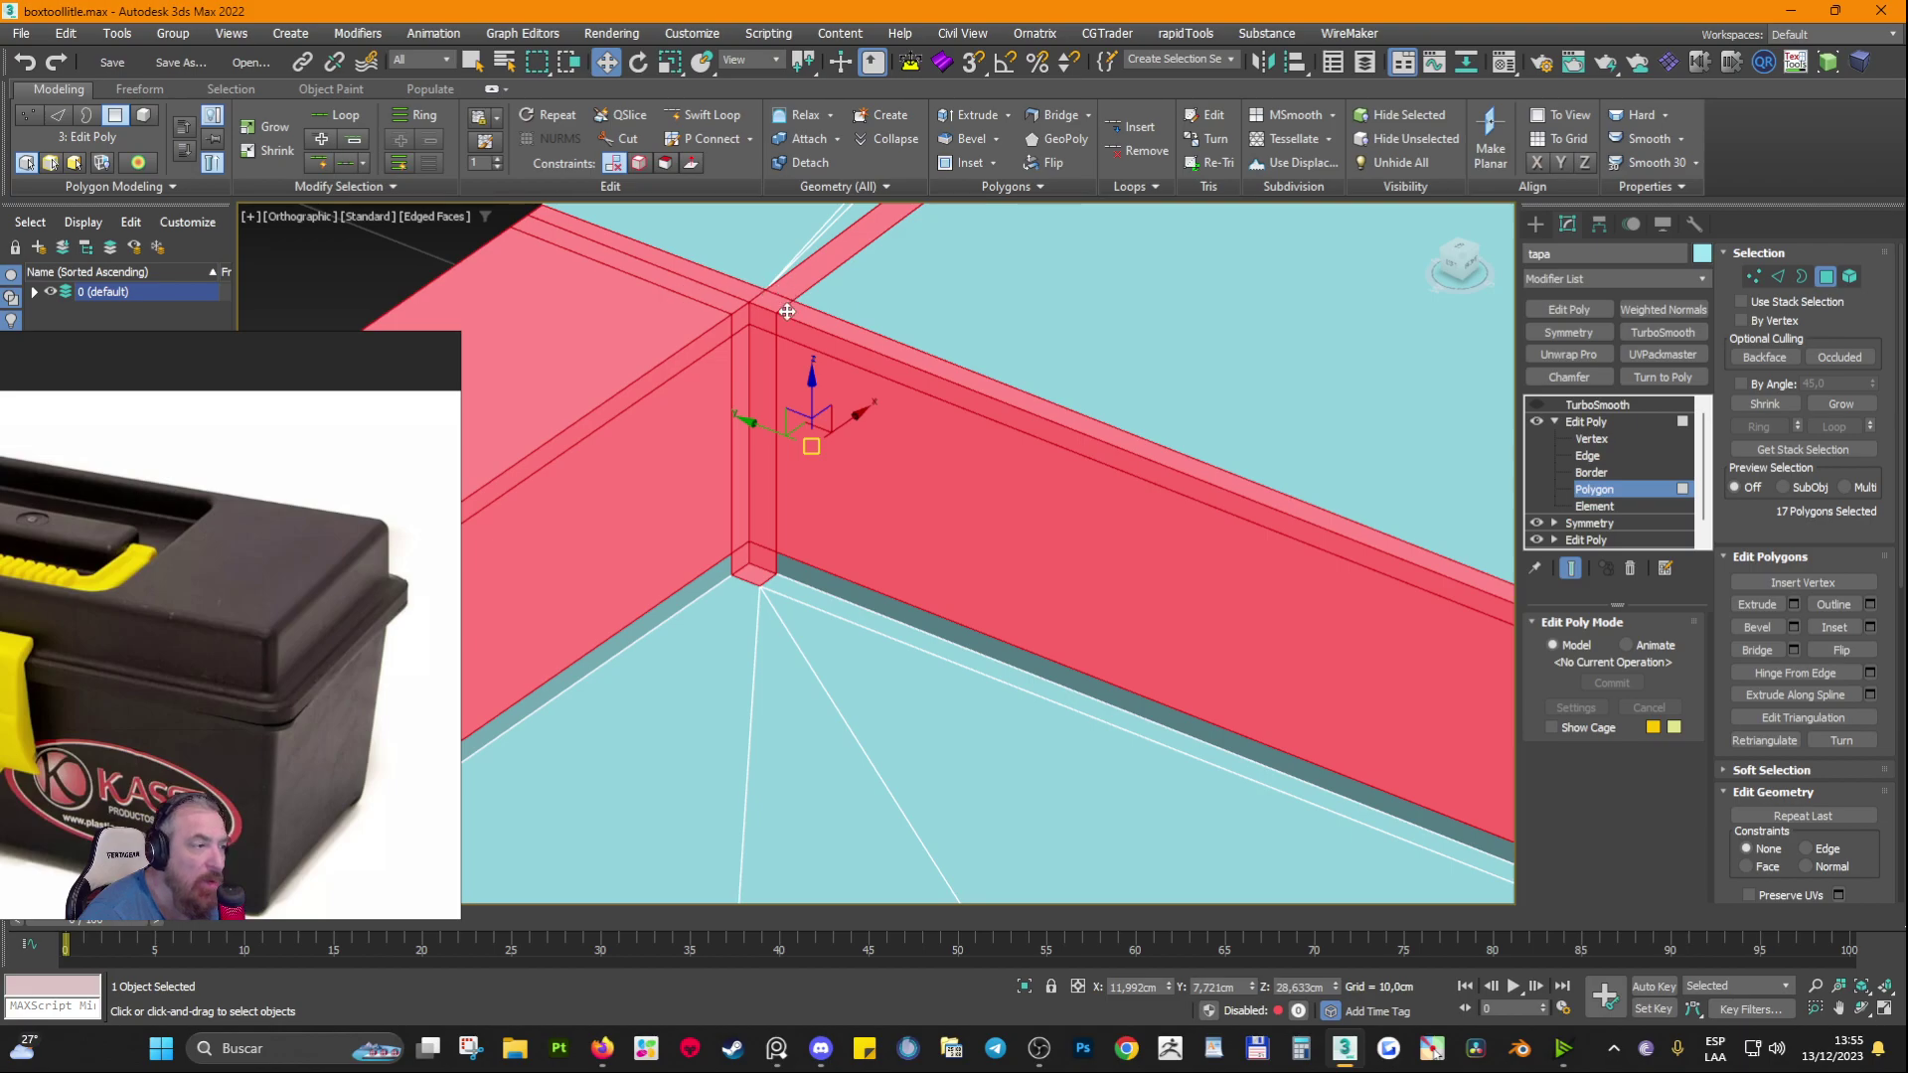
pyautogui.keyDown('ctrl'); pyautogui.click(796, 568); pyautogui.keyUp('ctrl')
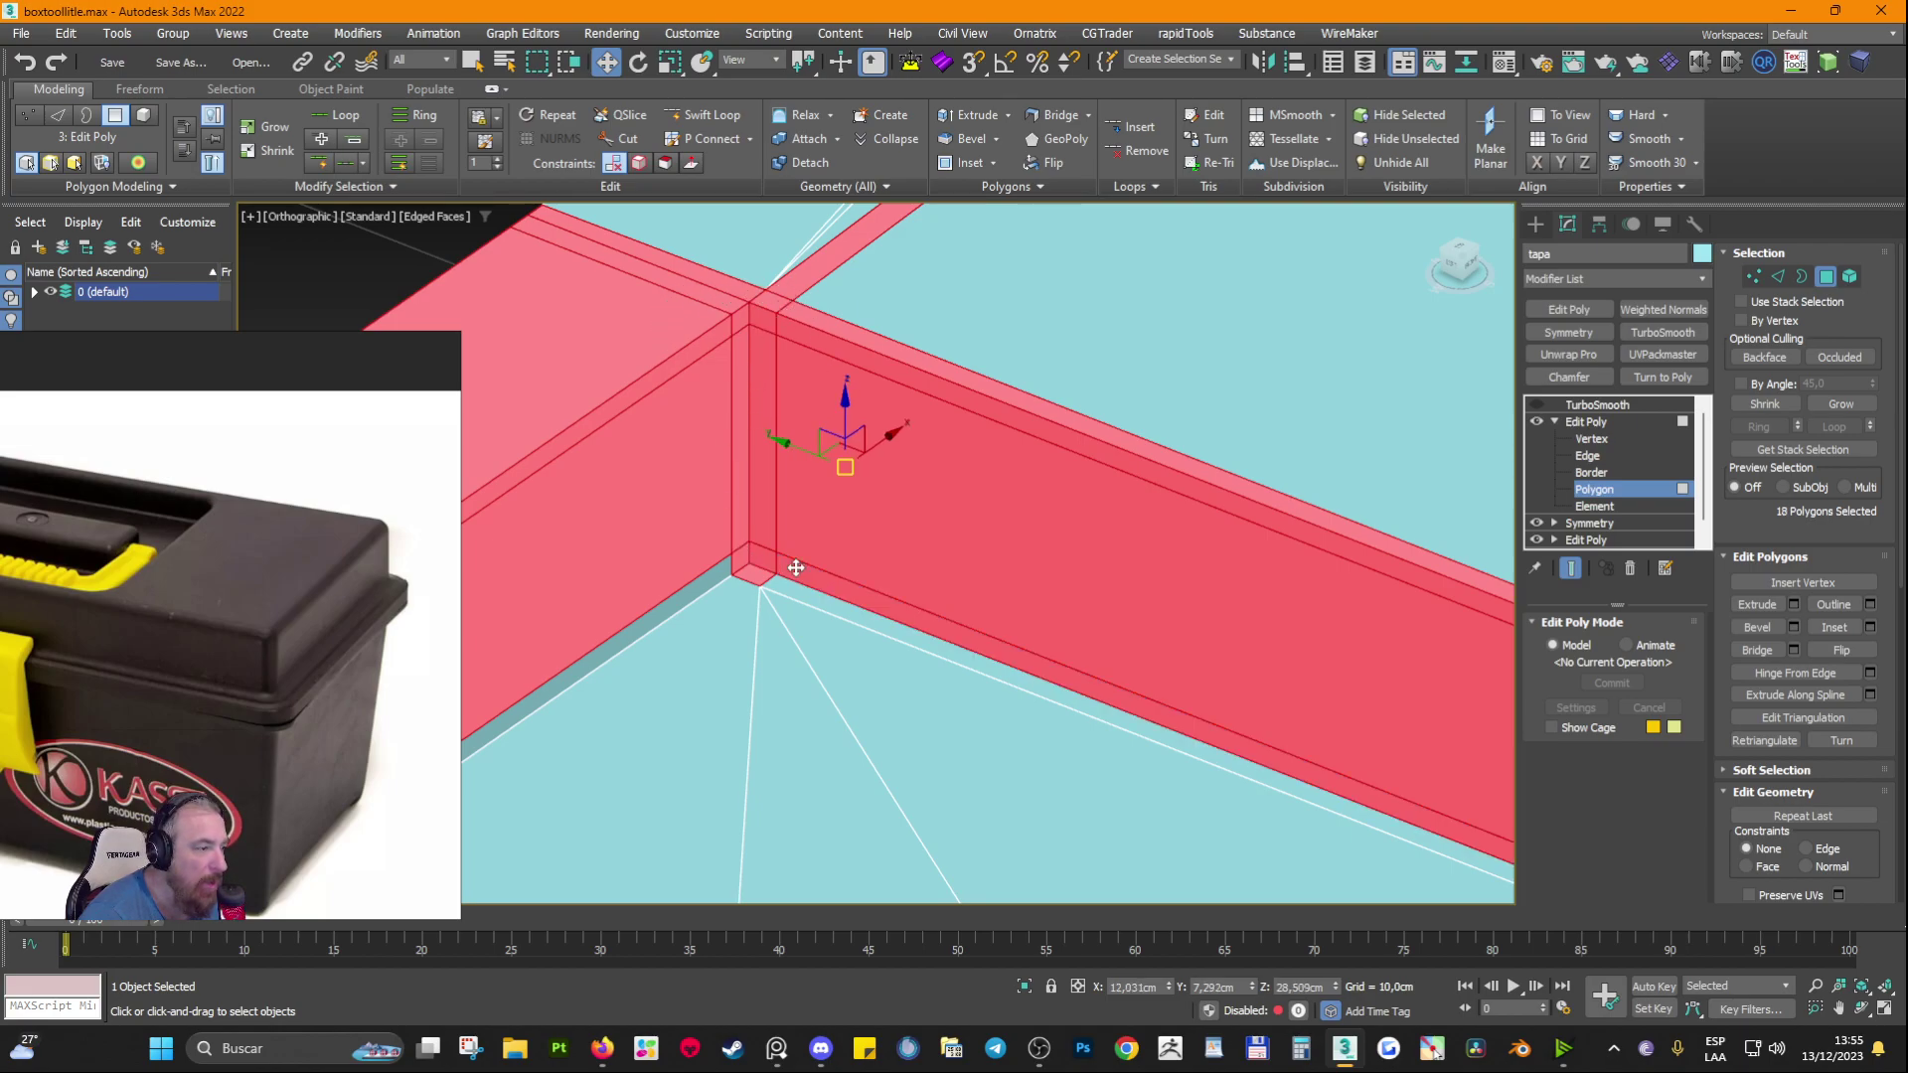
pyautogui.keyDown('ctrl'); pyautogui.click(729, 564); pyautogui.keyUp('ctrl')
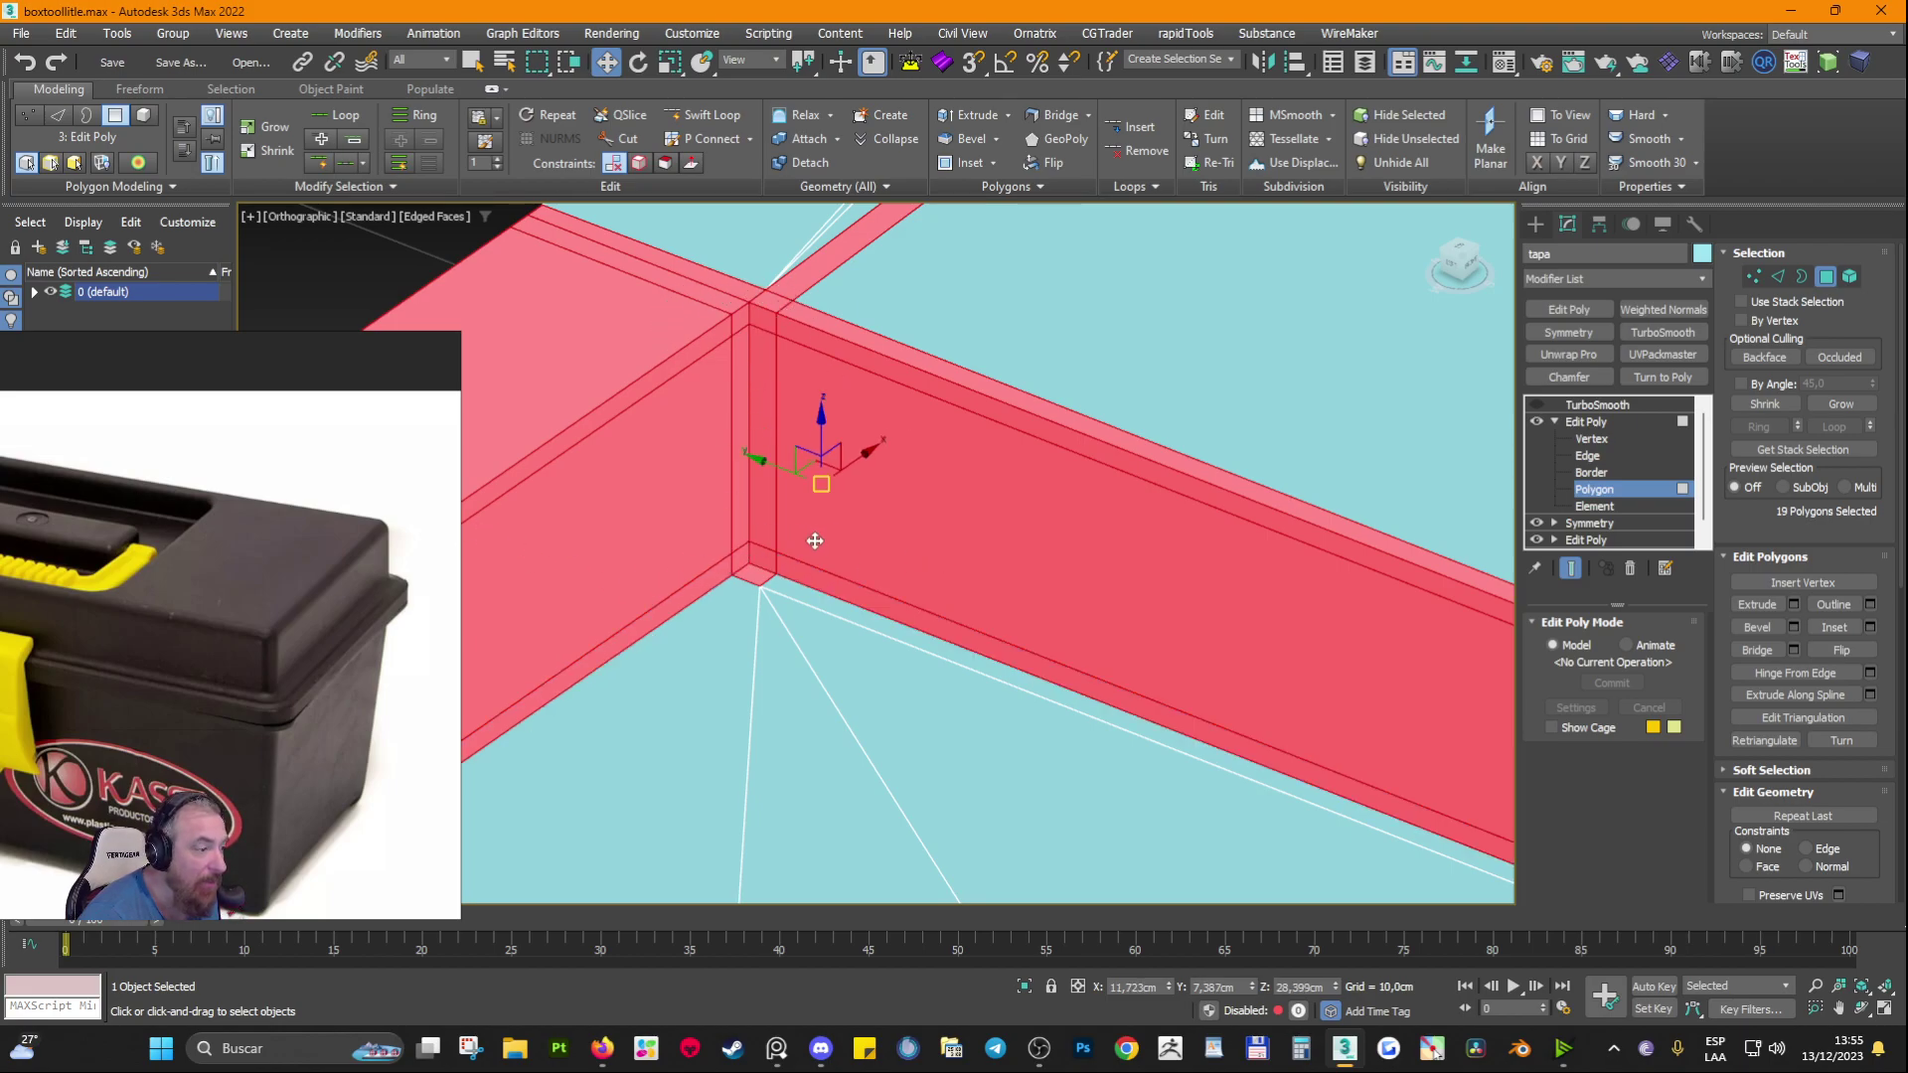
# Step: Check the polygons on the lid top beyond the recess corner, isolating the three narrow triangles that converge there
pyautogui.moveTo(771, 401); pyautogui.dragTo(821, 612, button='middle')
pyautogui.scroll(2, 805, 473)
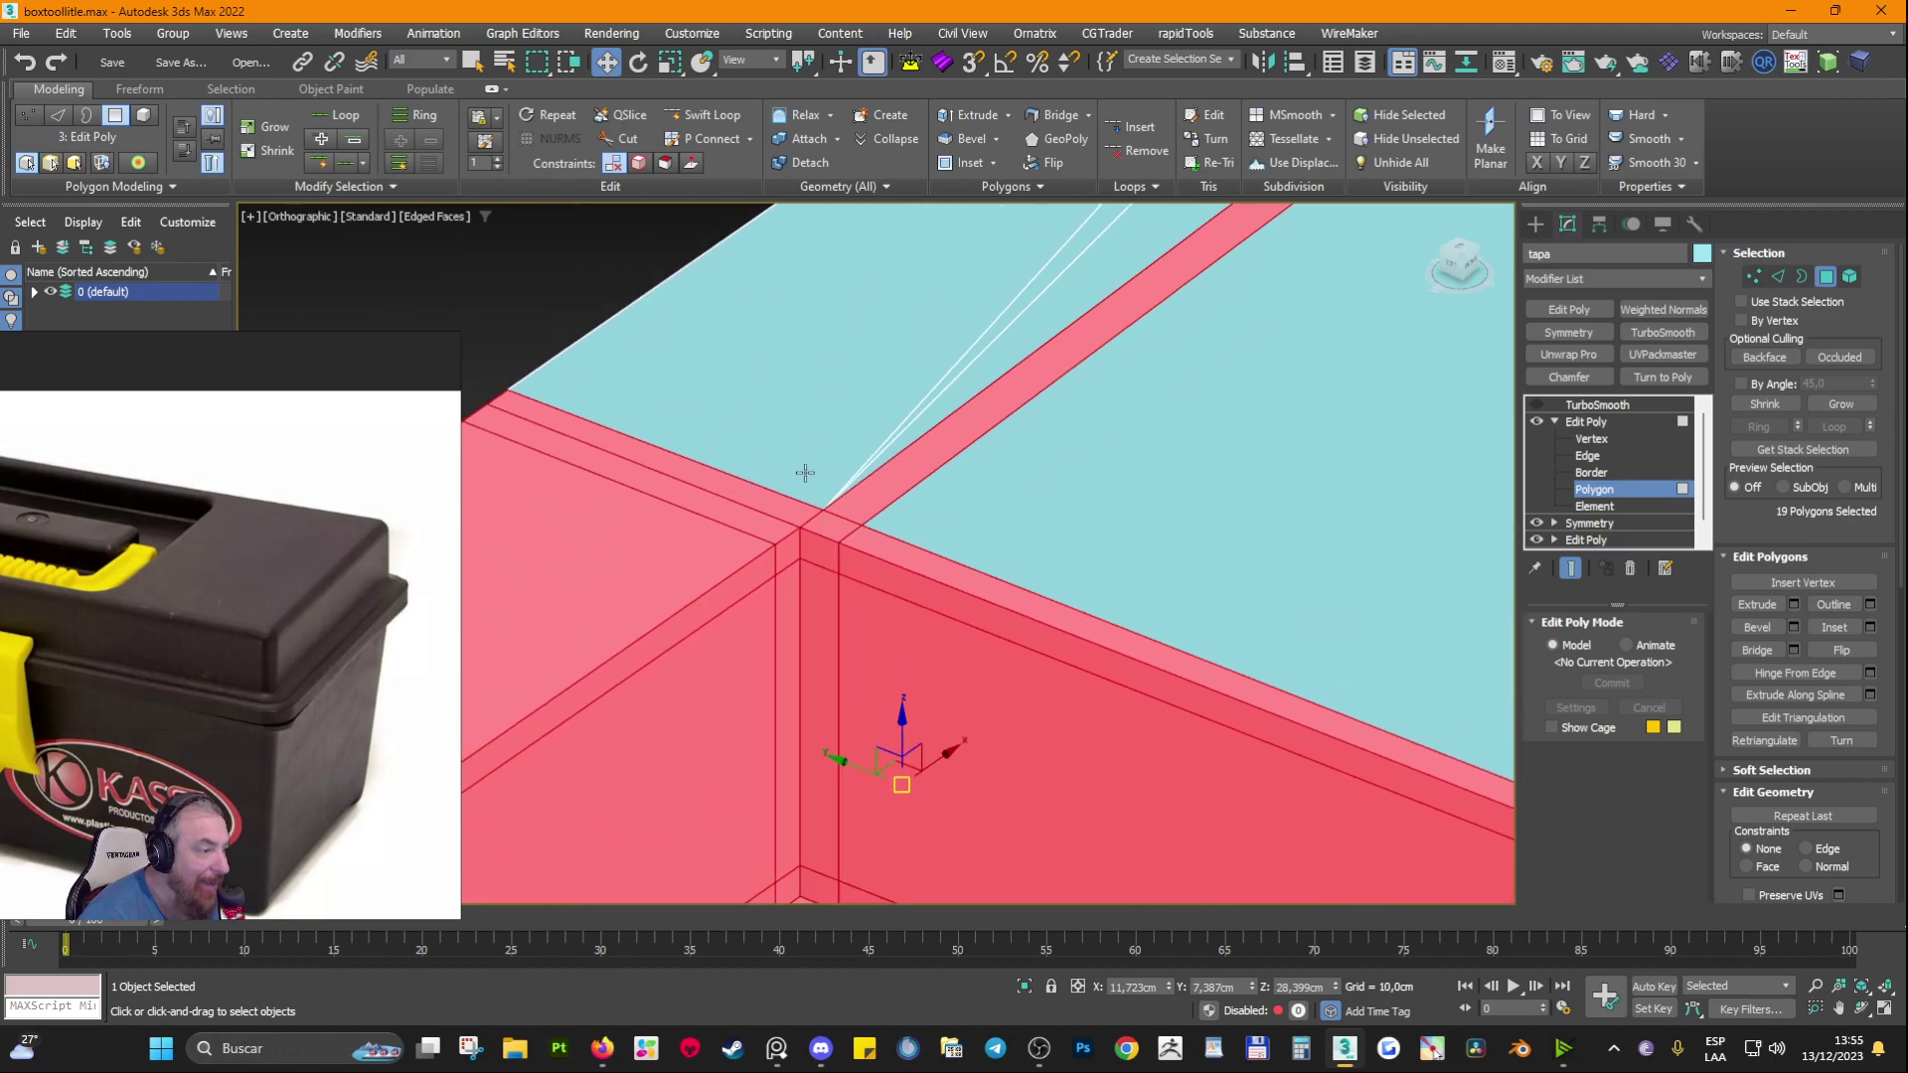
pyautogui.keyDown('ctrl'); pyautogui.click(822, 477); pyautogui.keyUp('ctrl')
pyautogui.keyDown('ctrl'); pyautogui.click(875, 467); pyautogui.keyUp('ctrl')
pyautogui.keyDown('ctrl'); pyautogui.click(881, 448); pyautogui.keyUp('ctrl')
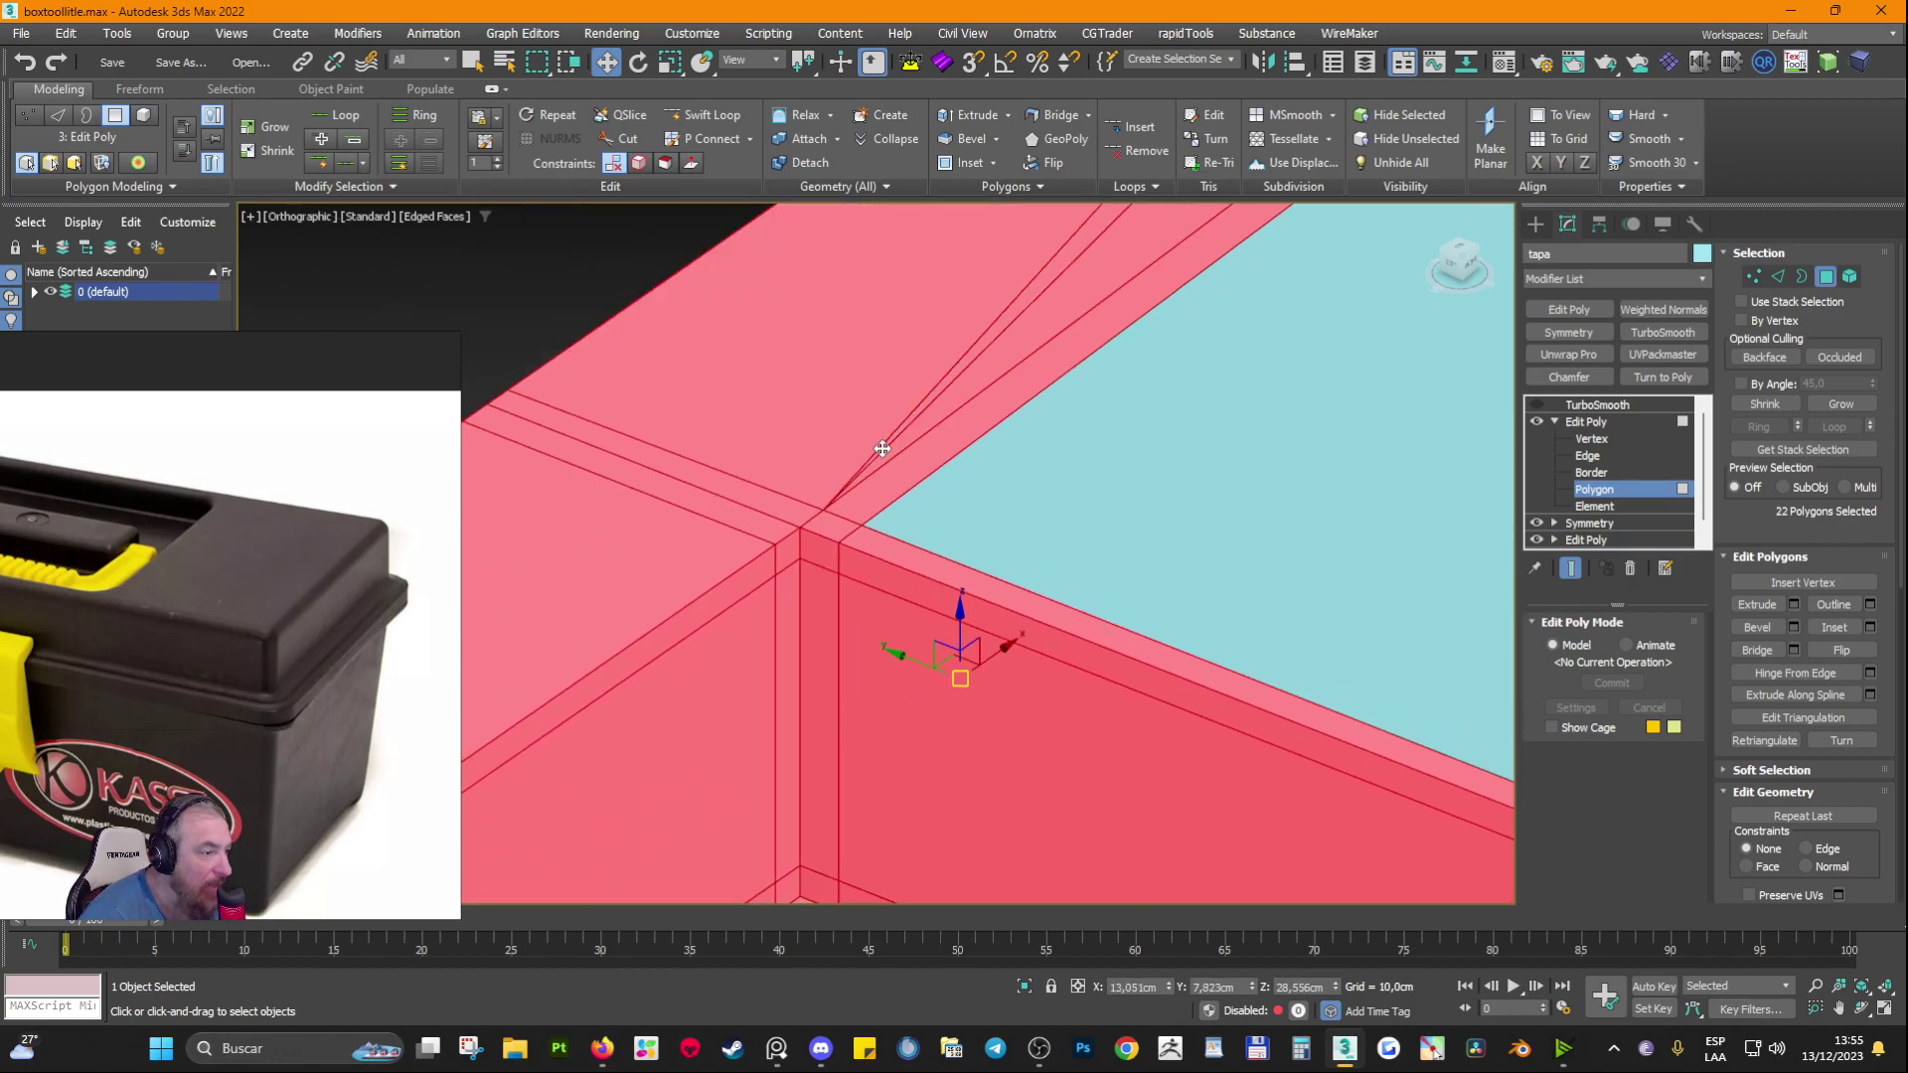
pyautogui.click(910, 430)
pyautogui.keyDown('ctrl'); pyautogui.click(910, 430); pyautogui.keyUp('ctrl')
pyautogui.keyDown('ctrl'); pyautogui.click(924, 418); pyautogui.keyUp('ctrl')
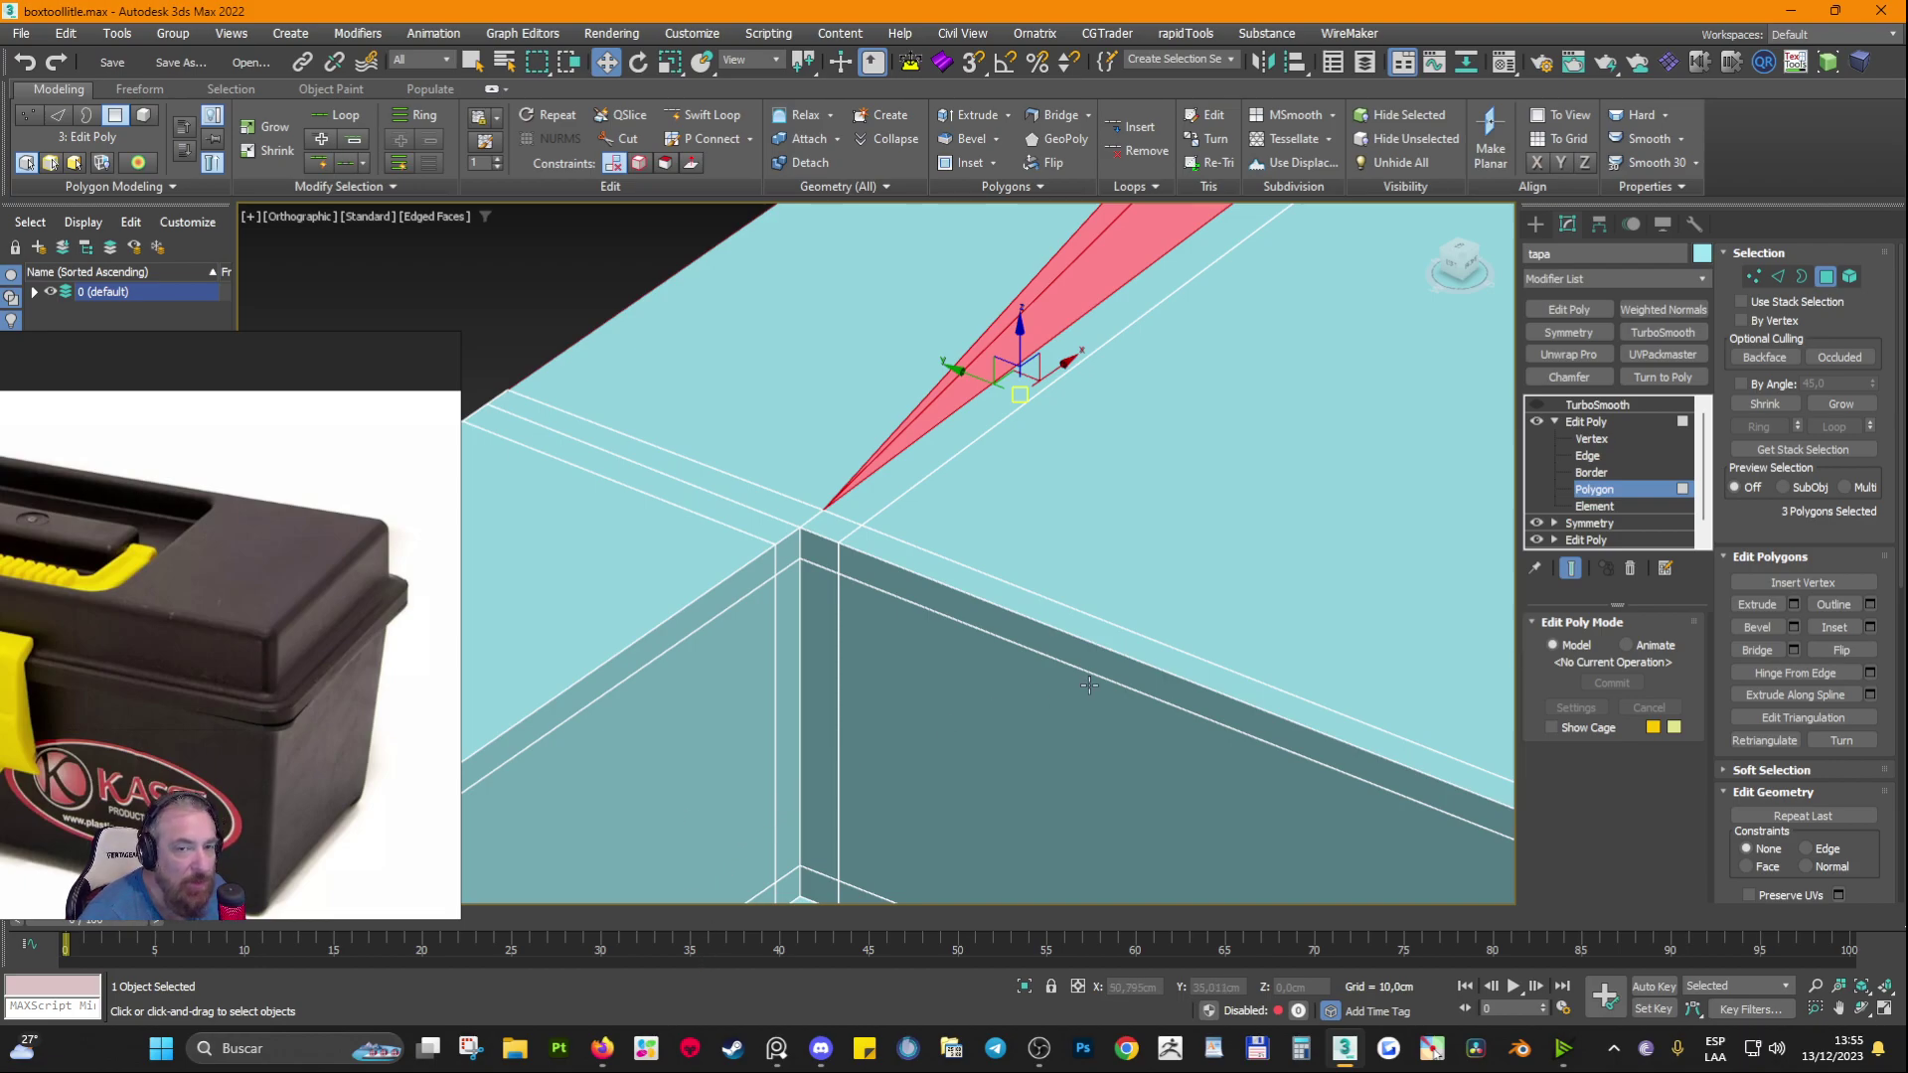
# Step: Leave polygon editing, turn on TurboSmooth and inspect the smoothing at the recess corner's floor and upper rim
pyautogui.keyDown('alt'); pyautogui.moveTo(938, 571); pyautogui.dragTo(981, 496, button='middle'); pyautogui.keyUp('alt')
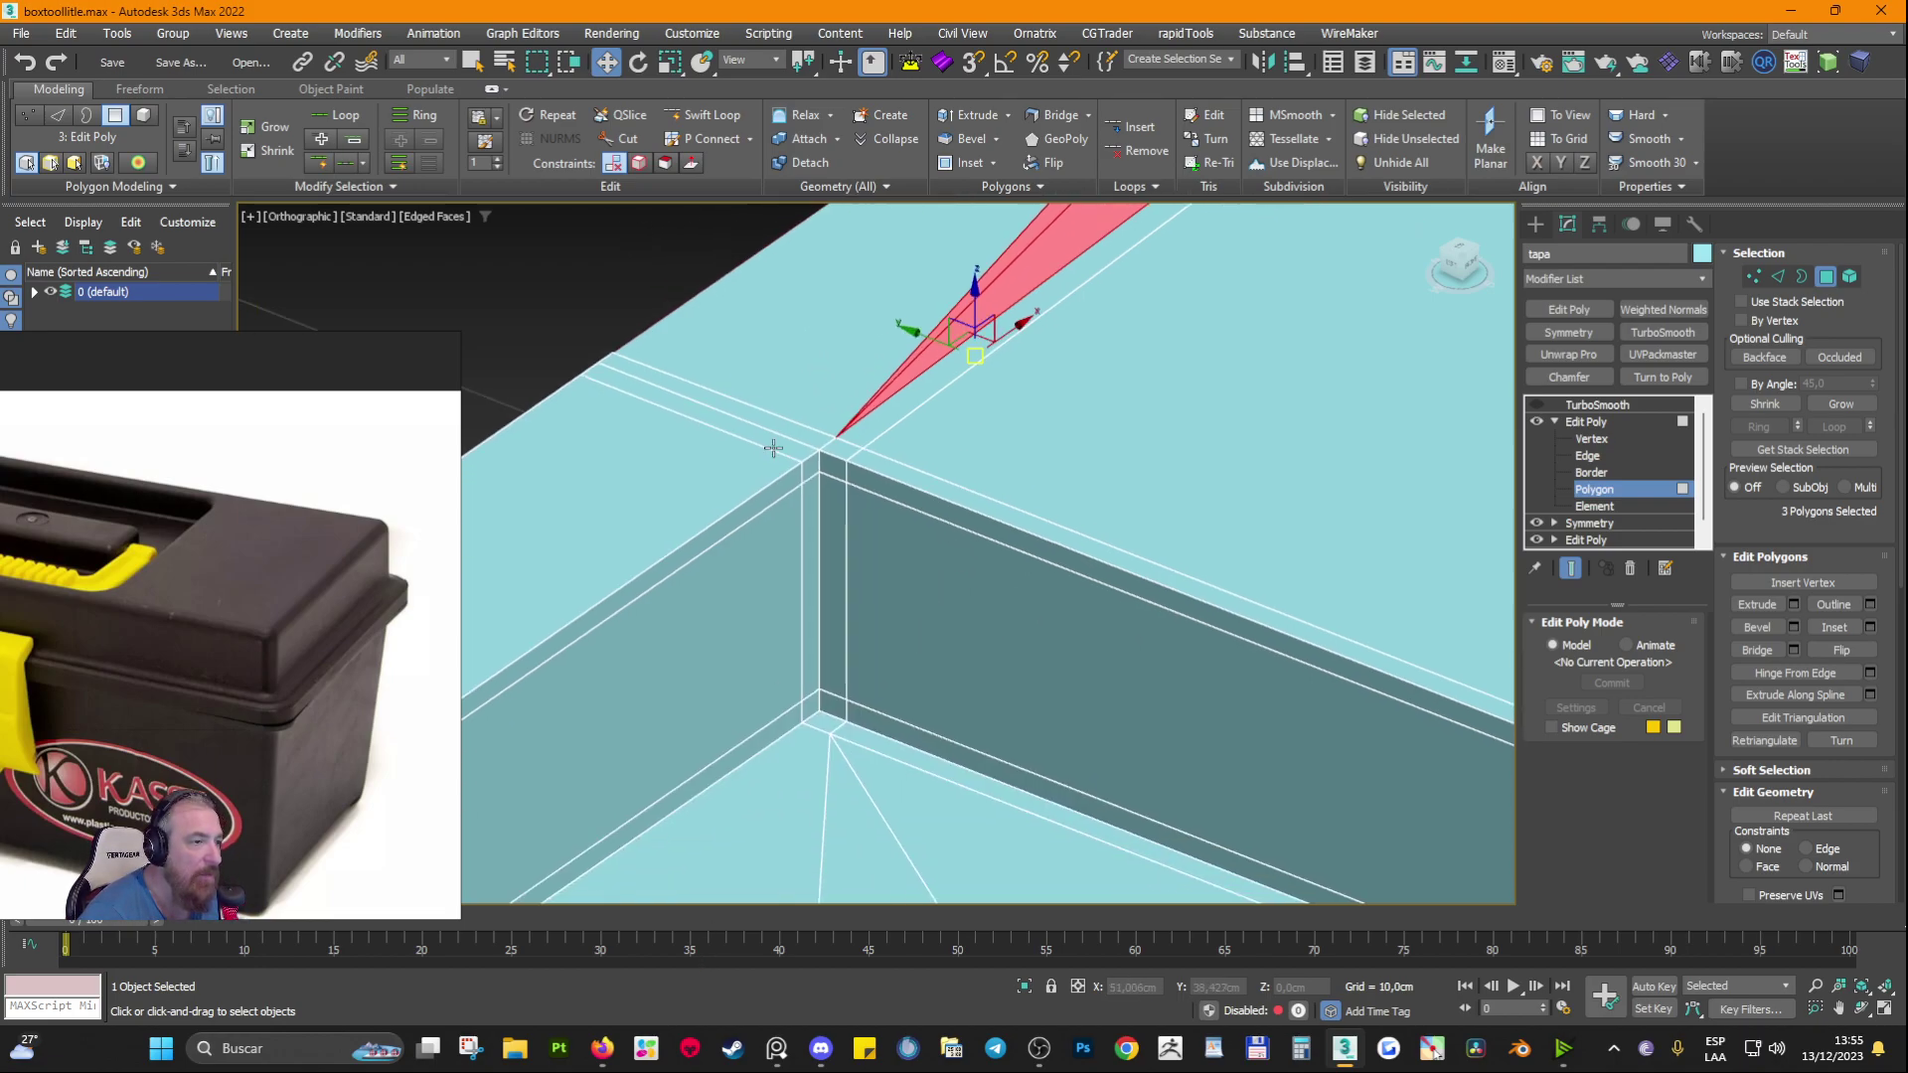
pyautogui.click(1582, 423)
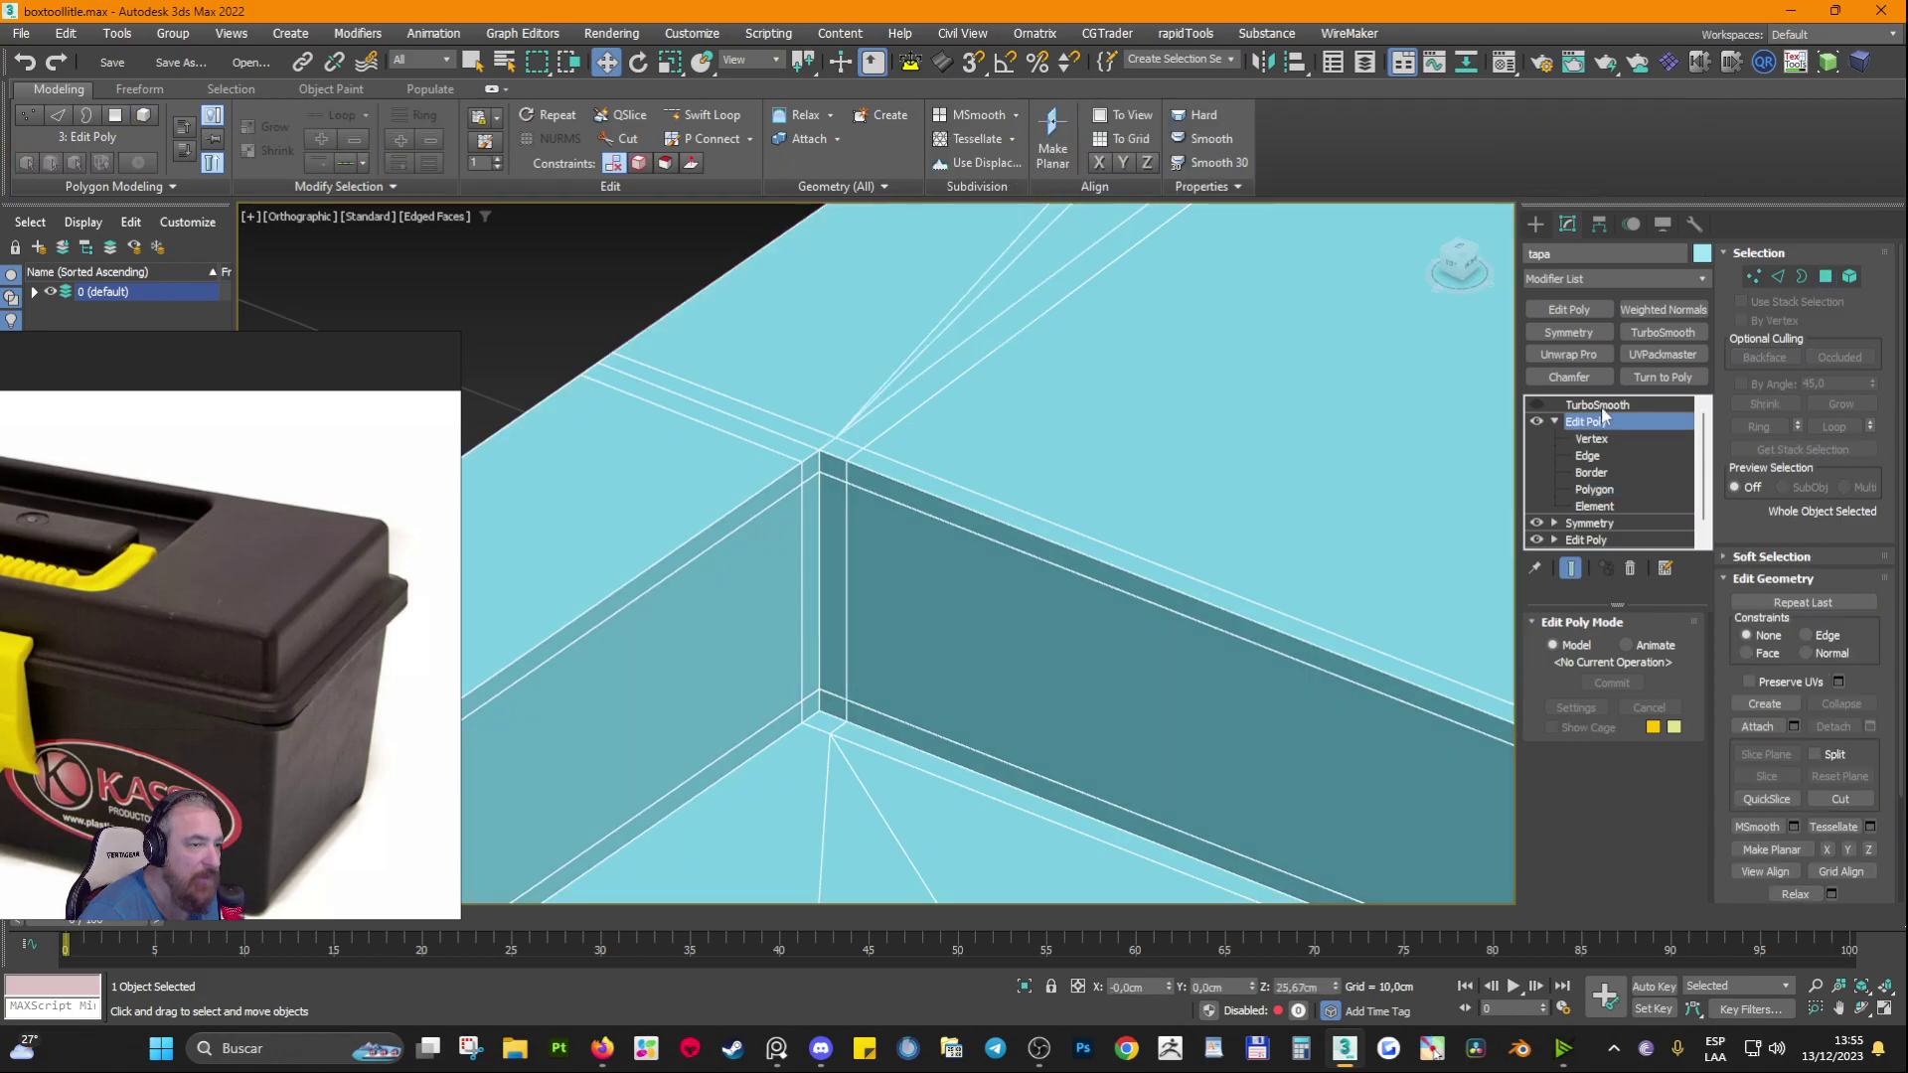
pyautogui.click(1599, 407)
pyautogui.click(1536, 405)
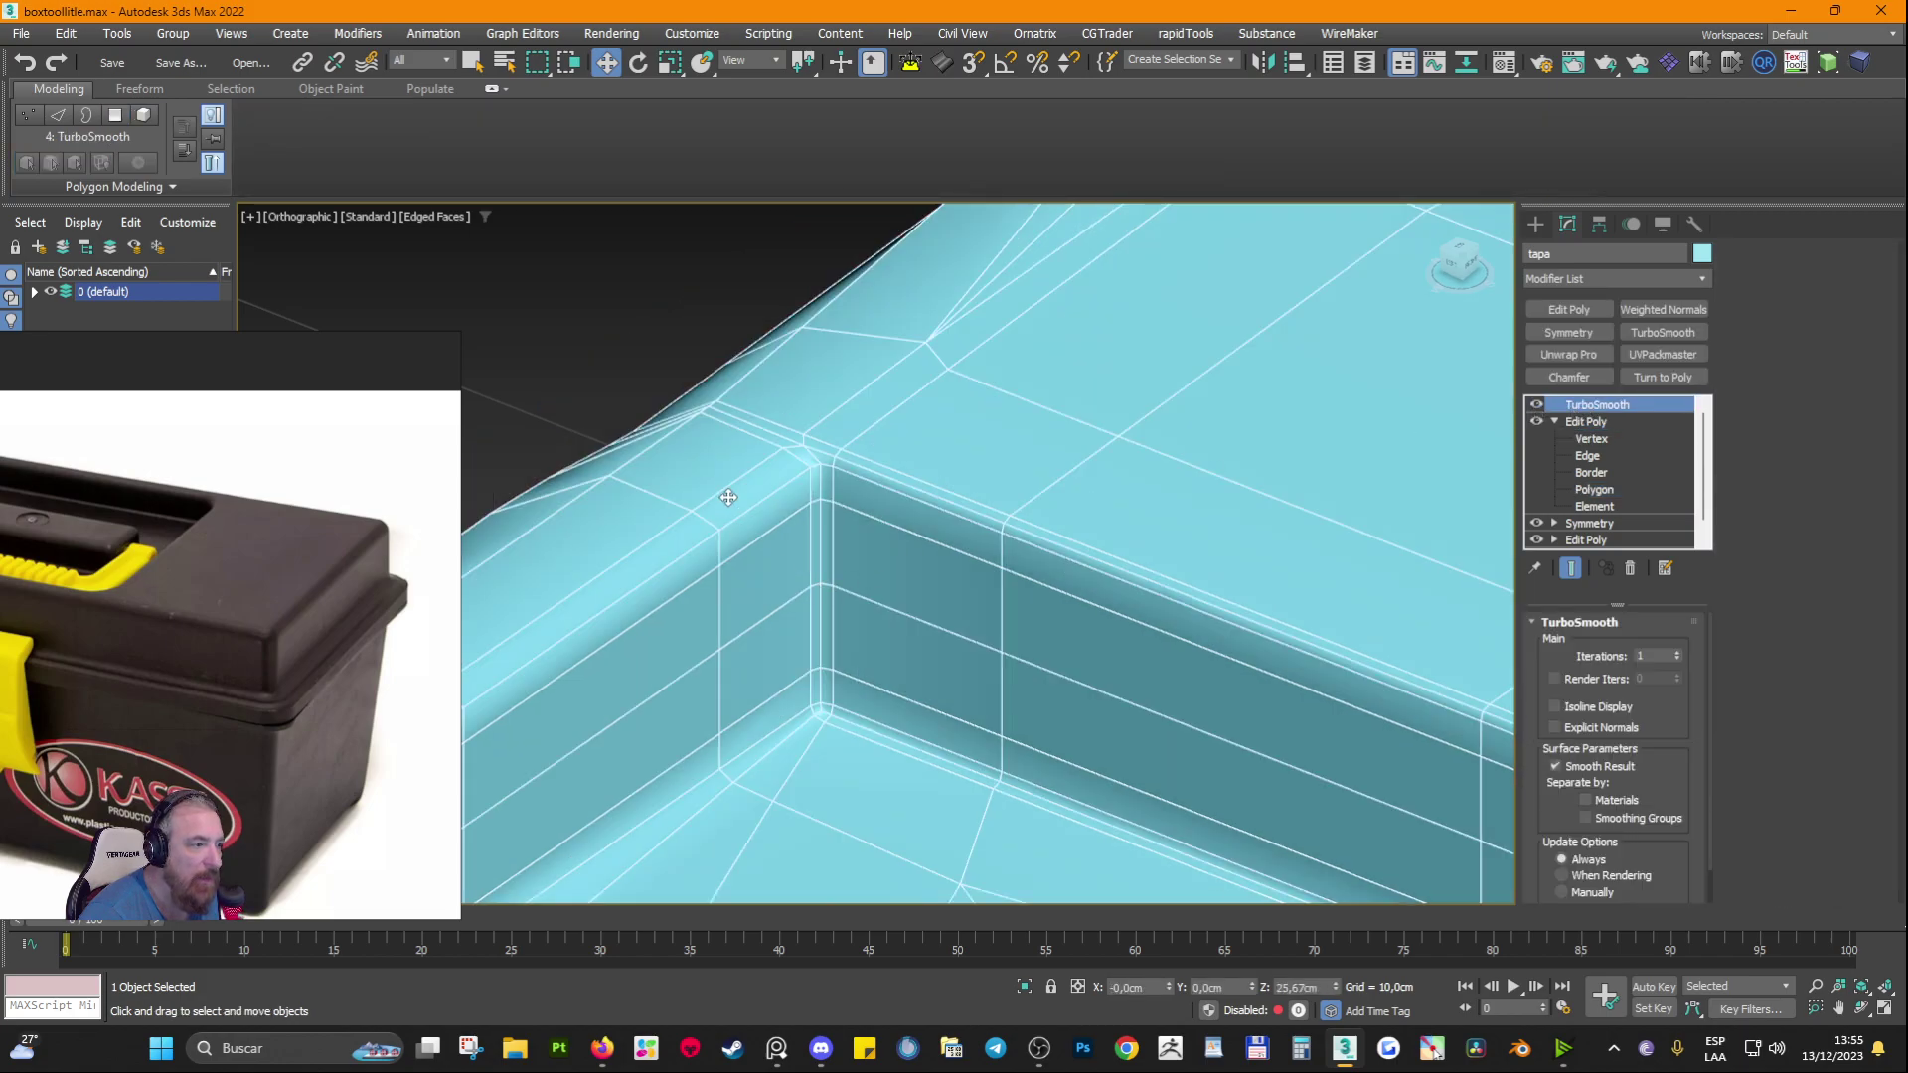
pyautogui.keyDown('alt'); pyautogui.moveTo(956, 325); pyautogui.dragTo(824, 520, button='middle'); pyautogui.keyUp('alt')
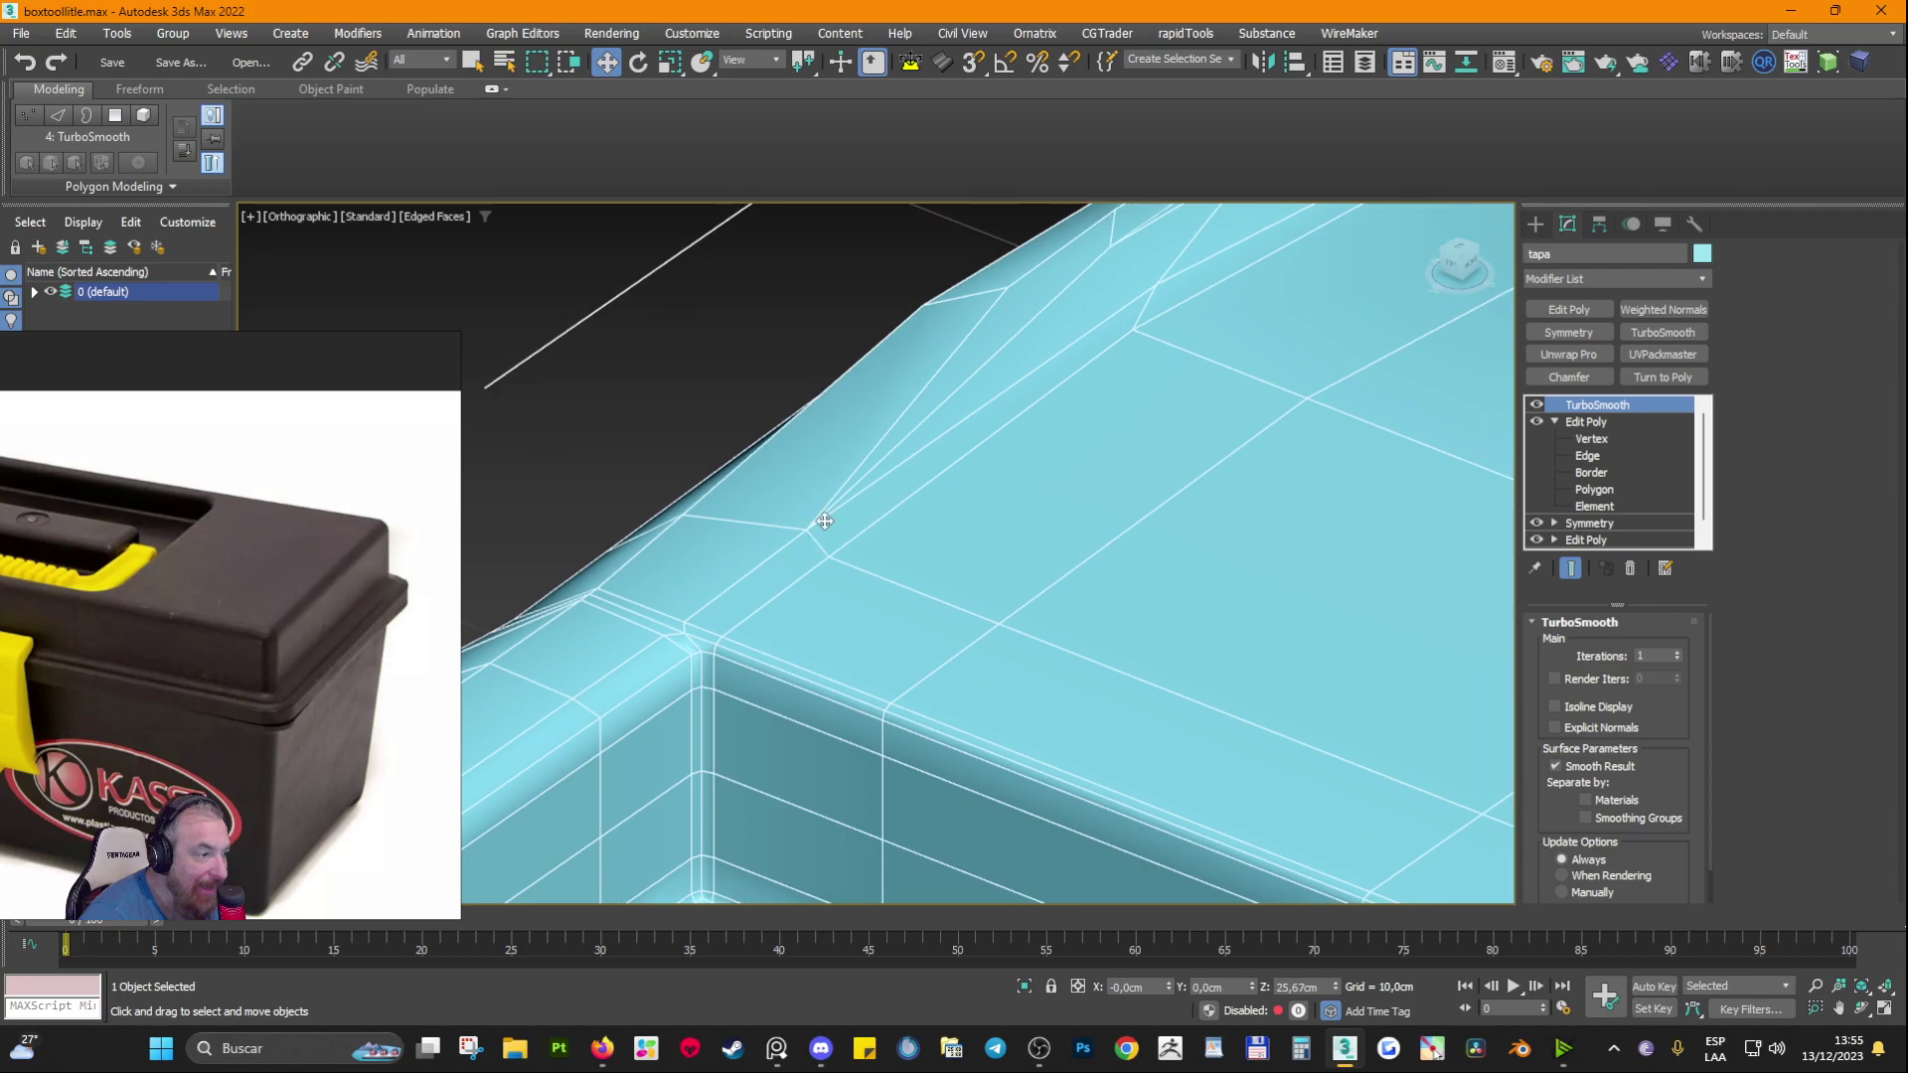
pyautogui.moveTo(919, 439)
pyautogui.keyDown('alt'); pyautogui.mouseDown(button='middle')
pyautogui.moveTo(932, 467)
pyautogui.moveTo(944, 449)
pyautogui.mouseUp(button='middle'); pyautogui.keyUp('alt')
pyautogui.scroll(4, 944, 449)
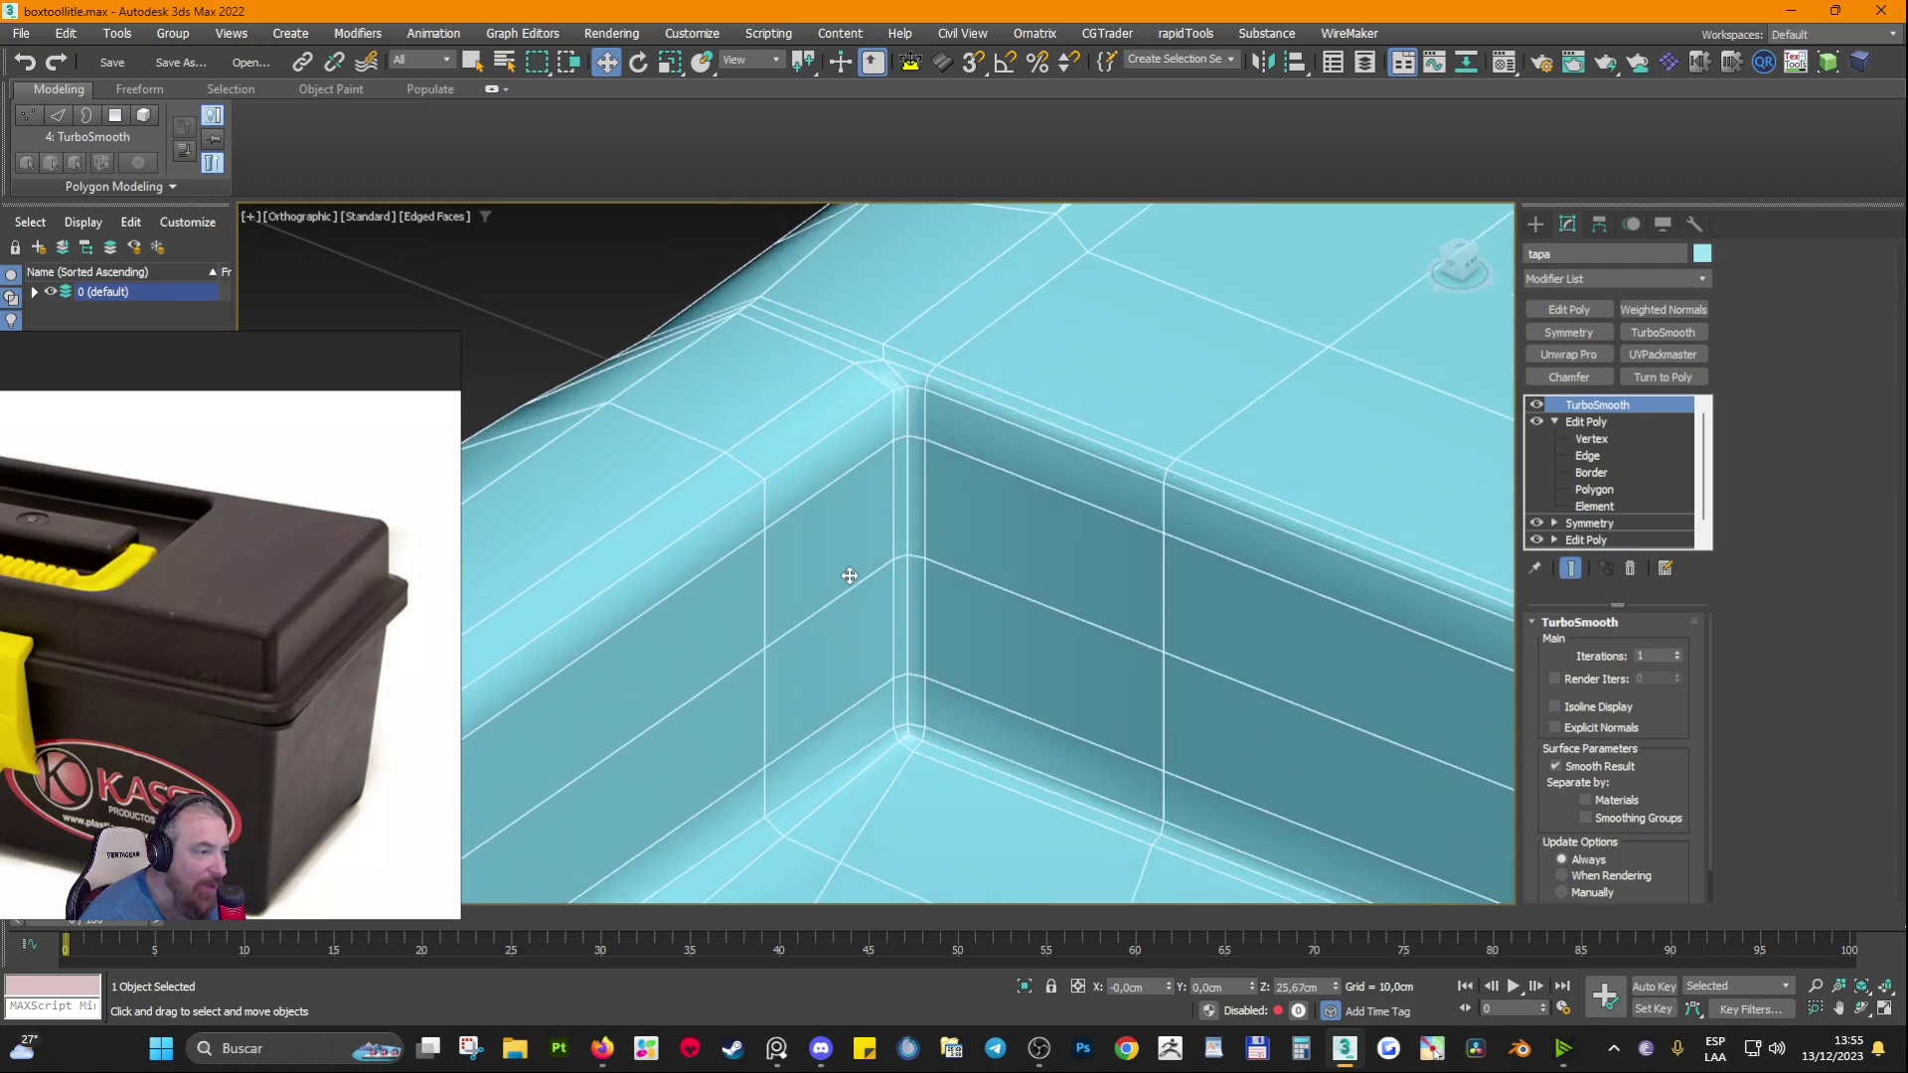
pyautogui.moveTo(906, 537); pyautogui.dragTo(977, 608, button='middle')
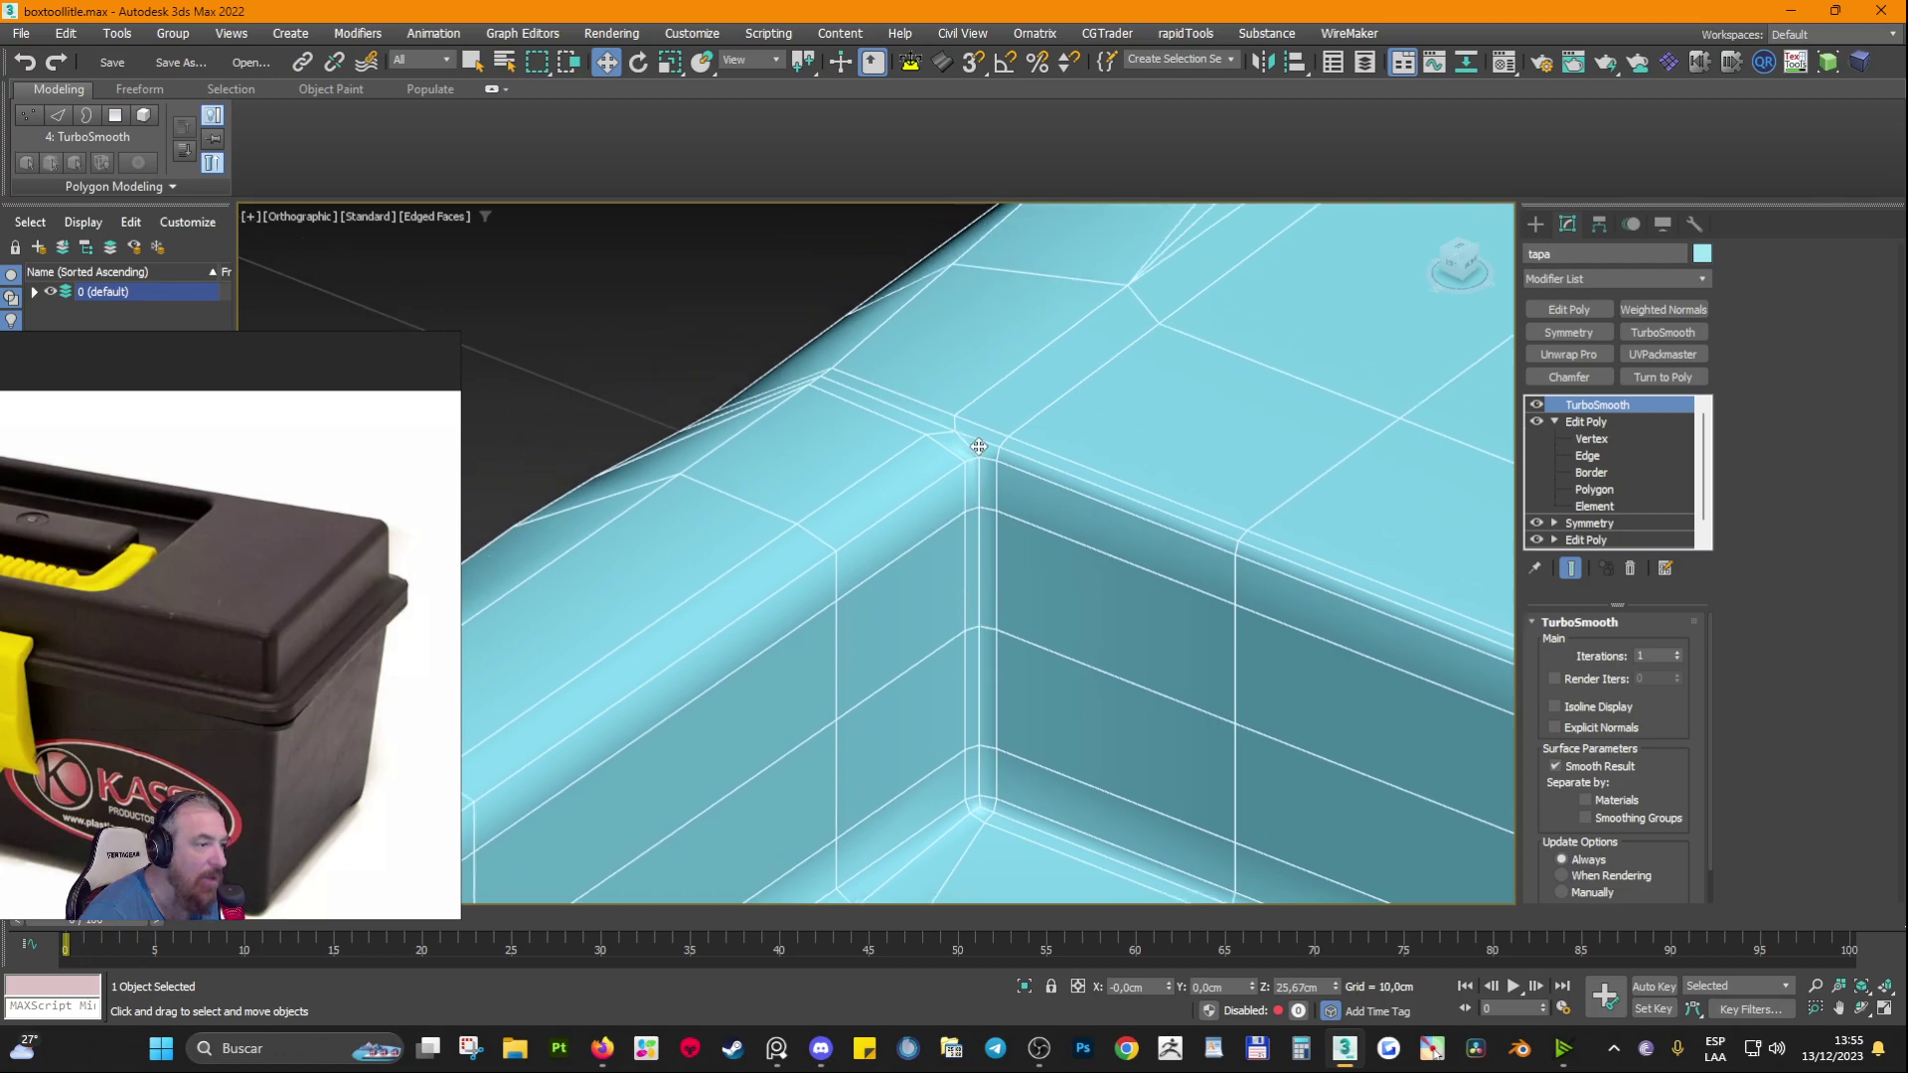
# Step: Turn off TurboSmooth and examine how the edges run from the recess corner over the lid's outer side
pyautogui.click(1537, 405)
pyautogui.scroll(-5, 894, 437)
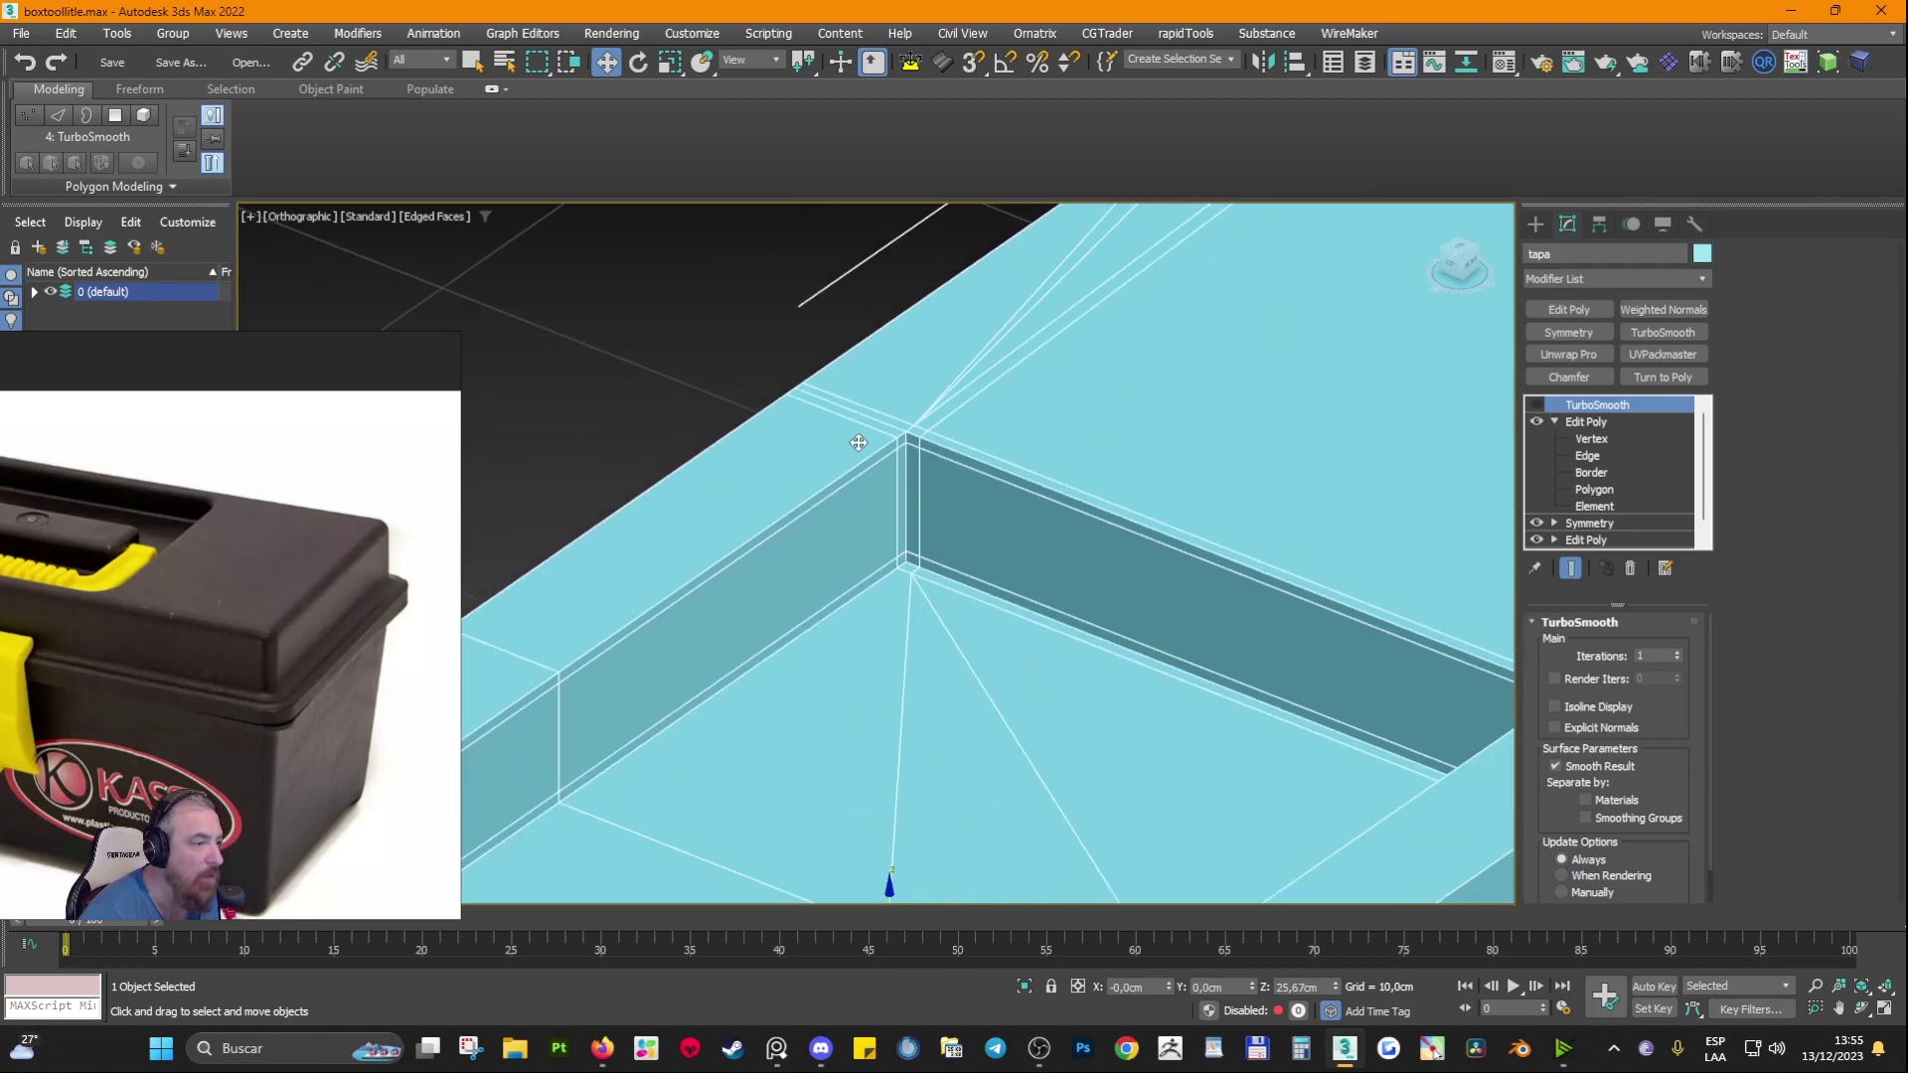
pyautogui.keyDown('alt'); pyautogui.moveTo(993, 467); pyautogui.dragTo(1069, 438, button='middle'); pyautogui.keyUp('alt')
pyautogui.scroll(-5, 1069, 438)
pyautogui.moveTo(1024, 514); pyautogui.dragTo(1027, 537, button='middle')
pyautogui.scroll(8, 1027, 536)
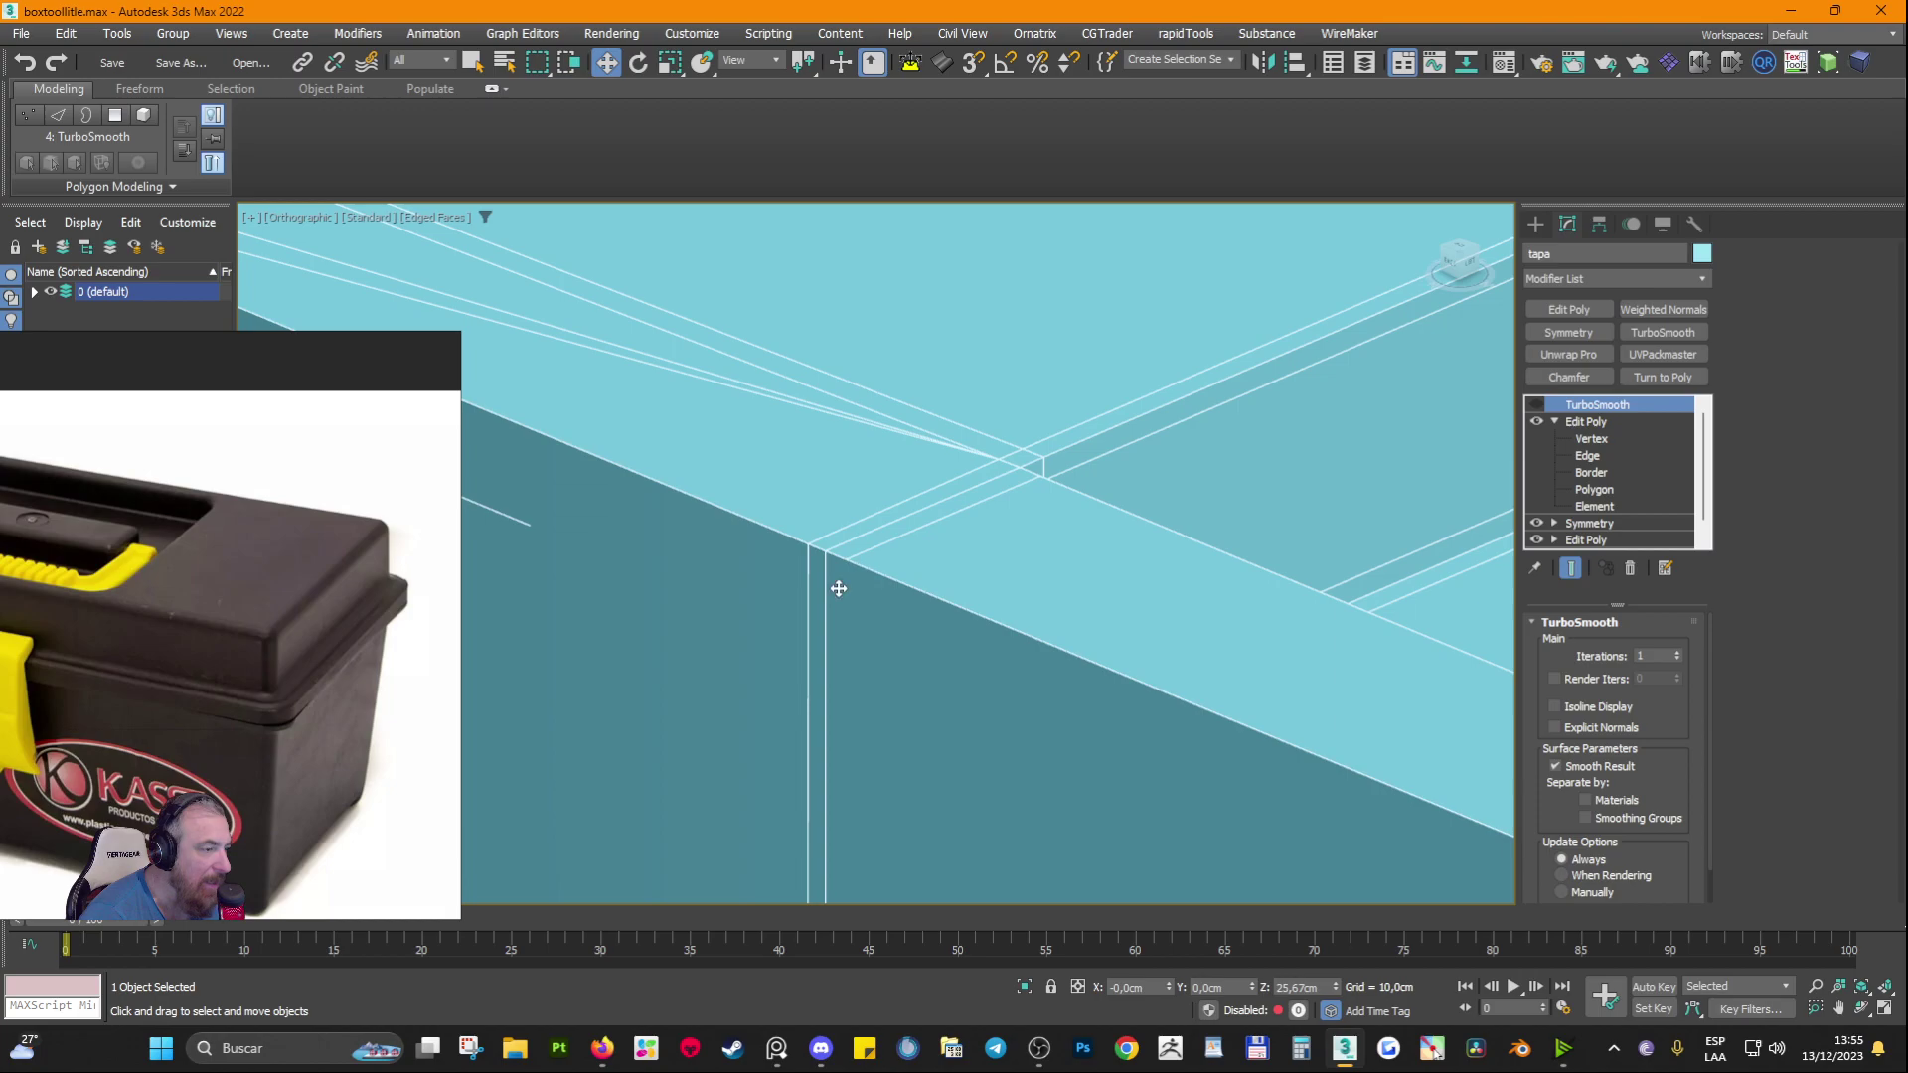
pyautogui.scroll(-2, 1491, 497)
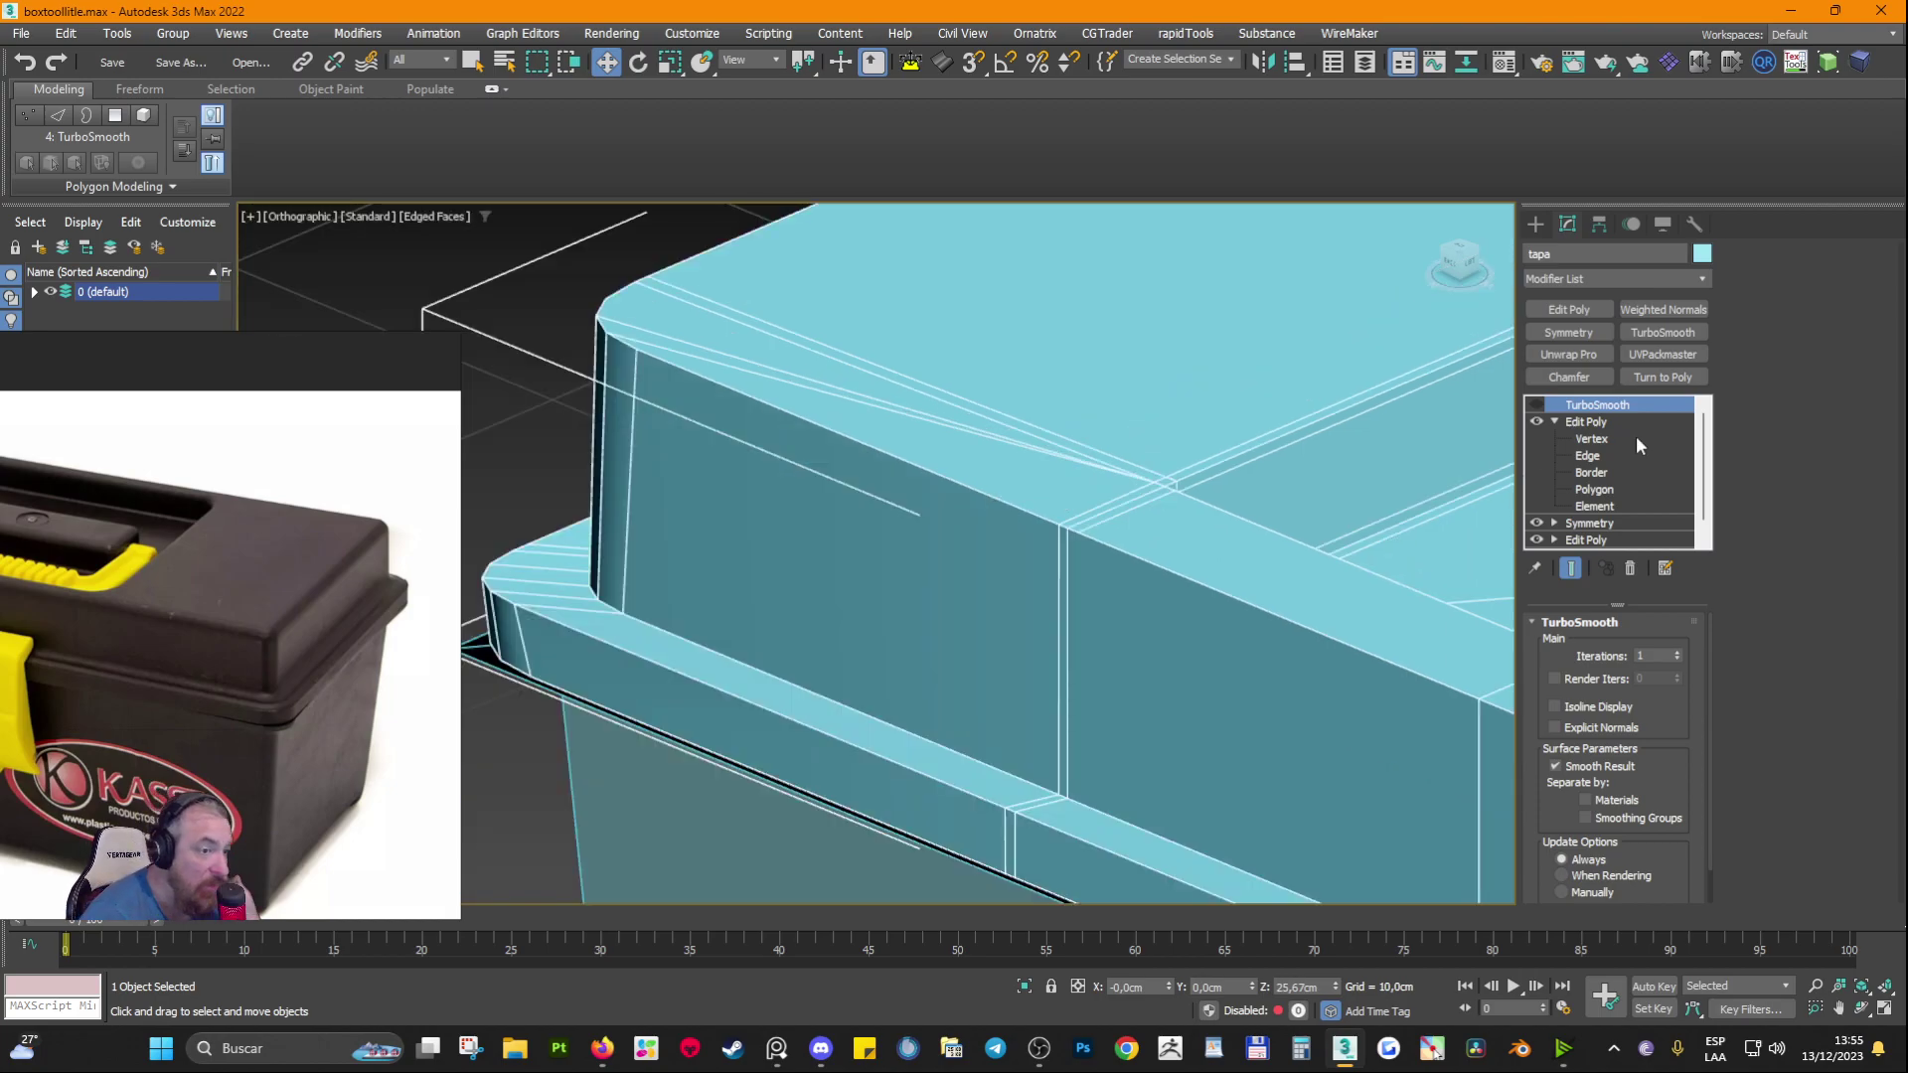
# Step: Select the upper rim vertices where the recess corner's support edges reach the lid's outer side and examine the gap between them
pyautogui.click(1604, 438)
pyautogui.click(1063, 527)
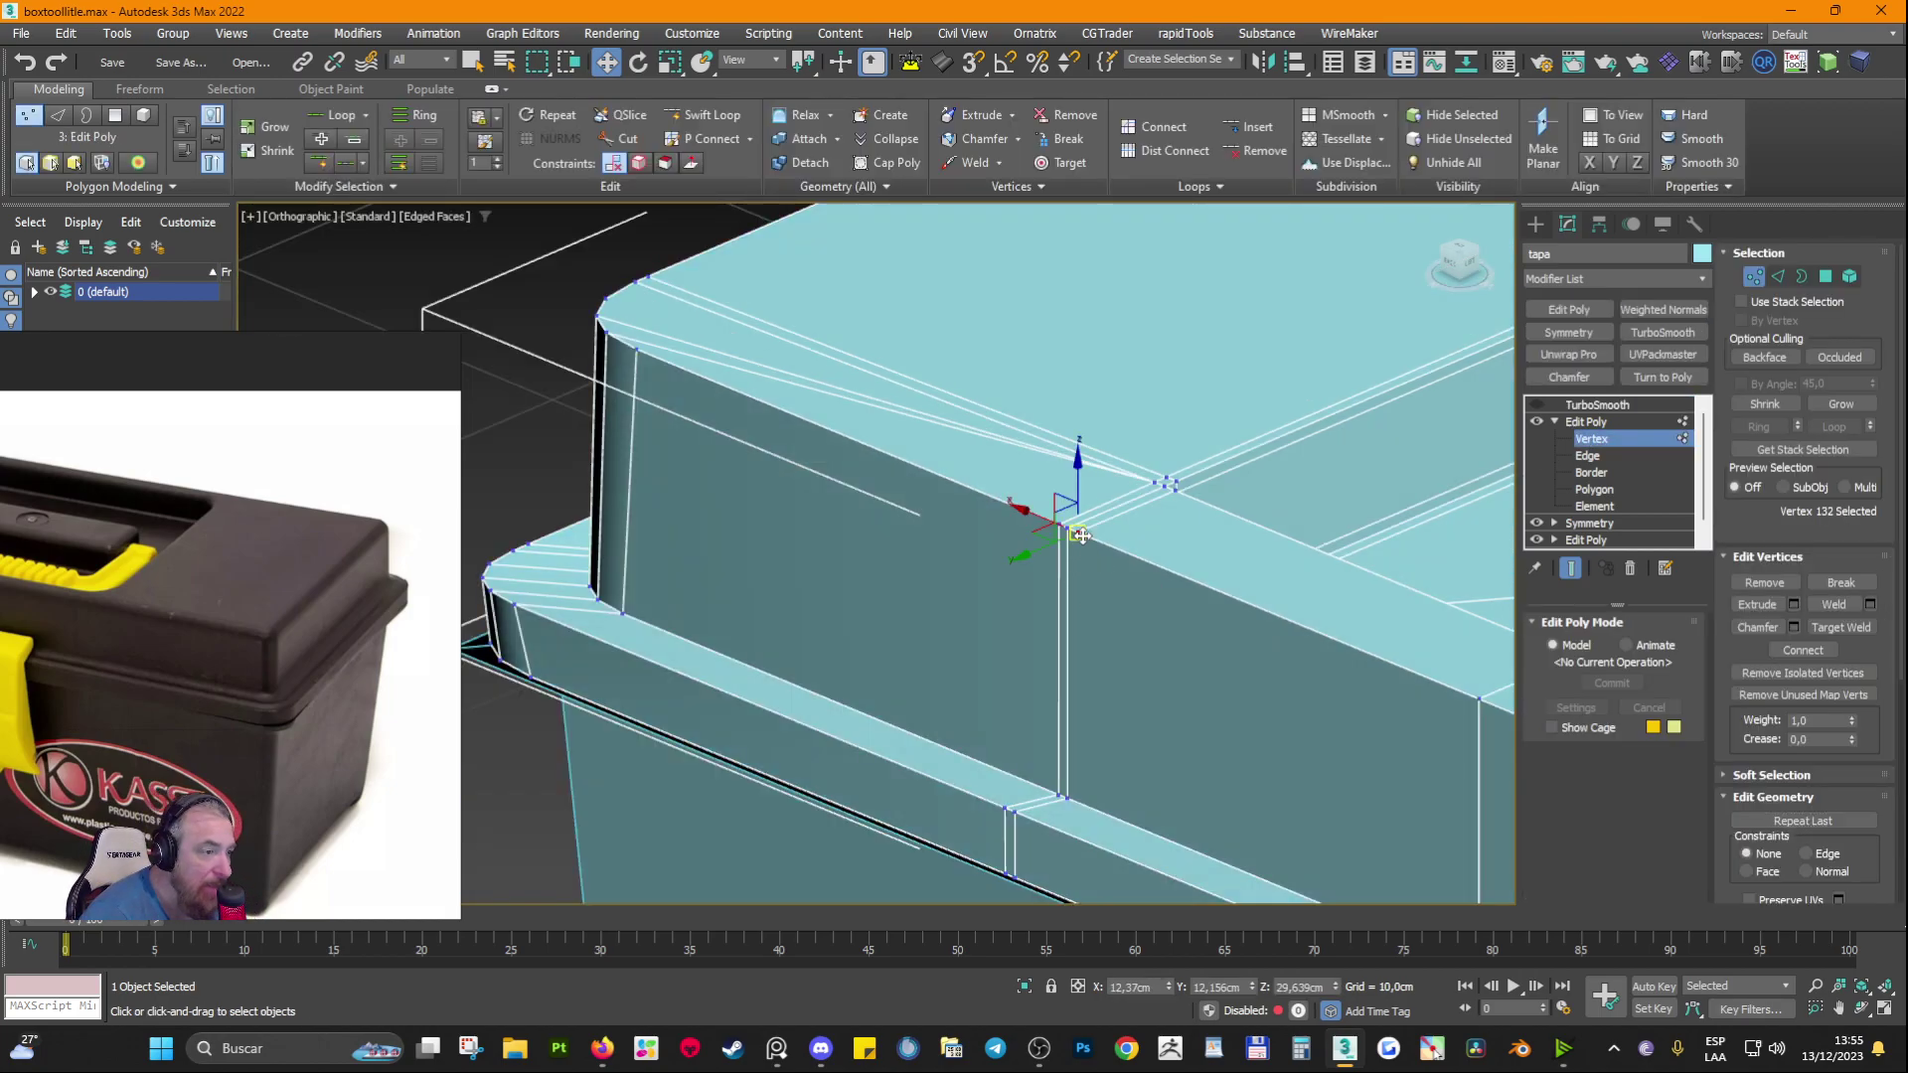
pyautogui.keyDown('alt'); pyautogui.moveTo(1058, 536); pyautogui.dragTo(916, 459, button='middle'); pyautogui.keyUp('alt')
pyautogui.click(1024, 988)
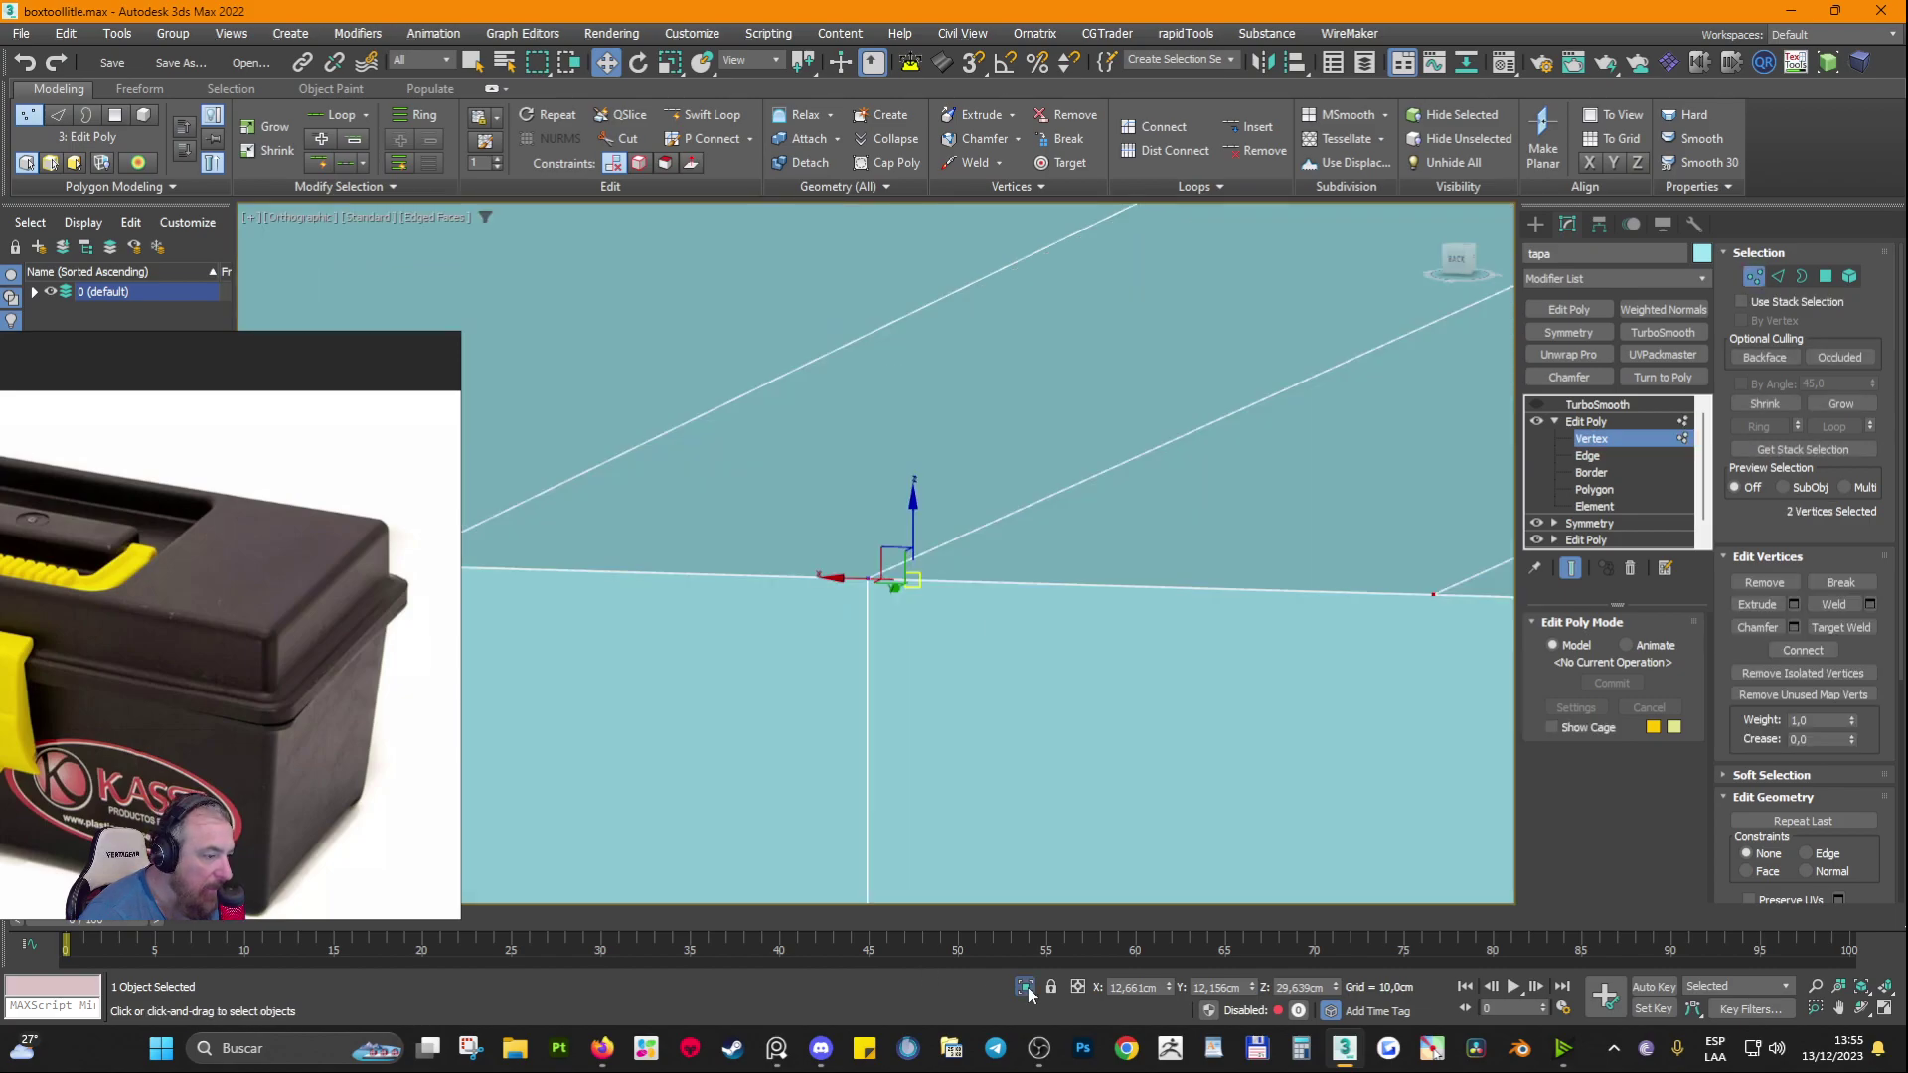
pyautogui.scroll(-4, 920, 626)
pyautogui.moveTo(920, 645); pyautogui.dragTo(974, 475, button='middle')
pyautogui.scroll(-3, 973, 473)
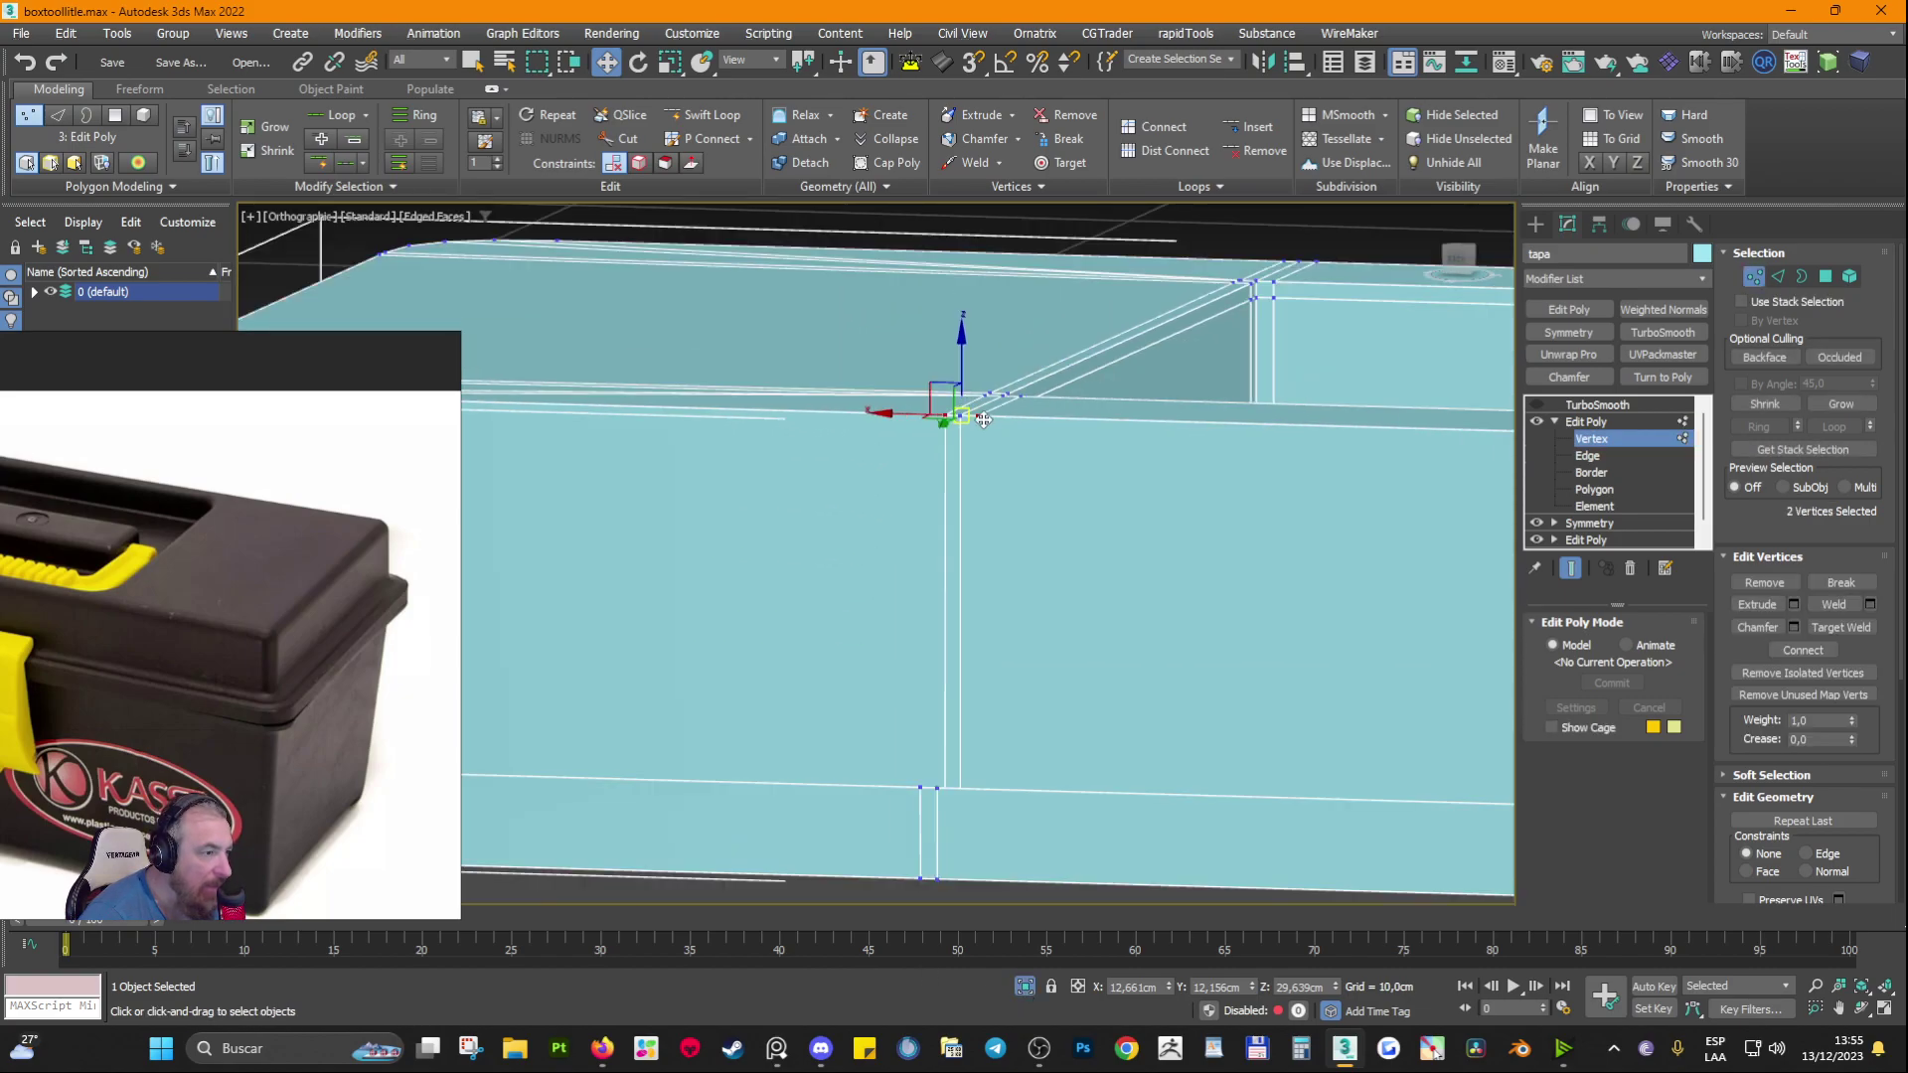
pyautogui.keyDown('alt'); pyautogui.moveTo(984, 887); pyautogui.dragTo(910, 435, button='middle'); pyautogui.keyUp('alt')
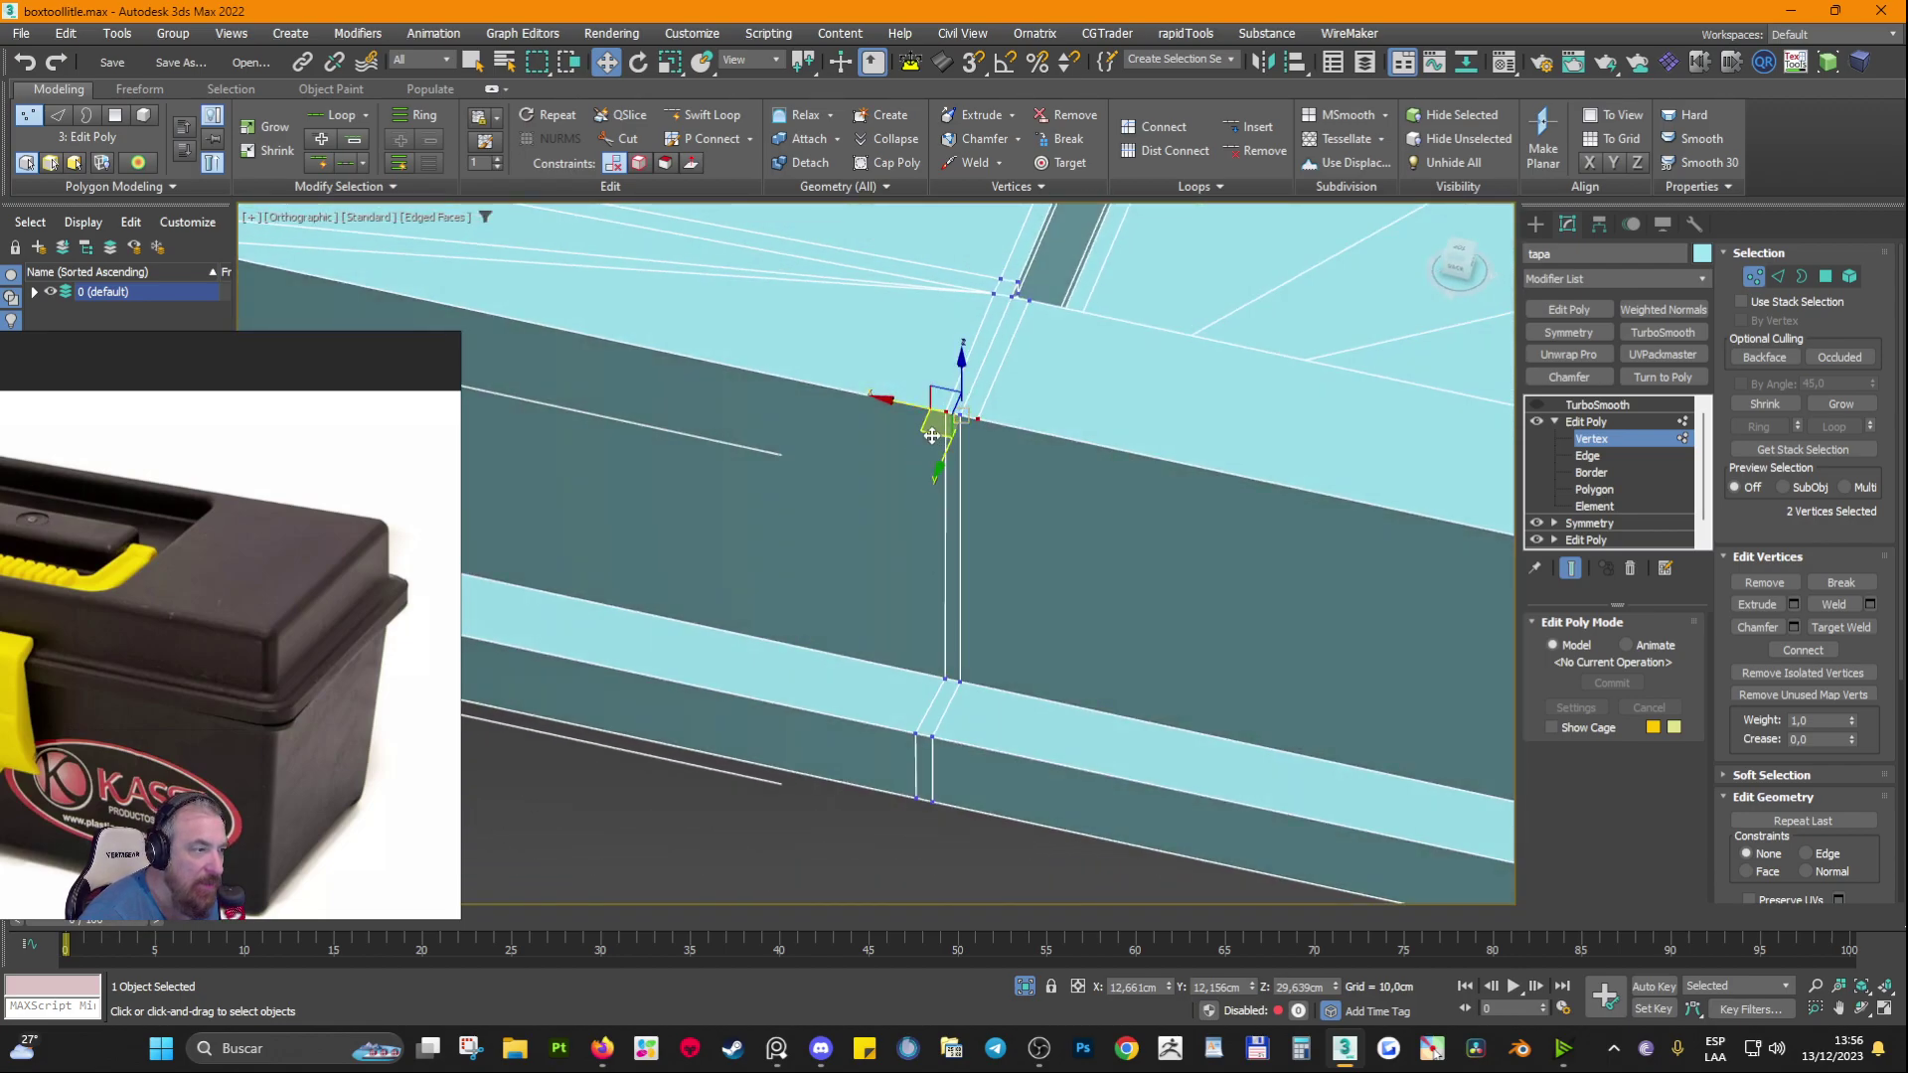
pyautogui.moveTo(1046, 457); pyautogui.dragTo(862, 440, button='middle')
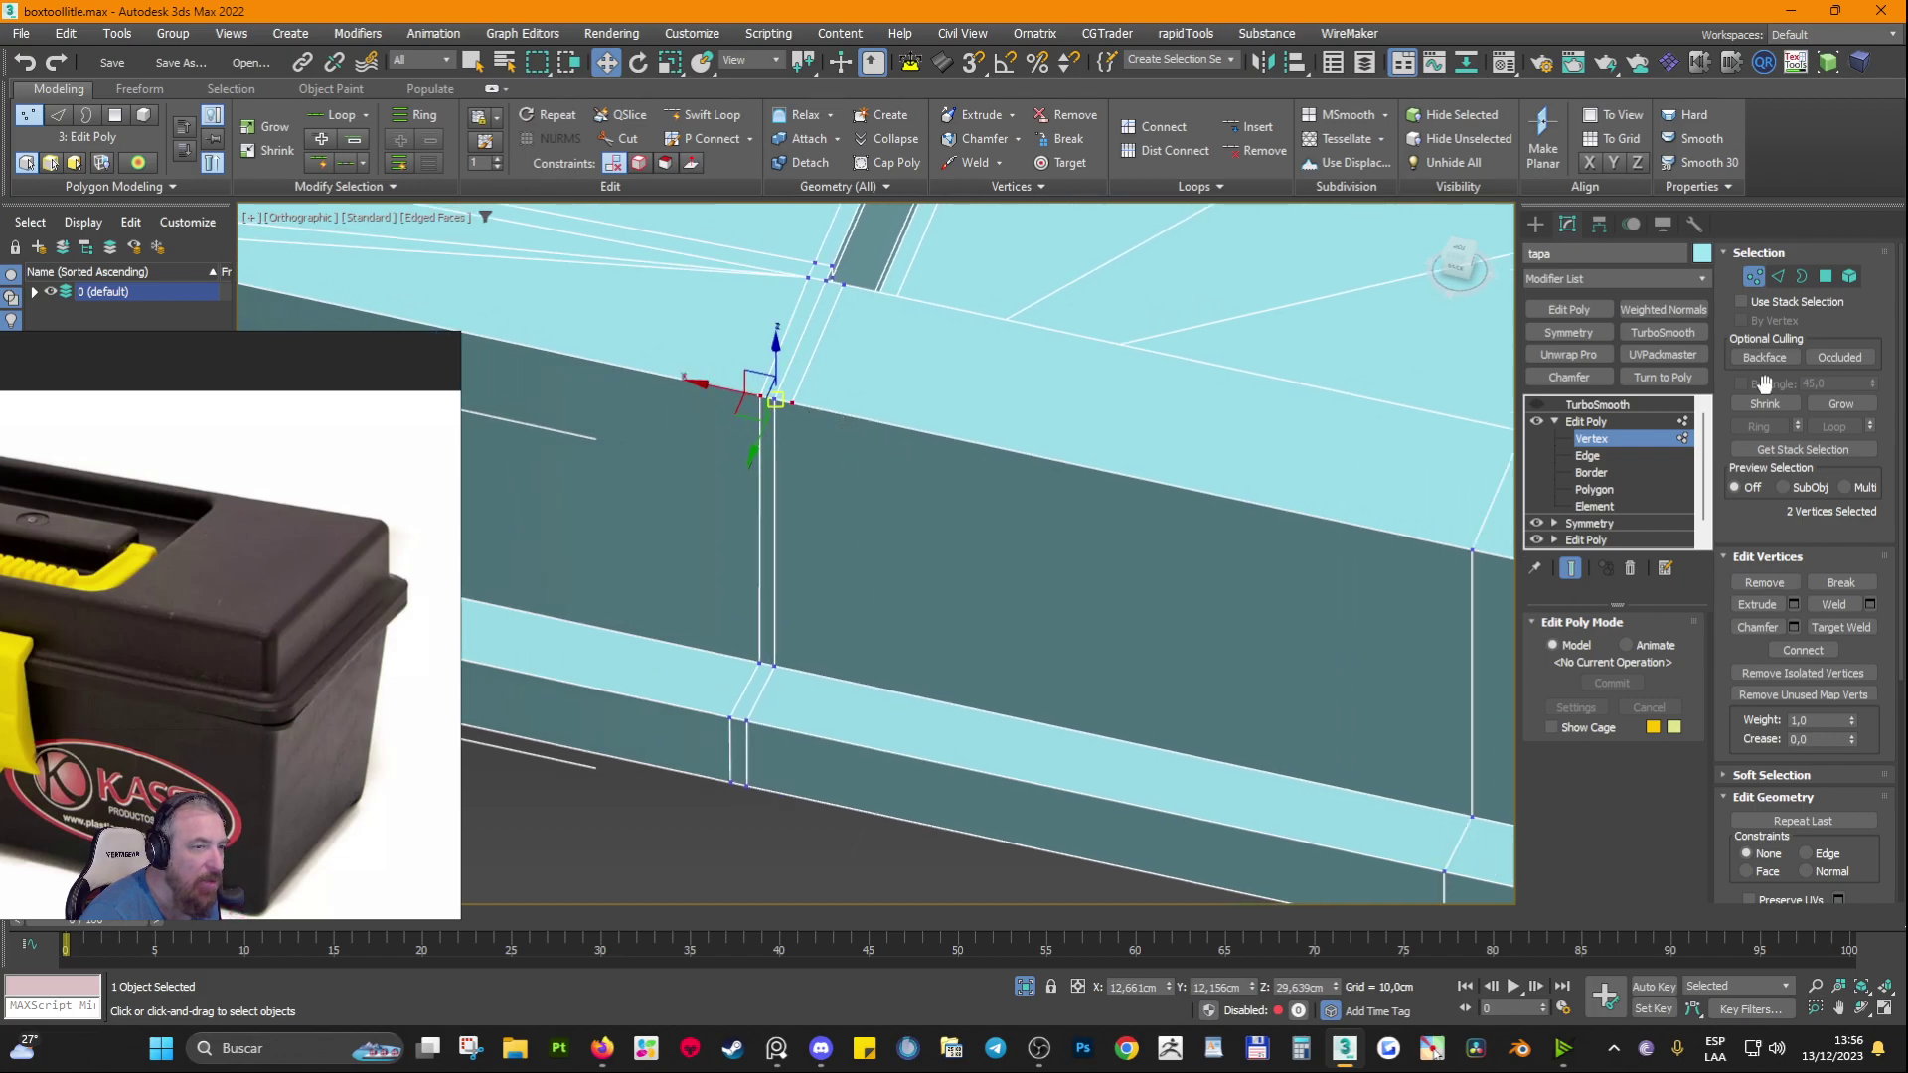
# Step: Connect the four horizontal edges on the lid's outer side beside the corner support lines, using 1 segment, pinch 0 and slide 0
pyautogui.click(1783, 275)
pyautogui.click(960, 430)
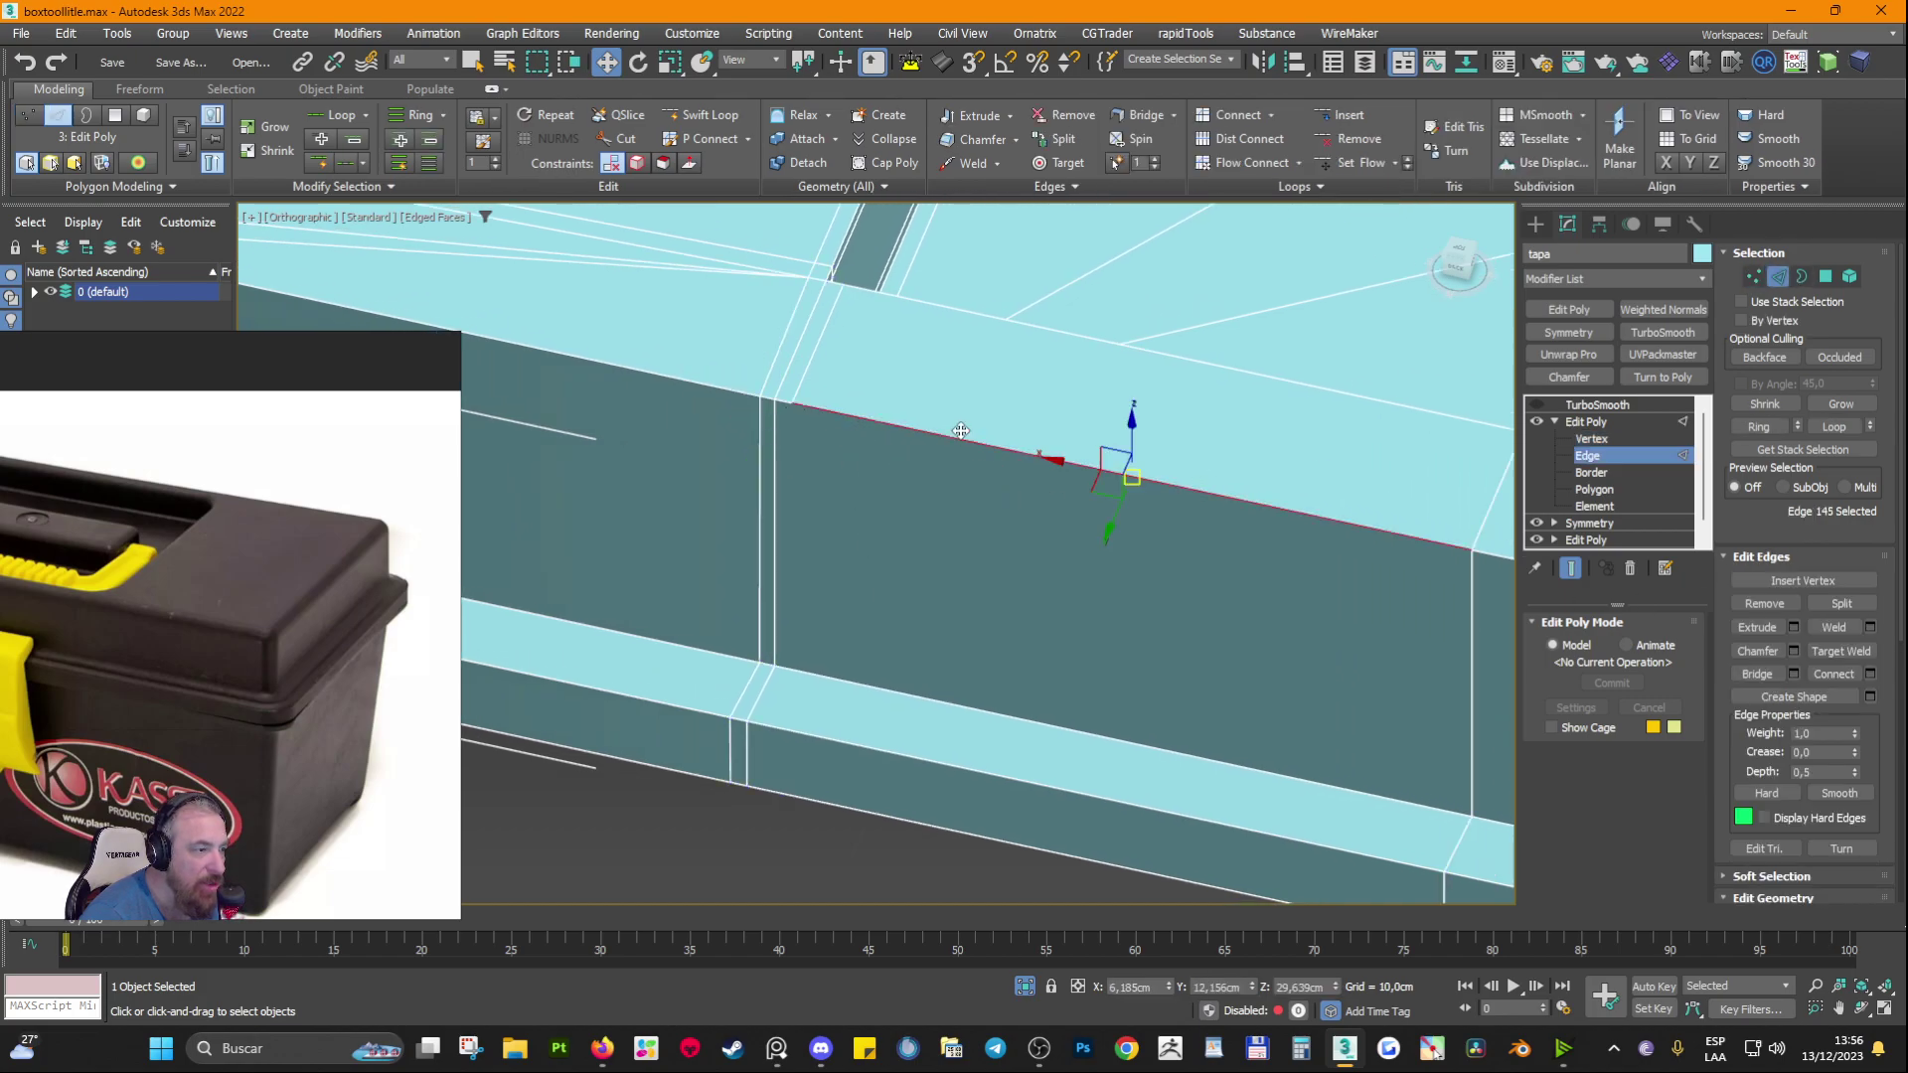
pyautogui.keyDown('ctrl'); pyautogui.click(900, 760); pyautogui.keyUp('ctrl')
pyautogui.keyDown('ctrl'); pyautogui.click(913, 701); pyautogui.keyUp('ctrl')
pyautogui.keyDown('ctrl'); pyautogui.click(899, 818); pyautogui.keyUp('ctrl')
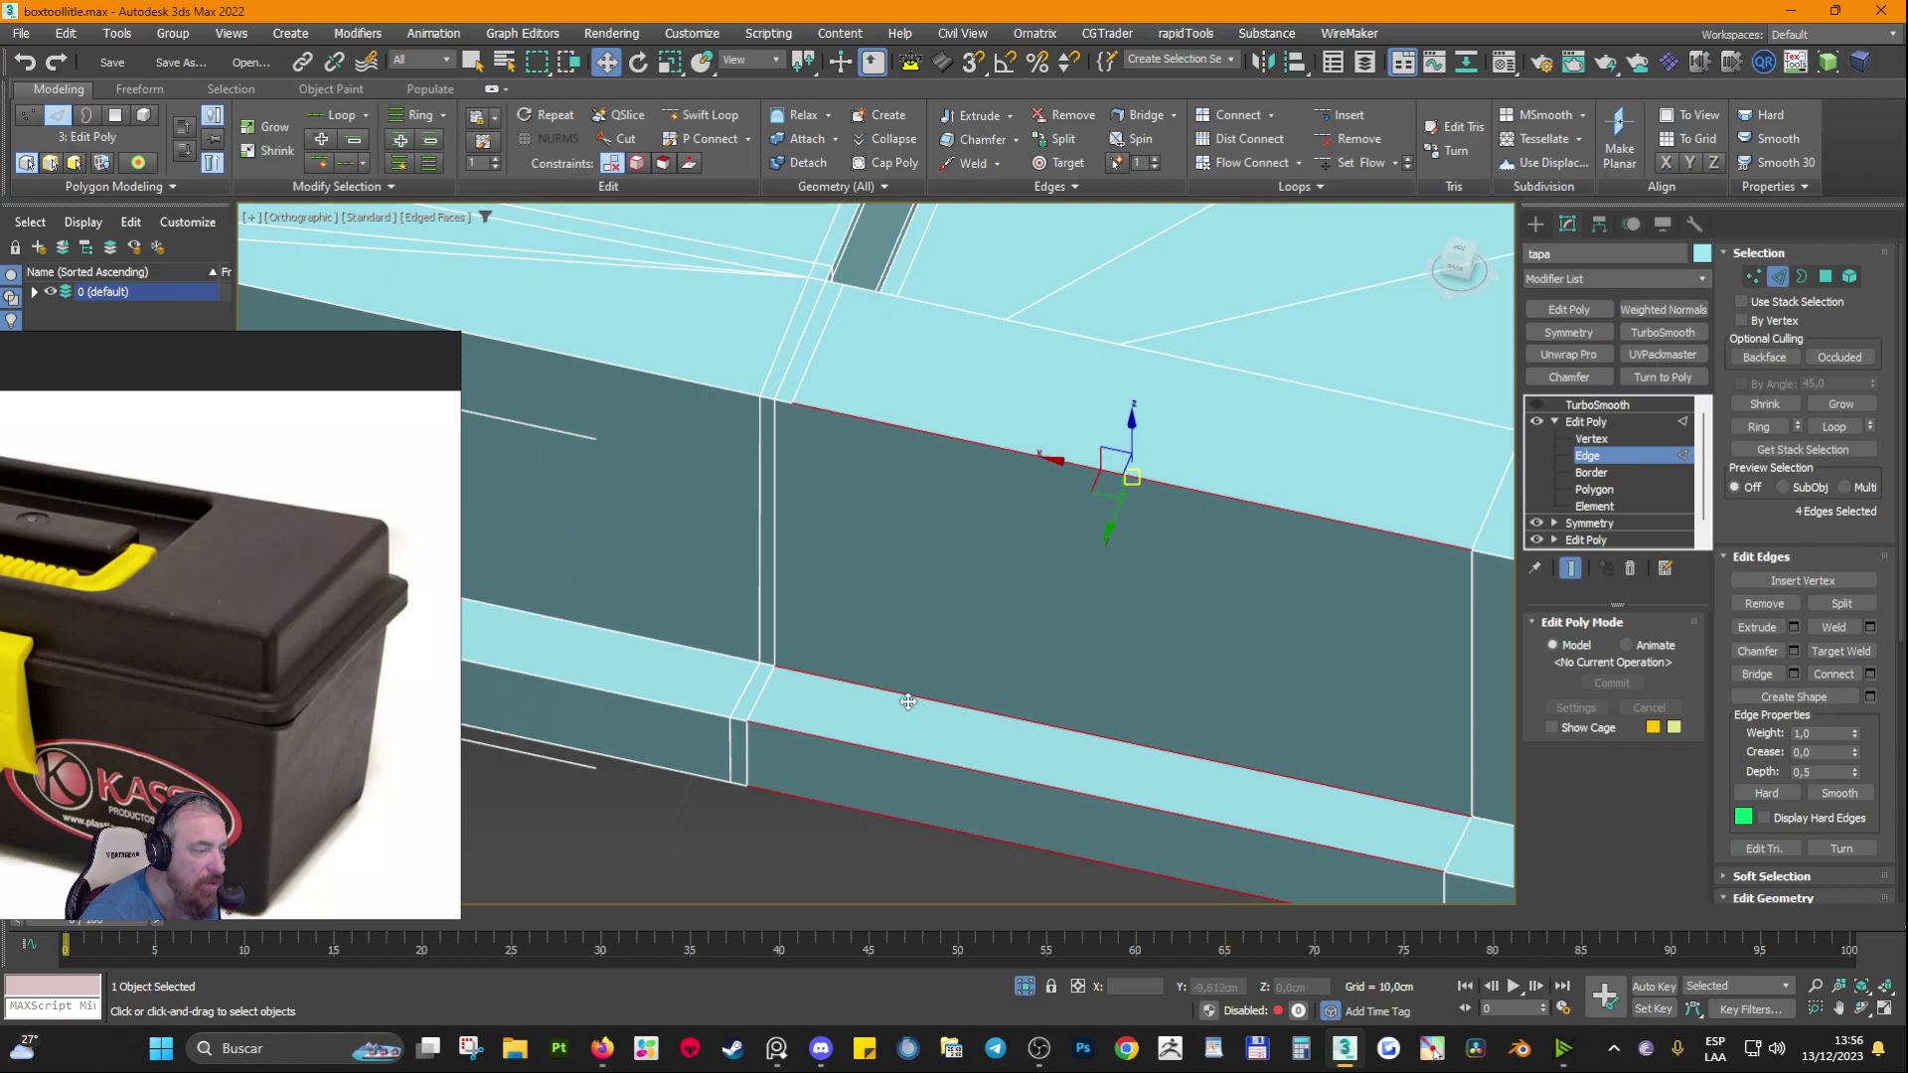
pyautogui.keyDown('alt'); pyautogui.moveTo(907, 702); pyautogui.dragTo(943, 602, button='middle'); pyautogui.keyUp('alt')
pyautogui.scroll(-3, 943, 602)
pyautogui.scroll(3, 1051, 619)
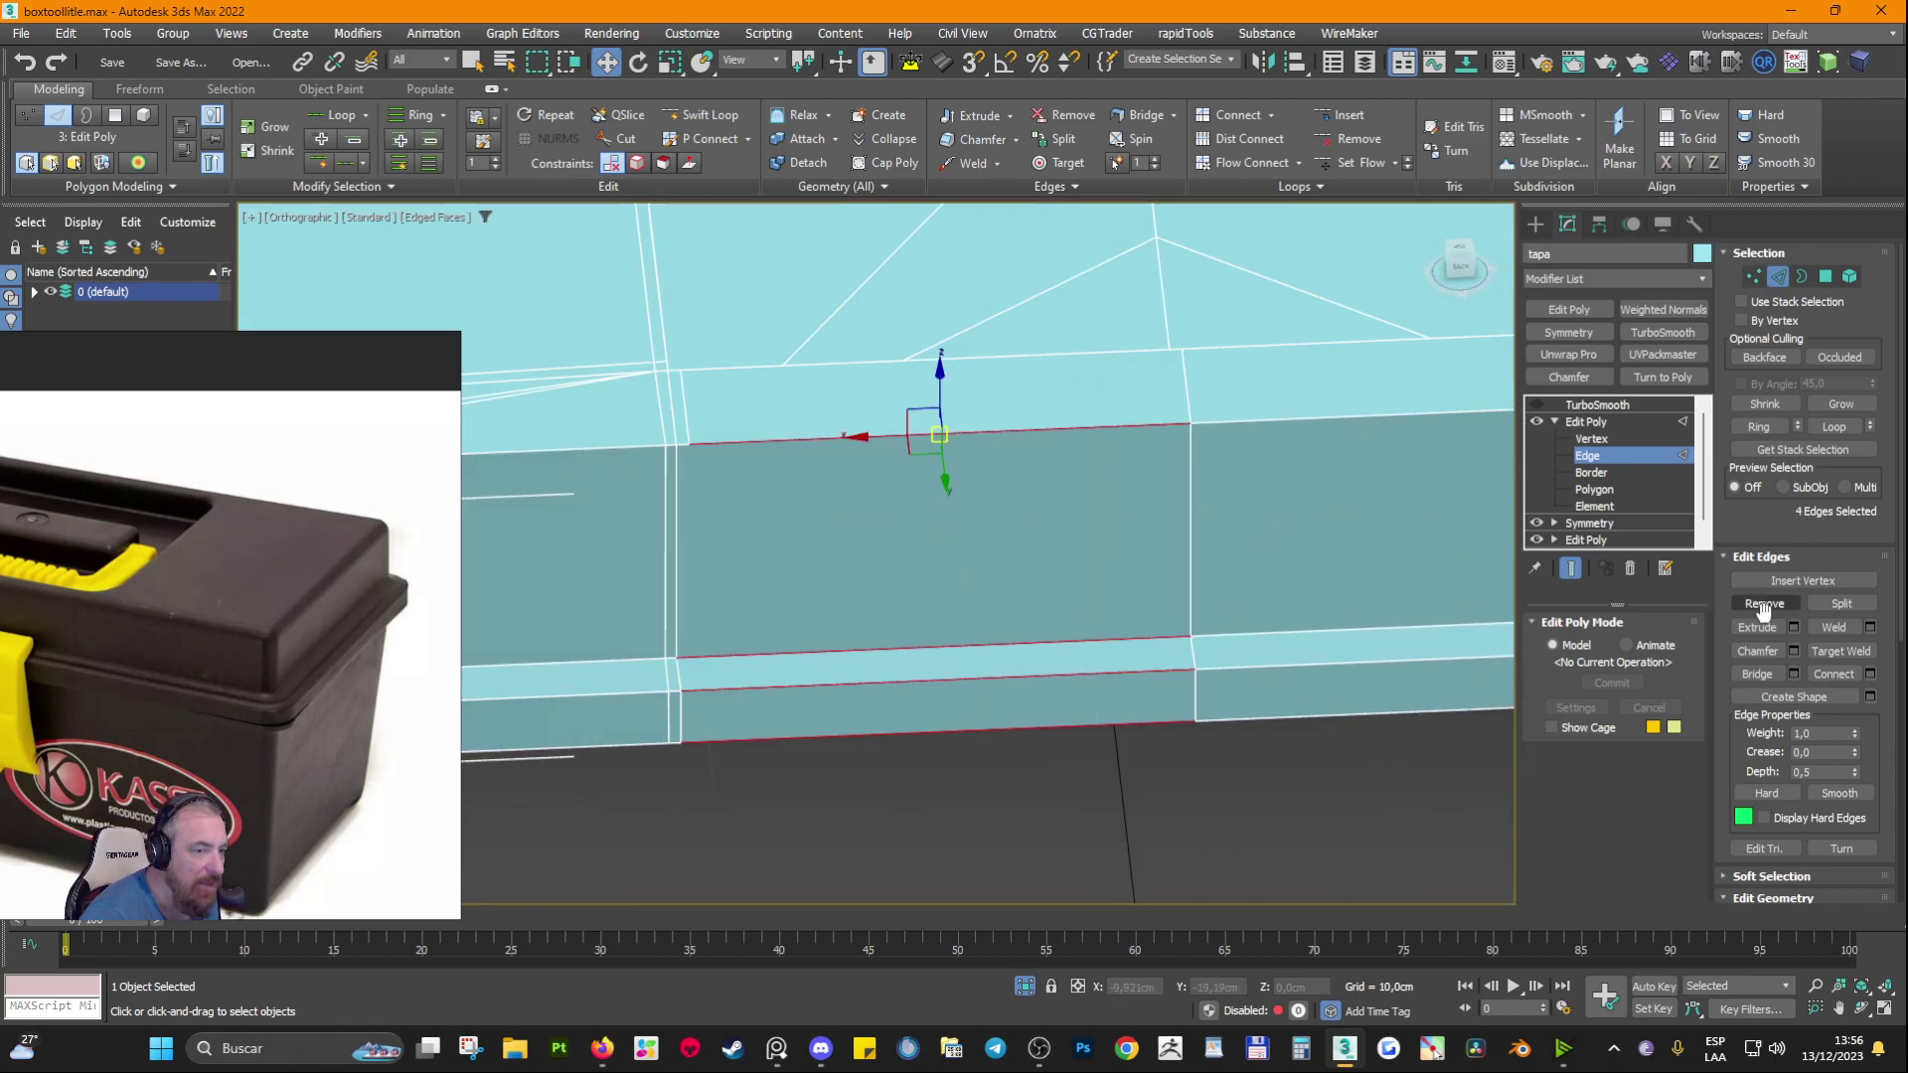
pyautogui.click(1872, 674)
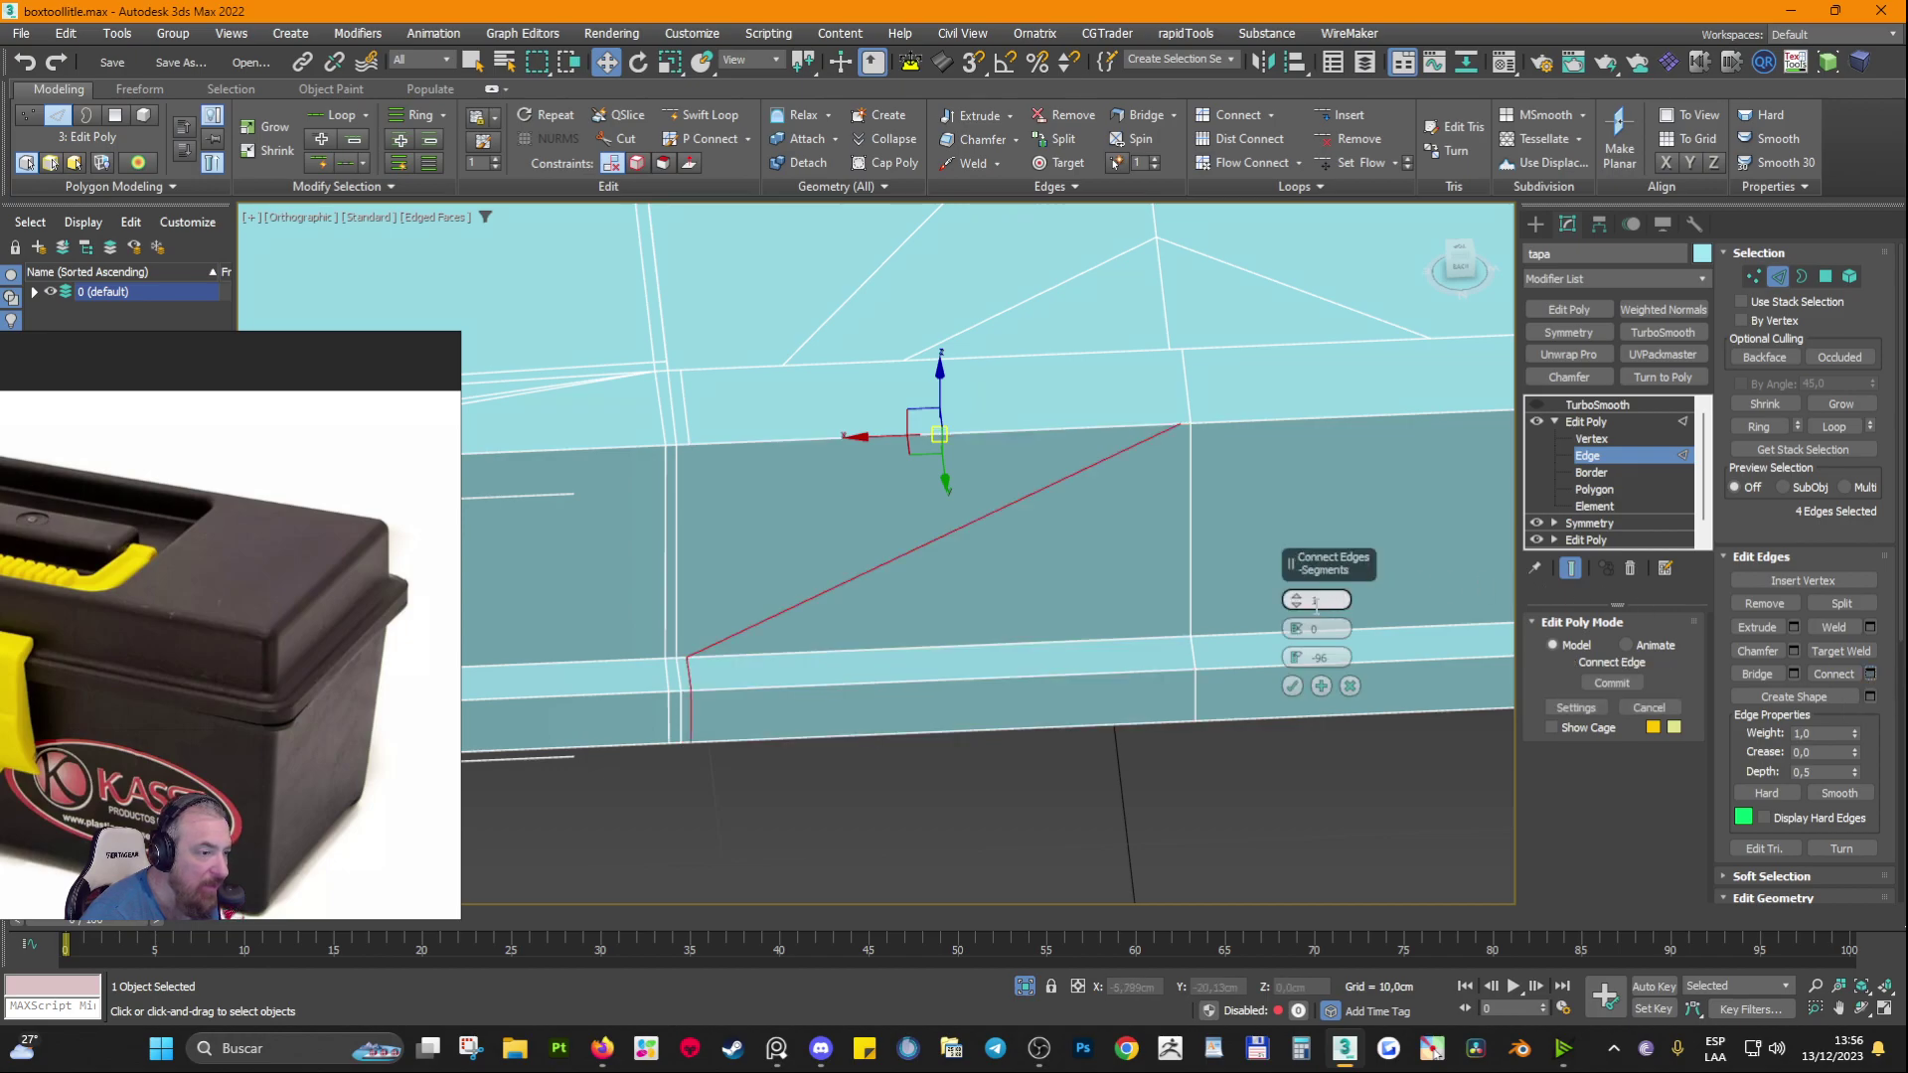
pyautogui.rightClick(1295, 659)
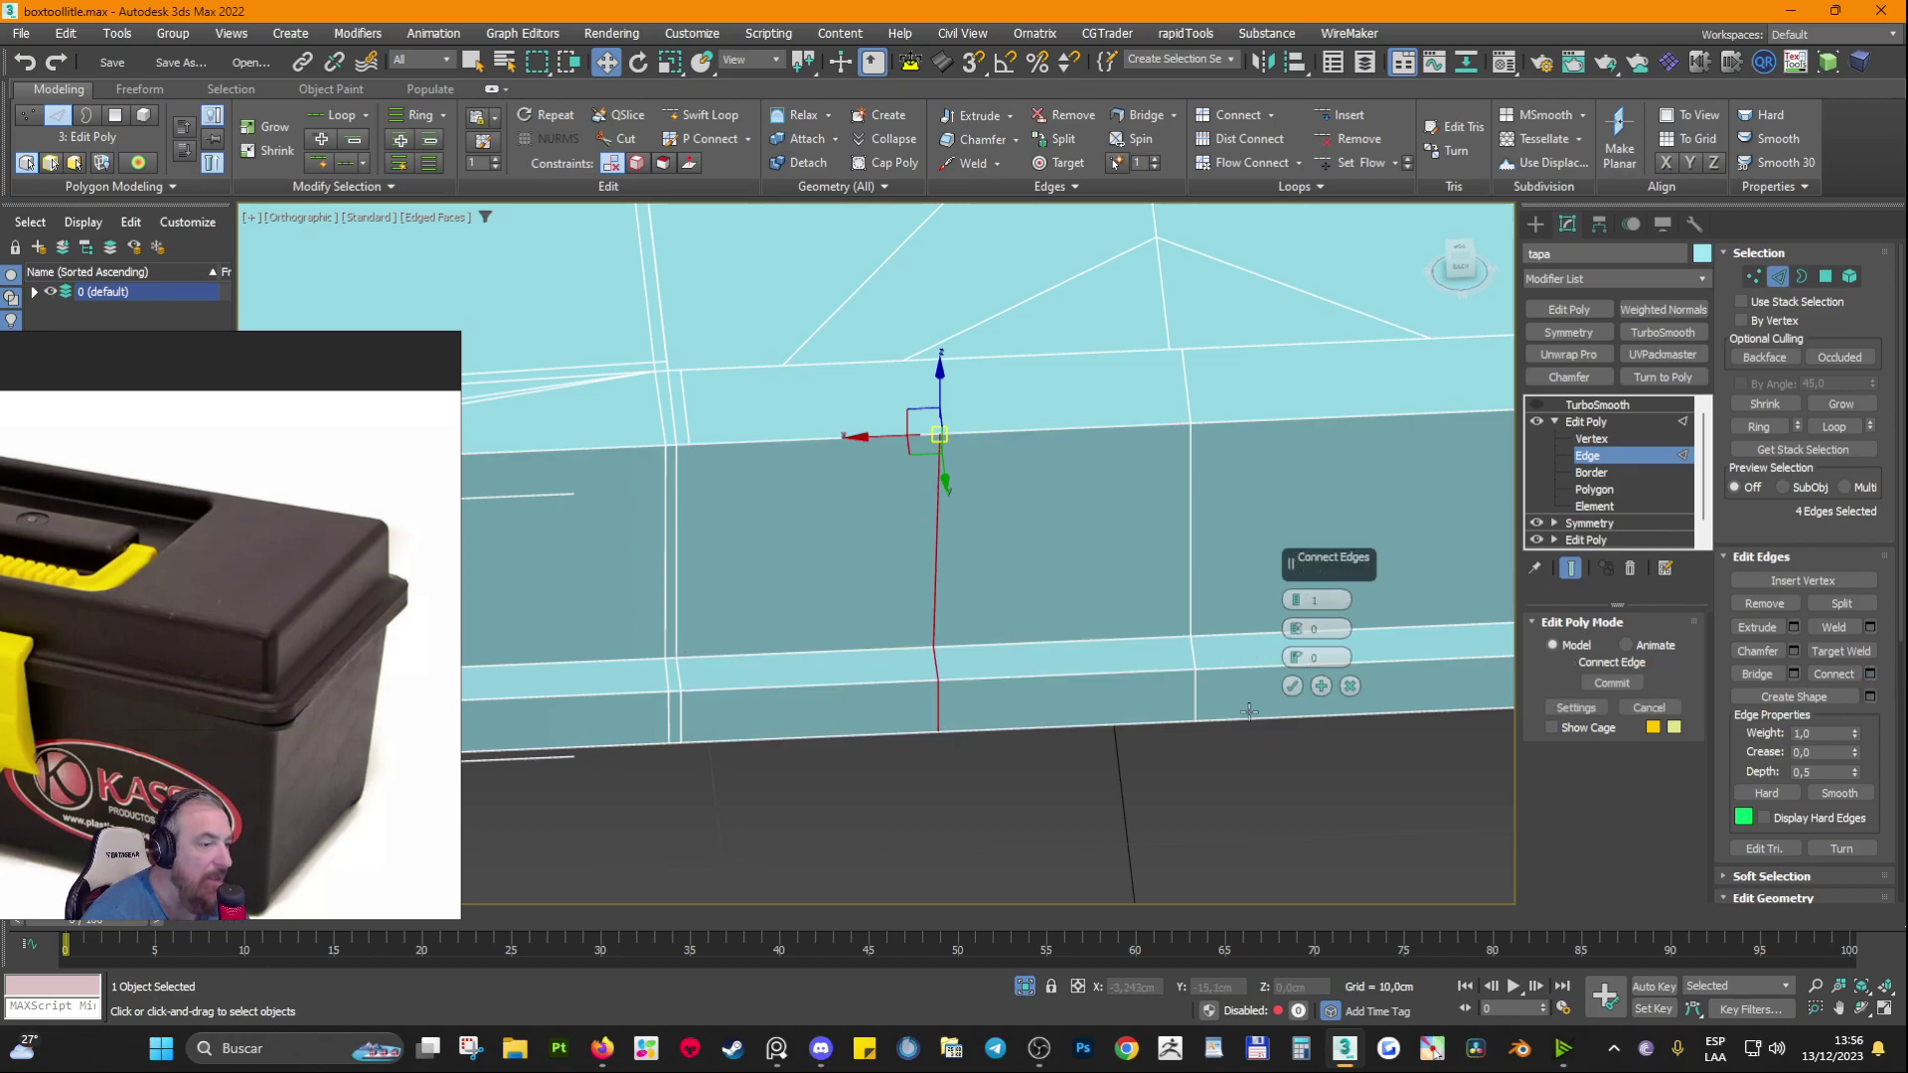
pyautogui.moveTo(1303, 639); pyautogui.dragTo(1212, 516)
pyautogui.rightClick(1316, 712)
pyautogui.moveTo(1319, 748); pyautogui.dragTo(1166, 596)
pyautogui.rightClick(1166, 596)
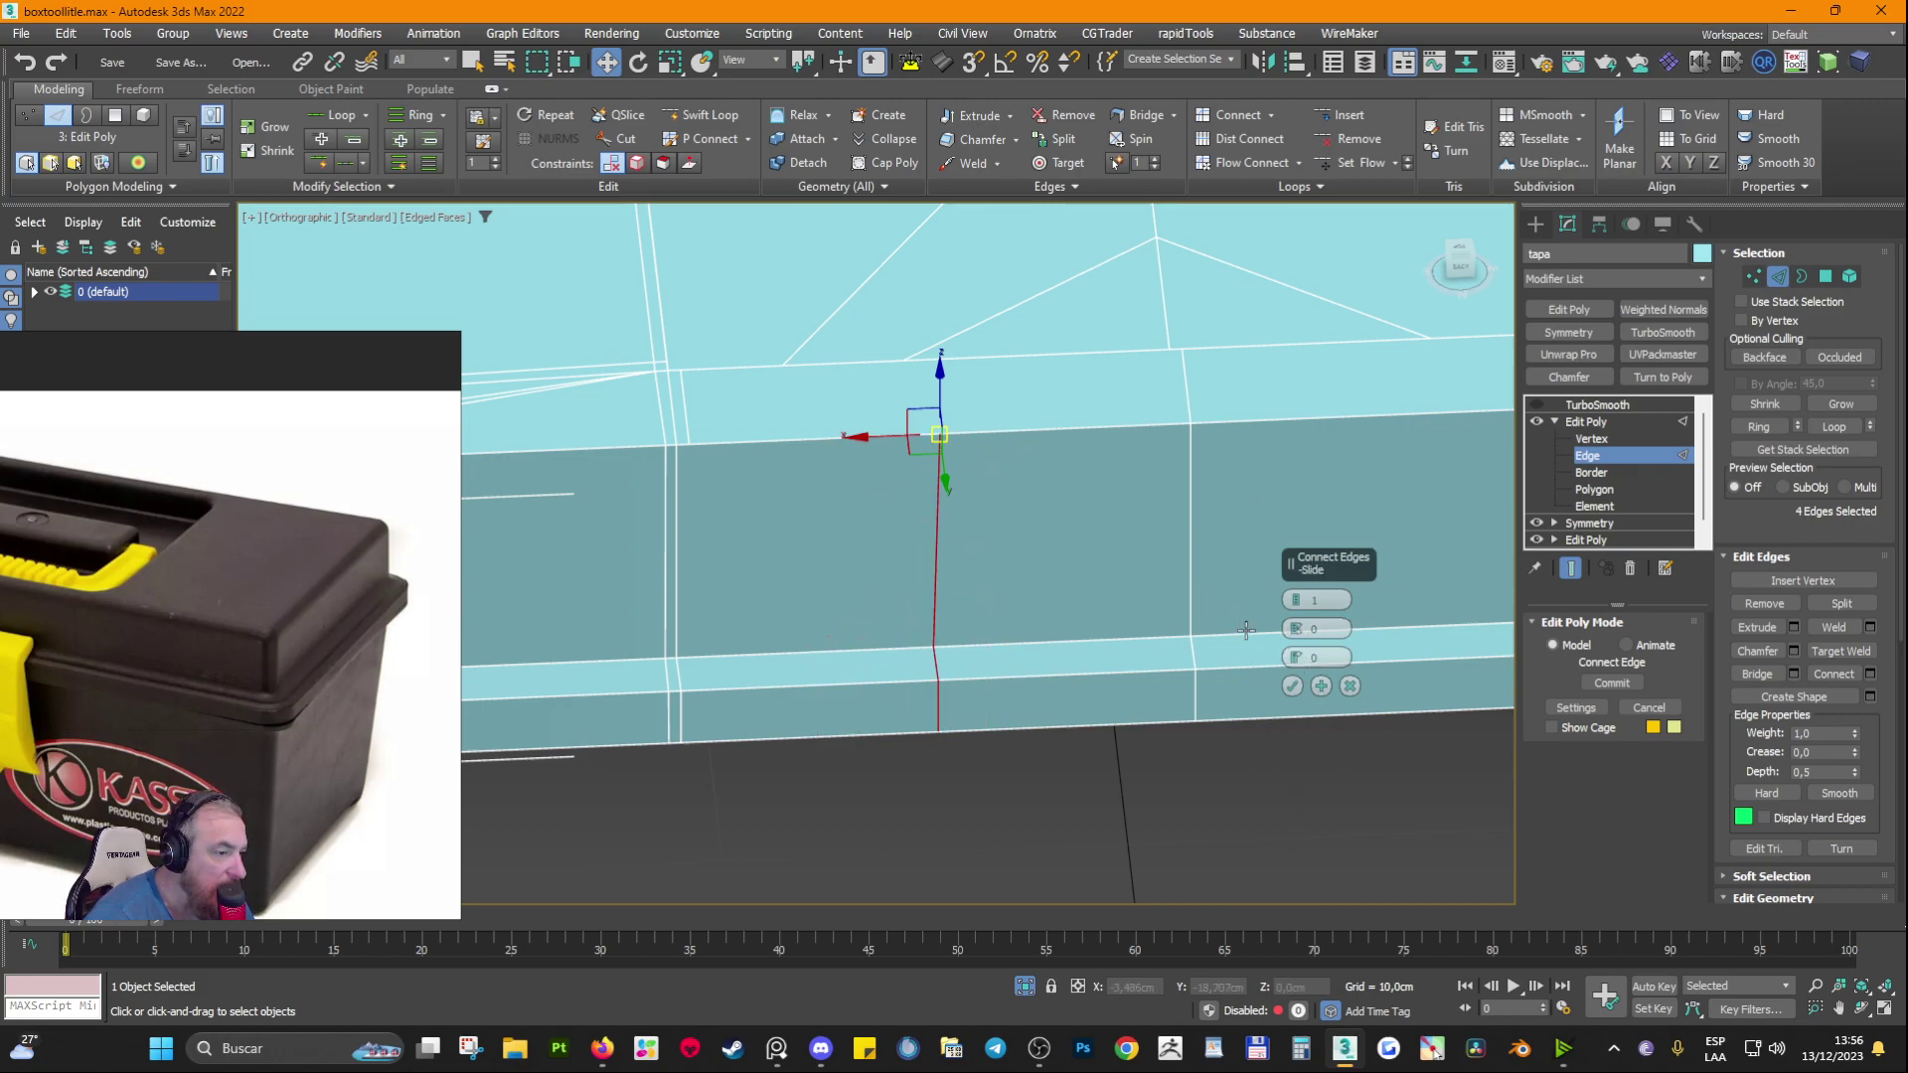
pyautogui.click(1291, 685)
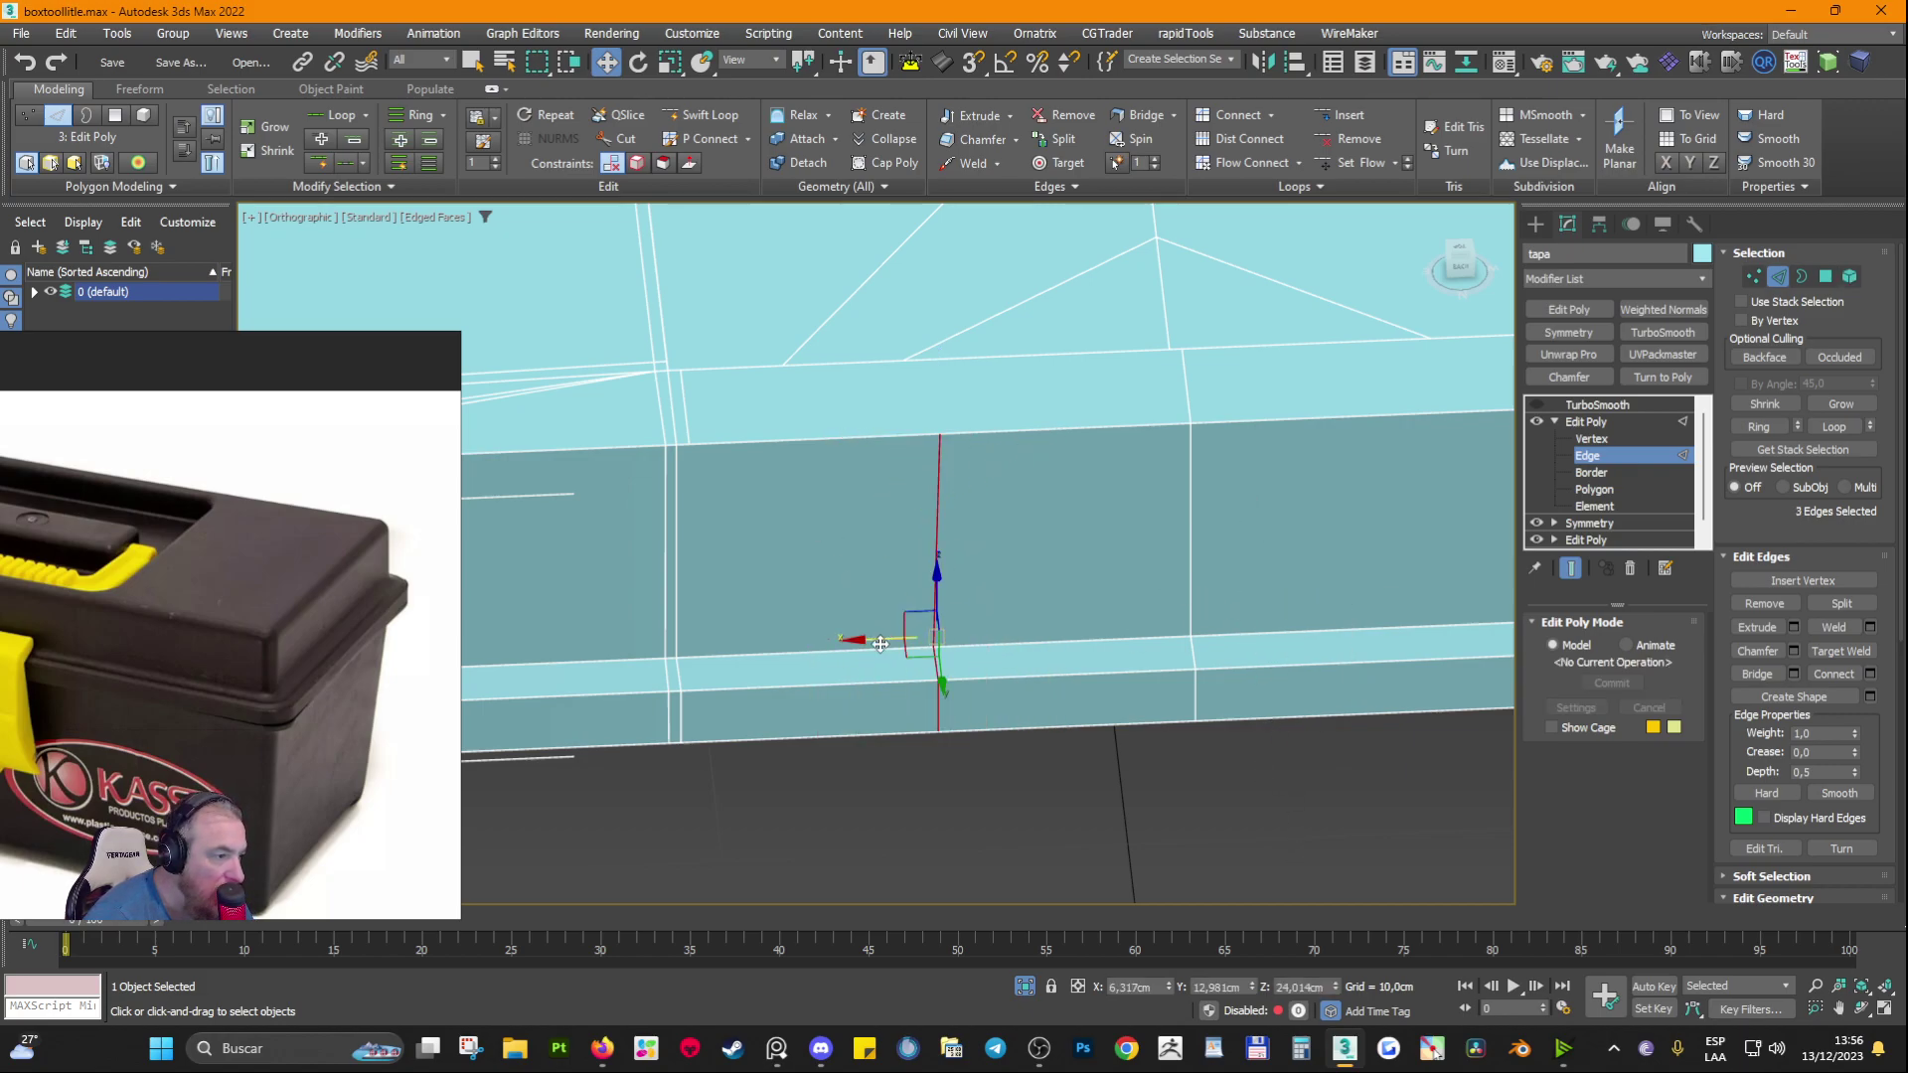
# Step: Move the new vertical edges along X to about 12.46 cm, close beside the existing support lines
pyautogui.moveTo(869, 643); pyautogui.dragTo(626, 663)
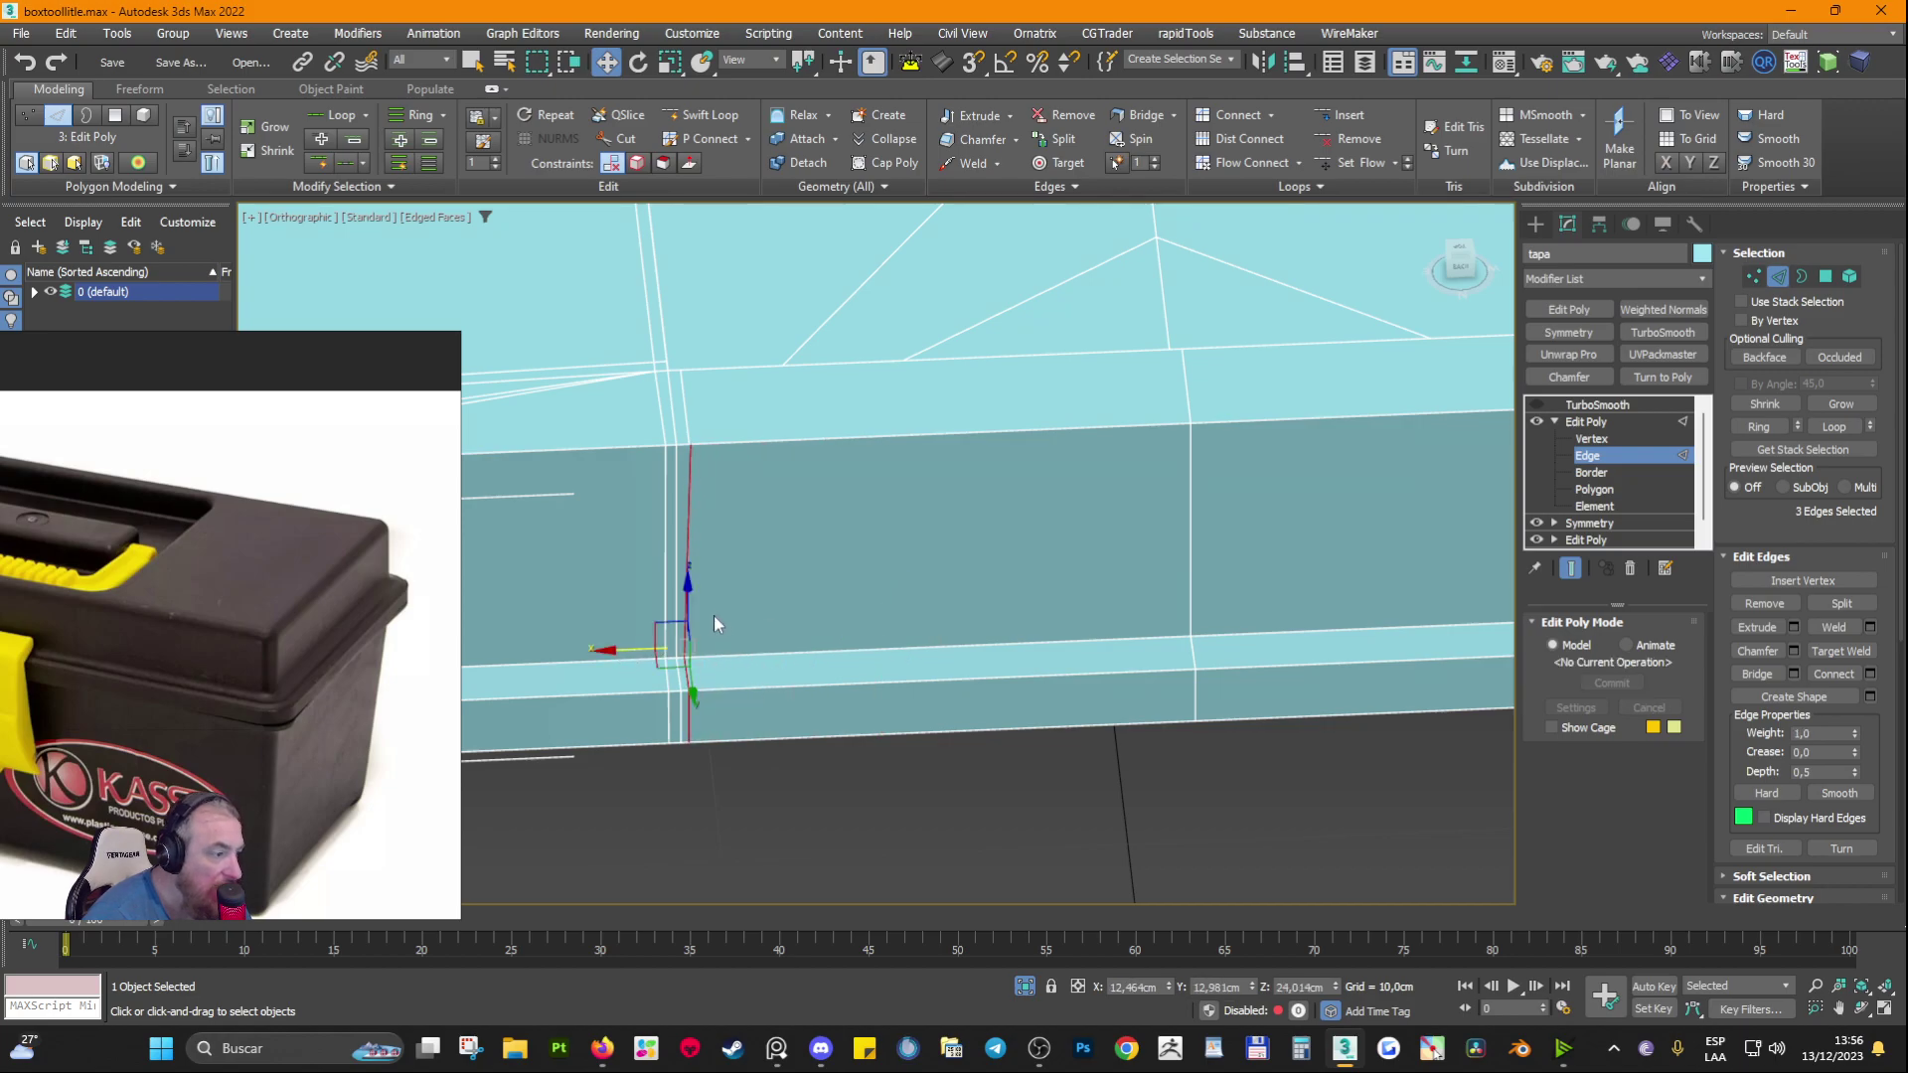
pyautogui.moveTo(714, 618); pyautogui.dragTo(888, 735, button='middle')
pyautogui.scroll(7, 880, 570)
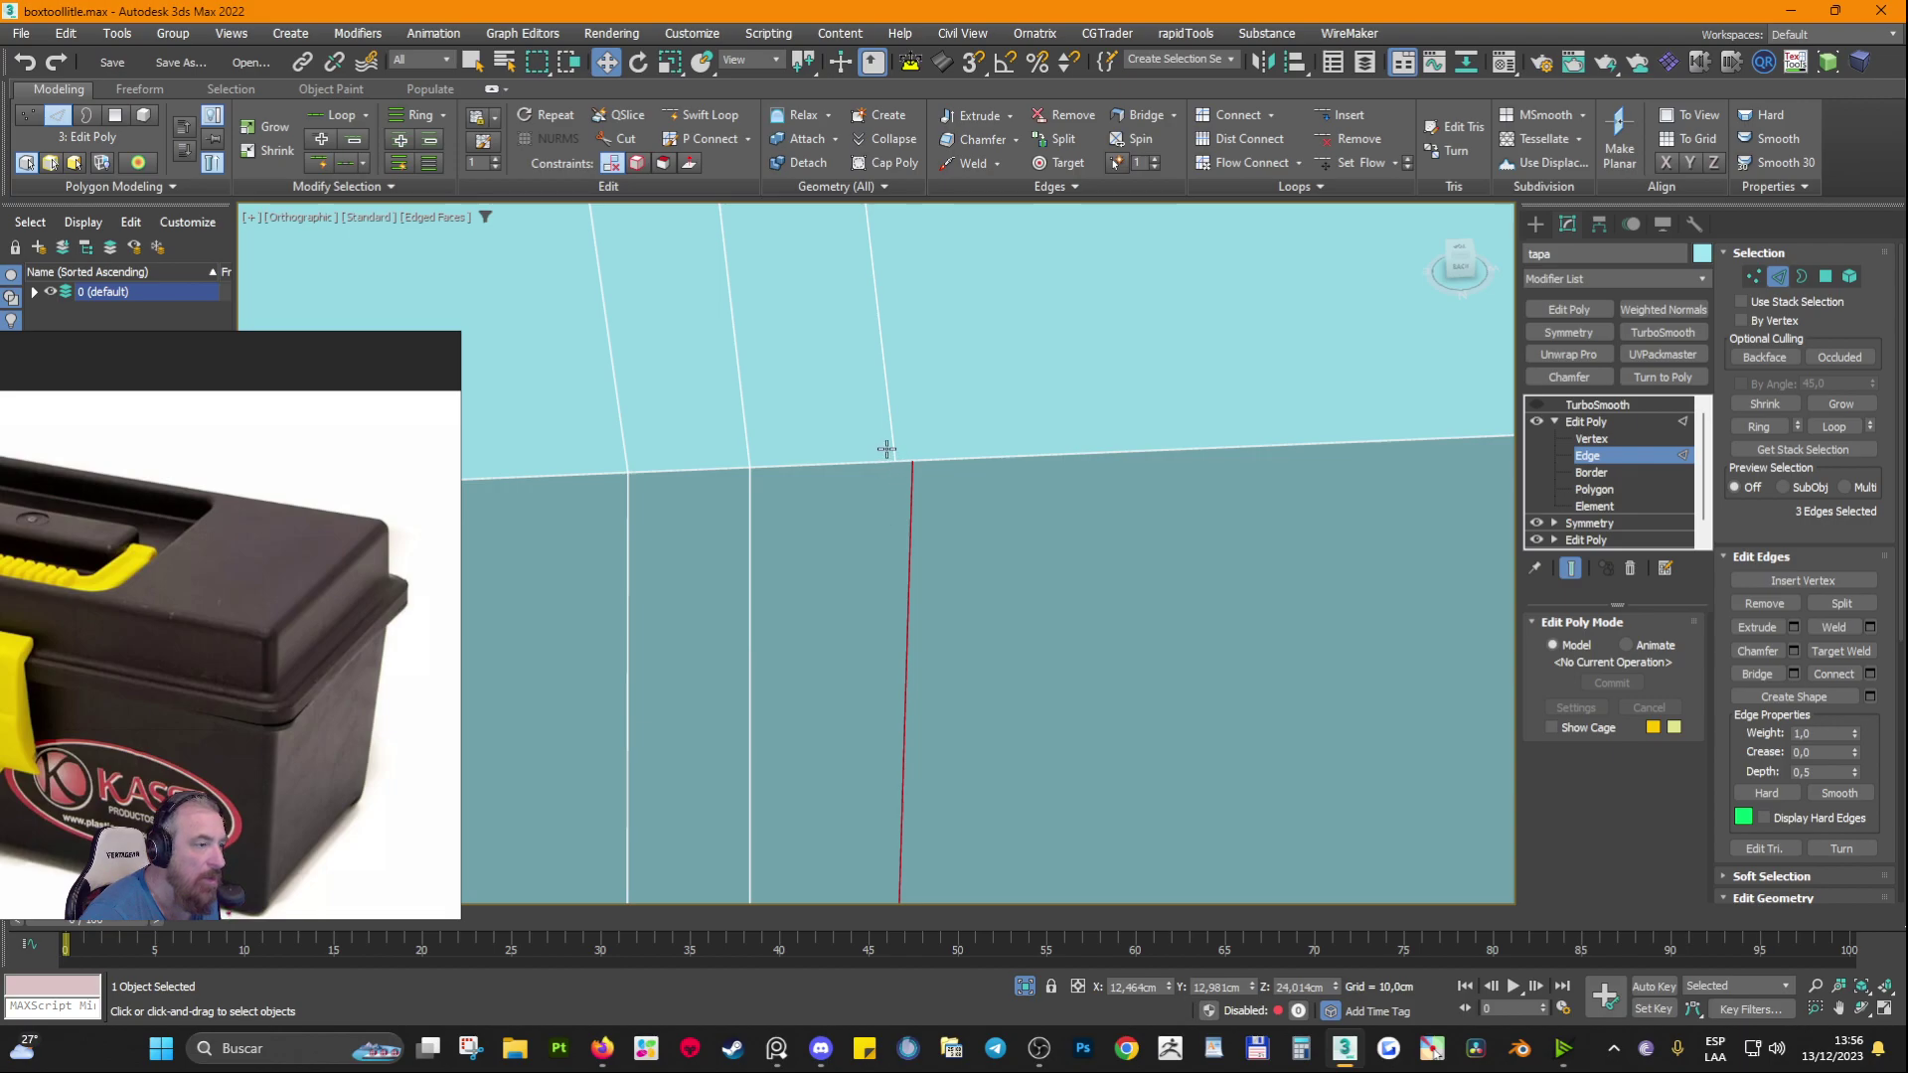
# Step: Target-weld the new edge's upper vertex to the neighbouring support edge's end vertex on the lid's rim
pyautogui.click(1753, 277)
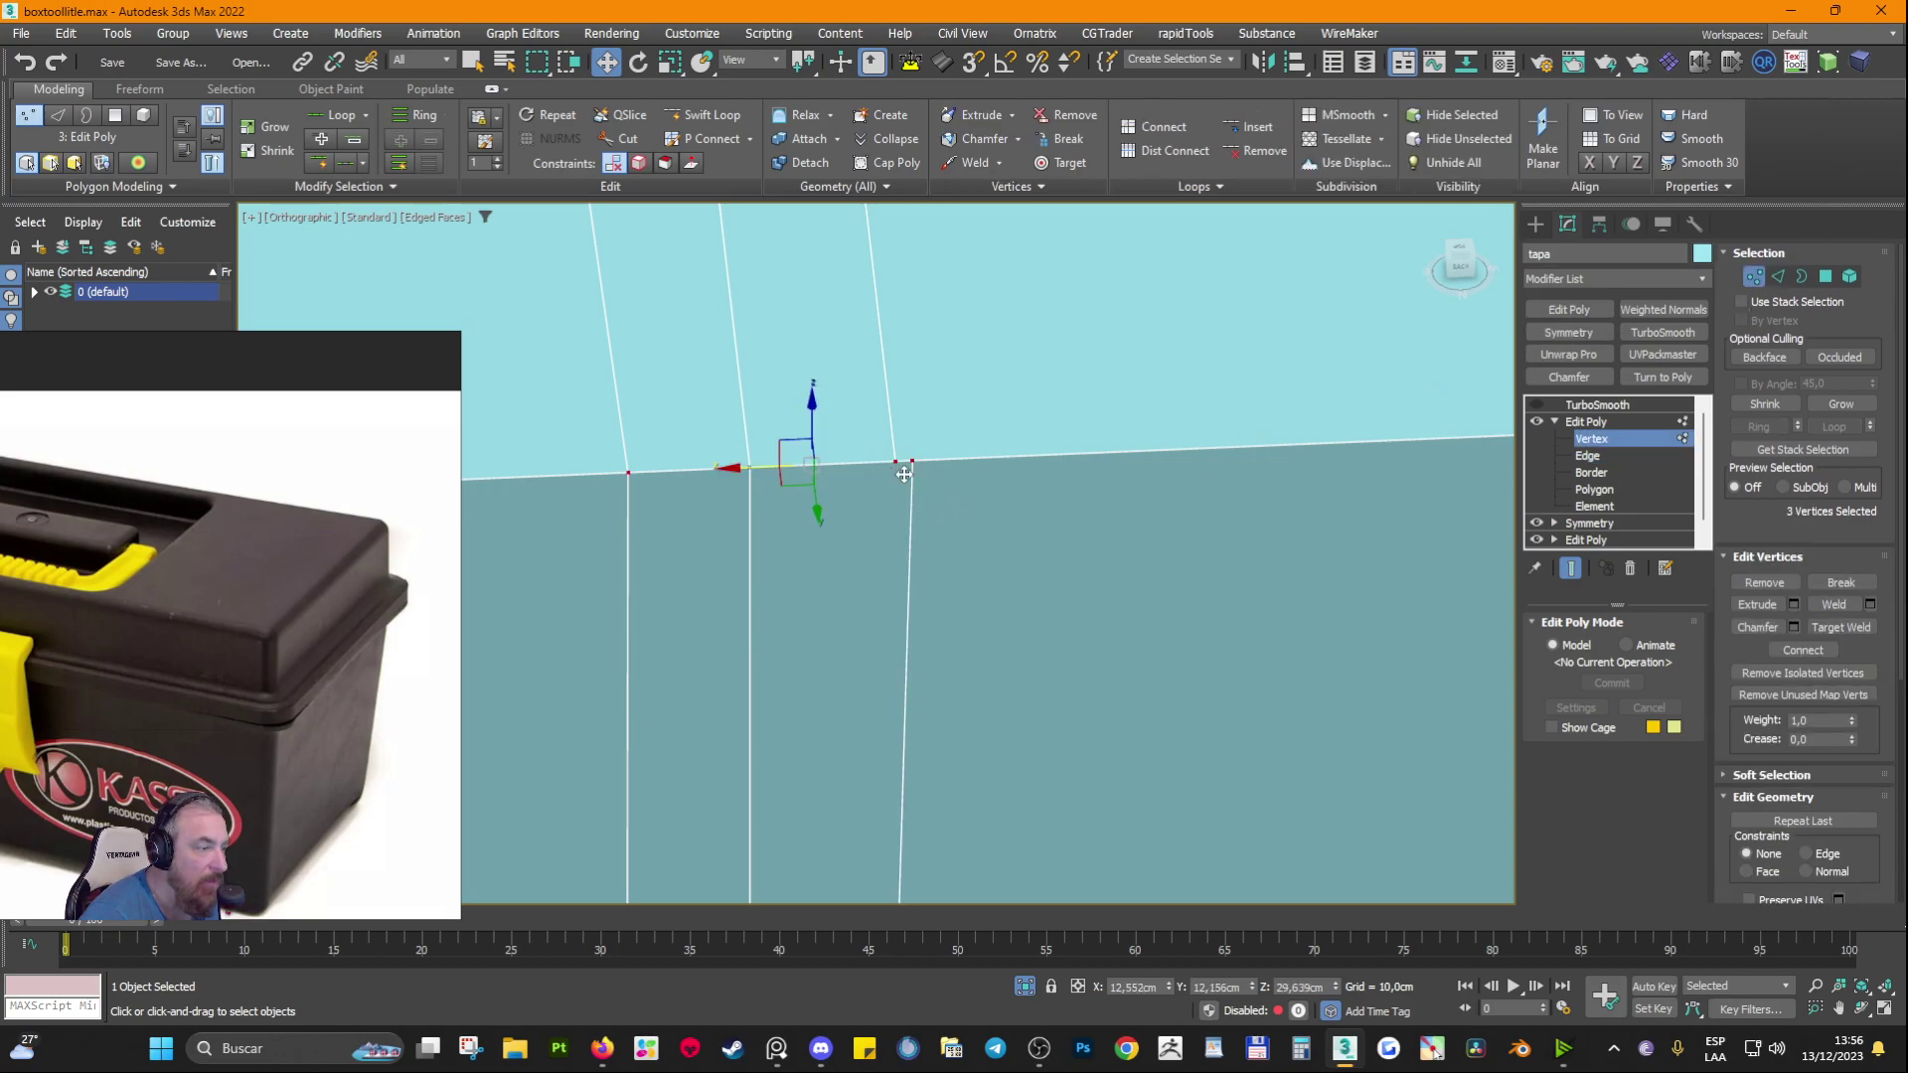
pyautogui.click(905, 460)
pyautogui.moveTo(905, 460); pyautogui.dragTo(972, 539)
pyautogui.keyDown('alt'); pyautogui.moveTo(970, 528); pyautogui.dragTo(834, 487, button='middle'); pyautogui.keyUp('alt')
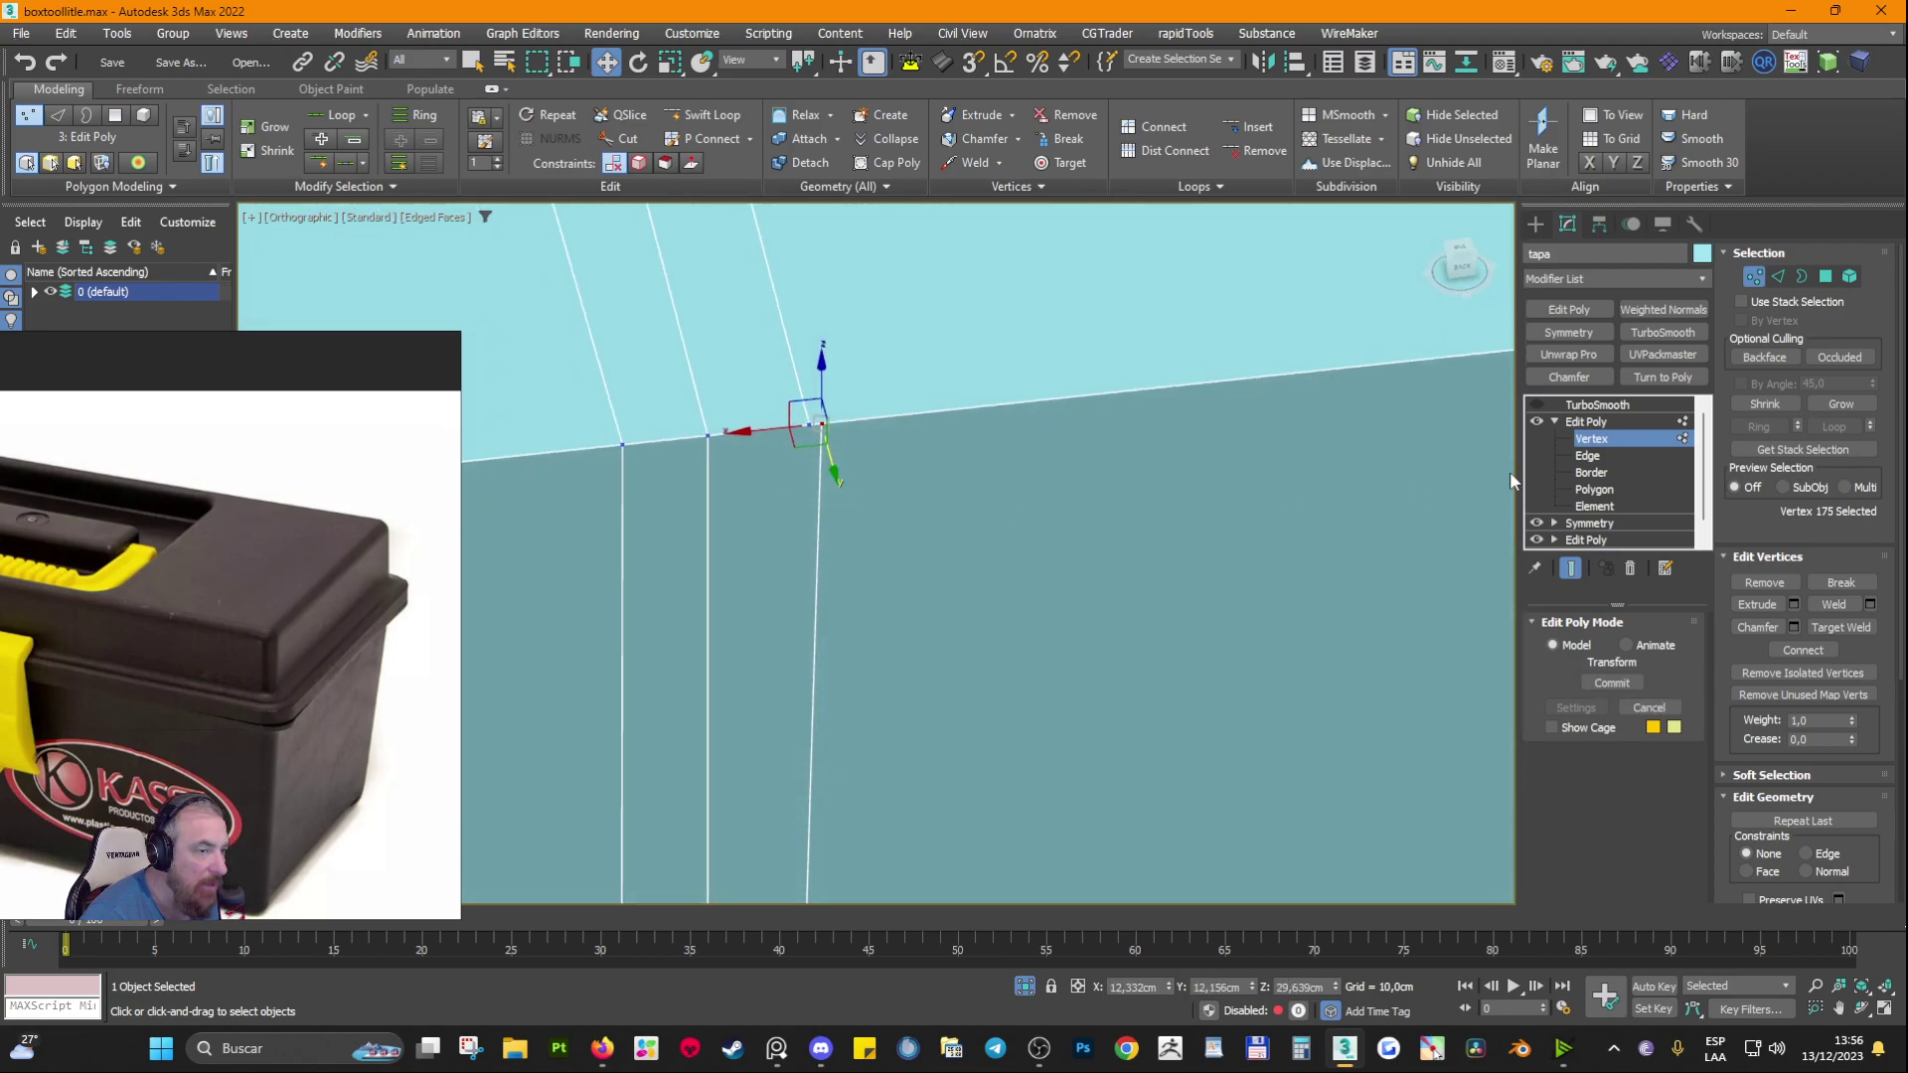
pyautogui.click(1833, 627)
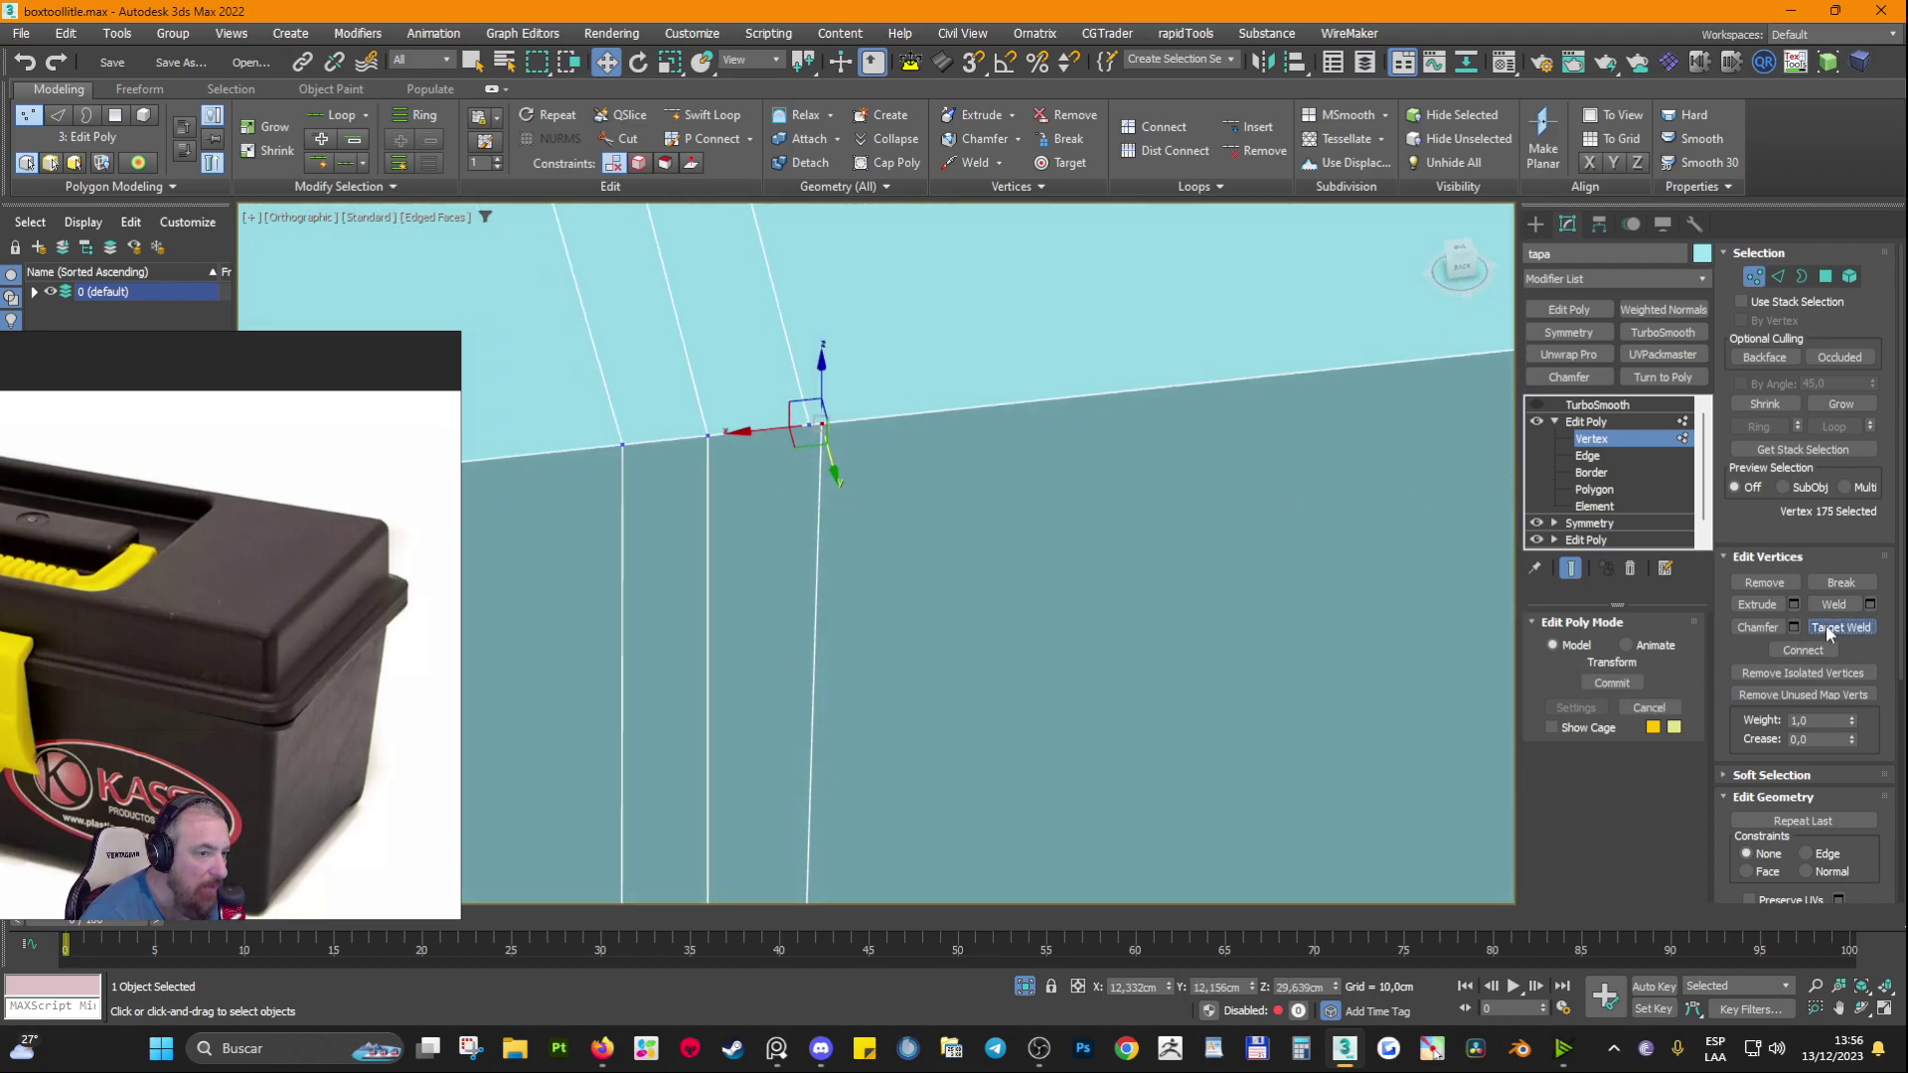
pyautogui.click(821, 425)
pyautogui.click(809, 425)
pyautogui.press('w')
# Step: Check how the support edge loops run from the lid's outer side to the recess corner by selecting them
pyautogui.scroll(-4, 790, 515)
pyautogui.keyDown('alt'); pyautogui.moveTo(906, 604); pyautogui.dragTo(788, 521, button='middle'); pyautogui.keyUp('alt')
pyautogui.press('2')
pyautogui.doubleClick(896, 495)
pyautogui.keyDown('ctrl'); pyautogui.doubleClick(937, 492); pyautogui.keyUp('ctrl')
pyautogui.keyDown('ctrl'); pyautogui.doubleClick(830, 517); pyautogui.keyUp('ctrl')
pyautogui.moveTo(937, 508)
pyautogui.keyDown('alt'); pyautogui.mouseDown(button='middle')
pyautogui.moveTo(749, 503)
pyautogui.moveTo(904, 523)
pyautogui.mouseUp(button='middle'); pyautogui.keyUp('alt')
# Step: Leave edge editing, turn on TurboSmooth and inspect the smoothed upper rim of the recess corner
pyautogui.click(1585, 421)
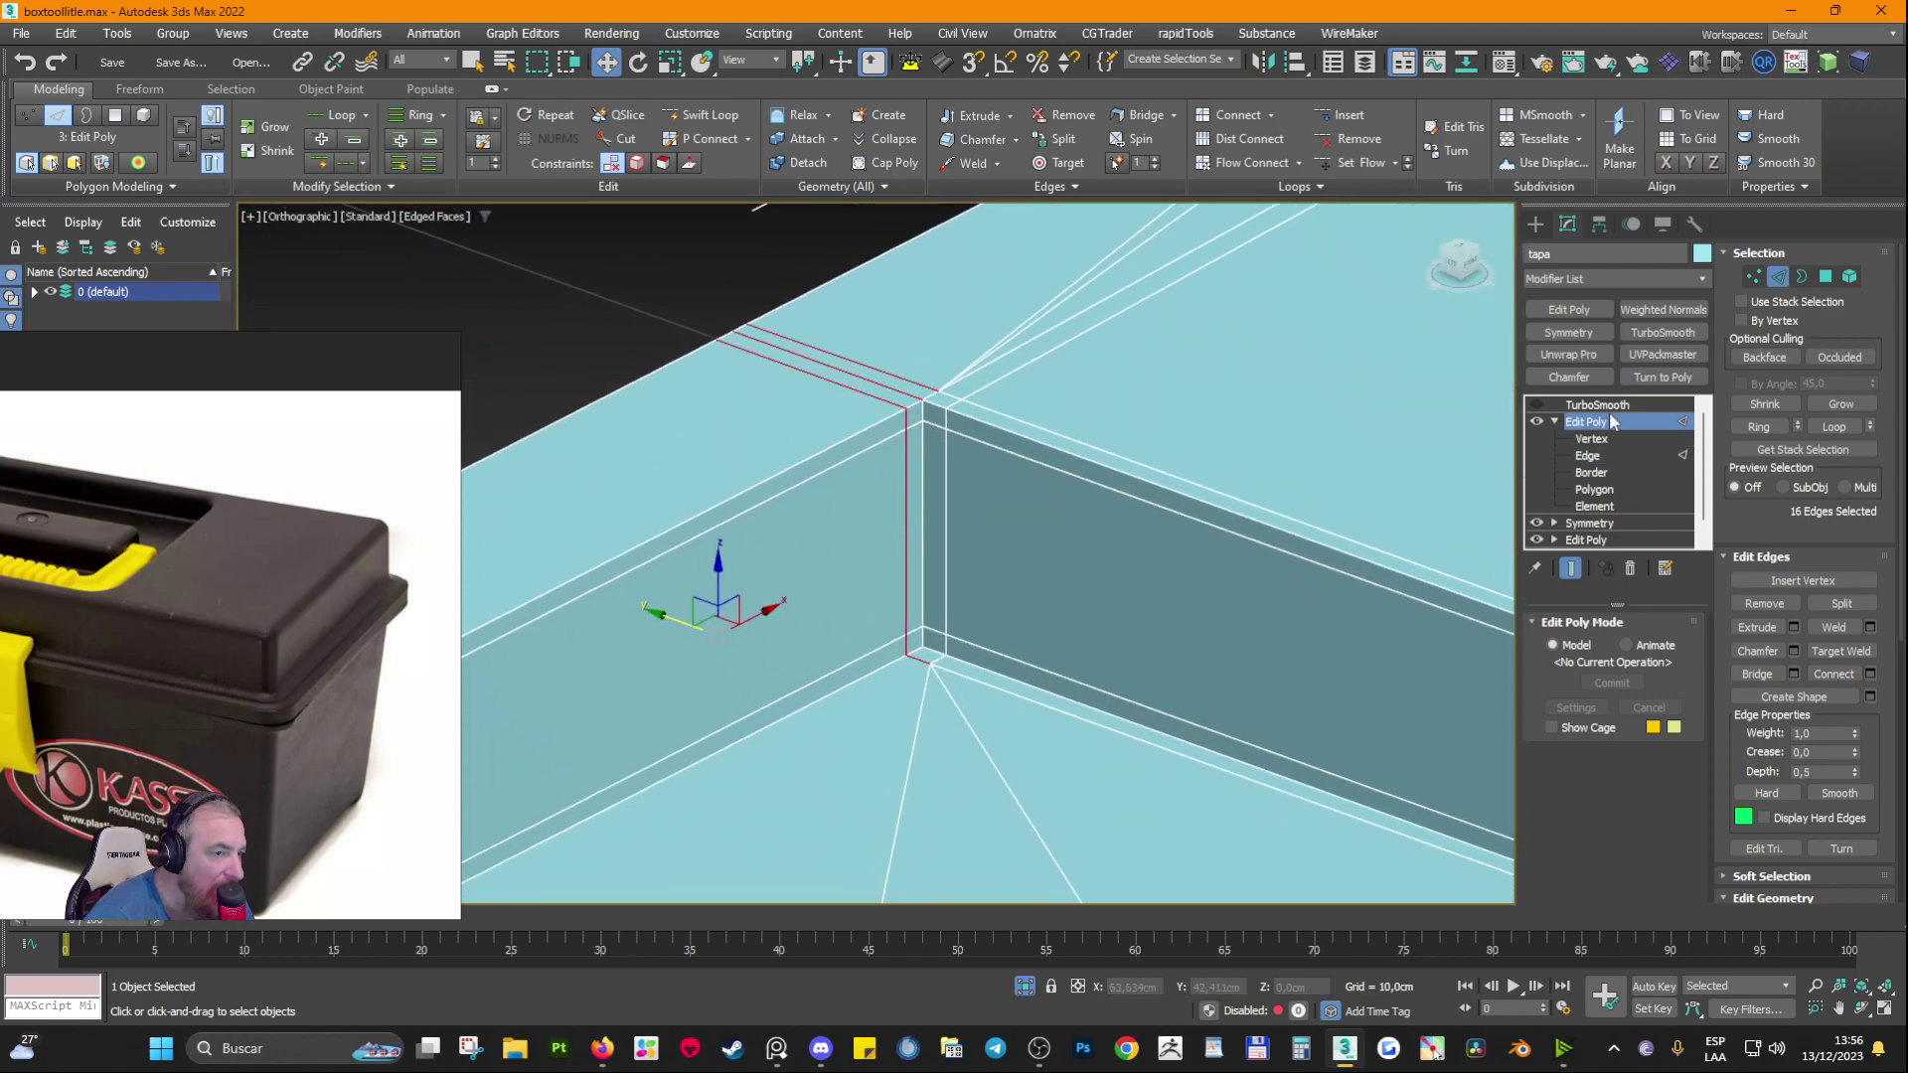
pyautogui.click(1596, 404)
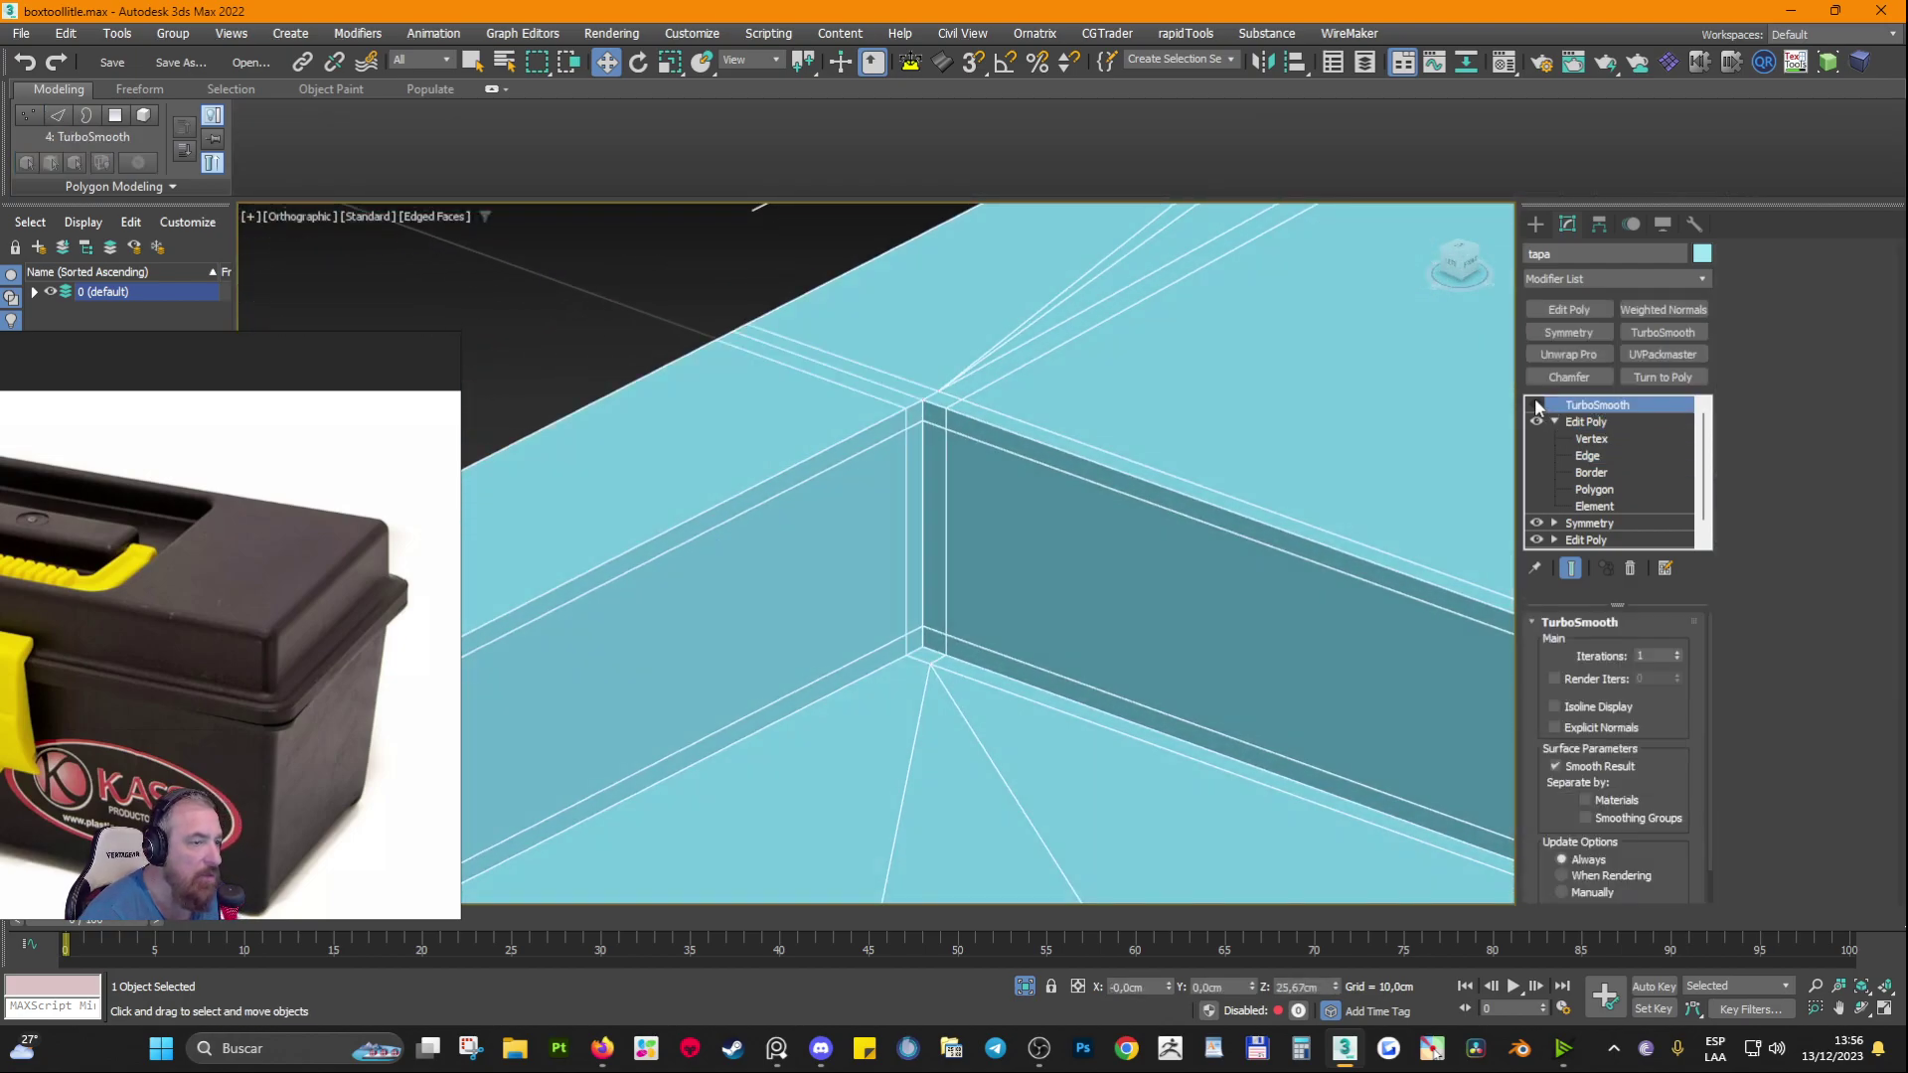
pyautogui.click(1536, 403)
pyautogui.scroll(-4, 1053, 464)
pyautogui.keyDown('alt'); pyautogui.moveTo(1052, 464); pyautogui.dragTo(1035, 533, button='middle'); pyautogui.keyUp('alt')
pyautogui.moveTo(985, 372); pyautogui.dragTo(930, 414, button='middle')
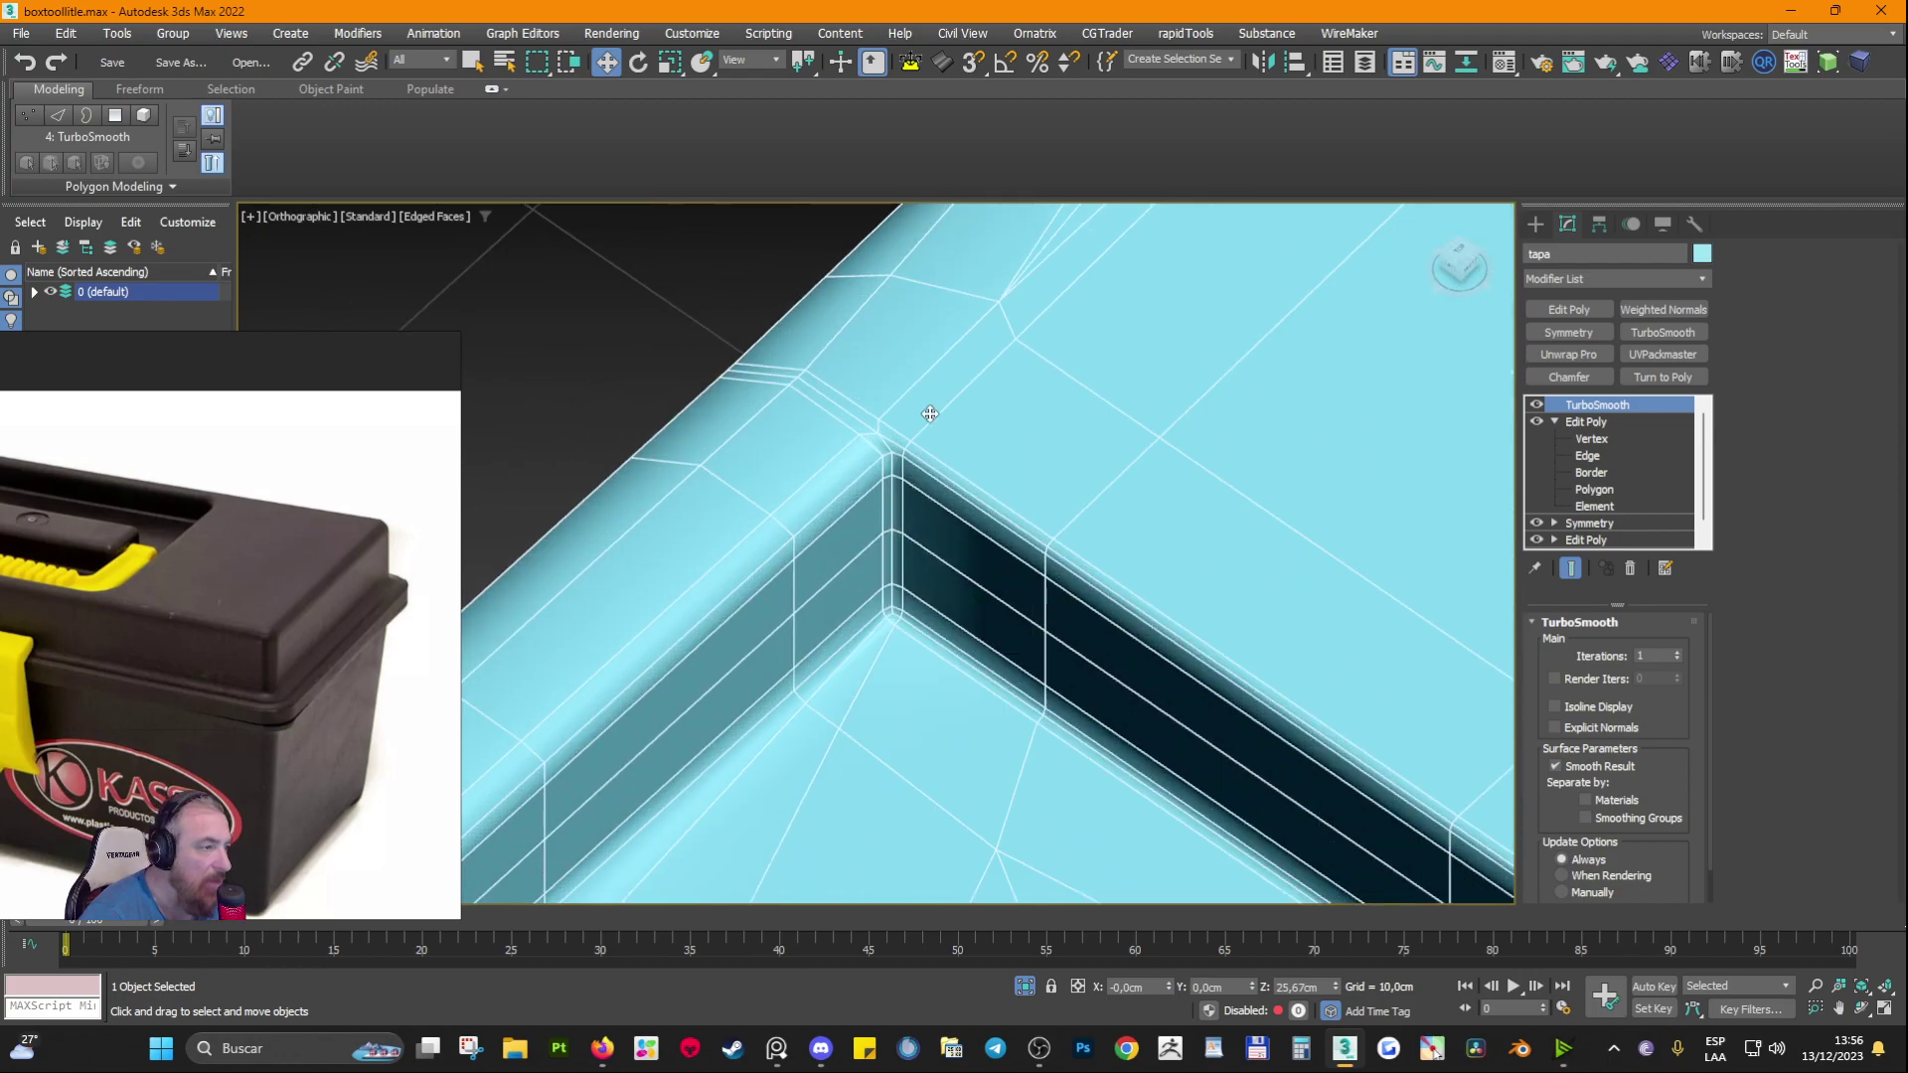
pyautogui.scroll(4, 887, 425)
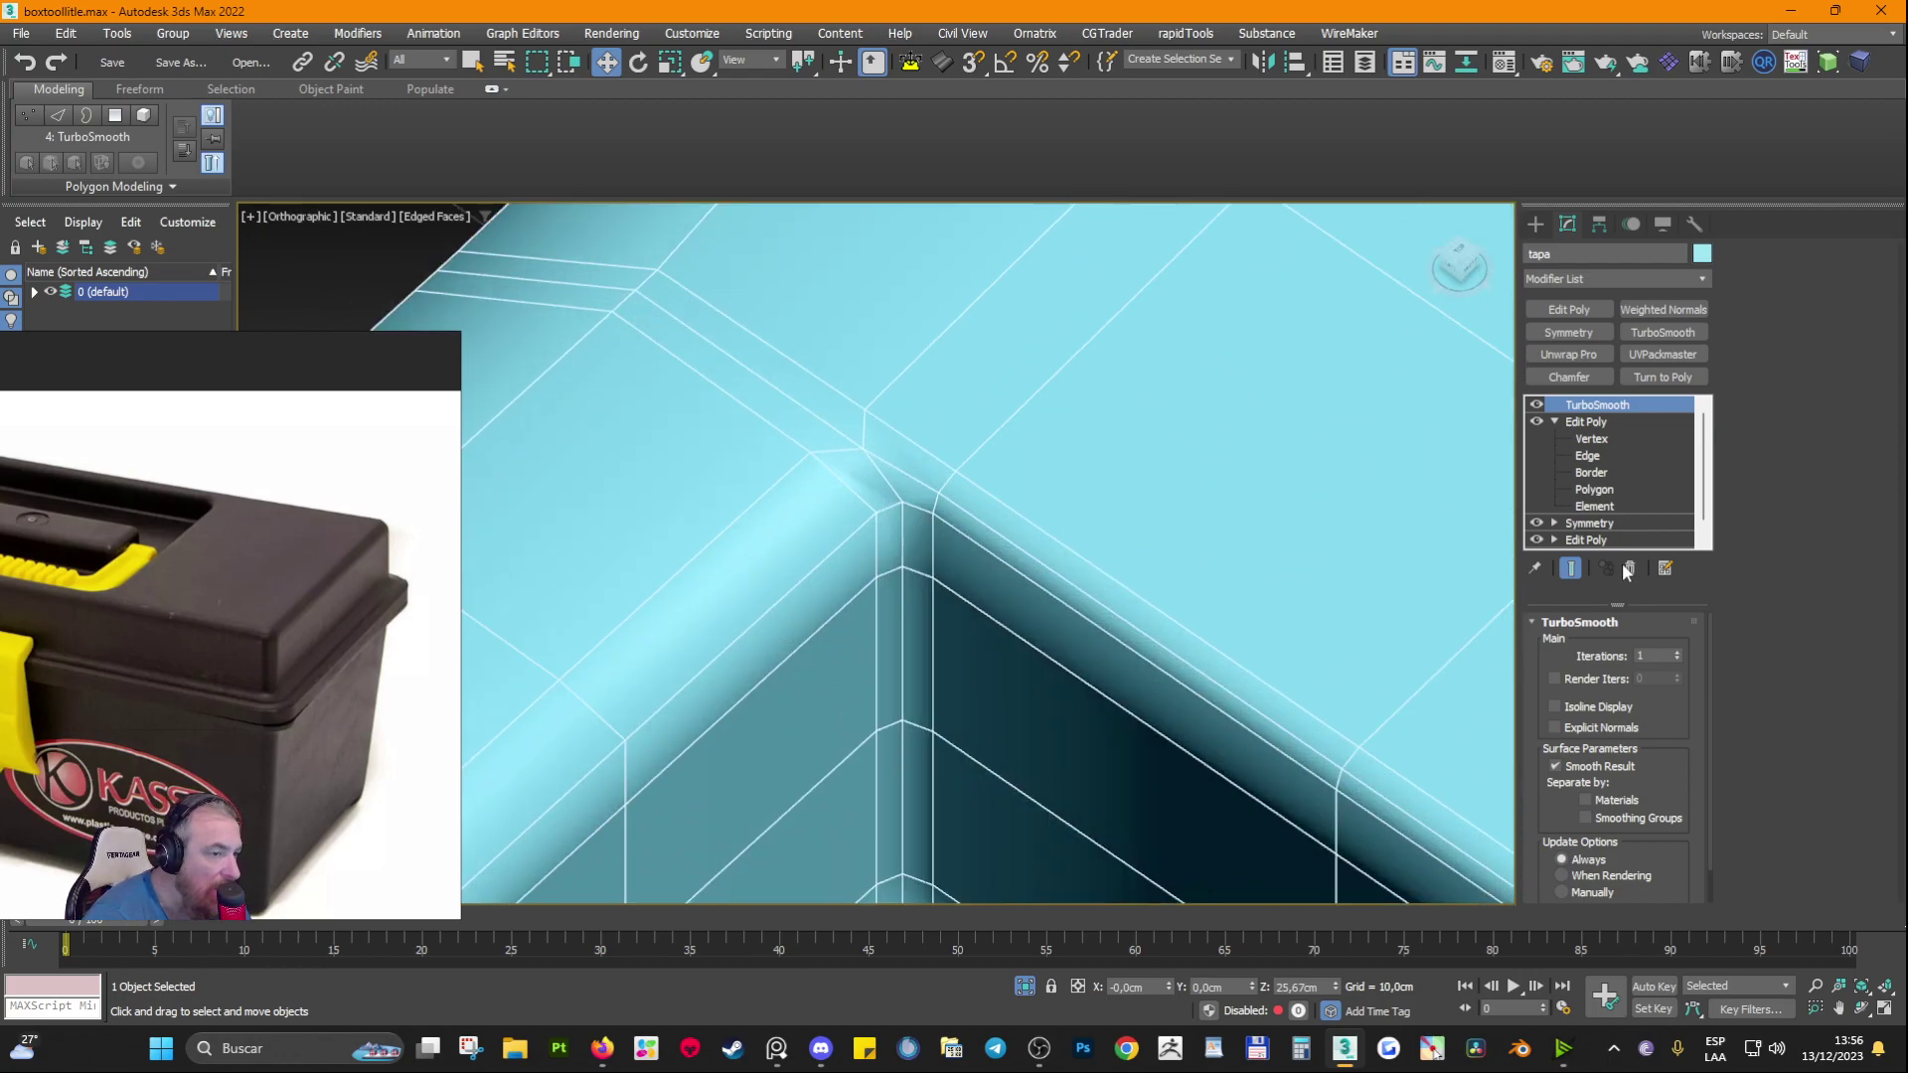
# Step: Compare the recess corner's upper vertex with TurboSmooth off and on, and examine the narrow triangles converging there
pyautogui.click(1536, 404)
pyautogui.scroll(-3, 875, 442)
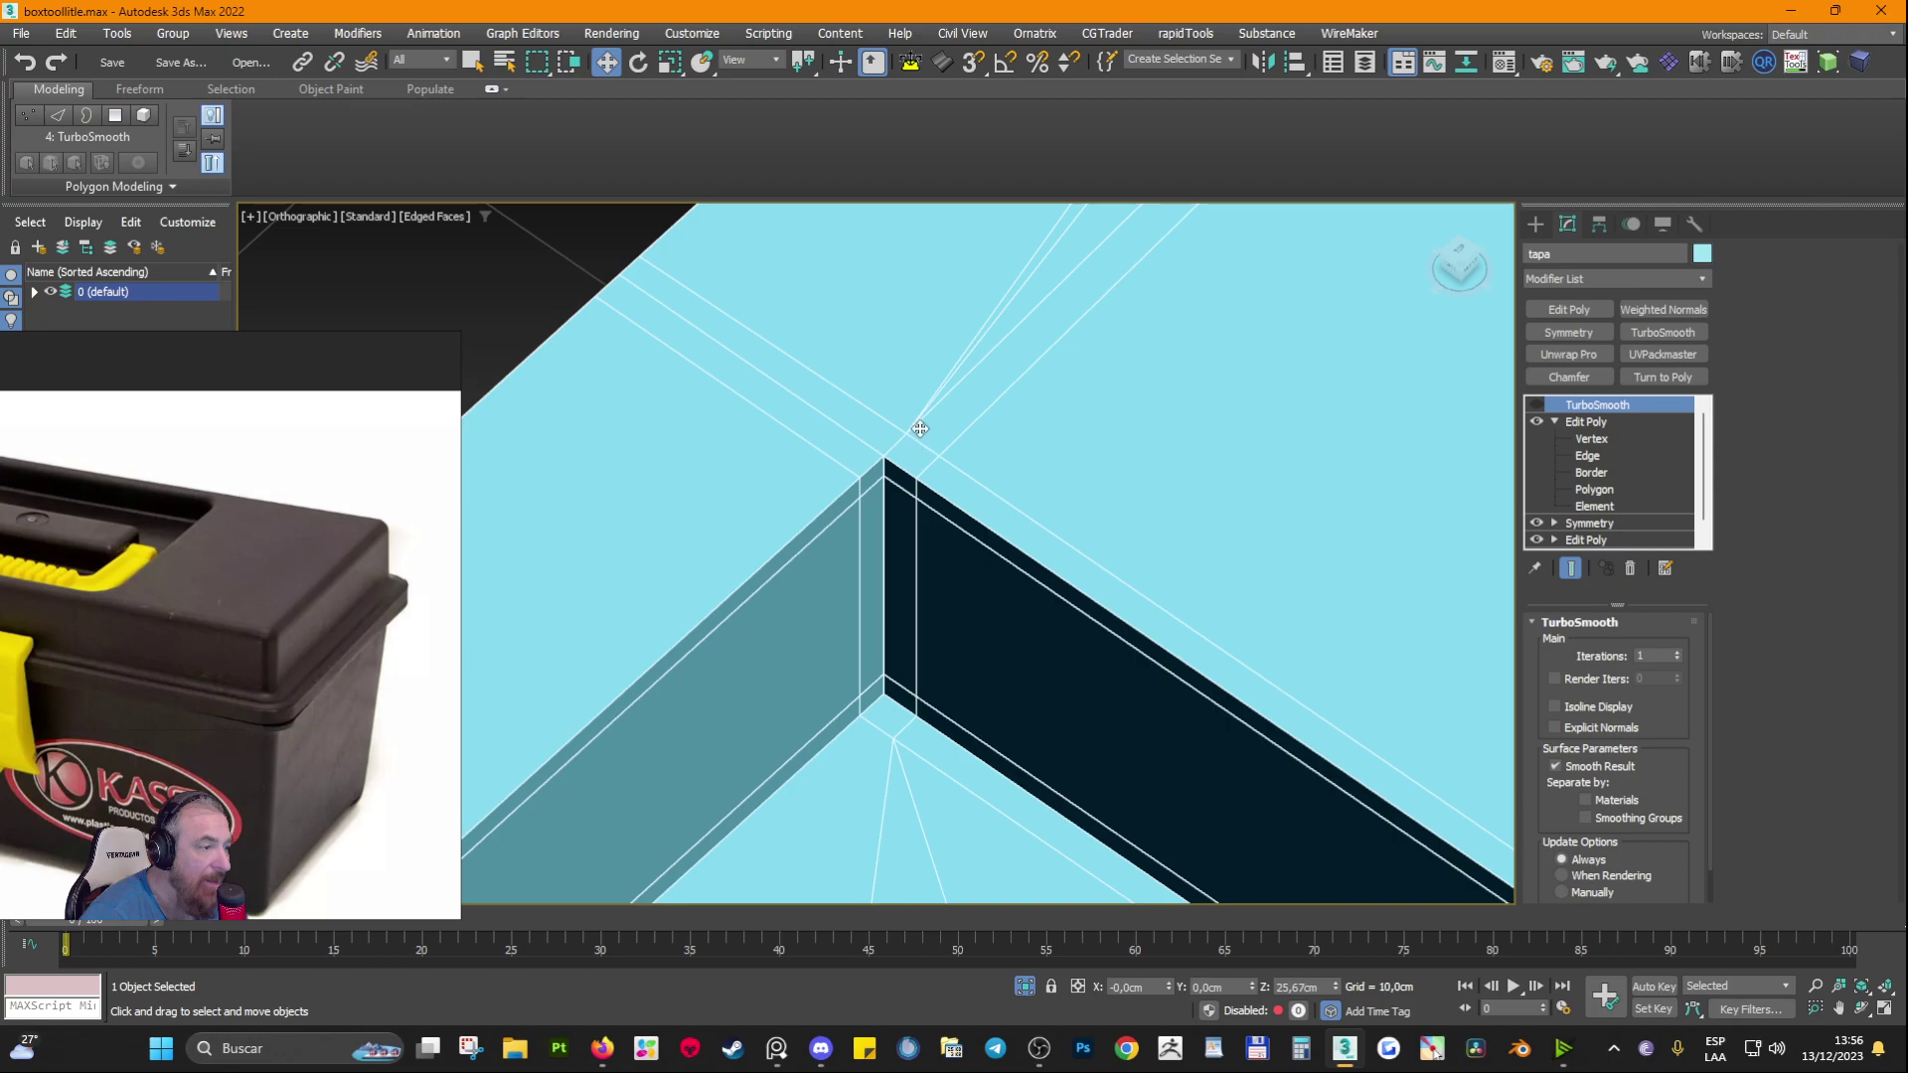
pyautogui.click(1590, 440)
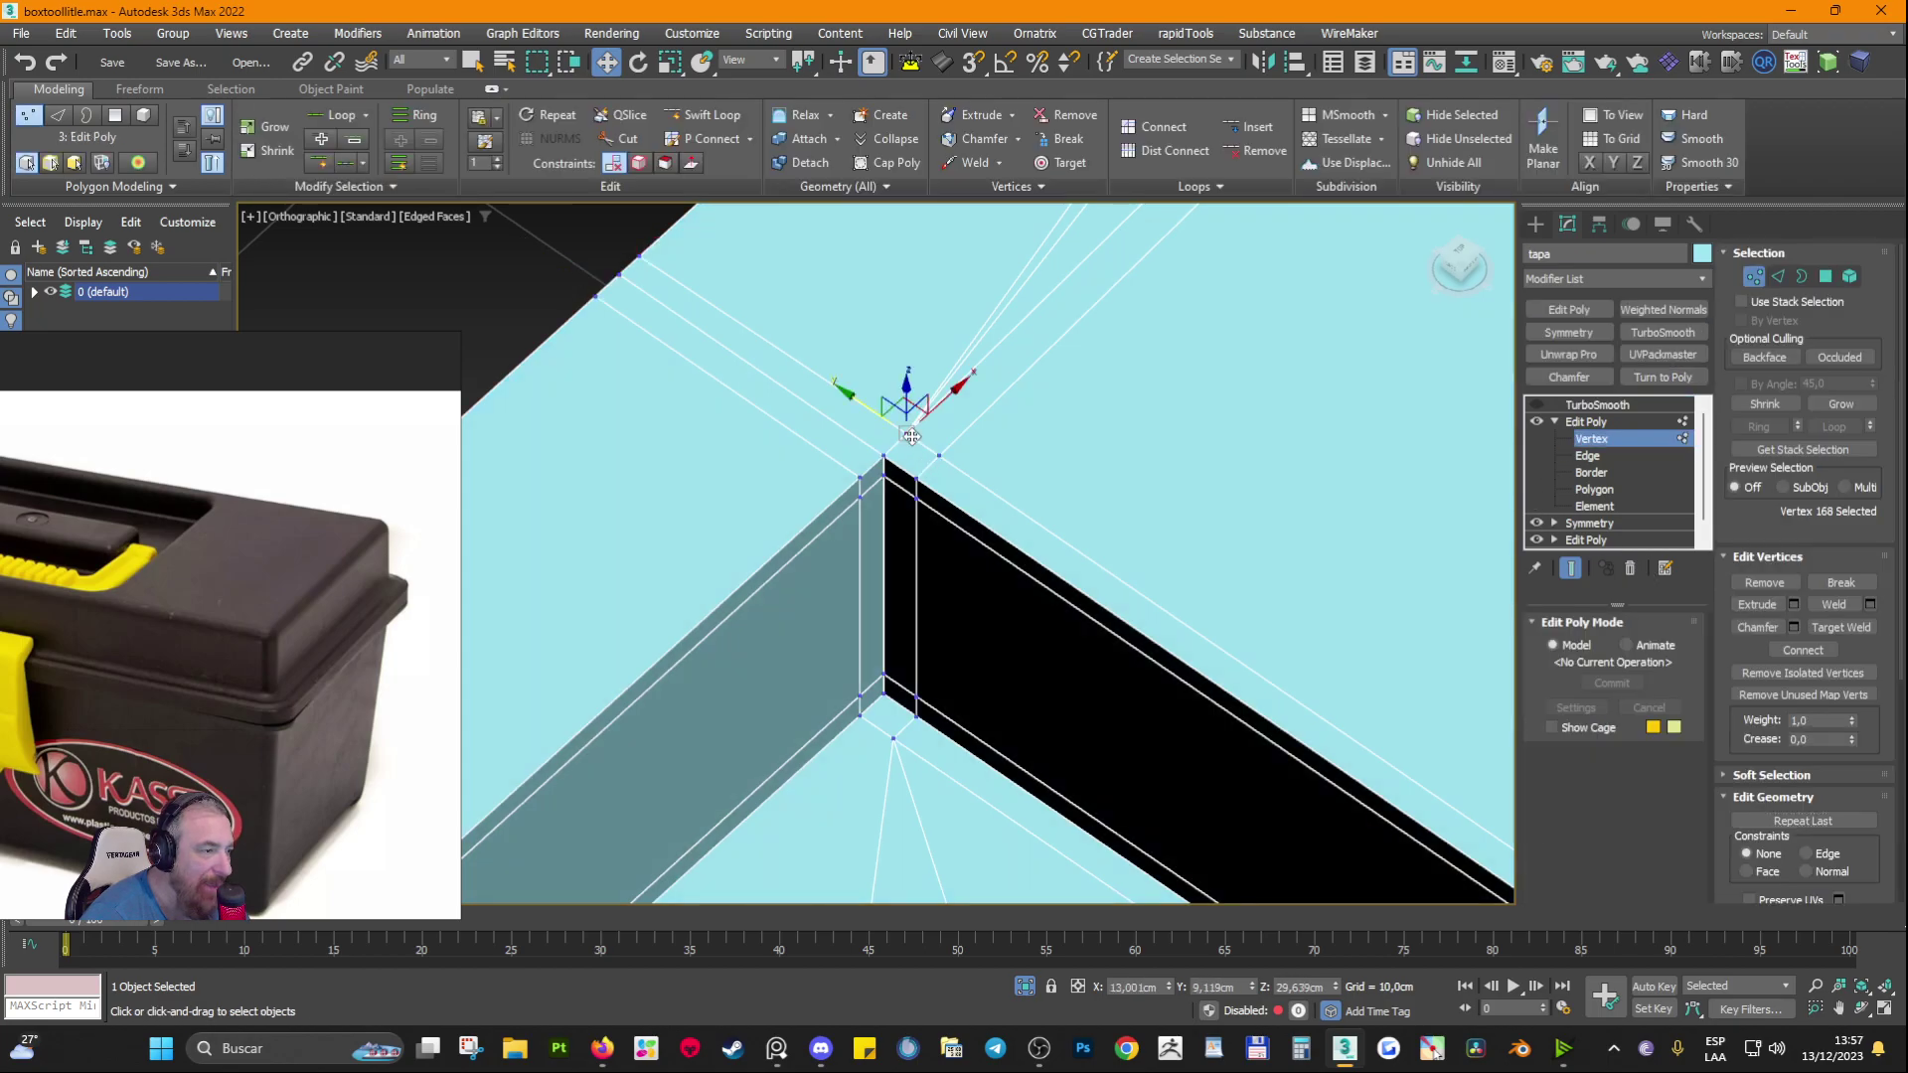
pyautogui.click(1537, 406)
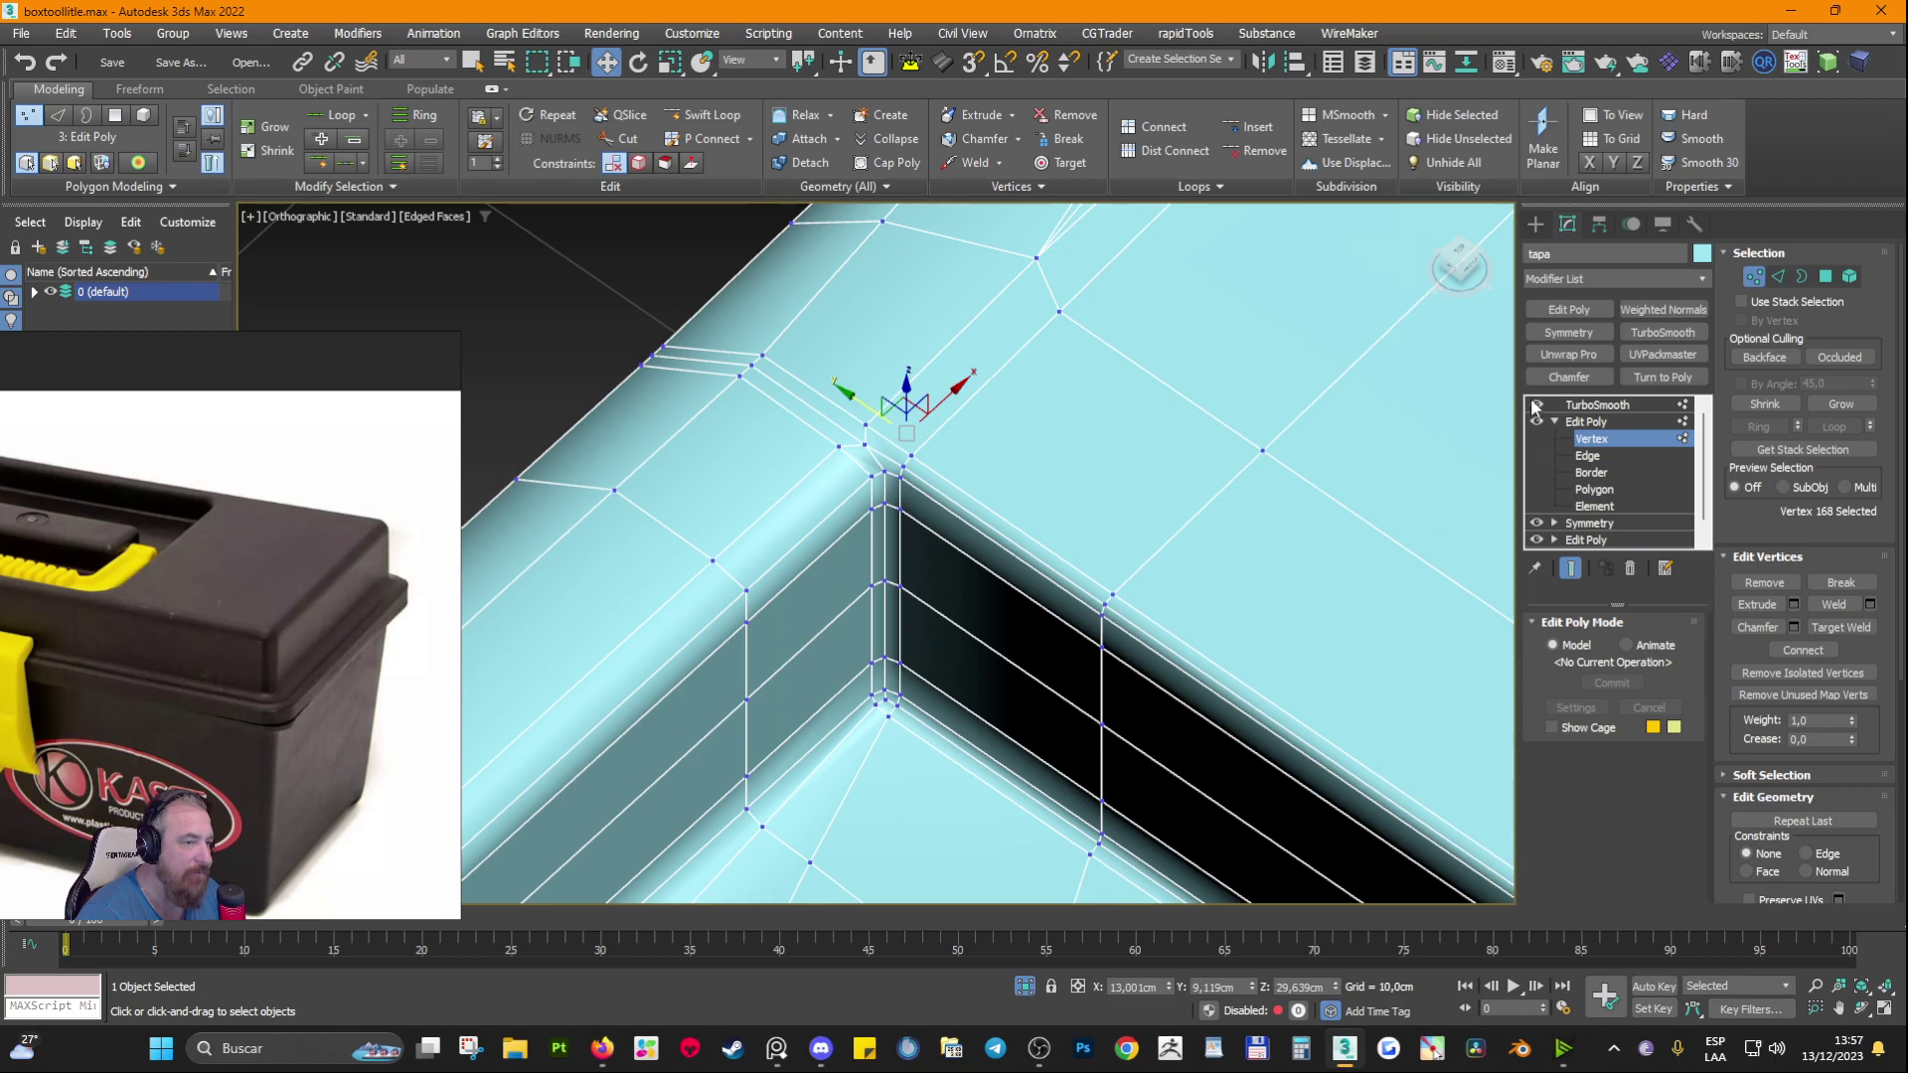
pyautogui.click(1536, 404)
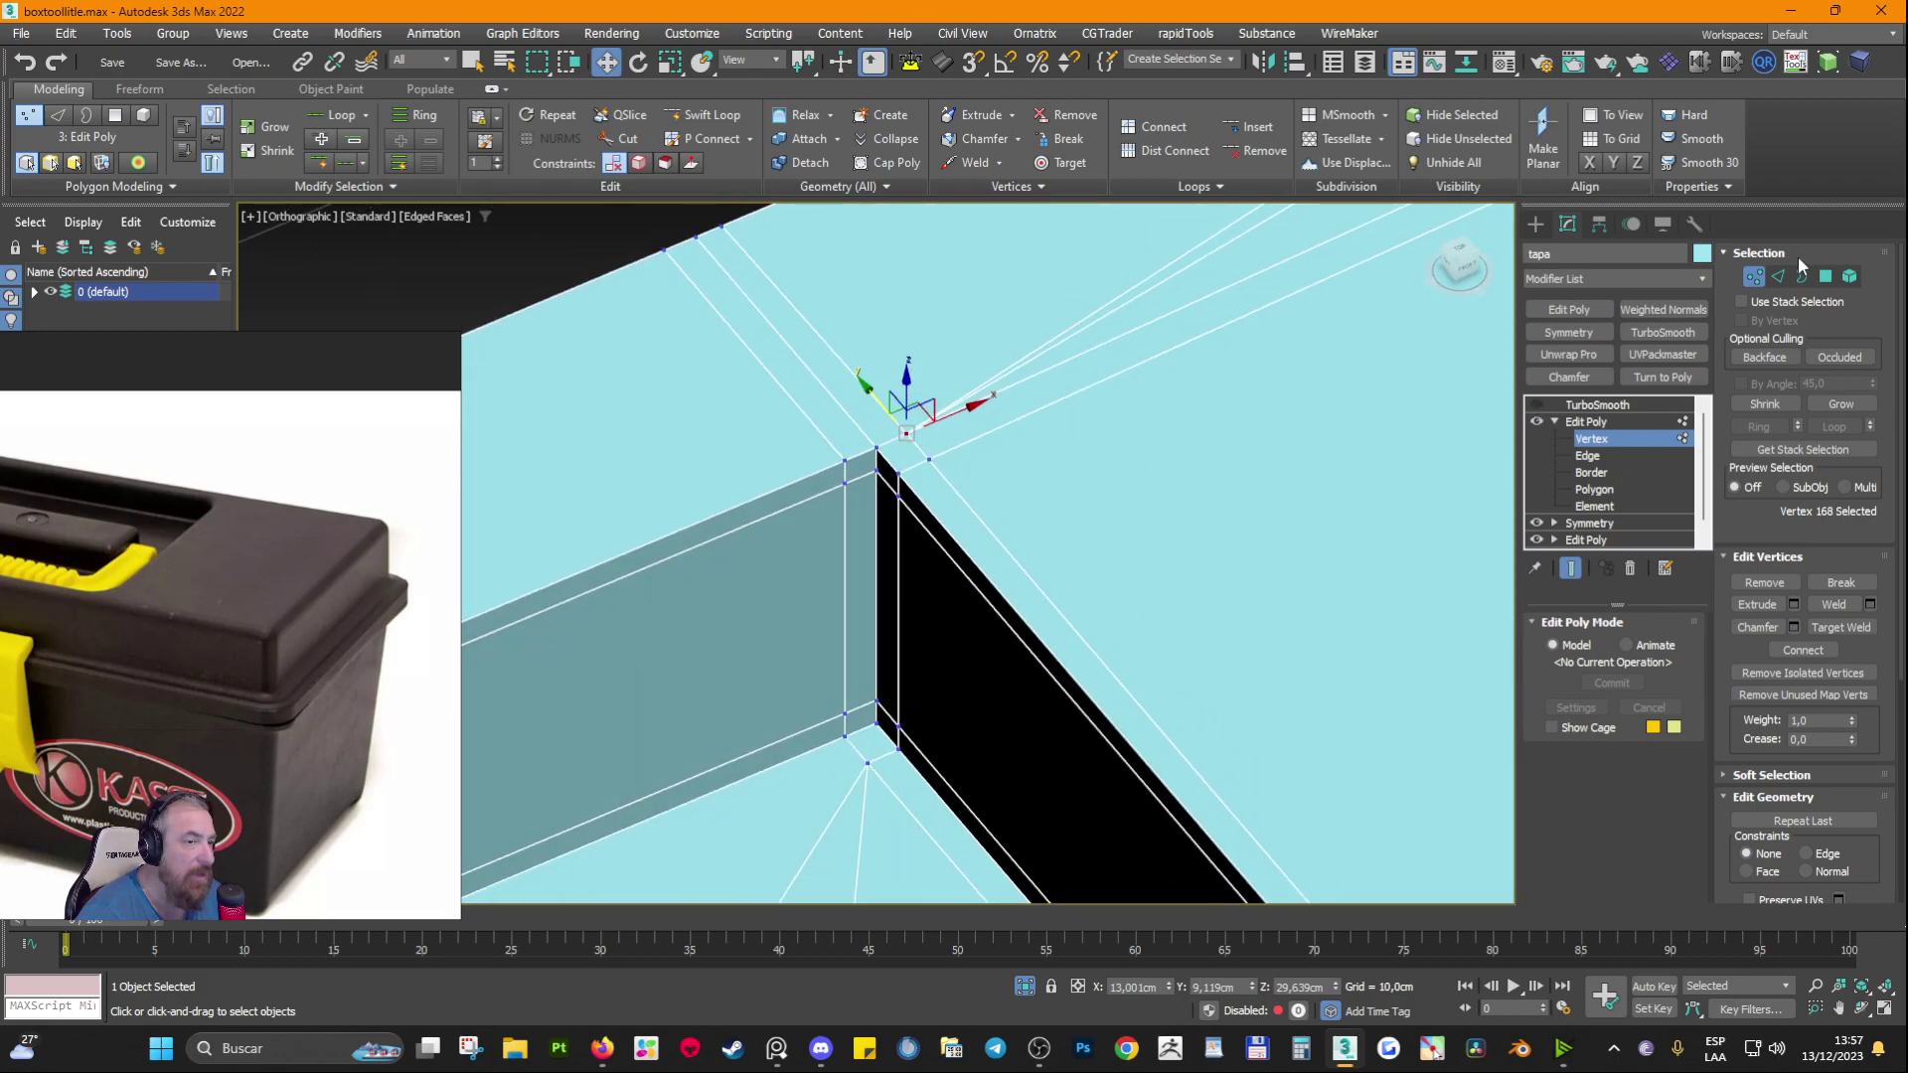
pyautogui.click(1825, 277)
pyautogui.keyDown('alt'); pyautogui.moveTo(1068, 347); pyautogui.dragTo(908, 500, button='middle'); pyautogui.keyUp('alt')
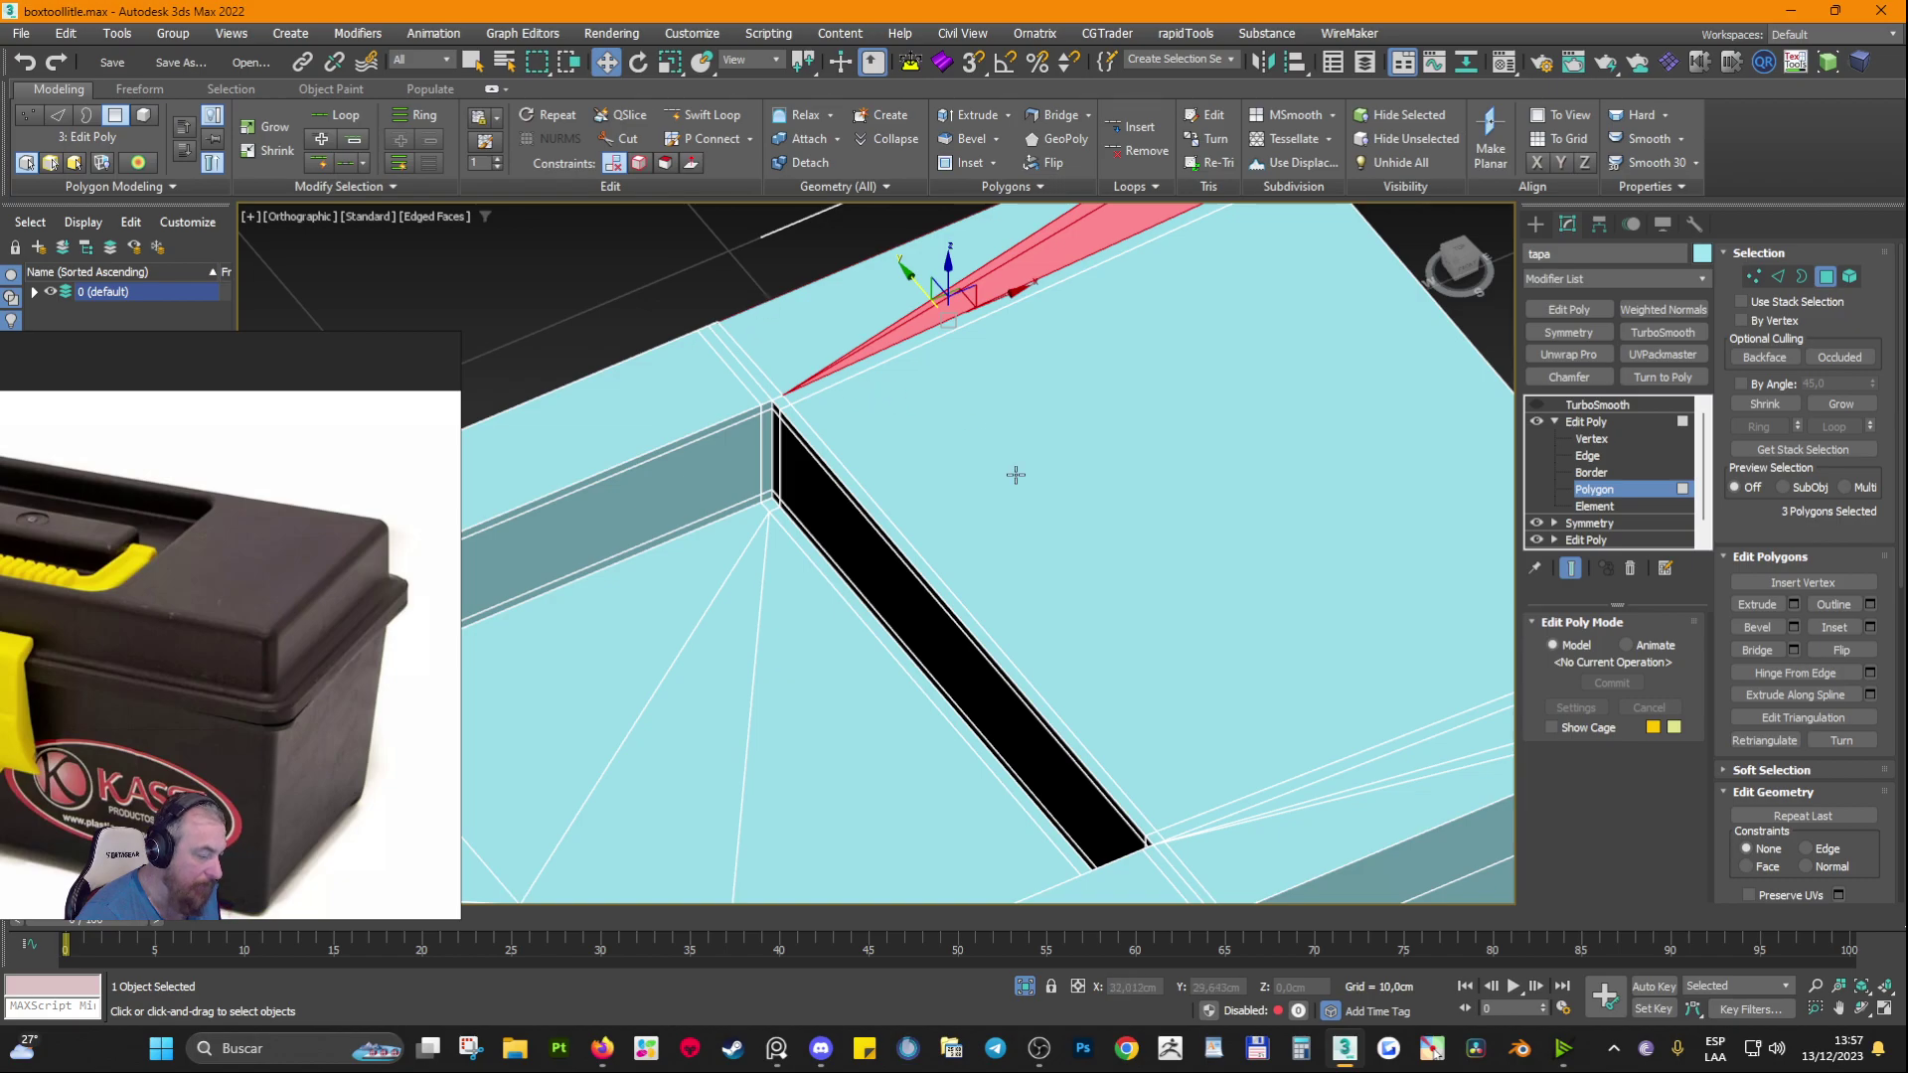
# Step: Connect the lengthwise edges between the recess and the lid's rounded end, using 1 segment, pinch 0 and slide 0
pyautogui.click(1776, 277)
pyautogui.scroll(-4, 1019, 417)
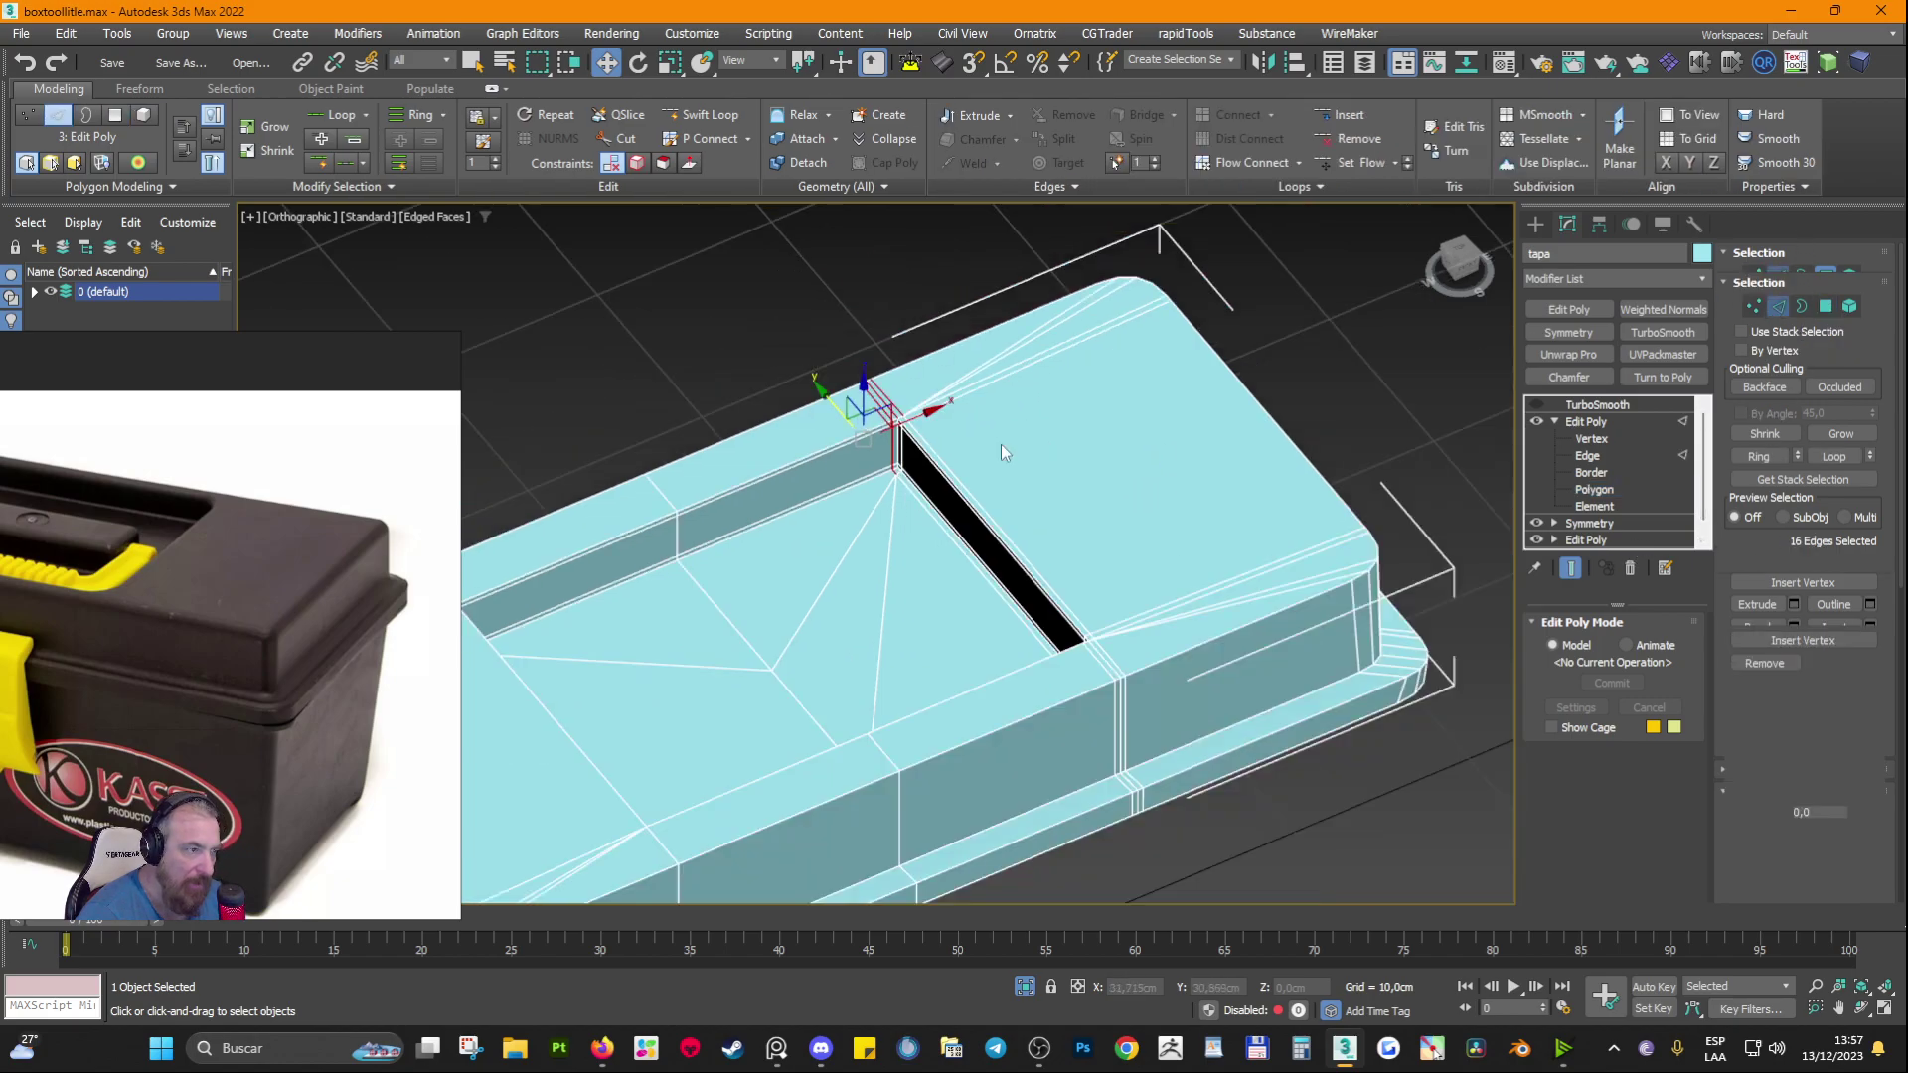
pyautogui.keyDown('alt'); pyautogui.moveTo(1002, 447); pyautogui.dragTo(1023, 570, button='middle'); pyautogui.keyUp('alt')
pyautogui.moveTo(1064, 887); pyautogui.dragTo(1045, 921)
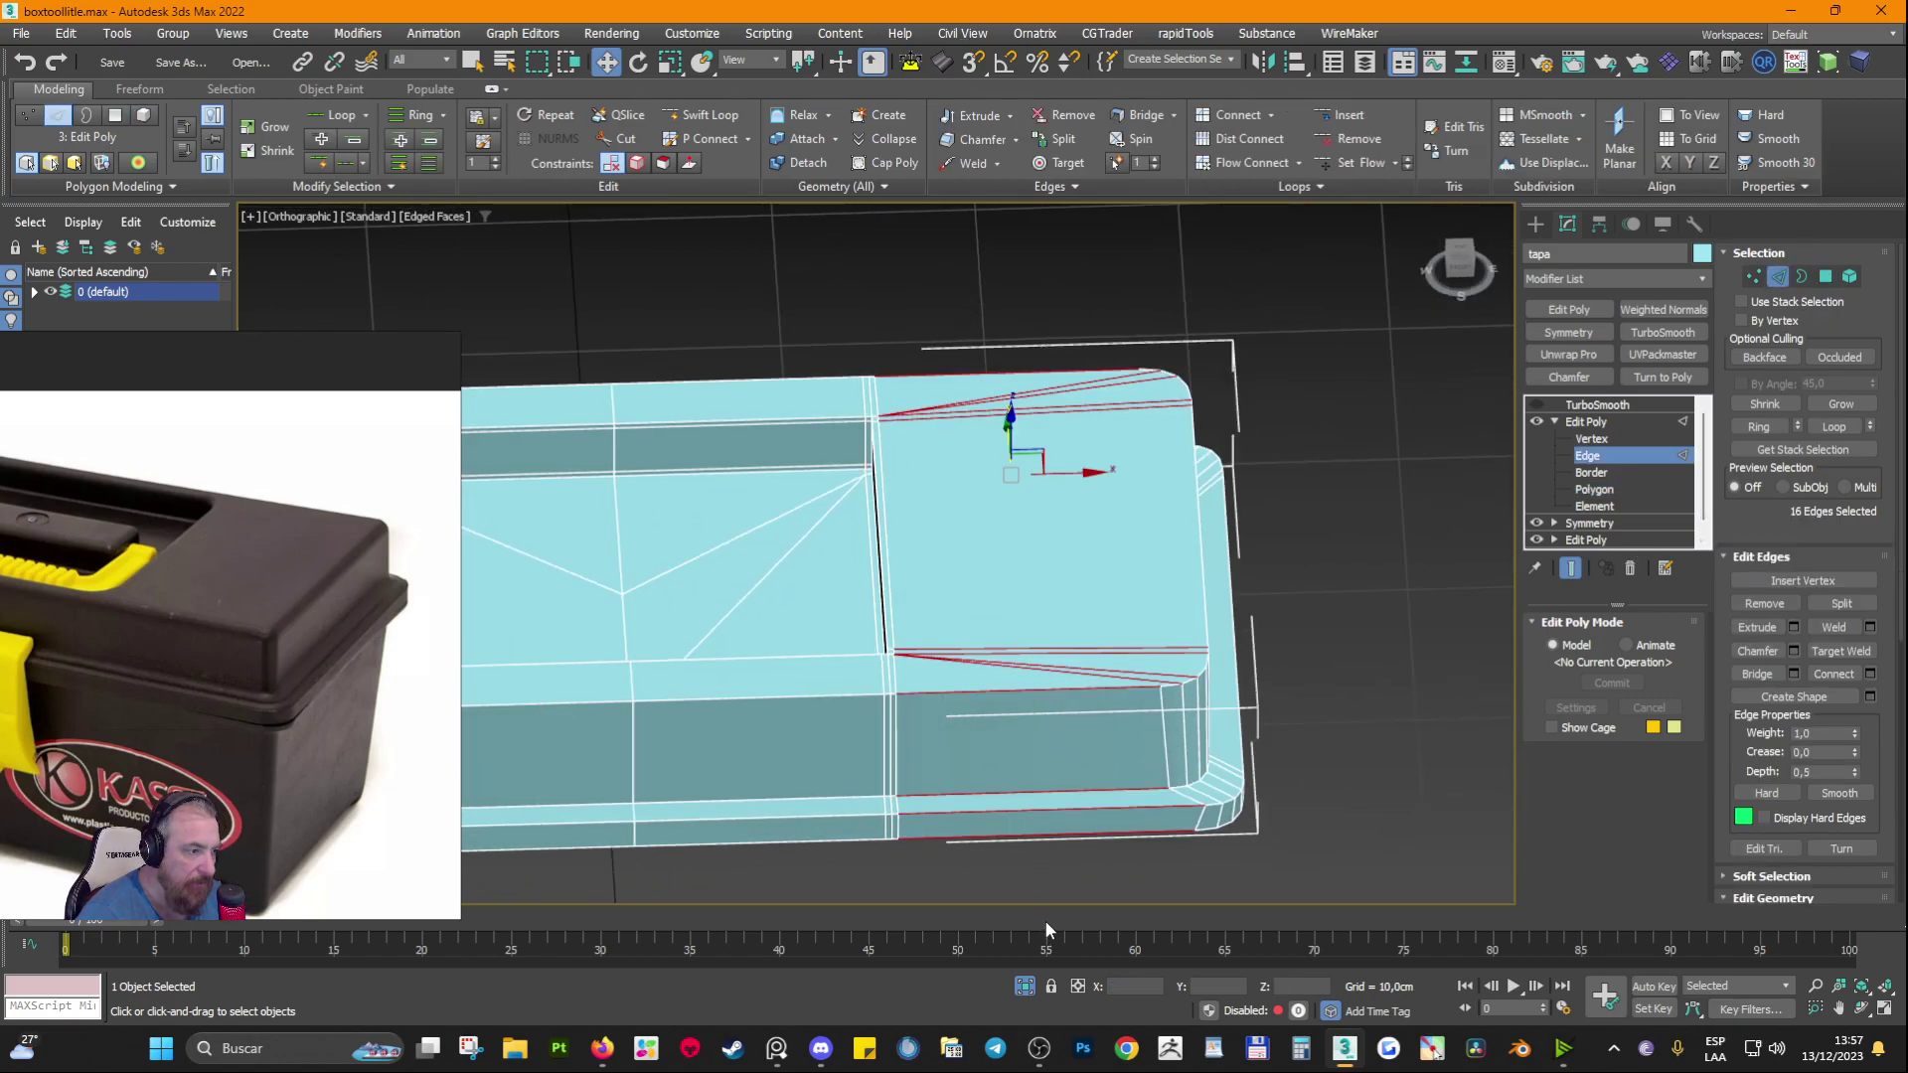
pyautogui.keyDown('alt'); pyautogui.moveTo(821, 425); pyautogui.dragTo(942, 467, button='middle'); pyautogui.keyUp('alt')
pyautogui.click(1869, 676)
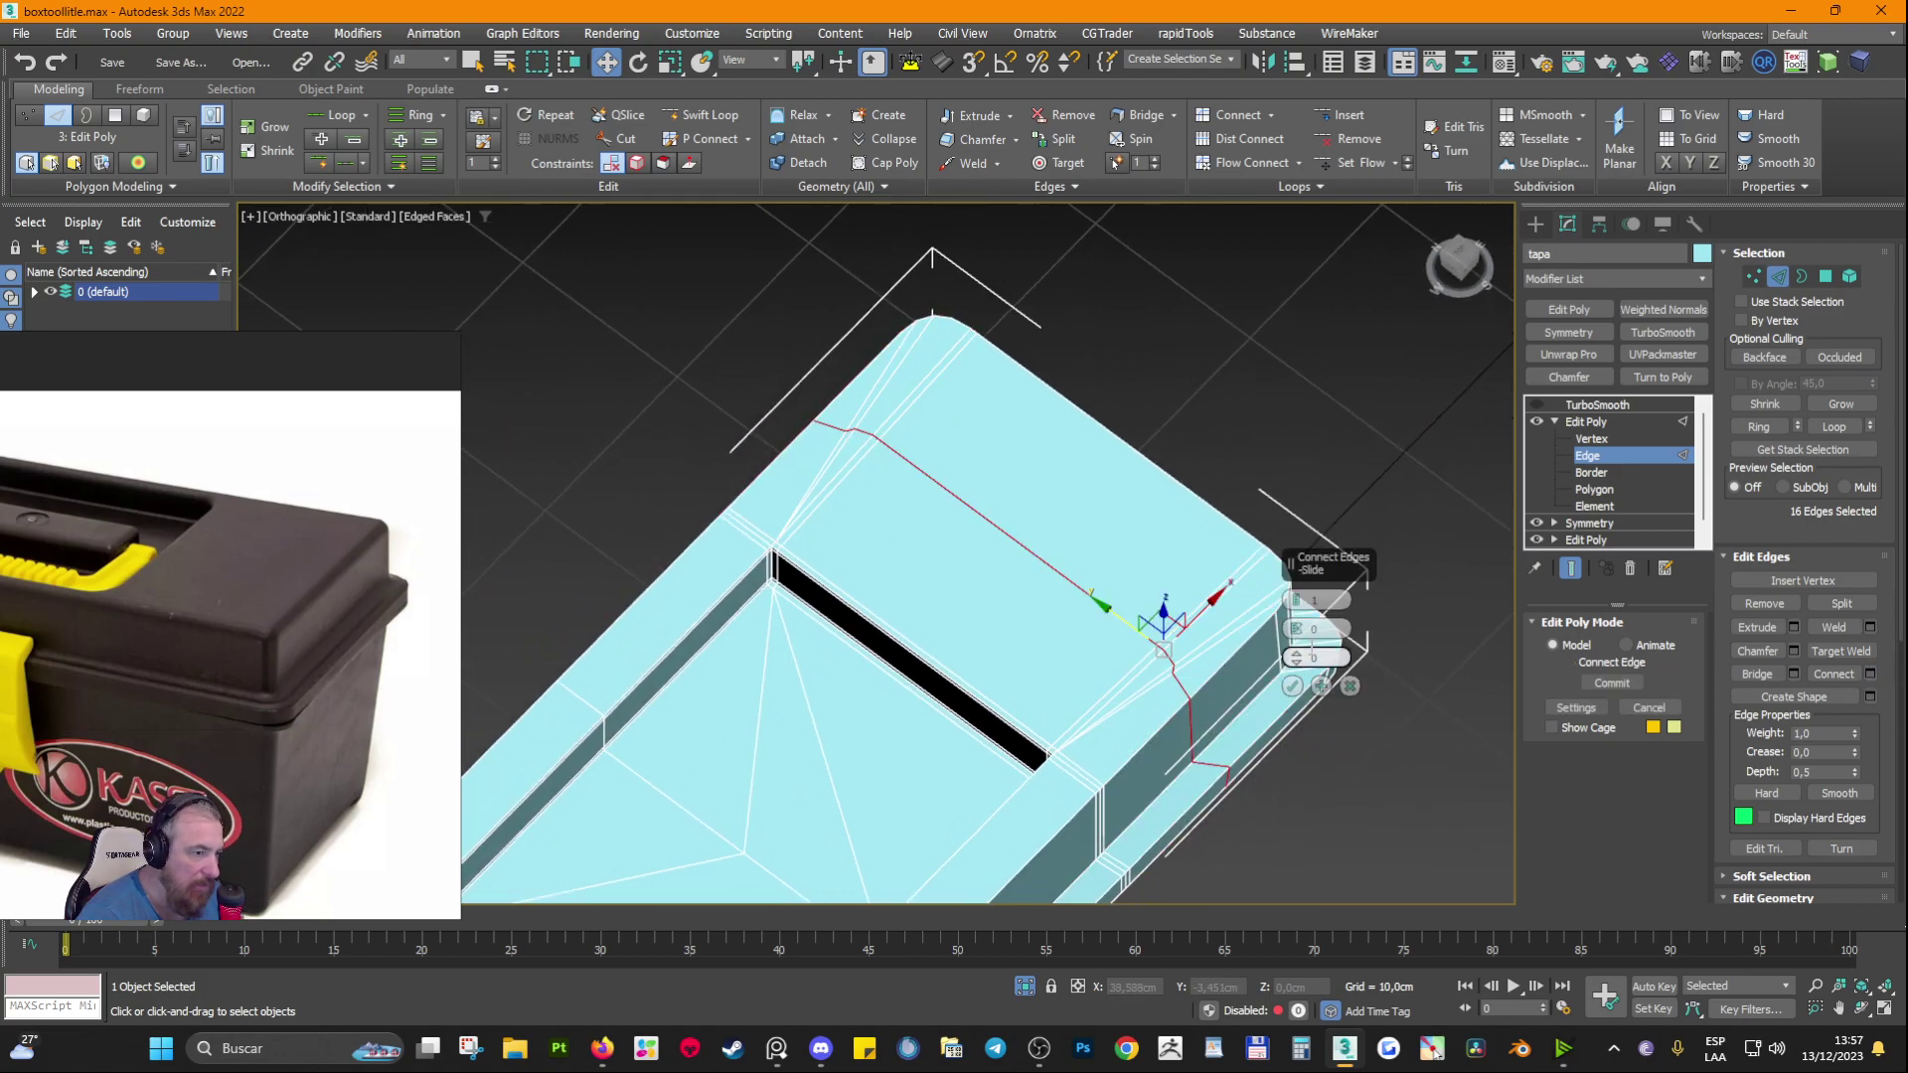
pyautogui.moveTo(1281, 656); pyautogui.dragTo(1203, 663)
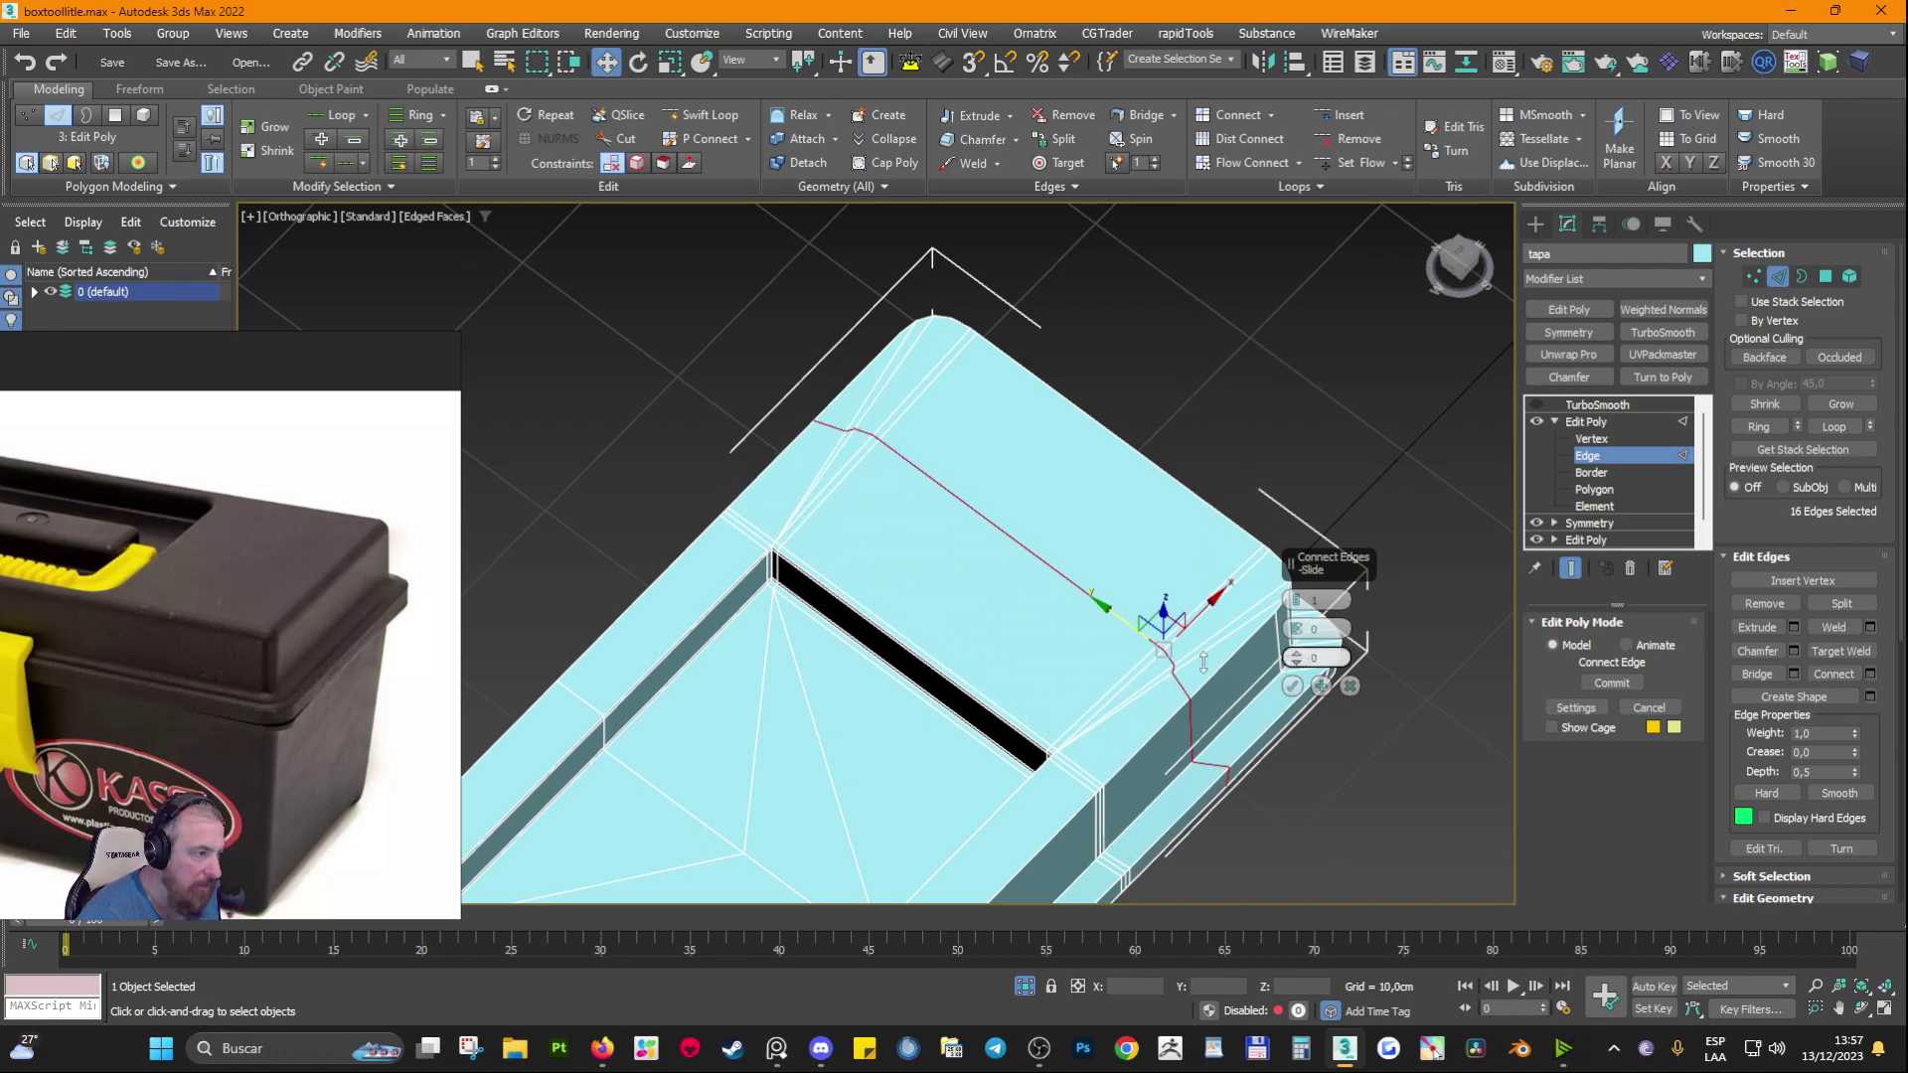
pyautogui.click(1292, 685)
# Step: Scale the new crosswise edge loop flat along X and move it close to the recess end, at about X 13.34 cm
pyautogui.press('t')
pyautogui.moveTo(1076, 571); pyautogui.dragTo(957, 568)
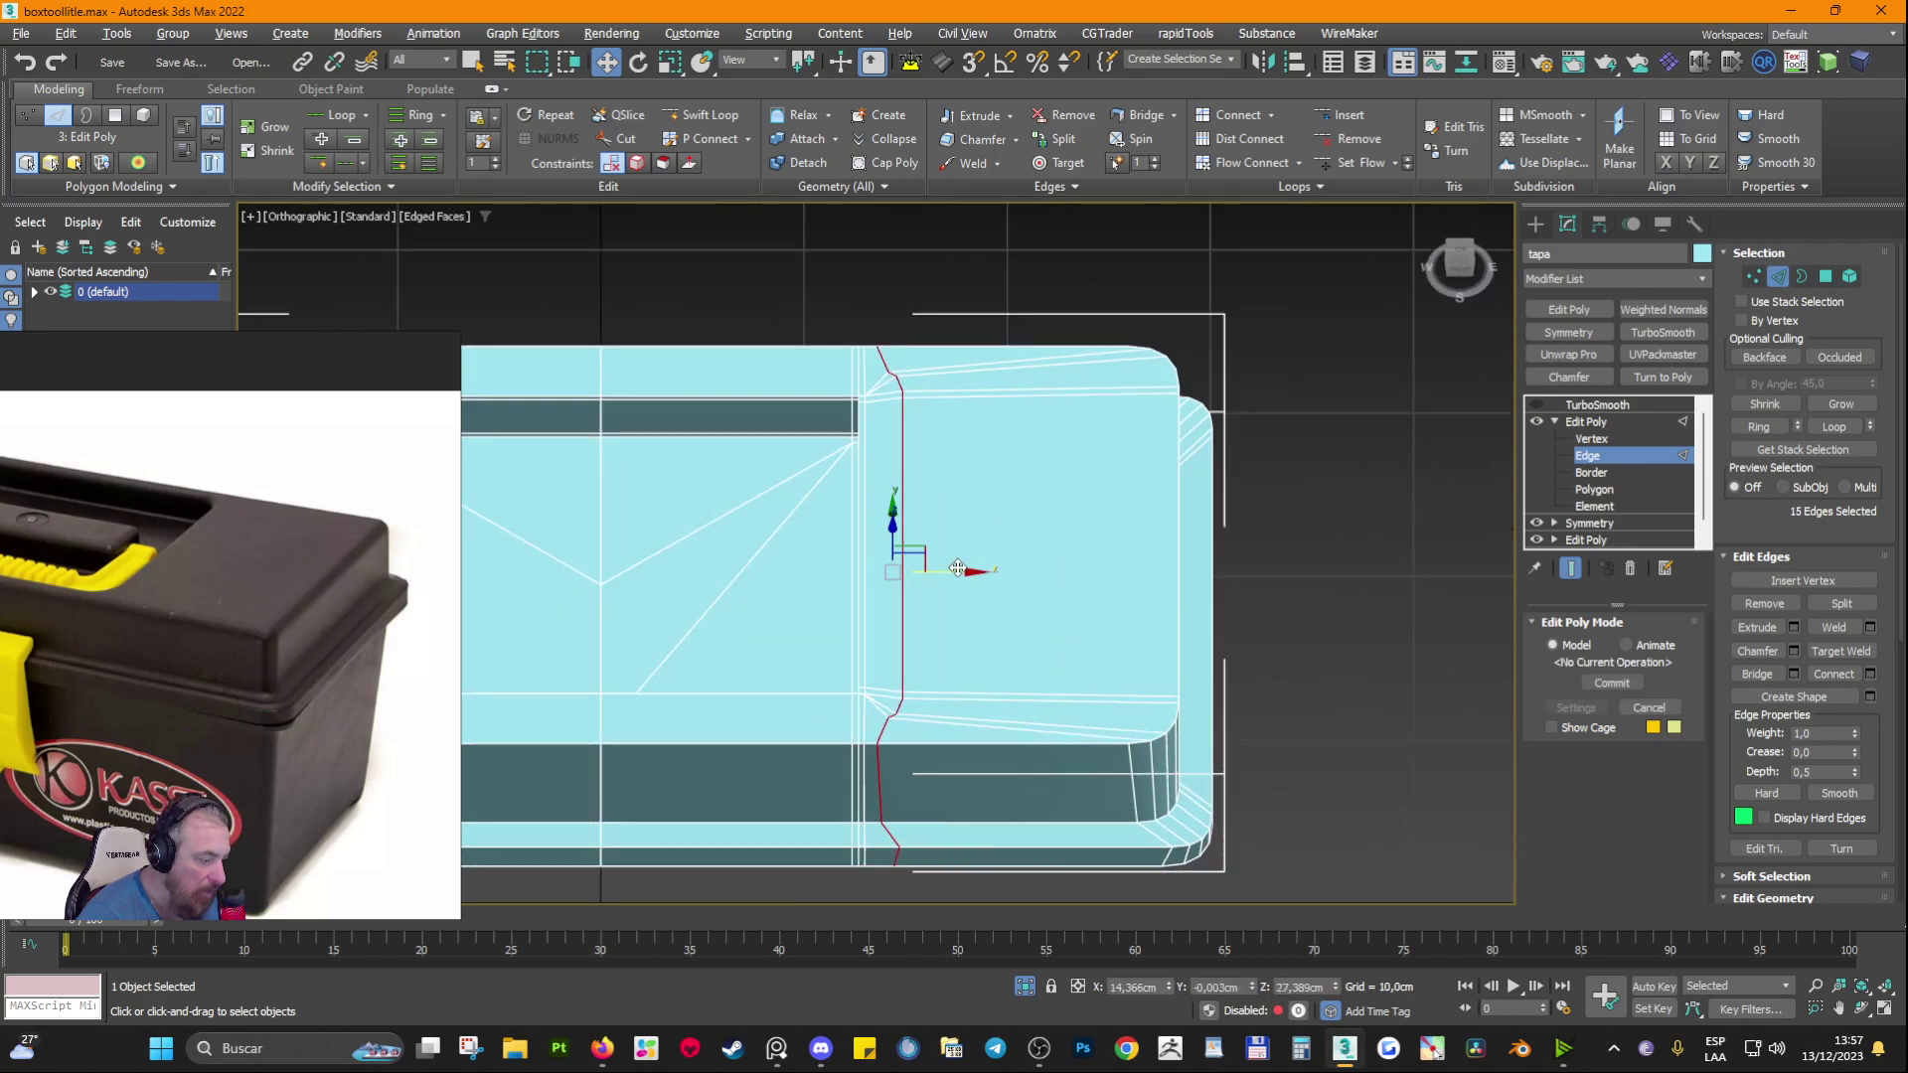
pyautogui.click(671, 61)
pyautogui.moveTo(989, 569); pyautogui.dragTo(862, 573)
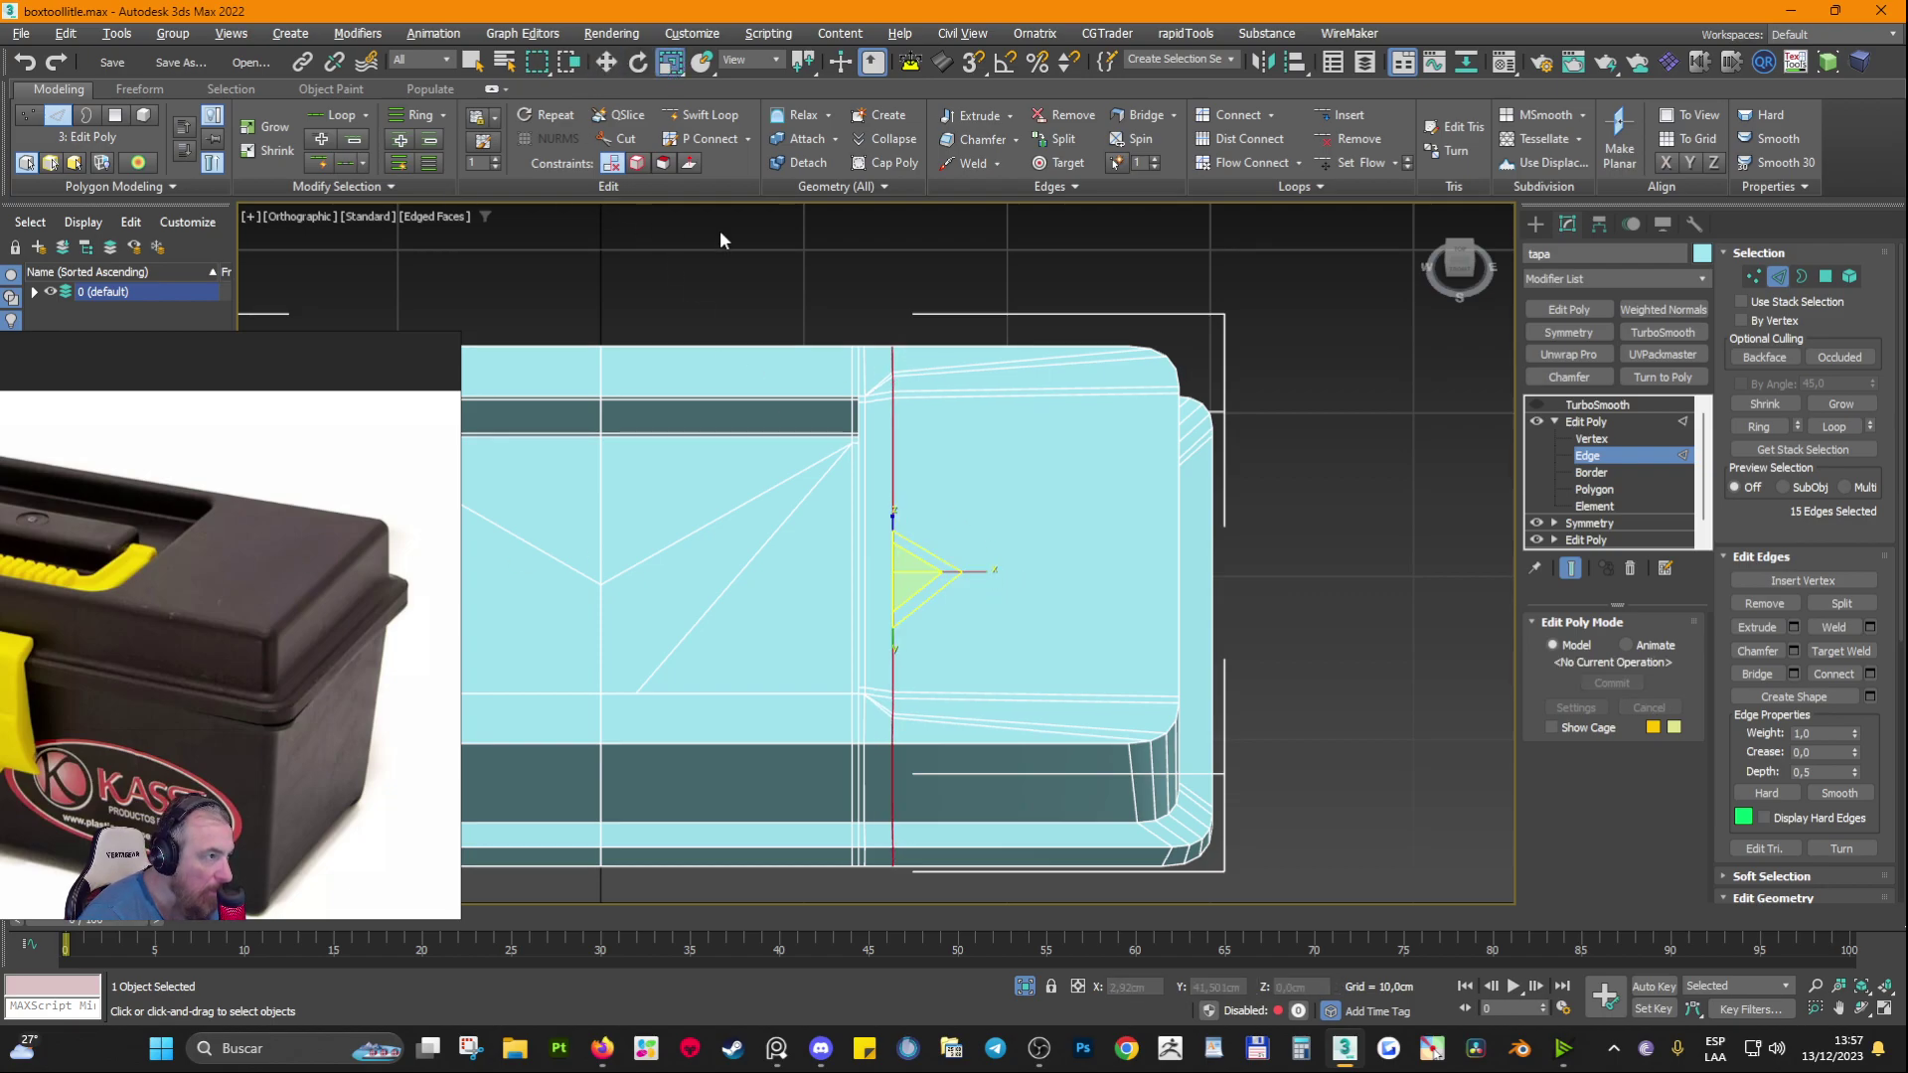
pyautogui.click(605, 62)
pyautogui.moveTo(946, 571); pyautogui.dragTo(903, 602)
pyautogui.keyDown('alt'); pyautogui.moveTo(904, 602); pyautogui.dragTo(1004, 510, button='middle'); pyautogui.keyUp('alt')
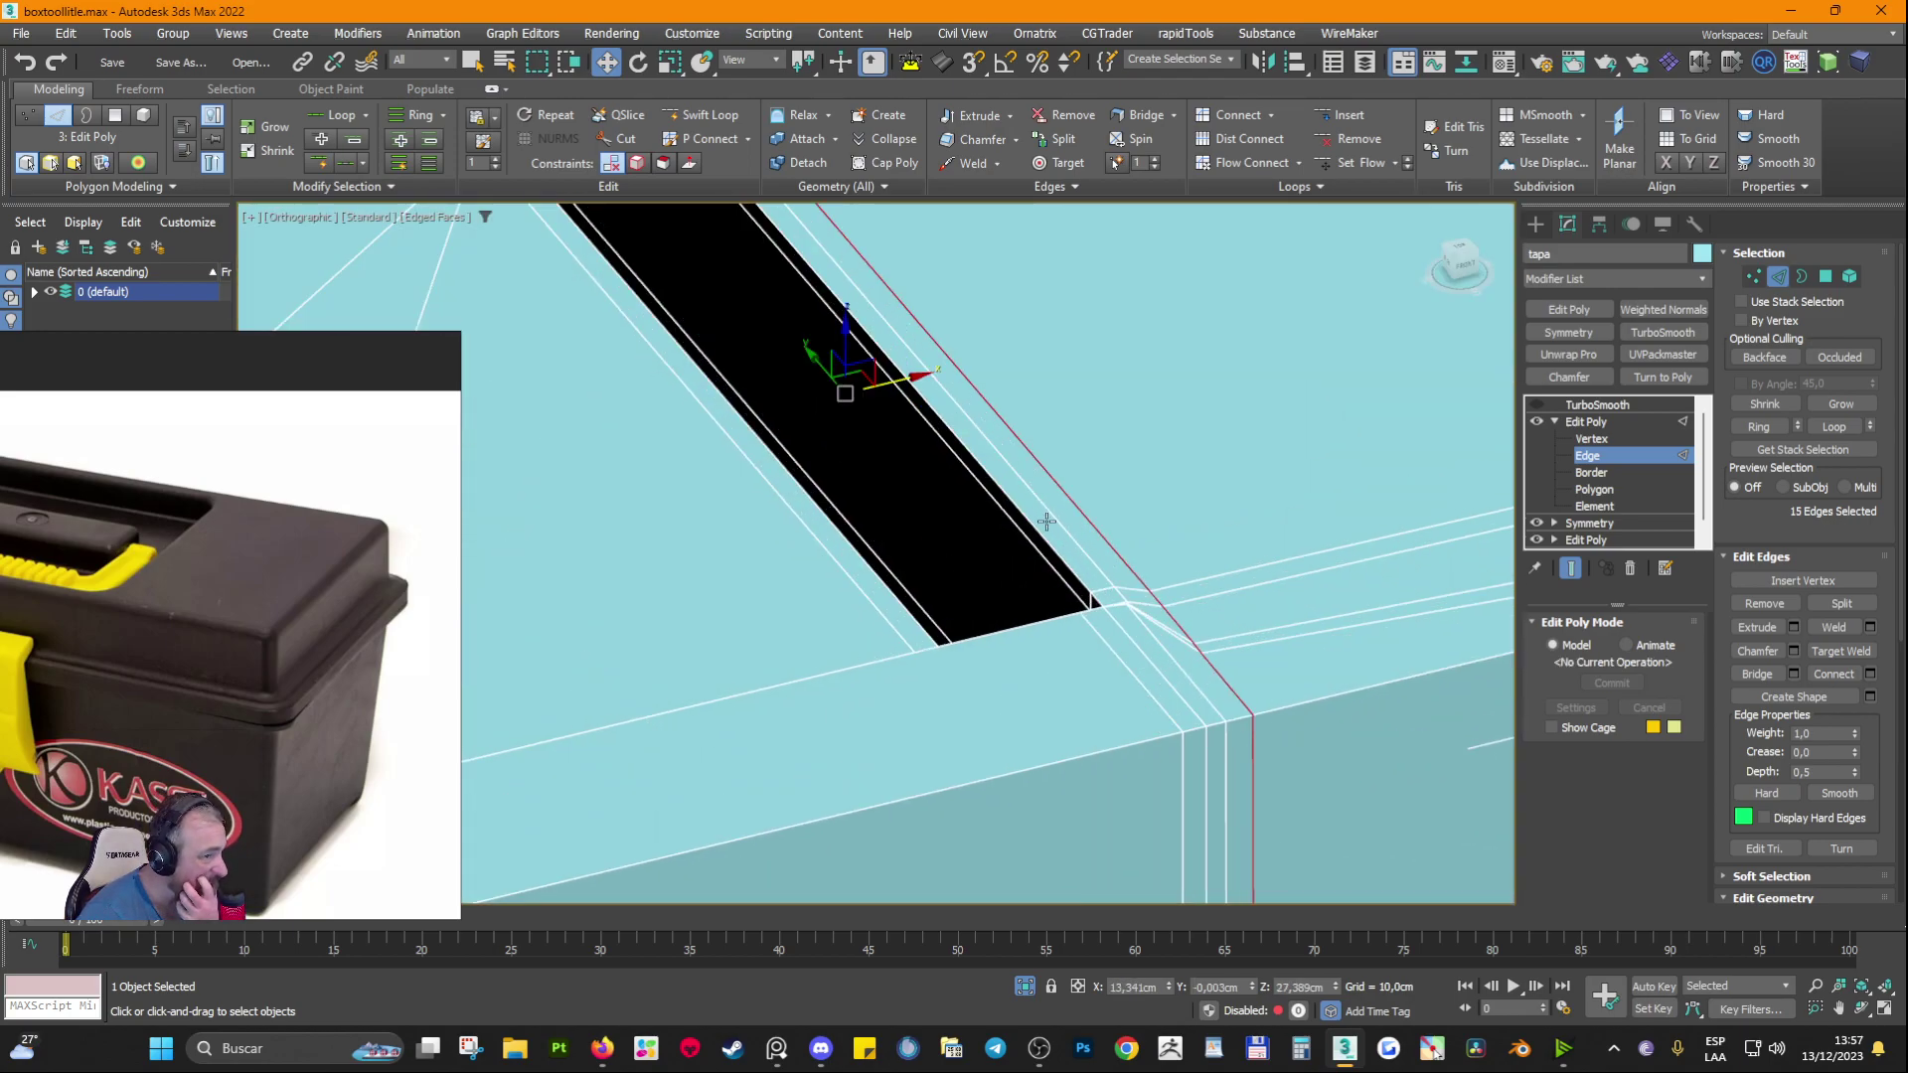
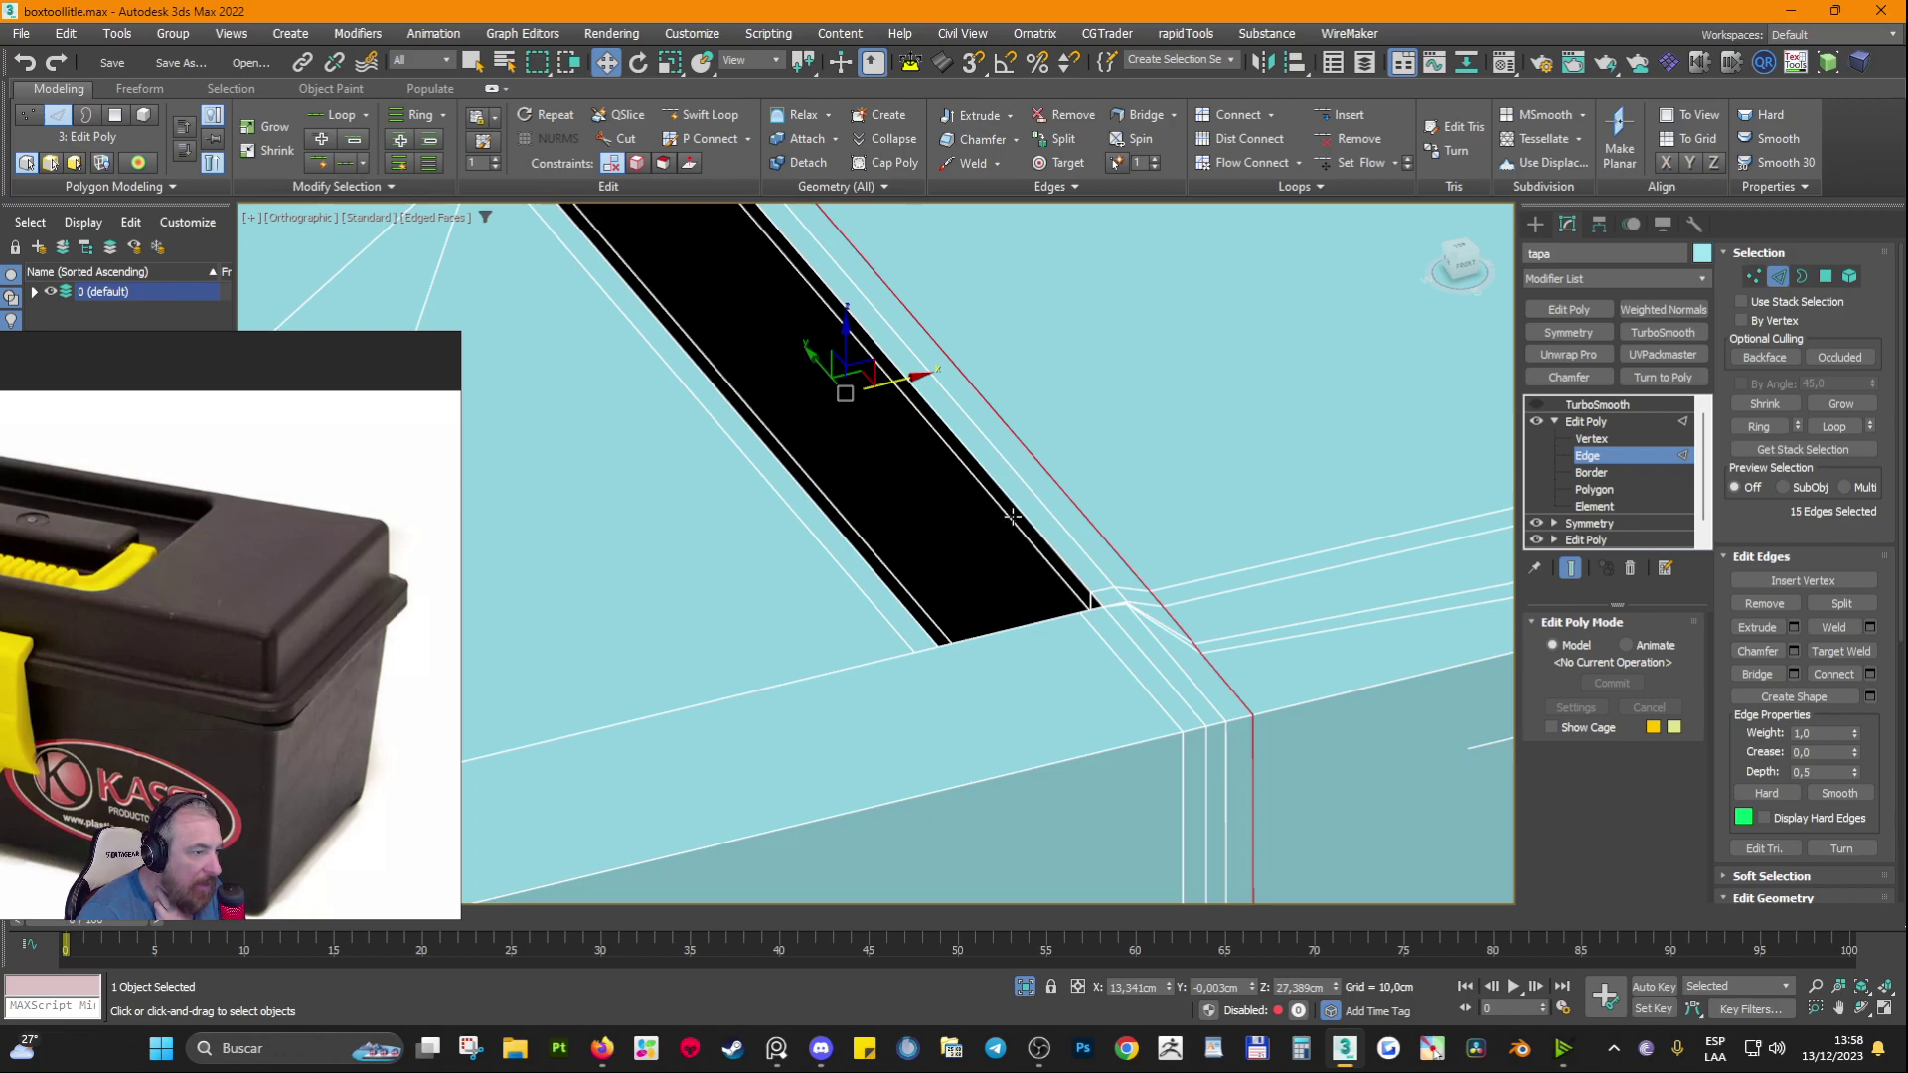
pyautogui.scroll(-3, 969, 455)
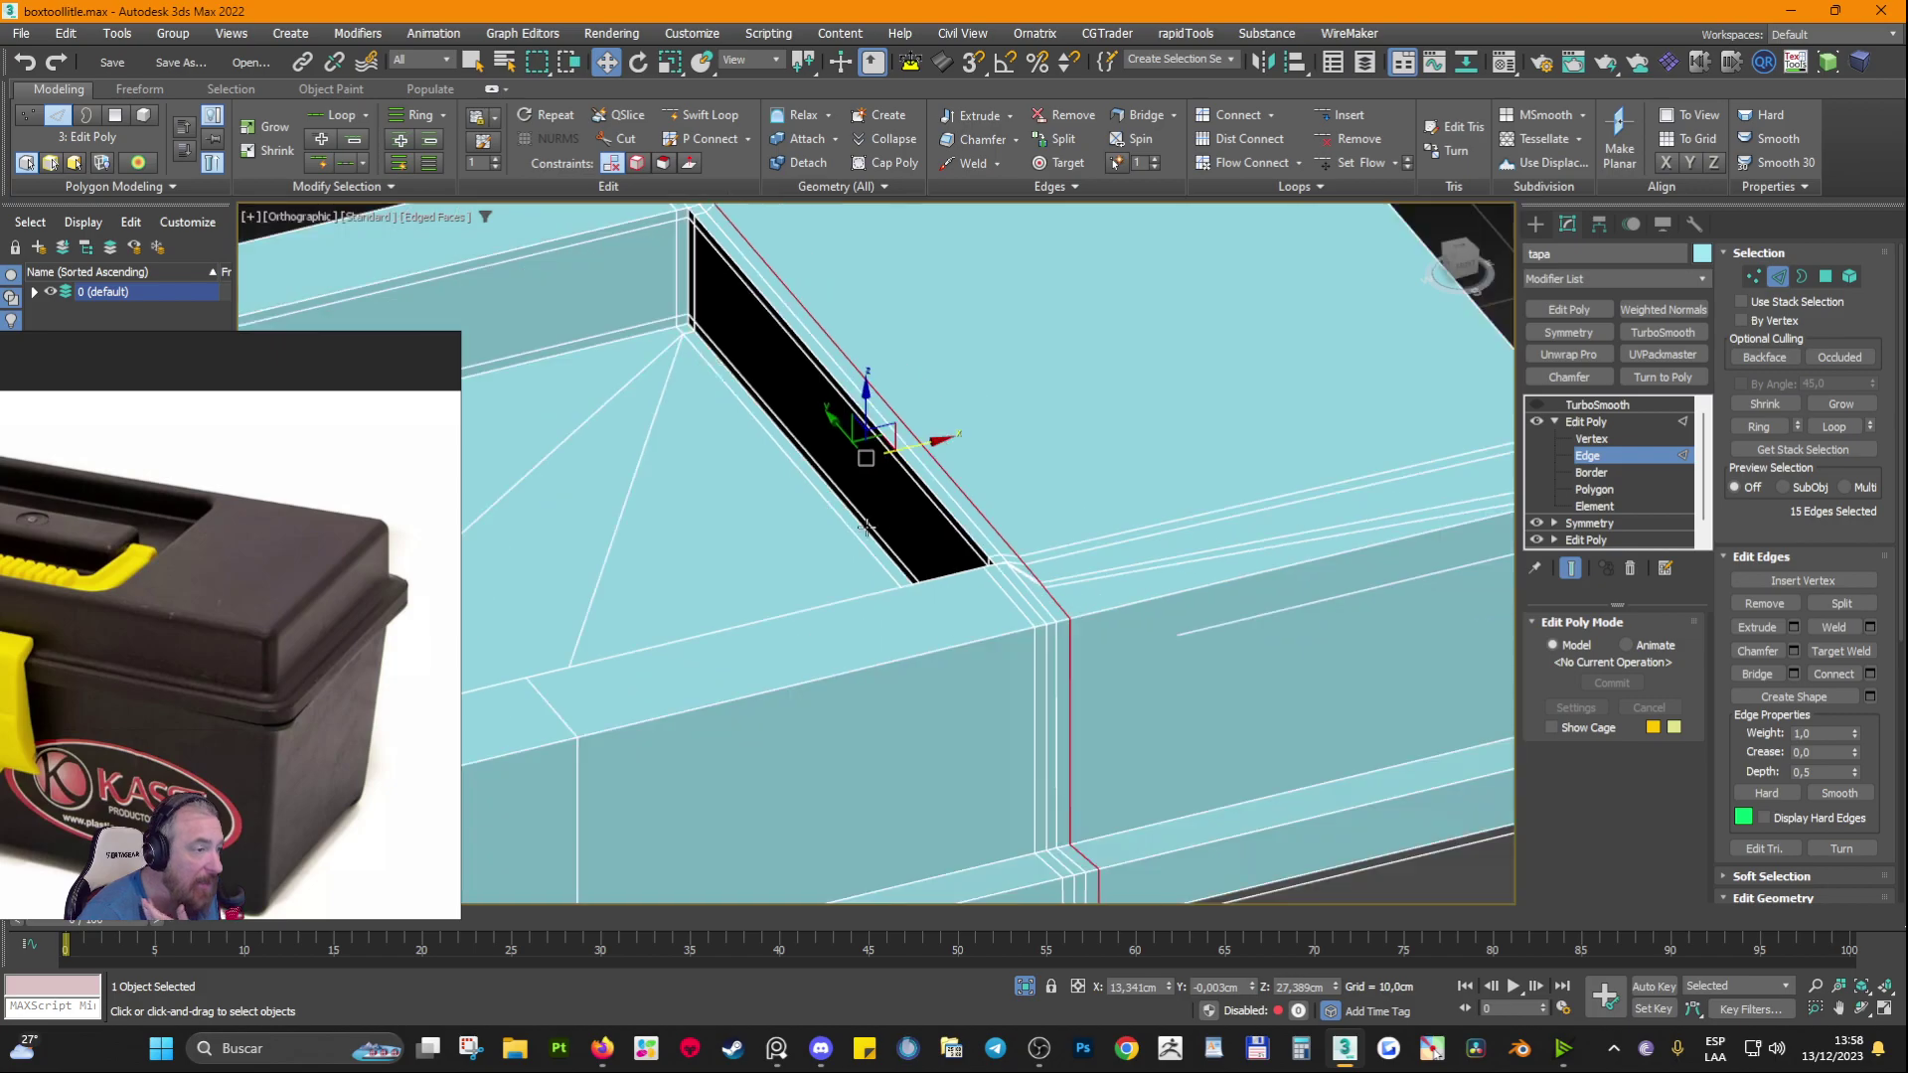
# Step: Move the crosswise edge loop along X away from the recess end, to about X 16.3 cm
pyautogui.moveTo(923, 442); pyautogui.dragTo(946, 591, button='middle')
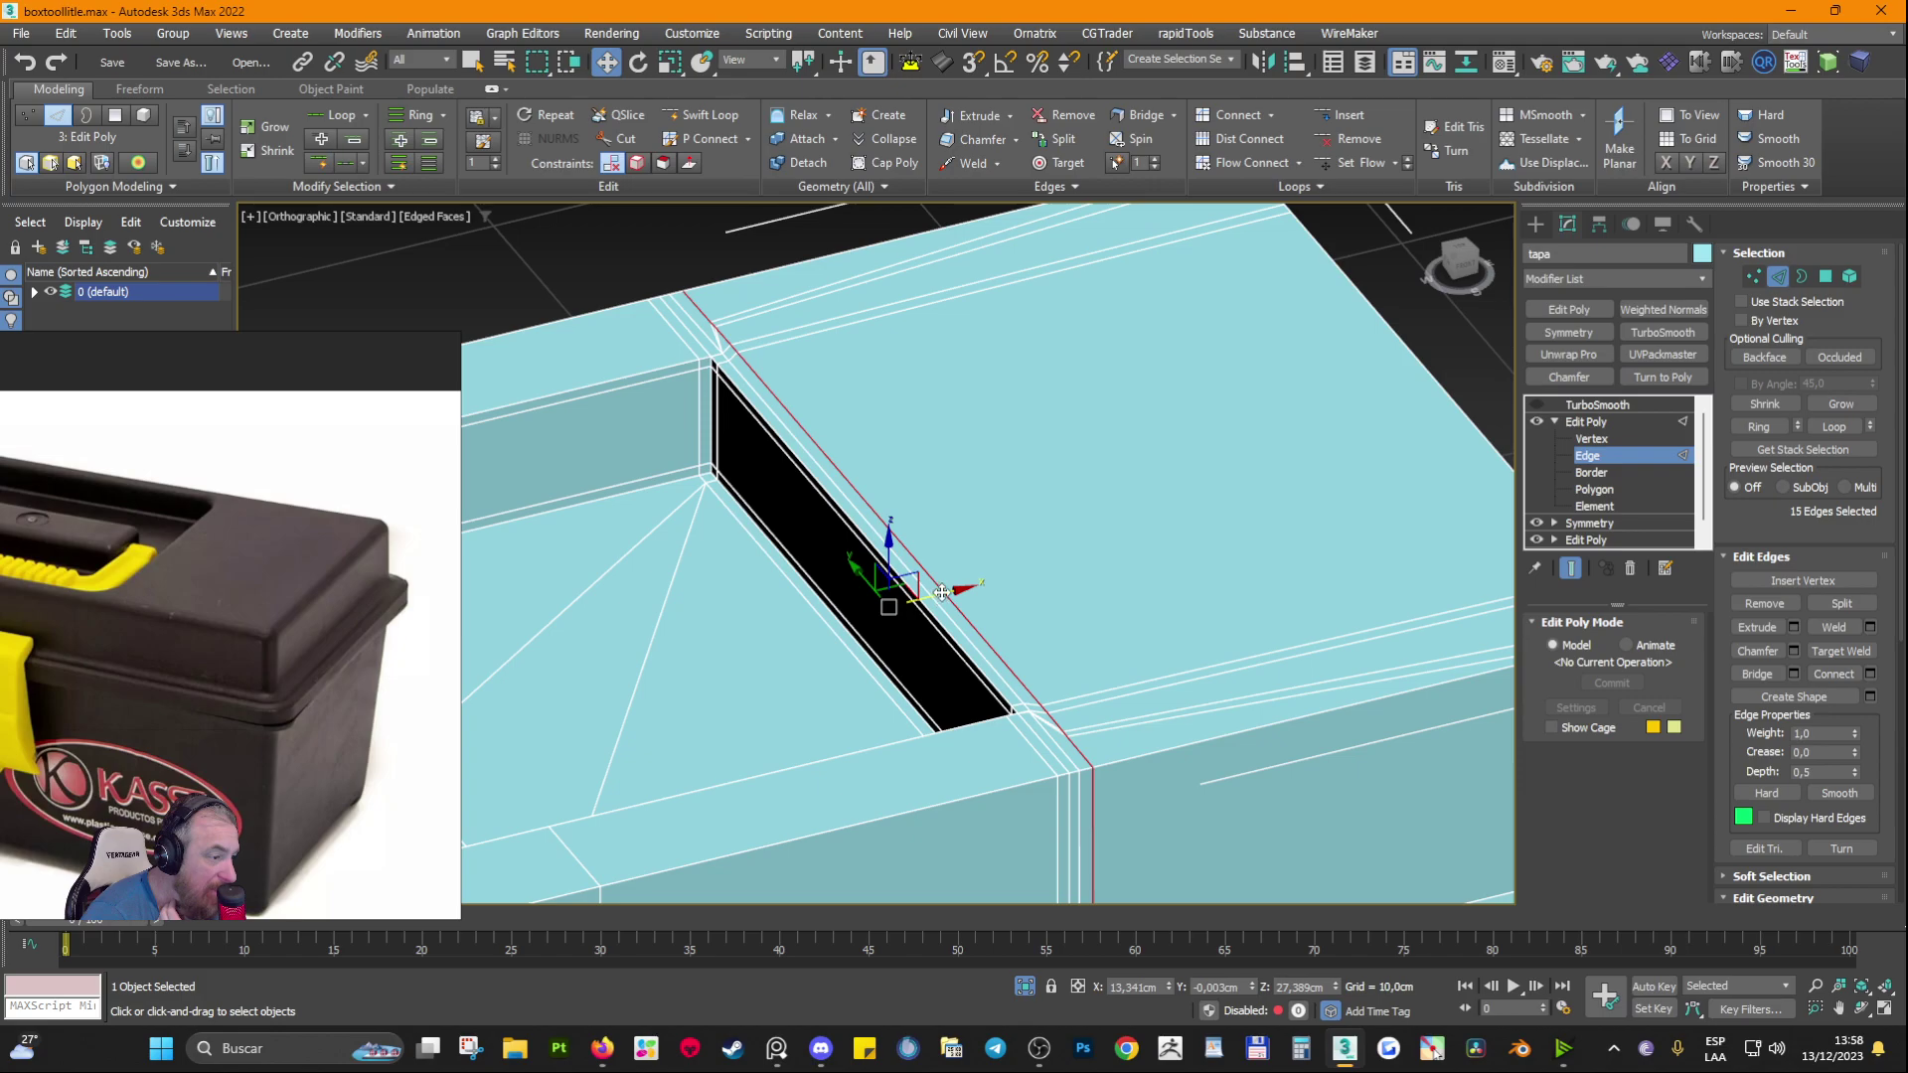
pyautogui.moveTo(941, 592); pyautogui.dragTo(1052, 585)
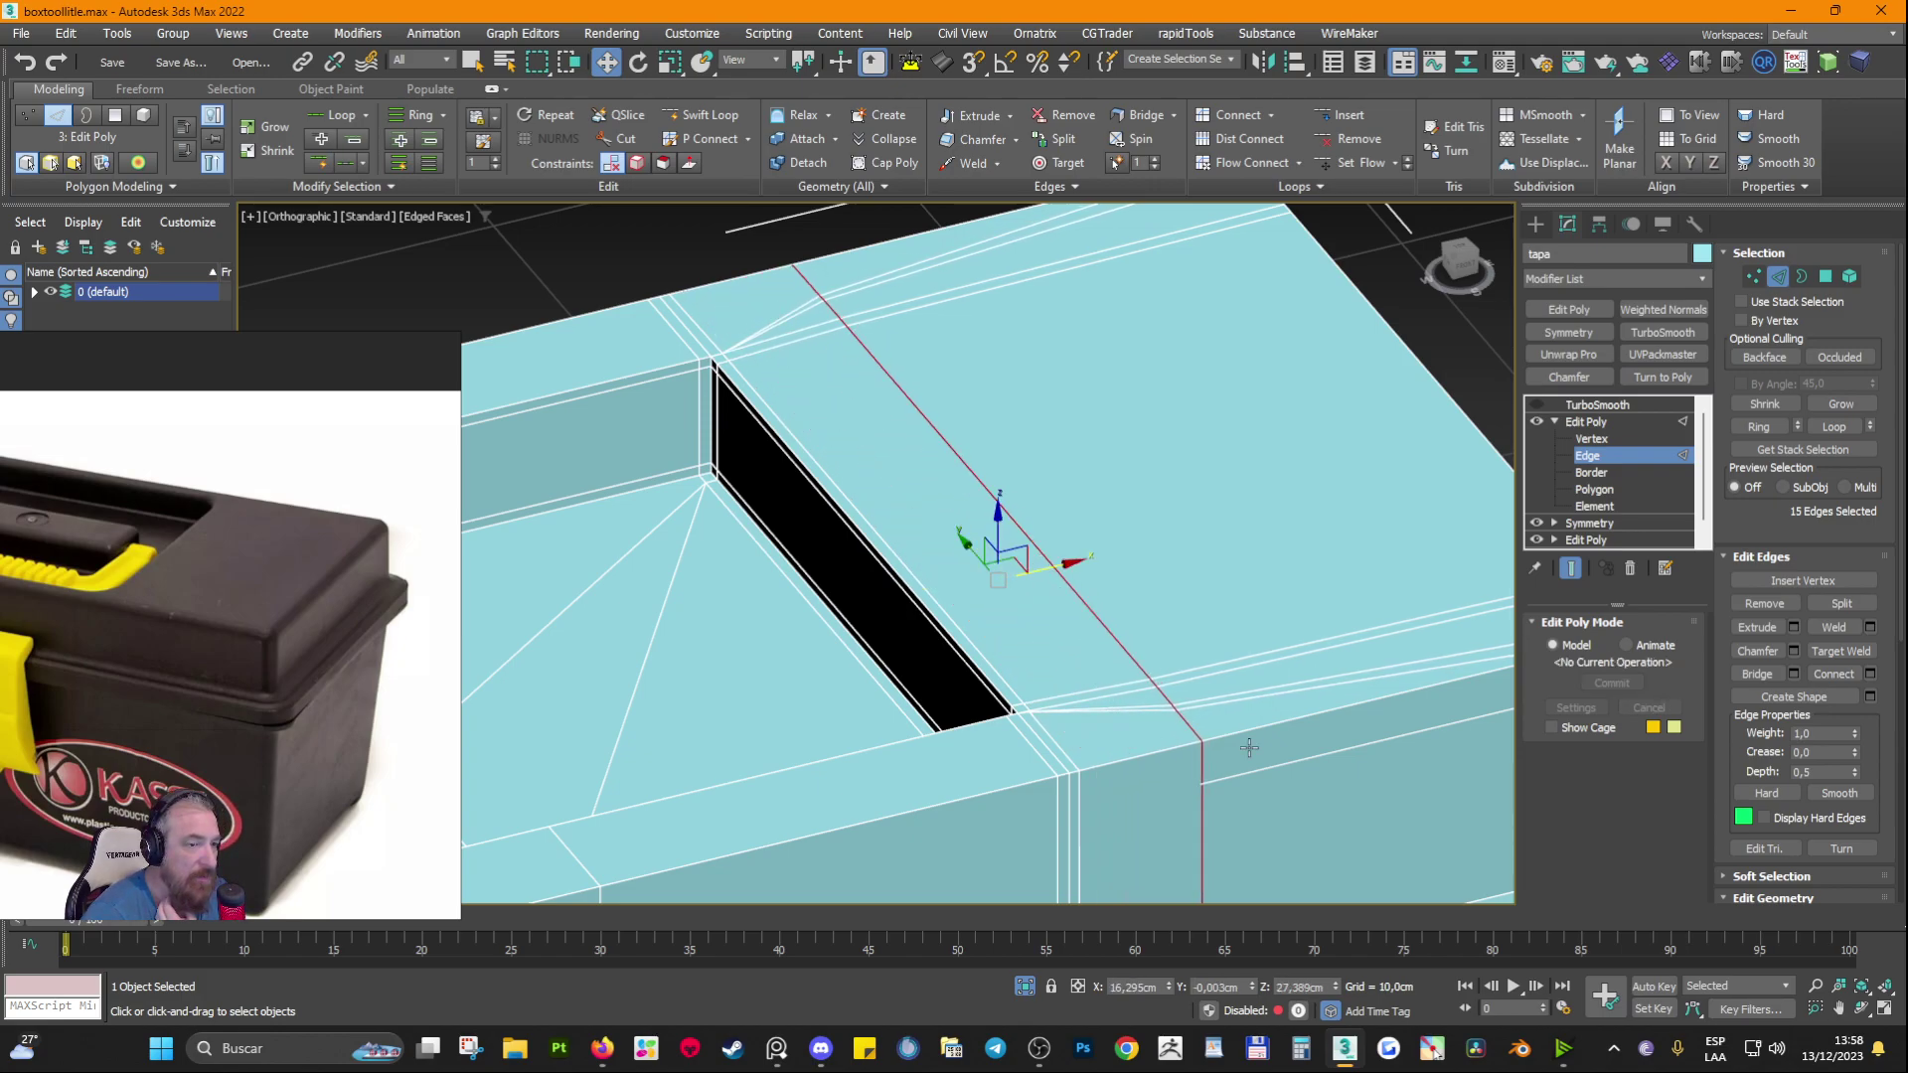
pyautogui.moveTo(852, 610); pyautogui.dragTo(848, 613, button='middle')
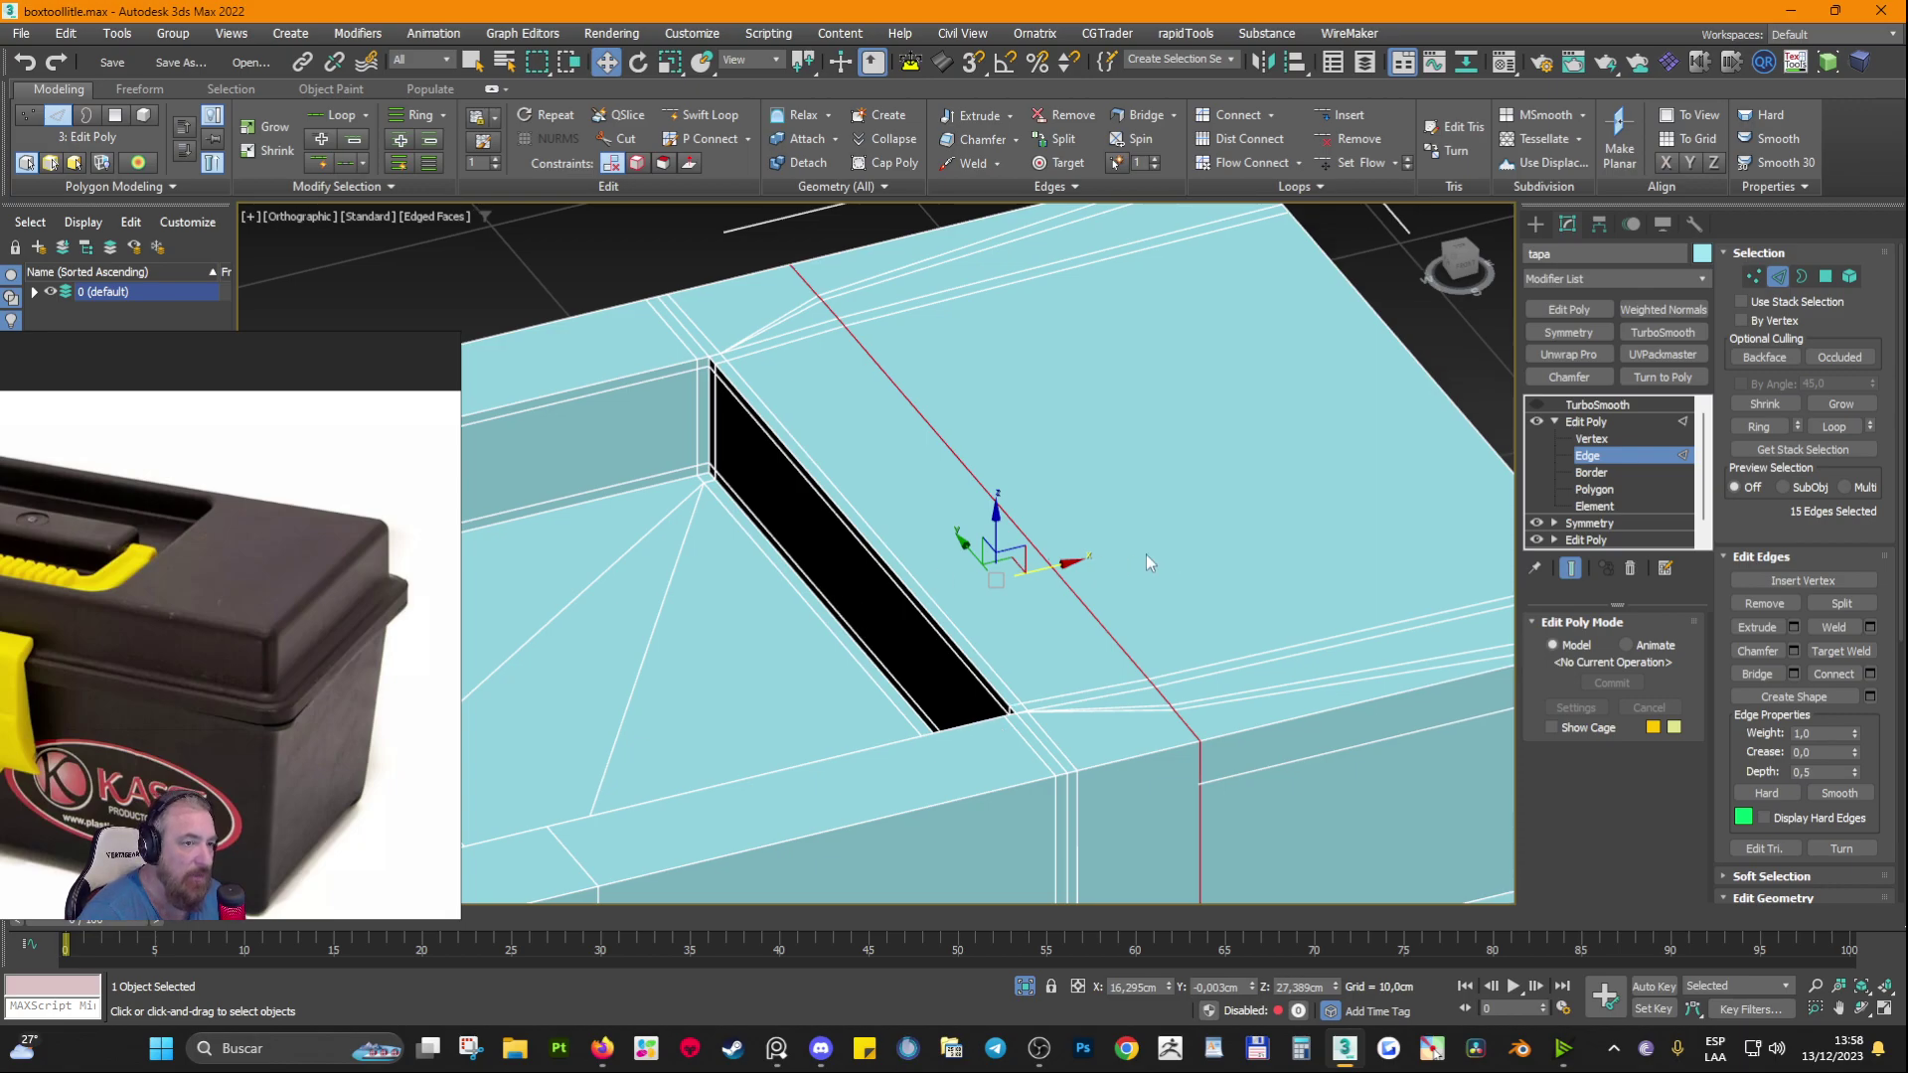
# Step: Target-weld the two extra vertices on the crosswise loop, one after the other, into the recess corner's outer support-edge vertex
pyautogui.keyDown('alt'); pyautogui.moveTo(1153, 561); pyautogui.dragTo(753, 651, button='middle'); pyautogui.keyUp('alt')
pyautogui.scroll(4, 716, 586)
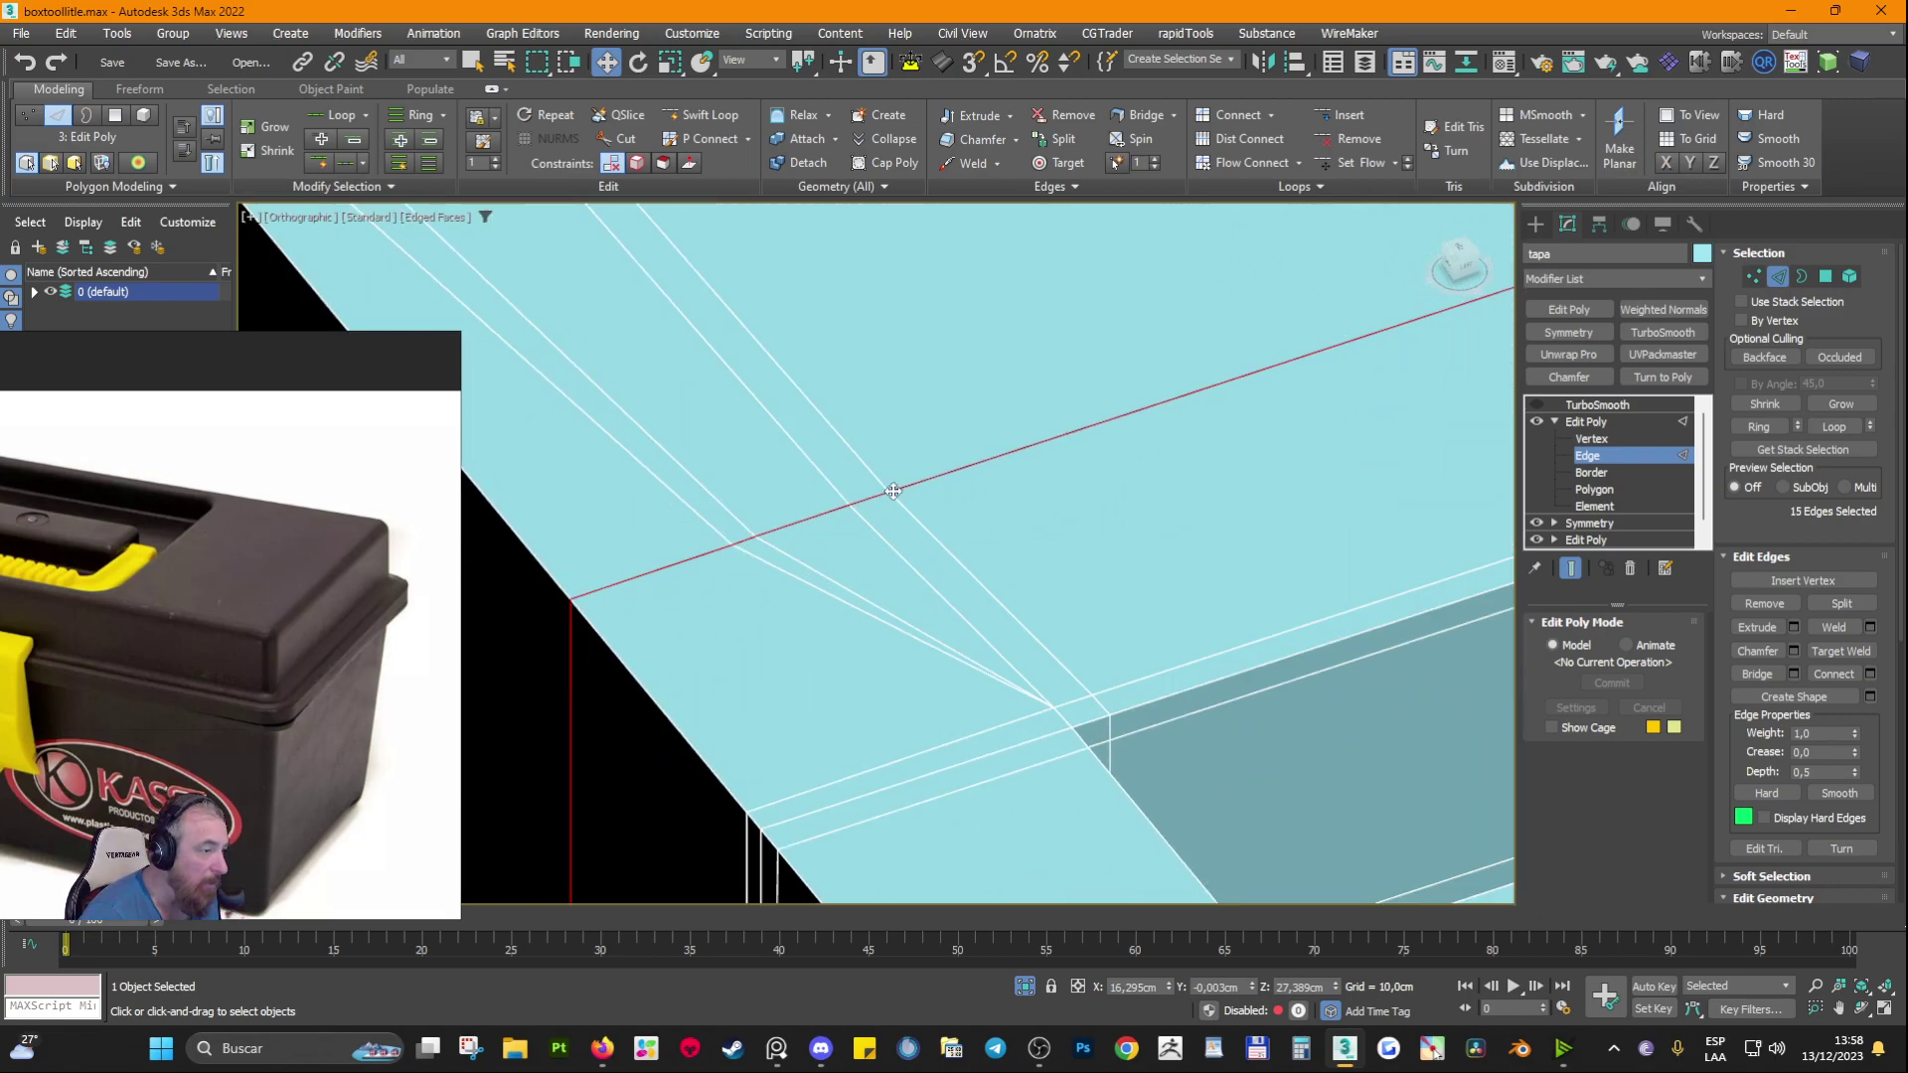
pyautogui.click(1752, 276)
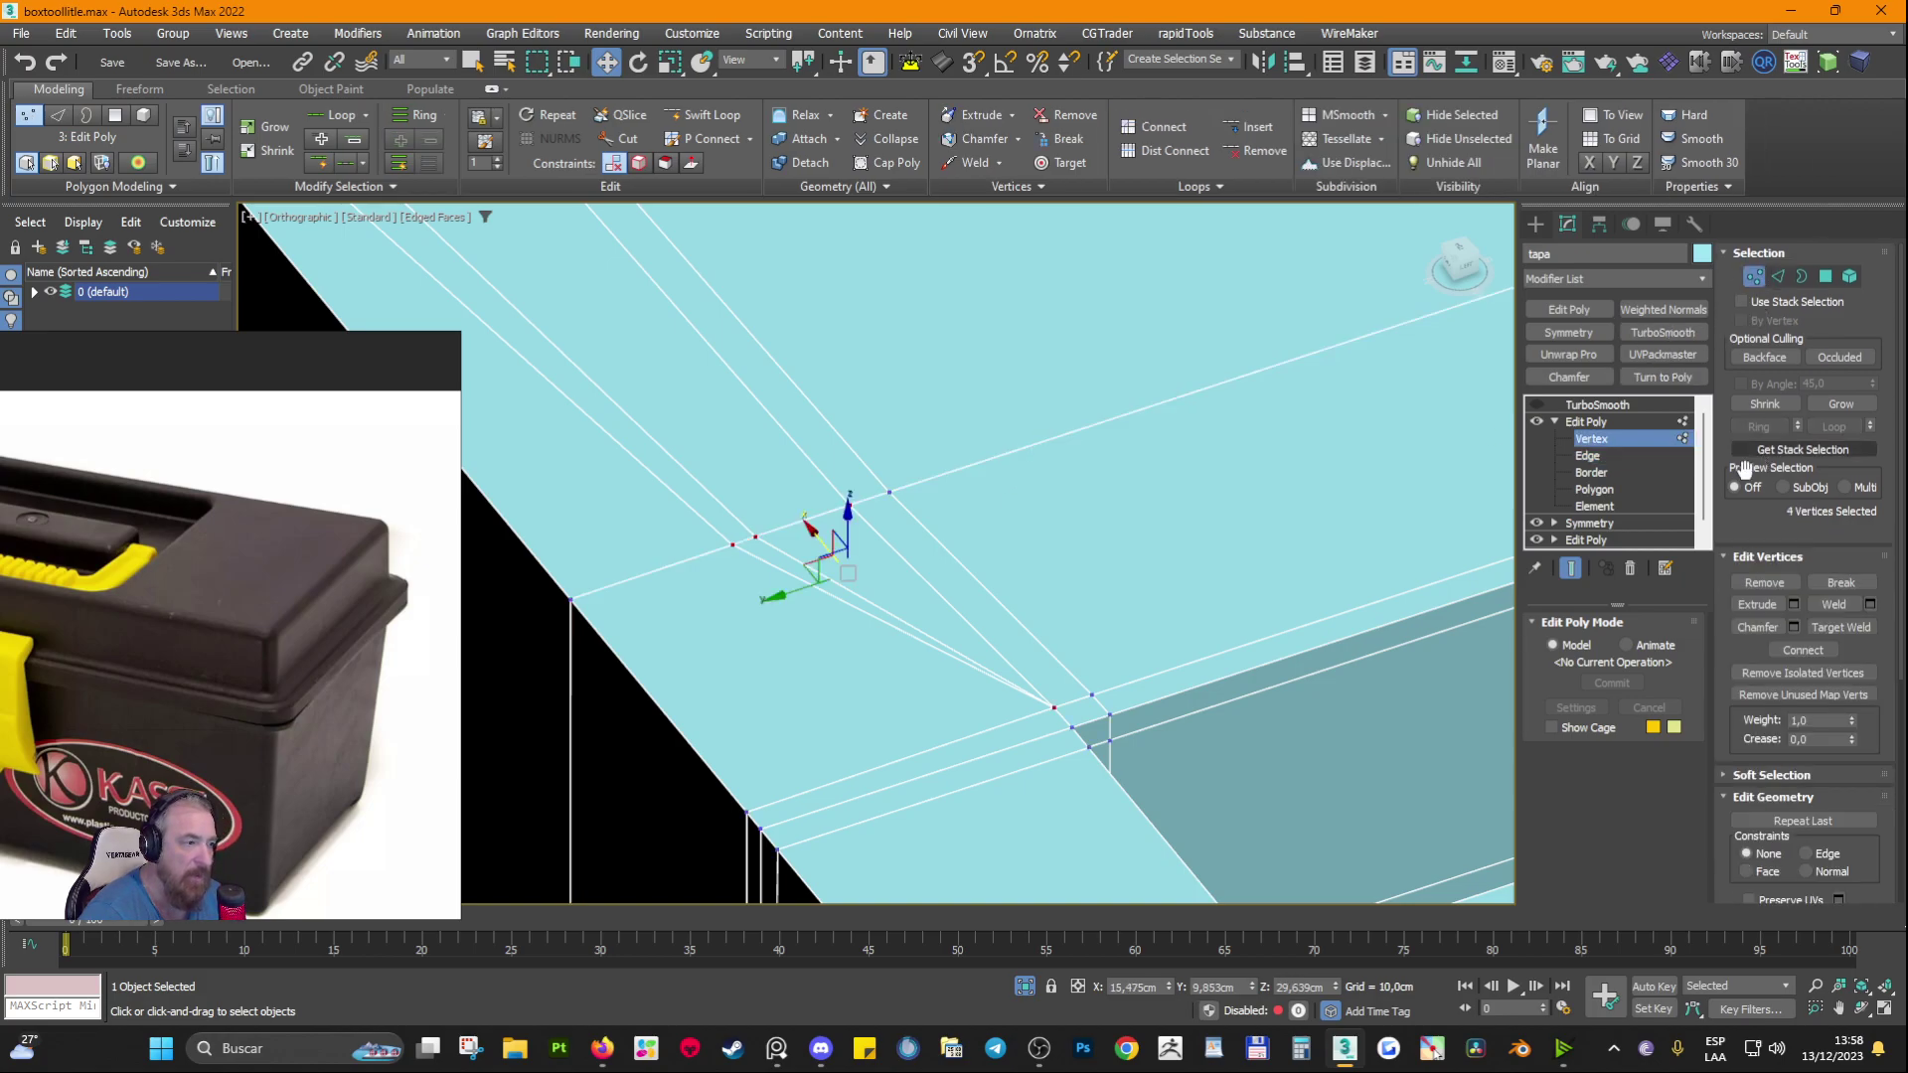
pyautogui.click(1838, 627)
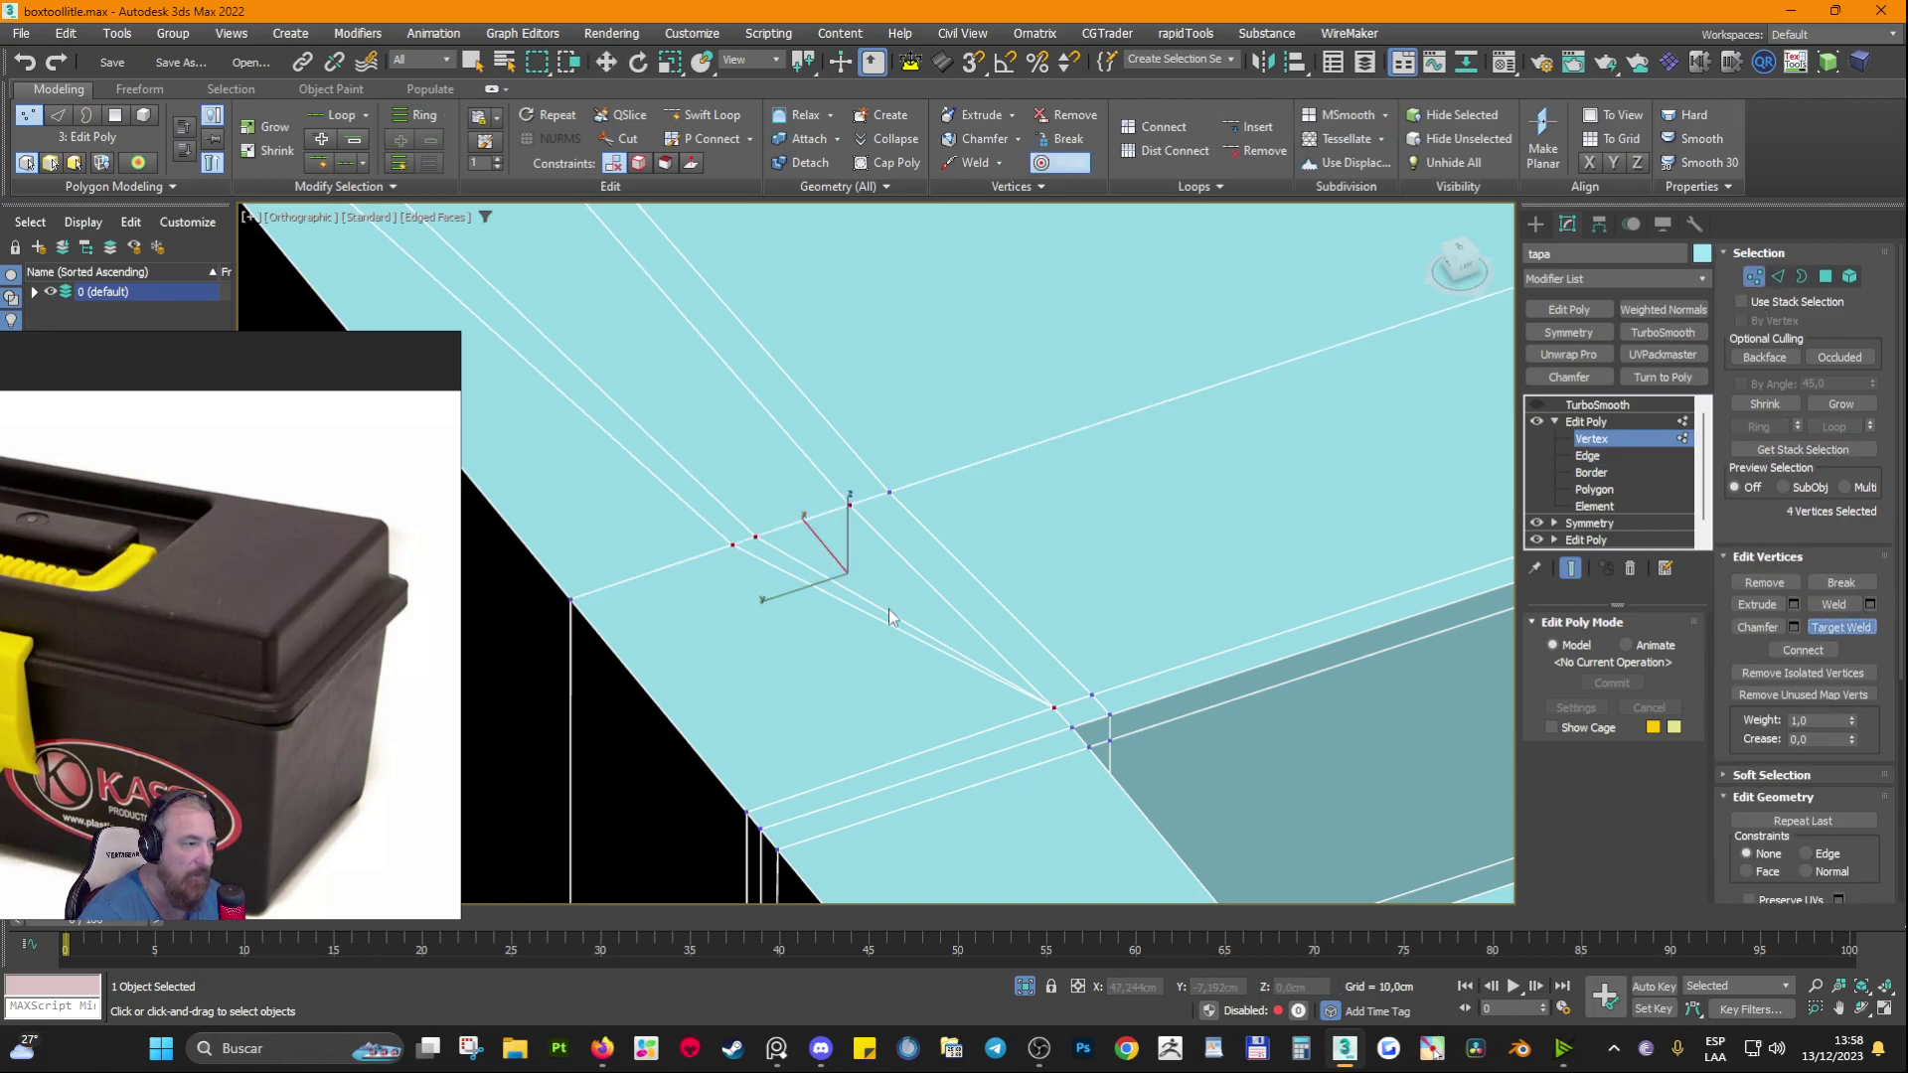
pyautogui.click(736, 547)
pyautogui.click(756, 537)
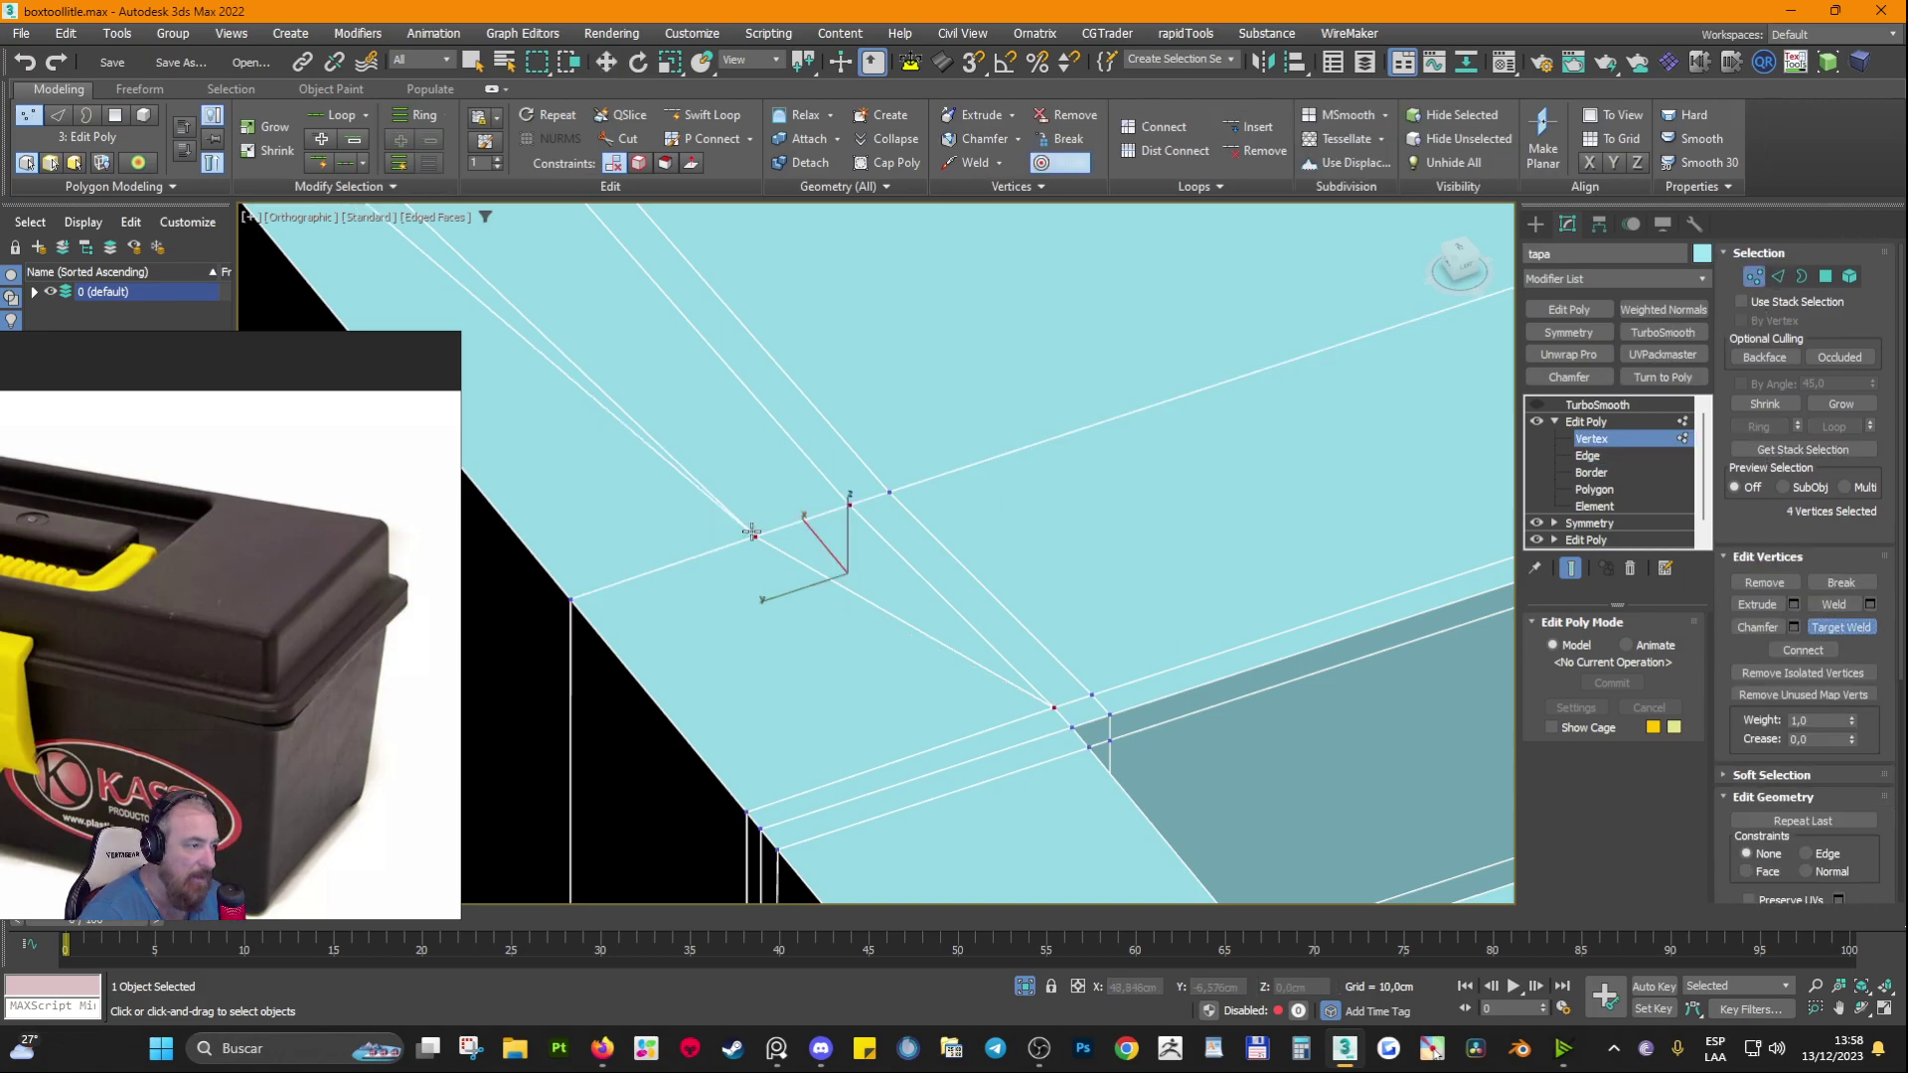
pyautogui.click(848, 504)
pyautogui.keyDown('alt'); pyautogui.moveTo(892, 492); pyautogui.dragTo(922, 459, button='middle'); pyautogui.keyUp('alt')
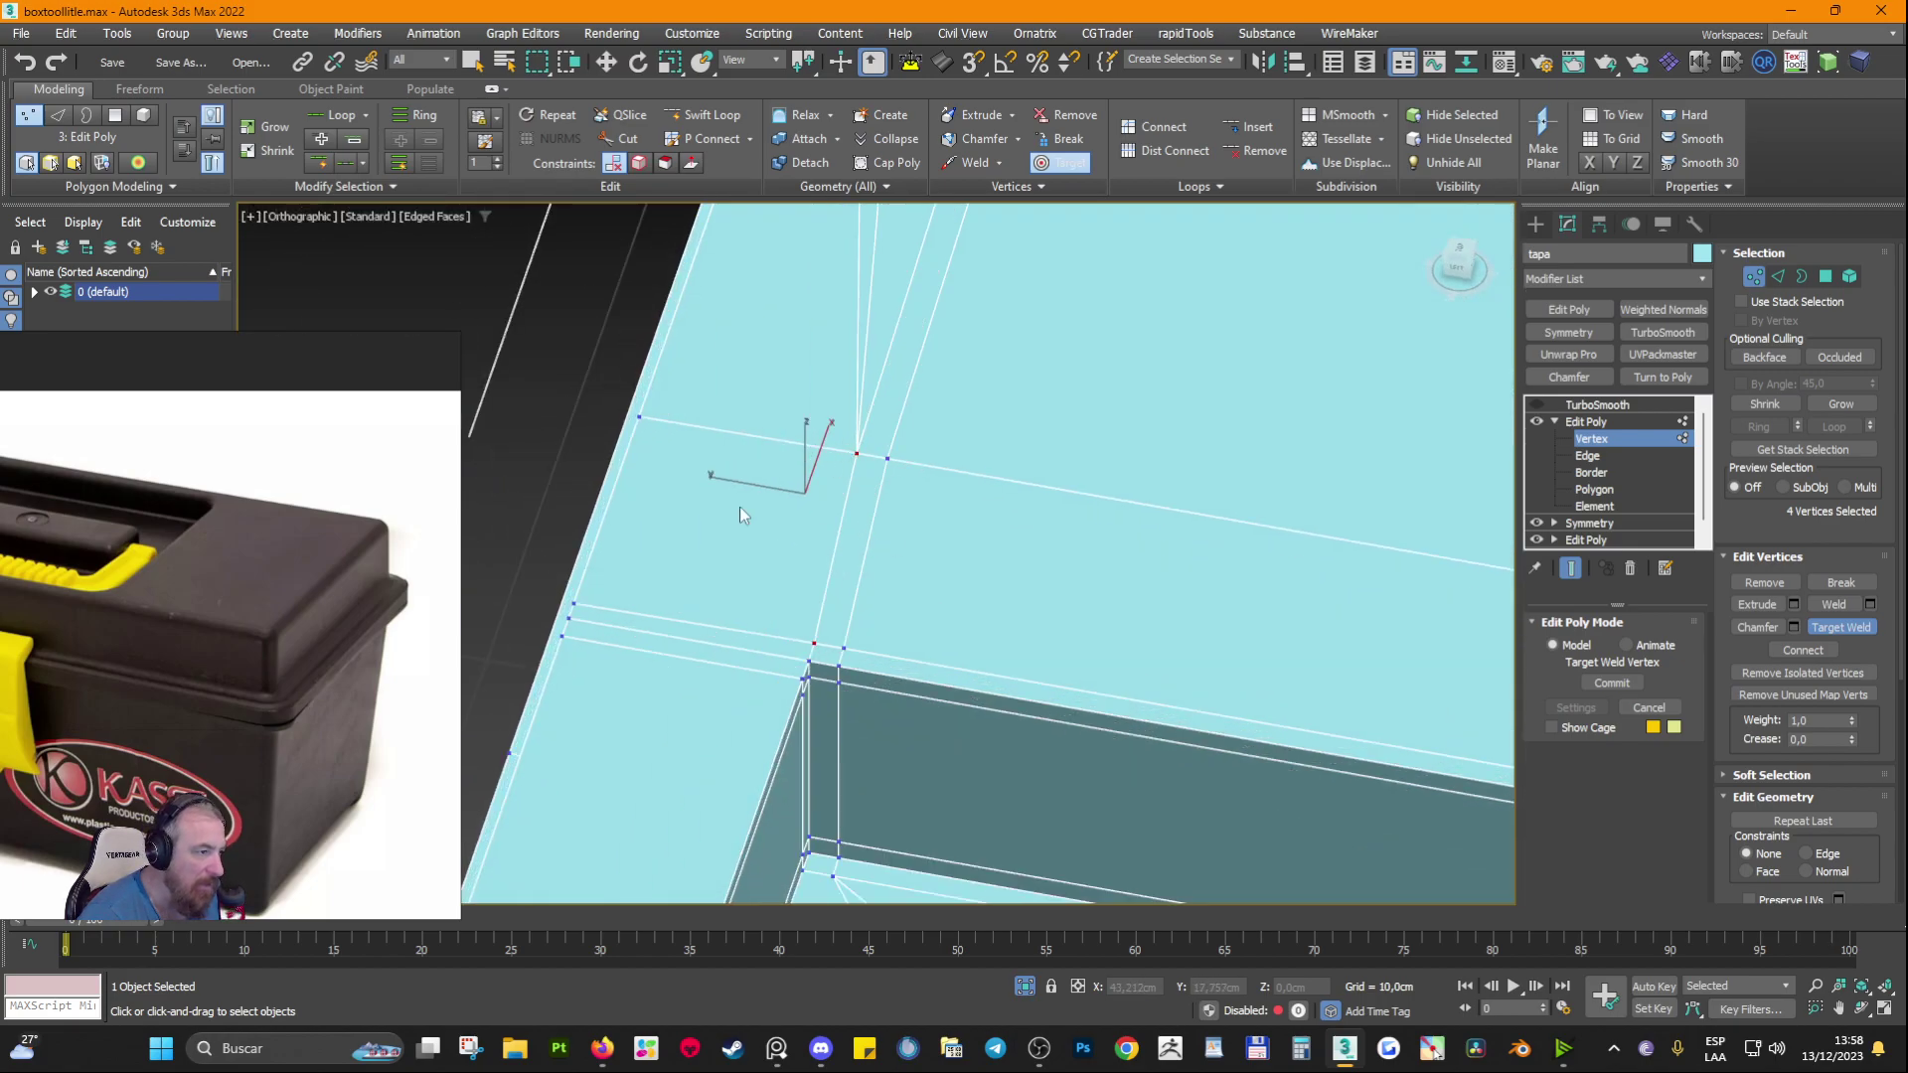
# Step: Target-weld the extra vertices on the crosswise loop at the opposite recess corner into its nearest support-edge vertex
pyautogui.keyDown('alt'); pyautogui.moveTo(740, 514); pyautogui.dragTo(1149, 575, button='middle'); pyautogui.keyUp('alt')
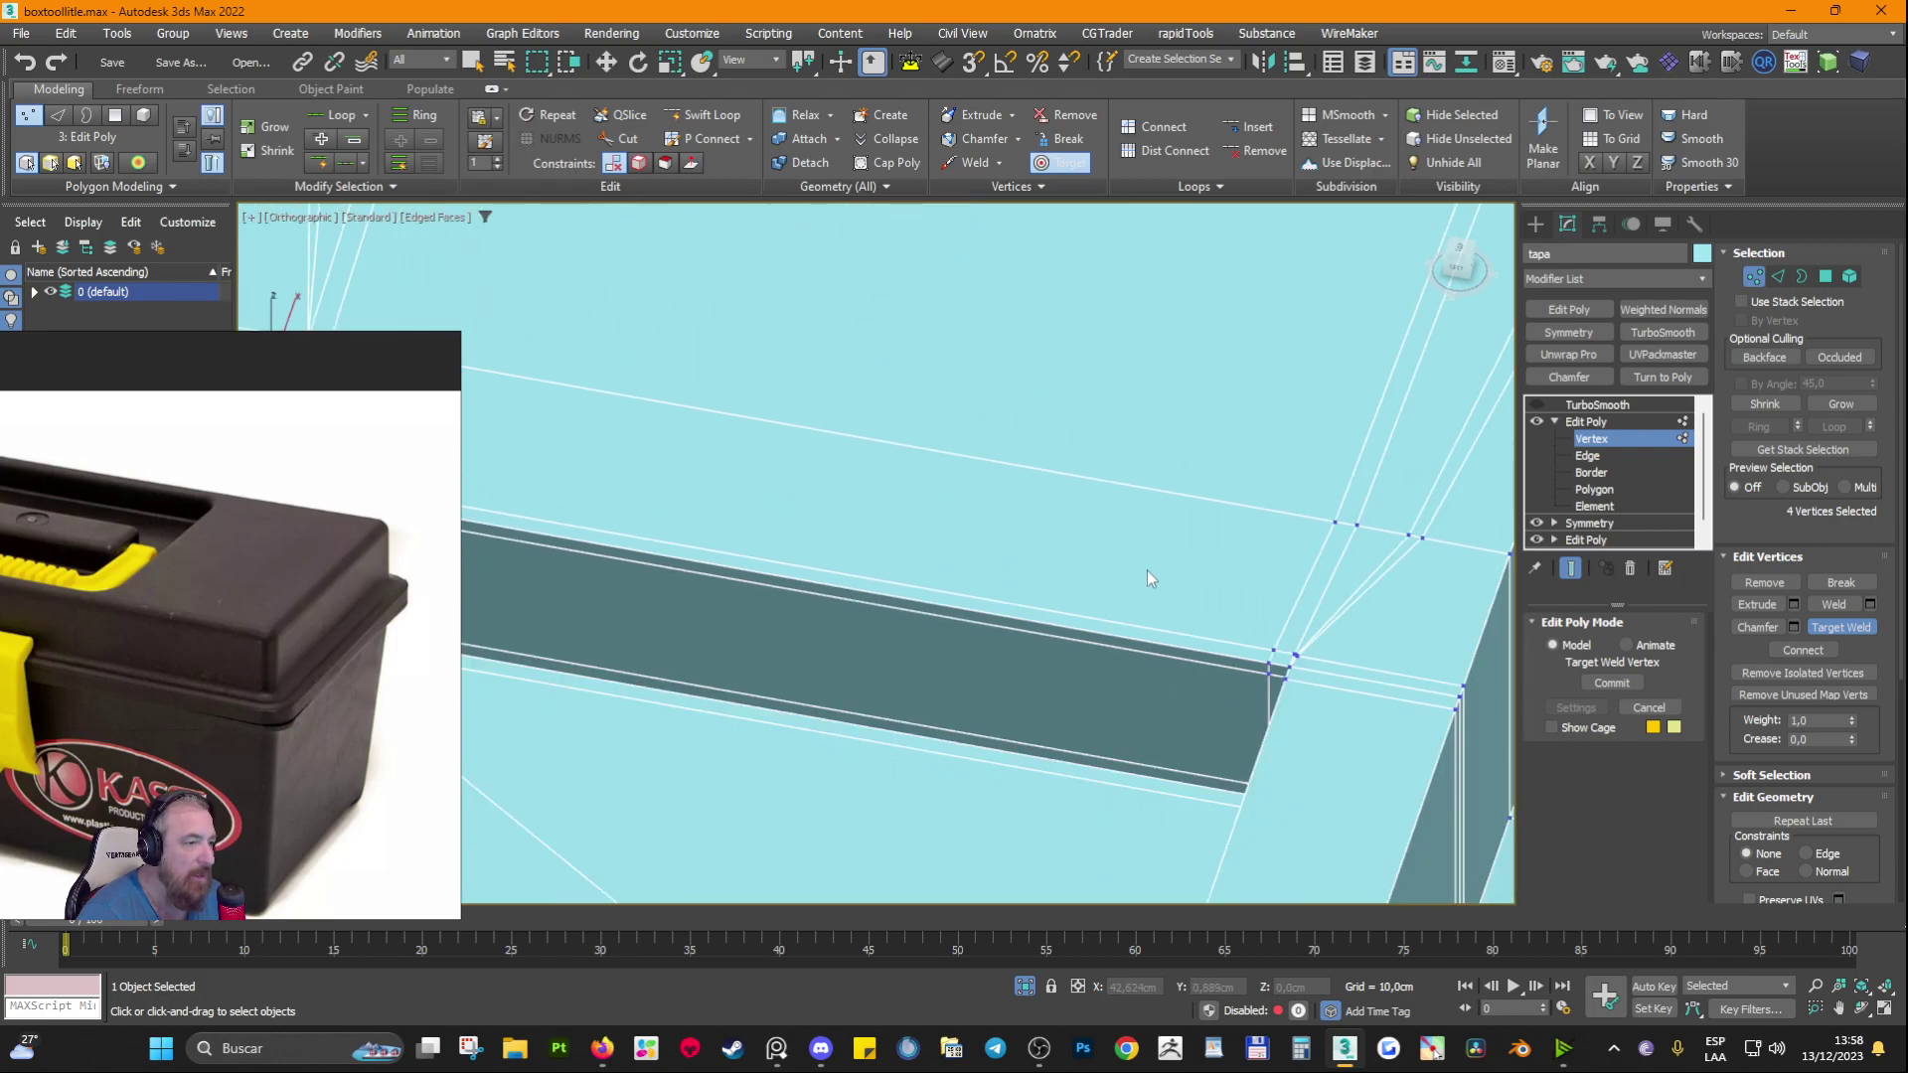
pyautogui.click(1407, 537)
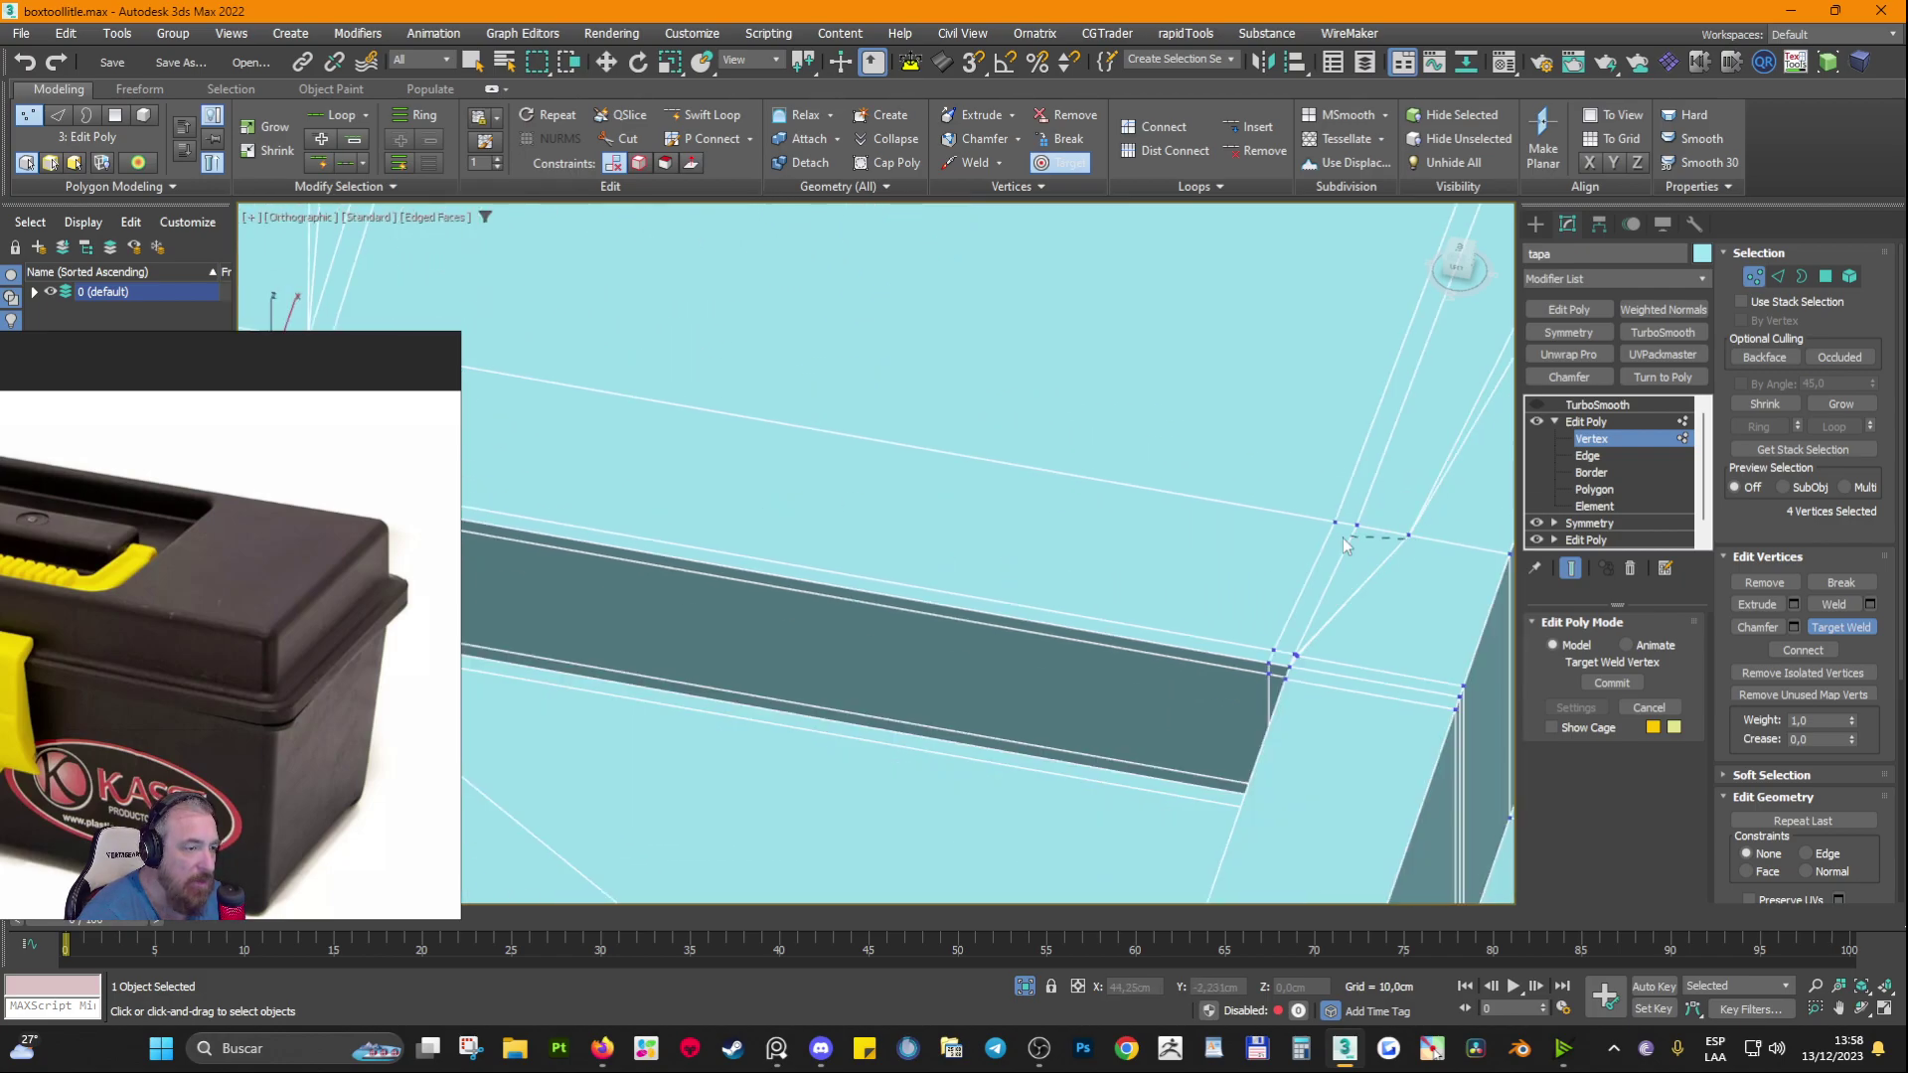
pyautogui.click(1357, 527)
pyautogui.moveTo(817, 489); pyautogui.dragTo(851, 551, button='middle')
pyautogui.press('w')
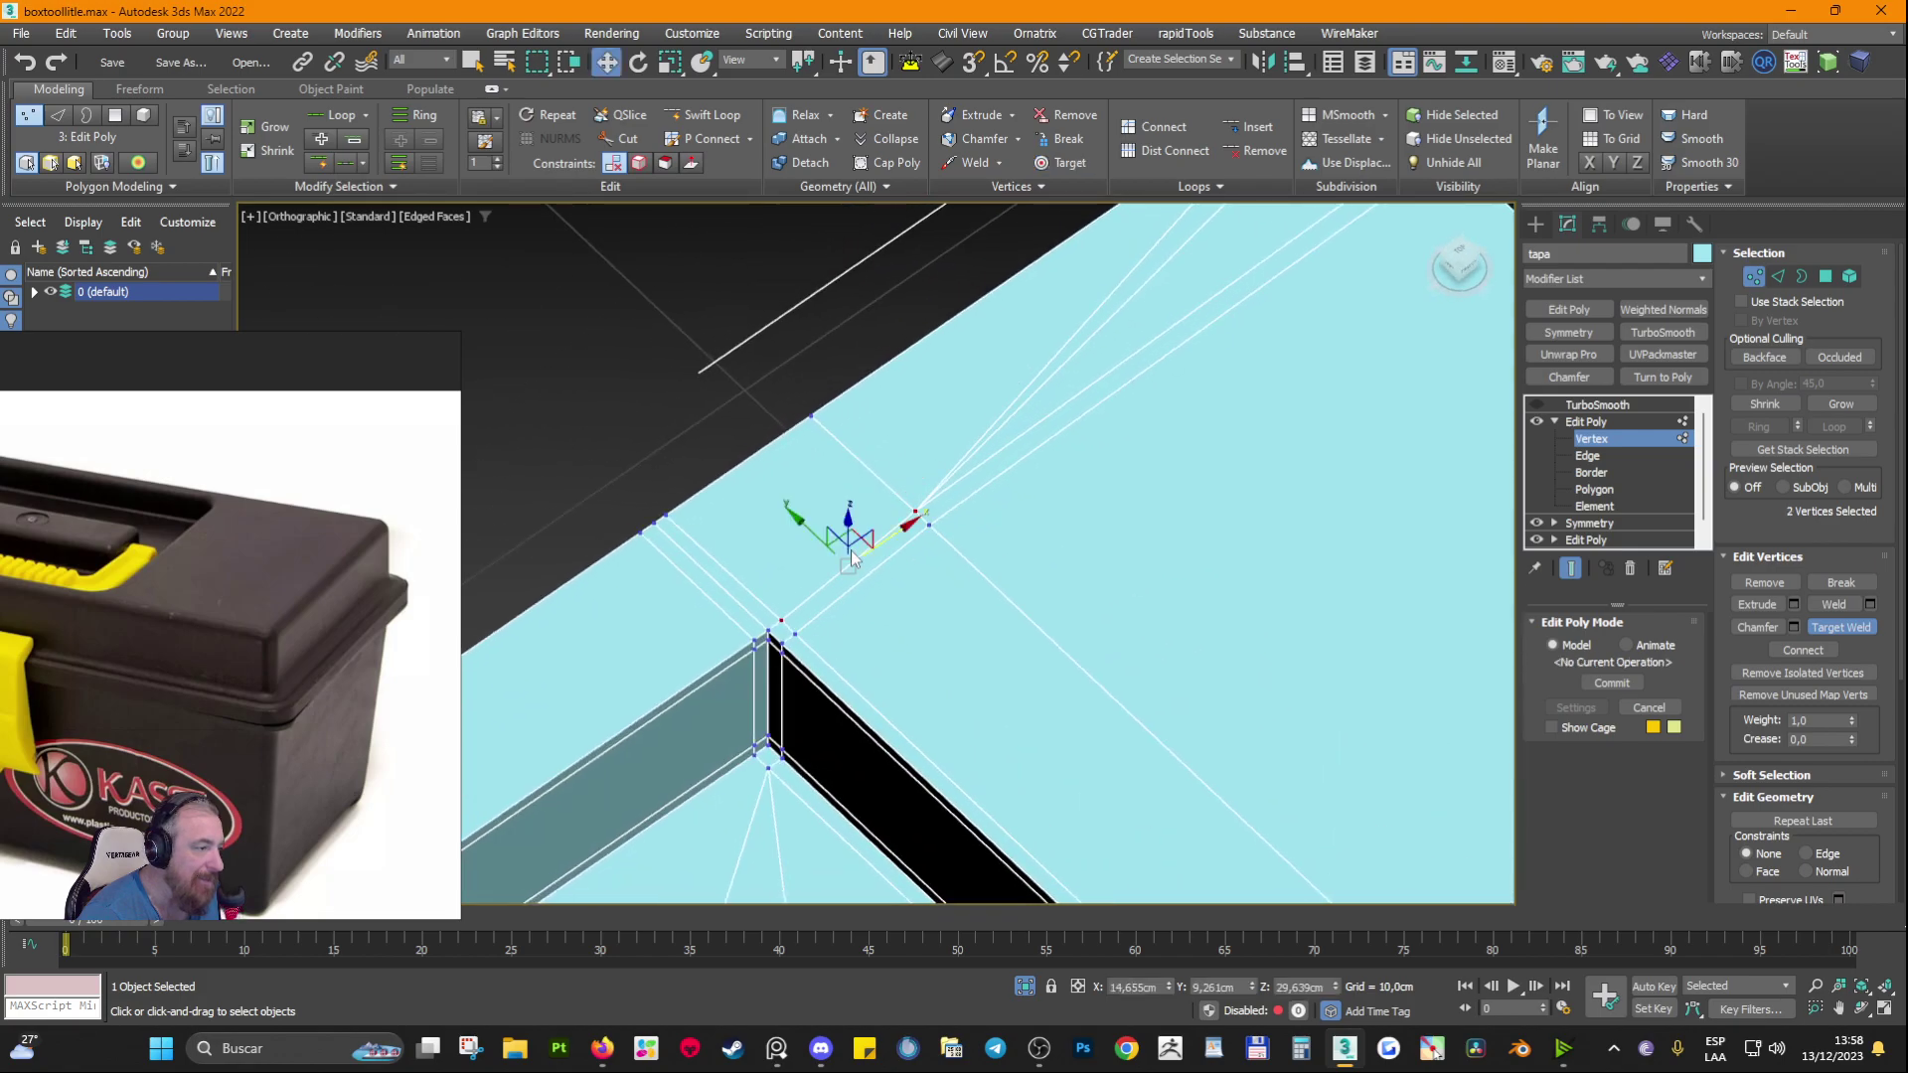
# Step: Select the wall and rim polygons surrounding the recess corner up to the crosswise loop to check that they are quads
pyautogui.keyDown('ctrl'); pyautogui.click(1826, 277); pyautogui.keyUp('ctrl')
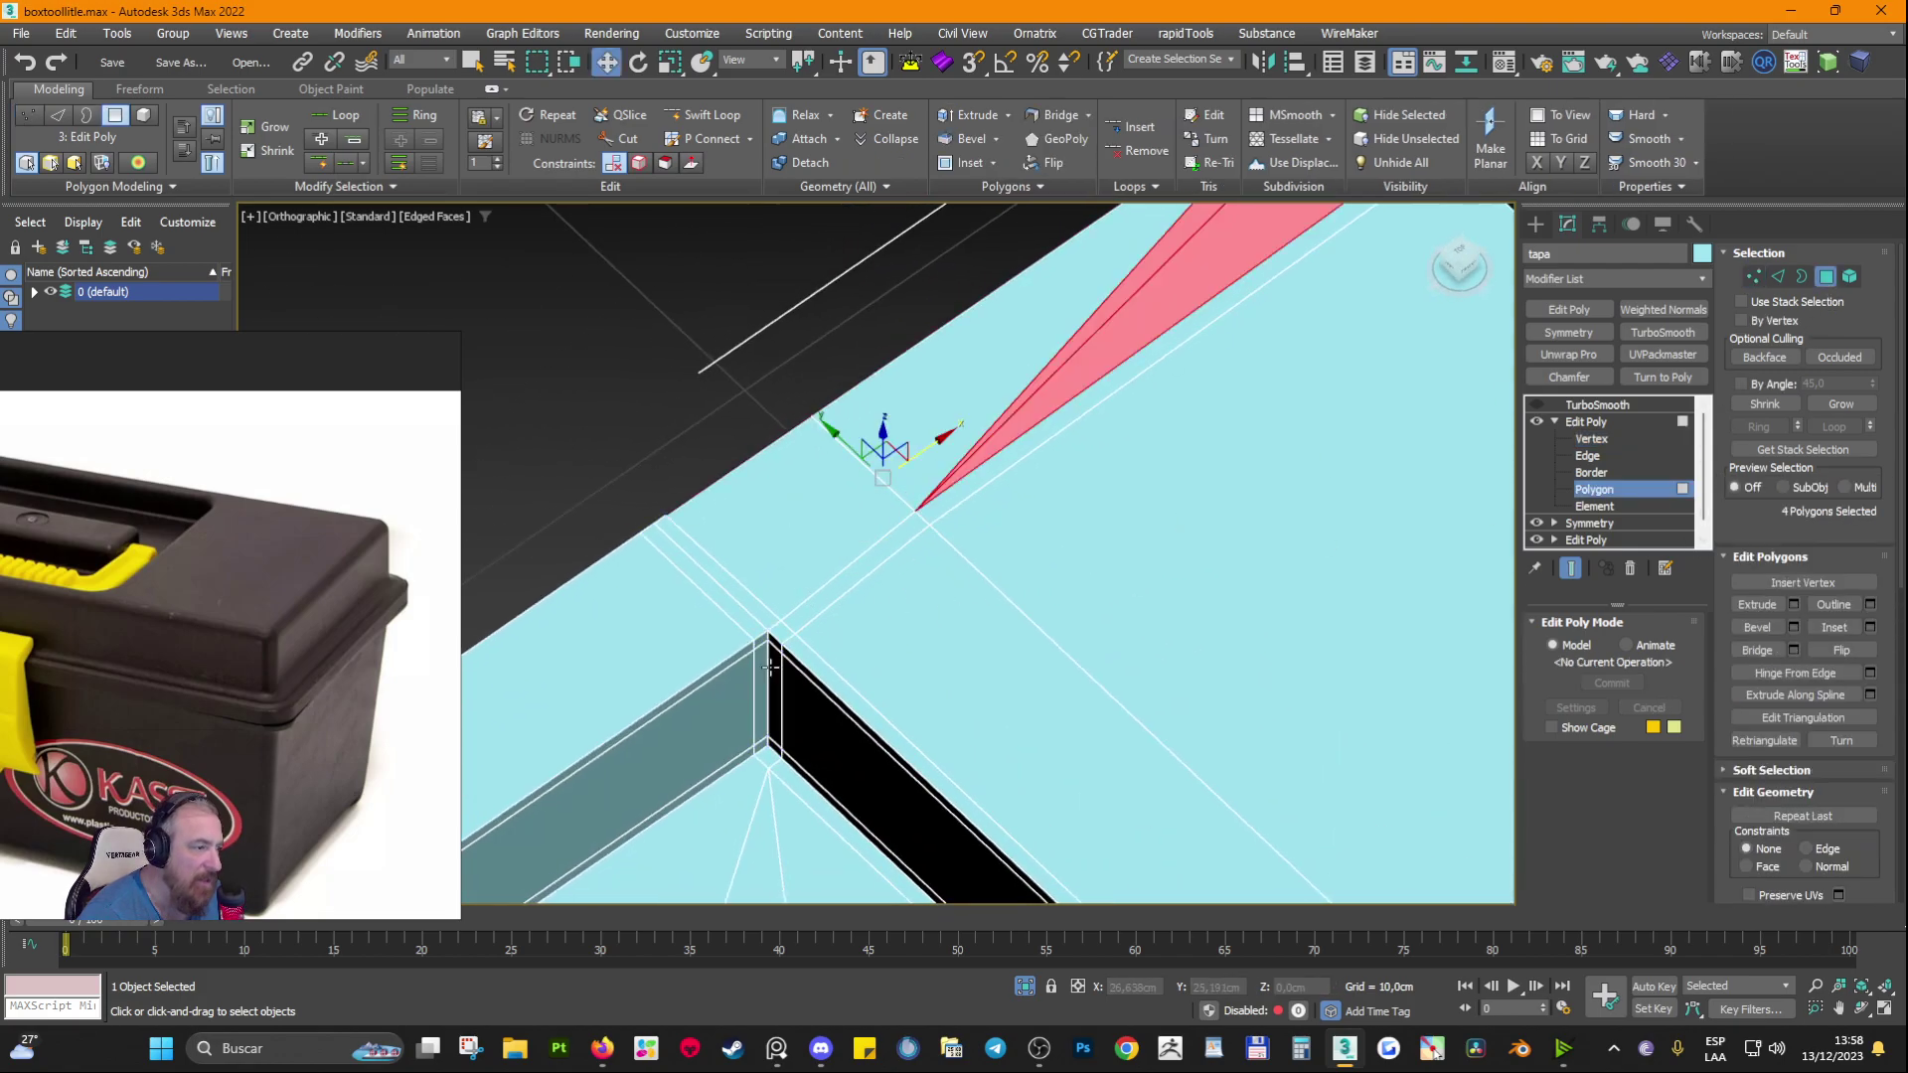
pyautogui.keyDown('alt'); pyautogui.moveTo(760, 682); pyautogui.dragTo(728, 719, button='middle'); pyautogui.keyUp('alt')
pyautogui.keyDown('ctrl'); pyautogui.click(727, 604); pyautogui.keyUp('ctrl')
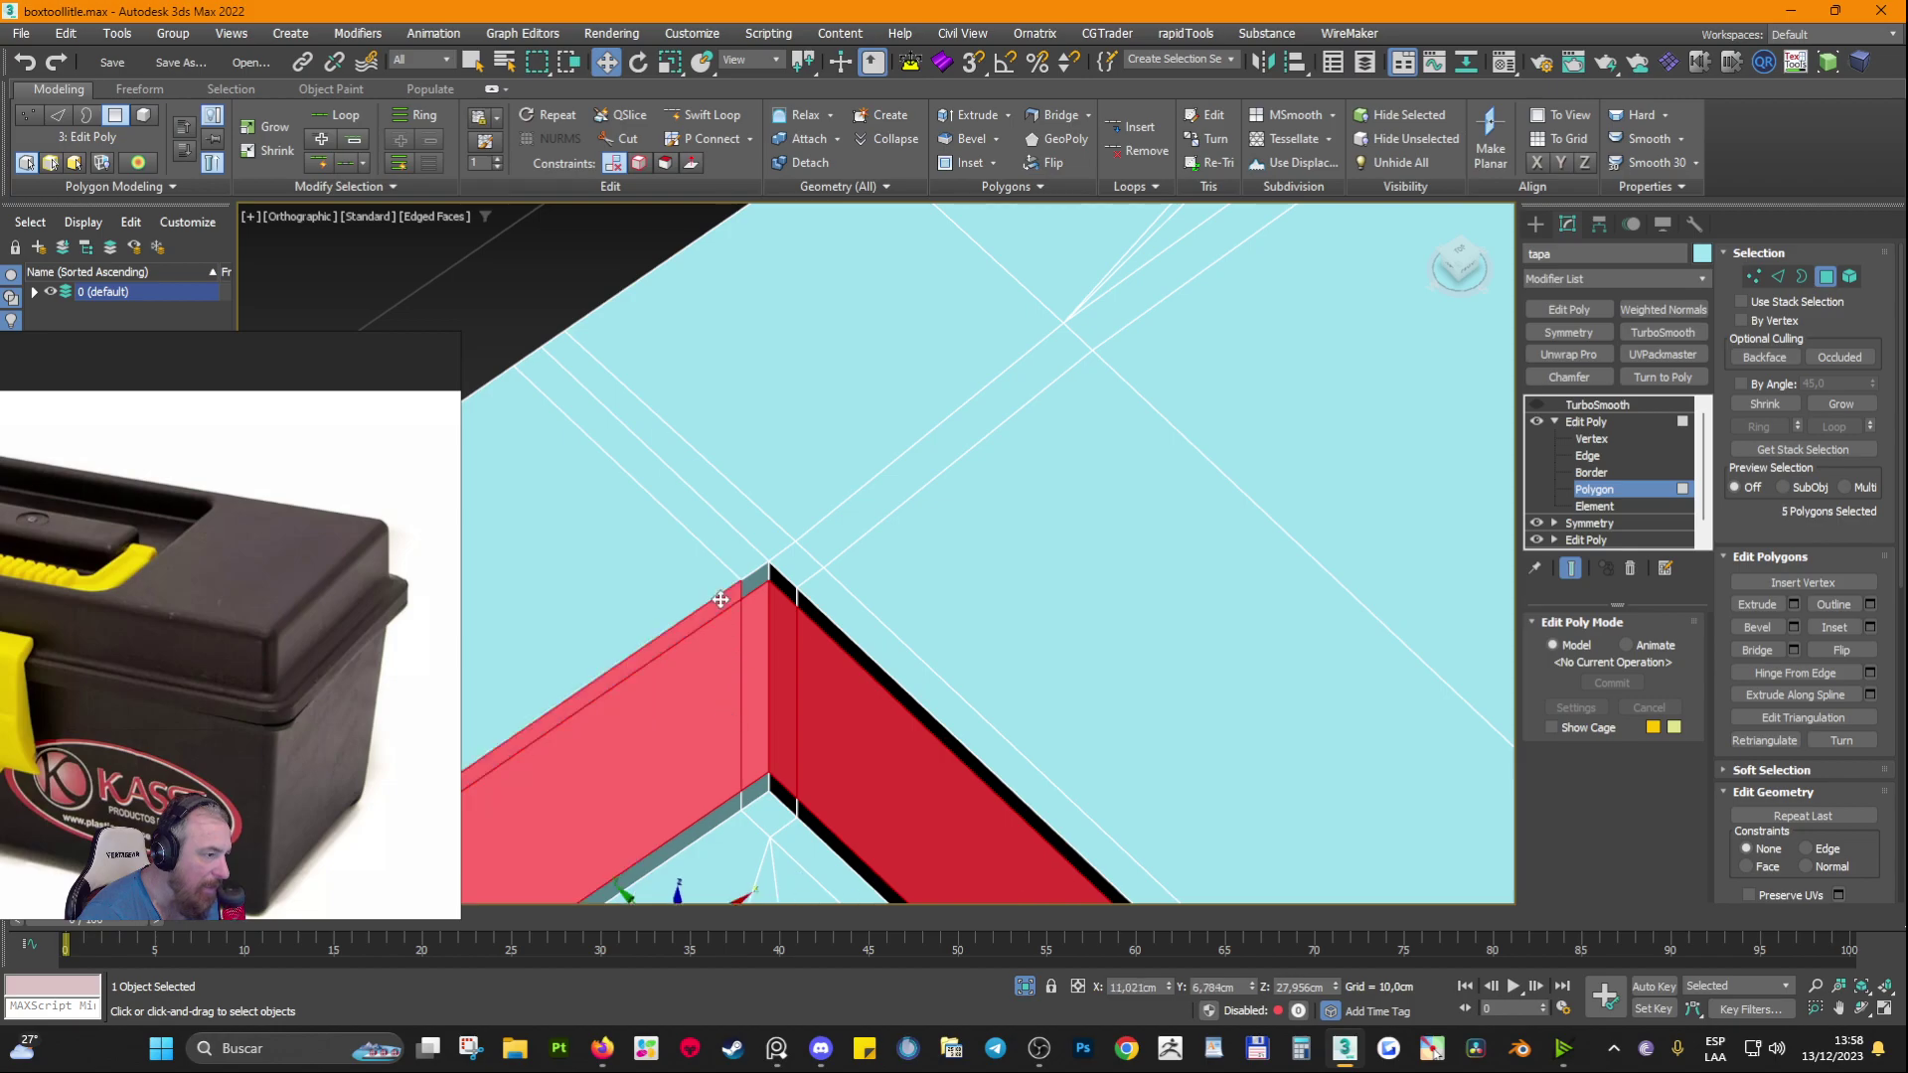
pyautogui.keyDown('ctrl'); pyautogui.click(808, 602); pyautogui.keyUp('ctrl')
pyautogui.keyDown('ctrl'); pyautogui.click(821, 590); pyautogui.keyUp('ctrl')
pyautogui.keyDown('ctrl'); pyautogui.click(792, 565); pyautogui.keyUp('ctrl')
pyautogui.keyDown('ctrl'); pyautogui.click(759, 536); pyautogui.keyUp('ctrl')
pyautogui.keyDown('ctrl'); pyautogui.click(745, 553); pyautogui.keyUp('ctrl')
pyautogui.keyDown('ctrl'); pyautogui.click(651, 578); pyautogui.keyUp('ctrl')
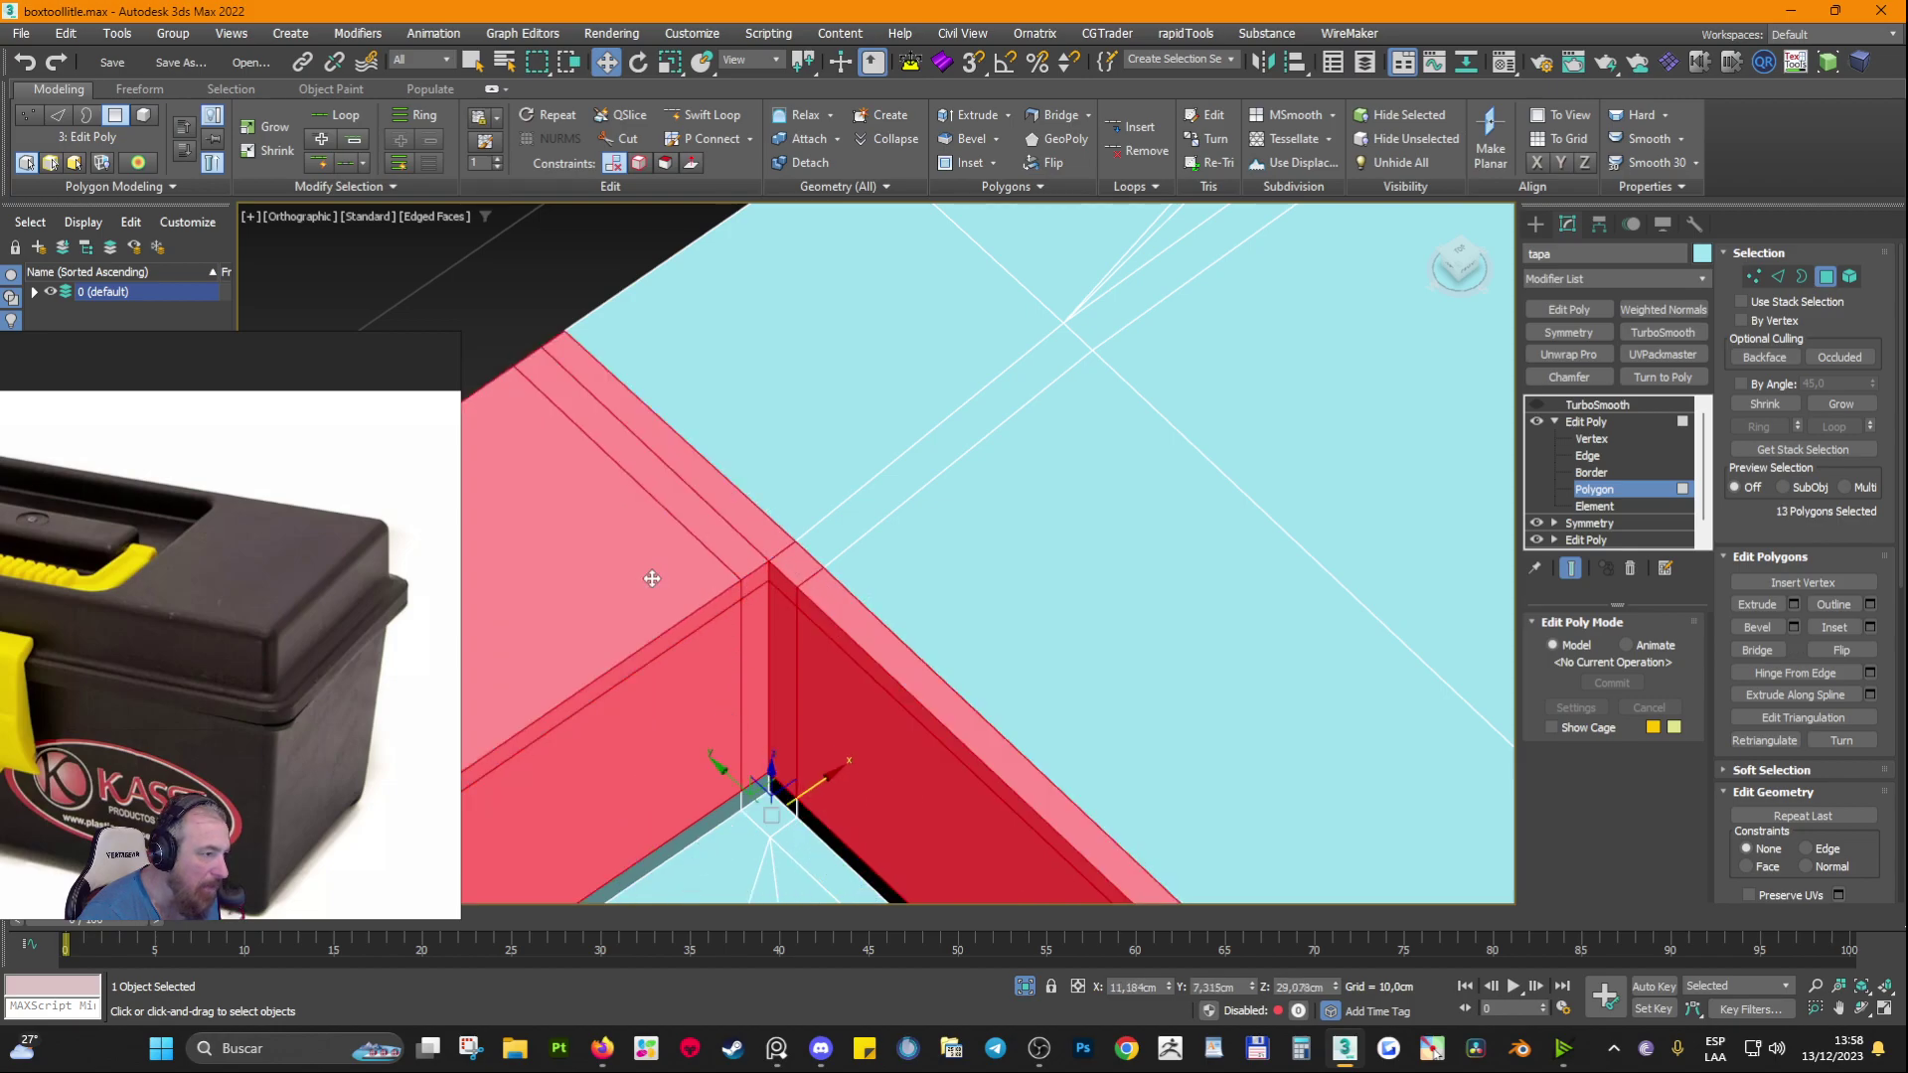
pyautogui.keyDown('ctrl'); pyautogui.click(788, 491); pyautogui.keyUp('ctrl')
pyautogui.keyDown('ctrl'); pyautogui.click(833, 527); pyautogui.keyUp('ctrl')
pyautogui.keyDown('ctrl'); pyautogui.click(991, 556); pyautogui.keyUp('ctrl')
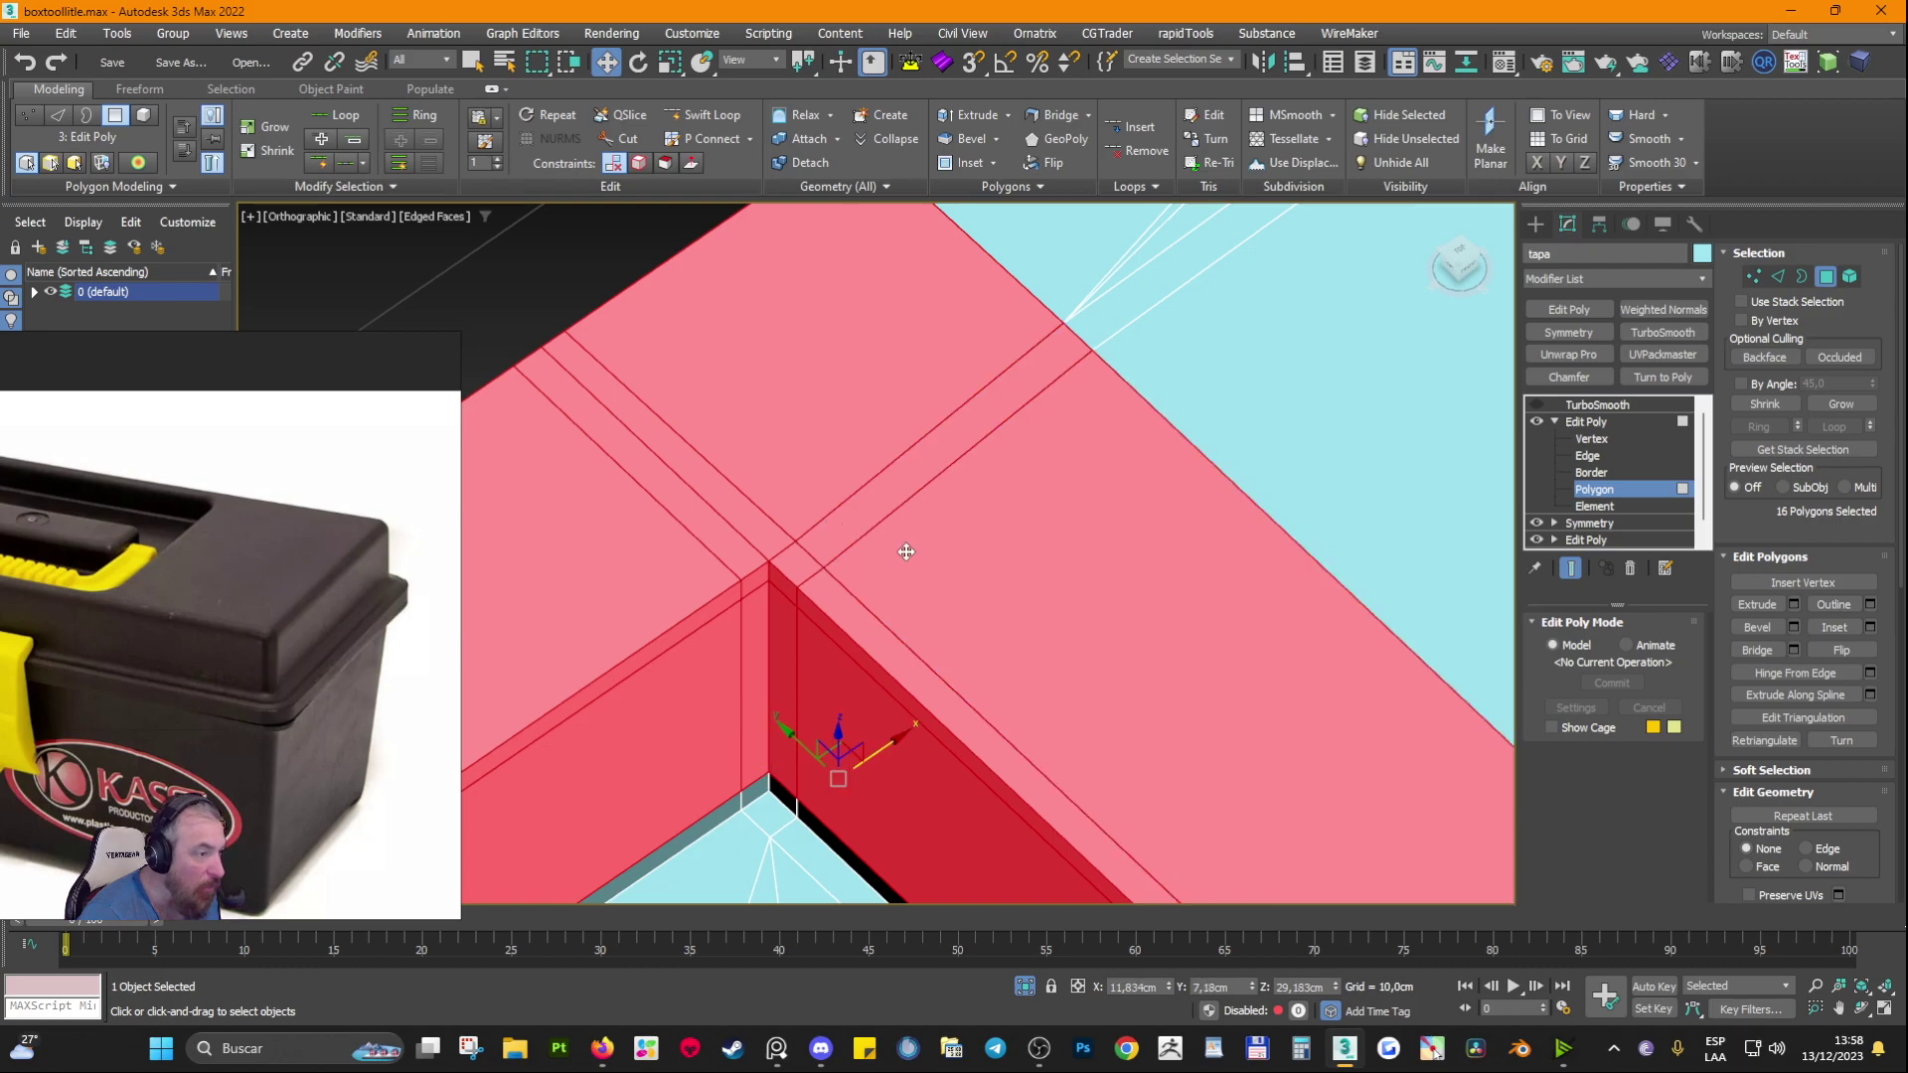
pyautogui.scroll(-4, 903, 551)
pyautogui.keyDown('alt'); pyautogui.moveTo(920, 680); pyautogui.dragTo(918, 649, button='middle'); pyautogui.keyUp('alt')
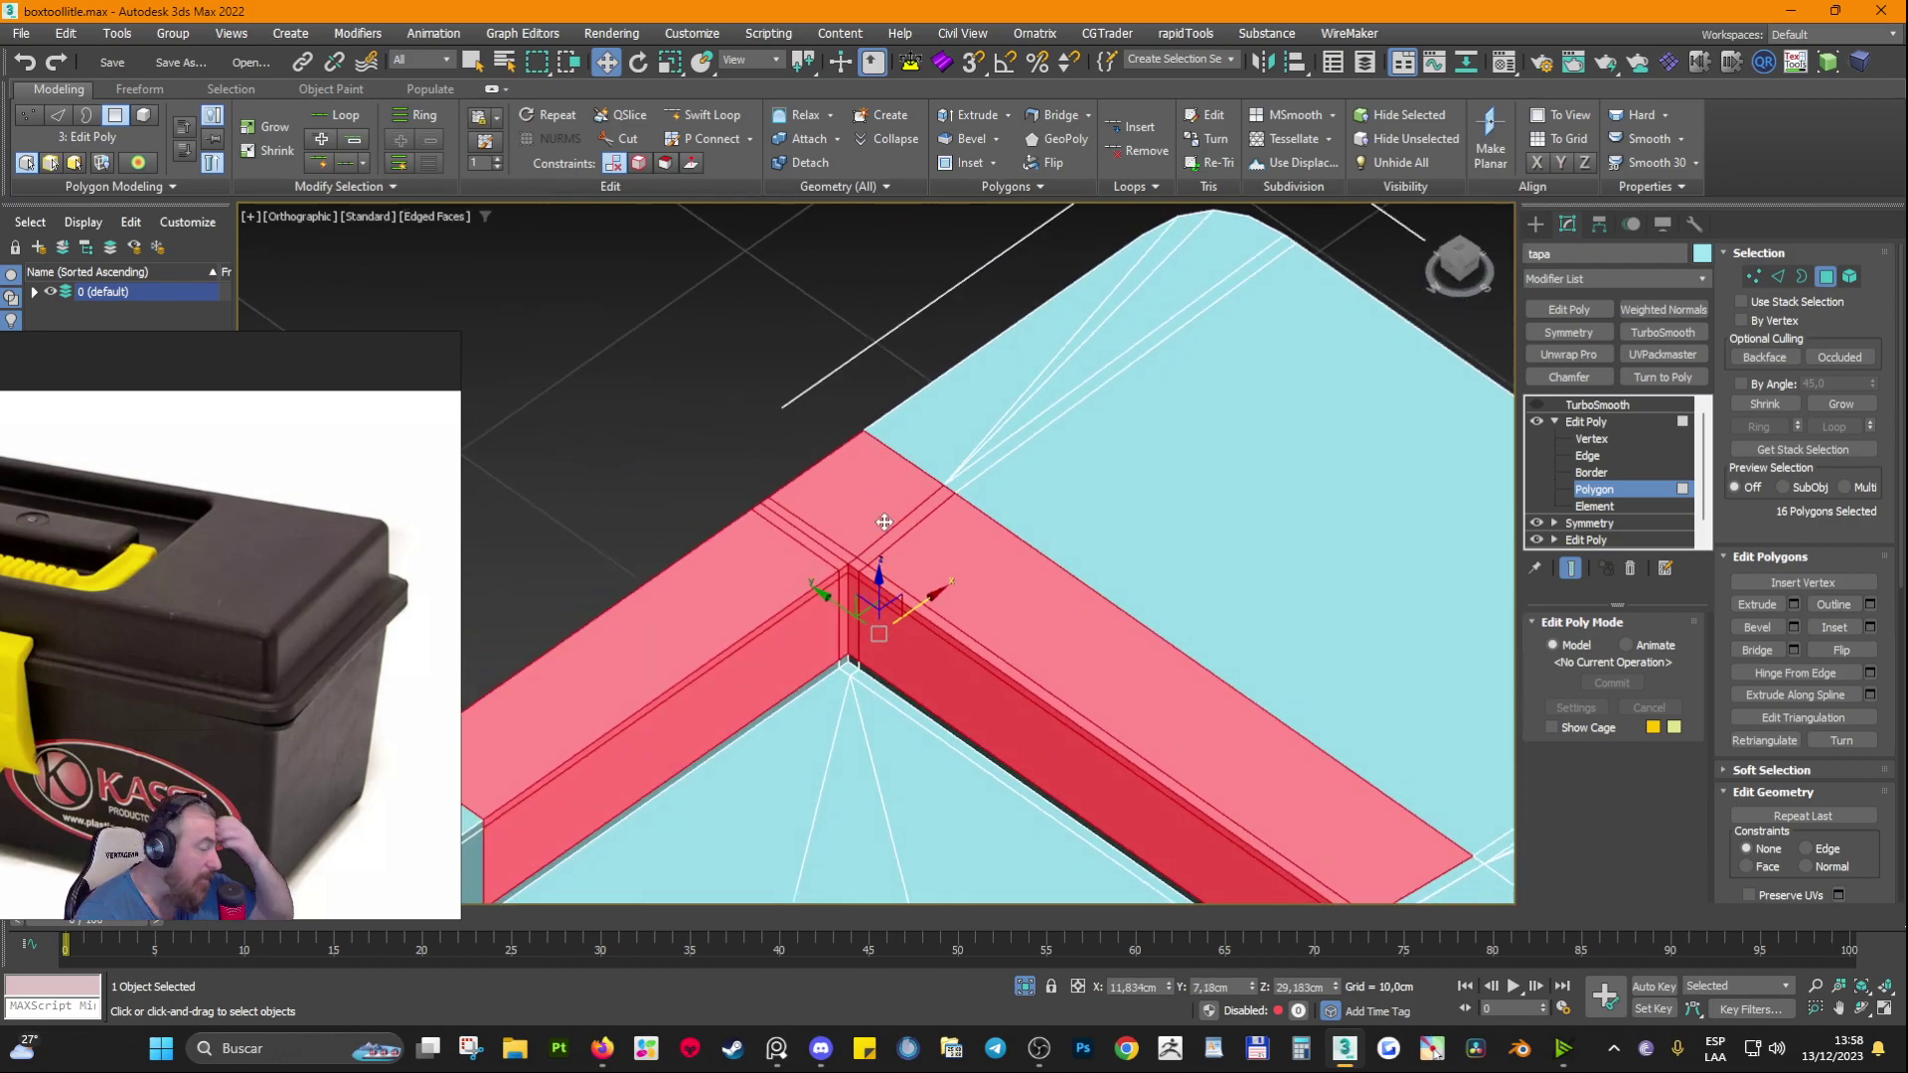
# Step: Select the narrow triangle beyond the crosswise loop and a rim polygon, and undo both selection changes
pyautogui.click(1057, 380)
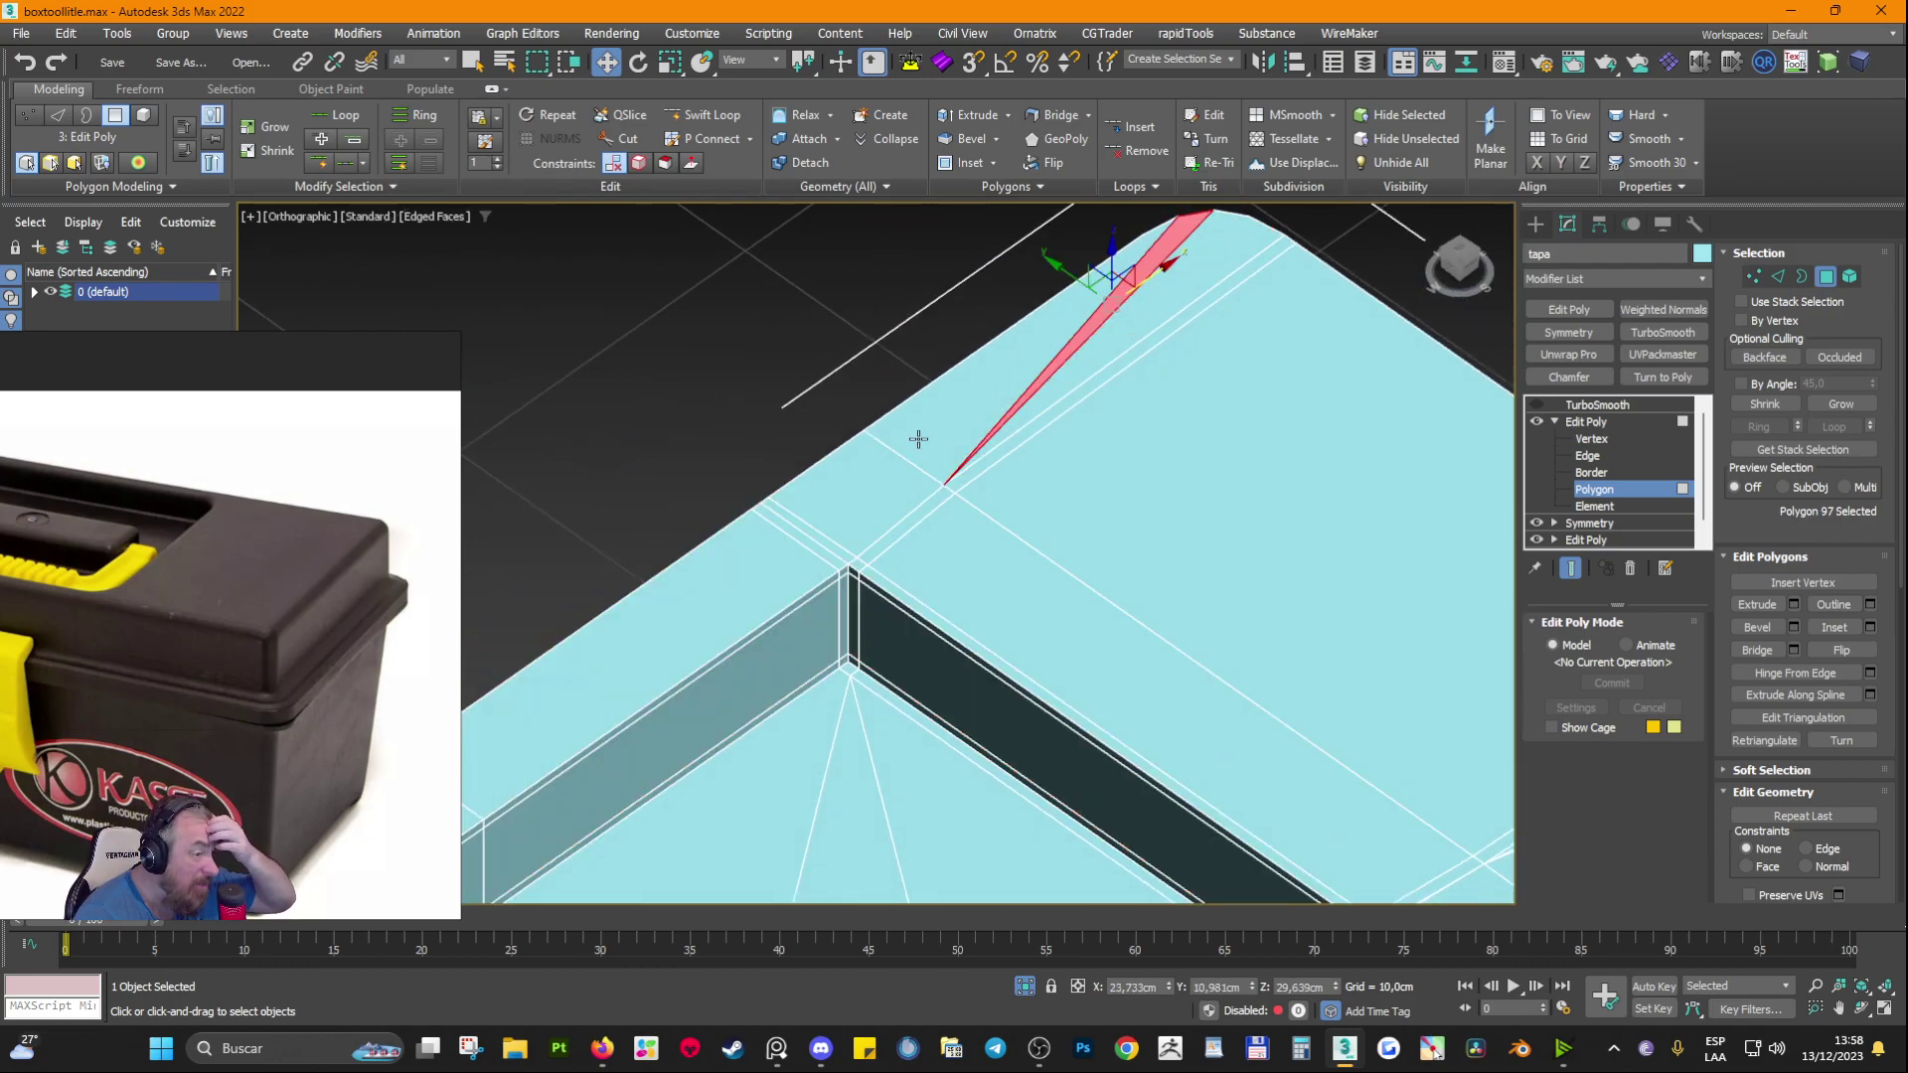
pyautogui.click(840, 517)
pyautogui.hotkey('ctrl', 'z')
pyautogui.hotkey('ctrl', 'z')
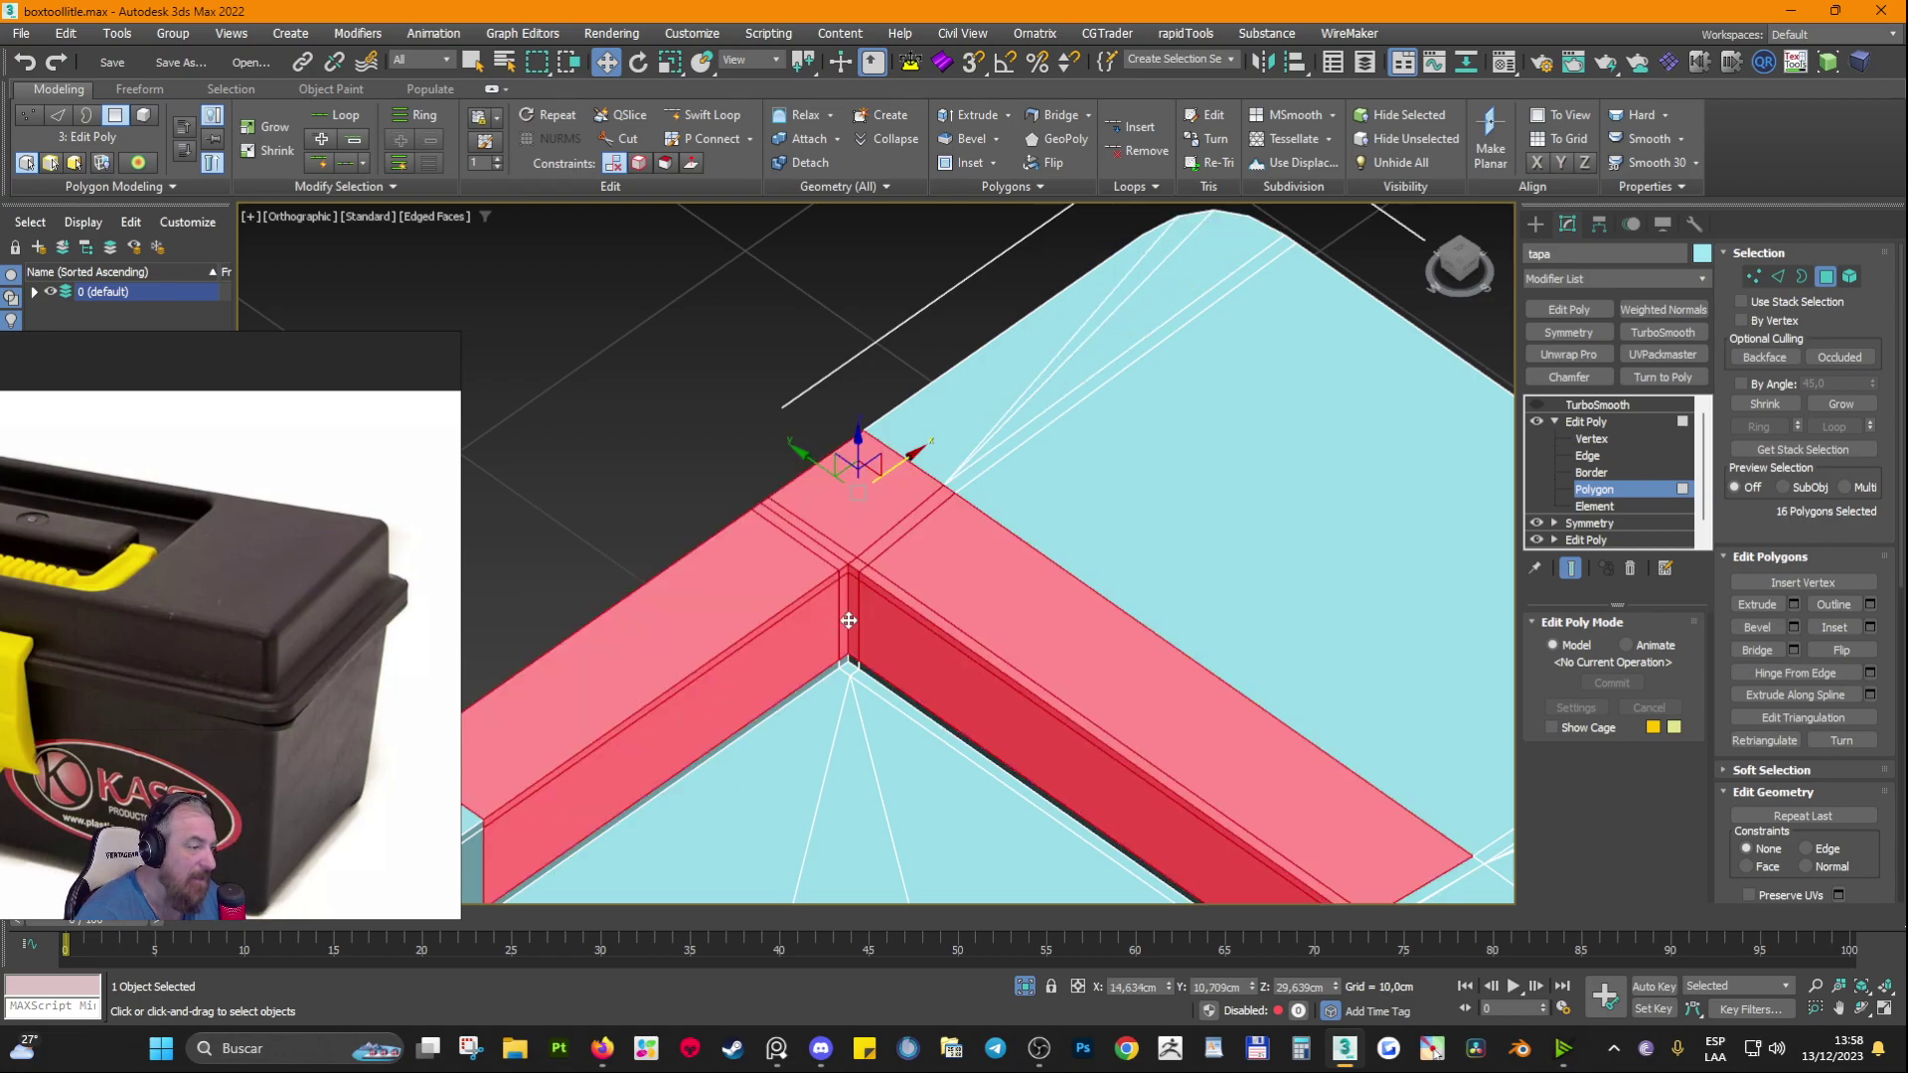
# Step: Leave polygon editing, turn on TurboSmooth with the edge display hidden, and set its iterations to 2
pyautogui.click(1589, 422)
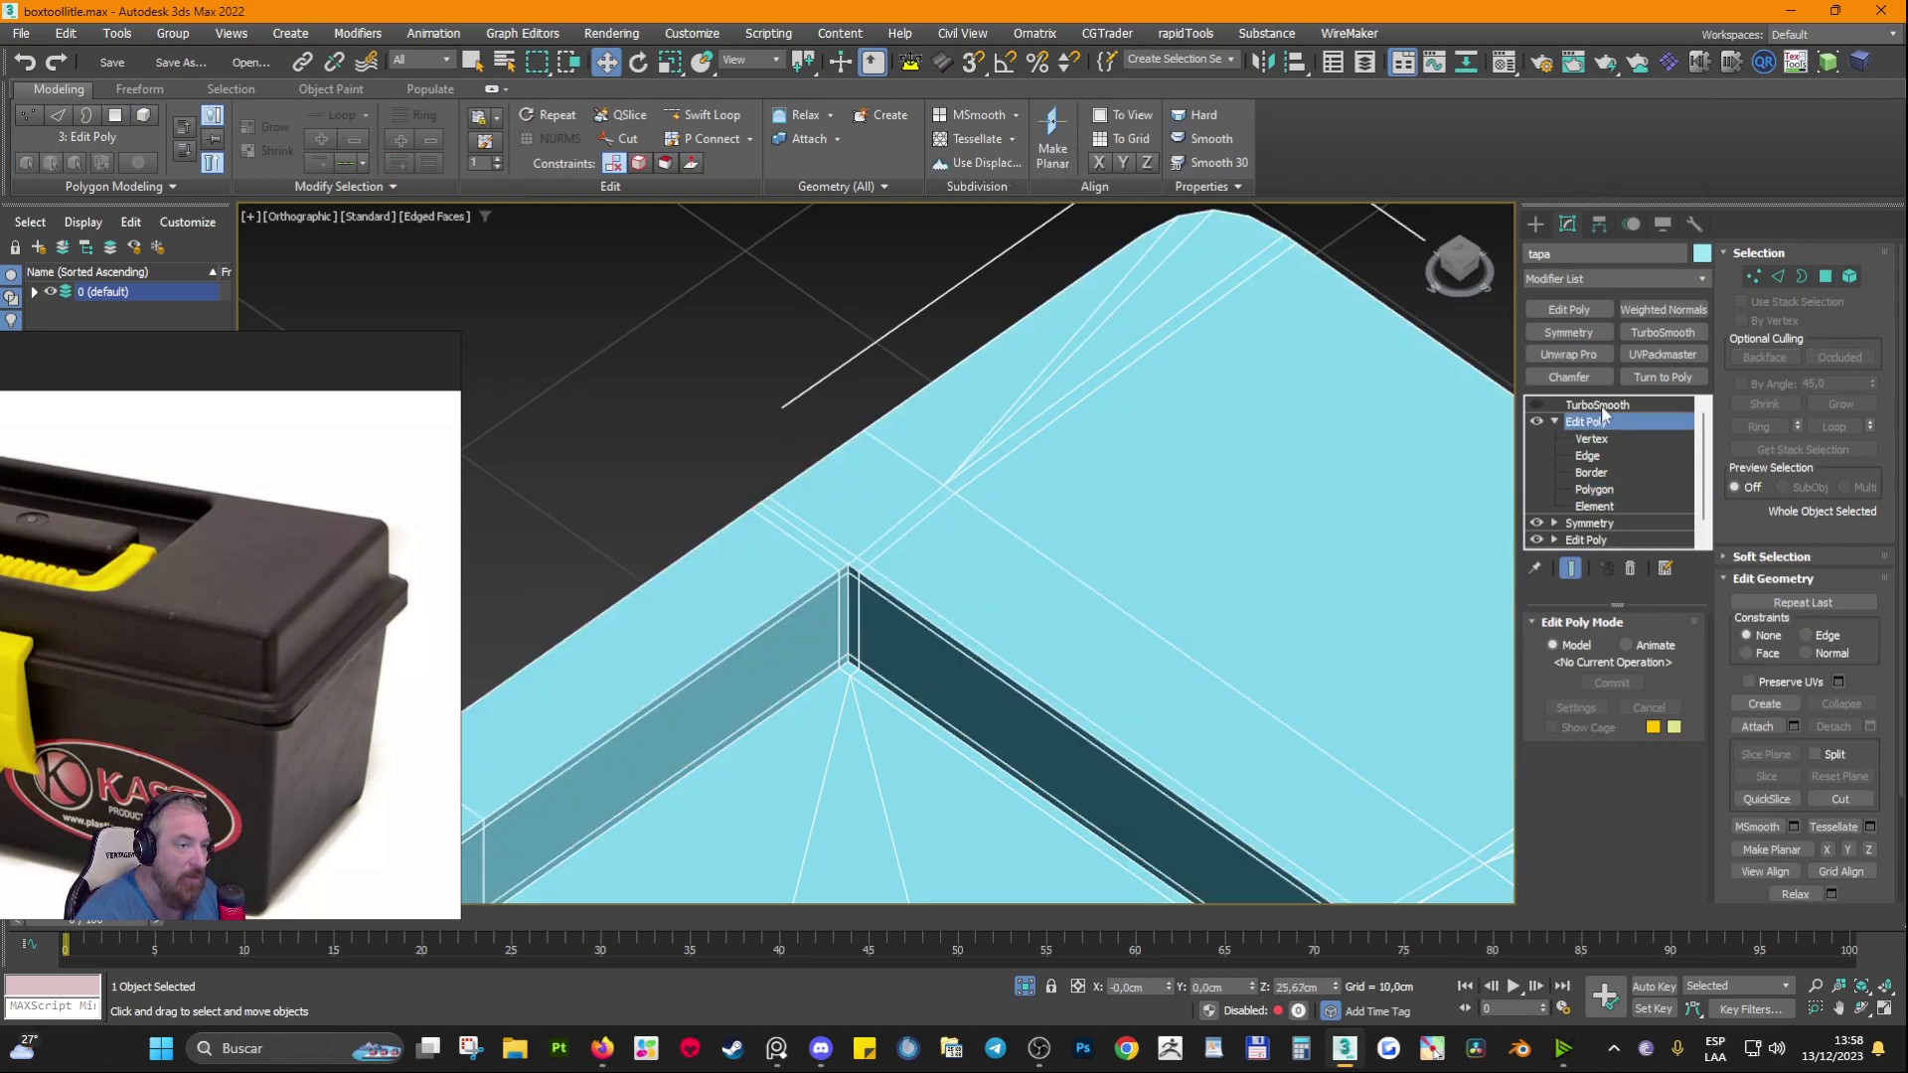
pyautogui.click(1580, 404)
pyautogui.click(1535, 403)
pyautogui.press('F4')
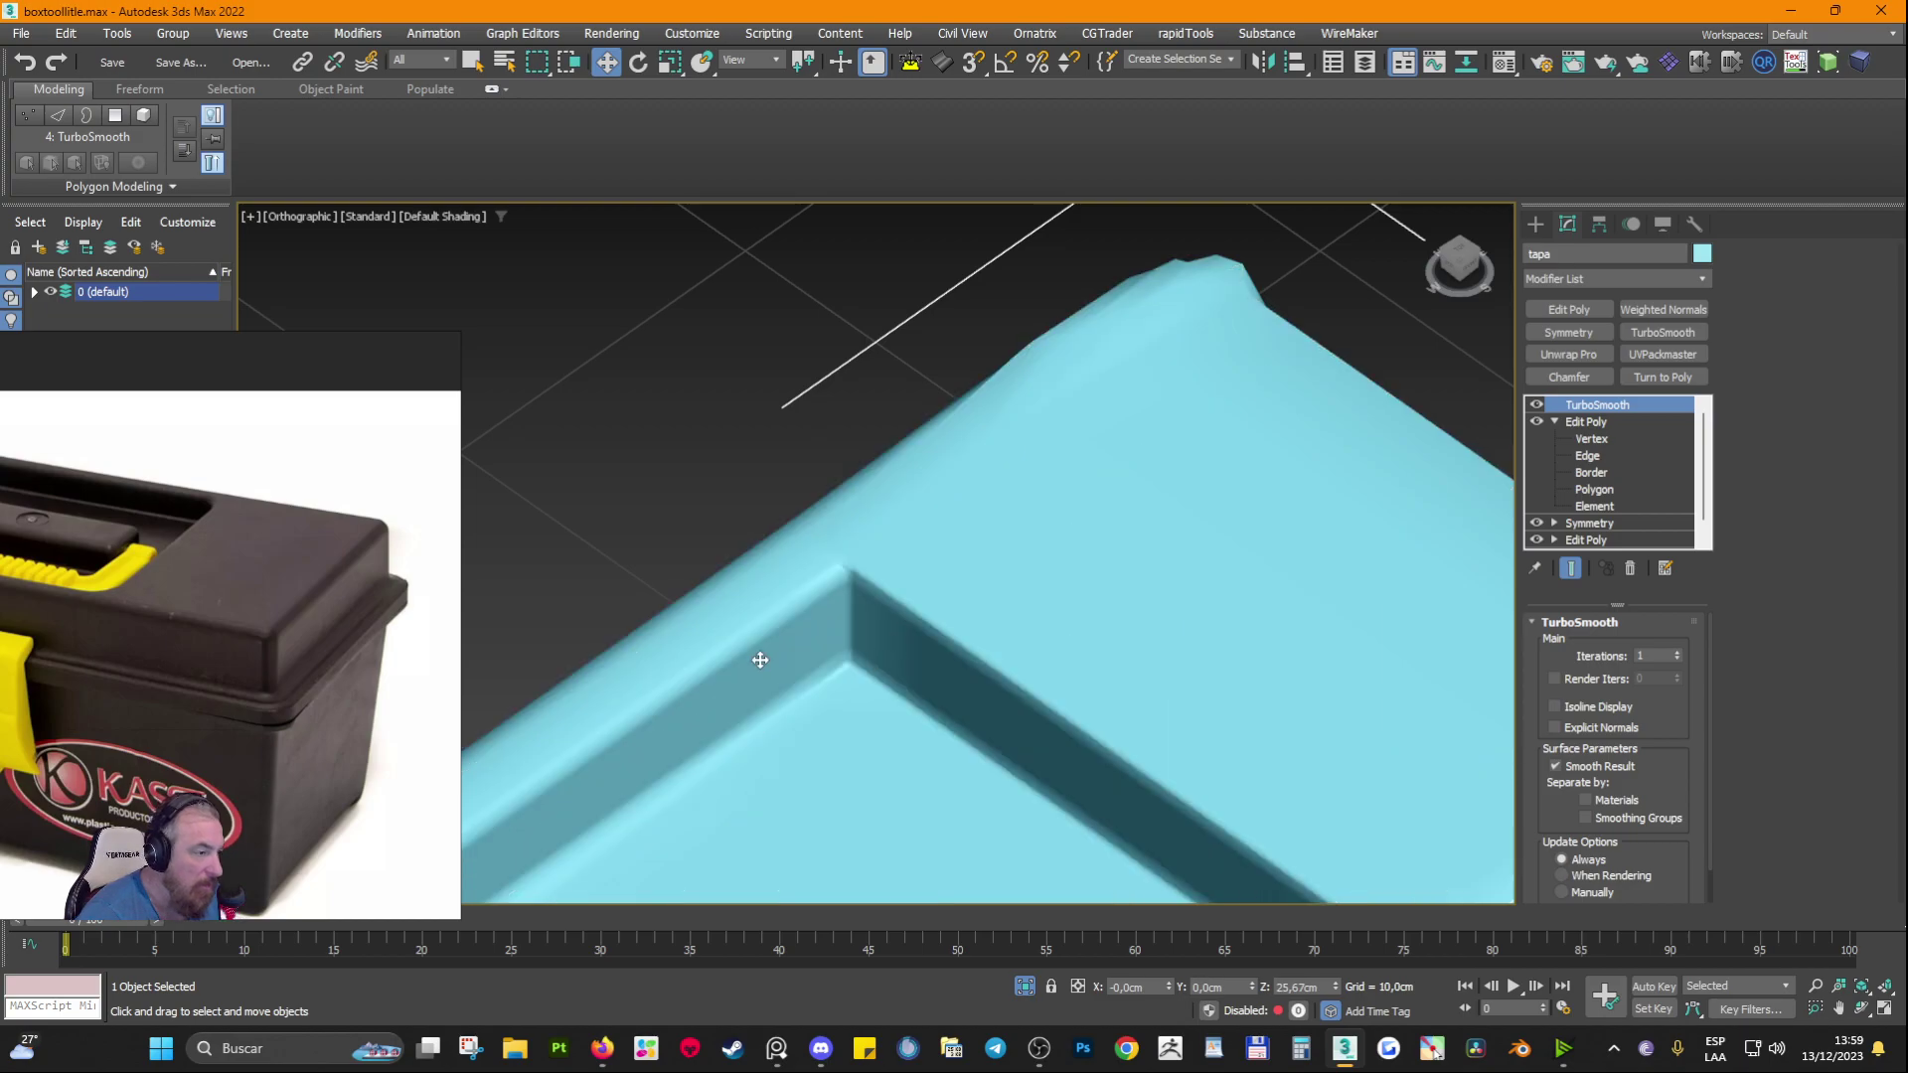
pyautogui.moveTo(758, 571); pyautogui.dragTo(749, 490, button='middle')
pyautogui.scroll(5, 790, 495)
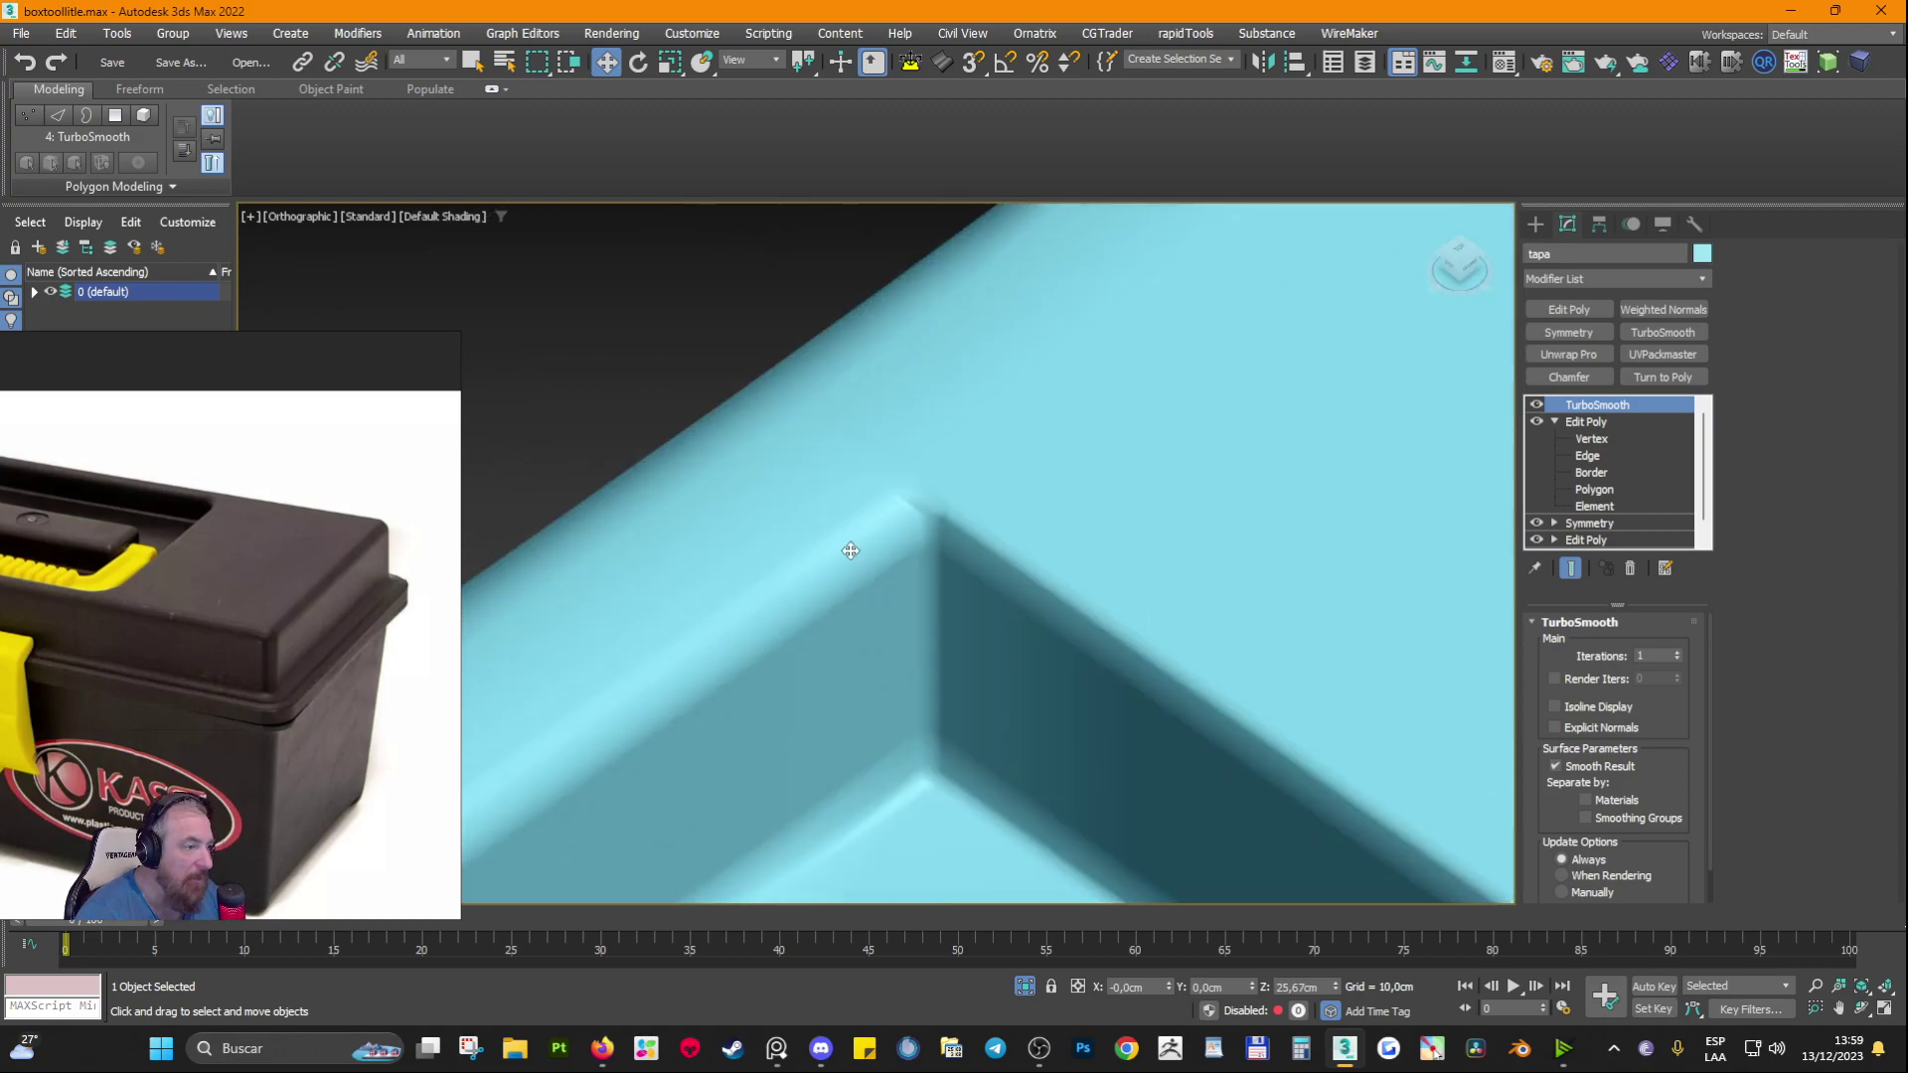
pyautogui.click(1677, 652)
pyautogui.scroll(-6, 904, 622)
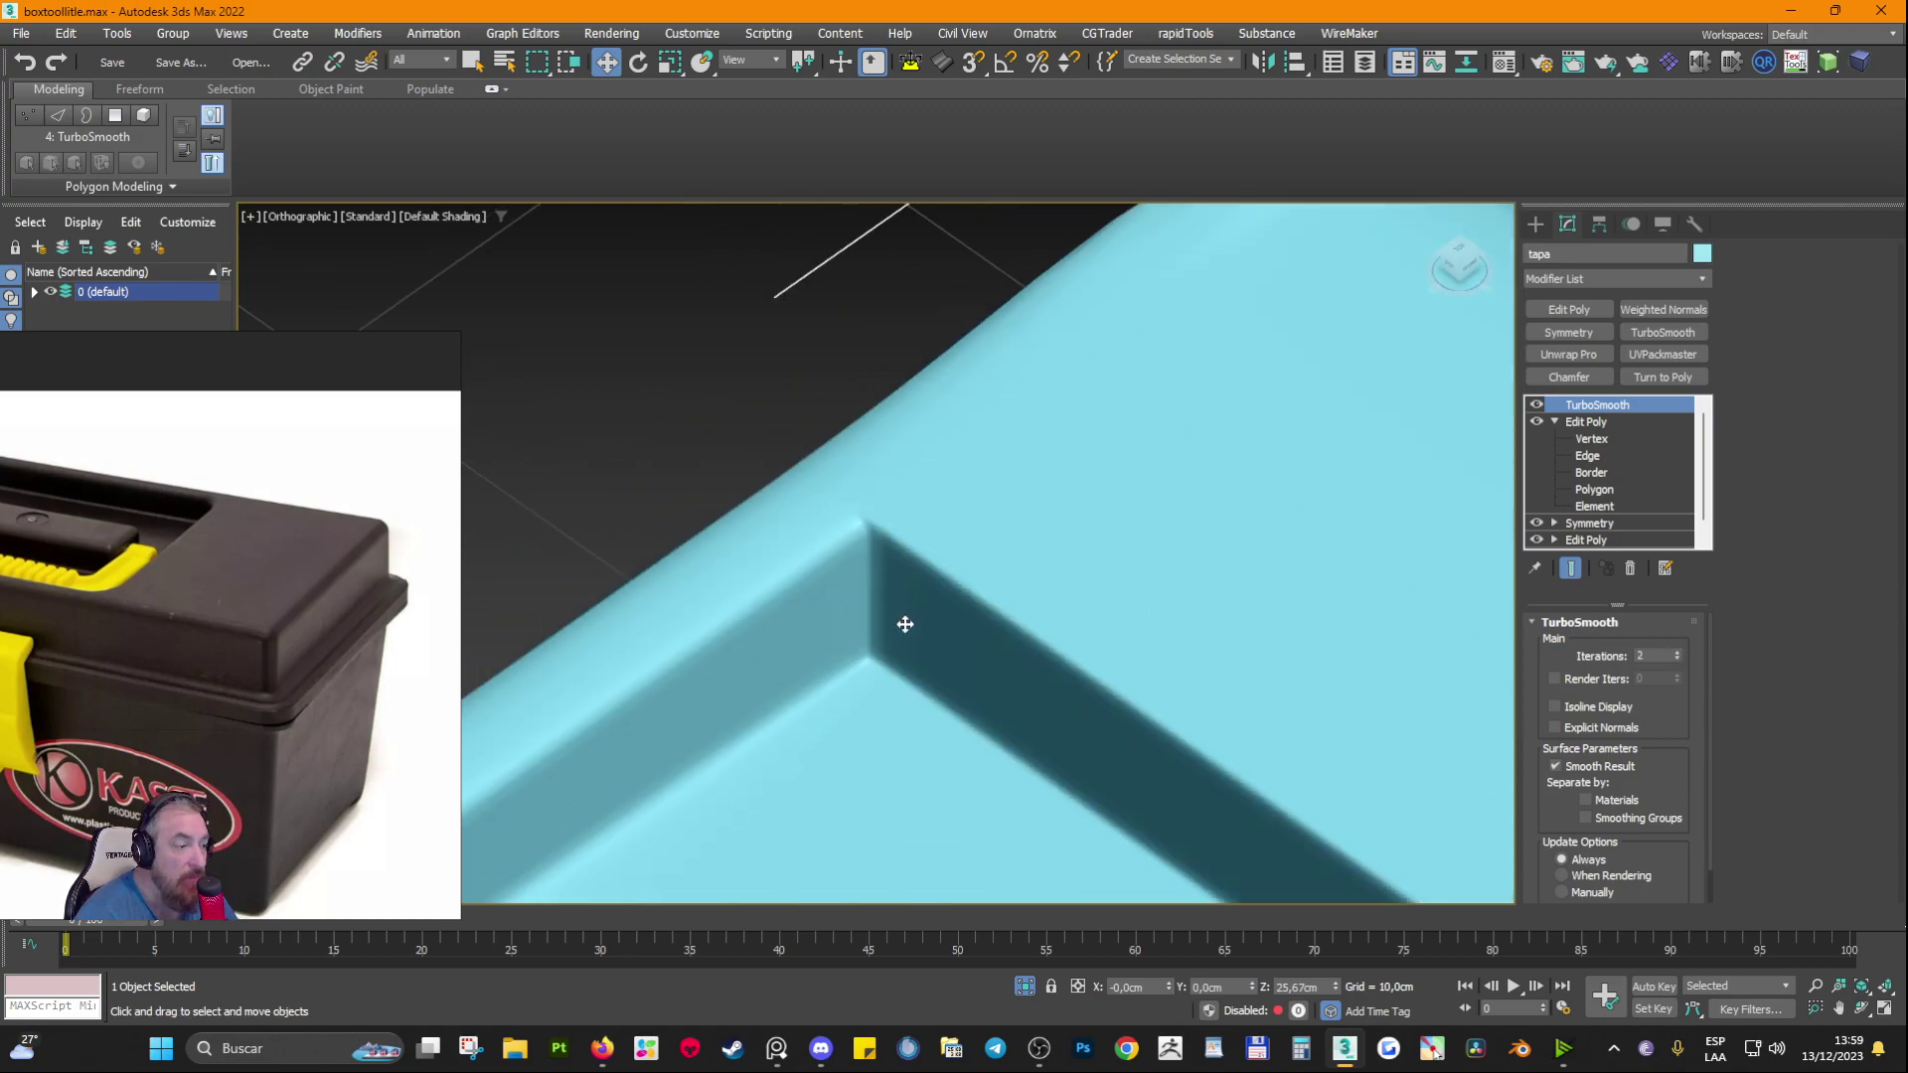
# Step: Examine the smoothed upper rim and the vertical edges of the recess corners from several angles
pyautogui.scroll(3, 960, 532)
pyautogui.keyDown('alt'); pyautogui.moveTo(942, 546); pyautogui.dragTo(775, 486, button='middle'); pyautogui.keyUp('alt')
pyautogui.scroll(4, 812, 444)
pyautogui.scroll(-3, 872, 490)
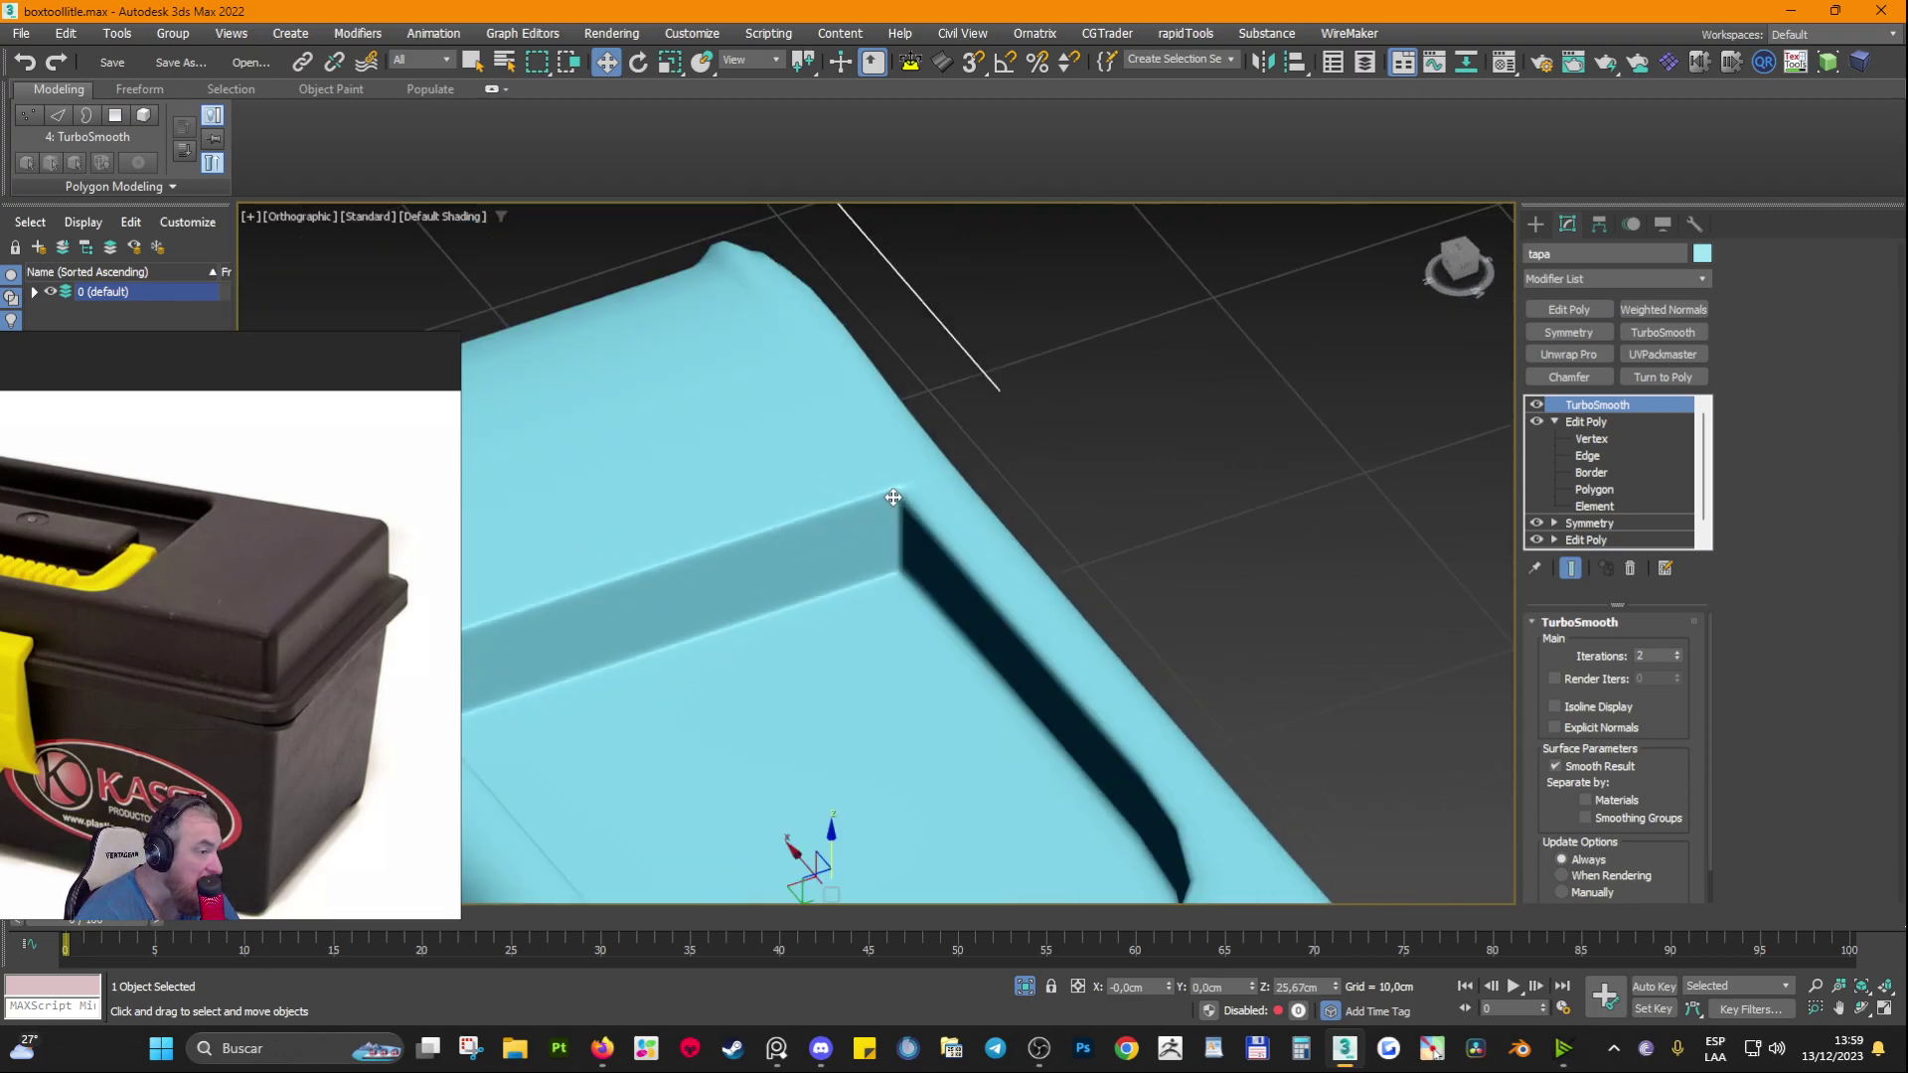
pyautogui.scroll(5, 958, 511)
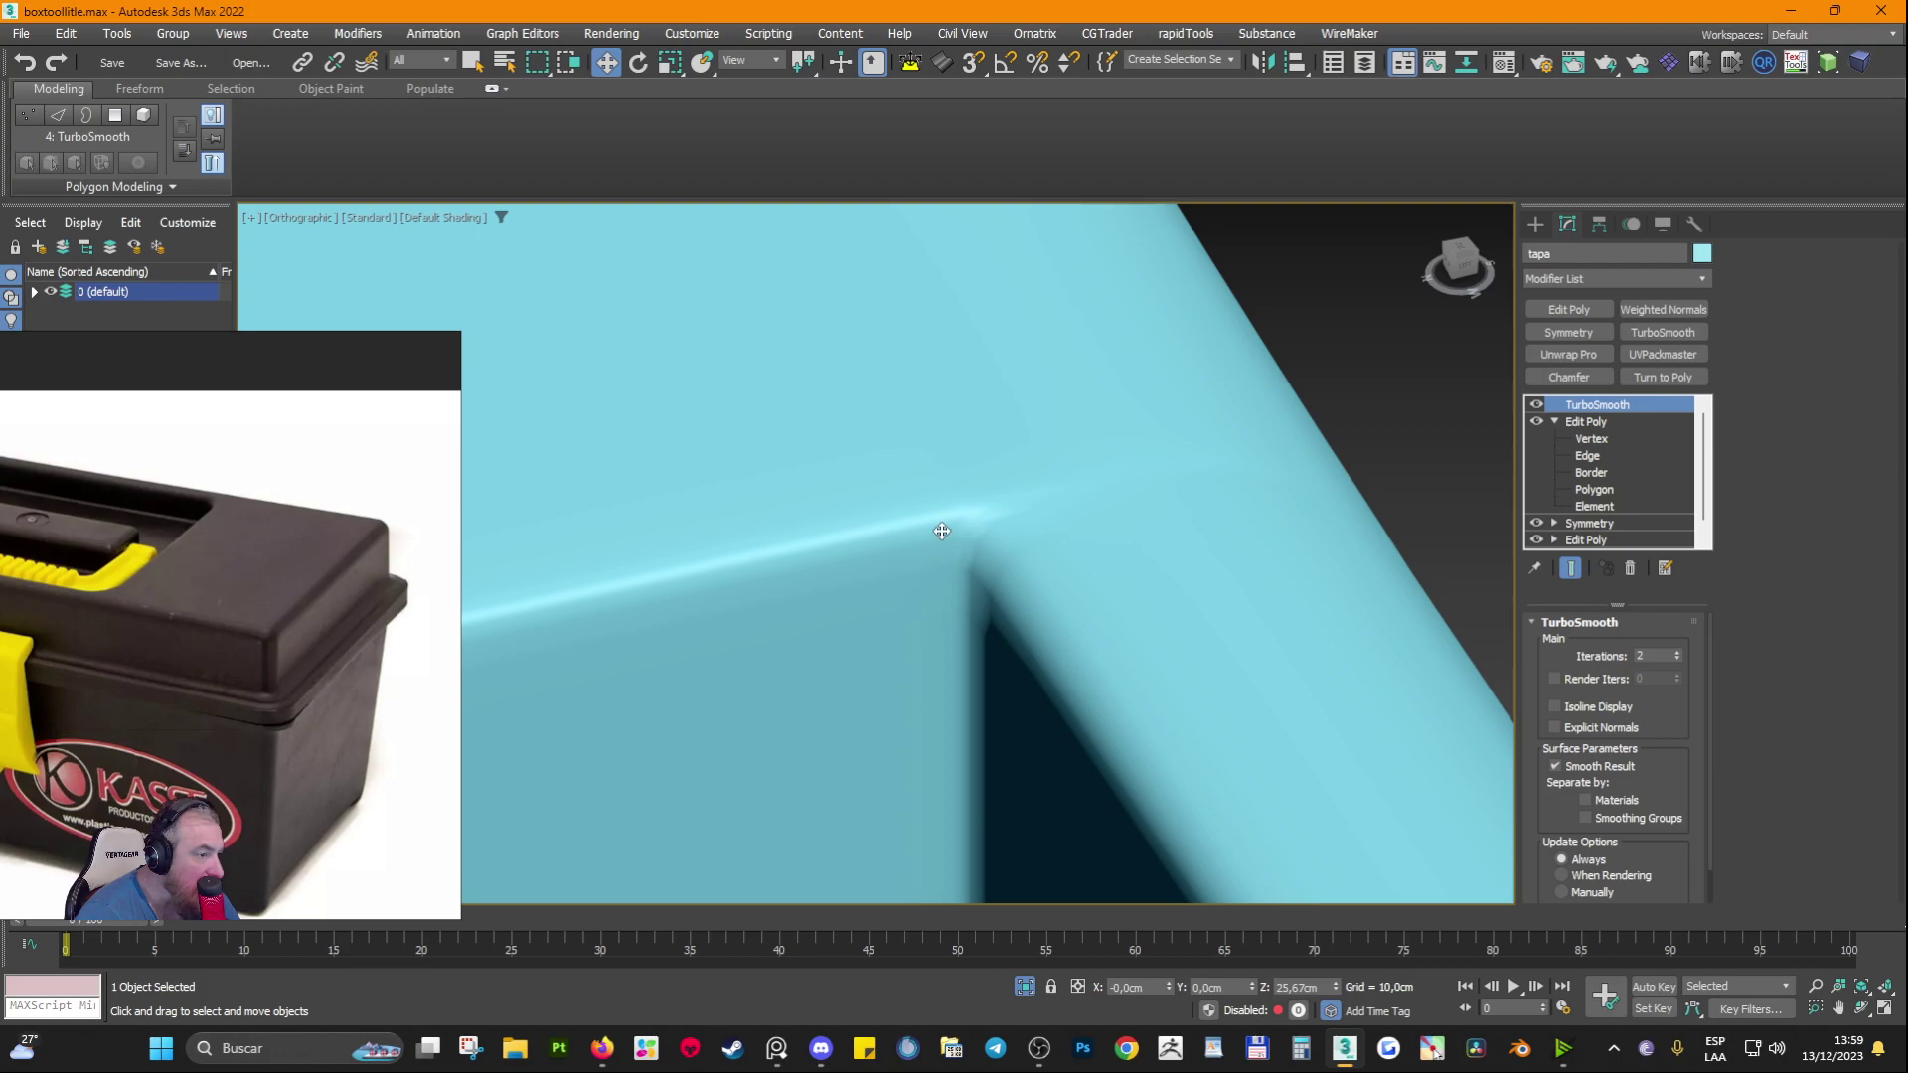
pyautogui.scroll(-4, 736, 520)
pyautogui.scroll(2, 626, 497)
pyautogui.scroll(4, 596, 581)
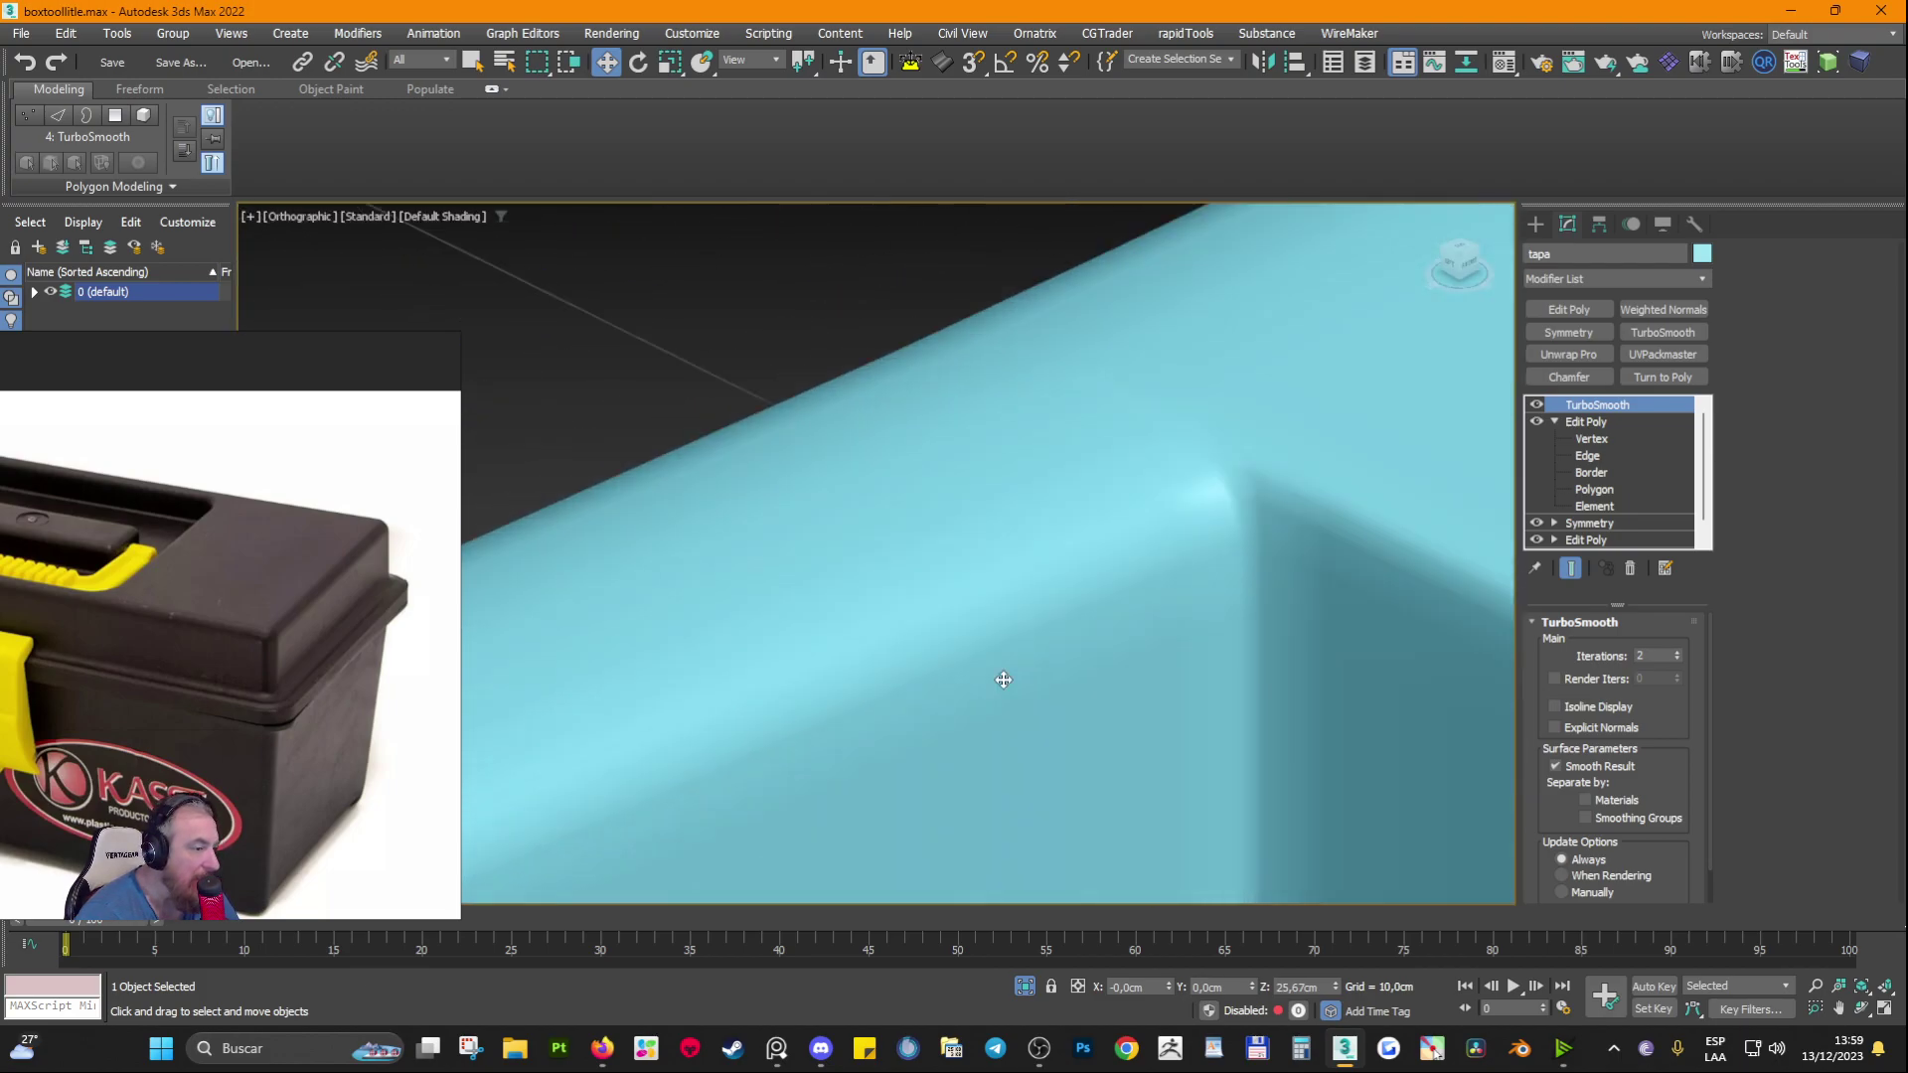
pyautogui.scroll(-3, 1266, 537)
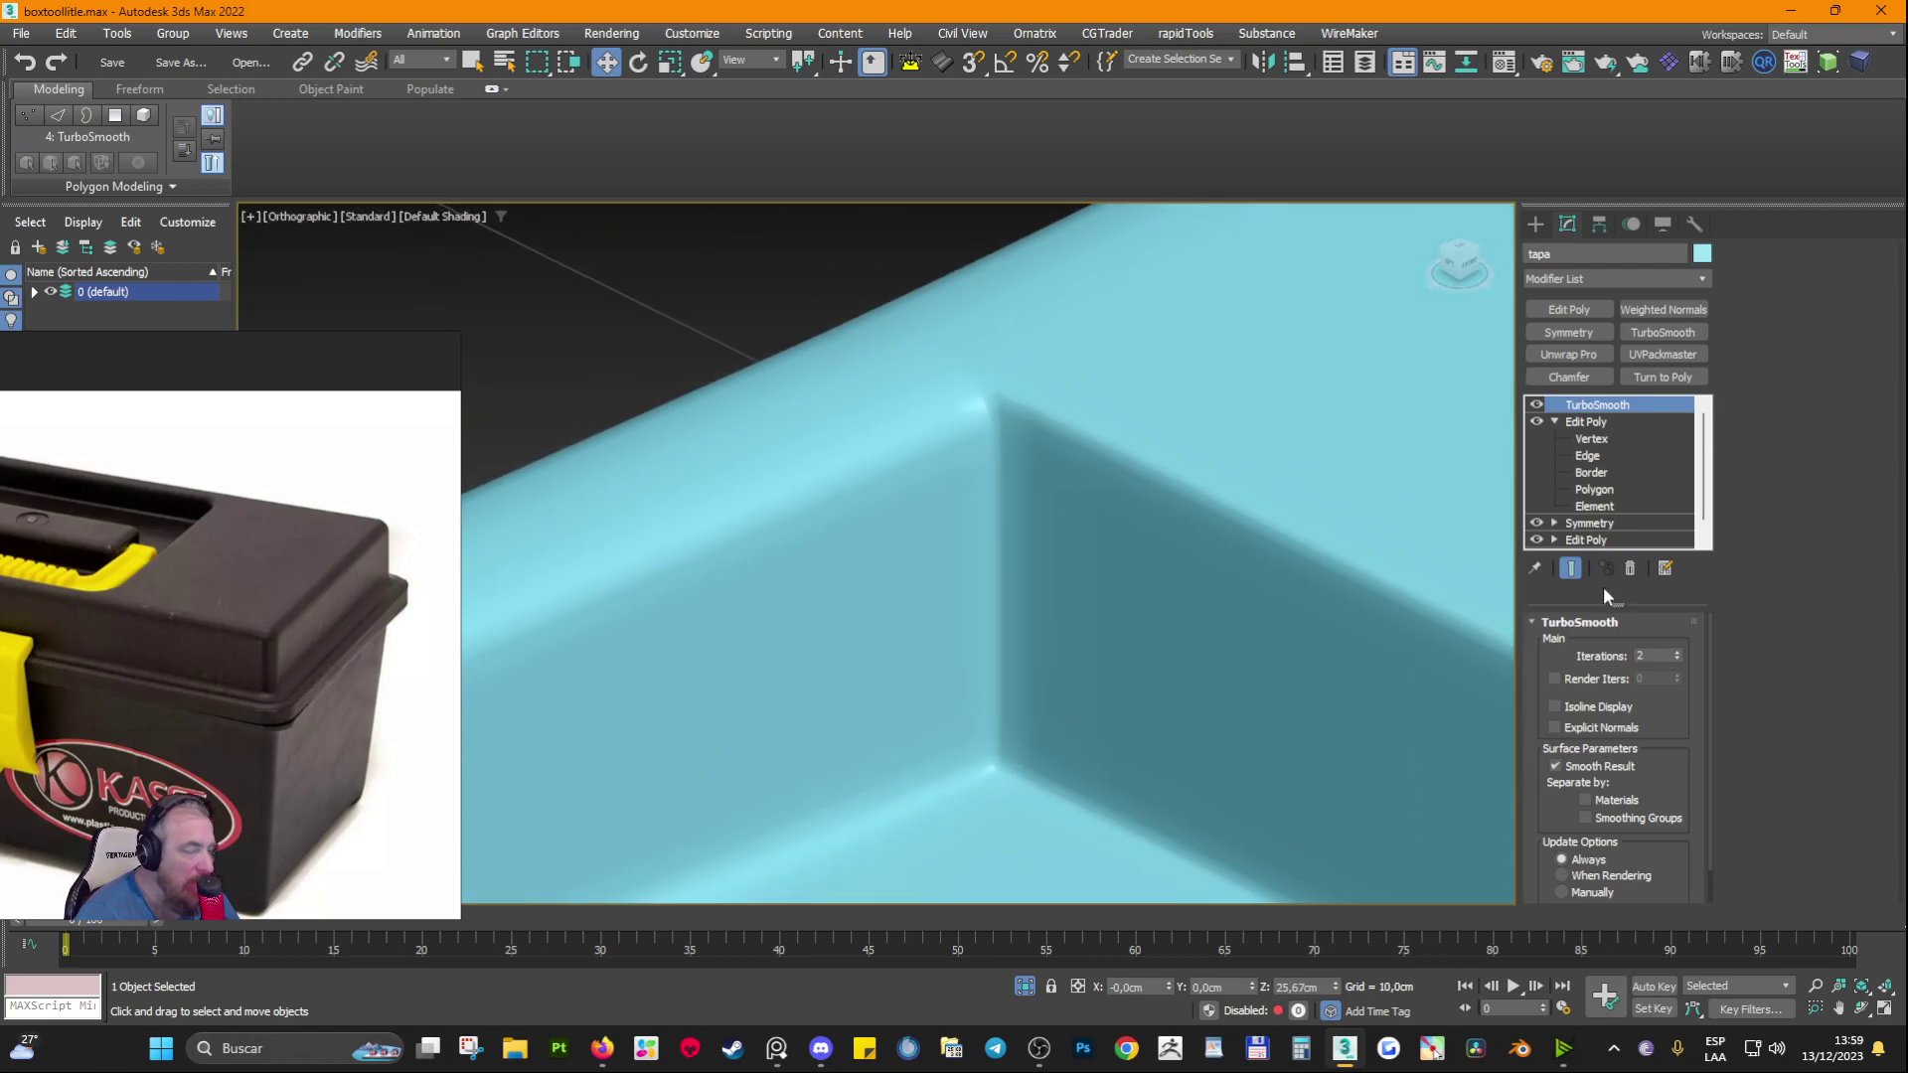
pyautogui.scroll(-5, 915, 587)
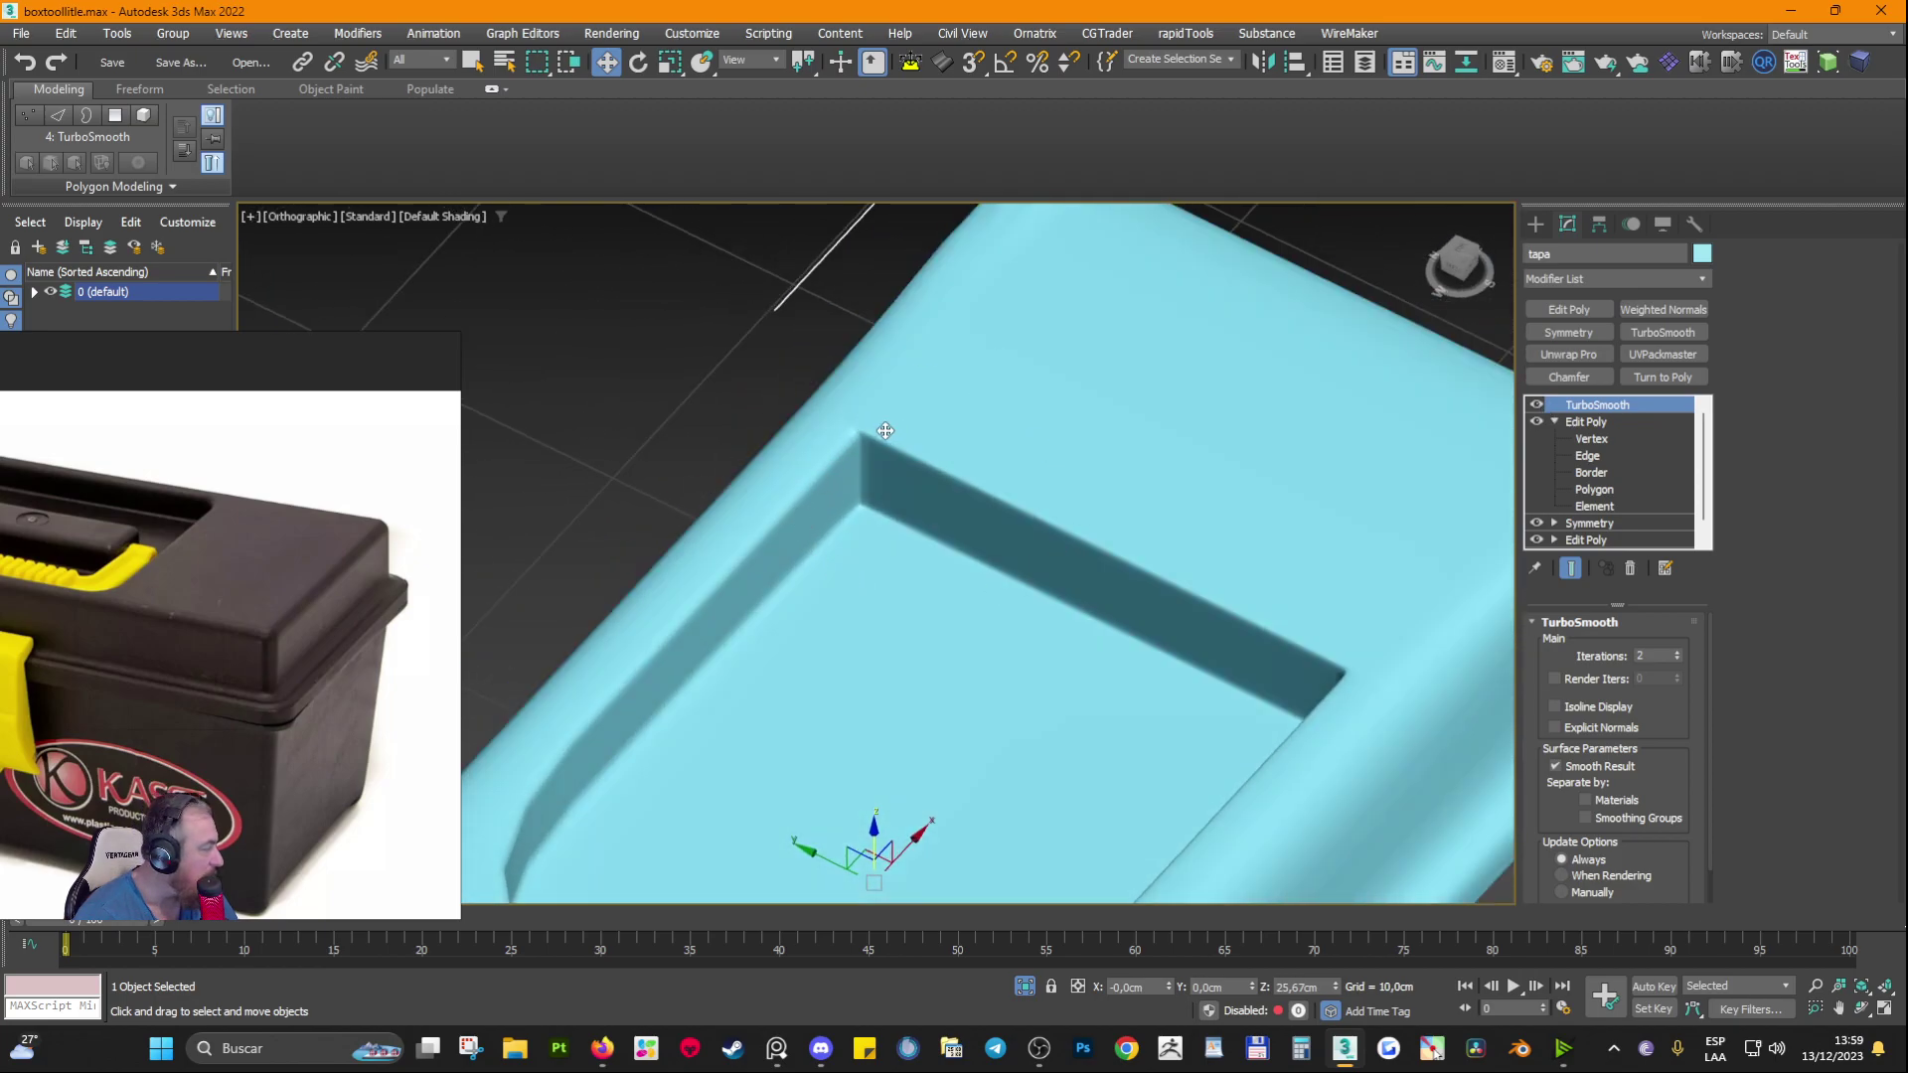
# Step: Turn off TurboSmooth, show the edged faces and examine the support loops around the recess corner
pyautogui.click(1536, 405)
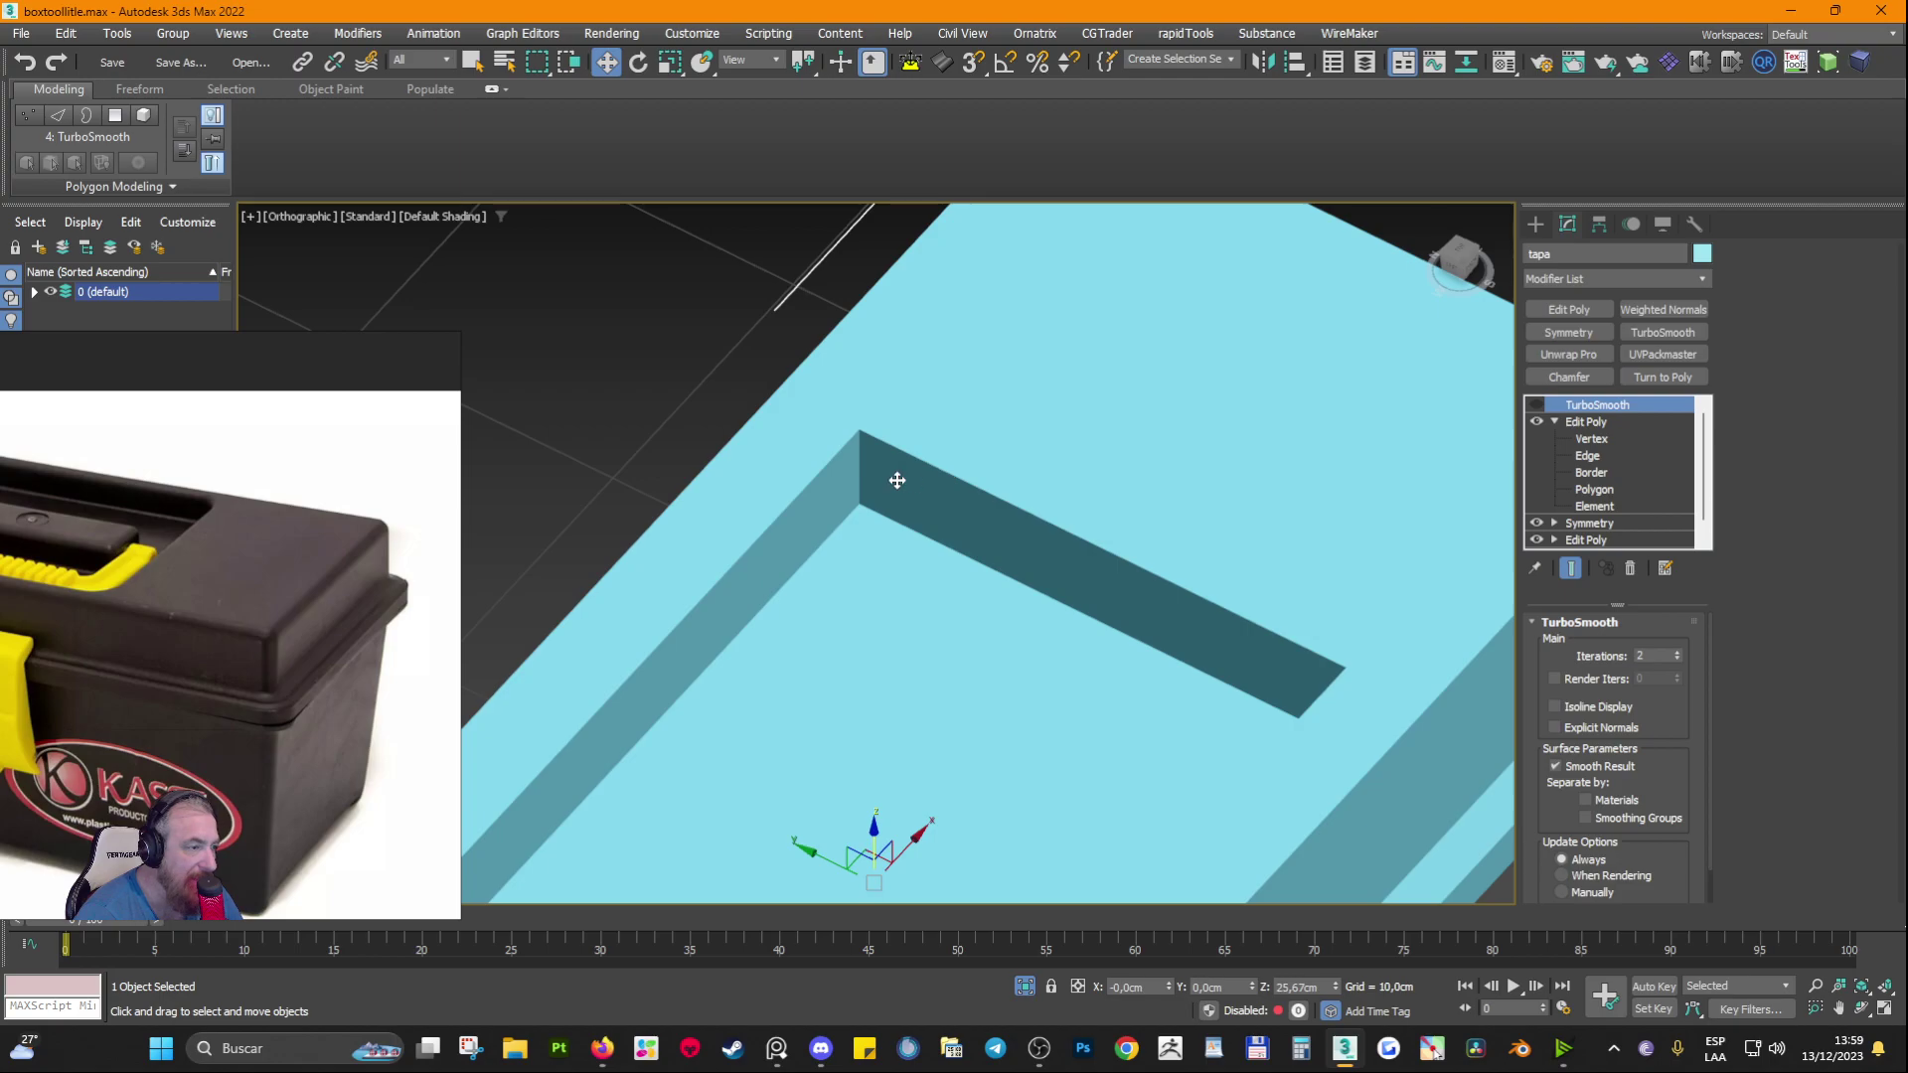
pyautogui.press('F4')
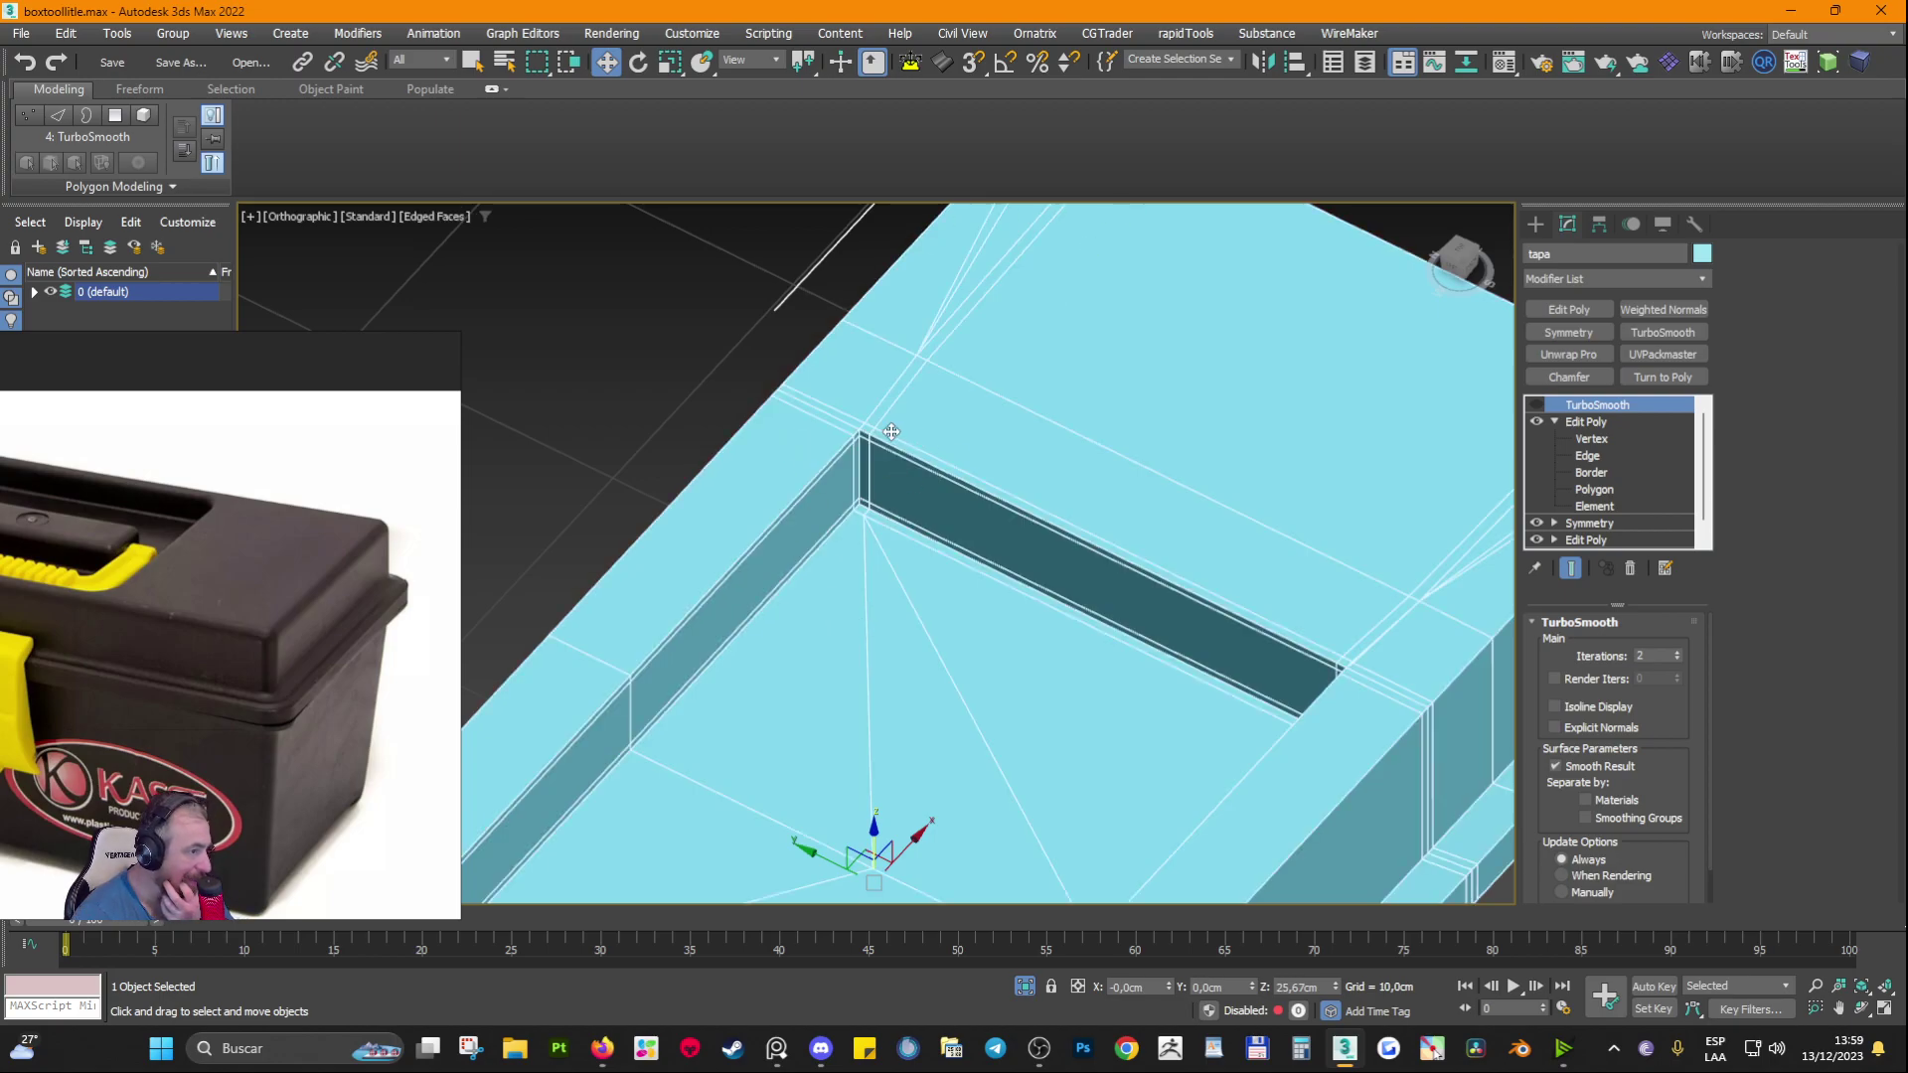
pyautogui.scroll(2, 834, 424)
pyautogui.keyDown('alt'); pyautogui.moveTo(911, 490); pyautogui.dragTo(890, 438, button='middle'); pyautogui.keyUp('alt')
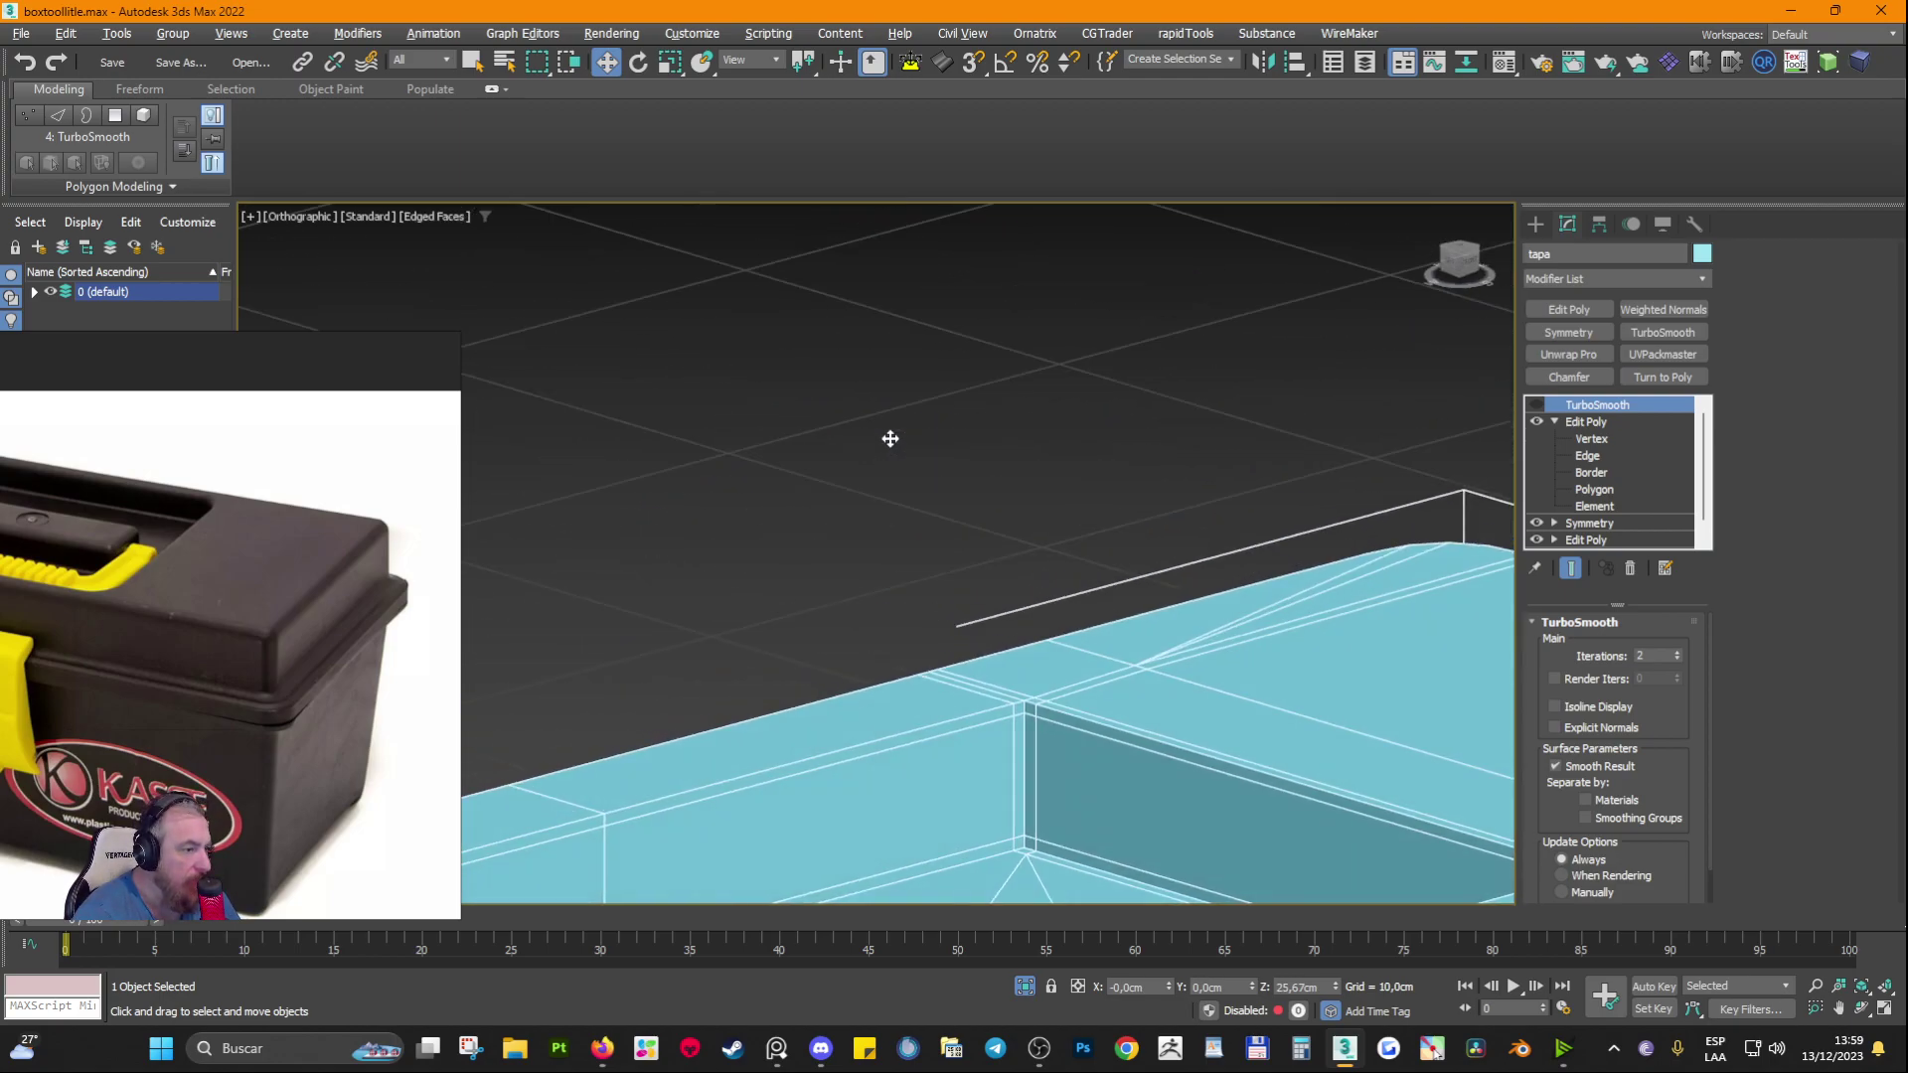
pyautogui.moveTo(1063, 754); pyautogui.dragTo(945, 567, button='middle')
pyautogui.scroll(3, 937, 550)
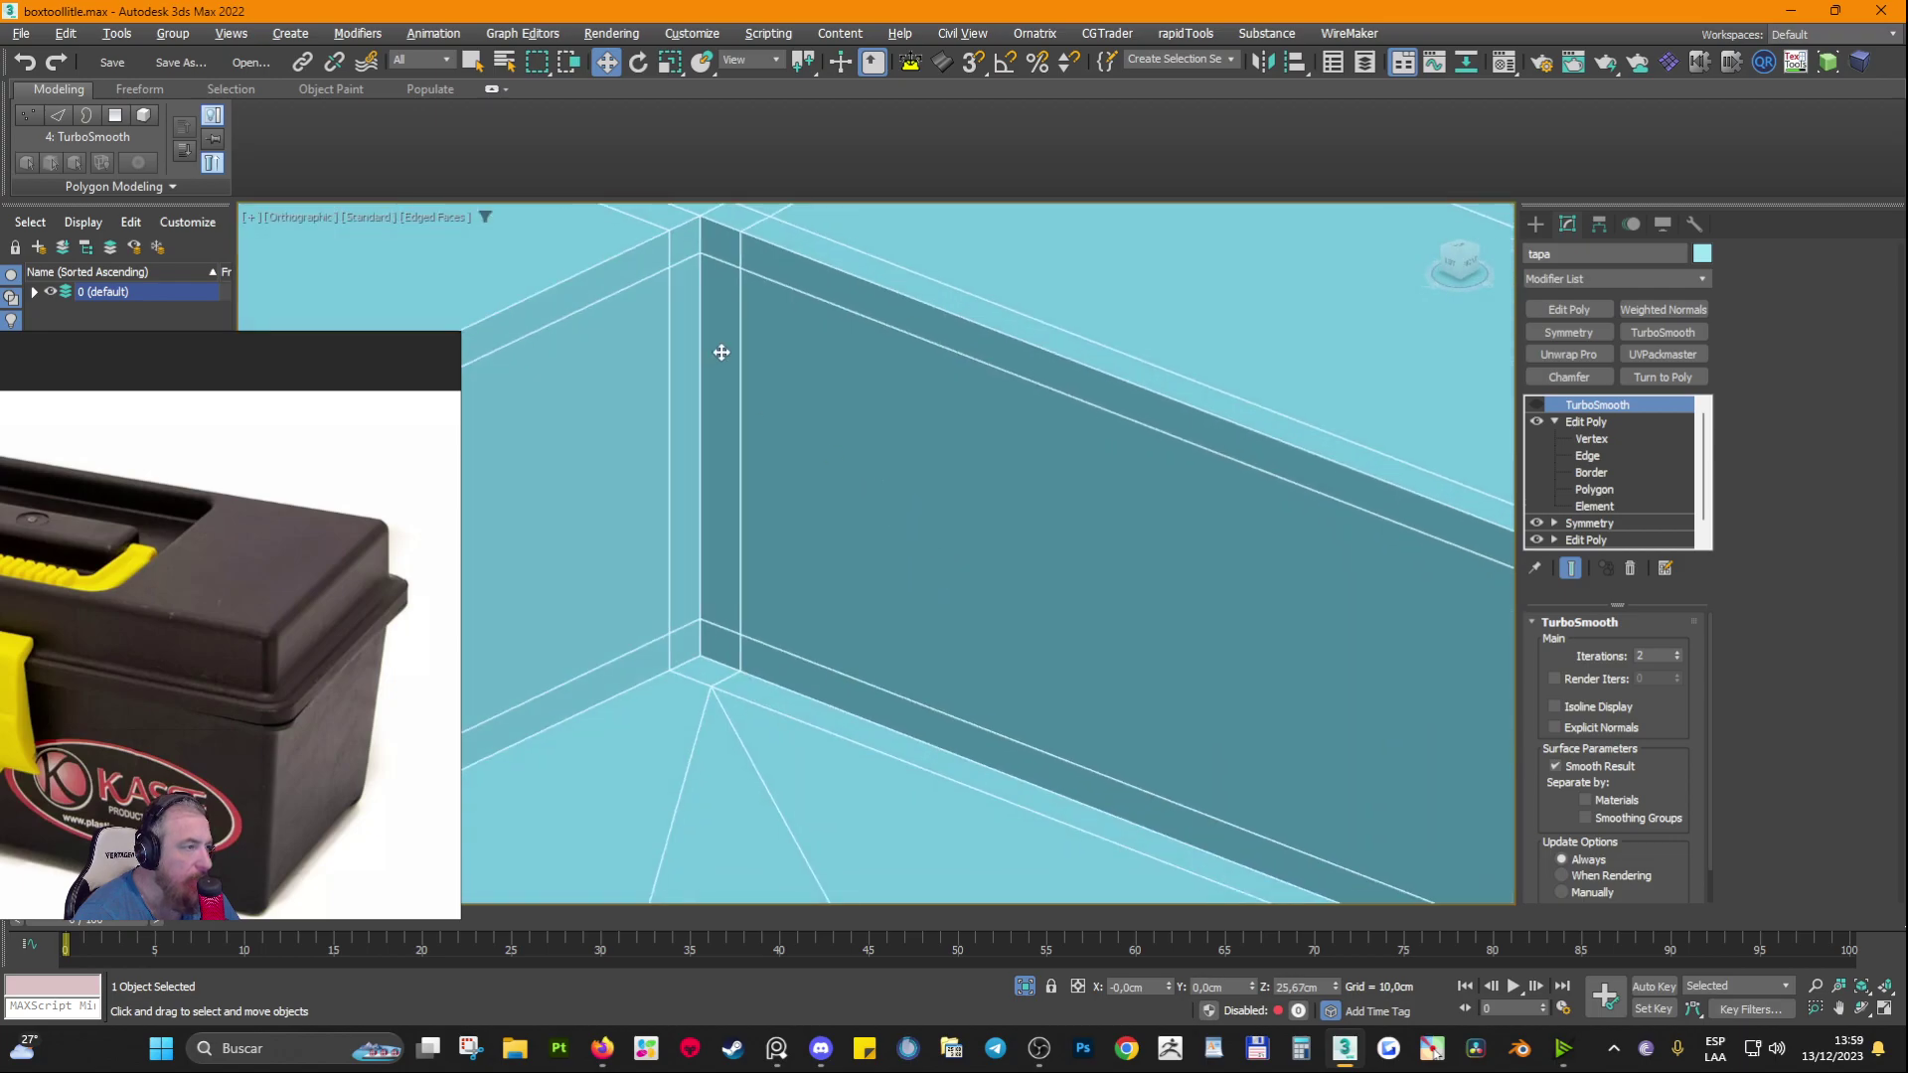
pyautogui.scroll(-2, 719, 461)
pyautogui.moveTo(702, 450); pyautogui.dragTo(716, 457, button='middle')
pyautogui.keyDown('alt'); pyautogui.moveTo(846, 549); pyautogui.dragTo(899, 533, button='middle'); pyautogui.keyUp('alt')
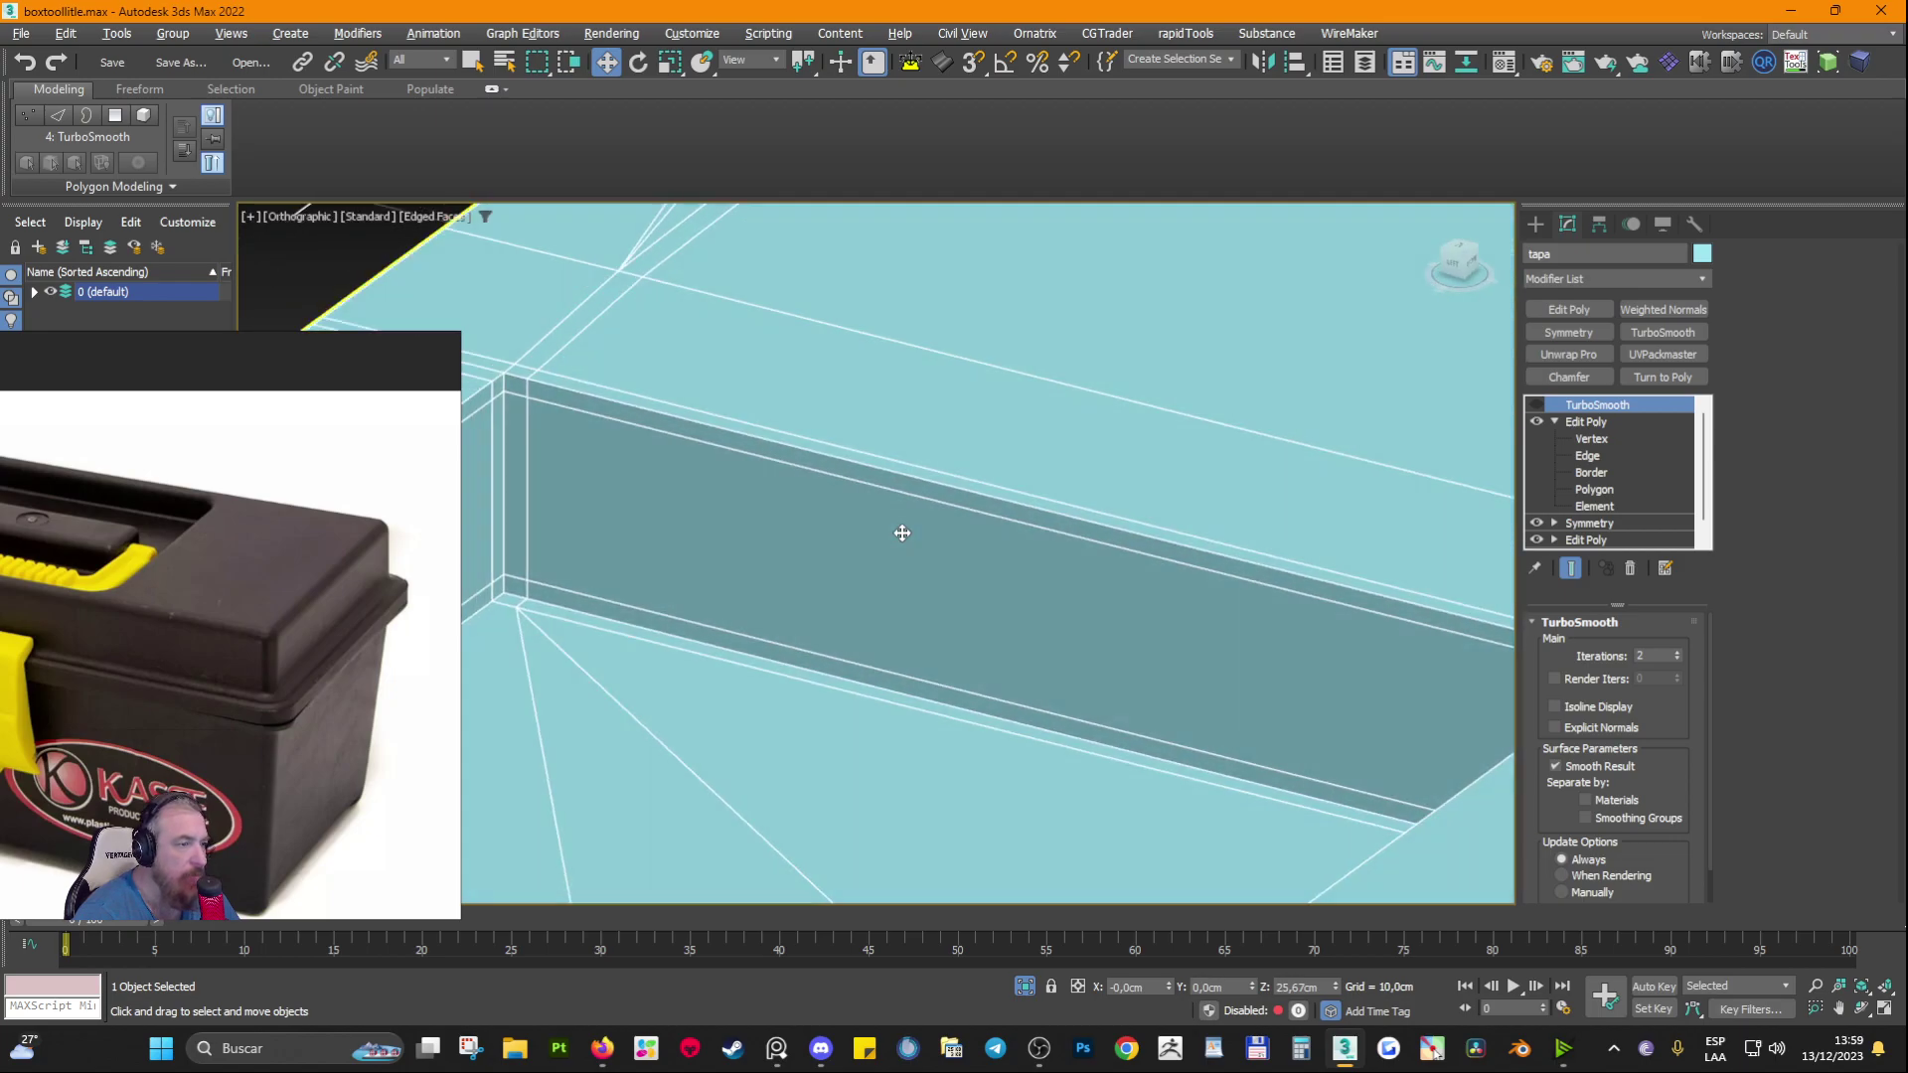
# Step: Move the recess floor's central vertex toward the long side wall and target weld it to the vertex at that wall's midpoint
pyautogui.scroll(-5, 902, 537)
pyautogui.keyDown('alt'); pyautogui.moveTo(915, 600); pyautogui.dragTo(795, 745, button='middle'); pyautogui.keyUp('alt')
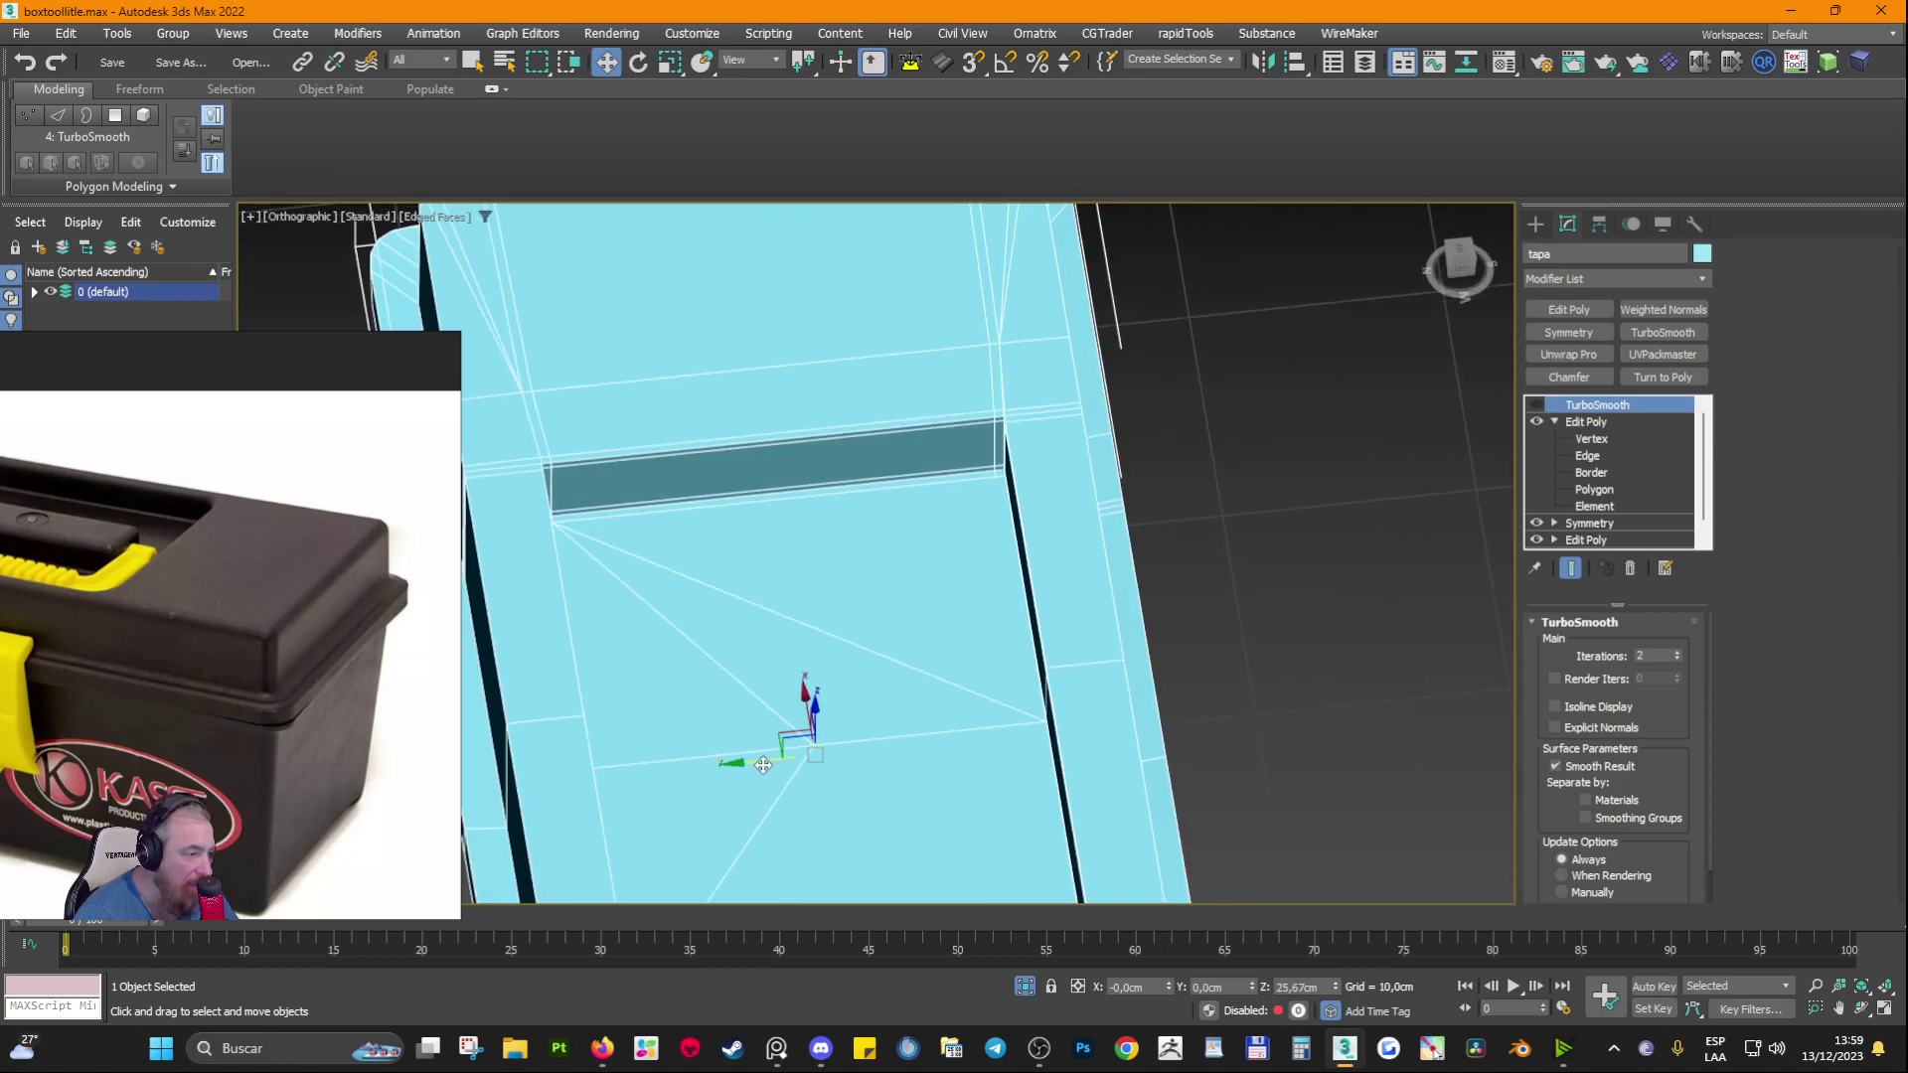
pyautogui.click(1591, 438)
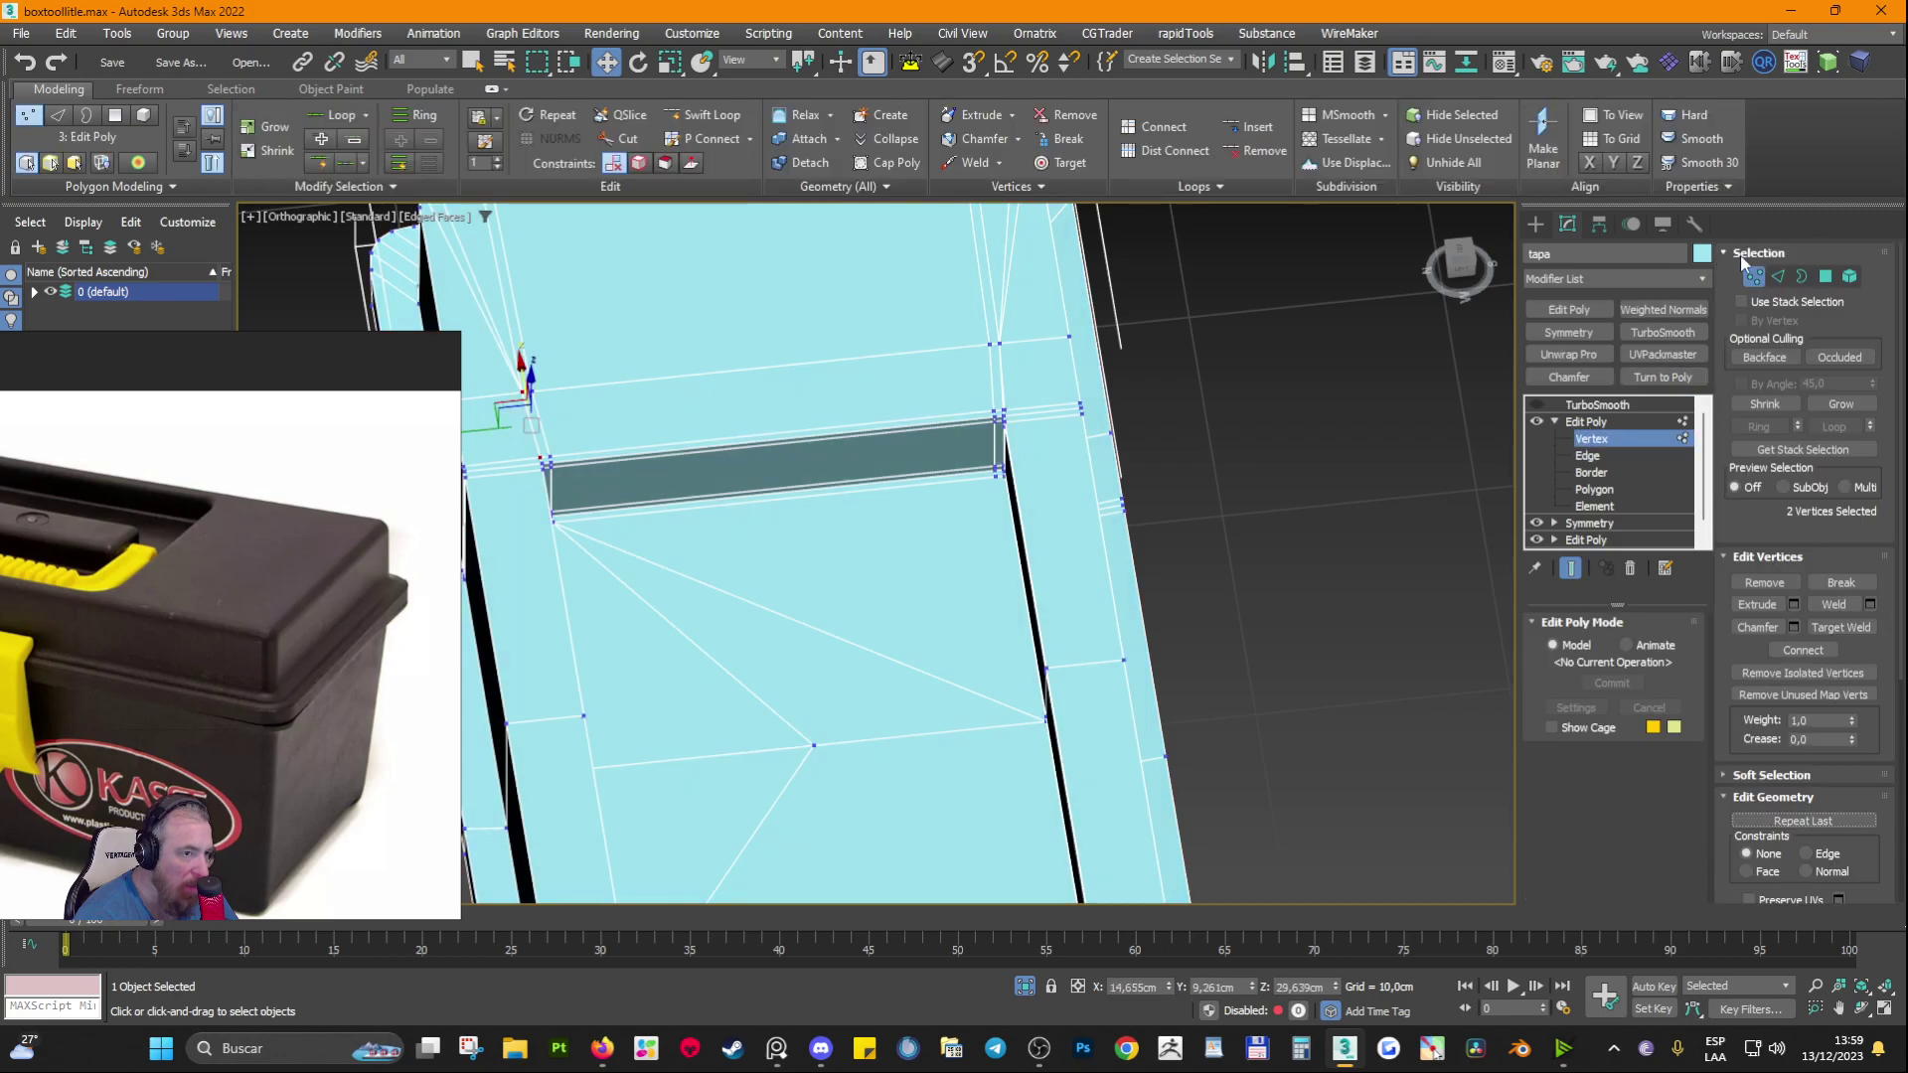
pyautogui.click(814, 744)
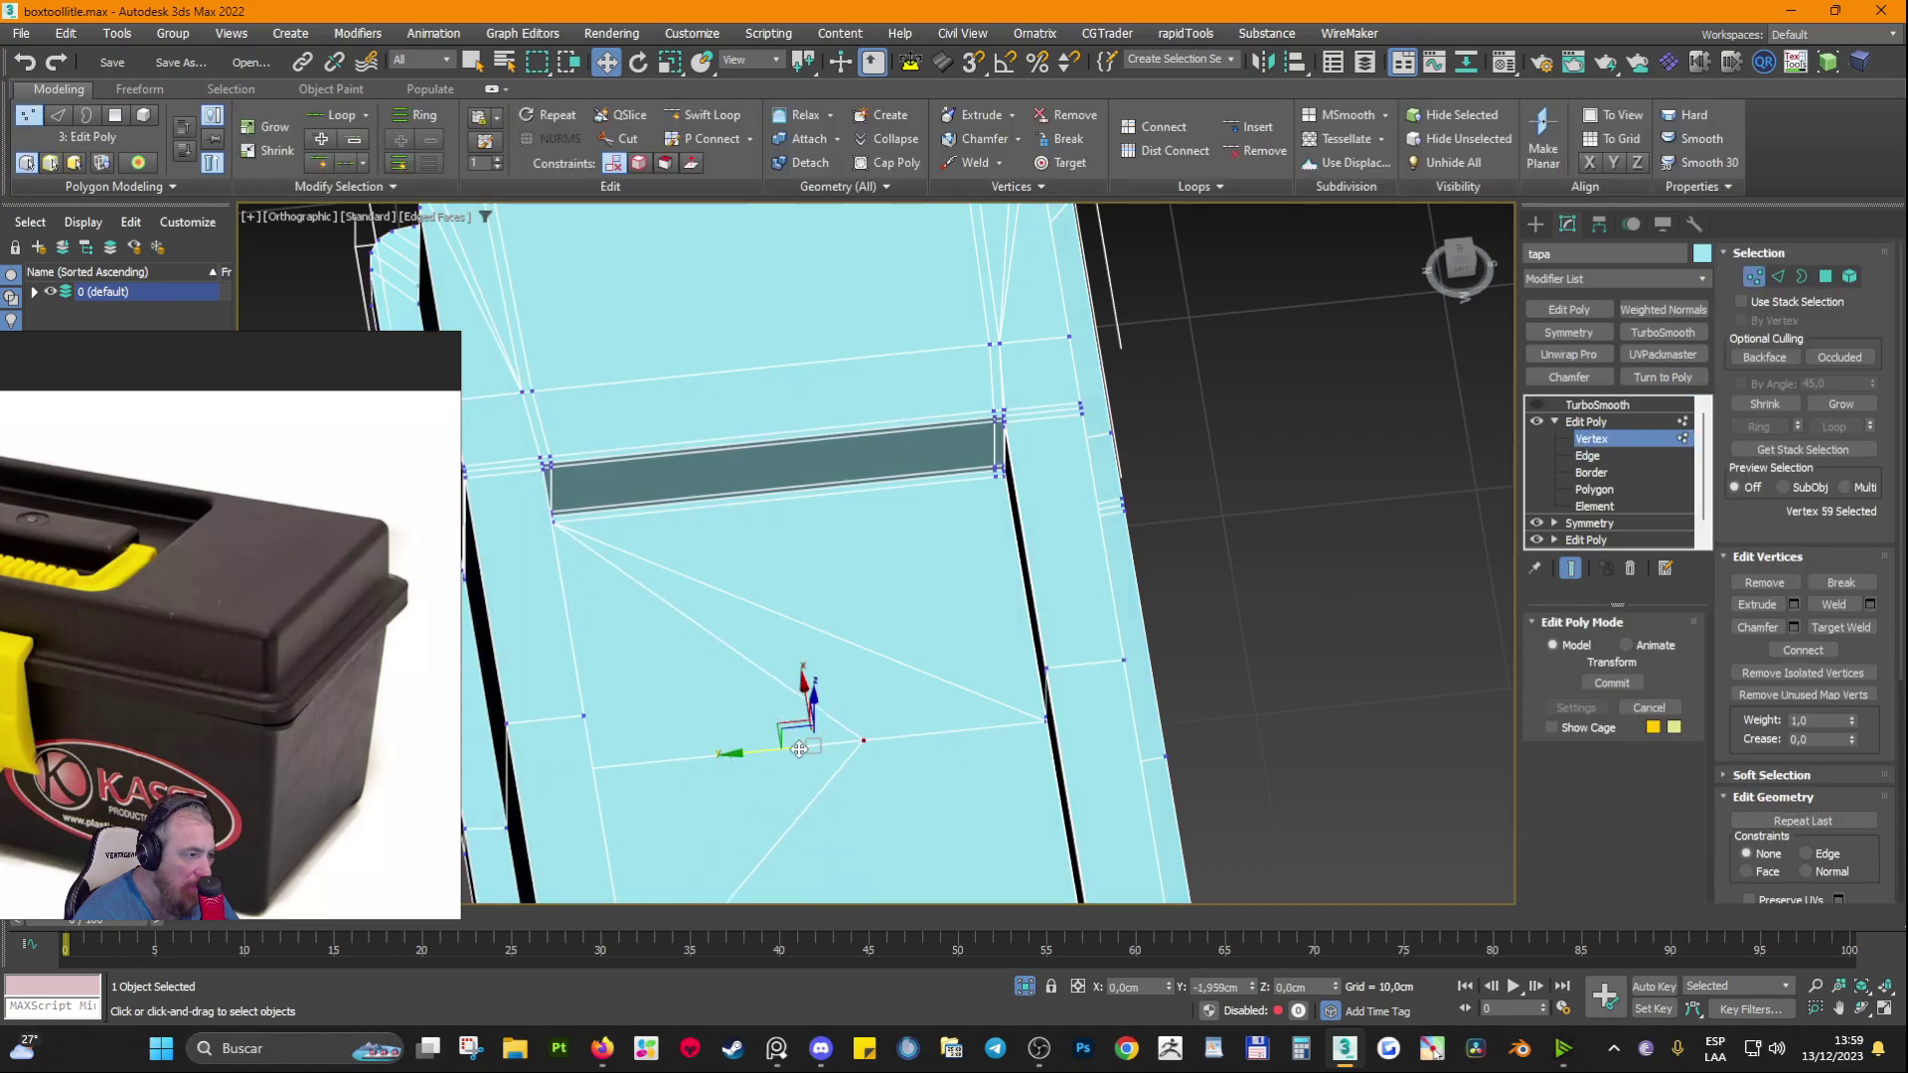
pyautogui.keyDown('alt'); pyautogui.moveTo(806, 757); pyautogui.dragTo(890, 732, button='middle'); pyautogui.keyUp('alt')
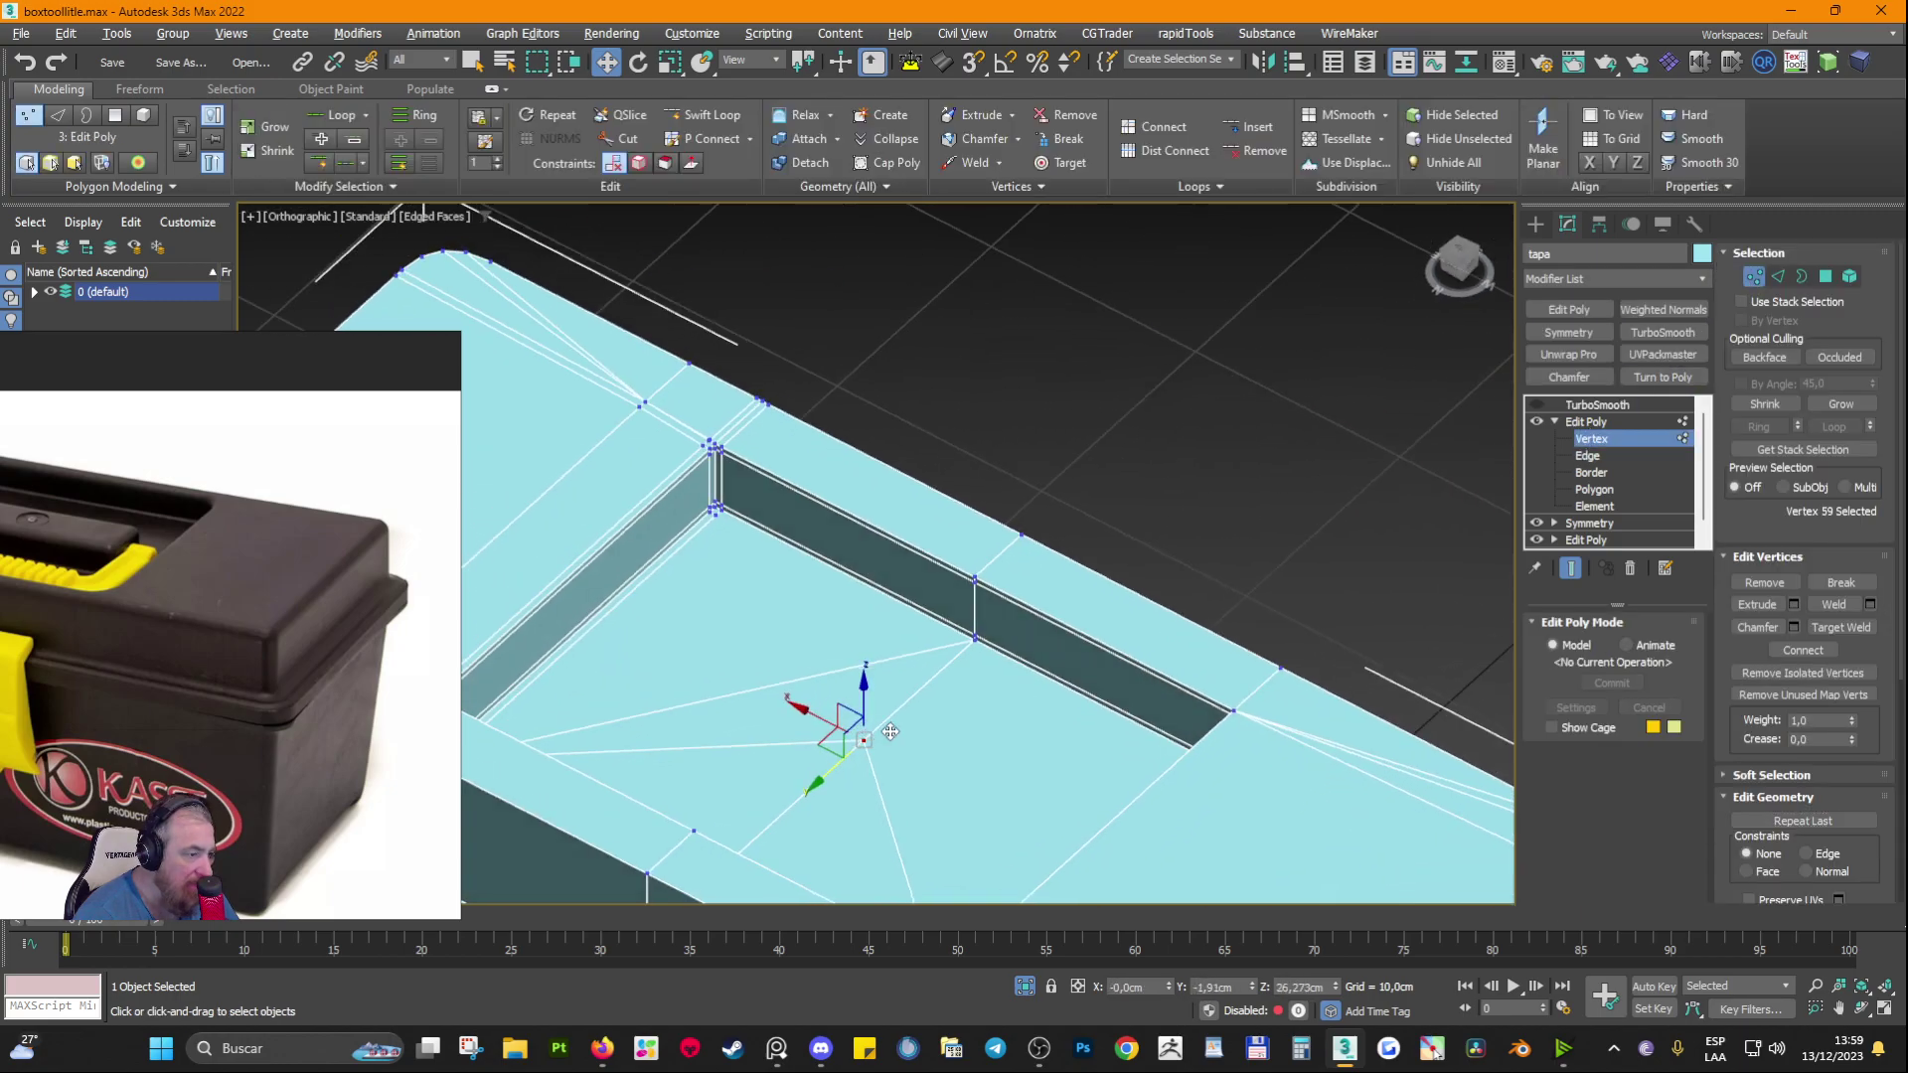
pyautogui.click(1840, 627)
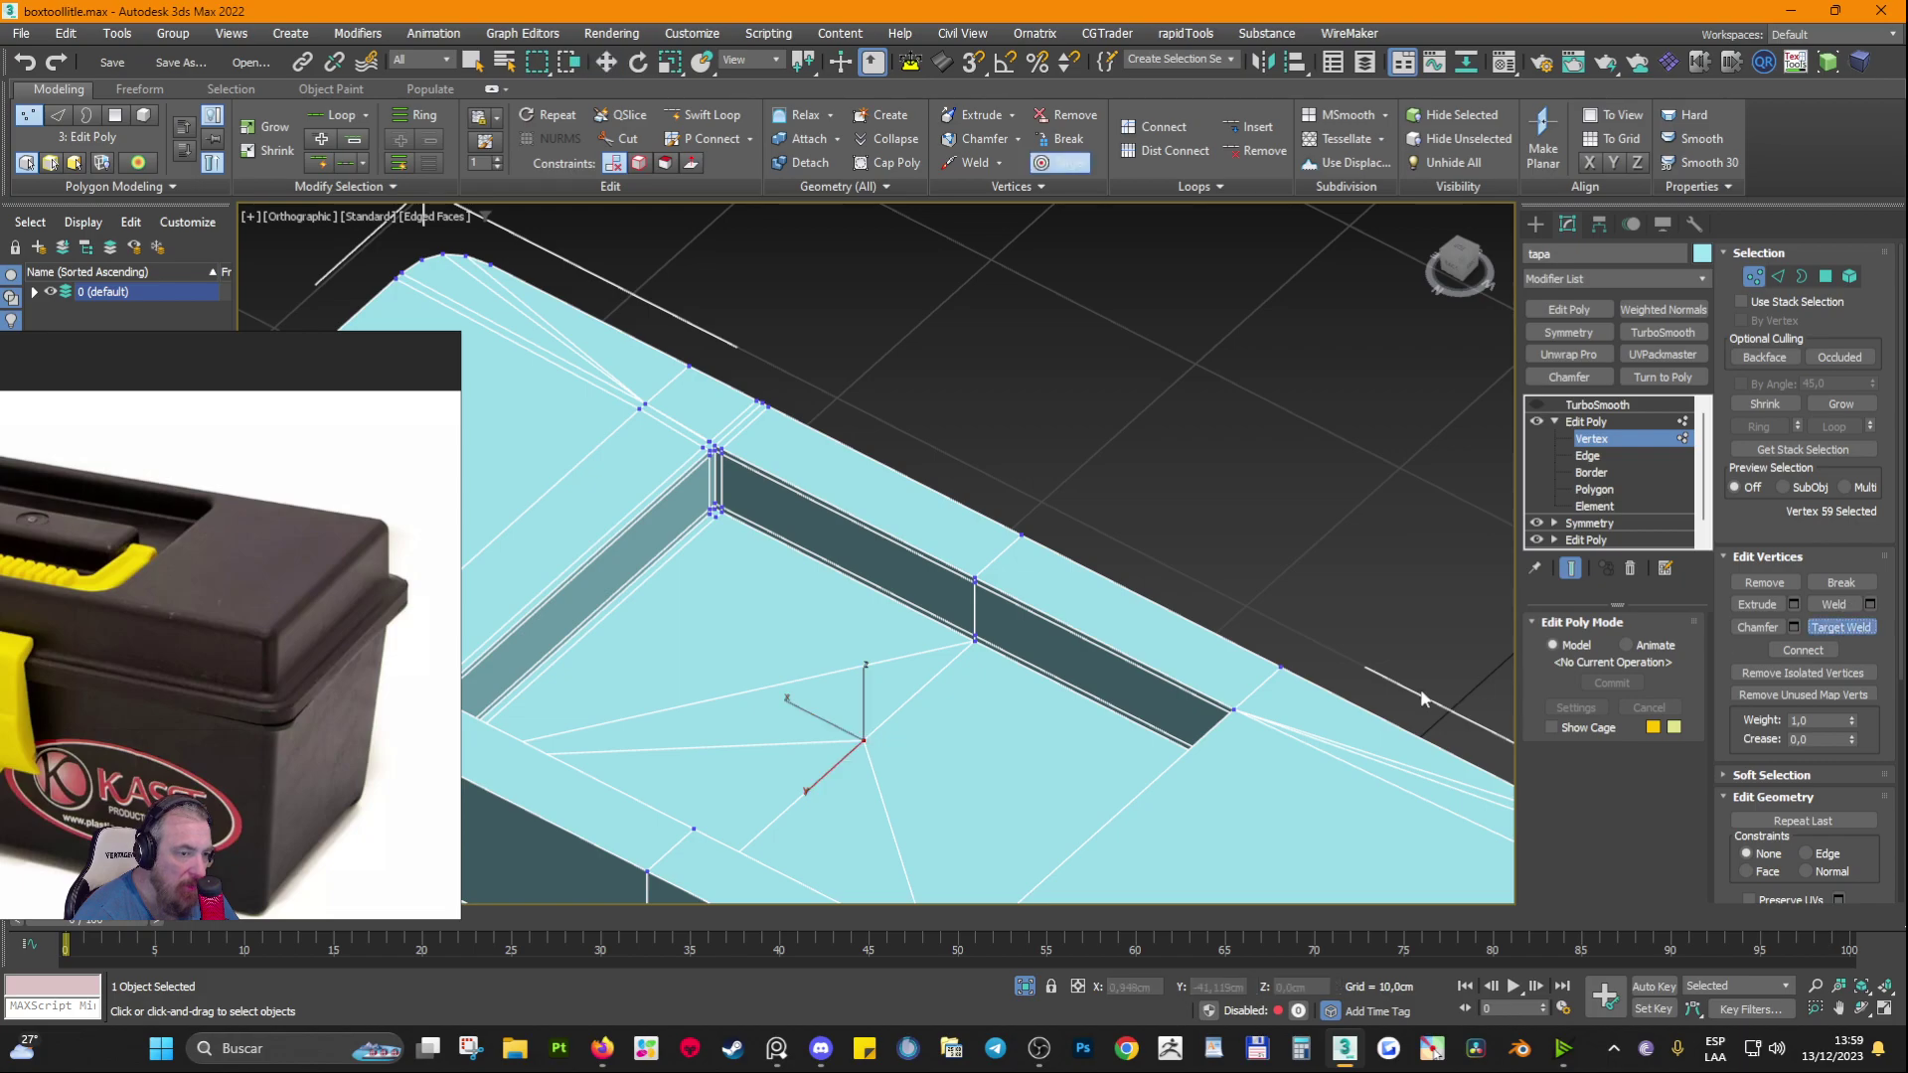
pyautogui.click(973, 644)
pyautogui.keyDown('alt'); pyautogui.moveTo(974, 646); pyautogui.dragTo(810, 636, button='middle'); pyautogui.keyUp('alt')
pyautogui.rightClick(965, 610)
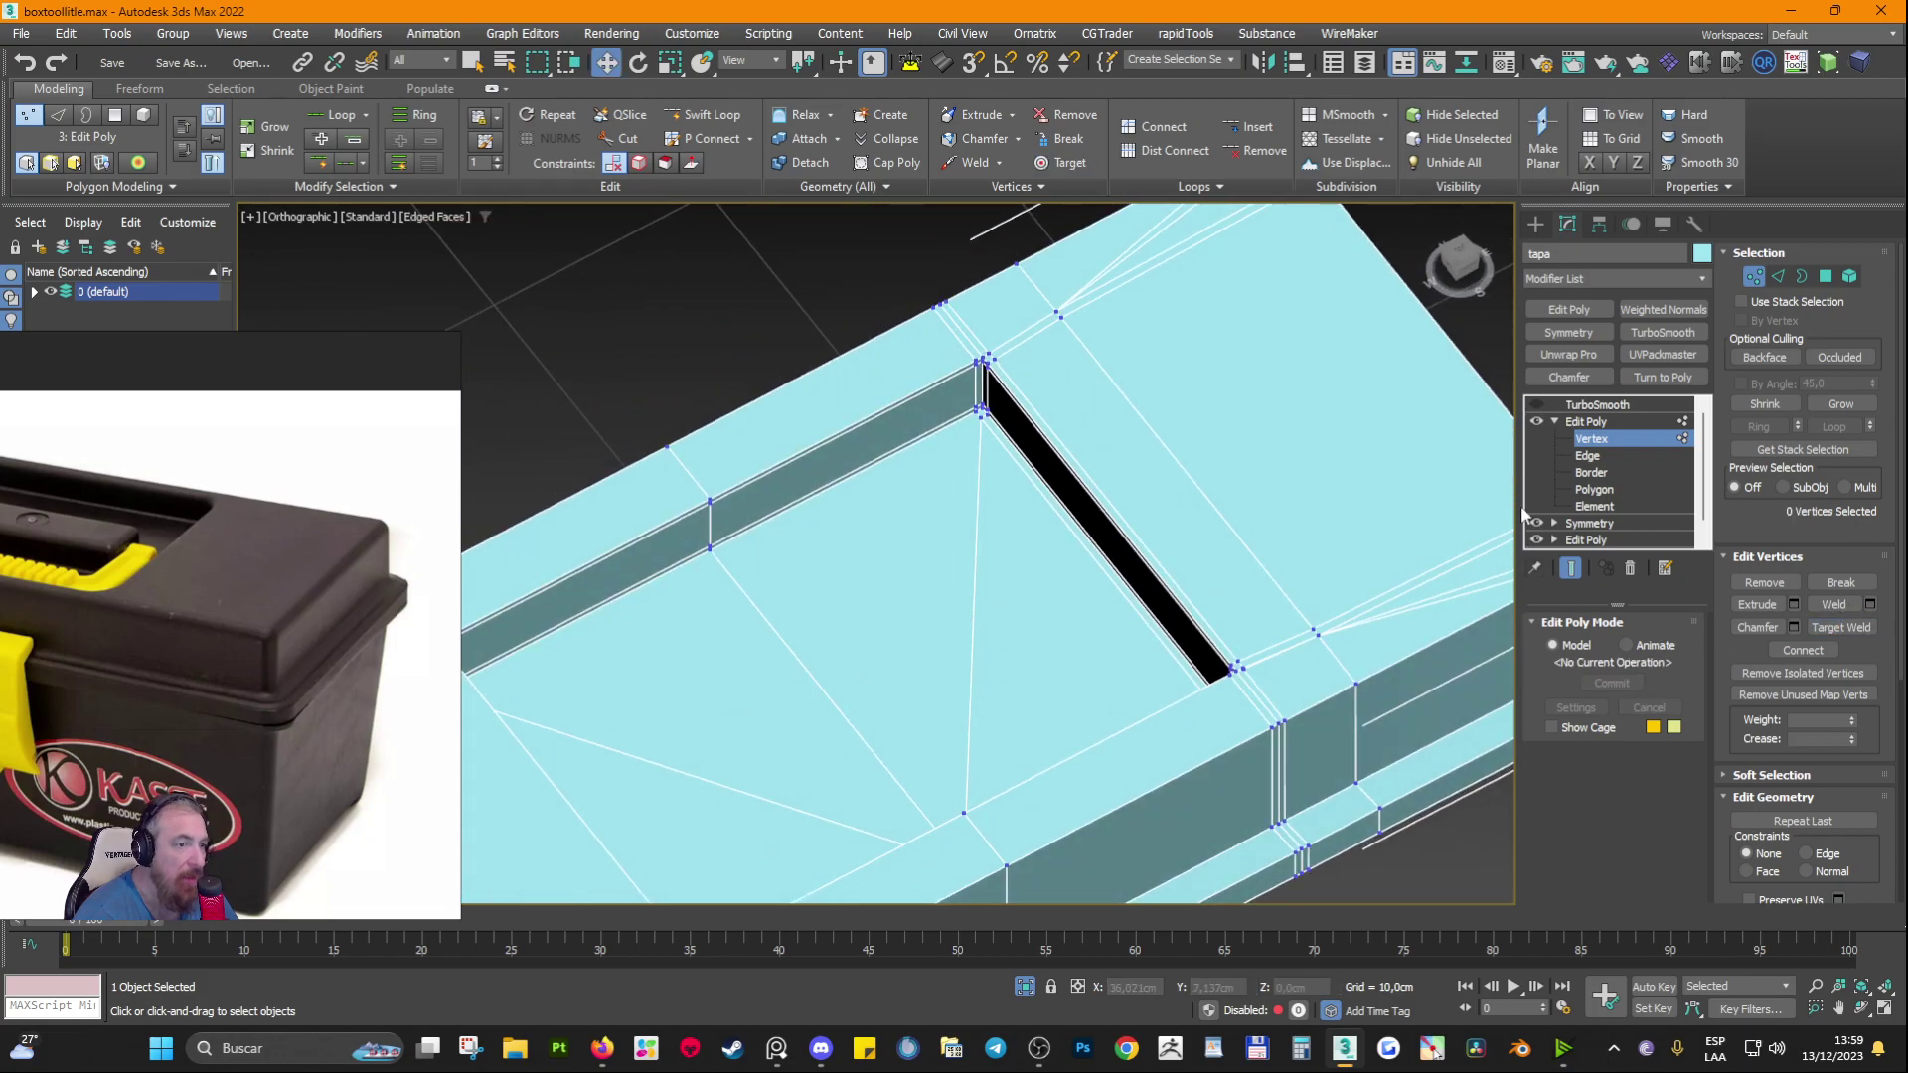
# Step: Leave vertex editing, add a Symmetry modifier above the Edit Poly, and set its mirror axis to X instead of Z
pyautogui.click(1585, 423)
pyautogui.scroll(-4, 1063, 567)
pyautogui.keyDown('alt'); pyautogui.moveTo(1065, 615); pyautogui.dragTo(1015, 592, button='middle'); pyautogui.keyUp('alt')
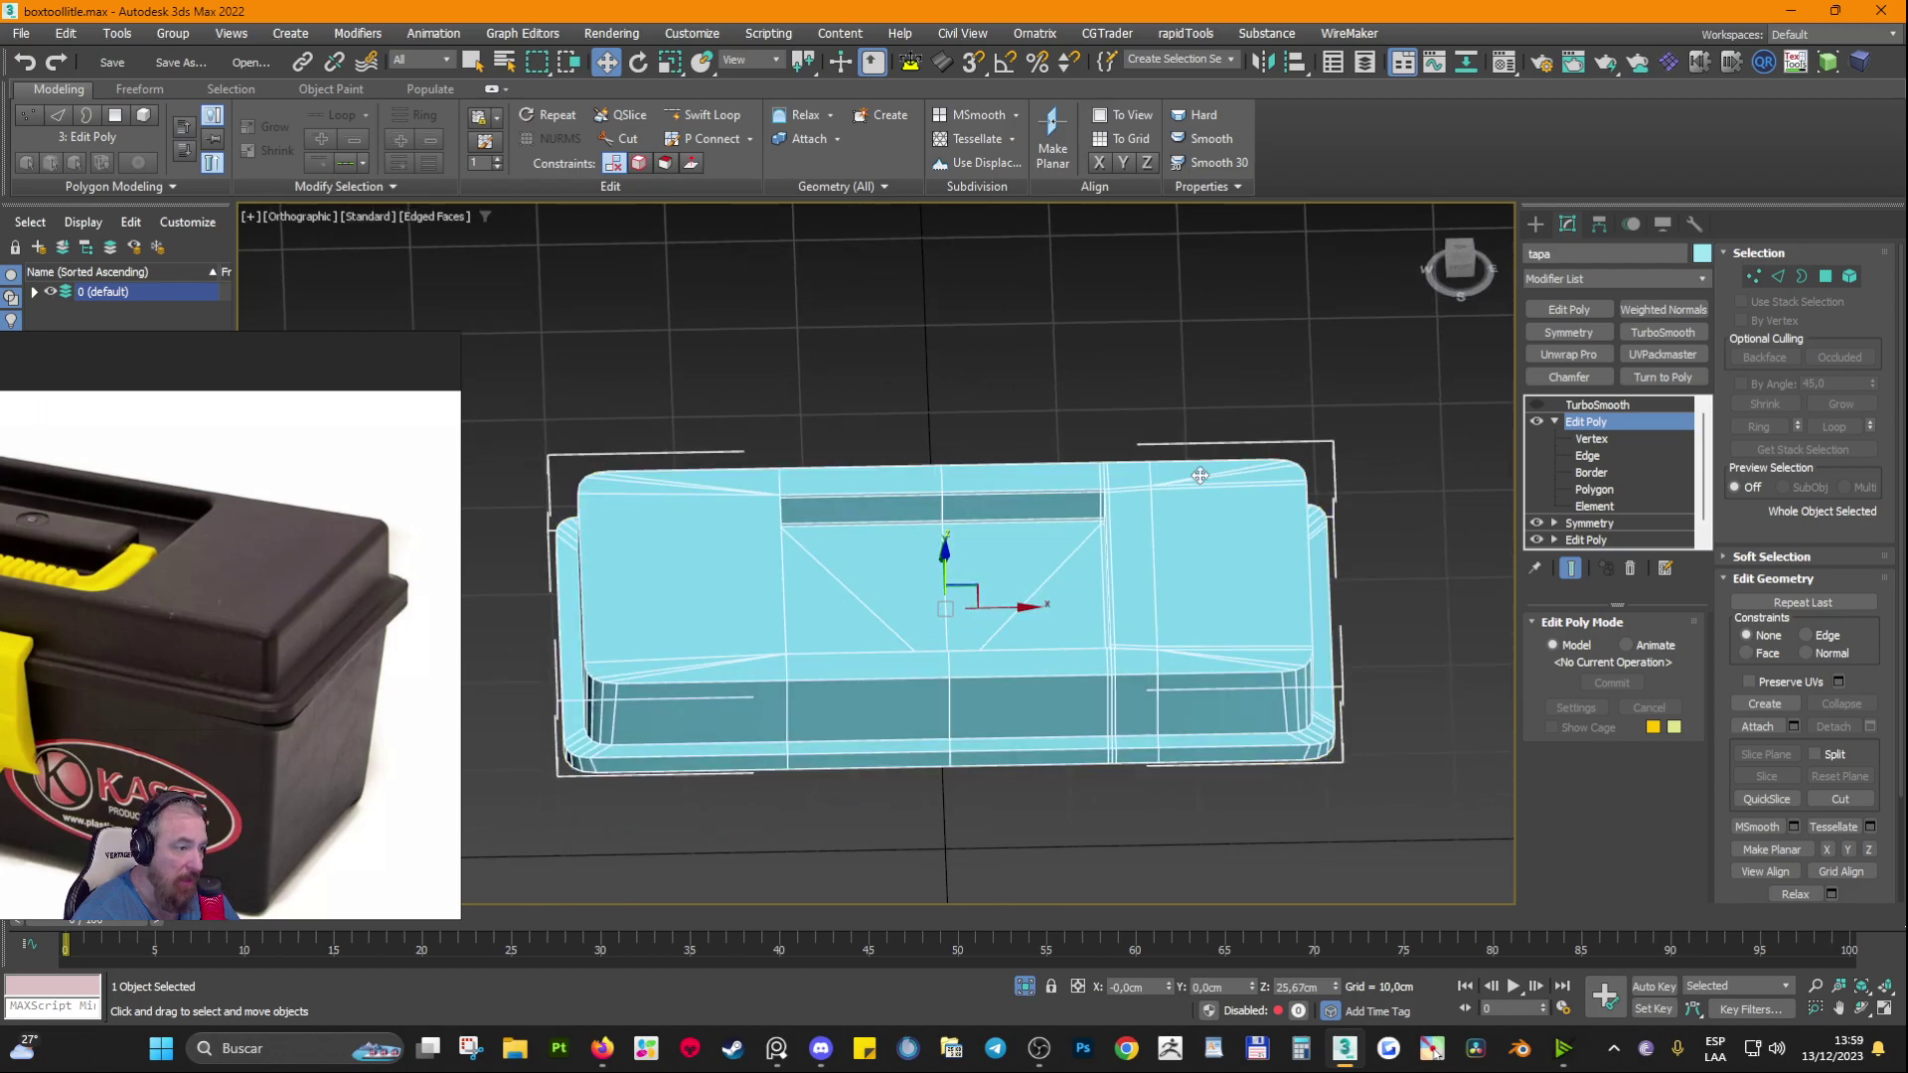
pyautogui.keyDown('alt'); pyautogui.moveTo(666, 597); pyautogui.dragTo(1031, 497, button='middle'); pyautogui.keyUp('alt')
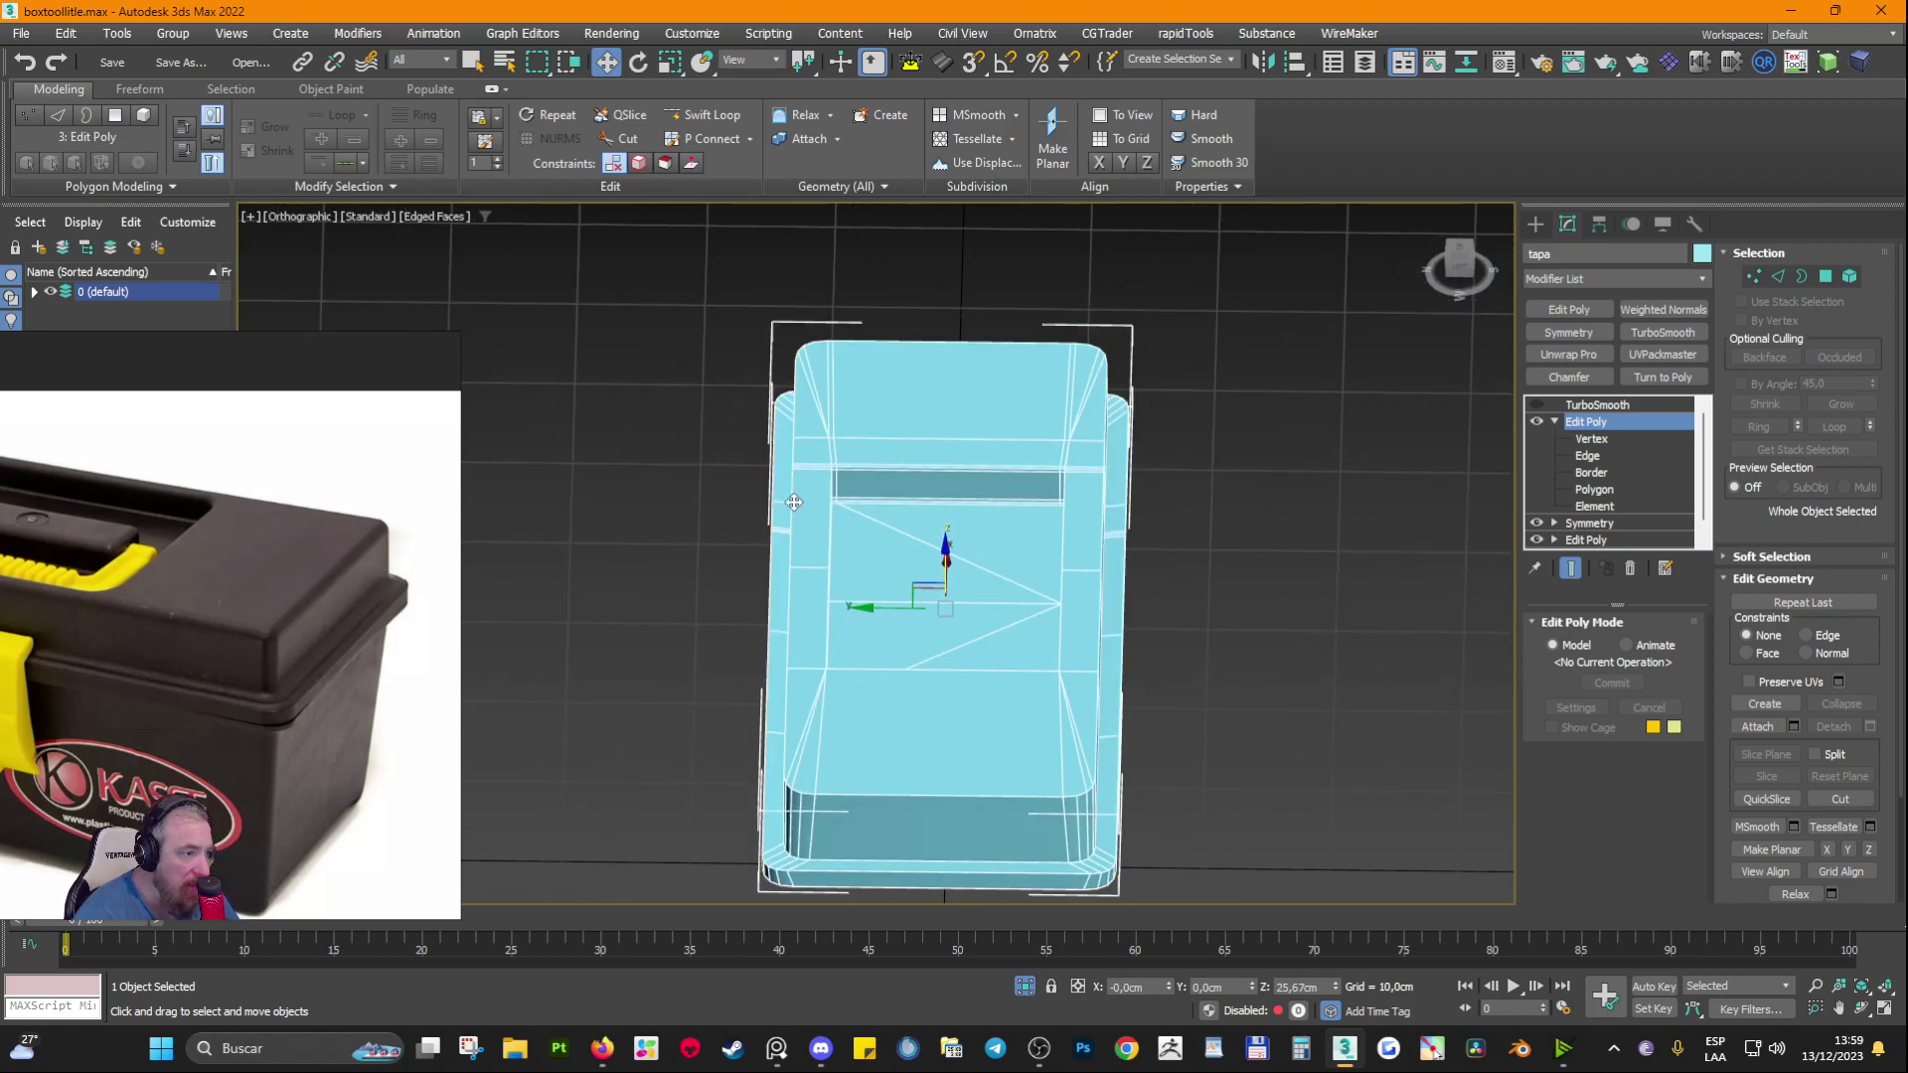
pyautogui.keyDown('alt'); pyautogui.moveTo(1177, 557); pyautogui.dragTo(1547, 438, button='middle'); pyautogui.keyUp('alt')
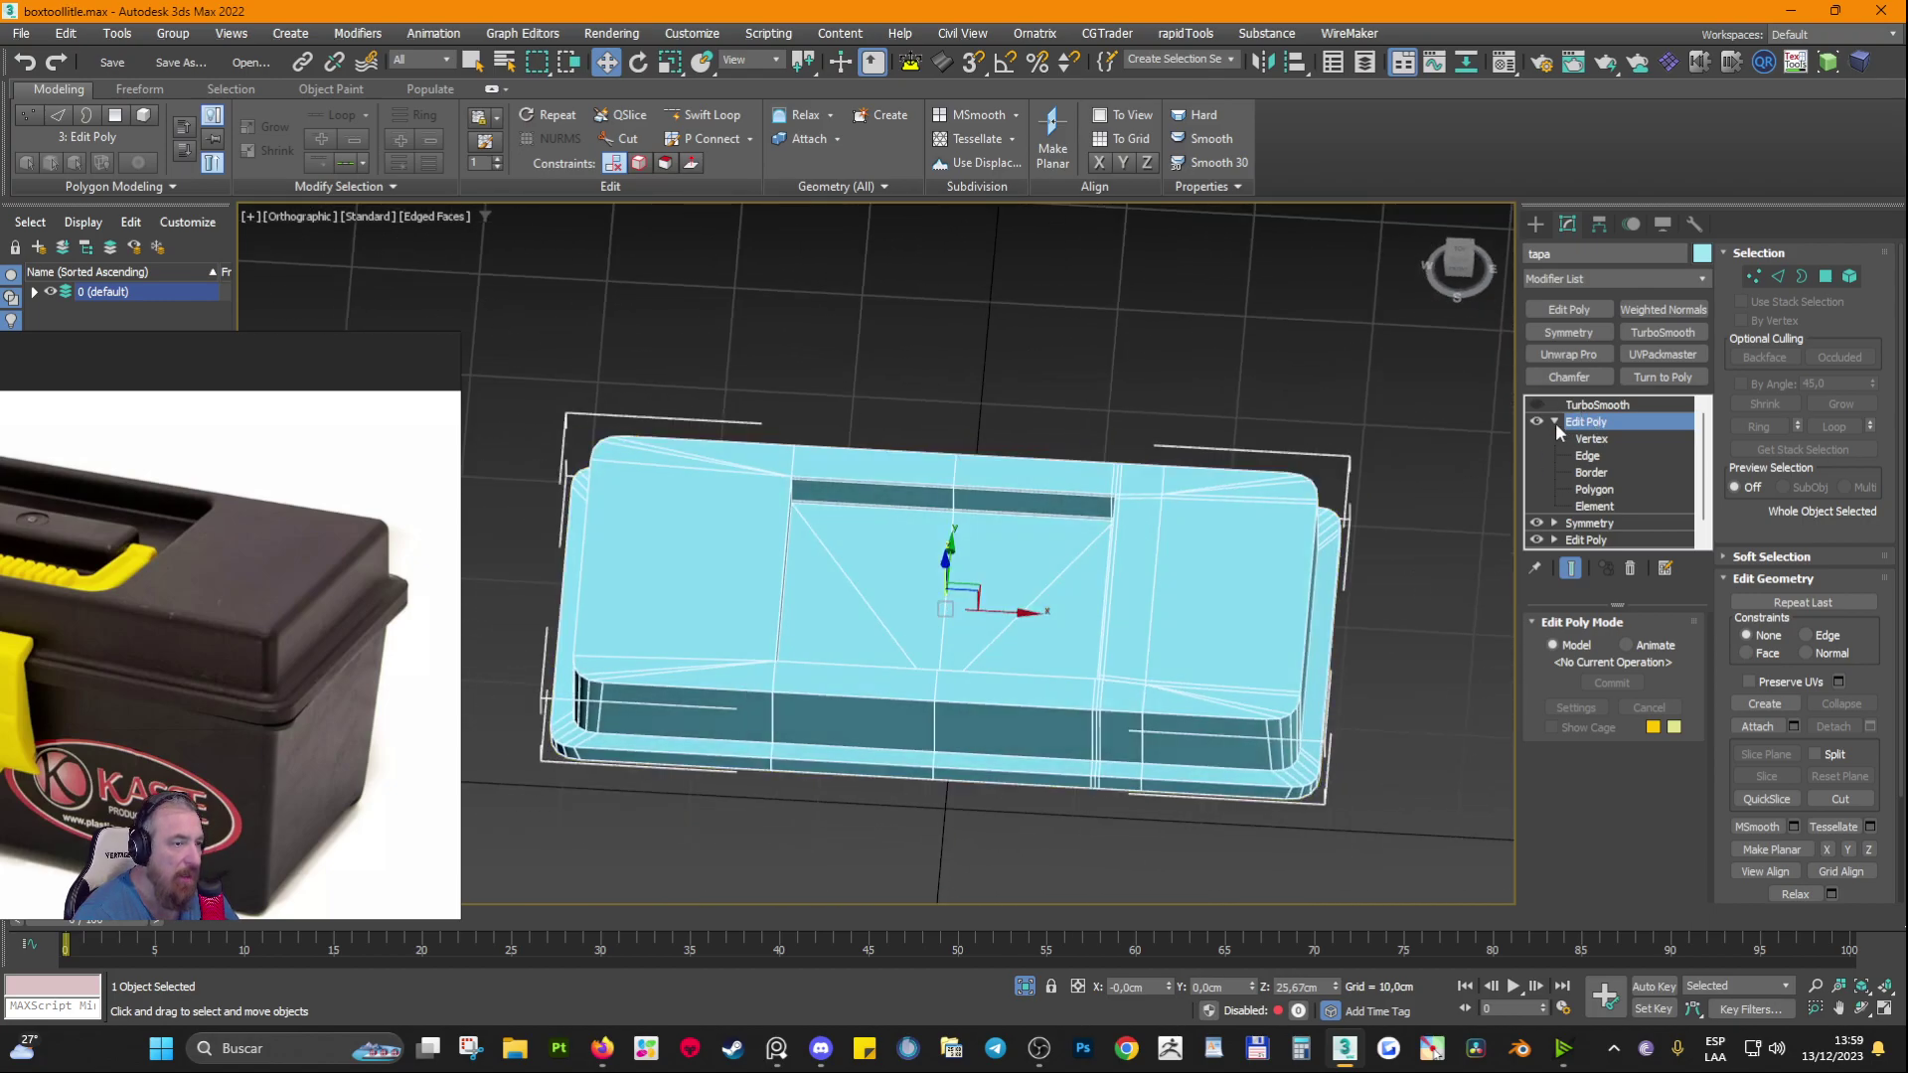
pyautogui.click(1553, 421)
pyautogui.click(1574, 334)
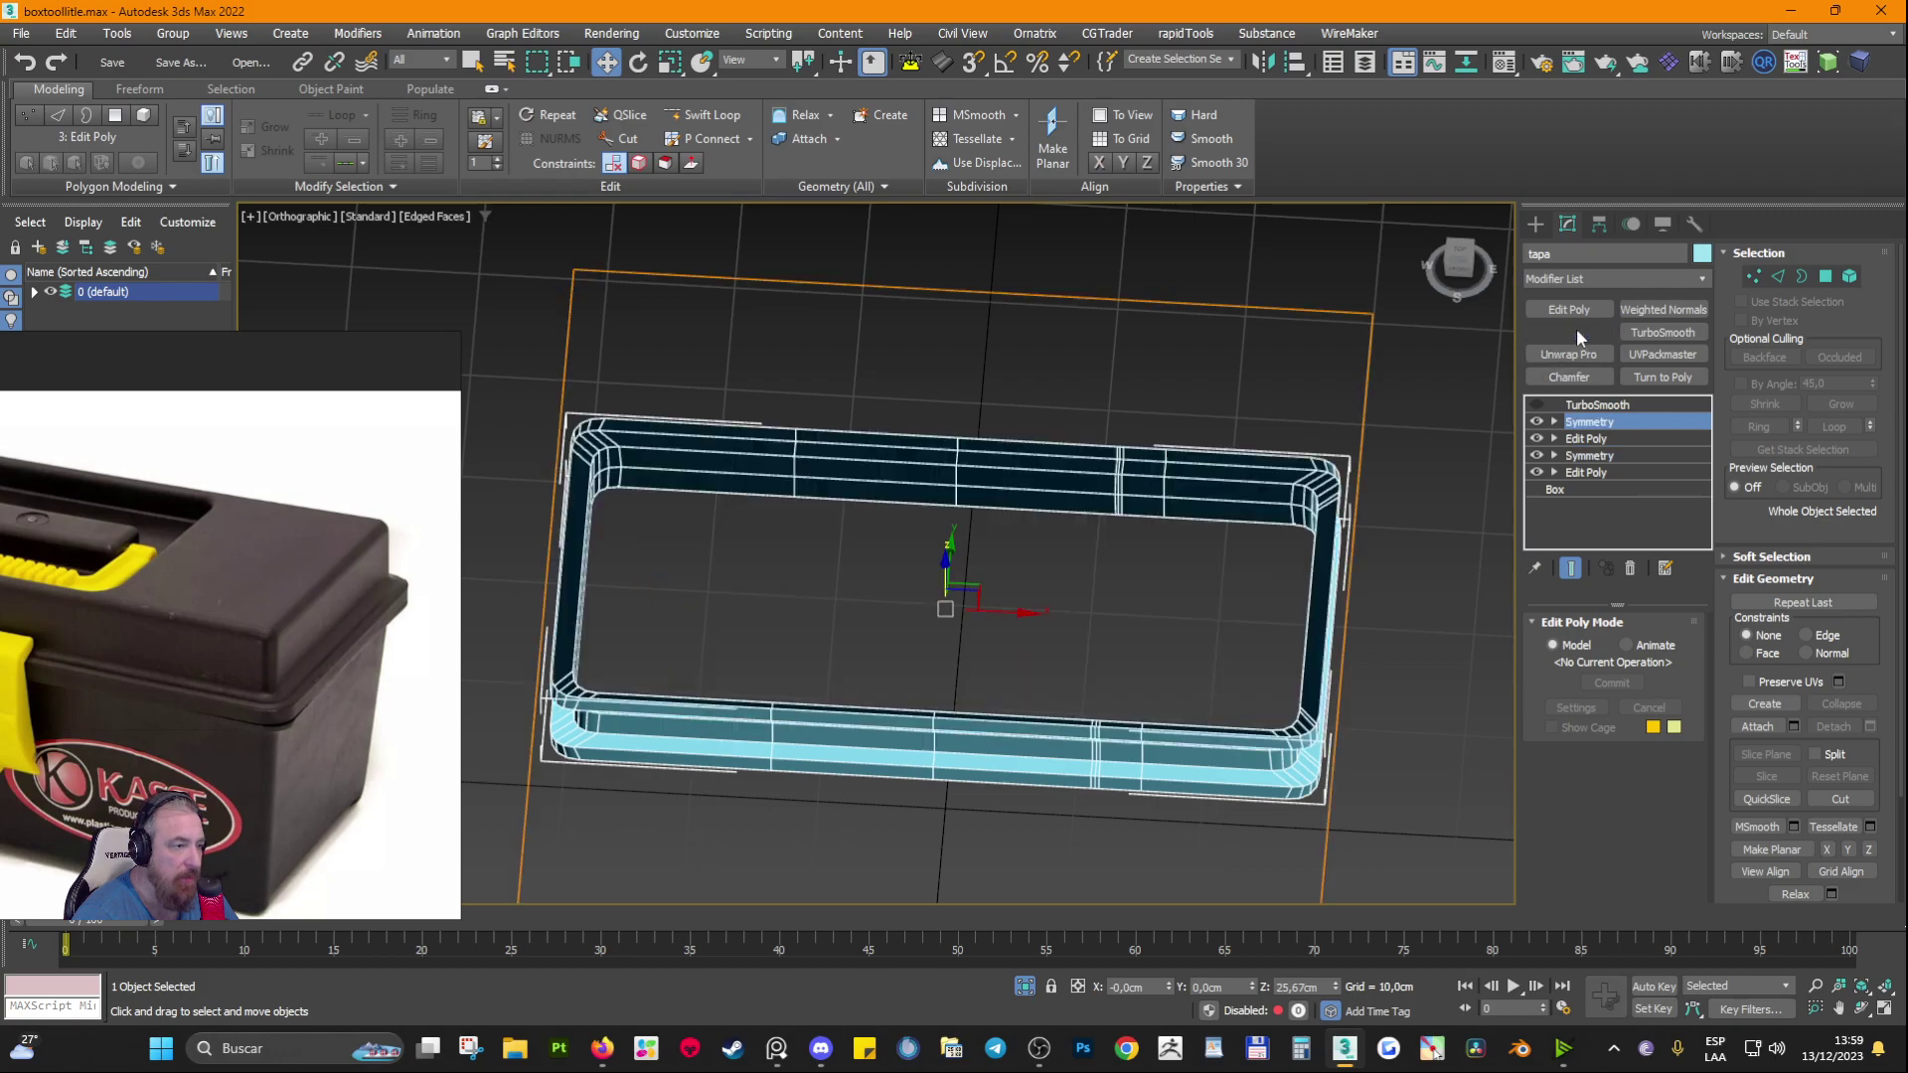
pyautogui.click(1573, 733)
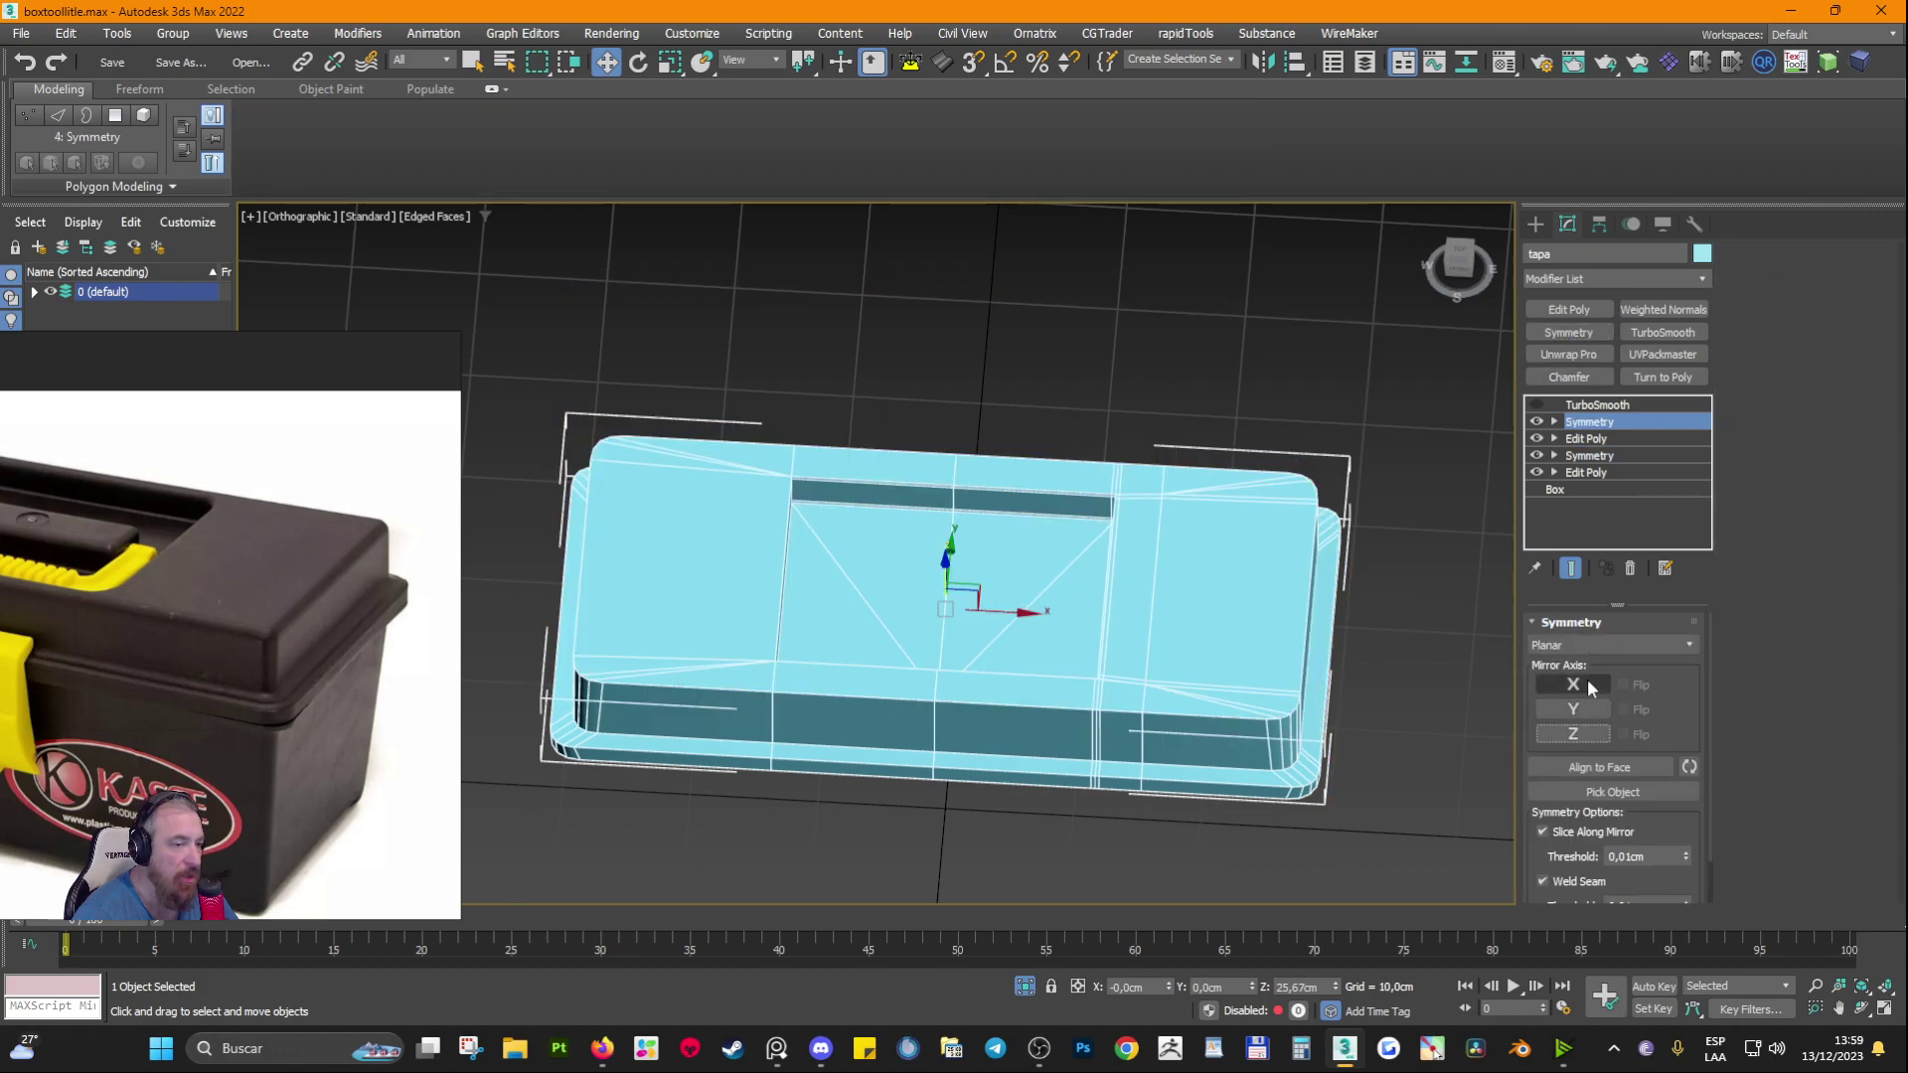
pyautogui.click(1590, 685)
# Step: Compare the lid with the X mirror on and off, and flip the X mirror so both recess ends carry the support loops
pyautogui.keyDown('alt'); pyautogui.moveTo(532, 510); pyautogui.dragTo(596, 526, button='middle'); pyautogui.keyUp('alt')
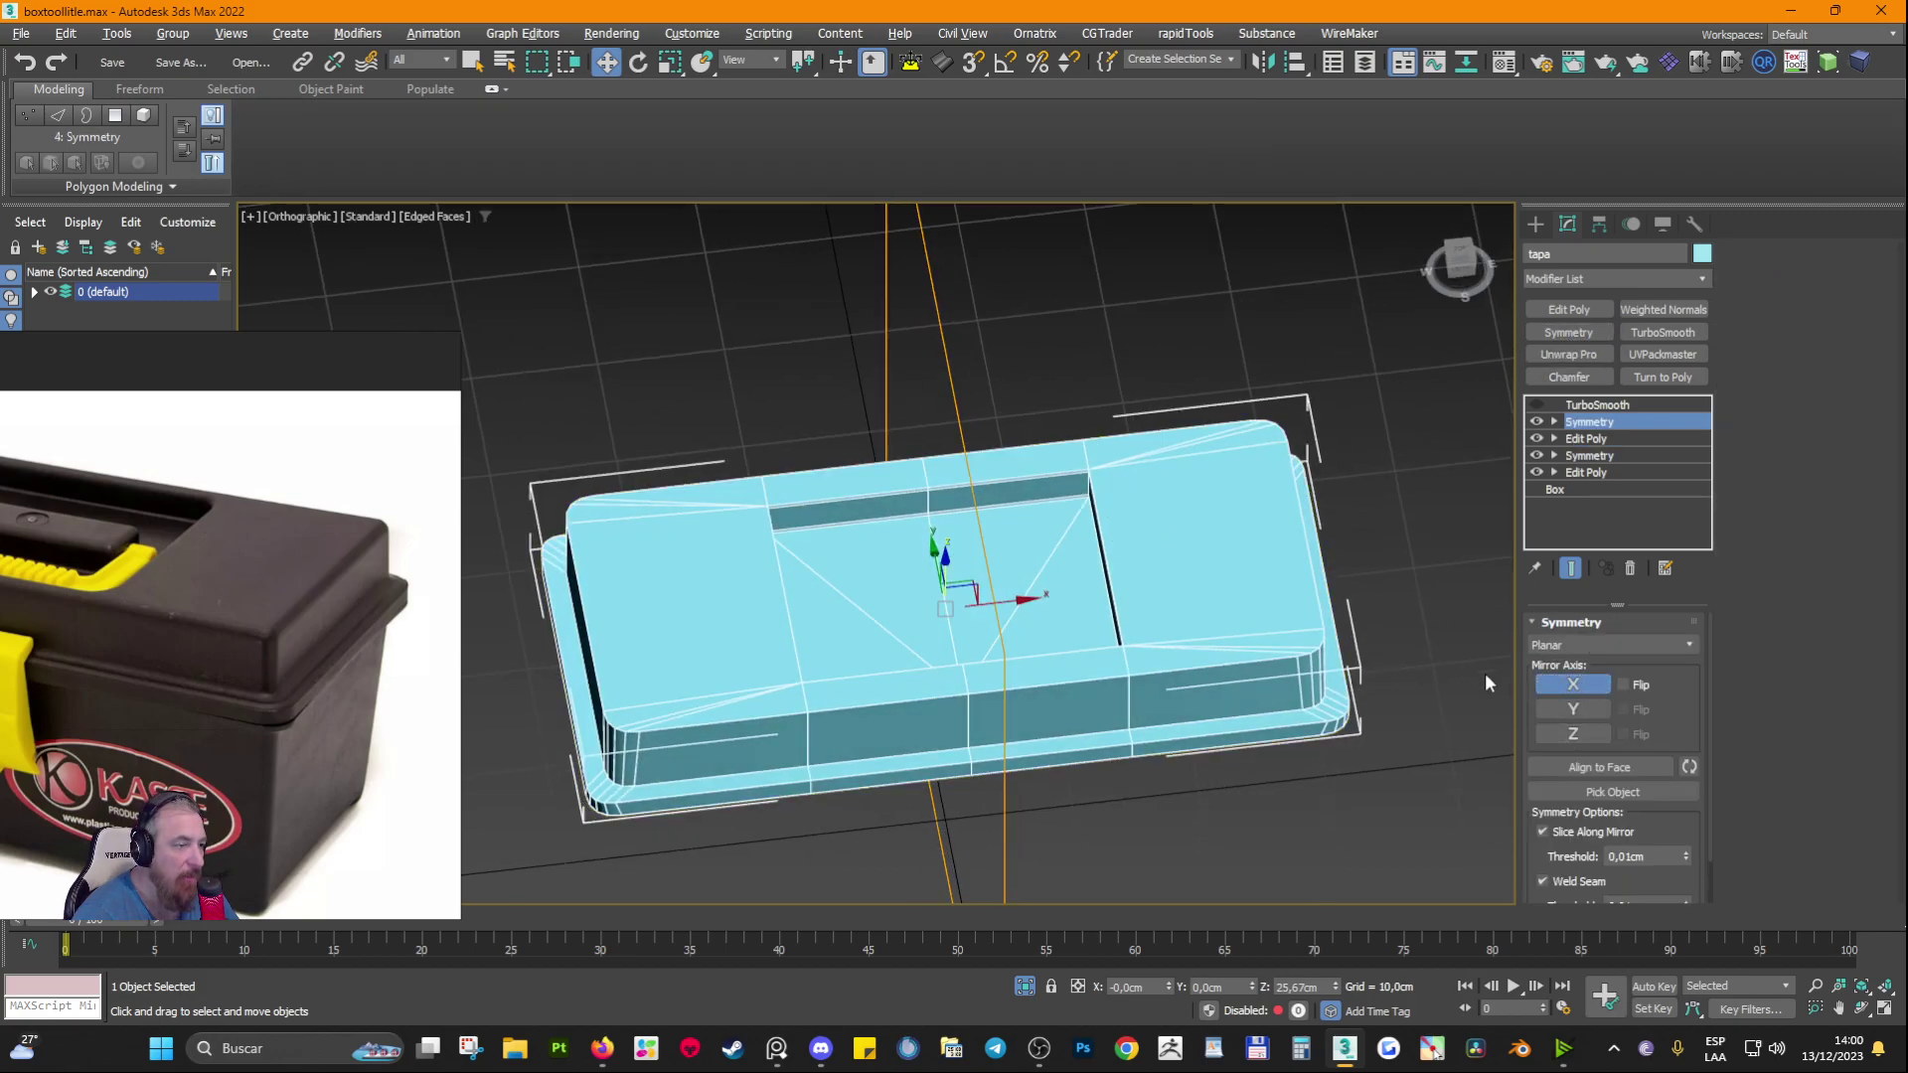
pyautogui.click(1573, 686)
pyautogui.click(1573, 687)
pyautogui.click(1573, 687)
pyautogui.click(1572, 687)
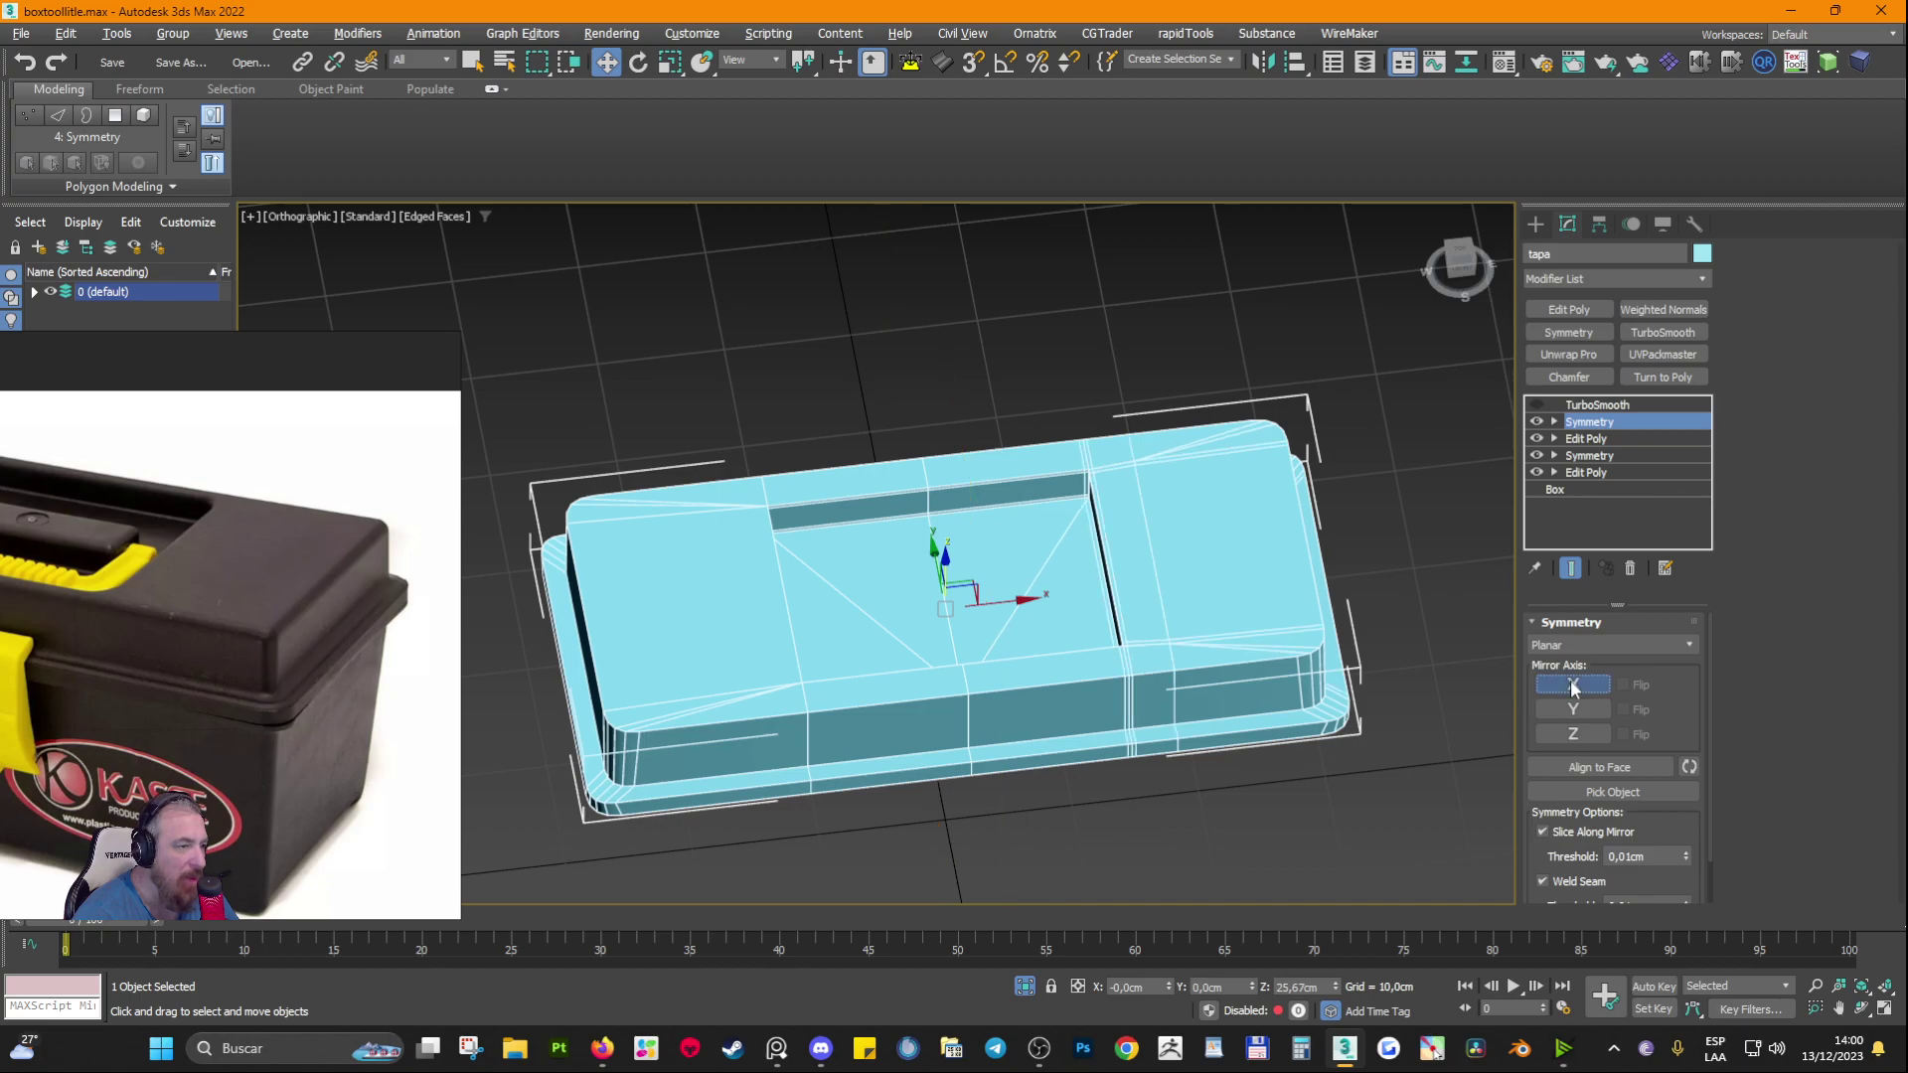
pyautogui.click(1572, 686)
pyautogui.click(1573, 685)
pyautogui.click(1573, 686)
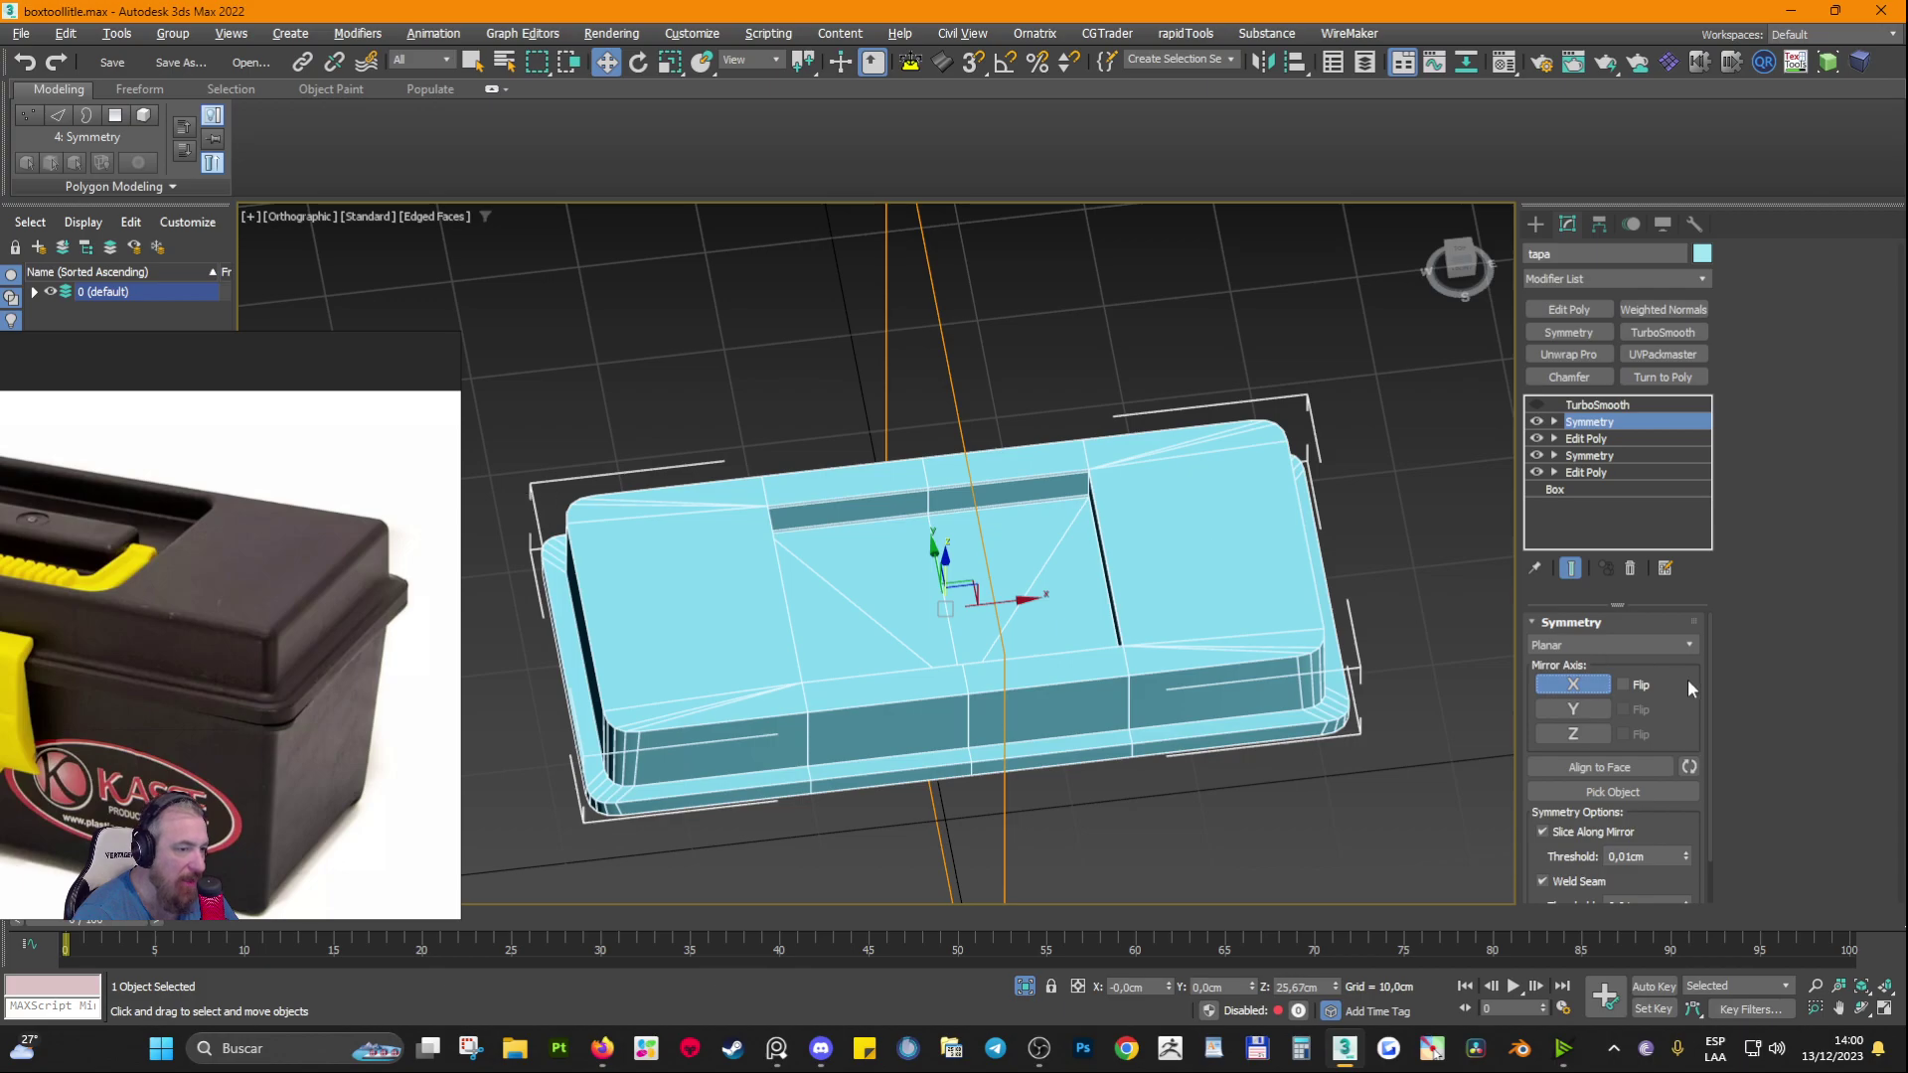
pyautogui.click(1623, 685)
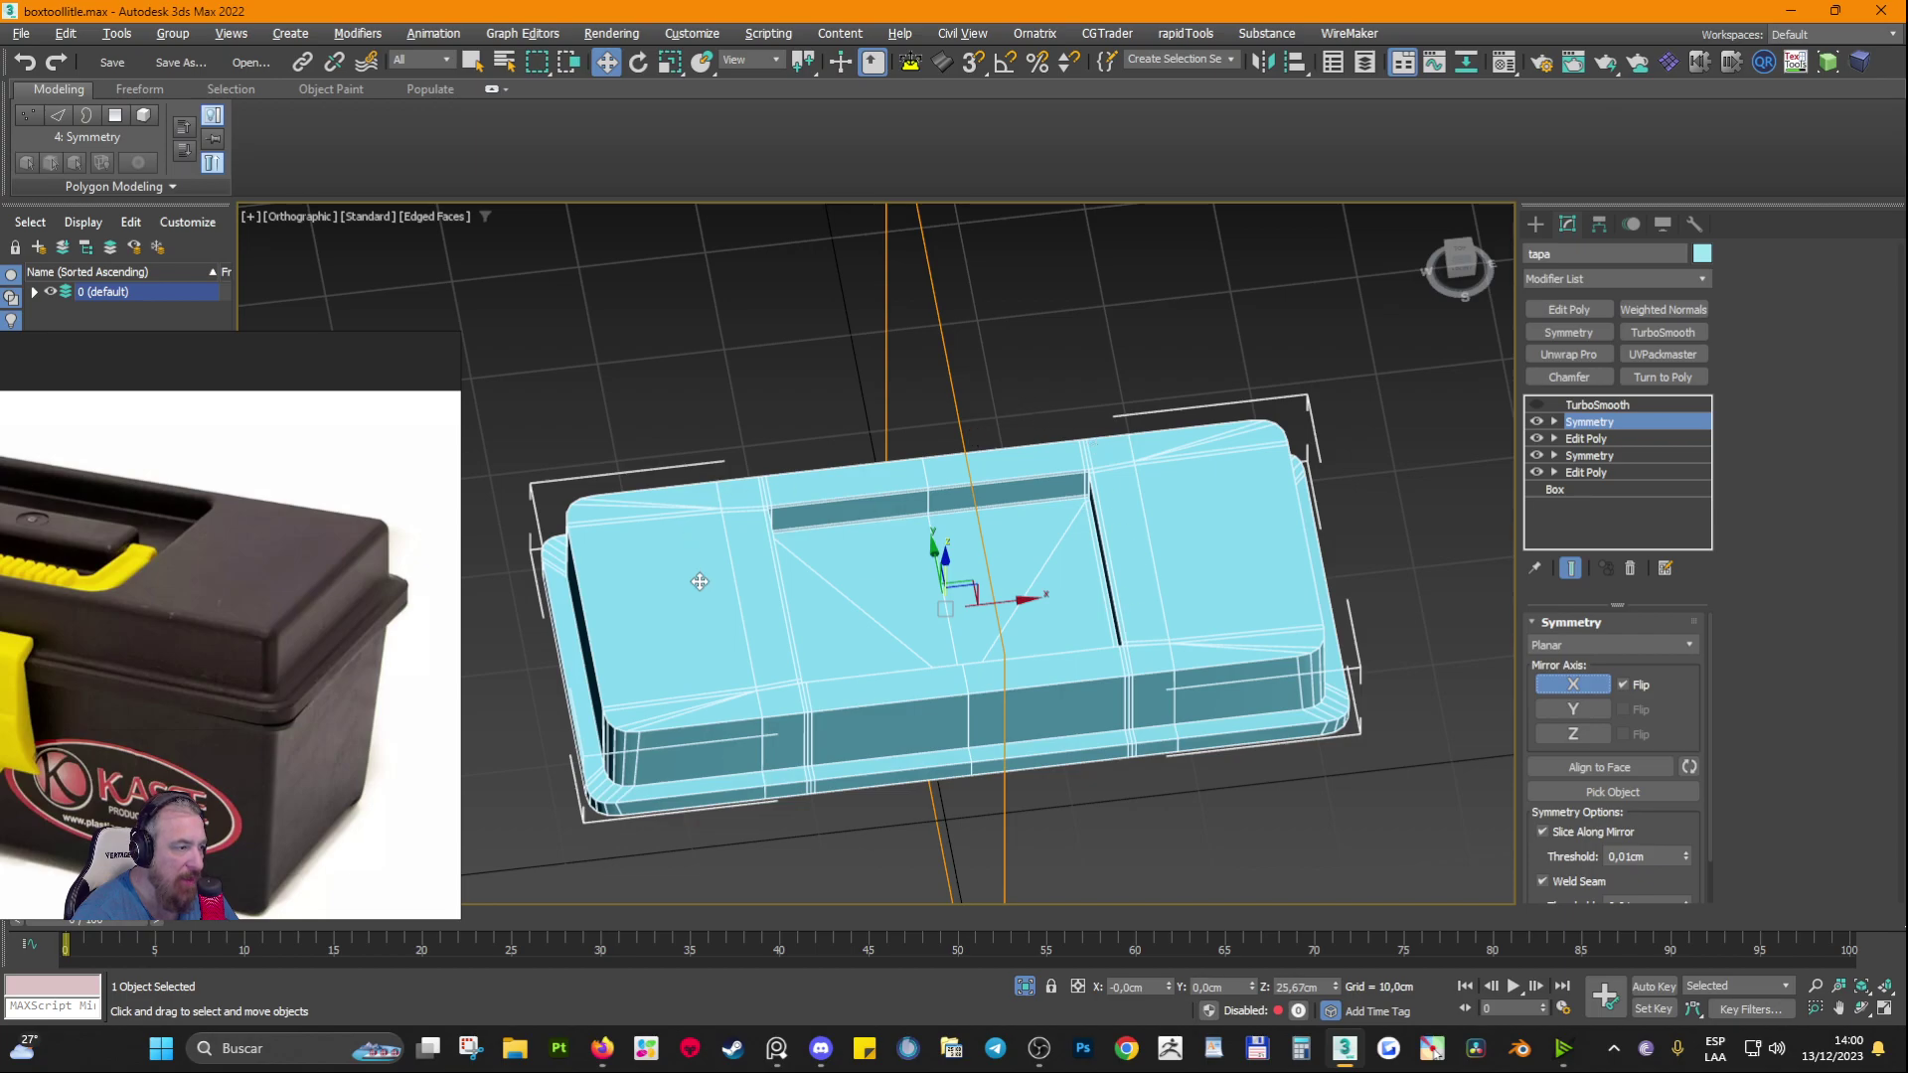
# Step: Try mirroring the lid on Z as well, and enable the Y mirror axis alongside X instead
pyautogui.keyDown('alt'); pyautogui.moveTo(699, 579); pyautogui.dragTo(832, 556, button='middle'); pyautogui.keyUp('alt')
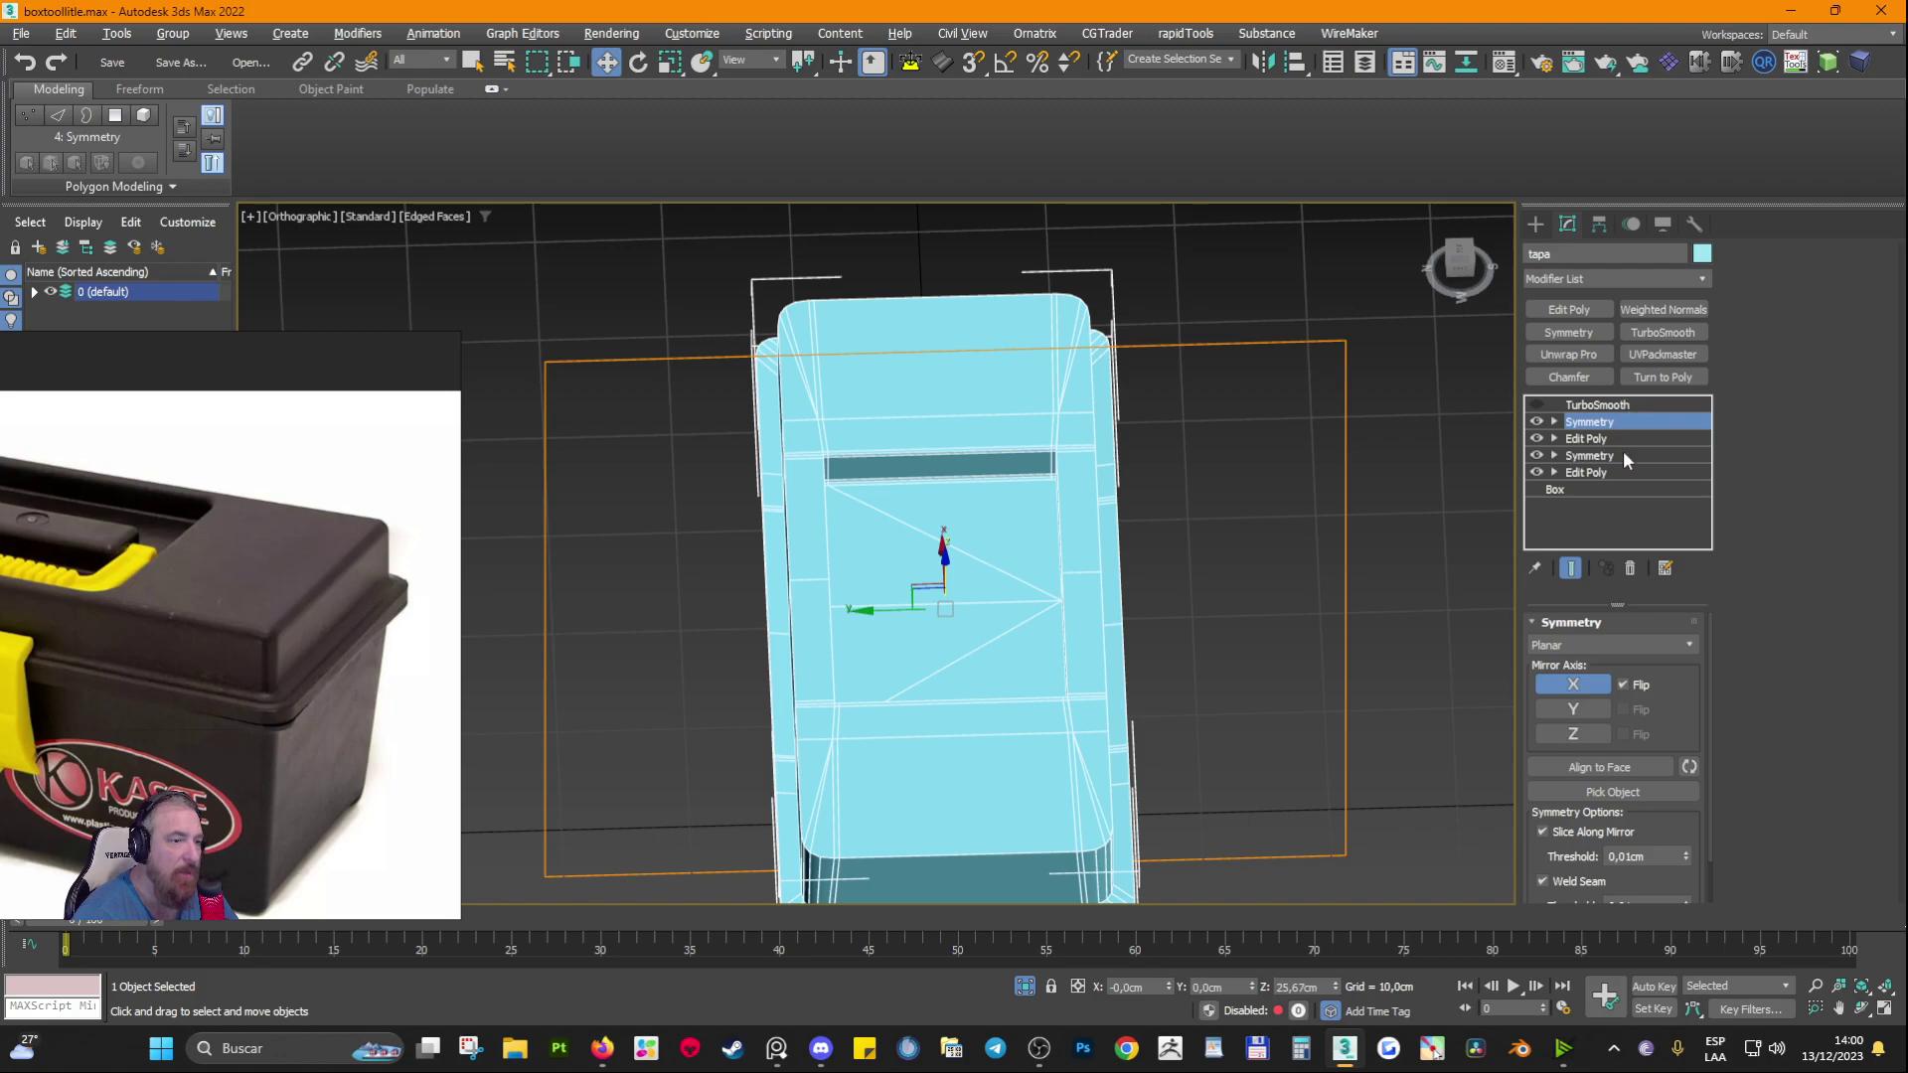
pyautogui.click(1574, 738)
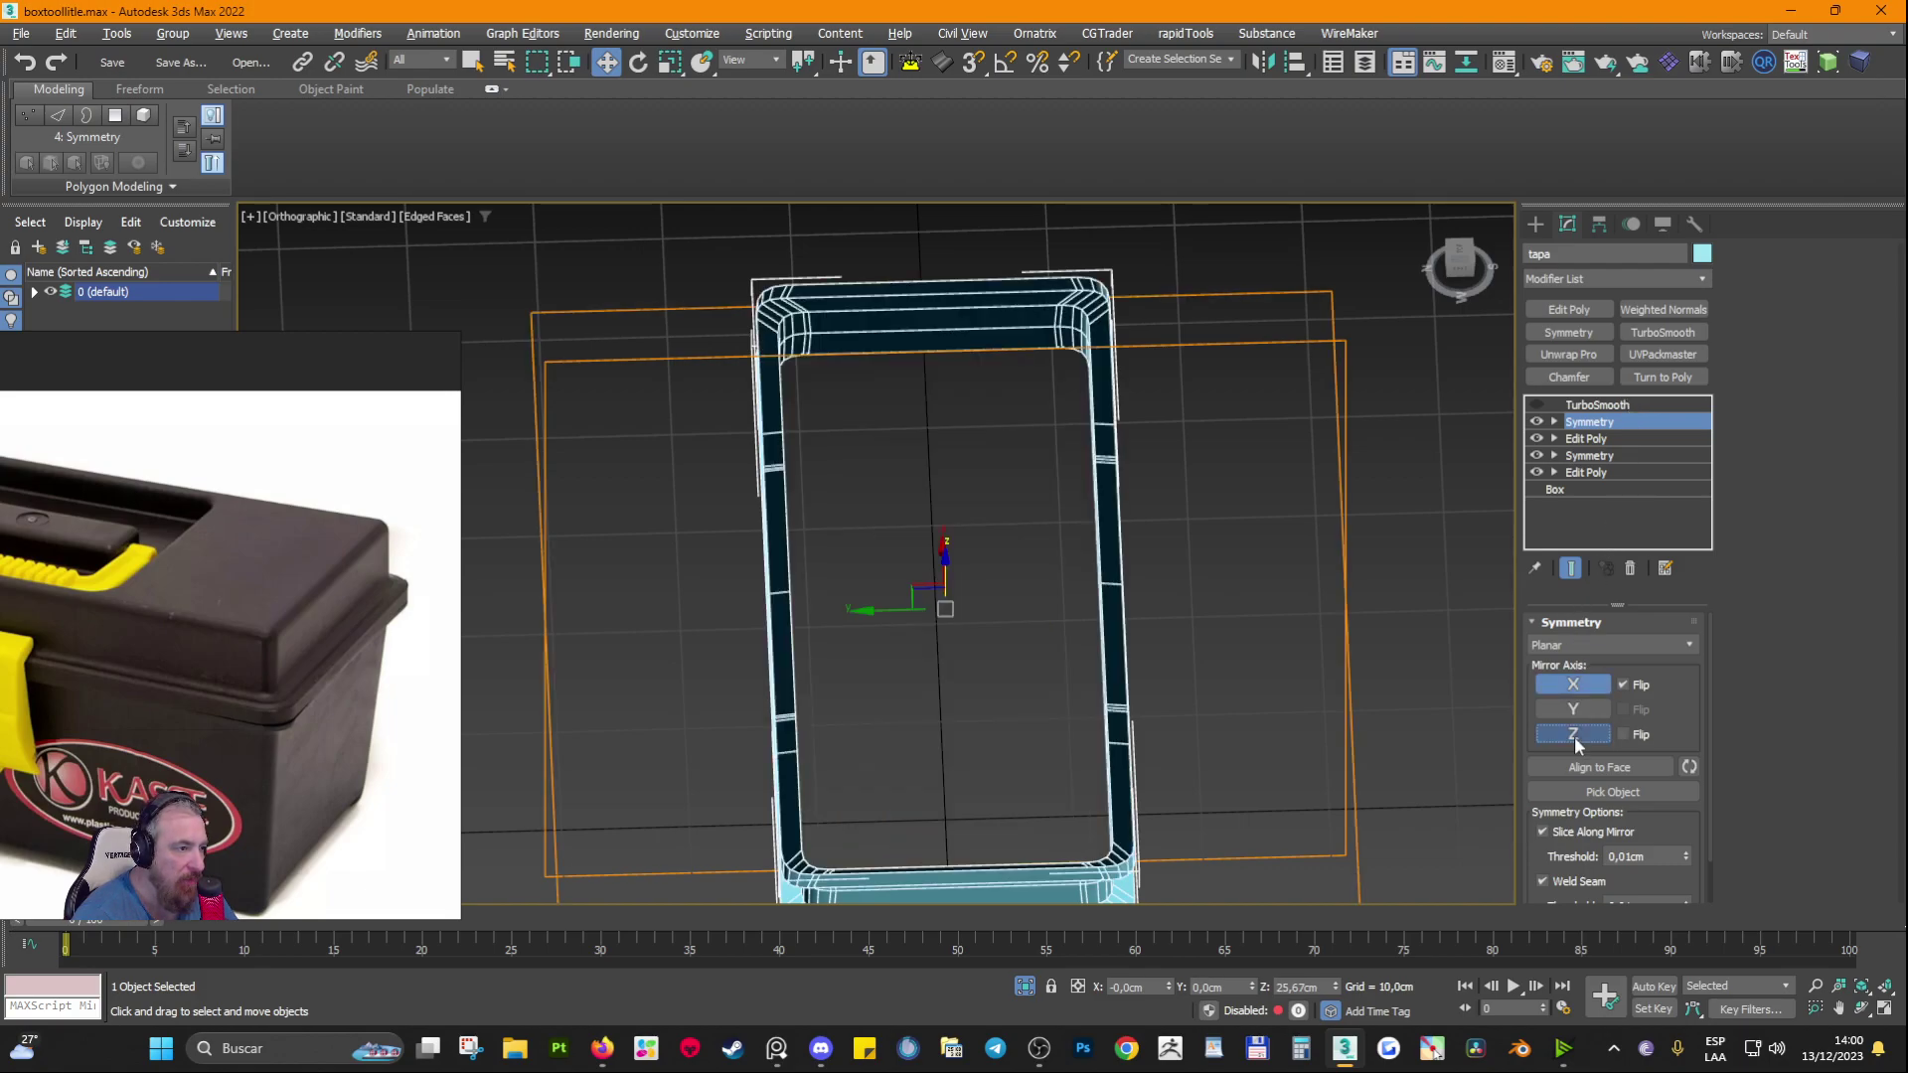
pyautogui.click(1574, 738)
pyautogui.click(1575, 709)
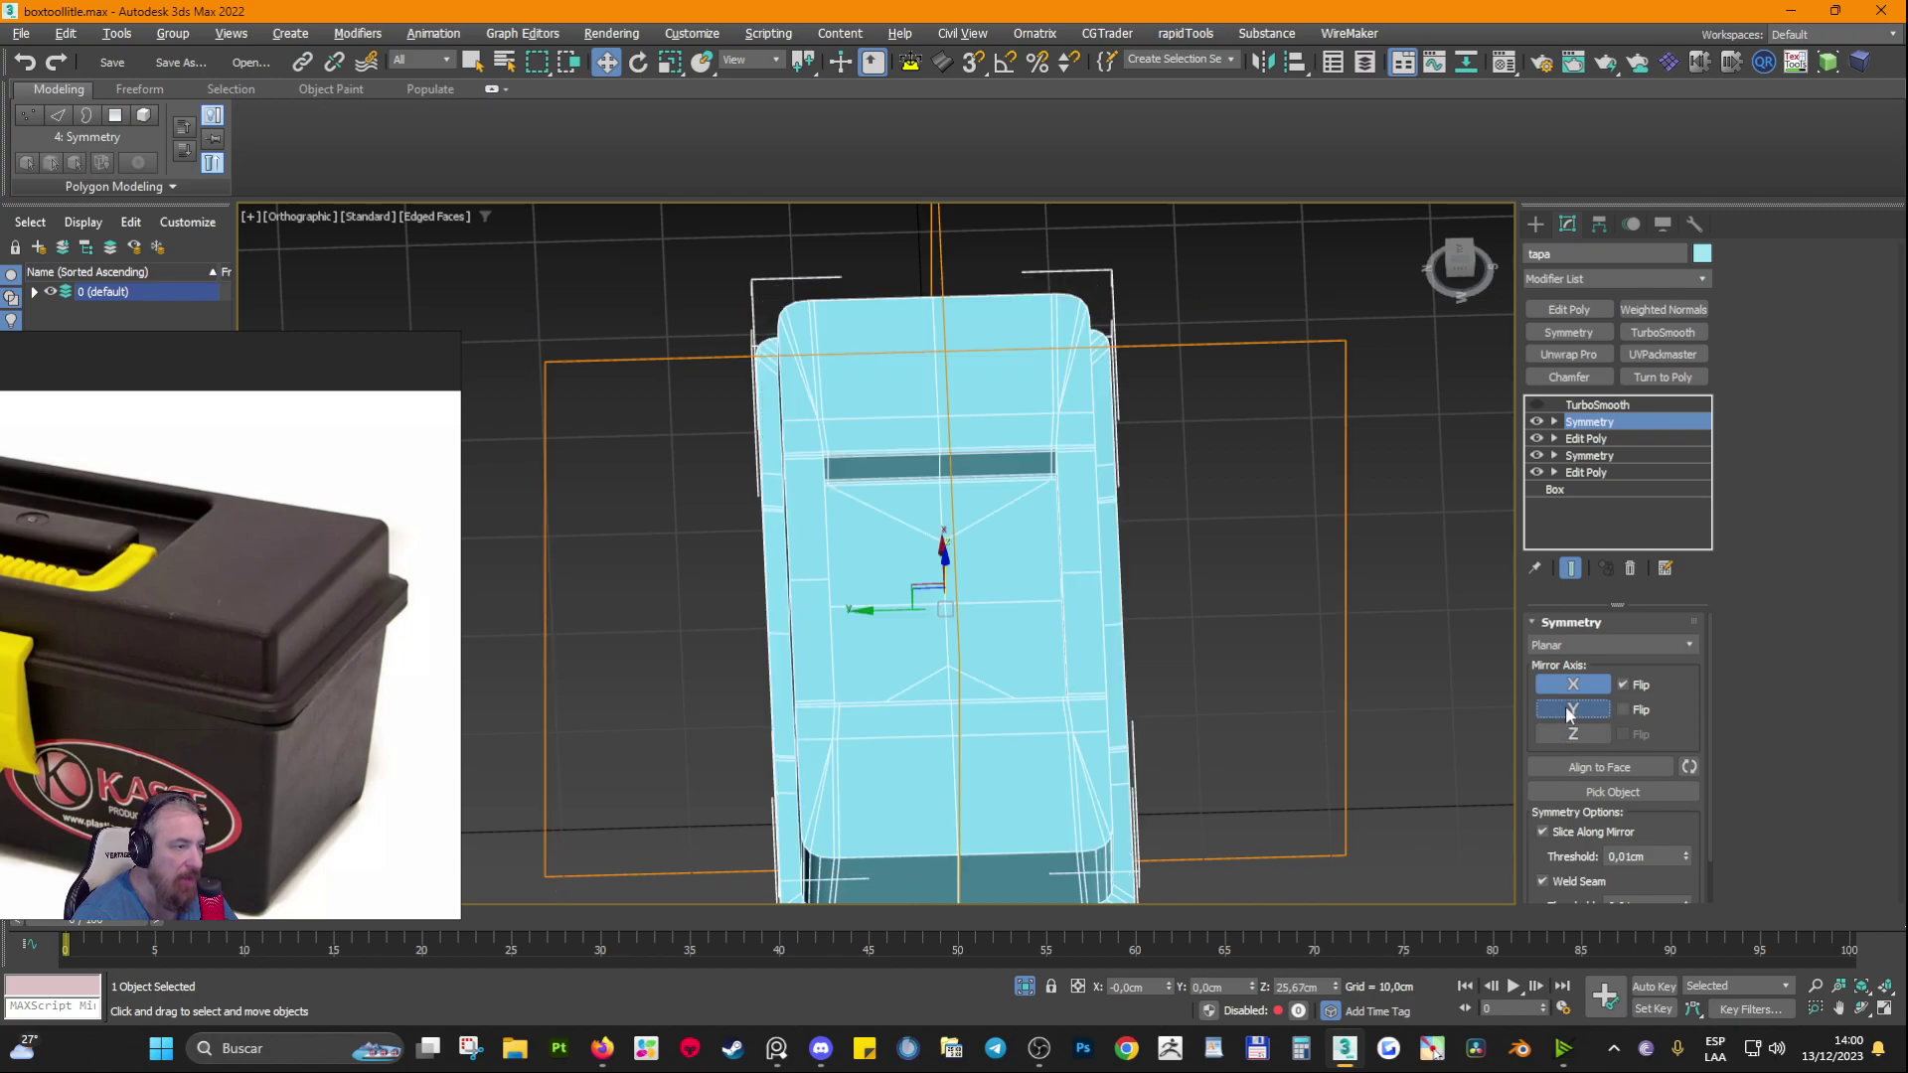
pyautogui.click(1571, 710)
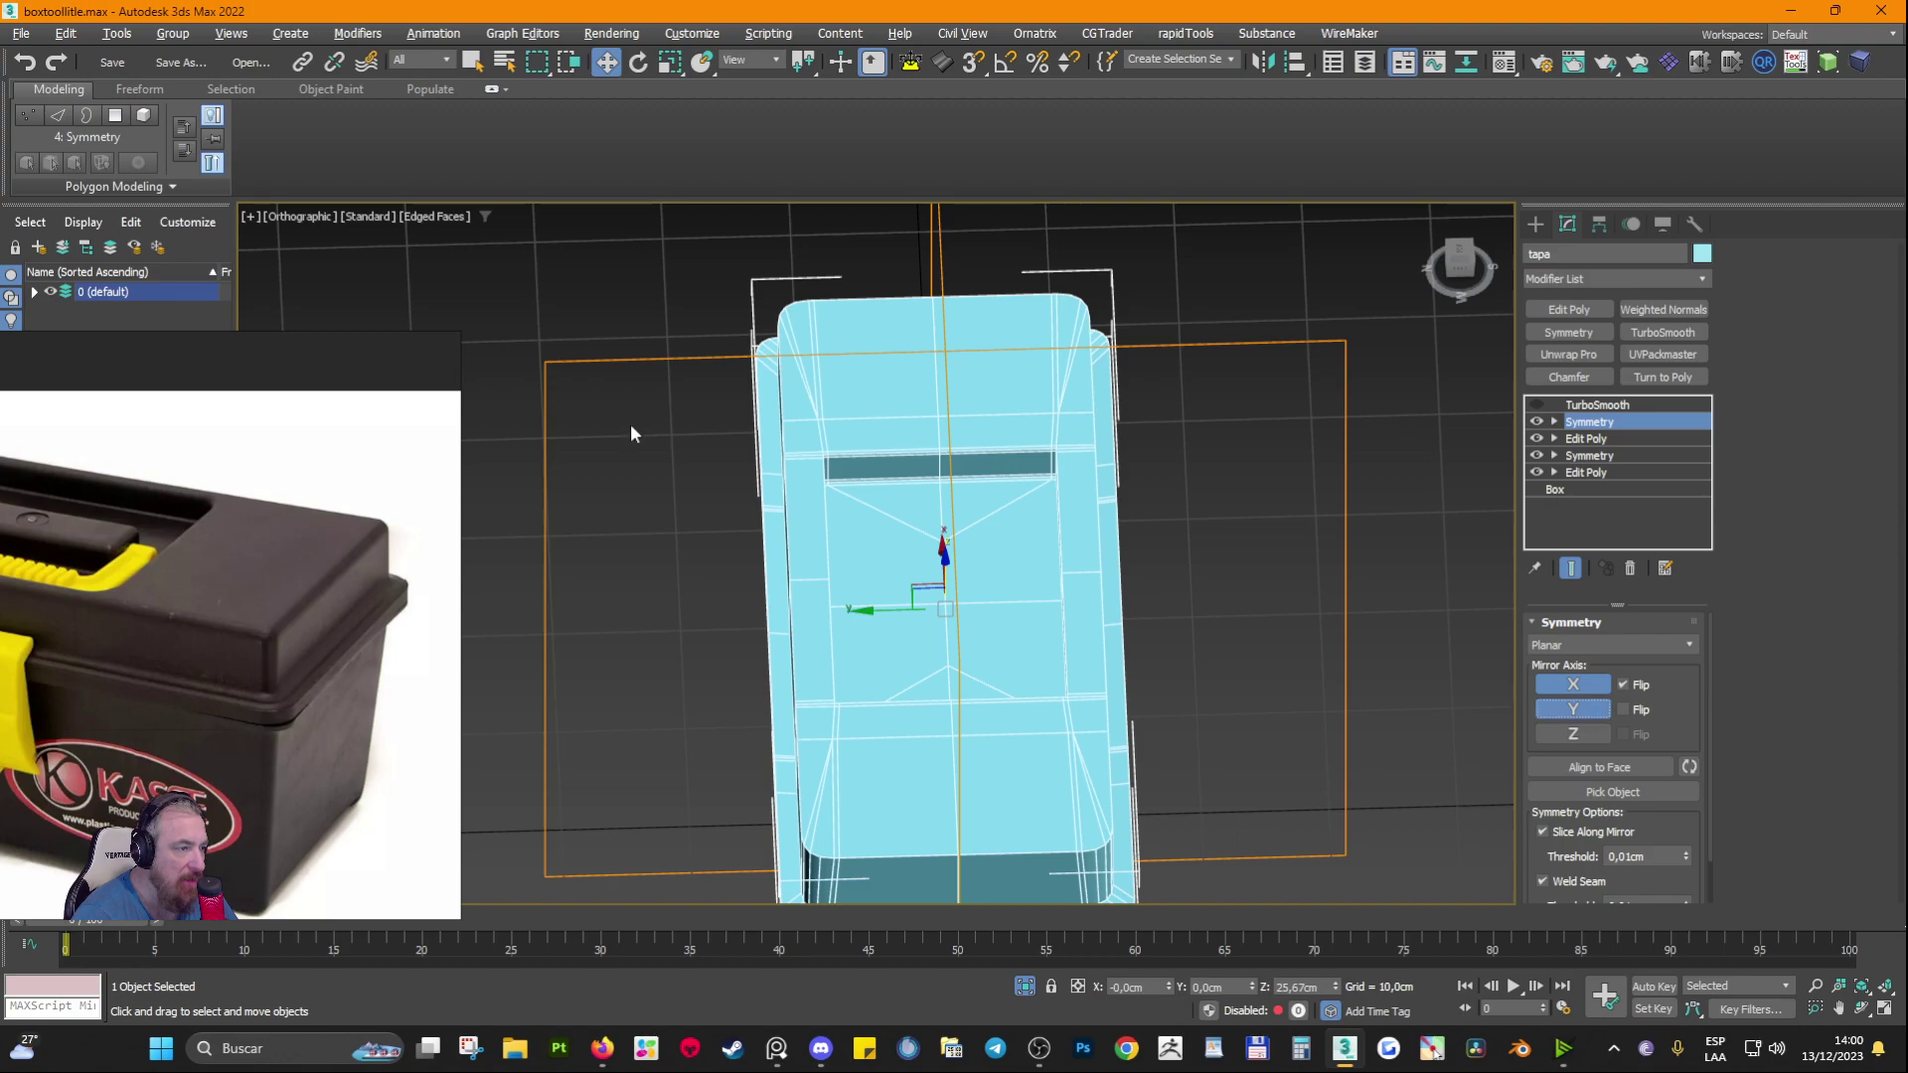
# Step: Examine the mirrored support loops at the recess corners and compare the floor edges with the Y mirror off and on
pyautogui.scroll(5, 785, 427)
pyautogui.keyDown('alt'); pyautogui.moveTo(920, 537); pyautogui.dragTo(931, 562, button='middle'); pyautogui.keyUp('alt')
pyautogui.moveTo(1145, 586); pyautogui.dragTo(864, 501, button='middle')
pyautogui.scroll(5, 891, 438)
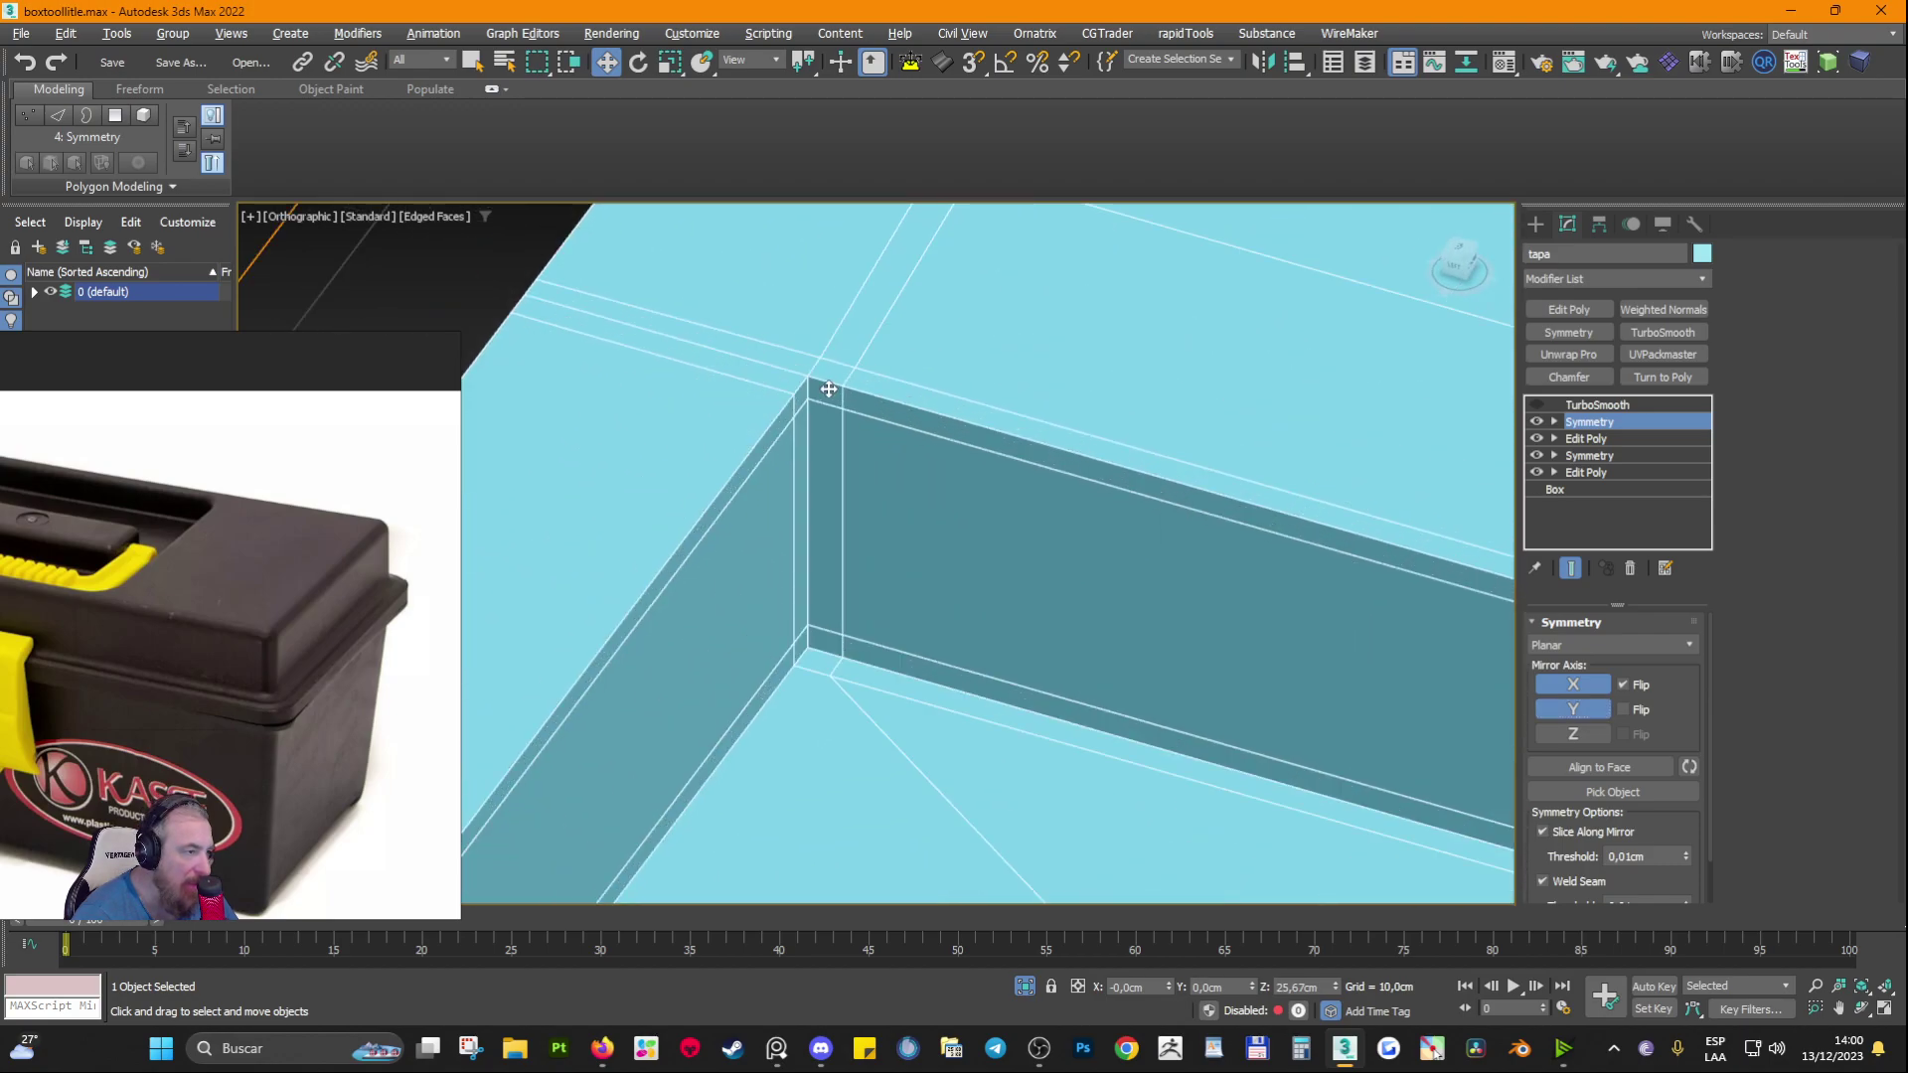
pyautogui.scroll(-6, 795, 553)
pyautogui.scroll(3, 796, 503)
pyautogui.keyDown('alt'); pyautogui.moveTo(984, 584); pyautogui.dragTo(595, 450, button='middle'); pyautogui.keyUp('alt')
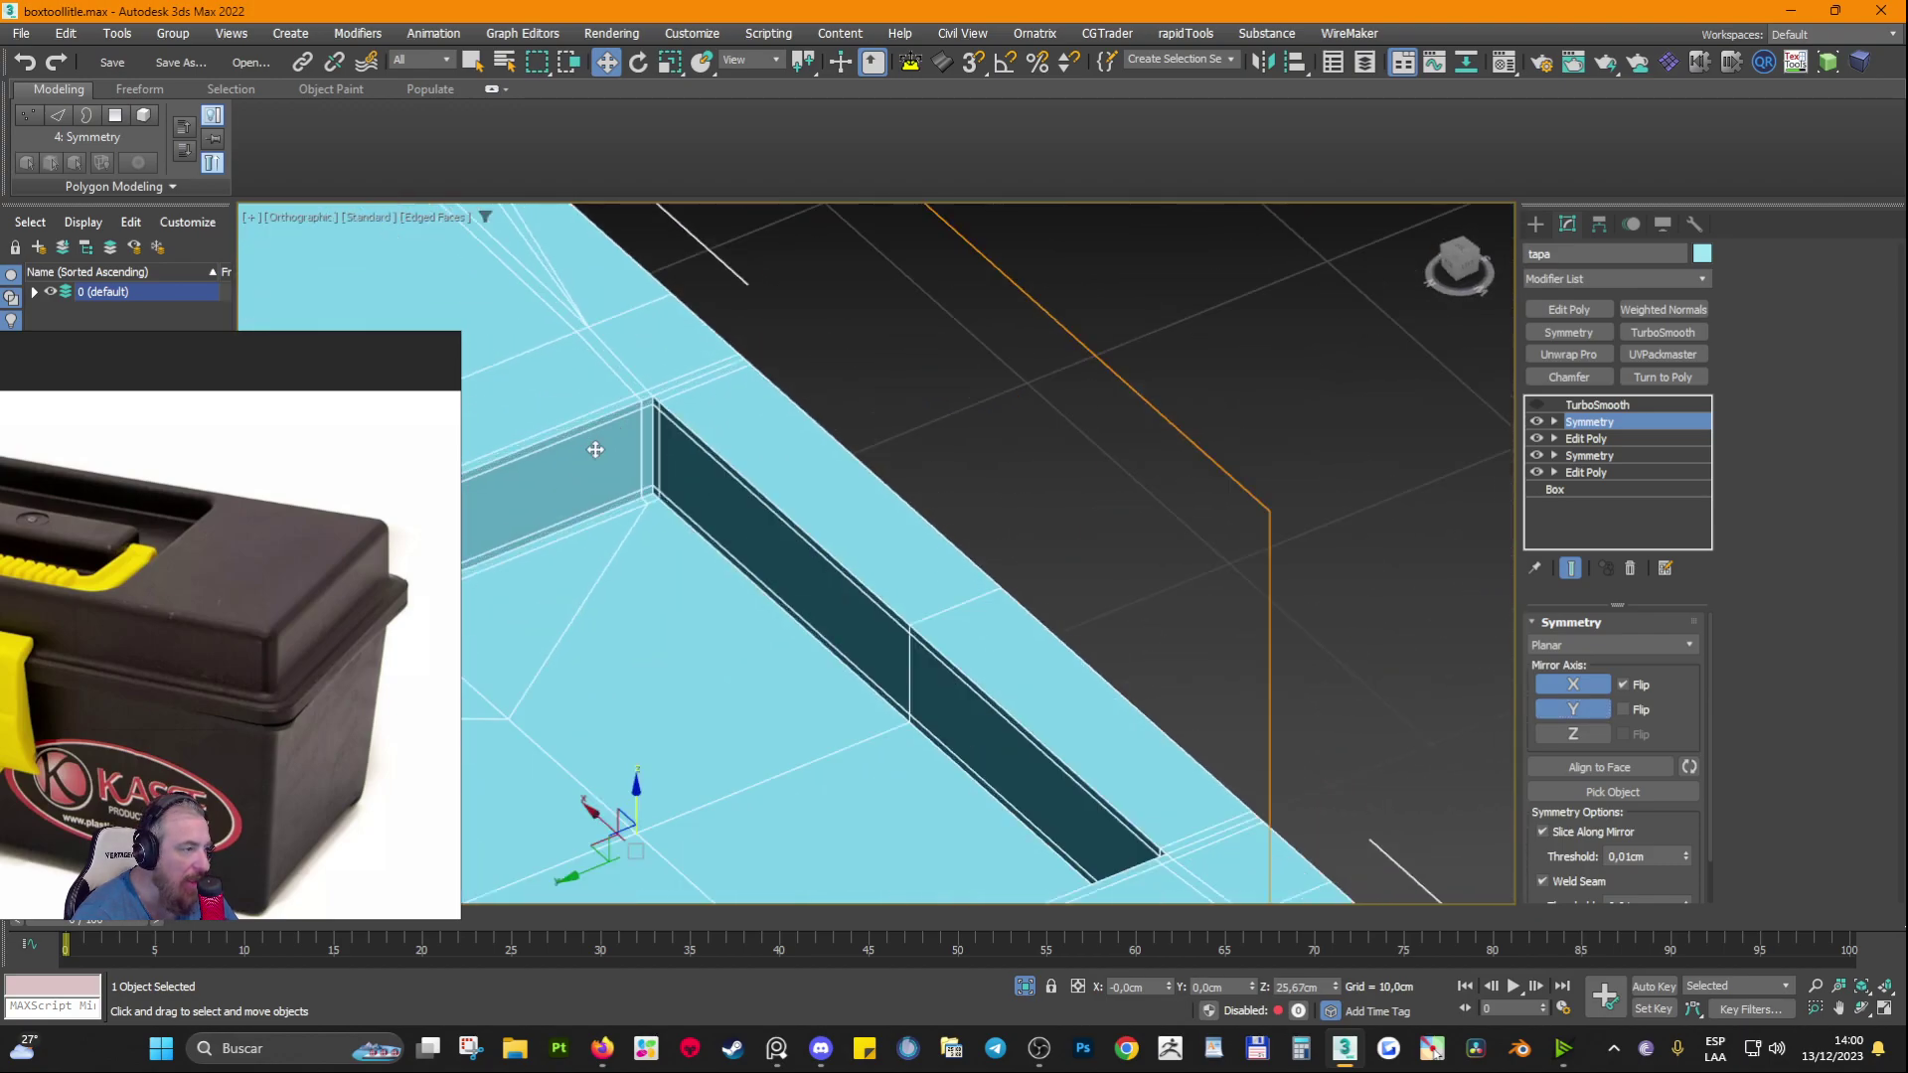
pyautogui.scroll(3, 595, 449)
pyautogui.scroll(2, 861, 430)
pyautogui.click(1573, 710)
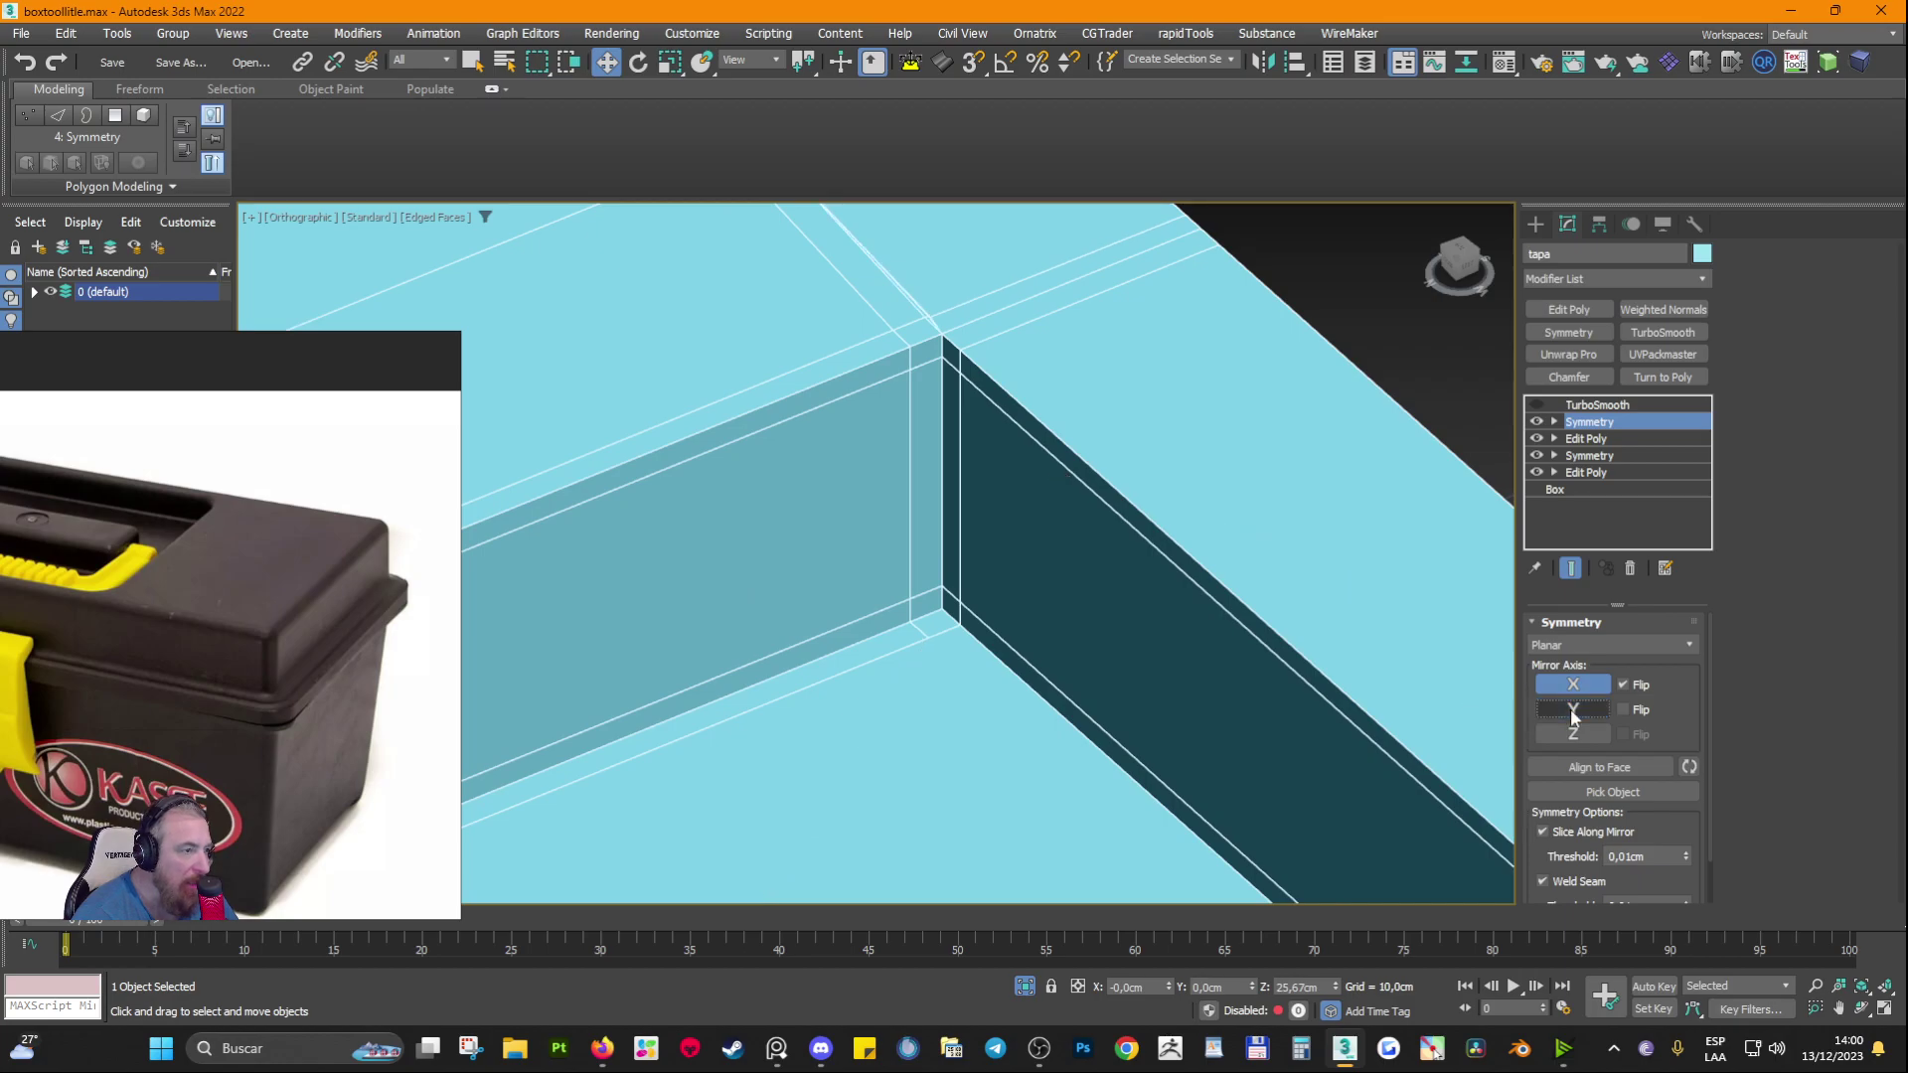
pyautogui.click(1571, 709)
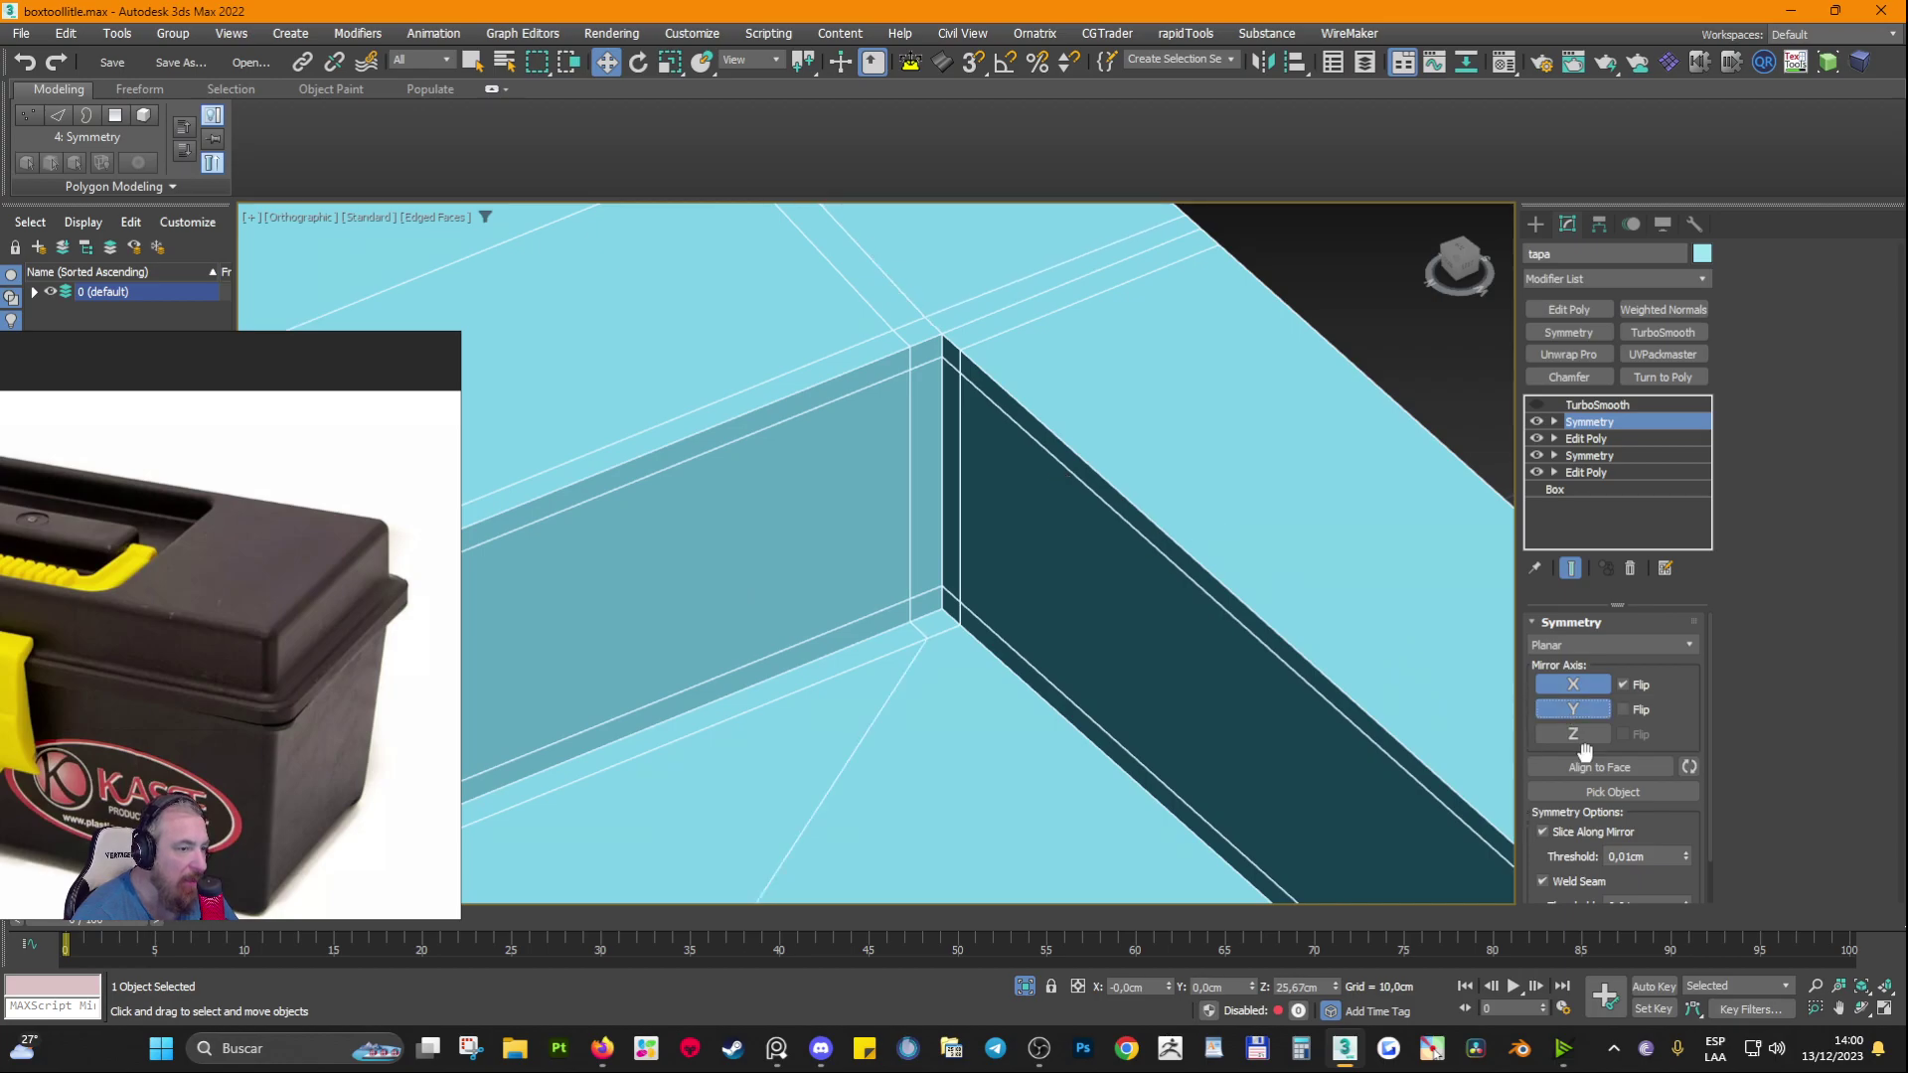
pyautogui.scroll(-6, 949, 606)
pyautogui.keyDown('alt'); pyautogui.moveTo(1139, 690); pyautogui.dragTo(885, 547, button='middle'); pyautogui.keyUp('alt')
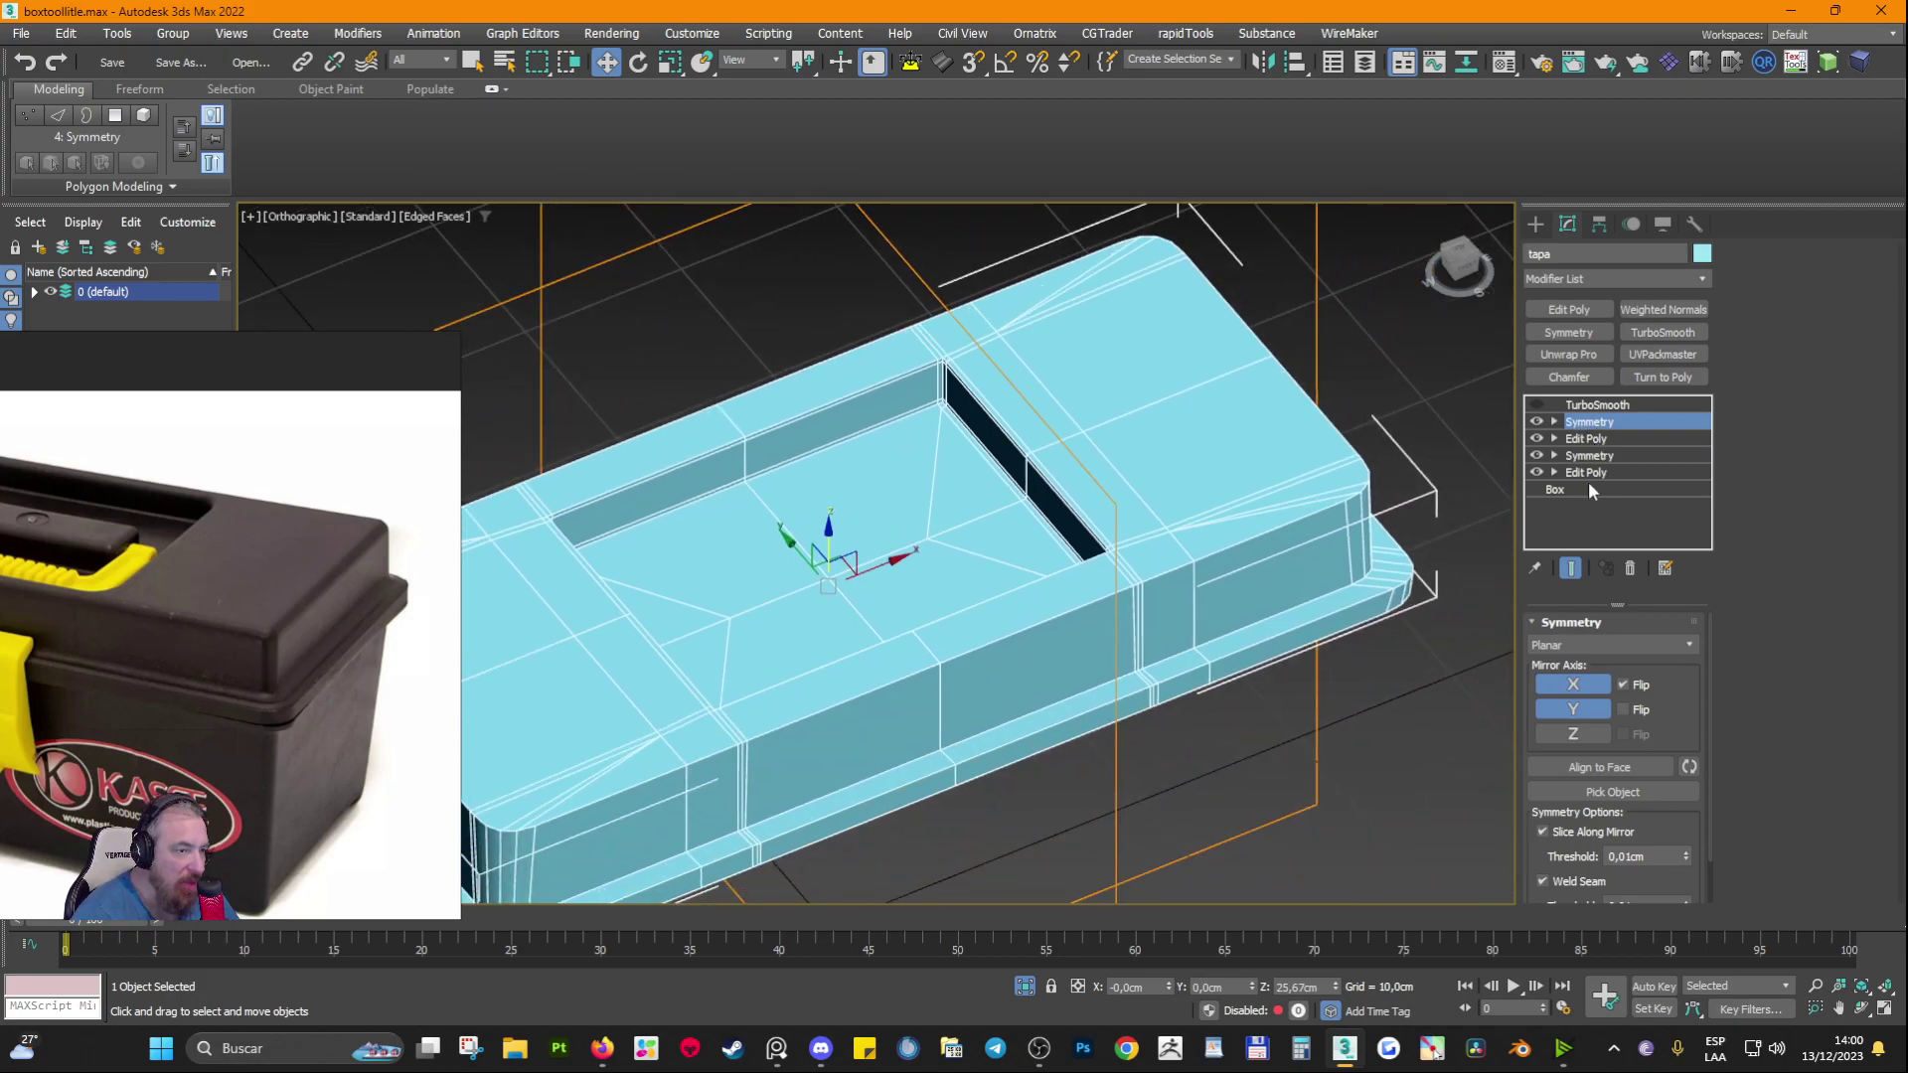
# Step: Collapse the lid's modifier stack up to the Symmetry into an Editable Poly, keeping TurboSmooth above it
pyautogui.rightClick(1610, 429)
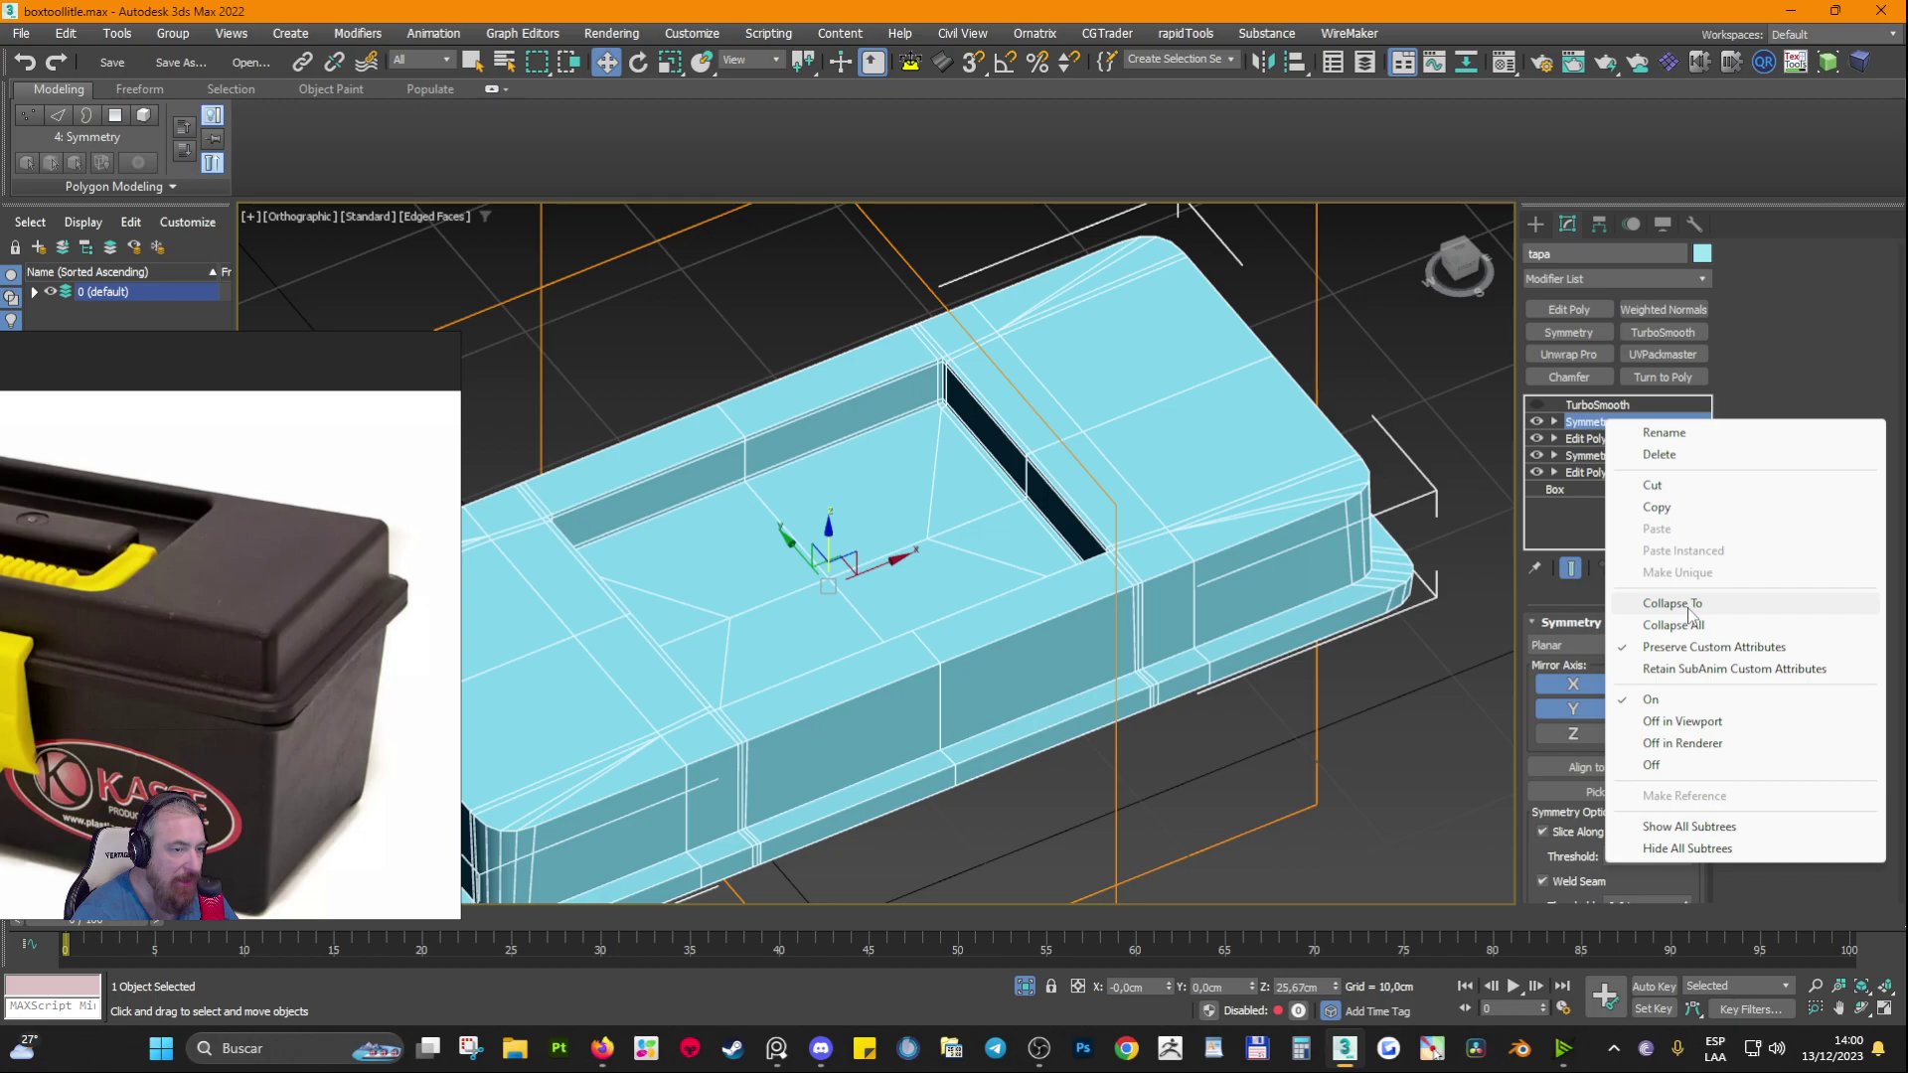
pyautogui.click(1684, 603)
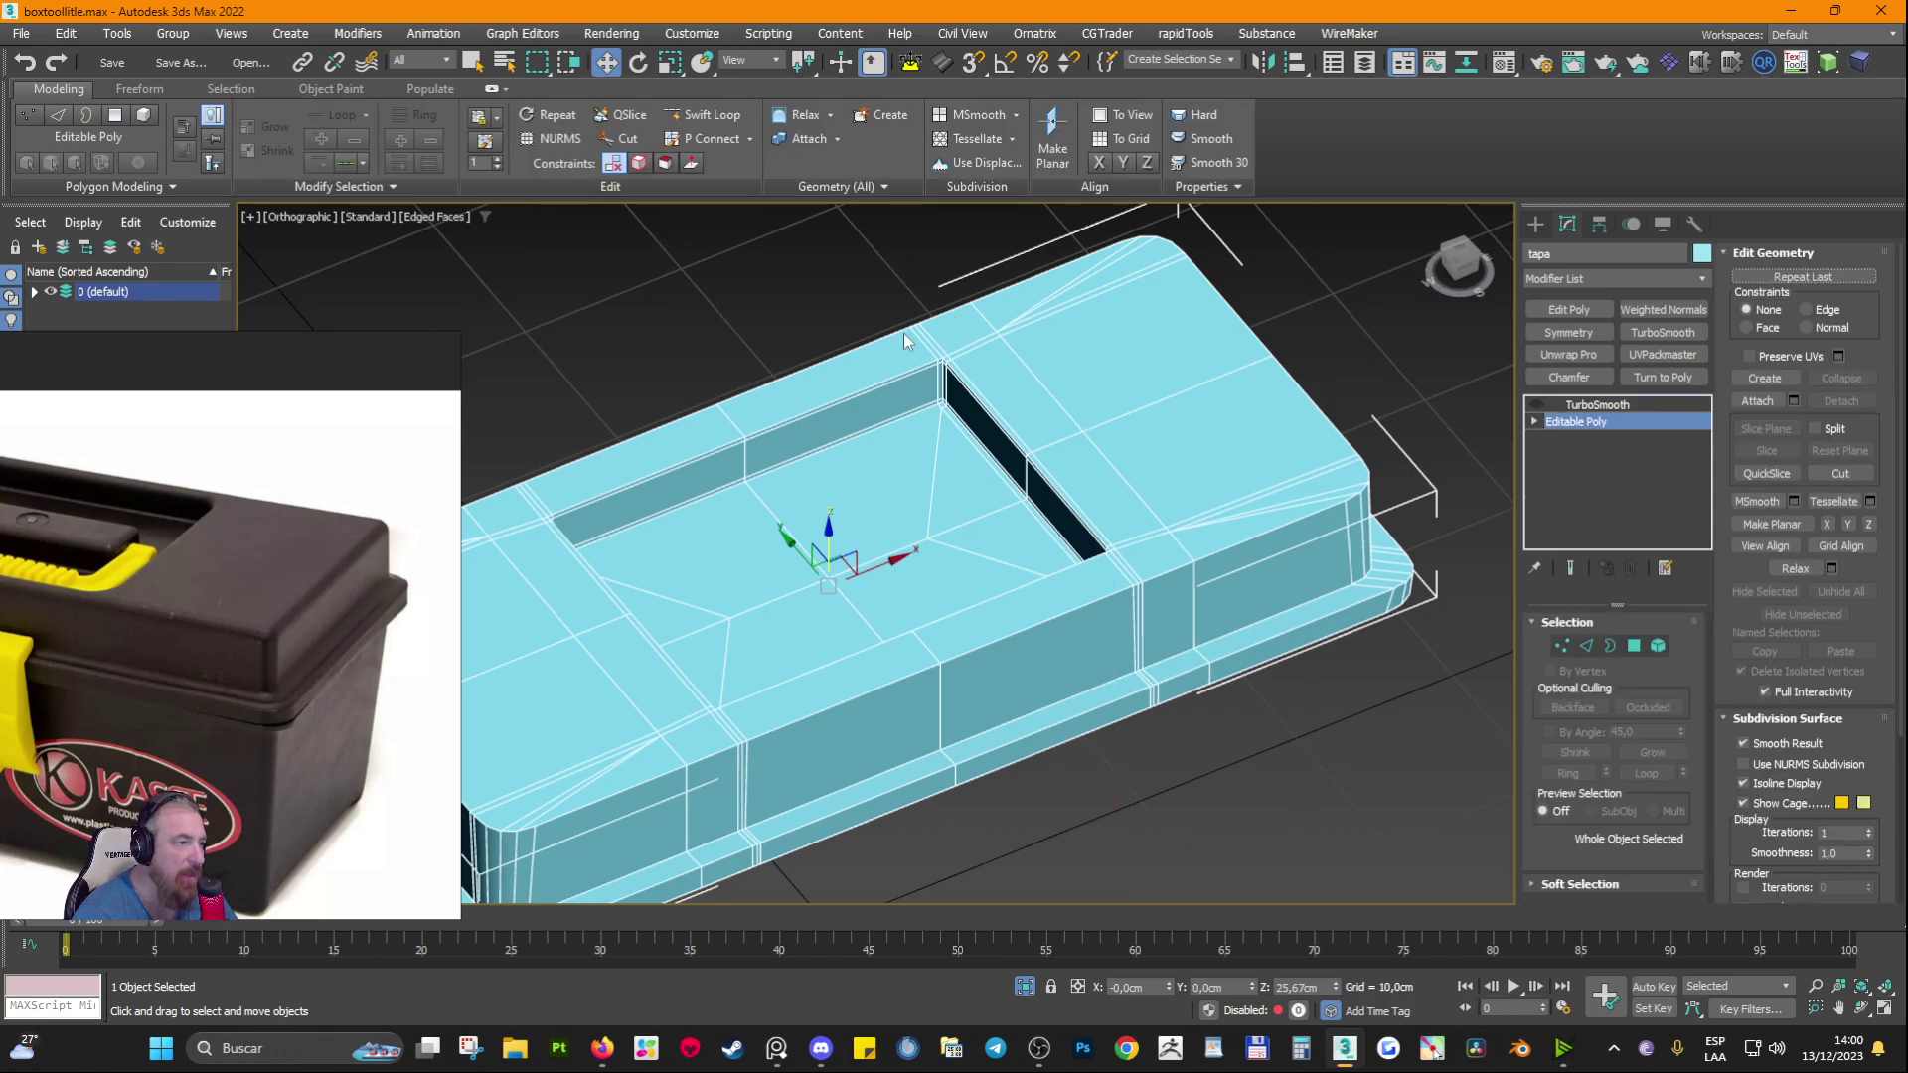
pyautogui.scroll(3, 937, 320)
pyautogui.scroll(-3, 934, 388)
pyautogui.keyDown('alt'); pyautogui.moveTo(1030, 616); pyautogui.dragTo(1143, 606, button='middle'); pyautogui.keyUp('alt')
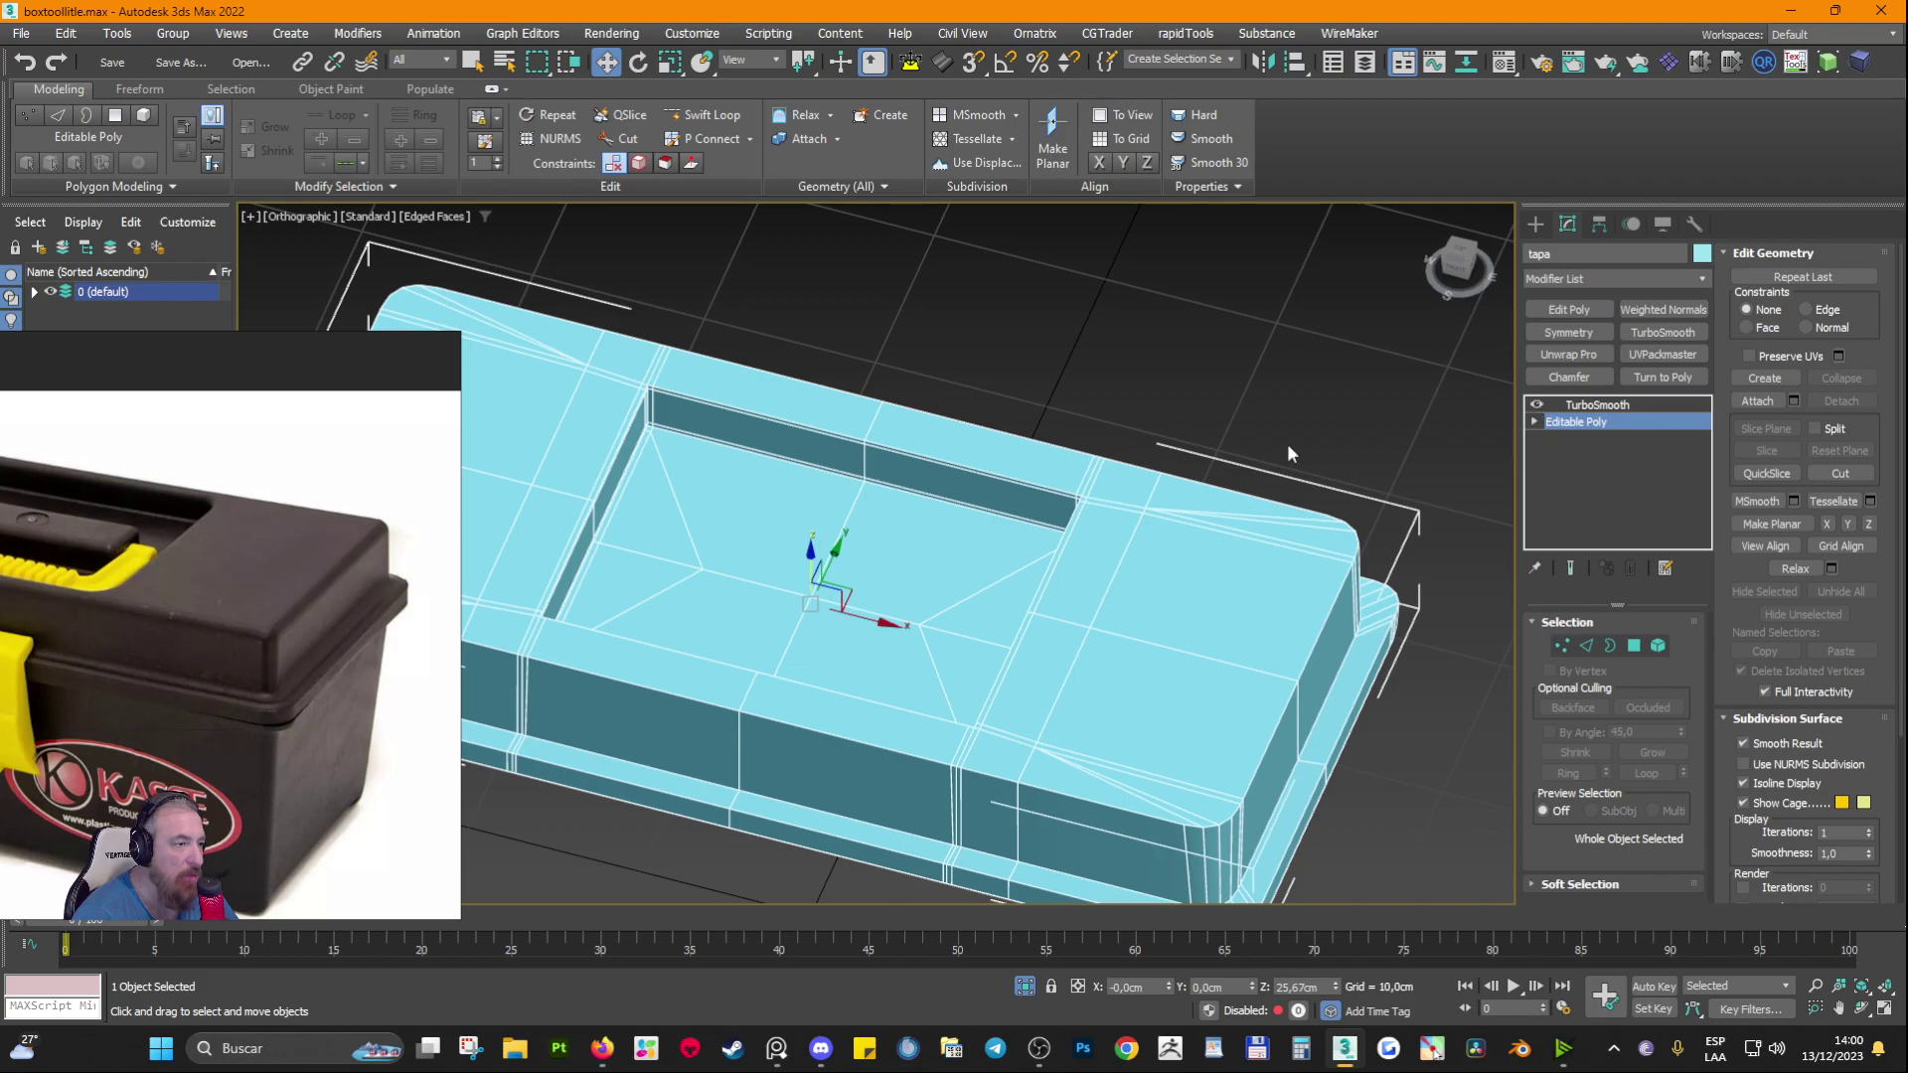
# Step: Turn on TurboSmooth with the edge display hidden and compare the smoothed recess corners with the handle recess in the reference photo
pyautogui.click(1596, 404)
pyautogui.press('F4')
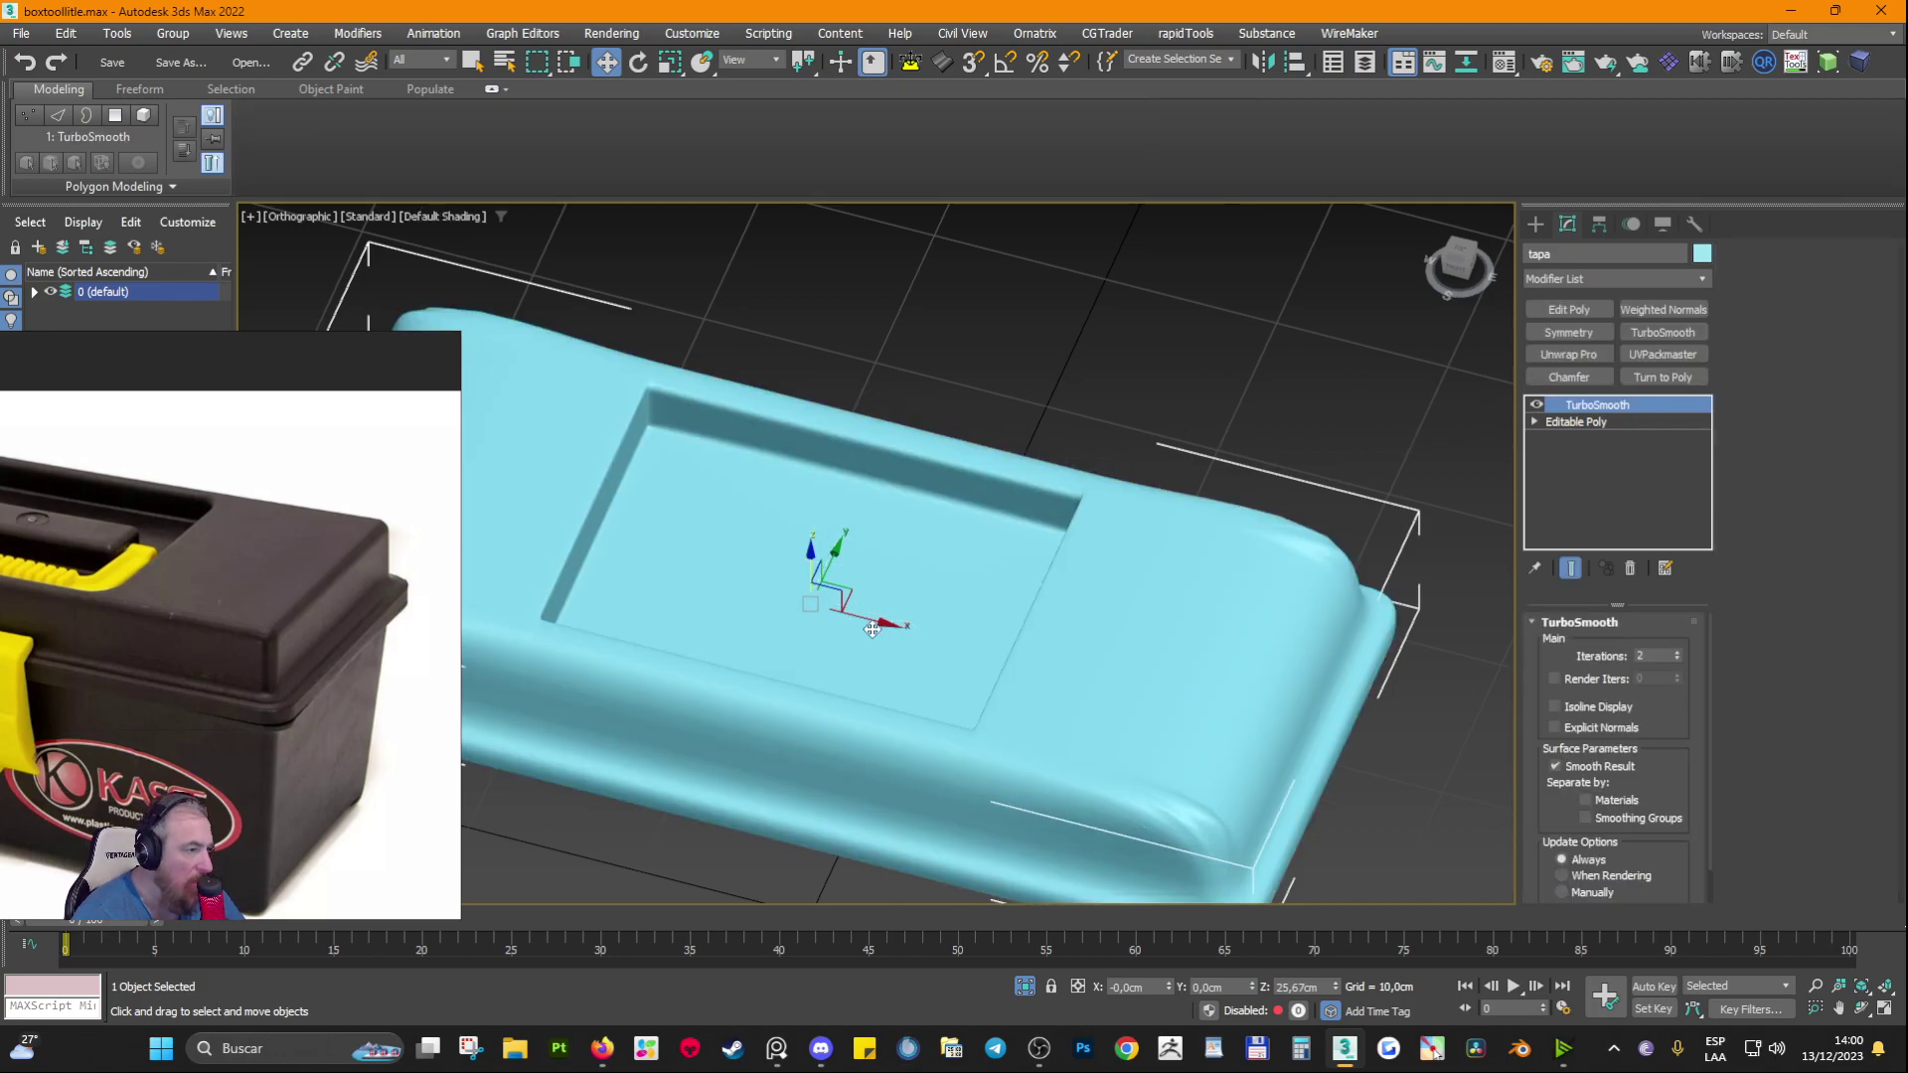
pyautogui.keyDown('alt'); pyautogui.moveTo(861, 384); pyautogui.dragTo(714, 624, button='middle'); pyautogui.keyUp('alt')
pyautogui.keyDown('alt'); pyautogui.moveTo(766, 553); pyautogui.dragTo(557, 497, button='middle'); pyautogui.keyUp('alt')
pyautogui.scroll(3, 536, 375)
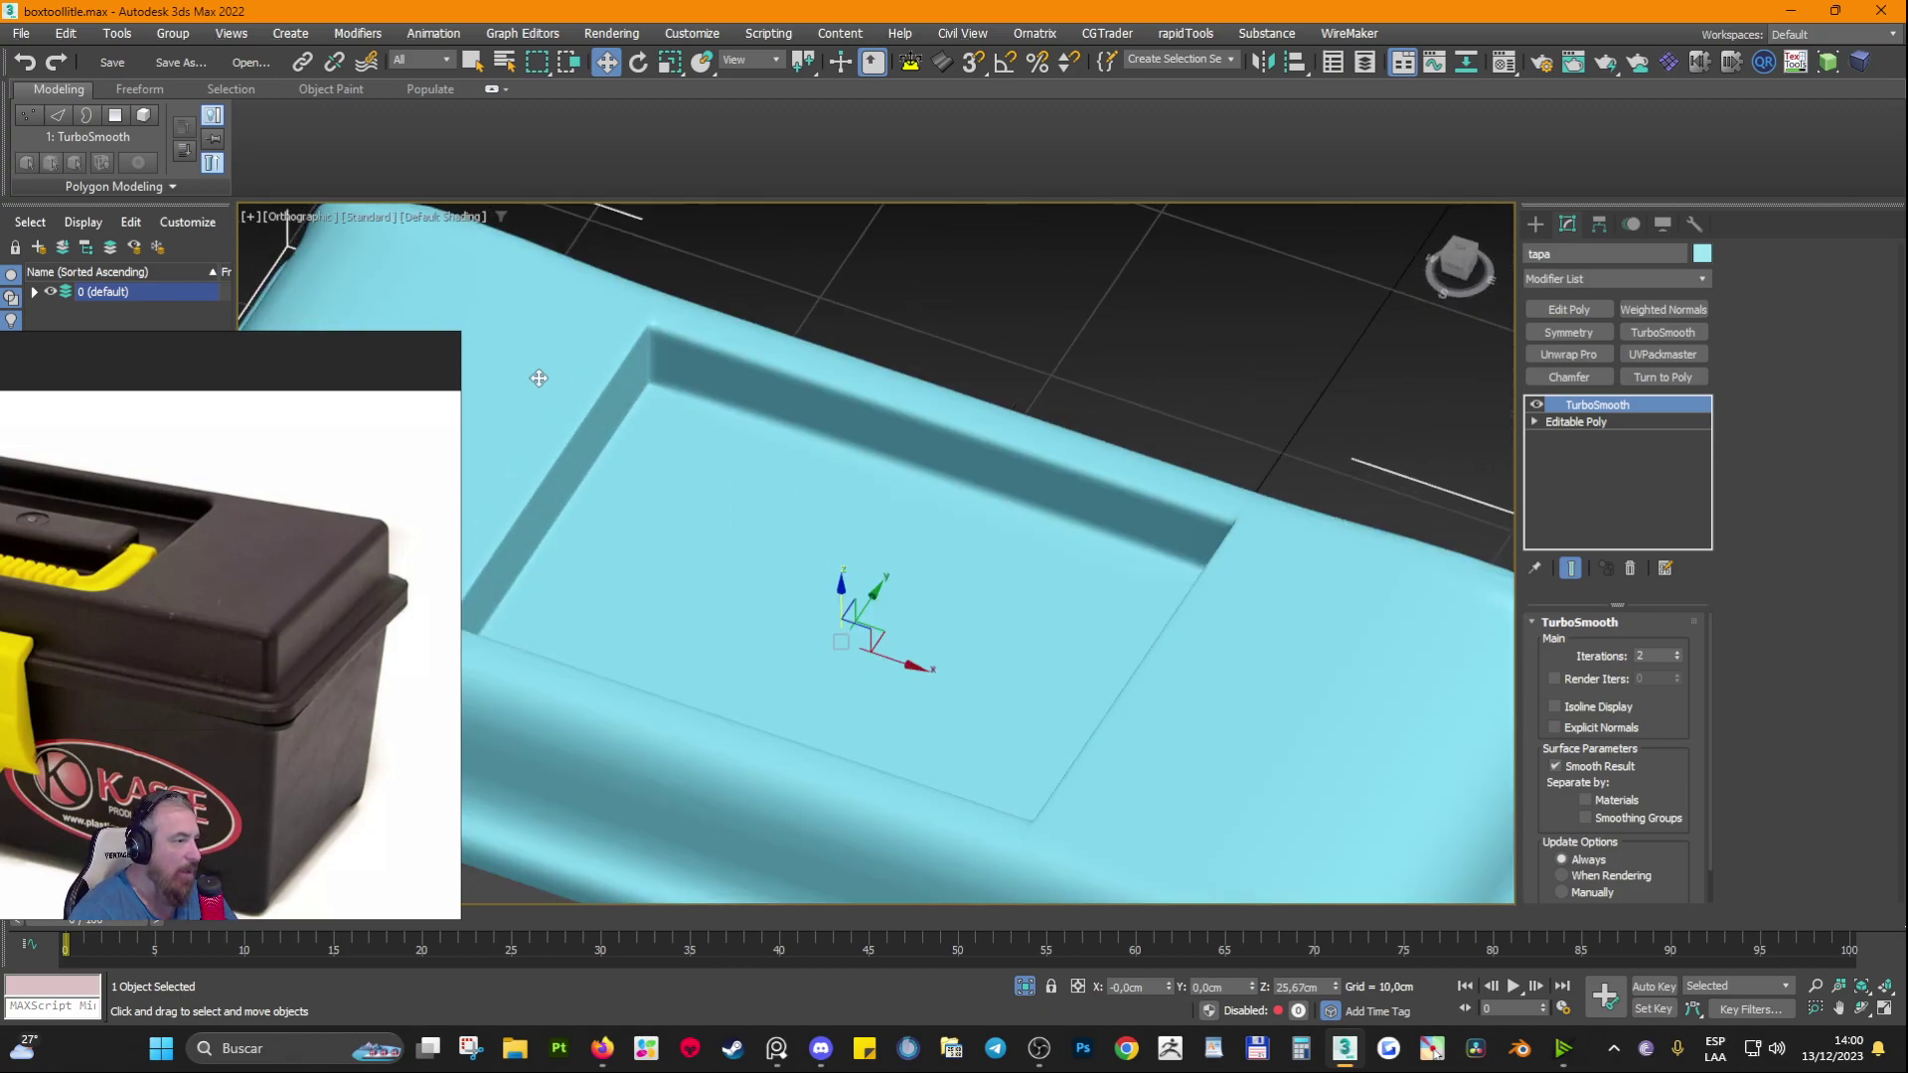
pyautogui.keyDown('alt'); pyautogui.moveTo(536, 374); pyautogui.dragTo(549, 445, button='middle'); pyautogui.keyUp('alt')
pyautogui.scroll(3, 824, 381)
pyautogui.moveTo(650, 354); pyautogui.dragTo(880, 393, button='middle')
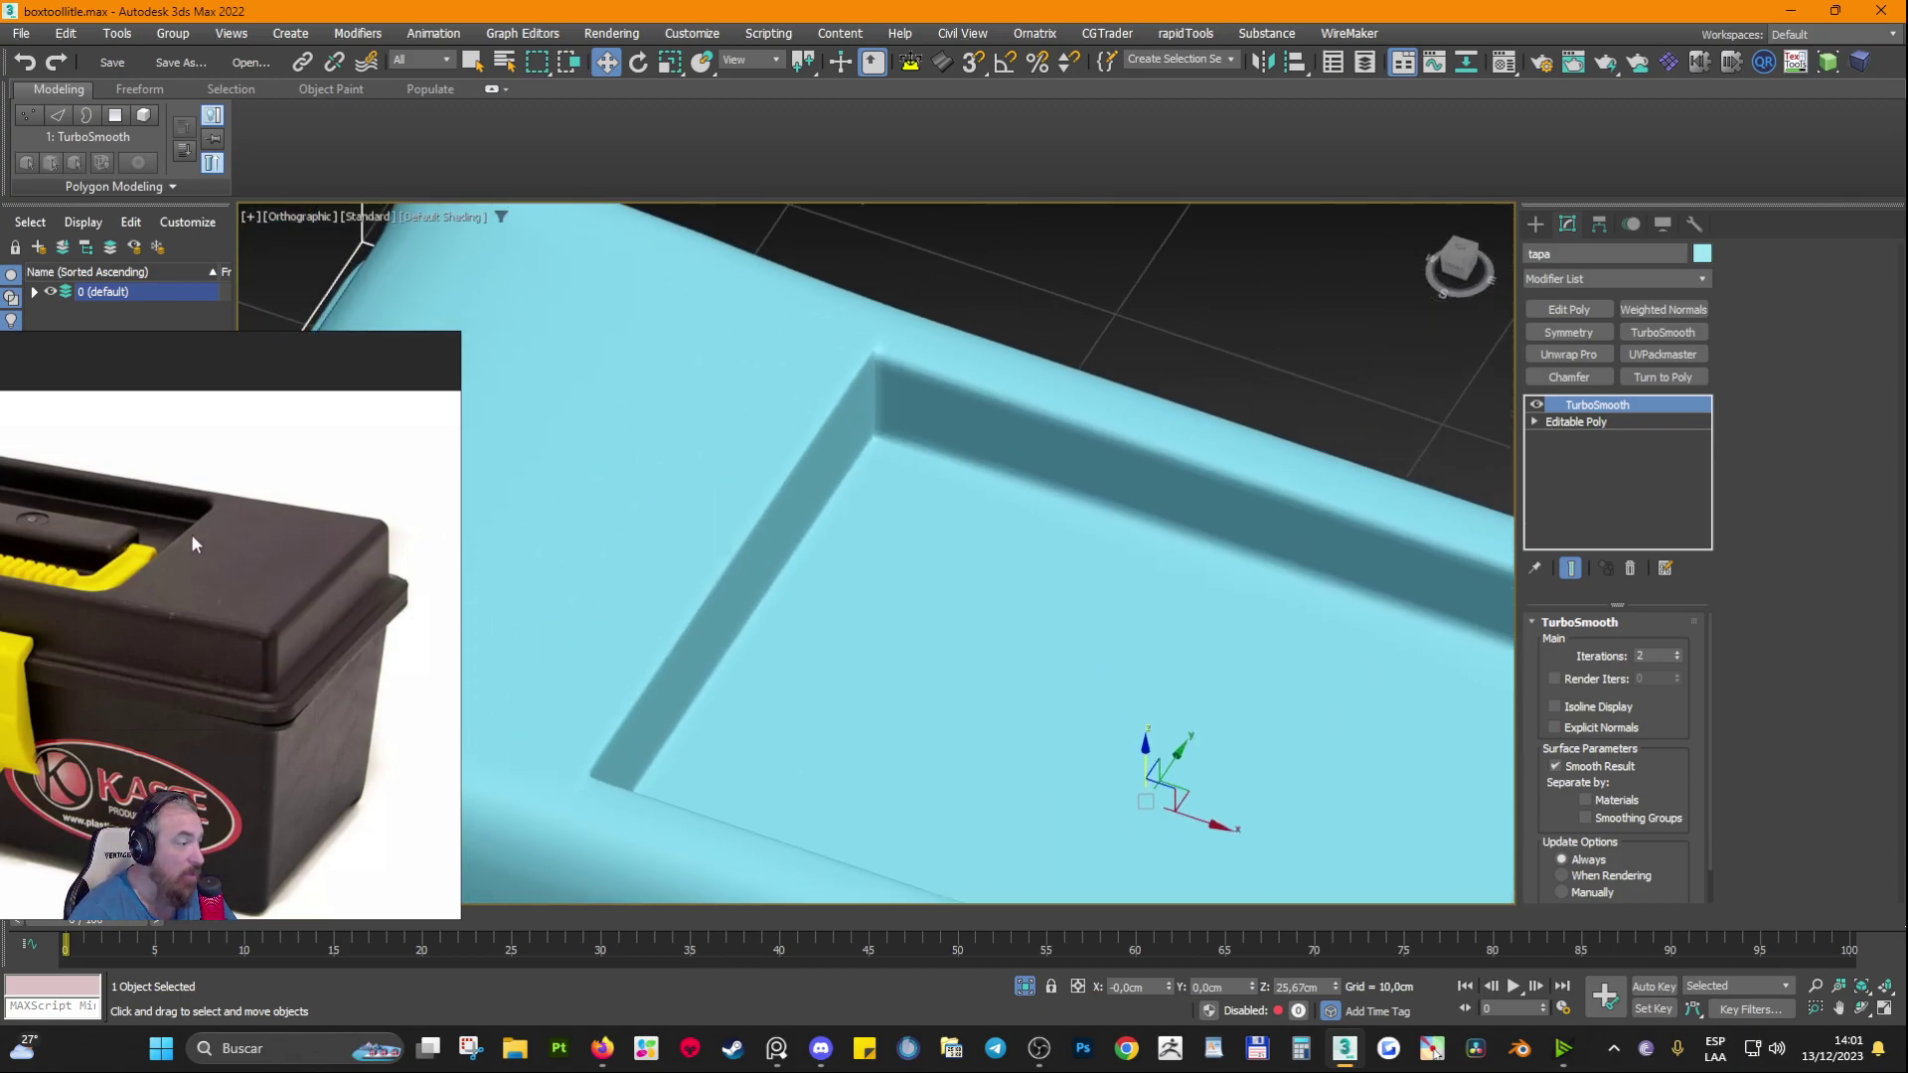
pyautogui.moveTo(191, 534); pyautogui.dragTo(608, 625, button='middle')
pyautogui.scroll(3, 217, 520)
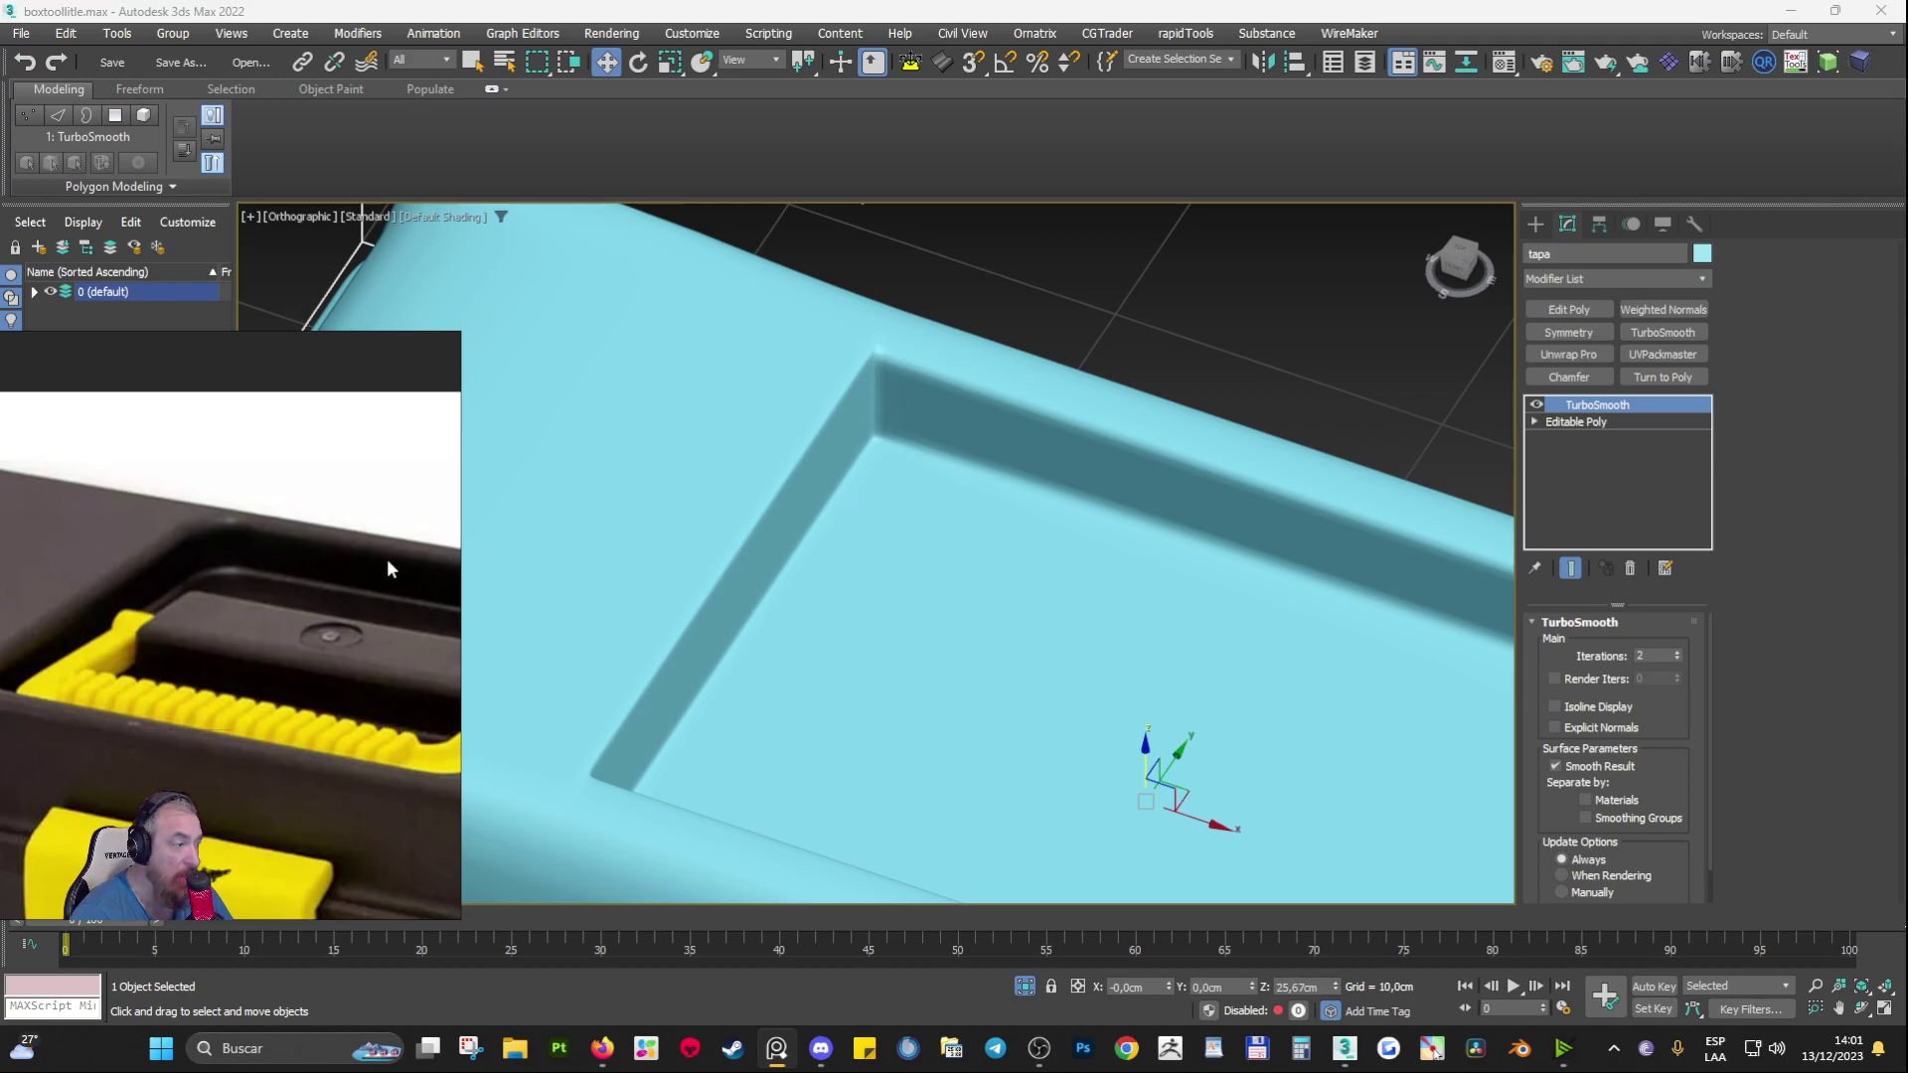
# Step: Switch the lid's Editable Poly to edge editing with edged faces displayed and select the support loop beside one short wall of the recess
pyautogui.click(1570, 423)
pyautogui.click(1535, 422)
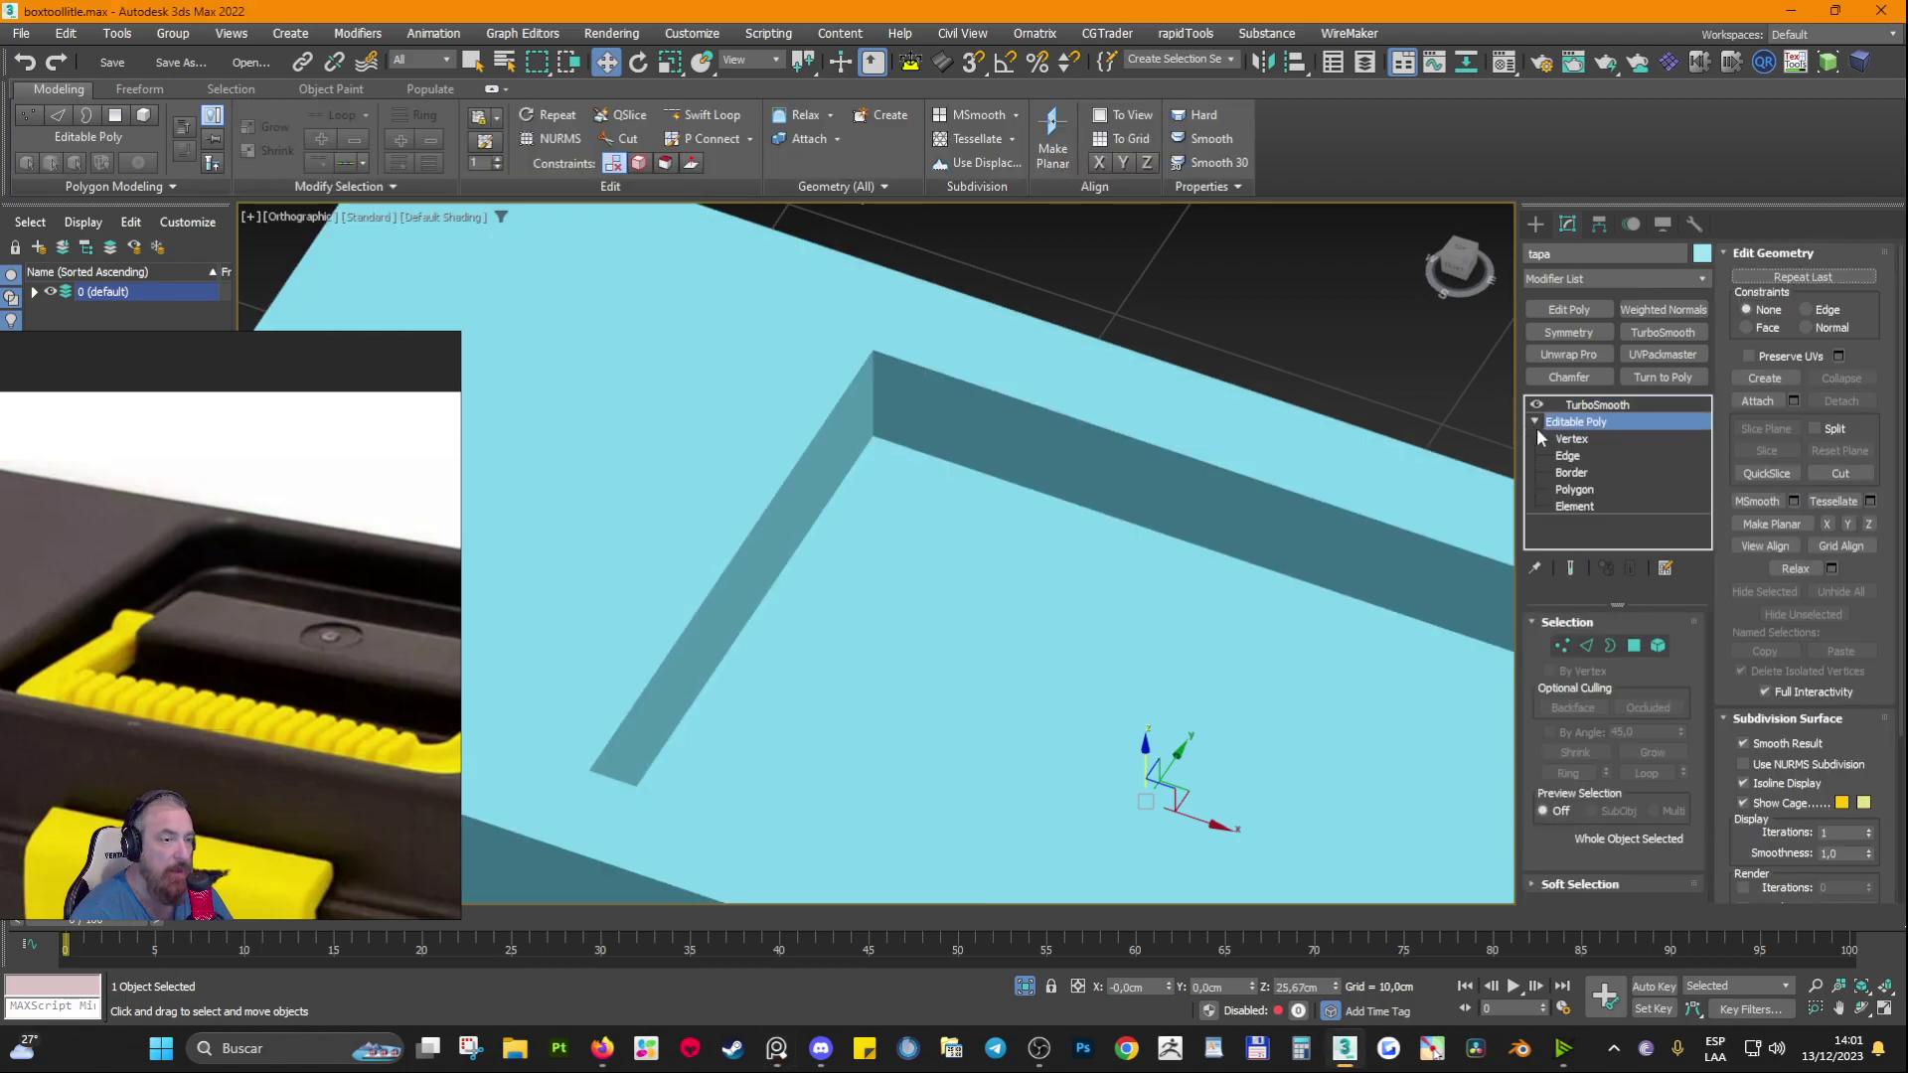
pyautogui.click(1587, 457)
pyautogui.press('F3')
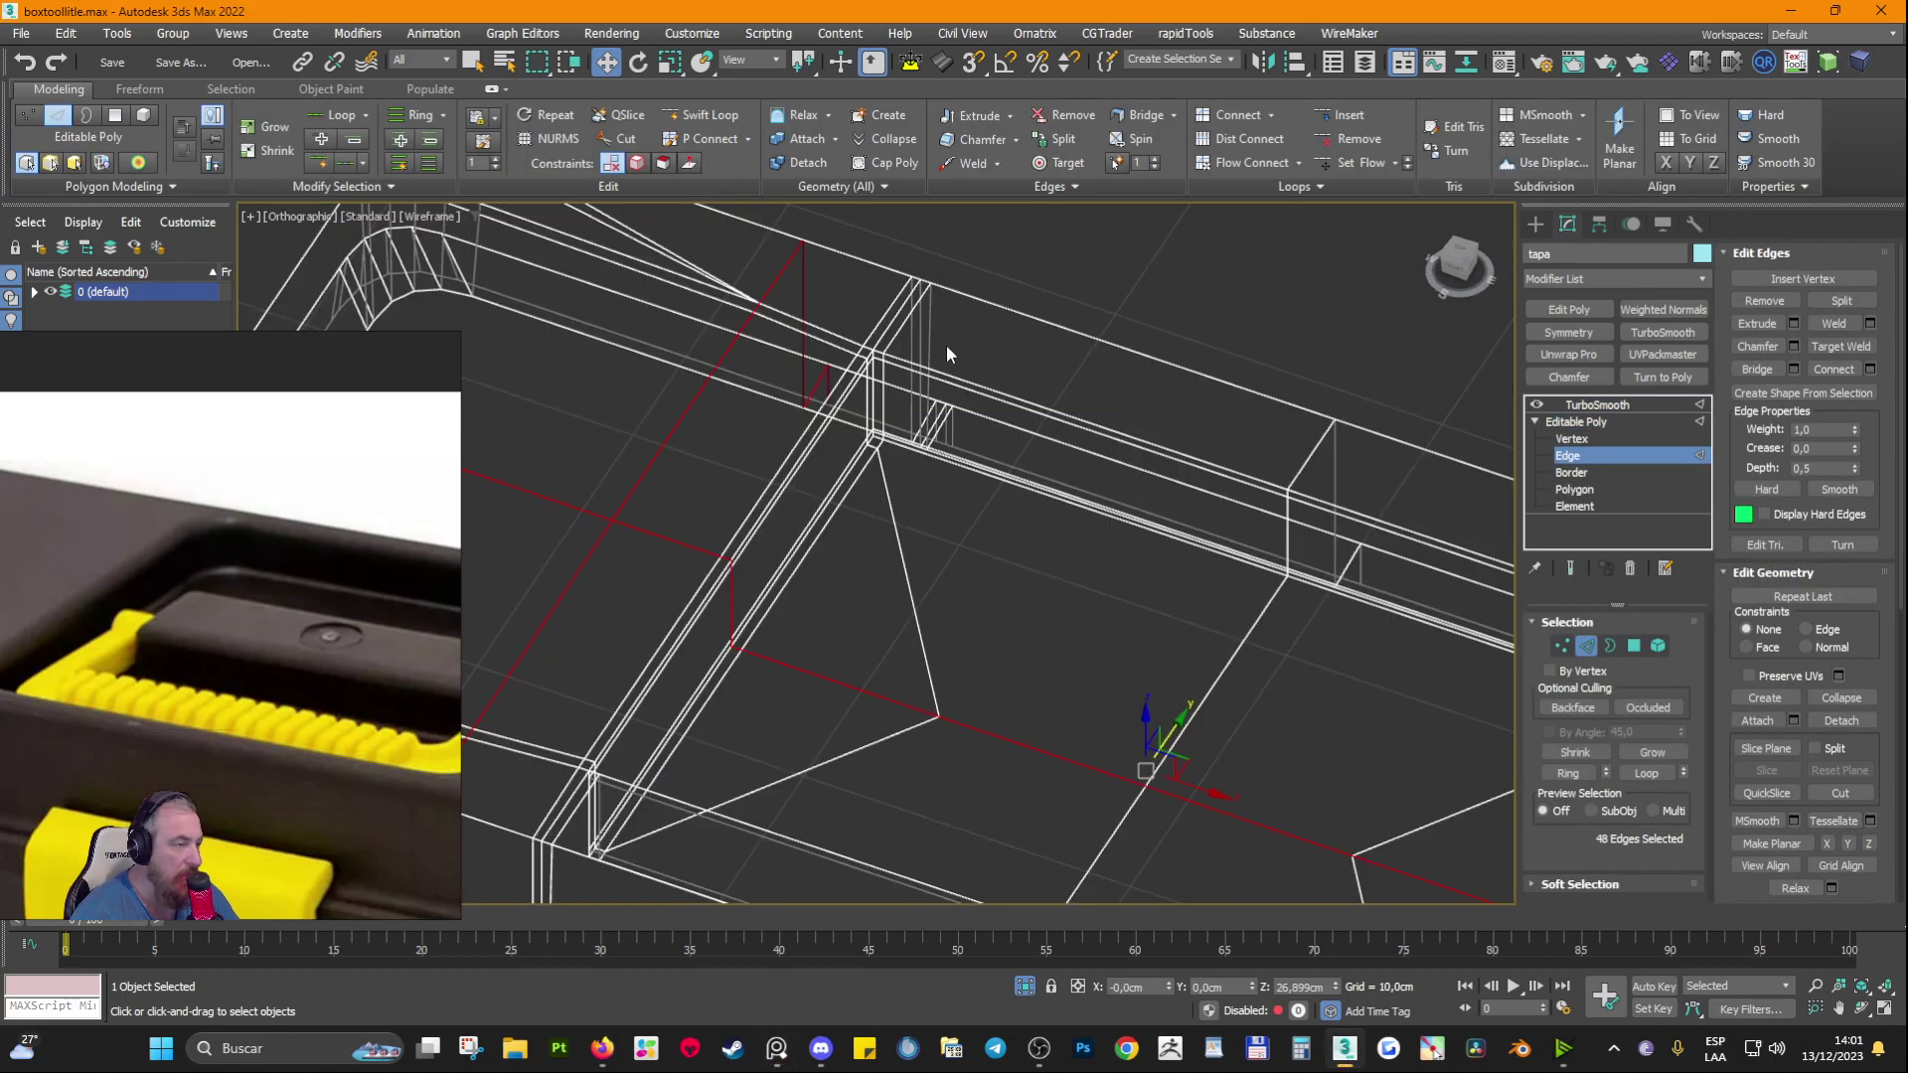
pyautogui.press('F3')
pyautogui.scroll(3, 904, 328)
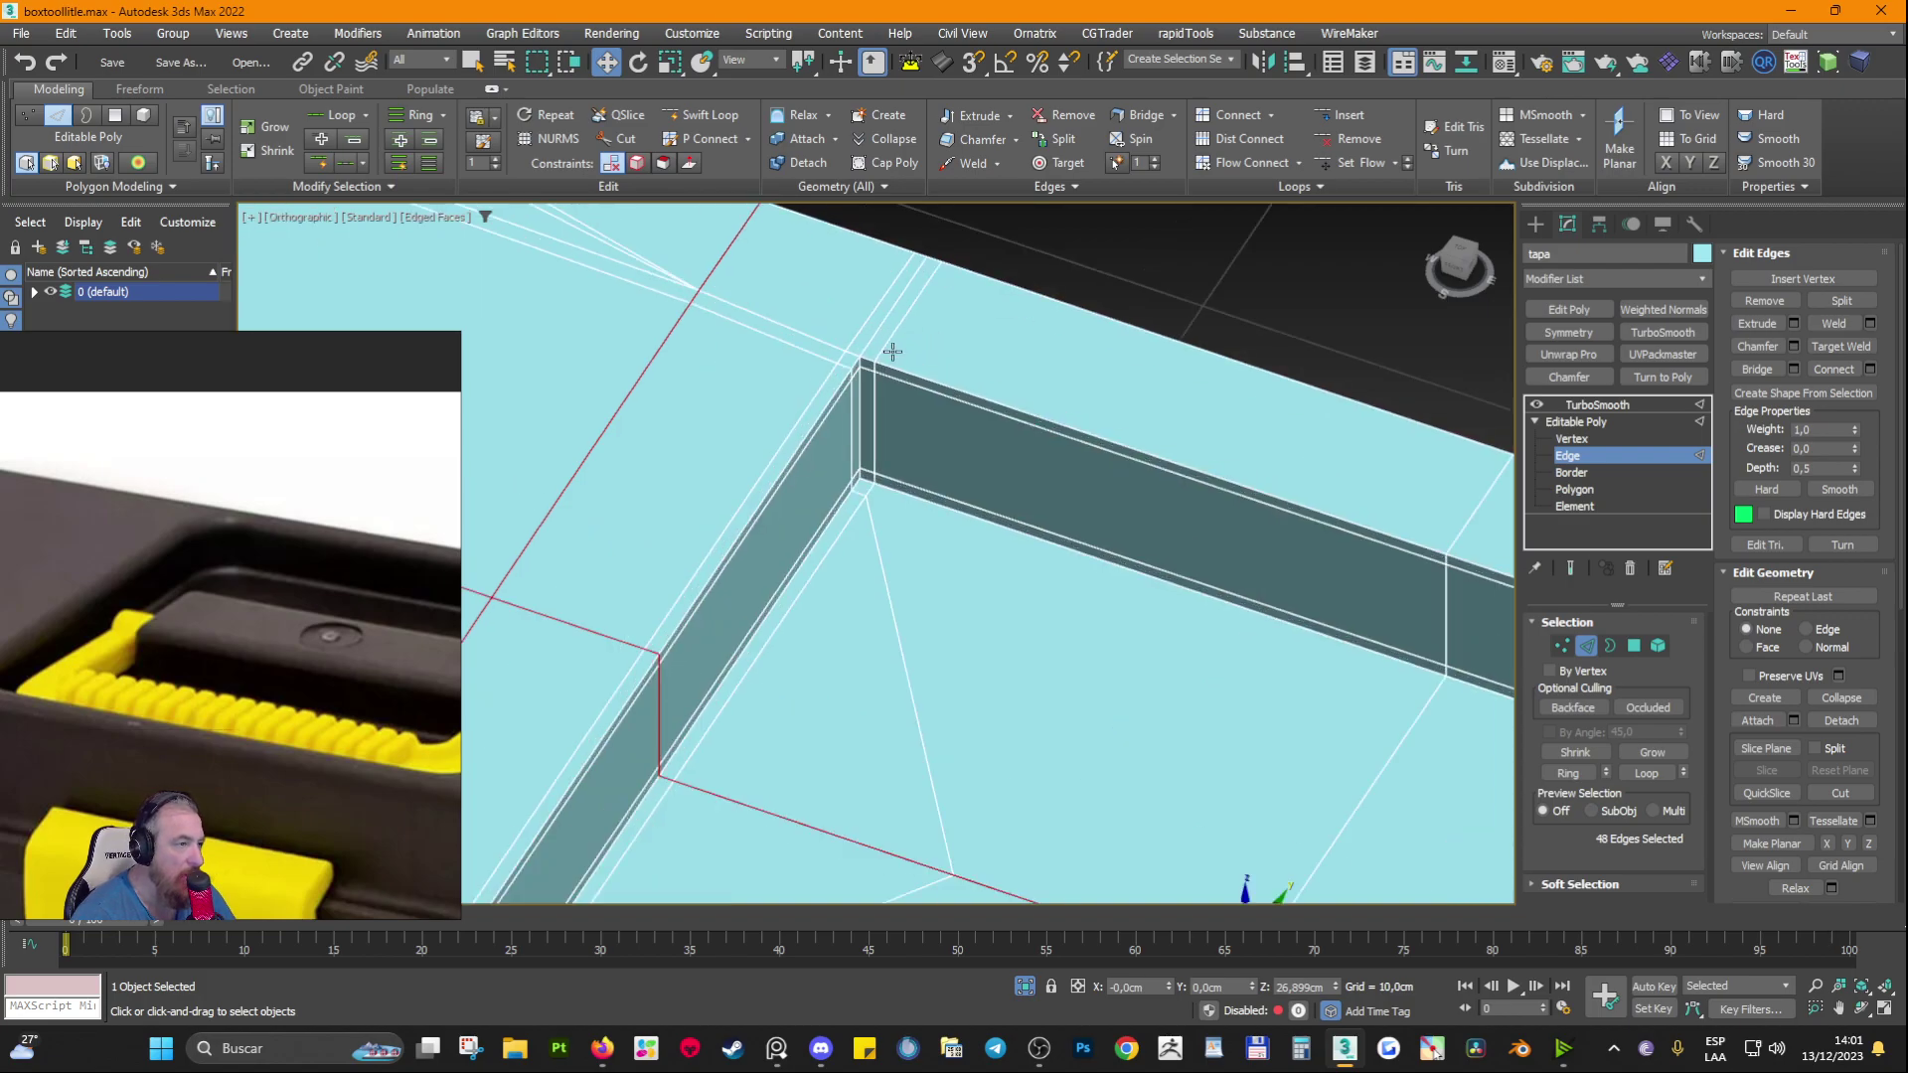
pyautogui.doubleClick(885, 345)
pyautogui.scroll(-3, 886, 348)
pyautogui.keyDown('alt'); pyautogui.moveTo(894, 592); pyautogui.dragTo(826, 471, button='middle'); pyautogui.keyUp('alt')
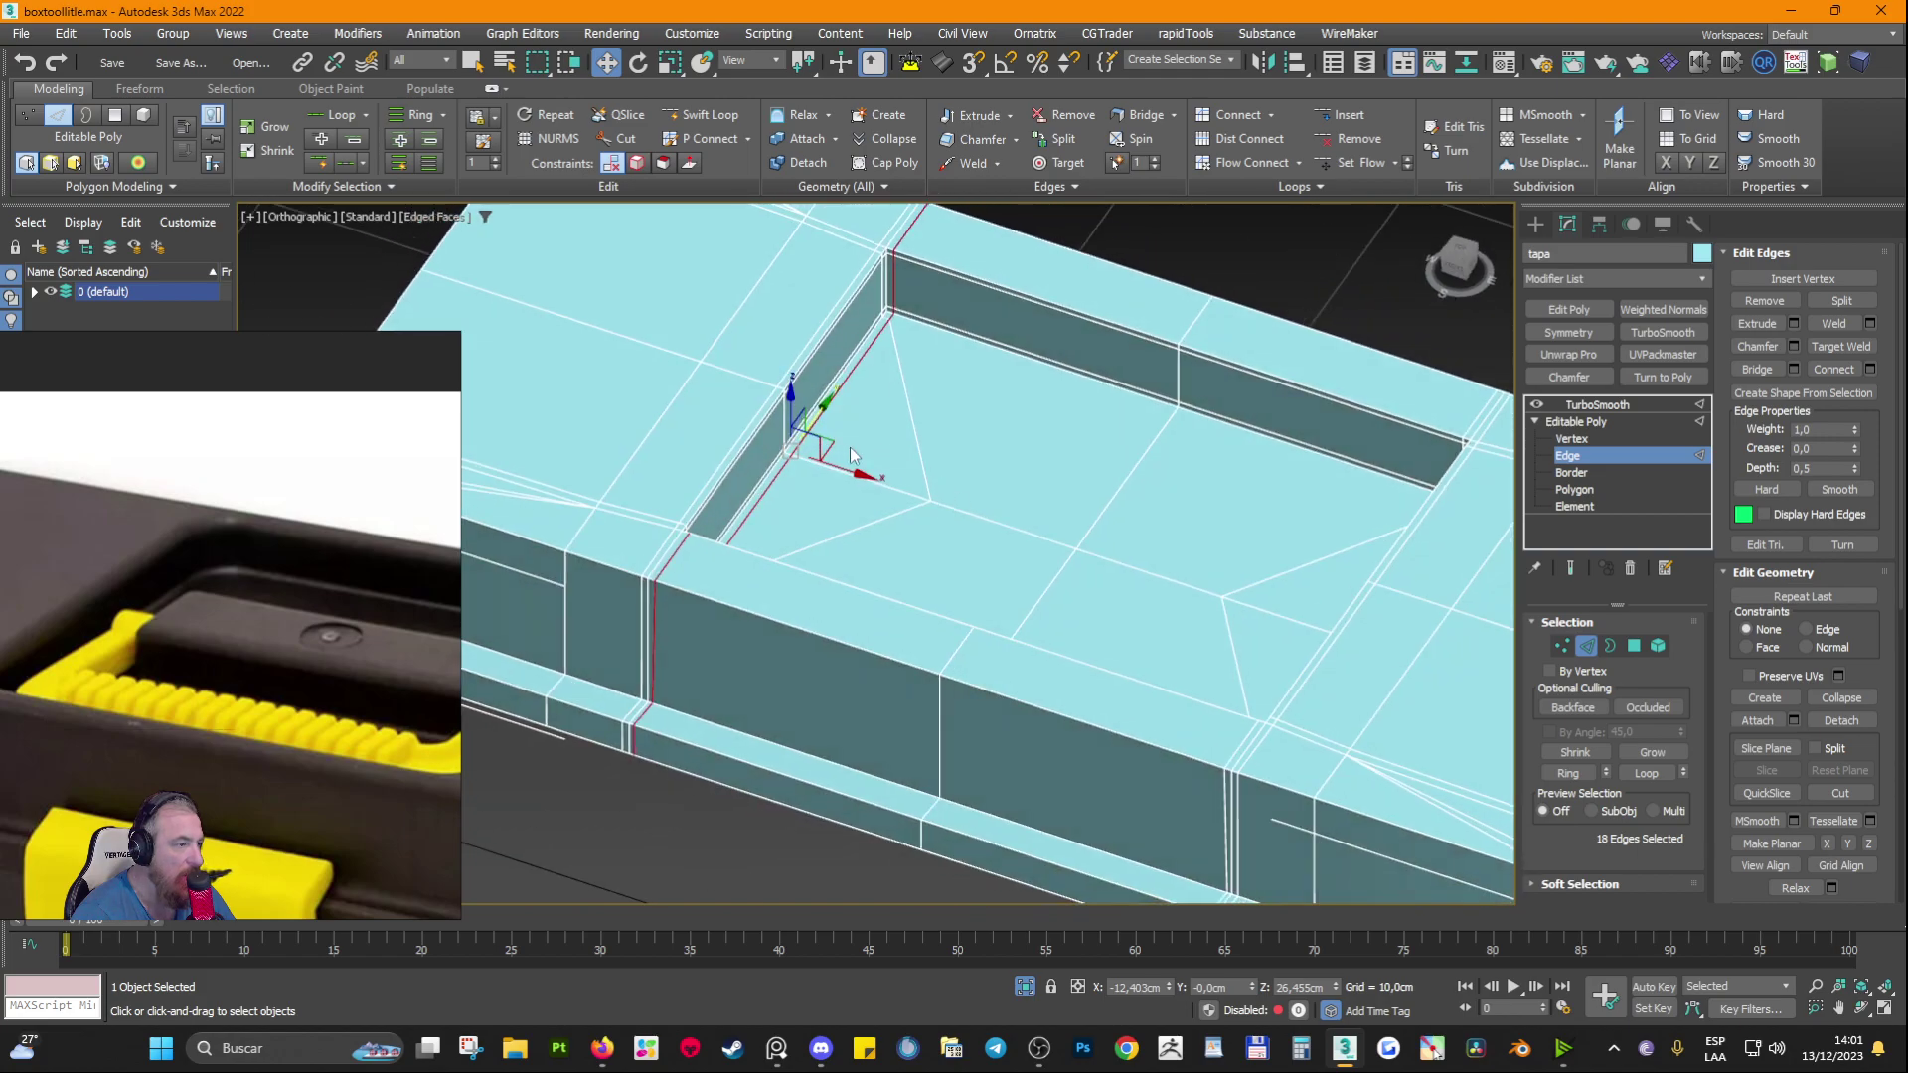
# Step: Slide the support loop inside the recess's opposite short wall away from the corner along X, to about 11.57 cm
pyautogui.scroll(3, 848, 442)
pyautogui.moveTo(1376, 418); pyautogui.dragTo(1217, 497, button='middle')
pyautogui.scroll(-4, 953, 494)
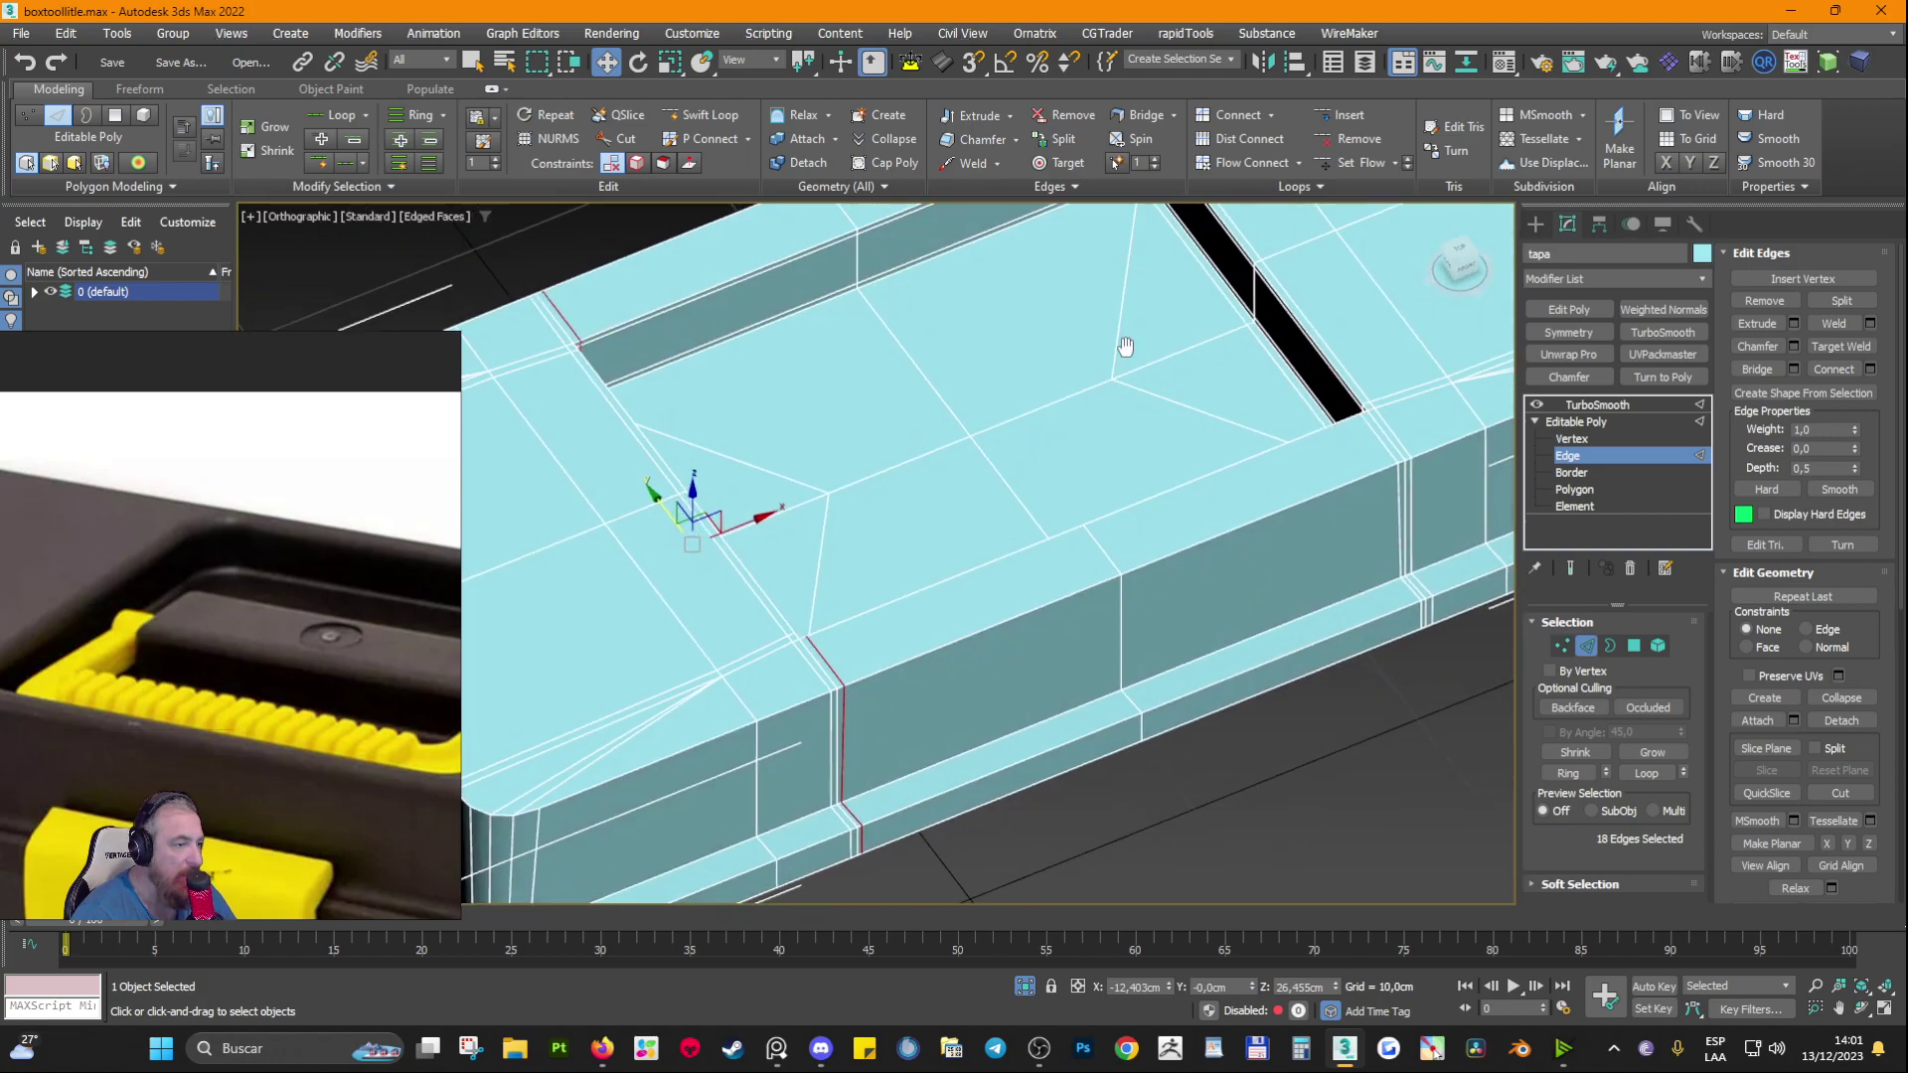
pyautogui.moveTo(1124, 349); pyautogui.dragTo(1120, 474, button='middle')
pyautogui.scroll(2, 1120, 474)
pyautogui.scroll(2, 1120, 474)
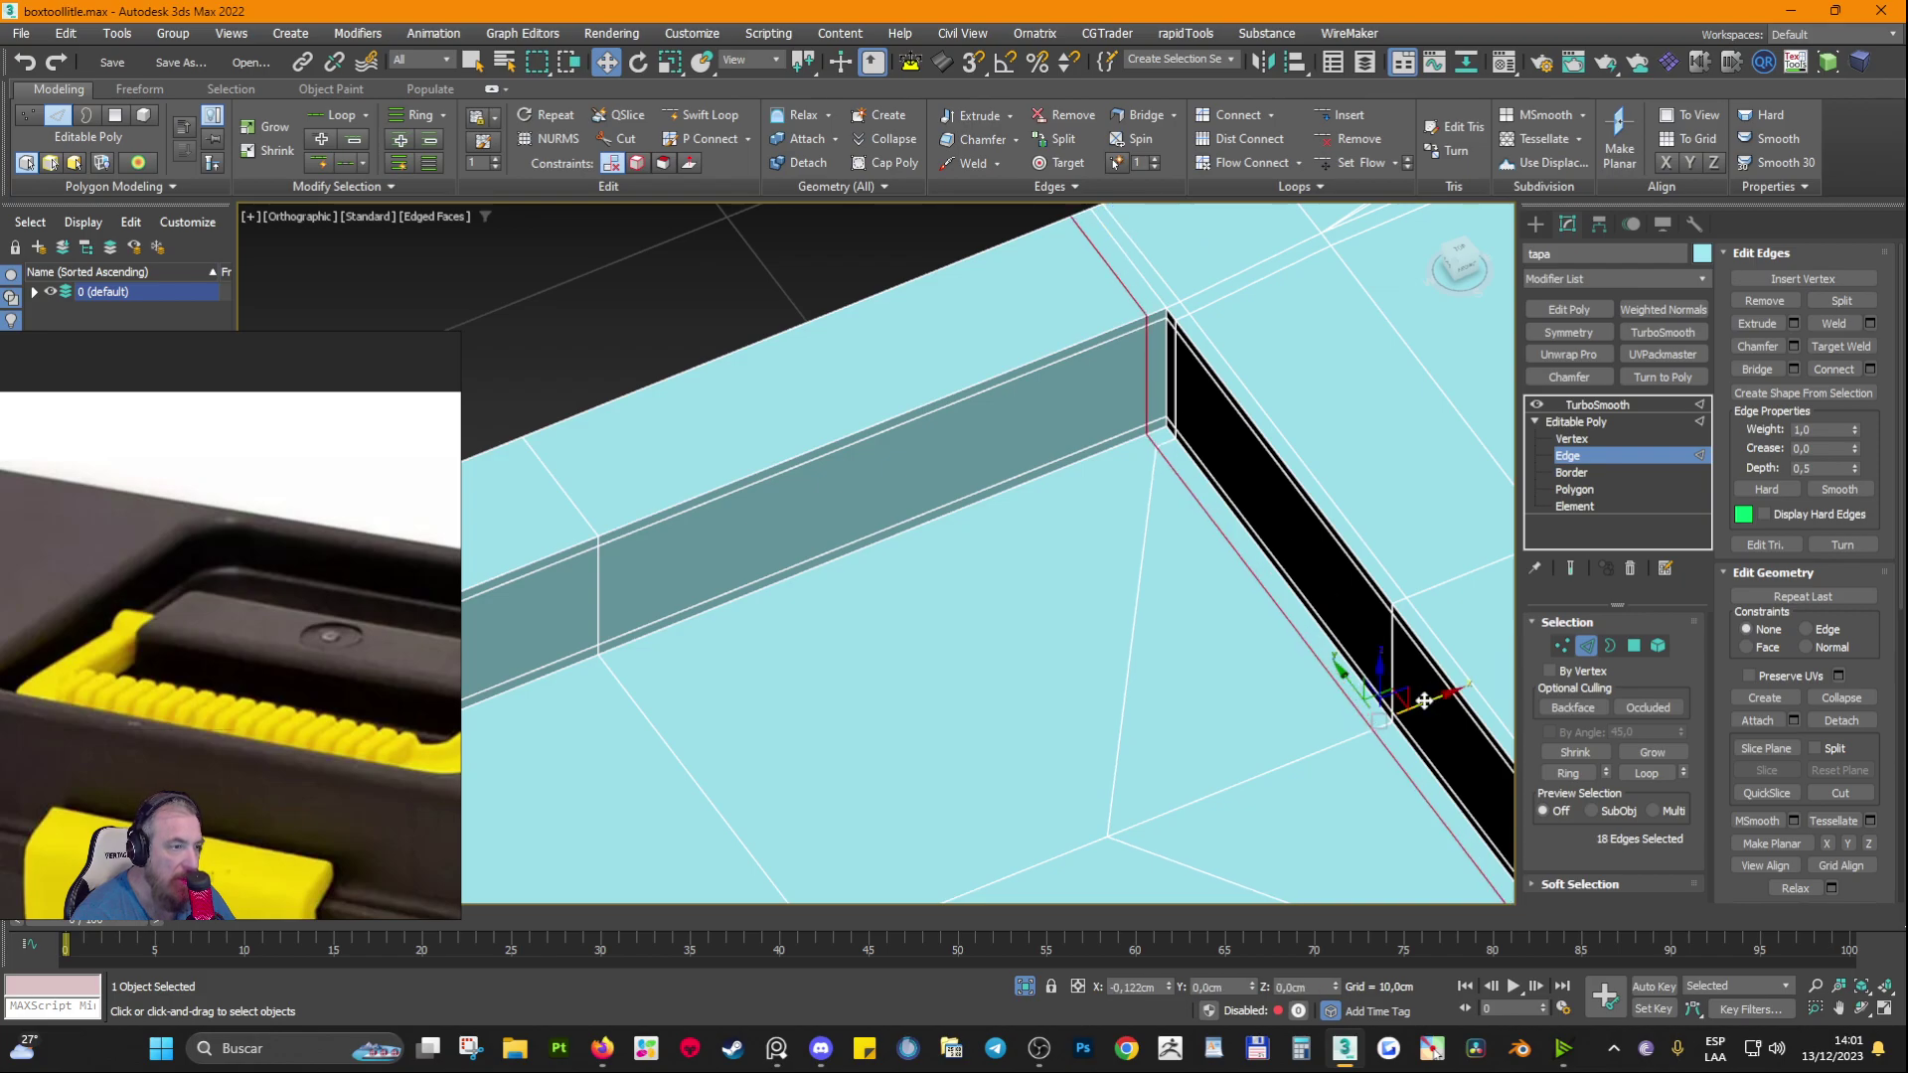
pyautogui.moveTo(1423, 701); pyautogui.dragTo(1384, 712)
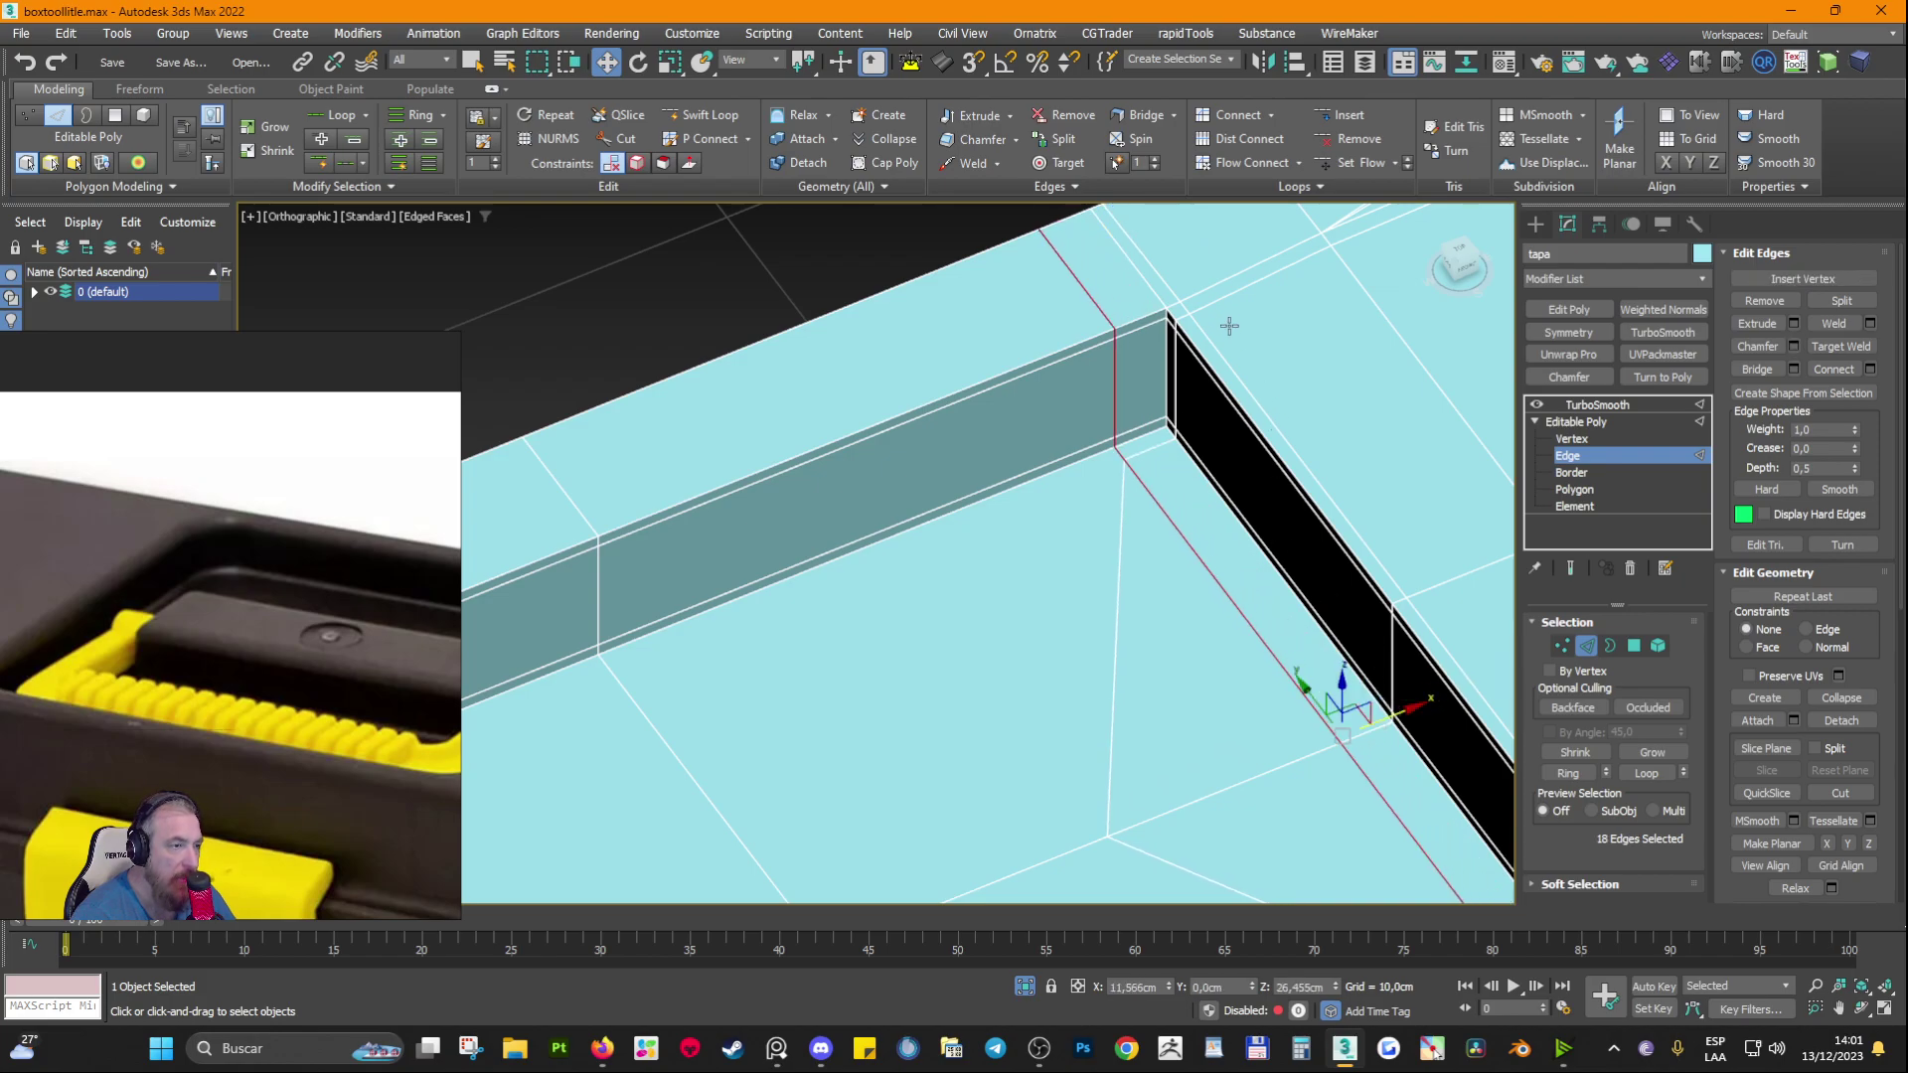
# Step: Move the recess's crosswise support loop about 1.5 cm along negative Y and the loop outside the short wall to about X 14.15 cm
pyautogui.doubleClick(1232, 293)
pyautogui.moveTo(1301, 326); pyautogui.dragTo(1039, 413, button='middle')
pyautogui.scroll(-4, 1037, 413)
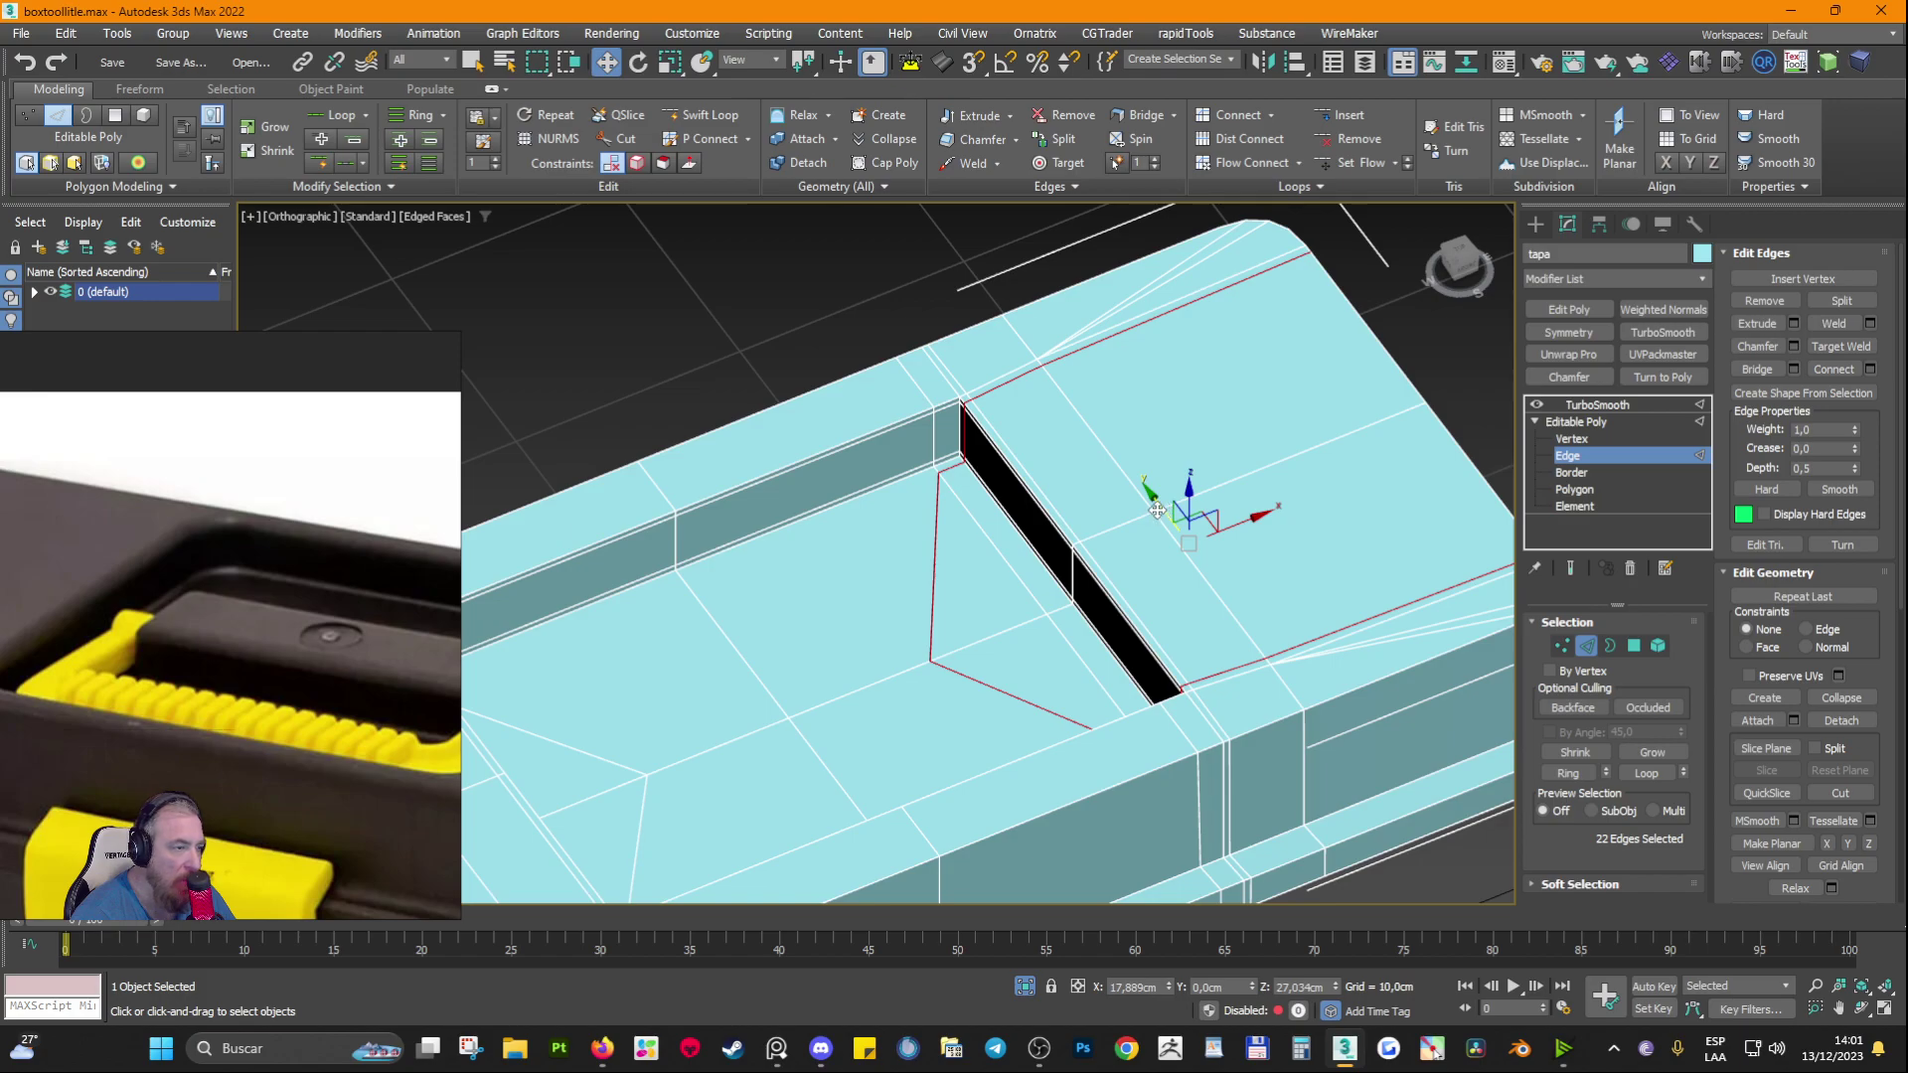
pyautogui.moveTo(1158, 509); pyautogui.dragTo(1201, 549)
pyautogui.doubleClick(1055, 504)
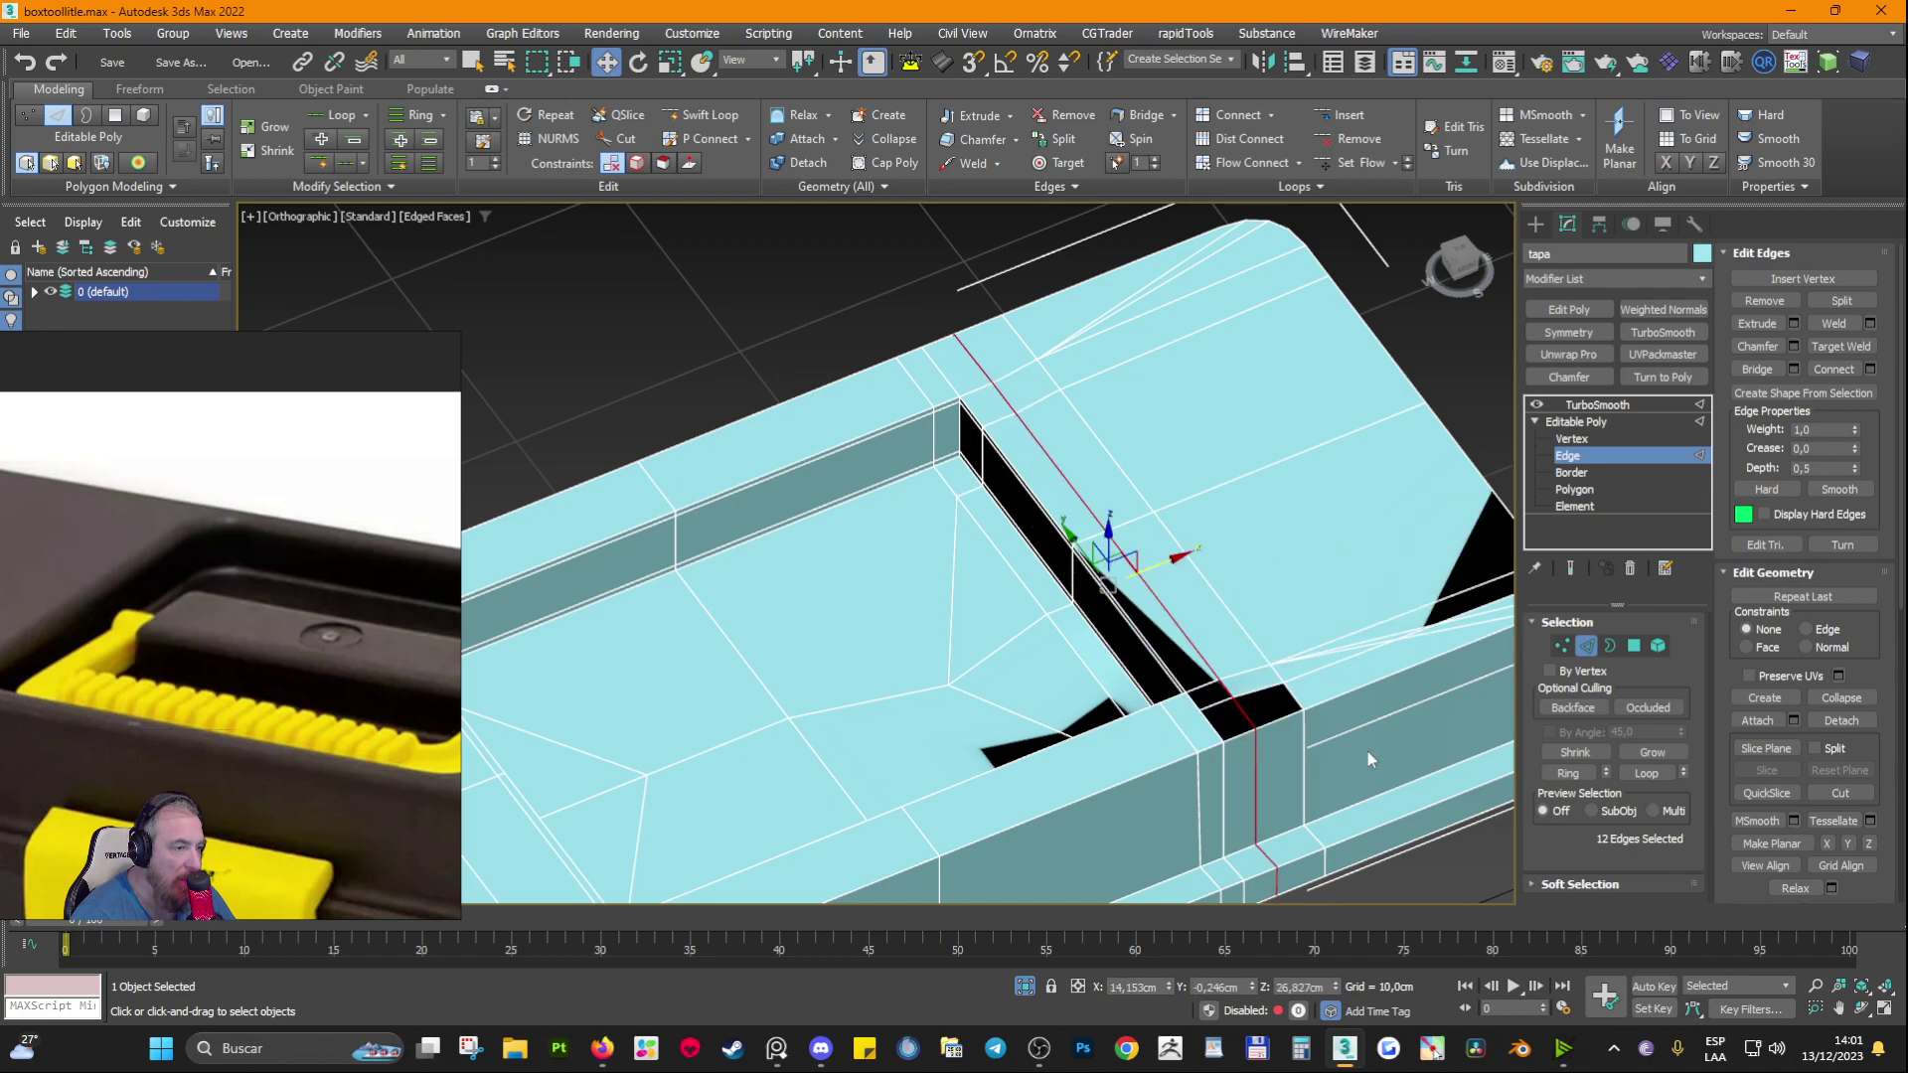
pyautogui.keyDown('alt'); pyautogui.moveTo(1267, 624); pyautogui.dragTo(1103, 542, button='middle'); pyautogui.keyUp('alt')
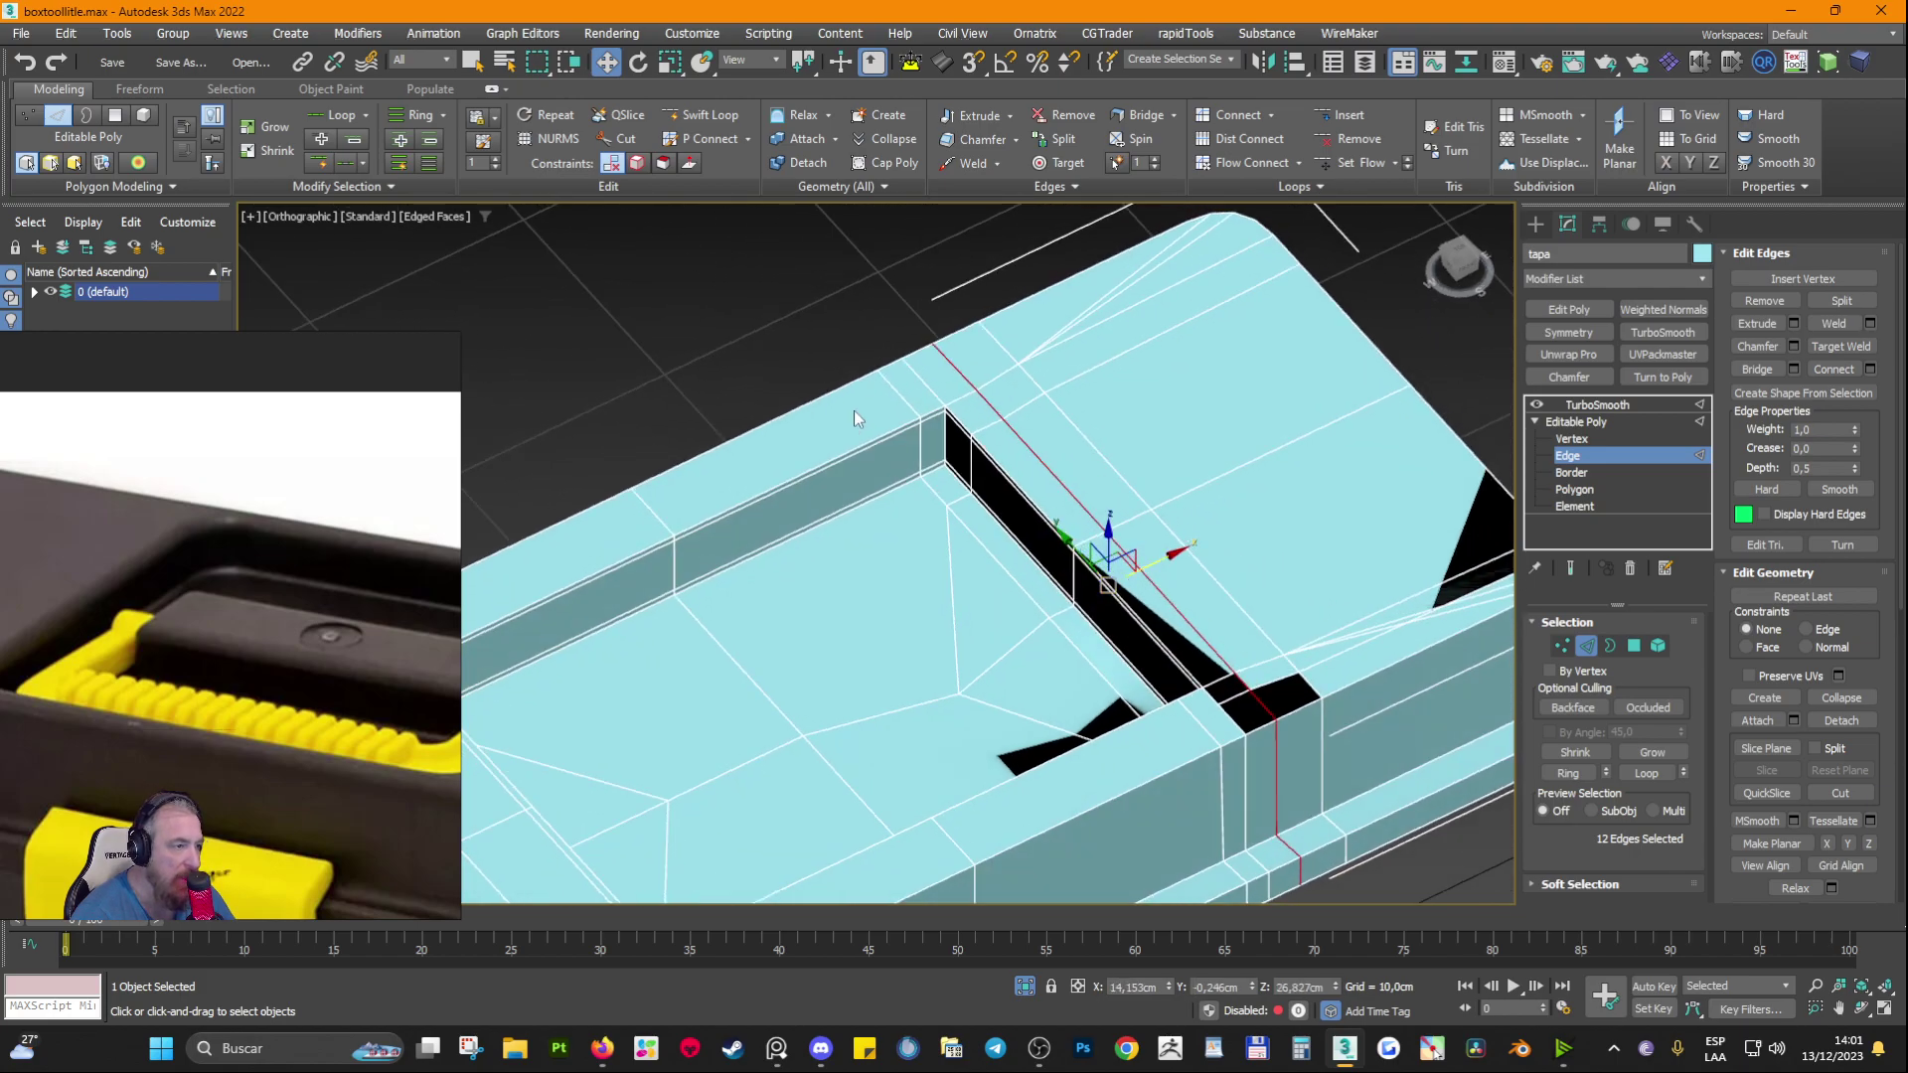
pyautogui.scroll(3, 854, 409)
pyautogui.keyDown('alt'); pyautogui.moveTo(948, 359); pyautogui.dragTo(759, 497, button='middle'); pyautogui.keyUp('alt')
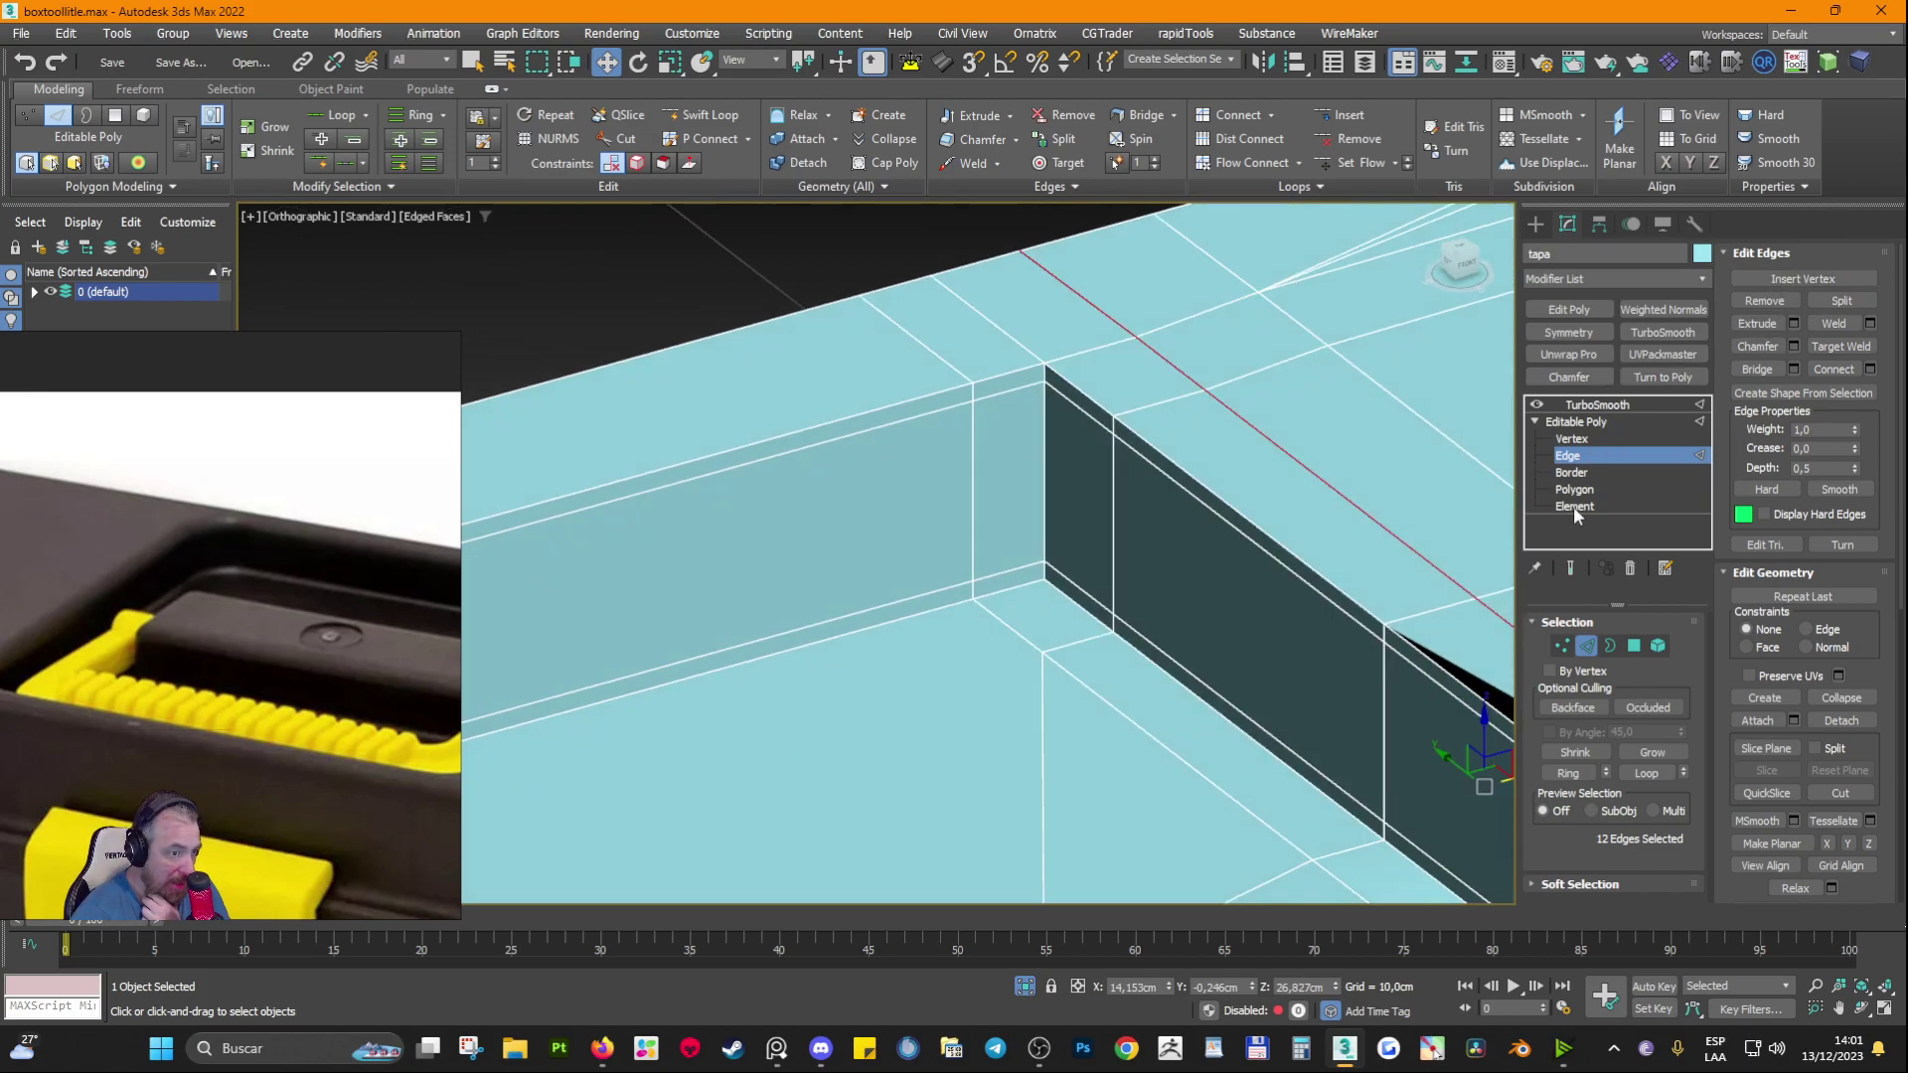
# Step: Display the TurboSmooth end result over the base mesh, hide the edge display and examine the rounded recess corner
pyautogui.click(1570, 568)
pyautogui.moveTo(1036, 588)
pyautogui.keyDown('alt'); pyautogui.mouseDown(button='middle')
pyautogui.moveTo(978, 512)
pyautogui.moveTo(956, 587)
pyautogui.mouseUp(button='middle'); pyautogui.keyUp('alt')
pyautogui.press('F4')
pyautogui.scroll(-3, 961, 505)
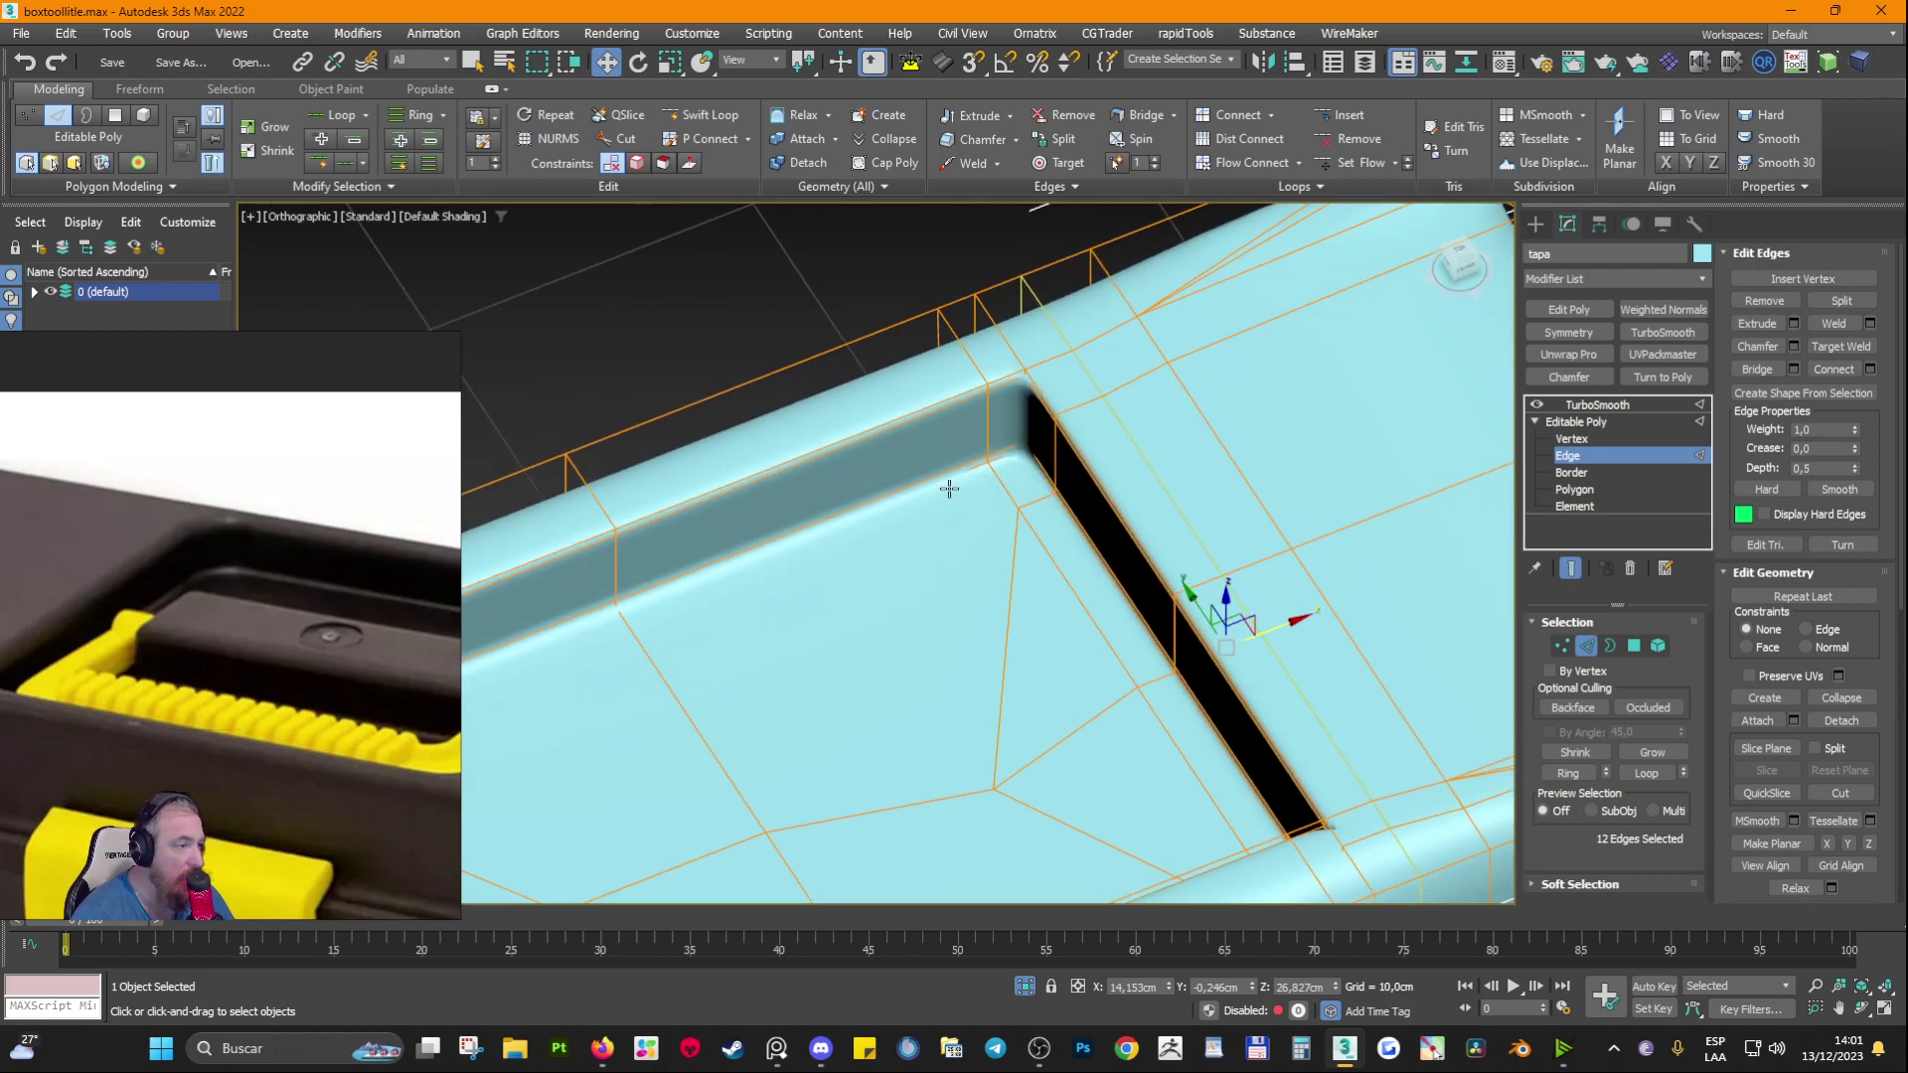
pyautogui.moveTo(945, 487); pyautogui.dragTo(954, 482, button='middle')
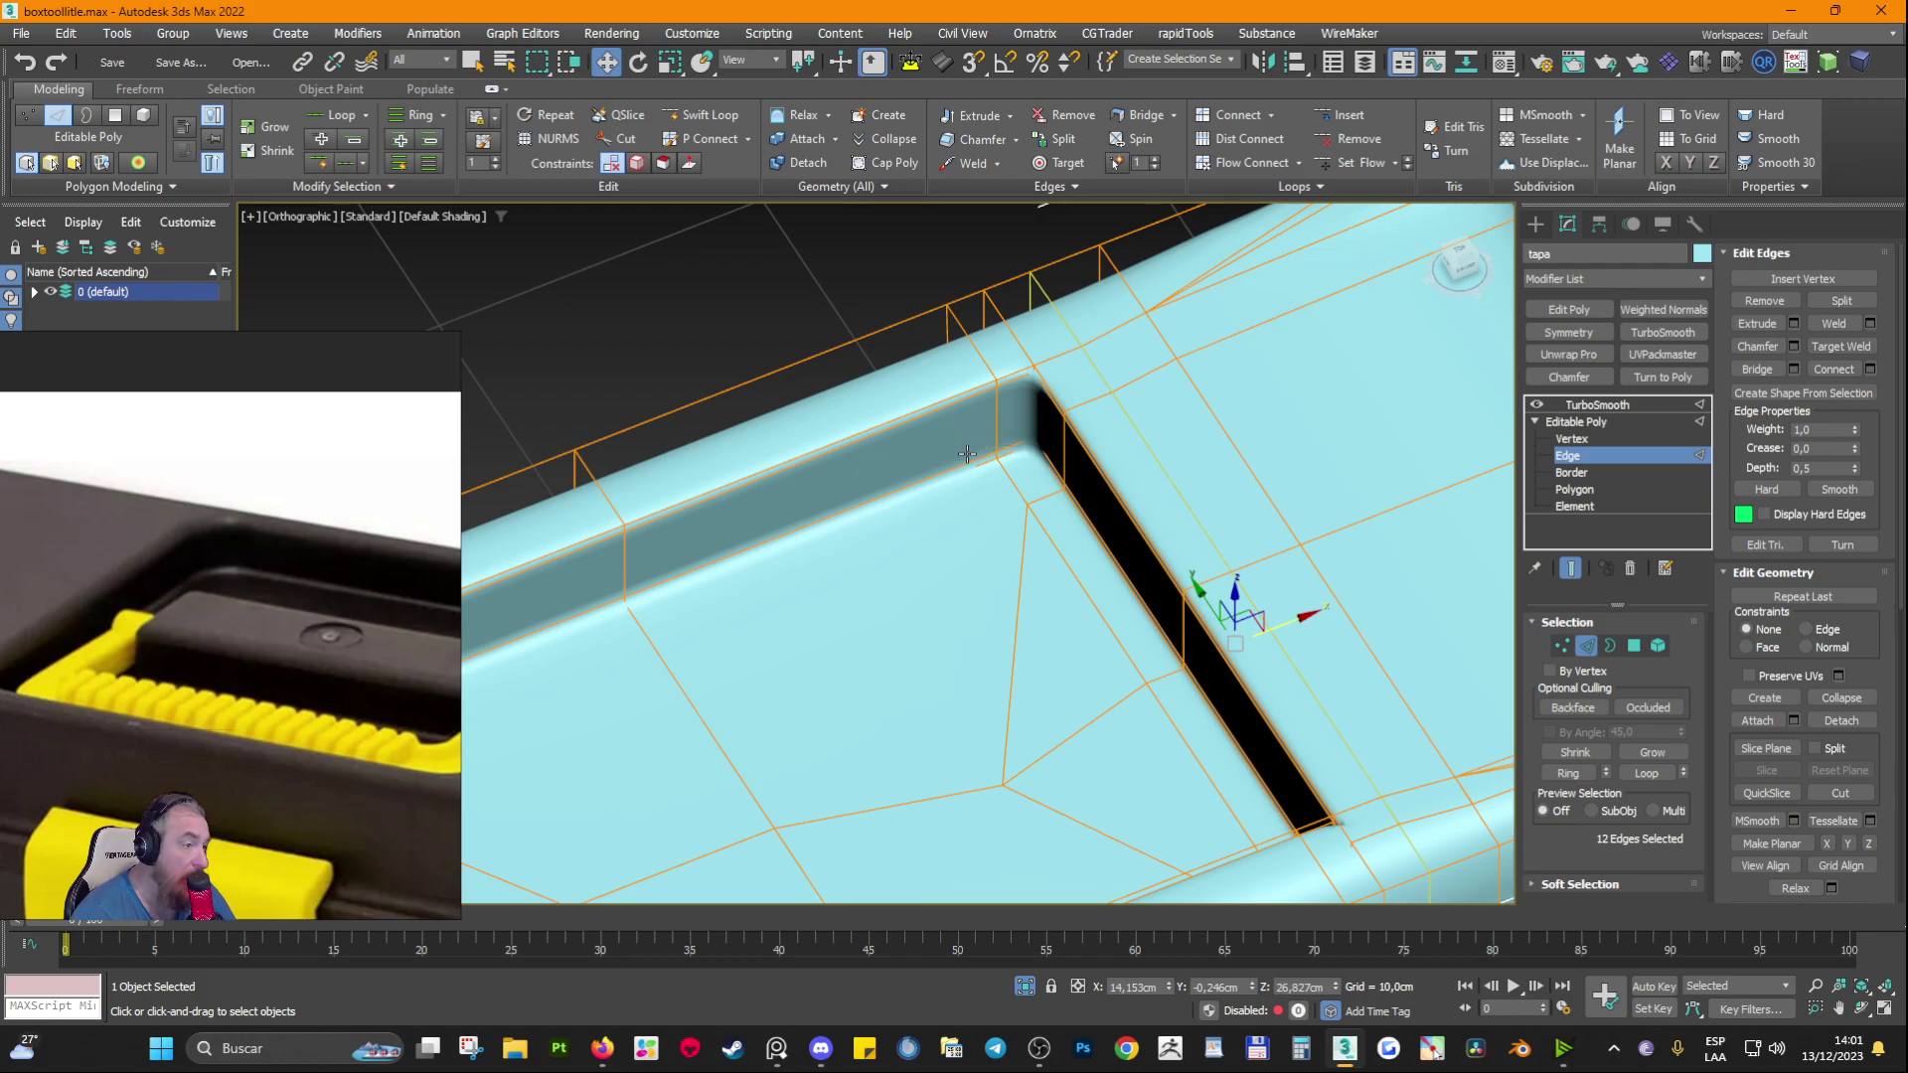
pyautogui.click(1579, 421)
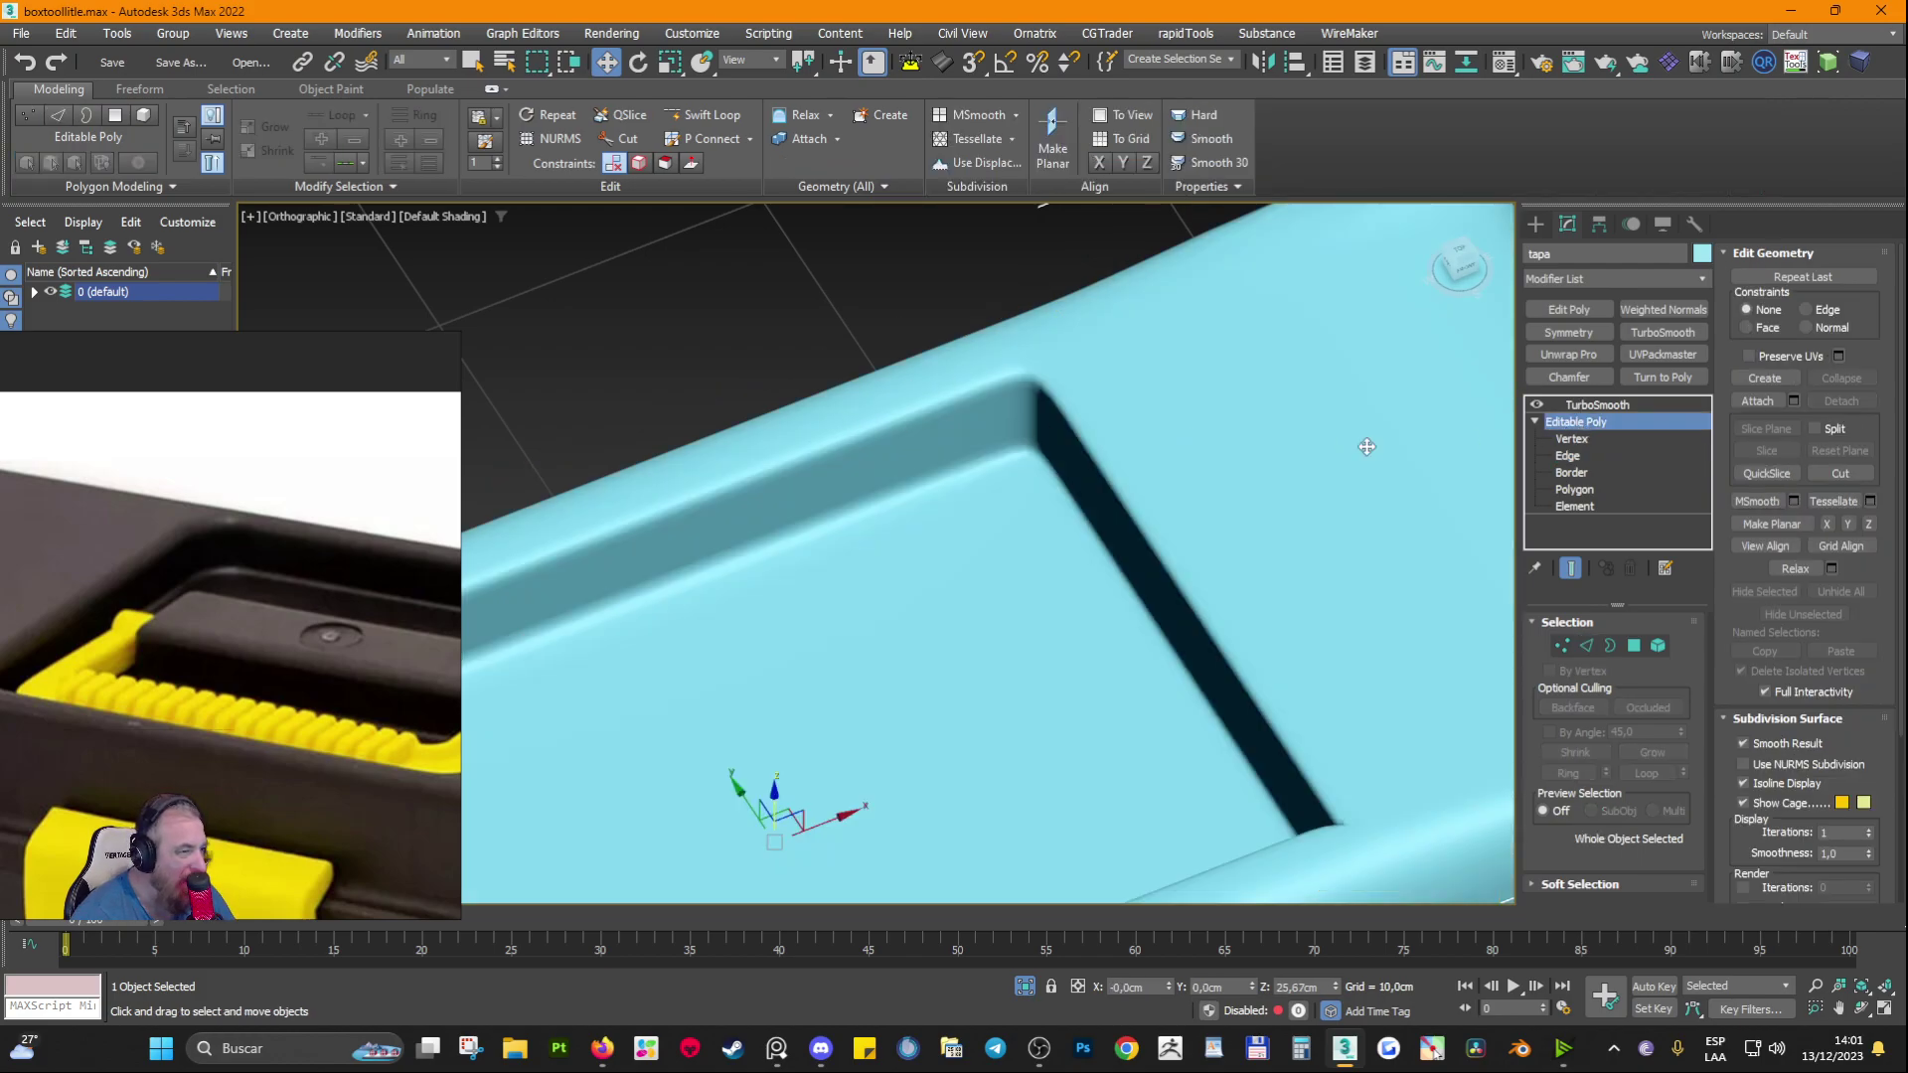
# Step: Select all the lid's vertices and turn off TurboSmooth to examine the base mesh points around the recess corner
pyautogui.click(1571, 438)
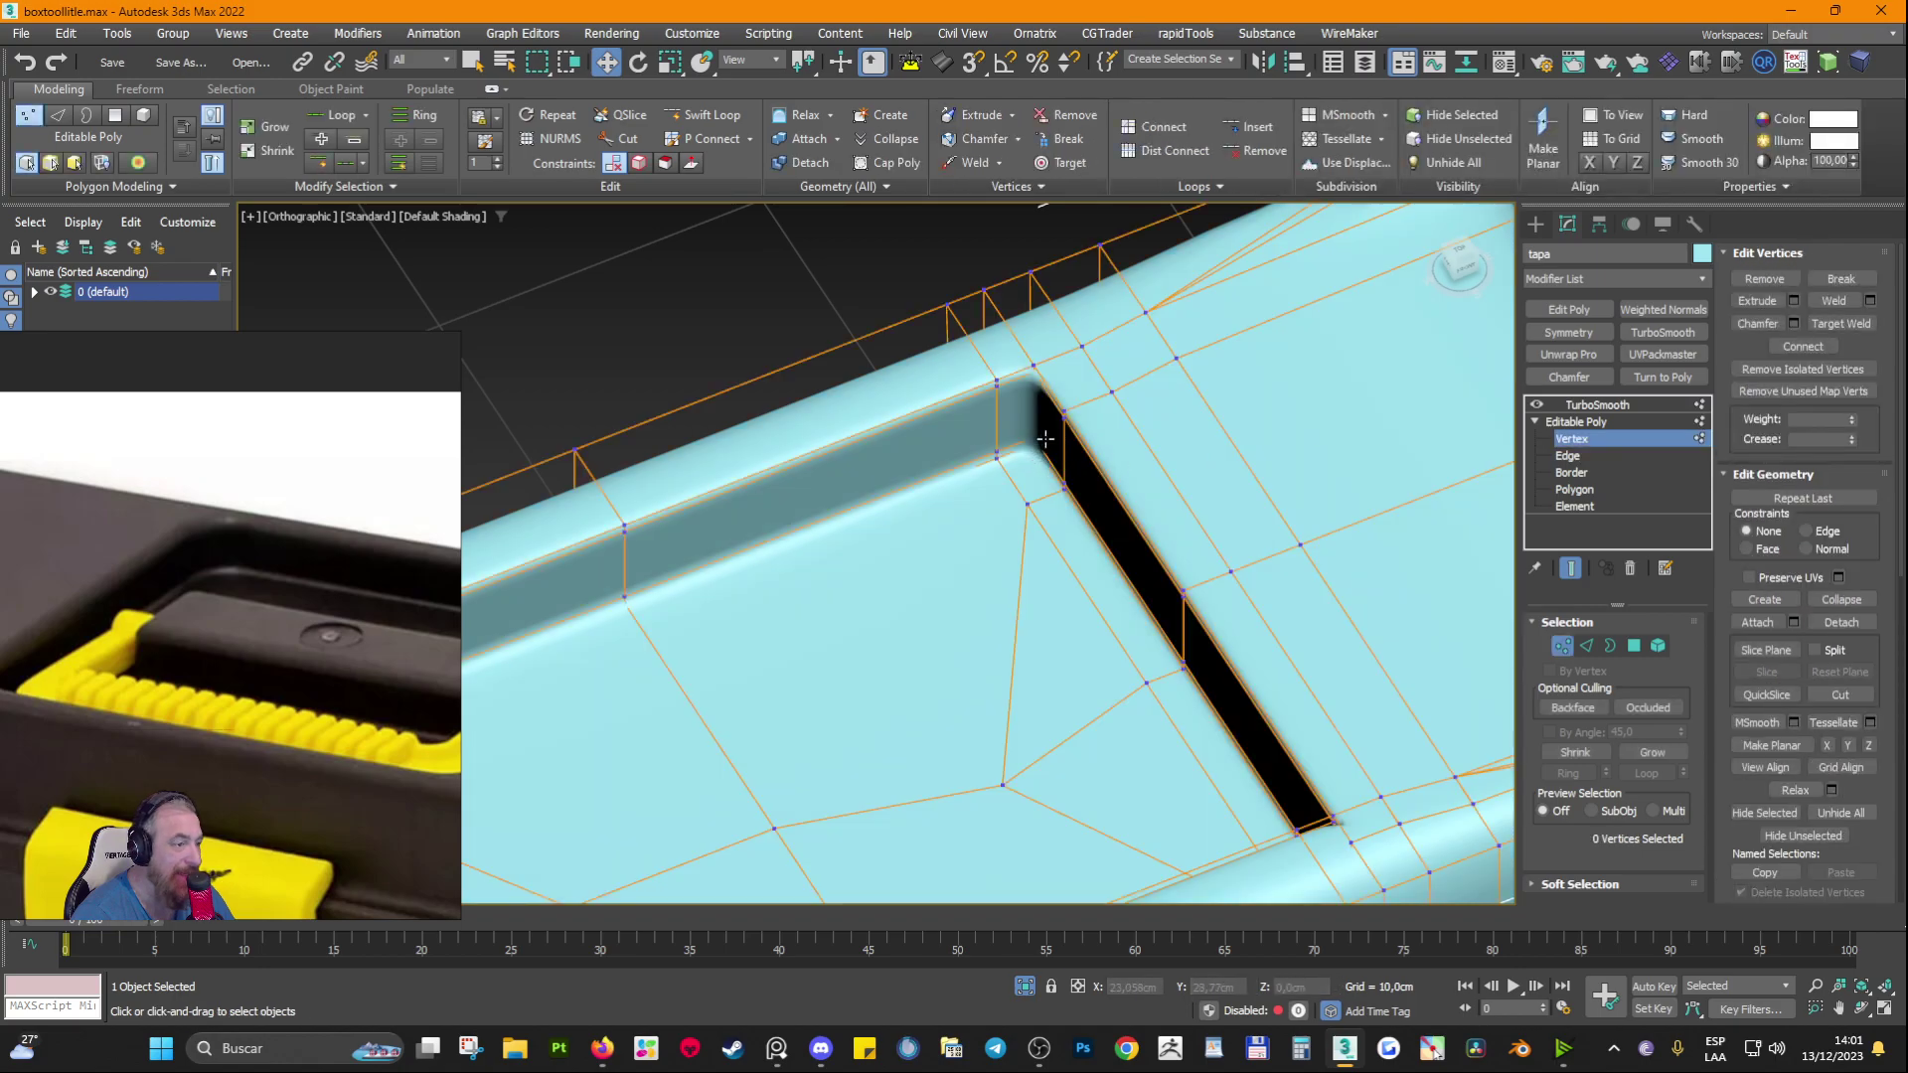
pyautogui.hotkey('ctrl', 'a')
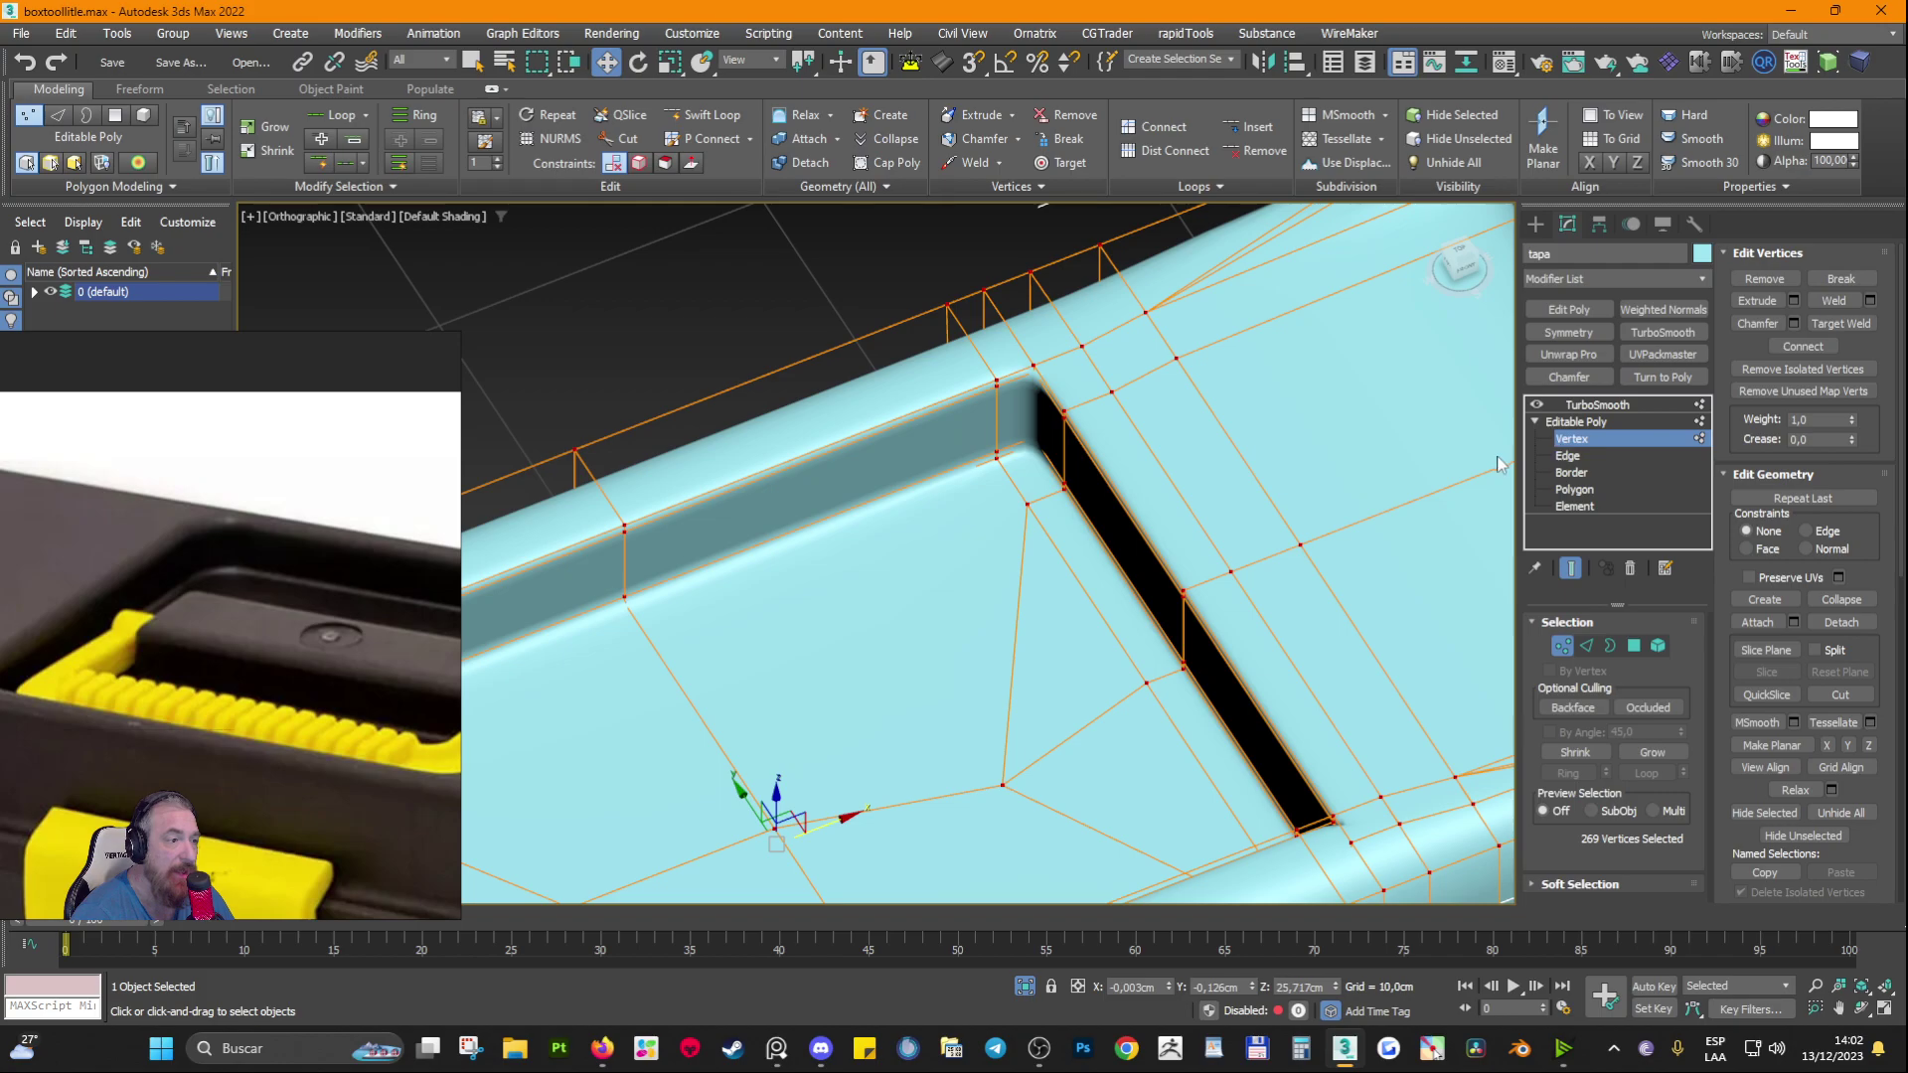
pyautogui.click(1536, 405)
pyautogui.scroll(2, 1003, 402)
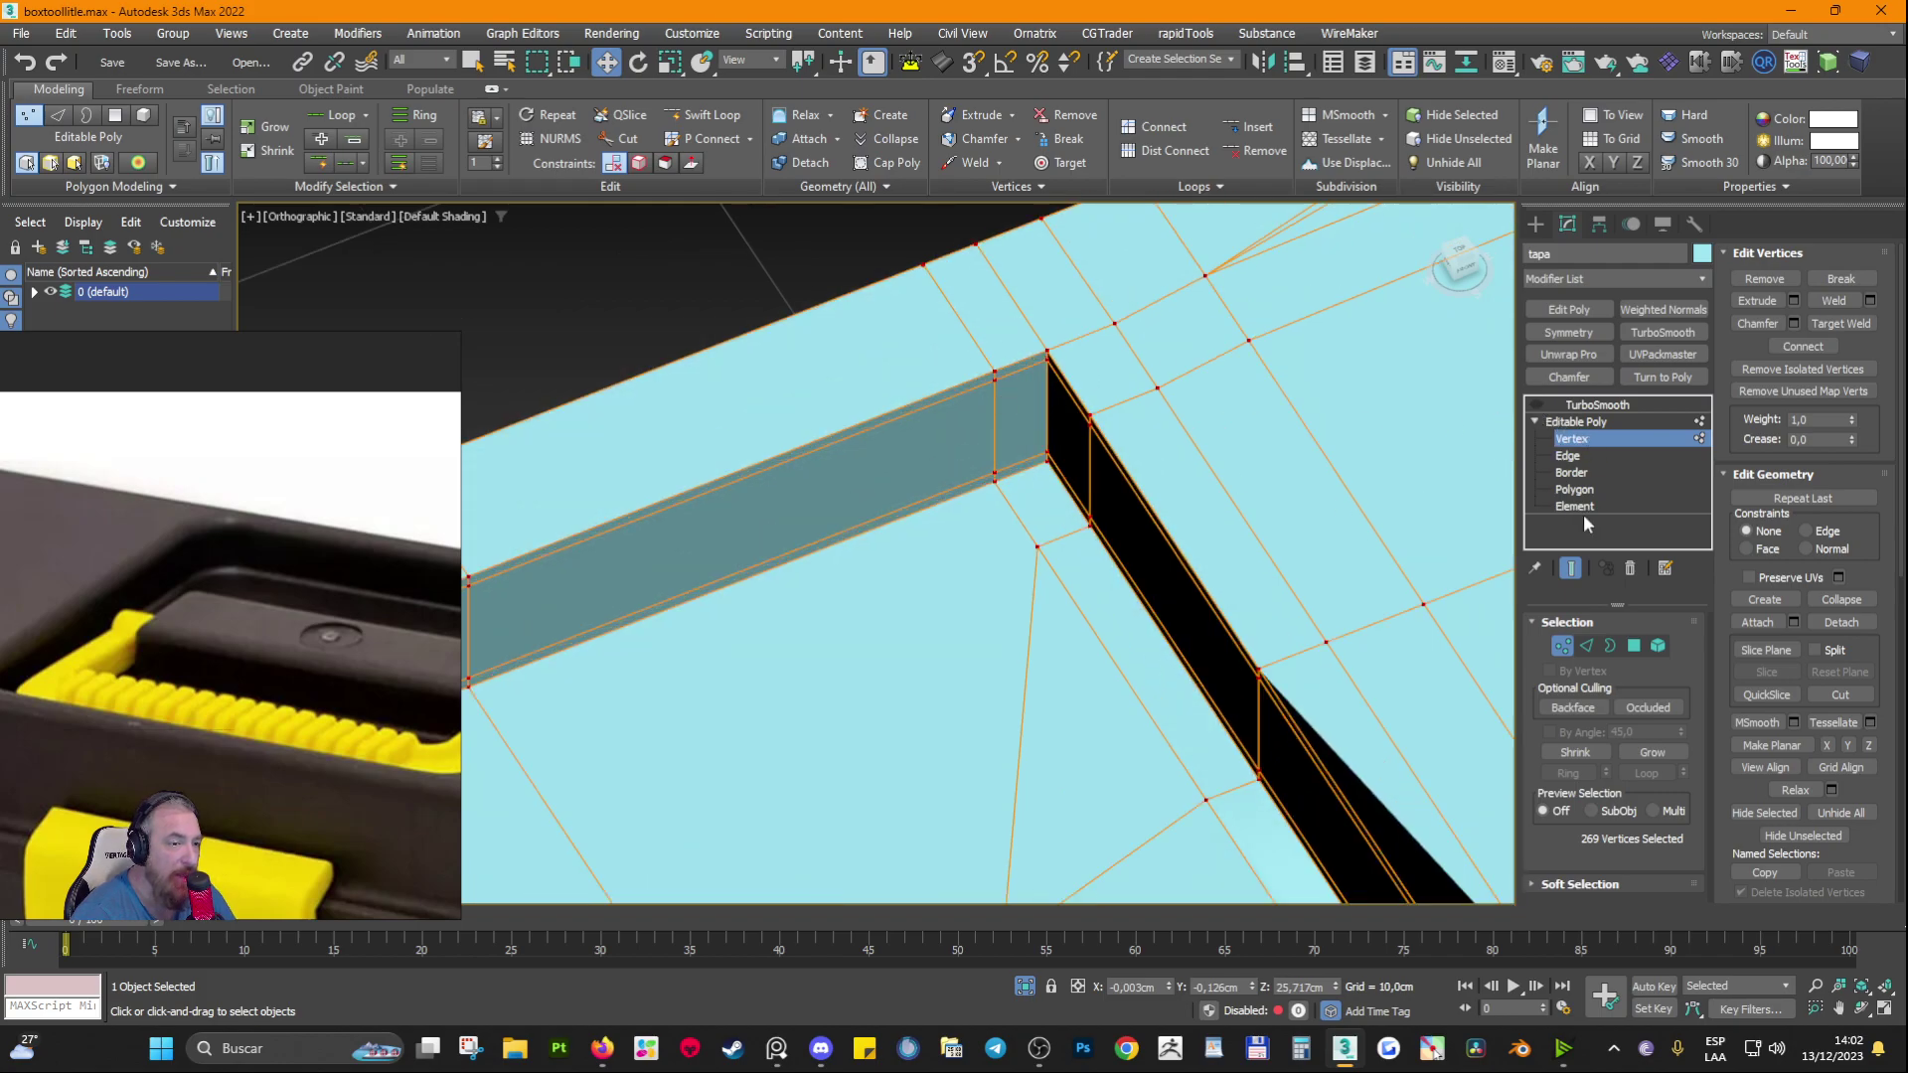
# Step: Try sliding the loop inside the recess's short wall along X with TurboSmooth off, and turn TurboSmooth back on
pyautogui.click(1586, 646)
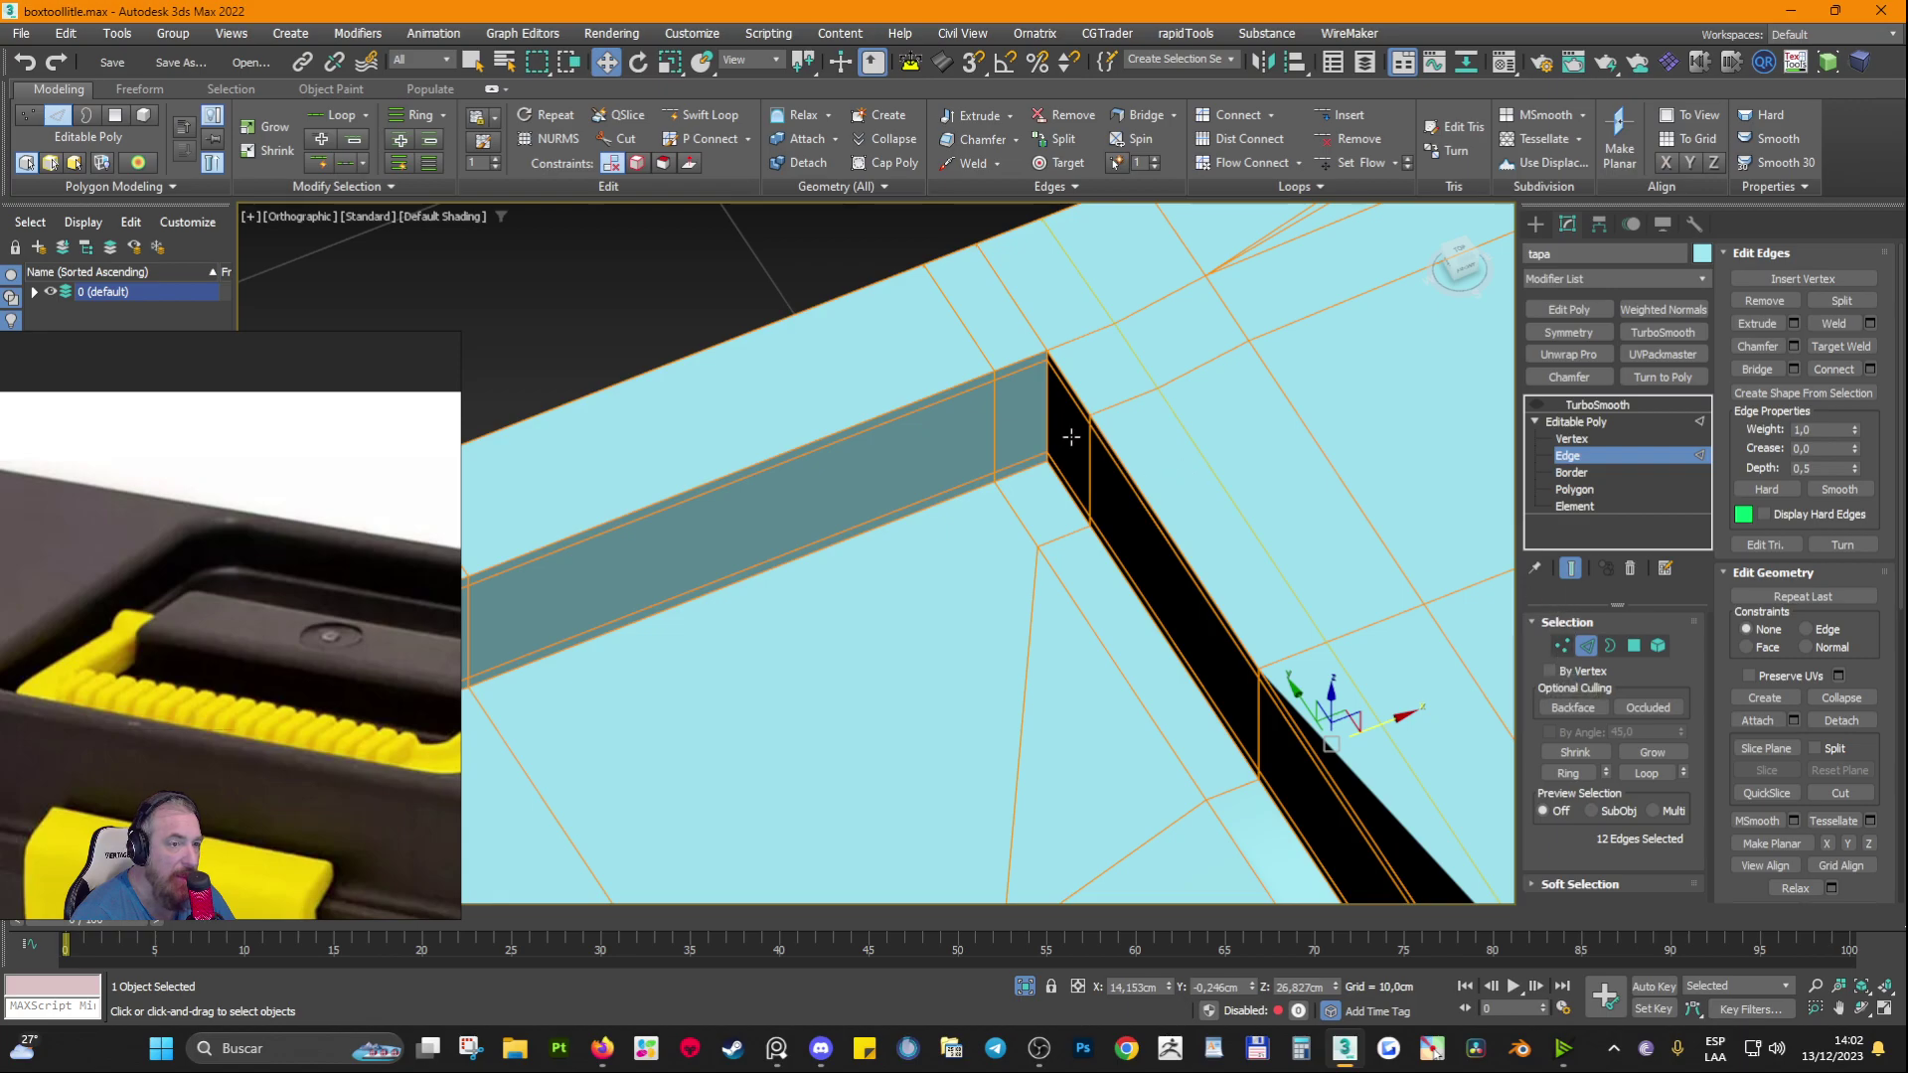
pyautogui.click(982, 362)
pyautogui.doubleClick(985, 363)
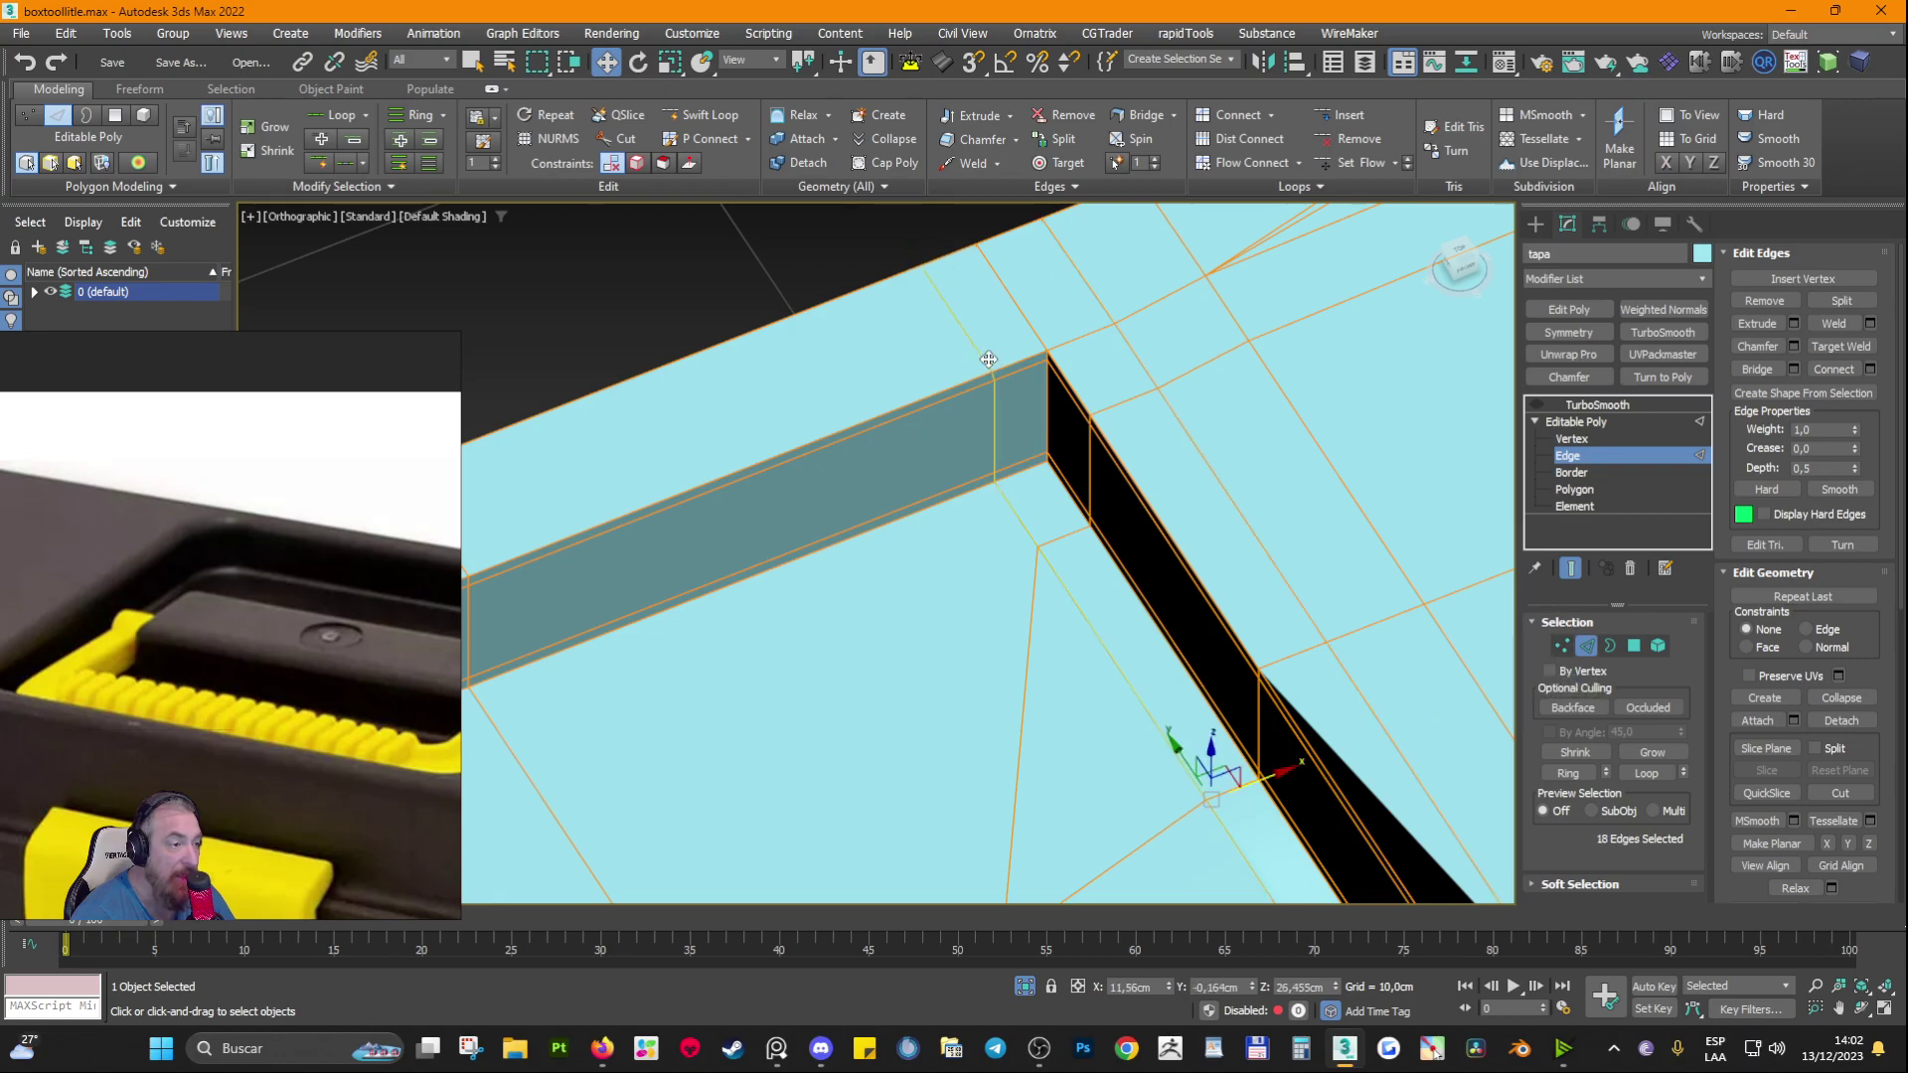
pyautogui.moveTo(1278, 775); pyautogui.dragTo(1332, 744)
pyautogui.click(1597, 404)
pyautogui.click(1536, 404)
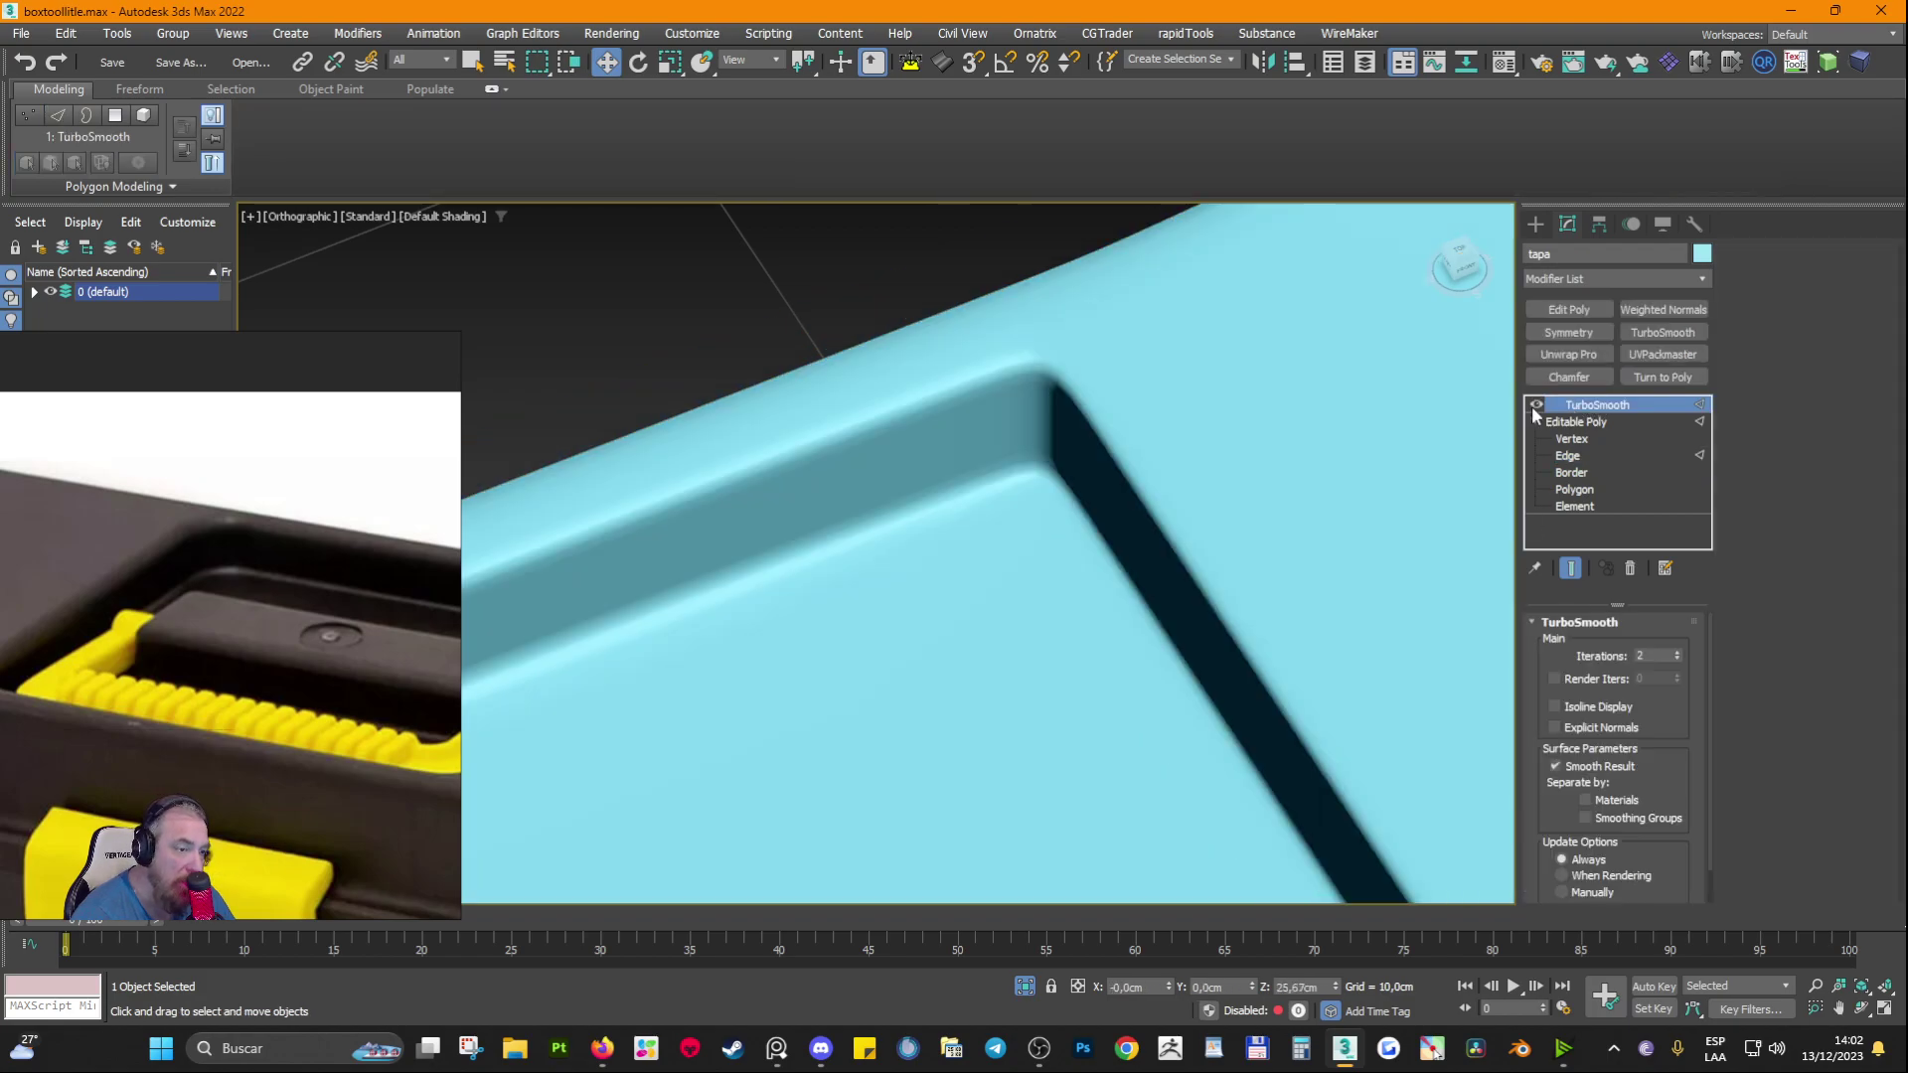
# Step: Try moving the loop inside the recess's short wall along negative X while the smoothed result stays displayed
pyautogui.click(1579, 440)
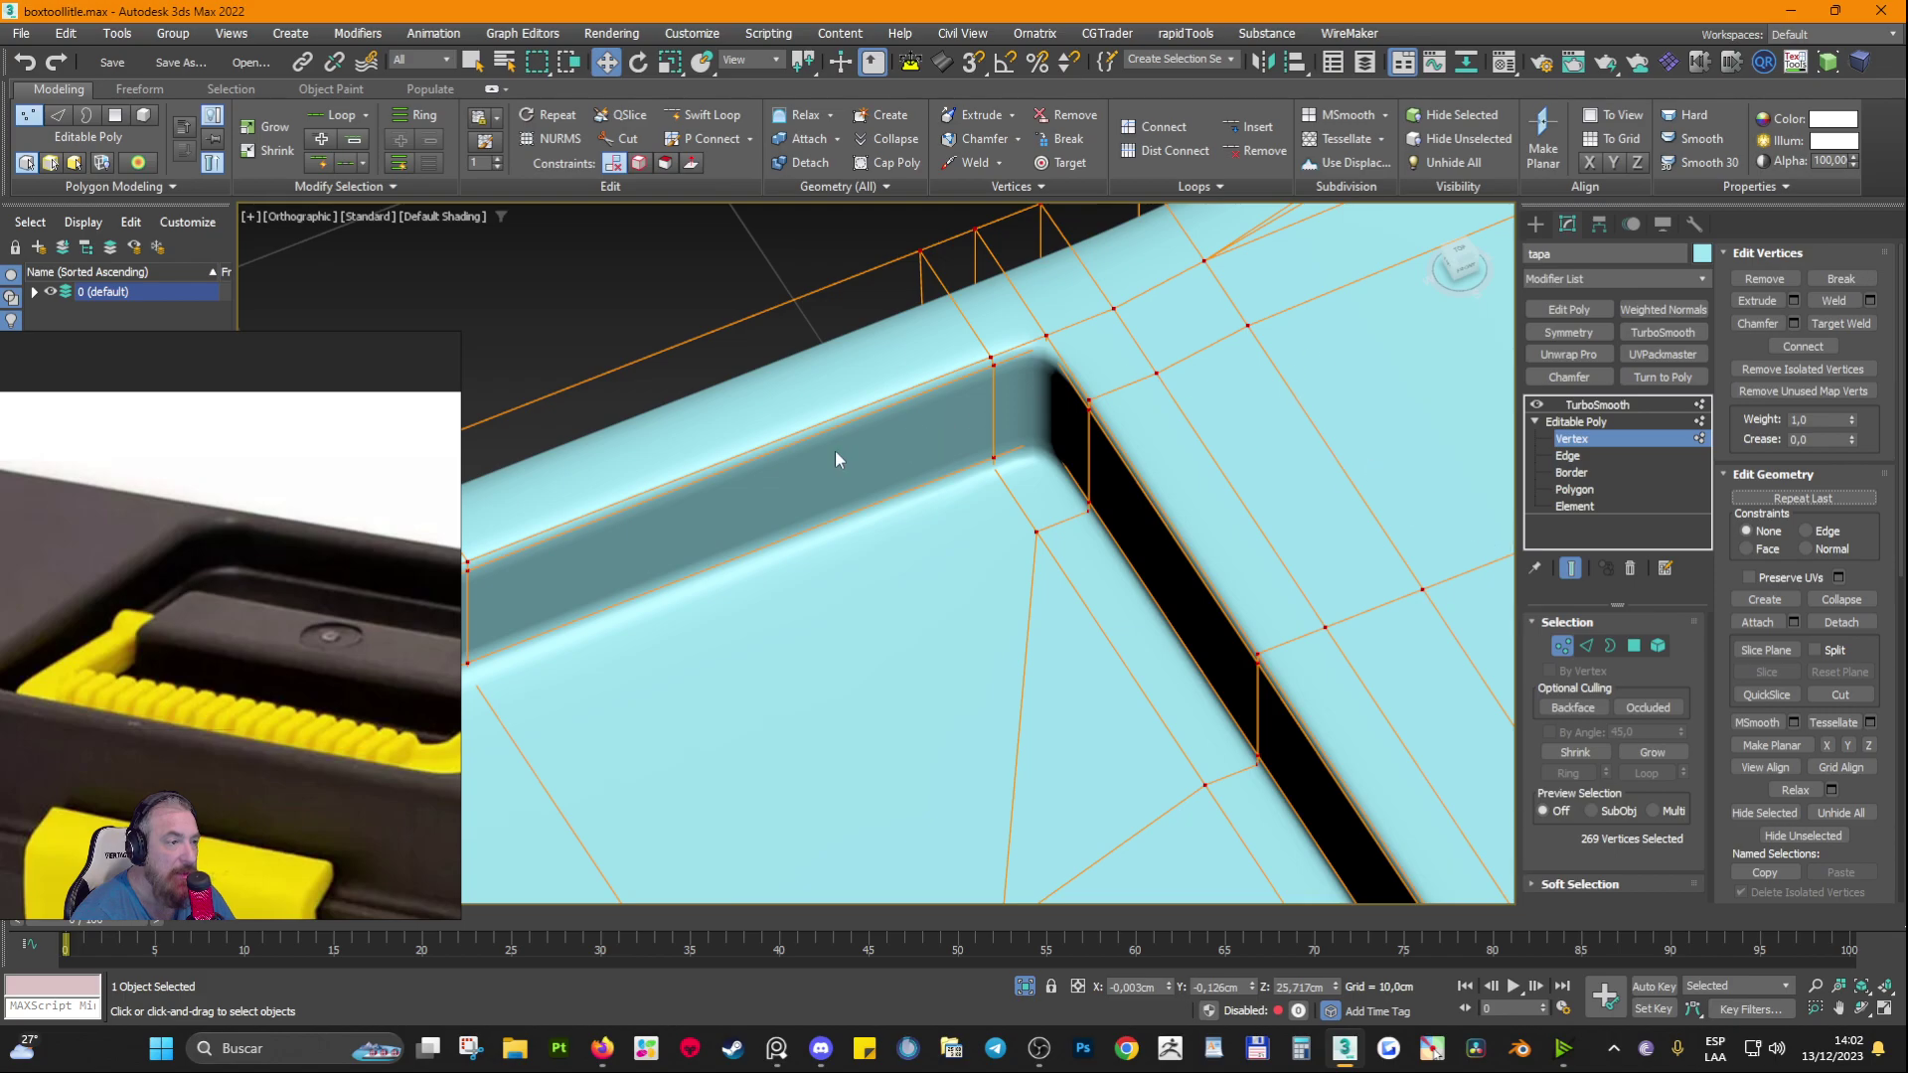
pyautogui.scroll(-4, 1101, 556)
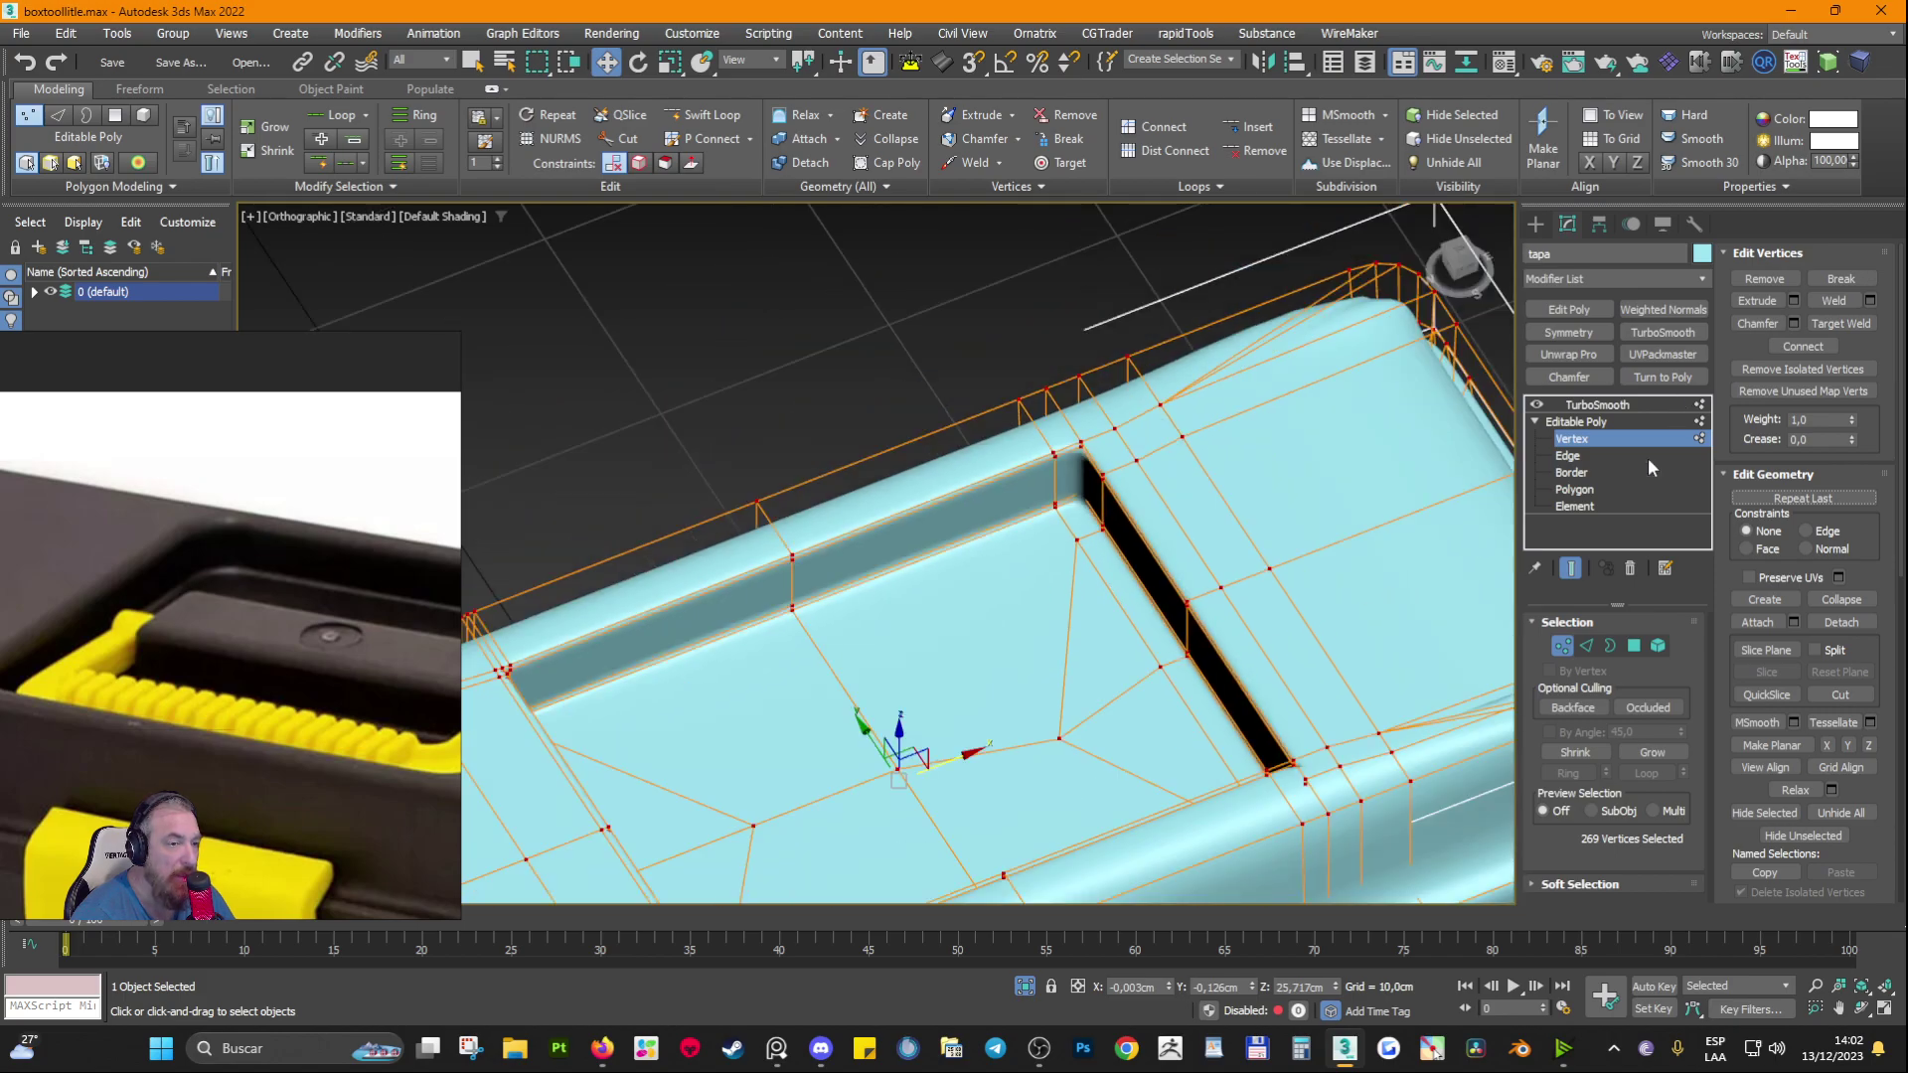
pyautogui.click(1587, 646)
pyautogui.scroll(5, 1178, 646)
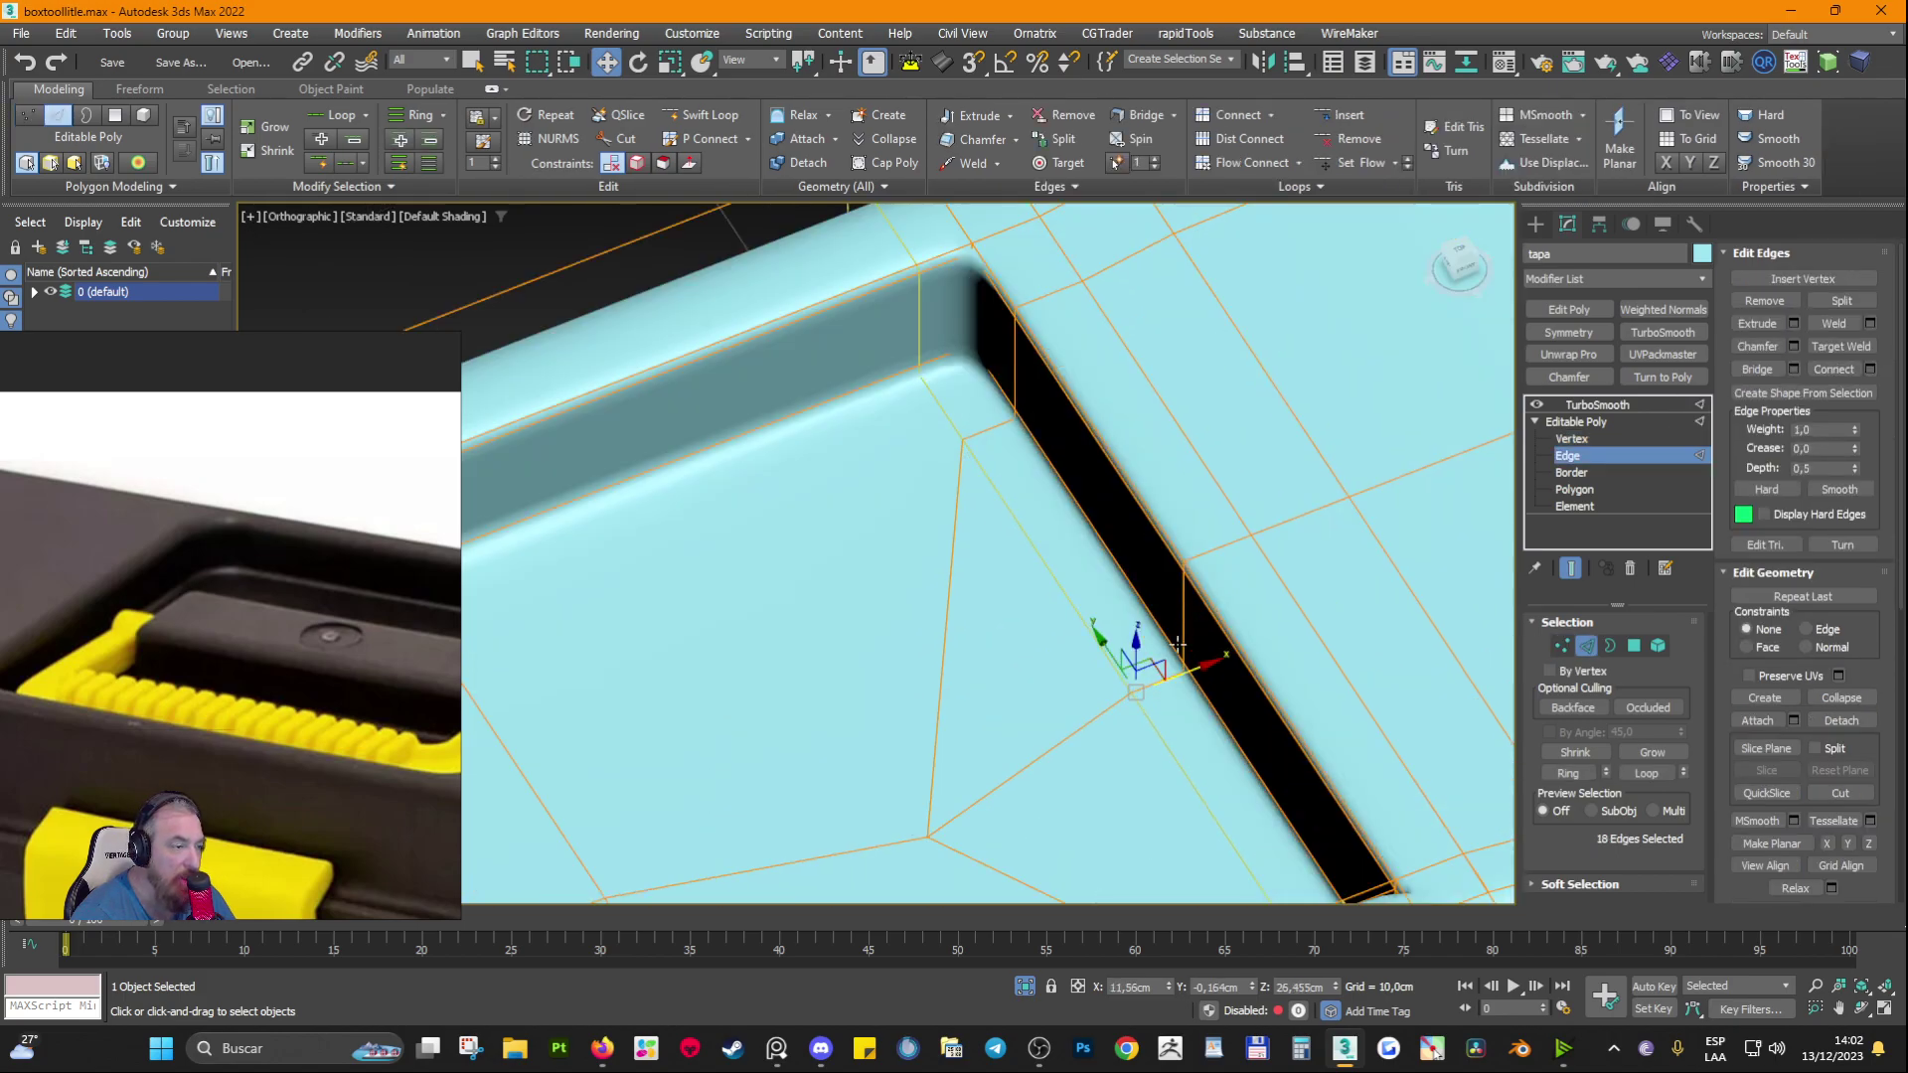
pyautogui.moveTo(1200, 672); pyautogui.dragTo(1024, 702)
pyautogui.rightClick(1023, 701)
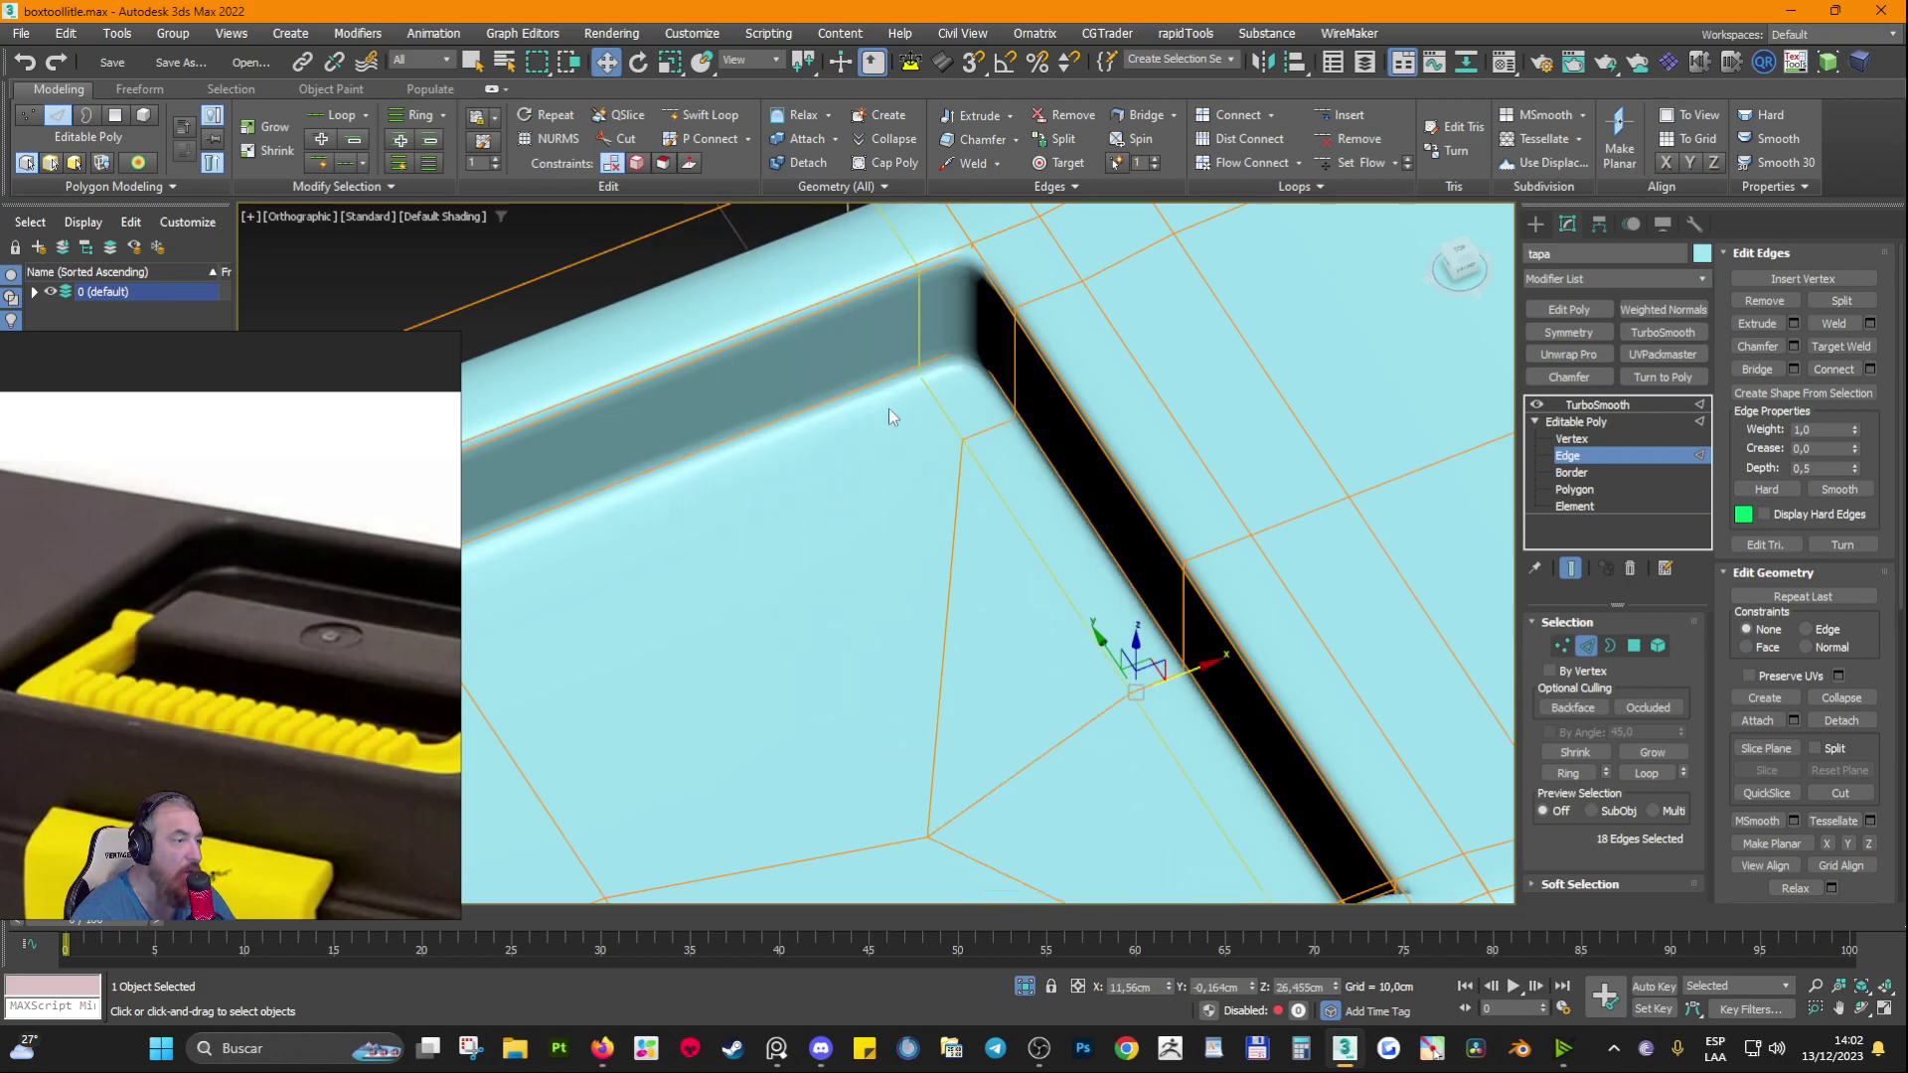
# Step: Compare the recess corner with the end-result display off and on while staying at edge level
pyautogui.click(1572, 570)
pyautogui.click(1572, 570)
pyautogui.click(1571, 570)
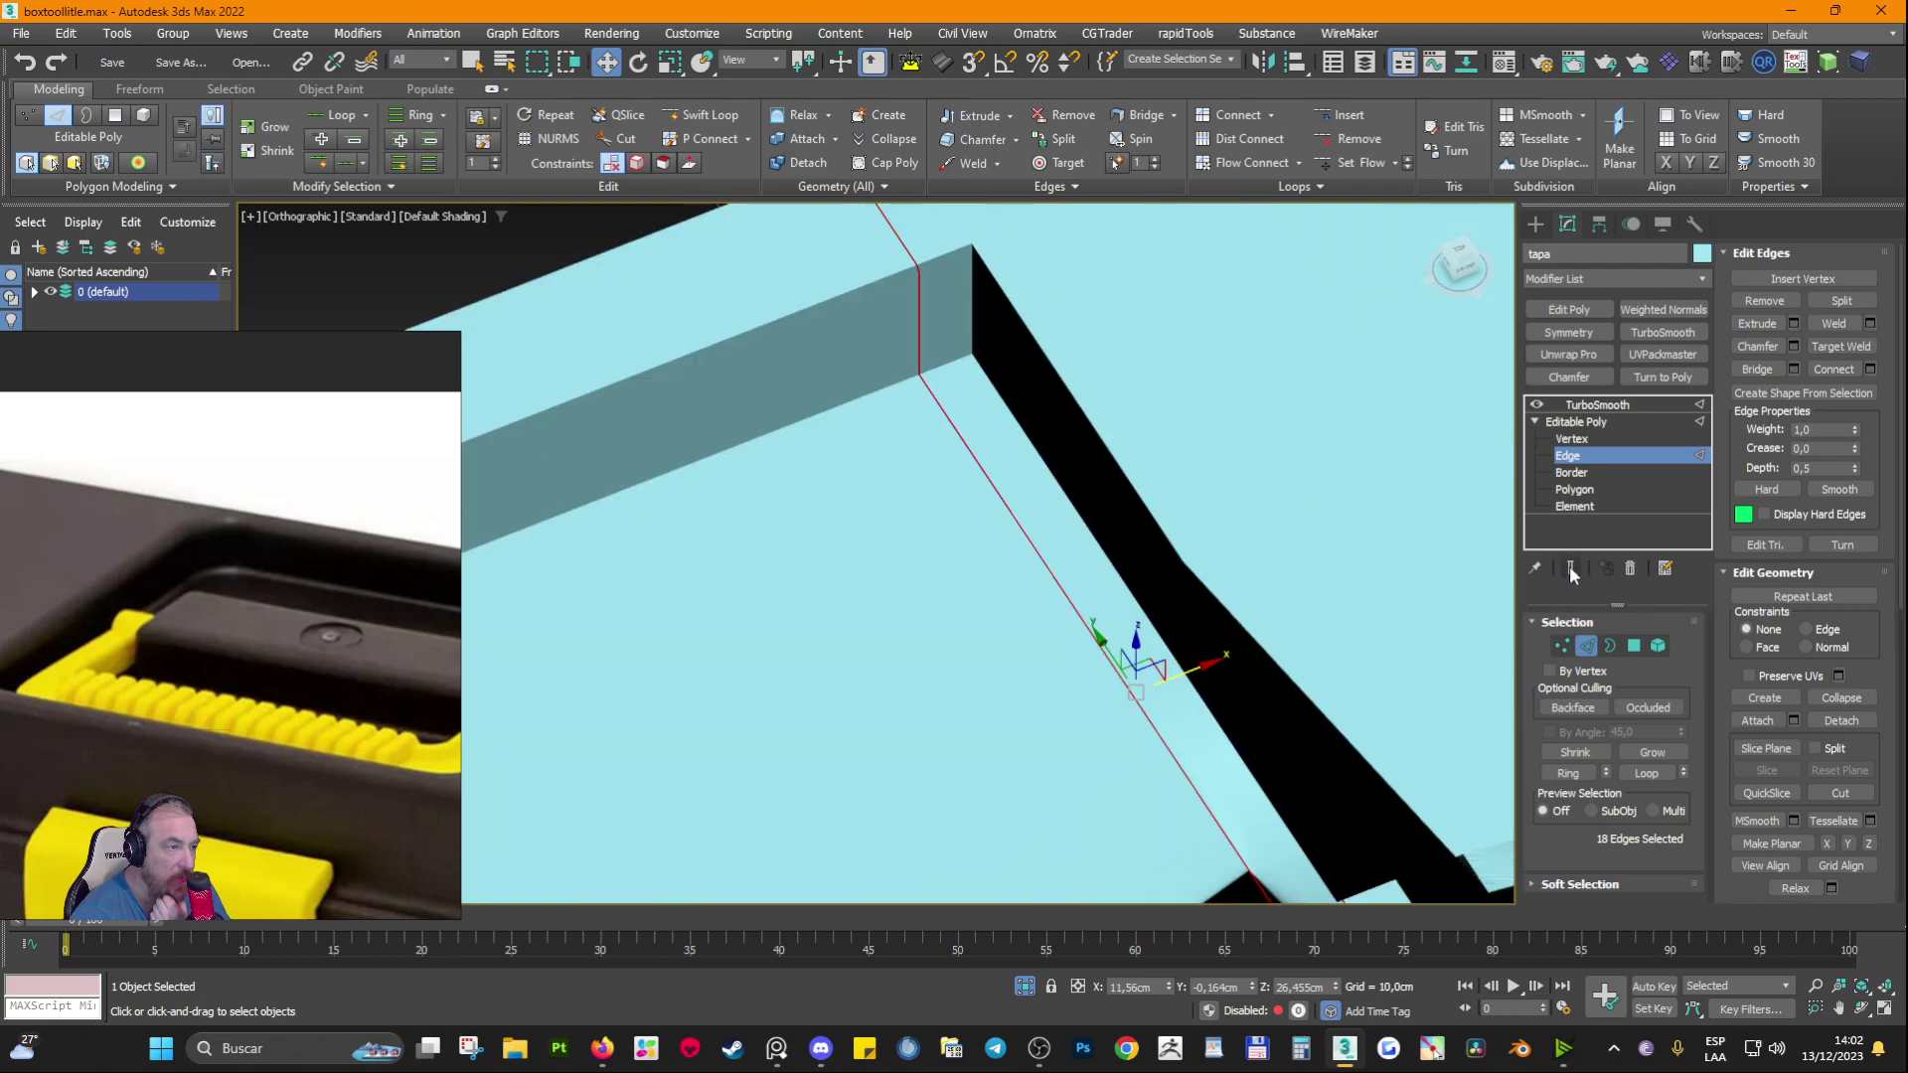
pyautogui.click(1572, 570)
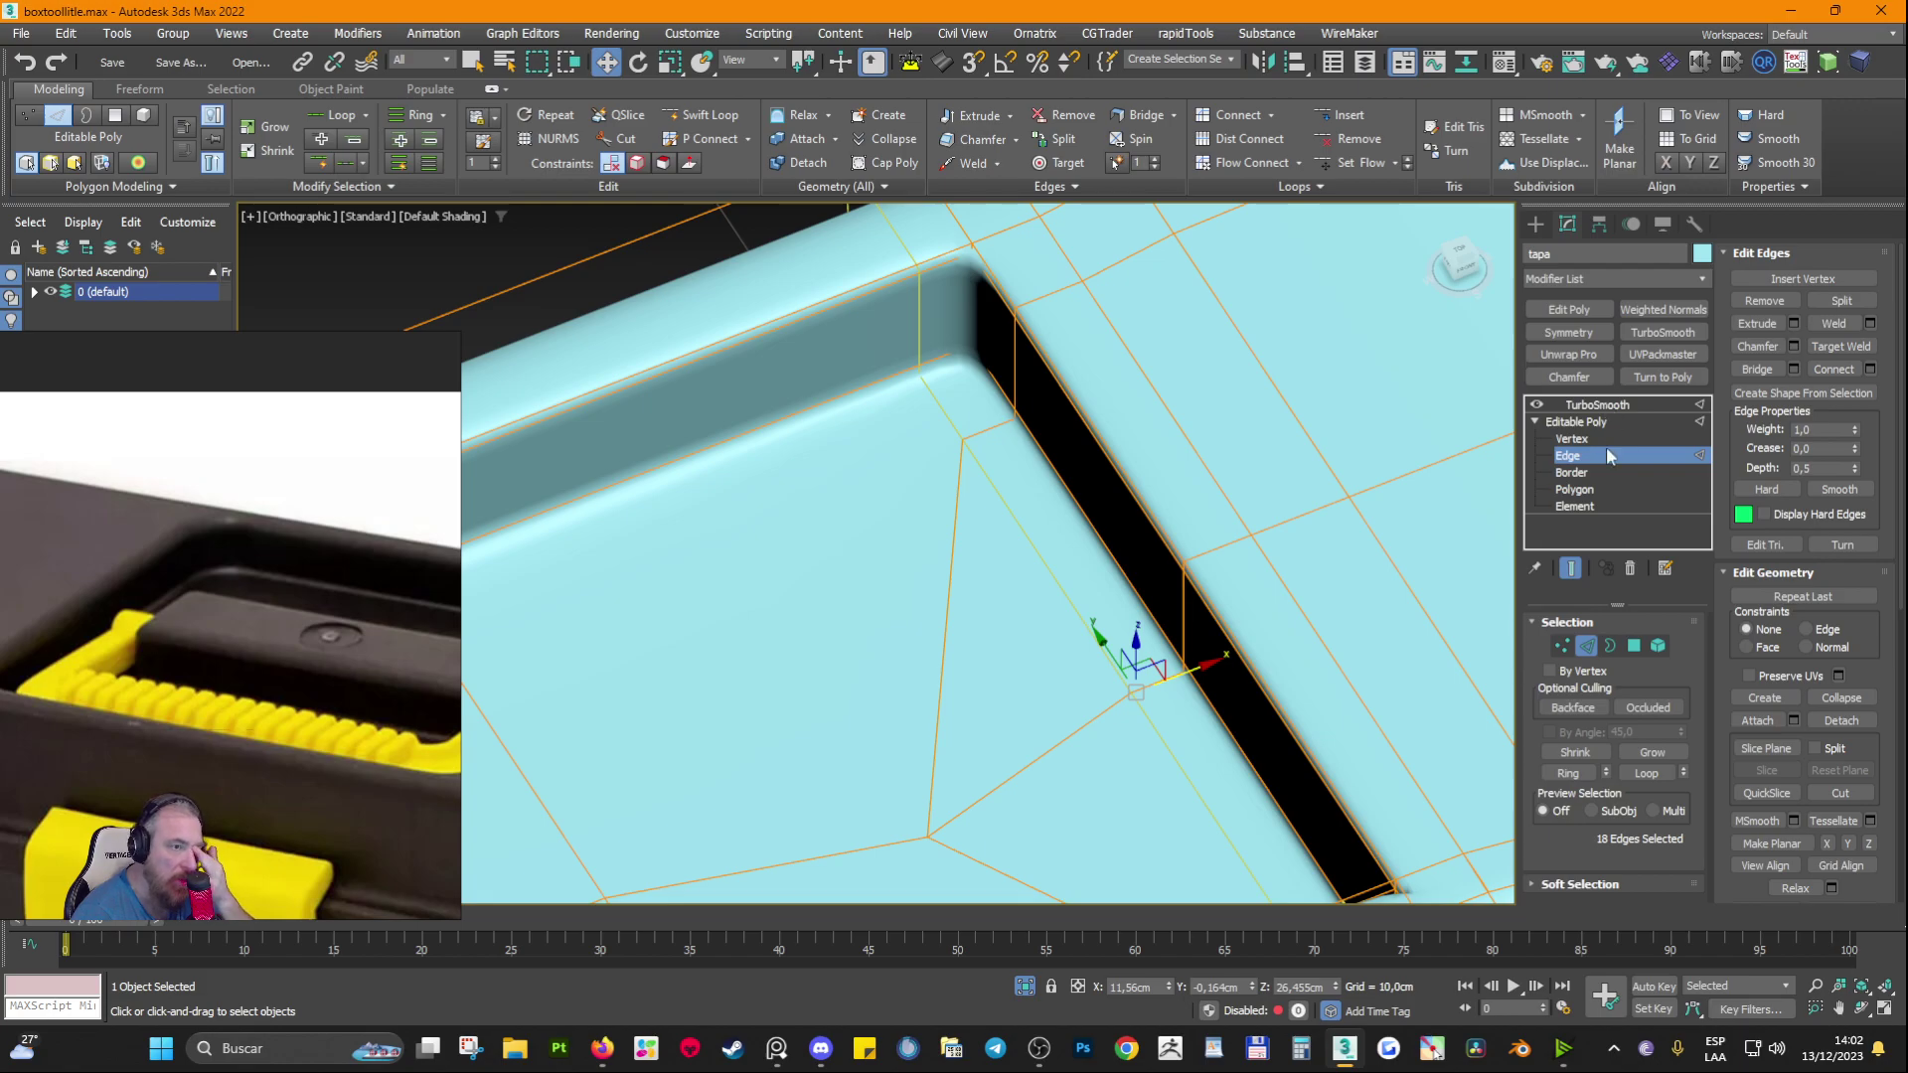
pyautogui.click(1568, 566)
pyautogui.click(1567, 567)
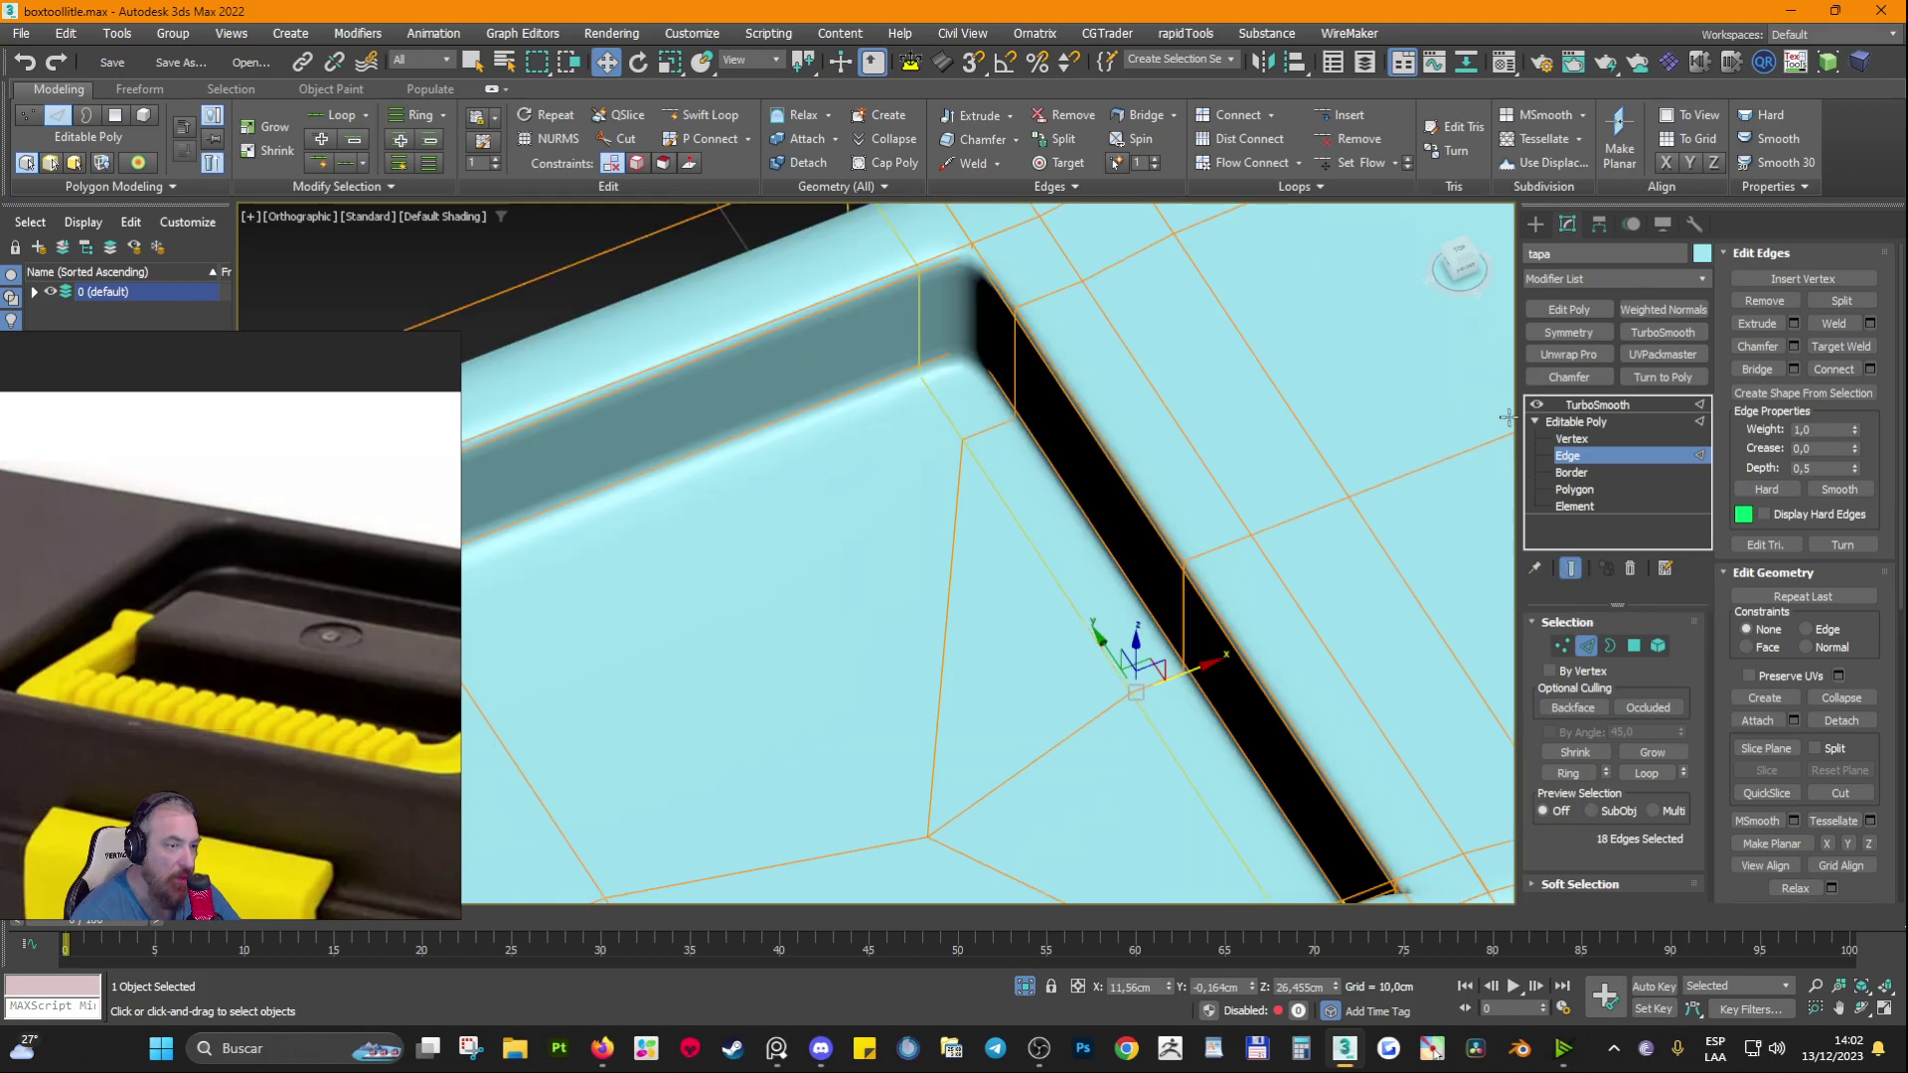
# Step: Compare the recess corner at the Editable Poly and TurboSmooth levels of the stack with the end-result display off
pyautogui.click(1570, 568)
pyautogui.click(1580, 422)
pyautogui.click(1601, 404)
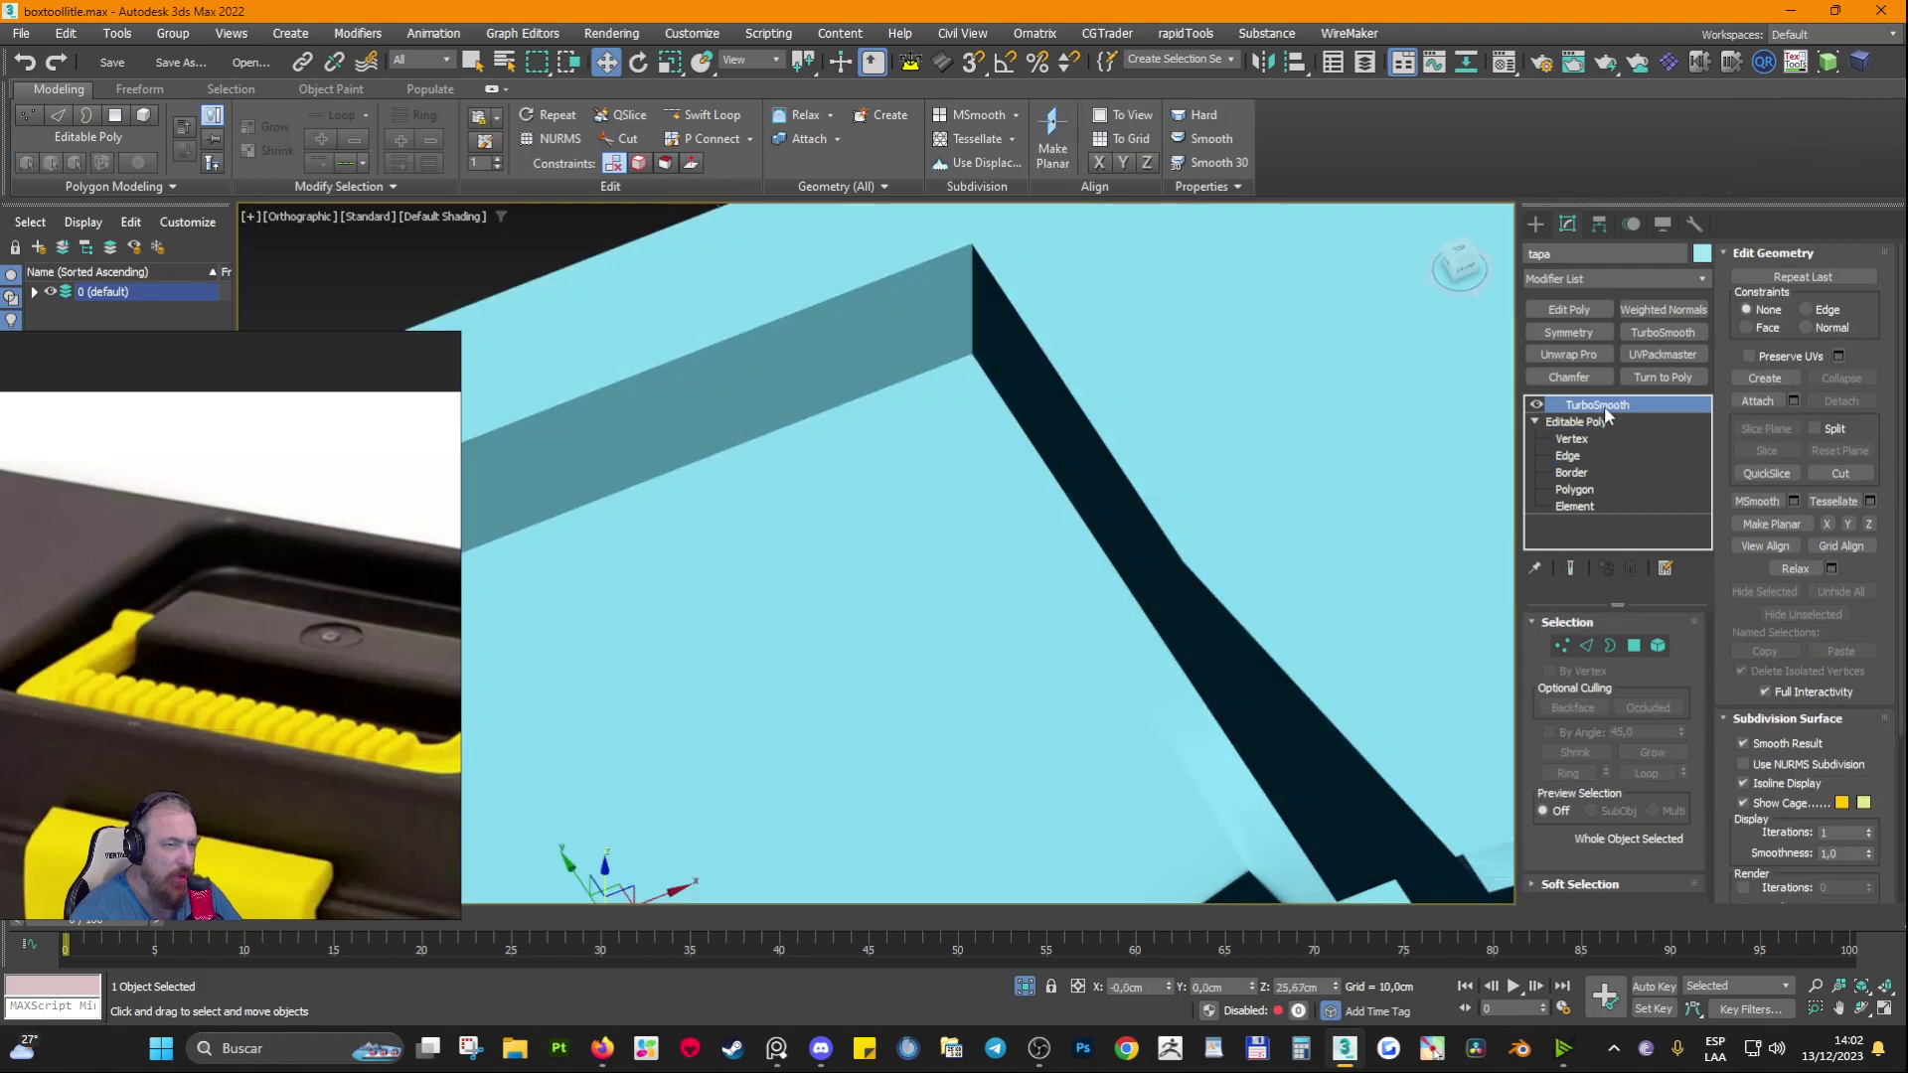
pyautogui.click(1570, 568)
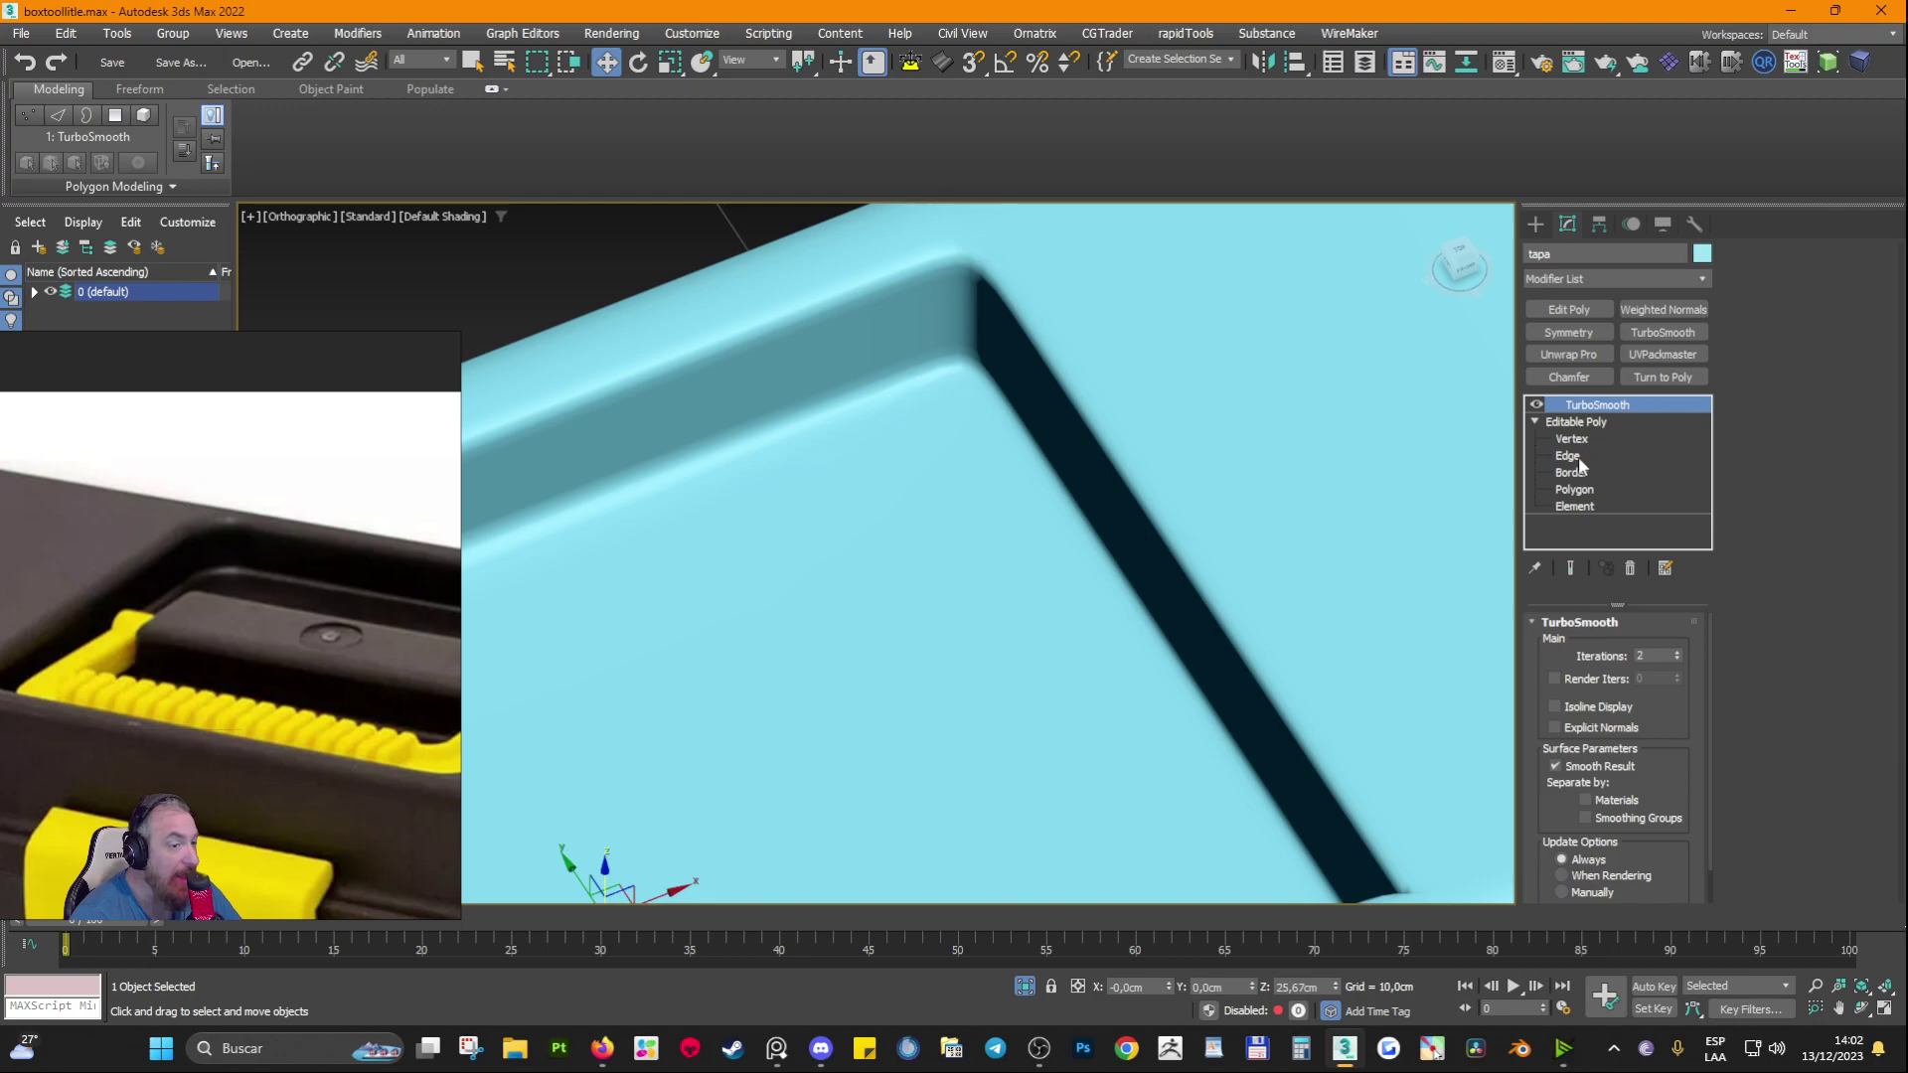
# Step: Try sliding the loop inside the recess's short wall along X with only the unsmoothed mesh displayed
pyautogui.click(1580, 423)
pyautogui.click(1568, 455)
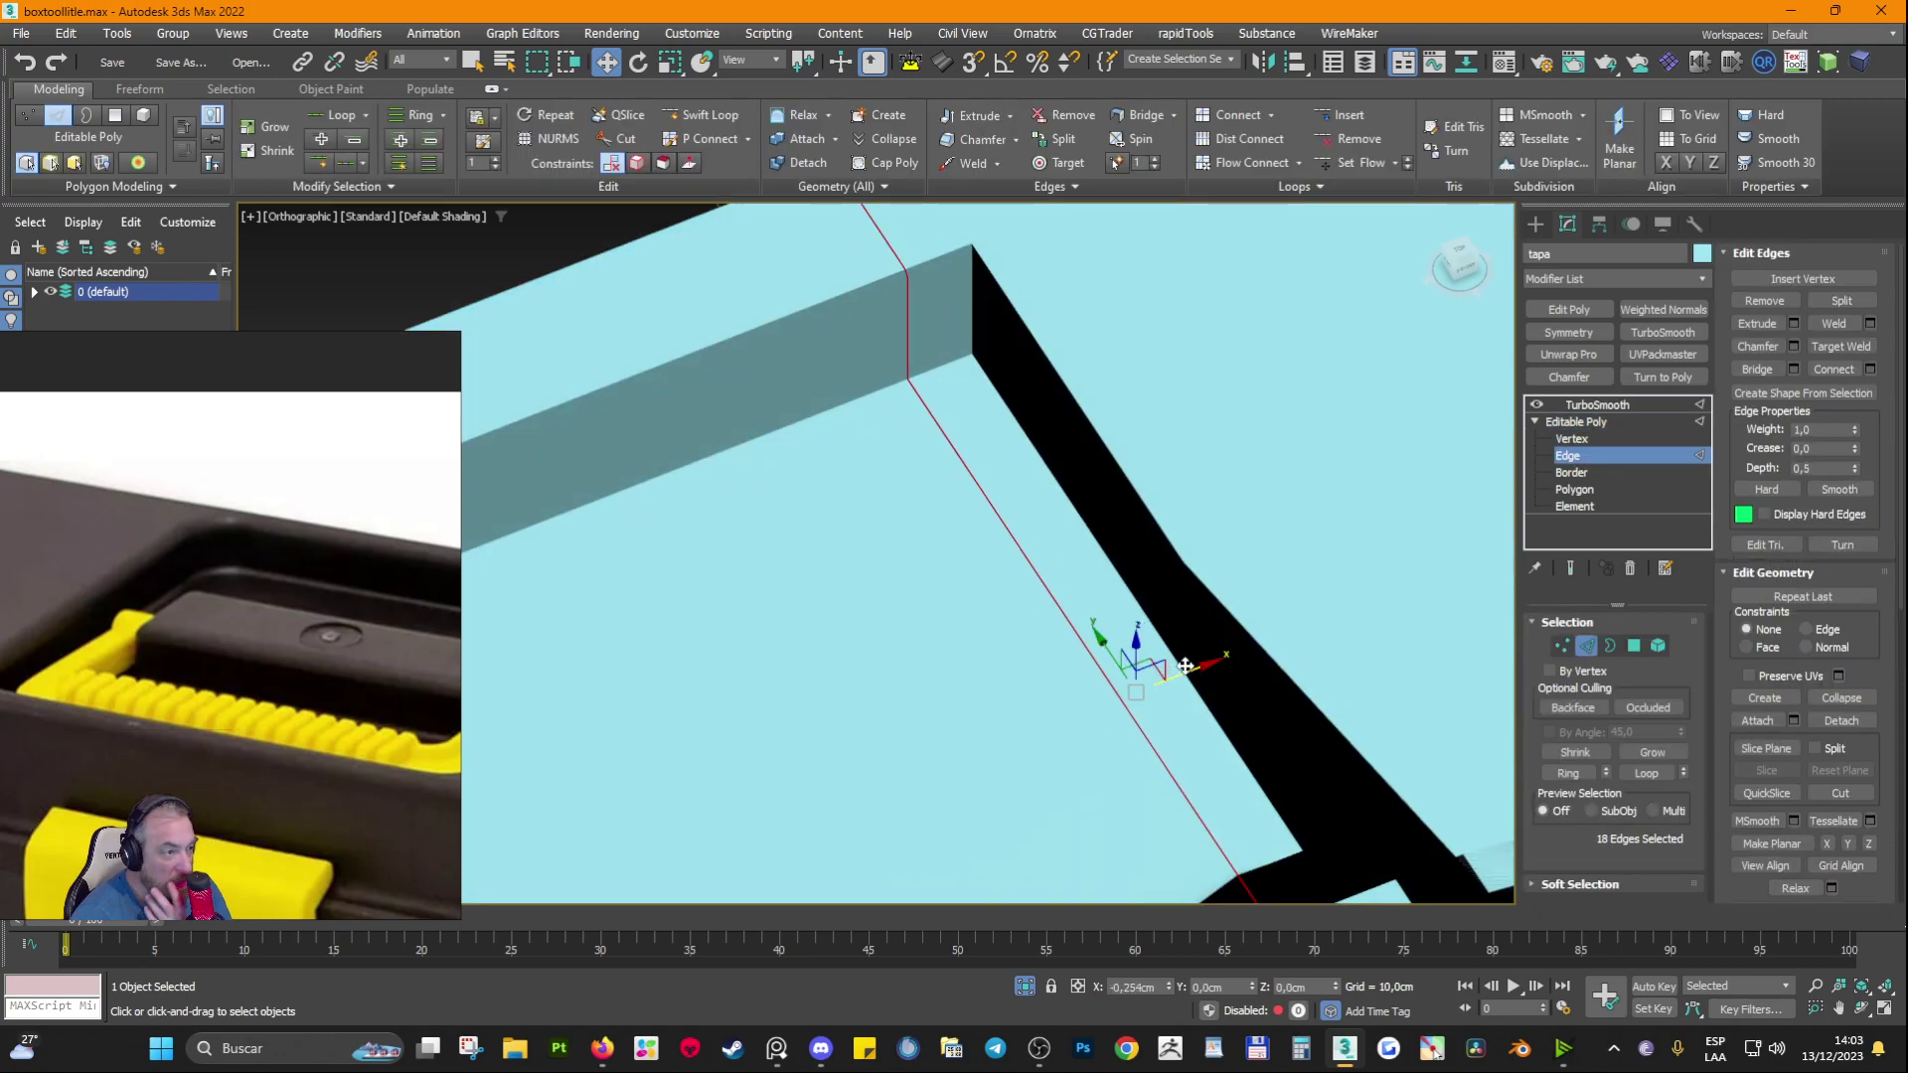
pyautogui.moveTo(1099, 385); pyautogui.dragTo(1071, 487, button='middle')
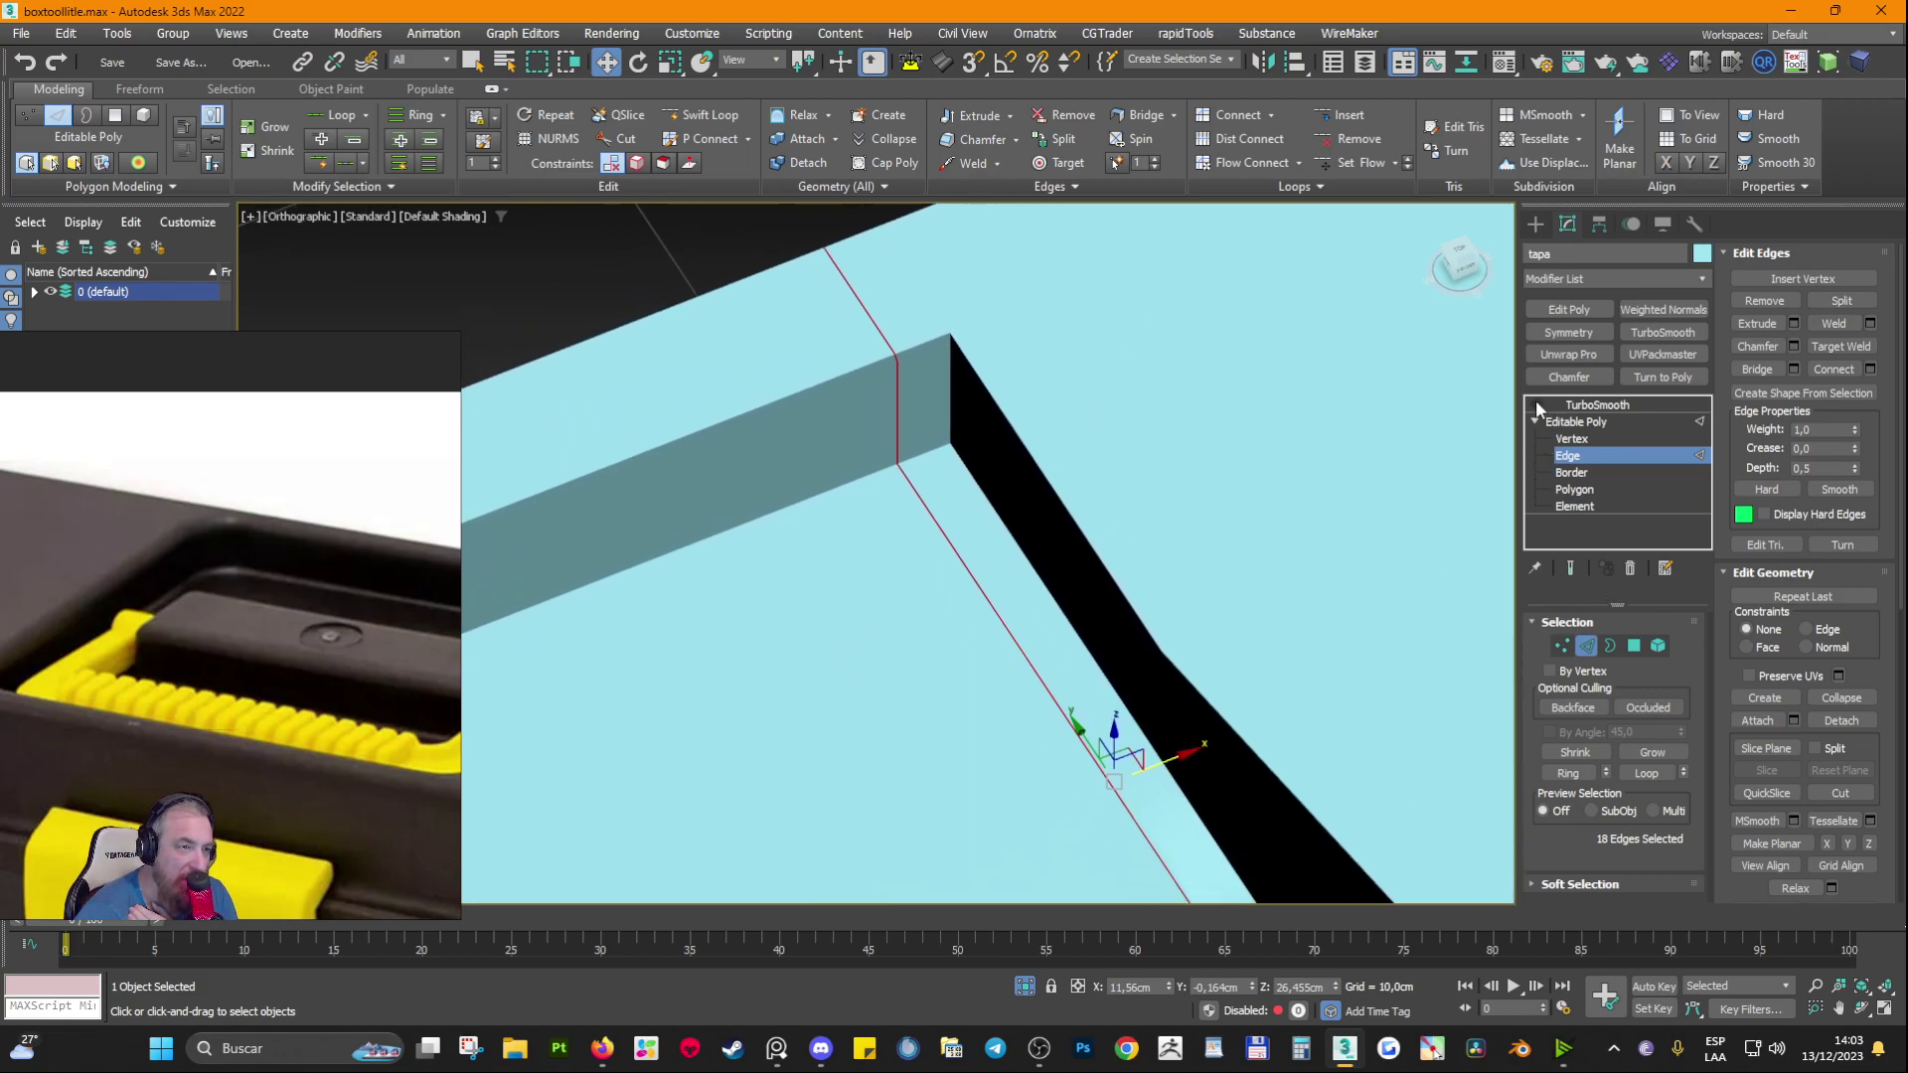
# Step: With the end result displayed, slide the inner loop to about X 10.72 cm and the crosswise loop about 2.1 cm along negative Y
pyautogui.click(1569, 569)
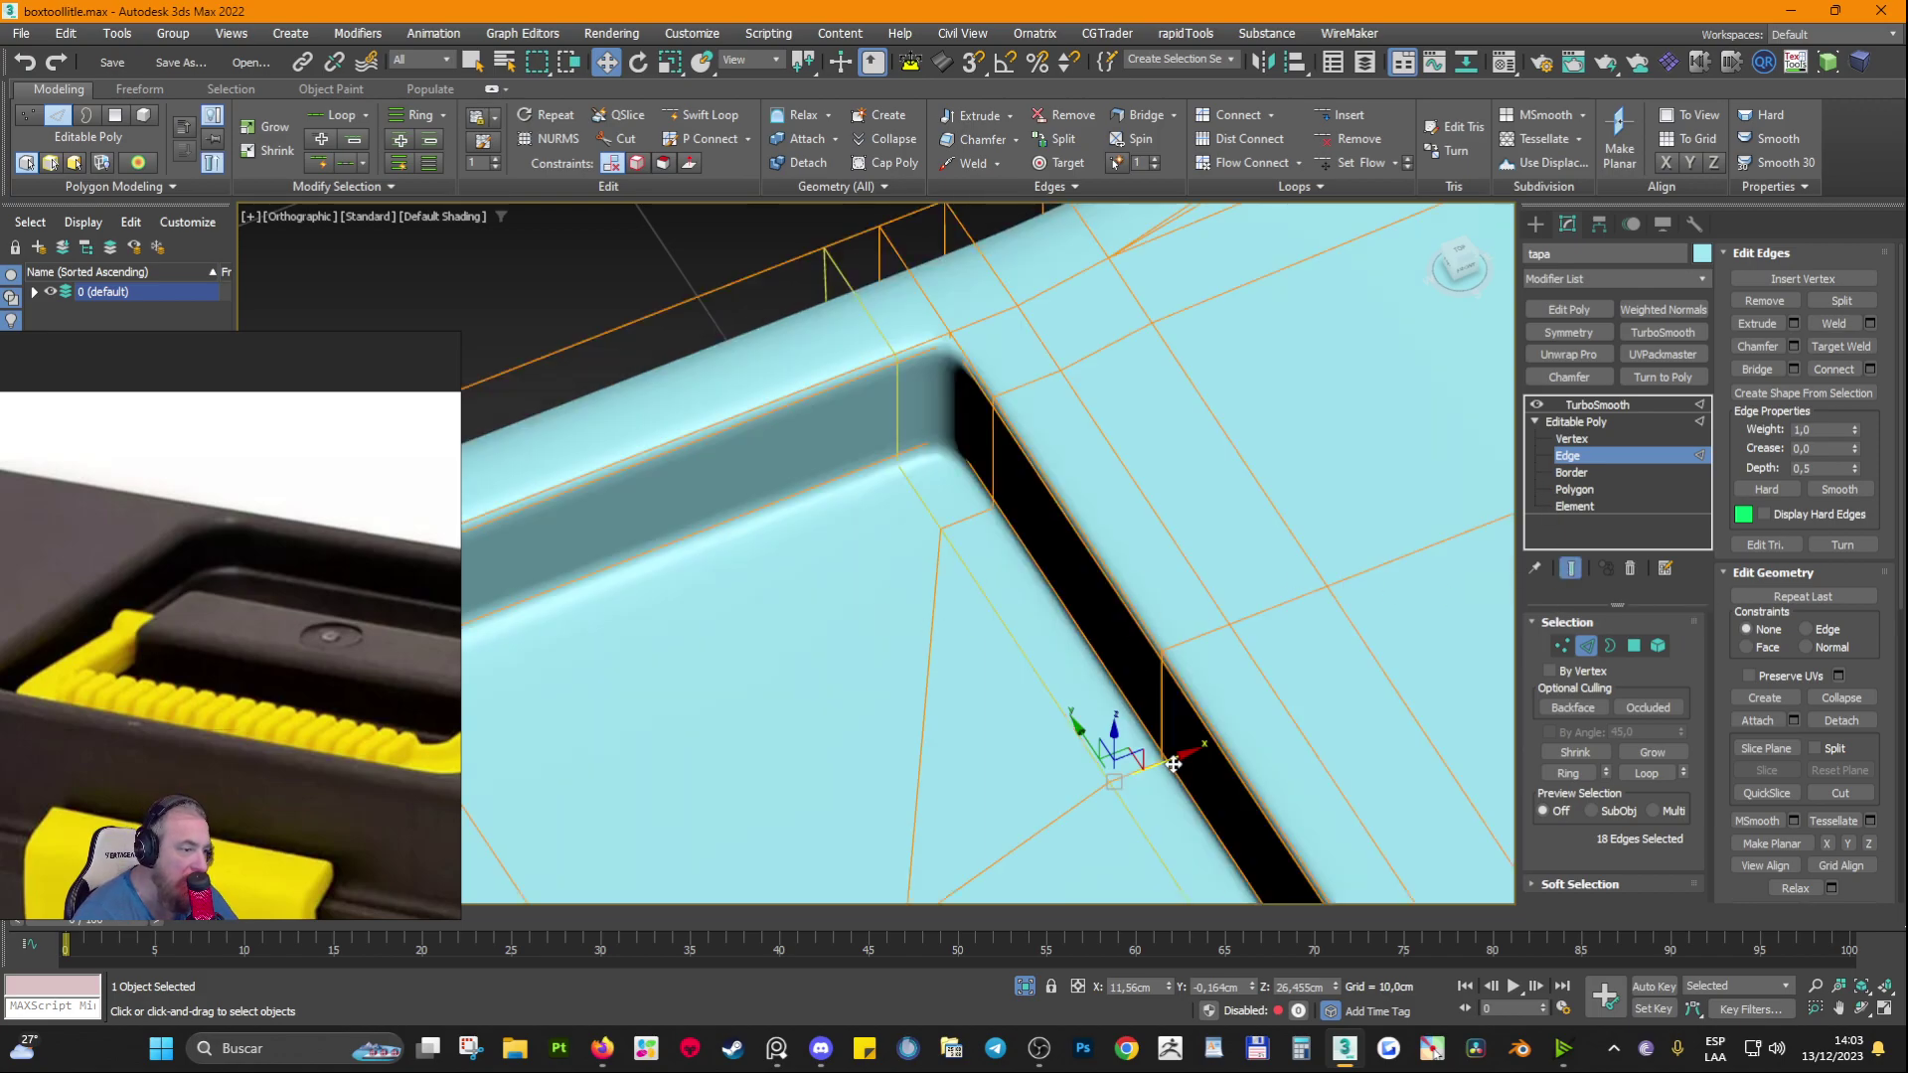
pyautogui.moveTo(1174, 763); pyautogui.dragTo(1132, 777)
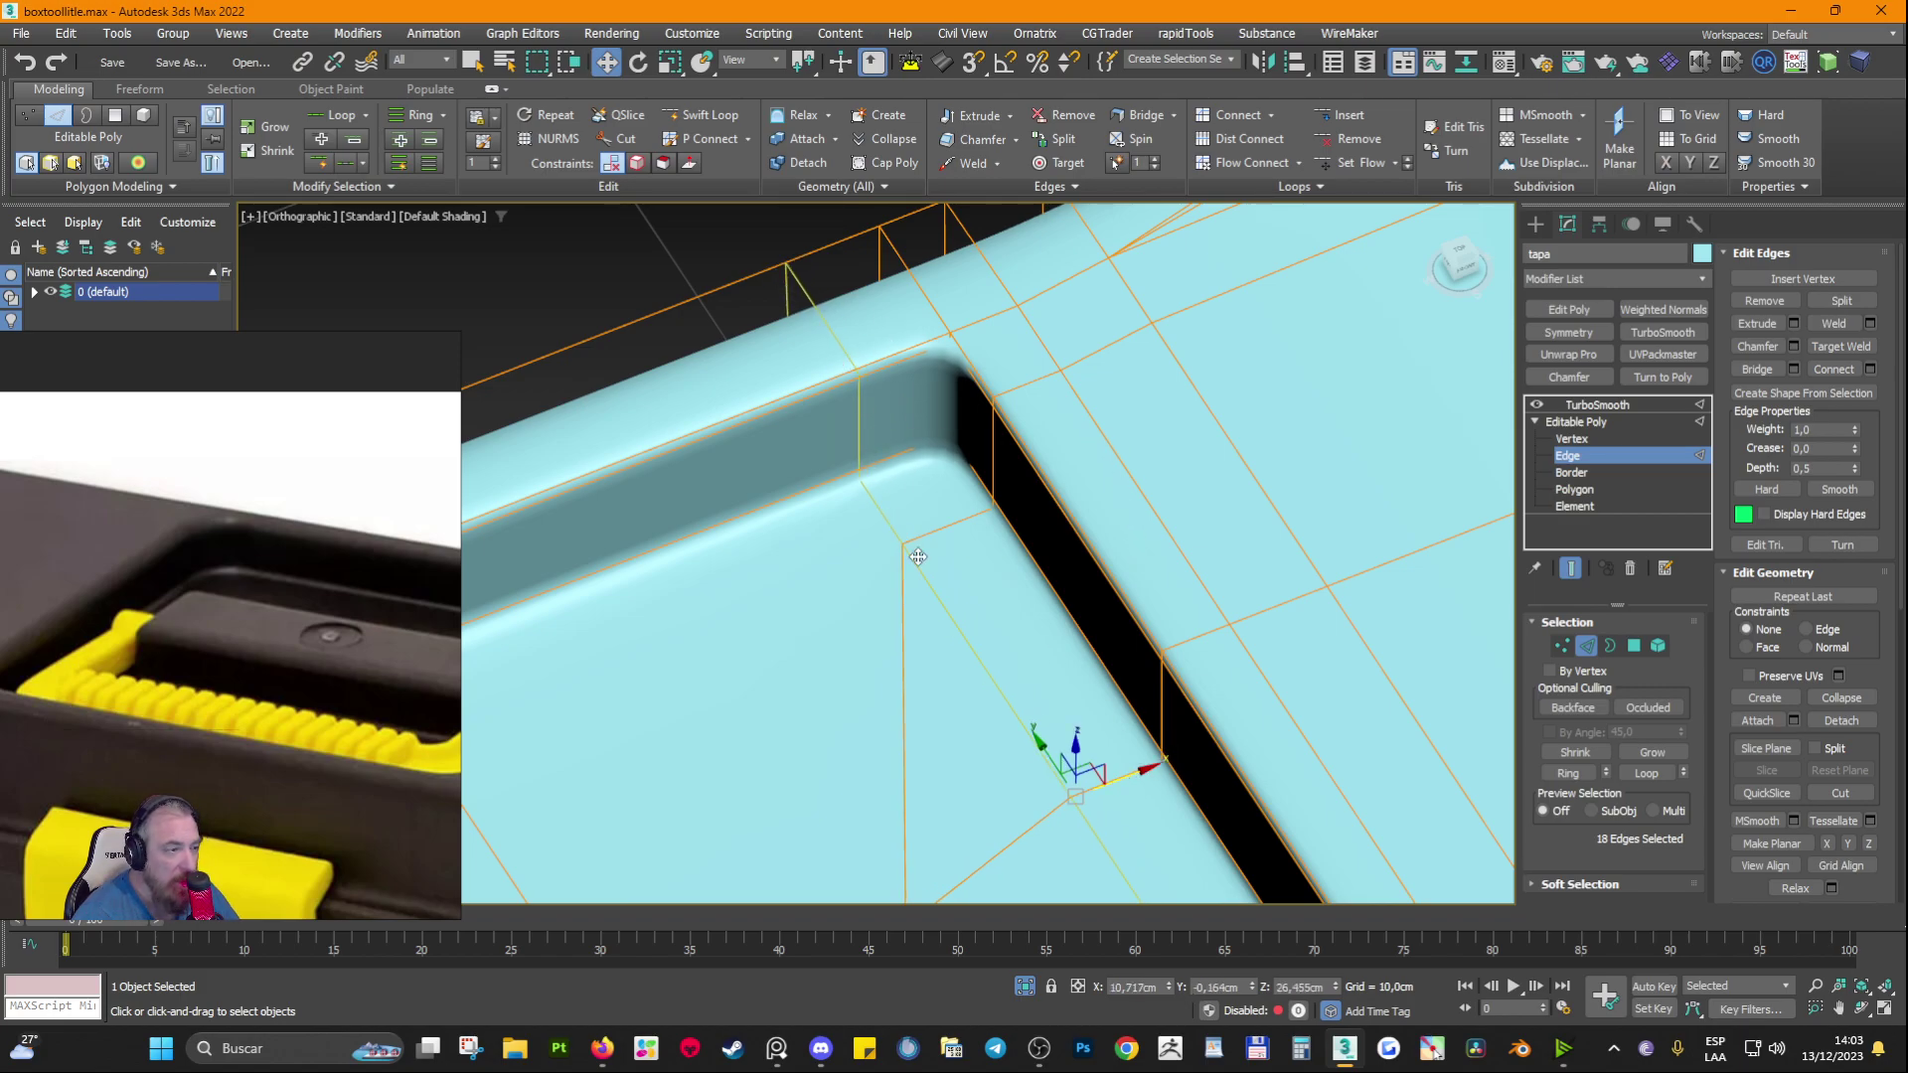
pyautogui.keyDown('ctrl'); pyautogui.click(1094, 350); pyautogui.keyUp('ctrl')
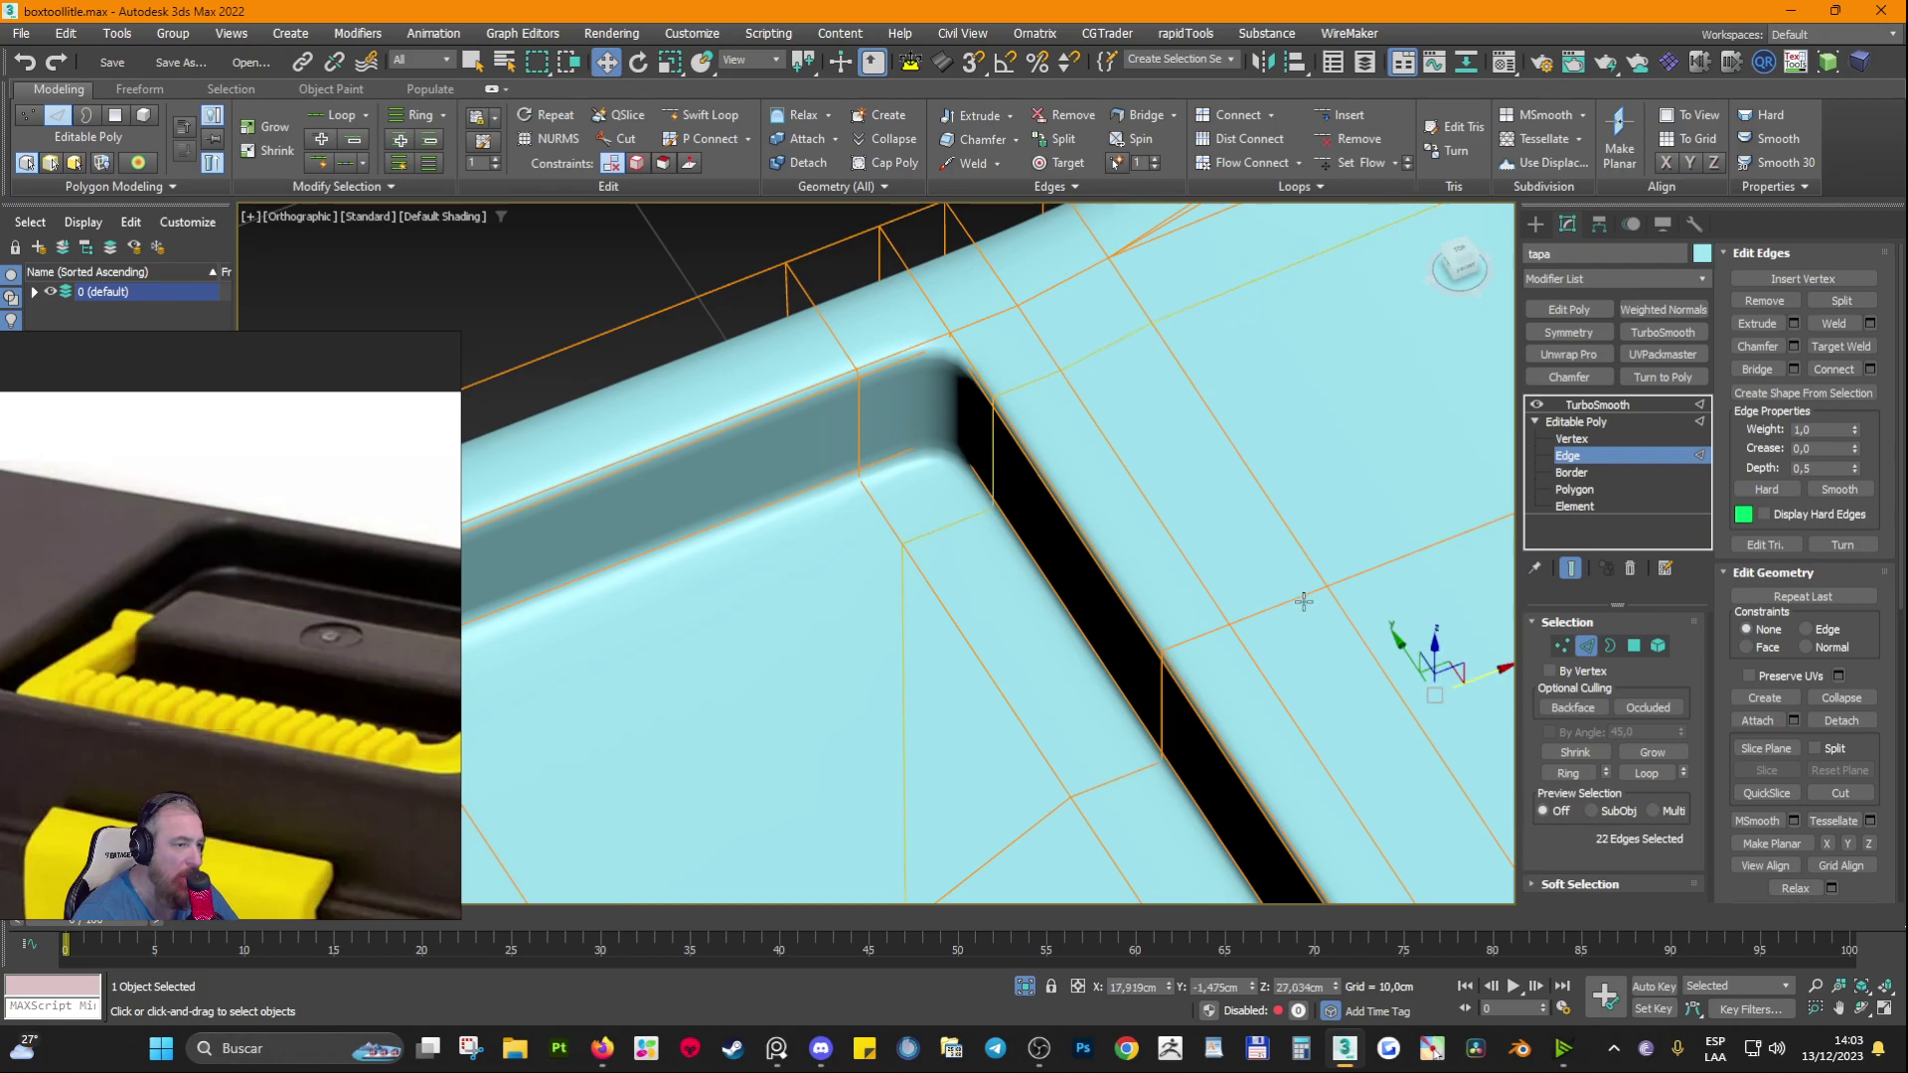
pyautogui.moveTo(1409, 654); pyautogui.dragTo(1446, 724)
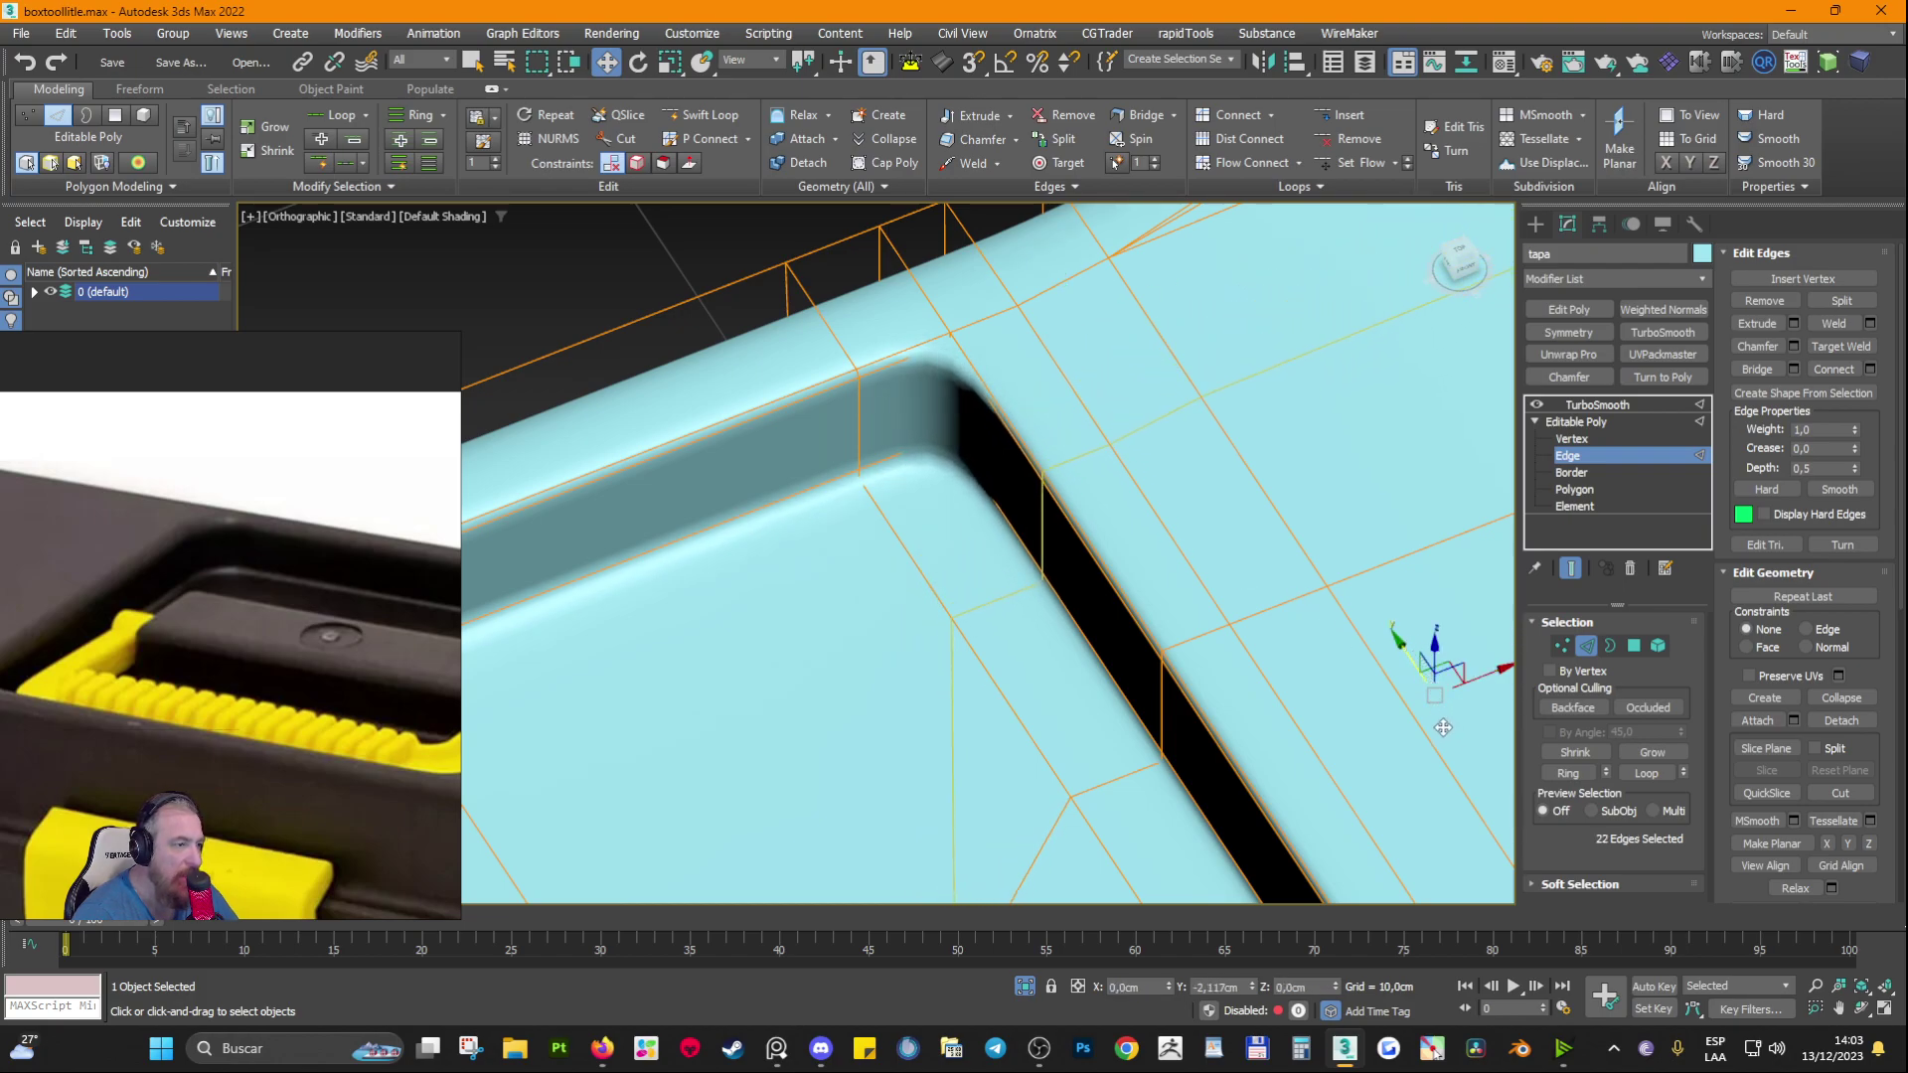
# Step: Move the support loop outside the recess's short wall farther from the corner along X, to about 15.08 cm
pyautogui.doubleClick(1087, 402)
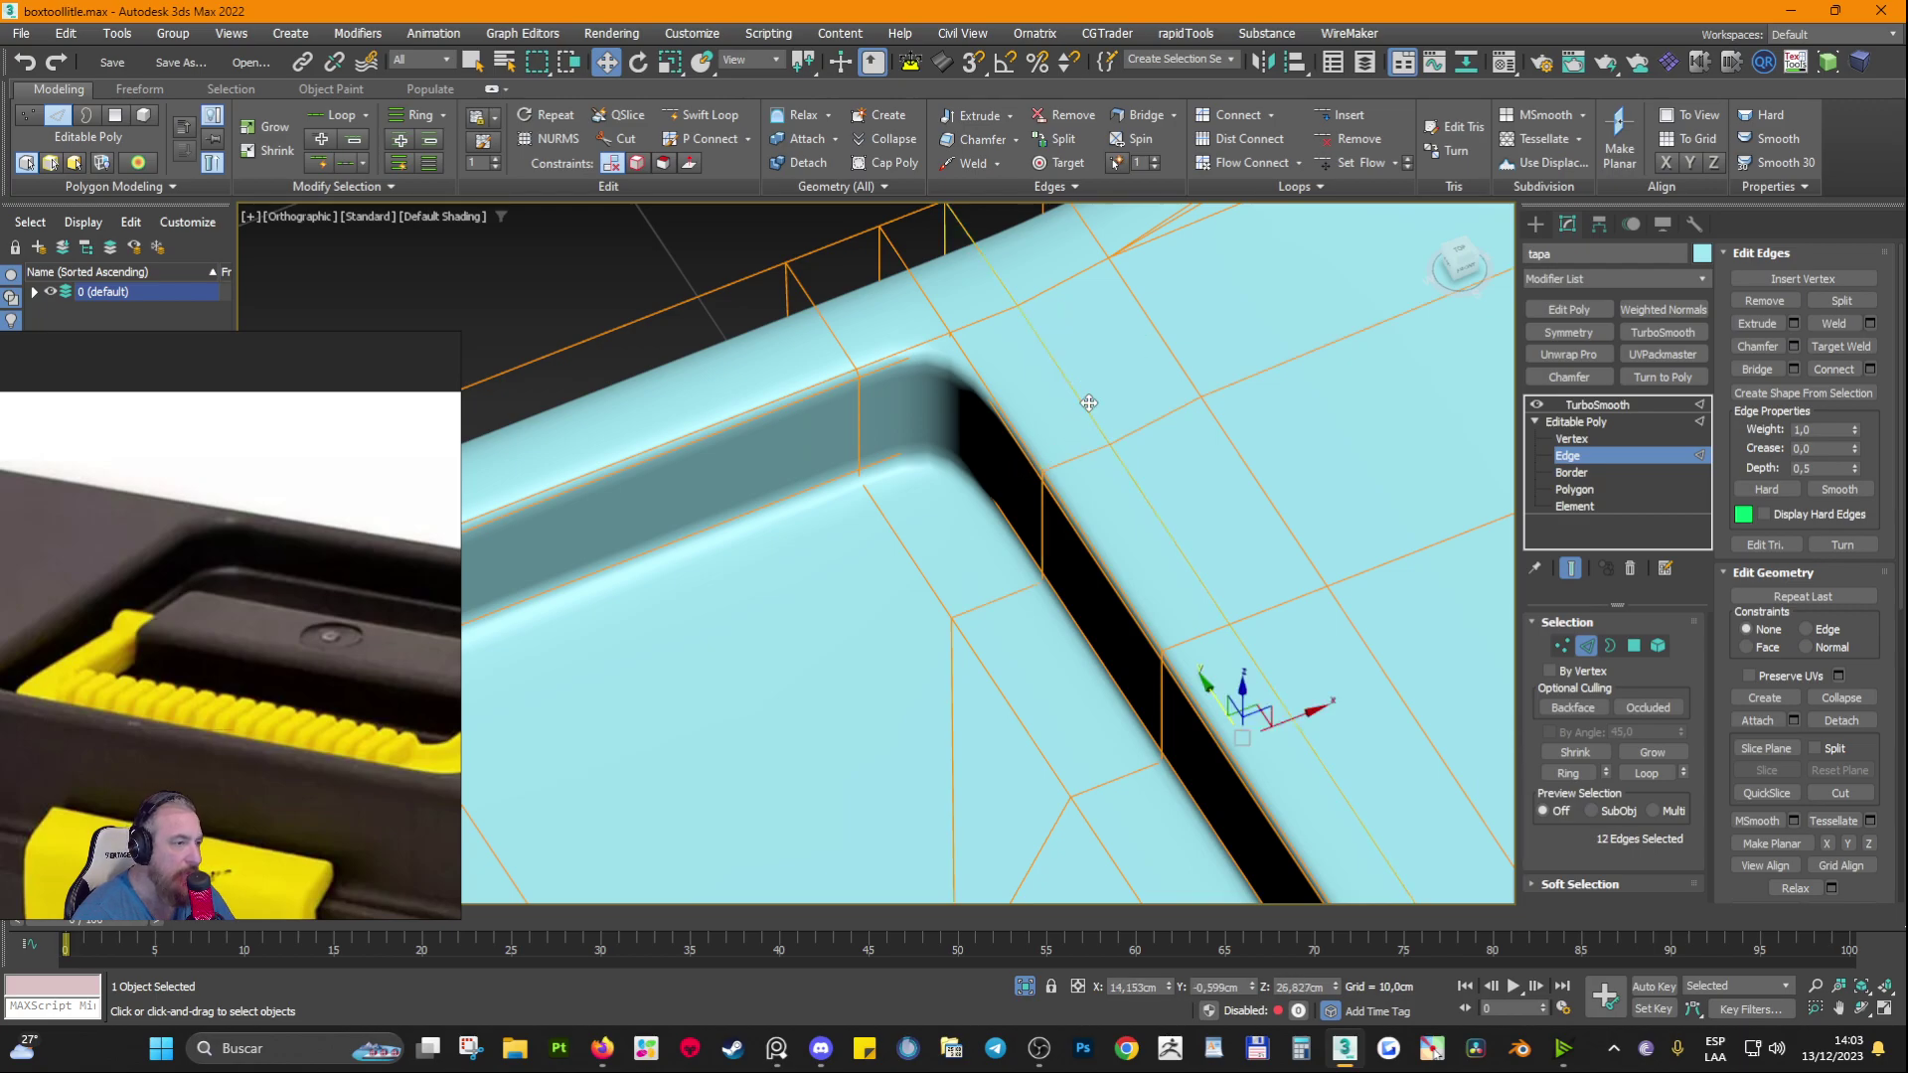
pyautogui.moveTo(1305, 713); pyautogui.dragTo(1331, 682)
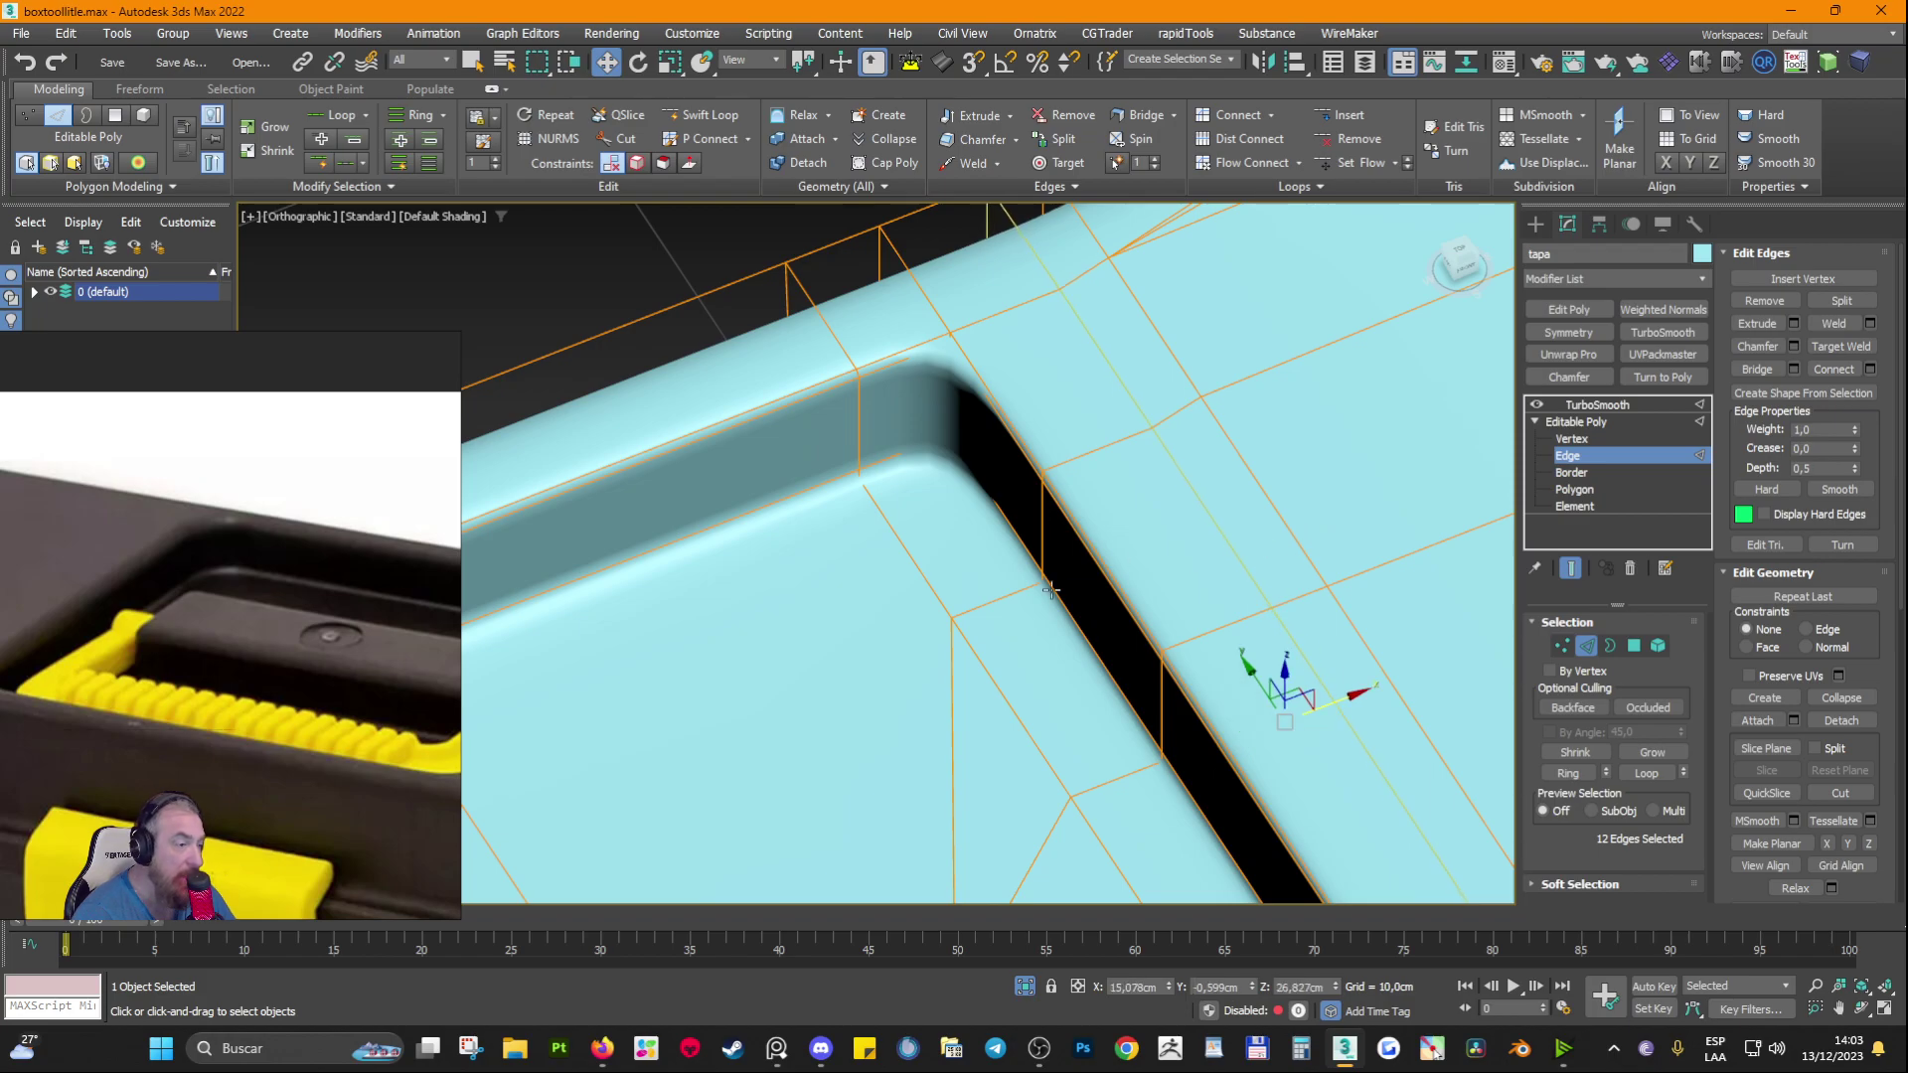
pyautogui.keyDown('alt'); pyautogui.moveTo(1051, 591); pyautogui.dragTo(1093, 604, button='middle'); pyautogui.keyUp('alt')
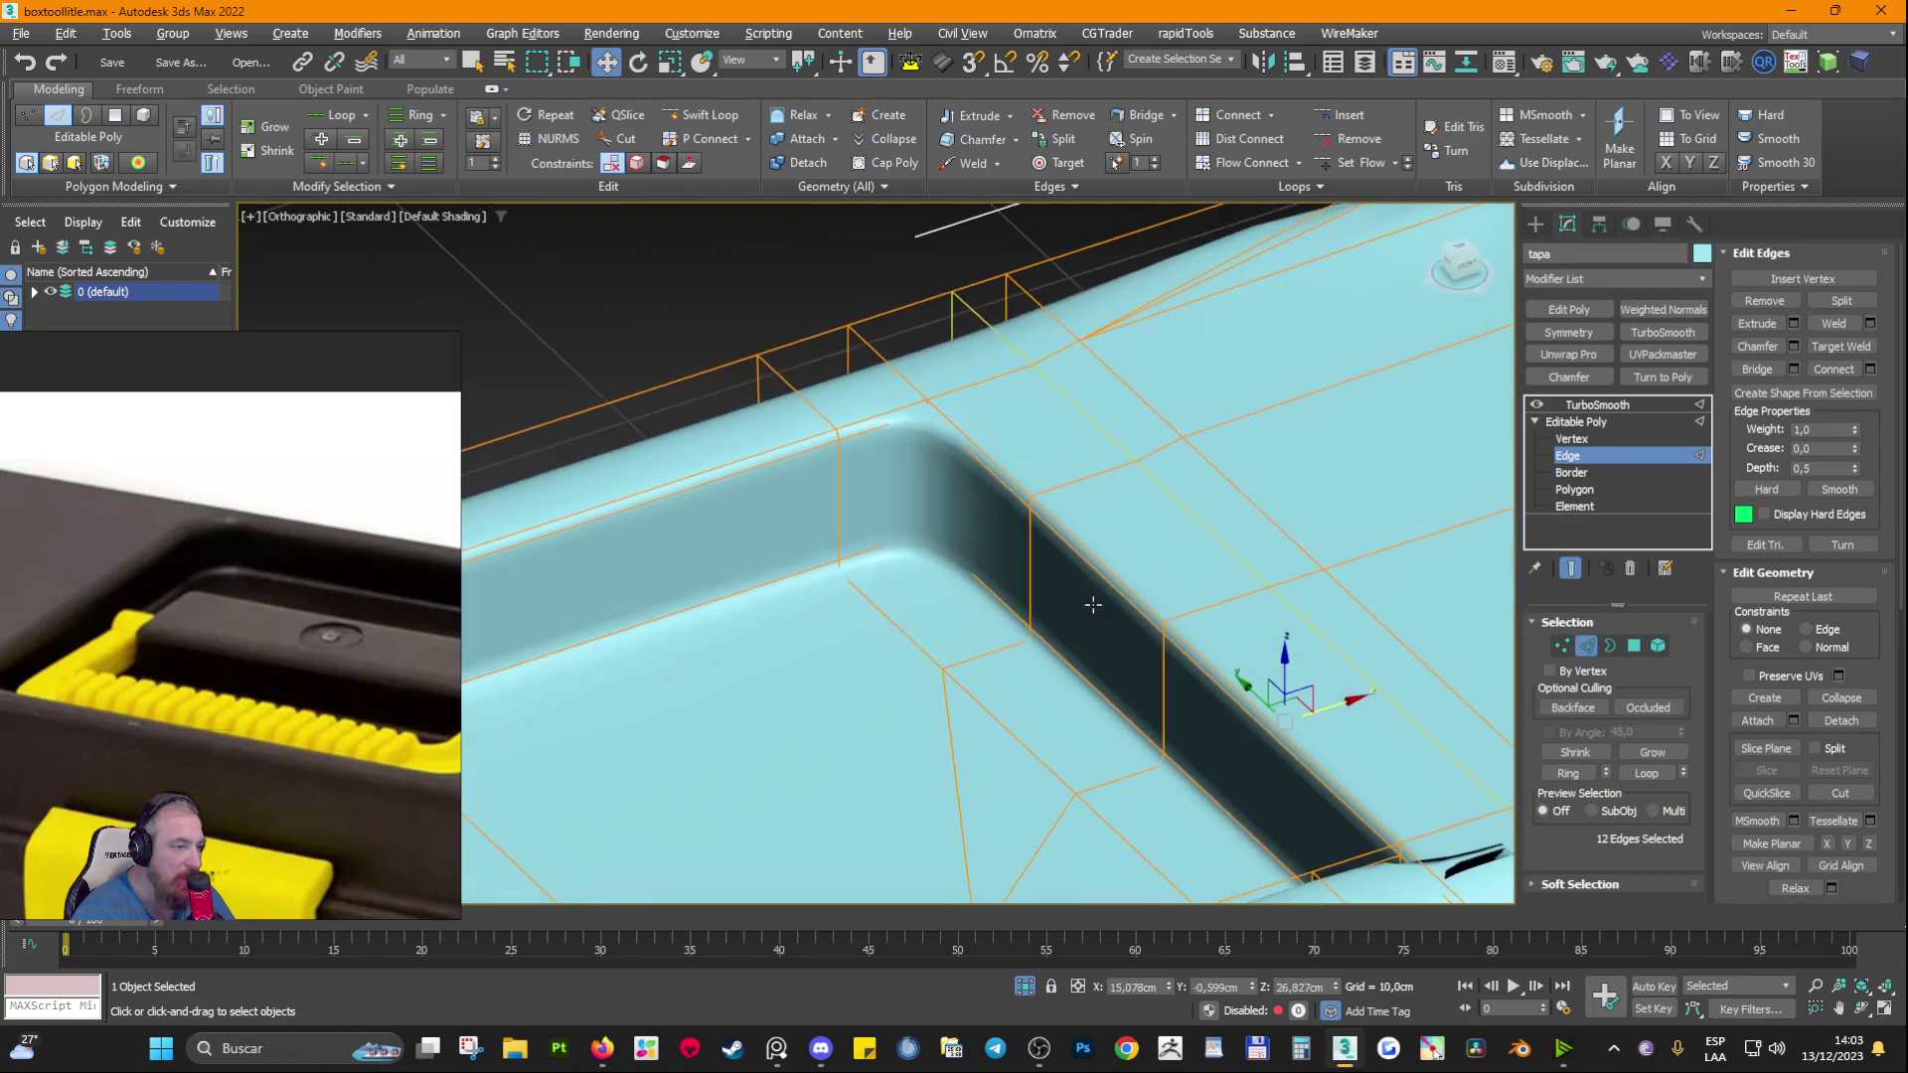
# Step: Compare the adjusted smoothed corner with the support loops and smoothing at the recess's opposite end
pyautogui.scroll(-6, 916, 539)
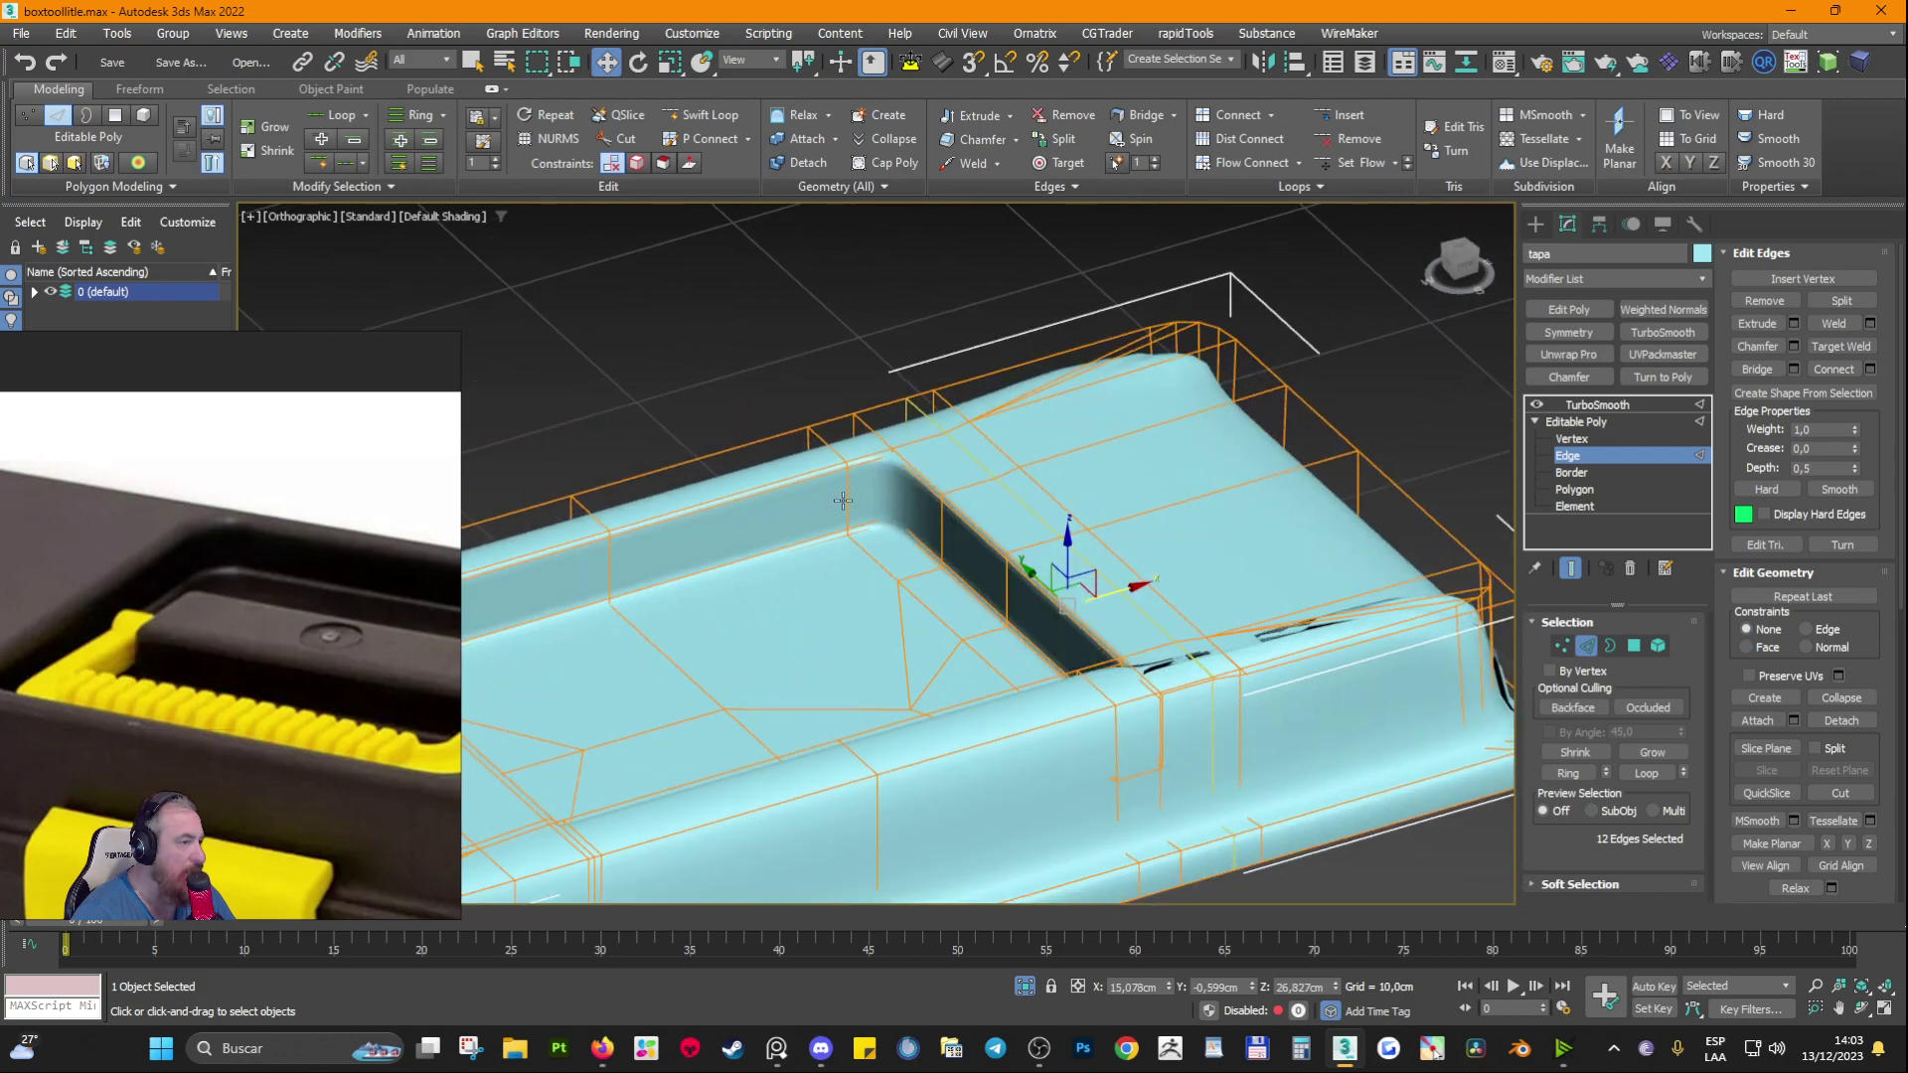
pyautogui.moveTo(843, 500); pyautogui.dragTo(1137, 416, button='middle')
pyautogui.keyDown('alt'); pyautogui.moveTo(1138, 415); pyautogui.dragTo(894, 521, button='middle'); pyautogui.keyUp('alt')
pyautogui.scroll(4, 785, 282)
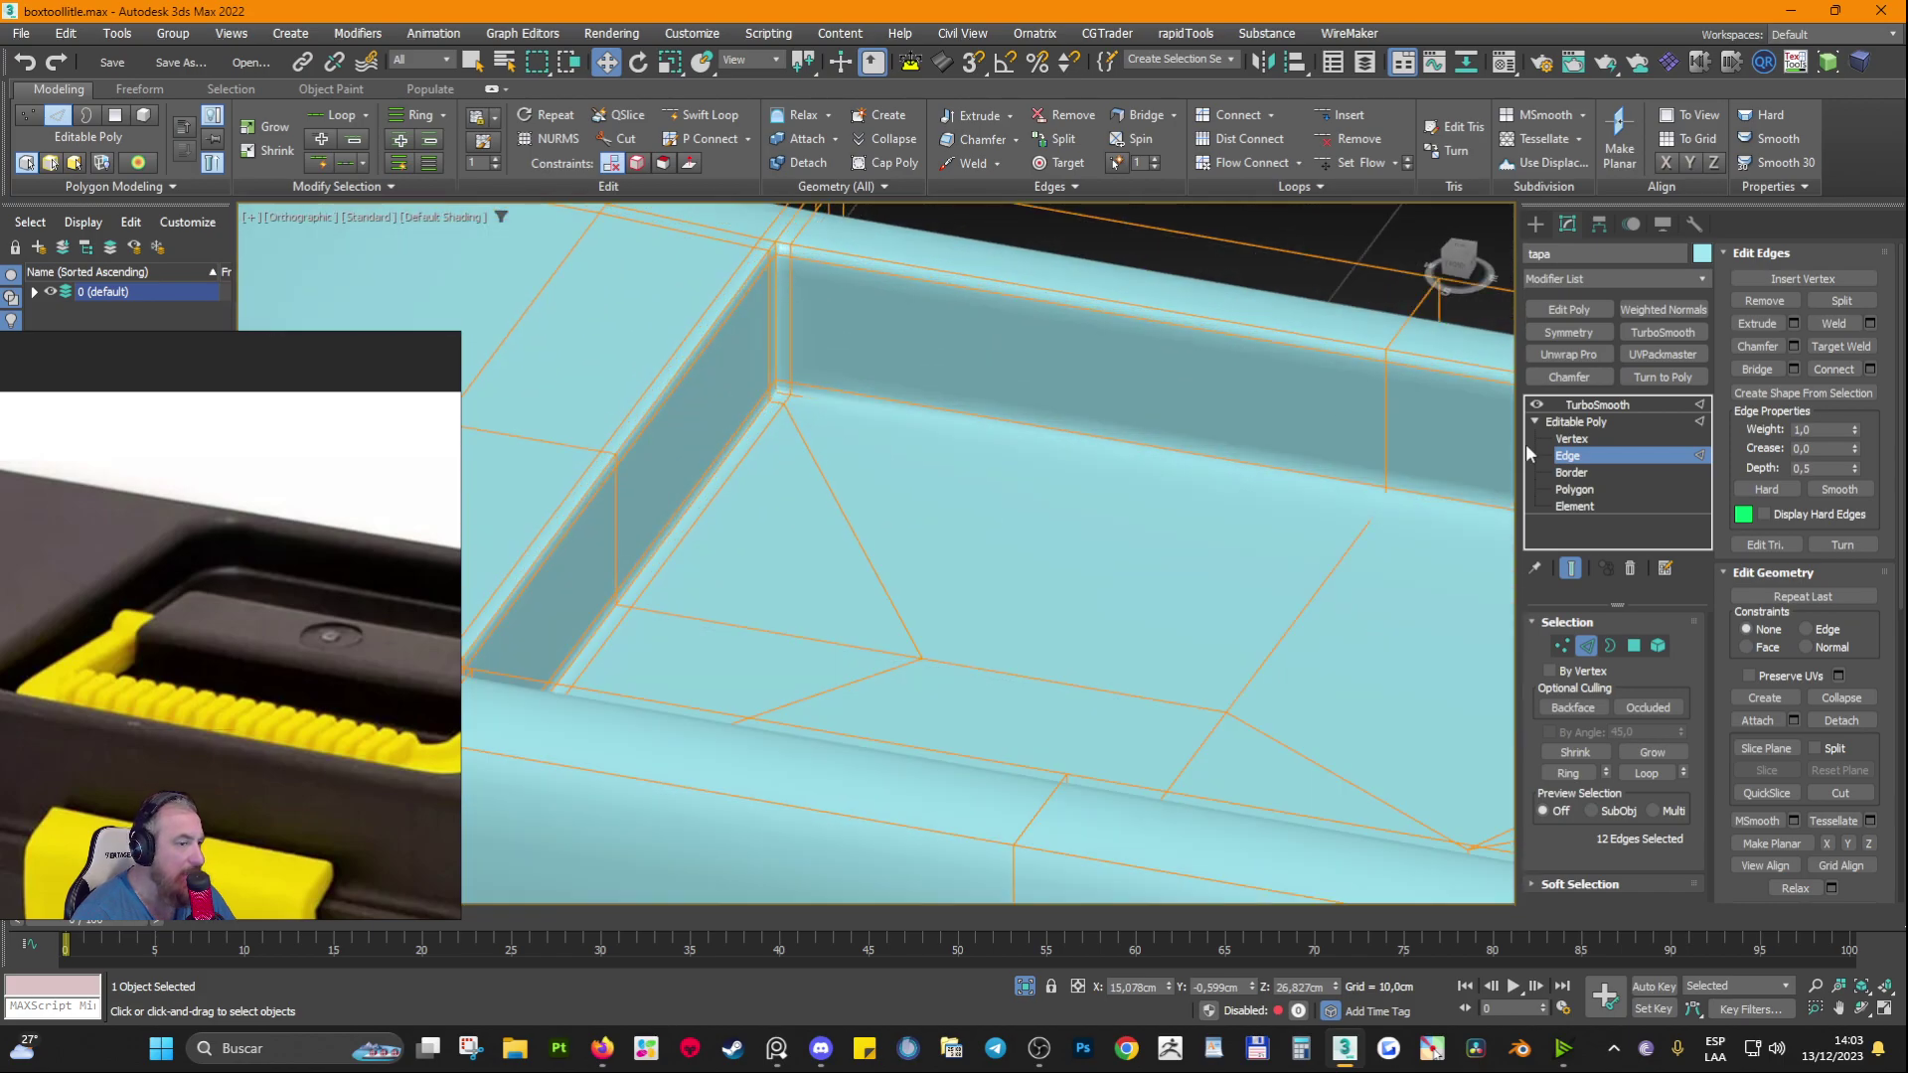
# Step: Add a Symmetry modifier below TurboSmooth on the tapa lid, with flipped X and Y as mirror axes and Z off
pyautogui.click(1585, 427)
pyautogui.click(1605, 402)
pyautogui.scroll(-4, 971, 384)
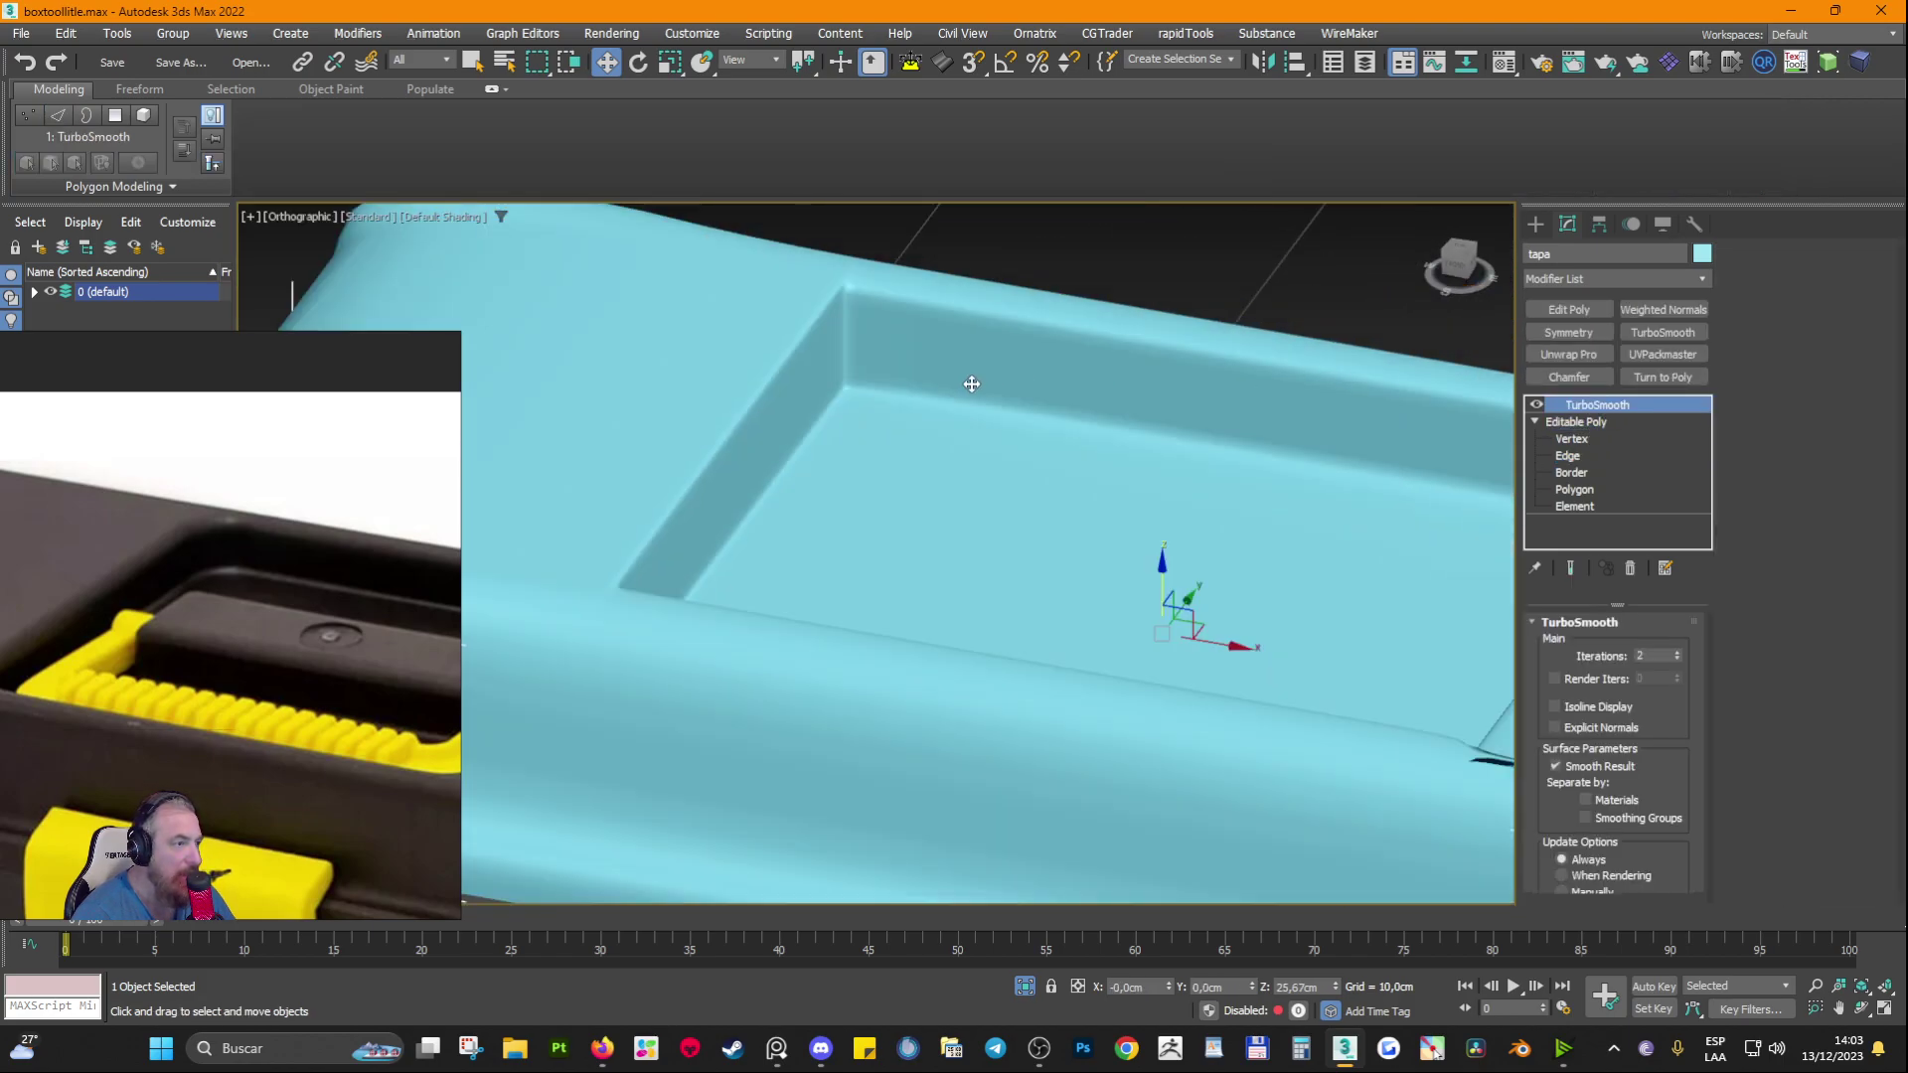
pyautogui.keyDown('alt'); pyautogui.moveTo(971, 383); pyautogui.dragTo(1144, 456, button='middle'); pyautogui.keyUp('alt')
pyautogui.keyDown('alt'); pyautogui.moveTo(1326, 526); pyautogui.dragTo(1187, 561, button='middle'); pyautogui.keyUp('alt')
pyautogui.click(1587, 422)
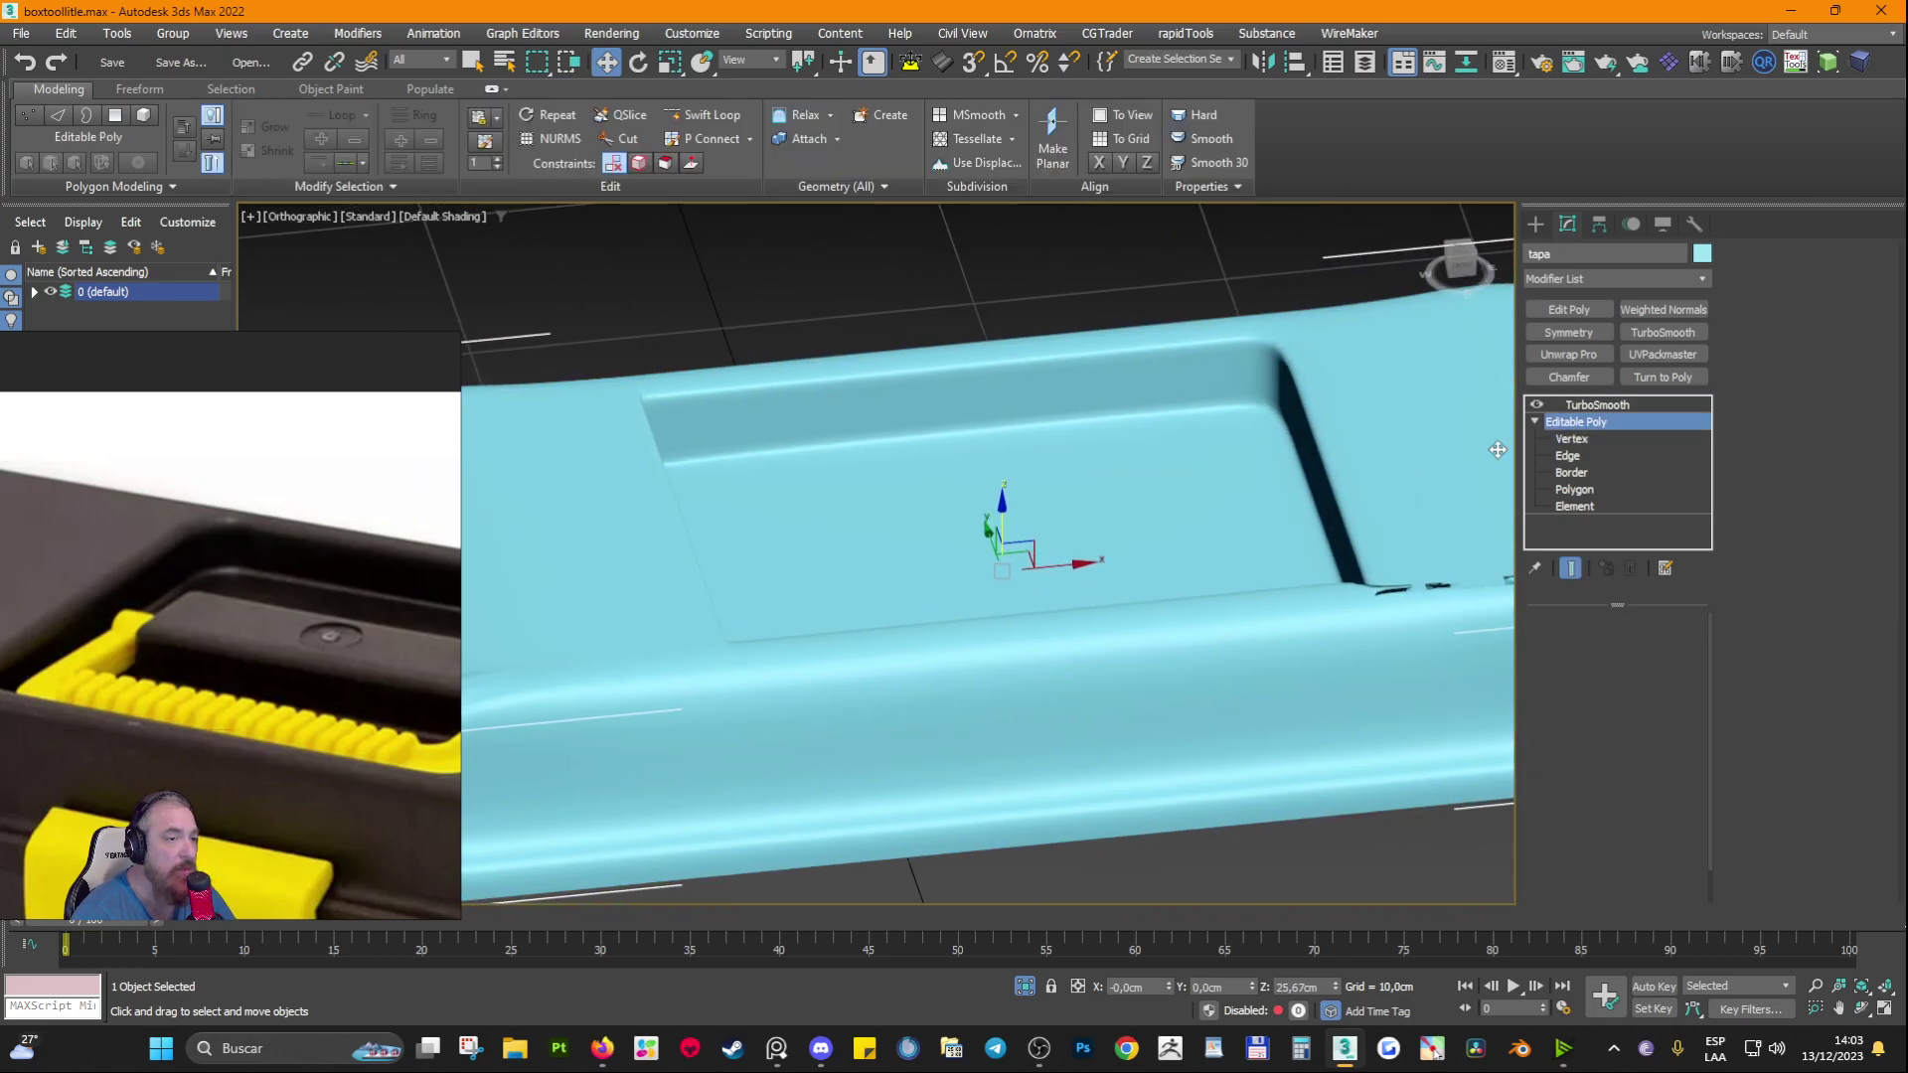
pyautogui.click(1568, 334)
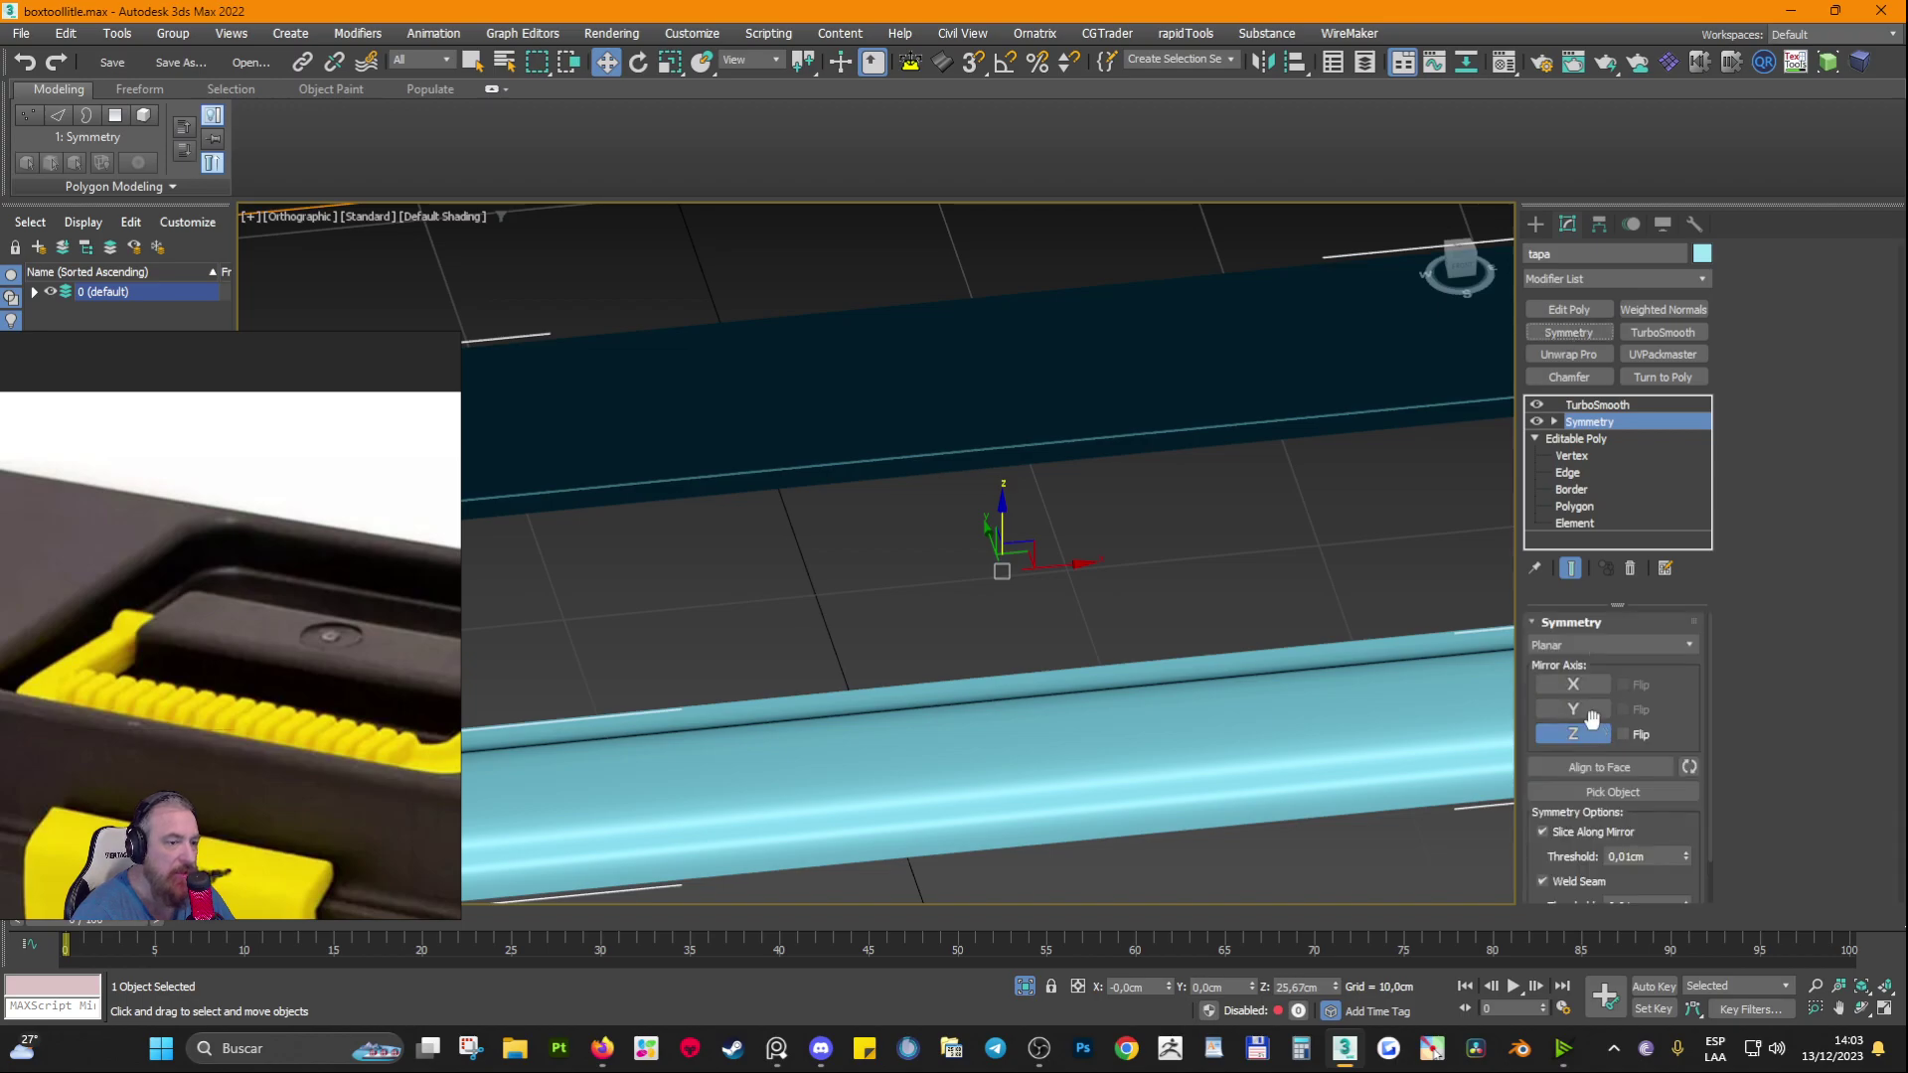
pyautogui.click(1590, 733)
pyautogui.click(1594, 683)
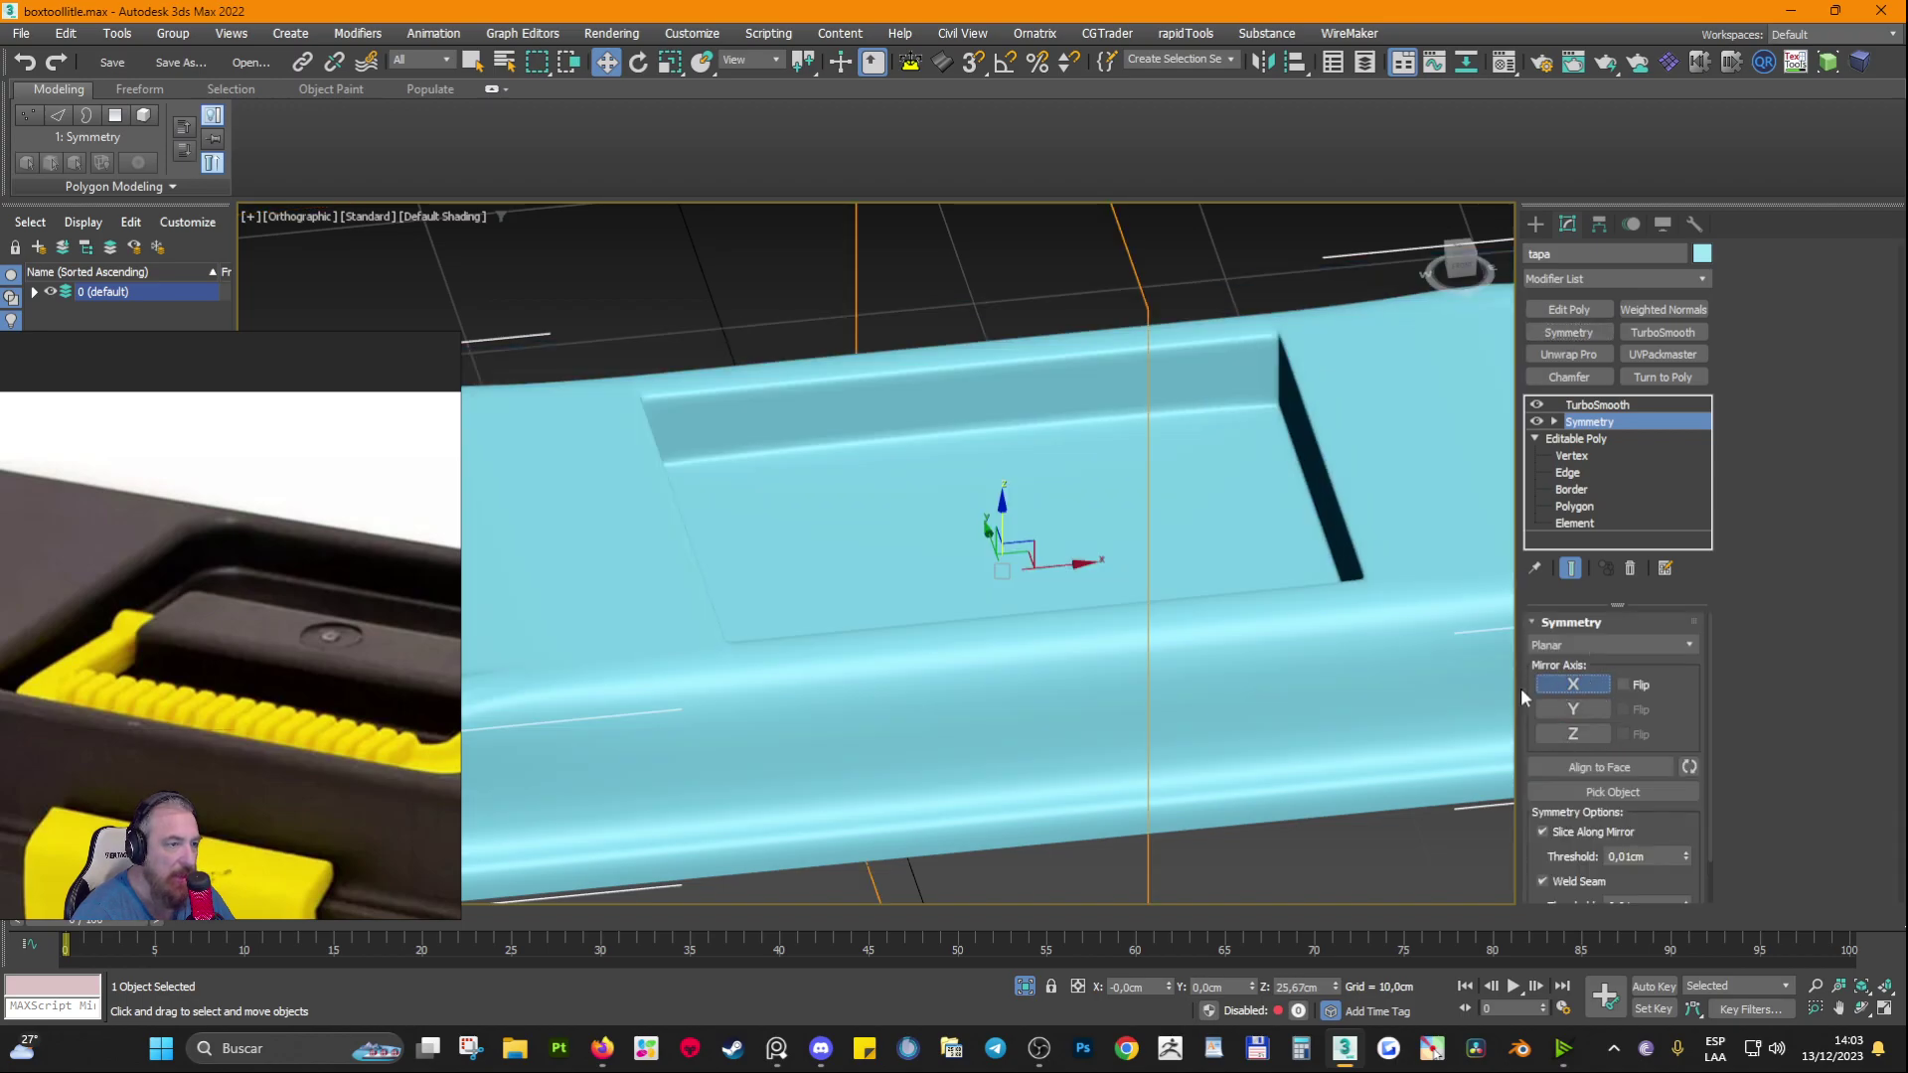
pyautogui.click(1621, 685)
pyautogui.keyDown('alt'); pyautogui.moveTo(1391, 631); pyautogui.dragTo(1657, 620, button='middle'); pyautogui.keyUp('alt')
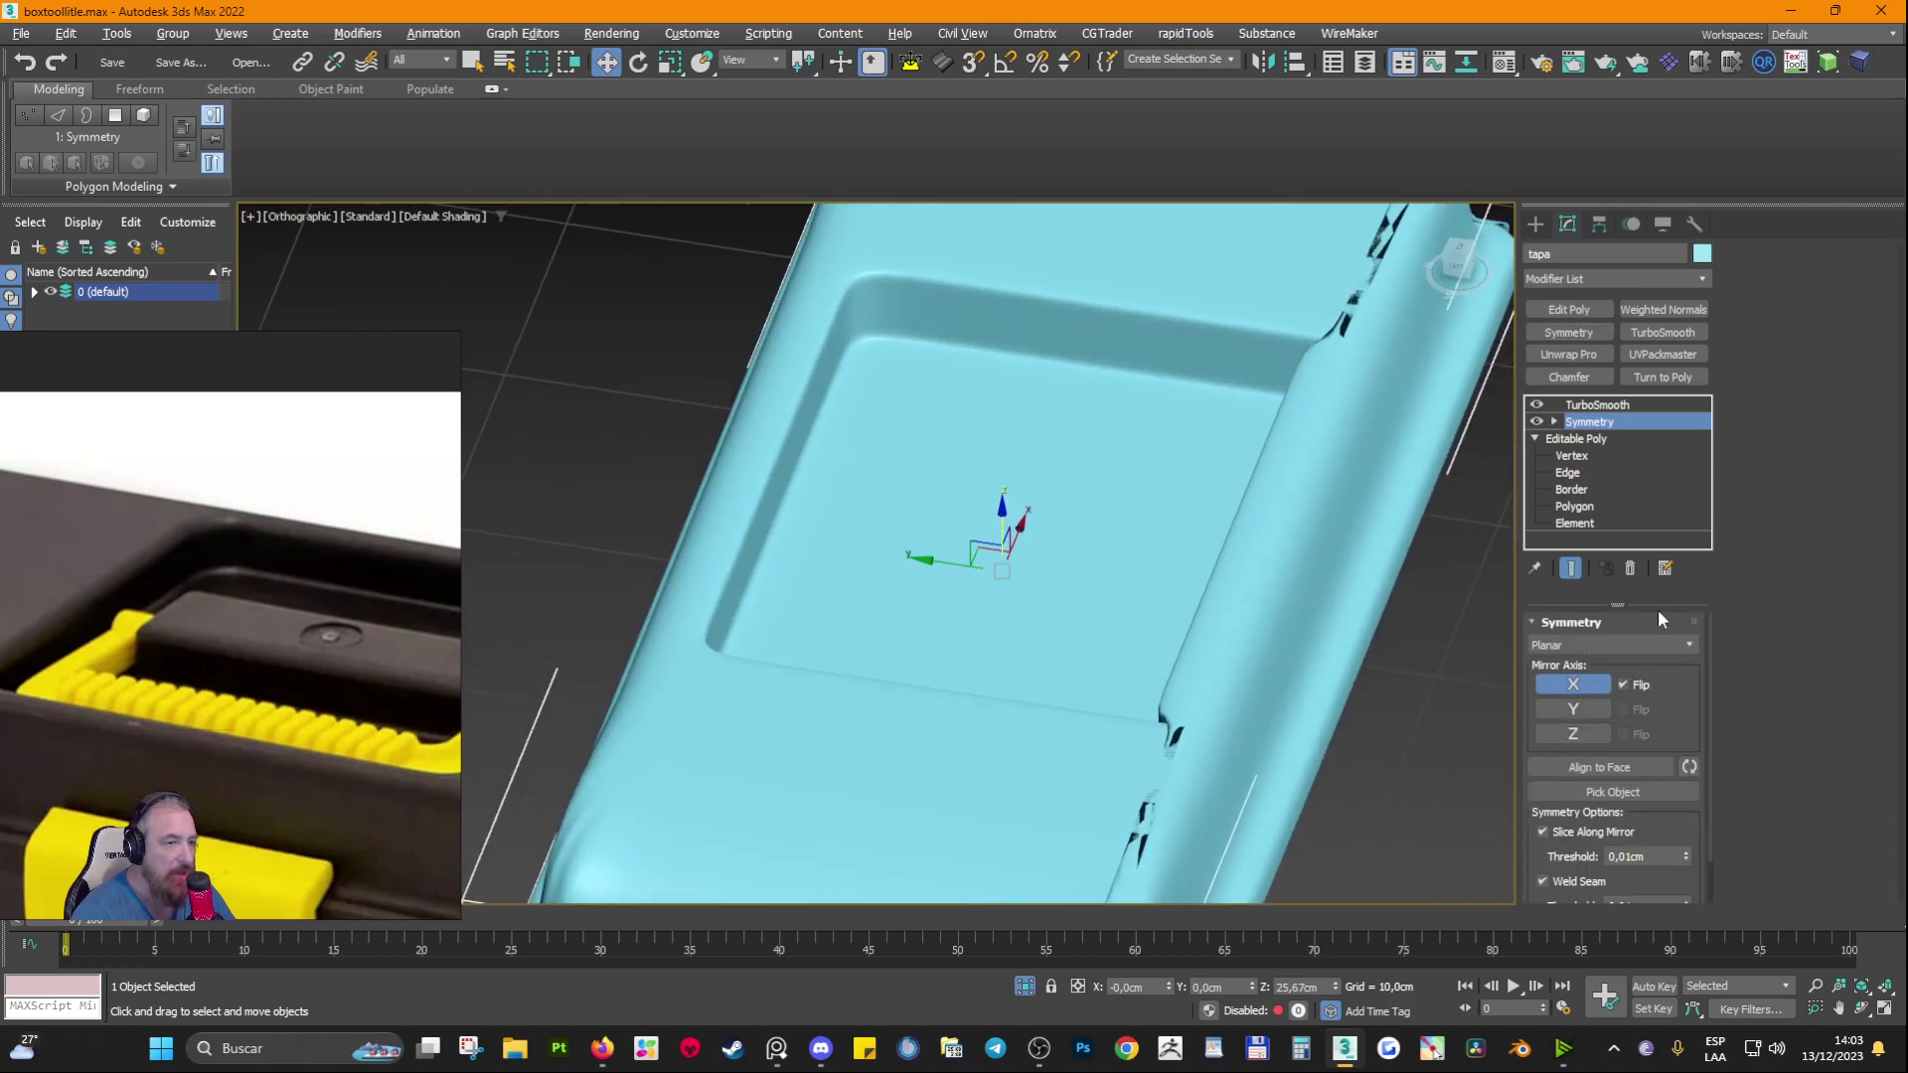
pyautogui.click(1573, 709)
pyautogui.keyDown('alt'); pyautogui.moveTo(1175, 460); pyautogui.dragTo(1626, 451, button='middle'); pyautogui.keyUp('alt')
# Step: Collapse the Symmetry modifier into the Editable Poly and display the unsmoothed base mesh with edged faces at edge level
pyautogui.rightClick(1596, 424)
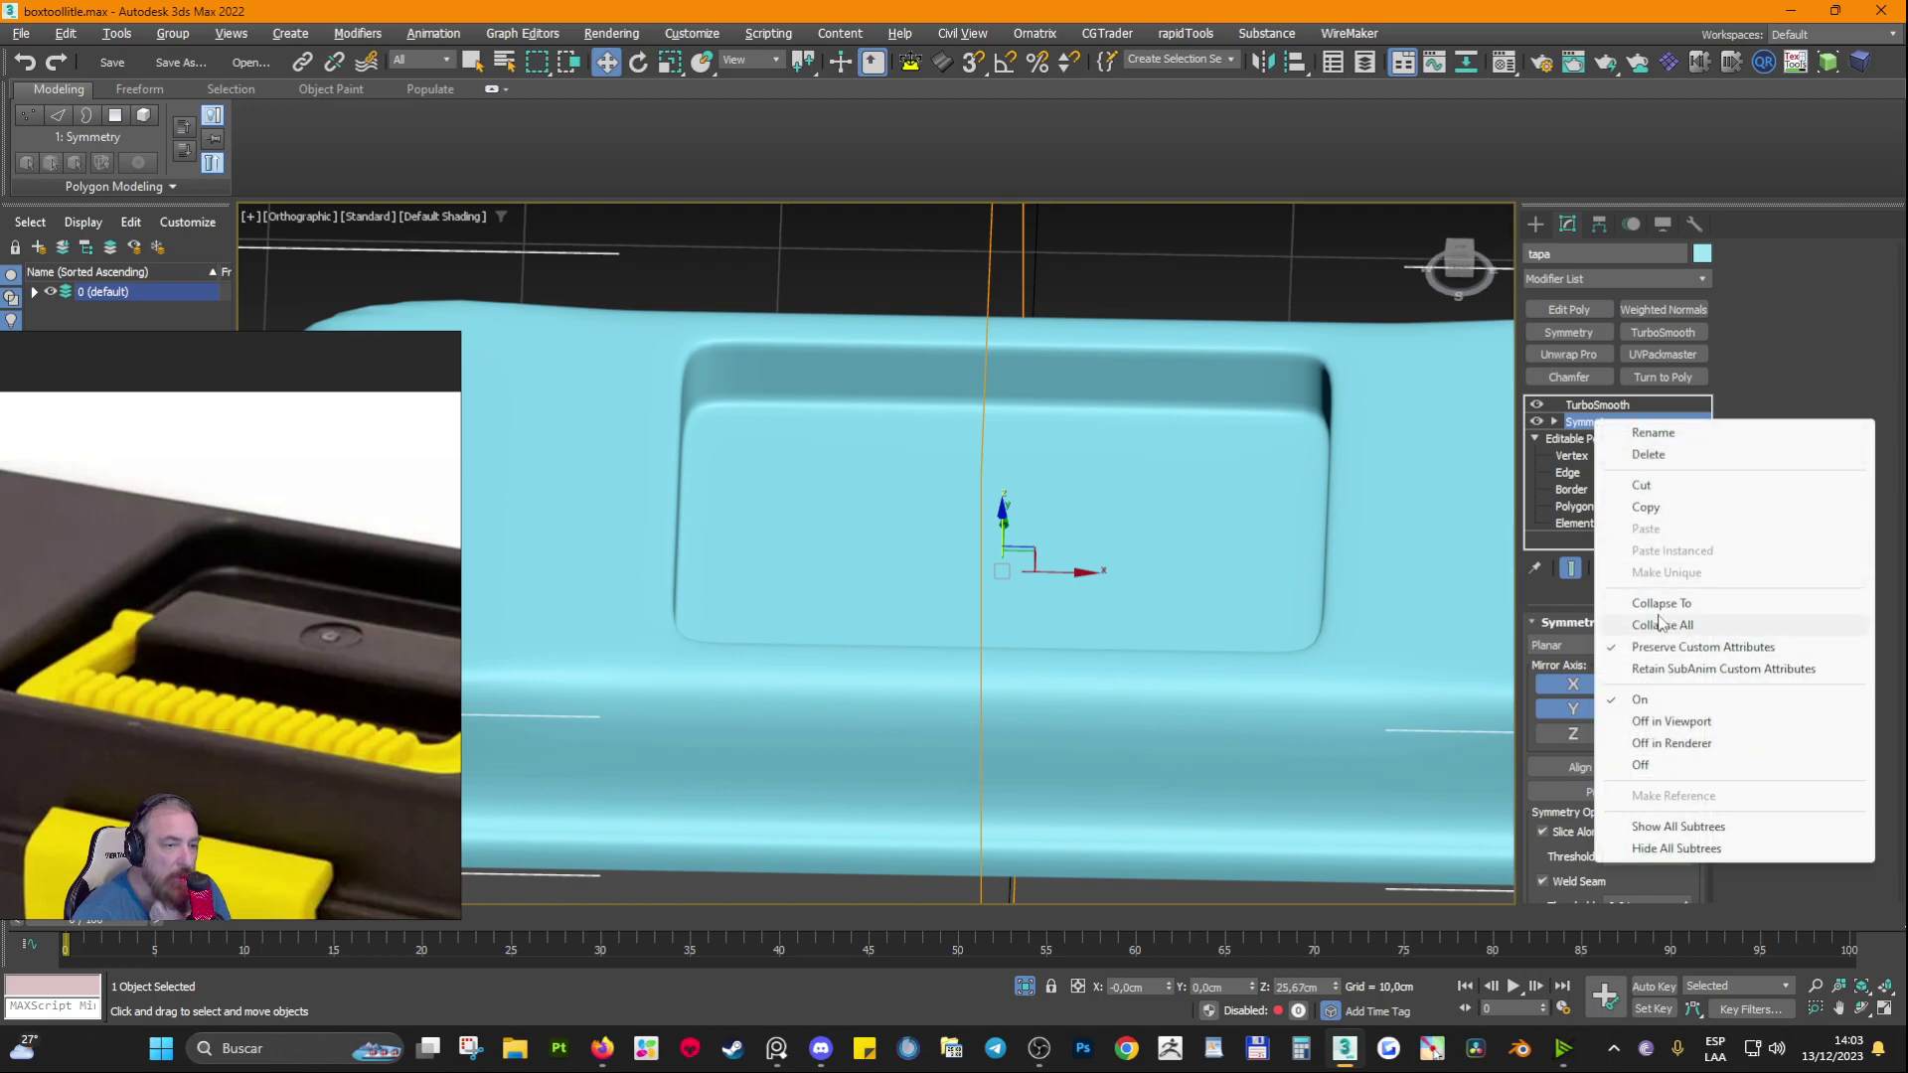
pyautogui.click(1629, 603)
pyautogui.click(1535, 421)
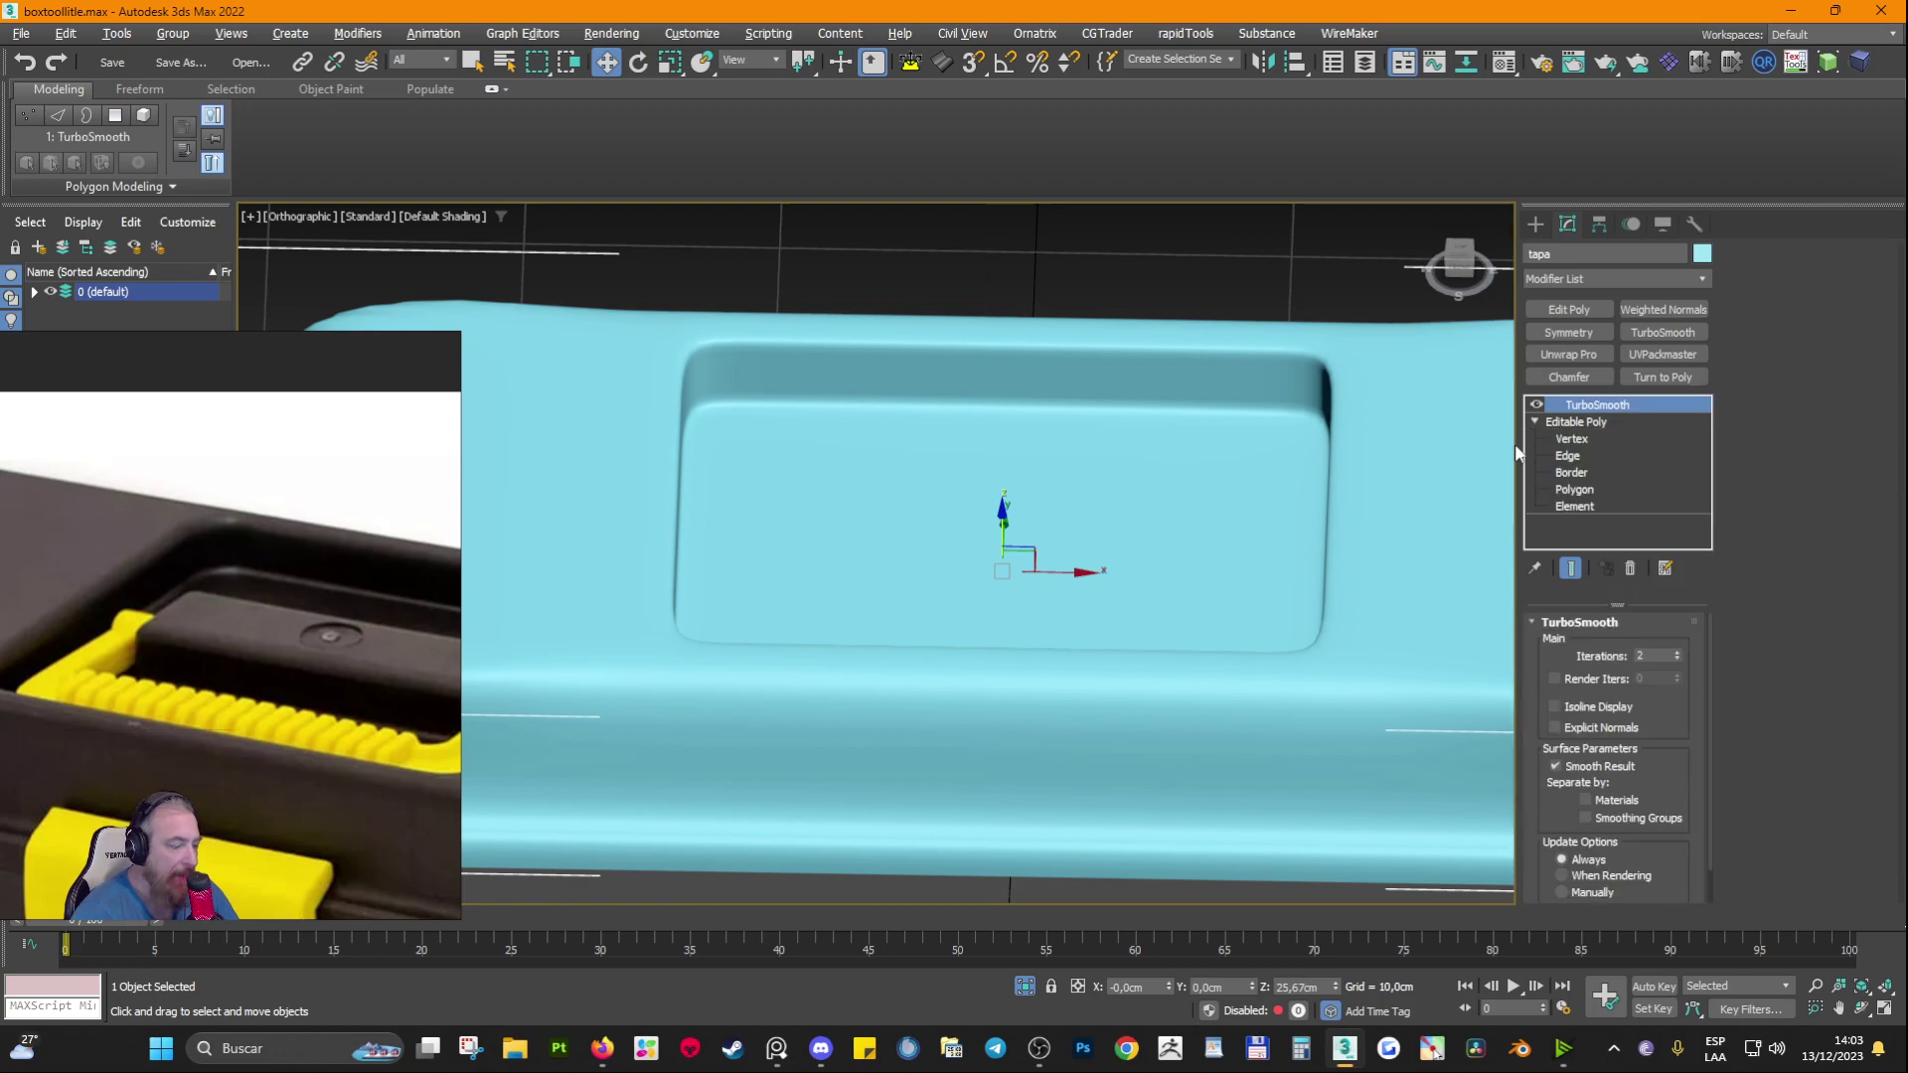
pyautogui.click(1580, 456)
pyautogui.click(1570, 567)
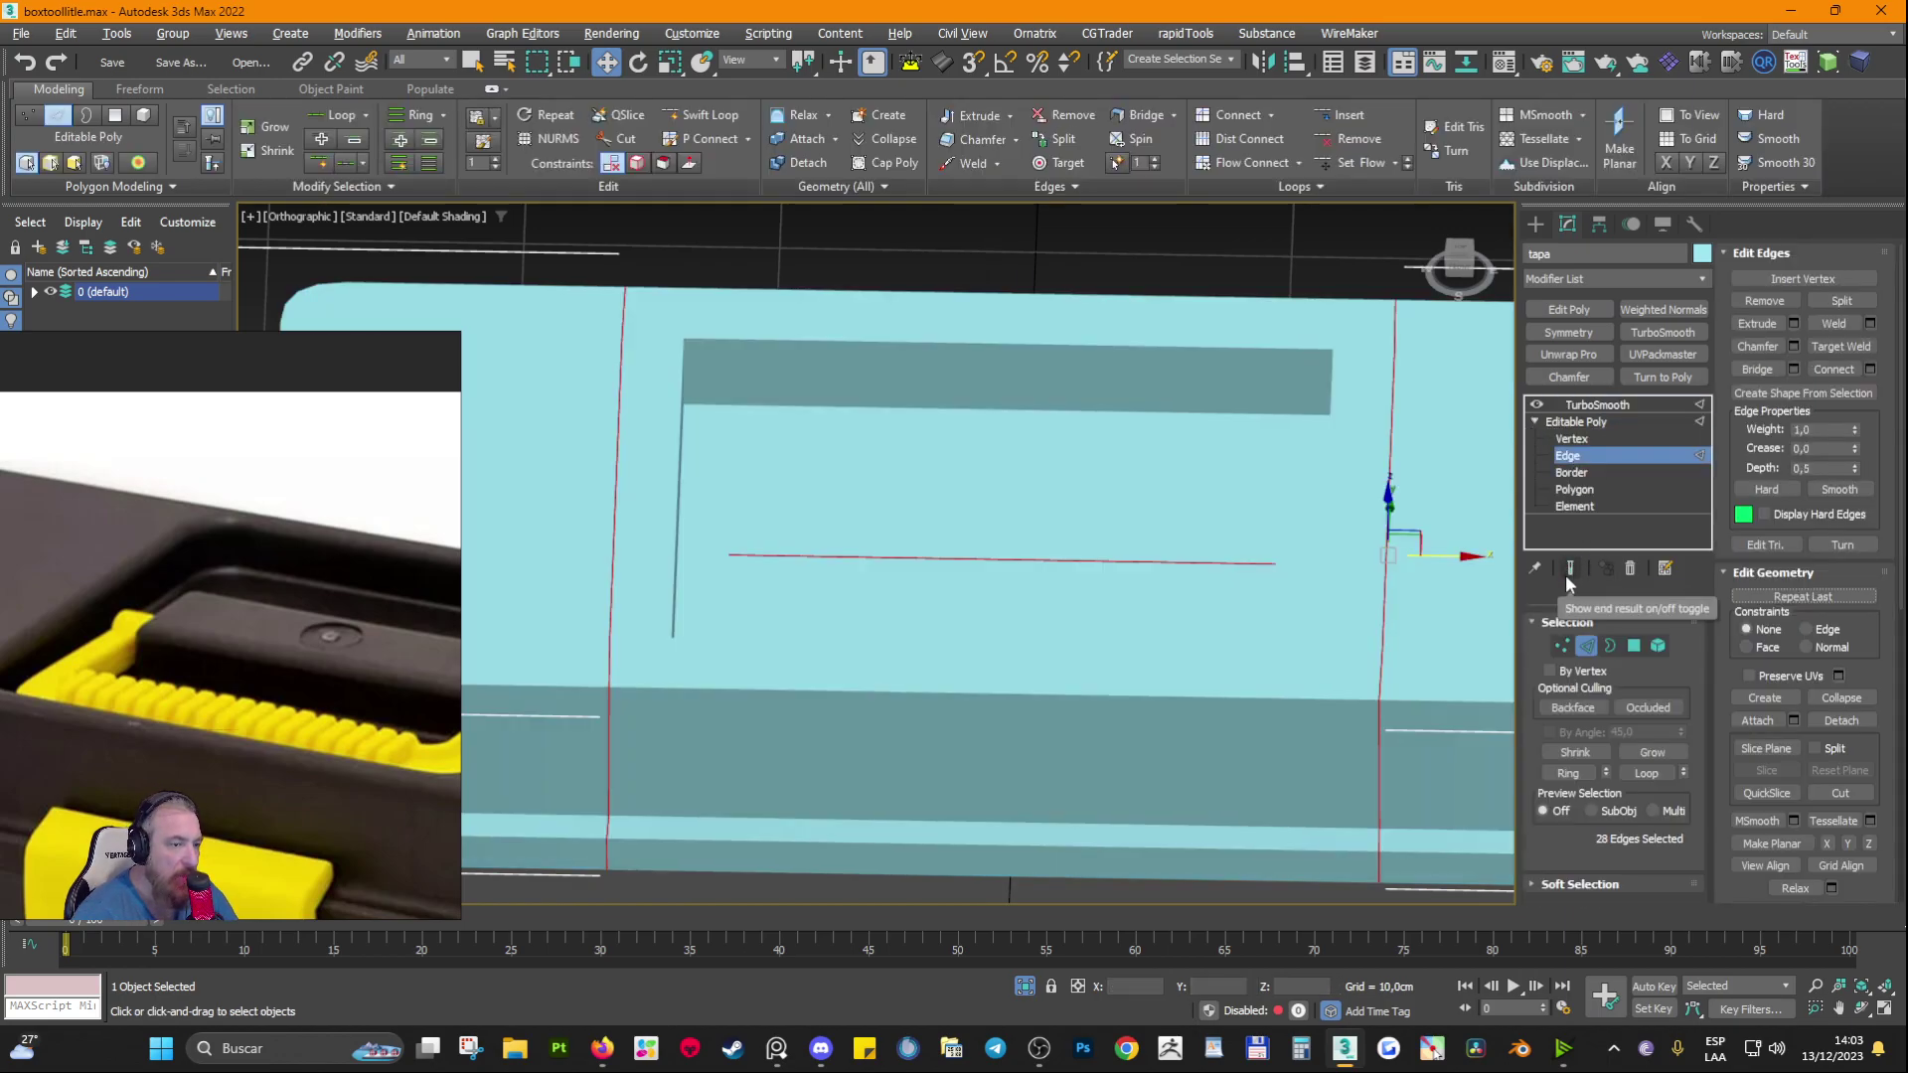
pyautogui.press('F4')
pyautogui.moveTo(1282, 429)
pyautogui.keyDown('alt'); pyautogui.mouseDown(button='middle')
pyautogui.moveTo(1043, 461)
pyautogui.moveTo(953, 379)
pyautogui.moveTo(1103, 475)
pyautogui.moveTo(1047, 523)
pyautogui.moveTo(859, 507)
pyautogui.moveTo(974, 564)
pyautogui.moveTo(959, 570)
pyautogui.mouseUp(button='middle'); pyautogui.keyUp('alt')
pyautogui.scroll(5, 926, 379)
pyautogui.scroll(-4, 1103, 475)
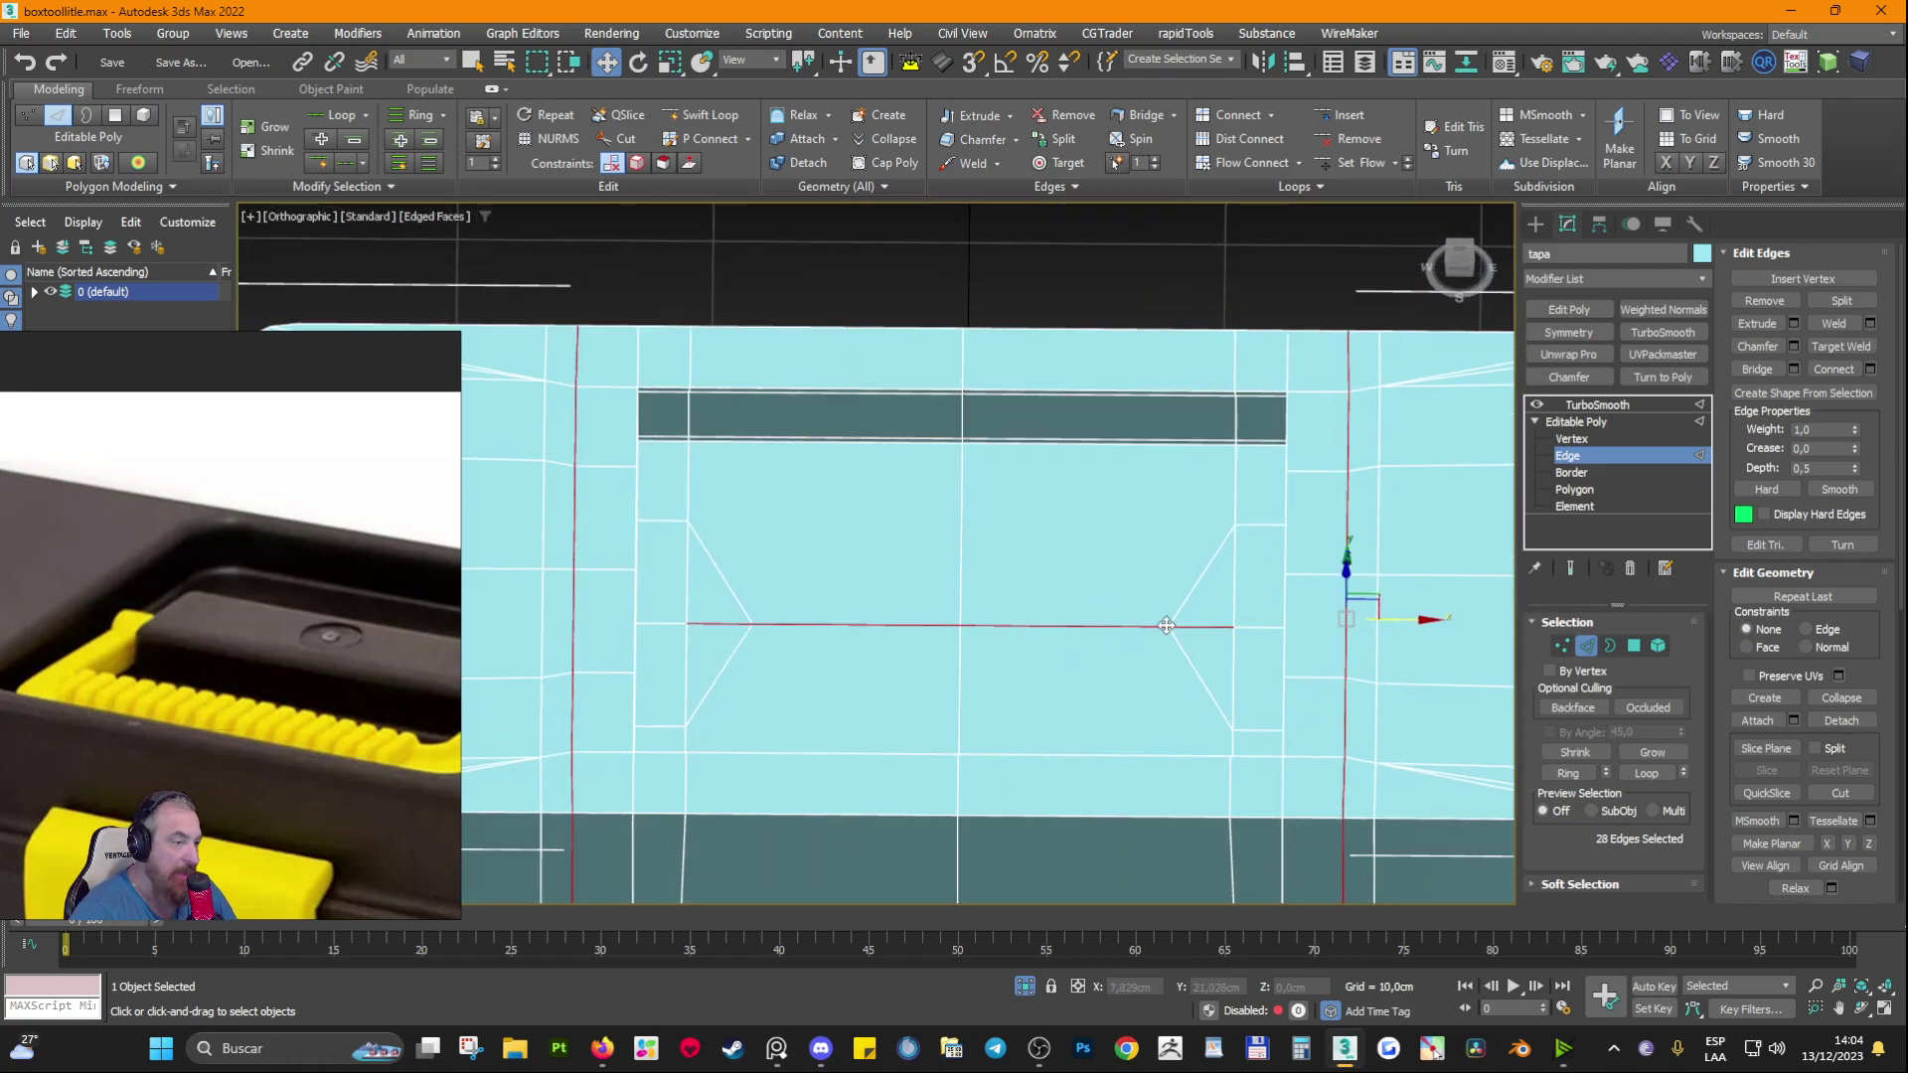
# Step: Target-weld the two inner triangle-tip vertices of the recess floor to its central vertex
pyautogui.click(1573, 438)
pyautogui.click(1840, 322)
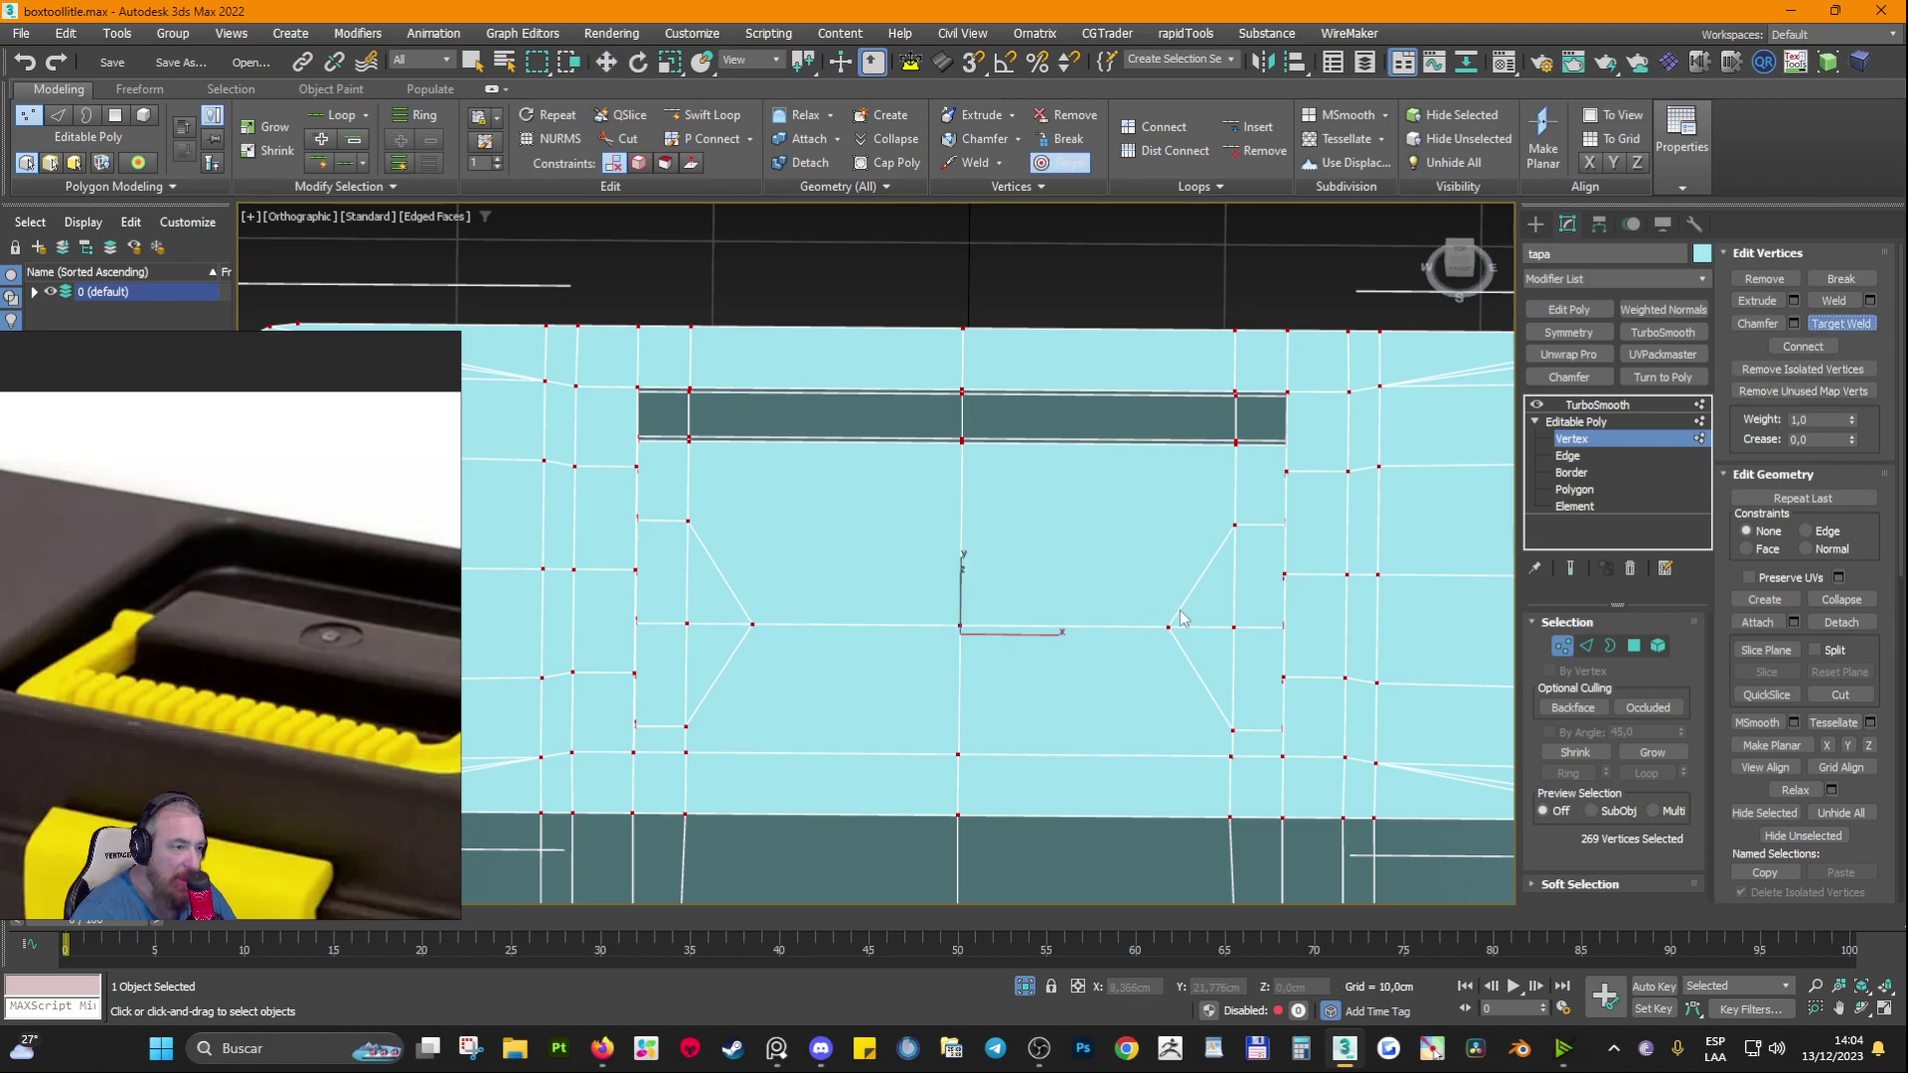
pyautogui.click(960, 626)
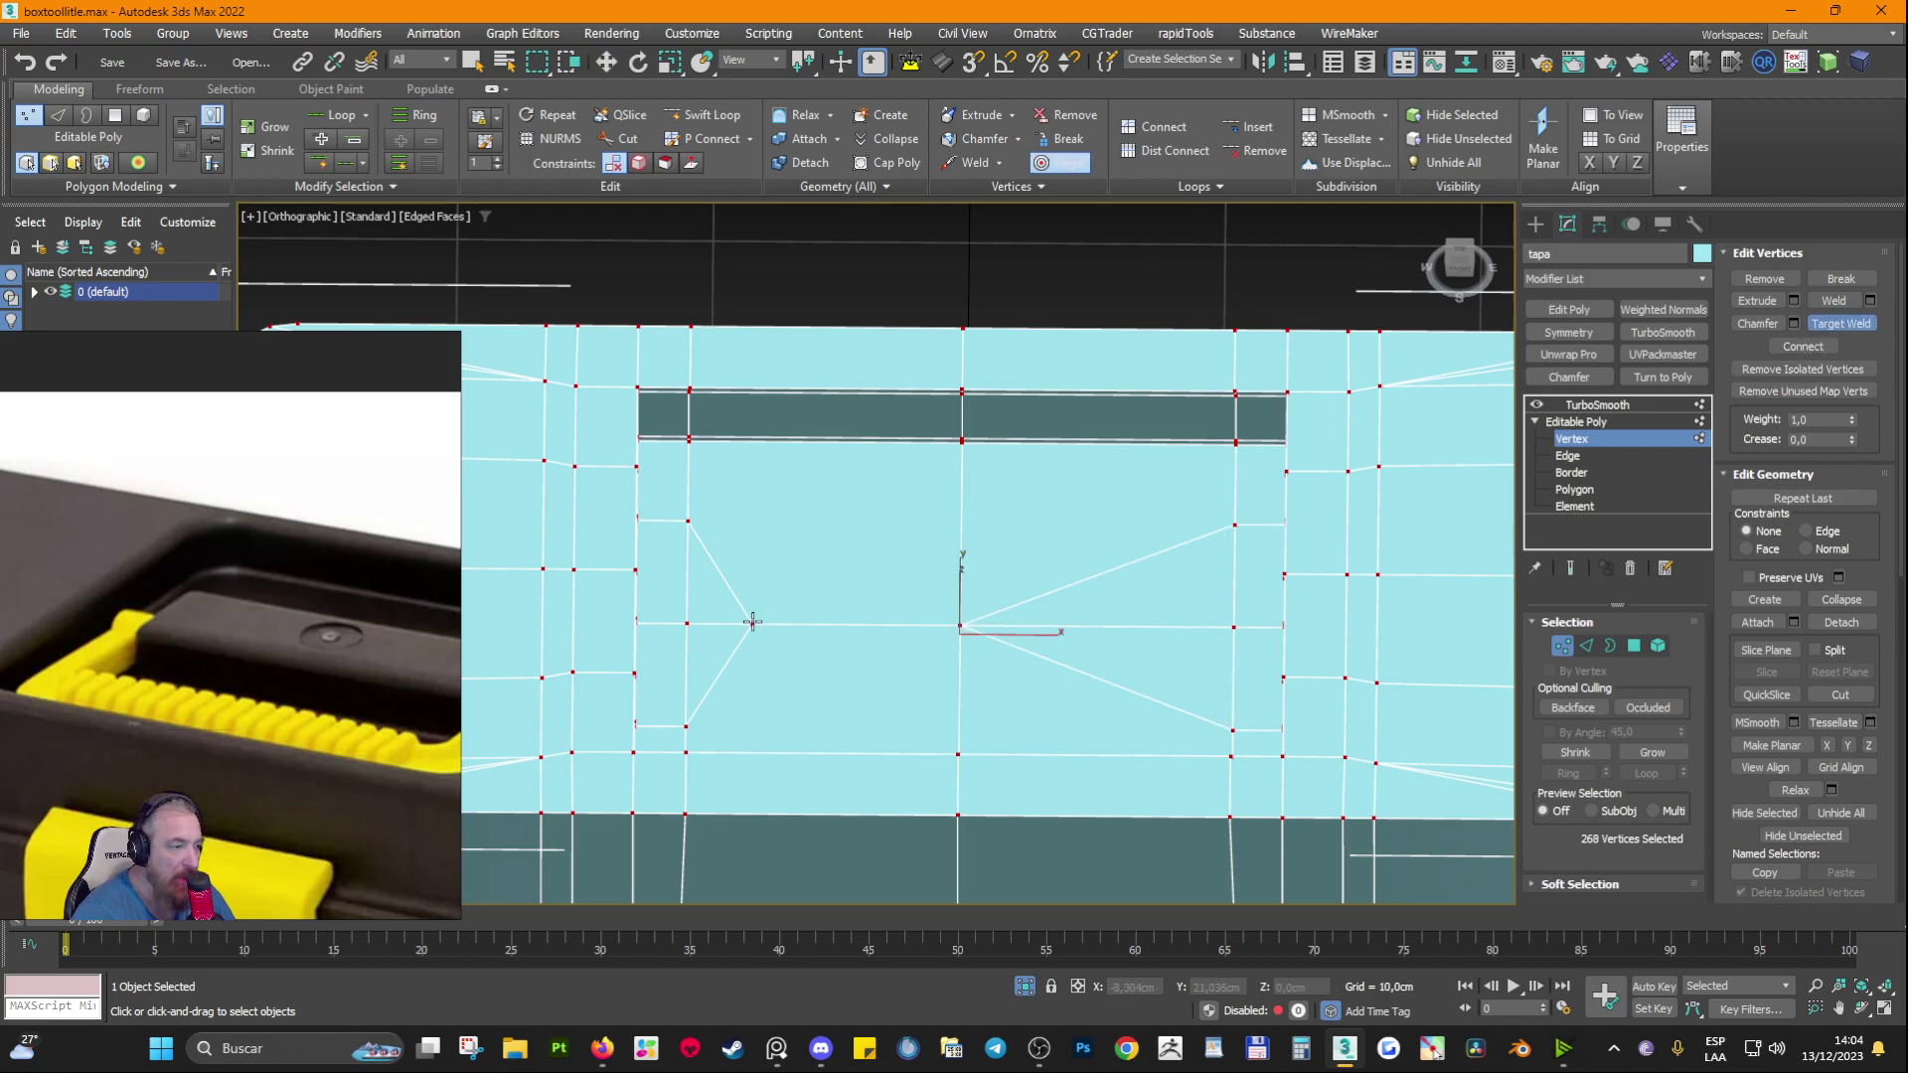
pyautogui.click(961, 628)
pyautogui.keyDown('alt'); pyautogui.moveTo(1007, 651); pyautogui.dragTo(1037, 491, button='middle'); pyautogui.keyUp('alt')
# Step: Select the two opposite vertices near the back side of the recess floor and try to connect them
pyautogui.press('w')
pyautogui.click(779, 443)
pyautogui.keyDown('alt'); pyautogui.moveTo(806, 448); pyautogui.dragTo(1008, 481, button='middle'); pyautogui.keyUp('alt')
pyautogui.keyDown('ctrl'); pyautogui.click(1249, 358); pyautogui.keyUp('ctrl')
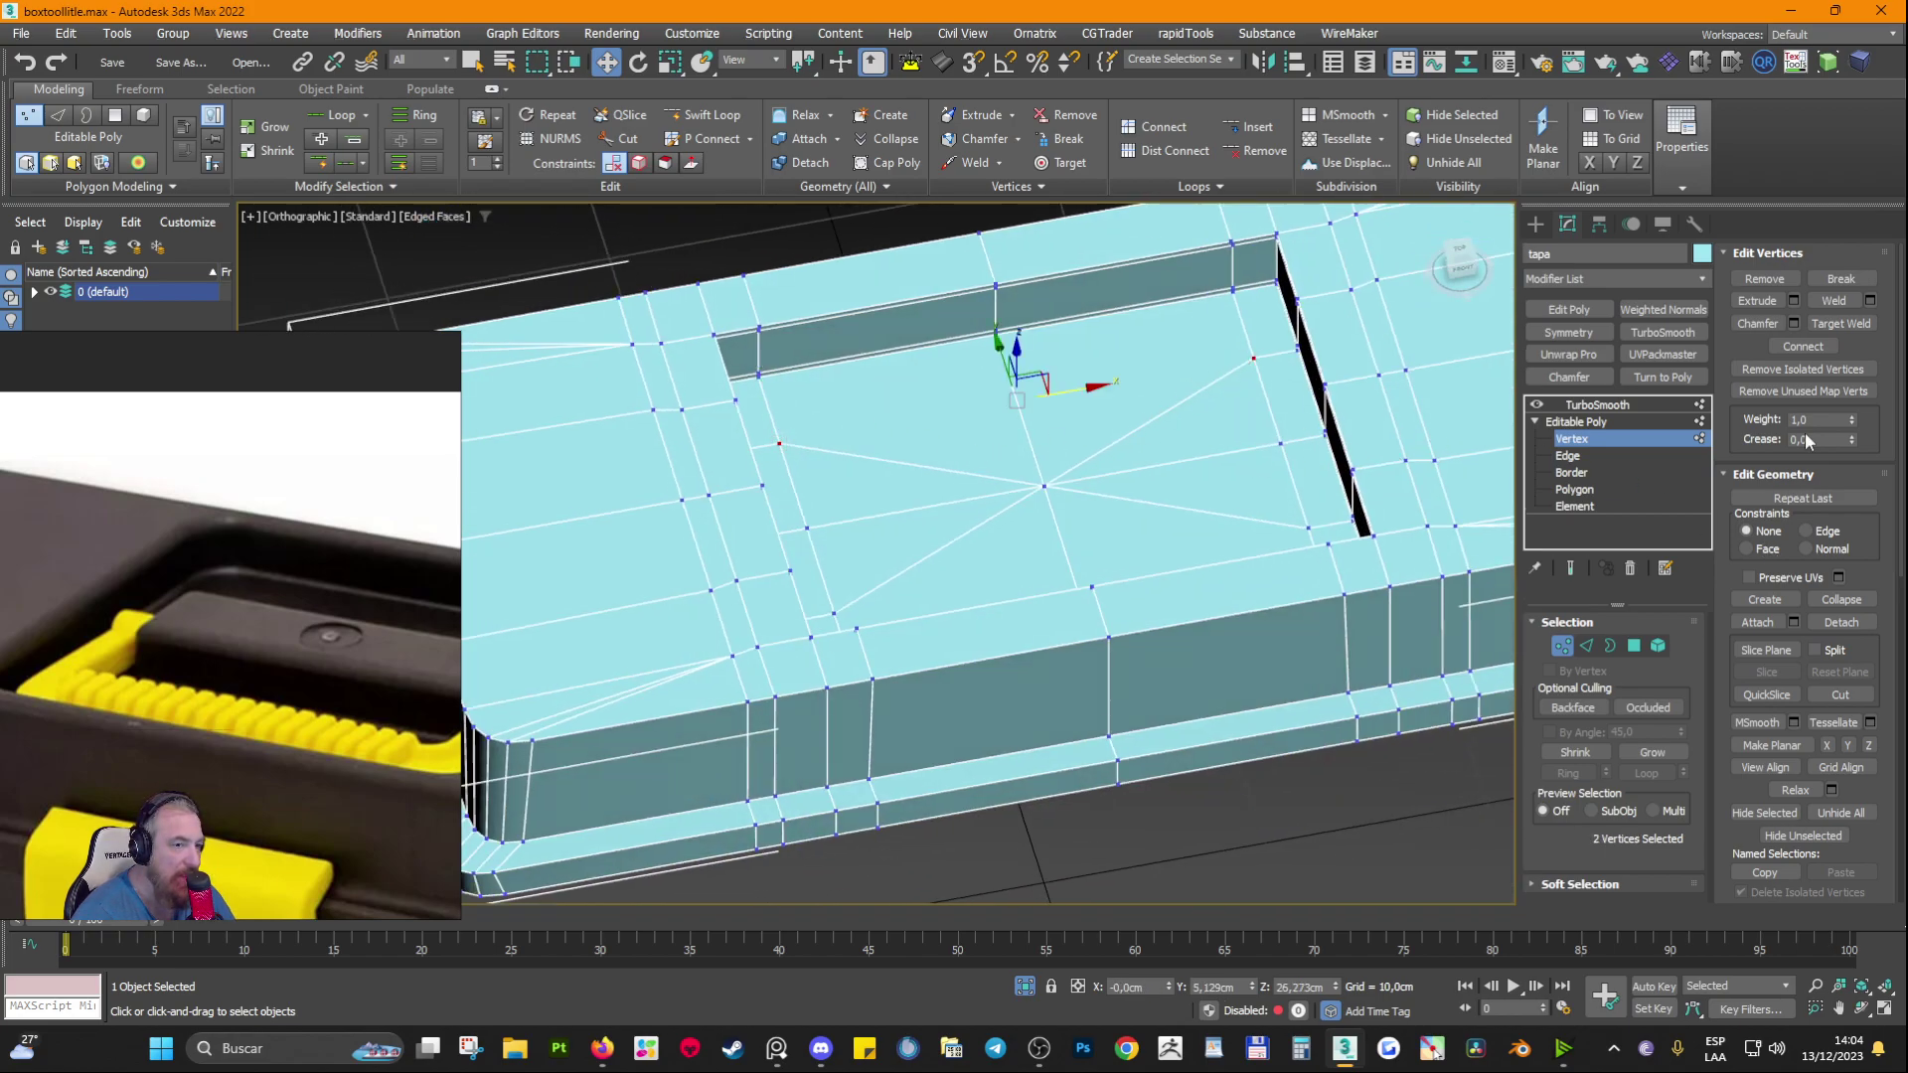
pyautogui.click(1799, 346)
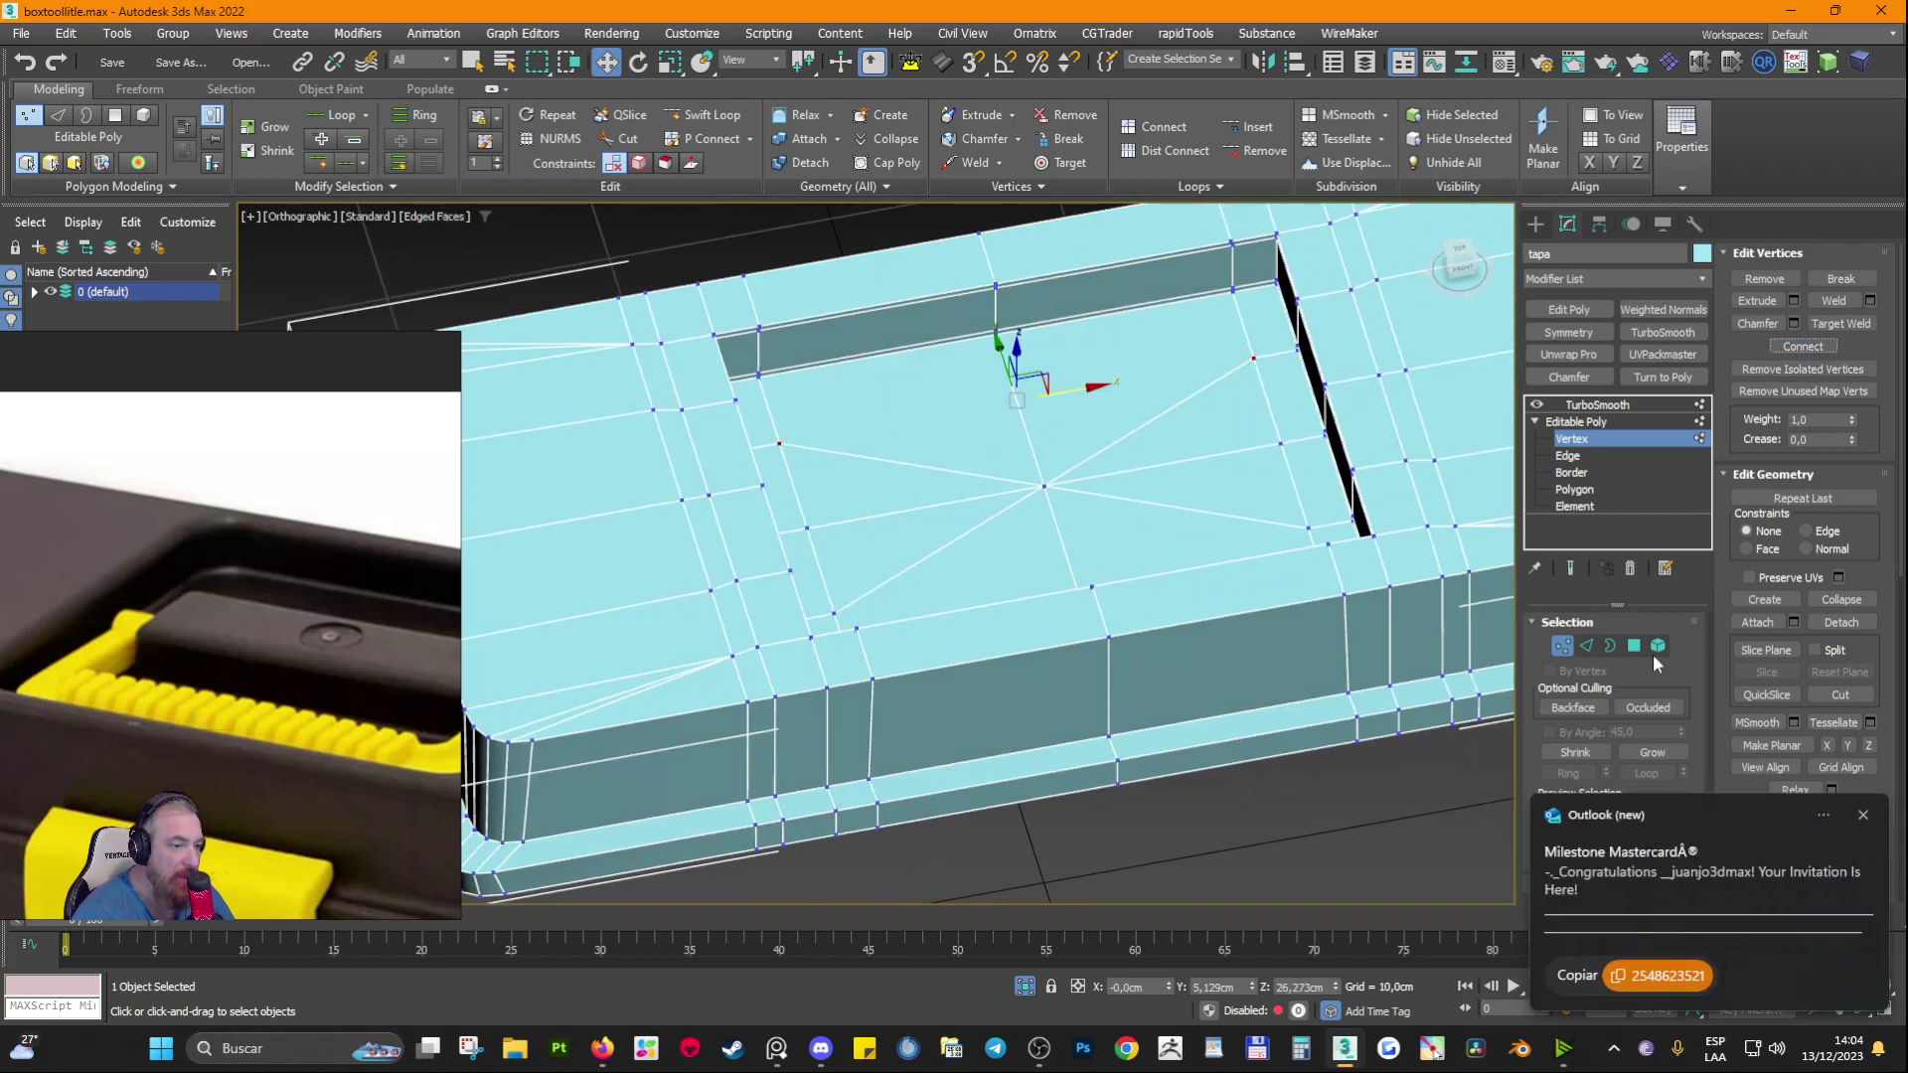
pyautogui.click(1863, 815)
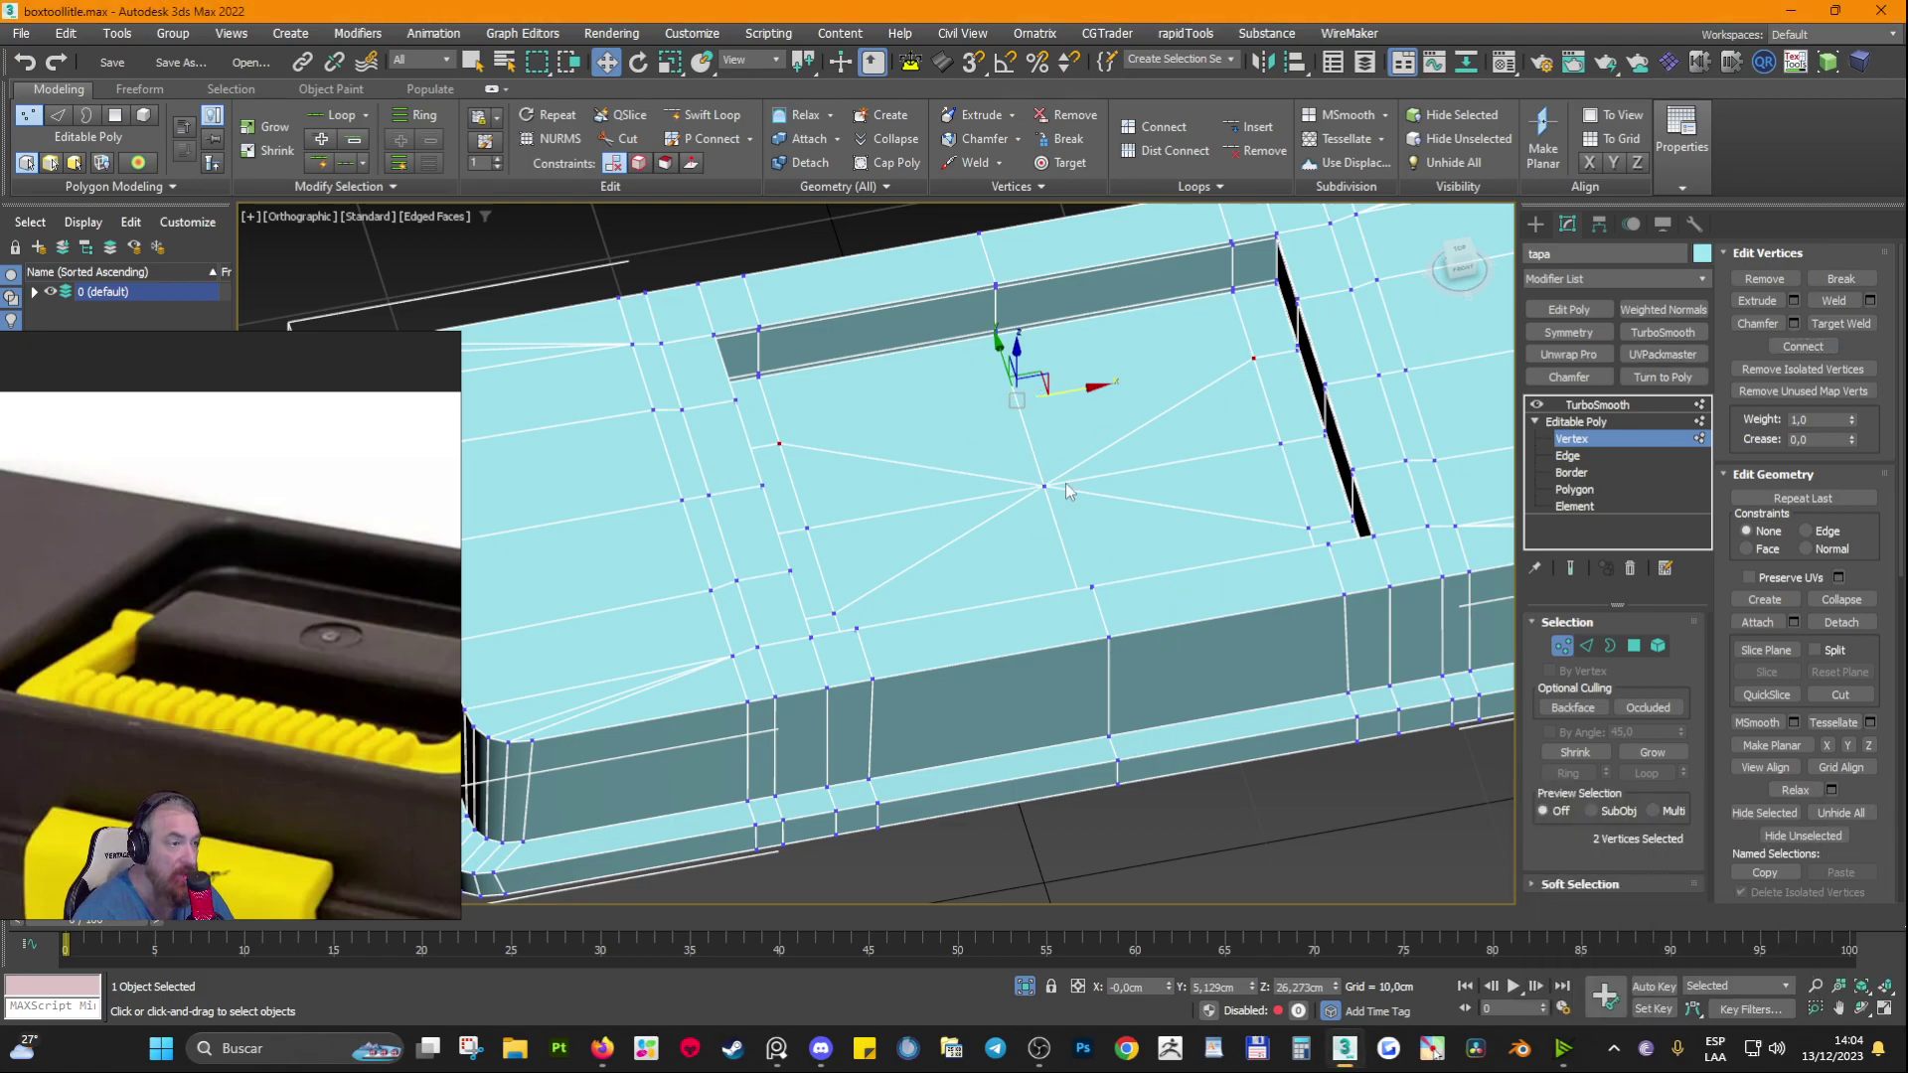
# Step: Remove the central edge loop running across the lid and recess floor, together with its vertices
pyautogui.click(1585, 646)
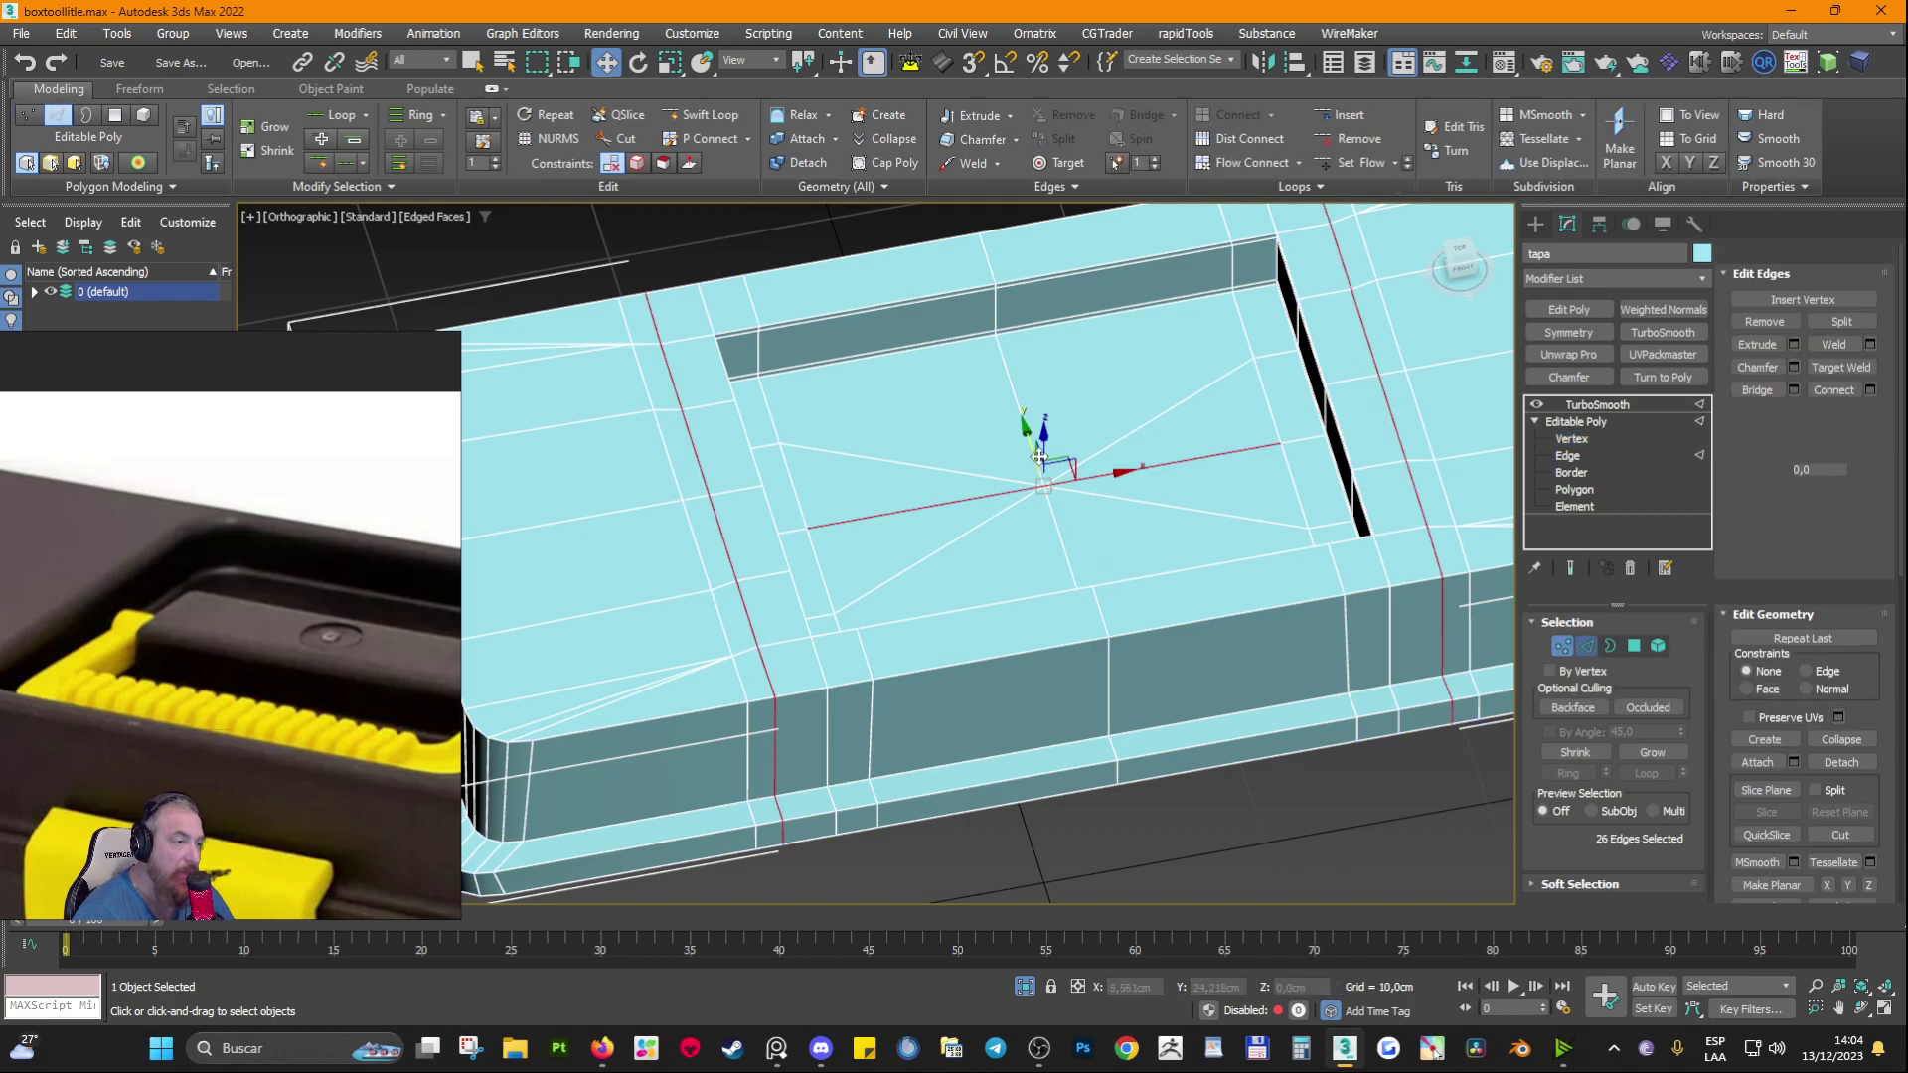
pyautogui.doubleClick(1025, 408)
pyautogui.keyDown('ctrl'); pyautogui.doubleClick(1053, 522); pyautogui.keyUp('ctrl')
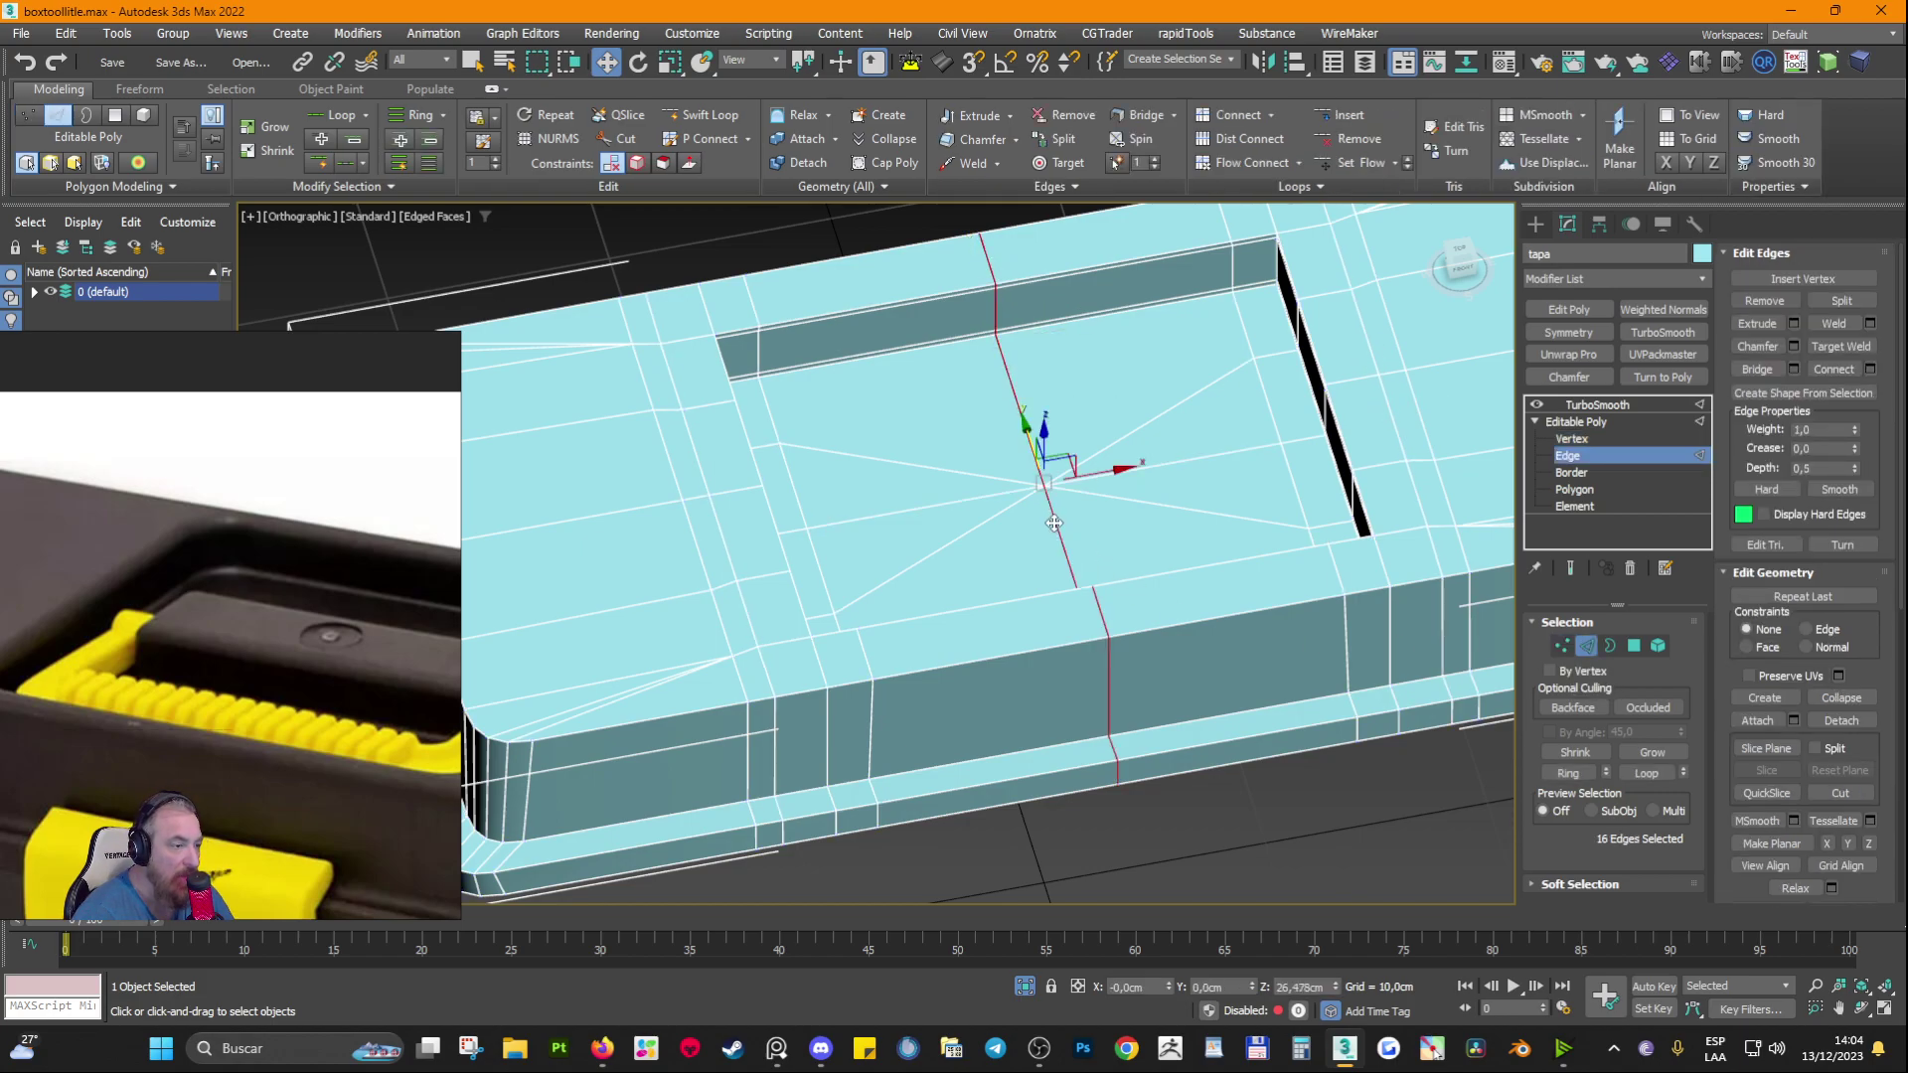
pyautogui.hotkey('ctrl', 'BackSpace')
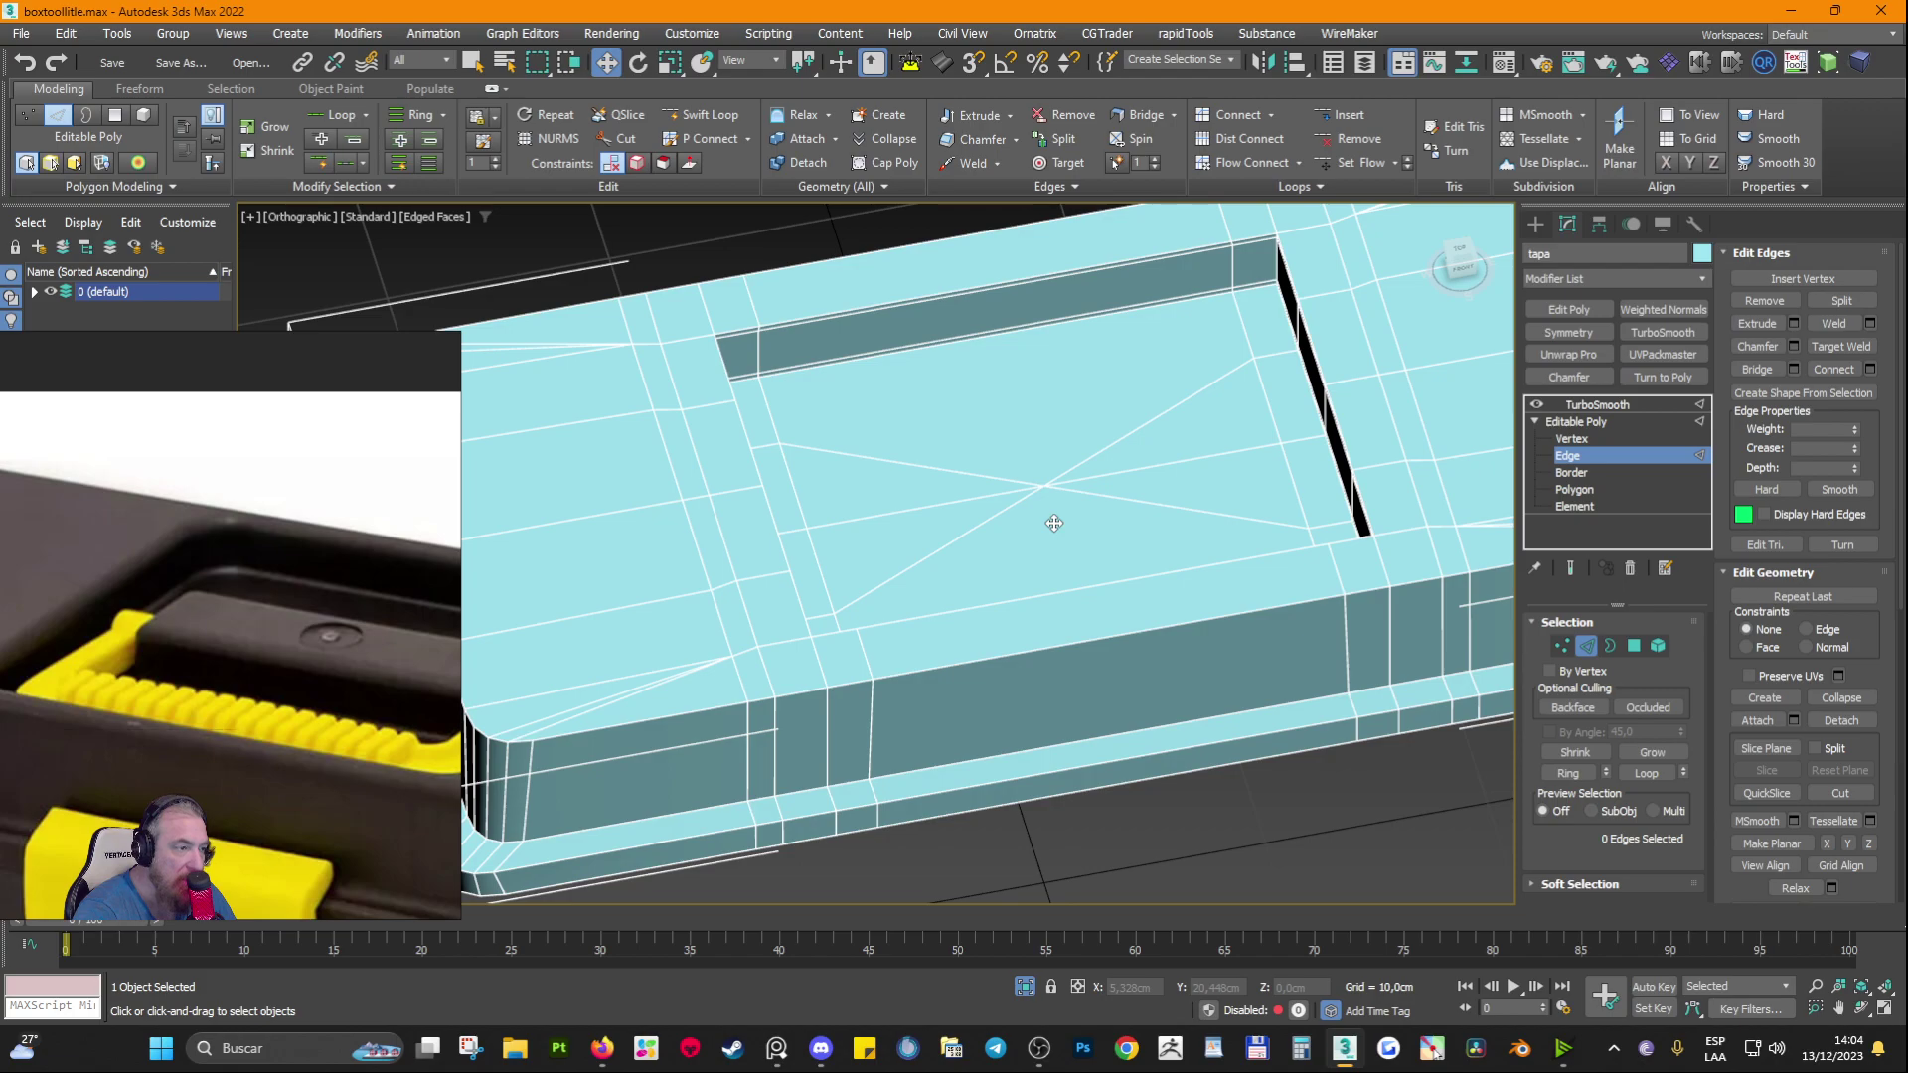
# Step: Connect the two opposite vertices near the other long side of the recess floor
pyautogui.click(1561, 647)
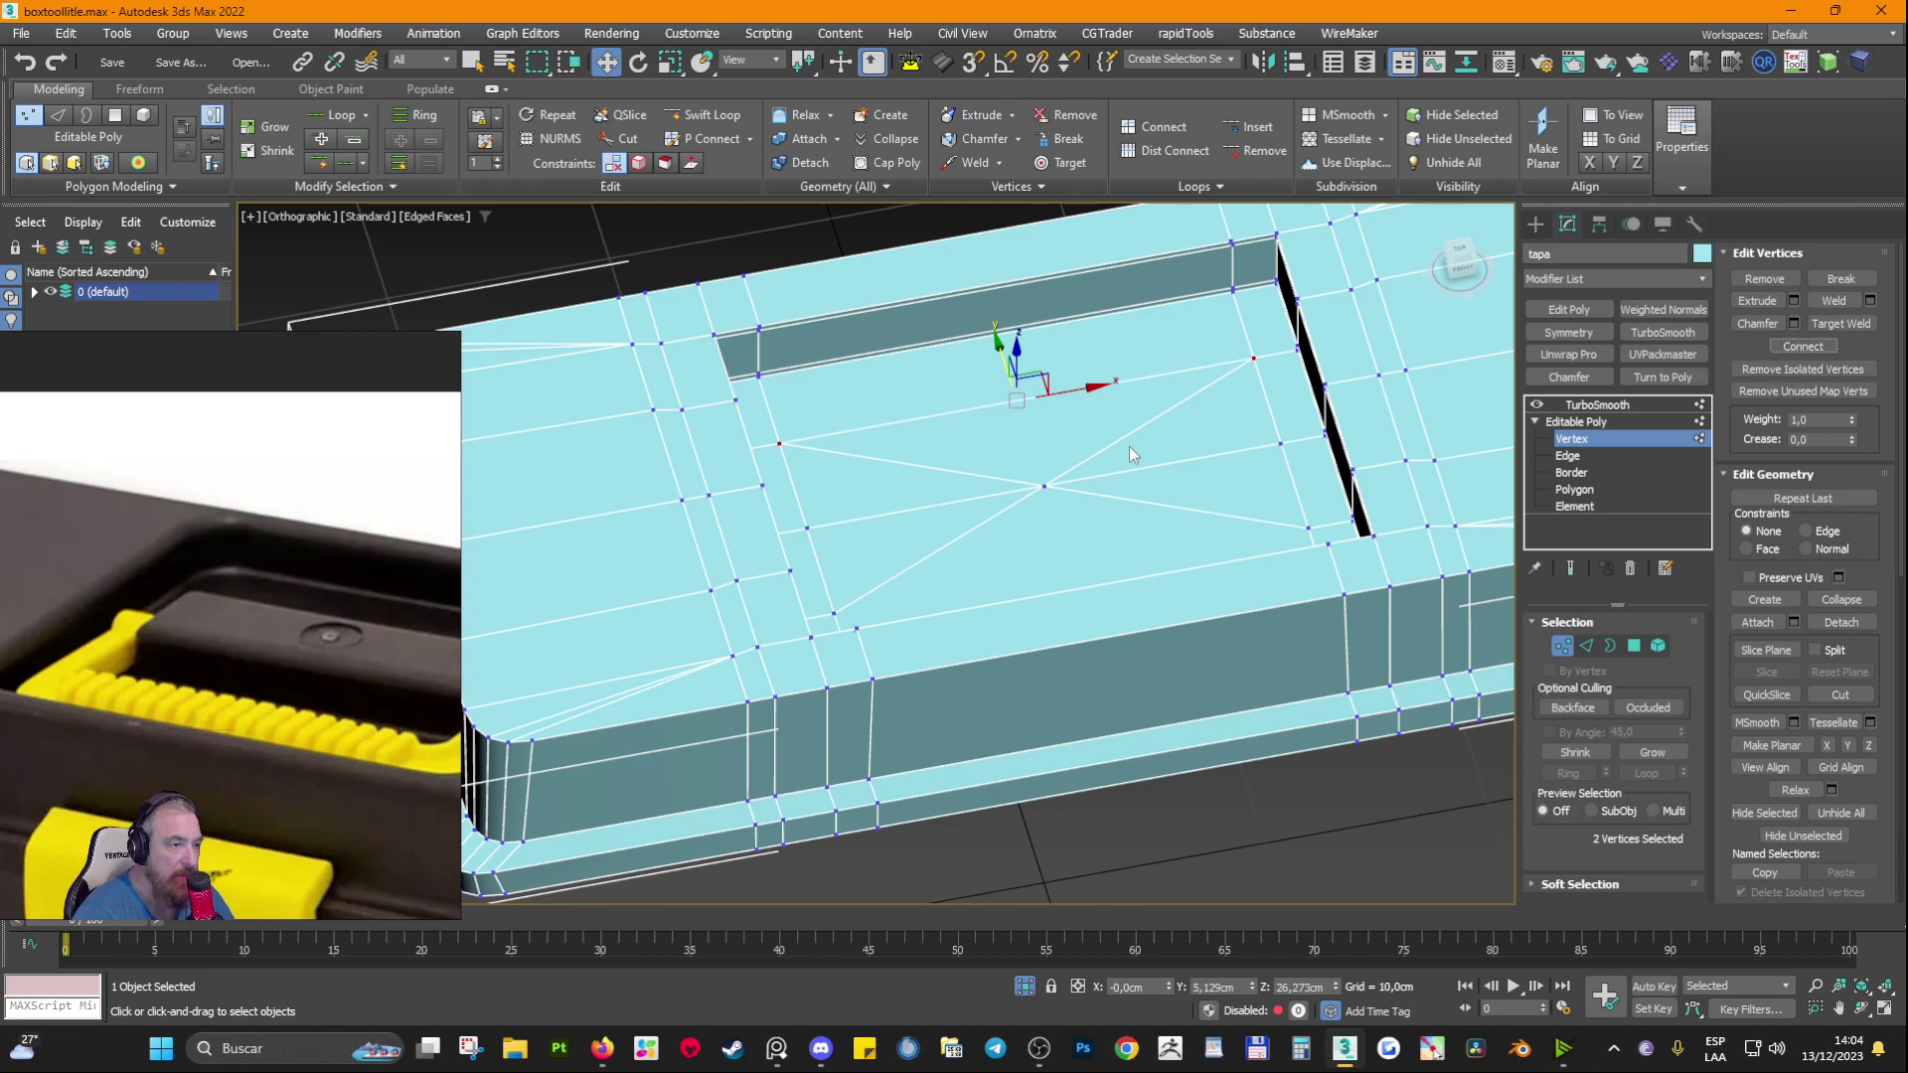
pyautogui.keyDown('alt'); pyautogui.moveTo(994, 437); pyautogui.dragTo(1281, 368, button='middle'); pyautogui.keyUp('alt')
pyautogui.click(1300, 253)
pyautogui.keyDown('alt'); pyautogui.moveTo(1300, 254); pyautogui.dragTo(1389, 386, button='middle'); pyautogui.keyUp('alt')
pyautogui.moveTo(1389, 386); pyautogui.dragTo(789, 586, button='middle')
pyautogui.keyDown('ctrl'); pyautogui.click(1182, 478); pyautogui.keyUp('ctrl')
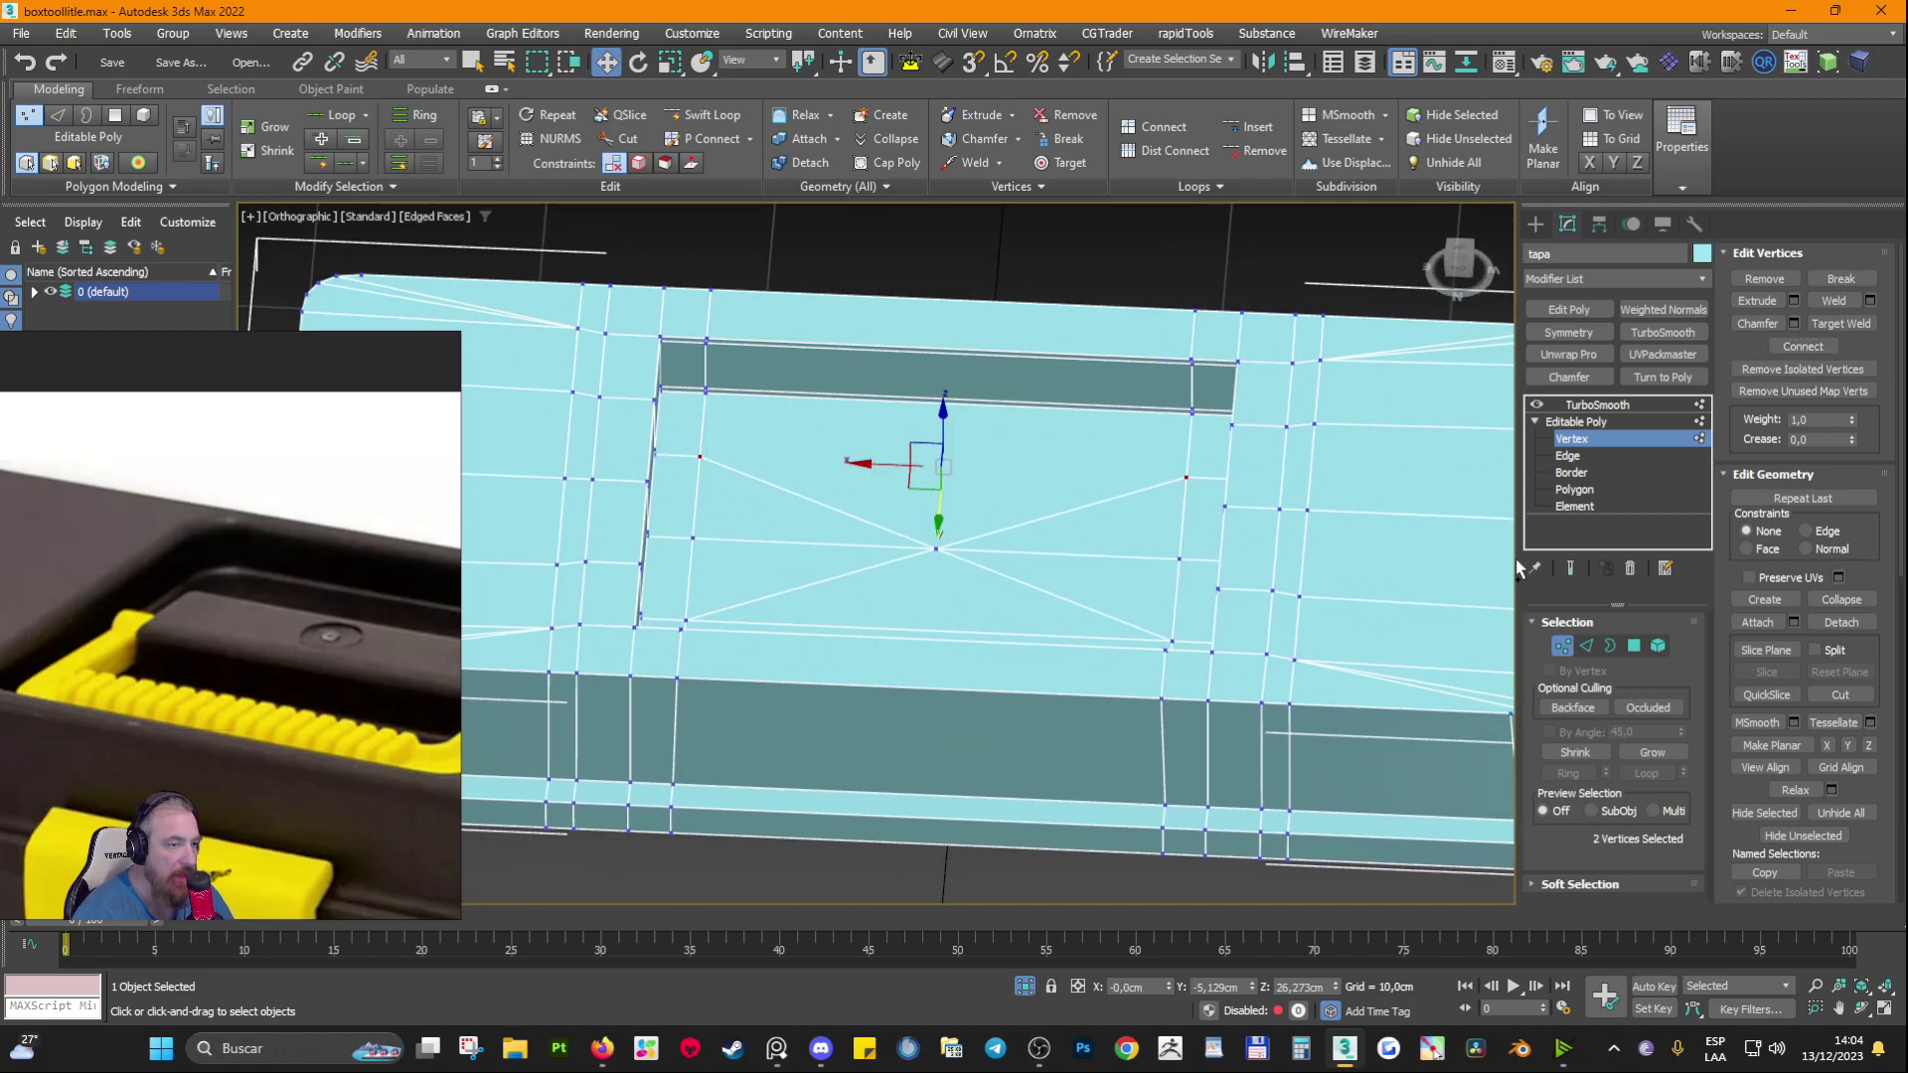
pyautogui.click(1802, 346)
pyautogui.keyDown('alt'); pyautogui.moveTo(1145, 514); pyautogui.dragTo(1594, 543, button='middle'); pyautogui.keyUp('alt')
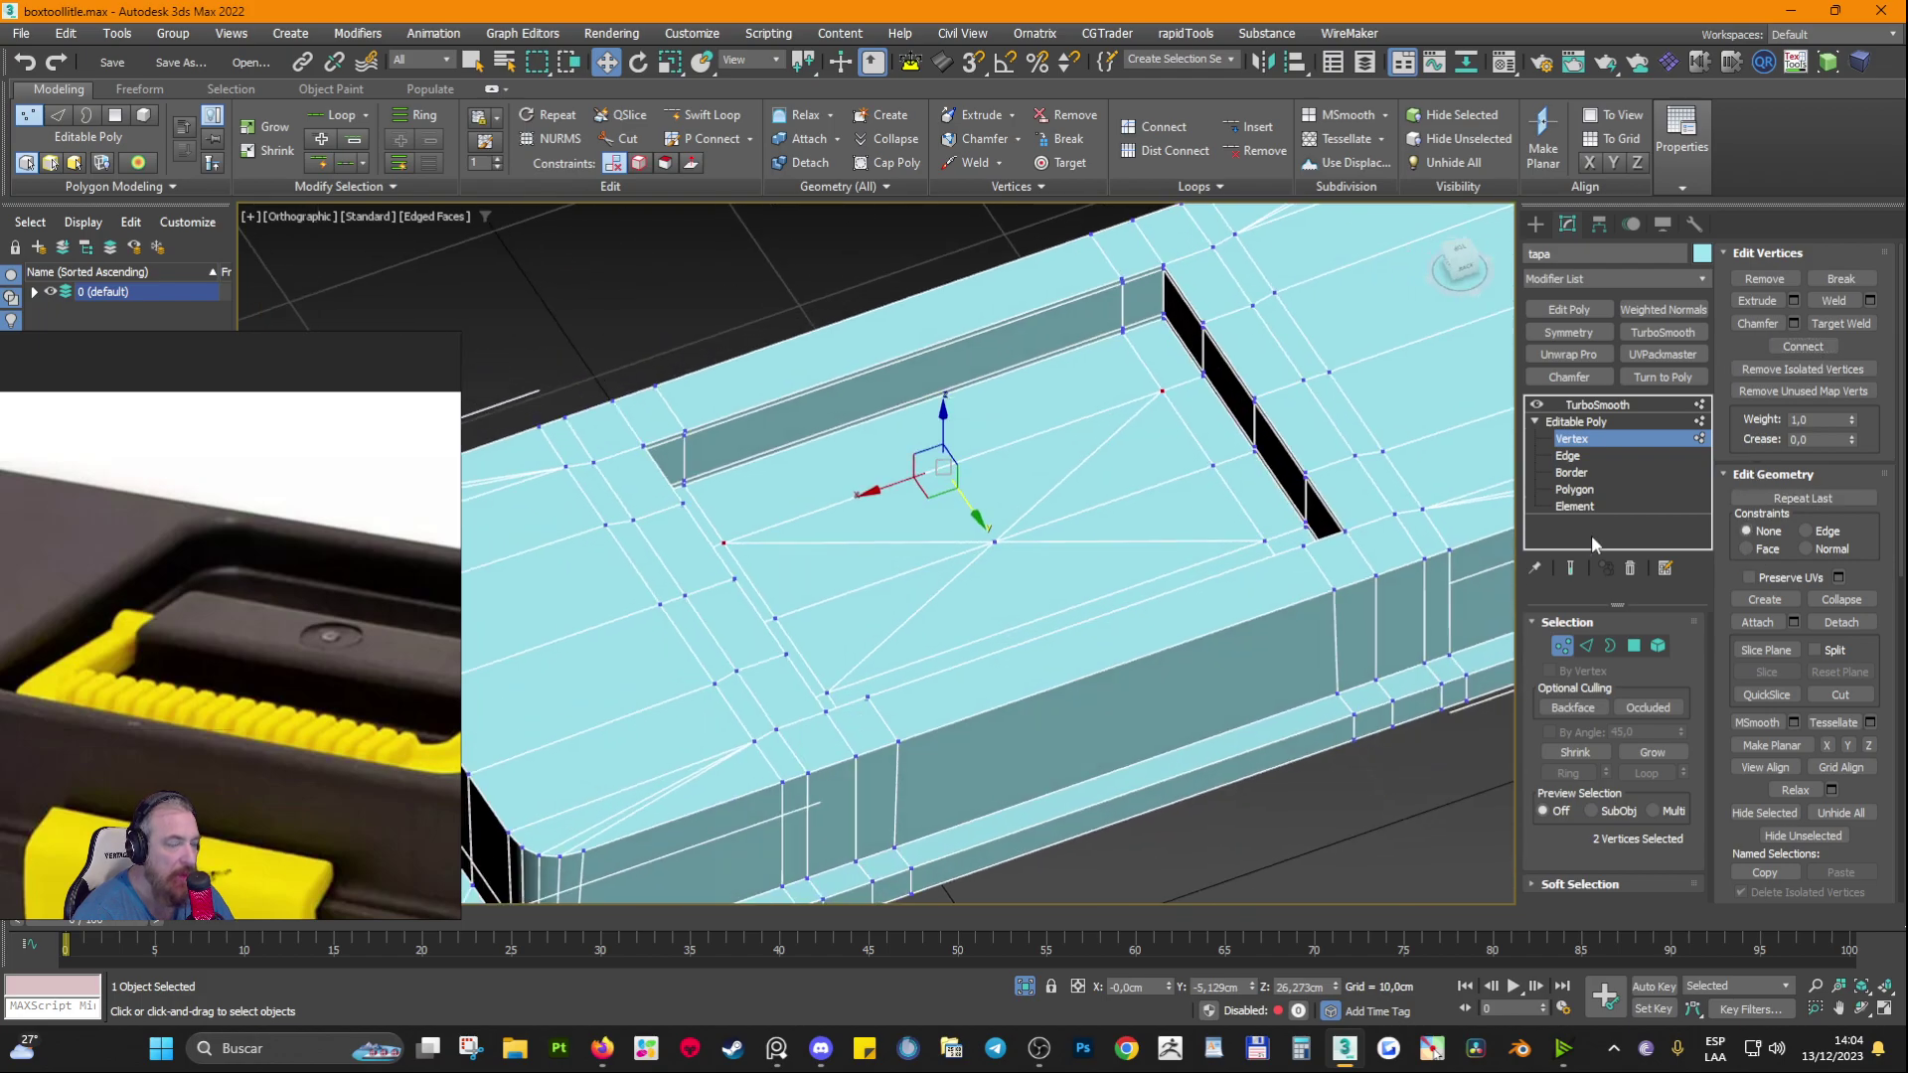
# Step: Remove the central vertex of the recess floor and connect the two opposite middle vertices straight across it
pyautogui.click(988, 545)
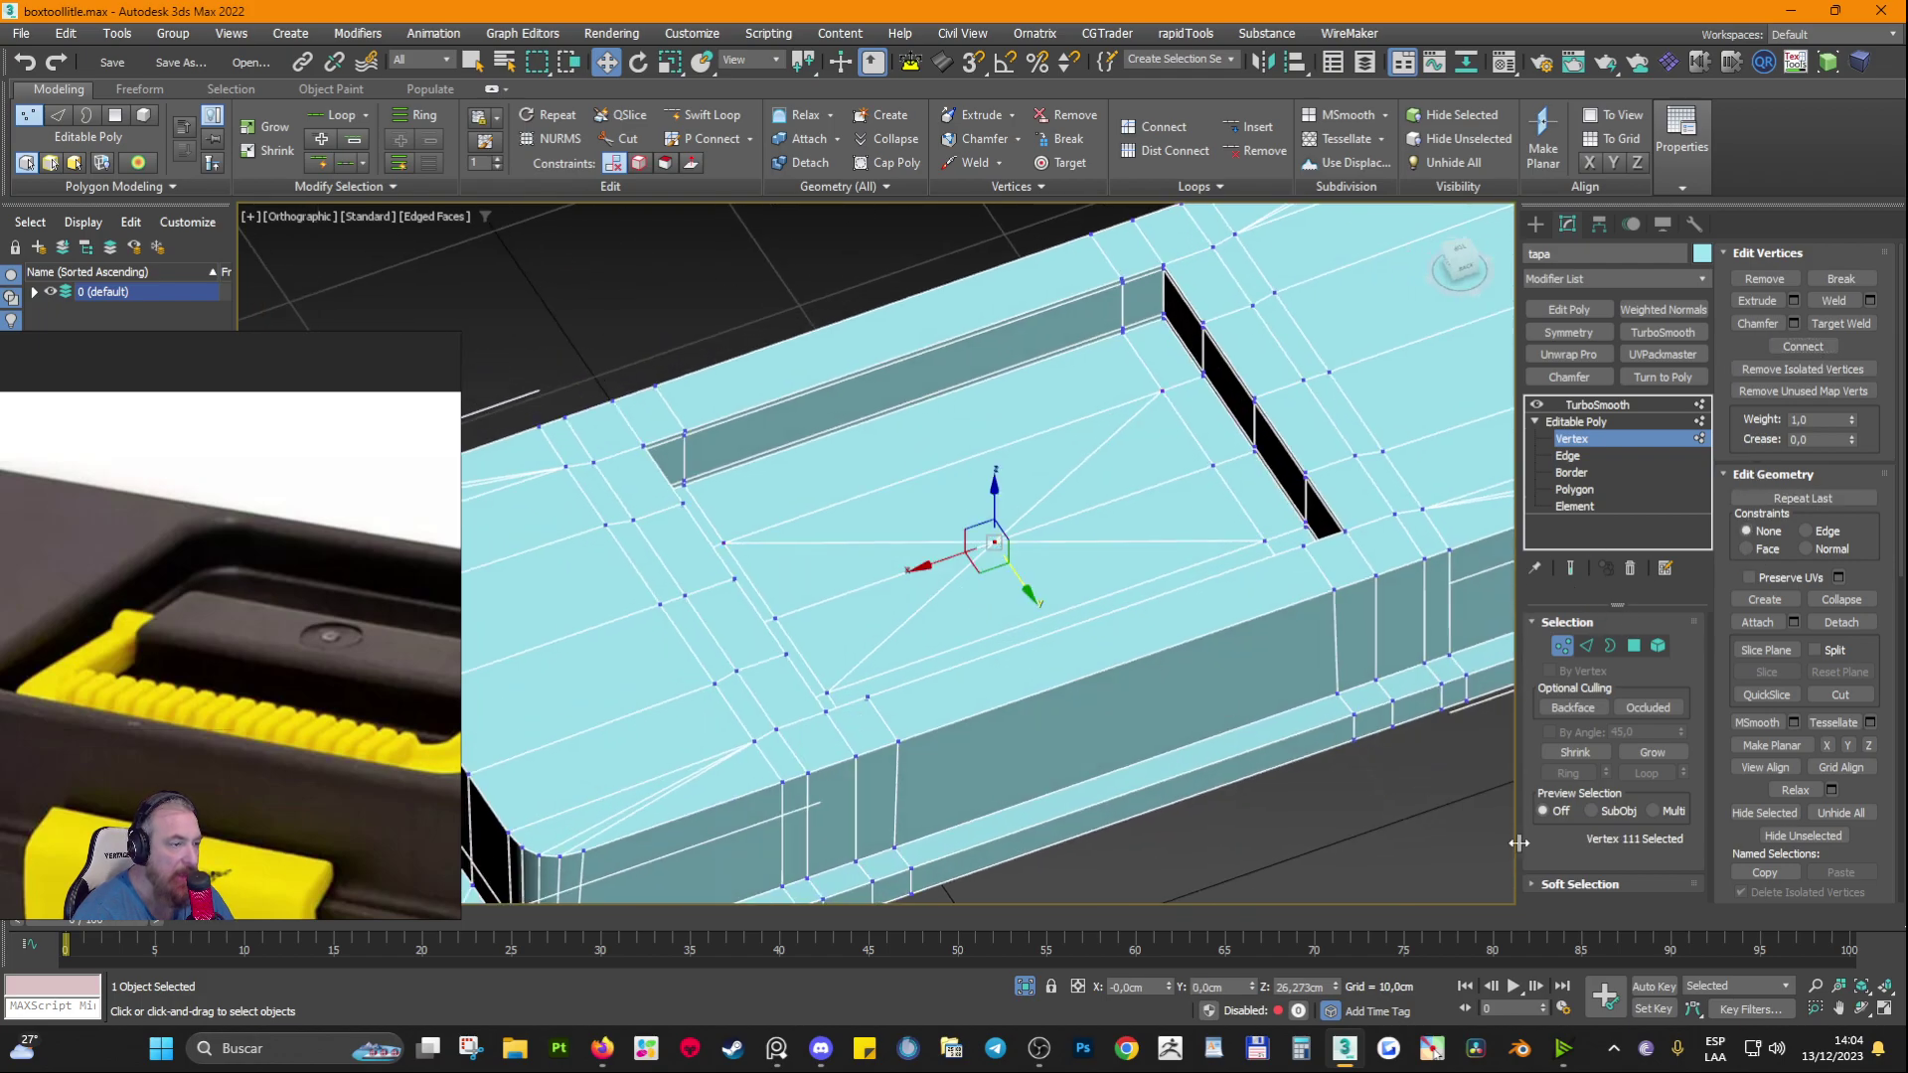
pyautogui.press('BackSpace')
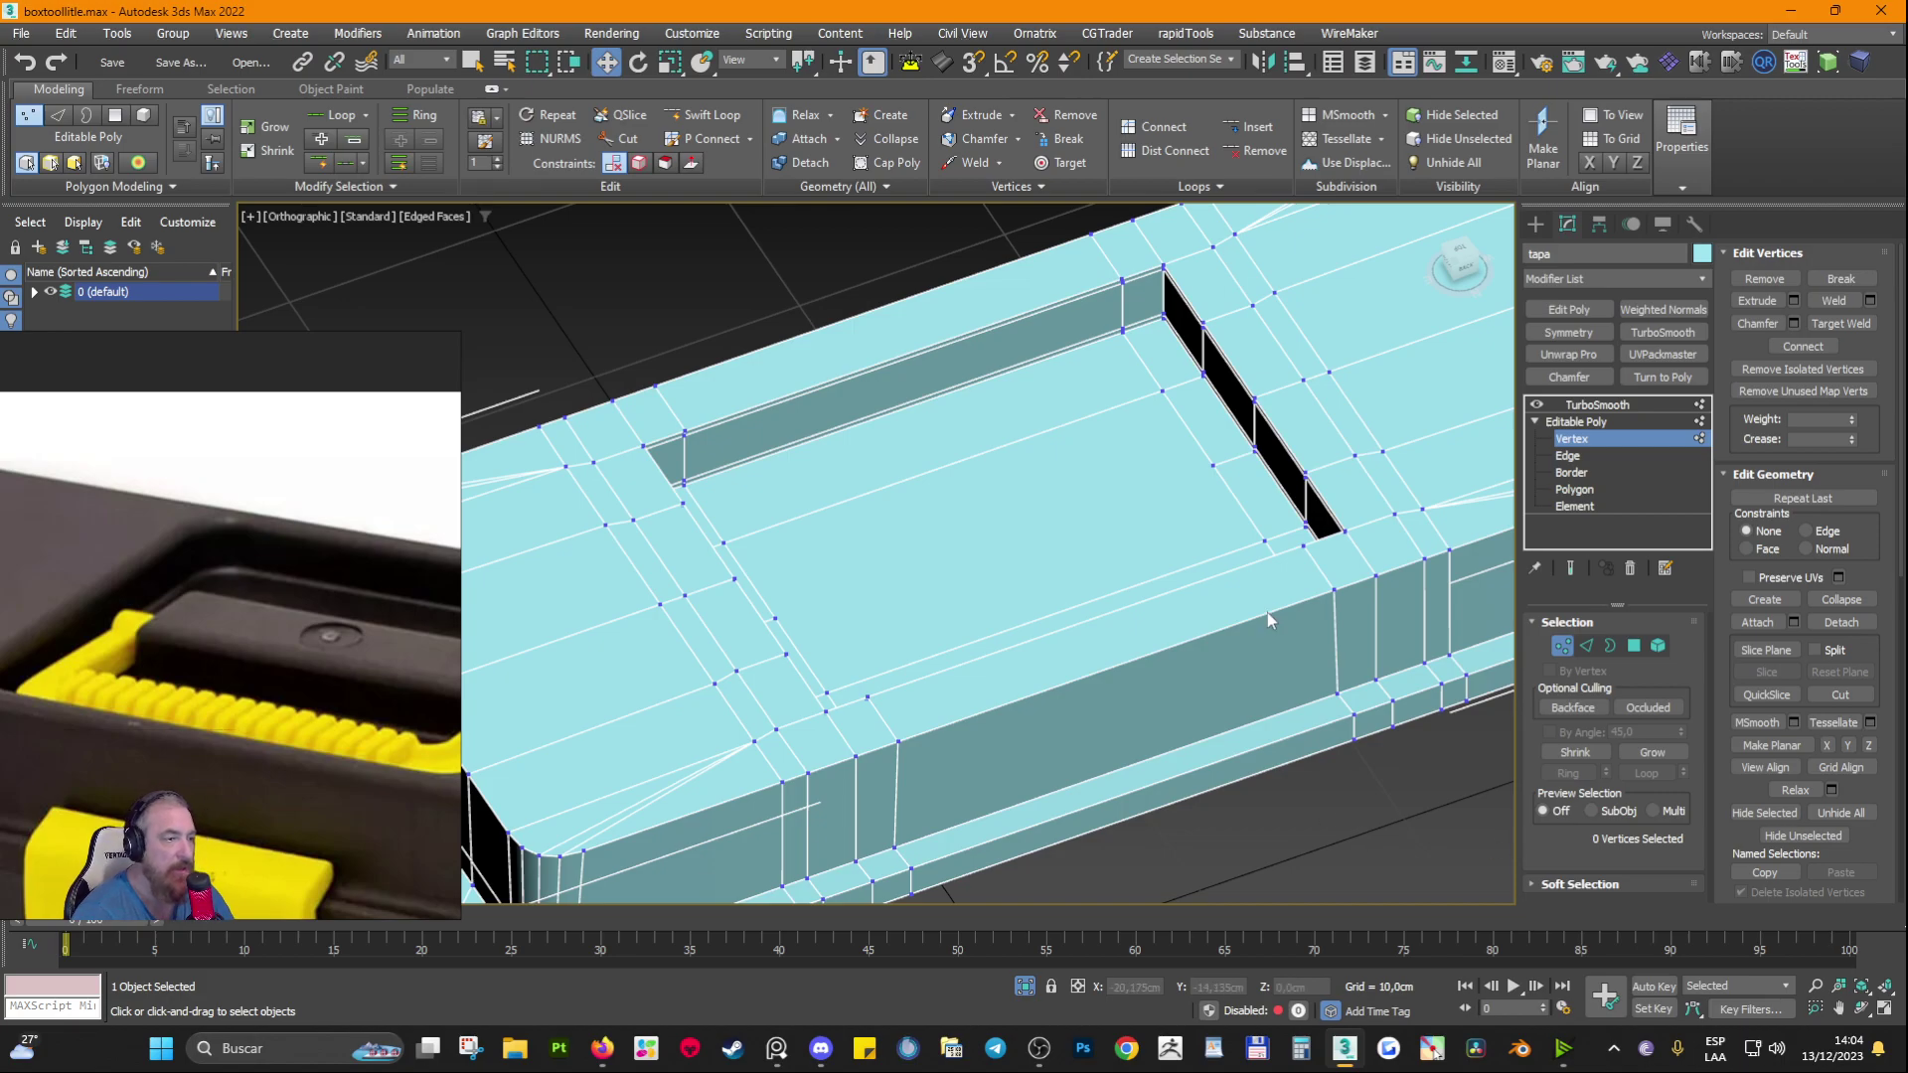
pyautogui.click(1216, 464)
pyautogui.keyDown('alt'); pyautogui.moveTo(1215, 465); pyautogui.dragTo(795, 356, button='middle'); pyautogui.keyUp('alt')
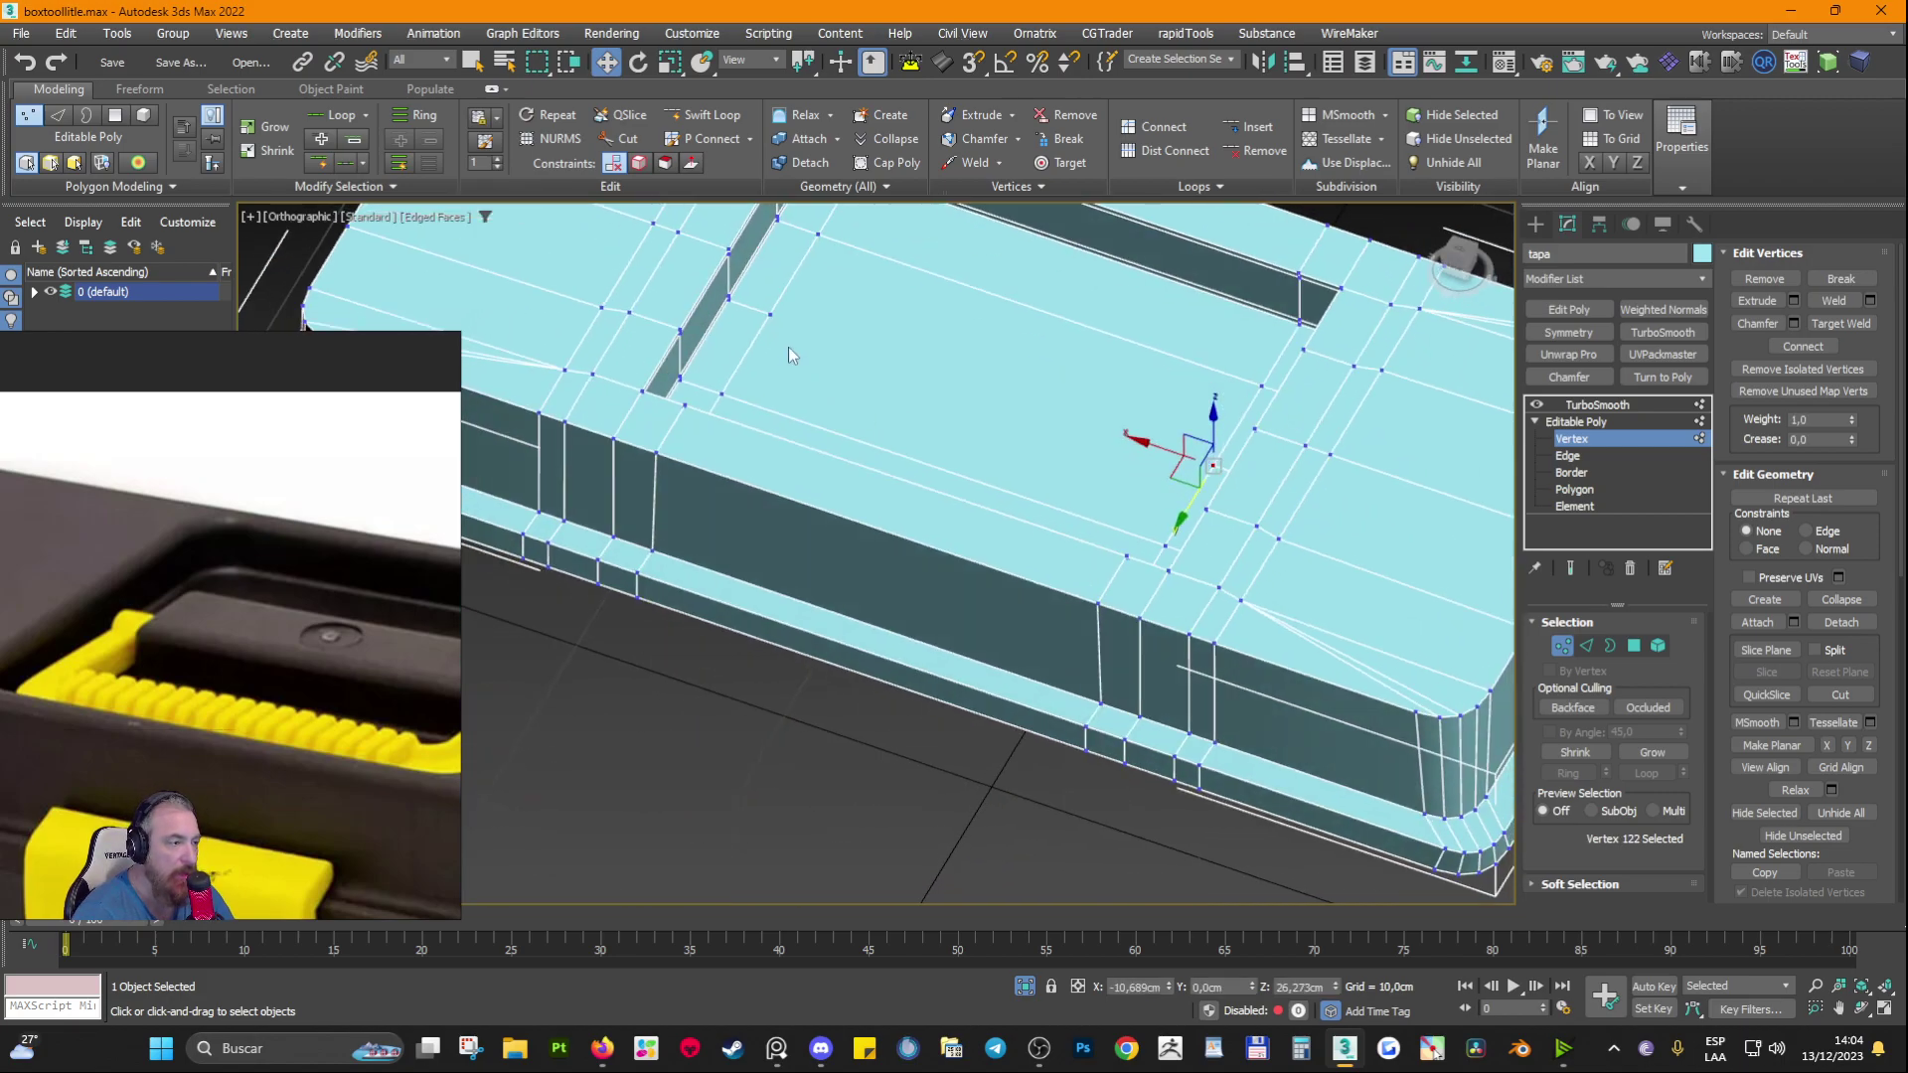
pyautogui.keyDown('ctrl'); pyautogui.click(771, 314); pyautogui.keyUp('ctrl')
pyautogui.click(1796, 348)
pyautogui.keyDown('alt'); pyautogui.moveTo(1047, 372); pyautogui.dragTo(1726, 481, button='middle'); pyautogui.keyUp('alt')
# Step: Select the three long polygons spanning the recess floor
pyautogui.click(1632, 647)
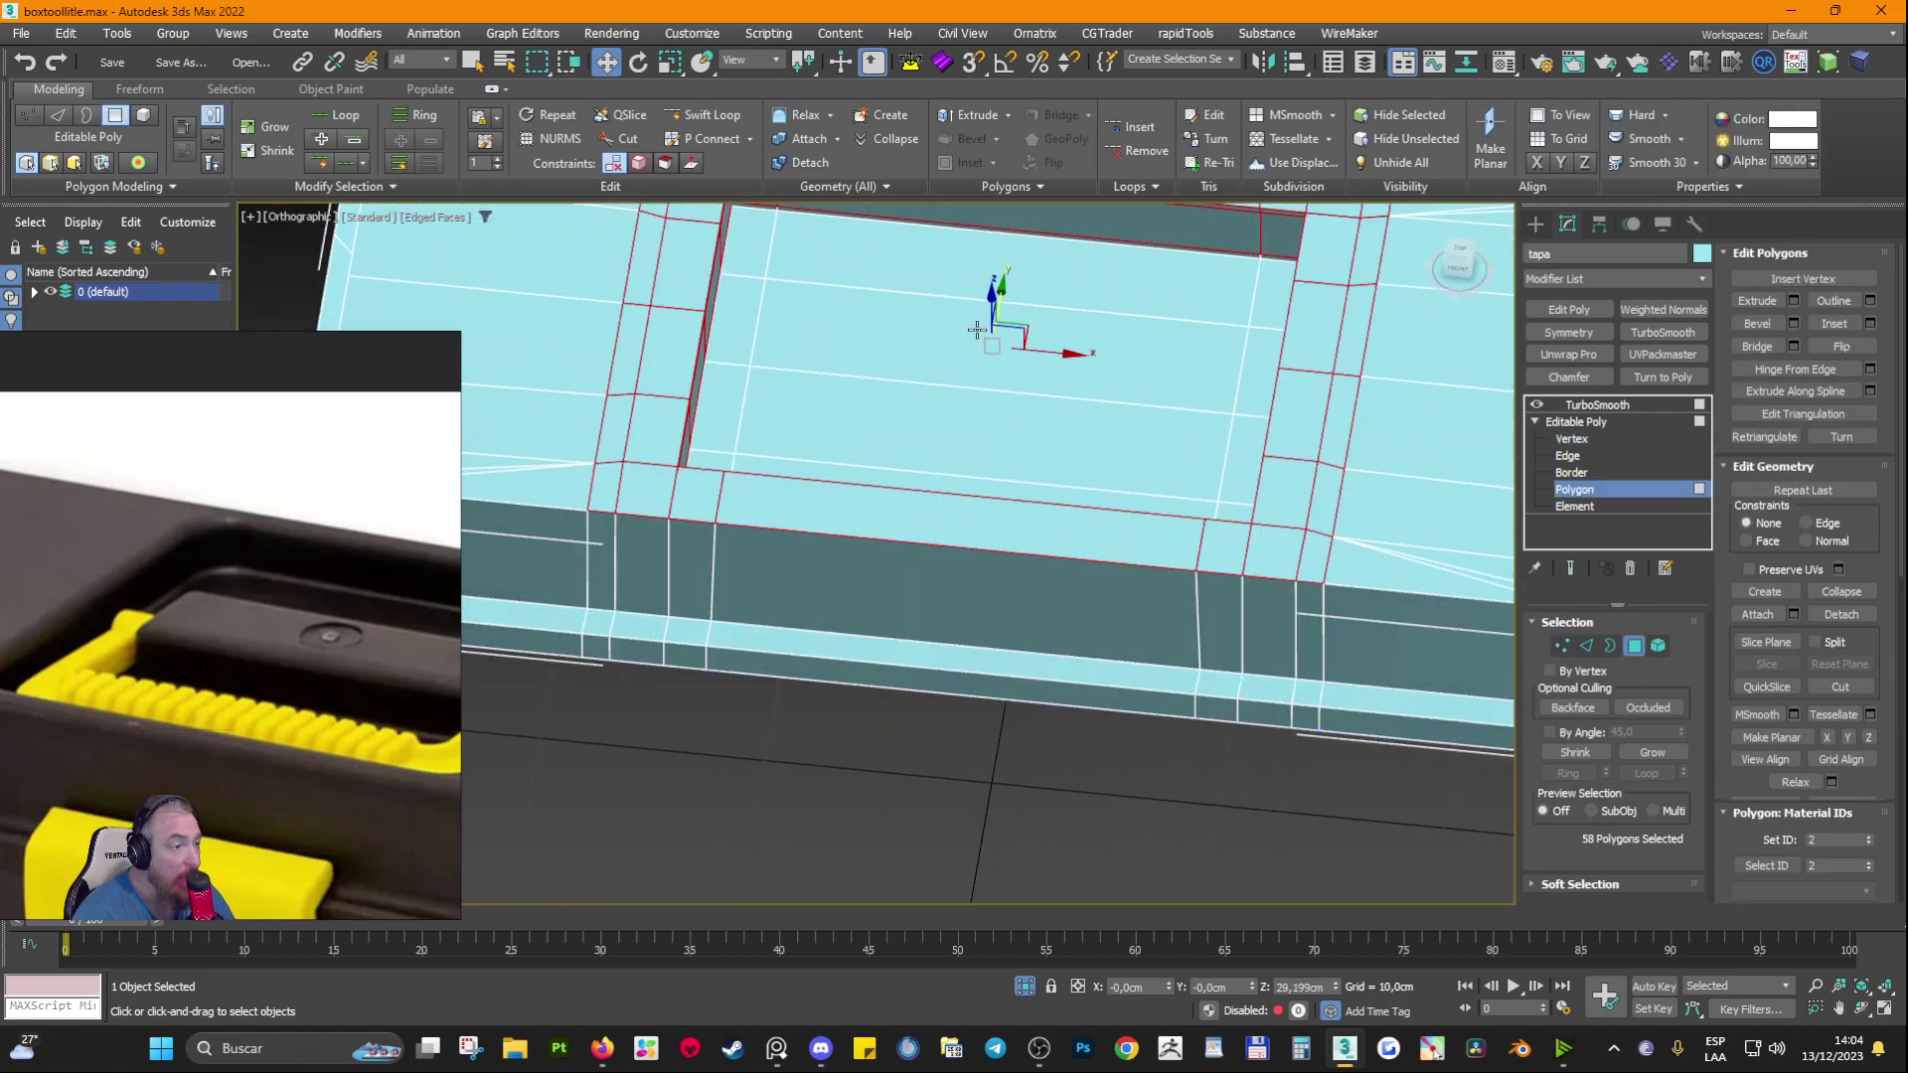
pyautogui.moveTo(962, 331)
pyautogui.mouseDown(button='middle')
pyautogui.moveTo(961, 442)
pyautogui.moveTo(1102, 397)
pyautogui.mouseUp(button='middle')
pyautogui.click(863, 368)
pyautogui.keyDown('ctrl'); pyautogui.click(875, 424); pyautogui.keyUp('ctrl')
pyautogui.keyDown('ctrl'); pyautogui.click(859, 497); pyautogui.keyUp('ctrl')
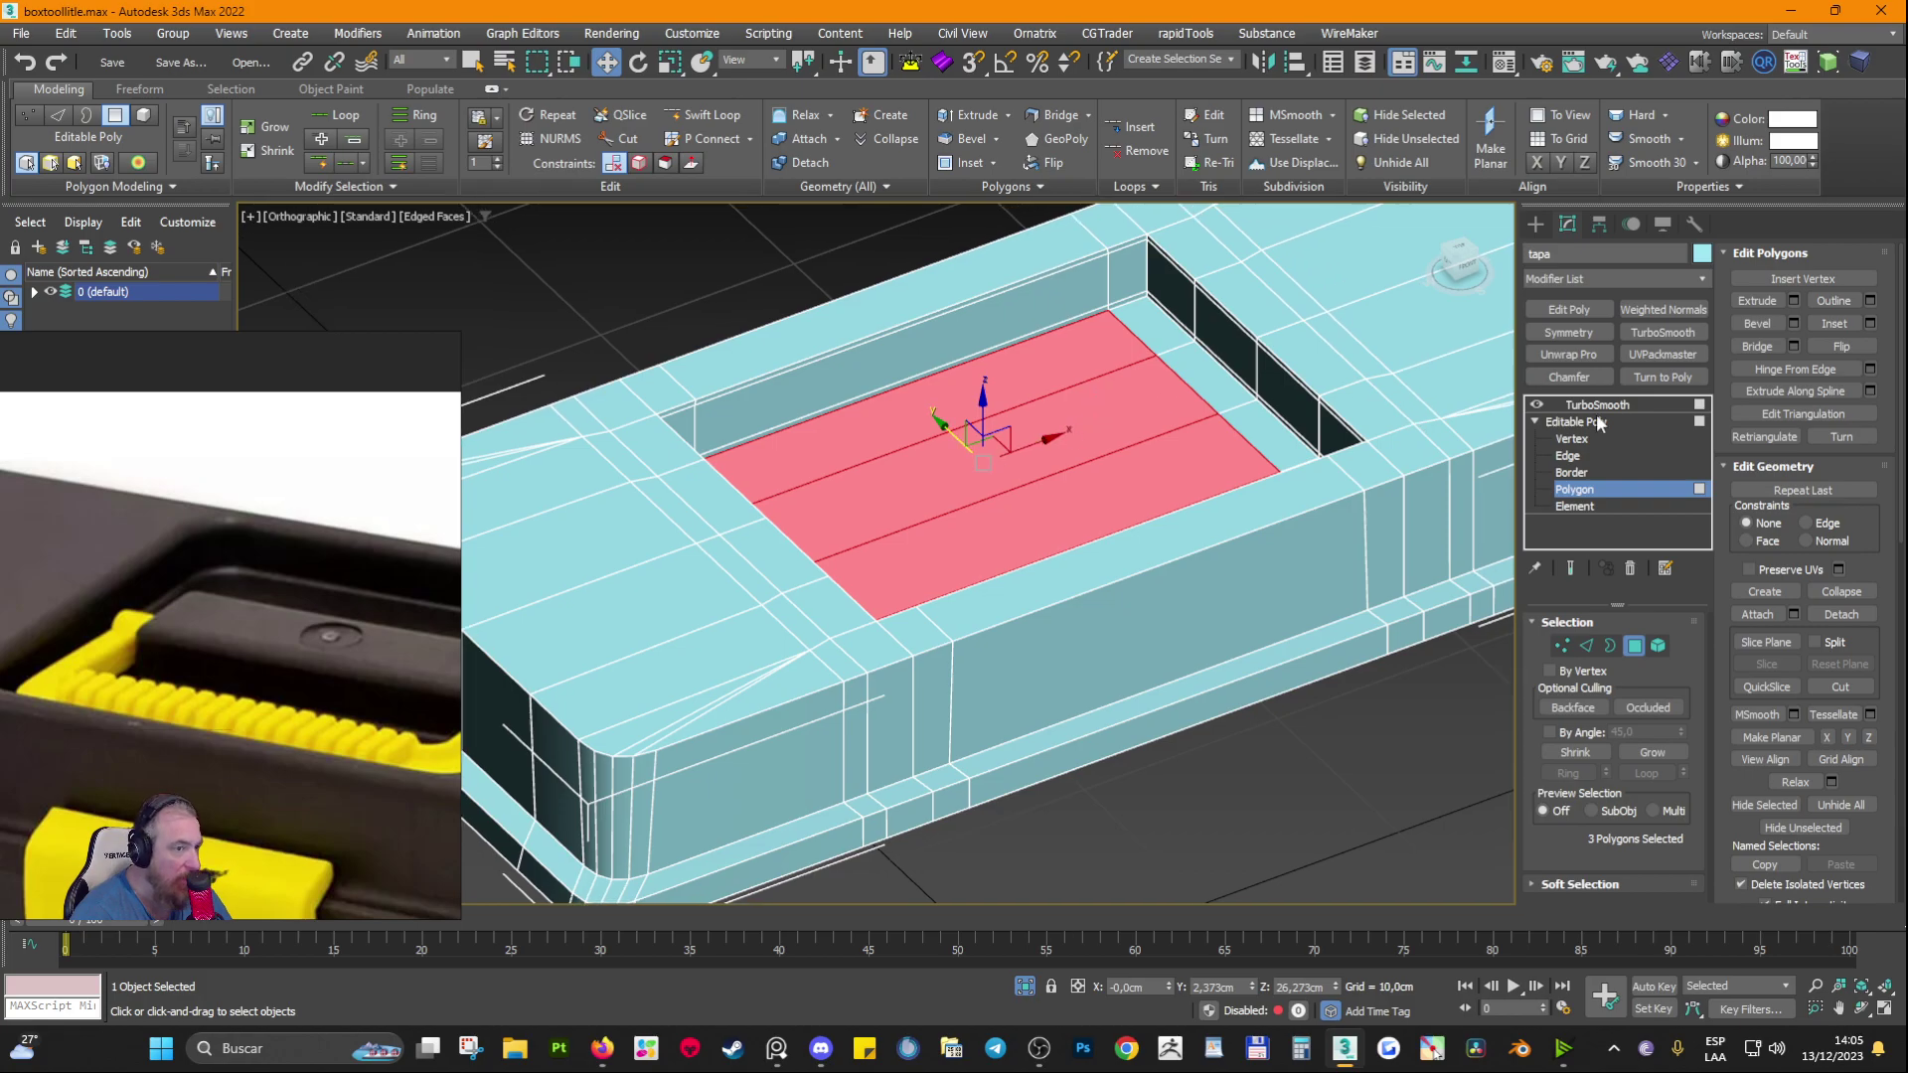
# Step: Examine the TurboSmooth result around the recess in shaded and wireframe display
pyautogui.click(1596, 404)
pyautogui.press('F3')
pyautogui.press('F3')
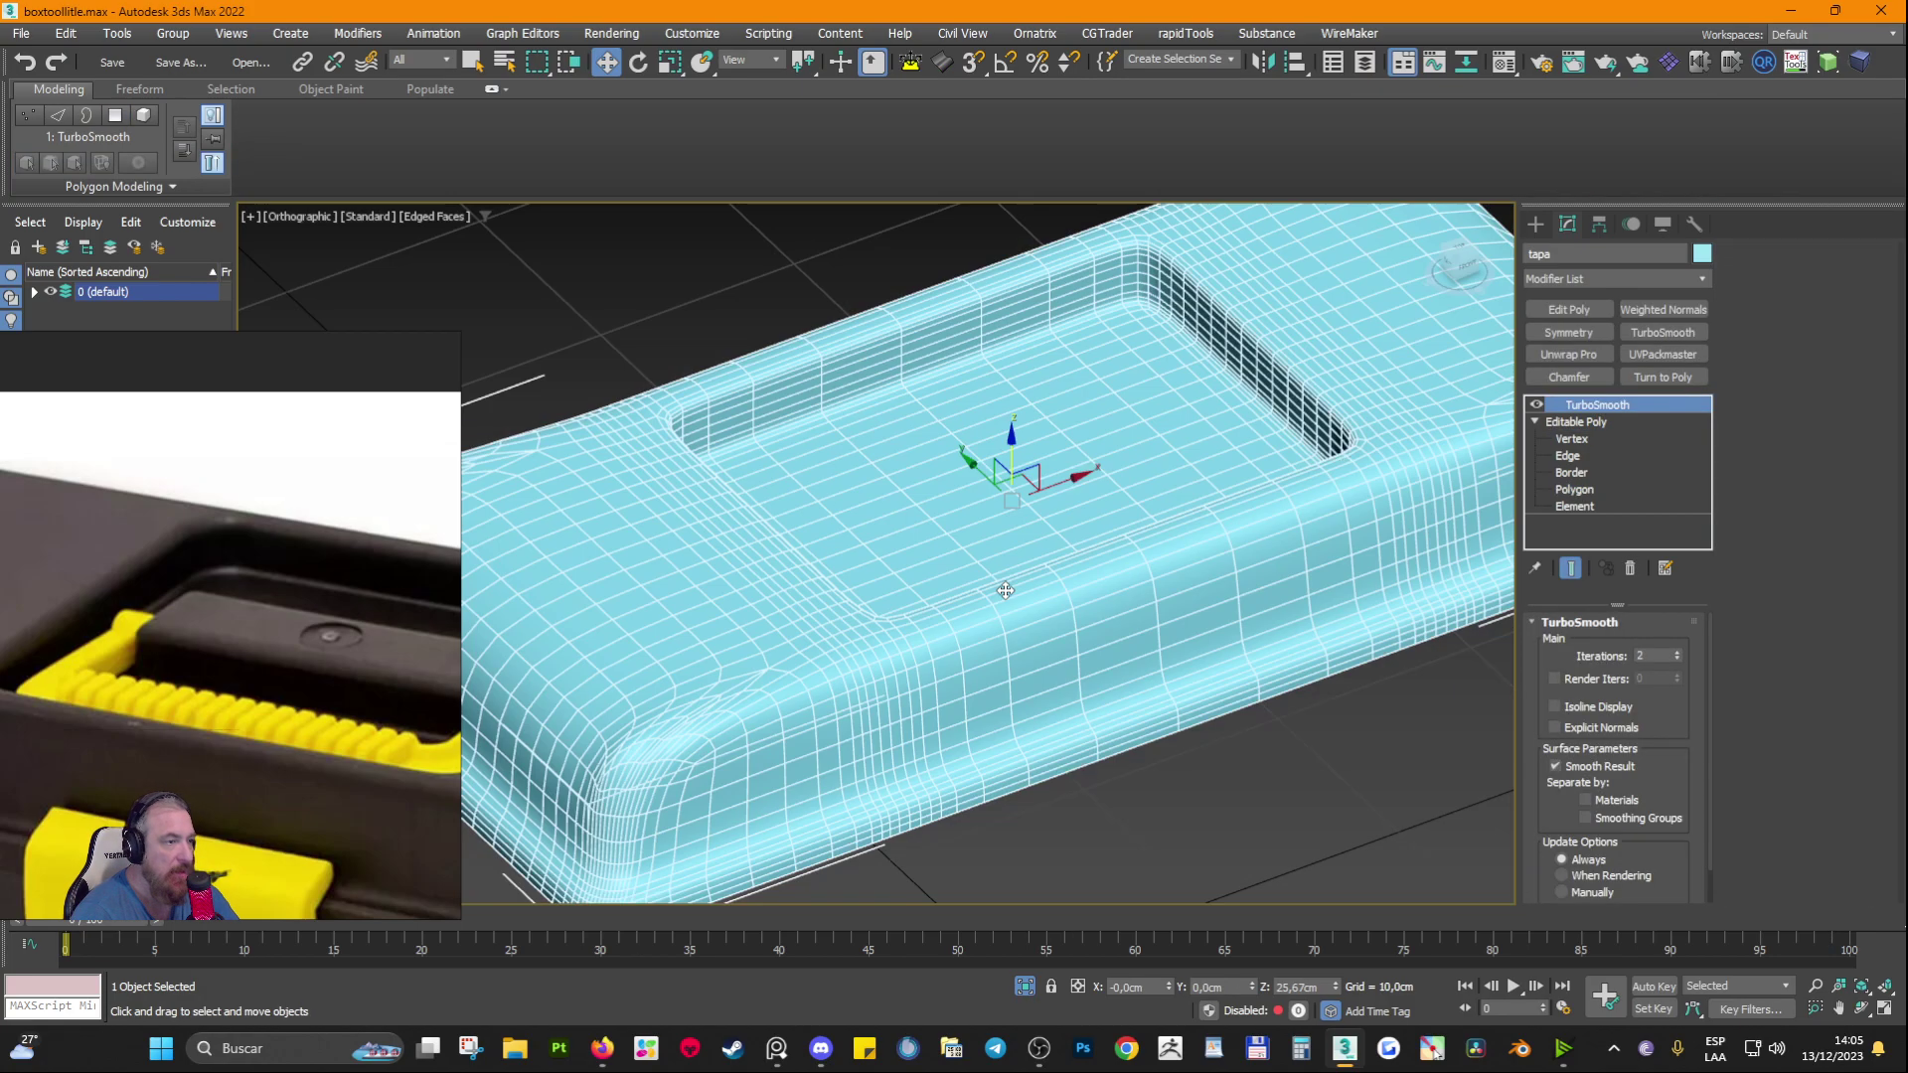
pyautogui.press('F4')
pyautogui.press('F3')
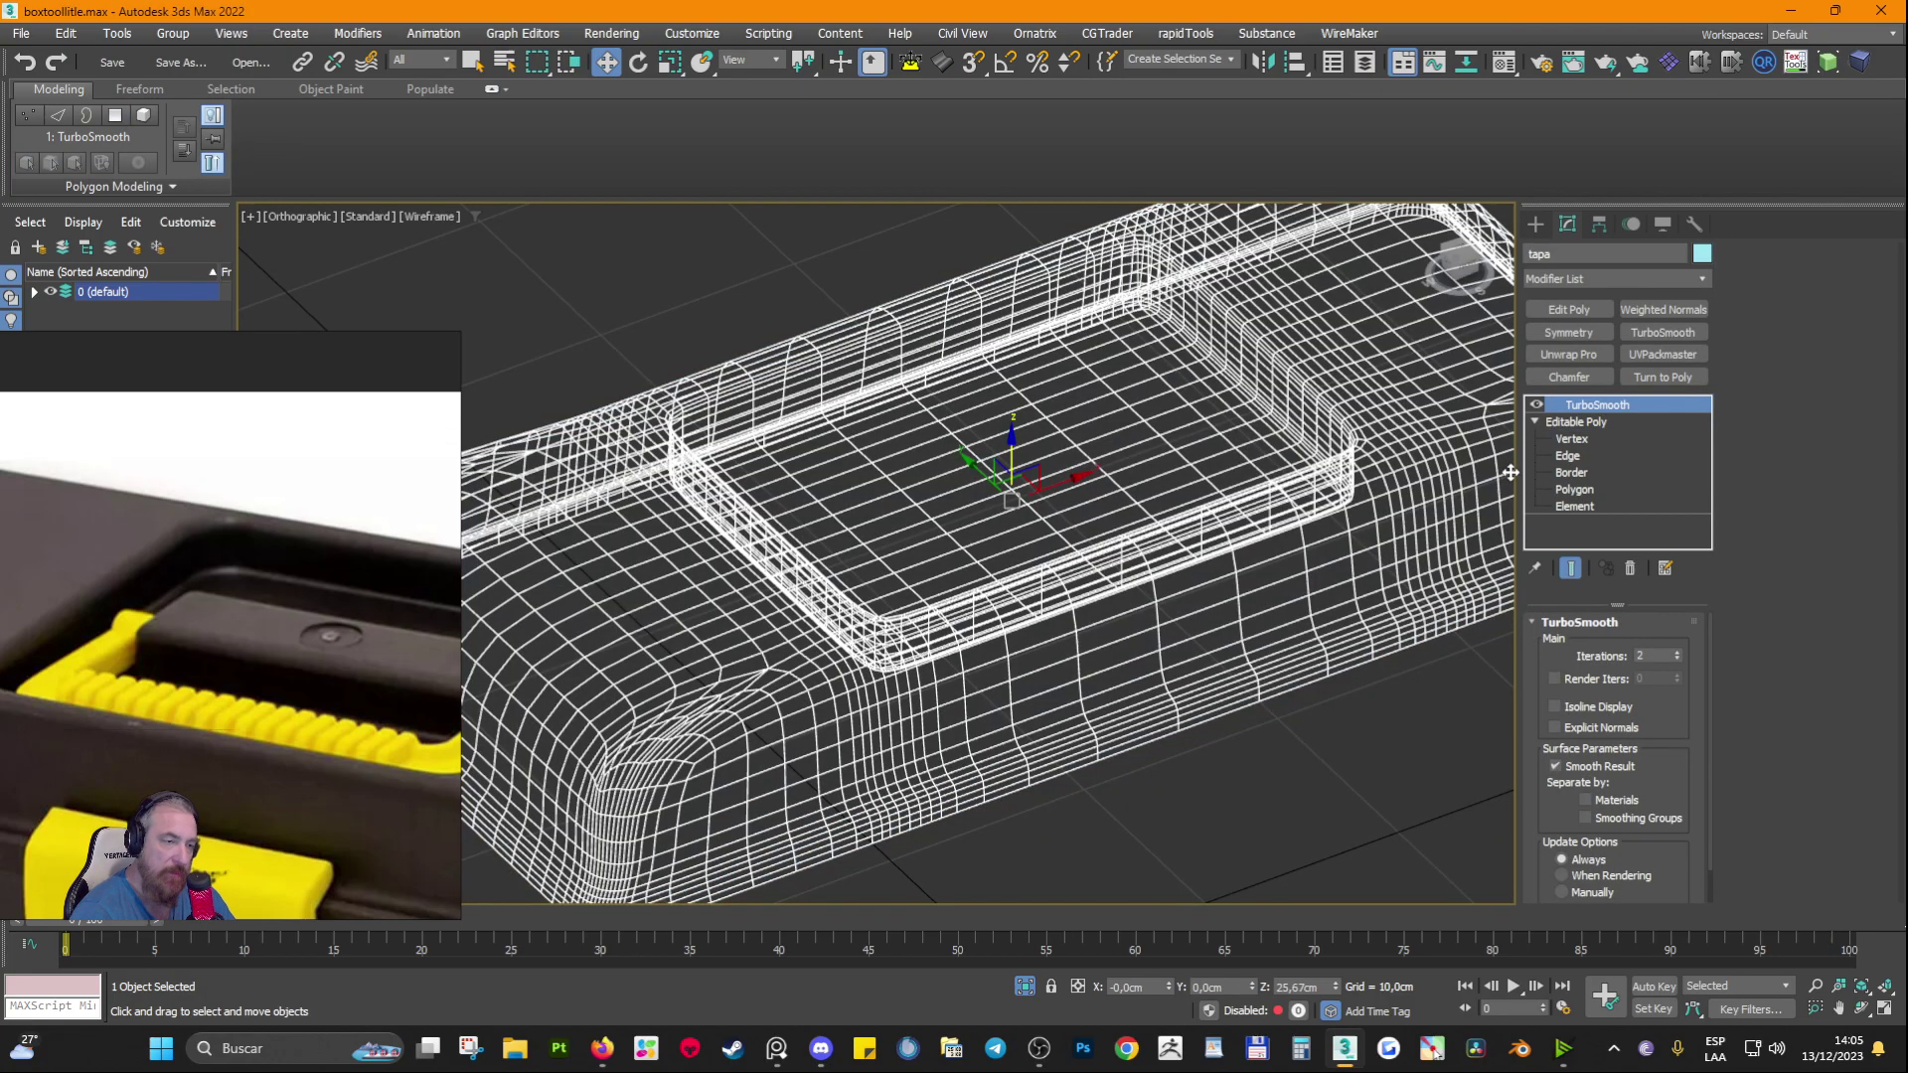
# Step: Turn off TurboSmooth and examine the shaded base mesh at the recess's inner corner
pyautogui.click(1580, 439)
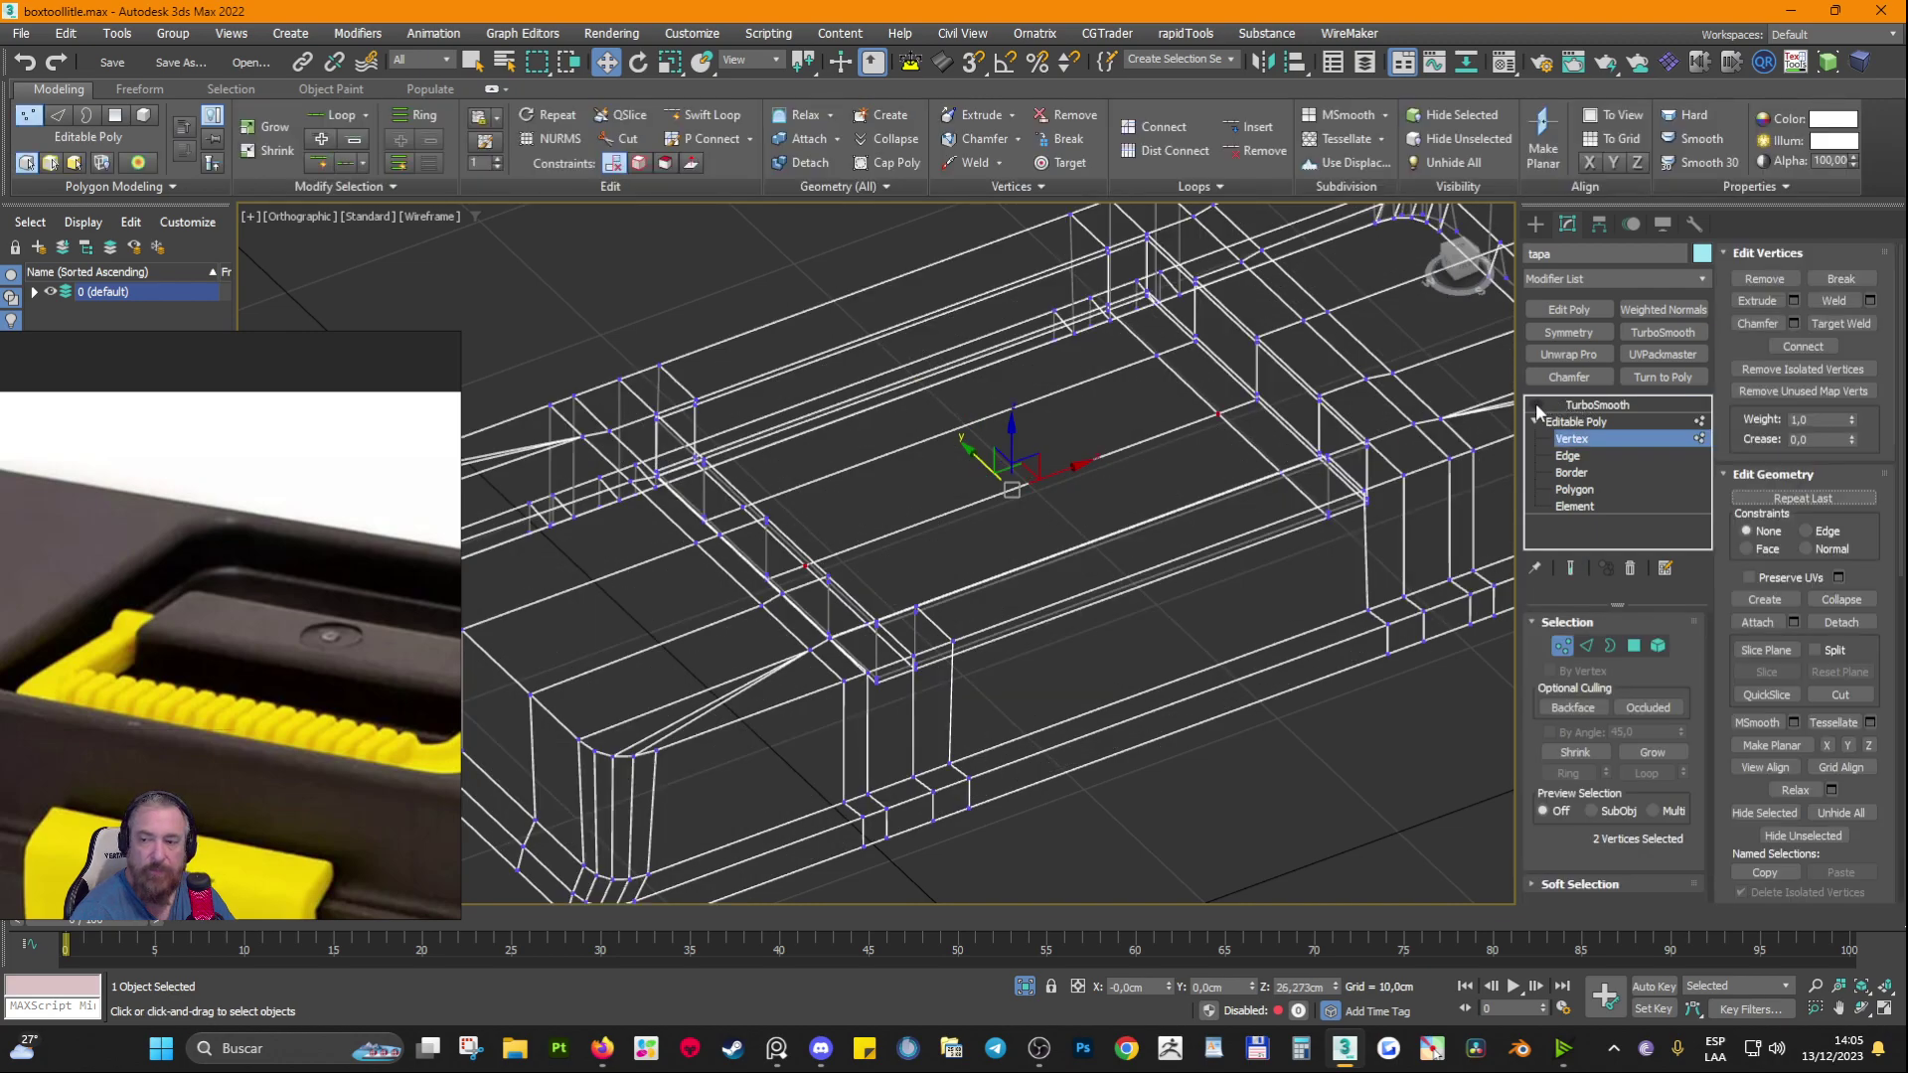
pyautogui.press('F3')
pyautogui.scroll(-3, 963, 584)
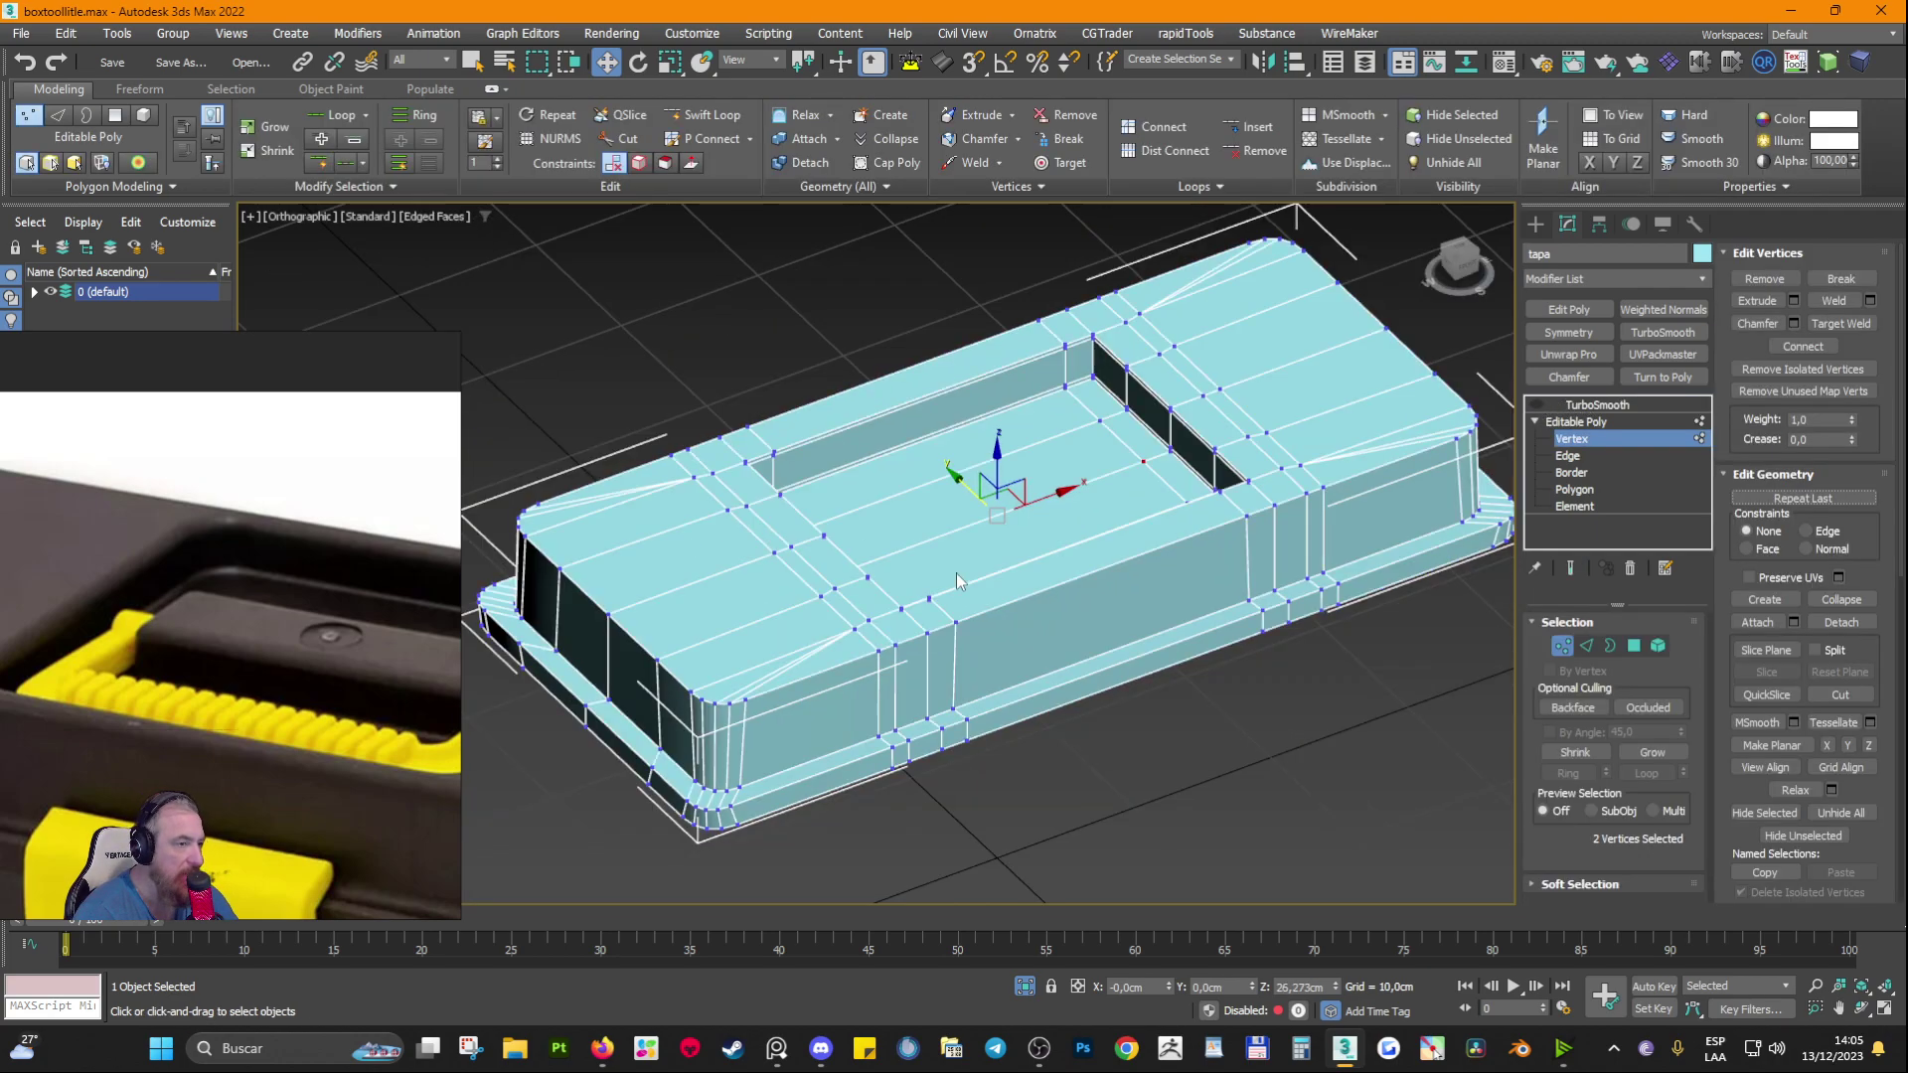
pyautogui.keyDown('alt'); pyautogui.moveTo(1109, 606); pyautogui.dragTo(1396, 596, button='middle'); pyautogui.keyUp('alt')
pyautogui.scroll(3, 1186, 487)
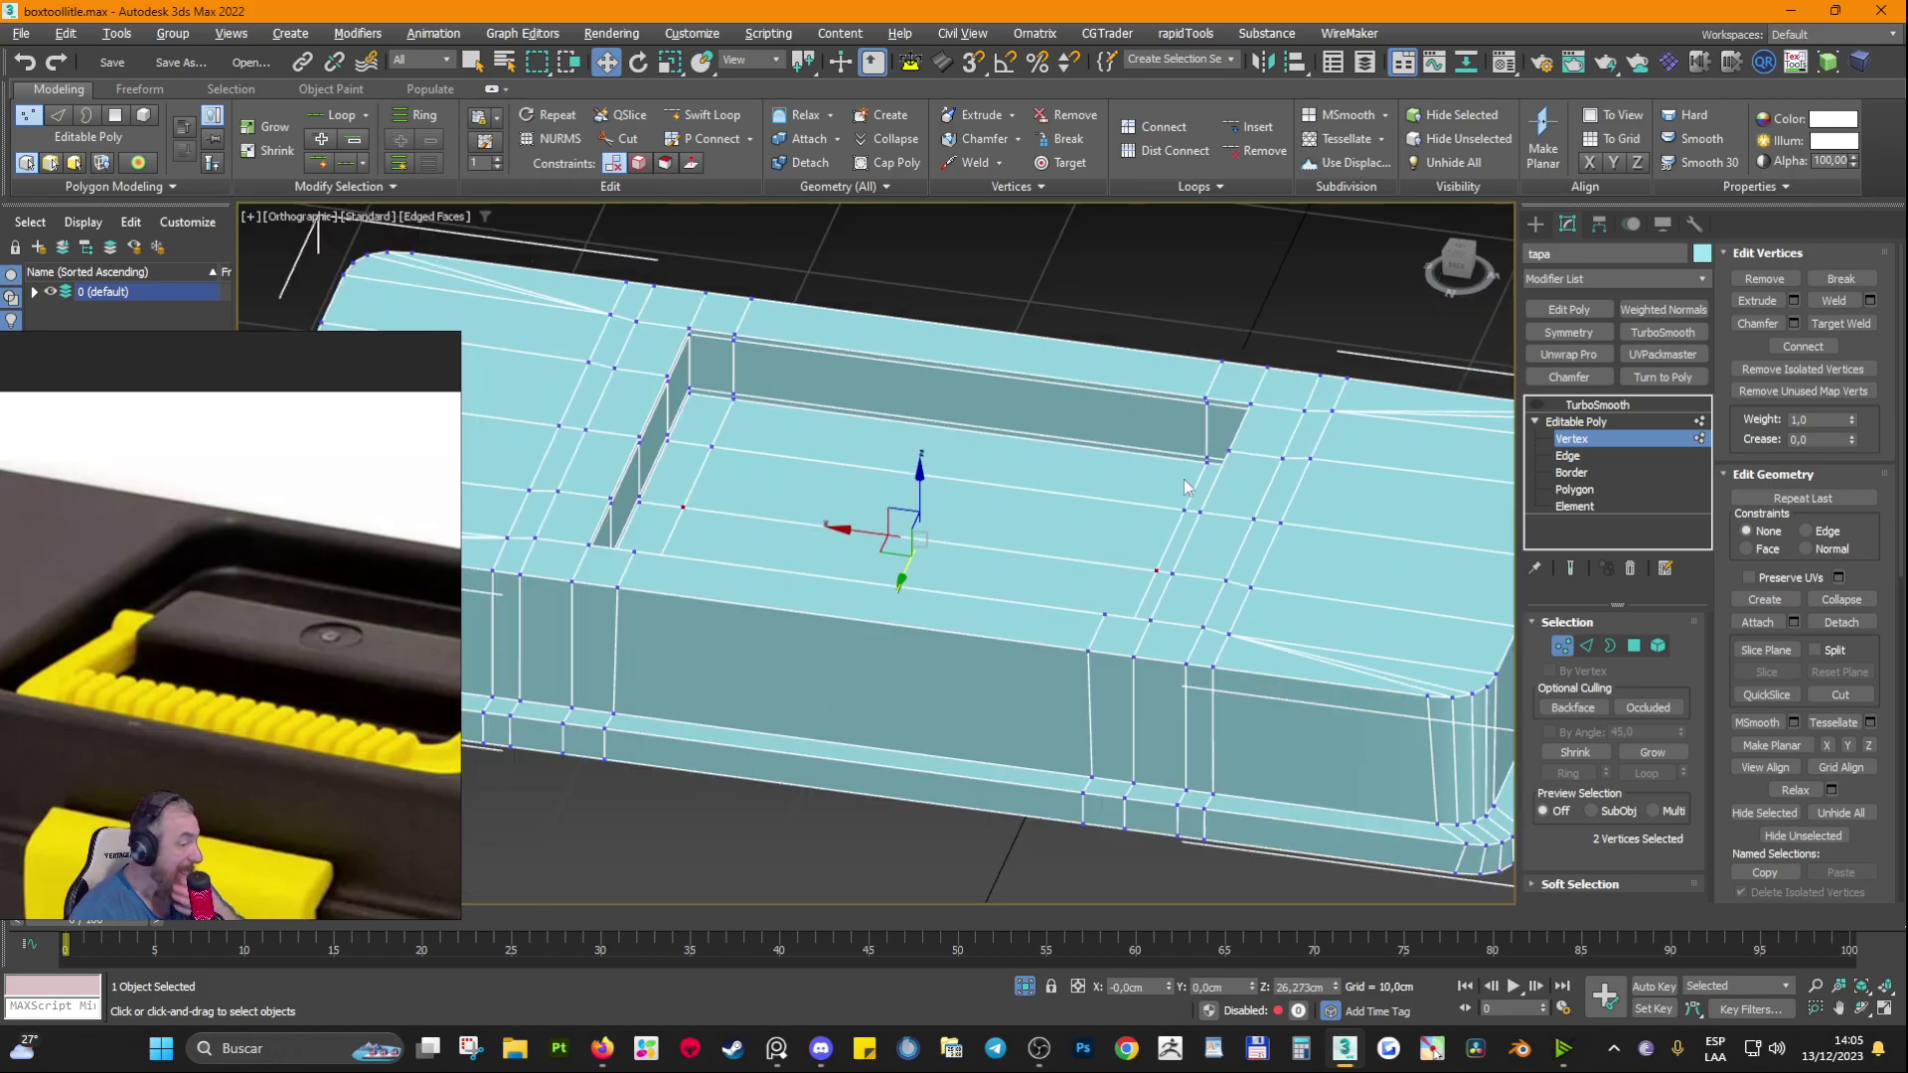
pyautogui.keyDown('alt'); pyautogui.moveTo(1150, 542); pyautogui.dragTo(1063, 340, button='middle'); pyautogui.keyUp('alt')
pyautogui.scroll(3, 951, 318)
pyautogui.scroll(2, 951, 318)
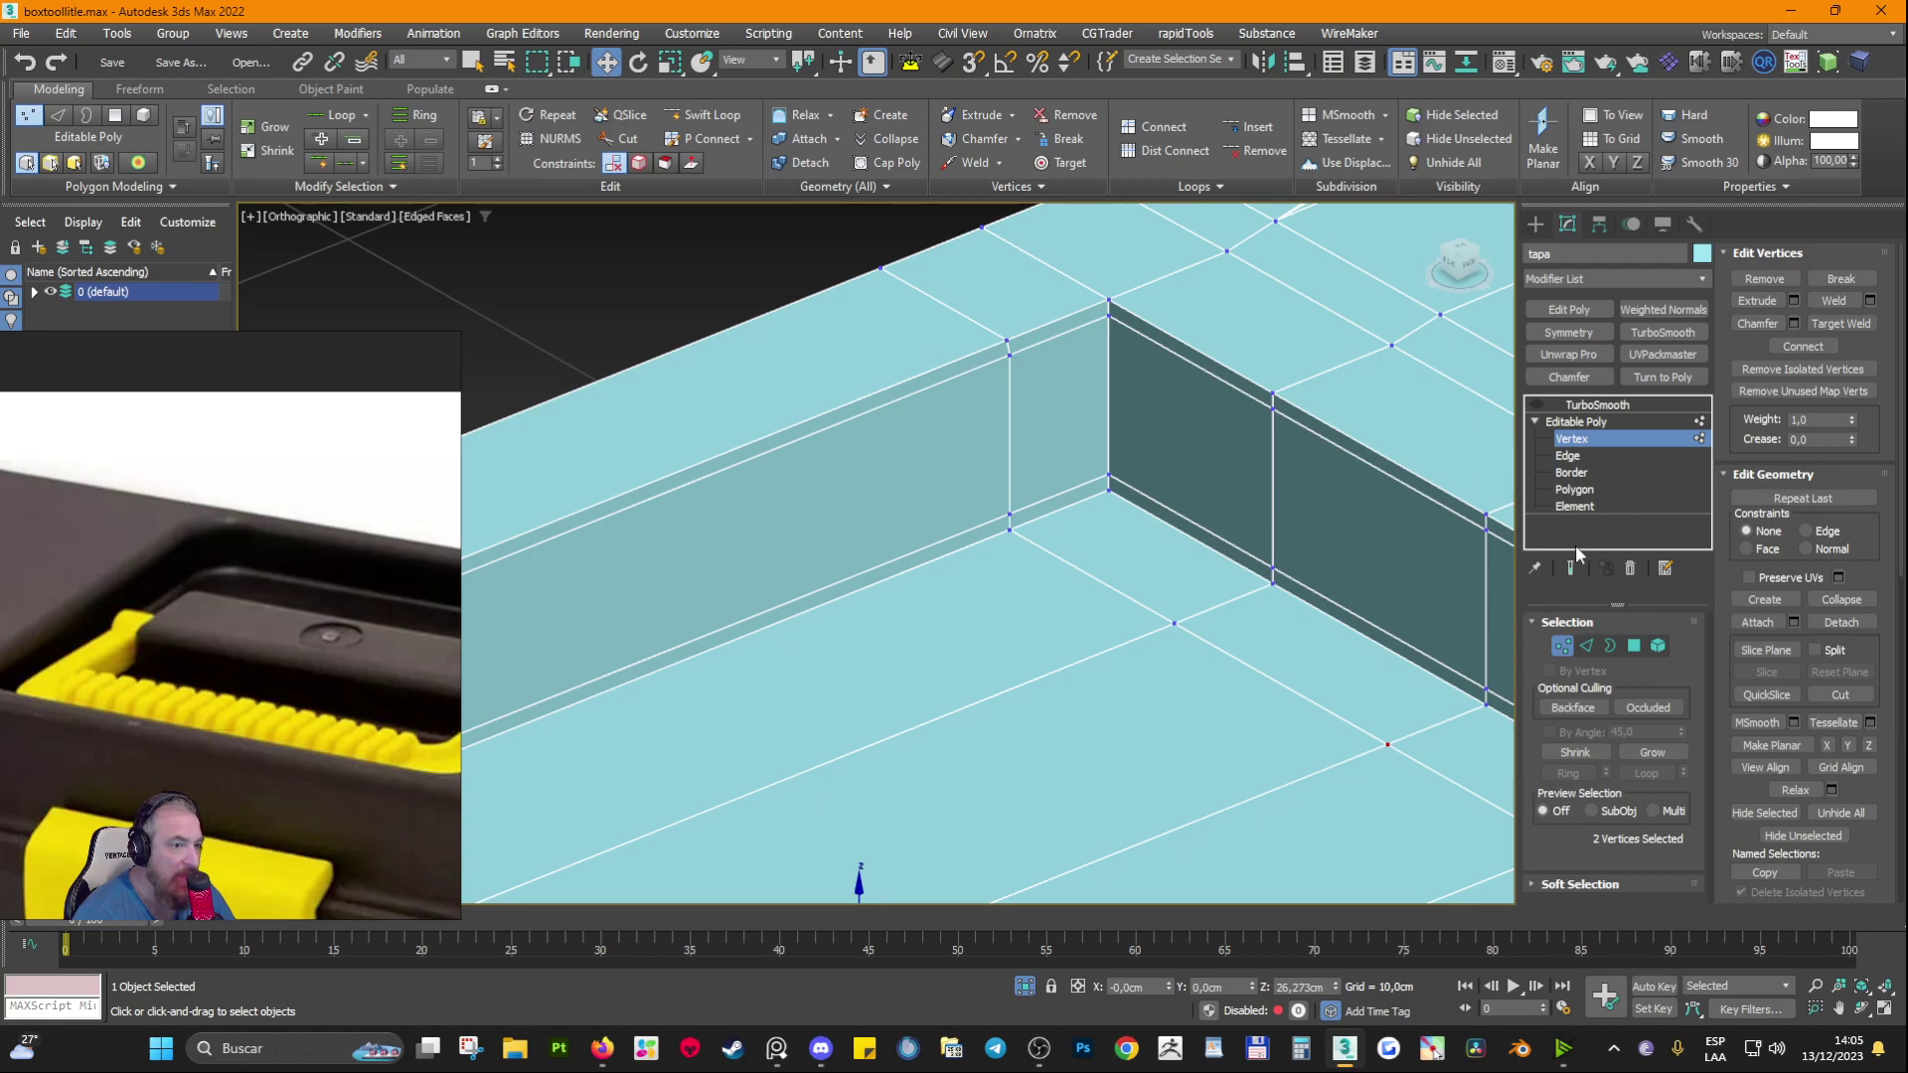
# Step: Select the support edge loop just below the recess rim and lower it to about Z 29.24 cm with TurboSmooth shown
pyautogui.click(1597, 404)
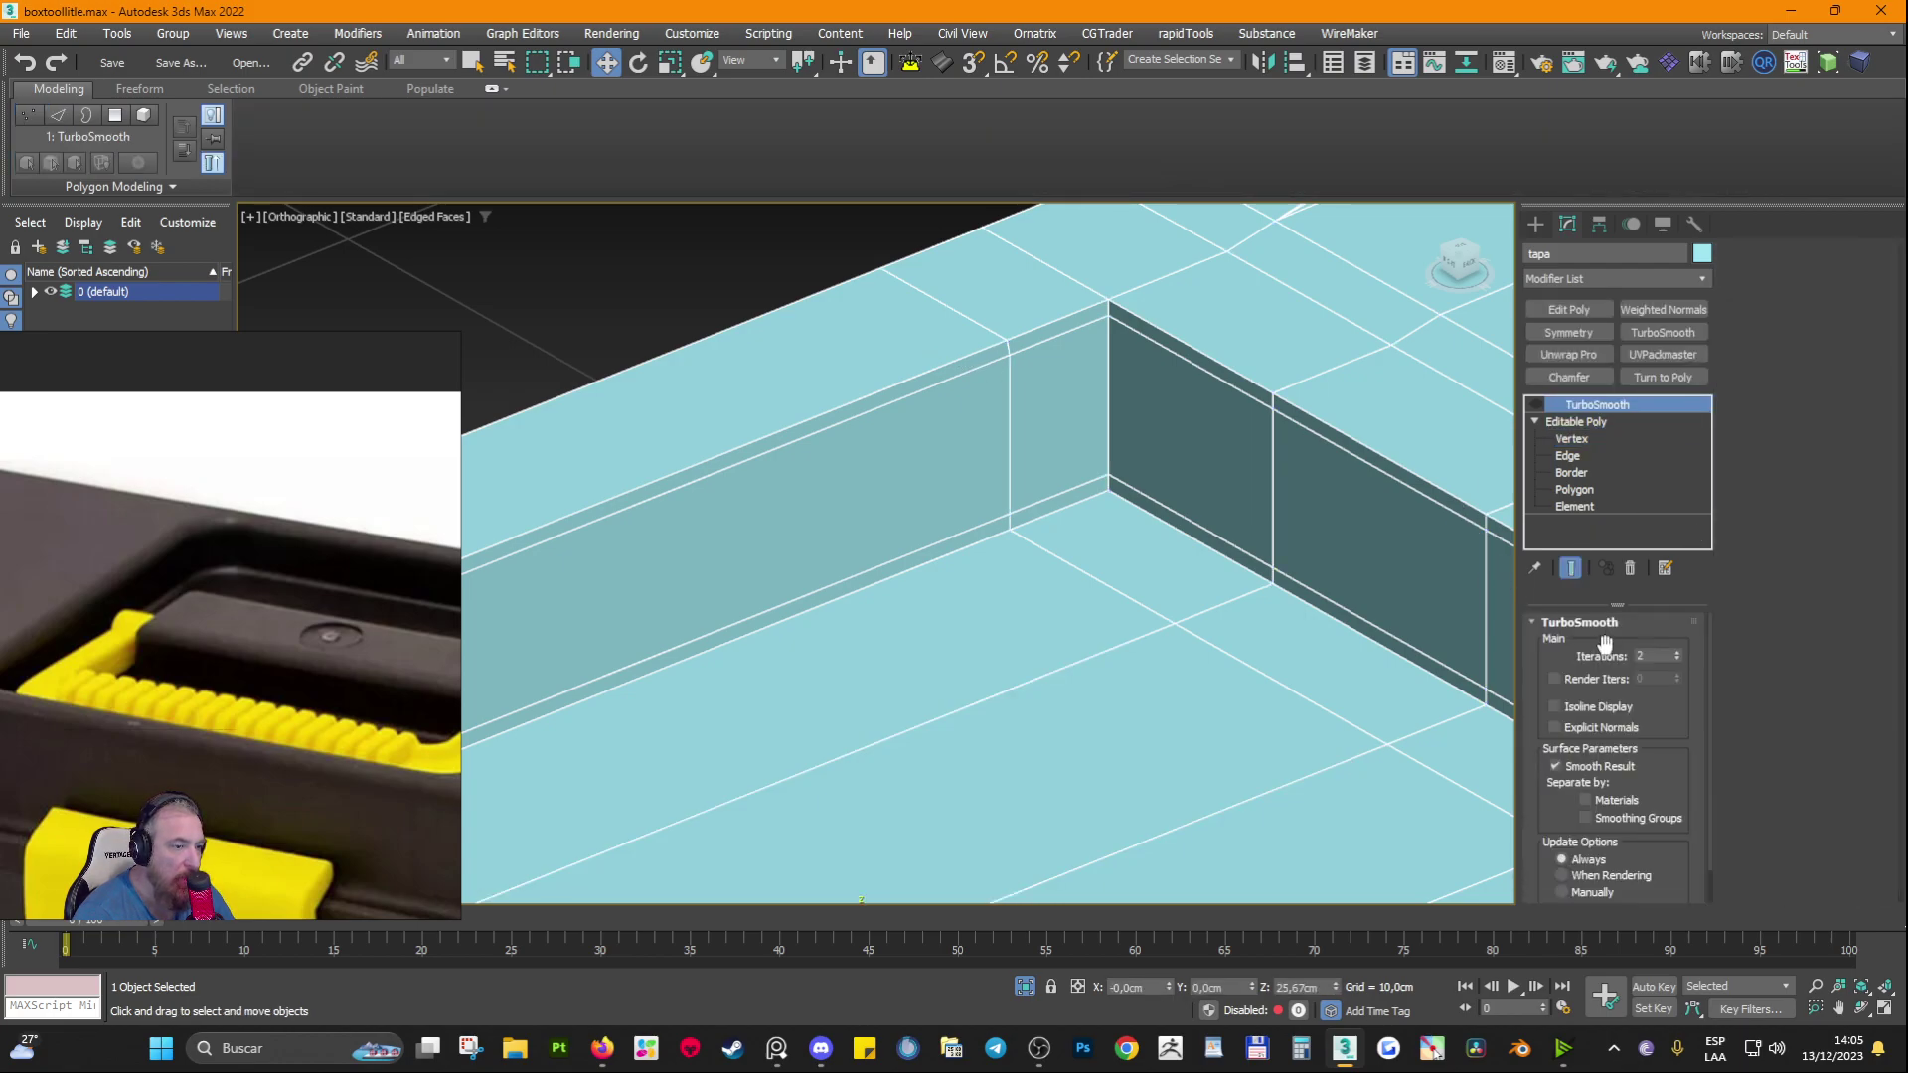
pyautogui.click(1569, 456)
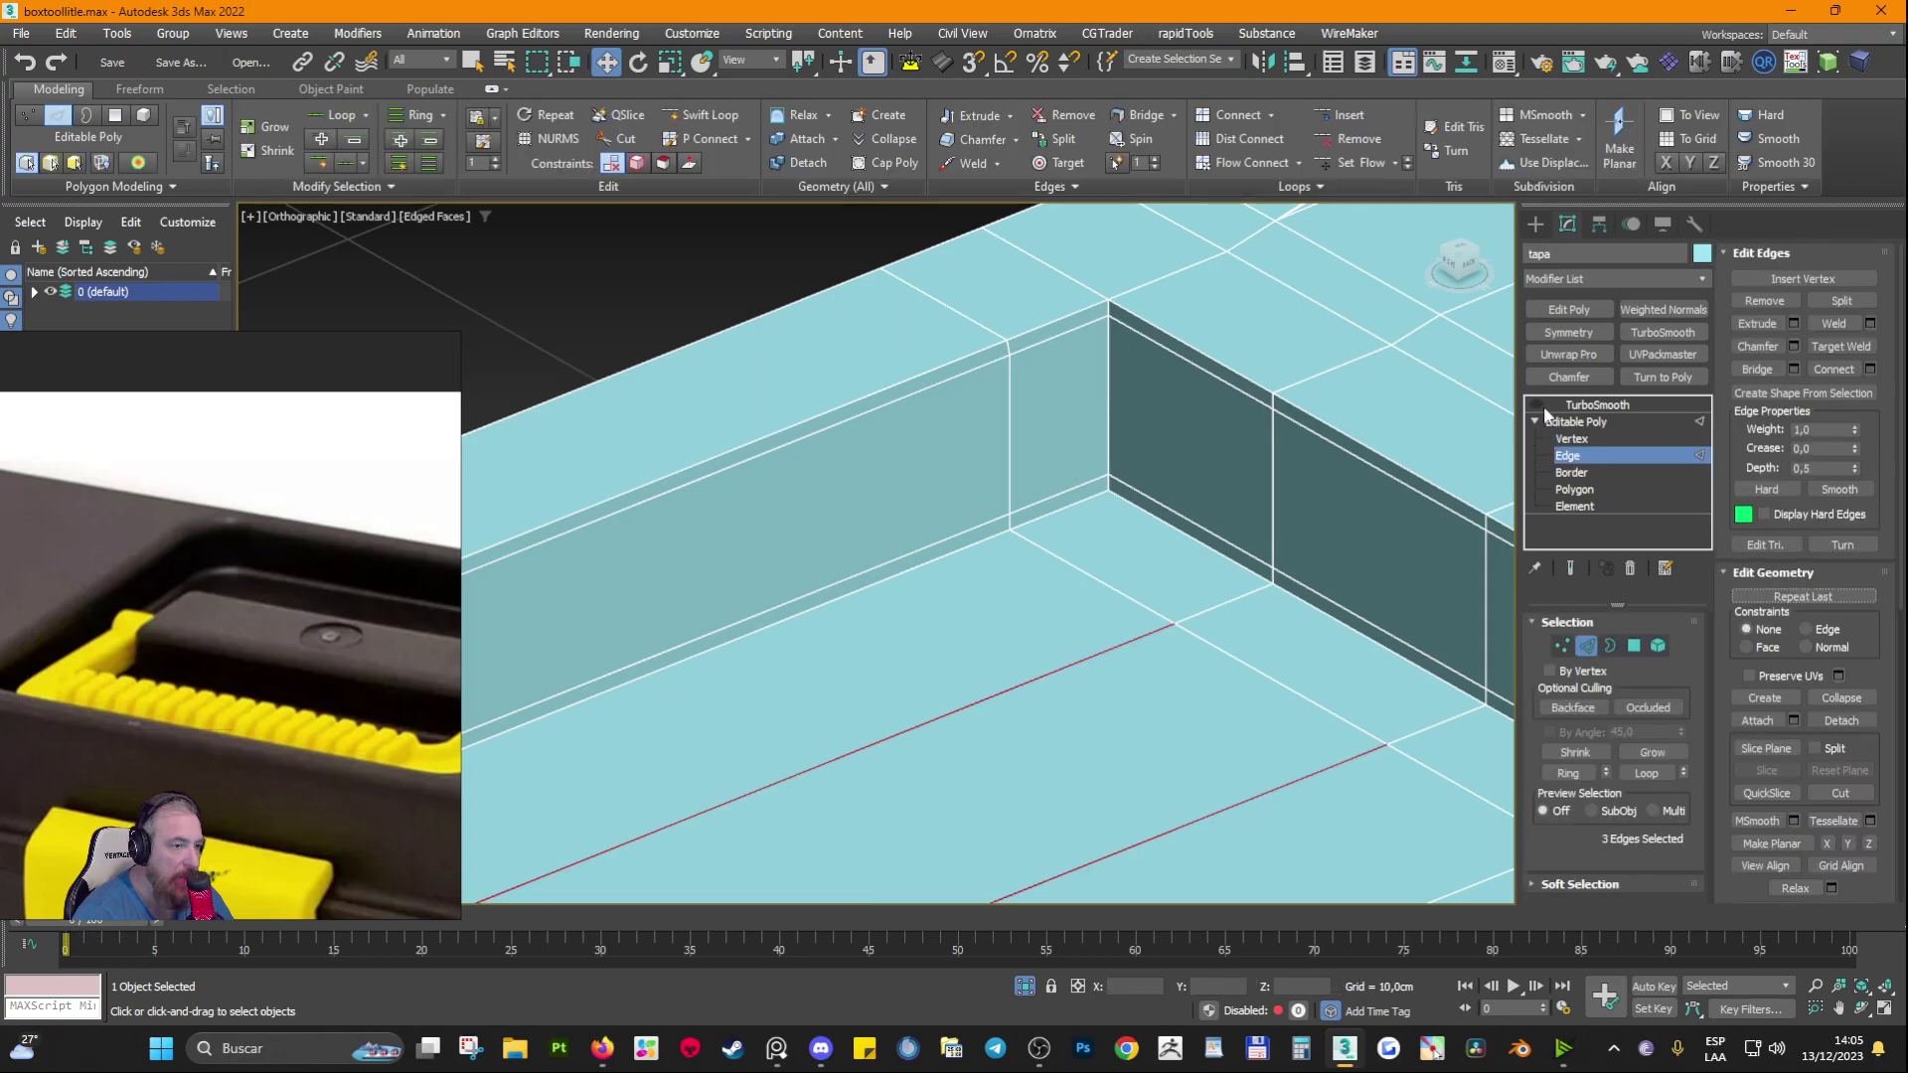
pyautogui.click(1566, 573)
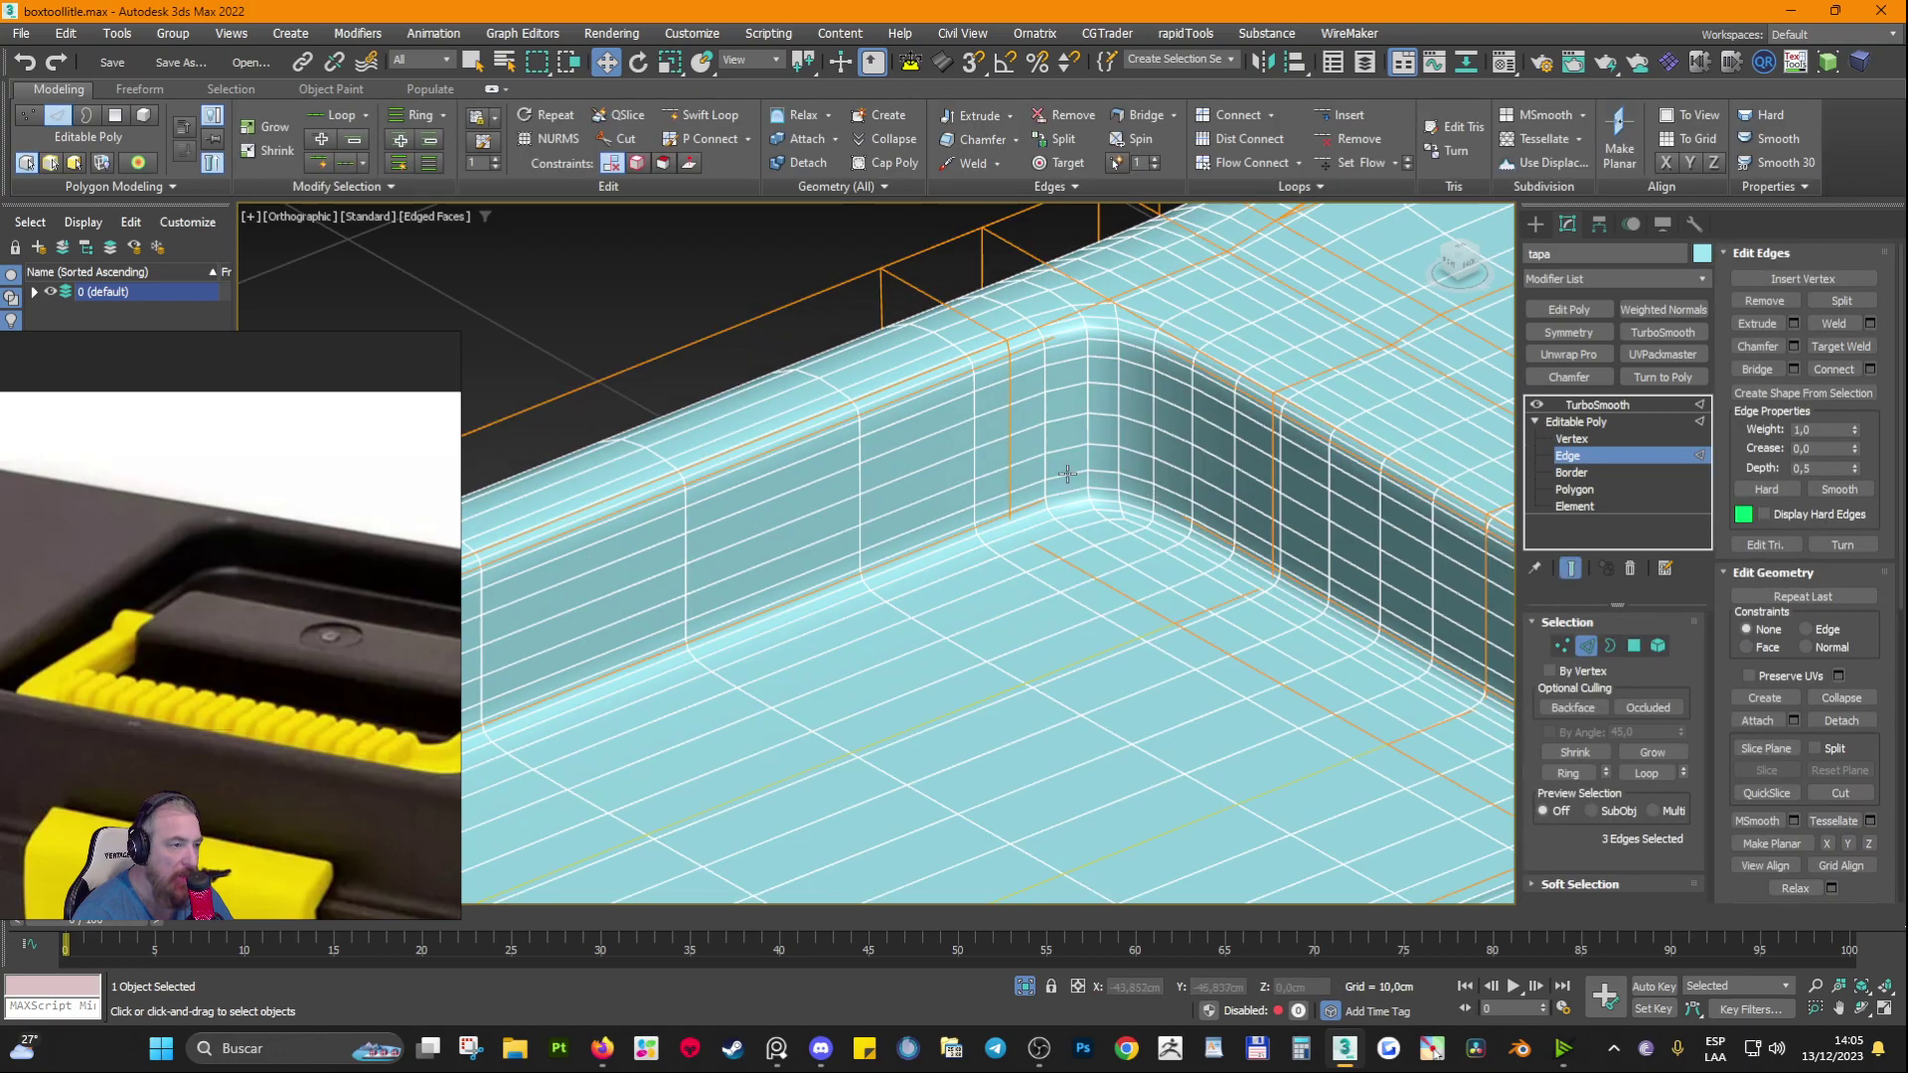
pyautogui.doubleClick(1240, 395)
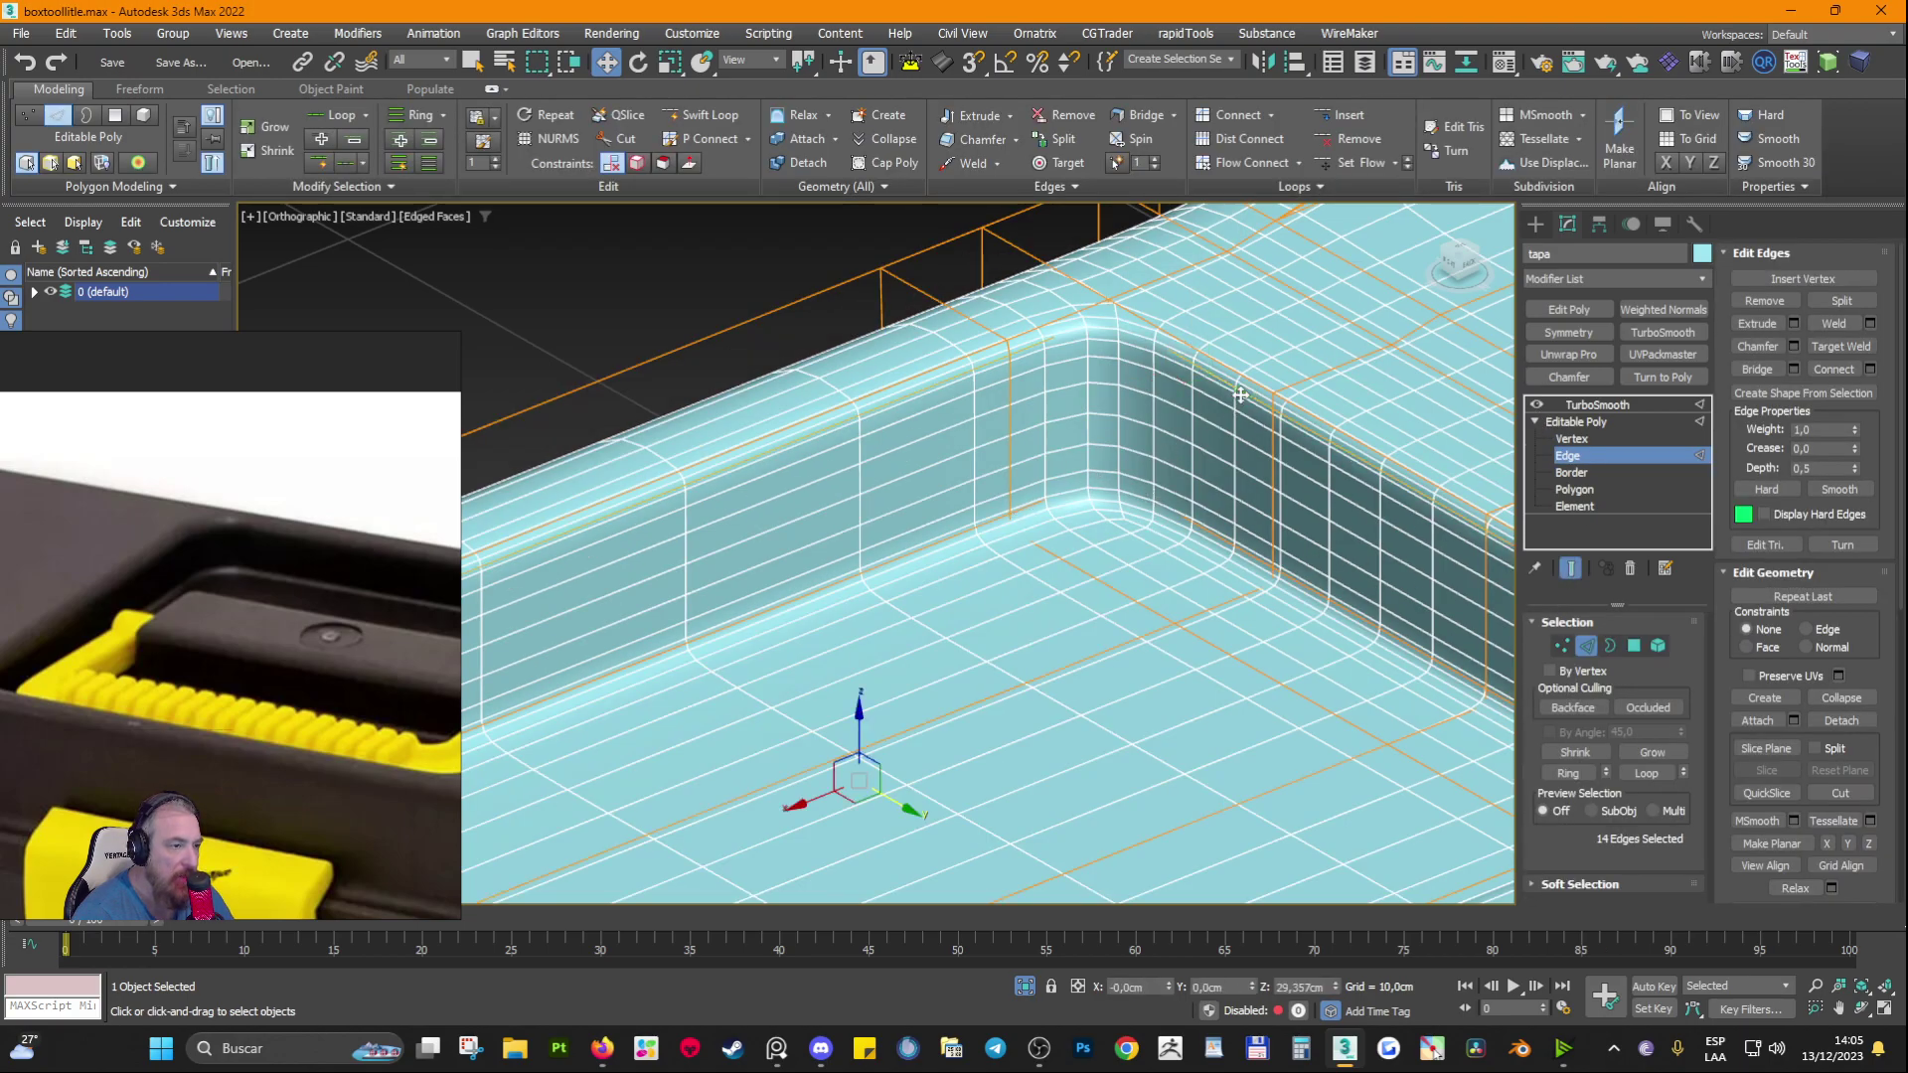
pyautogui.click(1536, 405)
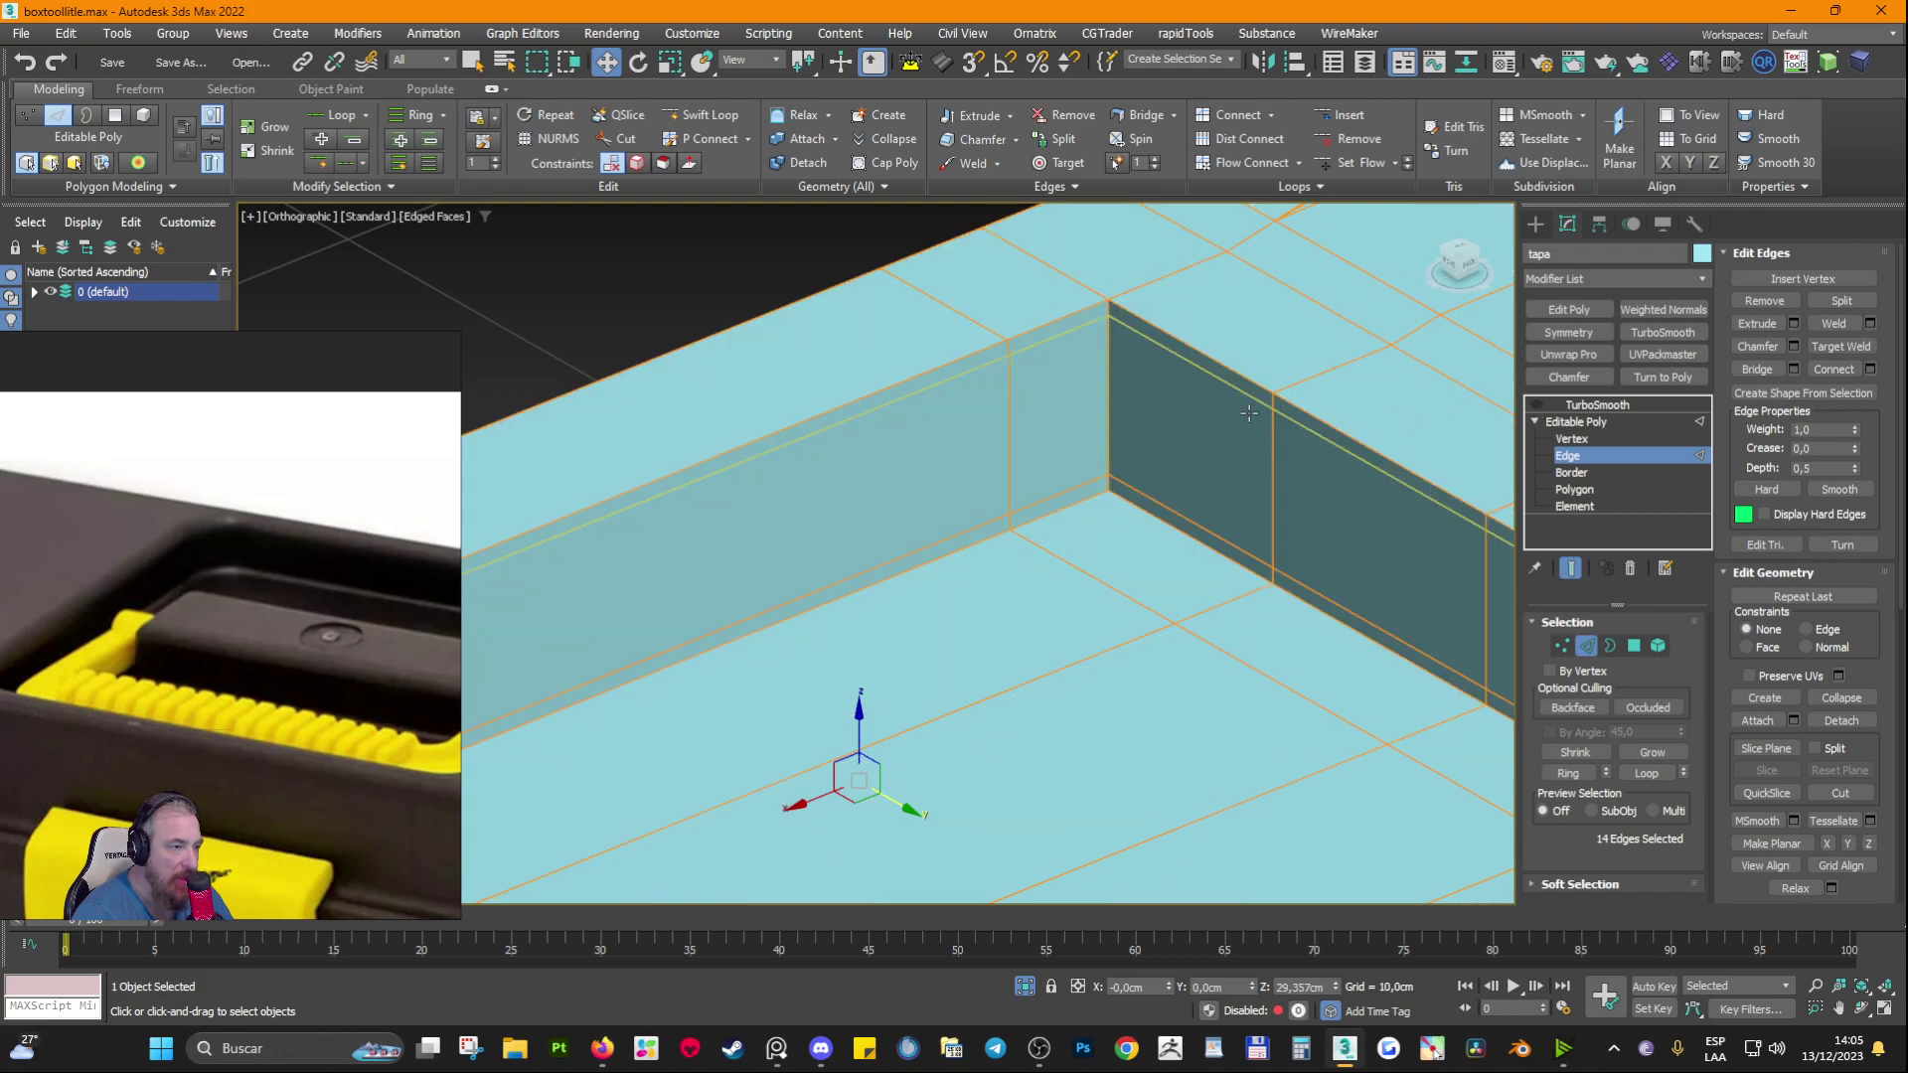
pyautogui.click(1570, 568)
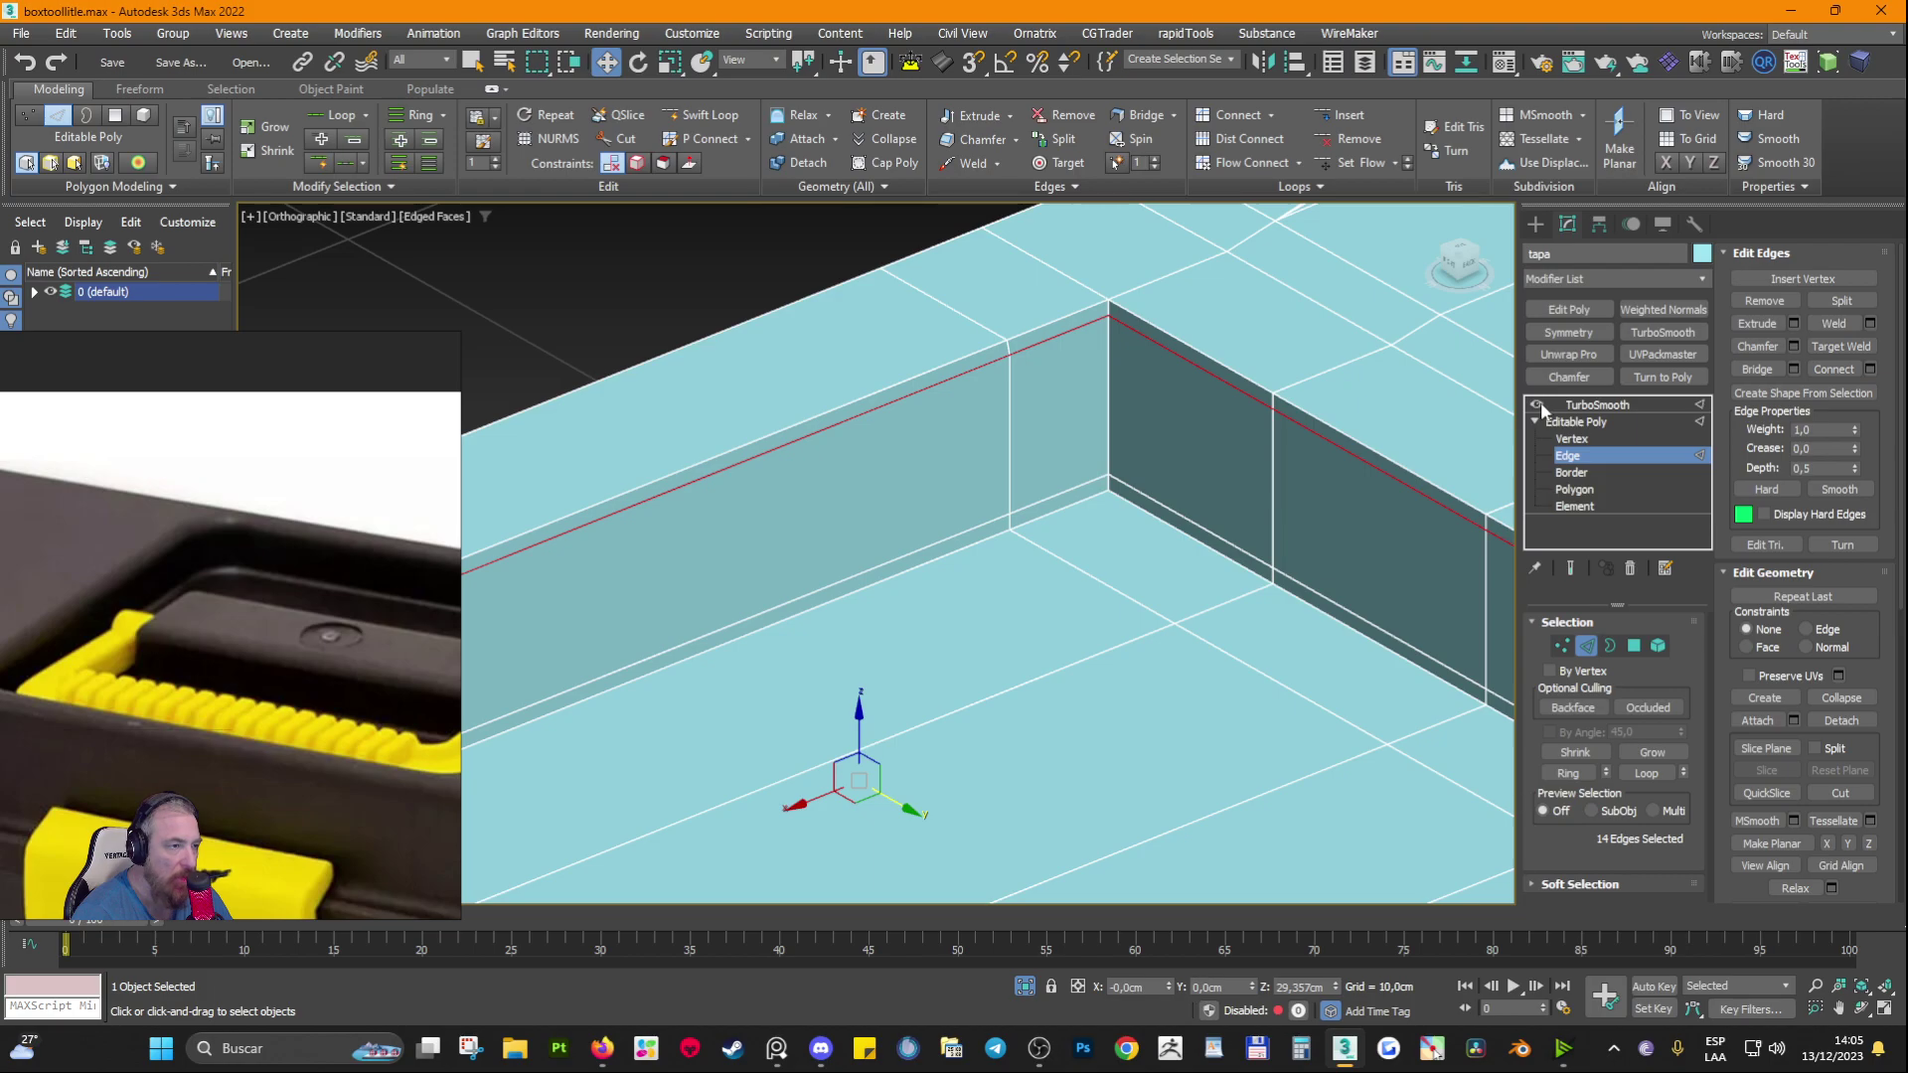
pyautogui.click(1570, 569)
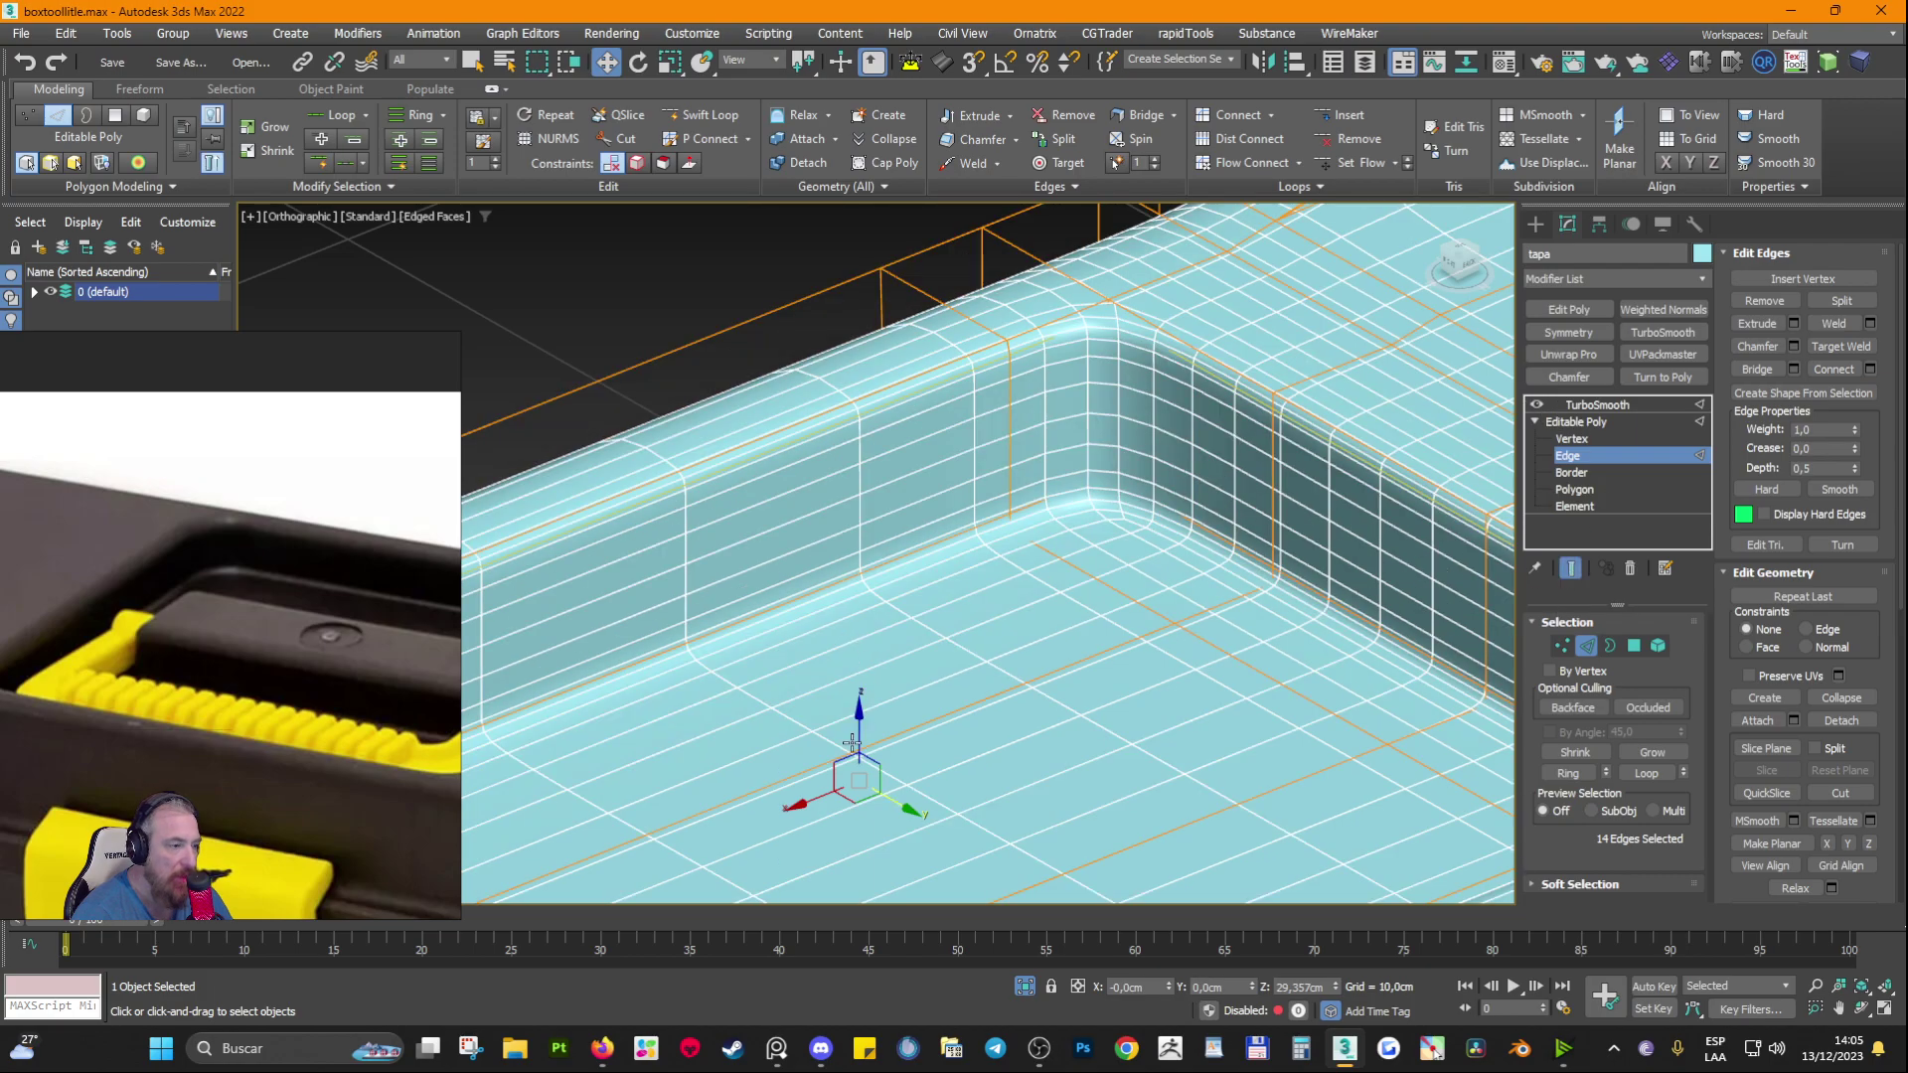
pyautogui.moveTo(852, 743)
pyautogui.mouseDown()
pyautogui.moveTo(860, 765)
pyautogui.moveTo(855, 745)
pyautogui.mouseUp()
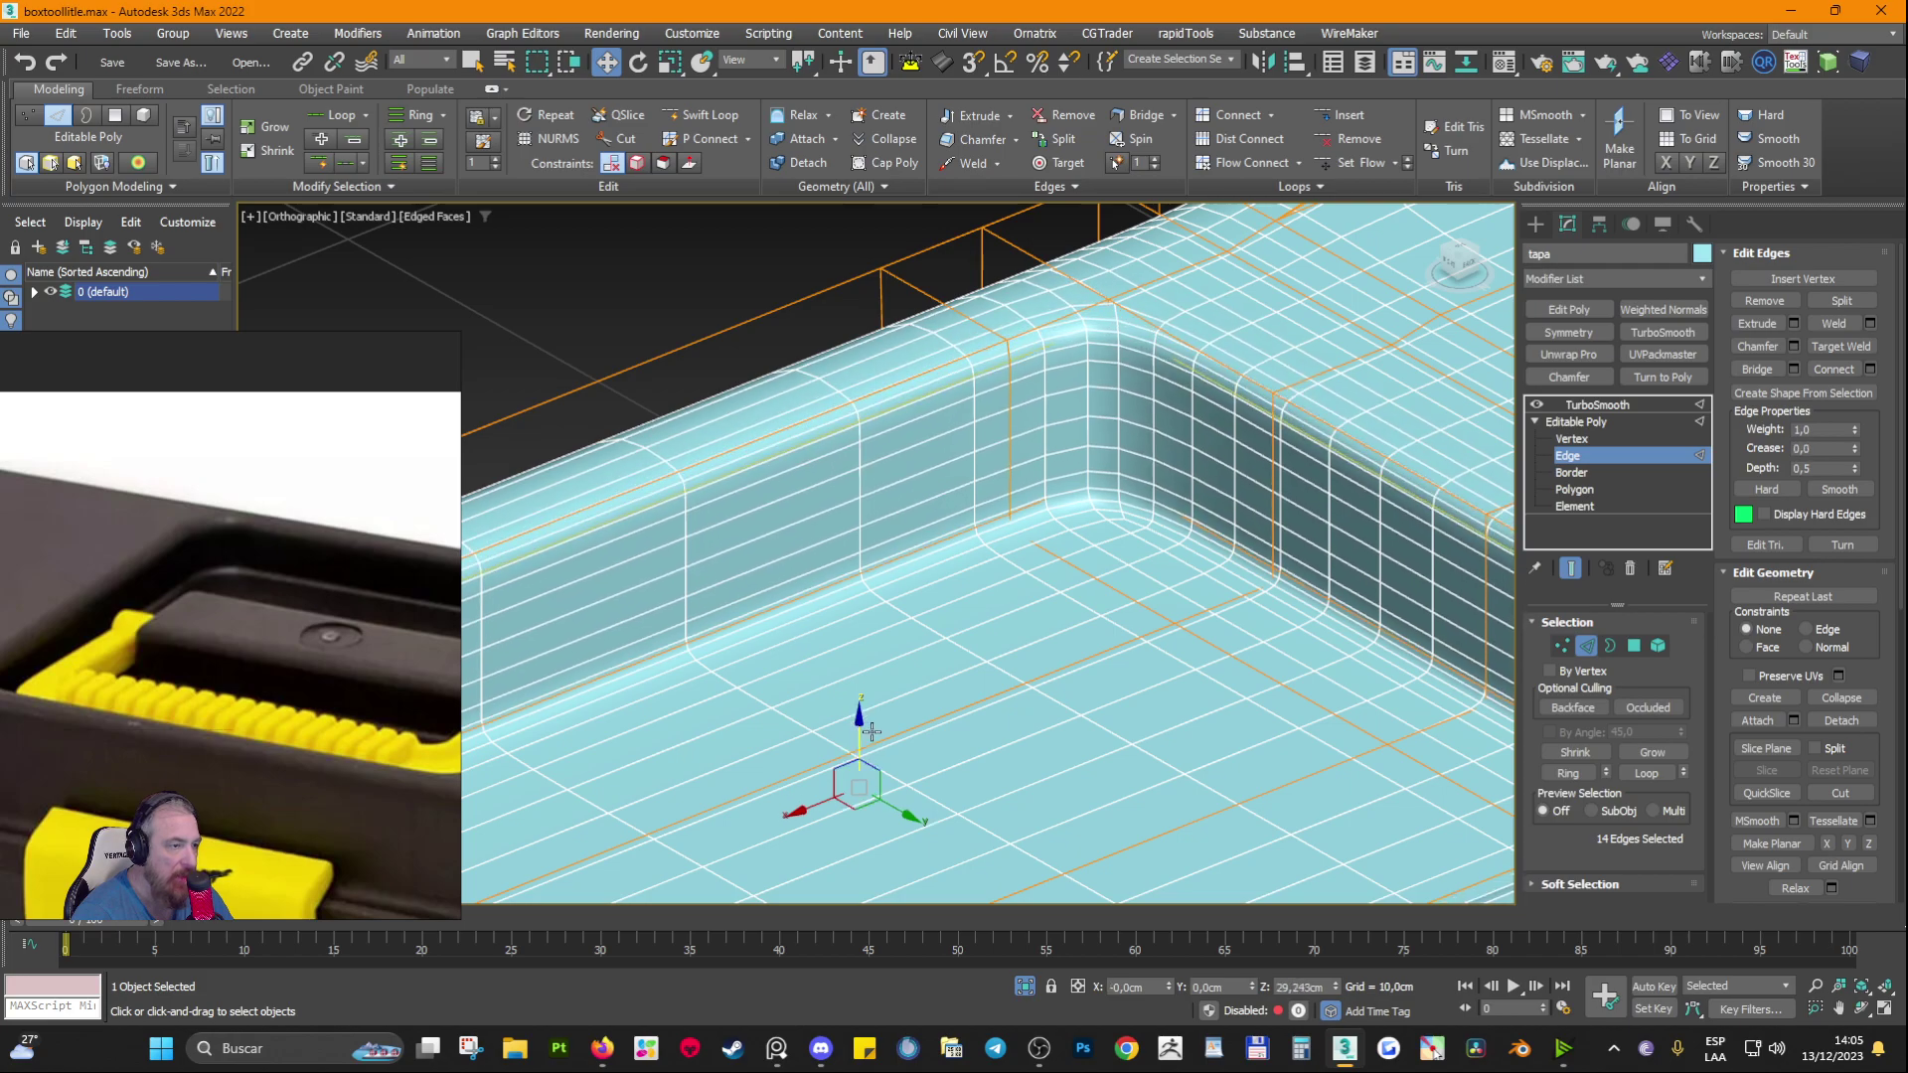
# Step: Examine the smoothed lid in plain shading and compare its outer corner with the same corner in the reference photo
pyautogui.click(1597, 423)
pyautogui.scroll(-5, 1230, 438)
pyautogui.press('F4')
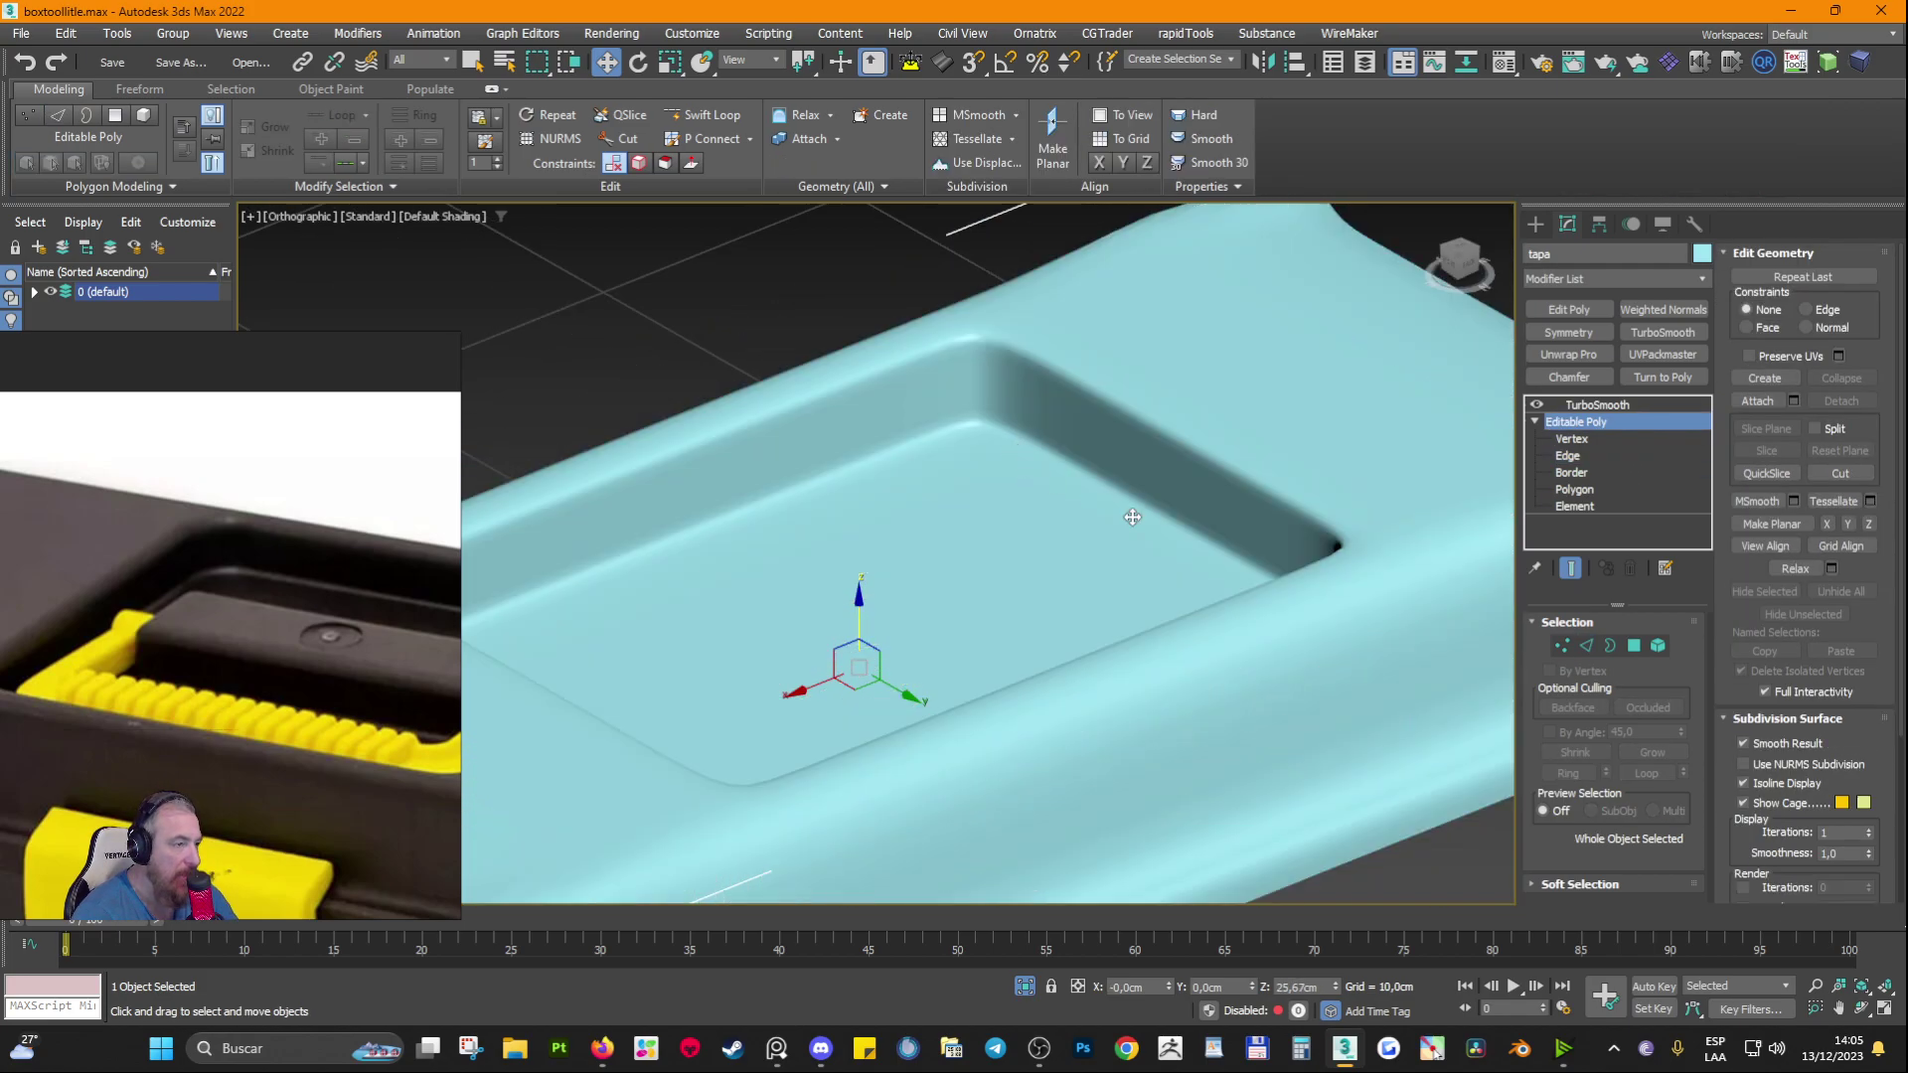
pyautogui.moveTo(1133, 519); pyautogui.dragTo(966, 356, button='middle')
pyautogui.keyDown('alt'); pyautogui.moveTo(1318, 567); pyautogui.dragTo(1162, 596, button='middle'); pyautogui.keyUp('alt')
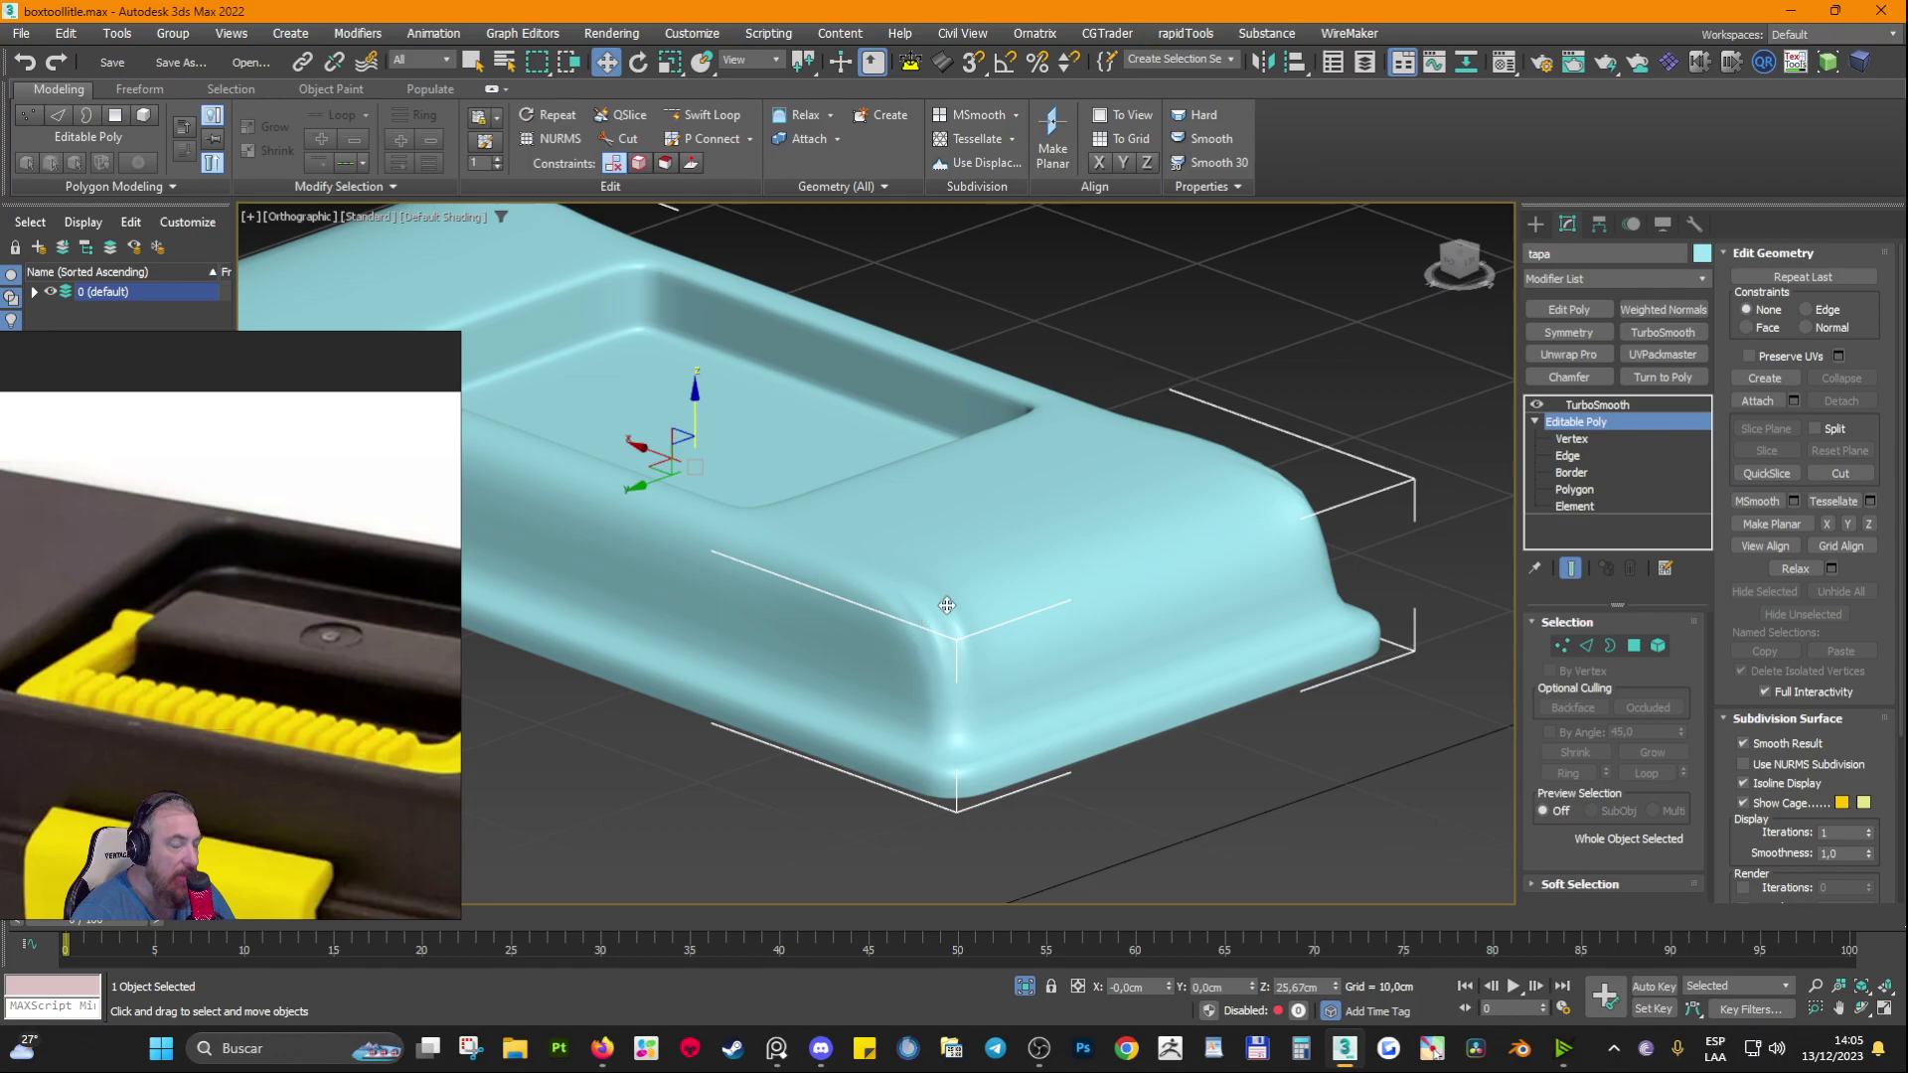
pyautogui.keyDown('alt'); pyautogui.moveTo(946, 605); pyautogui.dragTo(1105, 647, button='middle'); pyautogui.keyUp('alt')
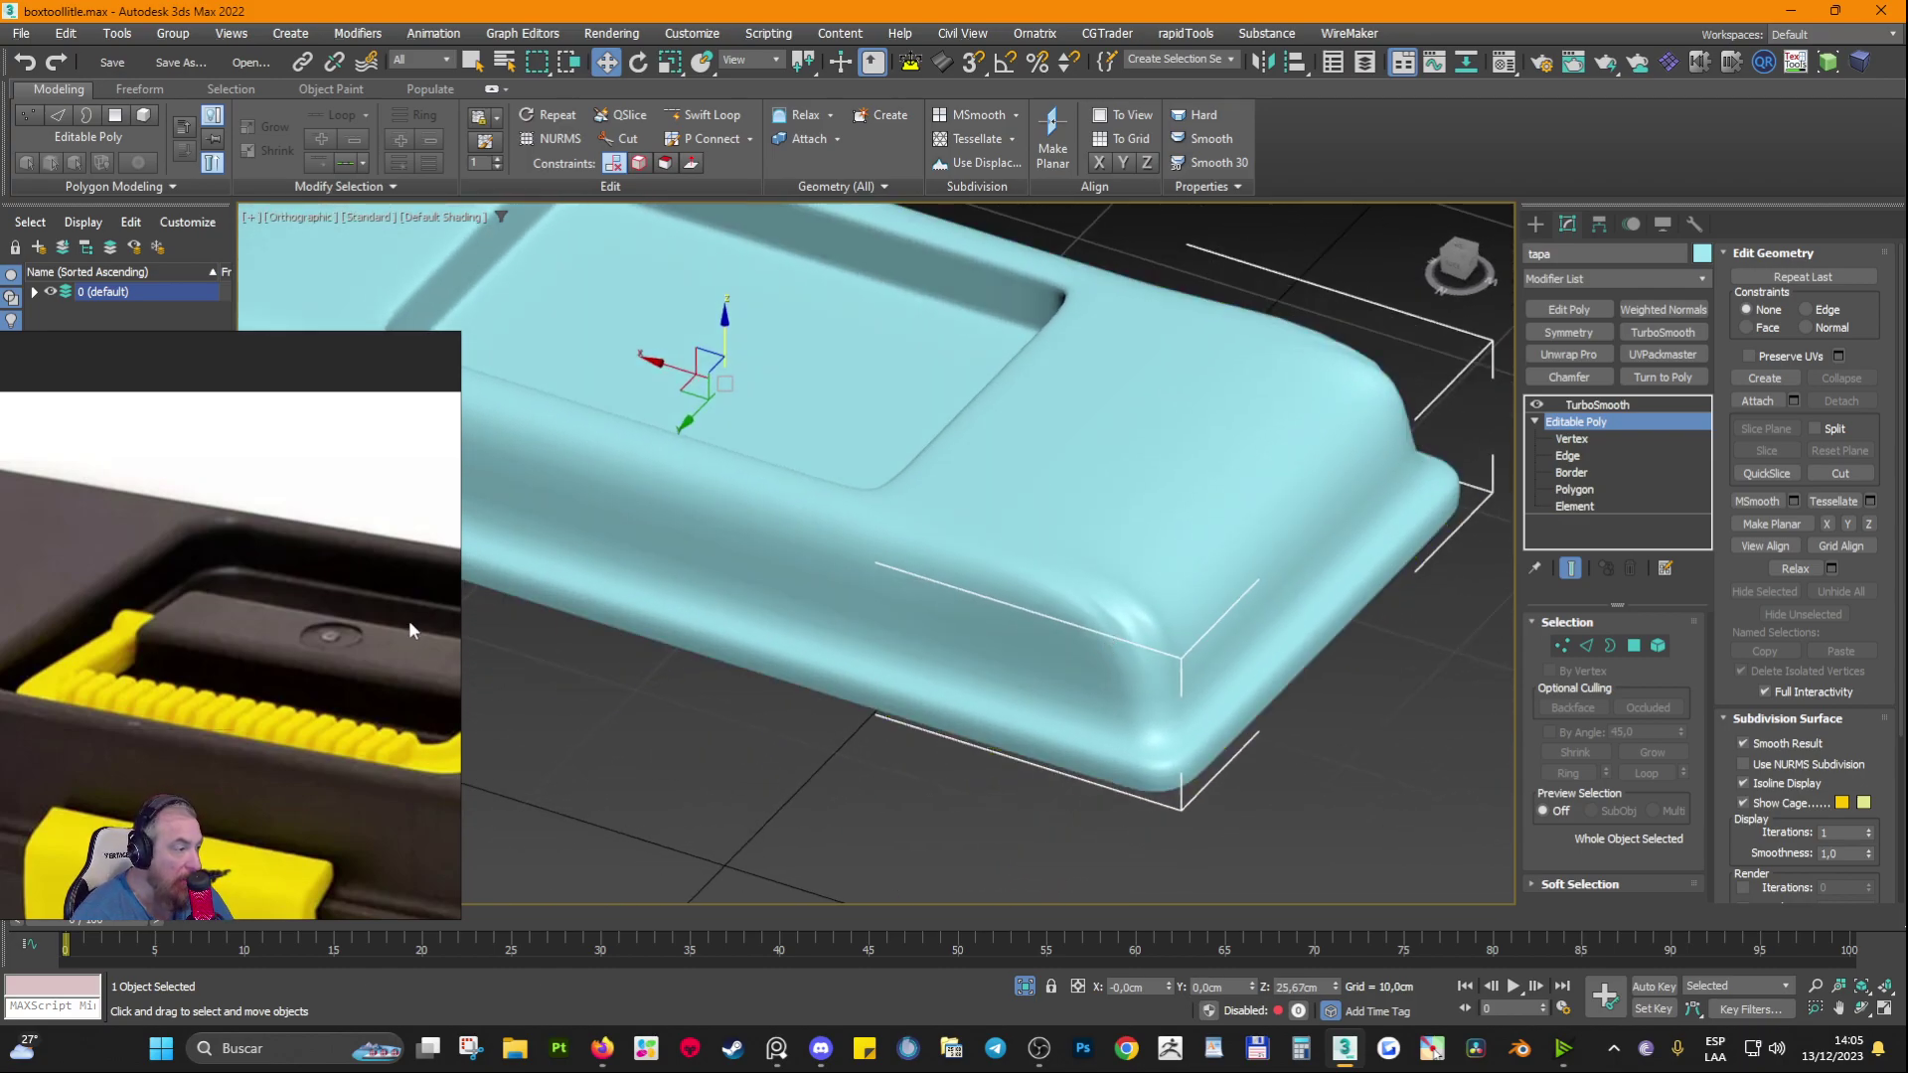
pyautogui.scroll(-4, 408, 622)
pyautogui.moveTo(408, 622); pyautogui.dragTo(208, 546, button='middle')
pyautogui.moveTo(298, 634); pyautogui.dragTo(207, 545)
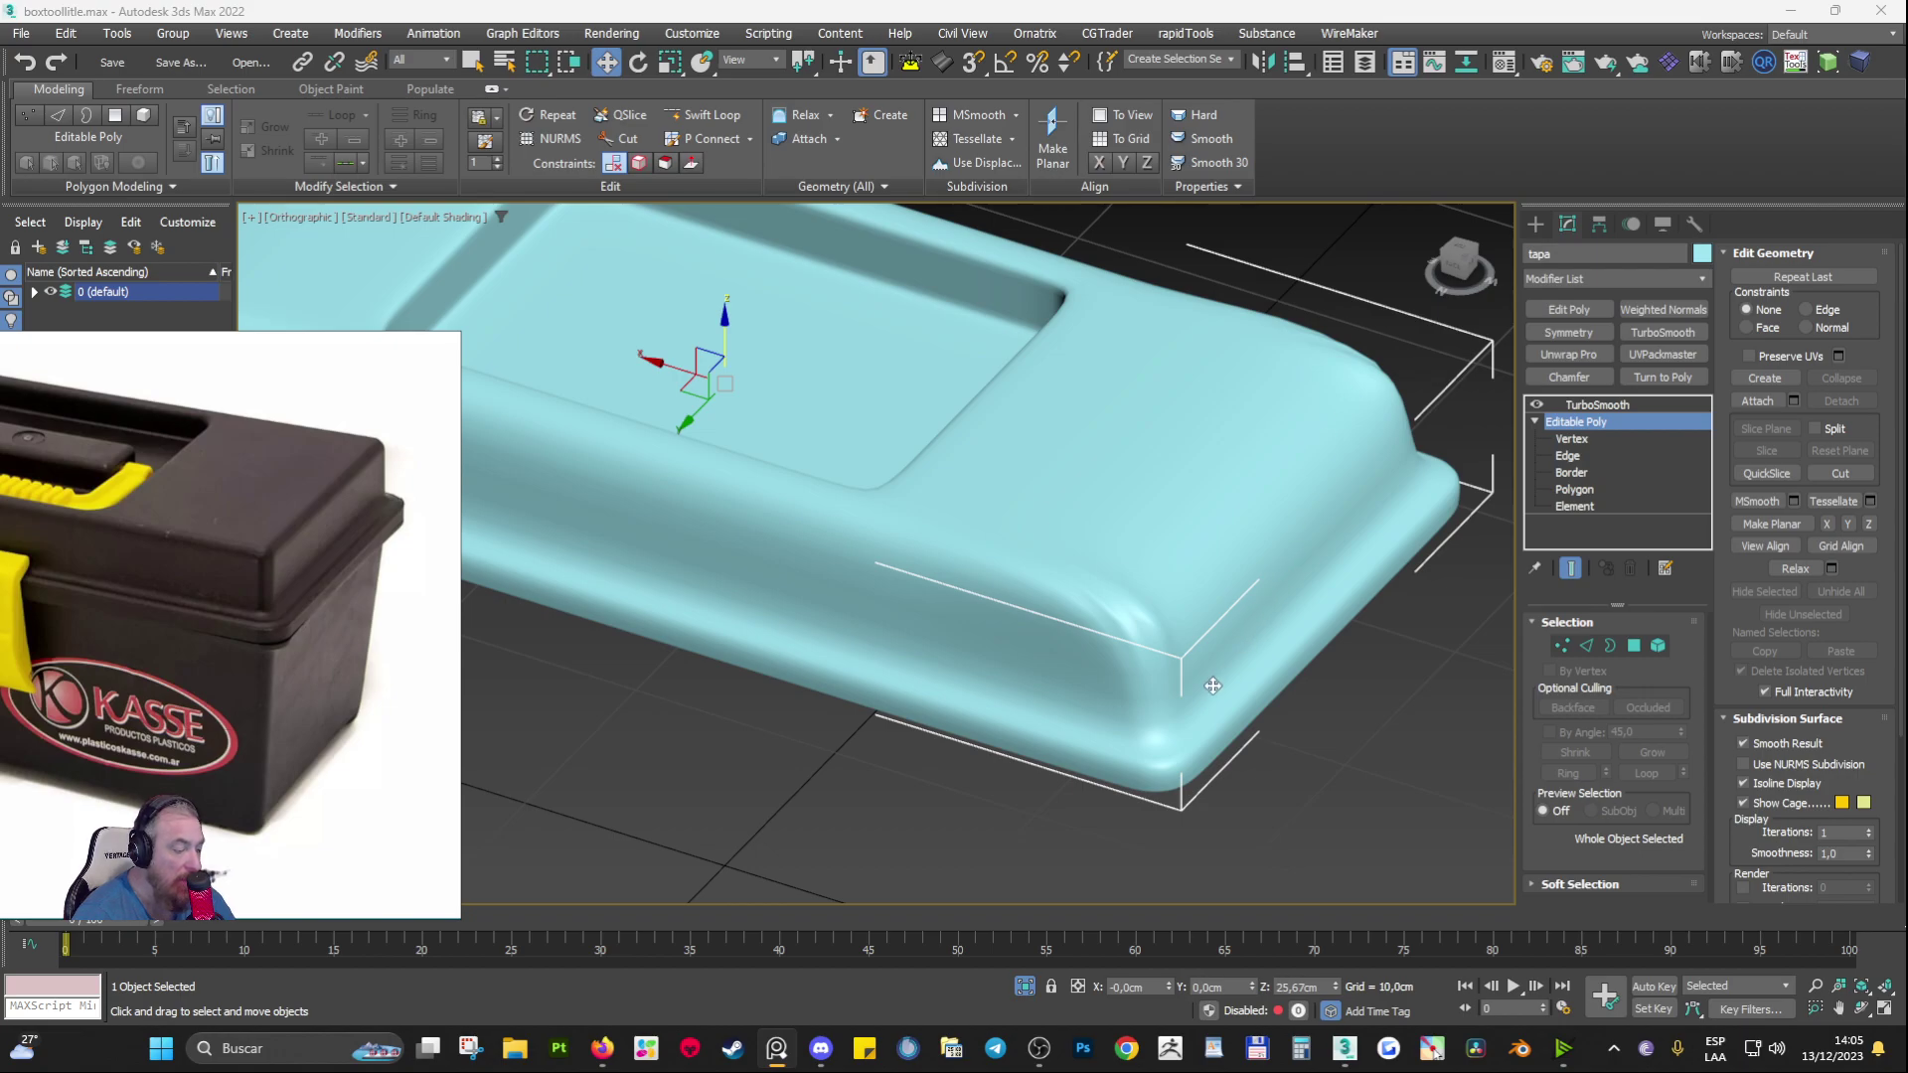
# Step: Examine the control cage at the lid's outer corners with TurboSmooth turned on and off
pyautogui.press('F4')
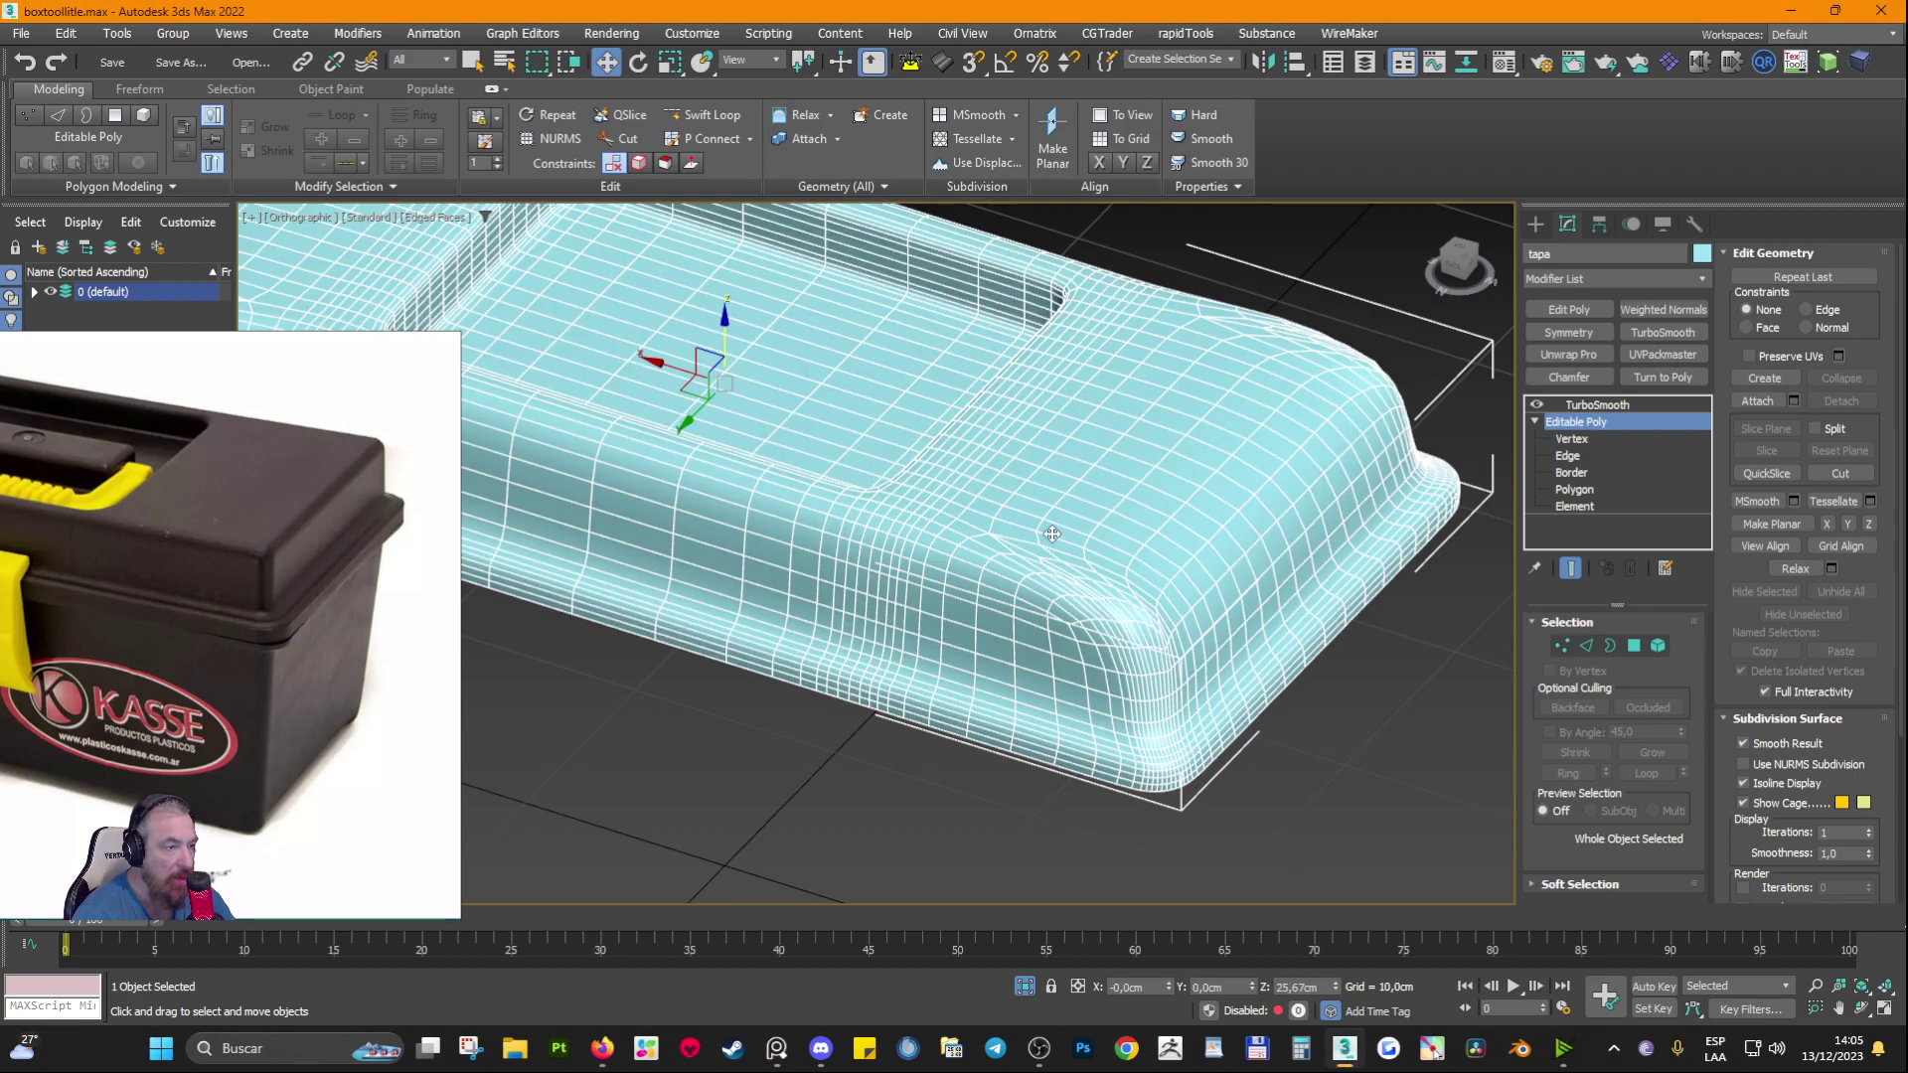
pyautogui.press('1')
pyautogui.keyDown('alt'); pyautogui.moveTo(1052, 534); pyautogui.dragTo(1270, 518, button='middle'); pyautogui.keyUp('alt')
pyautogui.moveTo(1299, 403)
pyautogui.mouseDown(button='middle')
pyautogui.moveTo(1166, 461)
pyautogui.moveTo(1262, 399)
pyautogui.mouseUp(button='middle')
pyautogui.scroll(2, 1166, 461)
pyautogui.press('F4')
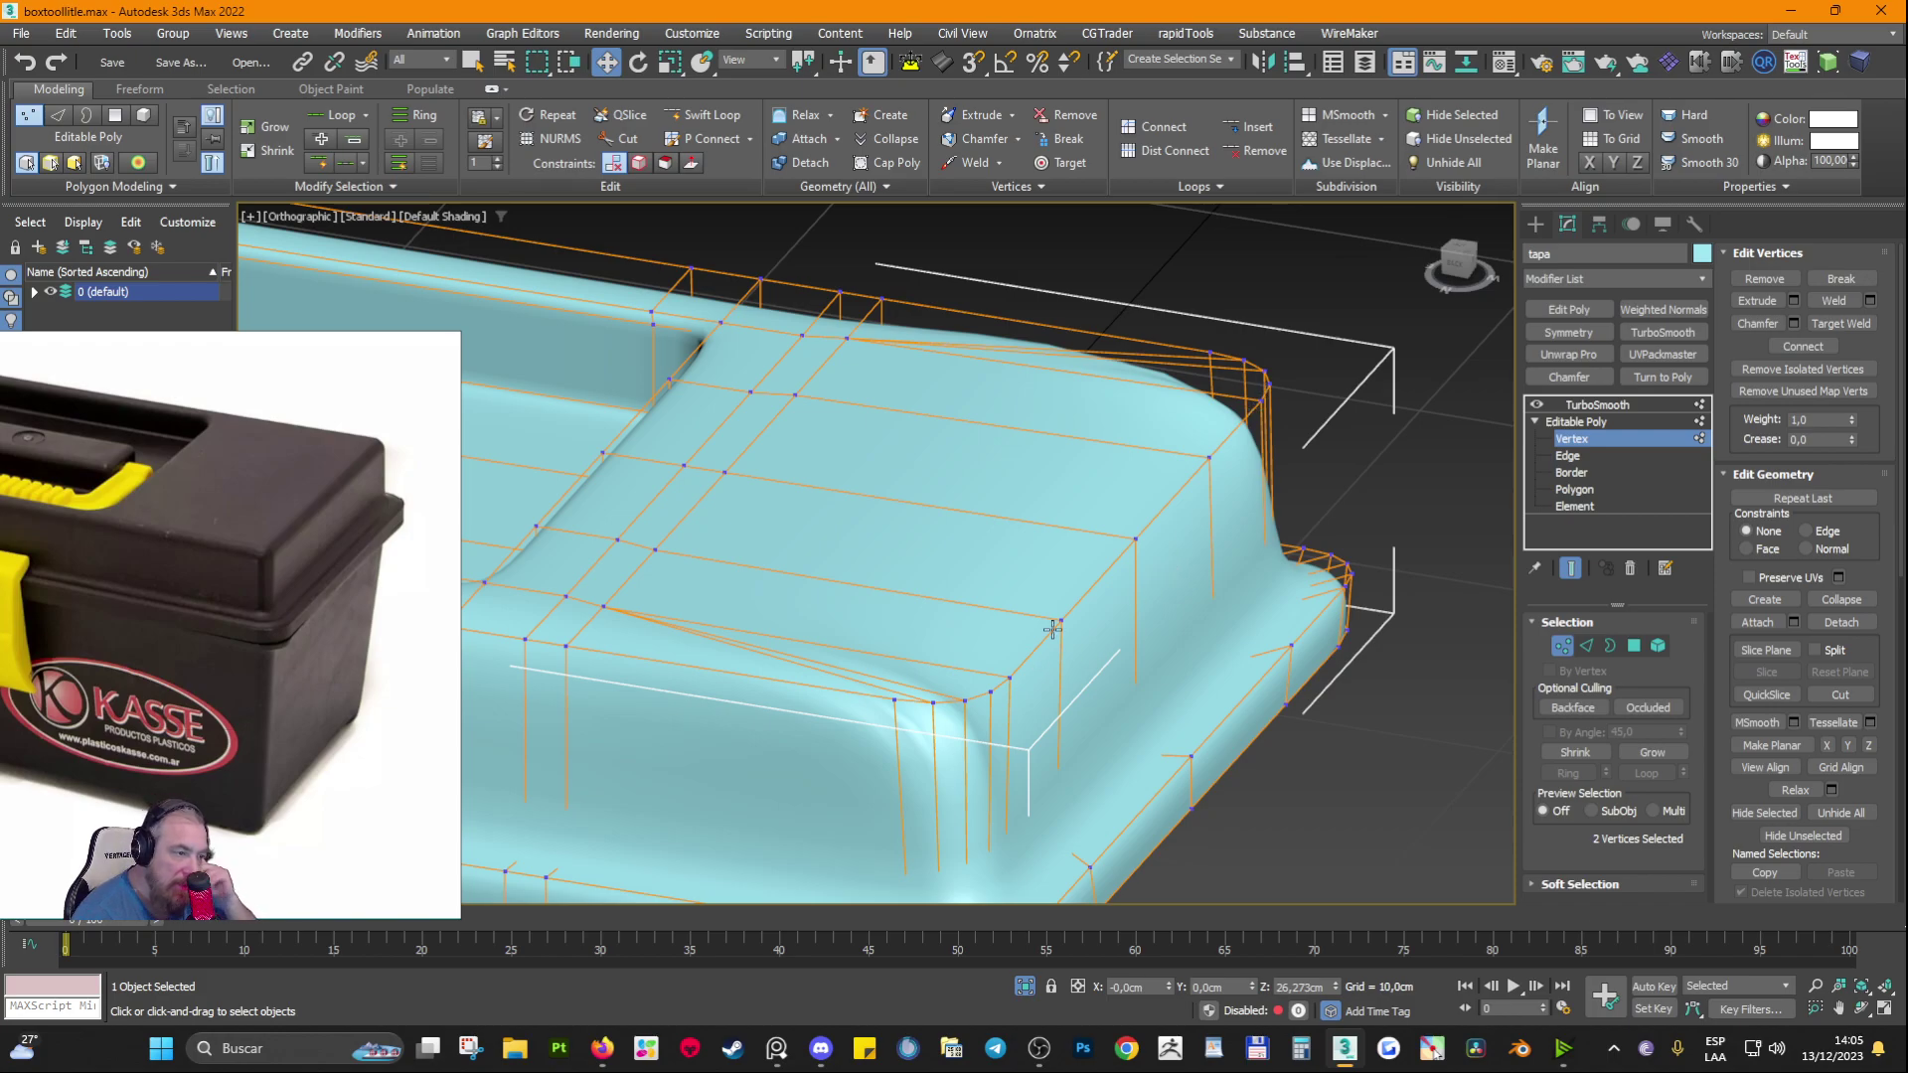
pyautogui.click(1536, 405)
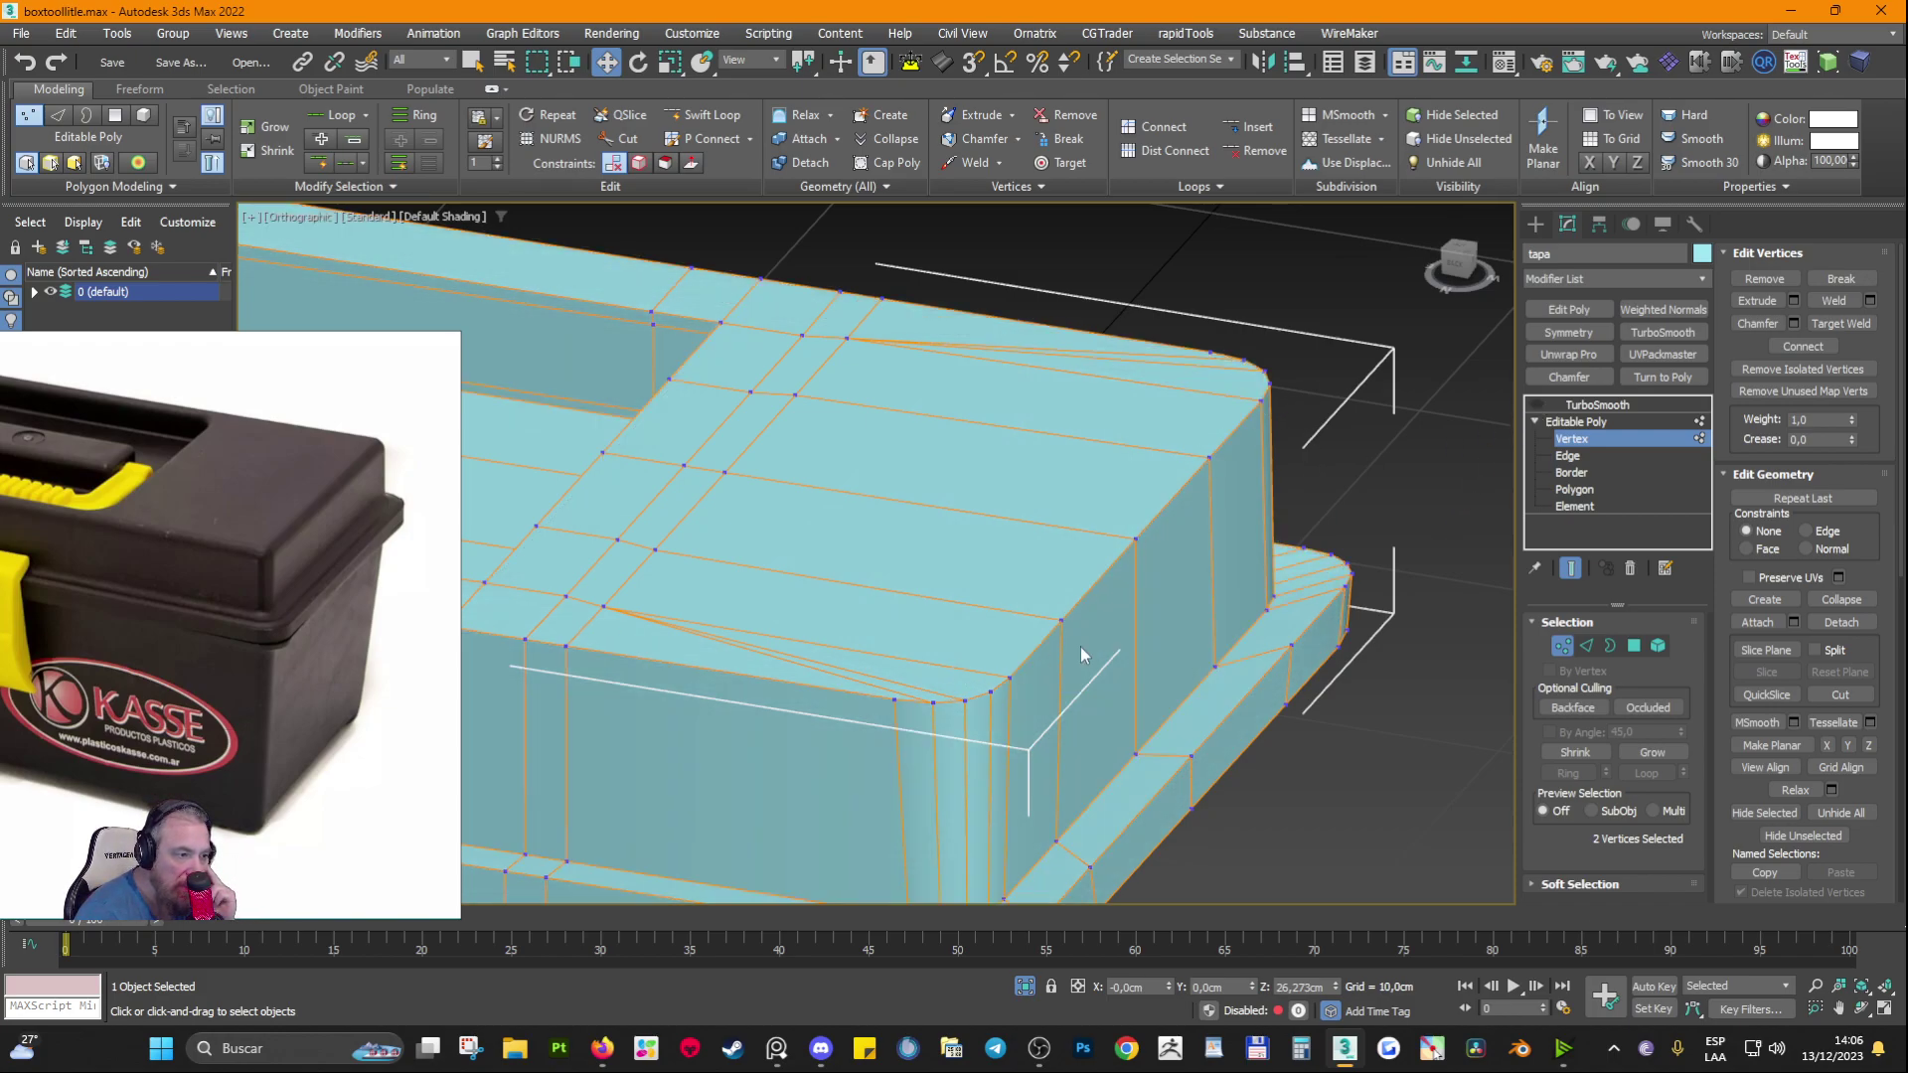
pyautogui.click(1536, 404)
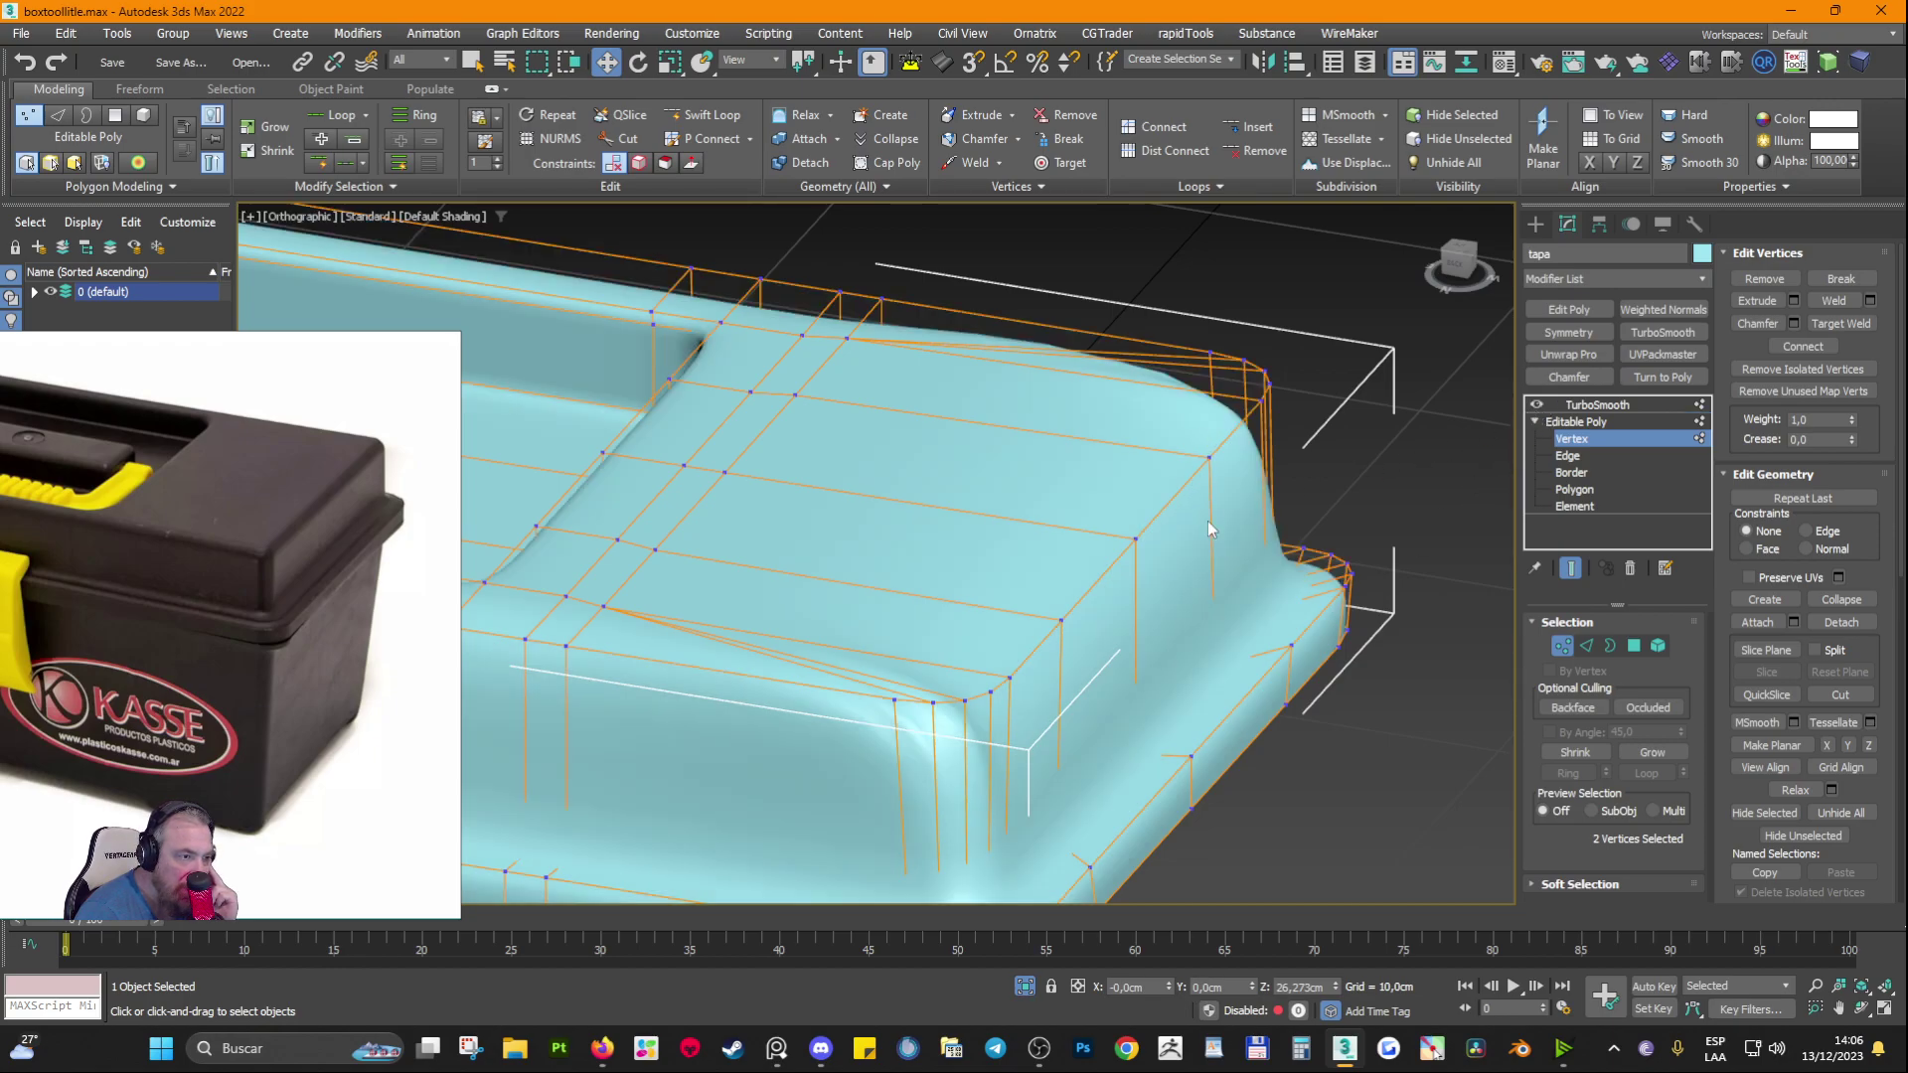
pyautogui.moveTo(1208, 522)
pyautogui.keyDown('alt'); pyautogui.mouseDown(button='middle')
pyautogui.moveTo(1170, 575)
pyautogui.moveTo(1186, 537)
pyautogui.mouseUp(button='middle'); pyautogui.keyUp('alt')
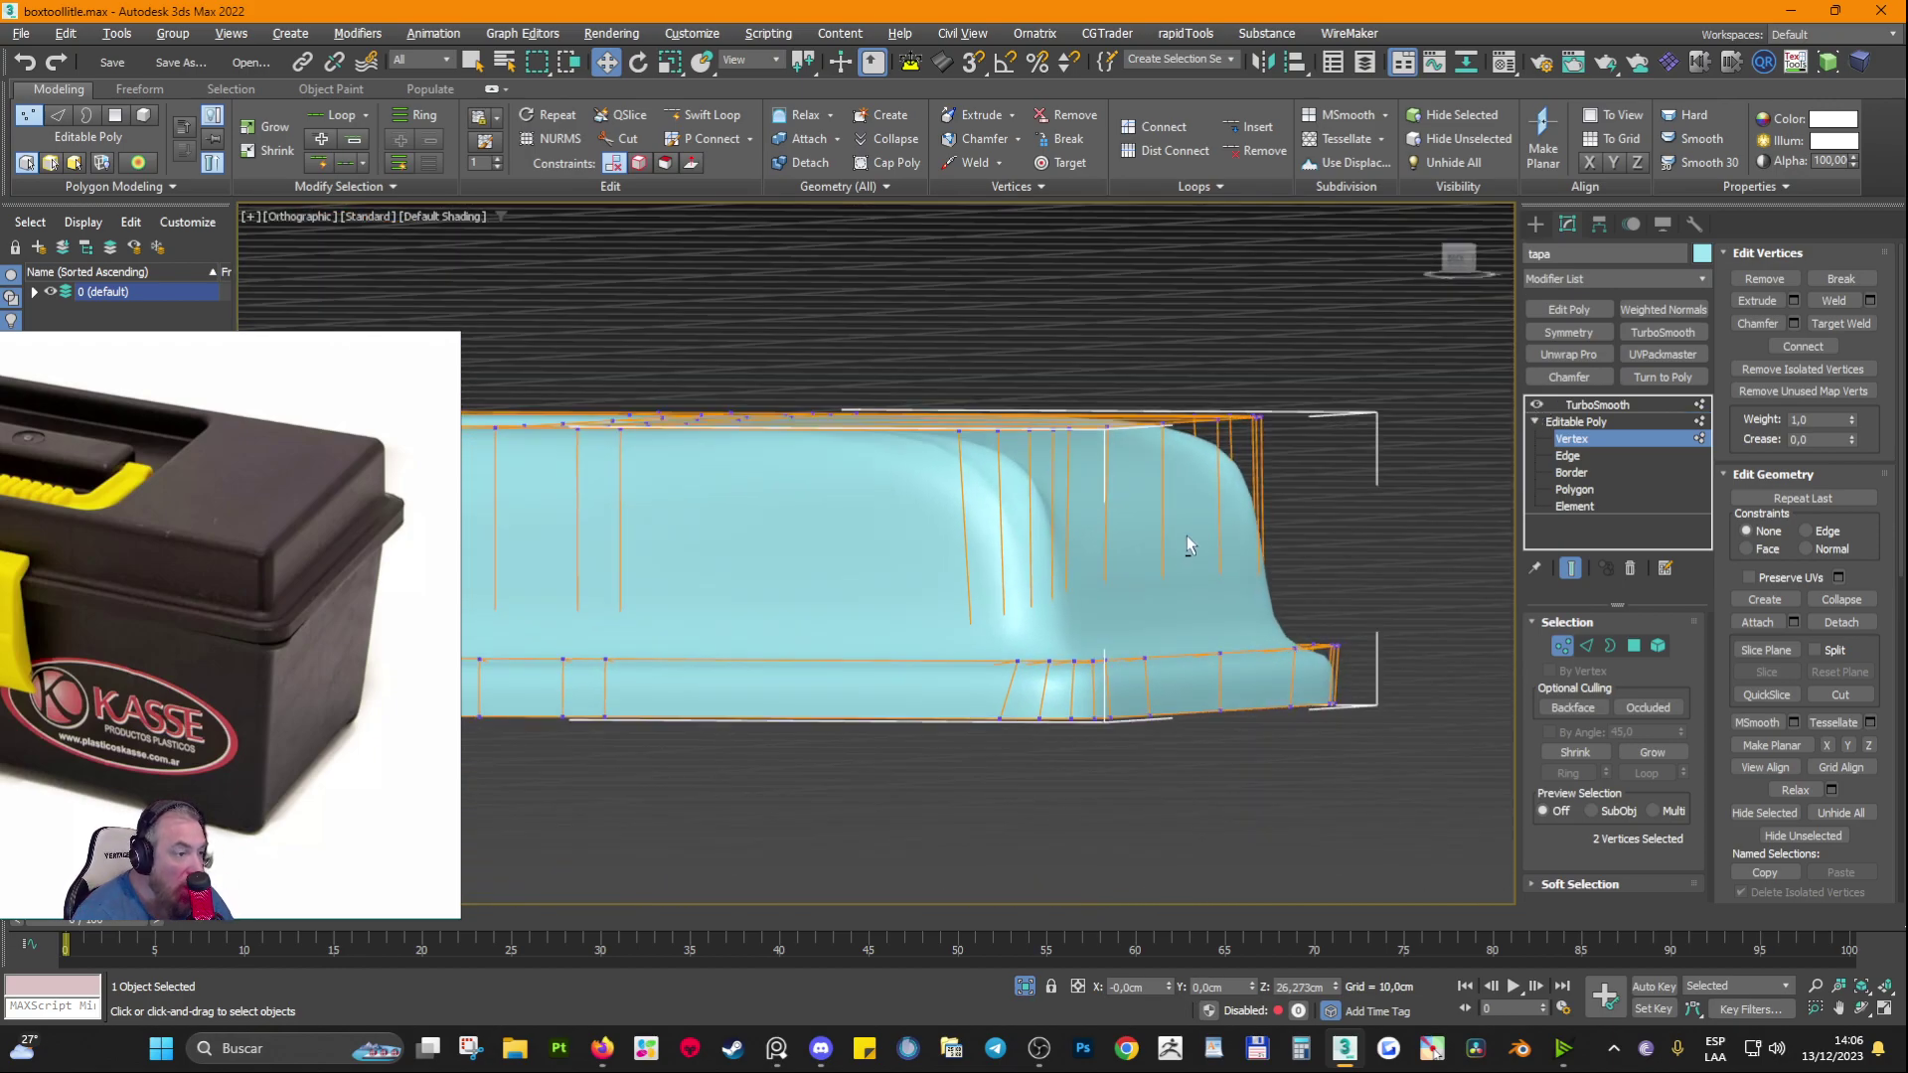
pyautogui.keyDown('alt'); pyautogui.moveTo(1232, 467); pyautogui.dragTo(1170, 546, button='middle'); pyautogui.keyUp('alt')
# Step: Select two vertices on the top edge of the lid's short end and examine the smoothing around the rounded corner
pyautogui.click(1218, 471)
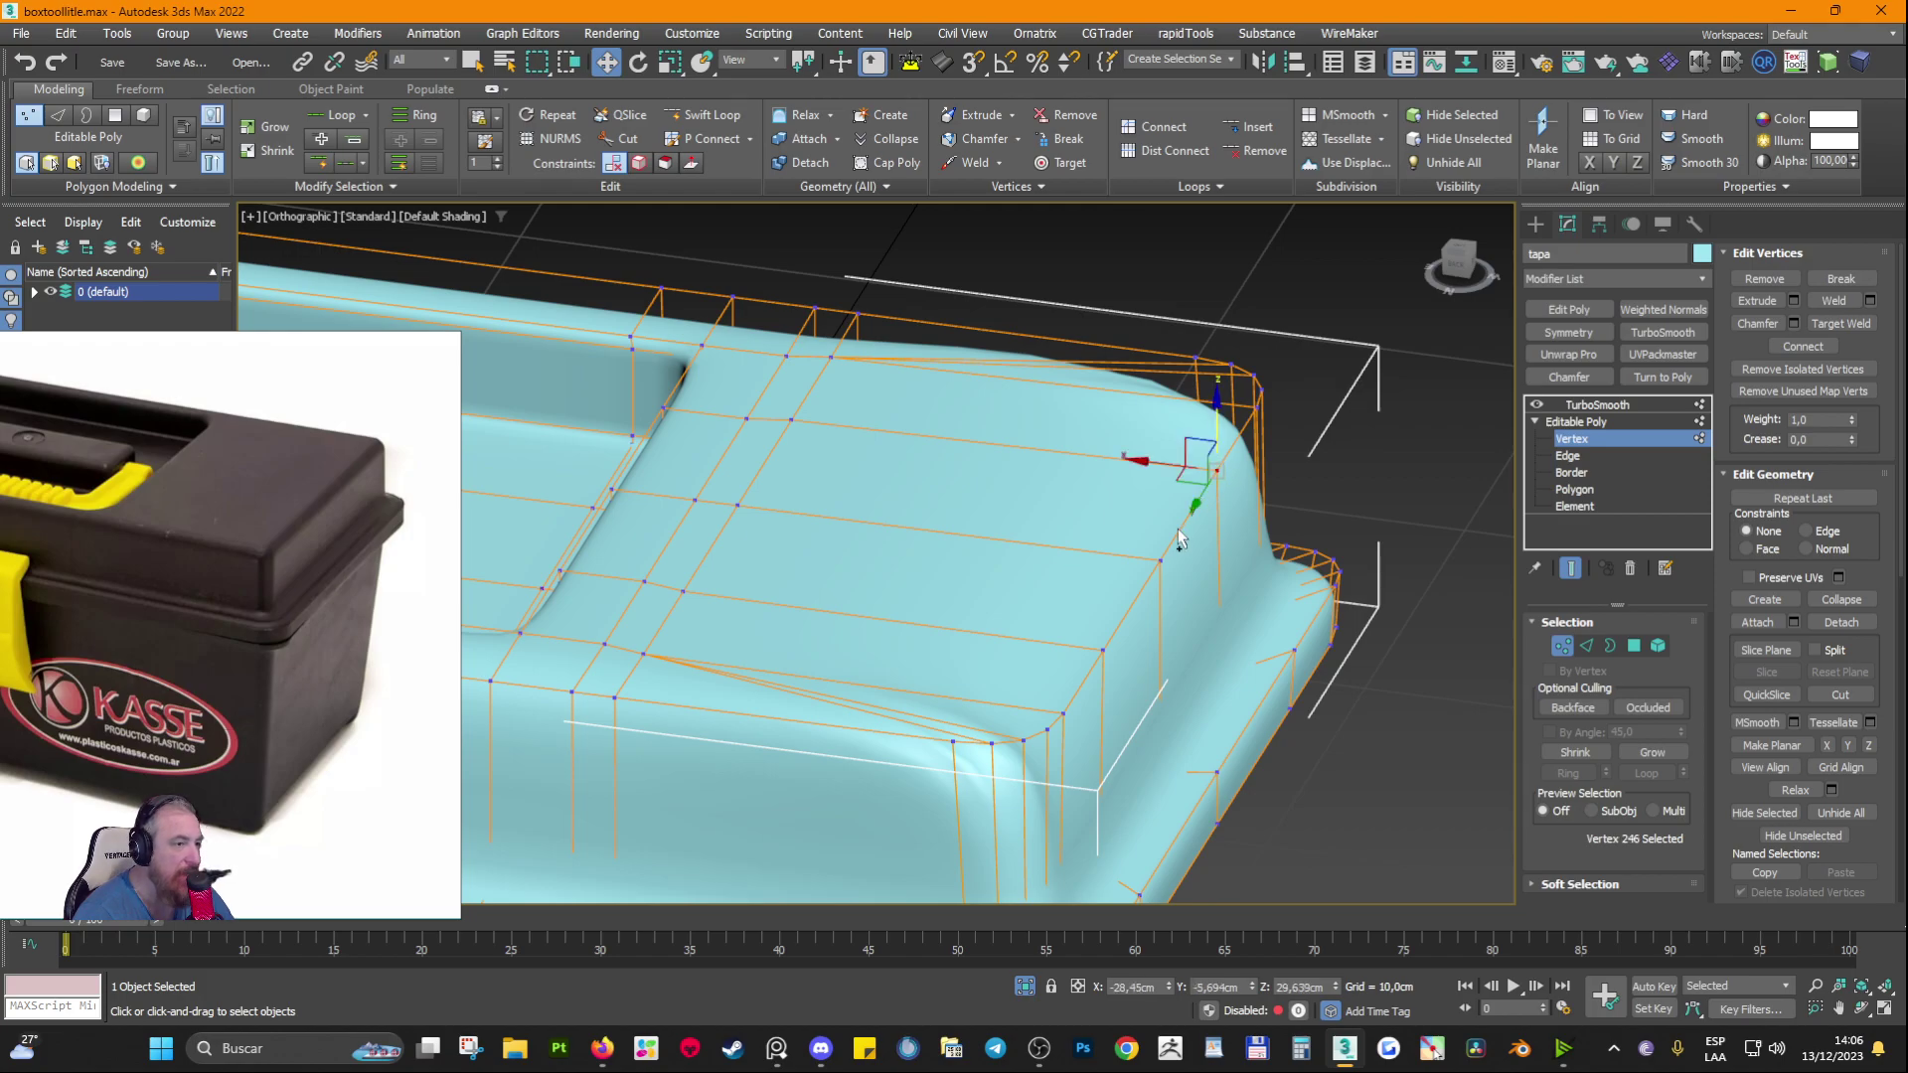
pyautogui.keyDown('ctrl'); pyautogui.click(1160, 560); pyautogui.keyUp('ctrl')
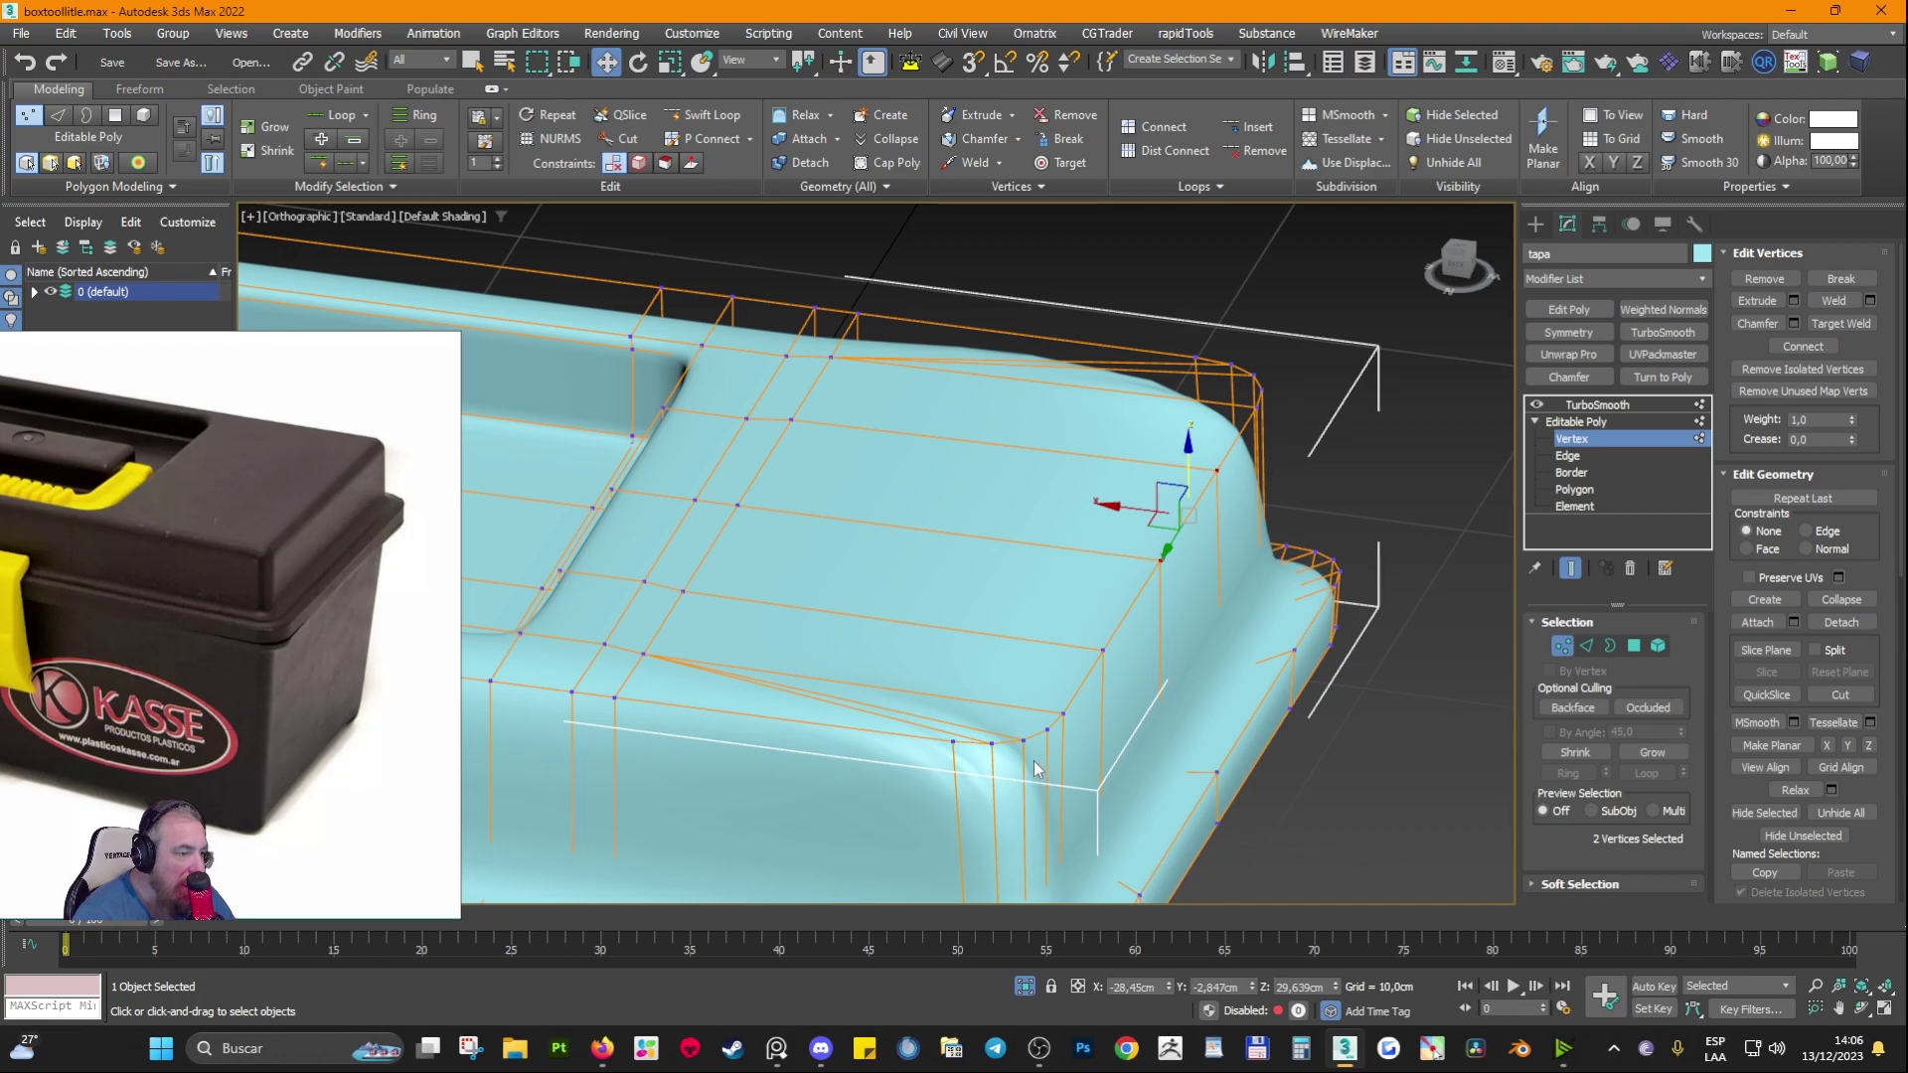
pyautogui.moveTo(1077, 723); pyautogui.dragTo(1143, 558, button='middle')
pyautogui.scroll(-3, 1142, 584)
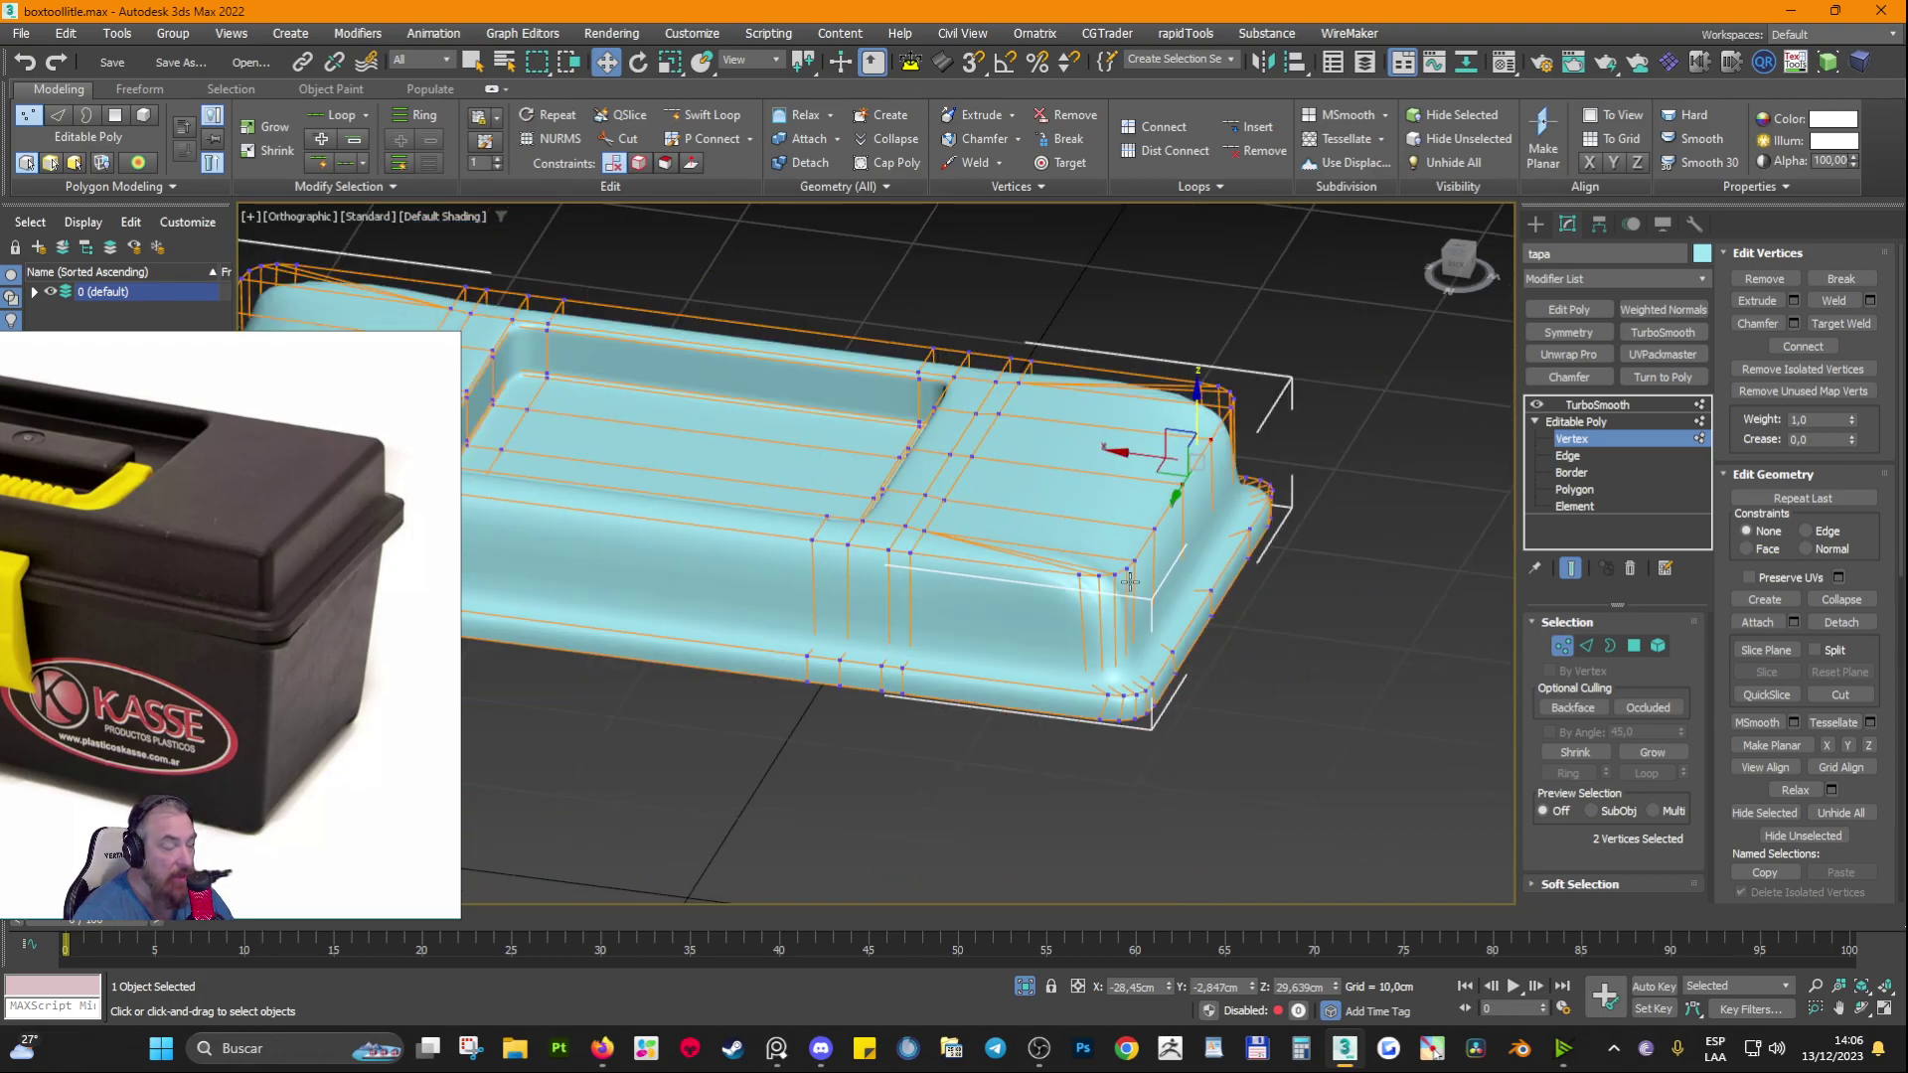
pyautogui.keyDown('alt'); pyautogui.moveTo(1129, 581); pyautogui.dragTo(1181, 497, button='middle'); pyautogui.keyUp('alt')
pyautogui.keyDown('alt'); pyautogui.moveTo(1322, 520); pyautogui.dragTo(994, 515, button='middle'); pyautogui.keyUp('alt')
pyautogui.scroll(5, 978, 513)
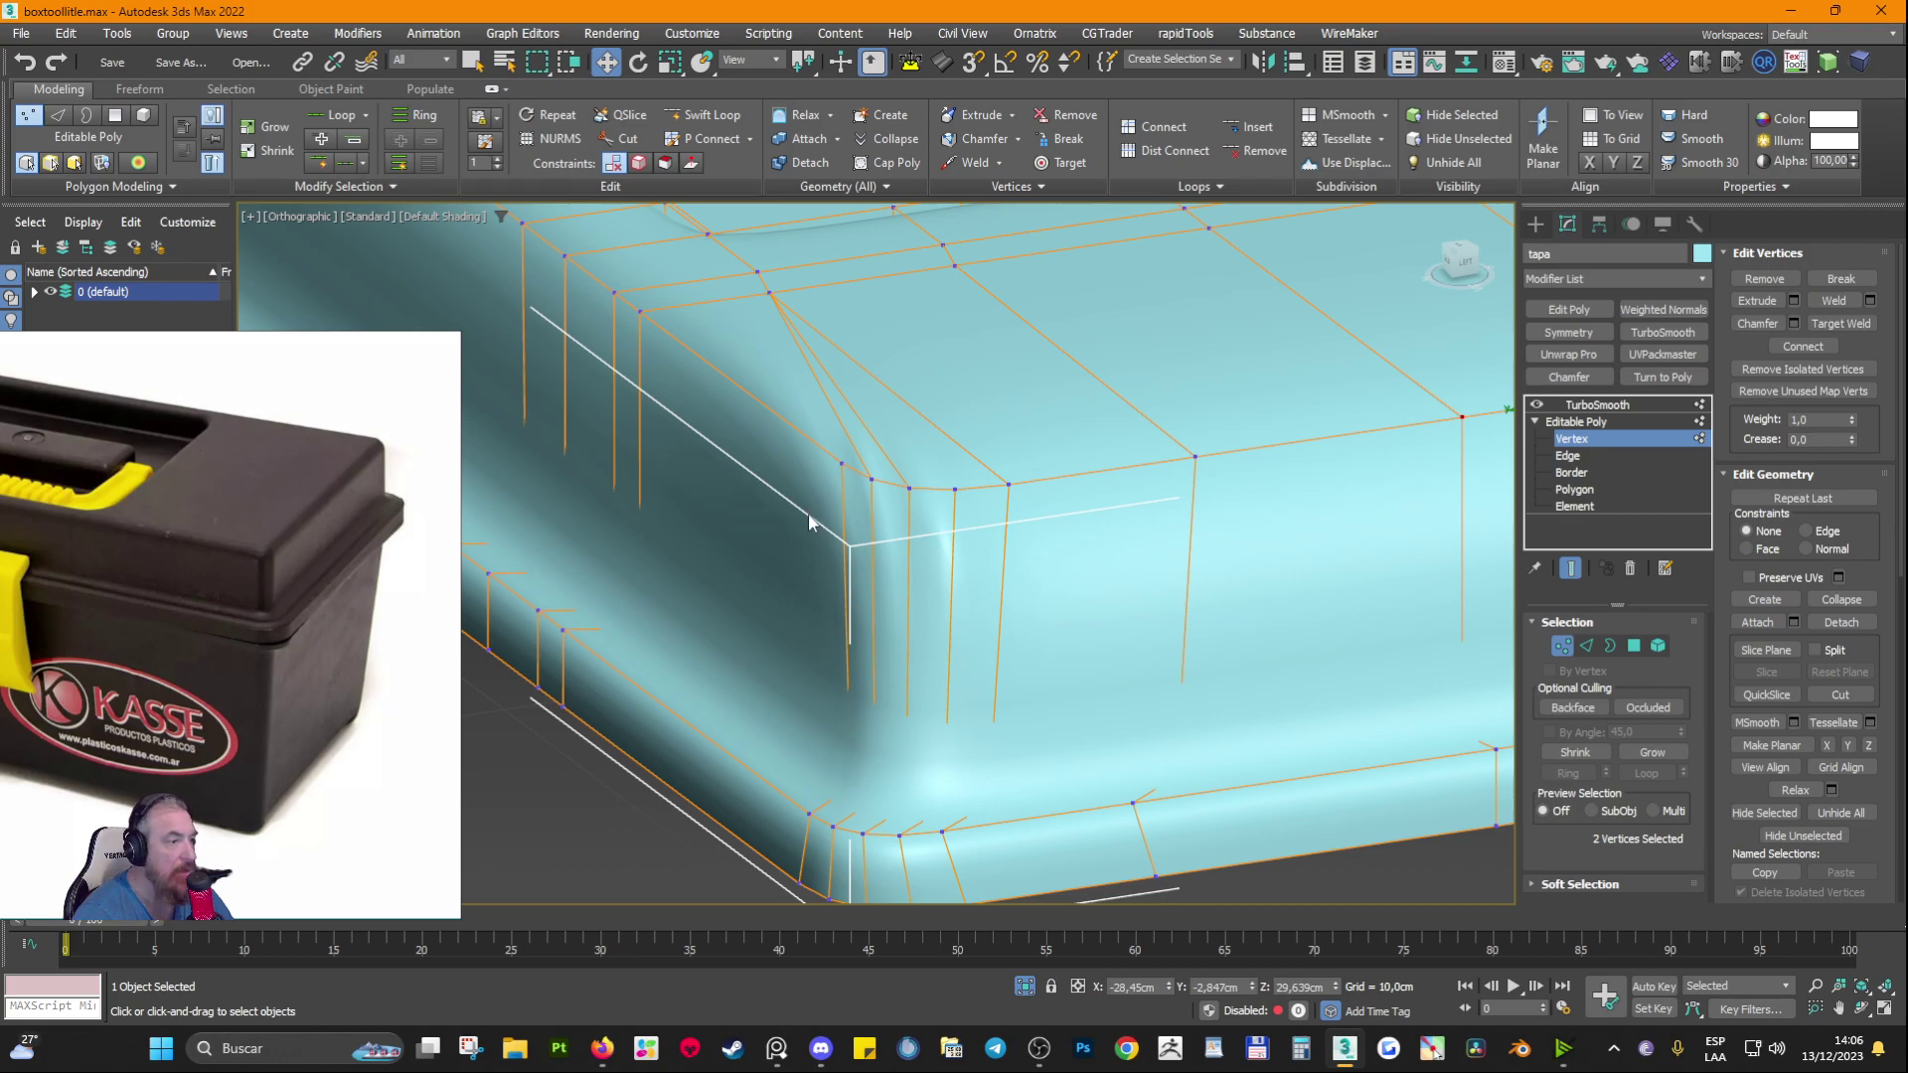
pyautogui.scroll(-2, 809, 522)
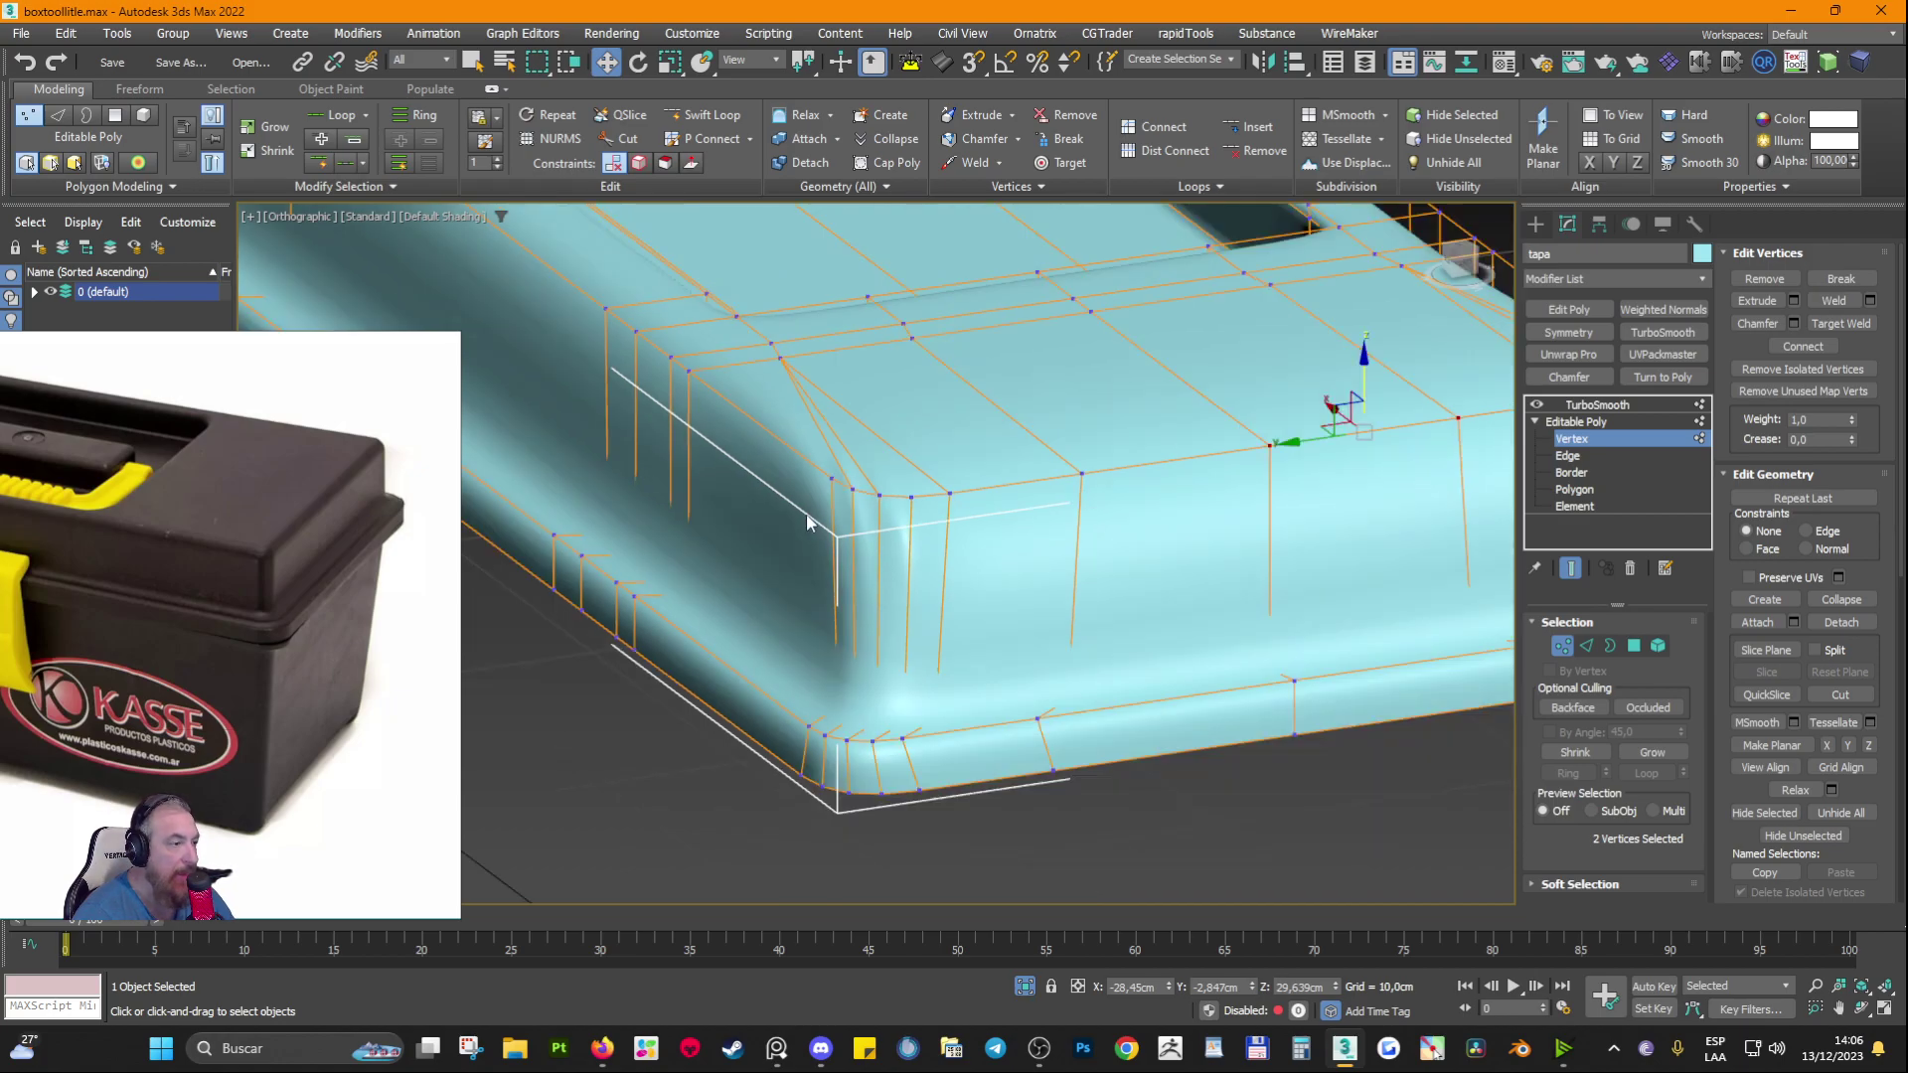
pyautogui.scroll(2, 919, 500)
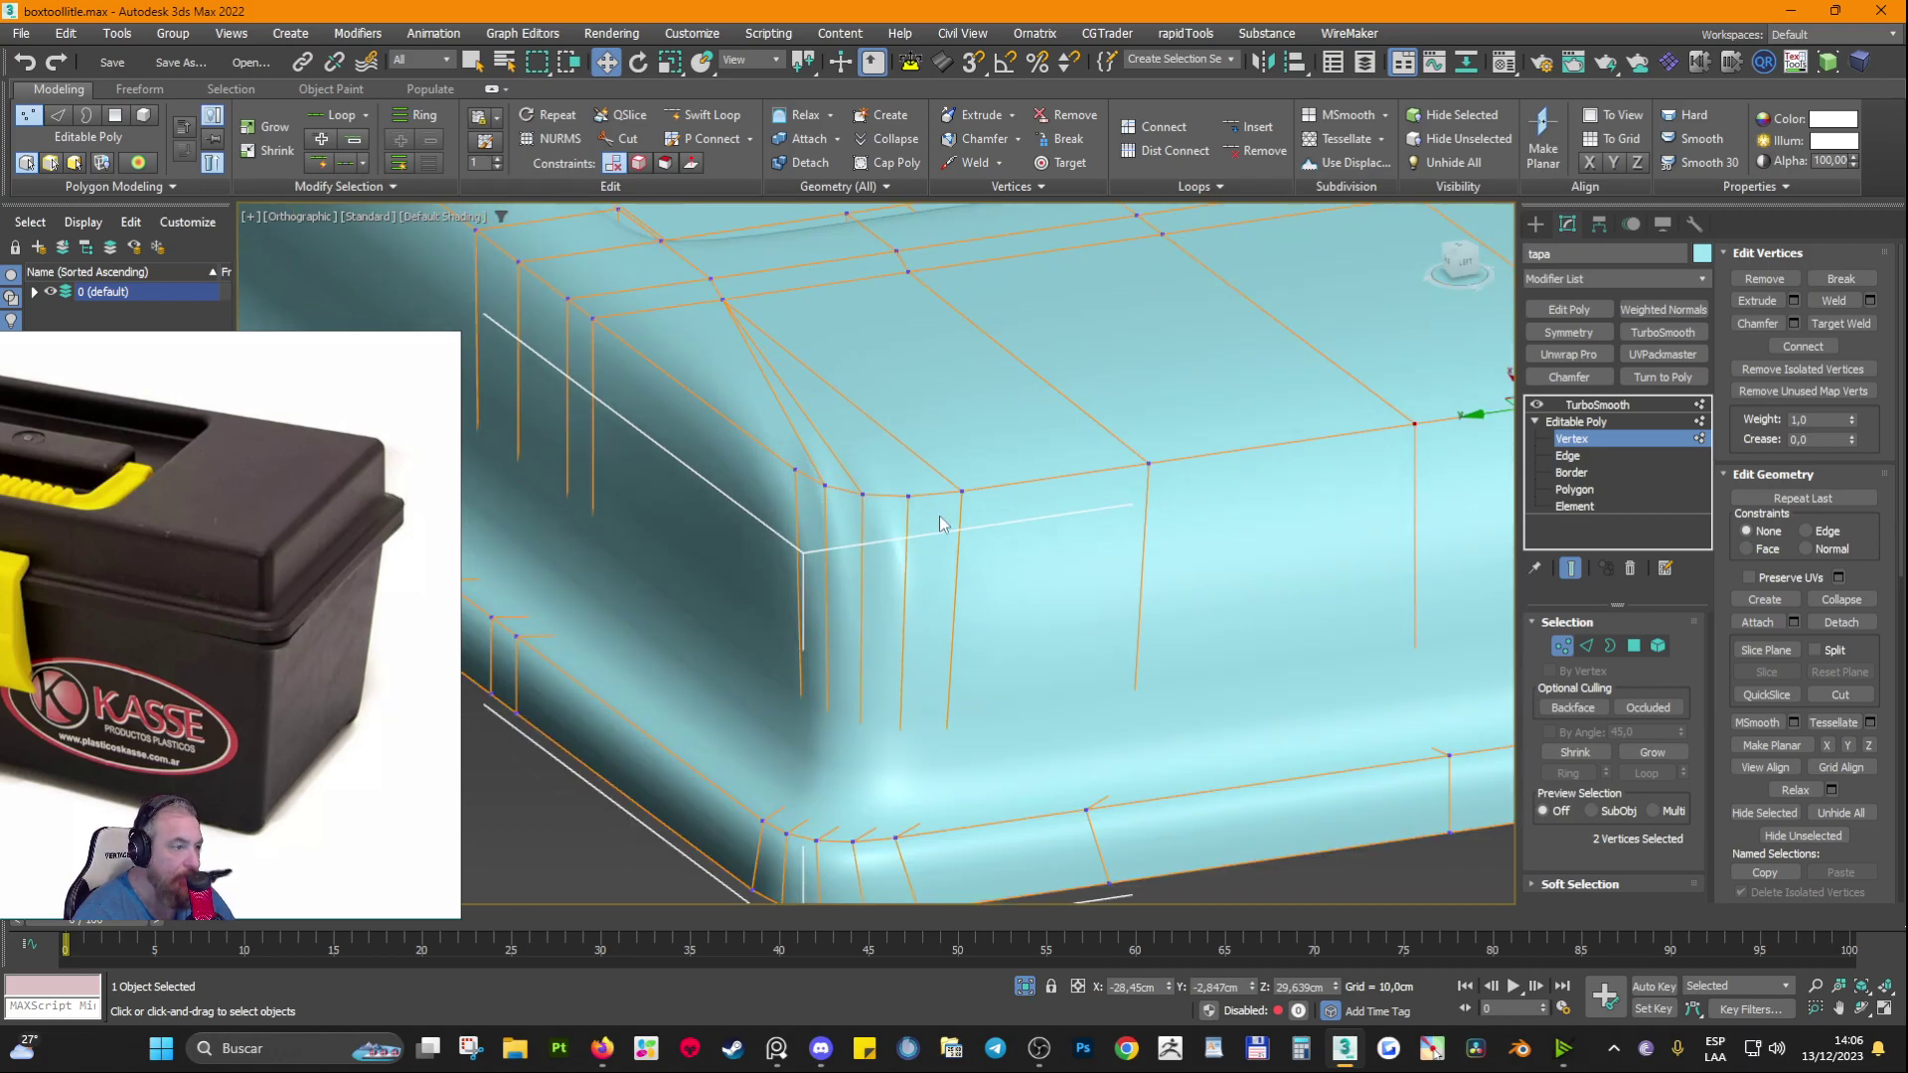
pyautogui.scroll(-2, 794, 462)
pyautogui.scroll(2, 954, 469)
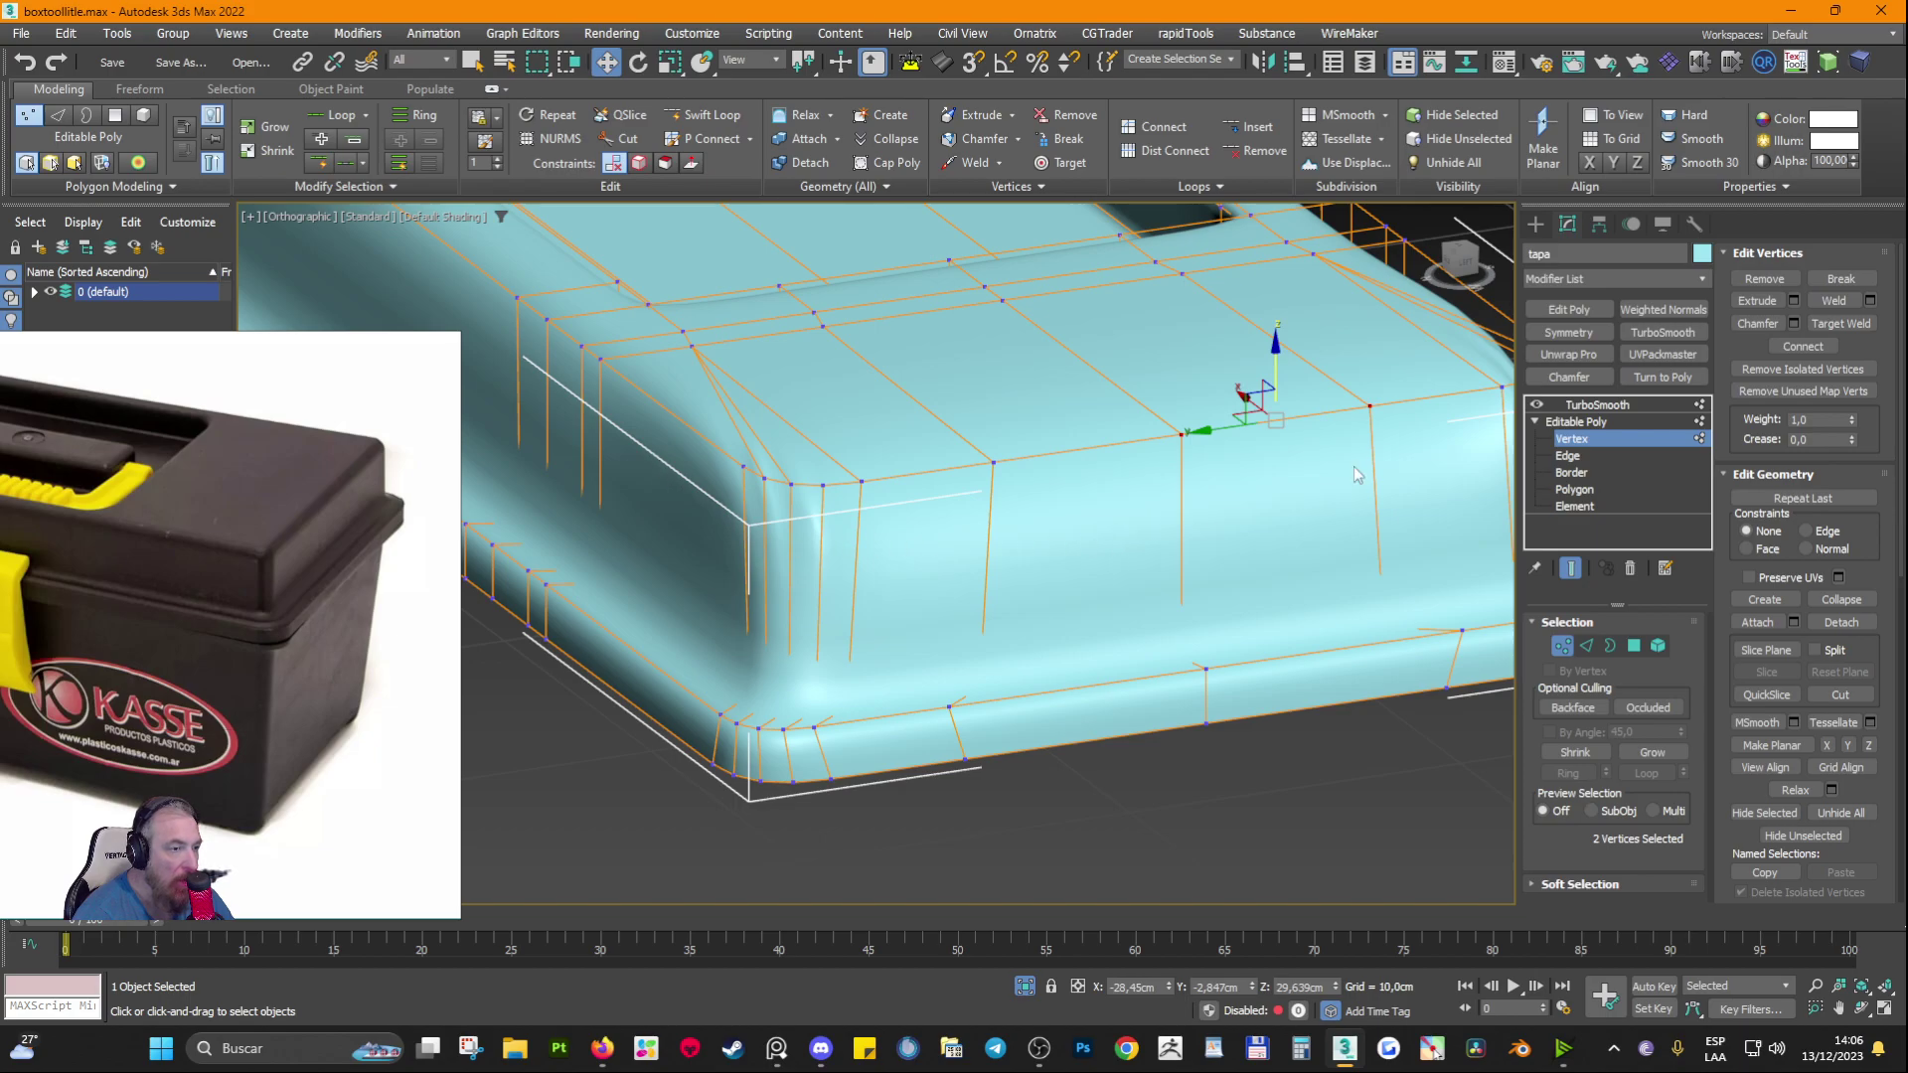
# Step: Select the outer top rim edges around the rounded corner on the unsmoothed mesh and display its edged faces
pyautogui.click(1586, 646)
pyautogui.click(1090, 439)
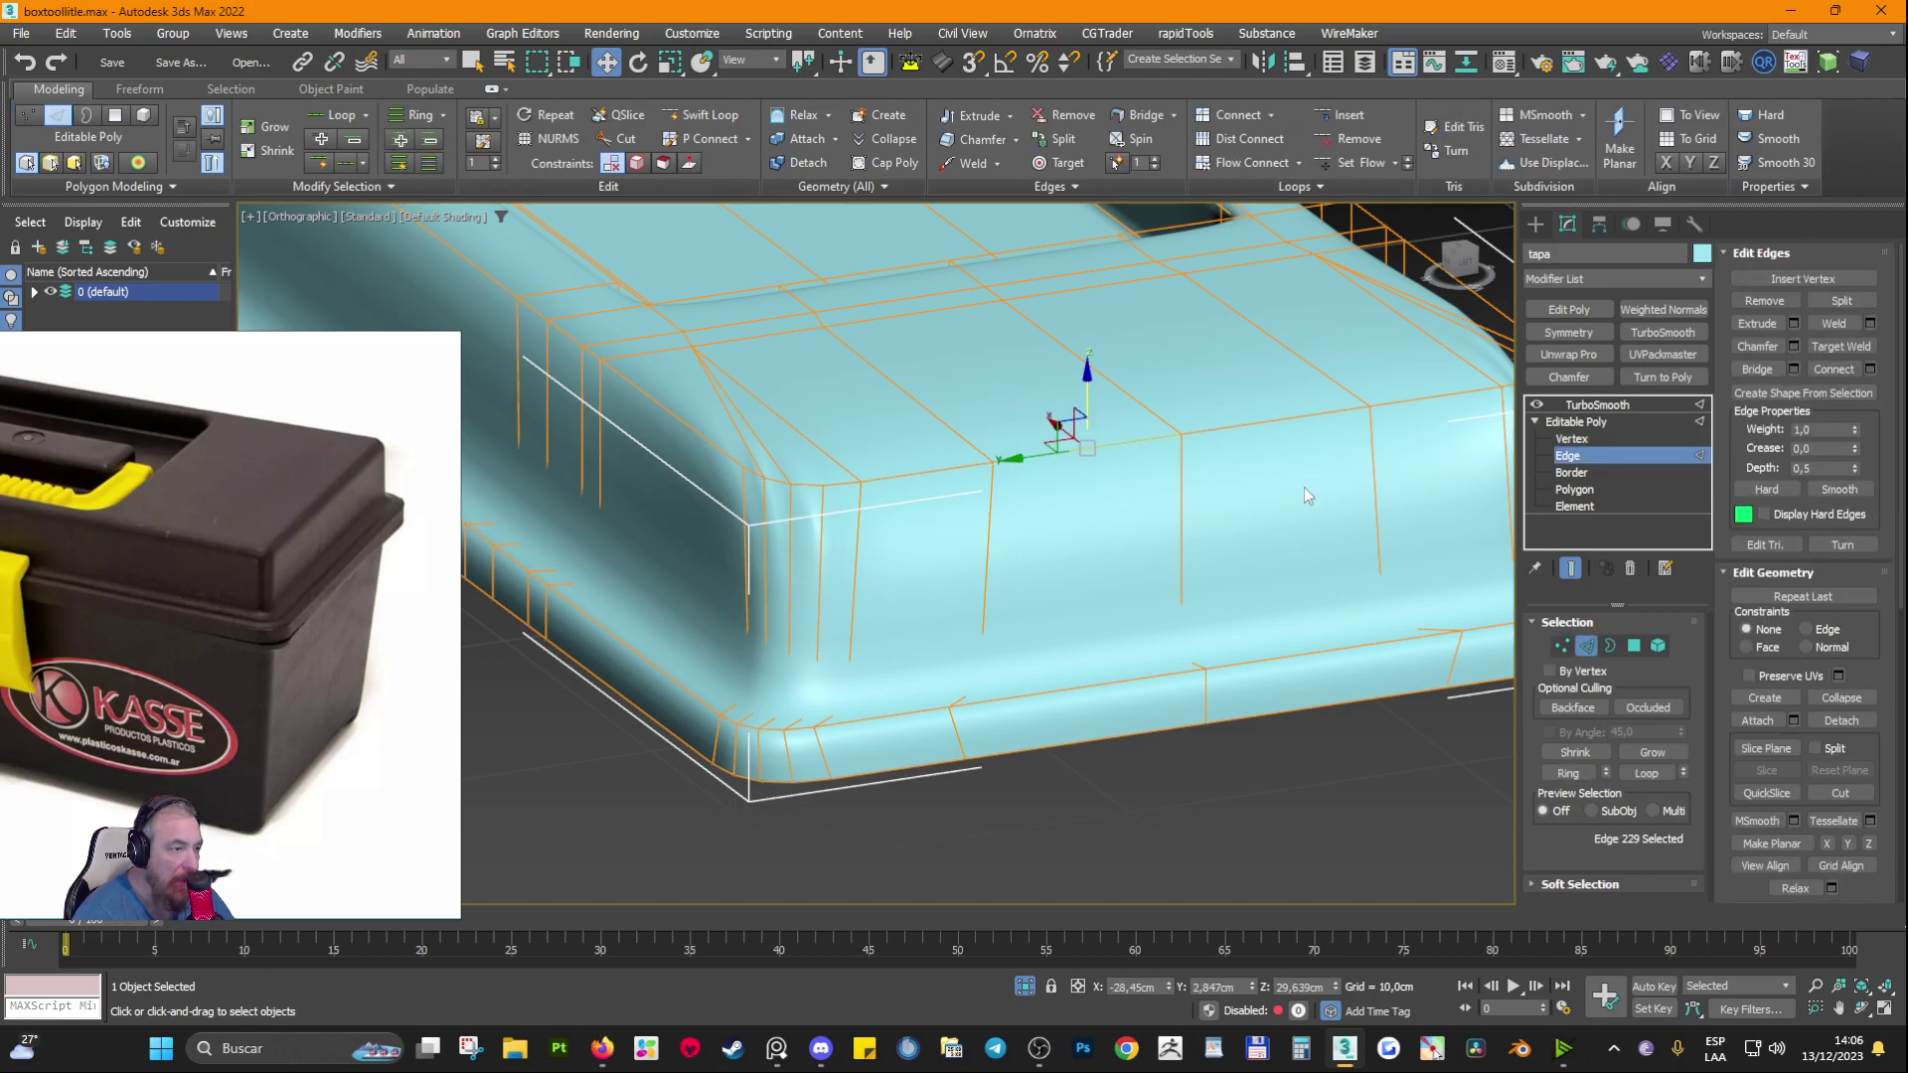
pyautogui.click(1579, 569)
pyautogui.doubleClick(1192, 431)
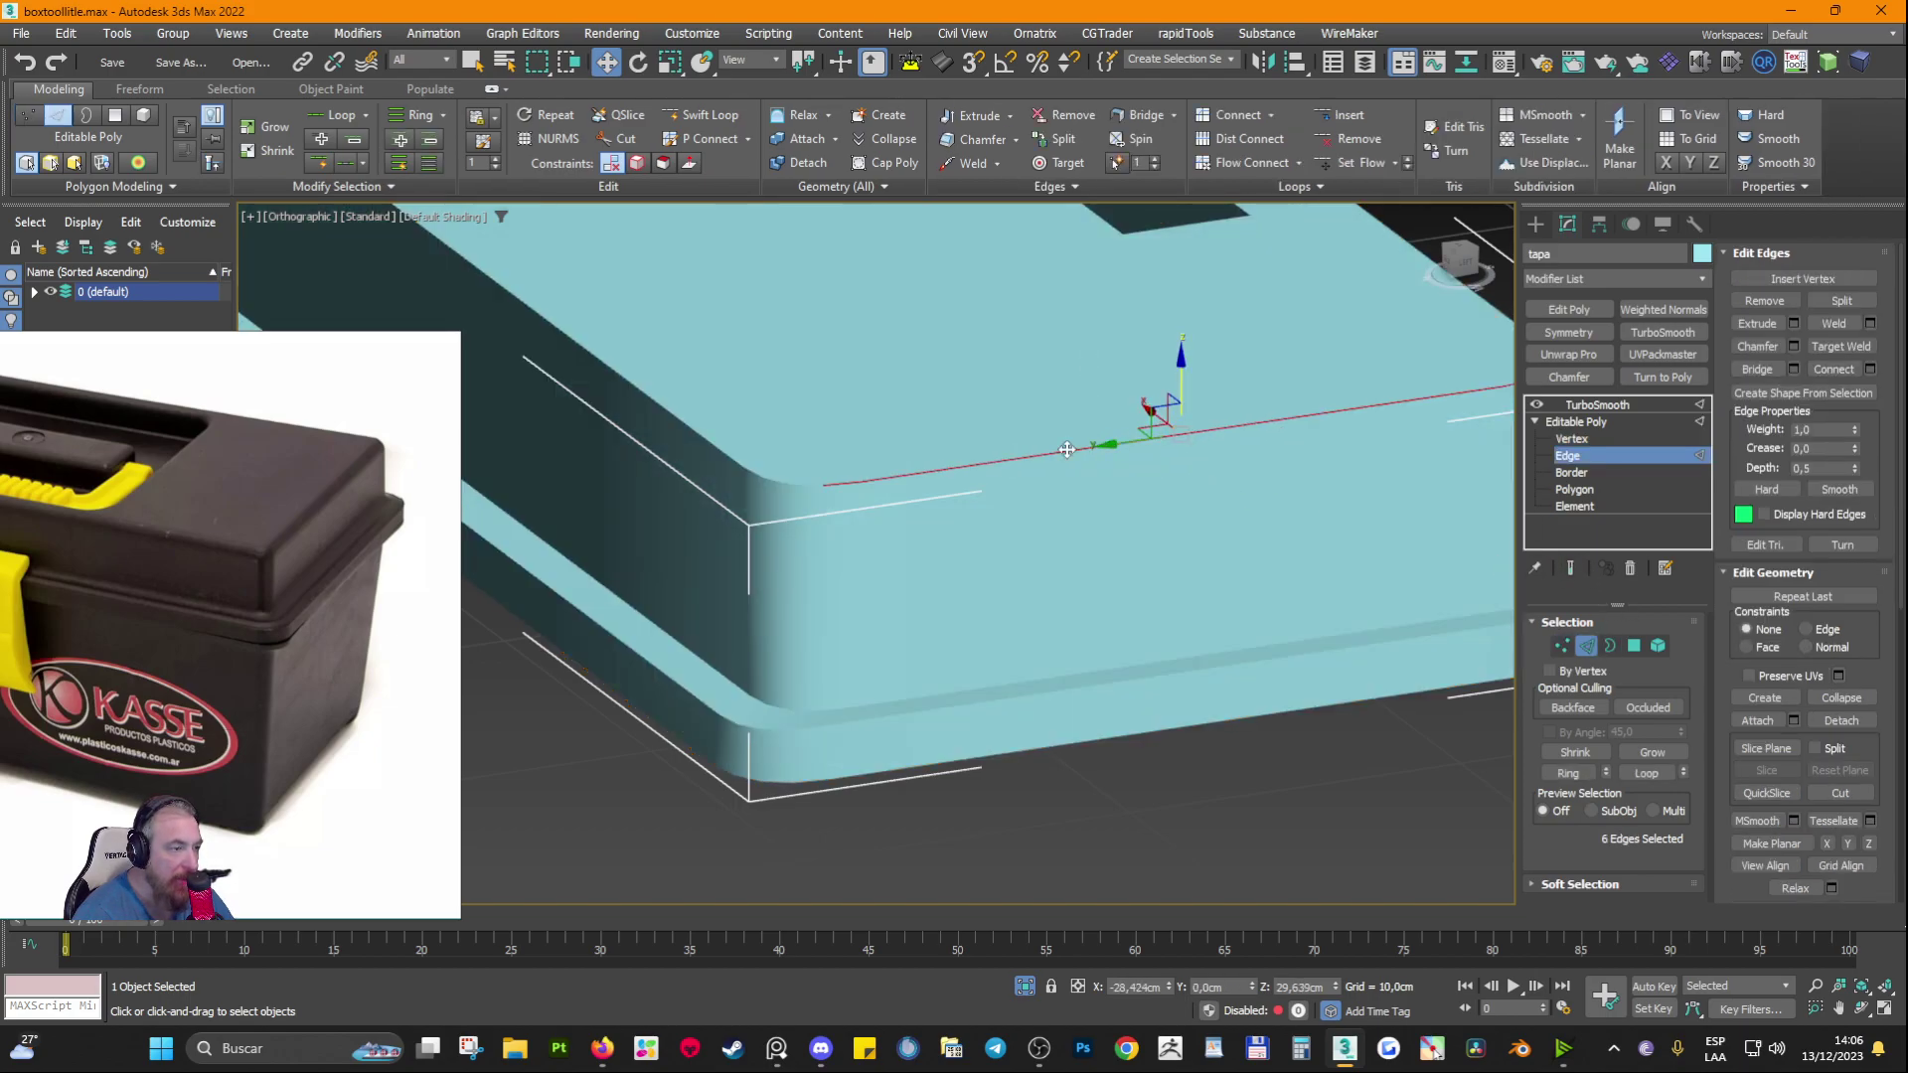
pyautogui.keyDown('ctrl'); pyautogui.doubleClick(798, 488); pyautogui.keyUp('ctrl')
pyautogui.keyDown('ctrl'); pyautogui.doubleClick(730, 456); pyautogui.keyUp('ctrl')
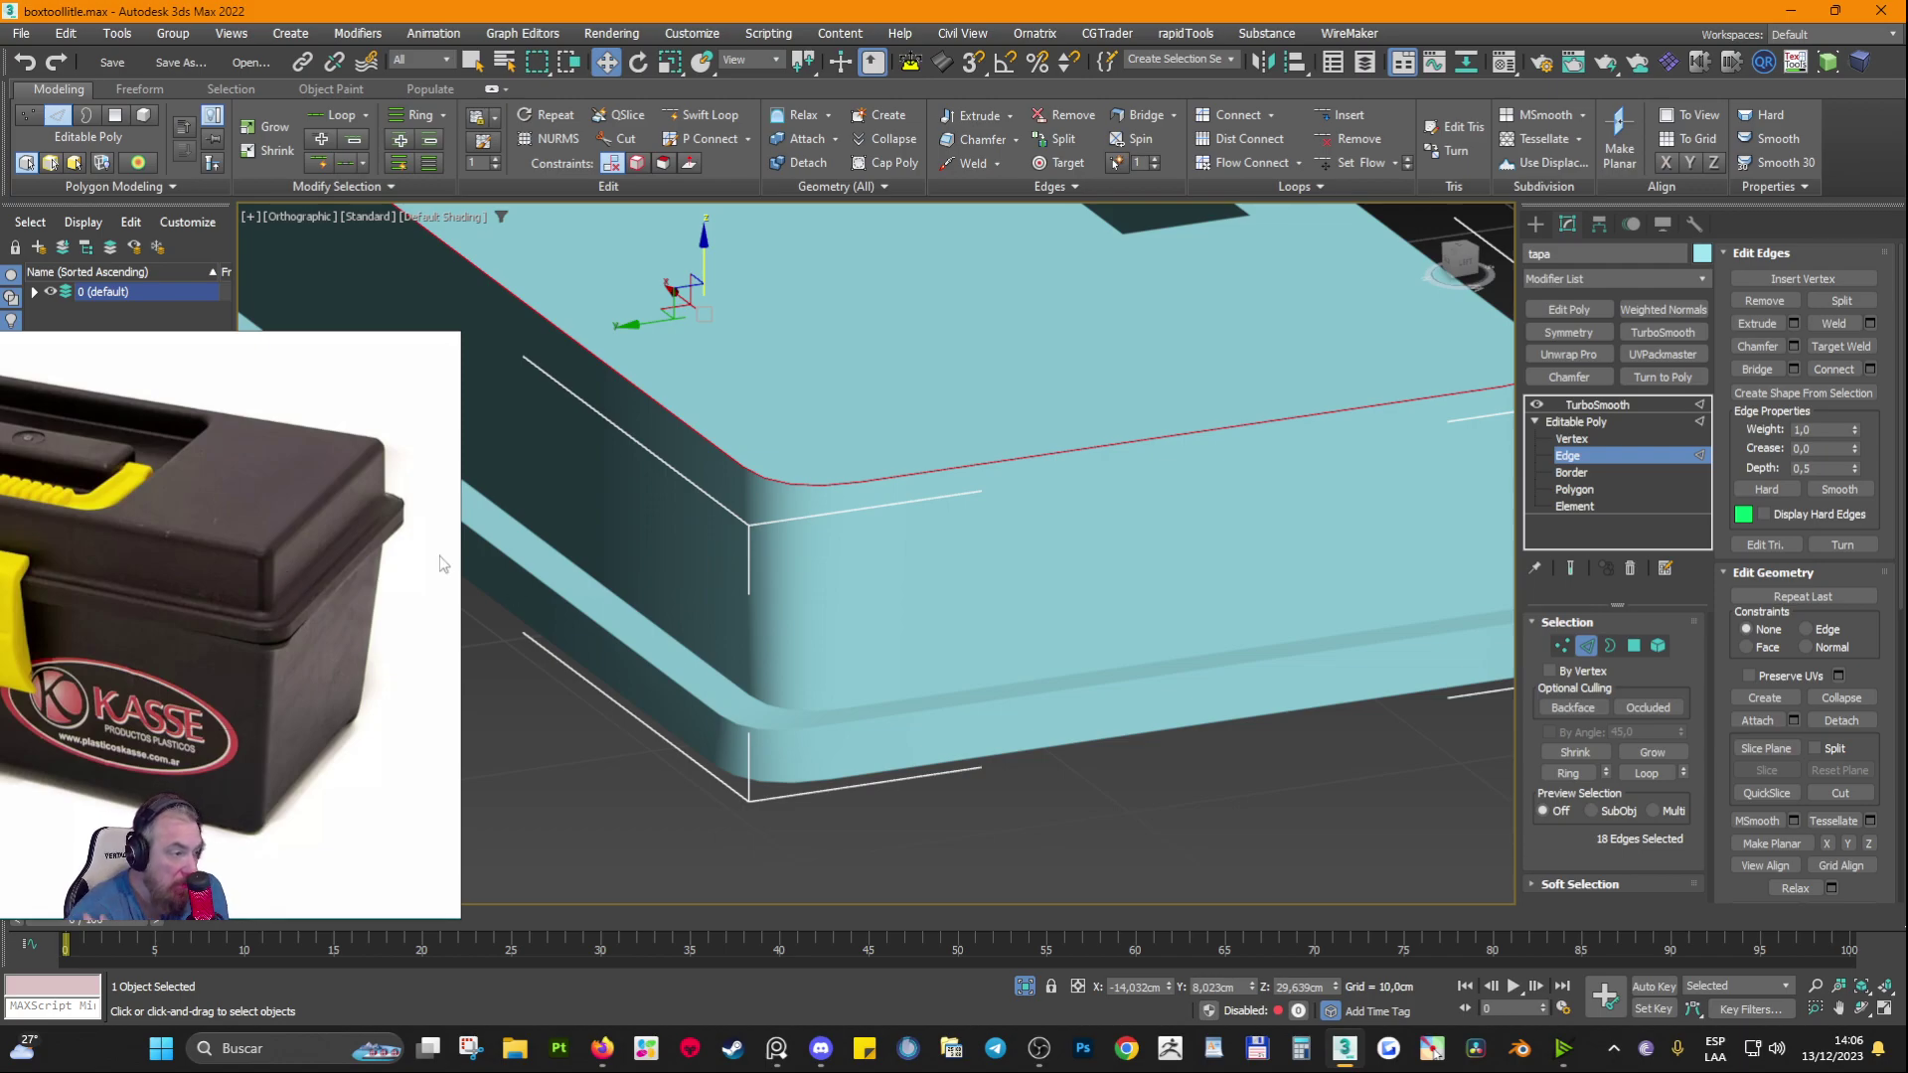
pyautogui.moveTo(1019, 618)
pyautogui.keyDown('alt'); pyautogui.mouseDown(button='middle')
pyautogui.moveTo(1059, 562)
pyautogui.moveTo(1026, 582)
pyautogui.mouseUp(button='middle'); pyautogui.keyUp('alt')
pyautogui.press('F4')
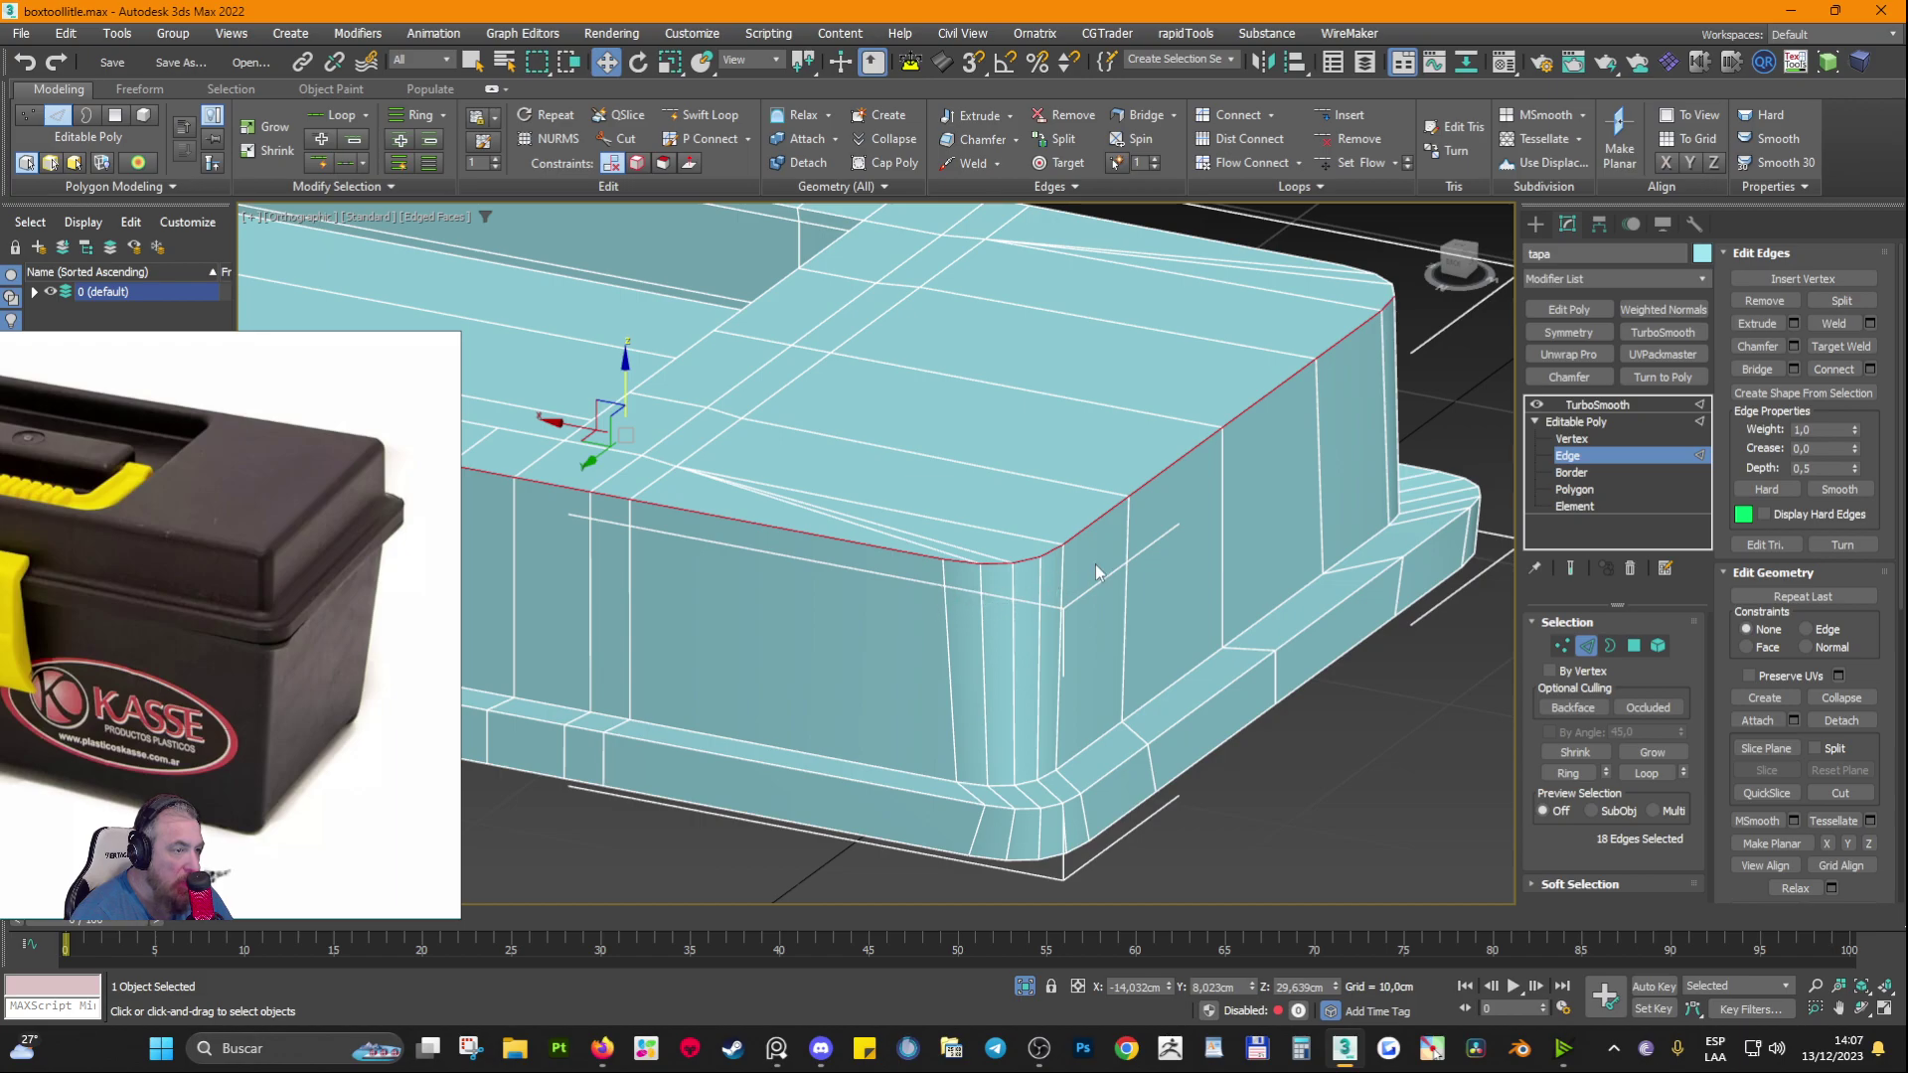
# Step: Remove the two outermost vertical edge loops of the lid's rounded corner together with their vertices
pyautogui.scroll(5, 280, 549)
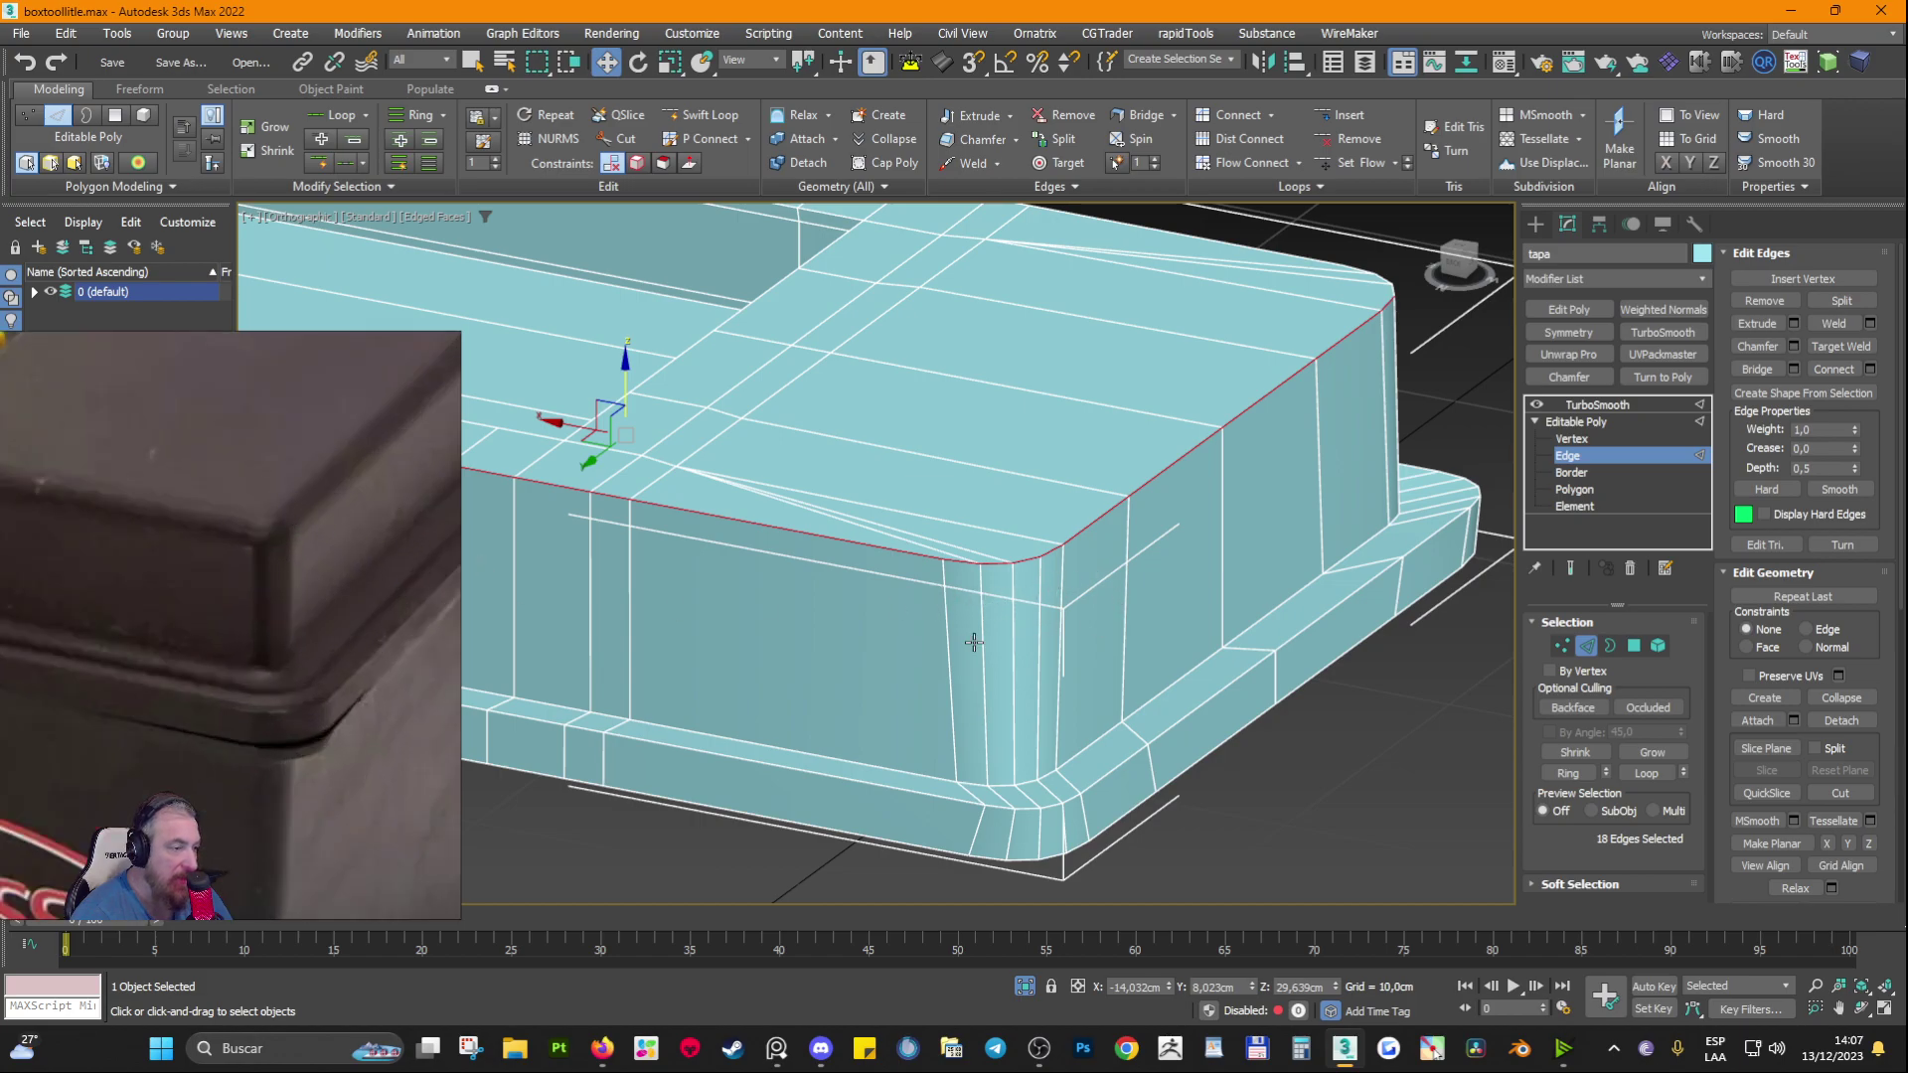
pyautogui.doubleClick(939, 656)
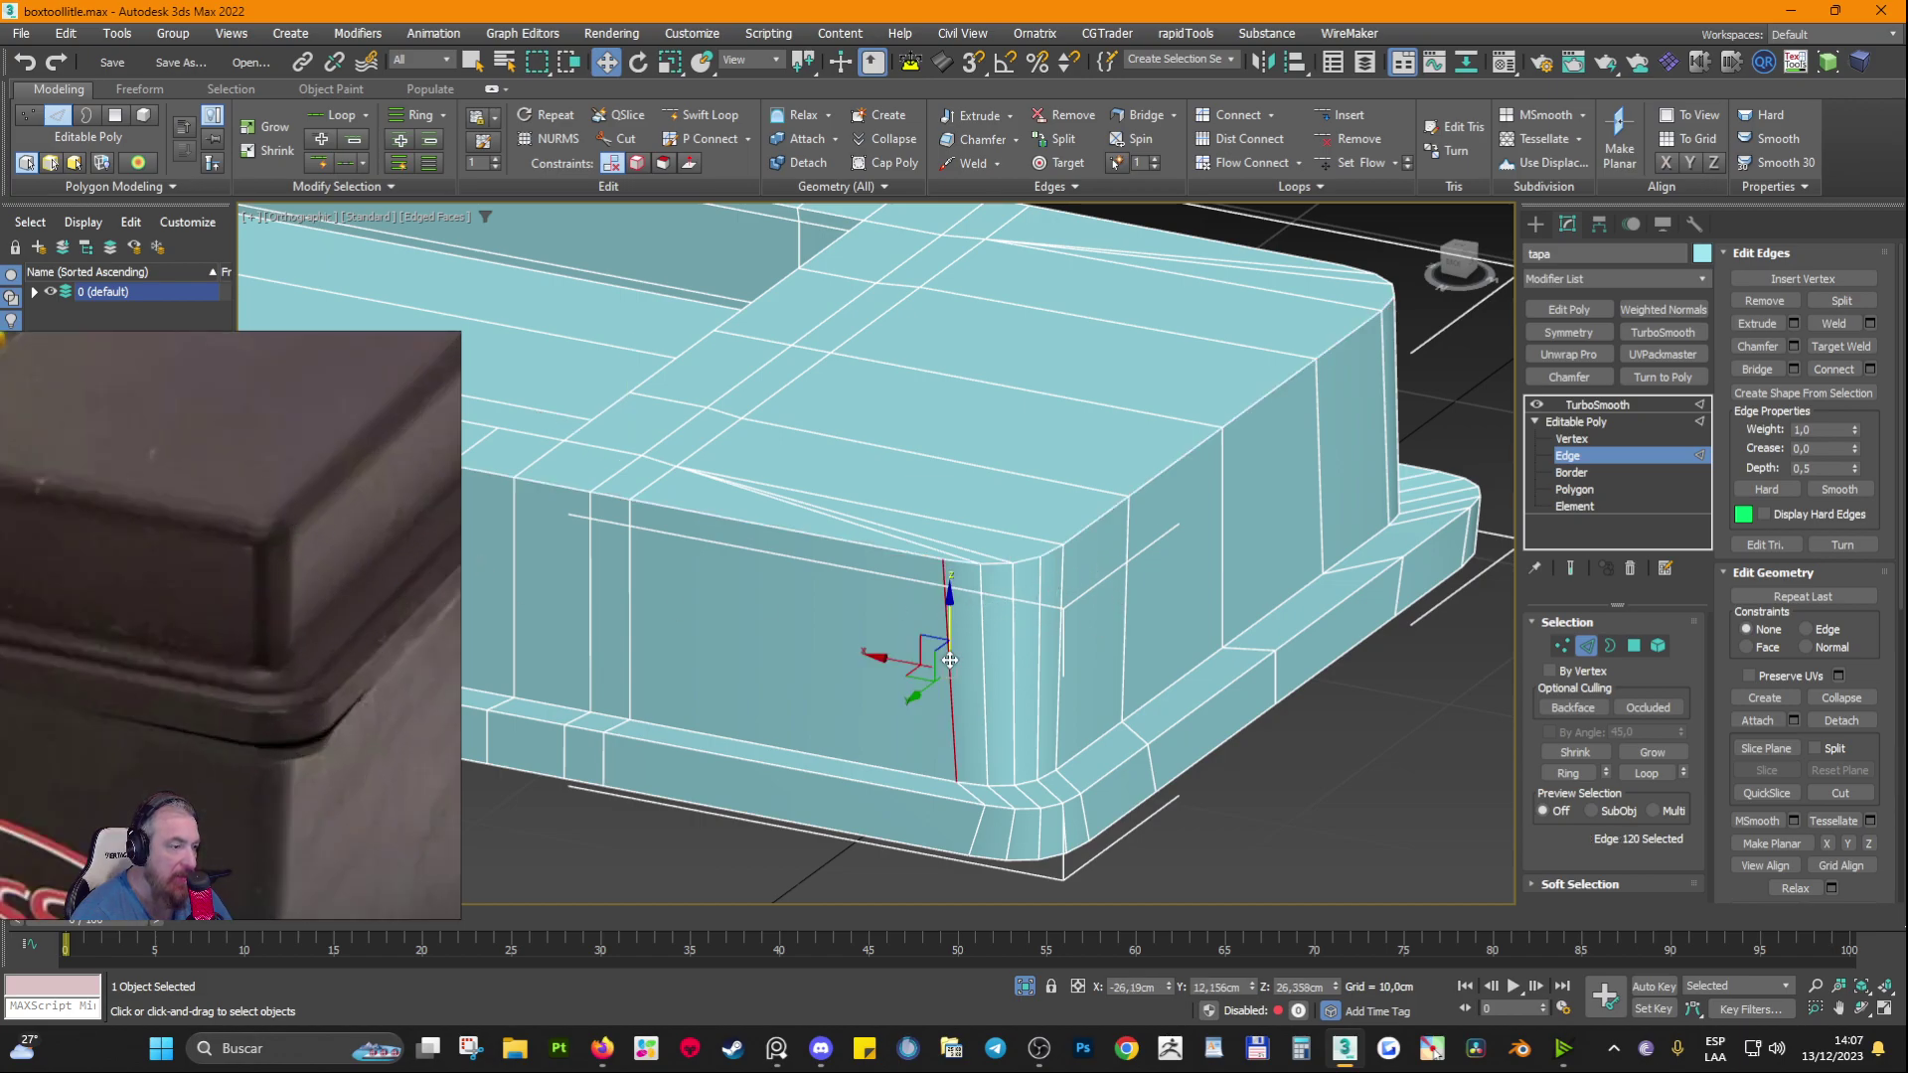
pyautogui.keyDown('alt'); pyautogui.moveTo(1060, 673); pyautogui.dragTo(1014, 707, button='middle'); pyautogui.keyUp('alt')
pyautogui.keyDown('ctrl'); pyautogui.doubleClick(1086, 675); pyautogui.keyUp('ctrl')
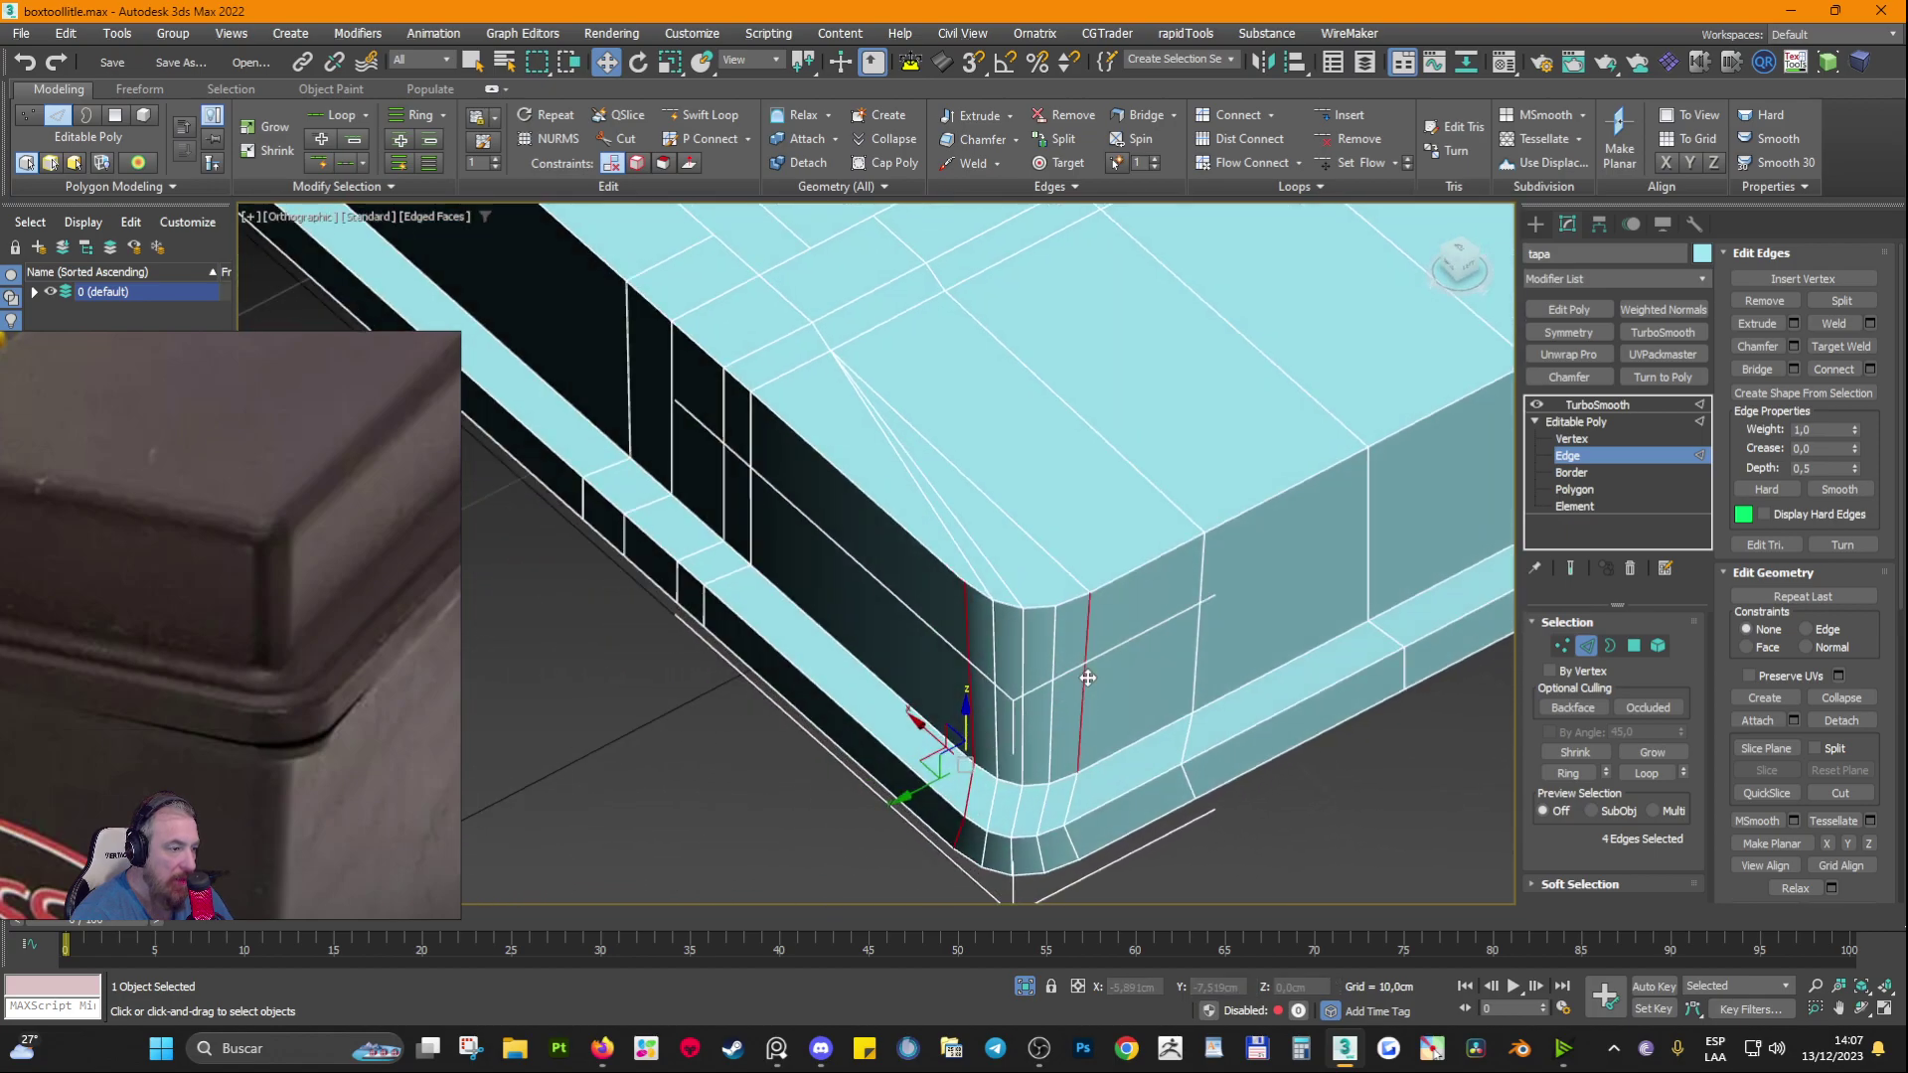
pyautogui.hotkey('ctrl', 'BackSpace')
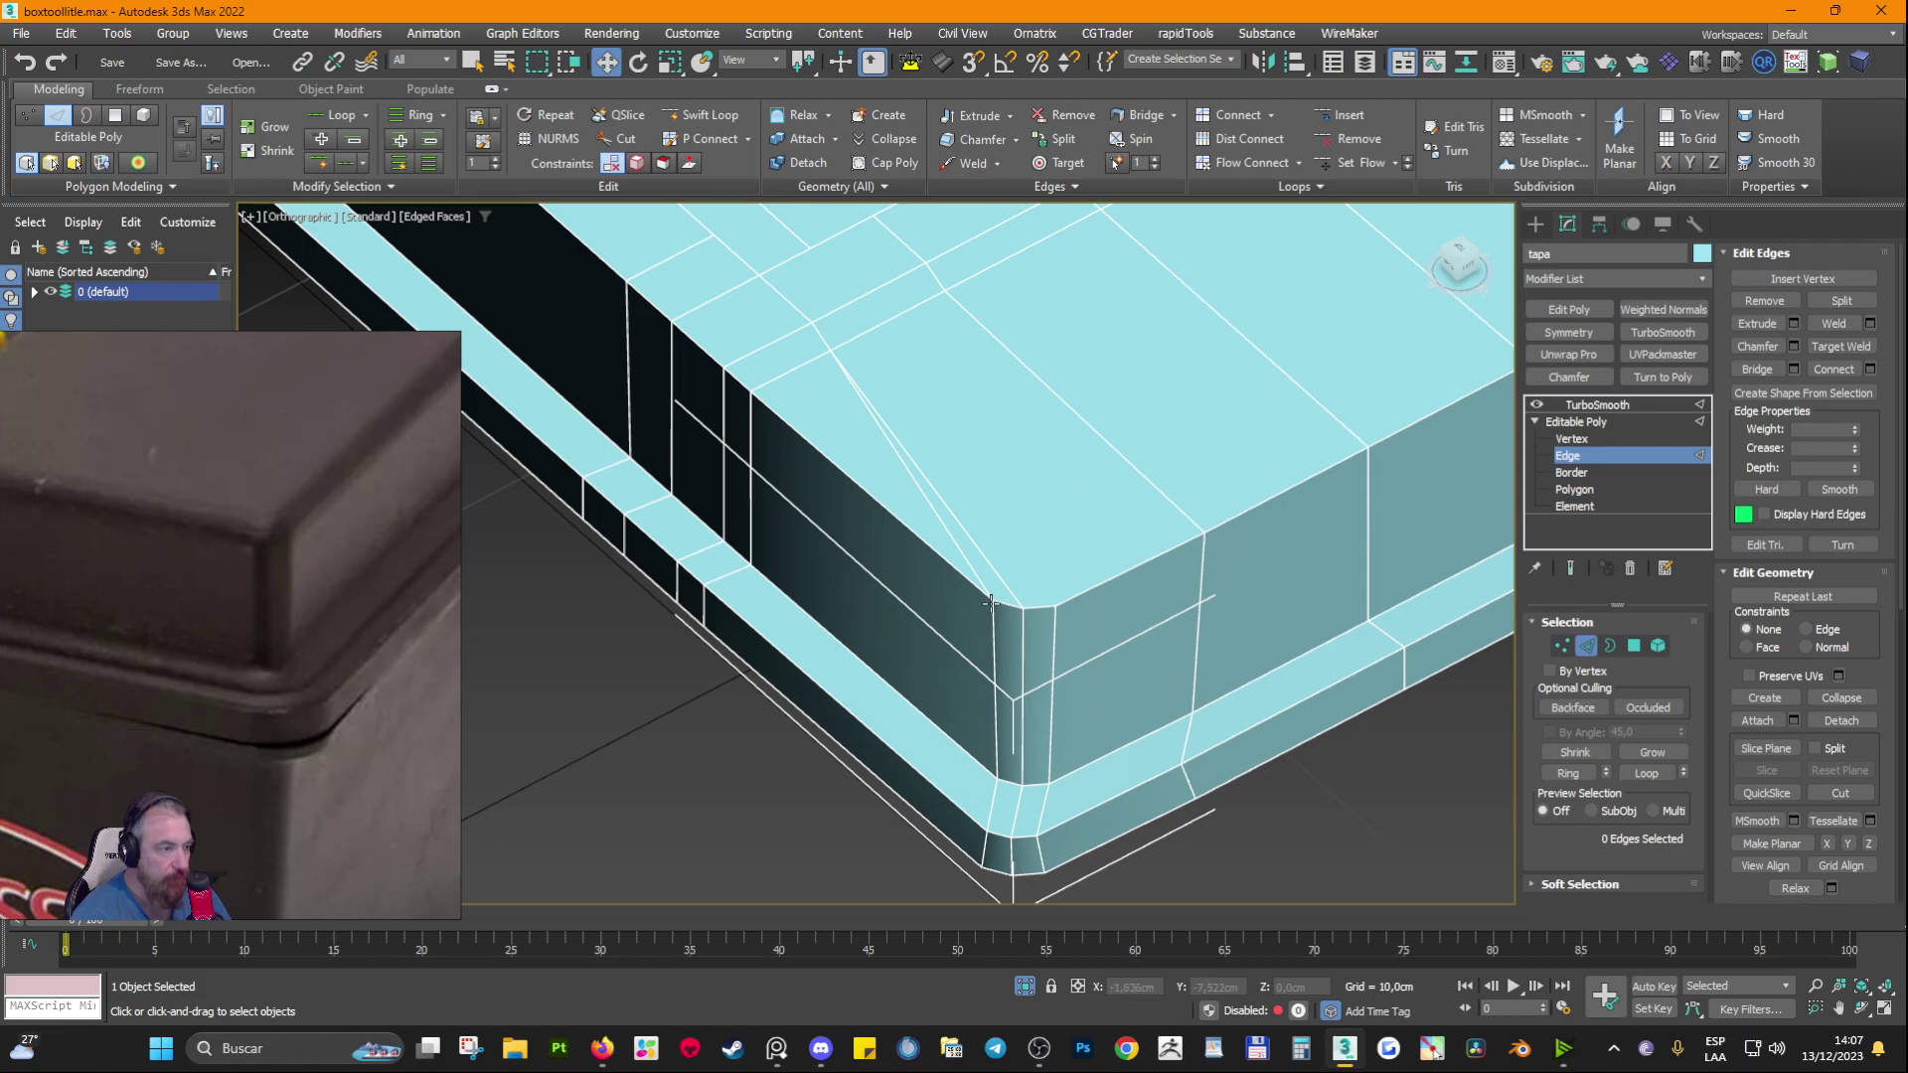
pyautogui.keyDown('alt'); pyautogui.moveTo(1073, 773); pyautogui.dragTo(1107, 702, button='middle'); pyautogui.keyUp('alt')
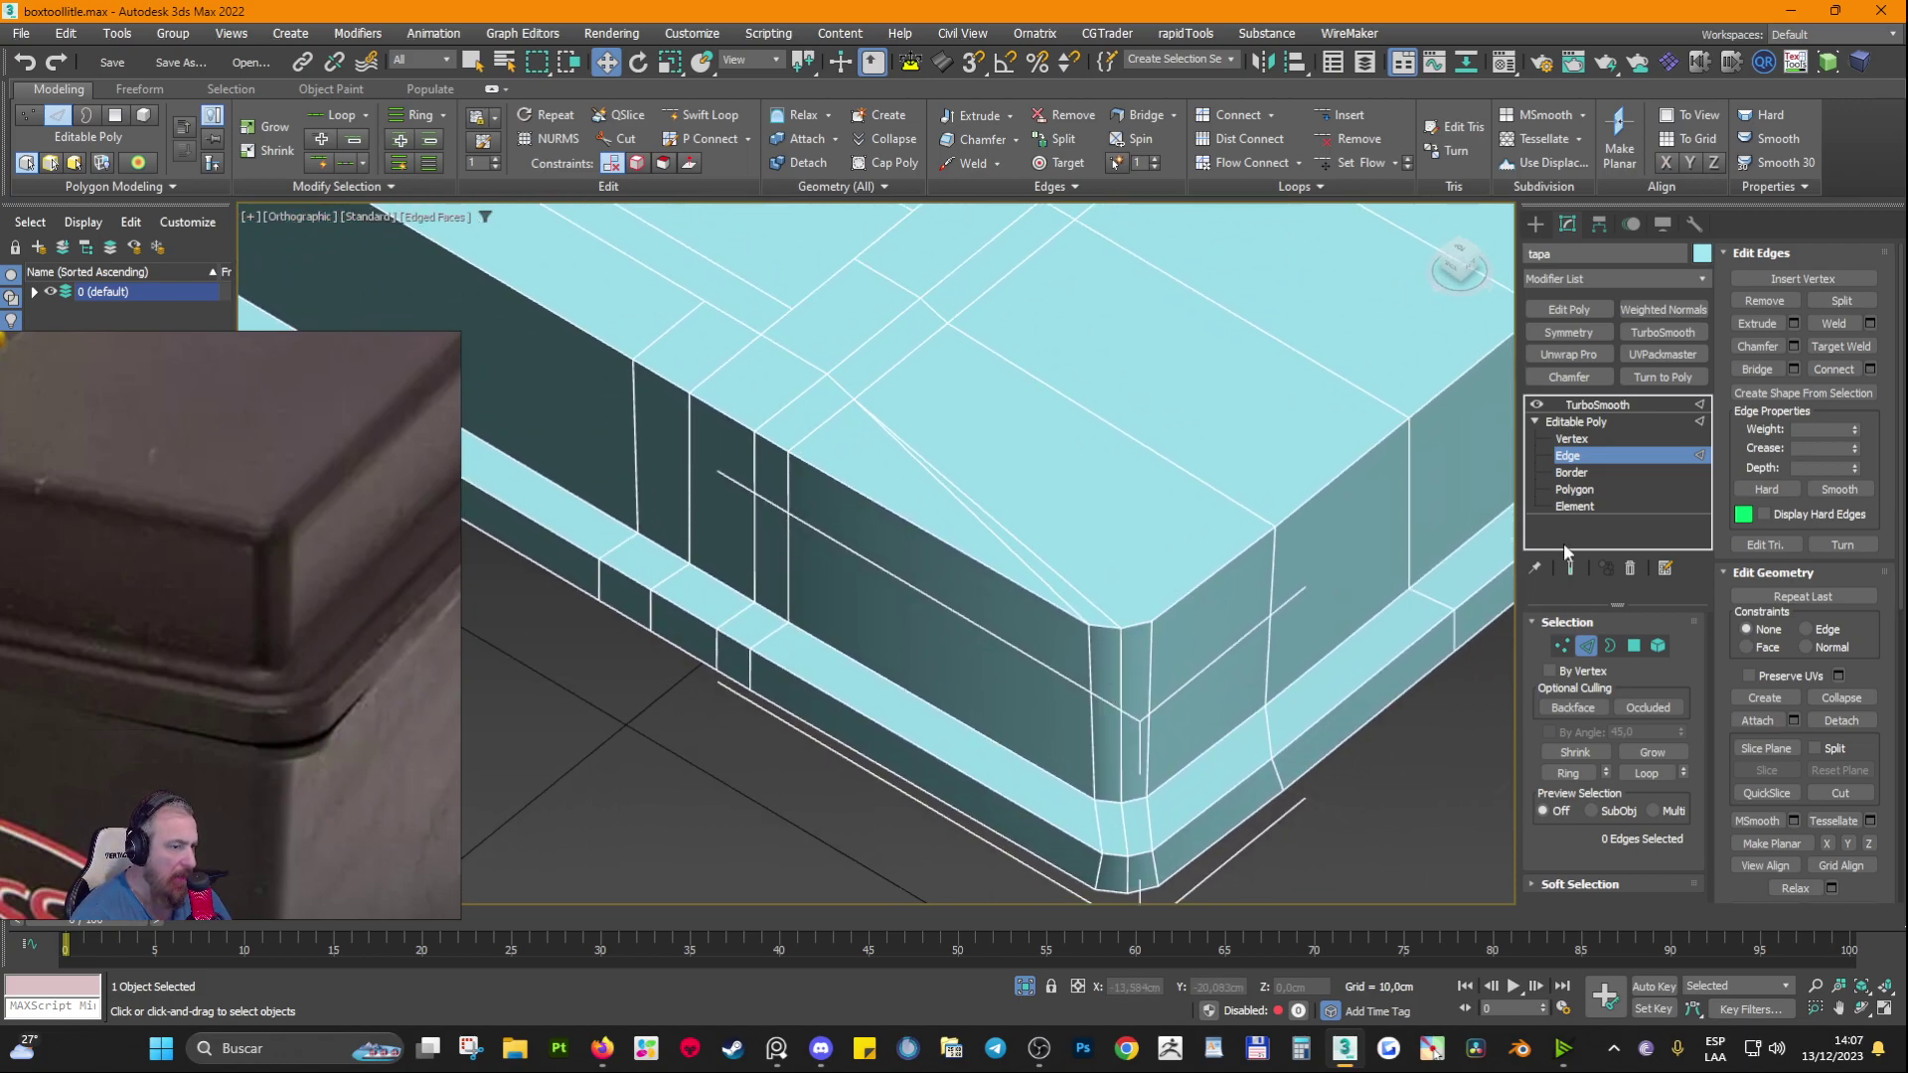
# Step: Connect the rounded corner's short-end vertex to the inner vertex at the far corner of the large top face with a diagonal edge
pyautogui.click(1634, 646)
pyautogui.click(1015, 541)
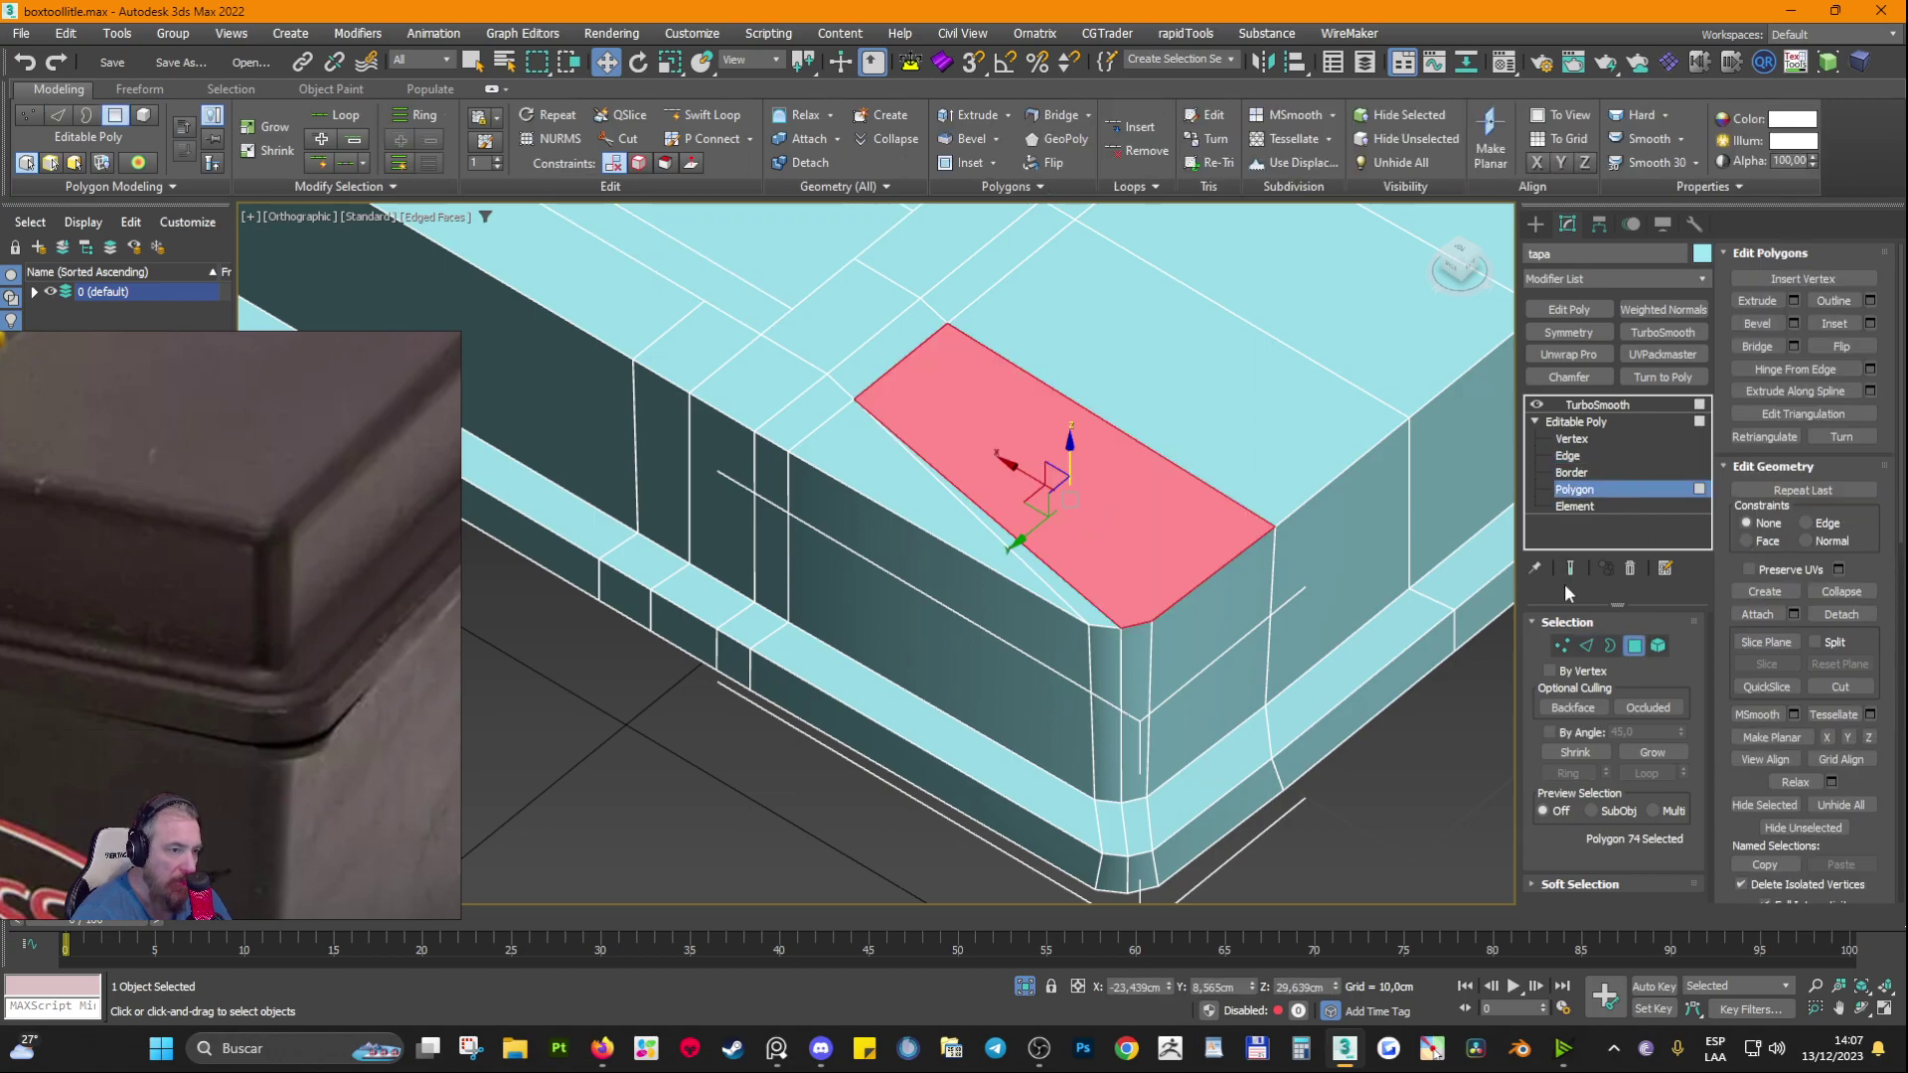
pyautogui.click(1562, 646)
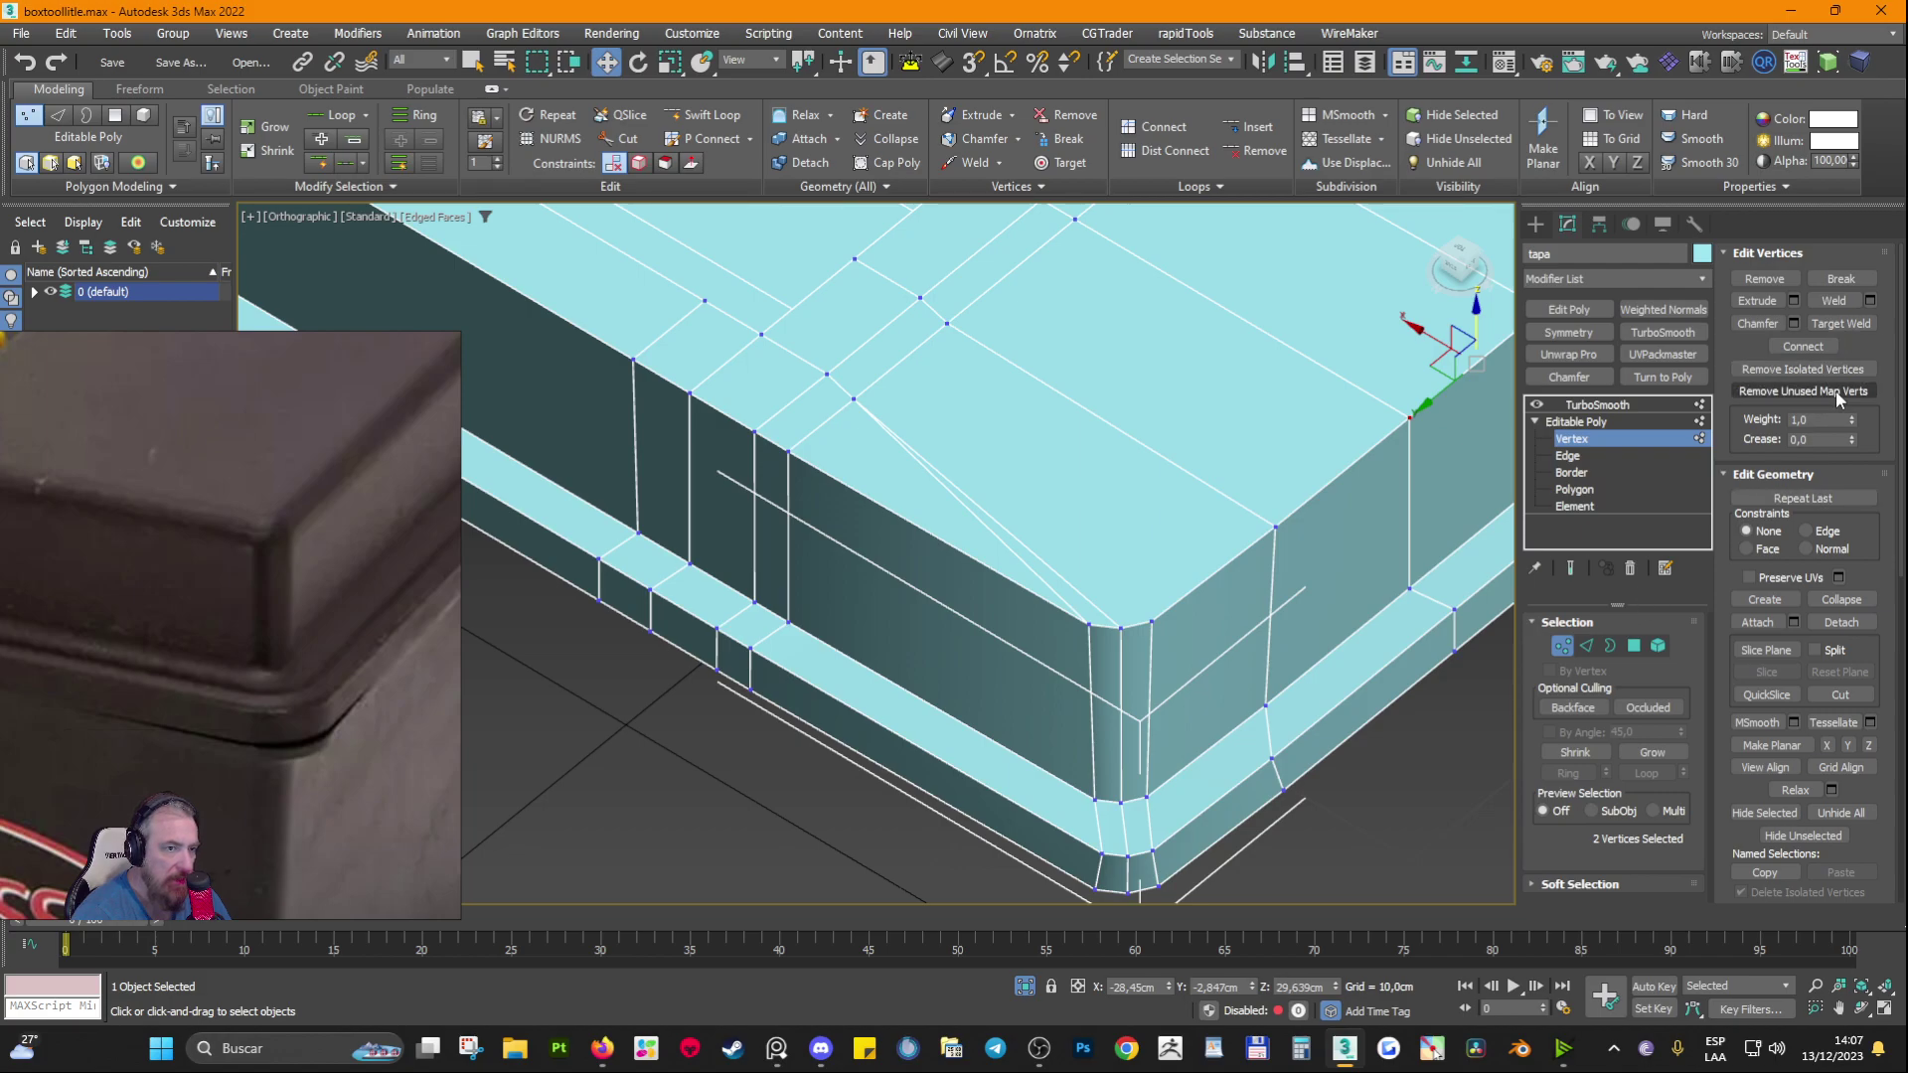
pyautogui.click(1149, 624)
pyautogui.keyDown('ctrl'); pyautogui.click(947, 324); pyautogui.keyUp('ctrl')
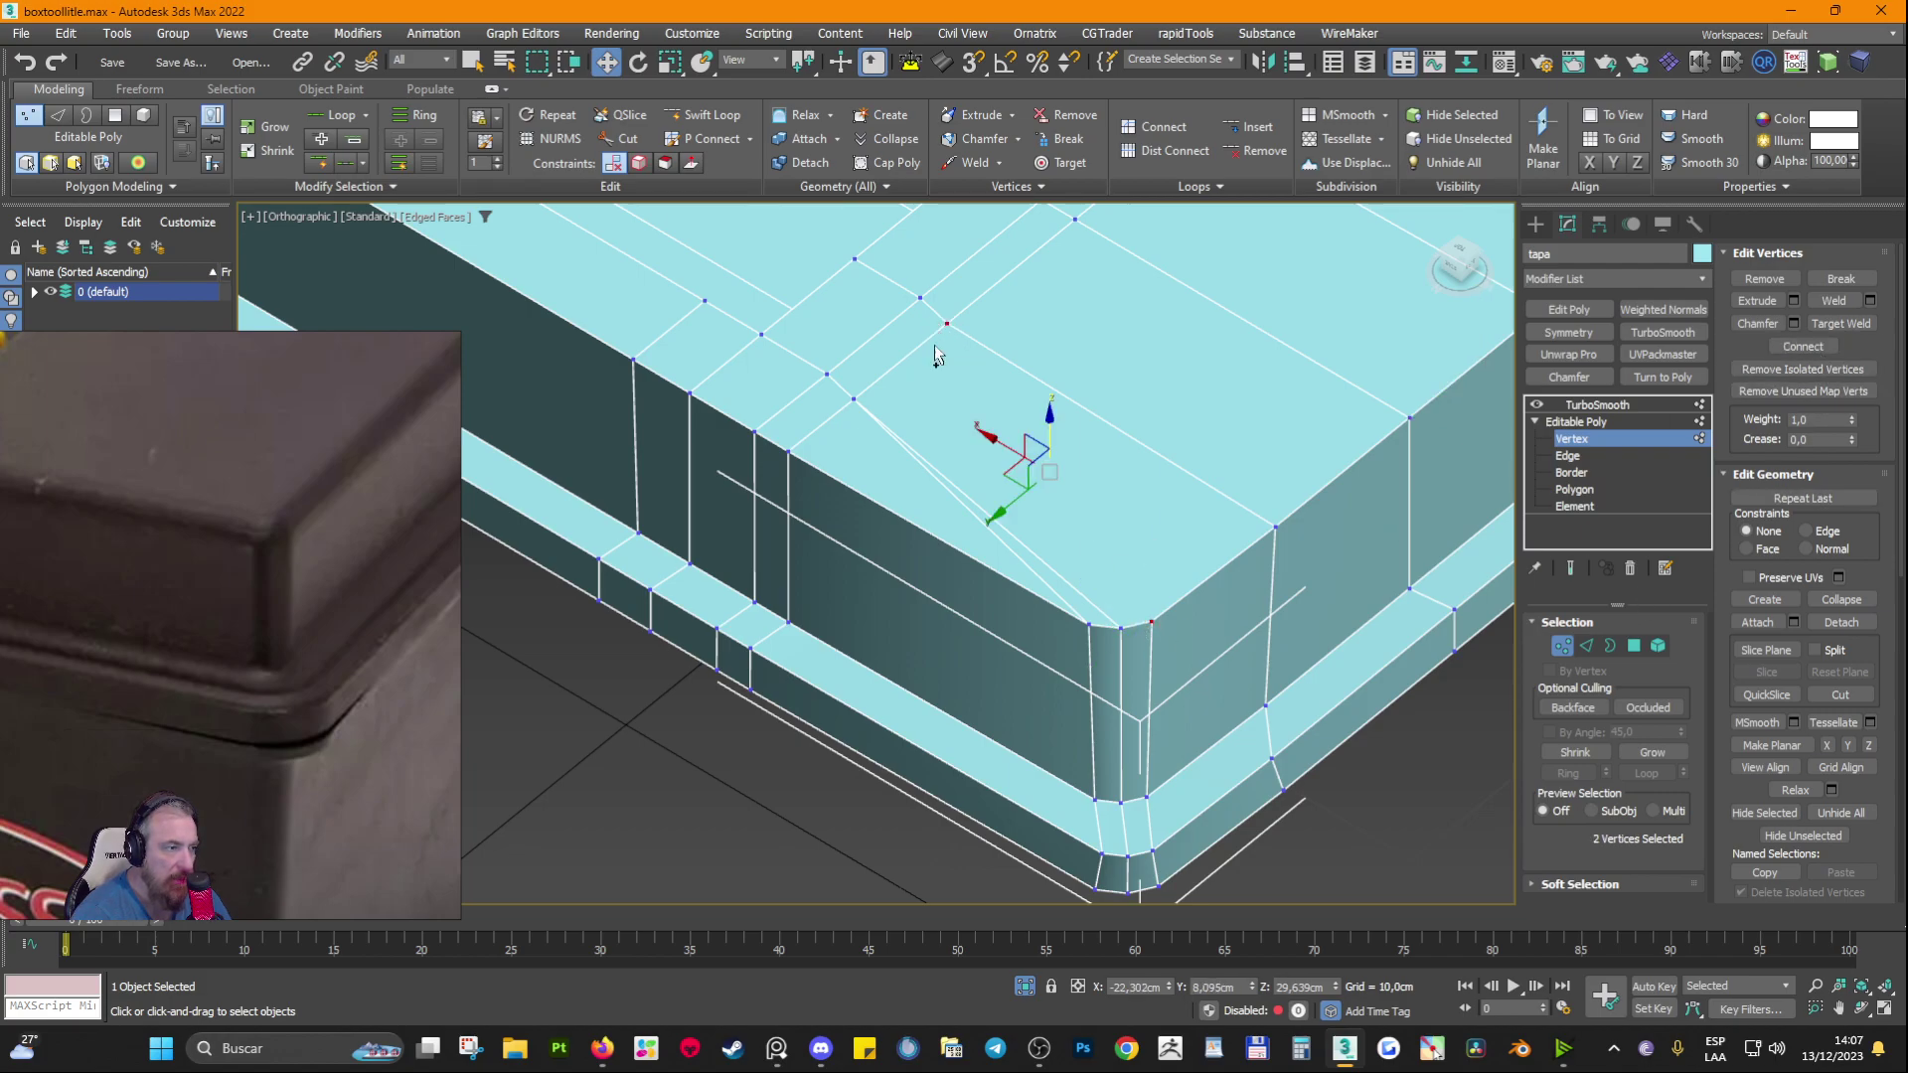
pyautogui.click(1802, 345)
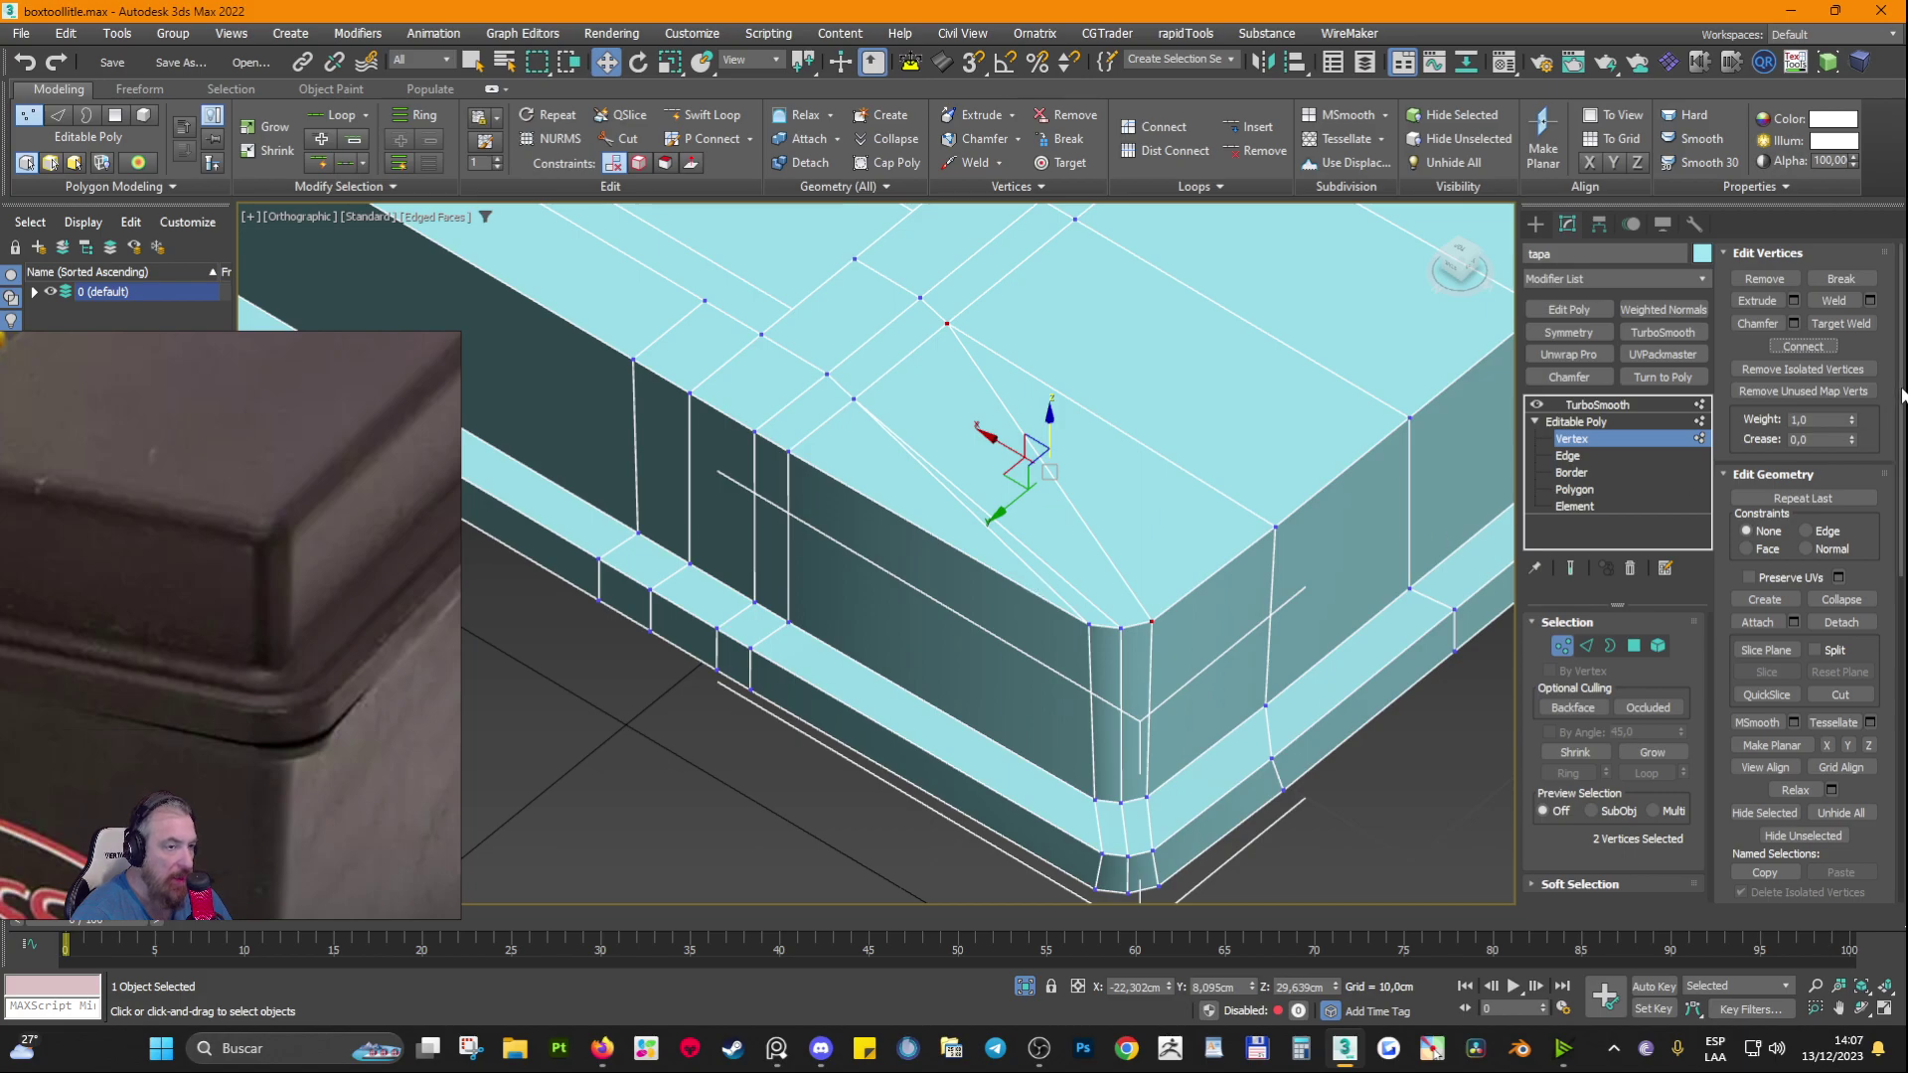
# Step: Remove the outer diagonal edge ending at the rounded corner's long-side vertex, merging the narrow triangle with the adjacent top face
pyautogui.press('2')
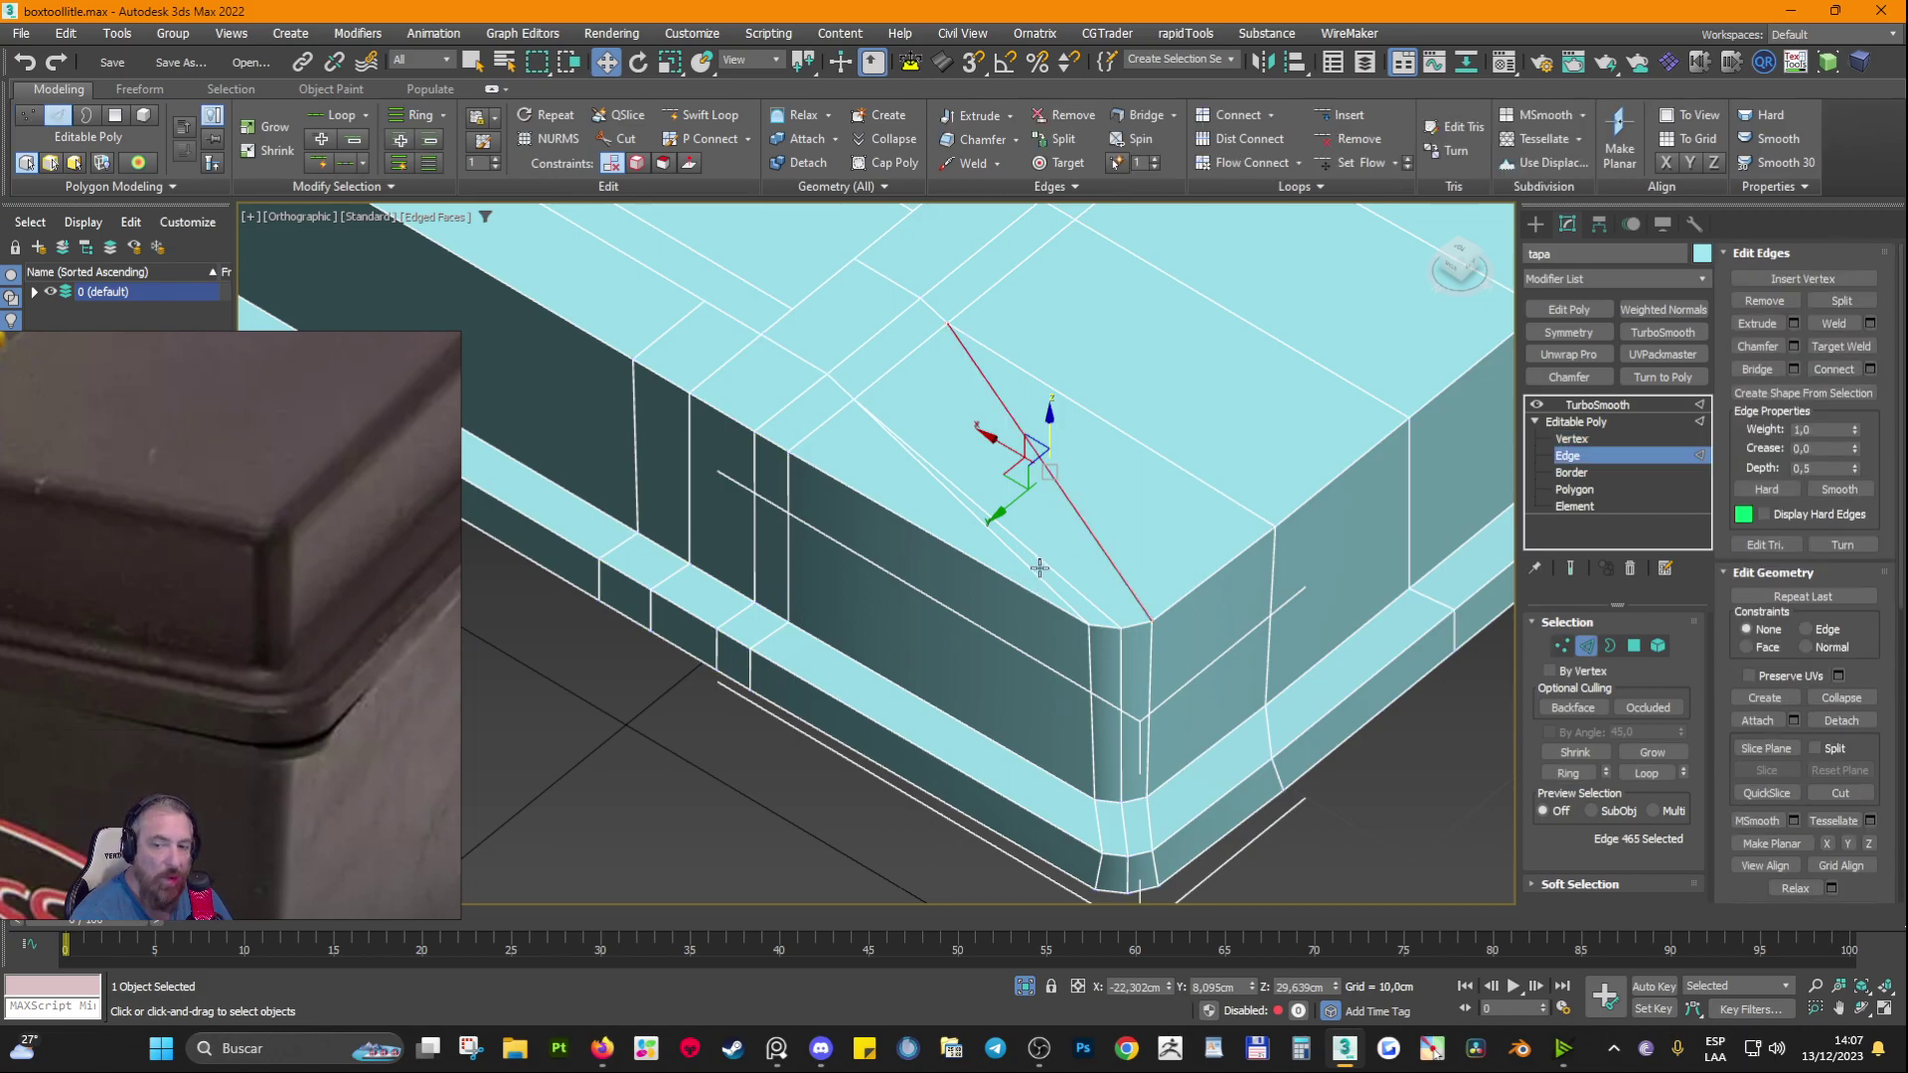
pyautogui.click(1026, 569)
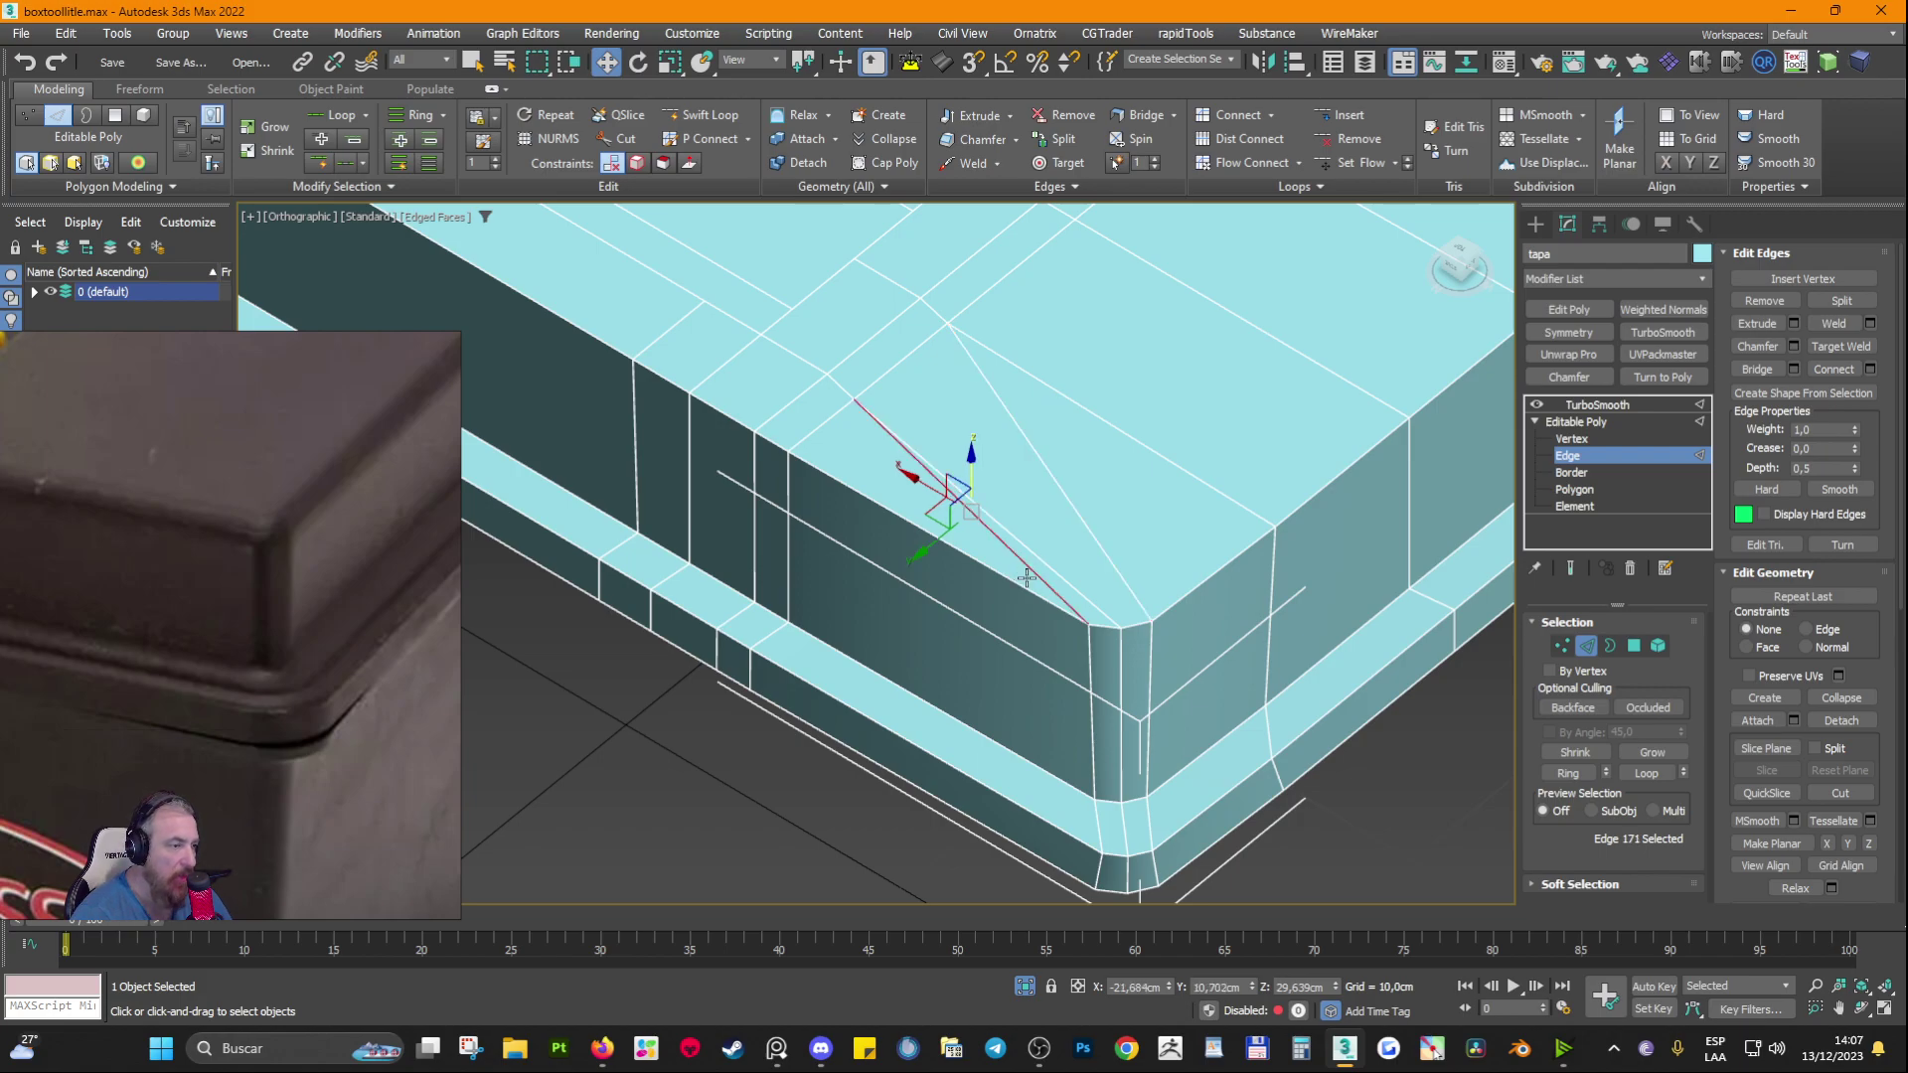
pyautogui.press('4')
pyautogui.click(1085, 609)
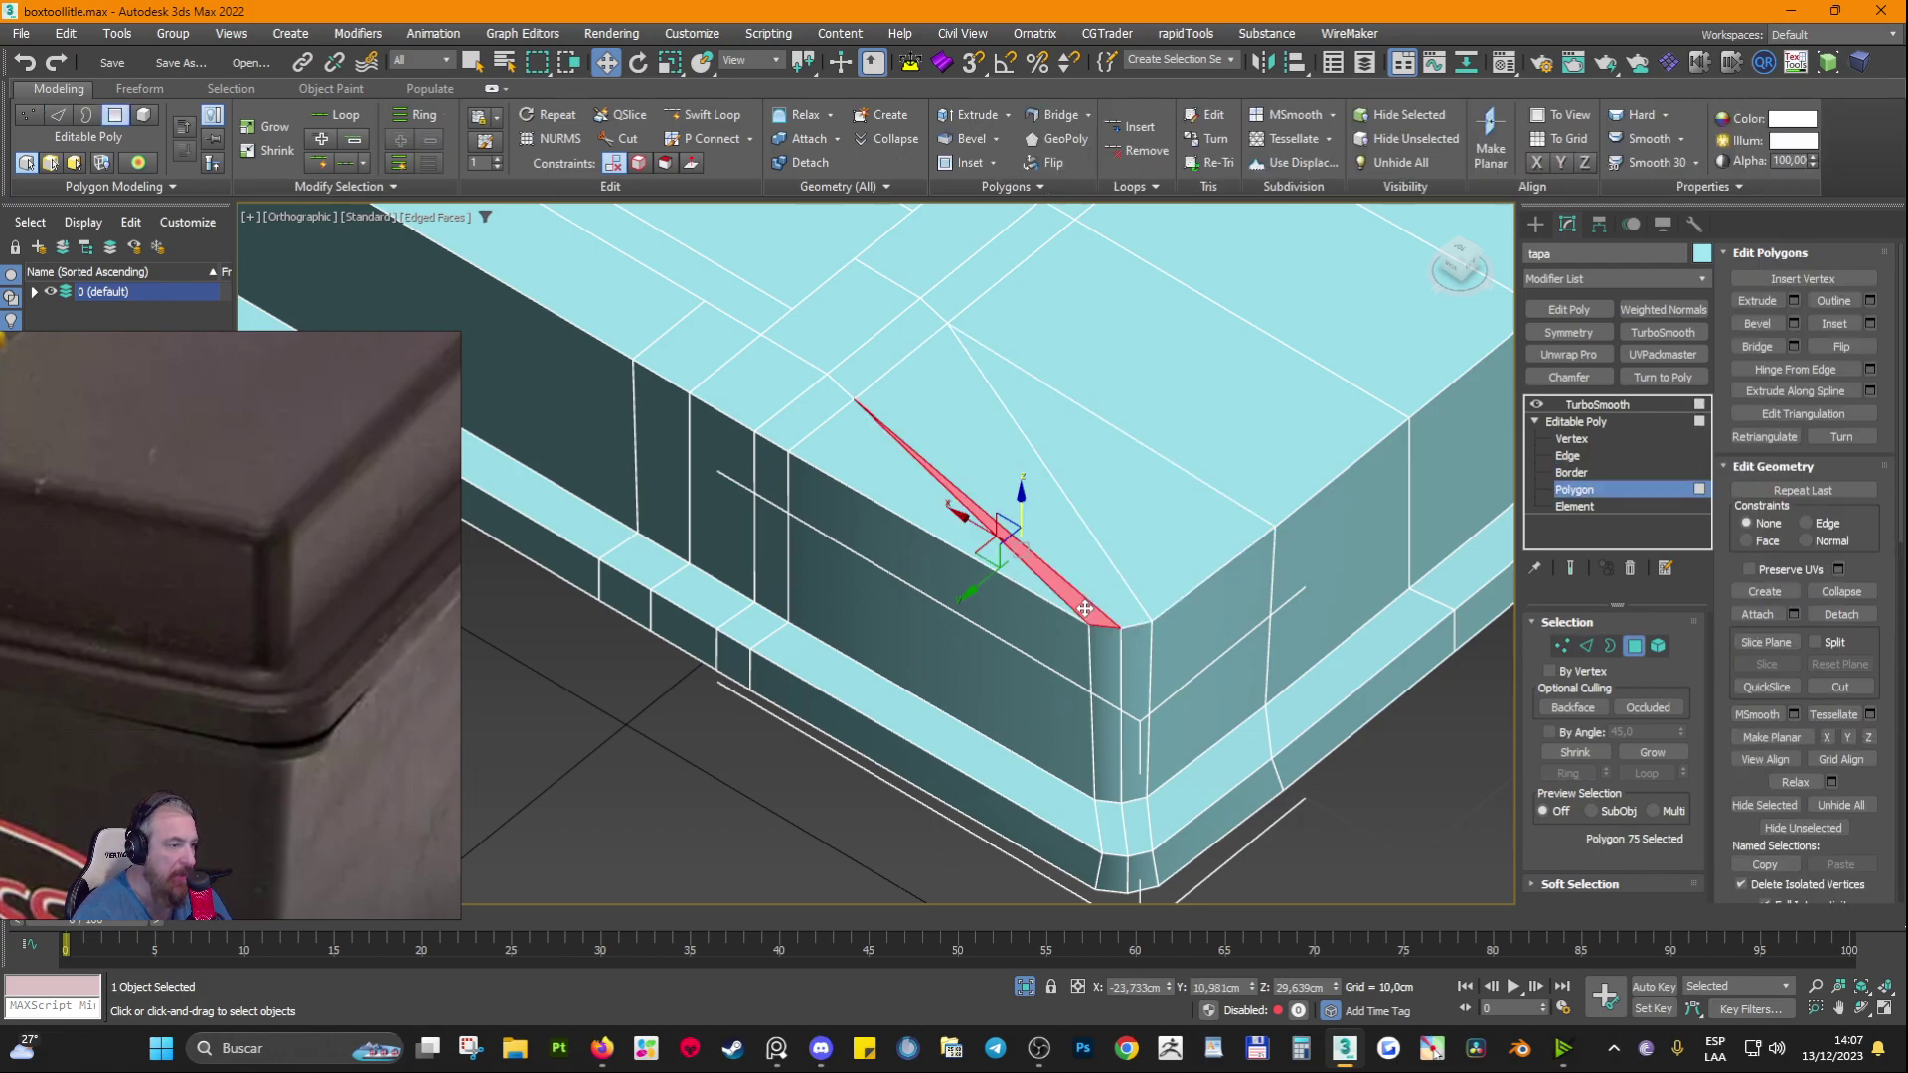
pyautogui.click(1037, 585)
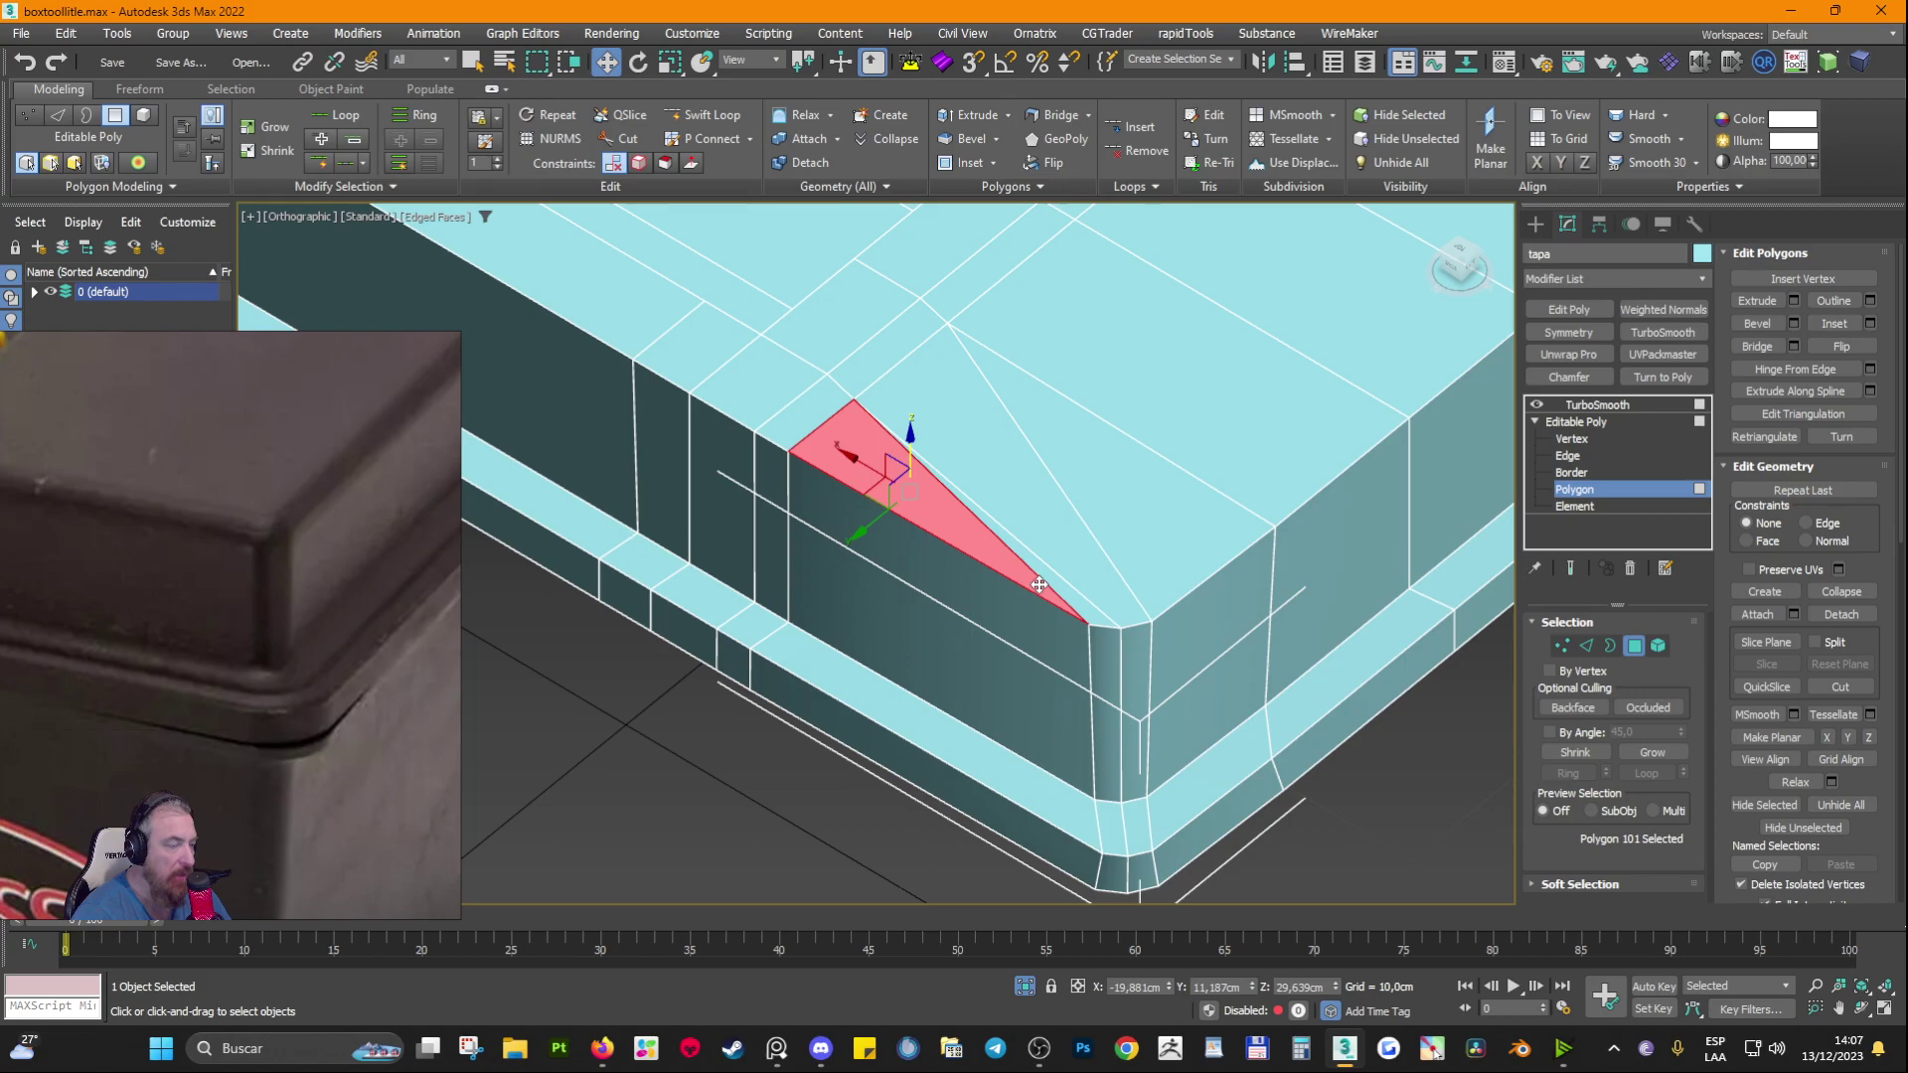
pyautogui.keyDown('ctrl'); pyautogui.click(1058, 586); pyautogui.keyUp('ctrl')
pyautogui.press('2')
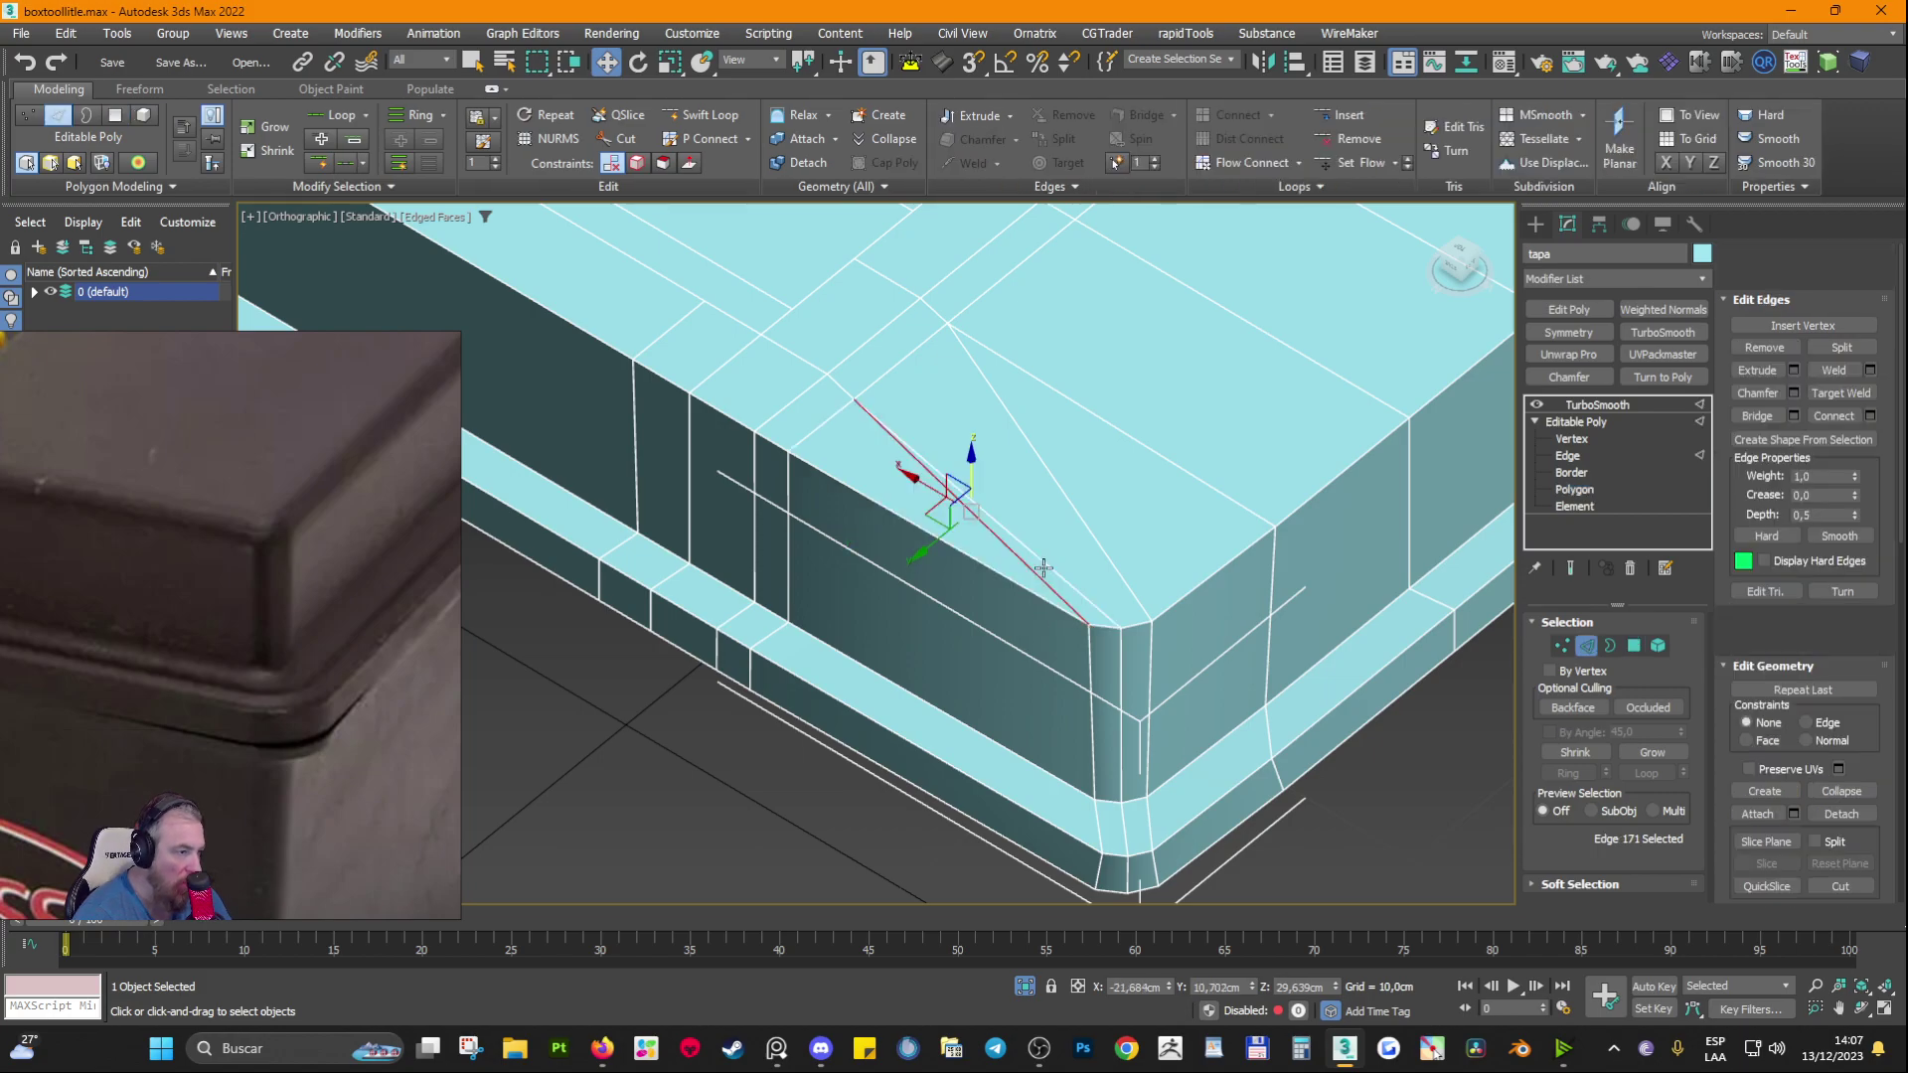
pyautogui.click(1037, 579)
pyautogui.press('BackSpace')
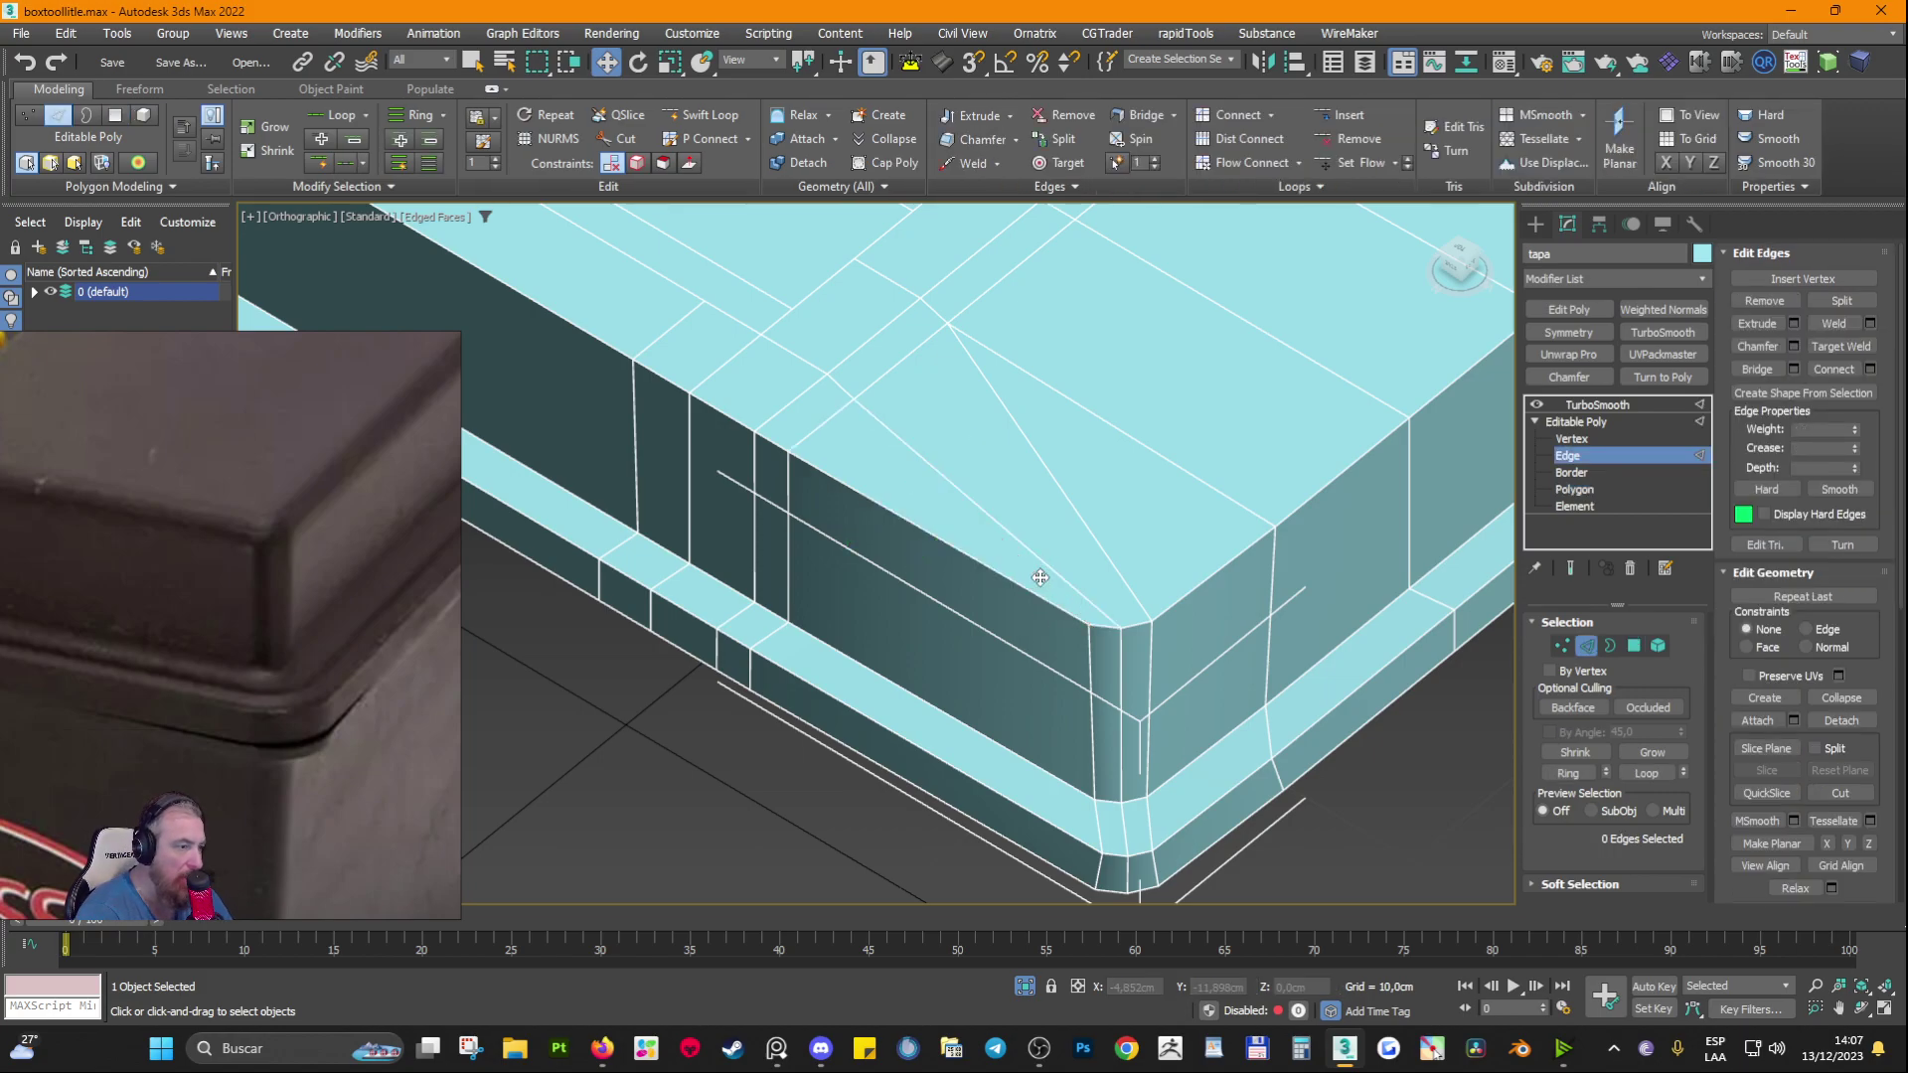
# Step: Select the three top polygons at the rounded corner and examine their shape and edge flow from several angles
pyautogui.press('4')
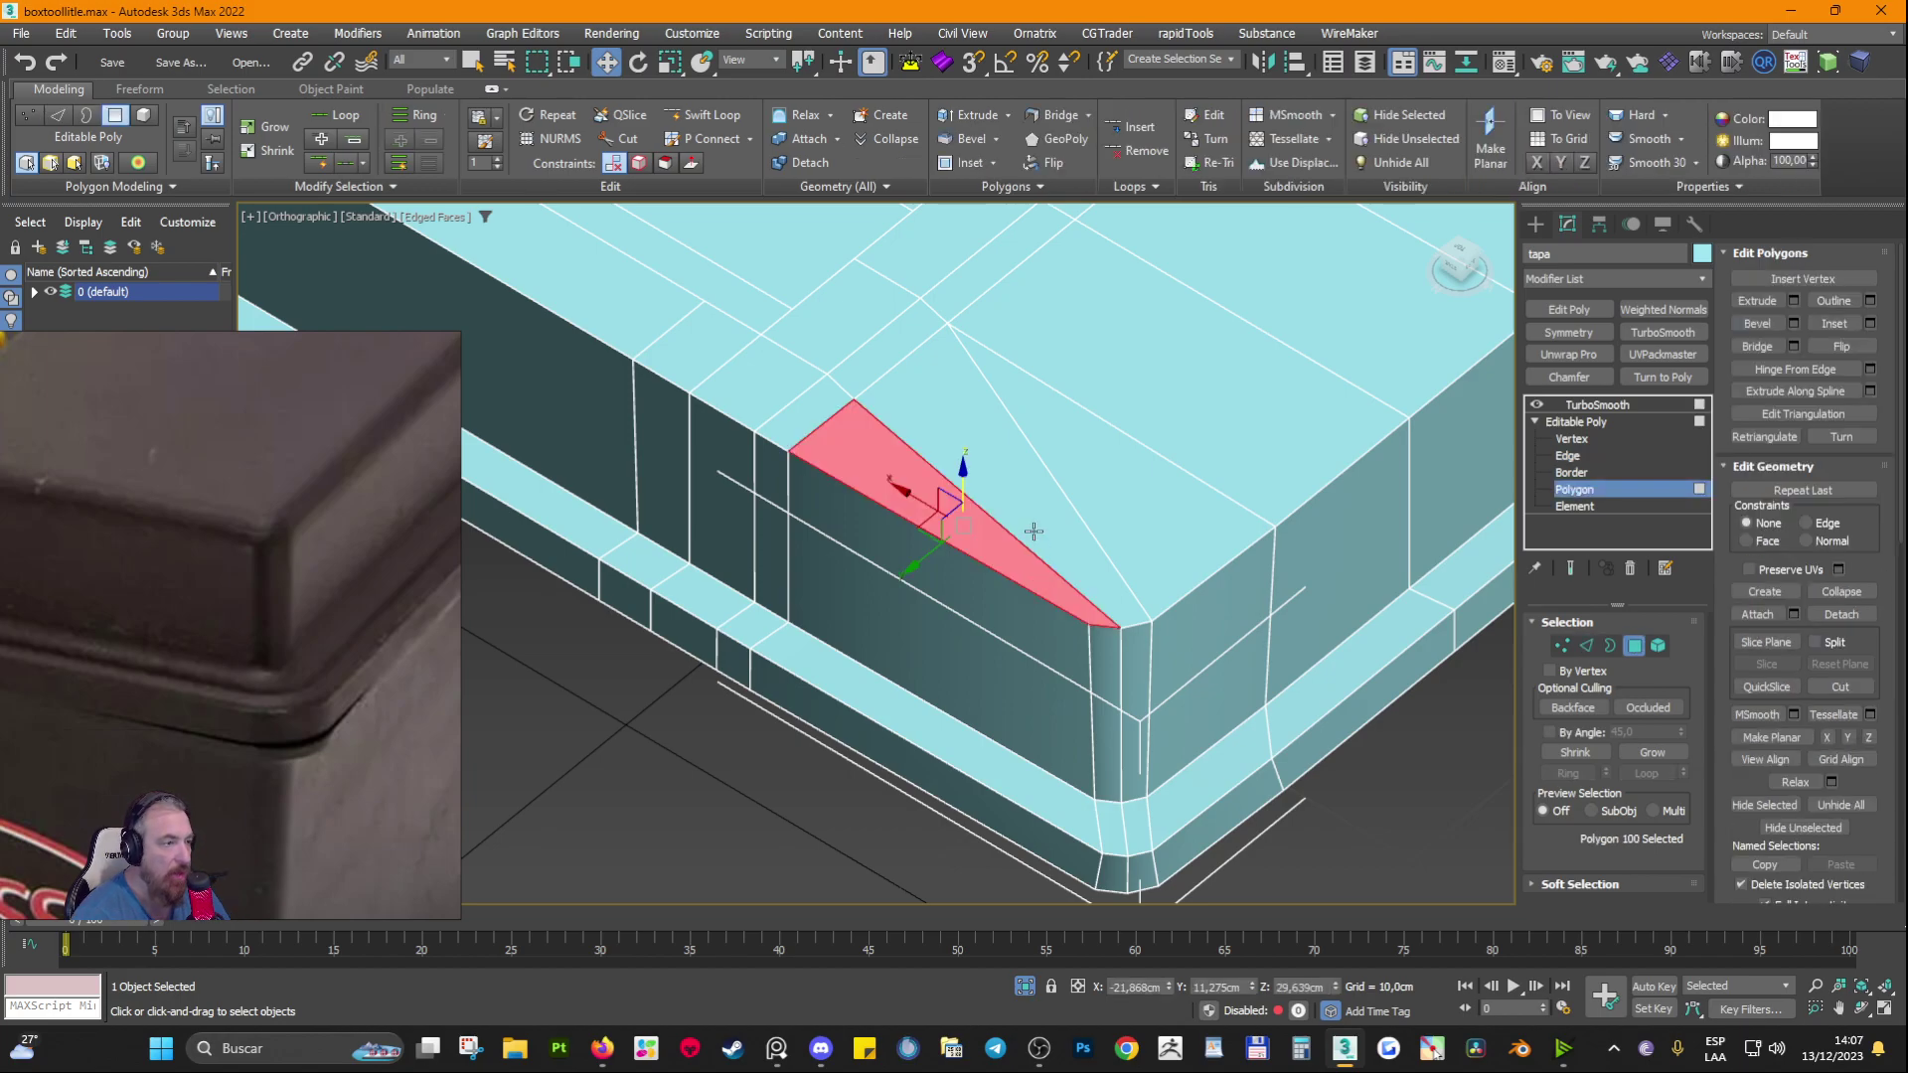
pyautogui.keyDown('ctrl'); pyautogui.click(1033, 532); pyautogui.keyUp('ctrl')
pyautogui.keyDown('ctrl'); pyautogui.click(1119, 487); pyautogui.keyUp('ctrl')
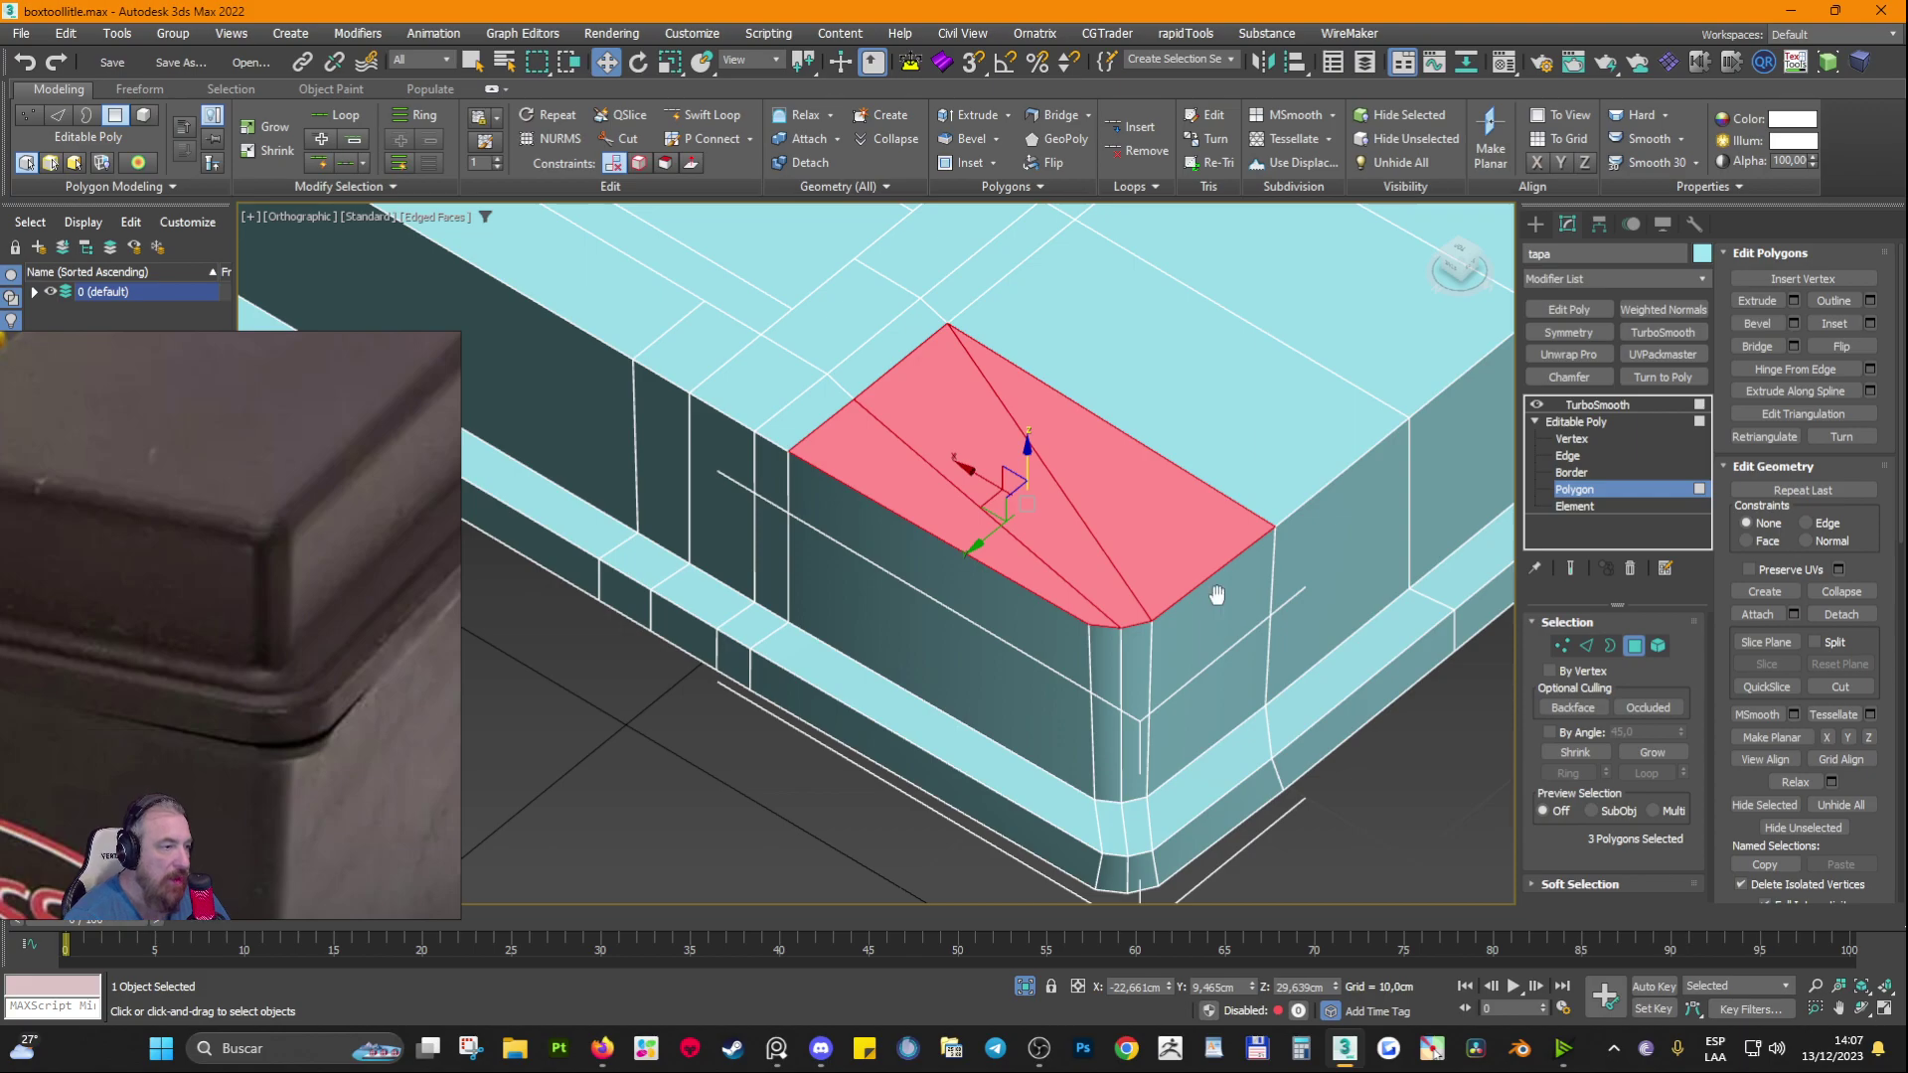
pyautogui.keyDown('alt'); pyautogui.moveTo(1210, 594); pyautogui.dragTo(933, 638, button='middle'); pyautogui.keyUp('alt')
pyautogui.scroll(3, 929, 610)
pyautogui.keyDown('alt'); pyautogui.moveTo(856, 583); pyautogui.dragTo(857, 593, button='middle'); pyautogui.keyUp('alt')
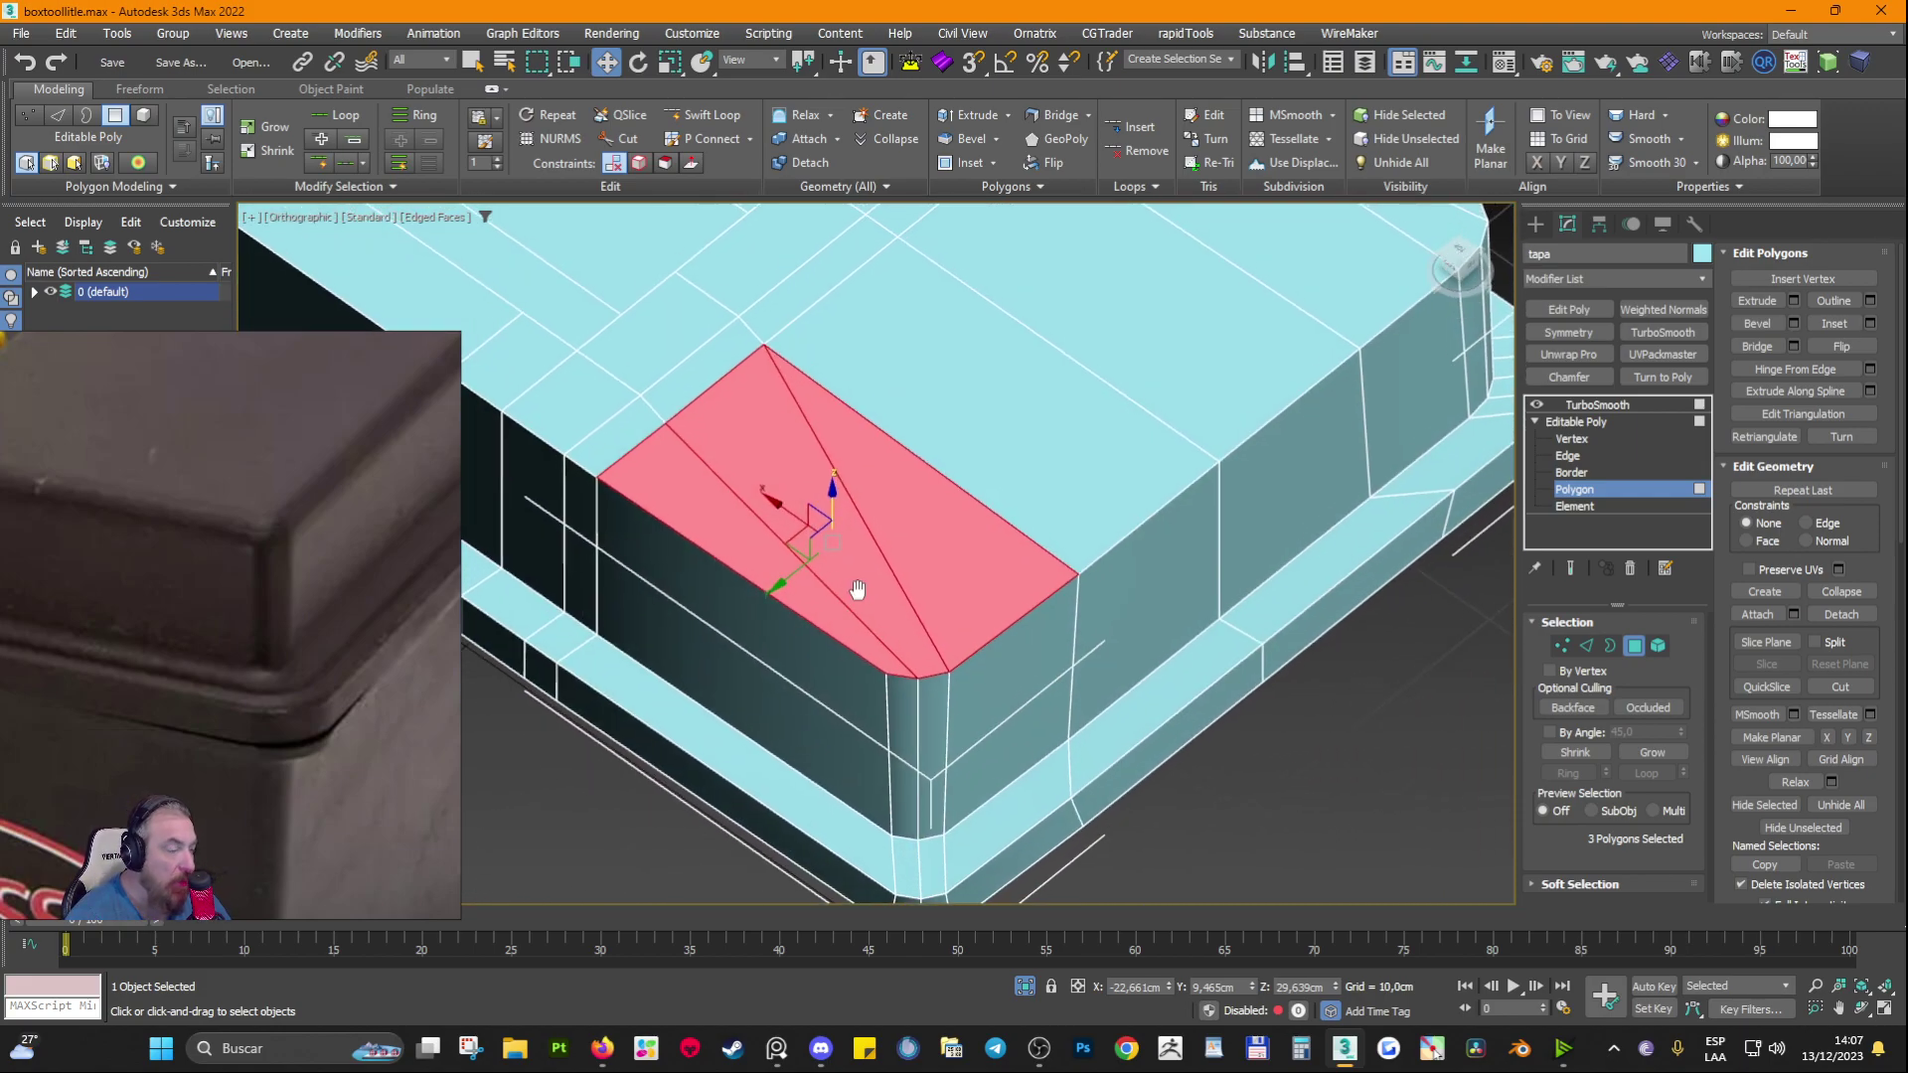
pyautogui.scroll(-2, 860, 593)
pyautogui.scroll(-2, 859, 593)
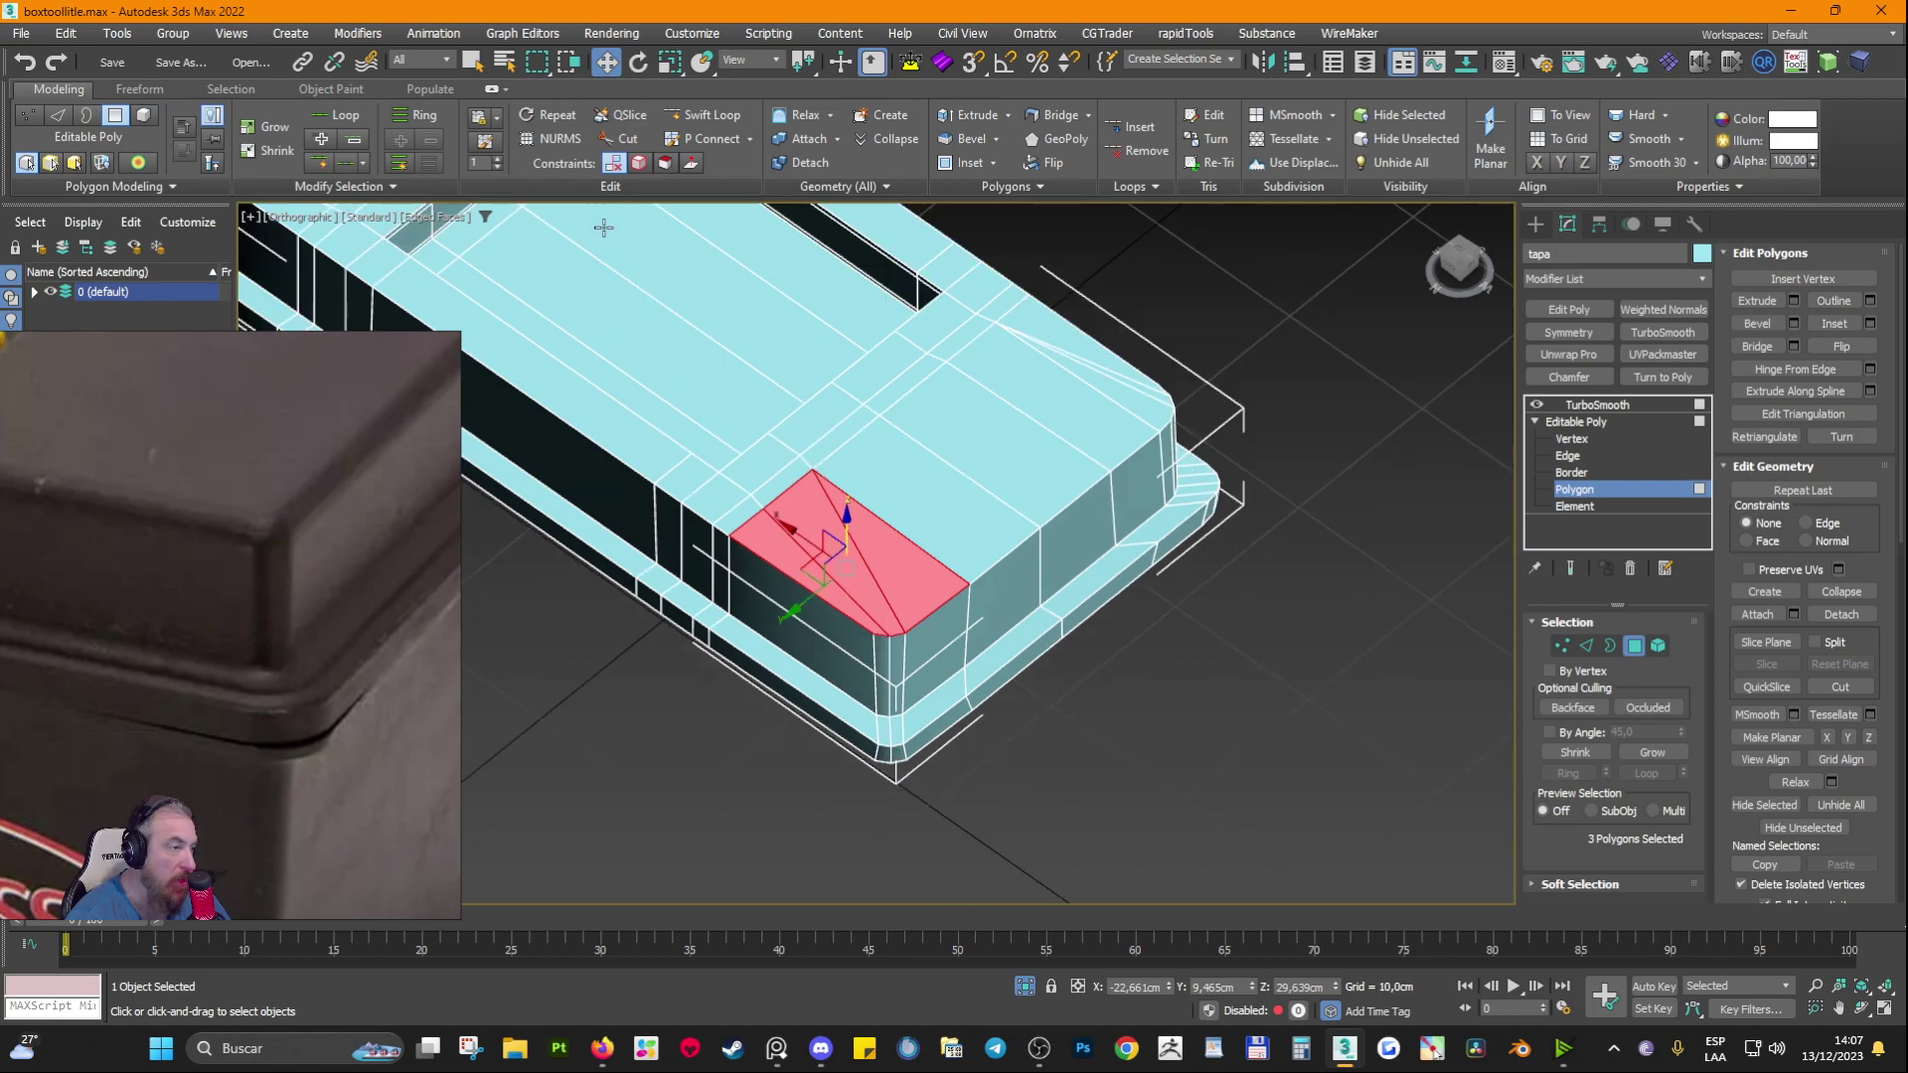
pyautogui.moveTo(603, 229); pyautogui.dragTo(821, 234, button='middle')
pyautogui.scroll(5, 930, 421)
pyautogui.moveTo(979, 522); pyautogui.dragTo(1067, 521, button='middle')
pyautogui.keyDown('alt'); pyautogui.moveTo(1010, 587); pyautogui.dragTo(925, 570, button='middle'); pyautogui.keyUp('alt')
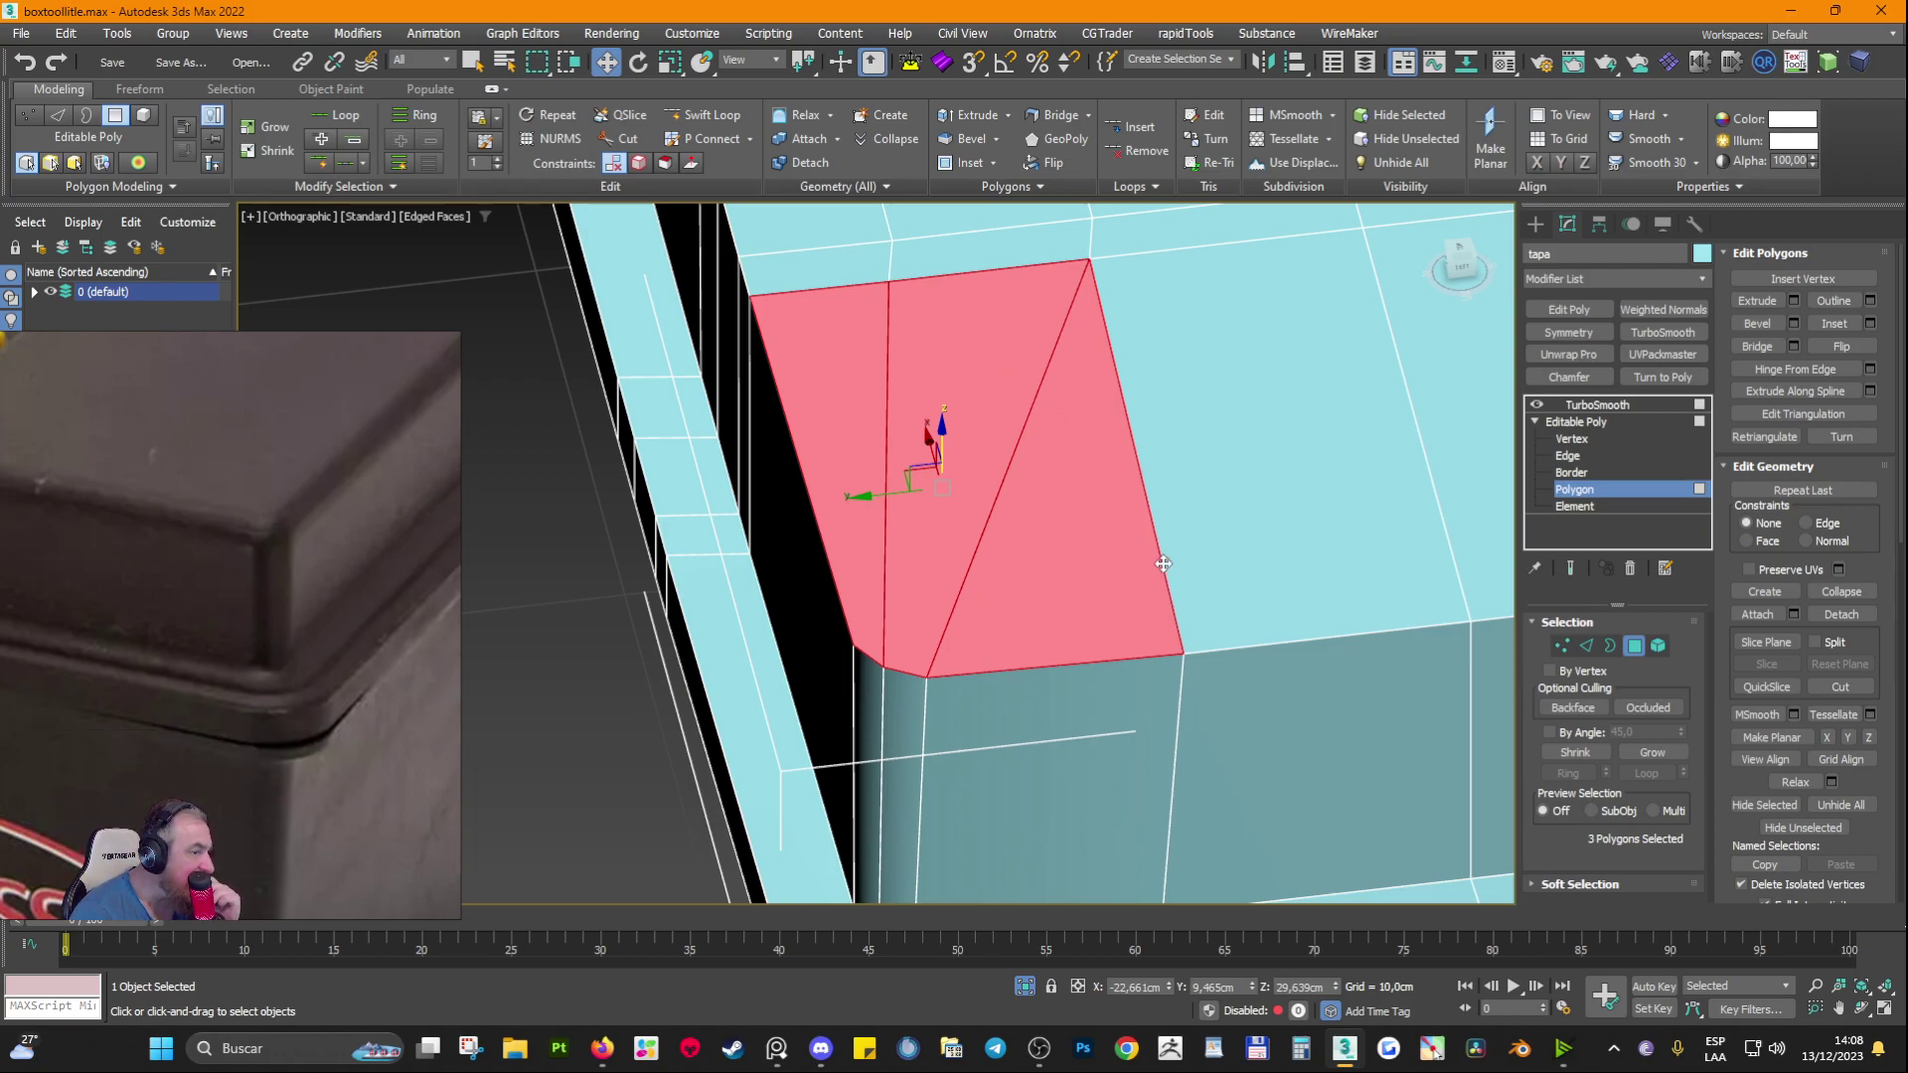
# Step: Connect the middle vertex on the patch's inner edge to the corner's short-end vertex, and remove the longer diagonal edge ending there
pyautogui.click(1564, 645)
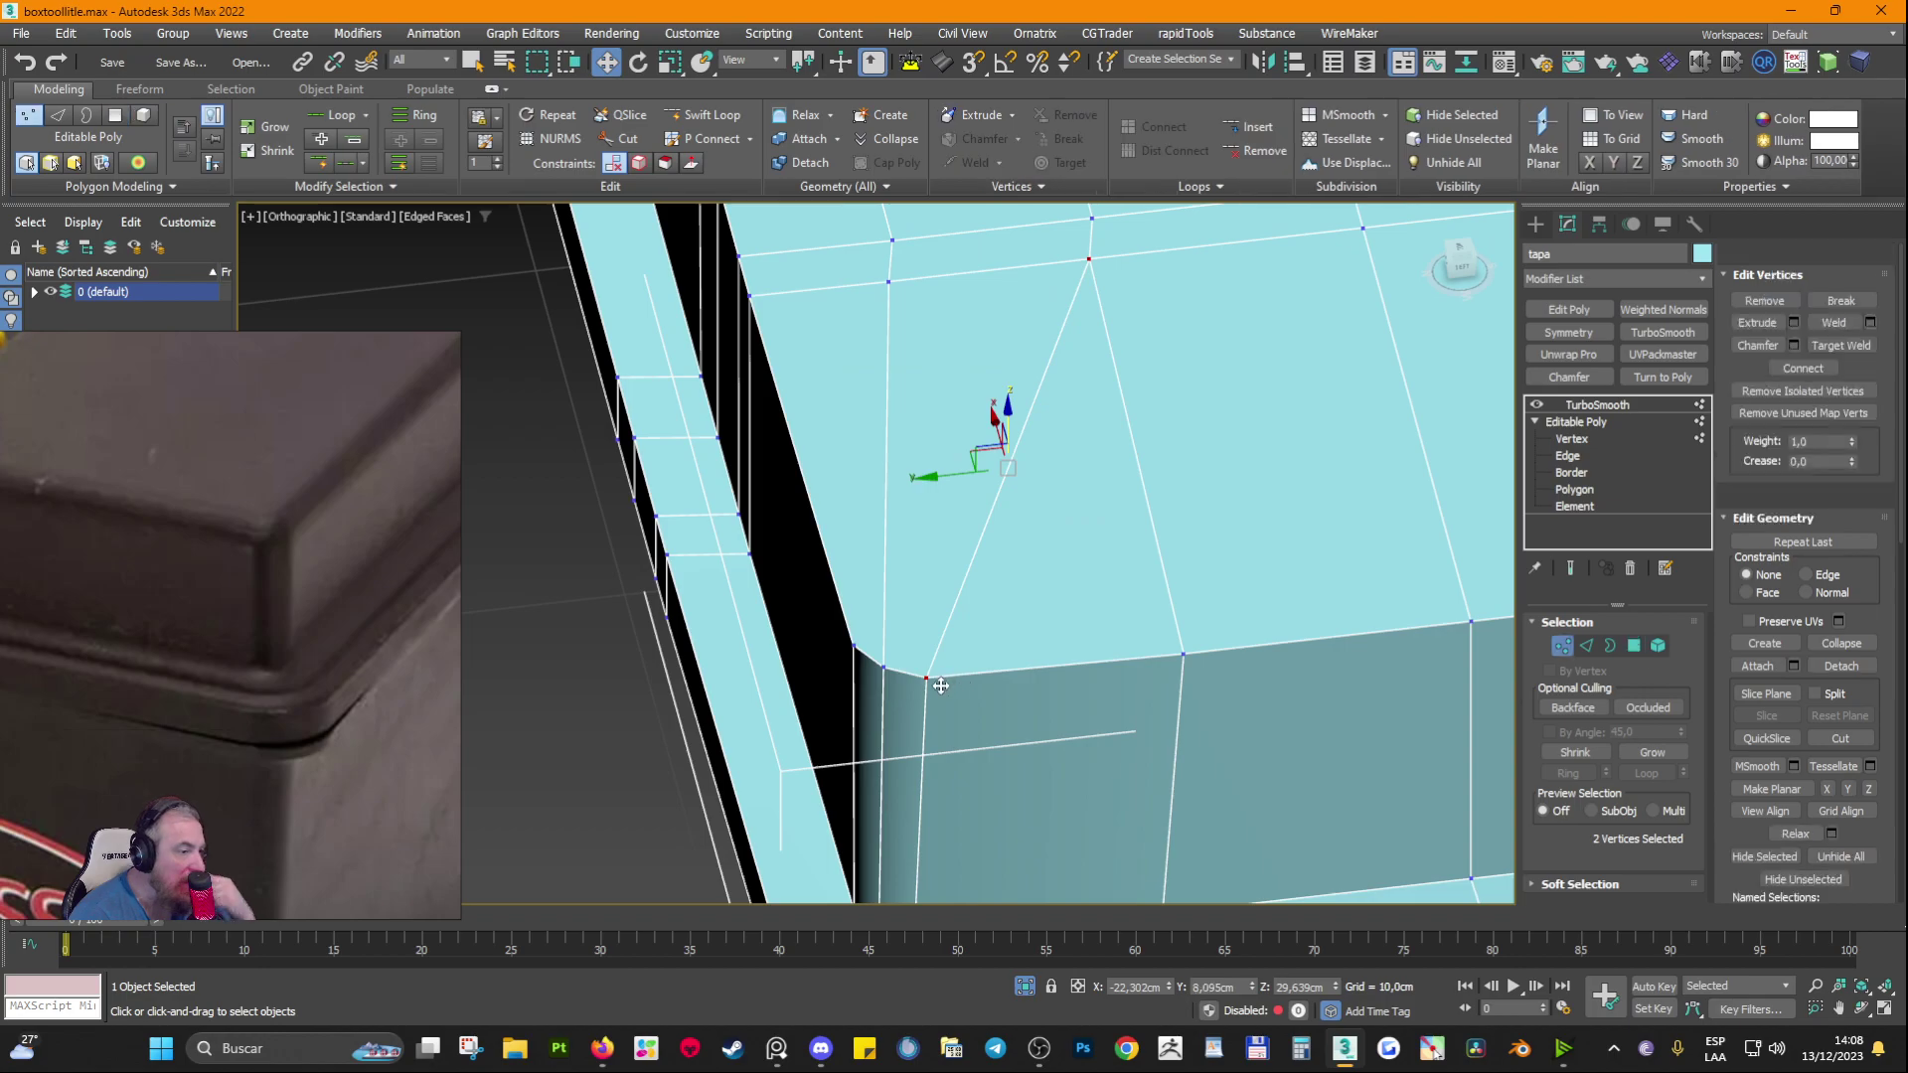
pyautogui.click(887, 282)
pyautogui.keyDown('ctrl'); pyautogui.click(923, 677); pyautogui.keyUp('ctrl')
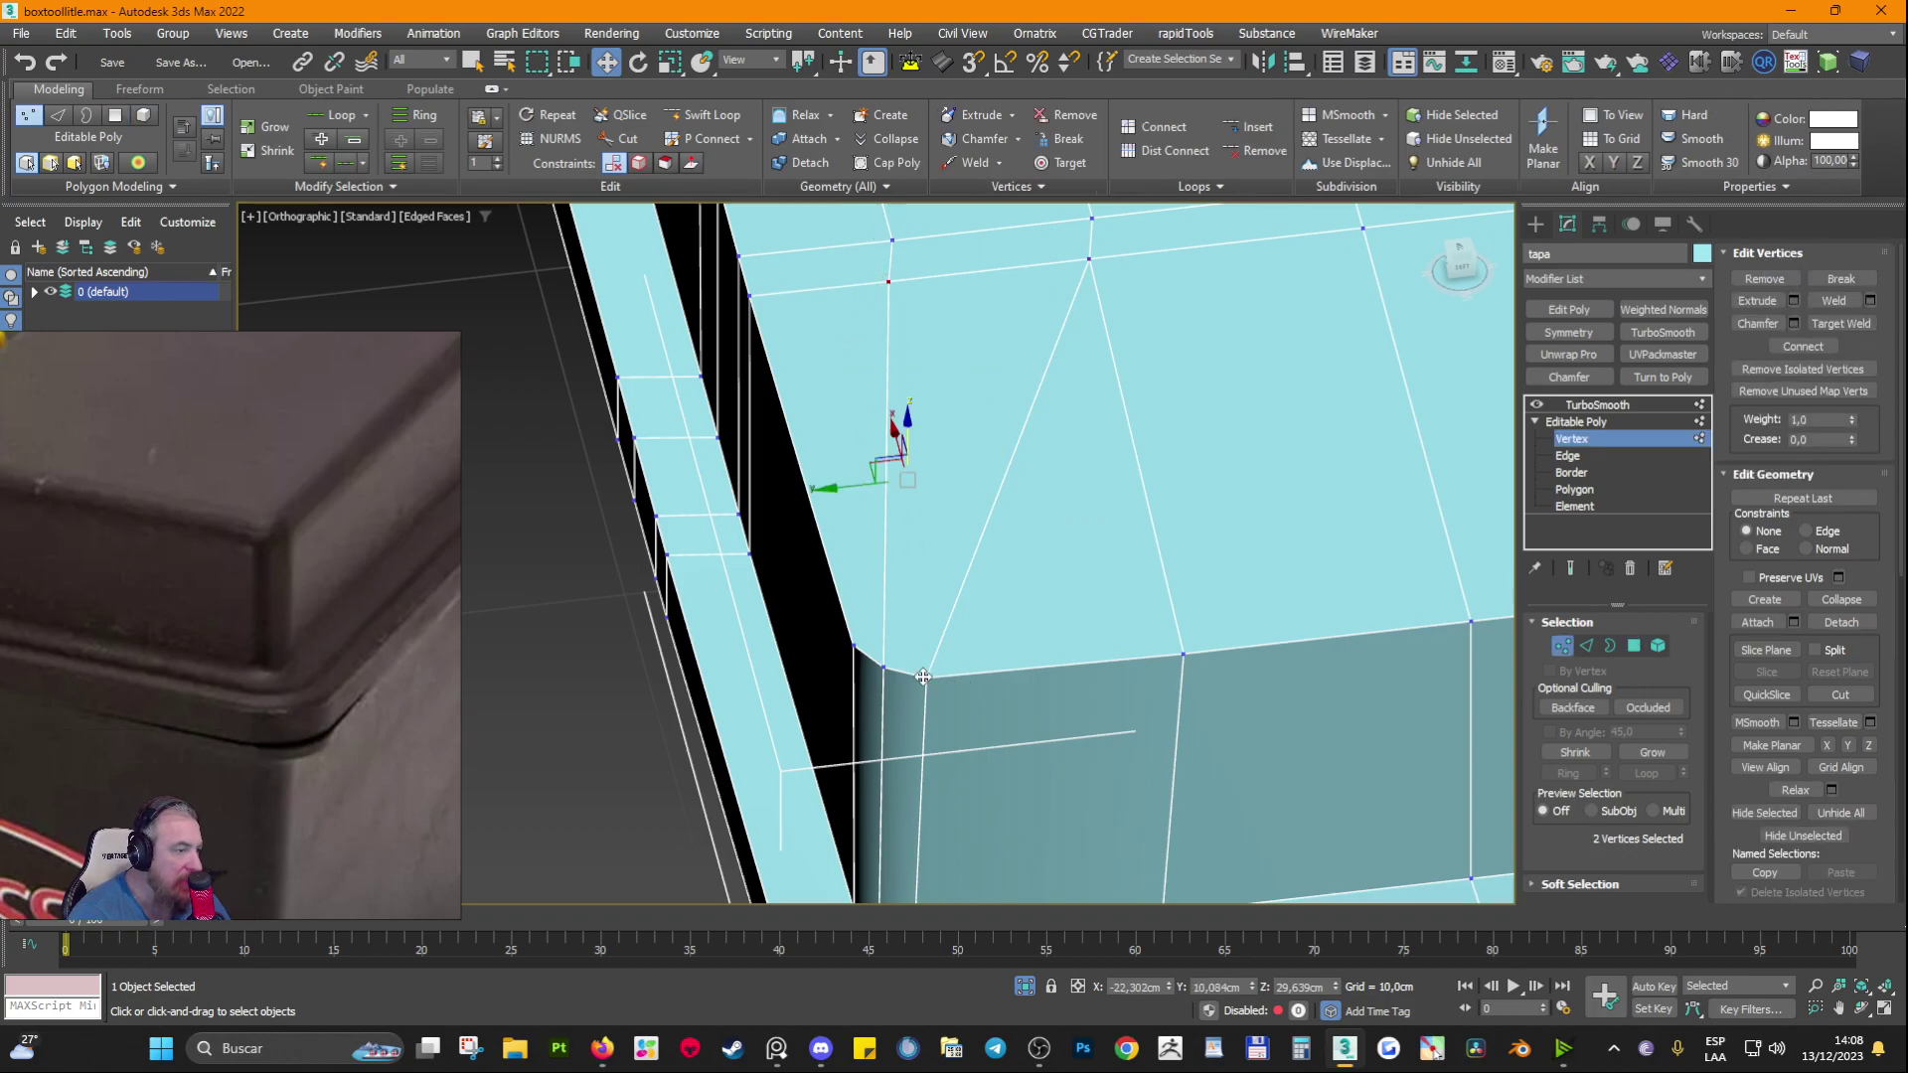
pyautogui.click(1803, 347)
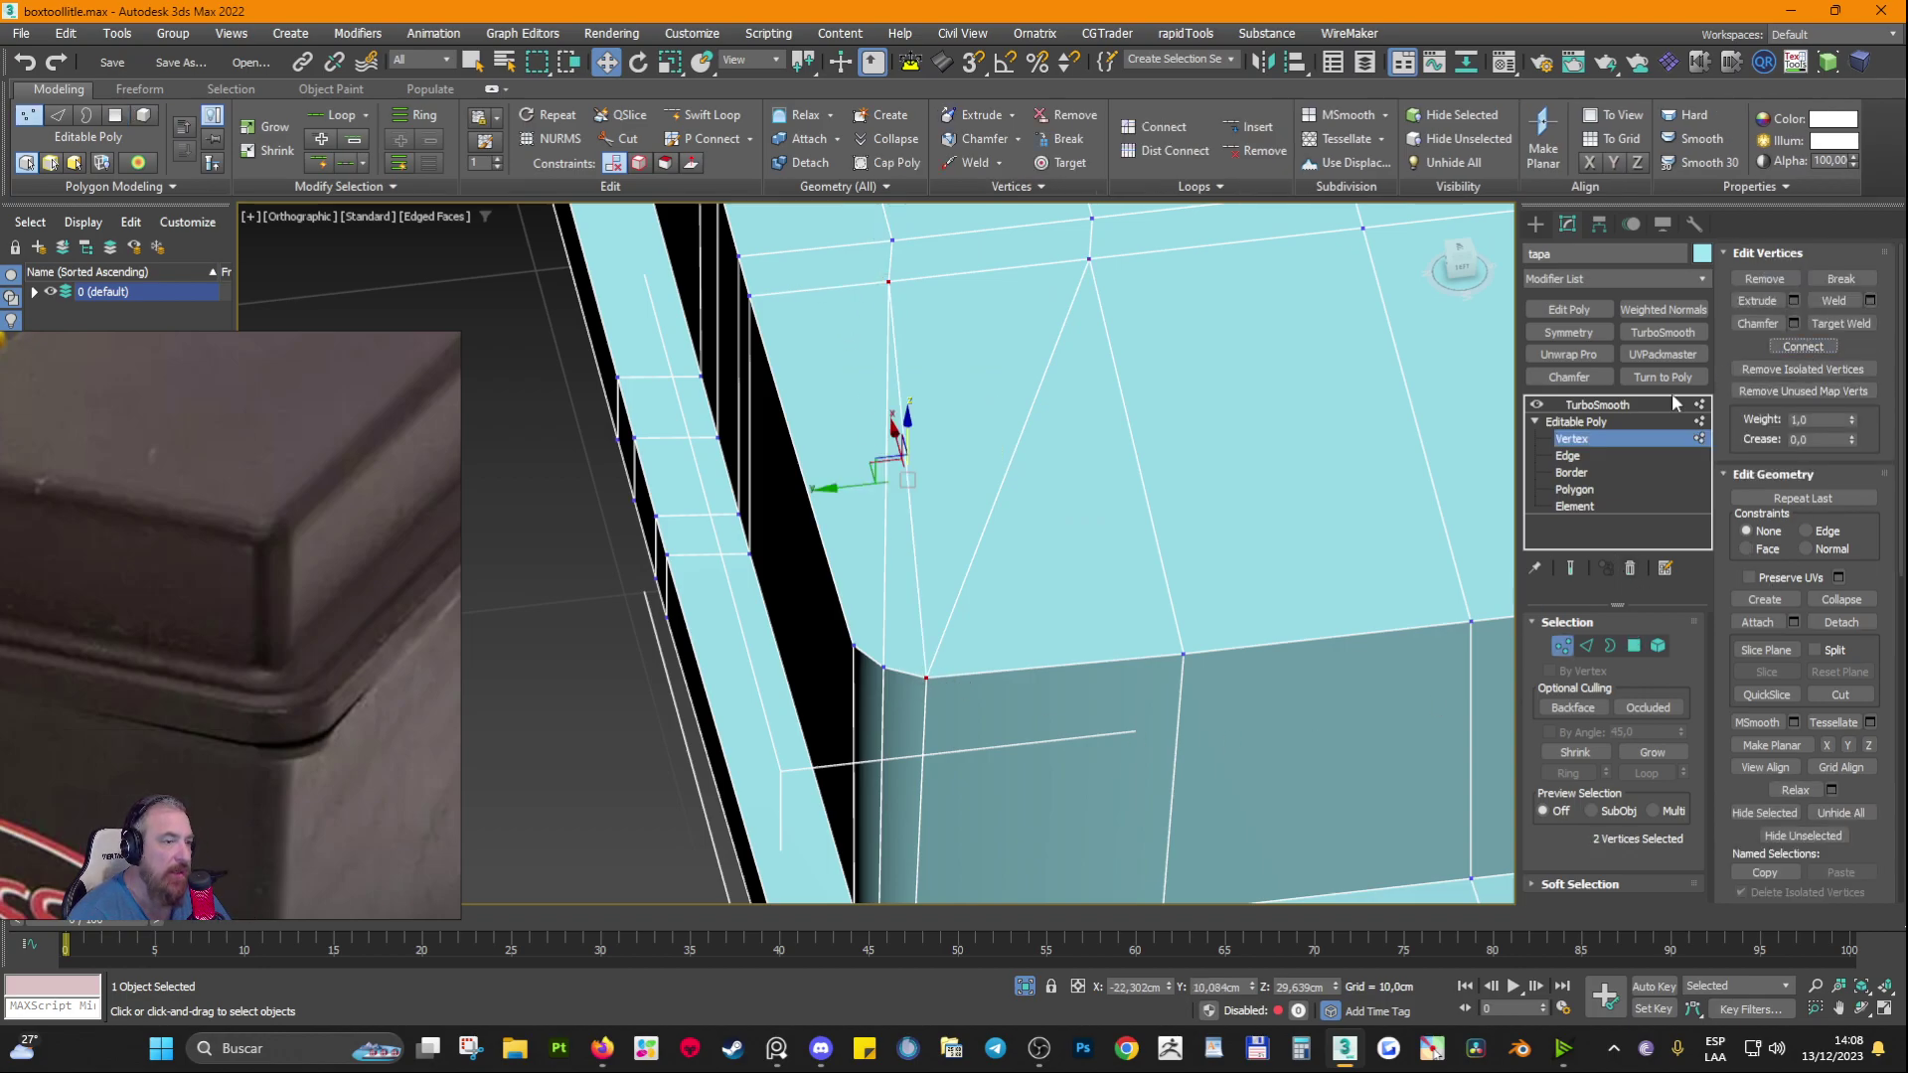
pyautogui.click(1585, 646)
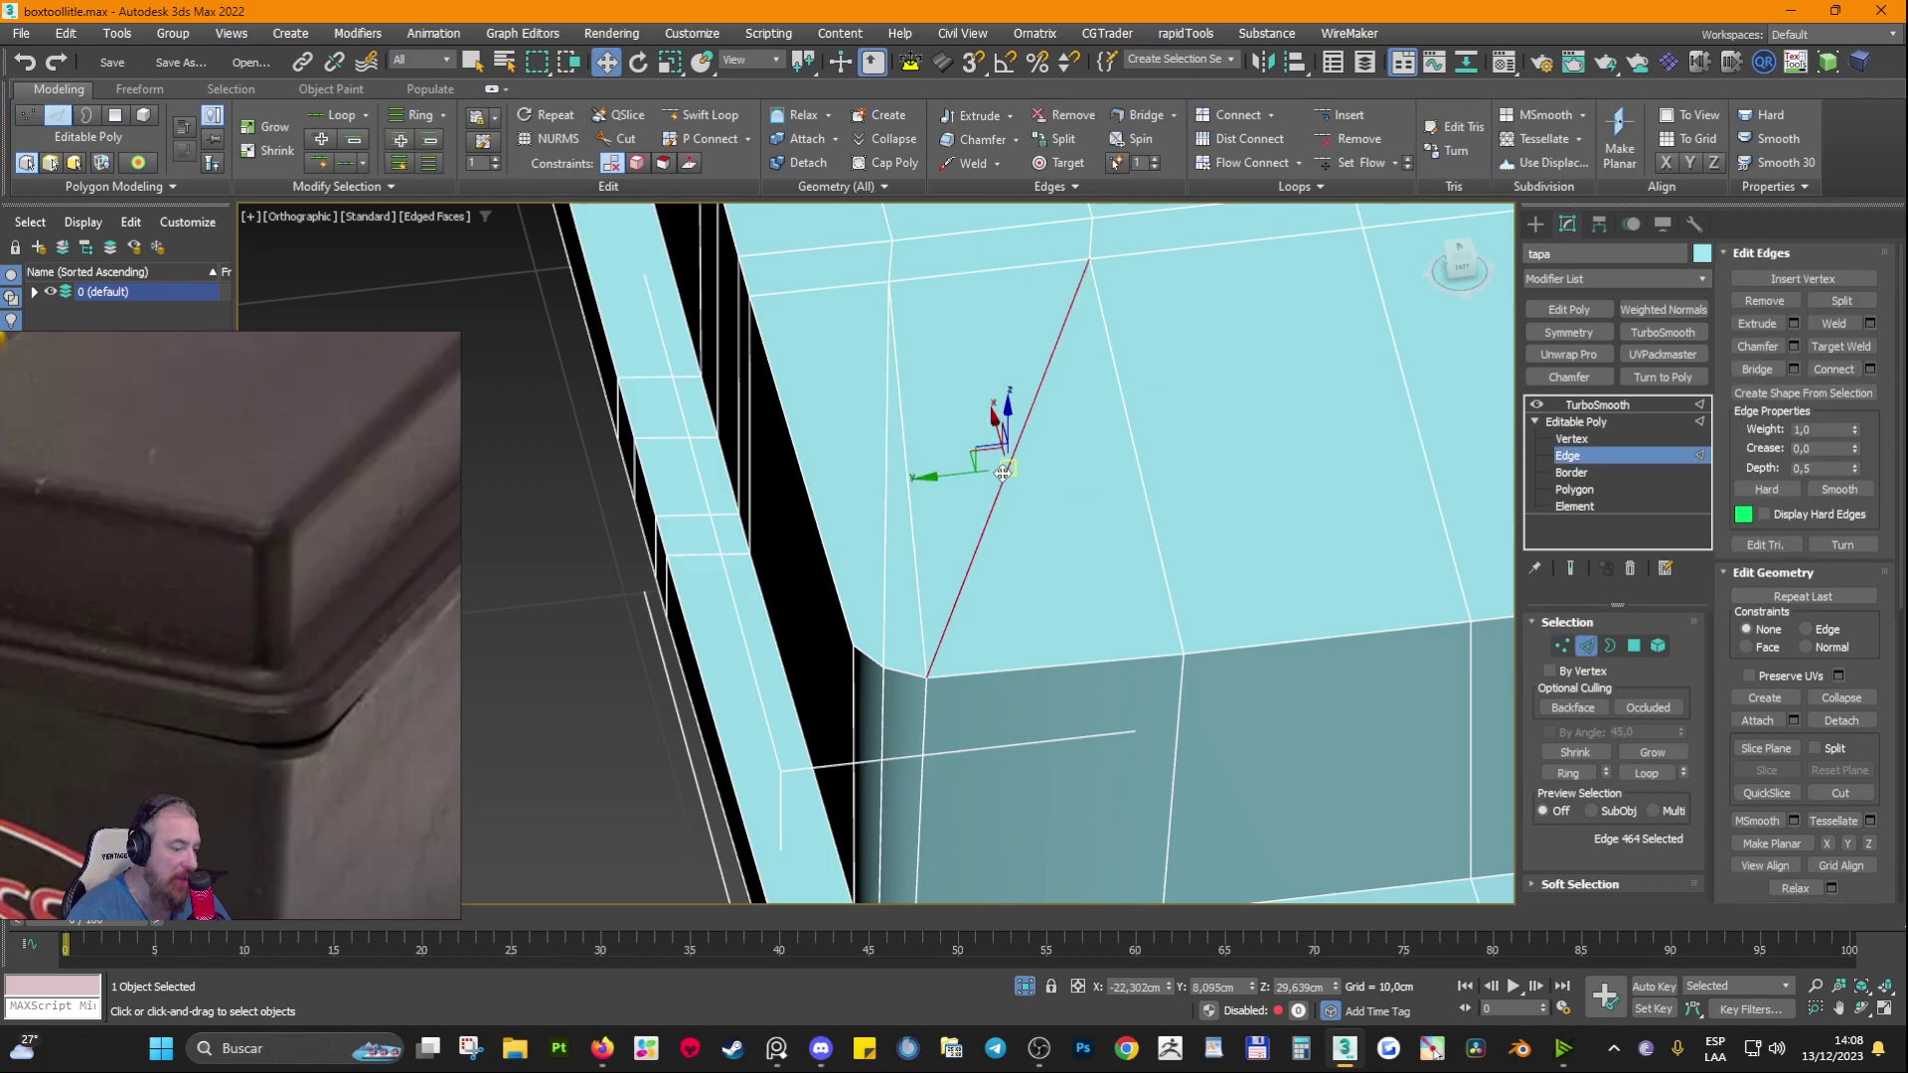
pyautogui.click(1004, 470)
# Step: Select the two quads and the thin triangle on the corner's top and examine the revised topology around the lid's end
pyautogui.click(1633, 646)
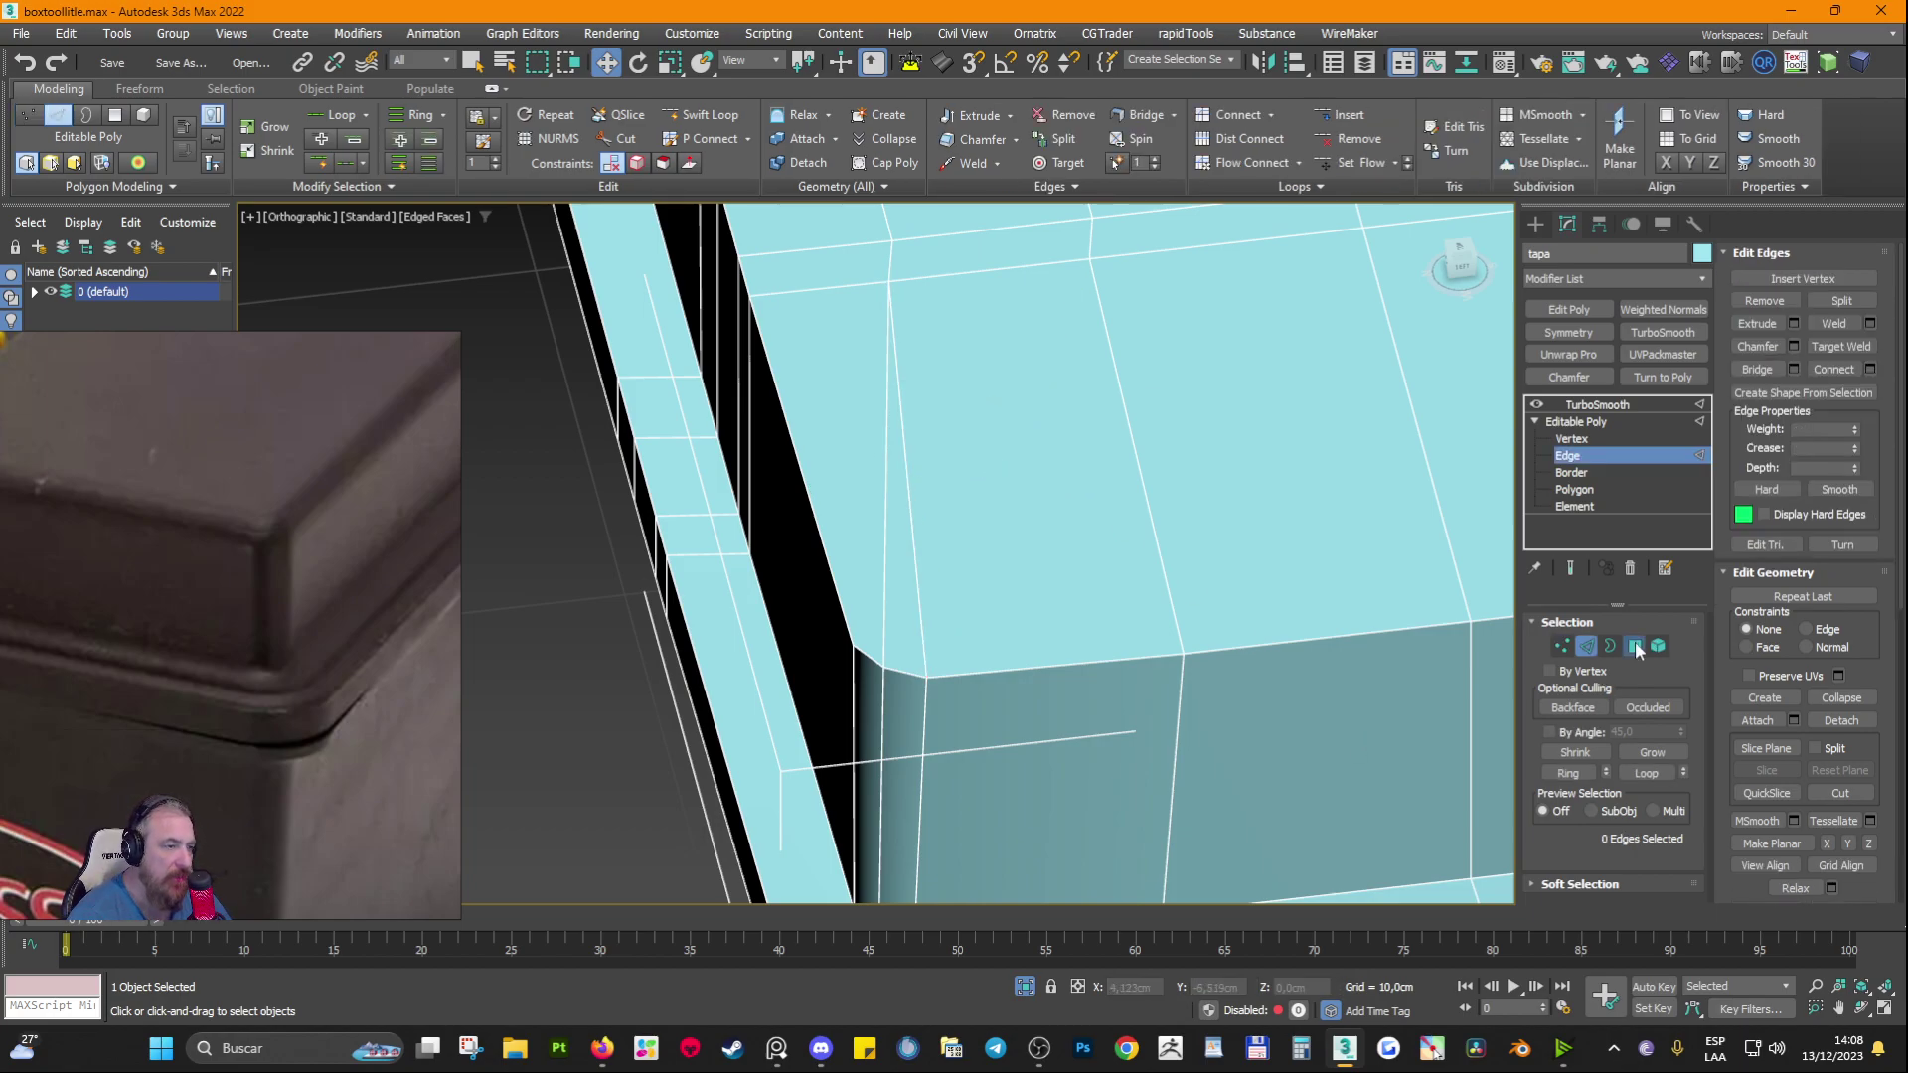
pyautogui.click(1060, 520)
pyautogui.keyDown('ctrl'); pyautogui.click(851, 507); pyautogui.keyUp('ctrl')
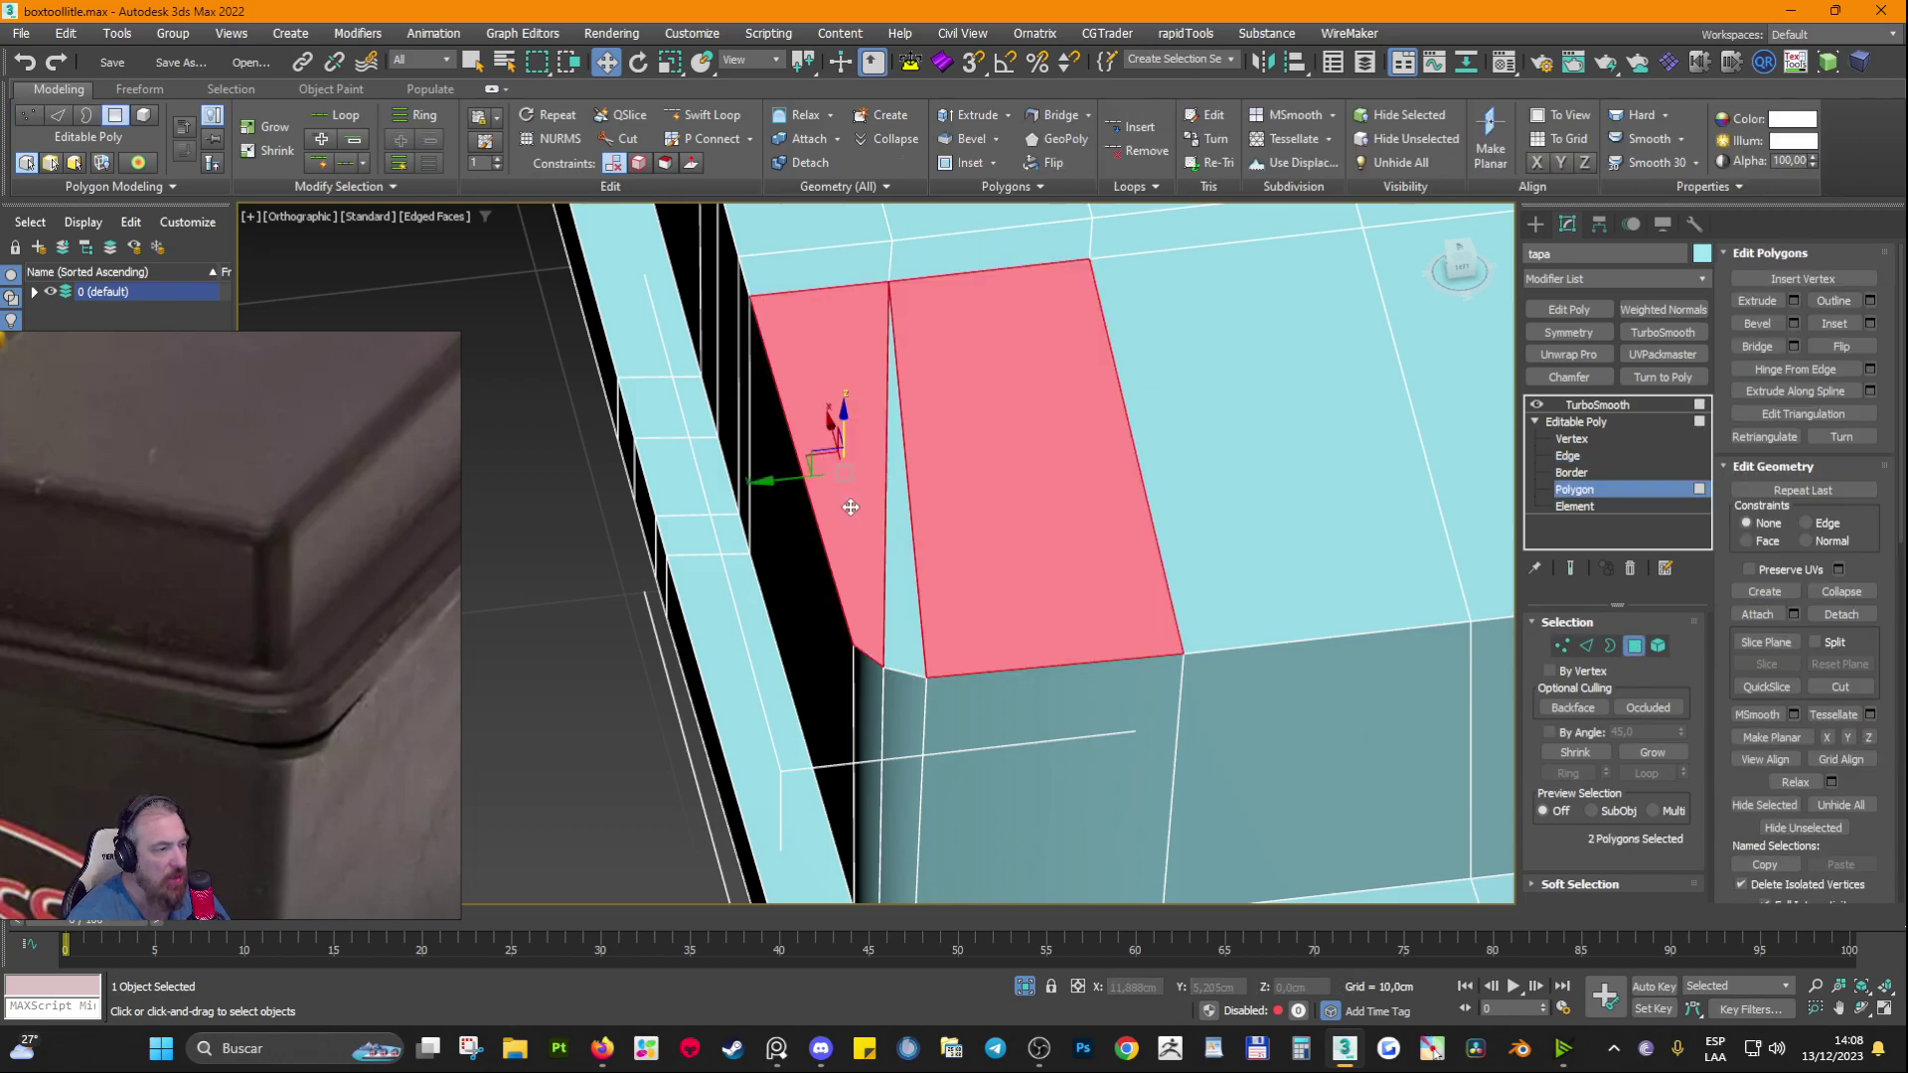
pyautogui.keyDown('ctrl'); pyautogui.click(914, 601); pyautogui.keyUp('ctrl')
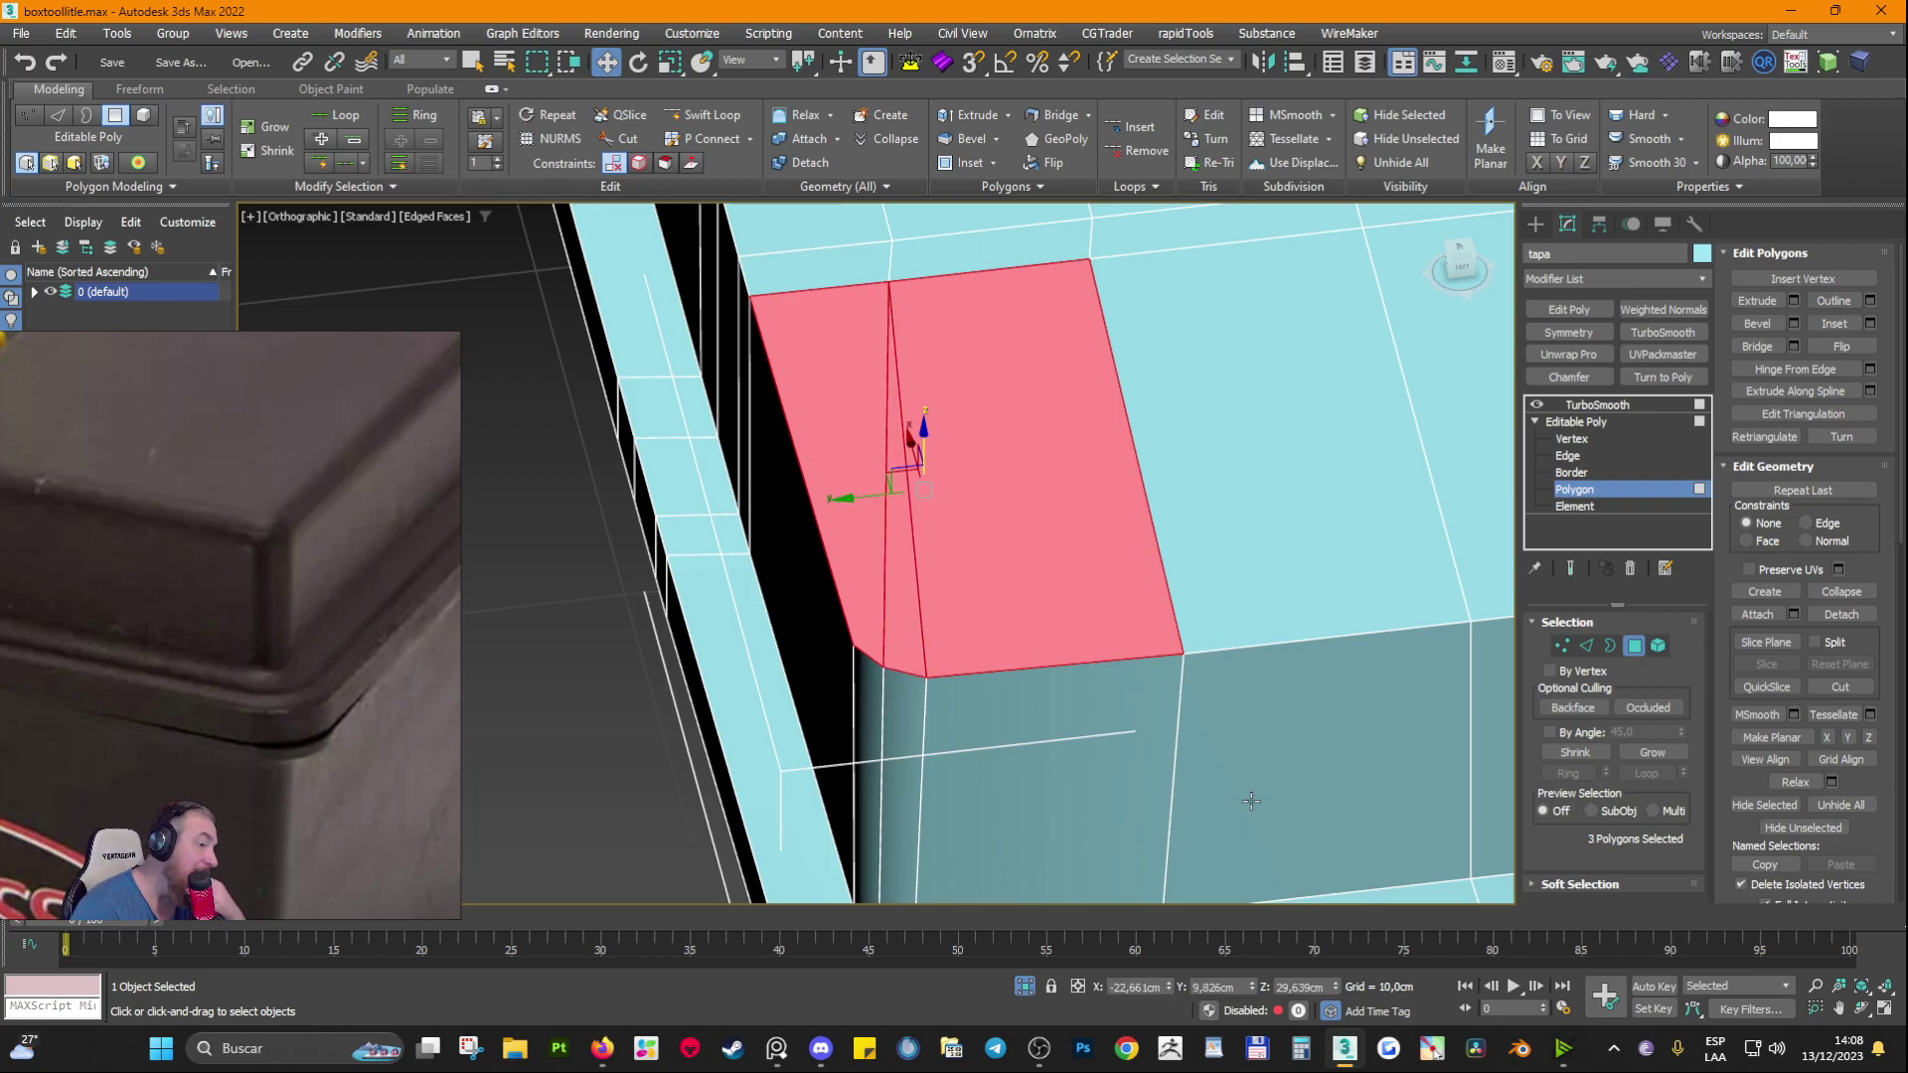
pyautogui.scroll(-4, 736, 701)
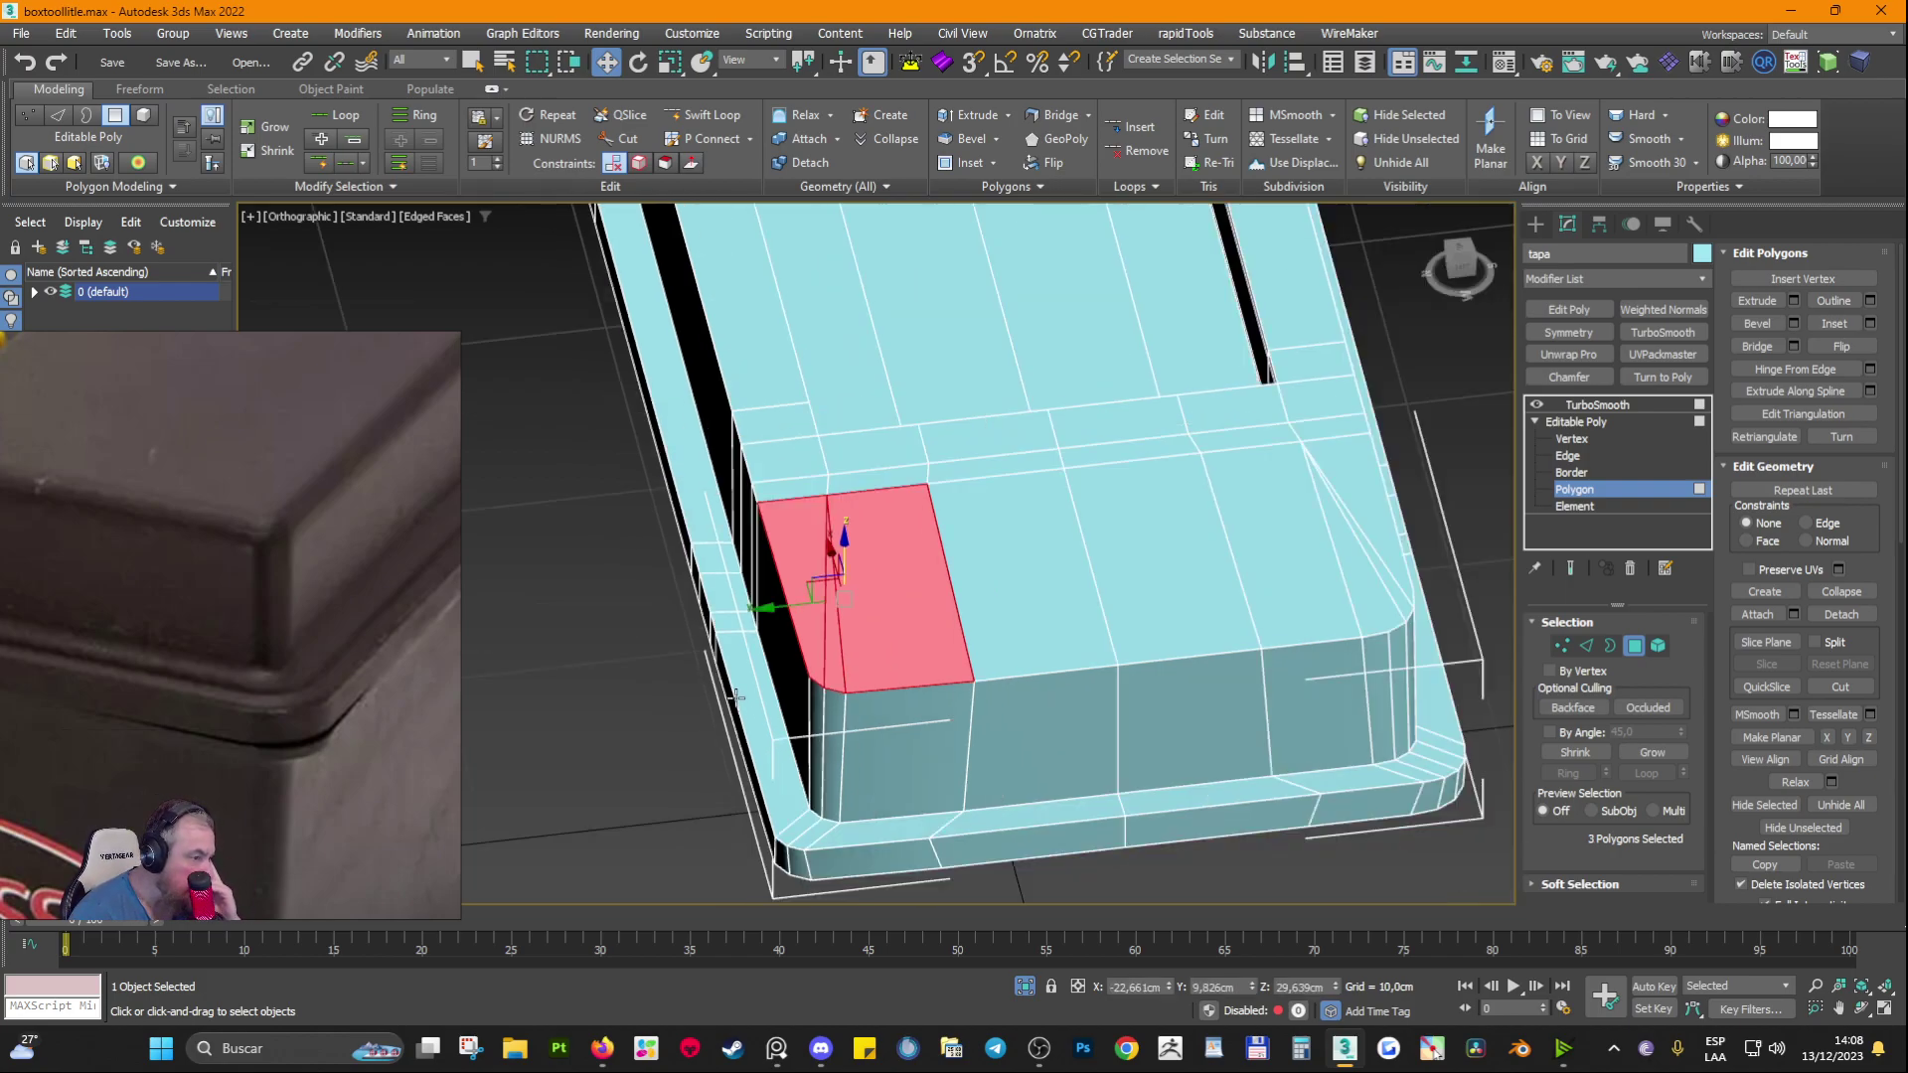
pyautogui.keyDown('alt'); pyautogui.moveTo(976, 683); pyautogui.dragTo(1062, 644, button='middle'); pyautogui.keyUp('alt')
pyautogui.scroll(3, 1062, 643)
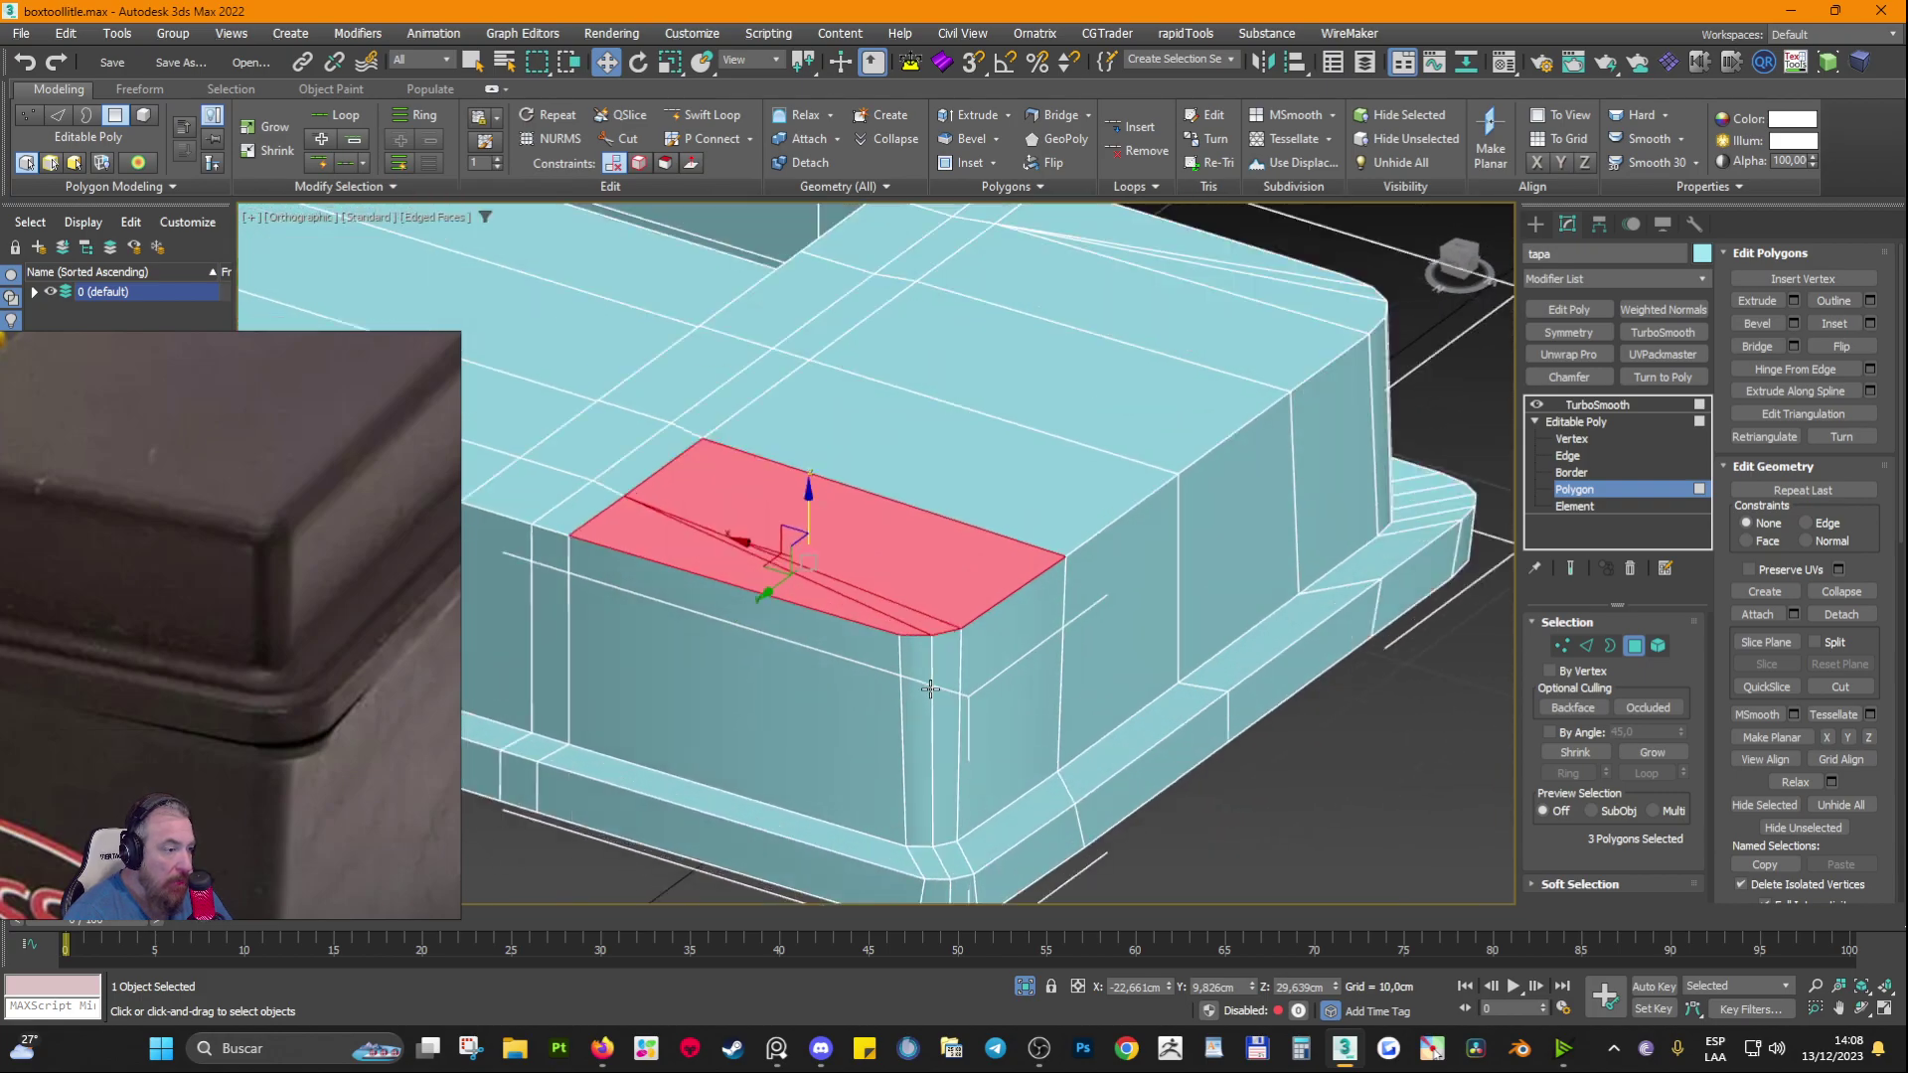
pyautogui.scroll(-3, 1053, 606)
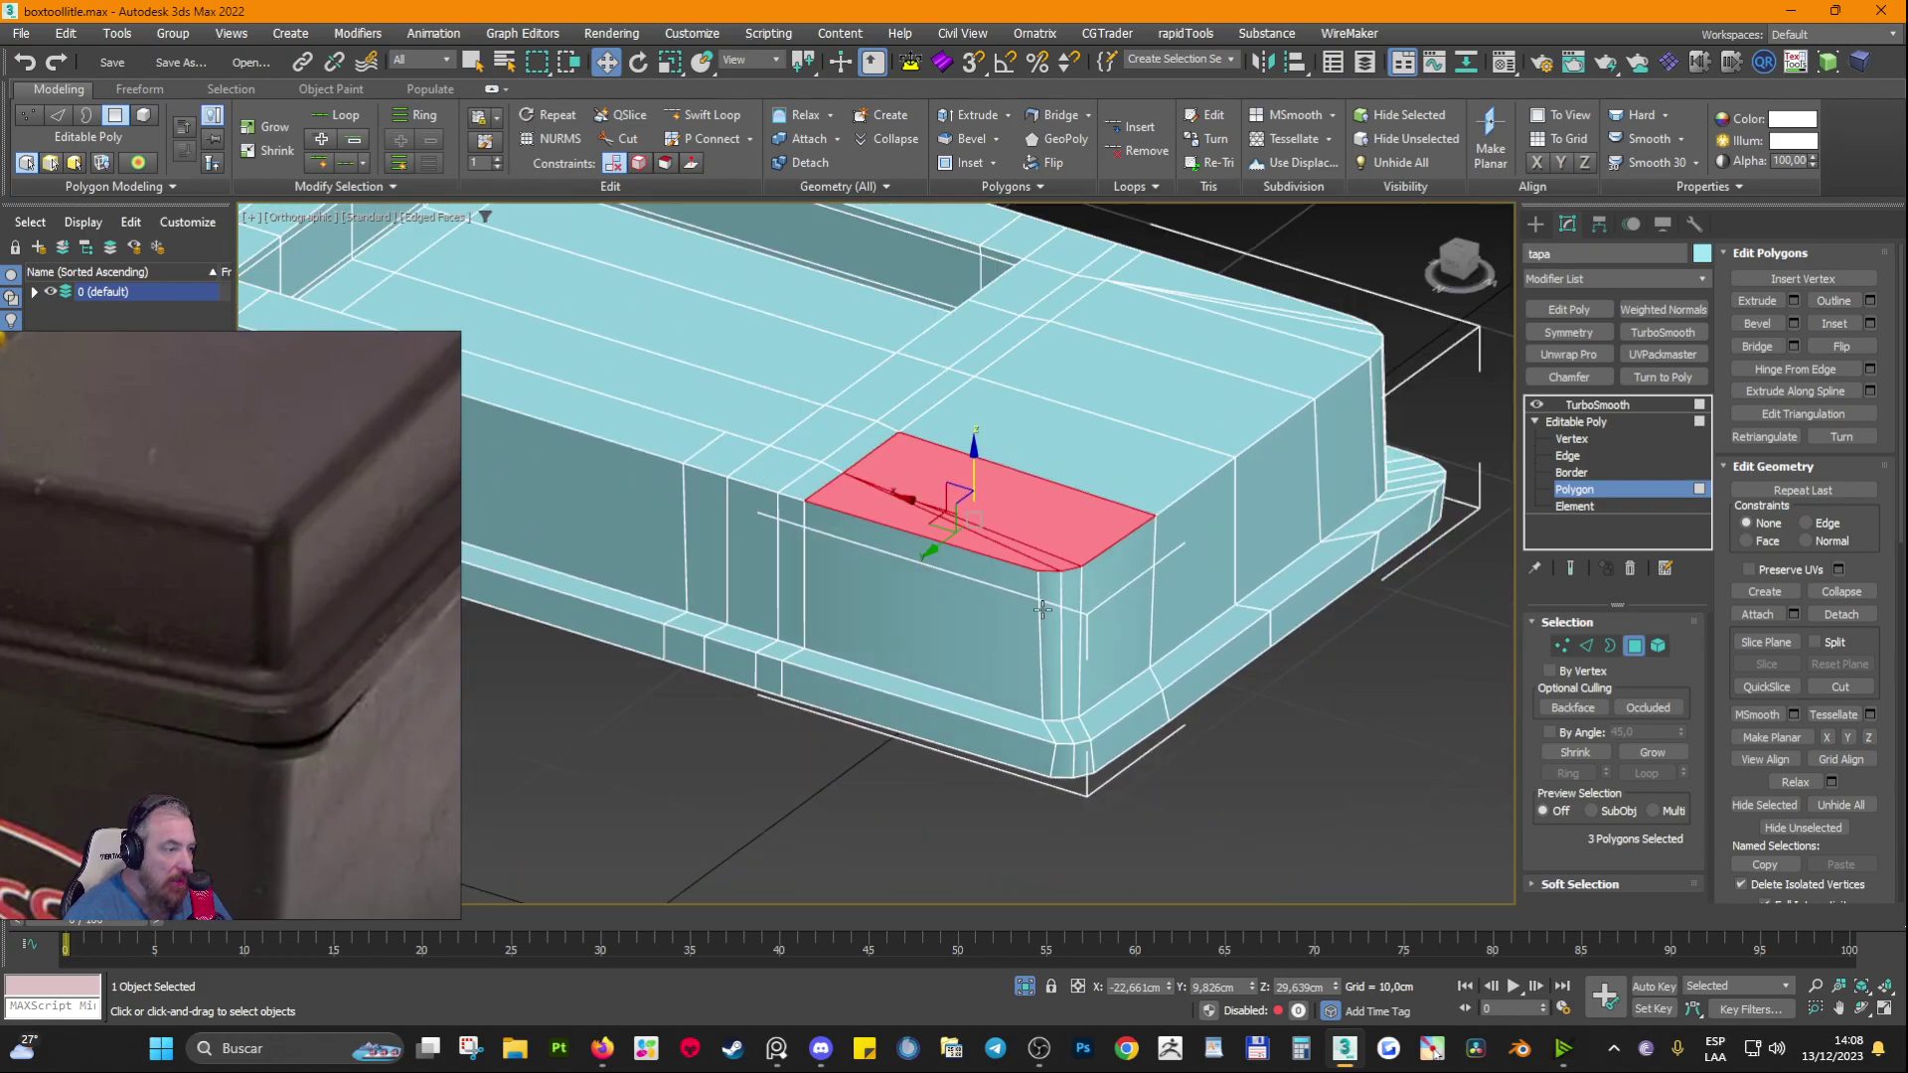
pyautogui.scroll(3, 1059, 596)
pyautogui.keyDown('alt'); pyautogui.moveTo(1058, 596); pyautogui.dragTo(1056, 599, button='middle'); pyautogui.keyUp('alt')
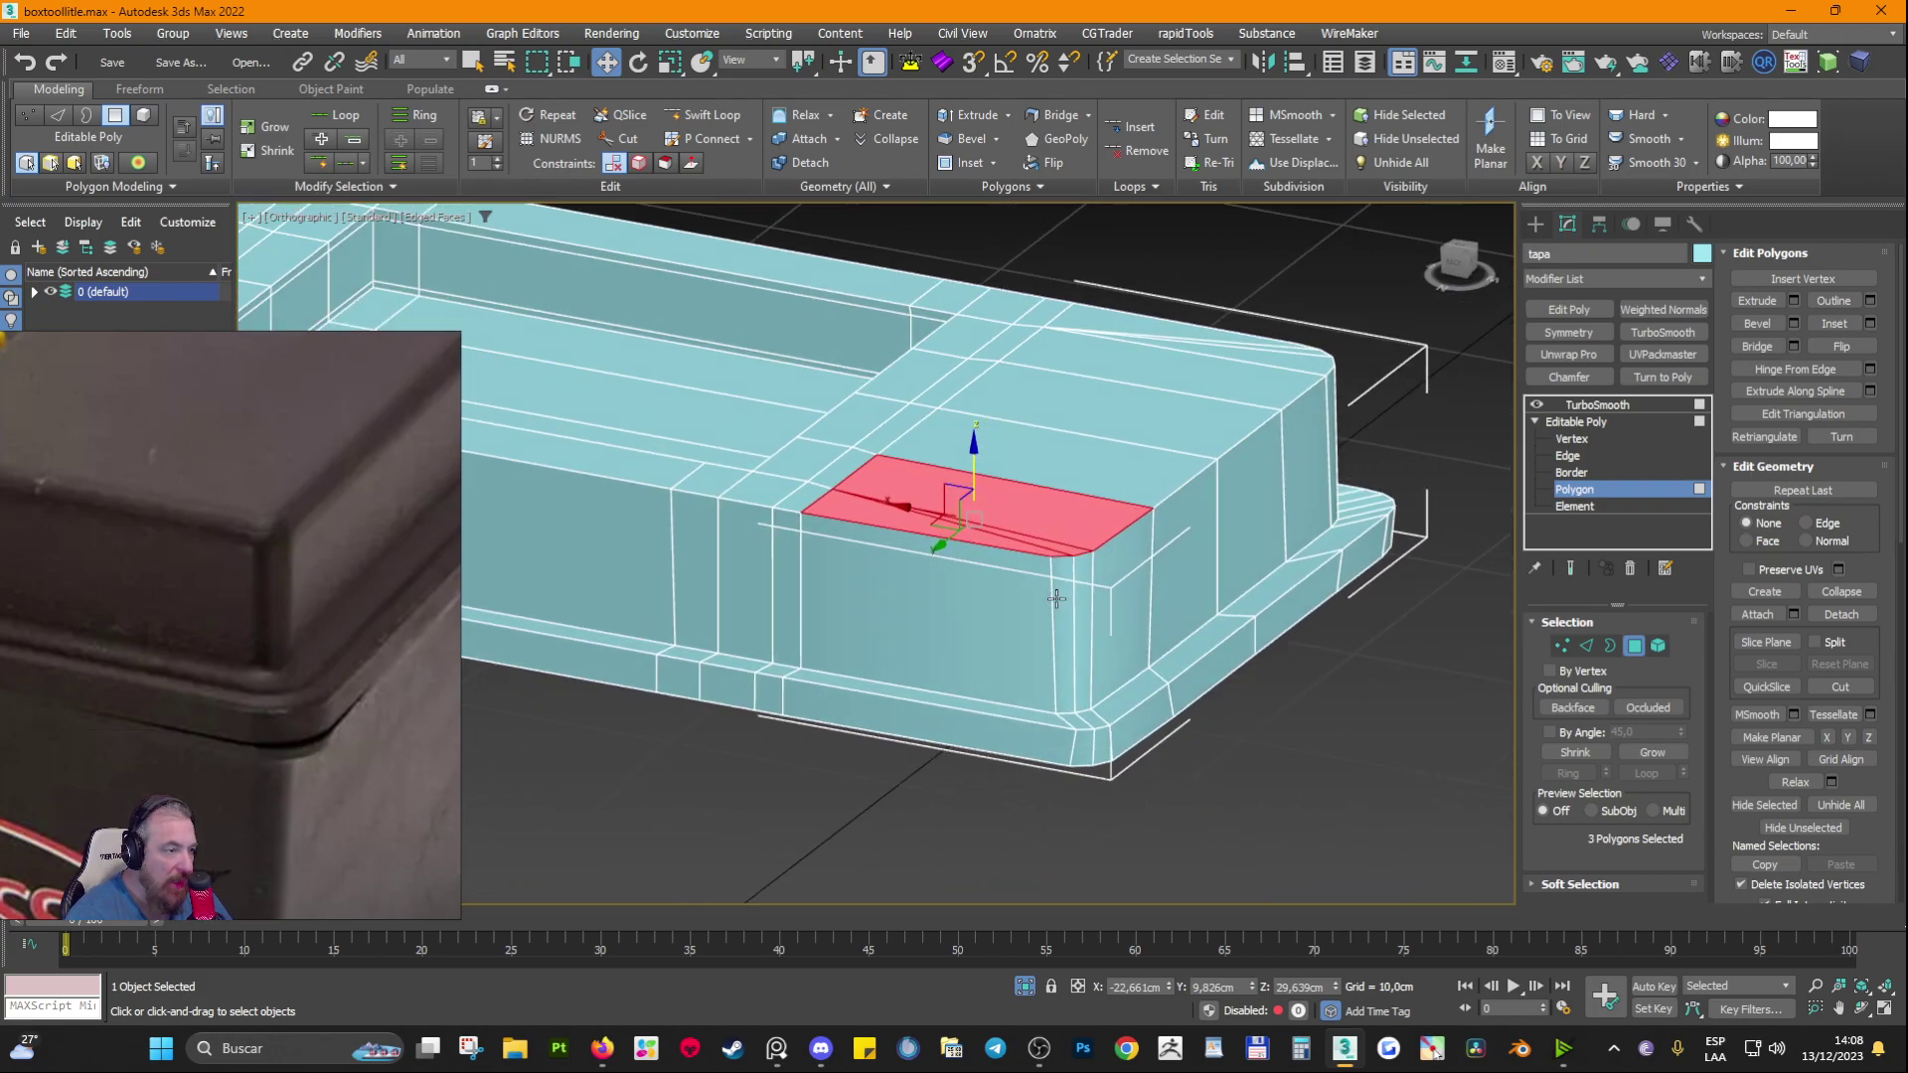
# Step: Select the rounded corner's long-side vertical edge together with its continuation down across the lower rim
pyautogui.click(1061, 598)
pyautogui.click(1585, 646)
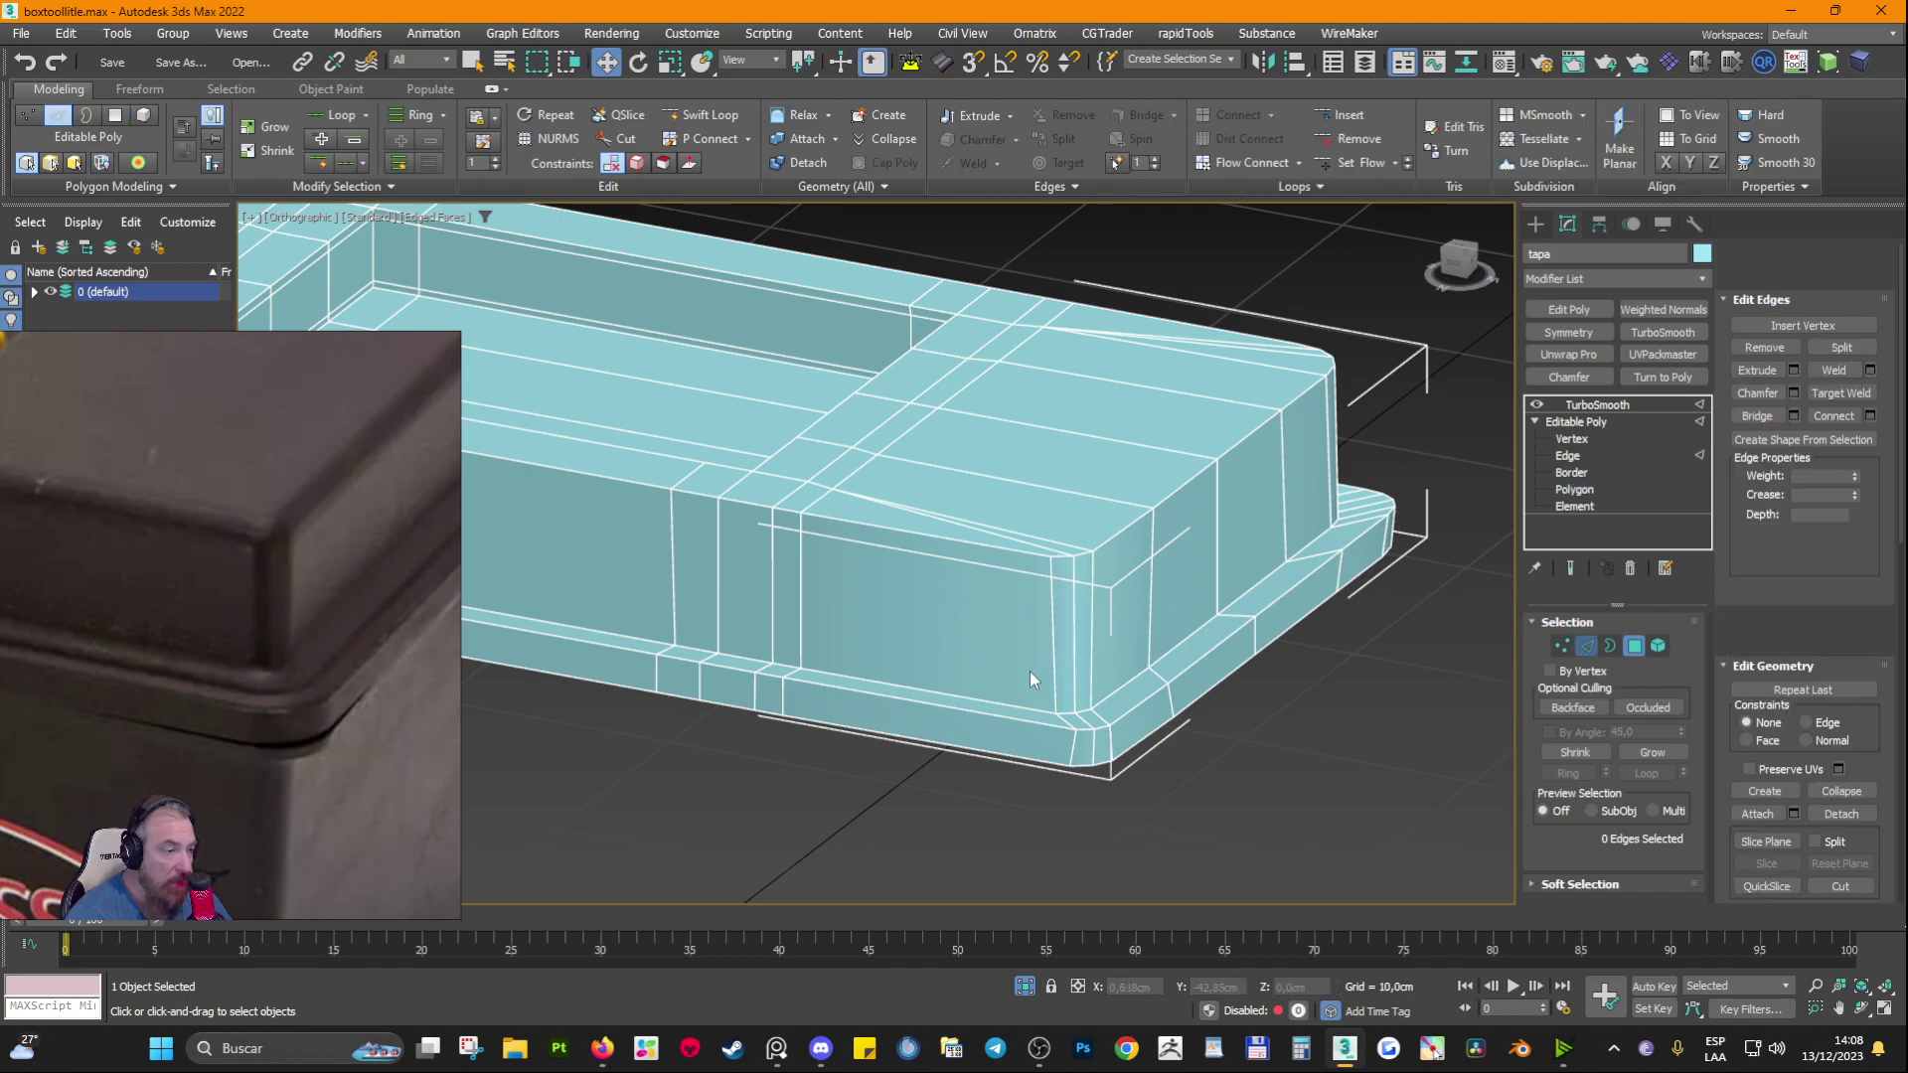
pyautogui.click(1070, 641)
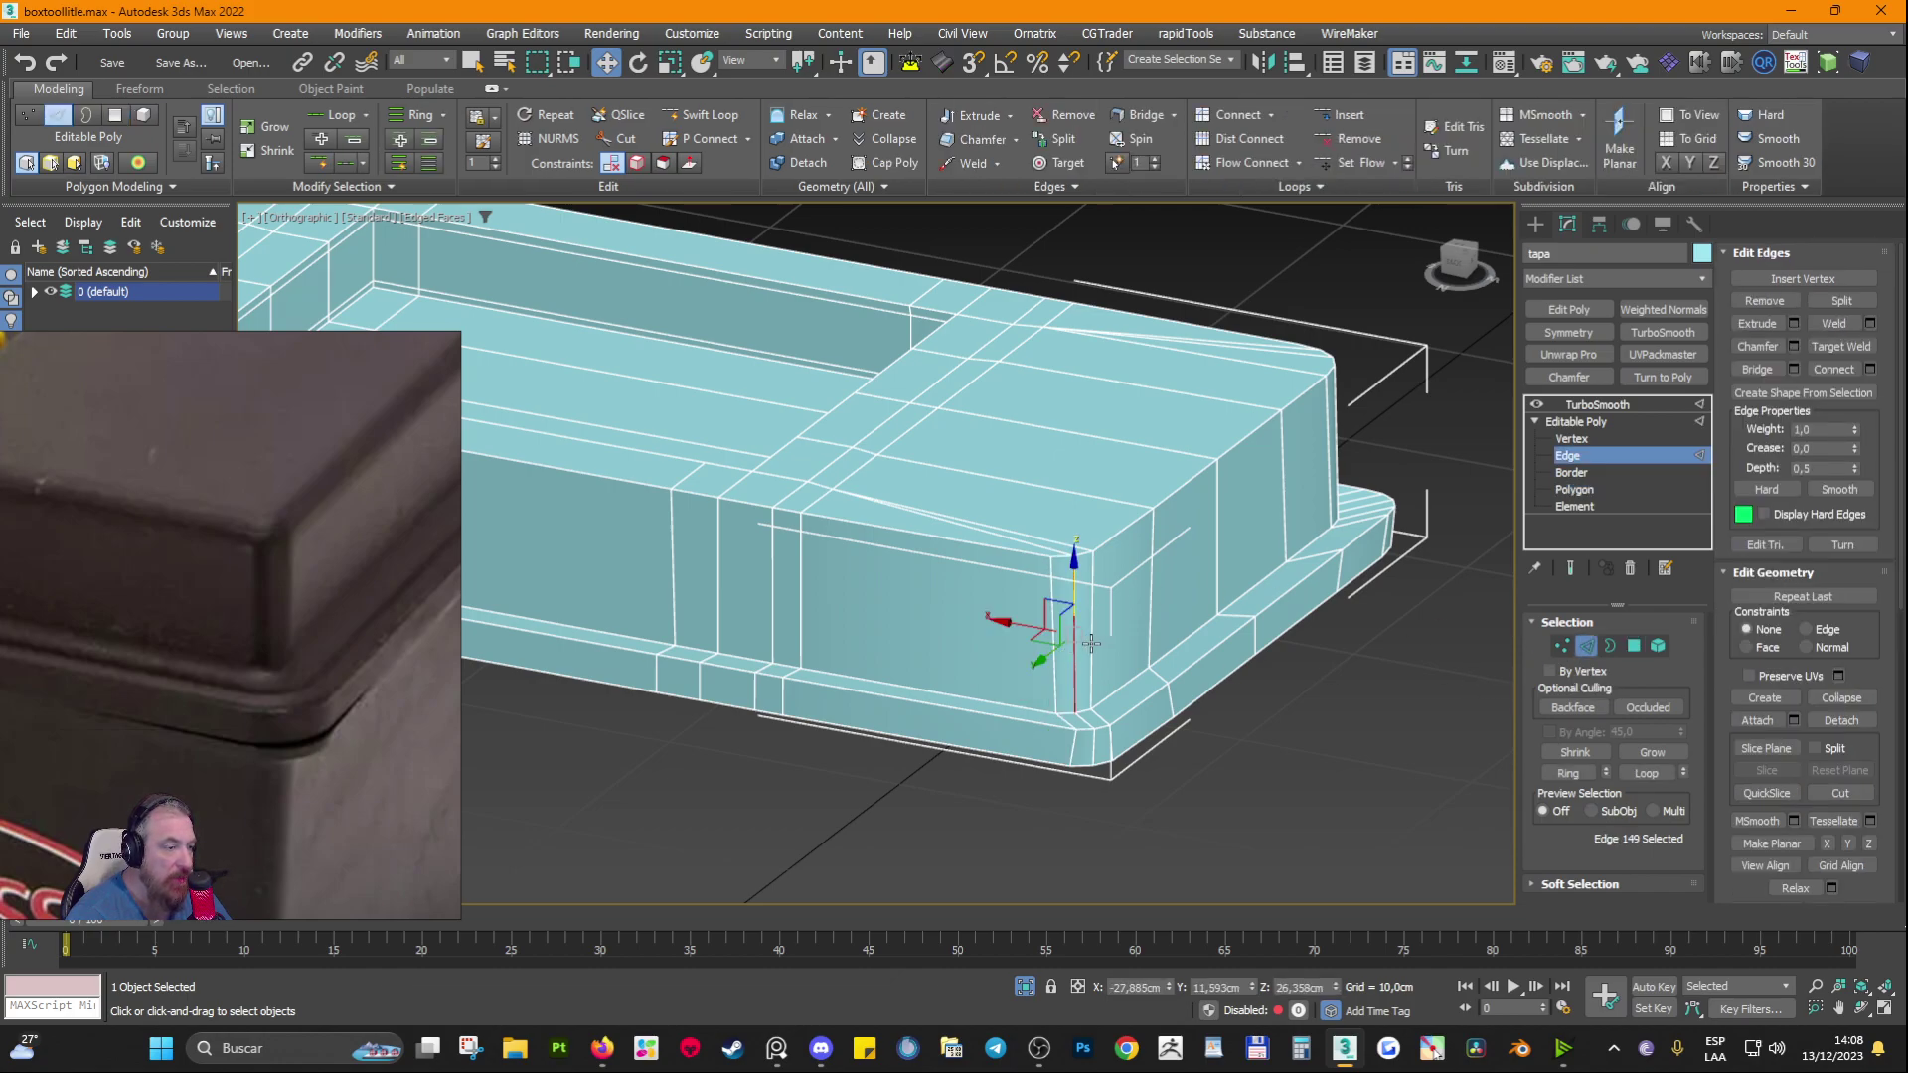
pyautogui.keyDown('shift'); pyautogui.click(1091, 644); pyautogui.keyUp('shift')
pyautogui.click(1220, 819)
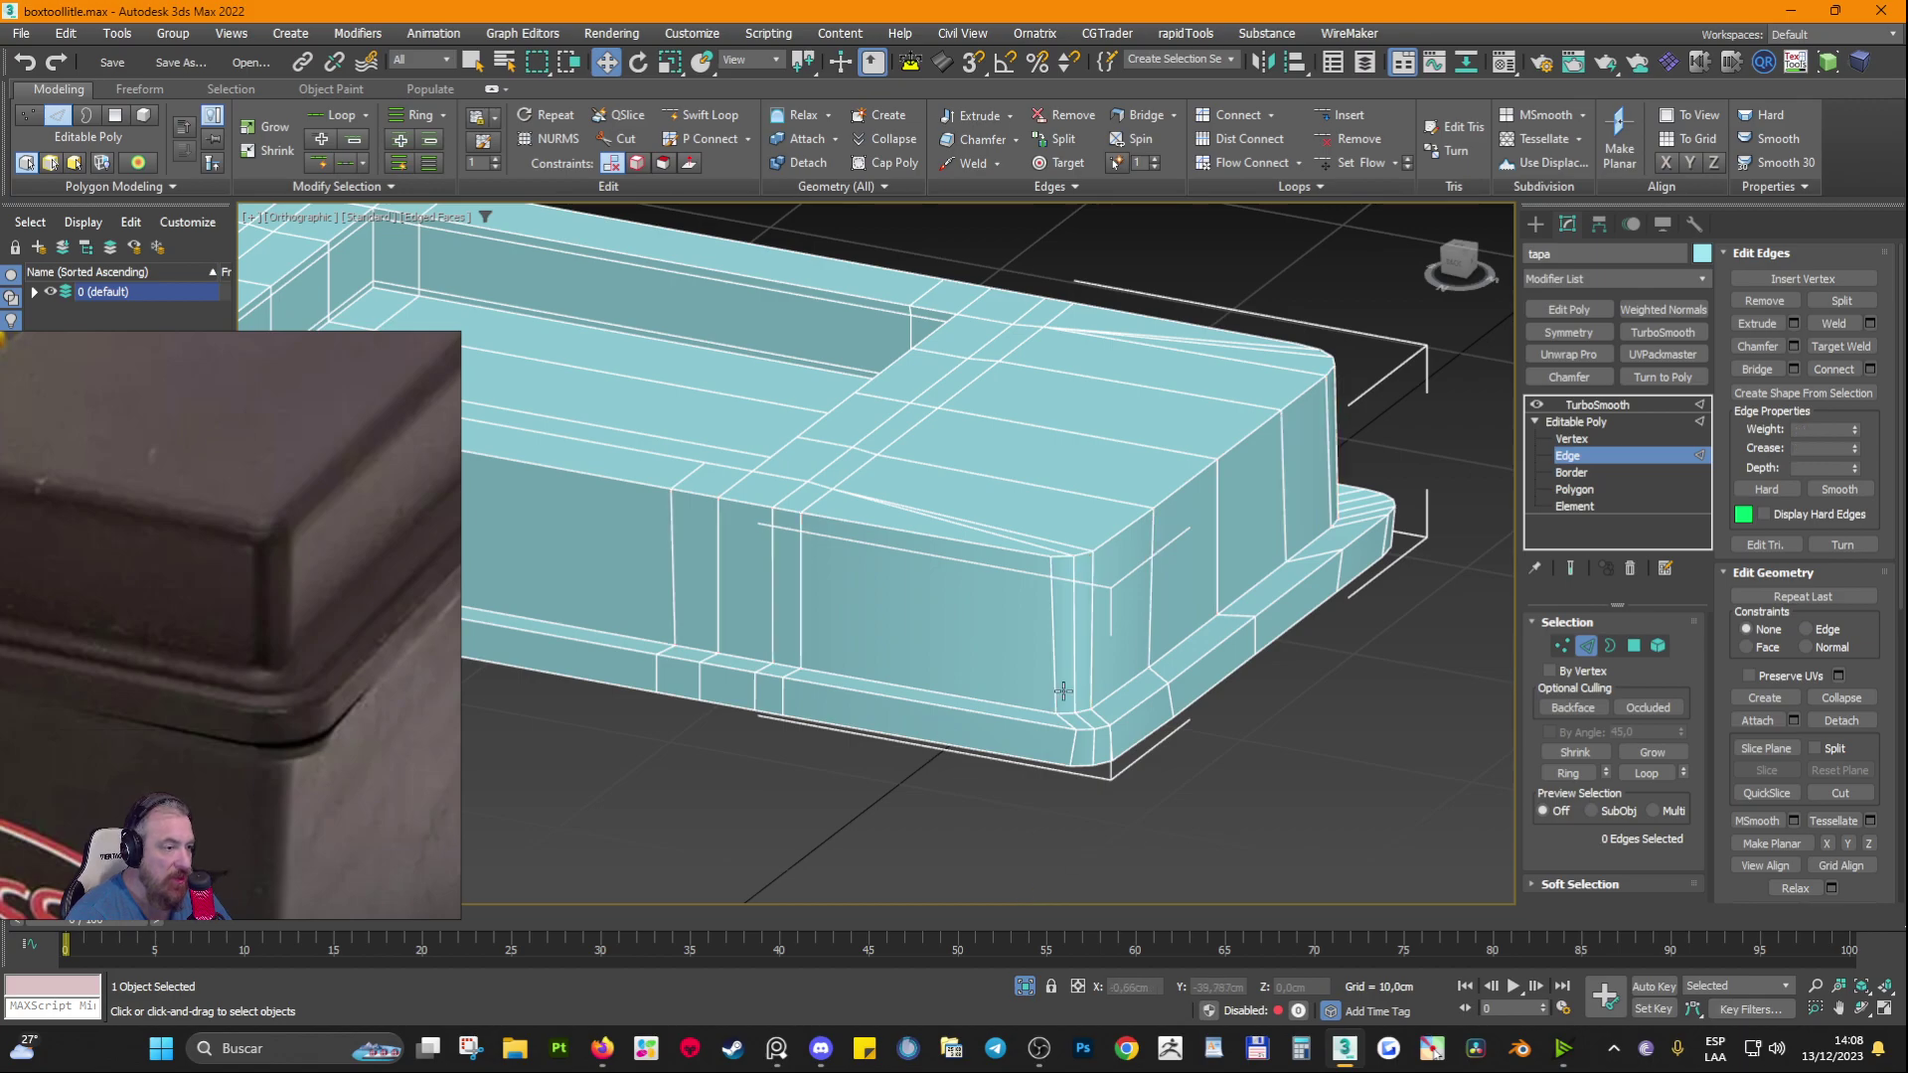
pyautogui.scroll(3, 1040, 641)
pyautogui.click(973, 618)
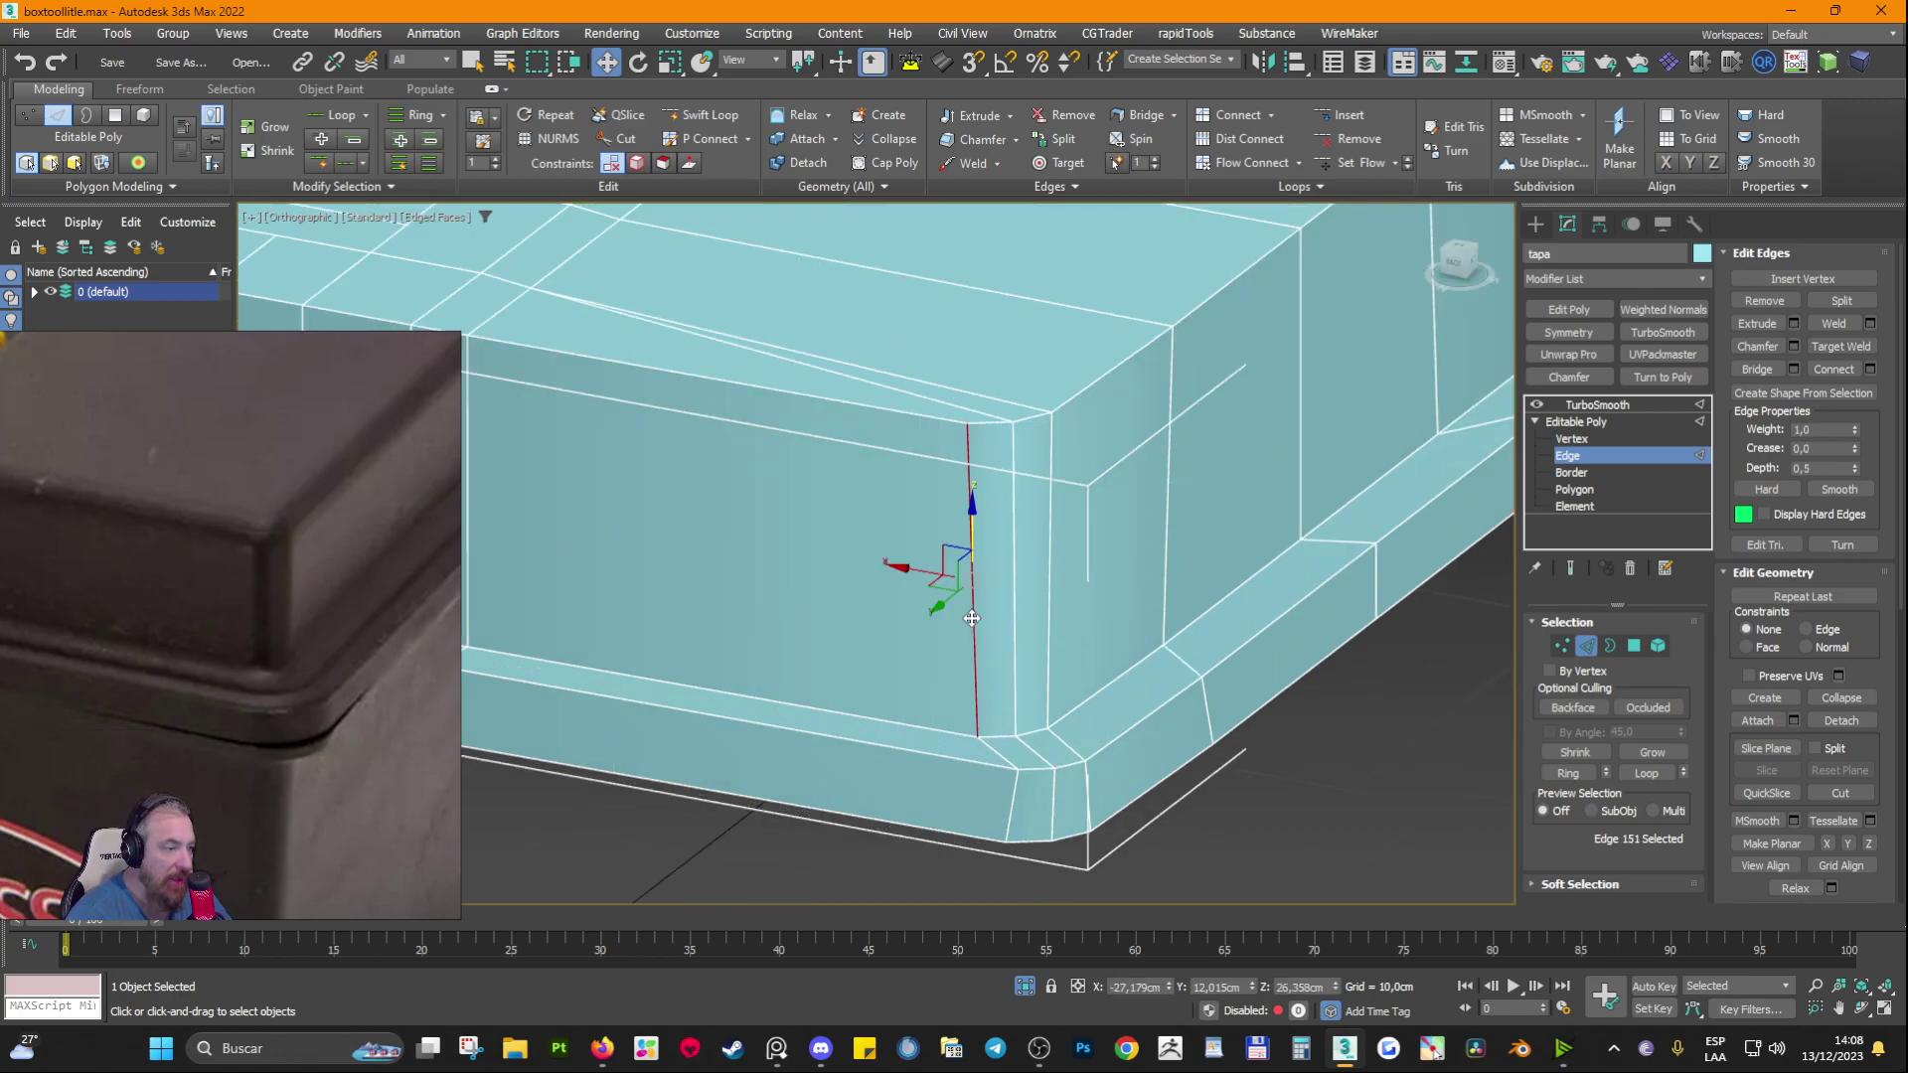
pyautogui.keyDown('ctrl'); pyautogui.click(1004, 759); pyautogui.keyUp('ctrl')
pyautogui.keyDown('ctrl'); pyautogui.click(1013, 780); pyautogui.keyUp('ctrl')
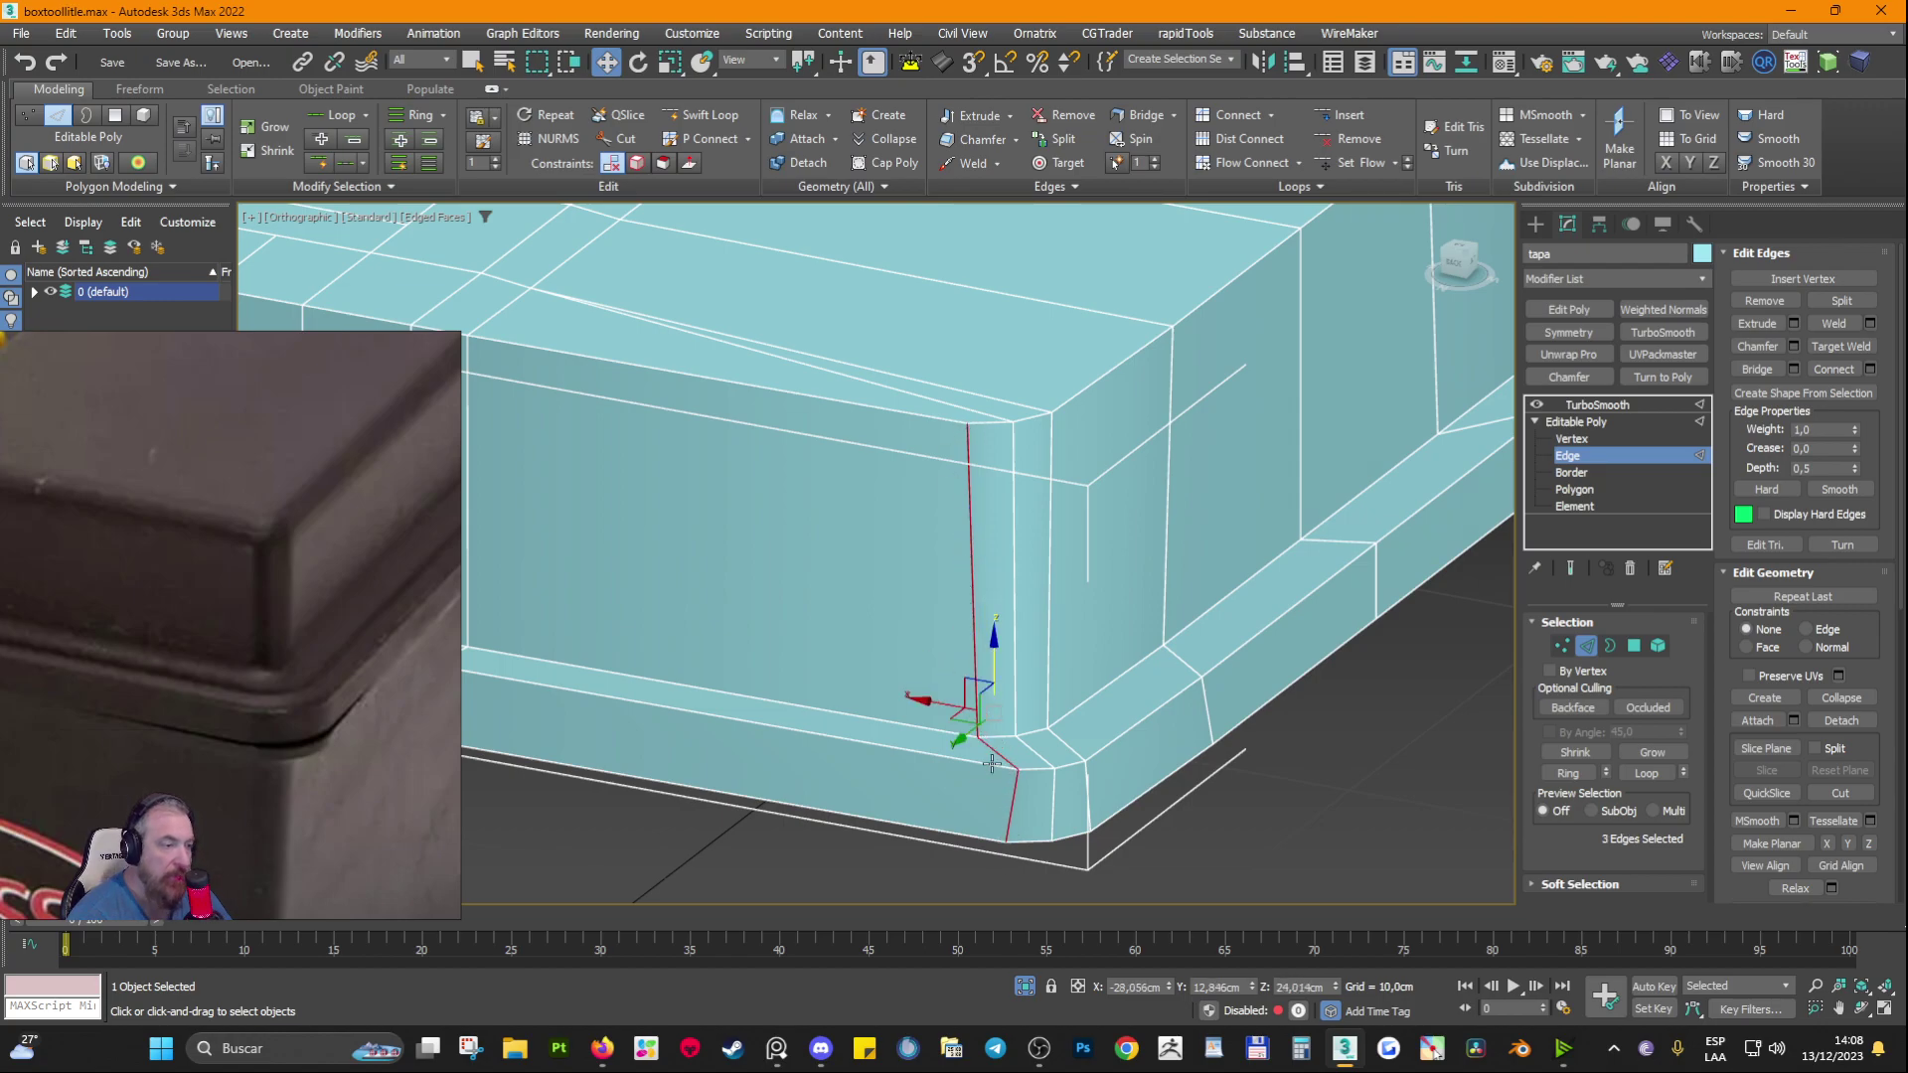
# Step: Select the full ring of vertical edges around the lid's upper side wall, starting from the rounded corner
pyautogui.click(959, 637)
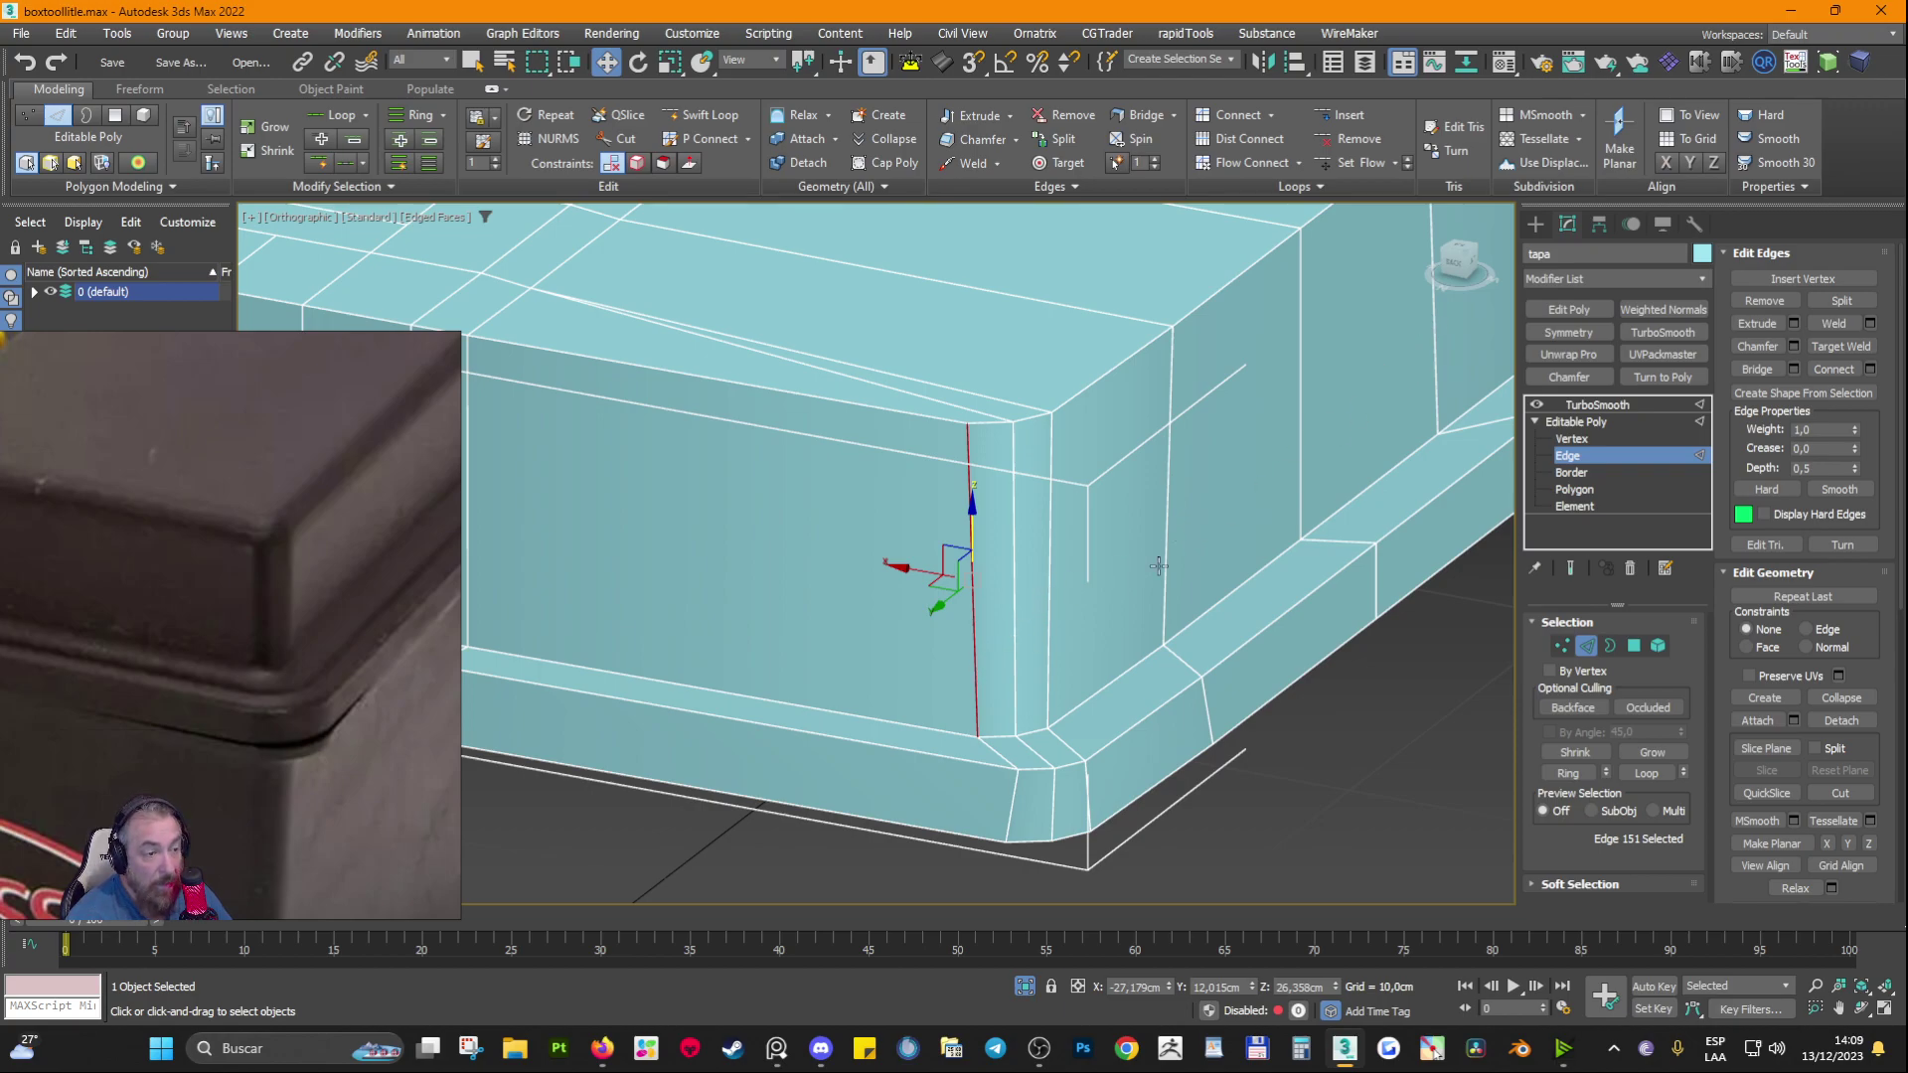
pyautogui.keyDown('shift'); pyautogui.click(1016, 645); pyautogui.keyUp('shift')
pyautogui.scroll(-6, 719, 643)
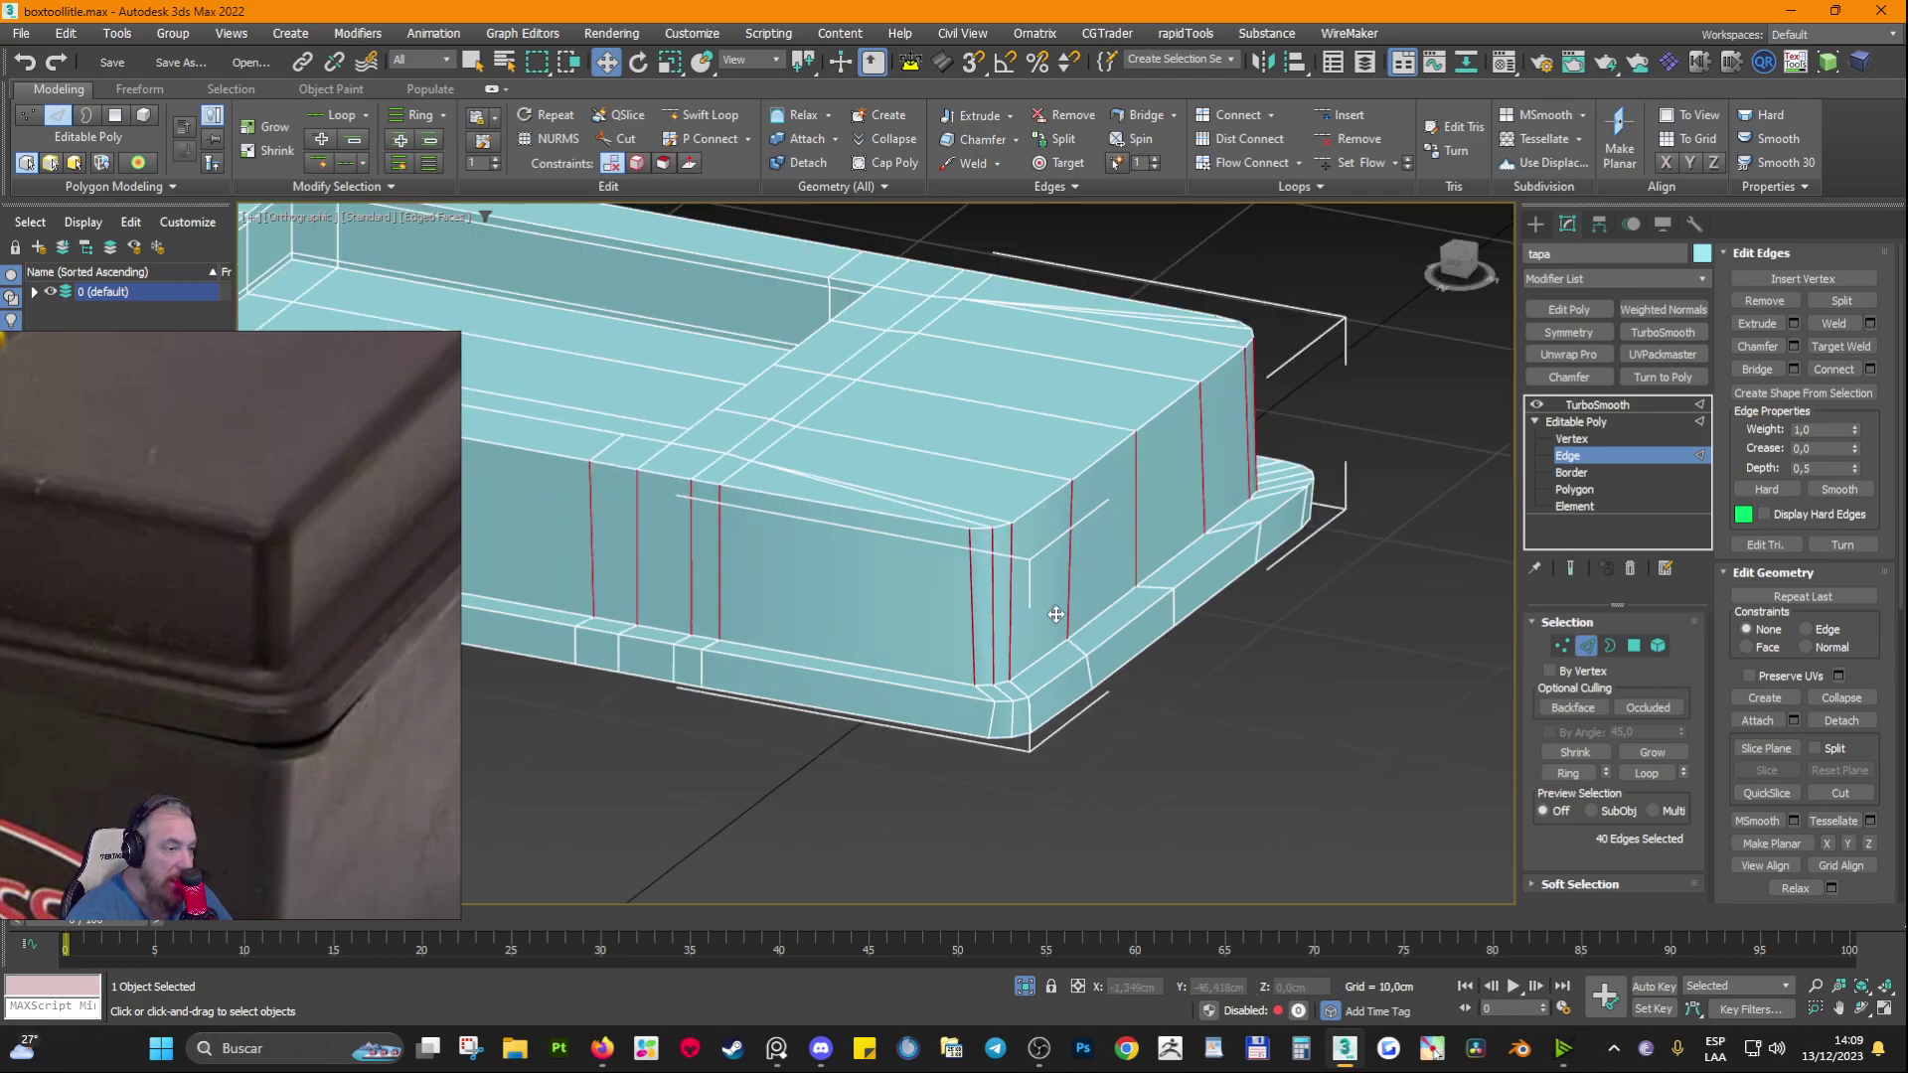
pyautogui.scroll(5, 1095, 598)
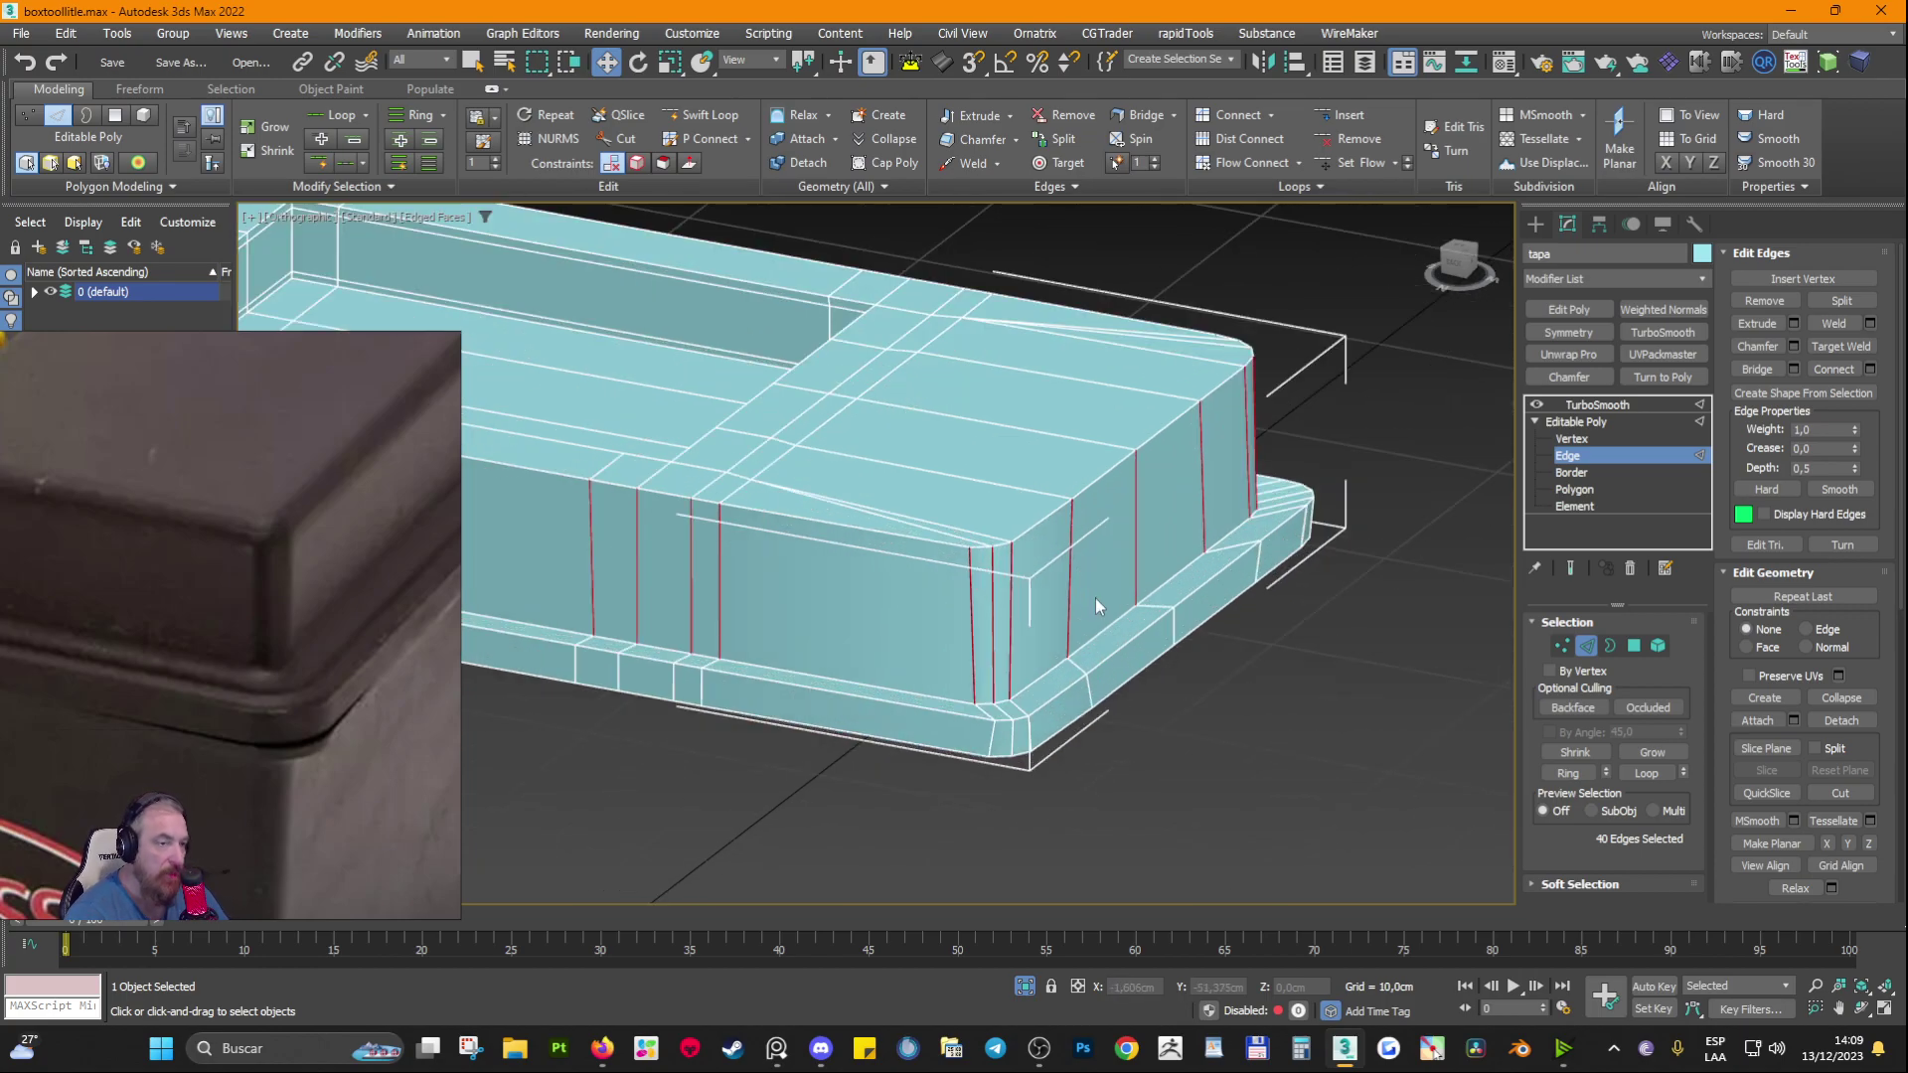
pyautogui.press('w')
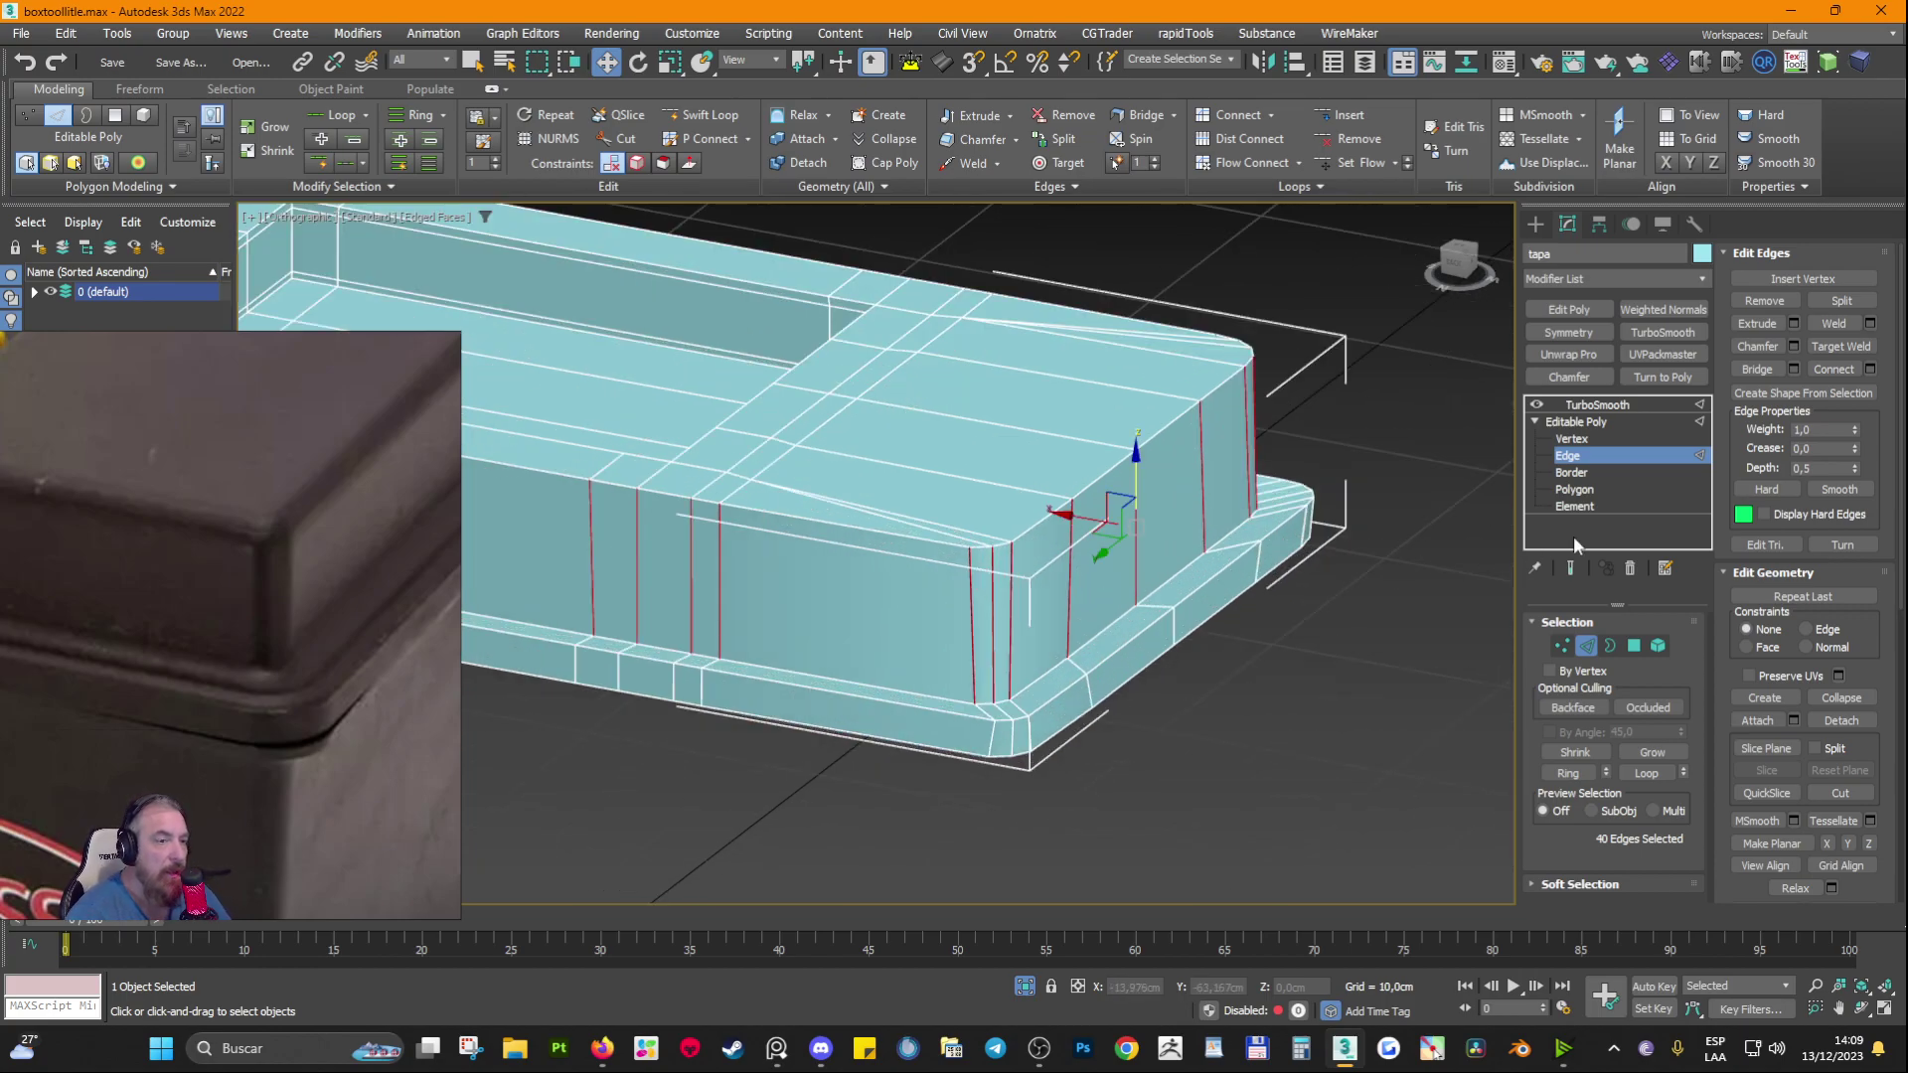
# Step: Connect the selected vertical edges around the lid's upper wall with one horizontal loop, using pinch 0 and slide 71
pyautogui.click(1869, 369)
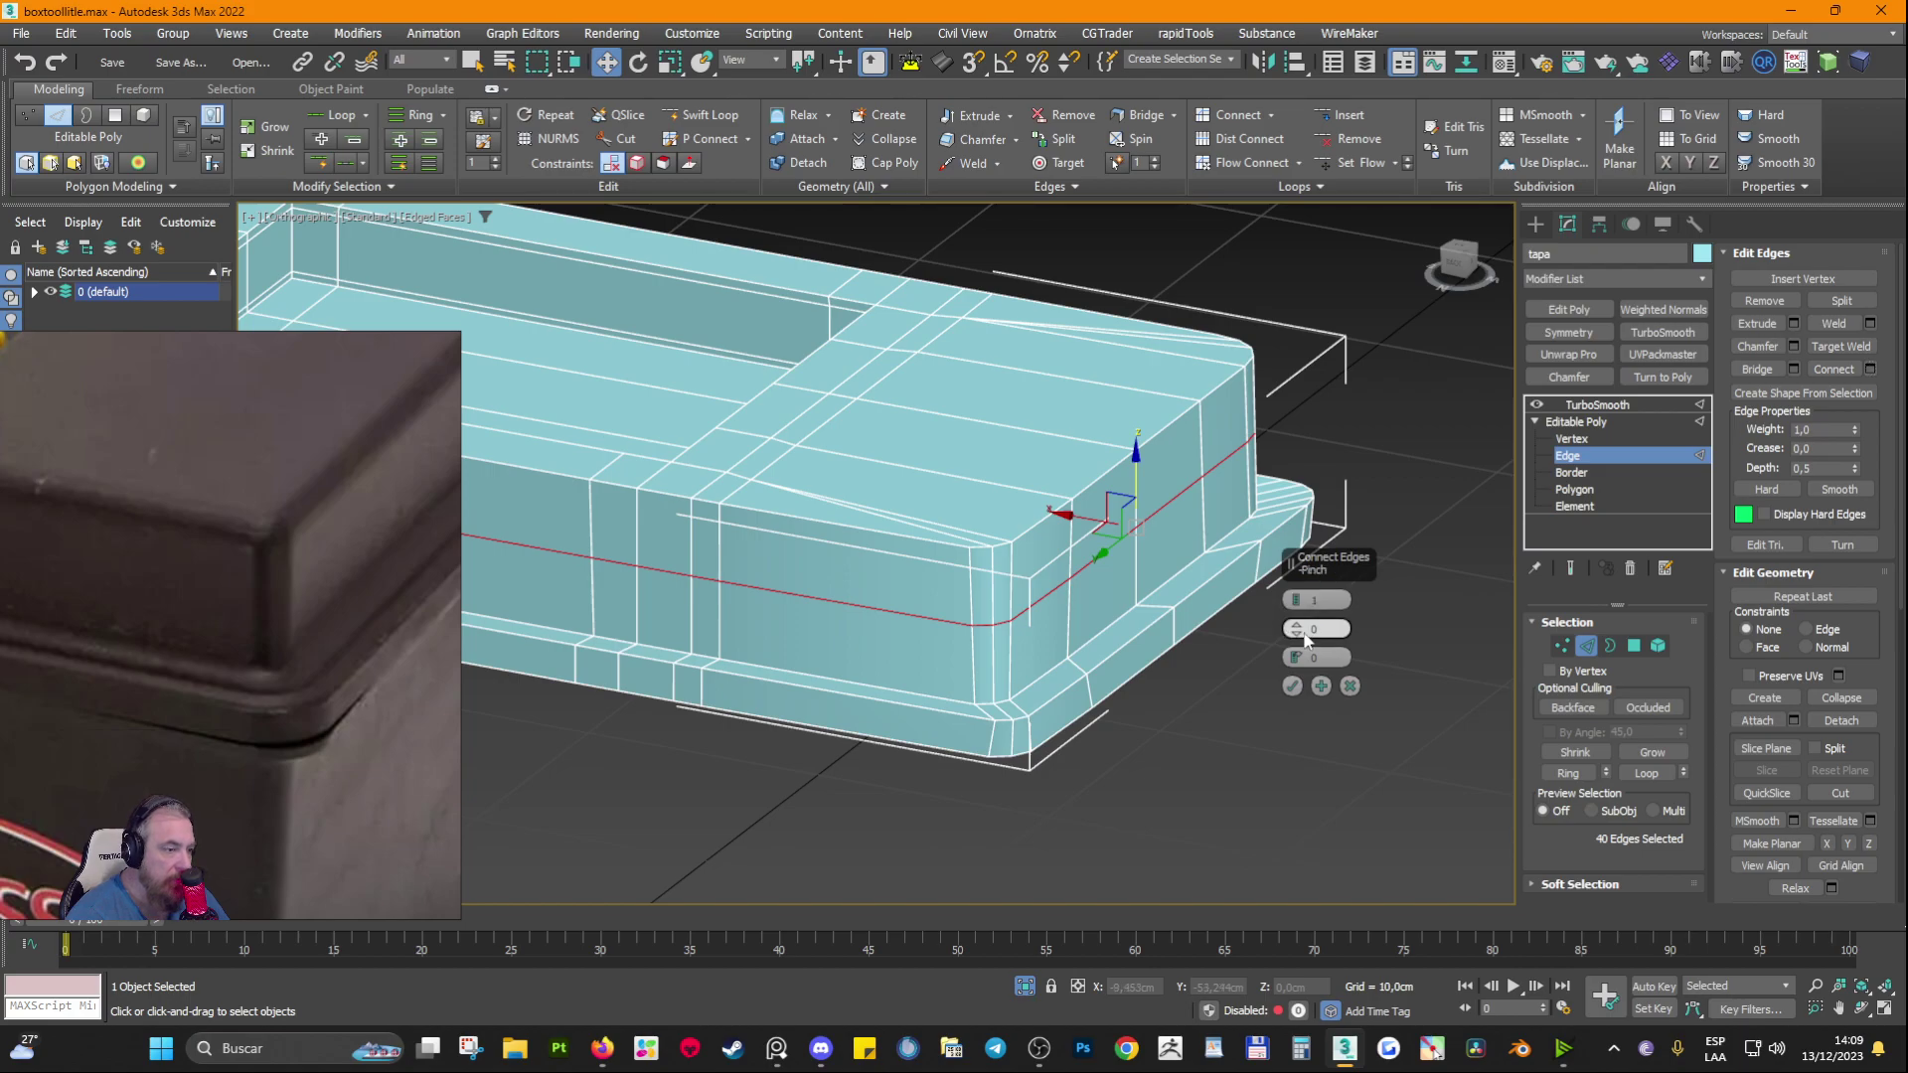
pyautogui.moveTo(1296, 657); pyautogui.dragTo(1272, 374)
pyautogui.keyDown('alt'); pyautogui.moveTo(979, 521); pyautogui.dragTo(969, 606, button='middle'); pyautogui.keyUp('alt')
pyautogui.scroll(4, 954, 654)
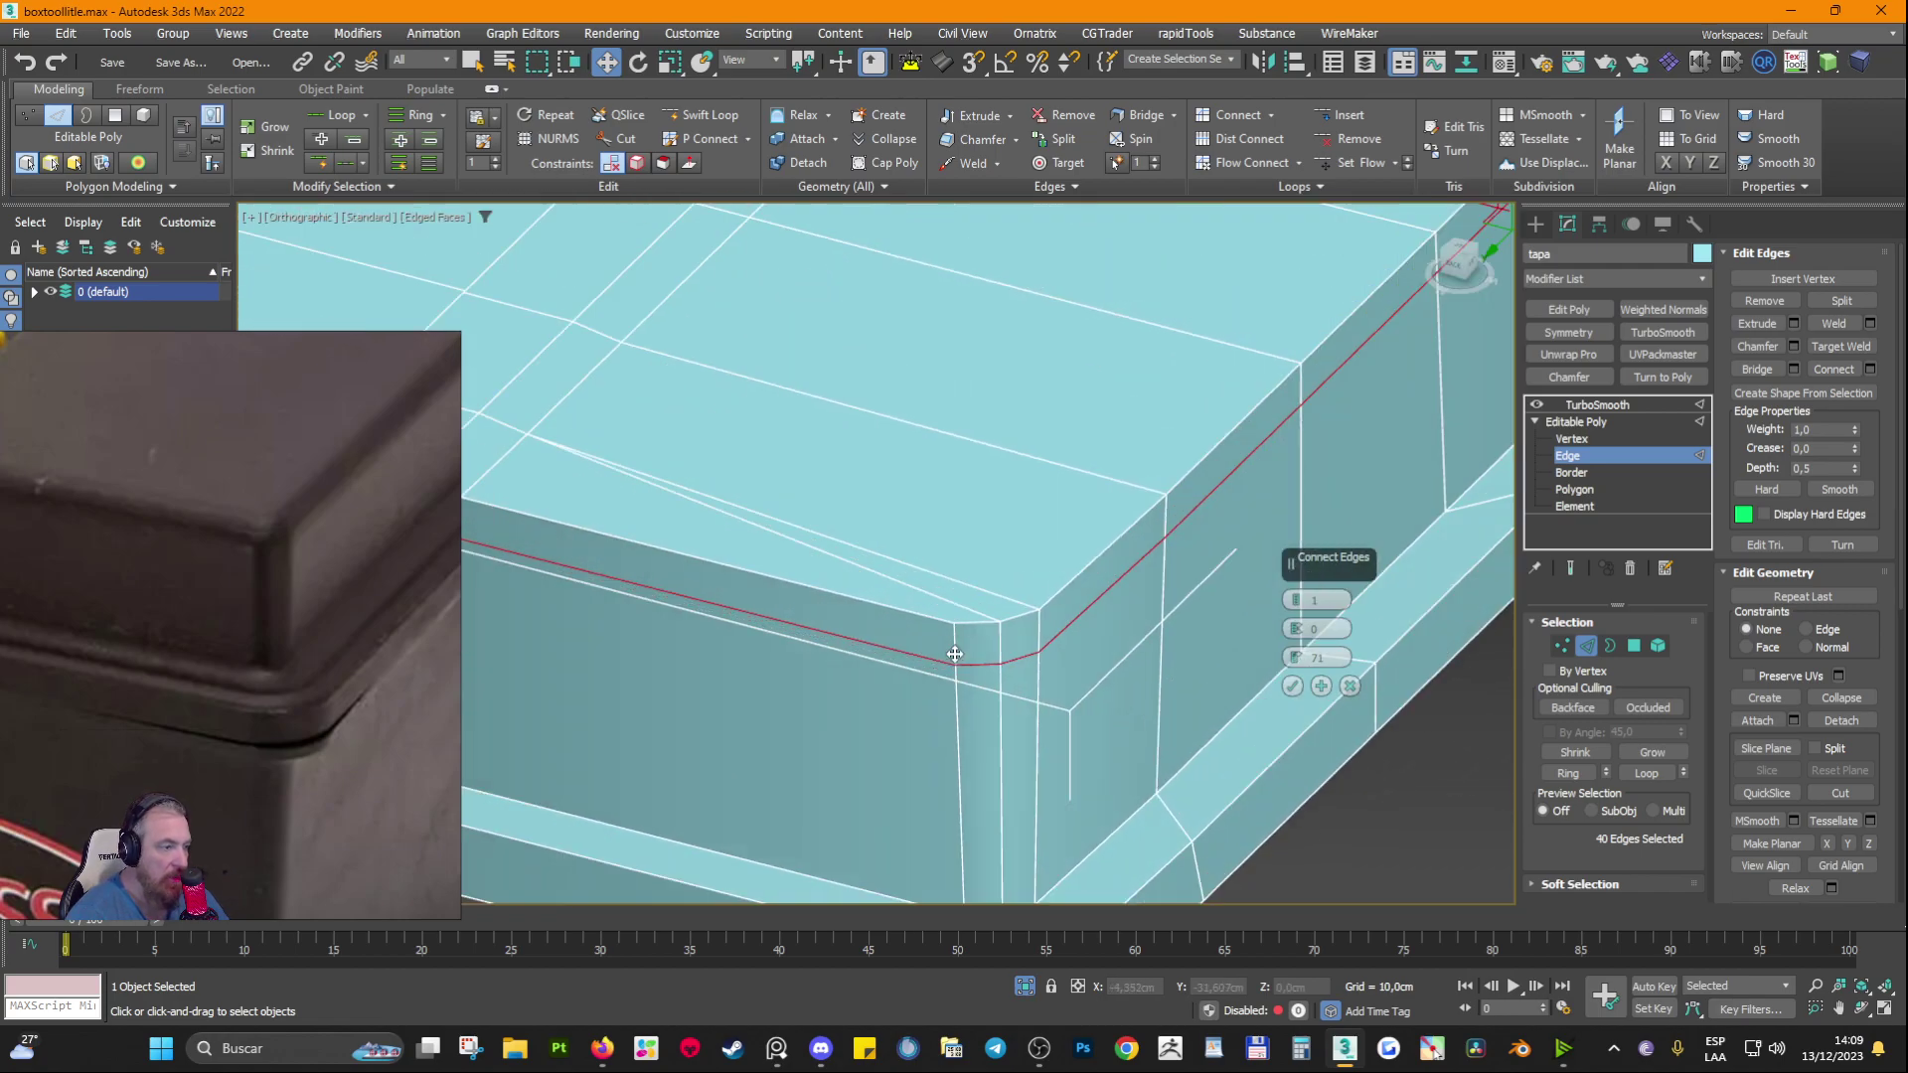
pyautogui.click(904, 594)
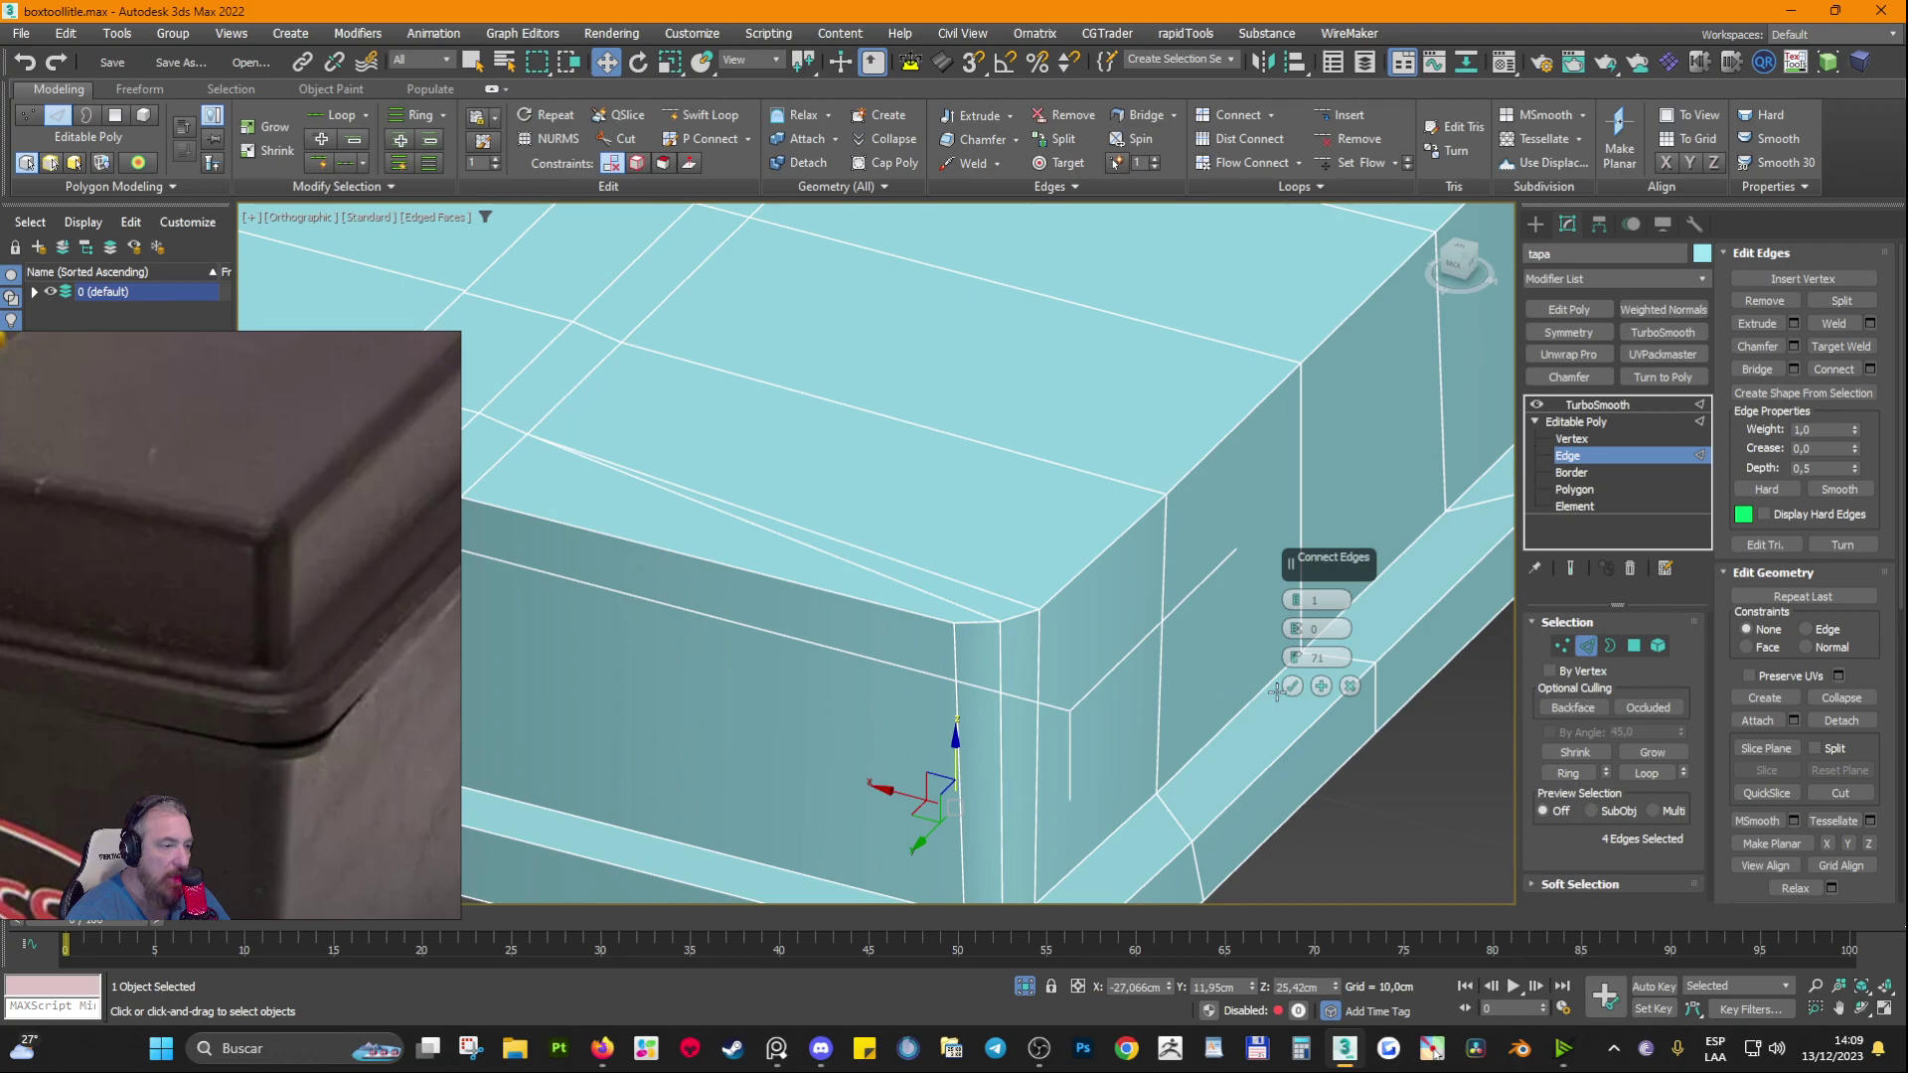
pyautogui.click(1004, 699)
pyautogui.hotkey('alt', 'r')
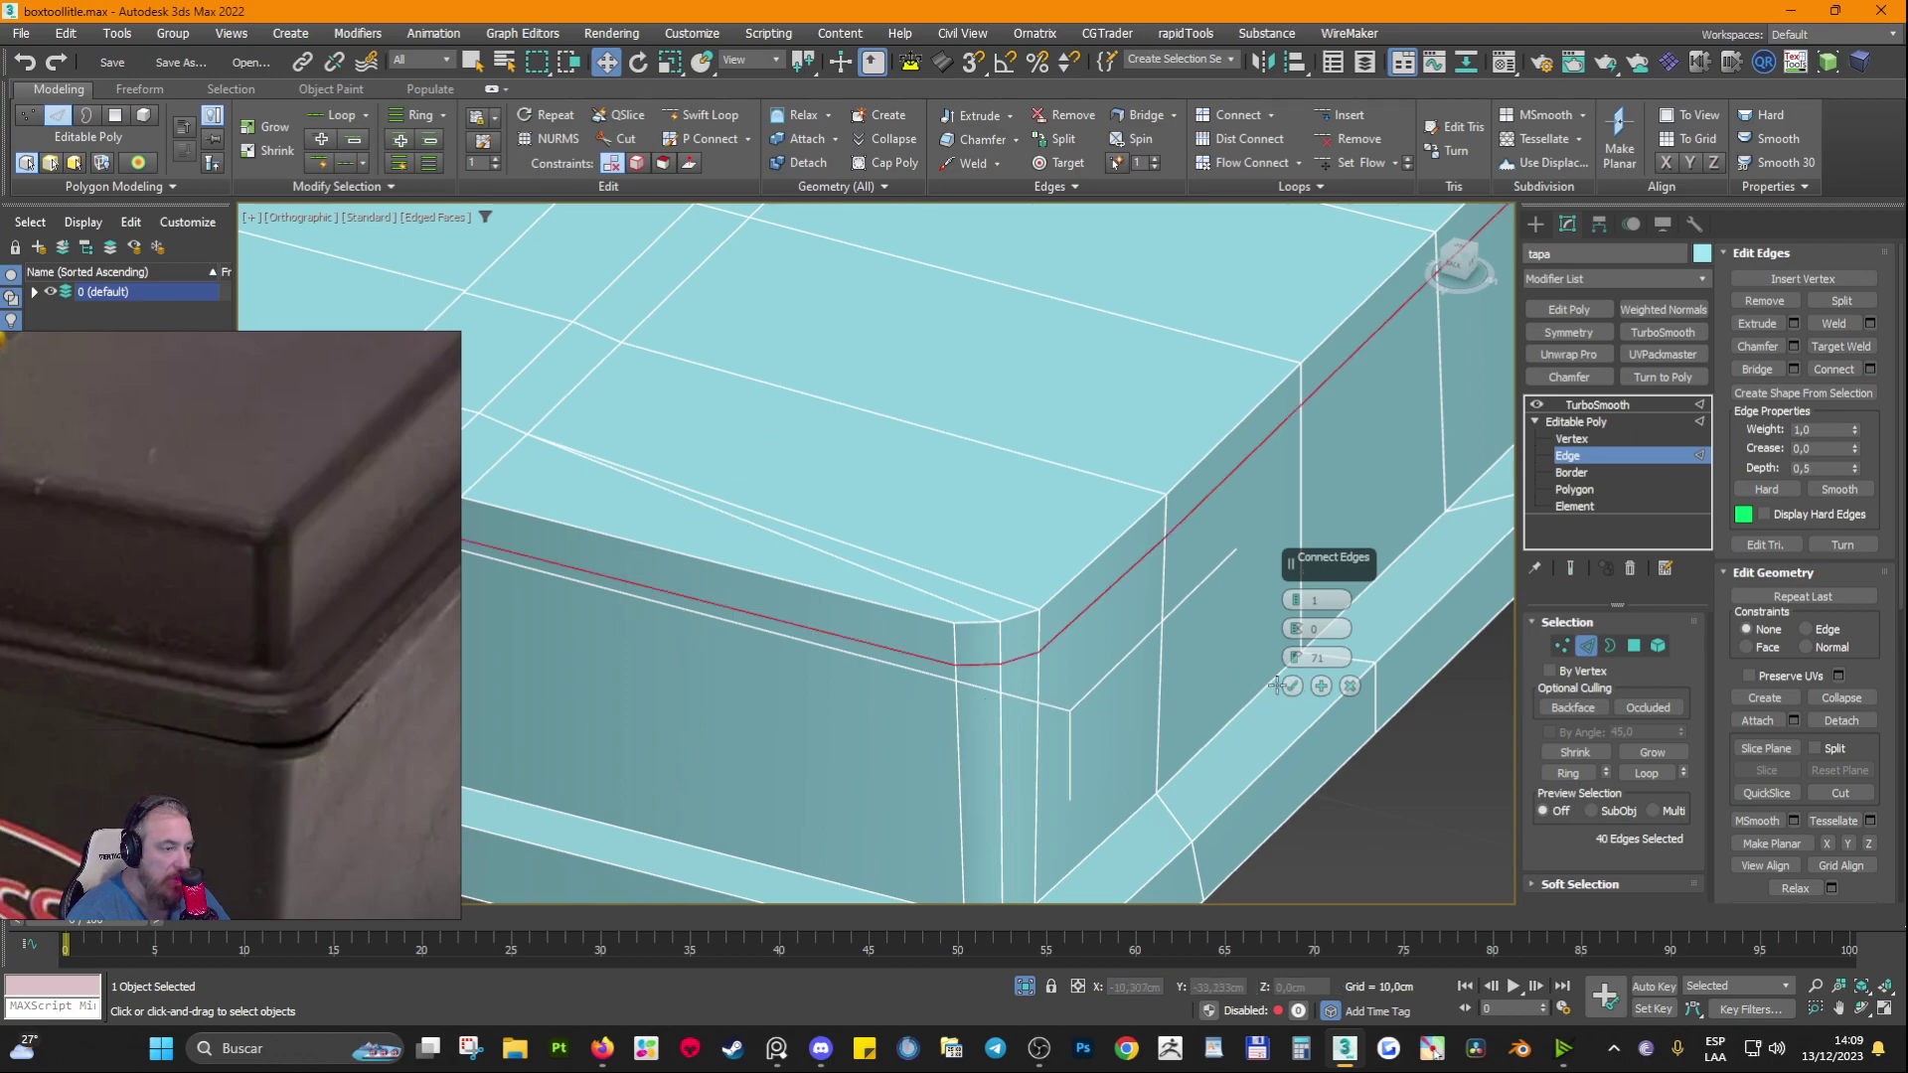
pyautogui.click(1291, 687)
# Step: Select the lengthwise edges across the top of the lid's end and extend the selection to the full edge ring
pyautogui.click(993, 595)
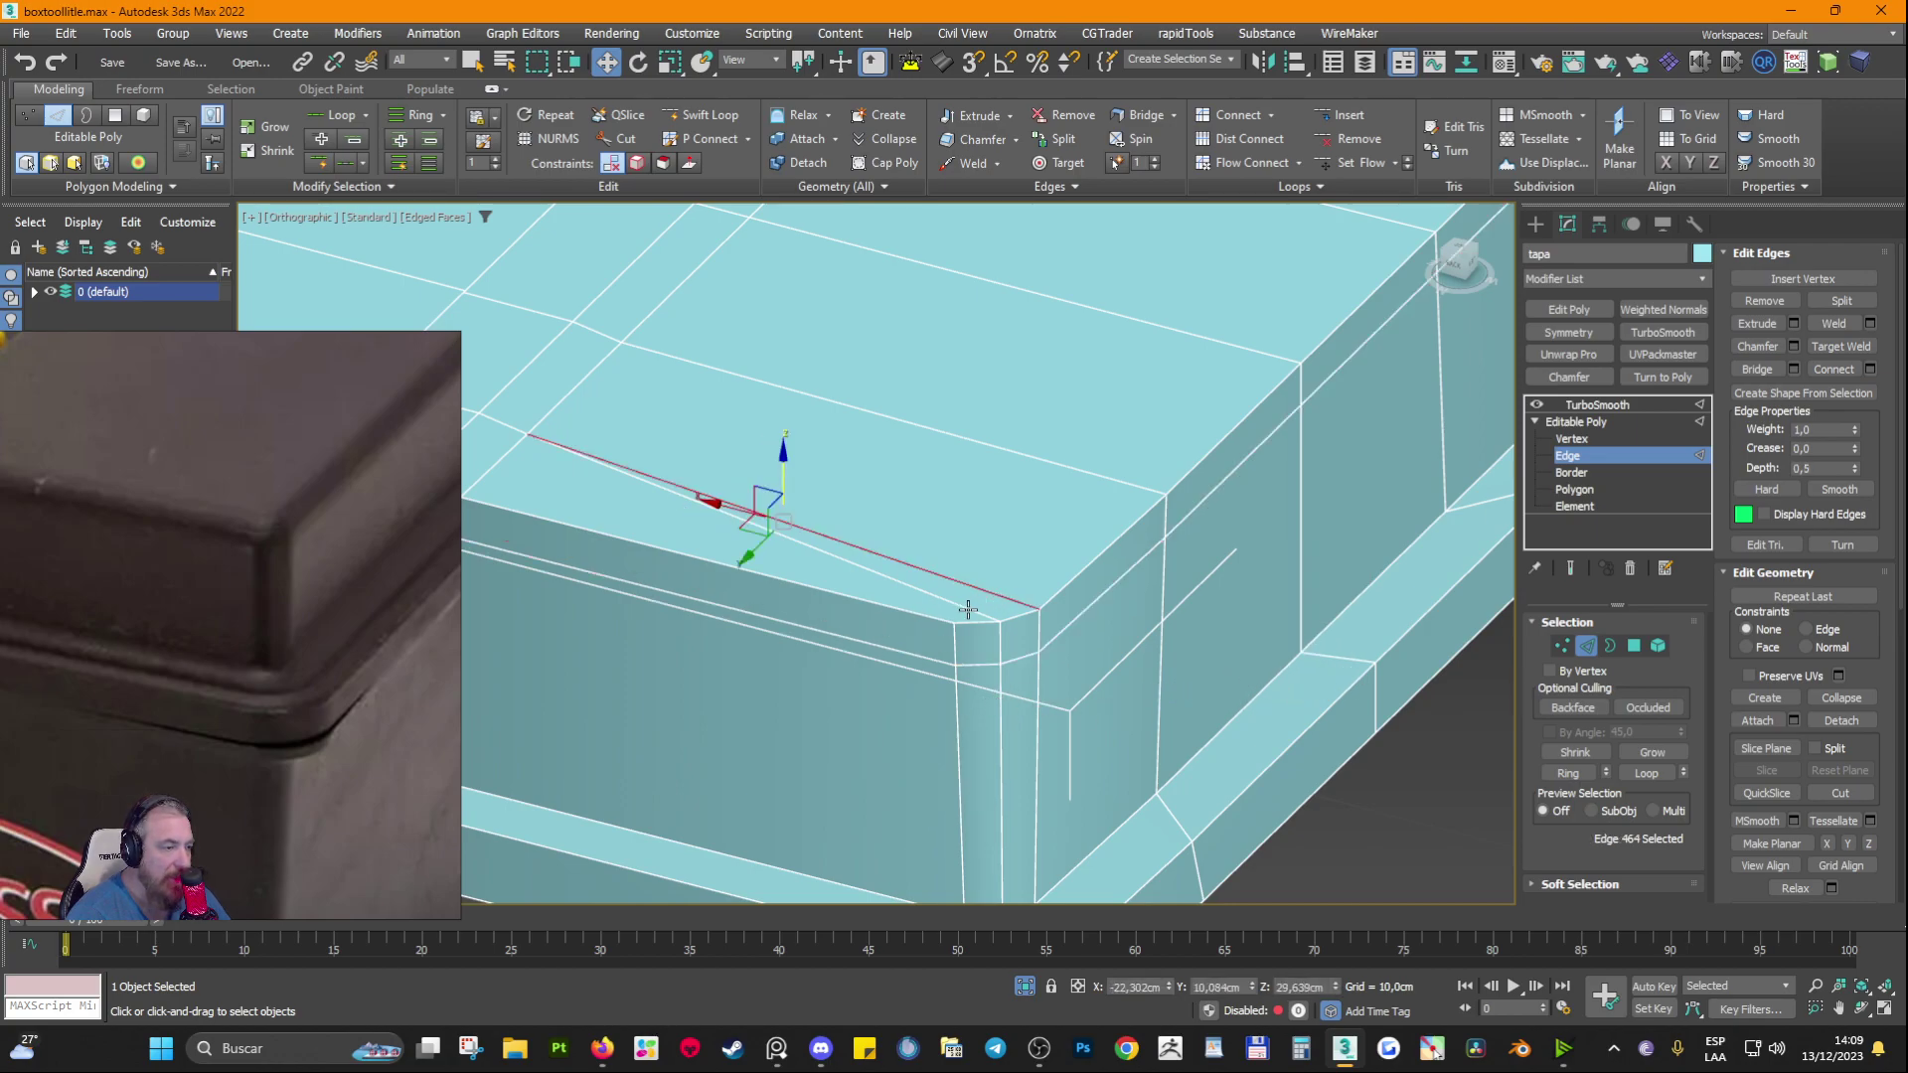
pyautogui.keyDown('ctrl'); pyautogui.click(963, 608); pyautogui.keyUp('ctrl')
pyautogui.keyDown('ctrl'); pyautogui.click(900, 615); pyautogui.keyUp('ctrl')
pyautogui.keyDown('ctrl'); pyautogui.click(1015, 448); pyautogui.keyUp('ctrl')
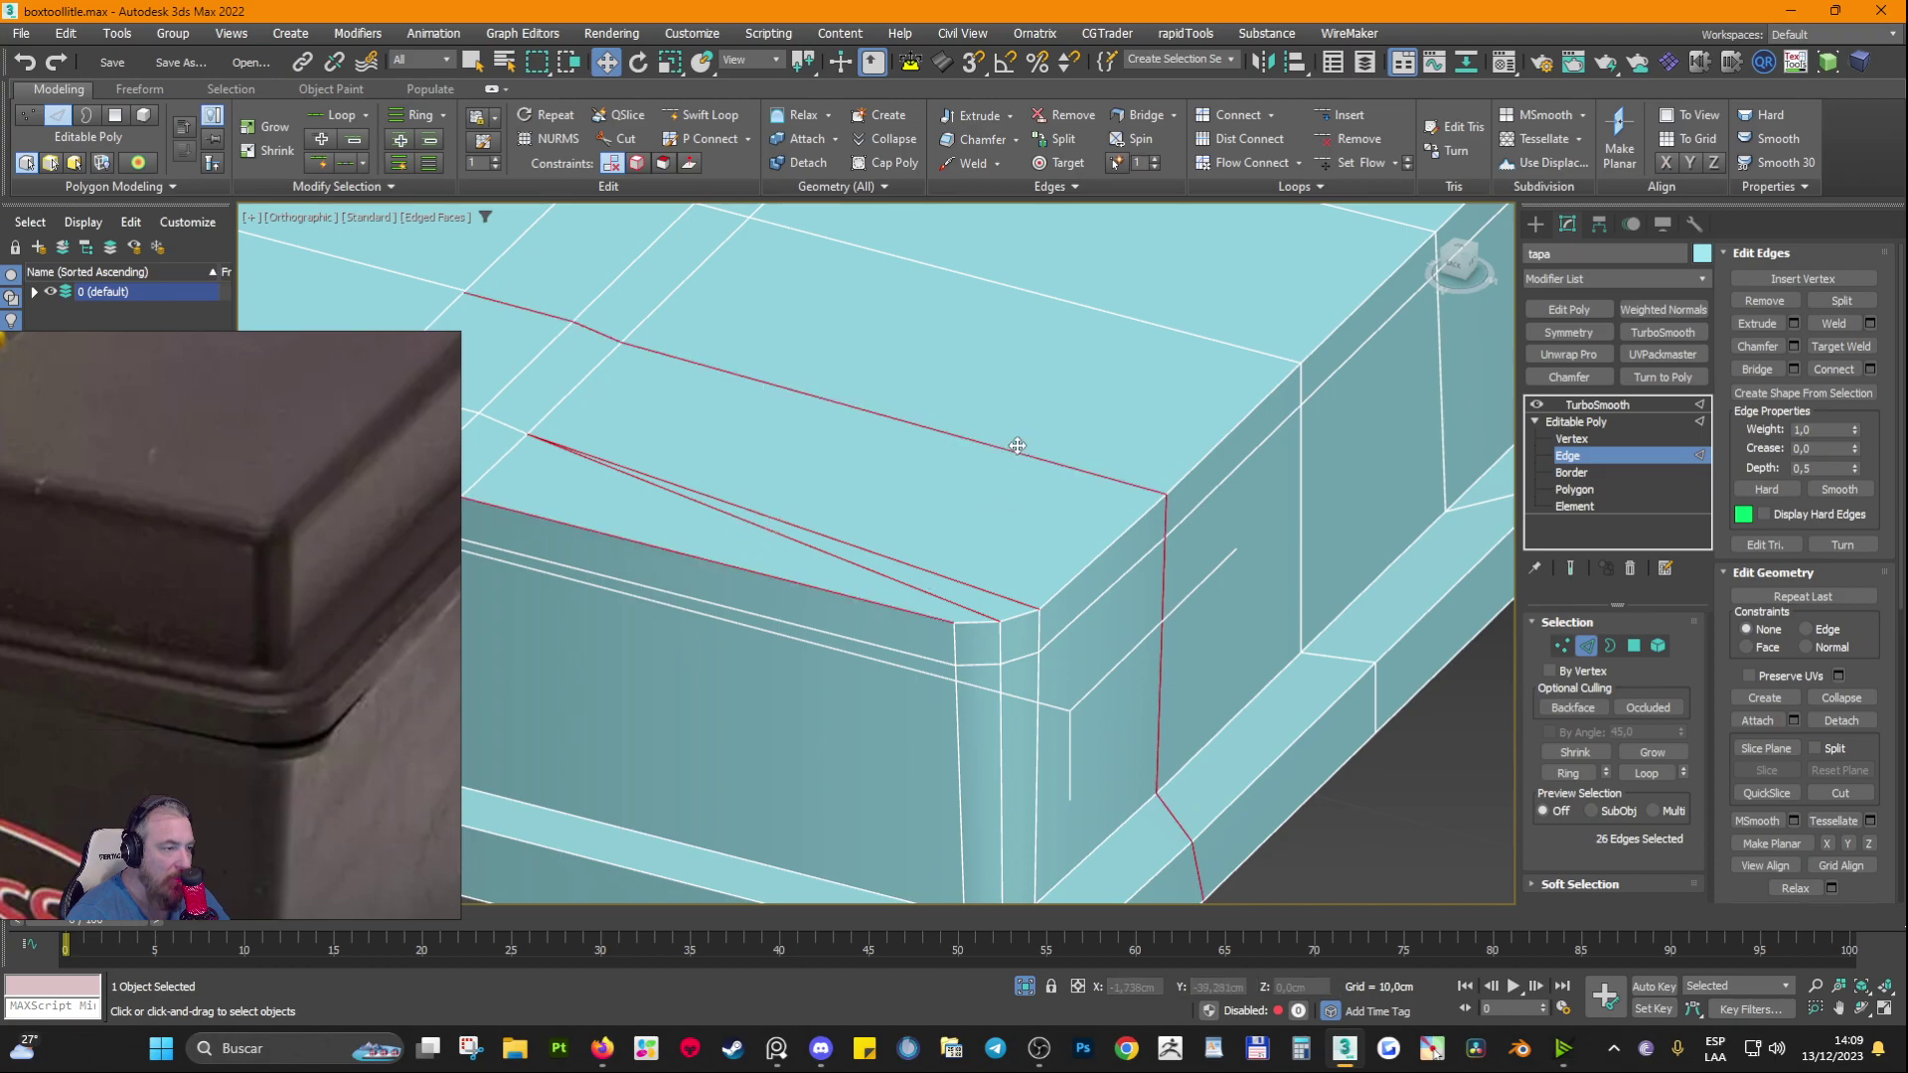
pyautogui.keyDown('ctrl'); pyautogui.click(1152, 330); pyautogui.keyUp('ctrl')
pyautogui.scroll(-3, 1167, 476)
pyautogui.keyDown('alt'); pyautogui.moveTo(1166, 468); pyautogui.dragTo(1234, 467, button='middle'); pyautogui.keyUp('alt')
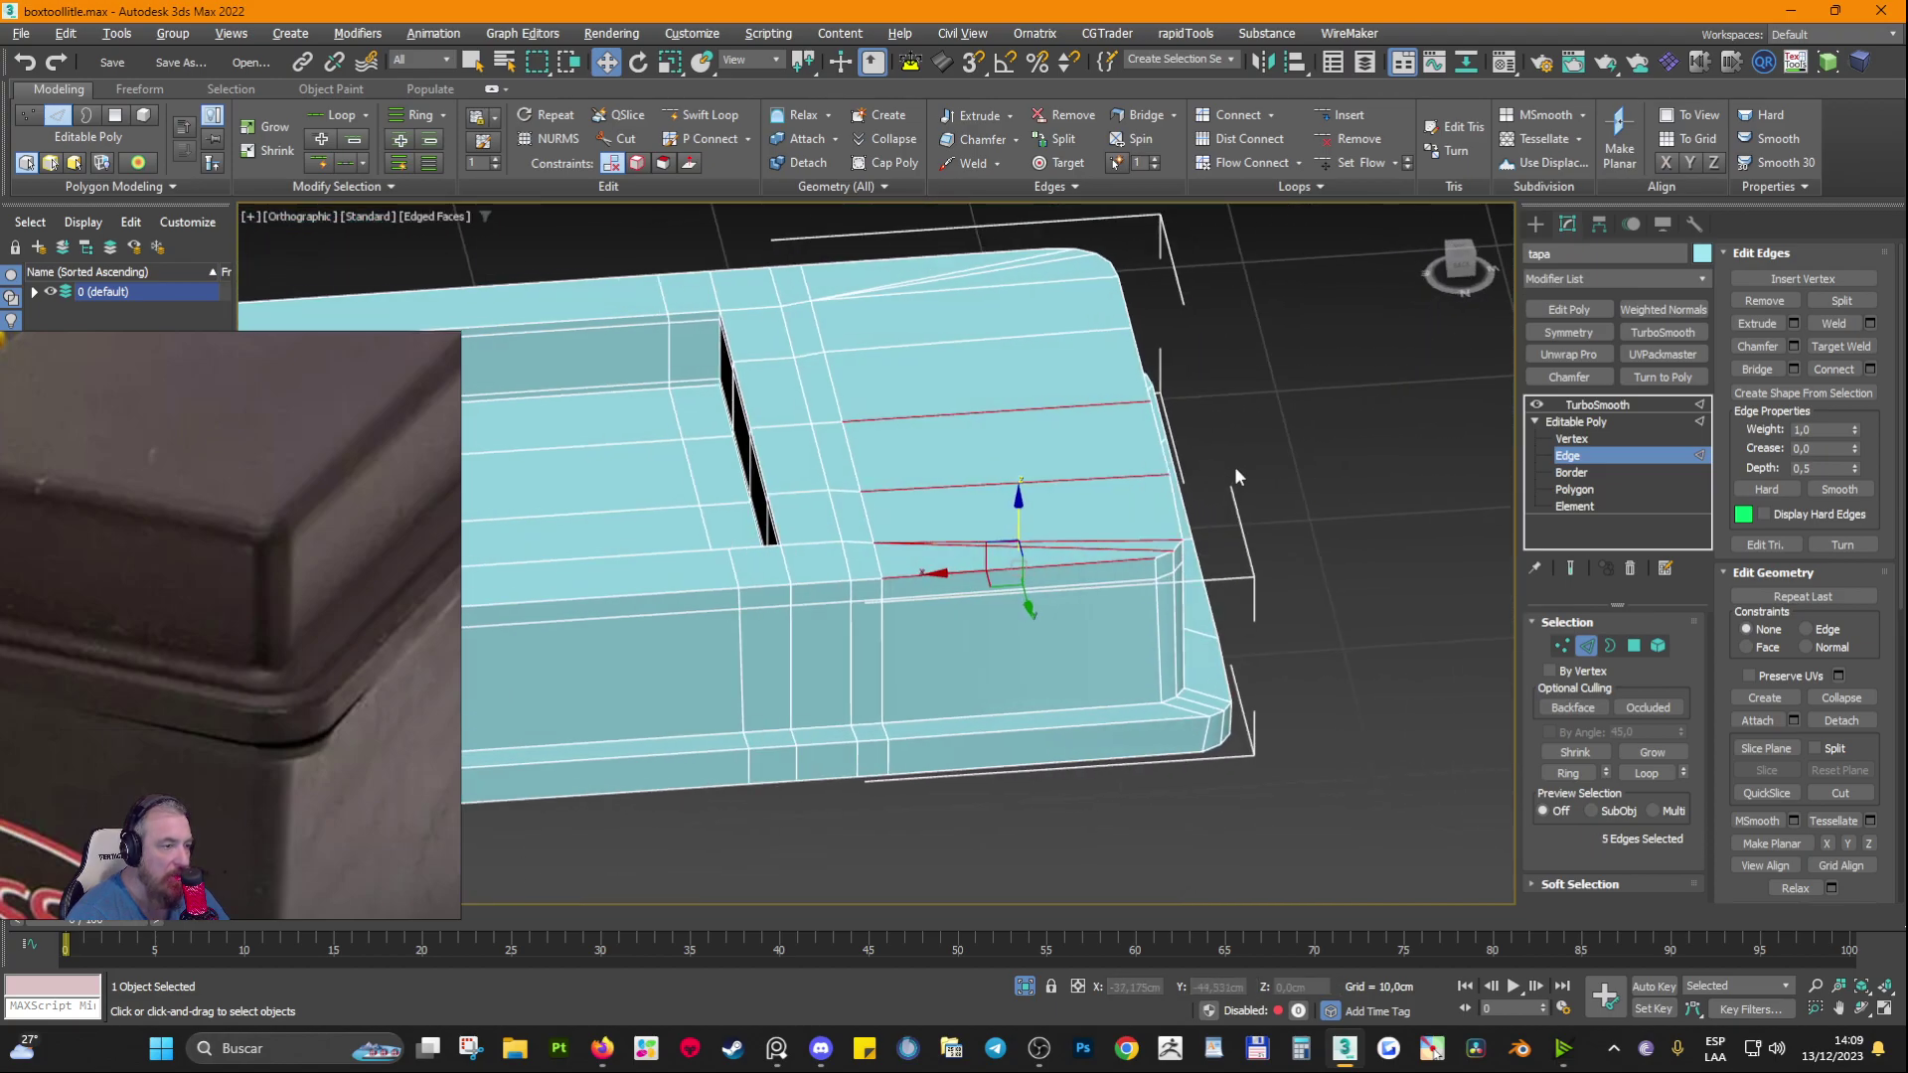
pyautogui.hotkey('alt', 'r')
pyautogui.keyDown('alt'); pyautogui.moveTo(1351, 576); pyautogui.dragTo(1105, 731, button='middle'); pyautogui.keyUp('alt')
pyautogui.moveTo(1032, 260); pyautogui.dragTo(1041, 290)
pyautogui.keyDown('alt'); pyautogui.moveTo(1357, 620); pyautogui.dragTo(1252, 642, button='middle'); pyautogui.keyUp('alt')
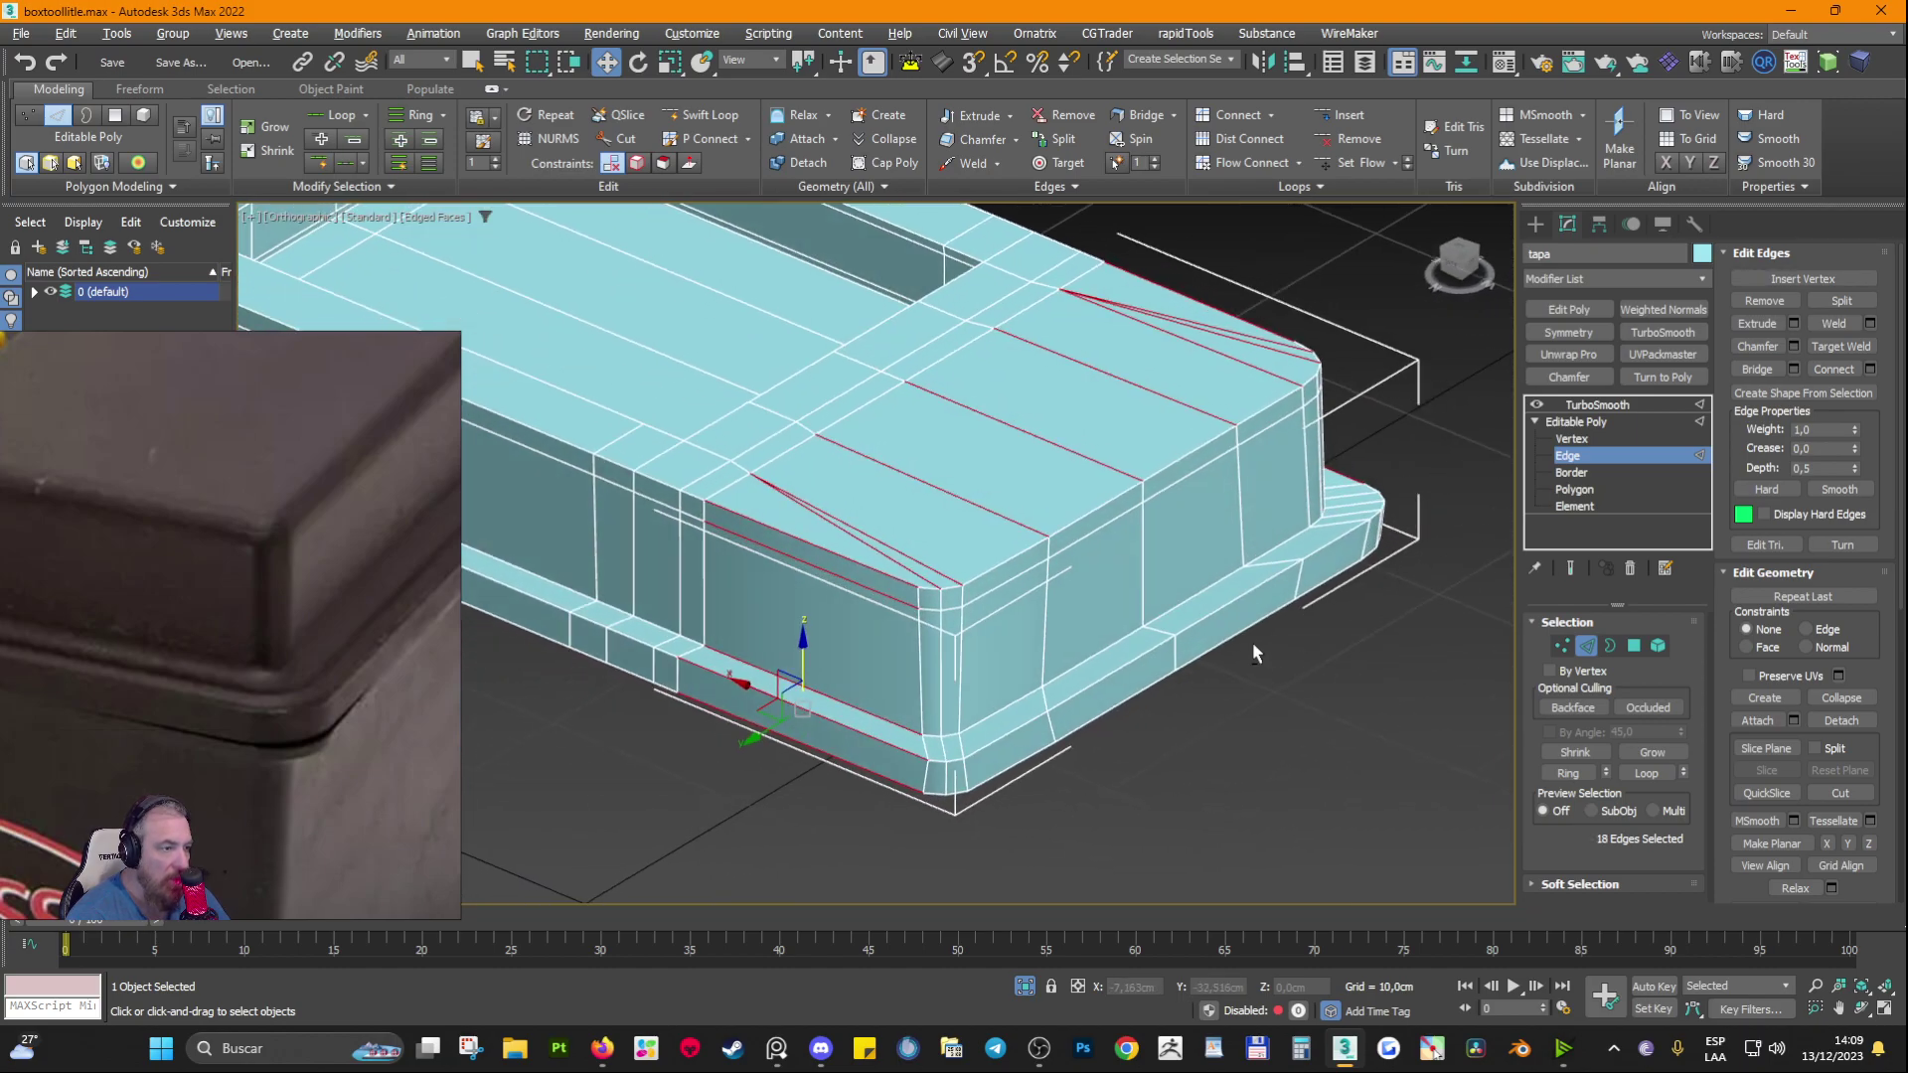
pyautogui.moveTo(852, 573); pyautogui.dragTo(1104, 651, button='middle')
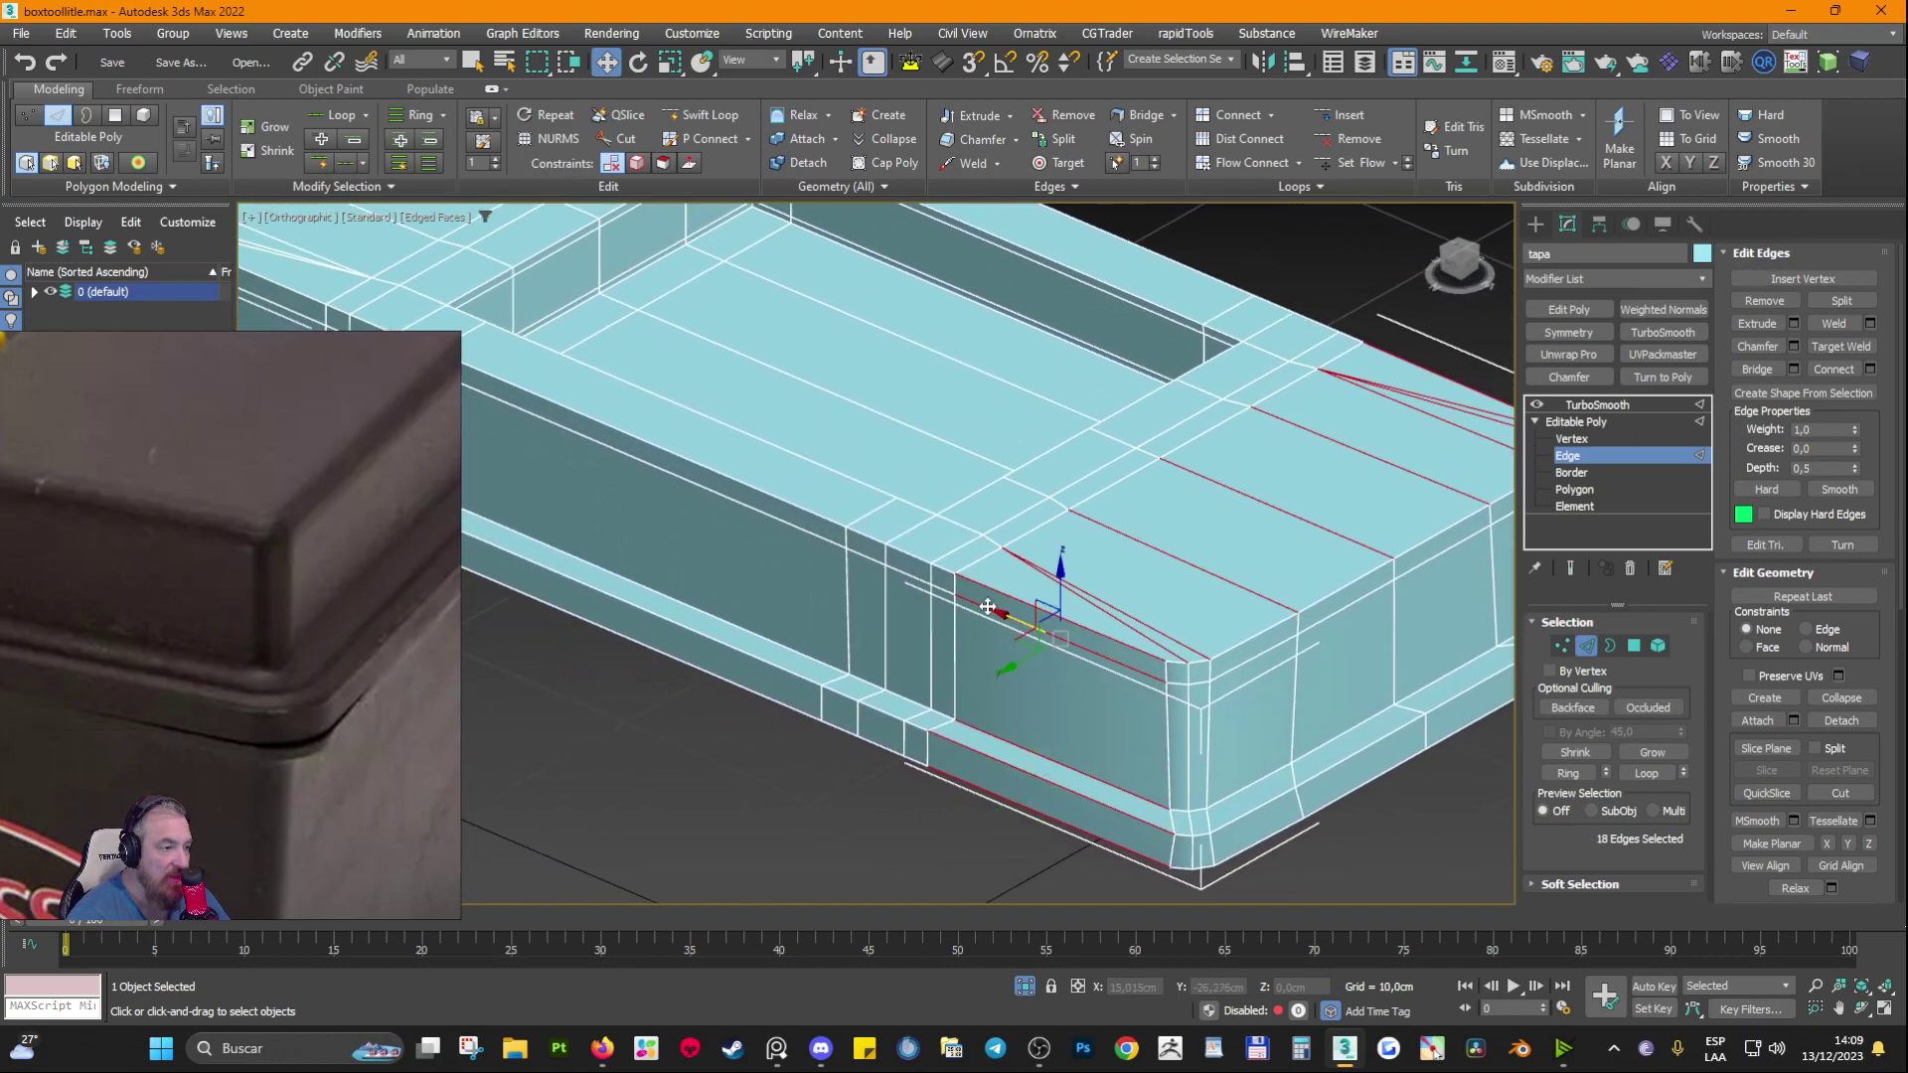
# Step: Compare the lid's long upper side edge with the toolbox reference photo, leaving that edge out of the ring selection
pyautogui.keyDown('ctrl'); pyautogui.click(829, 521); pyautogui.keyUp('ctrl')
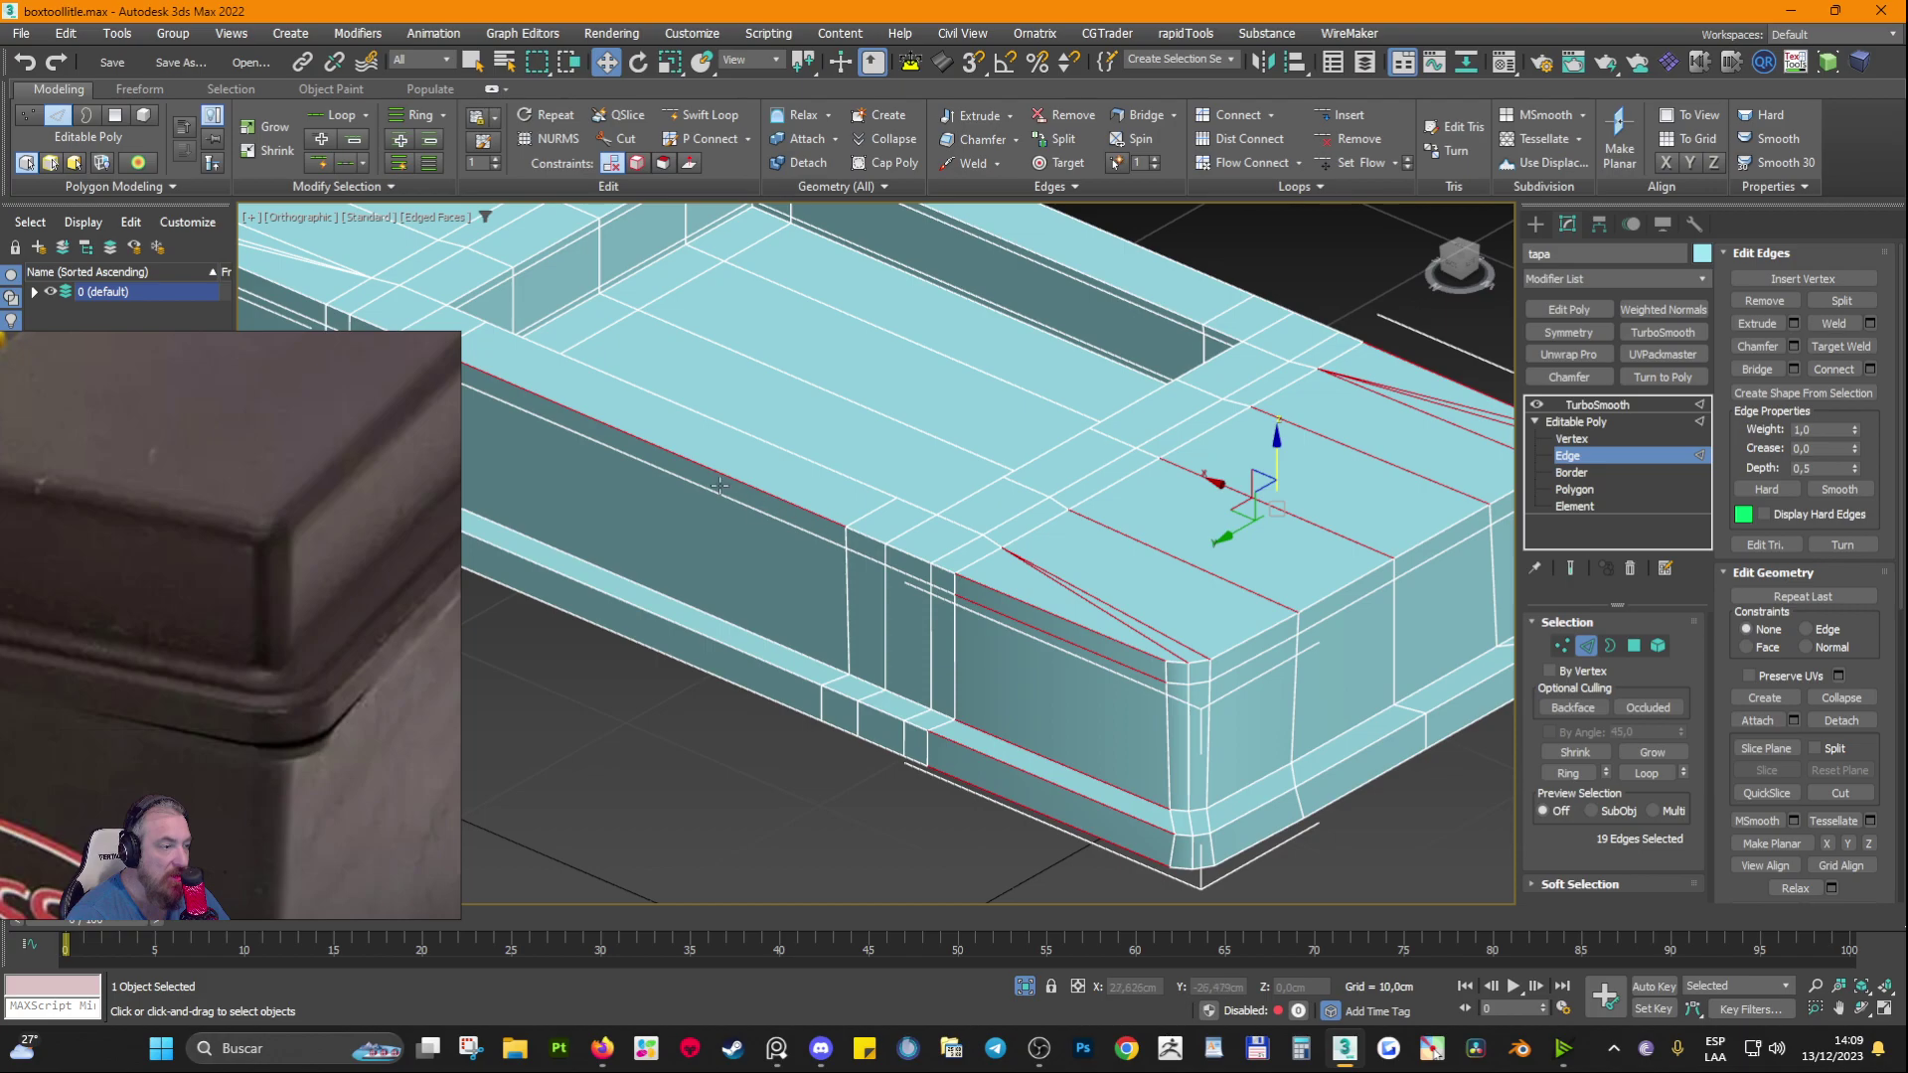
pyautogui.click(318, 539)
pyautogui.scroll(-8, 314, 545)
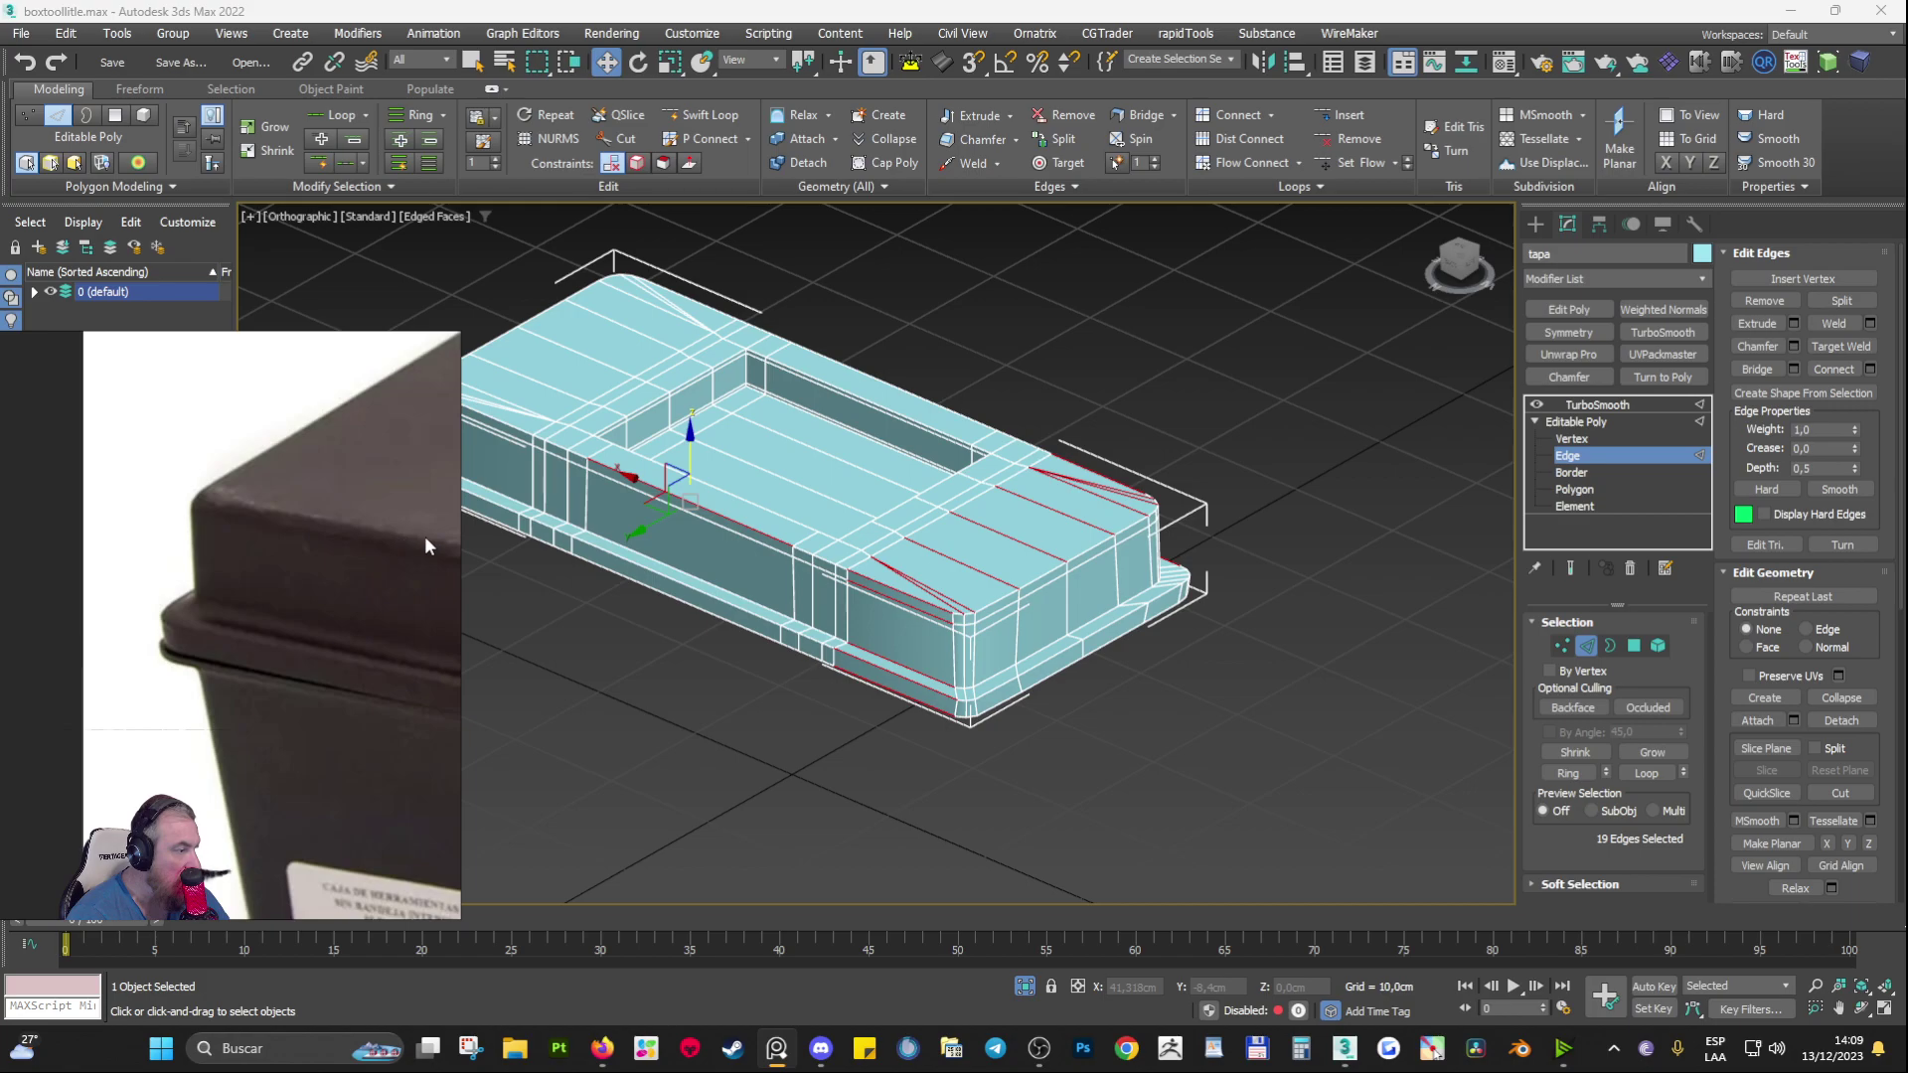
pyautogui.scroll(3, 918, 633)
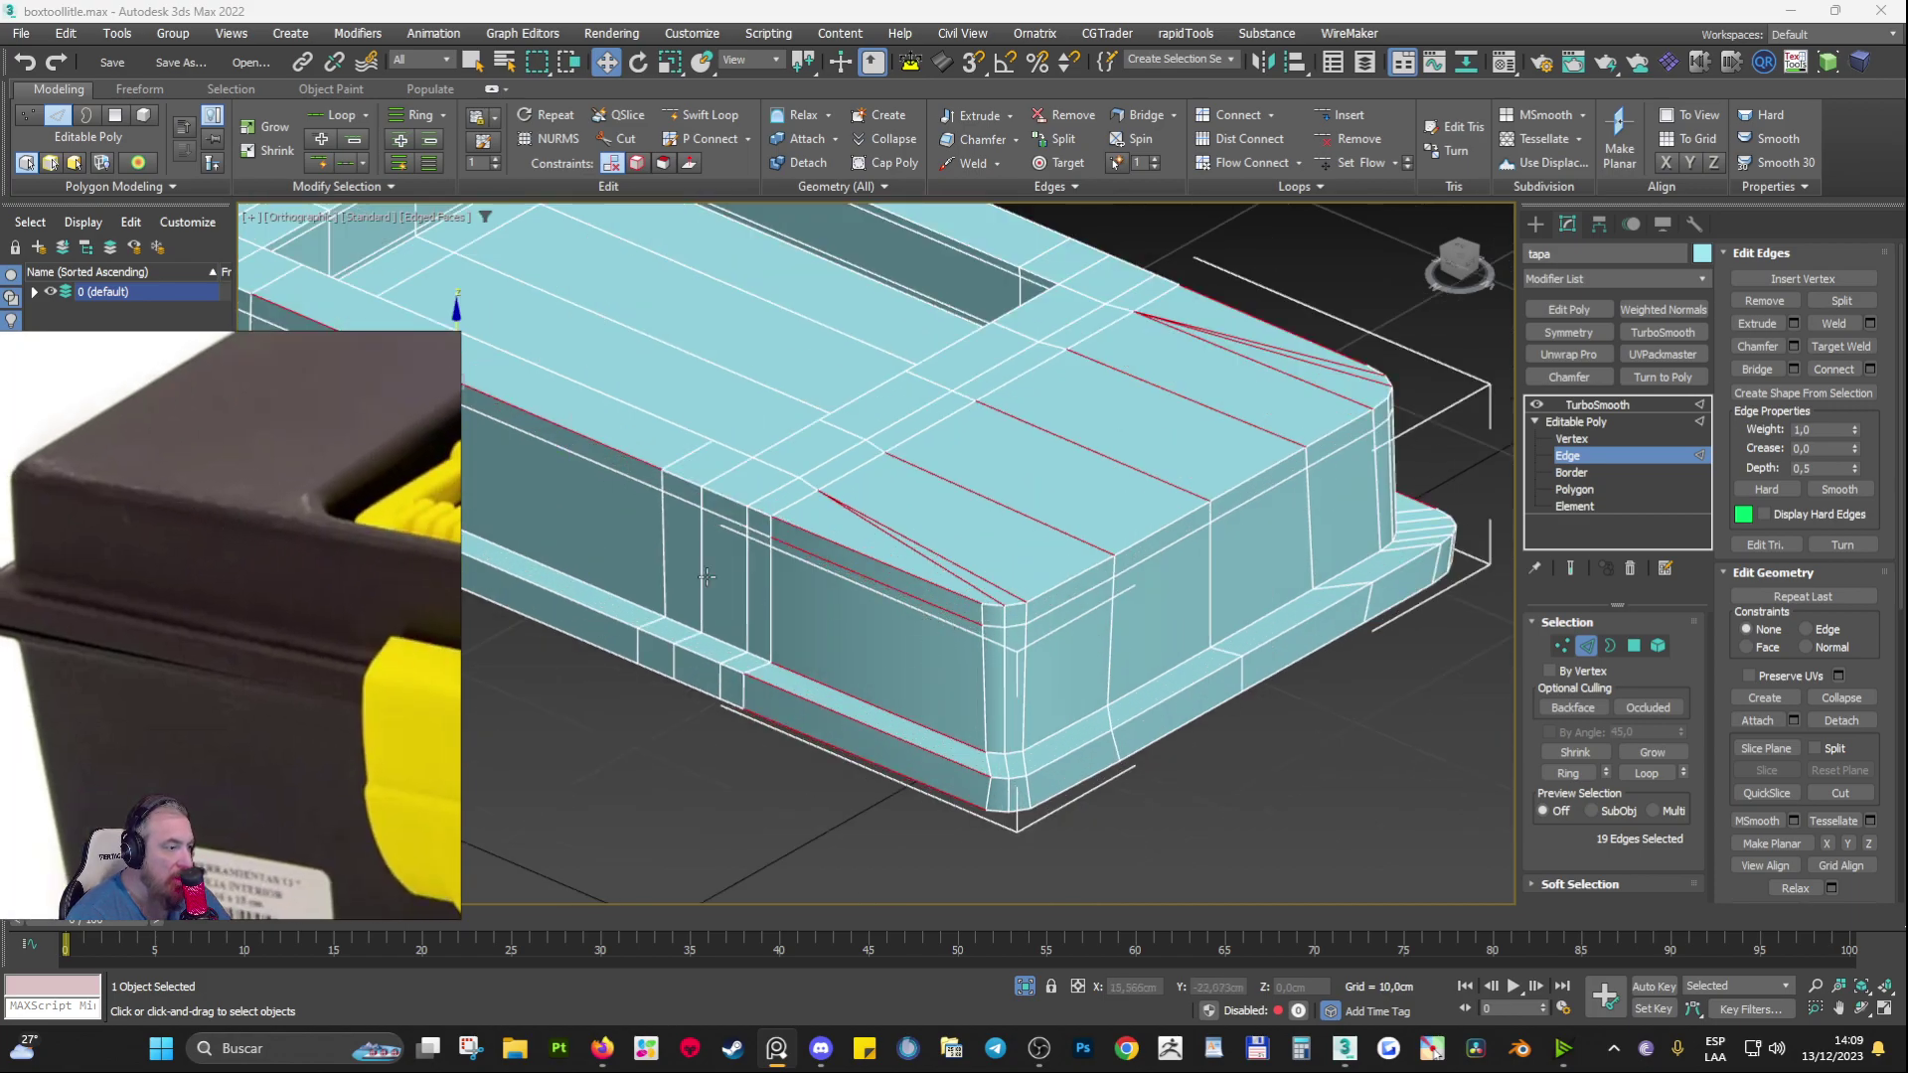
pyautogui.scroll(-8, 337, 538)
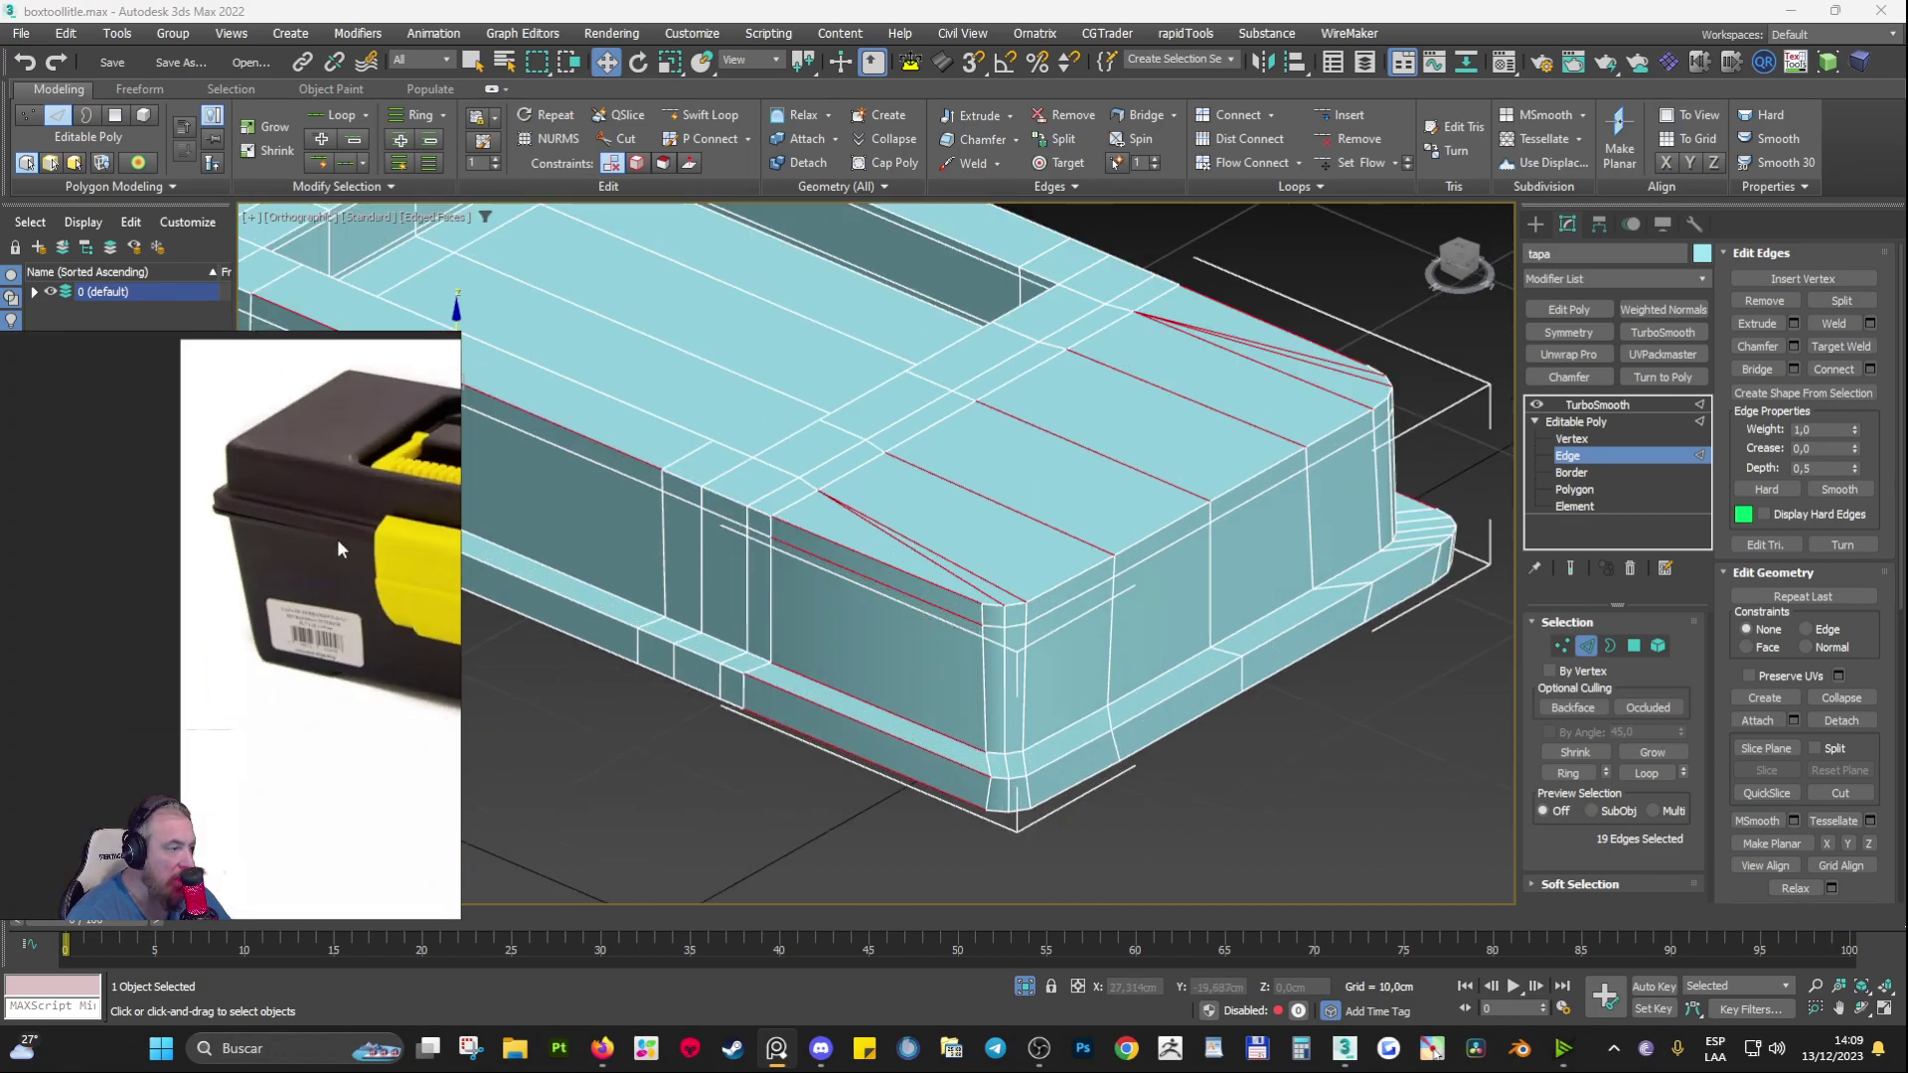
pyautogui.middleClick(610, 454)
pyautogui.keyDown('alt'); pyautogui.click(611, 456); pyautogui.keyUp('alt')
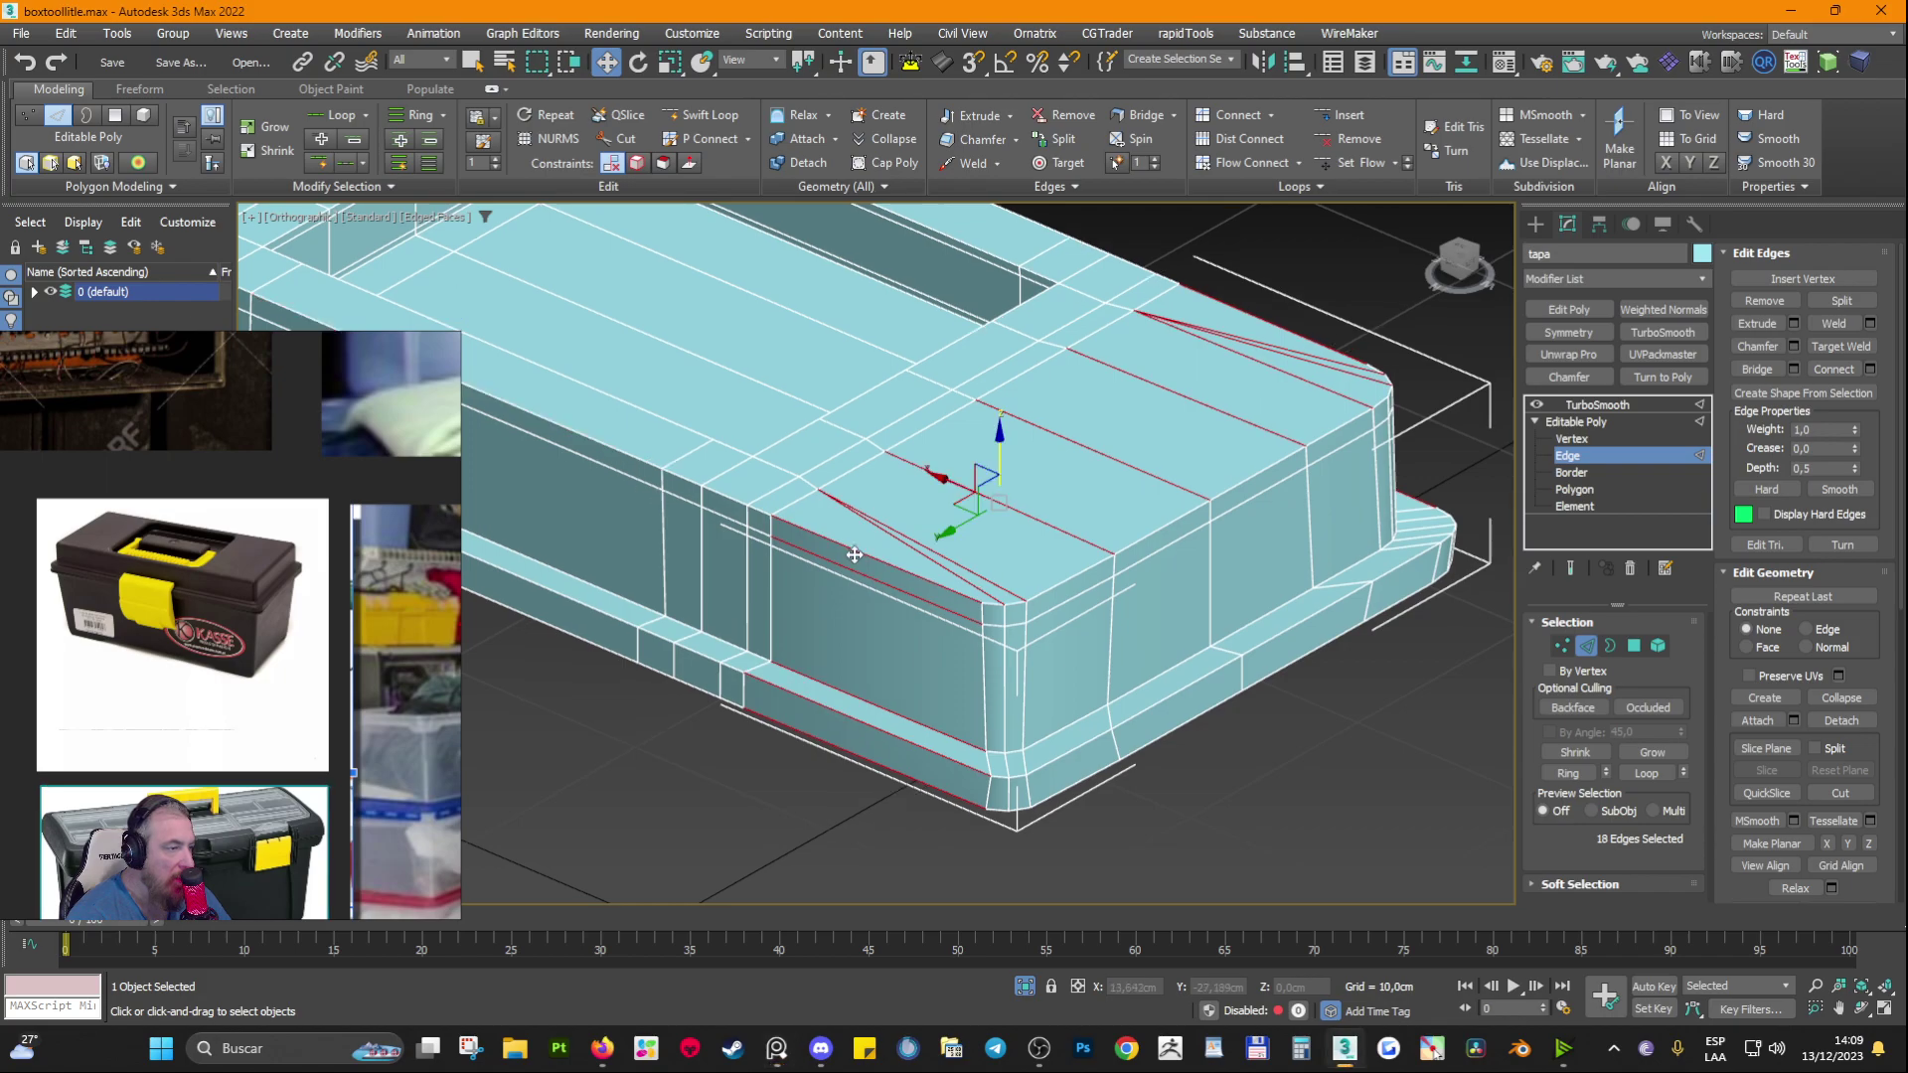
# Step: Connect the ring with a crosswise loop, straighten it by scaling, and move it close to the lid's rounded end
pyautogui.keyDown('alt'); pyautogui.moveTo(855, 553); pyautogui.dragTo(899, 550, button='middle'); pyautogui.keyUp('alt')
pyautogui.click(1836, 369)
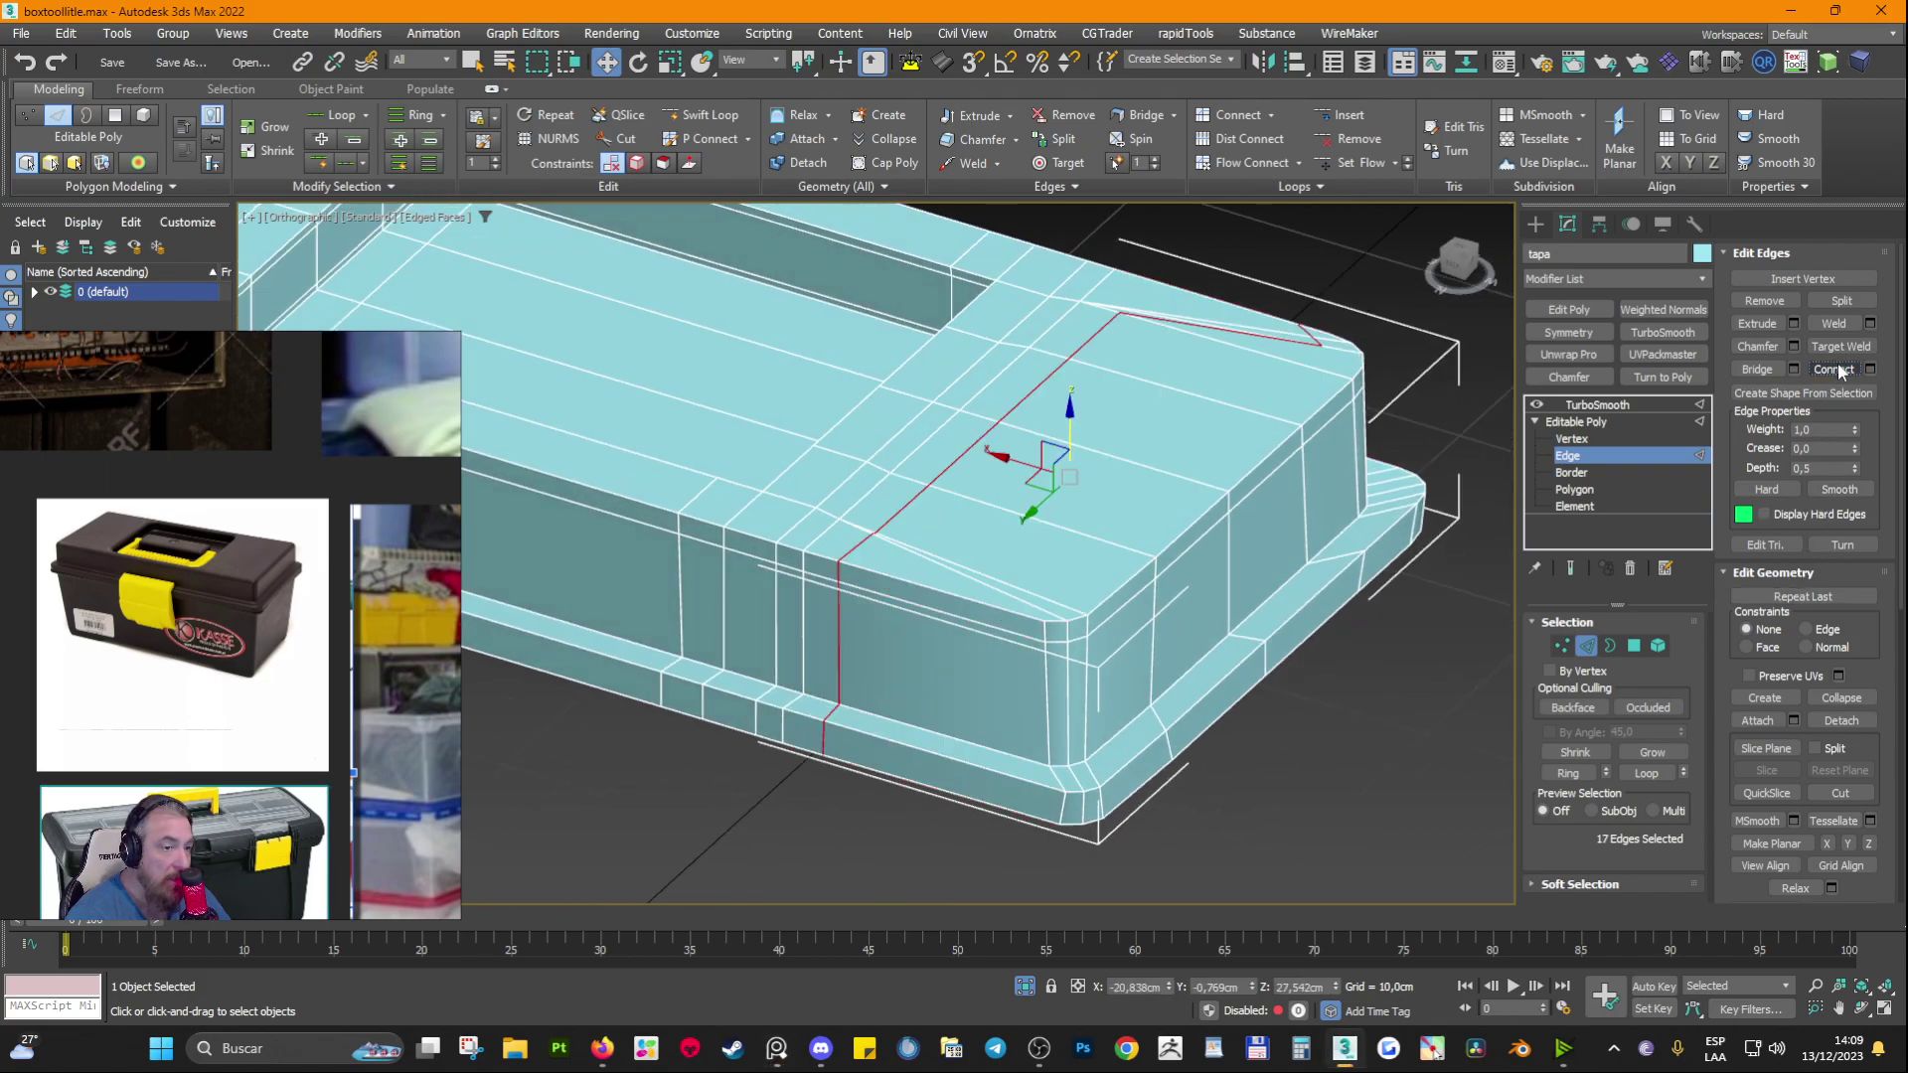
pyautogui.click(672, 61)
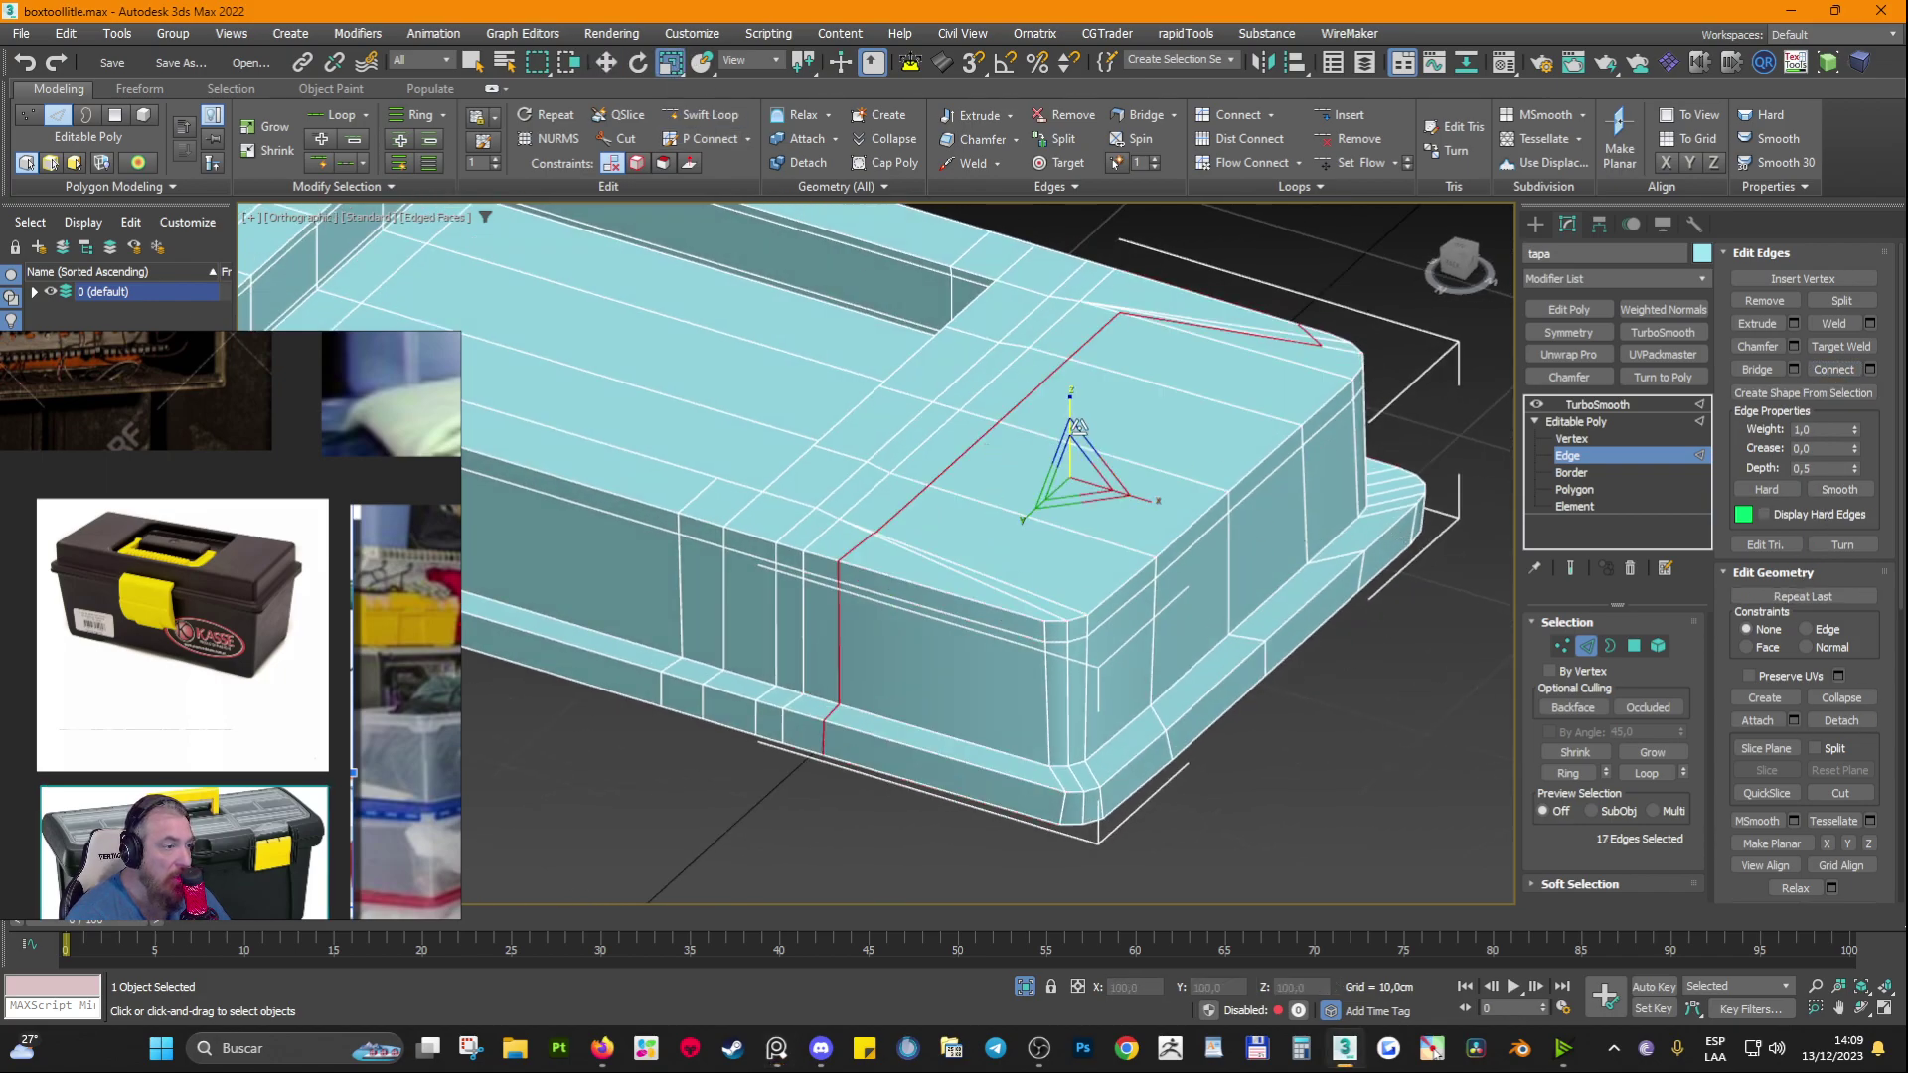
pyautogui.moveTo(1148, 498); pyautogui.dragTo(1849, 299)
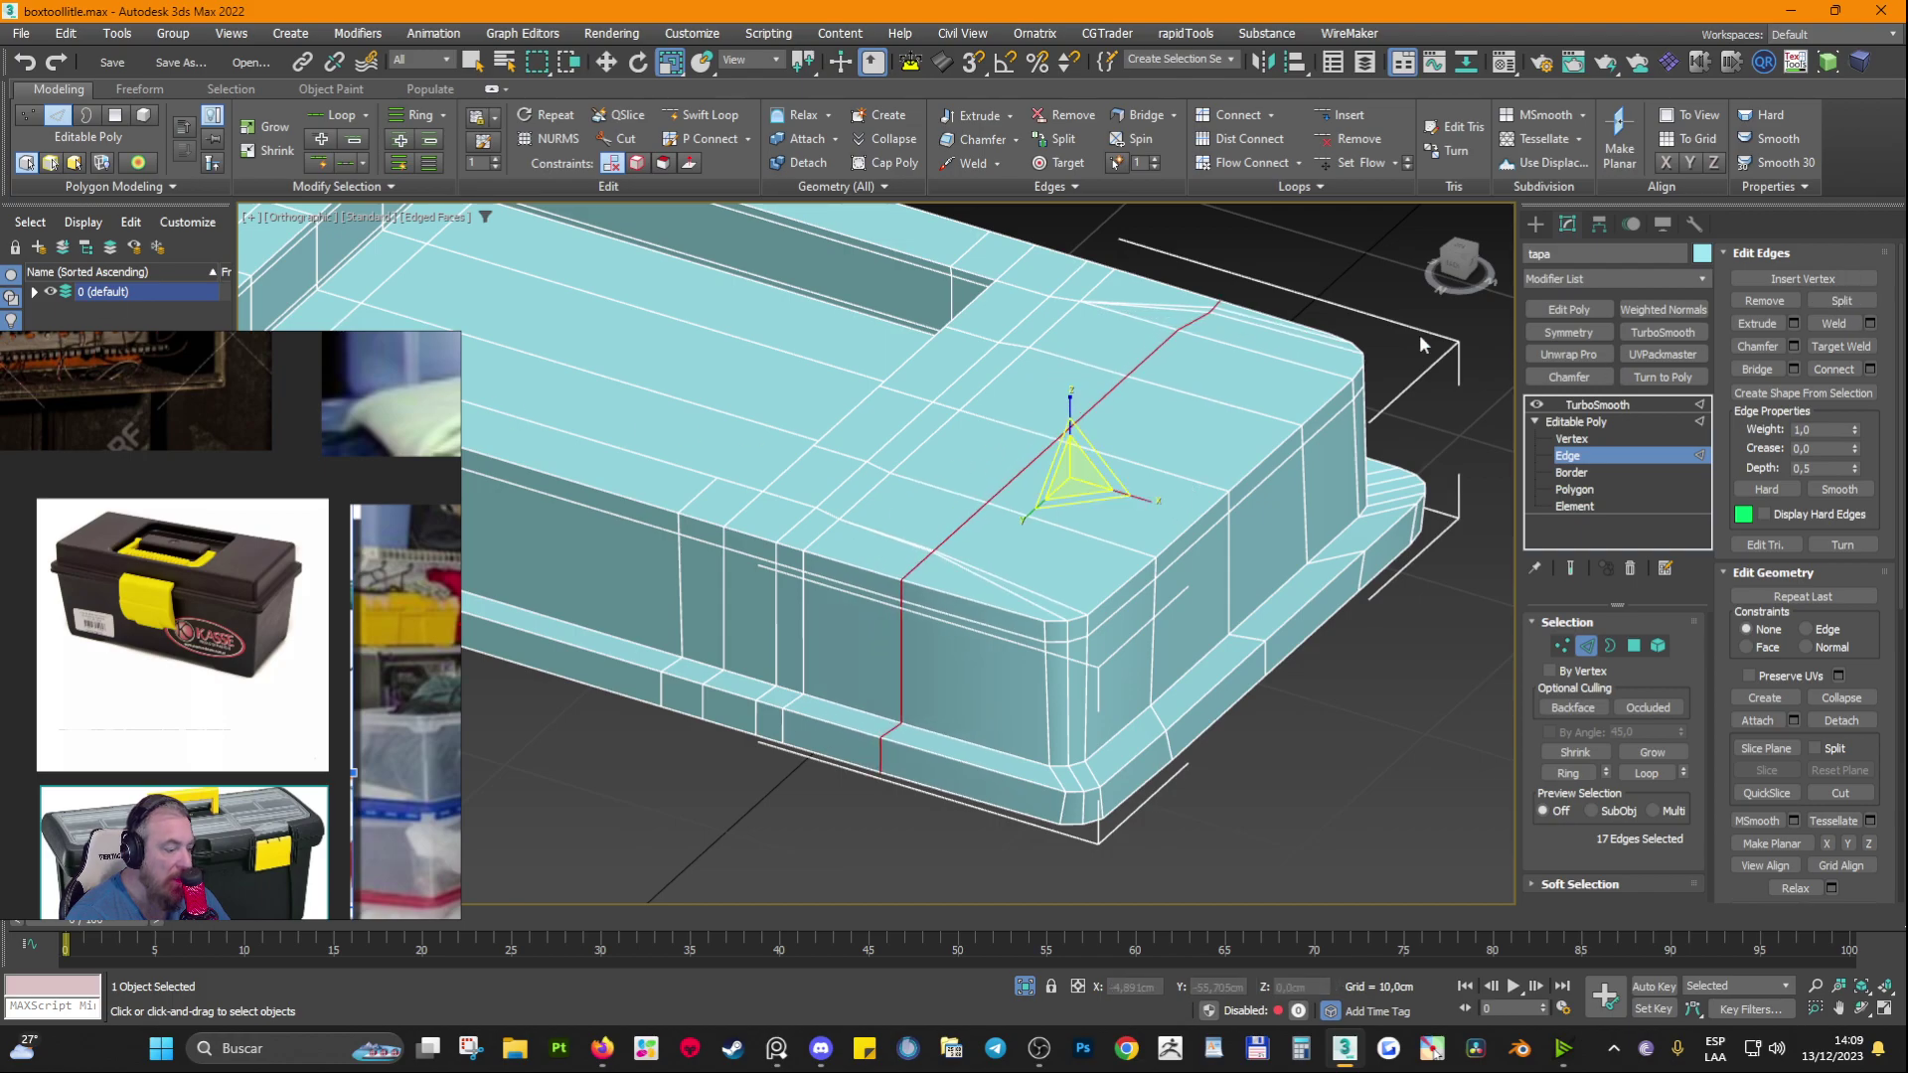
pyautogui.press('w')
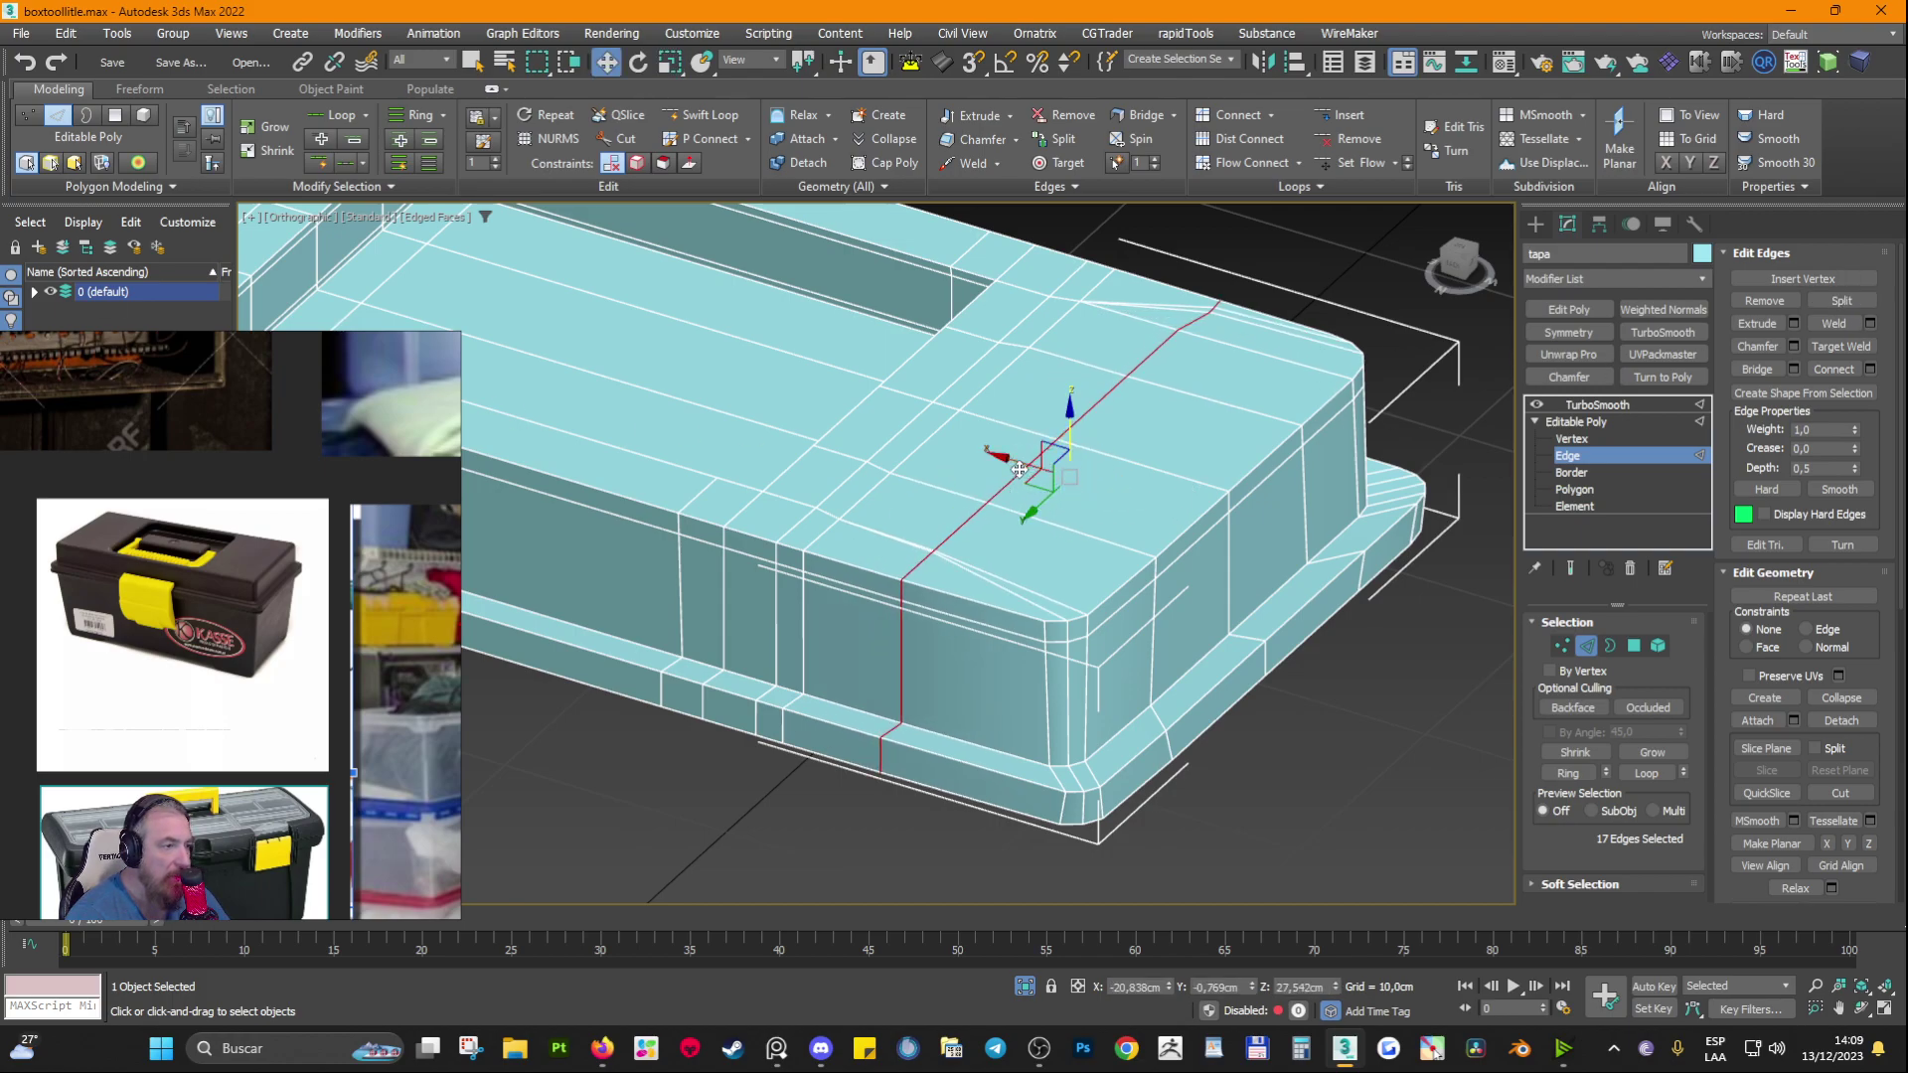
pyautogui.moveTo(1024, 464); pyautogui.dragTo(1146, 500)
# Step: Check how the top rim loop and the crosswise loop run around the lid's rounded corner by selecting them
pyautogui.doubleClick(982, 606)
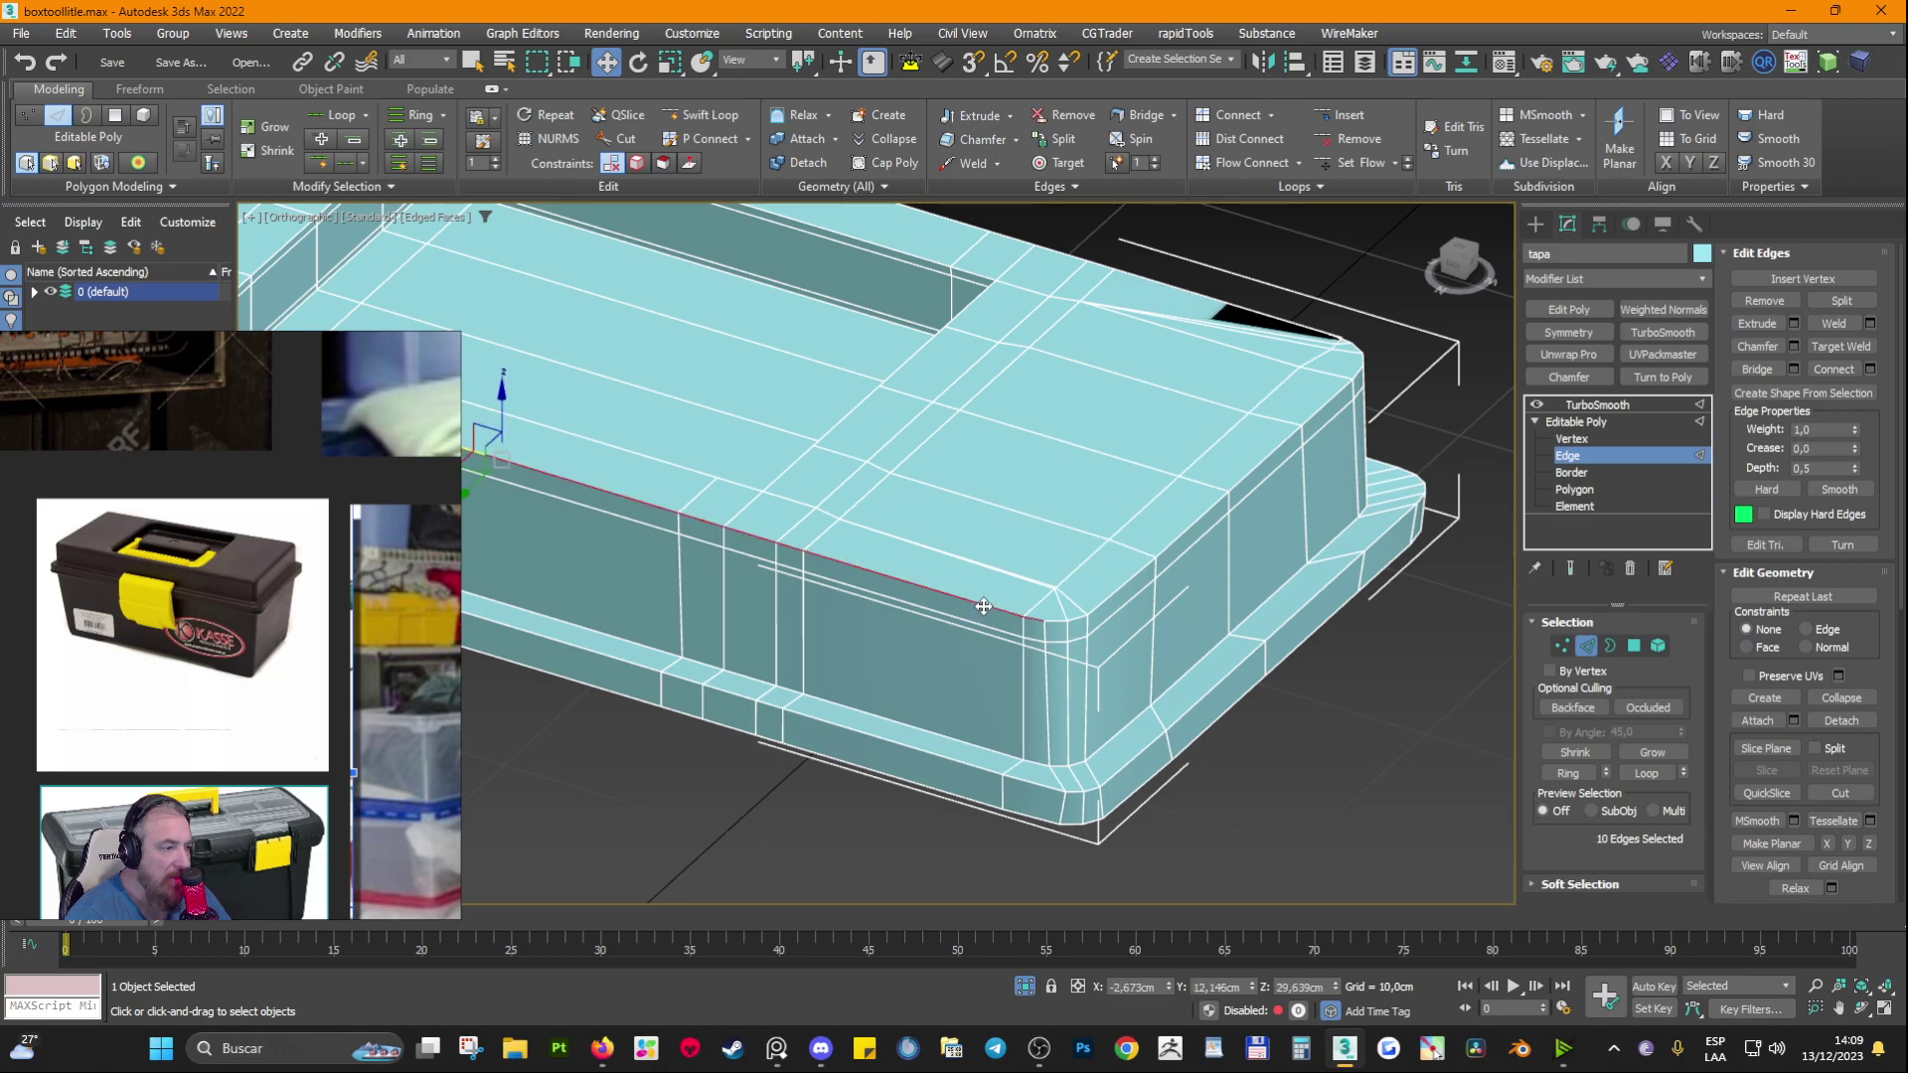
pyautogui.keyDown('ctrl'); pyautogui.doubleClick(1111, 599); pyautogui.keyUp('ctrl')
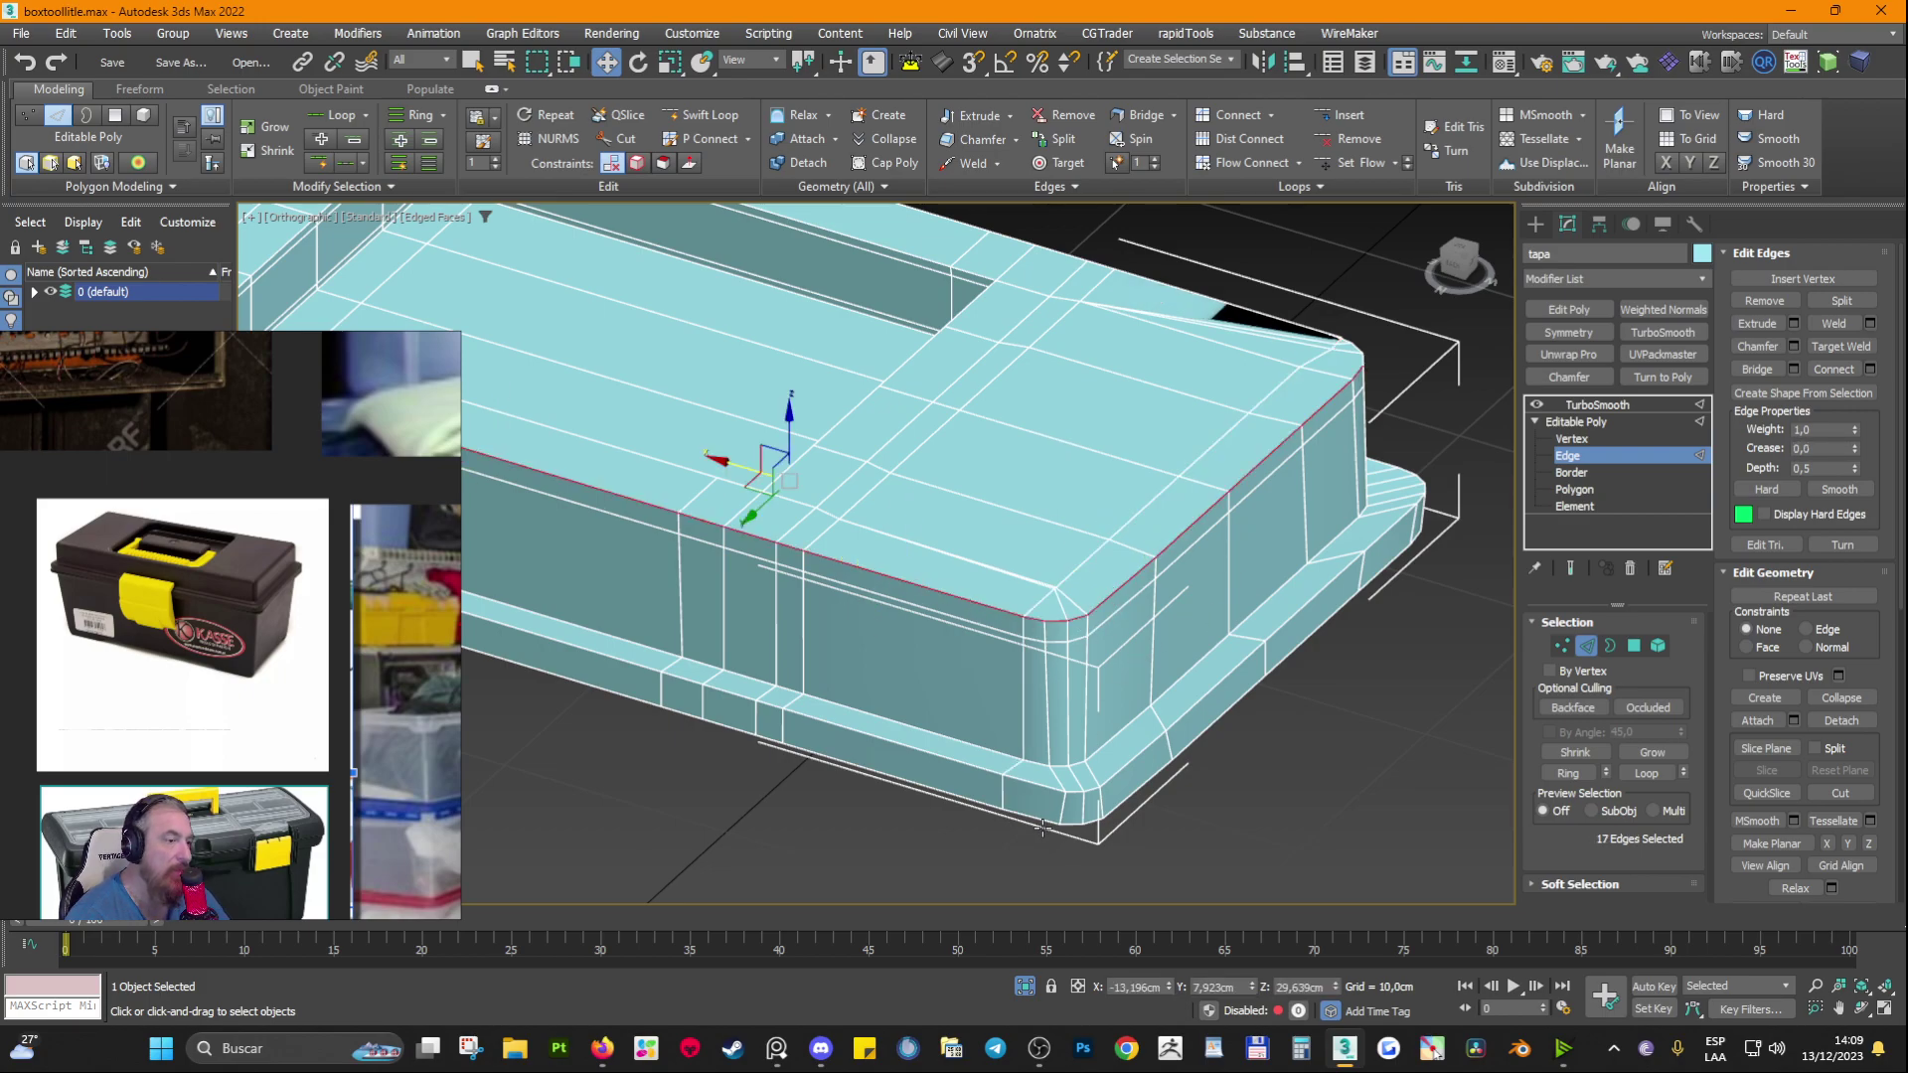
pyautogui.click(1188, 544)
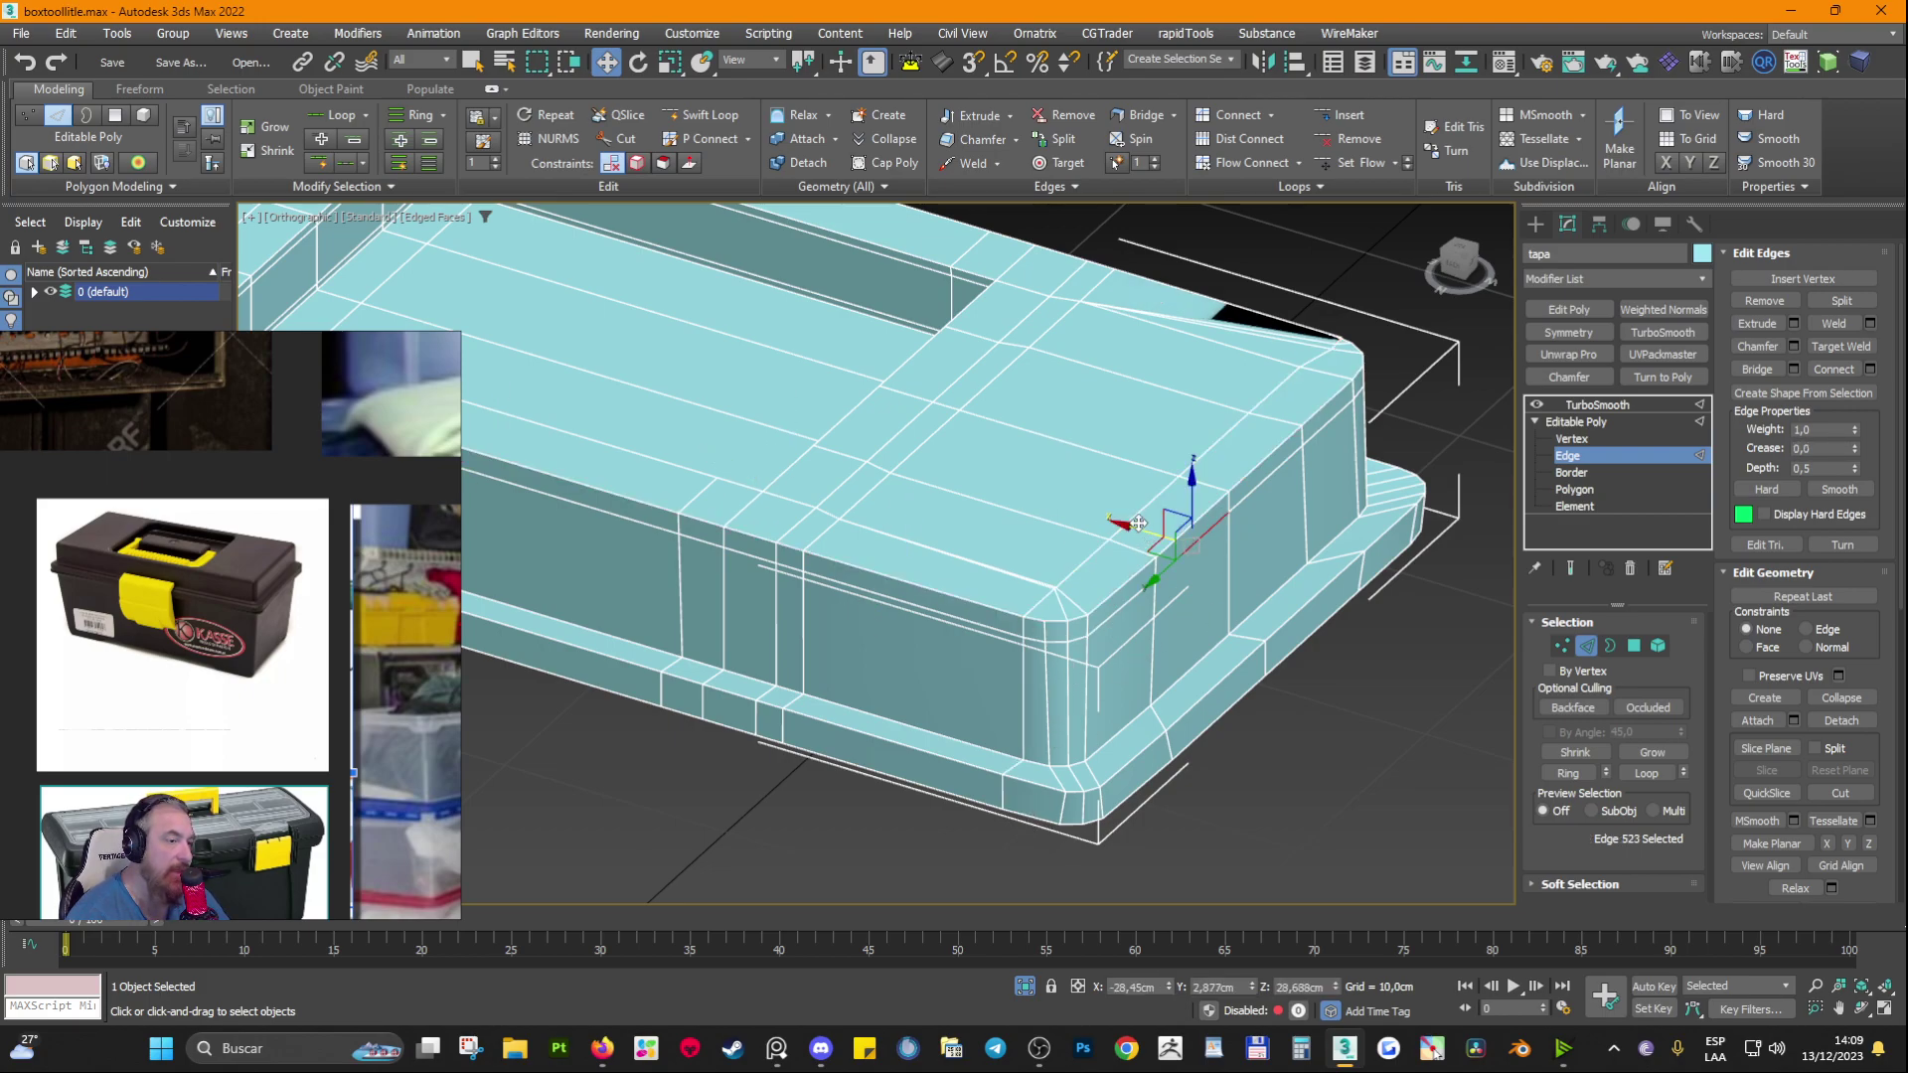
pyautogui.doubleClick(1139, 523)
pyautogui.click(1124, 583)
pyautogui.doubleClick(1125, 582)
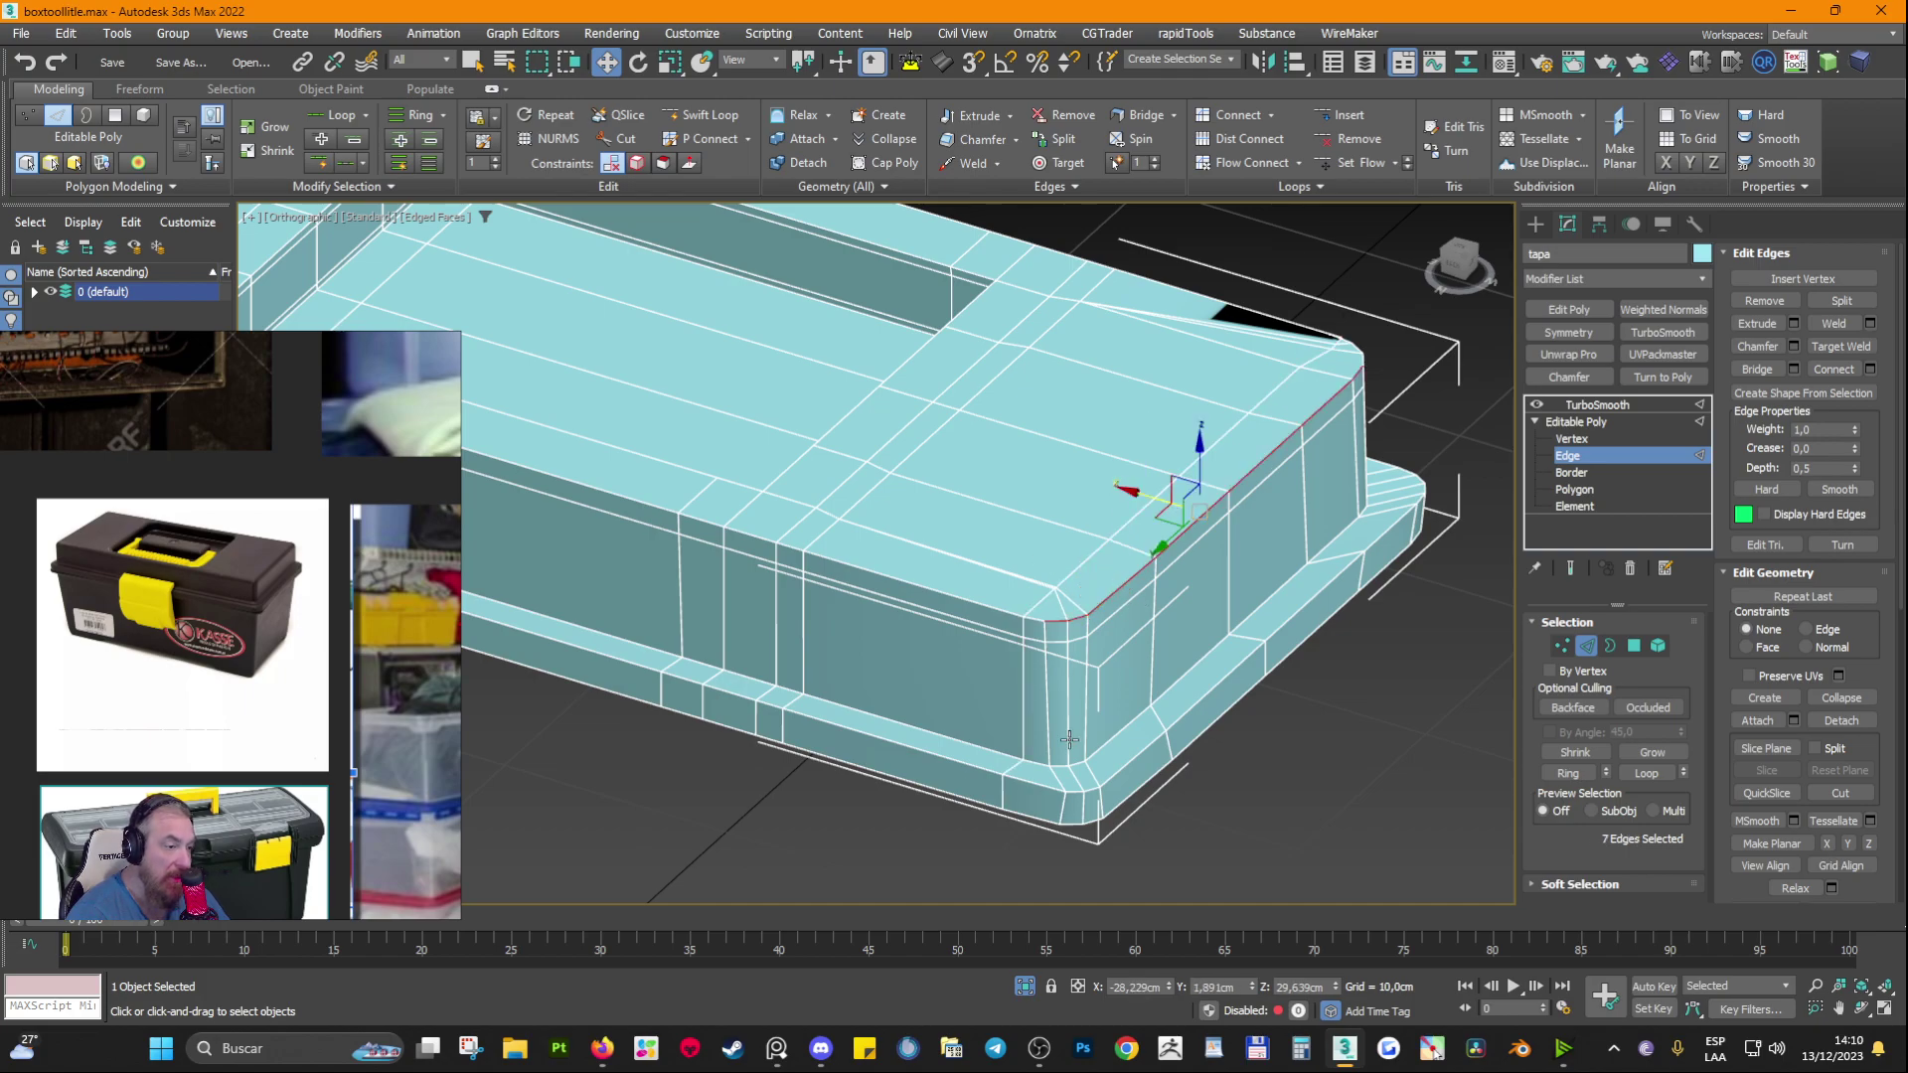
pyautogui.doubleClick(1087, 571)
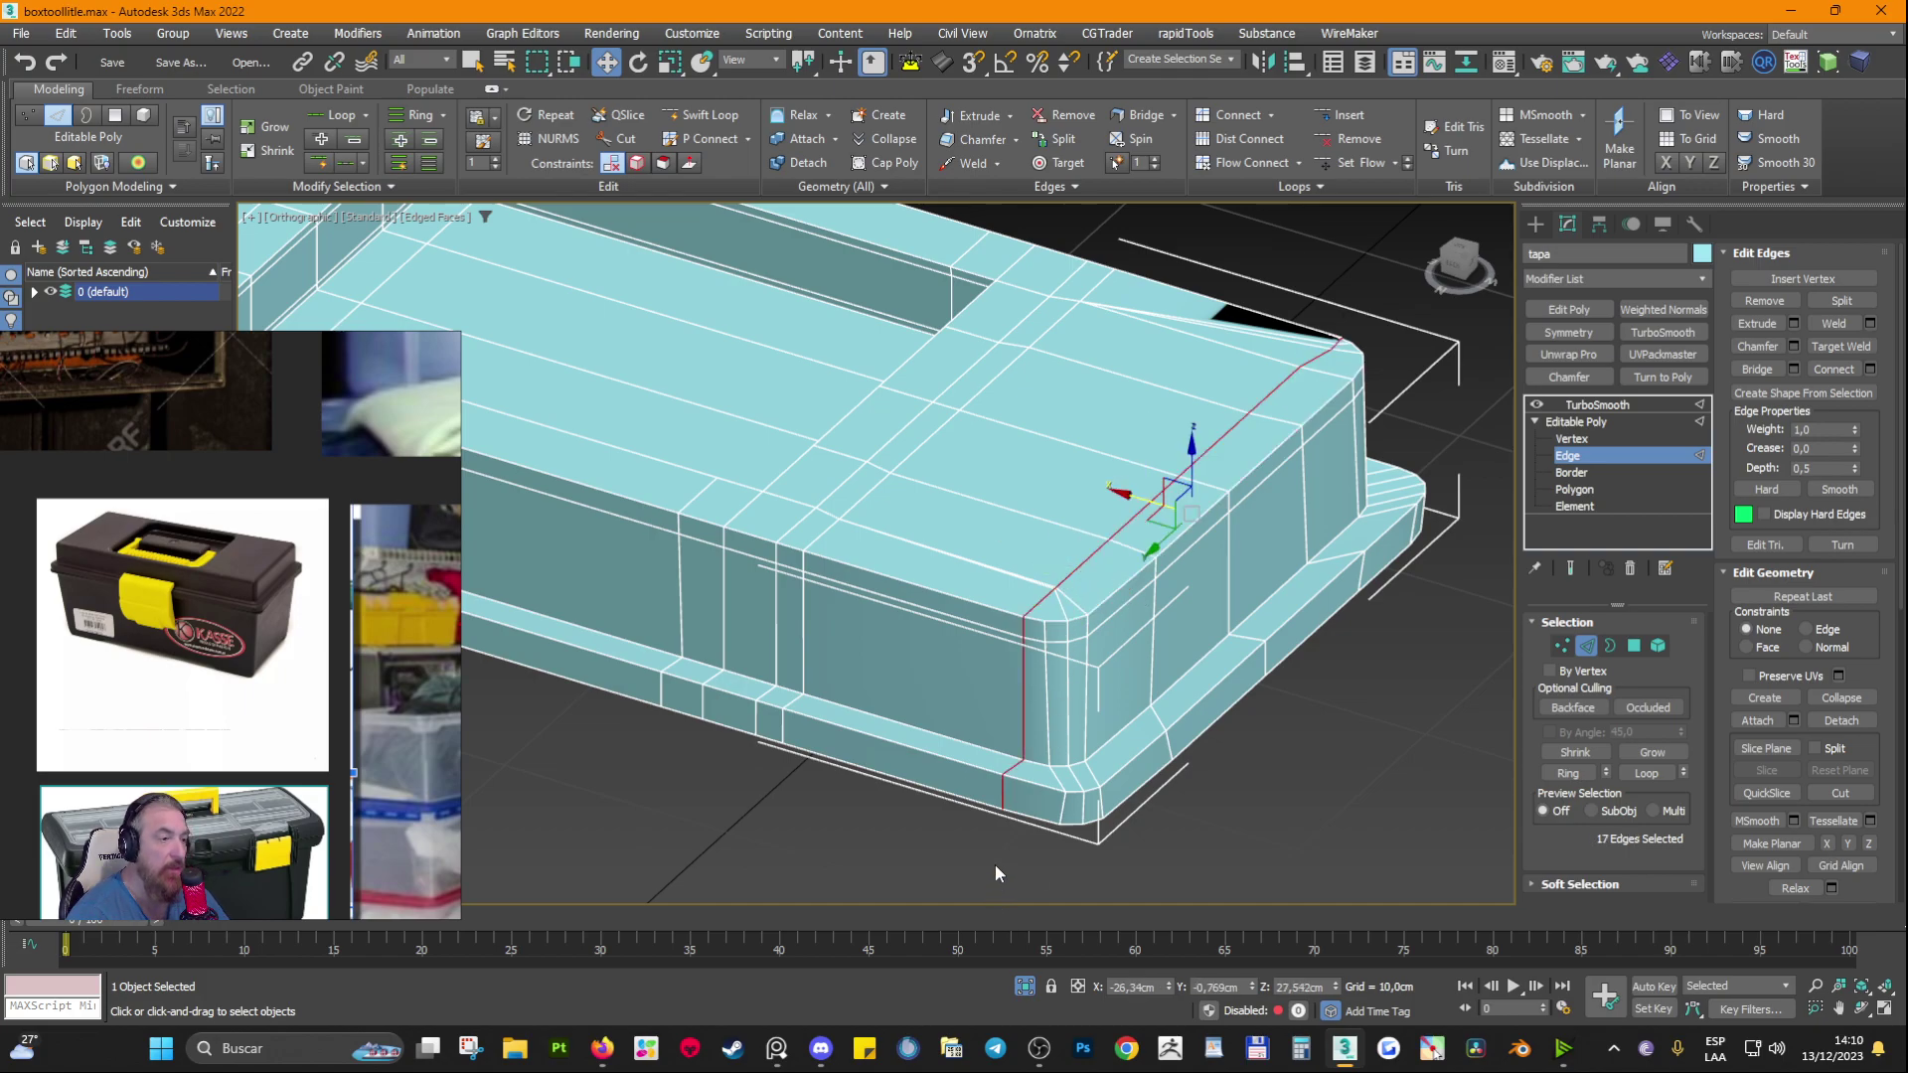
# Step: Check the lengthwise loop that runs over the top and down the rounded corner to the lower rim
pyautogui.doubleClick(913, 581)
pyautogui.moveTo(913, 581)
pyautogui.mouseDown(button='middle')
pyautogui.moveTo(1051, 600)
pyautogui.moveTo(934, 577)
pyautogui.mouseUp(button='middle')
pyautogui.doubleClick(1035, 576)
pyautogui.keyDown('ctrl'); pyautogui.click(1185, 433); pyautogui.keyUp('ctrl')
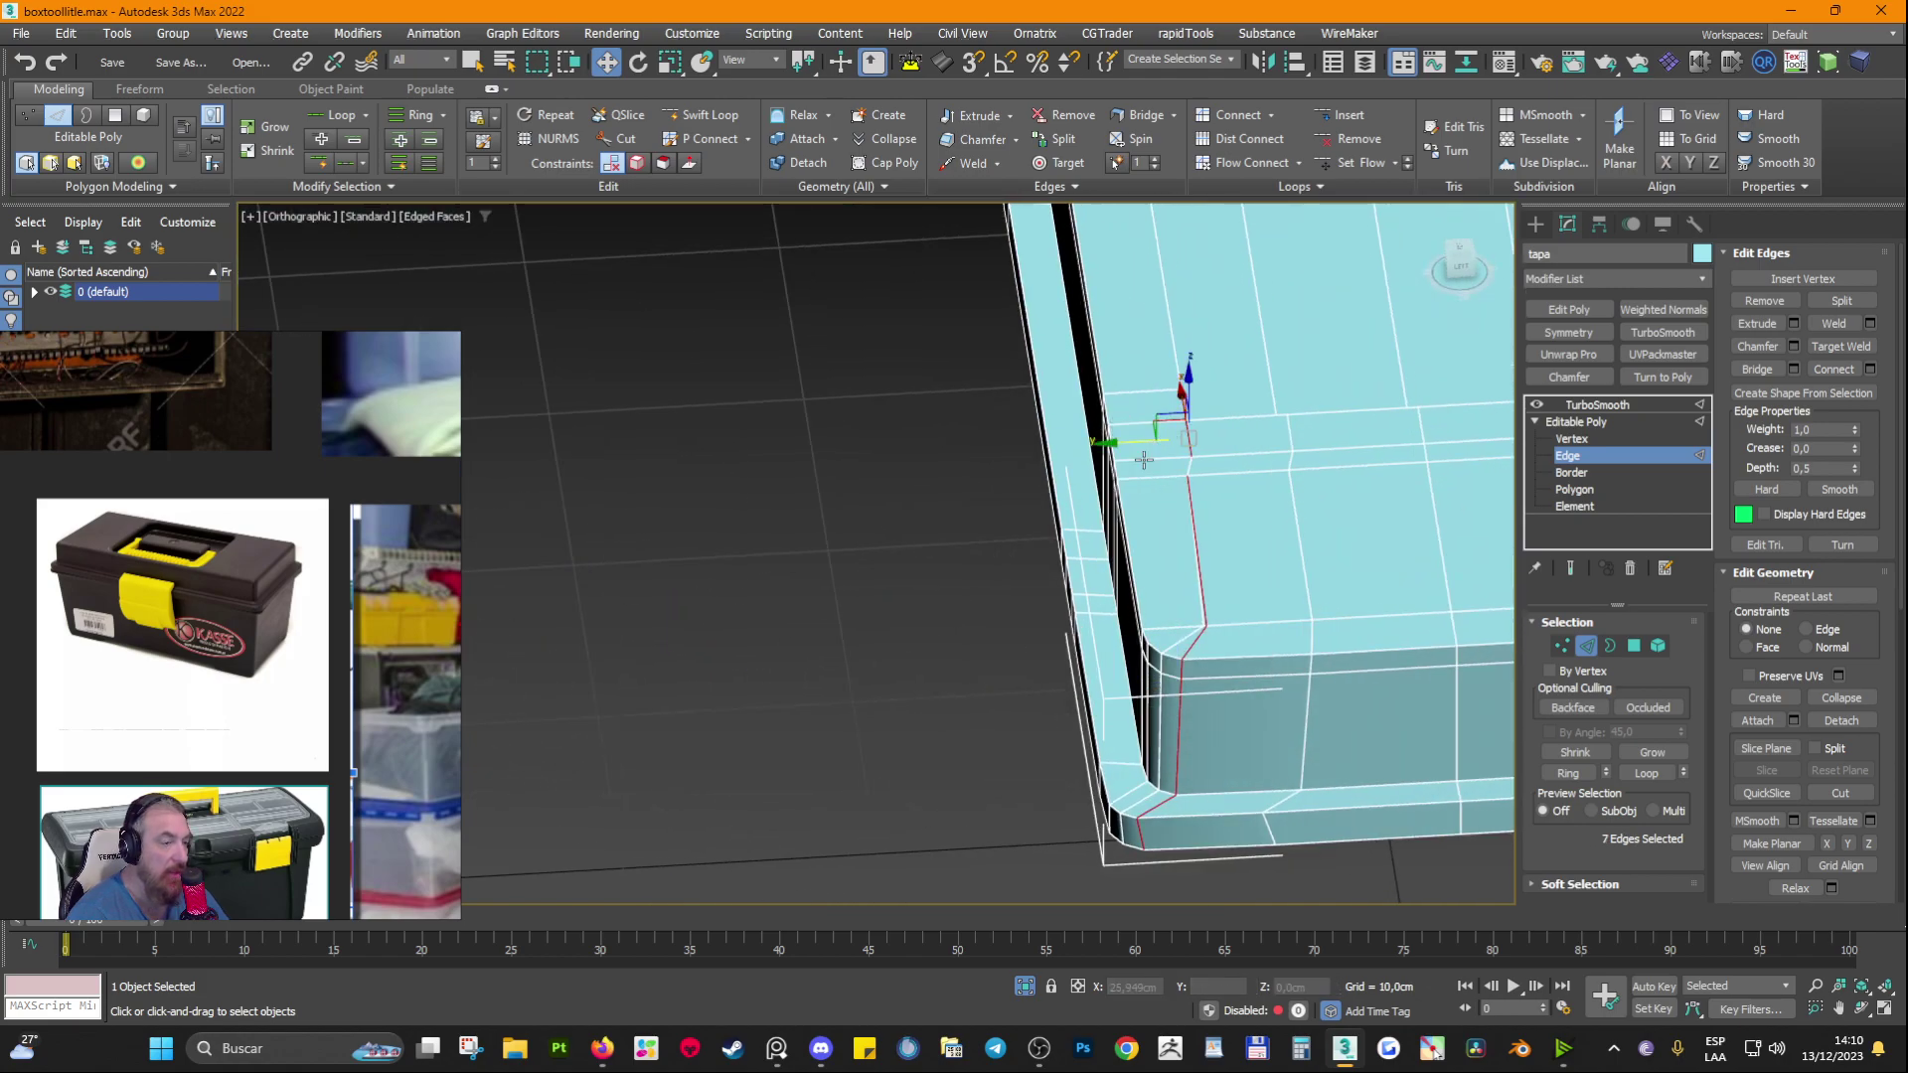
pyautogui.keyDown('alt'); pyautogui.moveTo(1185, 433); pyautogui.dragTo(991, 542, button='middle'); pyautogui.keyUp('alt')
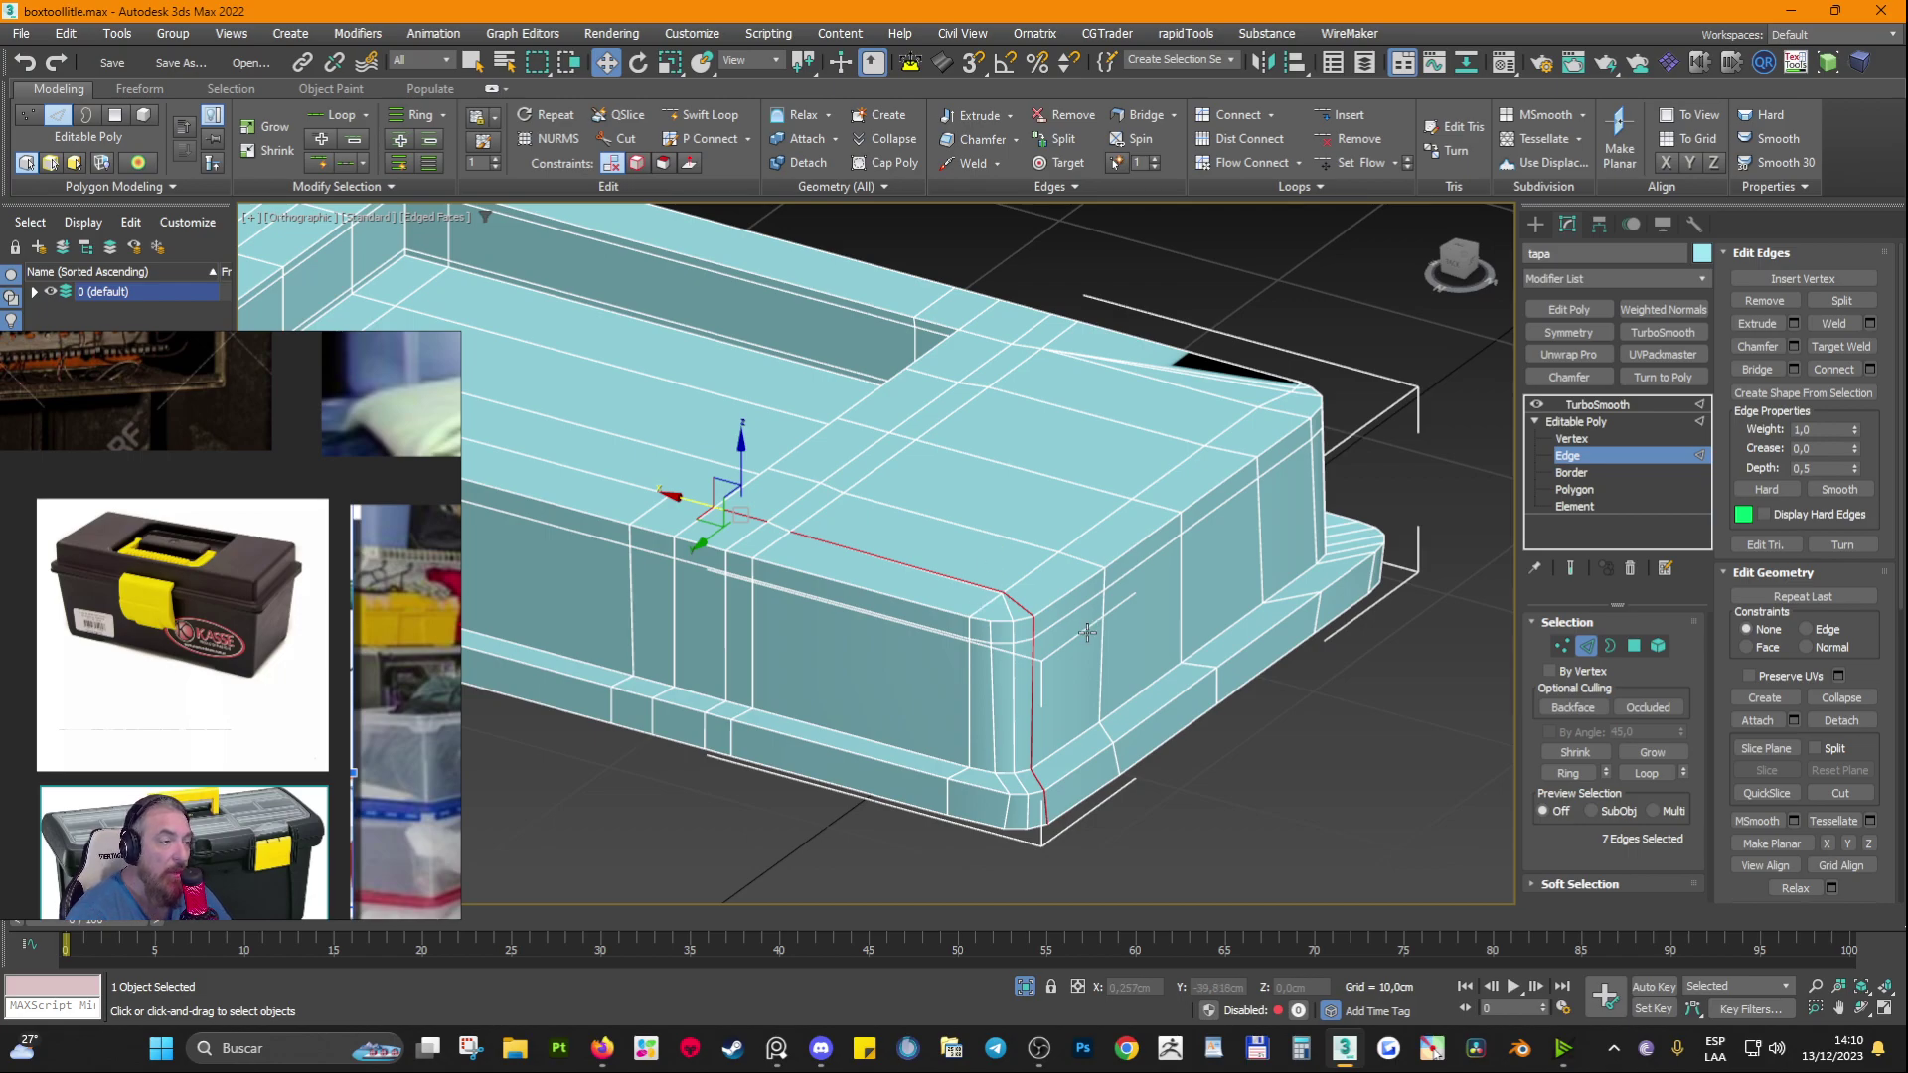
pyautogui.moveTo(928, 700); pyautogui.dragTo(996, 680, button='middle')
pyautogui.doubleClick(1099, 695)
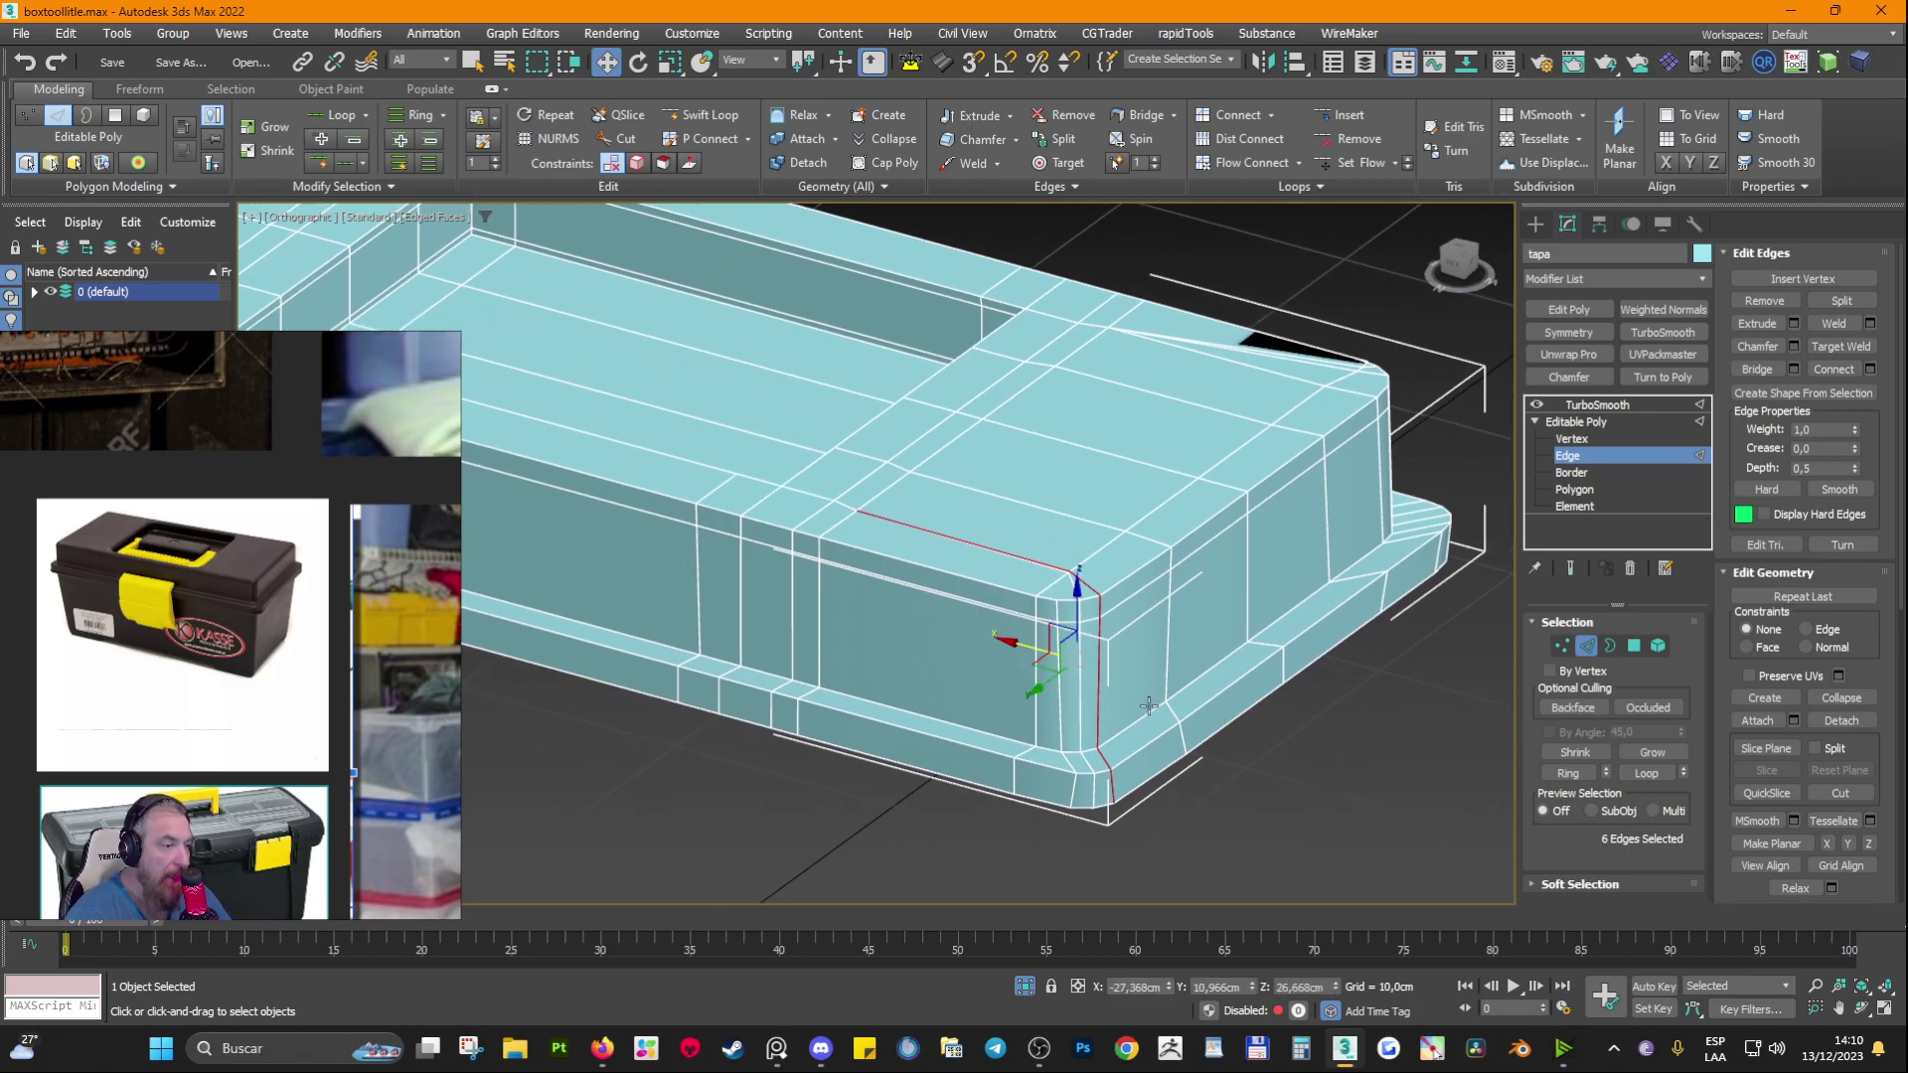
# Step: Undo the loop selections together with the move and scaling of the crosswise loop on the lid's end
pyautogui.hotkey('ctrl', 'z')
pyautogui.hotkey('ctrl', 'z')
pyautogui.hotkey('ctrl', 'z')
pyautogui.hotkey('ctrl', 'z')
pyautogui.hotkey('ctrl', 'z')
pyautogui.hotkey('ctrl', 'z')
pyautogui.hotkey('ctrl', 'z')
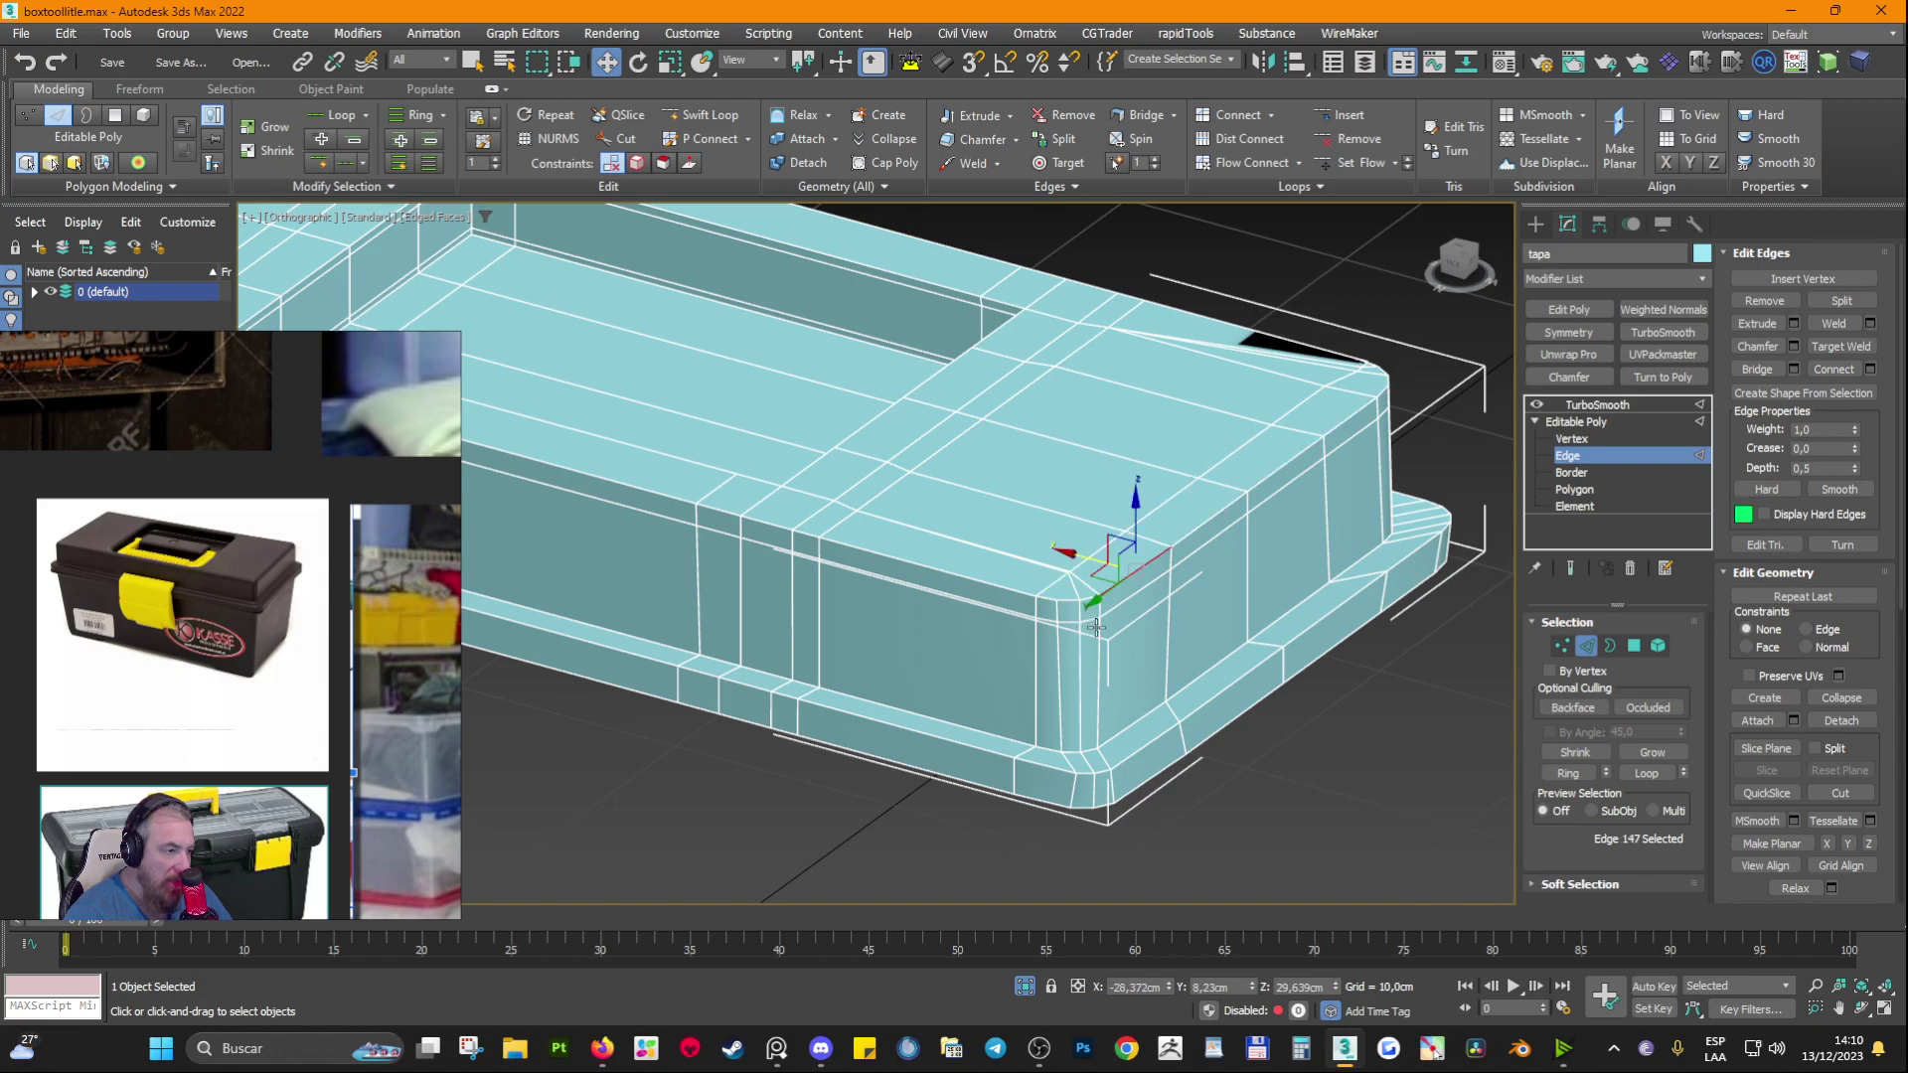
pyautogui.doubleClick(1097, 627)
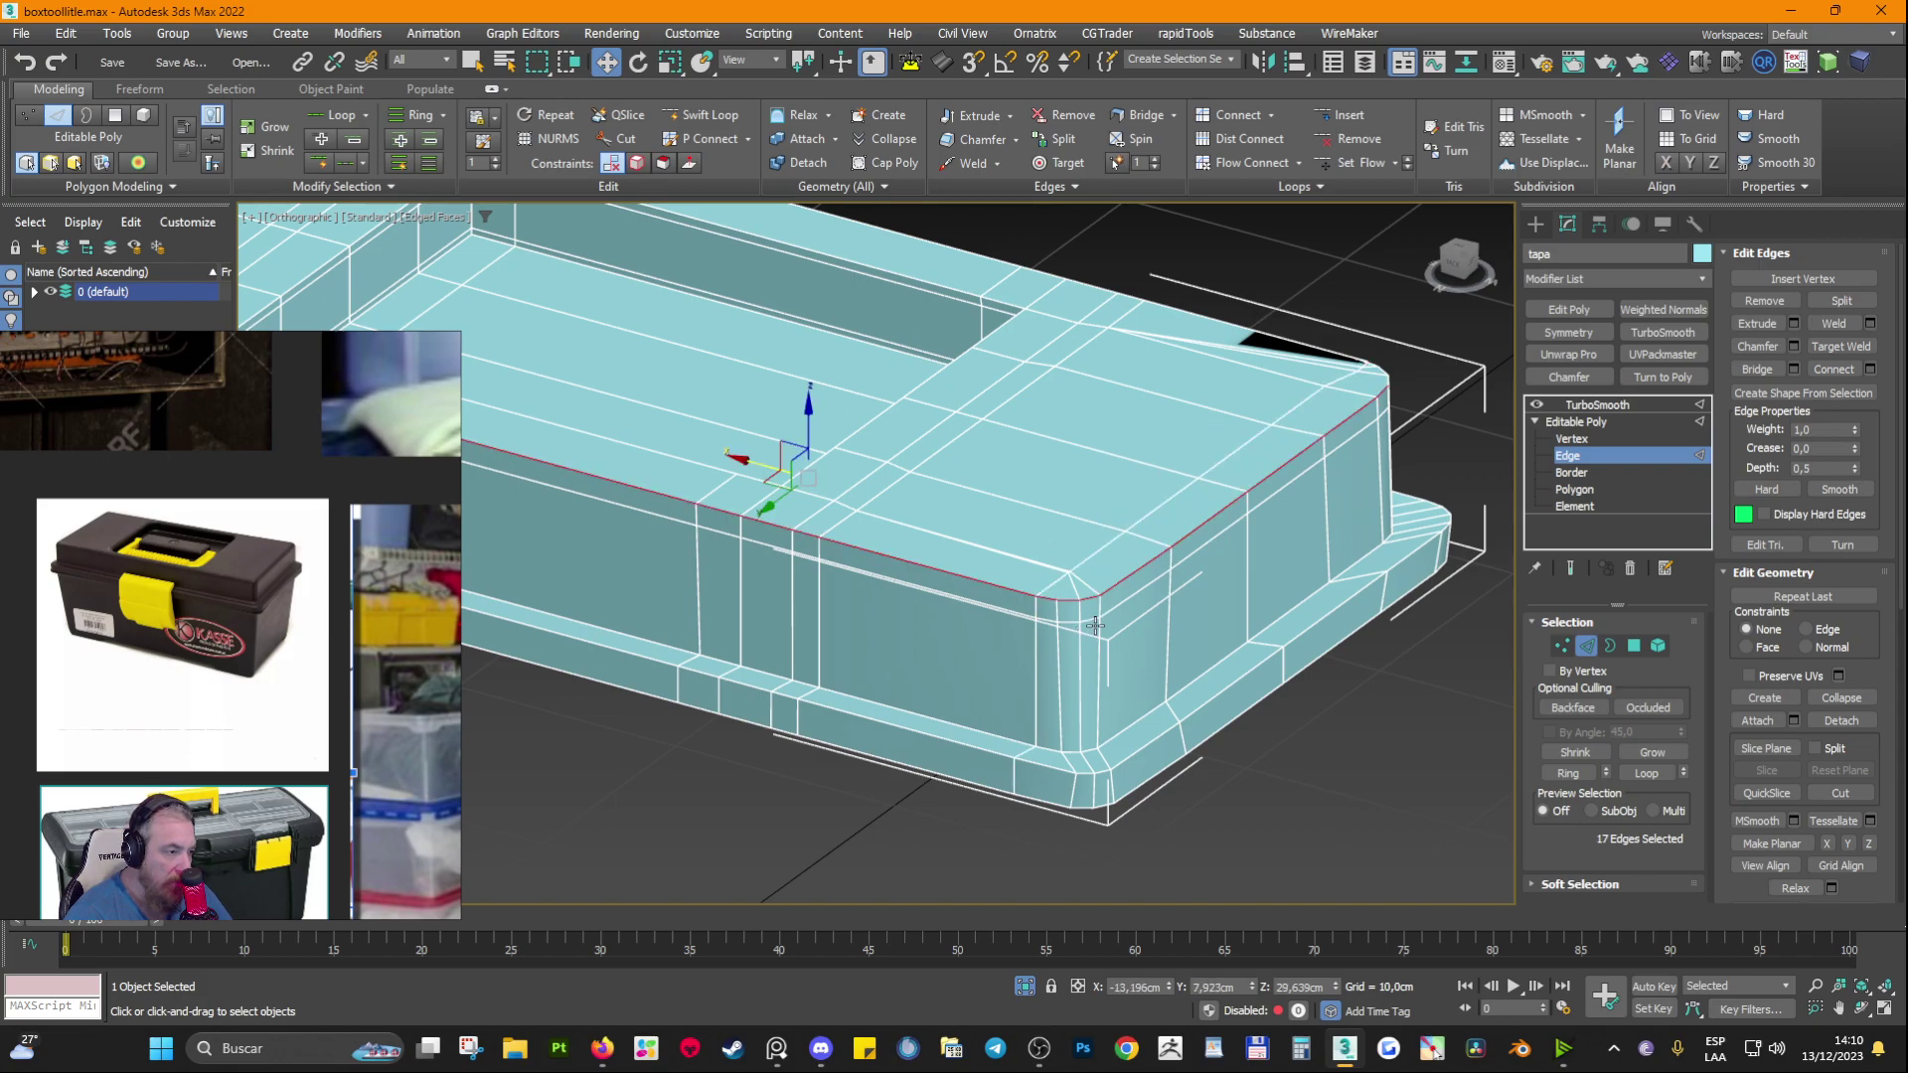
pyautogui.hotkey('ctrl', 'z')
pyautogui.hotkey('ctrl', 'z')
pyautogui.hotkey('ctrl', 'z')
pyautogui.hotkey('ctrl', 'z')
pyautogui.hotkey('ctrl', 'z')
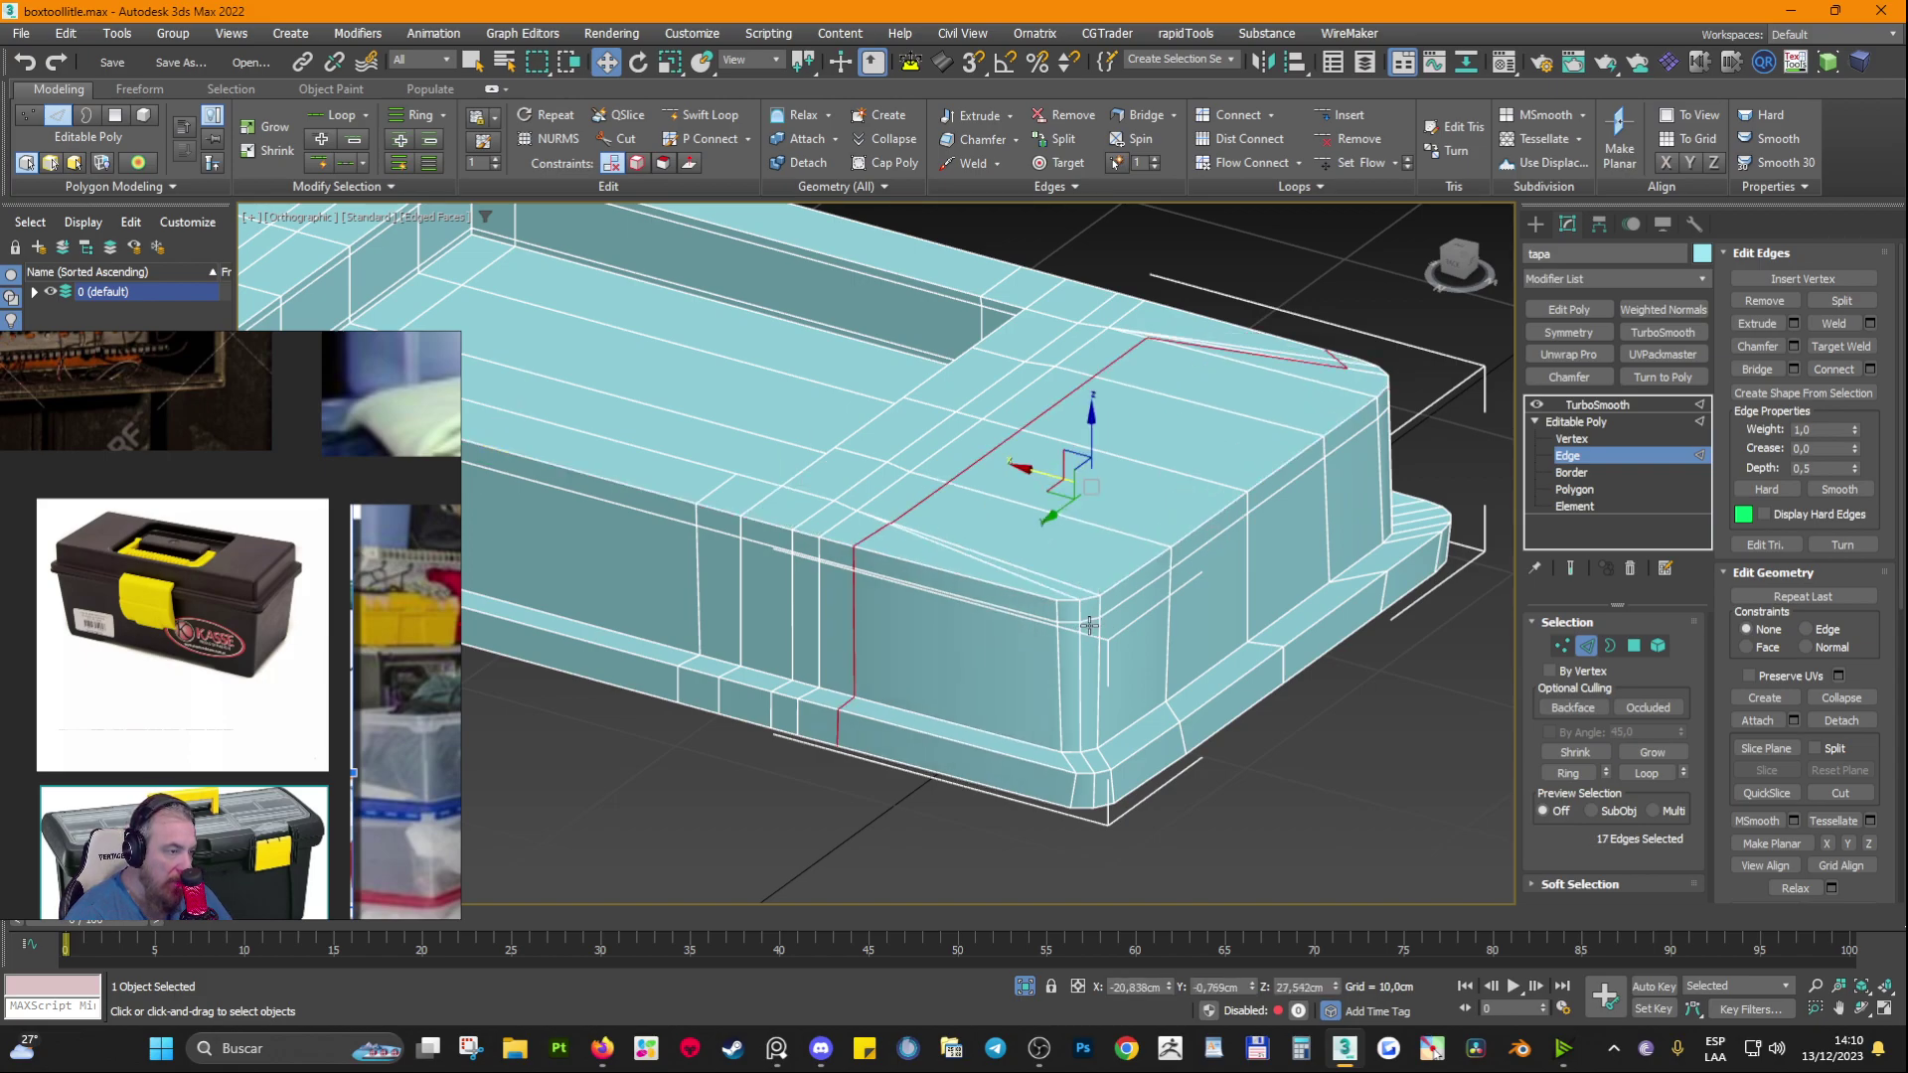
# Step: Undo the crosswise loop and the horizontal loop, going back to the selected vertical edge ring of the upper wall
pyautogui.click(1103, 599)
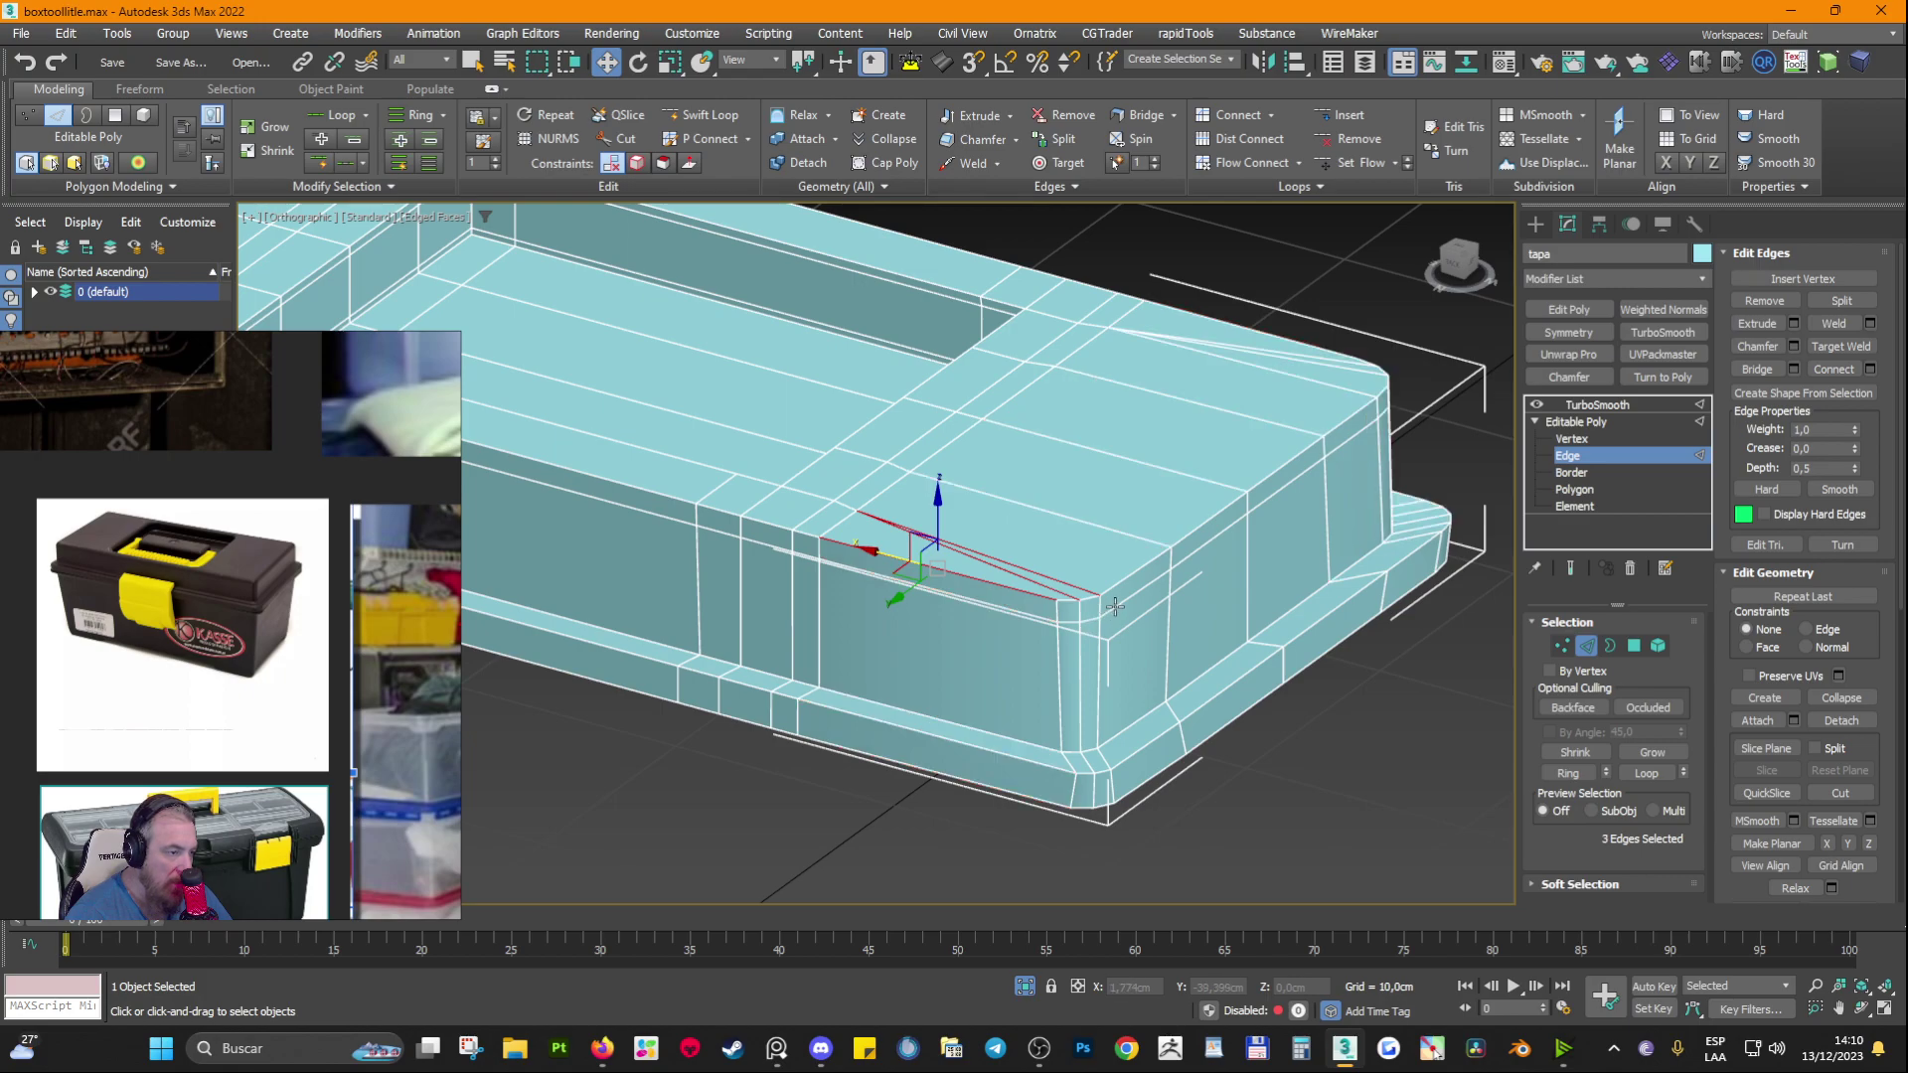
pyautogui.doubleClick(1114, 606)
pyautogui.hotkey('ctrl', 'z')
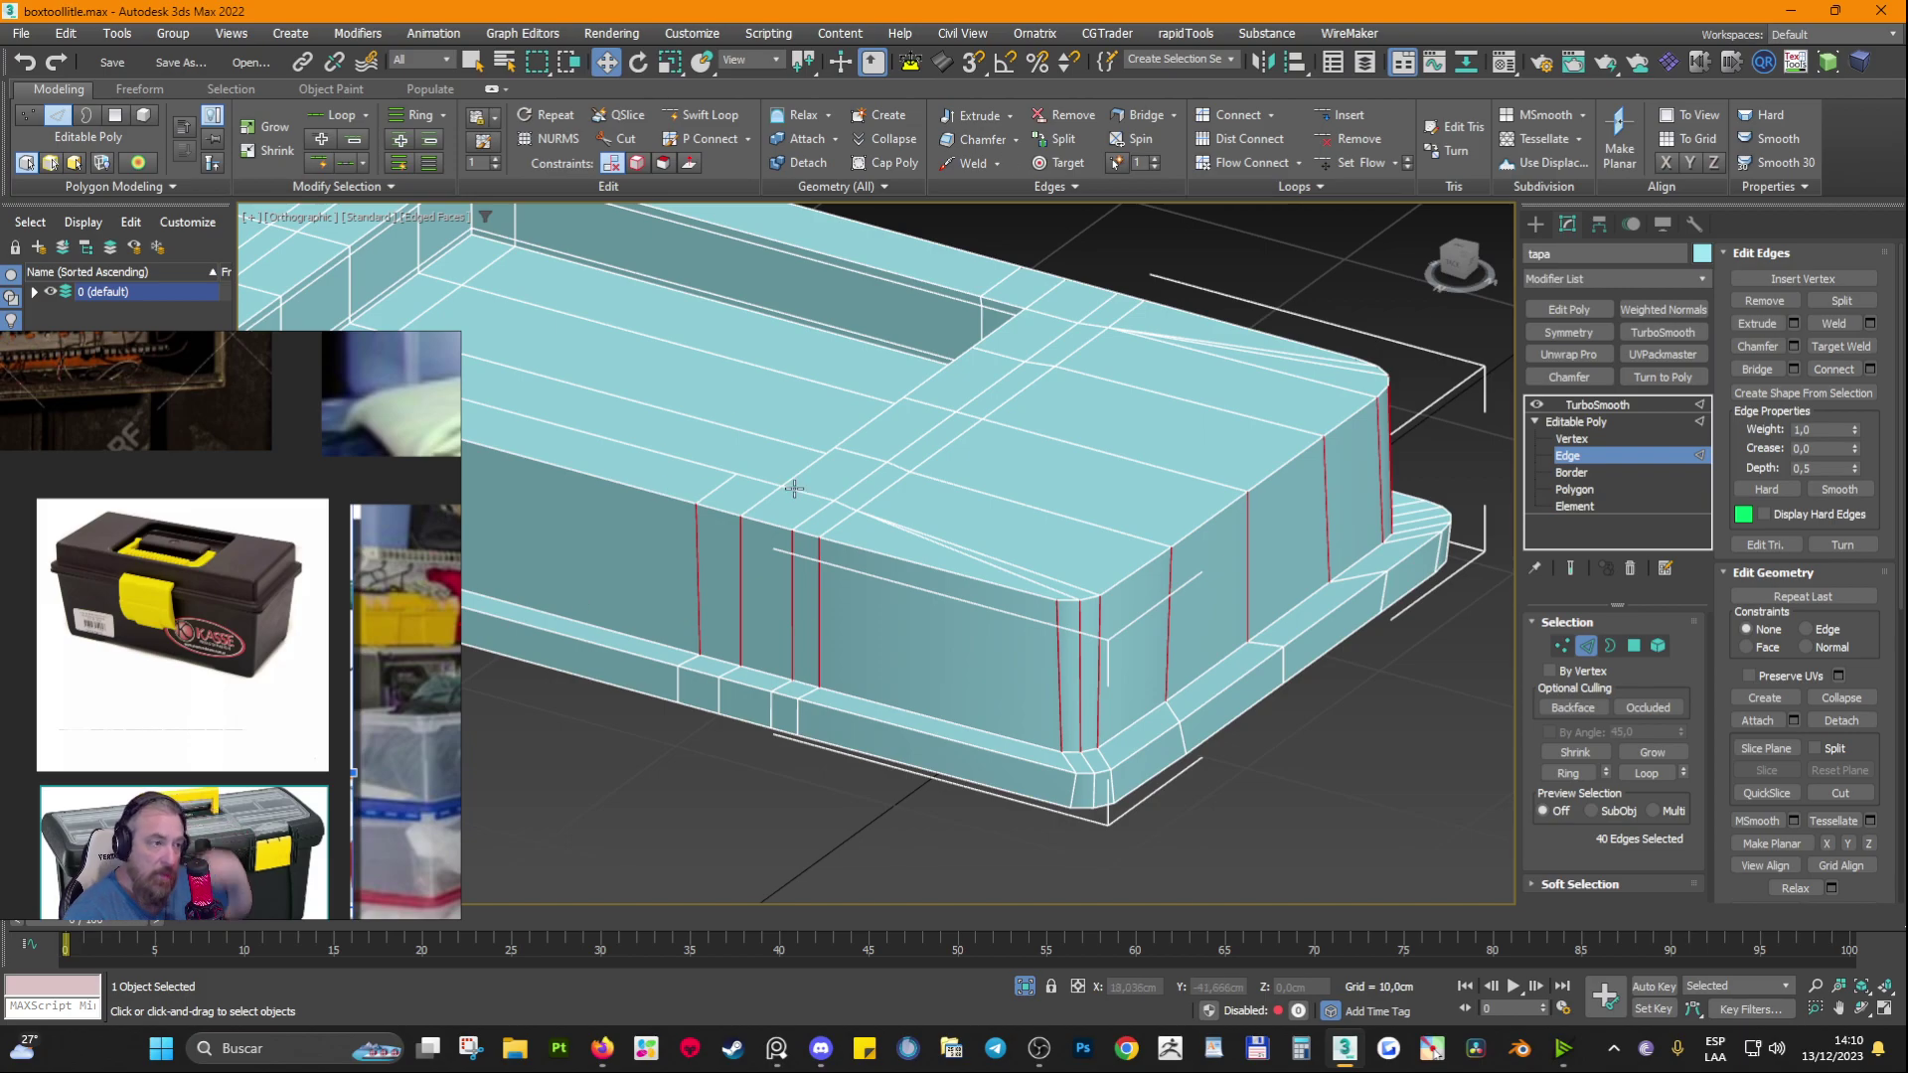
# Step: Add a Symmetry modifier beneath TurboSmooth with only the X and Y mirror axes enabled, and hide the TurboSmooth result
pyautogui.moveTo(795, 487); pyautogui.dragTo(851, 542, button='middle')
pyautogui.click(1588, 423)
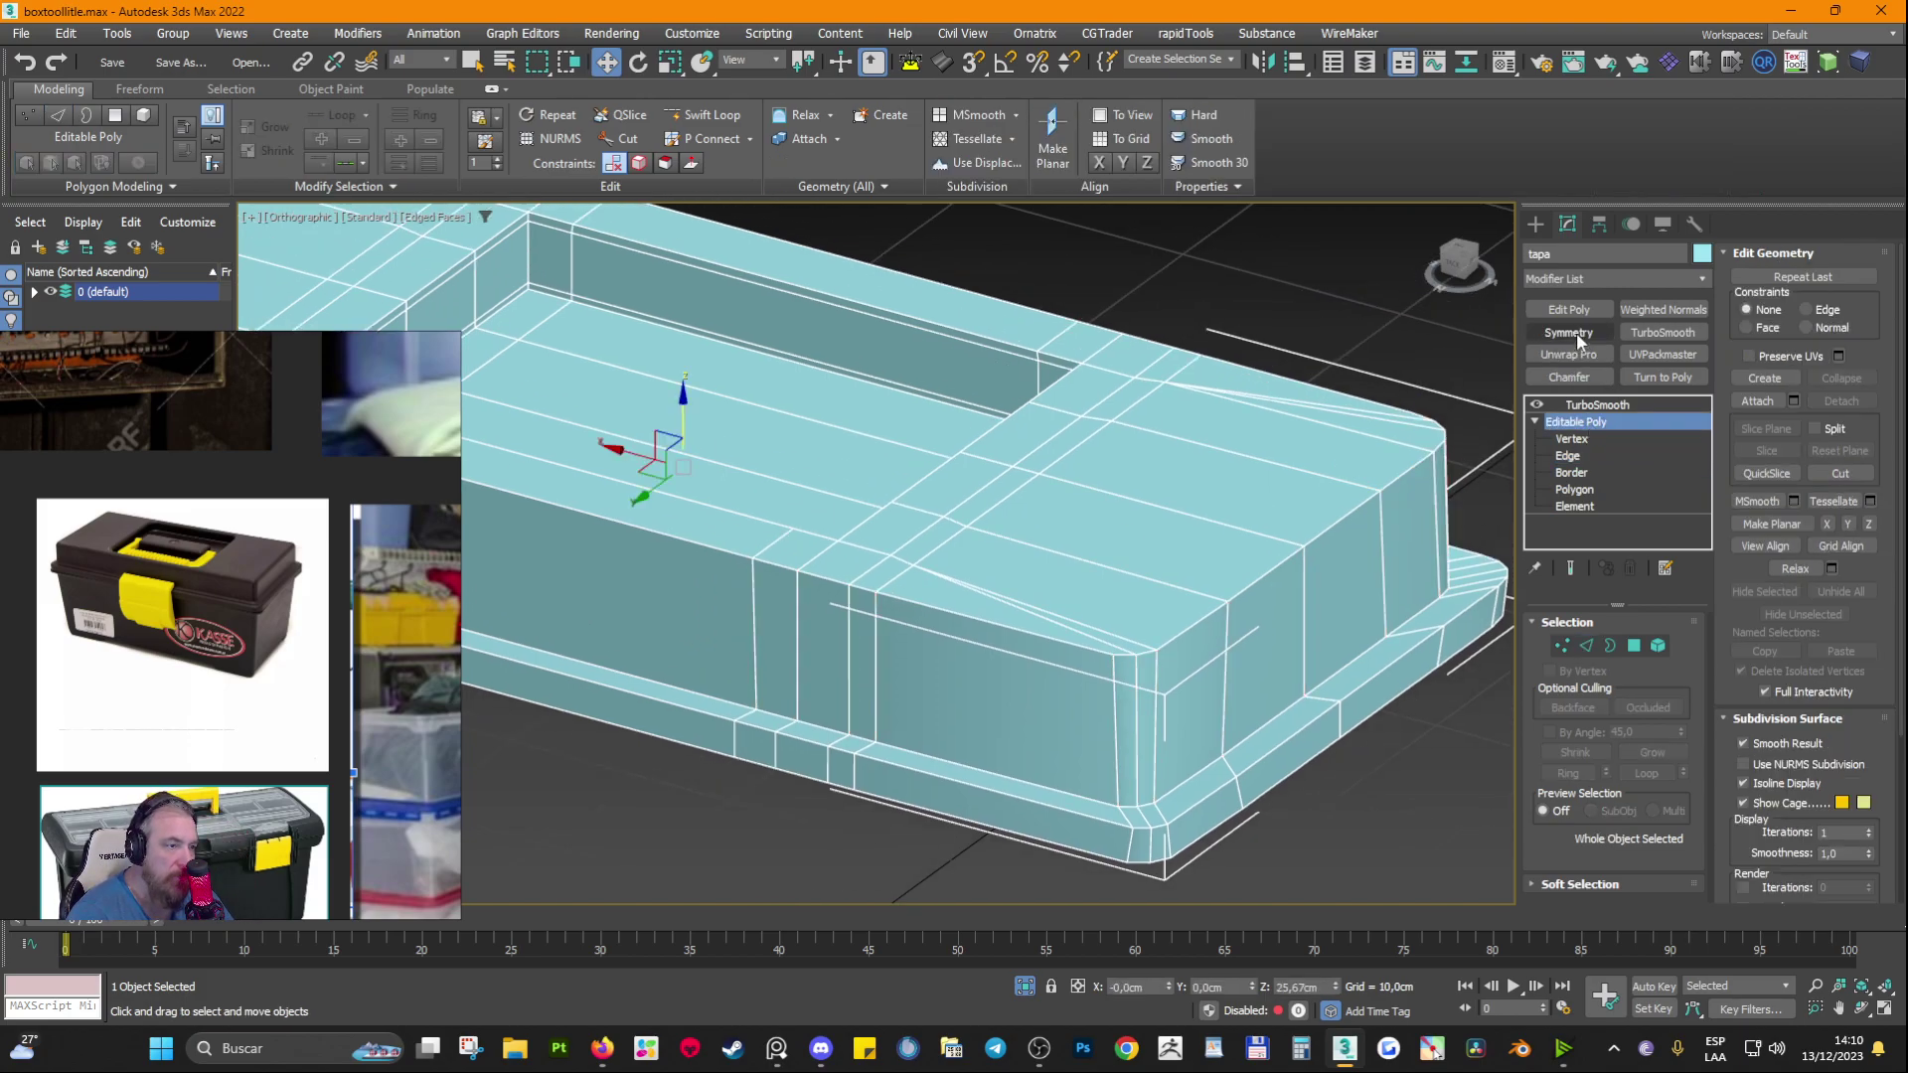
pyautogui.click(1568, 332)
pyautogui.click(1592, 710)
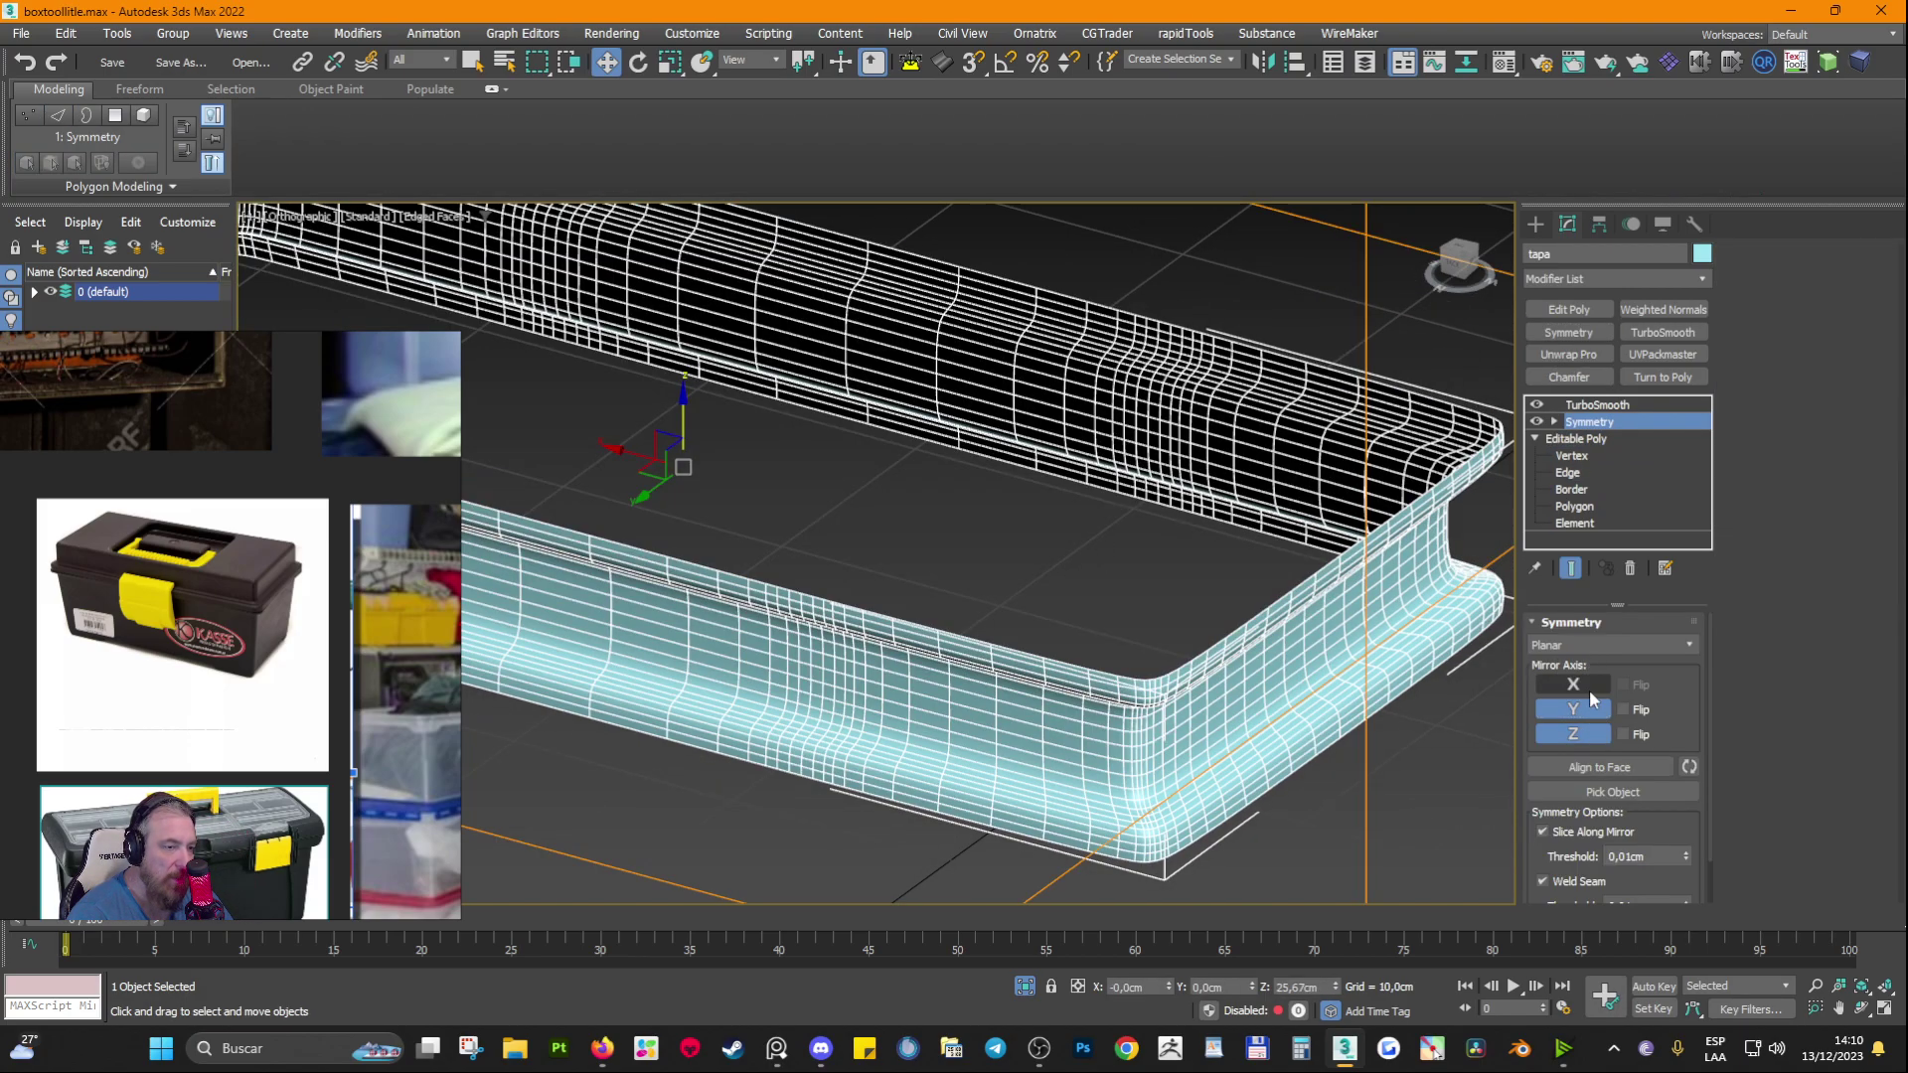
pyautogui.click(1589, 686)
pyautogui.click(1578, 732)
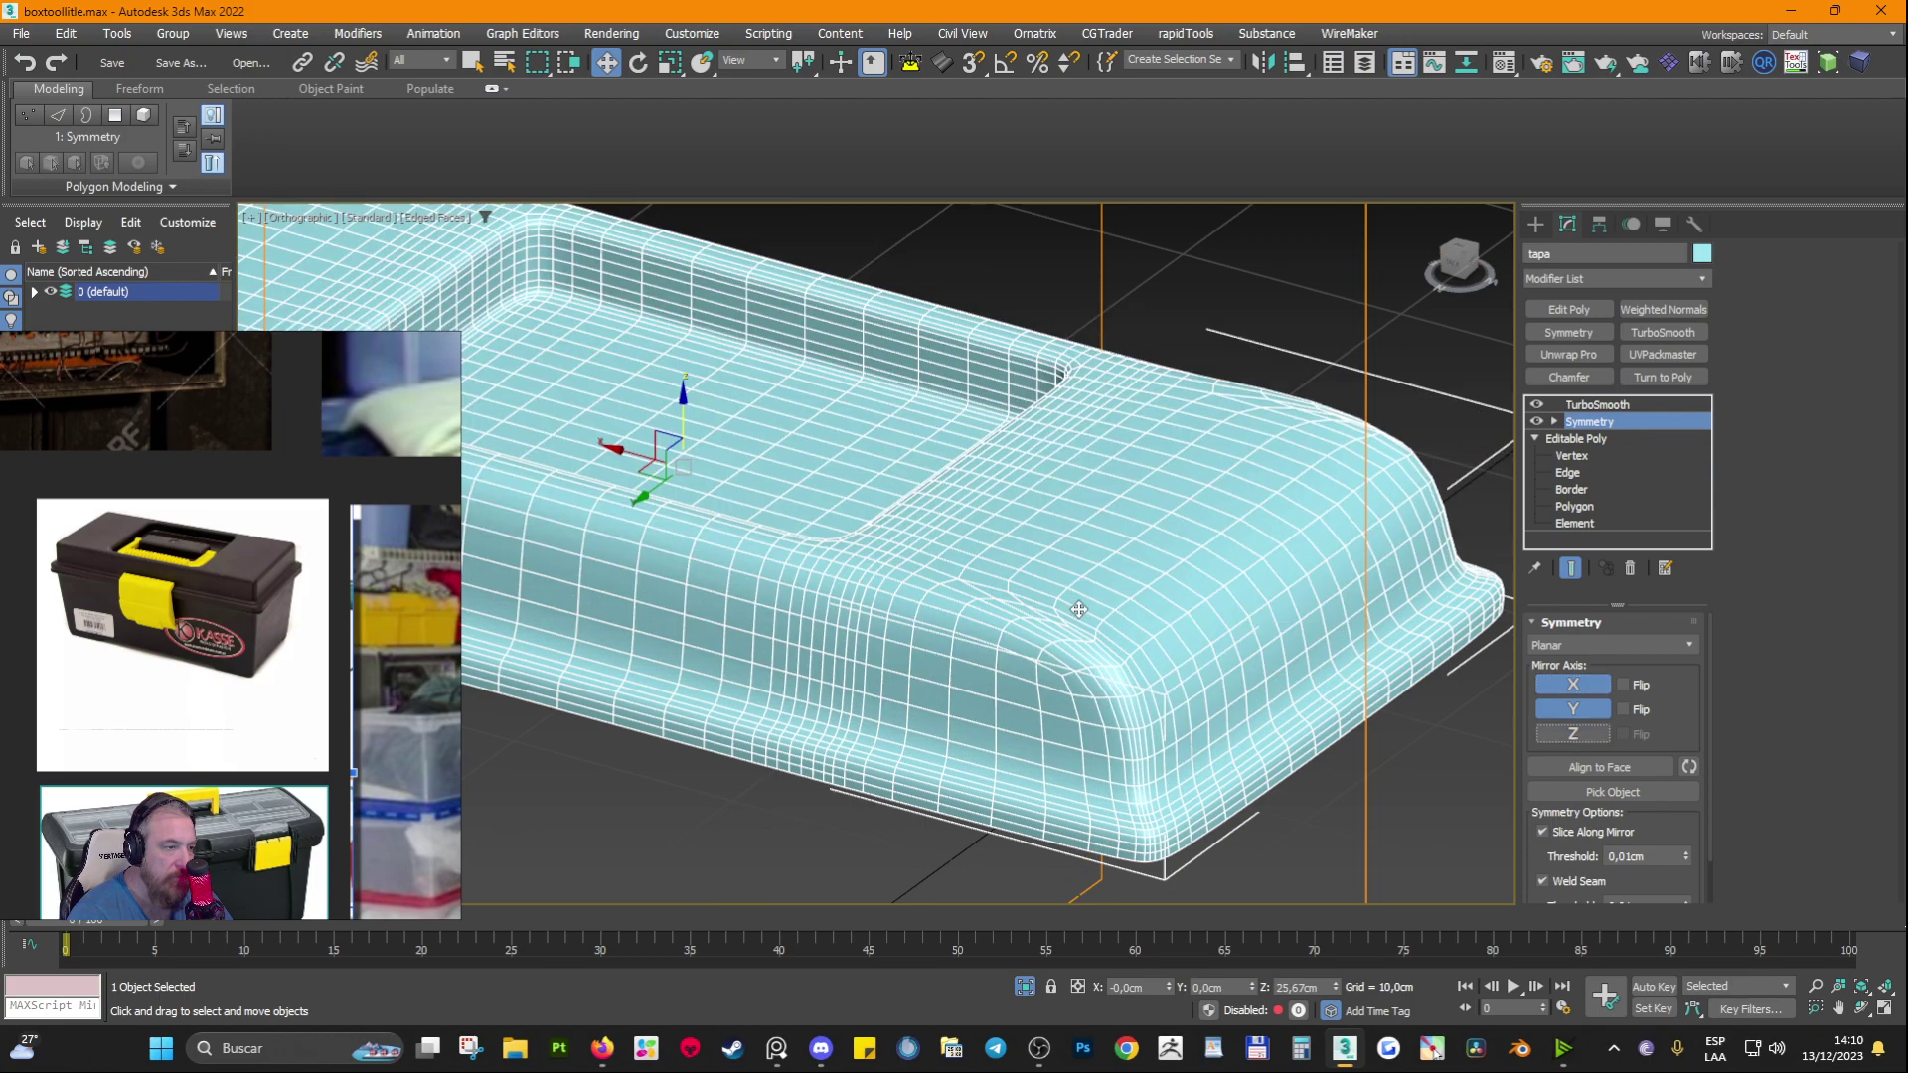
pyautogui.click(1536, 404)
pyautogui.scroll(4, 1337, 557)
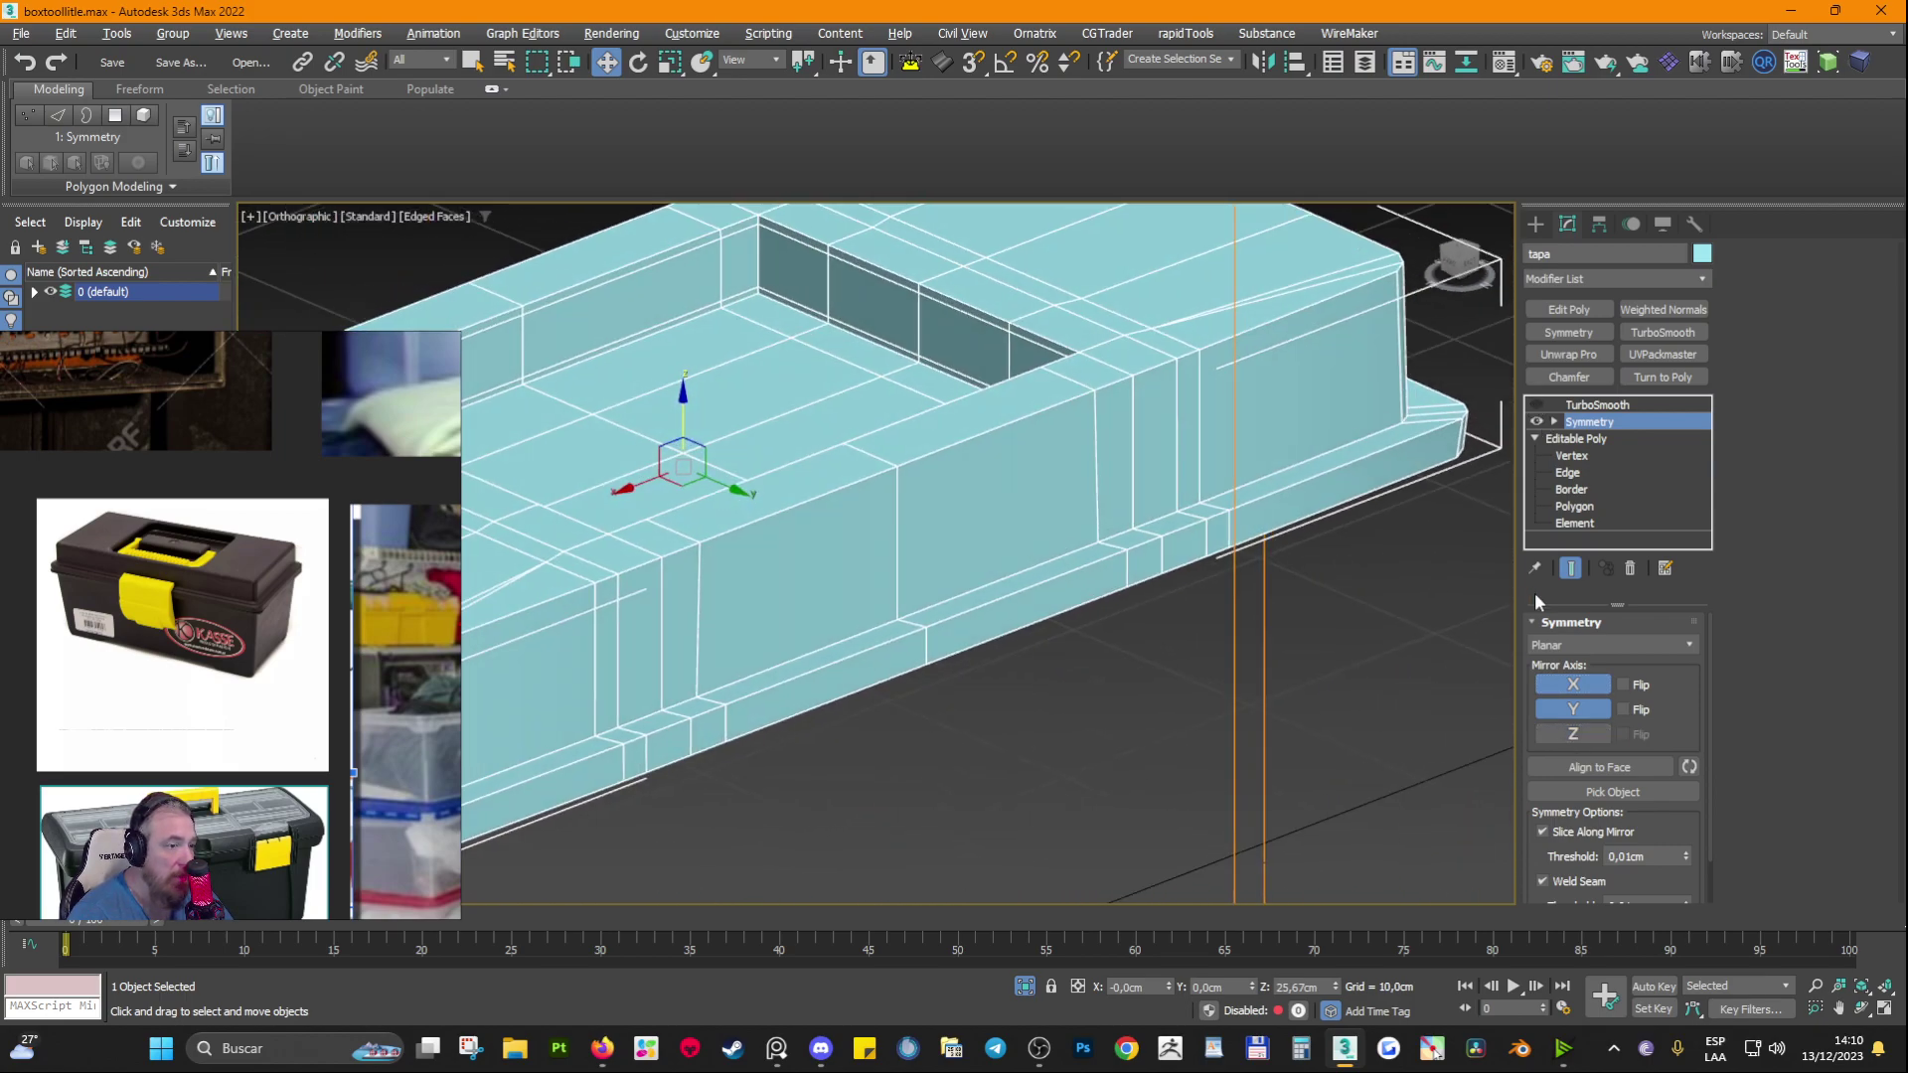
# Step: Try the Flip options of the Symmetry axes, leaving only Y flipped, and compare the lid with Symmetry hidden
pyautogui.click(1622, 684)
pyautogui.click(1622, 684)
pyautogui.click(1622, 711)
pyautogui.moveTo(1020, 542); pyautogui.dragTo(1144, 600, button='middle')
pyautogui.click(1536, 420)
pyautogui.keyDown('alt'); pyautogui.moveTo(1033, 414); pyautogui.dragTo(923, 414, button='middle'); pyautogui.keyUp('alt')
pyautogui.scroll(4, 787, 296)
pyautogui.moveTo(727, 332); pyautogui.dragTo(772, 371, button='middle')
pyautogui.scroll(-2, 771, 372)
pyautogui.scroll(-5, 1013, 486)
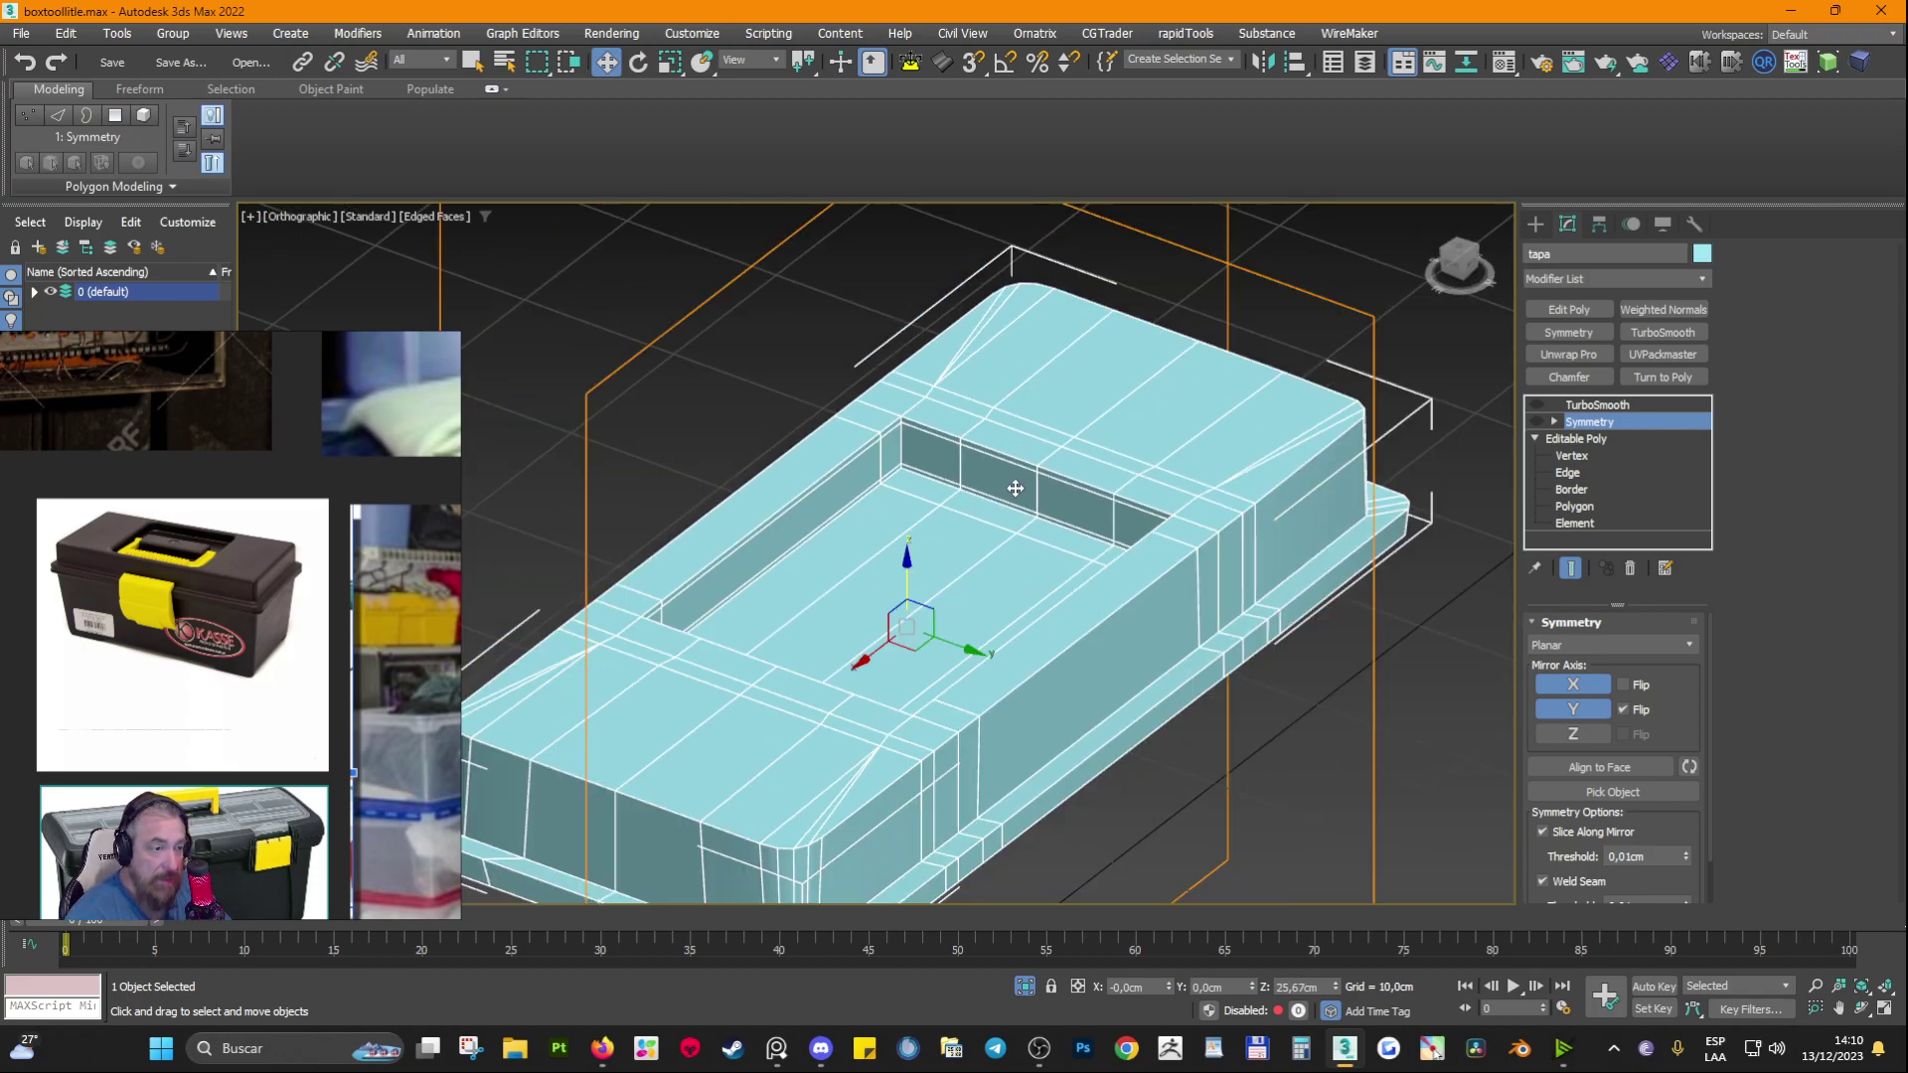
# Step: Compare the lid with Symmetry shown and hidden, and turn off its X and Y mirror axes
pyautogui.keyDown('alt'); pyautogui.moveTo(1059, 568); pyautogui.dragTo(1177, 587, button='middle'); pyautogui.keyUp('alt')
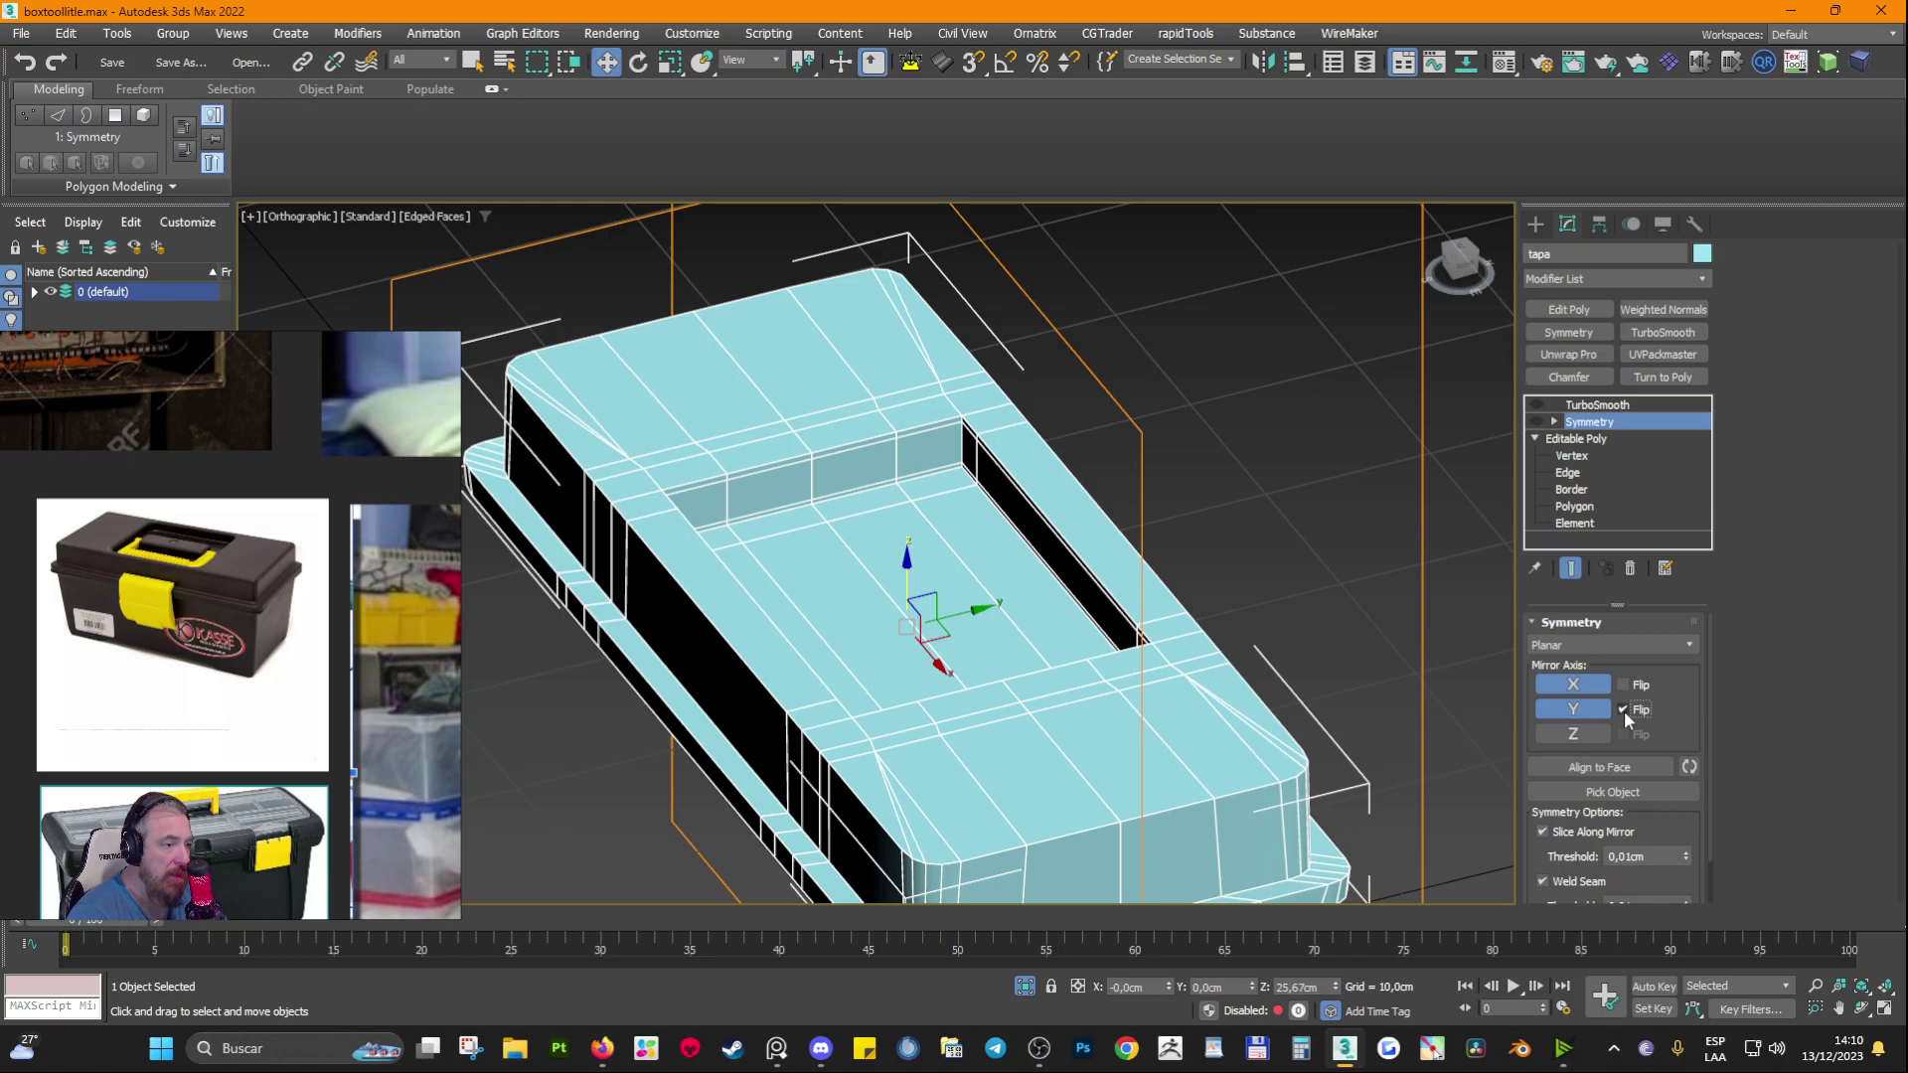
pyautogui.click(1624, 685)
pyautogui.keyDown('alt'); pyautogui.moveTo(944, 616); pyautogui.dragTo(1130, 607, button='middle'); pyautogui.keyUp('alt')
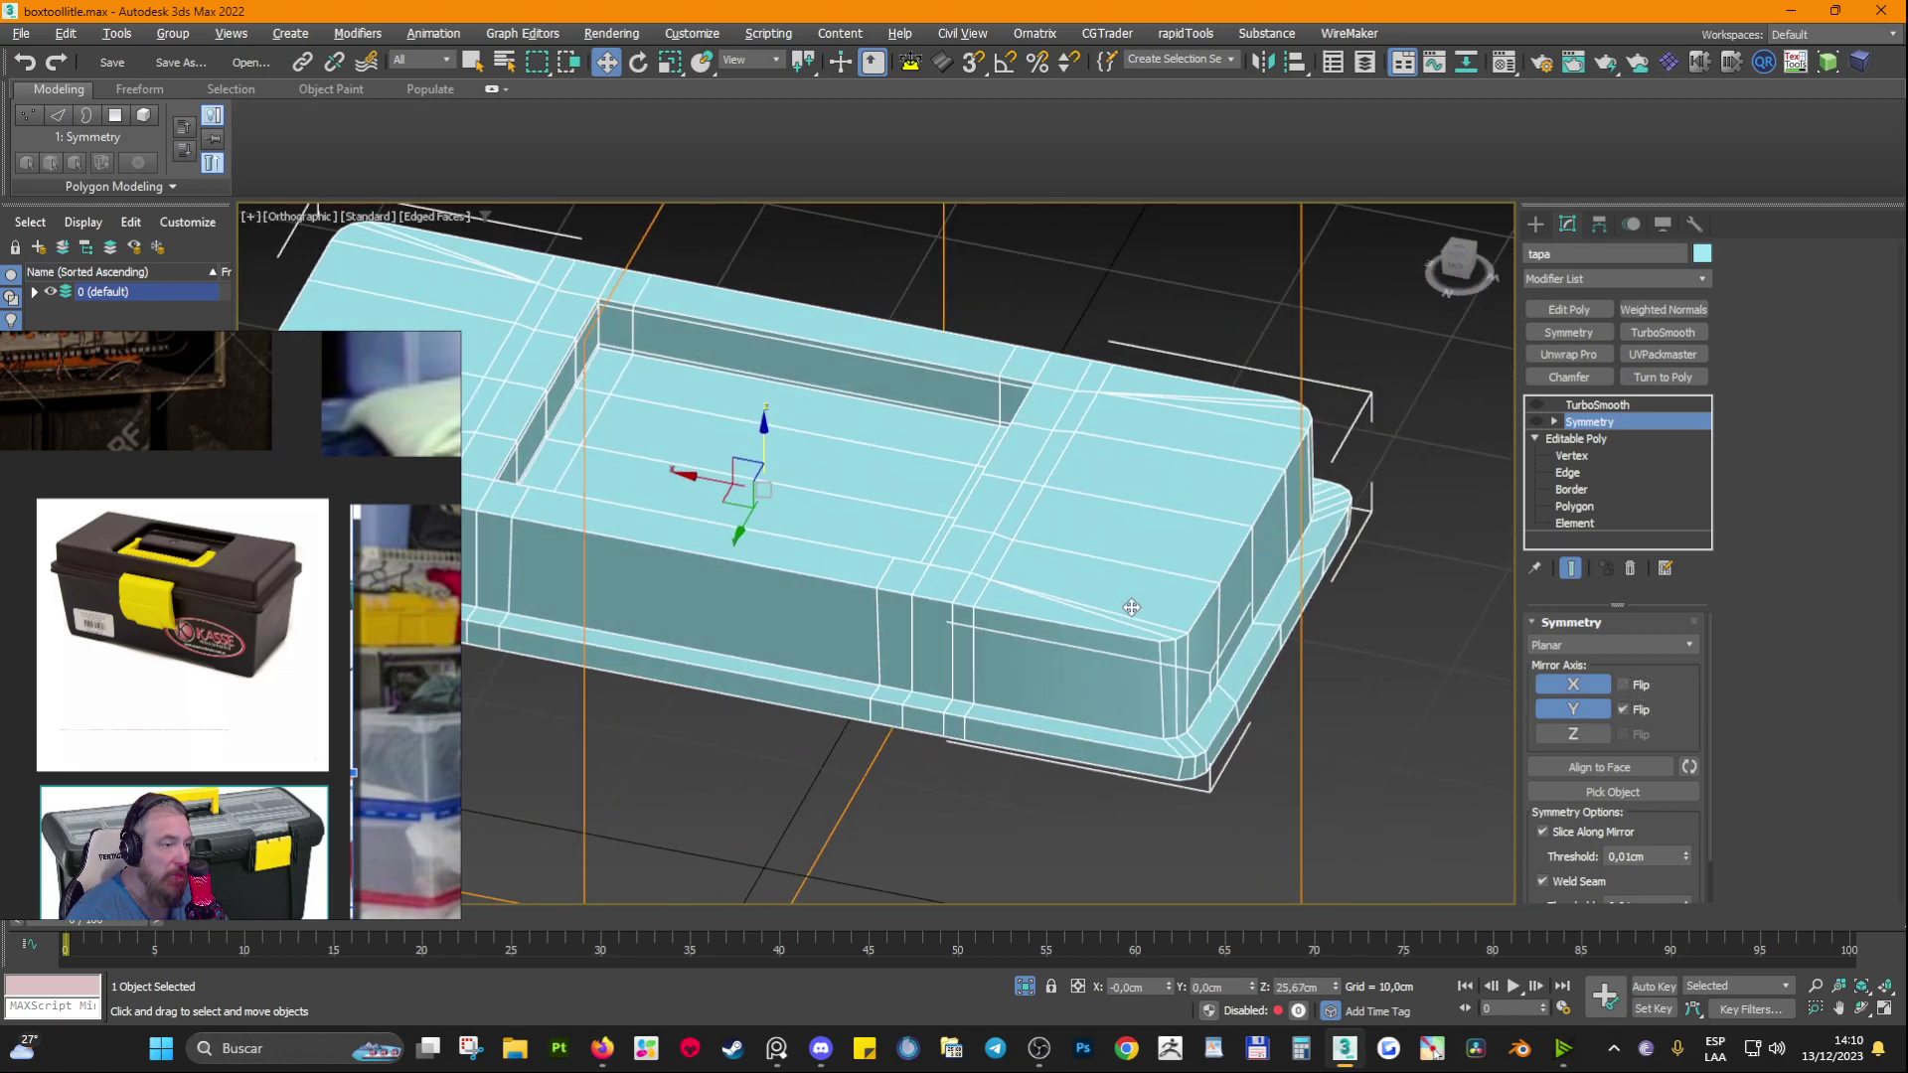
pyautogui.click(1536, 421)
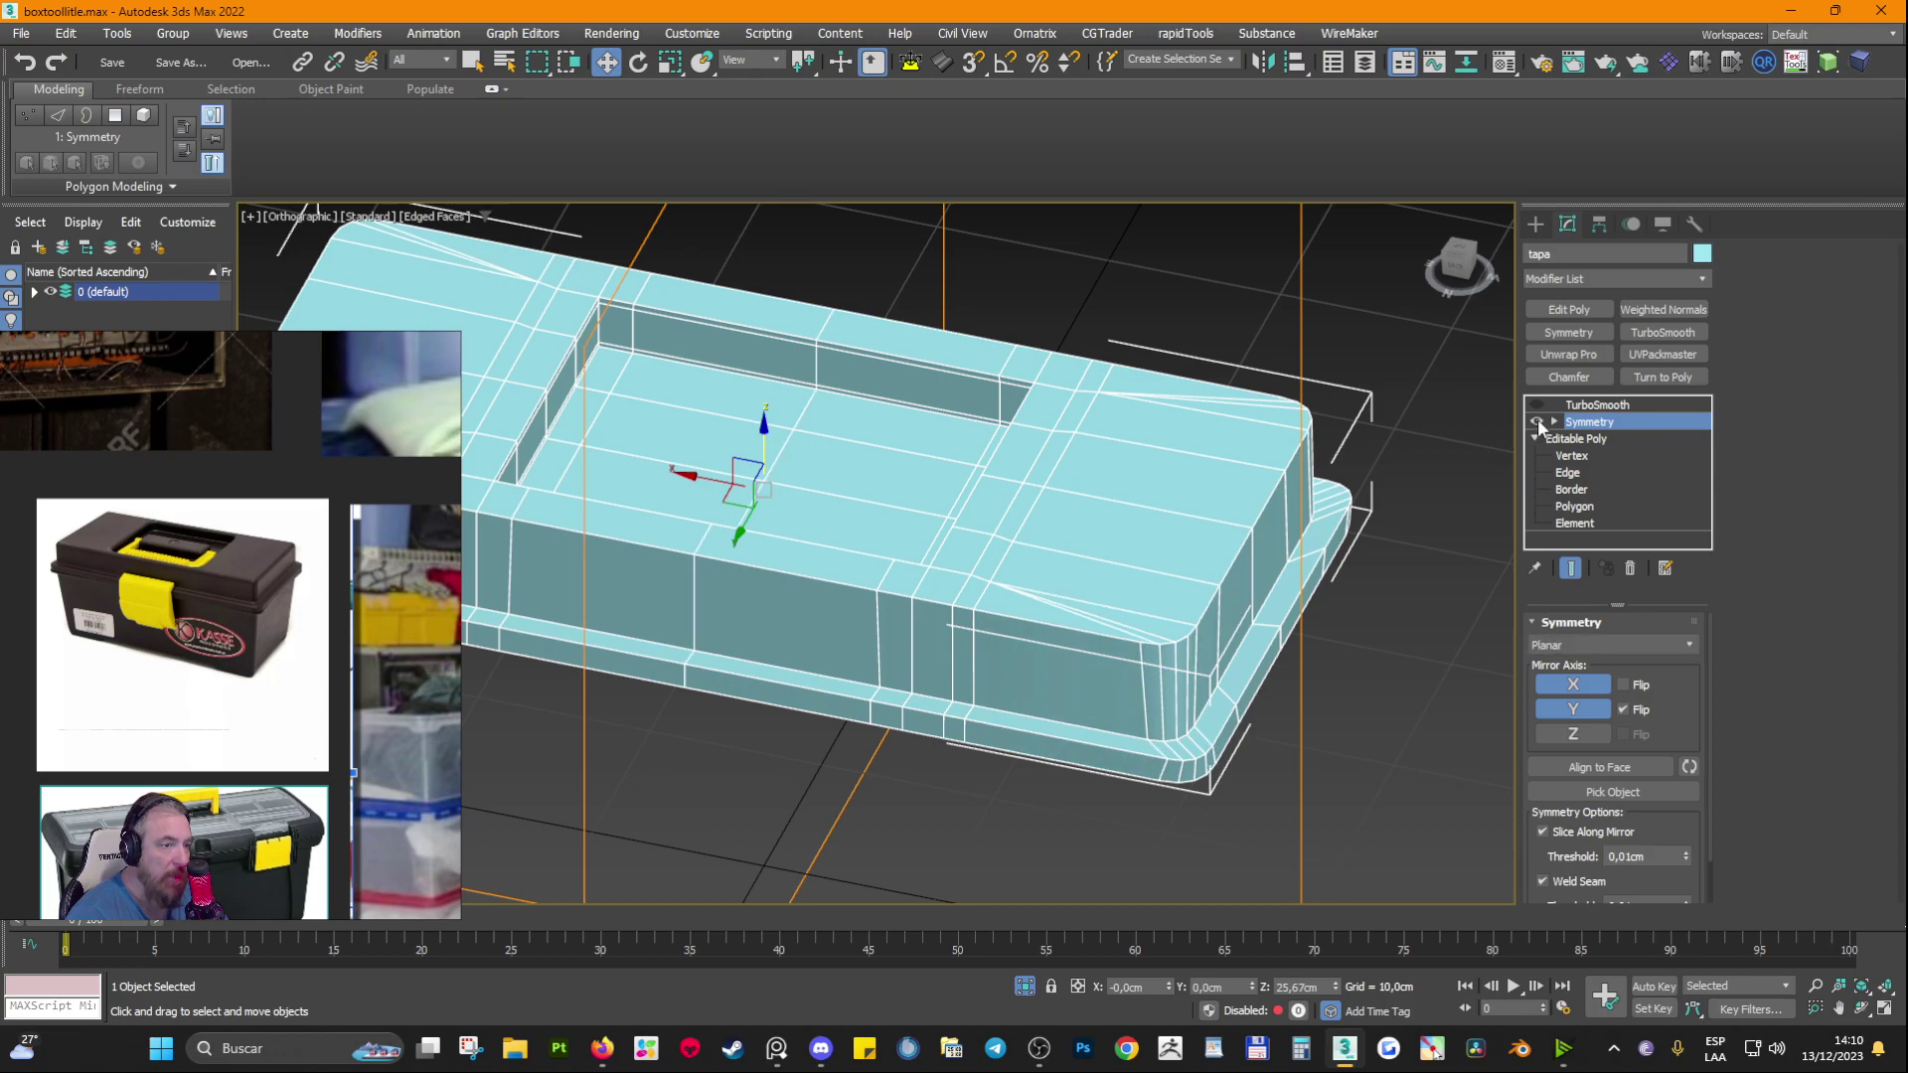
pyautogui.click(1567, 684)
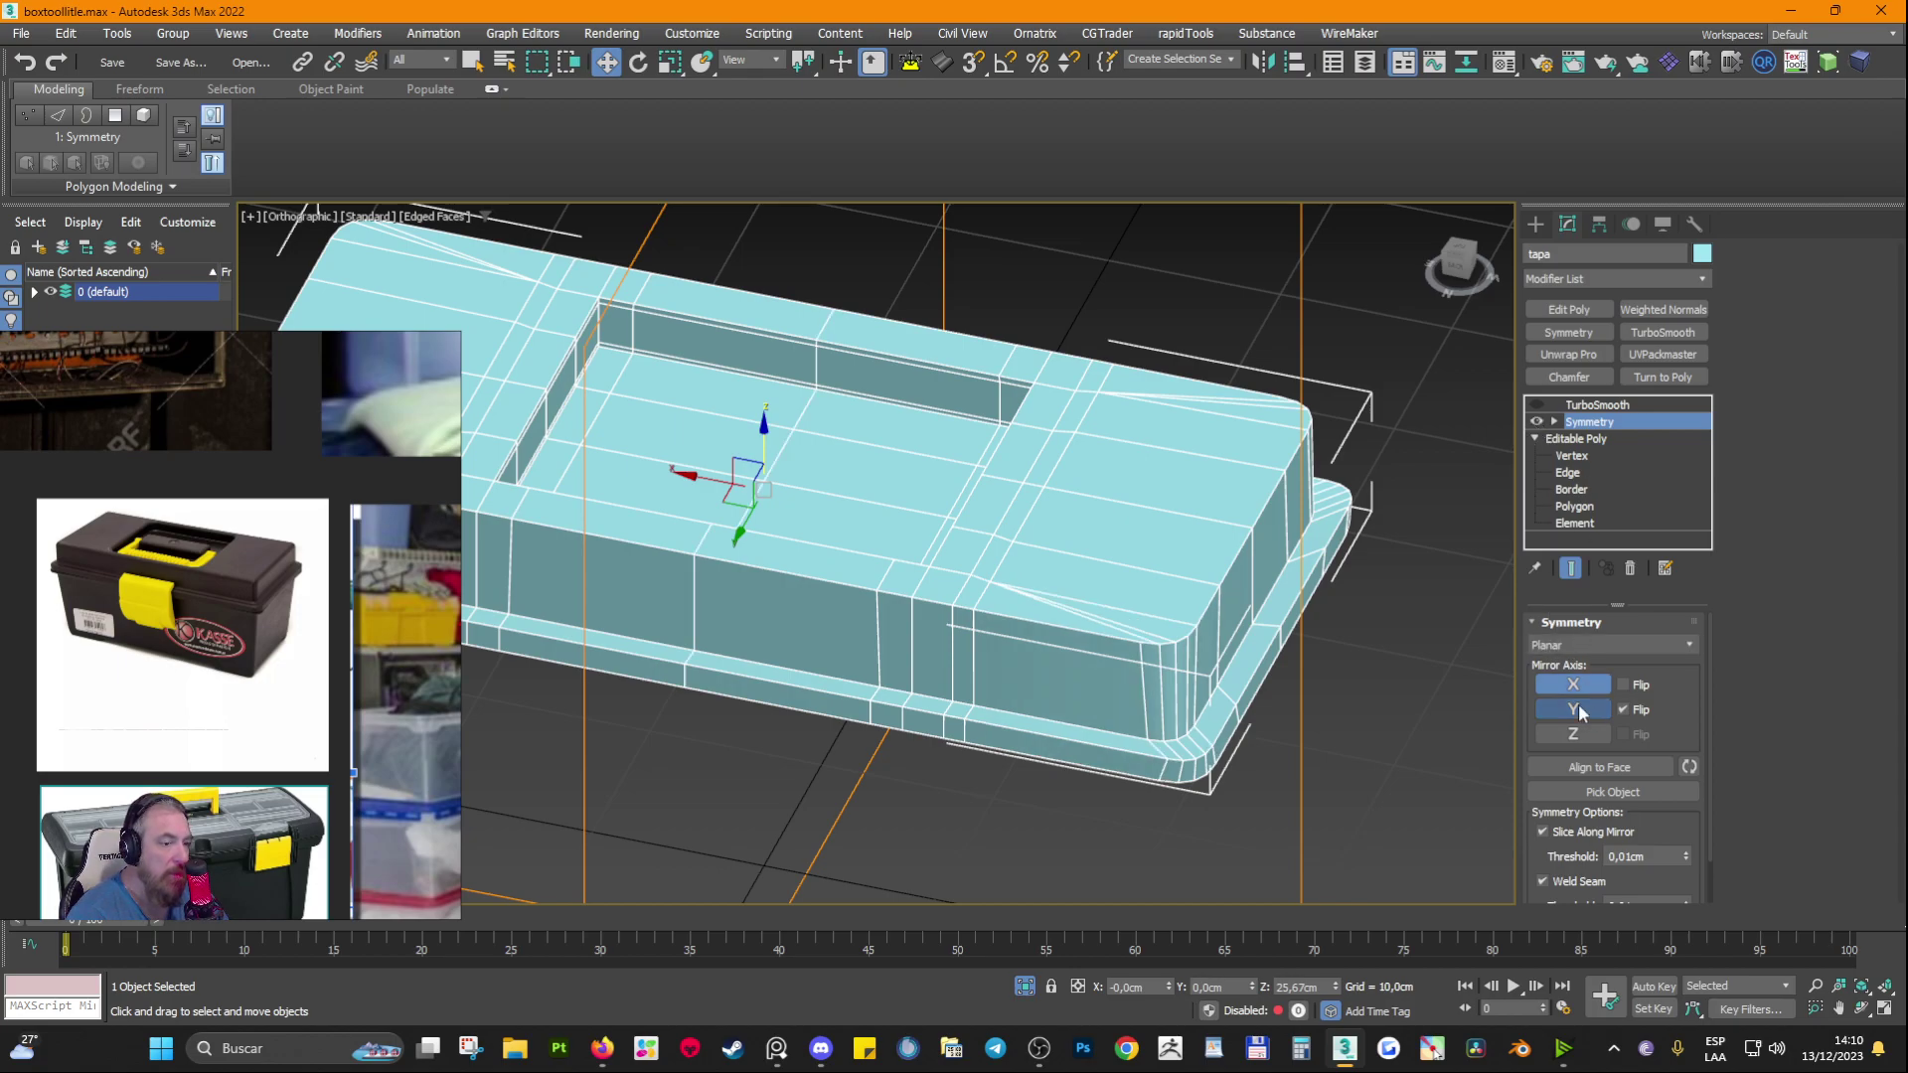
pyautogui.moveTo(1152, 557)
pyautogui.keyDown('alt'); pyautogui.mouseDown(button='middle')
pyautogui.moveTo(1022, 566)
pyautogui.moveTo(1173, 574)
pyautogui.mouseUp(button='middle'); pyautogui.keyUp('alt')
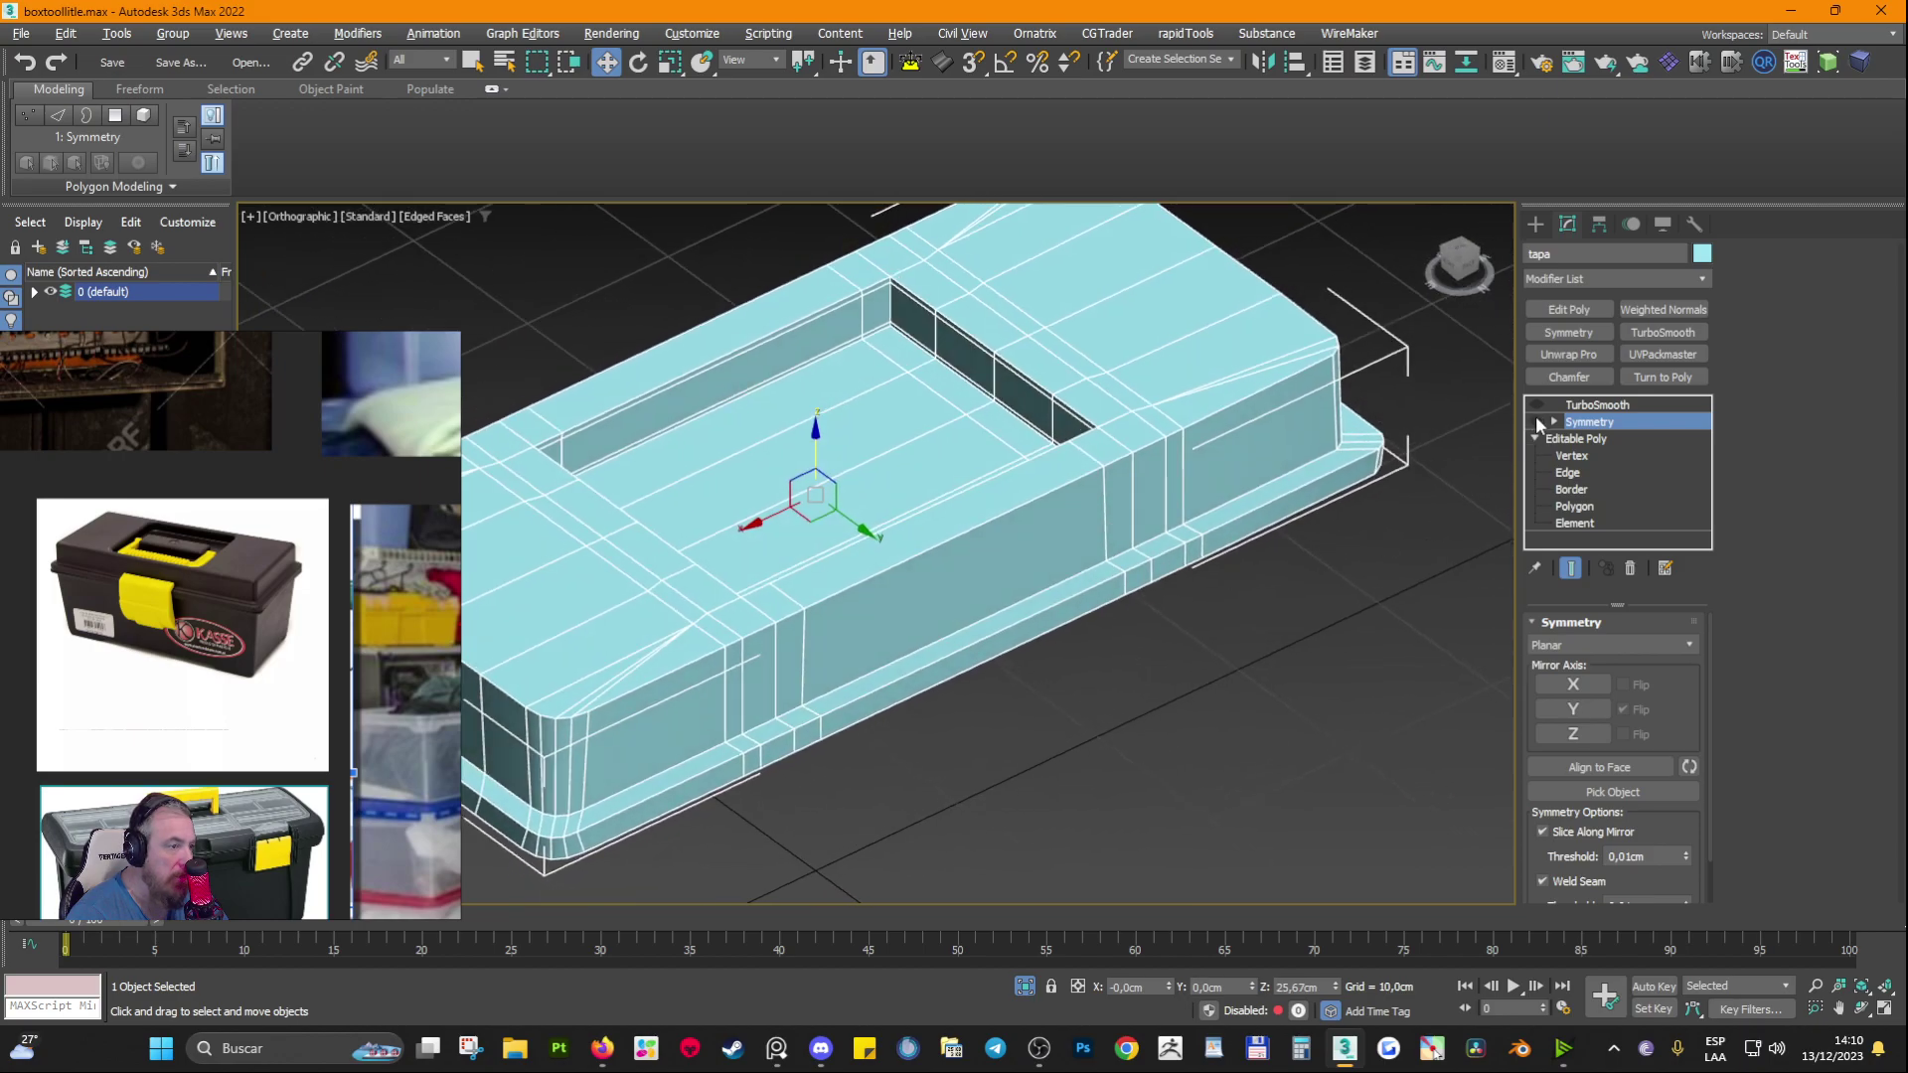
pyautogui.click(1536, 422)
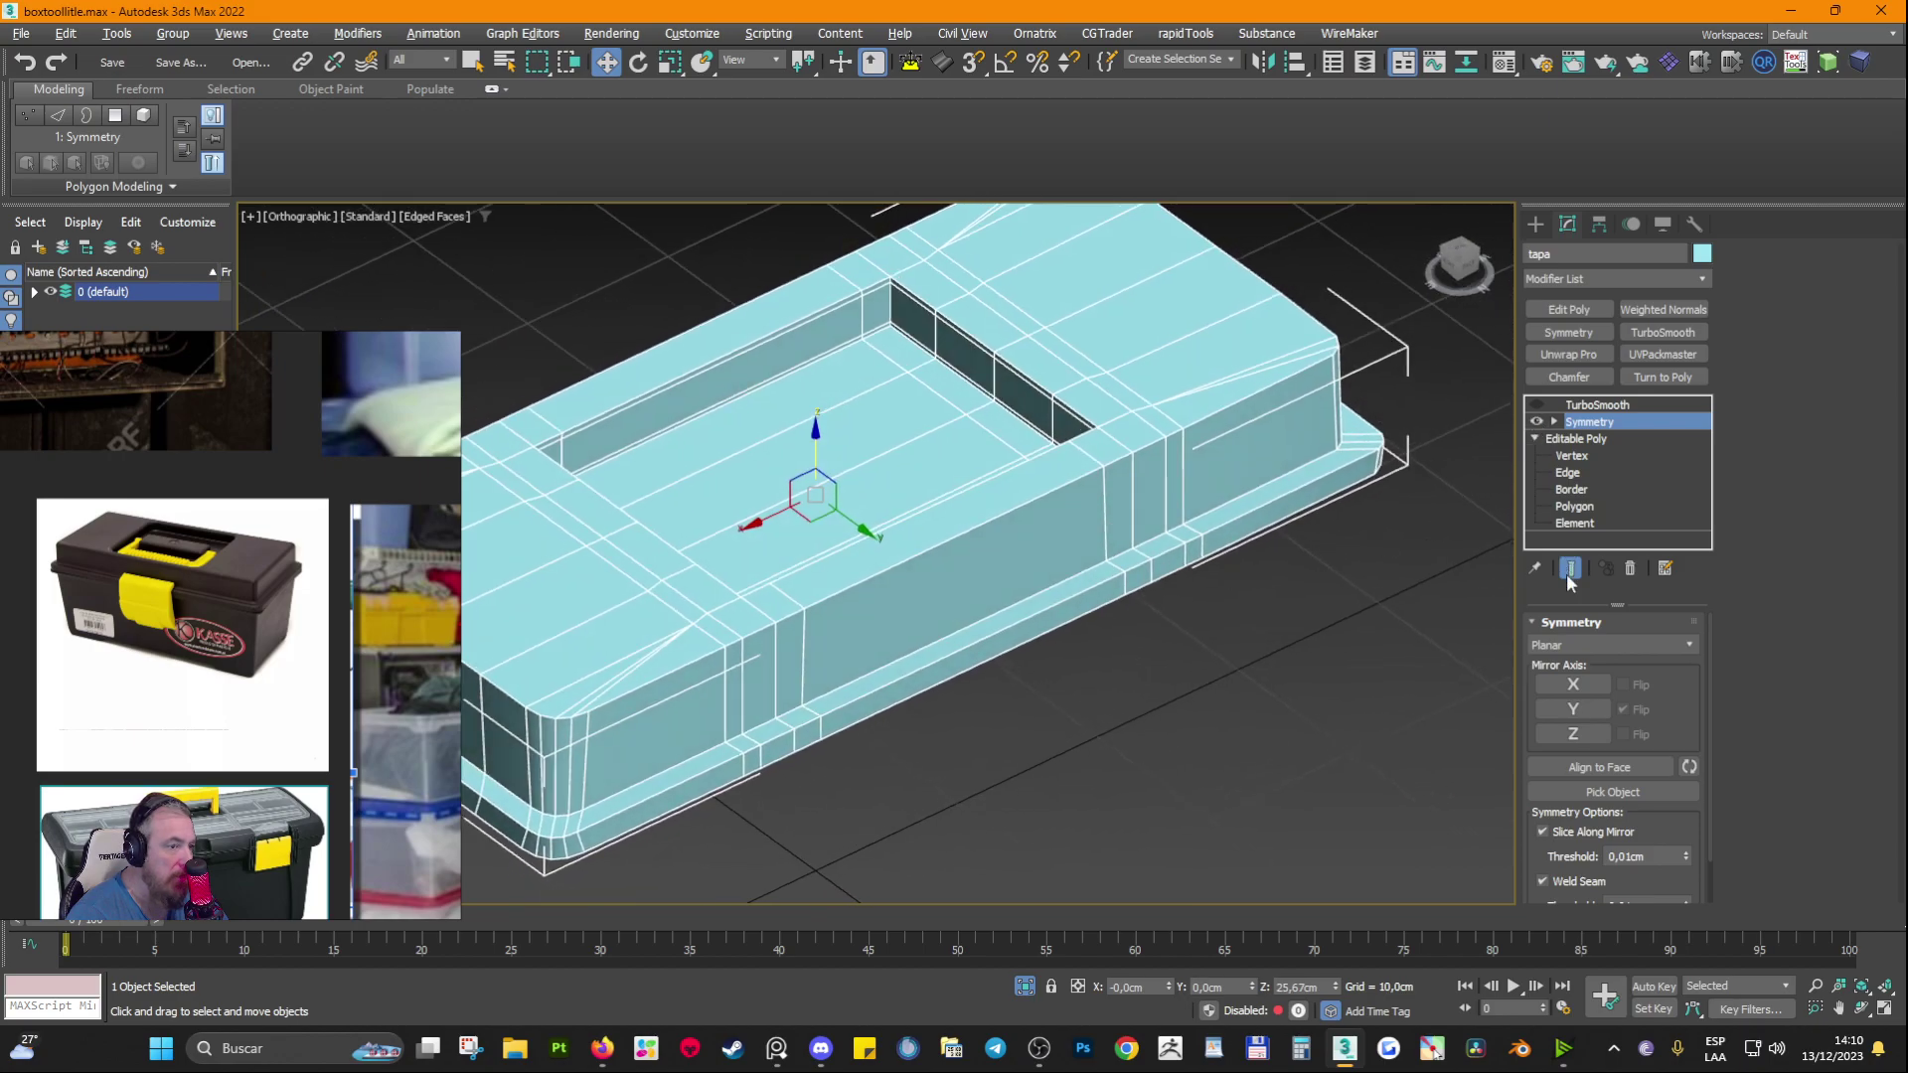
# Step: Toggle the X mirror axis to compare both states, and enable the X and Y axes of Symmetry
pyautogui.click(1568, 681)
pyautogui.click(1569, 682)
pyautogui.click(1568, 681)
pyautogui.click(1569, 681)
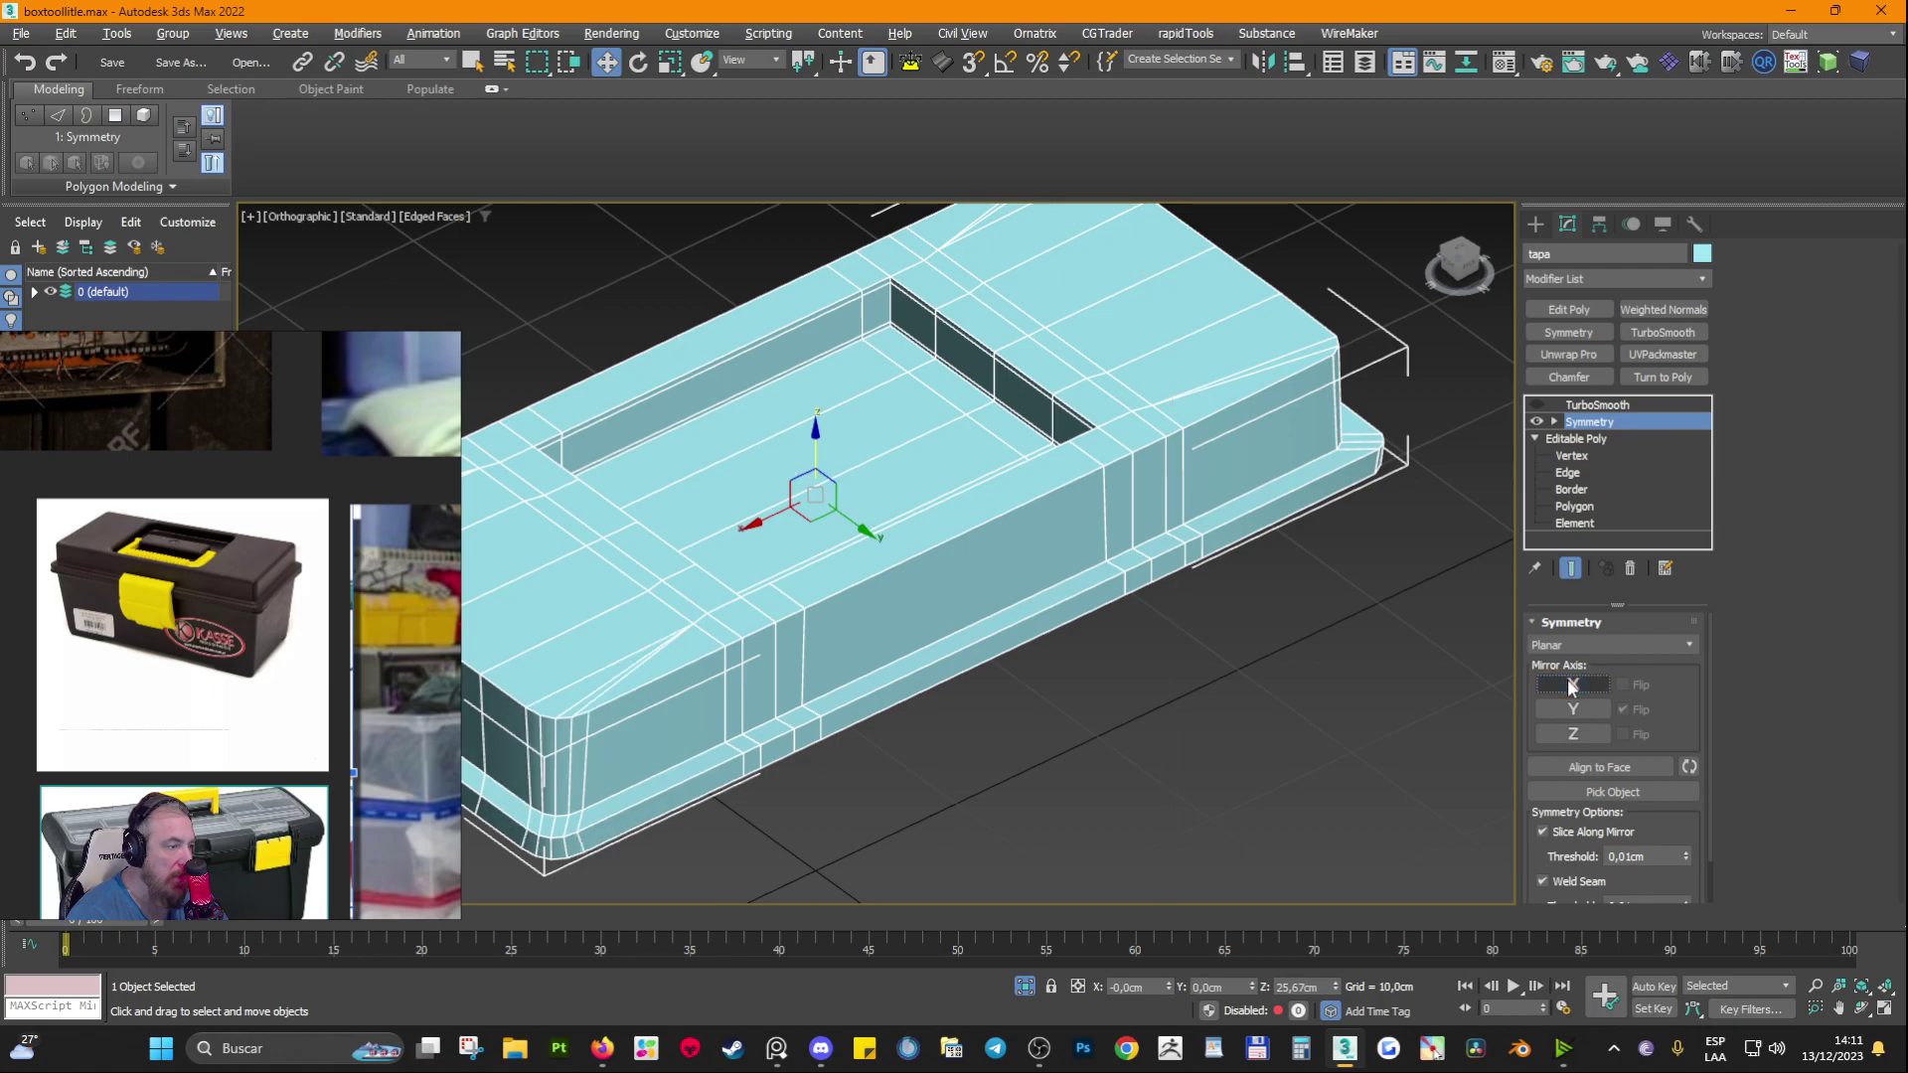
pyautogui.click(1572, 684)
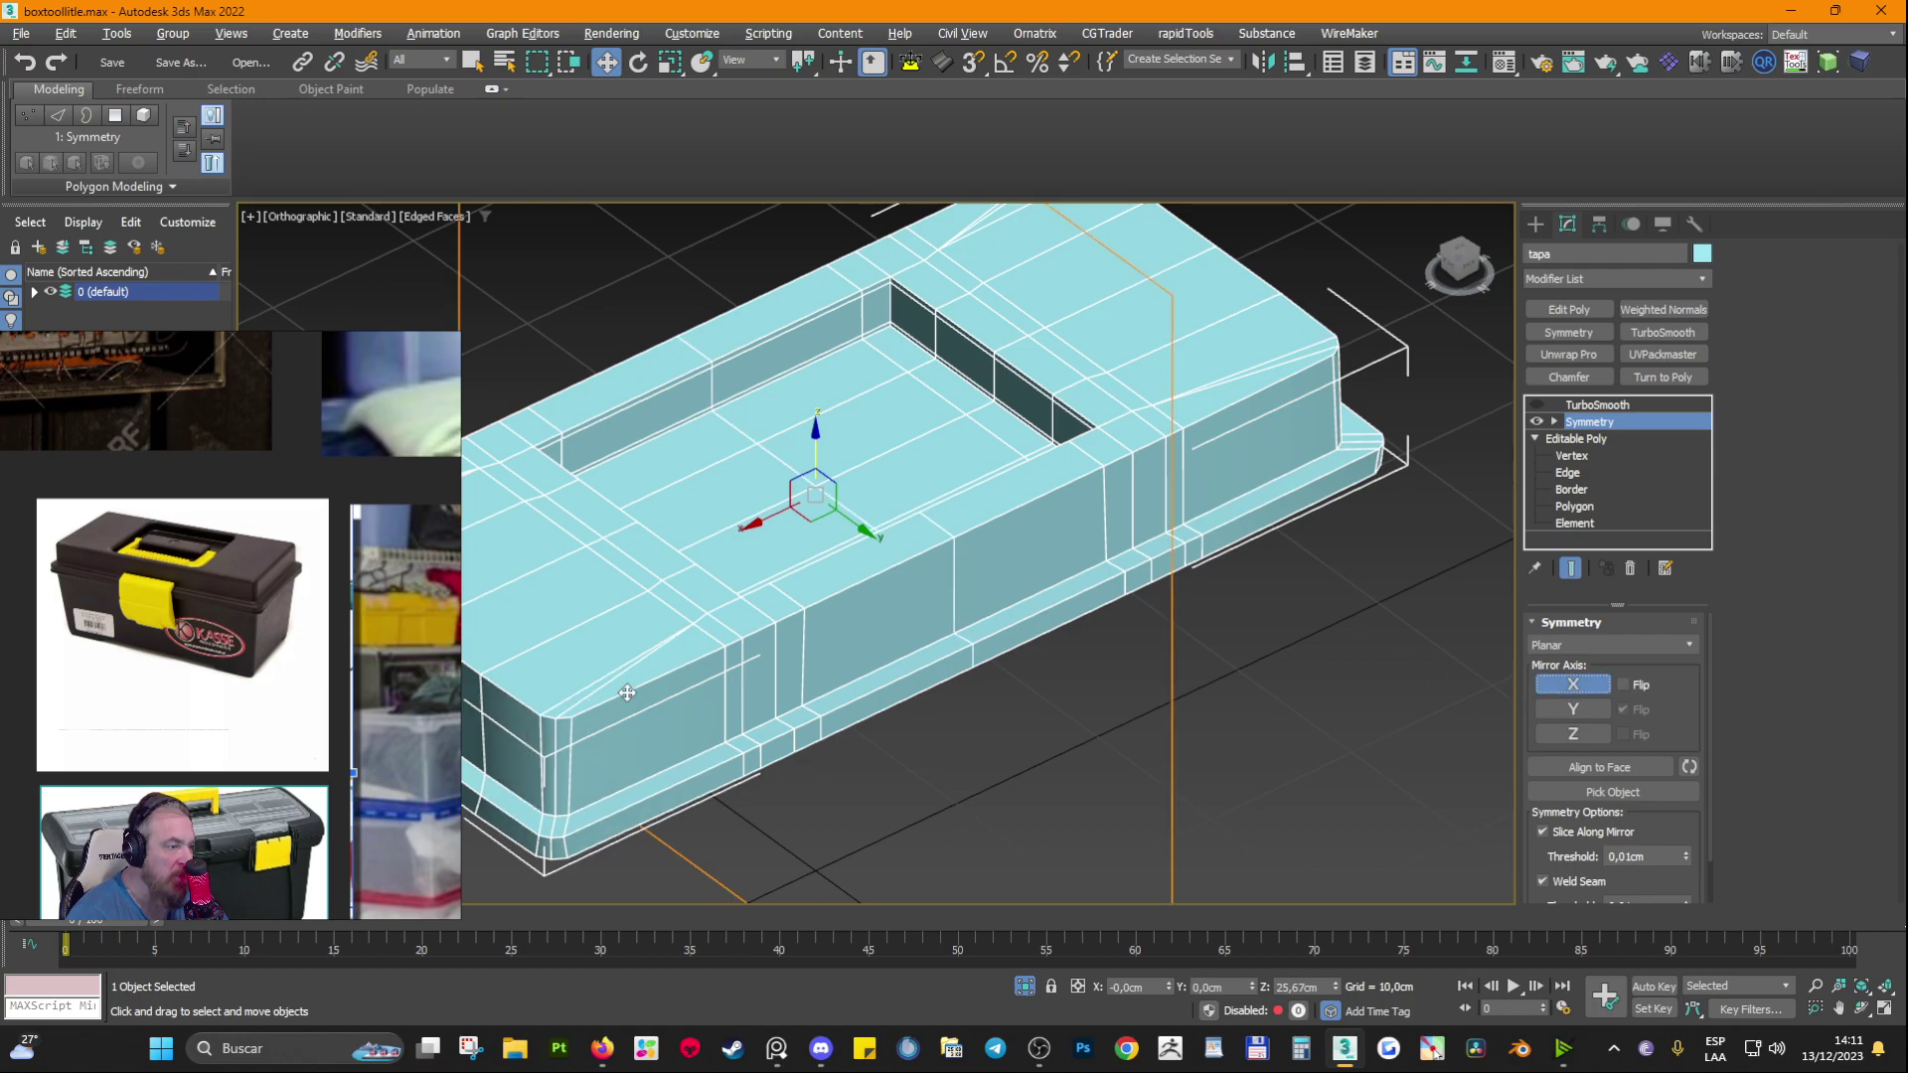
pyautogui.click(1571, 710)
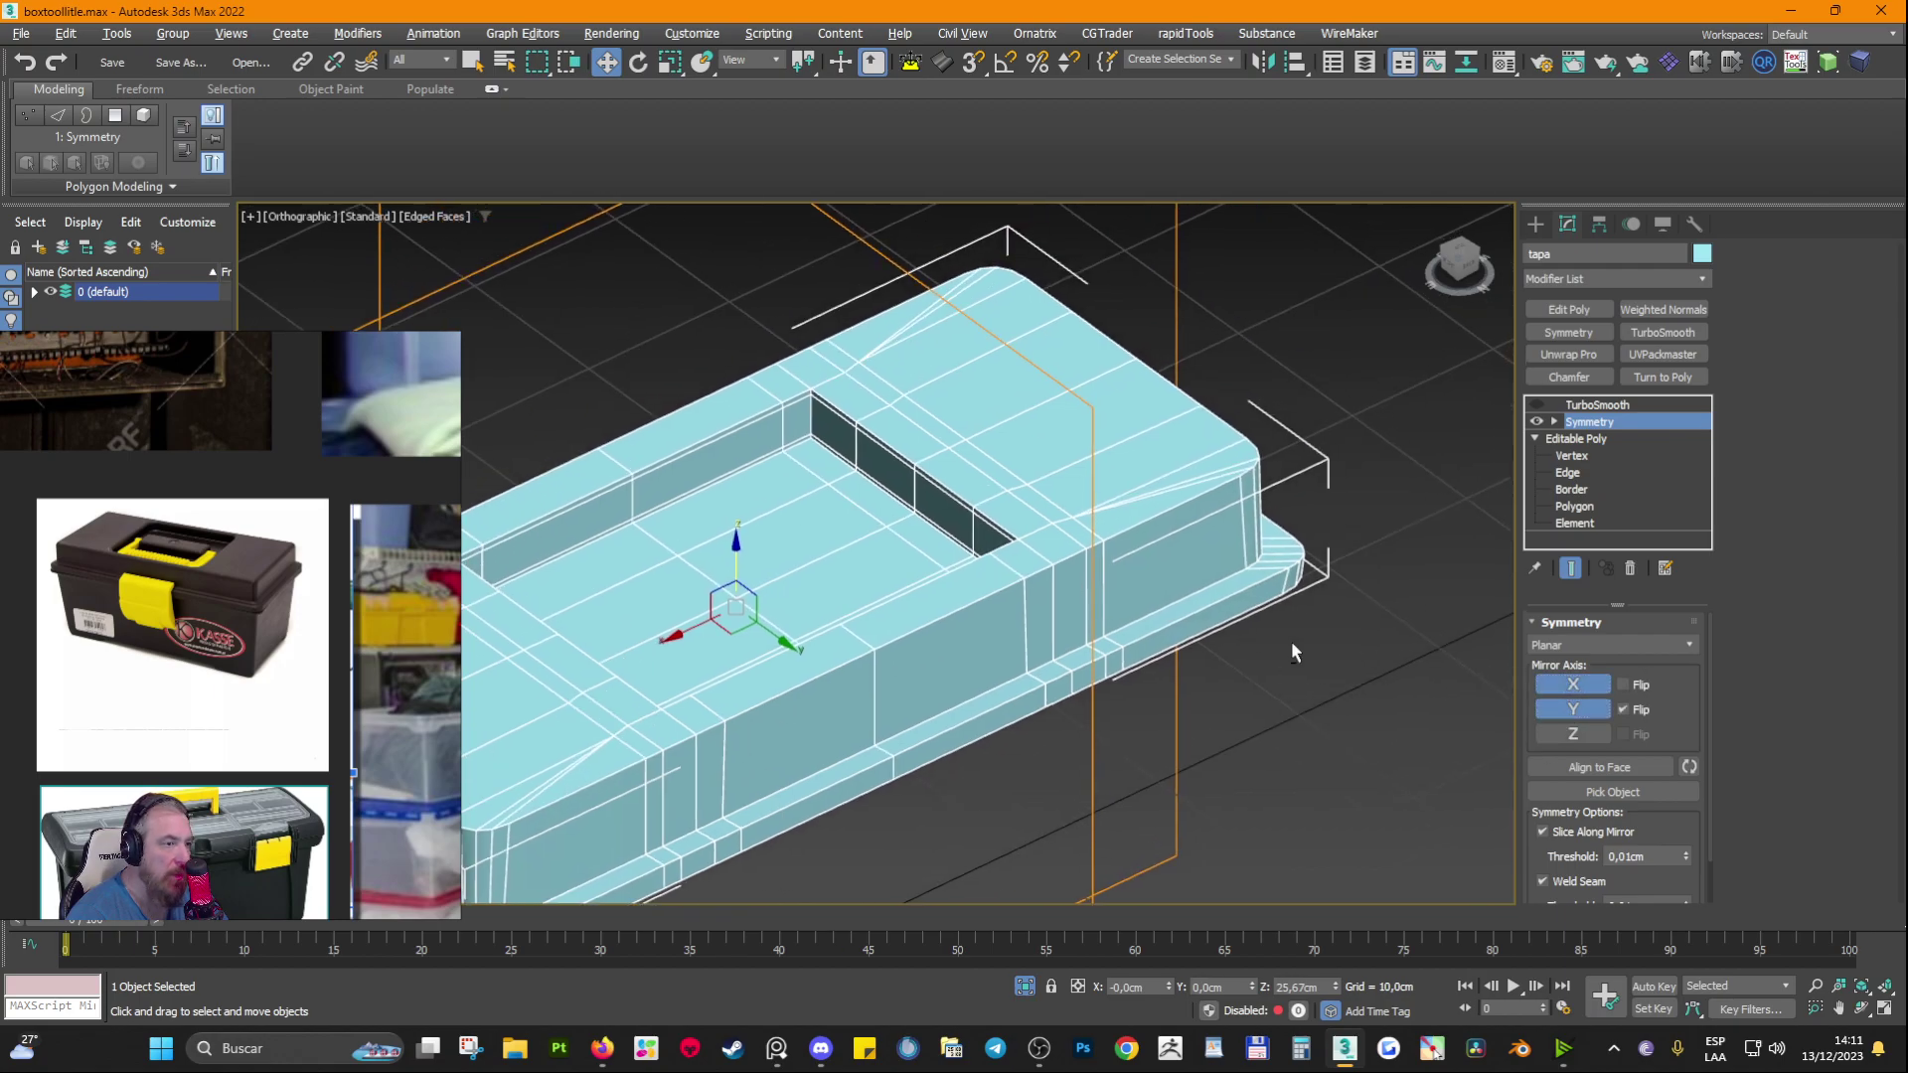
# Step: Check the lid's end with the Y mirror axis off and on, and remove the Y axis's Flip option
pyautogui.keyDown('alt'); pyautogui.moveTo(1293, 652); pyautogui.dragTo(1417, 724, button='middle'); pyautogui.keyUp('alt')
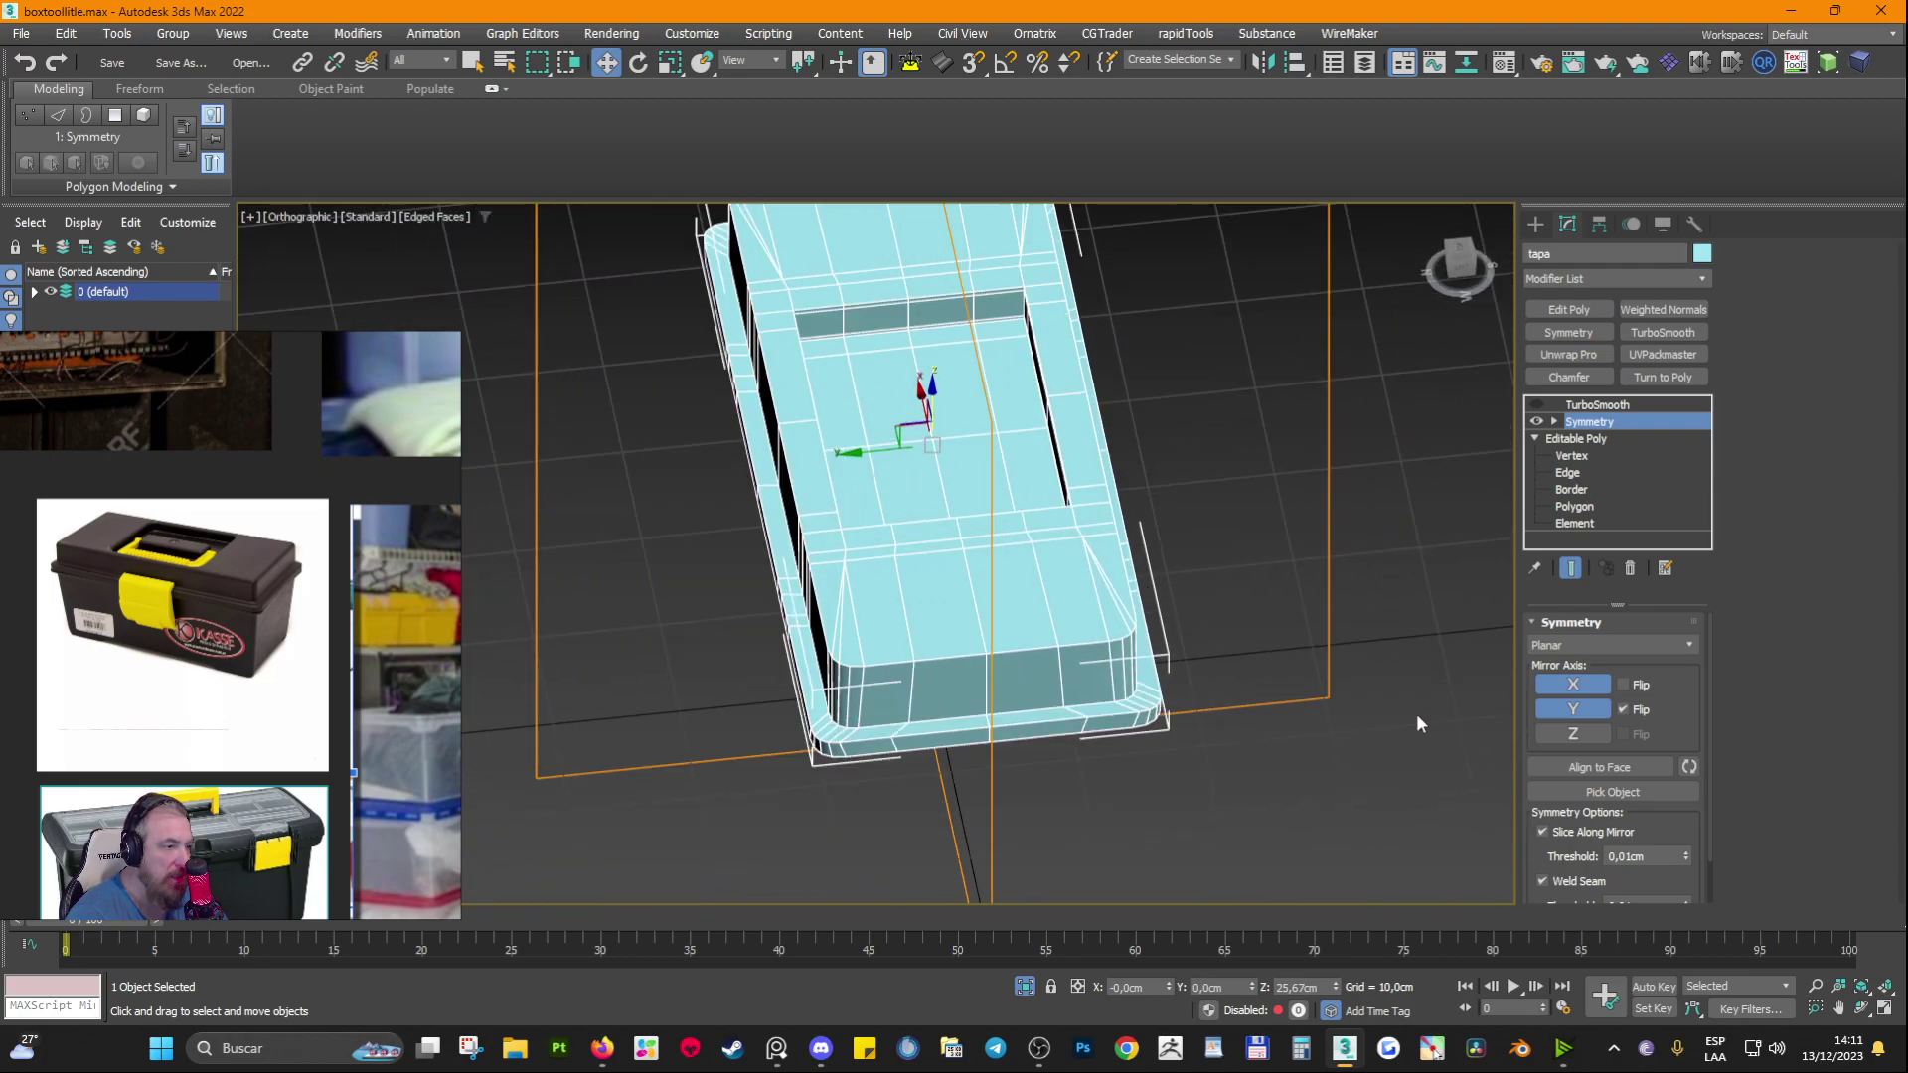
pyautogui.click(1564, 708)
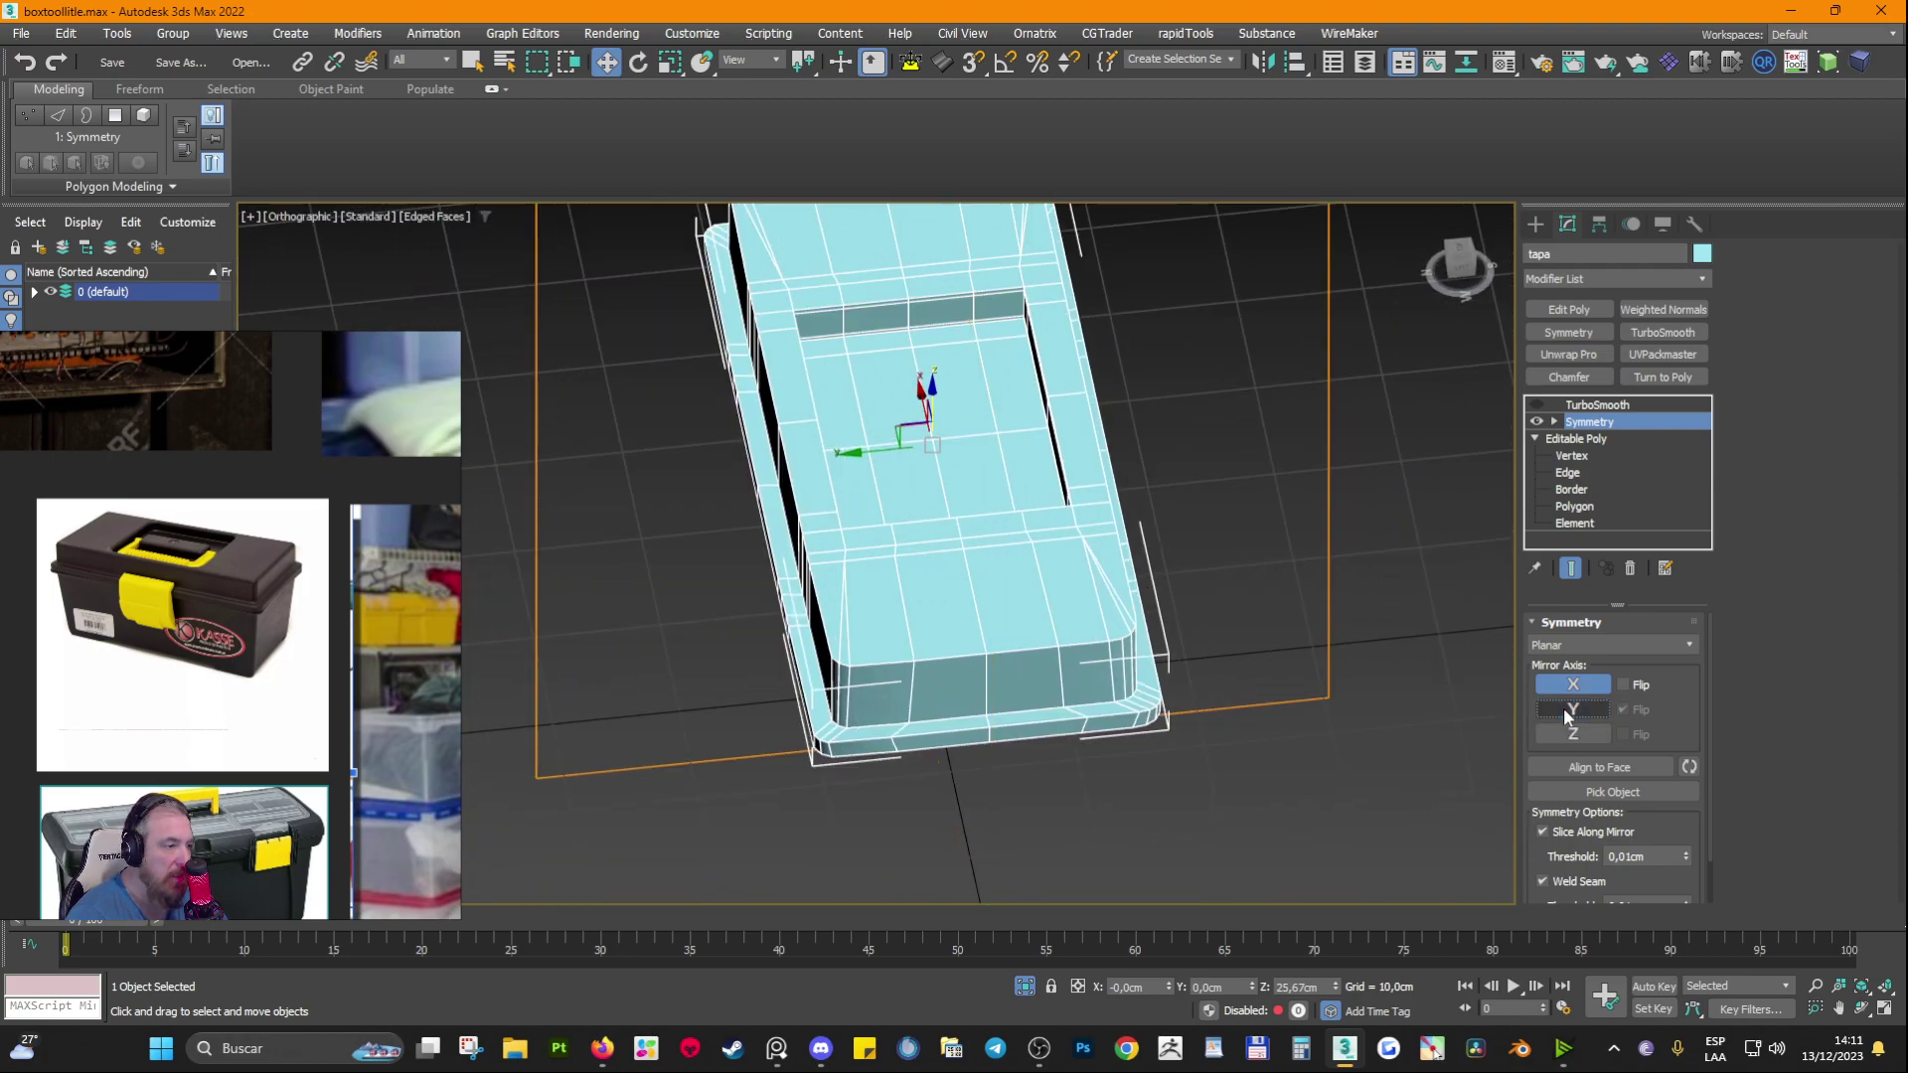
pyautogui.click(1563, 707)
pyautogui.click(1623, 708)
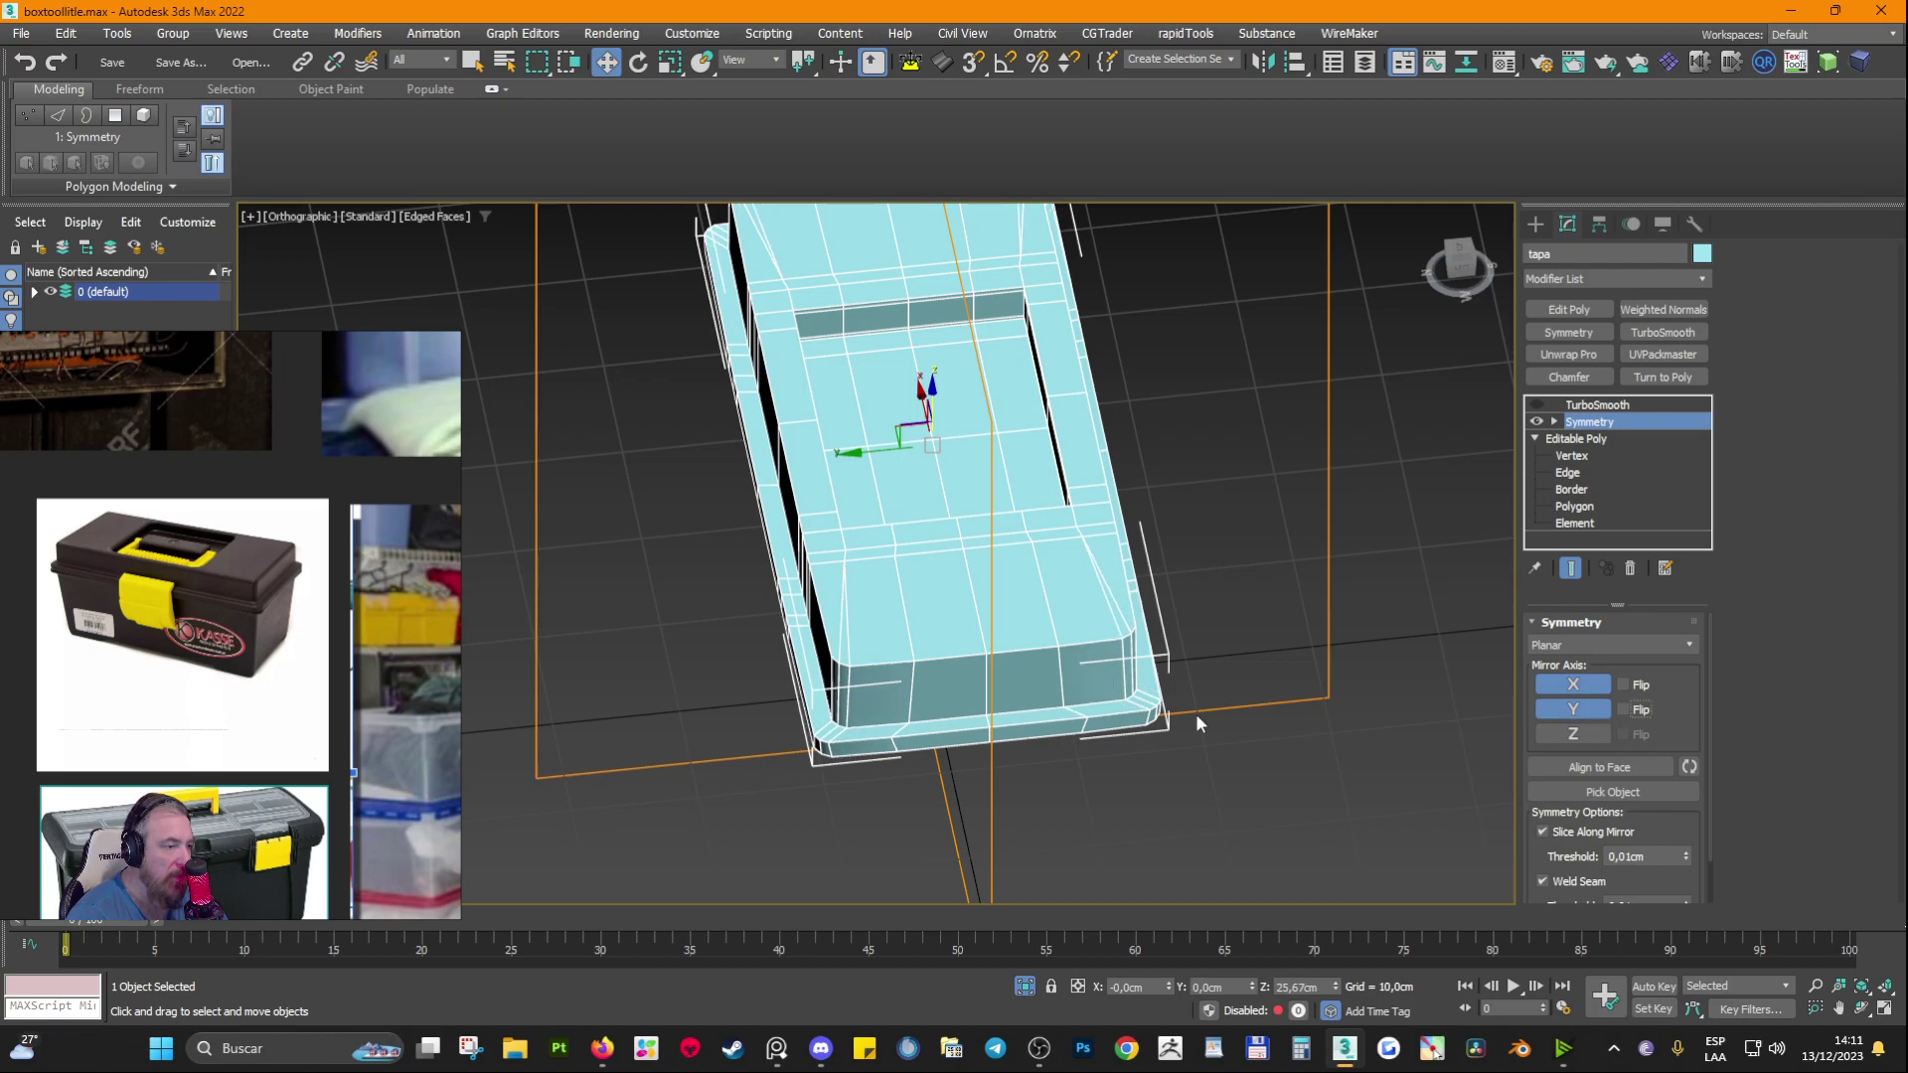
# Step: Collapse the Symmetry modifier into the Editable Poly, keeping TurboSmooth above it
pyautogui.scroll(6, 1195, 713)
pyautogui.rightClick(1592, 425)
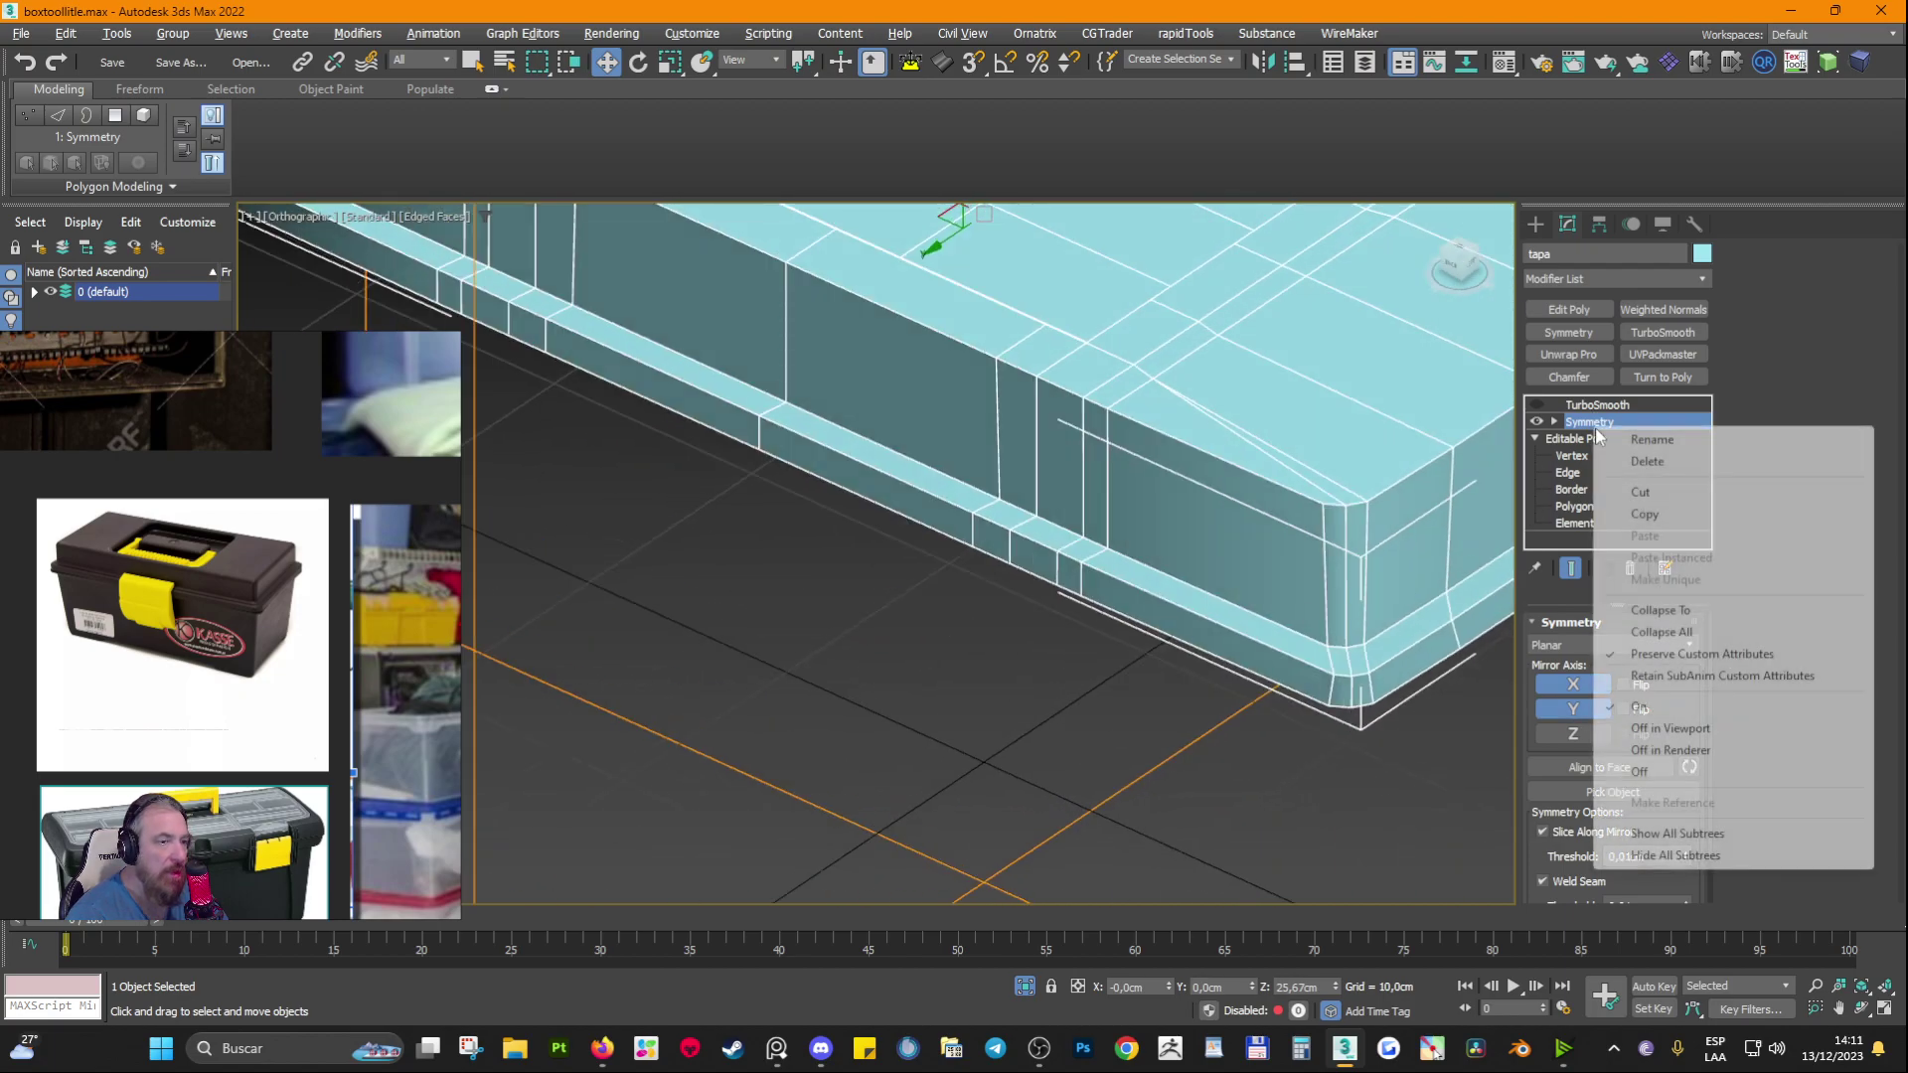
pyautogui.click(1639, 609)
pyautogui.moveTo(1431, 556); pyautogui.dragTo(1216, 664, button='middle')
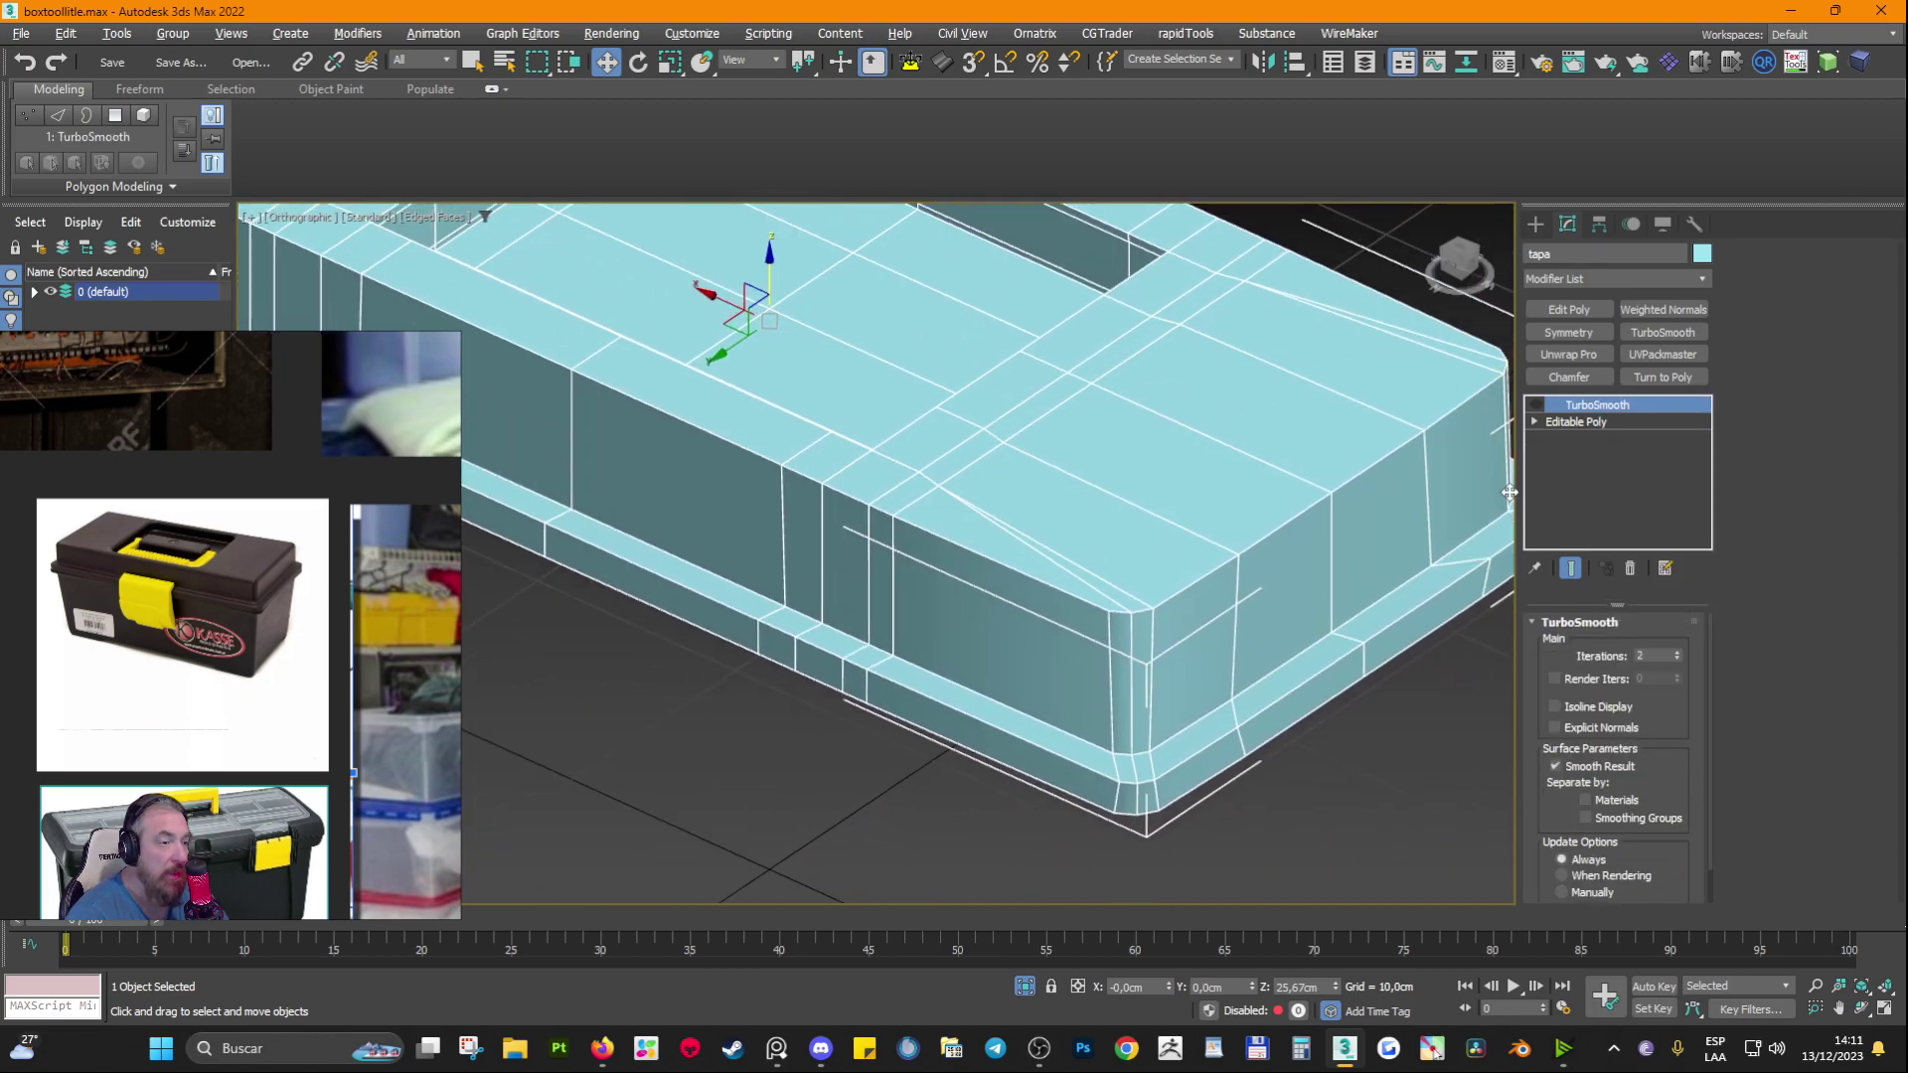
# Step: Select the complete outer edge loop around the lid's top face, including all four rounded corners
pyautogui.click(1536, 422)
pyautogui.click(1568, 455)
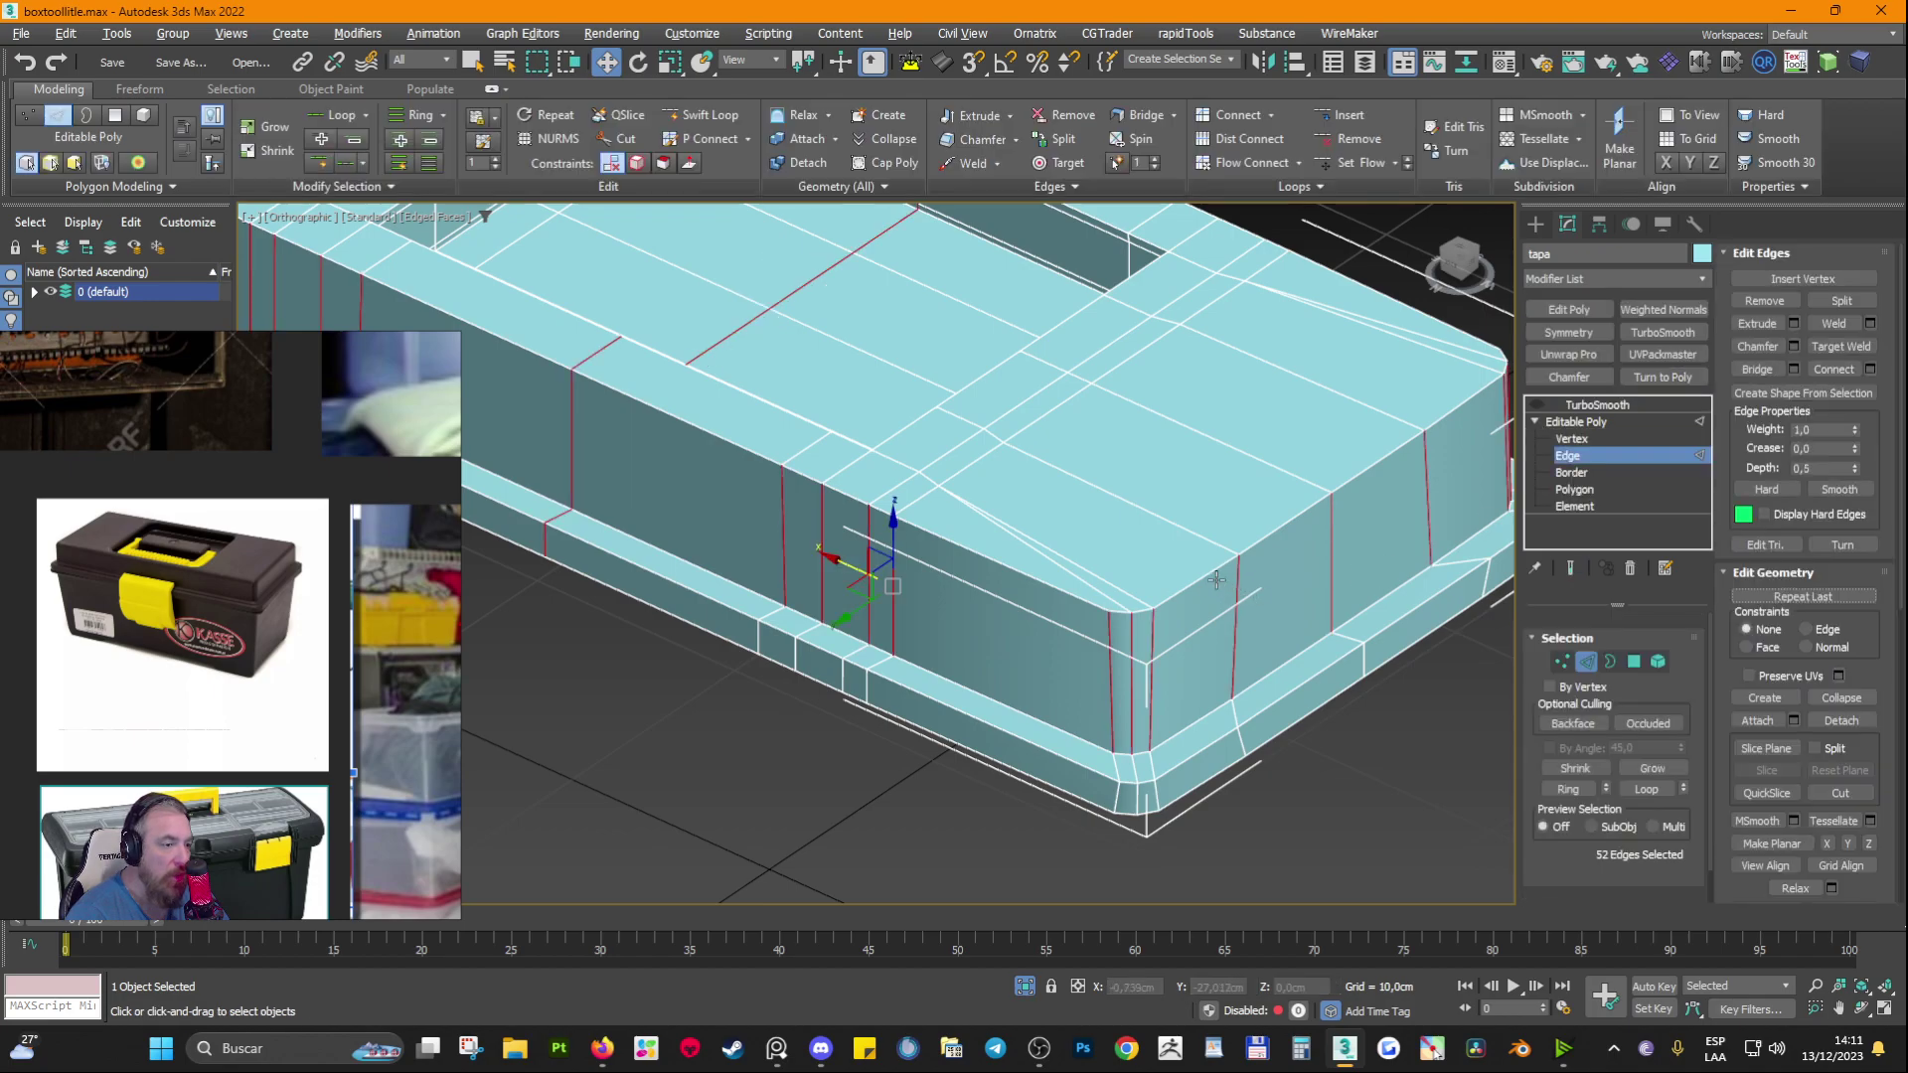
pyautogui.doubleClick(1211, 578)
pyautogui.keyDown('ctrl'); pyautogui.doubleClick(1086, 600); pyautogui.keyUp('ctrl')
pyautogui.scroll(-5, 1086, 600)
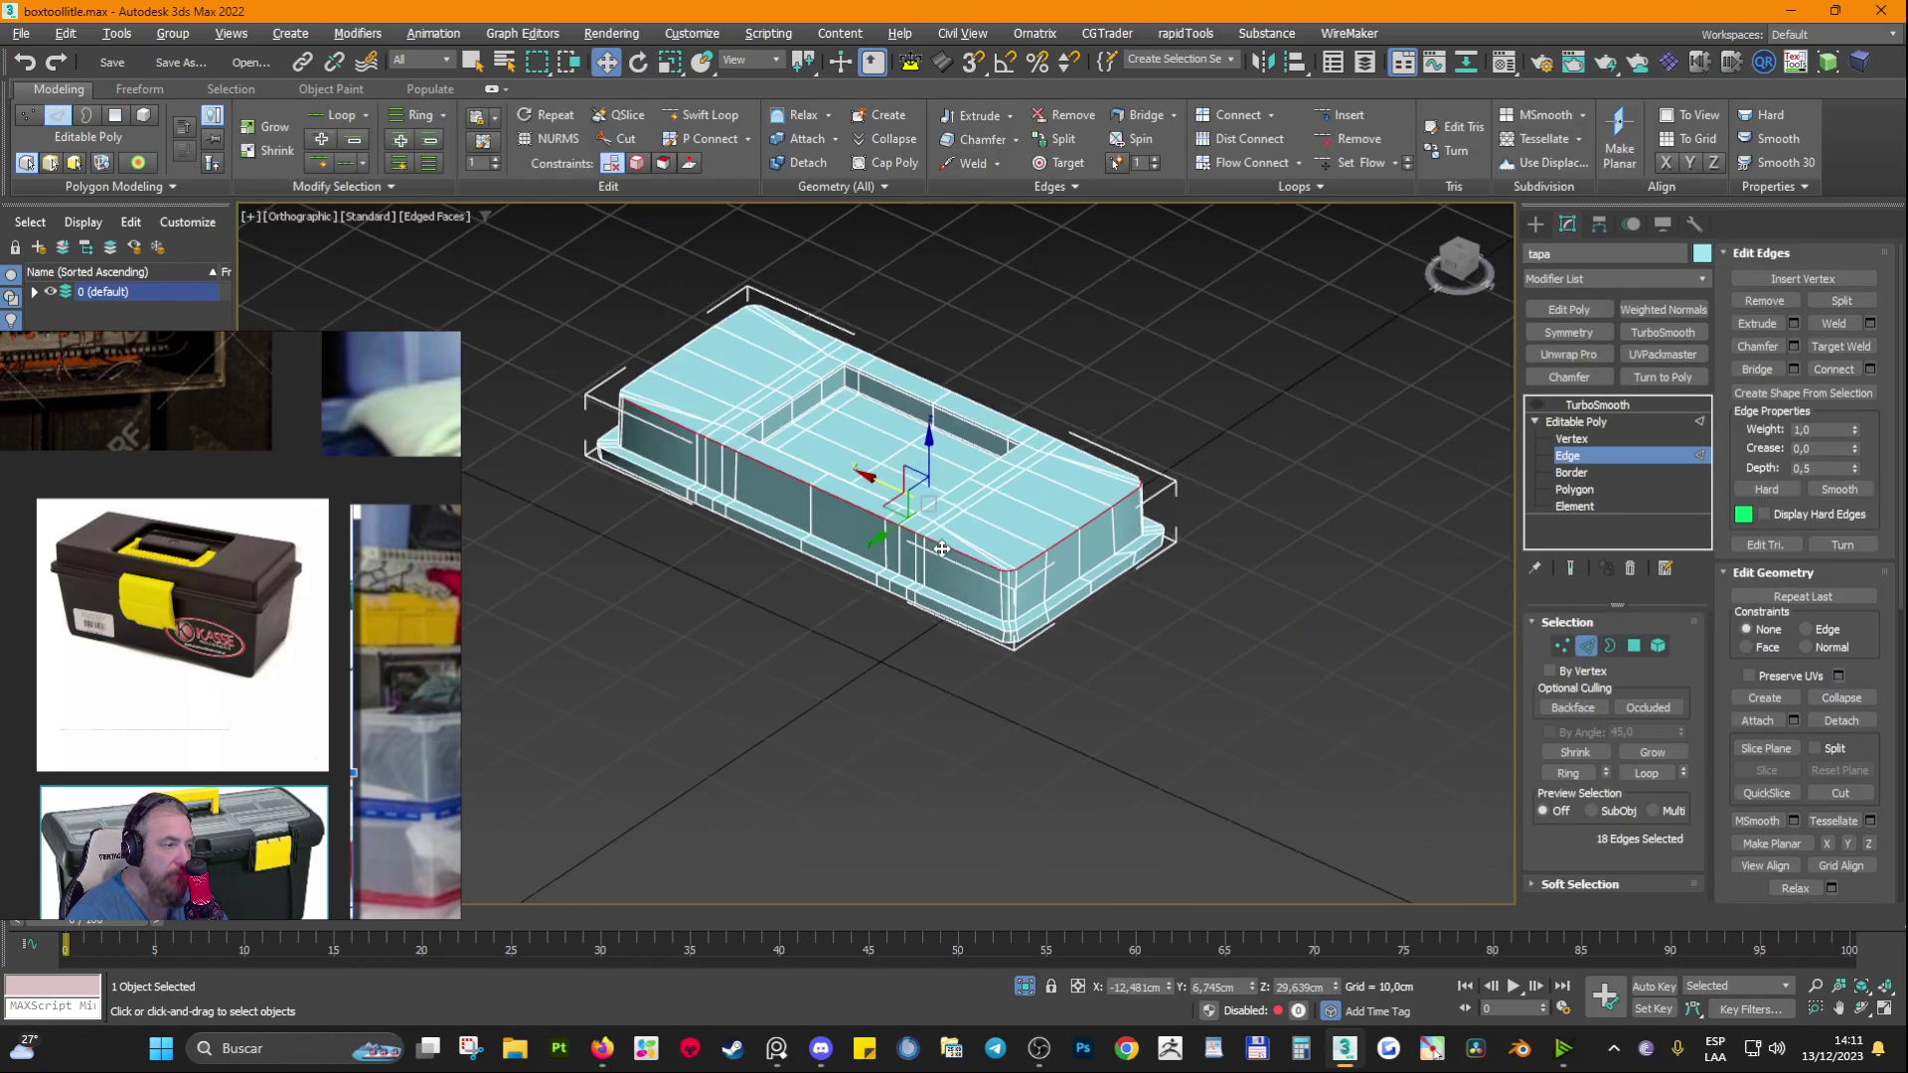
pyautogui.keyDown('alt'); pyautogui.moveTo(1086, 600); pyautogui.dragTo(919, 585, button='middle'); pyautogui.keyUp('alt')
pyautogui.scroll(5, 919, 584)
pyautogui.keyDown('ctrl'); pyautogui.doubleClick(1049, 591); pyautogui.keyUp('ctrl')
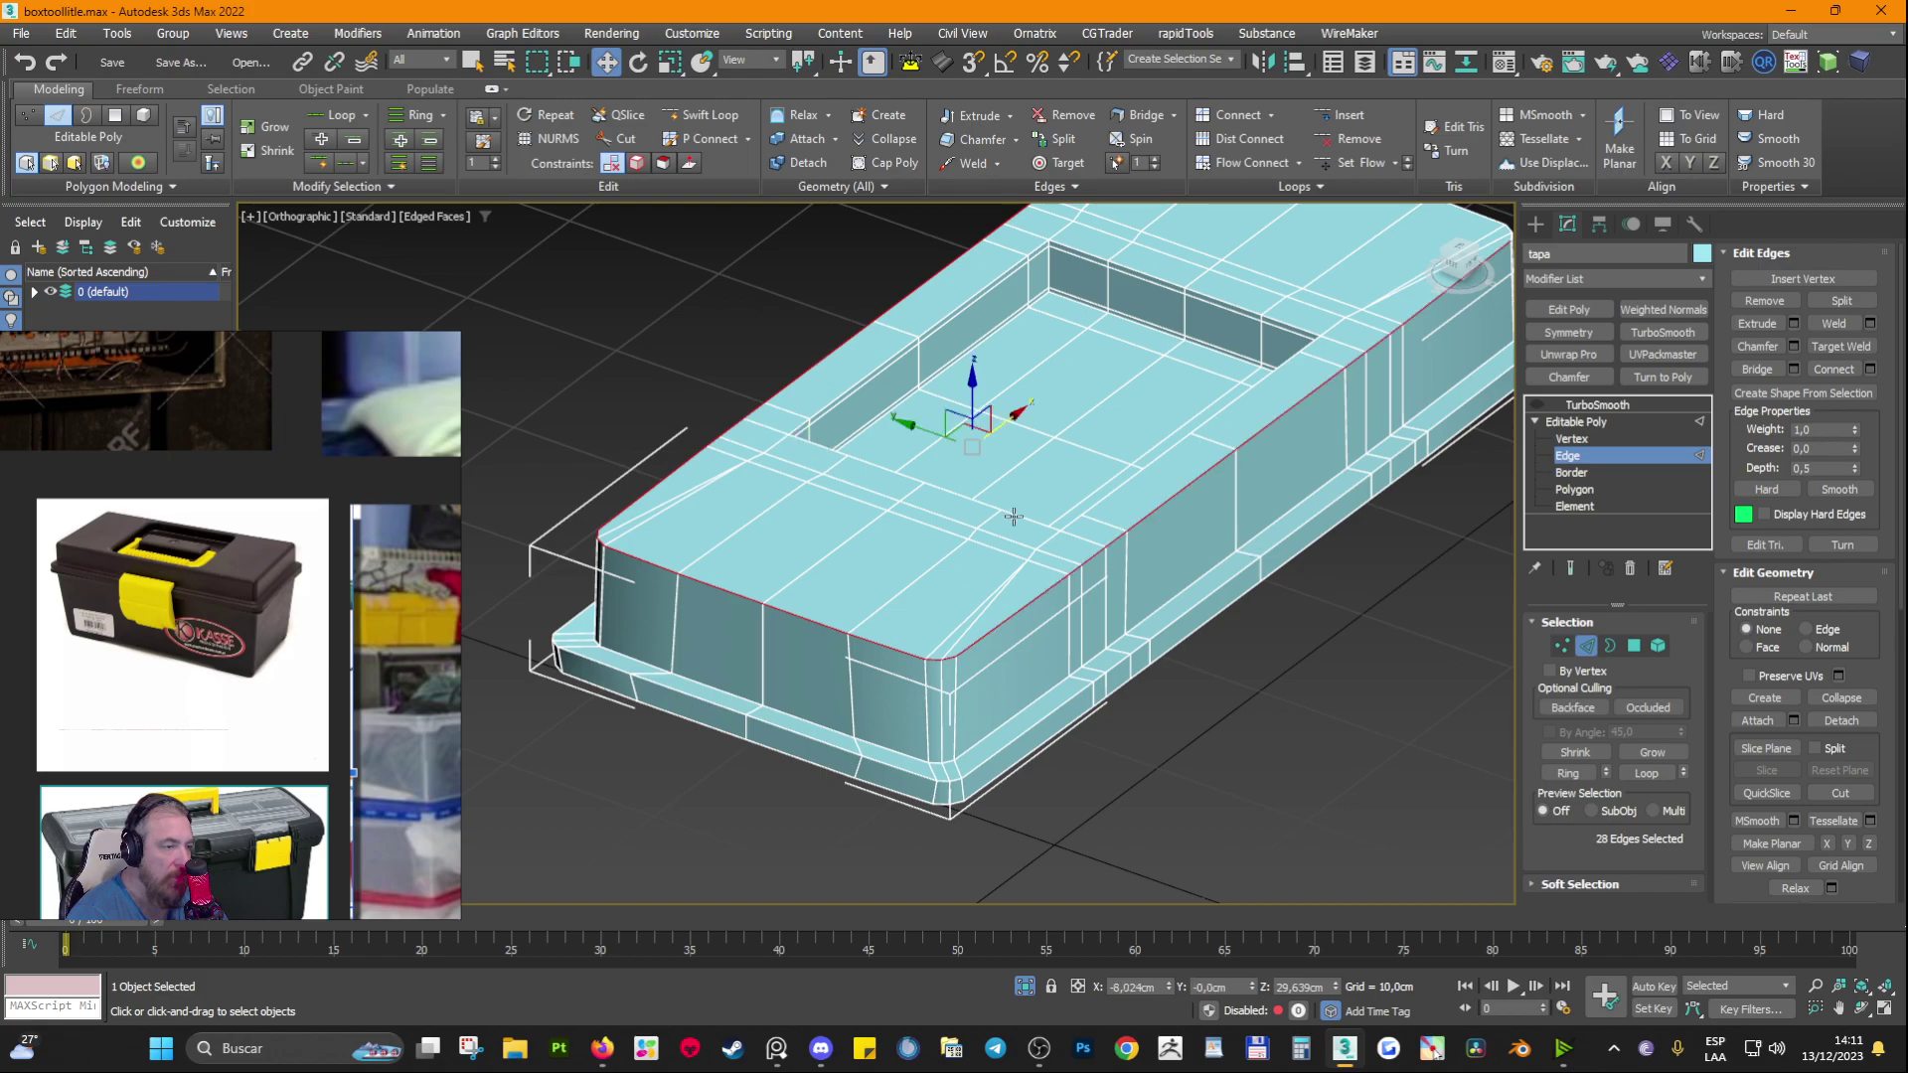
pyautogui.keyDown('alt'); pyautogui.moveTo(1381, 646); pyautogui.dragTo(1085, 561, button='middle'); pyautogui.keyUp('alt')
pyautogui.scroll(4, 1085, 561)
pyautogui.keyDown('ctrl'); pyautogui.doubleClick(1039, 500); pyautogui.keyUp('ctrl')
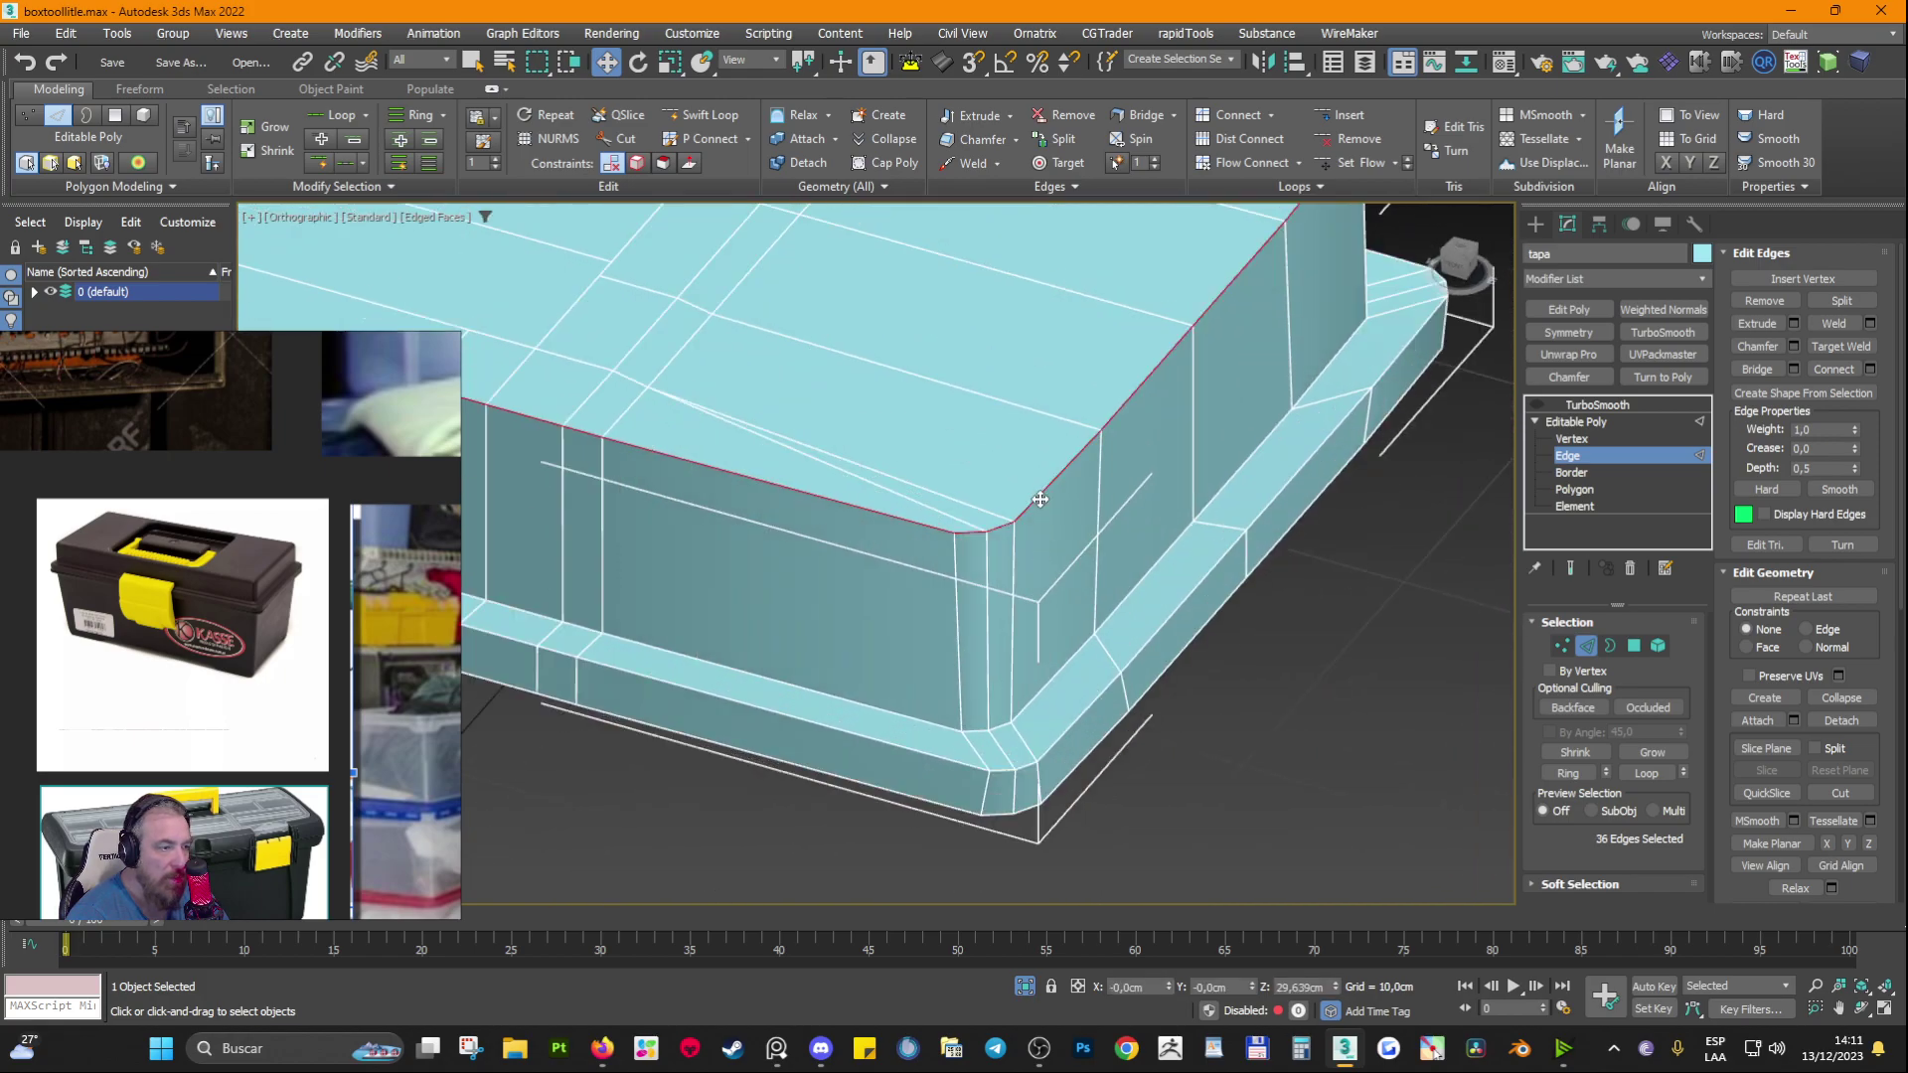
# Step: Start a one-segment Chamfer on the selected top outer loop with an amount of about 0.74 cm
pyautogui.scroll(-5, 1115, 472)
pyautogui.keyDown('alt'); pyautogui.moveTo(1114, 472); pyautogui.dragTo(937, 487, button='middle'); pyautogui.keyUp('alt')
pyautogui.keyDown('alt'); pyautogui.moveTo(1240, 434); pyautogui.dragTo(1192, 467, button='middle'); pyautogui.keyUp('alt')
pyautogui.scroll(4, 1192, 467)
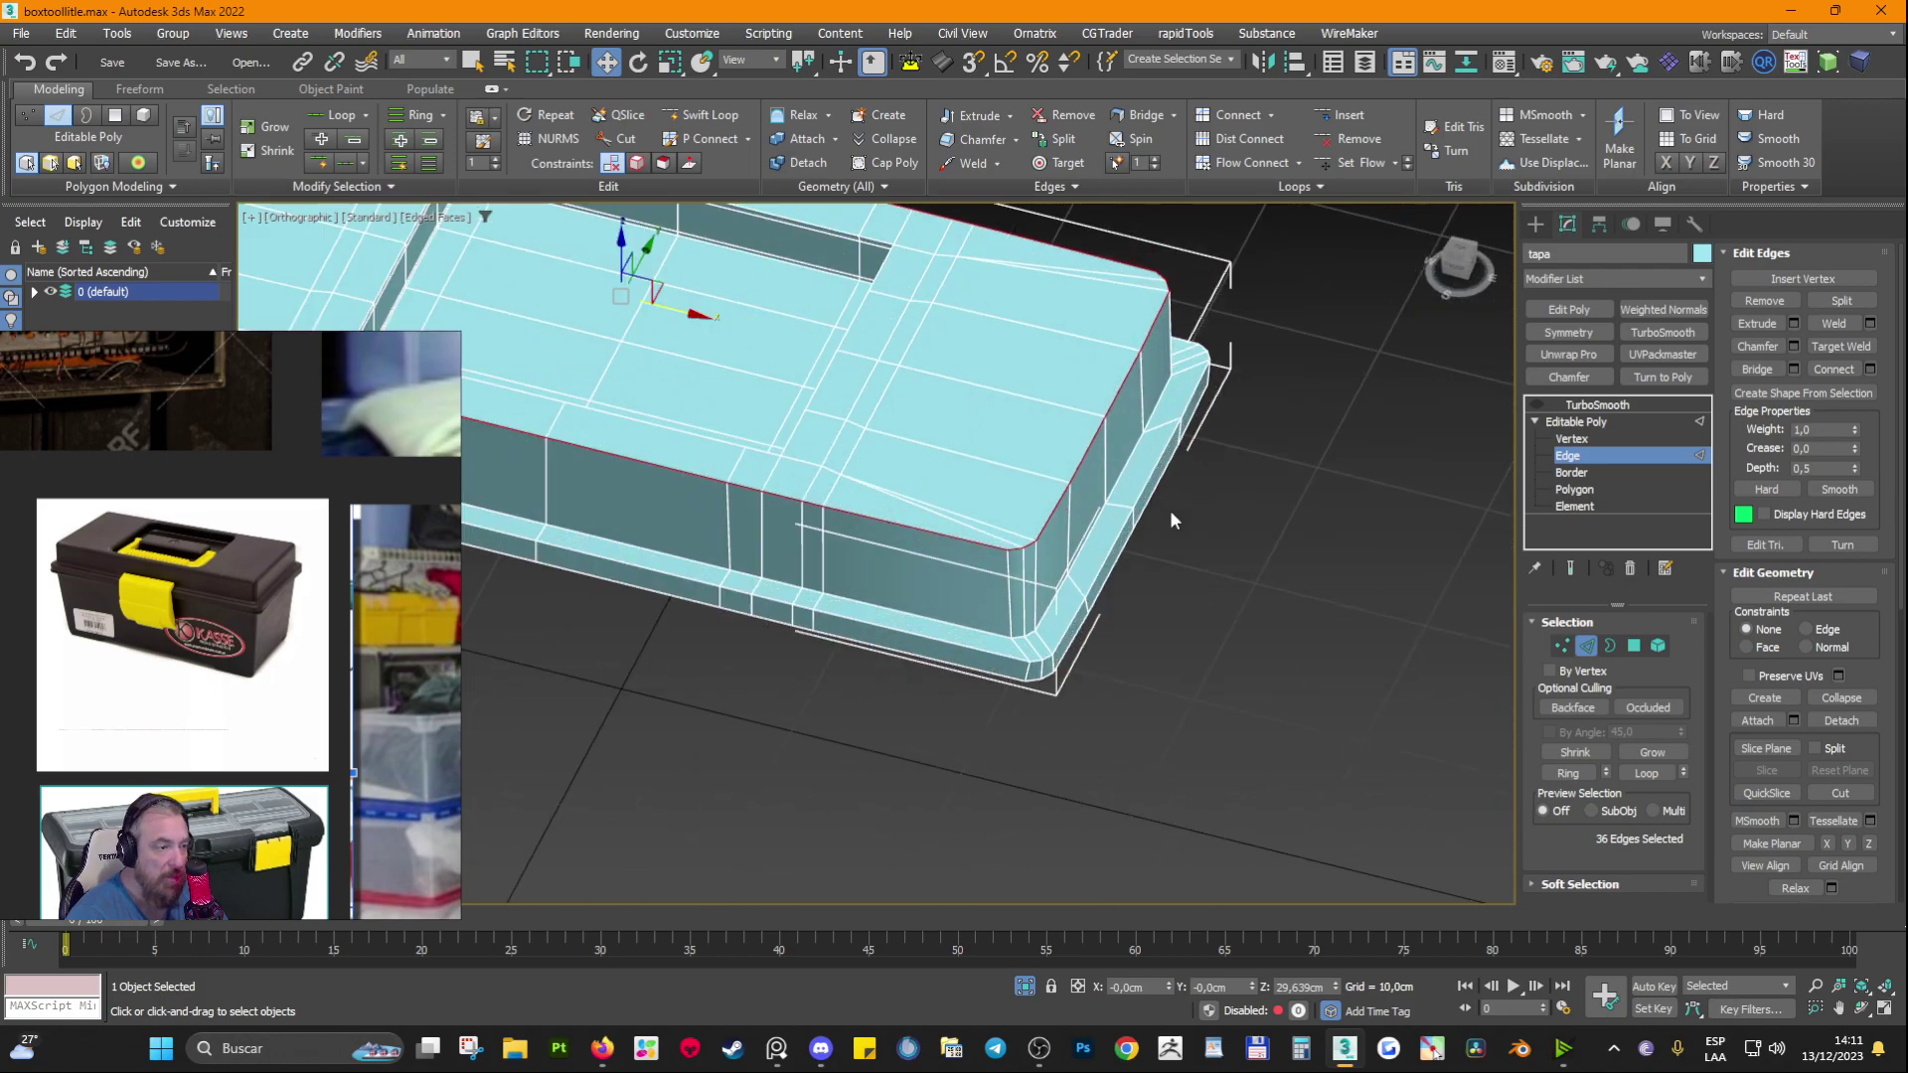
pyautogui.scroll(3, 1045, 596)
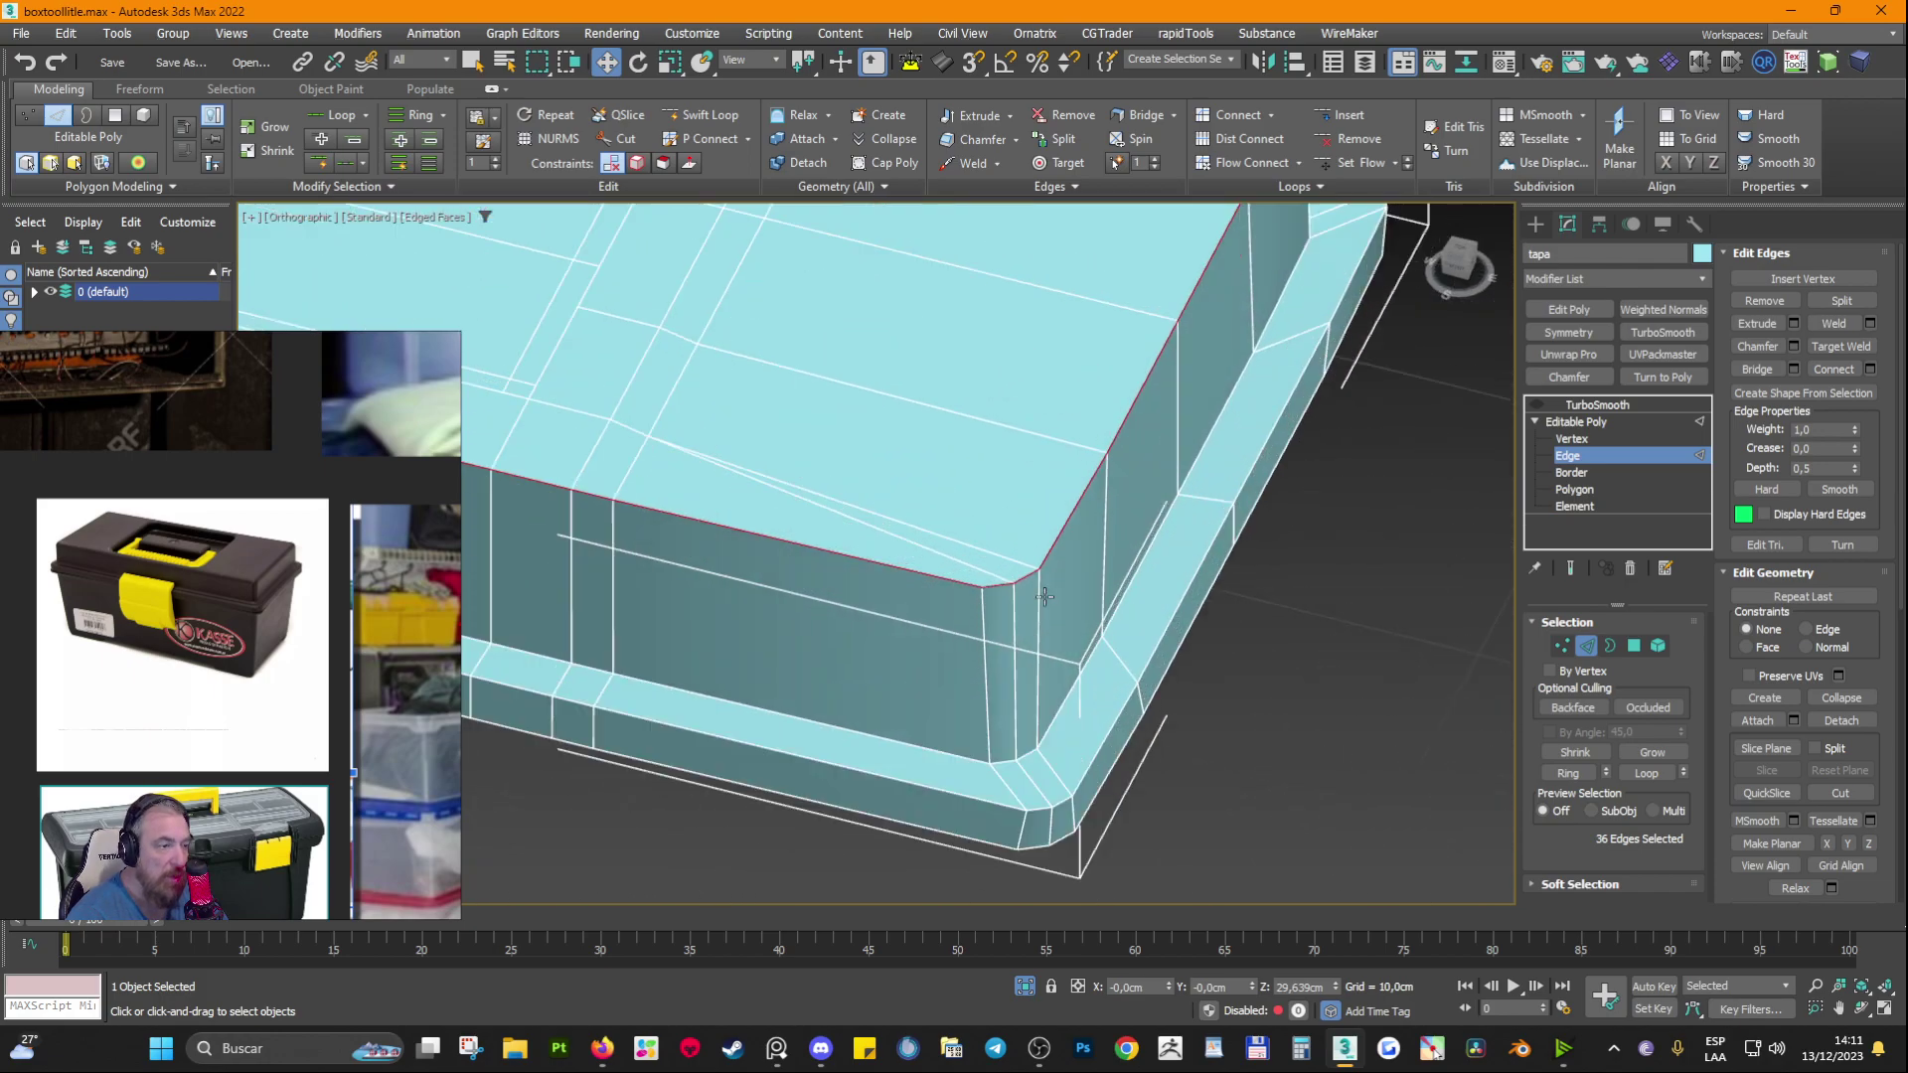
pyautogui.click(1793, 345)
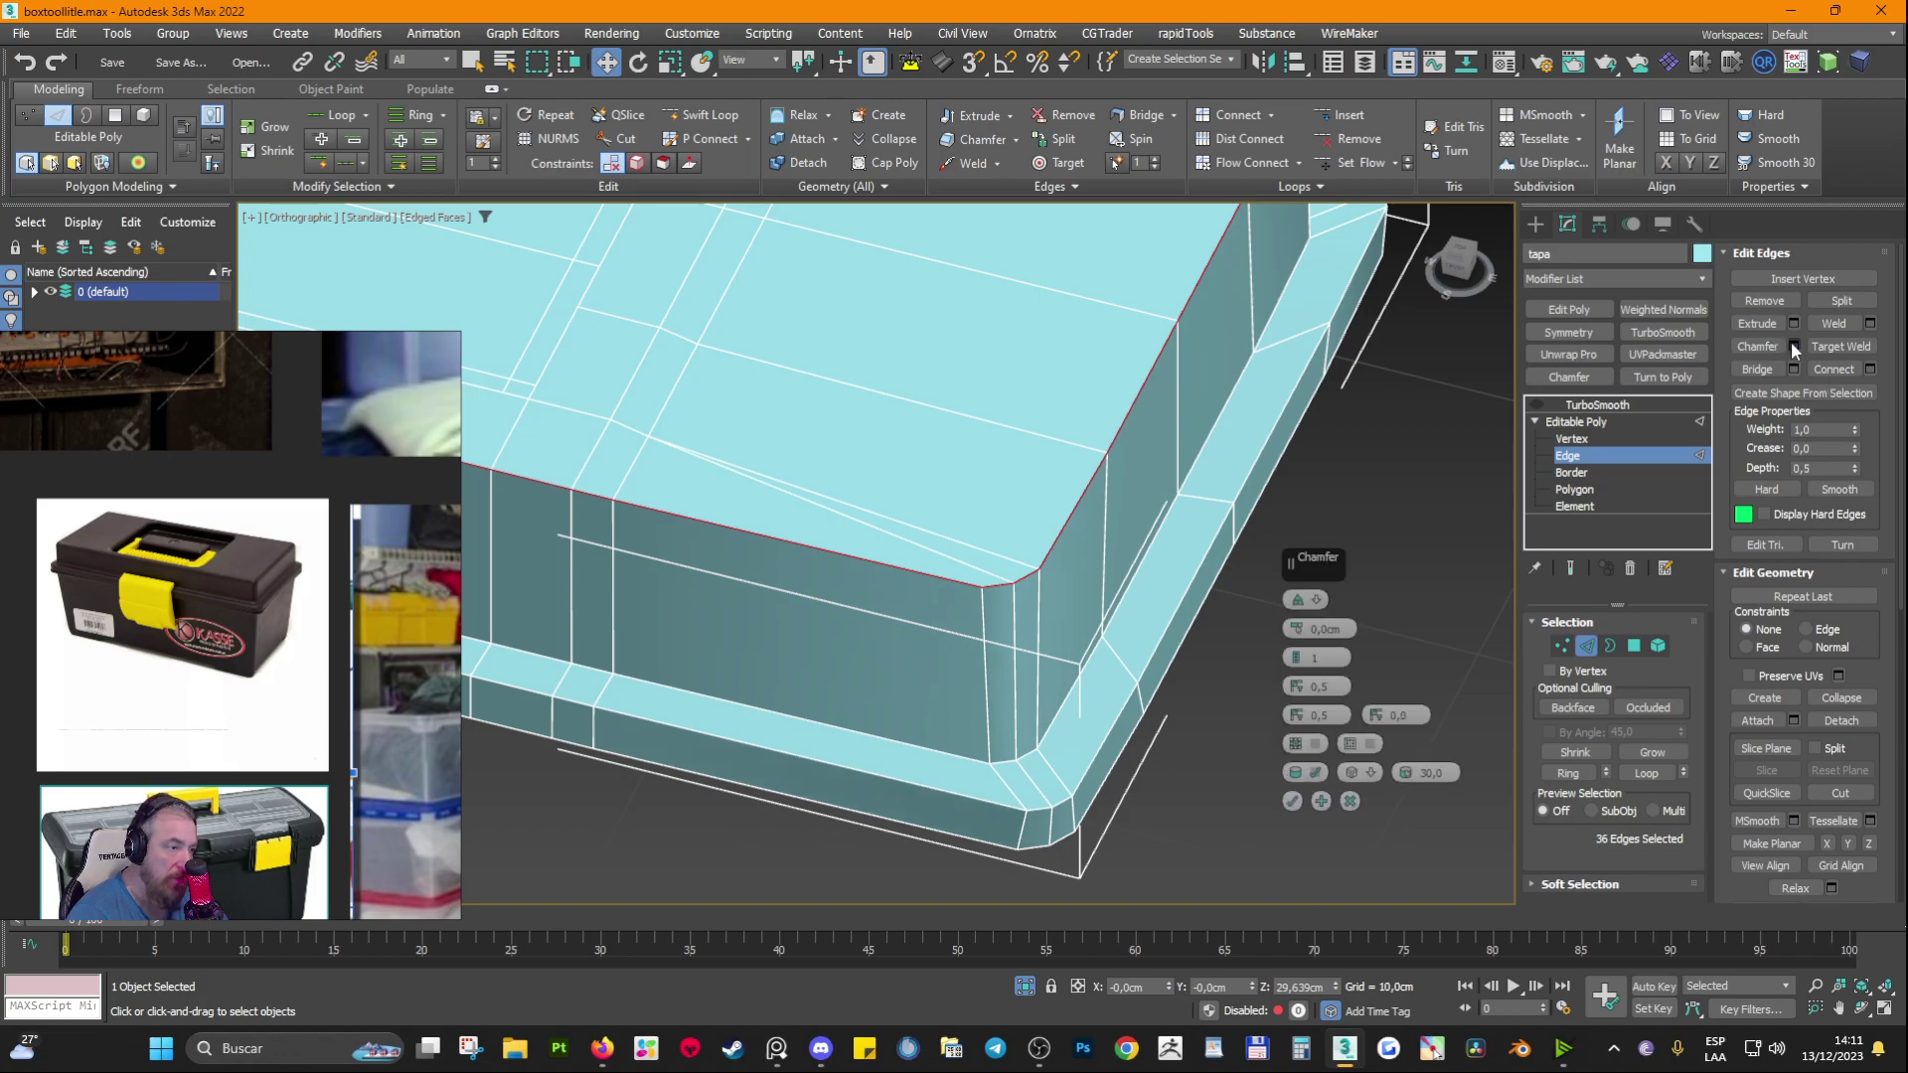
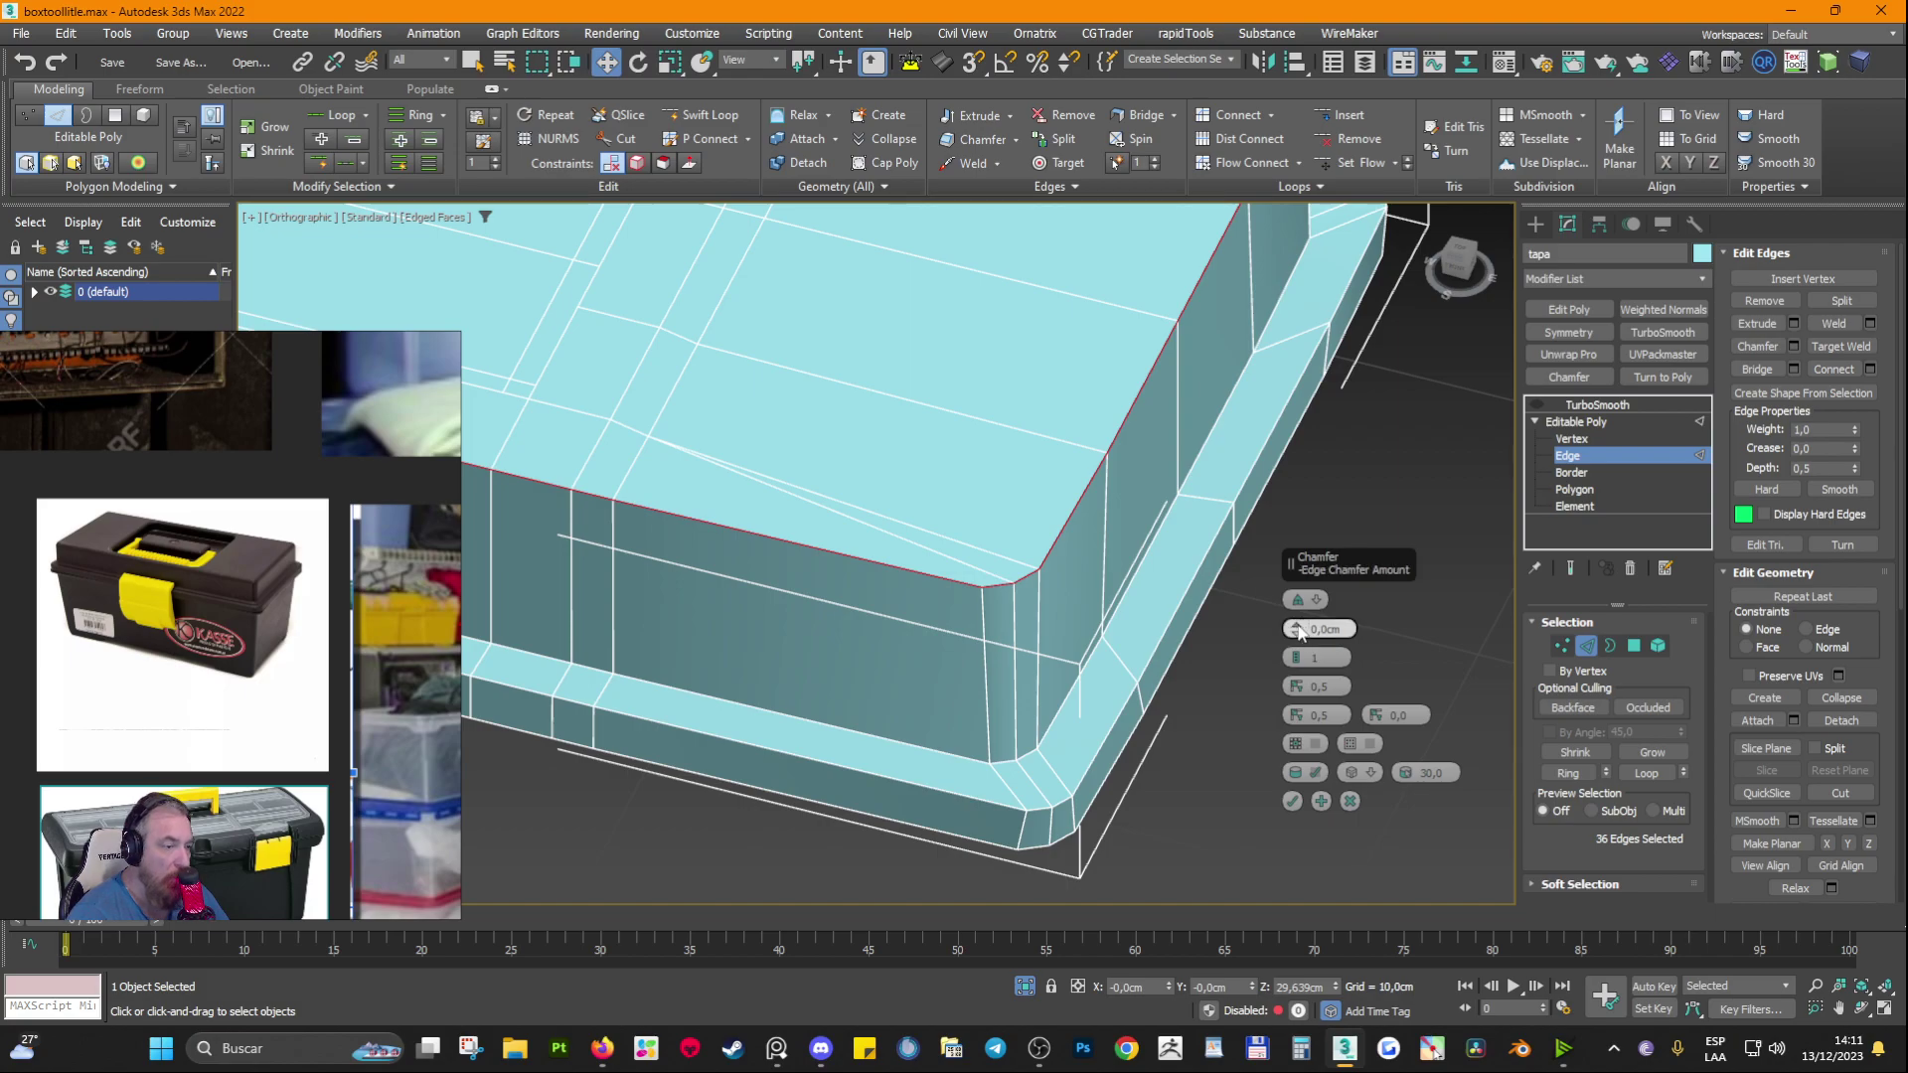
pyautogui.moveTo(1296, 629)
pyautogui.mouseDown()
pyautogui.moveTo(1297, 596)
pyautogui.moveTo(1297, 614)
pyautogui.mouseUp()
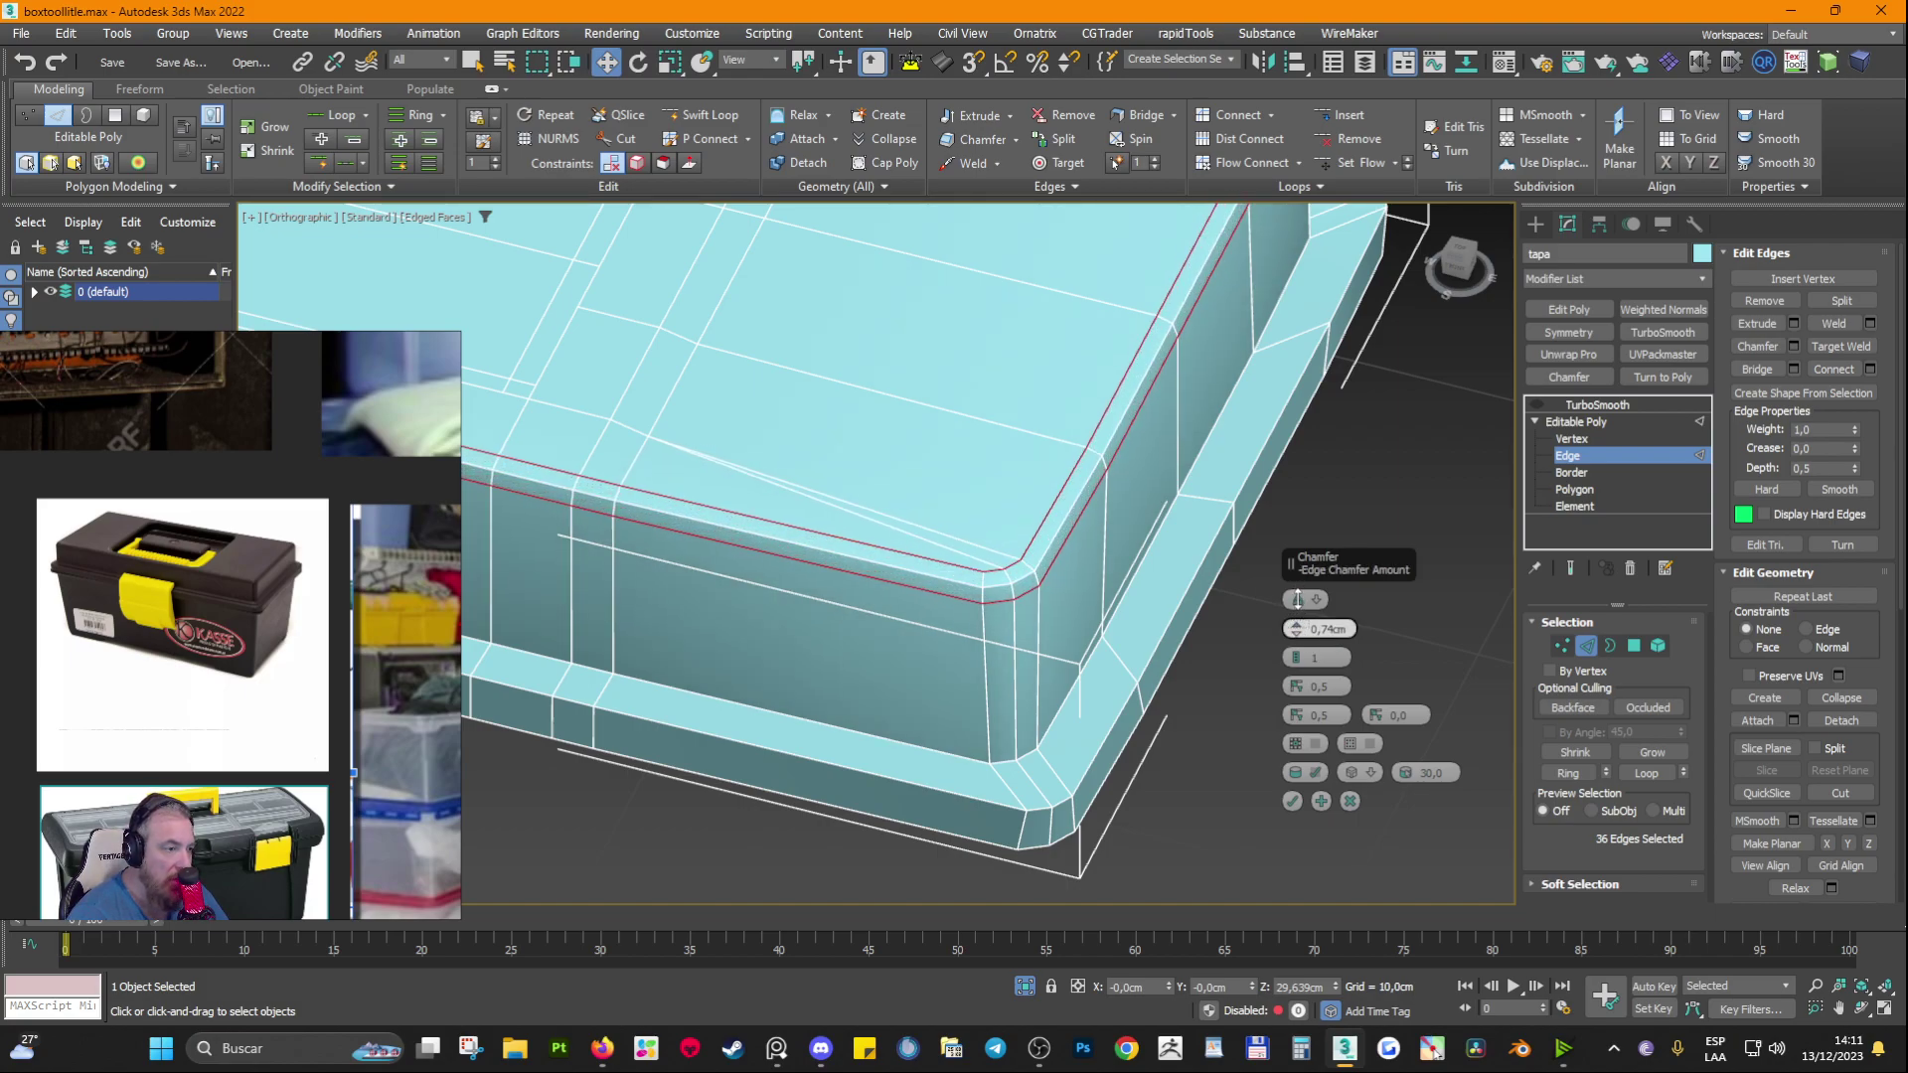
# Step: Increase the chamfer amount to about 1.03 cm, check the lid's corners and apply the chamfer
pyautogui.scroll(2, 1068, 522)
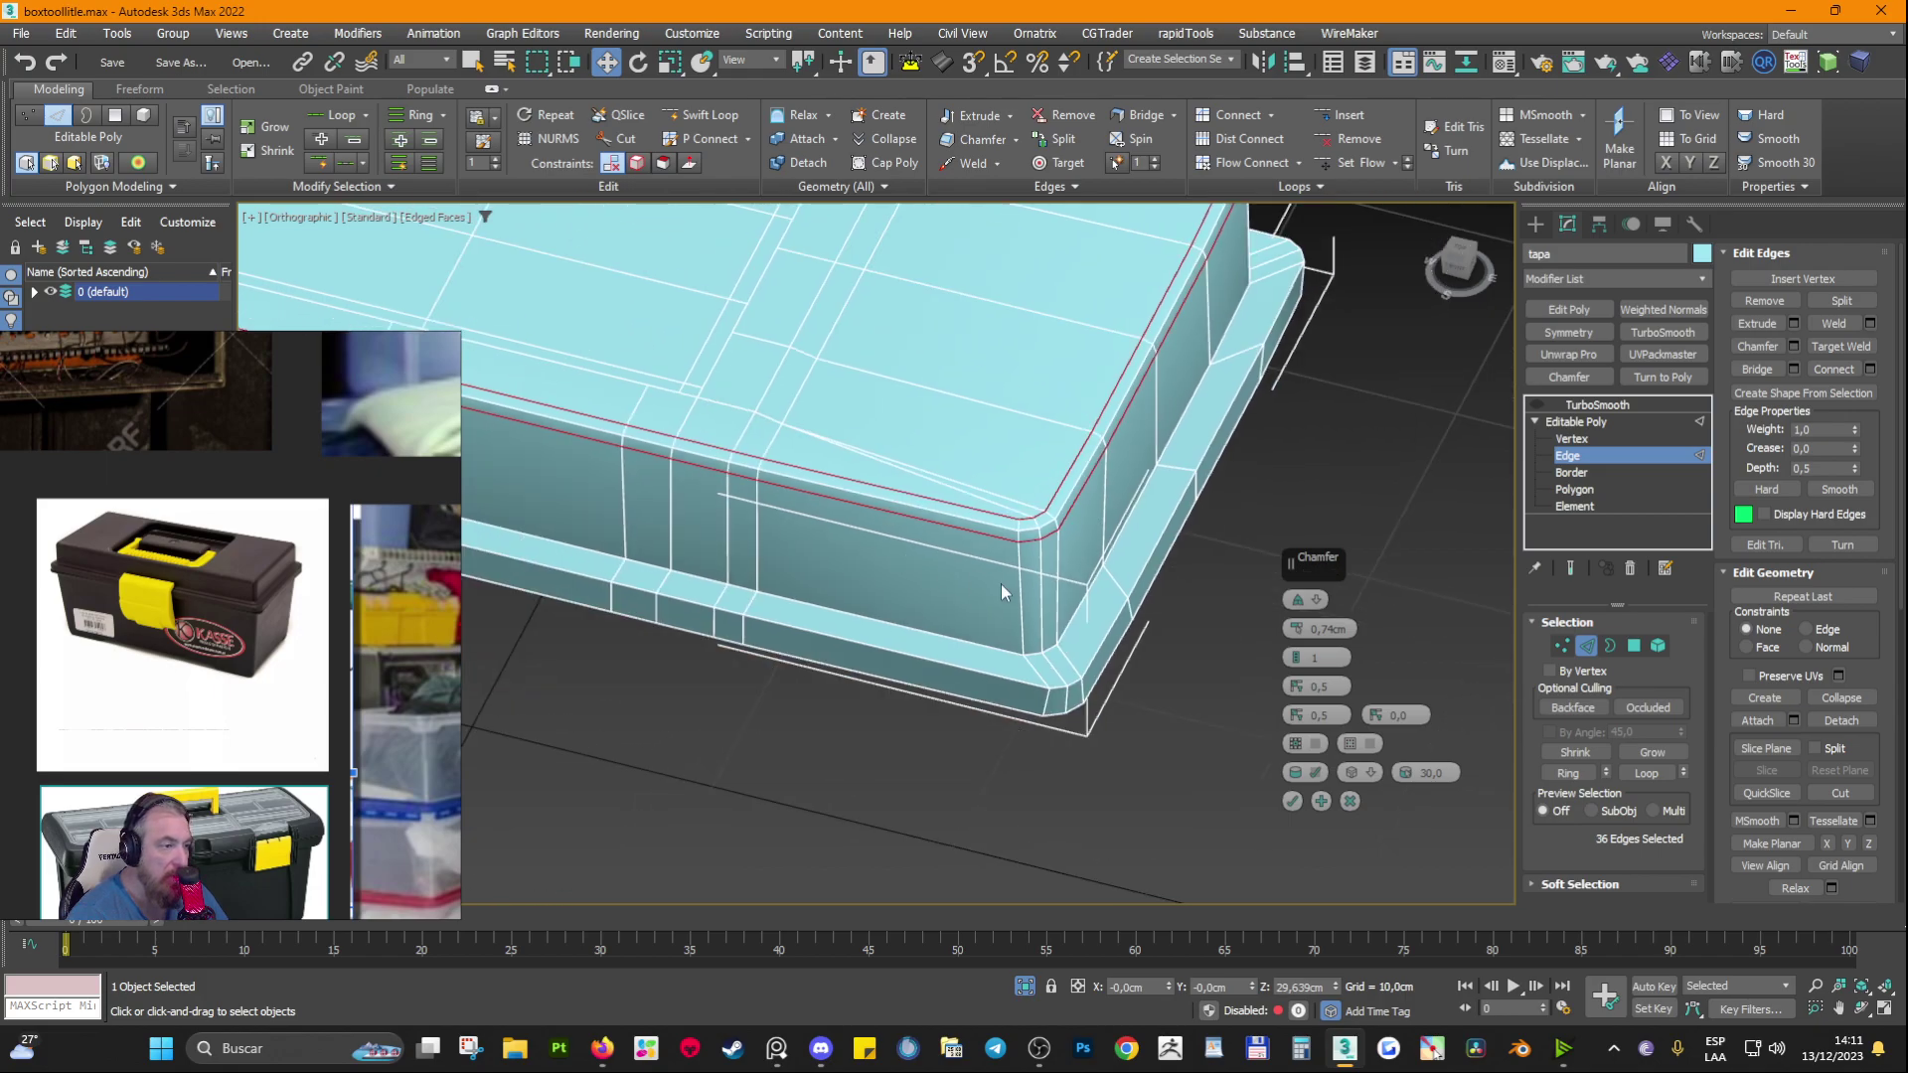
pyautogui.keyDown('alt'); pyautogui.moveTo(1058, 544); pyautogui.dragTo(946, 541, button='middle'); pyautogui.keyUp('alt')
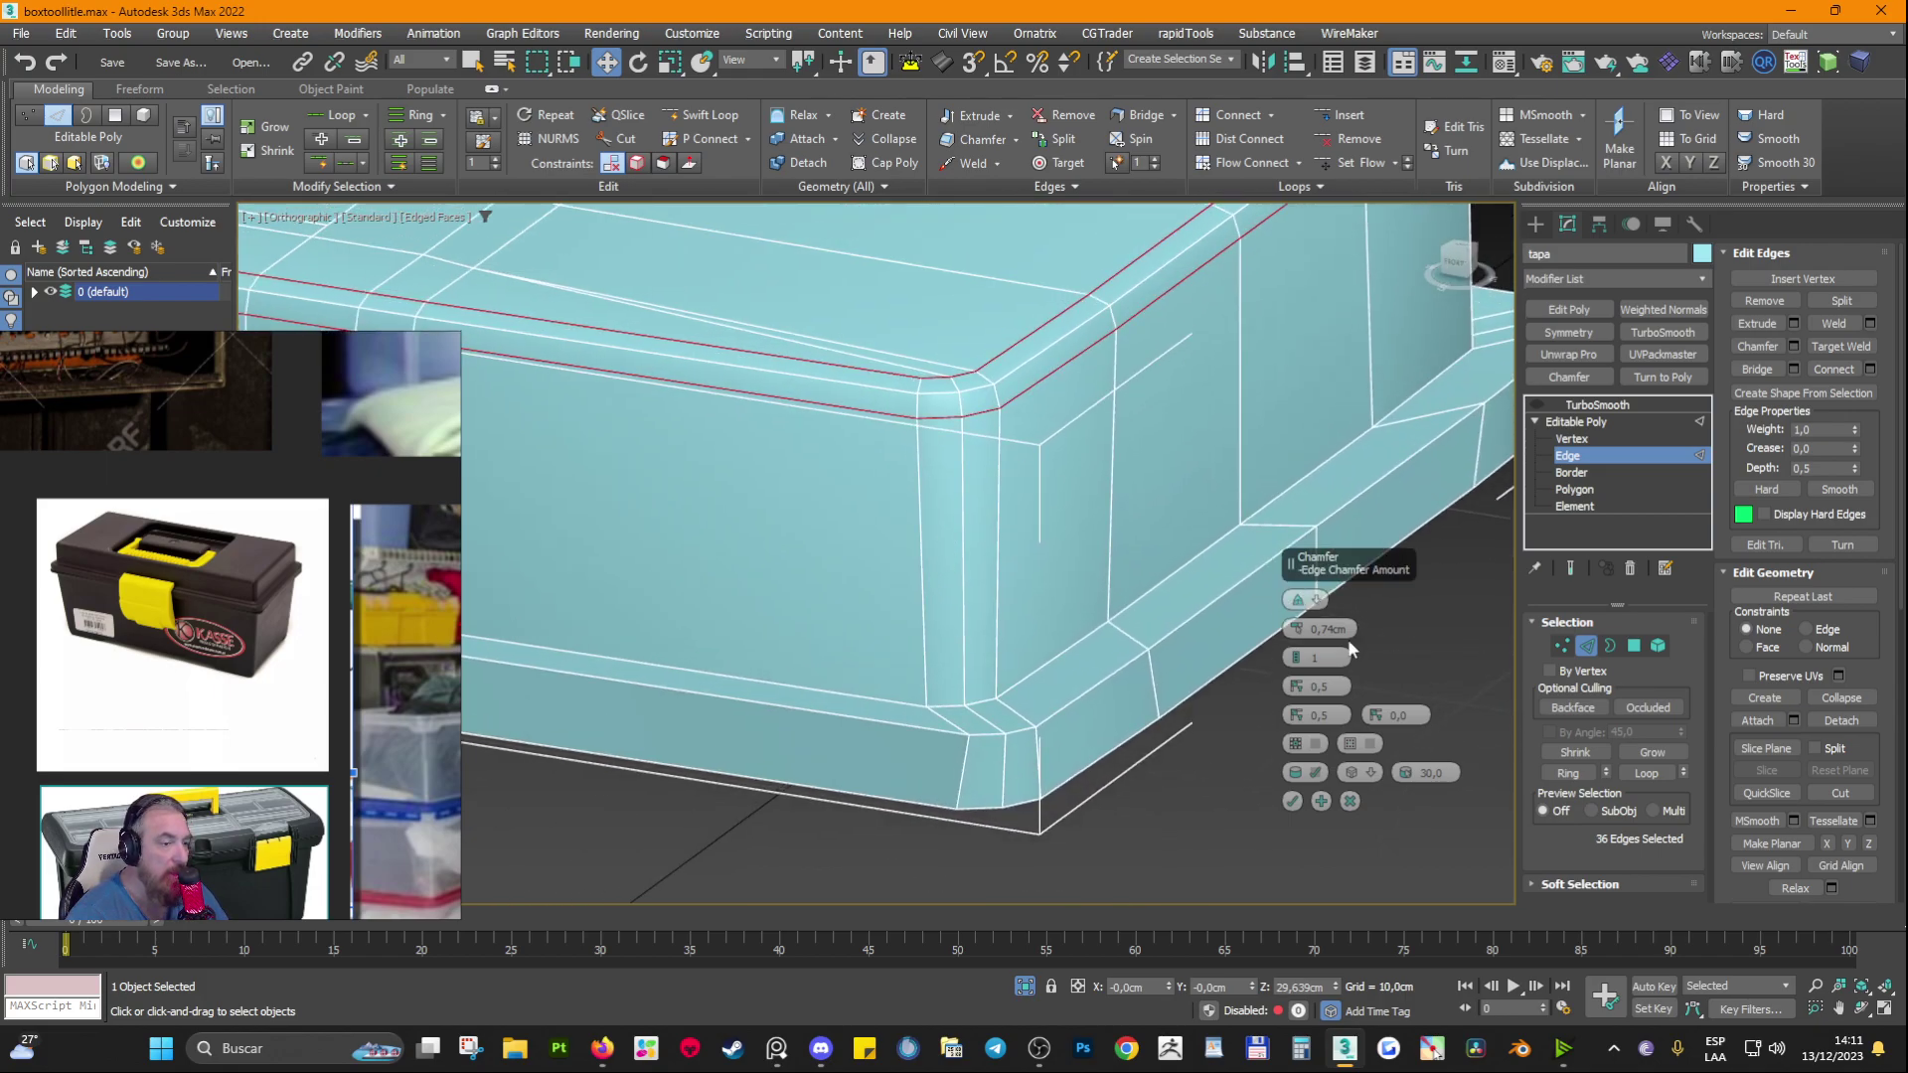
pyautogui.moveTo(1296, 631); pyautogui.dragTo(1295, 610)
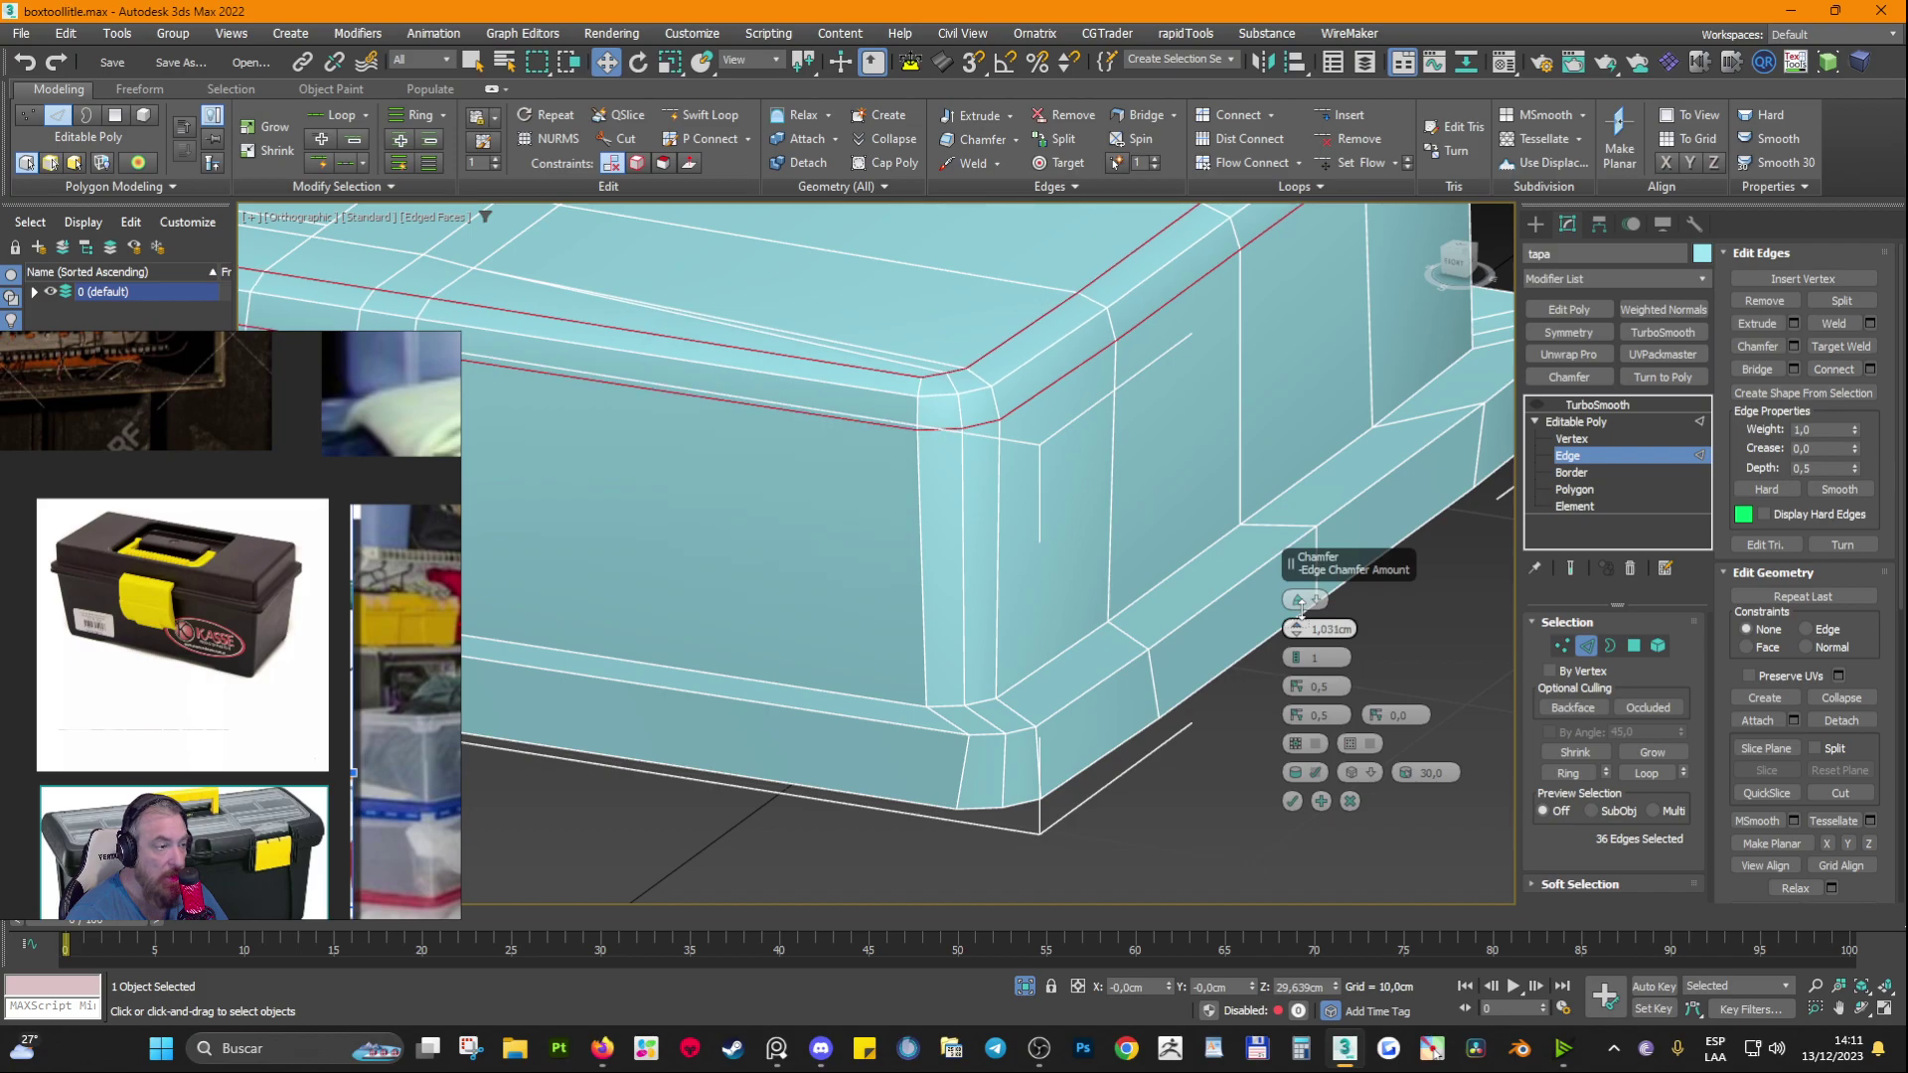
pyautogui.scroll(-3, 1003, 534)
pyautogui.keyDown('alt'); pyautogui.moveTo(1010, 541); pyautogui.dragTo(690, 502, button='middle'); pyautogui.keyUp('alt')
pyautogui.scroll(-5, 689, 502)
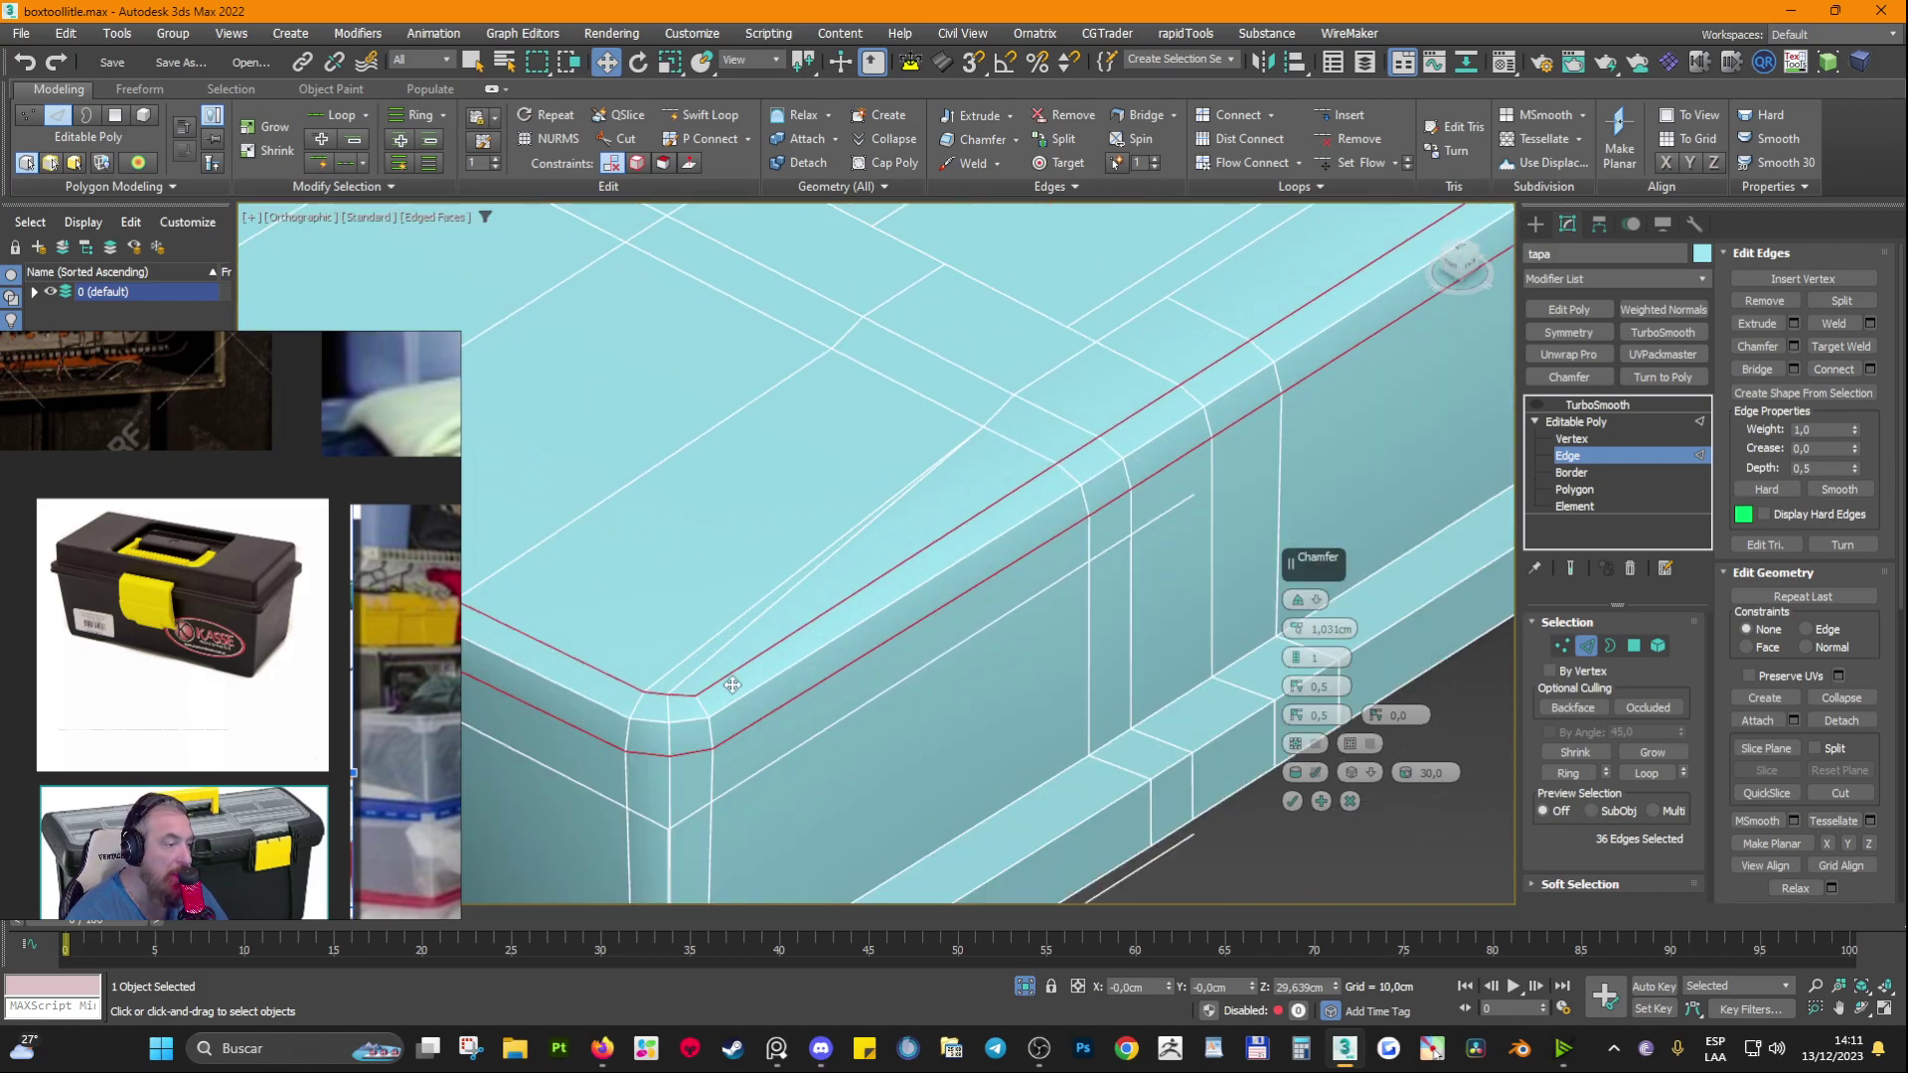
pyautogui.keyDown('alt'); pyautogui.moveTo(761, 675); pyautogui.dragTo(1042, 522, button='middle'); pyautogui.keyUp('alt')
pyautogui.scroll(3, 969, 650)
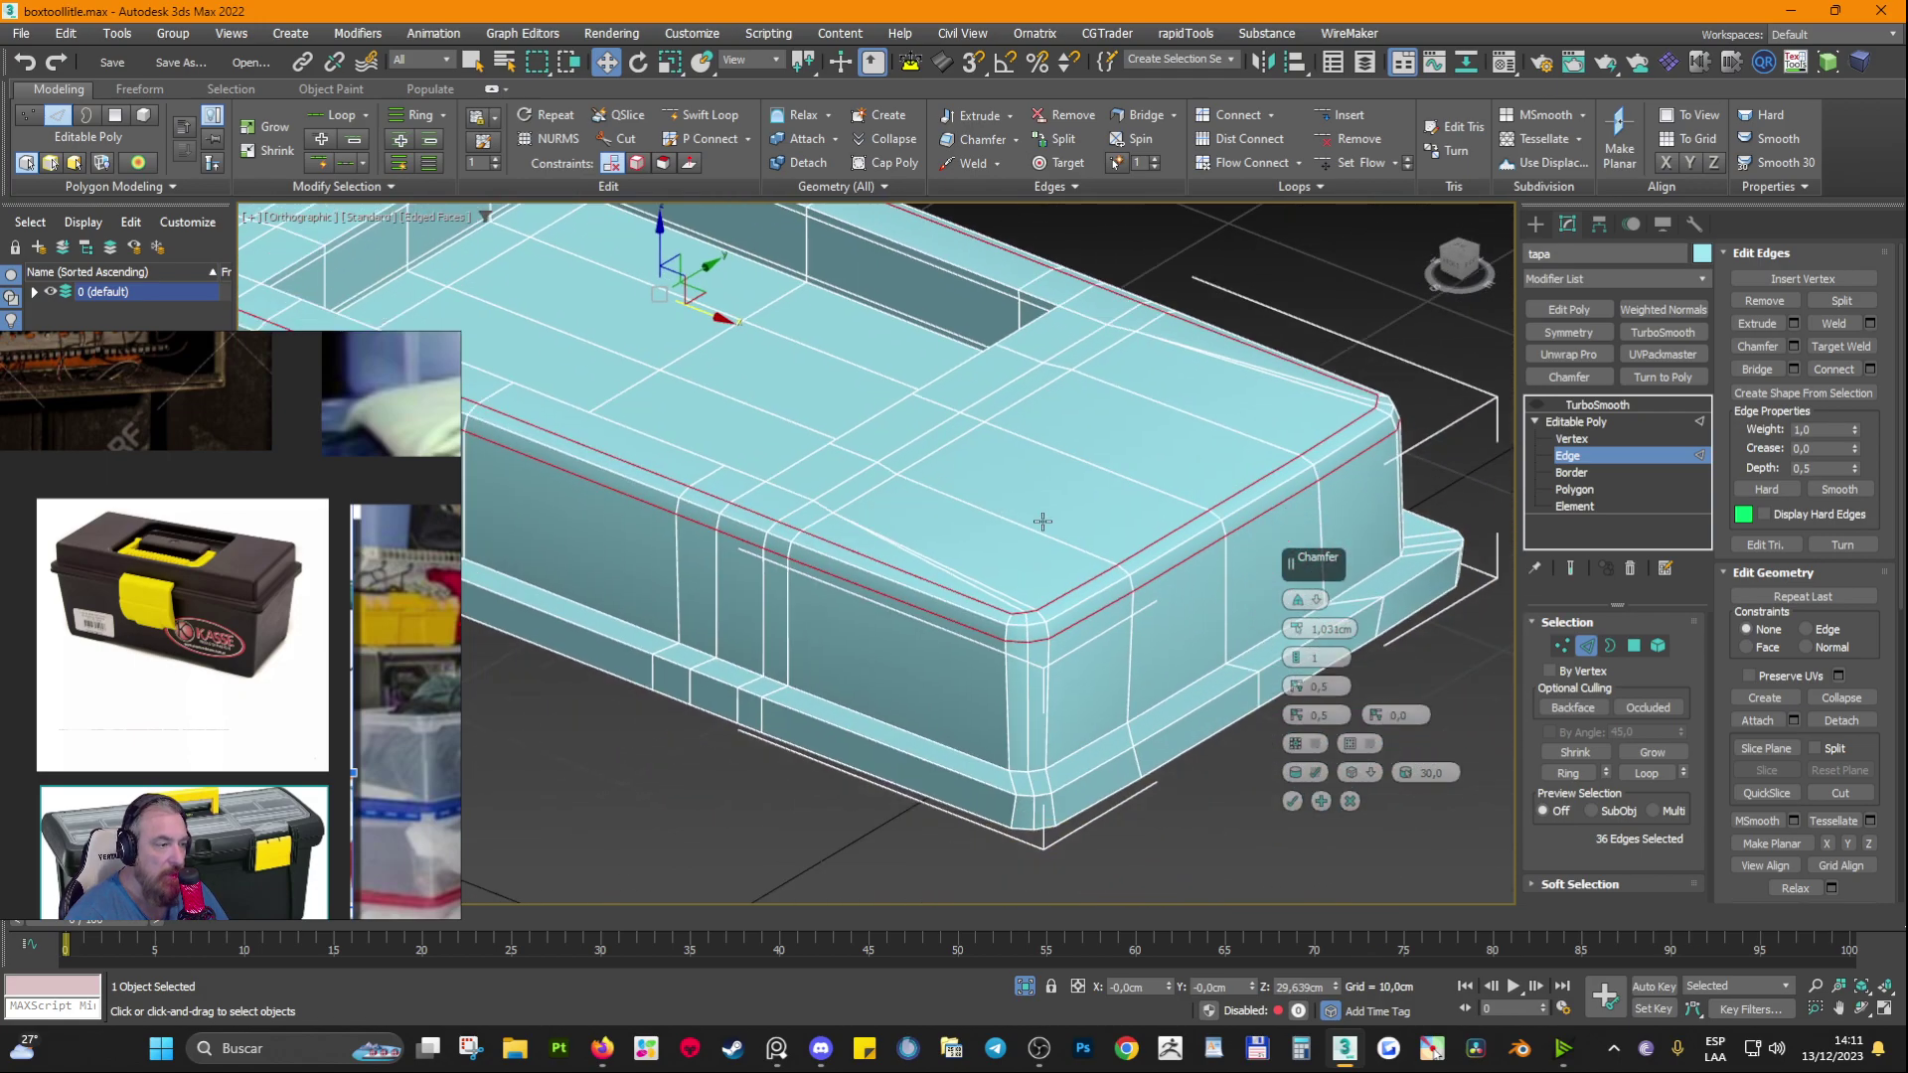
pyautogui.click(1291, 802)
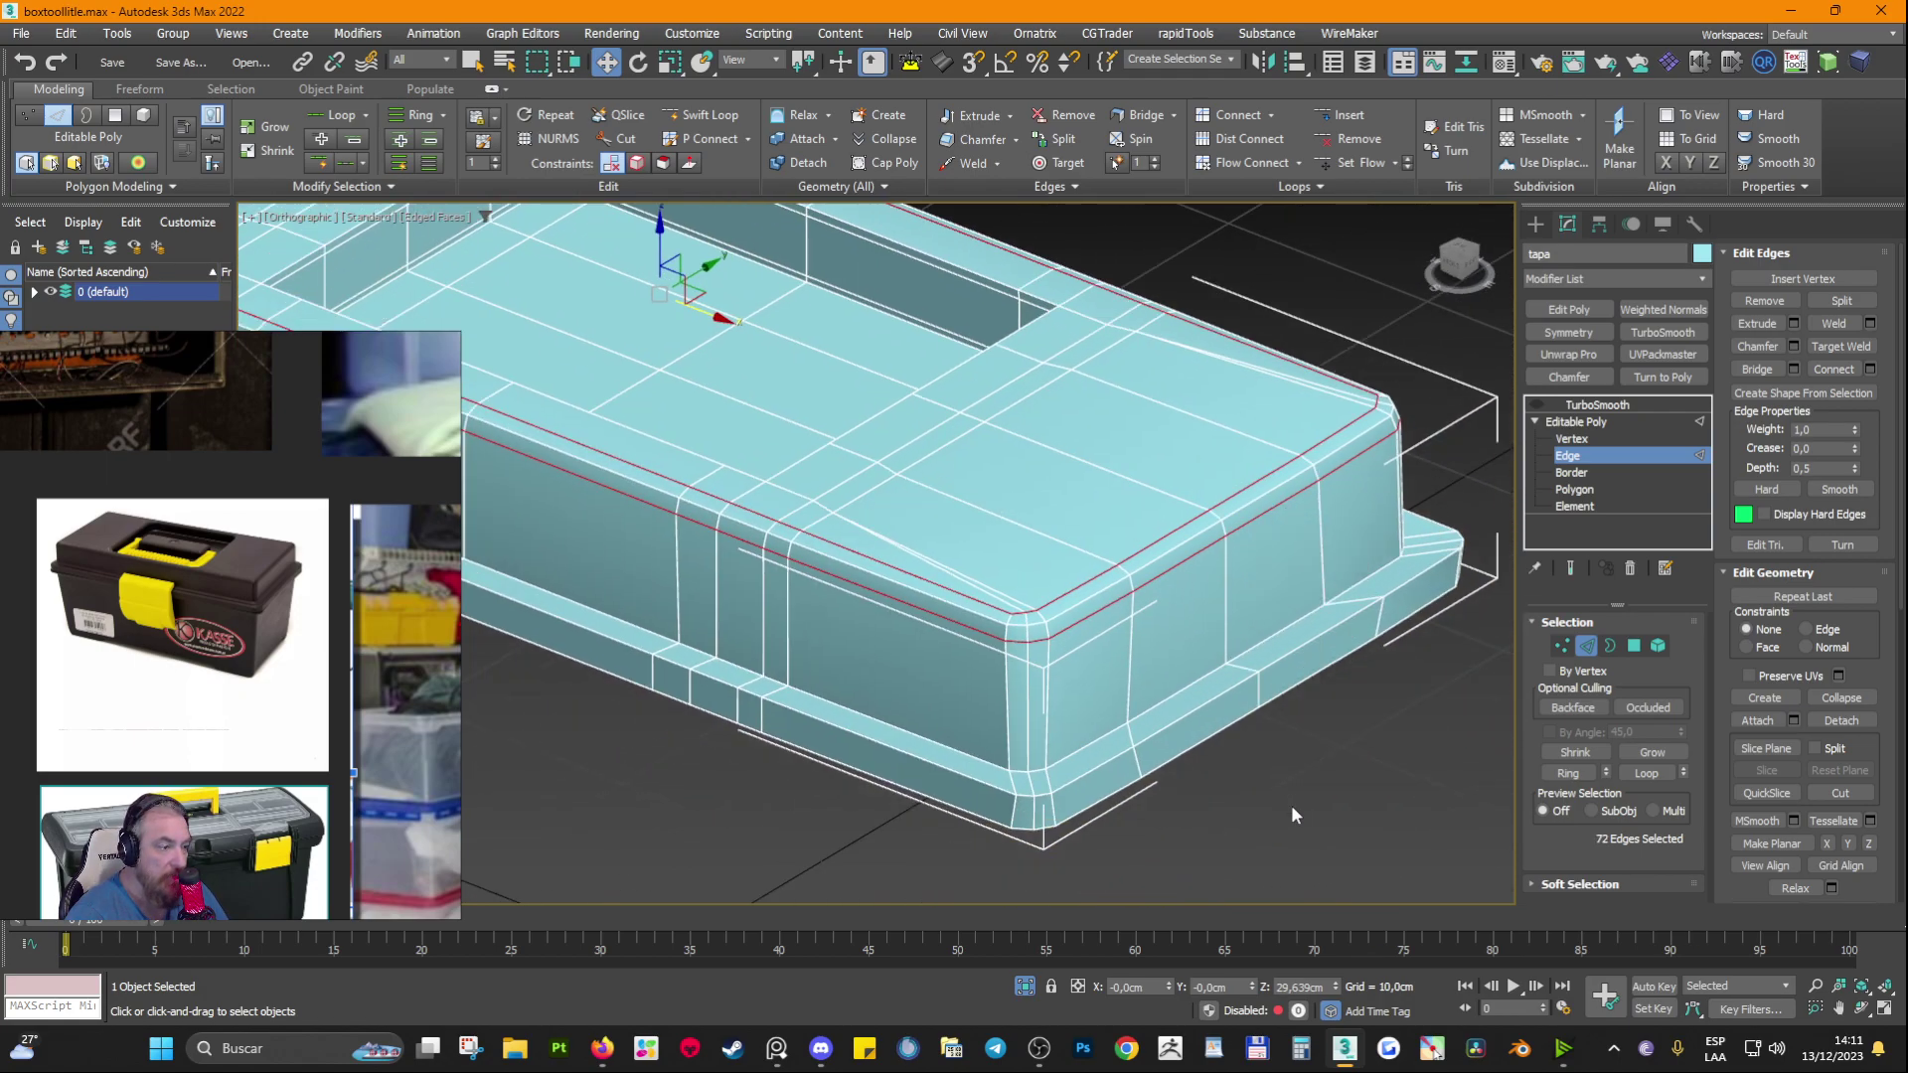
# Step: Leave edge editing, inspect the chamfered corner, and show the TurboSmooth result with the edge display off
pyautogui.click(1569, 423)
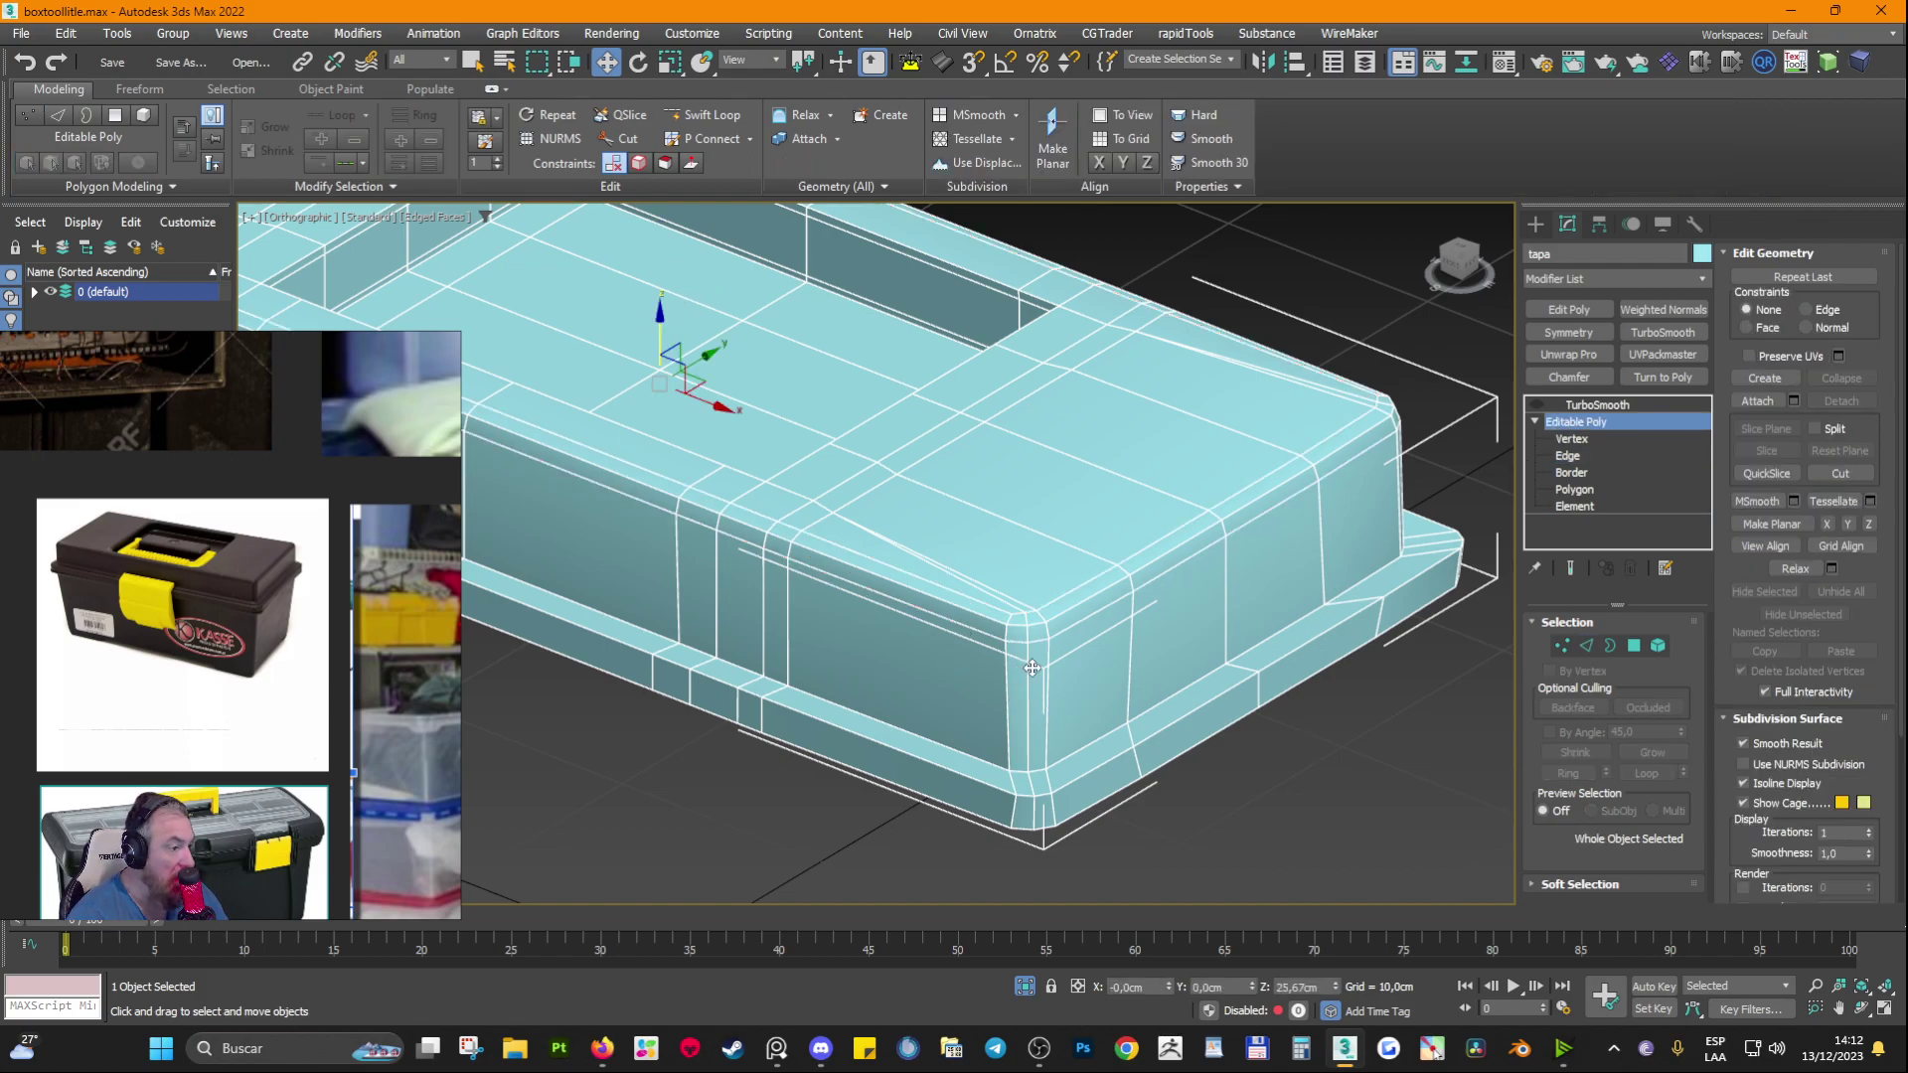
pyautogui.scroll(4, 980, 590)
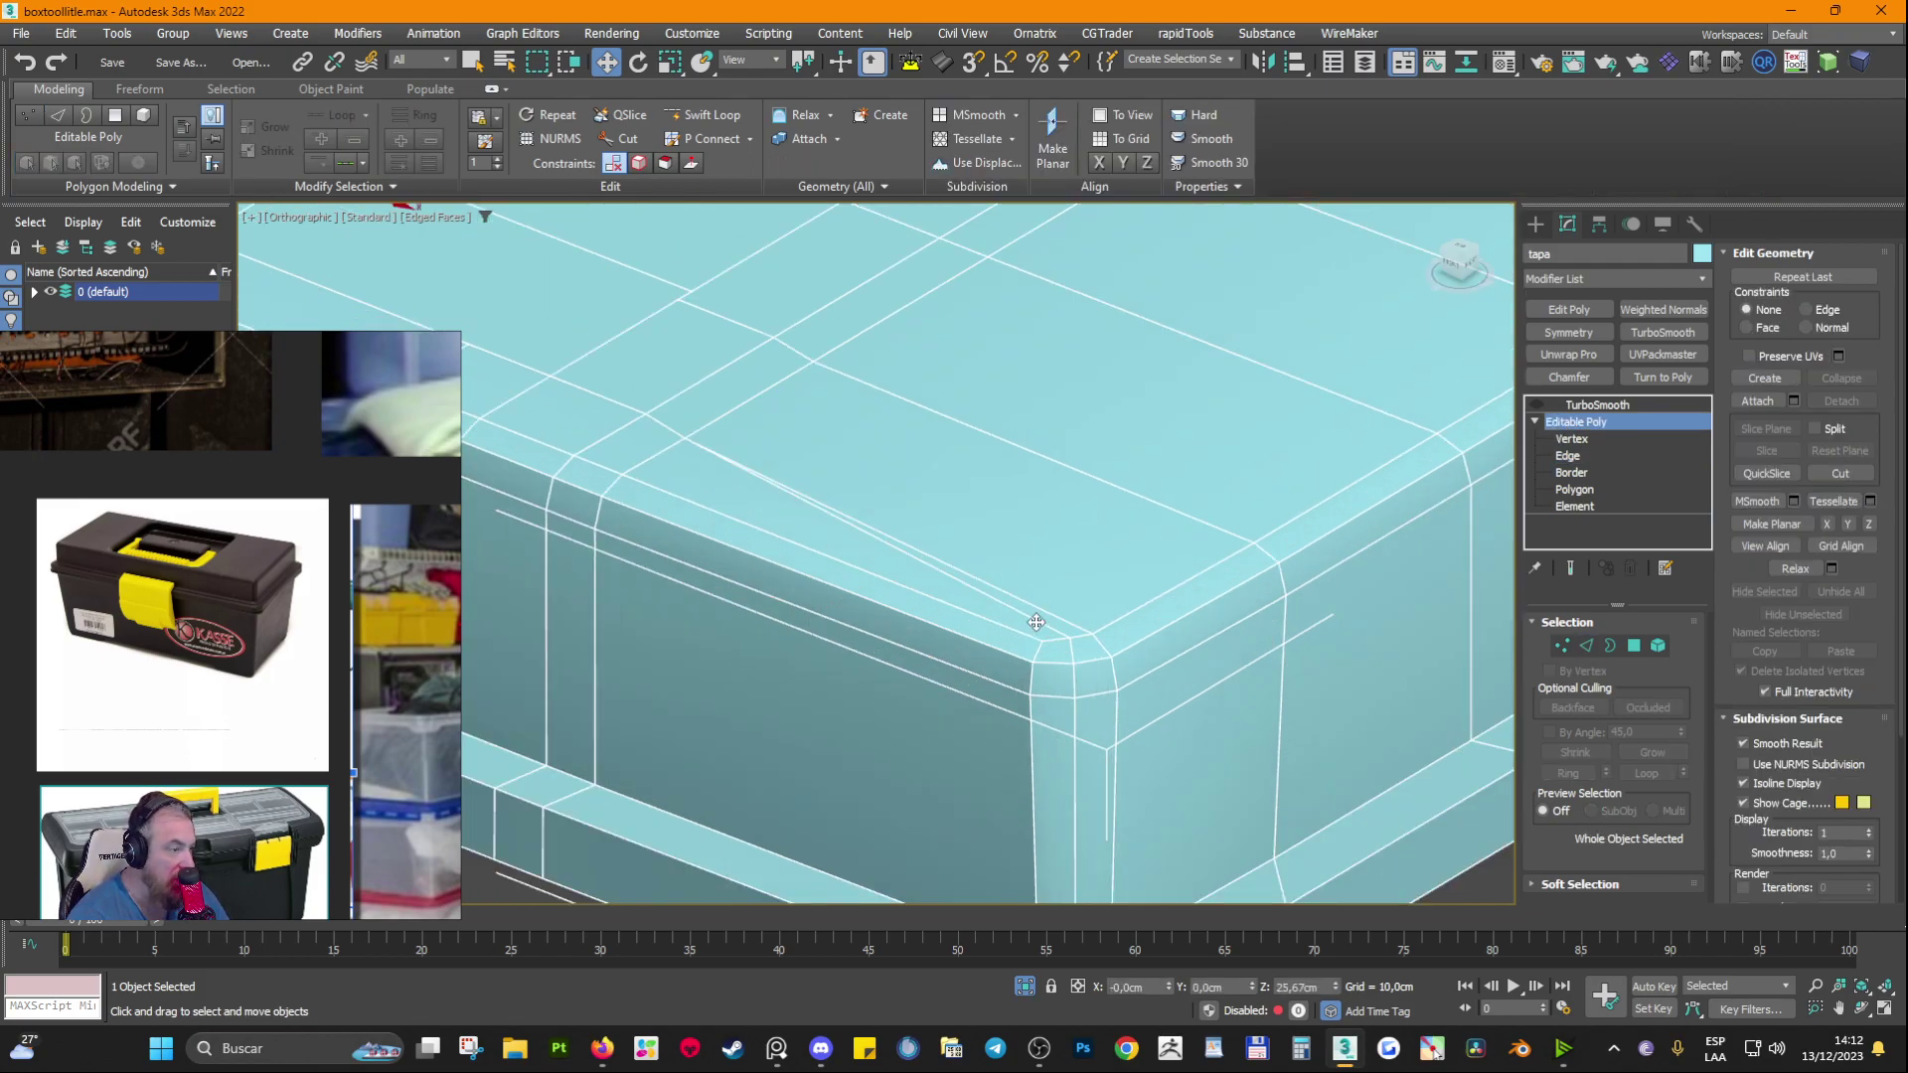
pyautogui.scroll(-5, 1041, 627)
pyautogui.keyDown('alt'); pyautogui.moveTo(977, 767); pyautogui.dragTo(1021, 739, button='middle'); pyautogui.keyUp('alt')
pyautogui.click(1590, 404)
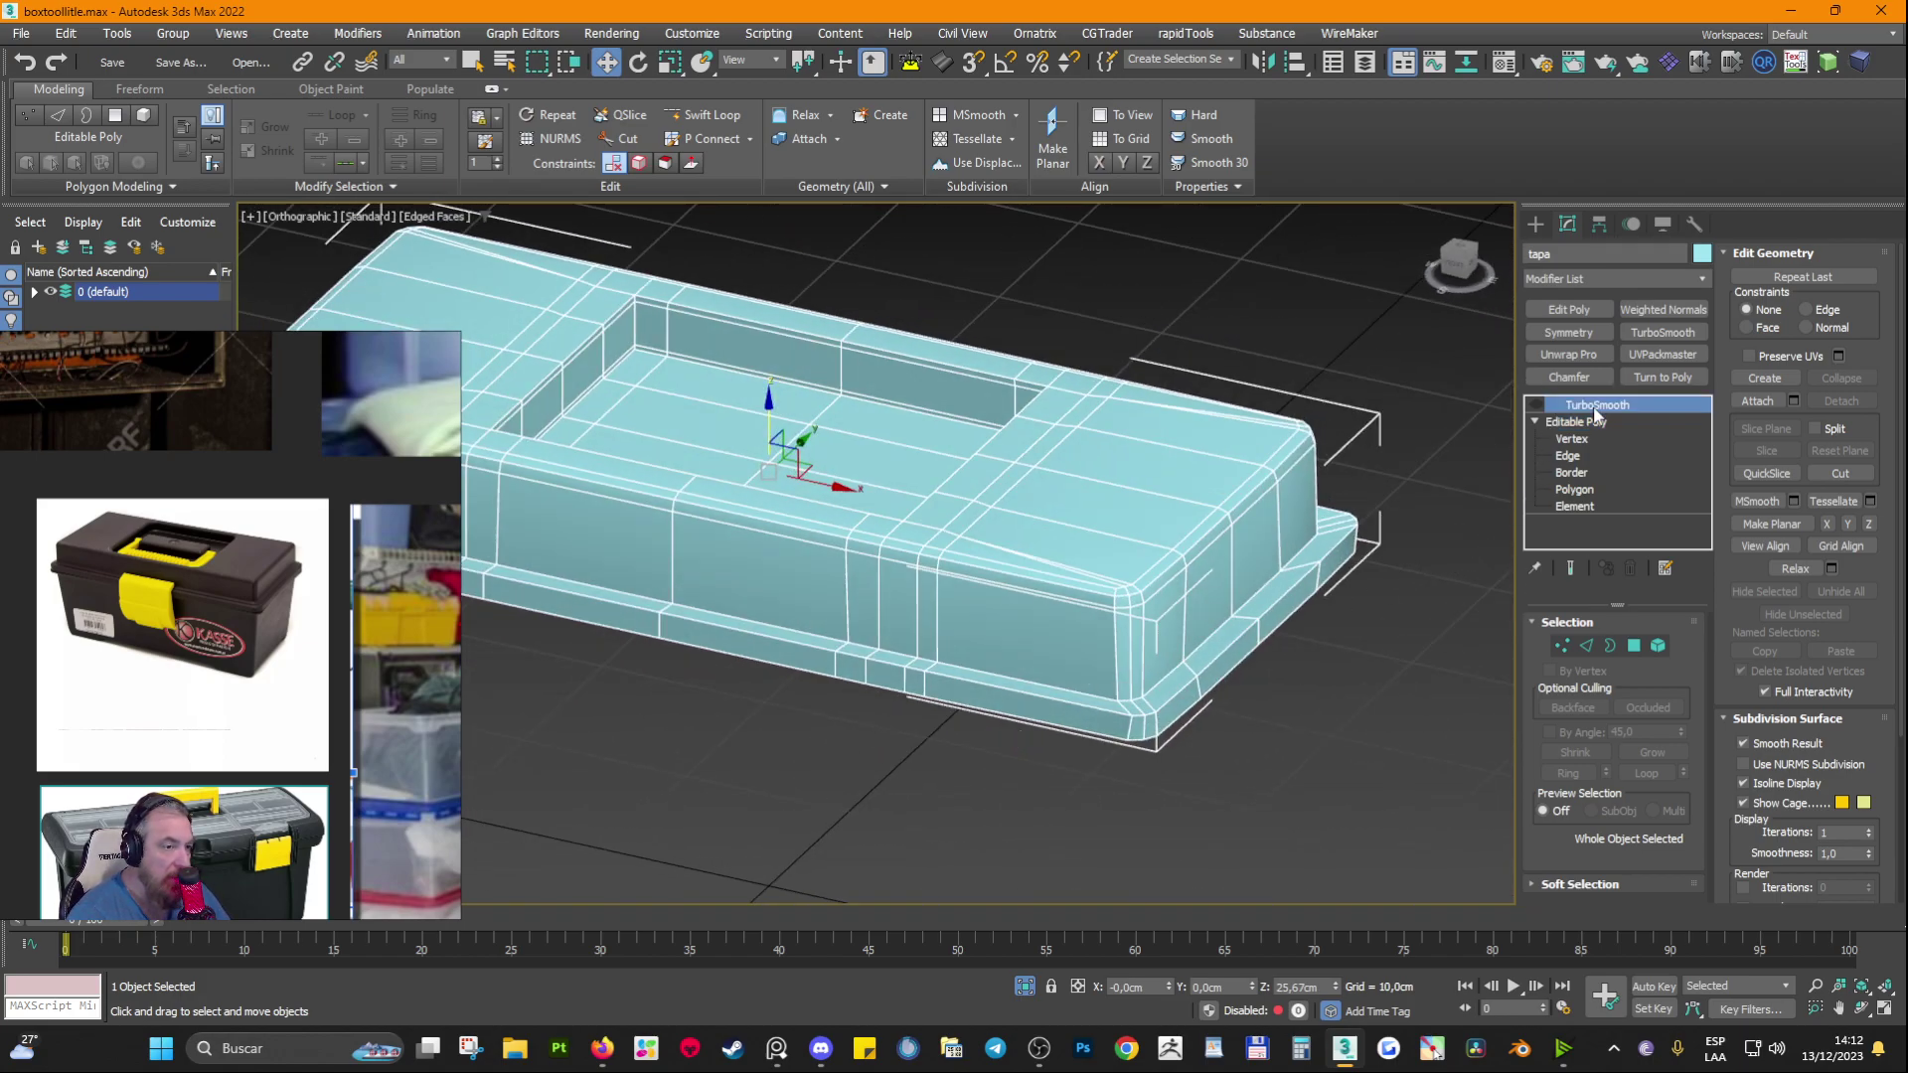
pyautogui.click(1536, 404)
pyautogui.press('F4')
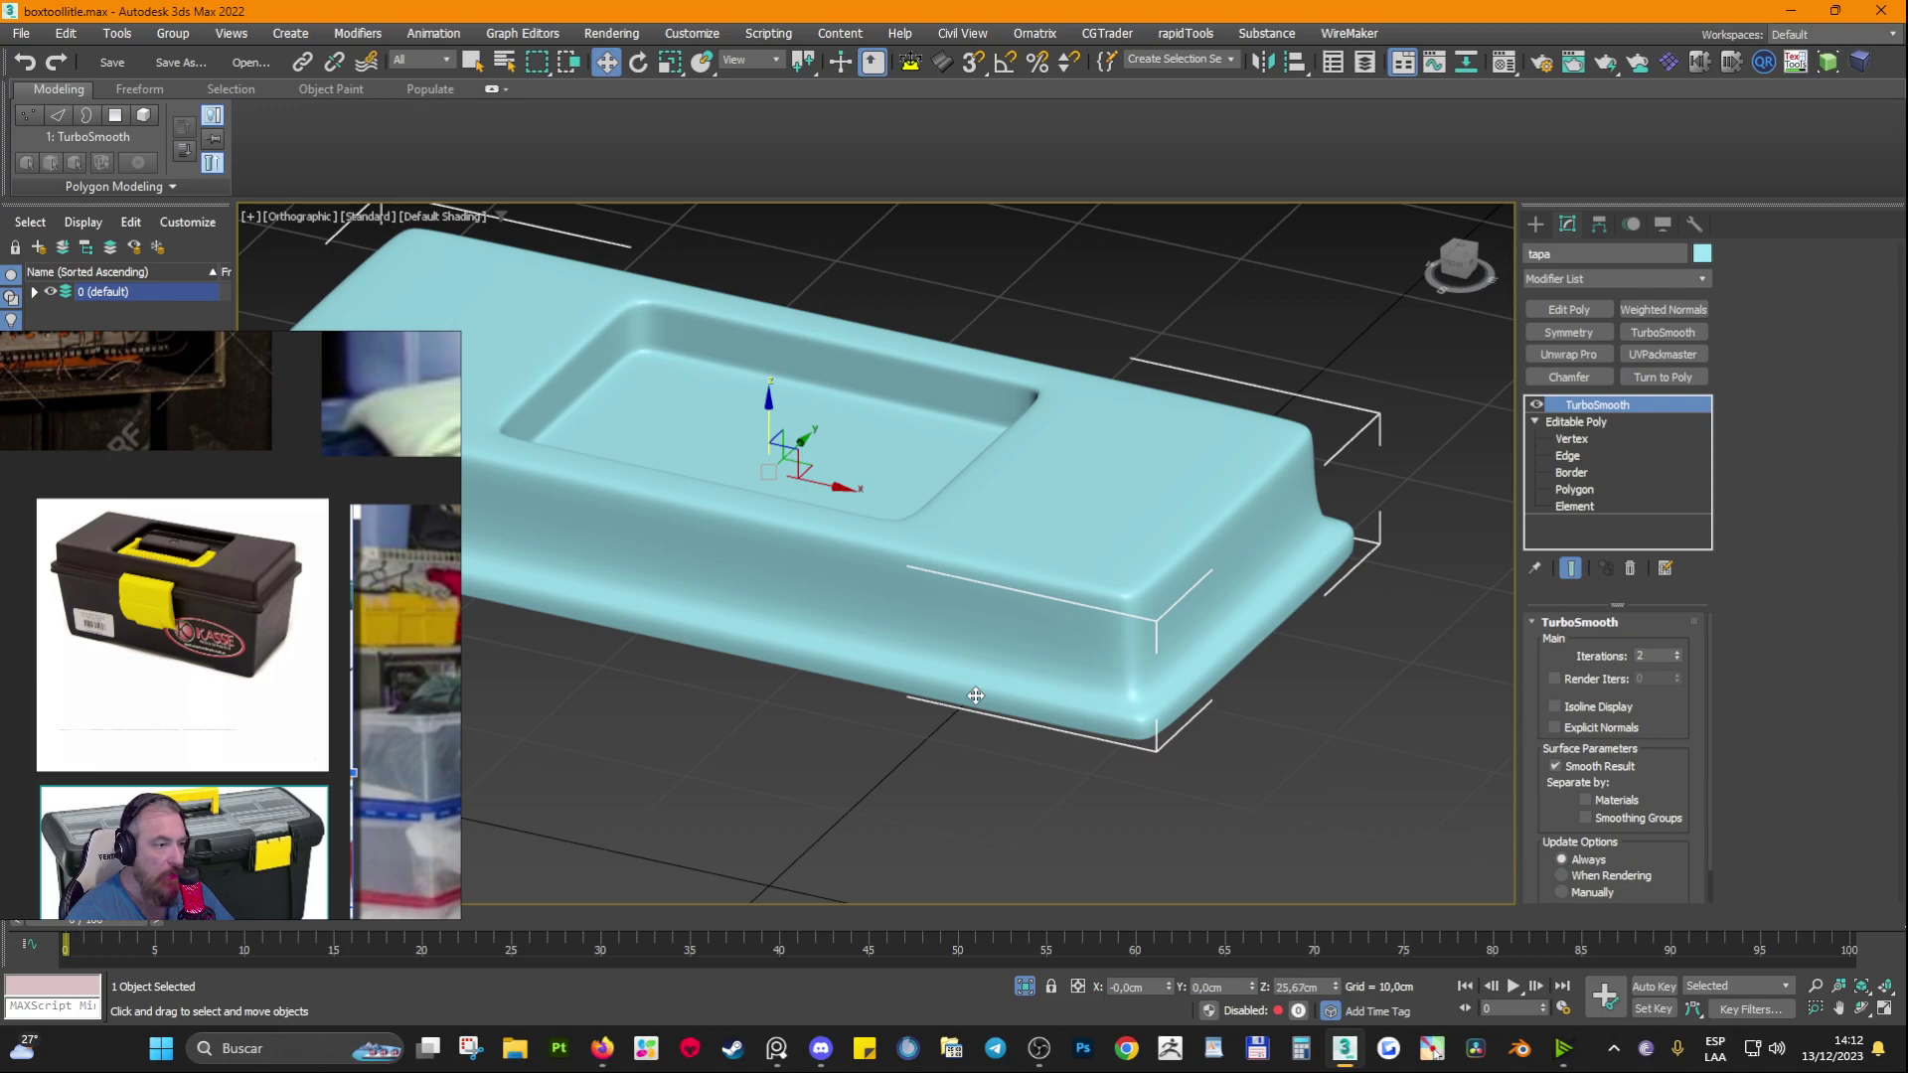
pyautogui.scroll(2, 1140, 596)
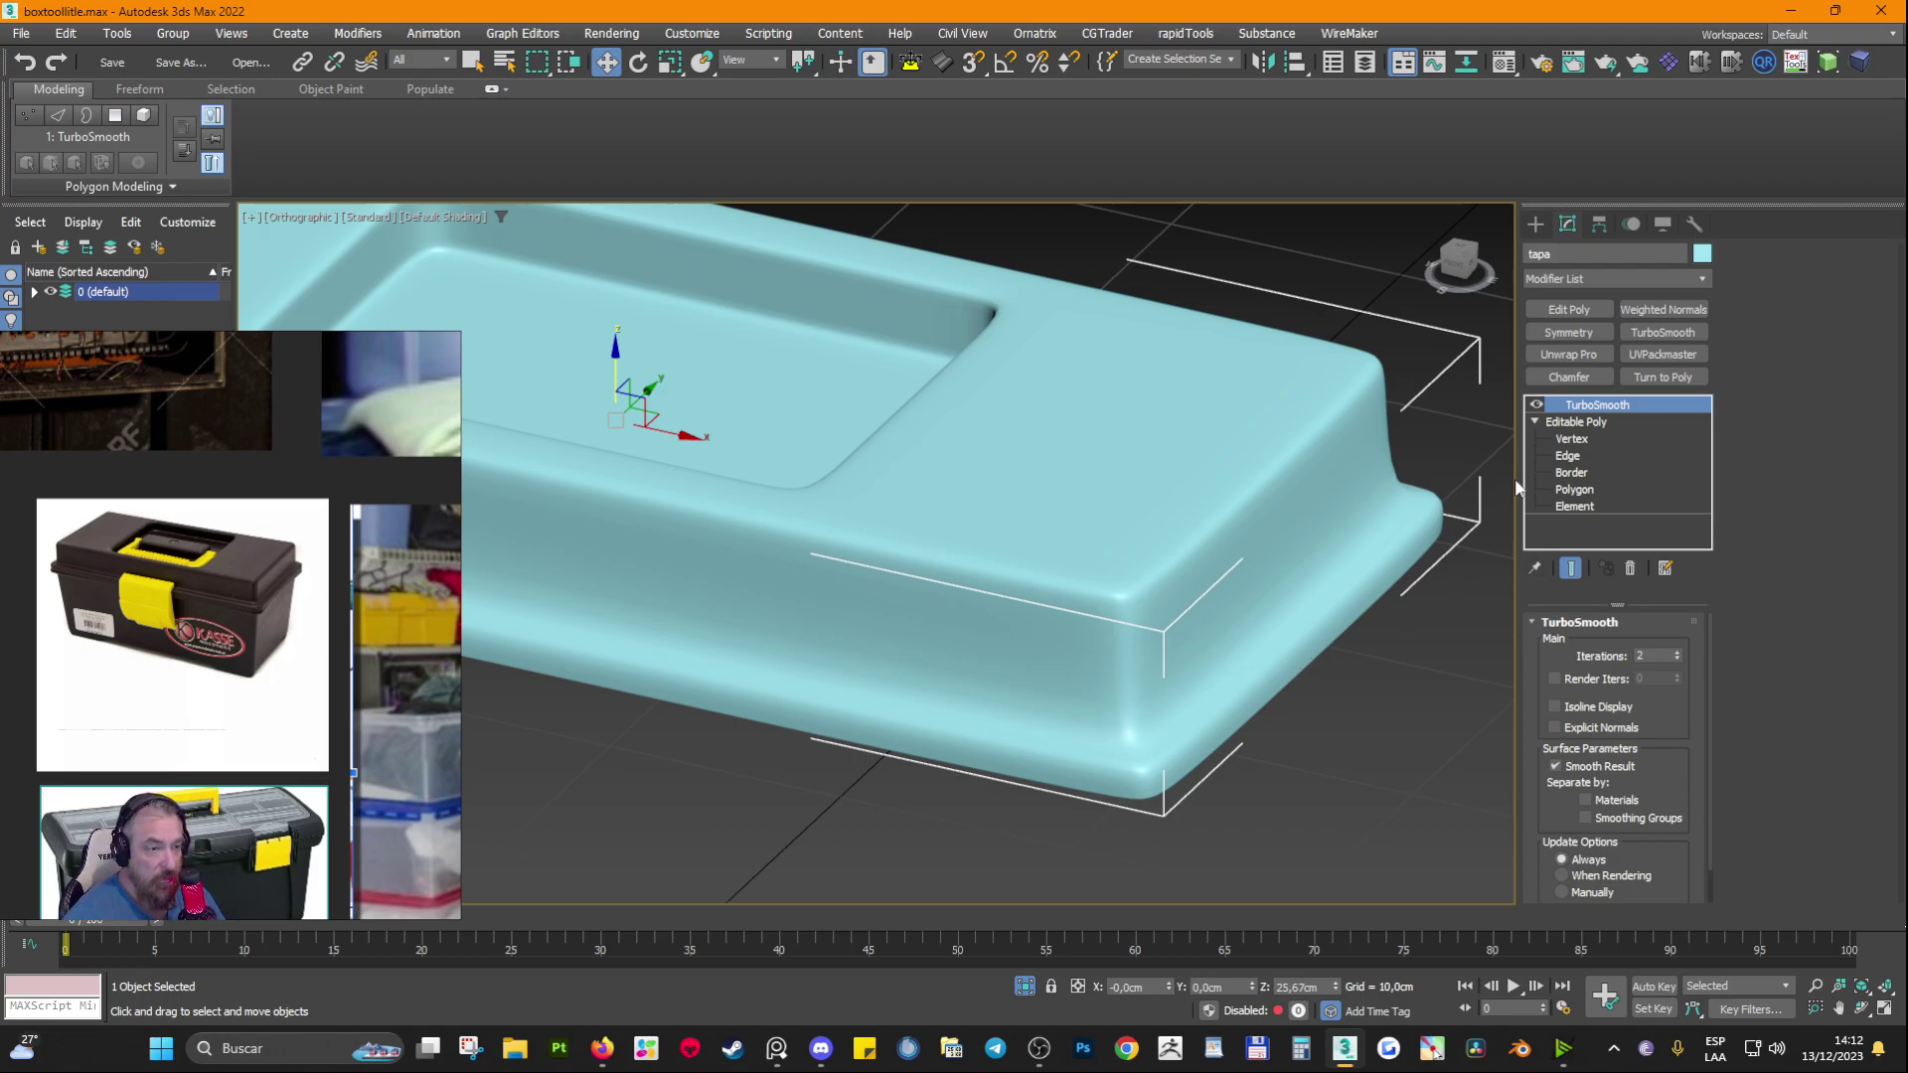
# Step: Hide the TurboSmooth result, show the mesh edges and check the narrow polygons beside the lid's top corner in polygon mode
pyautogui.click(1536, 406)
pyautogui.press('F4')
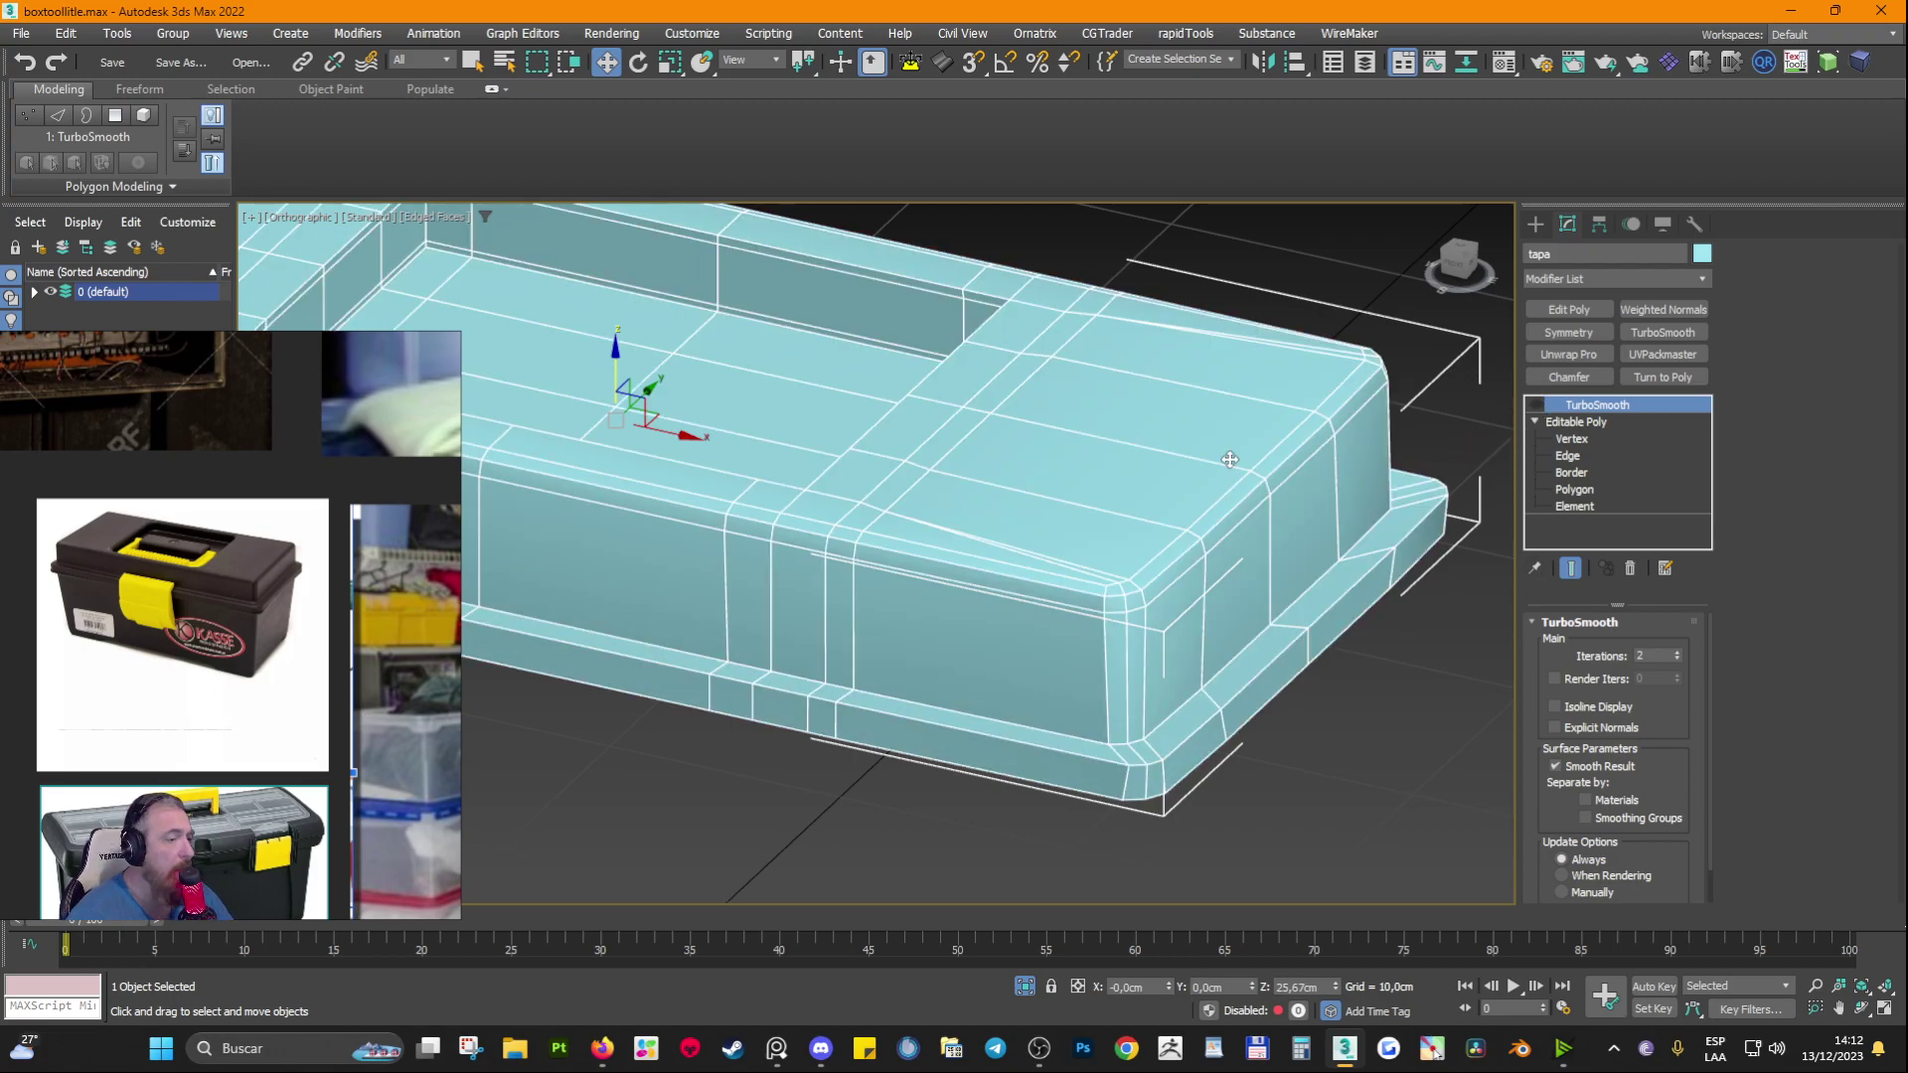
pyautogui.scroll(-3, 1226, 477)
pyautogui.keyDown('alt'); pyautogui.moveTo(1183, 618); pyautogui.dragTo(875, 517, button='middle'); pyautogui.keyUp('alt')
pyautogui.scroll(4, 789, 492)
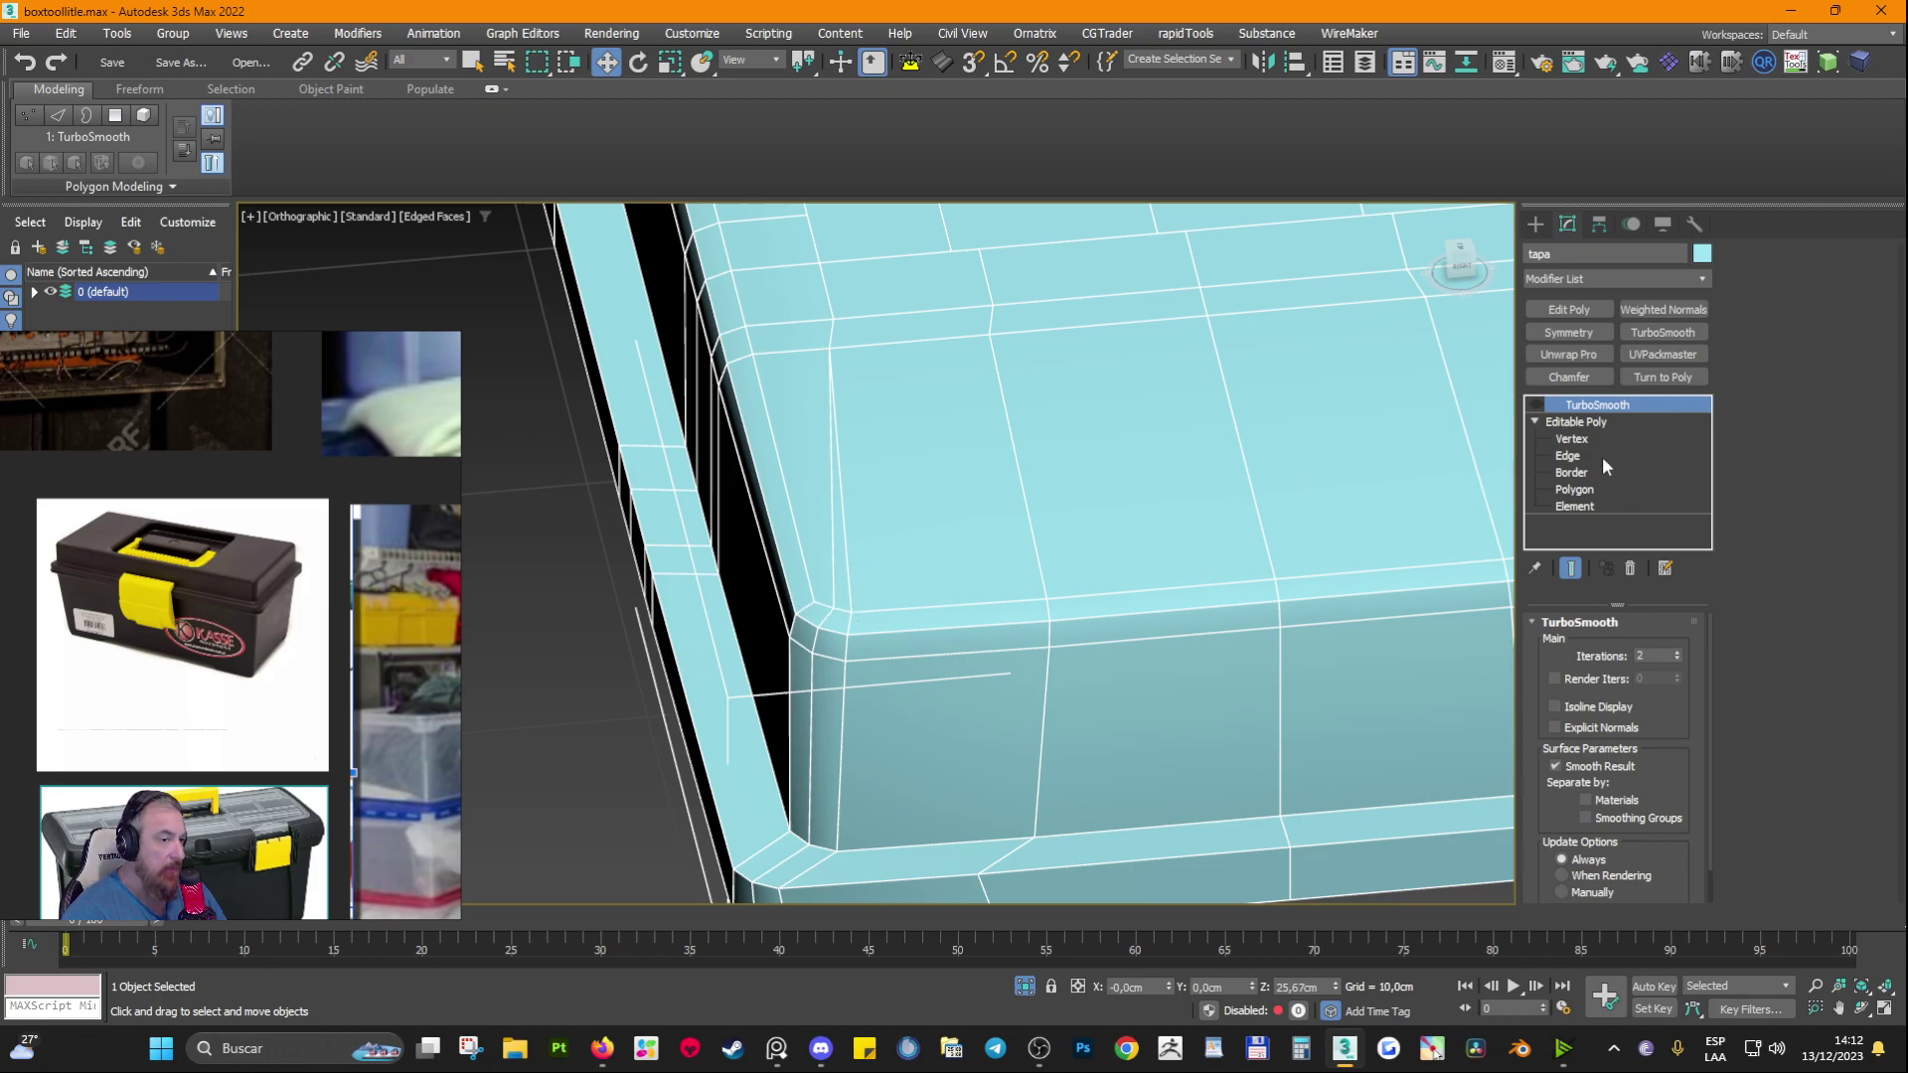
pyautogui.click(1578, 490)
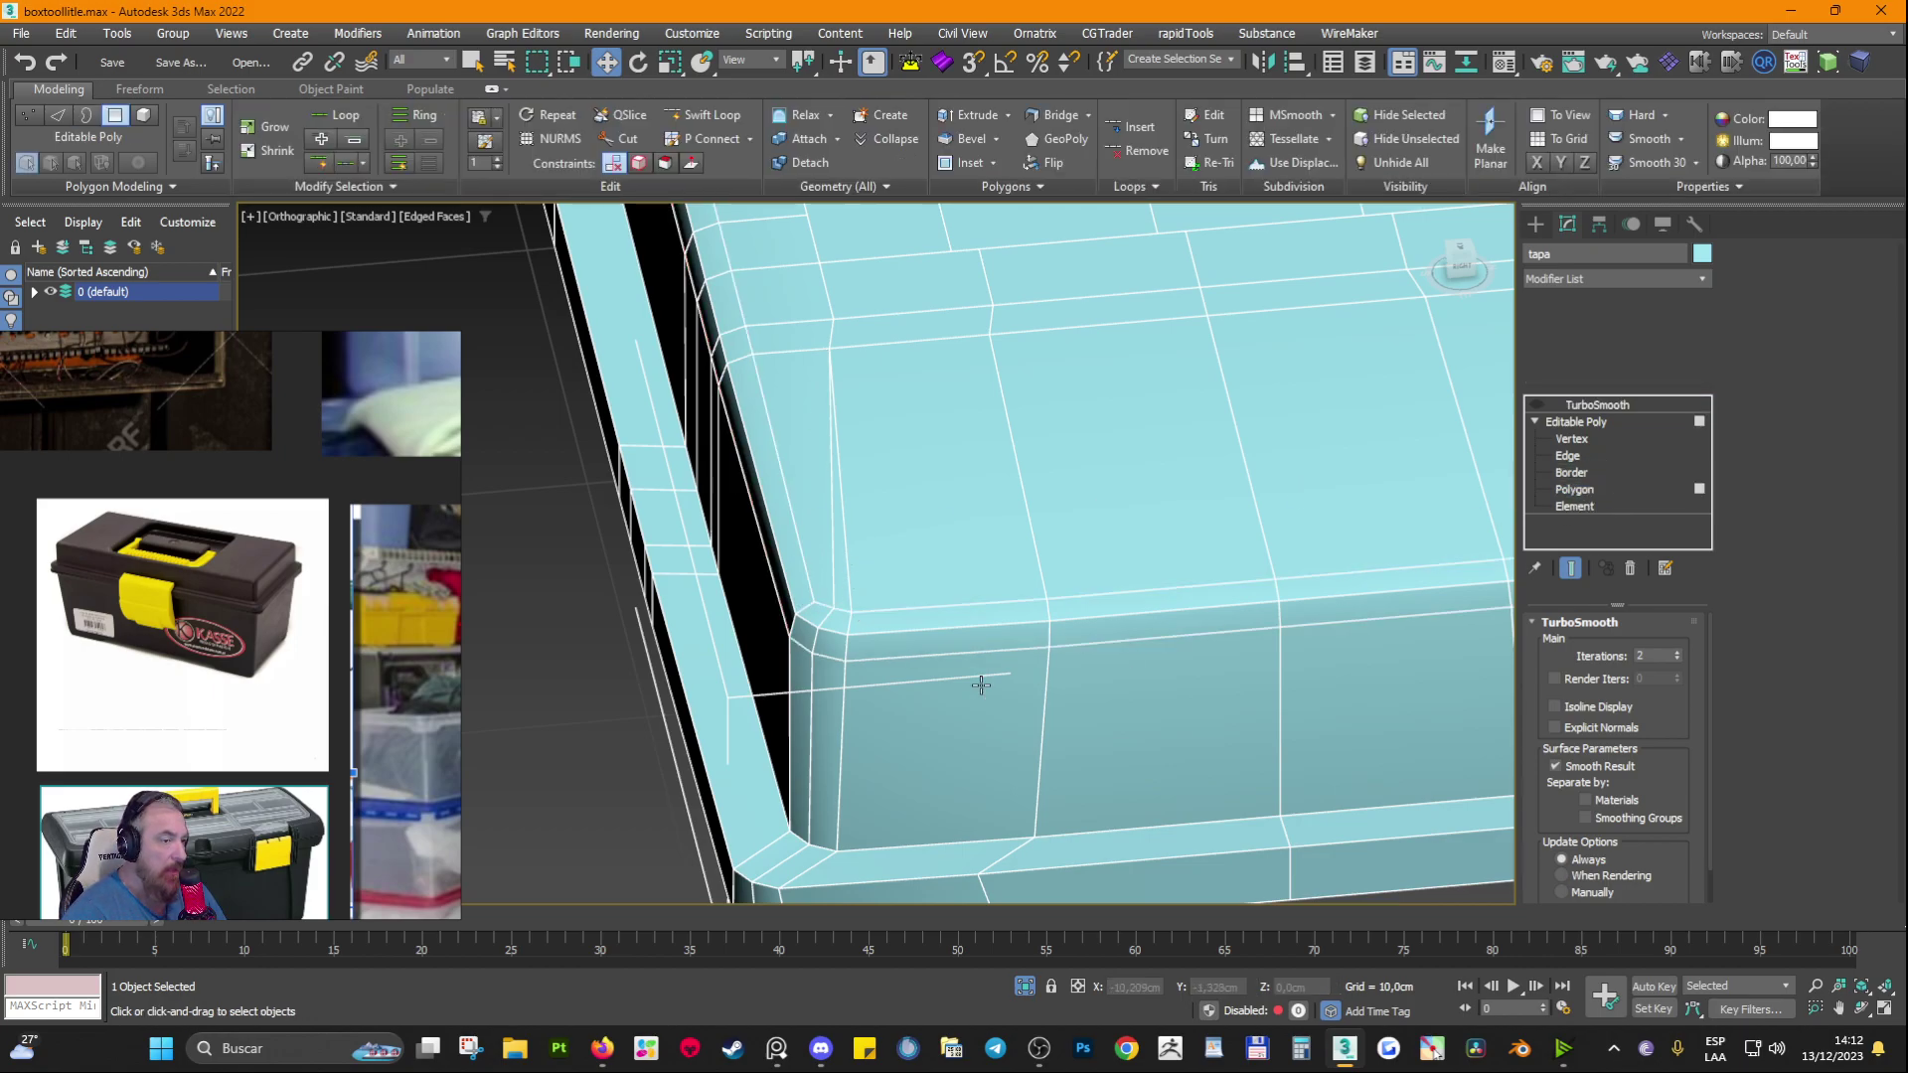
pyautogui.click(822, 569)
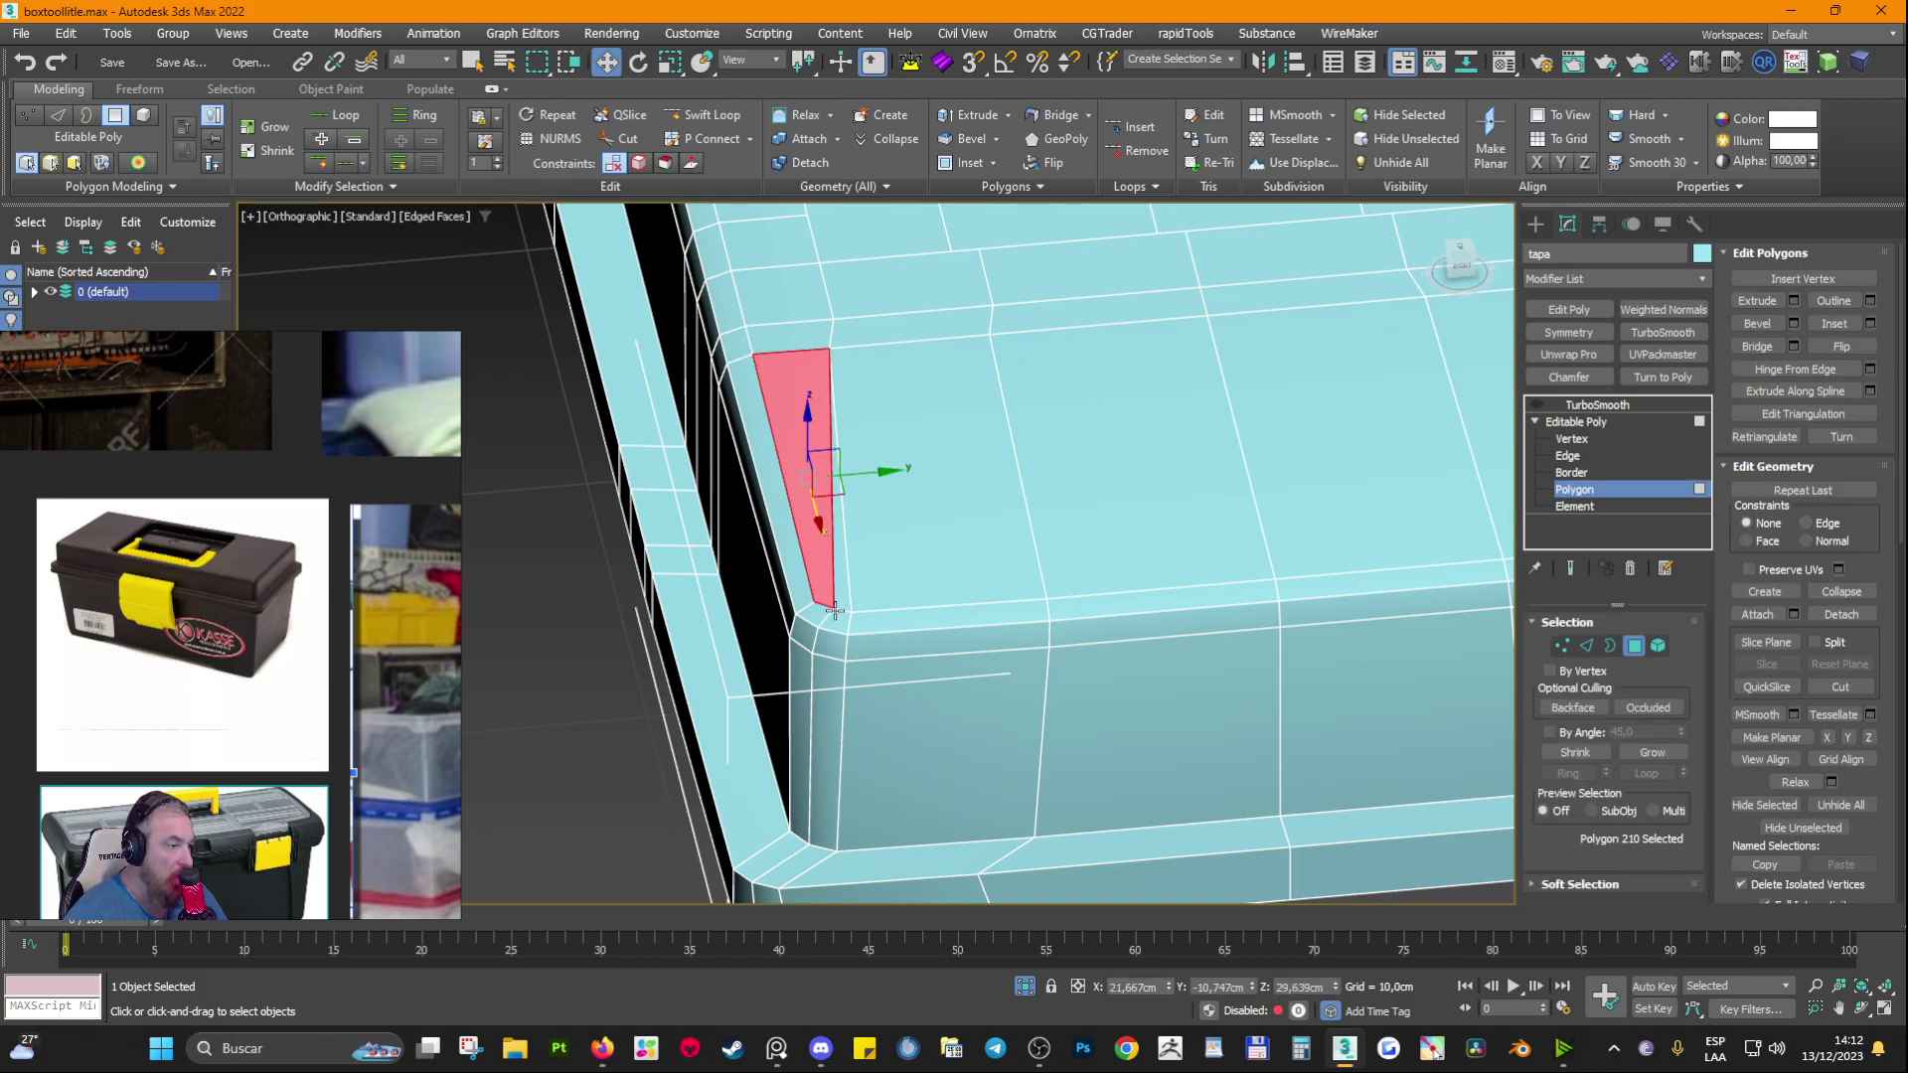
pyautogui.click(845, 604)
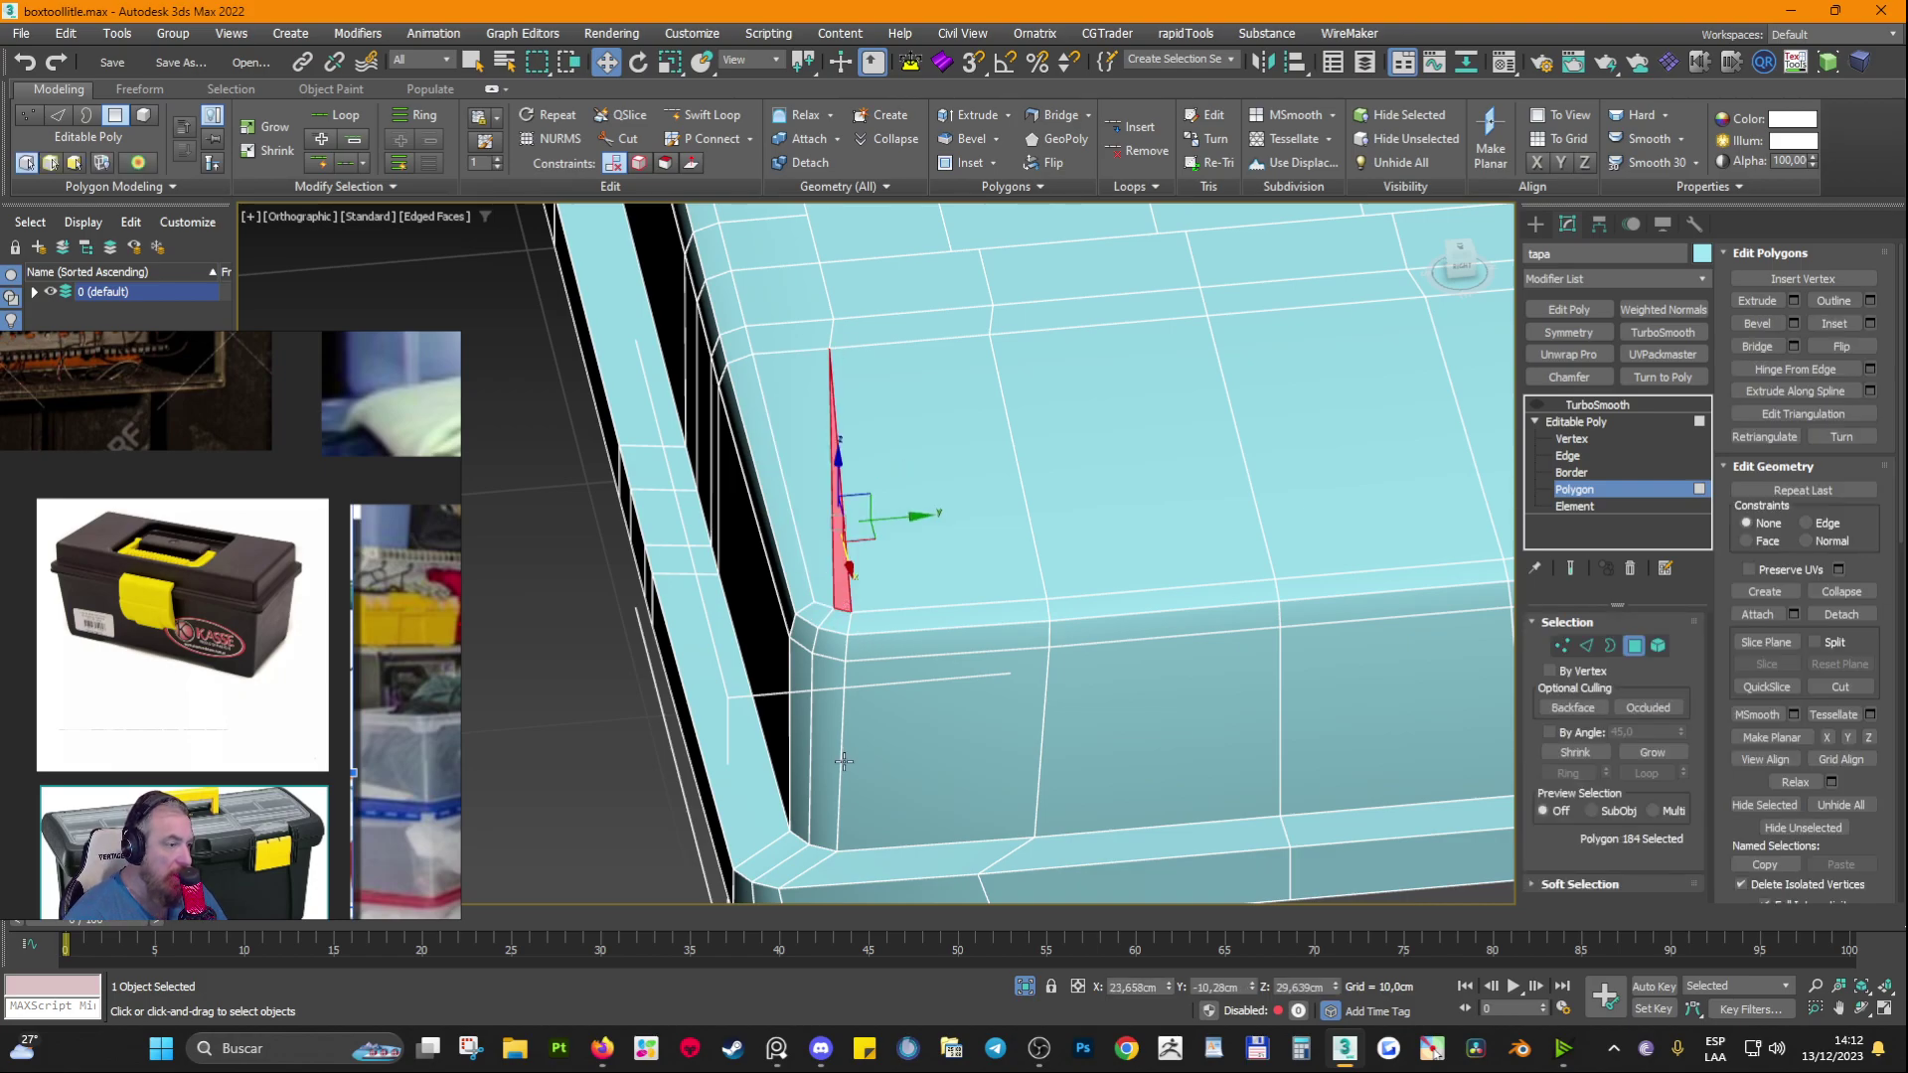
pyautogui.scroll(2, 837, 611)
pyautogui.moveTo(836, 611); pyautogui.dragTo(847, 714, button='middle')
pyautogui.scroll(-1, 846, 714)
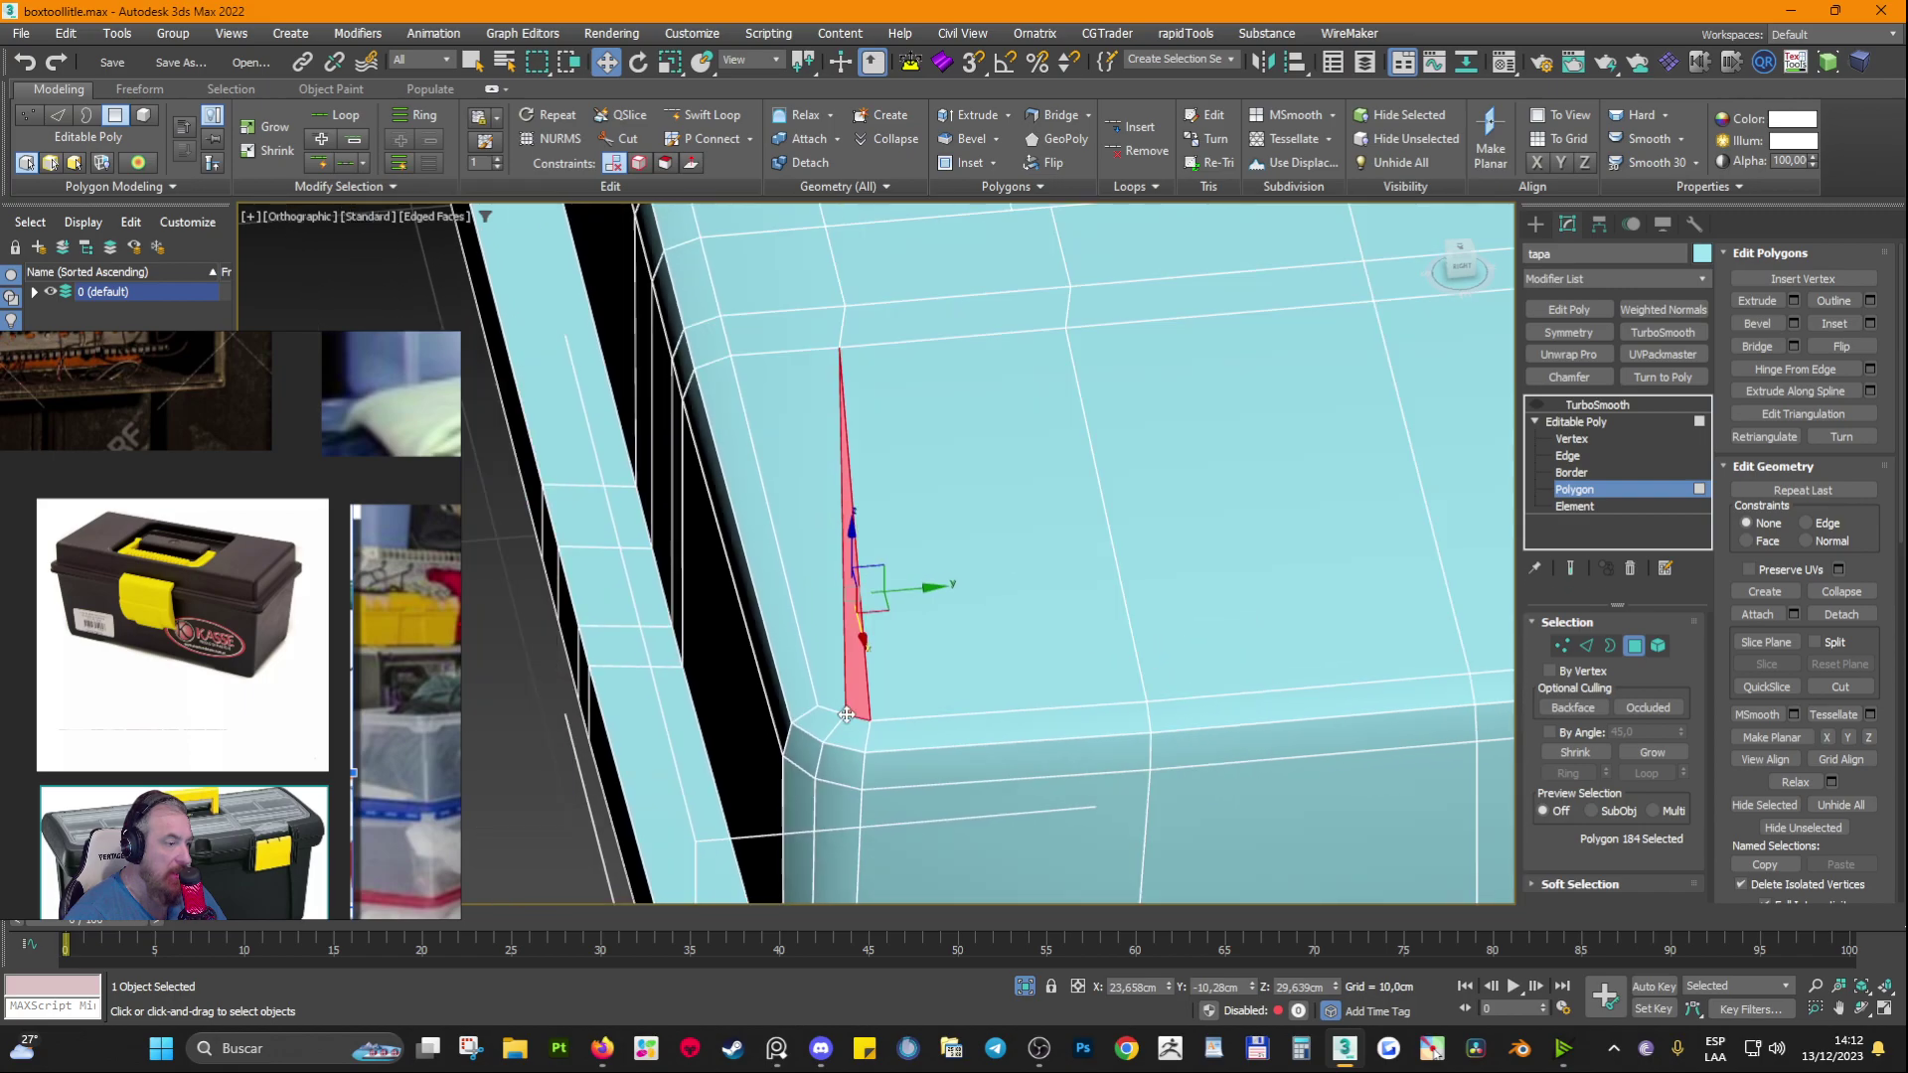
# Step: Target-weld the middle vertex of the lid's top corner onto the adjacent end vertex to remove the sliver triangle
pyautogui.click(1571, 439)
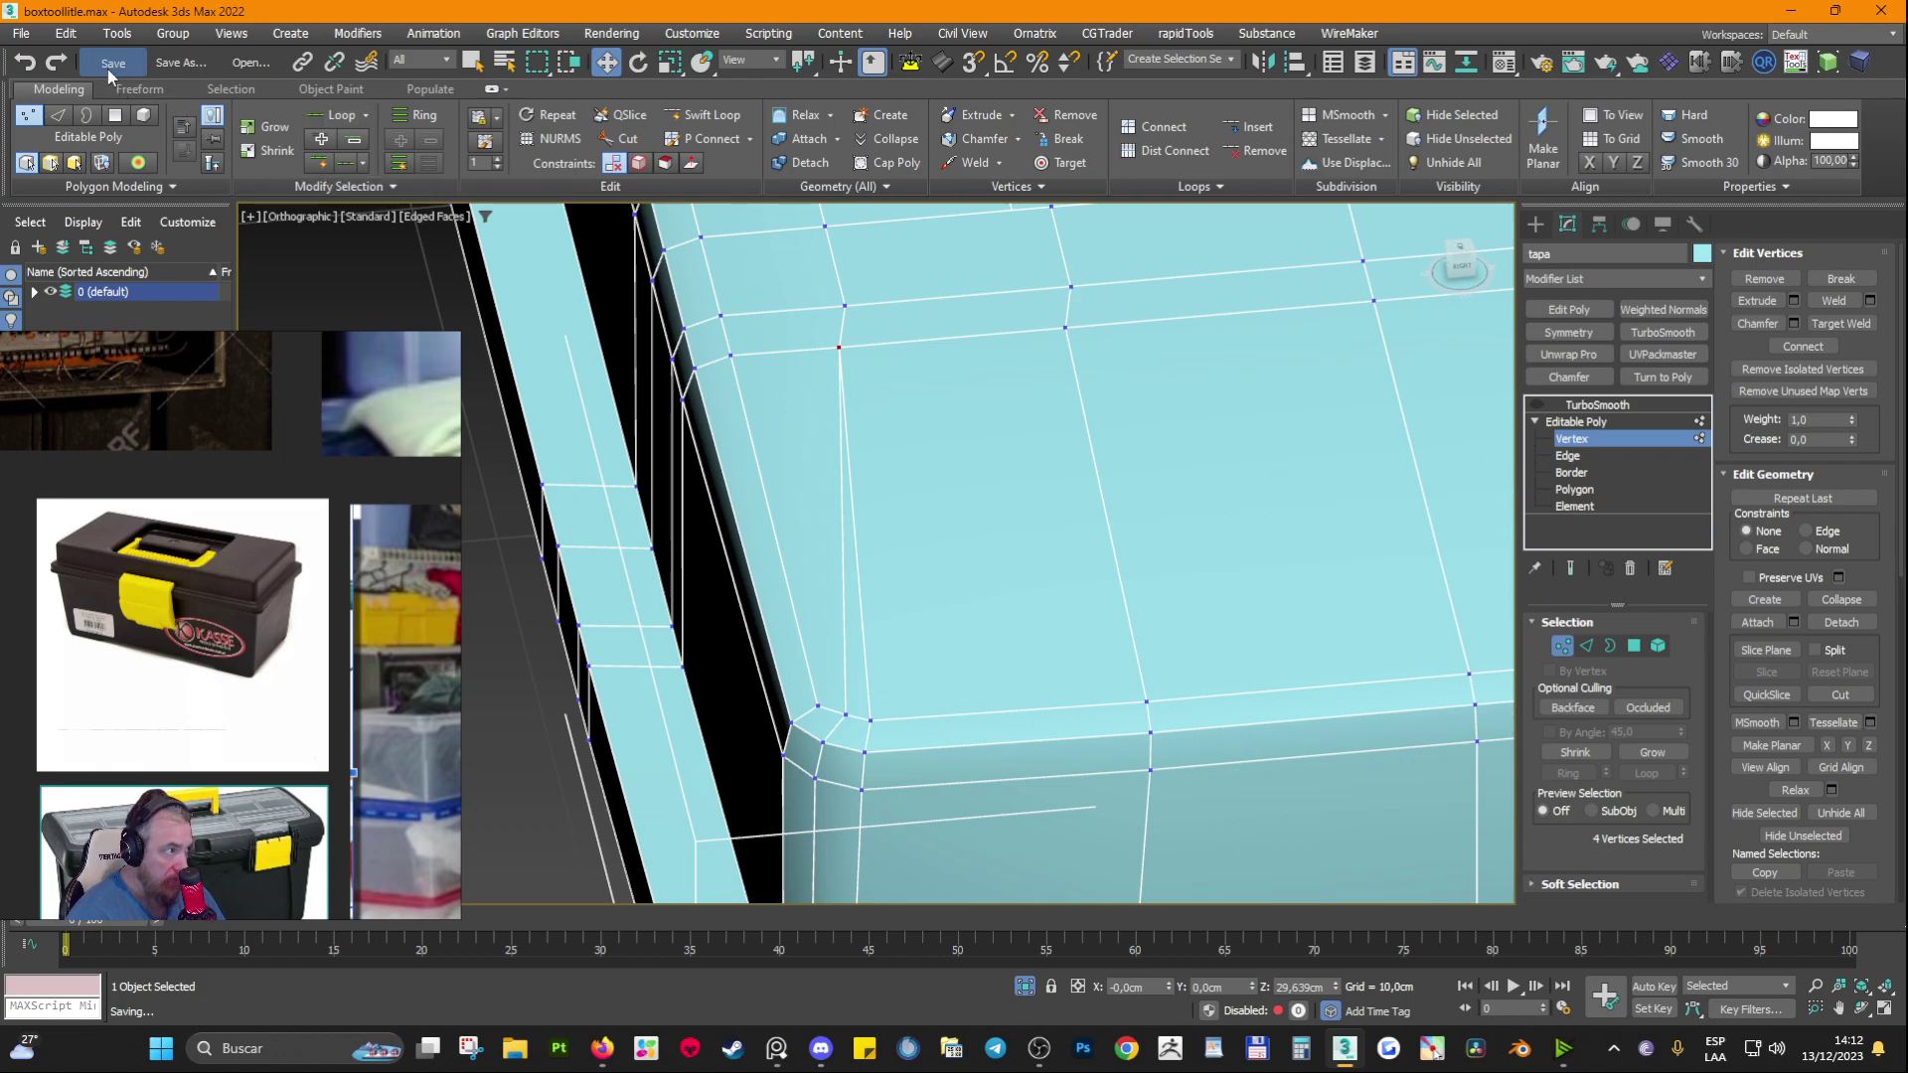
pyautogui.click(1840, 323)
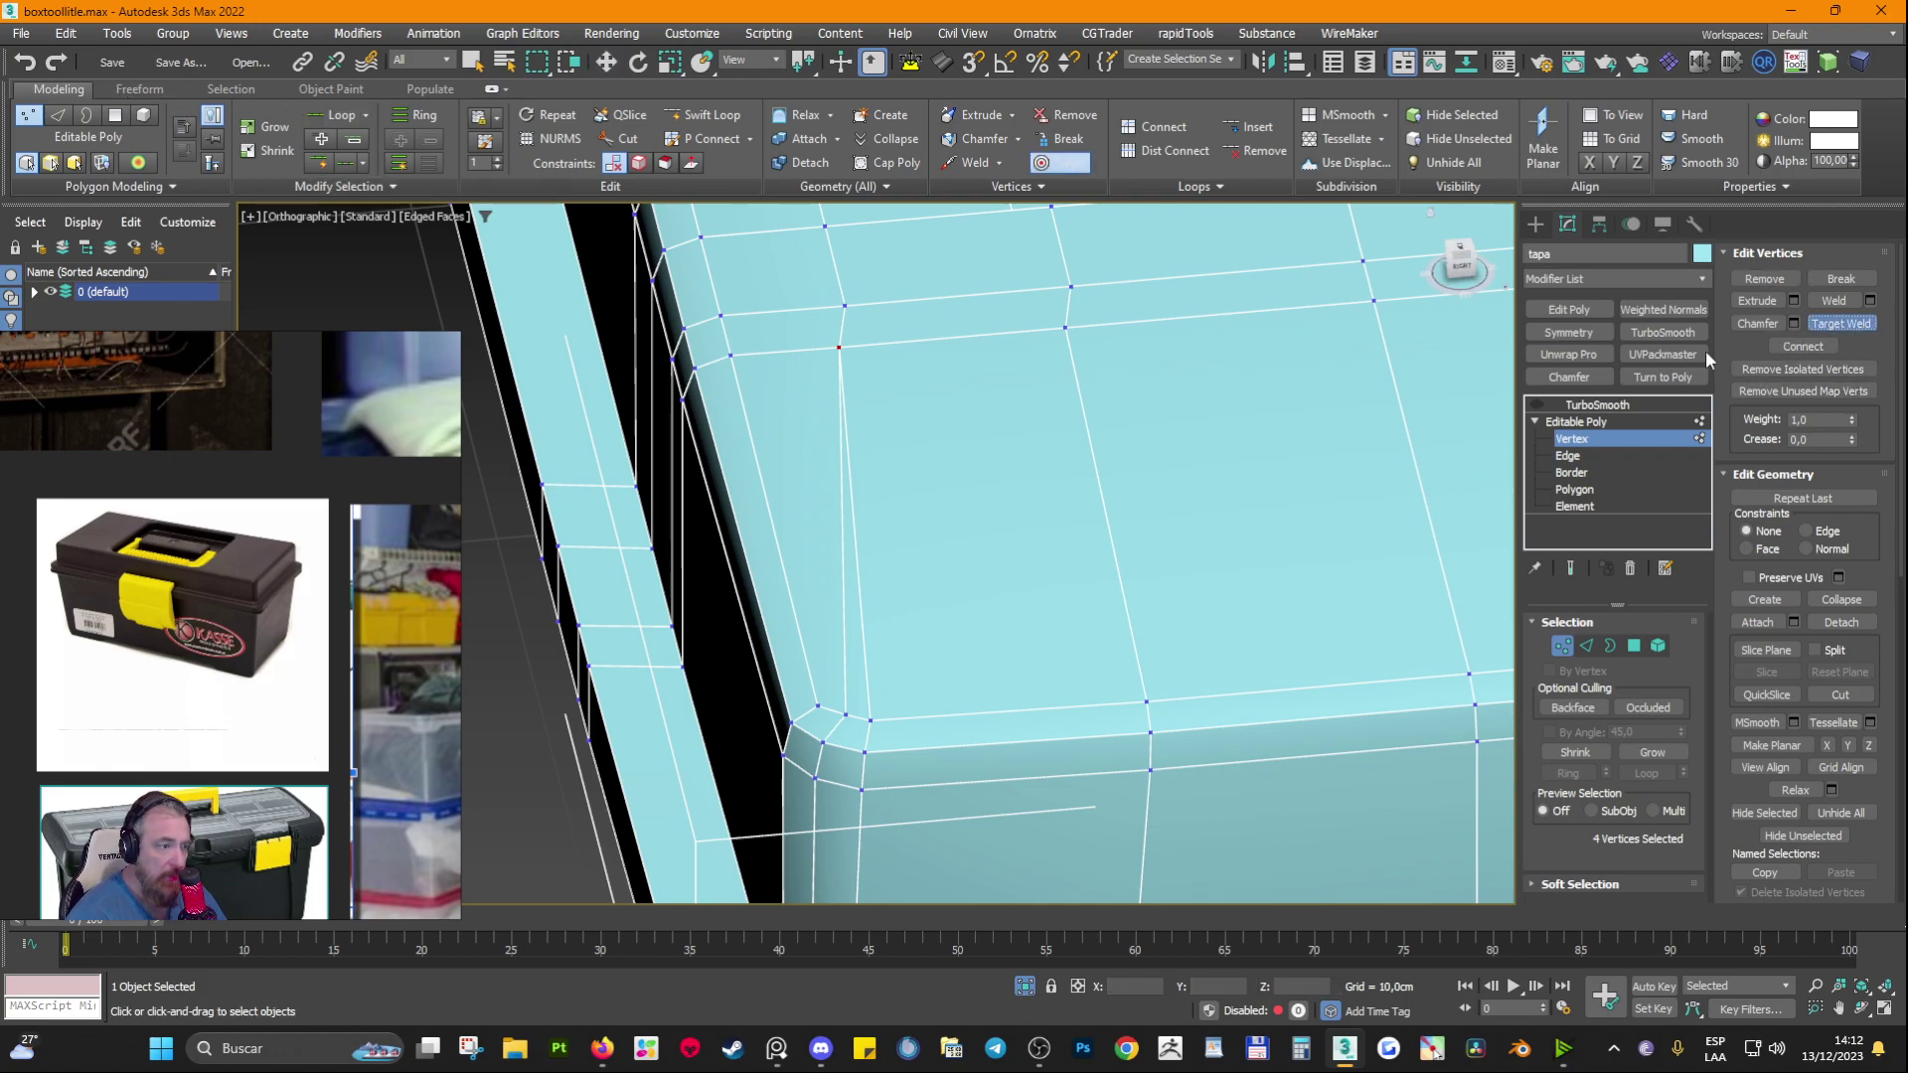
pyautogui.click(845, 715)
pyautogui.click(869, 721)
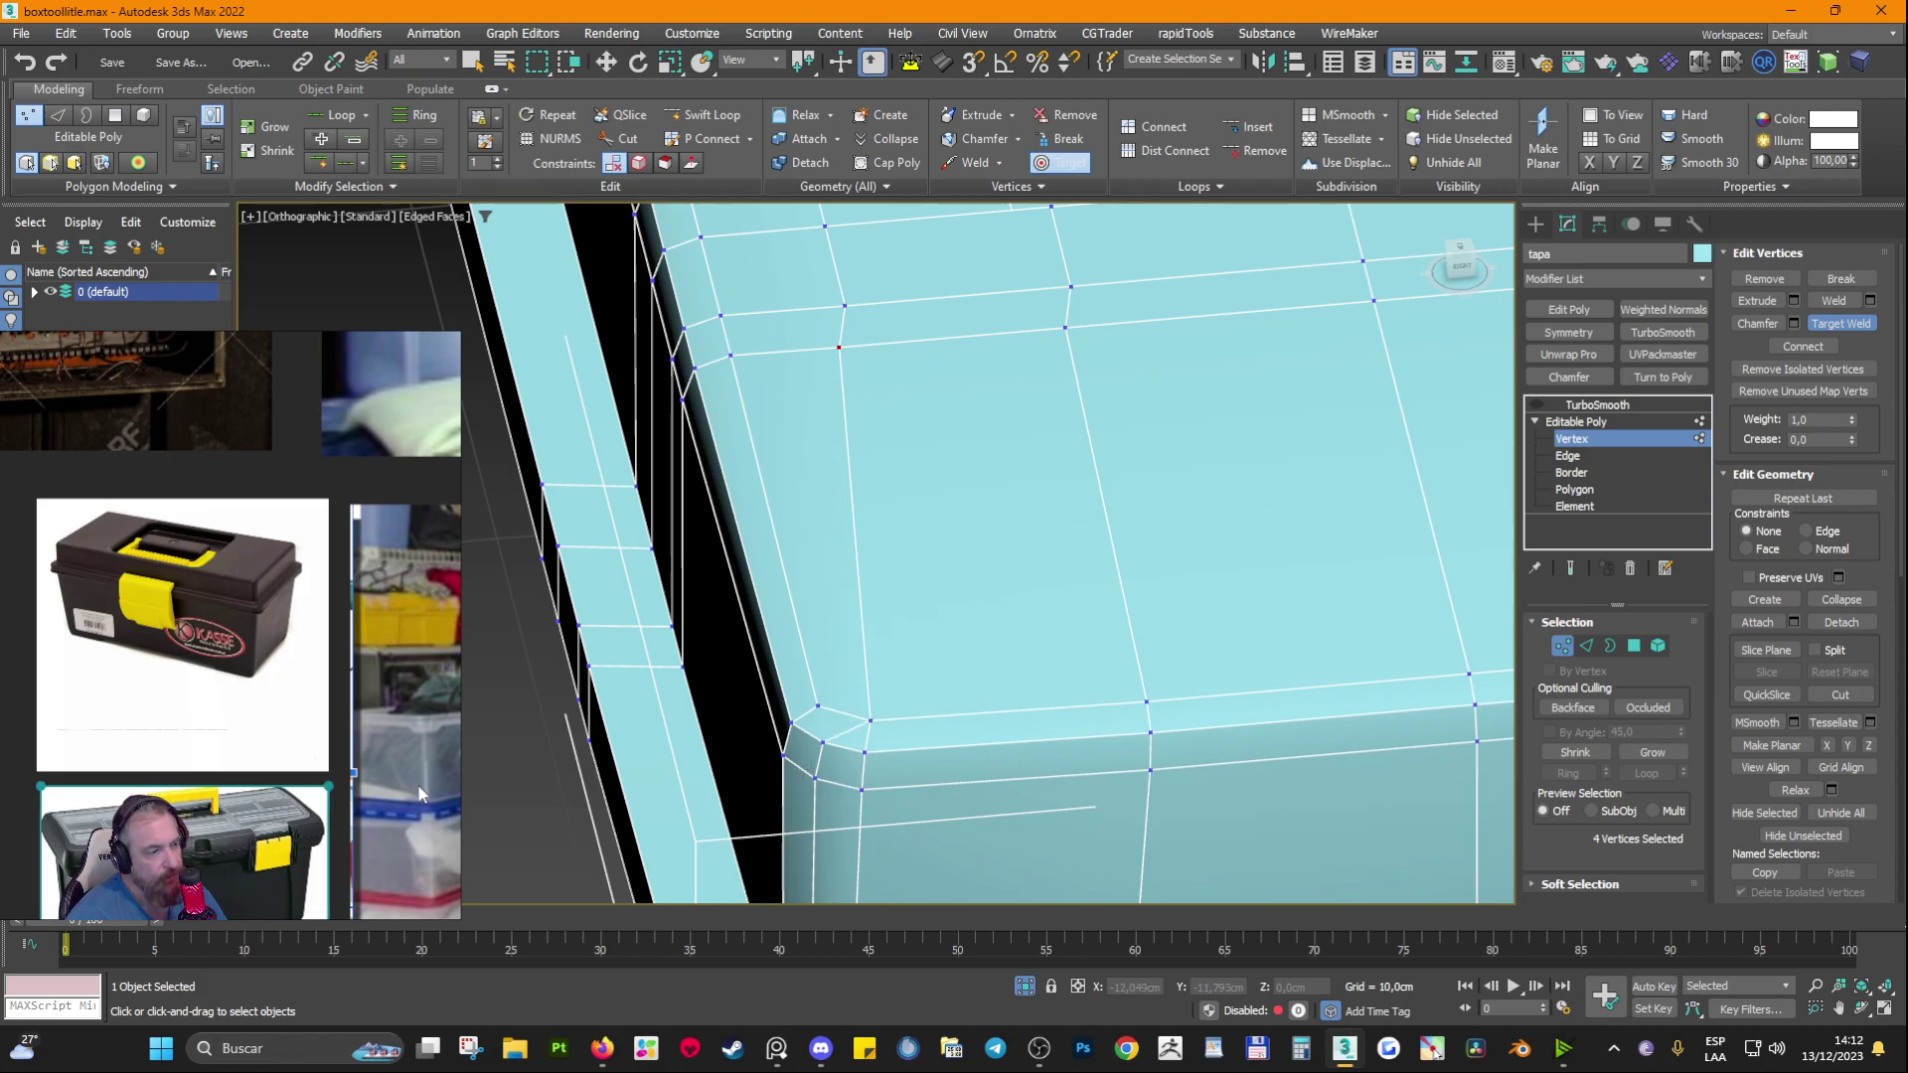
pyautogui.press('w')
# Step: Check the polygons around the welded corner, selecting the top-face strip and the small triangle on the chamfer
pyautogui.click(1632, 647)
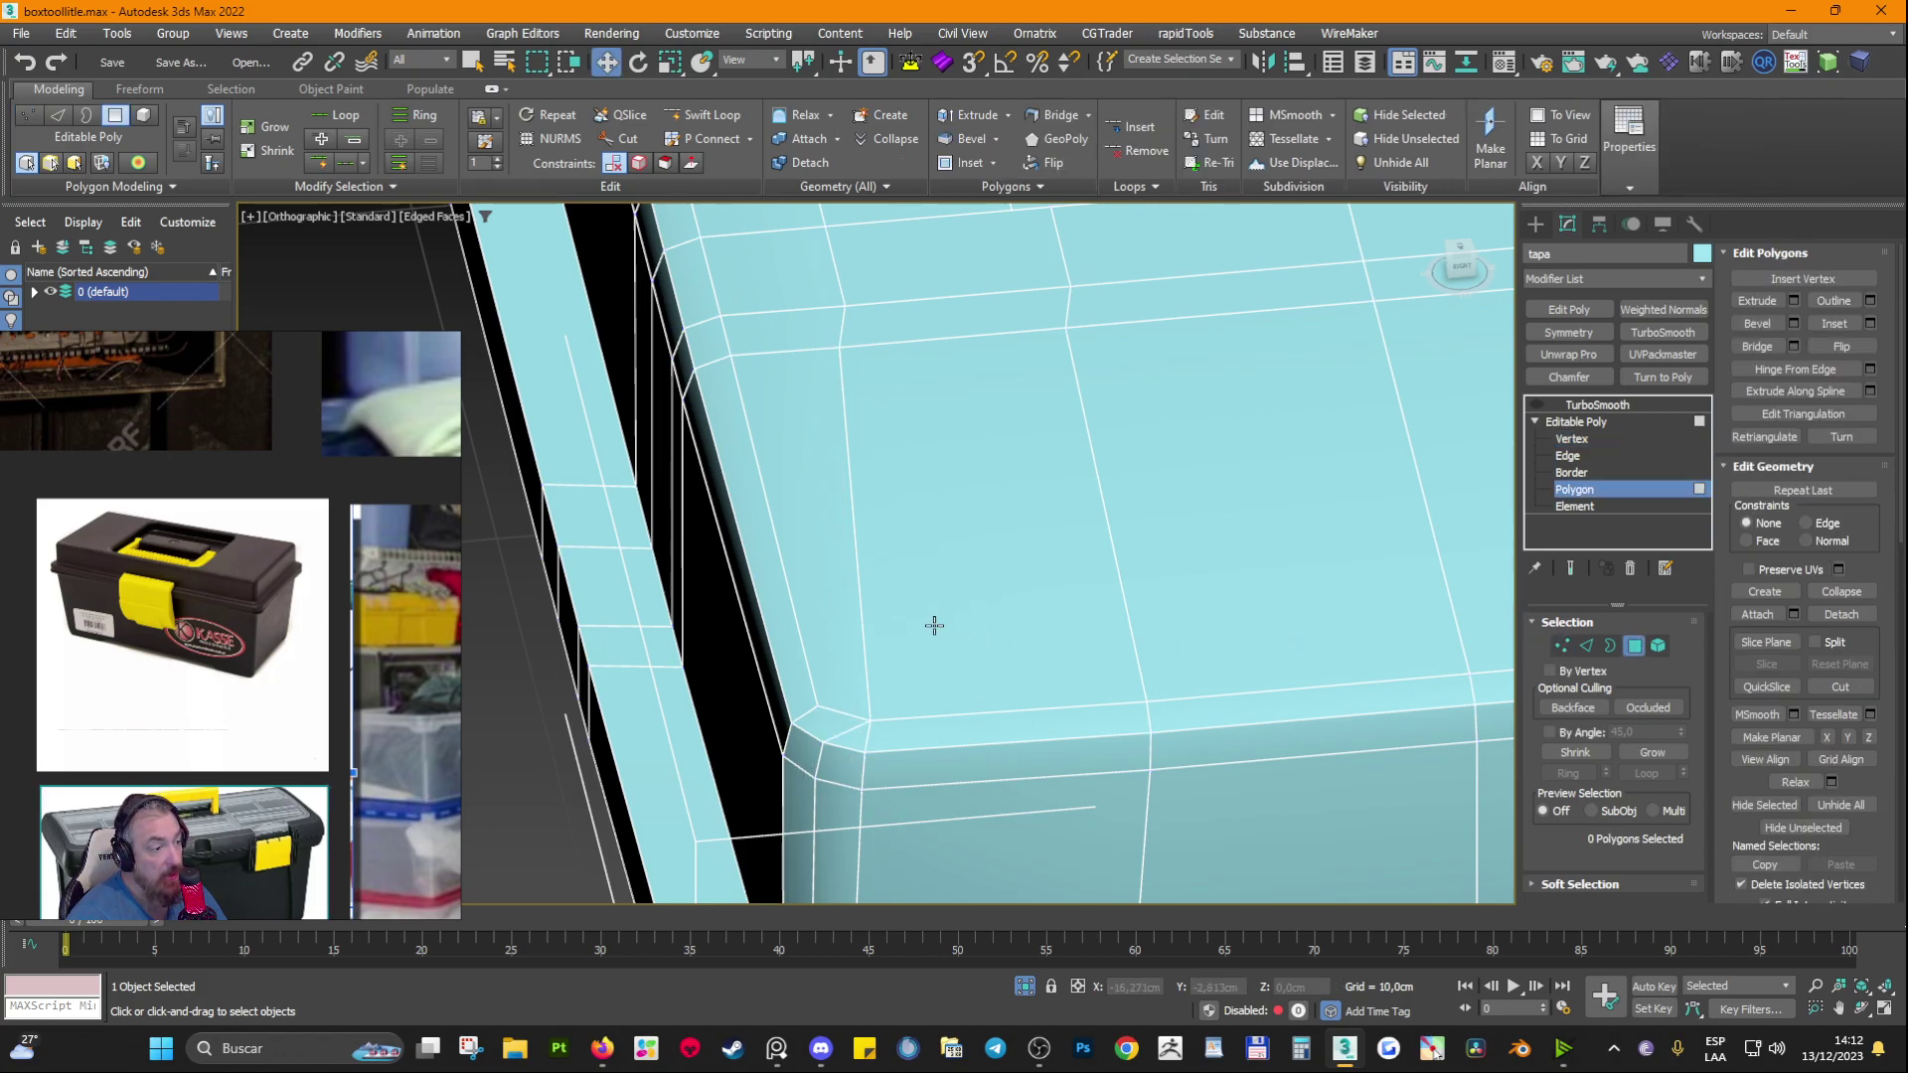
pyautogui.click(859, 606)
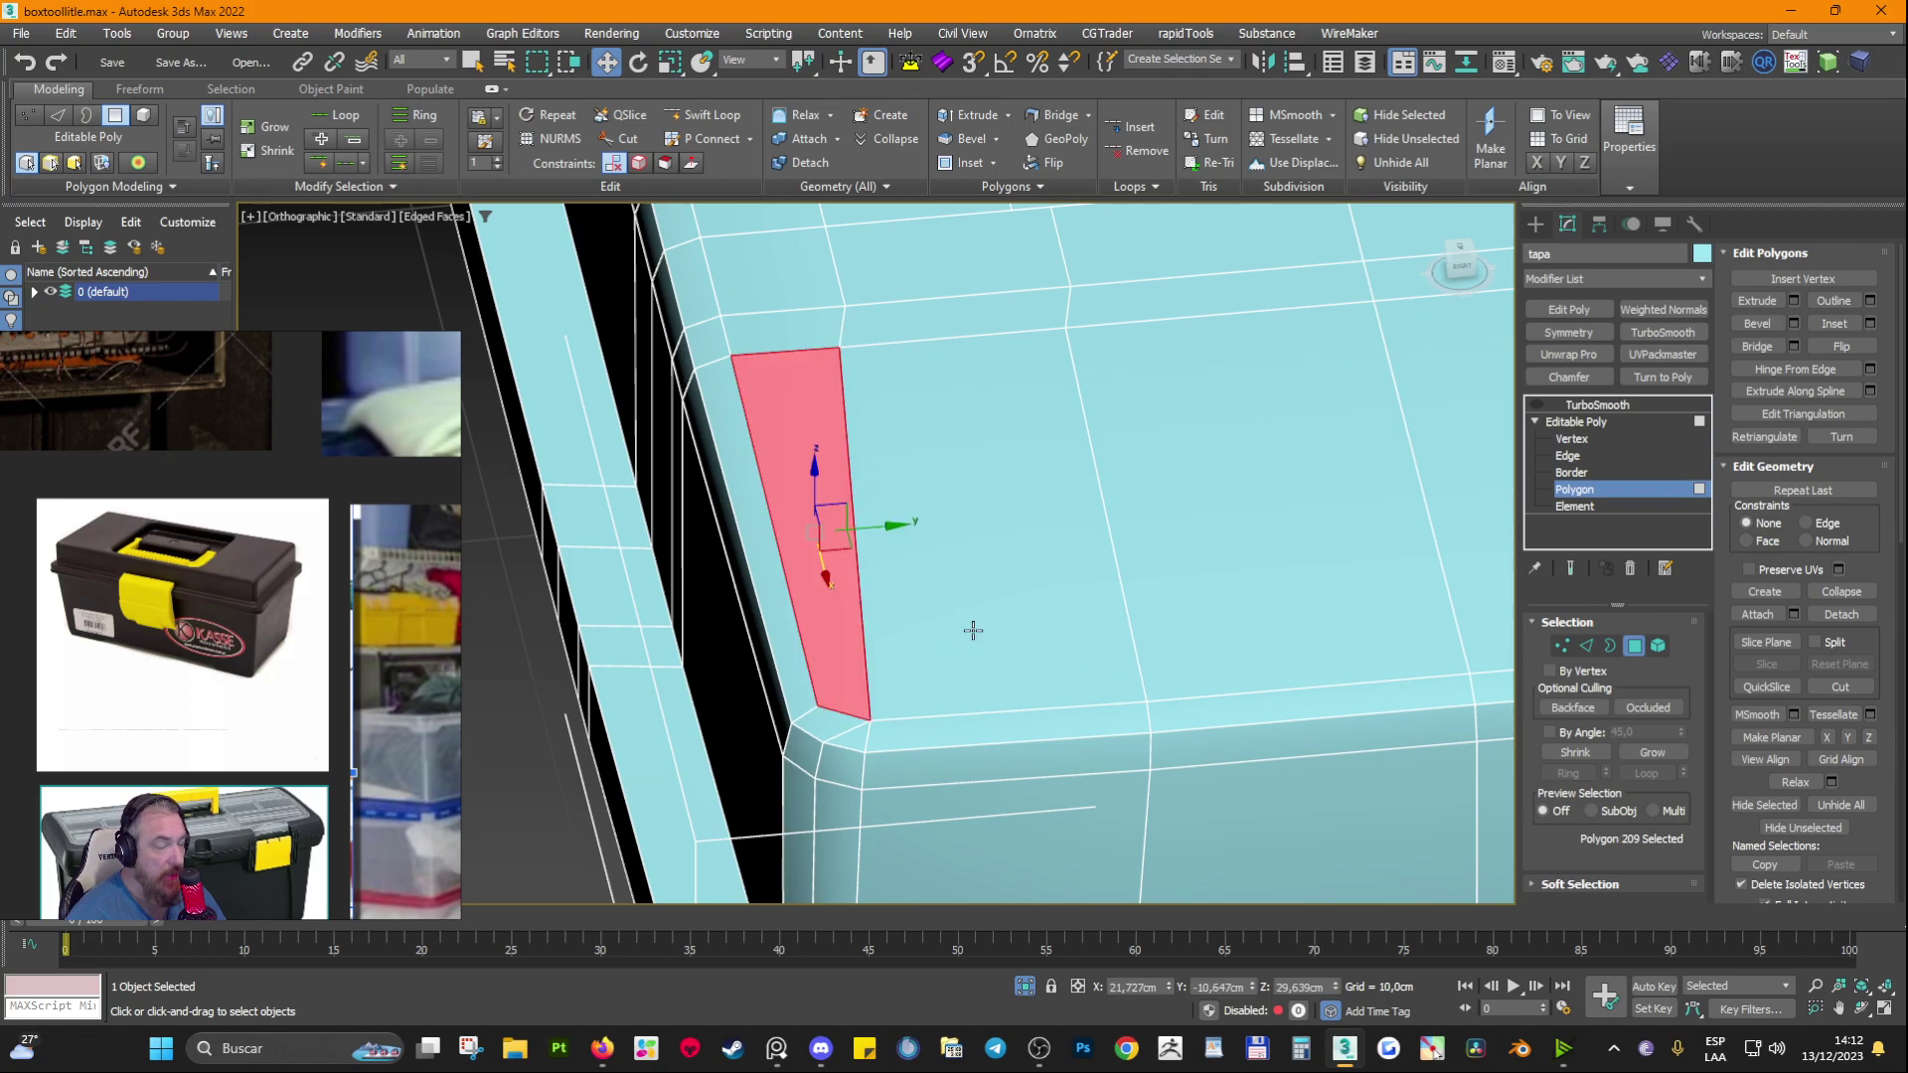
pyautogui.moveTo(955, 631); pyautogui.dragTo(964, 519, button='middle')
pyautogui.scroll(3, 875, 613)
pyautogui.click(871, 648)
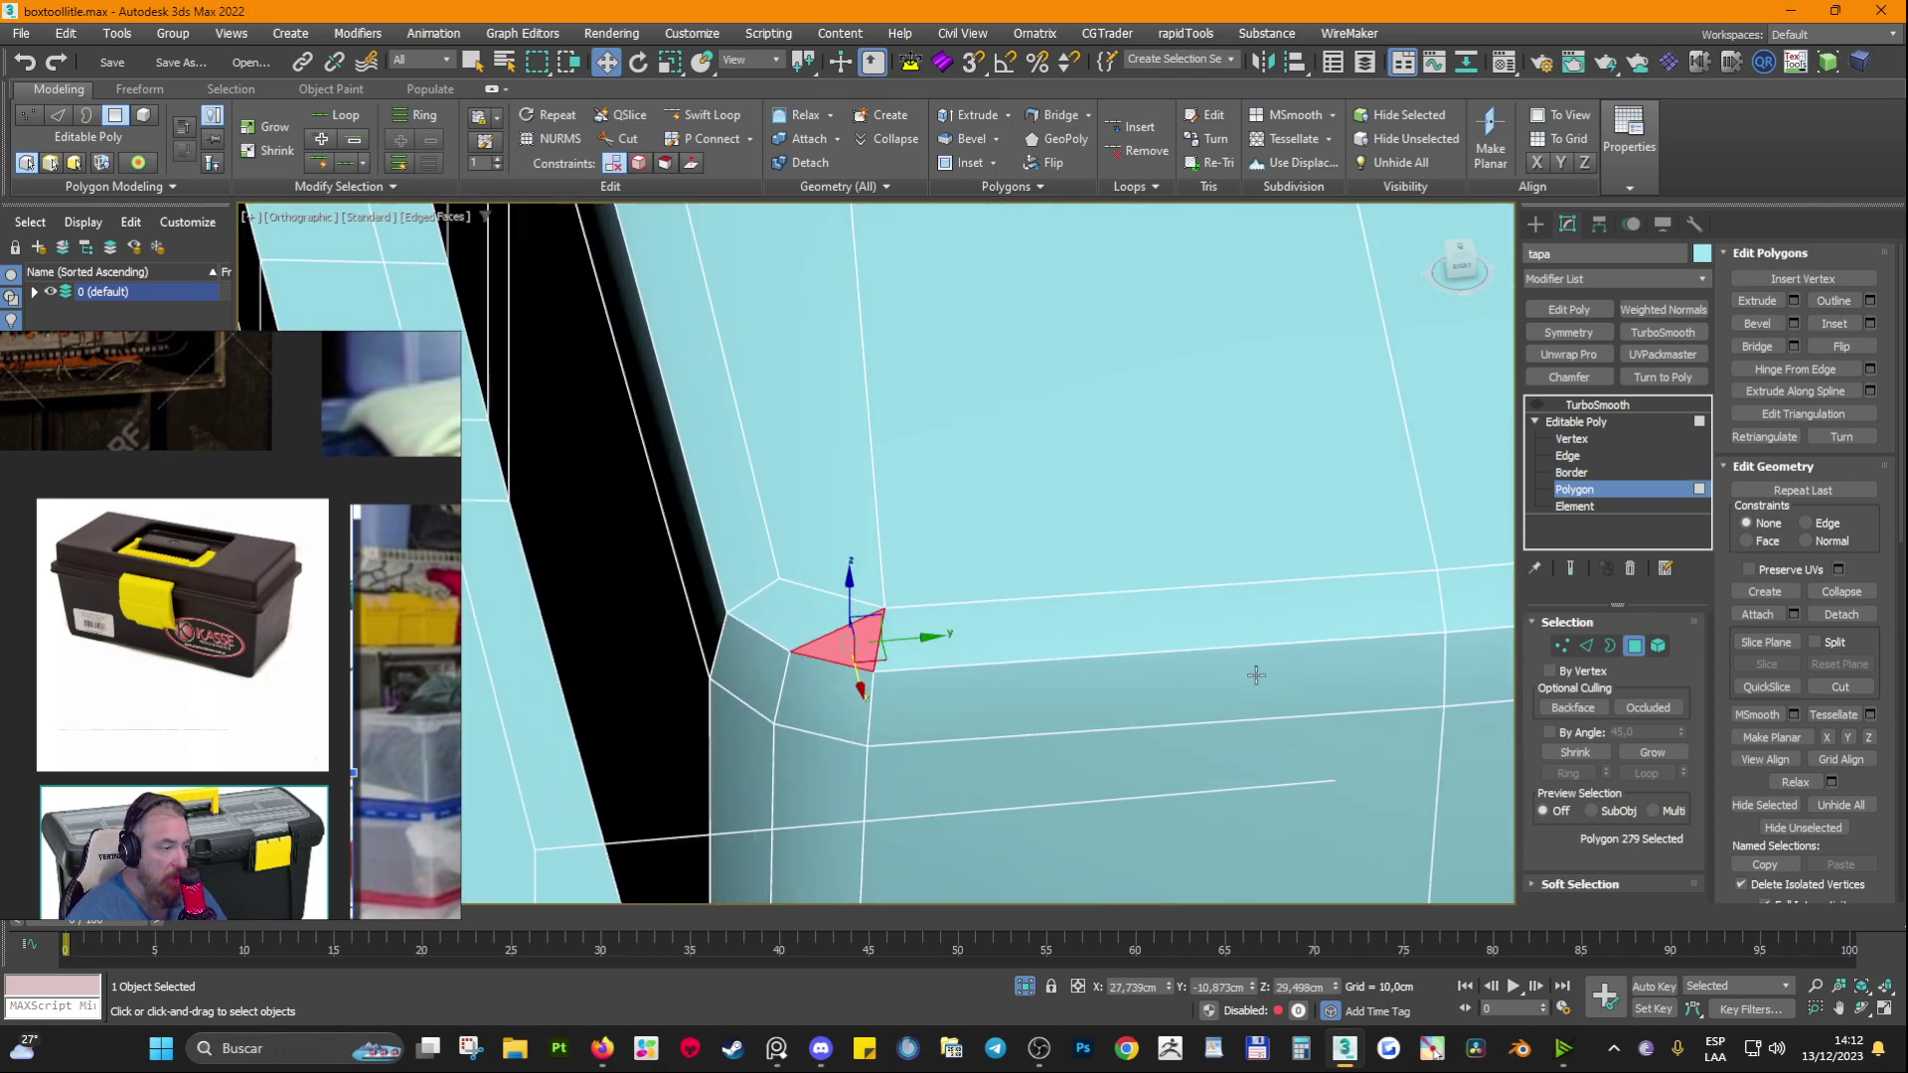
pyautogui.scroll(2, 1254, 675)
pyautogui.keyDown('alt'); pyautogui.moveTo(801, 603); pyautogui.dragTo(864, 638, button='middle'); pyautogui.keyUp('alt')
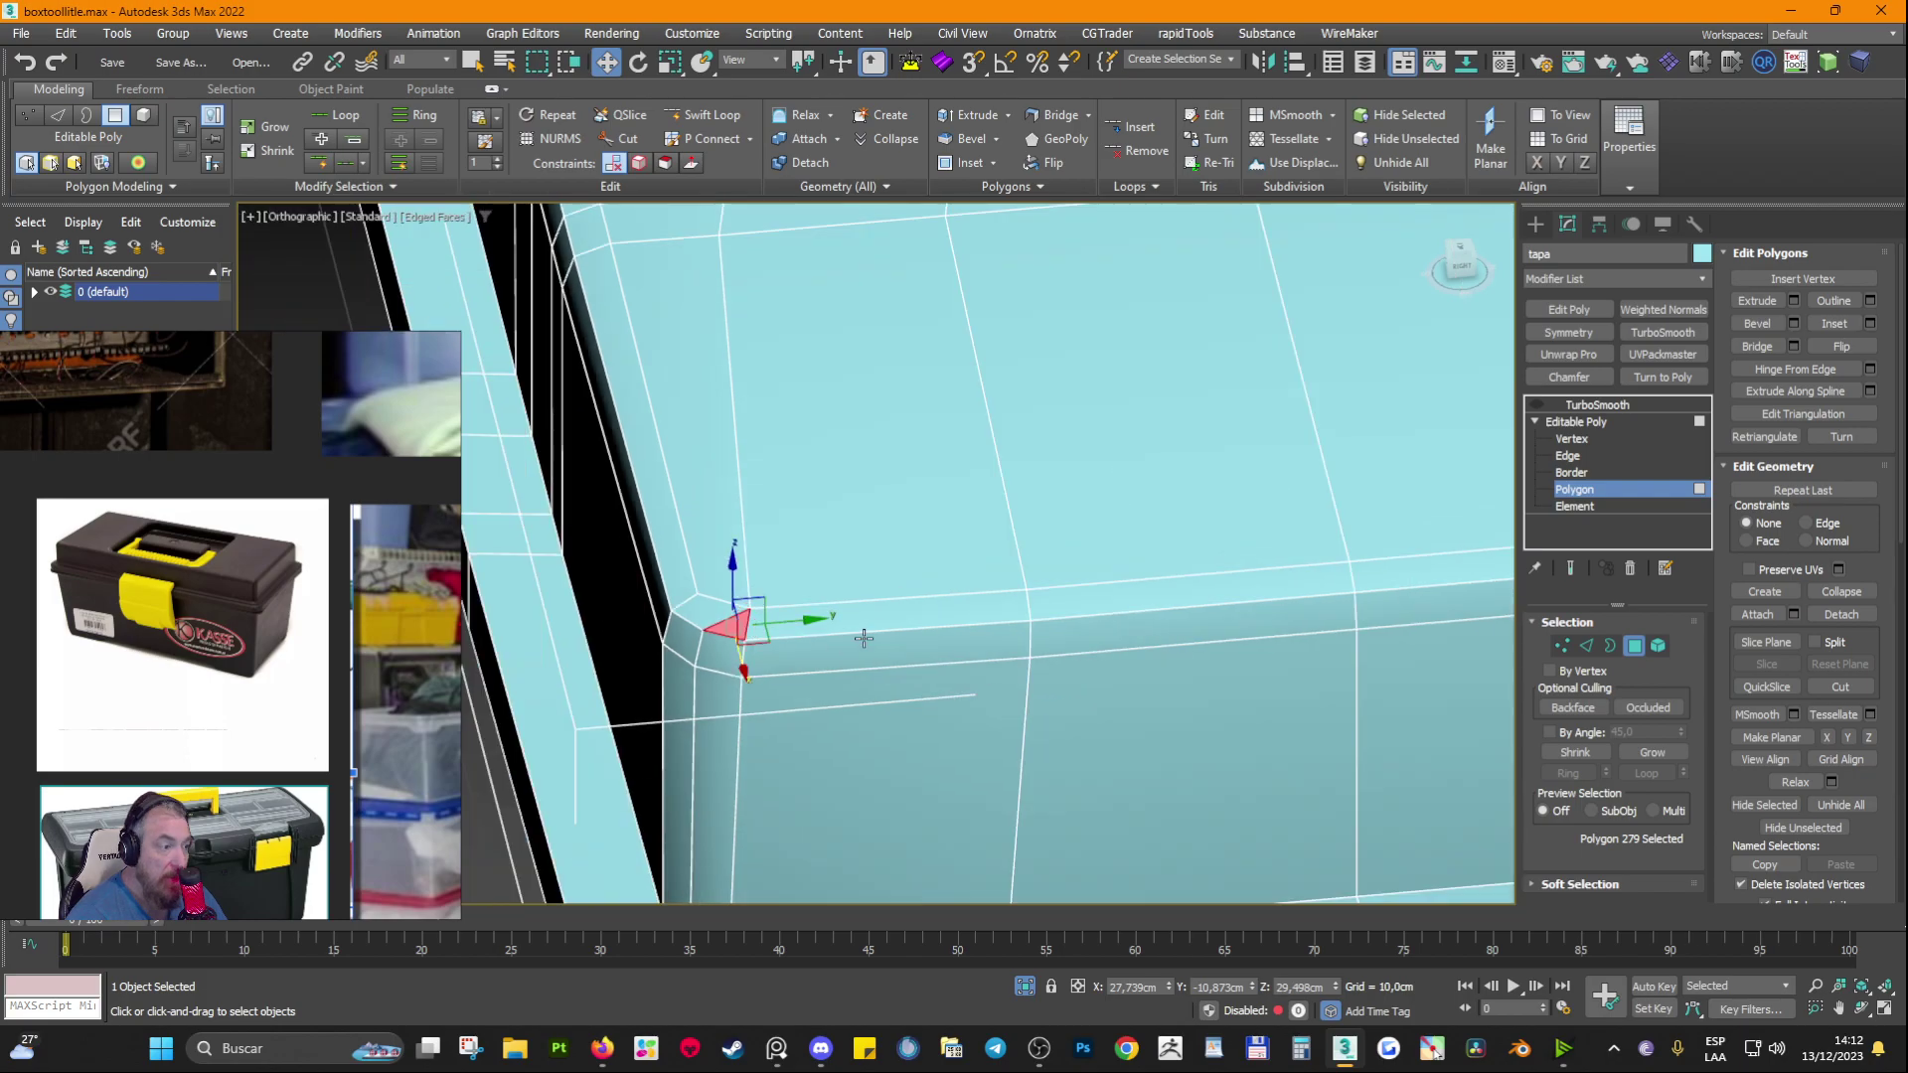
# Step: Show the TurboSmooth result with the edge display off and examine the shading of the lid's welded corner
pyautogui.click(1574, 421)
pyautogui.click(1597, 404)
pyautogui.click(1536, 405)
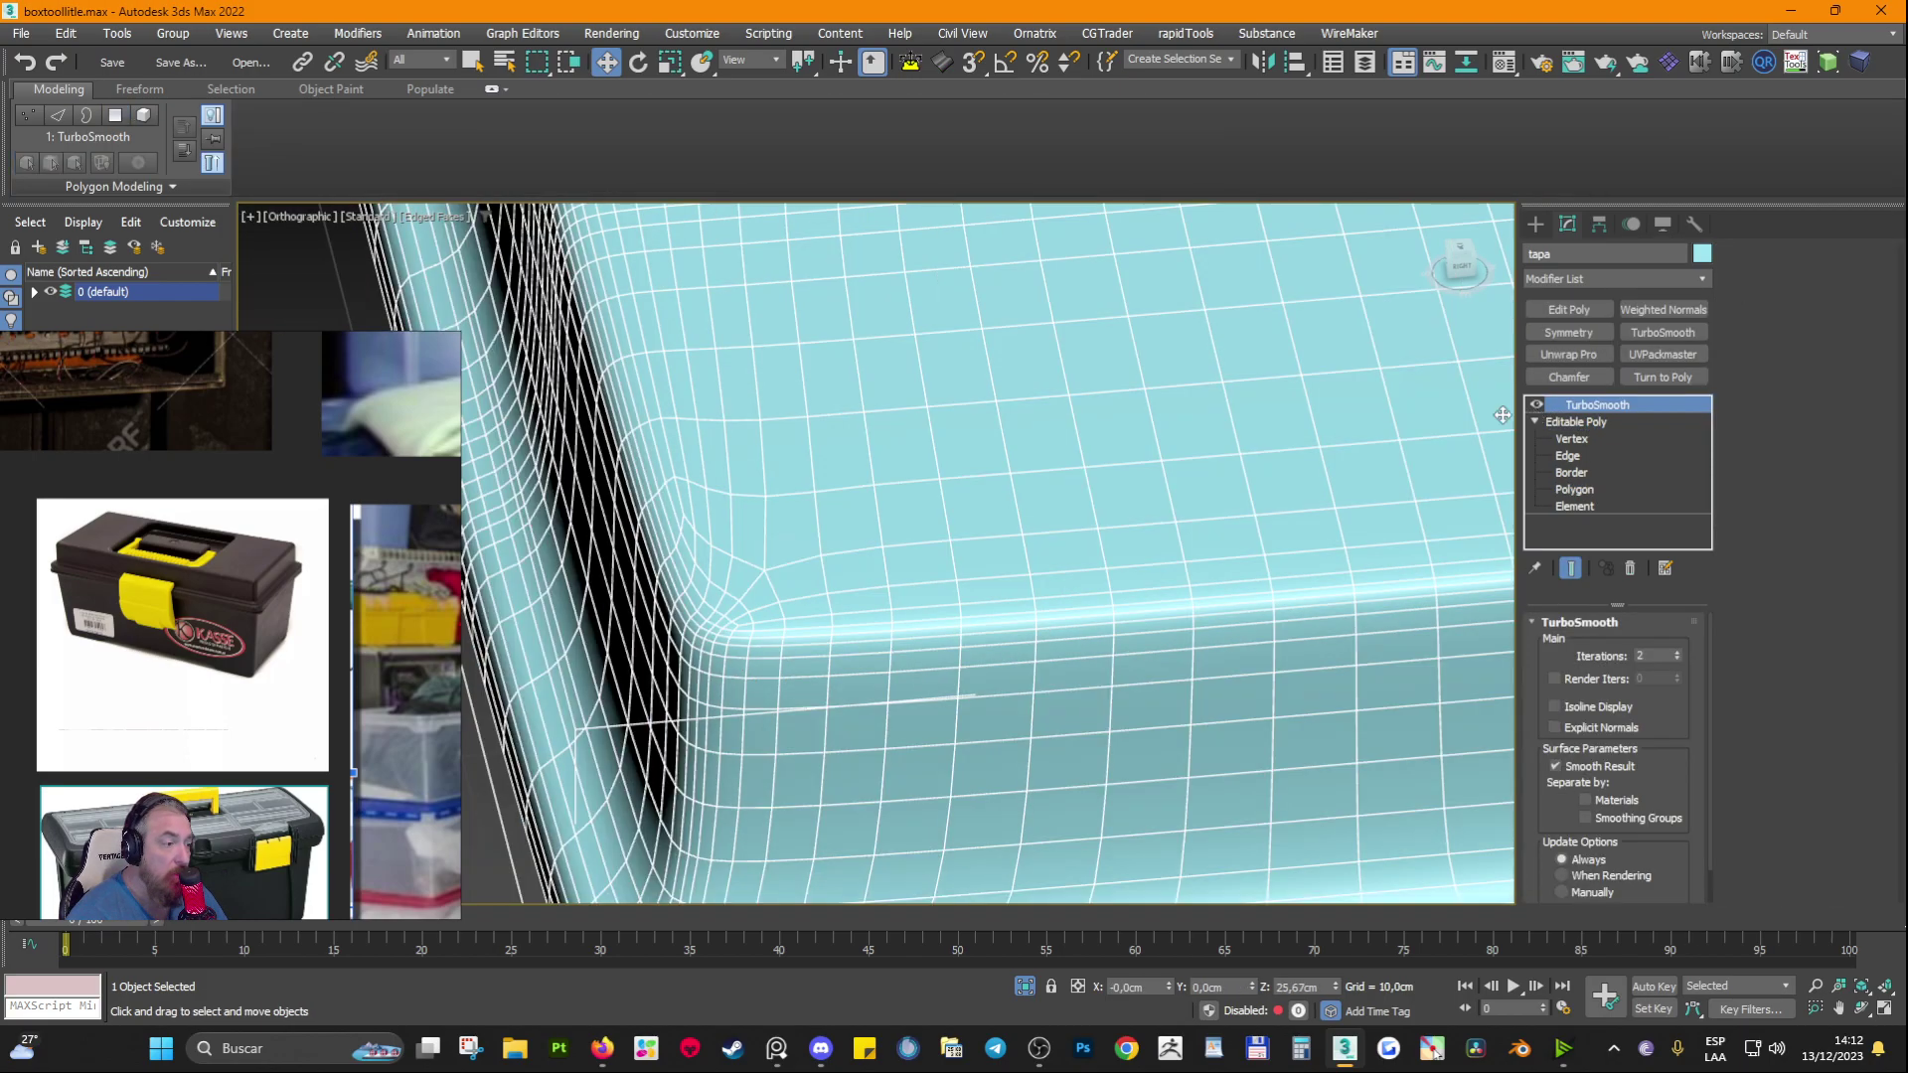
pyautogui.press('F4')
pyautogui.scroll(-8, 975, 609)
pyautogui.keyDown('alt'); pyautogui.moveTo(980, 609); pyautogui.dragTo(1045, 592, button='middle'); pyautogui.keyUp('alt')
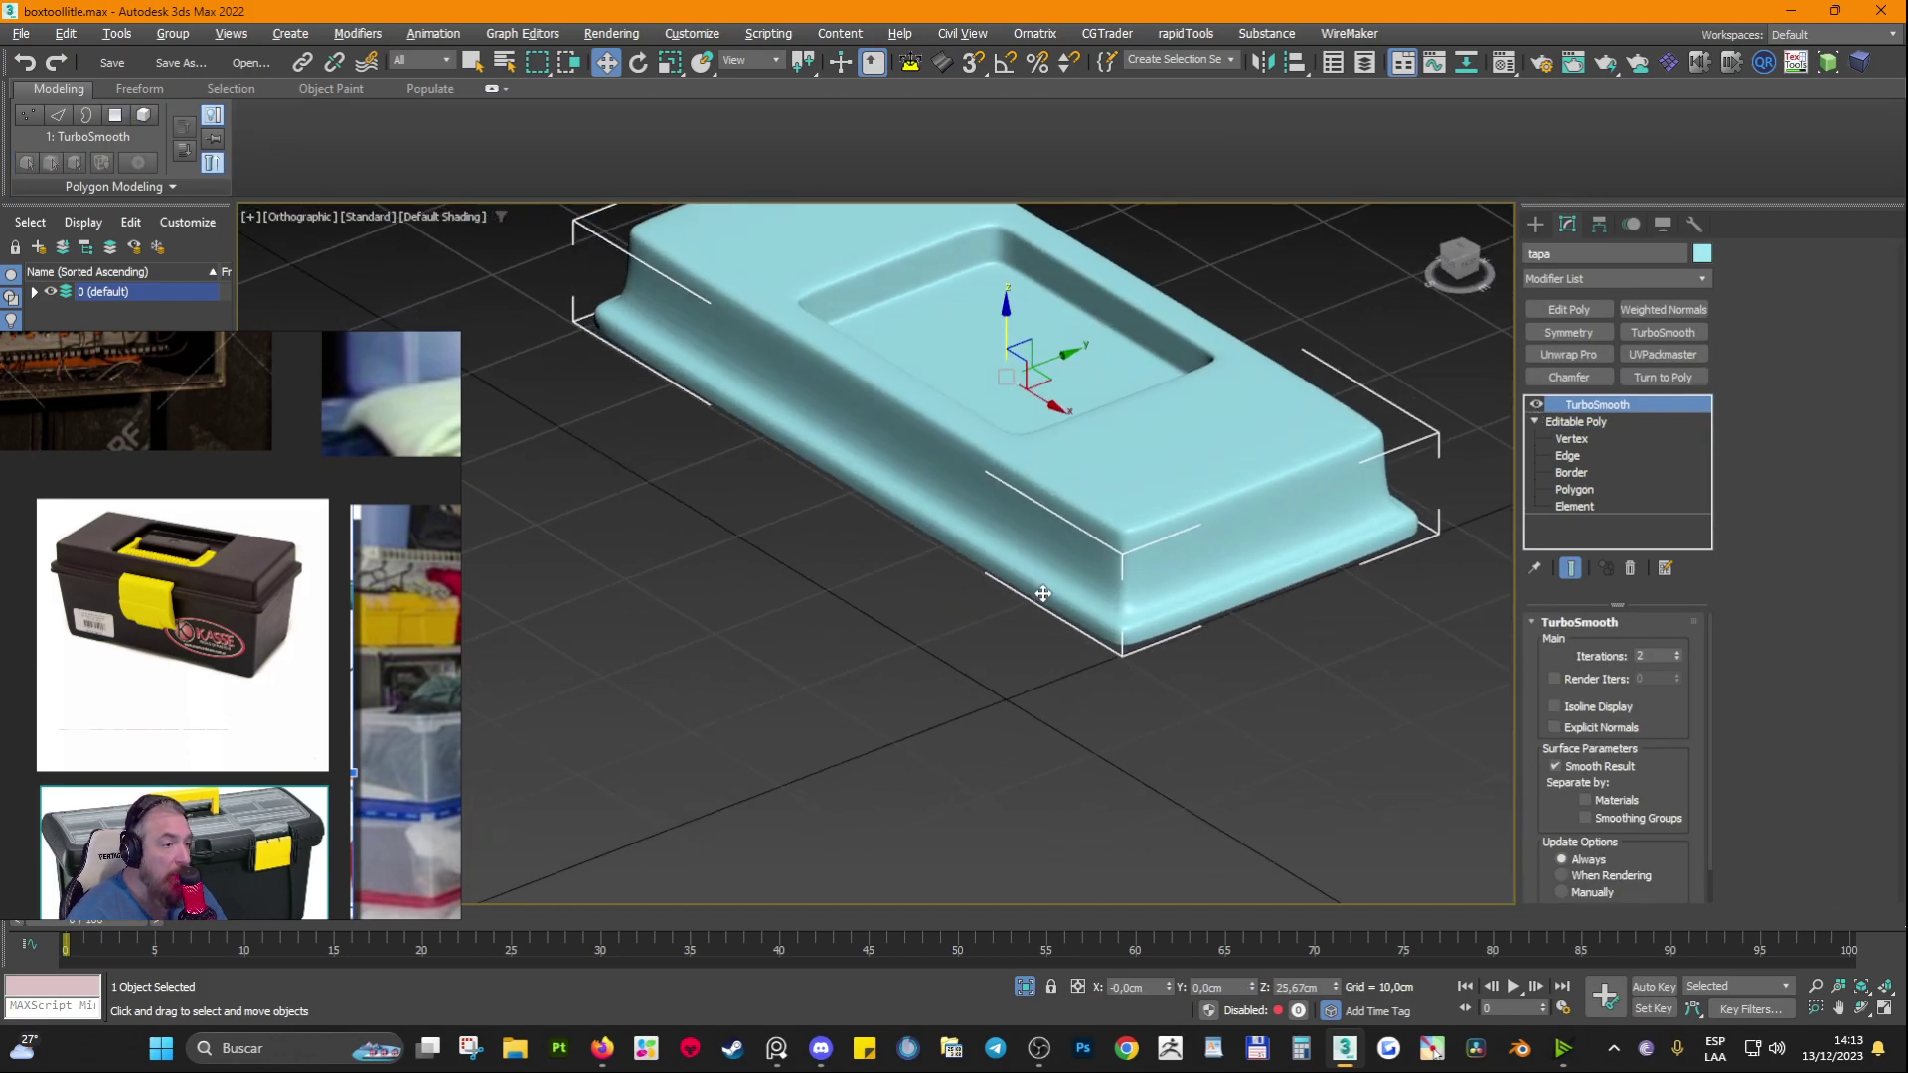
pyautogui.scroll(6, 1222, 561)
pyautogui.keyDown('alt'); pyautogui.moveTo(1232, 567); pyautogui.dragTo(994, 562, button='middle'); pyautogui.keyUp('alt')
pyautogui.scroll(-3, 1081, 605)
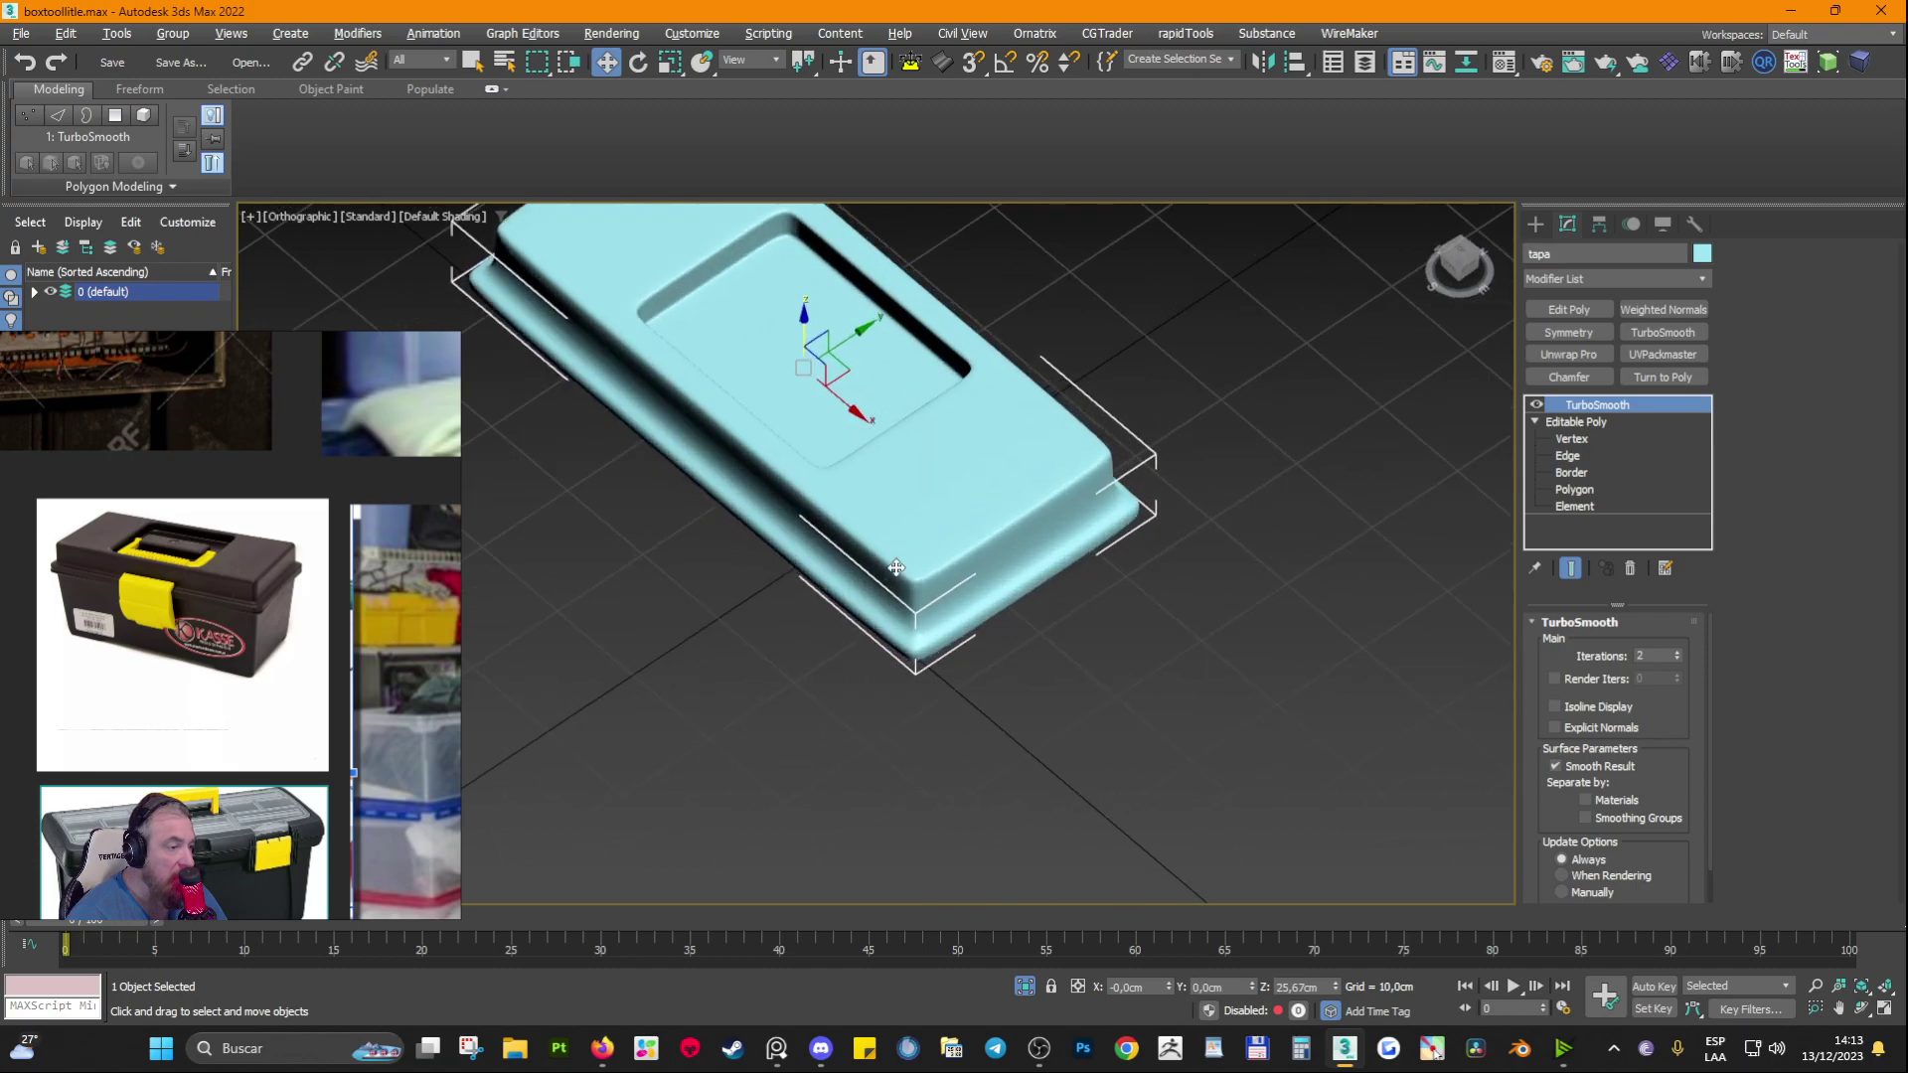
pyautogui.scroll(5, 1034, 555)
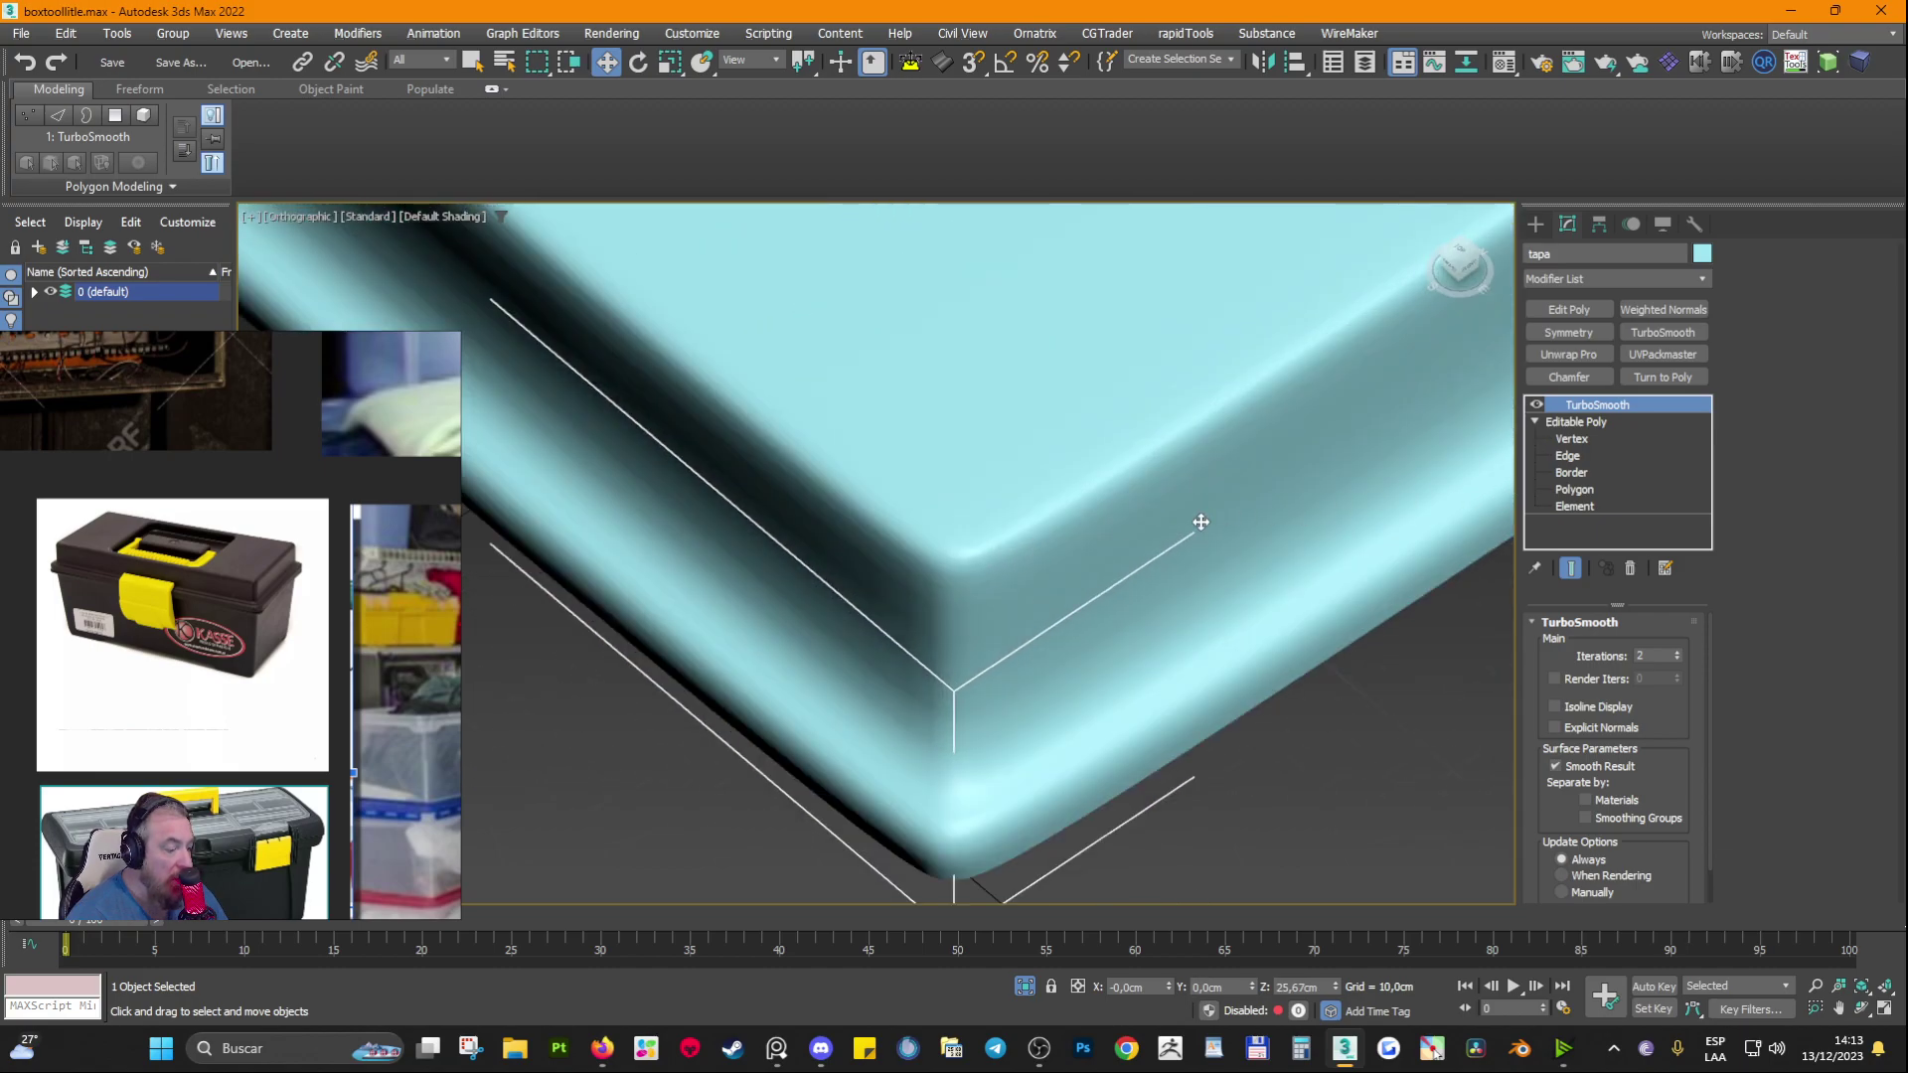
# Step: Turn off the TurboSmooth result, show the mesh edges and examine the edge flow around the chamfered corner
pyautogui.click(1536, 405)
pyautogui.press('F4')
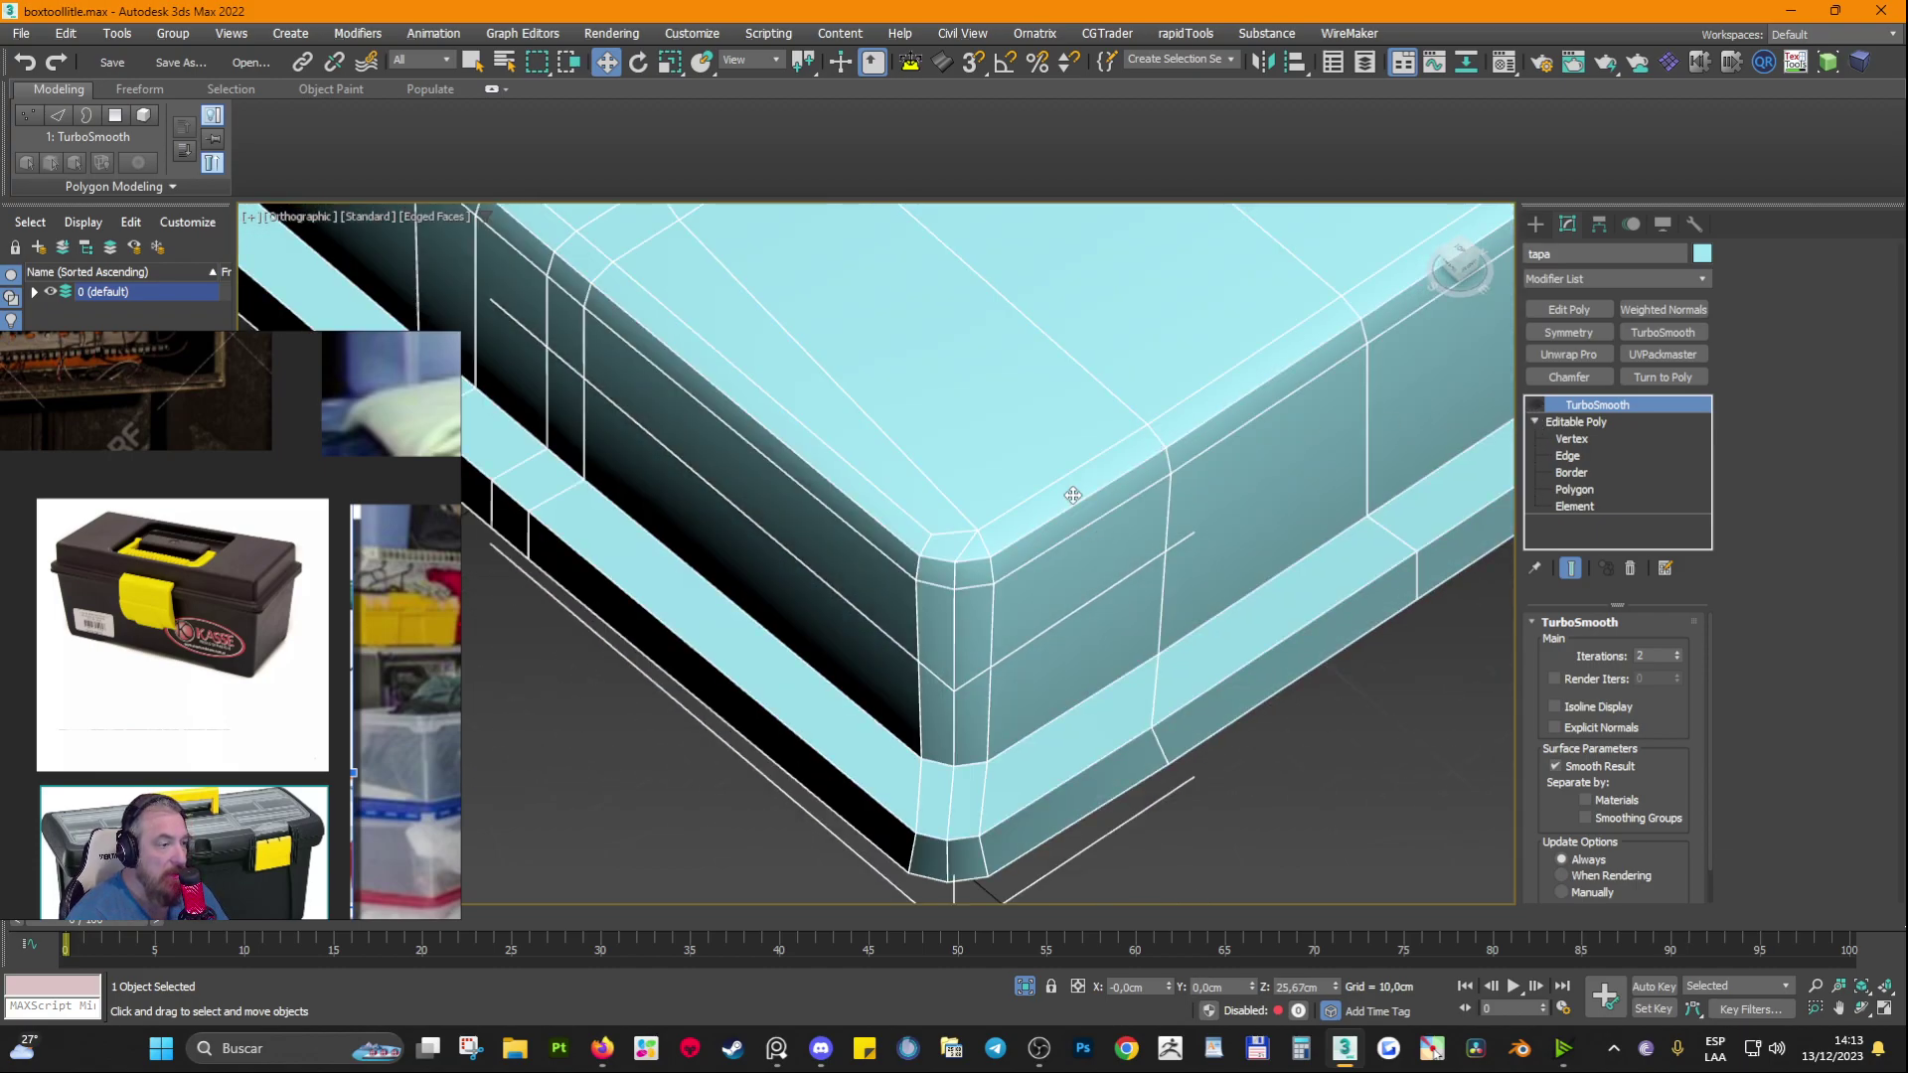
pyautogui.scroll(-2, 1049, 534)
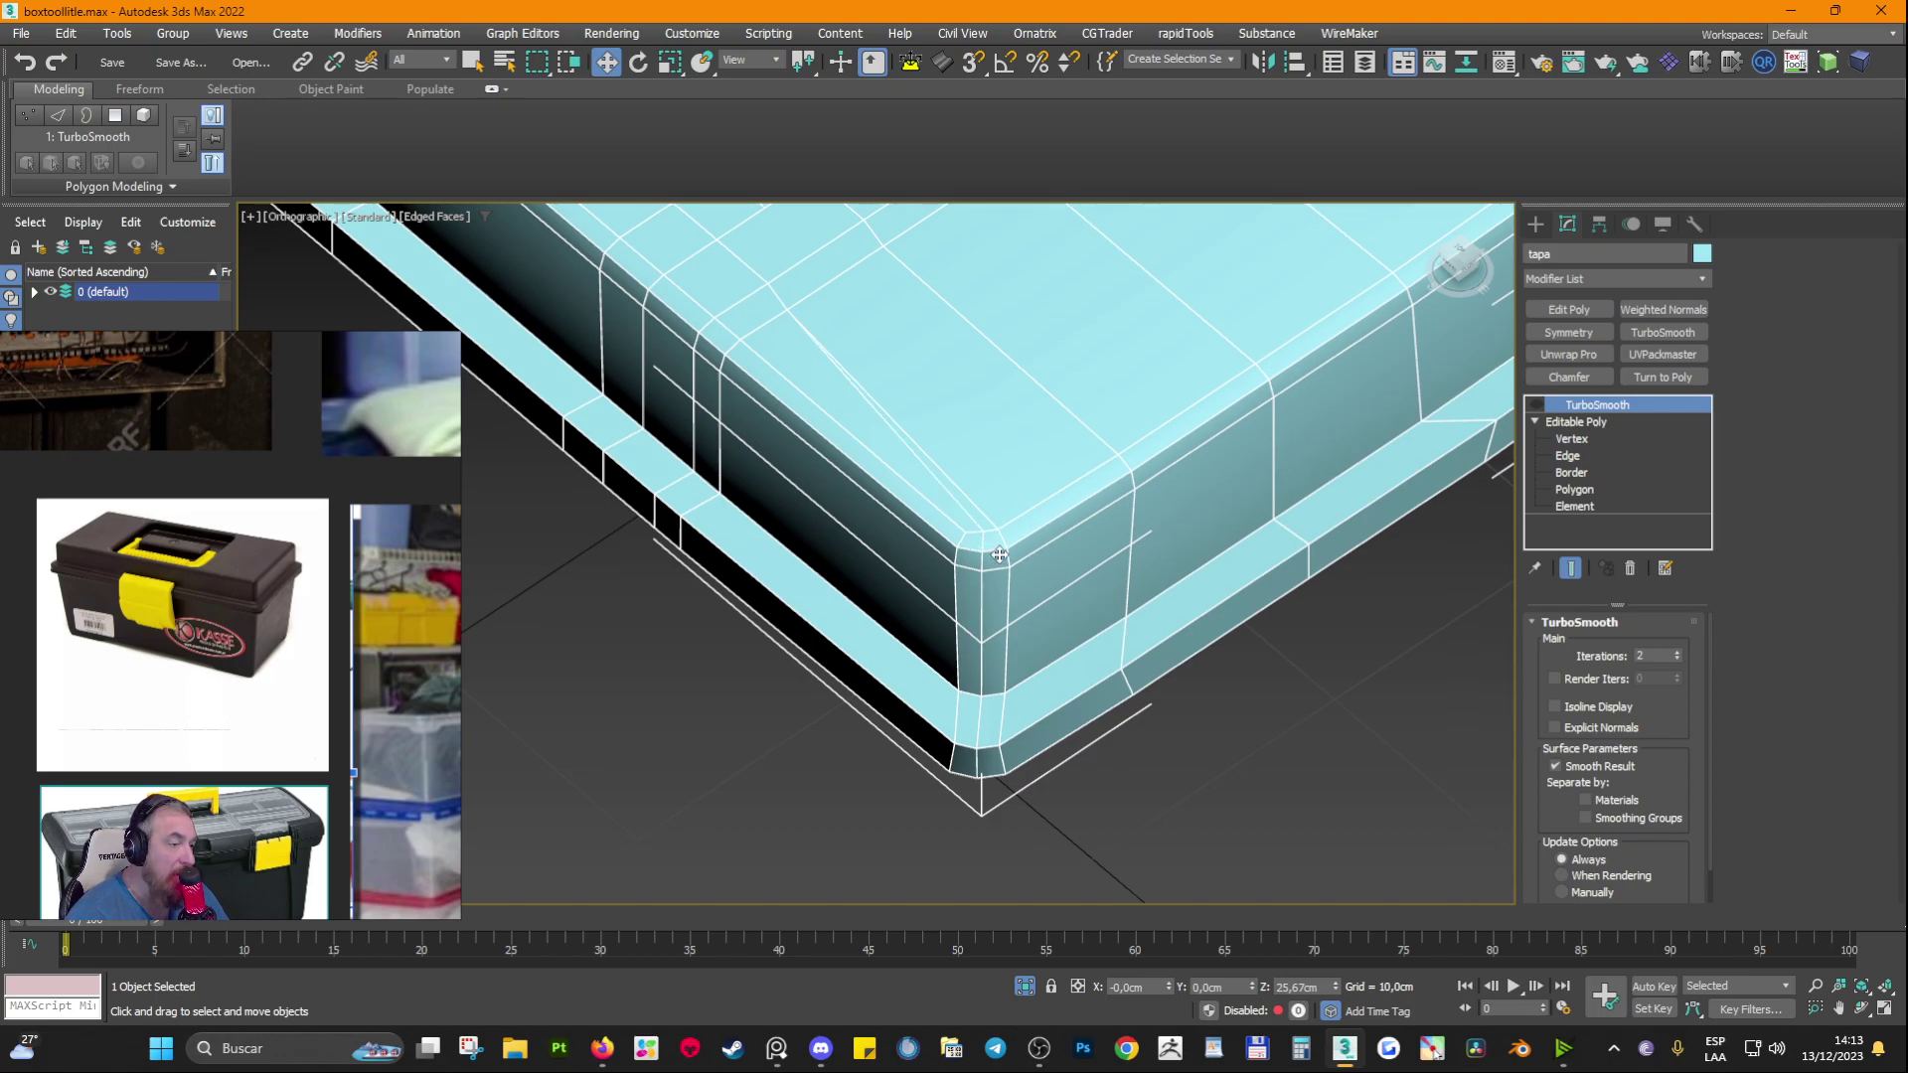
pyautogui.scroll(3, 999, 555)
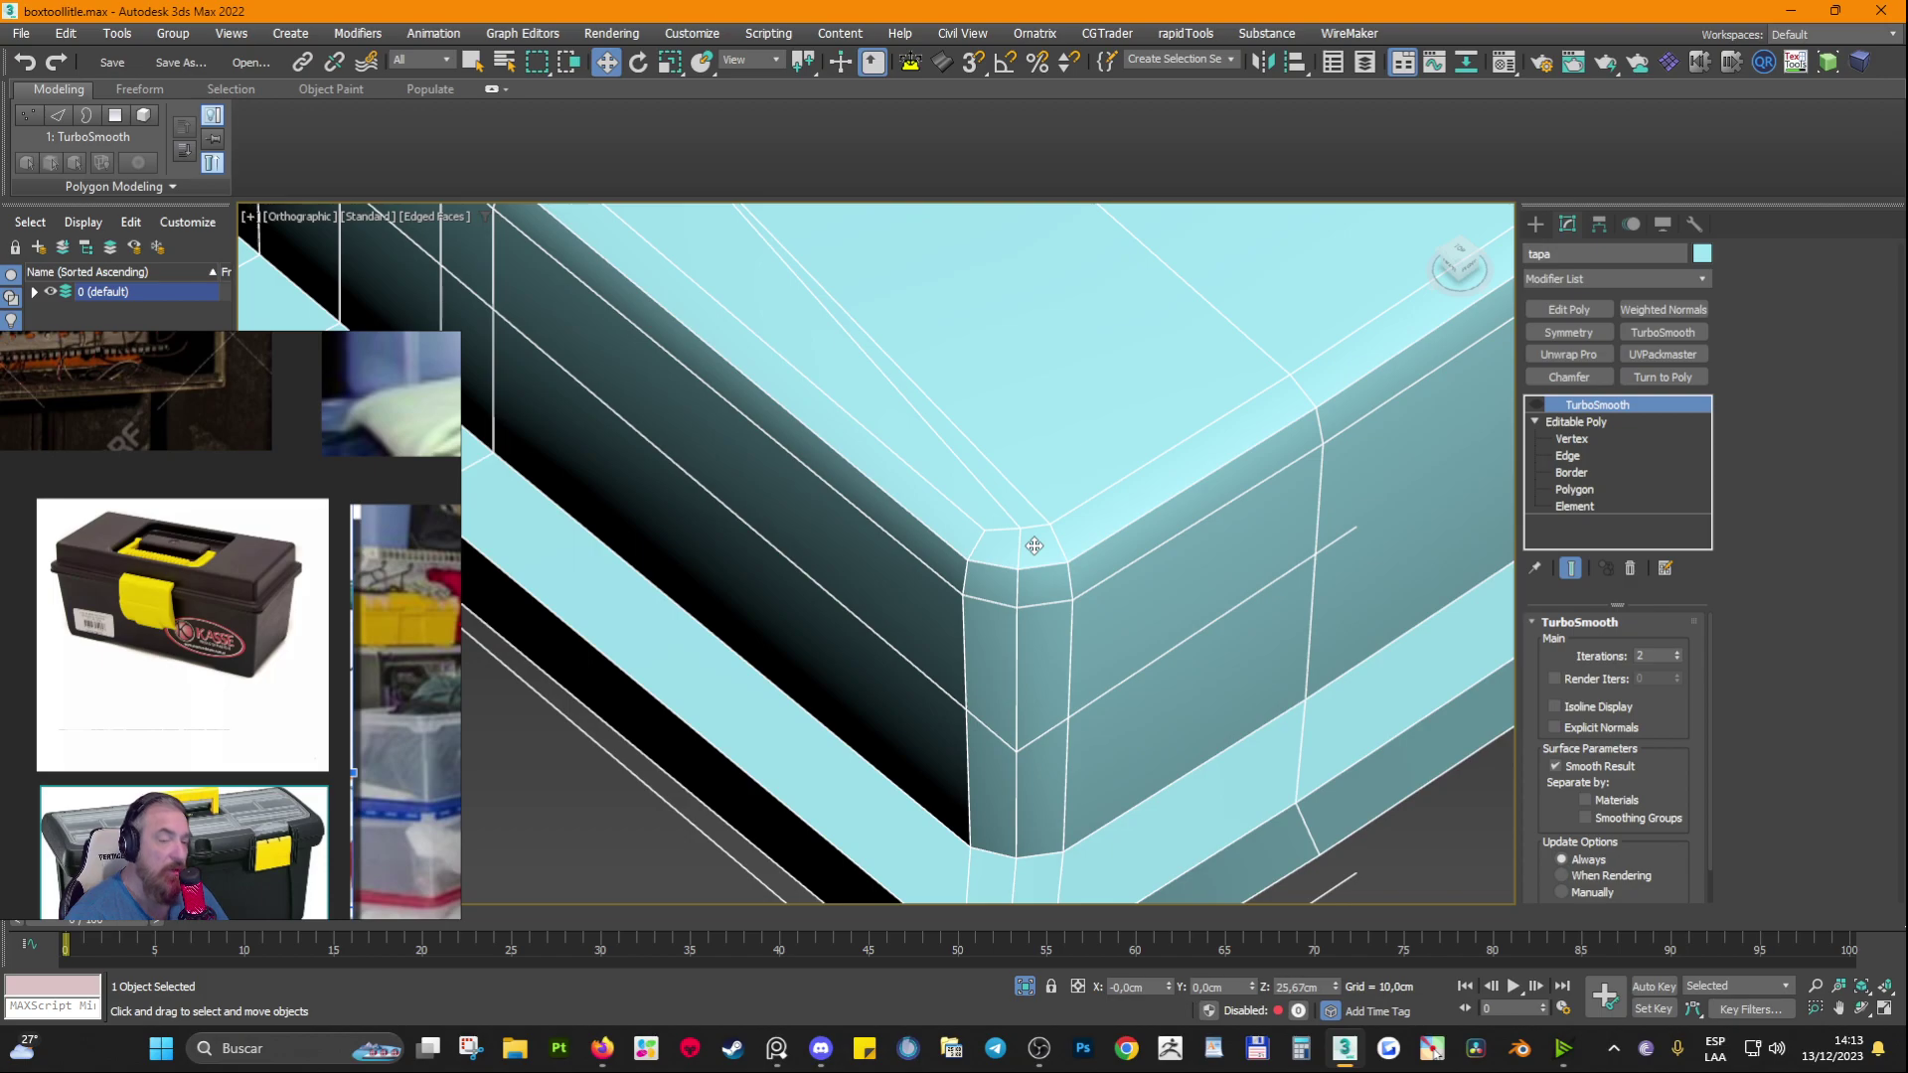
pyautogui.moveTo(1033, 546); pyautogui.dragTo(994, 624, button='middle')
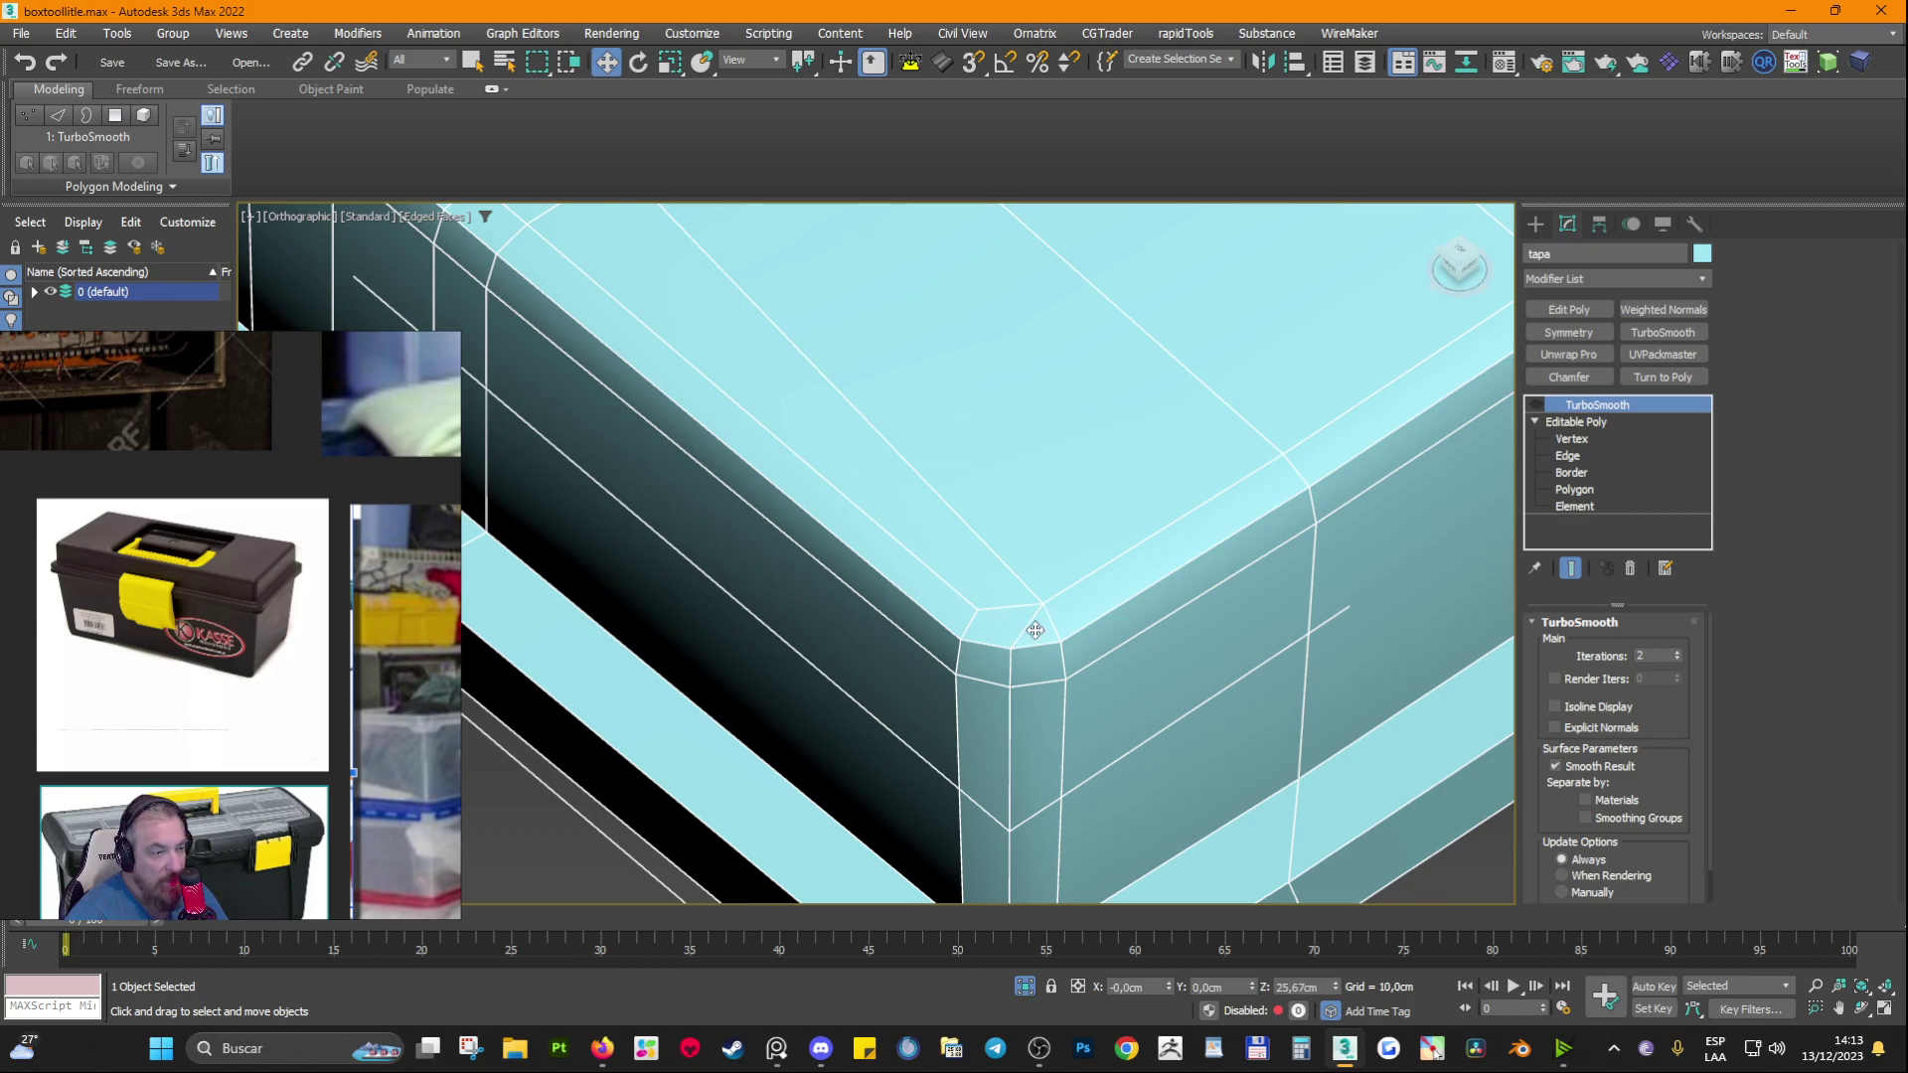
pyautogui.keyDown('alt'); pyautogui.moveTo(1066, 603); pyautogui.dragTo(1080, 393, button='middle'); pyautogui.keyUp('alt')
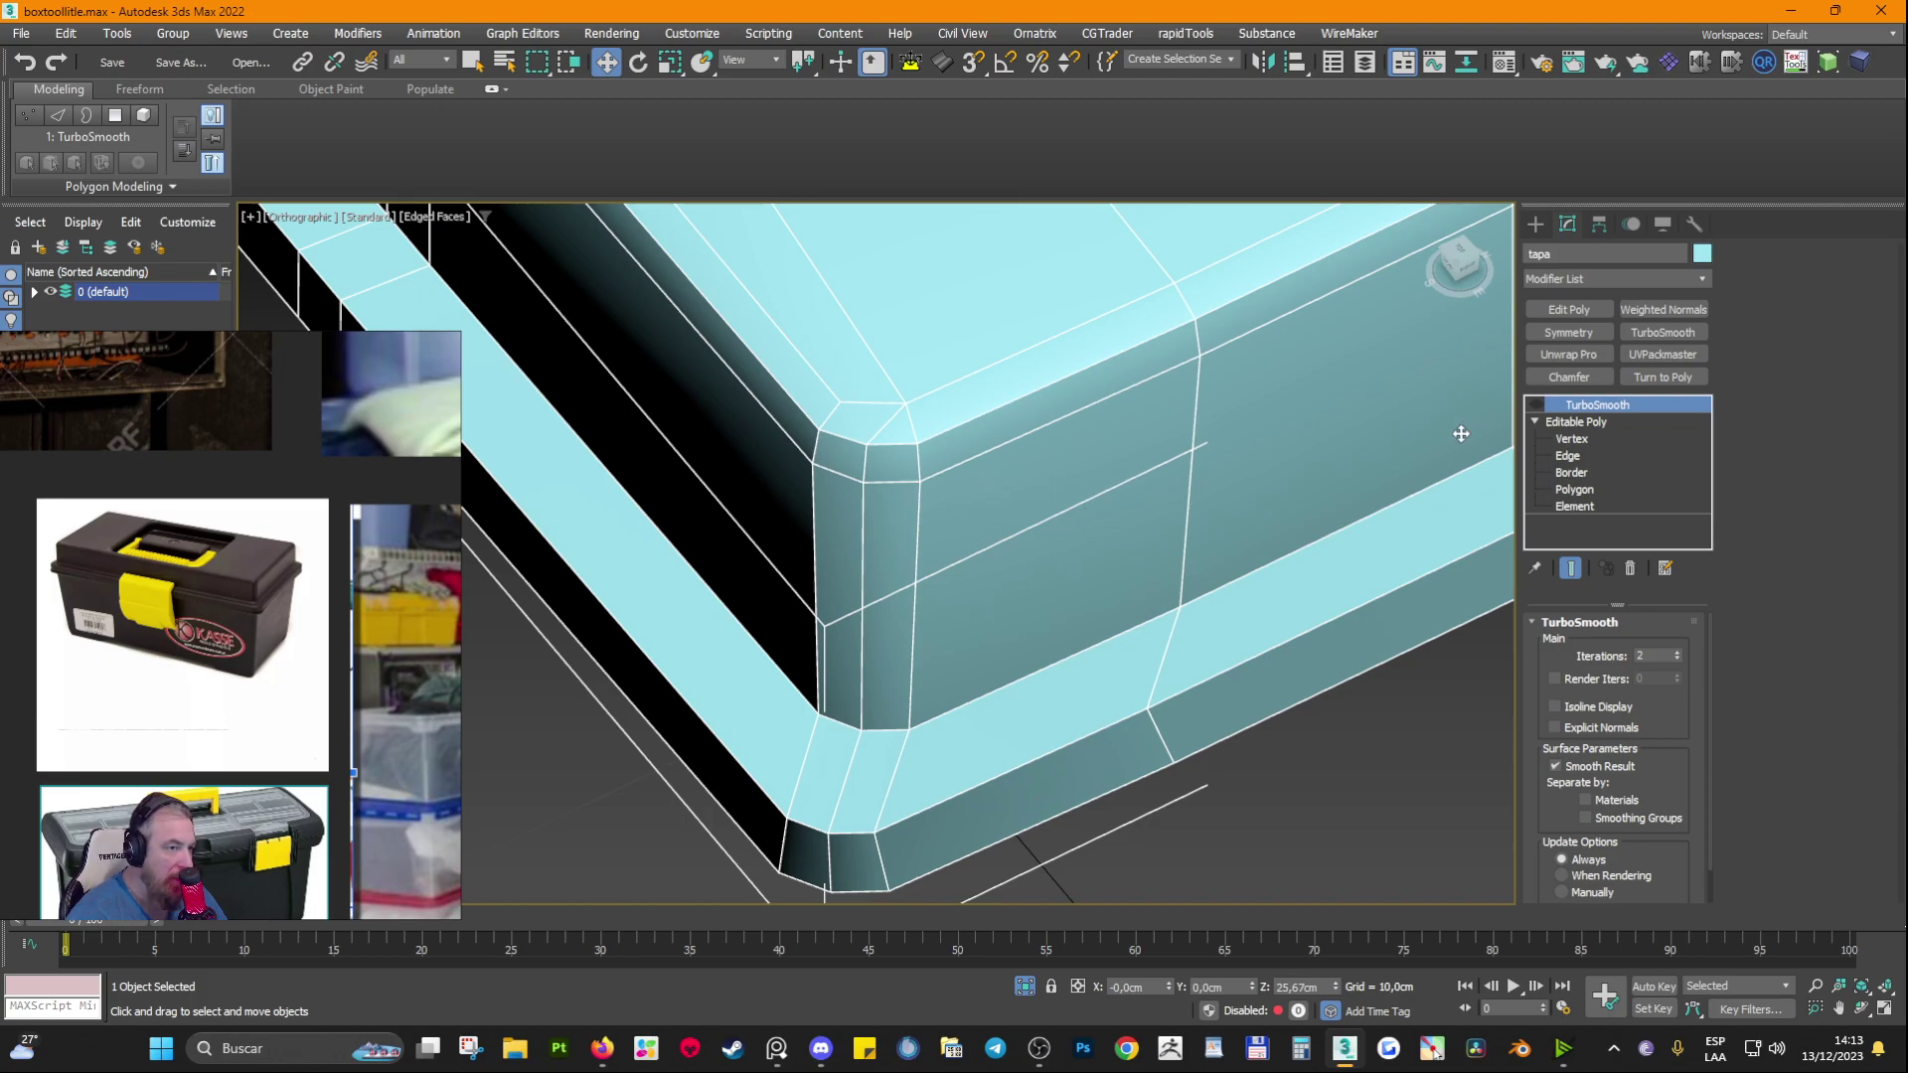
# Step: Connect the lid's end-side horizontal edges with one segment at slide 85, close to the corner, and switch to vertex editing
pyautogui.click(1567, 455)
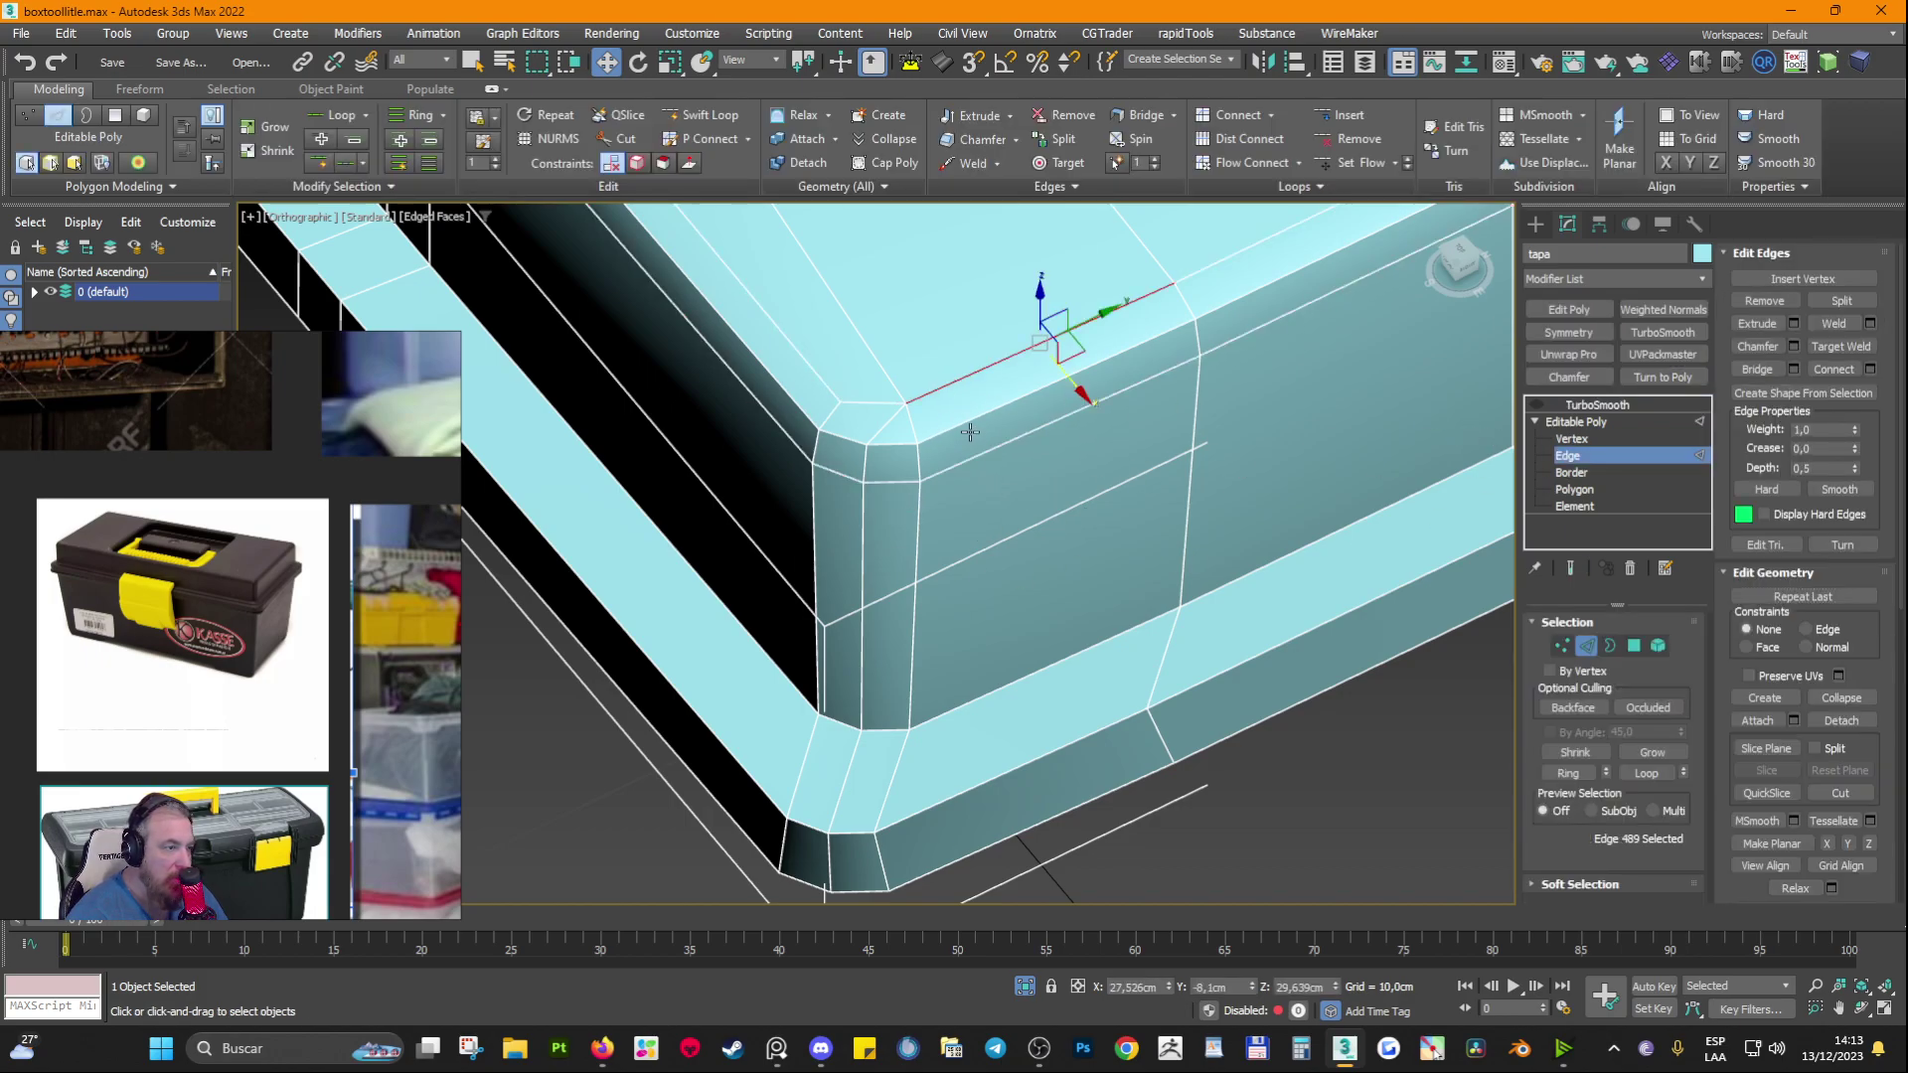
pyautogui.keyDown('ctrl'); pyautogui.click(971, 471); pyautogui.keyUp('ctrl')
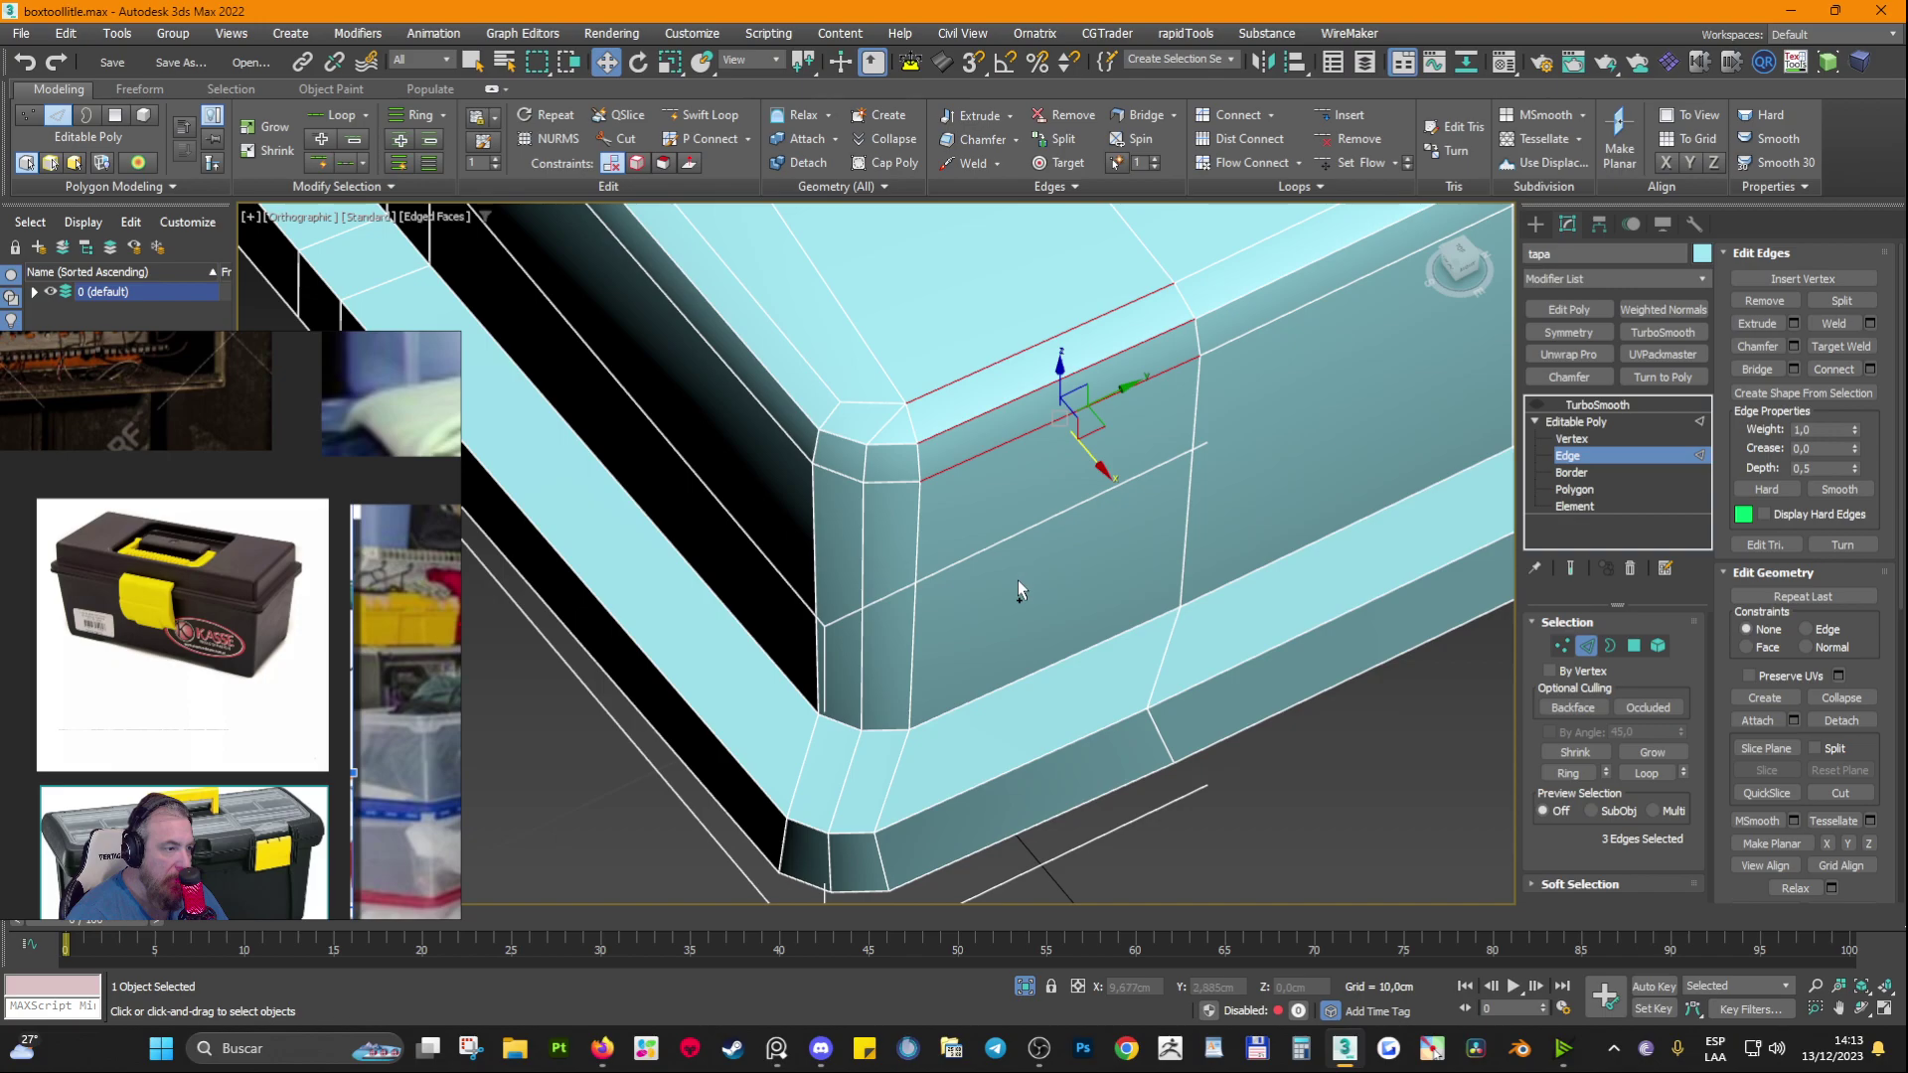
pyautogui.keyDown('ctrl'); pyautogui.click(1018, 682); pyautogui.keyUp('ctrl')
pyautogui.keyDown('ctrl'); pyautogui.moveTo(1000, 696); pyautogui.dragTo(998, 687); pyautogui.keyUp('ctrl')
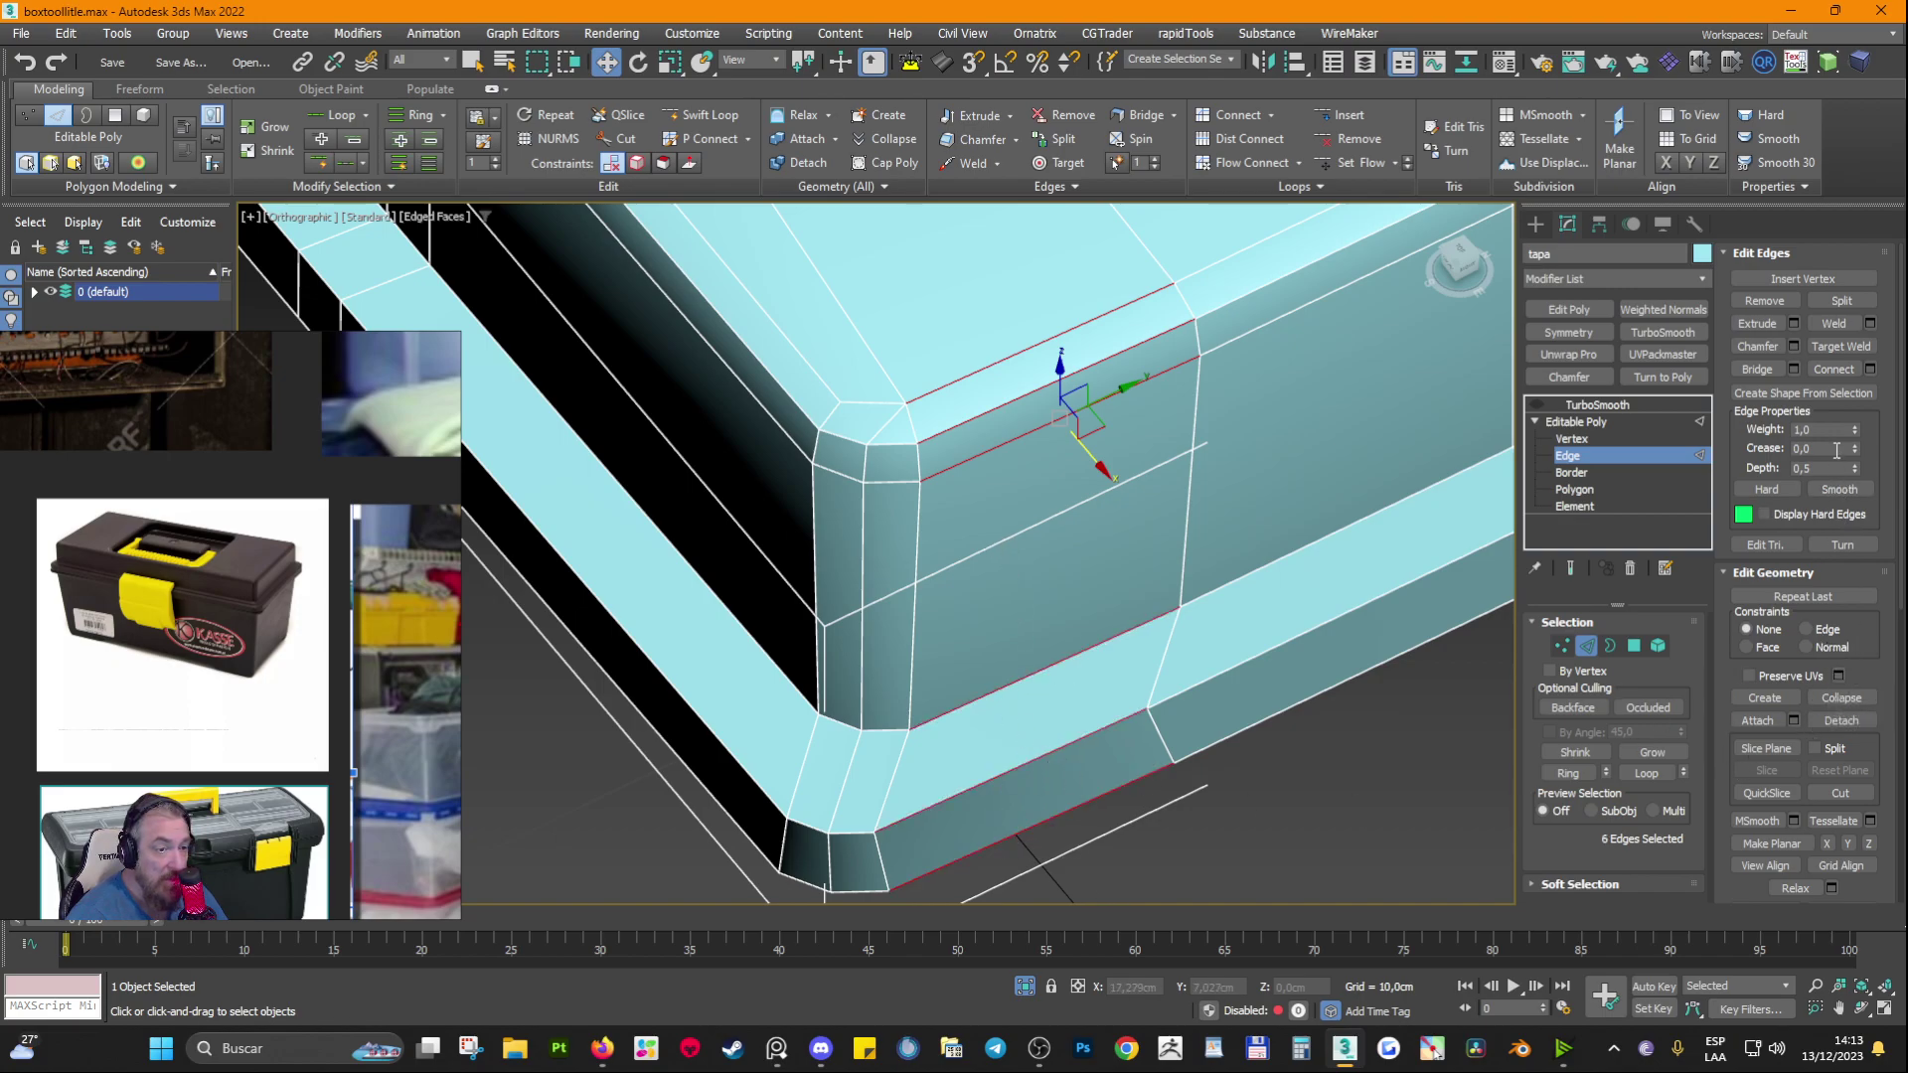
pyautogui.click(1869, 369)
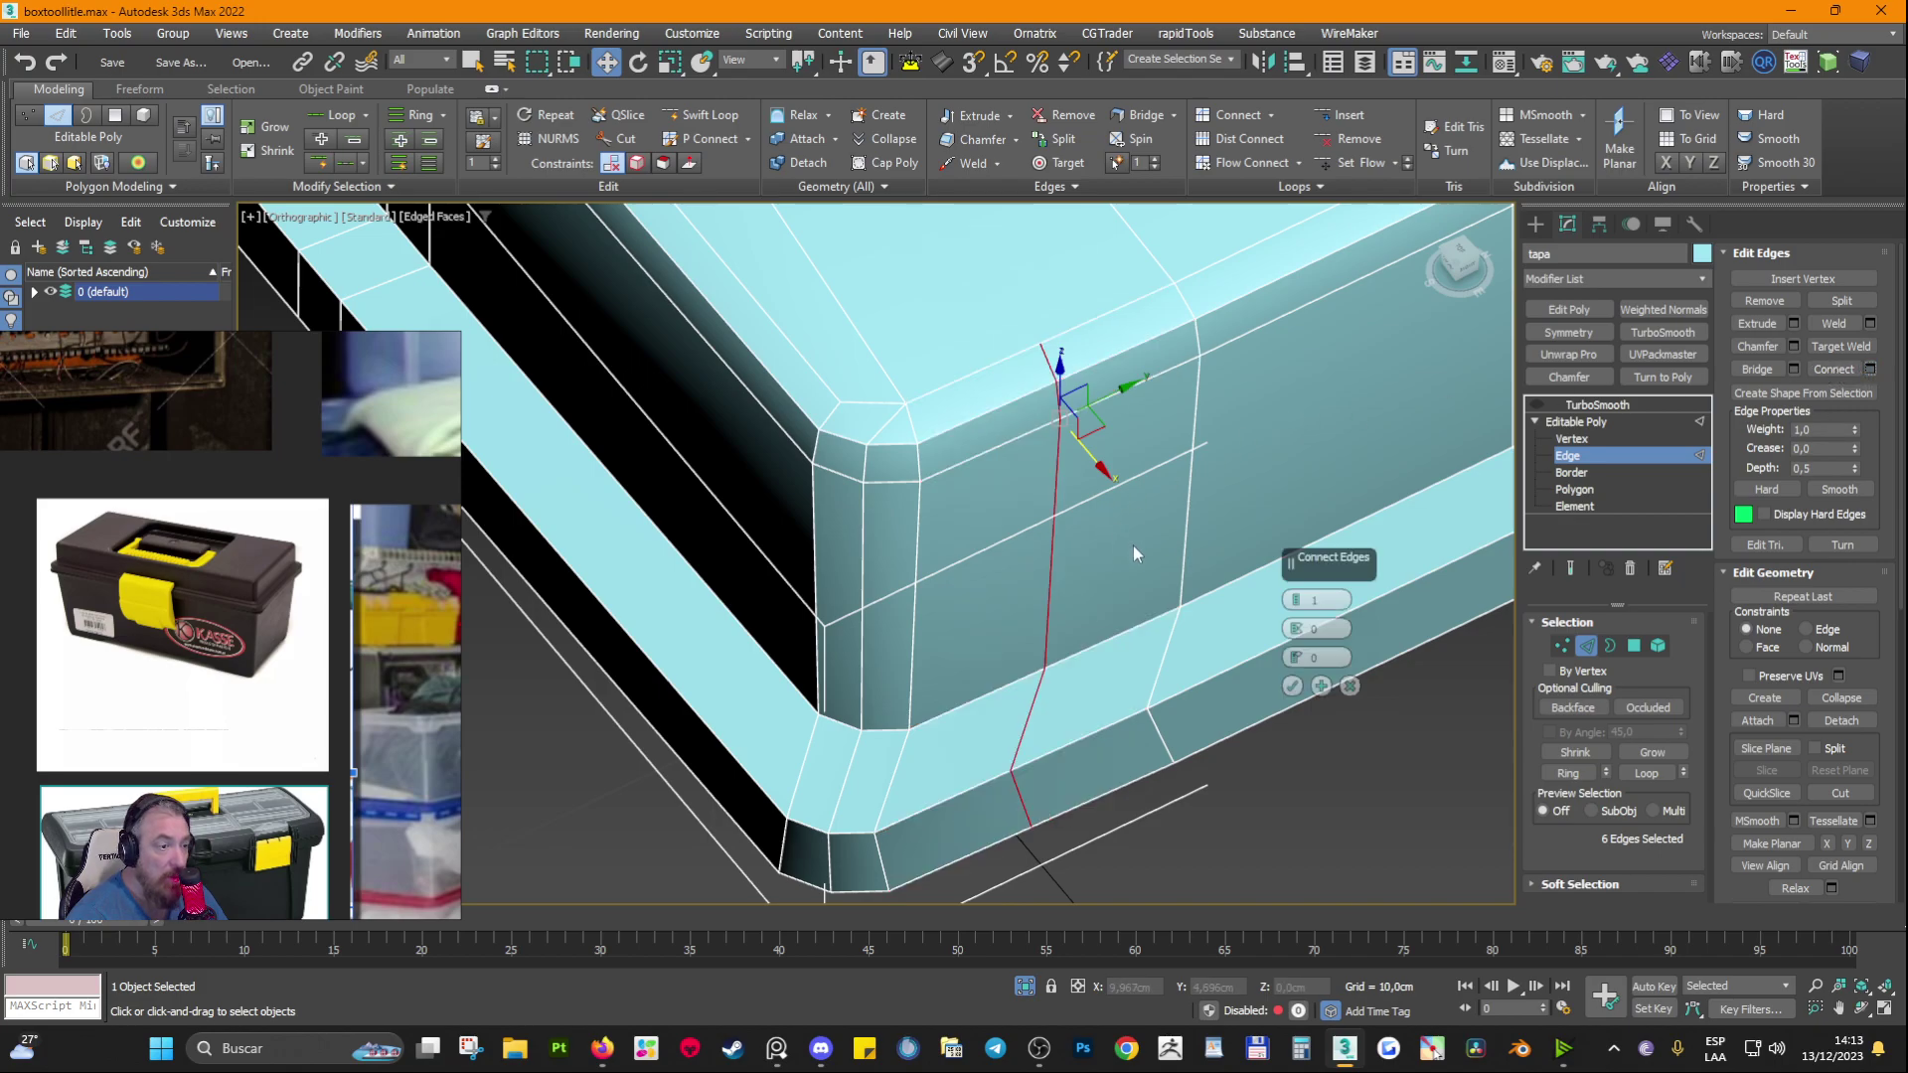
pyautogui.moveTo(1296, 628); pyautogui.dragTo(1289, 575)
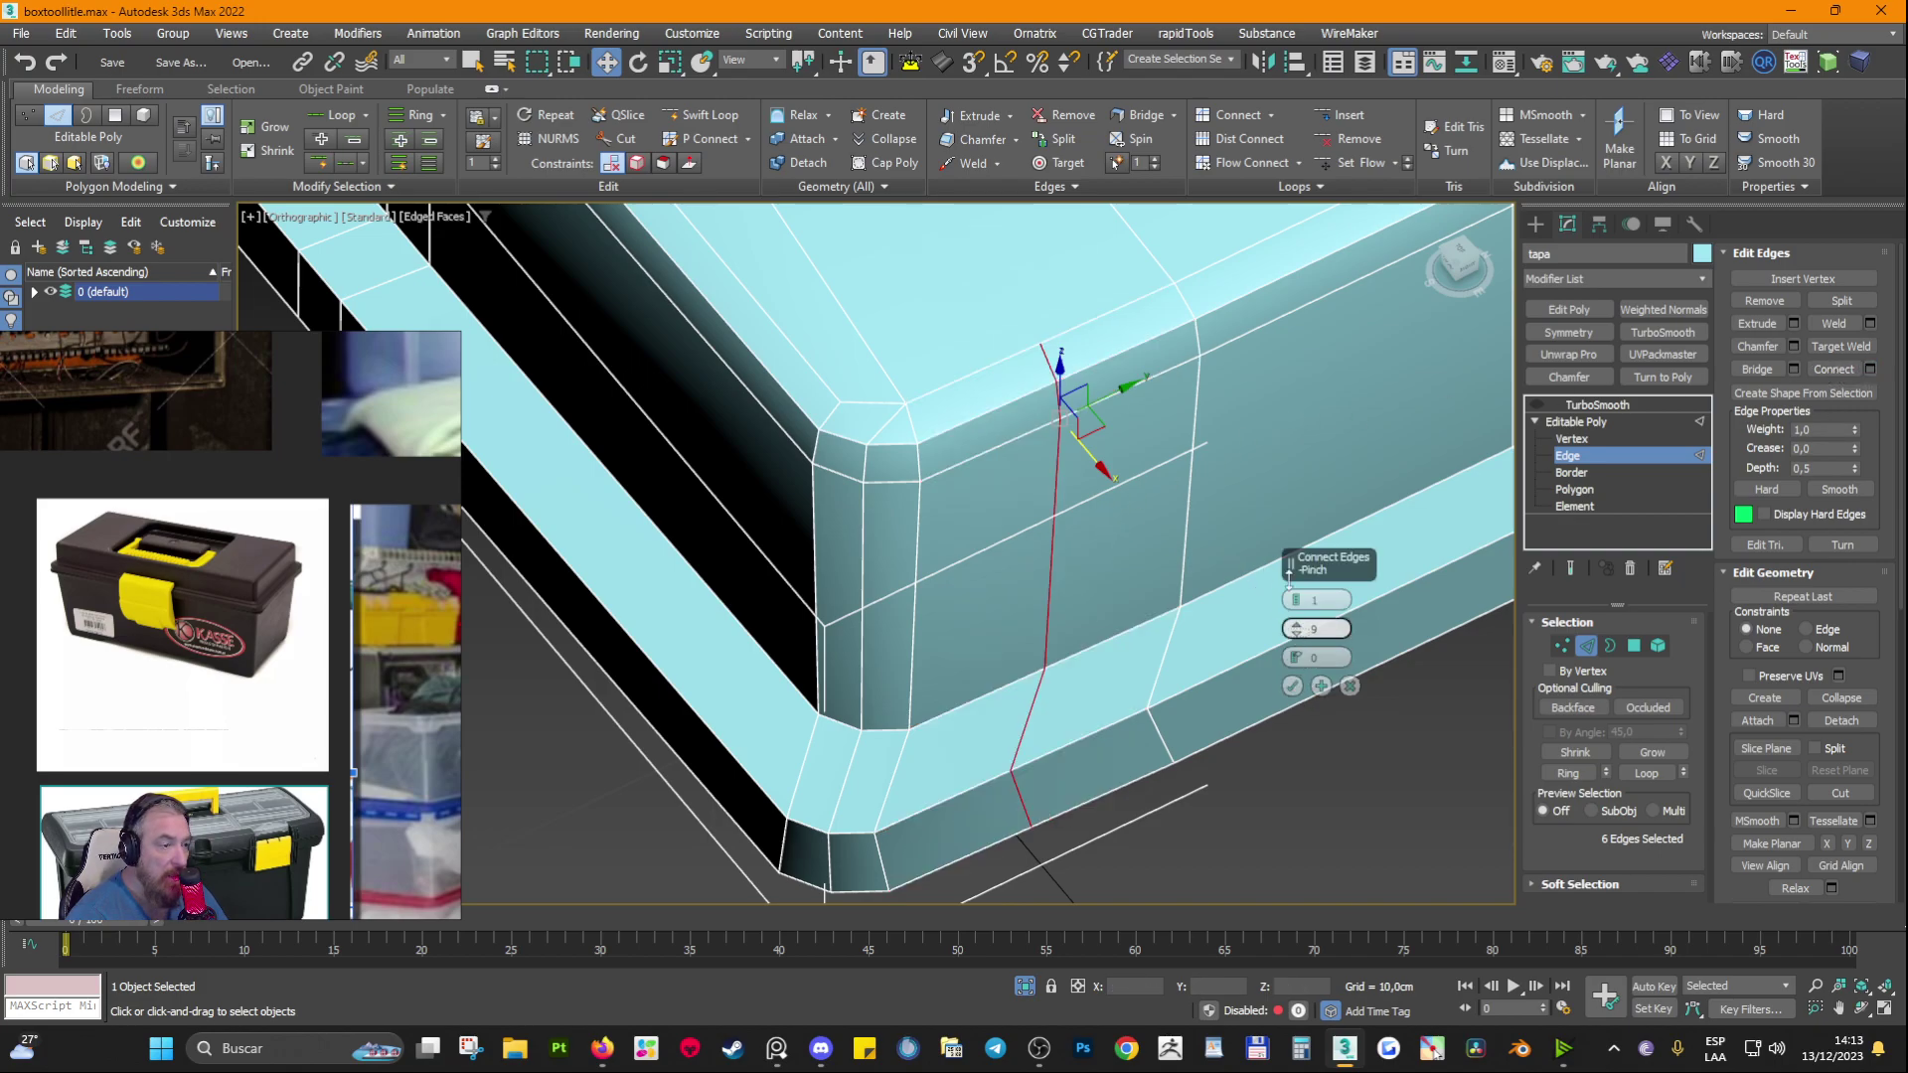
pyautogui.moveTo(1307, 659); pyautogui.dragTo(1175, 330)
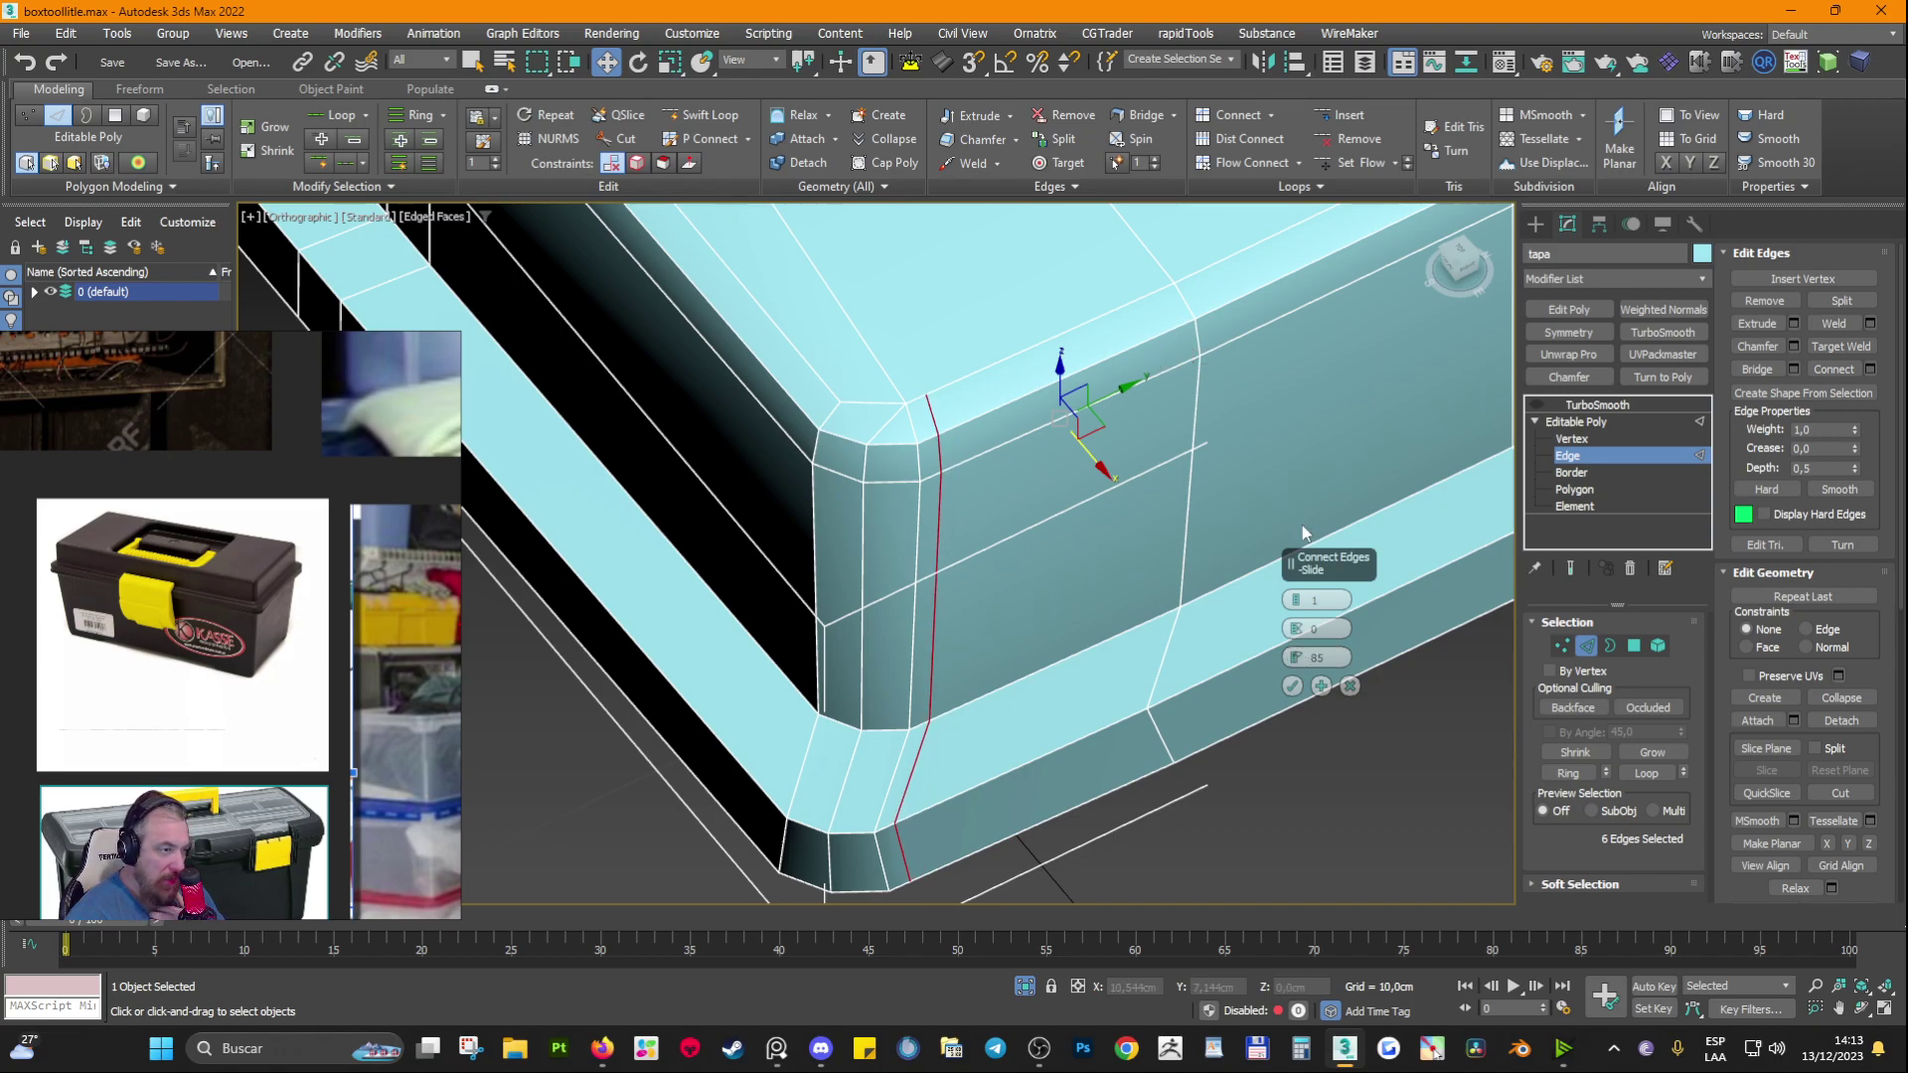
pyautogui.click(1292, 685)
pyautogui.click(1596, 435)
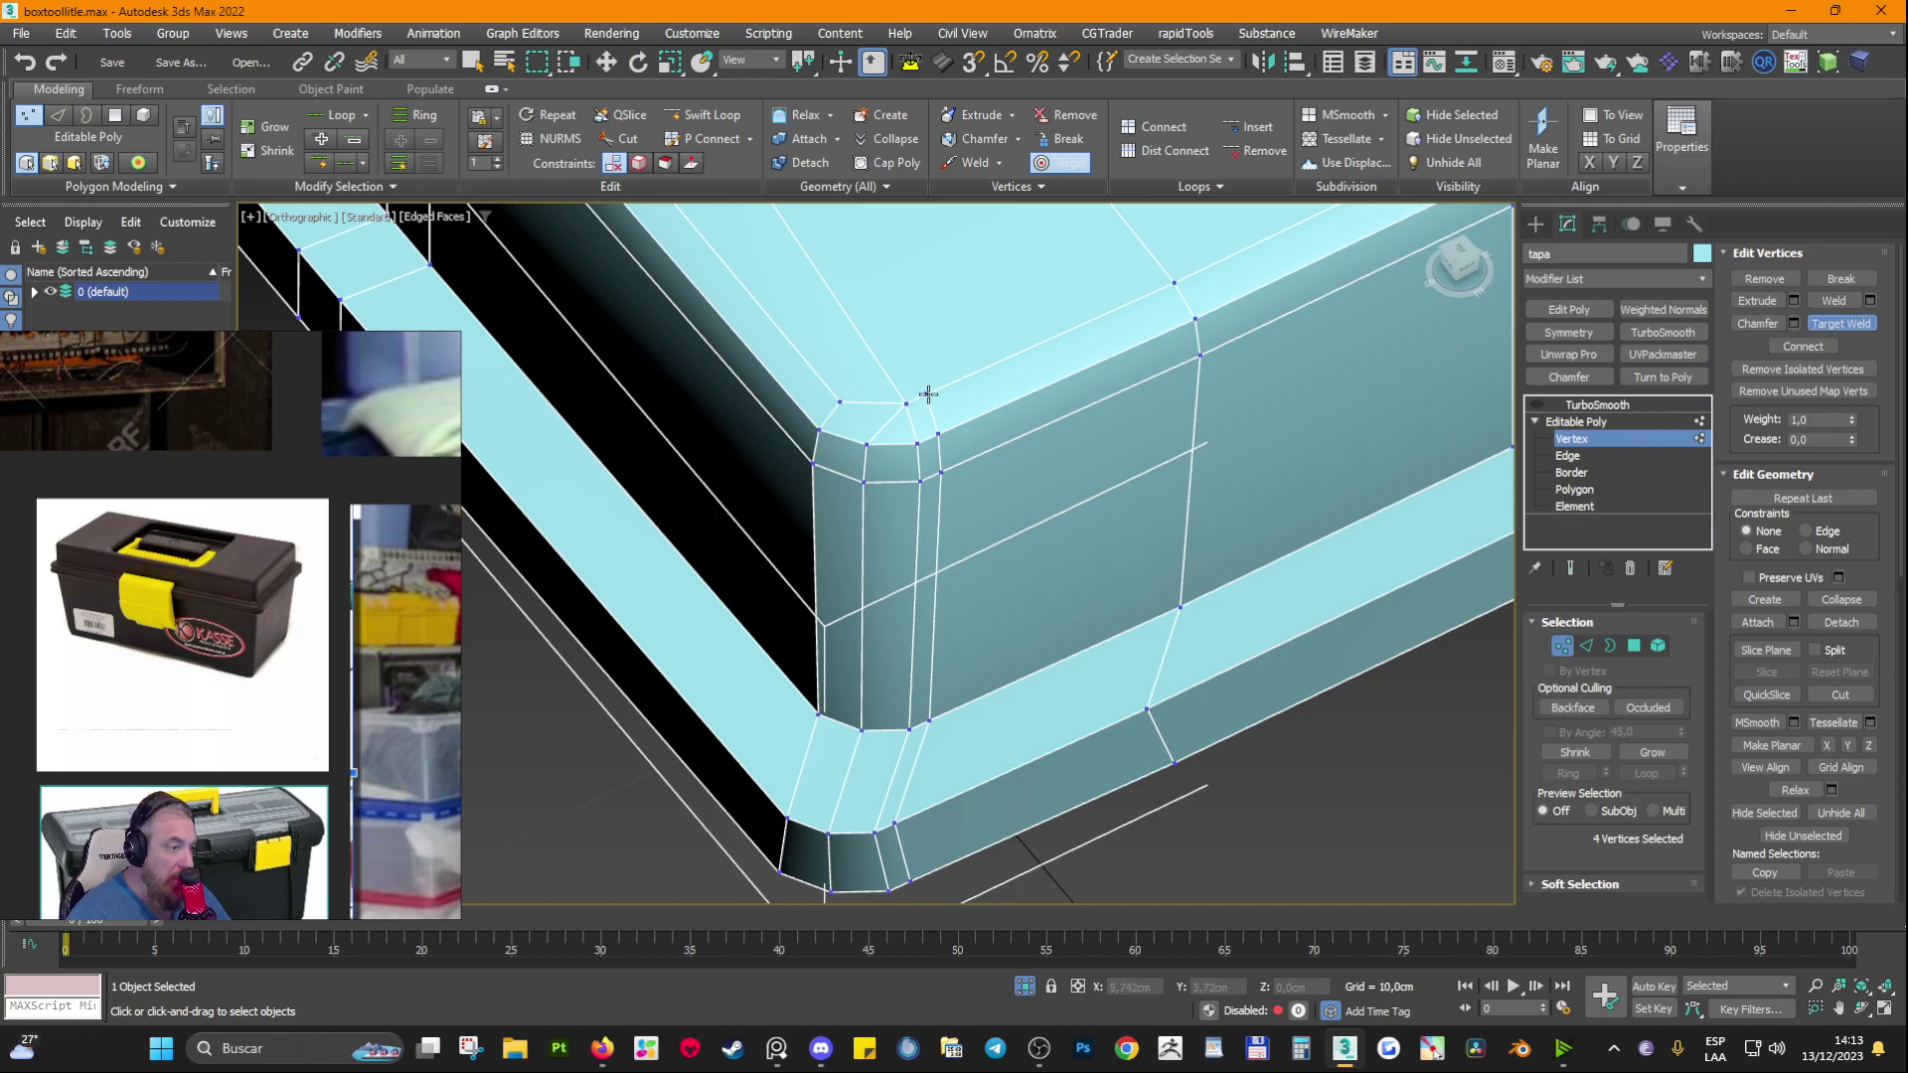
pyautogui.click(917, 443)
pyautogui.click(939, 434)
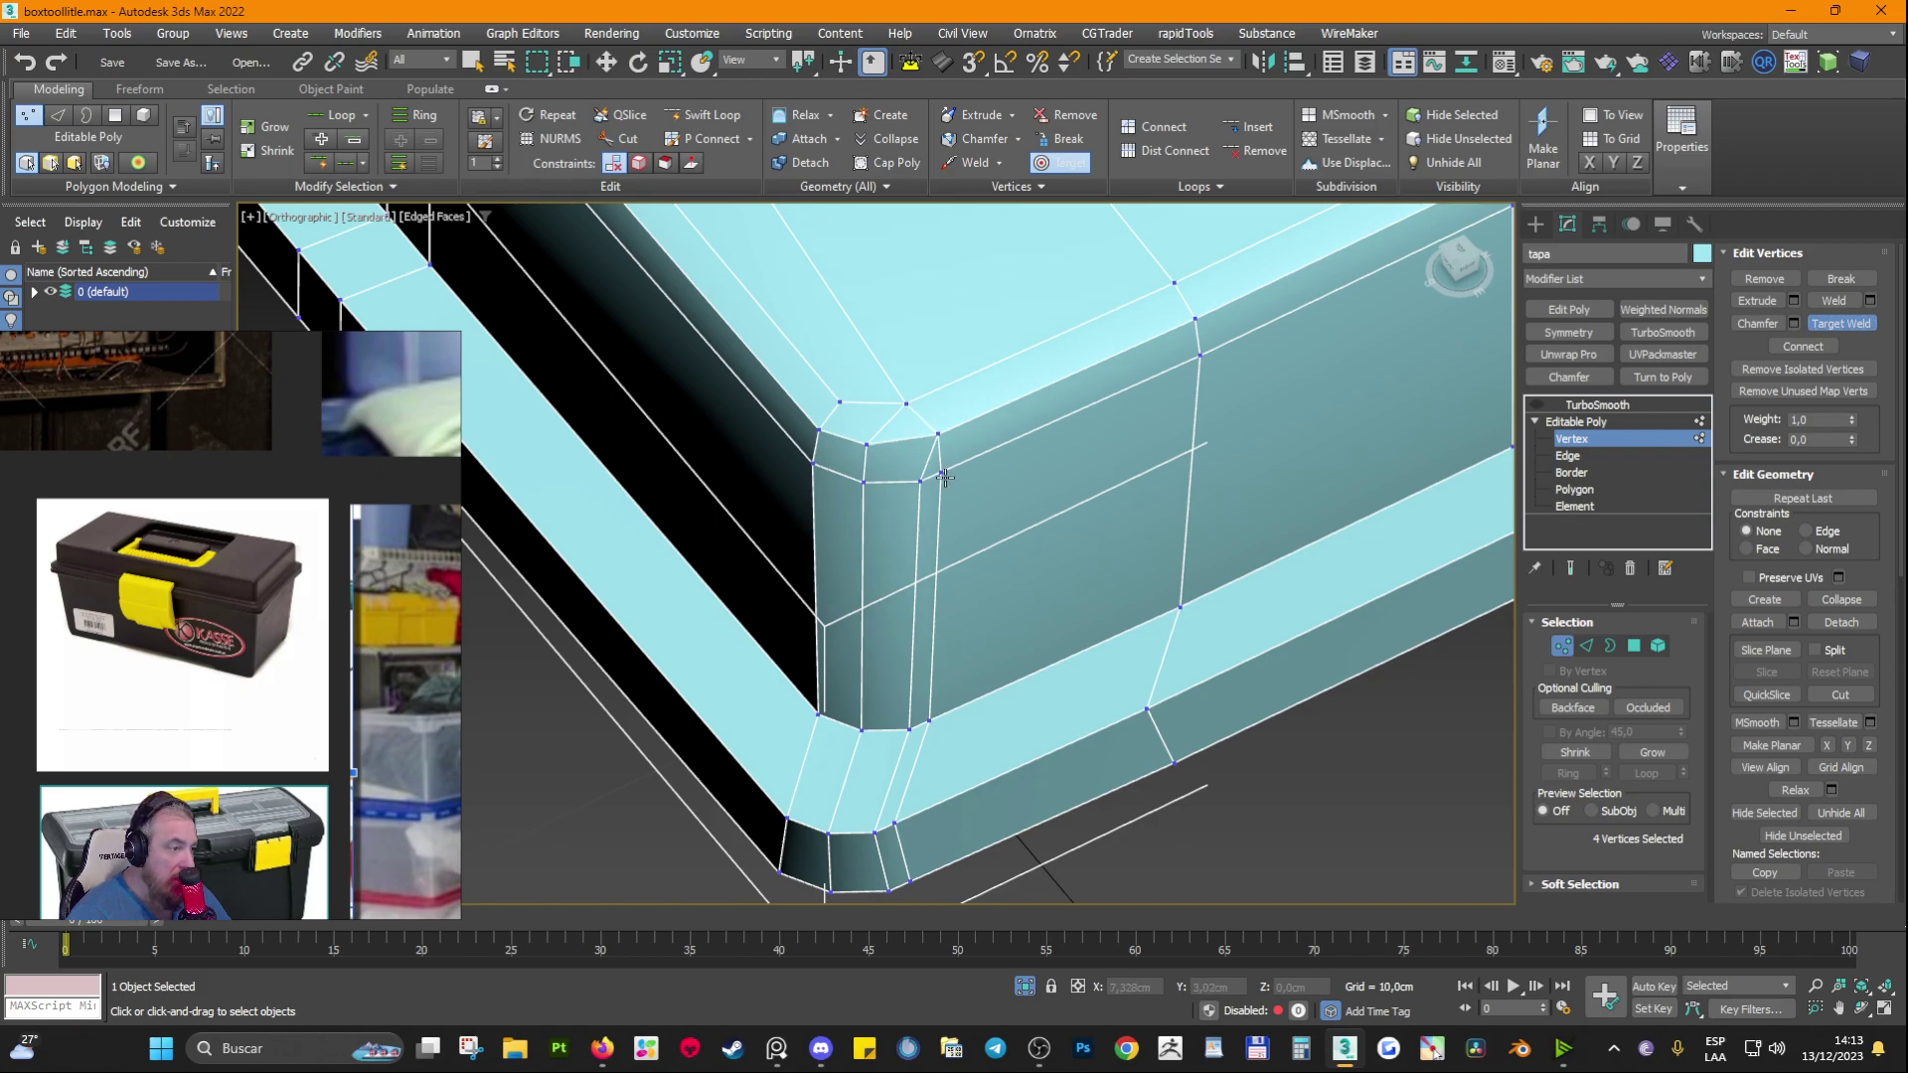
pyautogui.click(944, 478)
pyautogui.click(921, 483)
pyautogui.hotkey('ctrl', 'z')
pyautogui.hotkey('ctrl', 'z')
pyautogui.hotkey('ctrl', 'z')
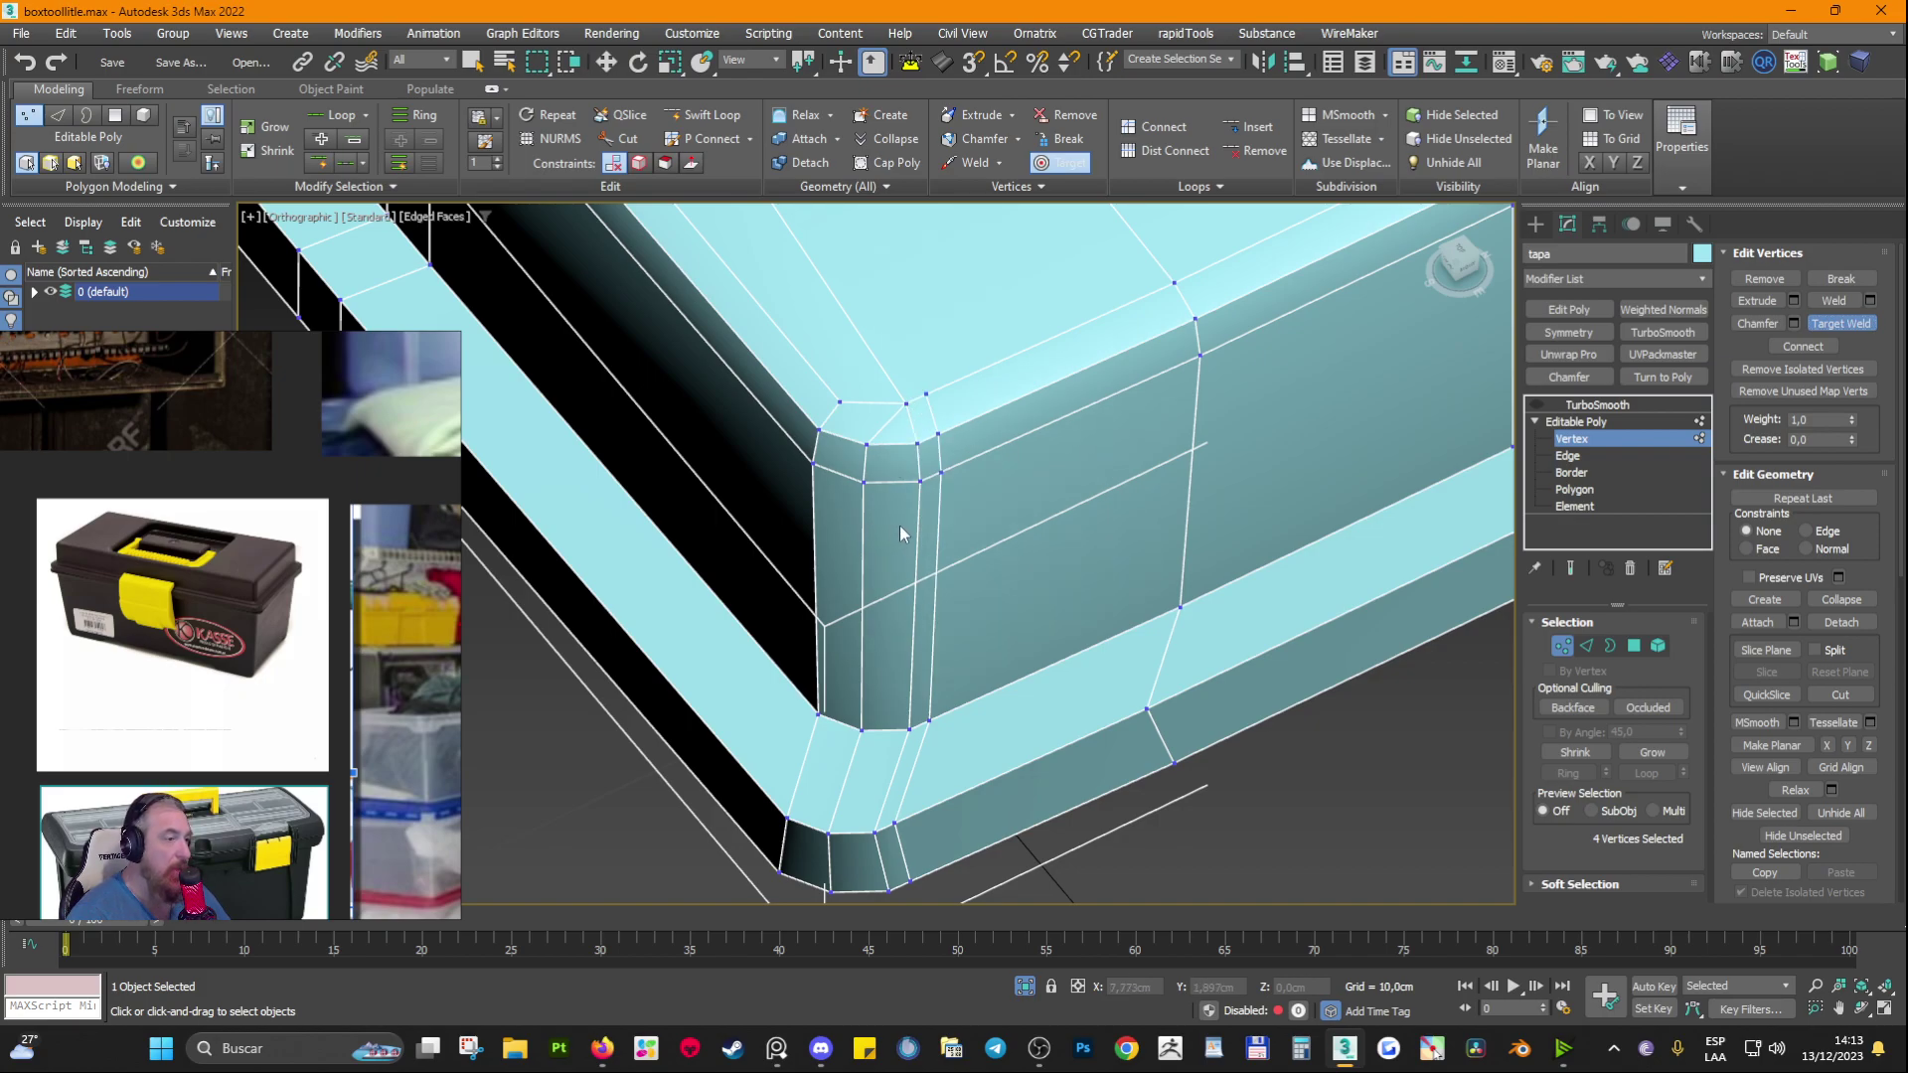
# Step: Target-weld the new loop's vertices on the middle and lower chamfer edges onto the neighbouring original corner vertices
pyautogui.keyDown('alt'); pyautogui.moveTo(901, 531); pyautogui.dragTo(855, 536, button='middle'); pyautogui.keyUp('alt')
pyautogui.moveTo(761, 477); pyautogui.dragTo(1142, 457, button='middle')
pyautogui.press('w')
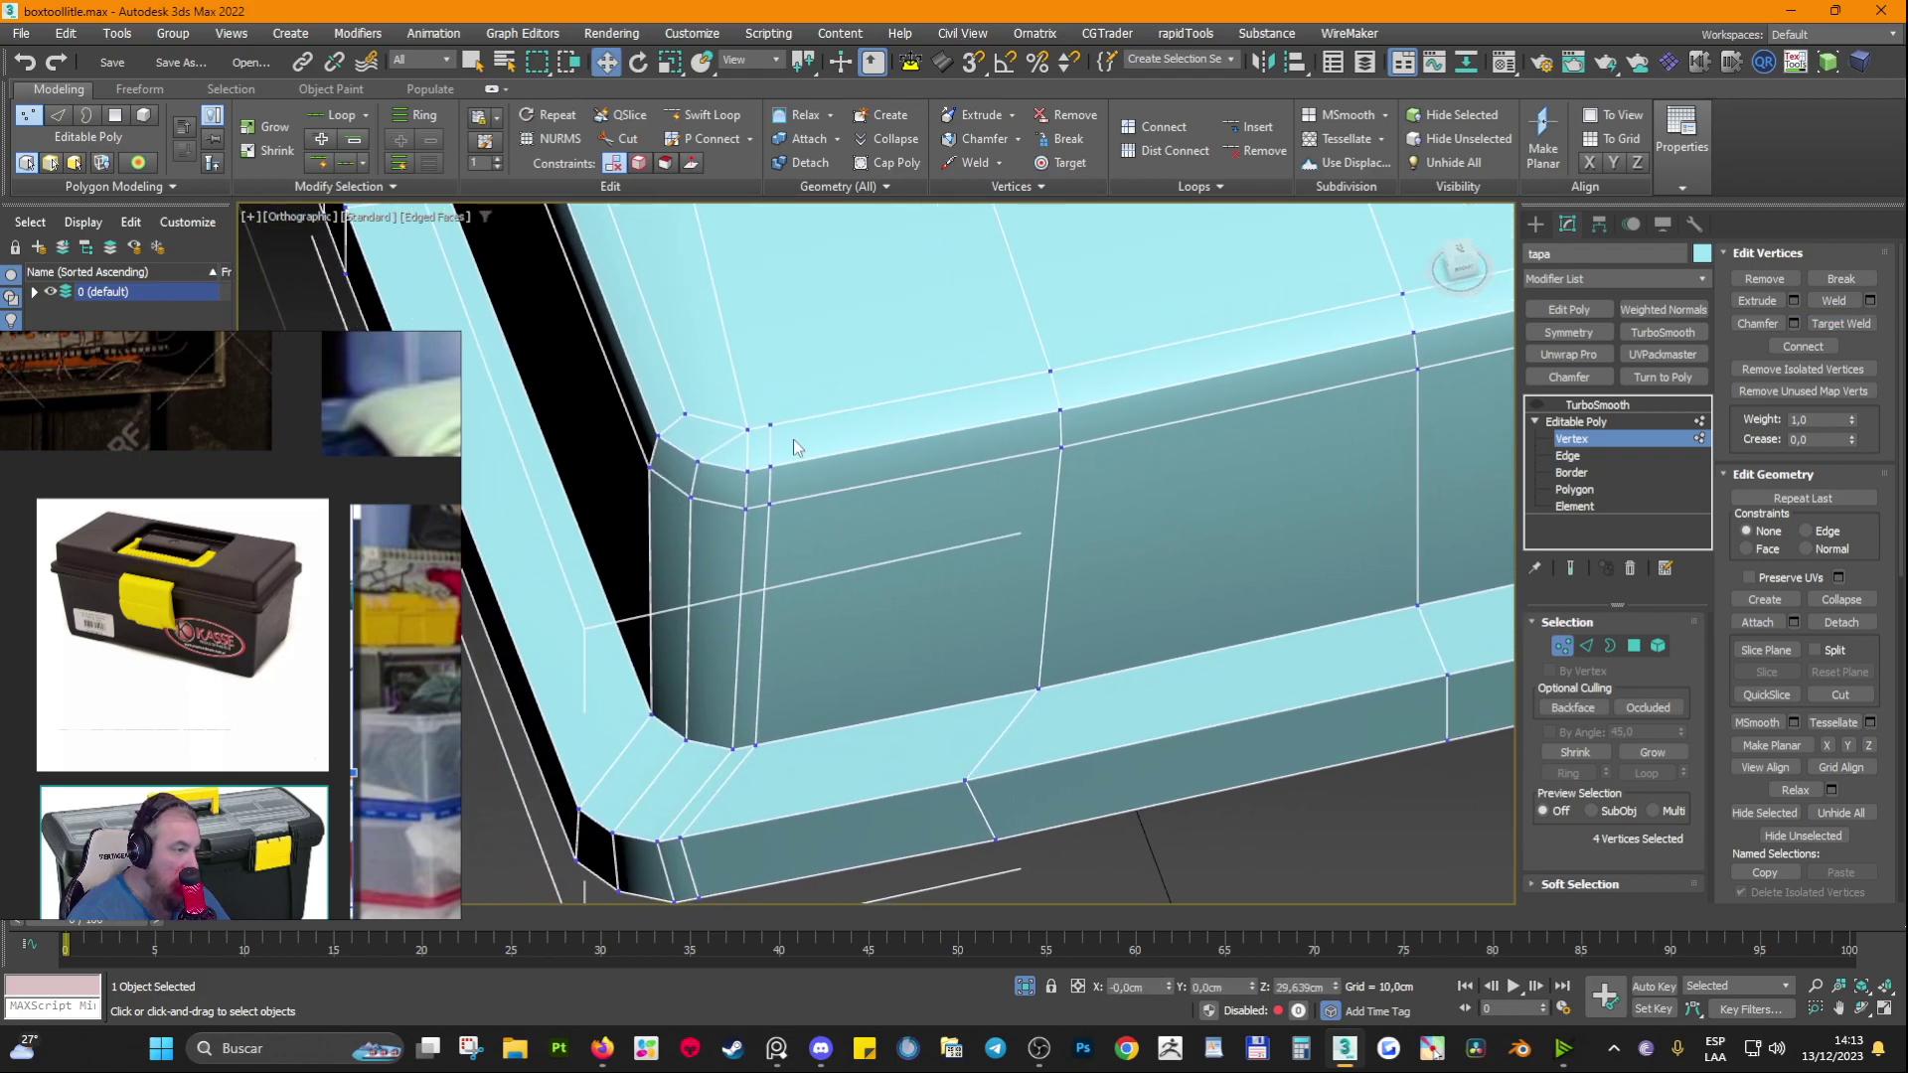
pyautogui.scroll(2, 782, 444)
pyautogui.moveTo(782, 444); pyautogui.dragTo(945, 475, button='middle')
pyautogui.hotkey('ctrl', 'shift', 'w')
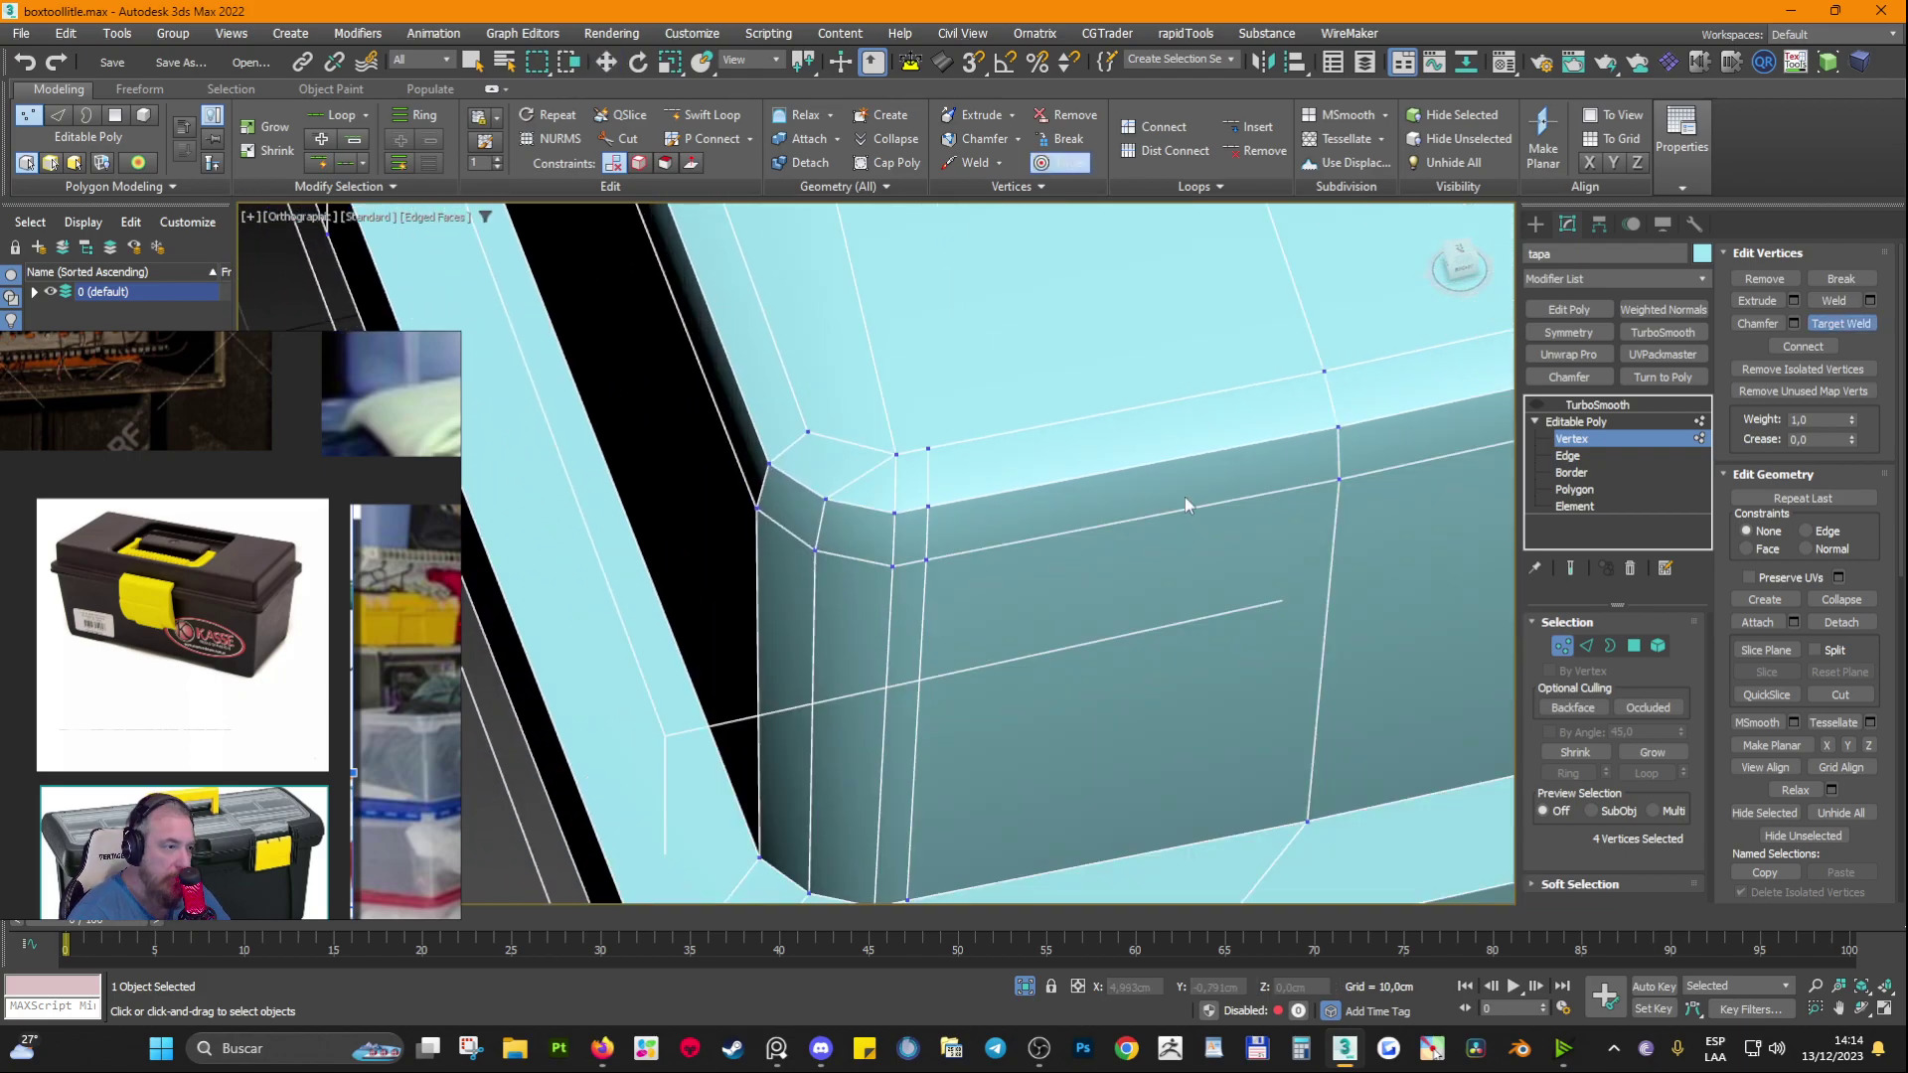
pyautogui.click(922, 510)
pyautogui.click(893, 511)
pyautogui.click(926, 560)
pyautogui.click(891, 566)
# Step: Target-weld the original corner vertices at the wall's base and along the rim's upper and lower edges onto the neighbouring new-loop vertices
pyautogui.moveTo(870, 735); pyautogui.dragTo(860, 512, button='middle')
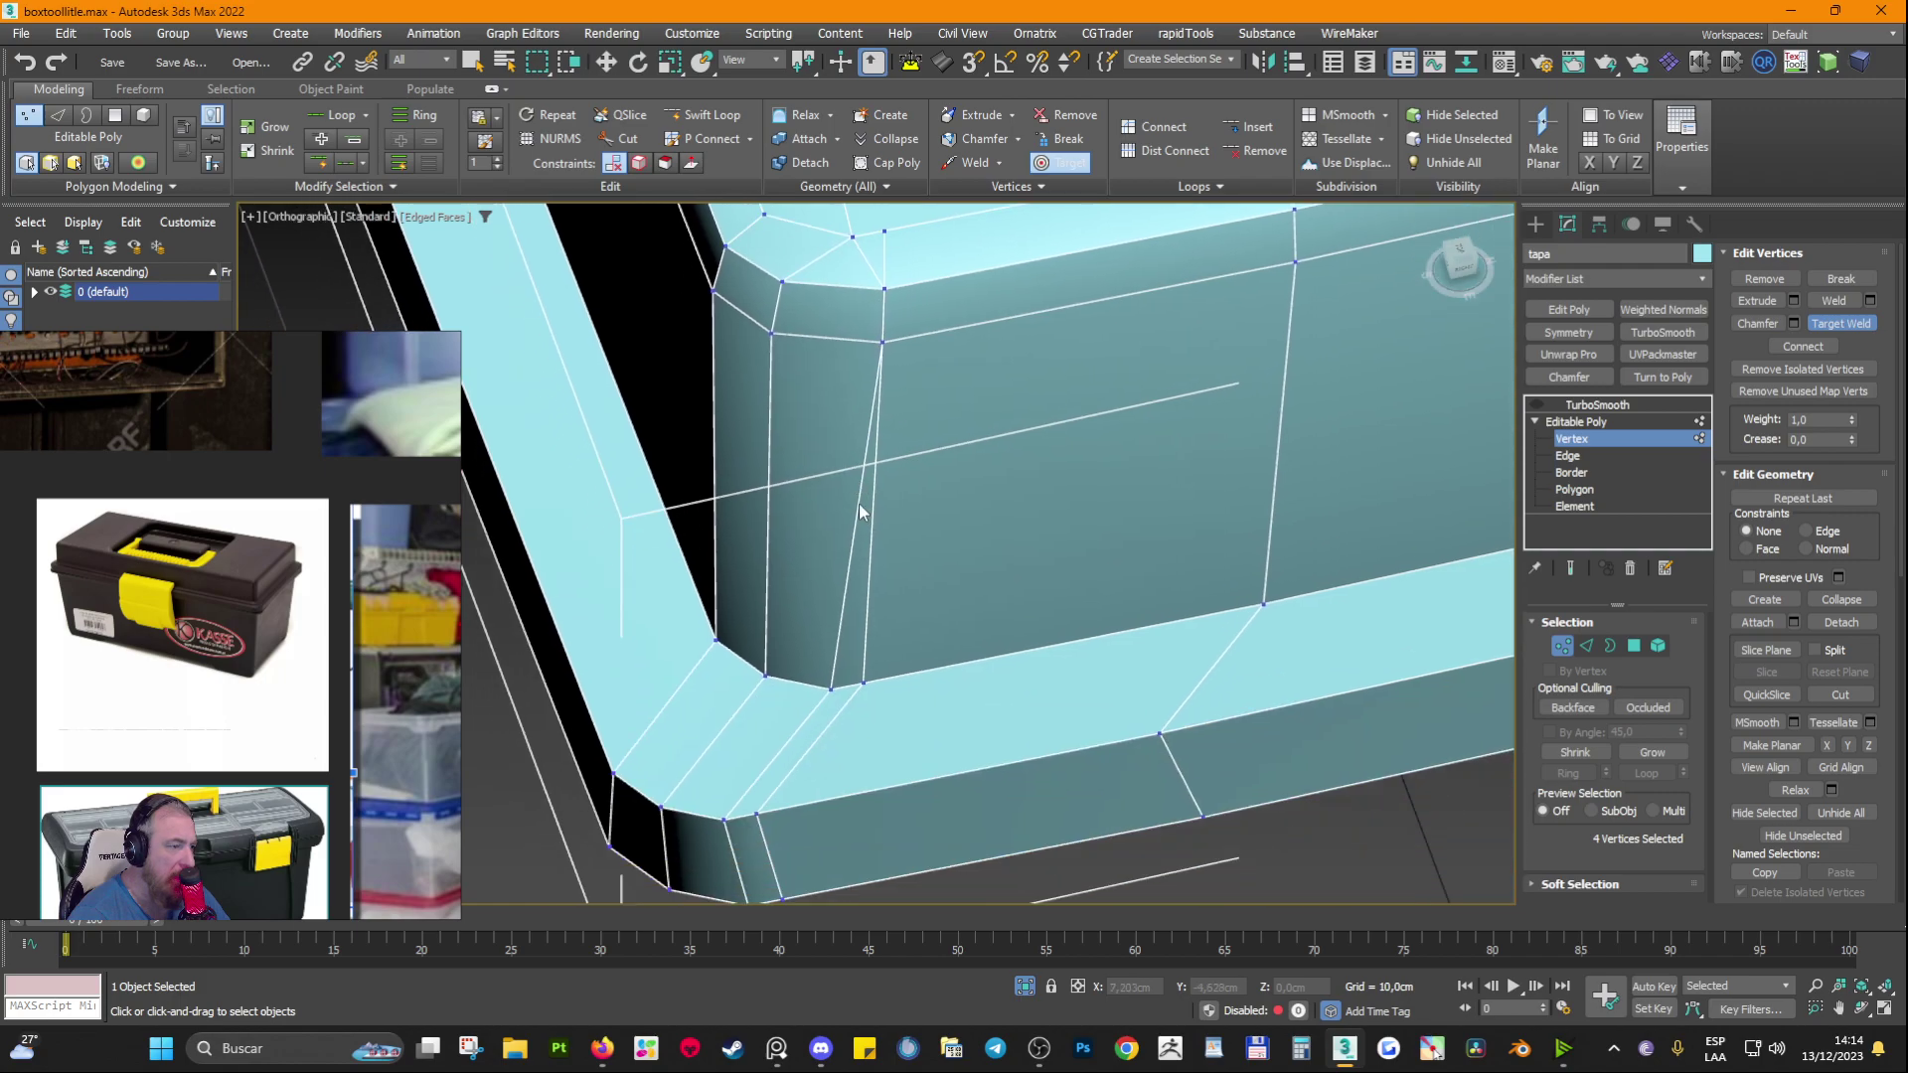
pyautogui.click(833, 690)
pyautogui.click(863, 683)
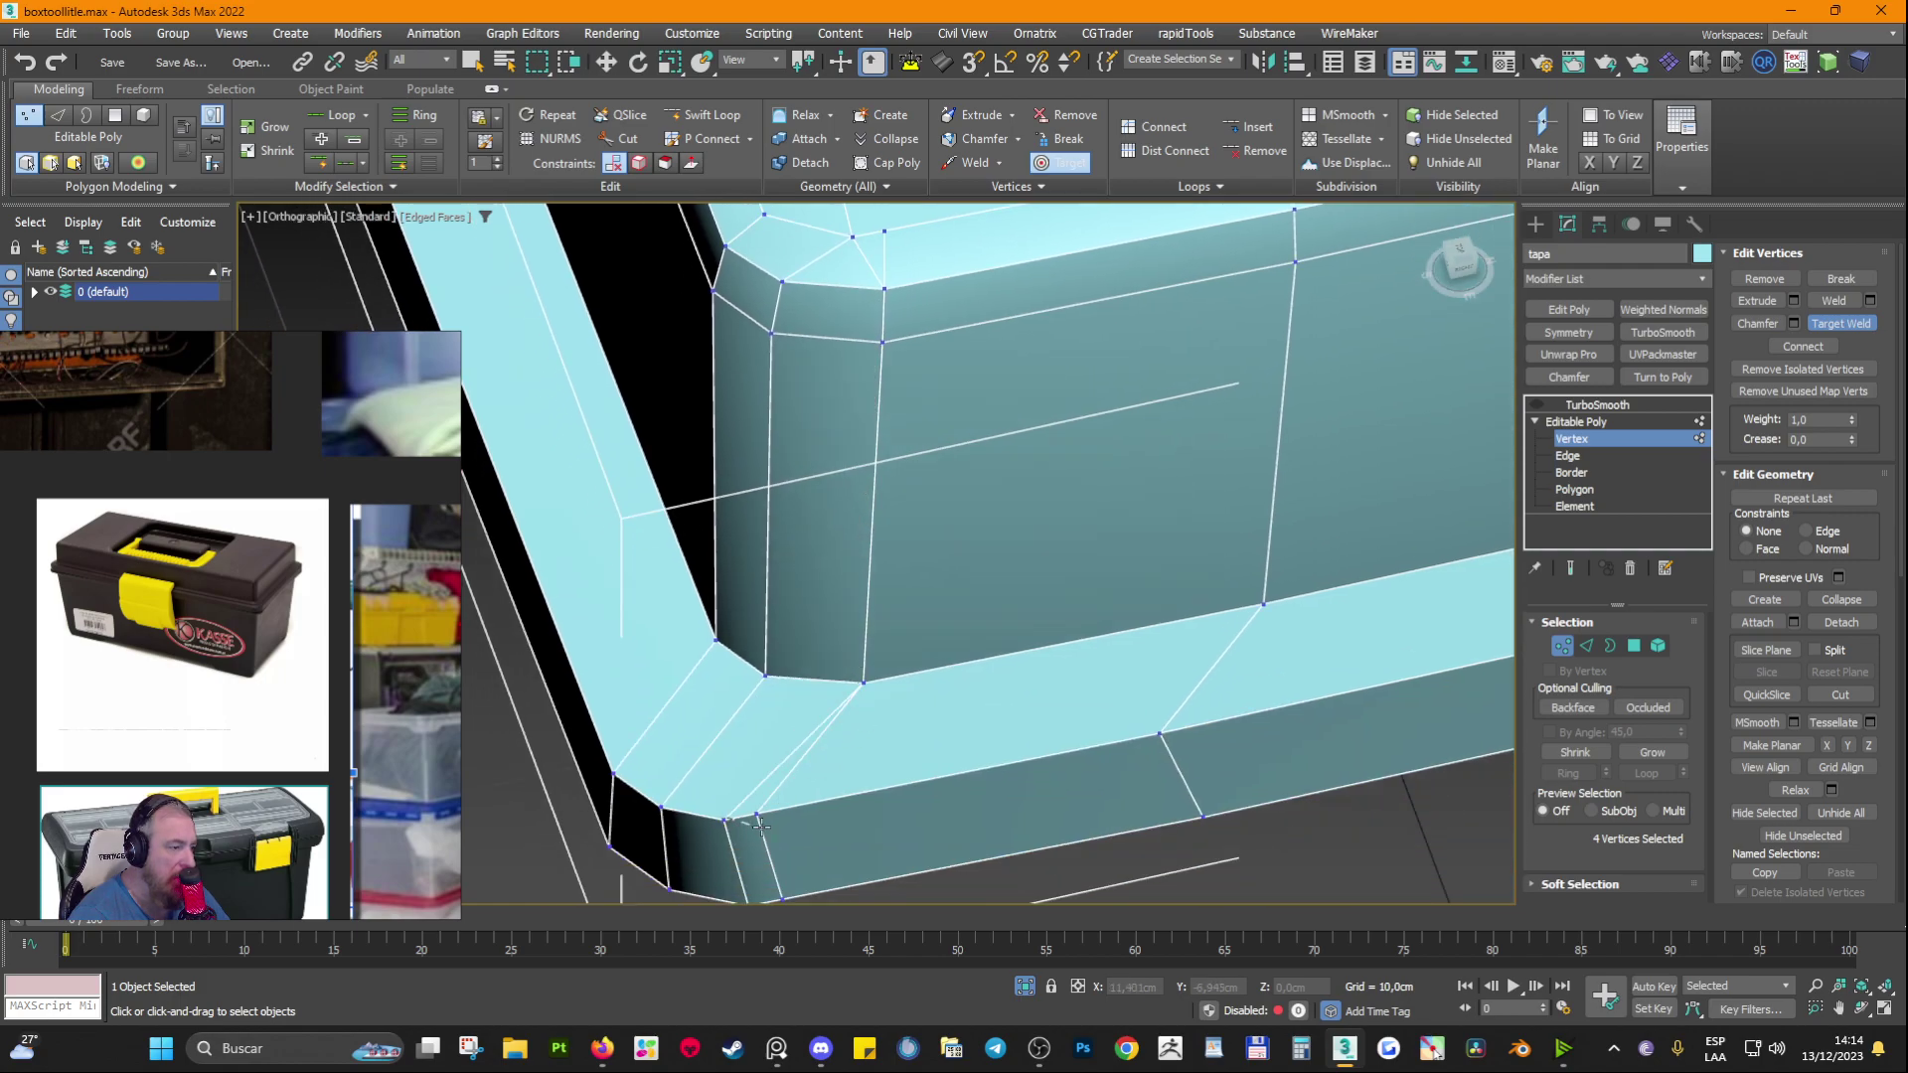
pyautogui.click(759, 817)
pyautogui.moveTo(763, 813); pyautogui.dragTo(789, 660, button='middle')
pyautogui.click(775, 752)
pyautogui.click(810, 745)
pyautogui.scroll(-2, 881, 435)
pyautogui.moveTo(874, 434); pyautogui.dragTo(871, 820, button='middle')
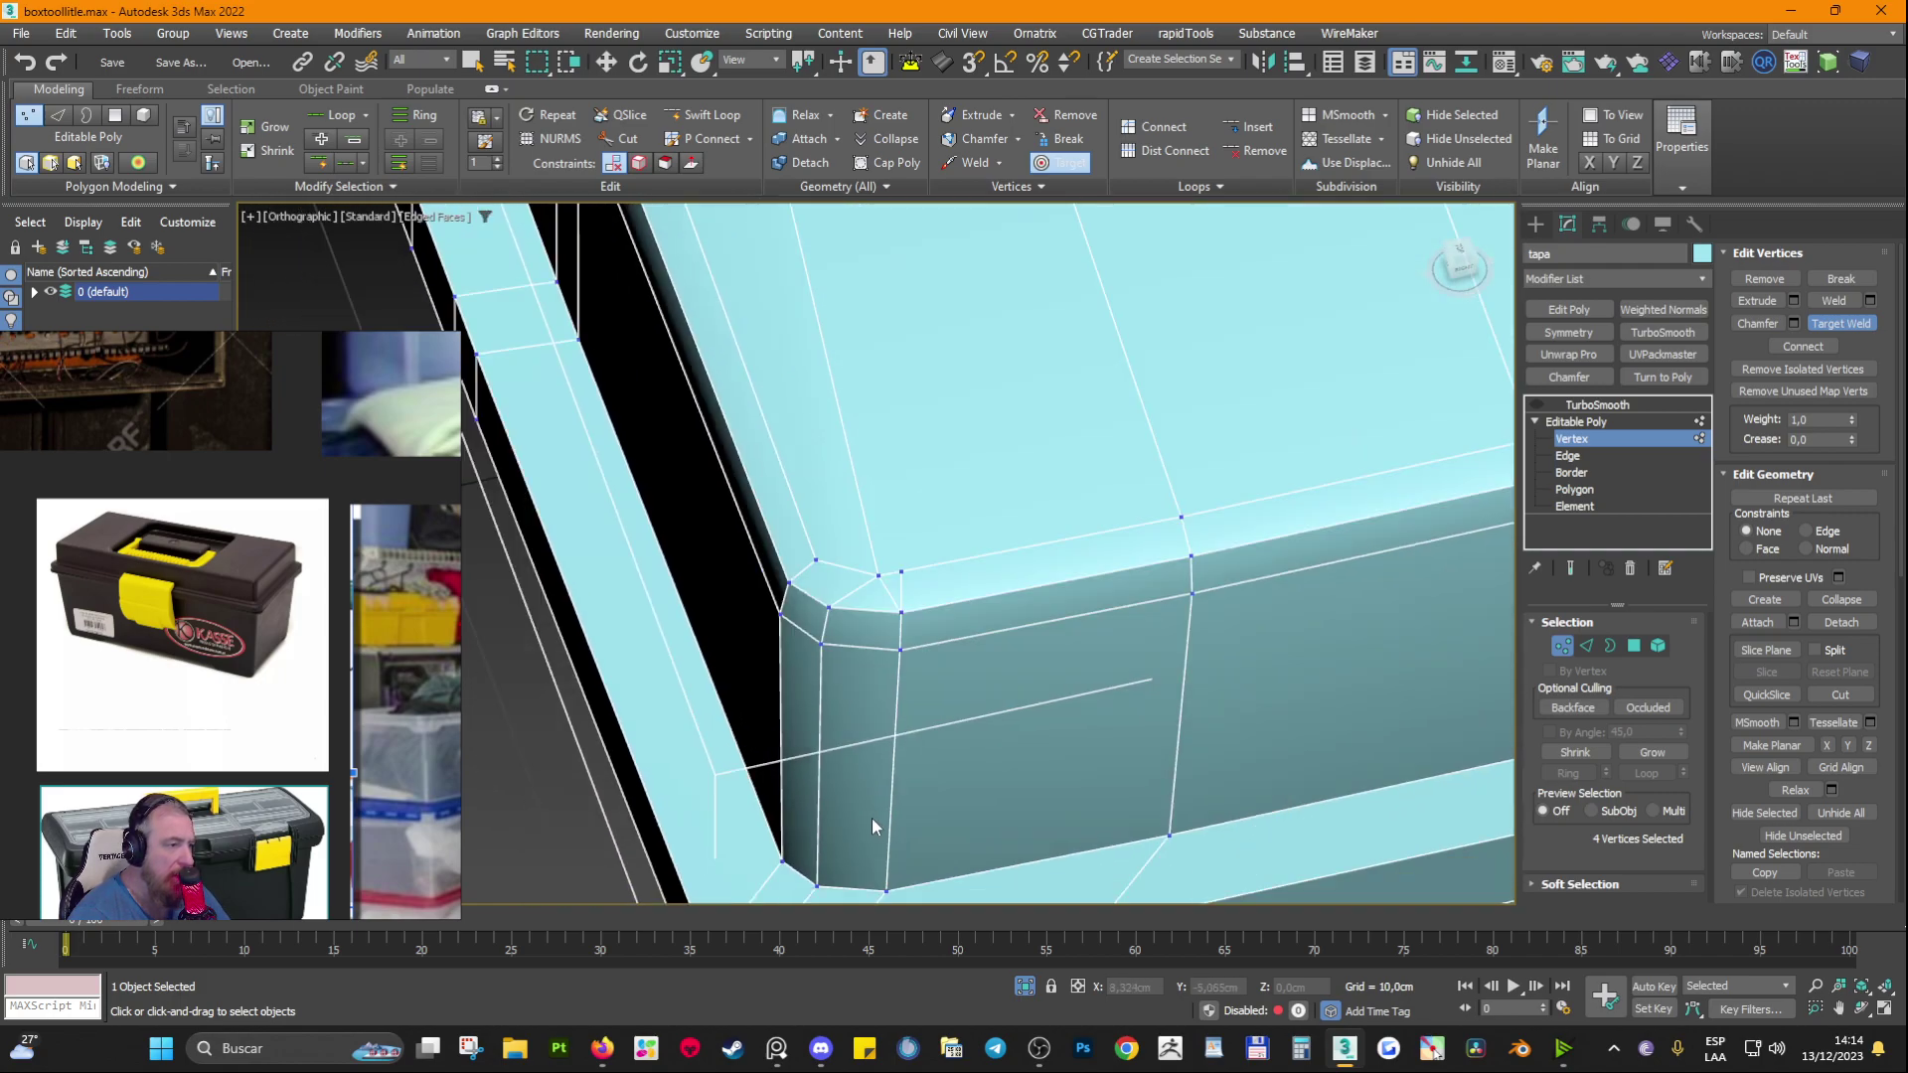
# Step: Leave target welding and remove the short diagonal edge beside the chamfered corner on the lid's top
pyautogui.scroll(3, 894, 581)
pyautogui.rightClick(885, 593)
pyautogui.press('2')
pyautogui.click(884, 590)
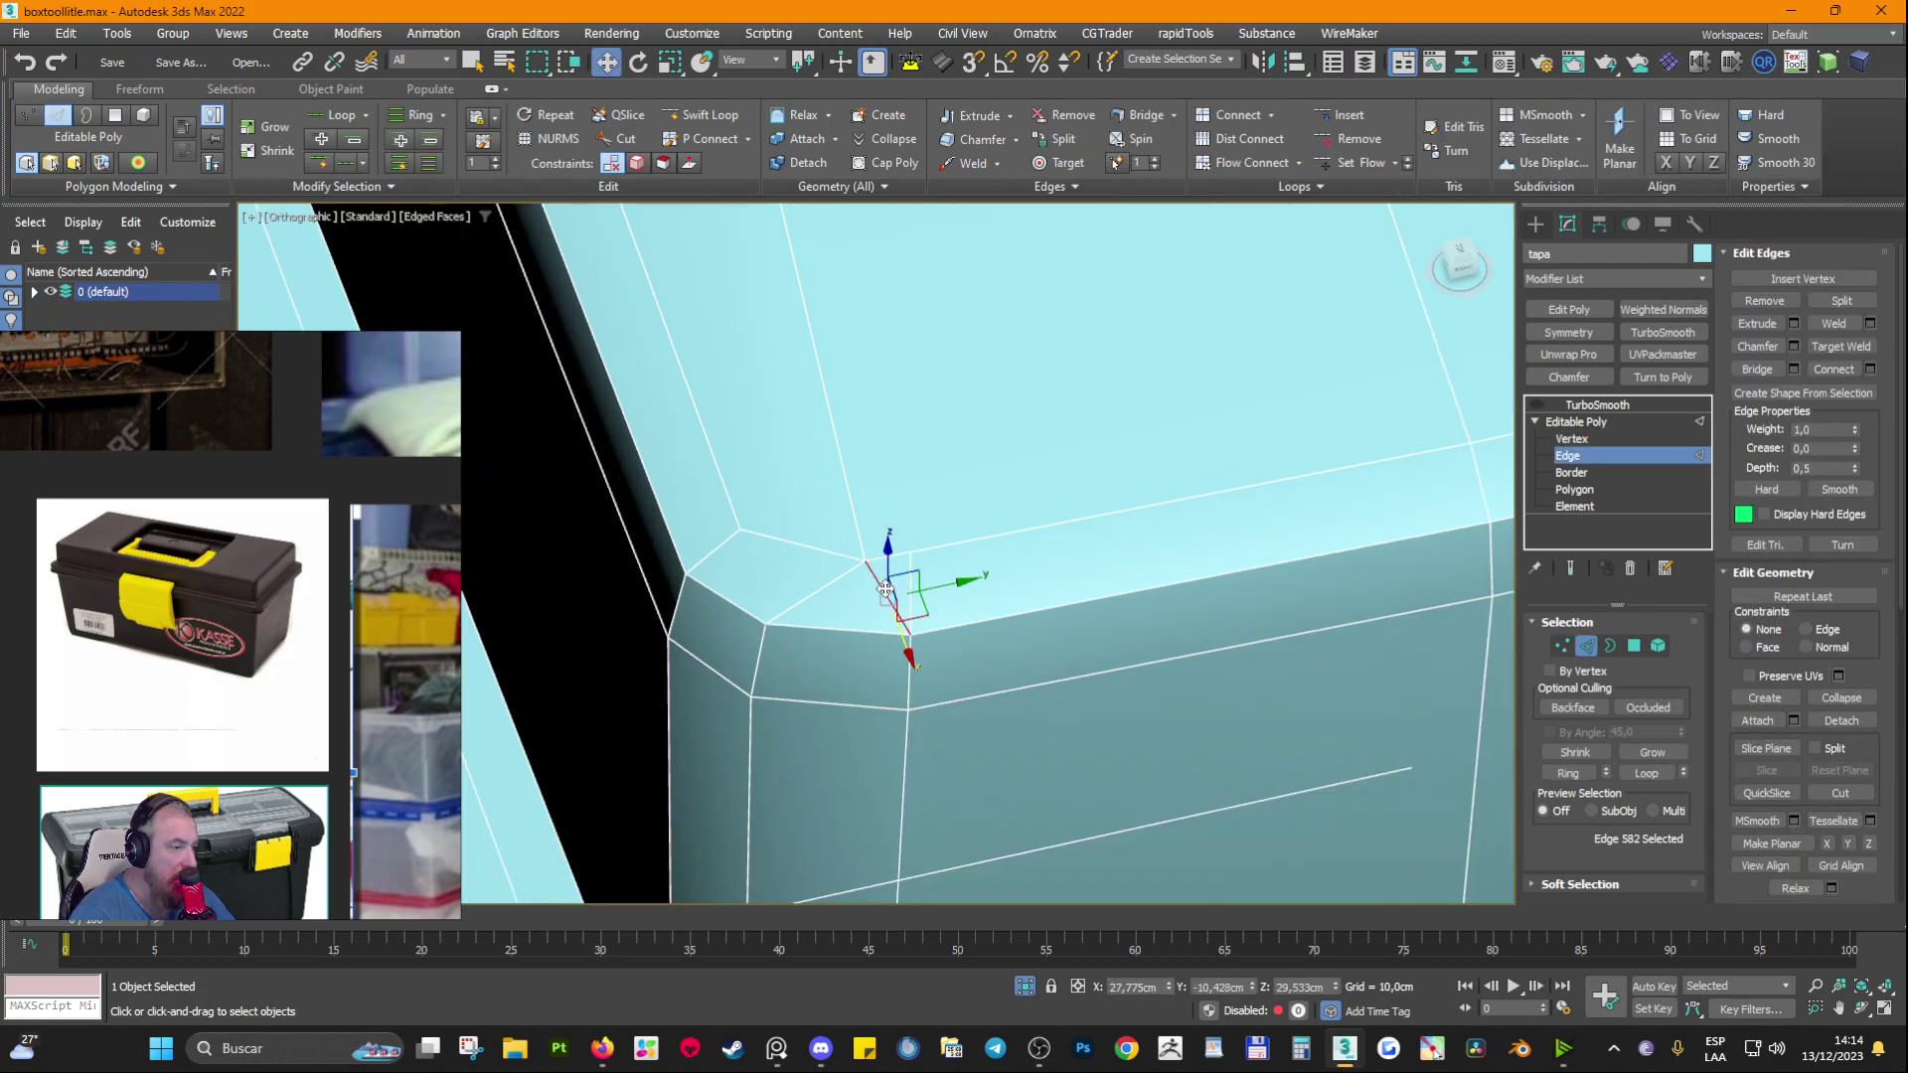
pyautogui.click(884, 588)
# Step: Select the top polygons around the lid's corner in turn and examine their shape and edge flow
pyautogui.press('4')
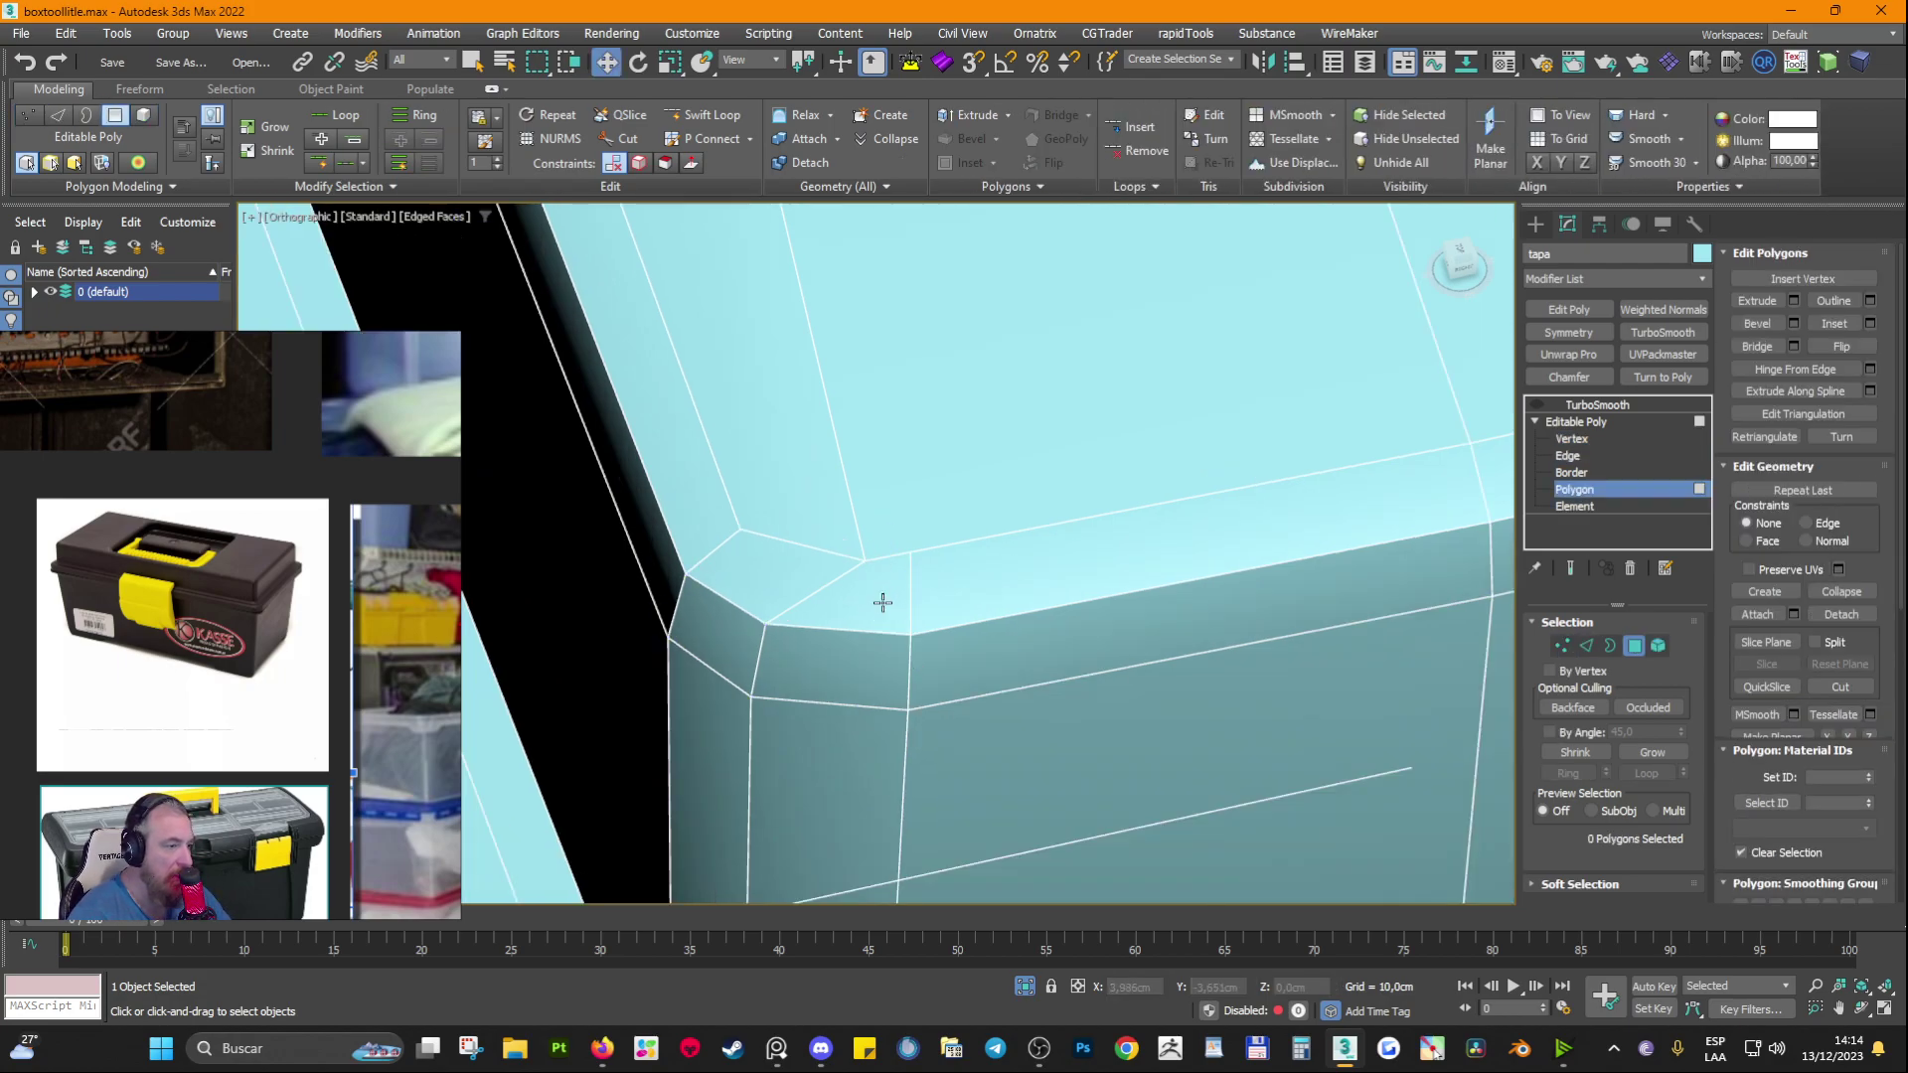
pyautogui.click(882, 600)
pyautogui.keyDown('ctrl'); pyautogui.click(762, 572); pyautogui.keyUp('ctrl')
pyautogui.keyDown('ctrl'); pyautogui.click(788, 525); pyautogui.keyUp('ctrl')
pyautogui.scroll(-3, 790, 529)
pyautogui.moveTo(793, 544); pyautogui.dragTo(816, 808, button='middle')
pyautogui.click(886, 729)
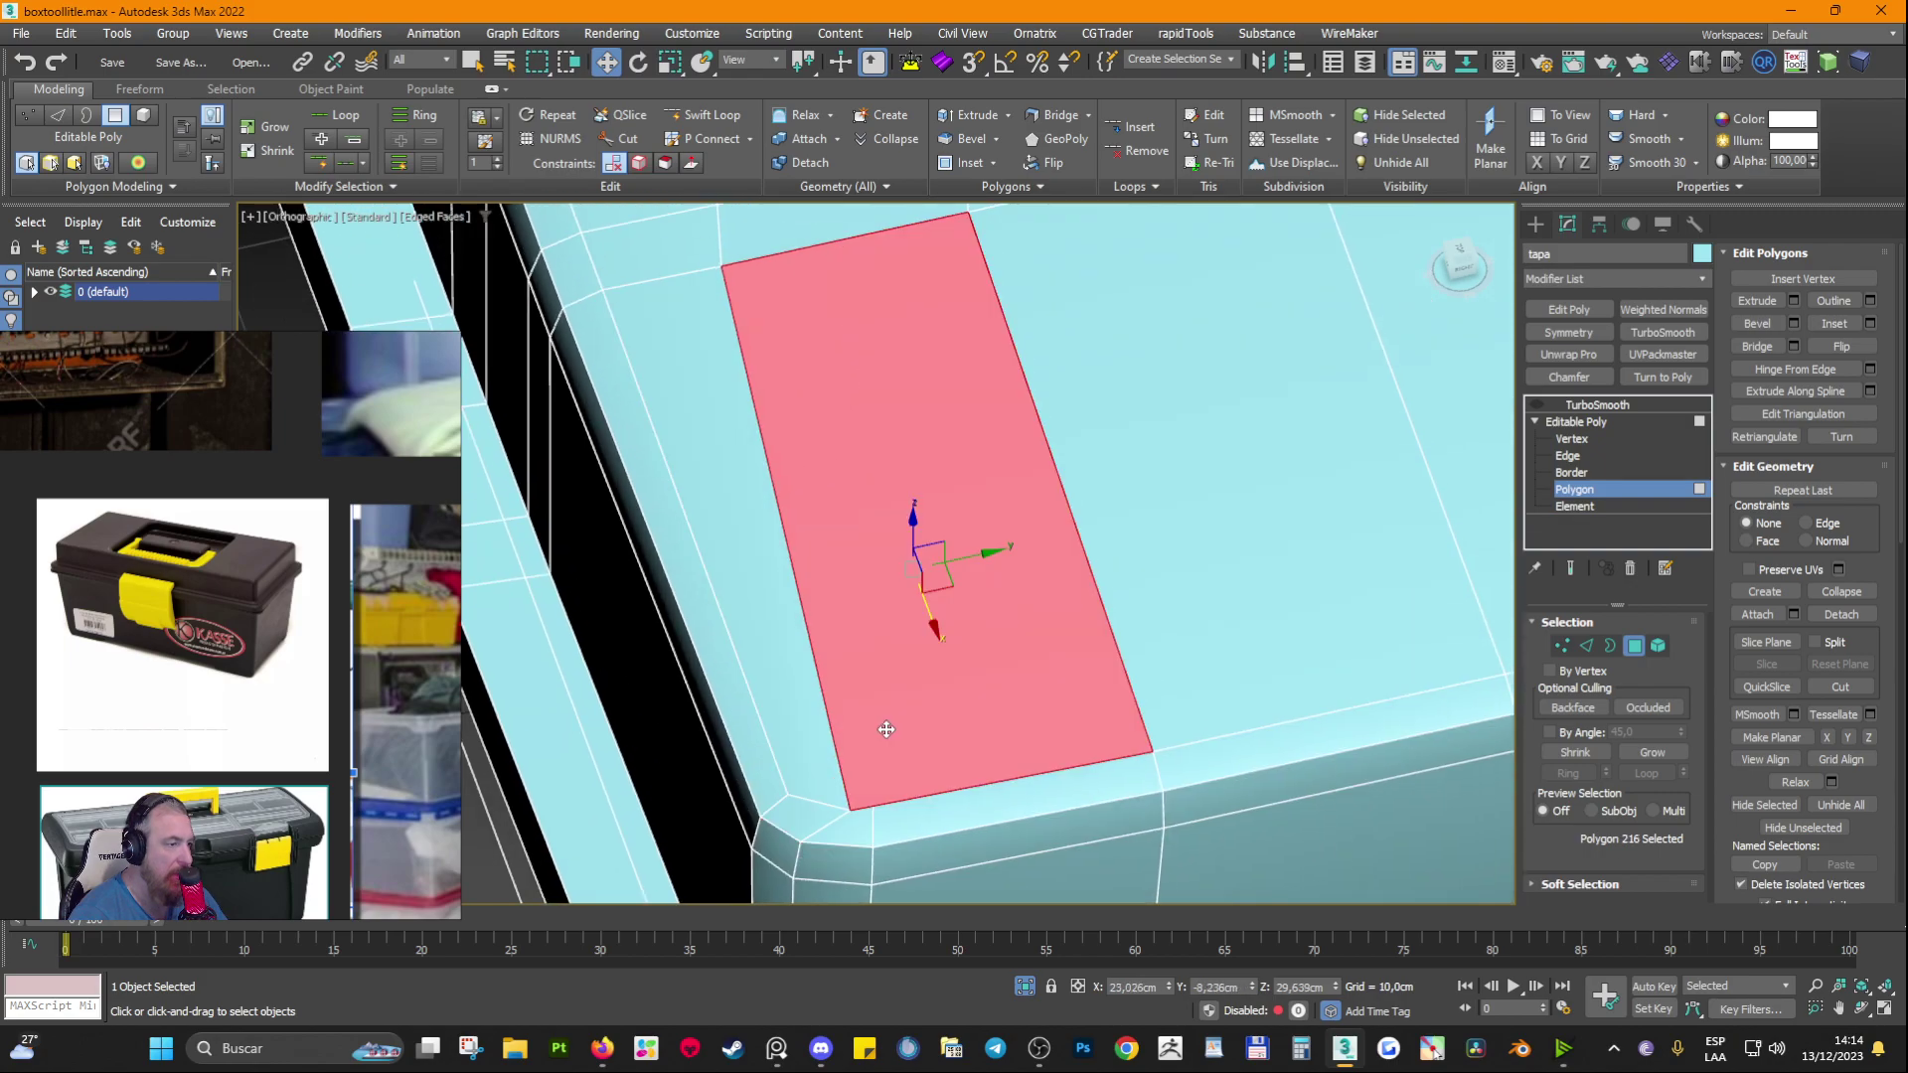
pyautogui.scroll(-4, 901, 699)
pyautogui.moveTo(886, 747); pyautogui.dragTo(900, 705, button='middle')
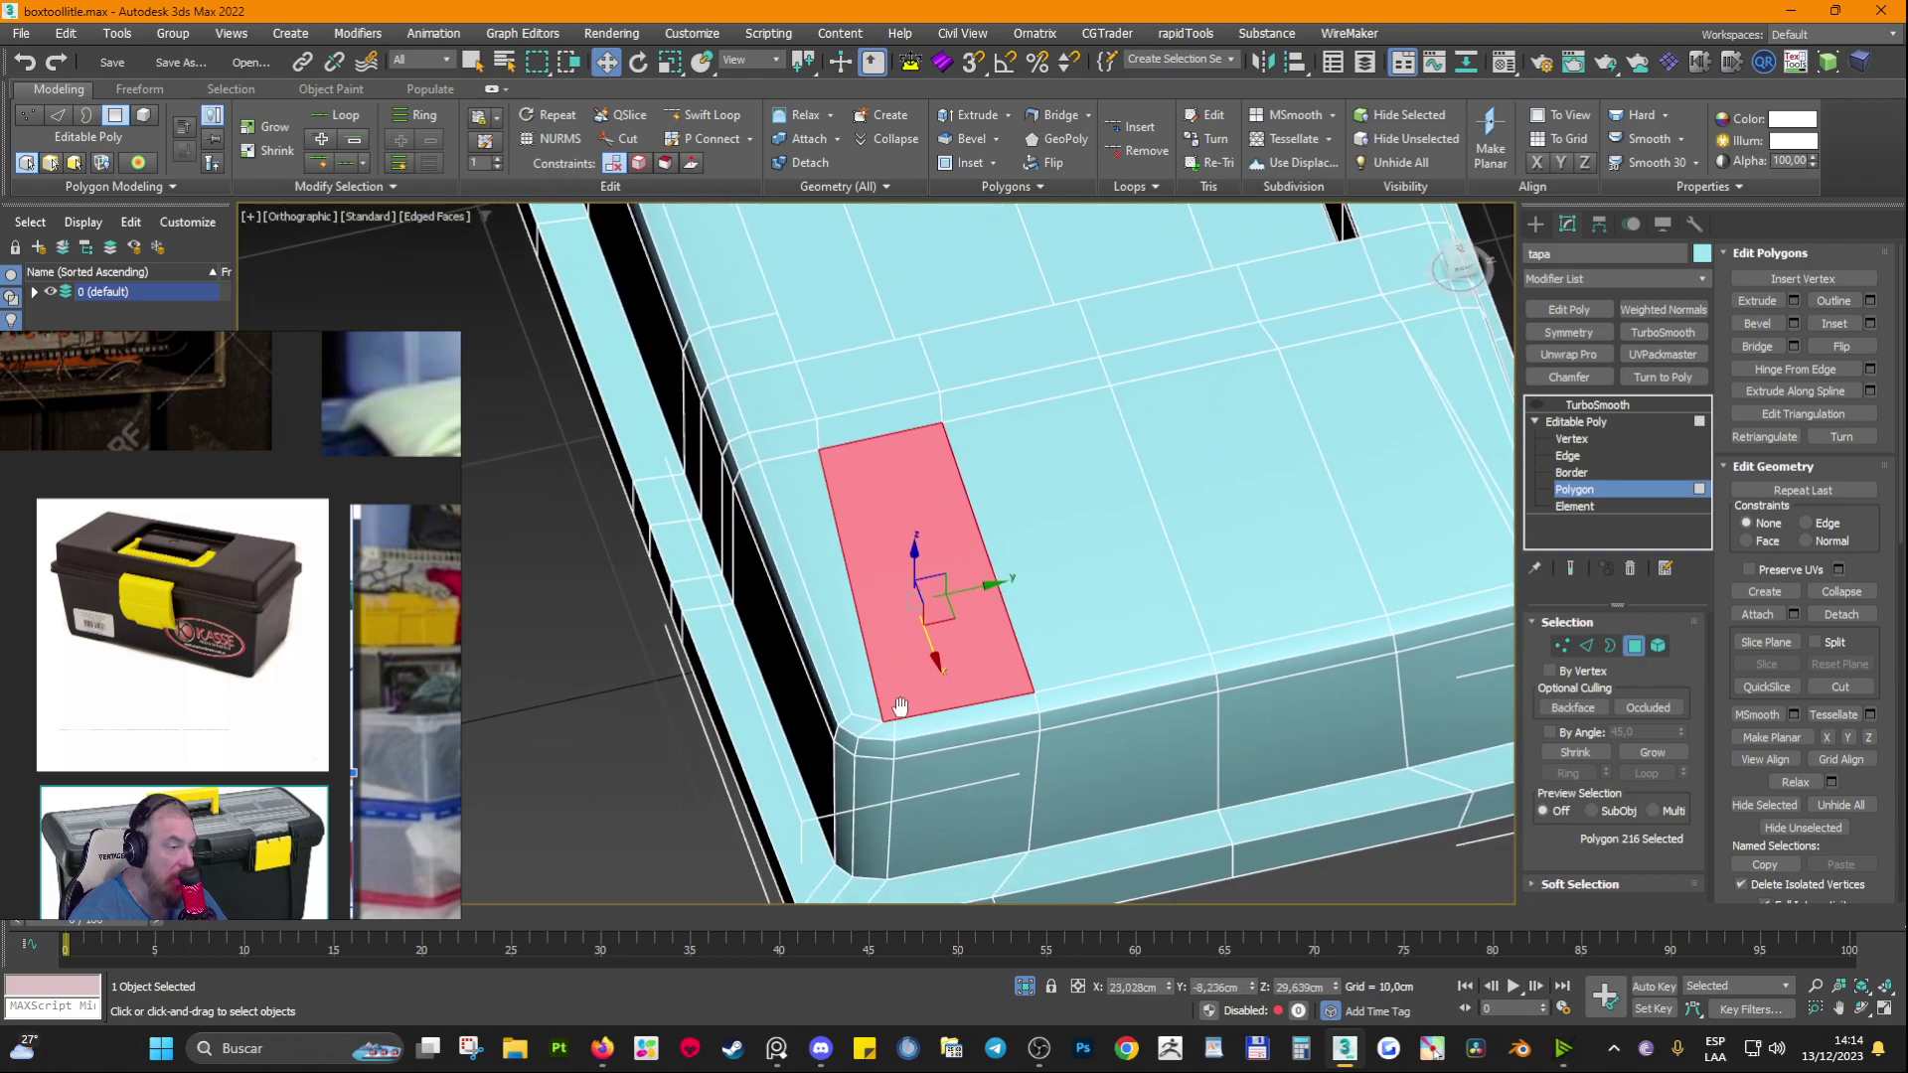
pyautogui.scroll(4, 910, 699)
pyautogui.scroll(2, 877, 758)
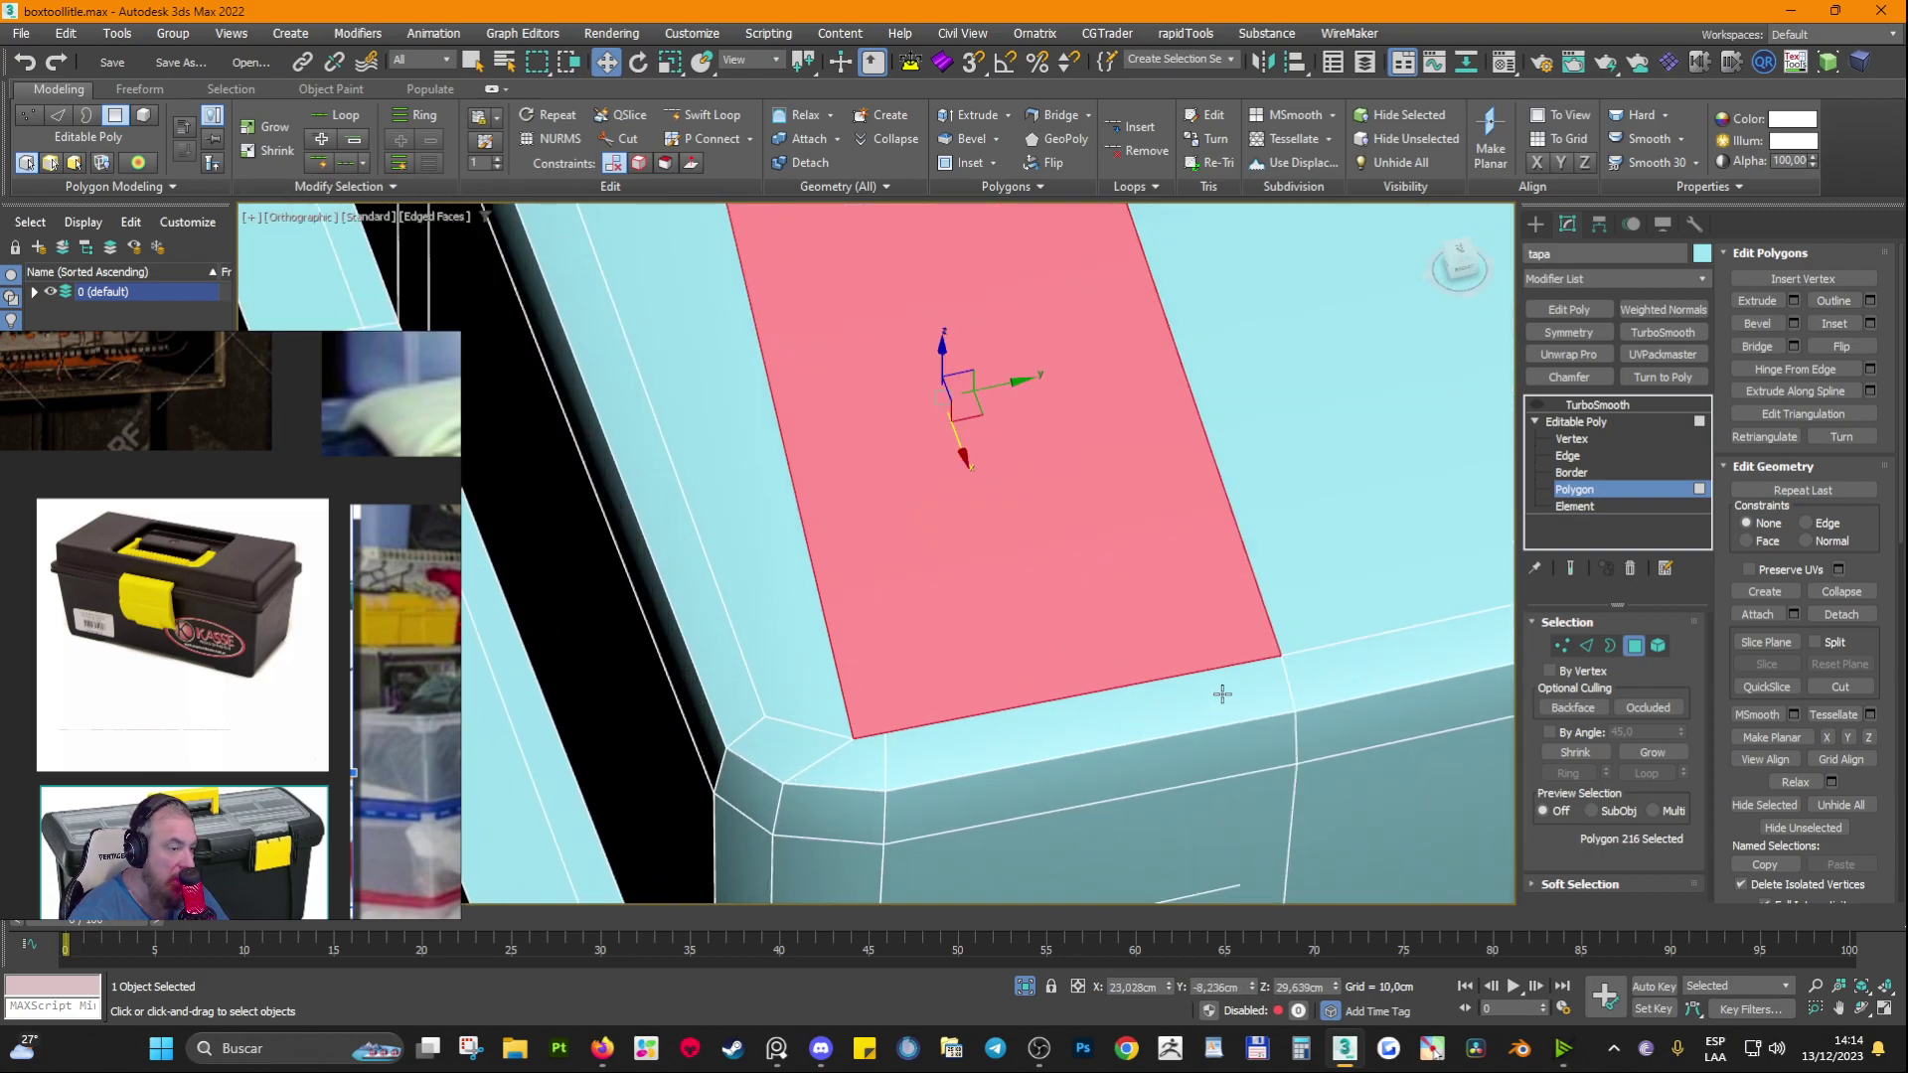
pyautogui.moveTo(1028, 425); pyautogui.dragTo(1114, 832, button='middle')
pyautogui.scroll(-5, 955, 433)
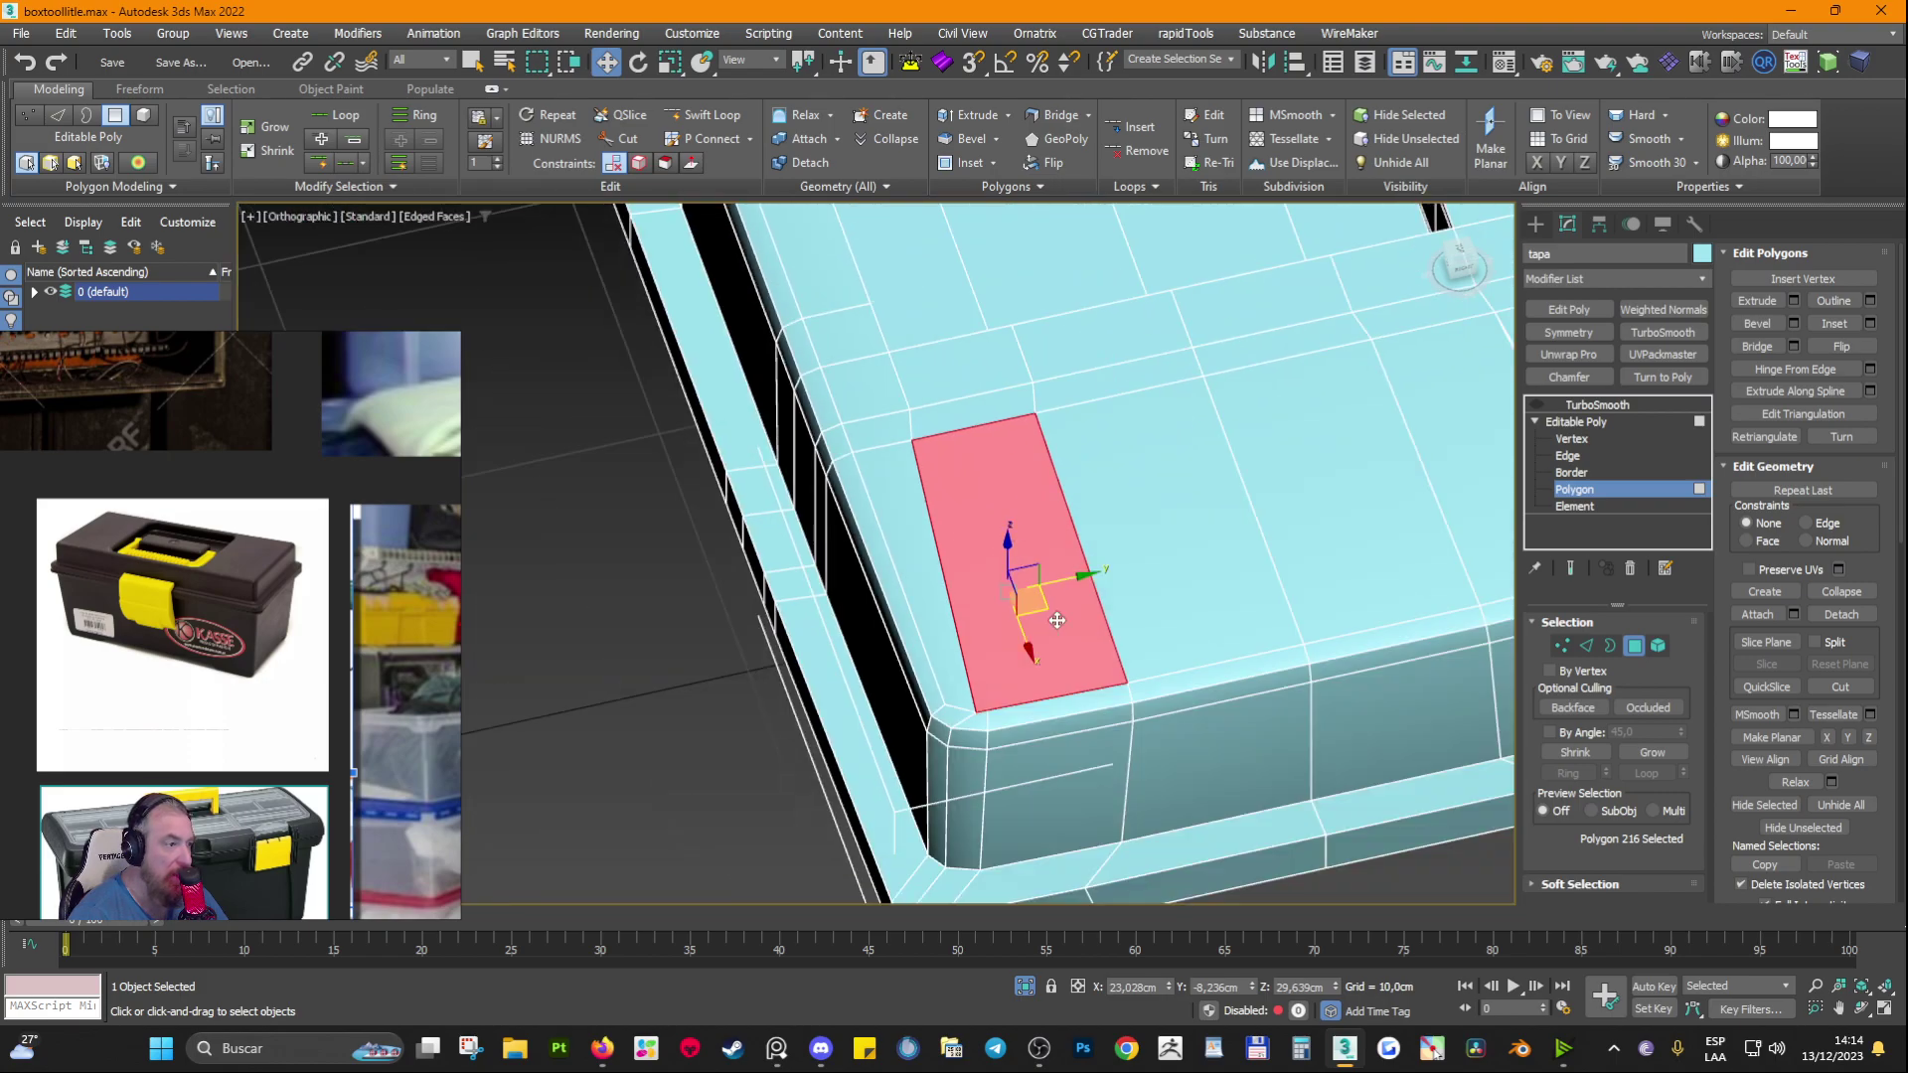
pyautogui.keyDown('alt'); pyautogui.moveTo(1056, 622); pyautogui.dragTo(1058, 633, button='middle'); pyautogui.keyUp('alt')
pyautogui.scroll(2, 967, 523)
# Step: Add a Swift Loop ending at the corner panel of the lid's top, and connect its end vertex to the extra vertex beside the corner
pyautogui.hotkey('alt', 'shift', 'w')
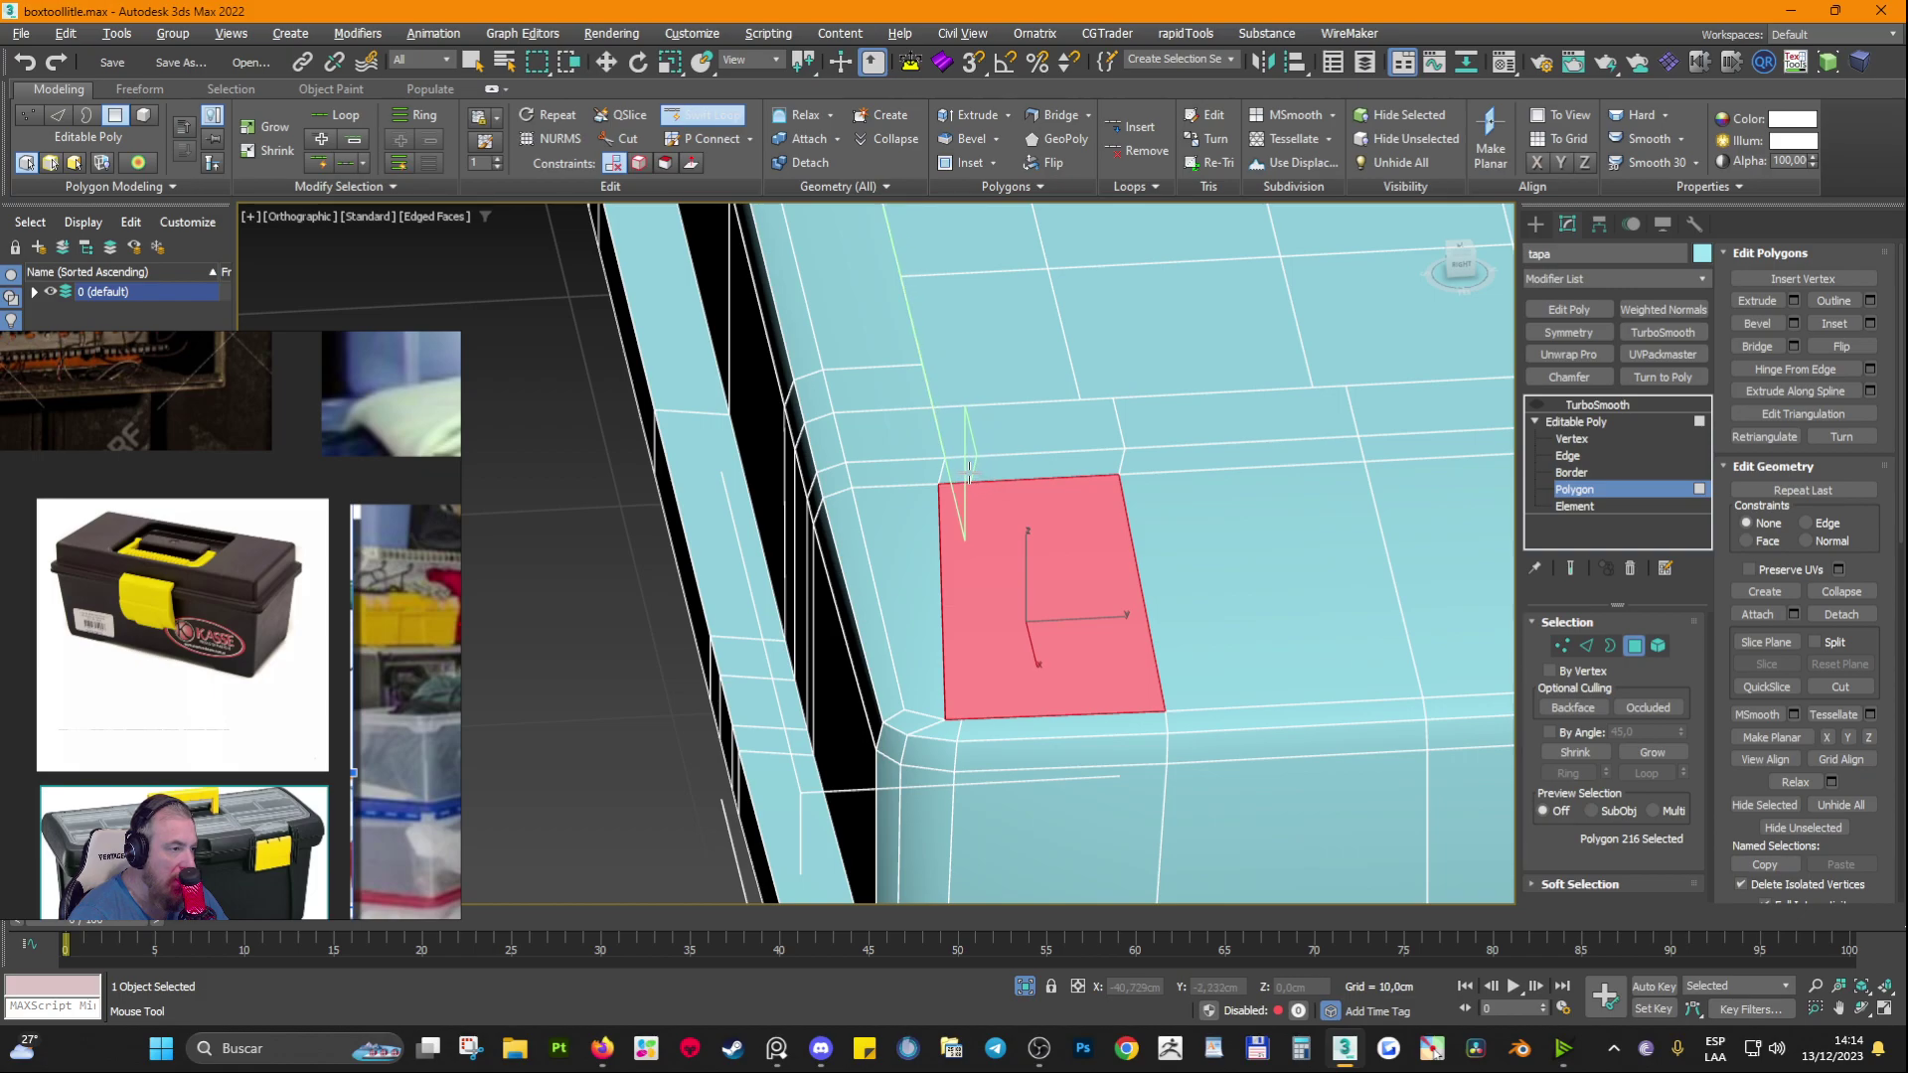
pyautogui.click(973, 483)
pyautogui.rightClick(970, 722)
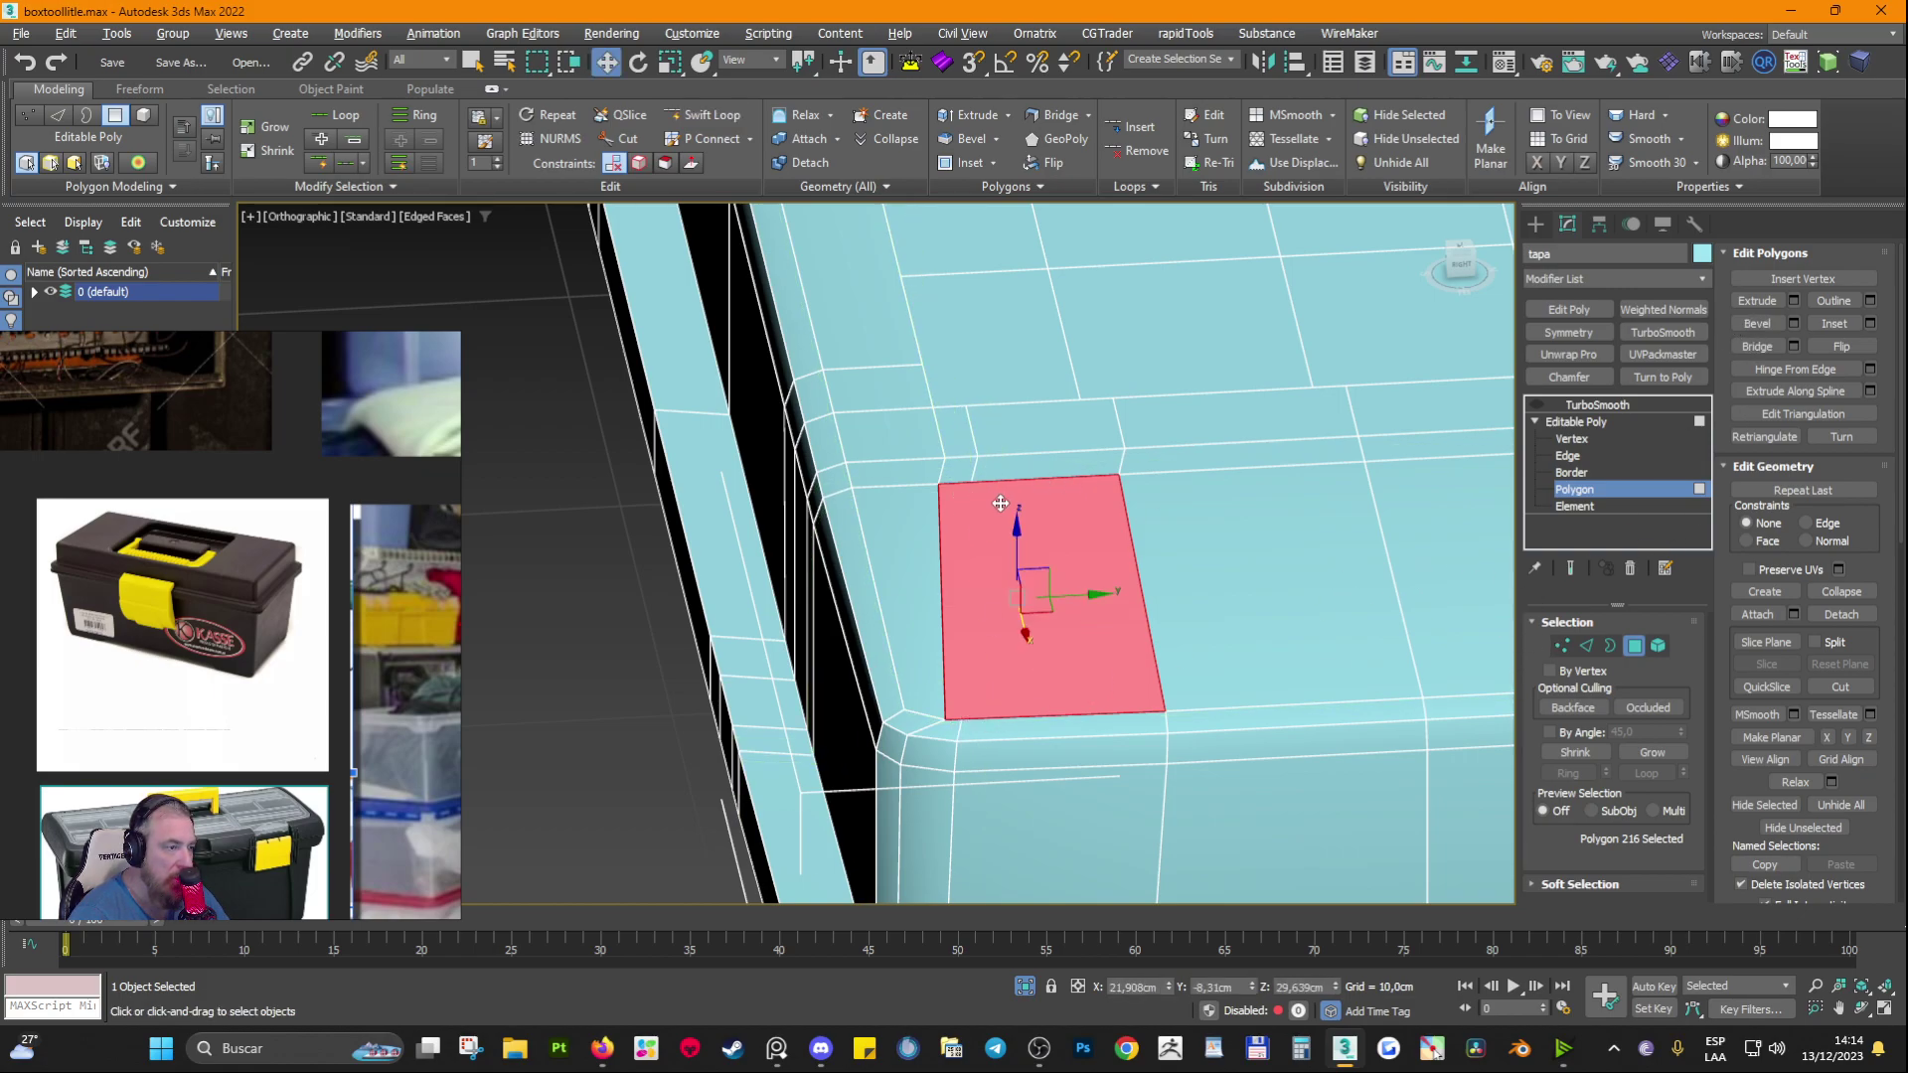
pyautogui.press('1')
pyautogui.click(971, 483)
pyautogui.keyDown('ctrl'); pyautogui.click(961, 718); pyautogui.keyUp('ctrl')
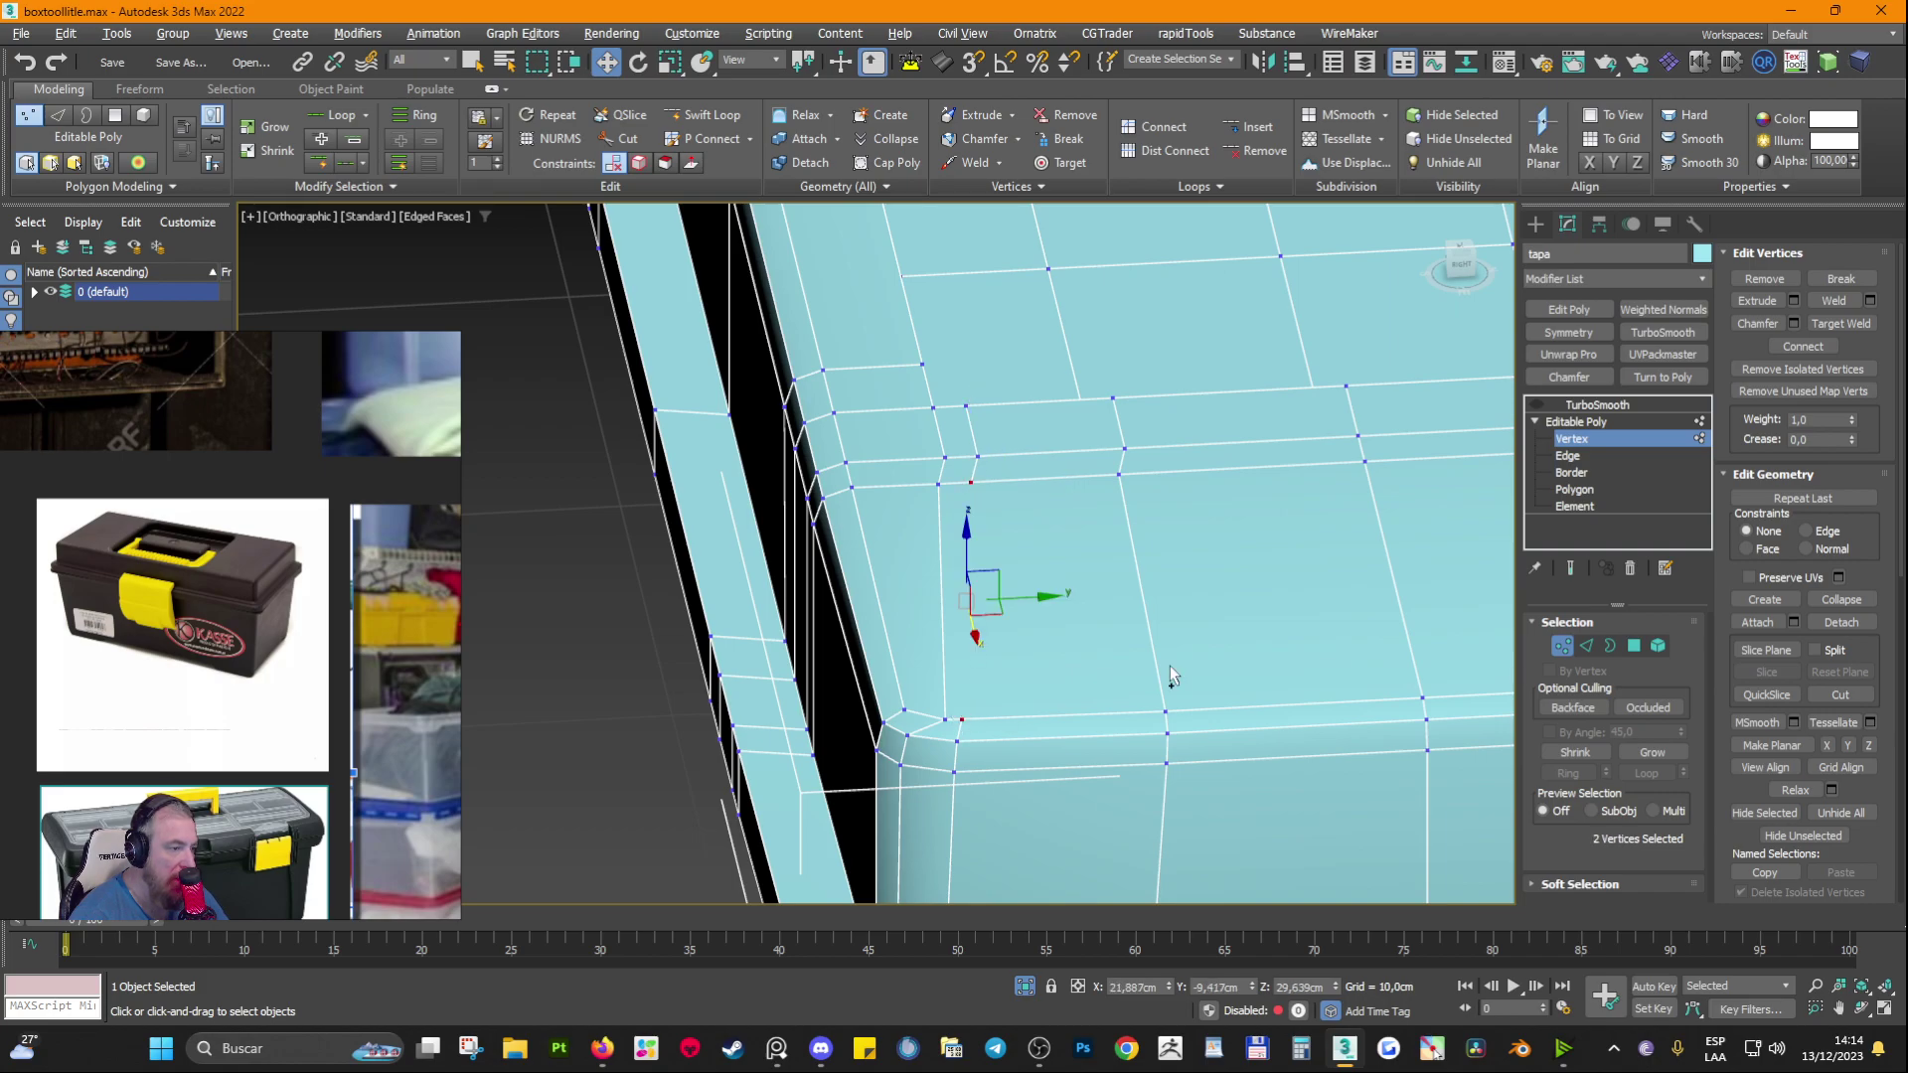
pyautogui.click(1802, 346)
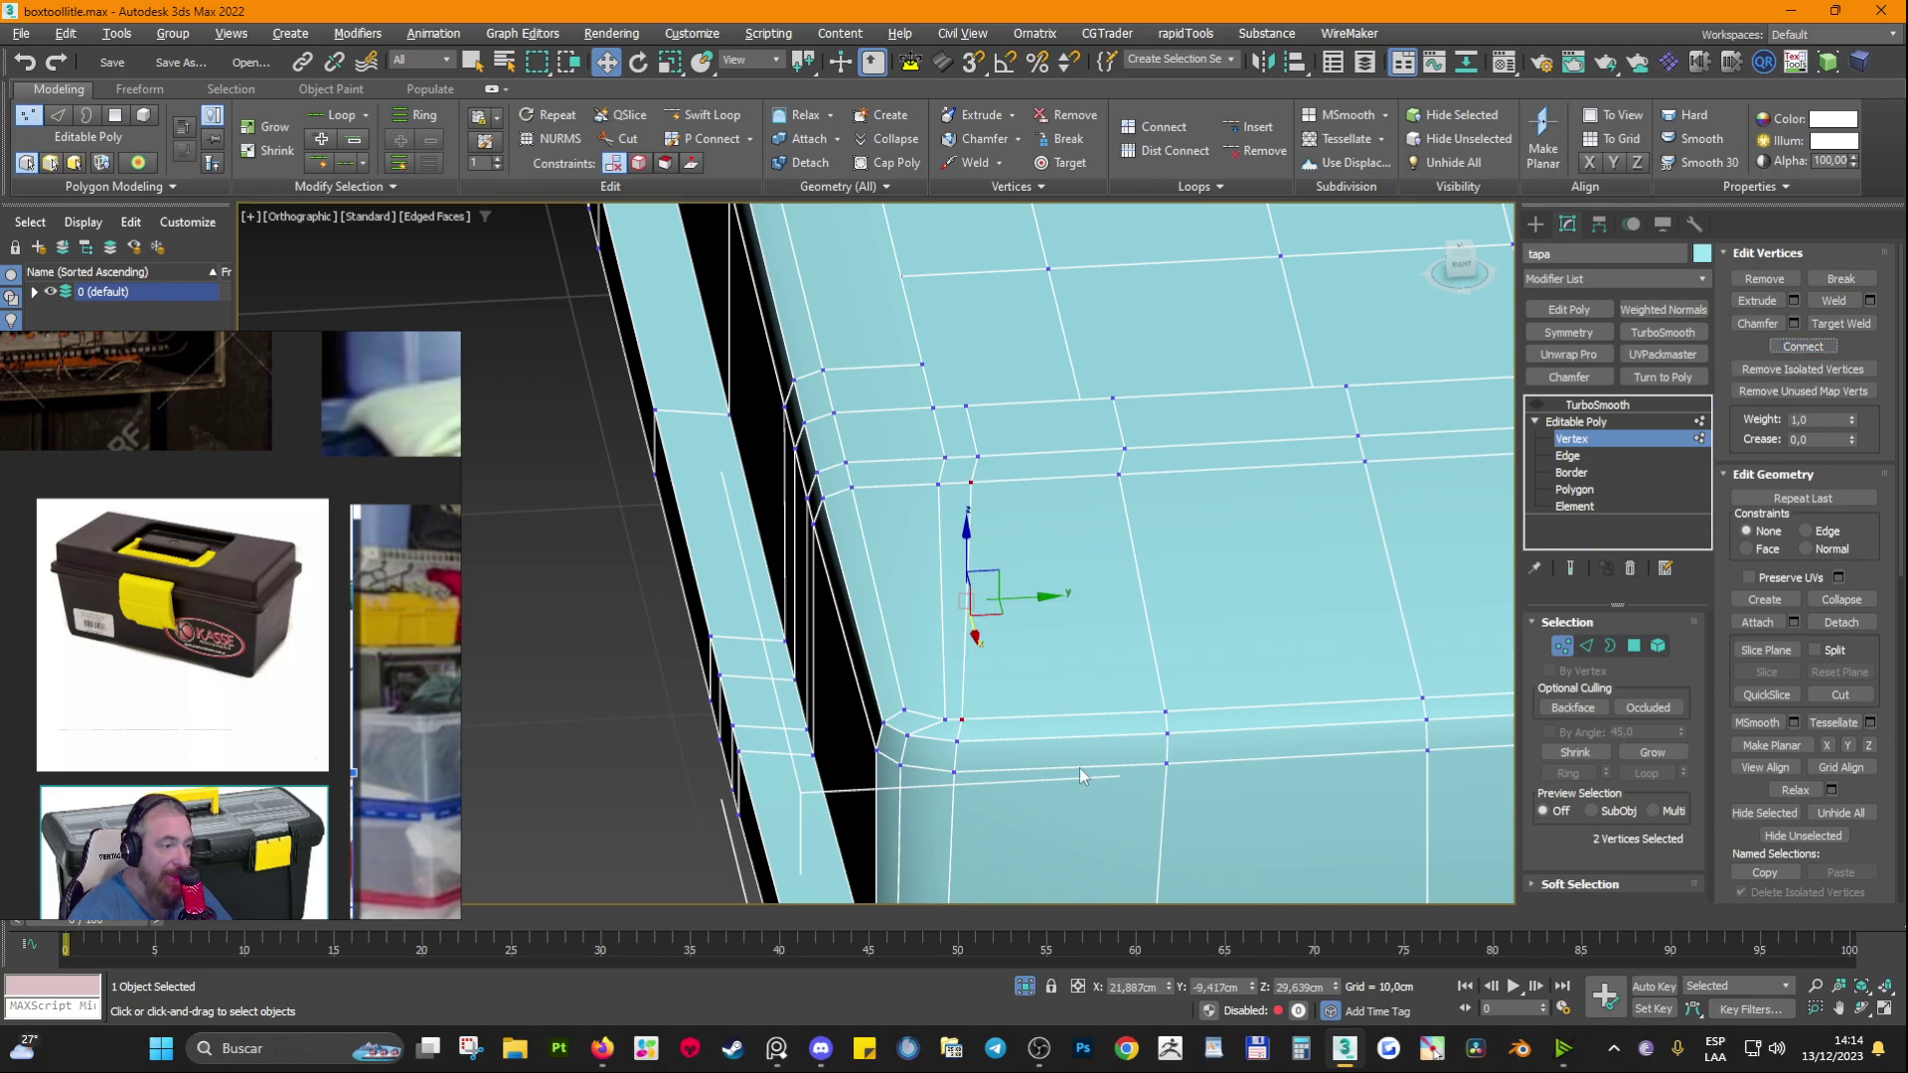
# Step: Select the polygons around the chamfered corner one after another to check that each is a clean quad
pyautogui.moveTo(1038, 732); pyautogui.dragTo(989, 641, button='middle')
pyautogui.scroll(-2, 997, 577)
pyautogui.scroll(3, 945, 546)
pyautogui.scroll(-1, 989, 641)
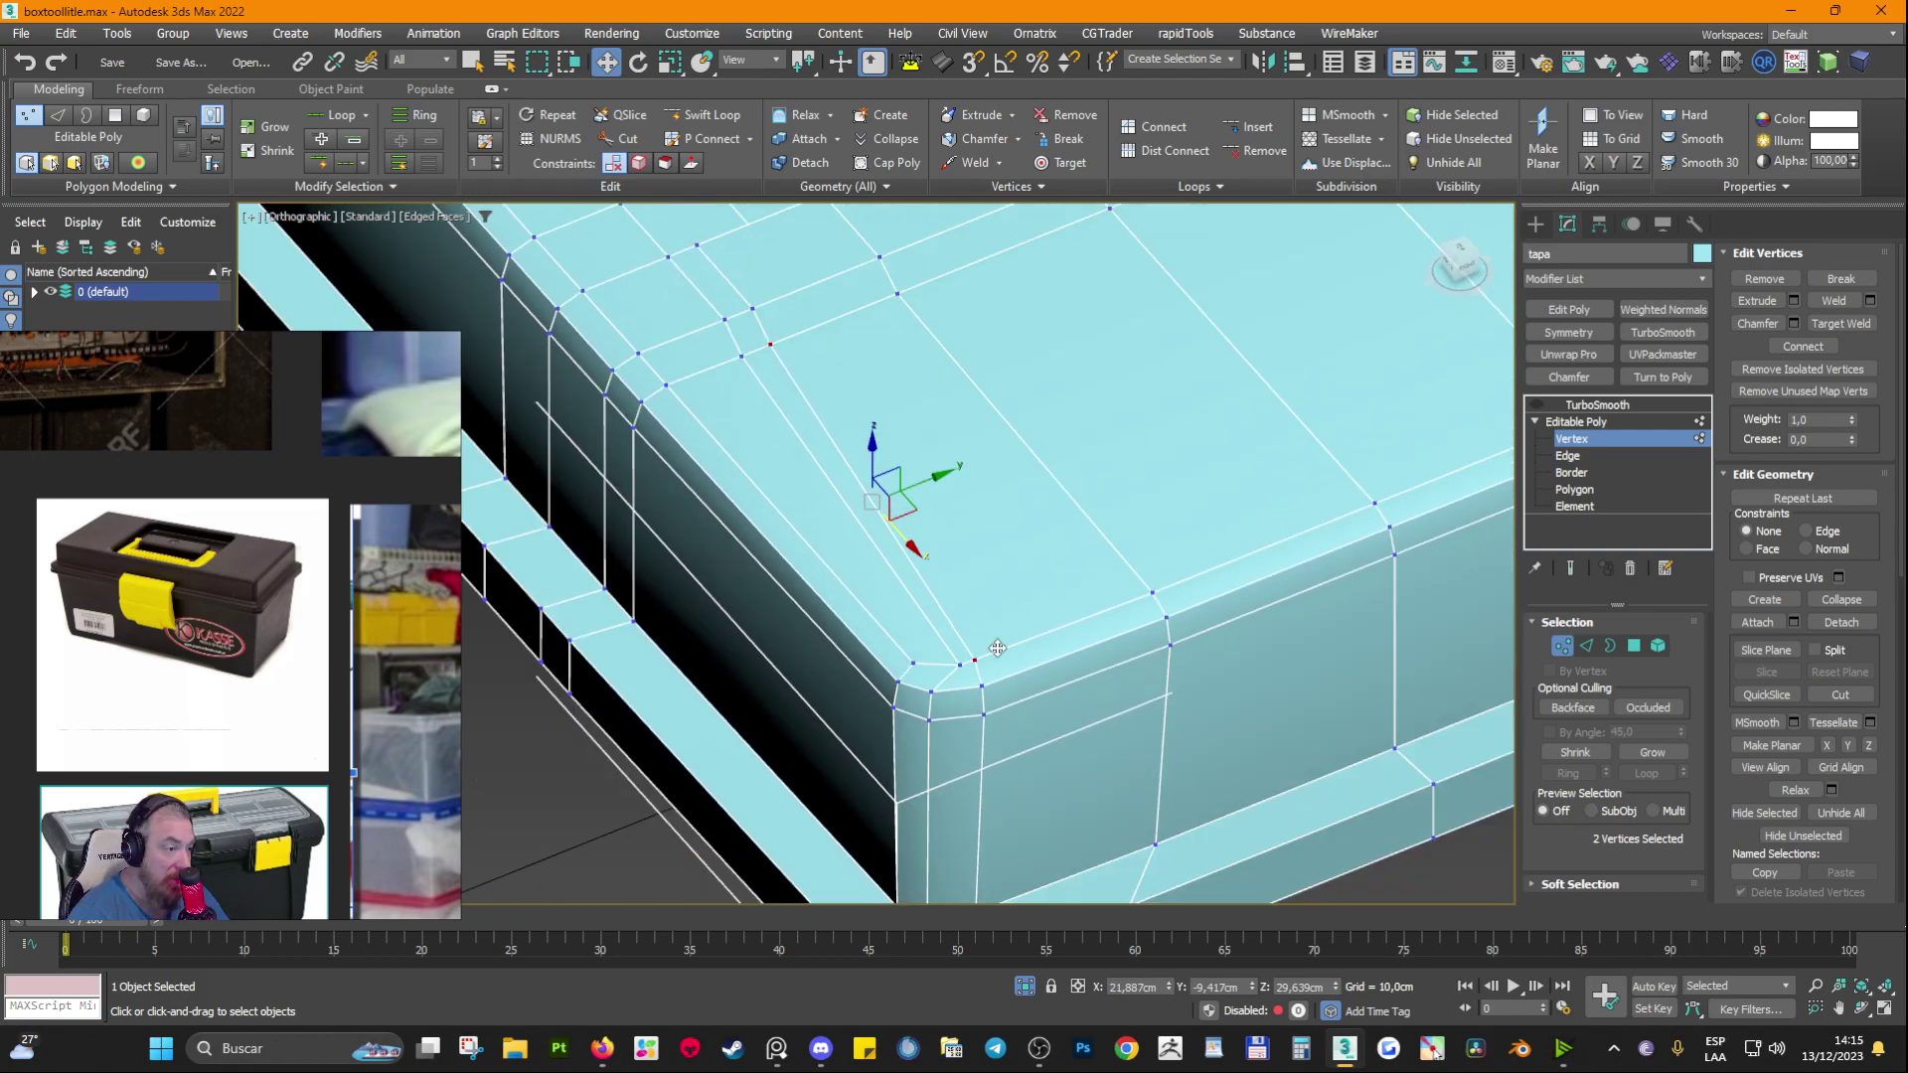
pyautogui.click(1634, 647)
pyautogui.click(1001, 590)
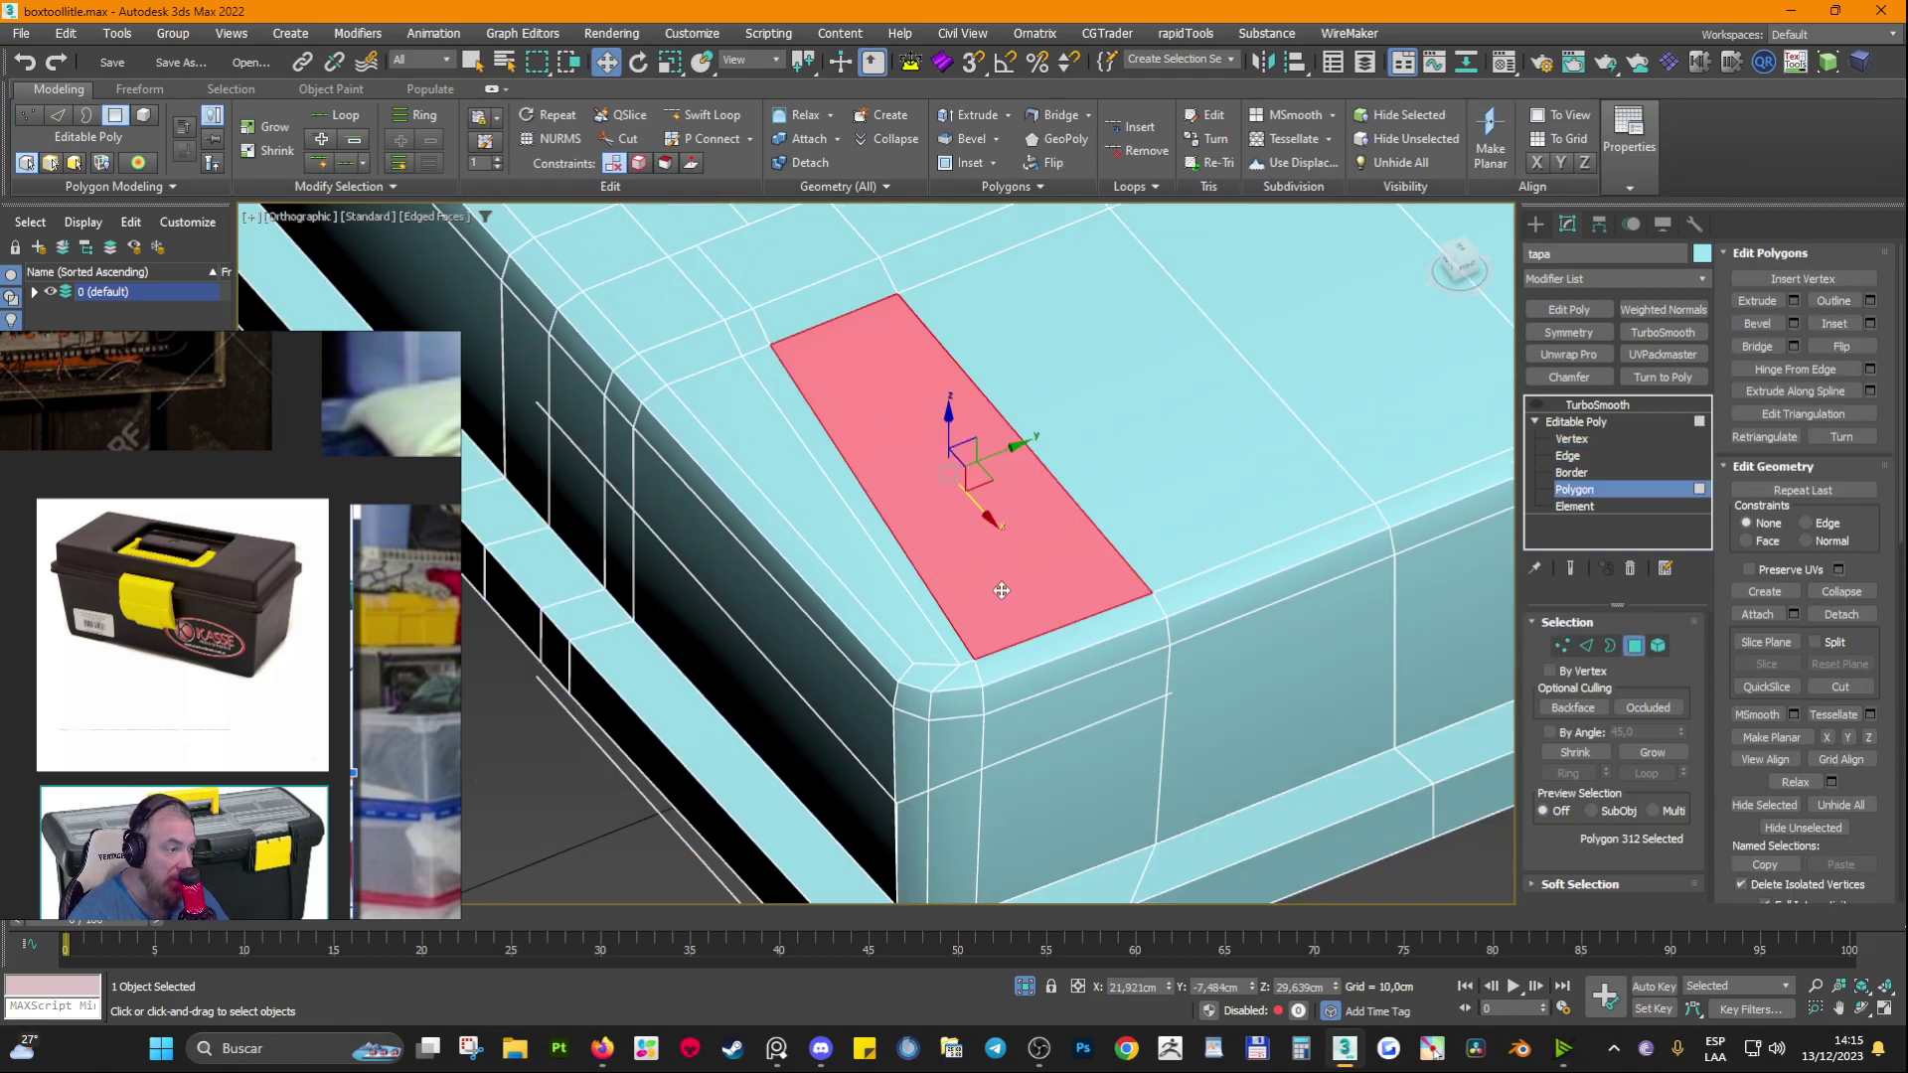
pyautogui.keyDown('ctrl'); pyautogui.click(868, 504); pyautogui.keyUp('ctrl')
pyautogui.keyDown('ctrl'); pyautogui.click(835, 532); pyautogui.keyUp('ctrl')
pyautogui.keyDown('ctrl'); pyautogui.click(914, 690); pyautogui.keyUp('ctrl')
pyautogui.keyDown('ctrl'); pyautogui.click(969, 670); pyautogui.keyUp('ctrl')
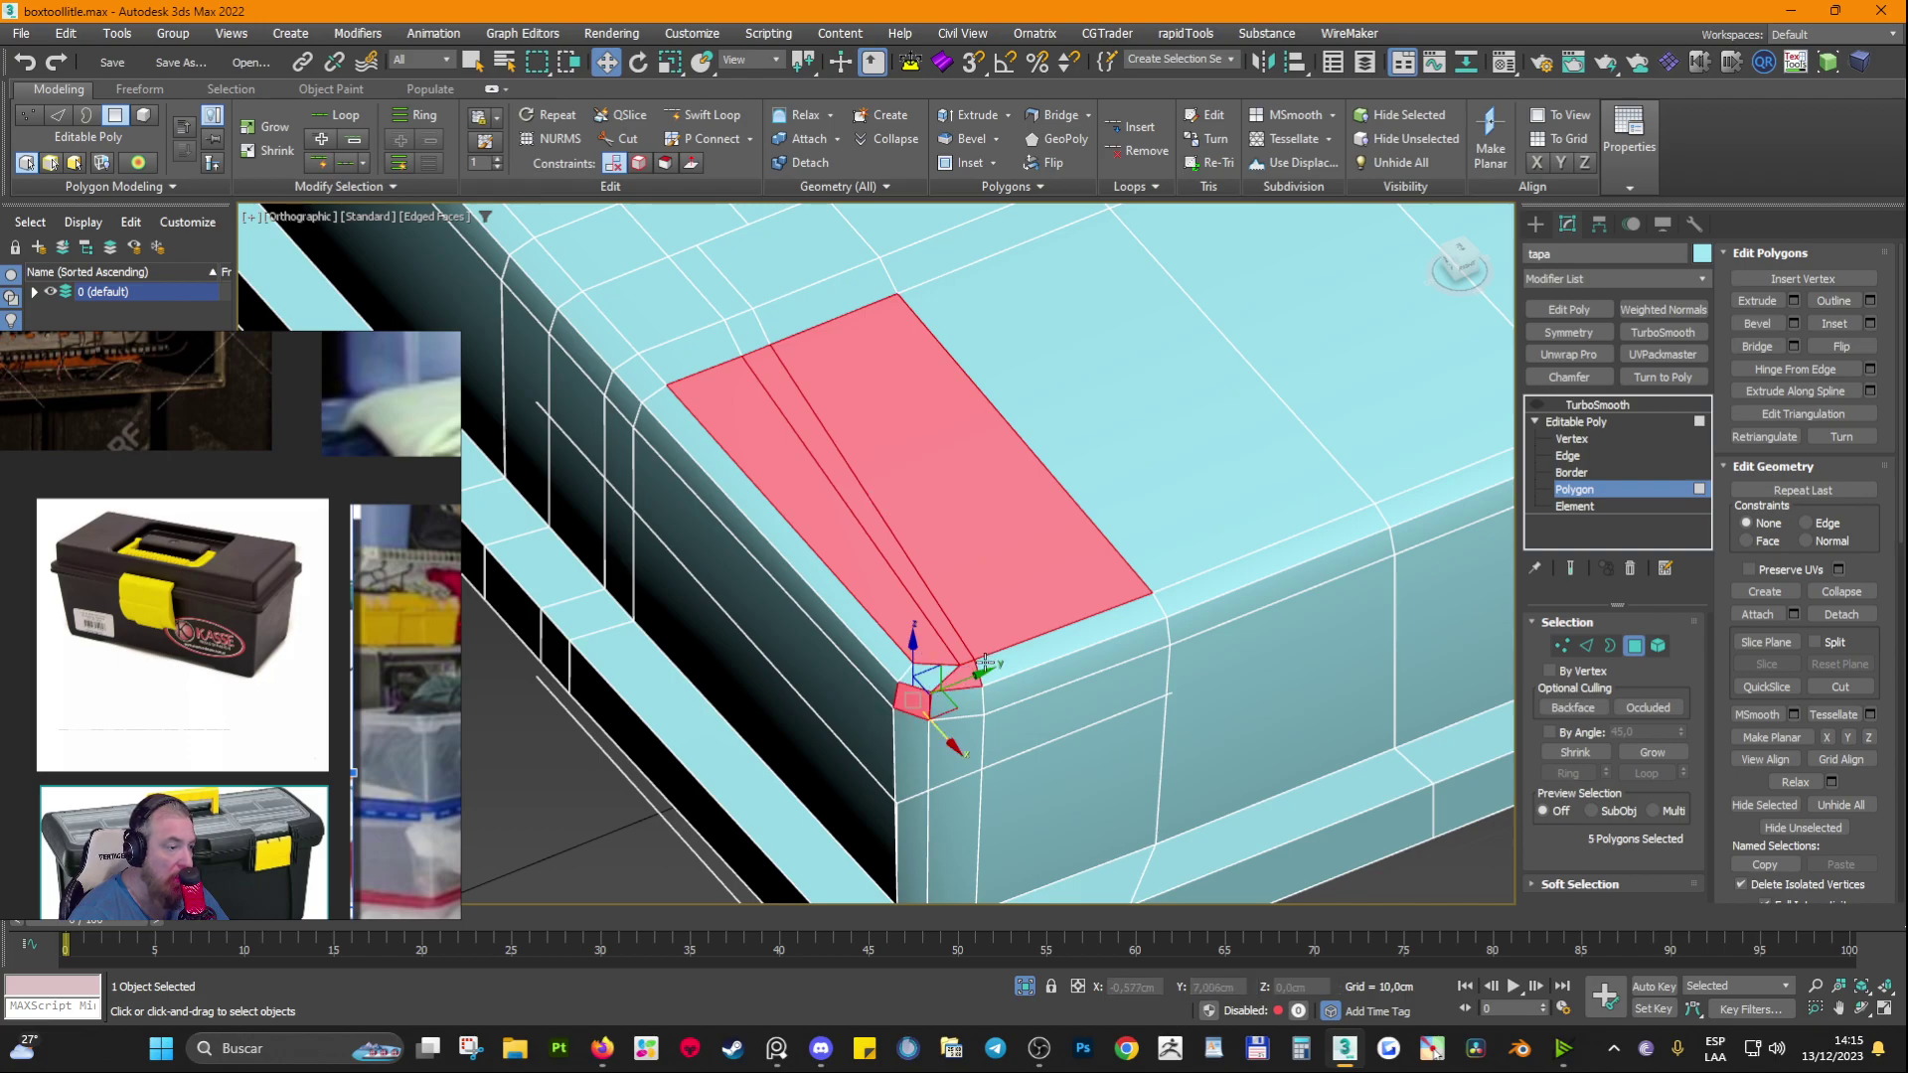
pyautogui.keyDown('ctrl'); pyautogui.click(984, 663); pyautogui.keyUp('ctrl')
pyautogui.keyDown('ctrl'); pyautogui.click(929, 677); pyautogui.keyUp('ctrl')
pyautogui.keyDown('ctrl'); pyautogui.click(957, 697); pyautogui.keyUp('ctrl')
pyautogui.keyDown('ctrl'); pyautogui.click(1010, 687); pyautogui.keyUp('ctrl')
pyautogui.keyDown('ctrl'); pyautogui.click(878, 636); pyautogui.keyUp('ctrl')
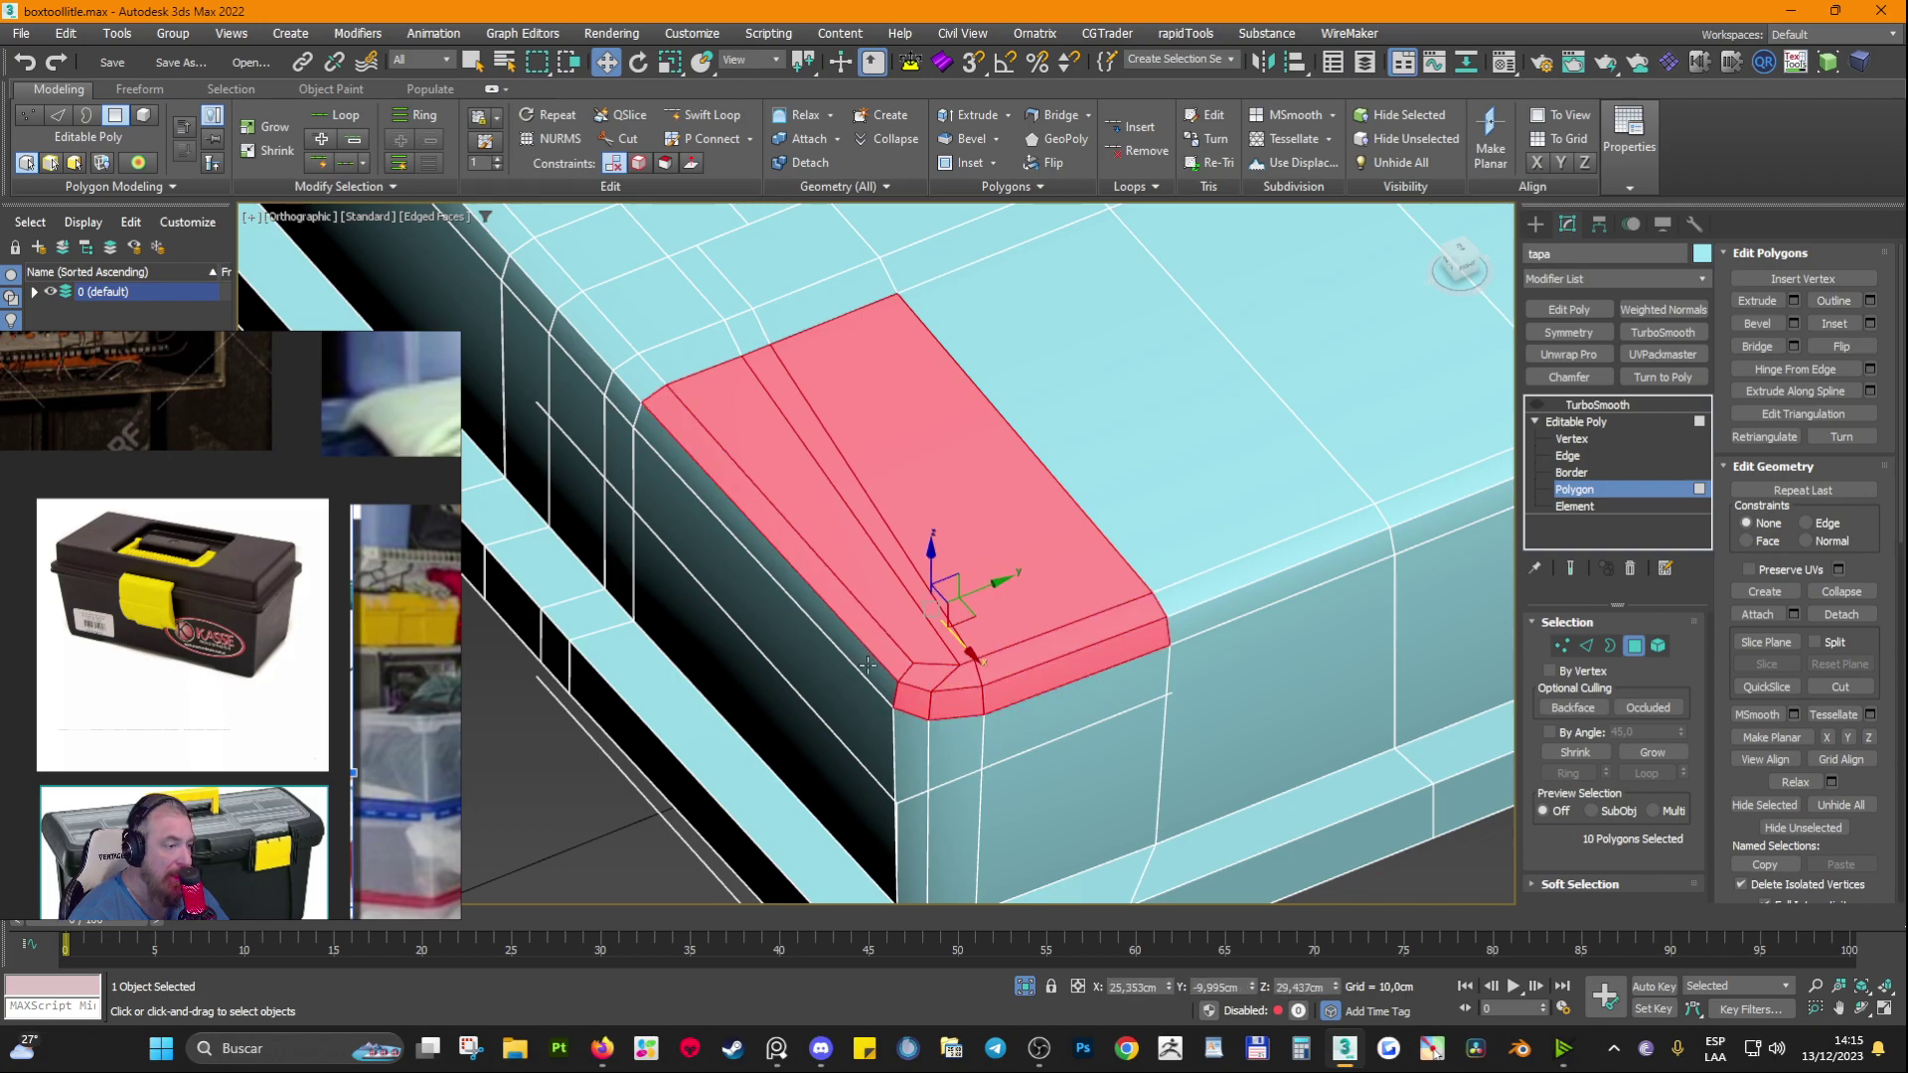
pyautogui.keyDown('ctrl'); pyautogui.click(868, 665); pyautogui.keyUp('ctrl')
# Step: Check the corner's TurboSmooth shading without edges, and return to vertex editing with smoothing off and mesh edges shown
pyautogui.click(1575, 421)
pyautogui.click(1596, 405)
pyautogui.click(1536, 405)
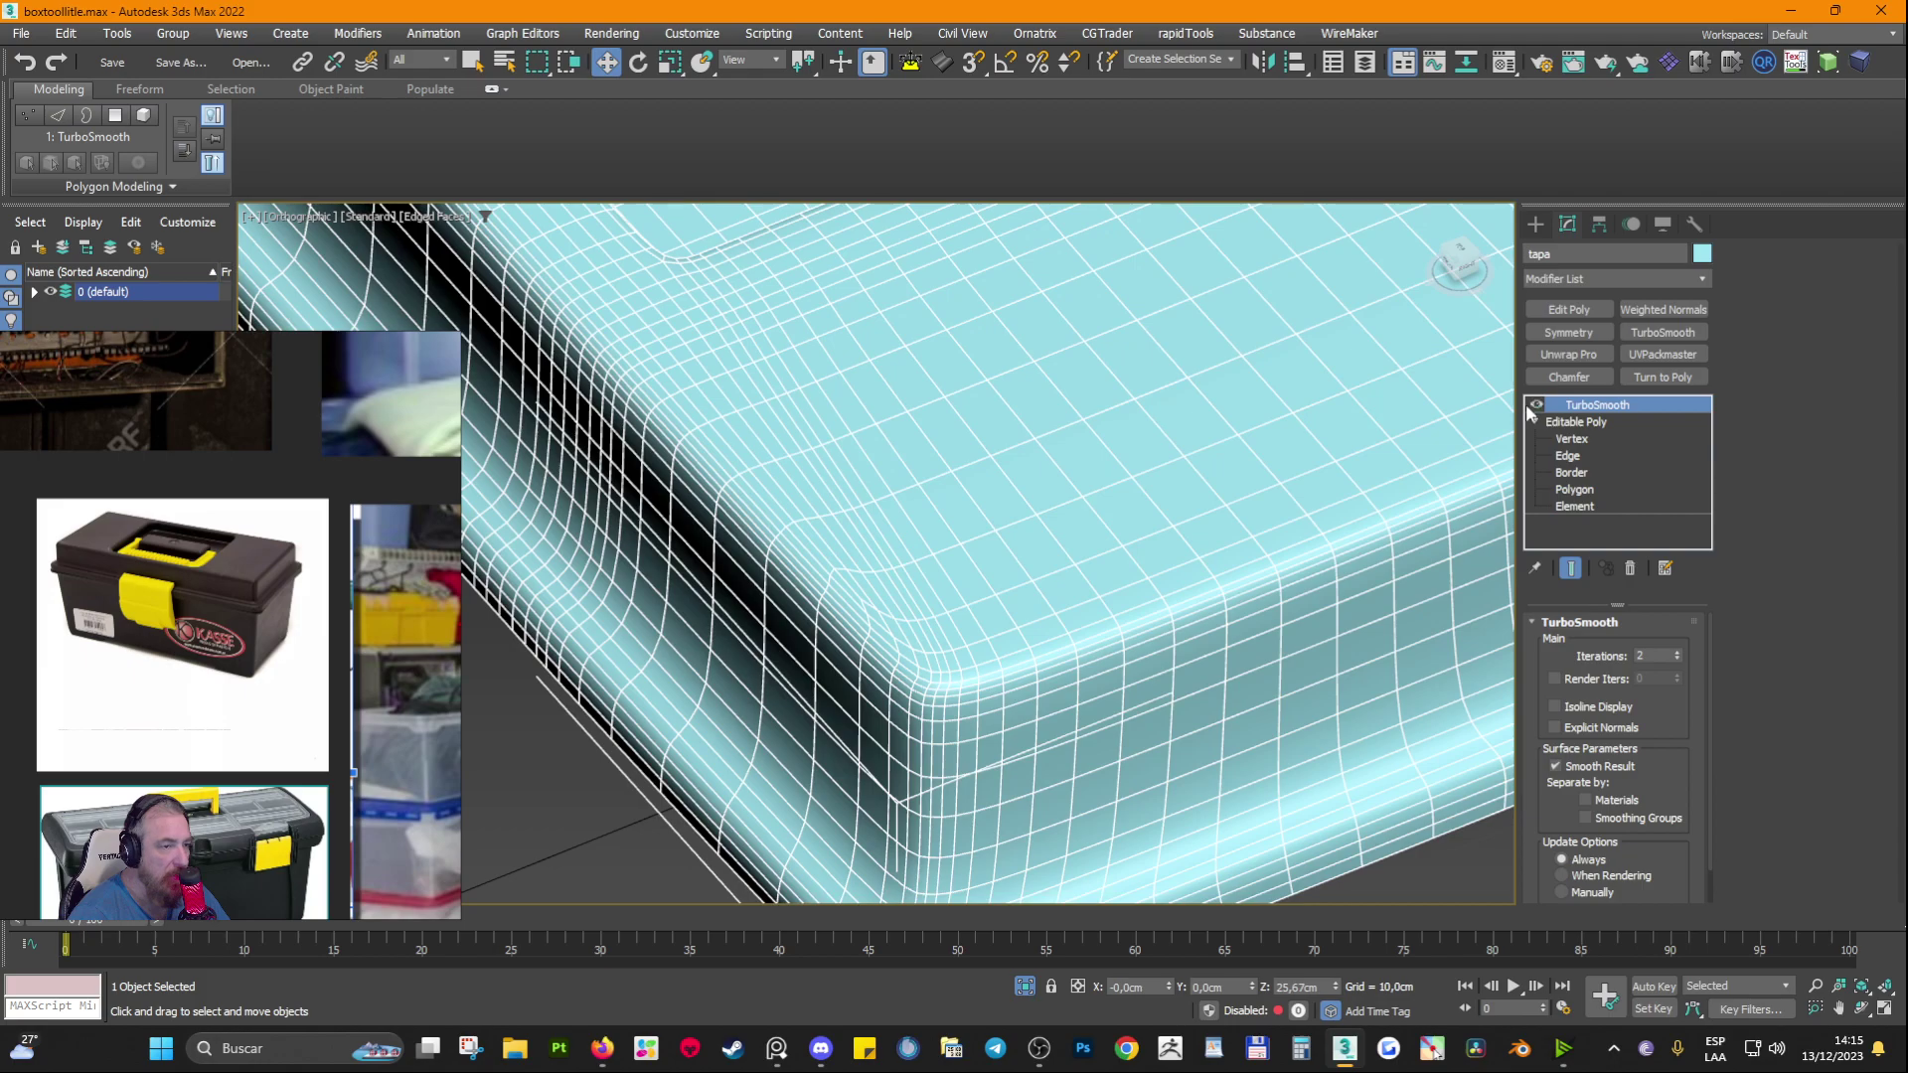
pyautogui.press('F4')
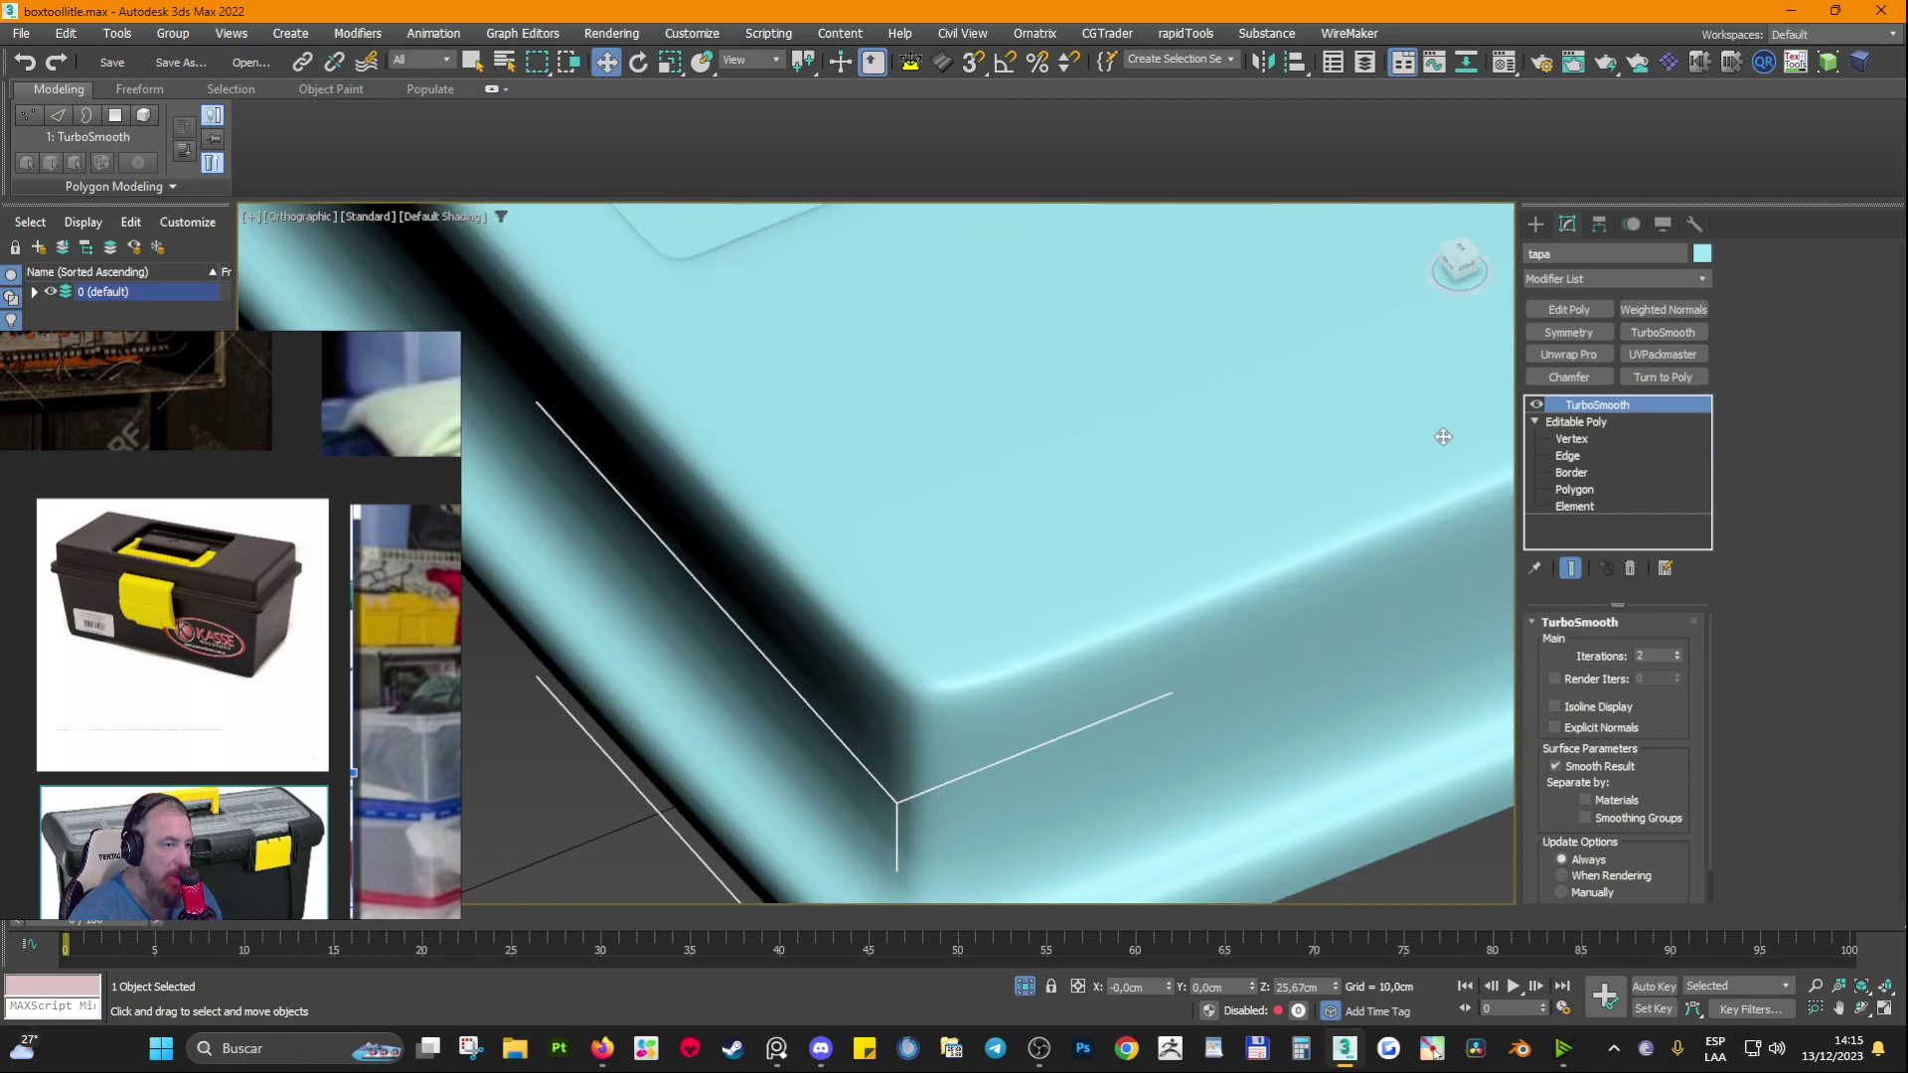
pyautogui.click(1536, 405)
pyautogui.click(1570, 438)
pyautogui.press('F4')
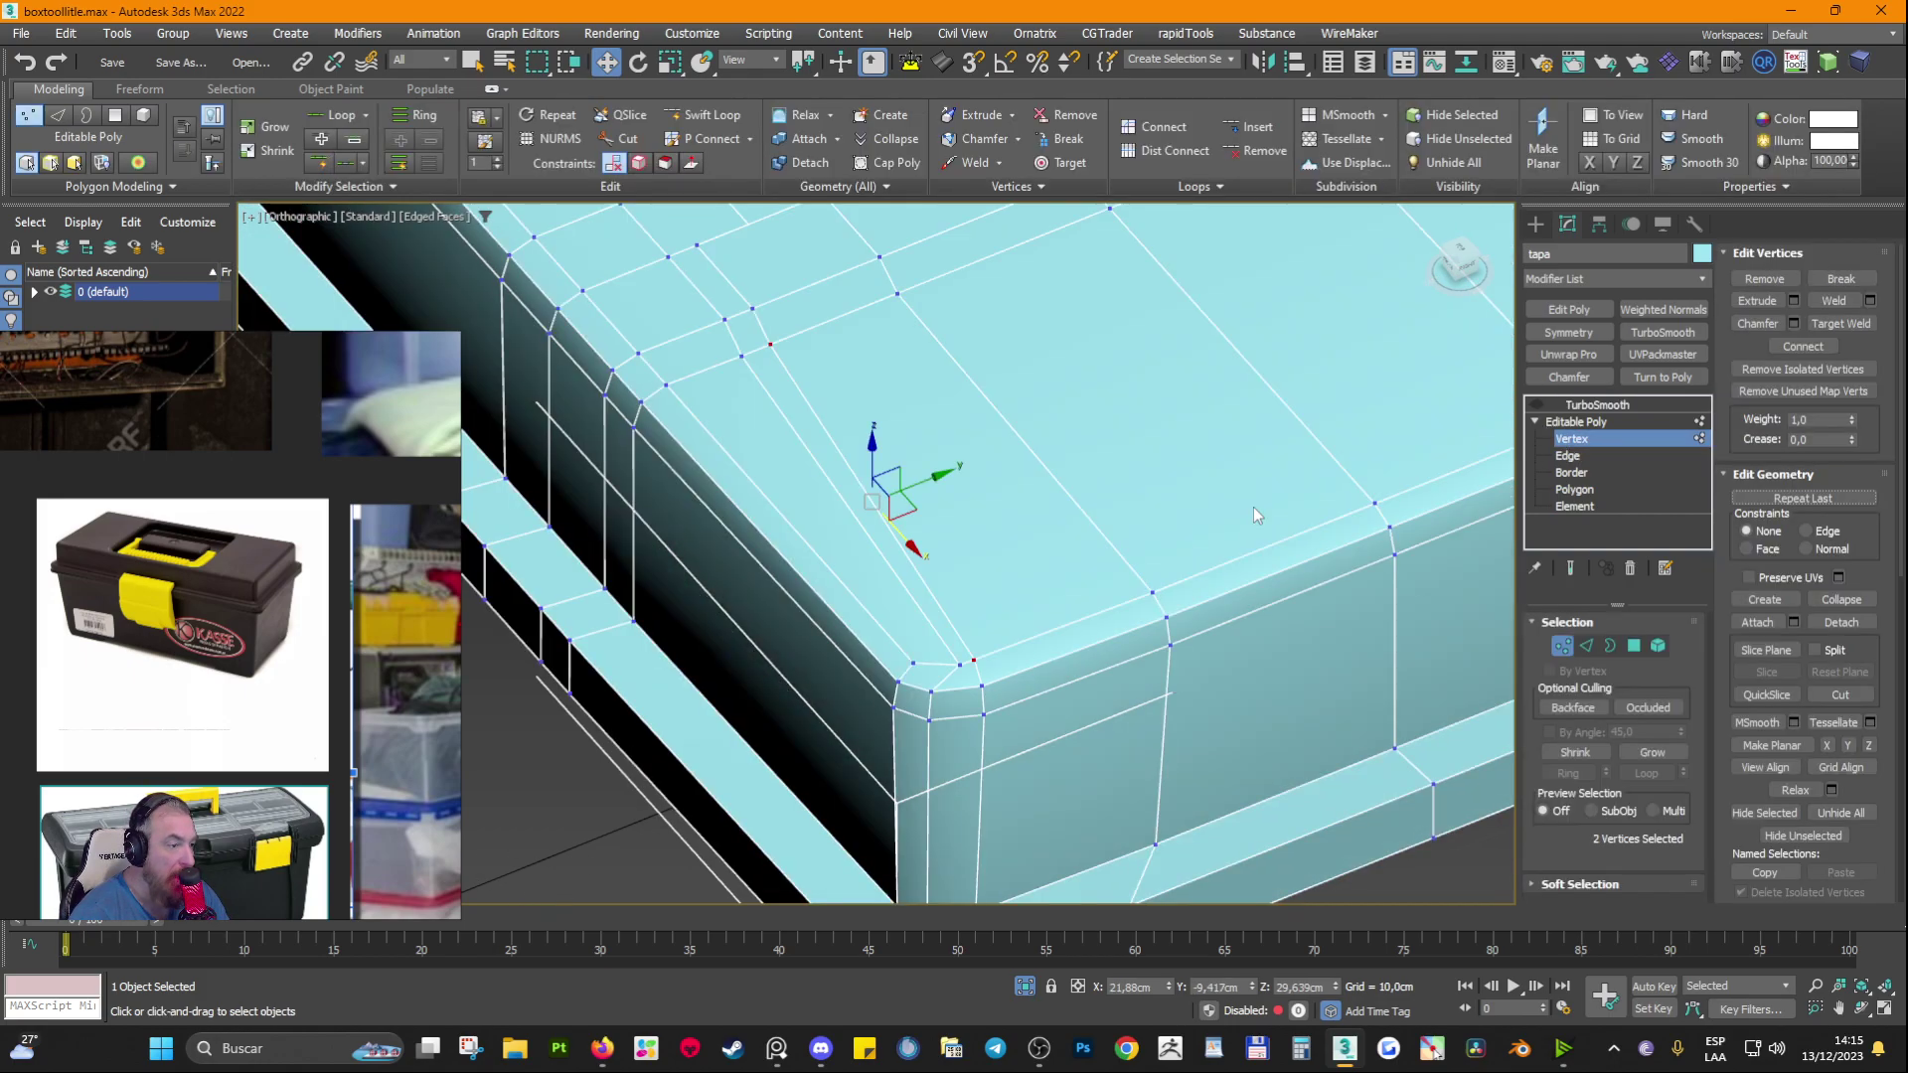
# Step: Examine how the added loop runs around the lid's recess and its other sides
pyautogui.scroll(-4, 1038, 558)
pyautogui.keyDown('alt'); pyautogui.moveTo(889, 452); pyautogui.dragTo(1141, 484, button='middle'); pyautogui.keyUp('alt')
pyautogui.scroll(5, 914, 685)
pyautogui.keyDown('alt'); pyautogui.moveTo(785, 547); pyautogui.dragTo(766, 576, button='middle'); pyautogui.keyUp('alt')
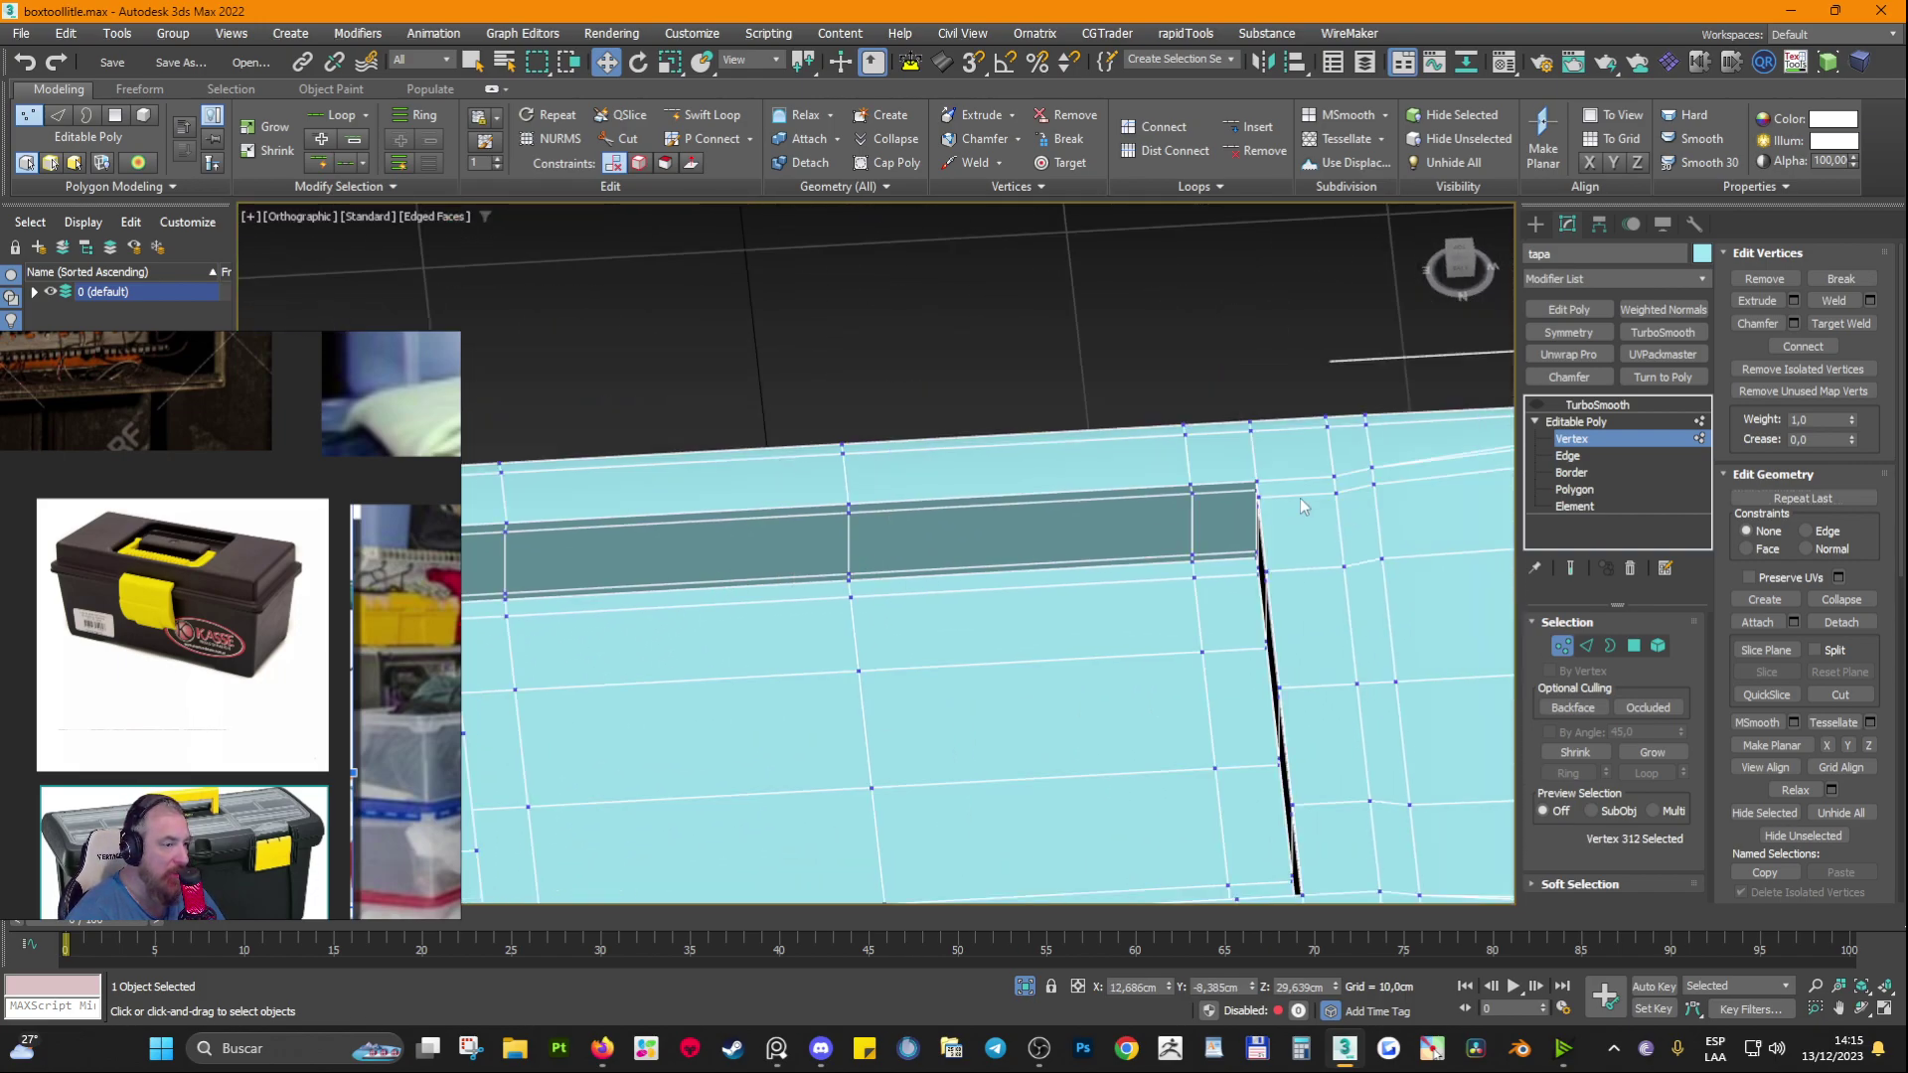
pyautogui.scroll(-3, 1304, 506)
pyautogui.keyDown('alt'); pyautogui.moveTo(1269, 533); pyautogui.dragTo(667, 580, button='middle'); pyautogui.keyUp('alt')
pyautogui.scroll(-4, 999, 592)
pyautogui.keyDown('alt'); pyautogui.moveTo(1006, 548); pyautogui.dragTo(1036, 523, button='middle'); pyautogui.keyUp('alt')
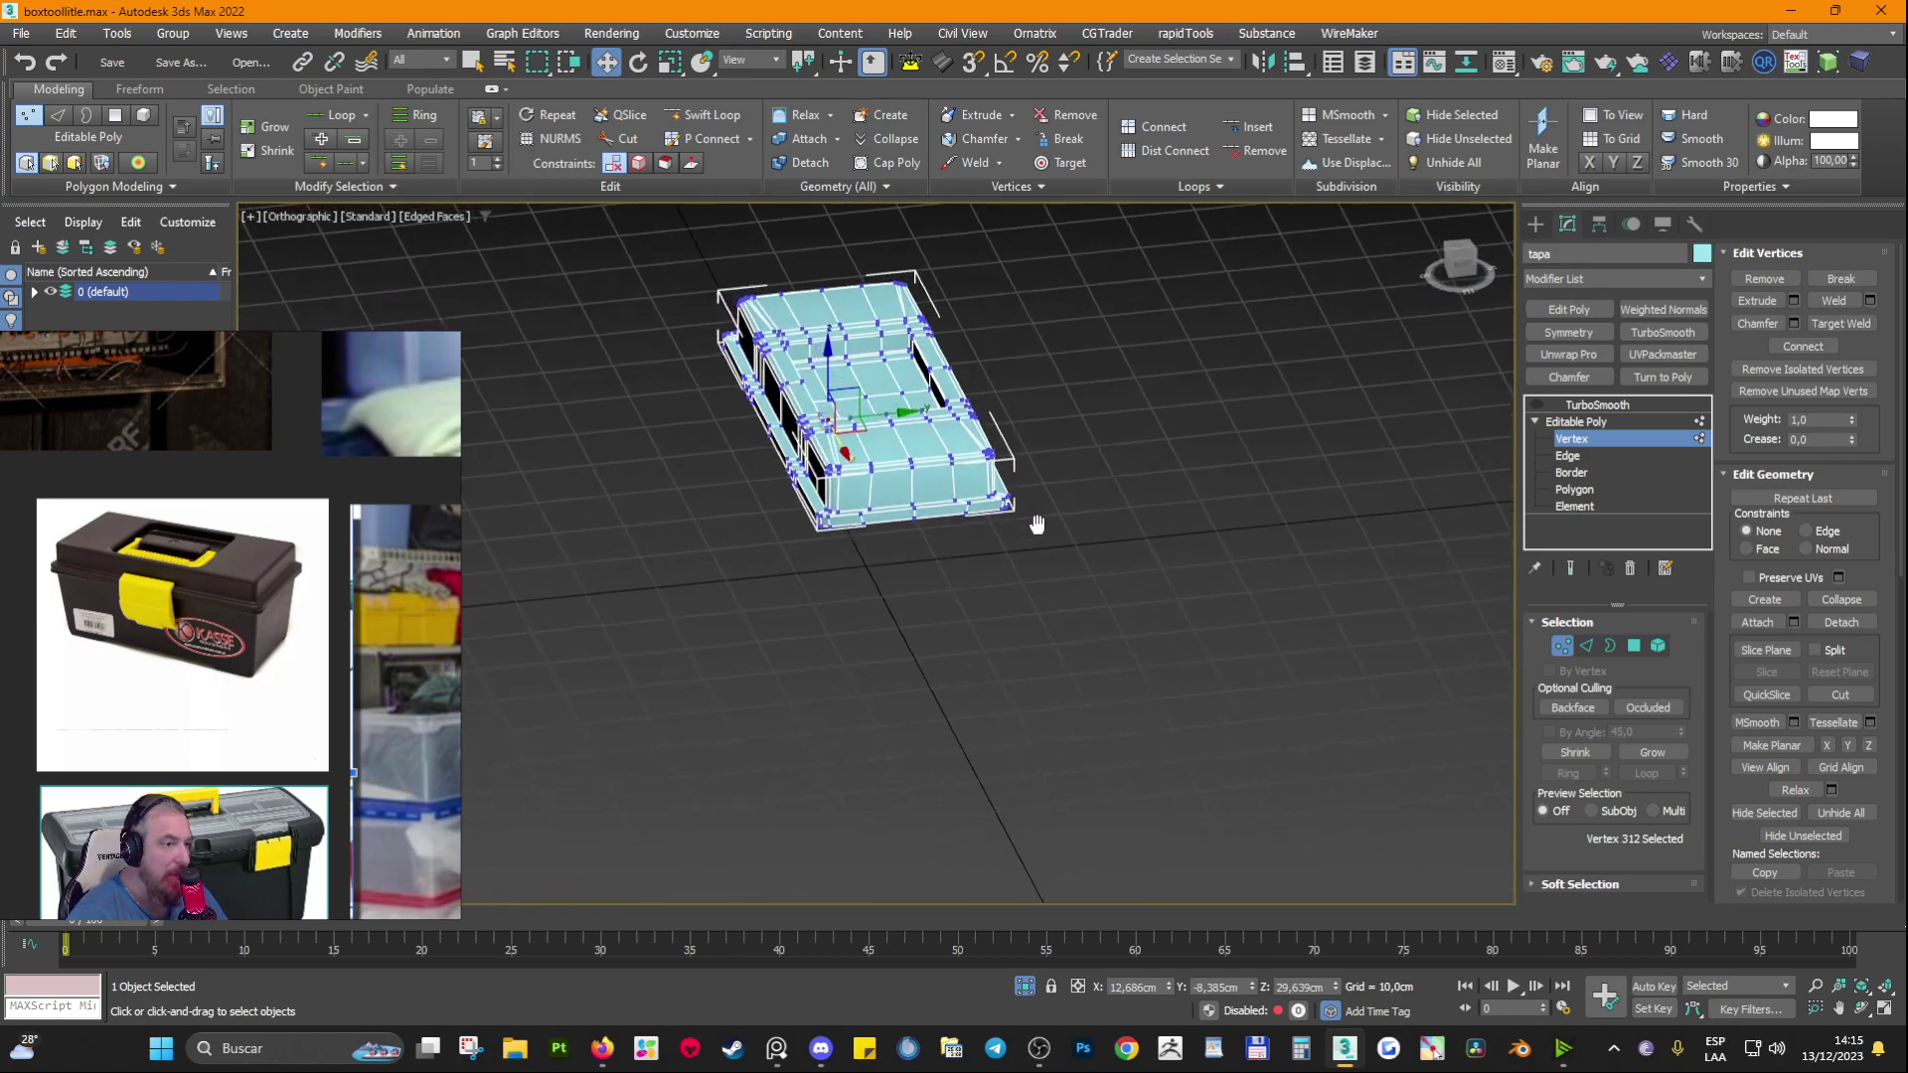
pyautogui.scroll(8, 1036, 524)
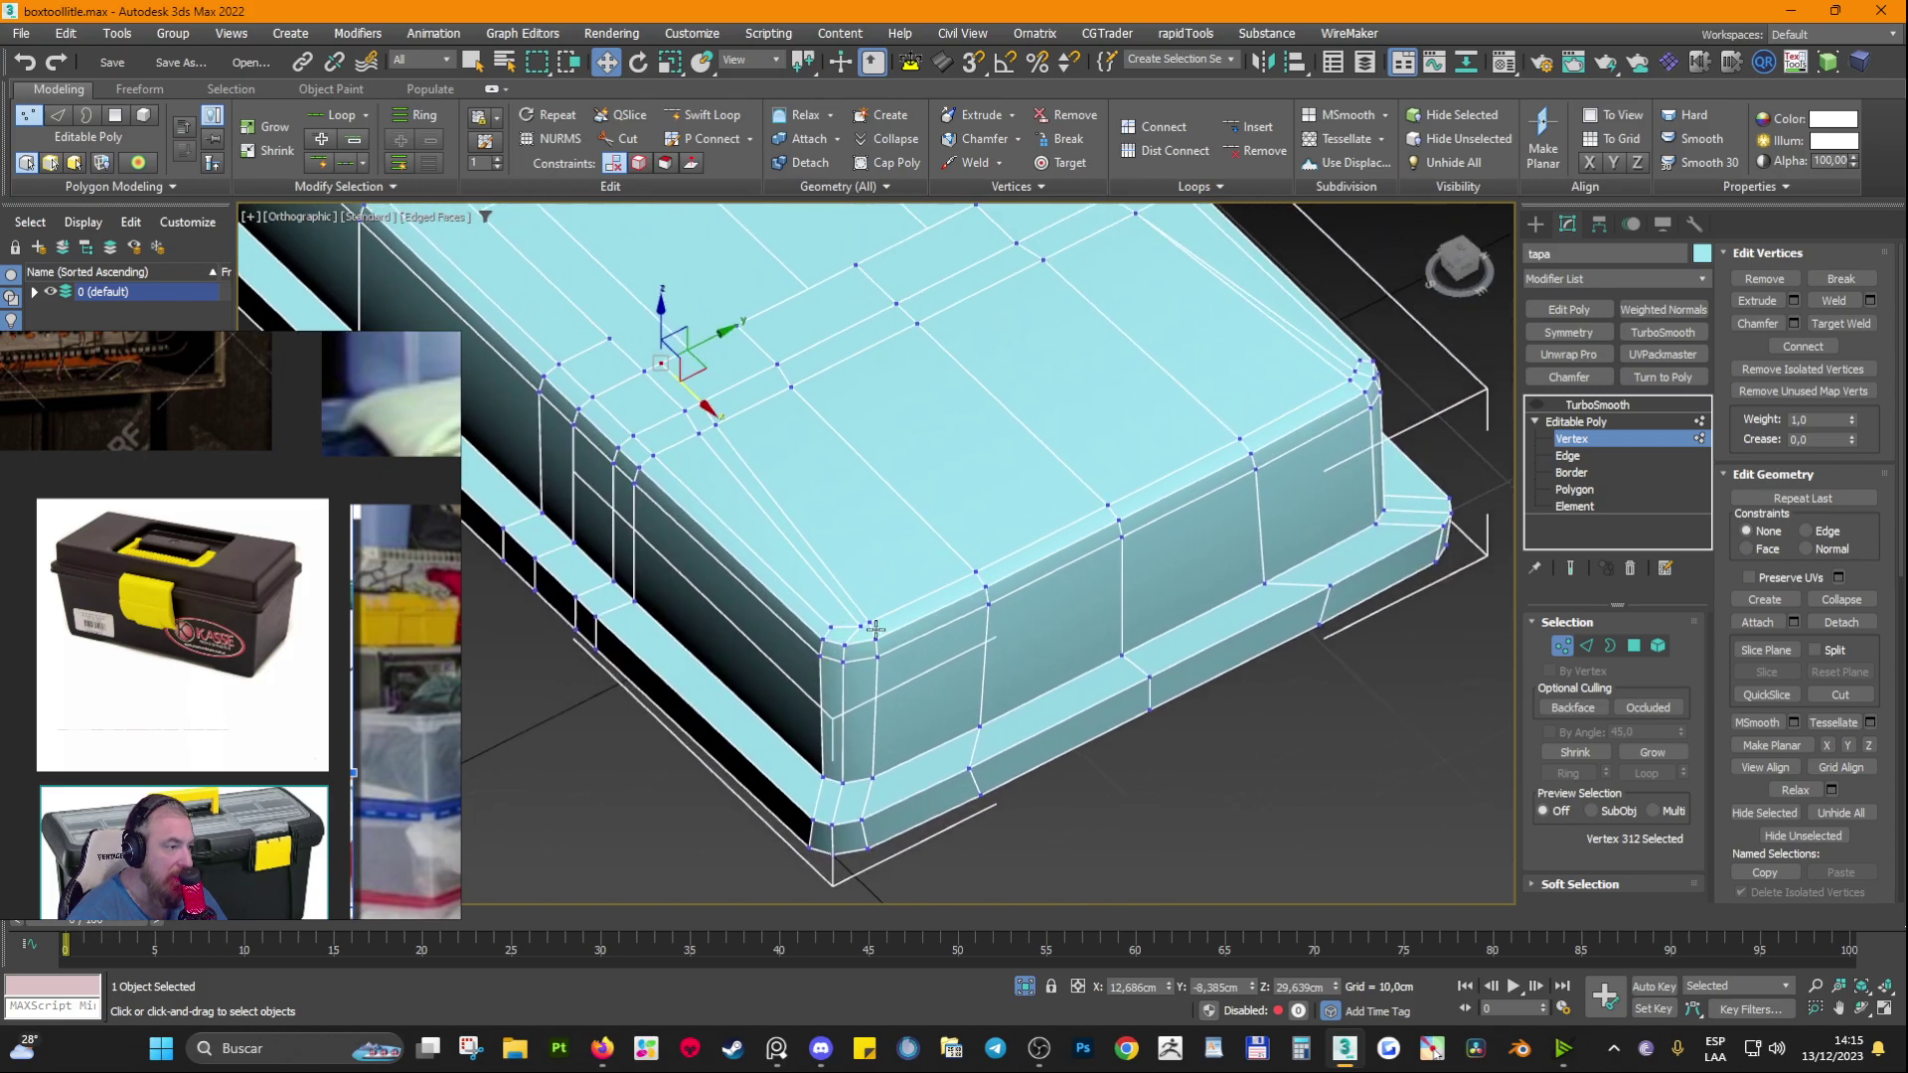
pyautogui.scroll(2, 874, 628)
# Step: Undo the corner edits back through the vertex connection, Swift Loop, edge removal, target welds and the loop added near the corner
pyautogui.hotkey('ctrl', 'z')
pyautogui.hotkey('ctrl', 'z')
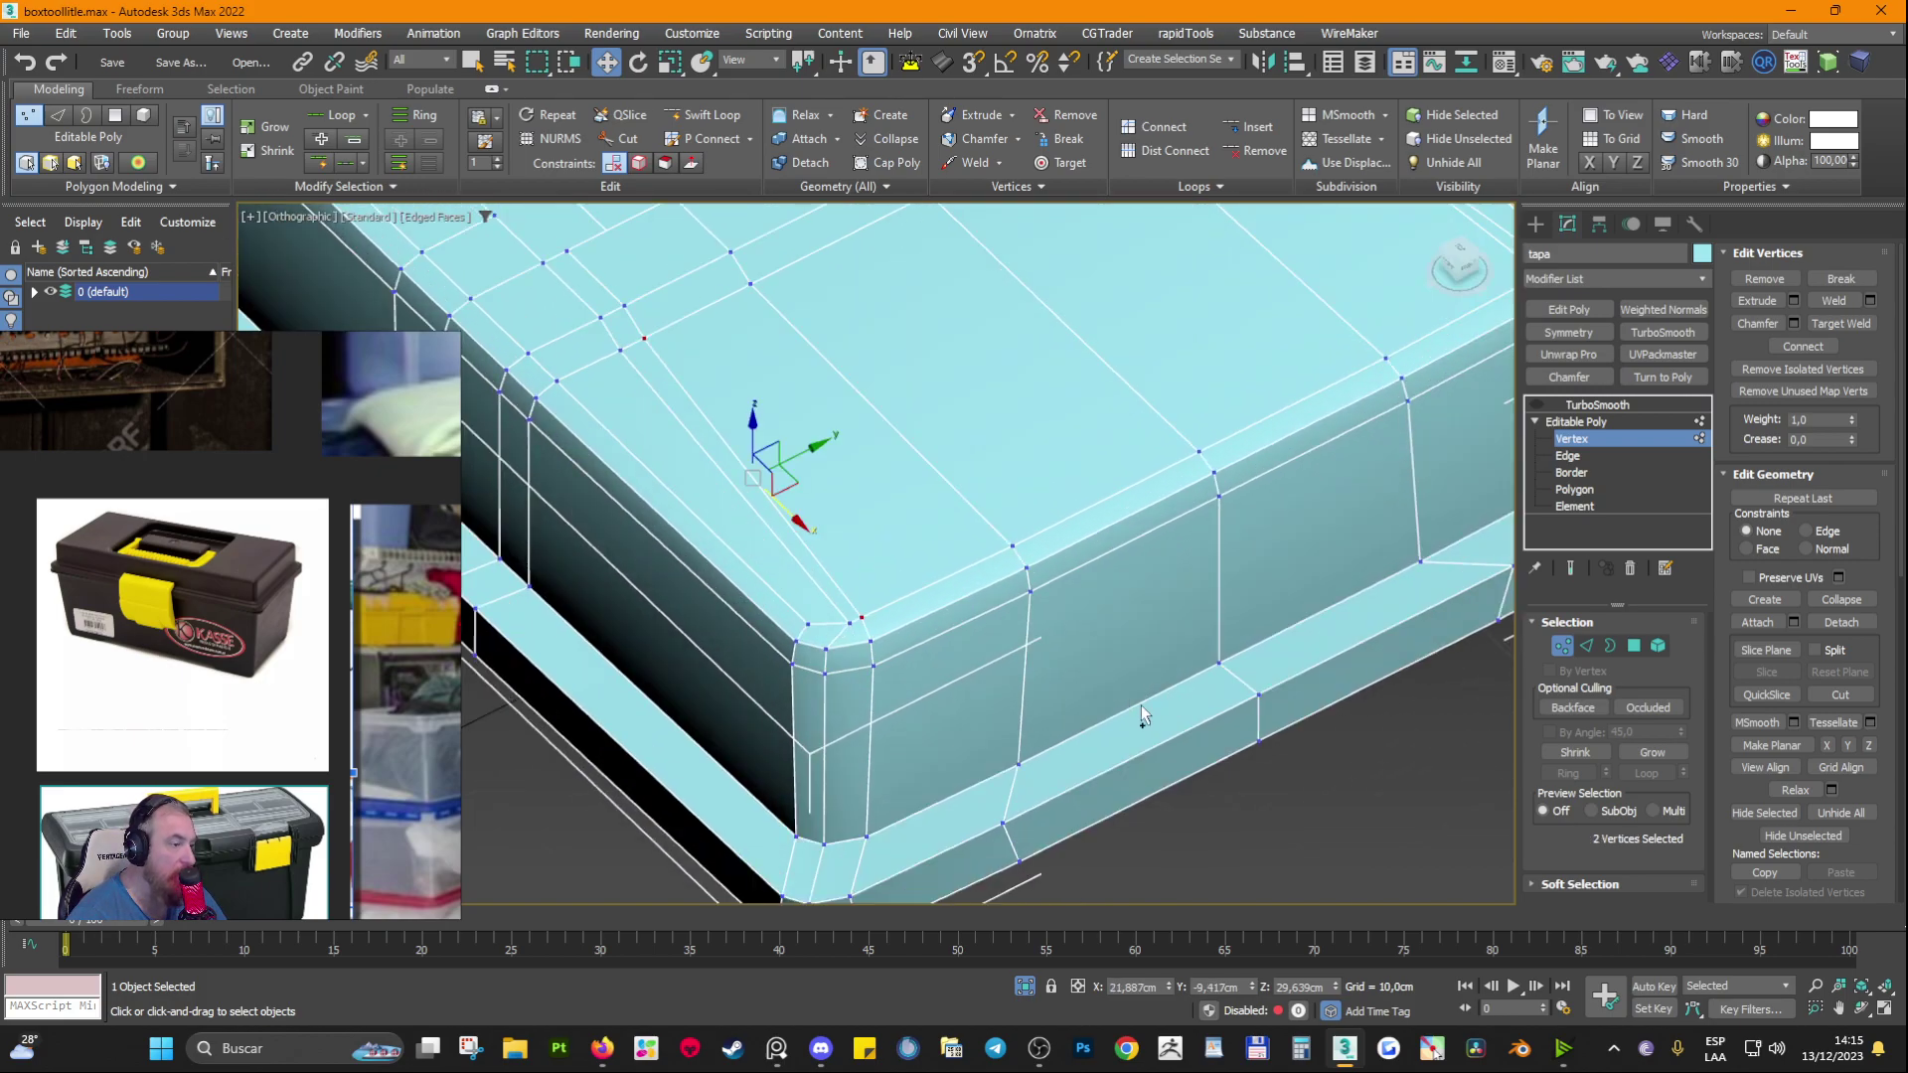
pyautogui.hotkey('ctrl', 'z')
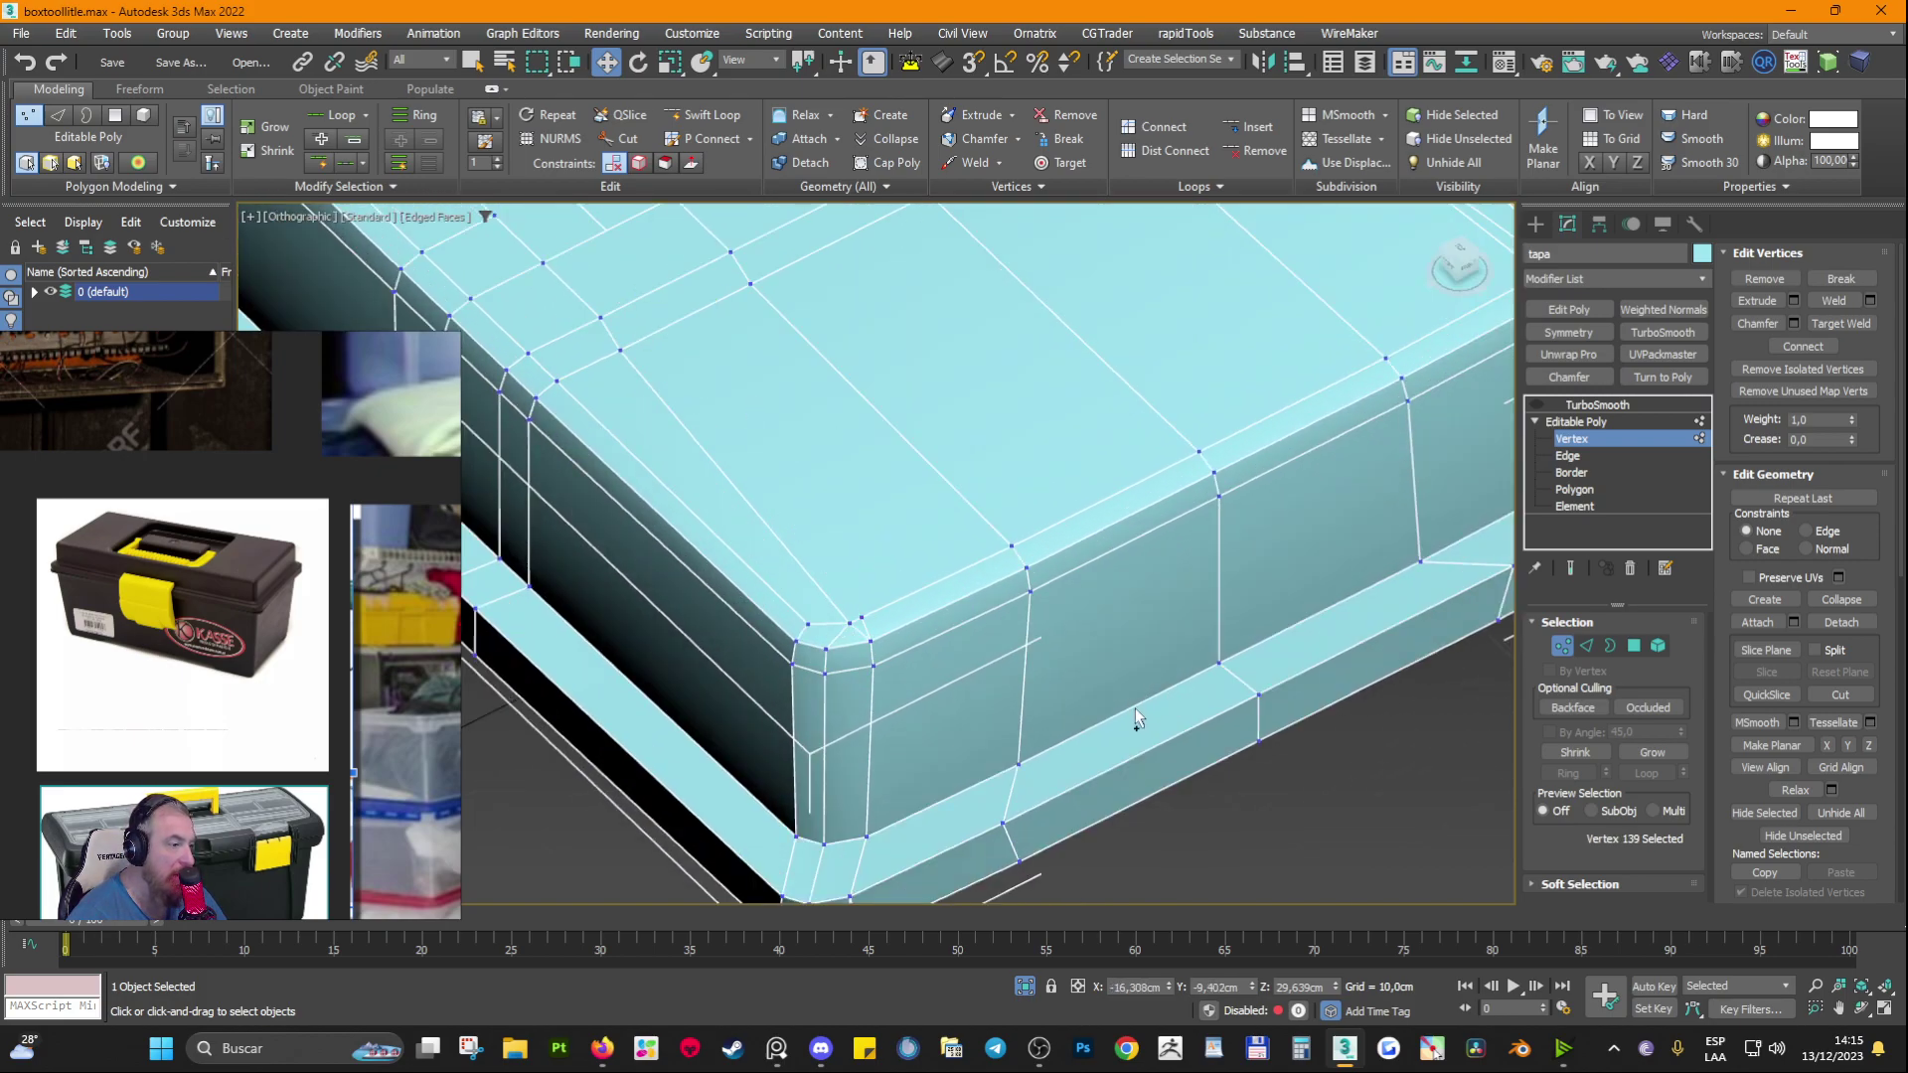
pyautogui.hotkey('ctrl', 'z')
pyautogui.hotkey('ctrl', 'z')
pyautogui.hotkey('ctrl', 'z')
pyautogui.hotkey('ctrl', 'z')
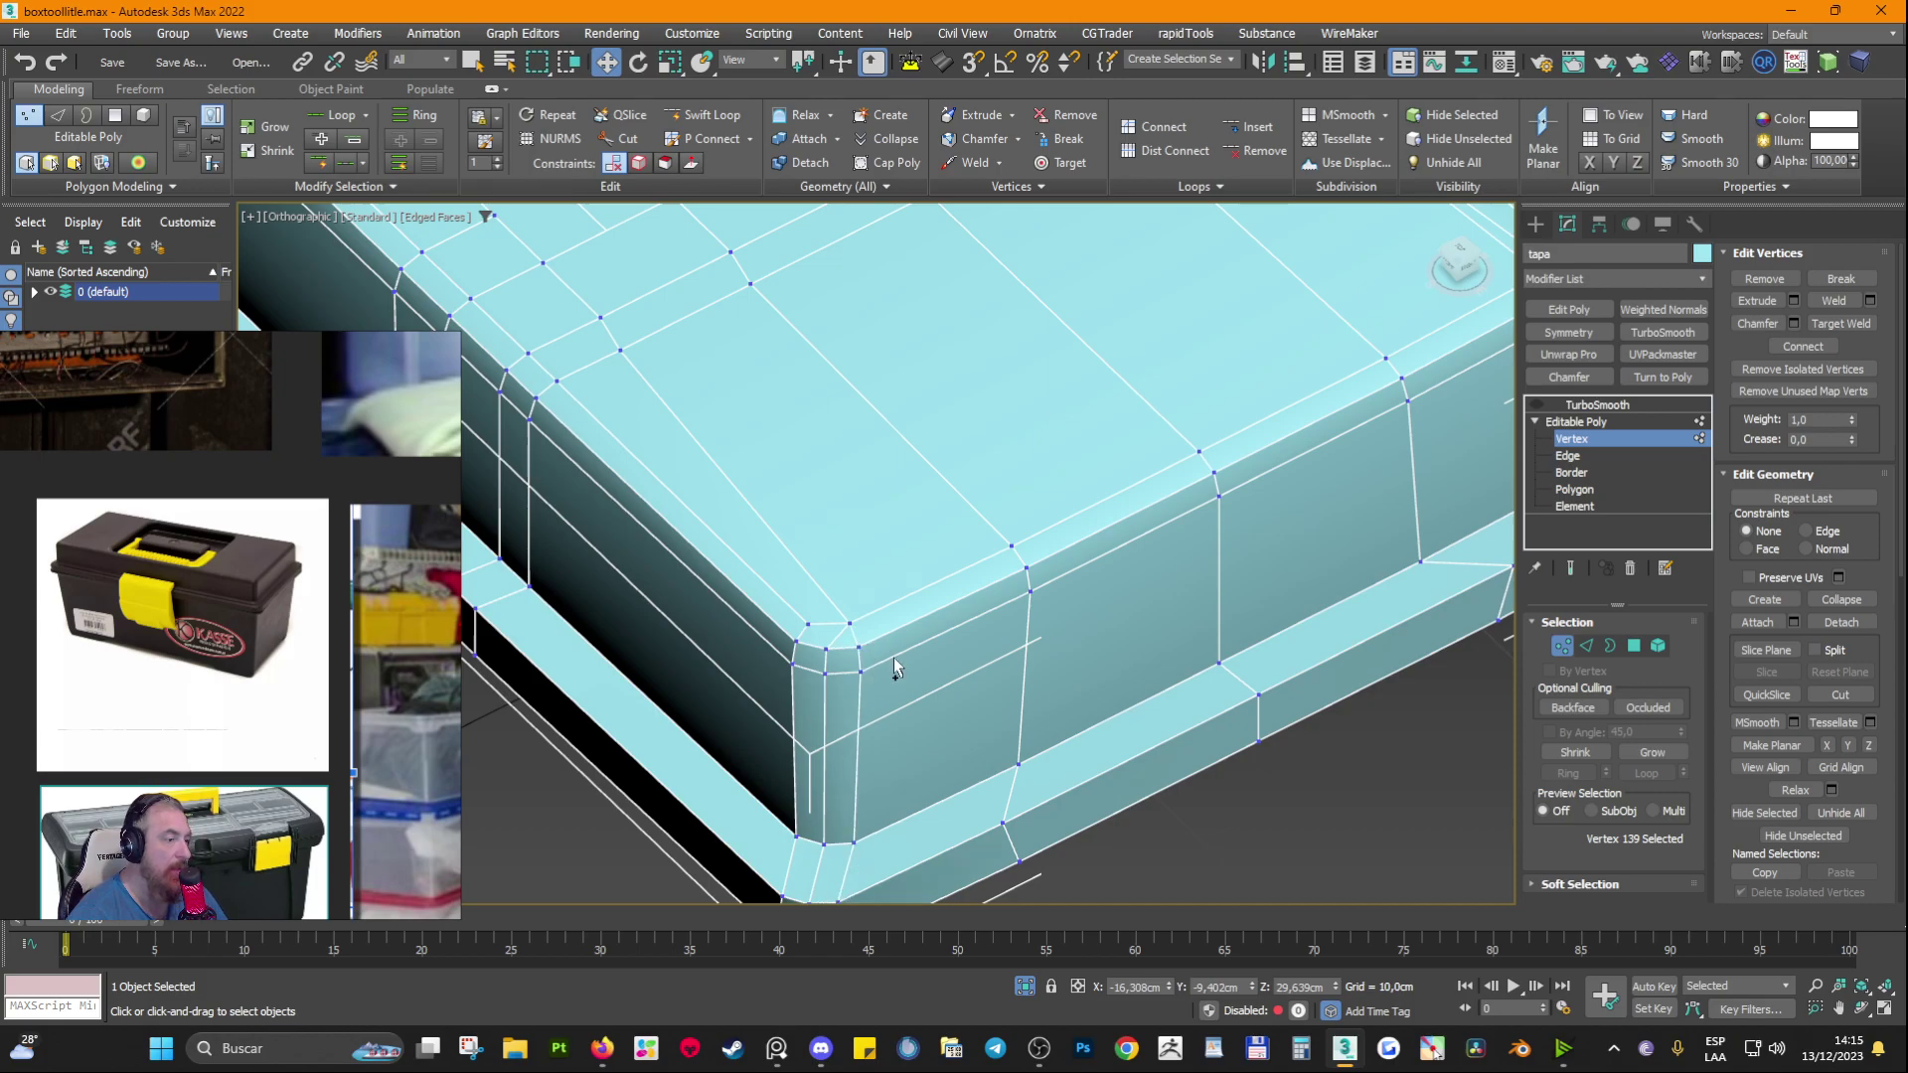
pyautogui.hotkey('ctrl', 'z')
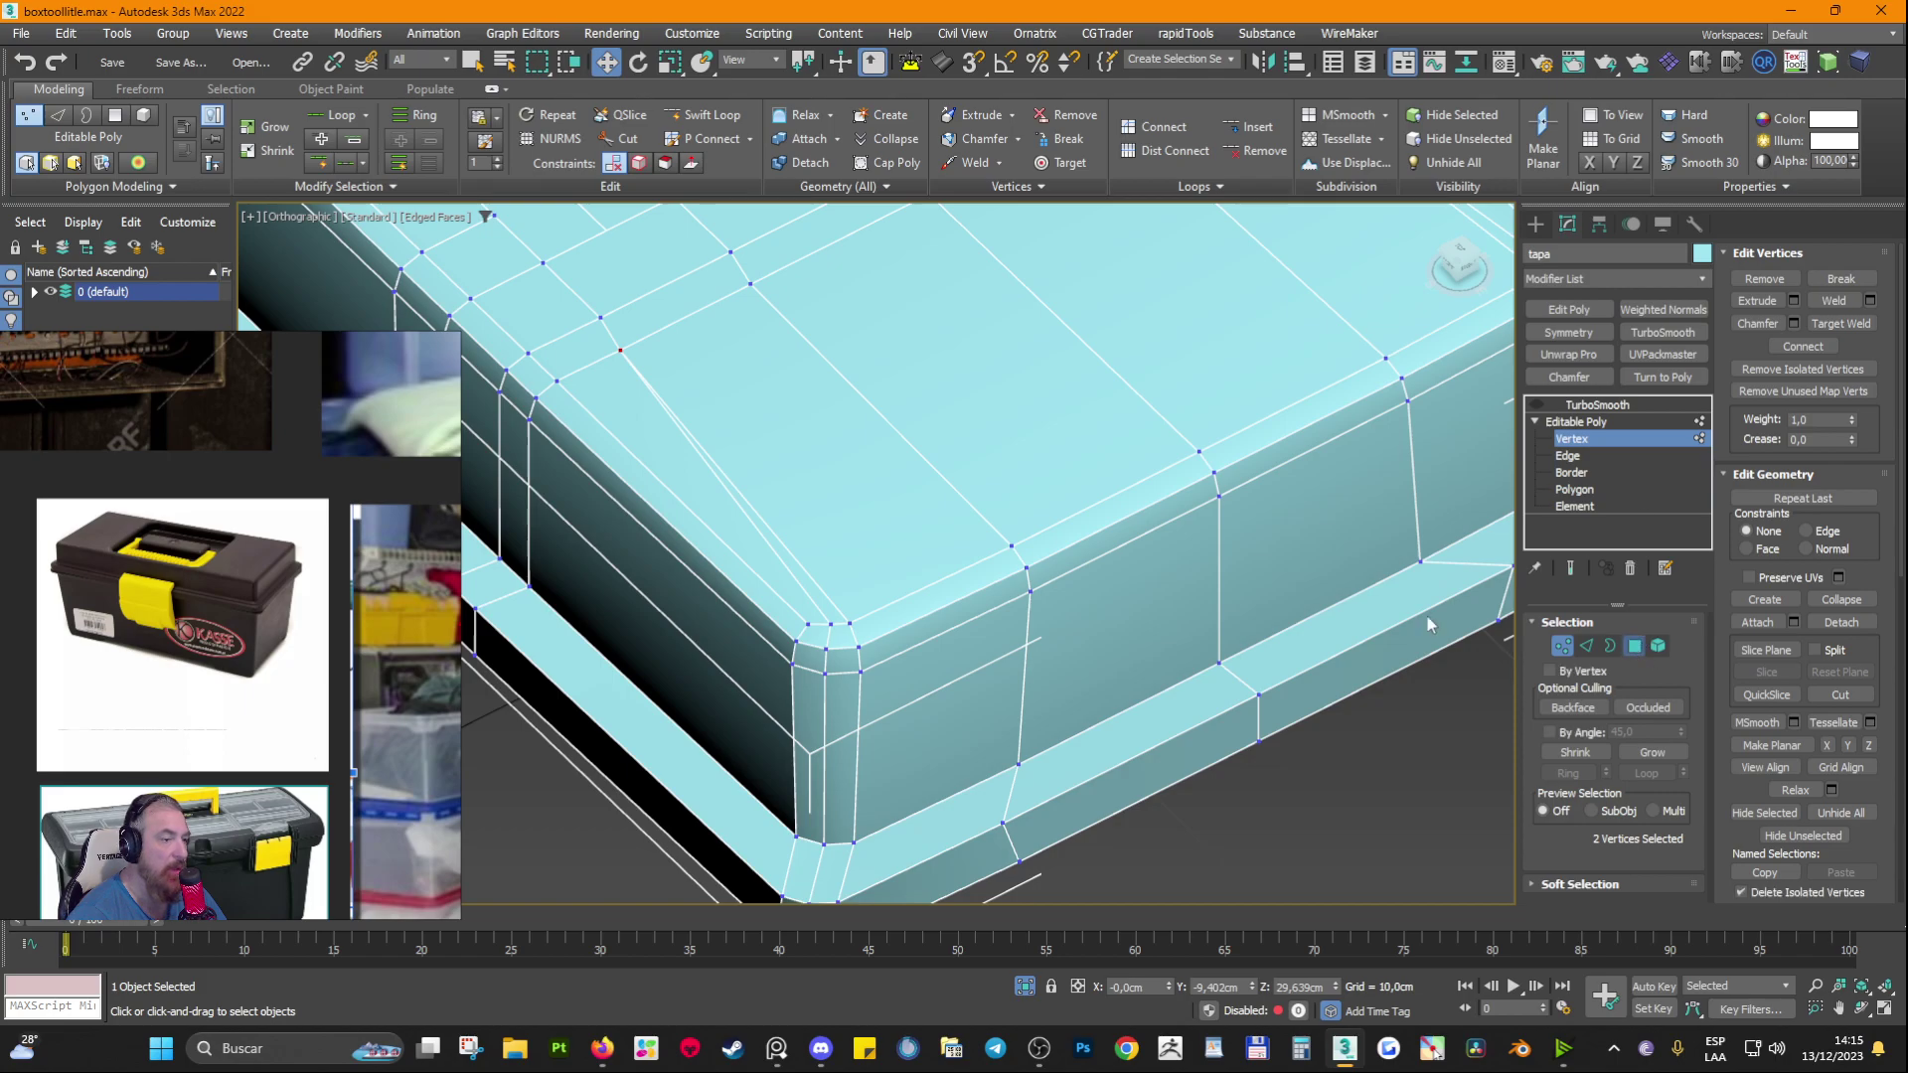
# Step: Select the narrow triangular polygon at the lid's top corner to check it, and turn the TurboSmooth result on
pyautogui.click(1633, 645)
pyautogui.click(834, 616)
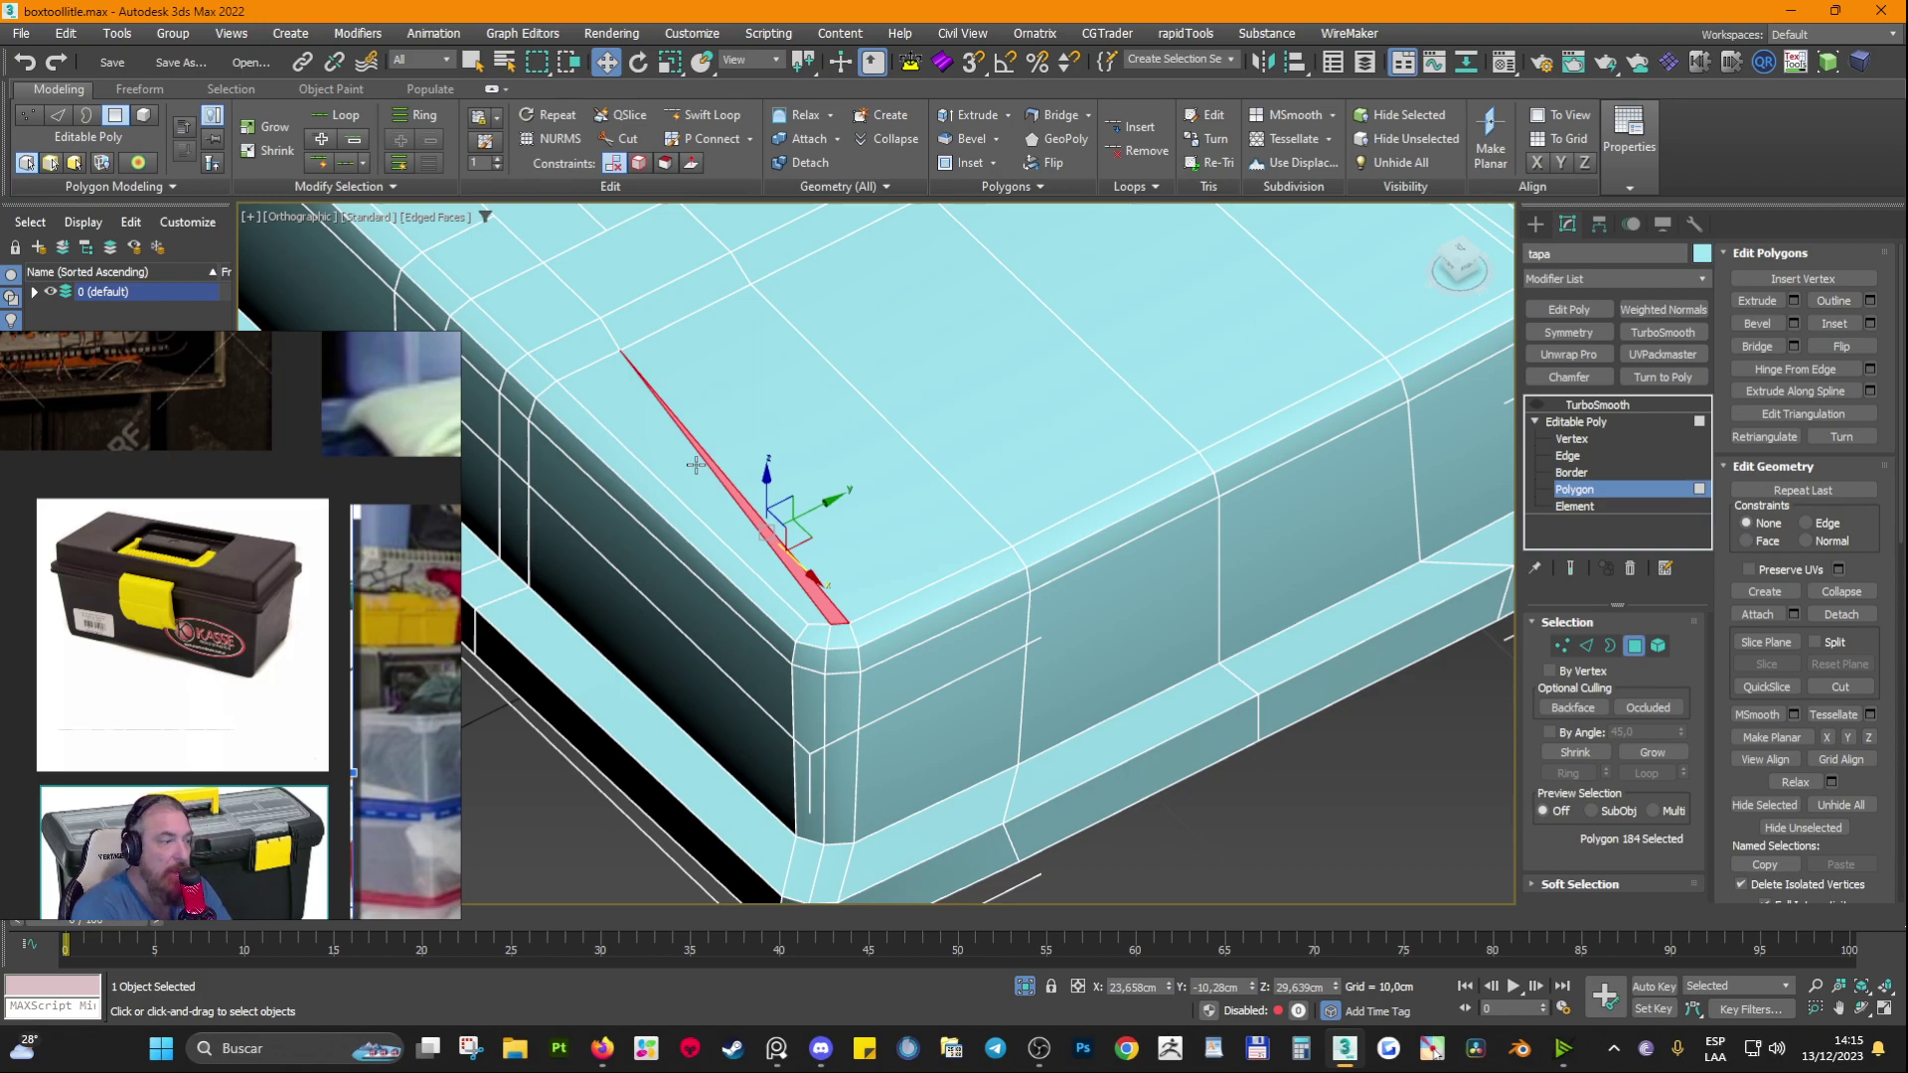
pyautogui.click(1591, 423)
pyautogui.click(1597, 404)
pyautogui.click(1536, 404)
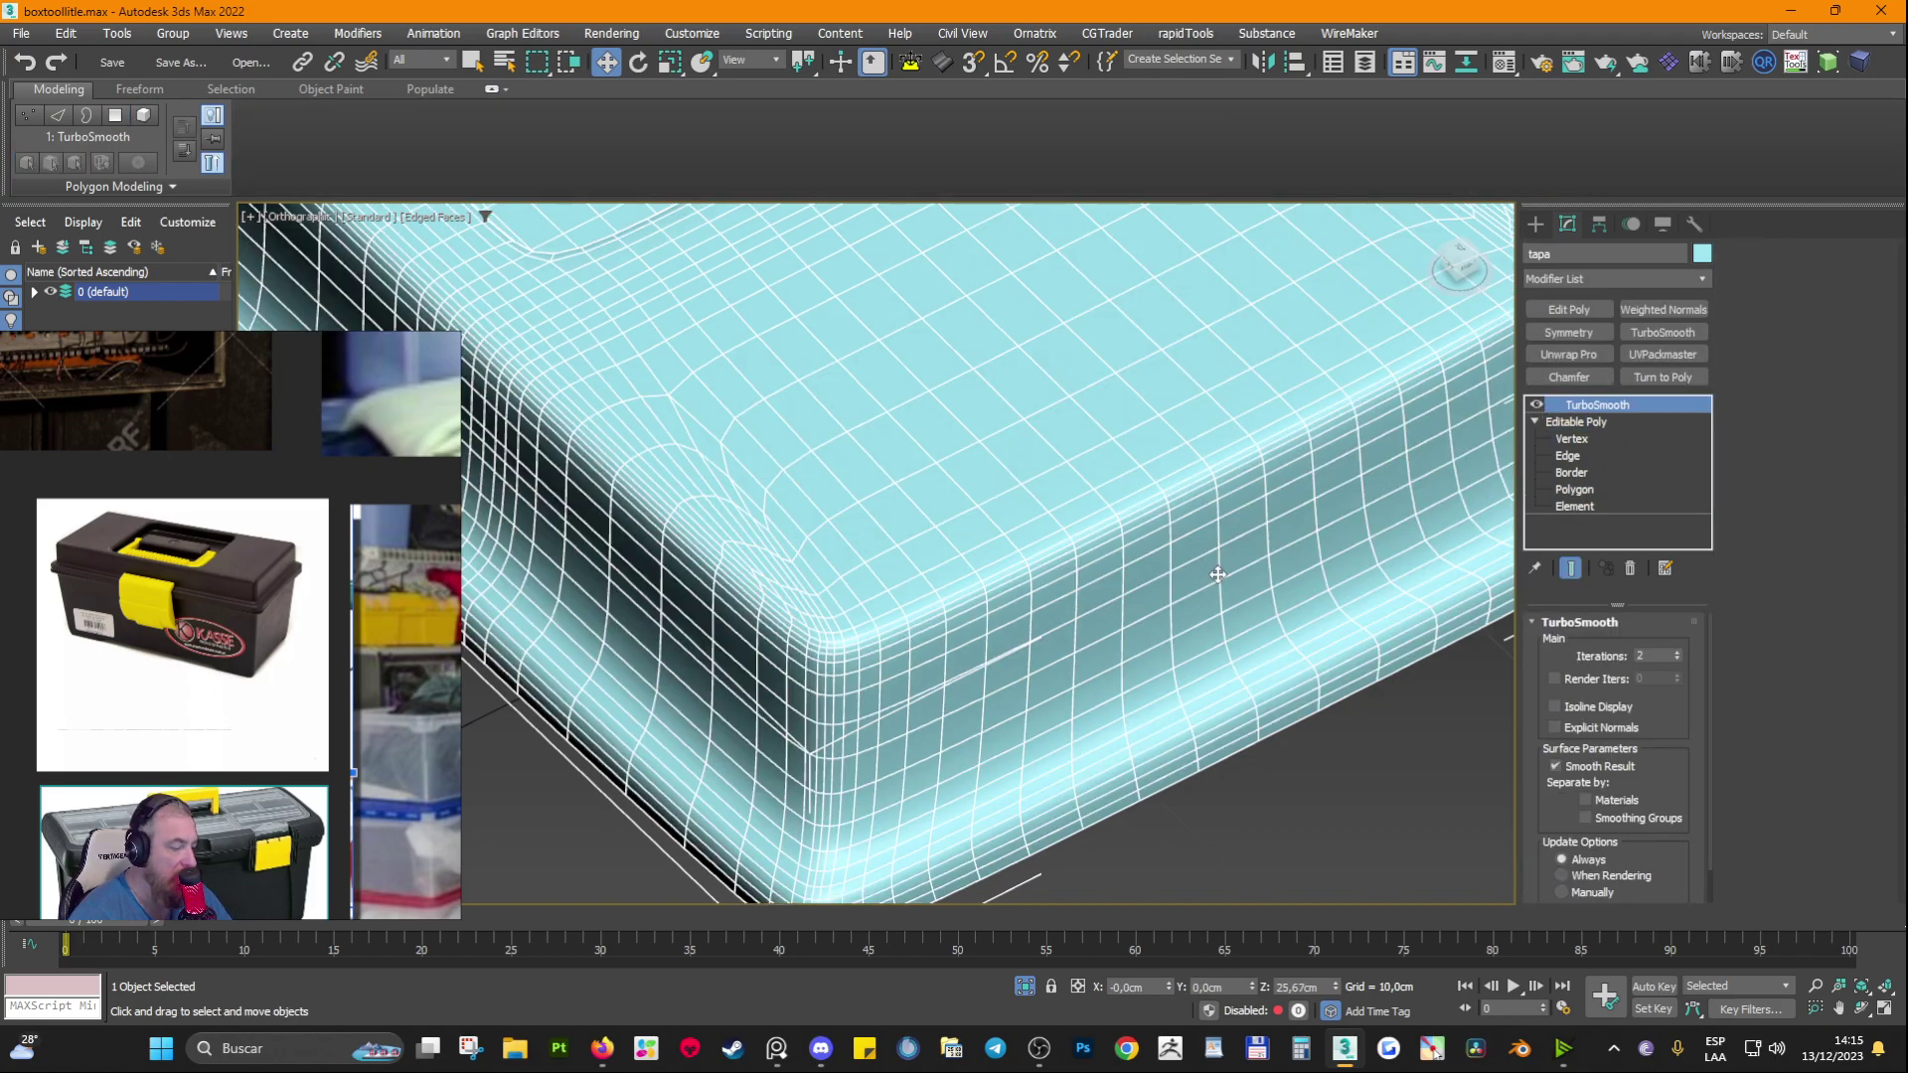
# Step: Examine the smoothed corner and the lid's end with the mesh edges shown and hidden
pyautogui.scroll(2, 740, 483)
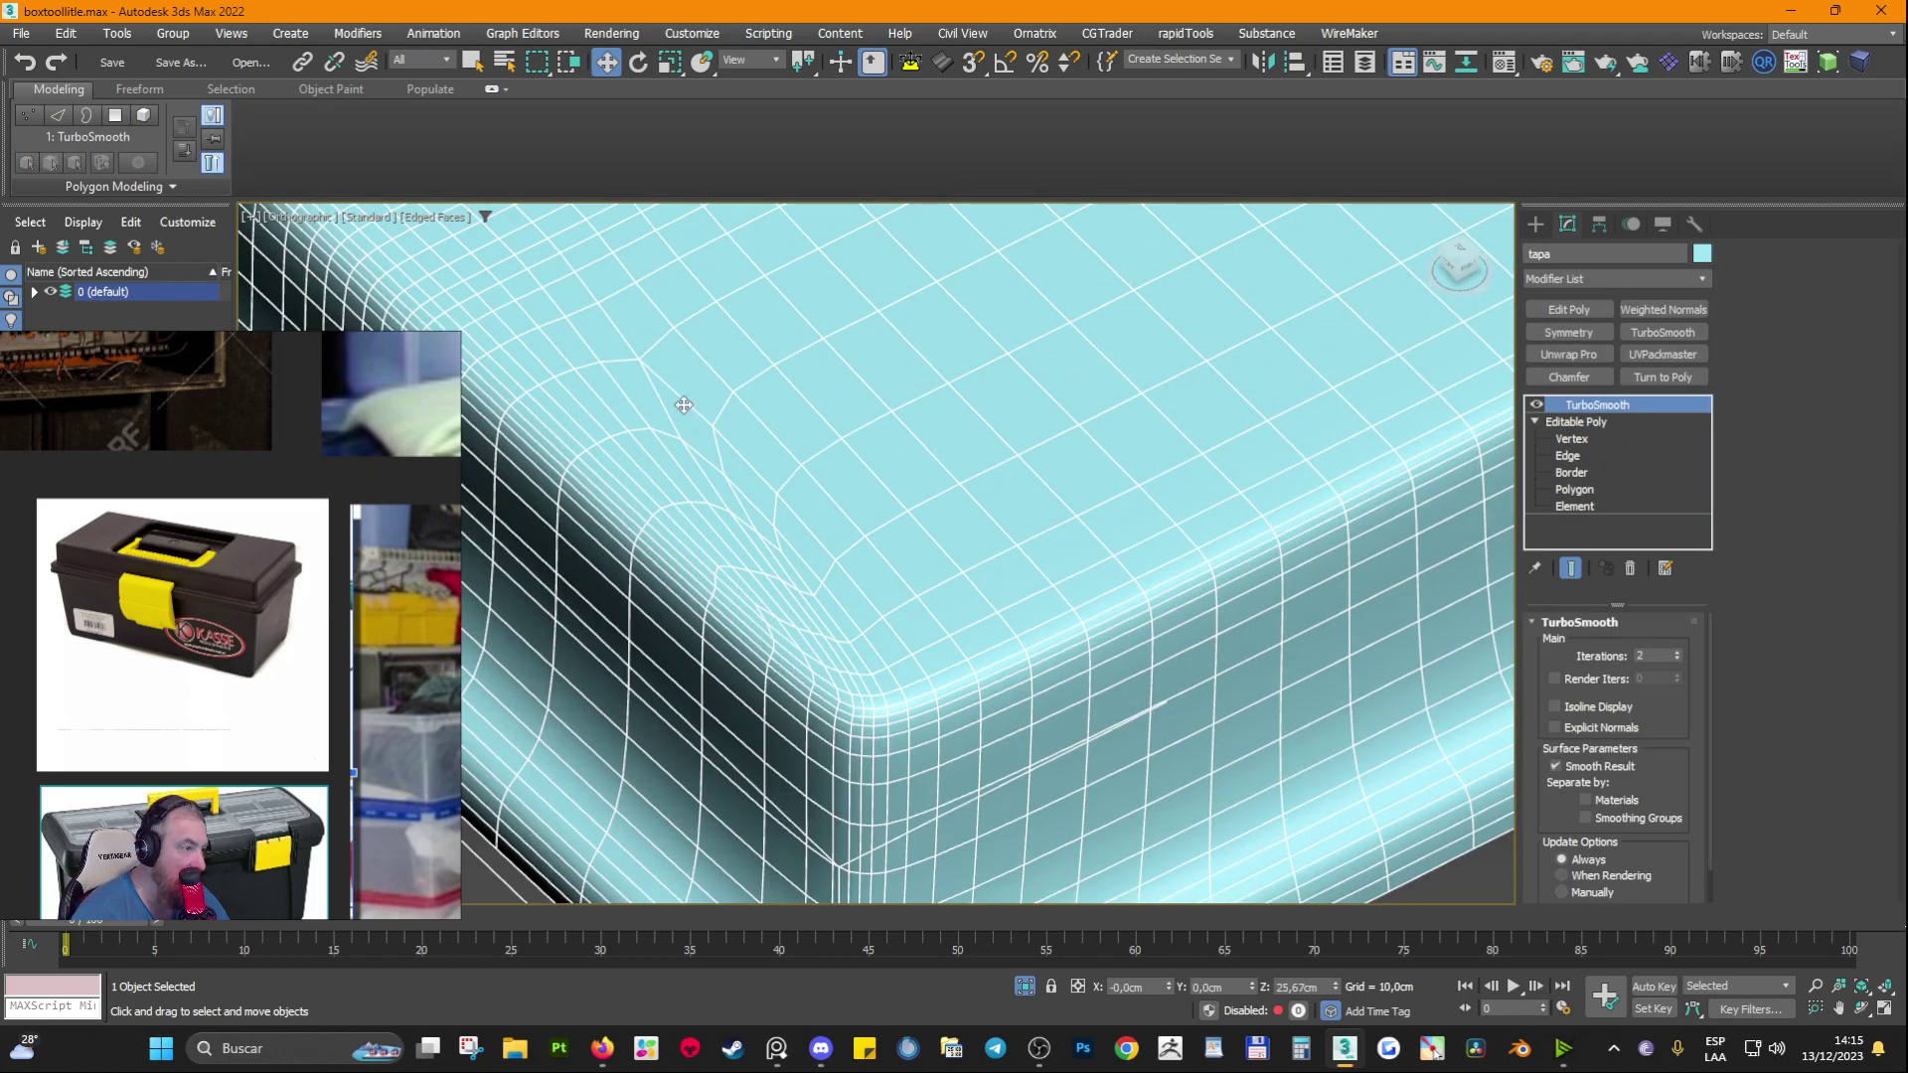
pyautogui.press('F4')
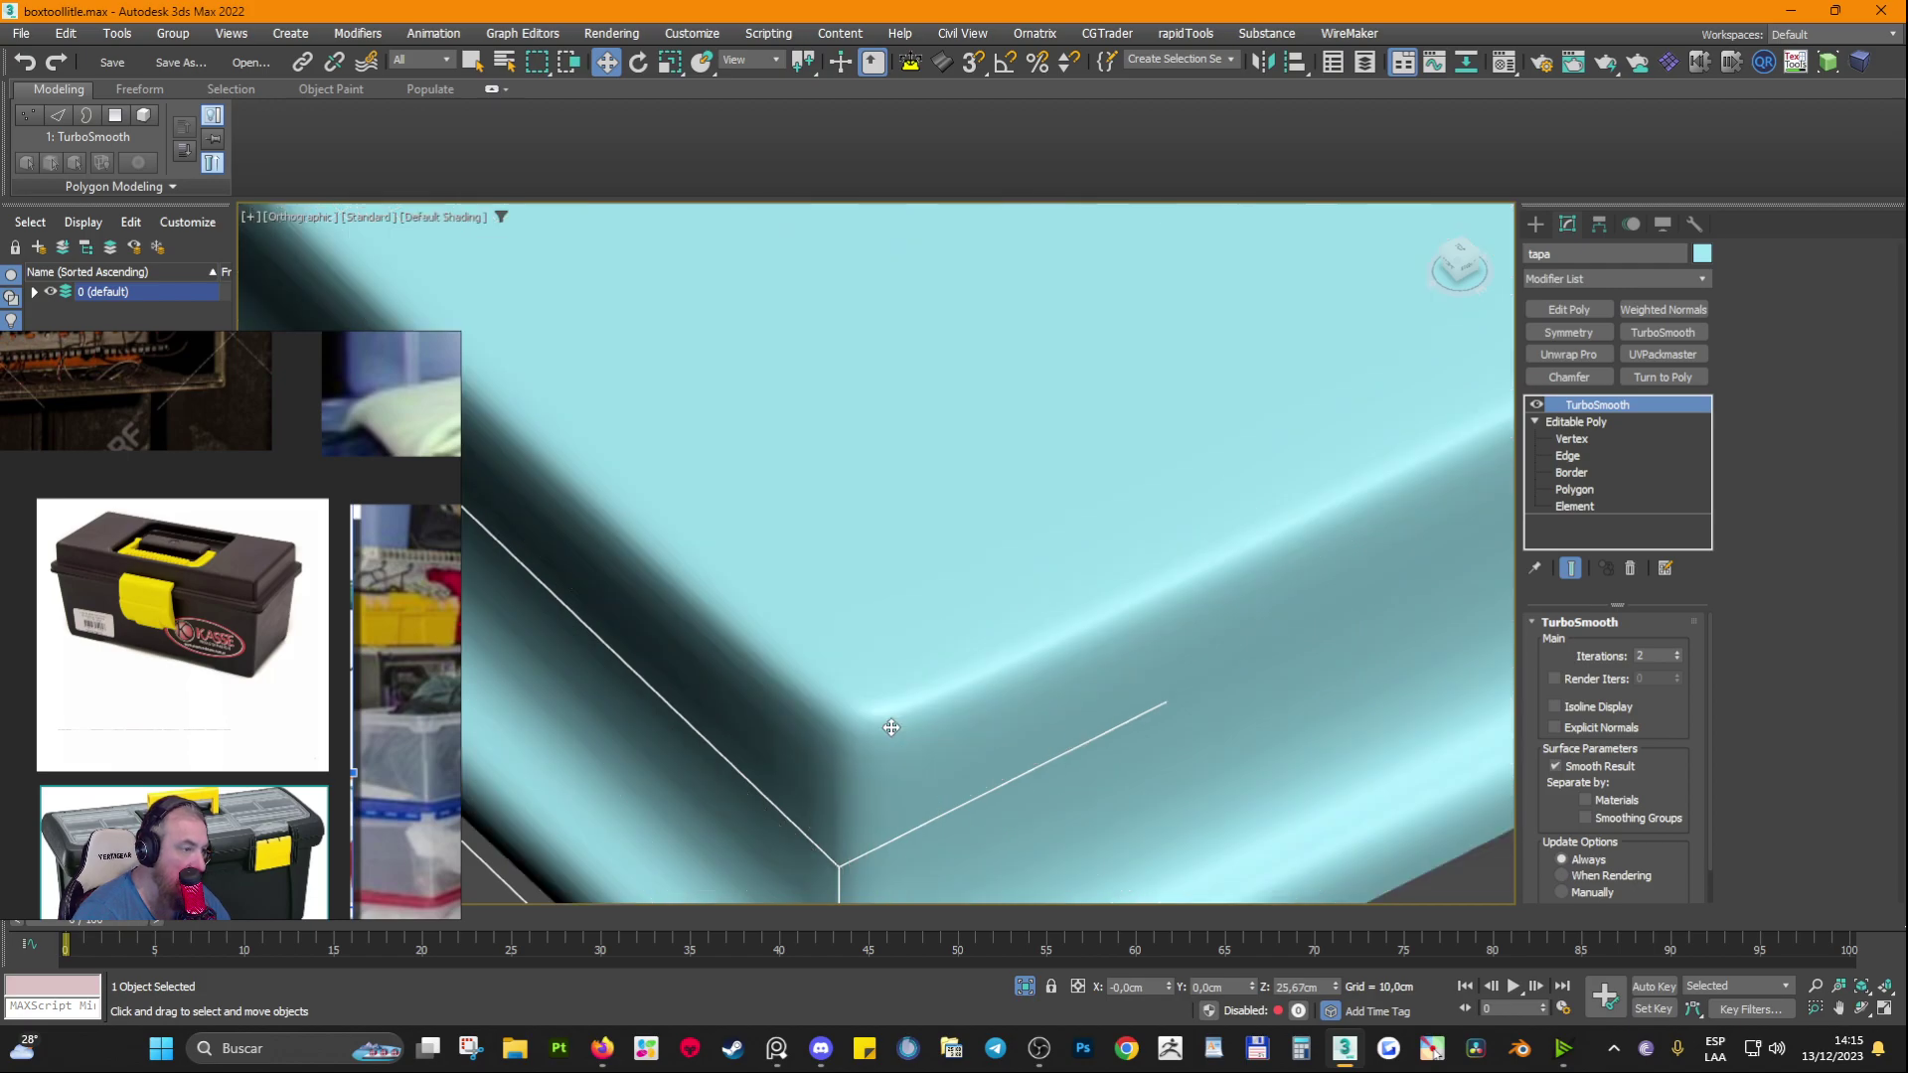
pyautogui.scroll(-4, 891, 727)
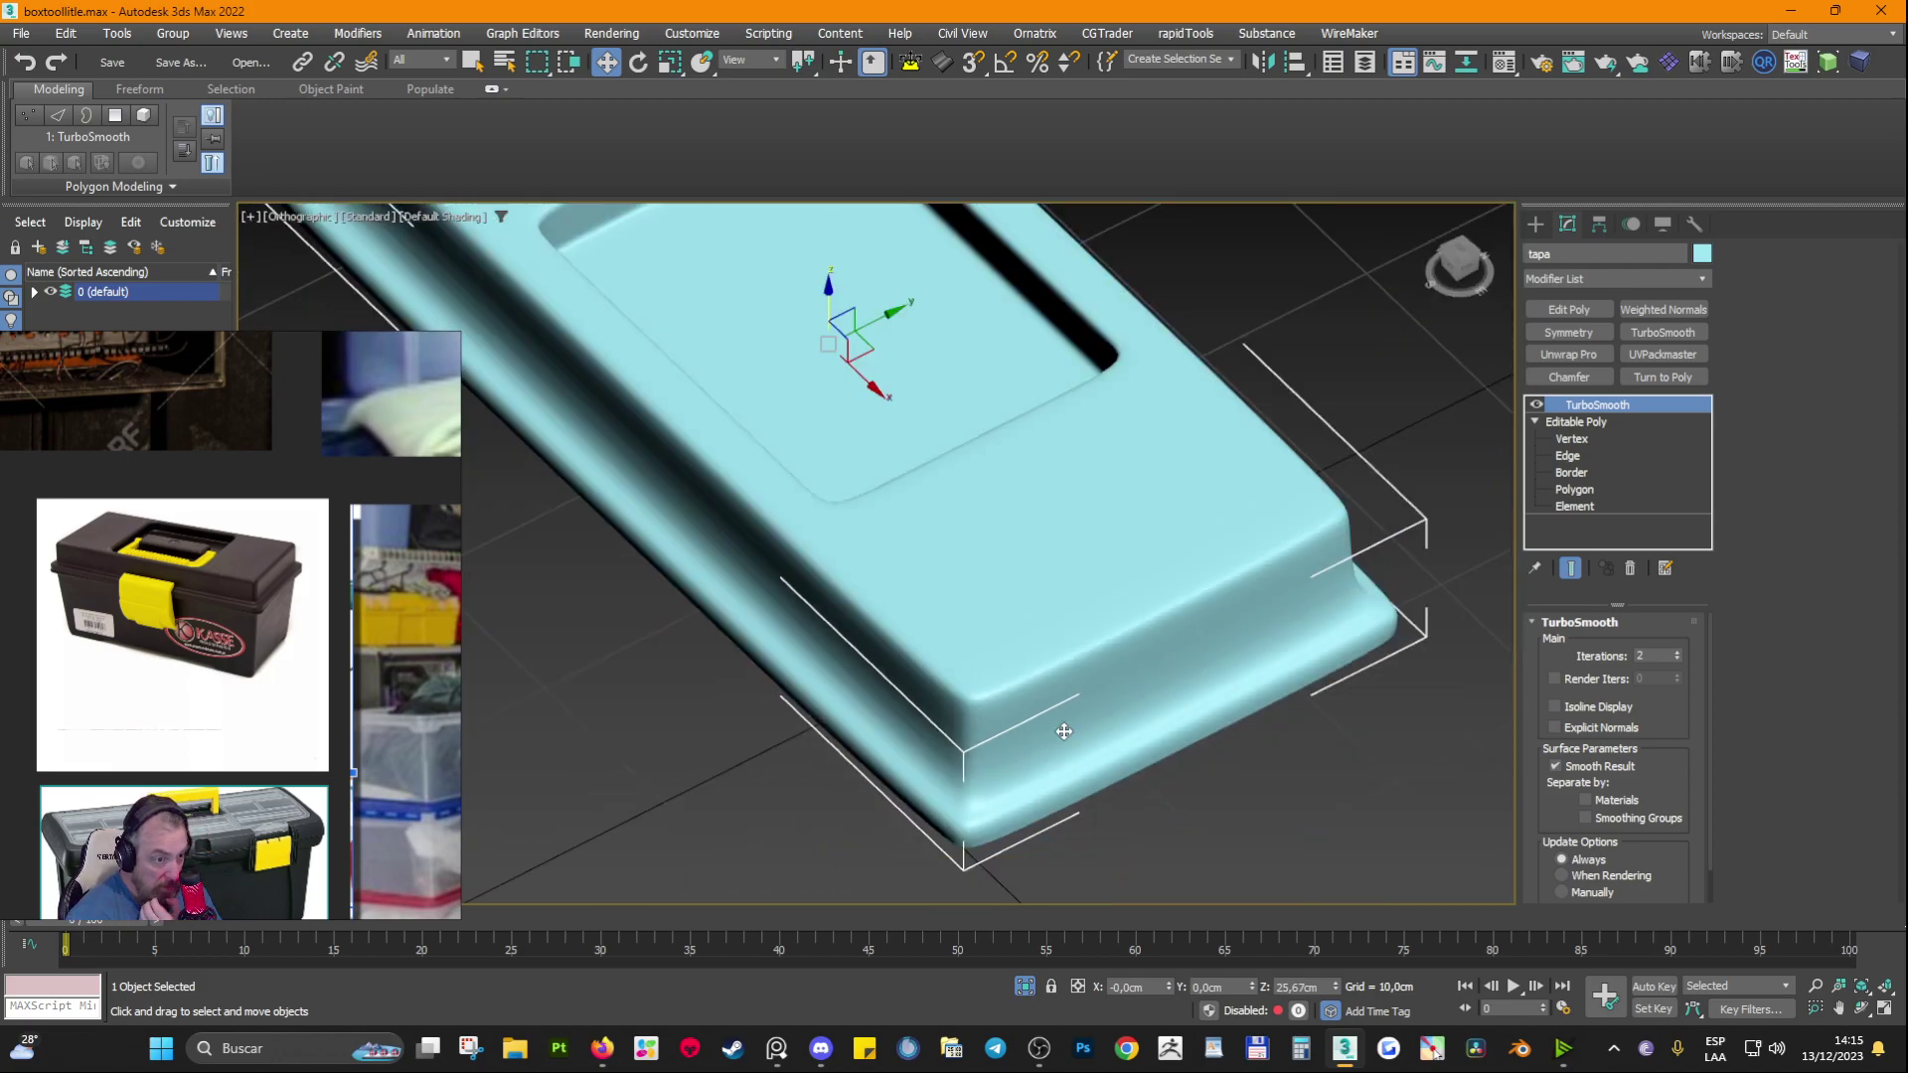
pyautogui.press('F4')
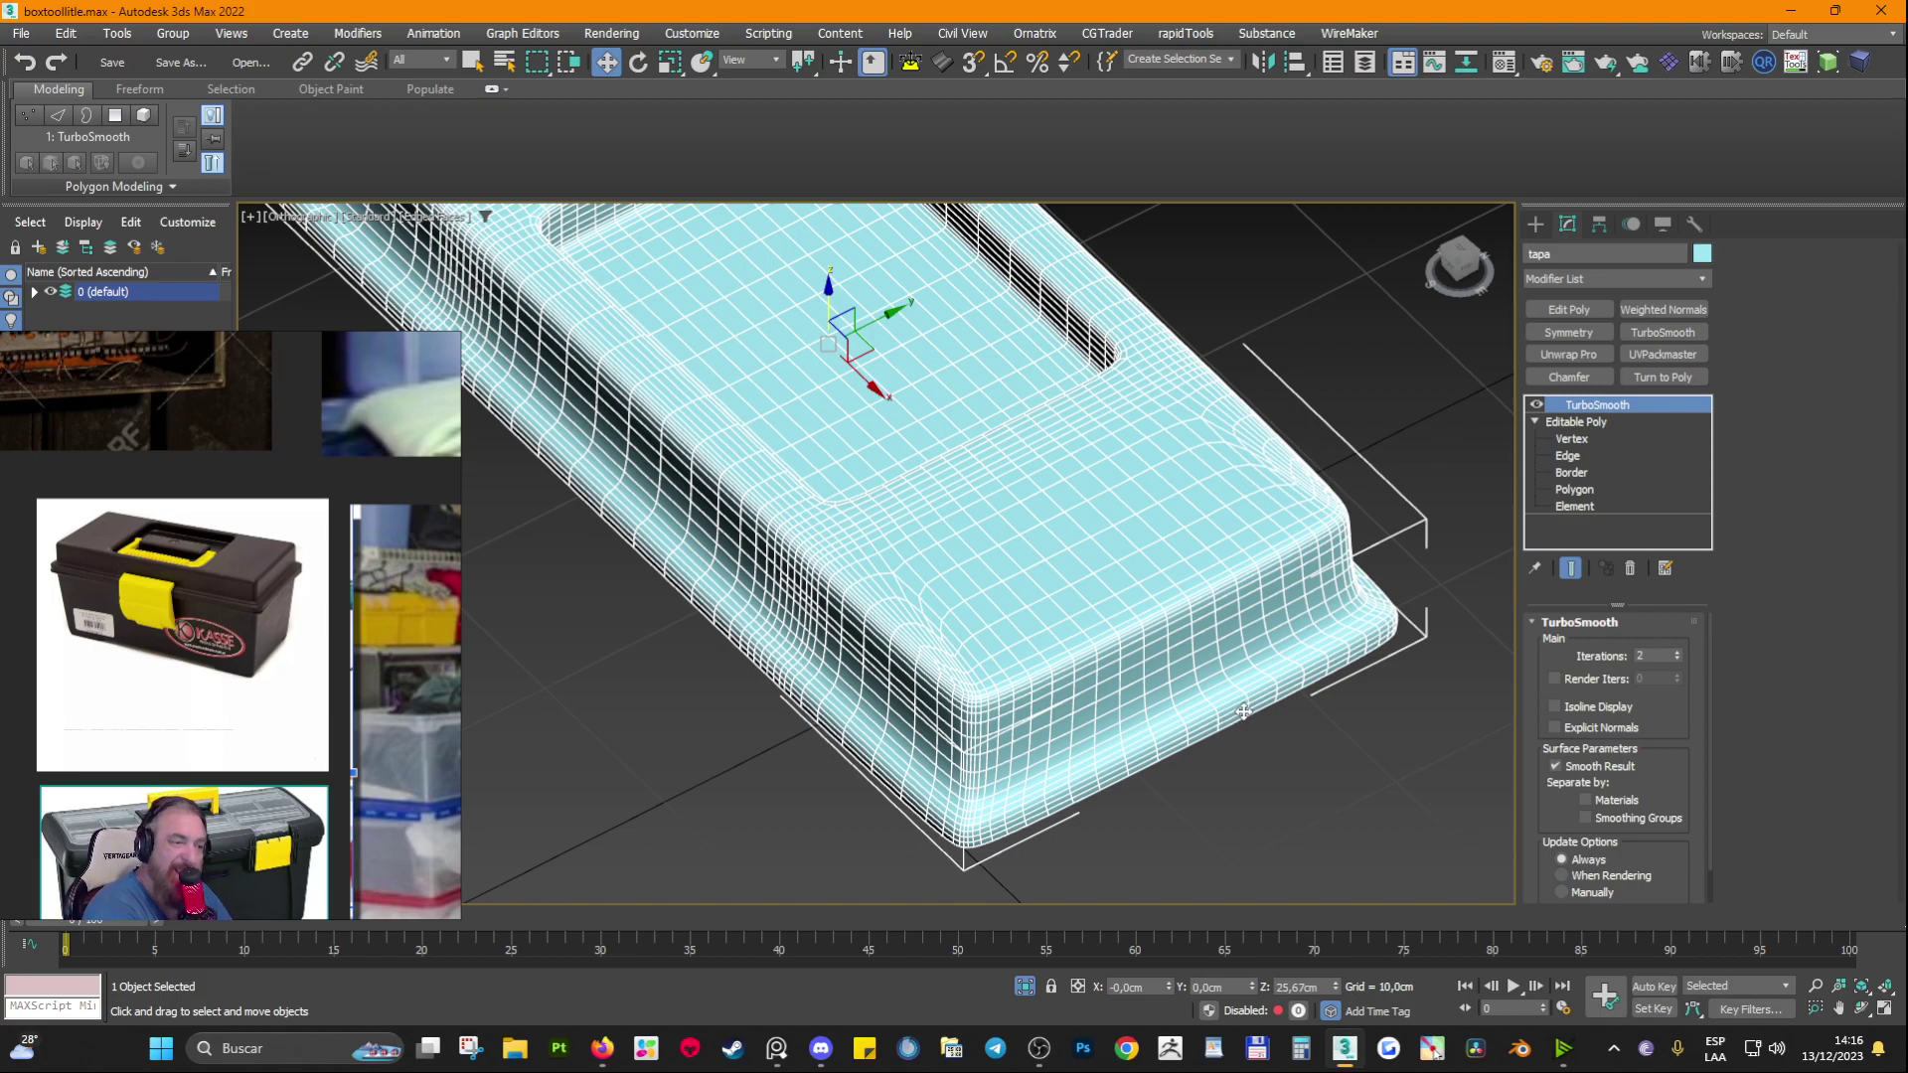
pyautogui.press('F4')
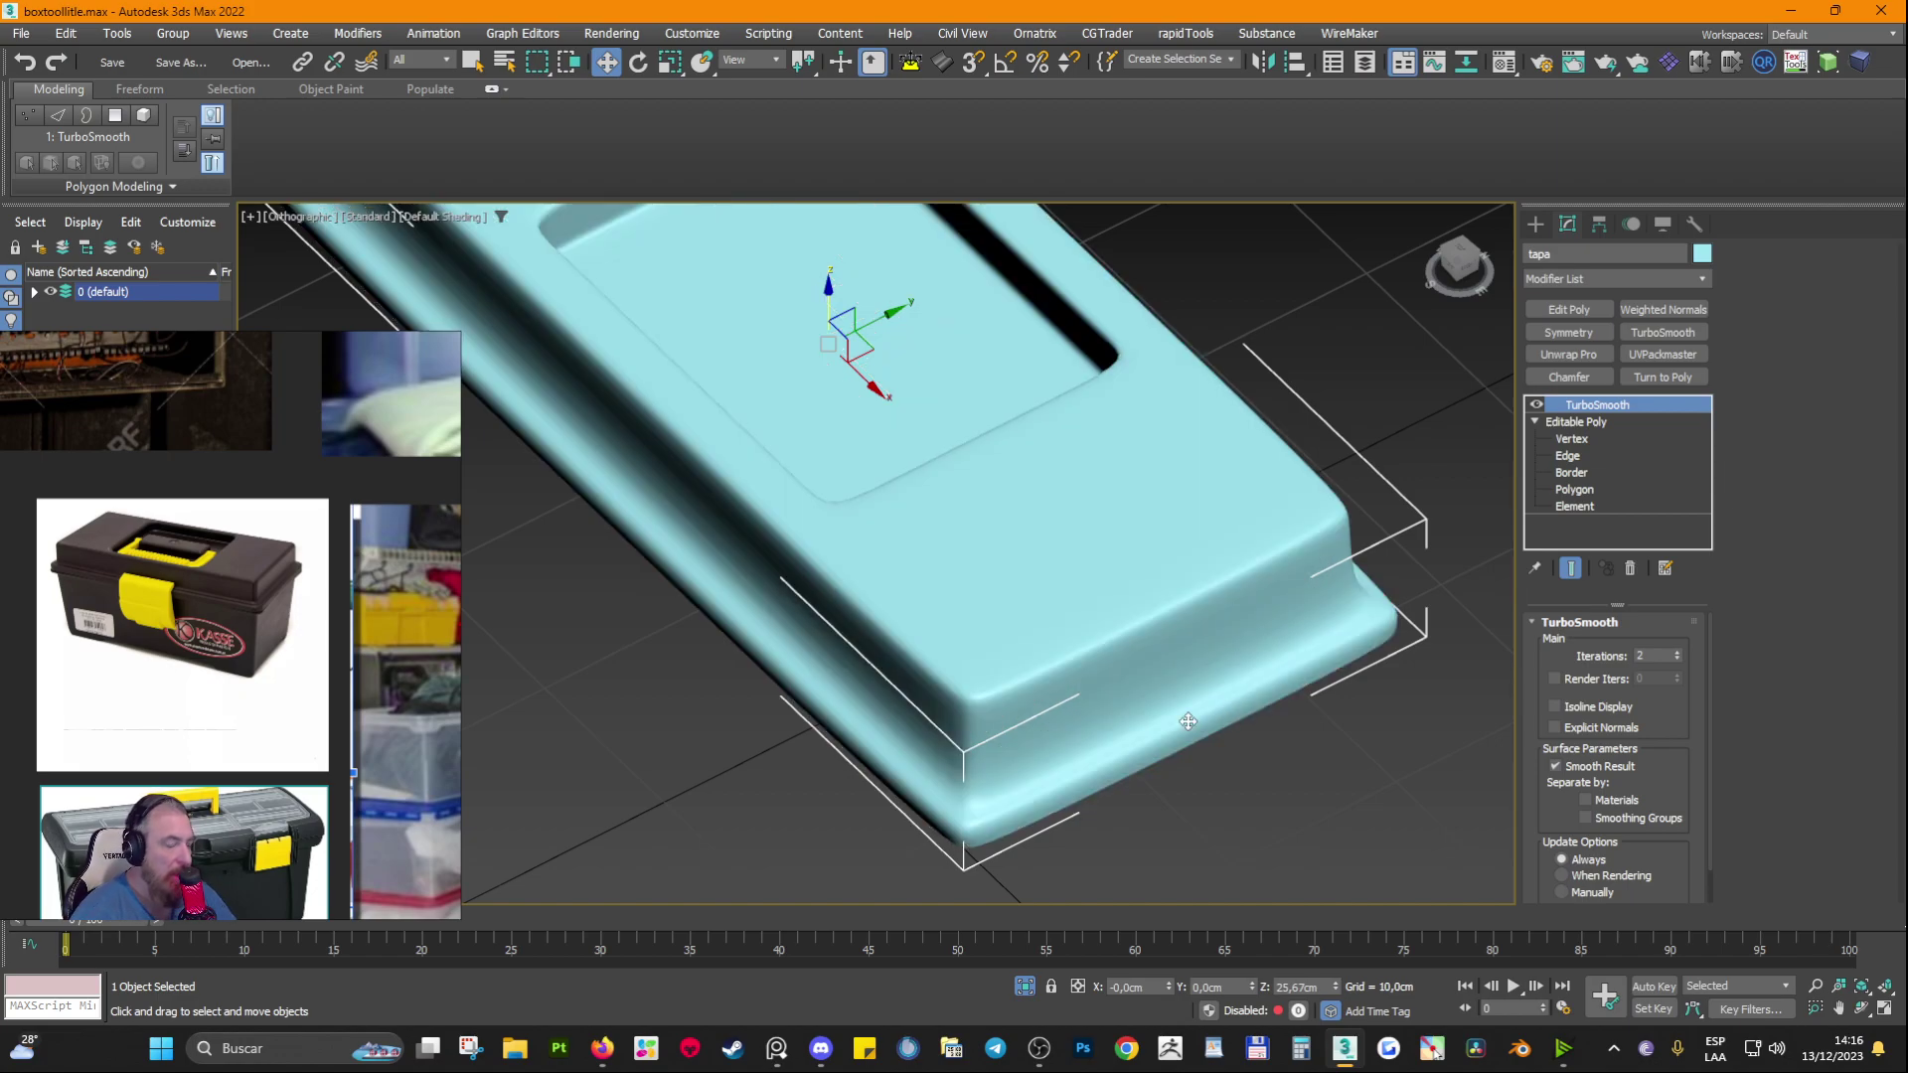
# Step: Examine the narrow triangle at the lid's top corner at vertex level, in wireframe and shaded display
pyautogui.click(1571, 438)
pyautogui.press('F3')
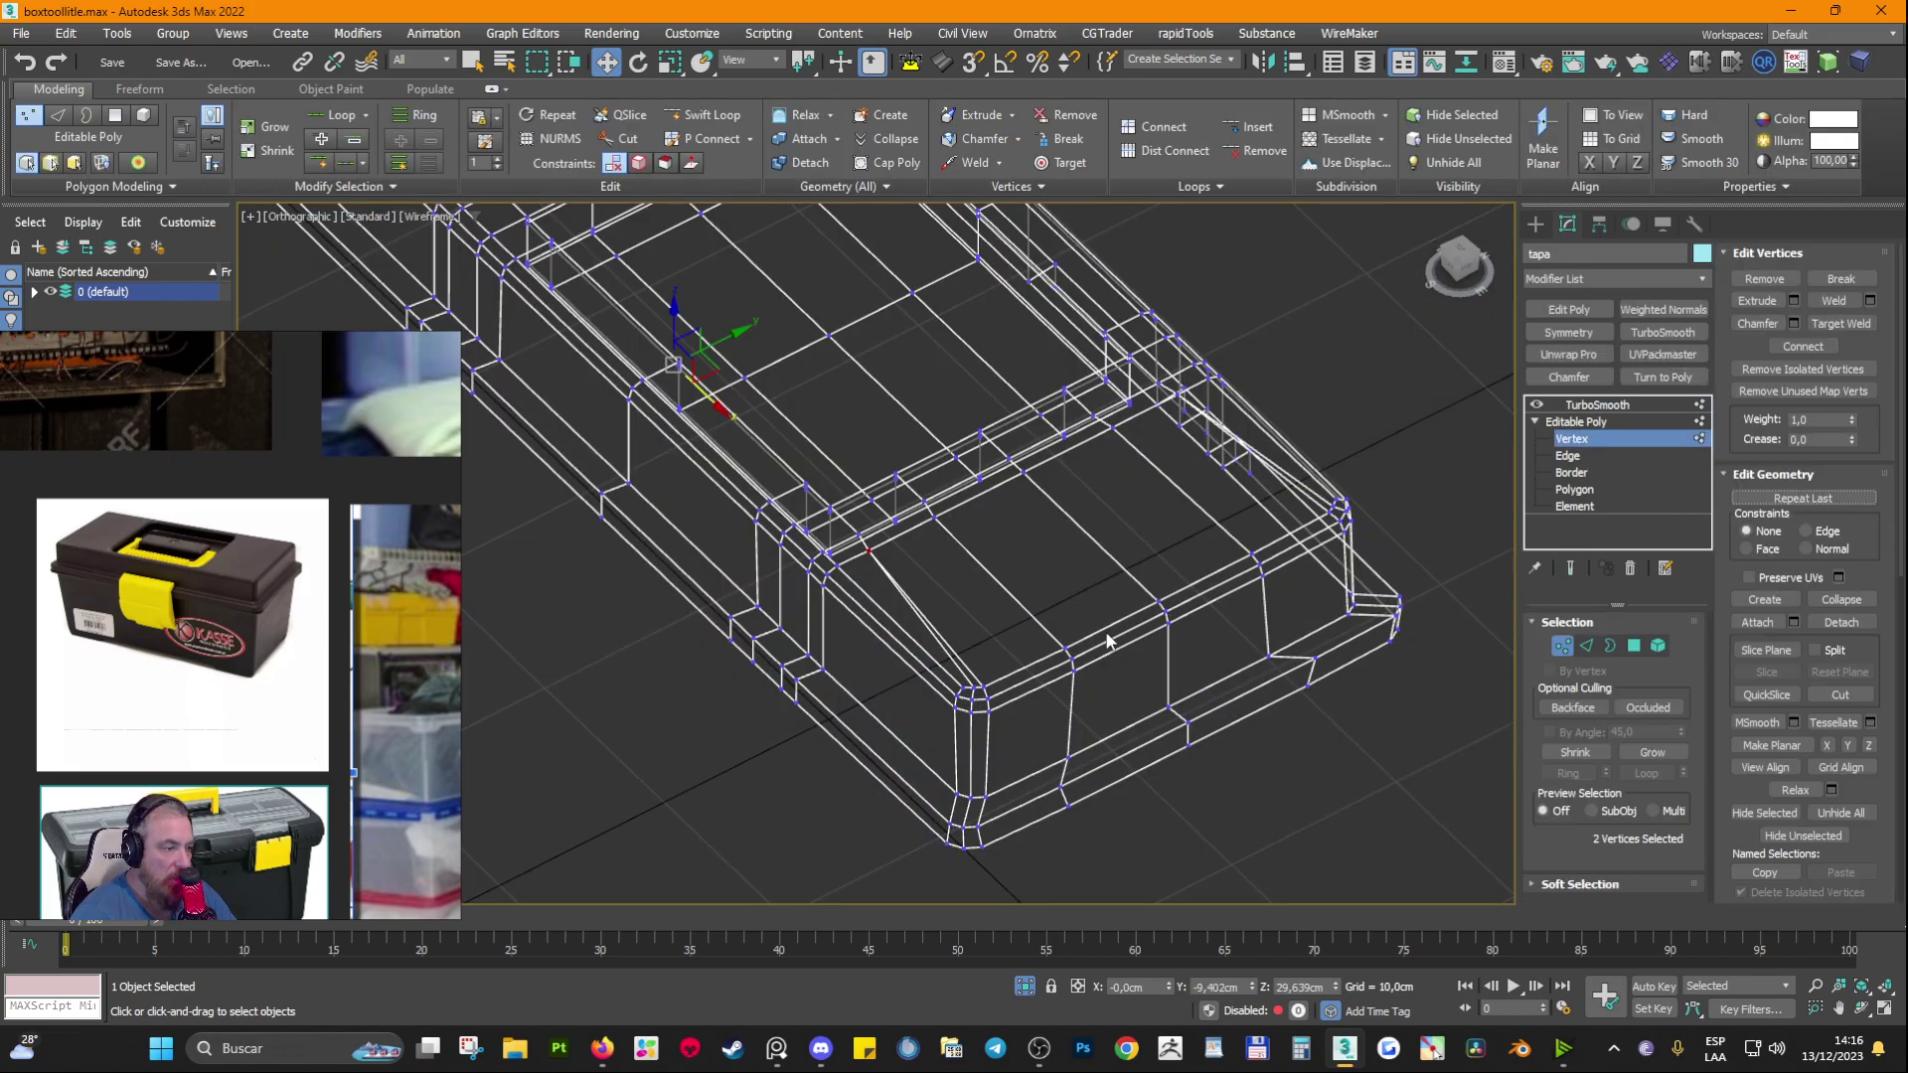
pyautogui.scroll(3, 904, 723)
pyautogui.moveTo(904, 724); pyautogui.dragTo(969, 670, button='middle')
pyautogui.scroll(2, 969, 671)
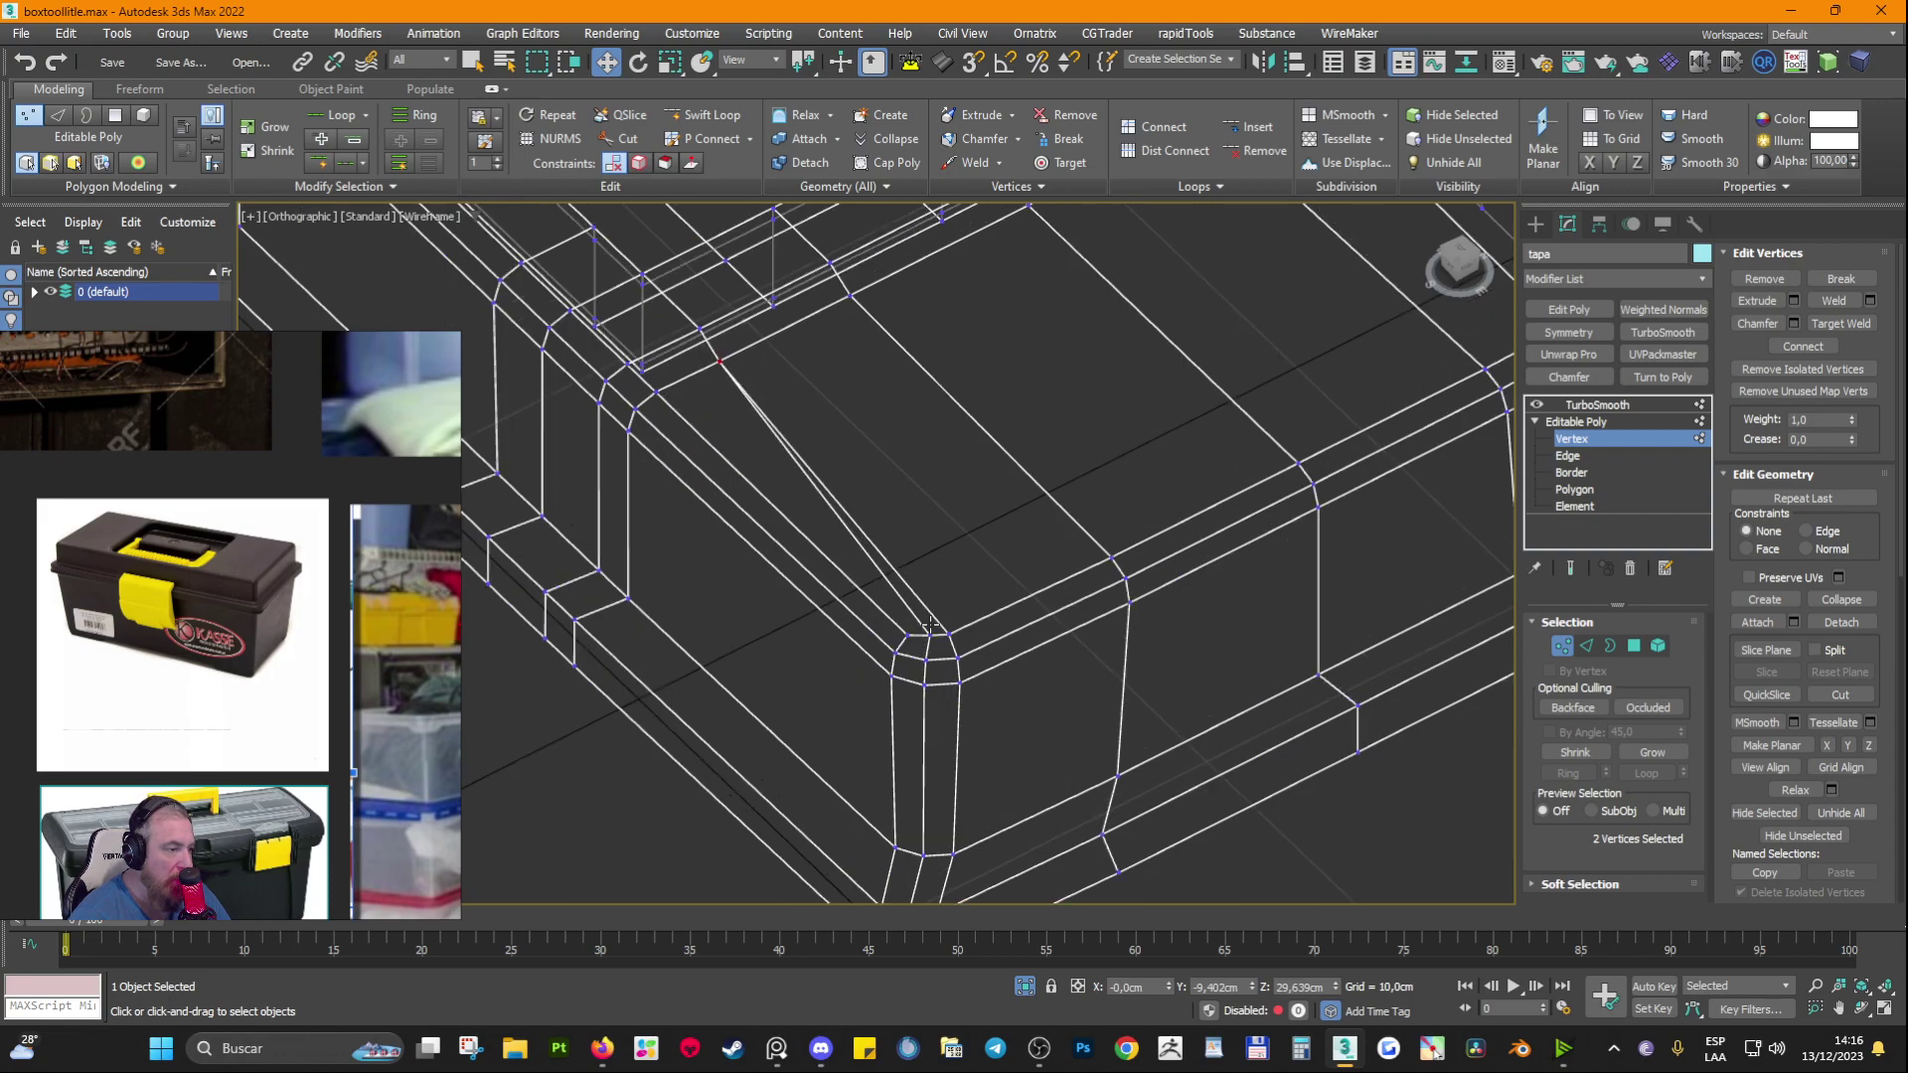
pyautogui.scroll(2, 925, 639)
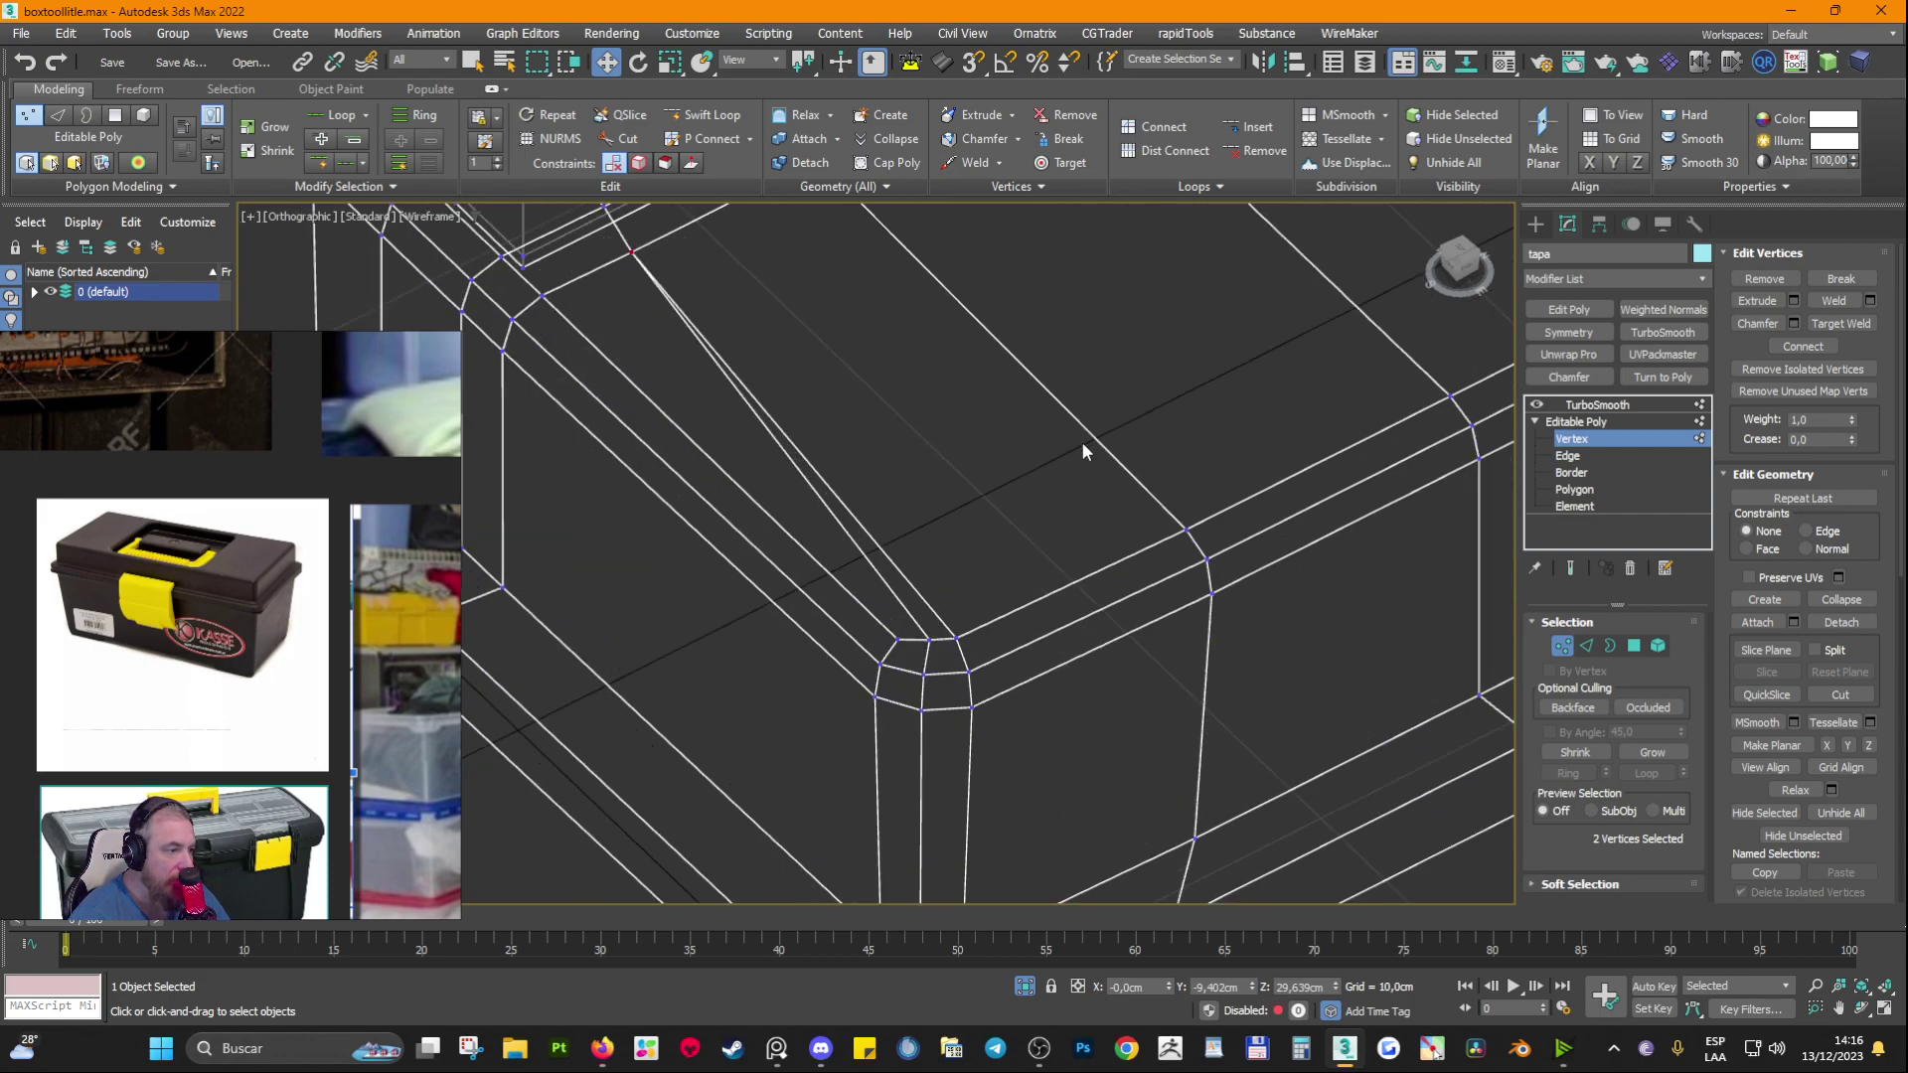
pyautogui.scroll(-2, 1020, 578)
pyautogui.scroll(2, 897, 530)
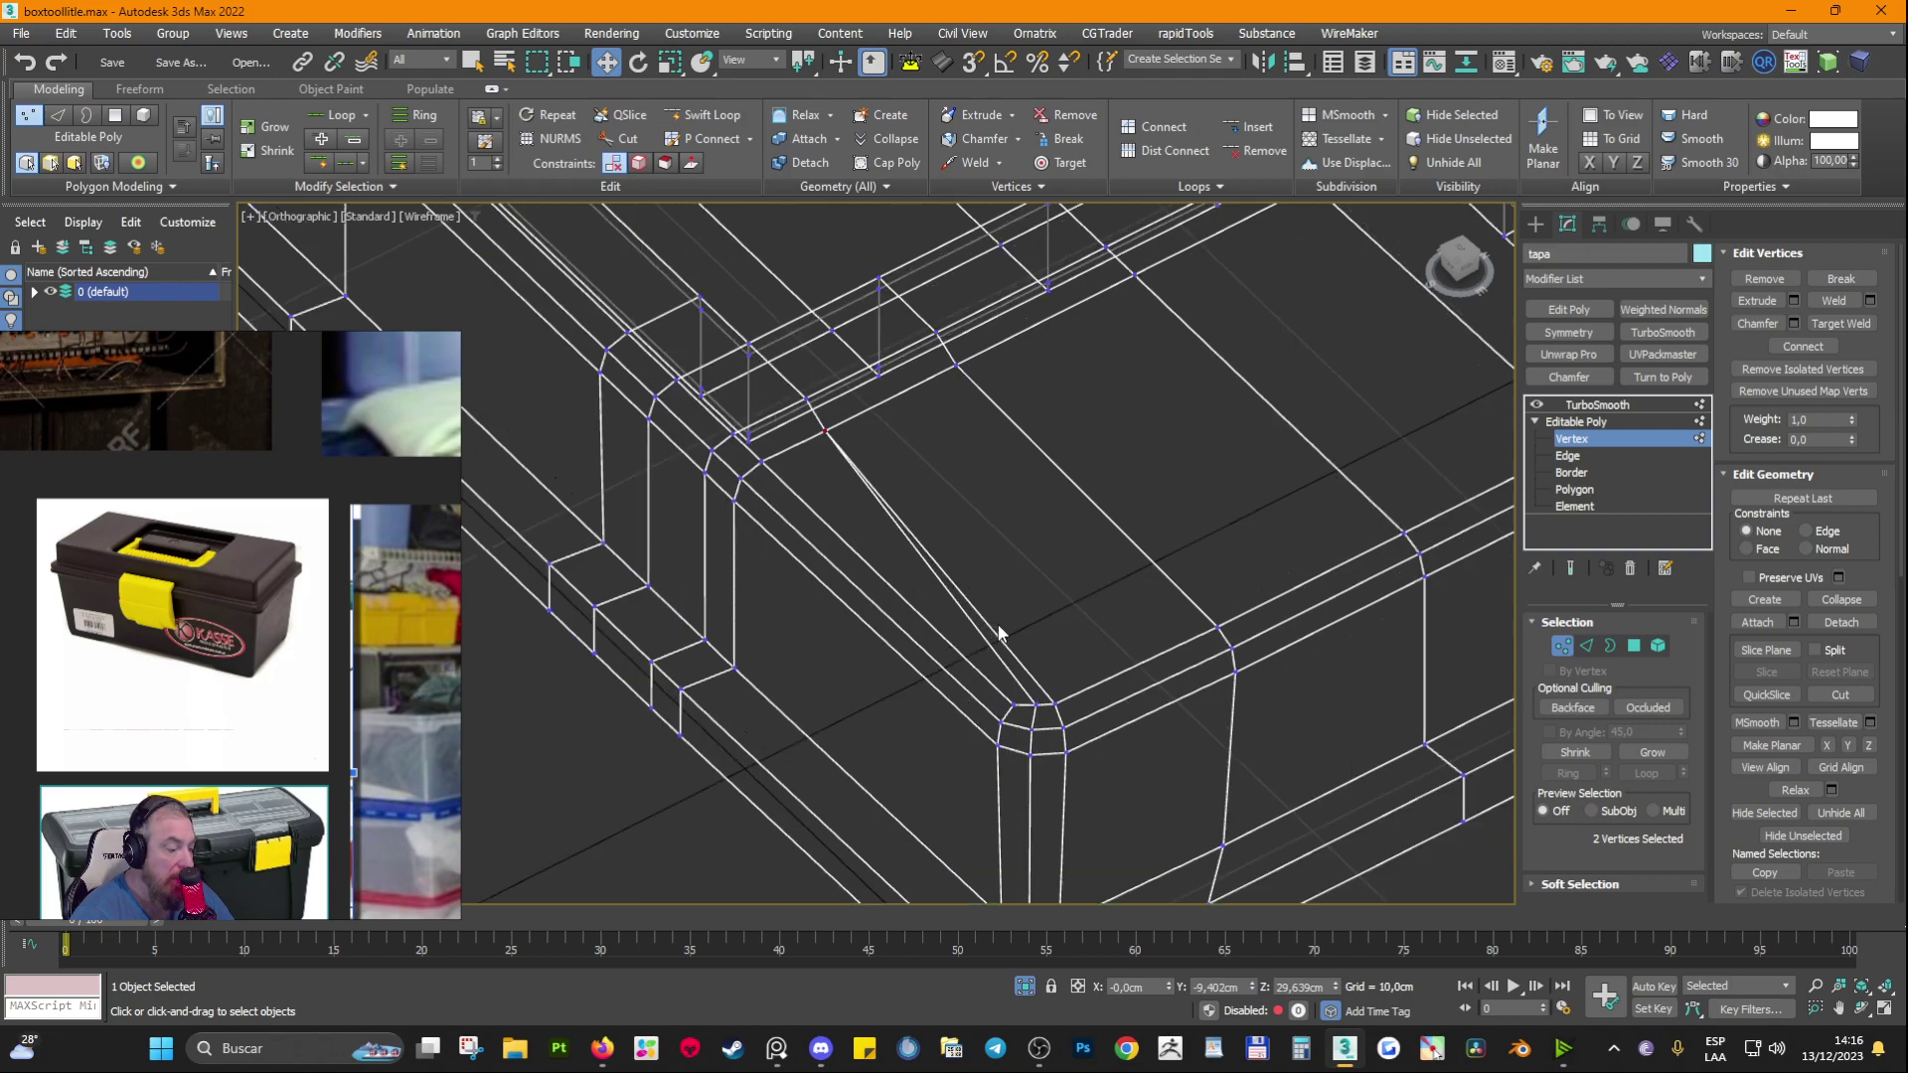
pyautogui.press('F3')
pyautogui.keyDown('alt'); pyautogui.moveTo(1141, 660); pyautogui.dragTo(1272, 610, button='middle'); pyautogui.keyUp('alt')
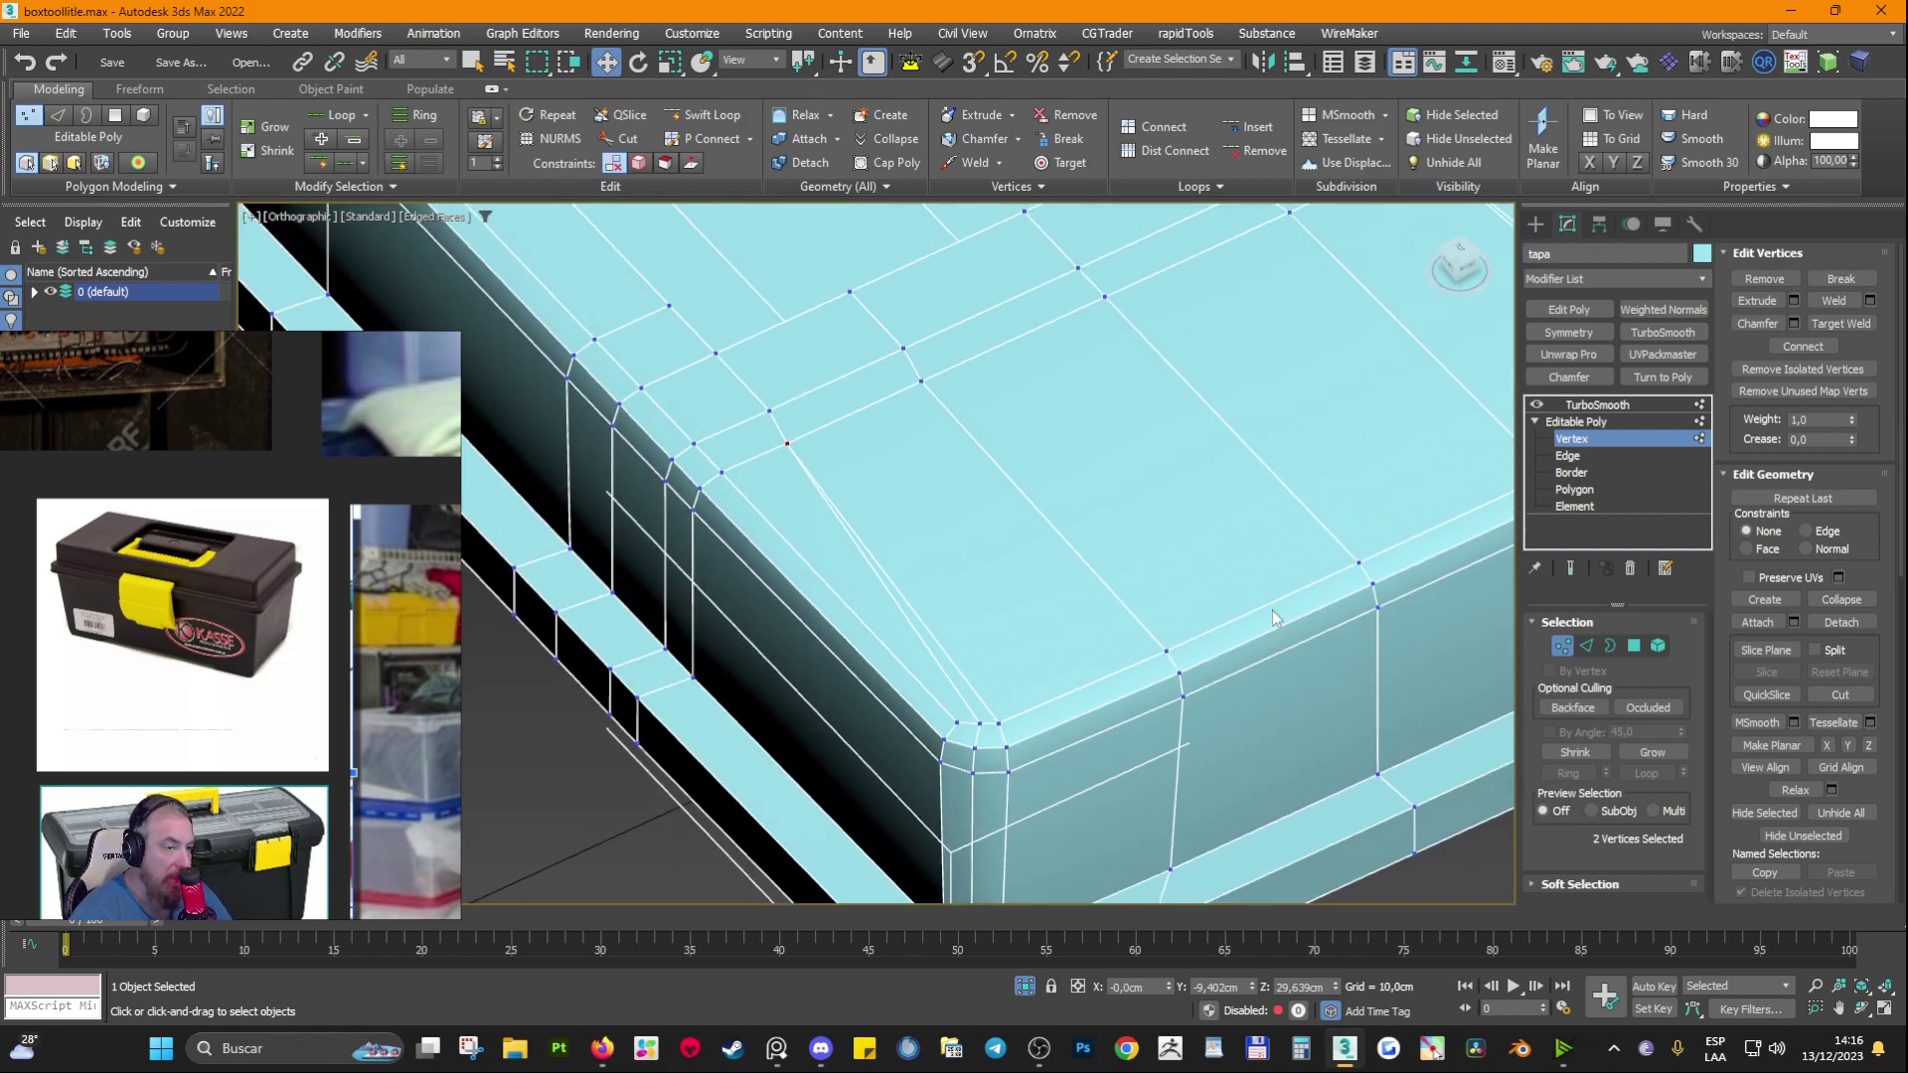
# Step: Cut edges on the lid's top face linking two new inner points to the recess-side vertices and the end-rim vertex
pyautogui.click(1840, 695)
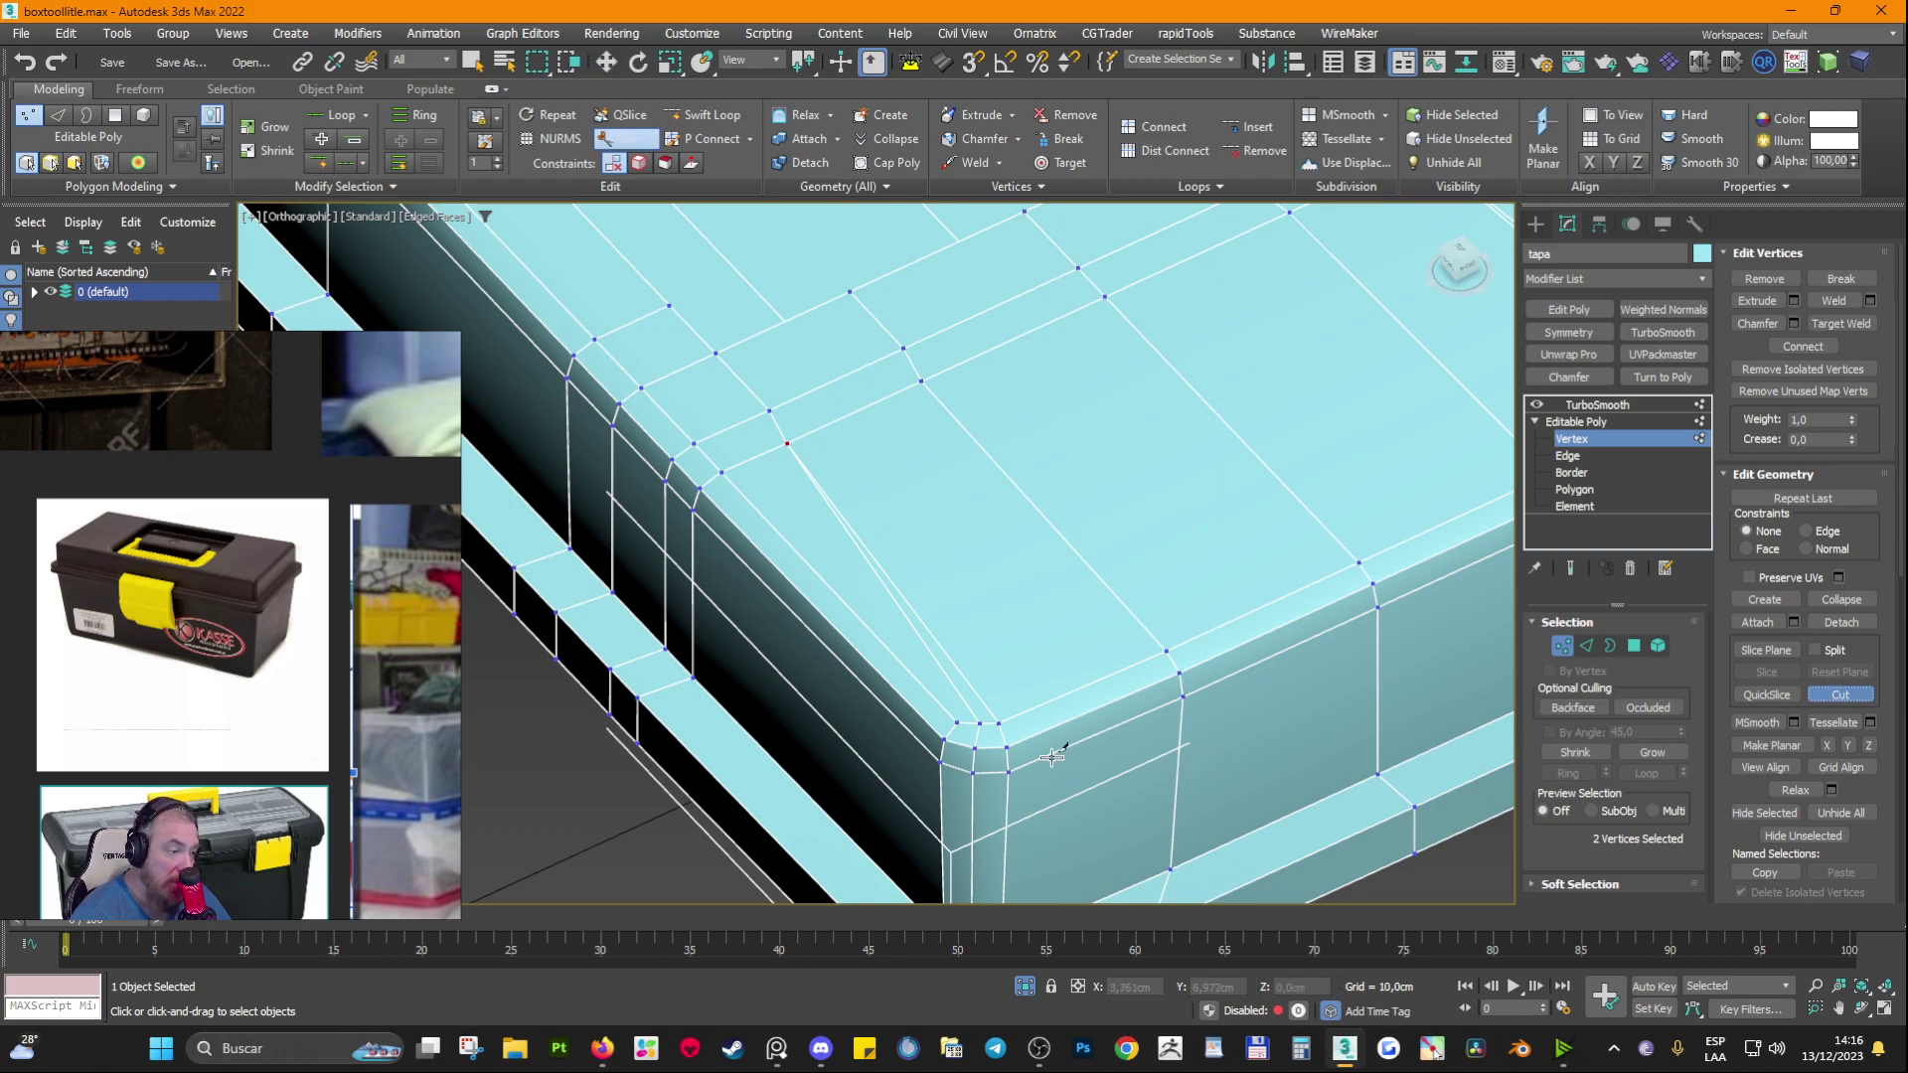
pyautogui.click(979, 723)
pyautogui.click(927, 574)
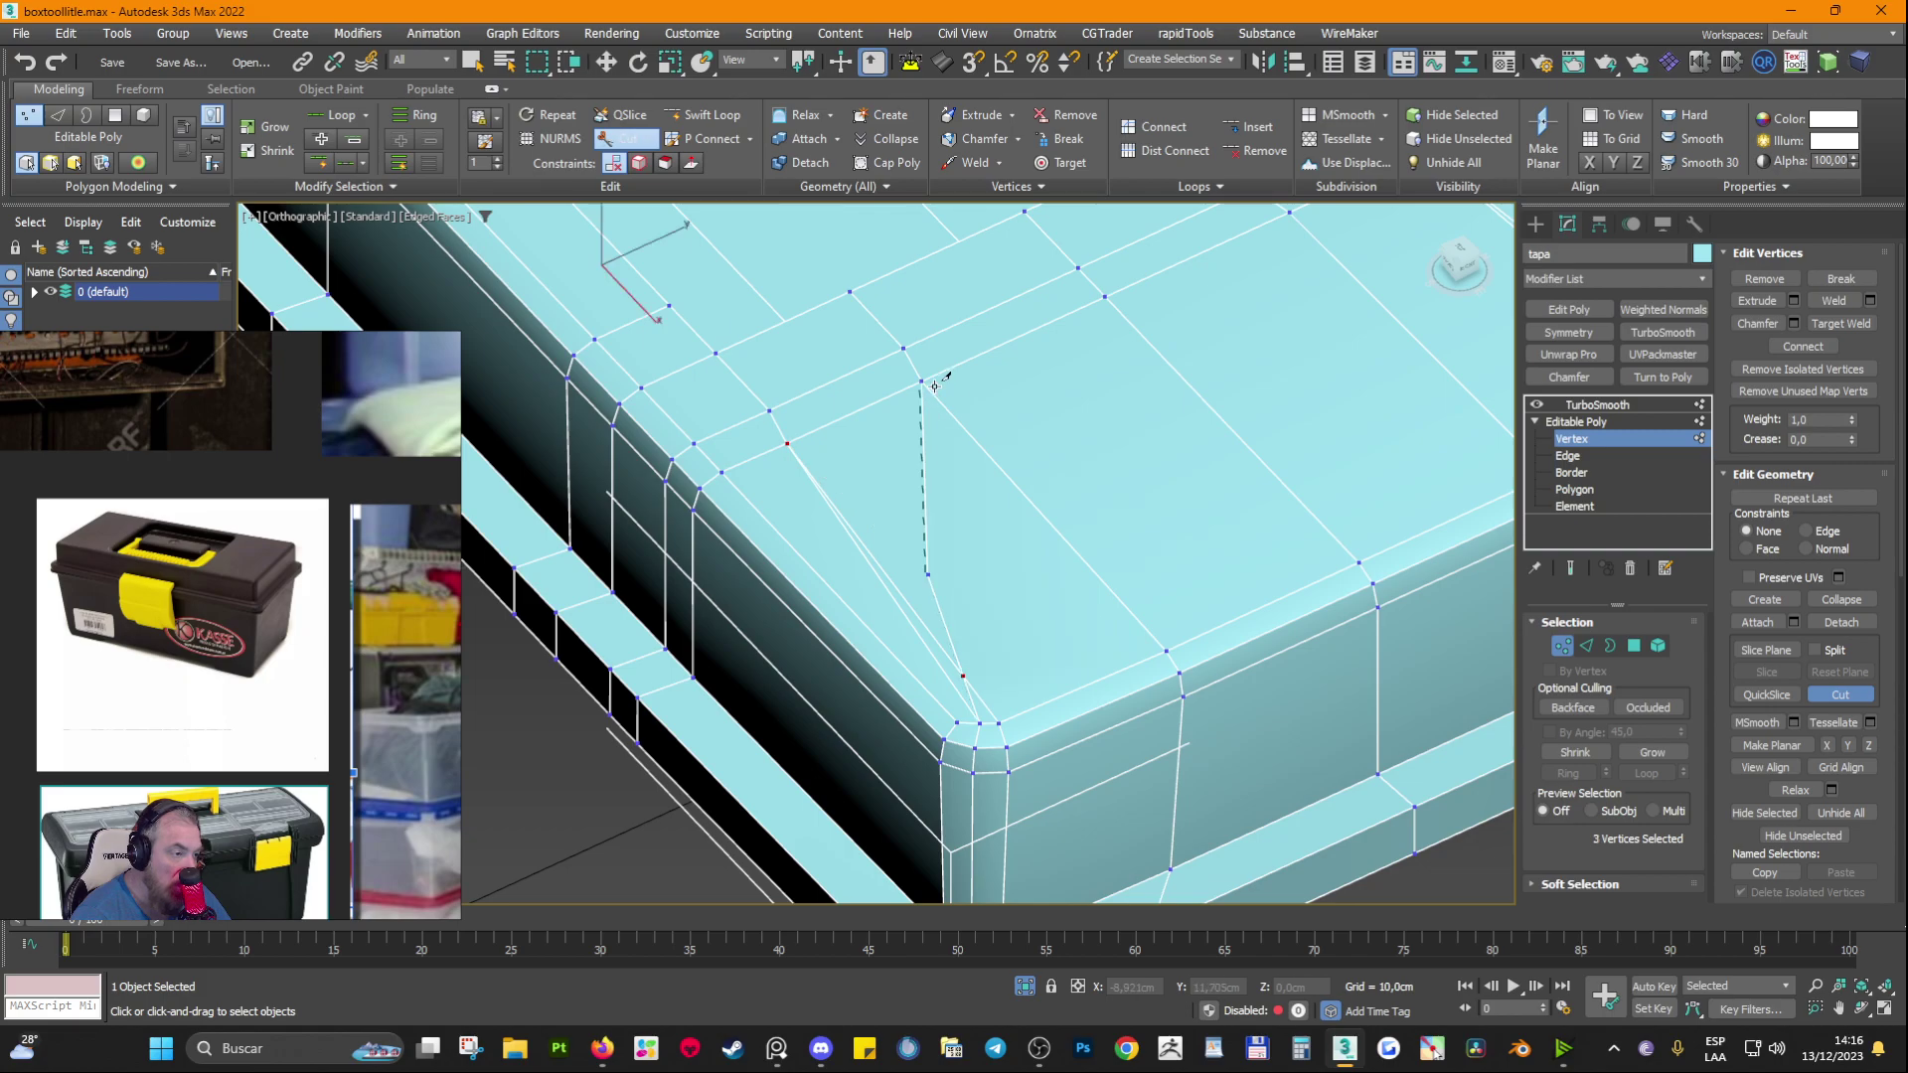
pyautogui.click(922, 383)
pyautogui.click(927, 574)
pyautogui.click(1009, 544)
pyautogui.click(1110, 589)
pyautogui.click(1168, 613)
pyautogui.hotkey('ctrl', 'z')
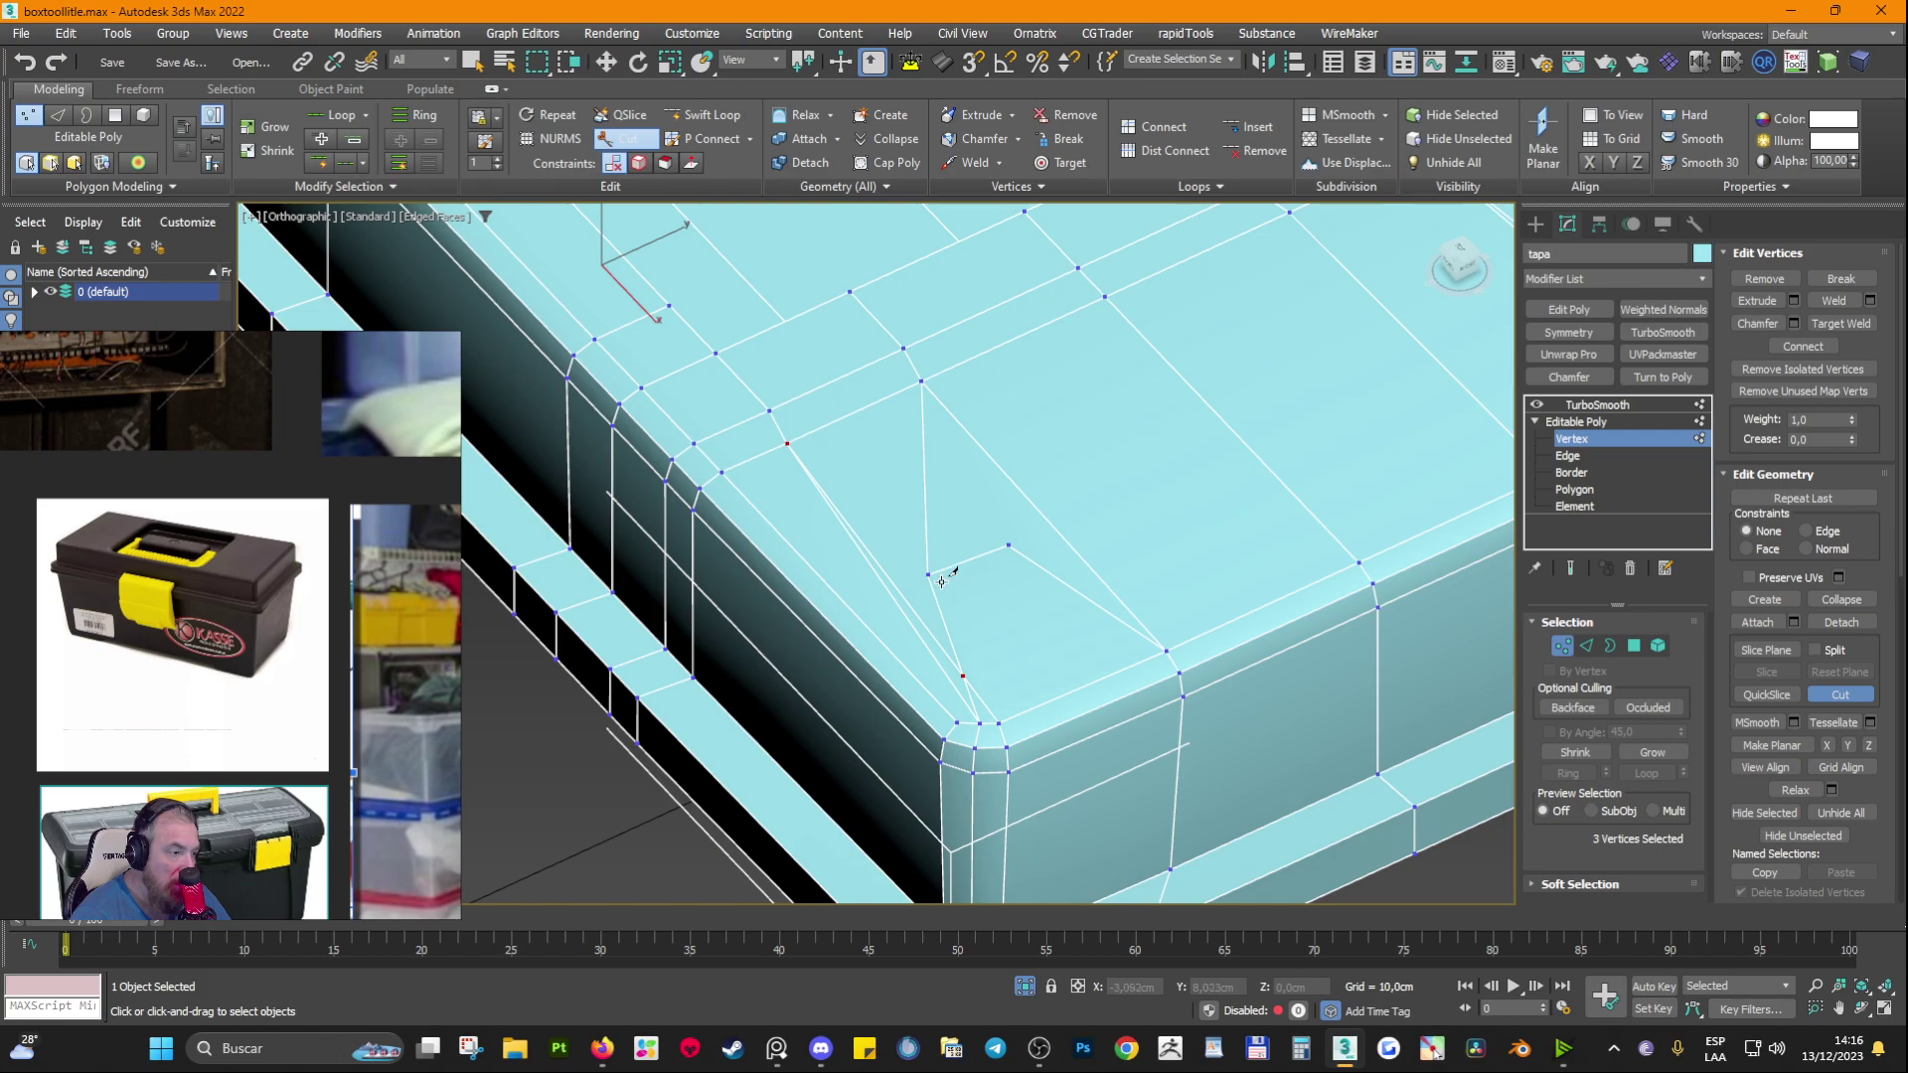
pyautogui.click(924, 575)
pyautogui.click(787, 444)
pyautogui.rightClick(787, 444)
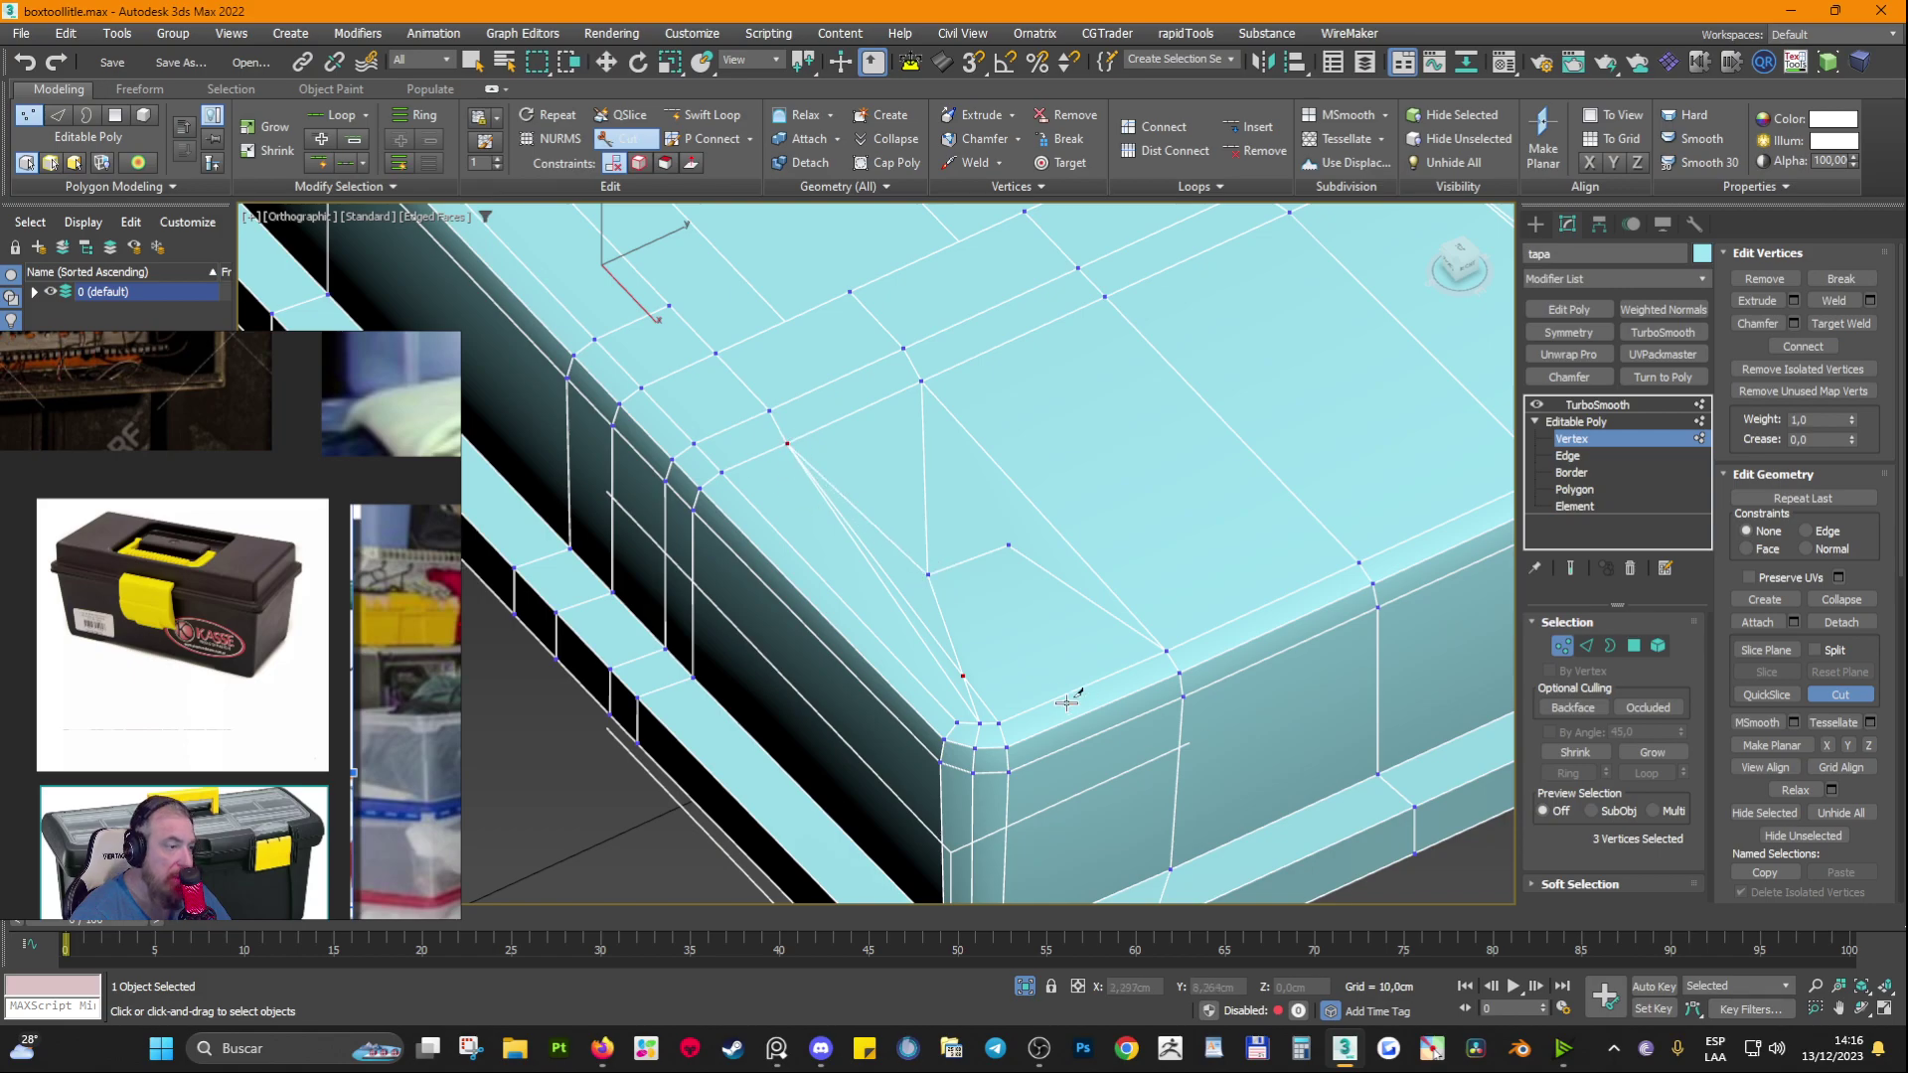
# Step: Target weld the stray vertex on the narrow triangle's edge to the lid's corner vertex
pyautogui.keyDown('alt'); pyautogui.moveTo(1071, 693); pyautogui.dragTo(988, 680, button='middle'); pyautogui.keyUp('alt')
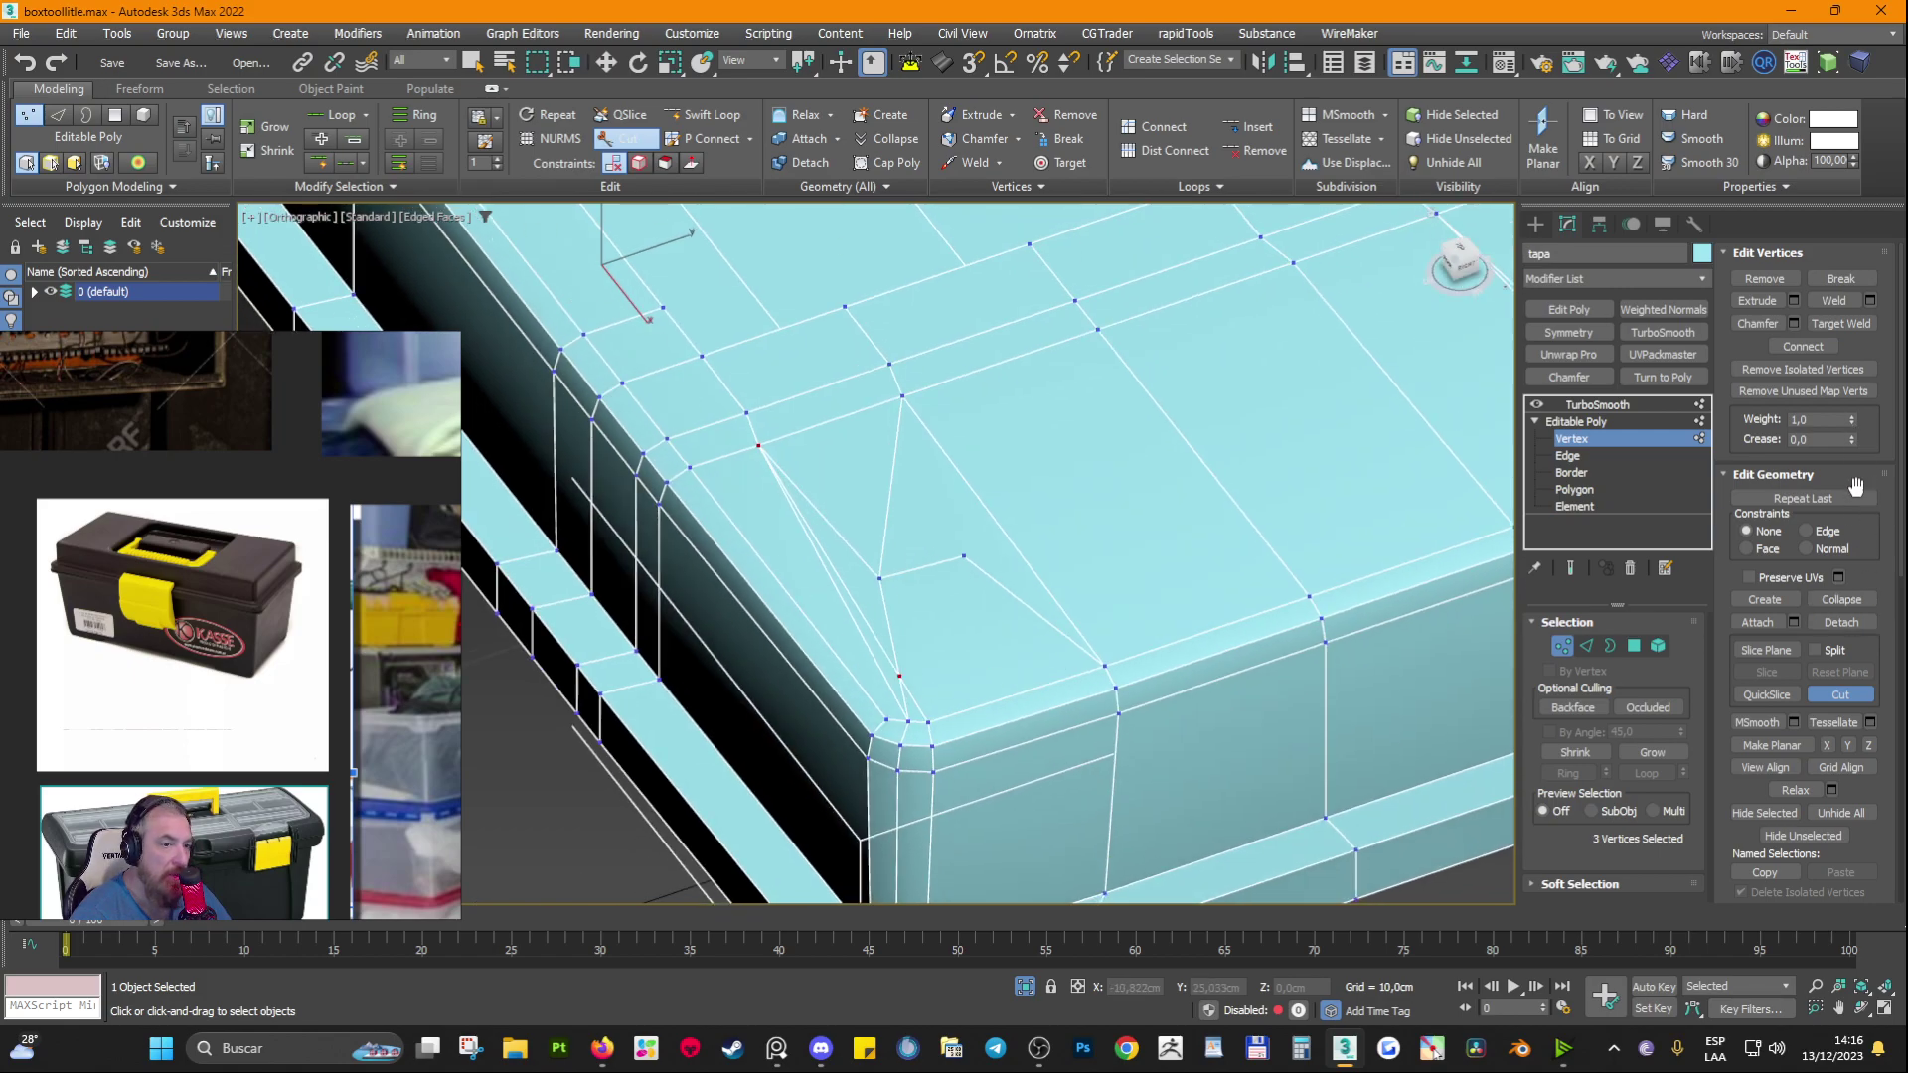
pyautogui.click(1840, 323)
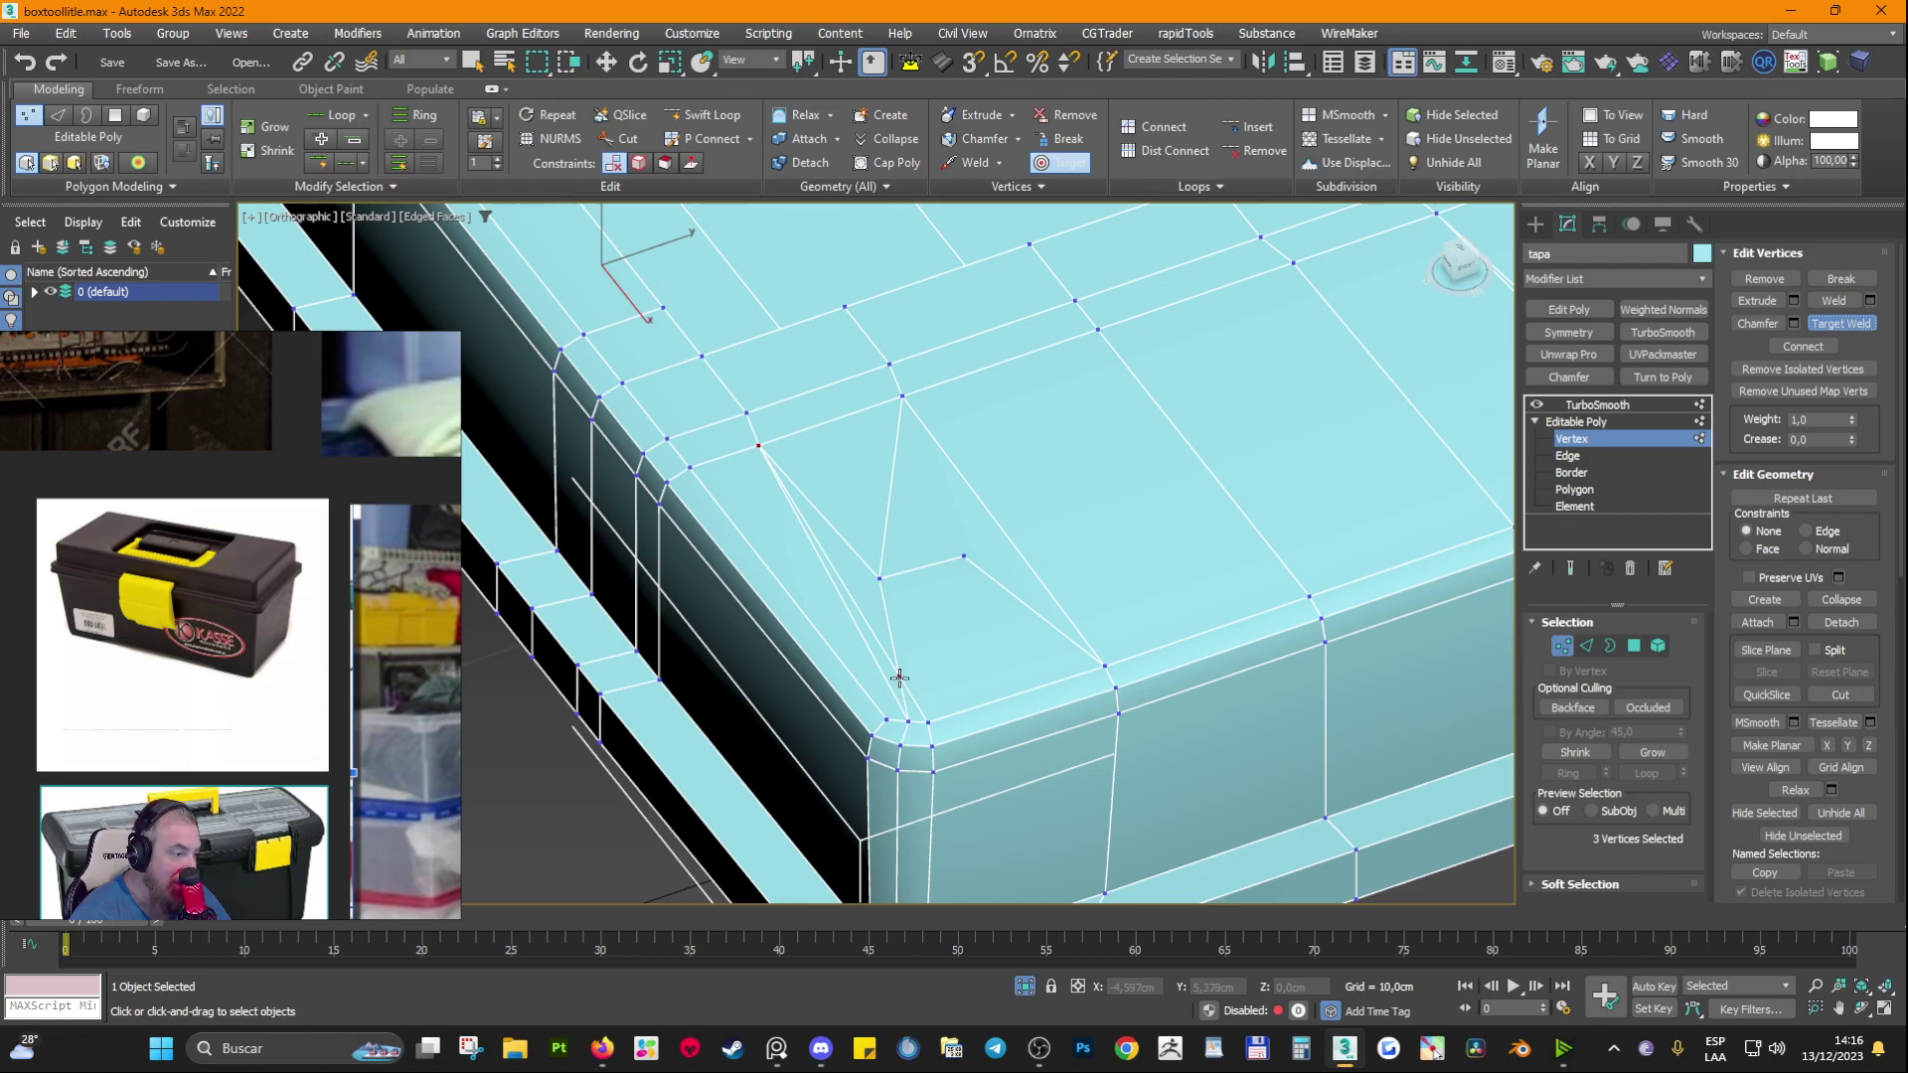
pyautogui.click(926, 725)
pyautogui.scroll(2, 922, 702)
pyautogui.scroll(-1, 848, 587)
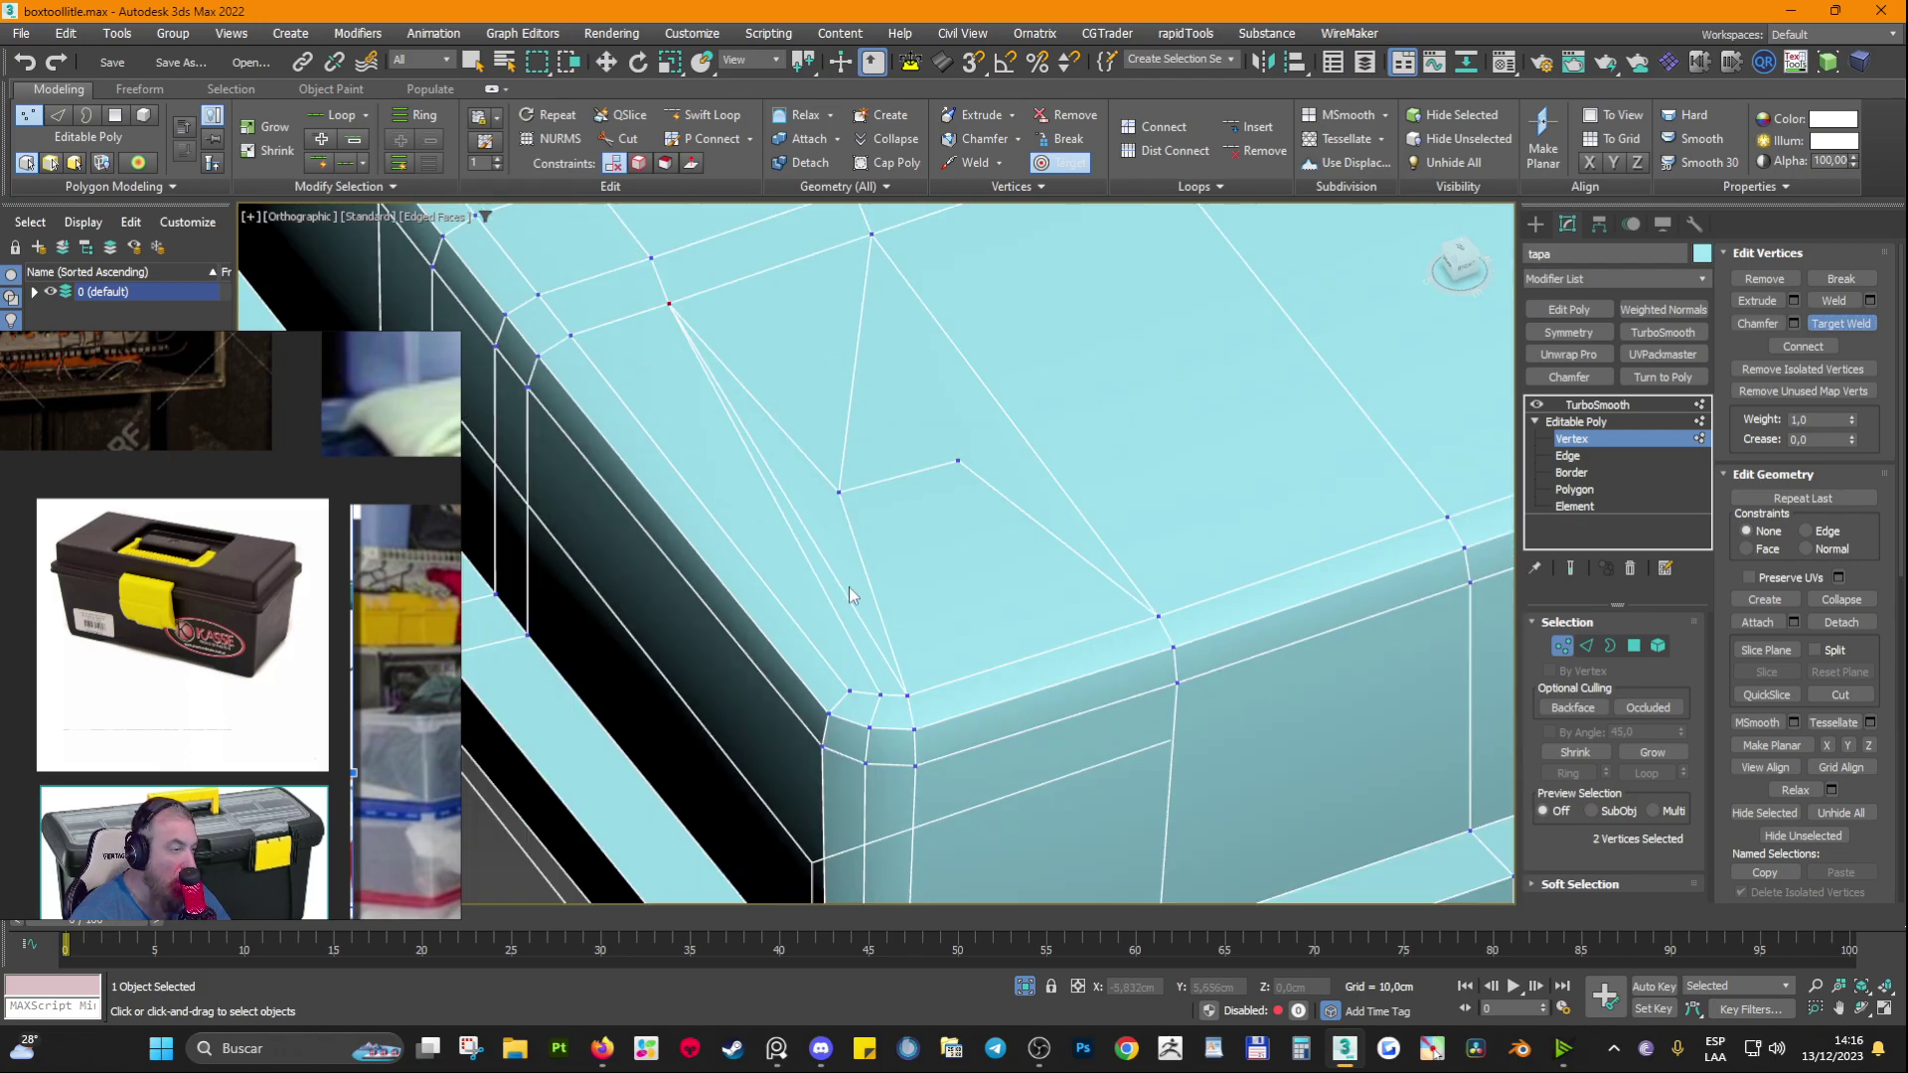
# Step: Cut an edge from the corner to the nearer inner point and target weld the extra crossing vertex into the corner vertex
pyautogui.keyDown('alt'); pyautogui.moveTo(849, 586); pyautogui.dragTo(999, 582, button='middle'); pyautogui.keyUp('alt')
pyautogui.scroll(2, 861, 527)
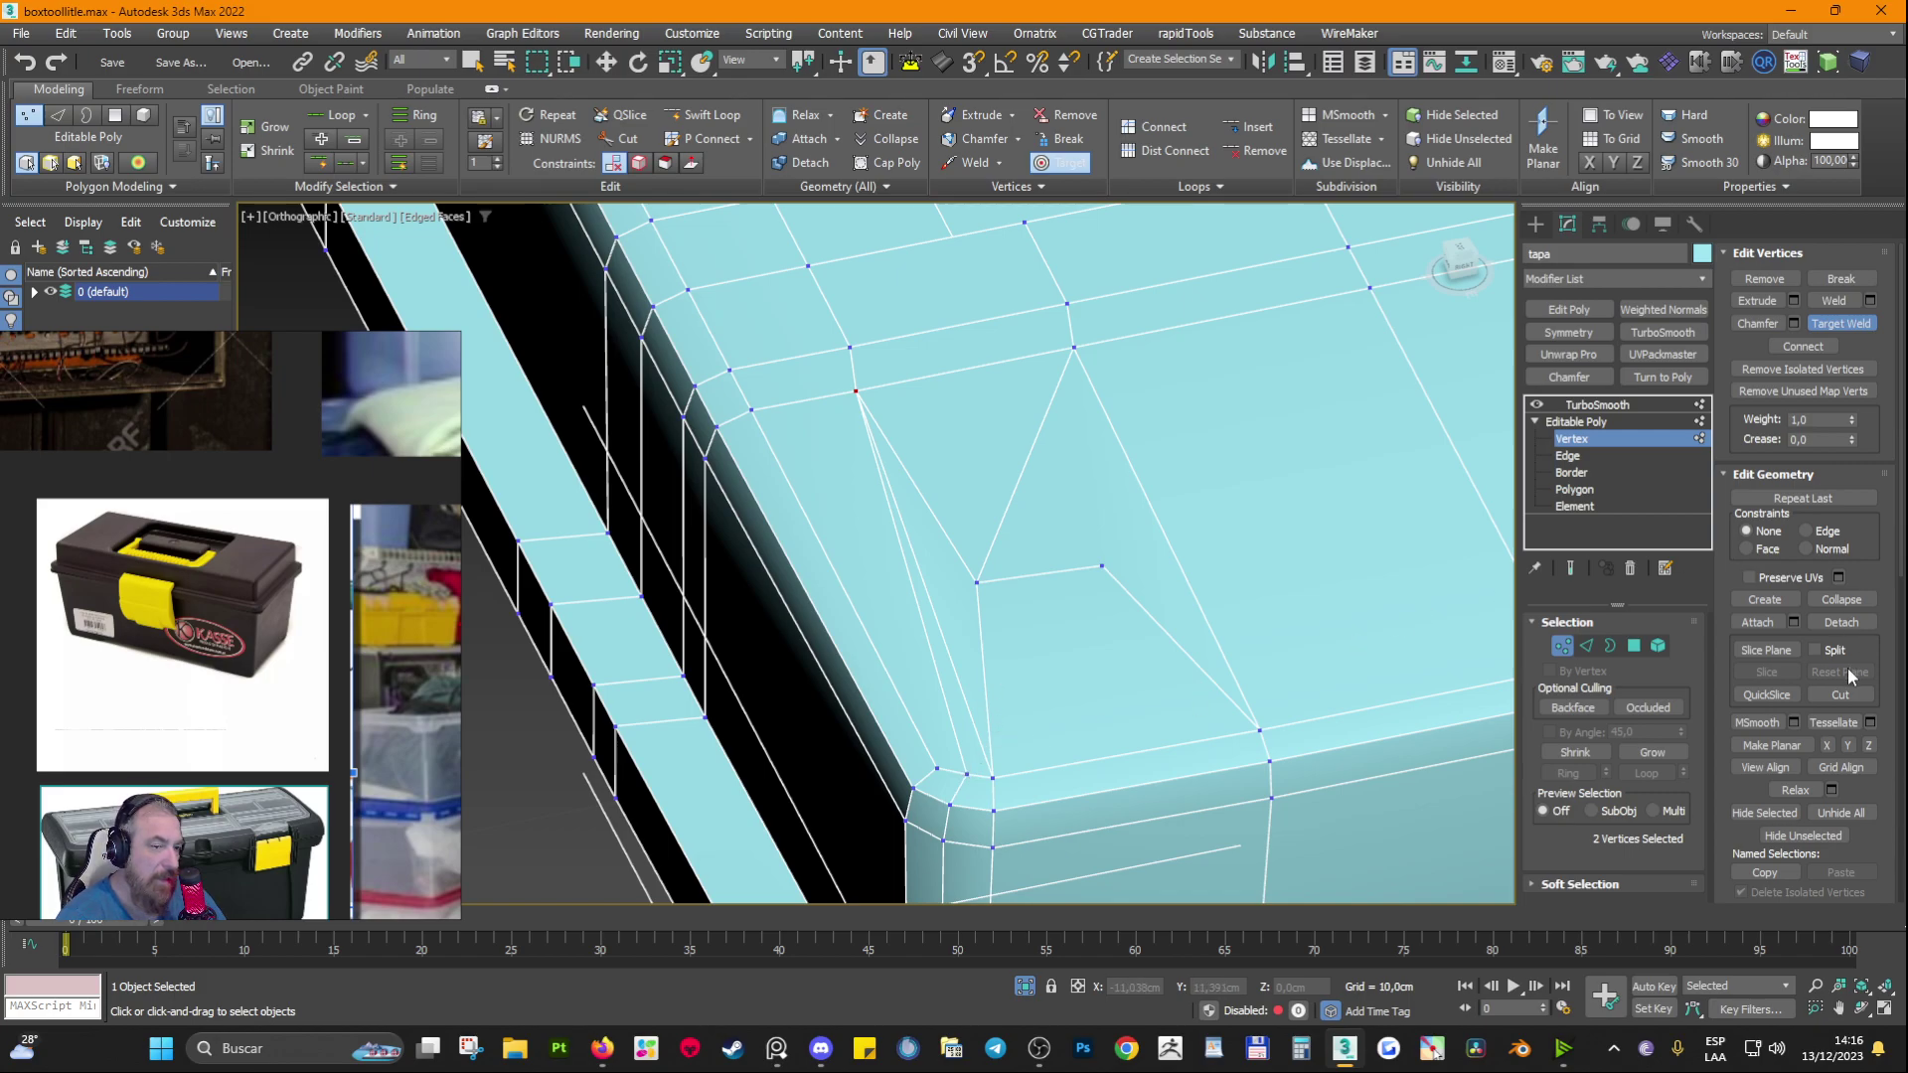
pyautogui.click(1840, 694)
pyautogui.click(966, 774)
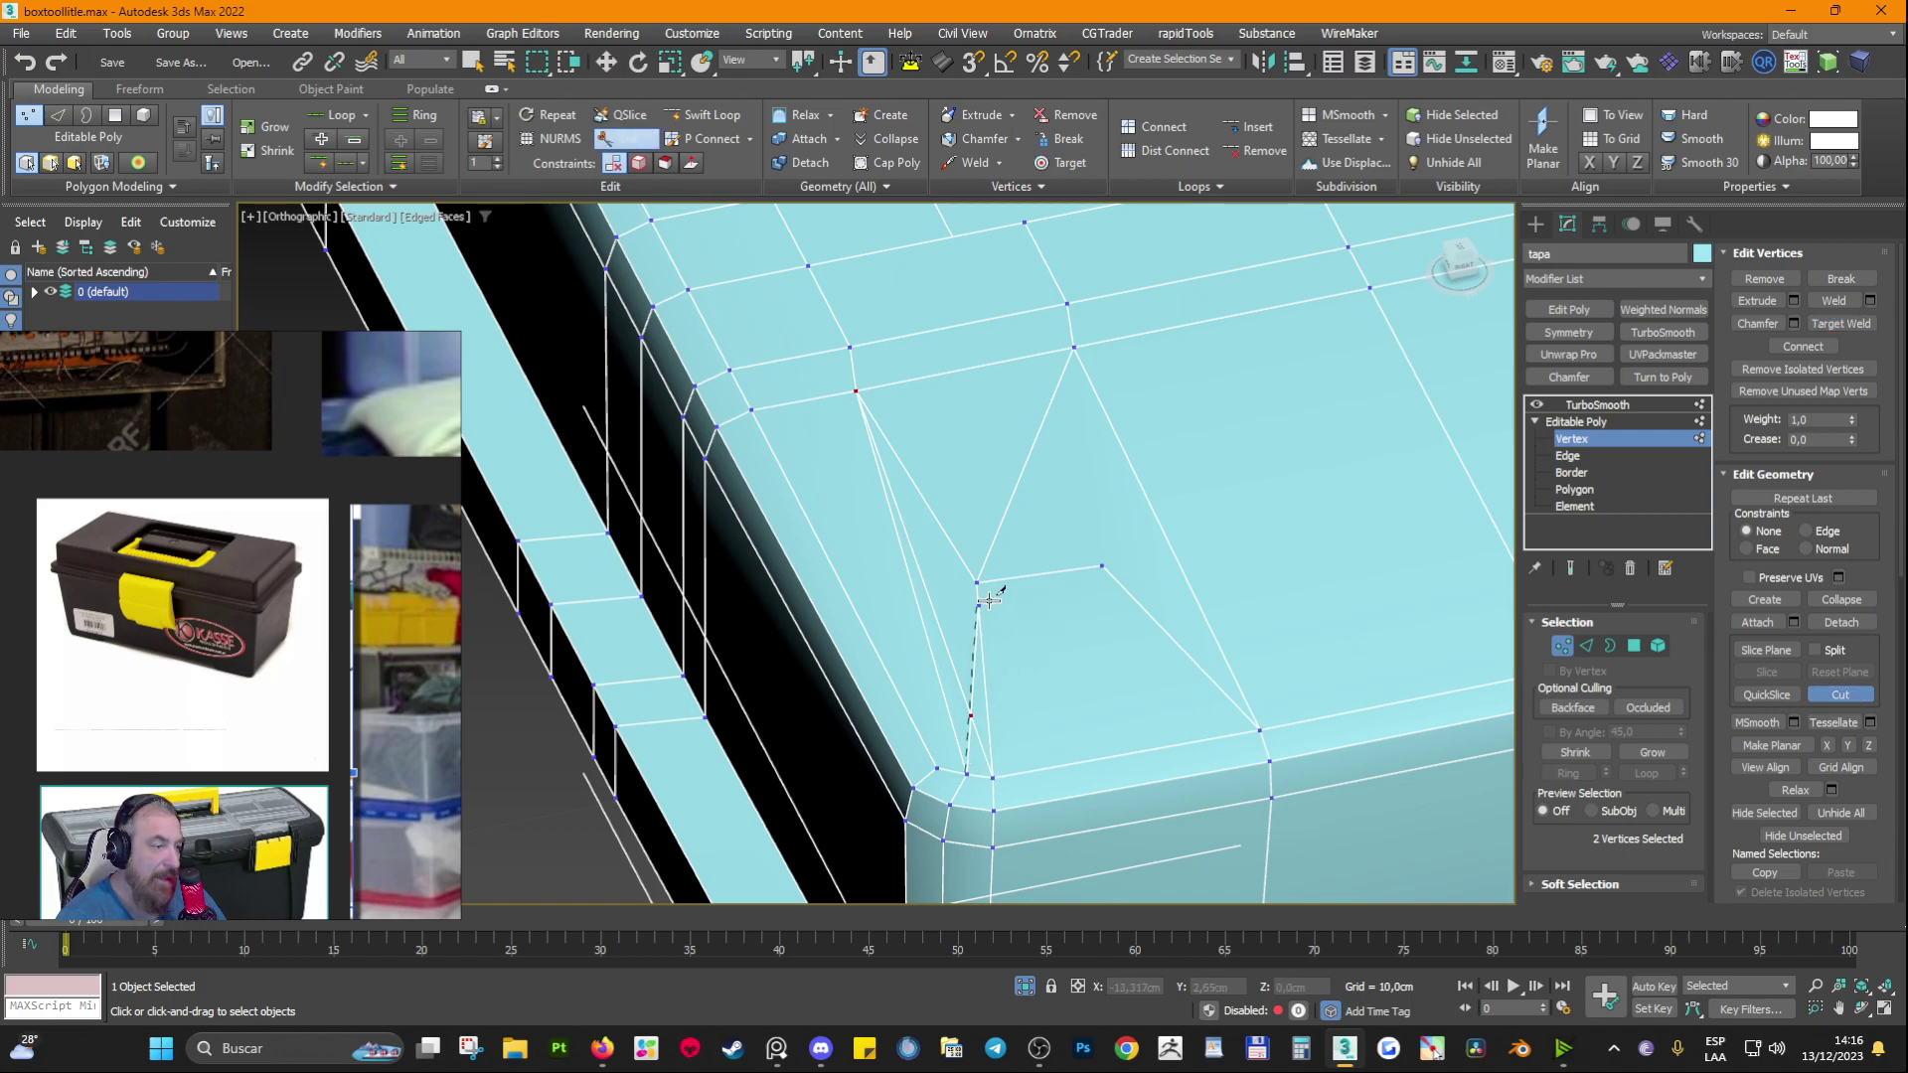
pyautogui.click(1828, 324)
pyautogui.click(968, 713)
pyautogui.click(992, 778)
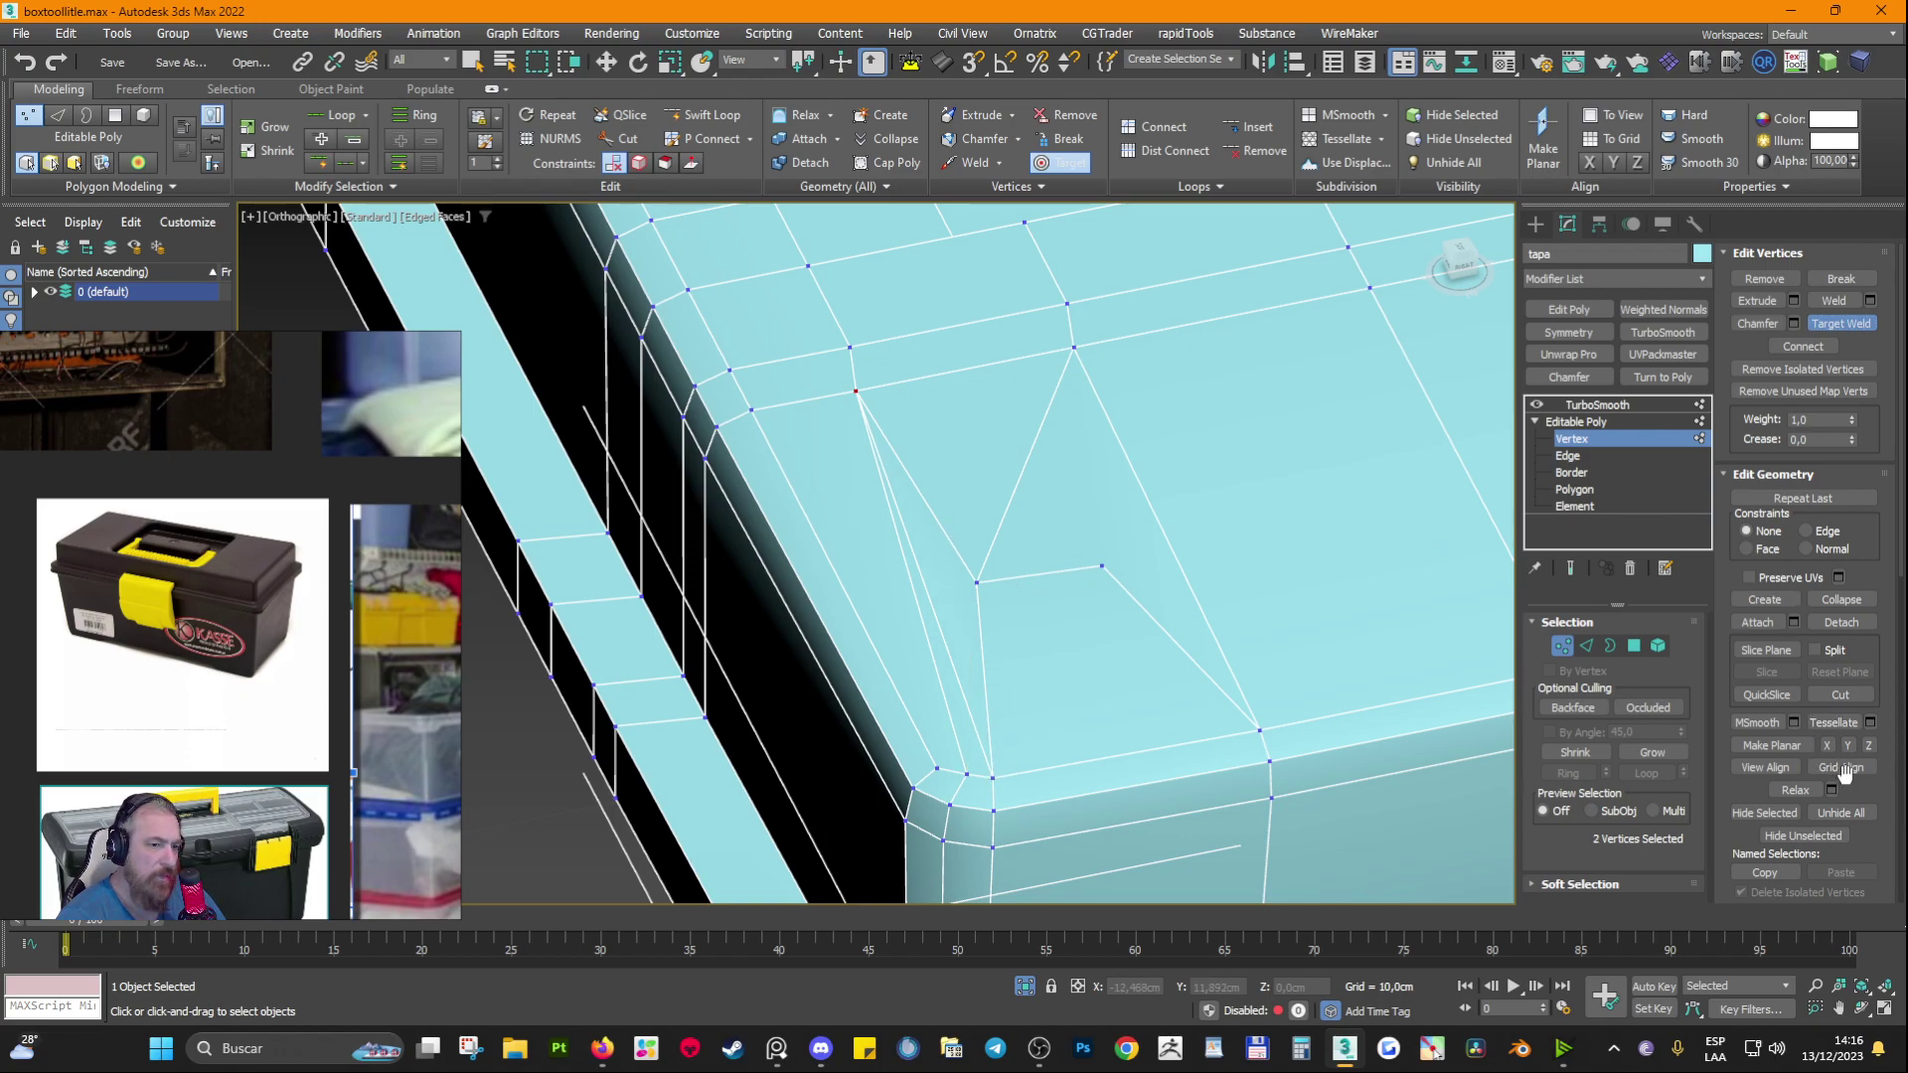
# Step: Cut an edge from the second inner point to the recess-side vertex farther from the corner
pyautogui.click(1839, 694)
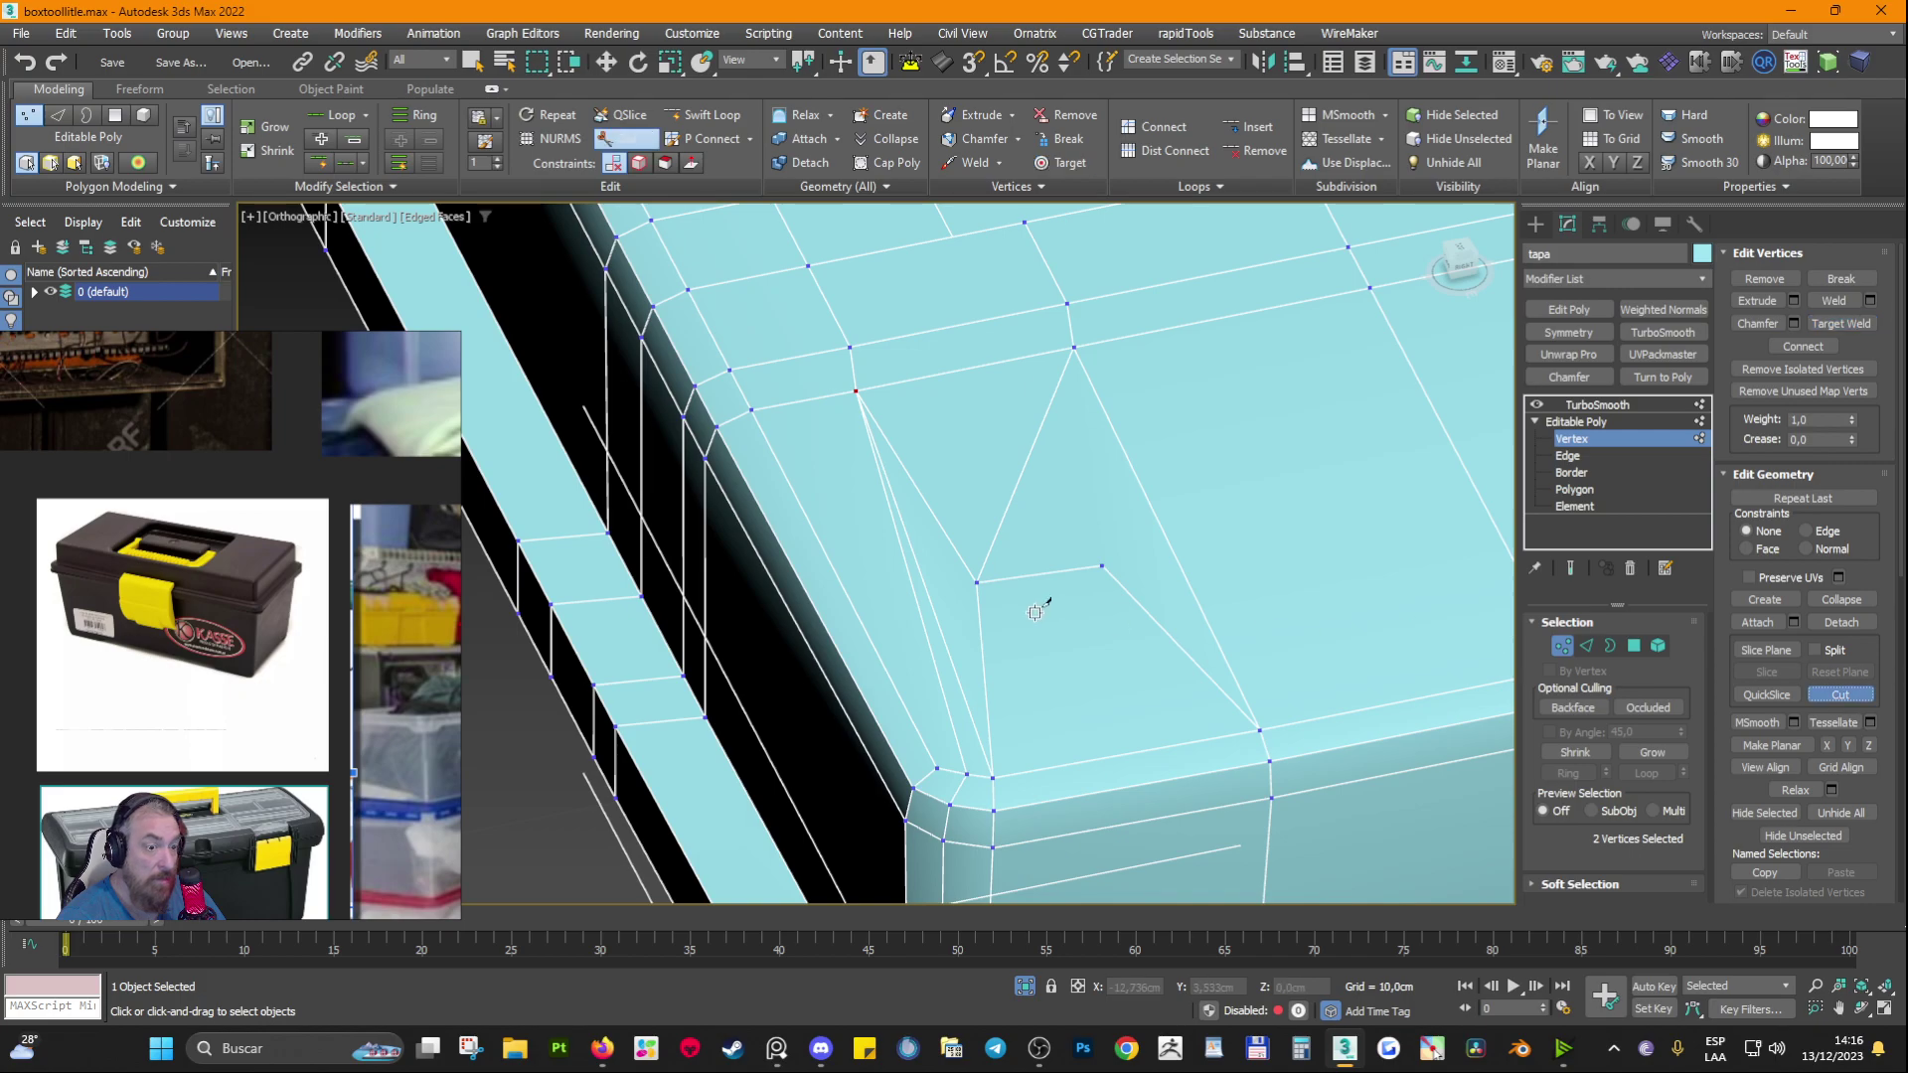
pyautogui.click(1102, 568)
pyautogui.click(1074, 345)
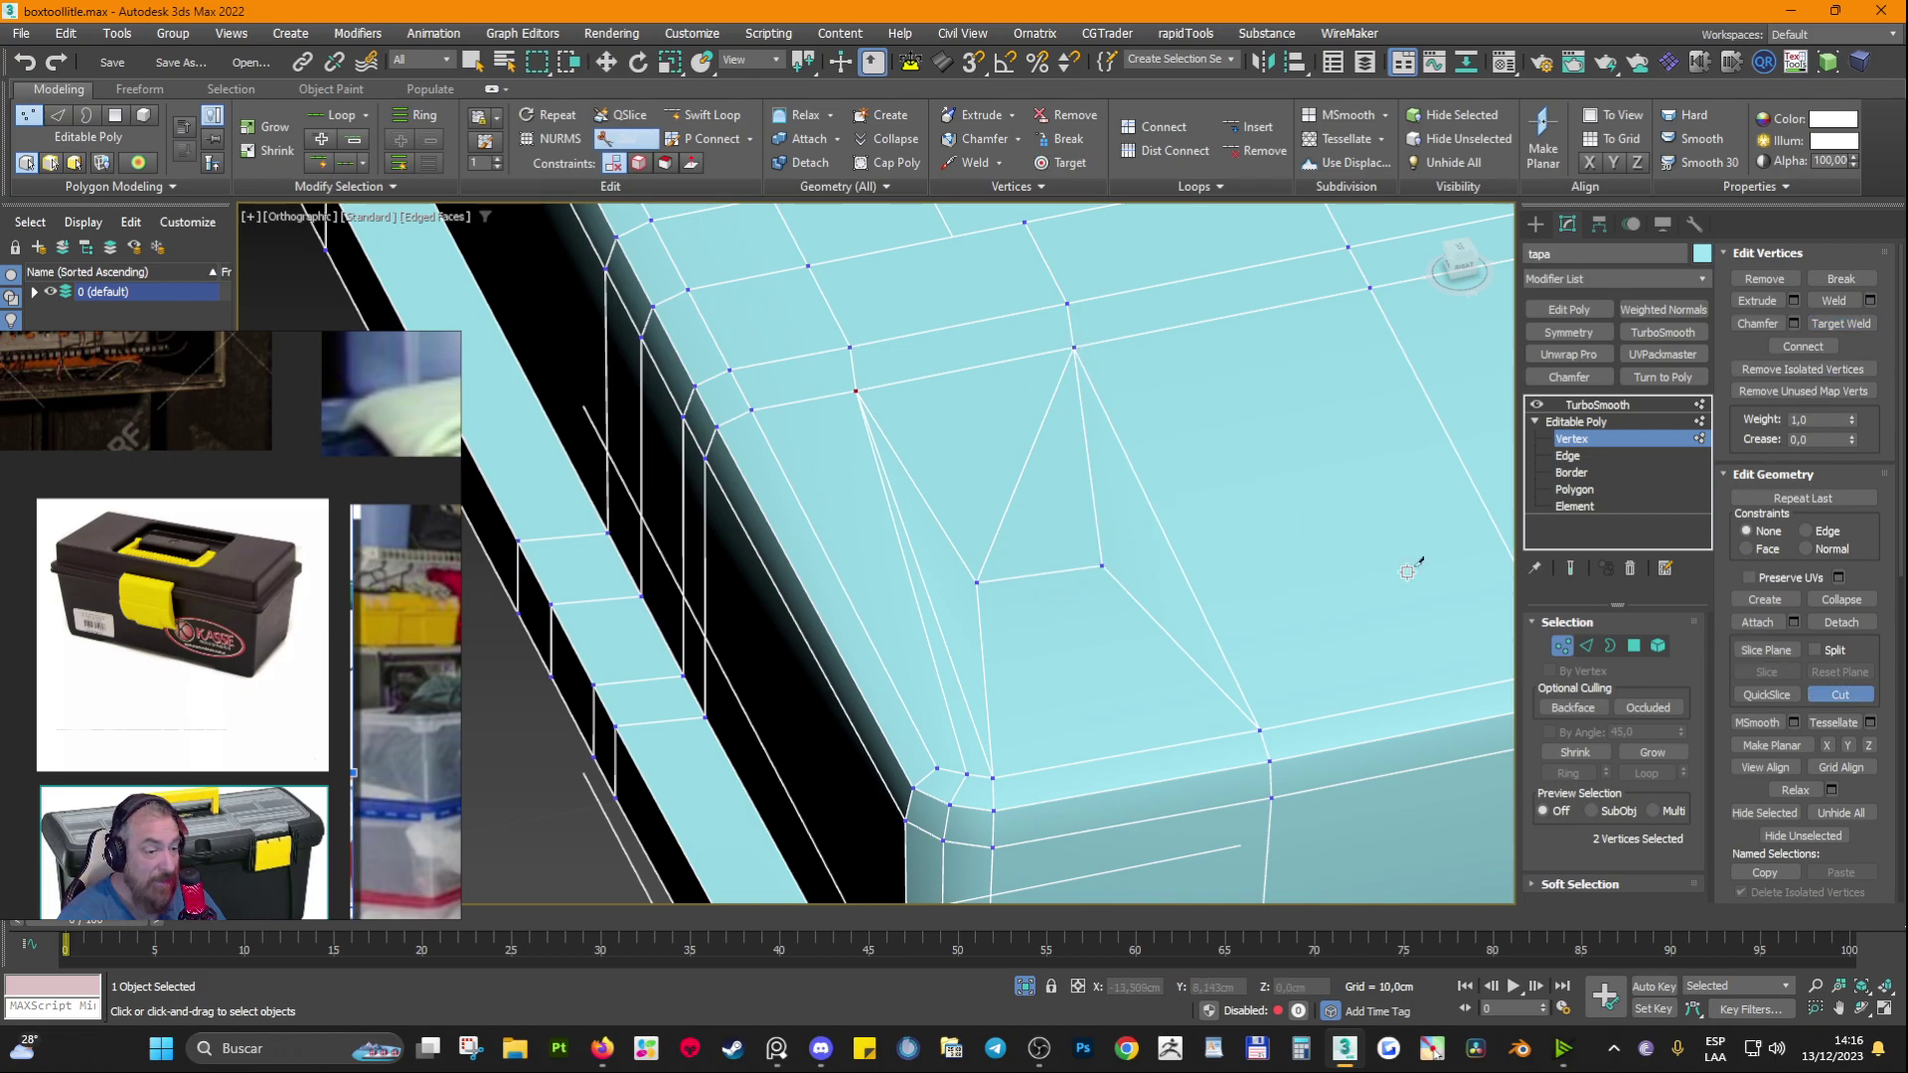
# Step: Remove the diagonal edge between the inner cuts and the long edge running from the recess side to the corner
pyautogui.click(1589, 648)
pyautogui.click(1008, 501)
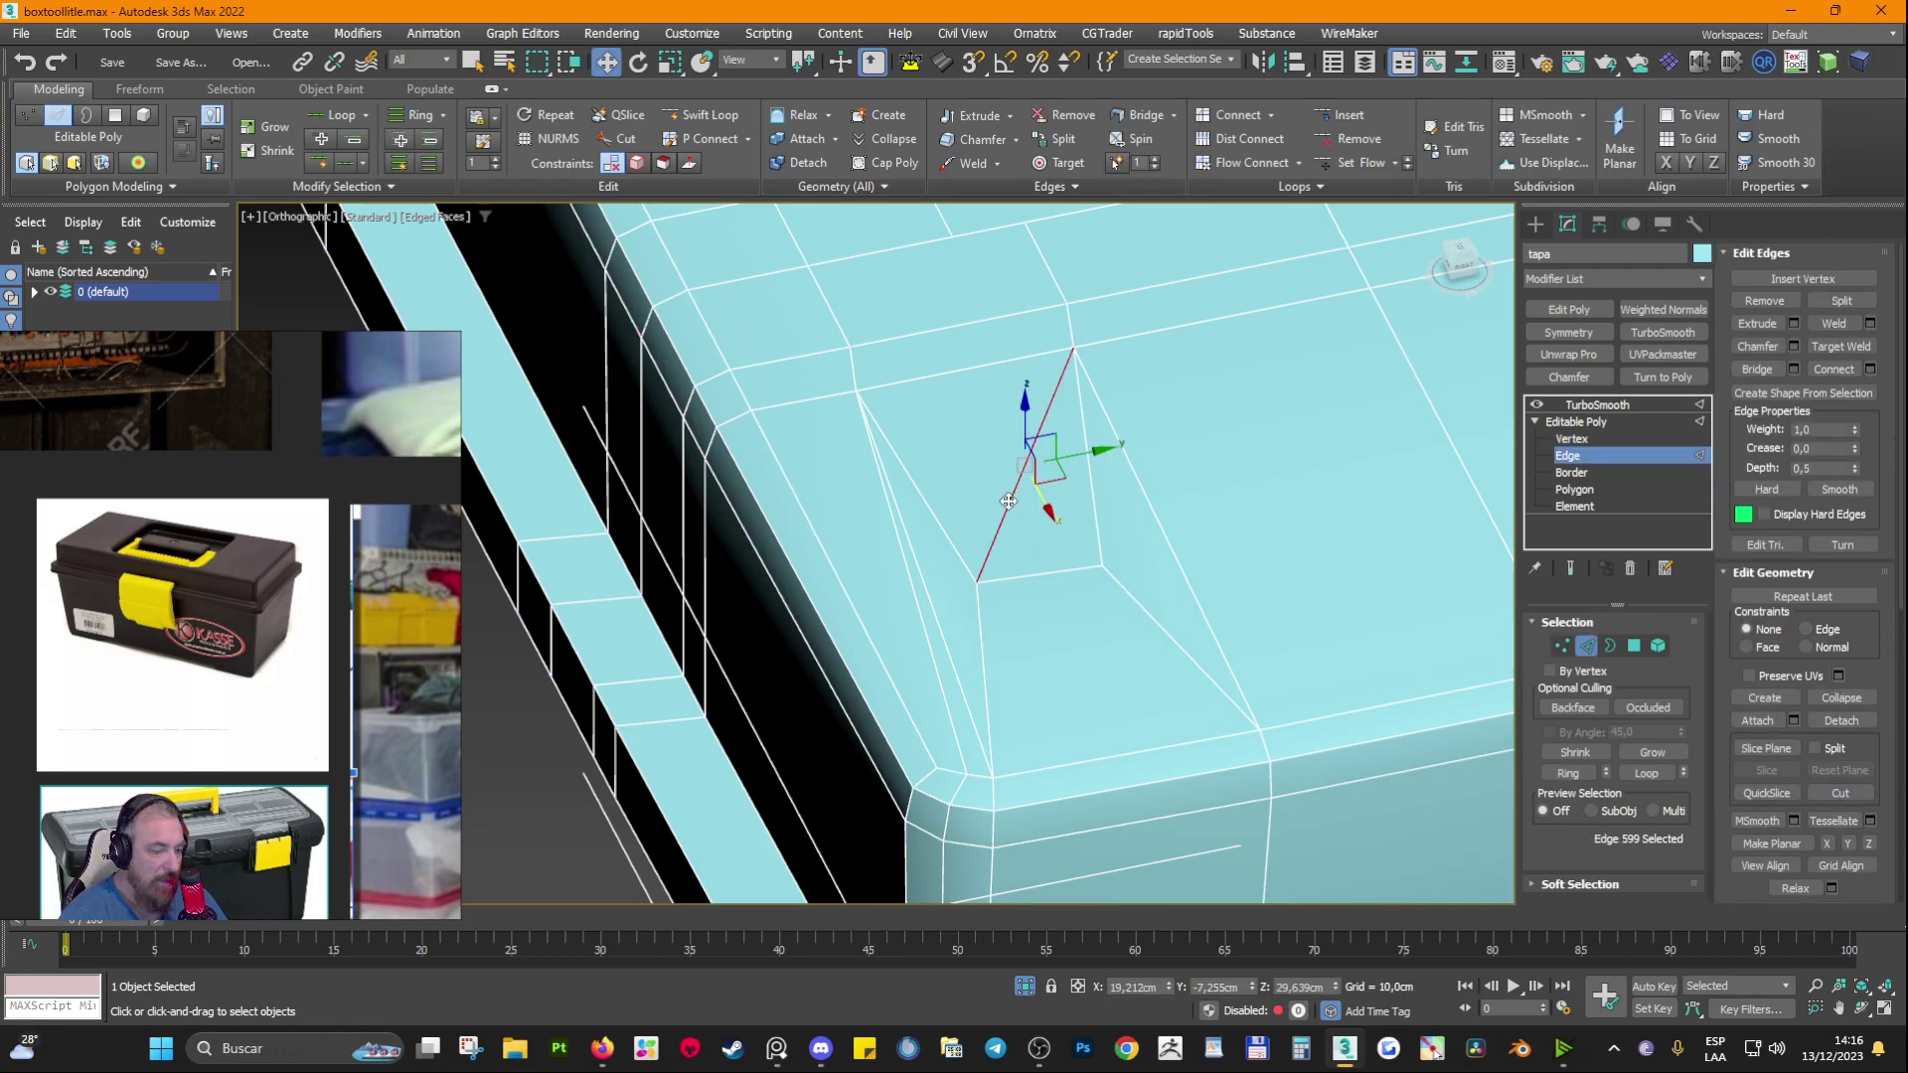
pyautogui.press('BackSpace')
pyautogui.click(962, 672)
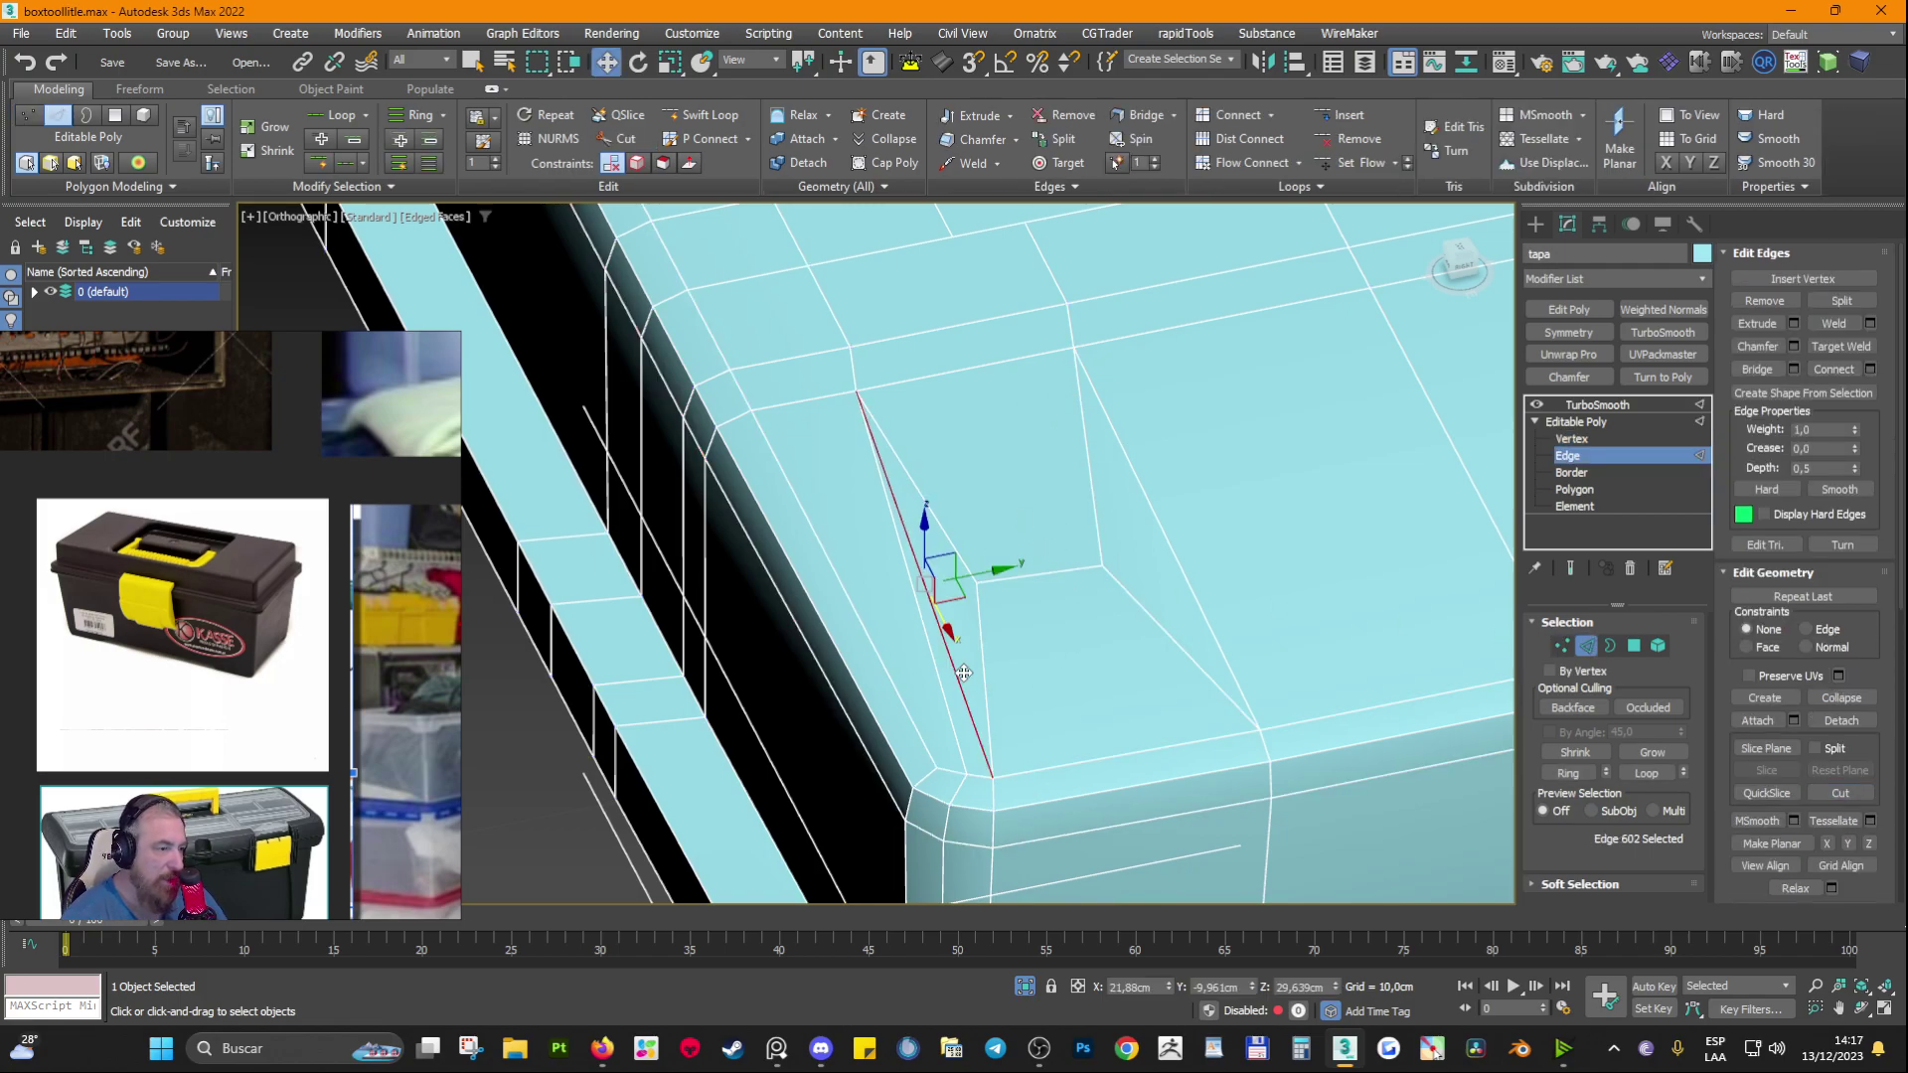
pyautogui.press('BackSpace')
# Step: Examine the recut corner and select its surrounding polygons to check the new topology
pyautogui.keyDown('alt'); pyautogui.moveTo(987, 695); pyautogui.dragTo(1044, 673, button='middle'); pyautogui.keyUp('alt')
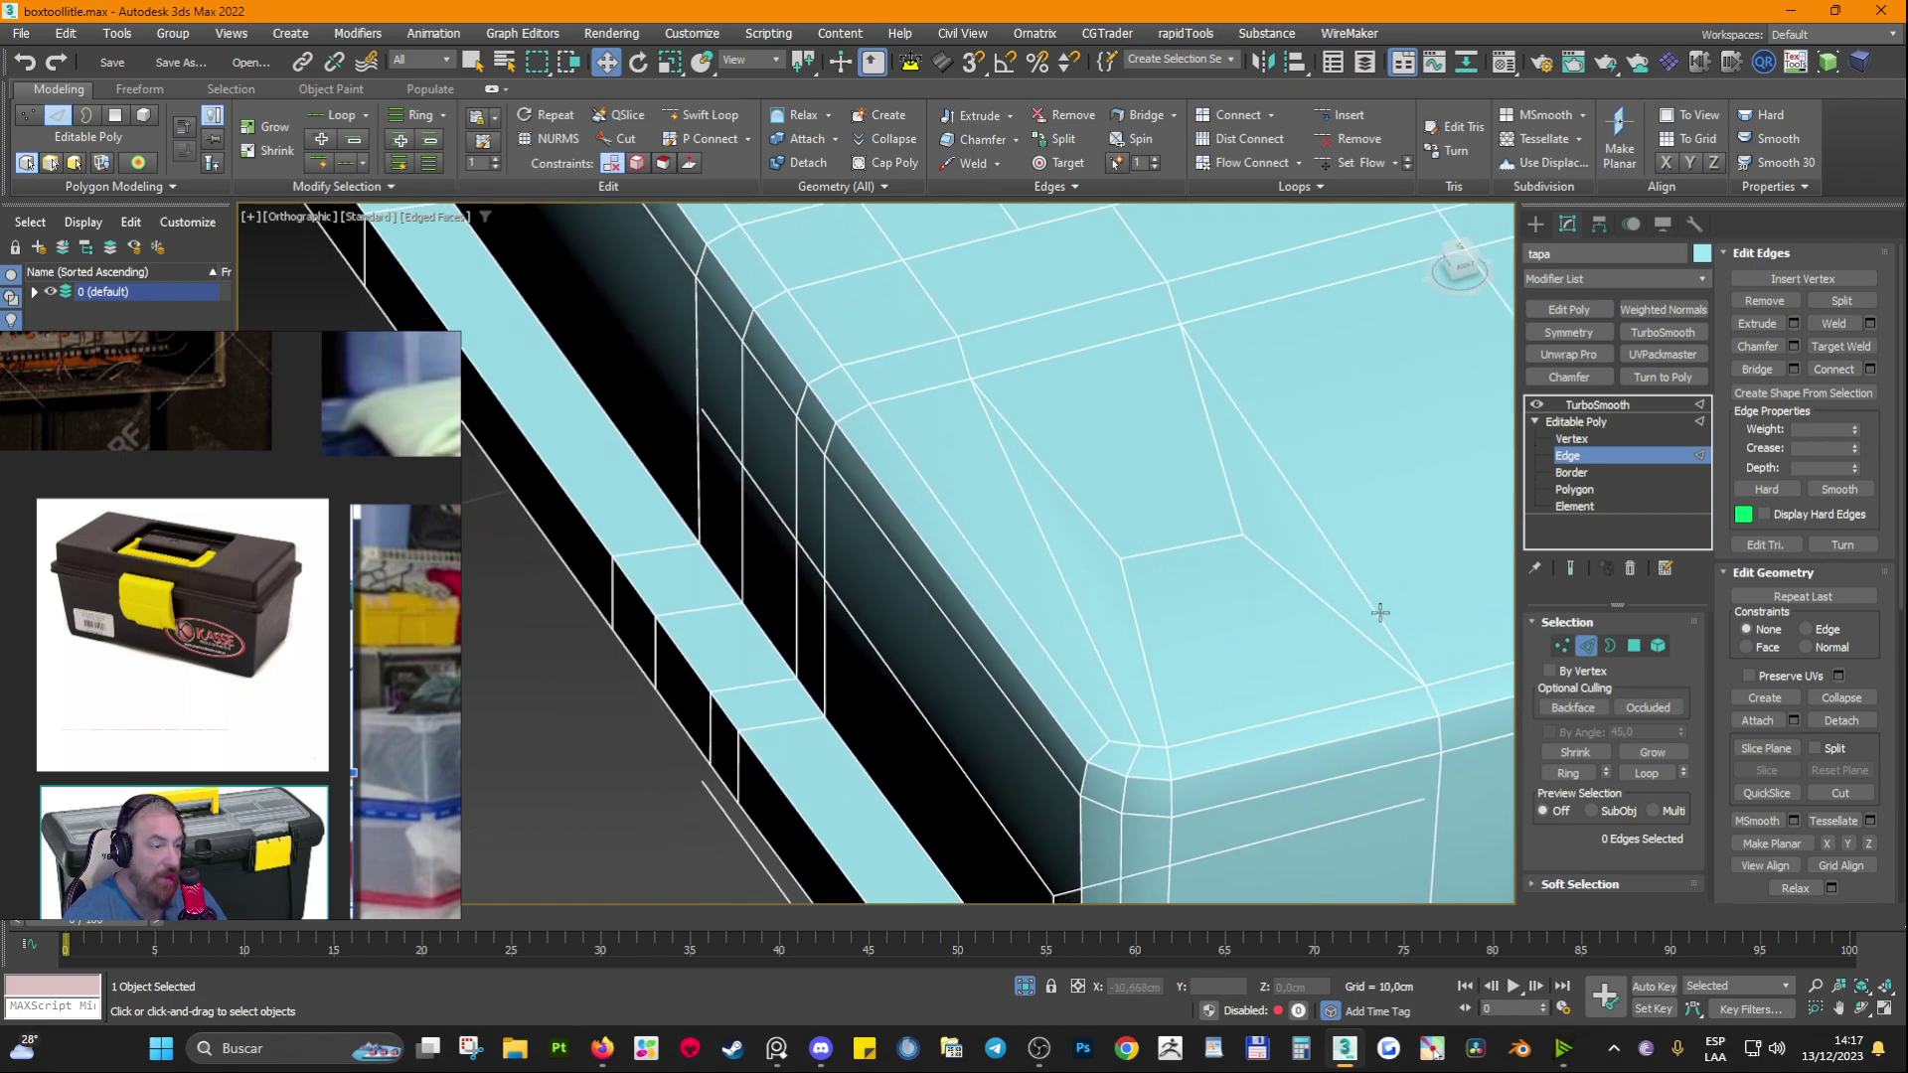
pyautogui.keyDown('alt'); pyautogui.moveTo(1379, 612); pyautogui.dragTo(793, 624, button='middle'); pyautogui.keyUp('alt')
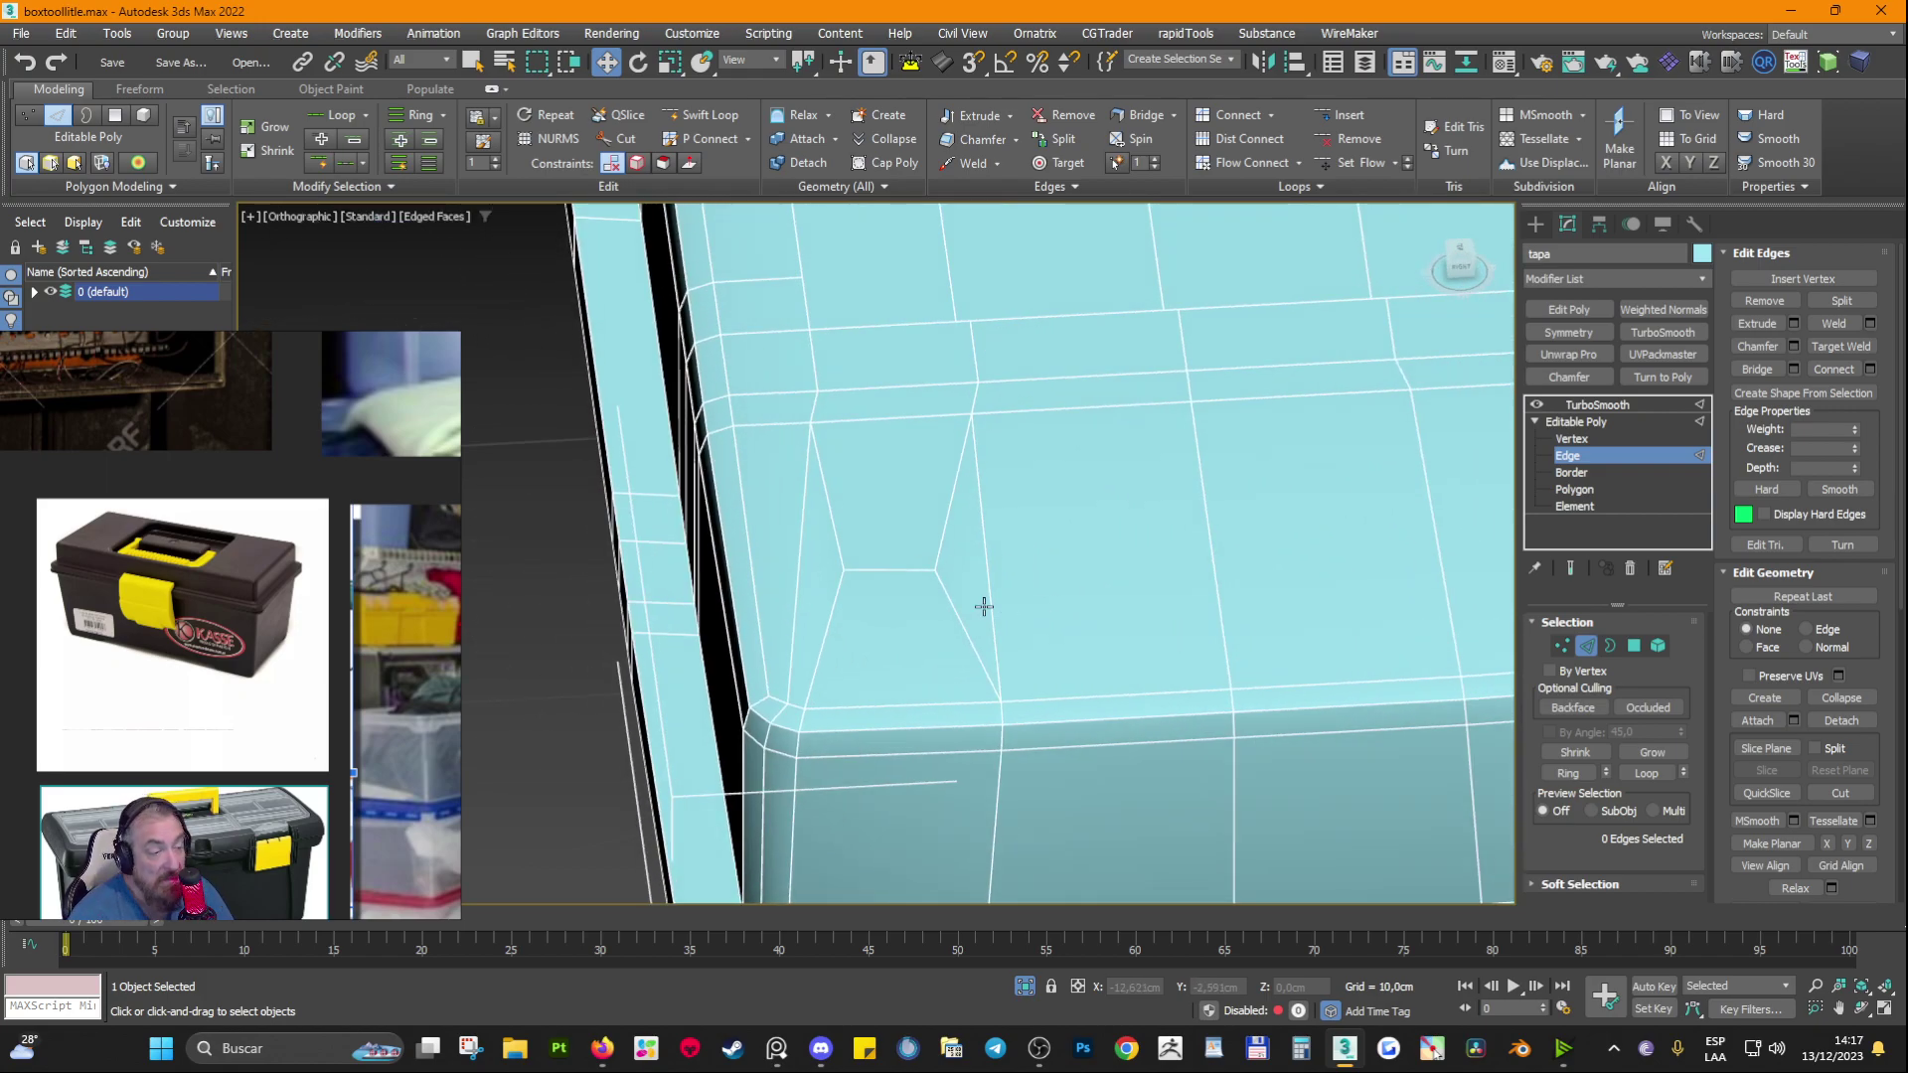
pyautogui.keyDown('alt'); pyautogui.moveTo(980, 605); pyautogui.dragTo(1384, 592, button='middle'); pyautogui.keyUp('alt')
pyautogui.click(1635, 648)
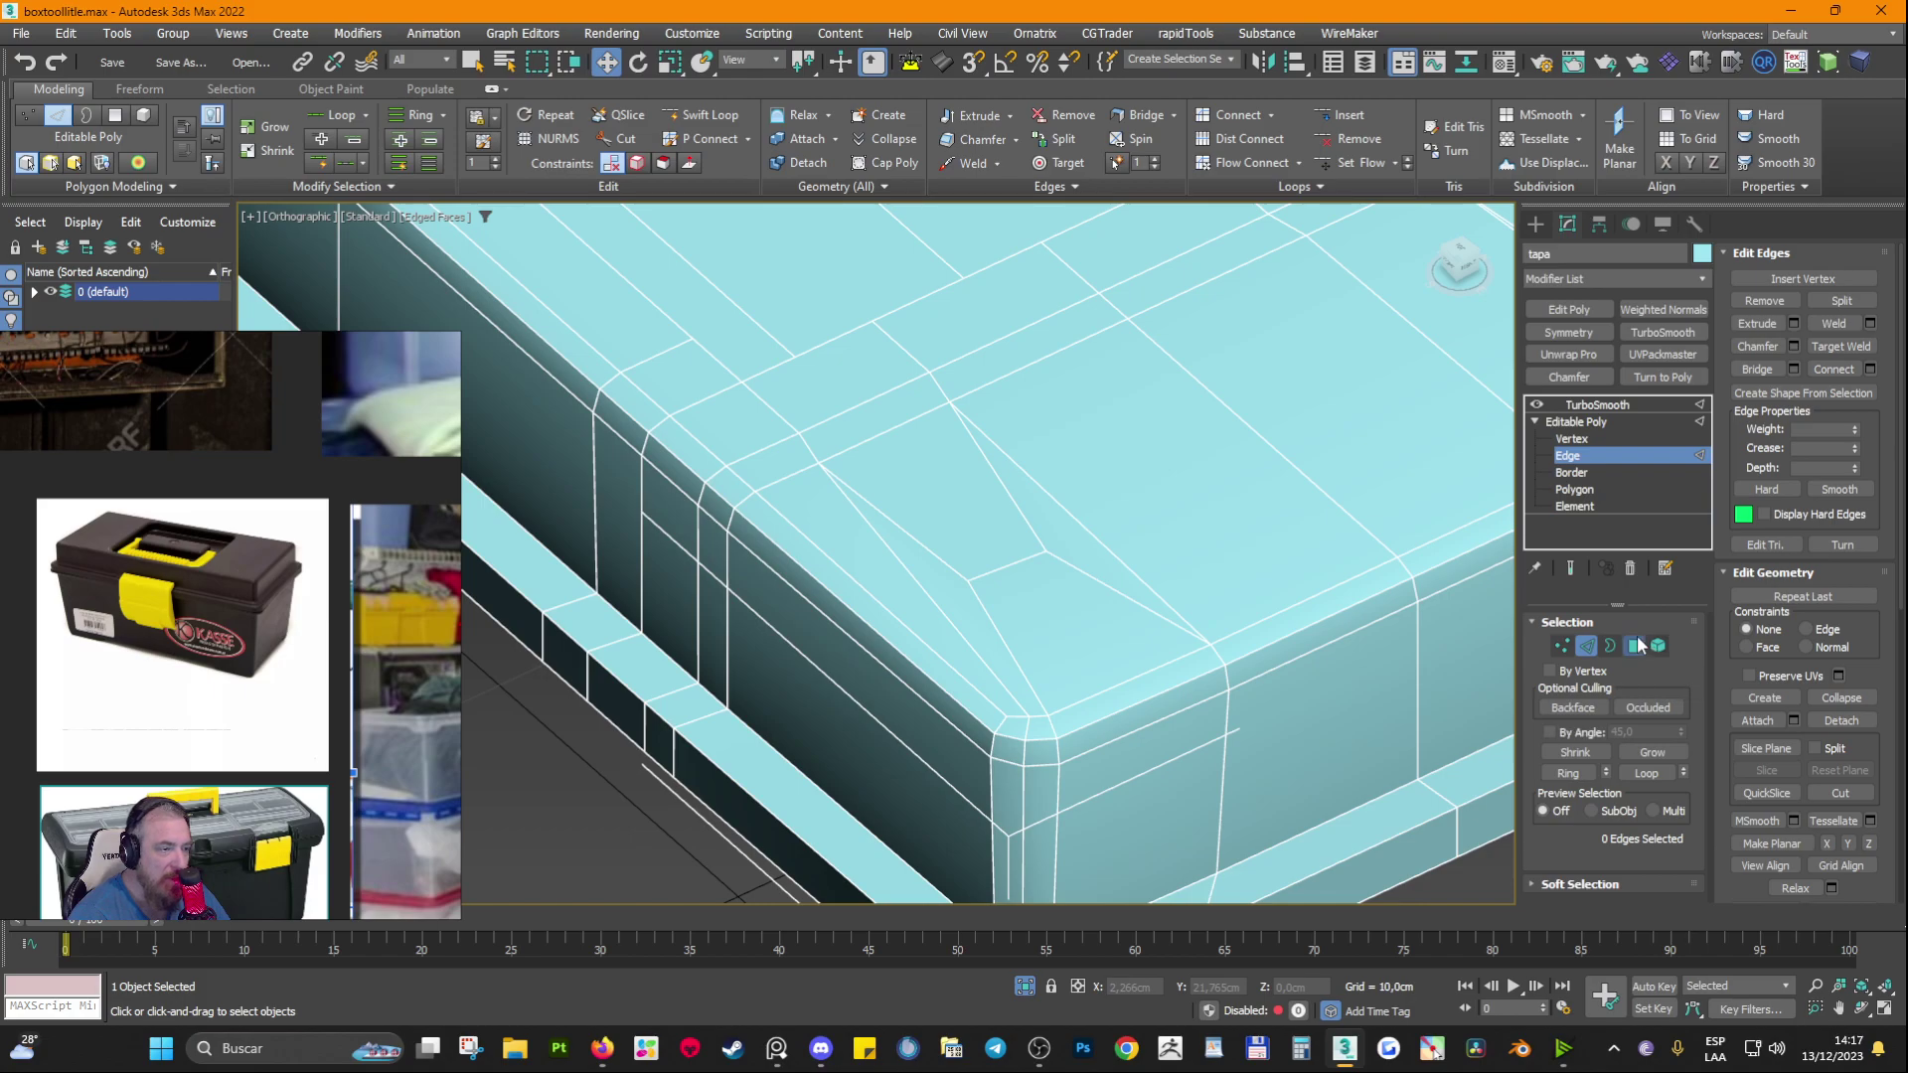
pyautogui.click(979, 621)
pyautogui.click(1053, 623)
pyautogui.click(963, 539)
pyautogui.keyDown('ctrl'); pyautogui.click(968, 619); pyautogui.keyUp('ctrl')
pyautogui.keyDown('ctrl'); pyautogui.click(1014, 601); pyautogui.keyUp('ctrl')
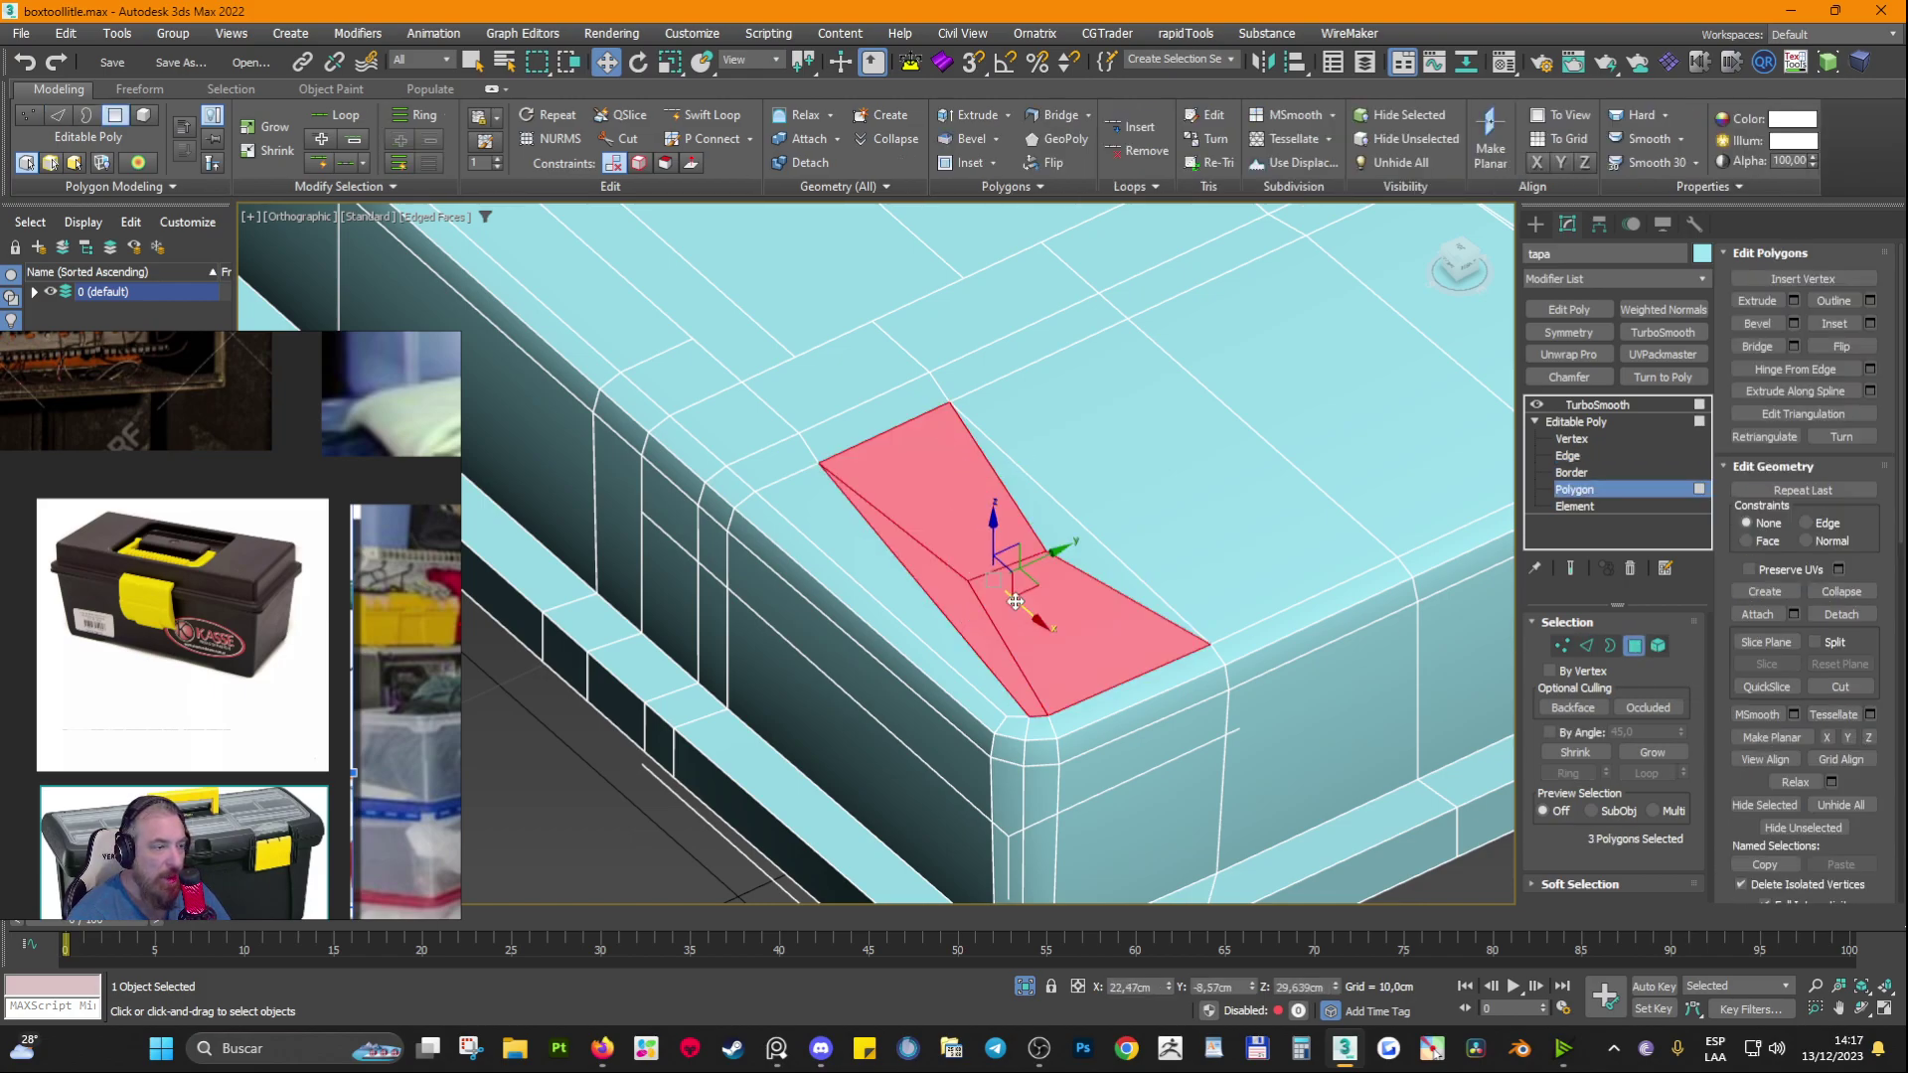
pyautogui.keyDown('ctrl'); pyautogui.click(1041, 543); pyautogui.keyUp('ctrl')
pyautogui.click(974, 656)
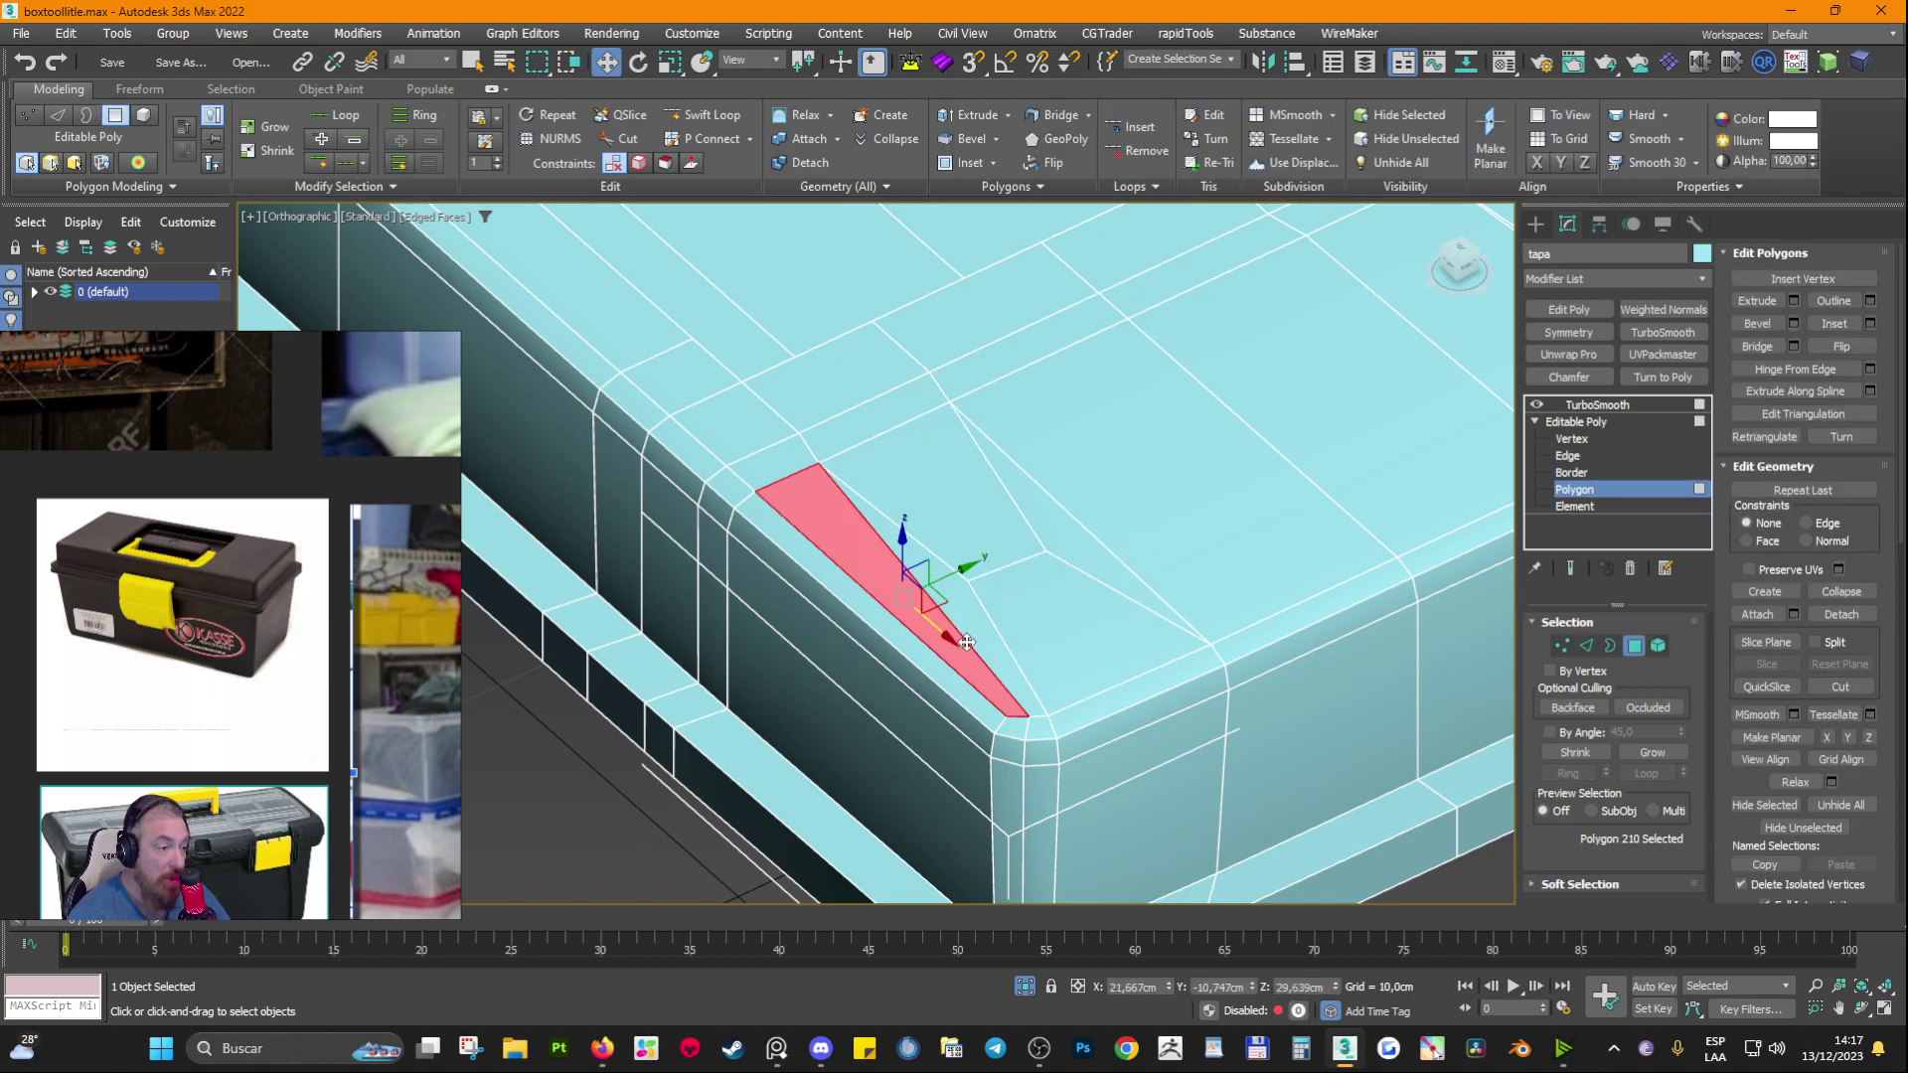
# Step: Turn the TurboSmooth result on and examine the recut corner with mesh edges hidden and shown
pyautogui.click(1580, 422)
pyautogui.click(1596, 404)
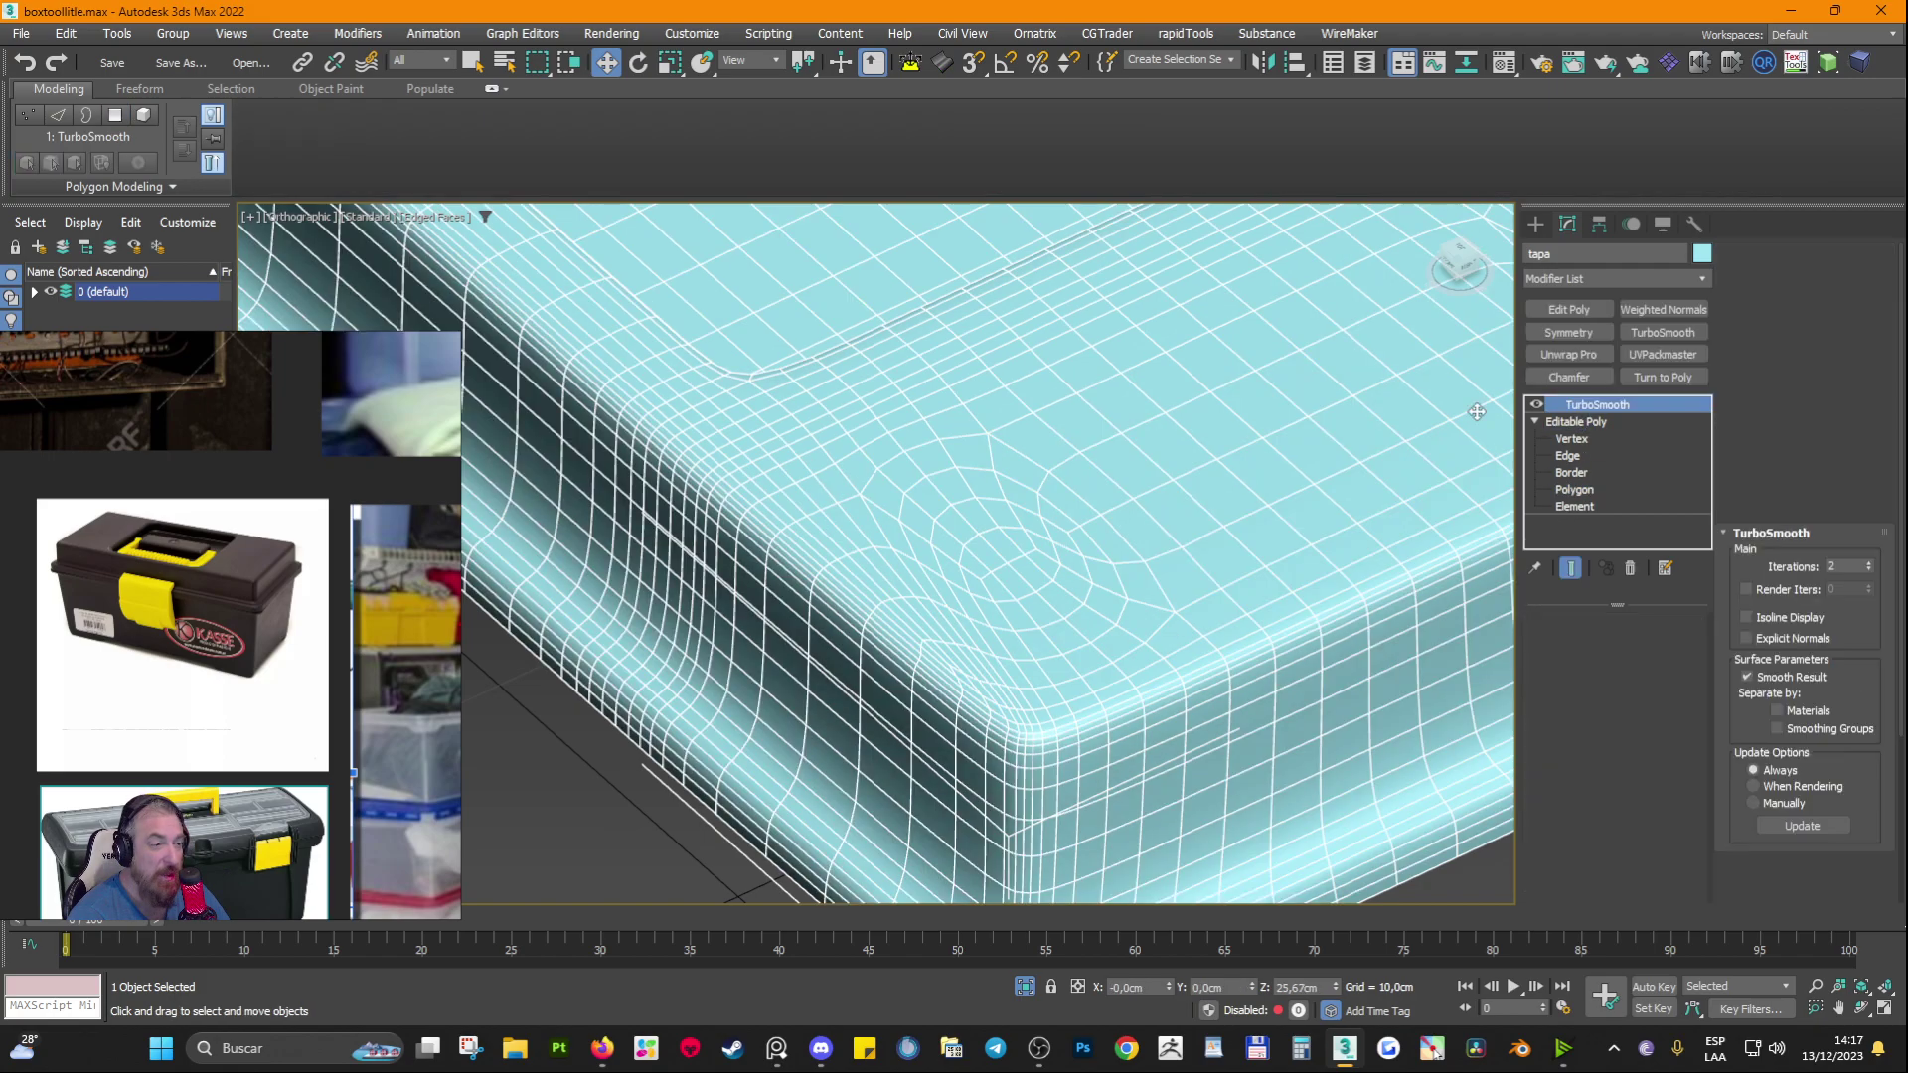
pyautogui.press('F4')
pyautogui.scroll(-5, 1136, 696)
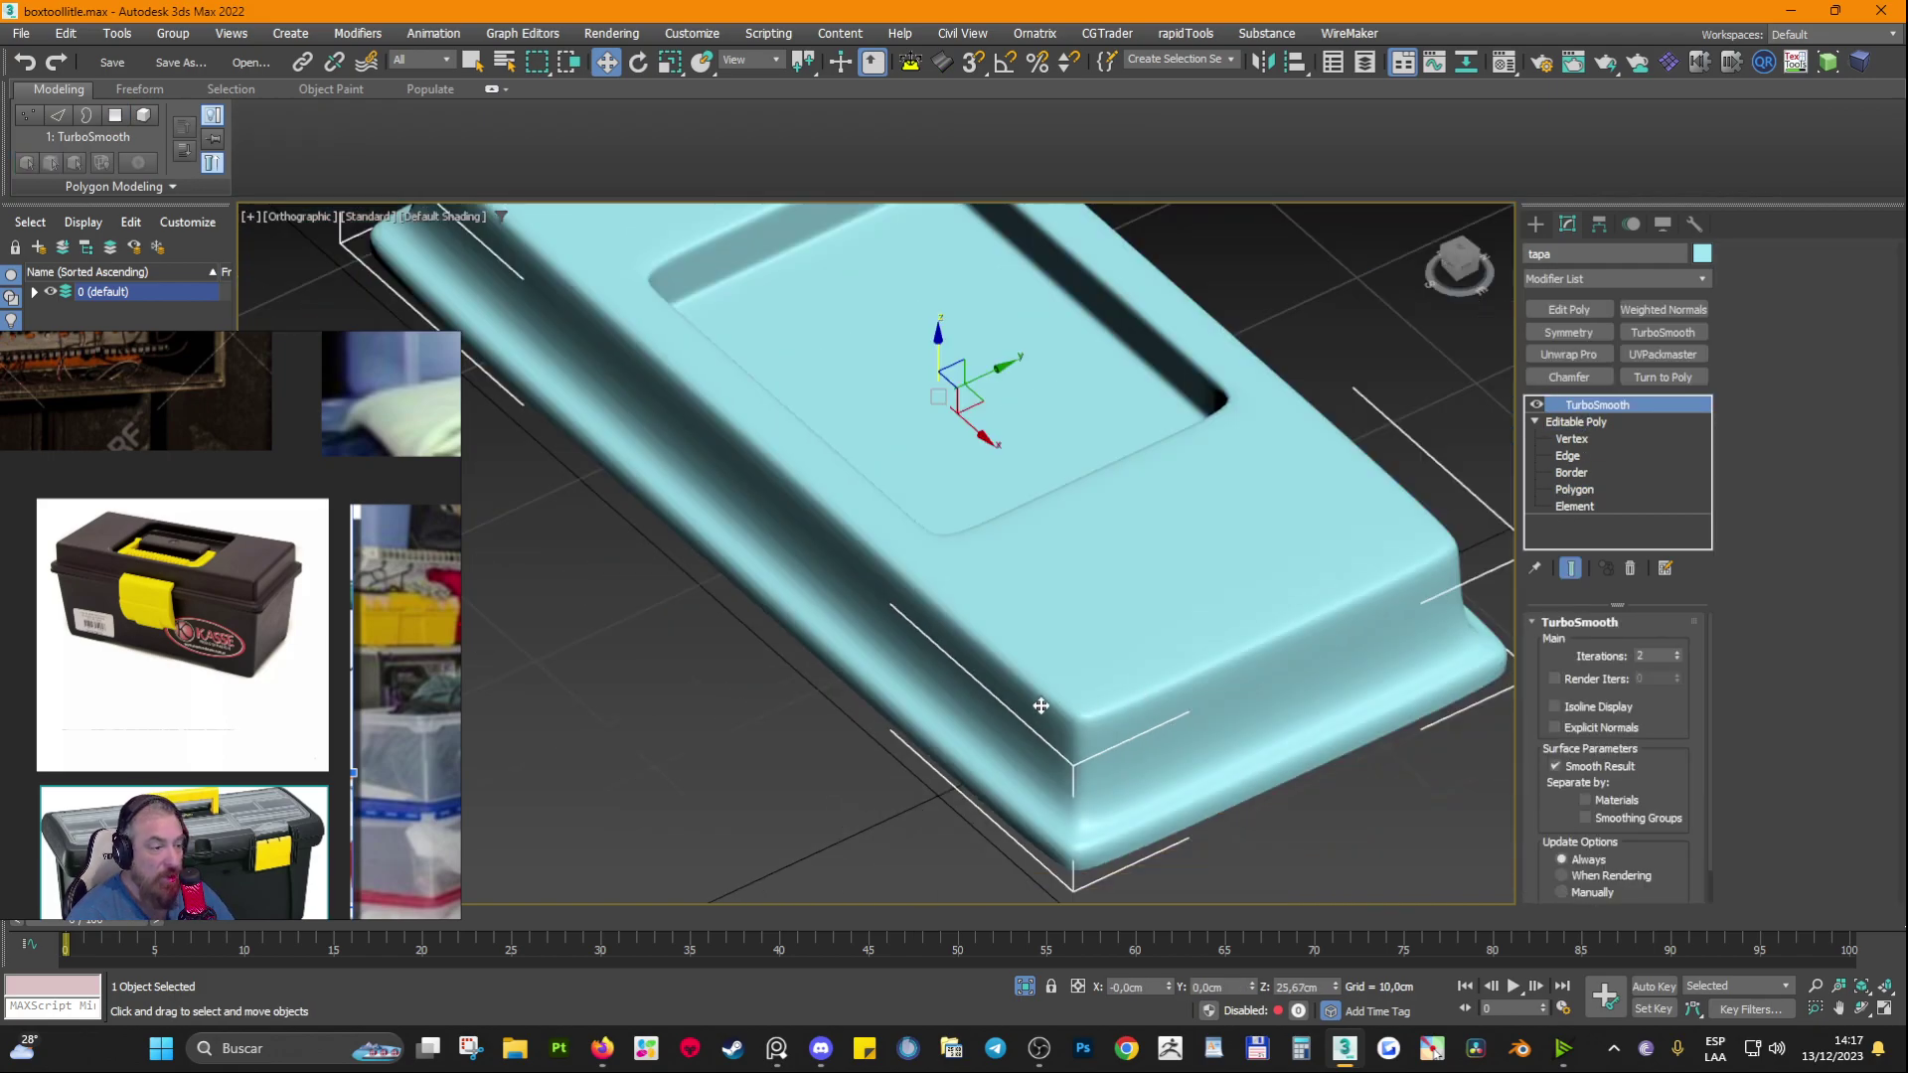
pyautogui.press('F4')
pyautogui.scroll(5, 1043, 707)
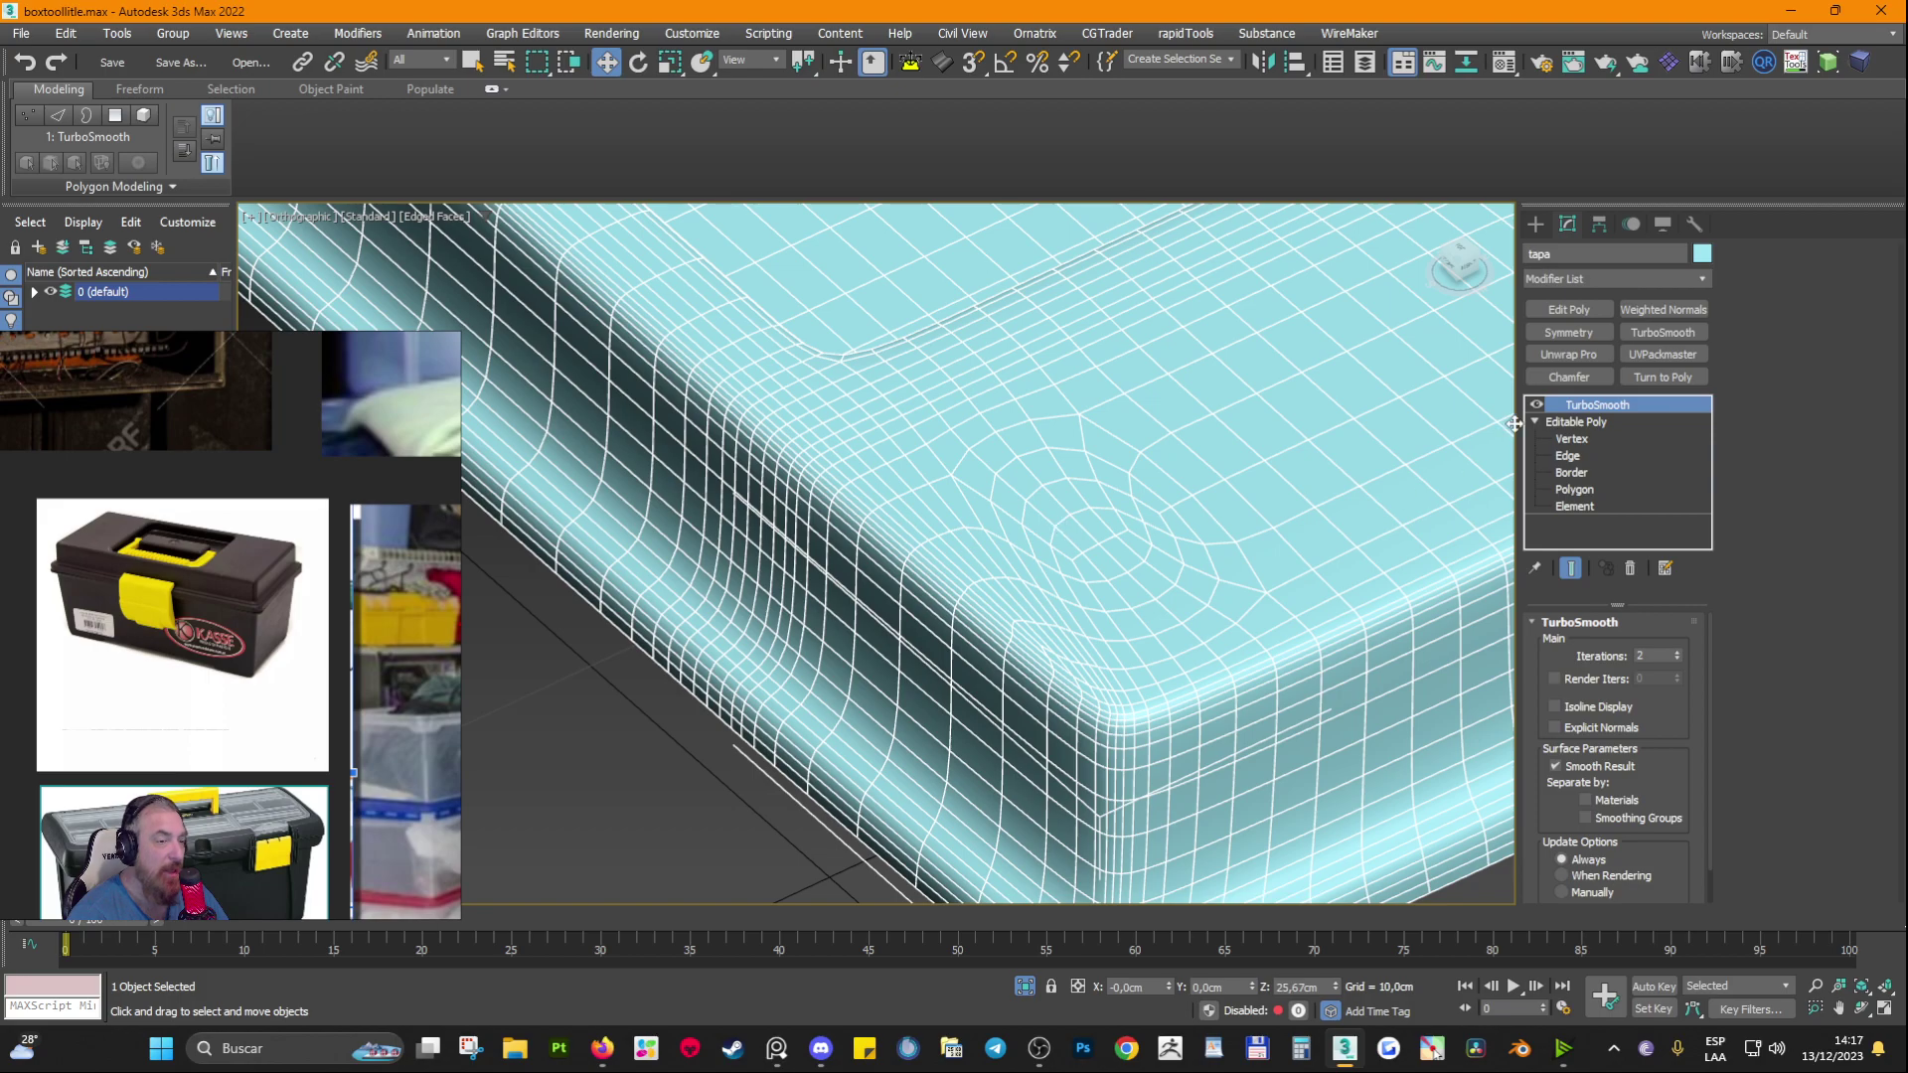
# Step: Turn the TurboSmooth result off and undo the corner cuts, target welds and edge removals
pyautogui.click(1537, 405)
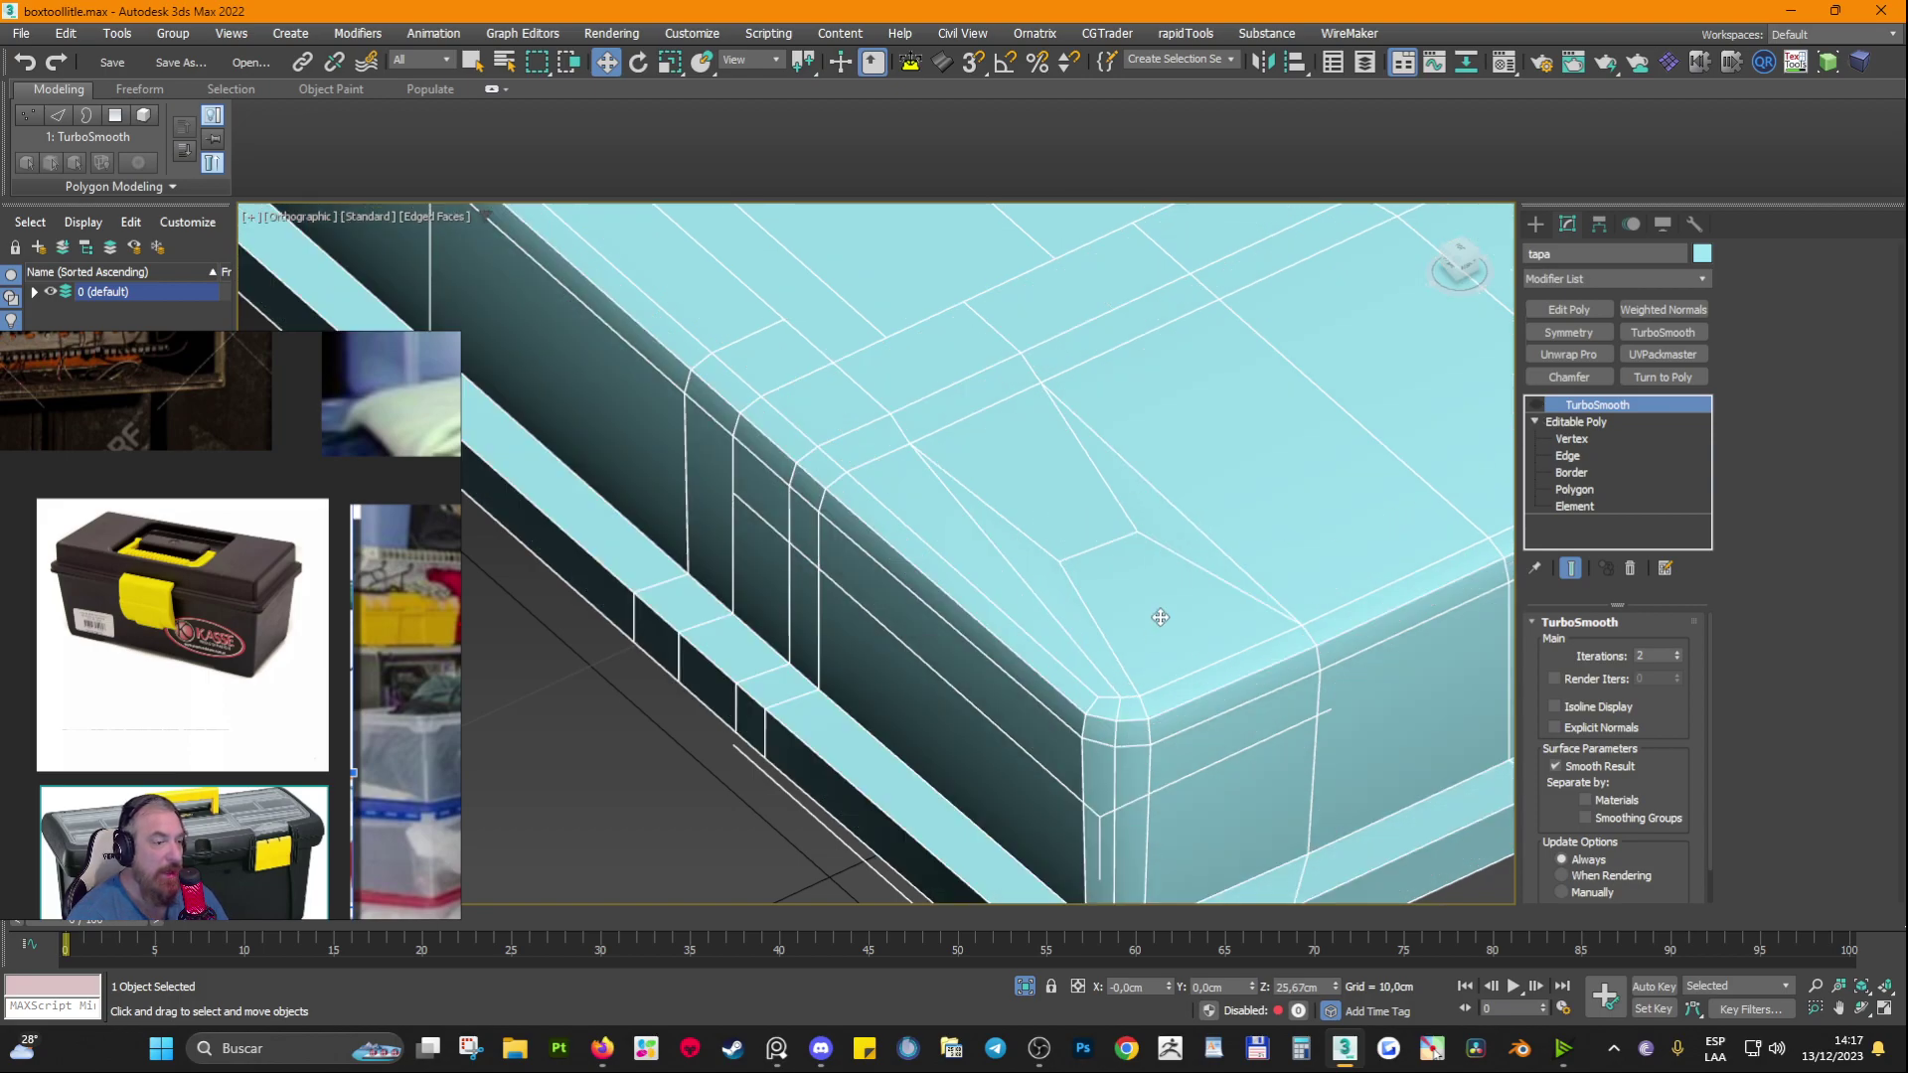
pyautogui.scroll(-3, 1043, 656)
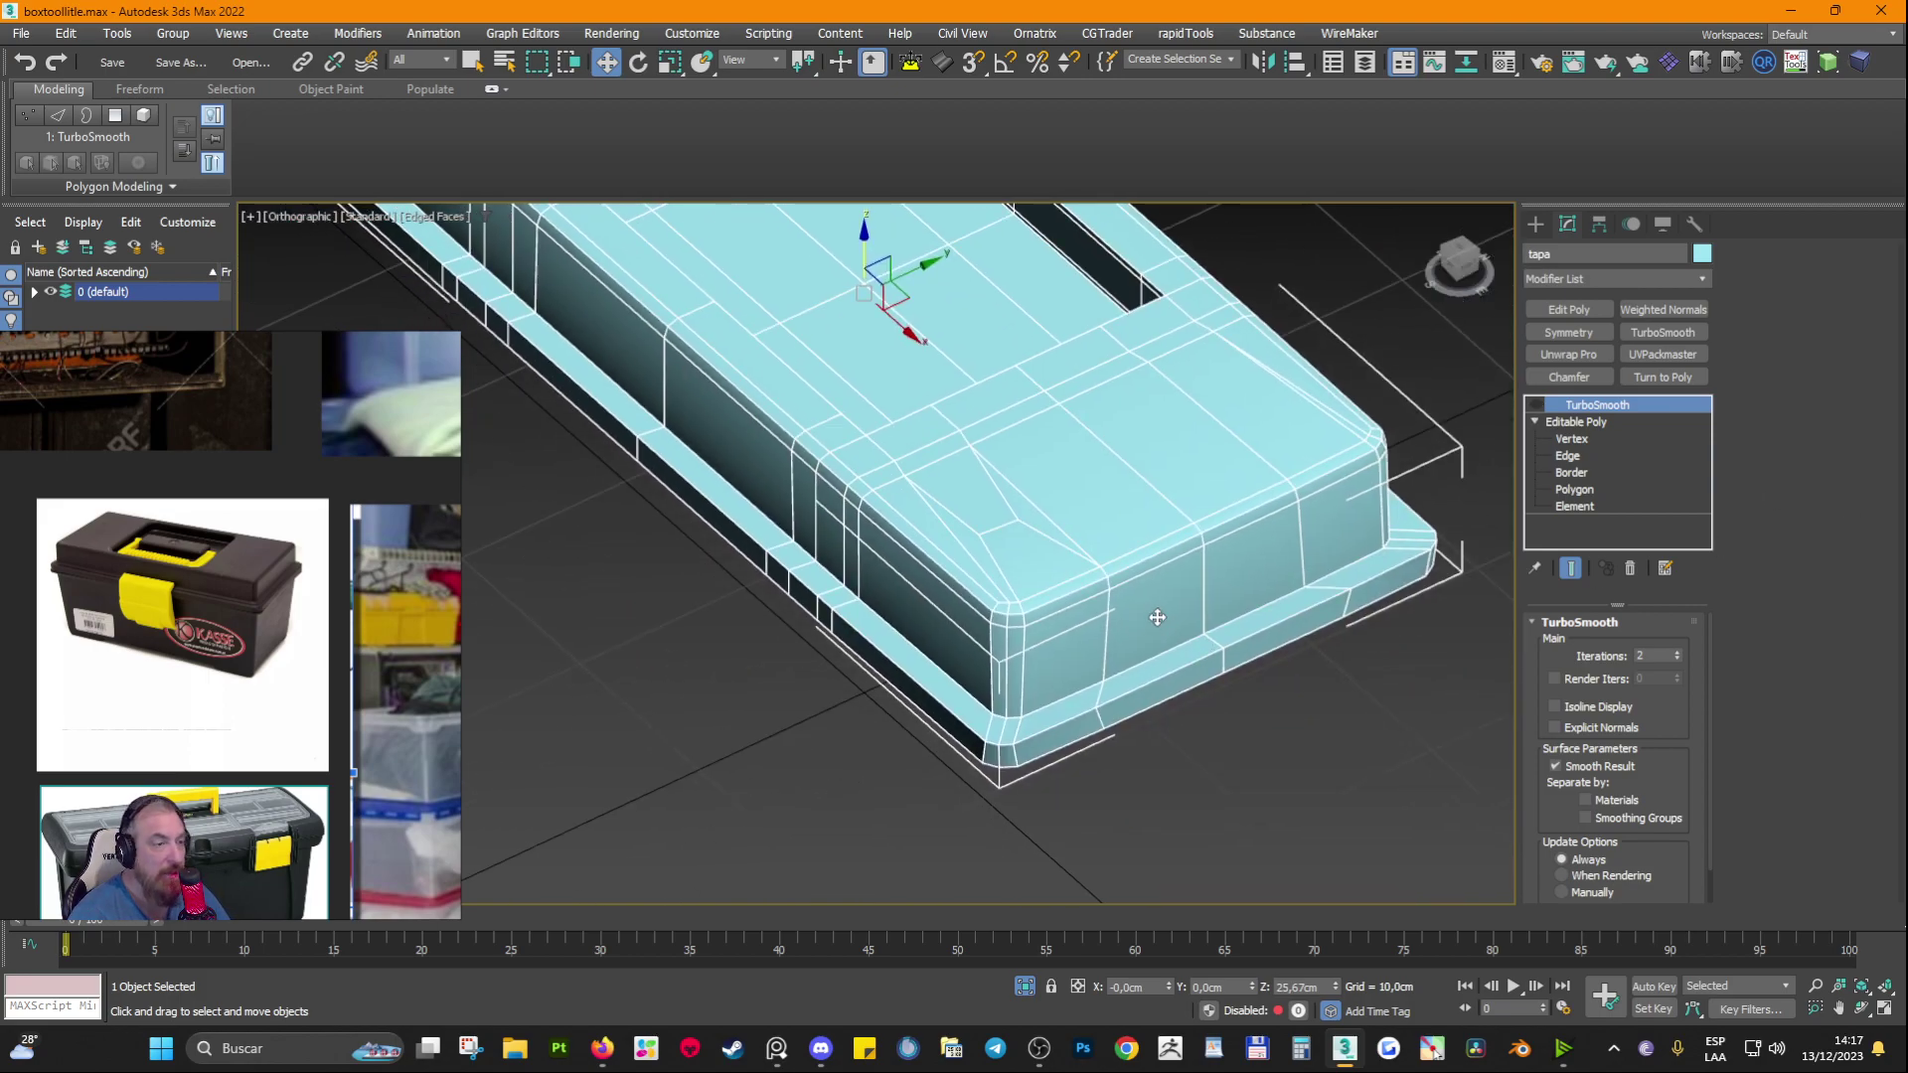
pyautogui.scroll(2, 982, 547)
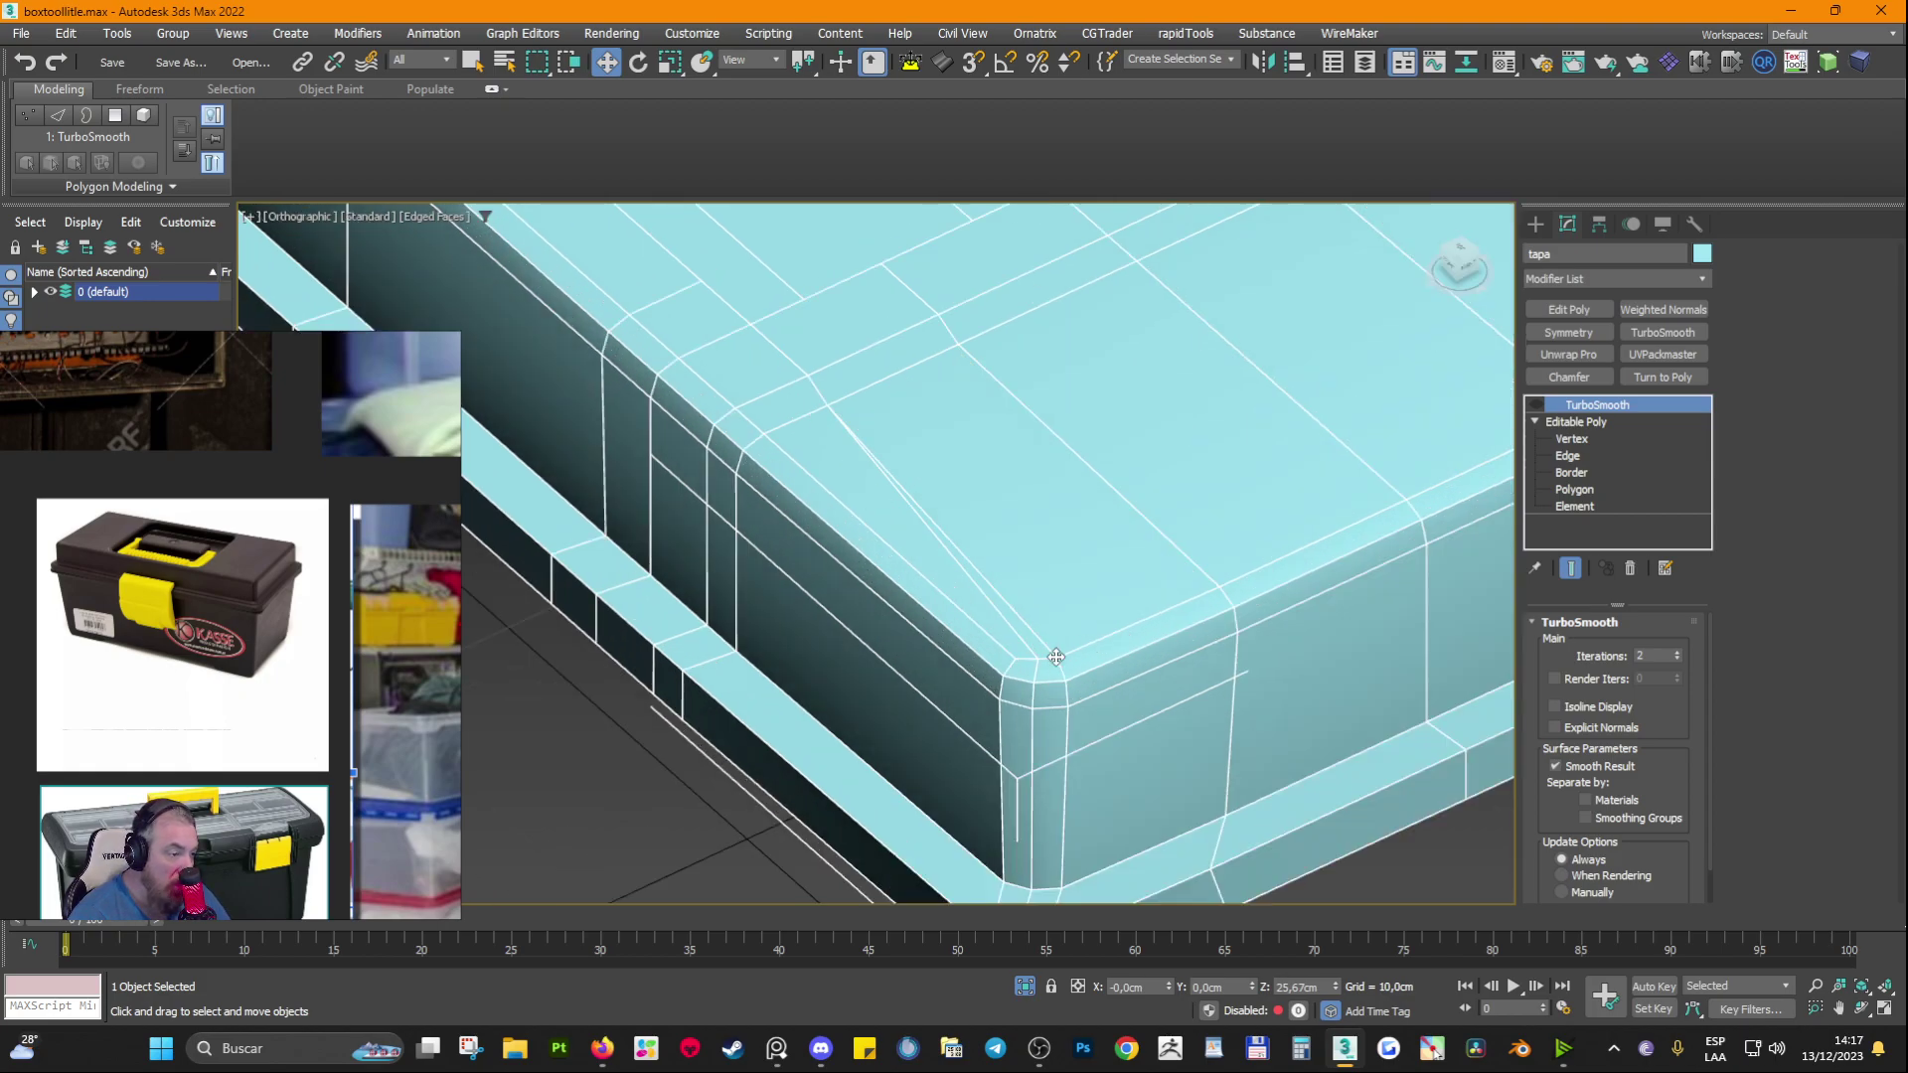
# Step: Select the restored narrow triangular polygon at the lid's top corner and examine it from another angle
pyautogui.click(1576, 475)
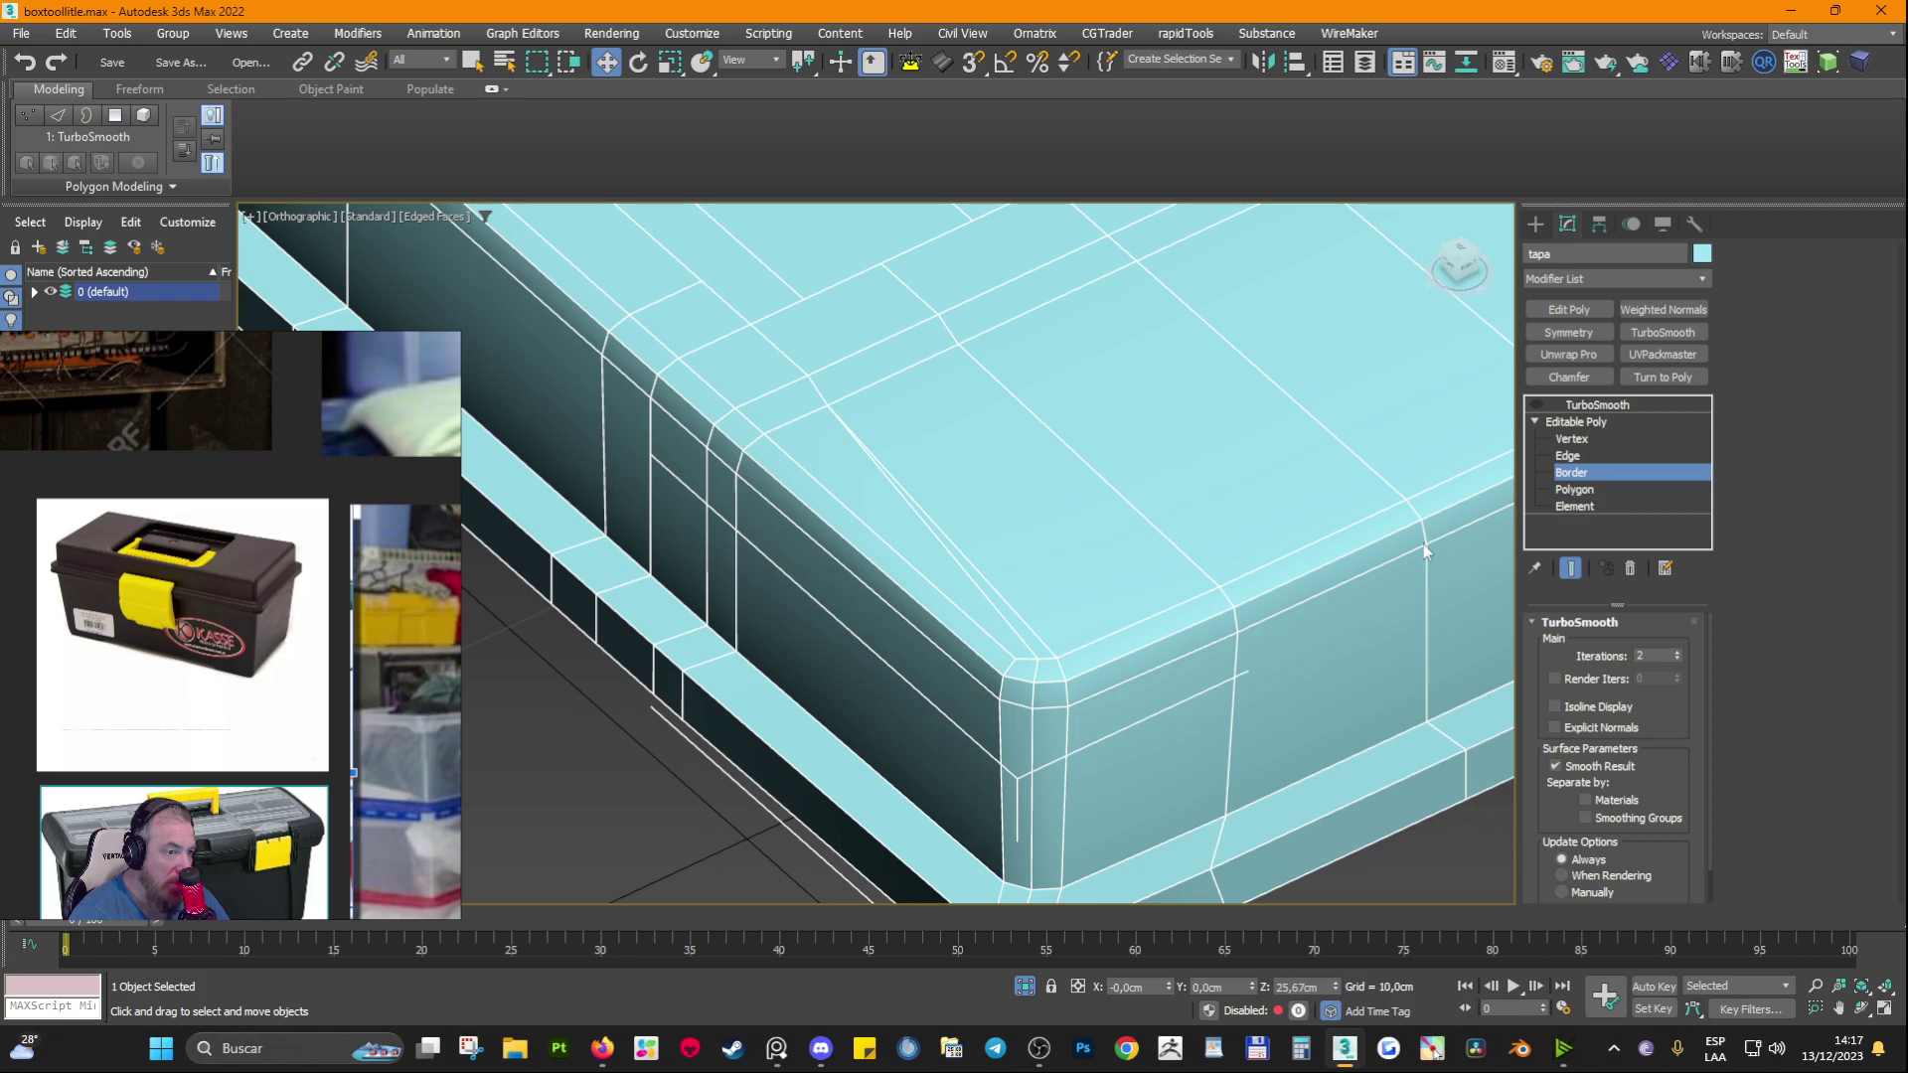
pyautogui.click(1047, 652)
pyautogui.press('4')
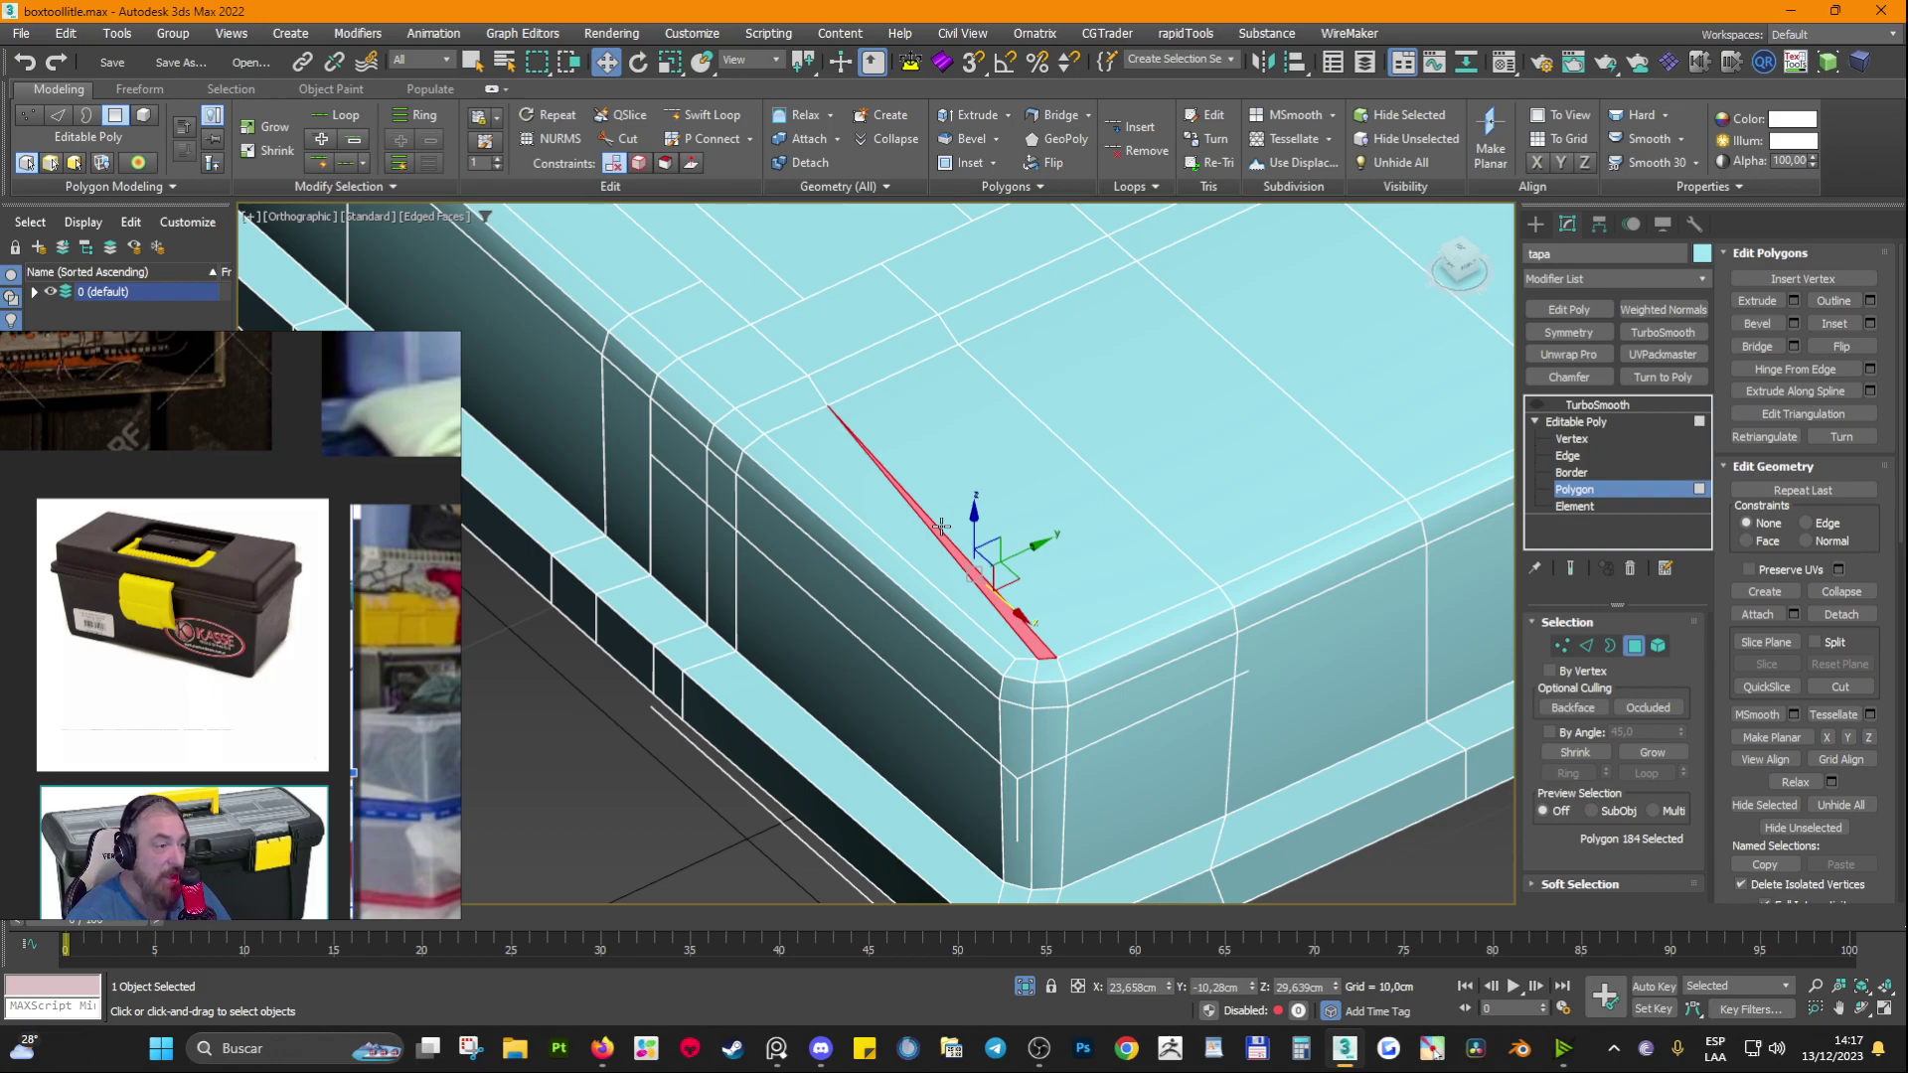
pyautogui.keyDown('alt'); pyautogui.moveTo(1043, 566); pyautogui.dragTo(1111, 562, button='middle'); pyautogui.keyUp('alt')
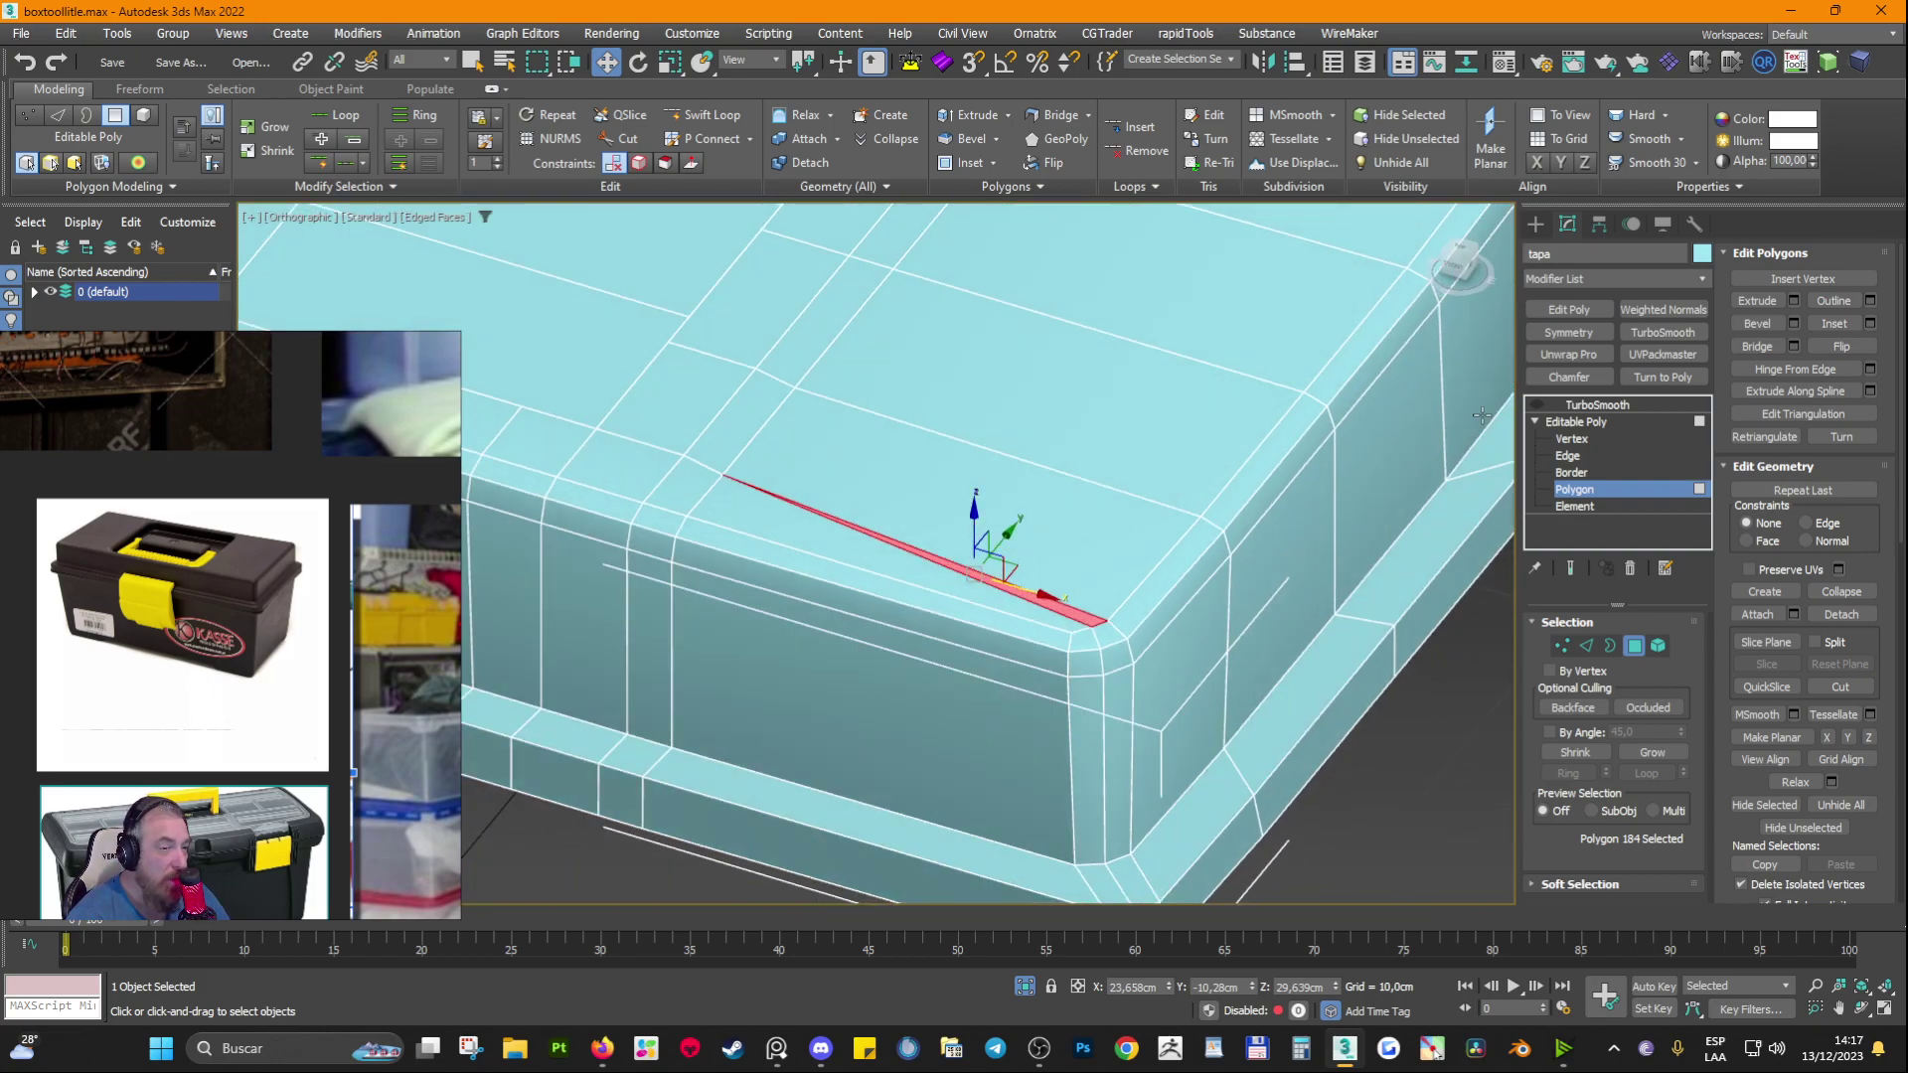
# Step: Turn TurboSmooth back on and examine the original corner topology in smooth shading and wireframe
pyautogui.click(1596, 404)
pyautogui.click(1536, 404)
pyautogui.press('F4')
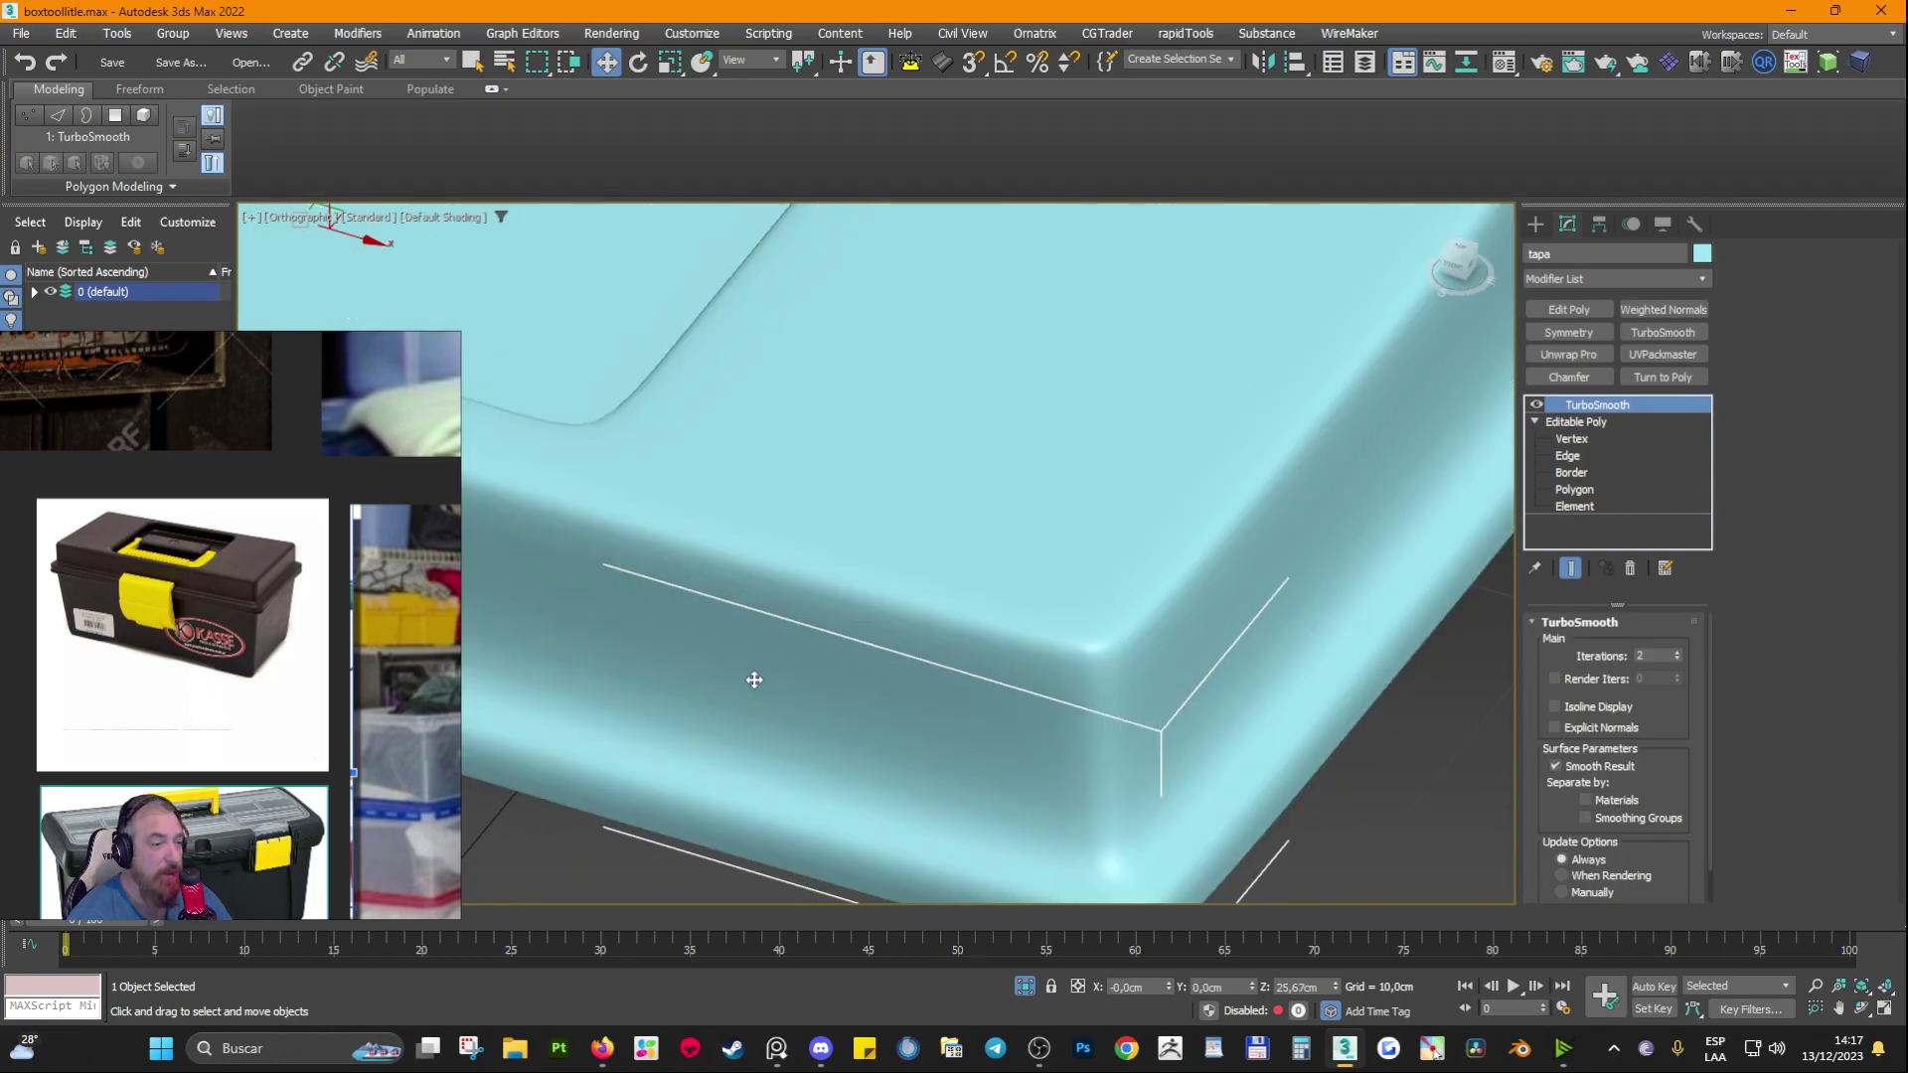
pyautogui.moveTo(754, 679)
pyautogui.keyDown('alt'); pyautogui.mouseDown(button='middle')
pyautogui.moveTo(907, 638)
pyautogui.moveTo(886, 681)
pyautogui.moveTo(856, 681)
pyautogui.mouseUp(button='middle'); pyautogui.keyUp('alt')
pyautogui.press('F3')
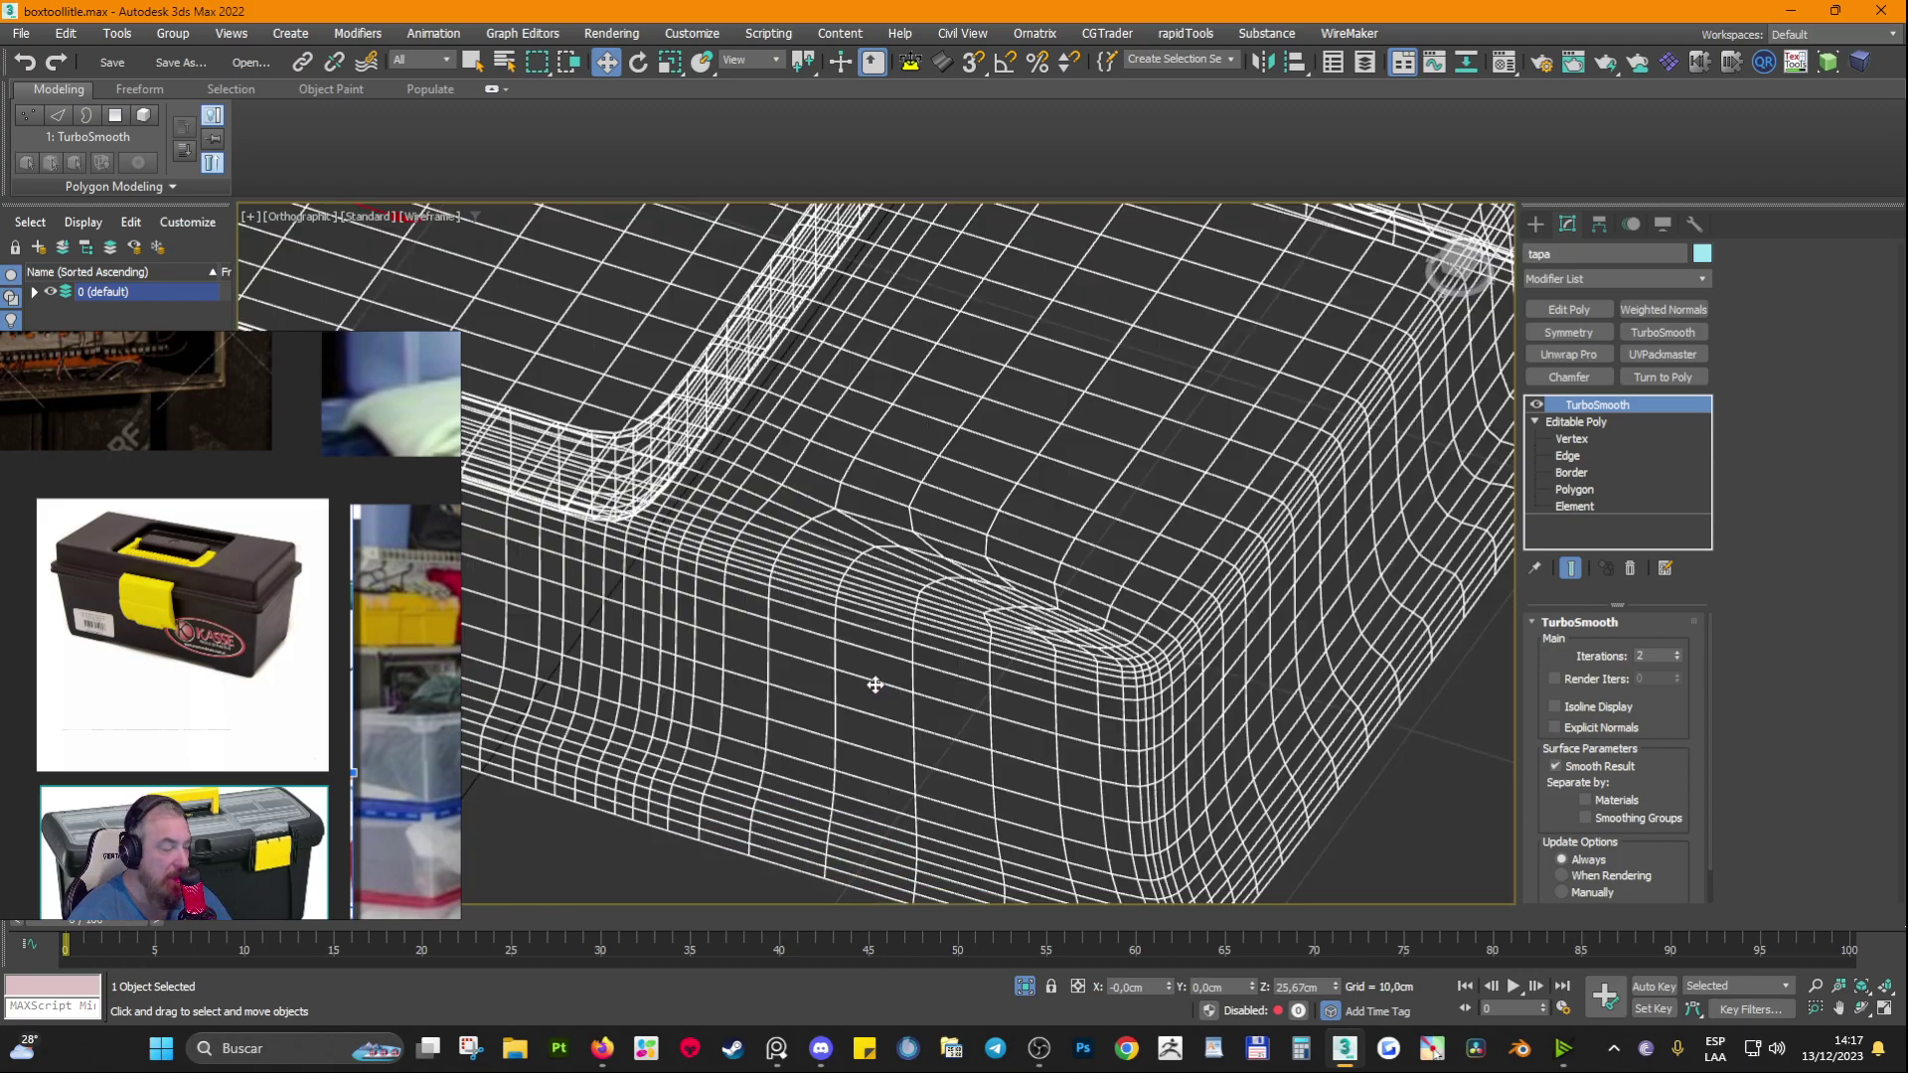
# Step: Return to the lid's base mesh in shaded display with edges and examine its corner from several angles
pyautogui.scroll(-5, 874, 685)
pyautogui.click(1575, 421)
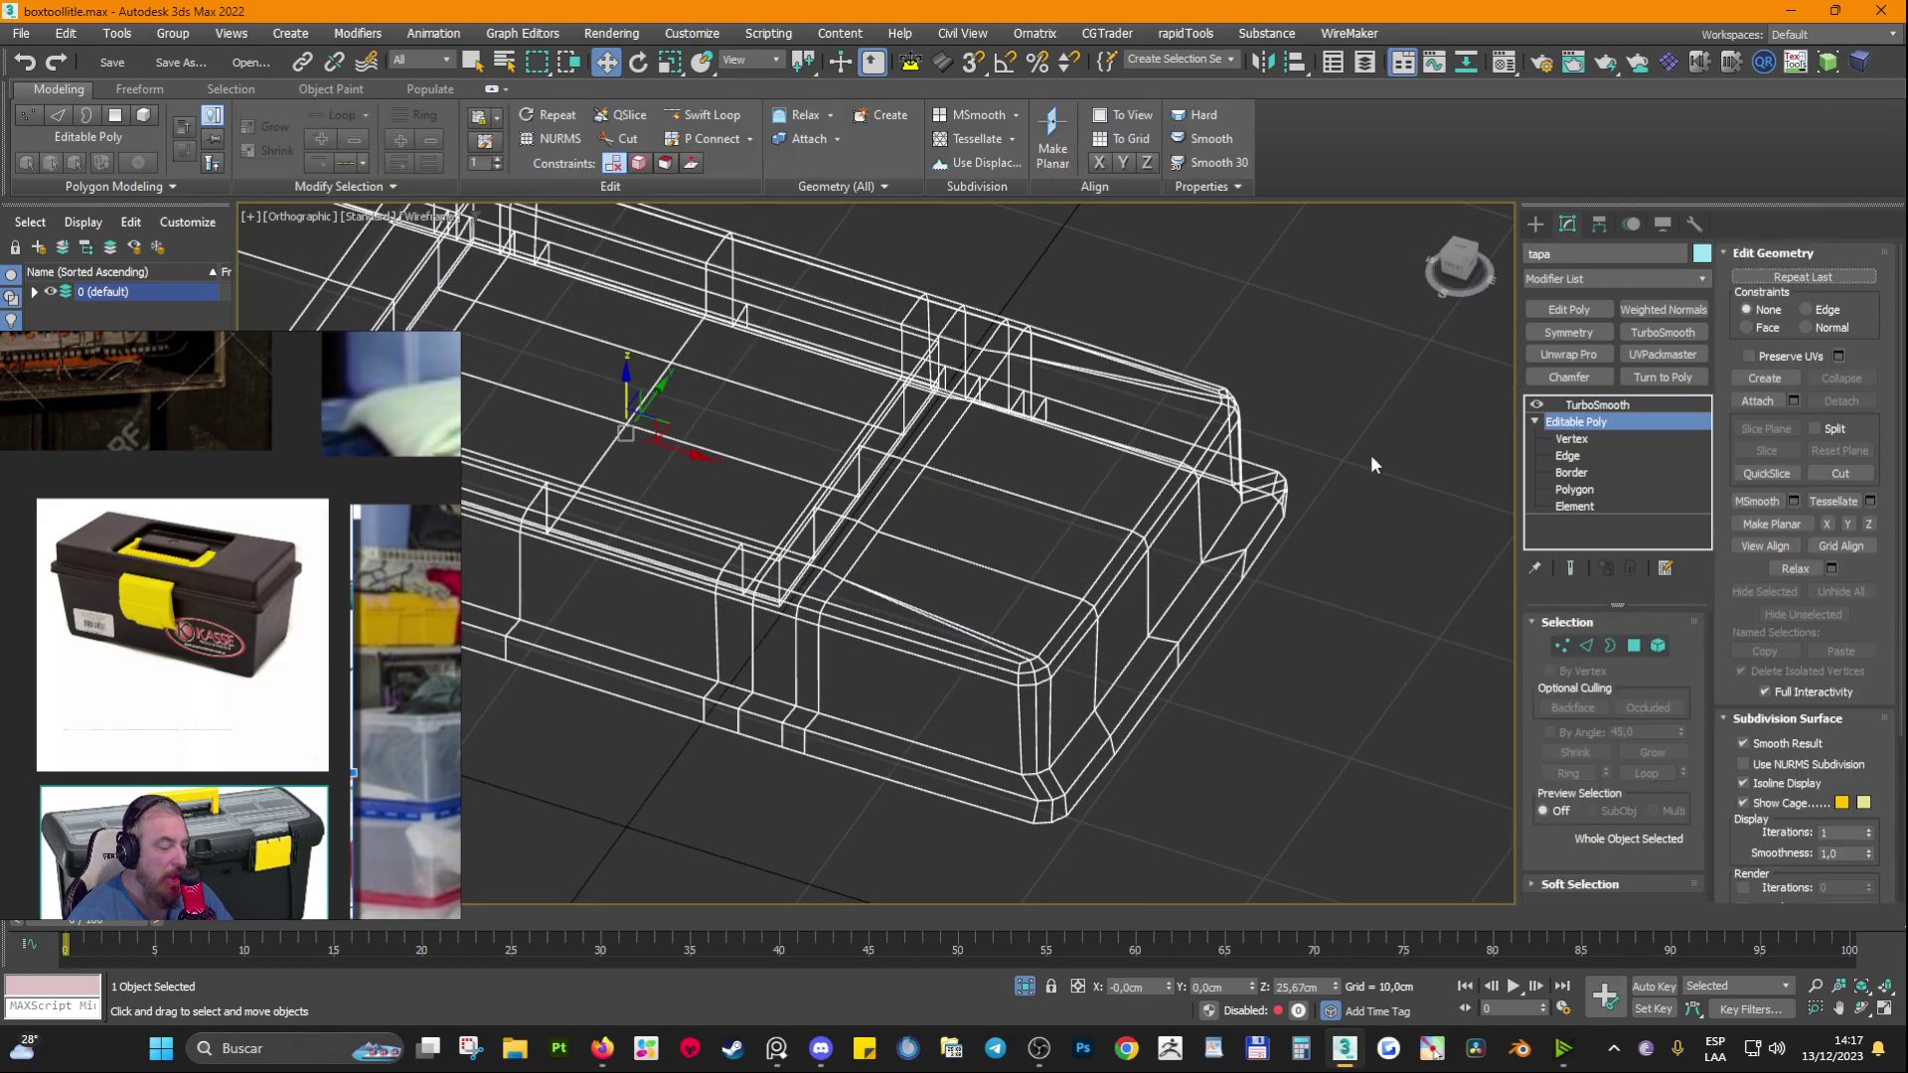
pyautogui.press('F3')
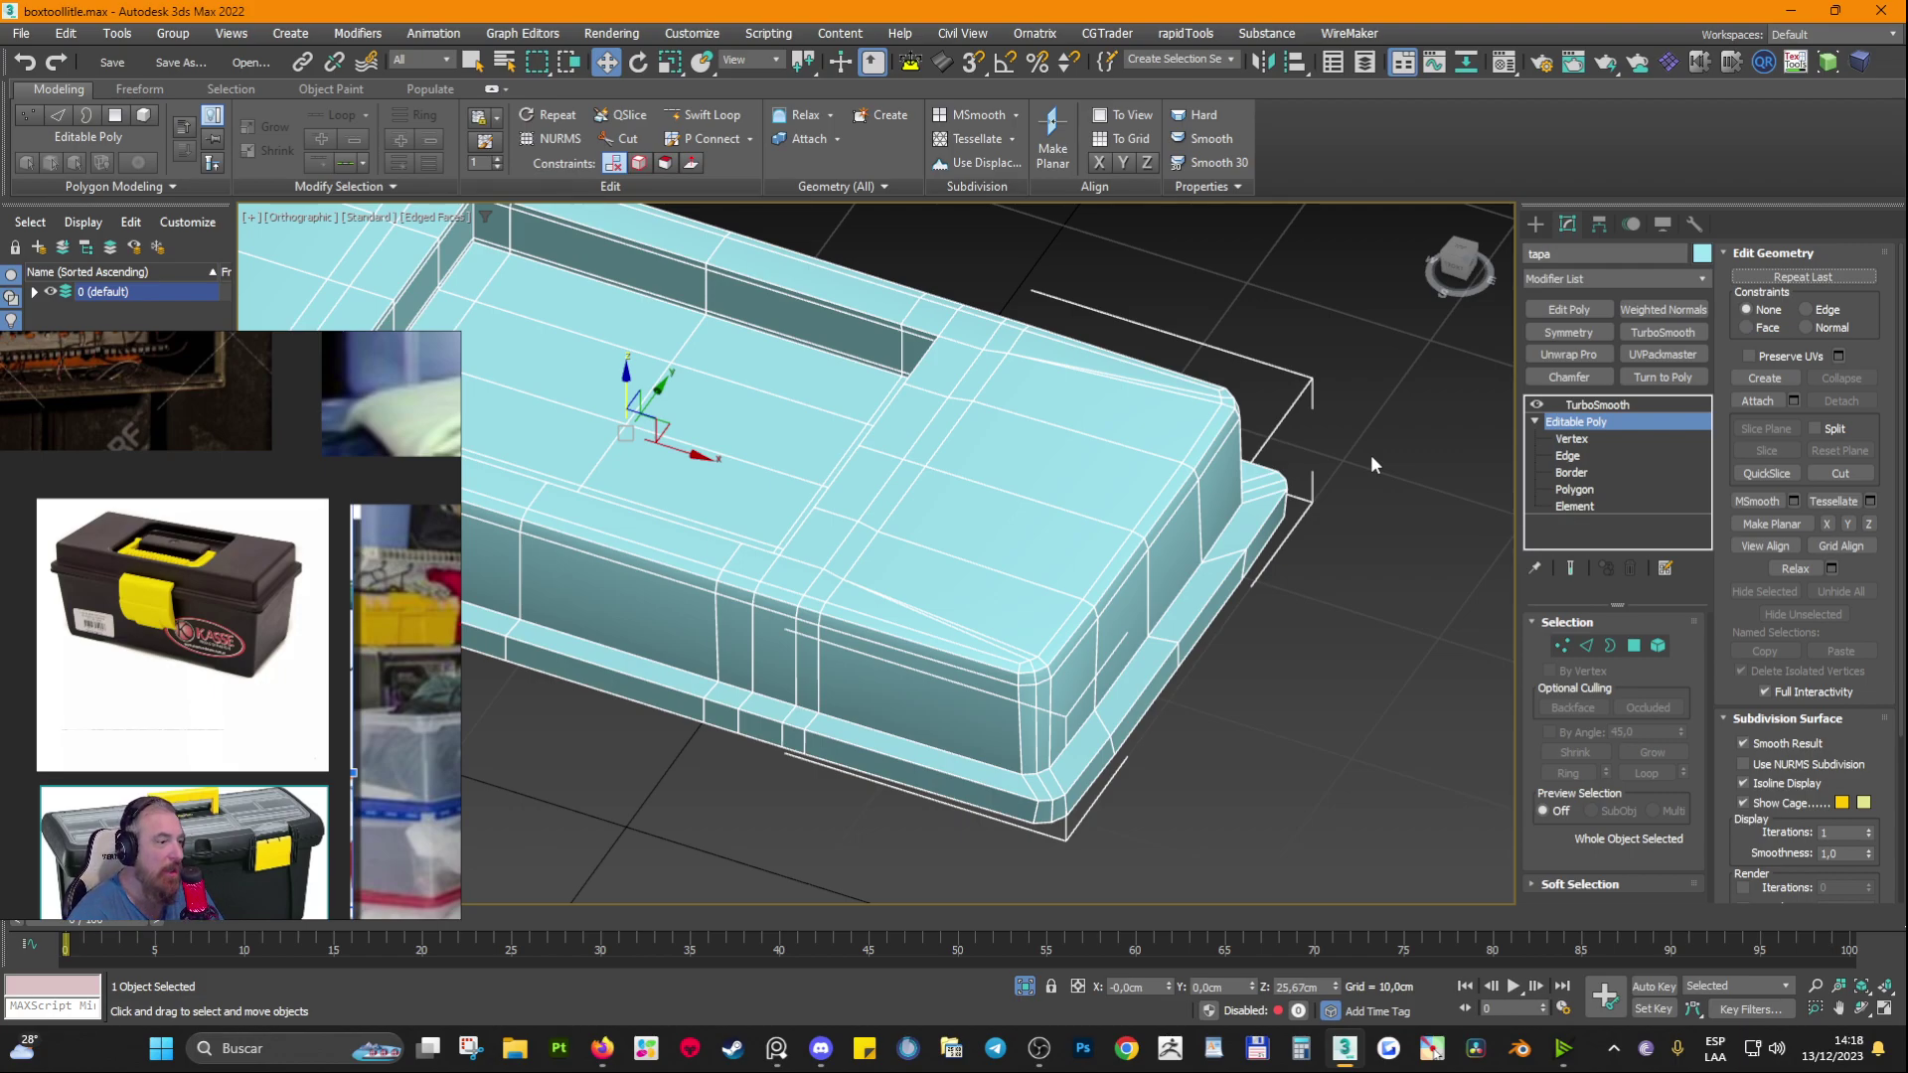
pyautogui.keyDown('alt'); pyautogui.moveTo(856, 784); pyautogui.dragTo(775, 656, button='middle'); pyautogui.keyUp('alt')
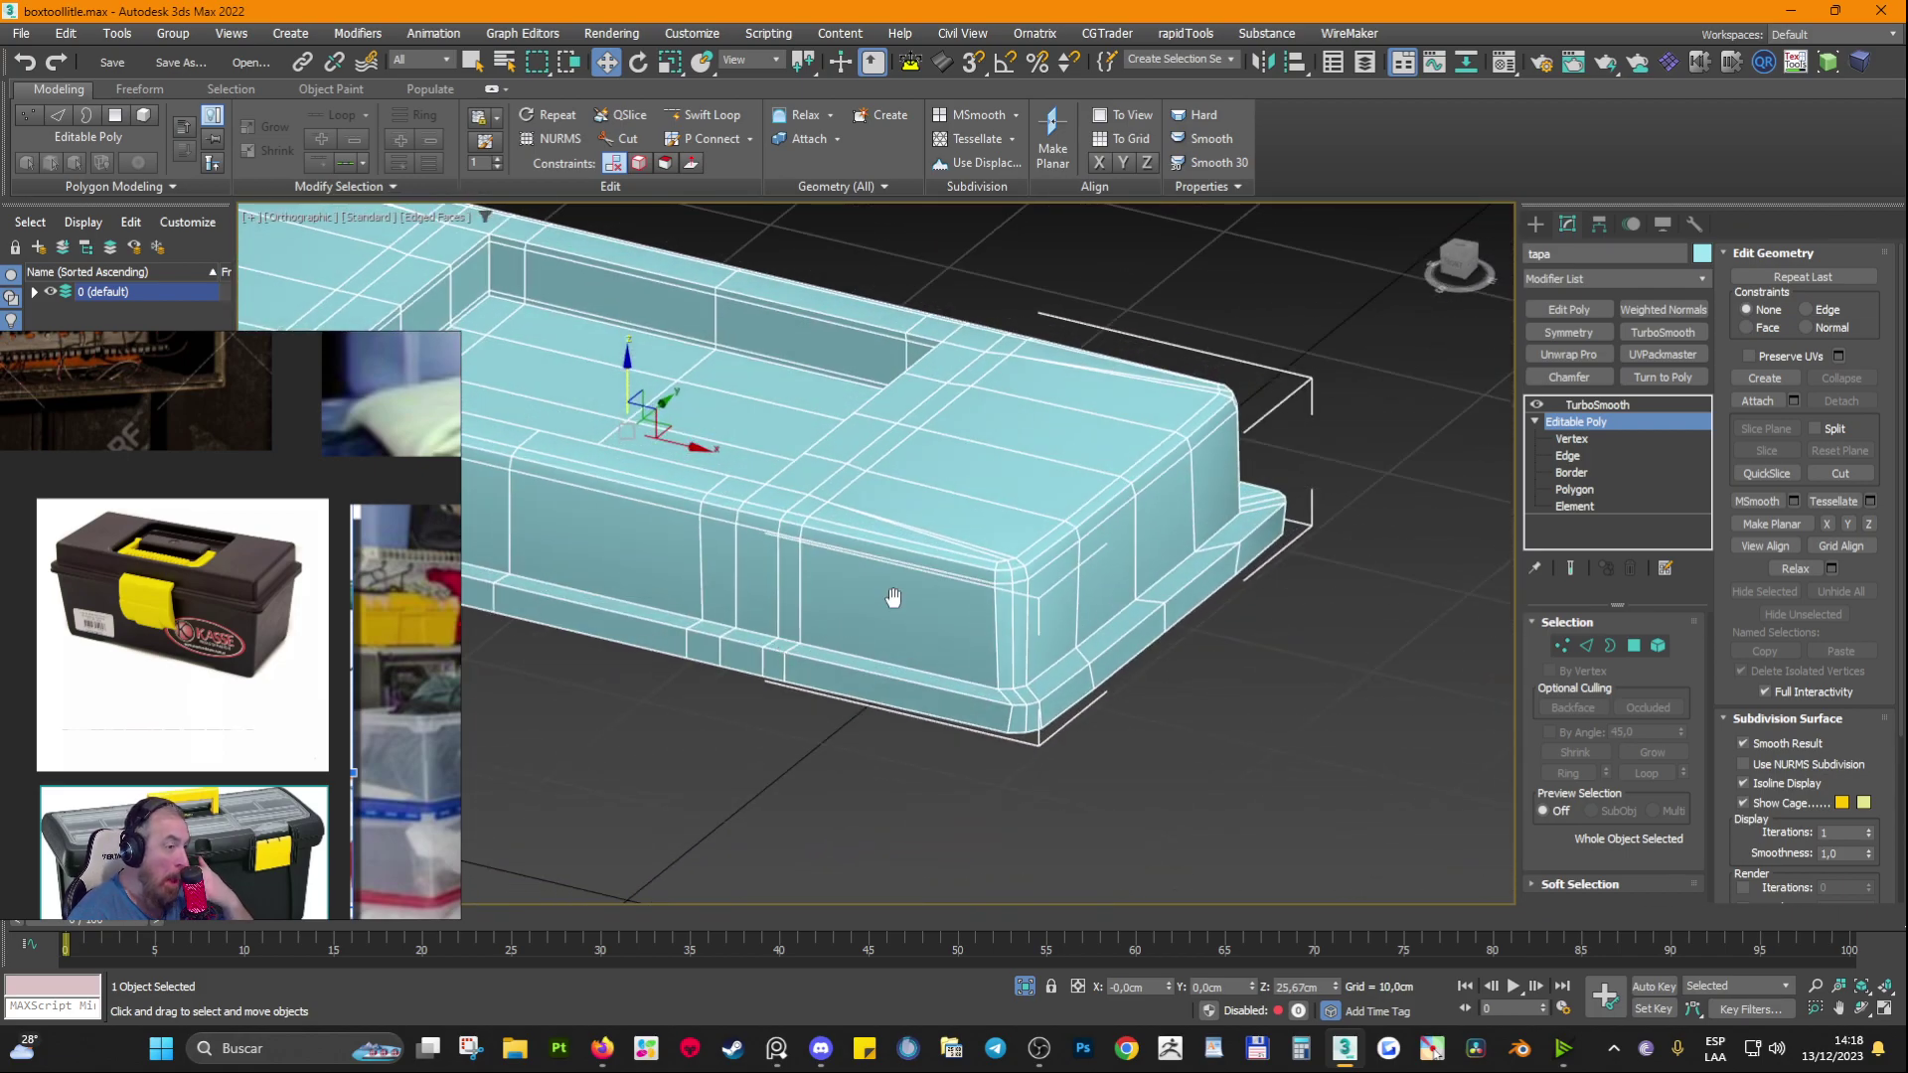
pyautogui.keyDown('alt'); pyautogui.moveTo(892, 599); pyautogui.dragTo(1023, 542, button='middle'); pyautogui.keyUp('alt')
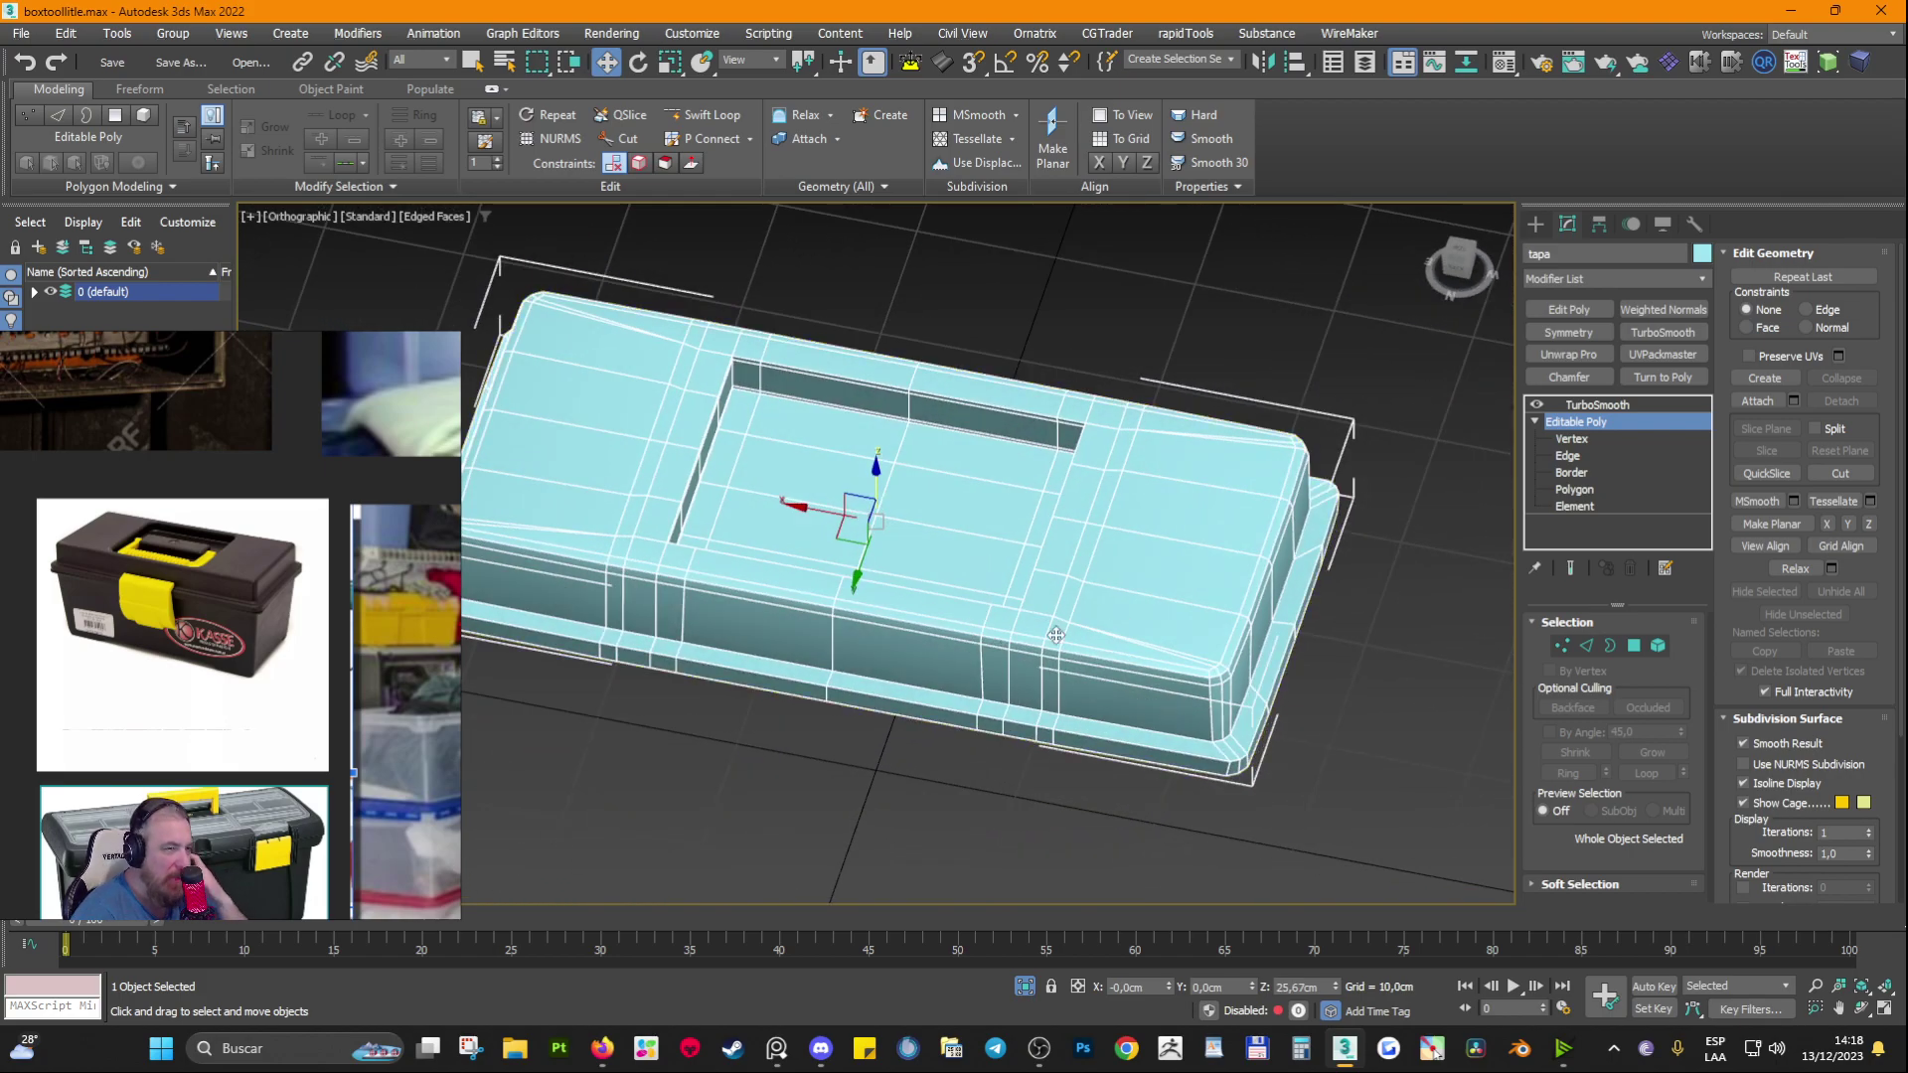
# Step: Show the TurboSmooth result without mesh edges and compare the lid's lower corner with a close-up of the reference toolbox photo
pyautogui.click(1589, 405)
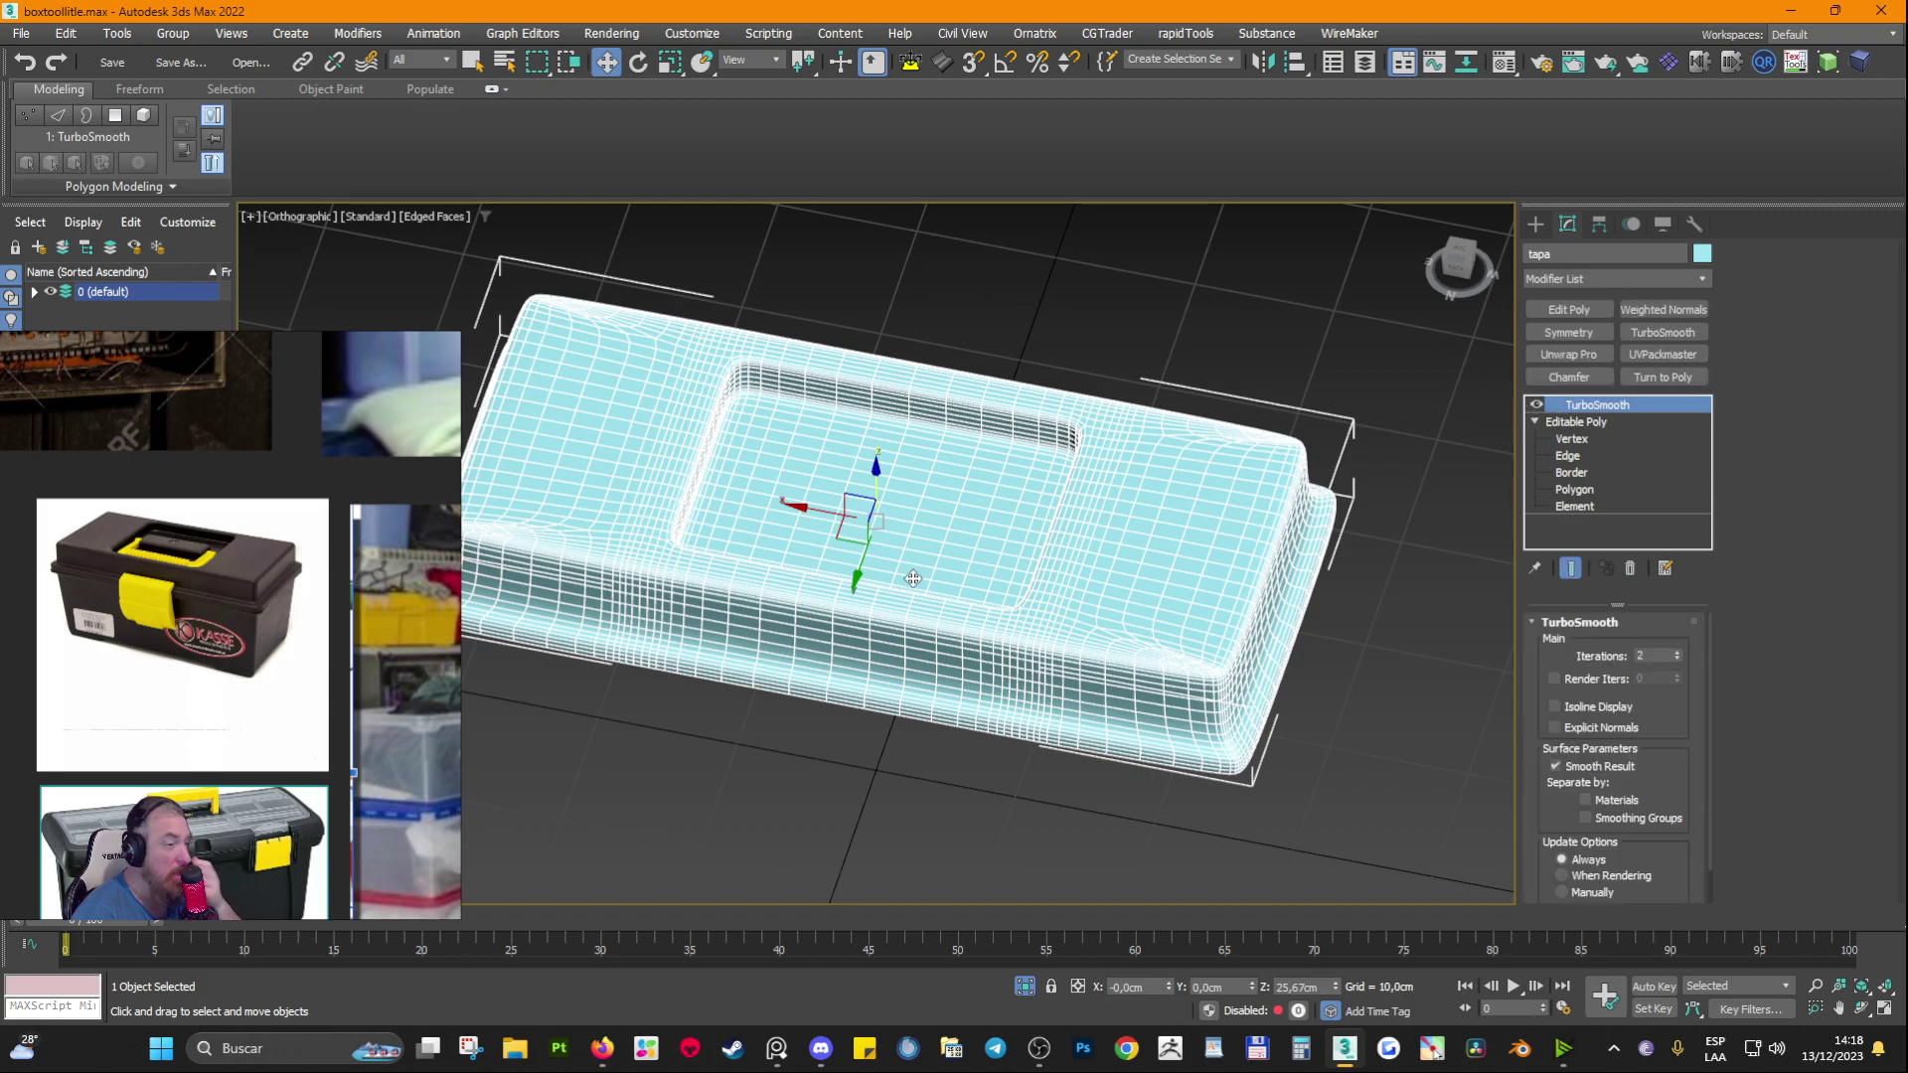
pyautogui.press('F4')
pyautogui.keyDown('alt'); pyautogui.moveTo(912, 631); pyautogui.dragTo(979, 814, button='middle'); pyautogui.keyUp('alt')
pyautogui.scroll(3, 225, 598)
pyautogui.moveTo(348, 611); pyautogui.dragTo(193, 636, button='middle')
pyautogui.scroll(4, 318, 588)
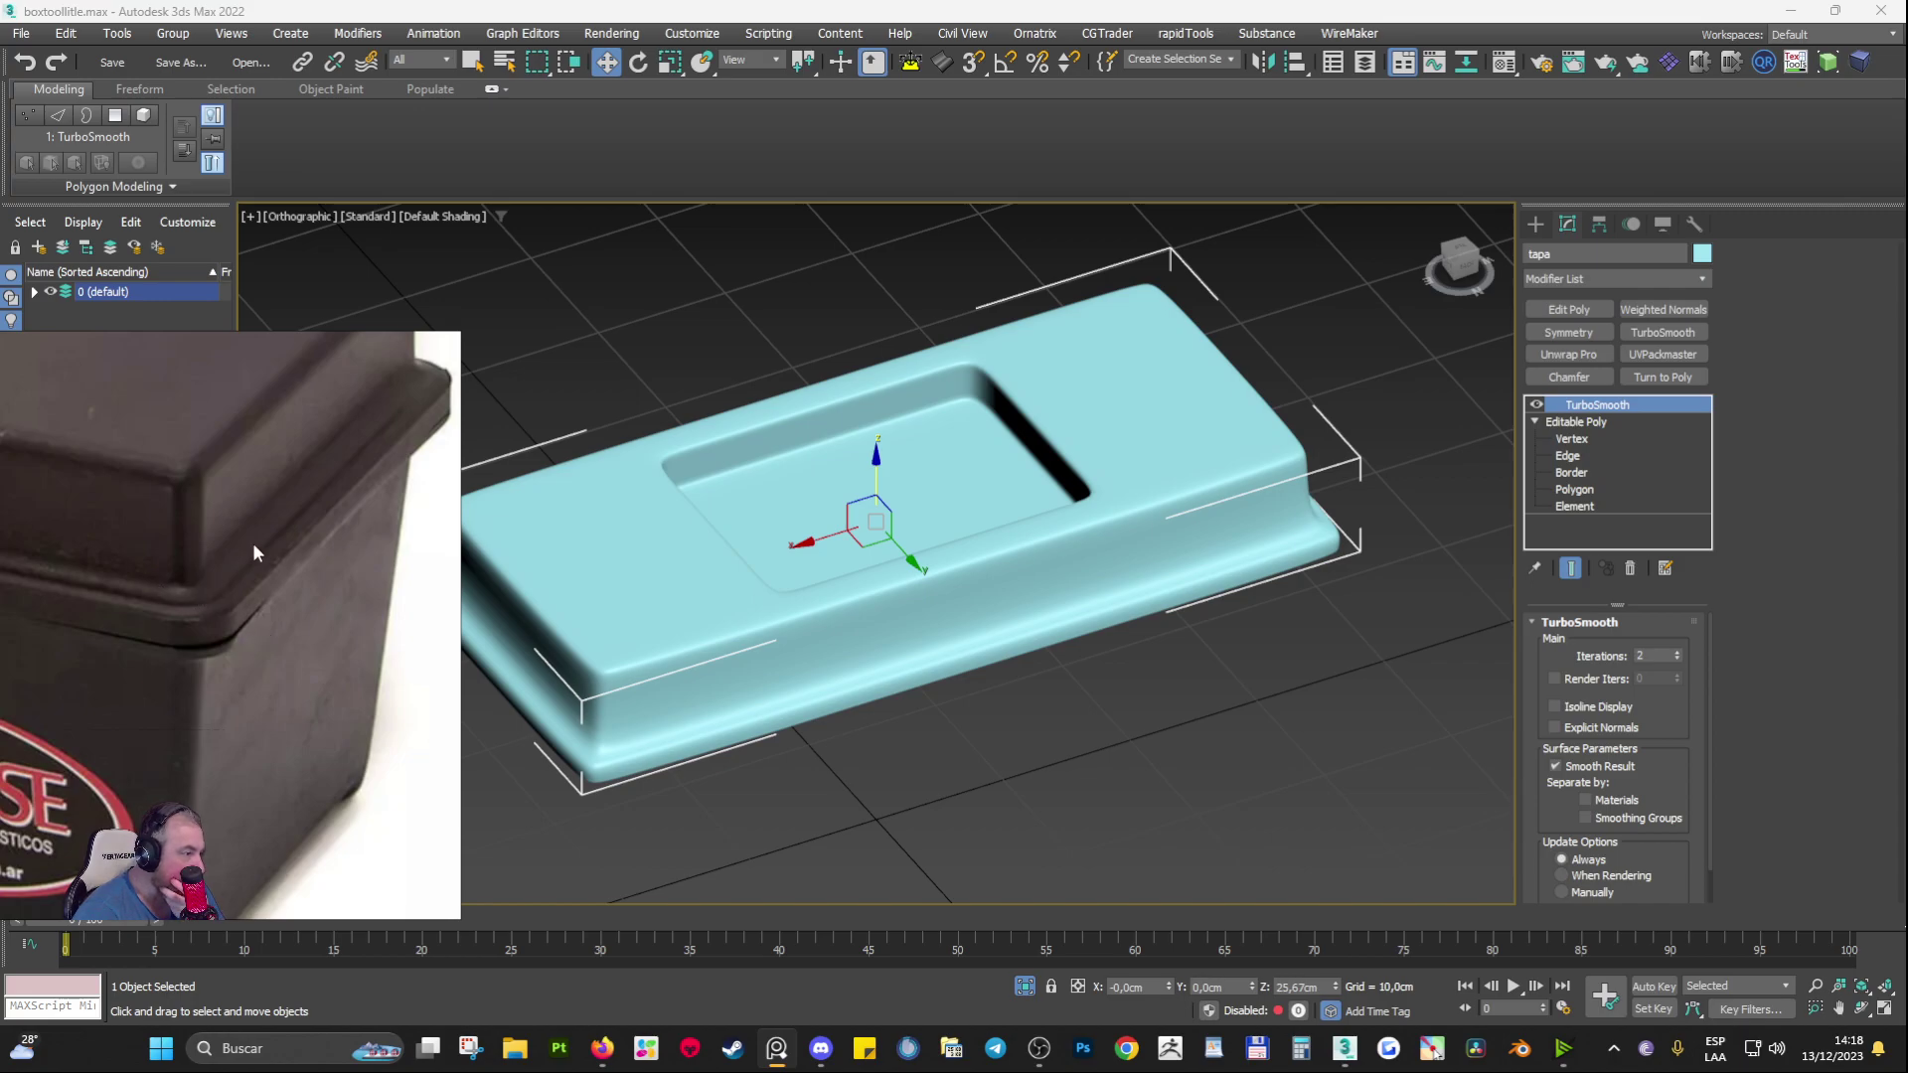
pyautogui.scroll(8, 1292, 526)
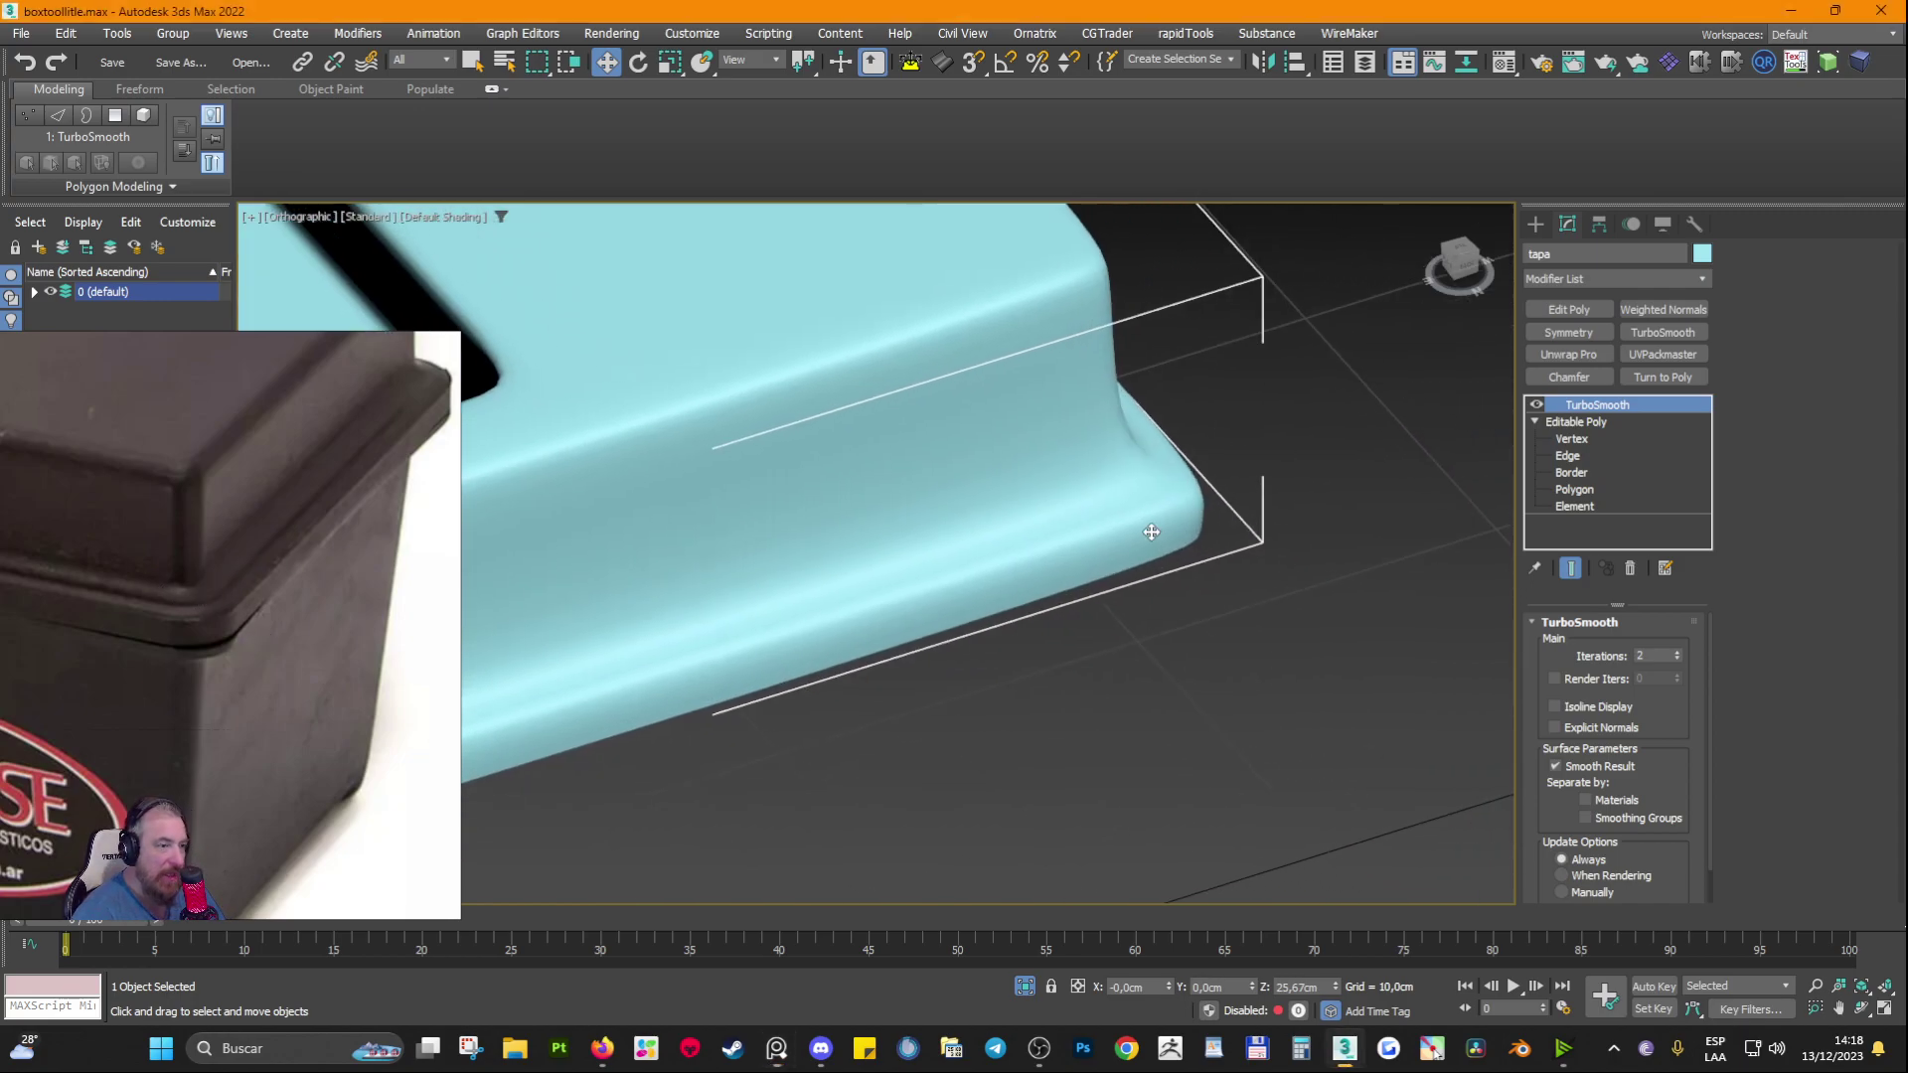
pyautogui.scroll(-3, 1115, 564)
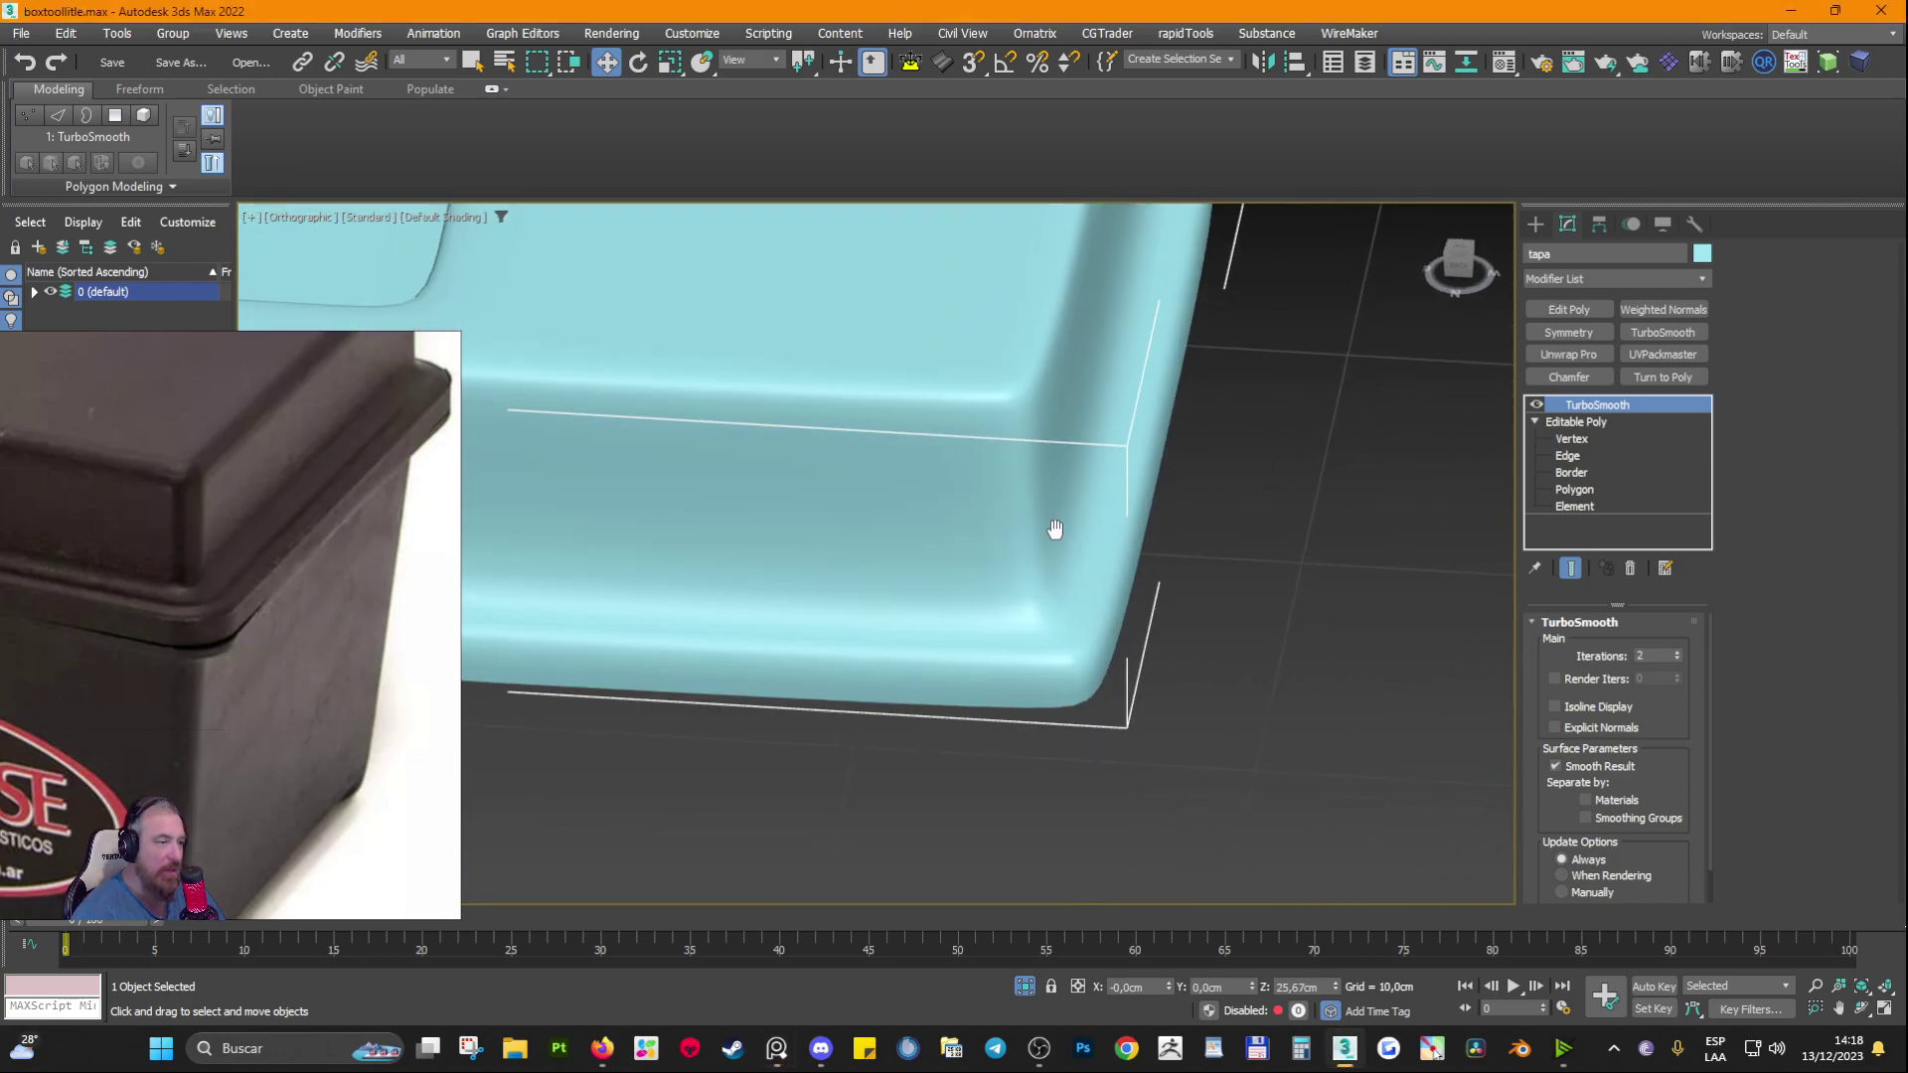
# Step: Display the base edge cage over the TurboSmooth result in wireframe and examine the lid's lower corner
pyautogui.click(1570, 455)
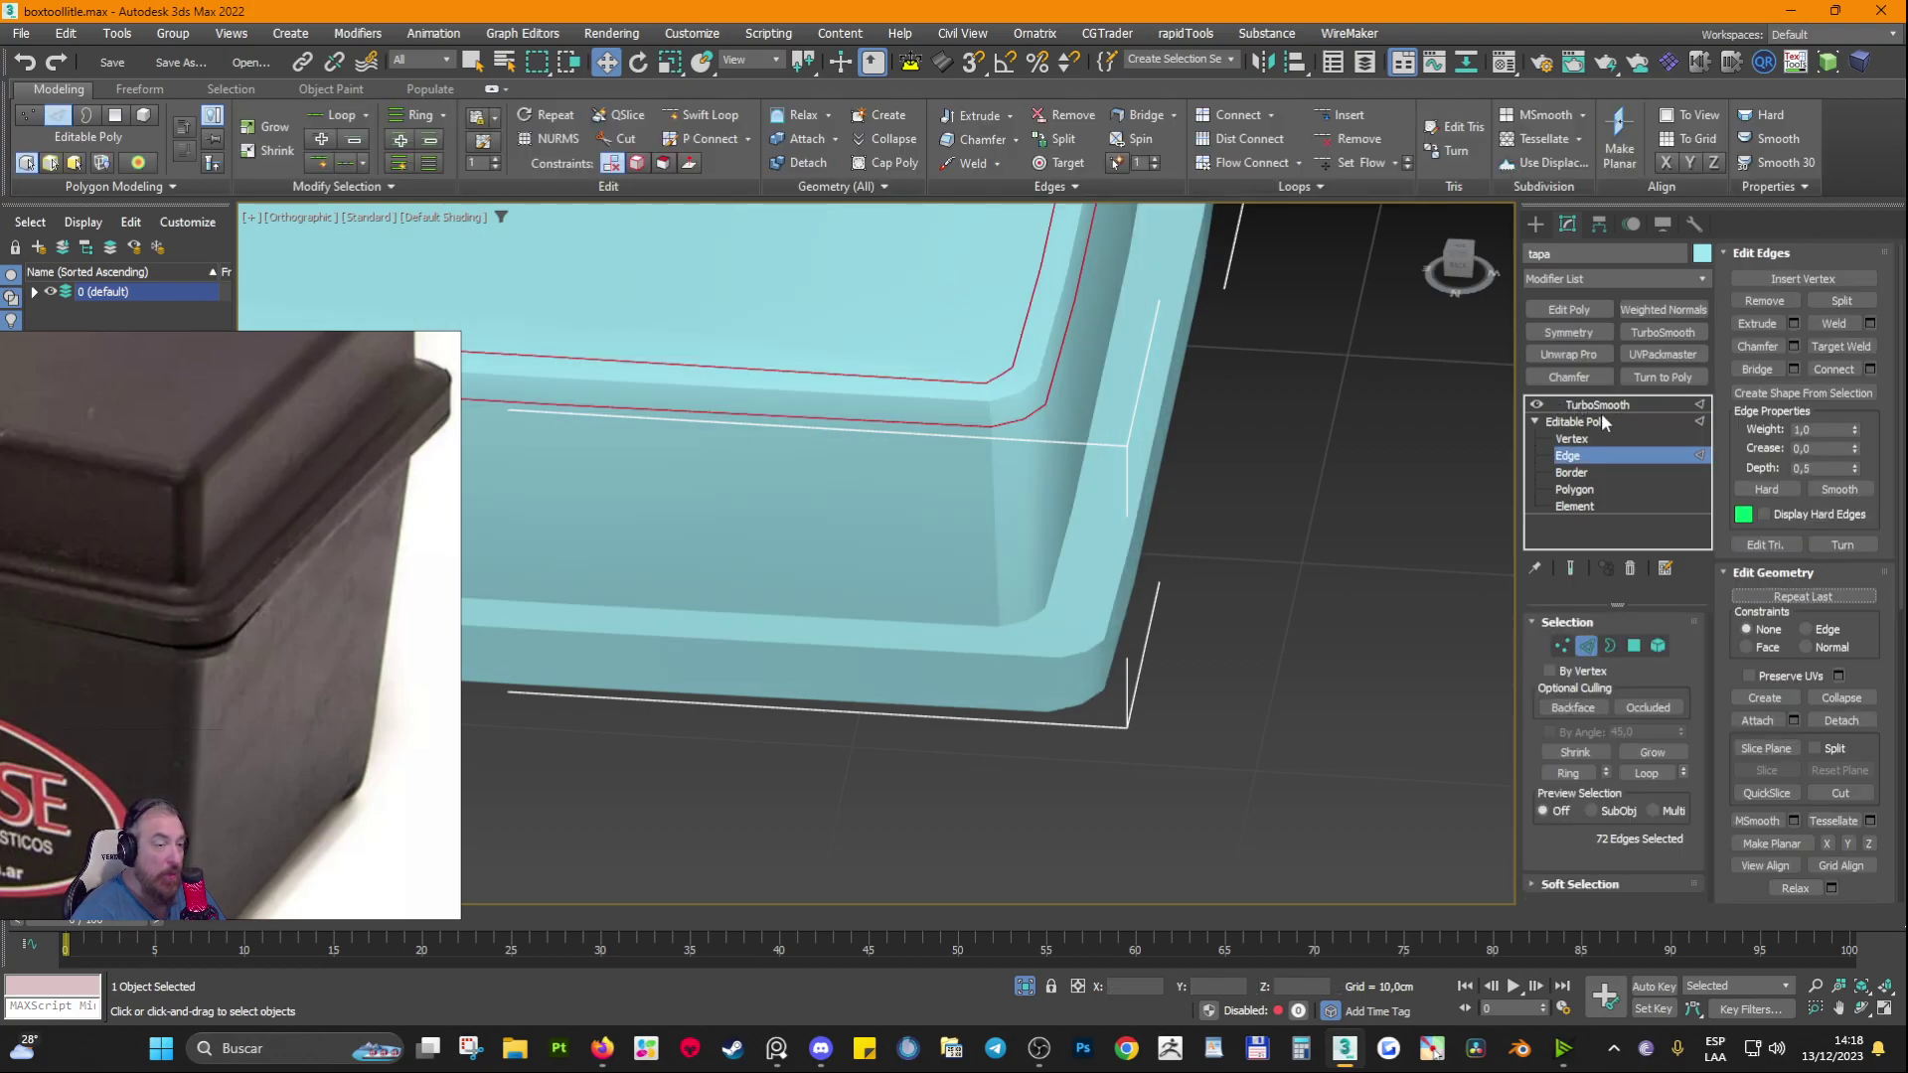
pyautogui.click(1570, 567)
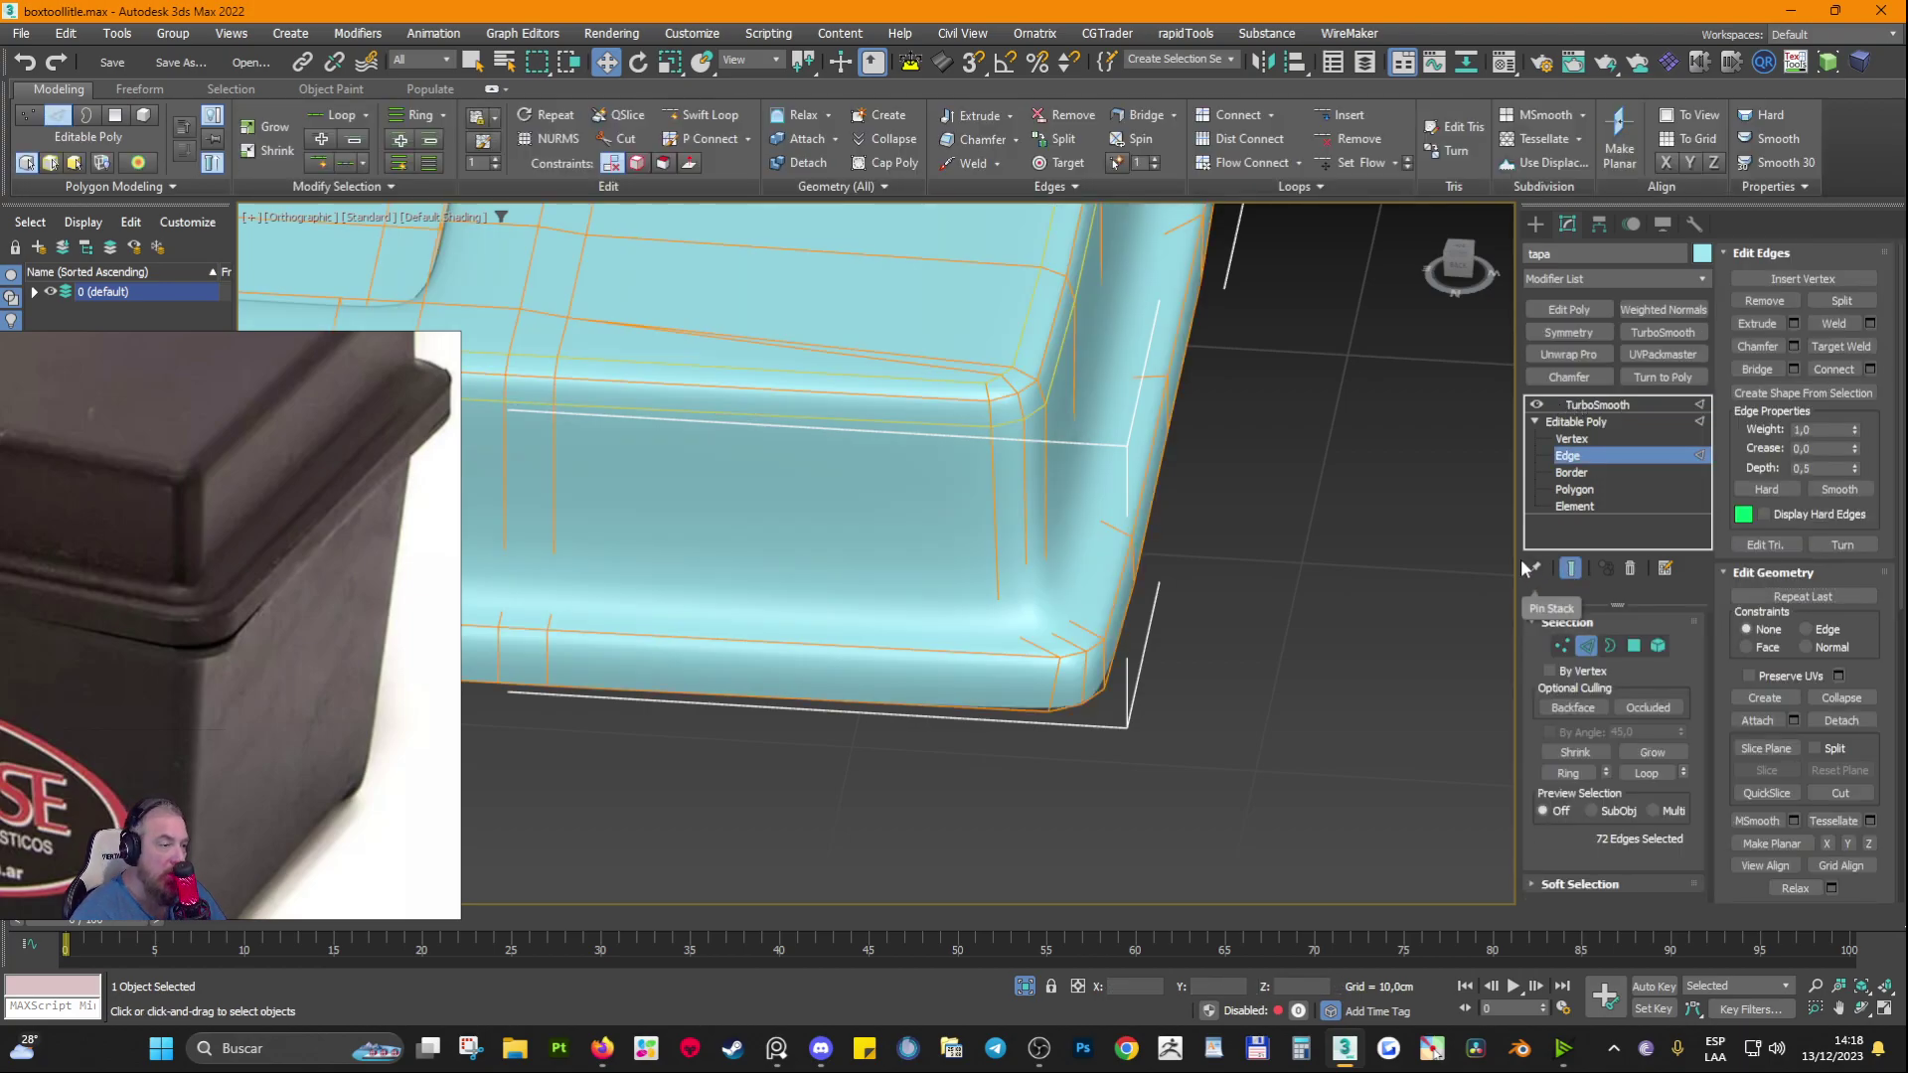
pyautogui.press('F3')
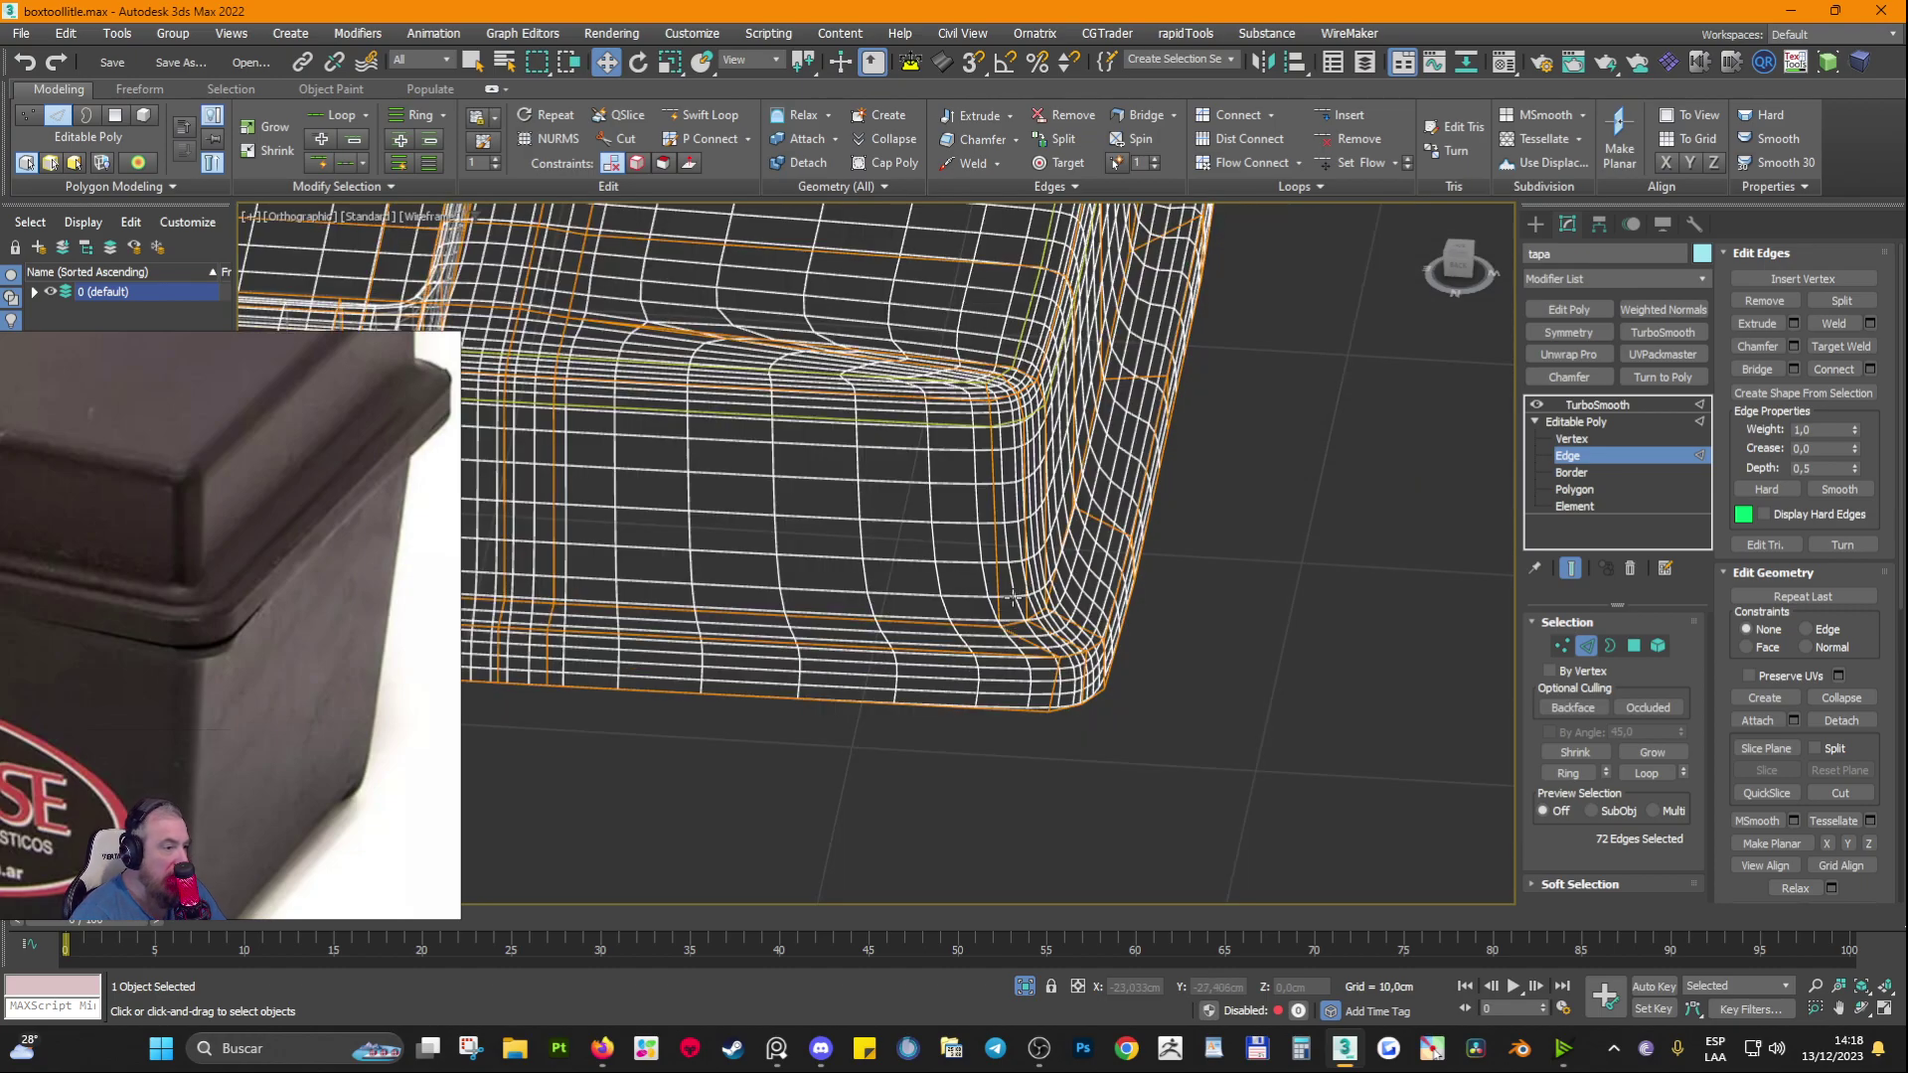
pyautogui.scroll(5, 1023, 616)
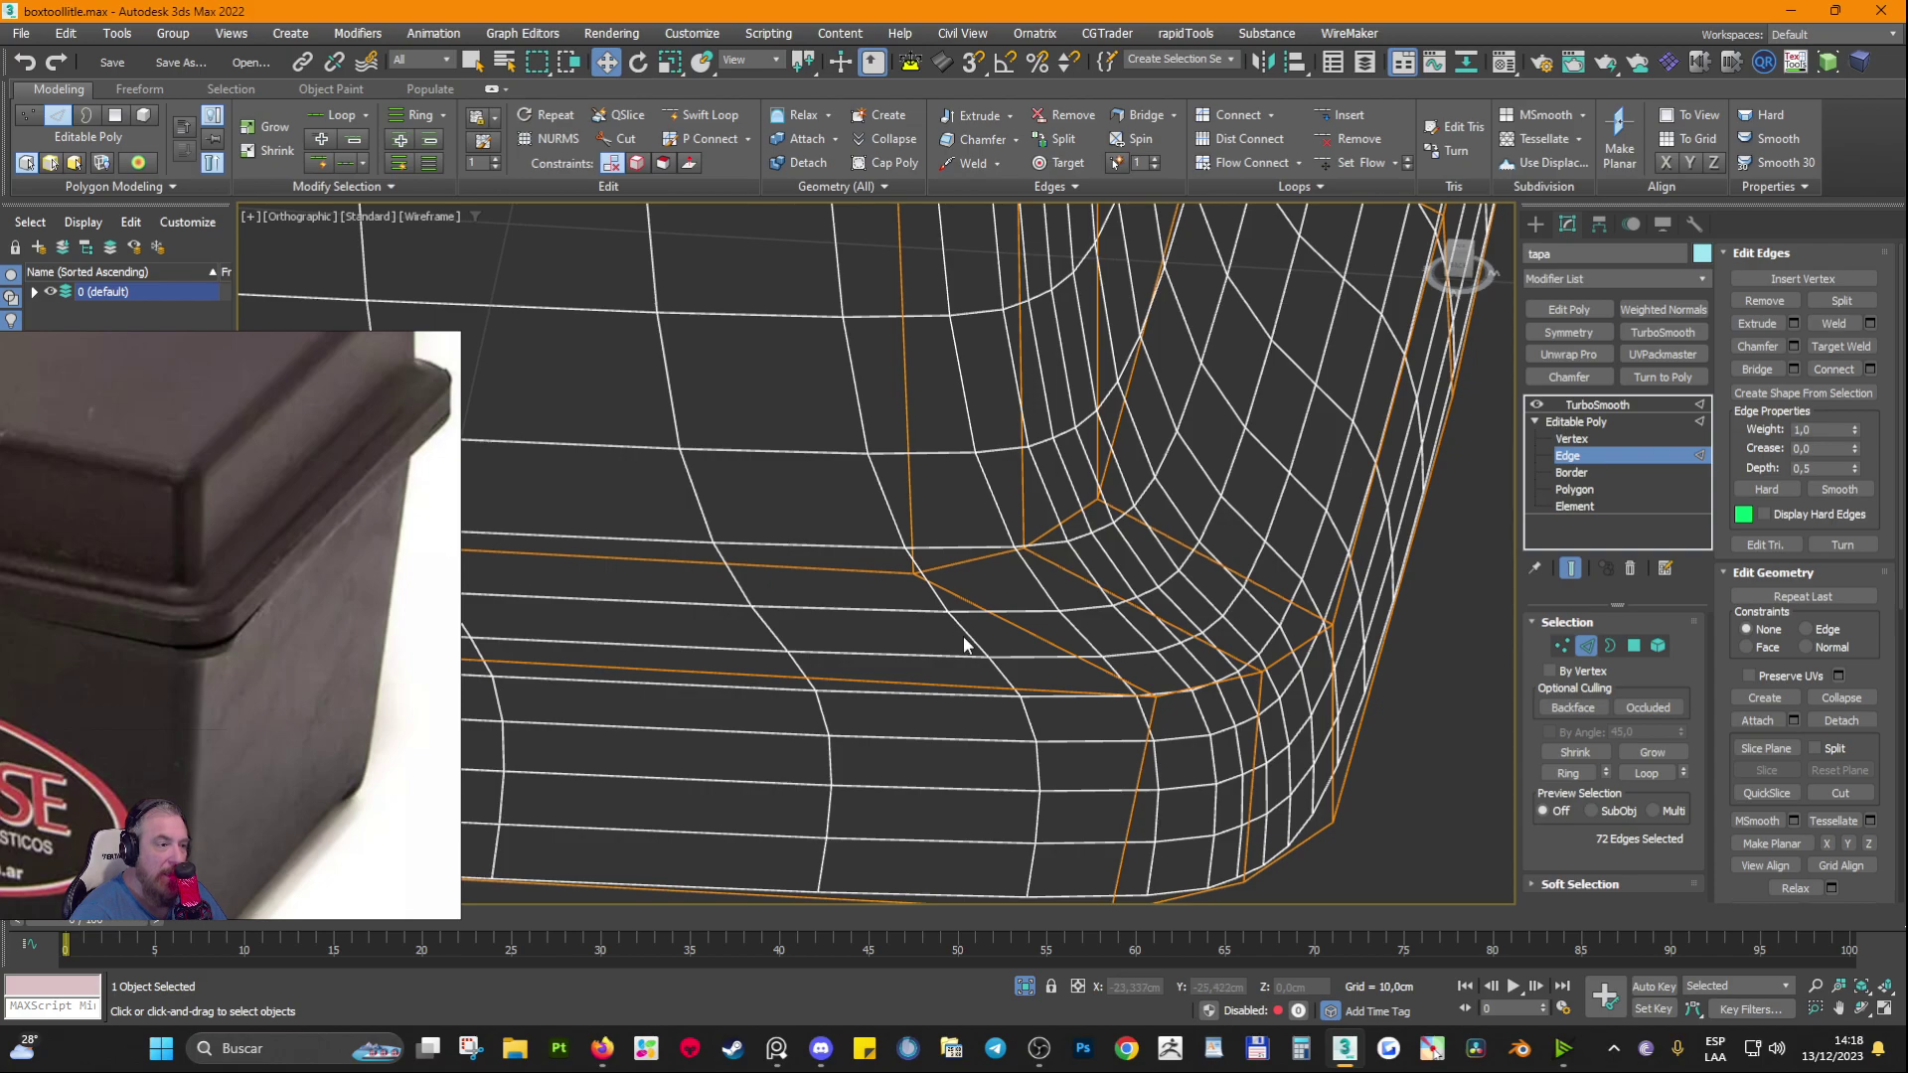
pyautogui.scroll(-5, 954, 636)
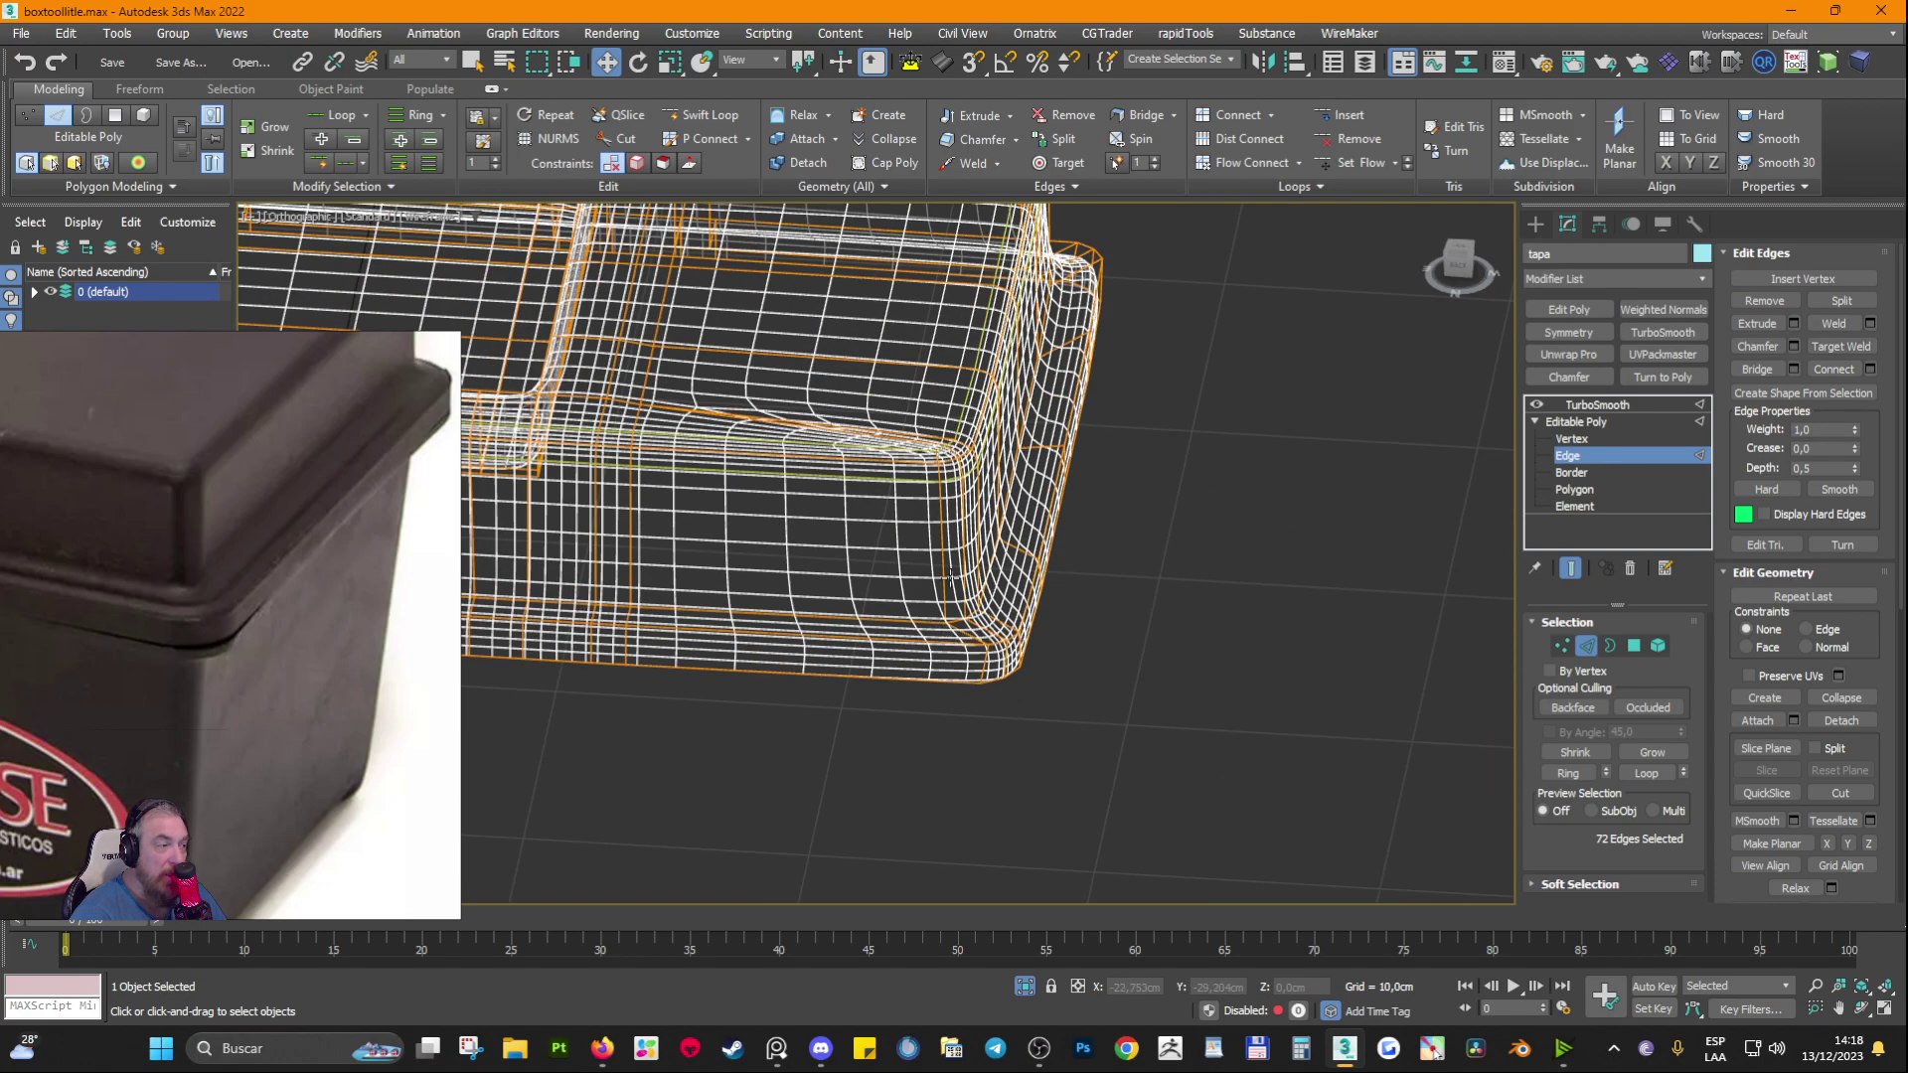
# Step: Turn TurboSmooth off and display the lid's base mesh shaded with edges in edge editing mode, with the end result hidden
pyautogui.click(1536, 404)
pyautogui.click(1574, 421)
pyautogui.press('F3')
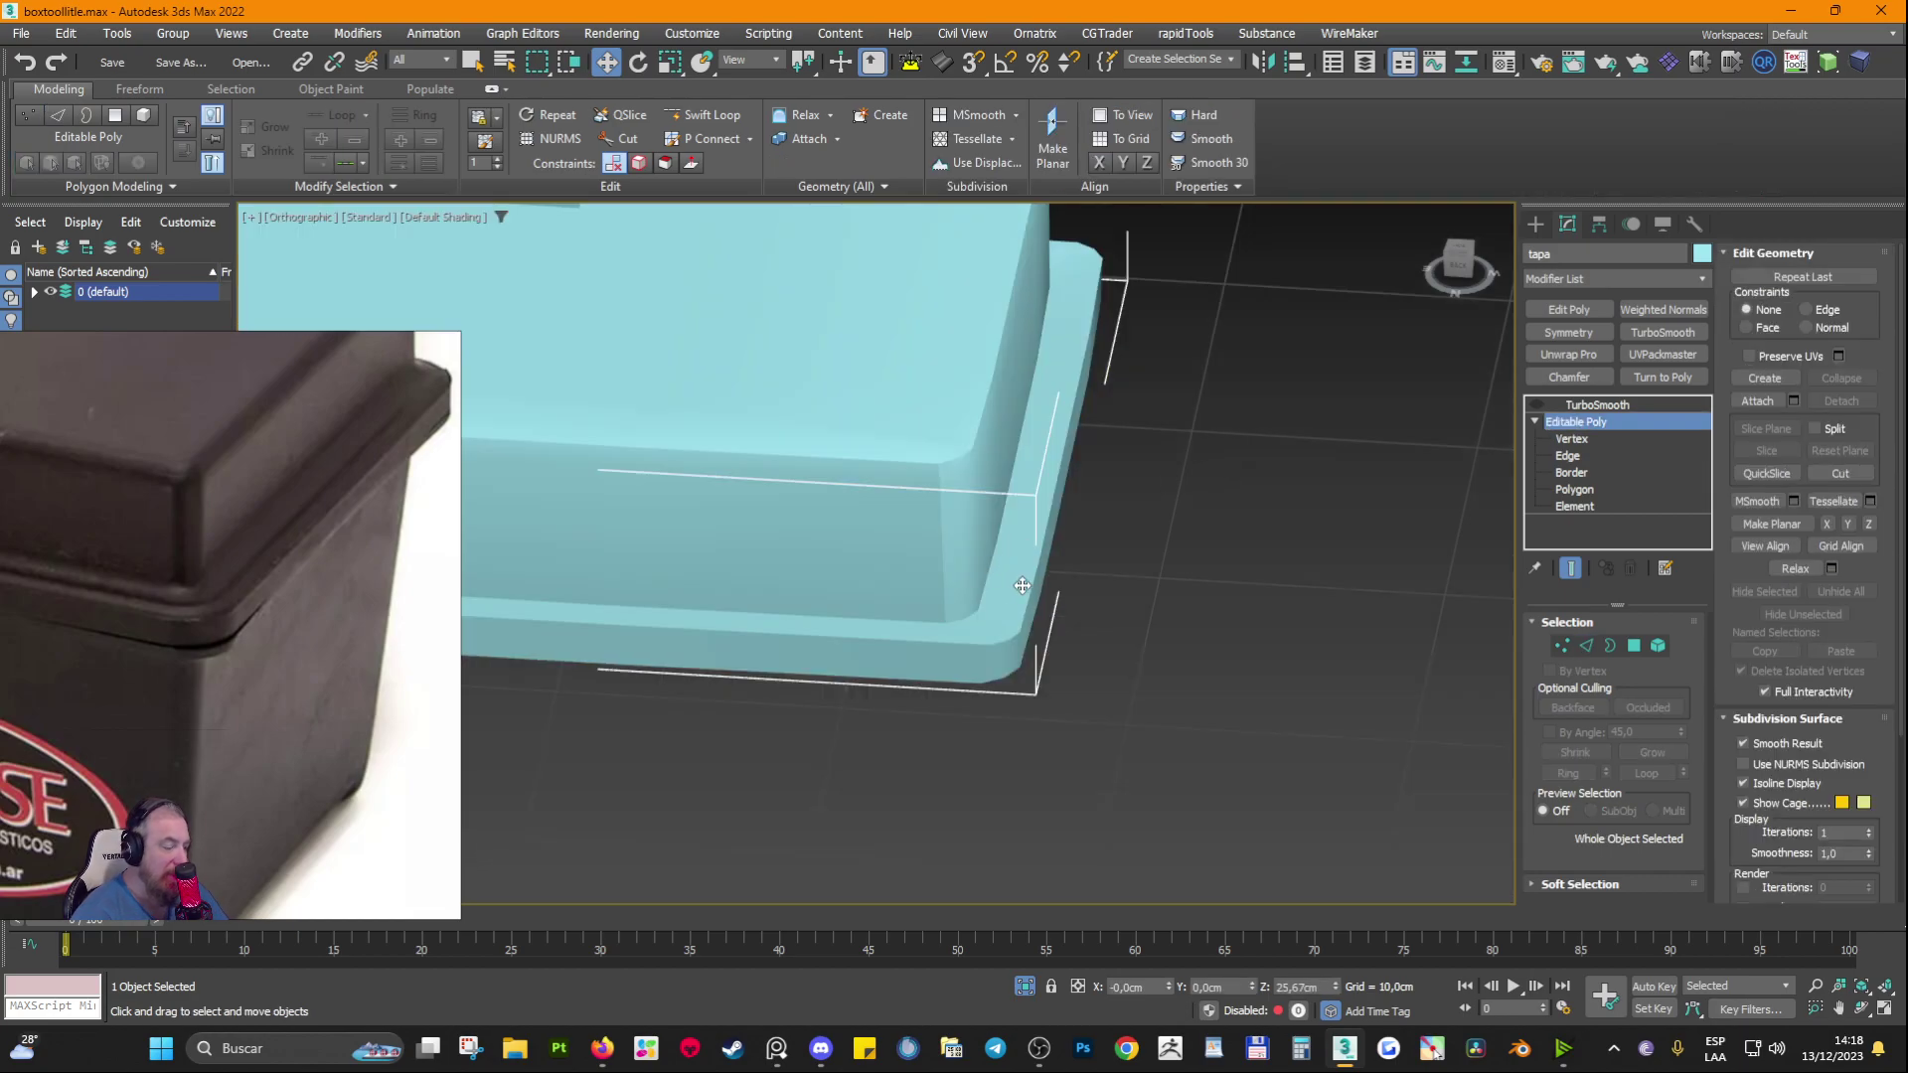
pyautogui.press('F4')
pyautogui.press('2')
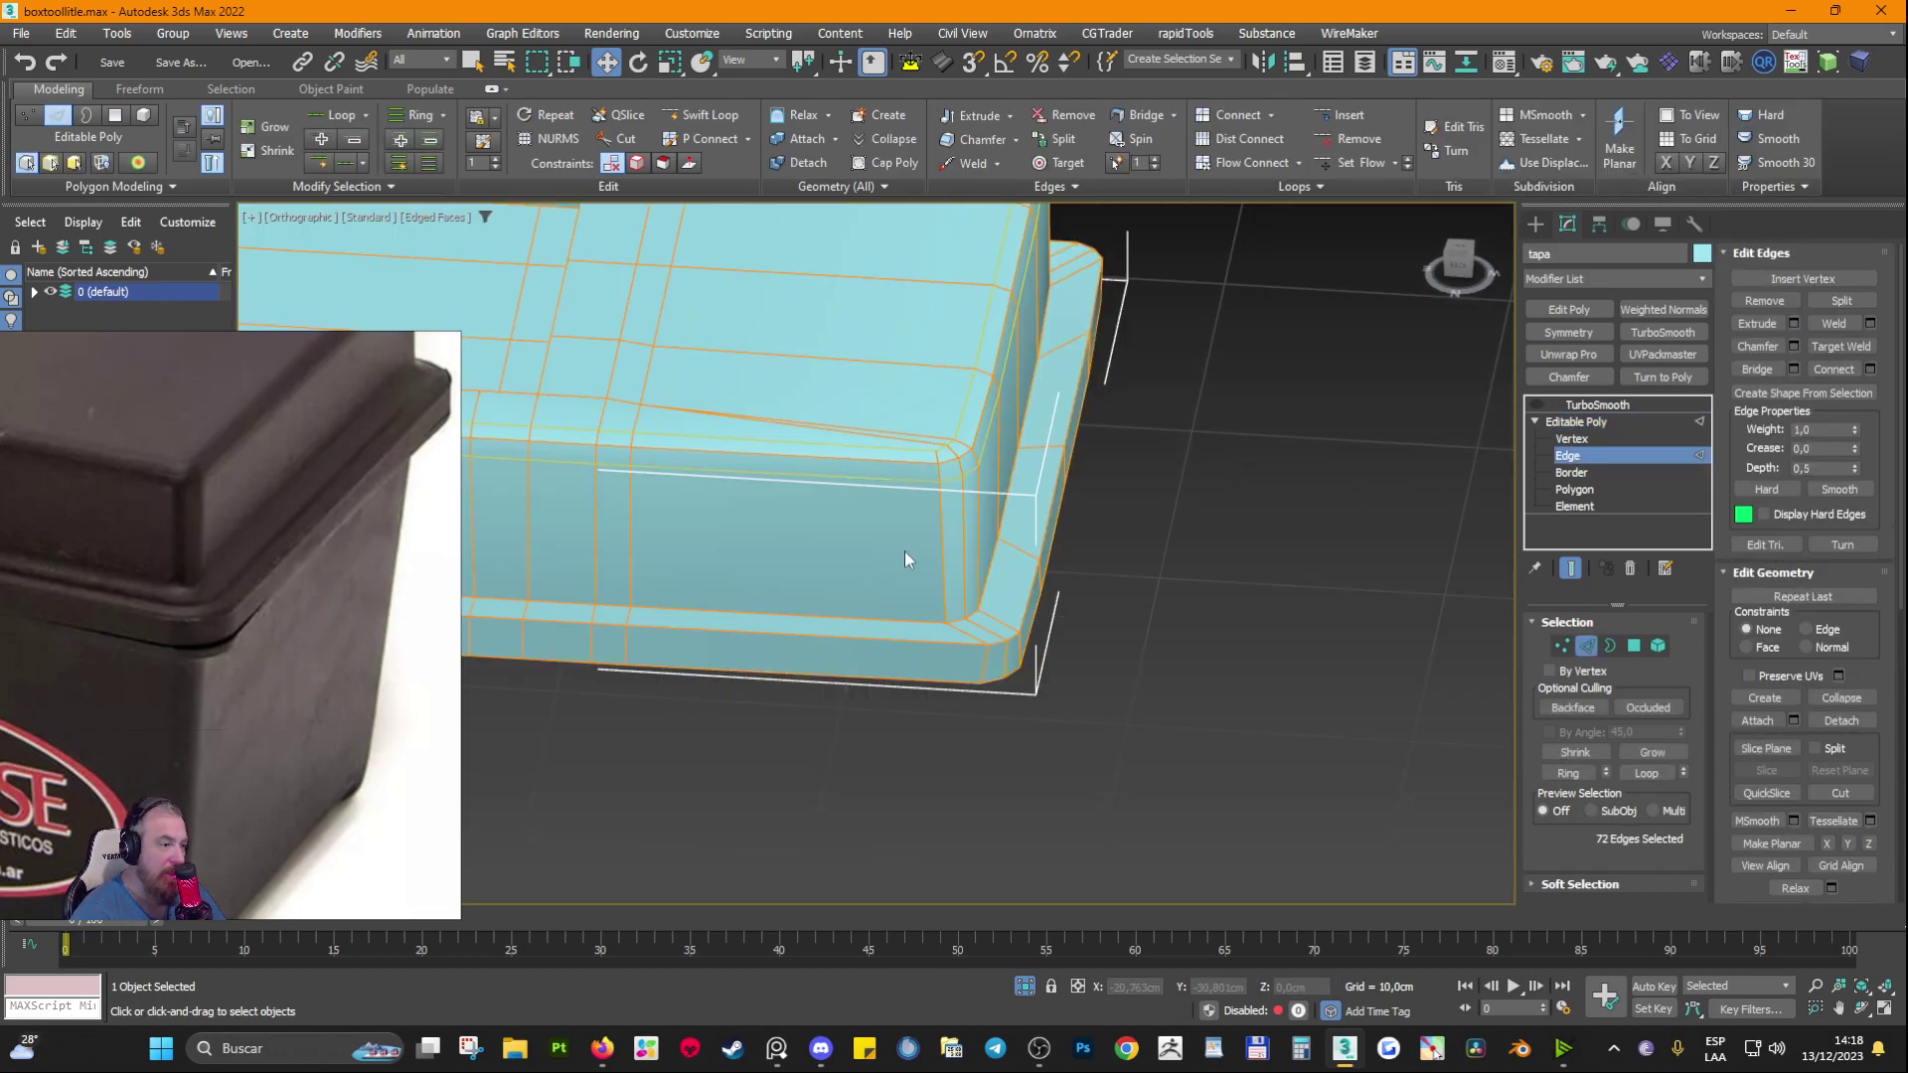
pyautogui.click(1572, 566)
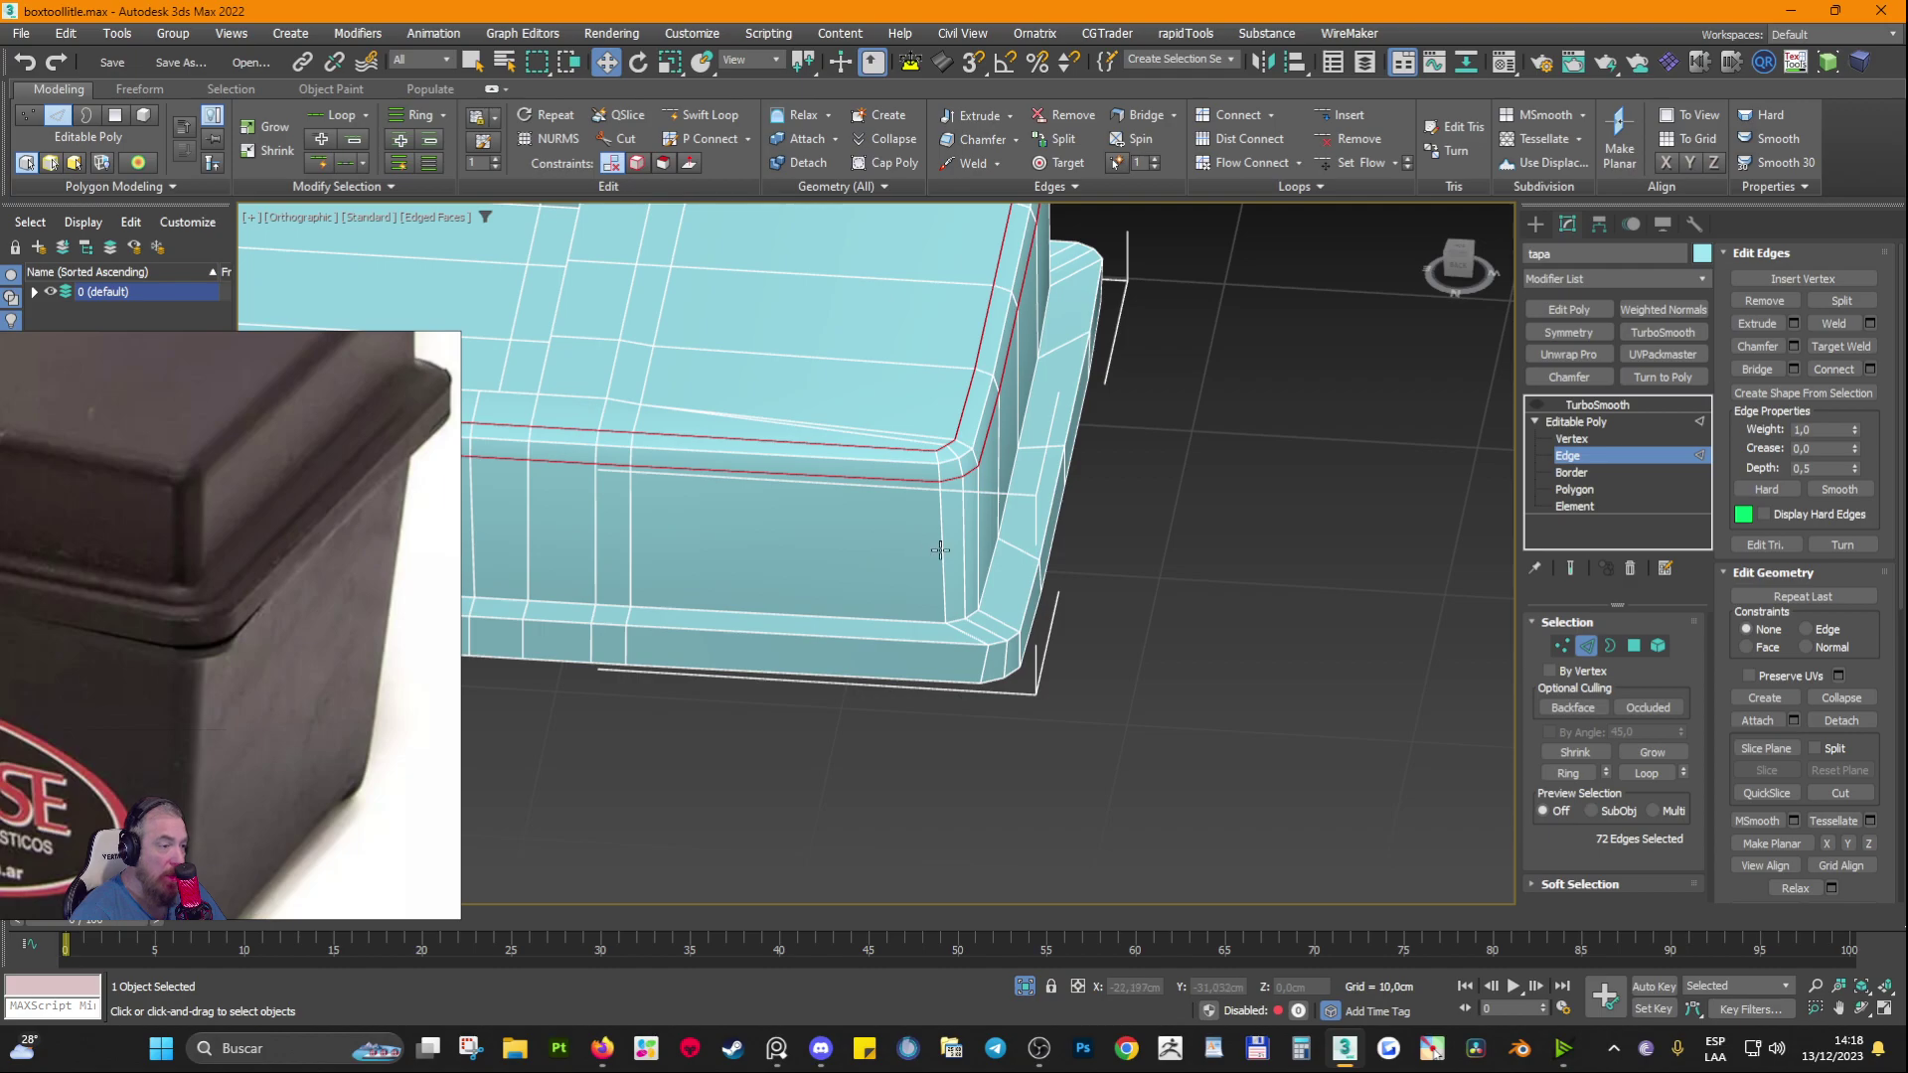
# Step: Select the ring of vertical edges around the lid's side wall, clear the selection and leave edge editing
pyautogui.click(940, 549)
pyautogui.keyDown('shift'); pyautogui.click(961, 554); pyautogui.keyUp('shift')
pyautogui.scroll(-4, 1196, 587)
pyautogui.moveTo(943, 611); pyautogui.dragTo(1110, 664, button='middle')
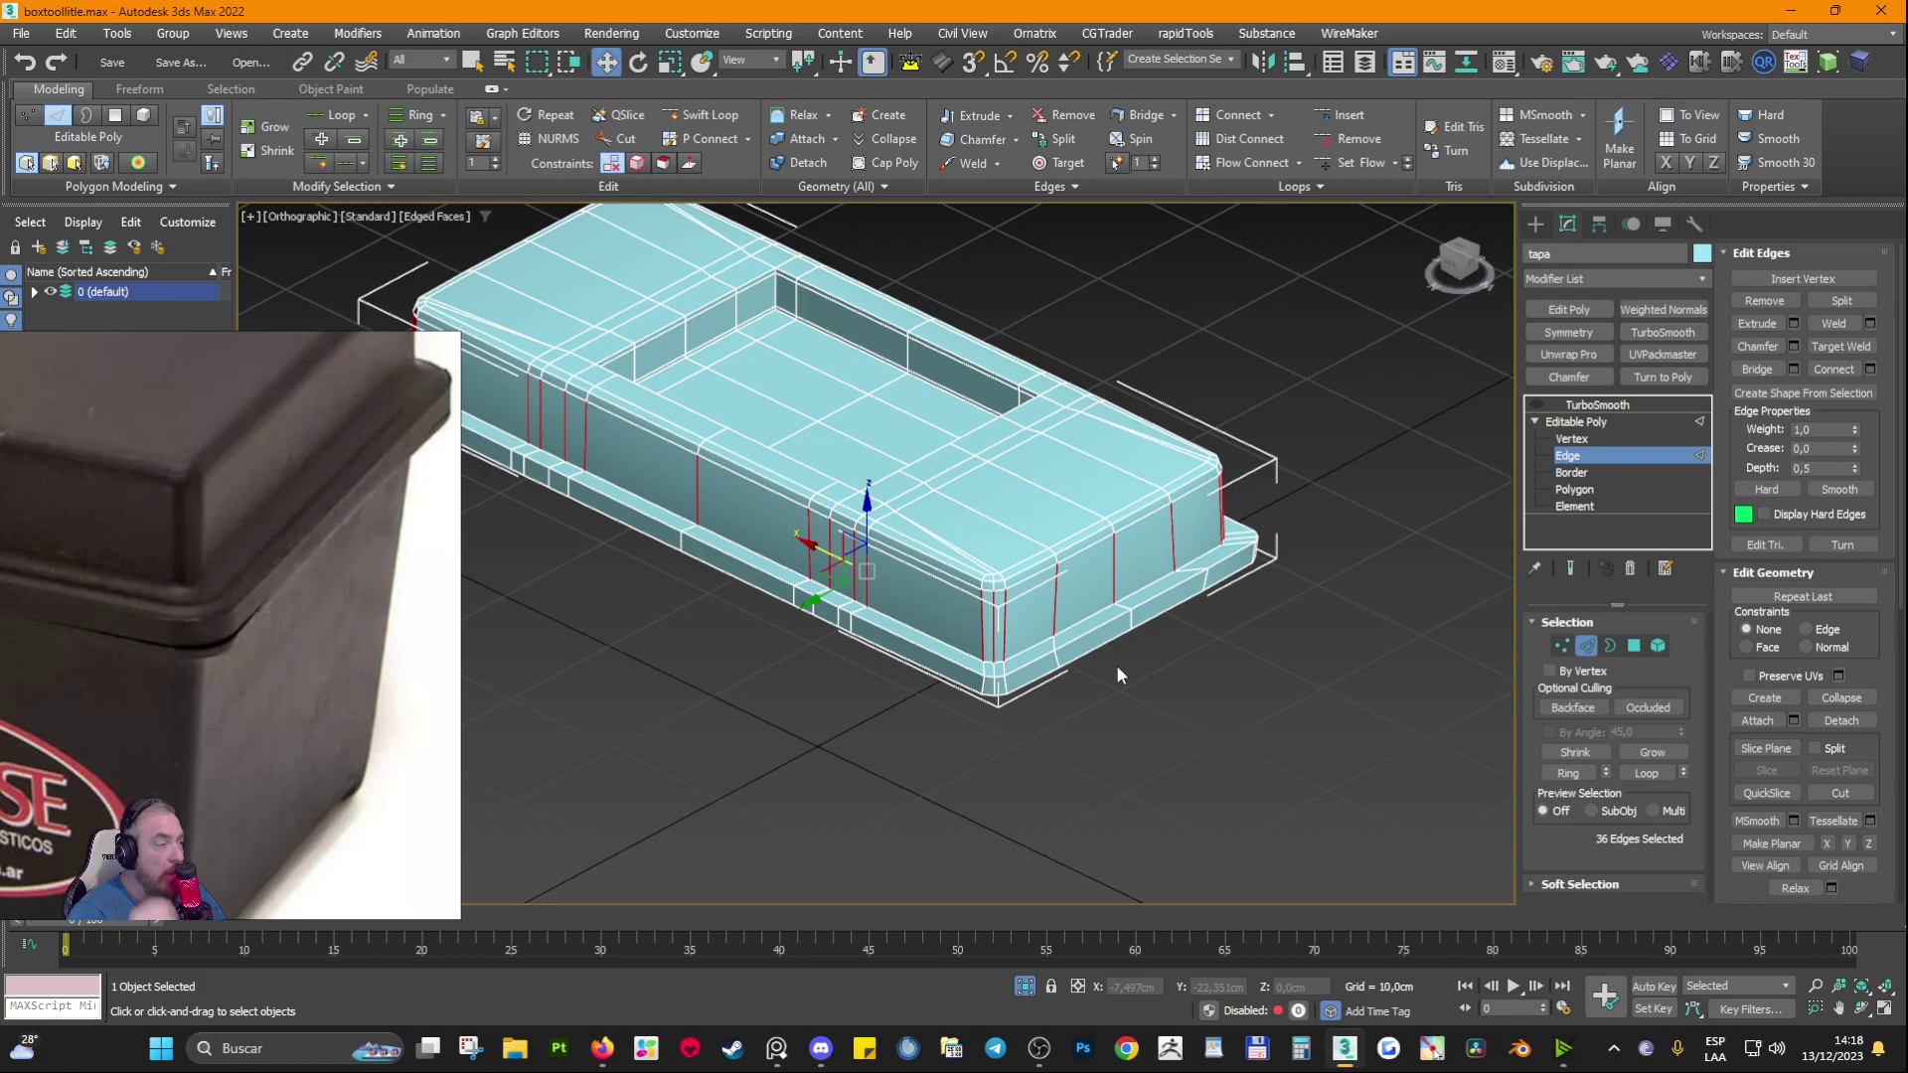
pyautogui.click(1162, 713)
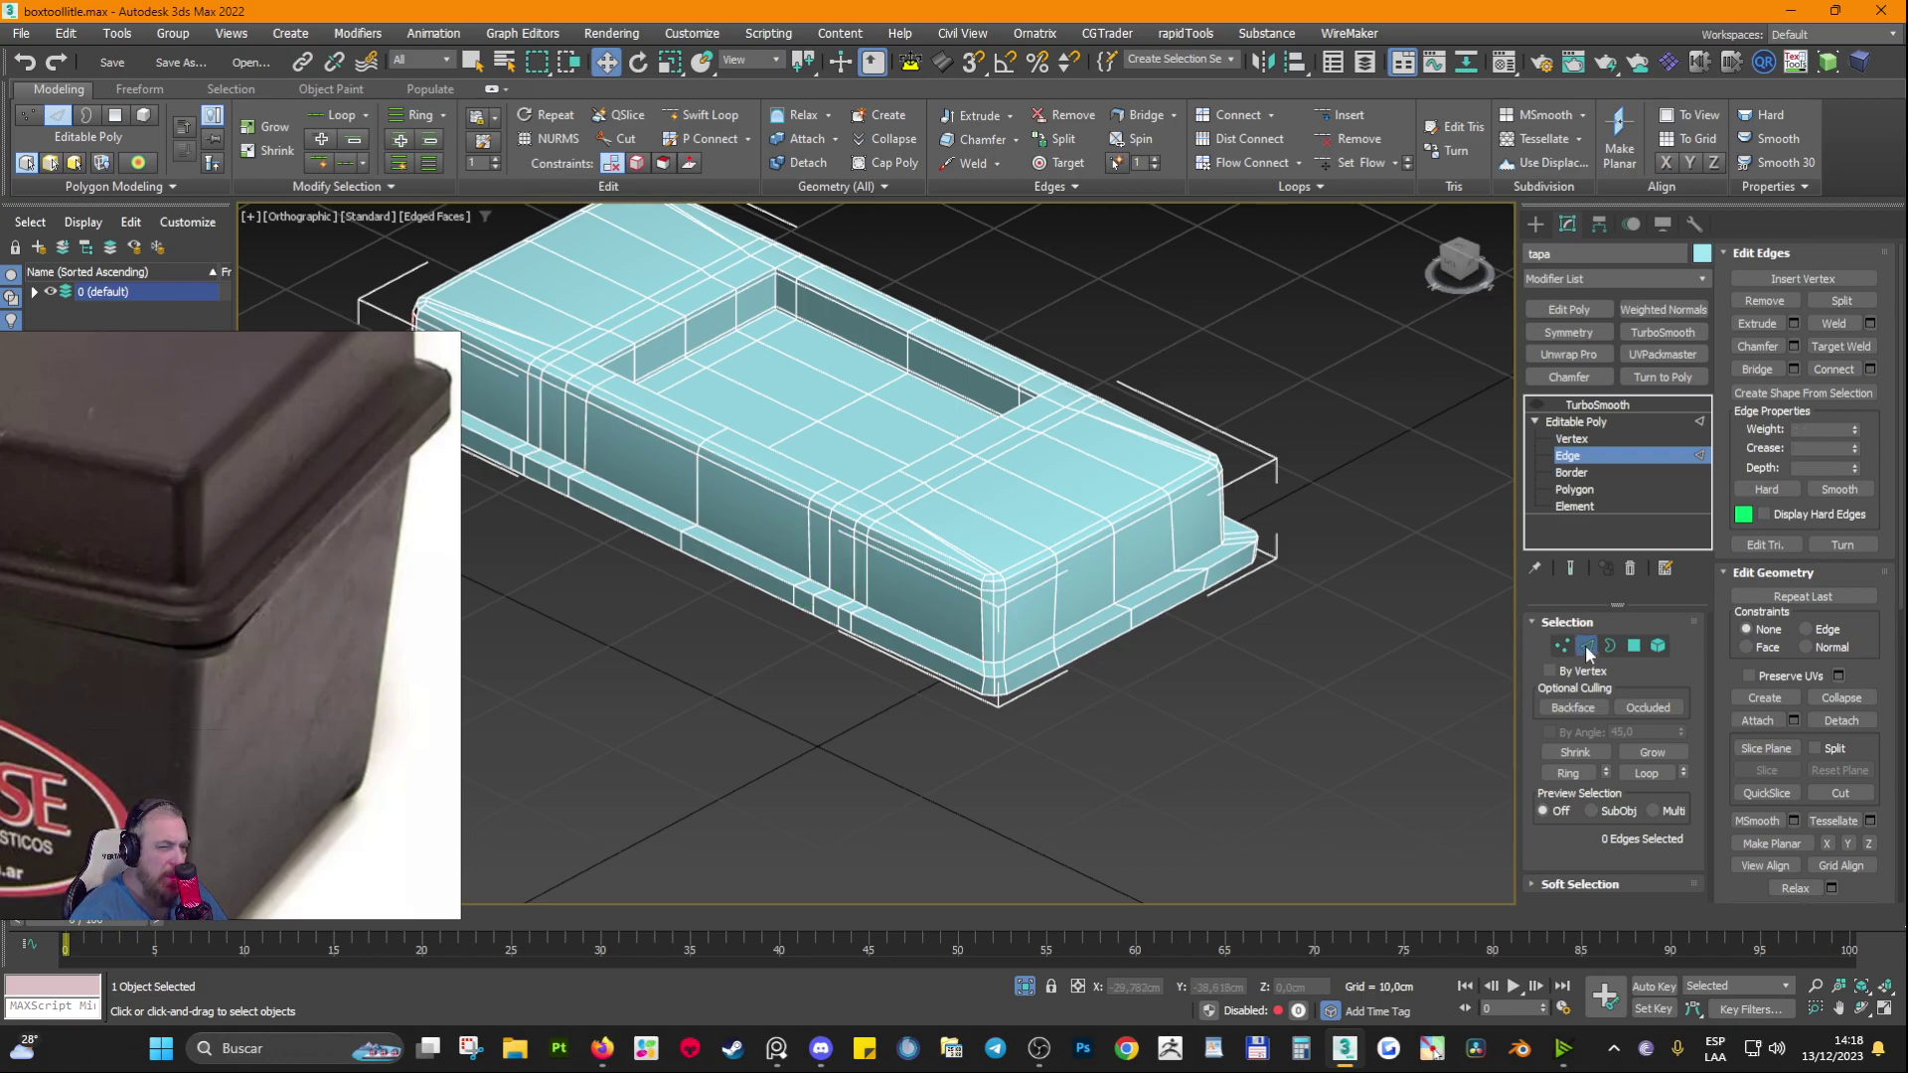
pyautogui.click(1586, 648)
pyautogui.scroll(2, 1128, 573)
pyautogui.moveTo(1310, 560); pyautogui.dragTo(1298, 630, button='middle')
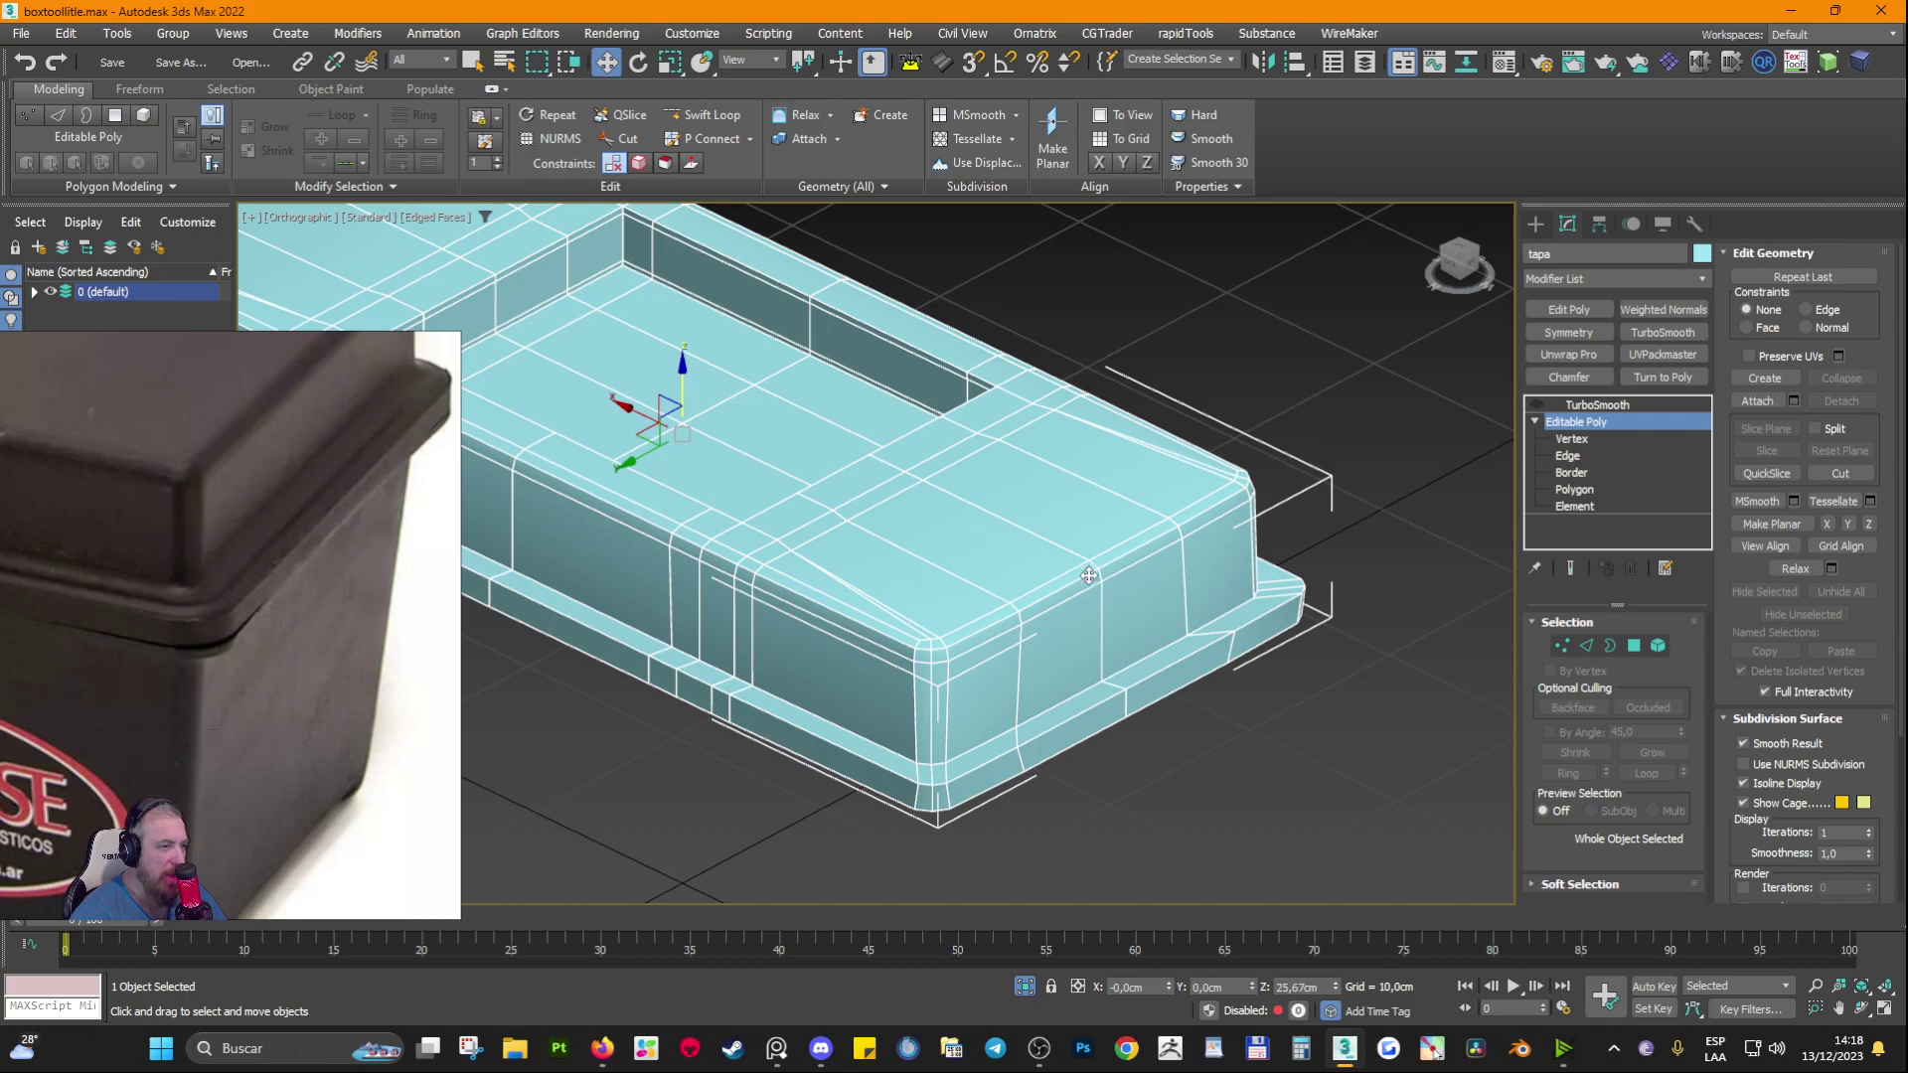
# Step: Toggle the ribbon's visibility off and on twice, looking at its Selection and Modeling tool sets
pyautogui.click(1401, 64)
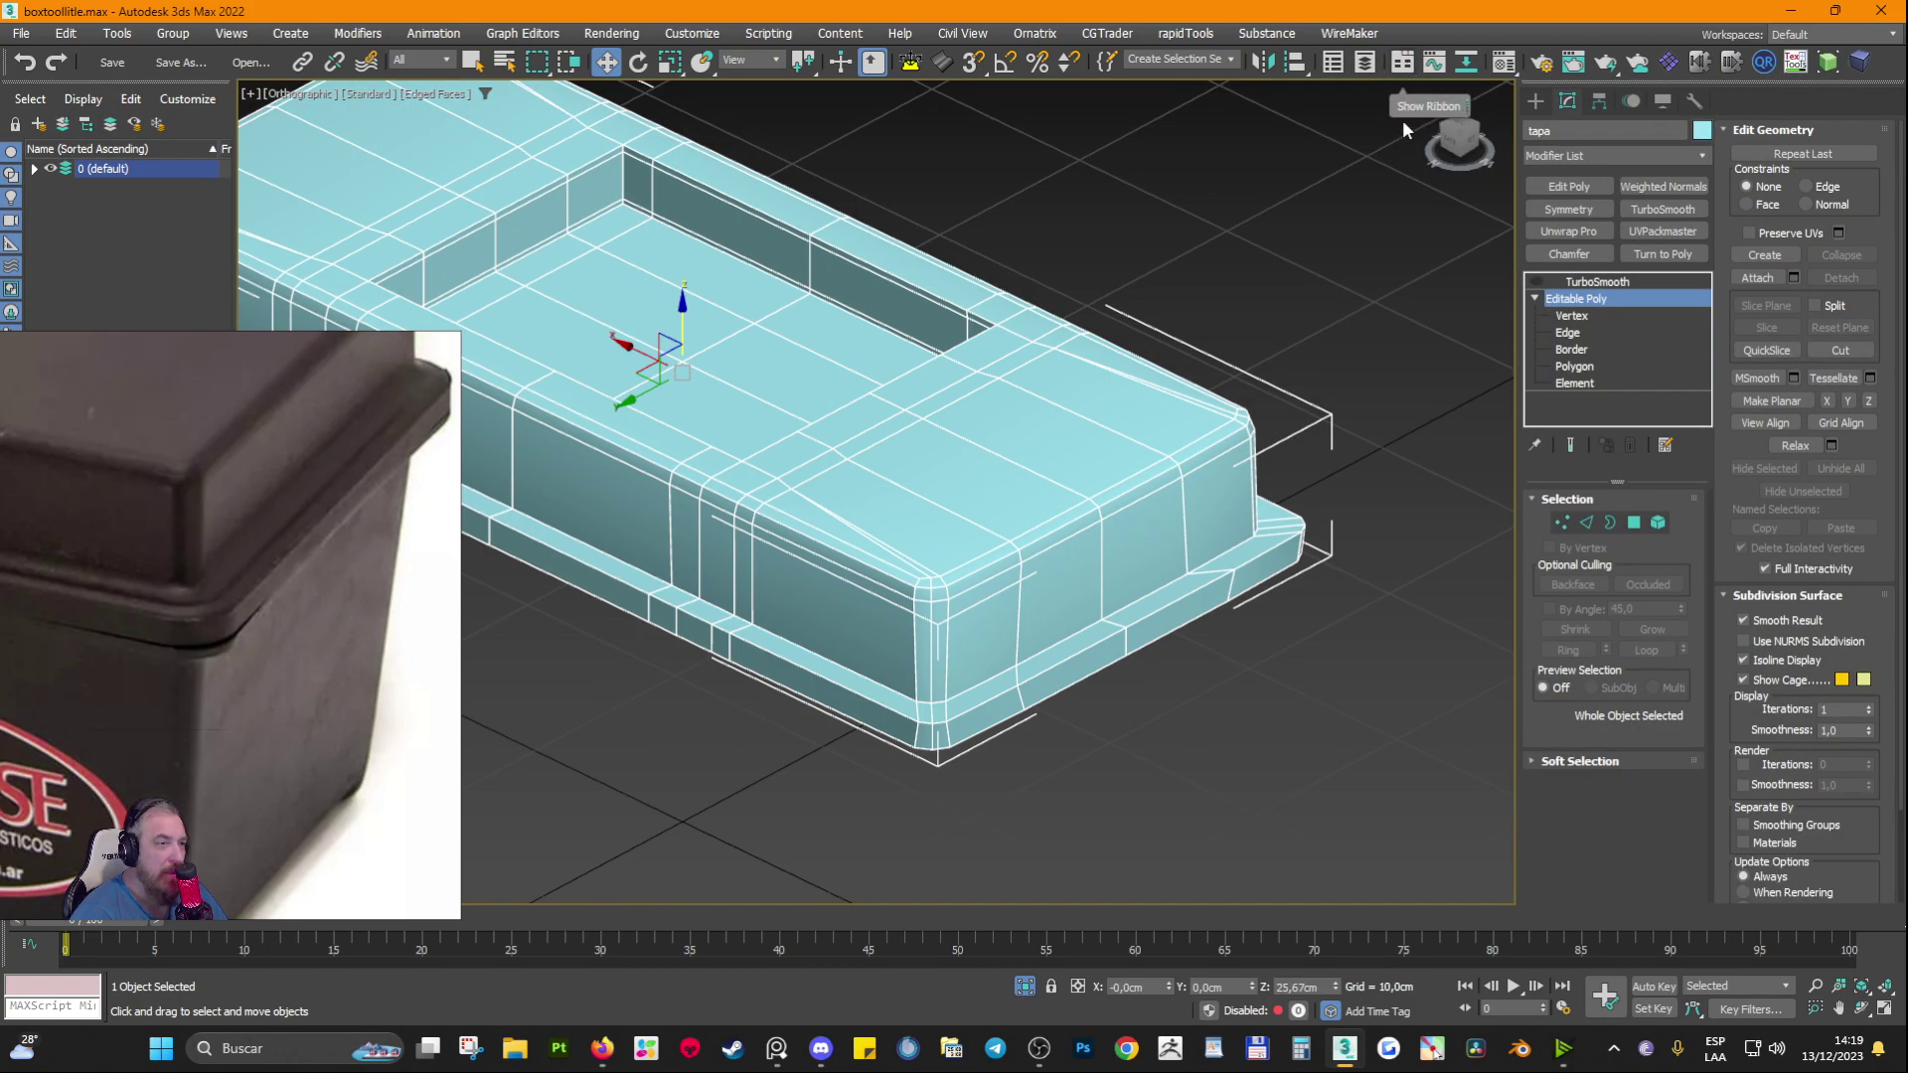
pyautogui.click(1403, 63)
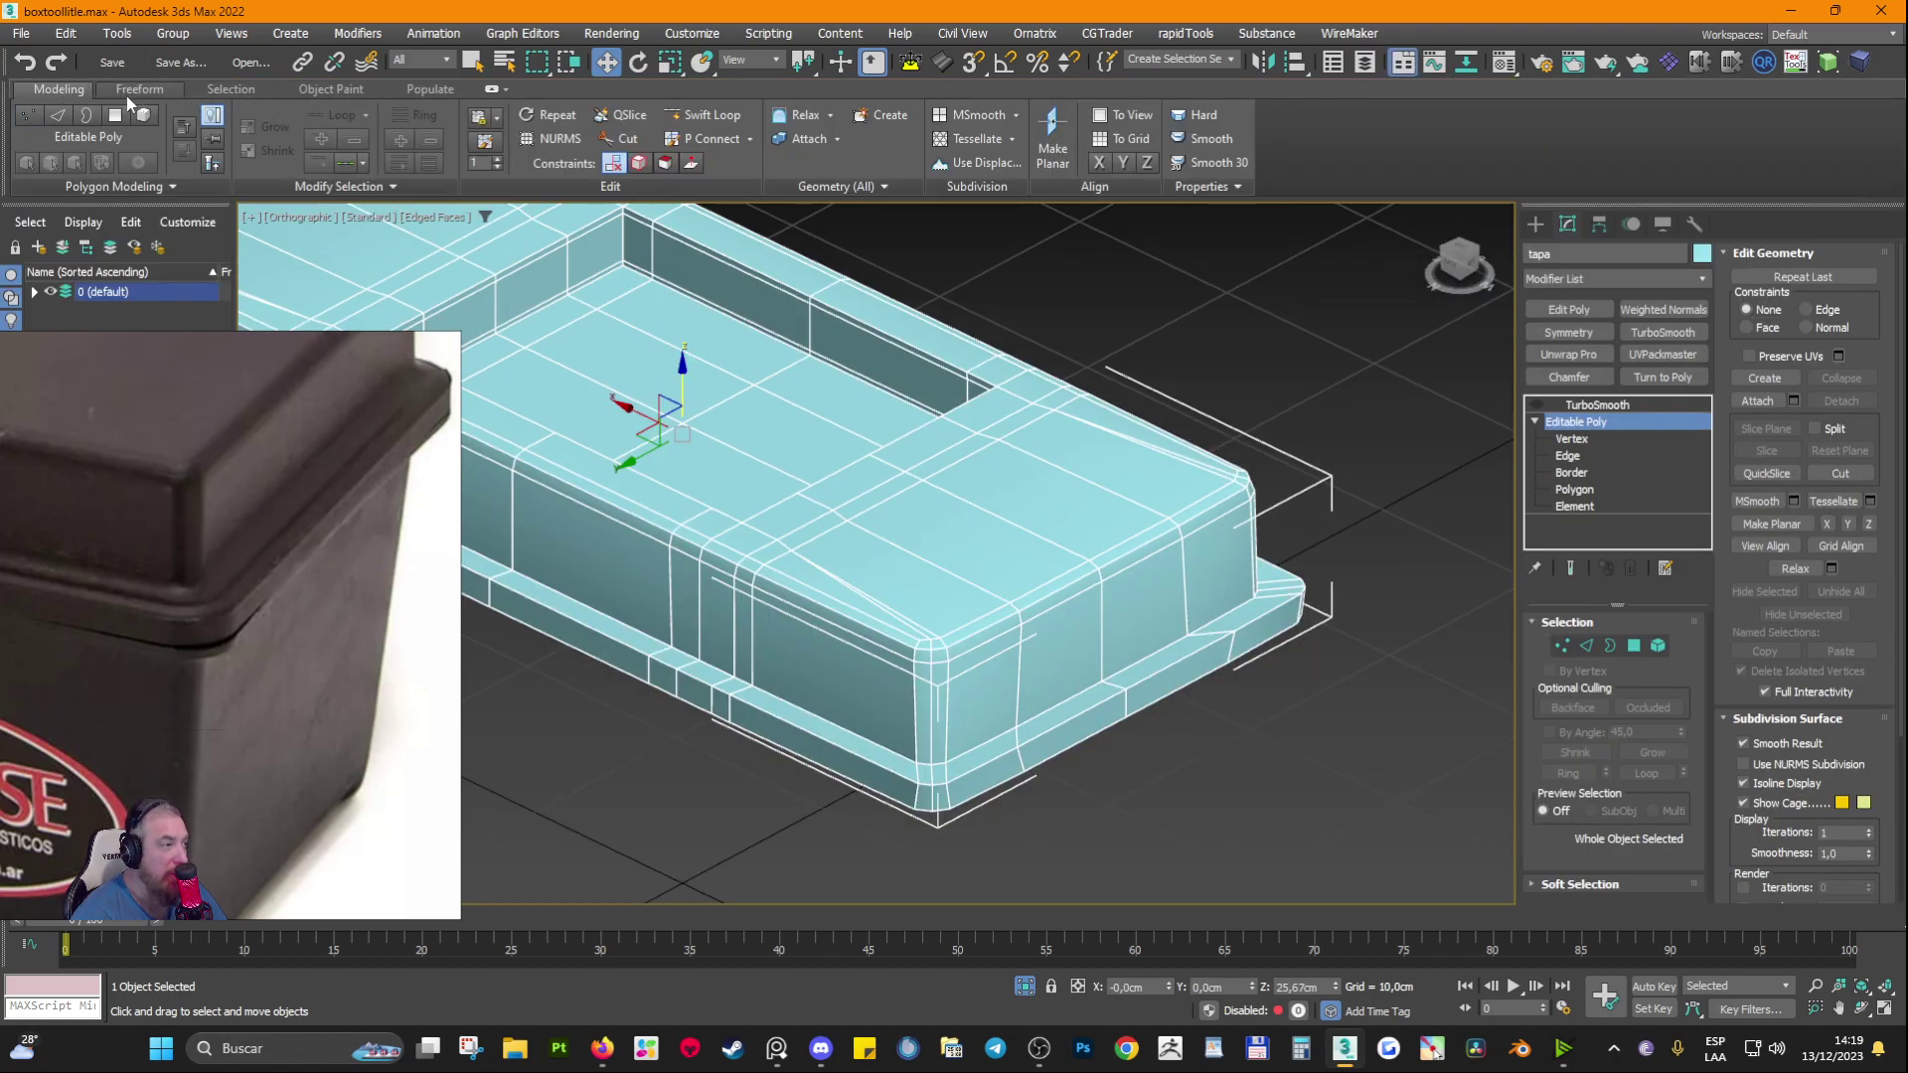
pyautogui.click(228, 90)
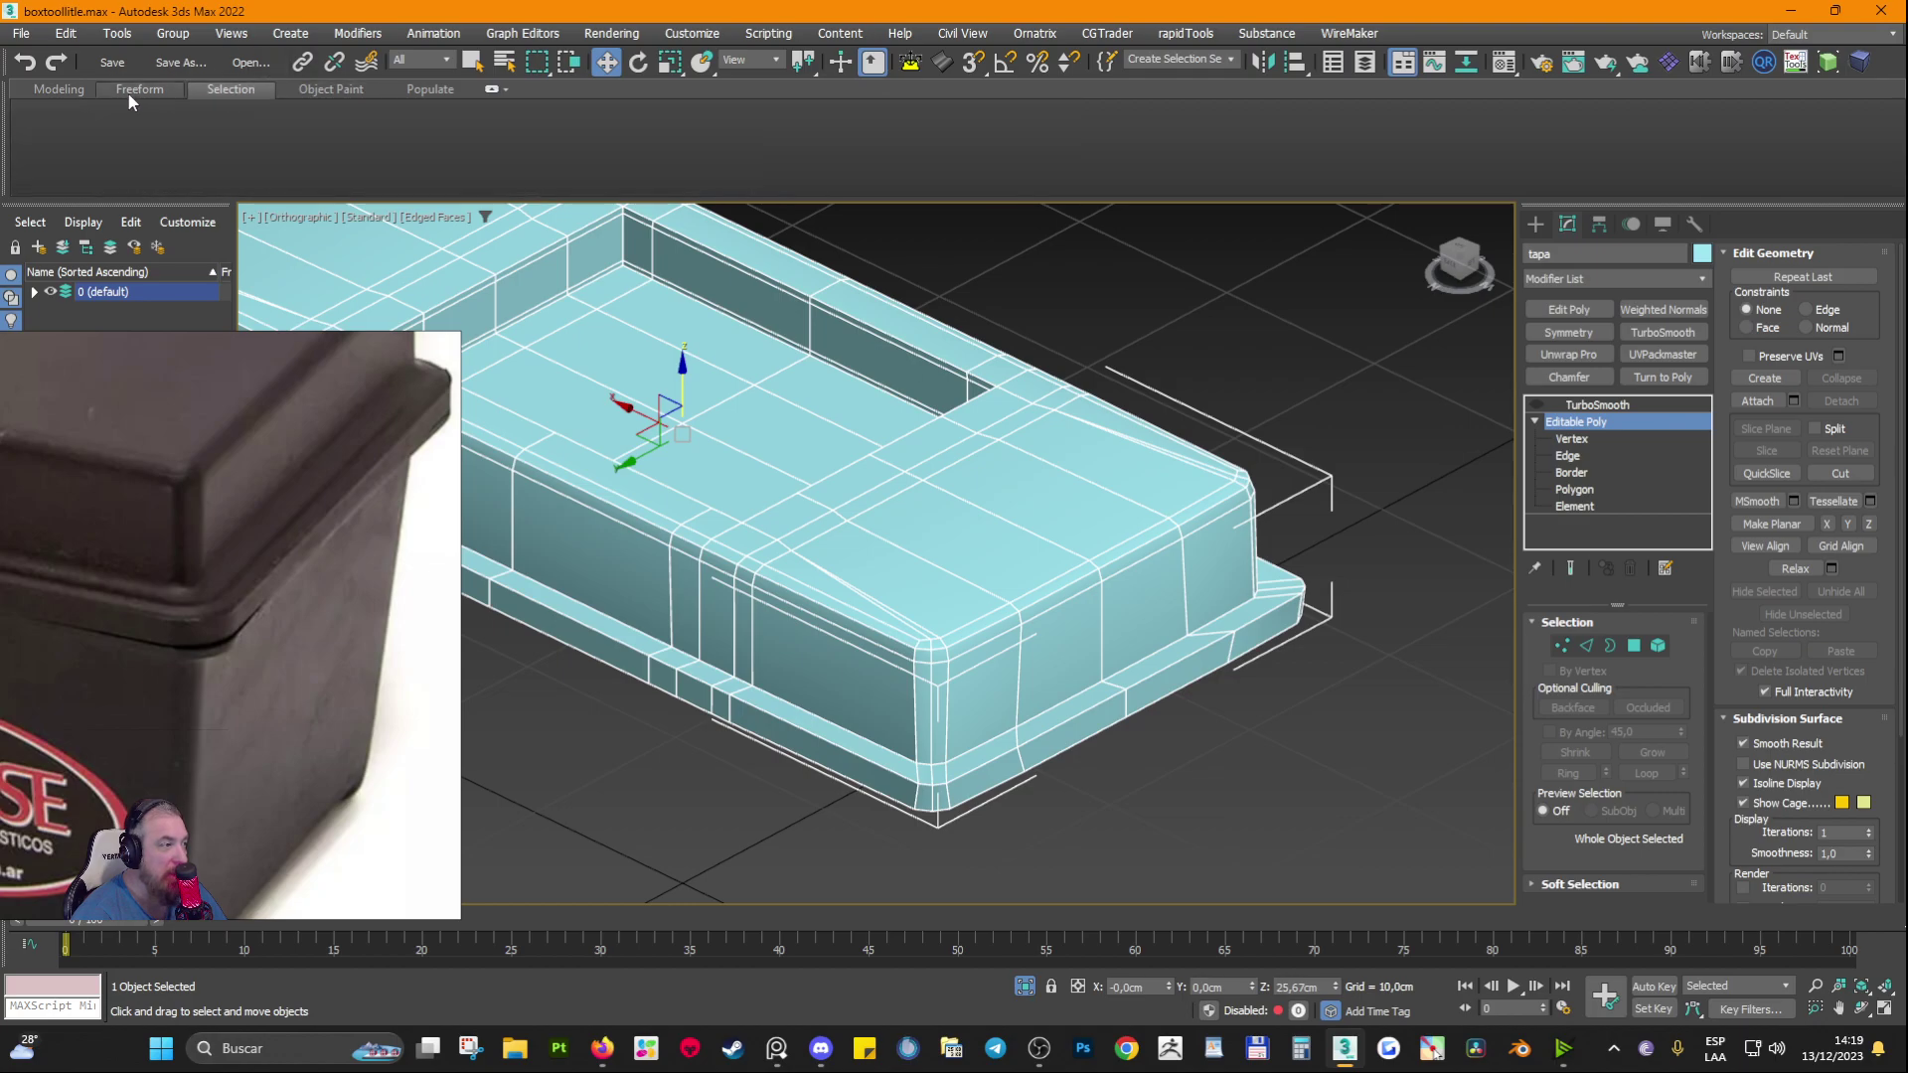
pyautogui.click(58, 90)
pyautogui.click(1402, 64)
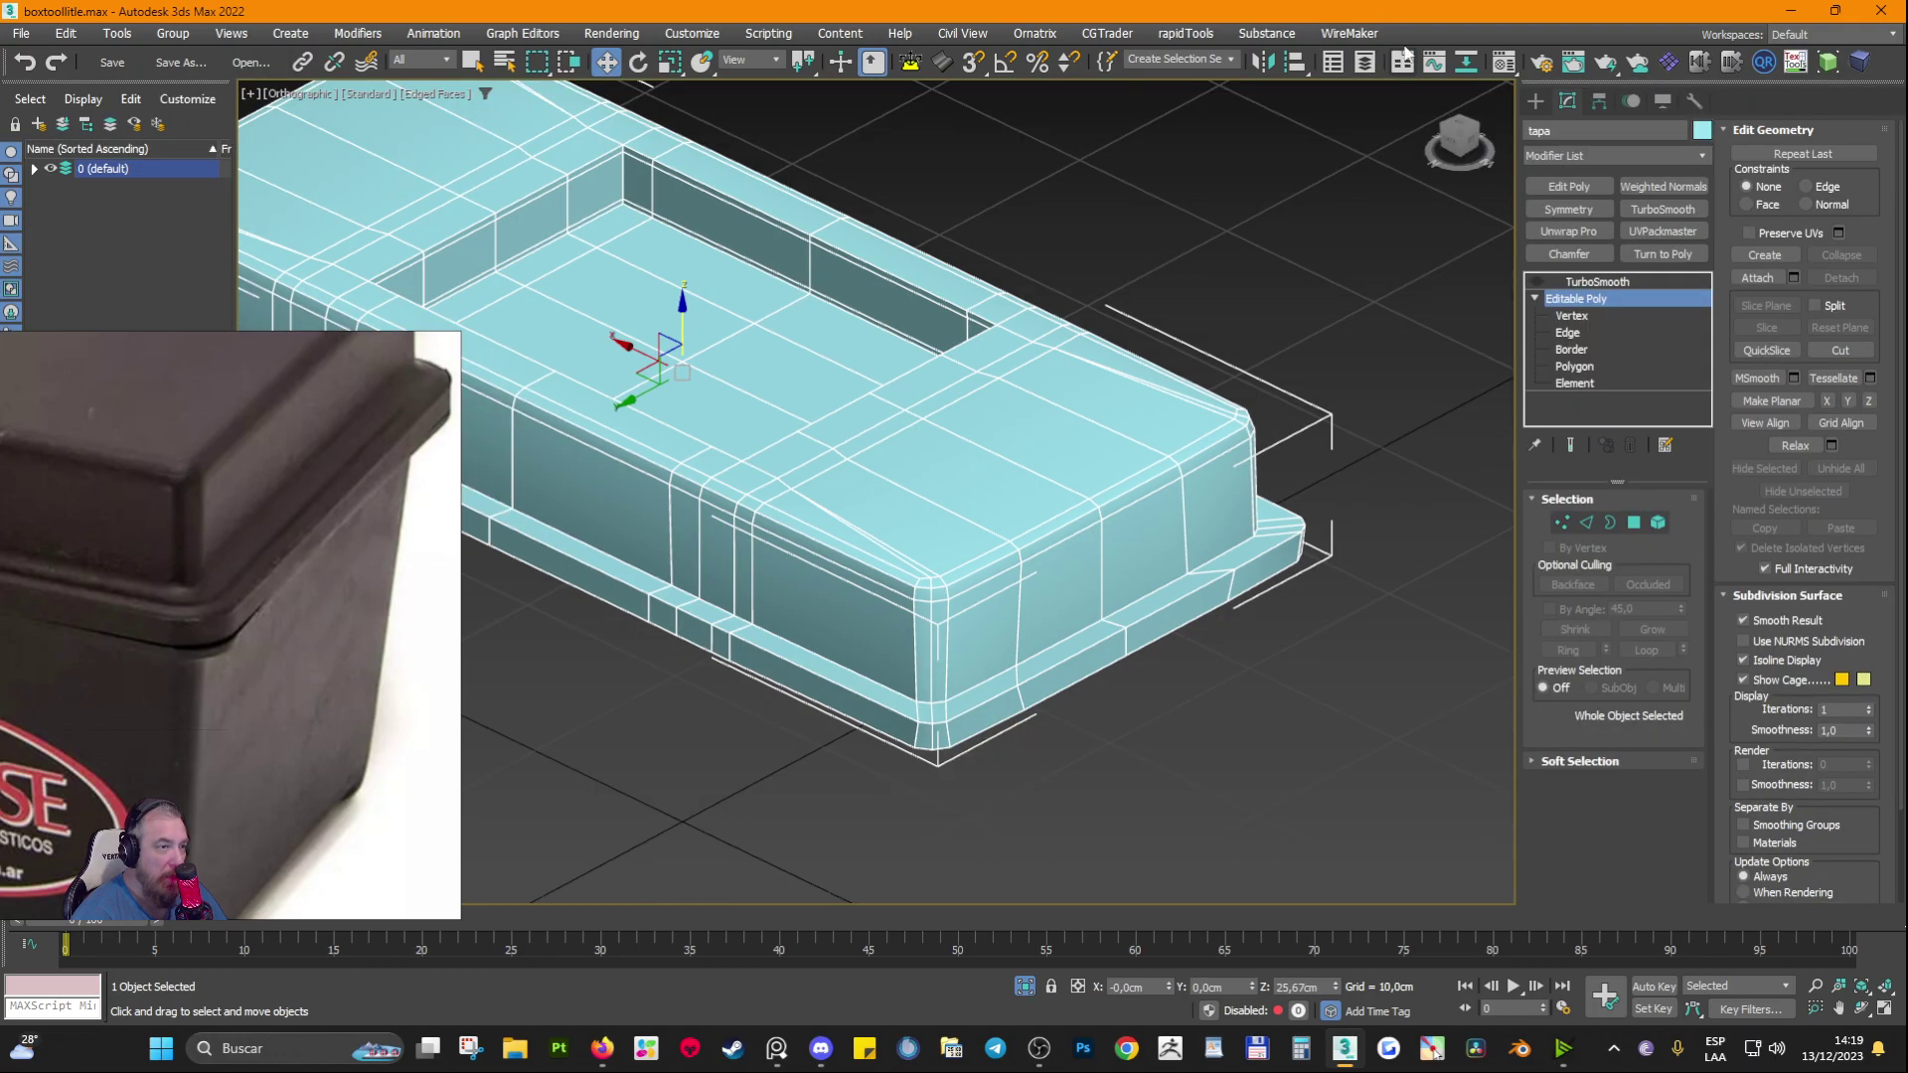
pyautogui.click(1402, 63)
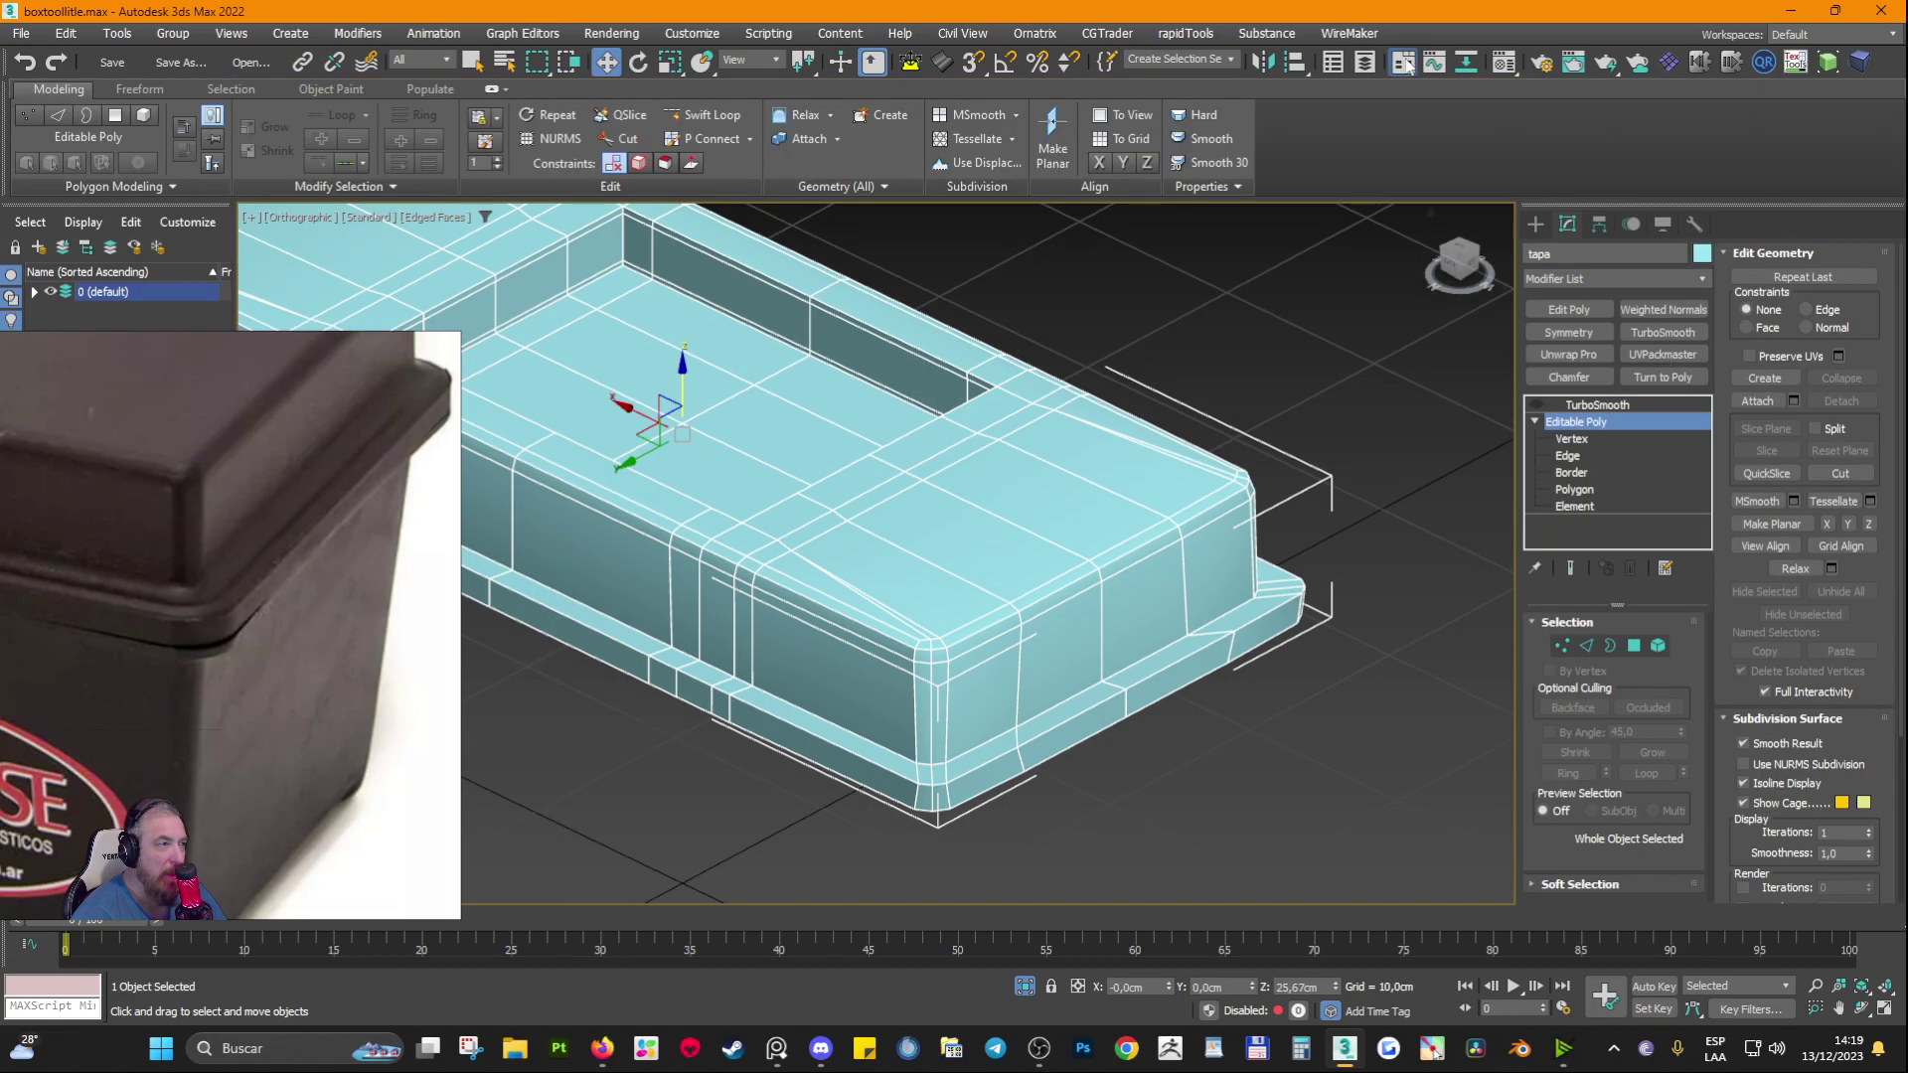
# Step: Collapse the ribbon to its panel titles and expand it again twice, ending on the Modeling tools
pyautogui.click(493, 89)
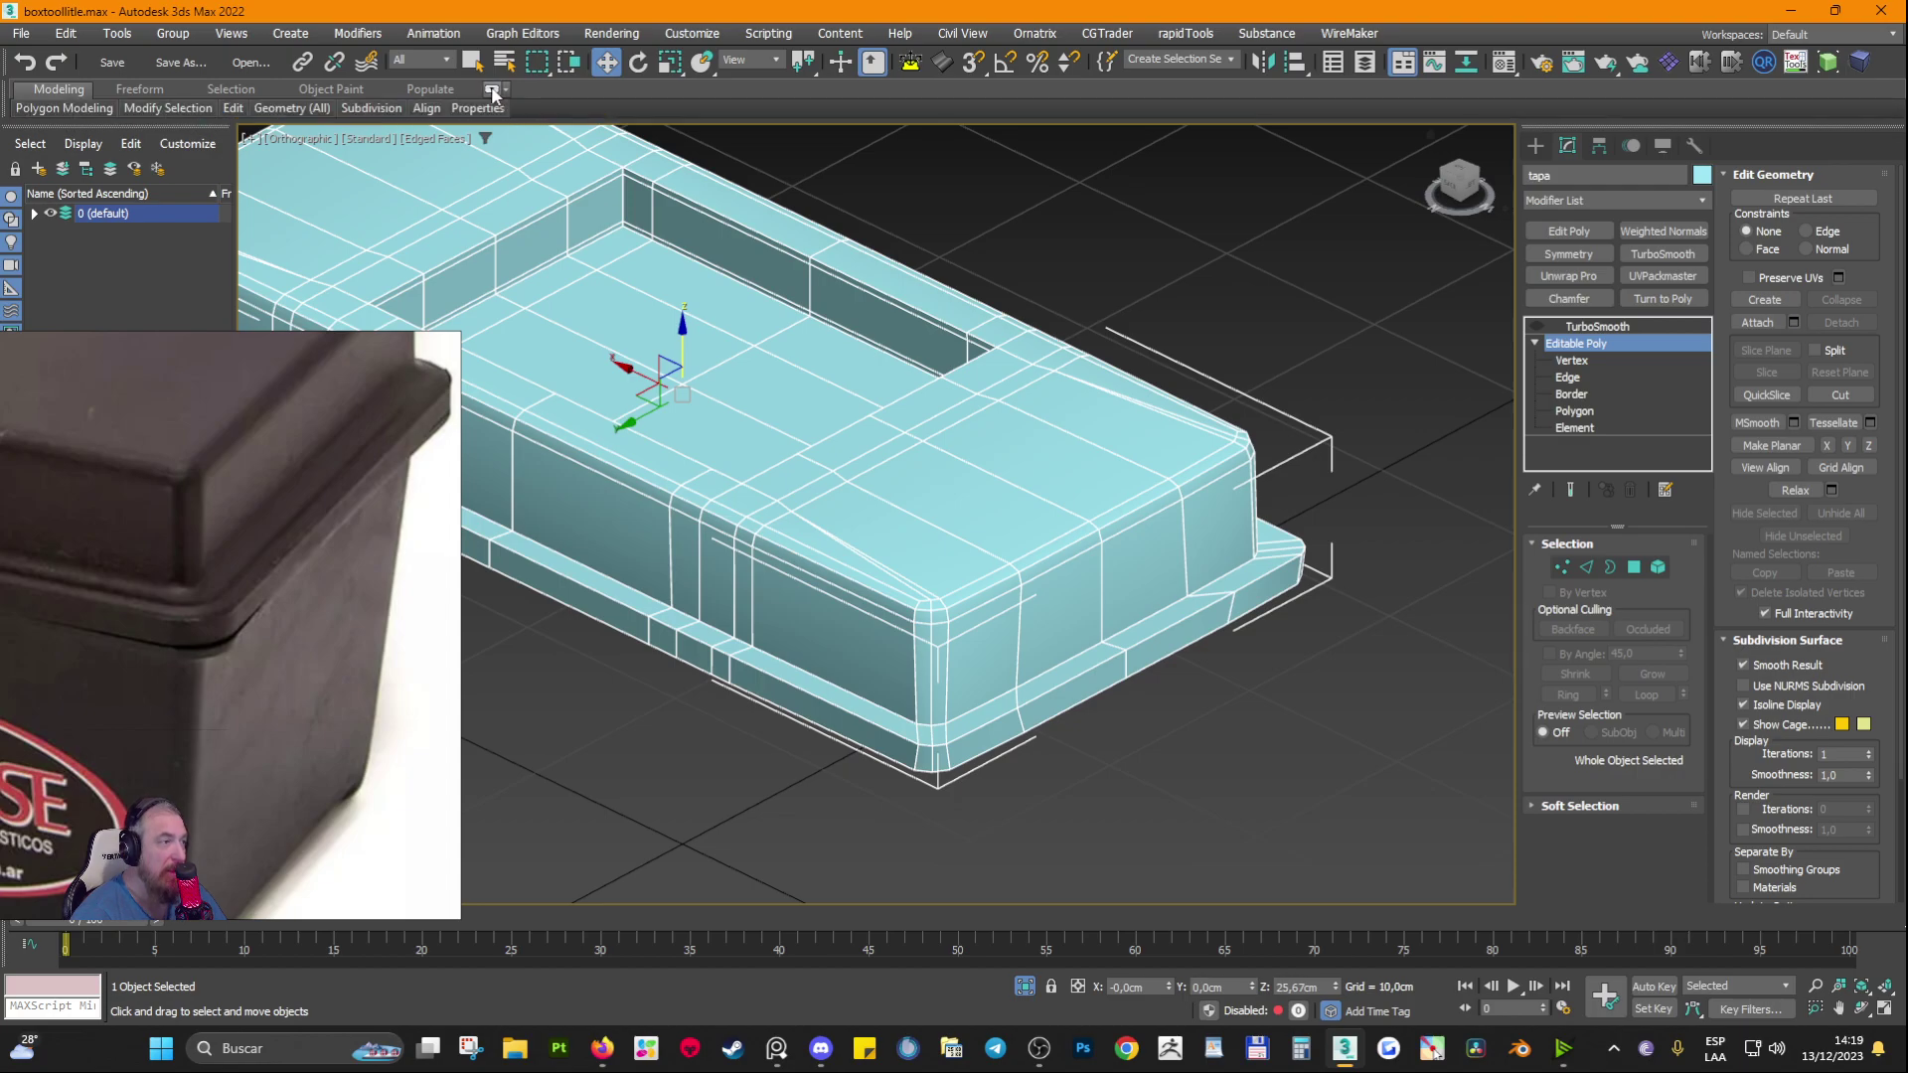
pyautogui.click(495, 91)
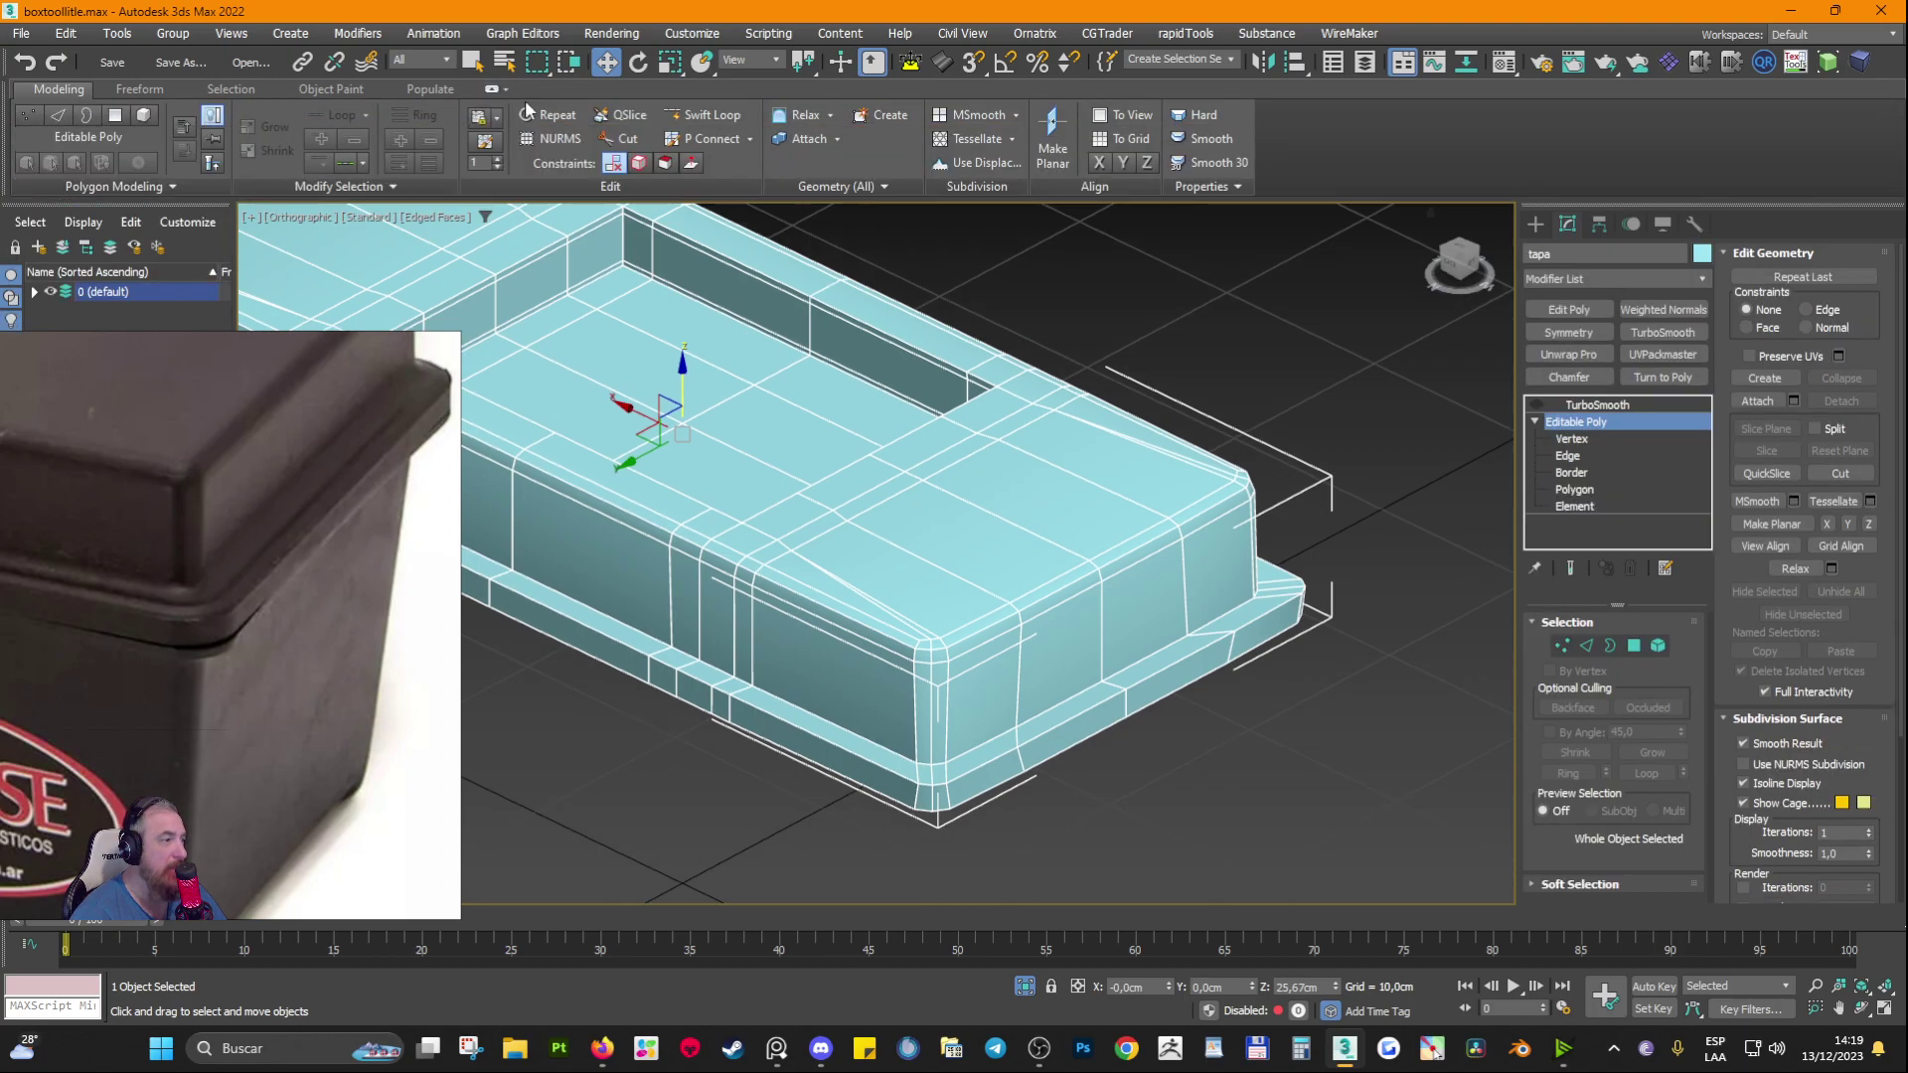
pyautogui.click(492, 89)
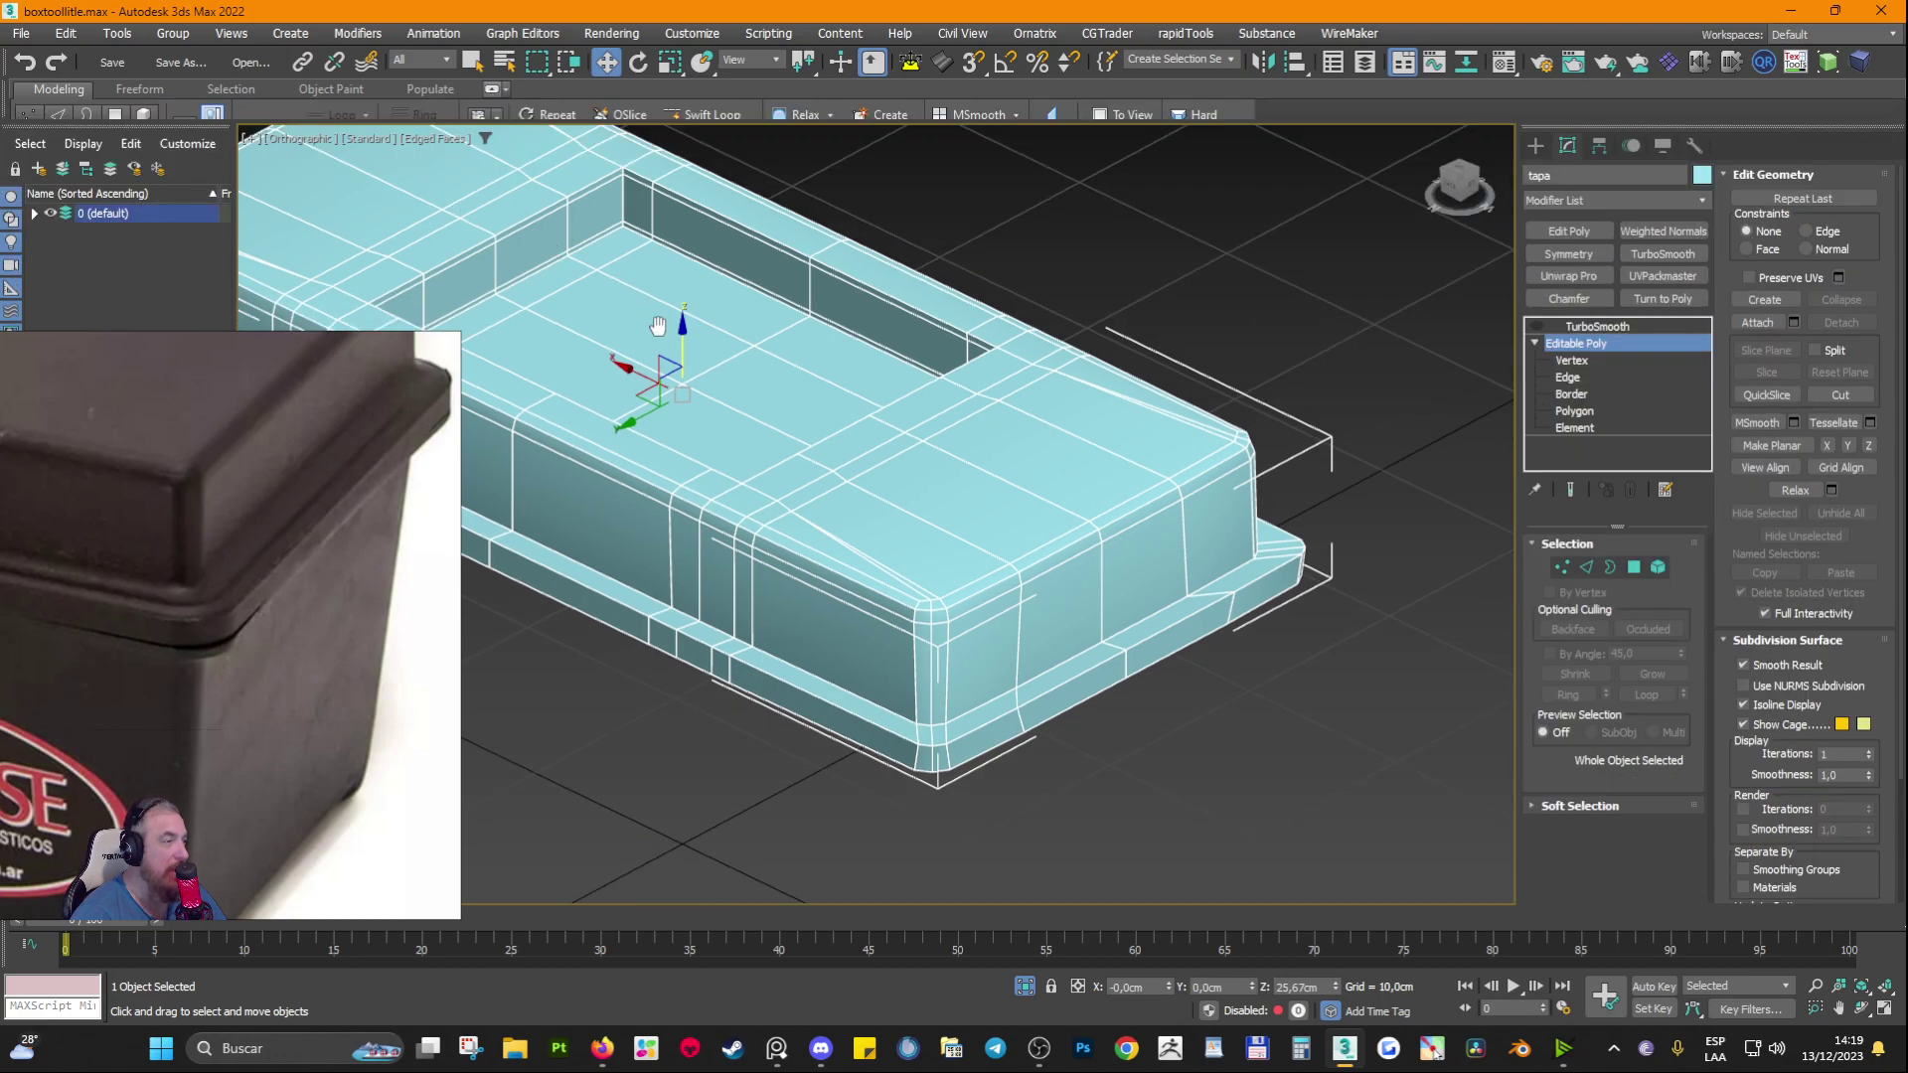
pyautogui.click(492, 90)
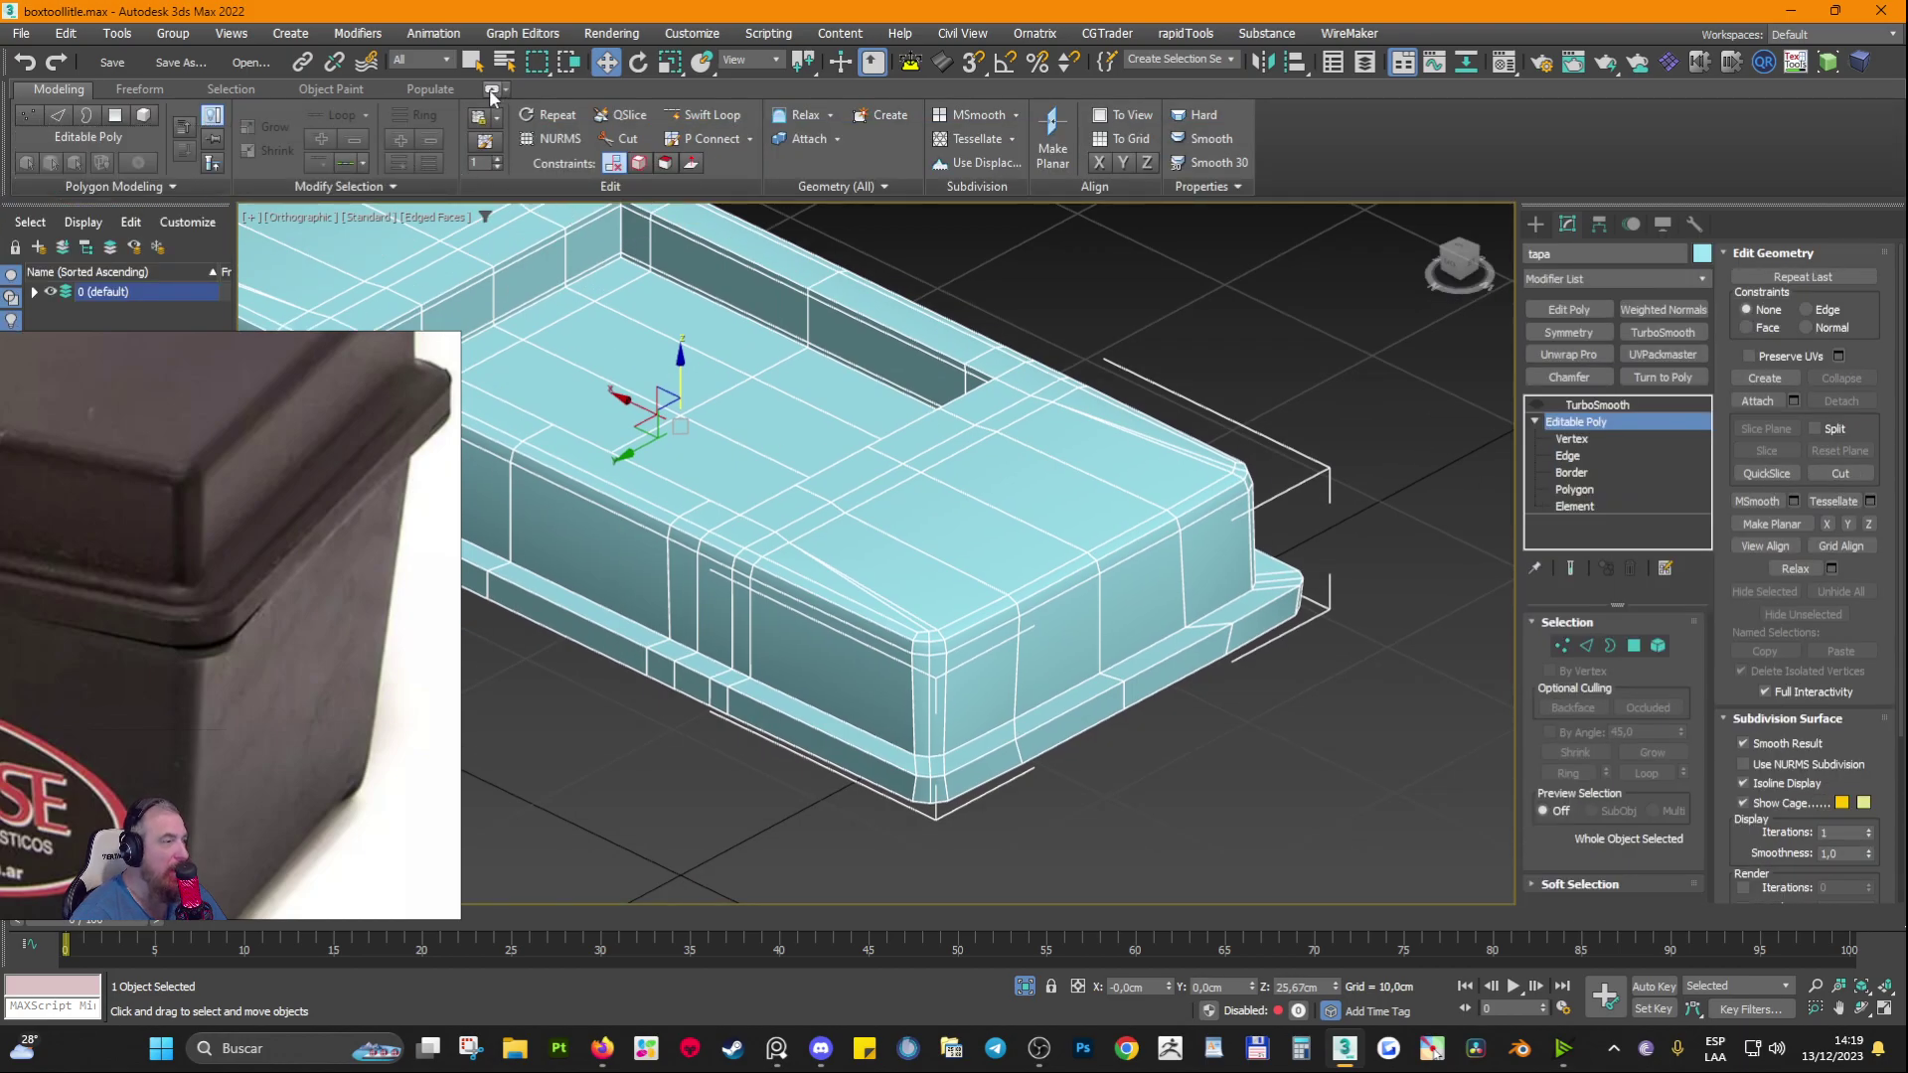
pyautogui.click(139, 90)
pyautogui.click(60, 89)
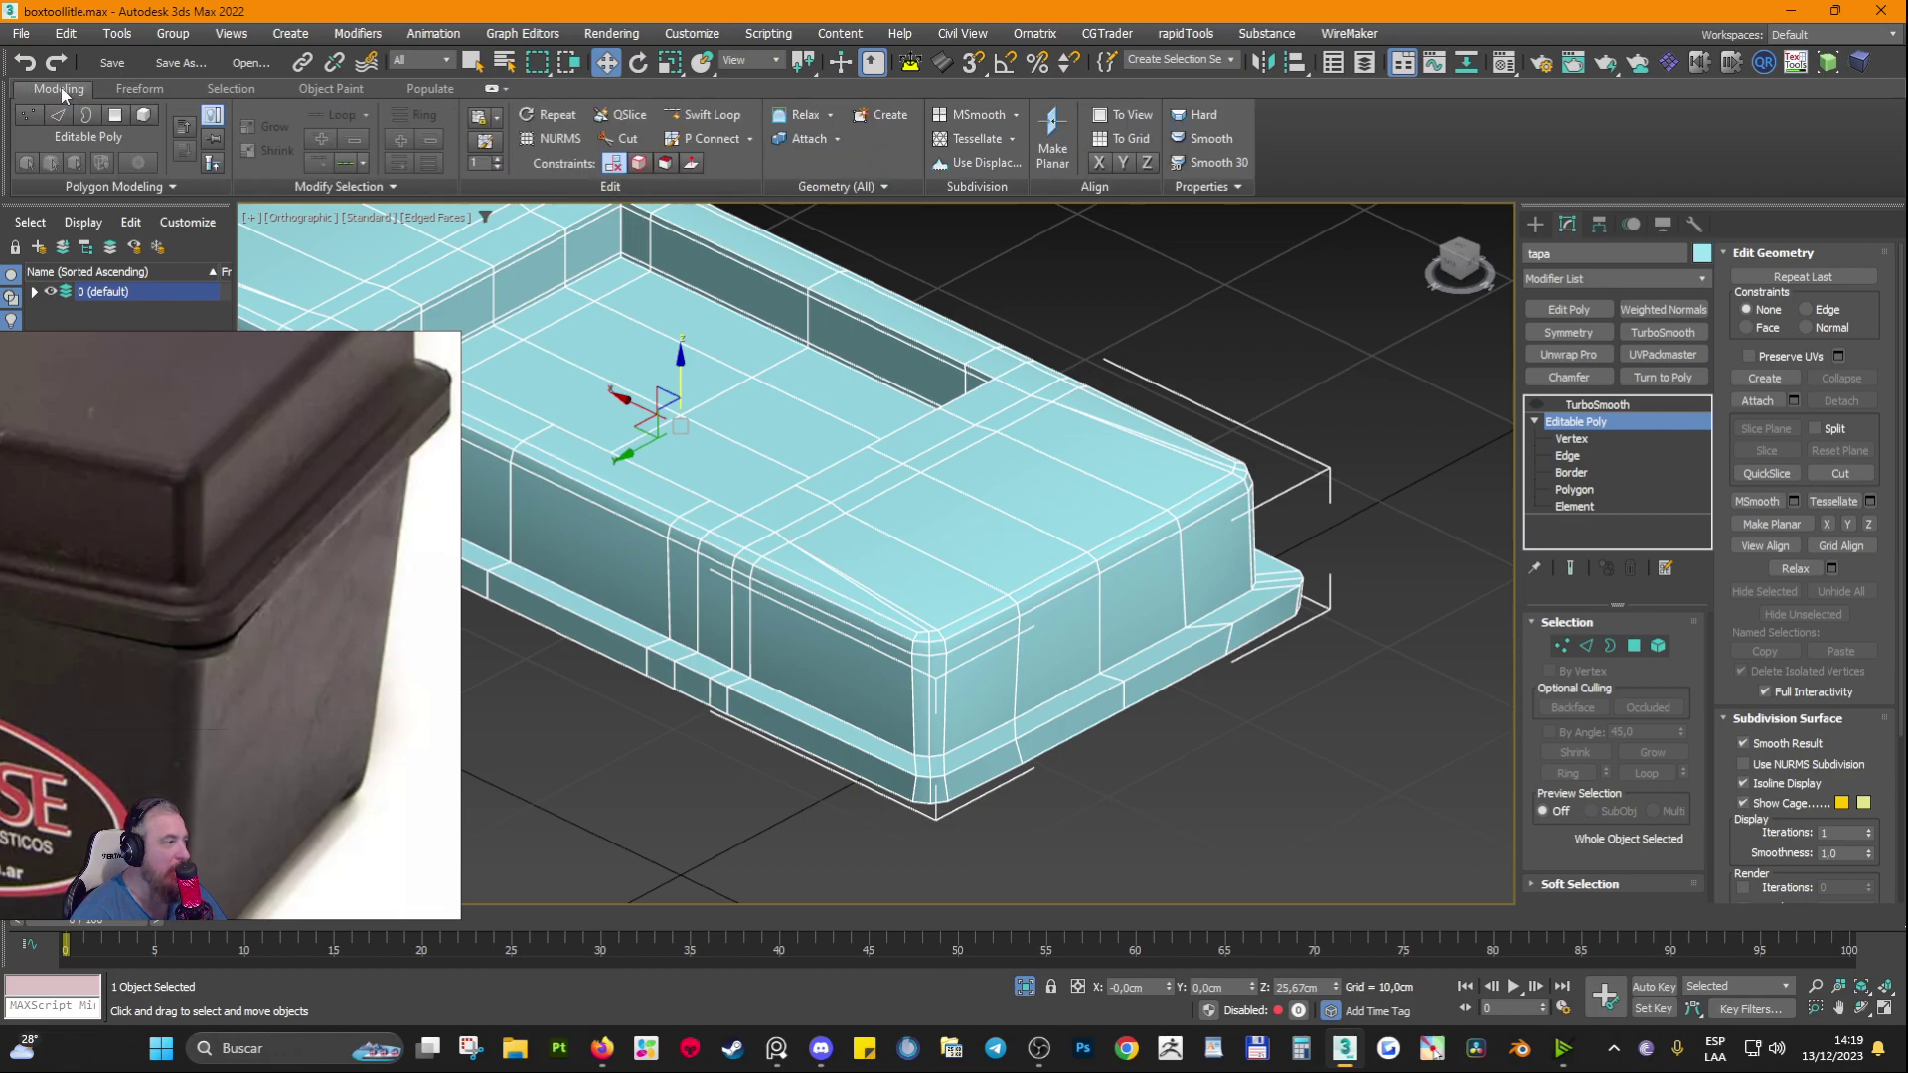
# Step: Preview a Swift Loop around the lower part of the lid's side wall and leave the tool without inserting it
pyautogui.click(727, 118)
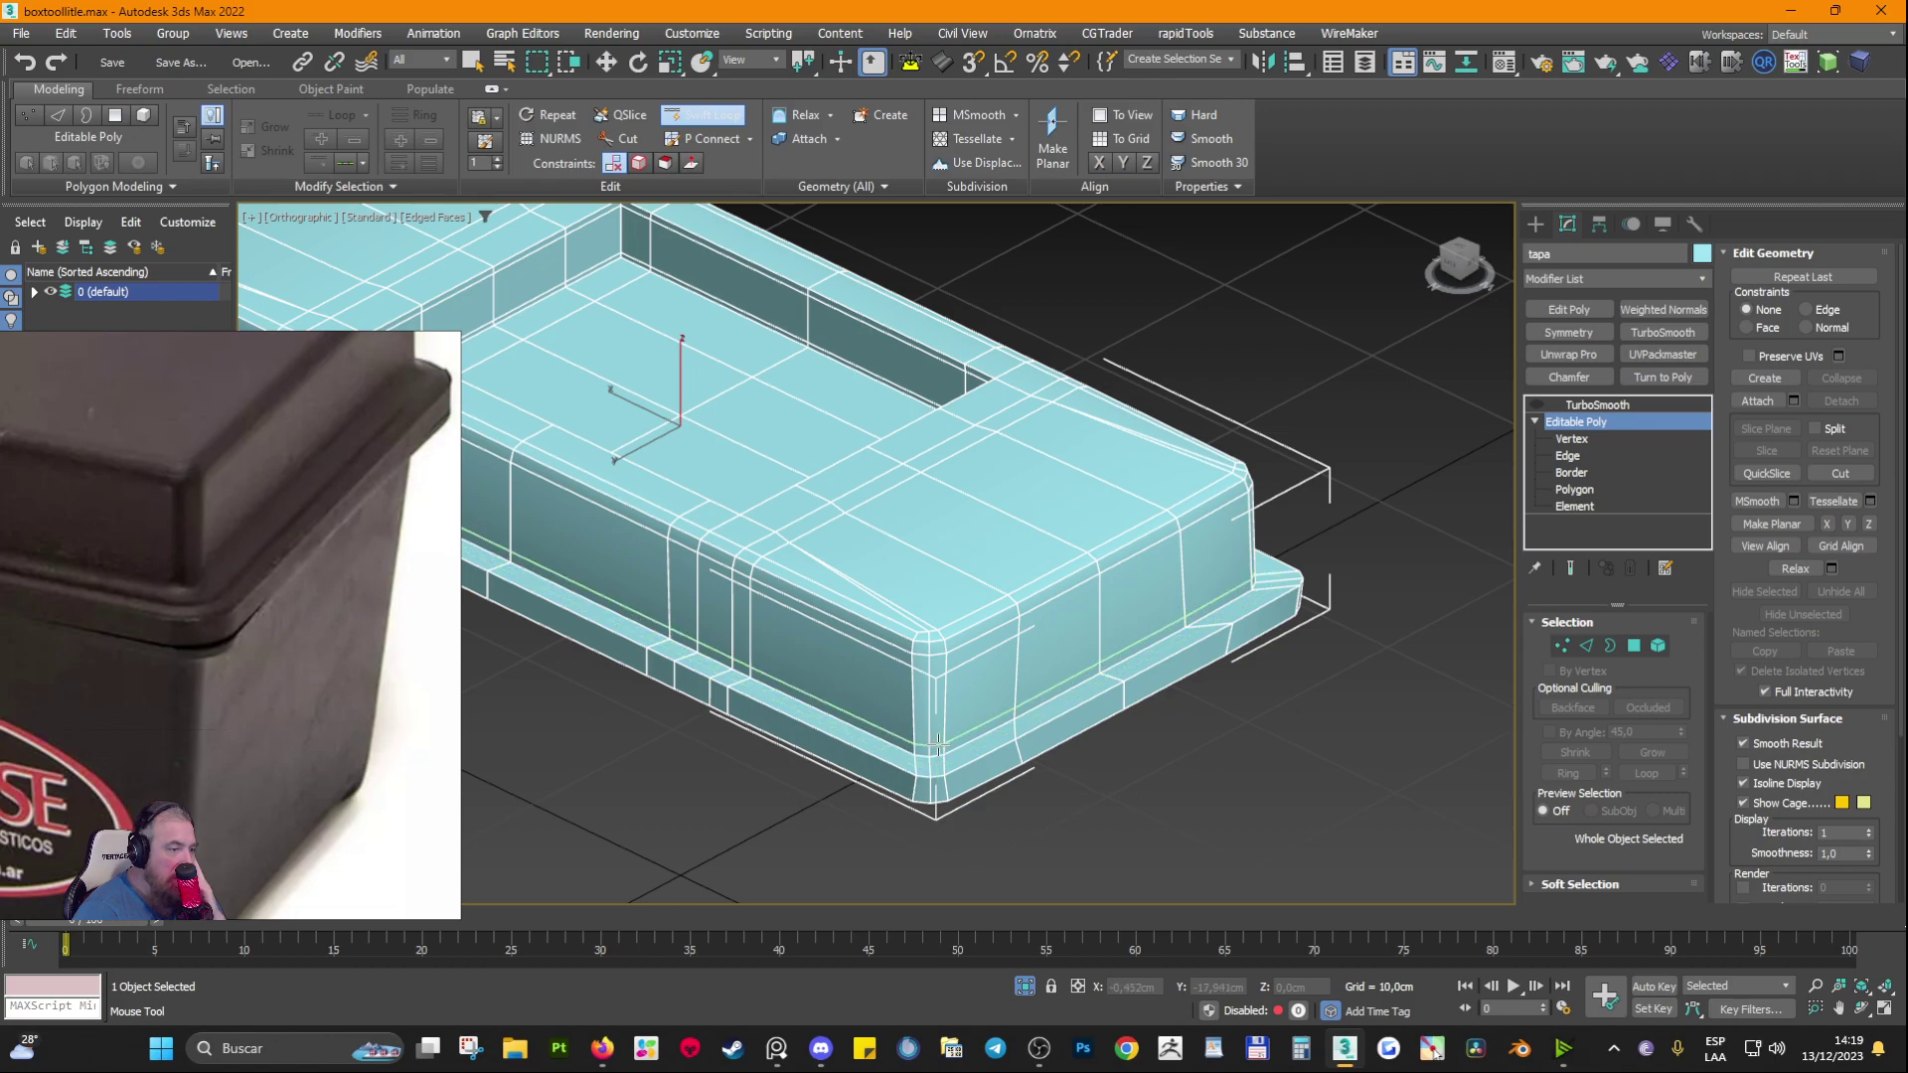
pyautogui.press('w')
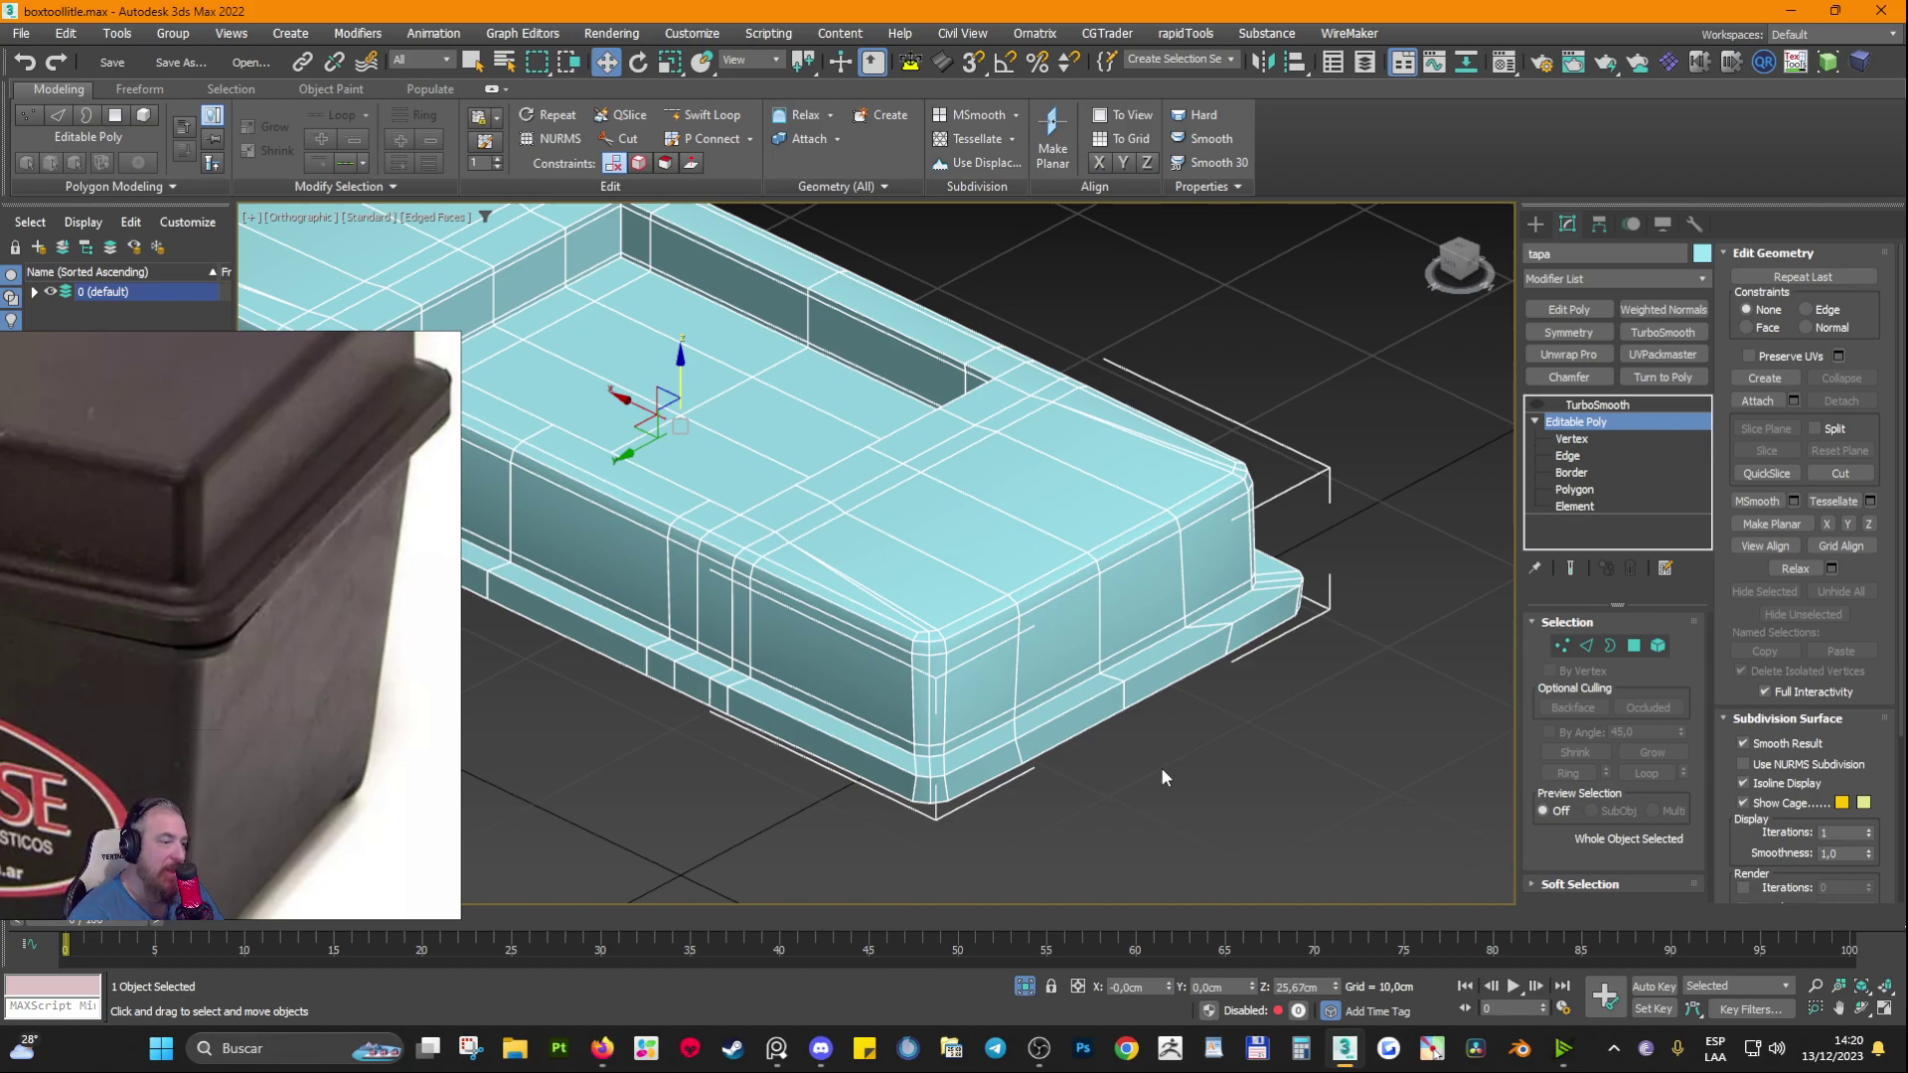
pyautogui.scroll(2, 1039, 724)
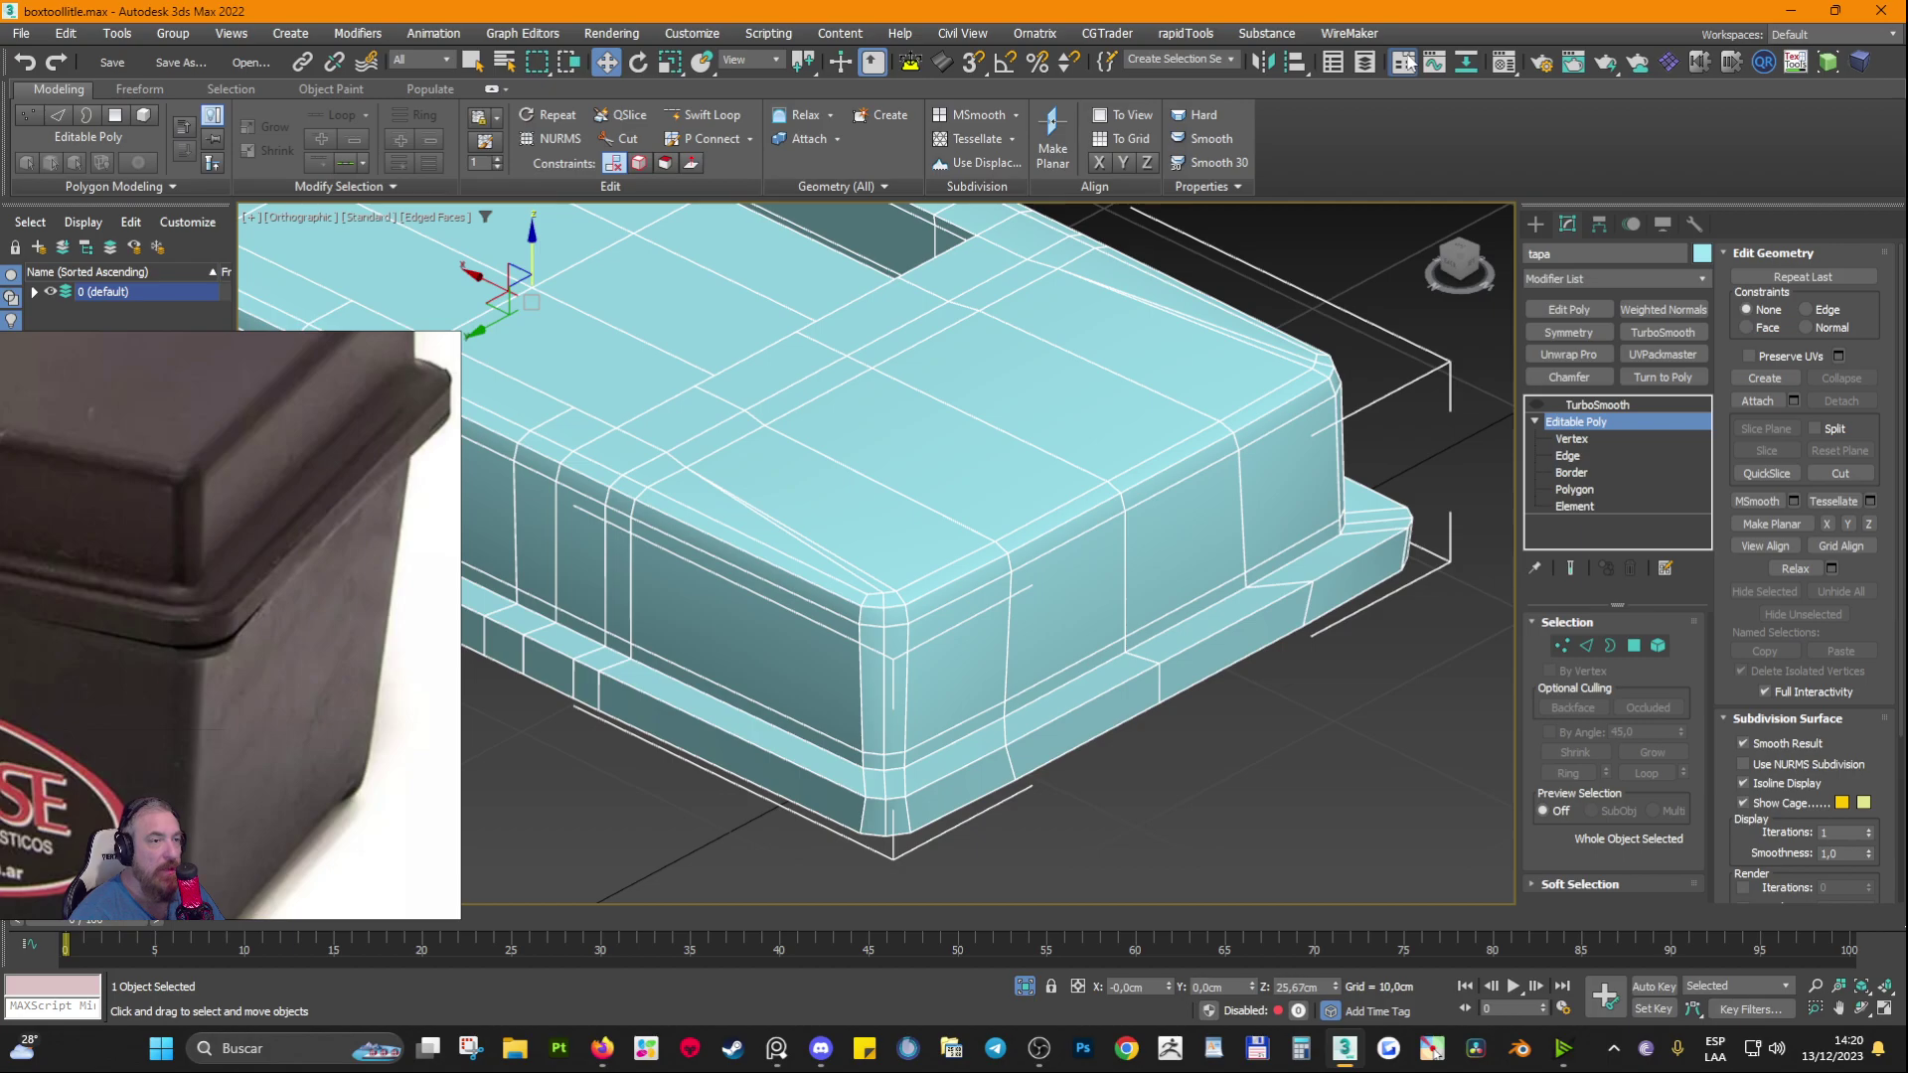
# Step: Look up the Swift Loop hotkey in the Hotkey Editor by searching the actions for "swi", leaving its assignment as it is
pyautogui.click(692, 34)
pyautogui.click(719, 89)
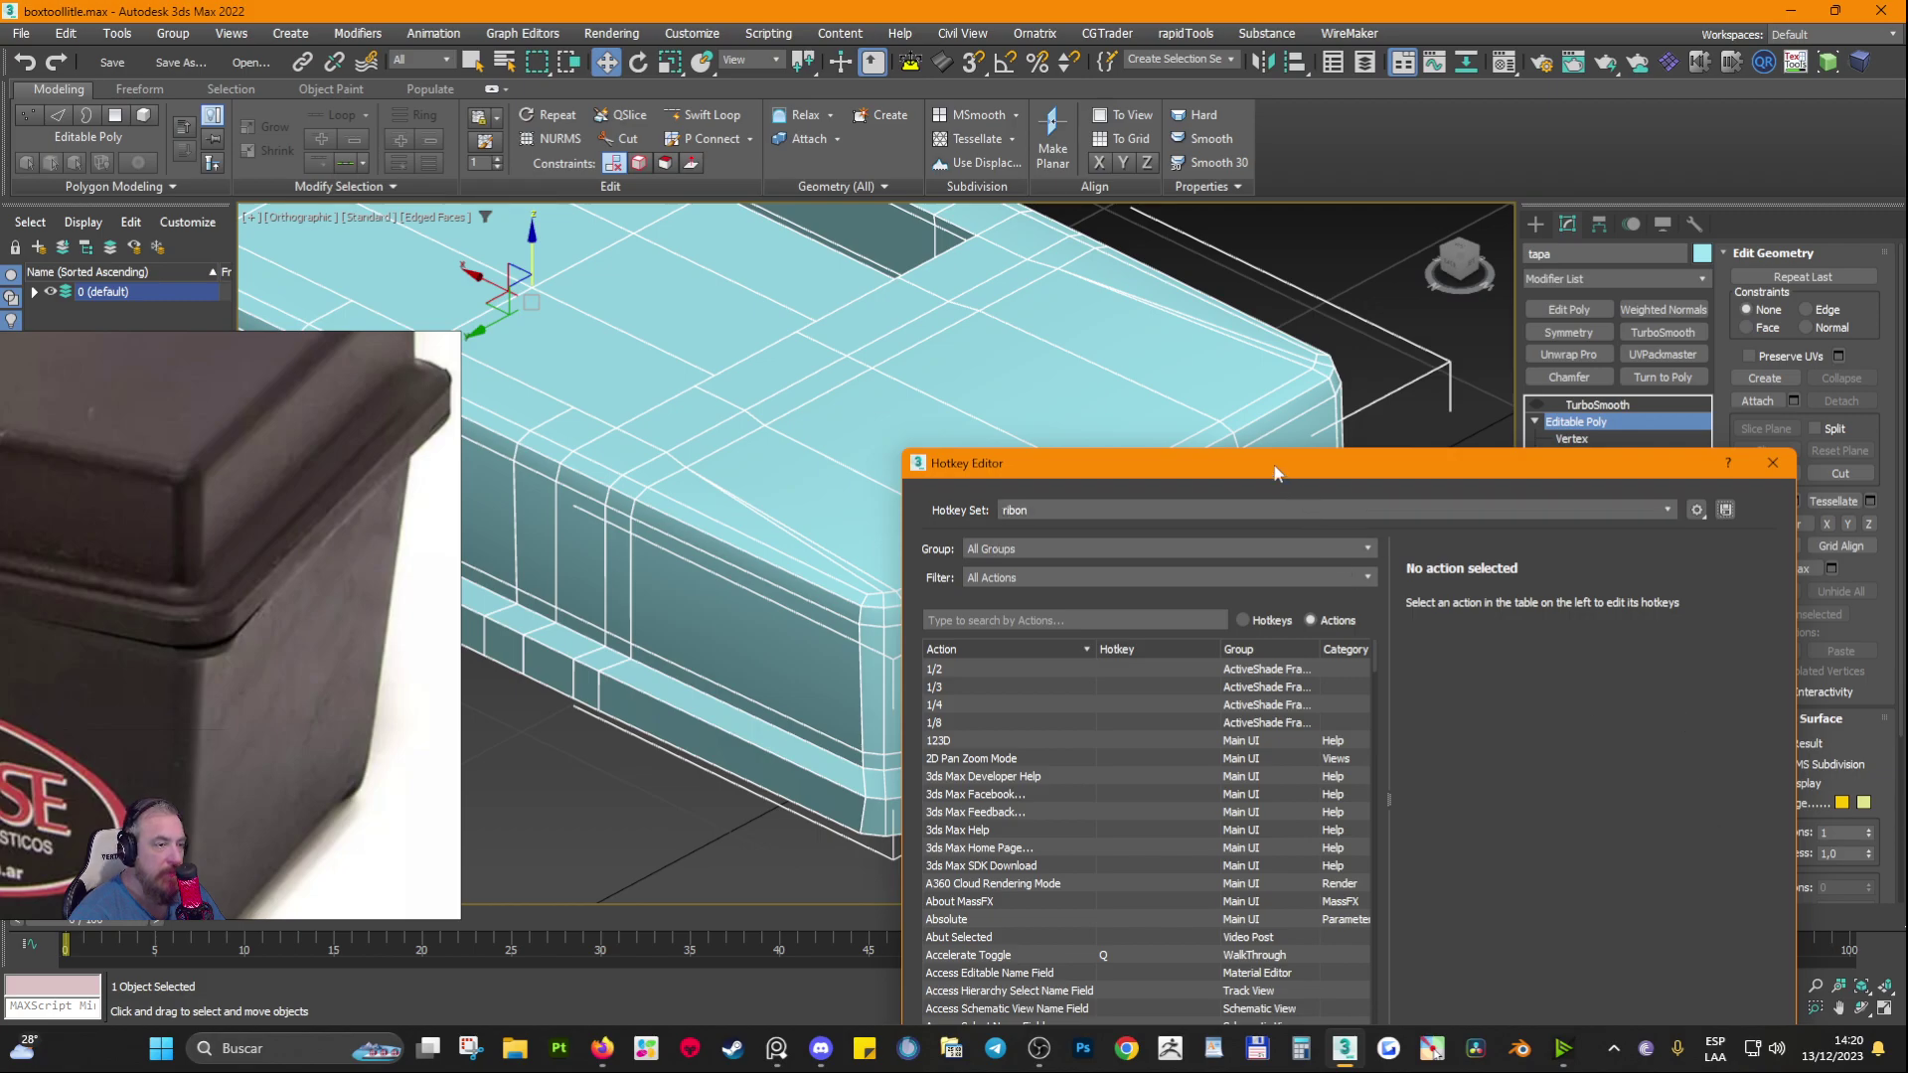
pyautogui.moveTo(1276, 471); pyautogui.dragTo(1141, 193)
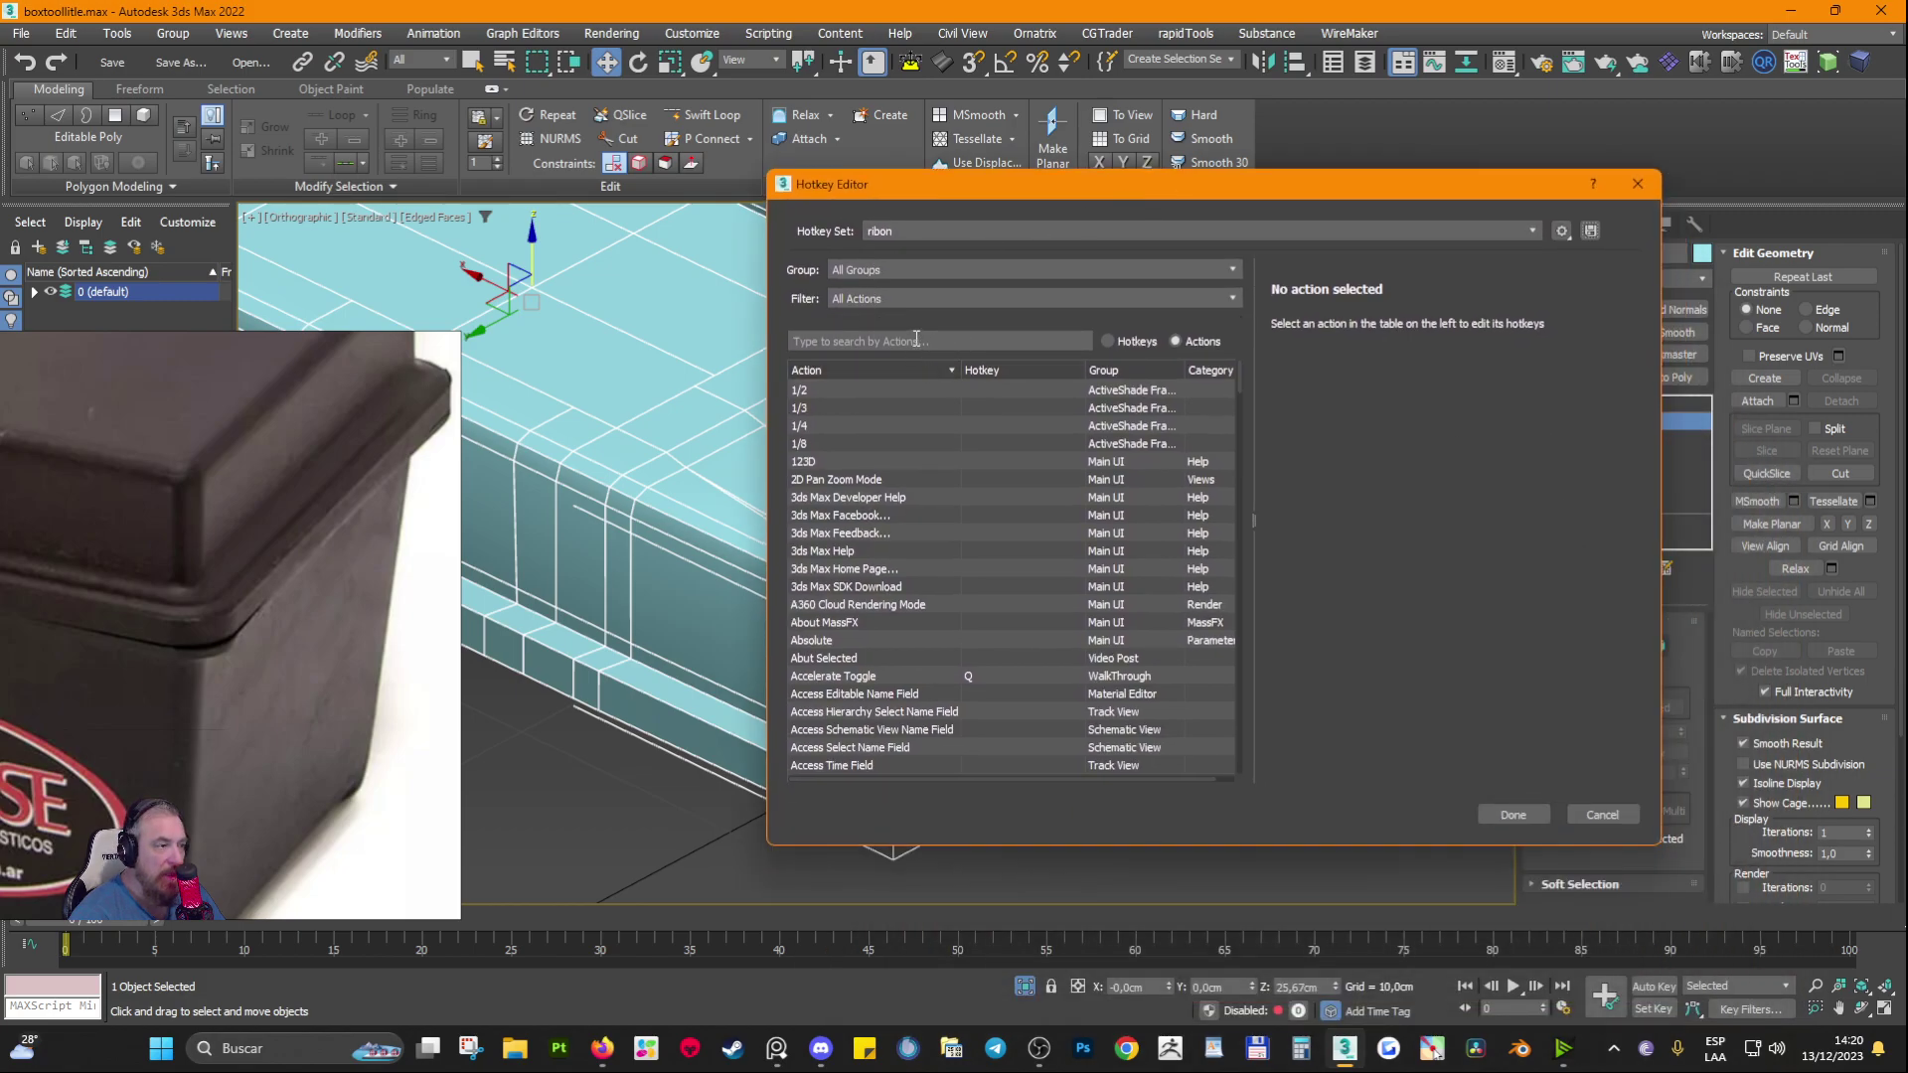
pyautogui.click(1022, 341)
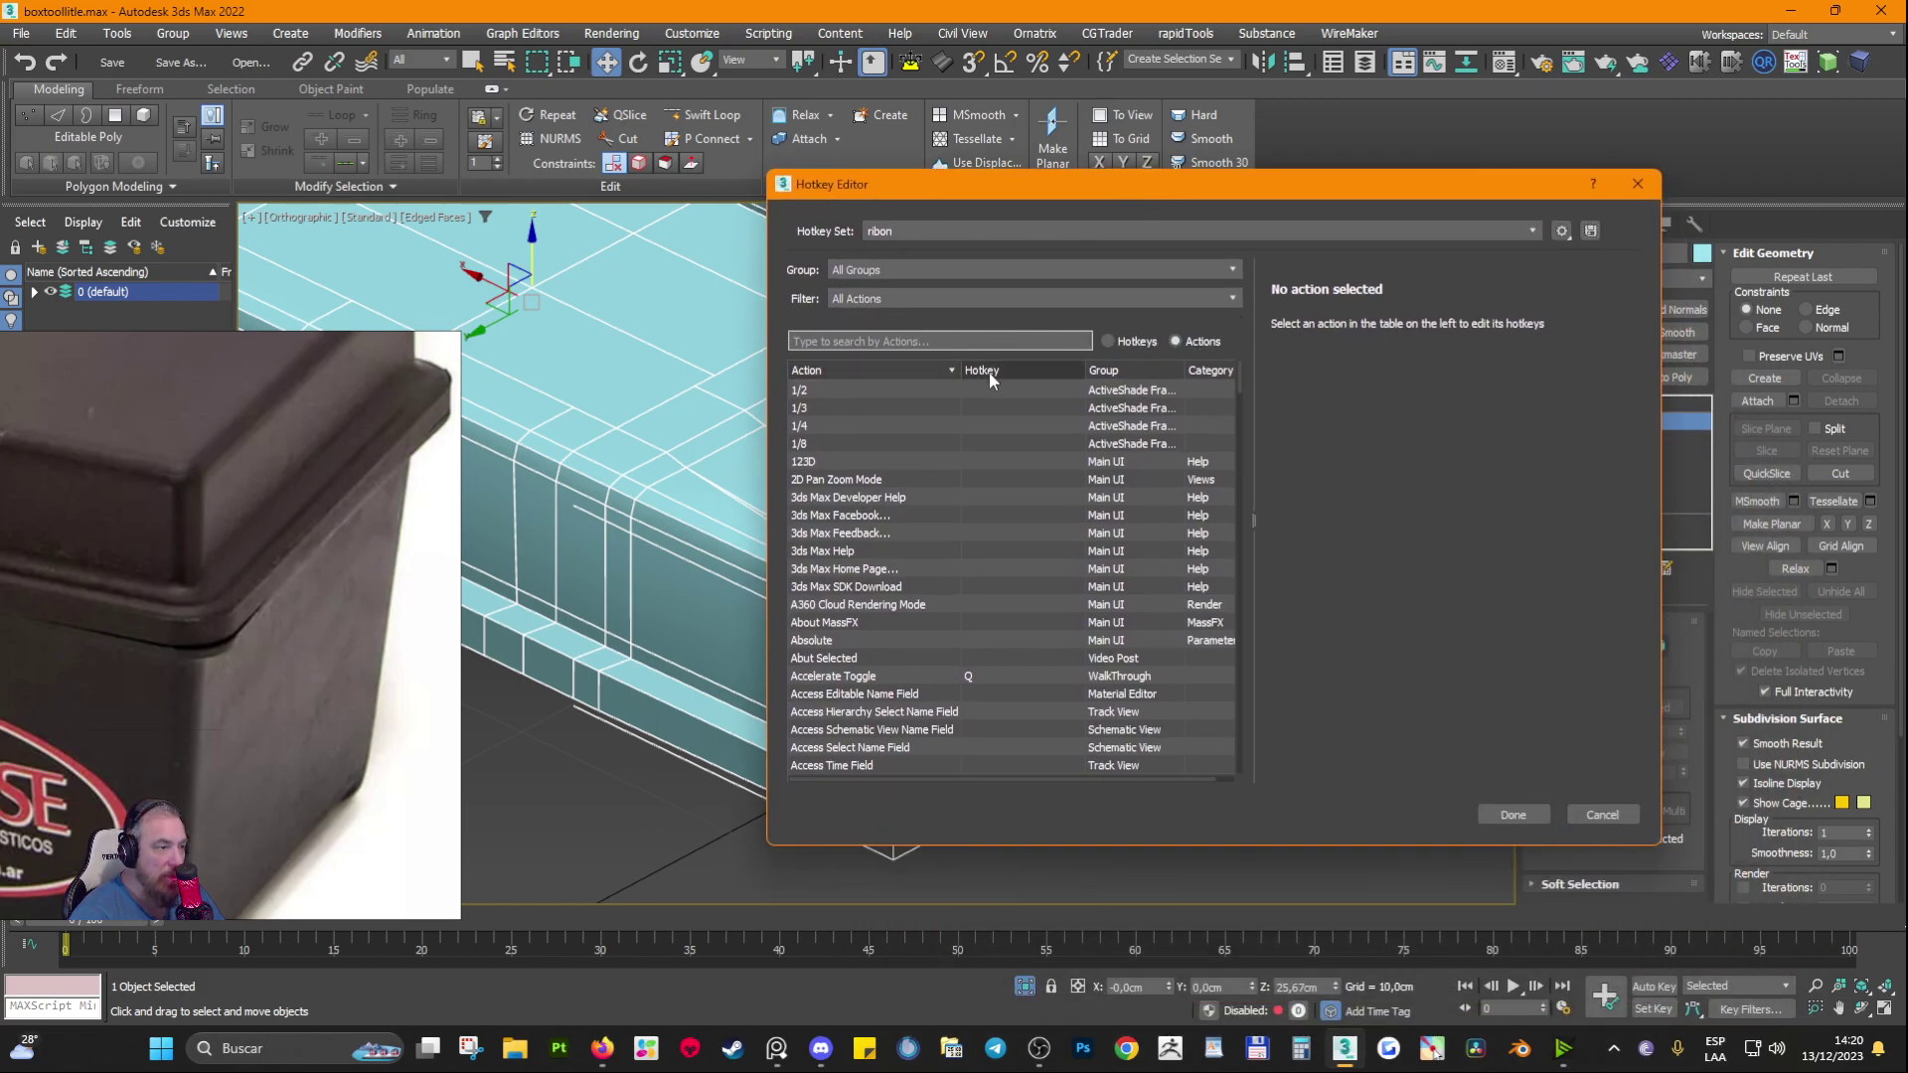
pyautogui.write('swi')
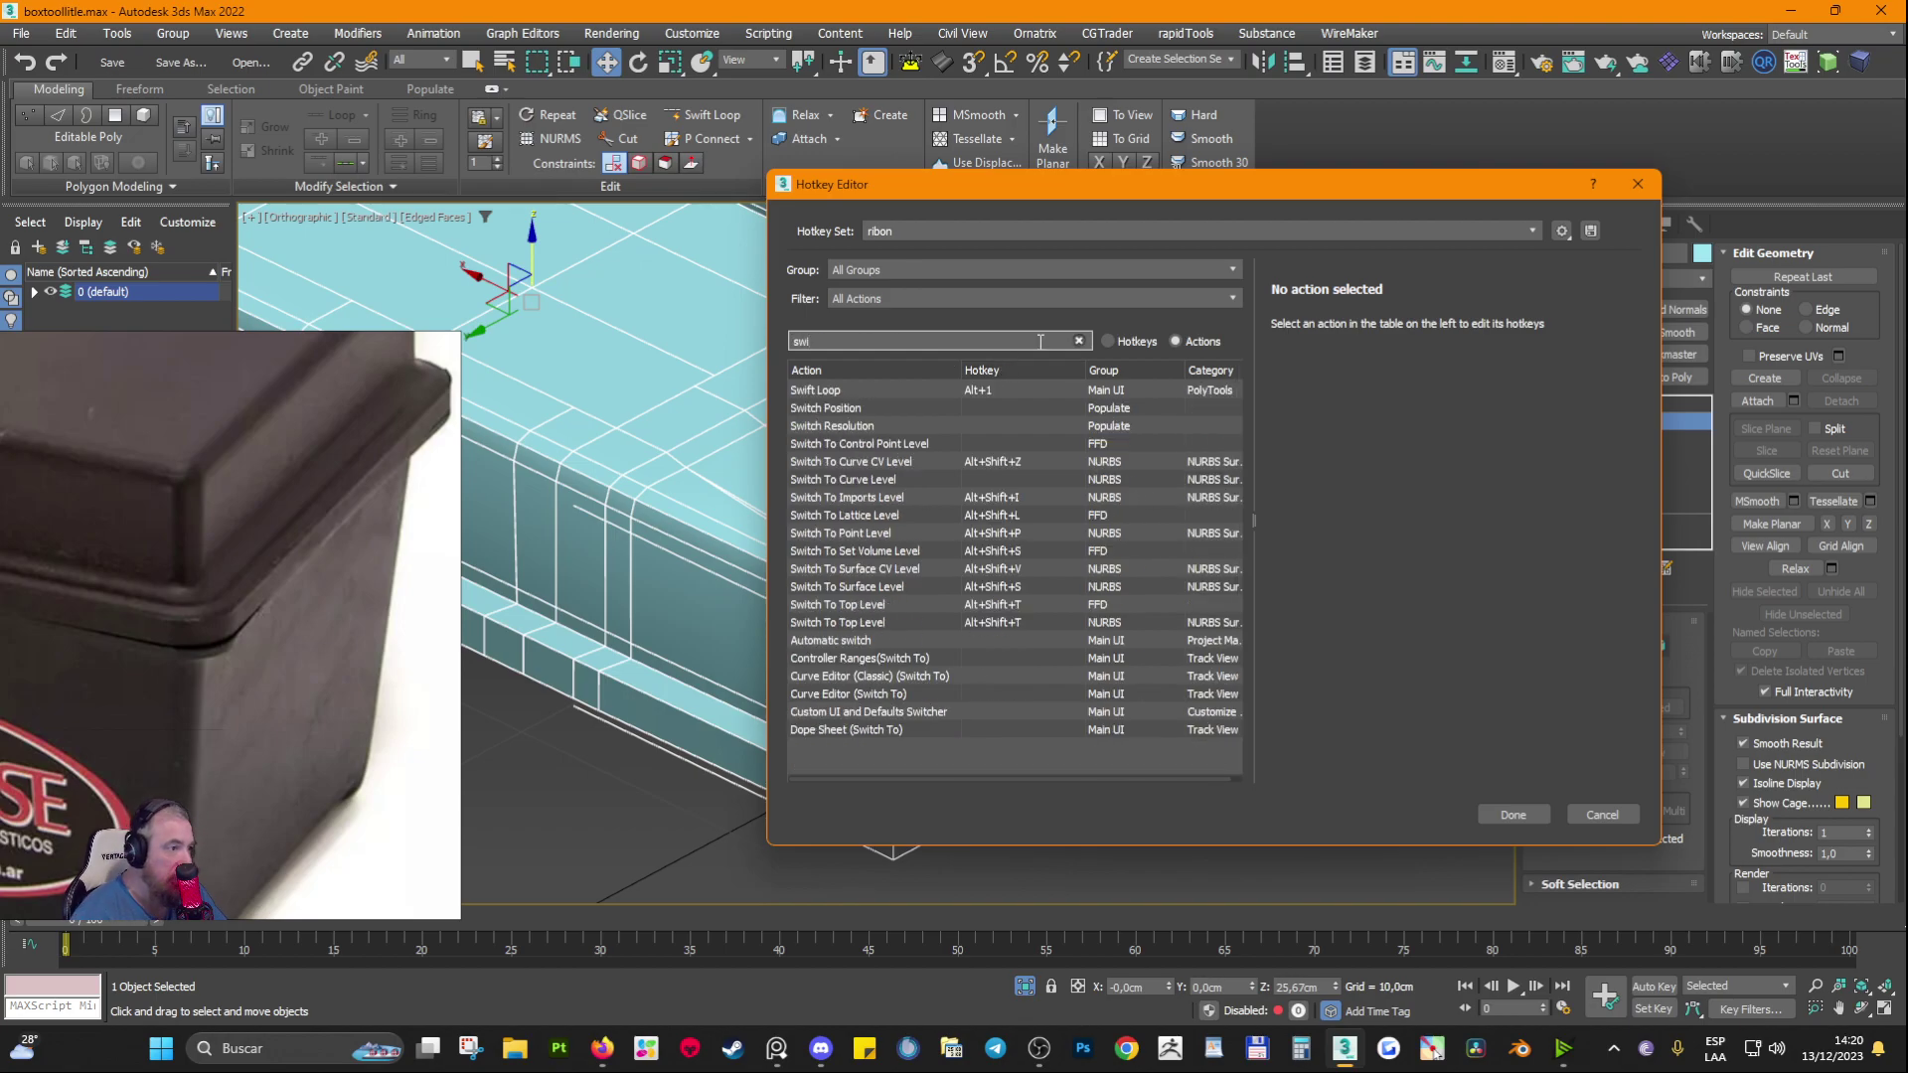
pyautogui.click(898, 407)
pyautogui.click(865, 370)
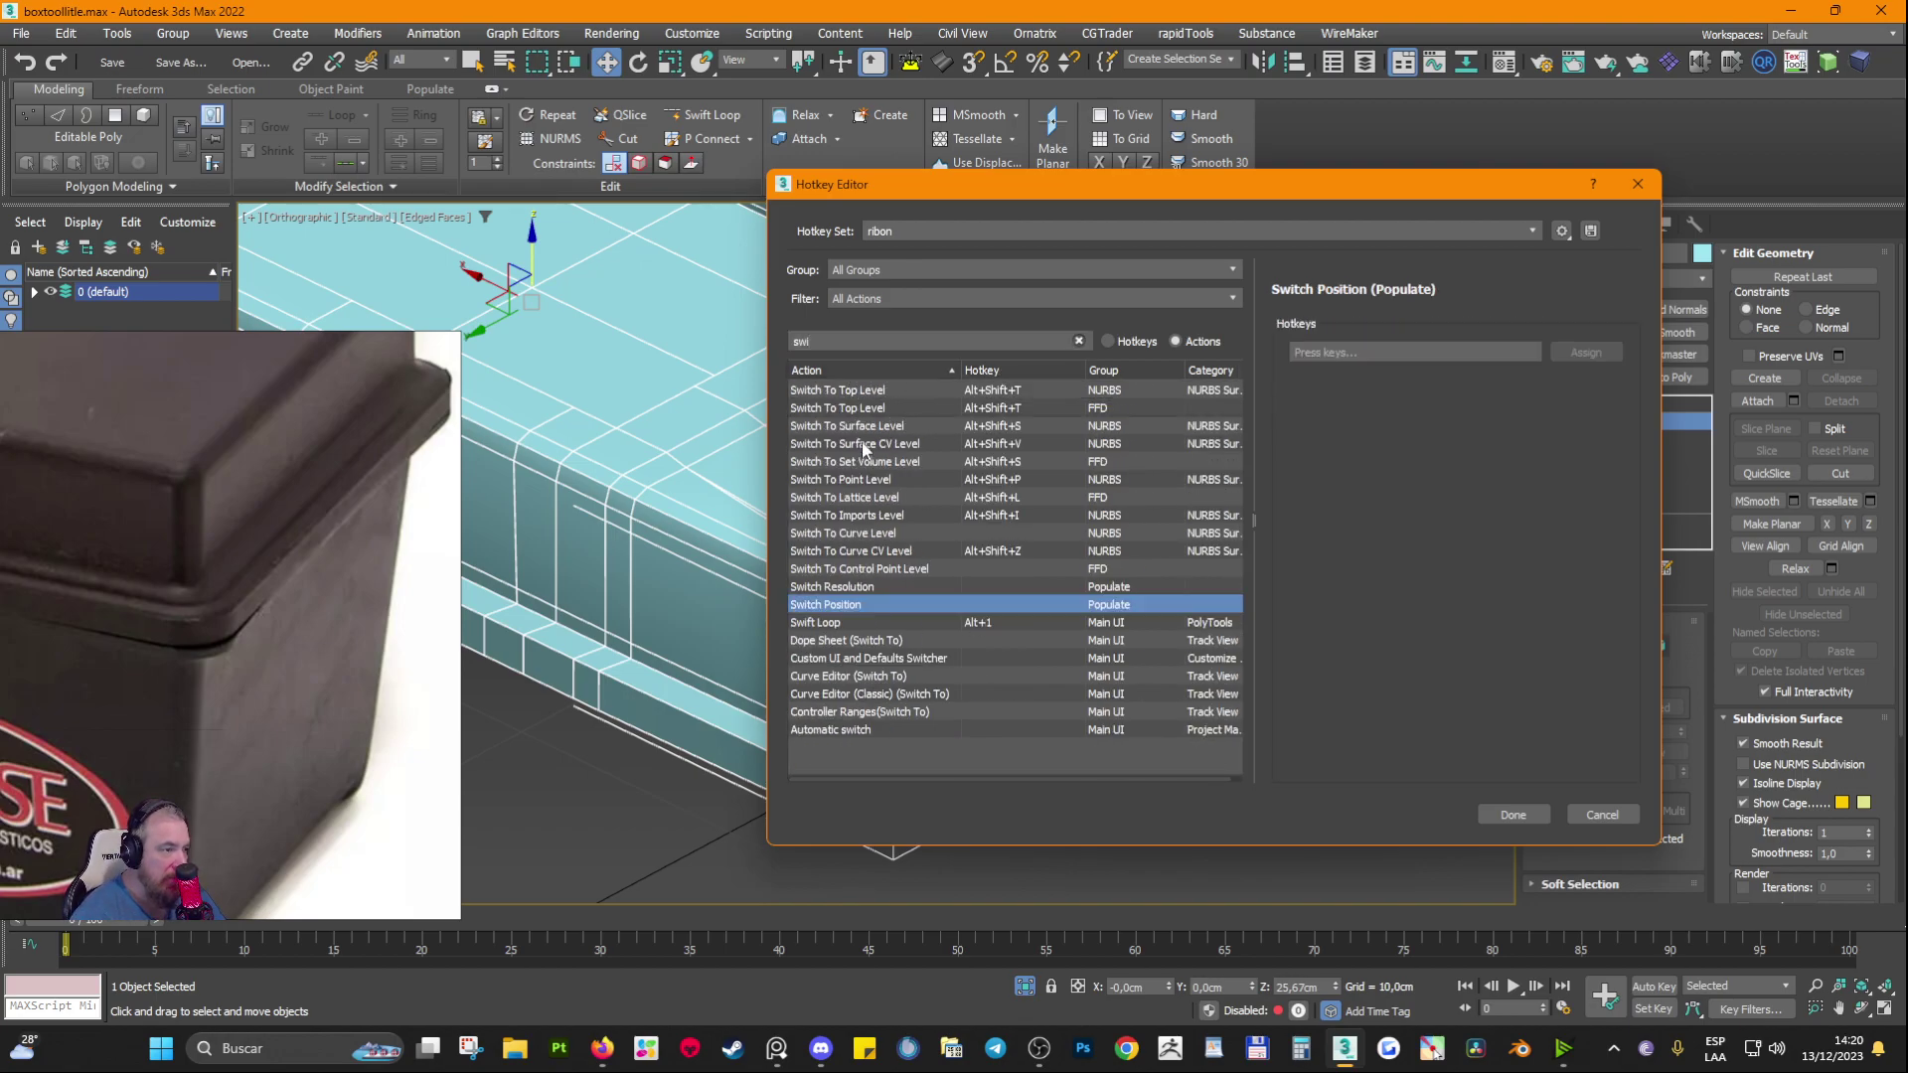
pyautogui.click(819, 624)
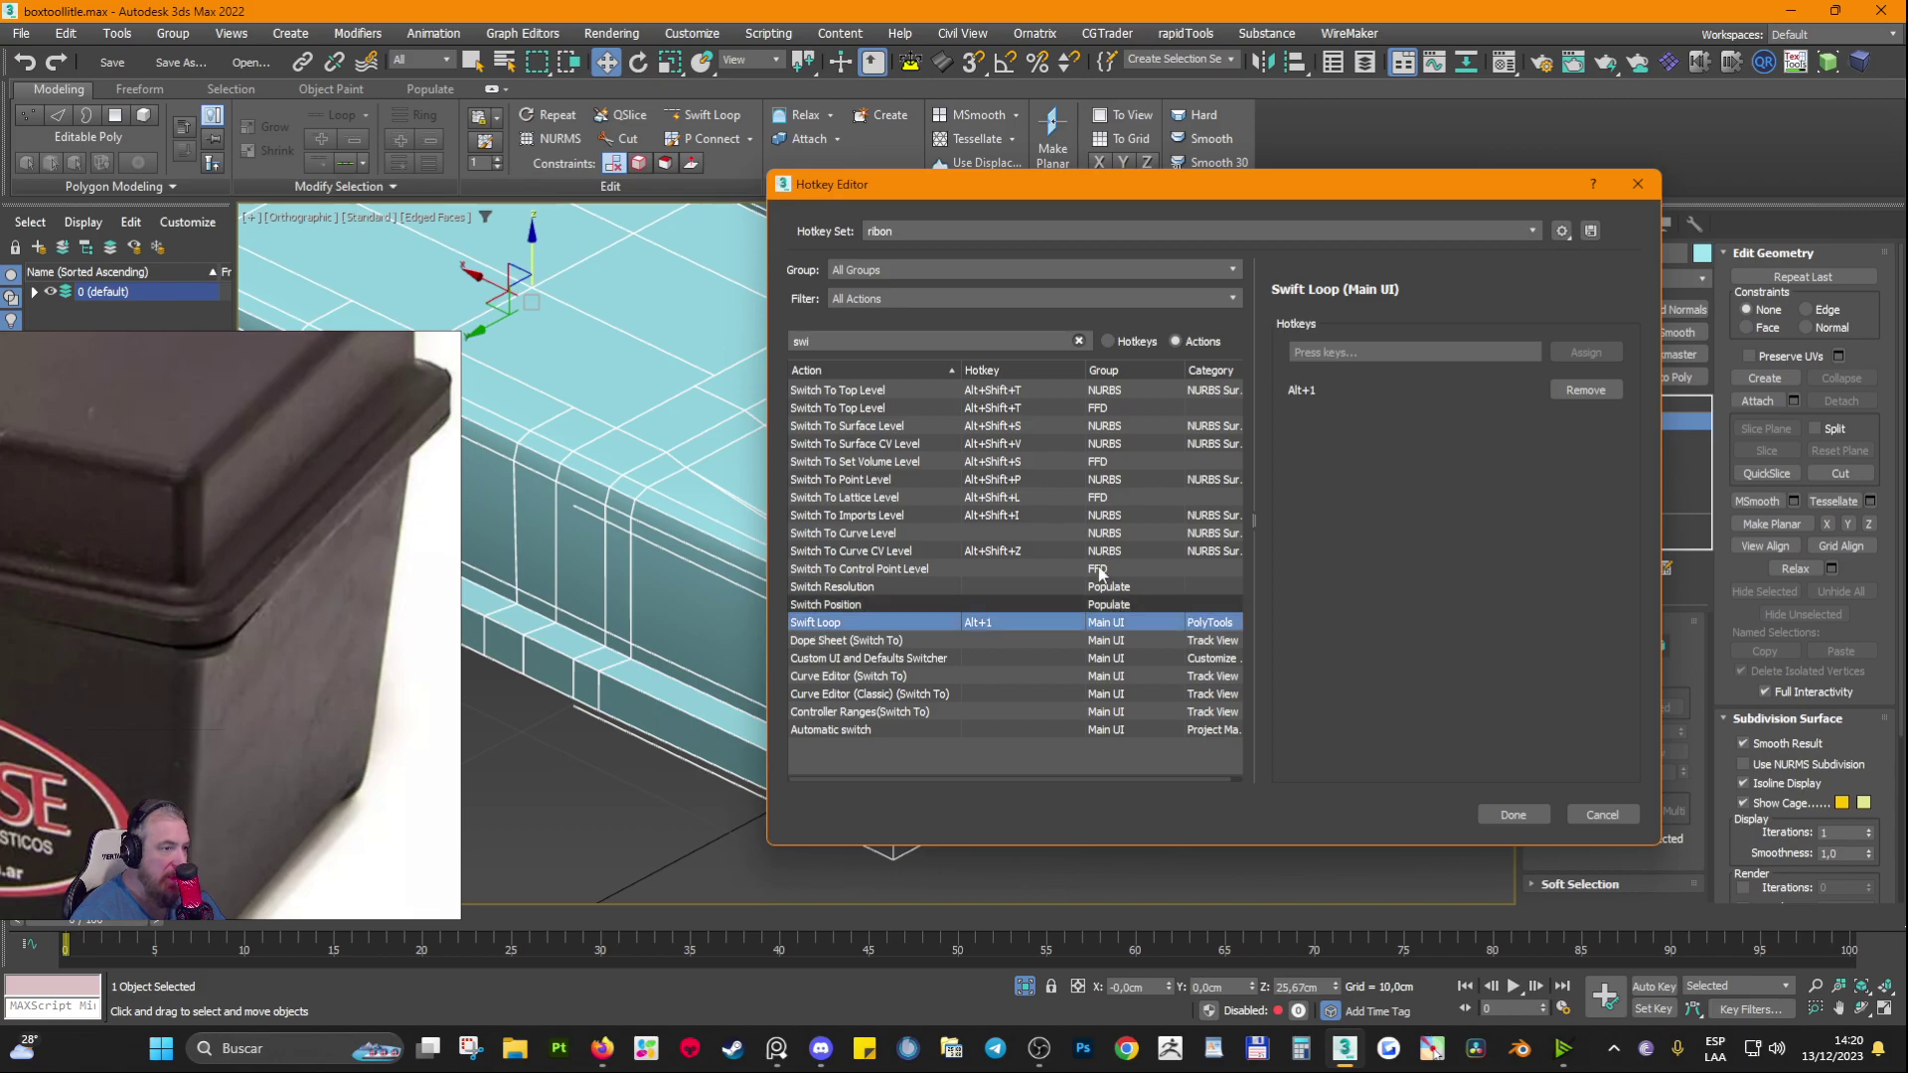
pyautogui.click(1304, 353)
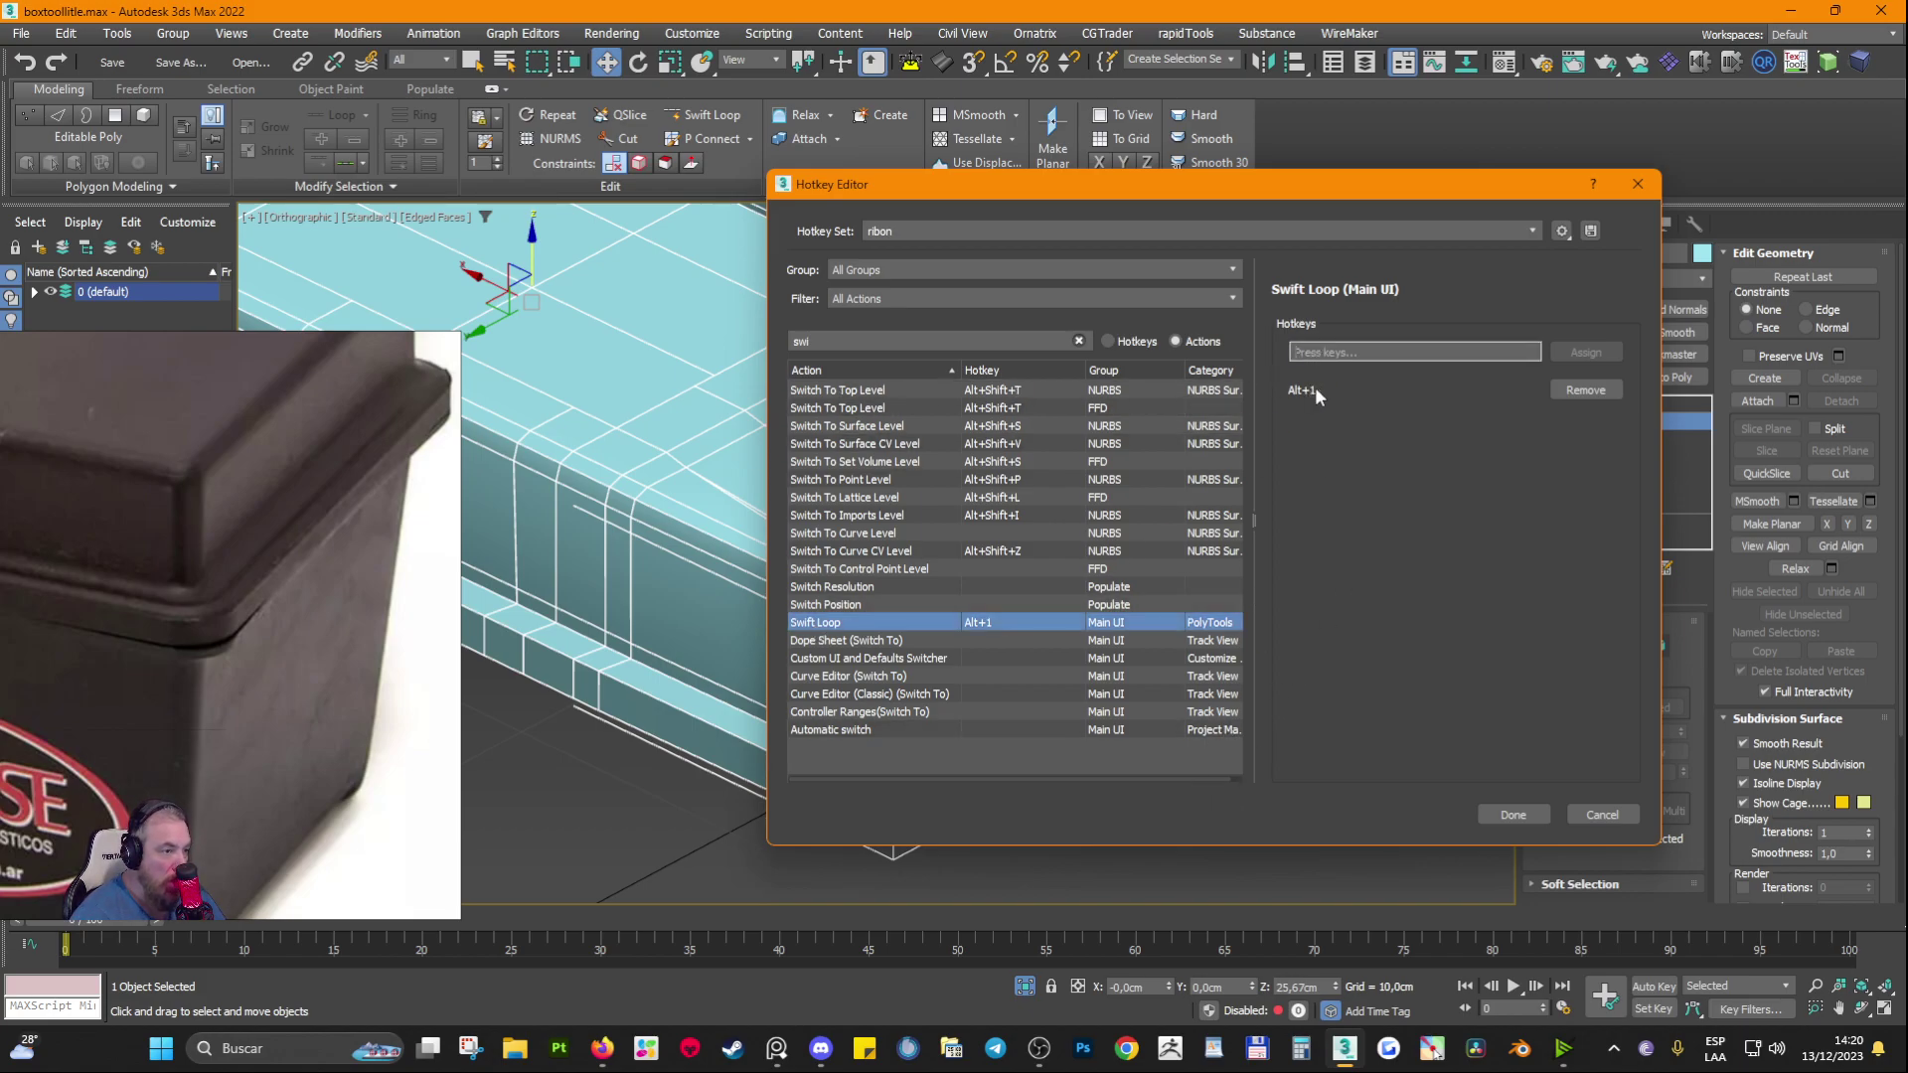
pyautogui.click(1635, 187)
pyautogui.moveTo(917, 701); pyautogui.dragTo(932, 702, button='middle')
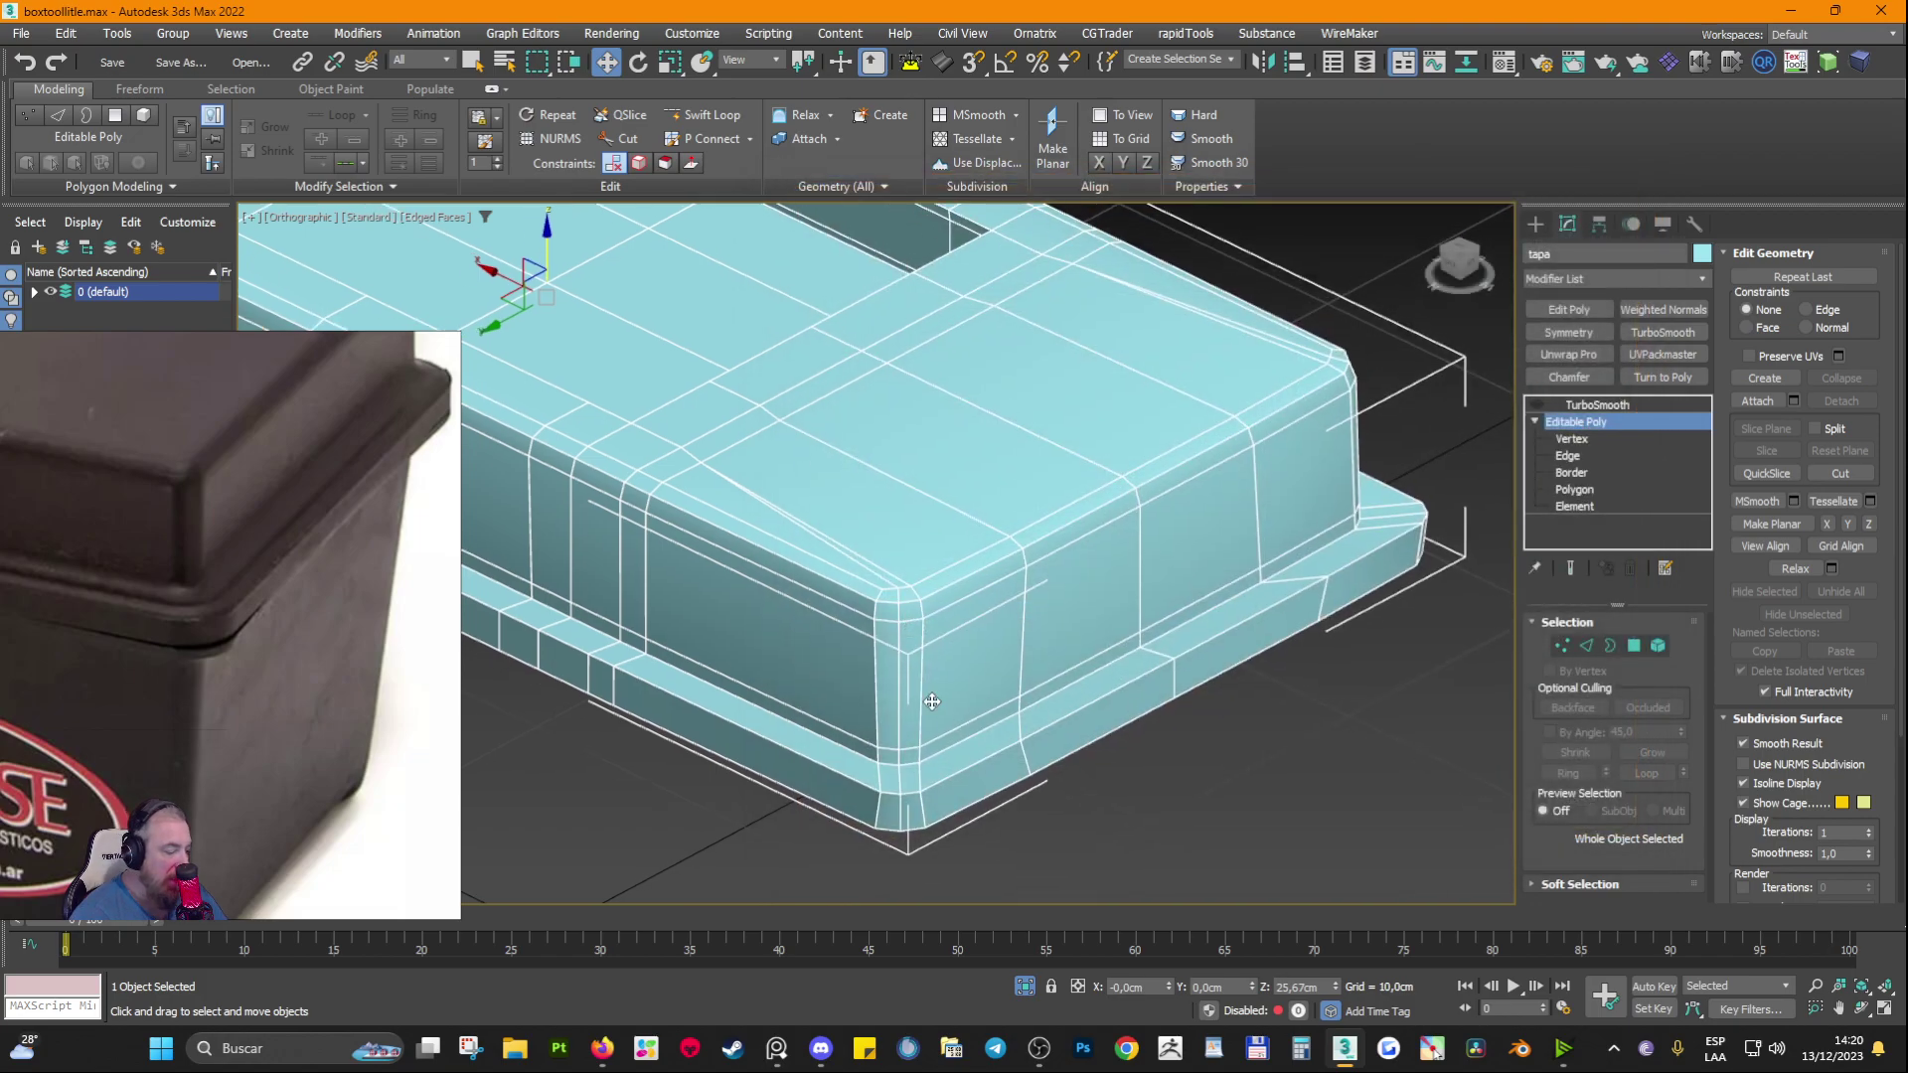
pyautogui.hotkey('alt', '1')
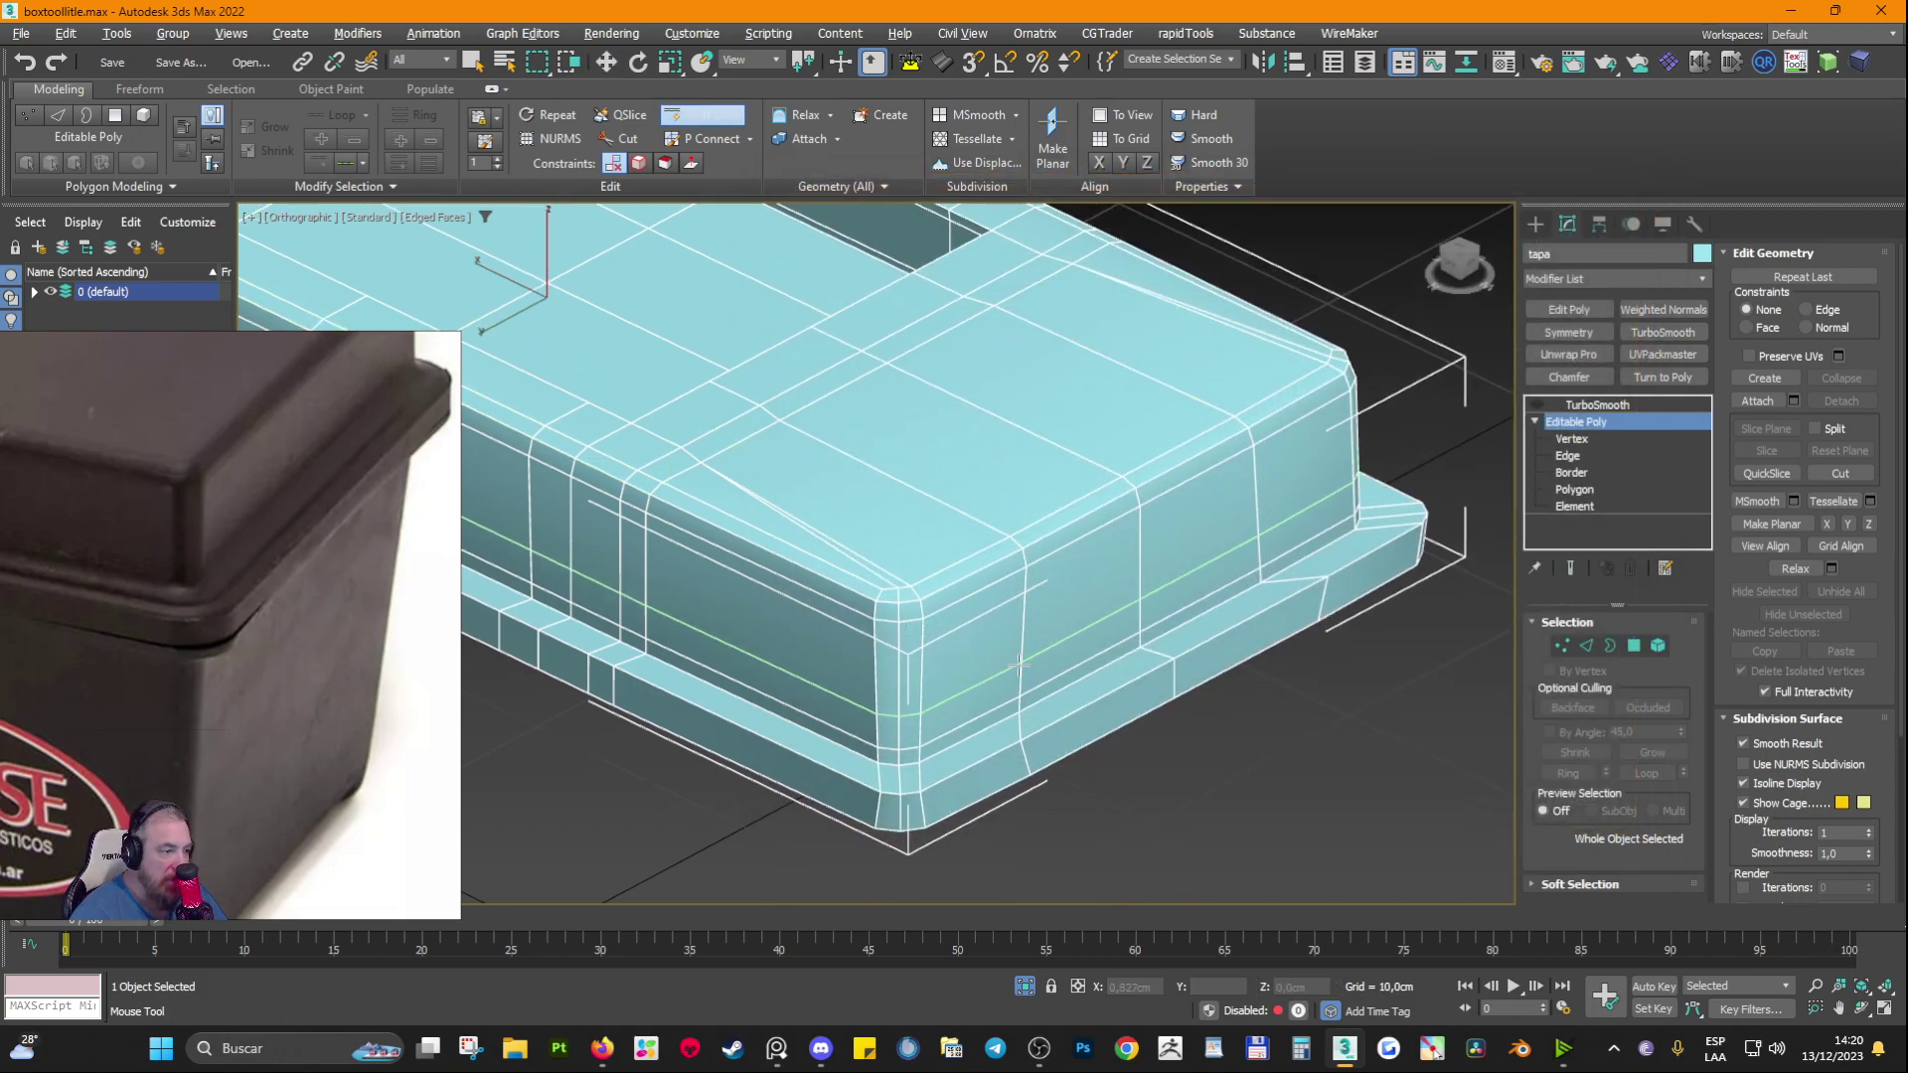
pyautogui.click(1029, 603)
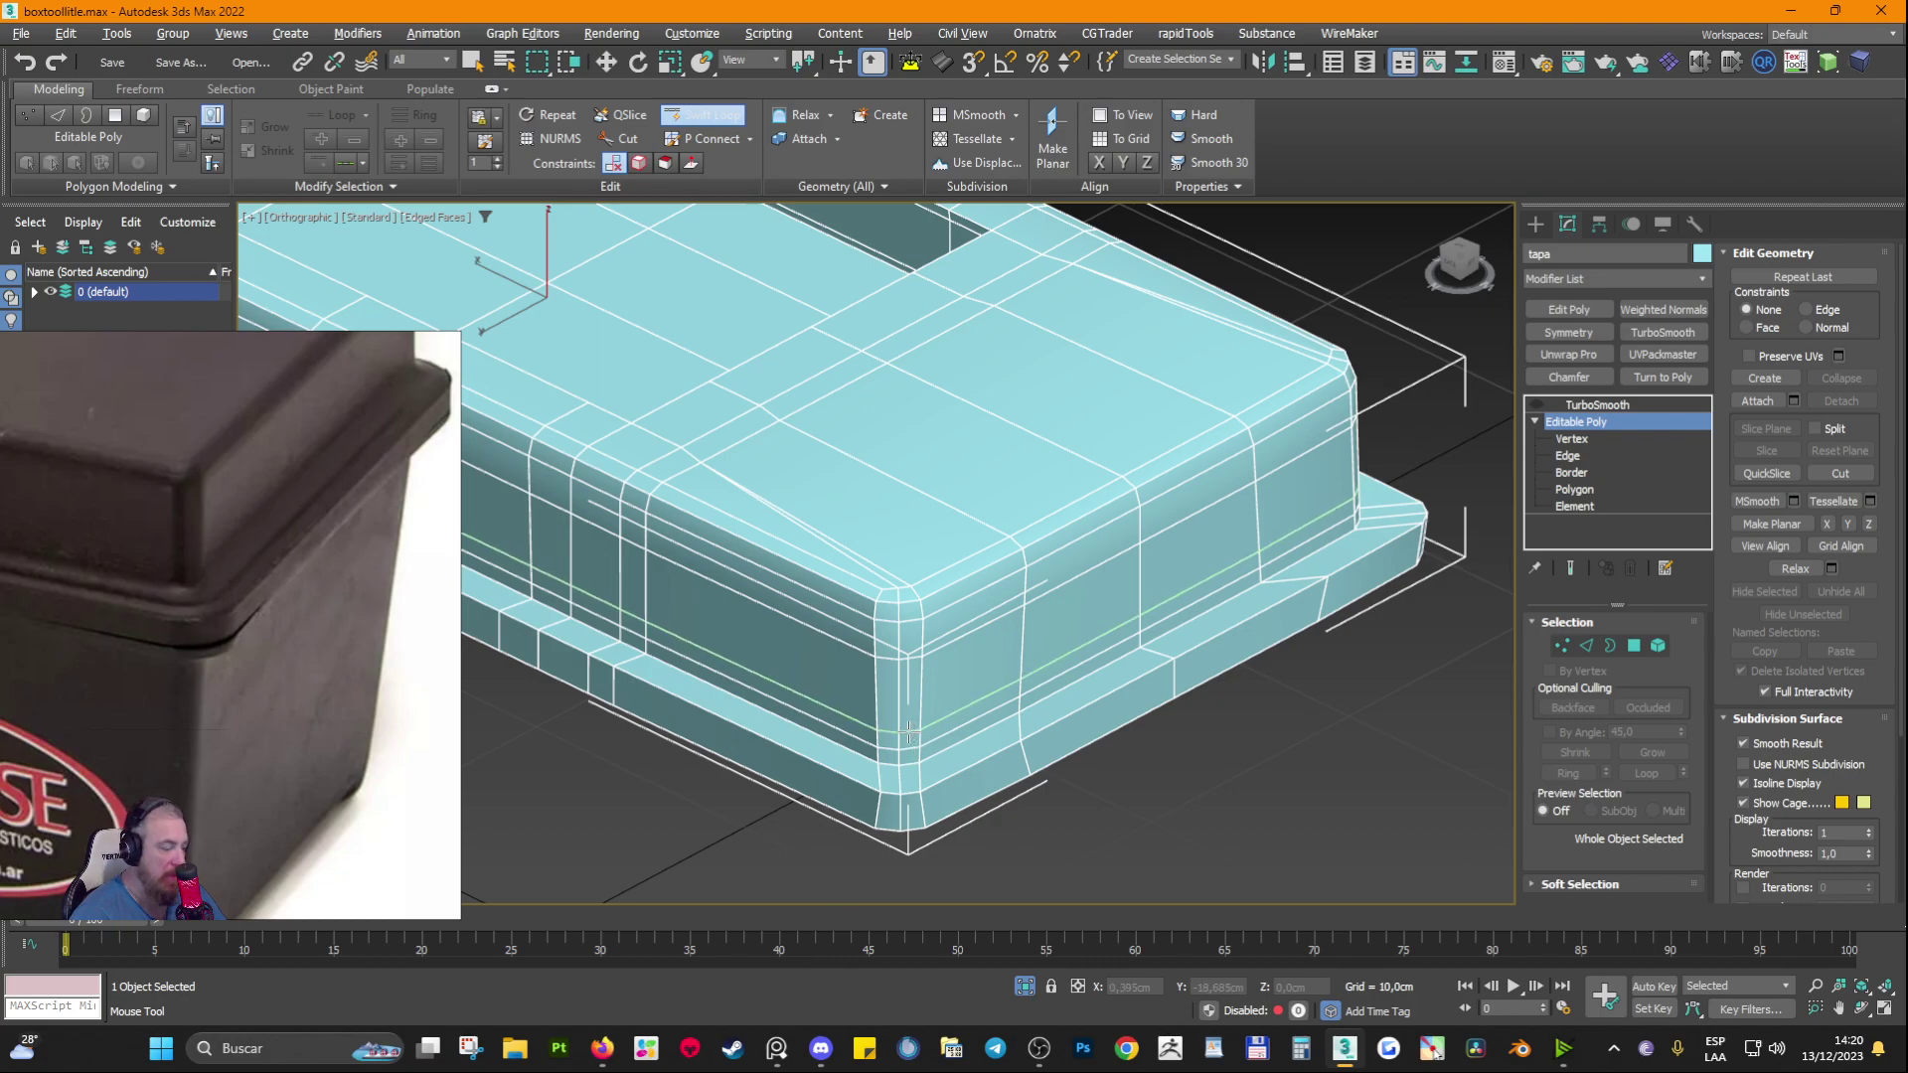
pyautogui.rightClick(959, 527)
pyautogui.press('1')
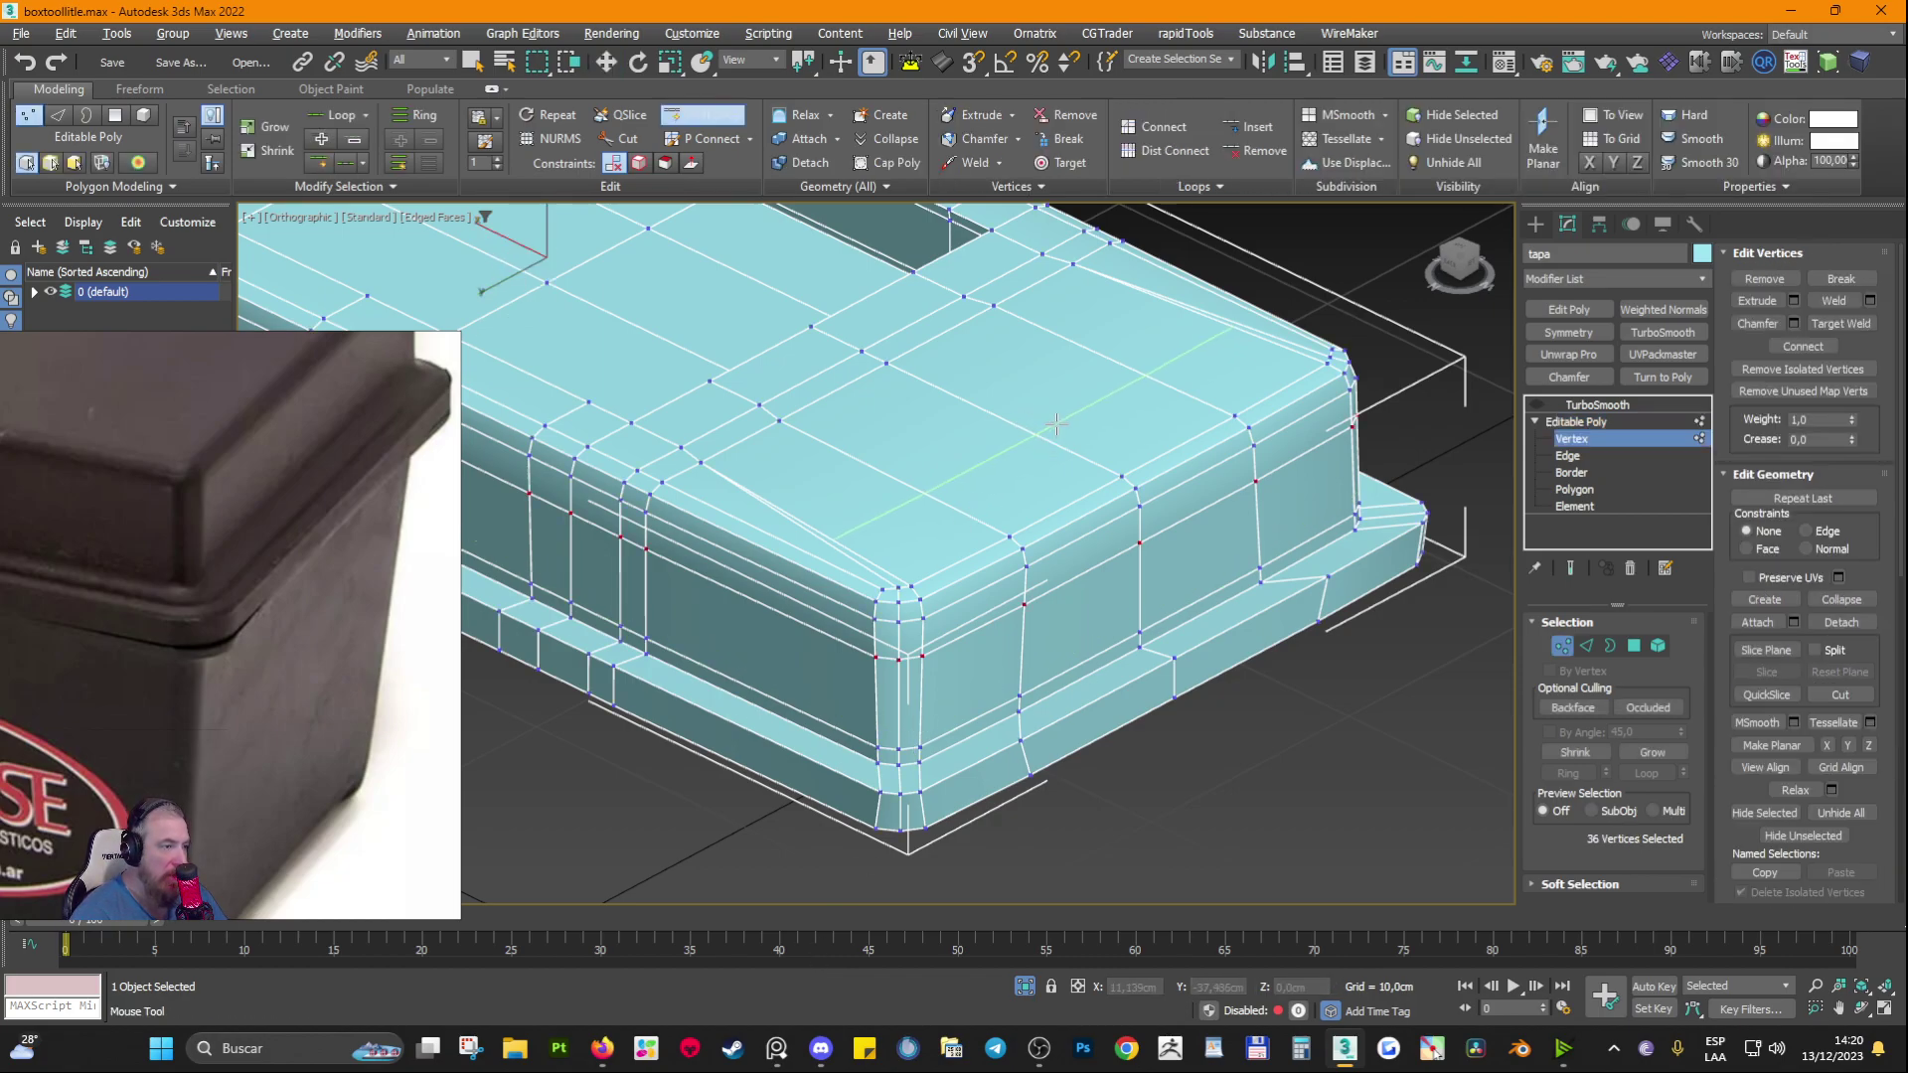
pyautogui.hotkey('ctrl', 'z')
pyautogui.hotkey('ctrl', 'z')
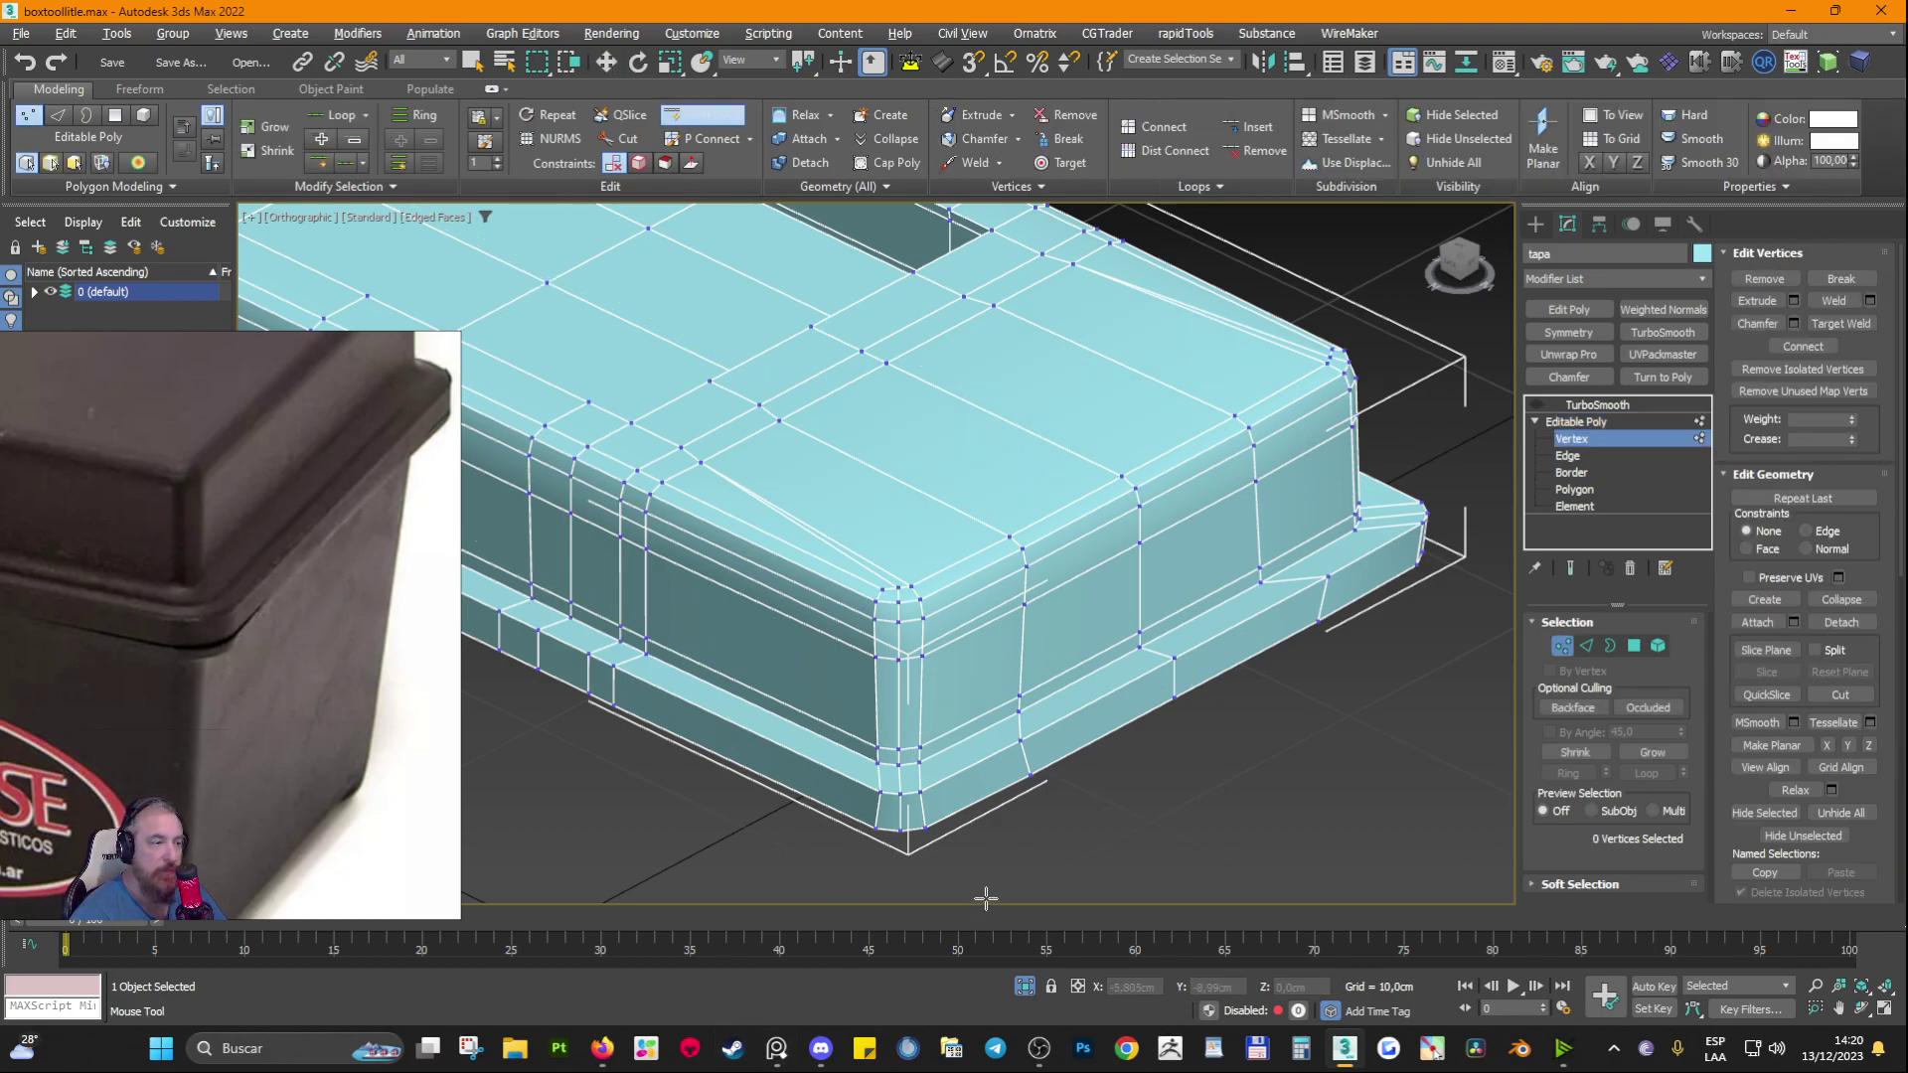
pyautogui.click(1604, 421)
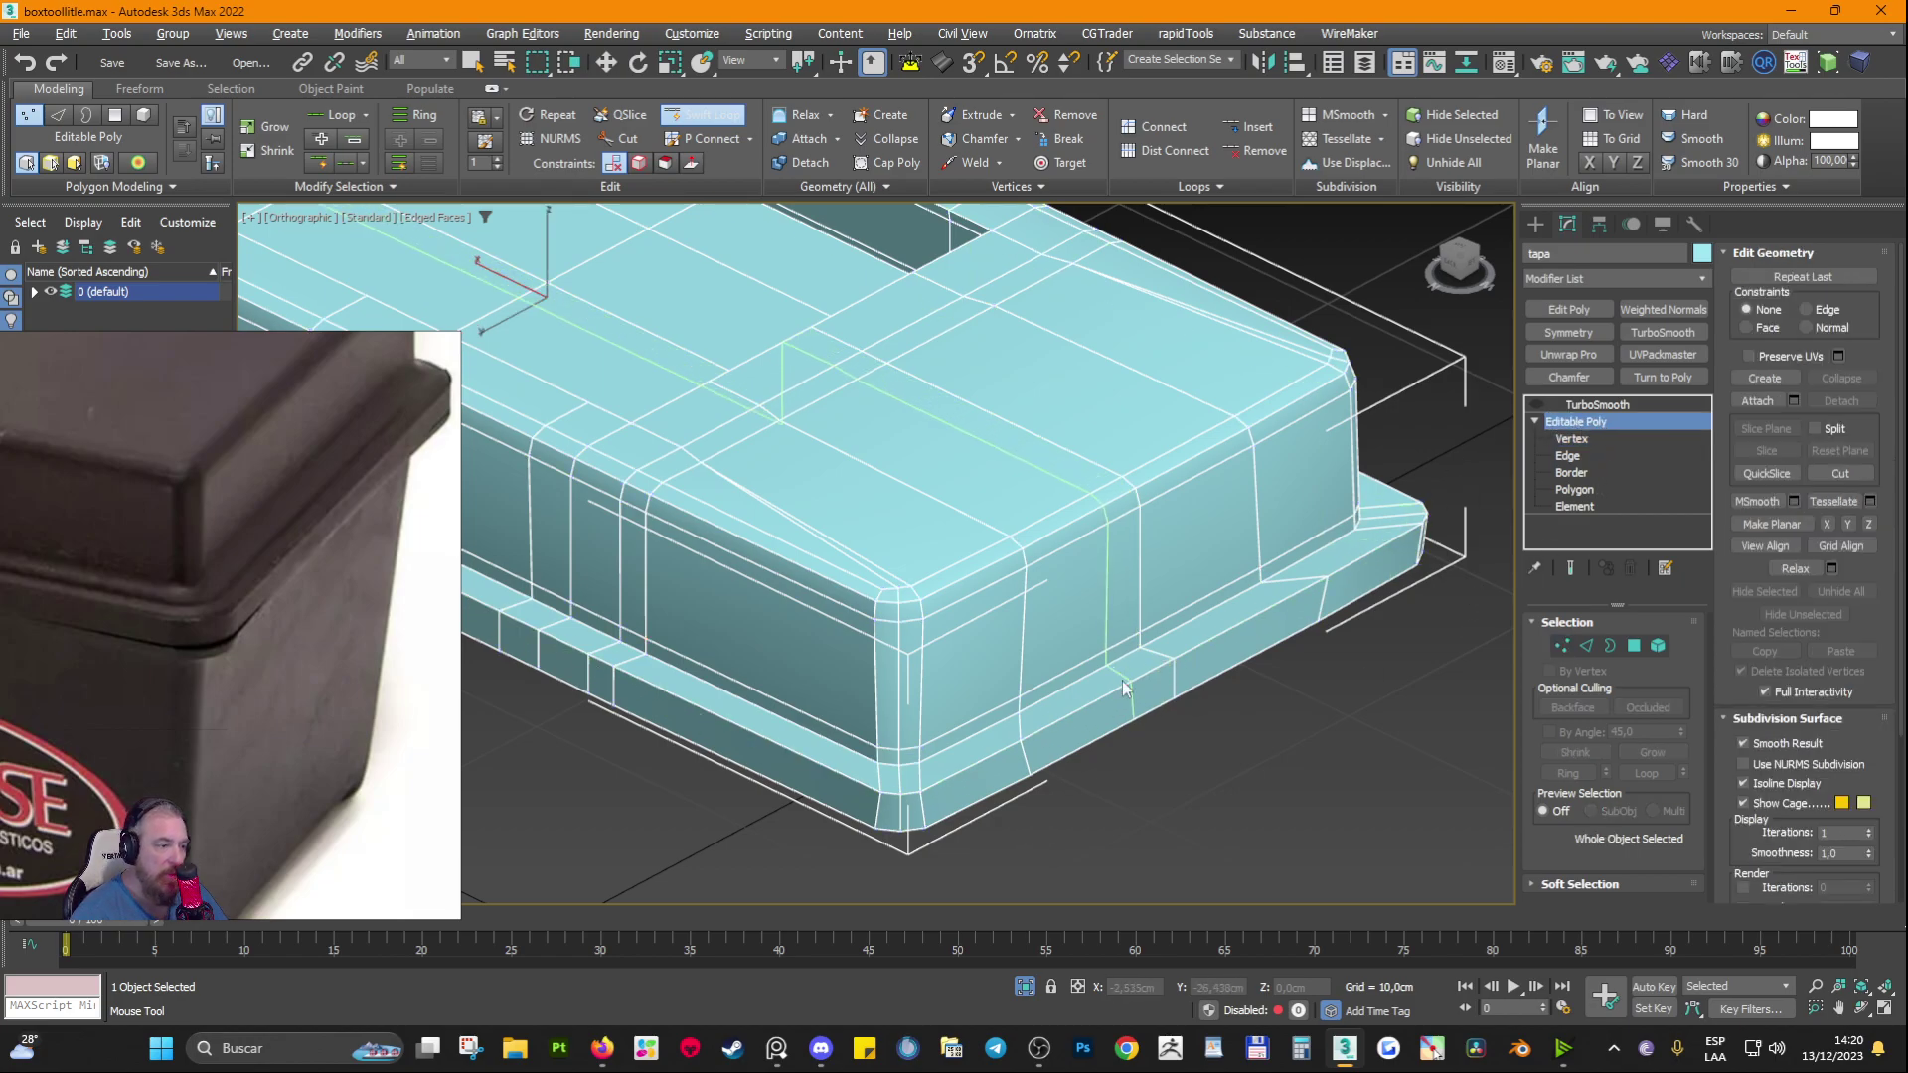
# Step: Select the edge loop low on the side wall, and inspect the TurboSmooth result at the lid's lower corner in shaded and wireframe display
pyautogui.press('w')
pyautogui.press('pageup')
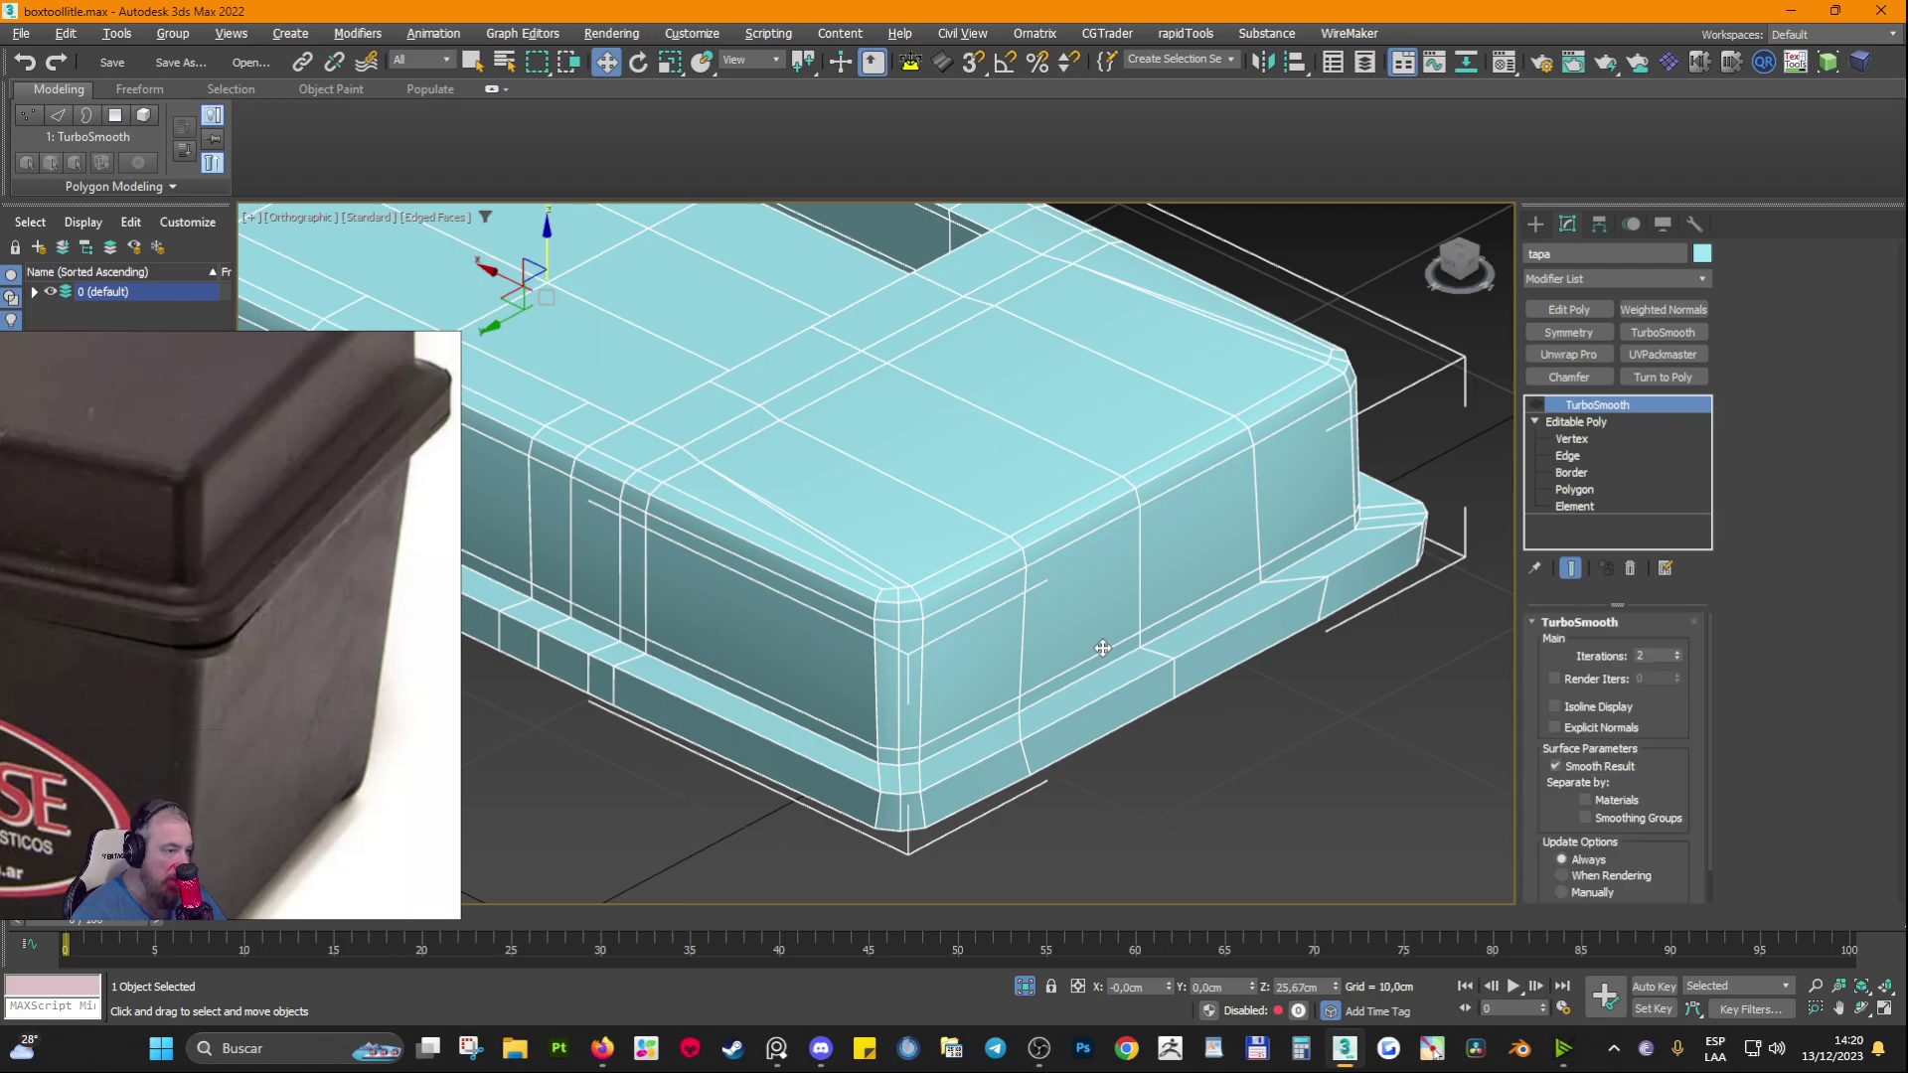
pyautogui.click(1568, 455)
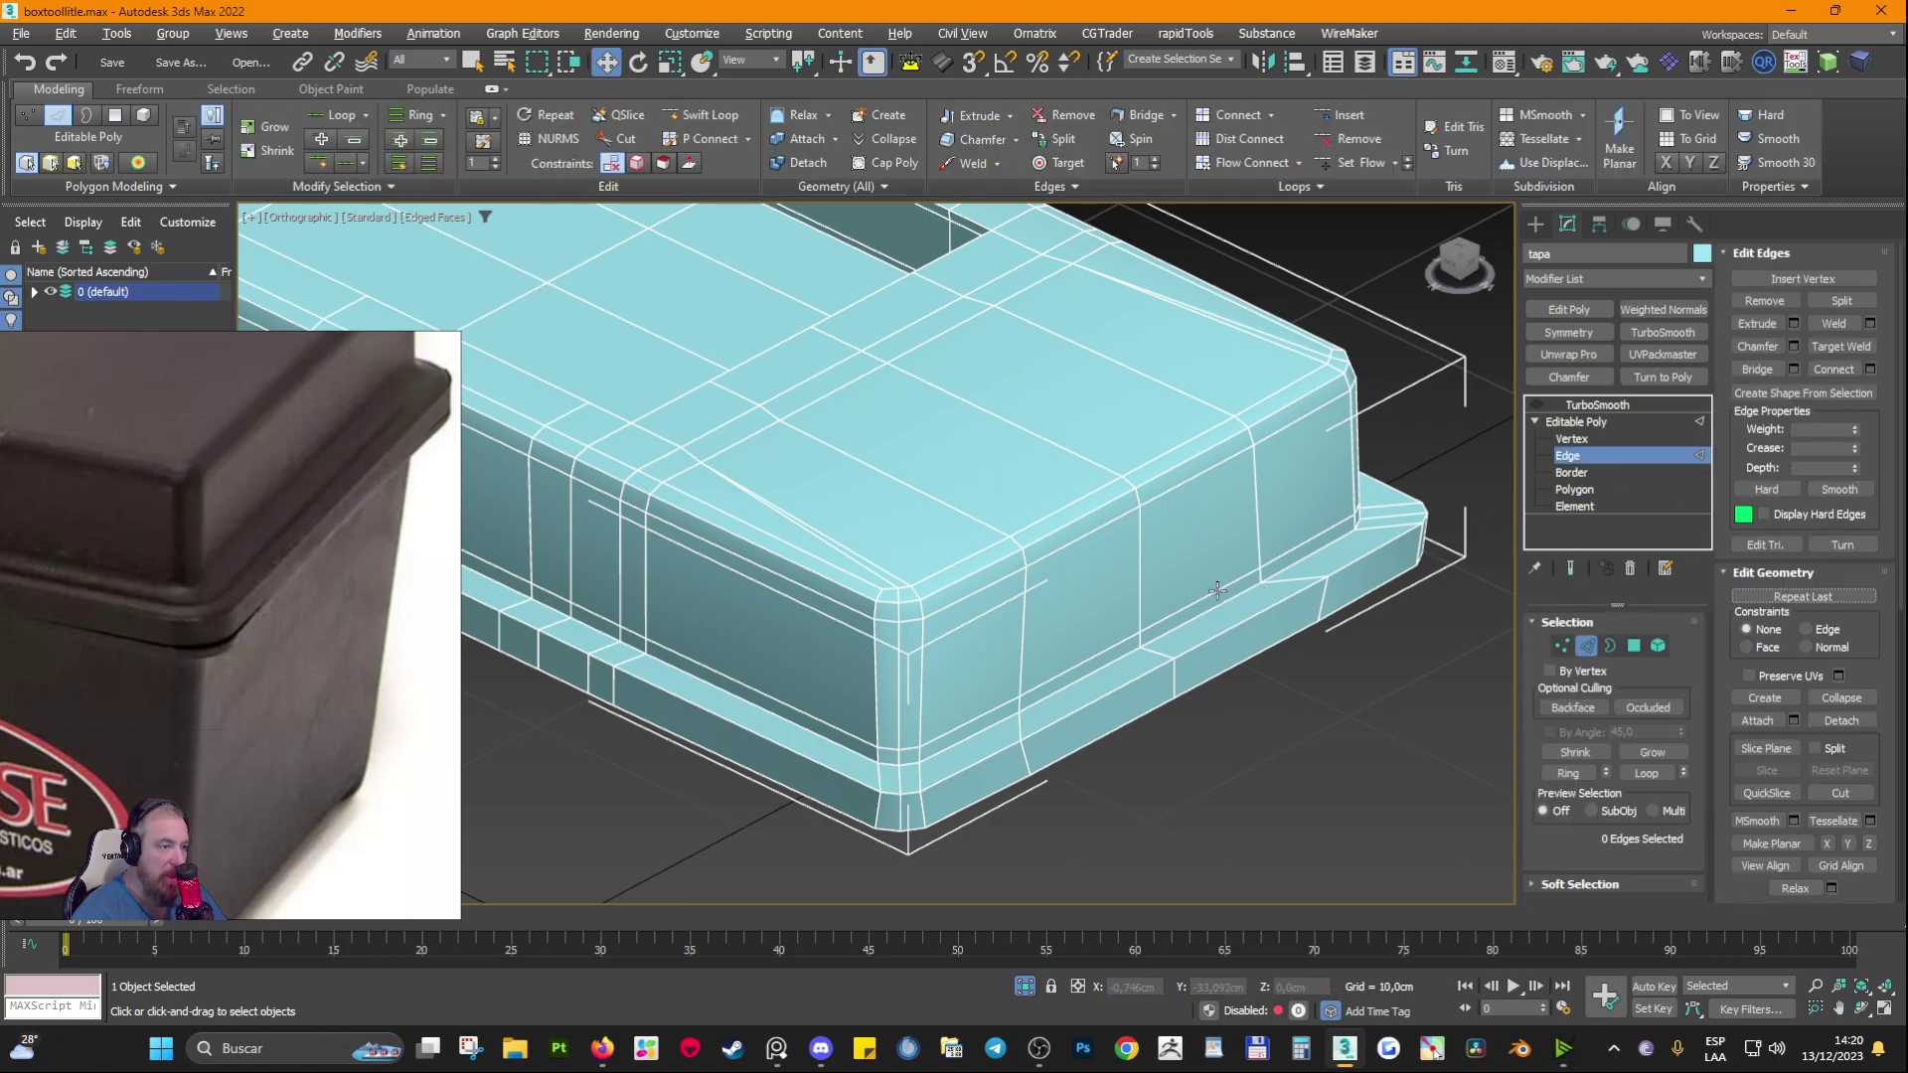
pyautogui.doubleClick(1217, 590)
pyautogui.click(1590, 404)
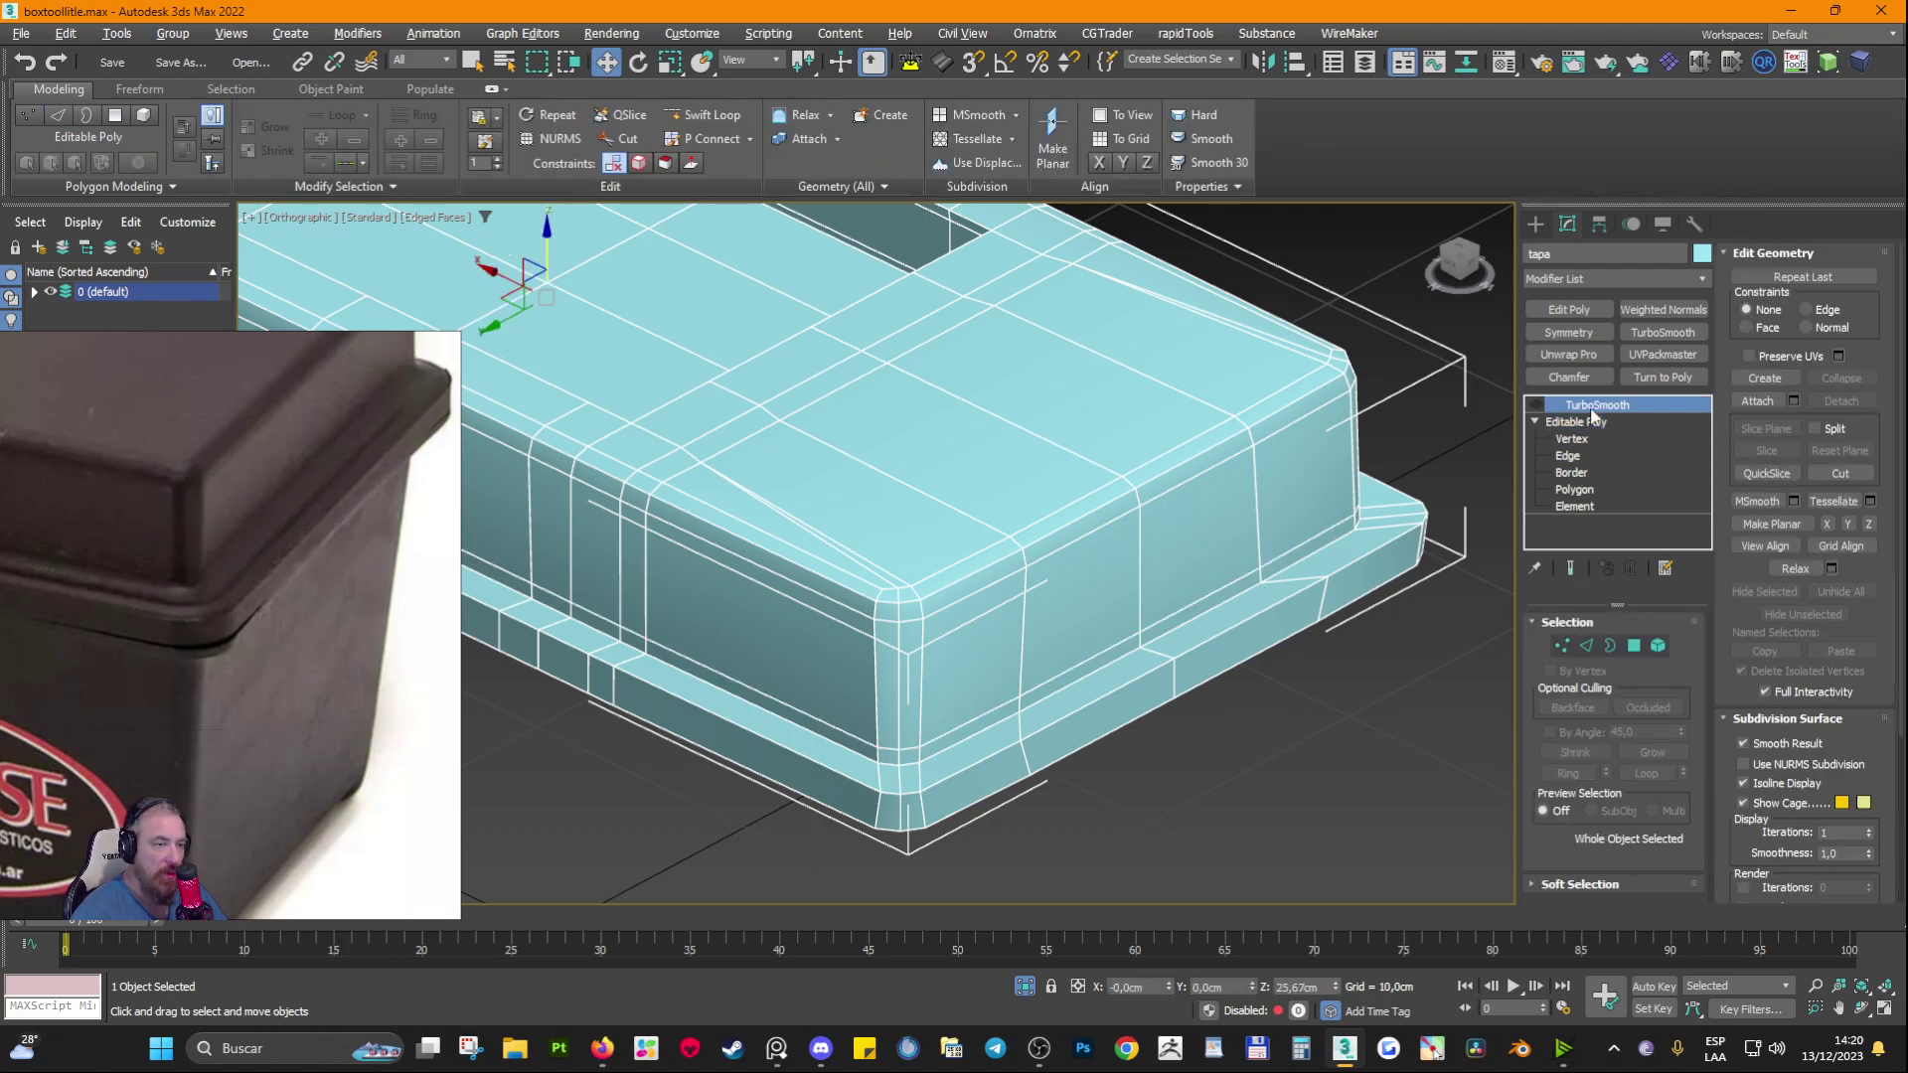
pyautogui.press('F4')
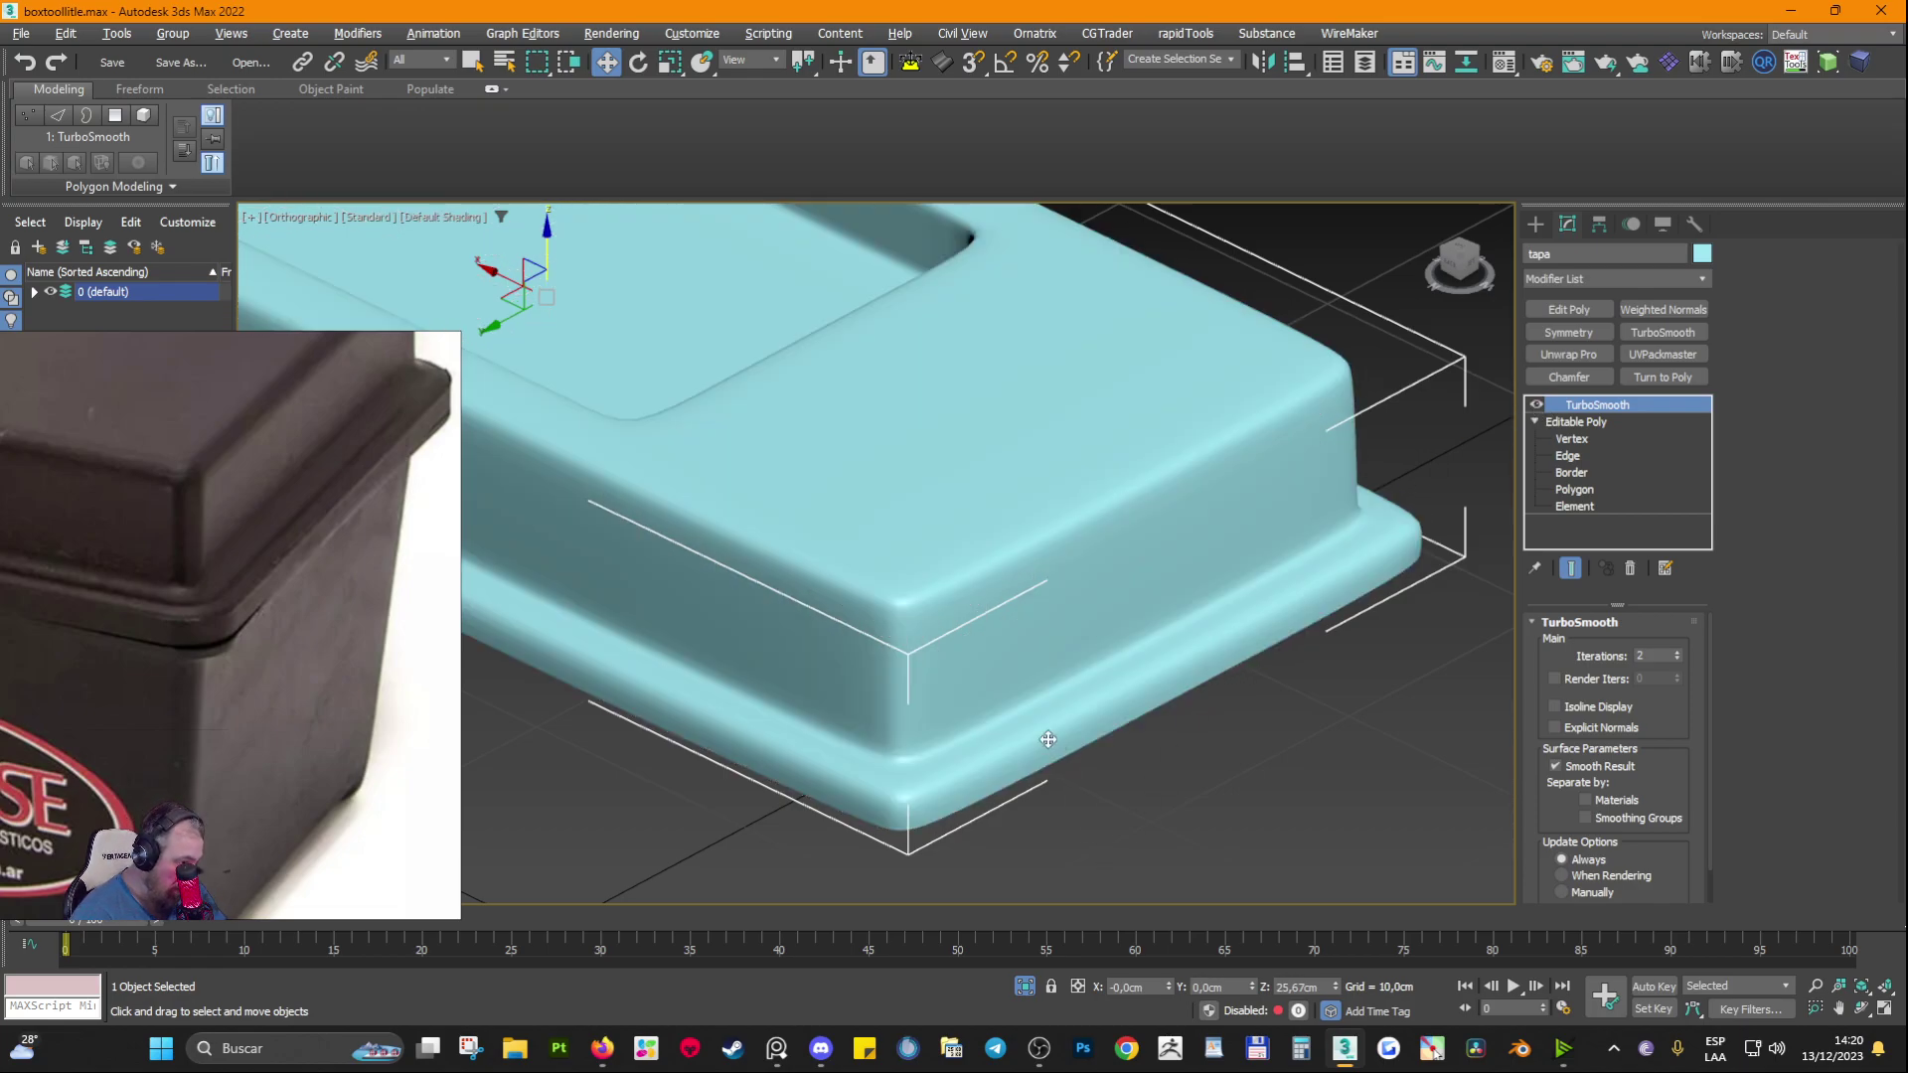
pyautogui.scroll(6, 1043, 716)
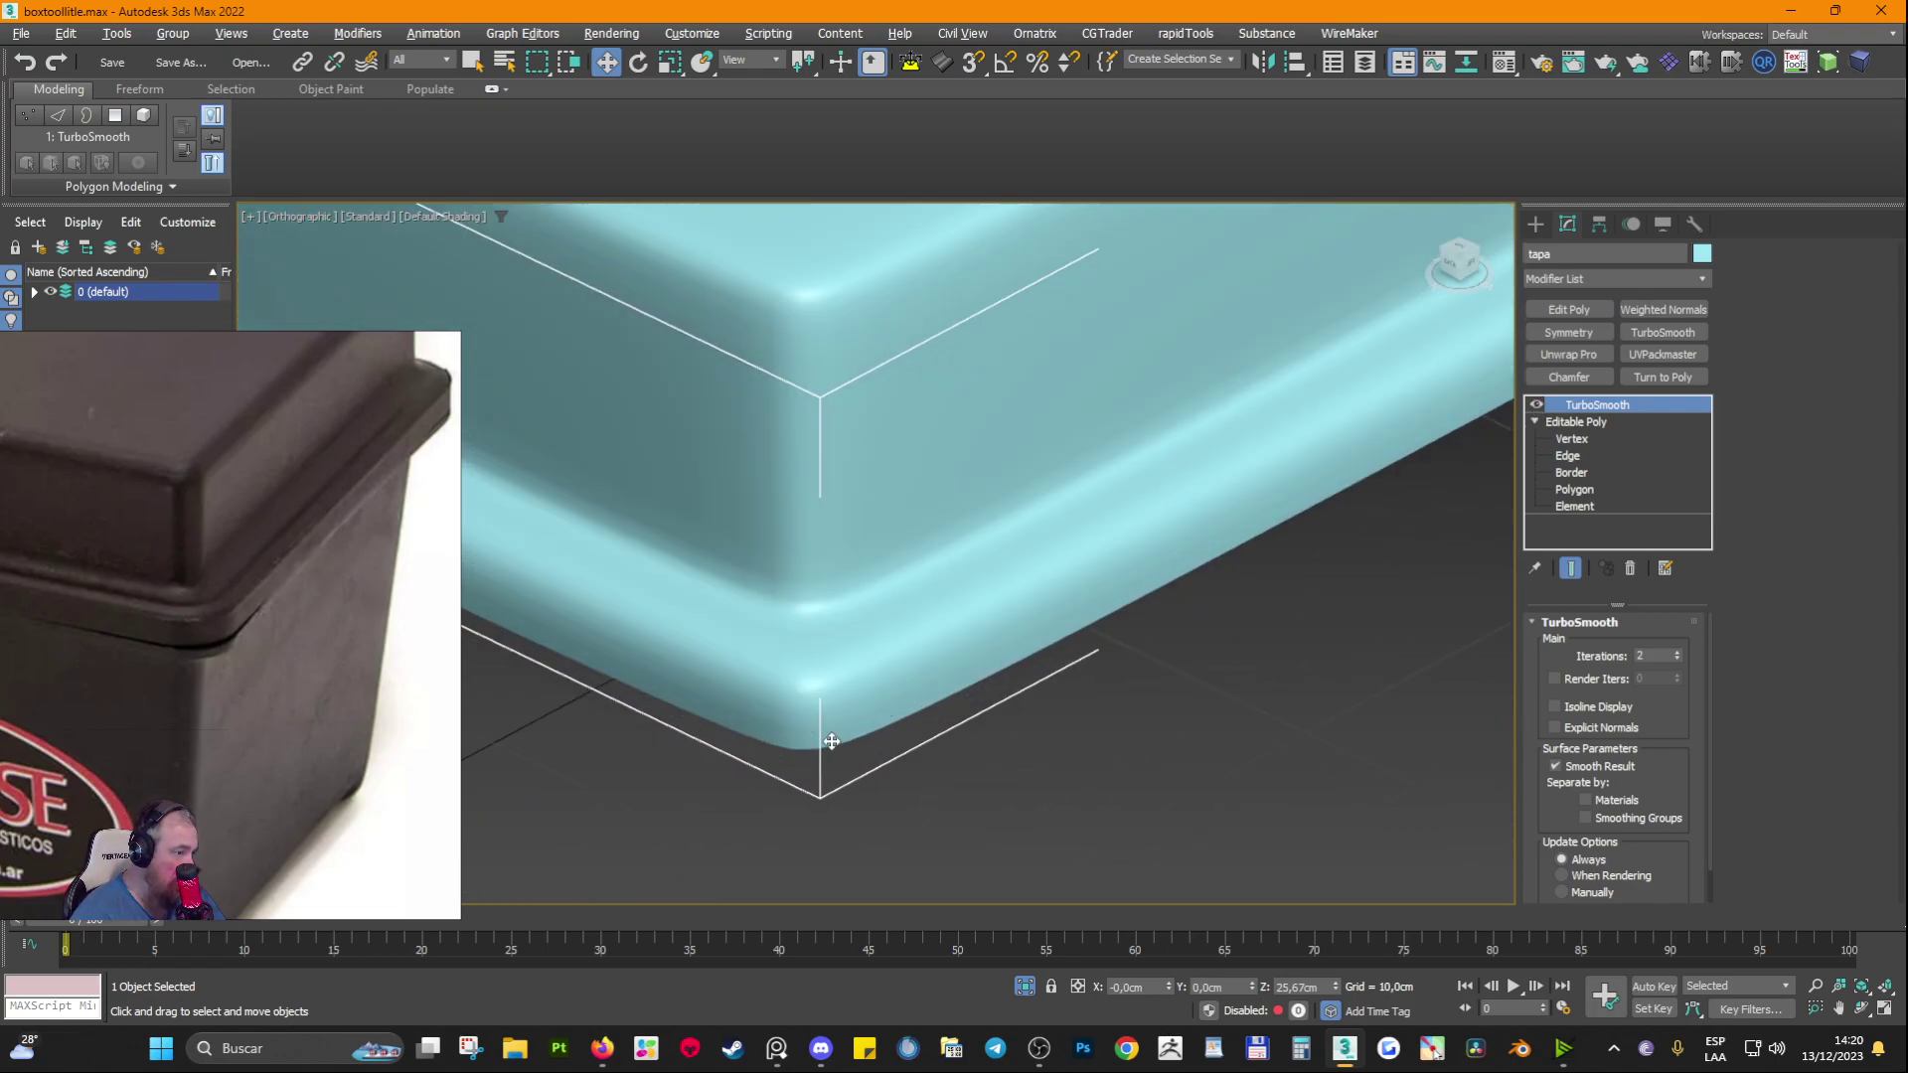
pyautogui.press('F3')
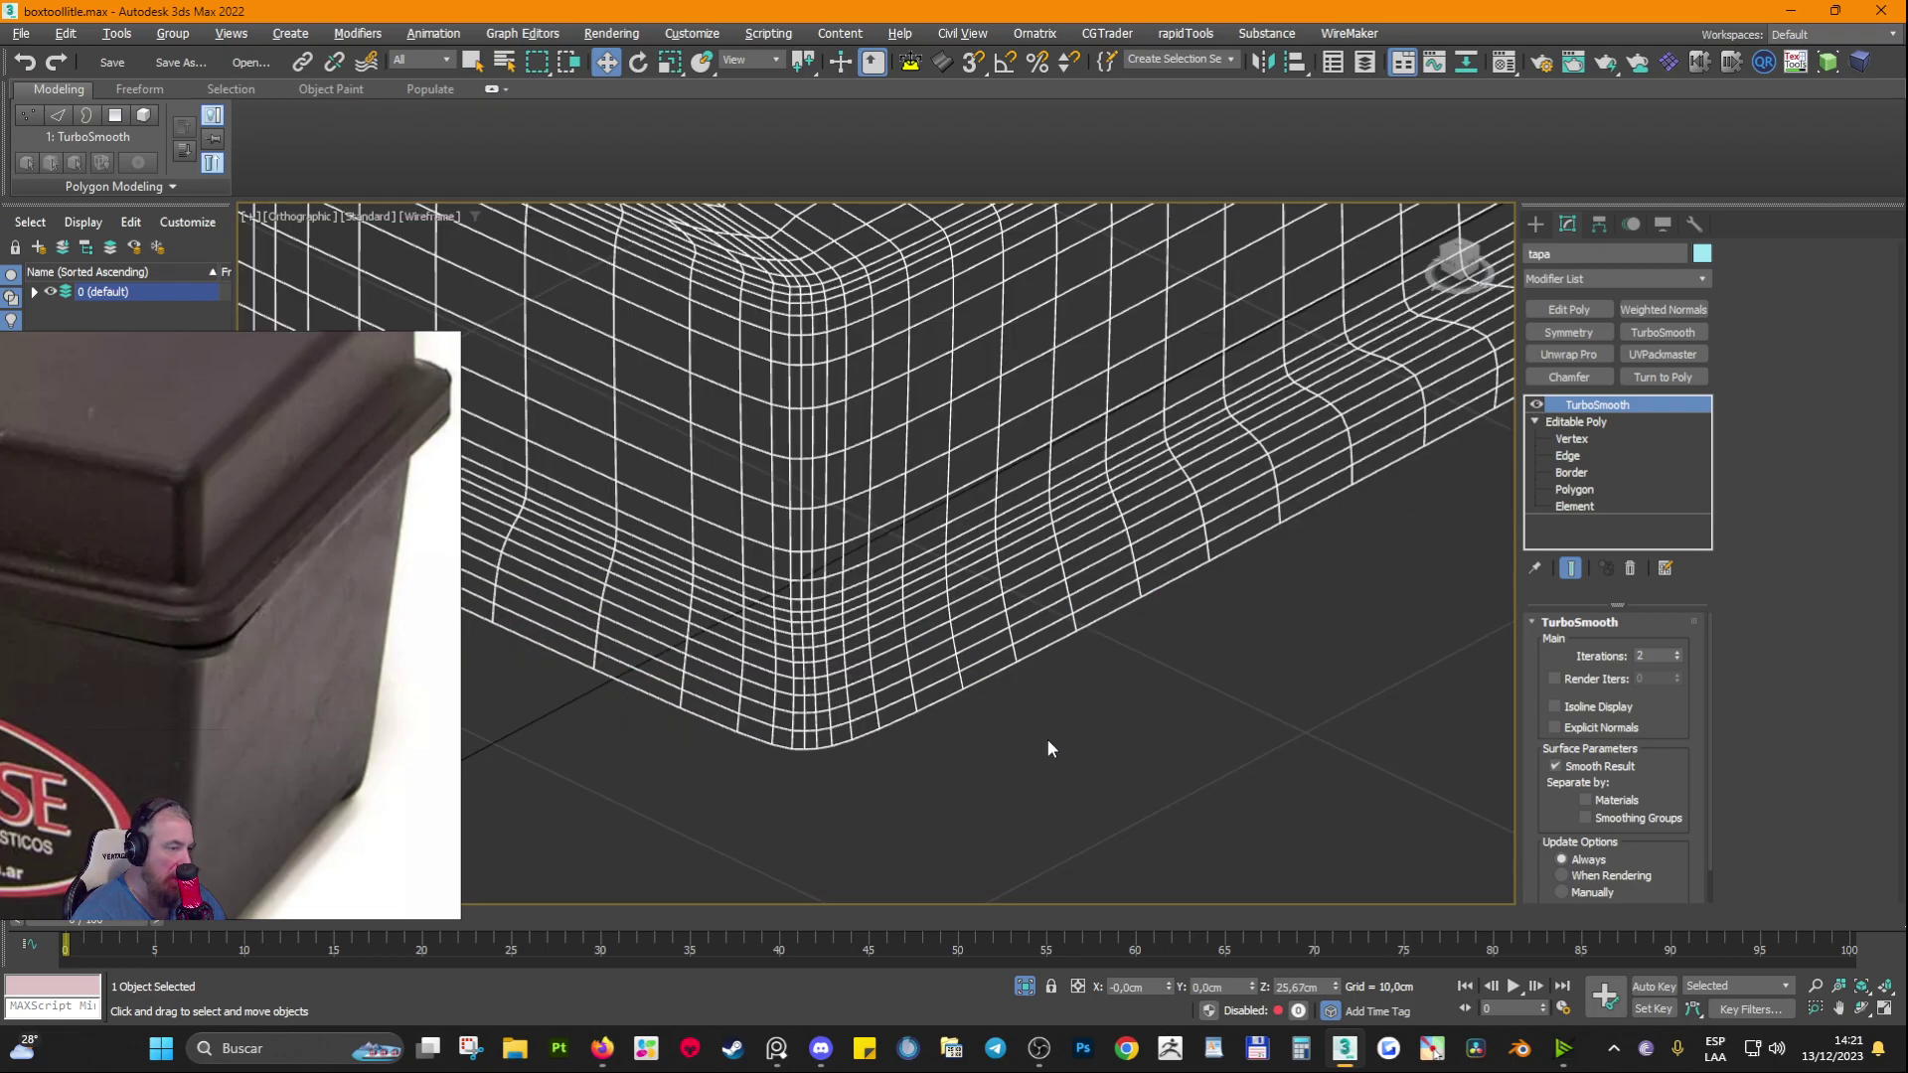
# Step: Insert a Swift Loop around the rim flange close to its bottom edge and return to the TurboSmooth level
pyautogui.click(1581, 455)
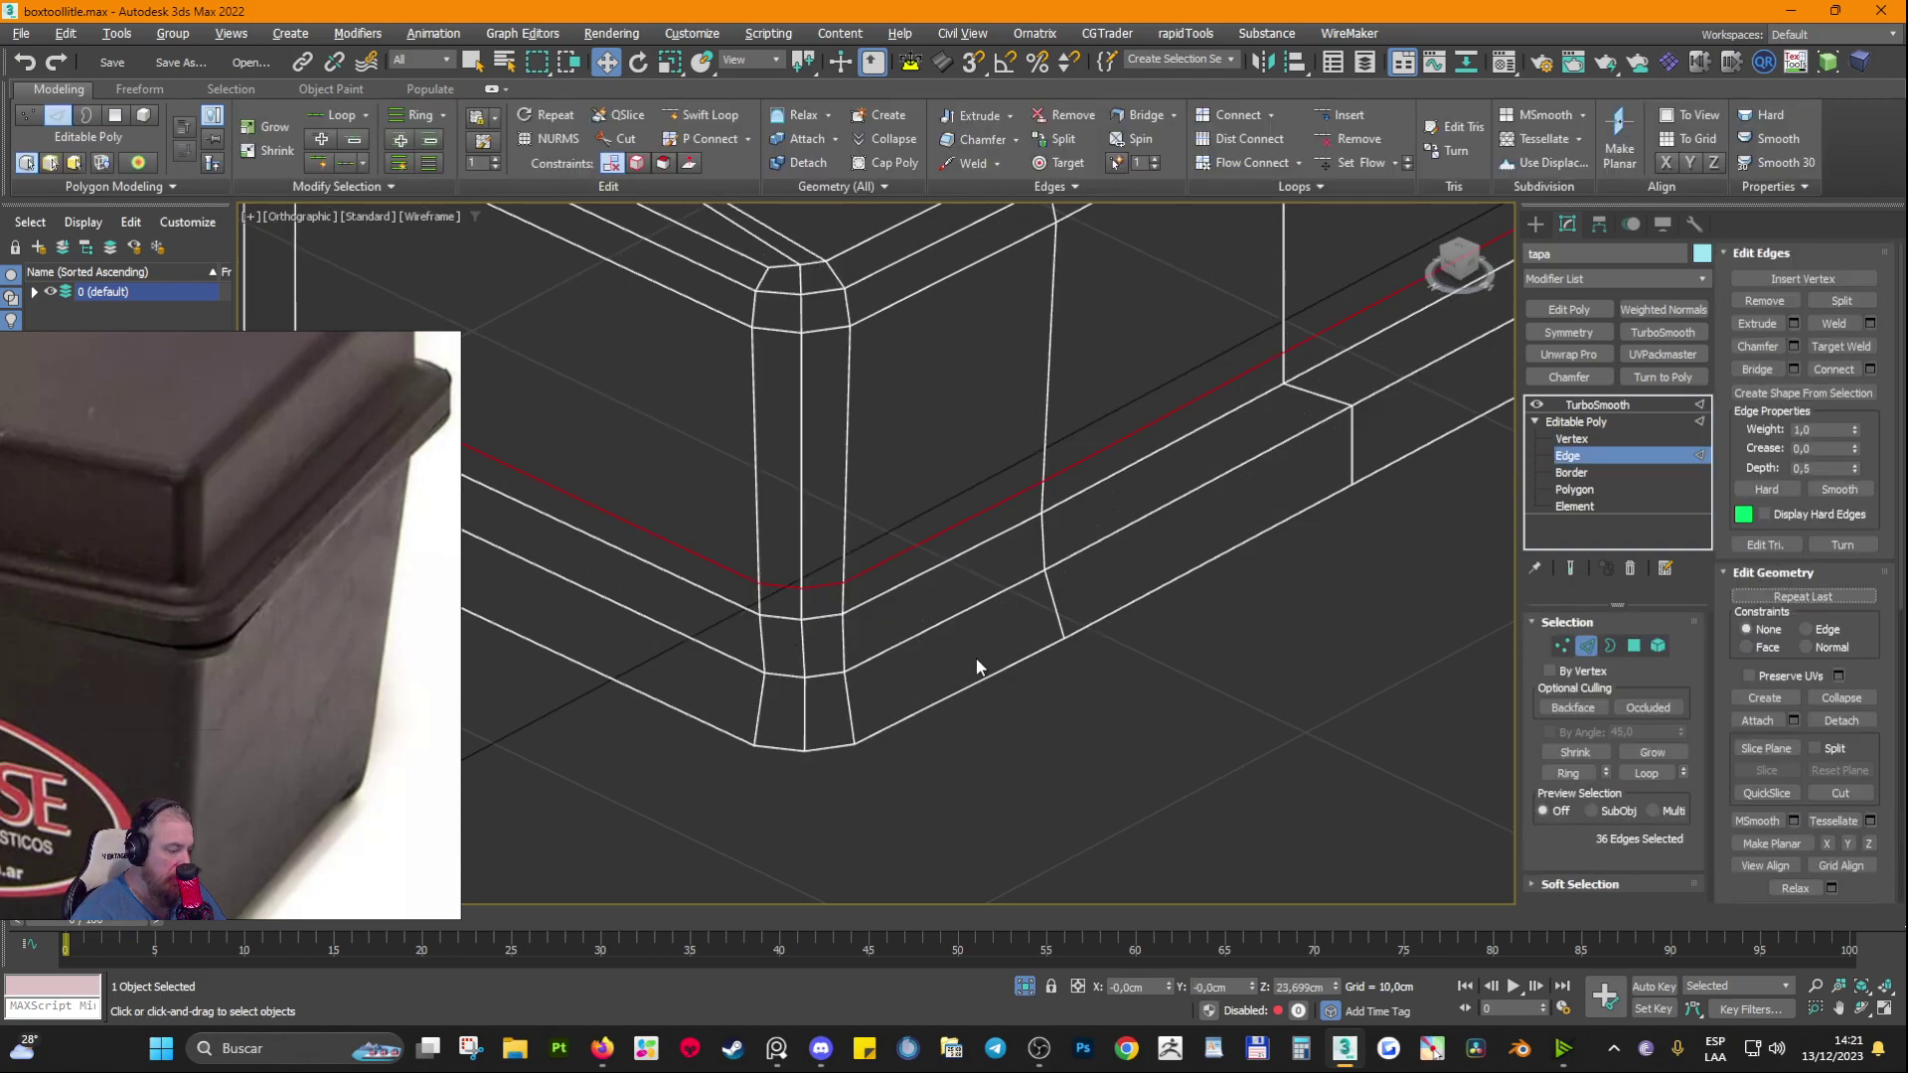
pyautogui.hotkey('alt', '1')
pyautogui.click(853, 728)
pyautogui.rightClick(1123, 721)
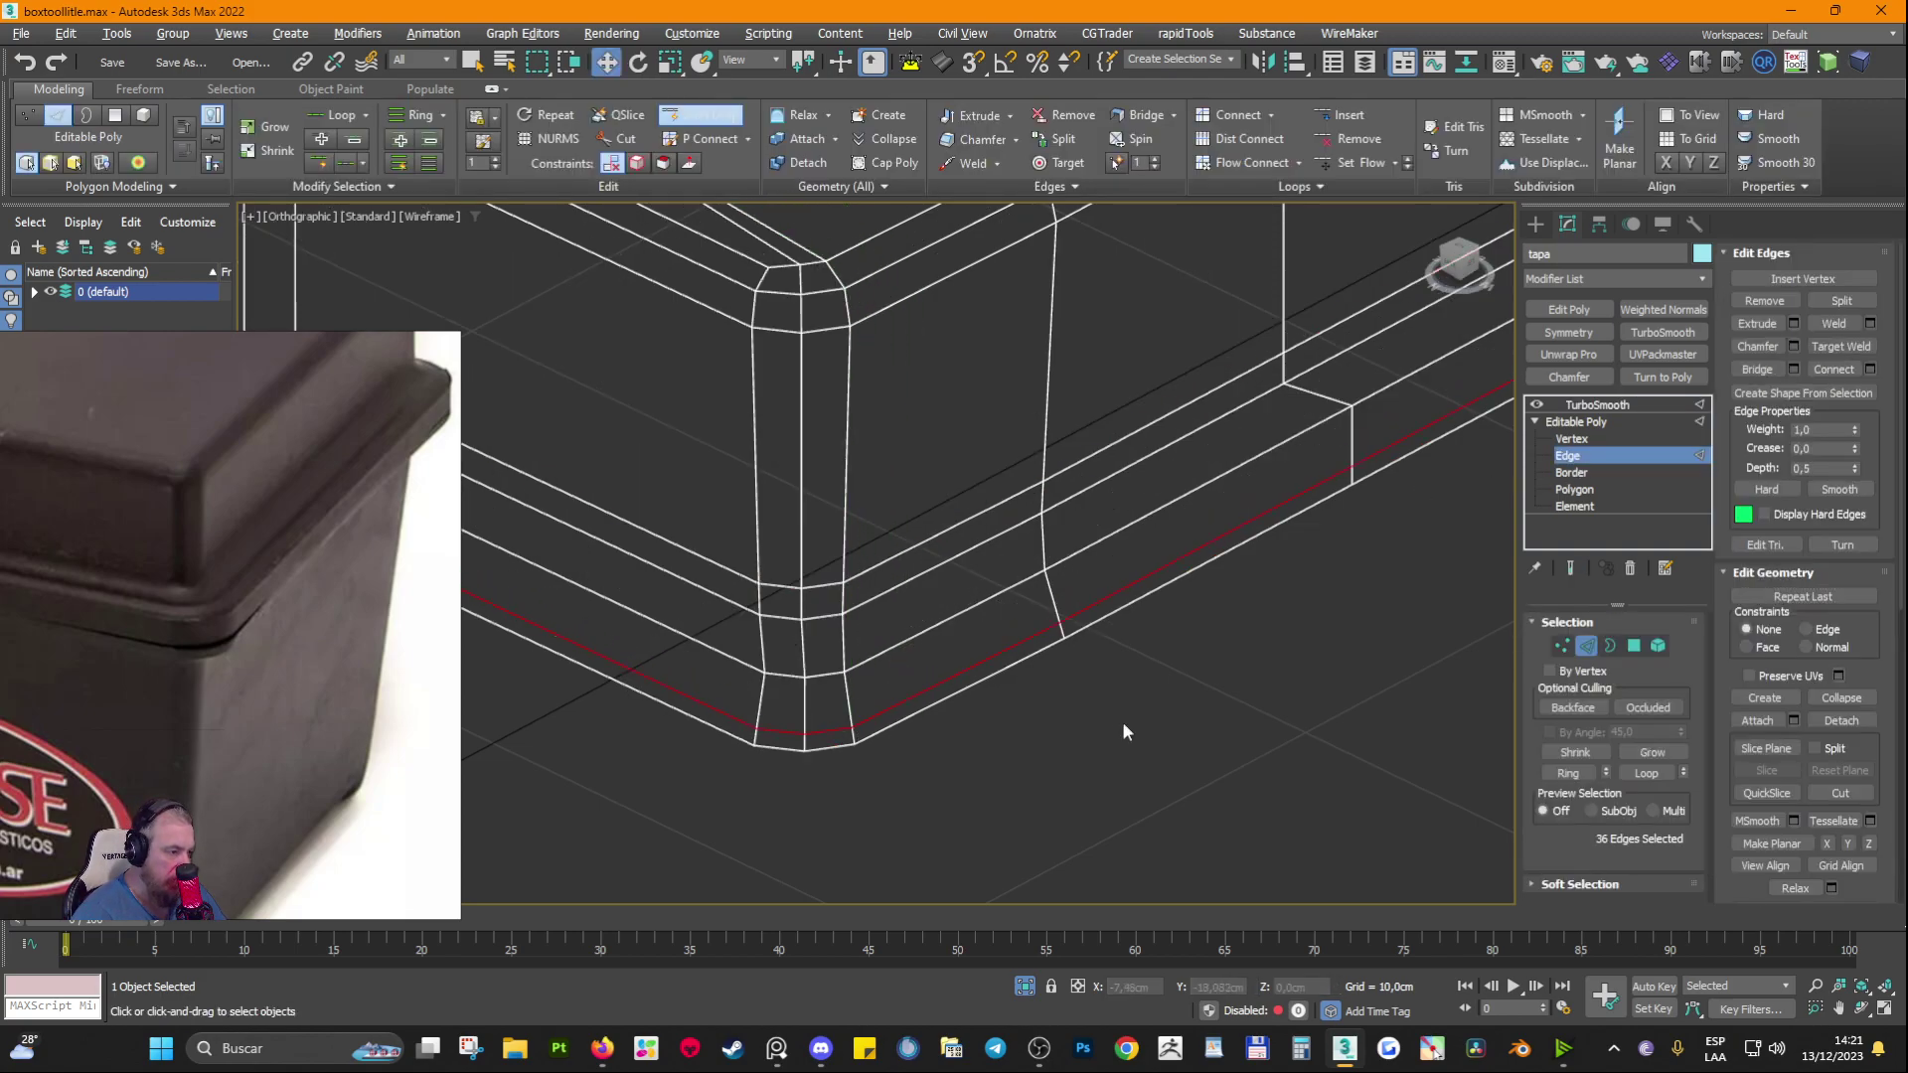
pyautogui.rightClick(1122, 721)
pyautogui.click(1575, 421)
pyautogui.click(1596, 405)
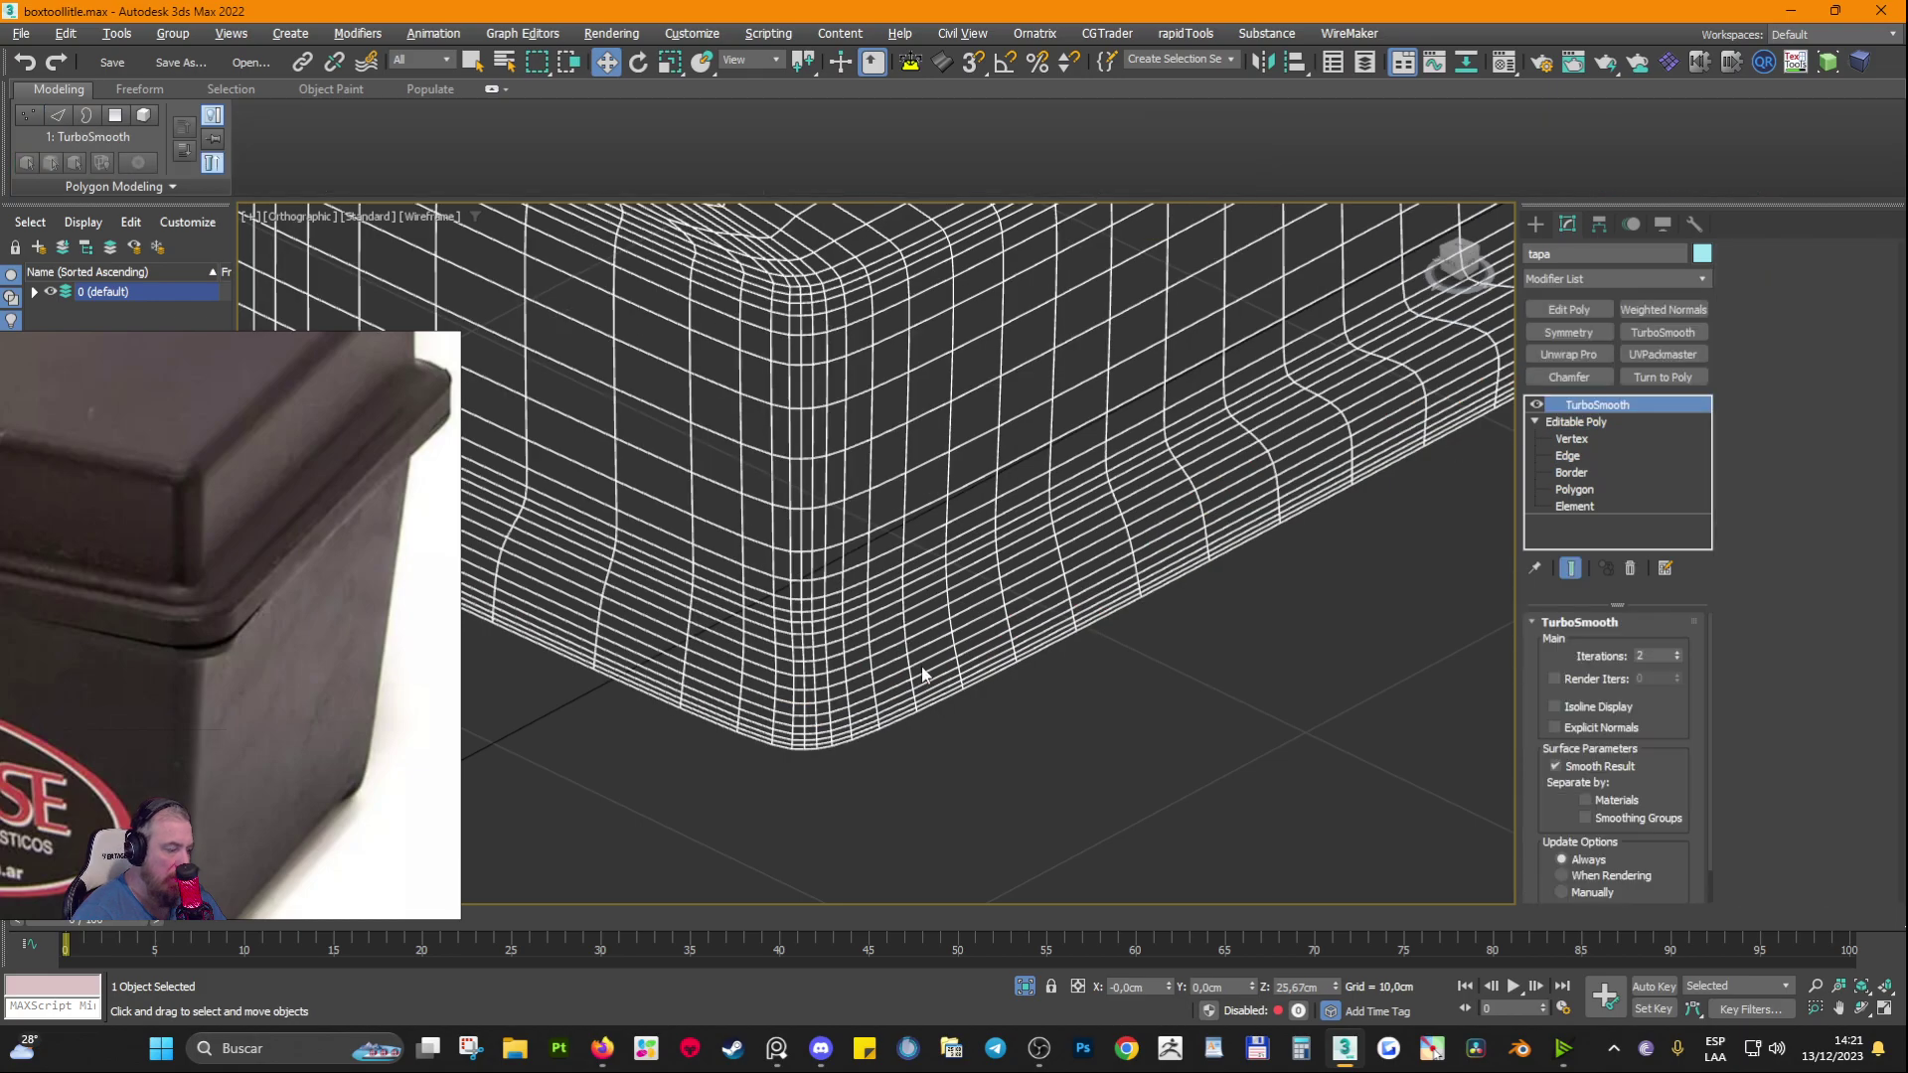
# Step: Return to shaded display and insert a Swift Loop around the rim flange just below its upper edge
pyautogui.scroll(-10, 922, 675)
pyautogui.press('F3')
pyautogui.scroll(10, 922, 675)
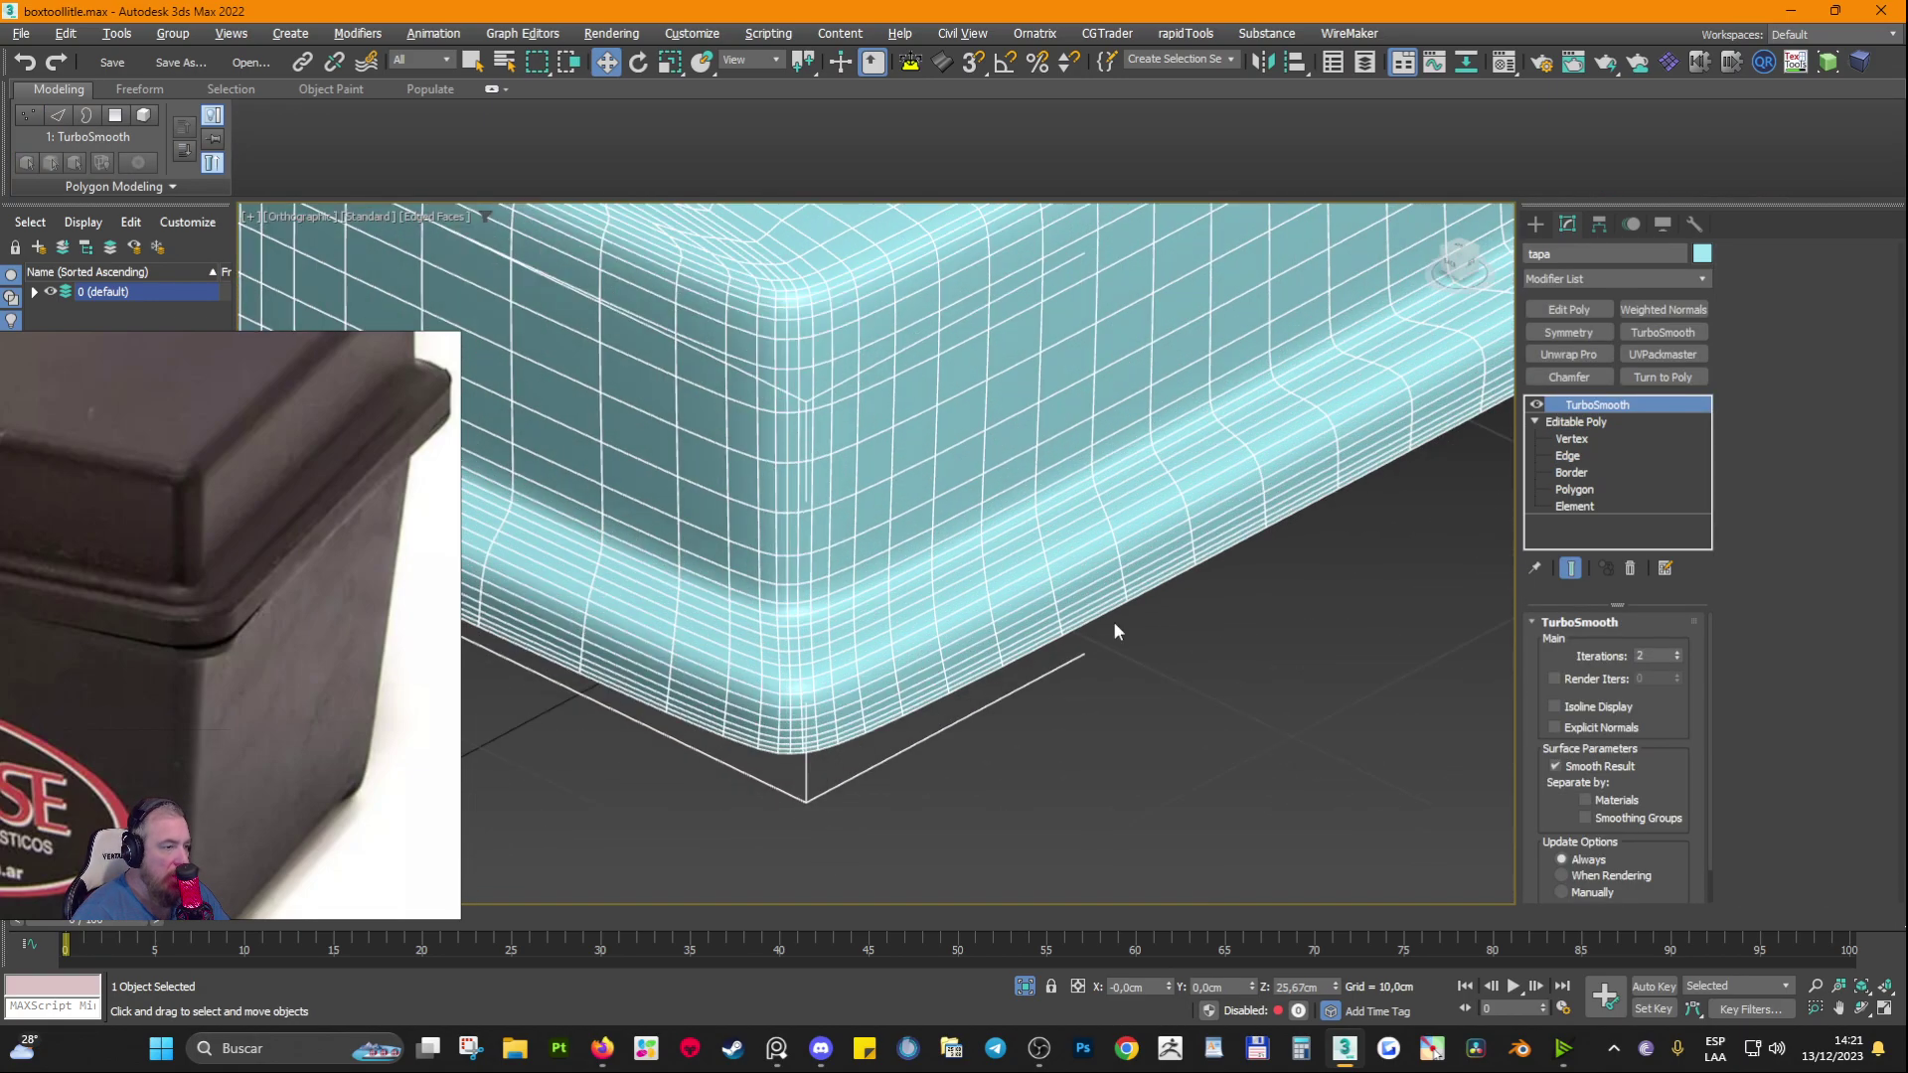
pyautogui.keyDown('alt'); pyautogui.moveTo(1136, 616); pyautogui.dragTo(1113, 598, button='middle'); pyautogui.keyUp('alt')
pyautogui.moveTo(1183, 500)
pyautogui.keyDown('alt'); pyautogui.mouseDown(button='middle')
pyautogui.moveTo(1188, 583)
pyautogui.moveTo(1209, 558)
pyautogui.moveTo(1180, 483)
pyautogui.mouseUp(button='middle'); pyautogui.keyUp('alt')
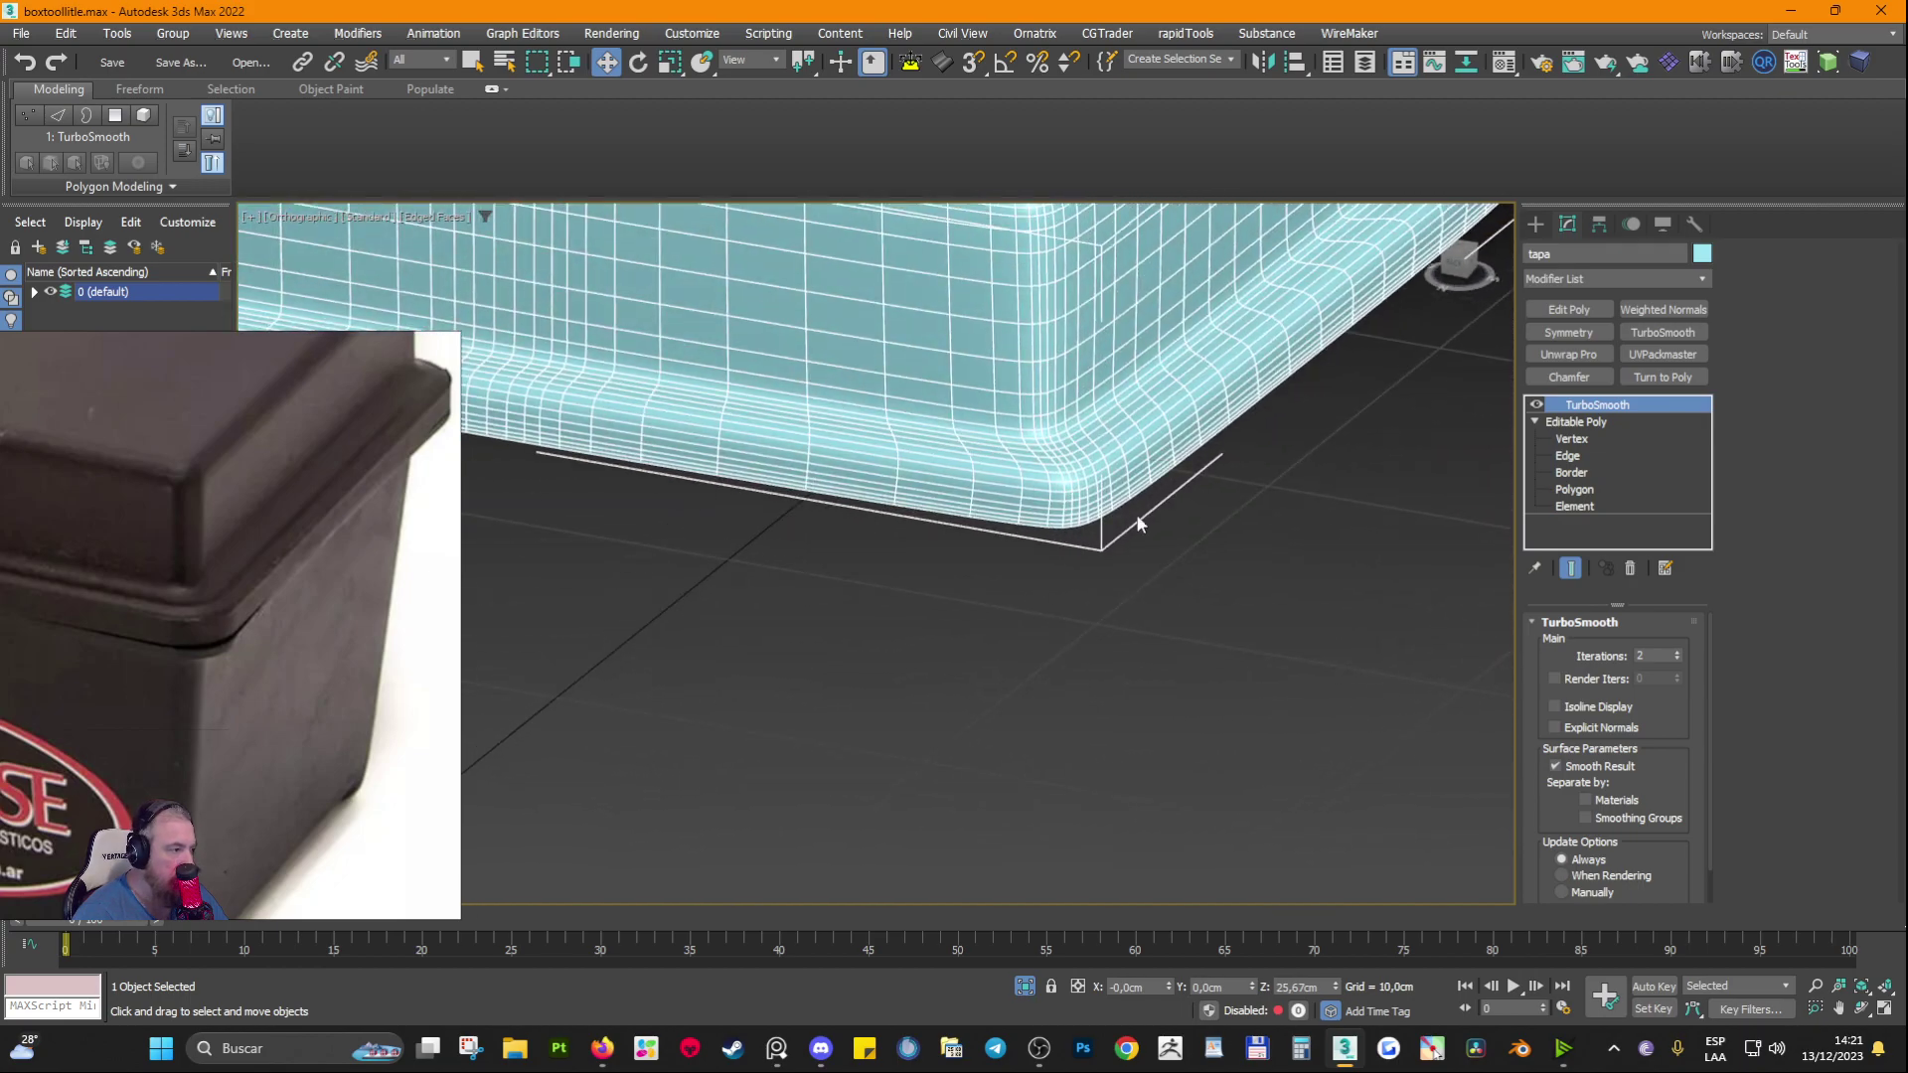
pyautogui.scroll(4, 1080, 415)
pyautogui.click(1568, 455)
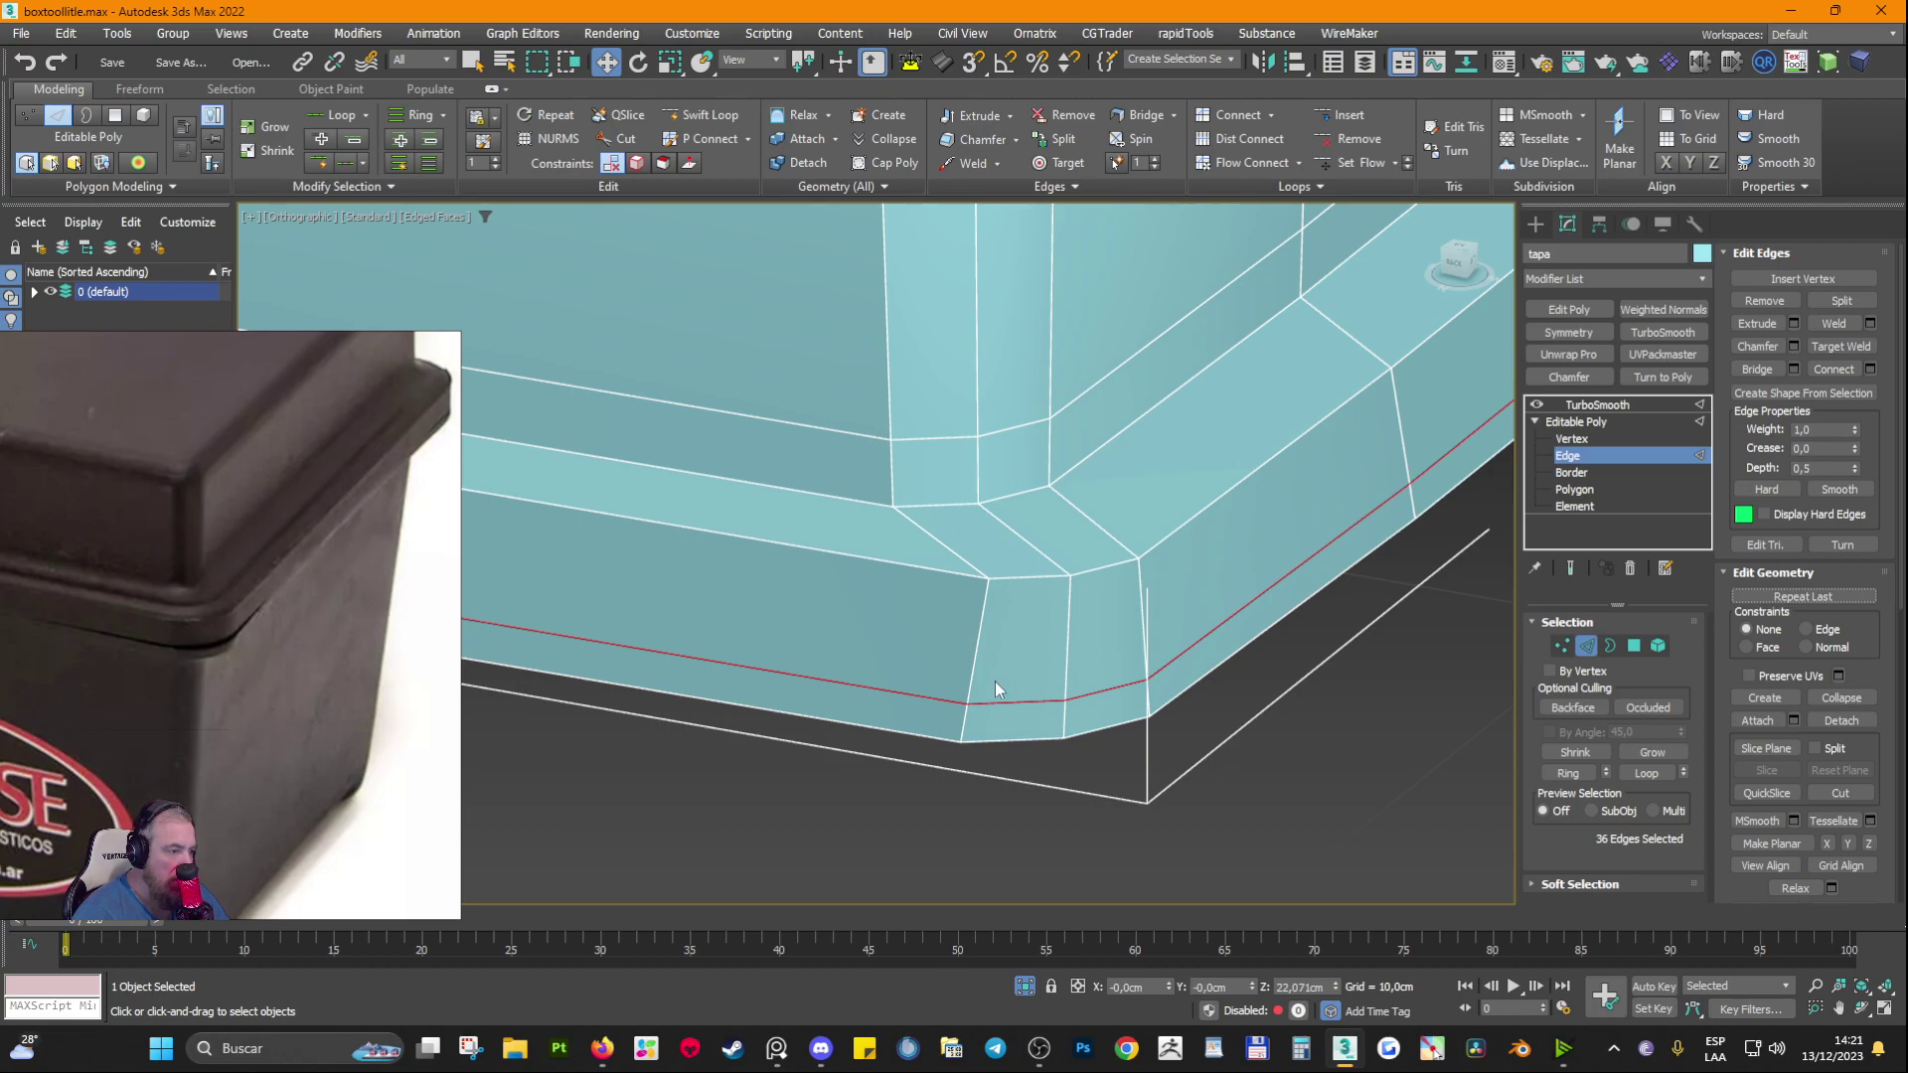
pyautogui.hotkey('alt', '1')
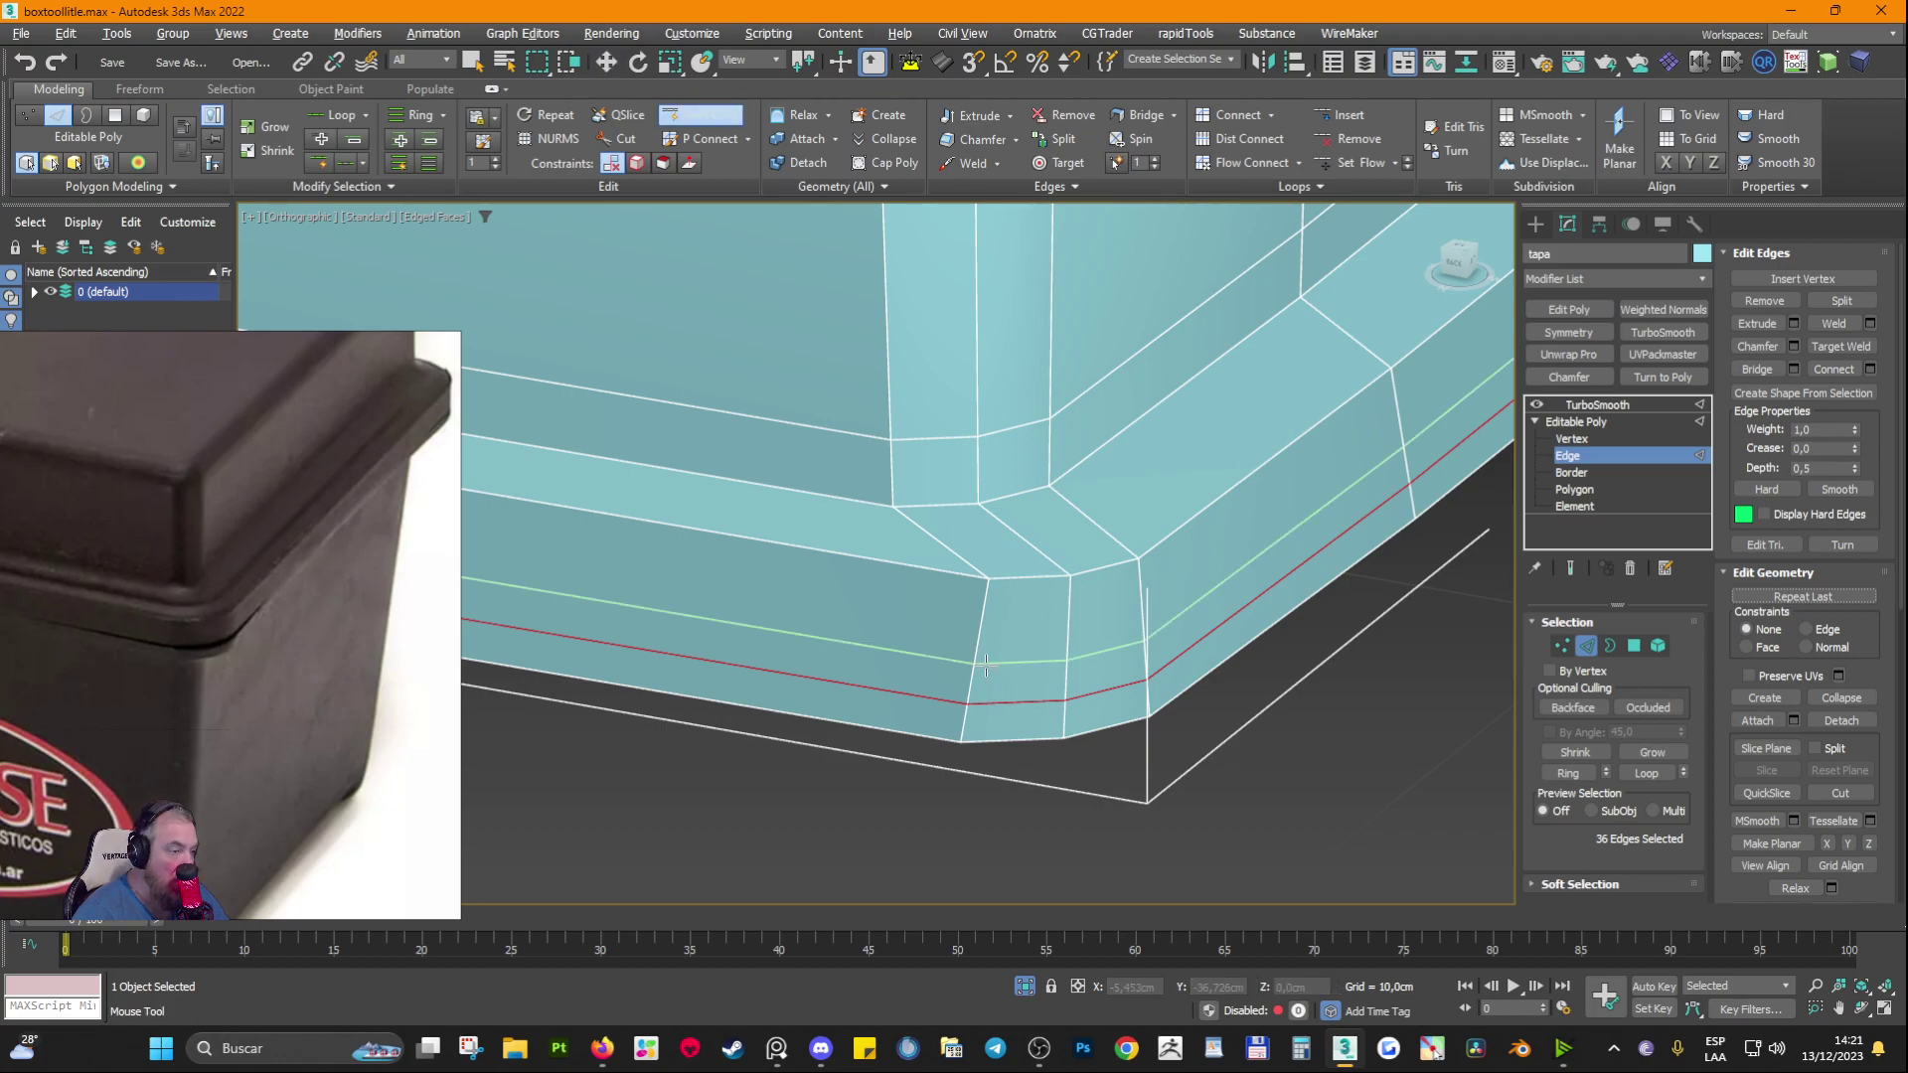
pyautogui.click(1061, 600)
pyautogui.click(1061, 599)
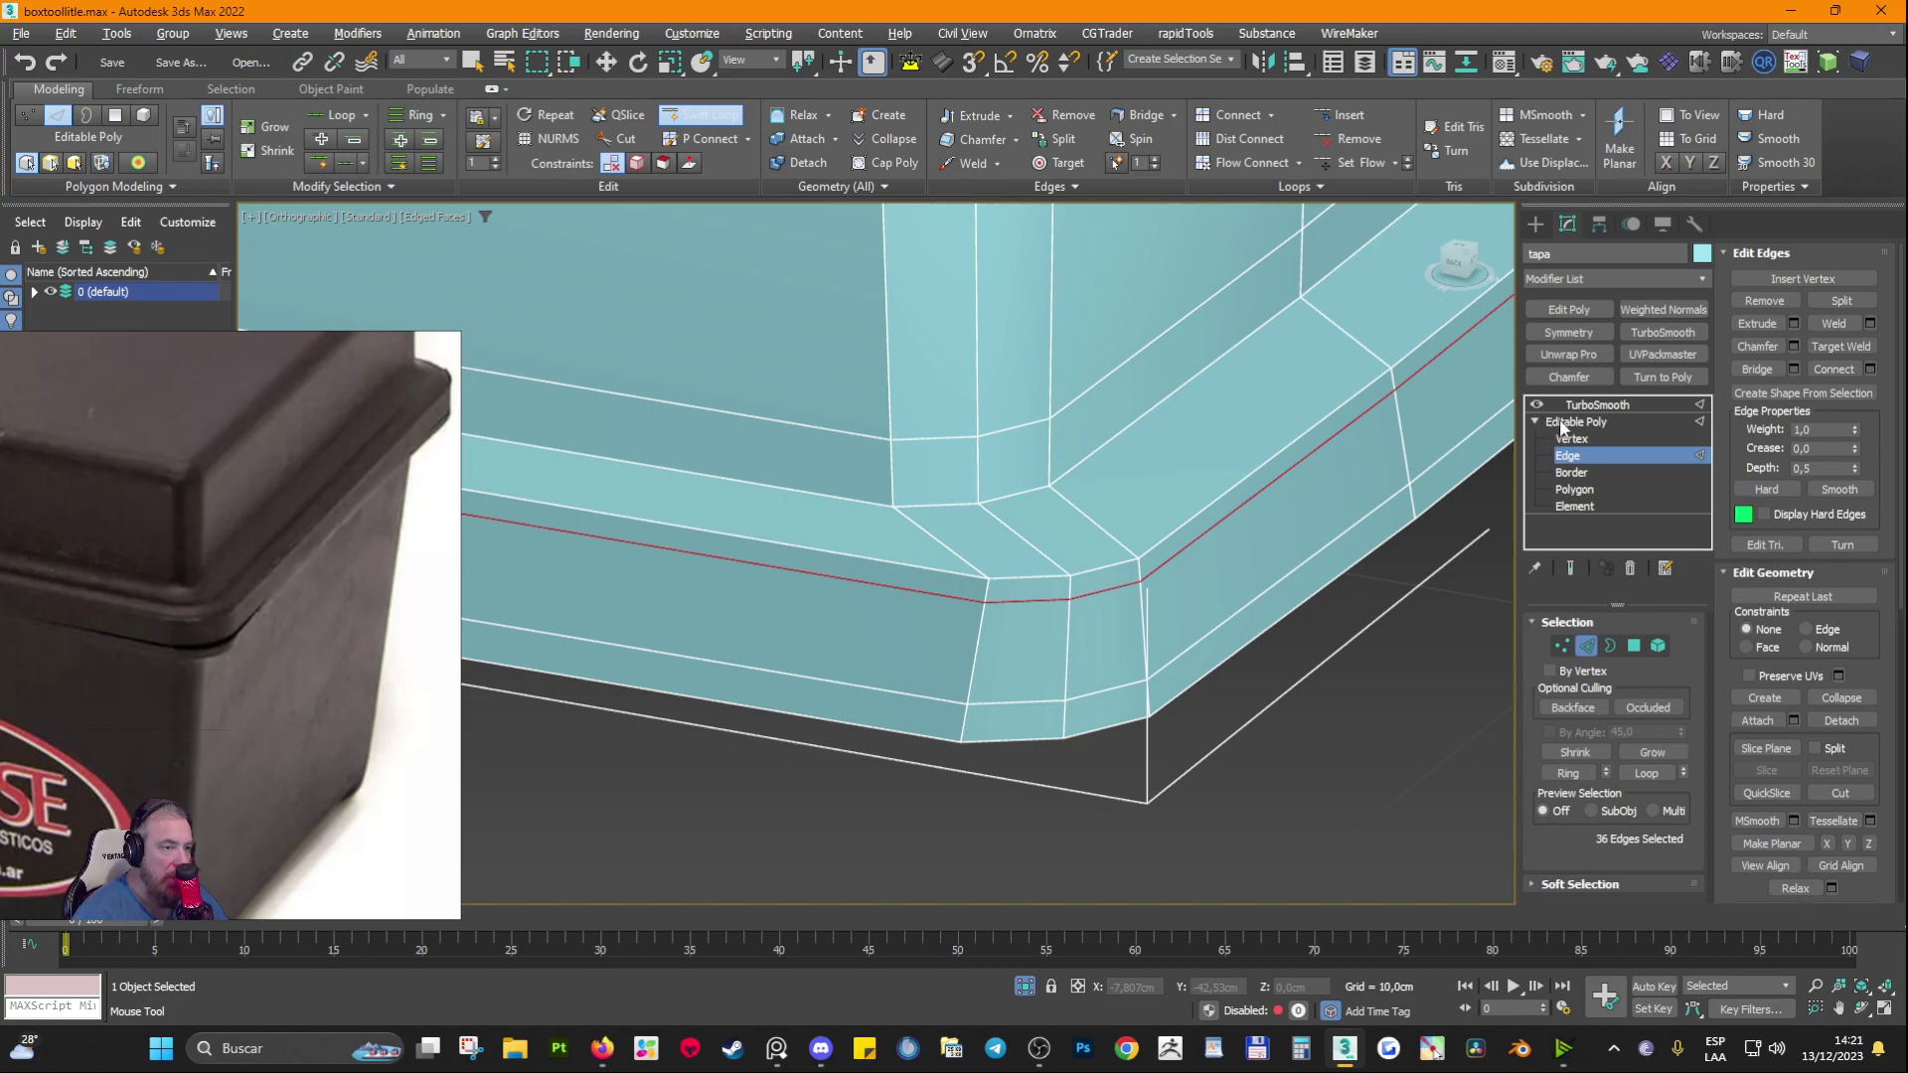
# Step: Show the whole smoothed lid without edged faces and compare it with the toolbox reference photo, examining the handle recess up close
pyautogui.click(1594, 405)
pyautogui.moveTo(1092, 741); pyautogui.dragTo(1113, 651, button='middle')
pyautogui.press('F4')
pyautogui.scroll(-6, 983, 620)
pyautogui.scroll(-5, 211, 636)
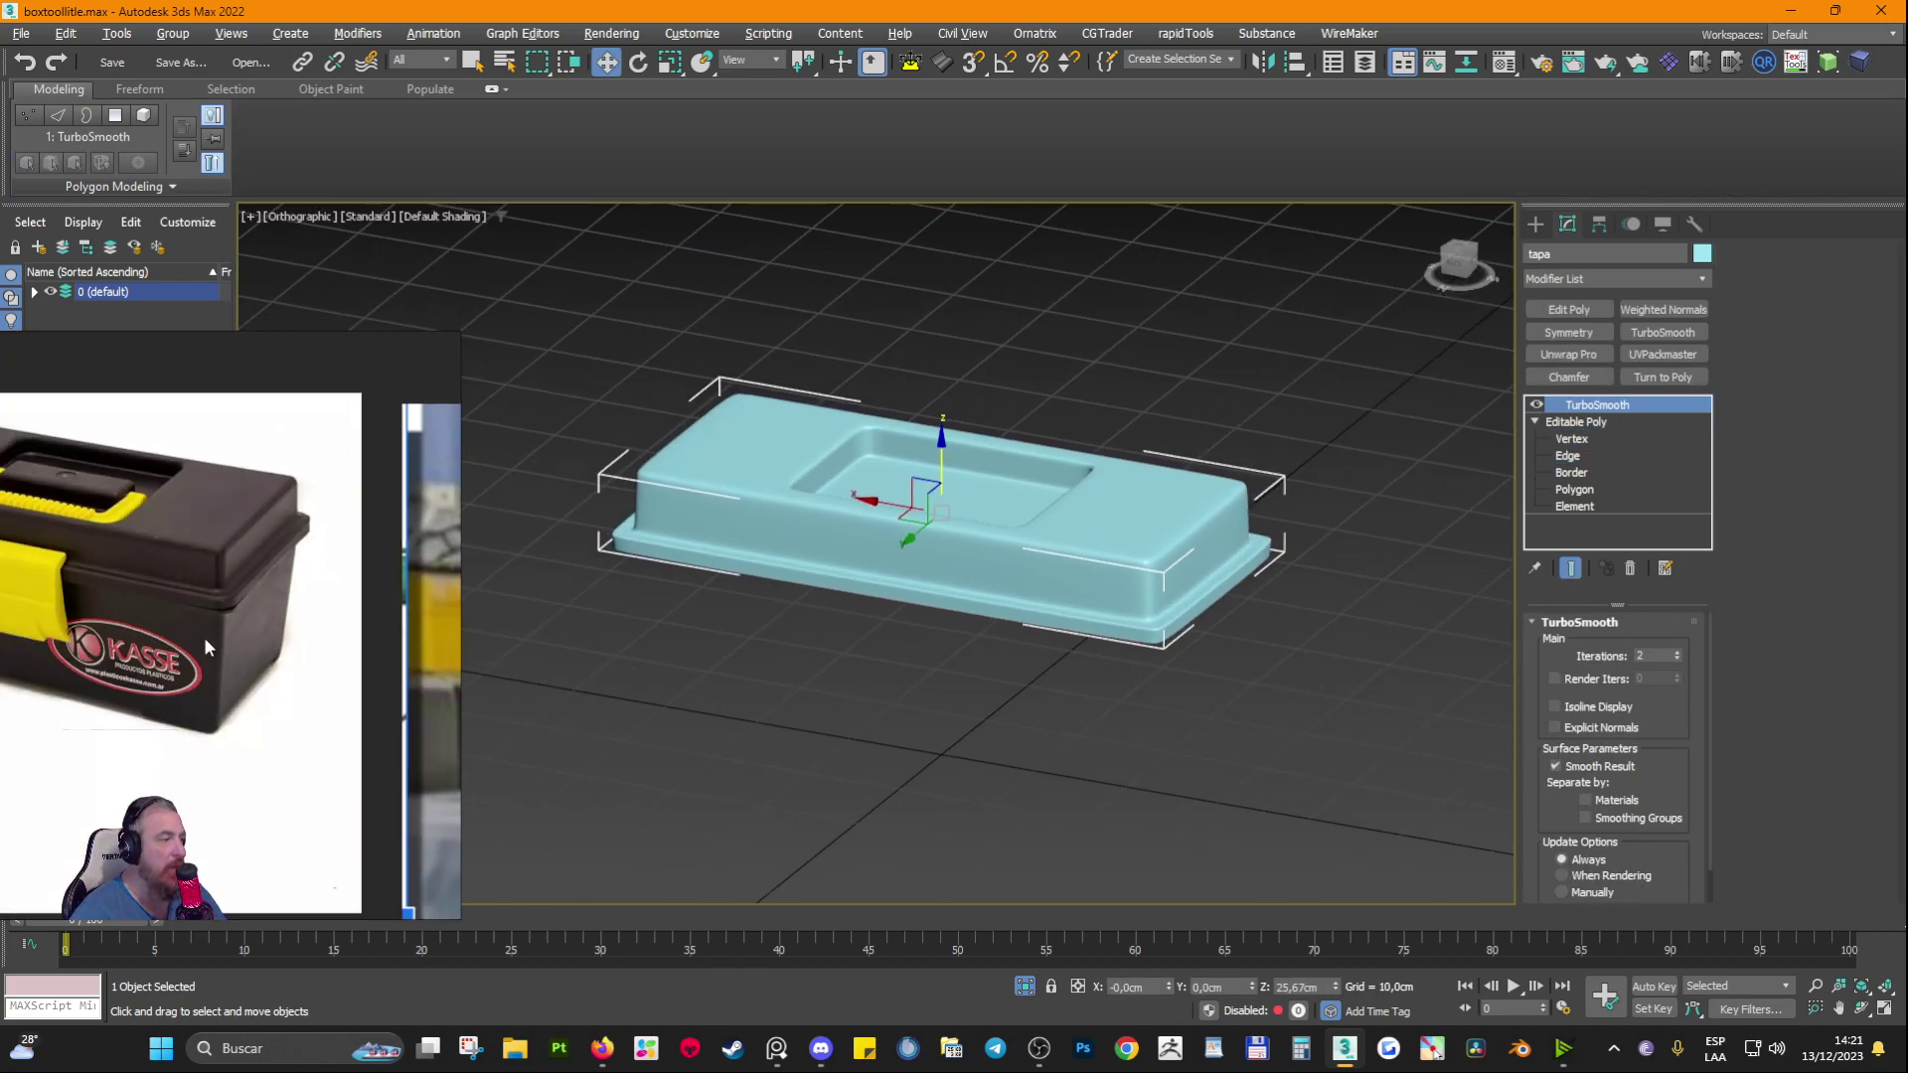
pyautogui.moveTo(159, 621); pyautogui.dragTo(321, 522, button='right')
pyautogui.moveTo(316, 504); pyautogui.dragTo(394, 564, button='middle')
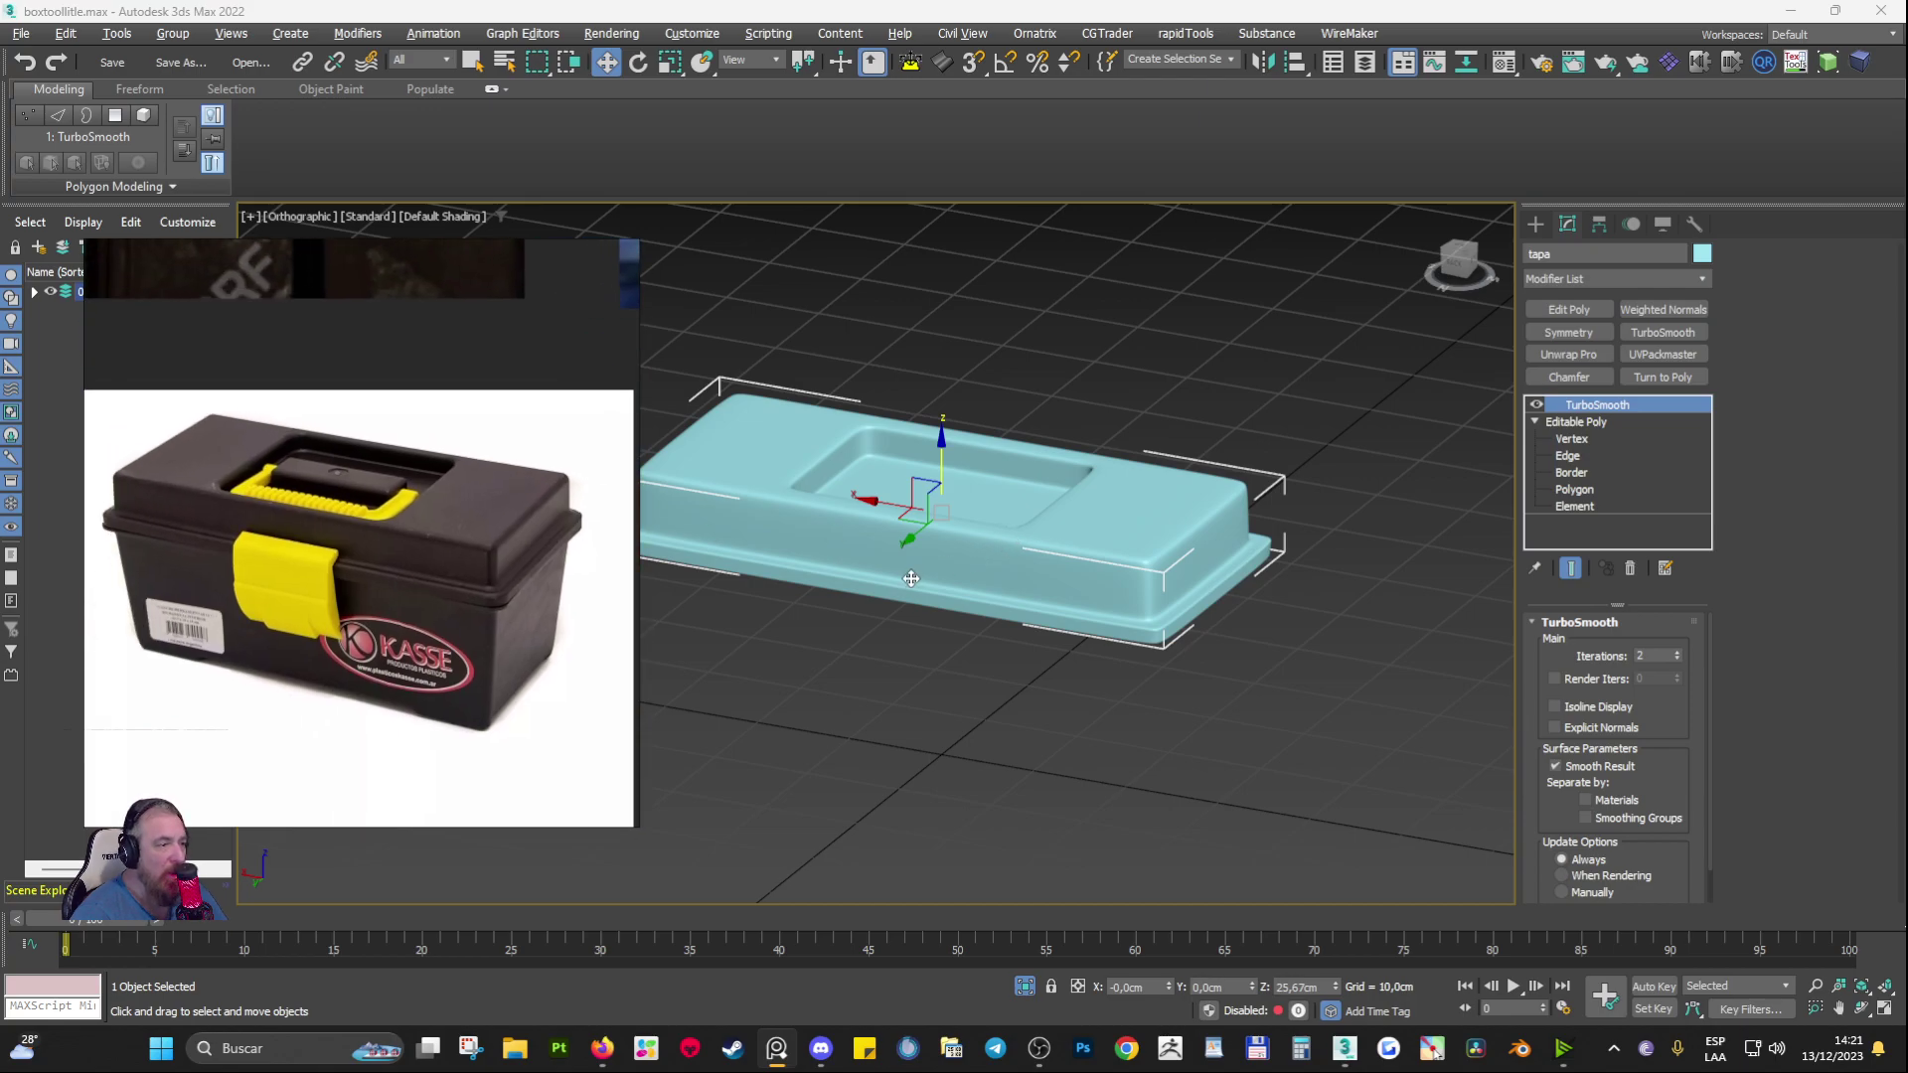
pyautogui.scroll(2, 911, 579)
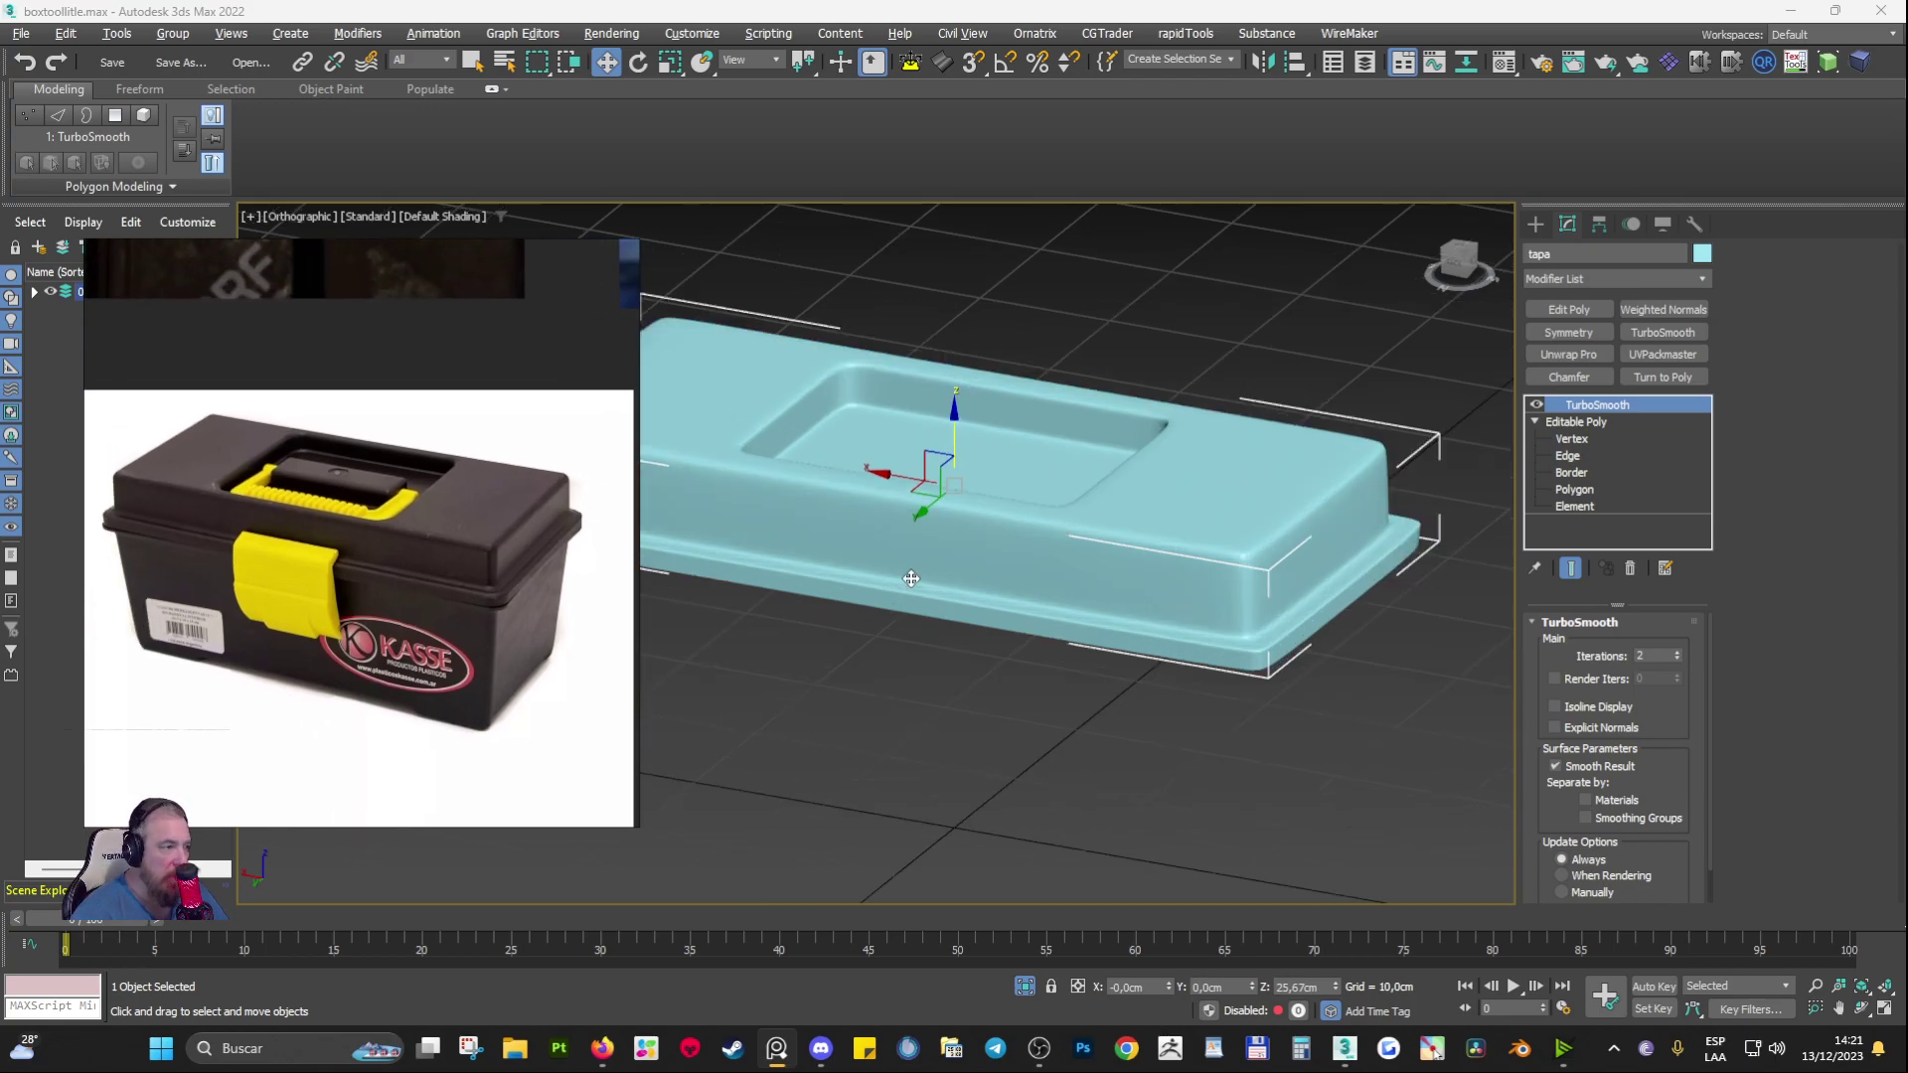
pyautogui.scroll(5, 458, 551)
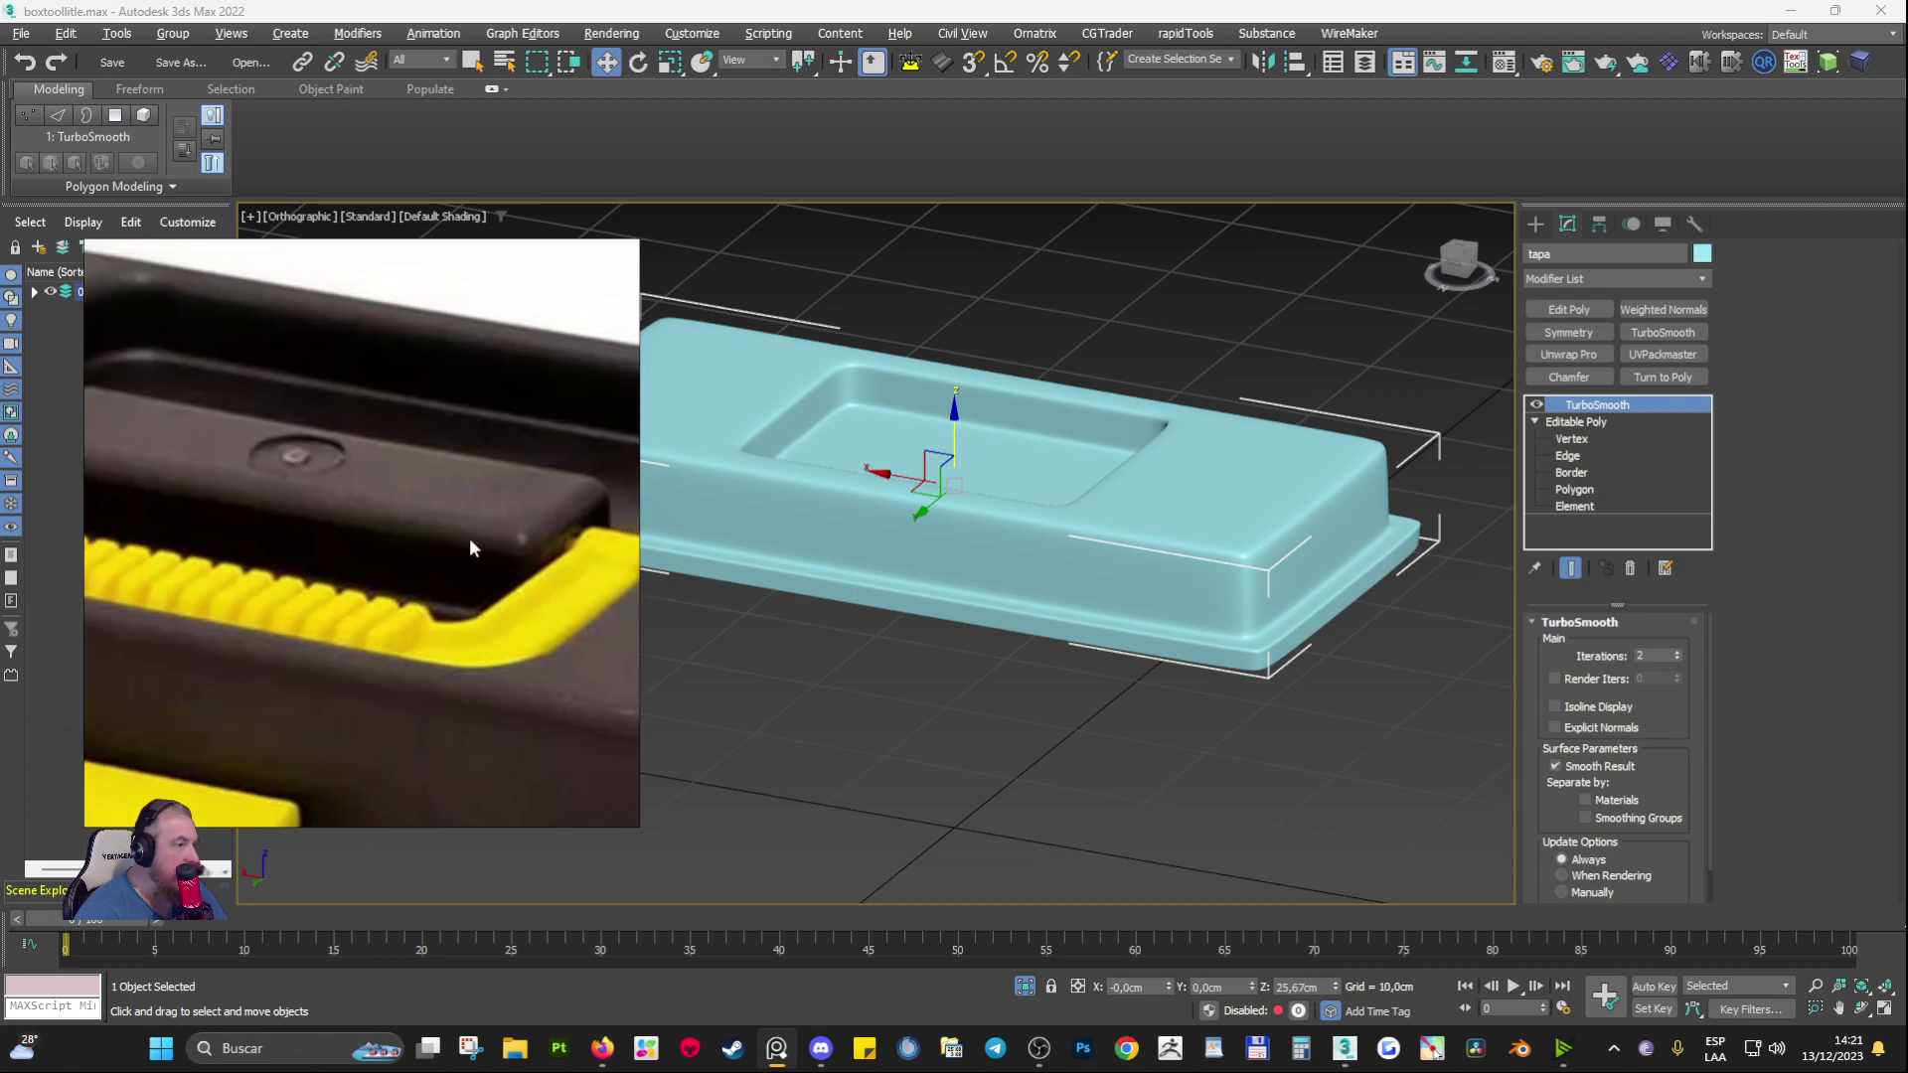
# Step: Hide the TurboSmooth result, show edged faces, and select the two central polygons on the handle recess floor
pyautogui.click(1537, 405)
pyautogui.press('F4')
pyautogui.keyDown('alt'); pyautogui.moveTo(1083, 459); pyautogui.dragTo(958, 509, button='middle'); pyautogui.keyUp('alt')
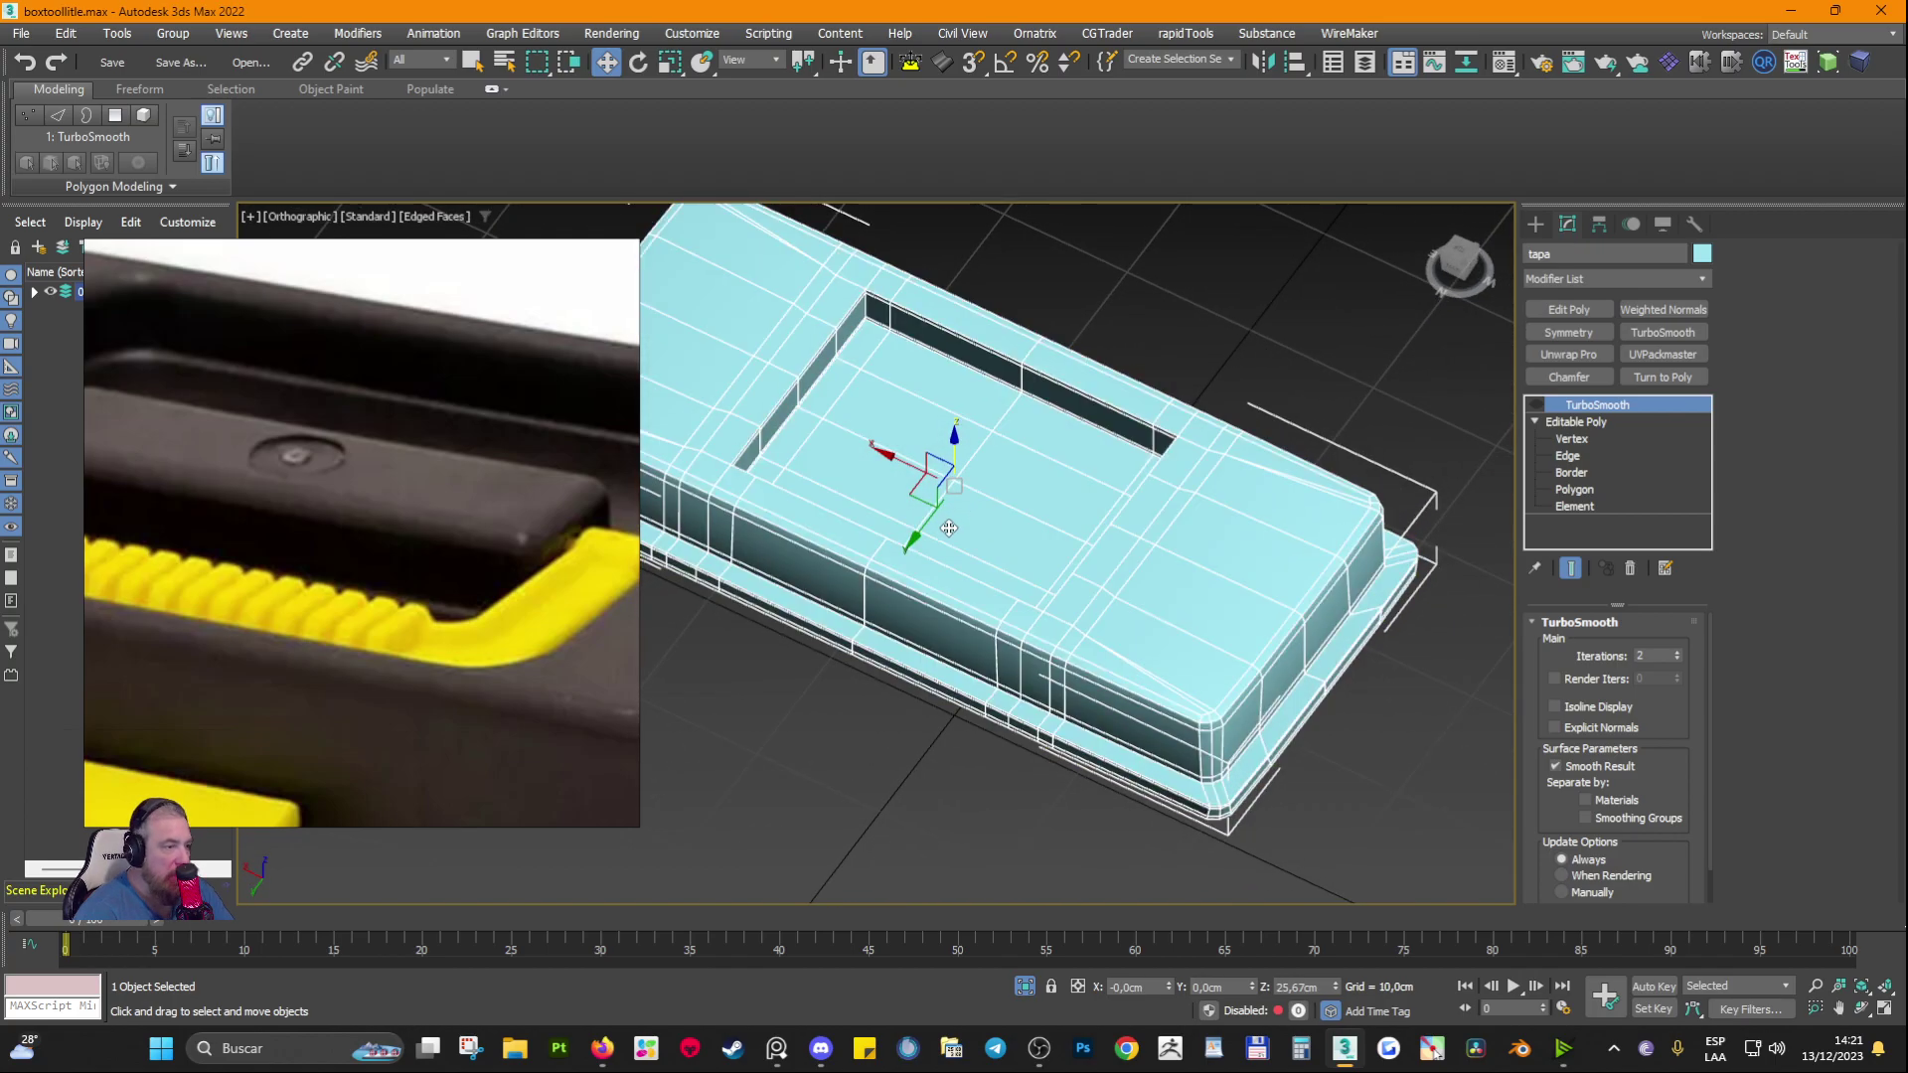
pyautogui.scroll(4, 948, 528)
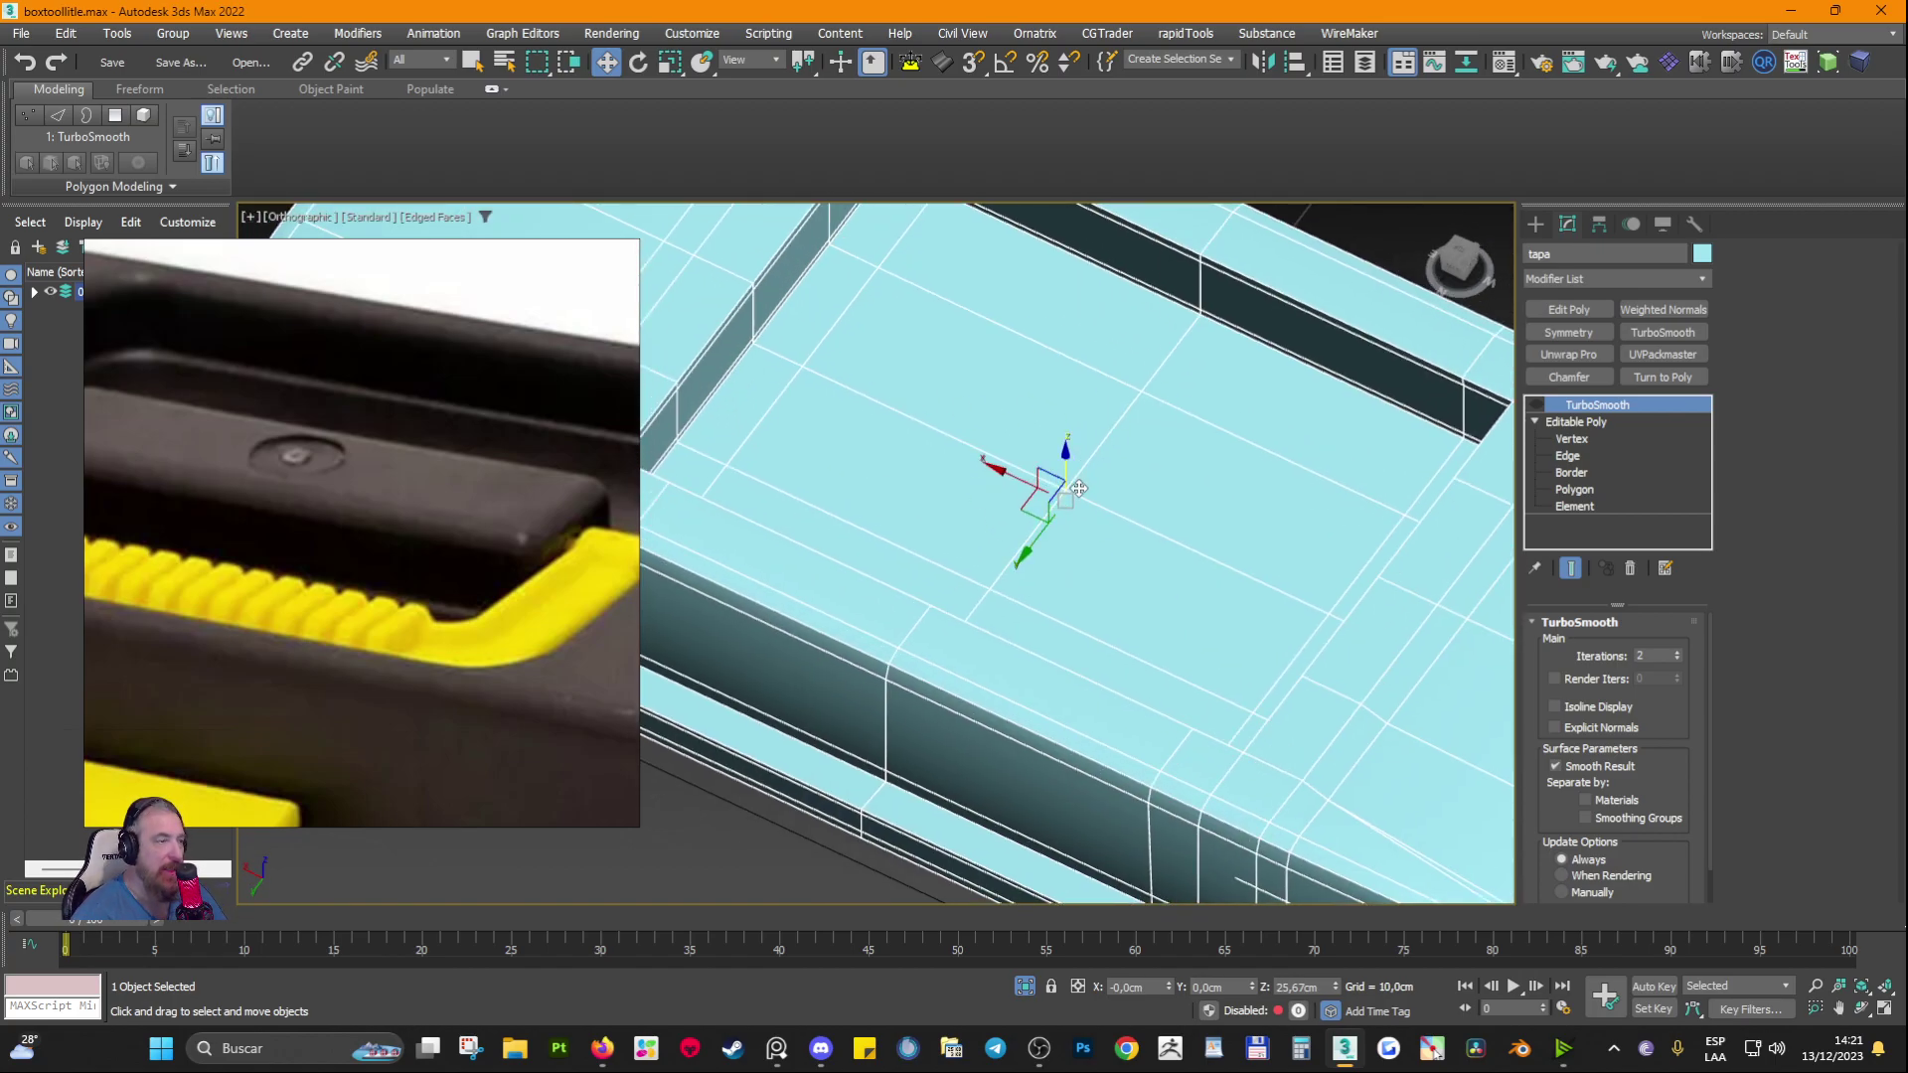
pyautogui.click(1568, 456)
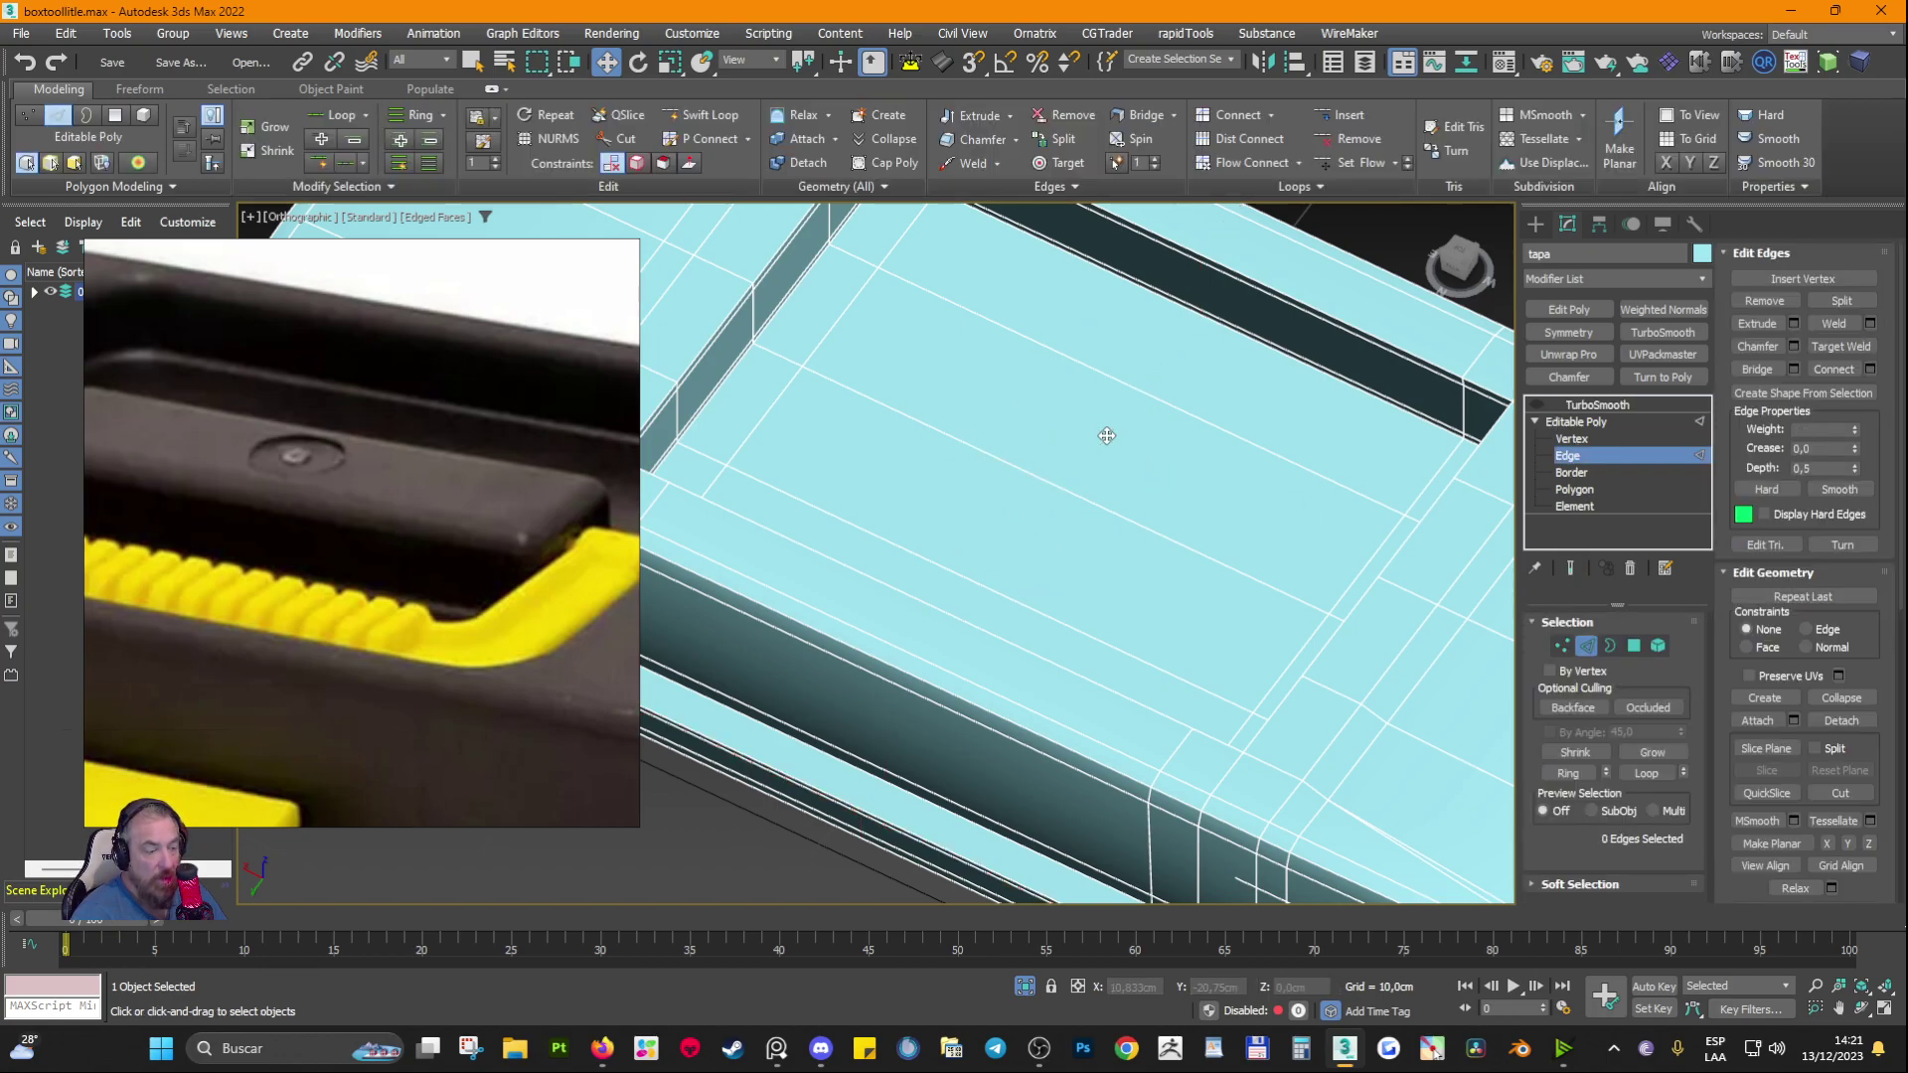
pyautogui.click(1634, 644)
pyautogui.click(1184, 497)
pyautogui.keyDown('ctrl'); pyautogui.click(1102, 552); pyautogui.keyUp('ctrl')
pyautogui.keyDown('alt'); pyautogui.moveTo(1102, 553); pyautogui.dragTo(1045, 472, button='middle'); pyautogui.keyUp('alt')
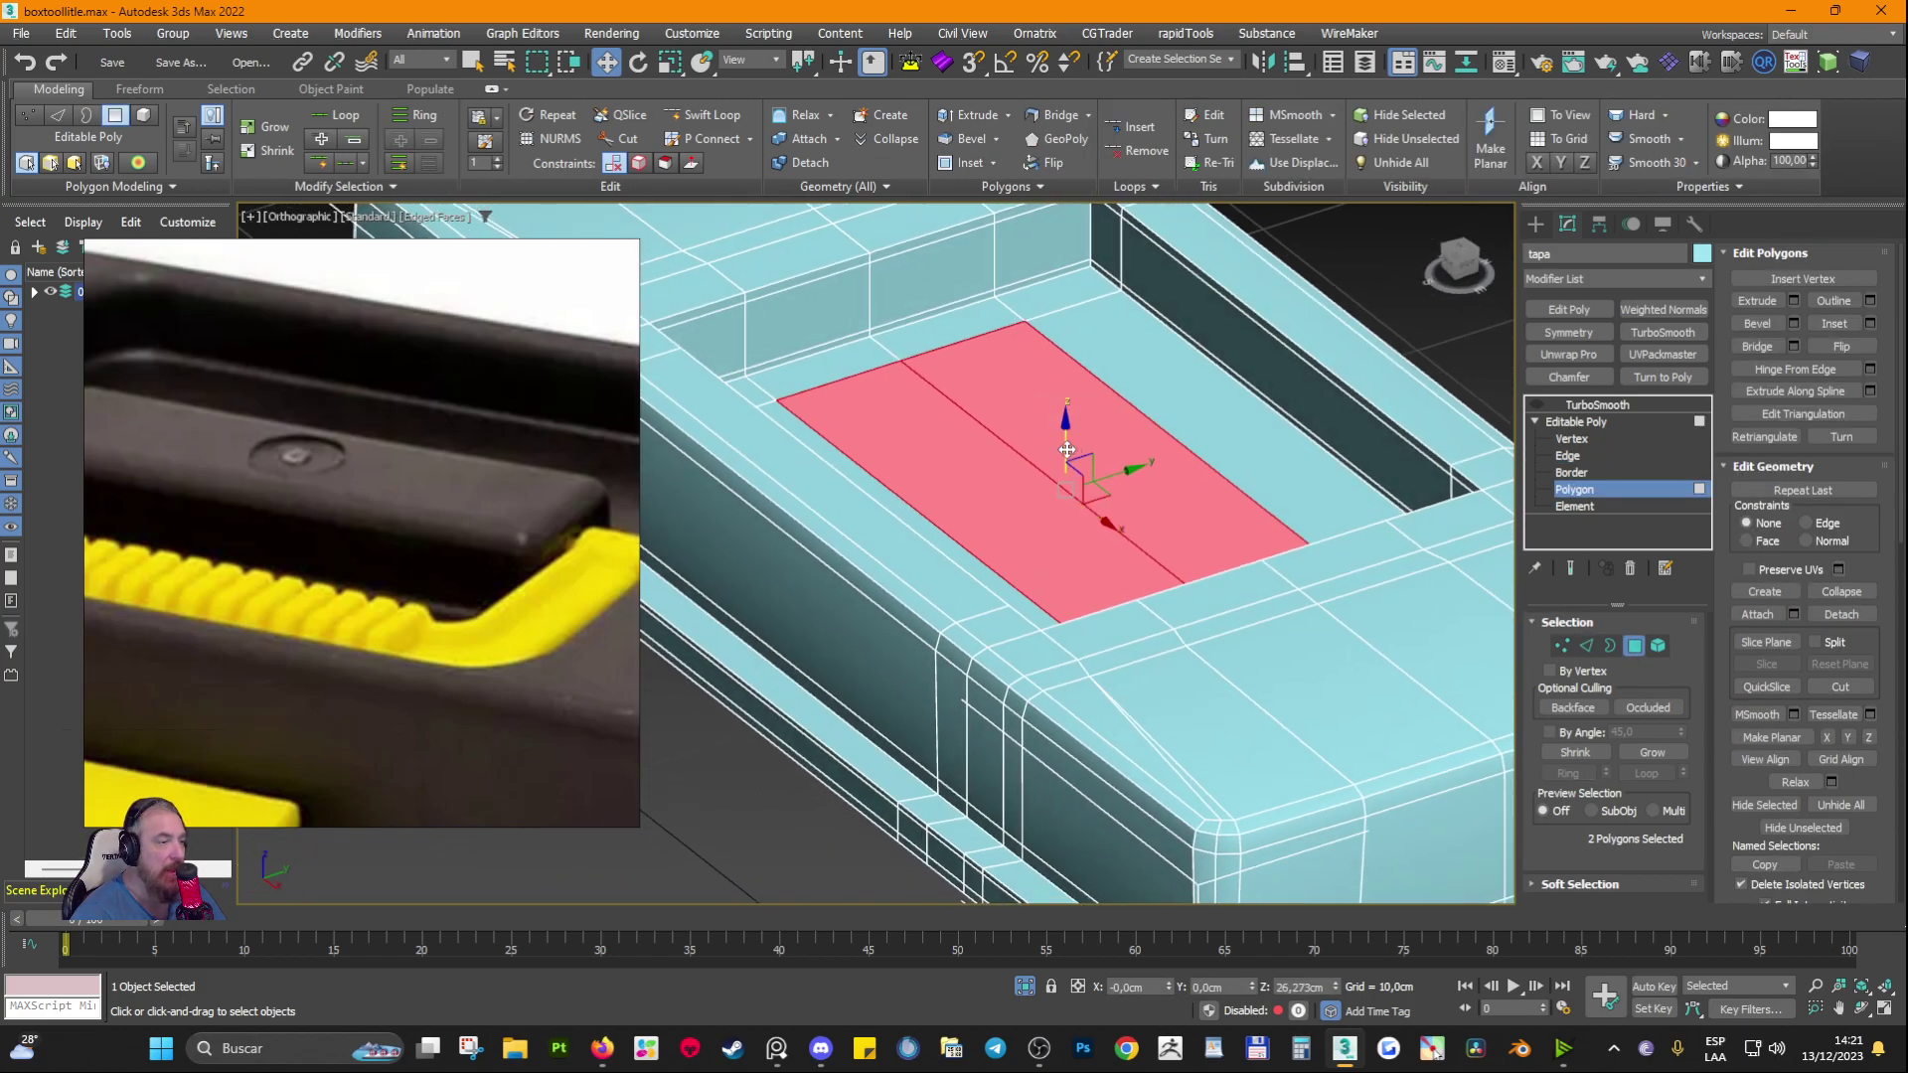
# Step: Try to extrude the two recess floor polygons upward at full width, and undo the extrusion
pyautogui.moveTo(1066, 450); pyautogui.dragTo(1068, 289)
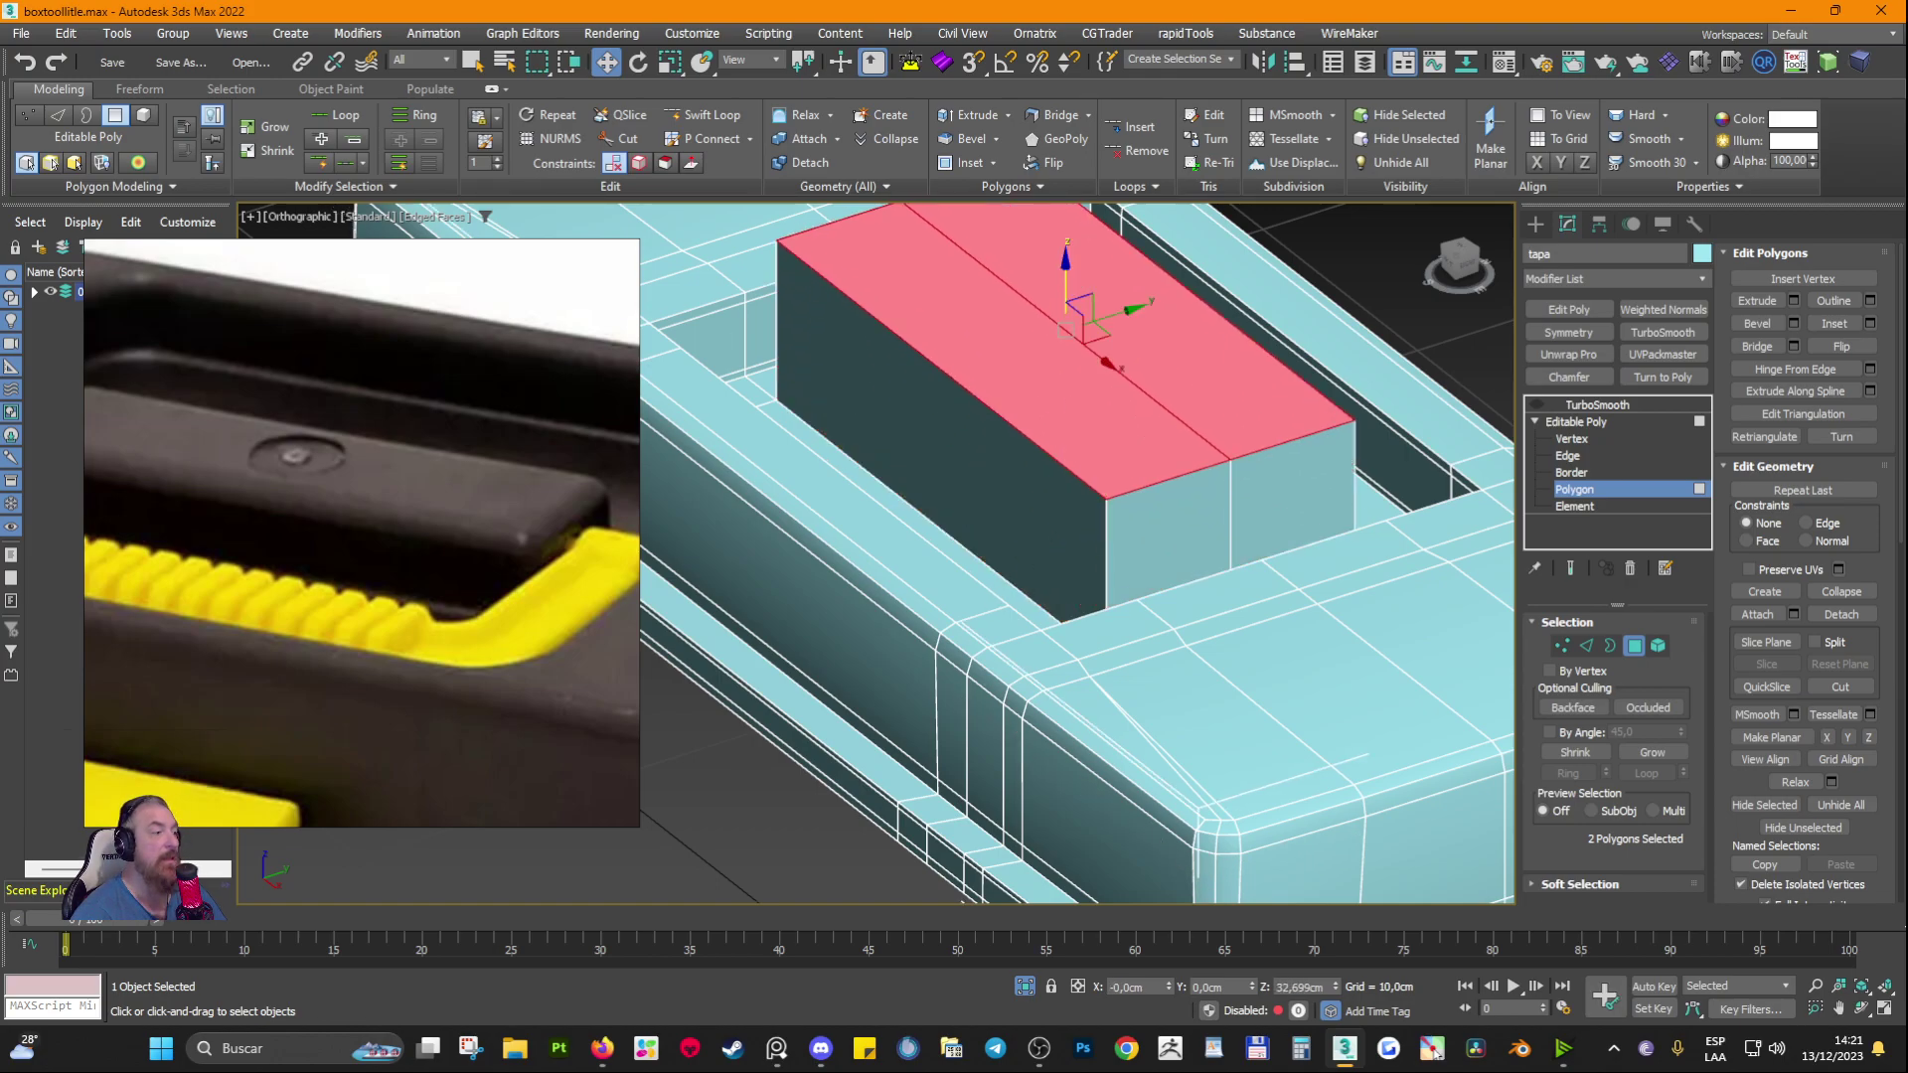
pyautogui.scroll(-3, 517, 488)
pyautogui.keyDown('alt'); pyautogui.moveTo(1292, 518); pyautogui.dragTo(1080, 564, button='middle'); pyautogui.keyUp('alt')
pyautogui.hotkey('ctrl', 'z')
# Step: Scale the two selected floor polygons to about 52% along Y and shorten them slightly along X
pyautogui.keyDown('alt'); pyautogui.moveTo(1026, 494); pyautogui.dragTo(879, 418, button='middle'); pyautogui.keyUp('alt')
pyautogui.moveTo(879, 417); pyautogui.dragTo(859, 541, button='middle')
pyautogui.click(669, 61)
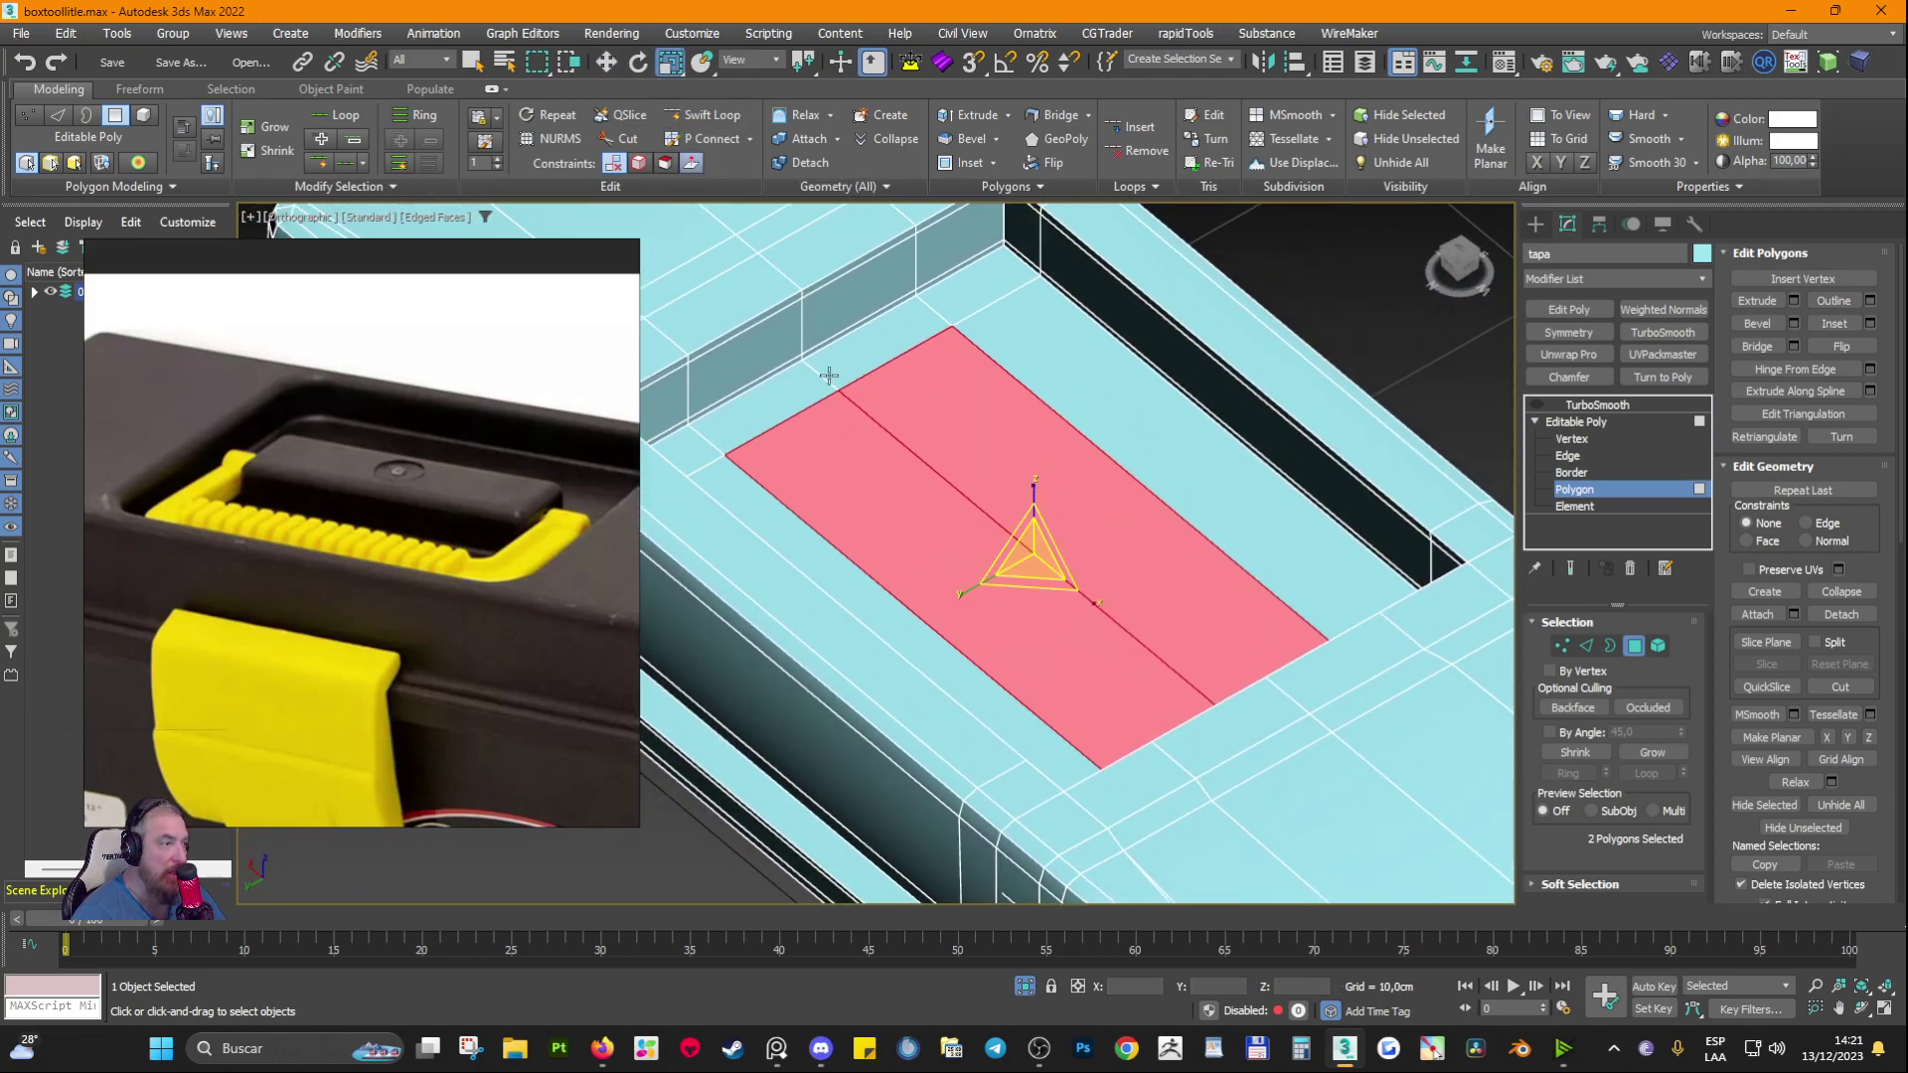
pyautogui.moveTo(970, 596); pyautogui.dragTo(1022, 569)
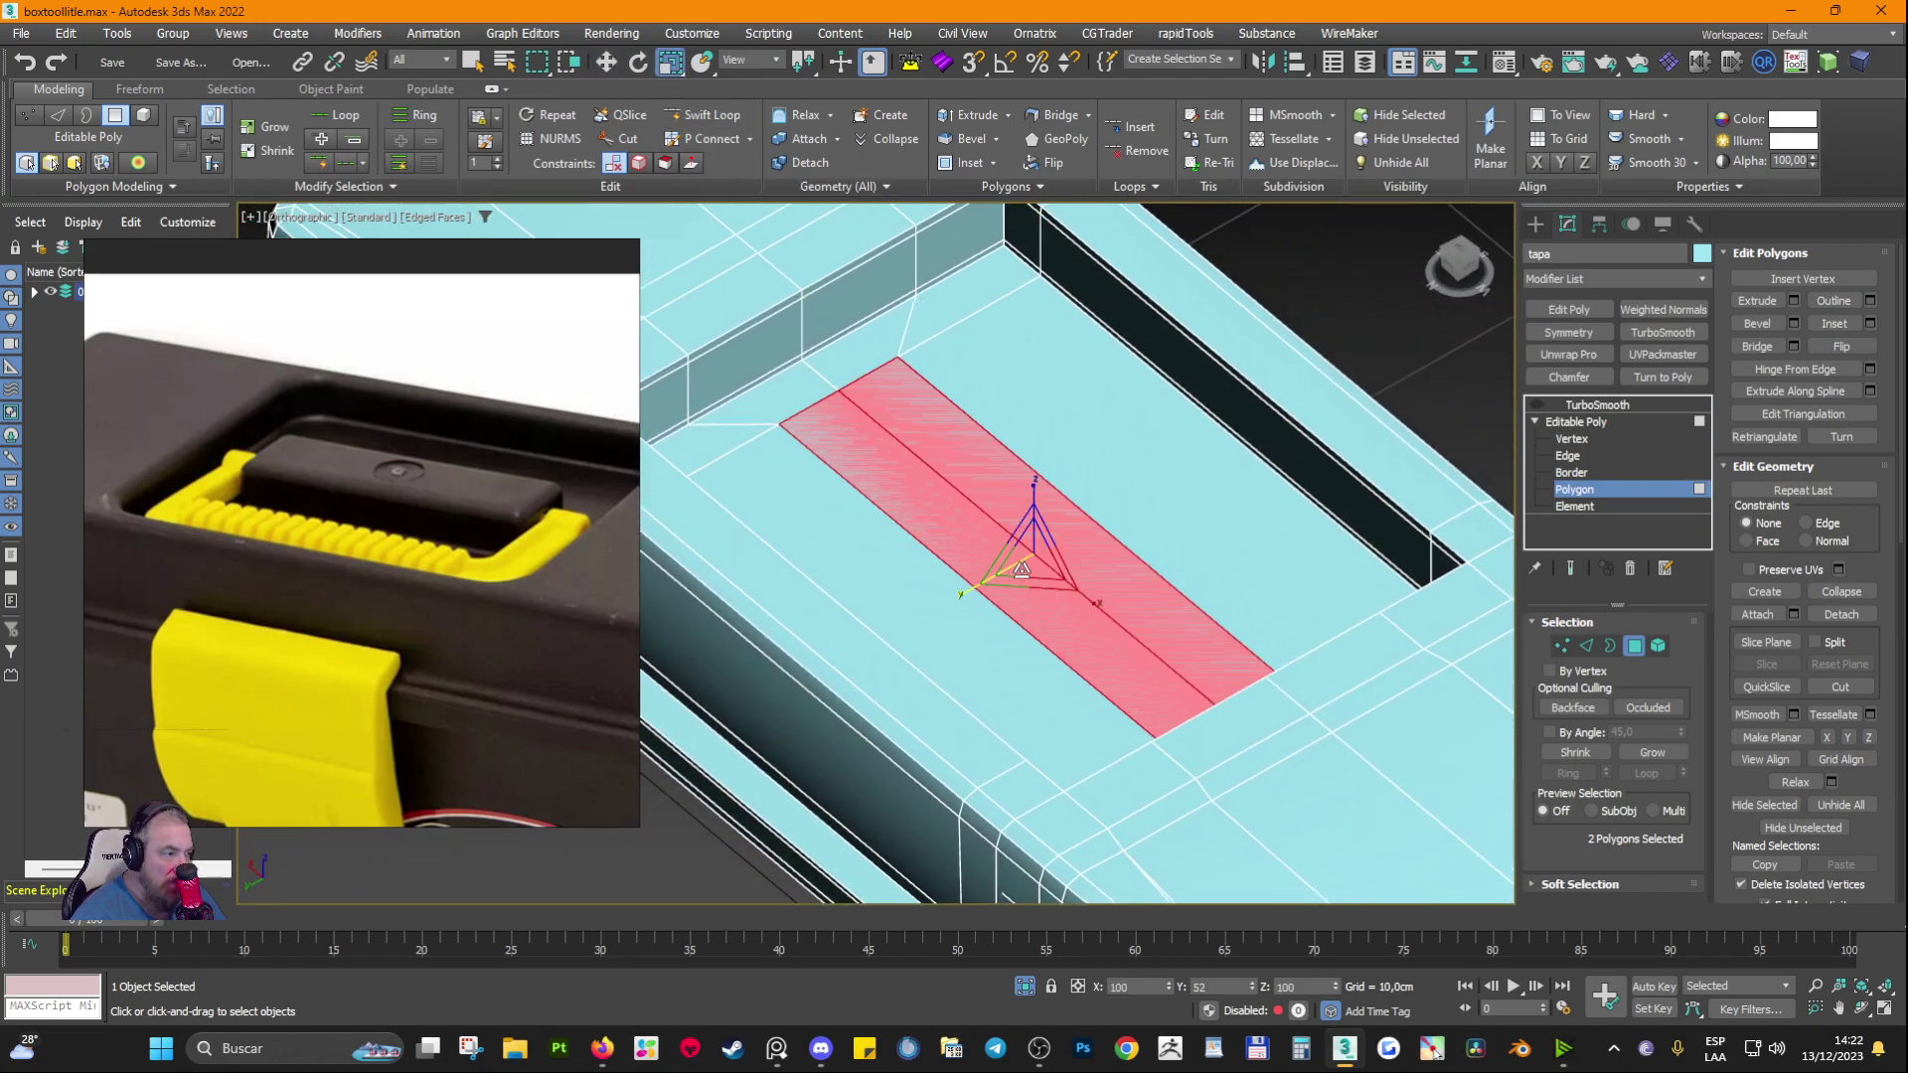
pyautogui.keyDown('alt'); pyautogui.moveTo(885, 545); pyautogui.dragTo(959, 555, button='middle'); pyautogui.keyUp('alt')
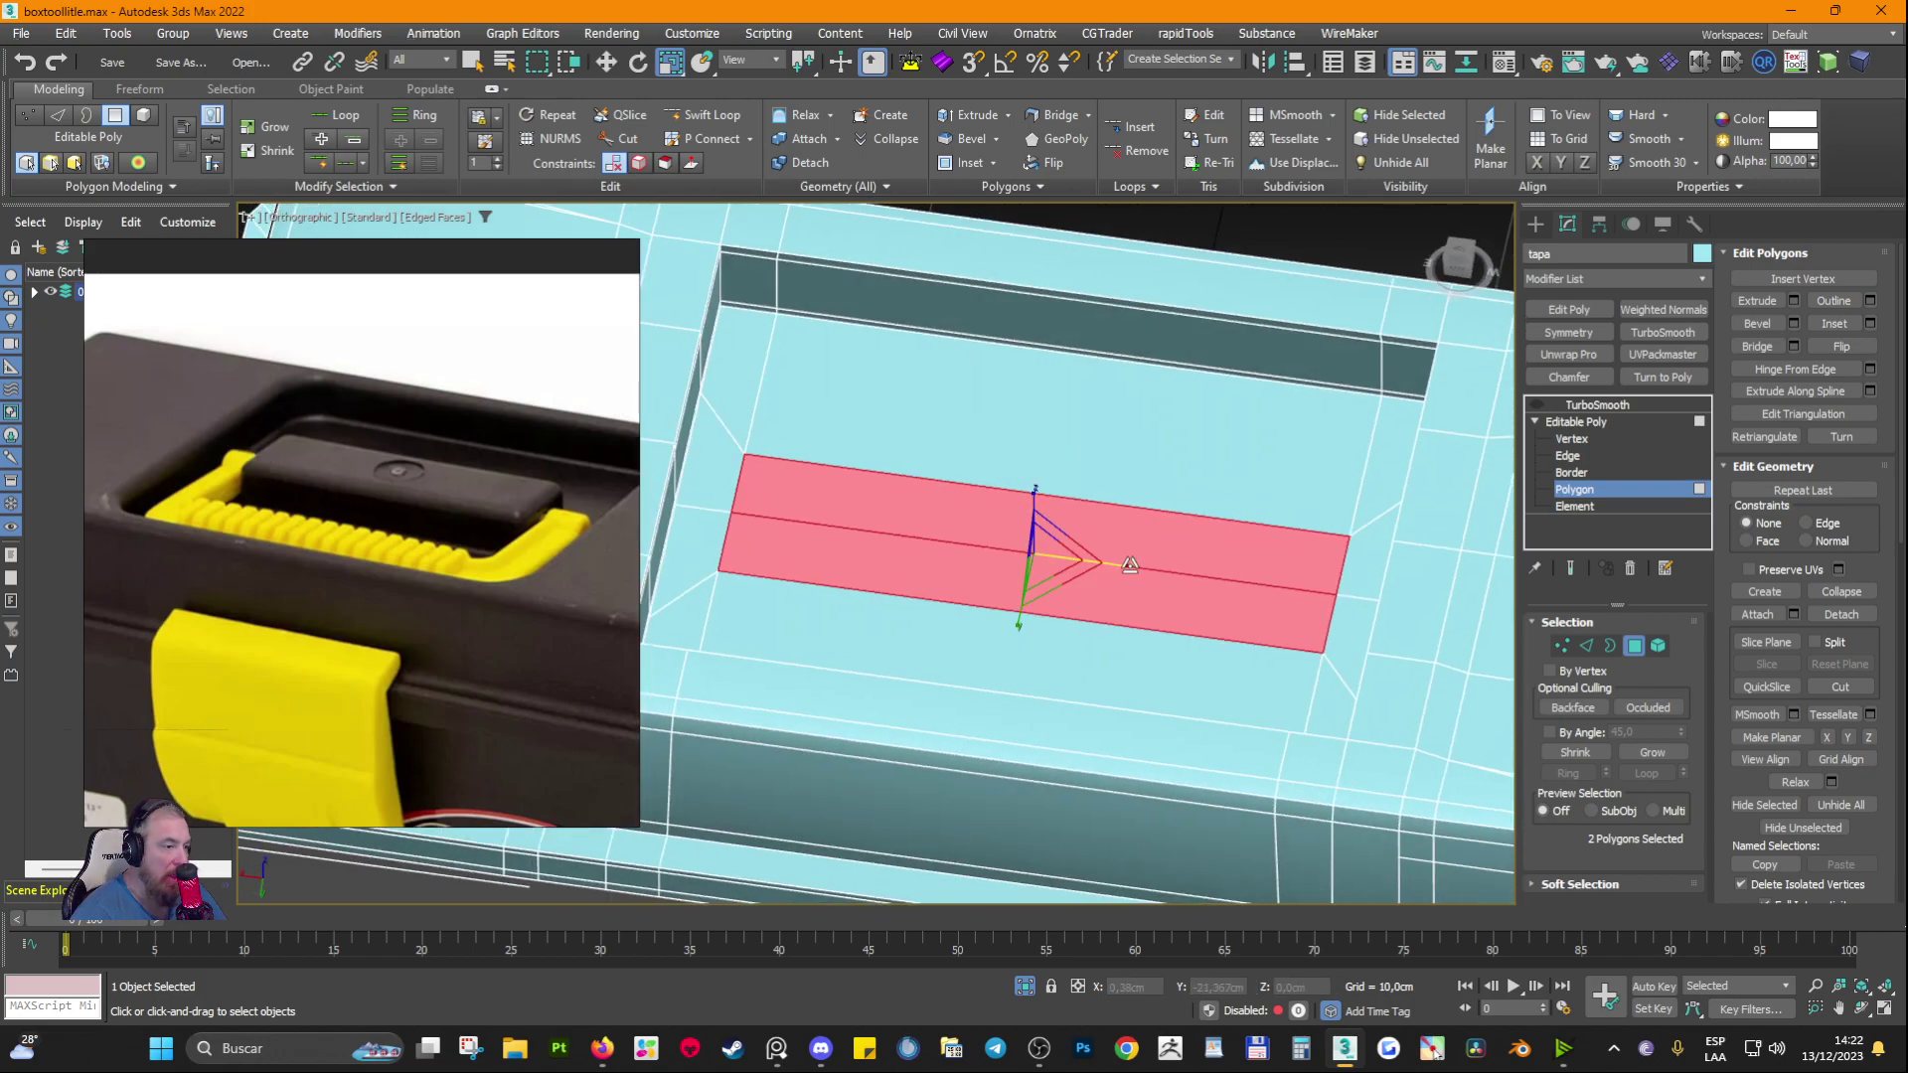
pyautogui.moveTo(1129, 564); pyautogui.dragTo(1112, 564)
pyautogui.keyDown('alt'); pyautogui.moveTo(884, 597); pyautogui.dragTo(1103, 587, button='middle'); pyautogui.keyUp('alt')
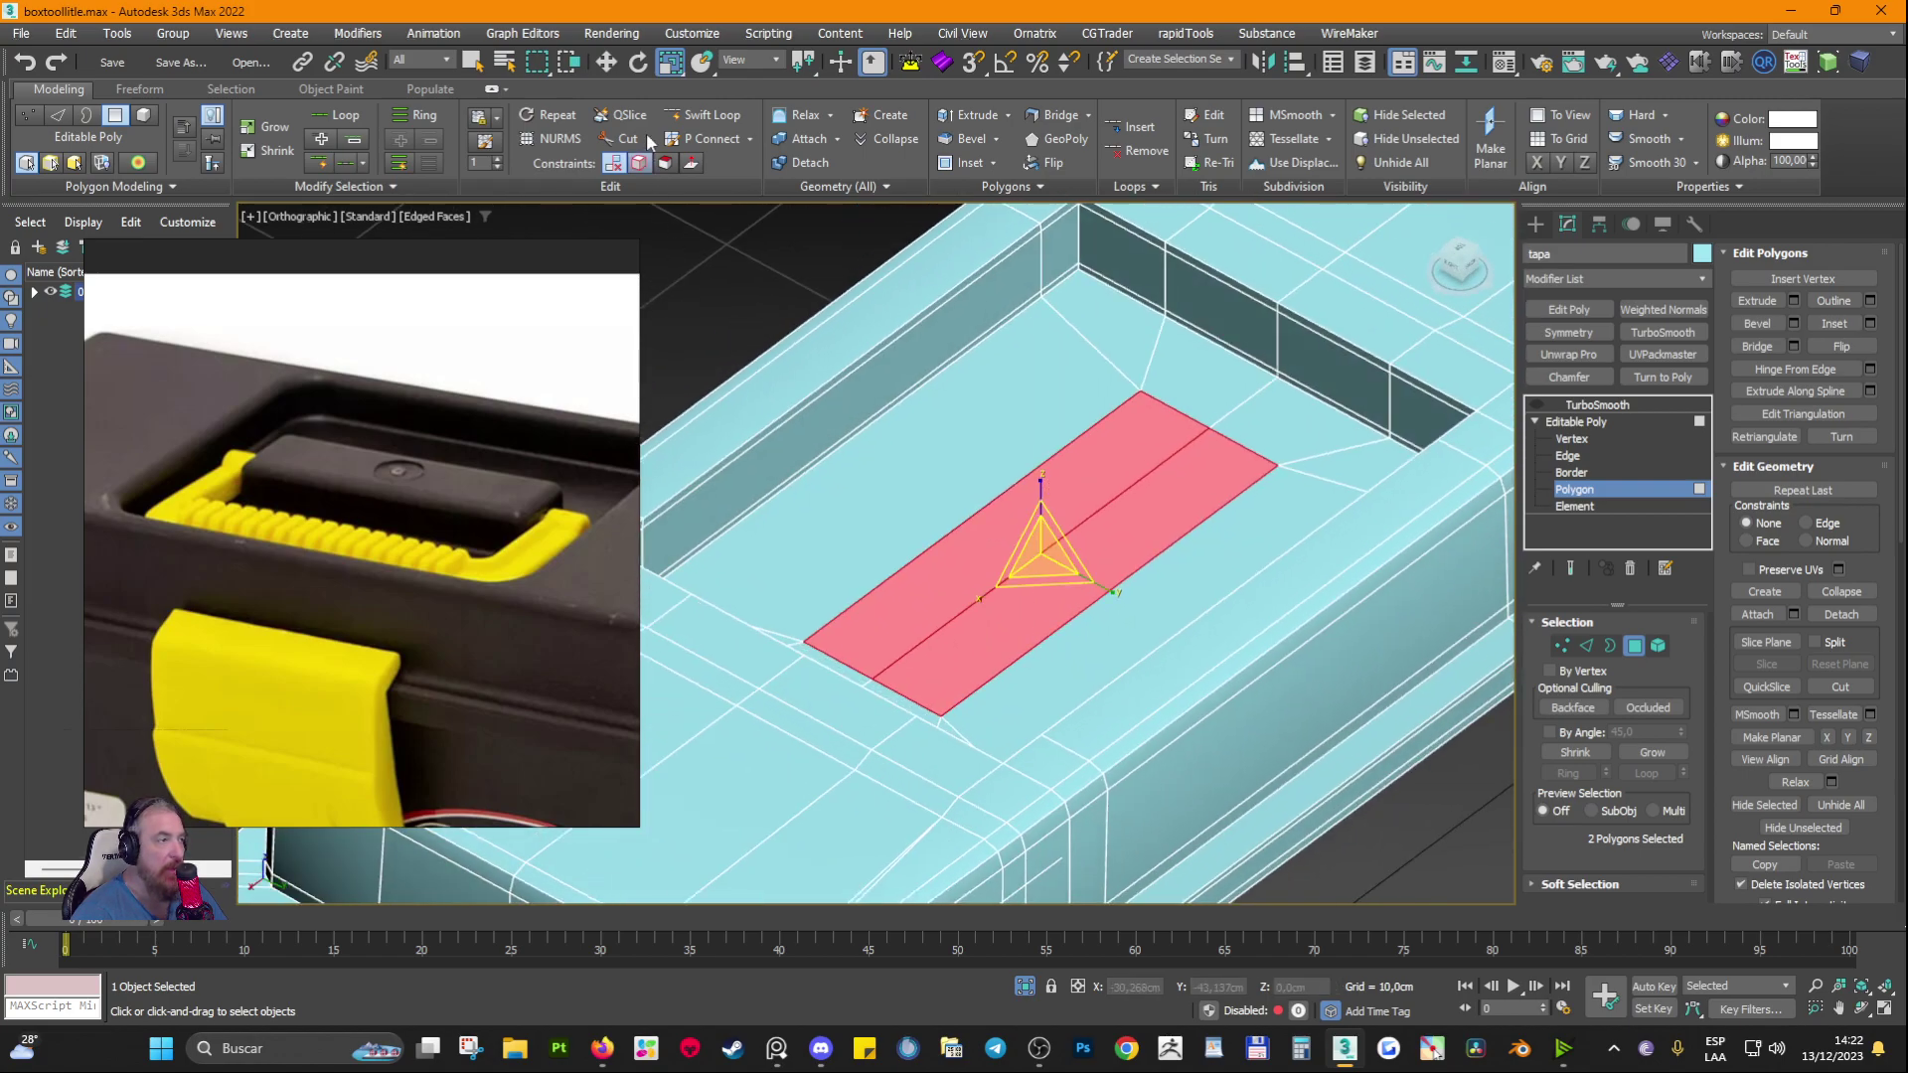
# Step: Extrude the narrowed polygons upward into a block and adjust its top to about Z 29.7 cm, just below the lid surface
pyautogui.click(614, 64)
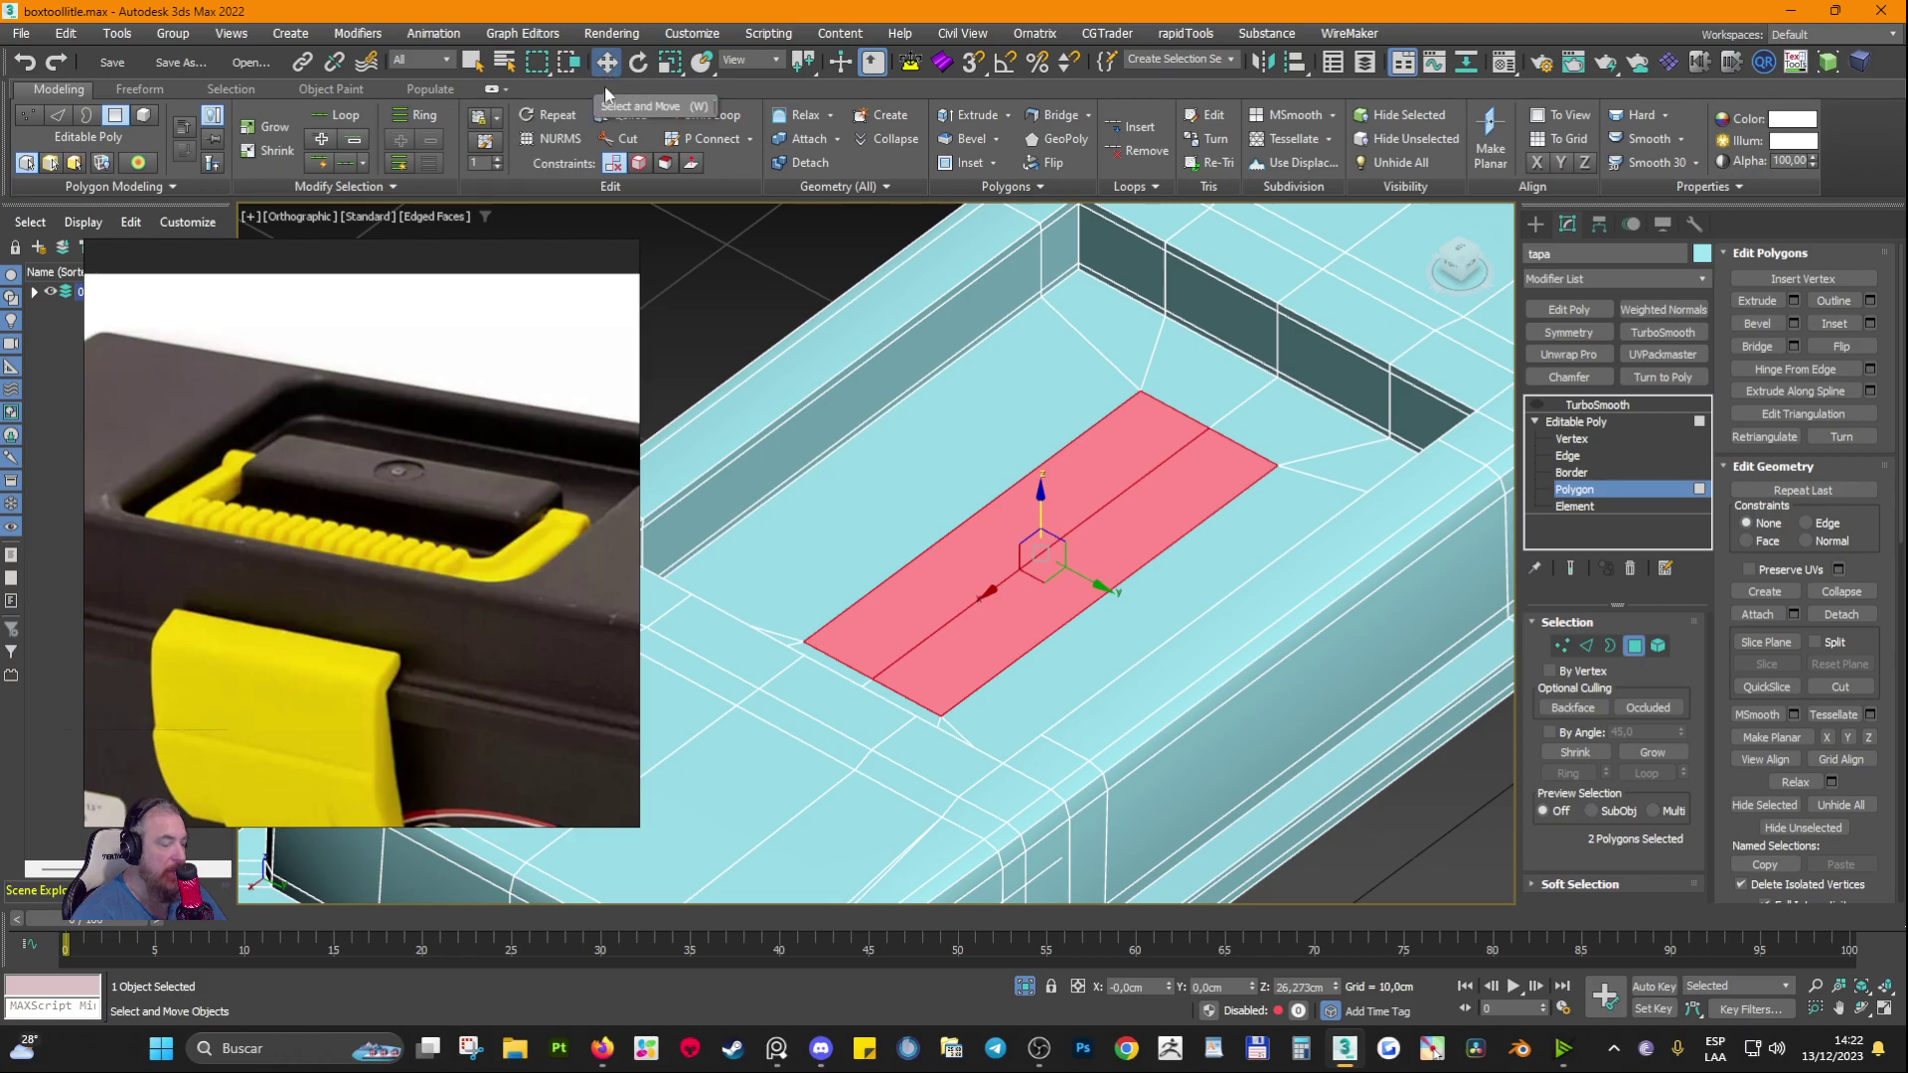
pyautogui.moveTo(1039, 507); pyautogui.dragTo(1048, 409)
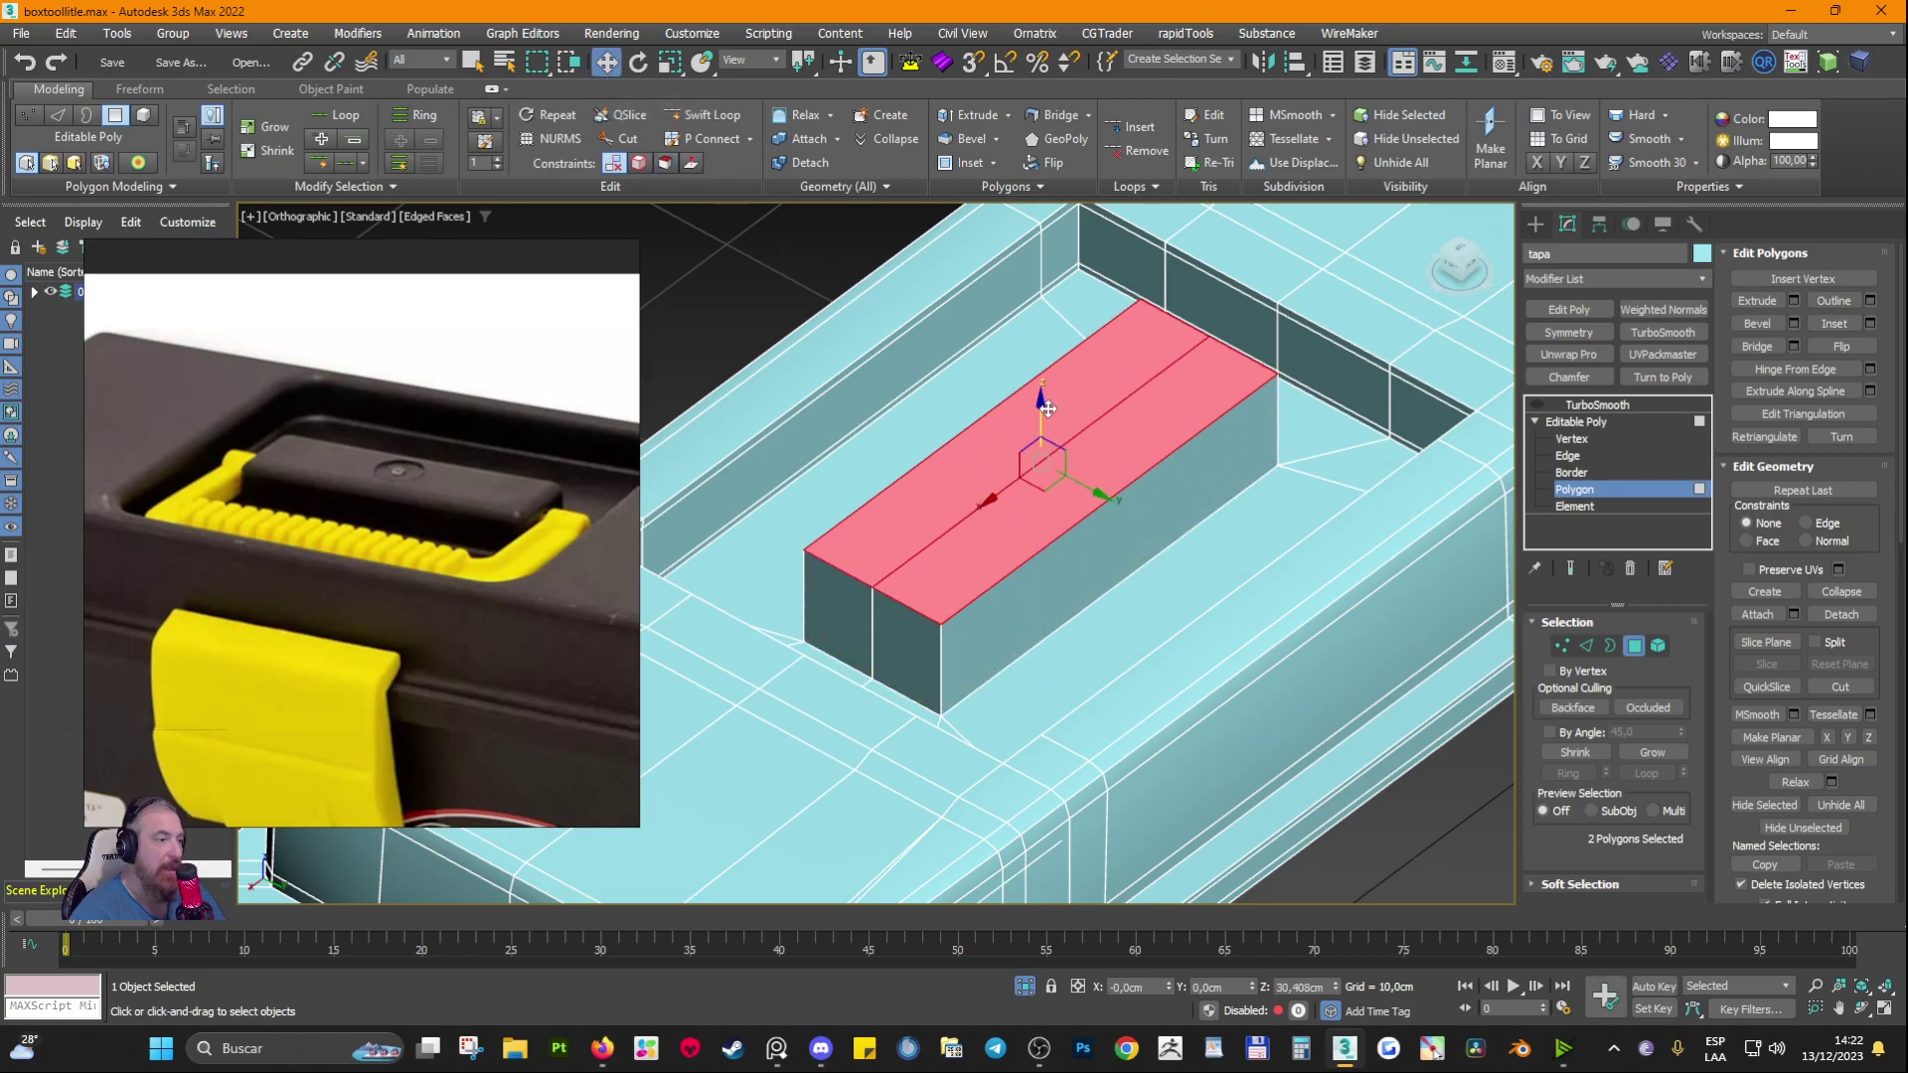
pyautogui.keyDown('alt'); pyautogui.moveTo(1048, 407); pyautogui.dragTo(1019, 371, button='middle'); pyautogui.keyUp('alt')
pyautogui.moveTo(1044, 405); pyautogui.dragTo(1048, 435)
pyautogui.moveTo(1049, 437)
pyautogui.keyDown('alt'); pyautogui.mouseDown(button='middle')
pyautogui.moveTo(1073, 435)
pyautogui.moveTo(1046, 440)
pyautogui.mouseUp(button='middle'); pyautogui.keyUp('alt')
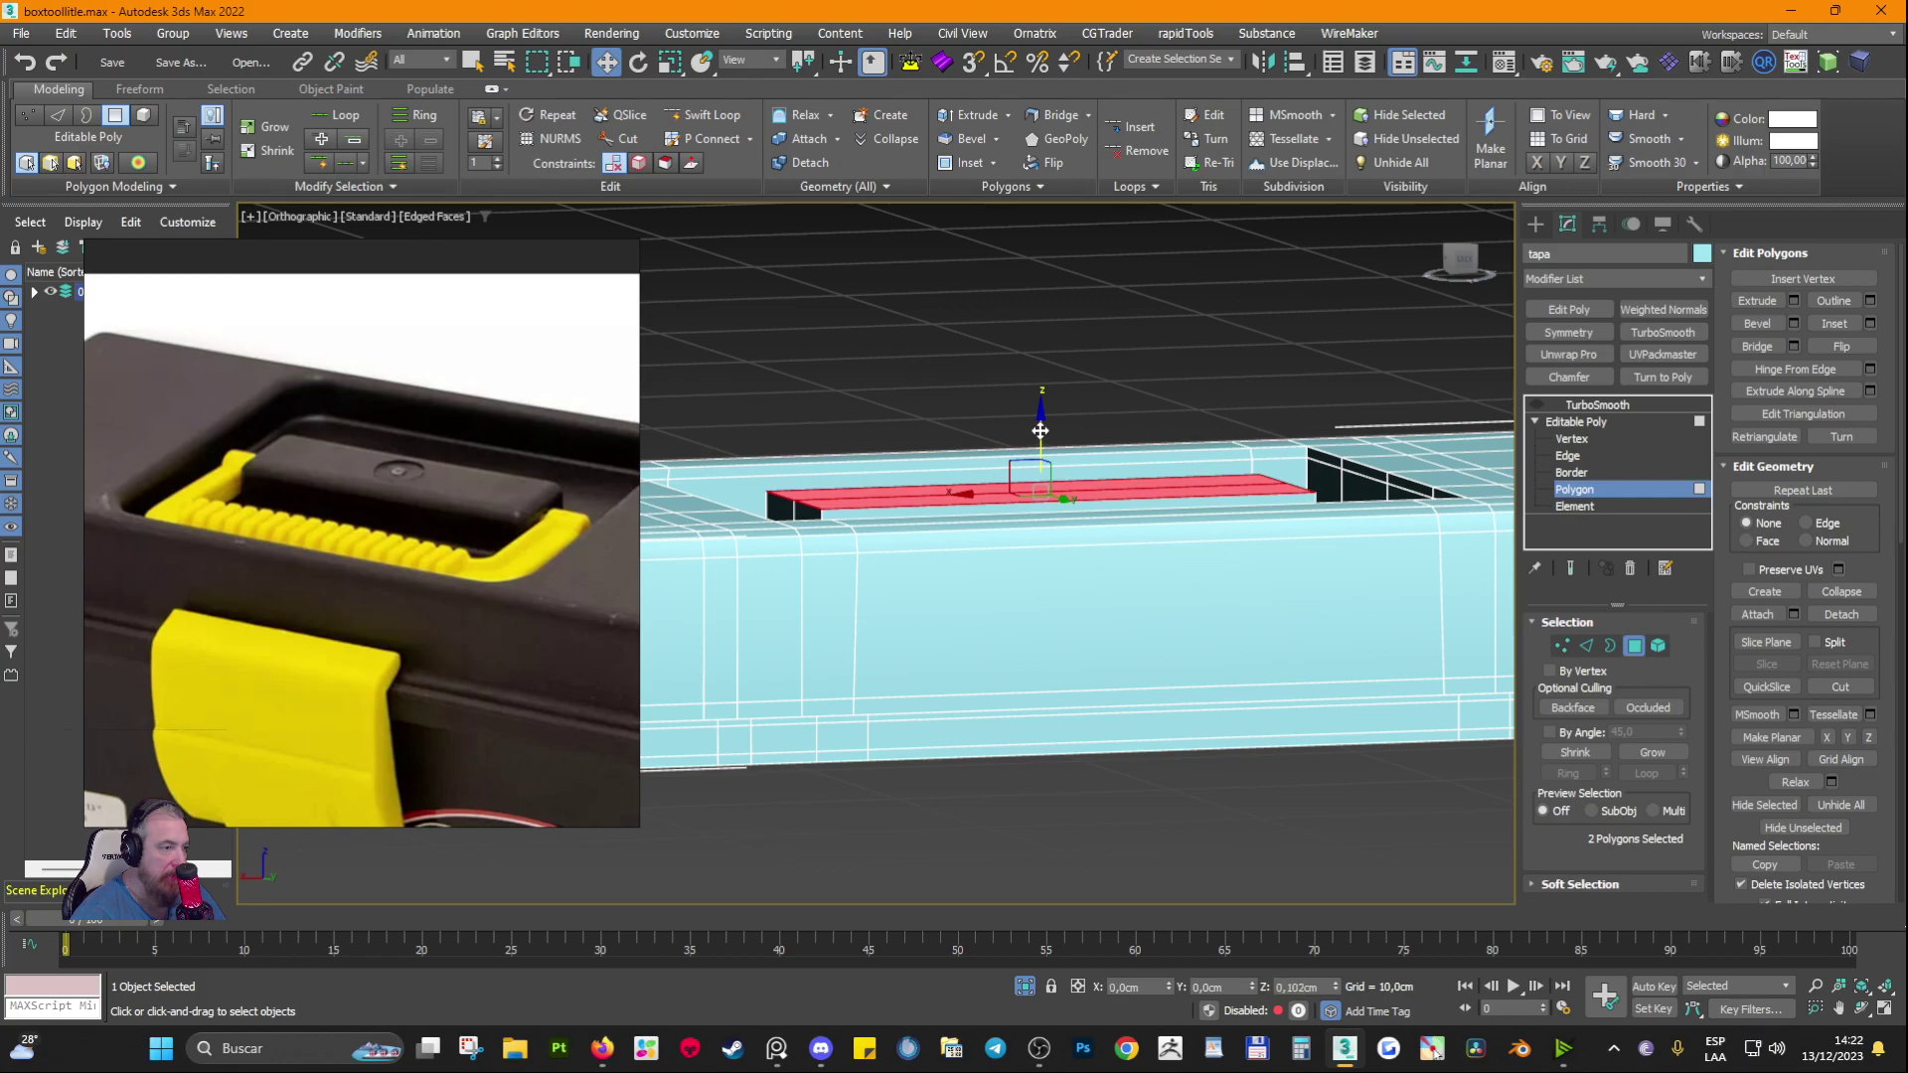
pyautogui.moveTo(1040, 430); pyautogui.dragTo(1040, 423)
pyautogui.keyDown('alt'); pyautogui.moveTo(1040, 425); pyautogui.dragTo(1155, 568, button='middle'); pyautogui.keyUp('alt')
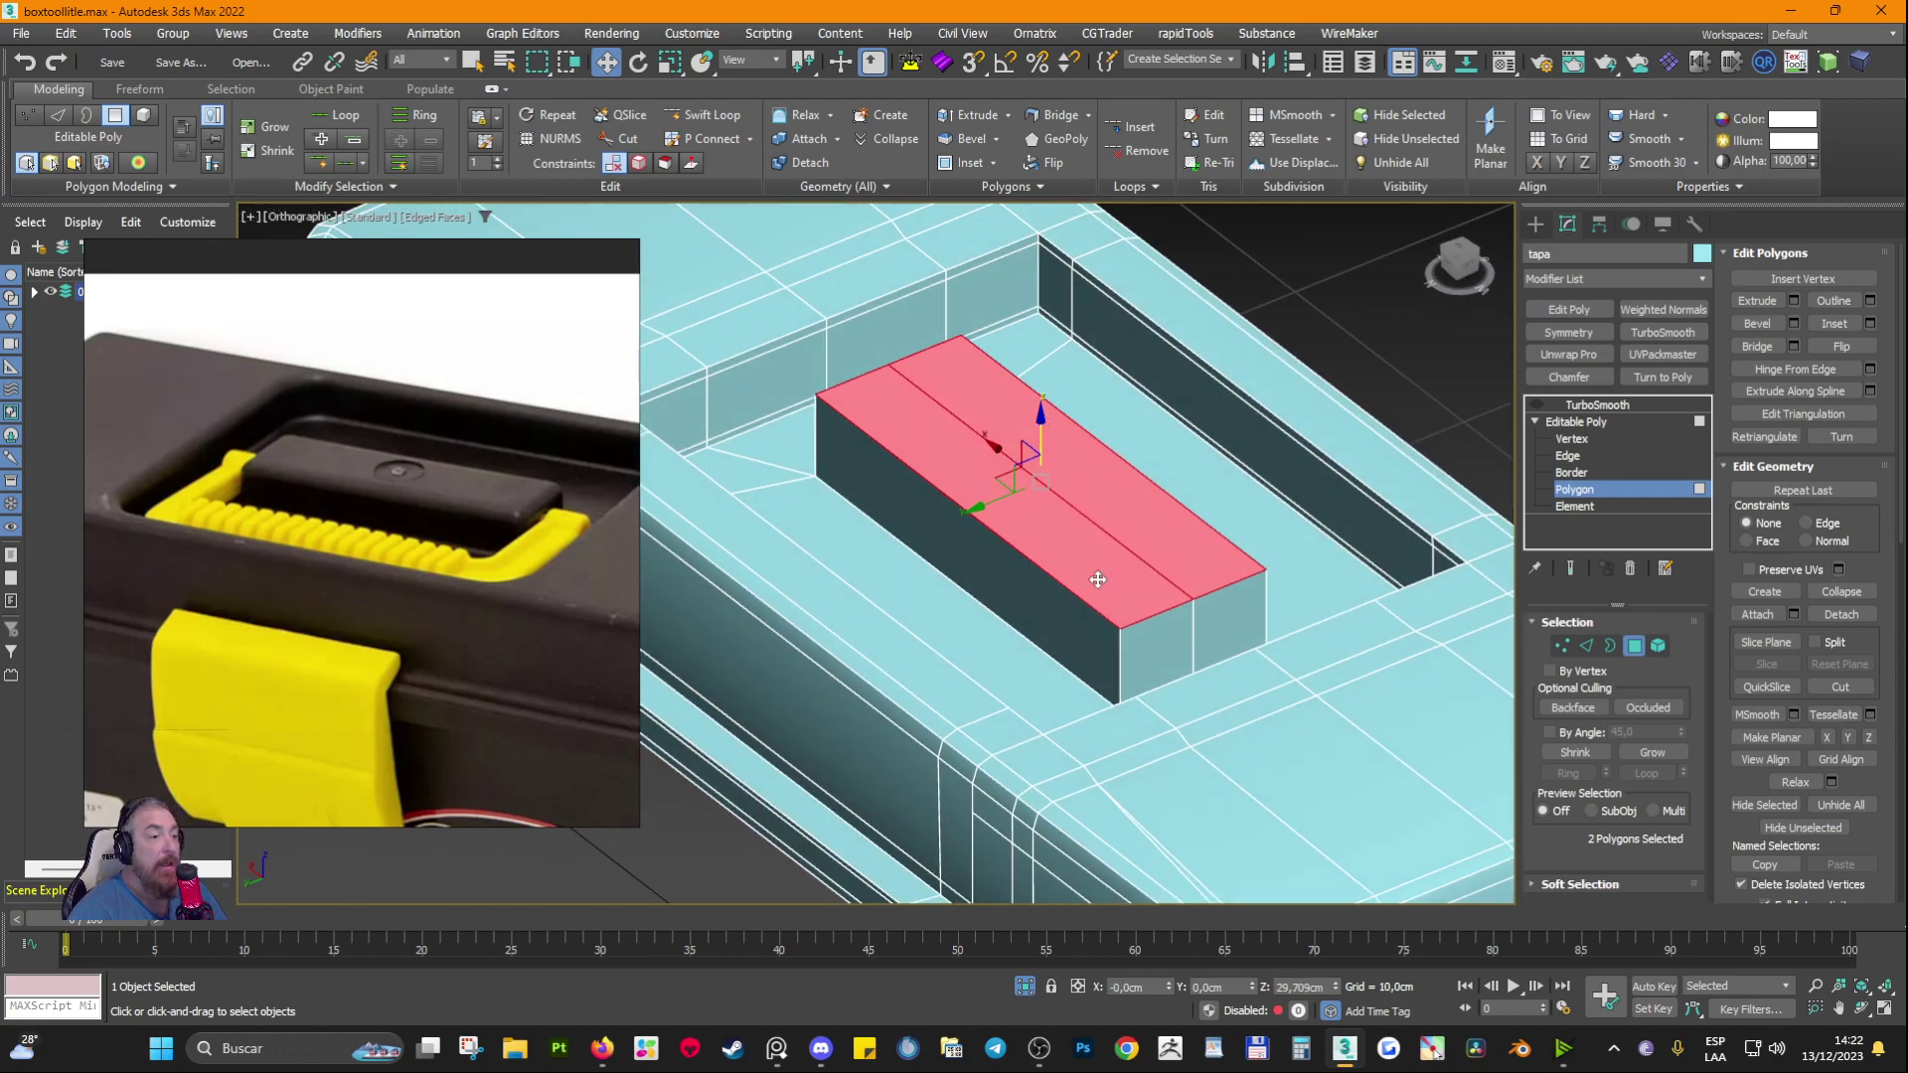
# Step: Turn the TurboSmooth result back on and examine the smoothed block with and without edged faces
pyautogui.click(1584, 424)
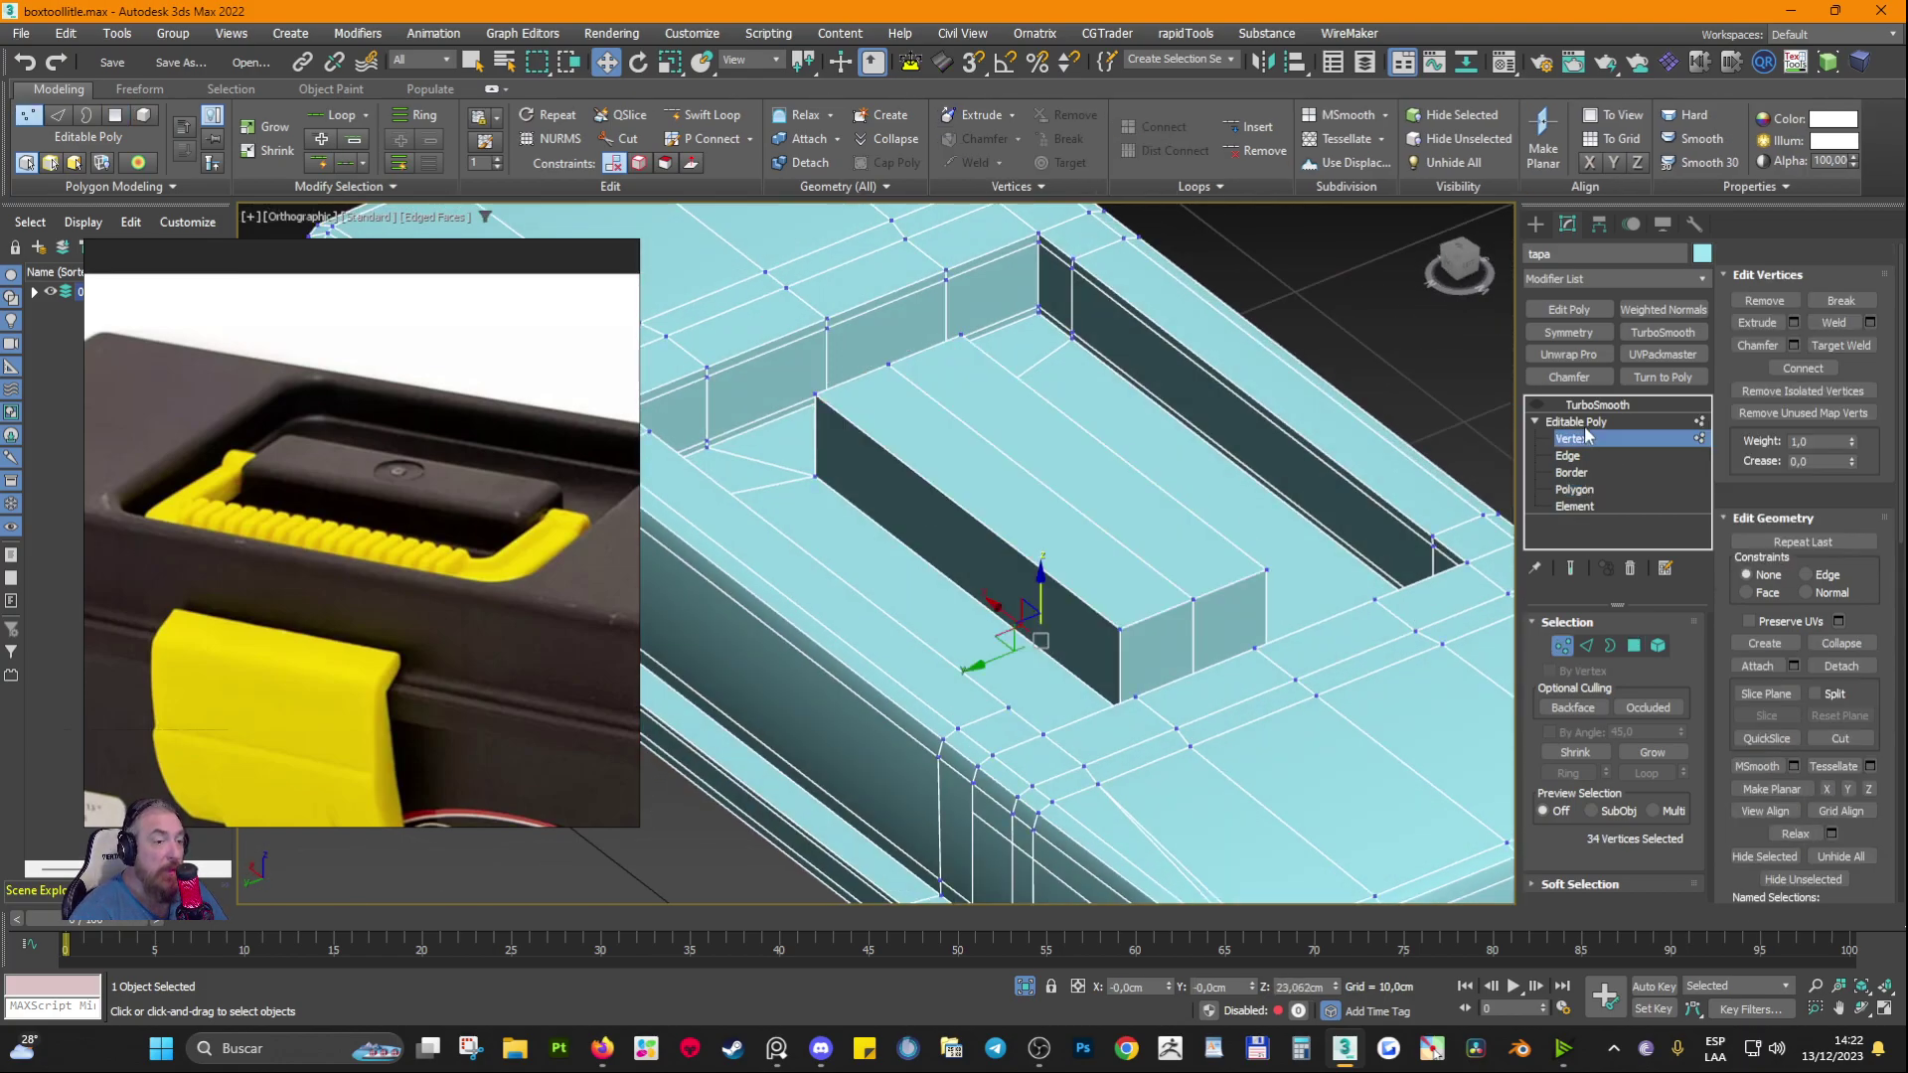
pyautogui.click(1590, 406)
pyautogui.click(1535, 404)
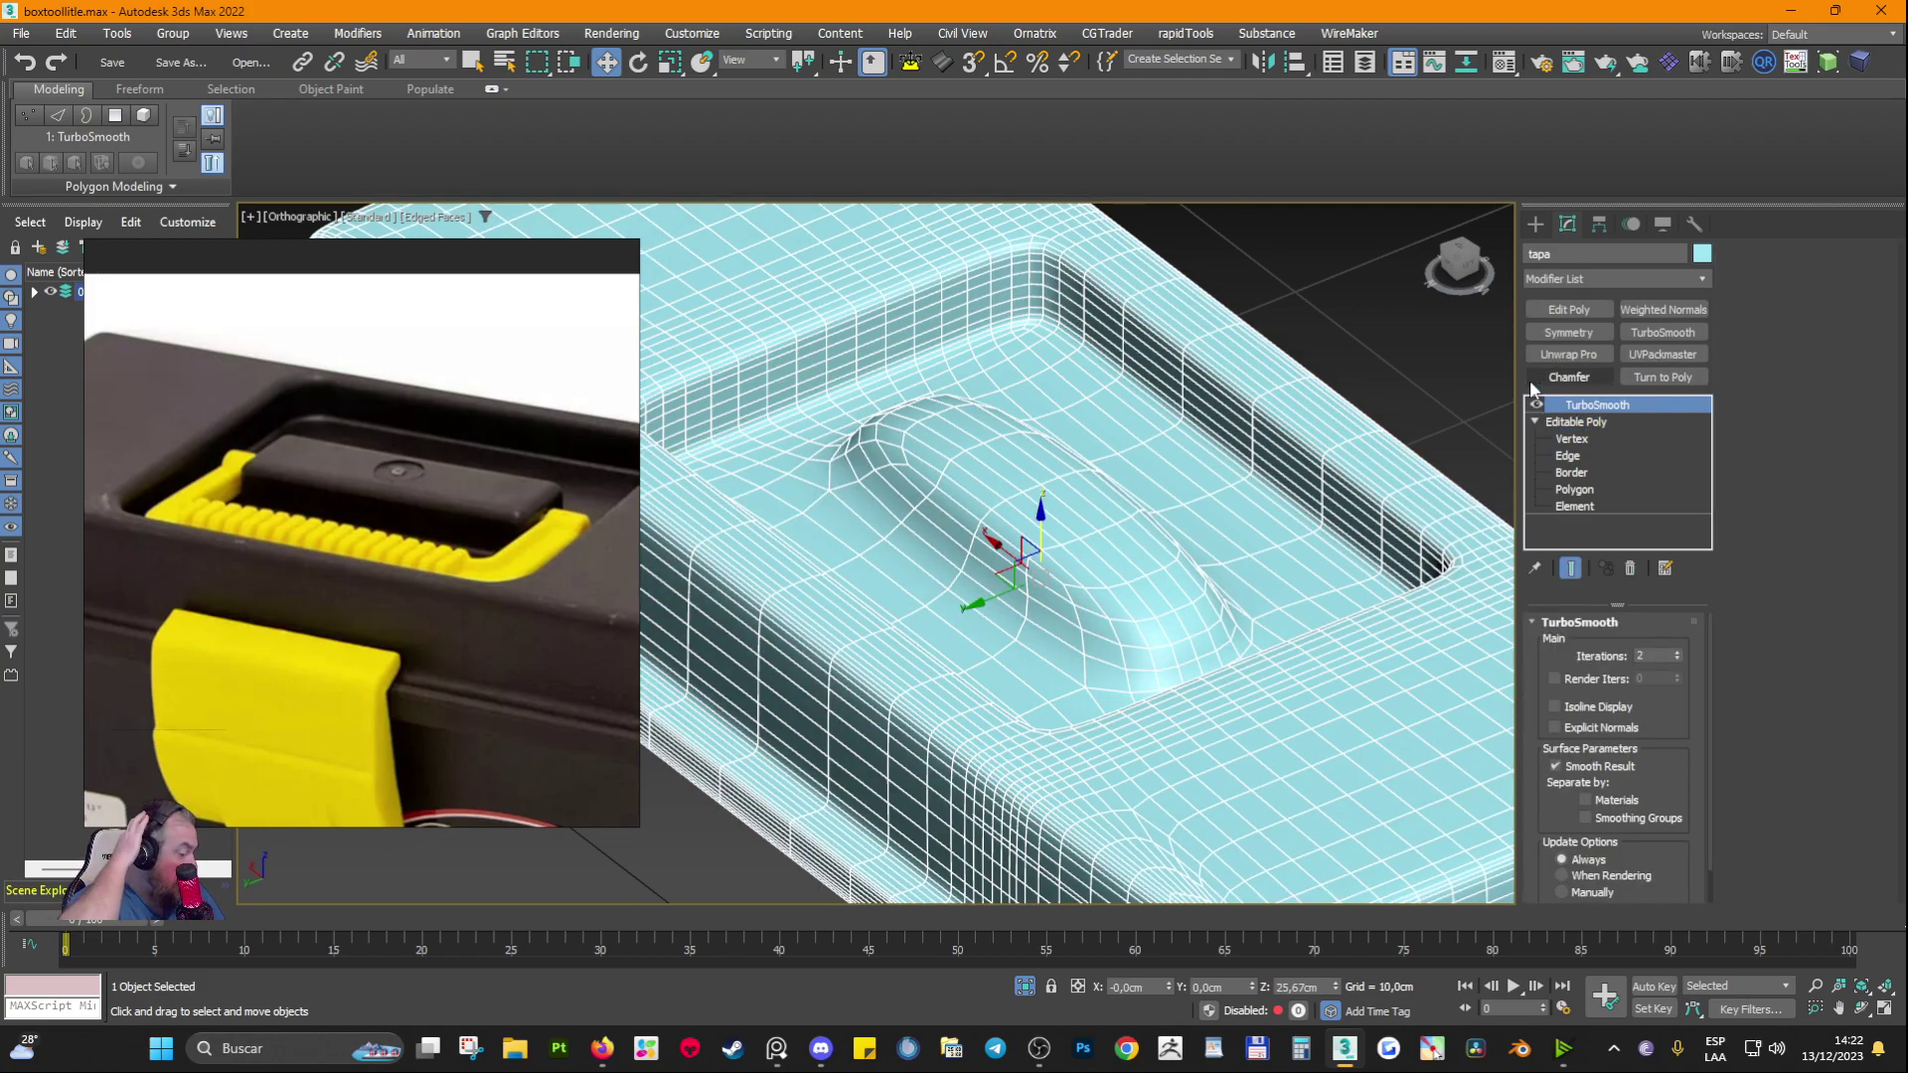
pyautogui.press('F4')
pyautogui.press('F4')
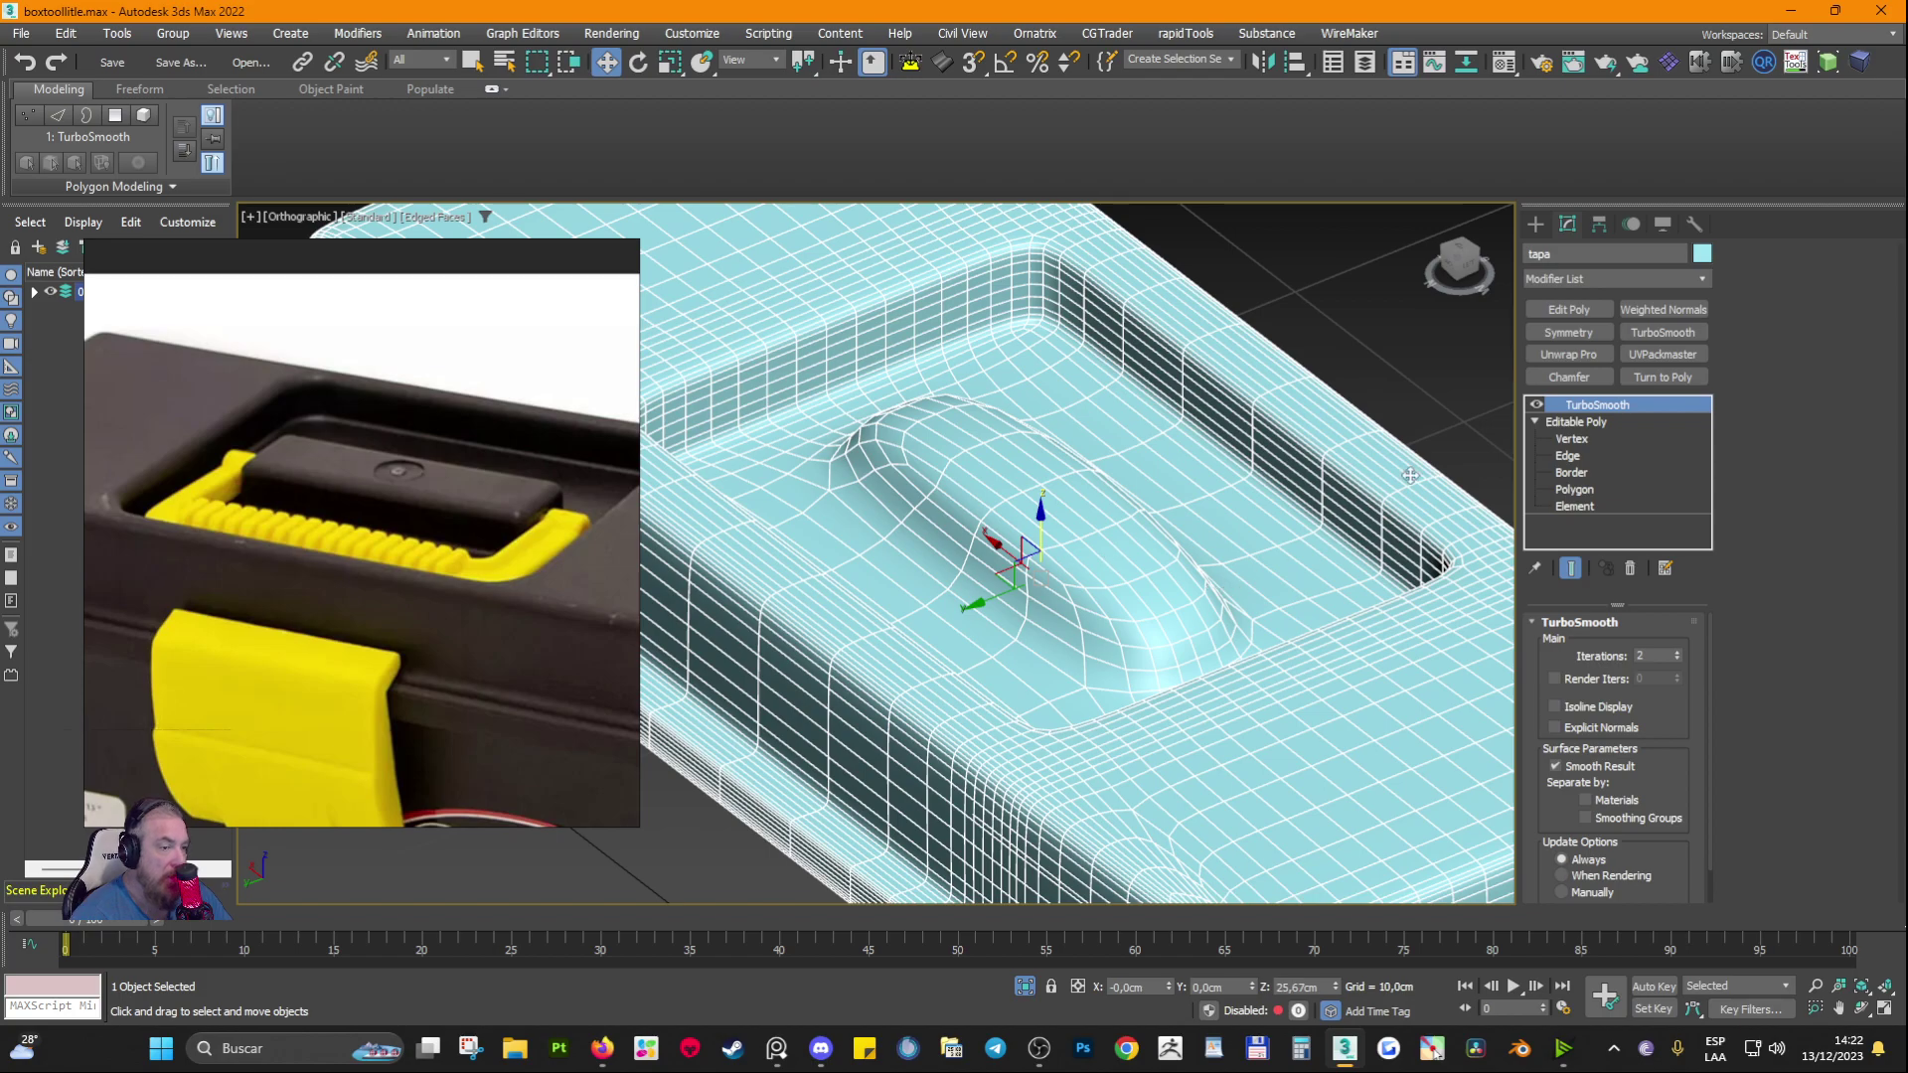
# Step: Show the end result at edge level and insert a Swift Loop around the raised block just below its top edge
pyautogui.click(1568, 457)
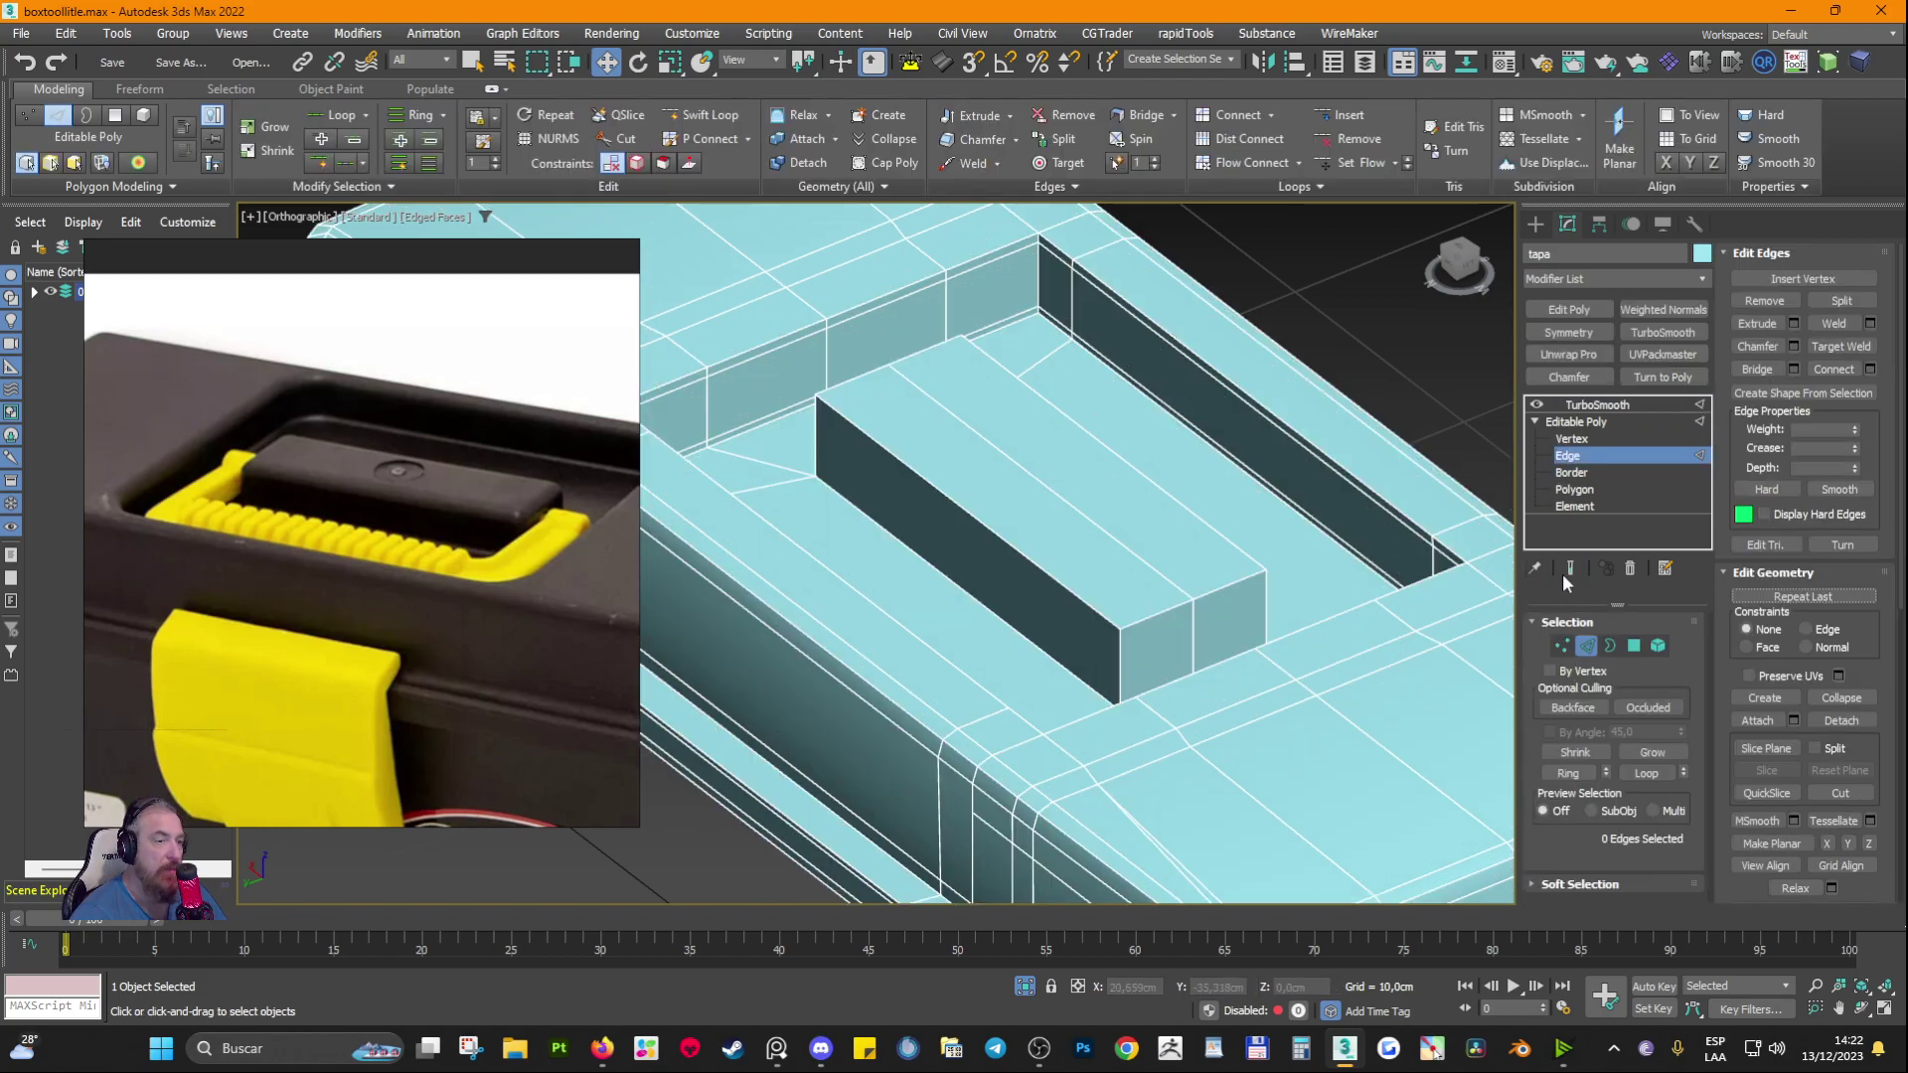
pyautogui.click(1570, 570)
pyautogui.scroll(5, 1219, 623)
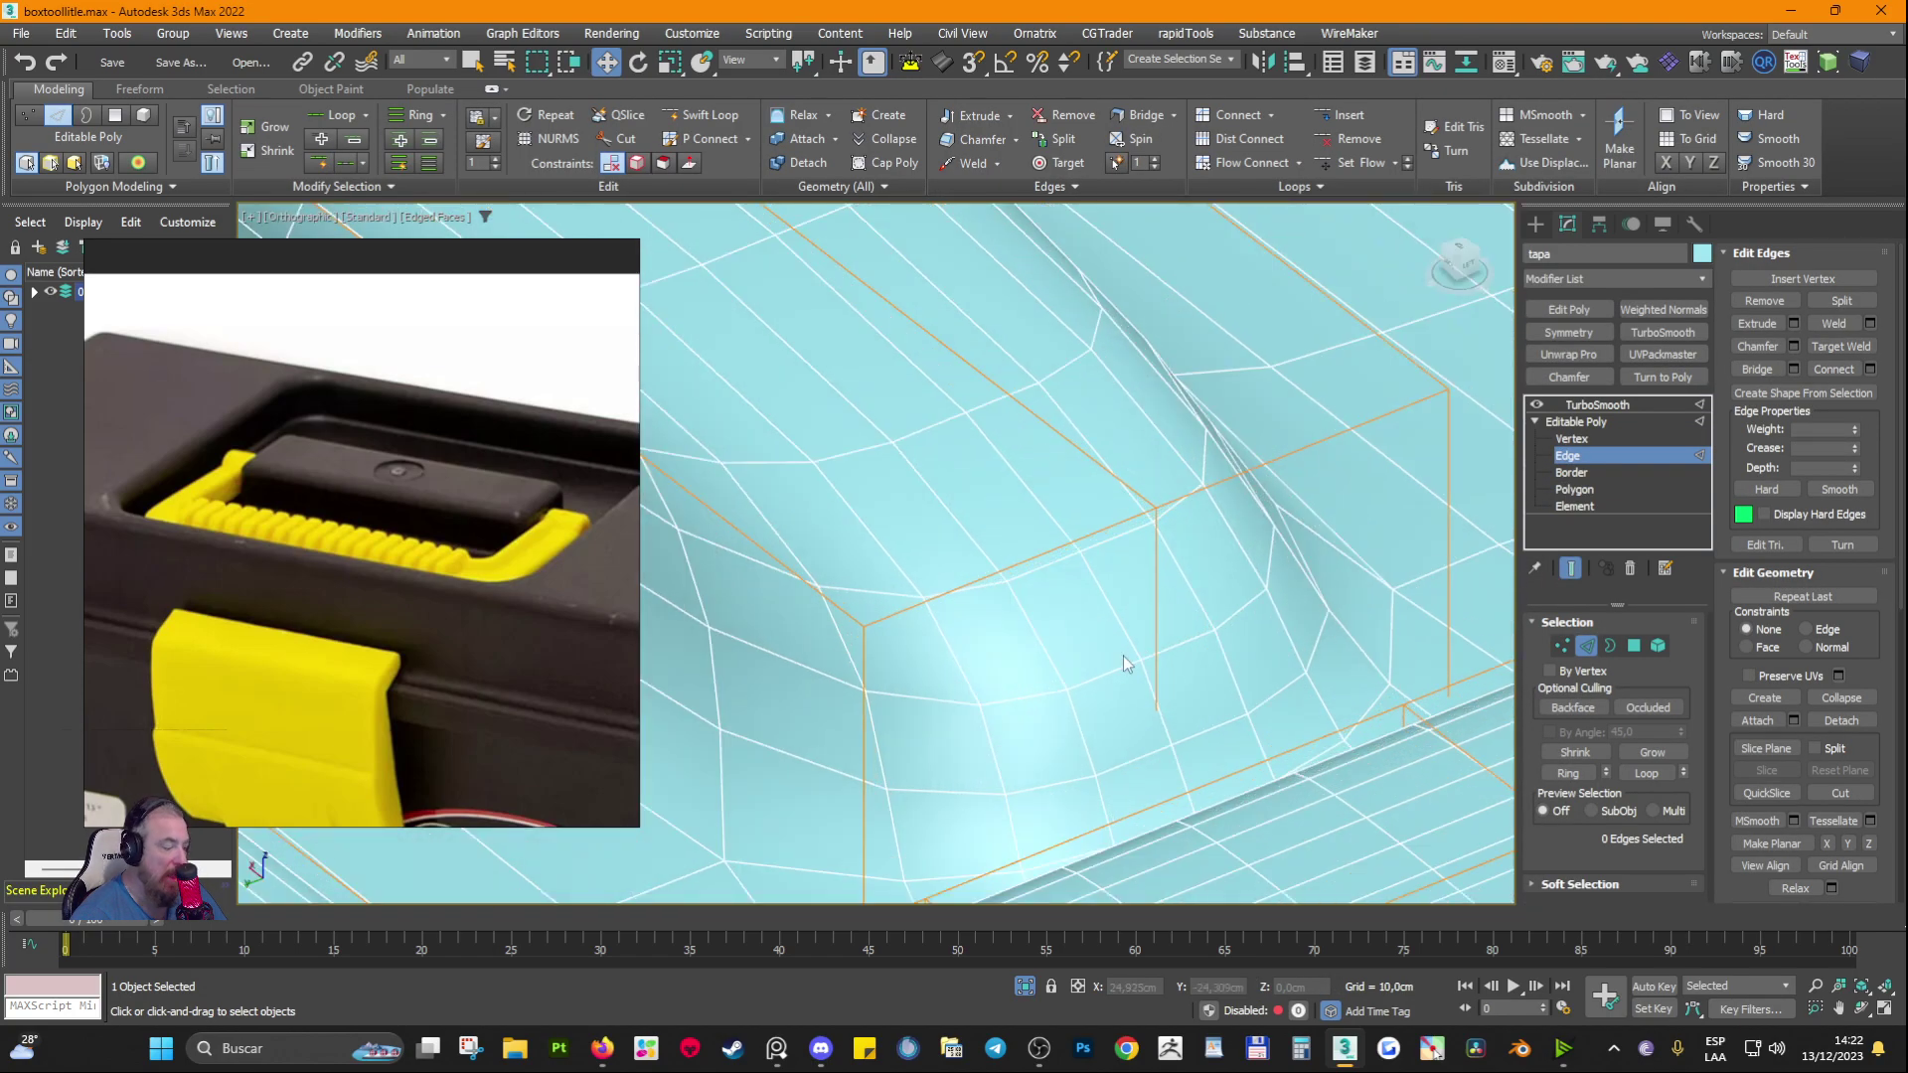
pyautogui.hotkey('alt', '1')
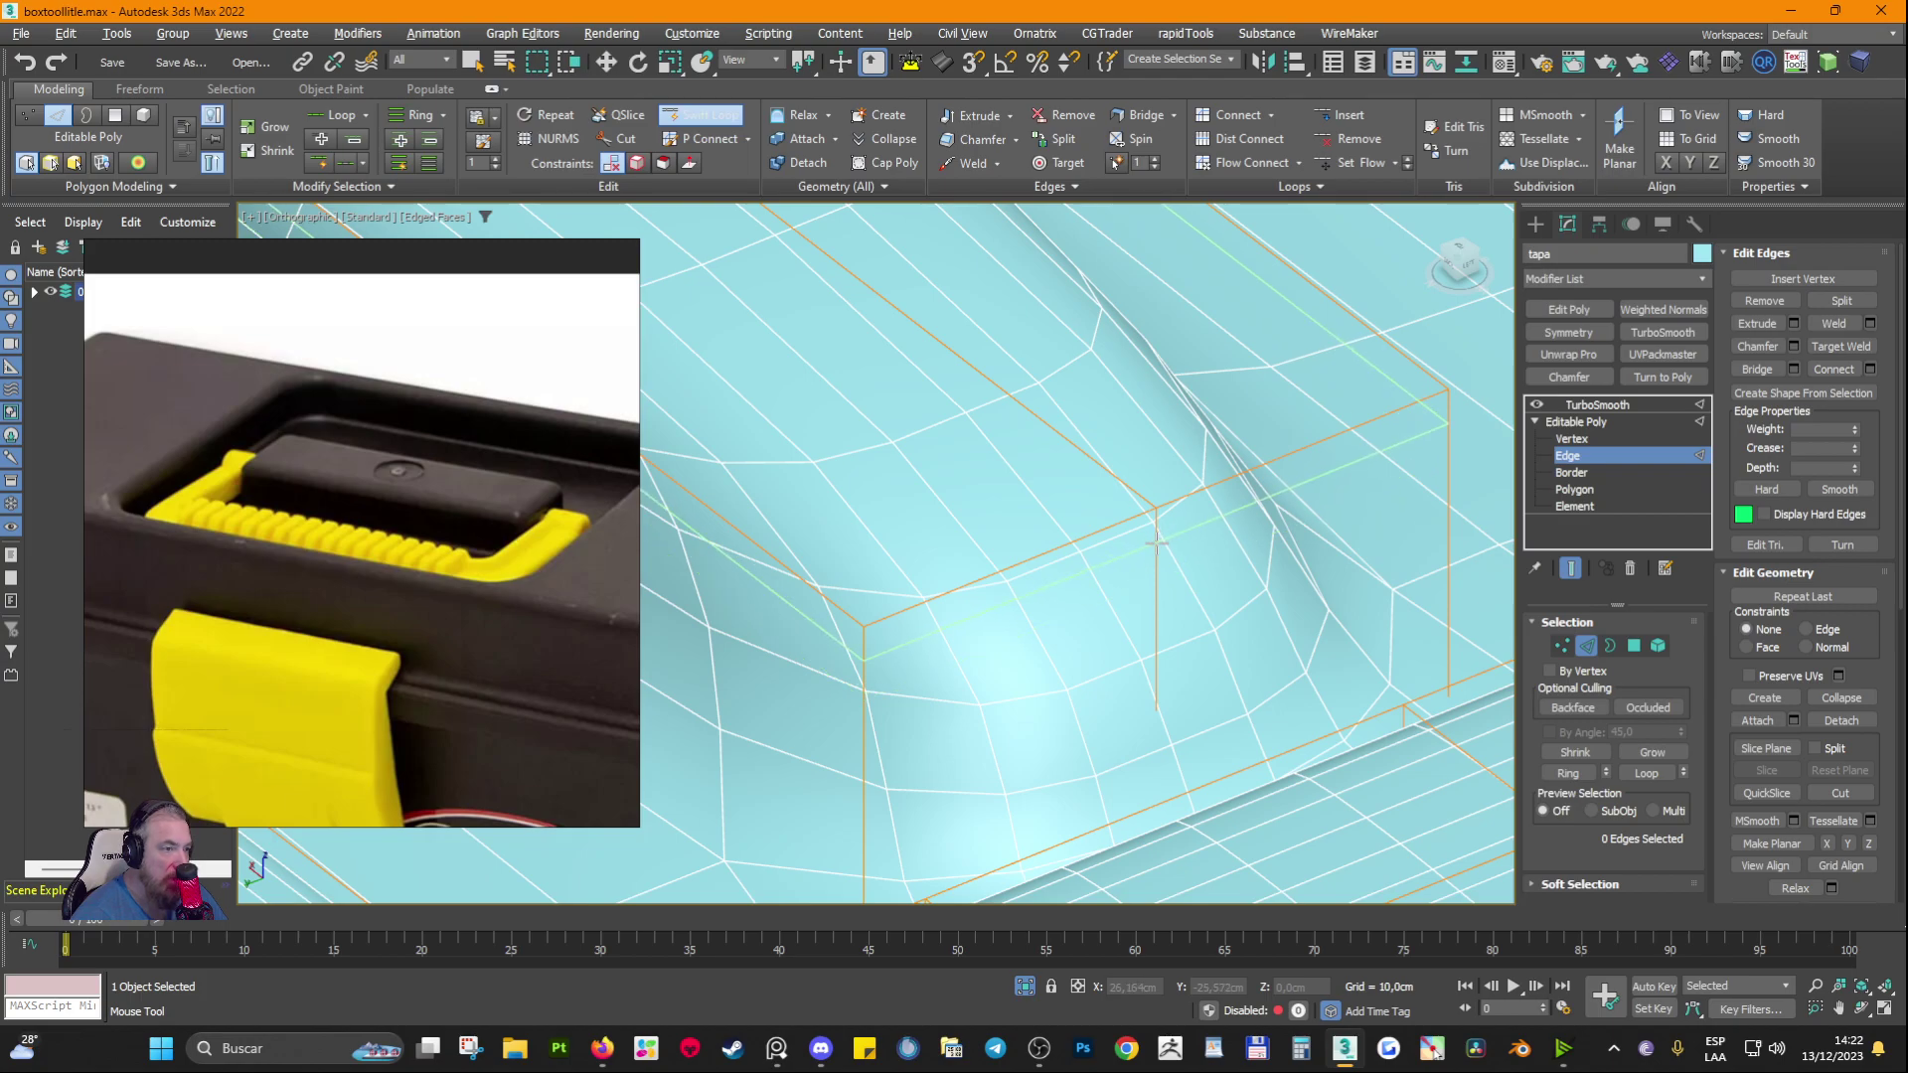
pyautogui.click(1155, 542)
pyautogui.scroll(-3, 1155, 542)
pyautogui.keyDown('alt'); pyautogui.moveTo(1155, 542); pyautogui.dragTo(1276, 572, button='middle'); pyautogui.keyUp('alt')
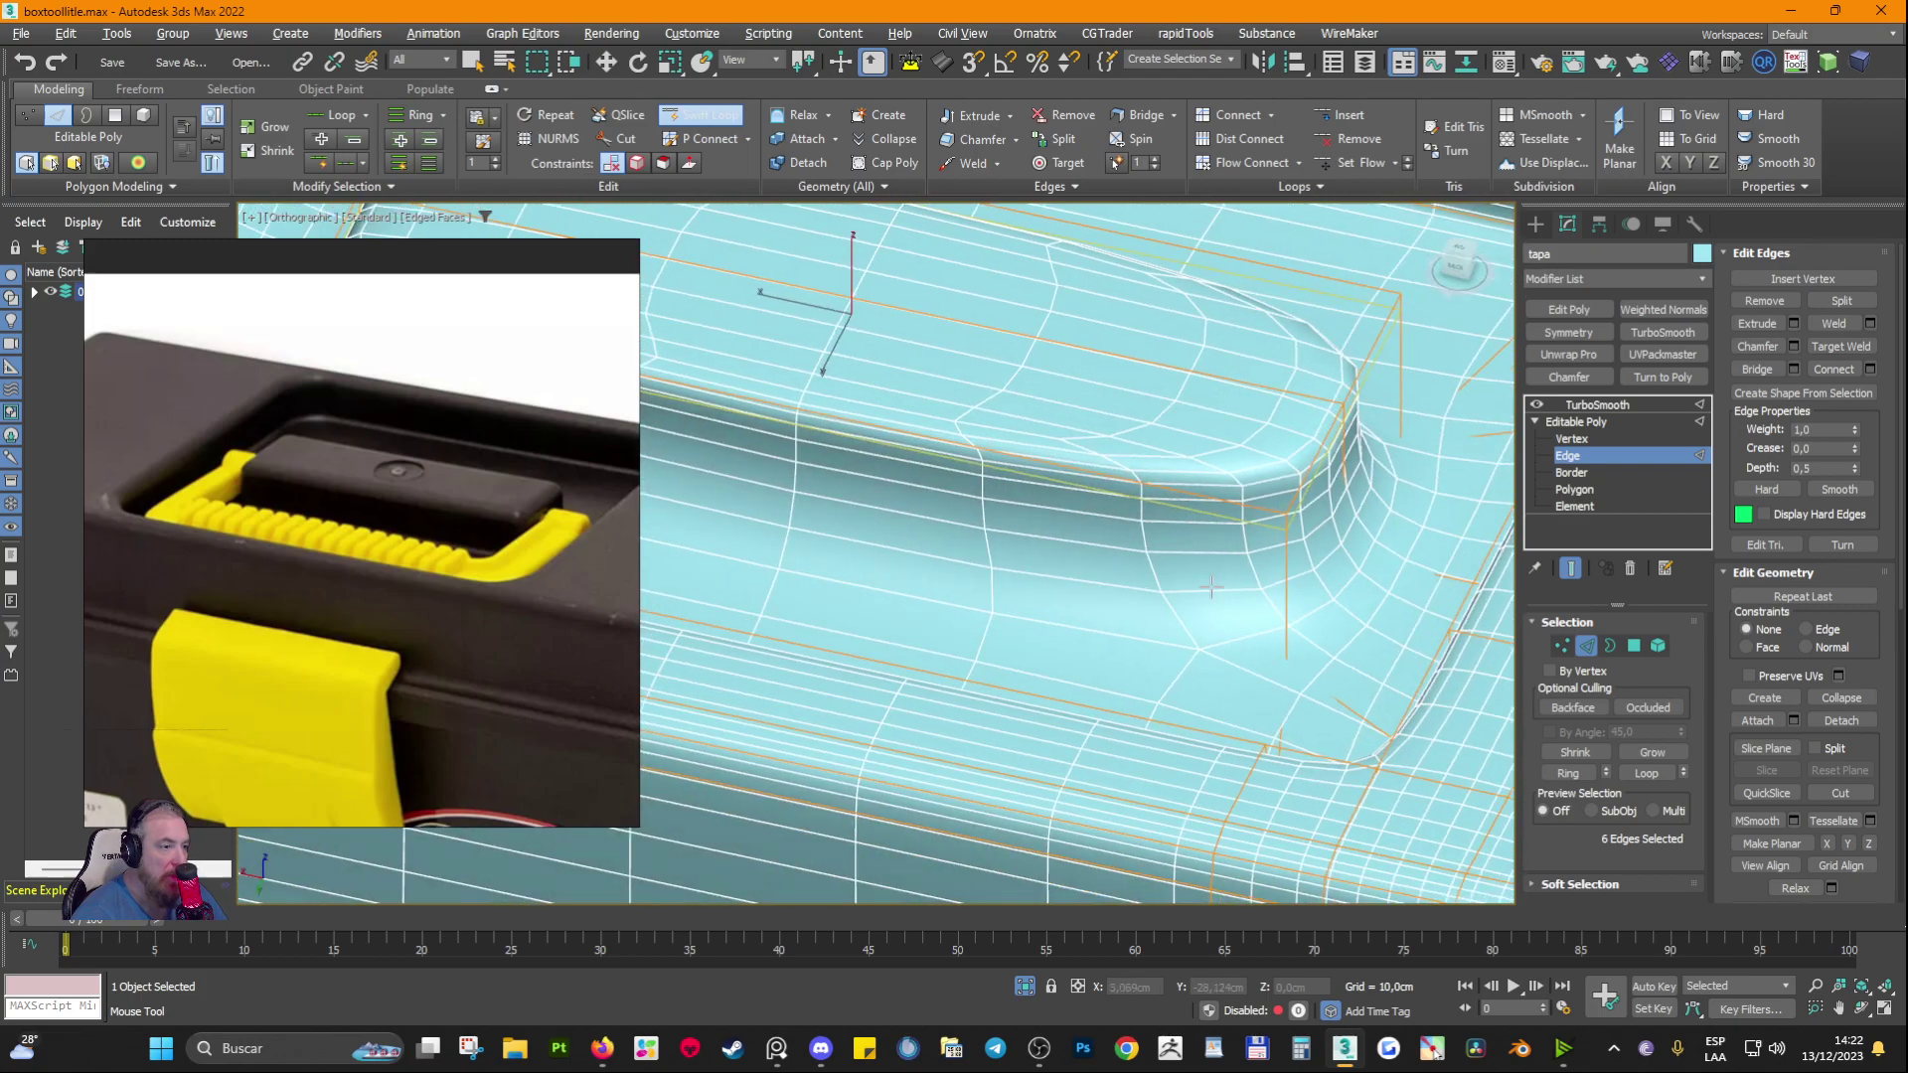
# Step: Insert a Swift Loop around the raised block close to its base, using wireframe display to place it
pyautogui.click(1286, 650)
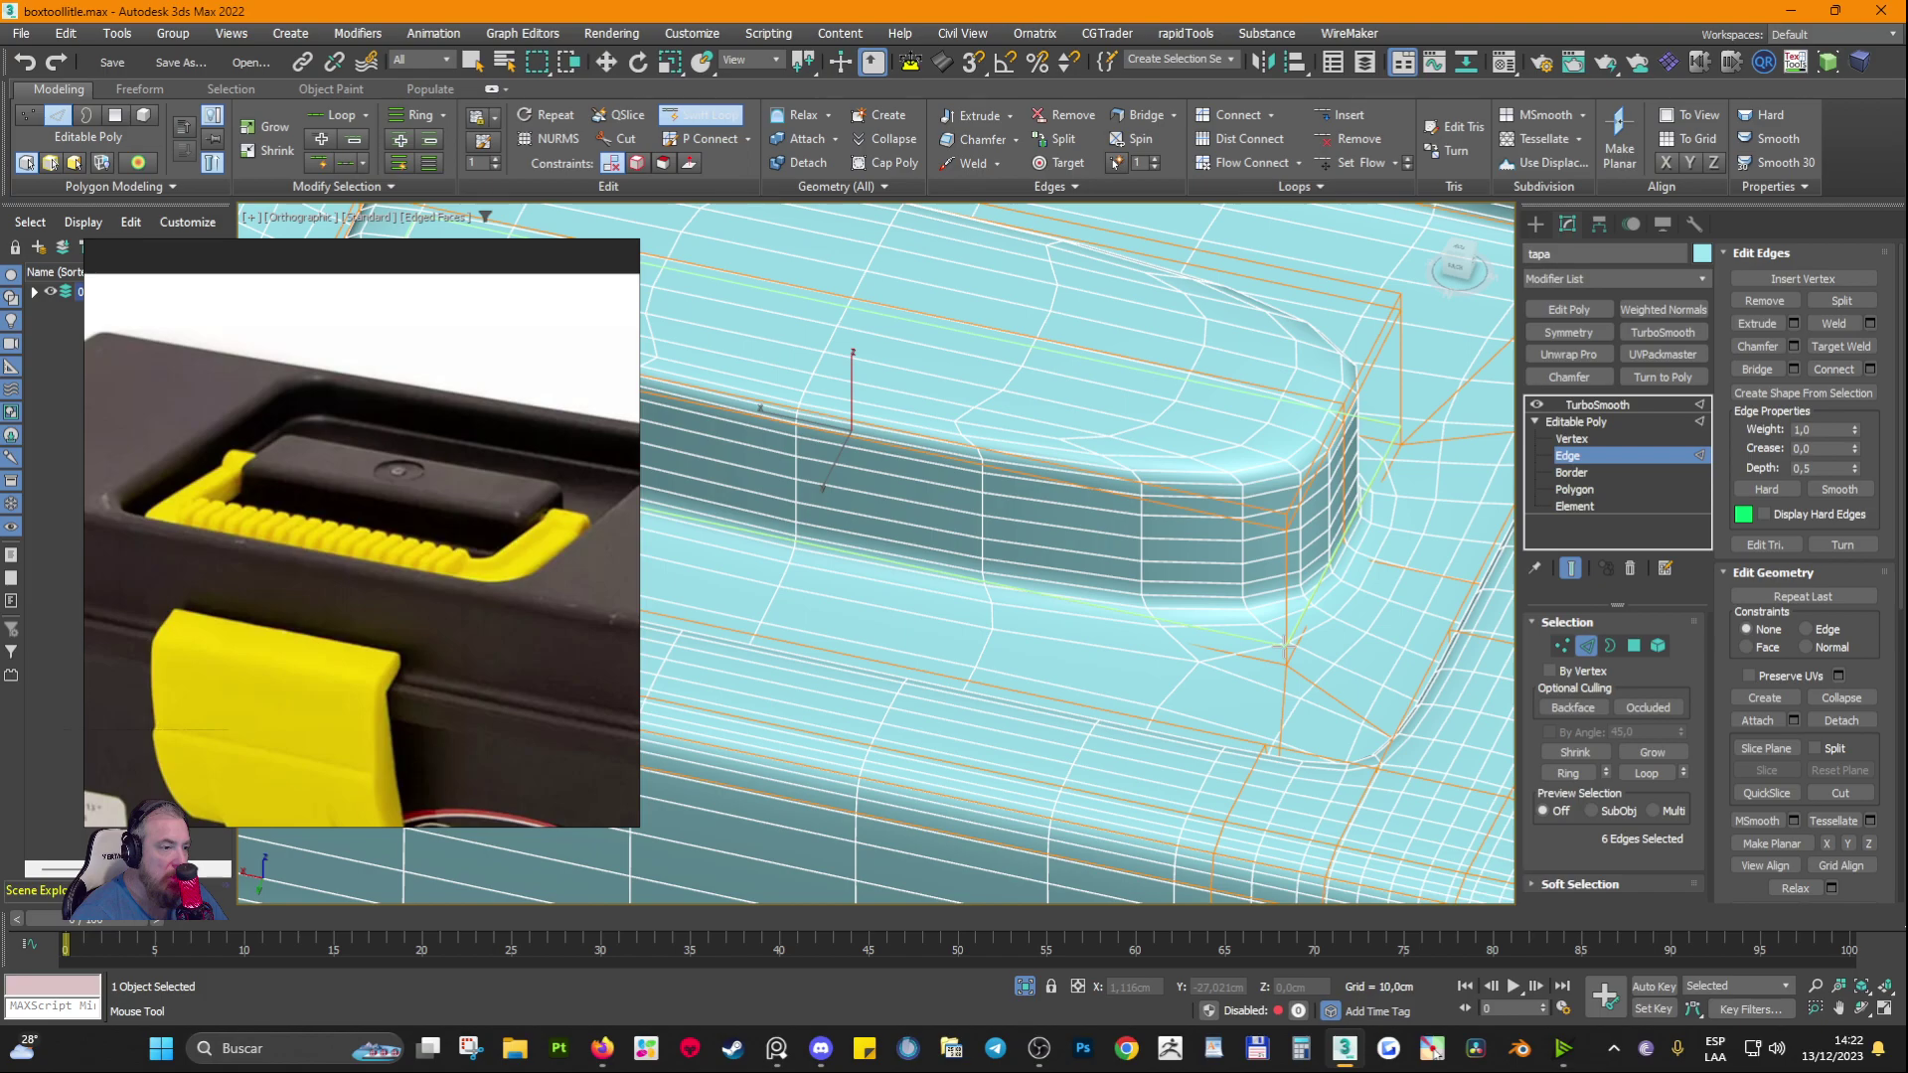
pyautogui.hotkey('ctrl', 'z')
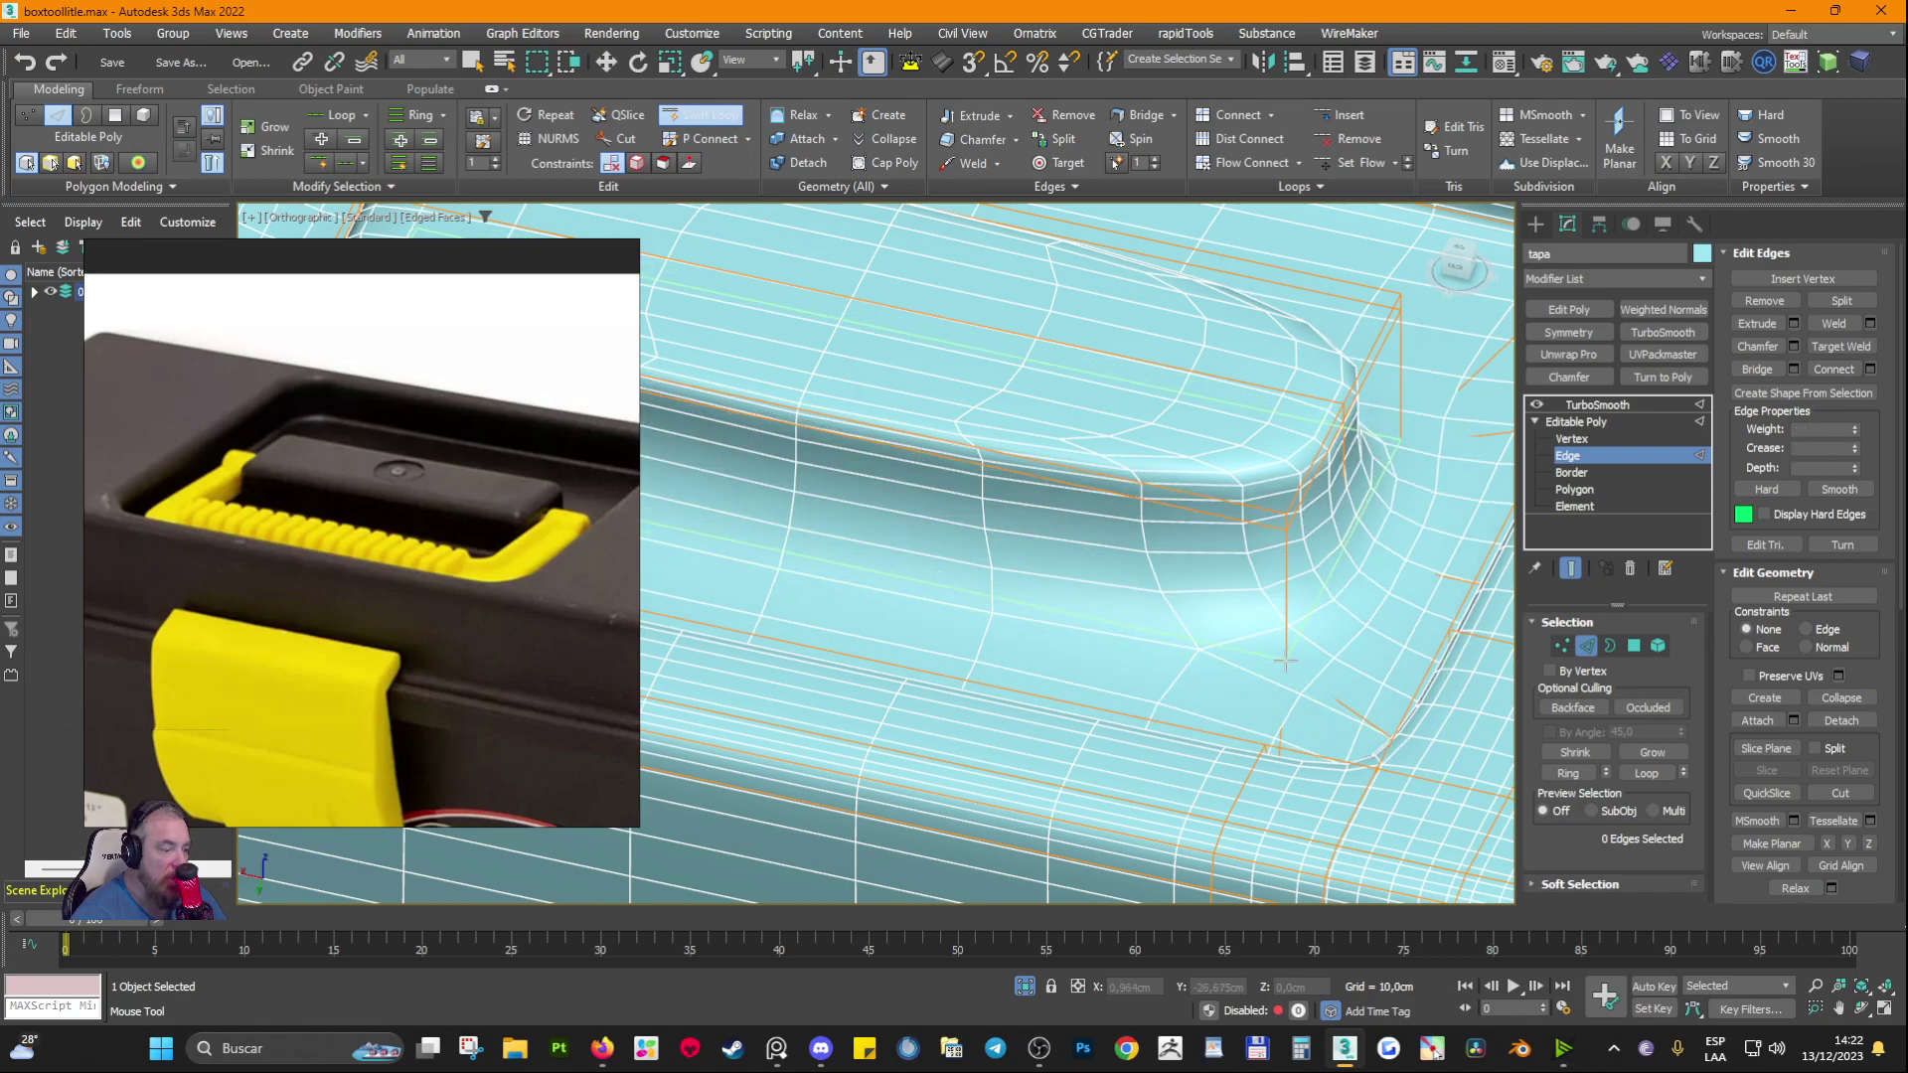
pyautogui.press('F3')
pyautogui.click(1286, 647)
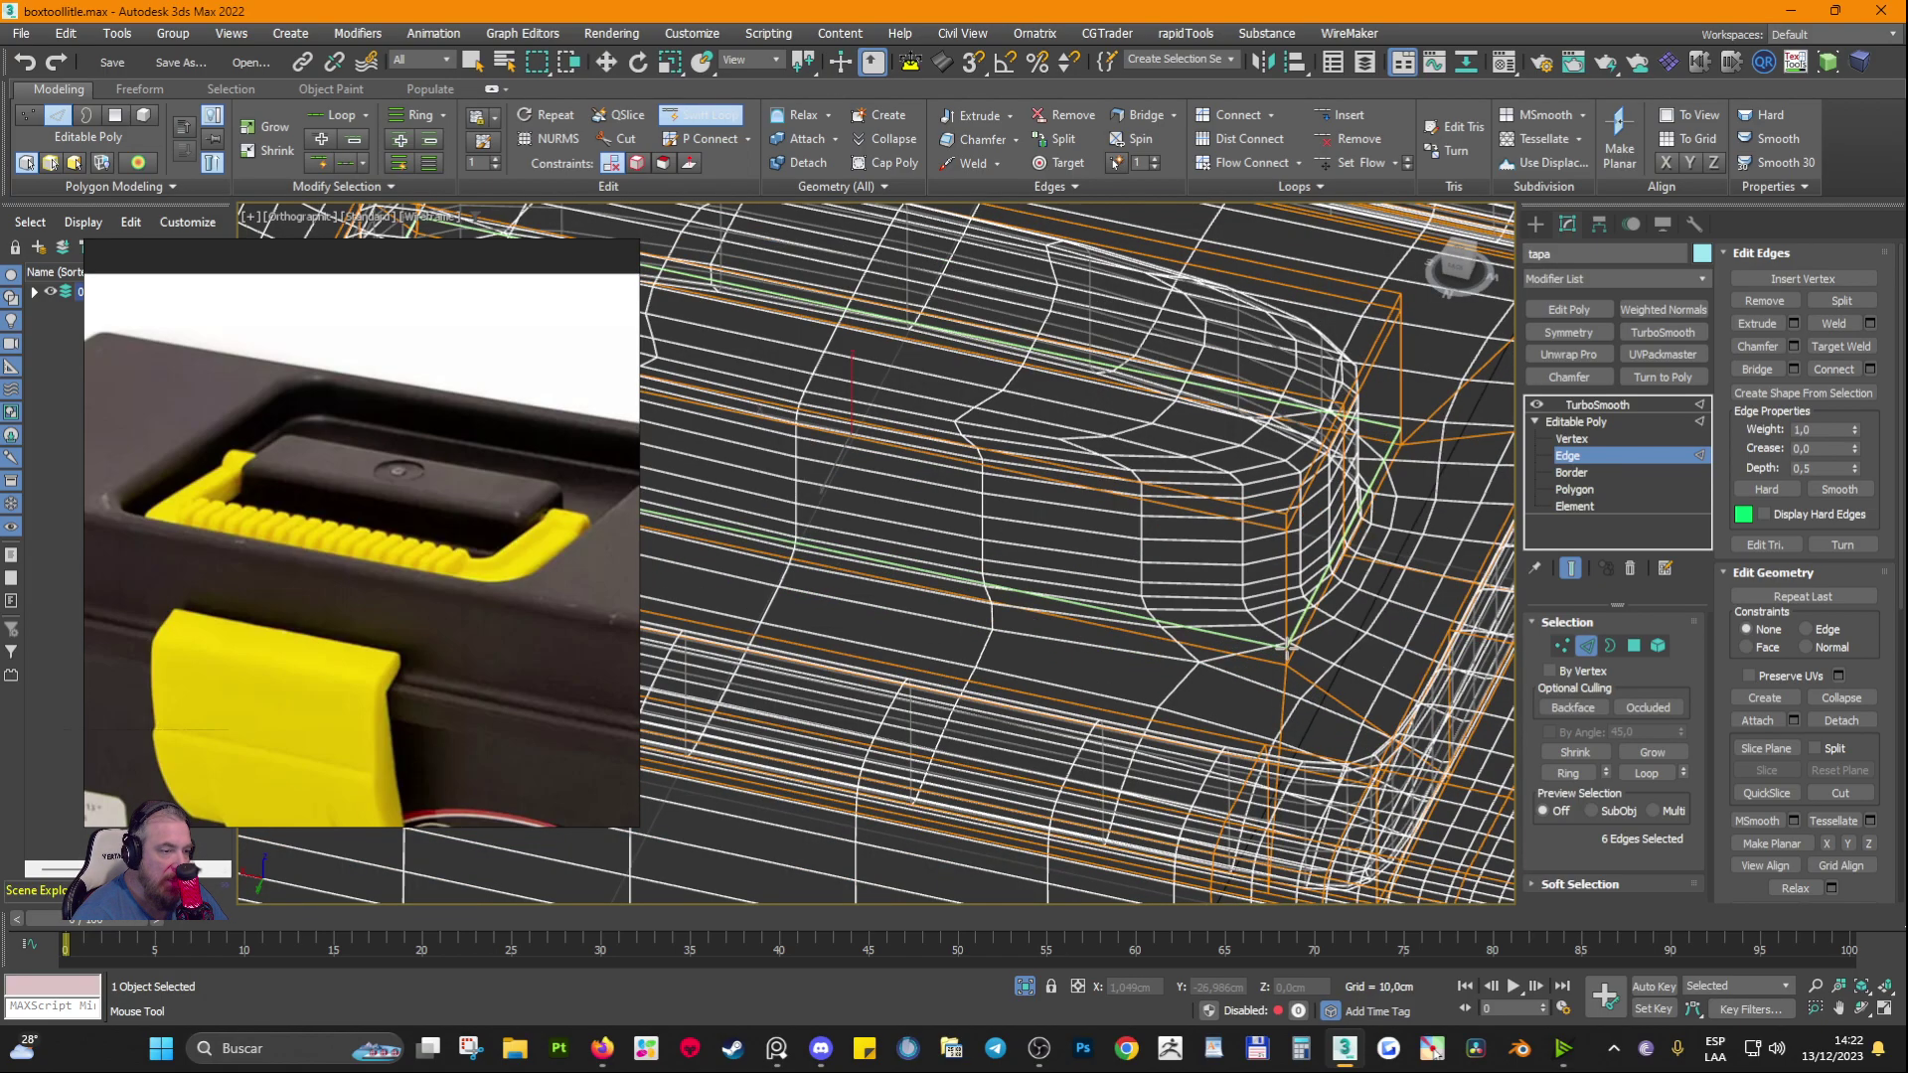
pyautogui.press('F3')
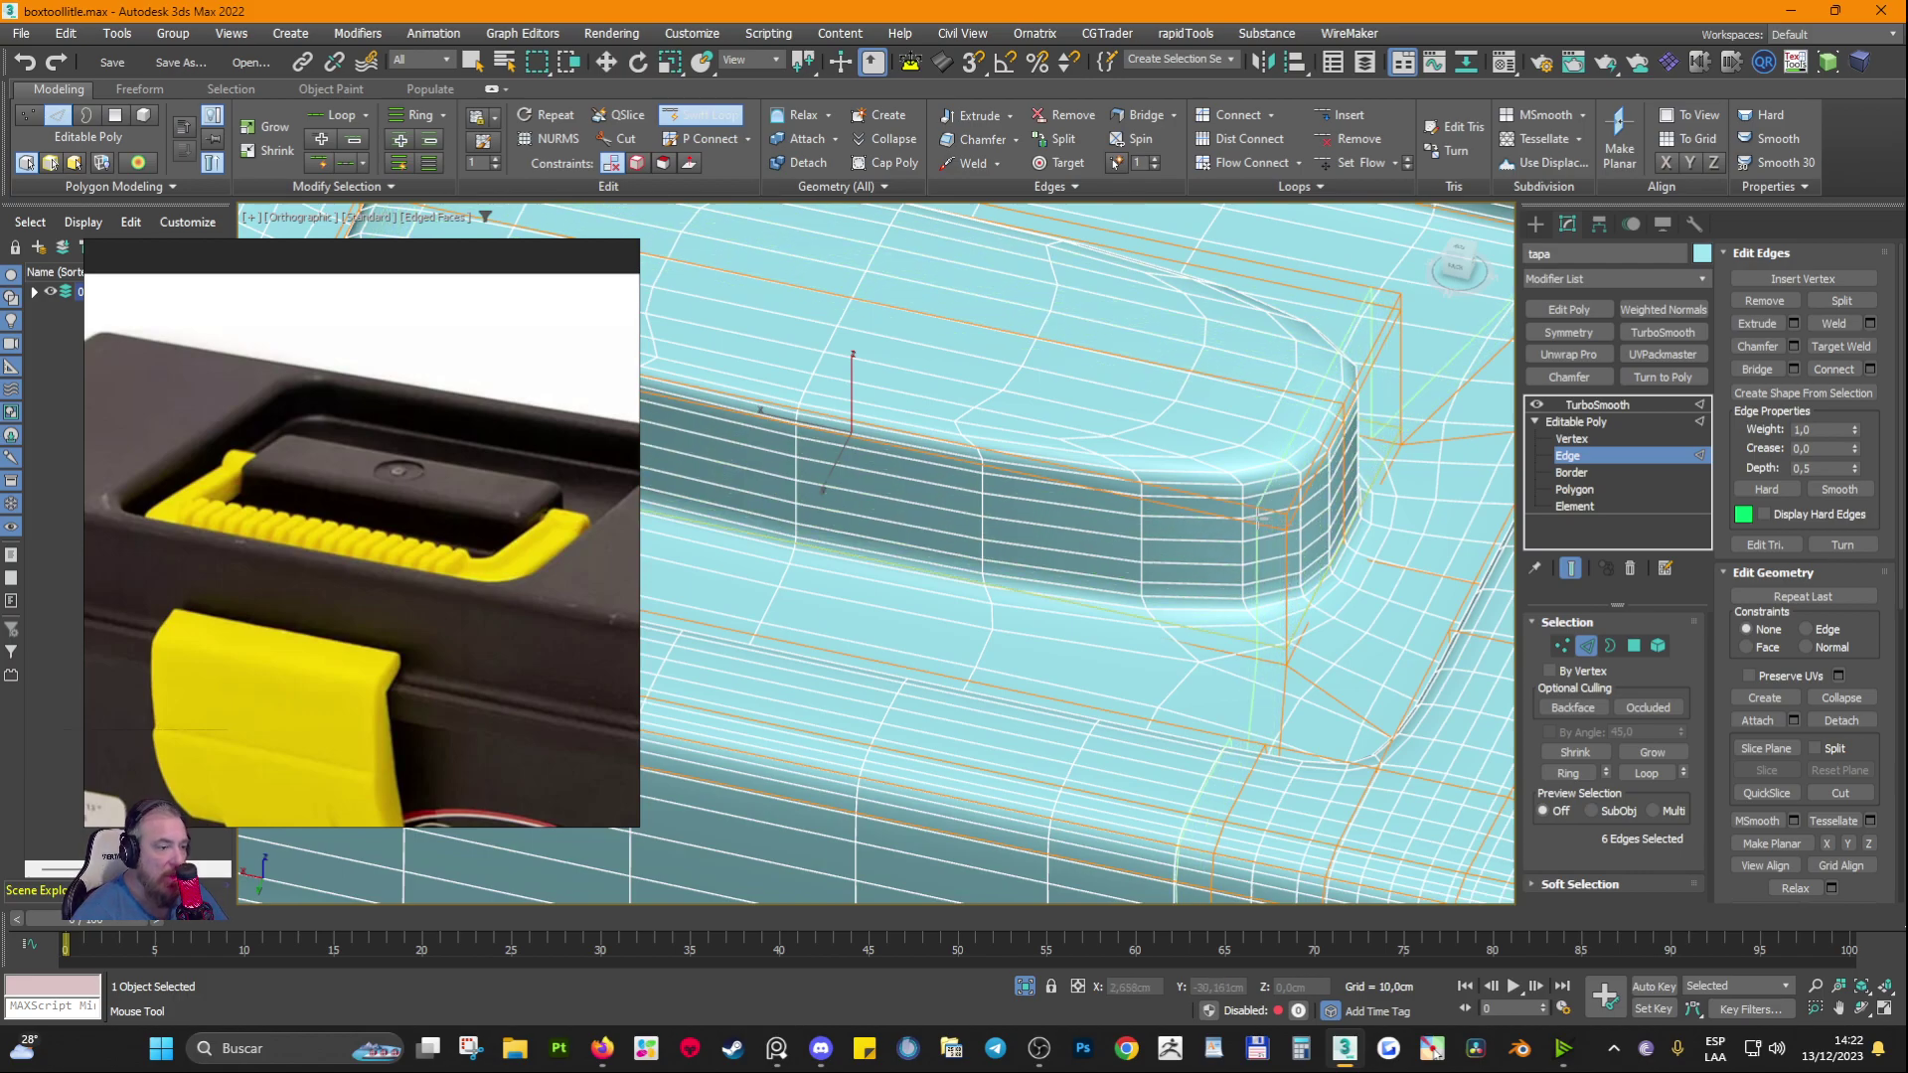
# Step: Try crosswise Swift Loops close to both ends of the raised block, and undo both
pyautogui.scroll(-5, 1260, 516)
pyautogui.scroll(5, 1282, 447)
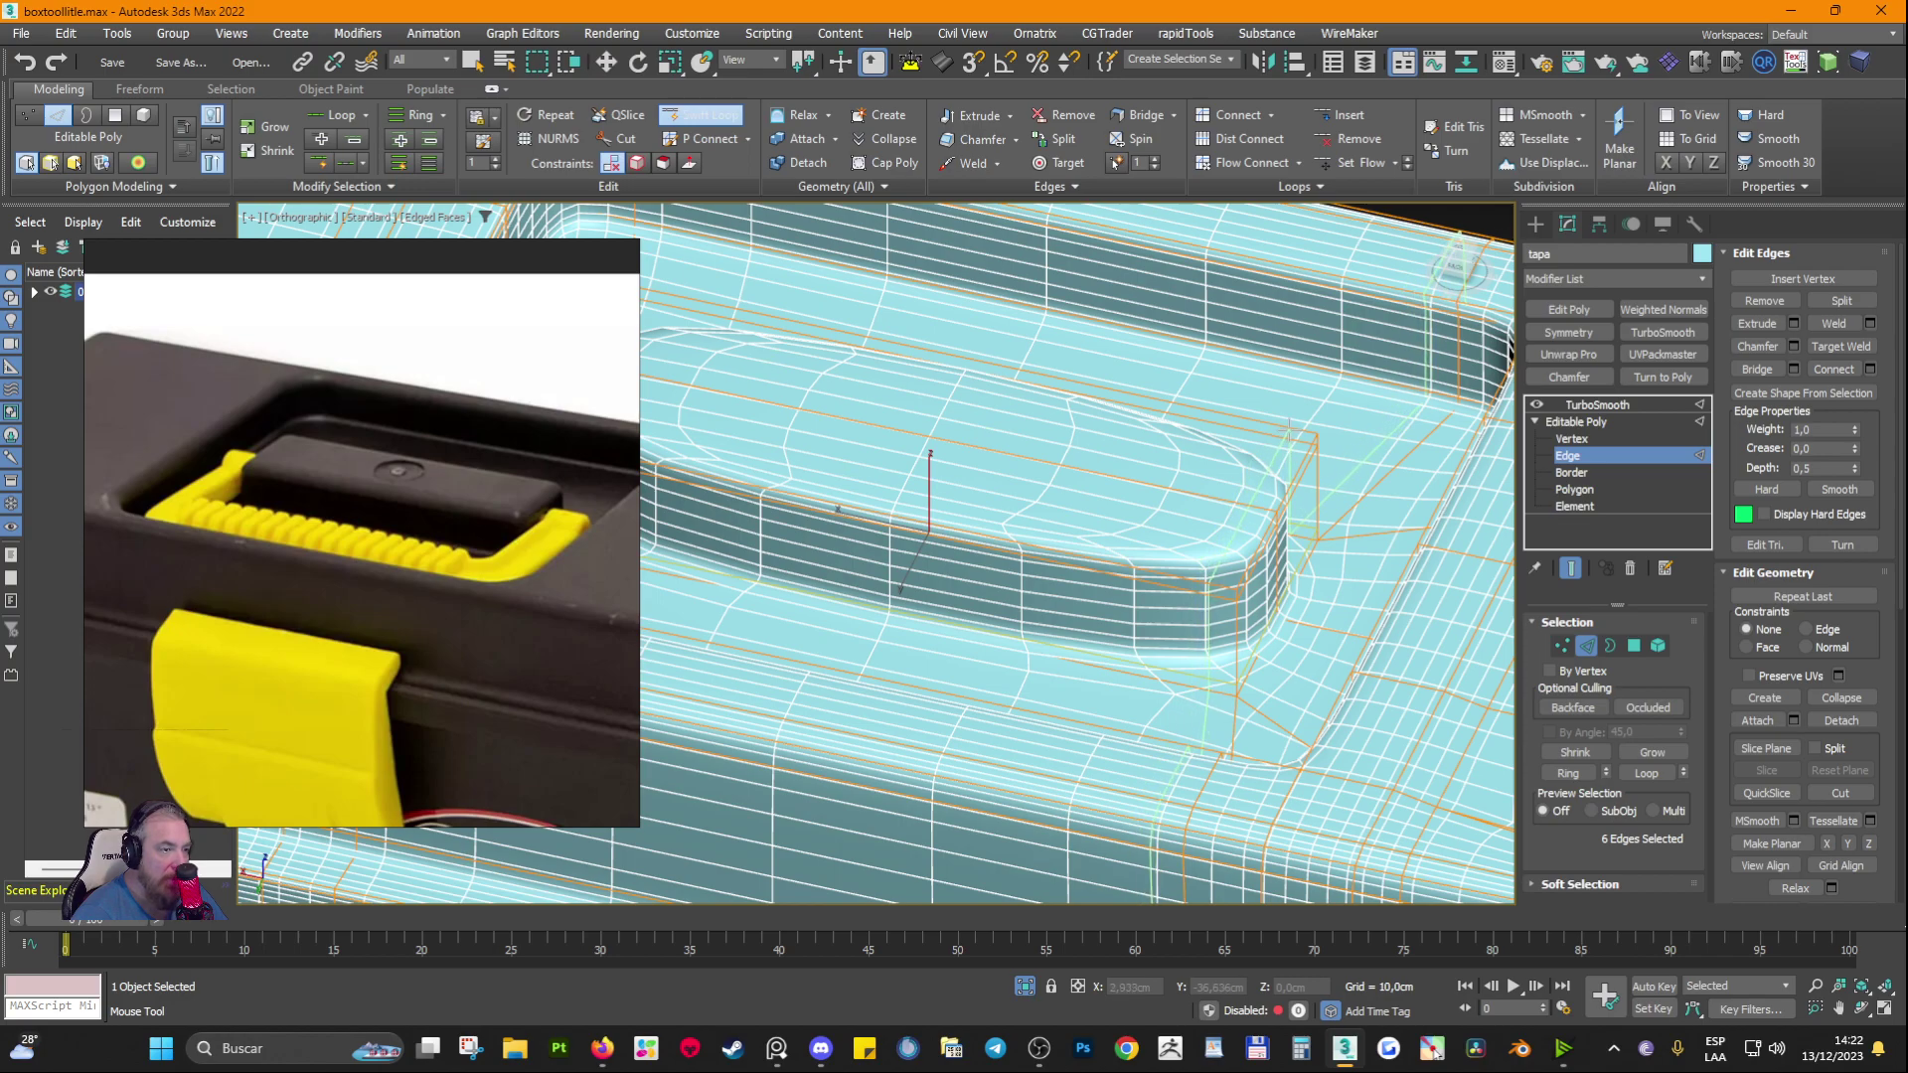
pyautogui.scroll(-5, 1237, 536)
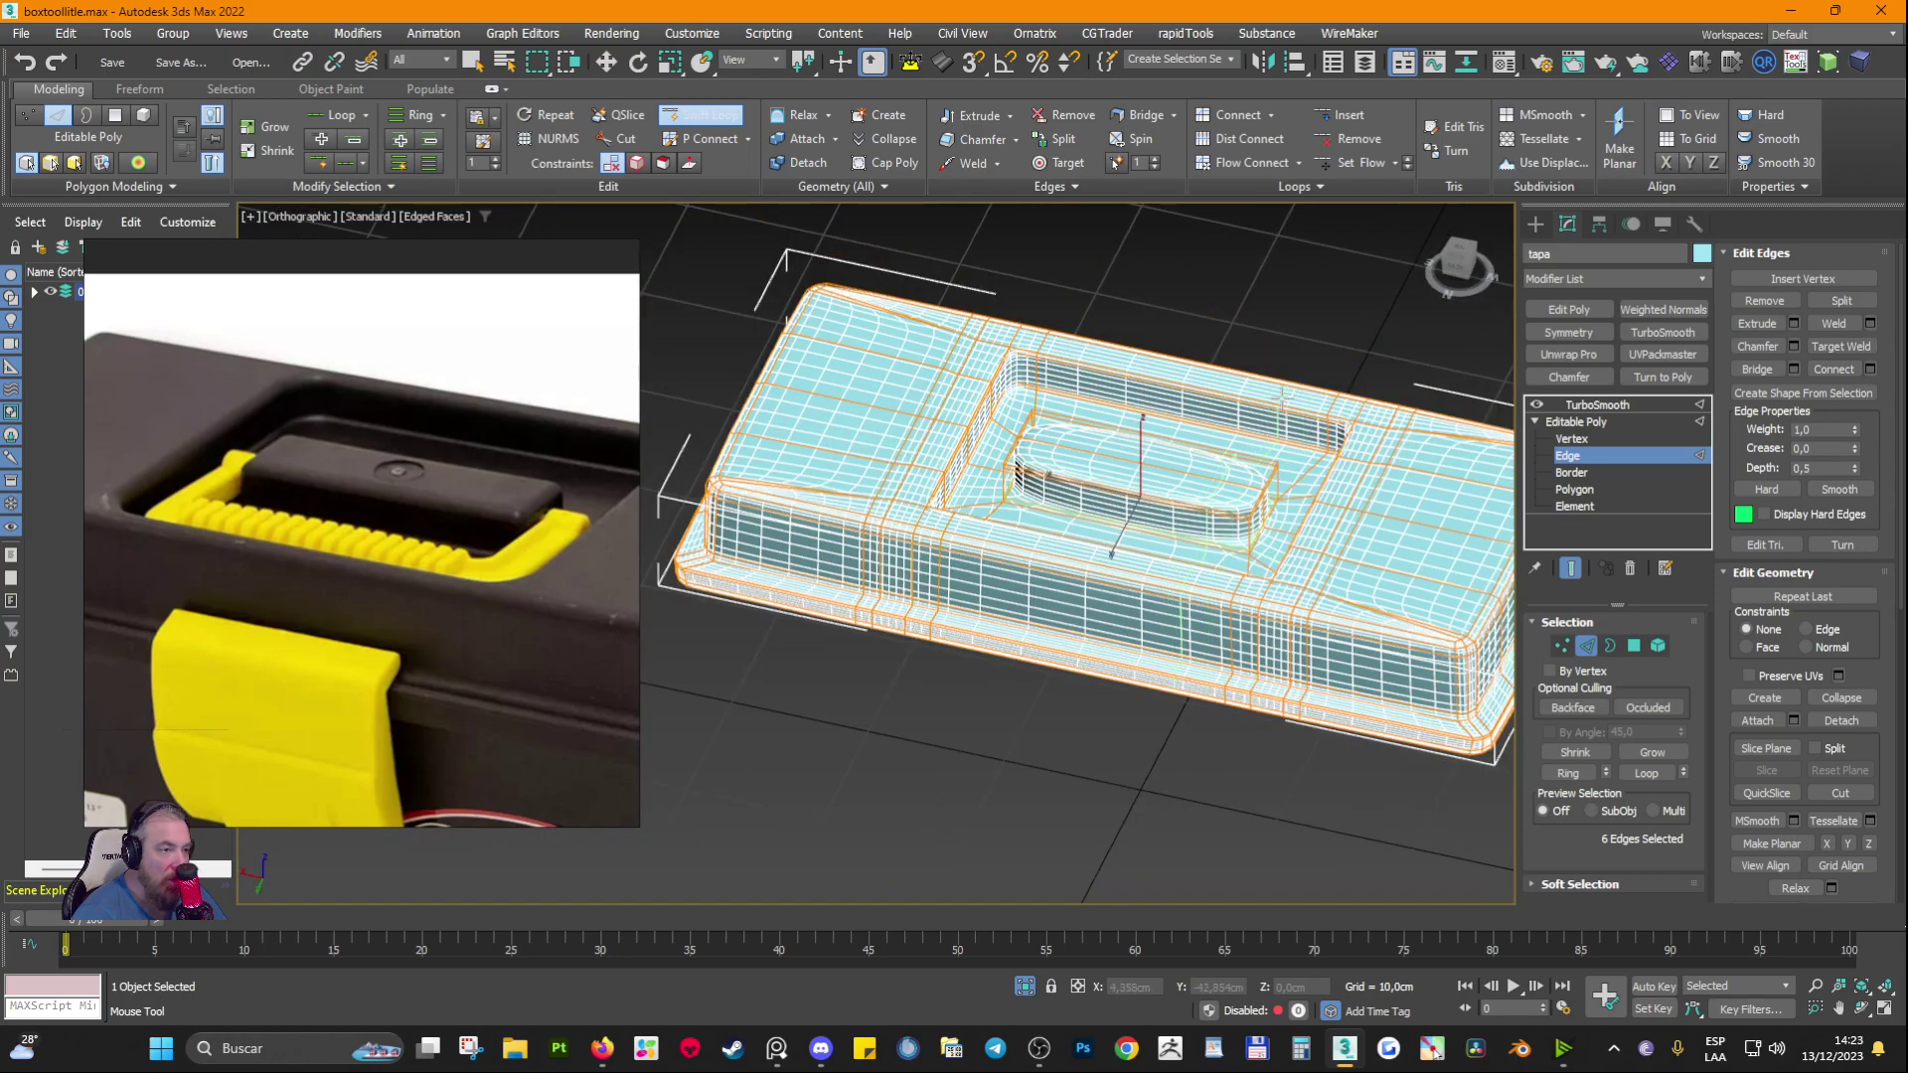
pyautogui.scroll(5, 1261, 497)
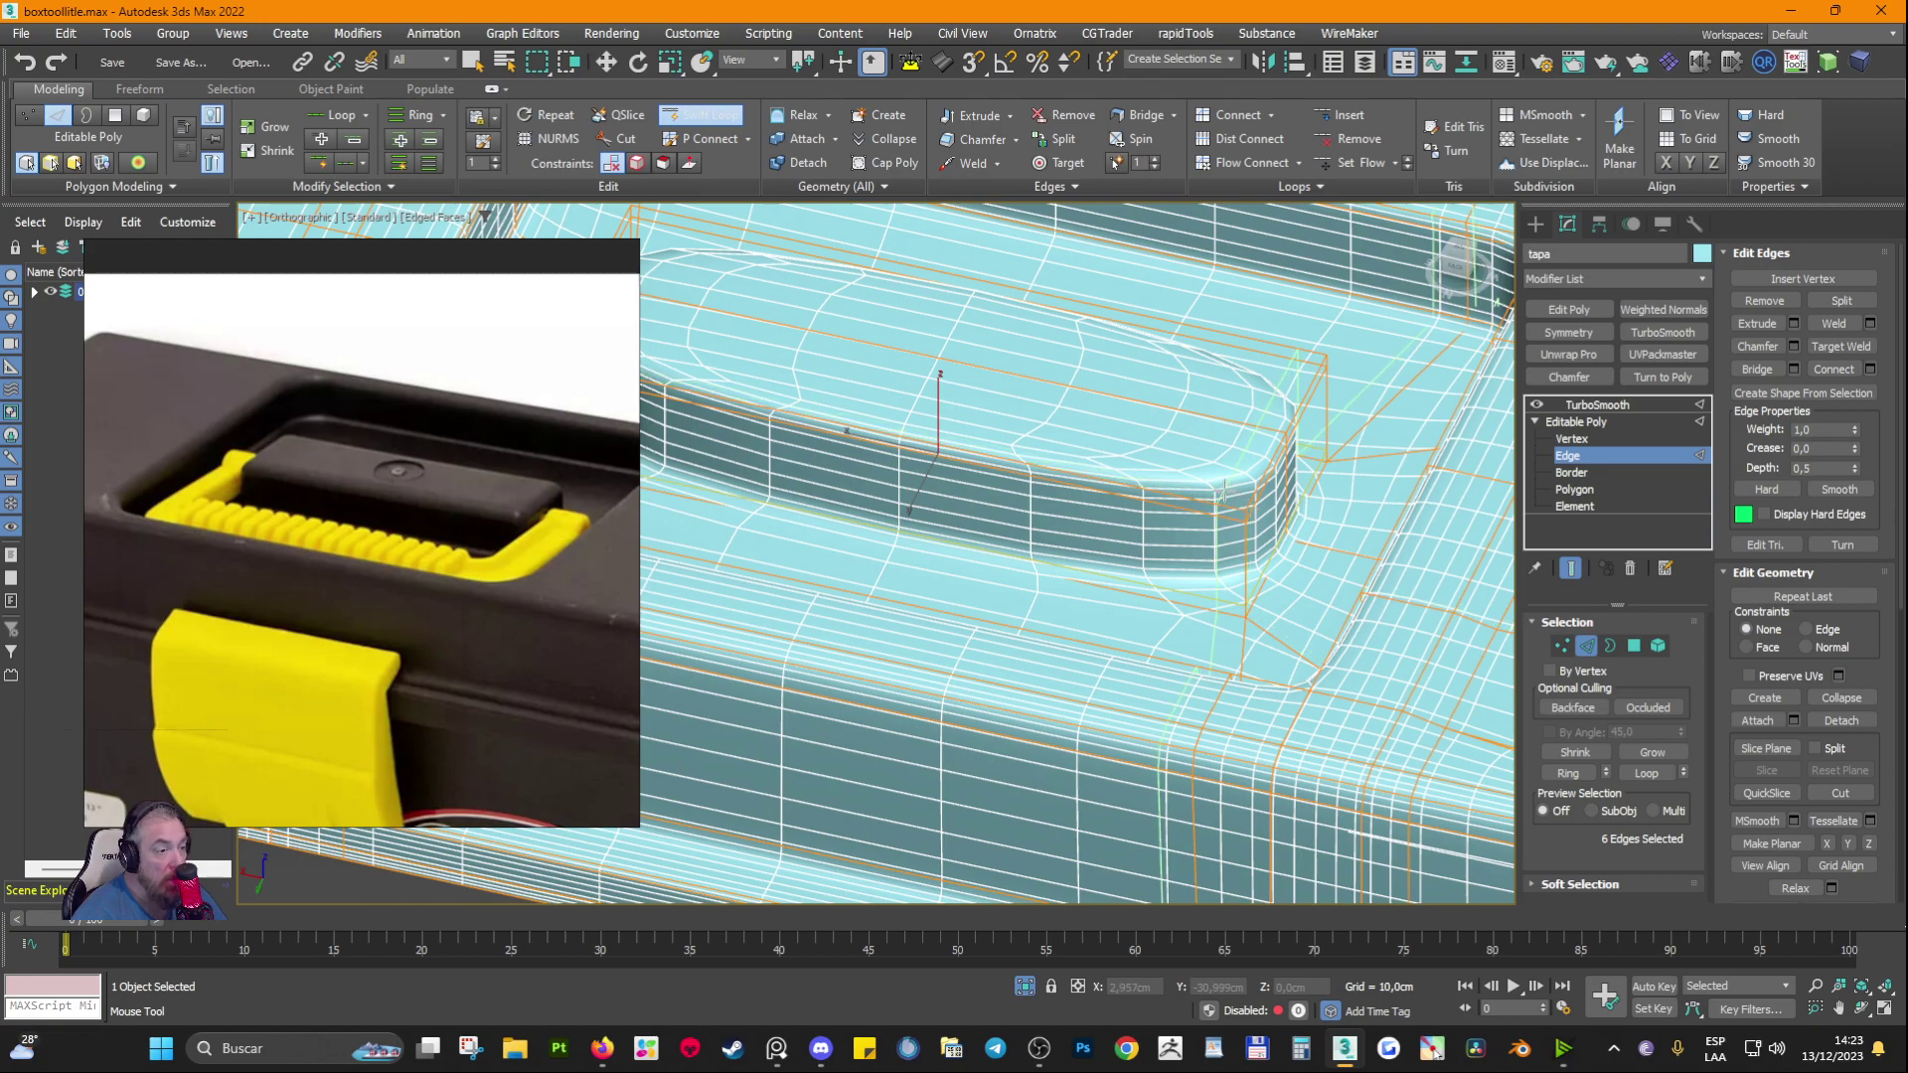
pyautogui.click(1224, 490)
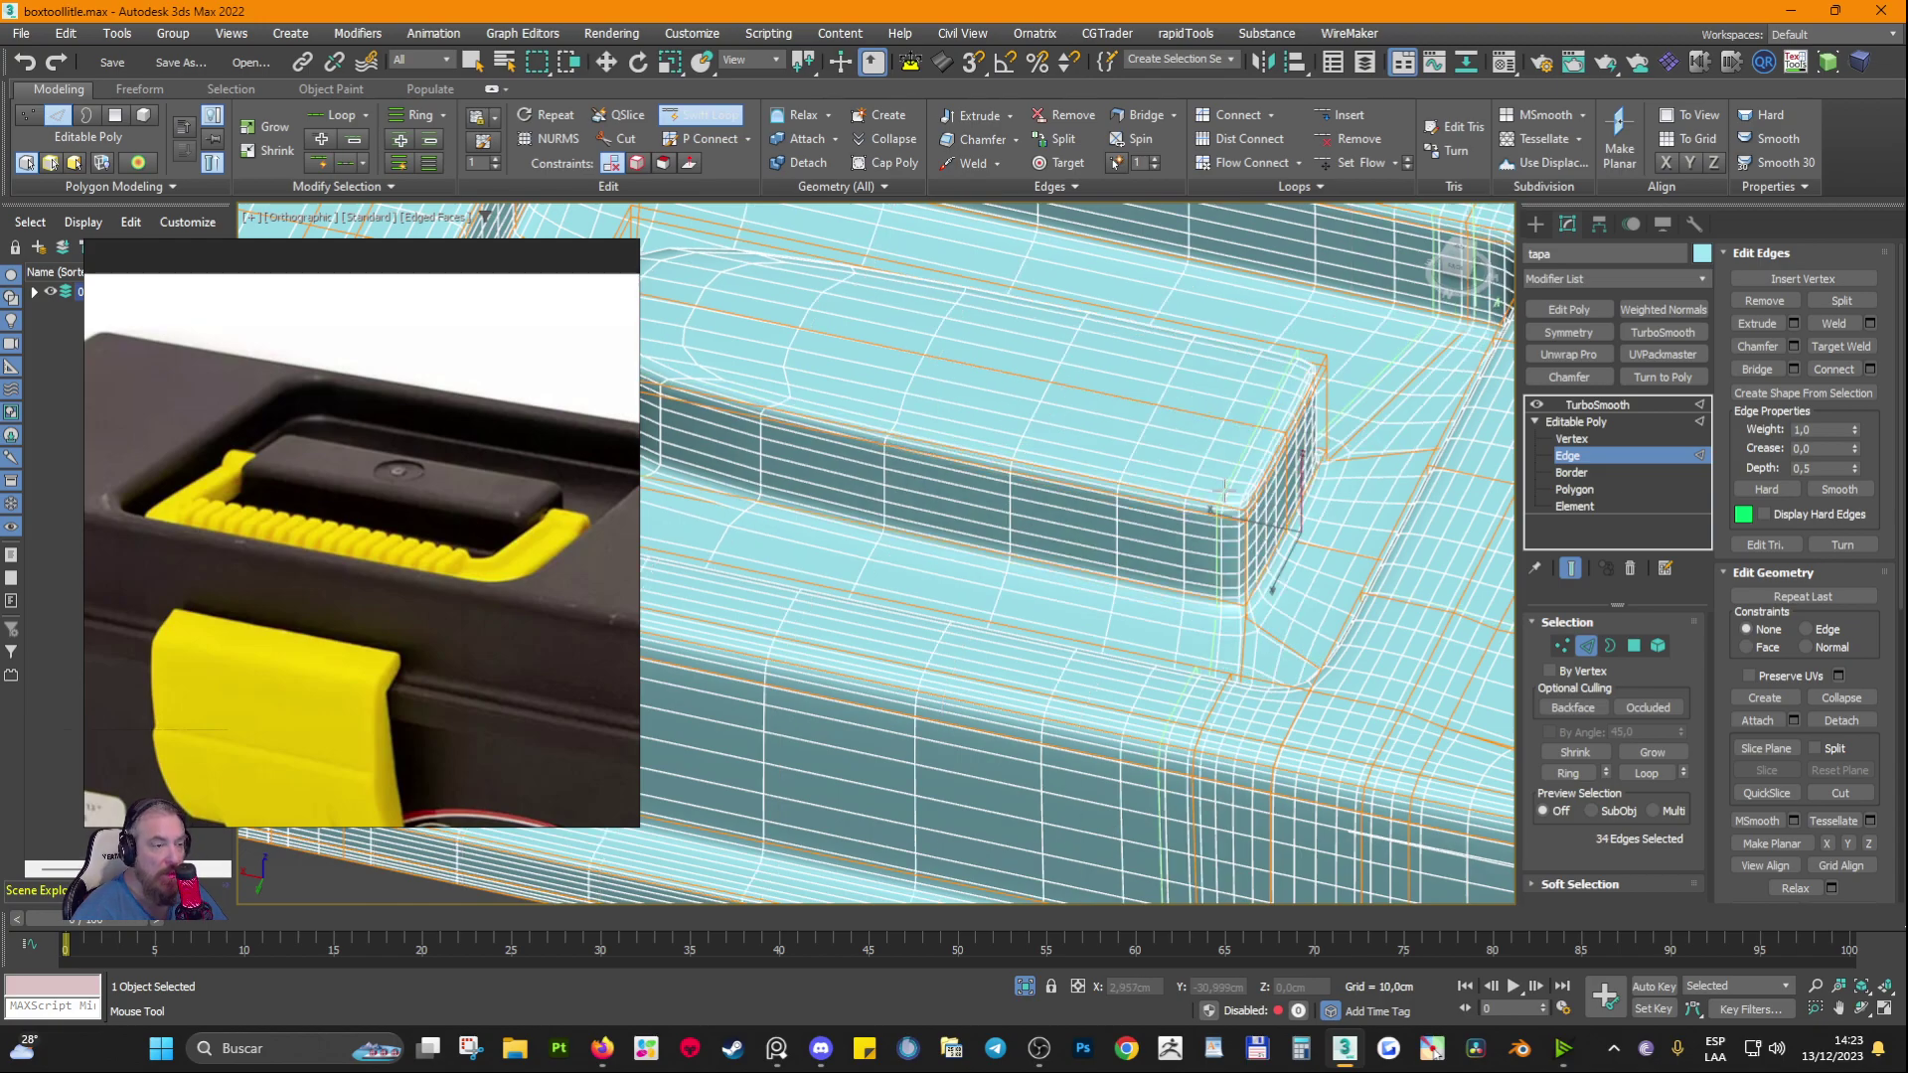
pyautogui.moveTo(1105, 487); pyautogui.dragTo(1637, 554, button='middle')
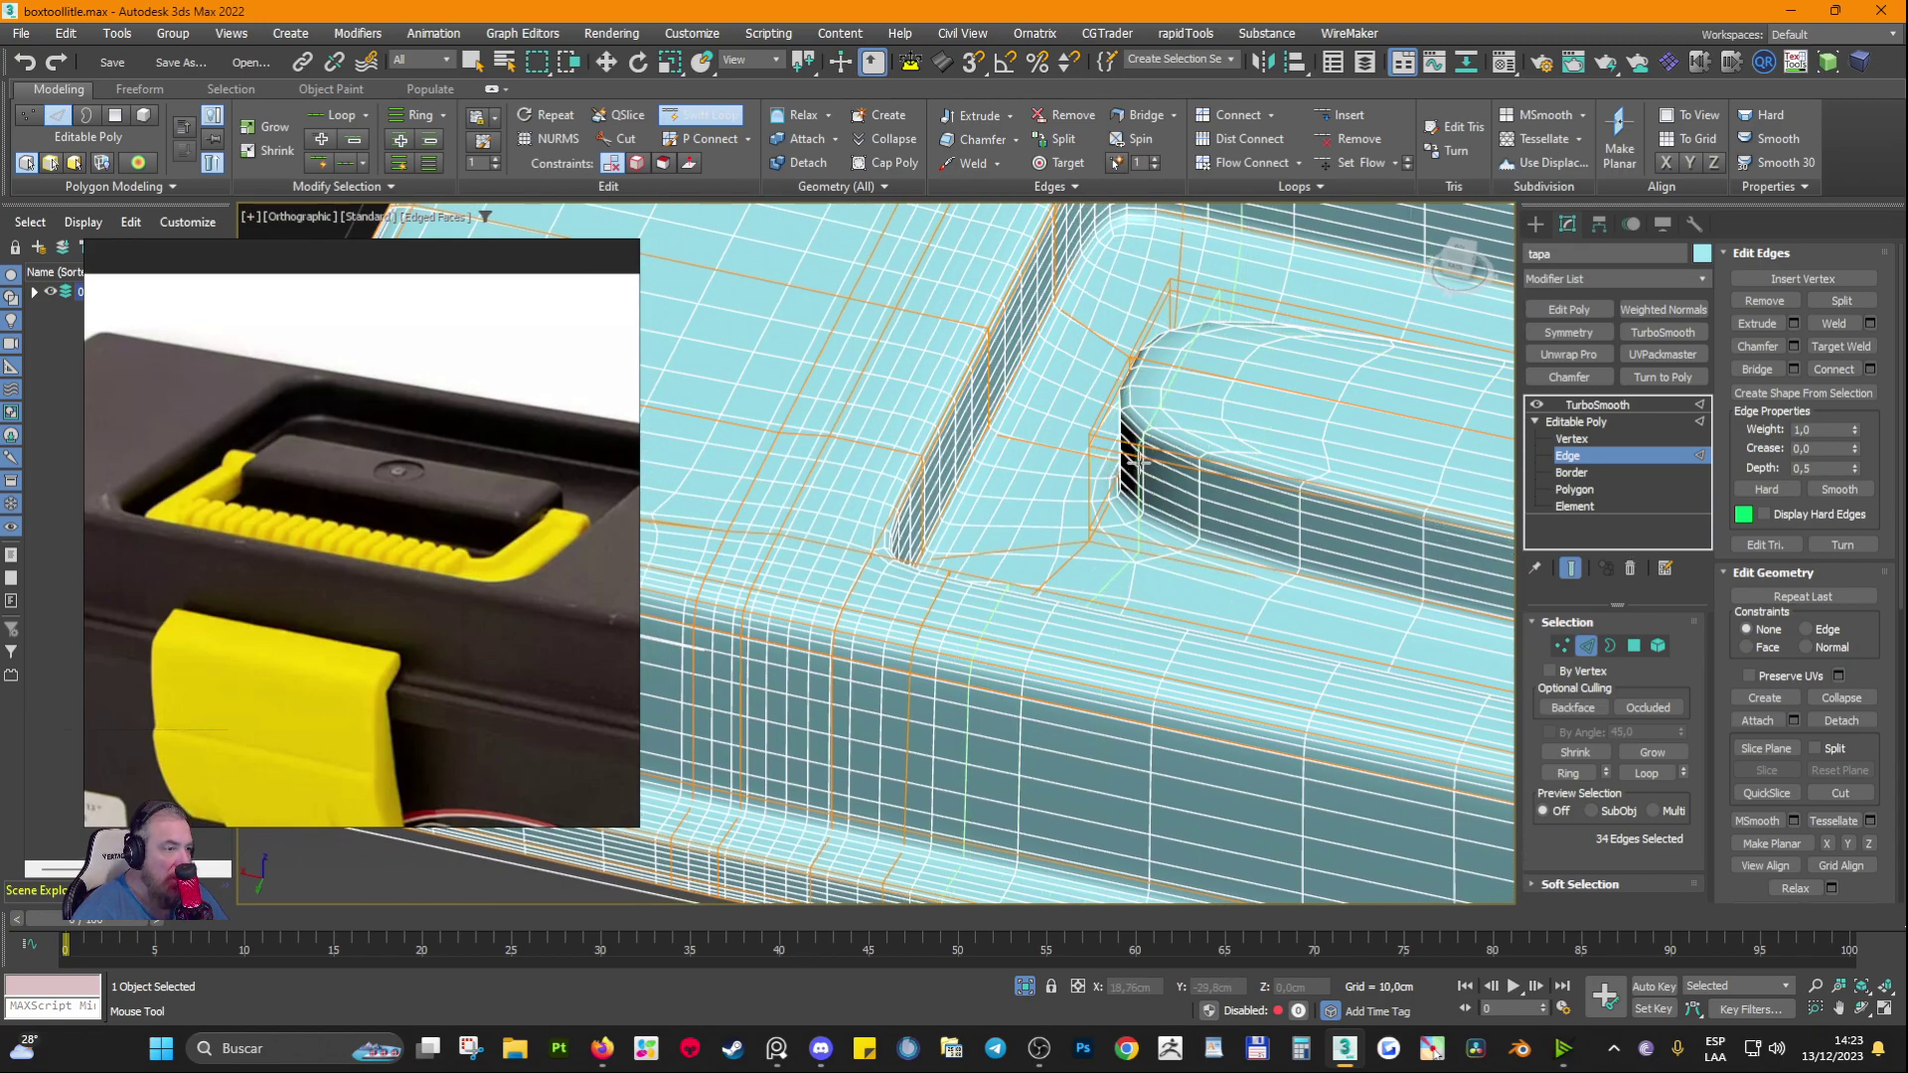
pyautogui.click(1137, 453)
pyautogui.scroll(-2, 1136, 453)
pyautogui.moveTo(1137, 453); pyautogui.dragTo(789, 418, button='middle')
pyautogui.hotkey('ctrl', 'z')
pyautogui.hotkey('ctrl', 'z')
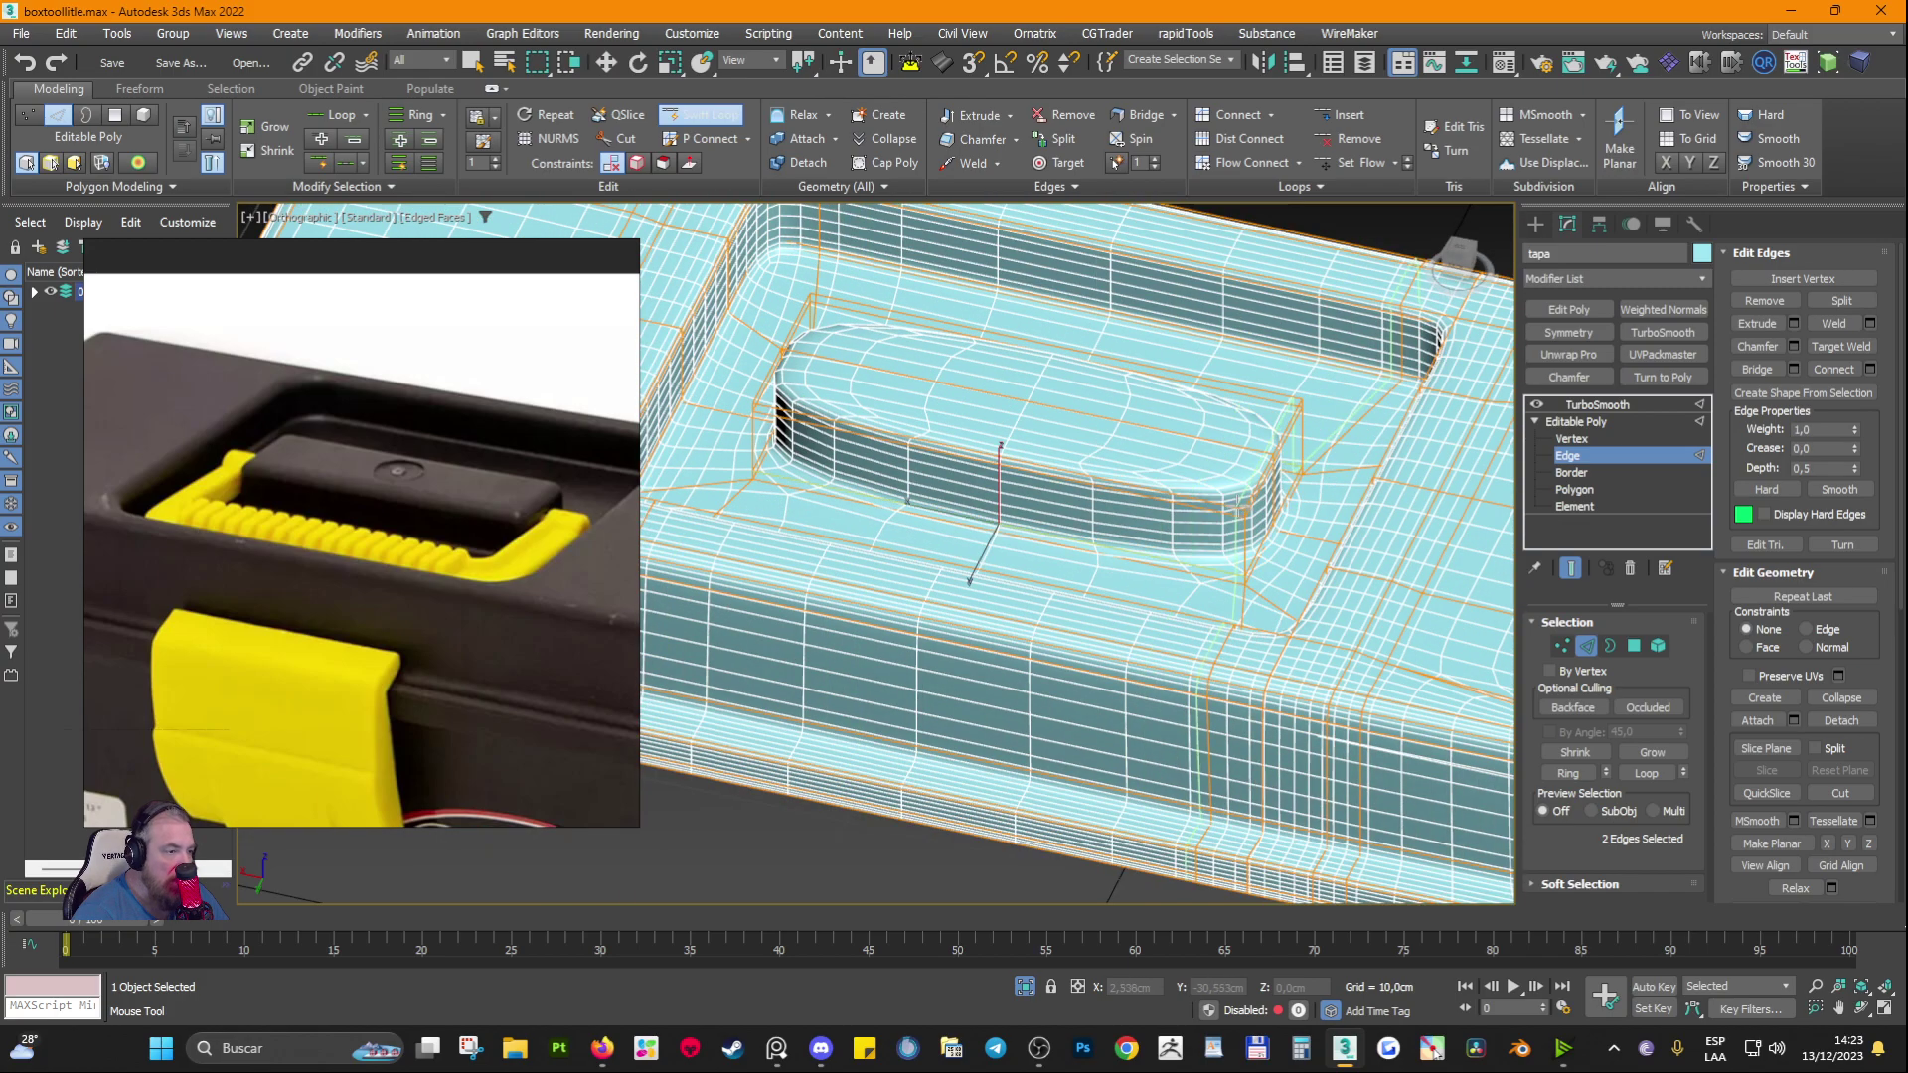
# Step: Insert a Swift Loop across the lid near each end of the raised block to tighten its smoothed corners
pyautogui.click(1220, 499)
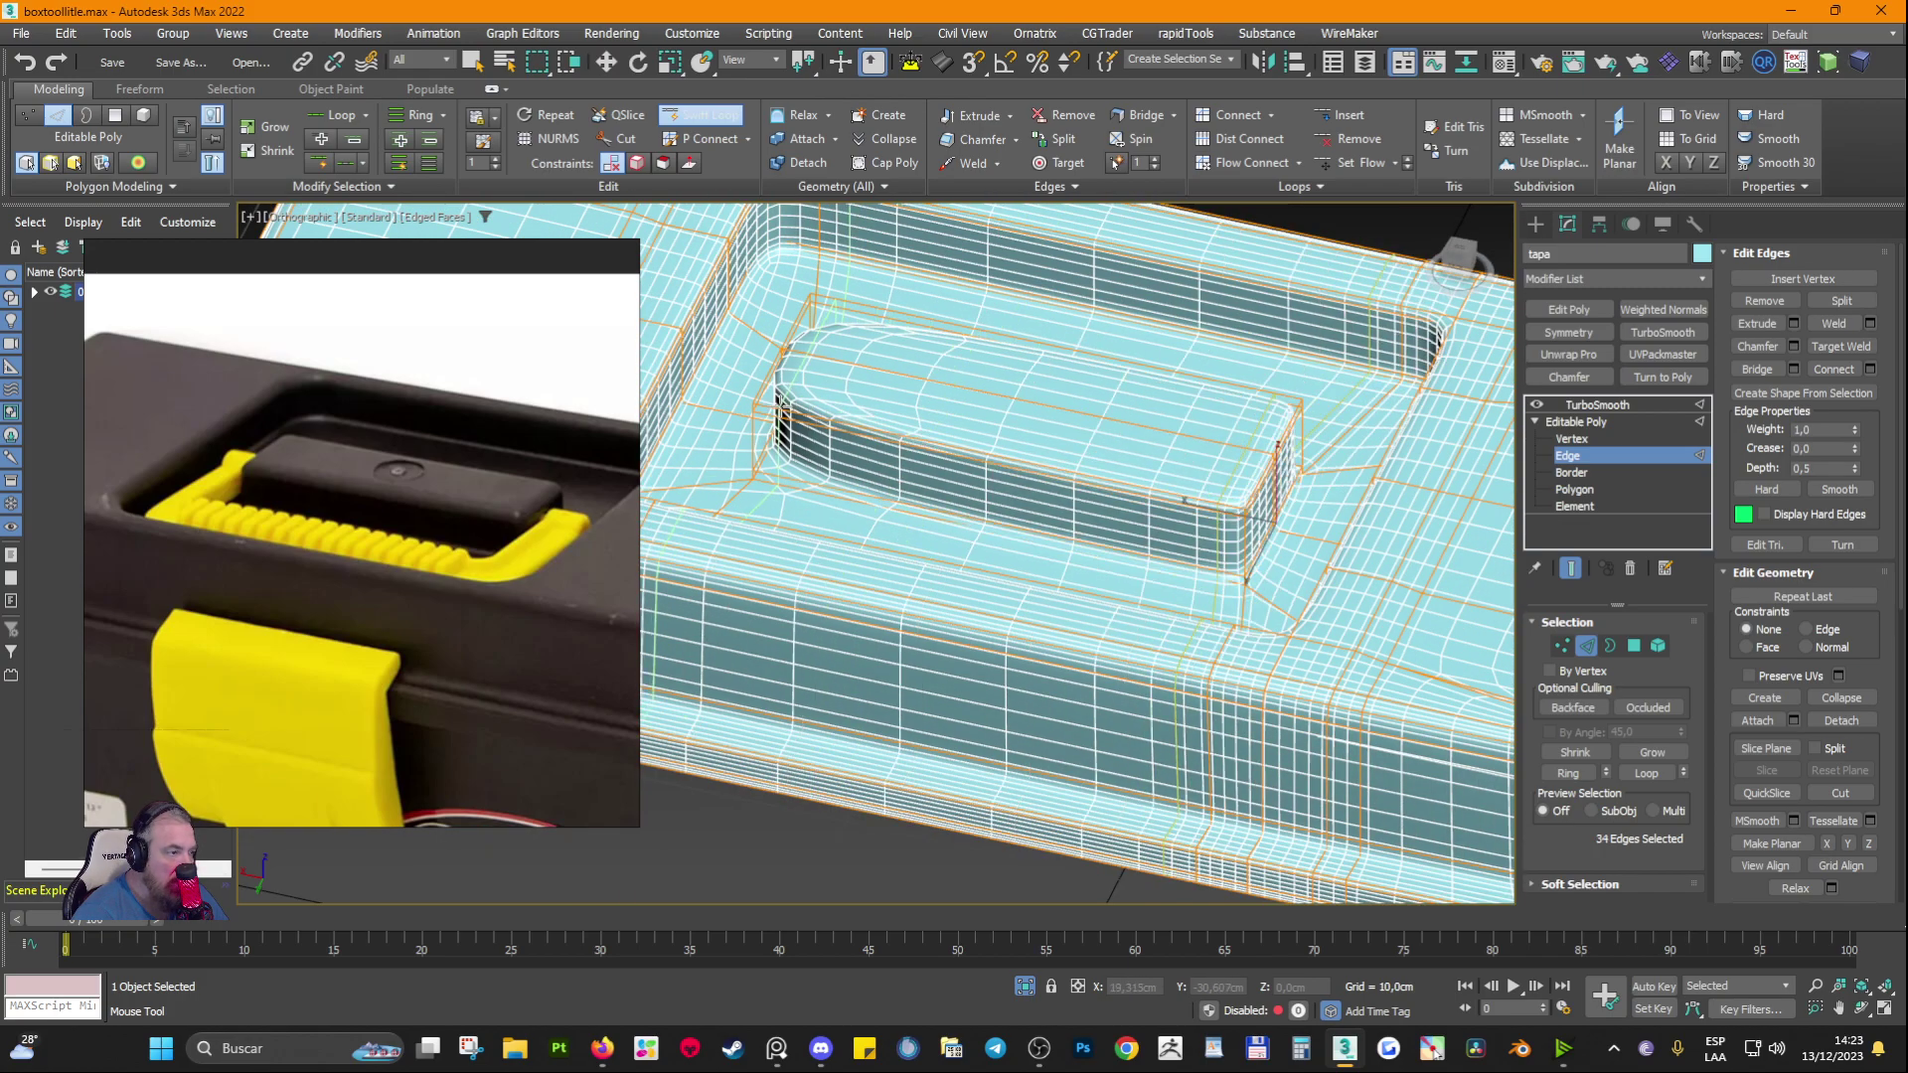
pyautogui.click(768, 419)
pyautogui.keyDown('alt'); pyautogui.moveTo(781, 422); pyautogui.dragTo(1072, 413, button='middle'); pyautogui.keyUp('alt')
pyautogui.scroll(3, 842, 345)
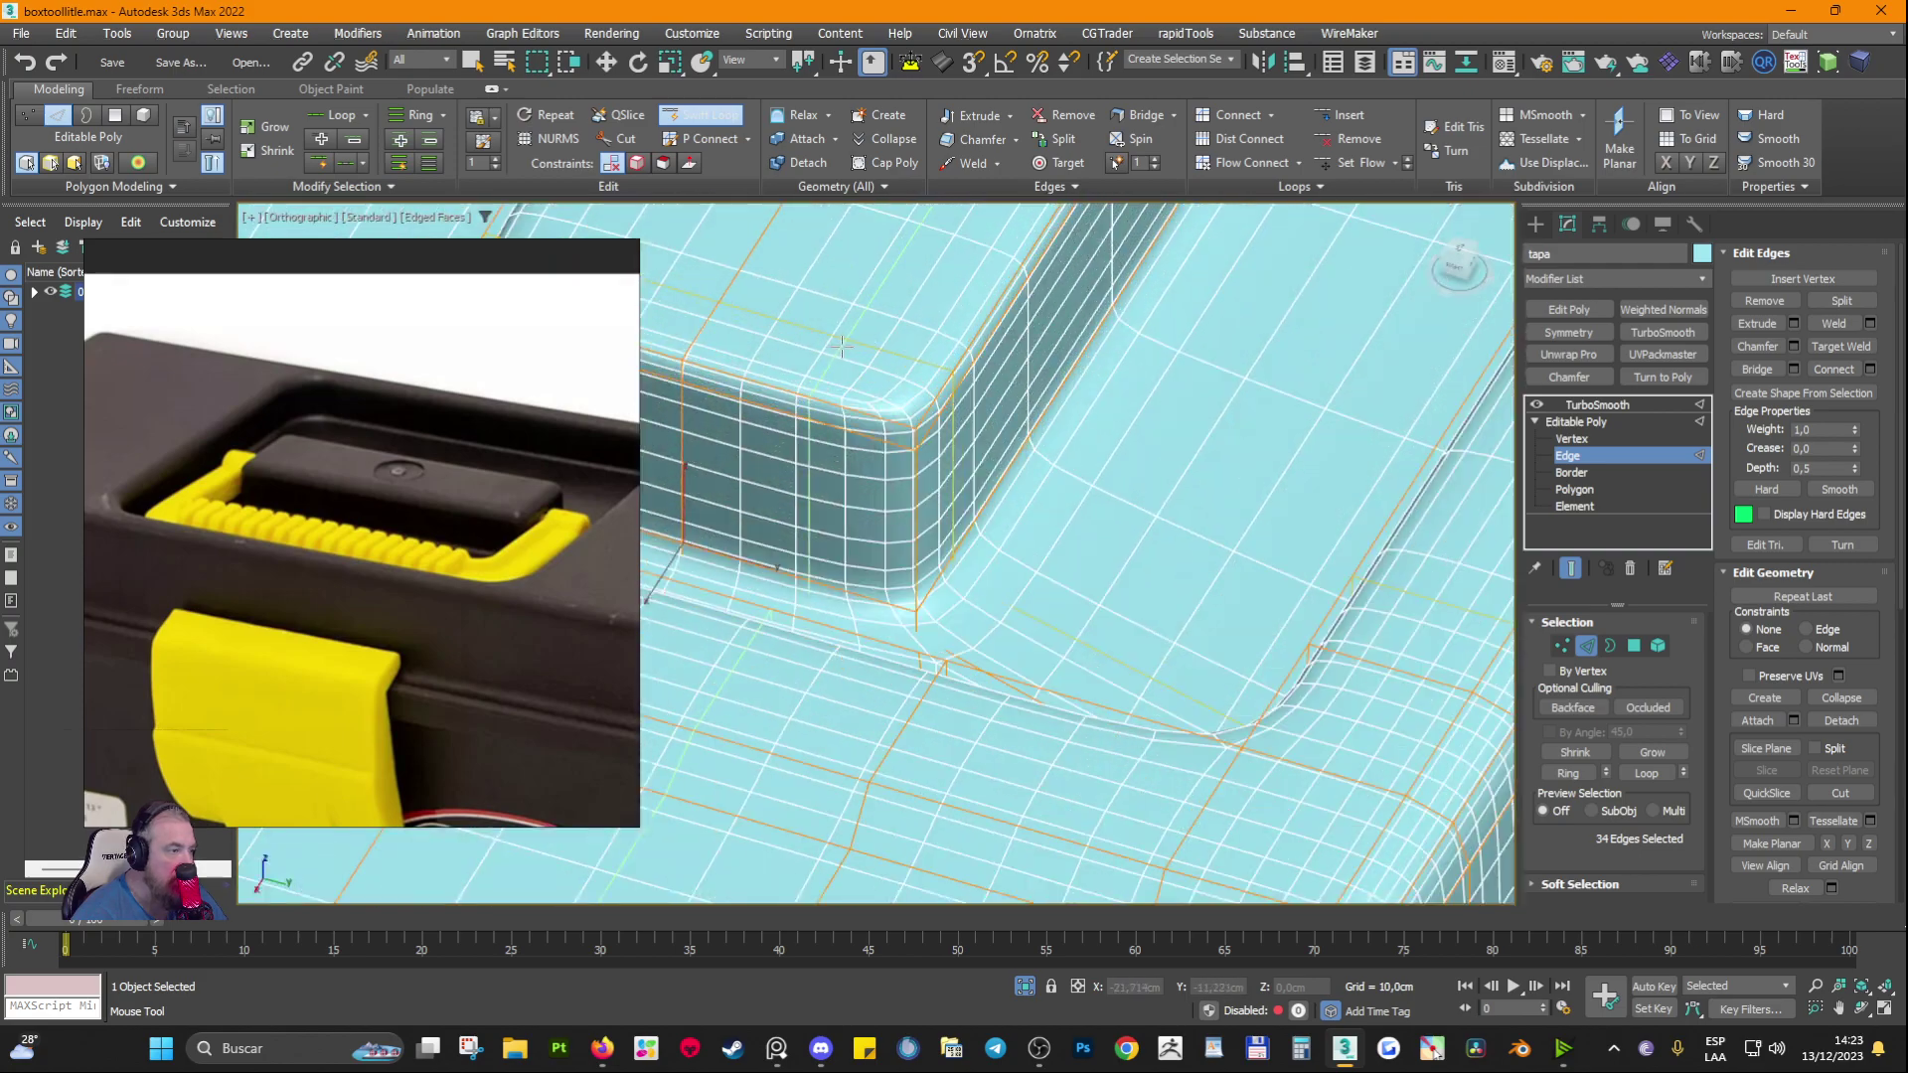
pyautogui.moveTo(849, 434); pyautogui.dragTo(1083, 502, button='middle')
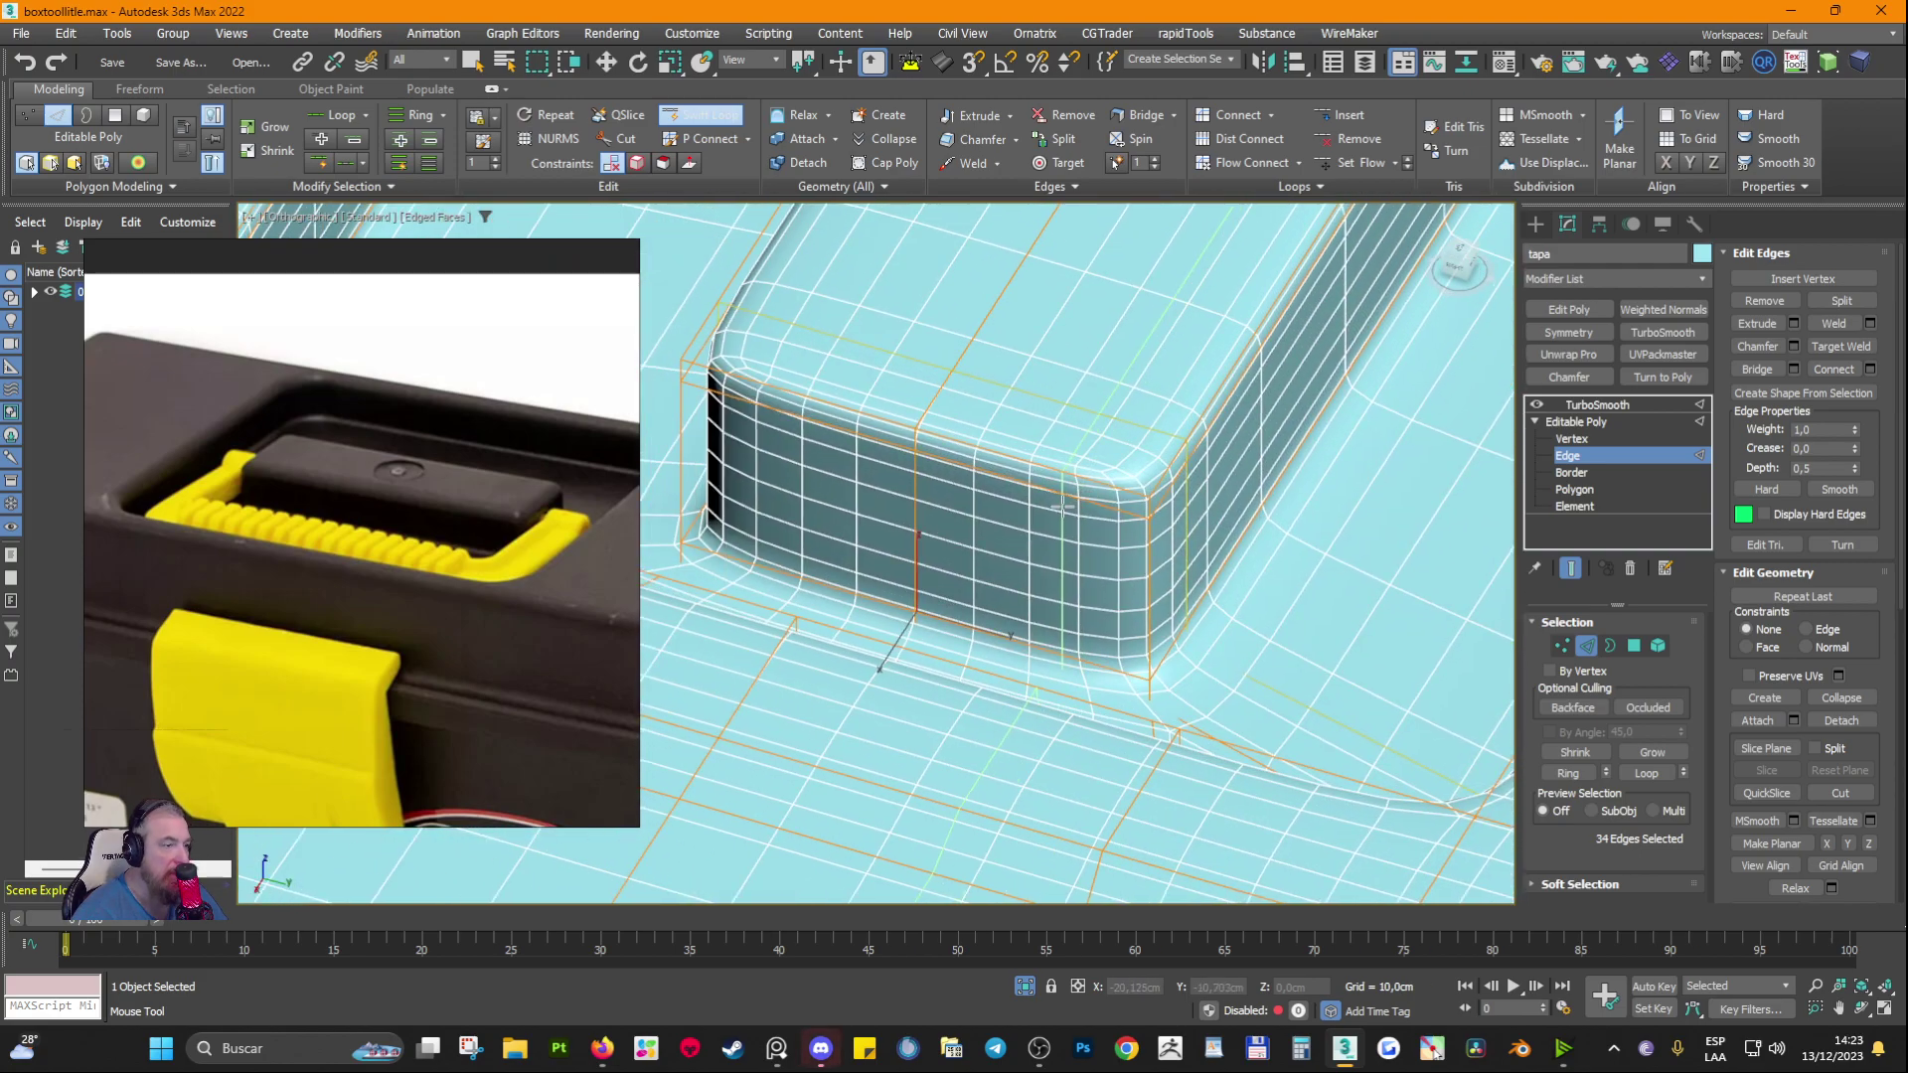
# Step: Try another crosswise Swift Loop near the end of the raised block, and undo it
pyautogui.click(1073, 505)
pyautogui.hotkey('ctrl', 'z')
pyautogui.scroll(-5, 1093, 503)
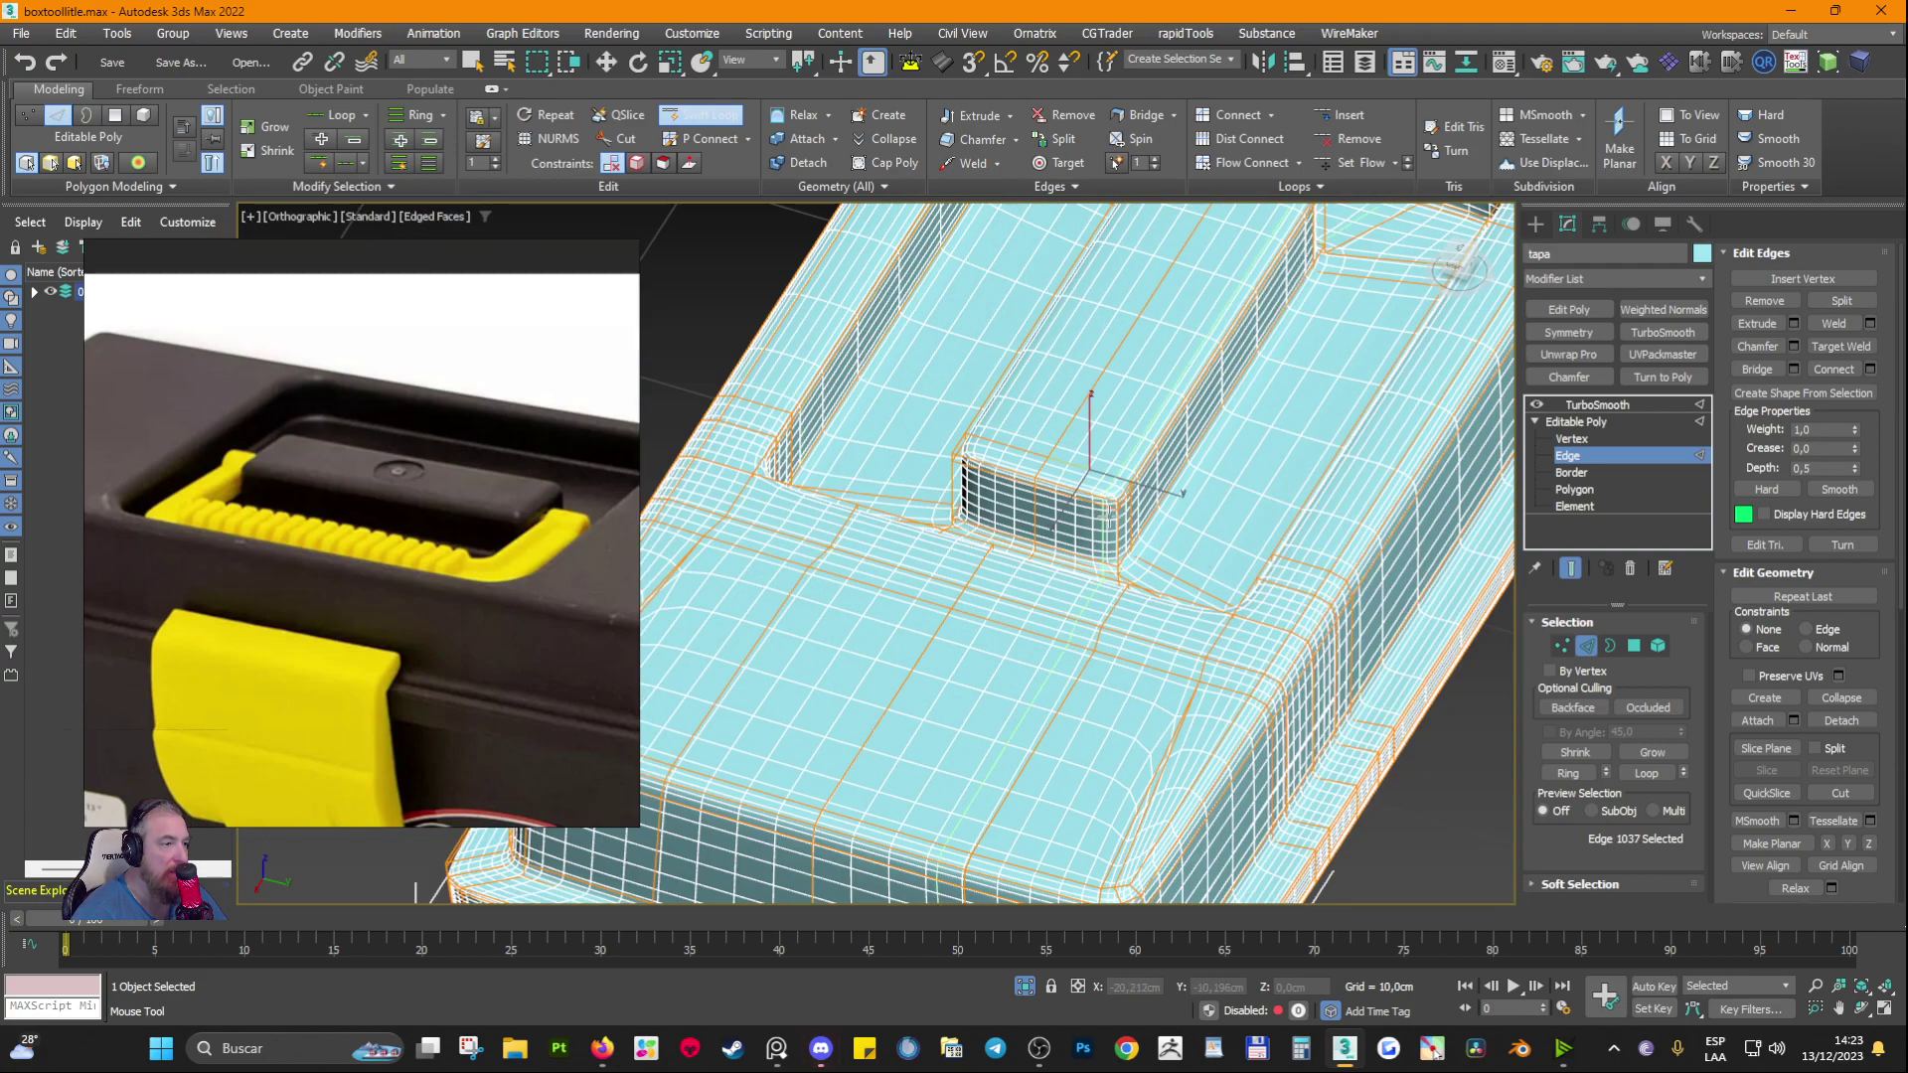
pyautogui.keyDown('alt'); pyautogui.moveTo(1123, 507); pyautogui.dragTo(1039, 631, button='middle'); pyautogui.keyUp('alt')
pyautogui.moveTo(1257, 690); pyautogui.dragTo(1083, 617, button='middle')
pyautogui.scroll(4, 1051, 626)
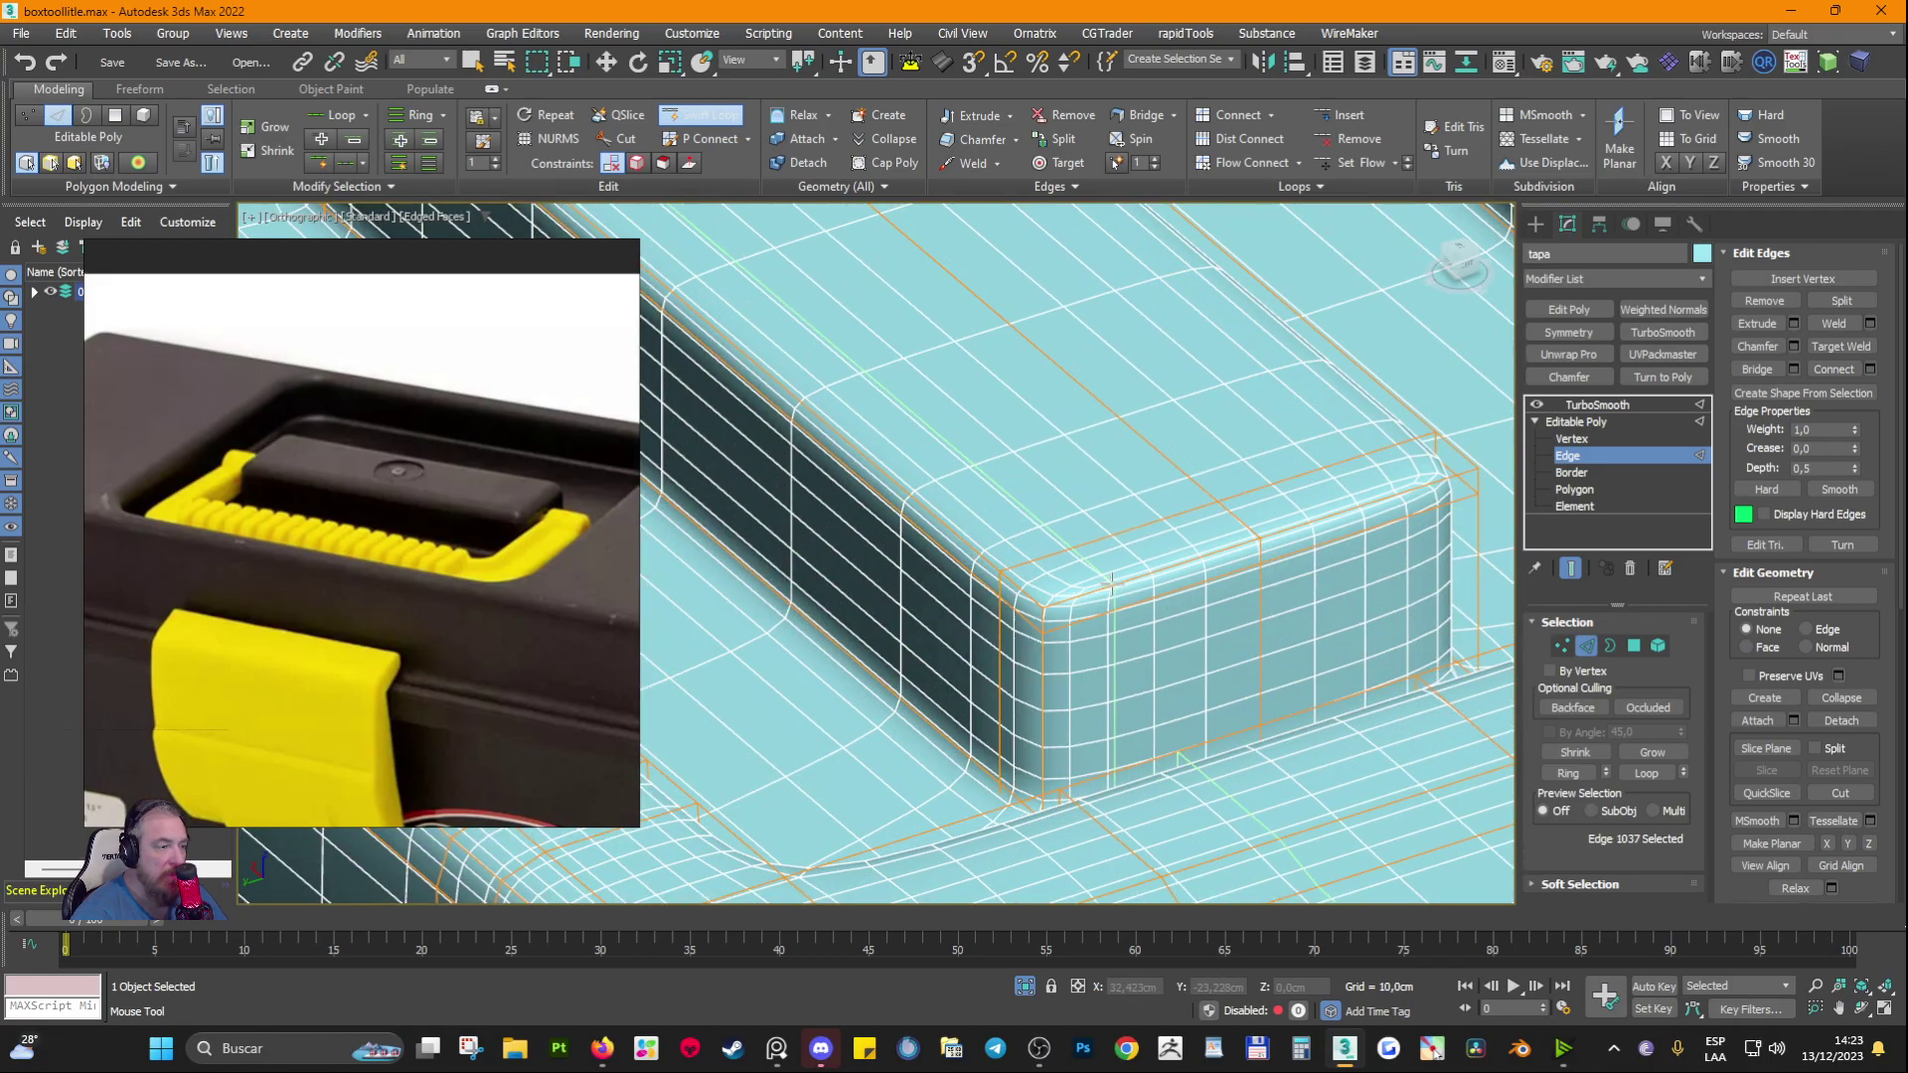
pyautogui.scroll(-4, 1076, 602)
pyautogui.moveTo(1076, 604)
pyautogui.keyDown('alt'); pyautogui.mouseDown(button='middle')
pyautogui.moveTo(1134, 623)
pyautogui.moveTo(1093, 601)
pyautogui.mouseUp(button='middle'); pyautogui.keyUp('alt')
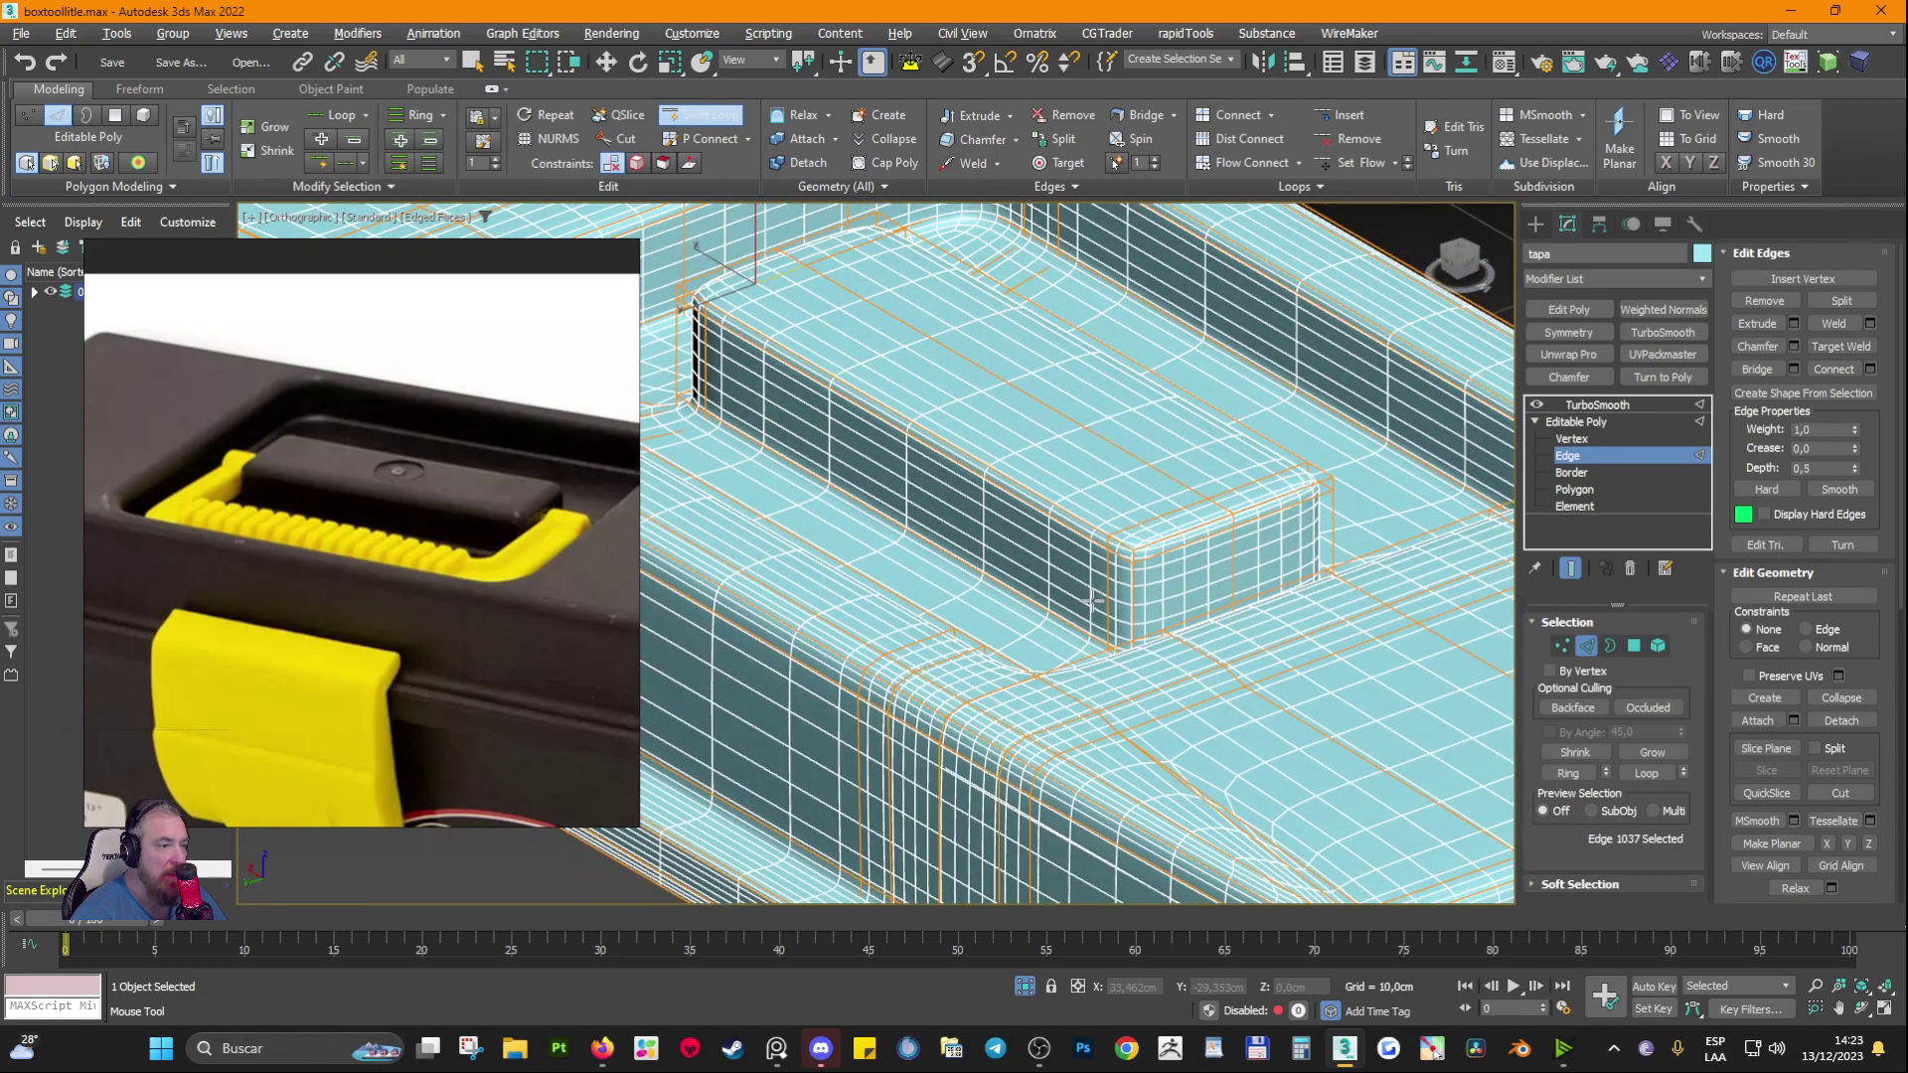
# Step: Select the edge loop just below the raised block's top edge and move it down to about Z 28.731 cm
pyautogui.press('w')
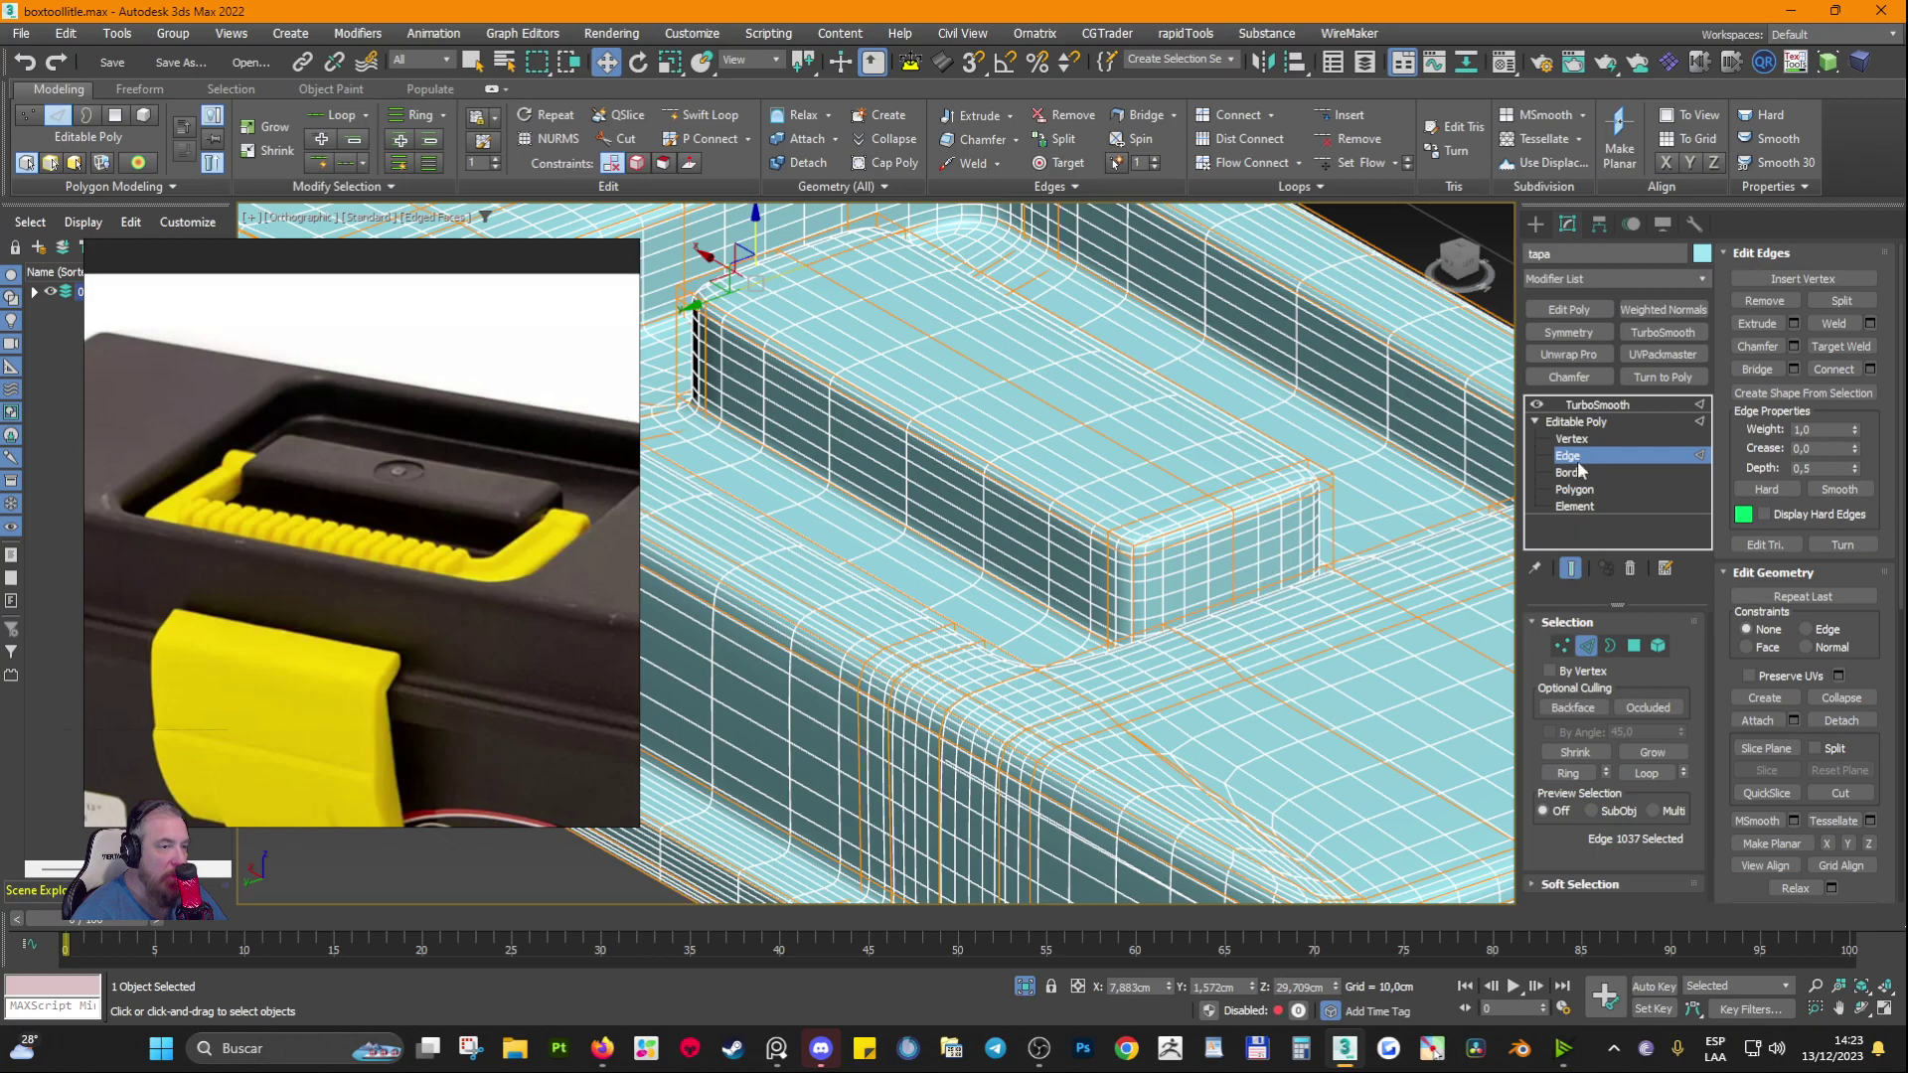
pyautogui.rightClick(1101, 506)
pyautogui.click(1312, 418)
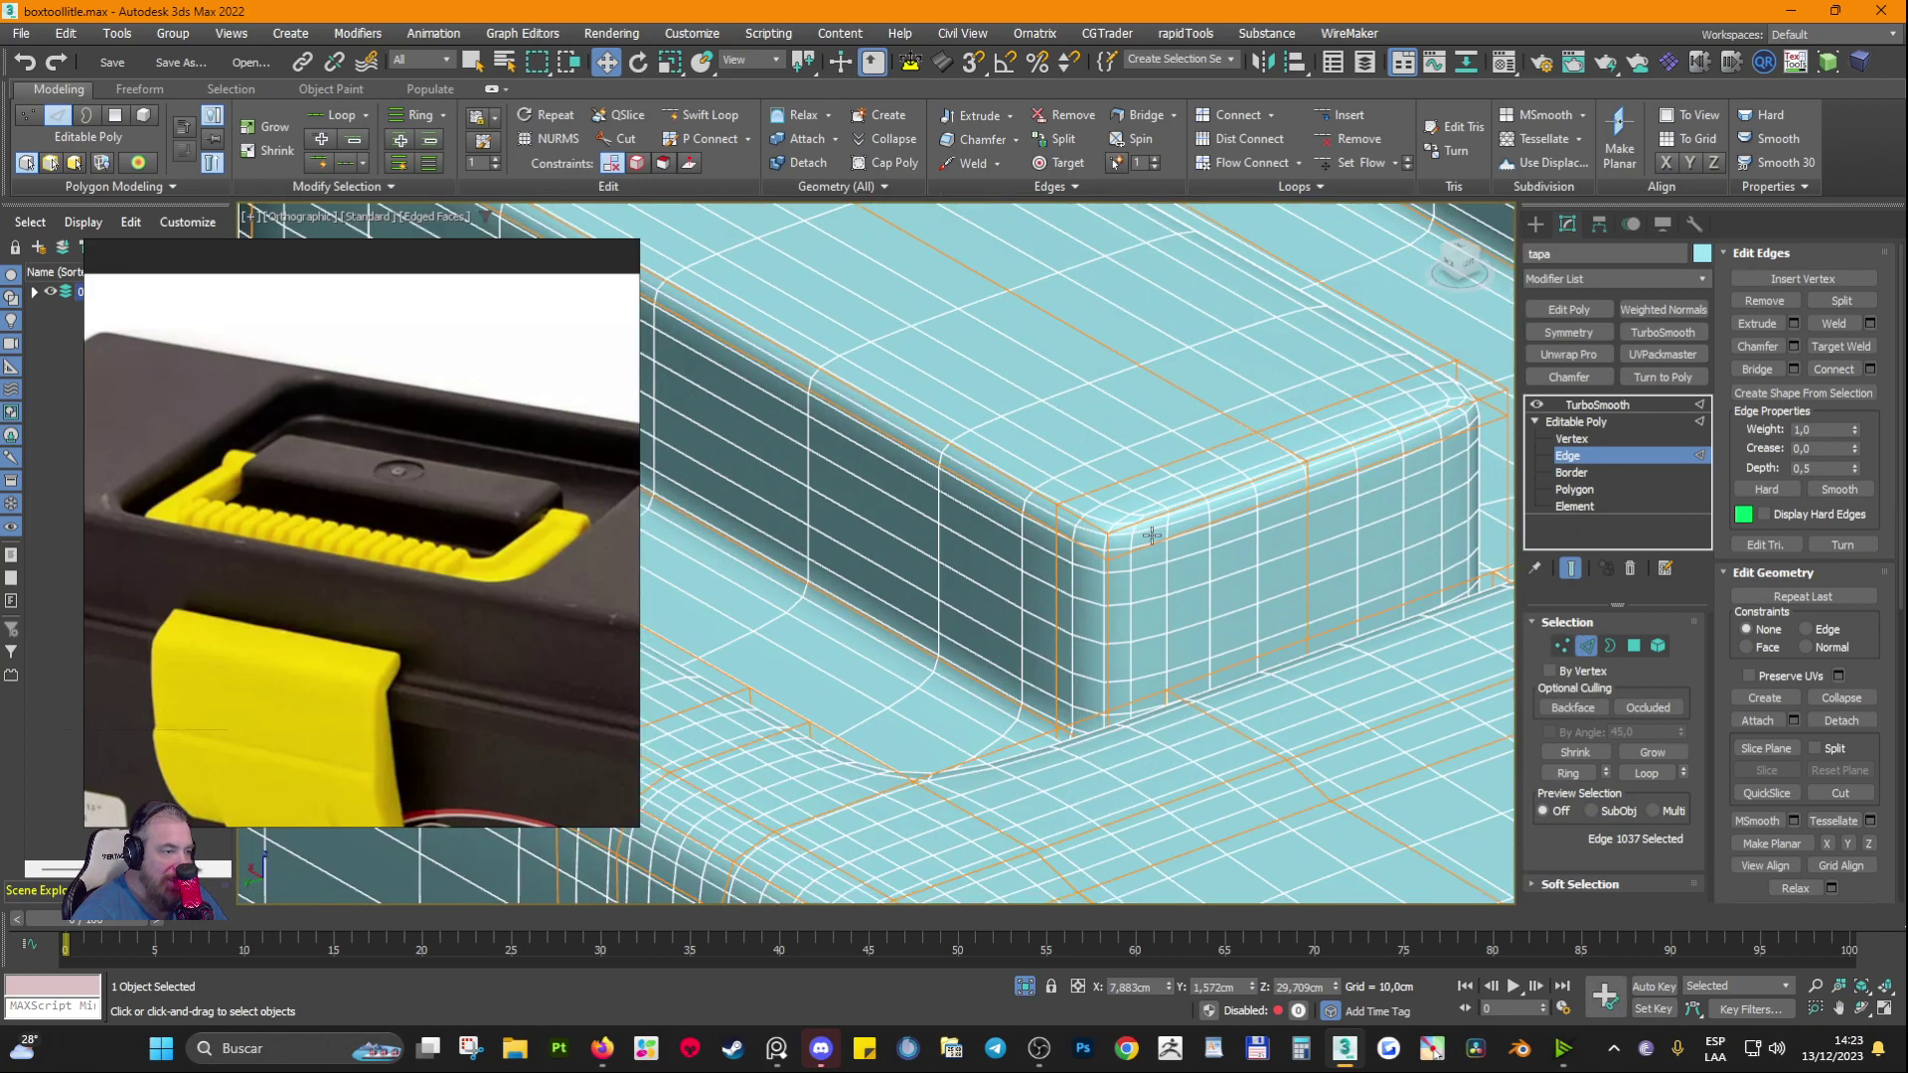
pyautogui.doubleClick(1152, 536)
pyautogui.keyDown('alt'); pyautogui.moveTo(848, 326); pyautogui.dragTo(901, 402, button='middle'); pyautogui.keyUp('alt')
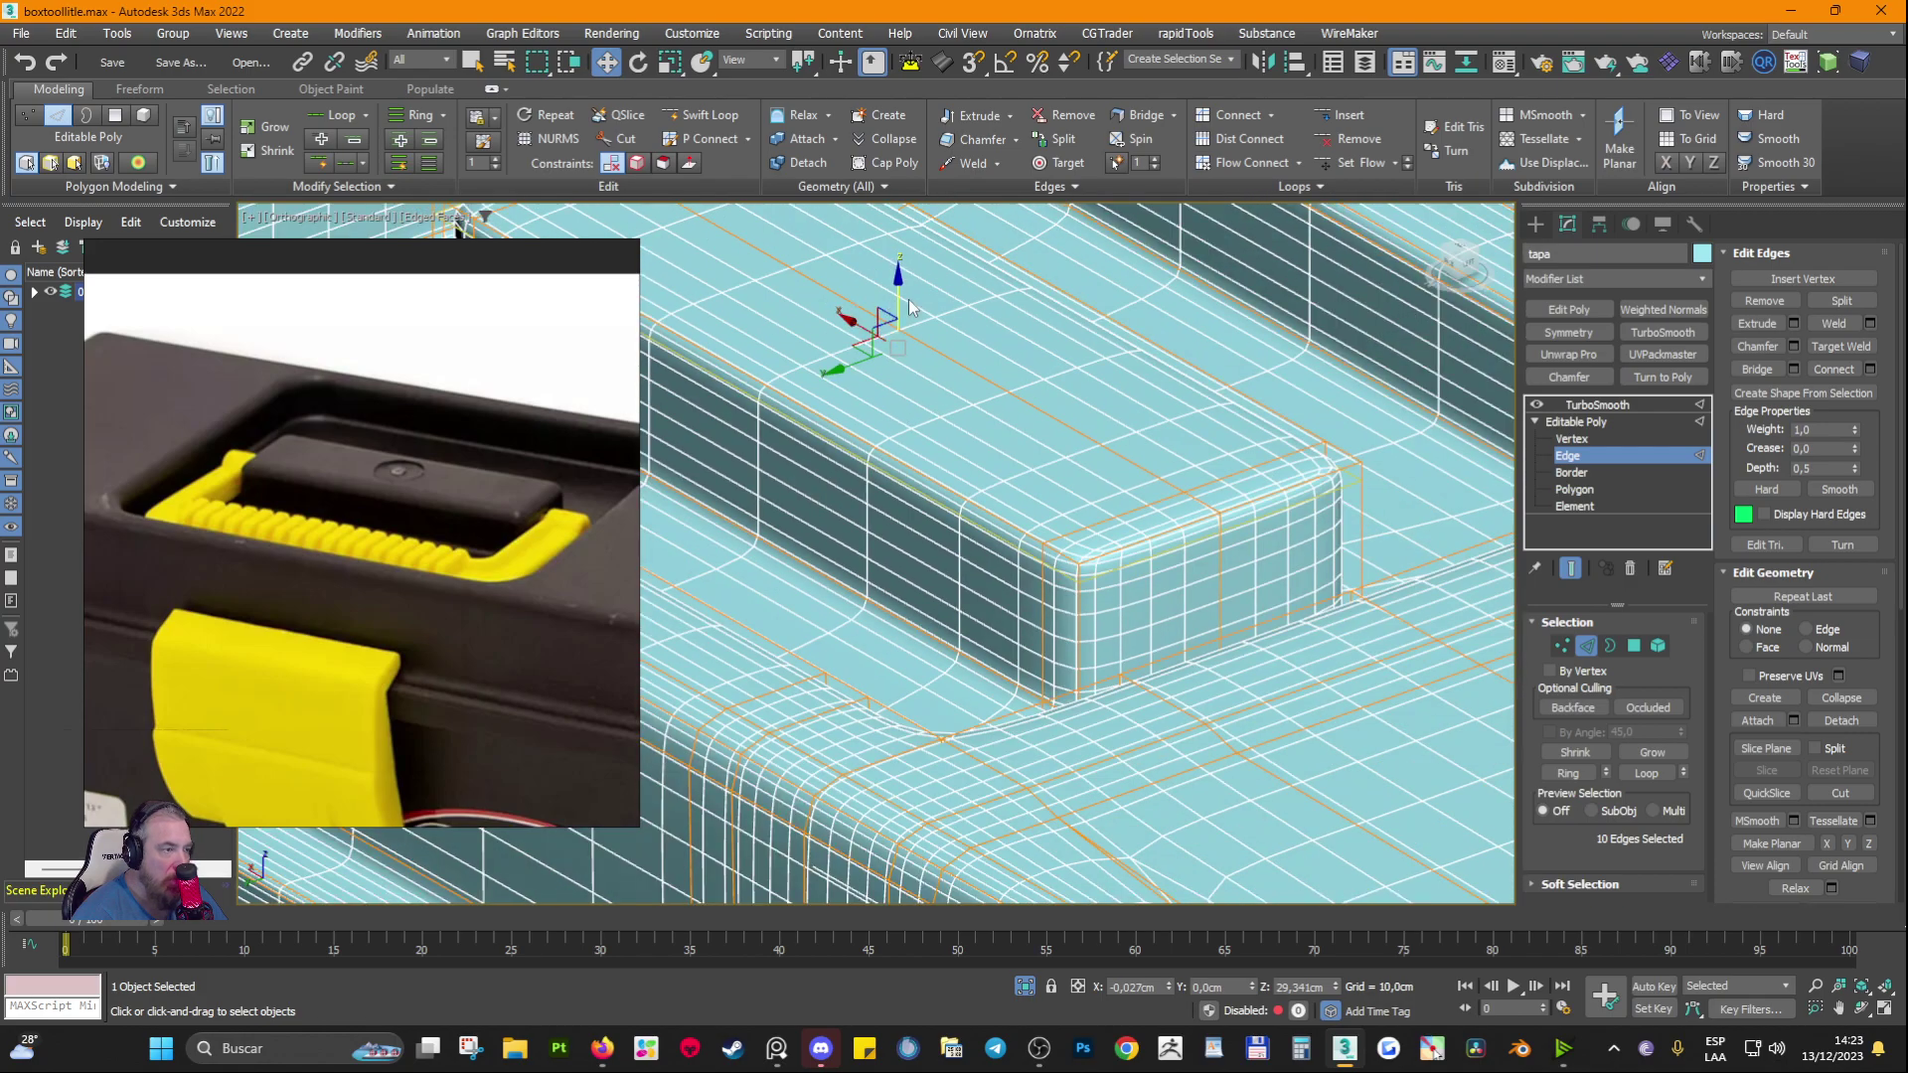
pyautogui.moveTo(898, 295); pyautogui.dragTo(907, 326)
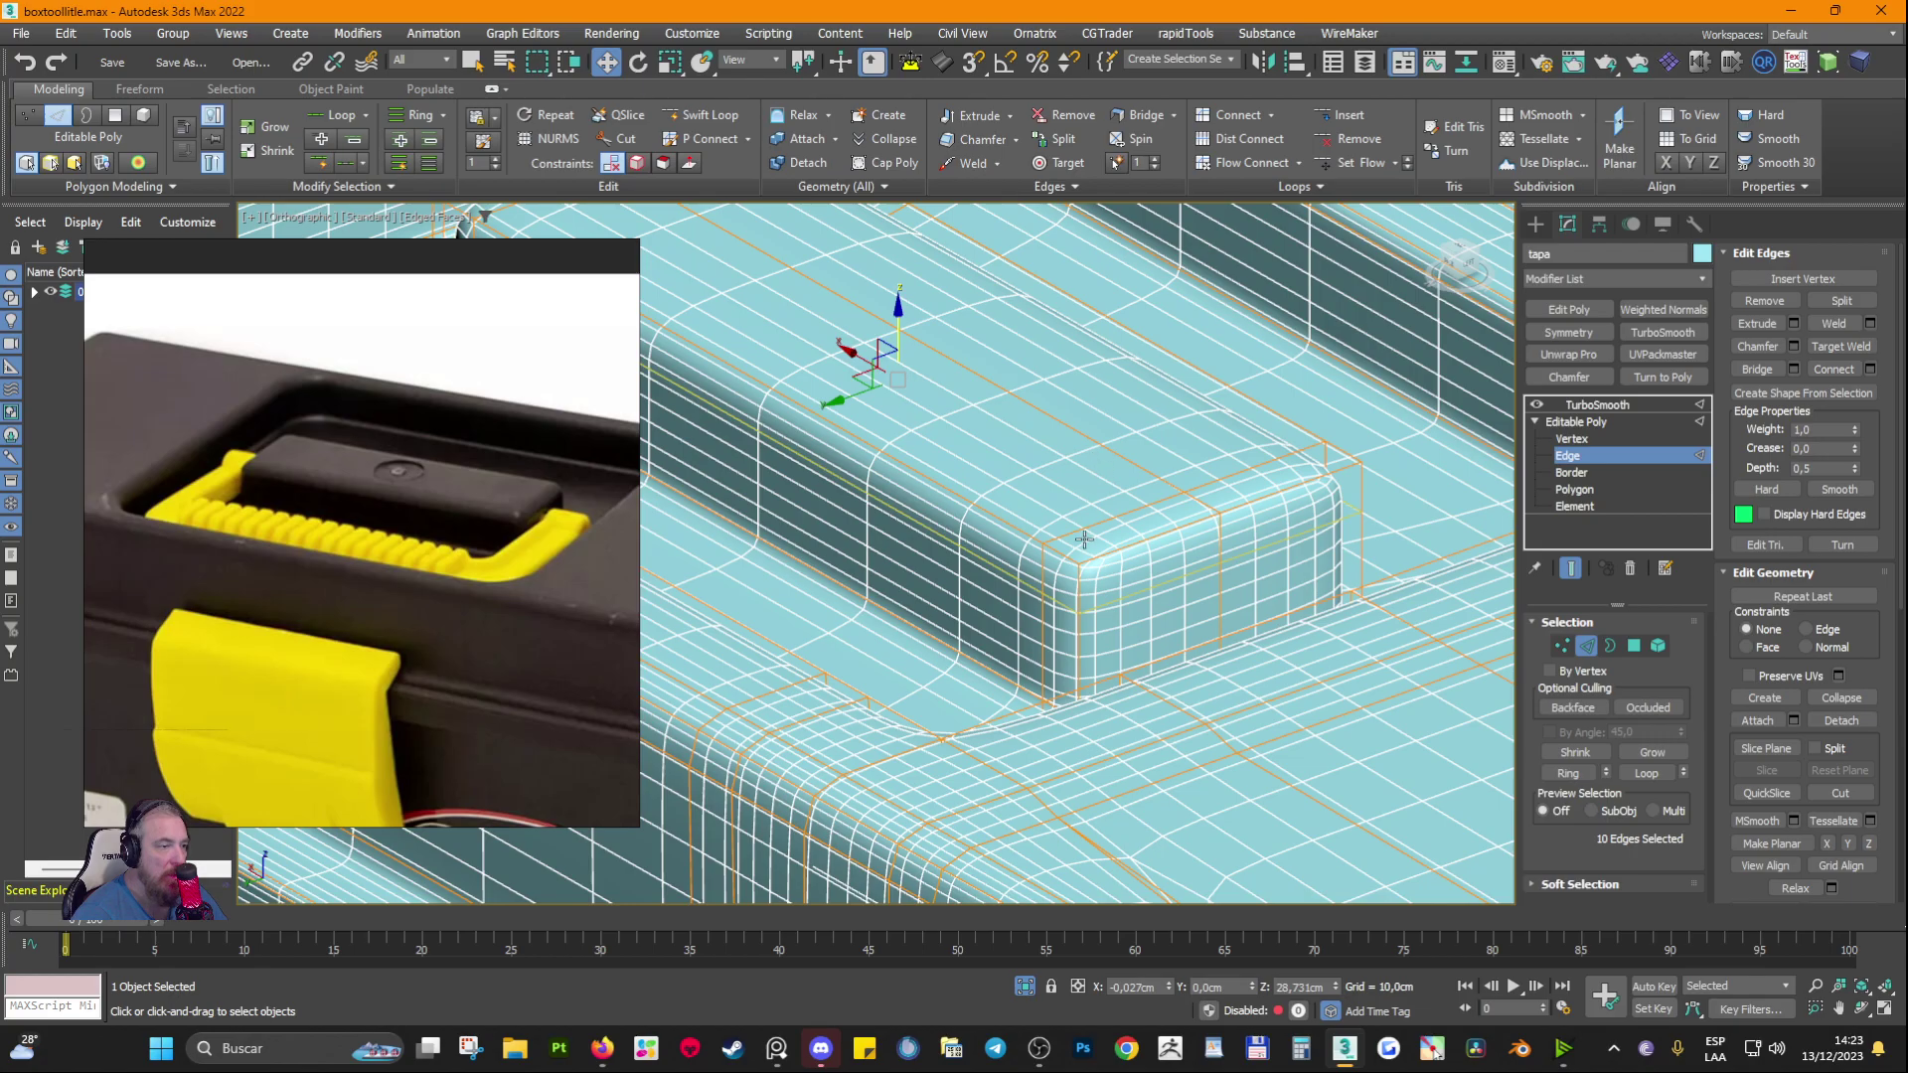
# Step: Turn off edged faces, leave edge level, and examine the smoothed block, handle recess and whole lid
pyautogui.scroll(-4, 1084, 527)
pyautogui.keyDown('alt'); pyautogui.moveTo(1084, 526); pyautogui.dragTo(1232, 562, button='middle'); pyautogui.keyUp('alt')
pyautogui.press('F4')
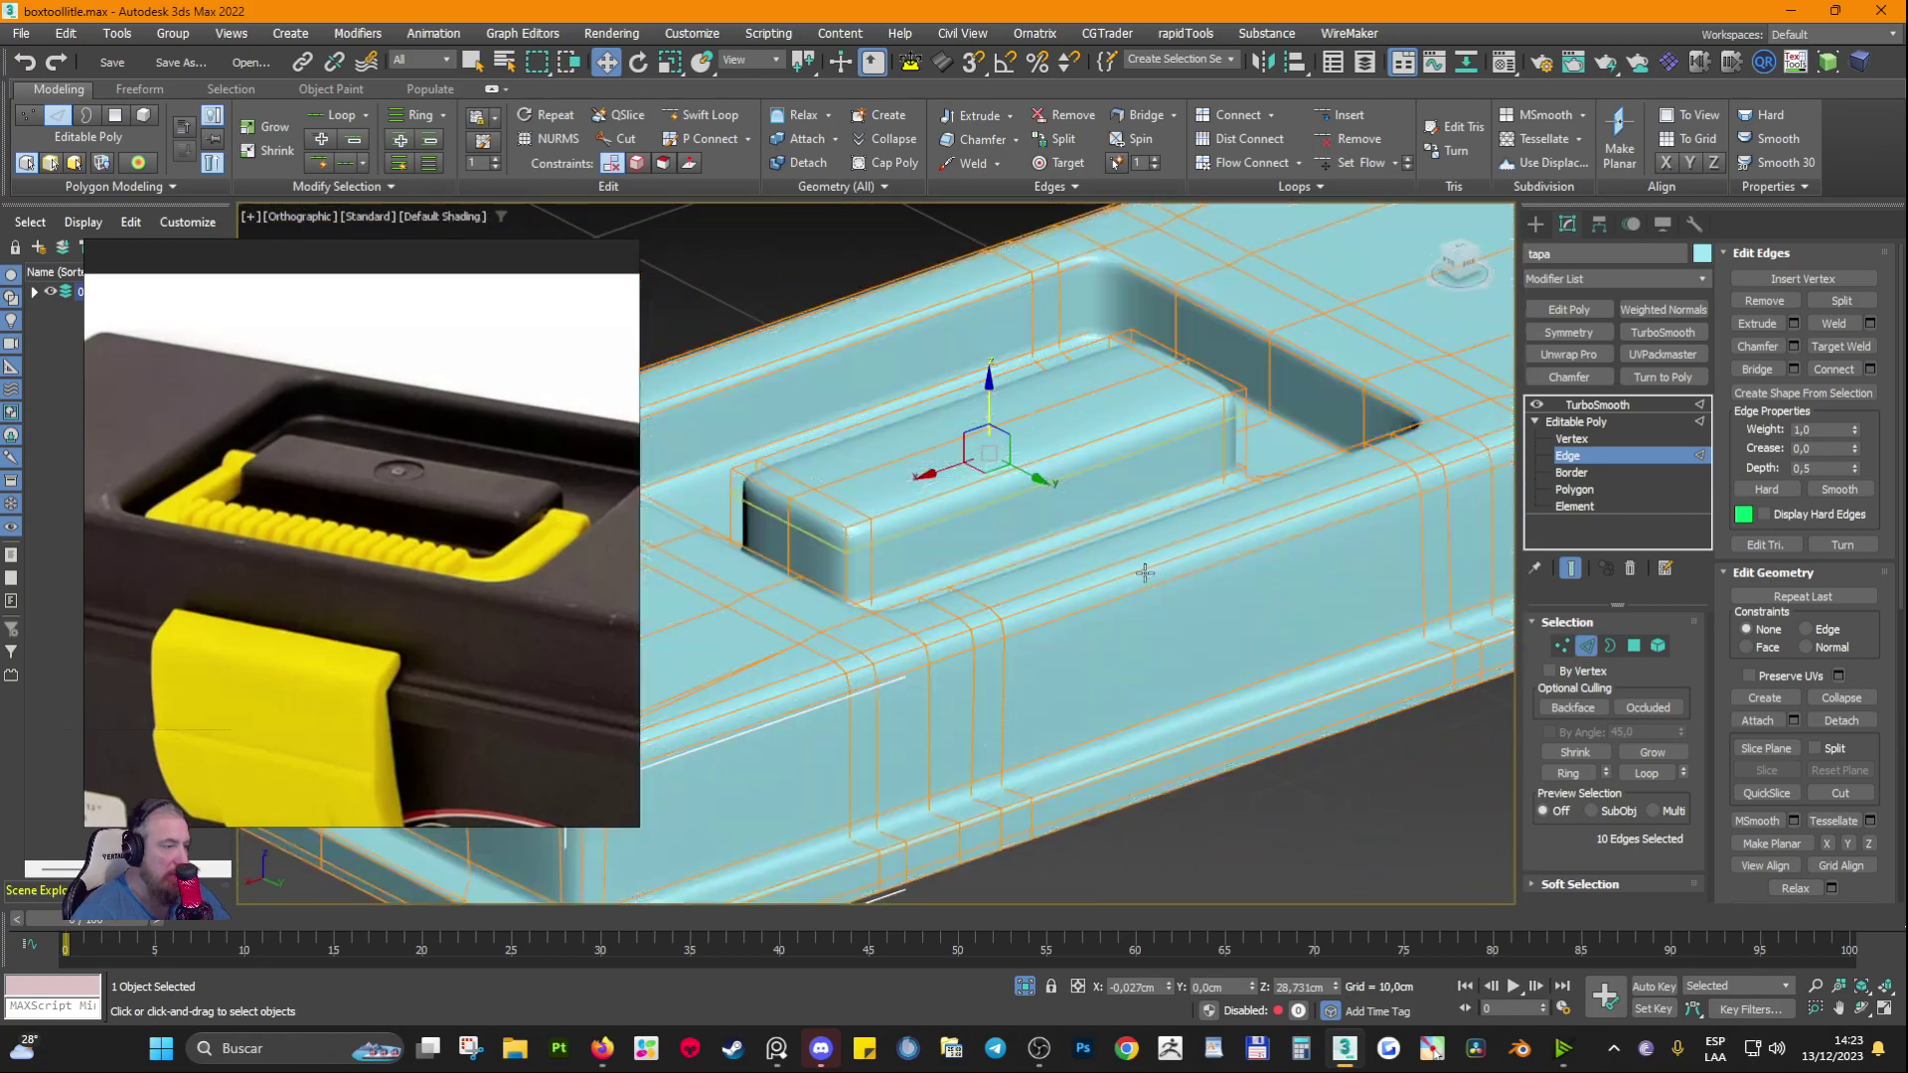
pyautogui.scroll(-5, 1145, 573)
pyautogui.keyDown('alt'); pyautogui.moveTo(1073, 672); pyautogui.dragTo(973, 705, button='middle'); pyautogui.keyUp('alt')
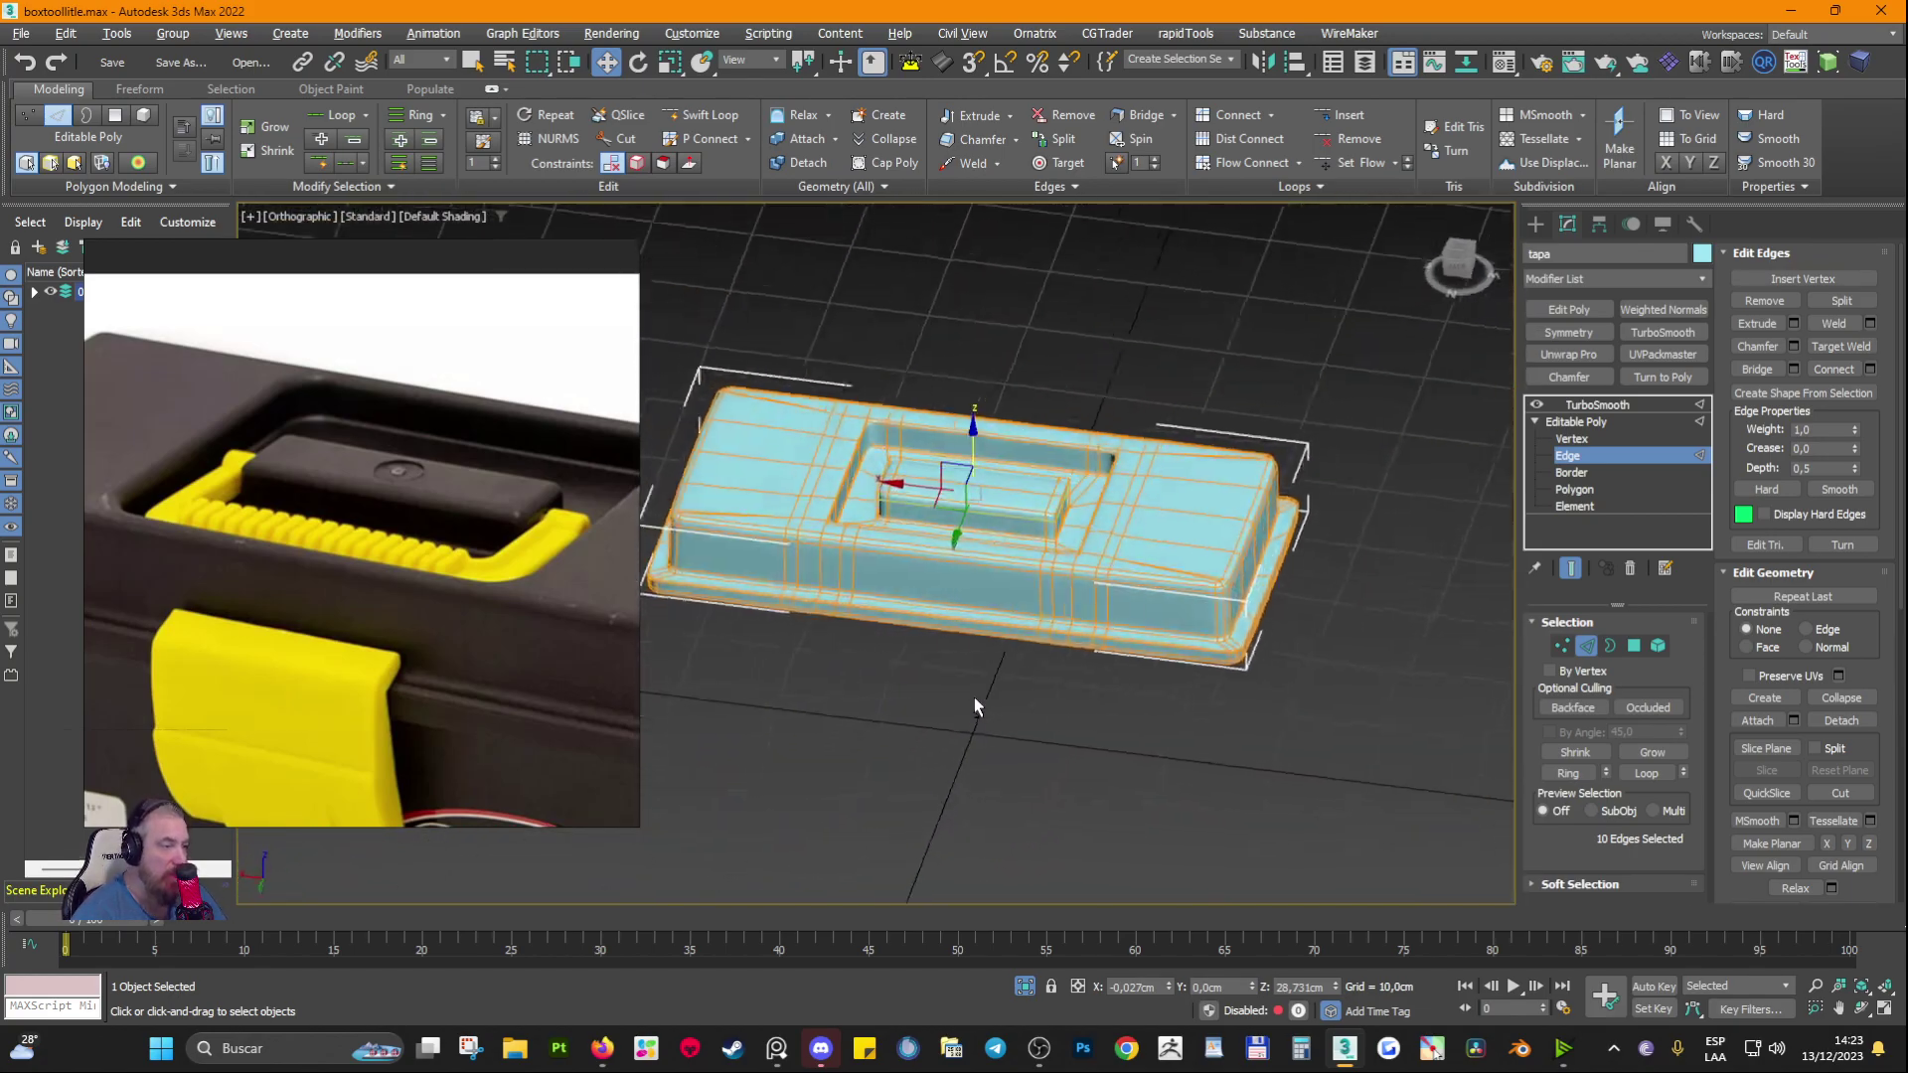
pyautogui.click(1578, 424)
pyautogui.scroll(4, 1073, 636)
pyautogui.keyDown('alt'); pyautogui.moveTo(1077, 652); pyautogui.dragTo(1340, 842, button='middle'); pyautogui.keyUp('alt')
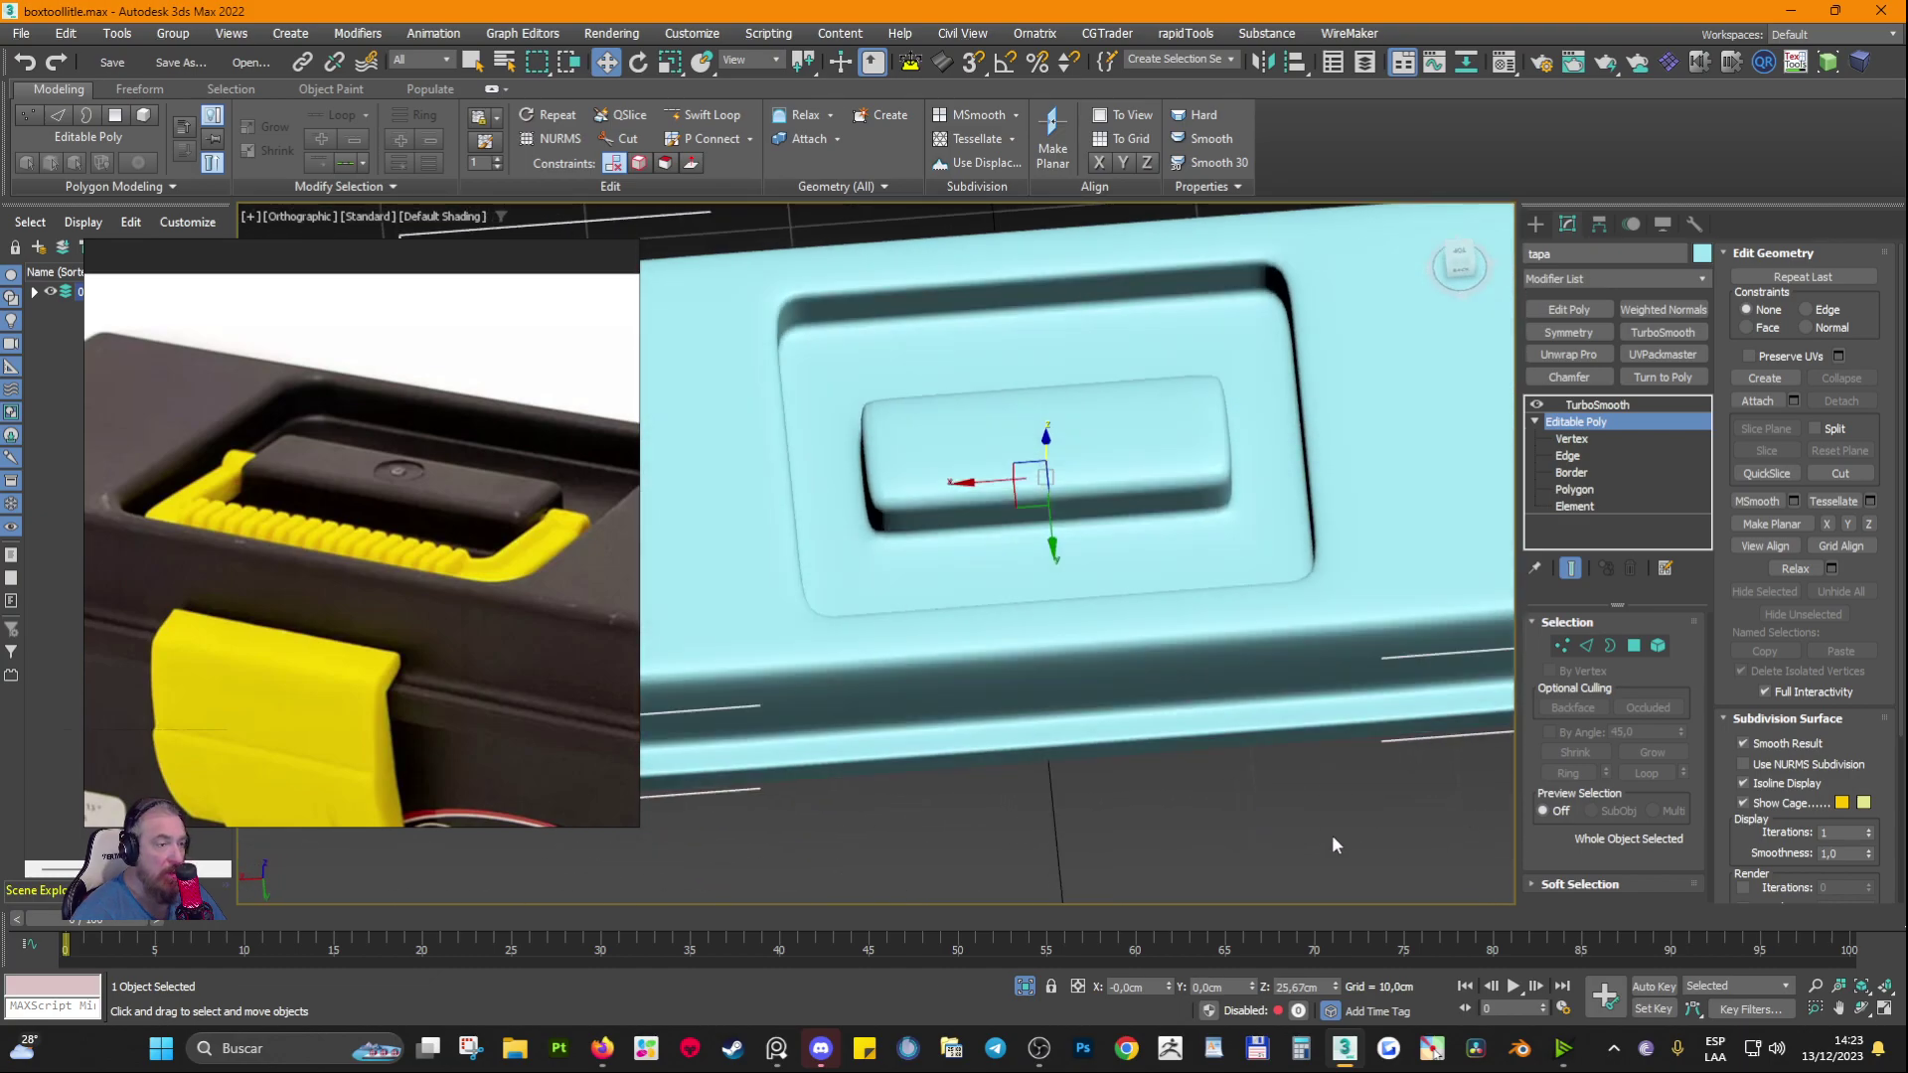
pyautogui.press('z')
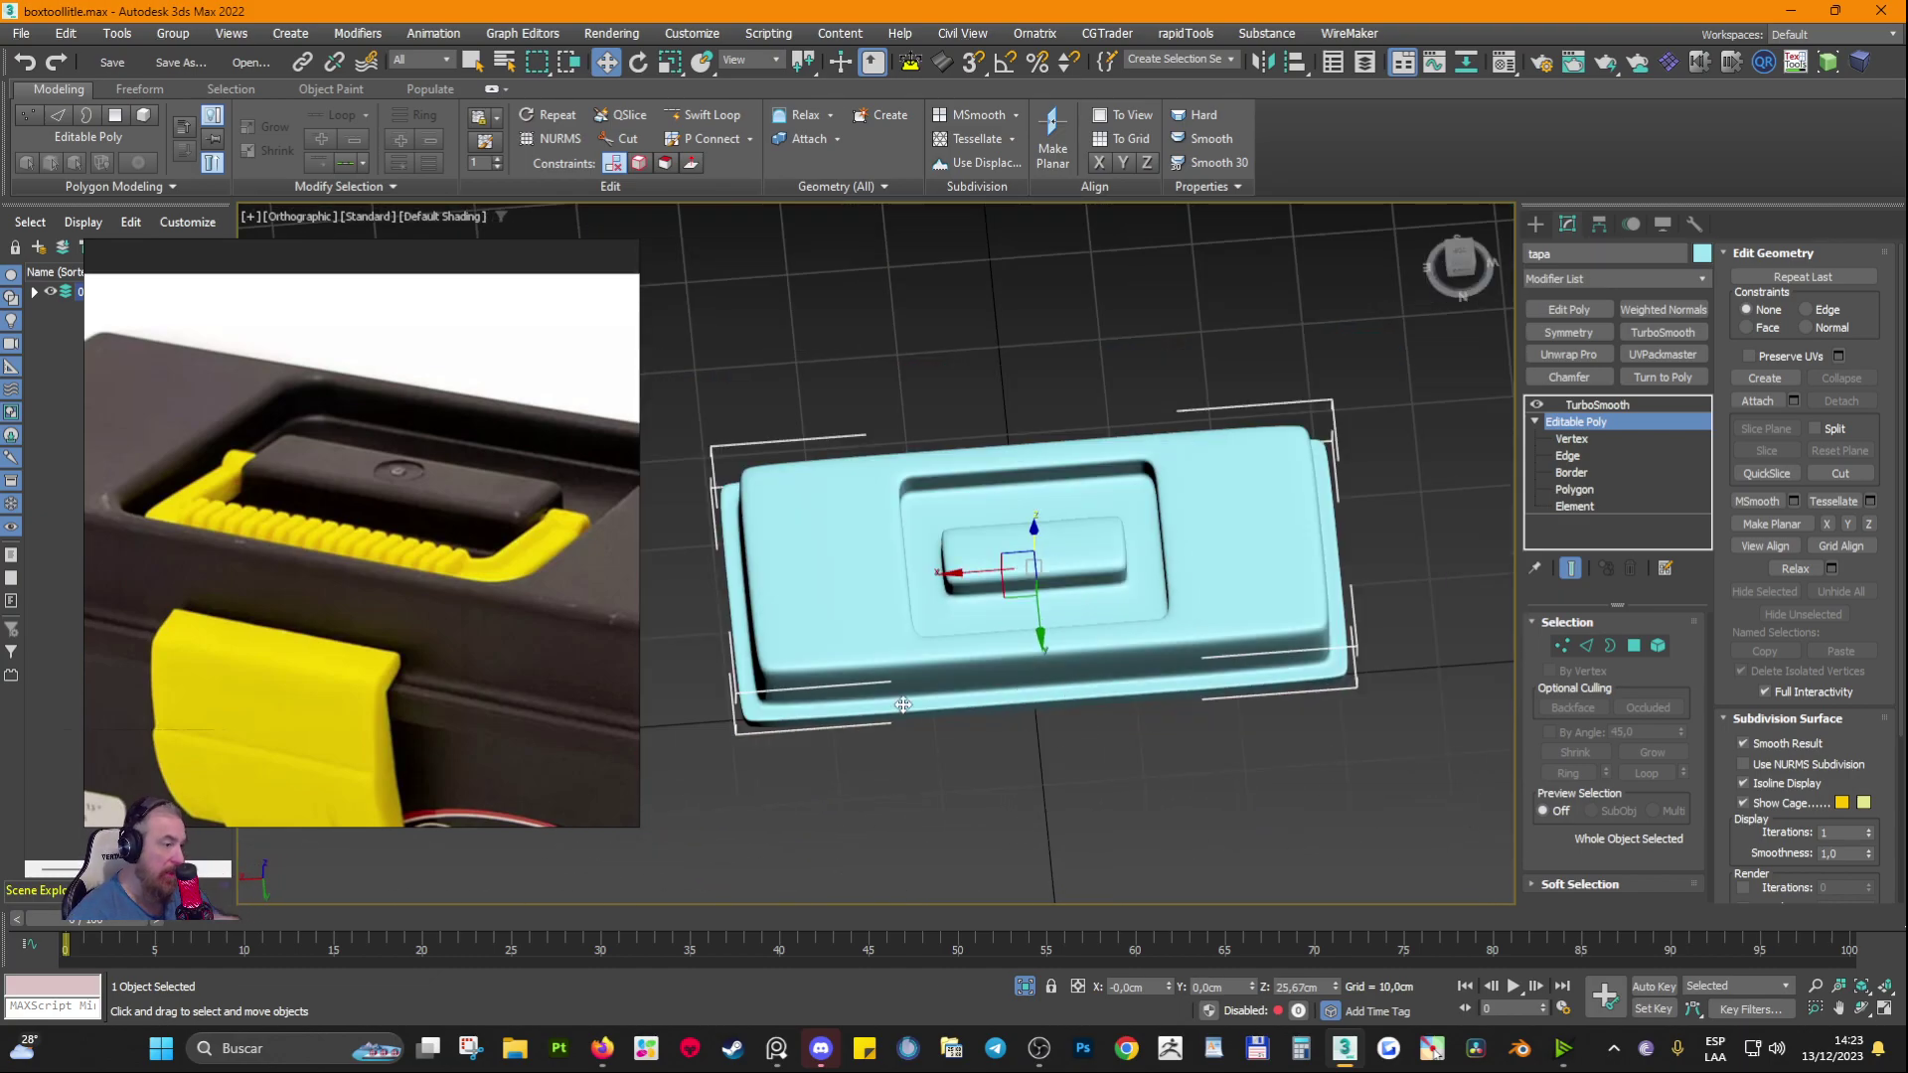
# Step: Compare the whole lid with and without TurboSmooth in the top view, with the reference picture hidden
pyautogui.moveTo(902, 704)
pyautogui.keyDown('alt'); pyautogui.mouseDown(button='middle')
pyautogui.moveTo(912, 685)
pyautogui.moveTo(938, 707)
pyautogui.mouseUp(button='middle'); pyautogui.keyUp('alt')
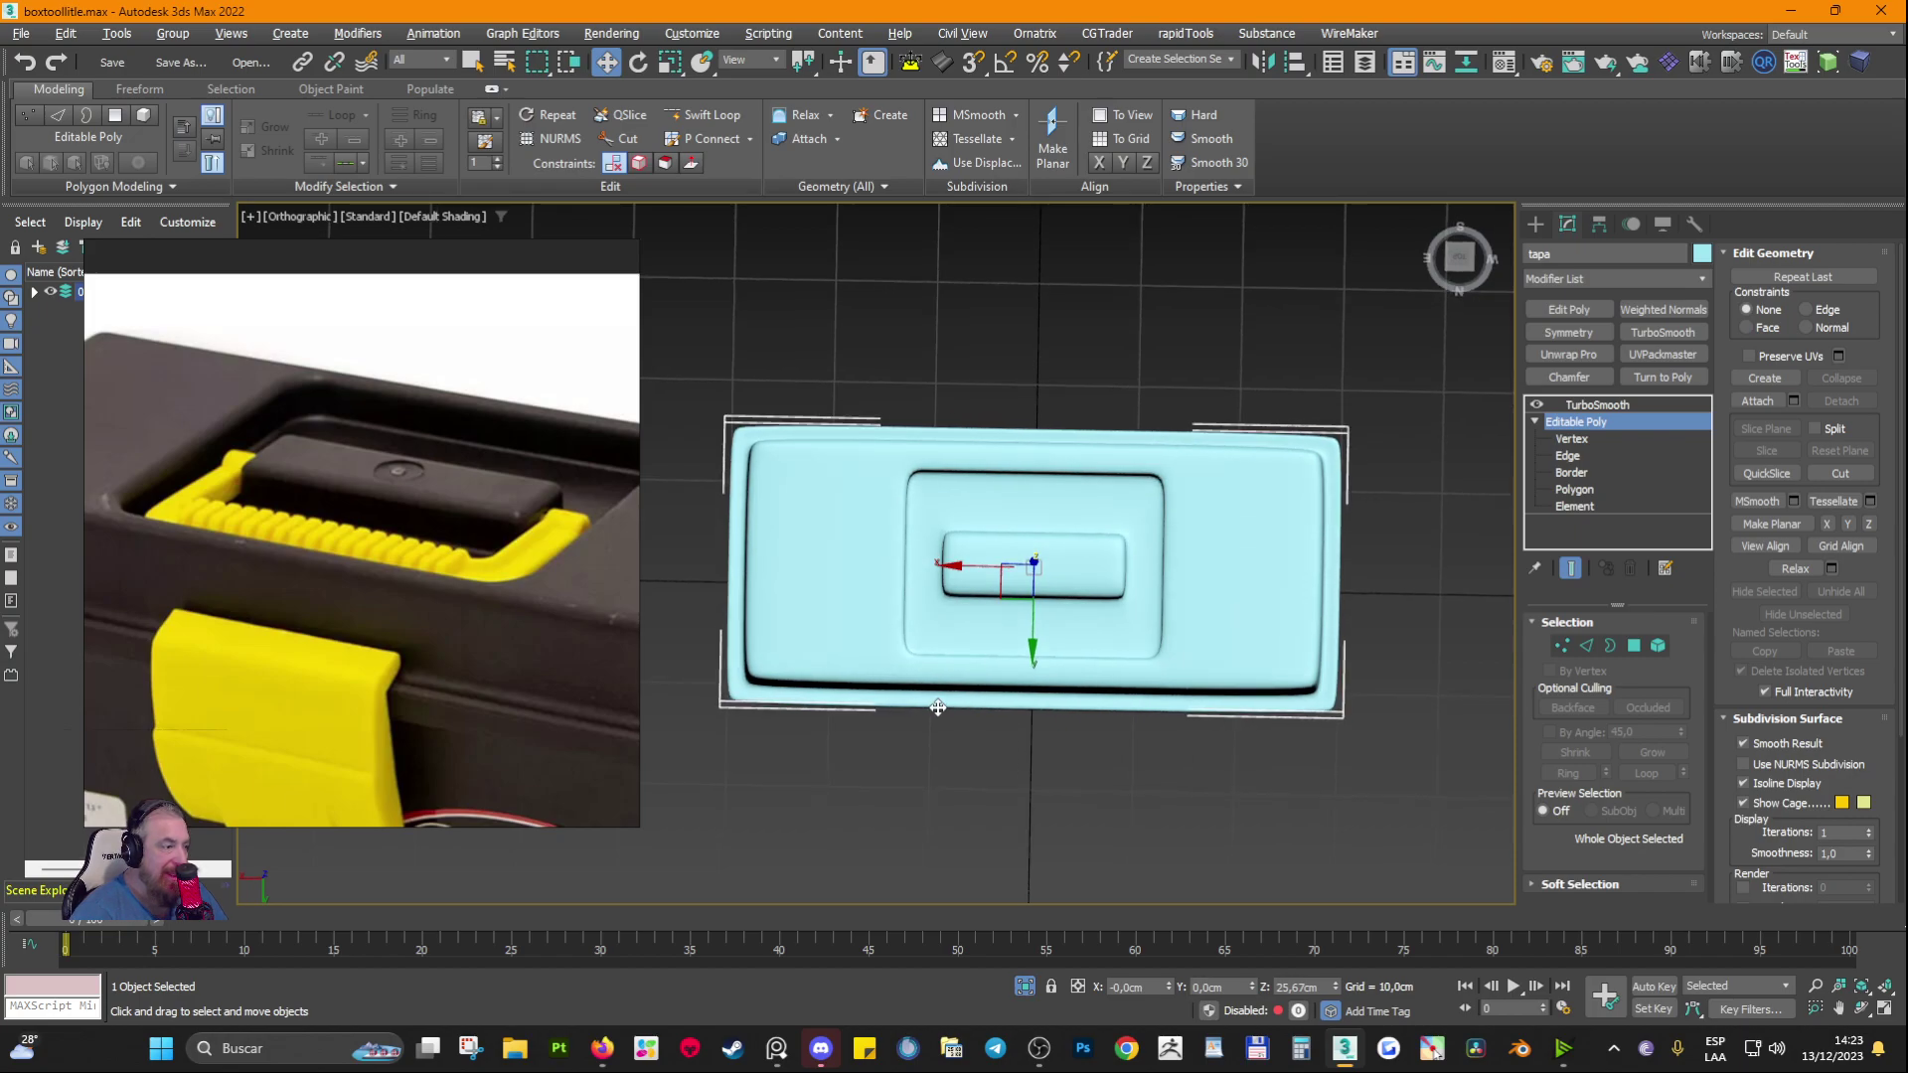
pyautogui.scroll(4, 1381, 636)
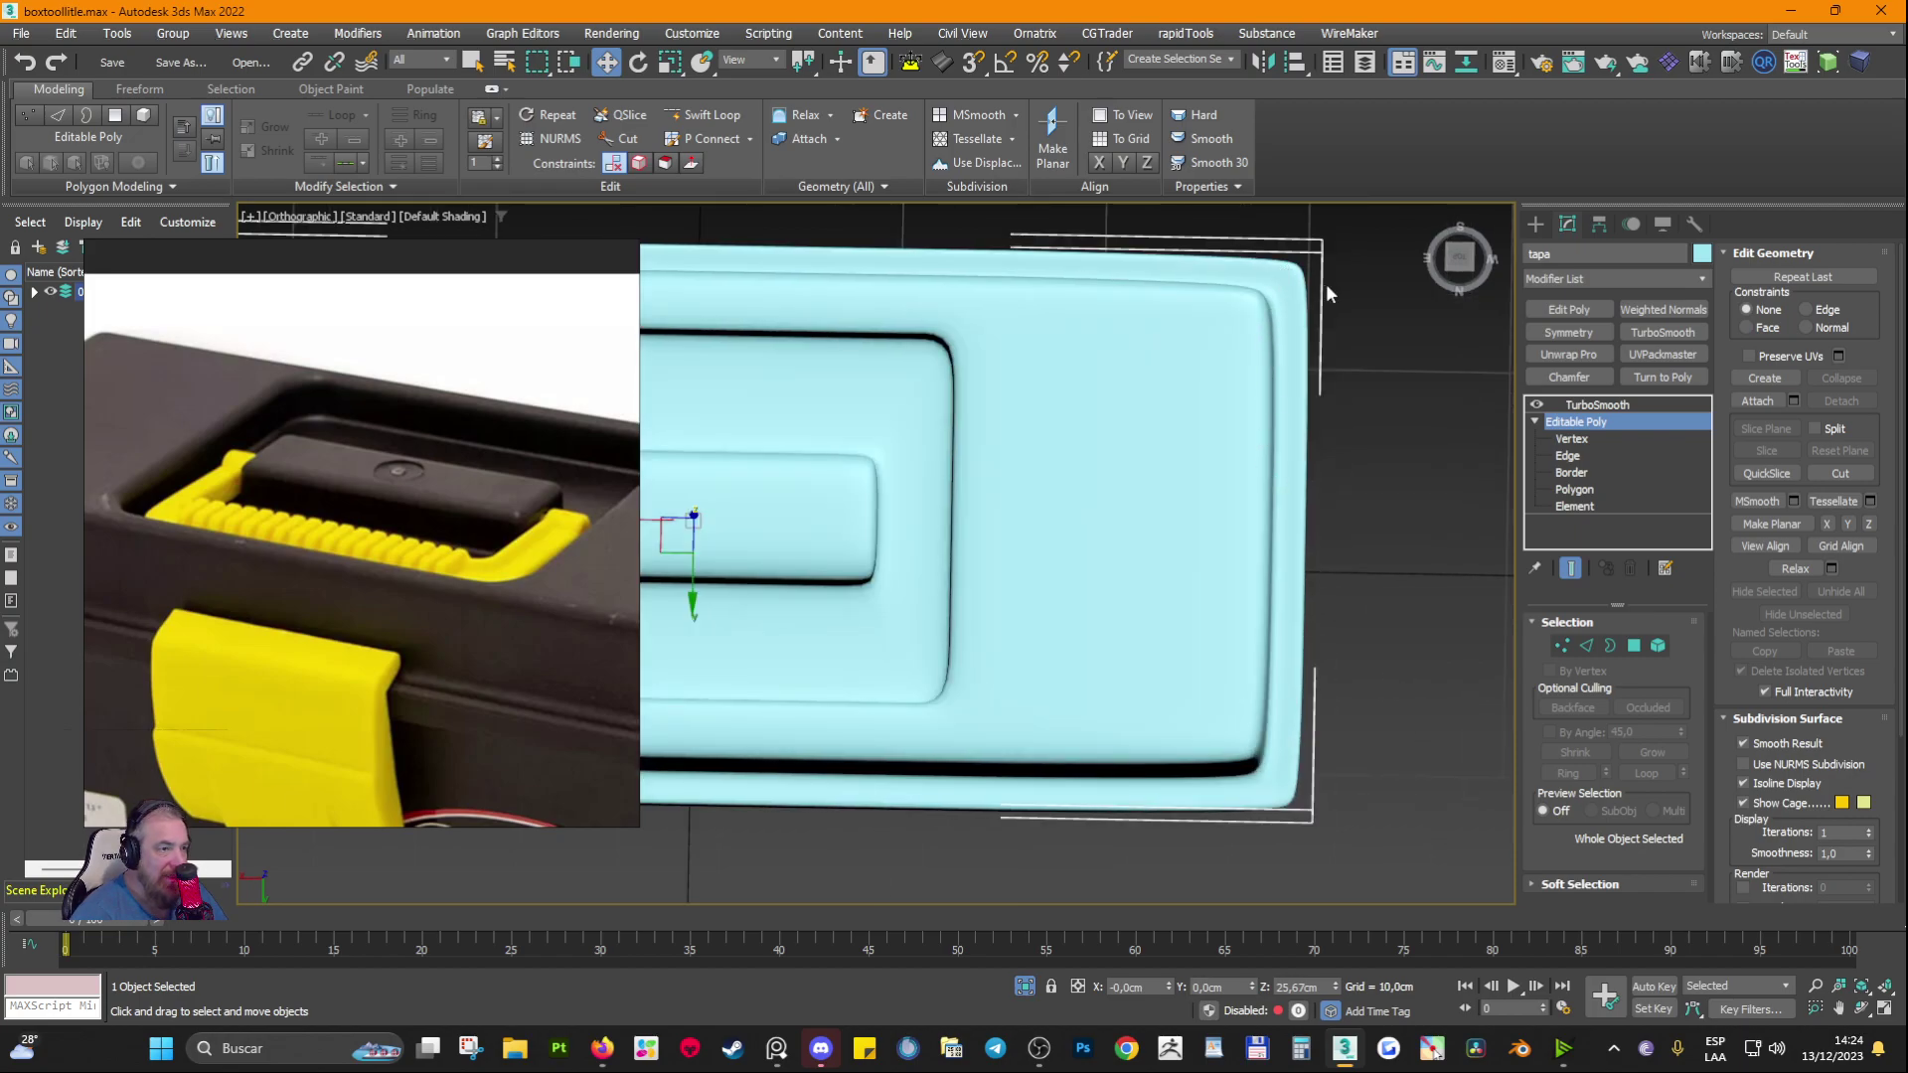
pyautogui.scroll(-2, 1305, 505)
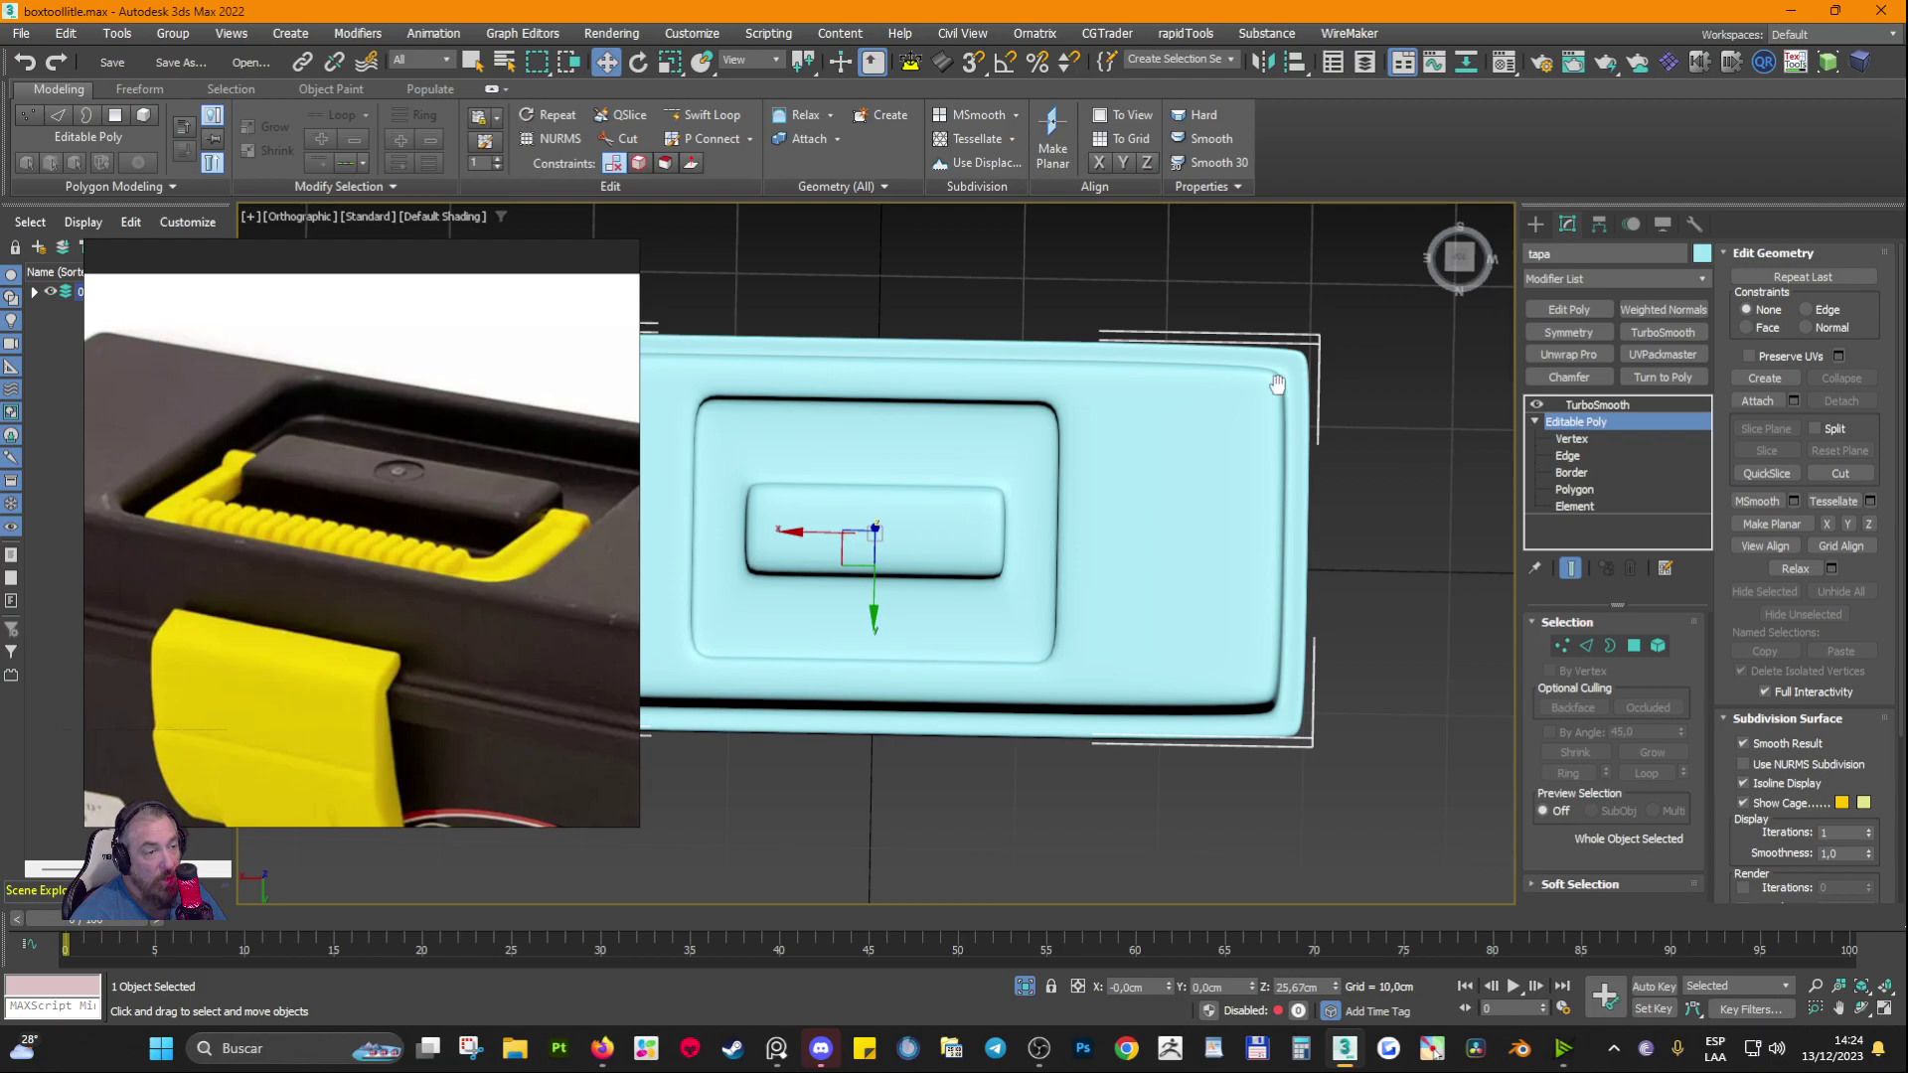
pyautogui.moveTo(1277, 384); pyautogui.dragTo(1207, 443, button='middle')
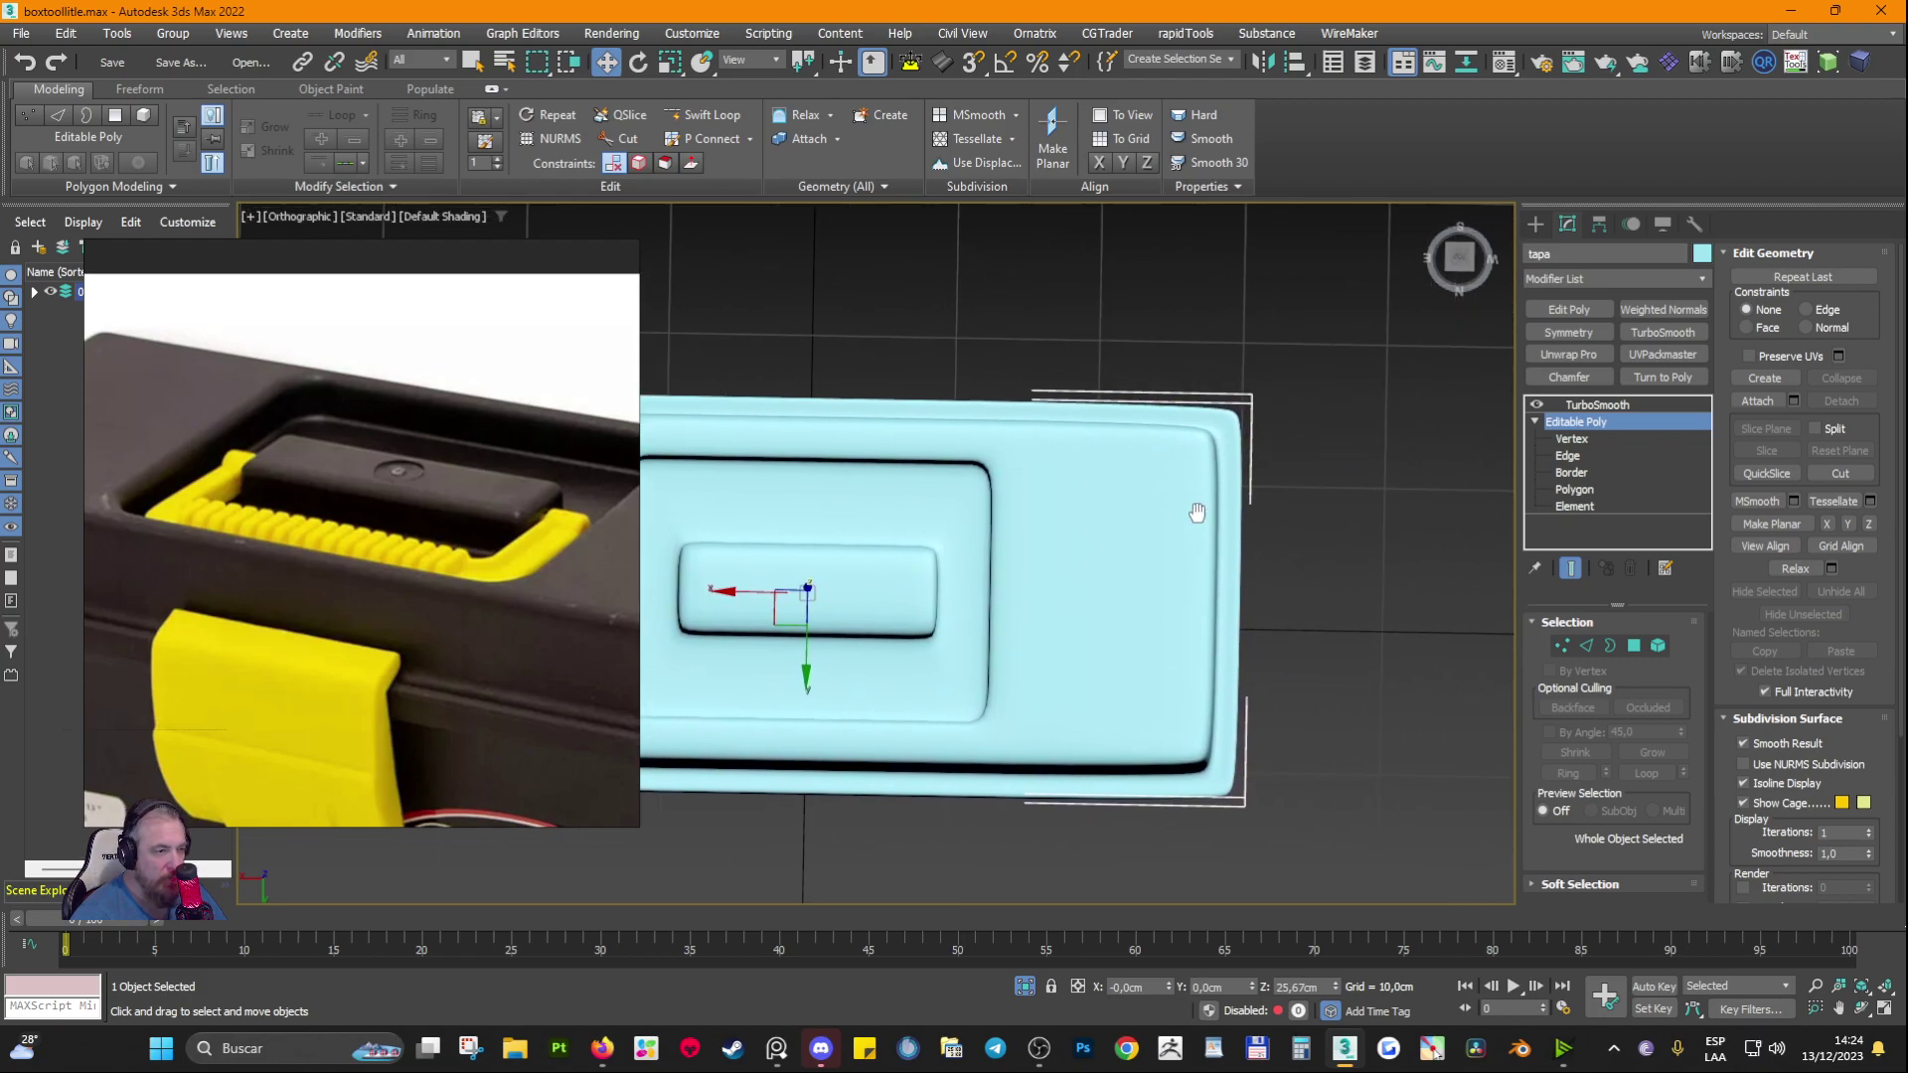
pyautogui.click(1536, 407)
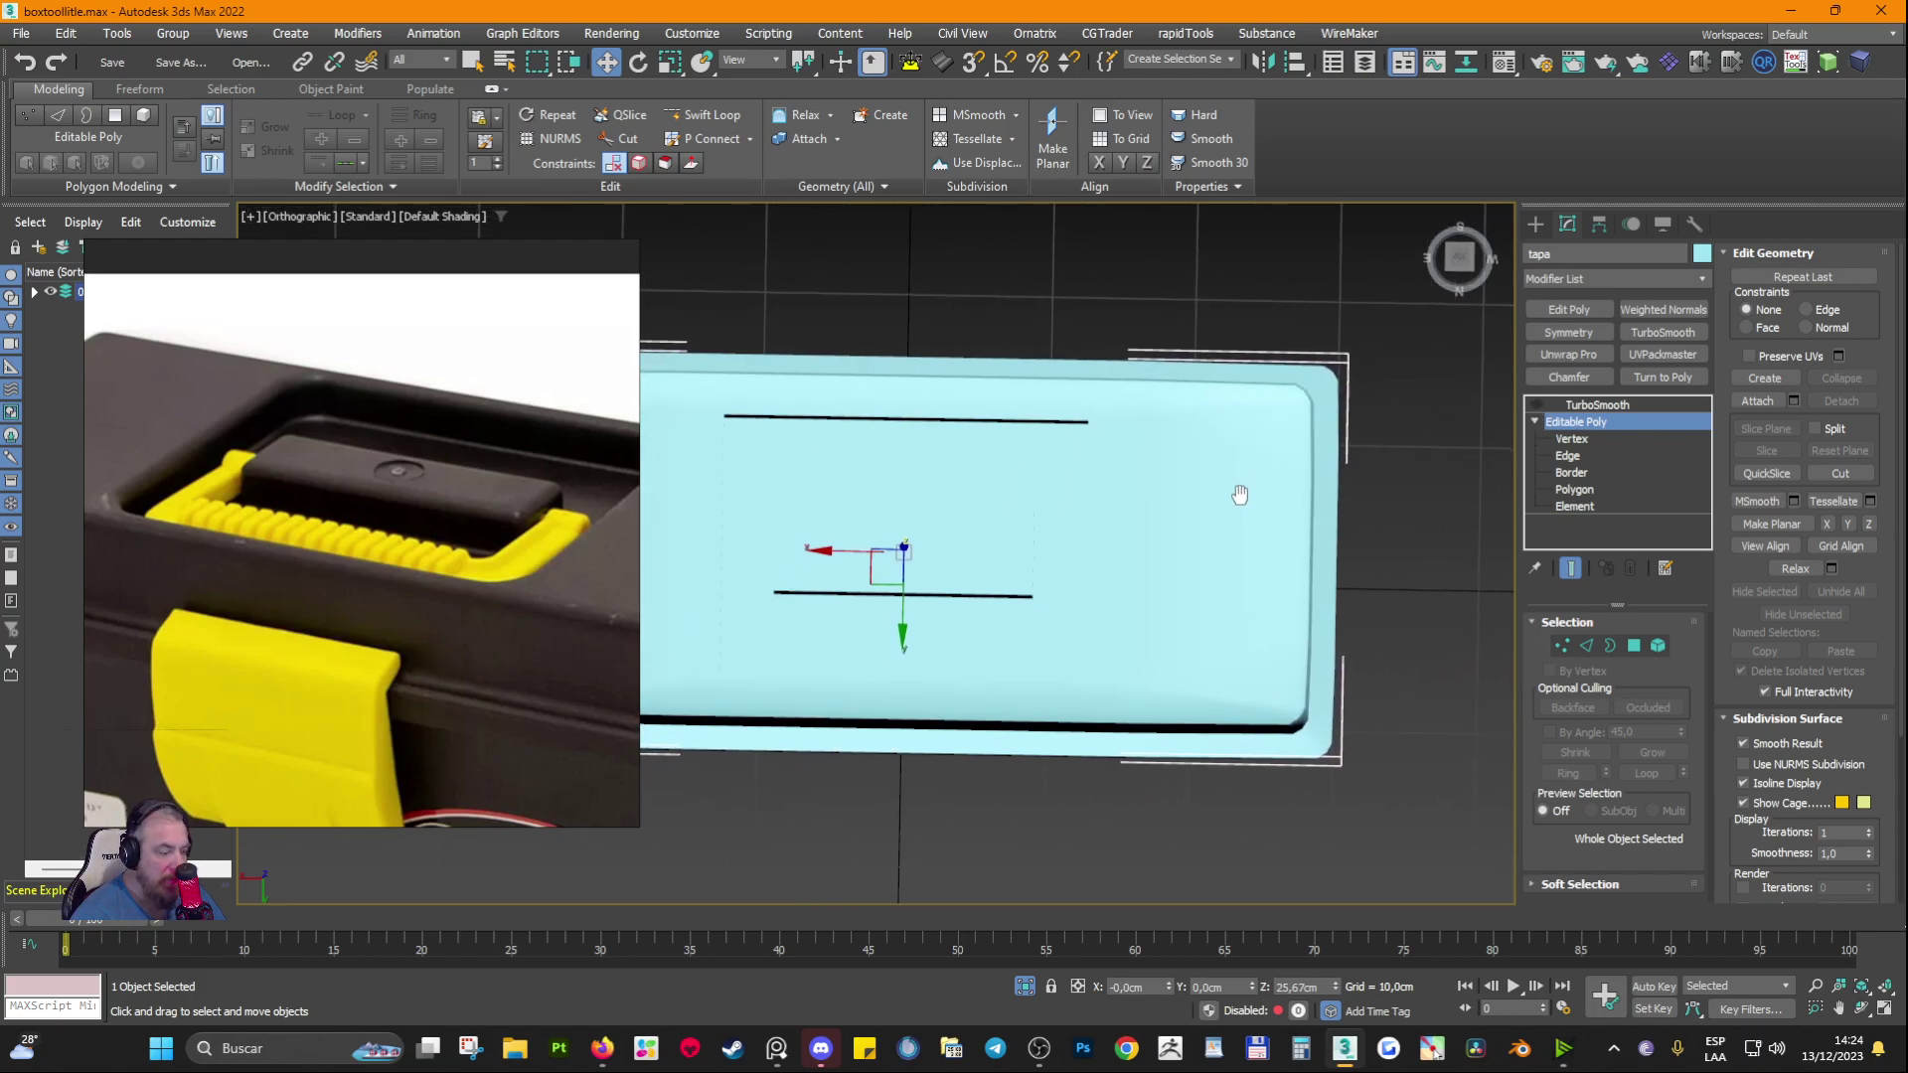
pyautogui.press('t')
pyautogui.click(572, 254)
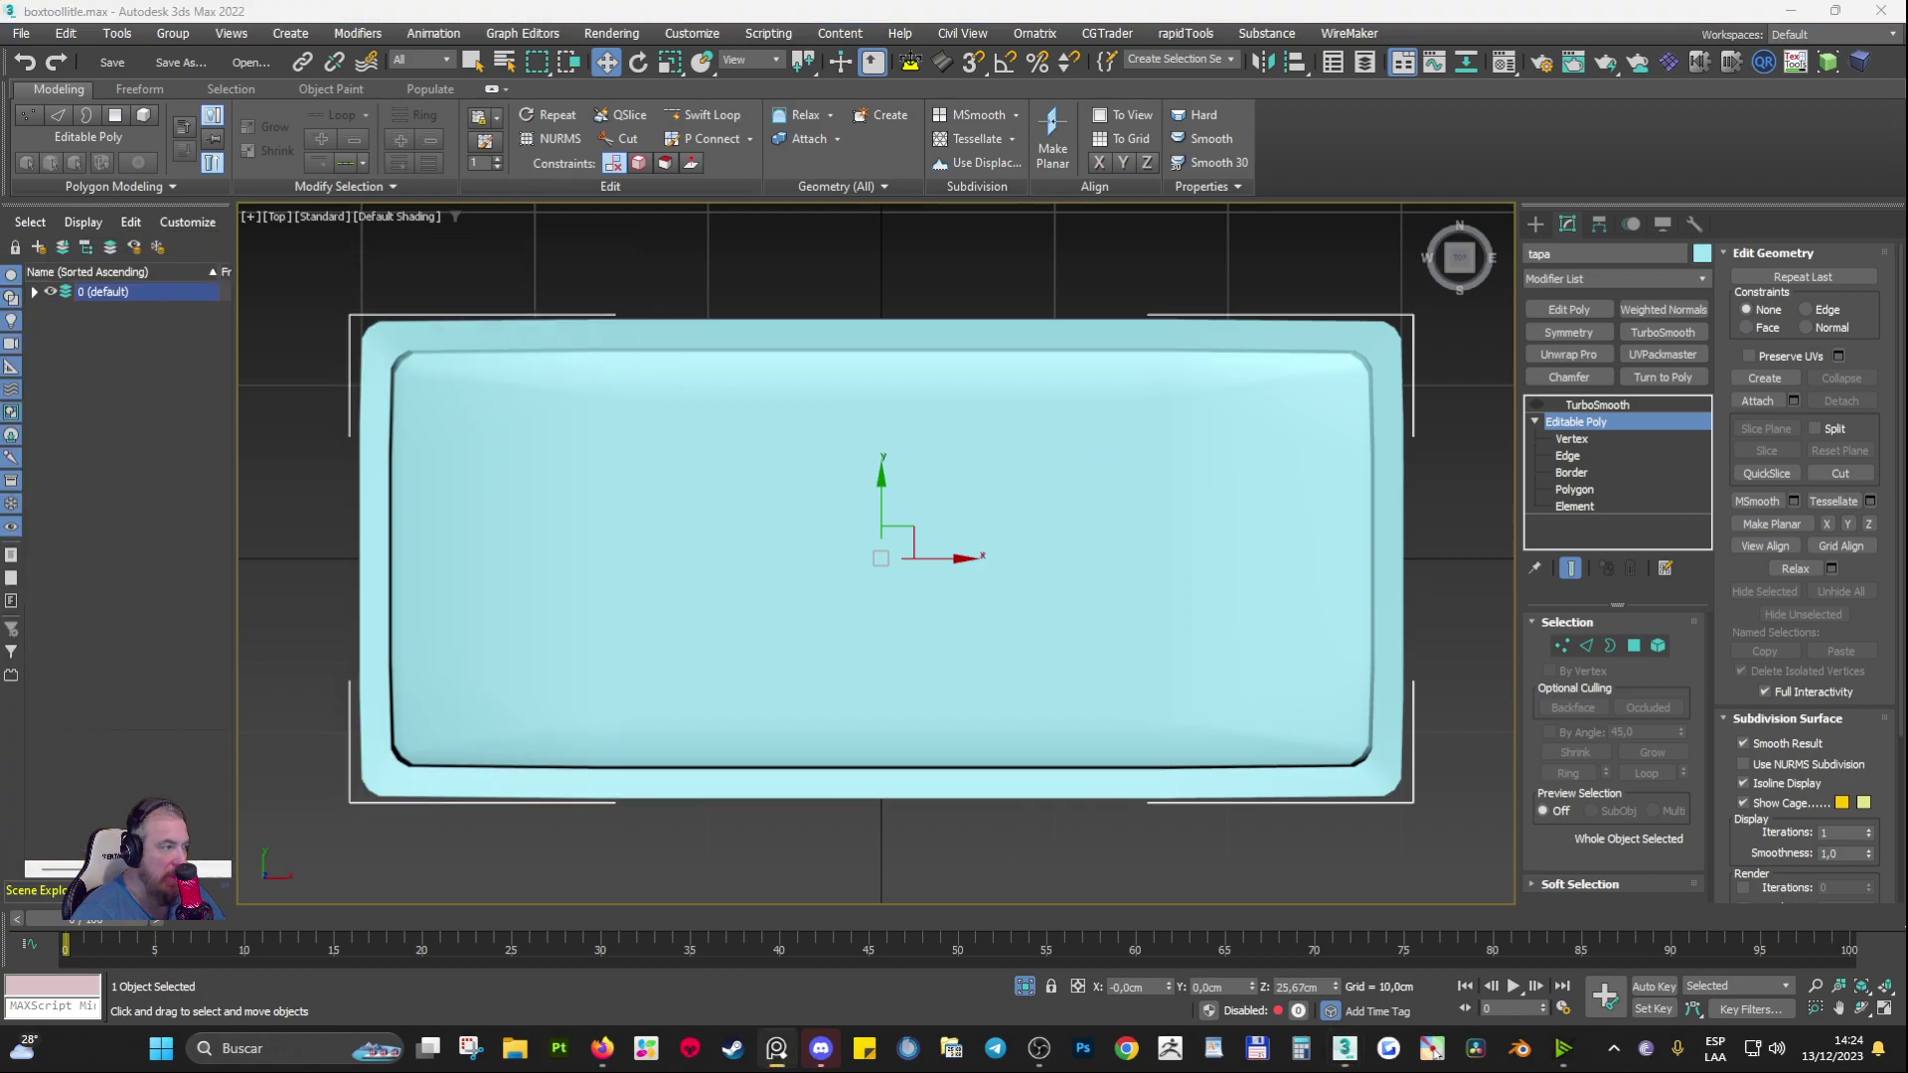
pyautogui.moveTo(1244, 517); pyautogui.dragTo(1222, 553, button='middle')
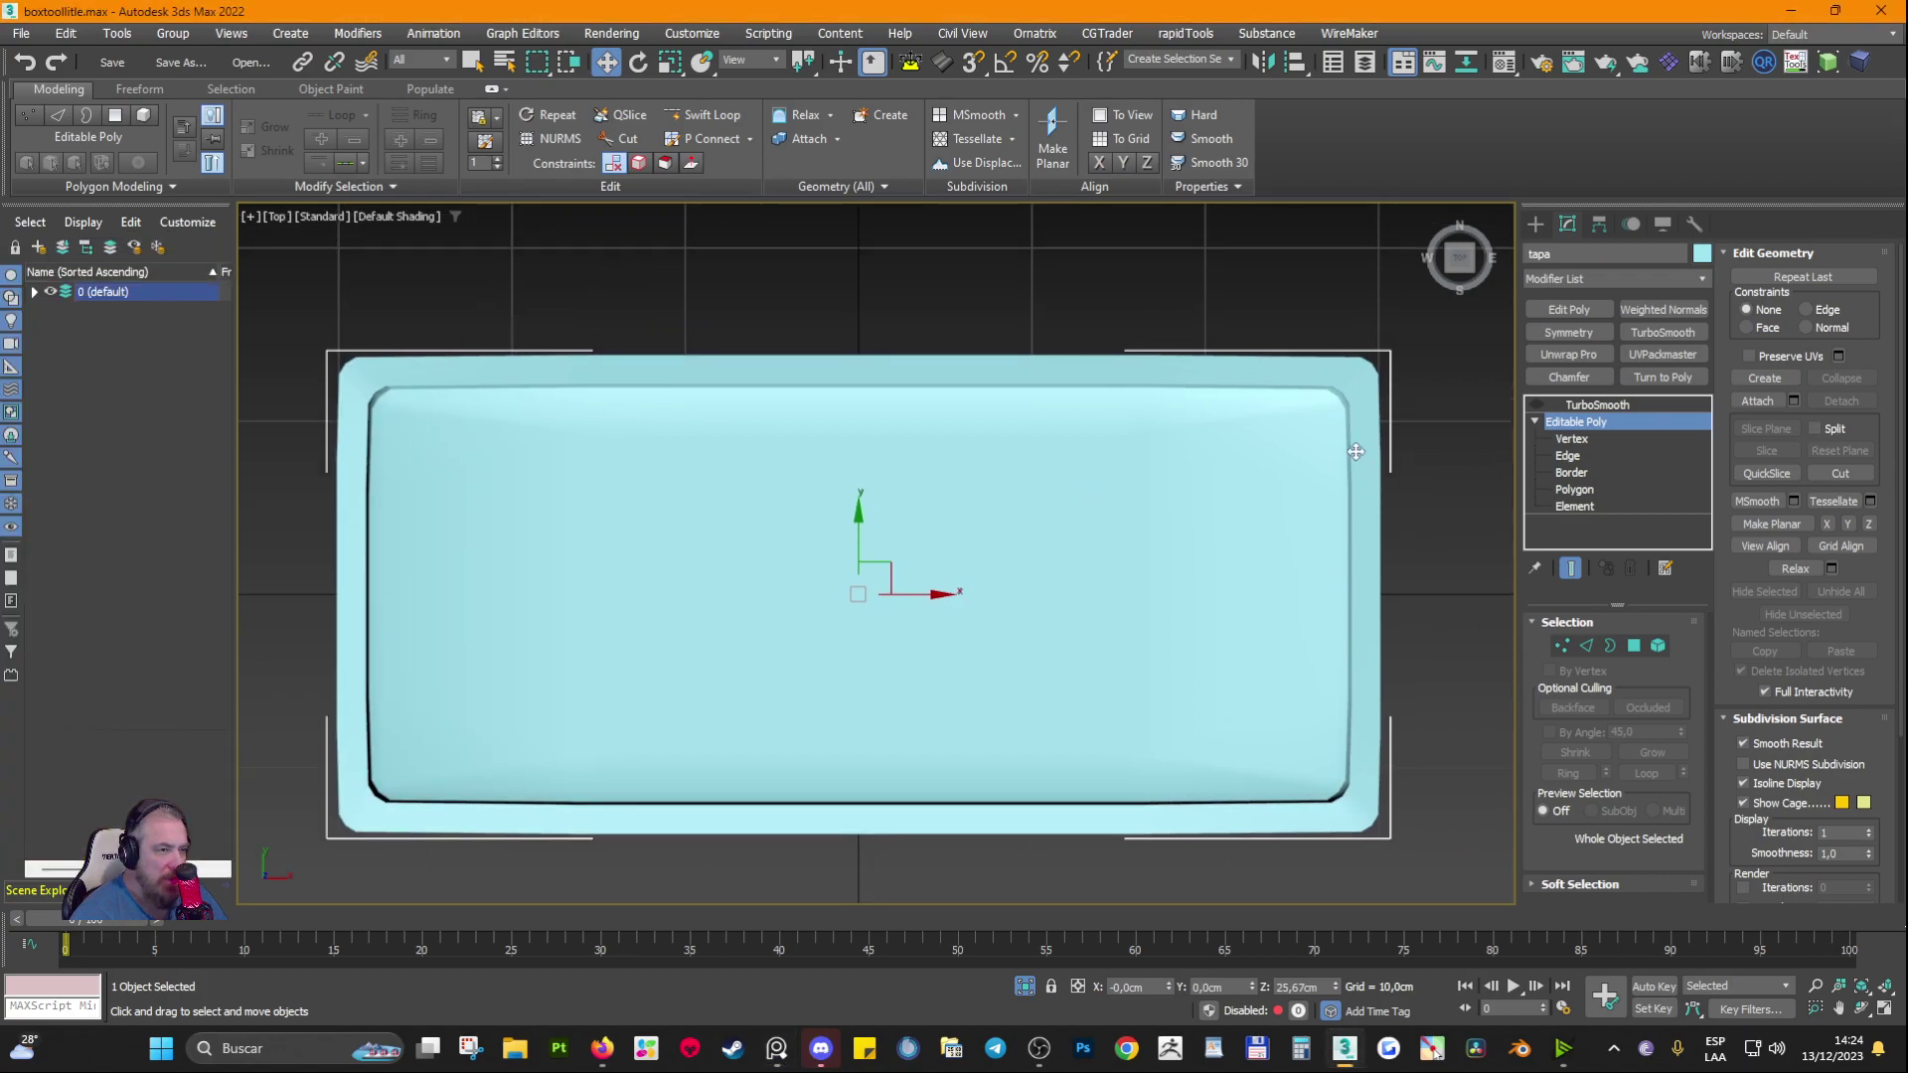
pyautogui.click(1532, 405)
pyautogui.click(1532, 406)
pyautogui.click(1532, 405)
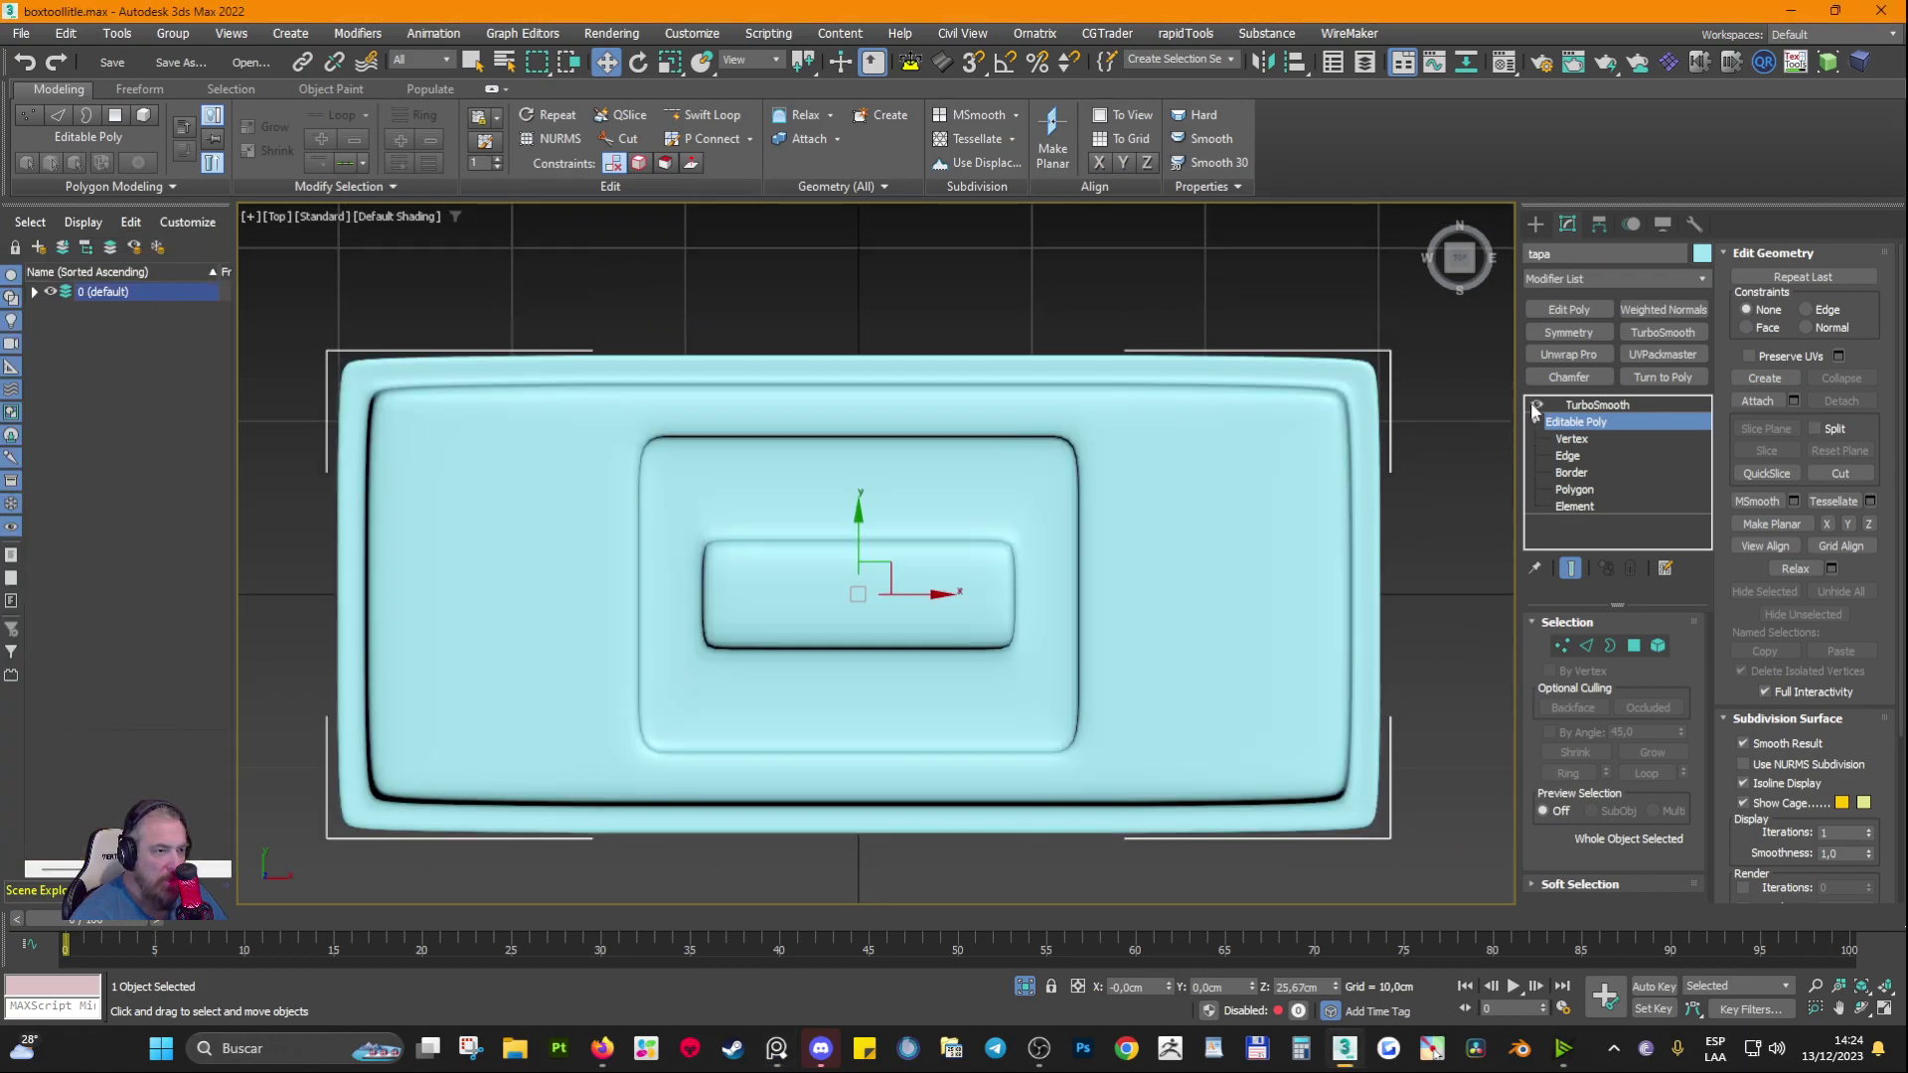
pyautogui.click(1531, 405)
# Step: Examine one corner of the lid up close with TurboSmooth on and off, from above and from the side
pyautogui.scroll(4, 1424, 353)
pyautogui.scroll(2, 1284, 397)
pyautogui.click(1535, 402)
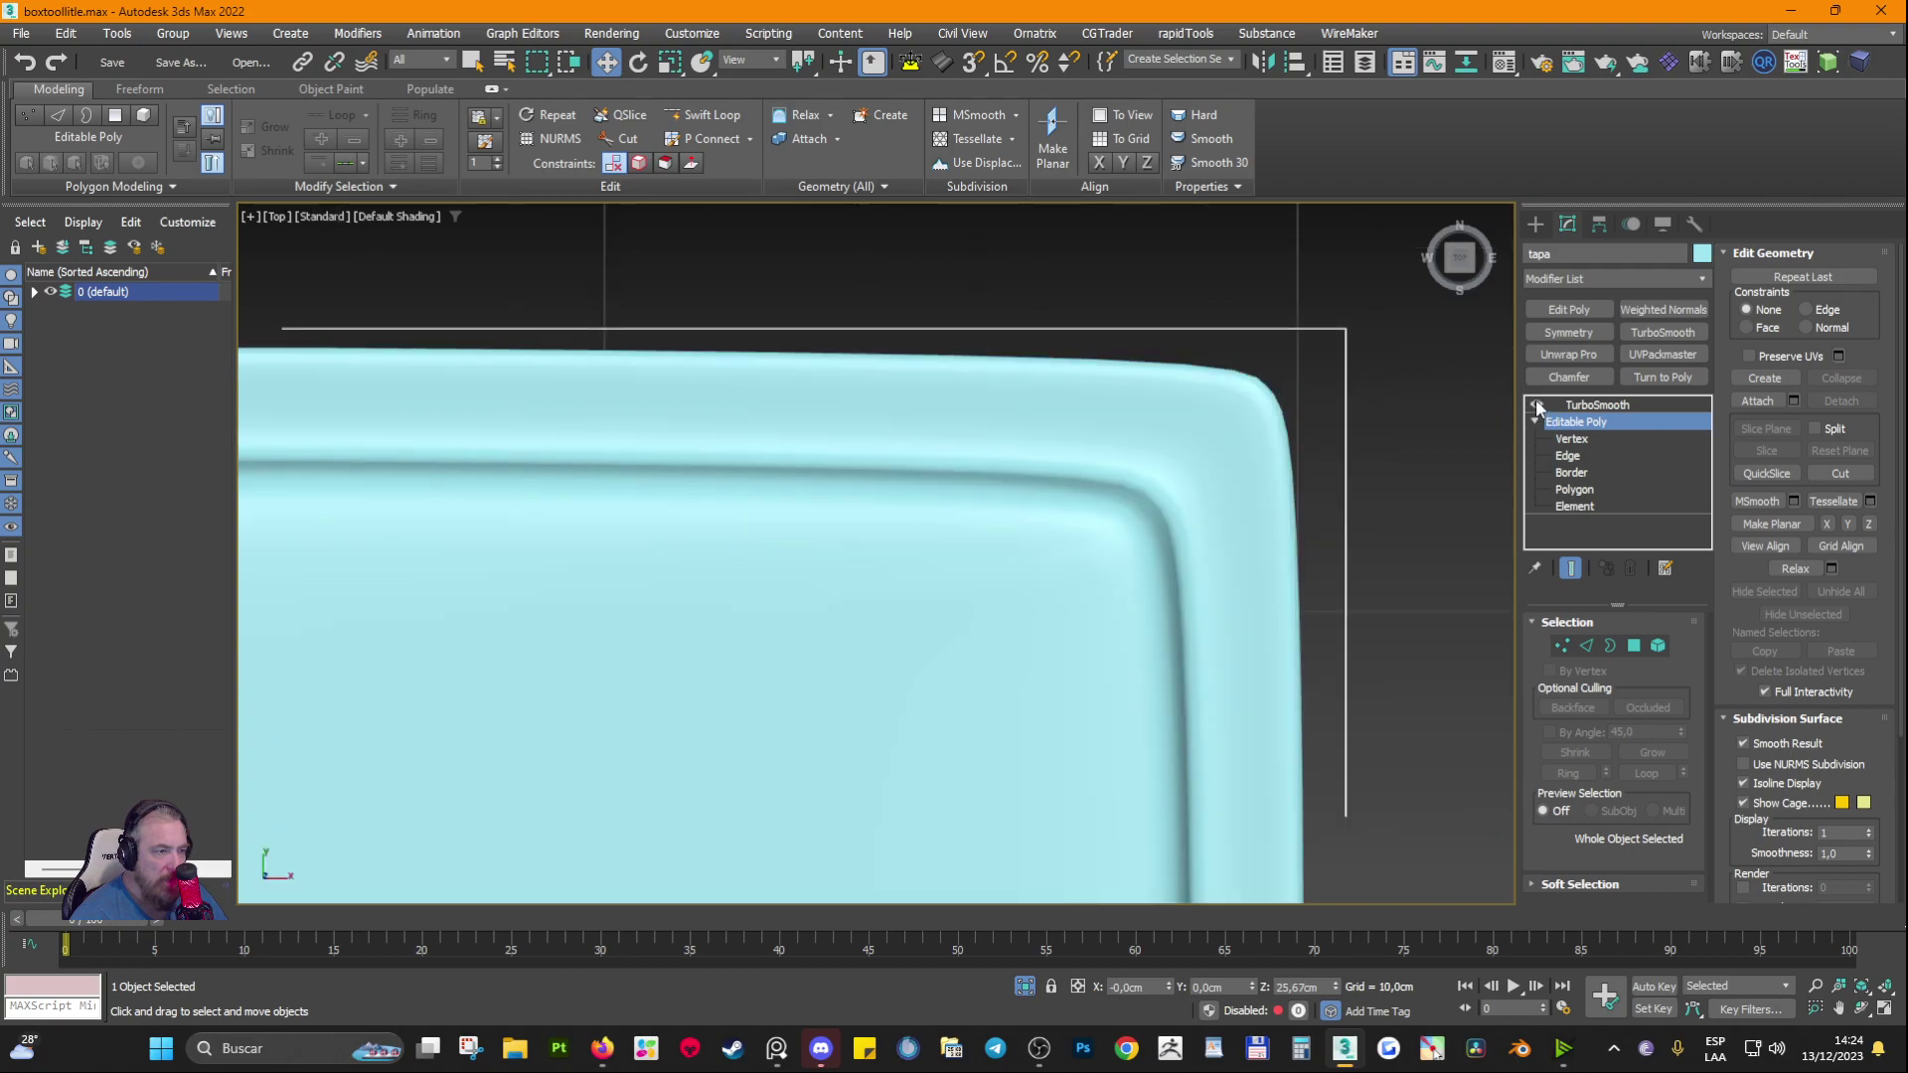
pyautogui.click(1535, 402)
pyautogui.click(1535, 402)
pyautogui.click(1535, 402)
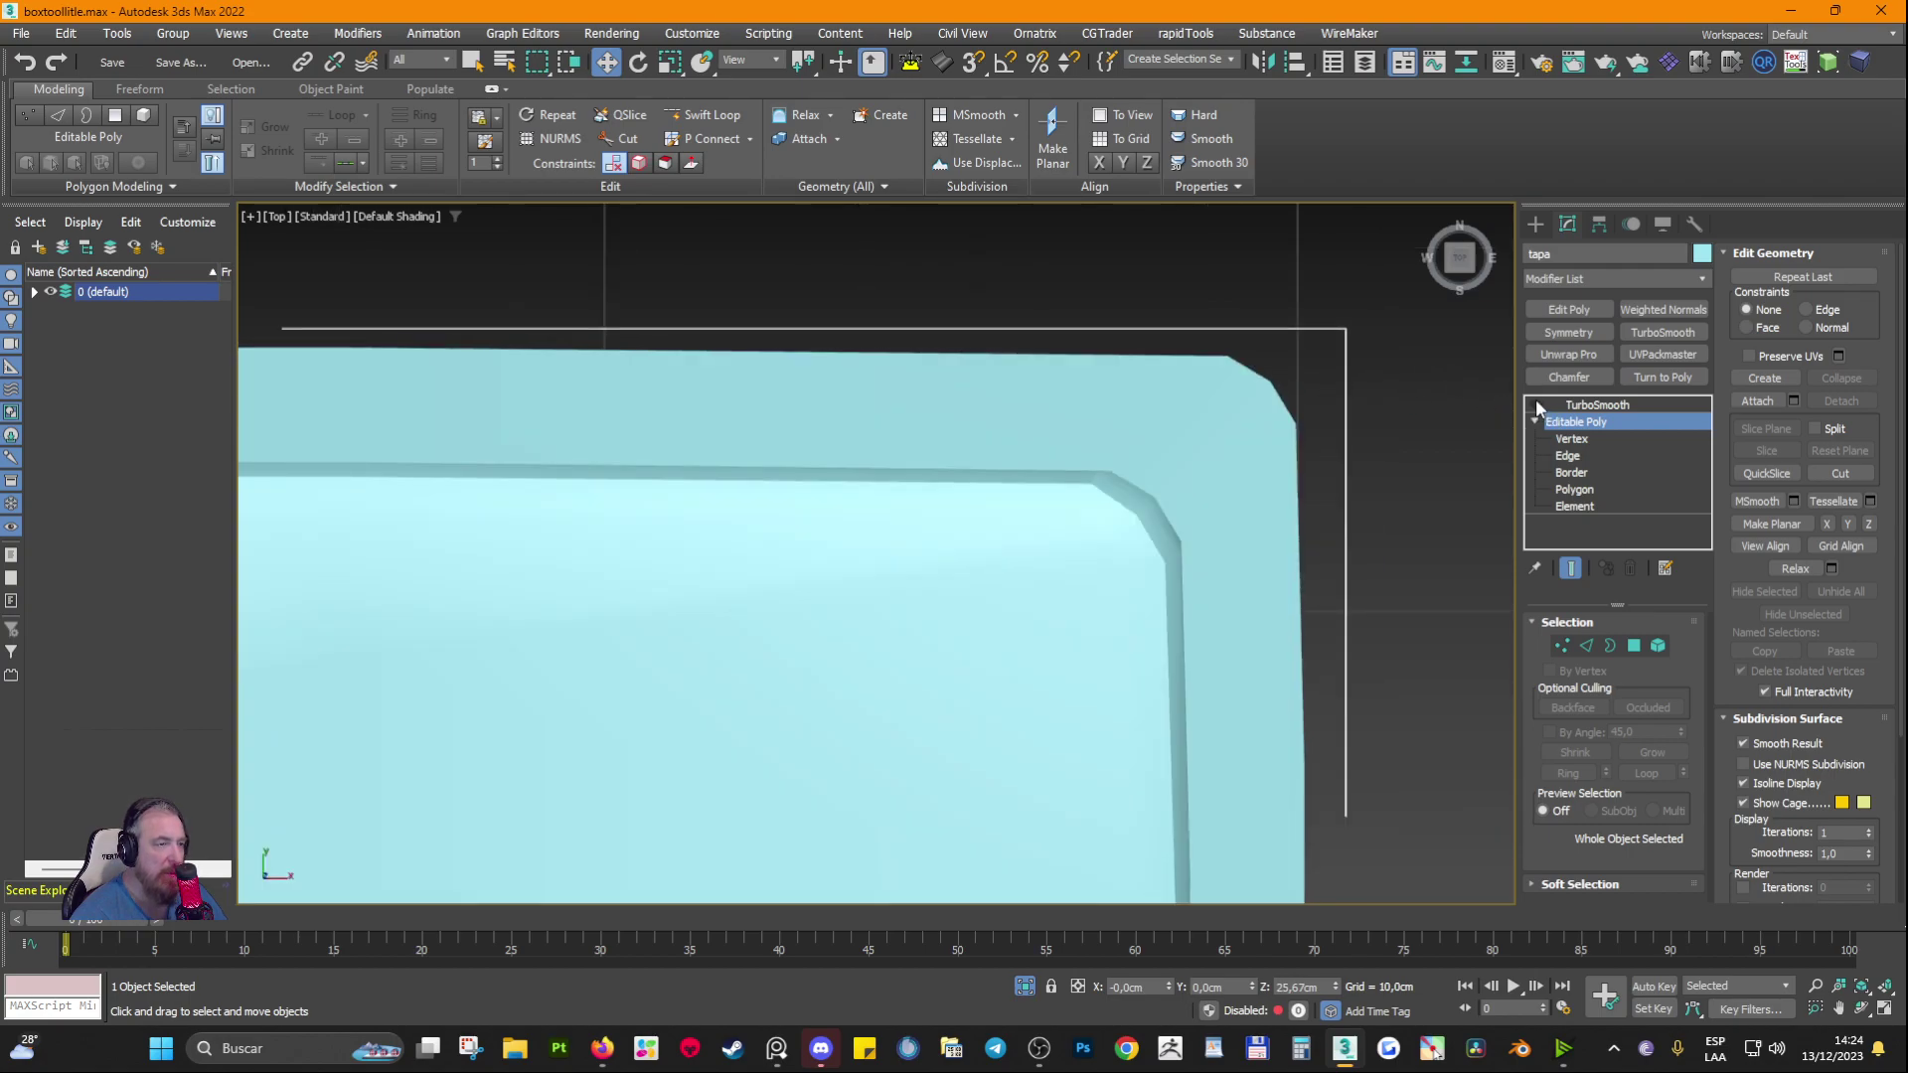
pyautogui.click(1535, 402)
pyautogui.click(1535, 403)
pyautogui.click(1535, 402)
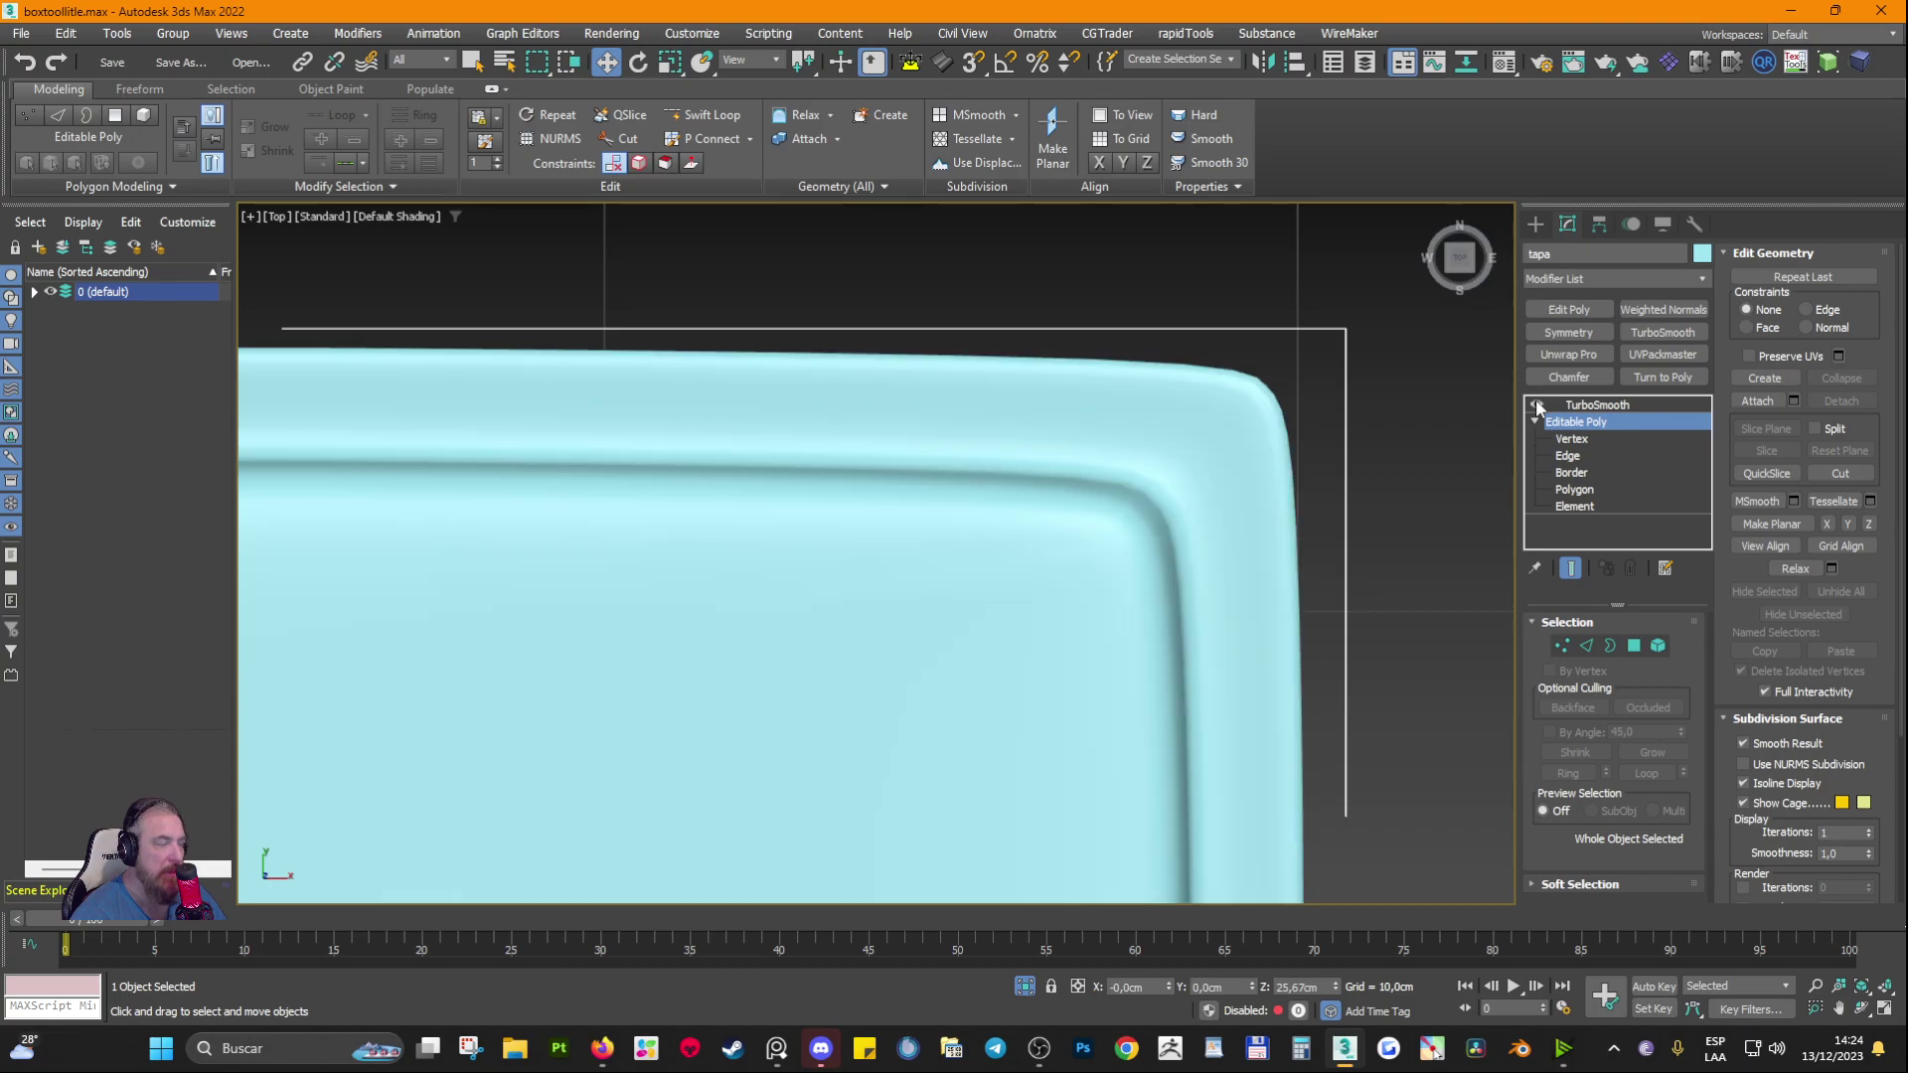
pyautogui.keyDown('alt'); pyautogui.moveTo(1298, 648); pyautogui.dragTo(1153, 648, button='middle'); pyautogui.keyUp('alt')
pyautogui.scroll(-3, 1093, 517)
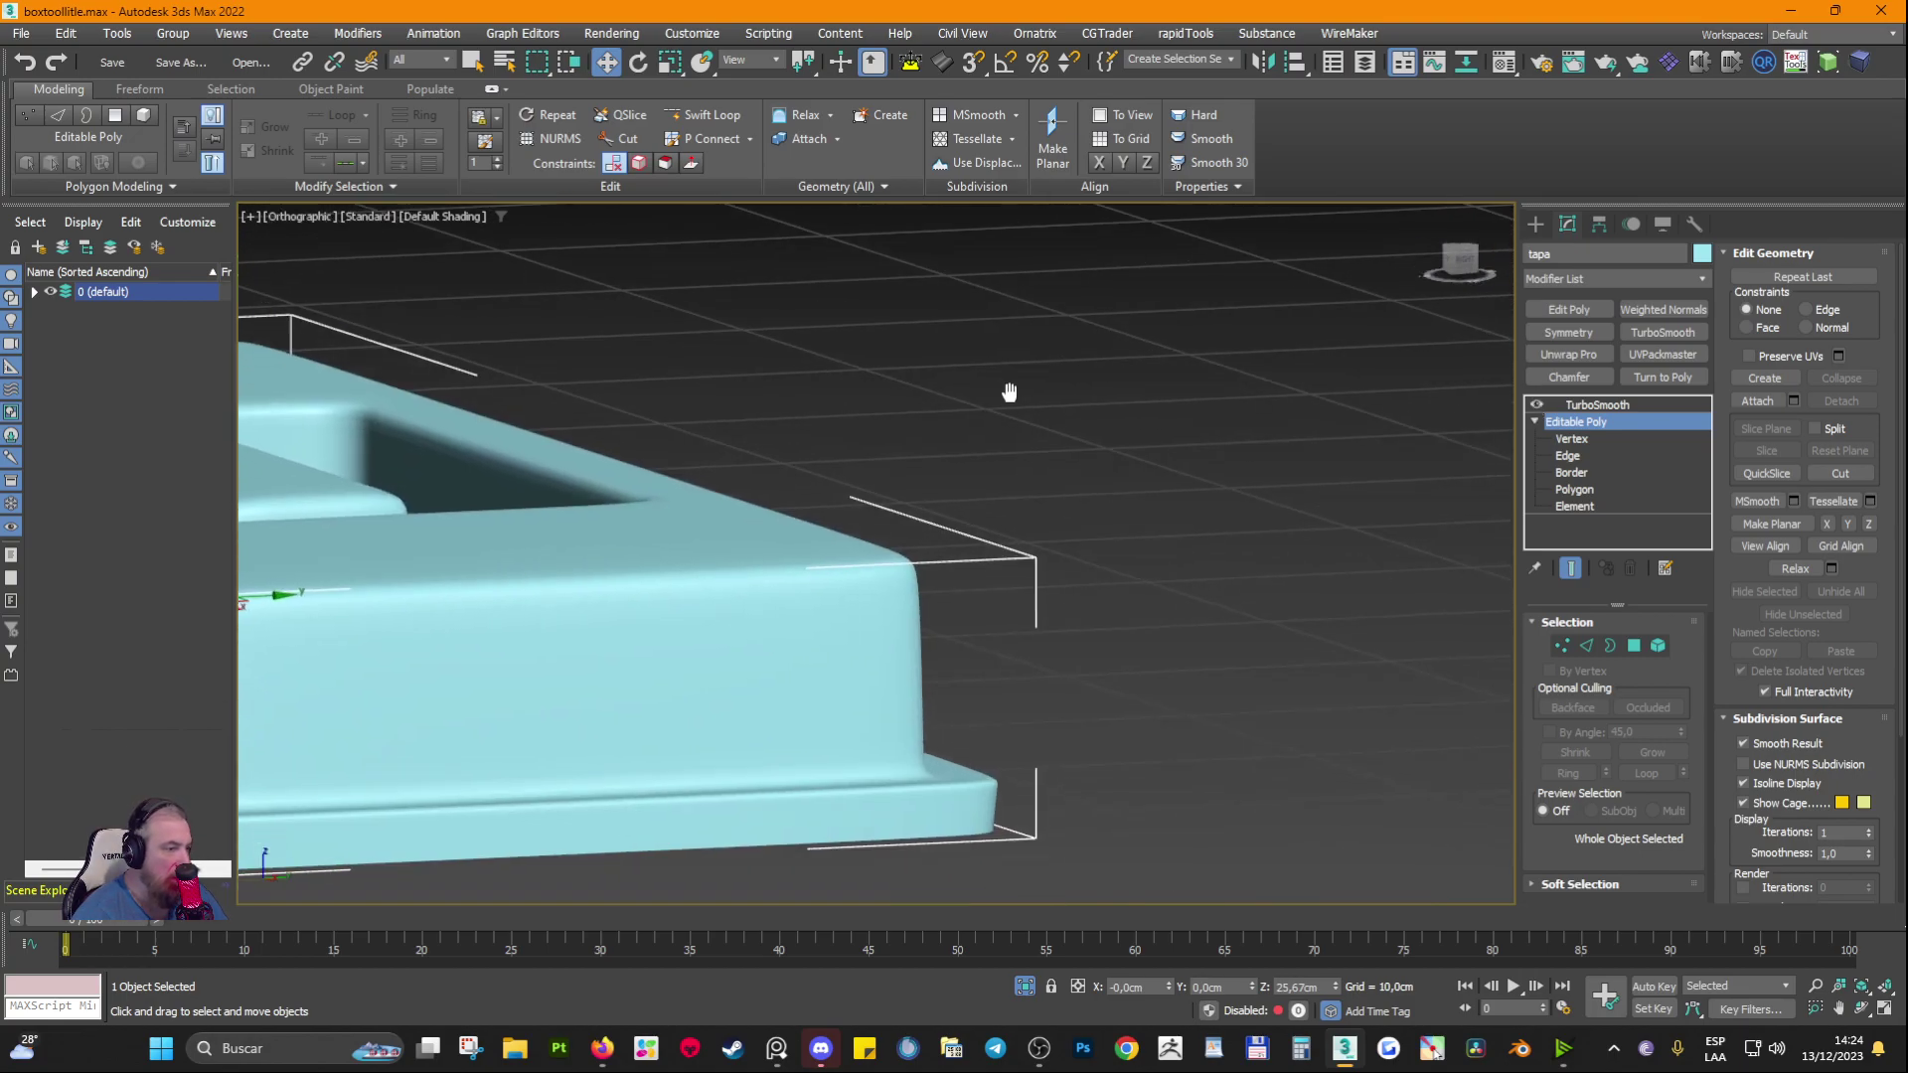
pyautogui.press('F3')
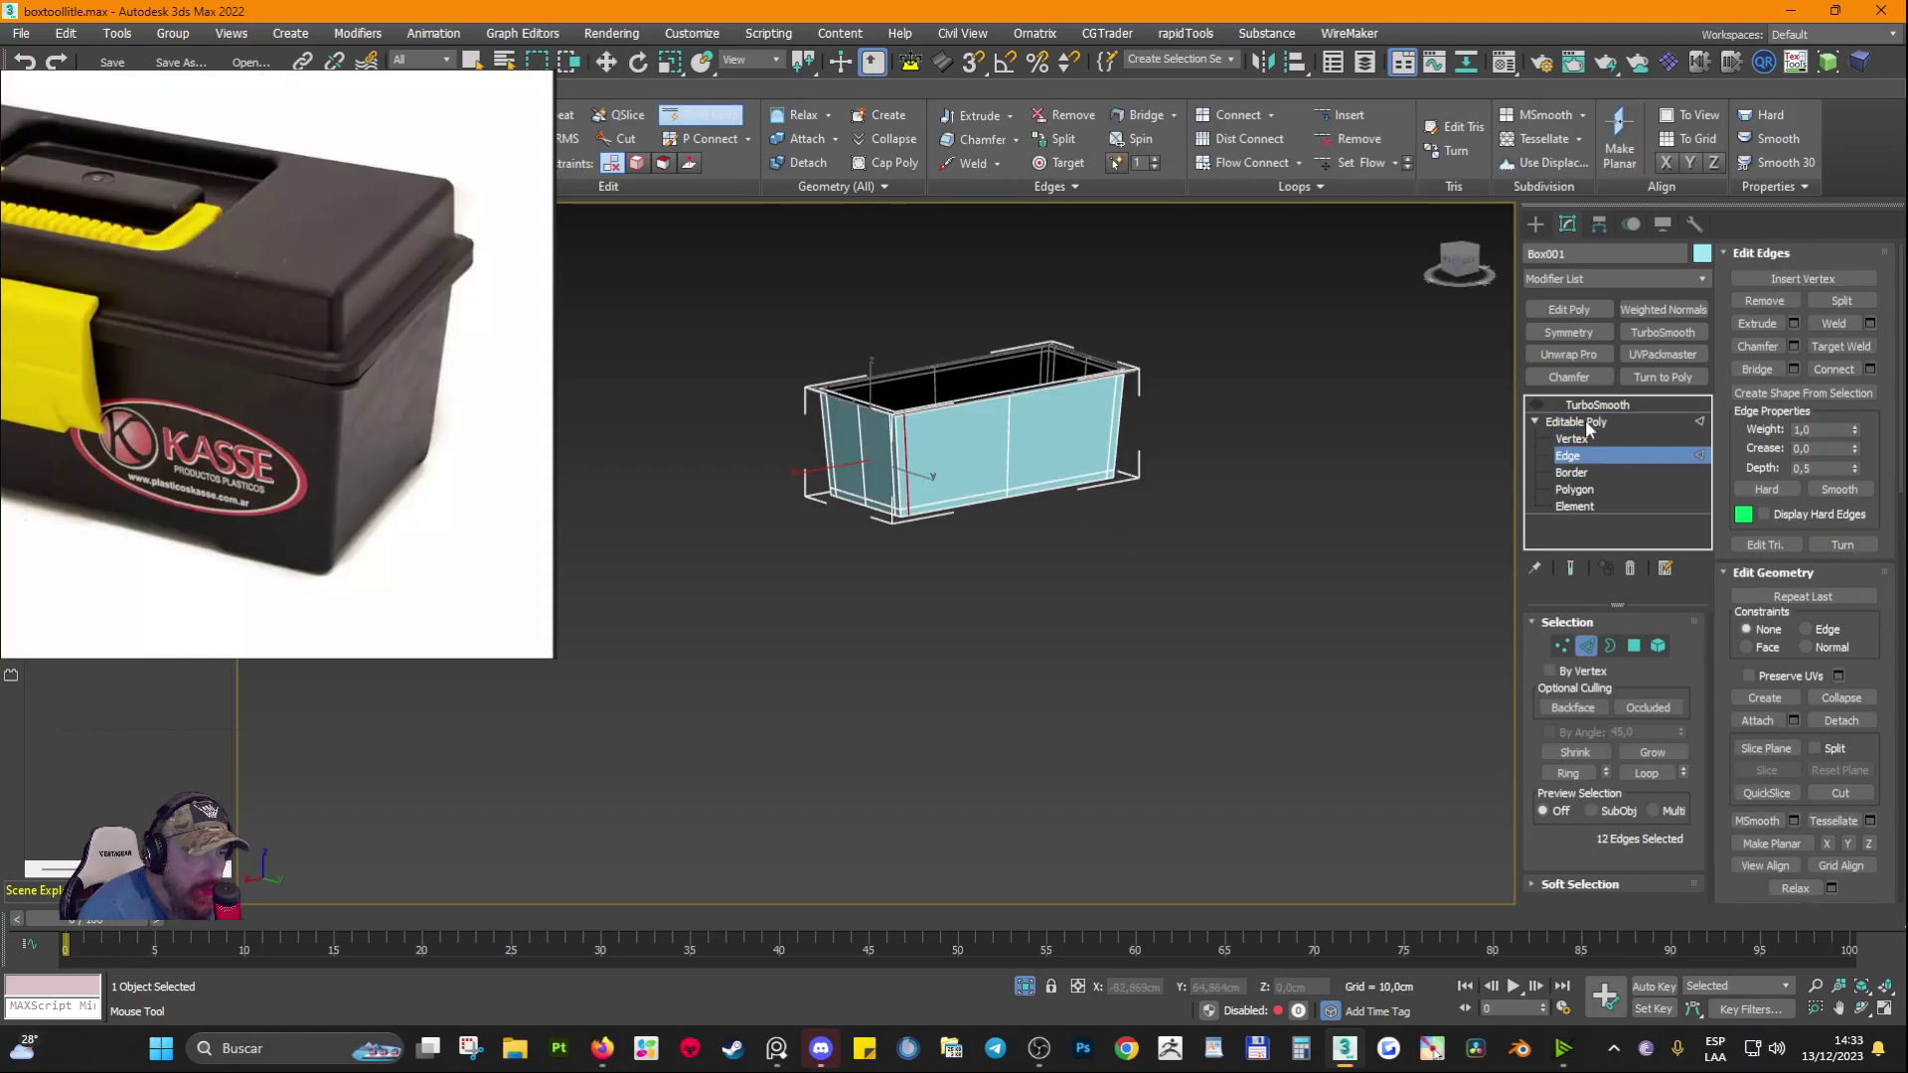
# Step: Turn on TurboSmooth for the box body and examine its walls and corners in shading without edges
pyautogui.click(1596, 404)
pyautogui.click(1535, 402)
pyautogui.scroll(4, 960, 431)
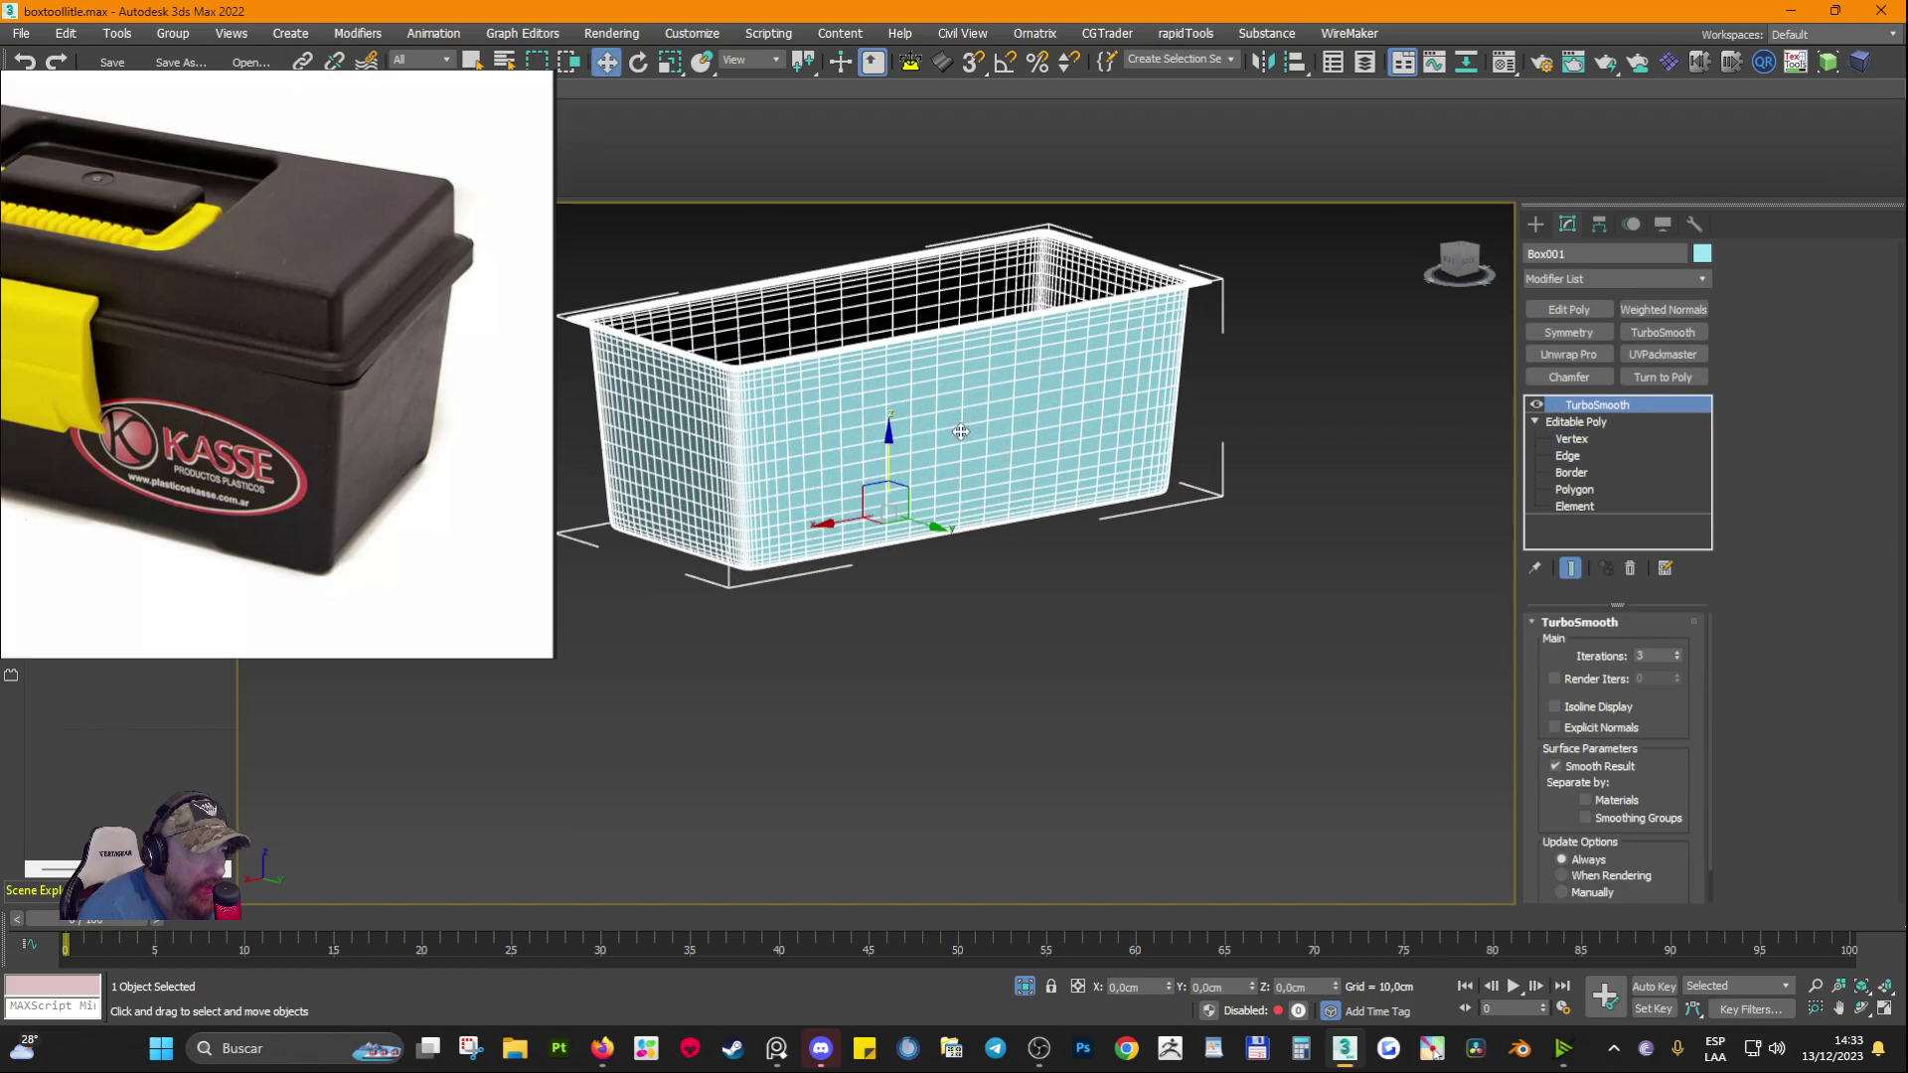
pyautogui.keyDown('alt'); pyautogui.moveTo(960, 431); pyautogui.dragTo(828, 404, button='middle'); pyautogui.keyUp('alt')
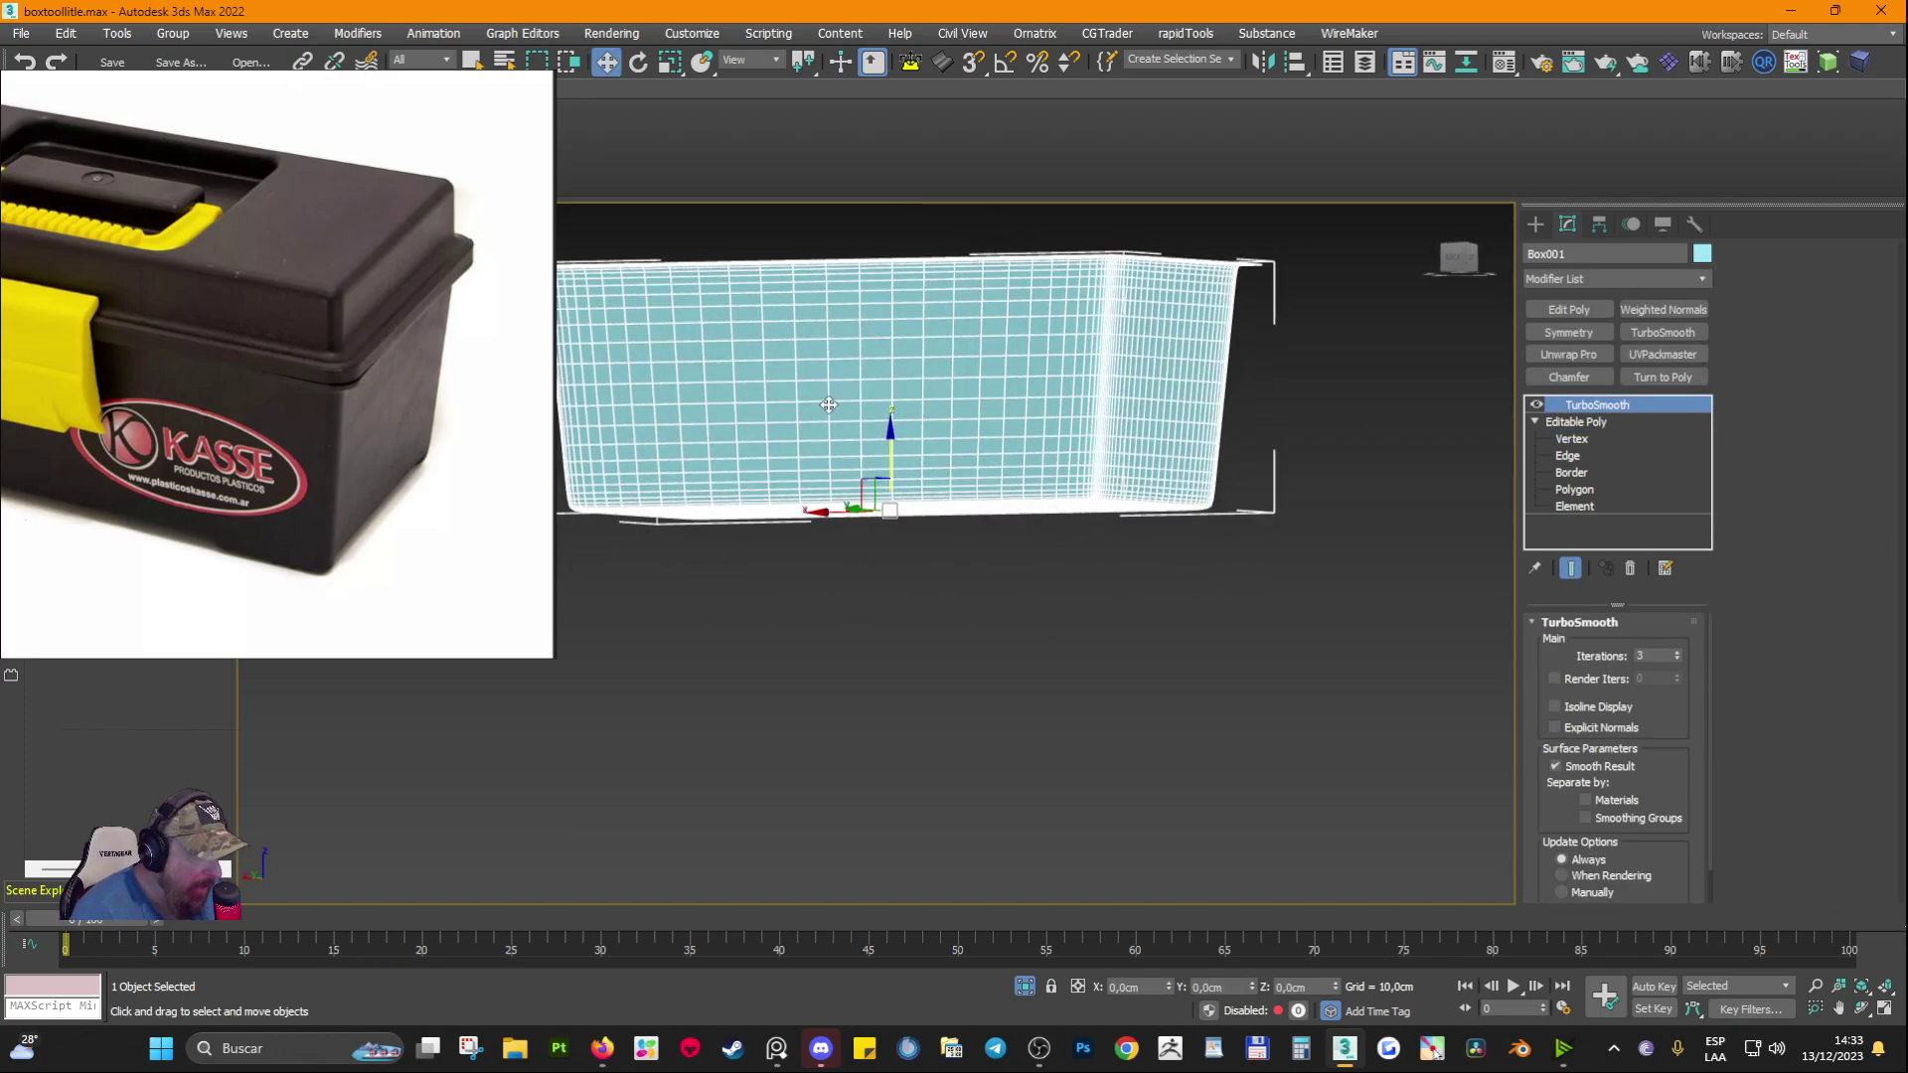
pyautogui.press('F4')
pyautogui.keyDown('alt'); pyautogui.moveTo(949, 469); pyautogui.dragTo(1009, 522, button='middle'); pyautogui.keyUp('alt')
pyautogui.moveTo(977, 427); pyautogui.dragTo(986, 490, button='middle')
pyautogui.scroll(2, 1092, 492)
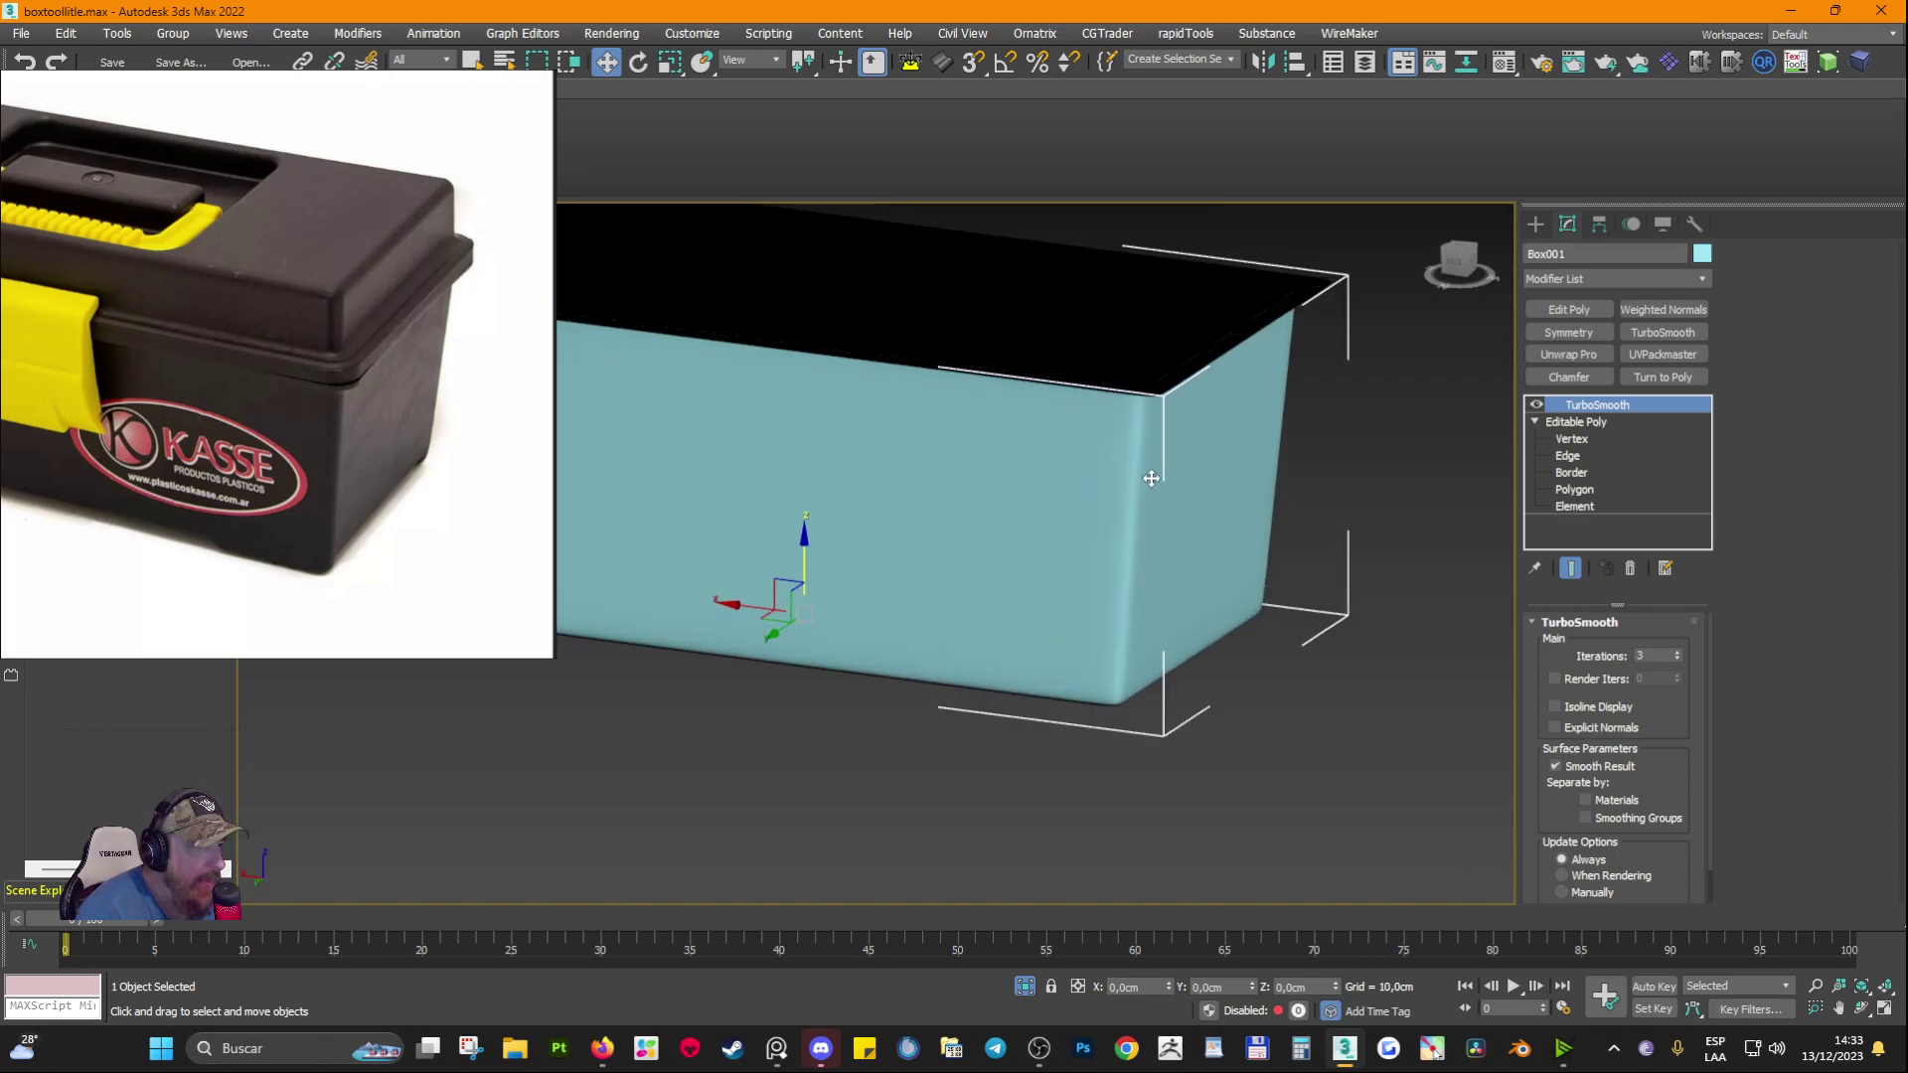
pyautogui.keyDown('alt'); pyautogui.moveTo(1150, 478); pyautogui.dragTo(1136, 603, button='middle'); pyautogui.keyUp('alt')
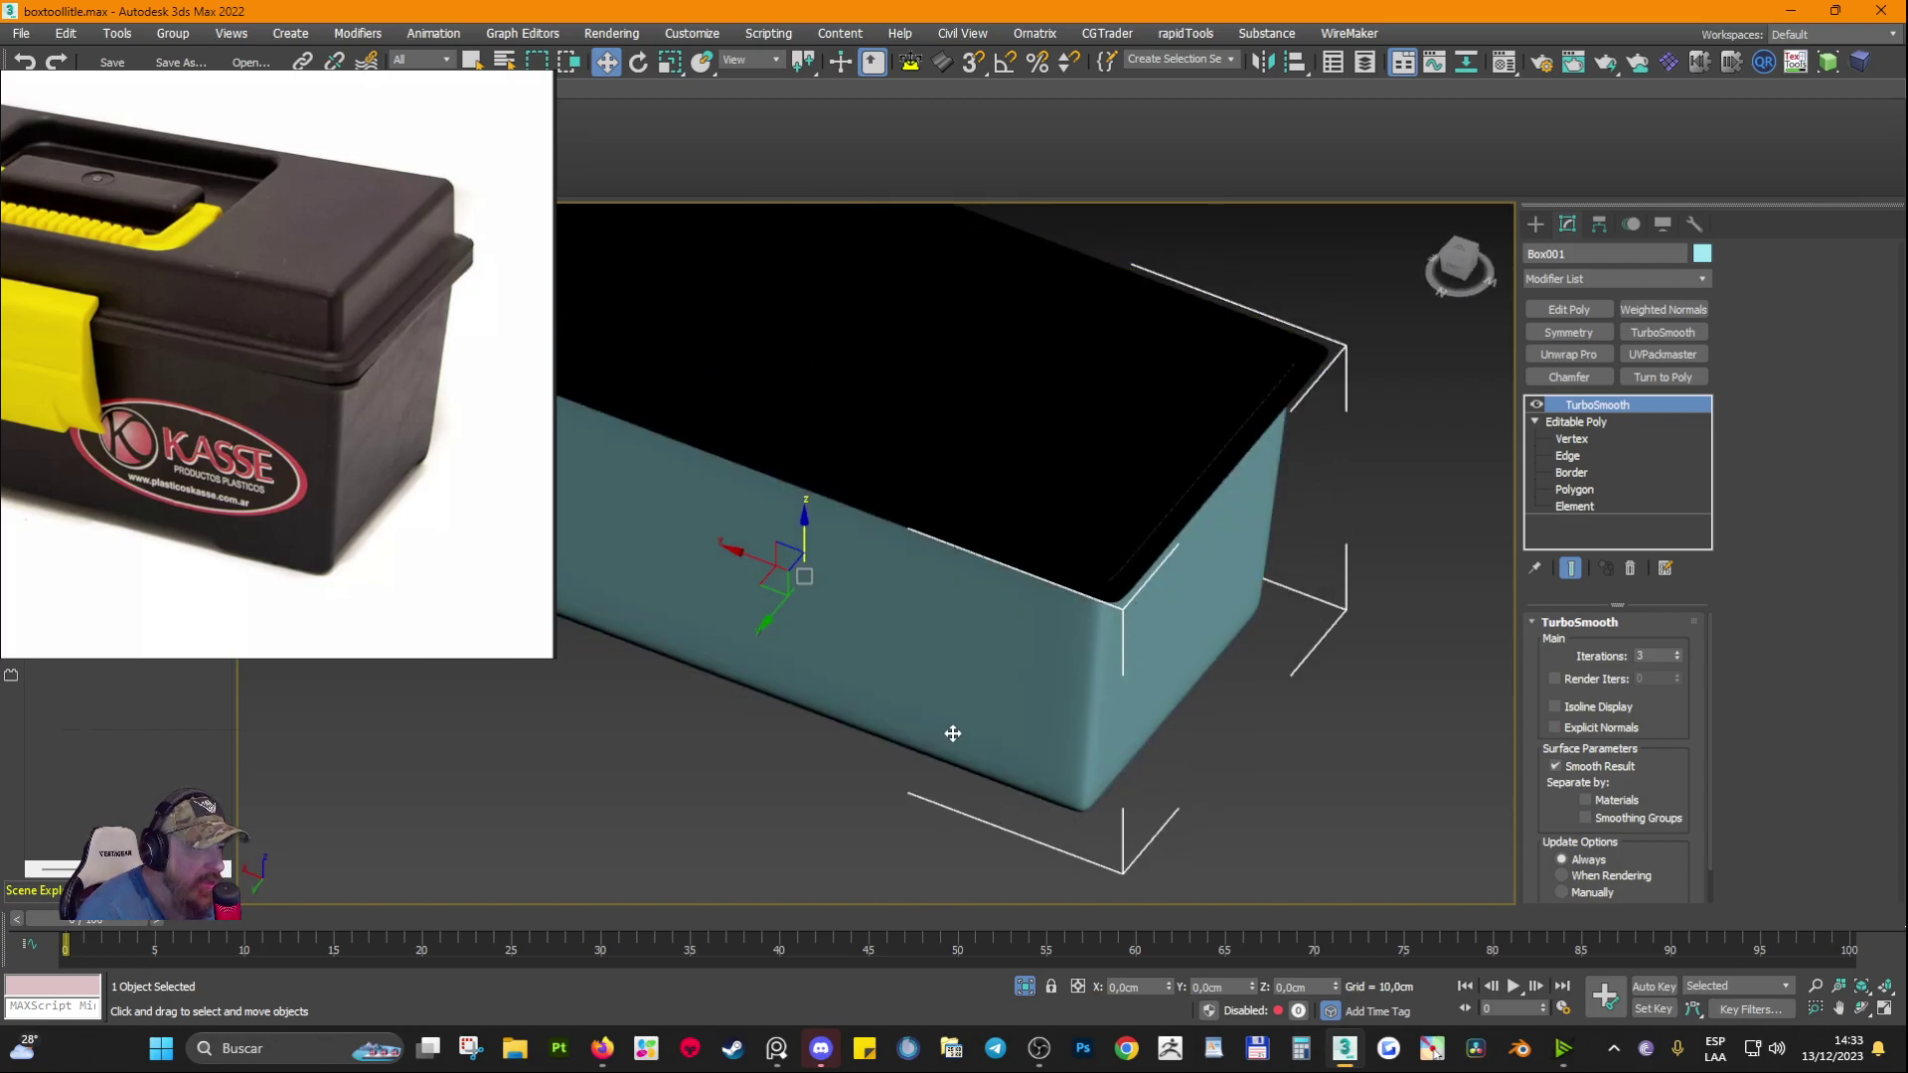
pyautogui.keyDown('alt'); pyautogui.moveTo(952, 733); pyautogui.dragTo(1060, 724, button='middle'); pyautogui.keyUp('alt')
pyautogui.scroll(-2, 1060, 725)
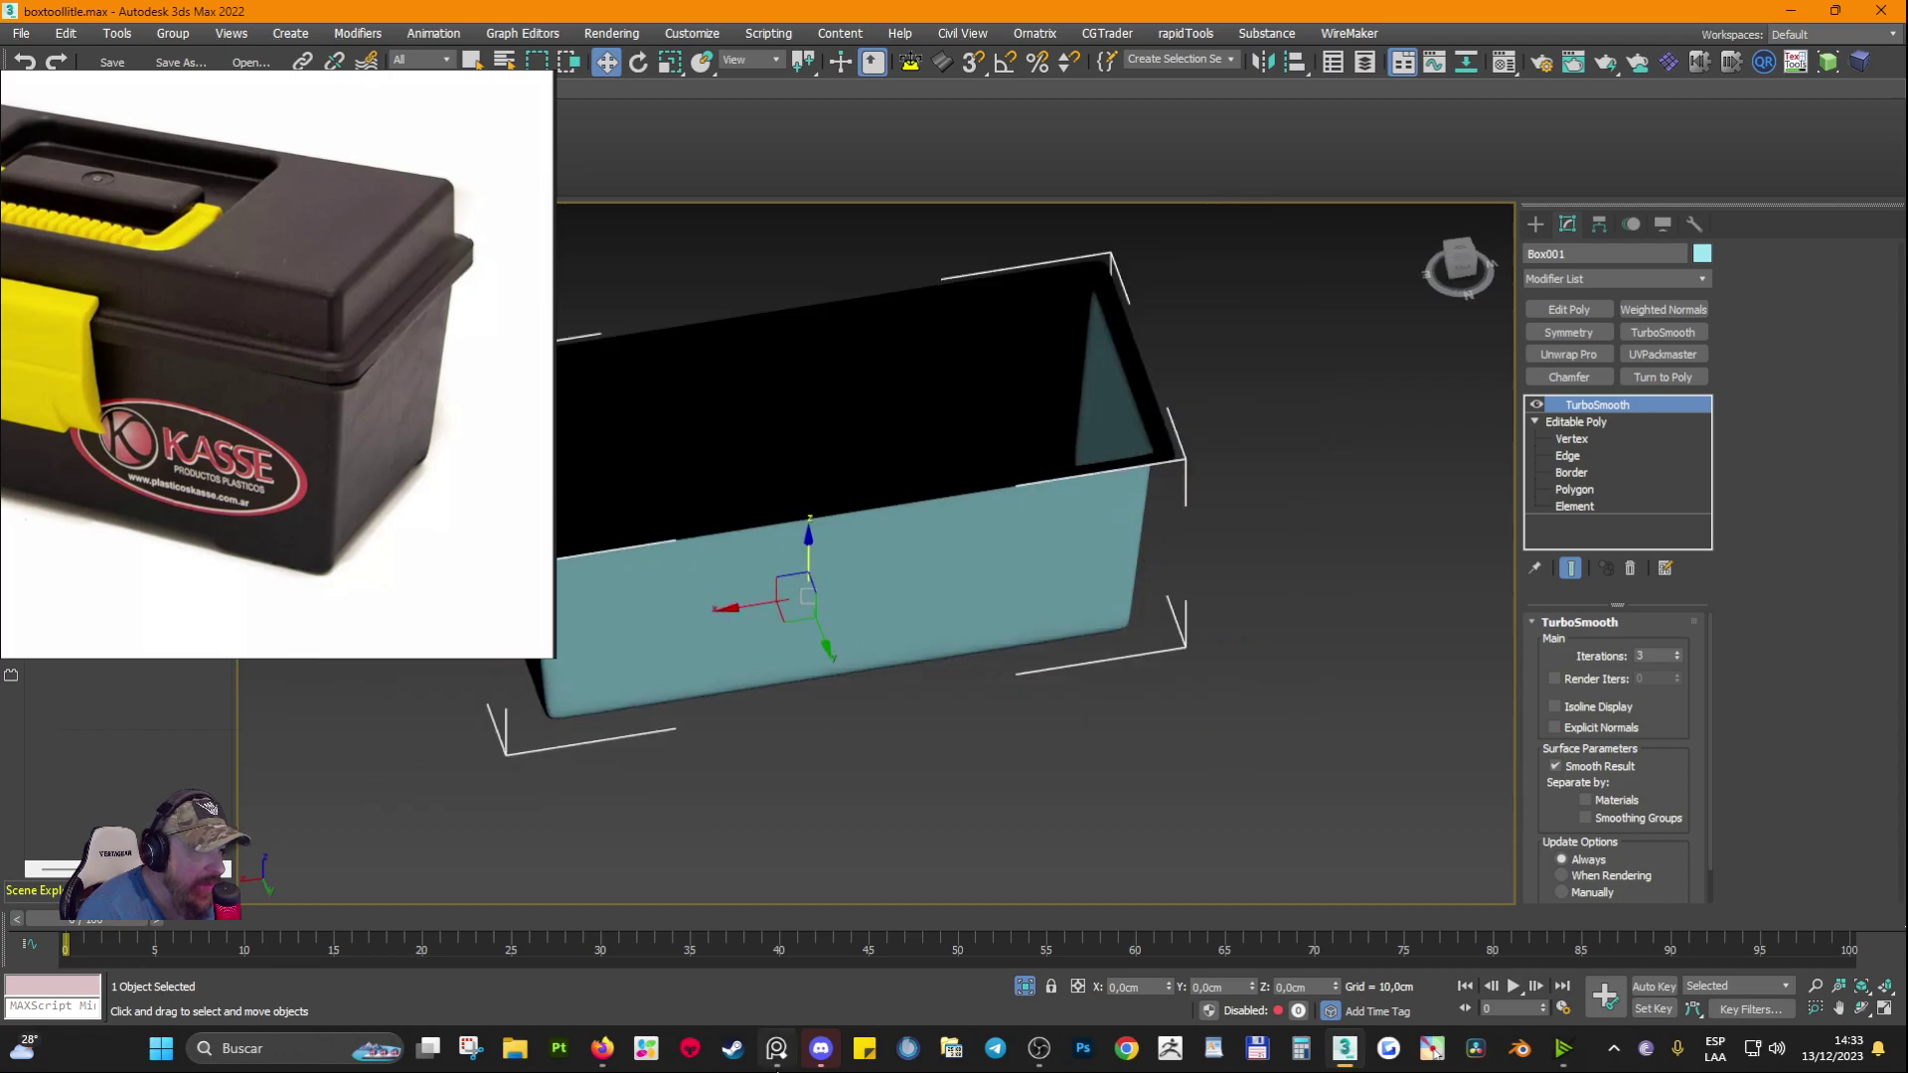
# Step: Exit isolation and inspect how the body's upper corner meets the underside of the lid
pyautogui.click(1024, 988)
pyautogui.keyDown('alt'); pyautogui.moveTo(895, 630); pyautogui.dragTo(954, 629, button='middle'); pyautogui.keyUp('alt')
pyautogui.scroll(5, 1103, 467)
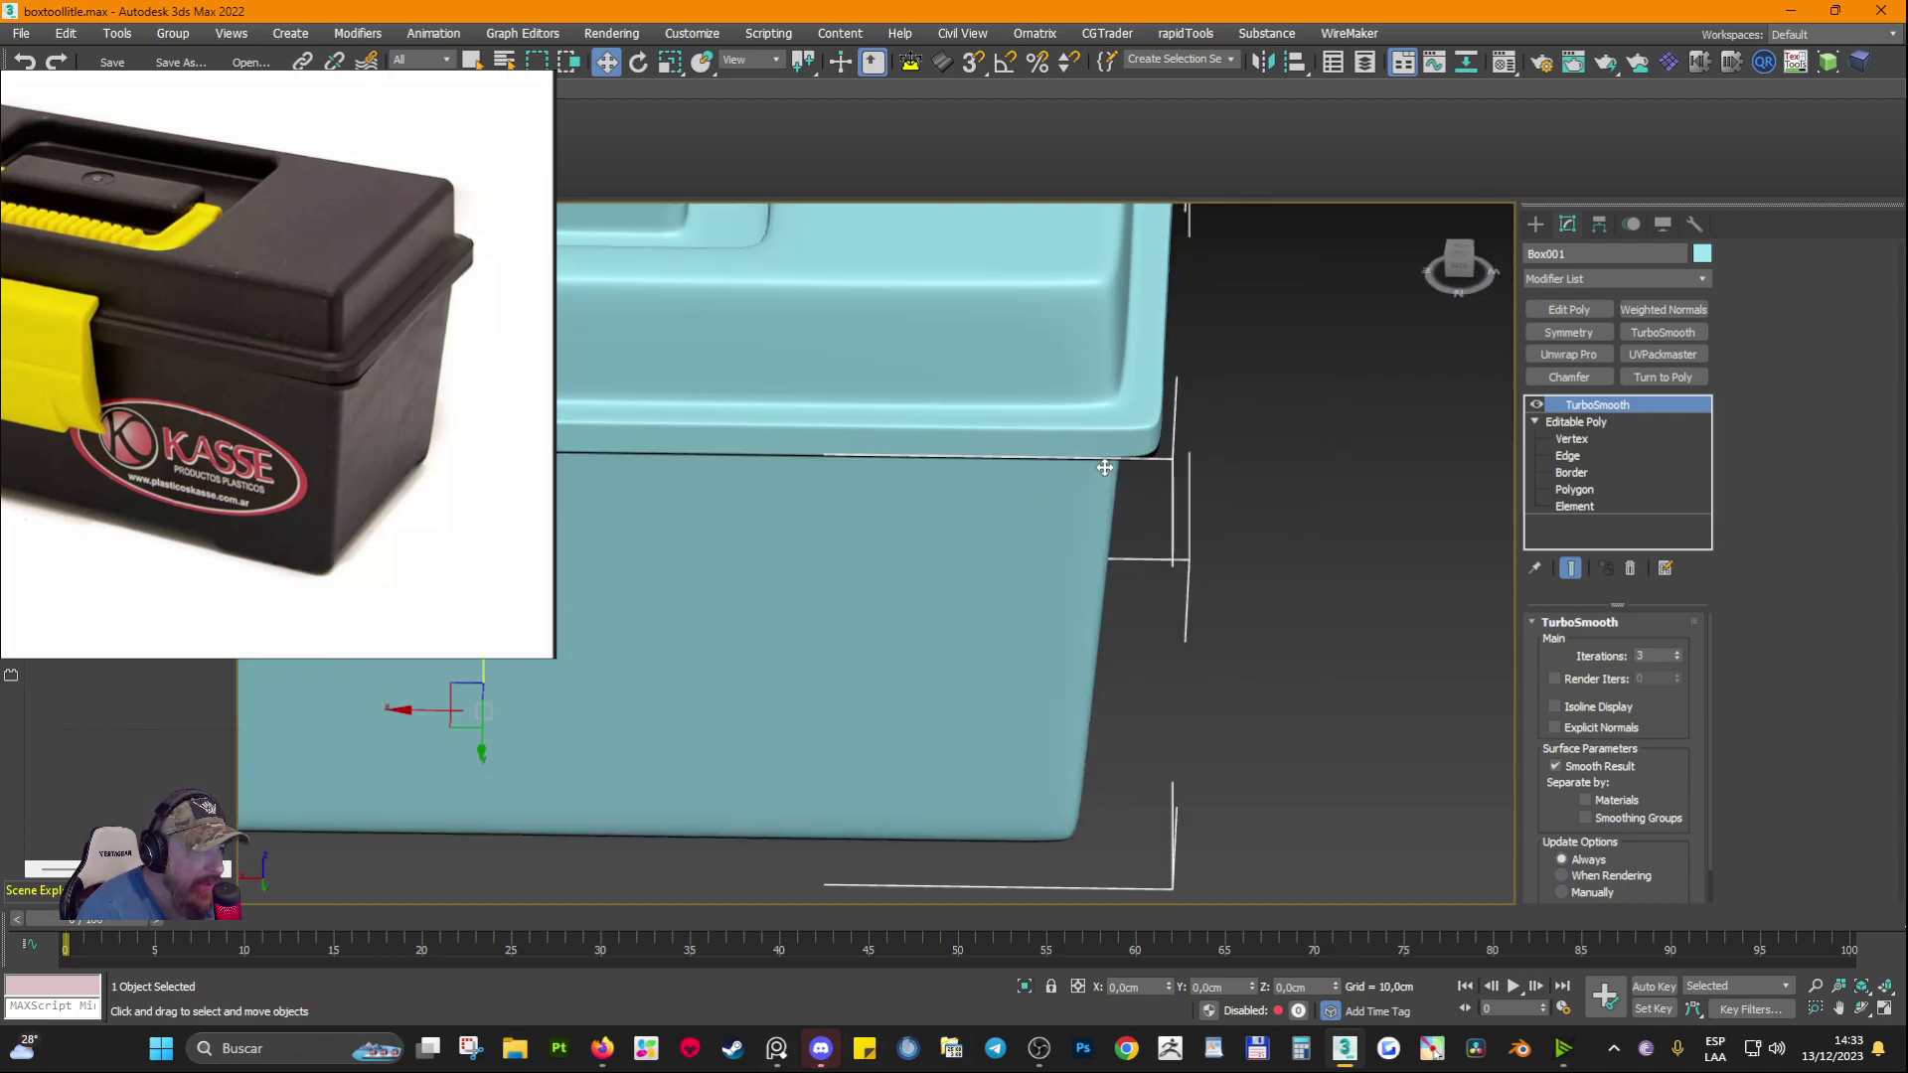
pyautogui.scroll(3, 1104, 467)
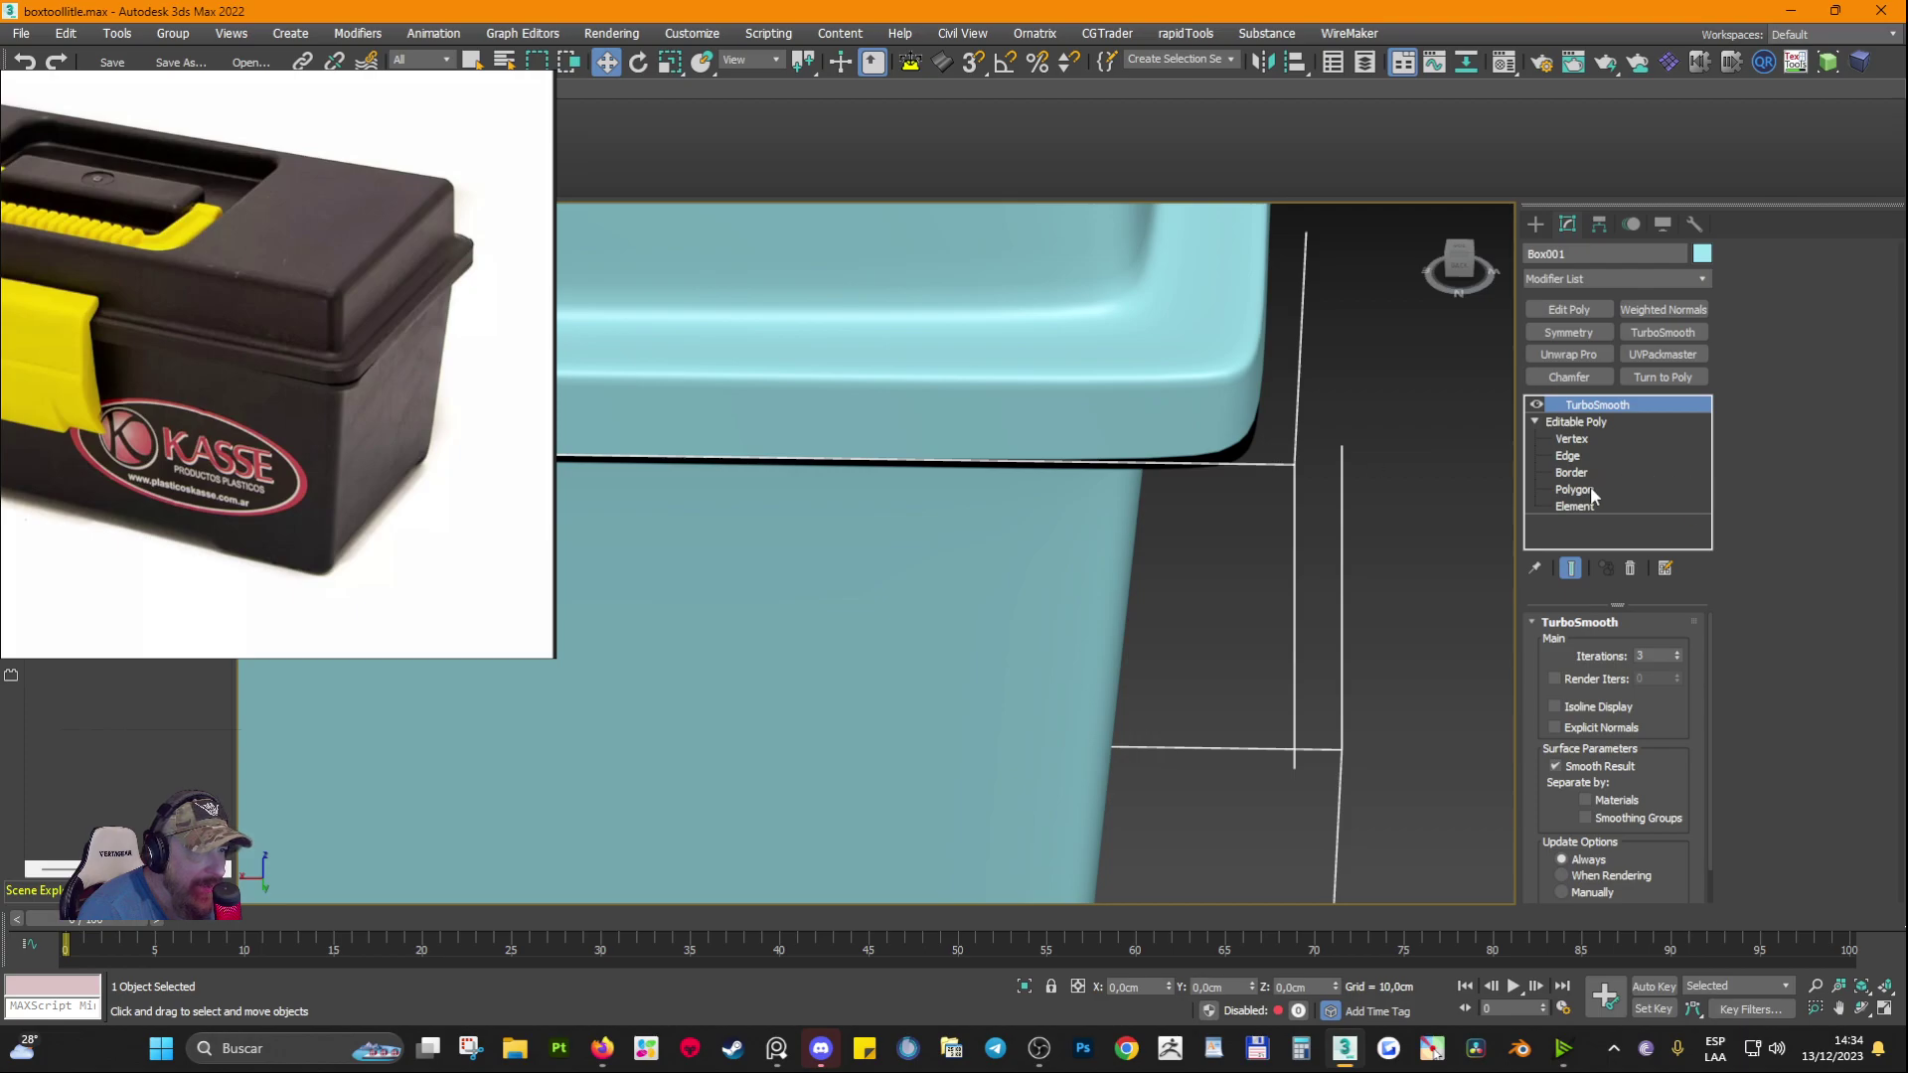
pyautogui.click(1589, 488)
pyautogui.click(1230, 464)
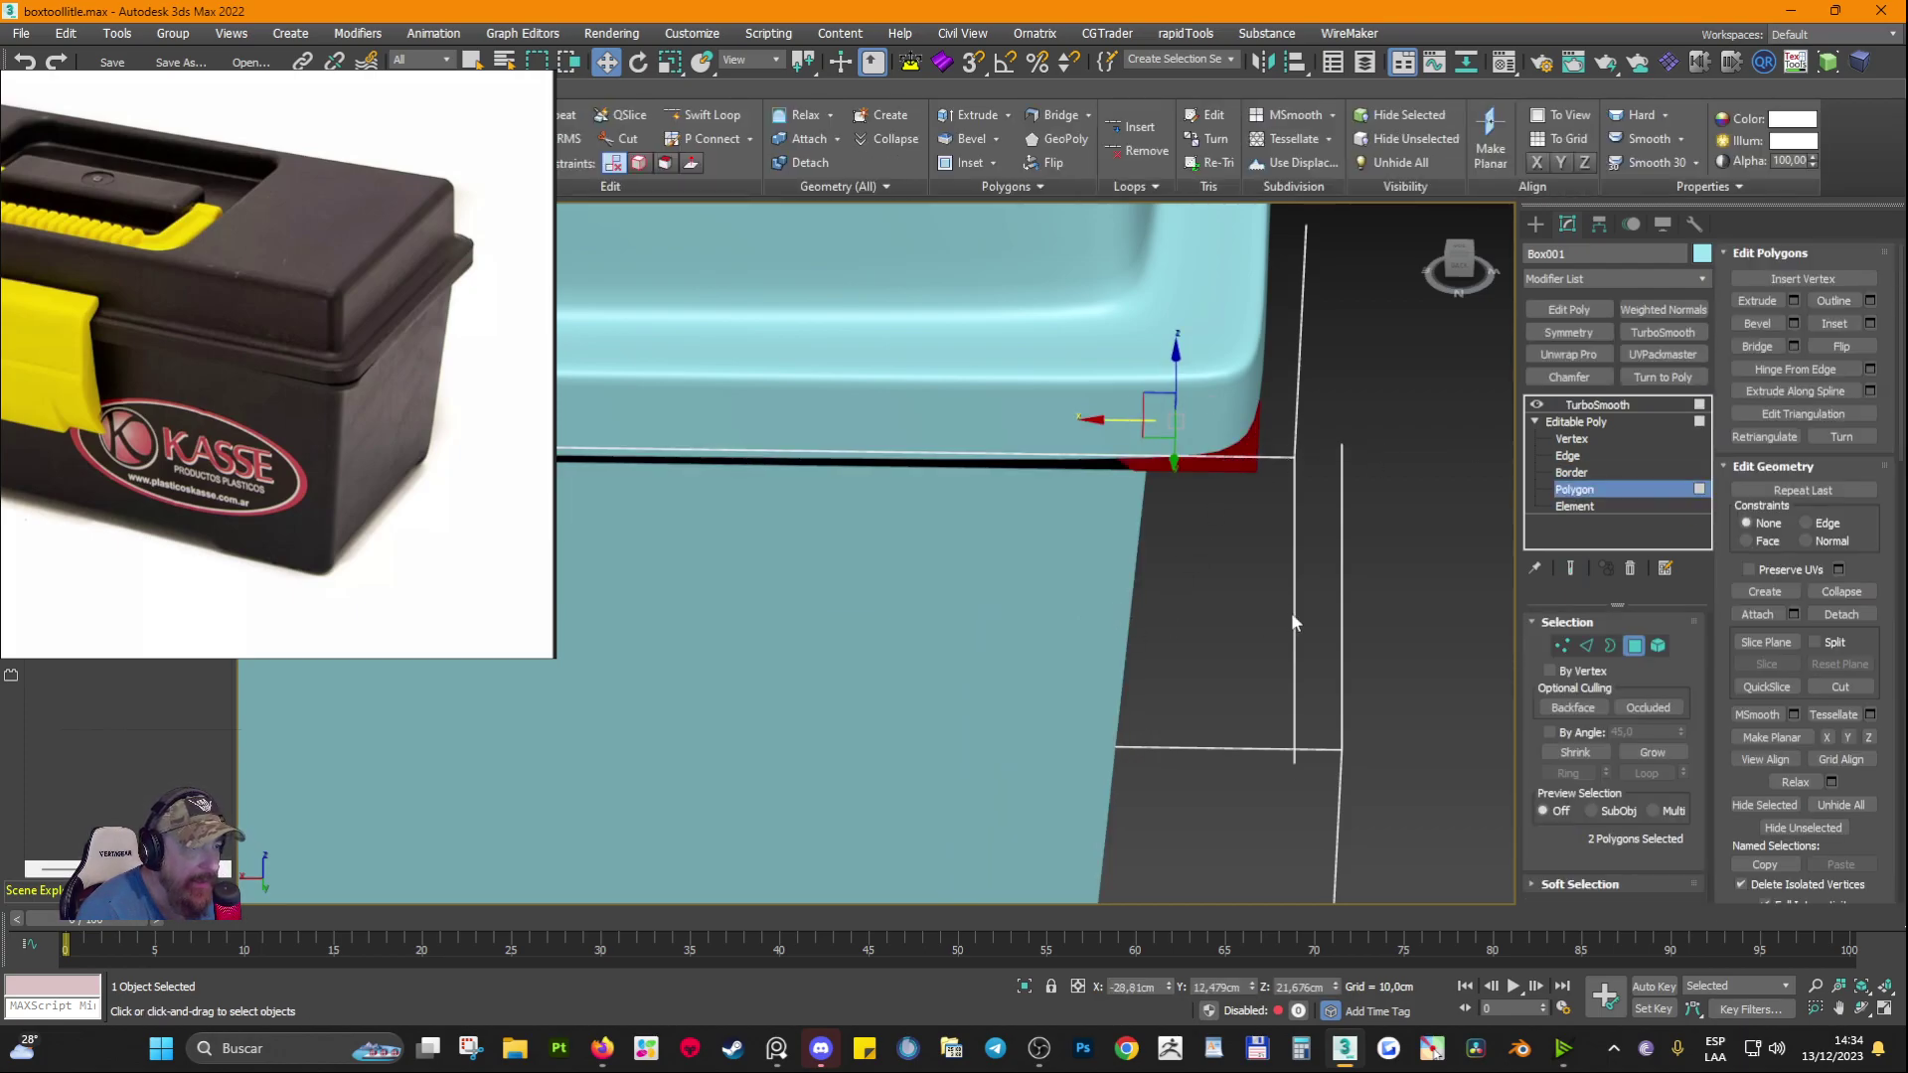
pyautogui.keyDown('alt'); pyautogui.moveTo(1261, 587); pyautogui.dragTo(1318, 561, button='middle'); pyautogui.keyUp('alt')
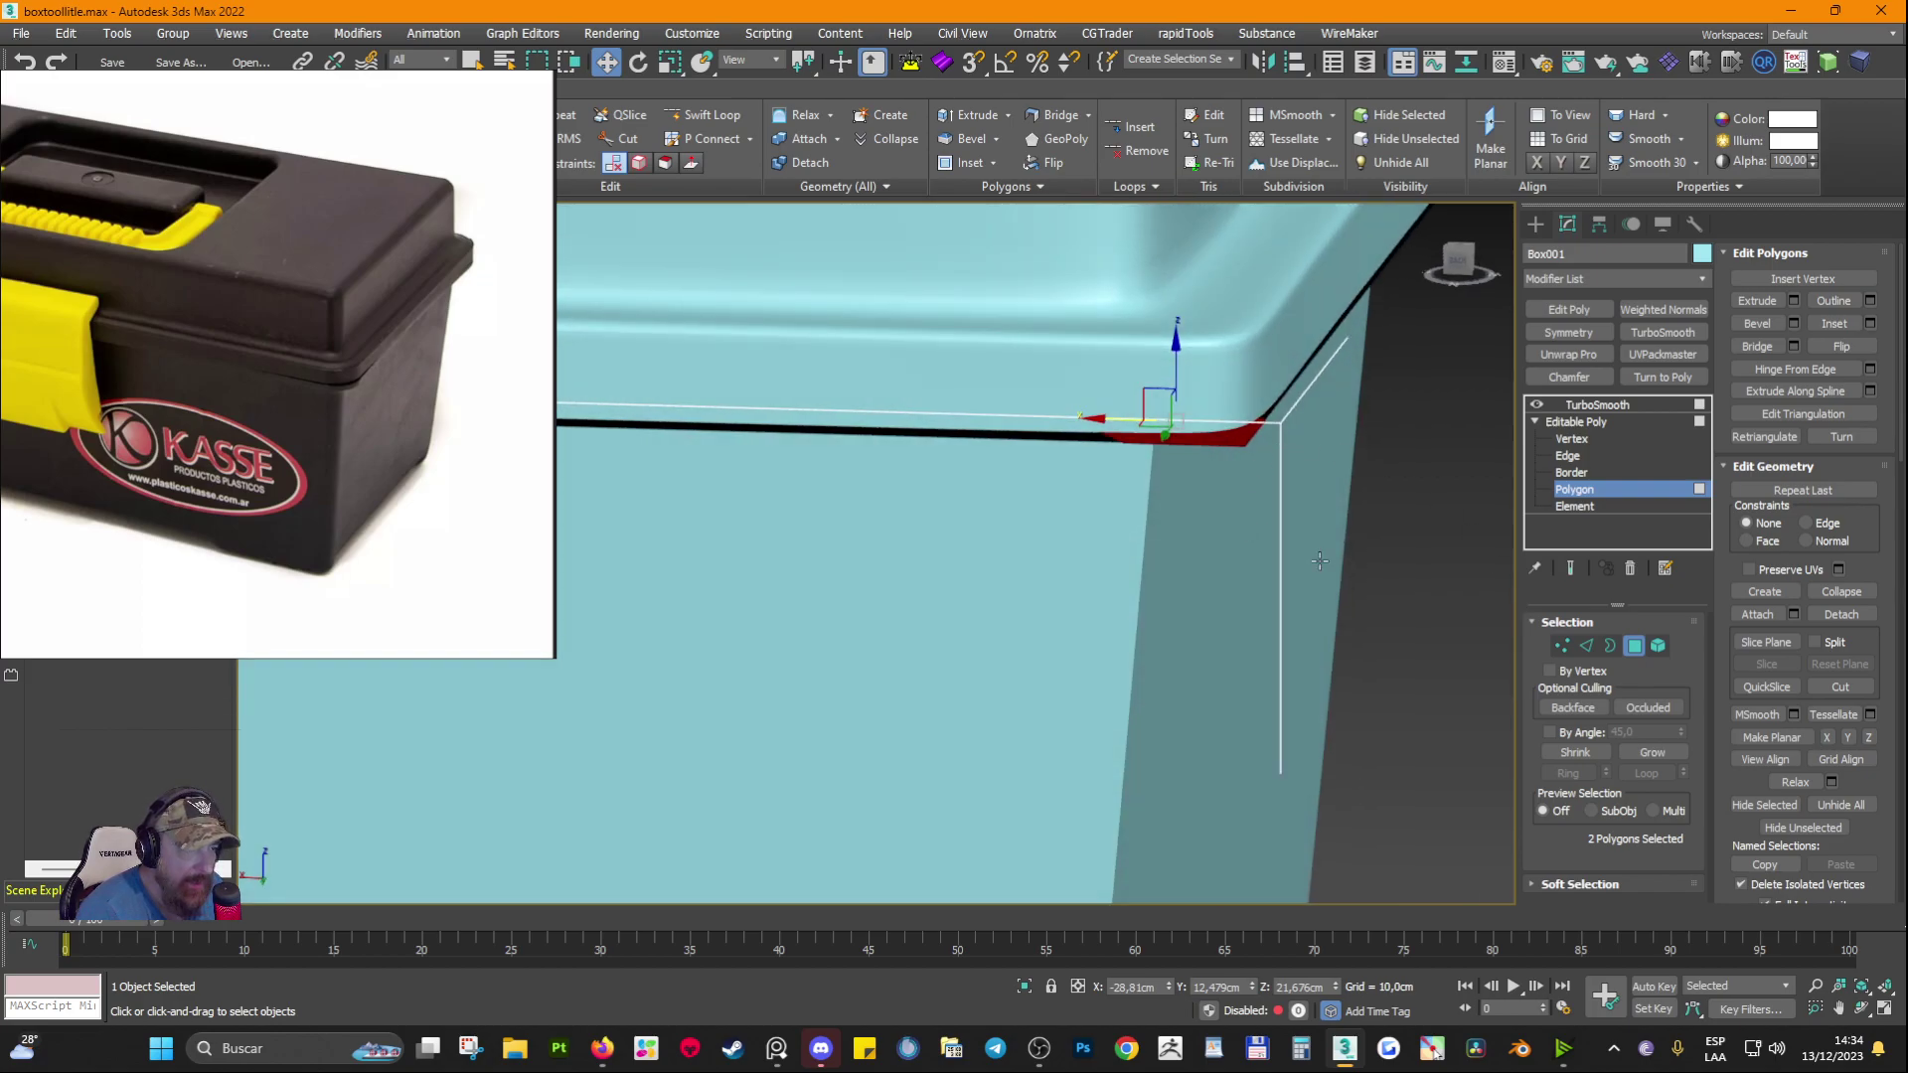
pyautogui.scroll(-3, 1449, 628)
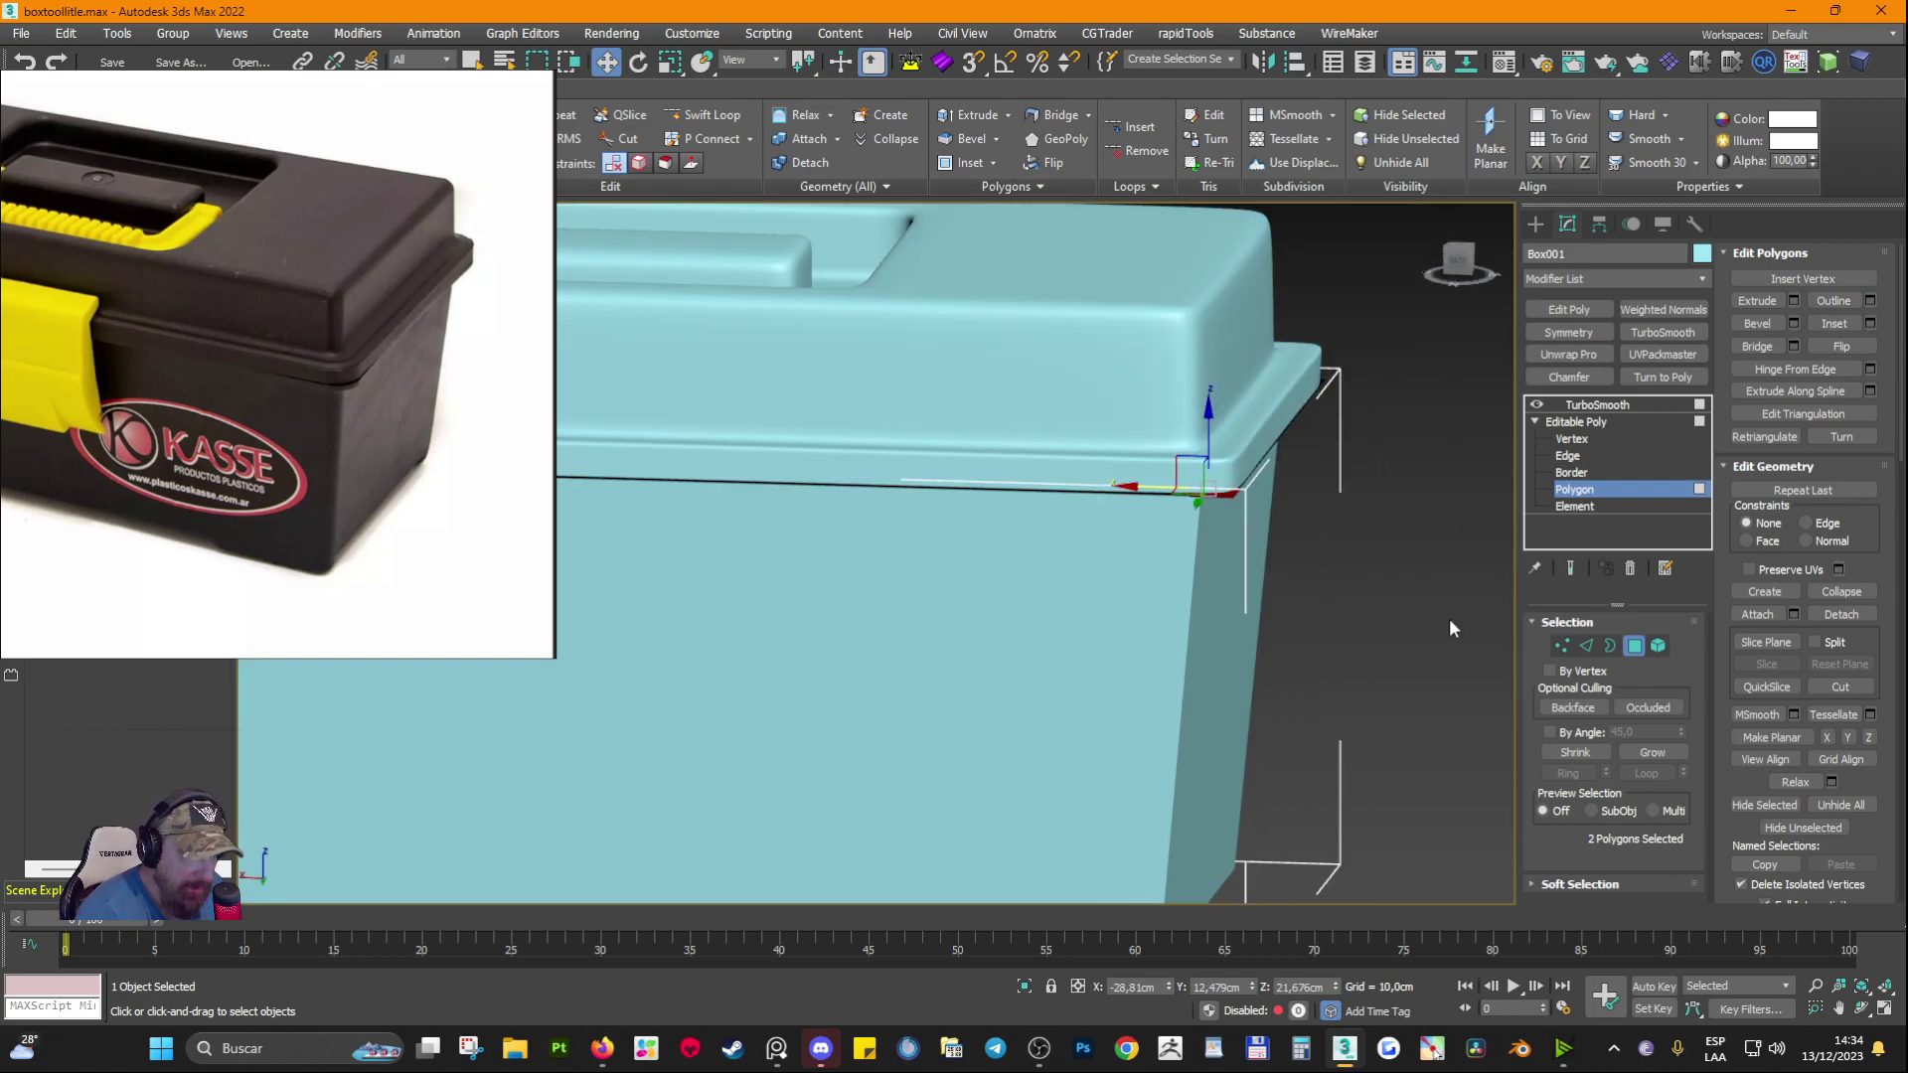
# Step: Isolate the box body and raise its open top border to a height of about 21.8 cm
pyautogui.click(1609, 646)
pyautogui.hotkey('alt', 'q')
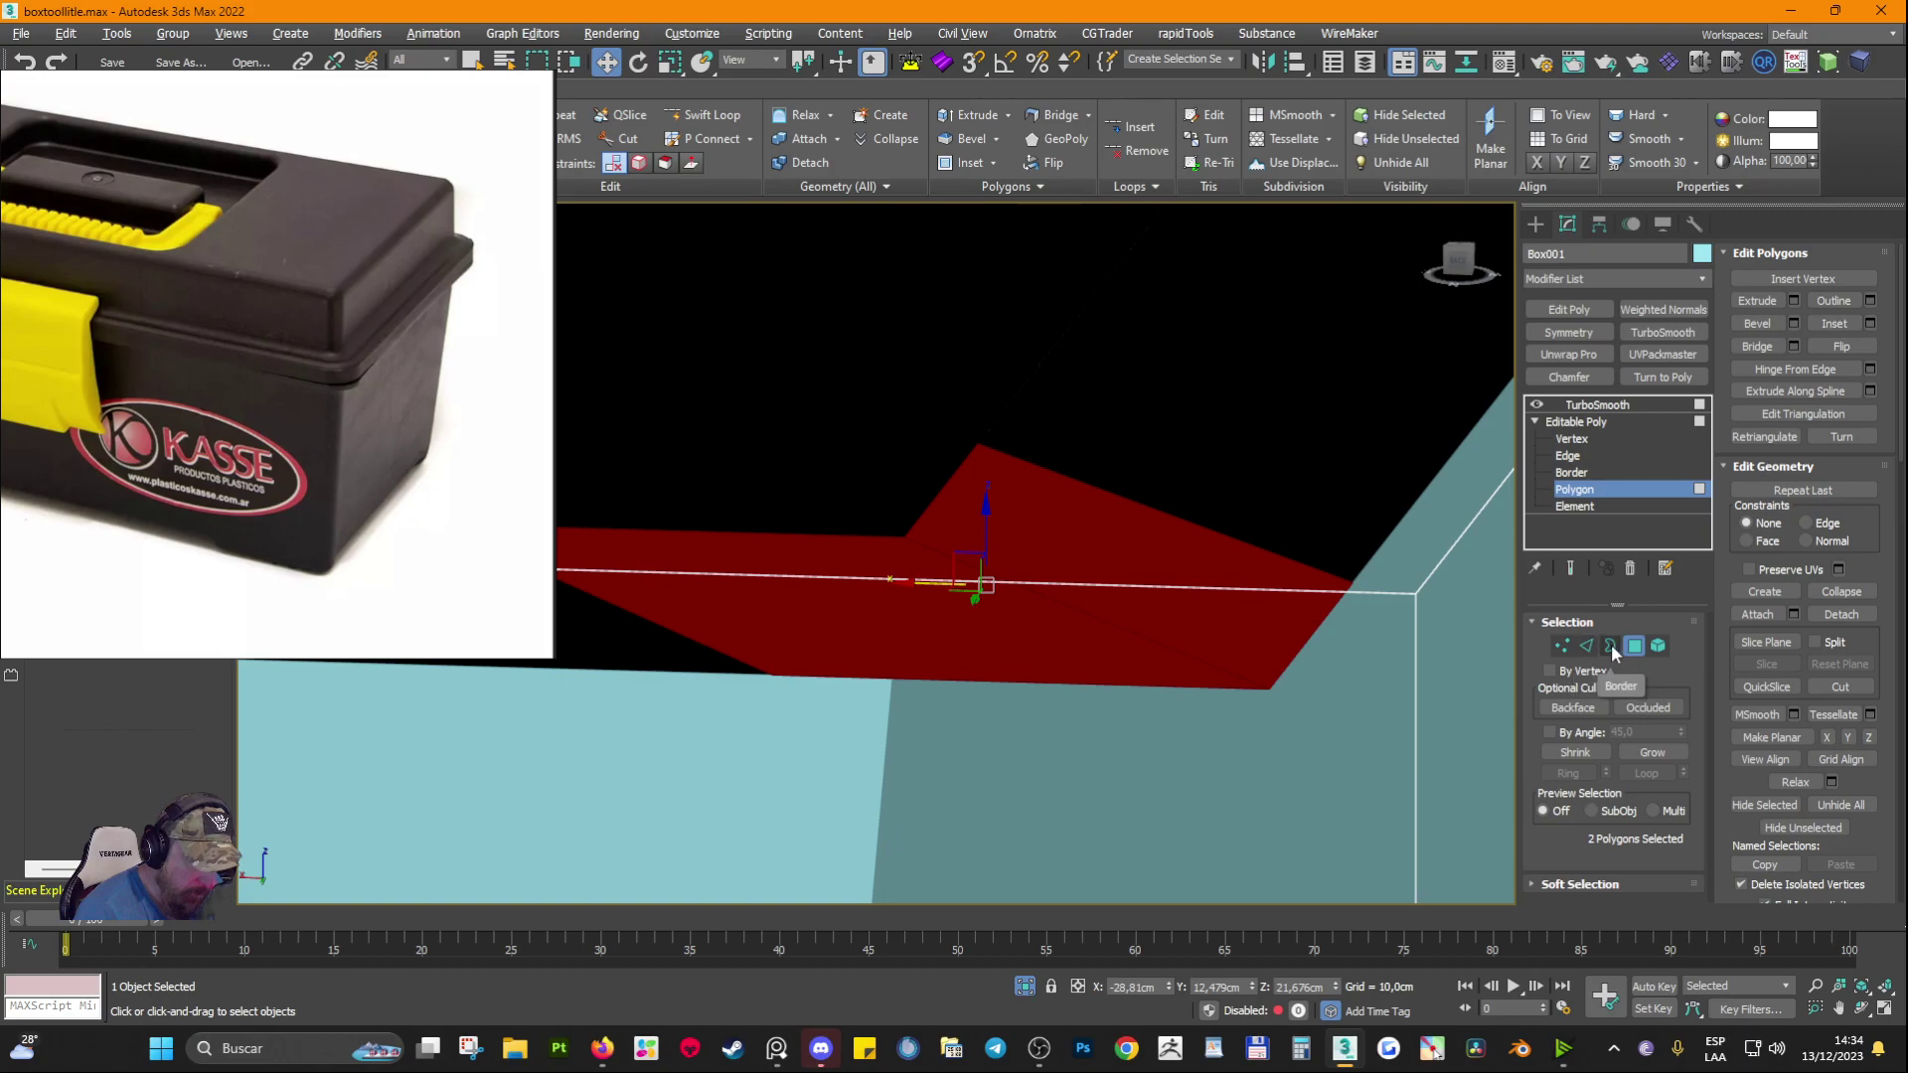
pyautogui.scroll(-8, 1214, 628)
pyautogui.click(1609, 648)
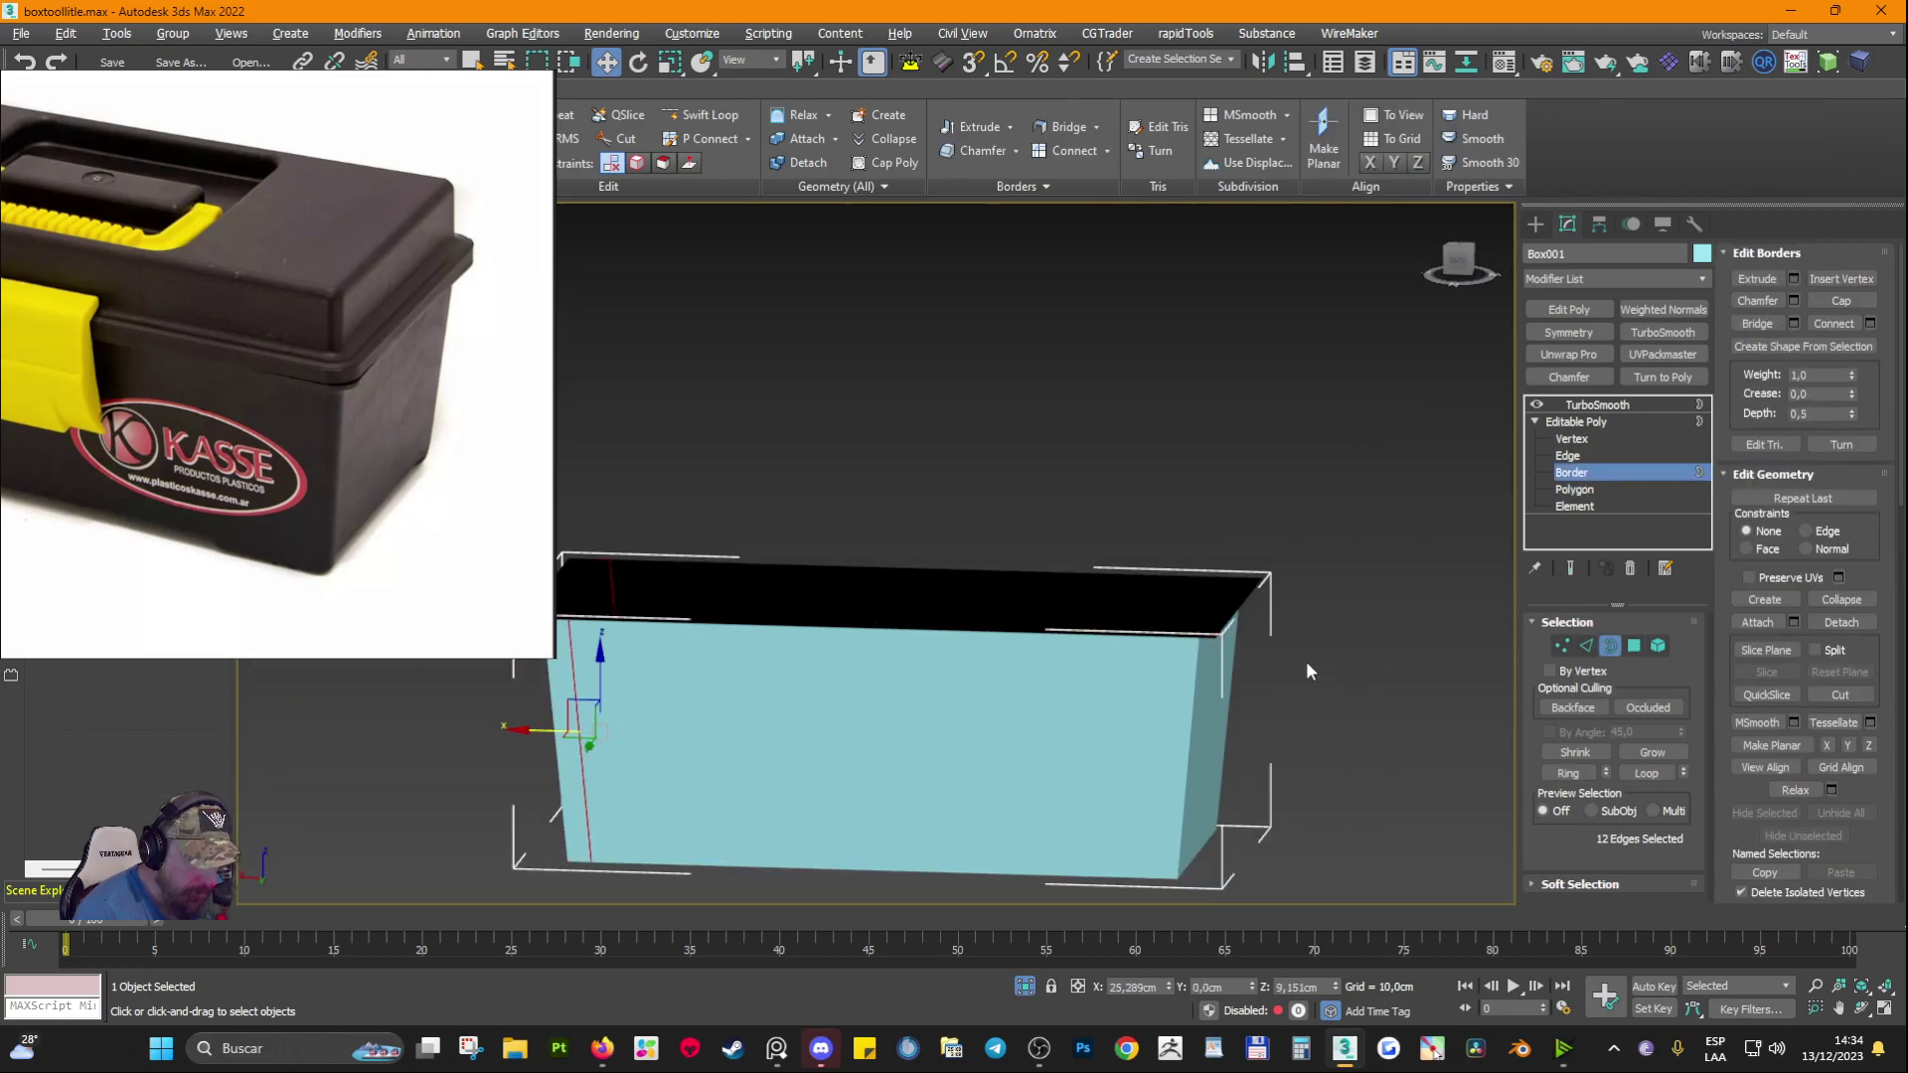
pyautogui.scroll(3, 1230, 592)
pyautogui.click(1222, 583)
pyautogui.scroll(2, 810, 608)
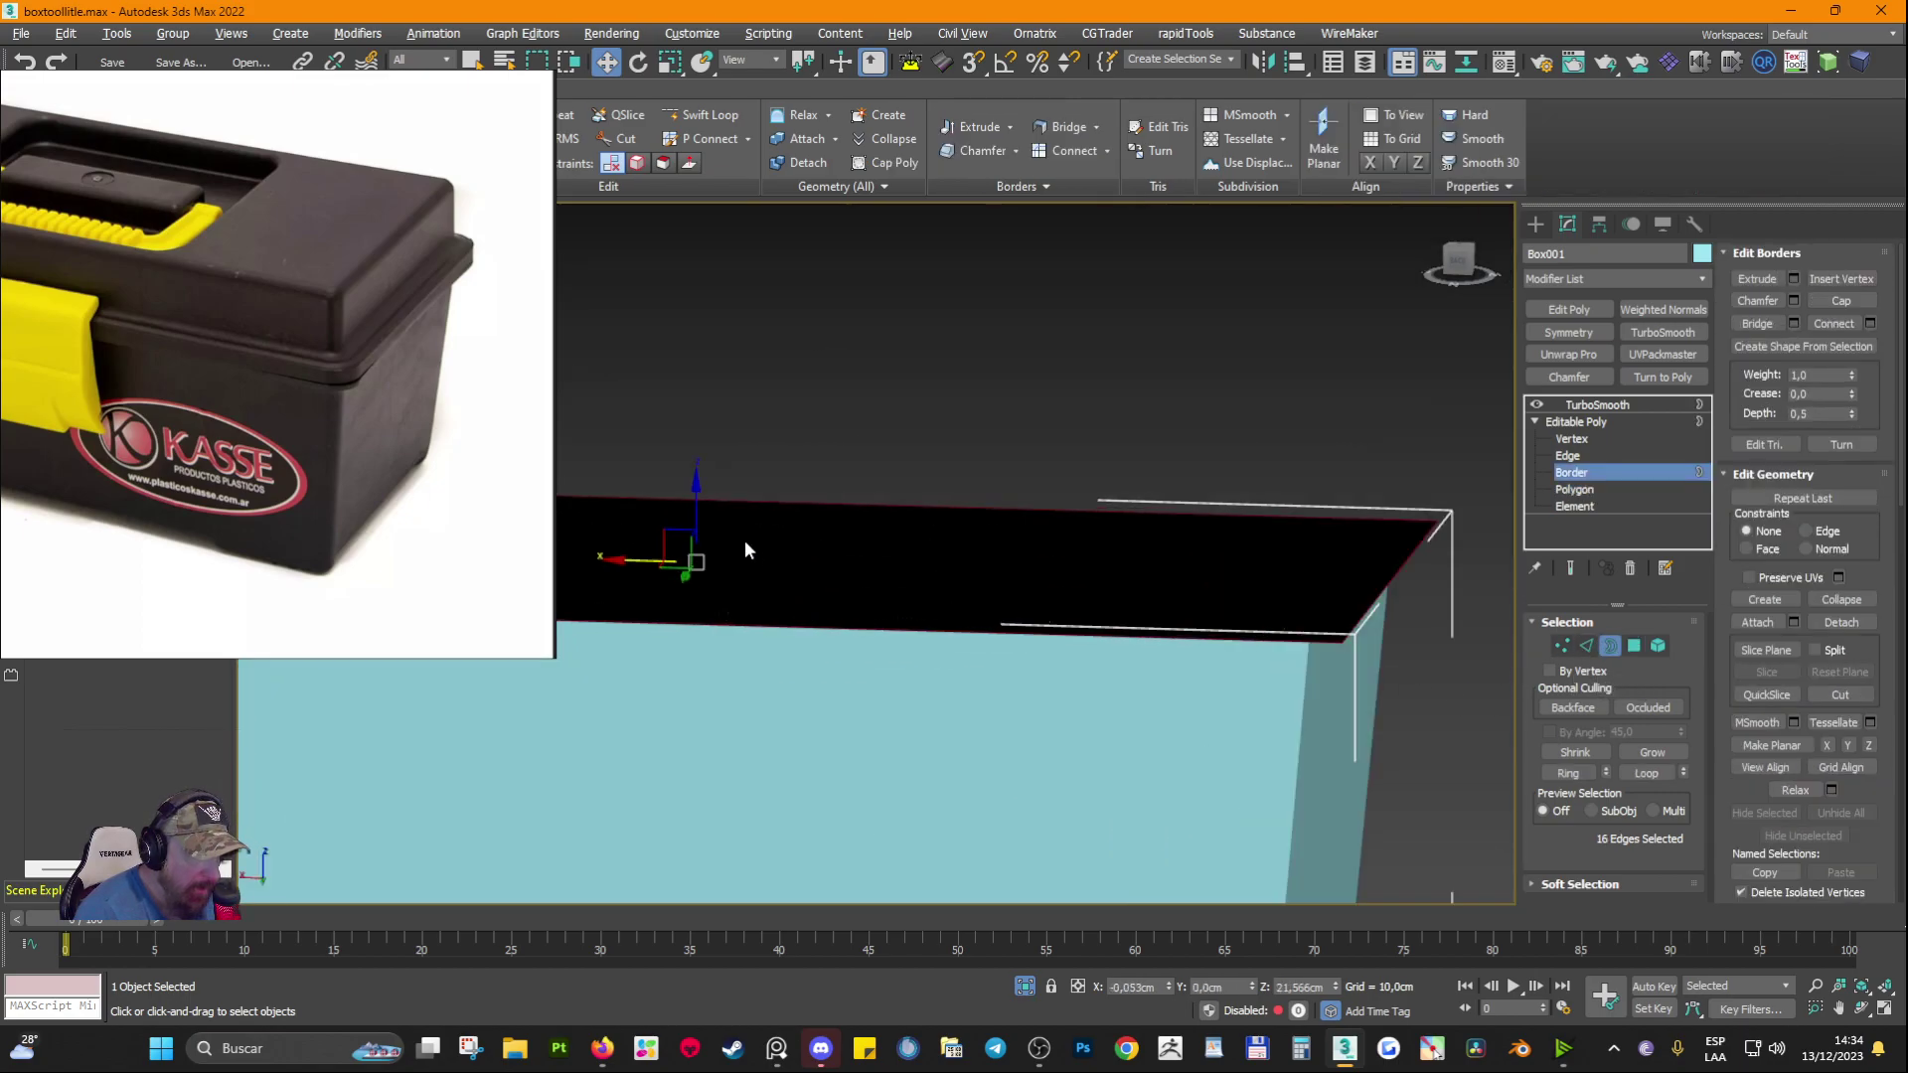
pyautogui.scroll(2, 694, 510)
pyautogui.moveTo(693, 511); pyautogui.dragTo(693, 509)
pyautogui.moveTo(1148, 641); pyautogui.dragTo(870, 519, button='middle')
pyautogui.scroll(-1, 865, 519)
pyautogui.keyDown('alt'); pyautogui.moveTo(699, 526); pyautogui.dragTo(942, 554, button='middle'); pyautogui.keyUp('alt')
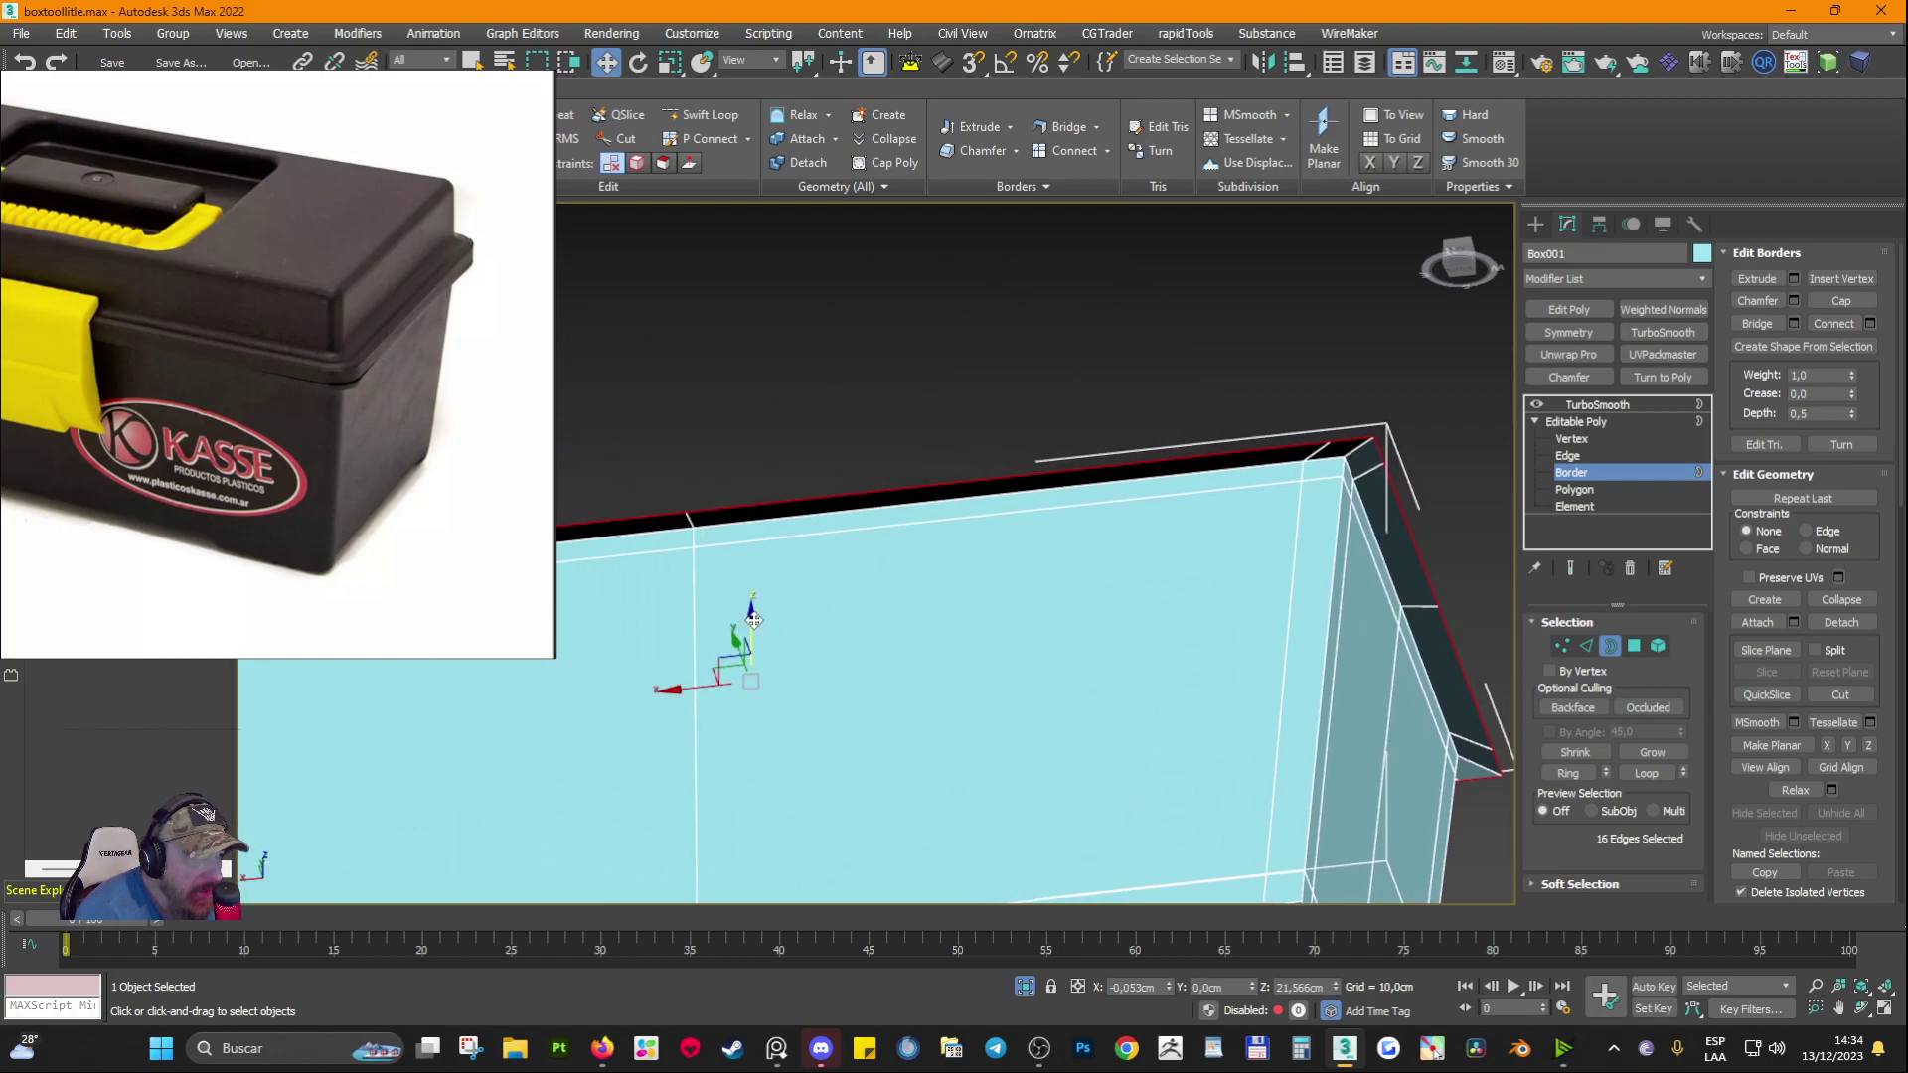
pyautogui.moveTo(753, 620); pyautogui.dragTo(751, 615)
pyautogui.keyDown('alt'); pyautogui.moveTo(1212, 599); pyautogui.dragTo(1167, 606, button='middle'); pyautogui.keyUp('alt')
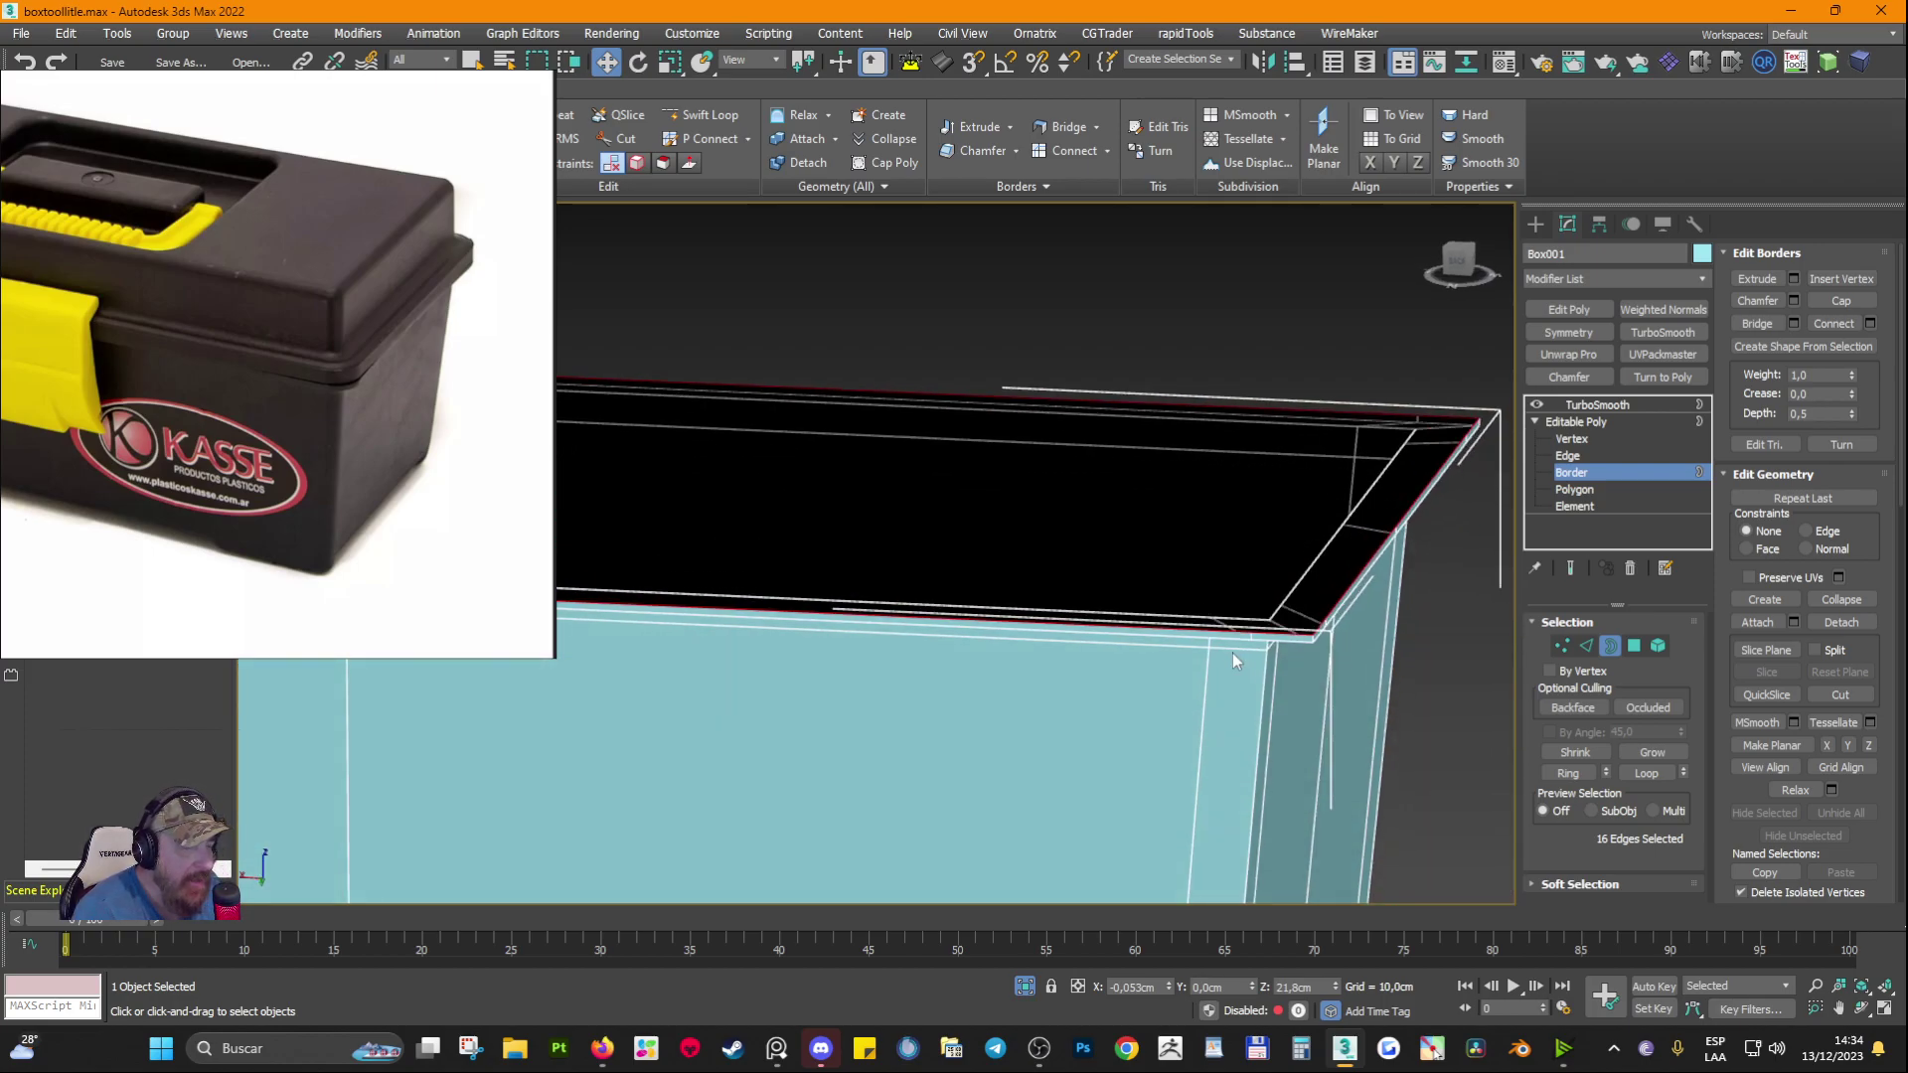
# Step: Extrude the body's top border by scaling a copy of it, adjust the new border and leave border editing
pyautogui.click(670, 62)
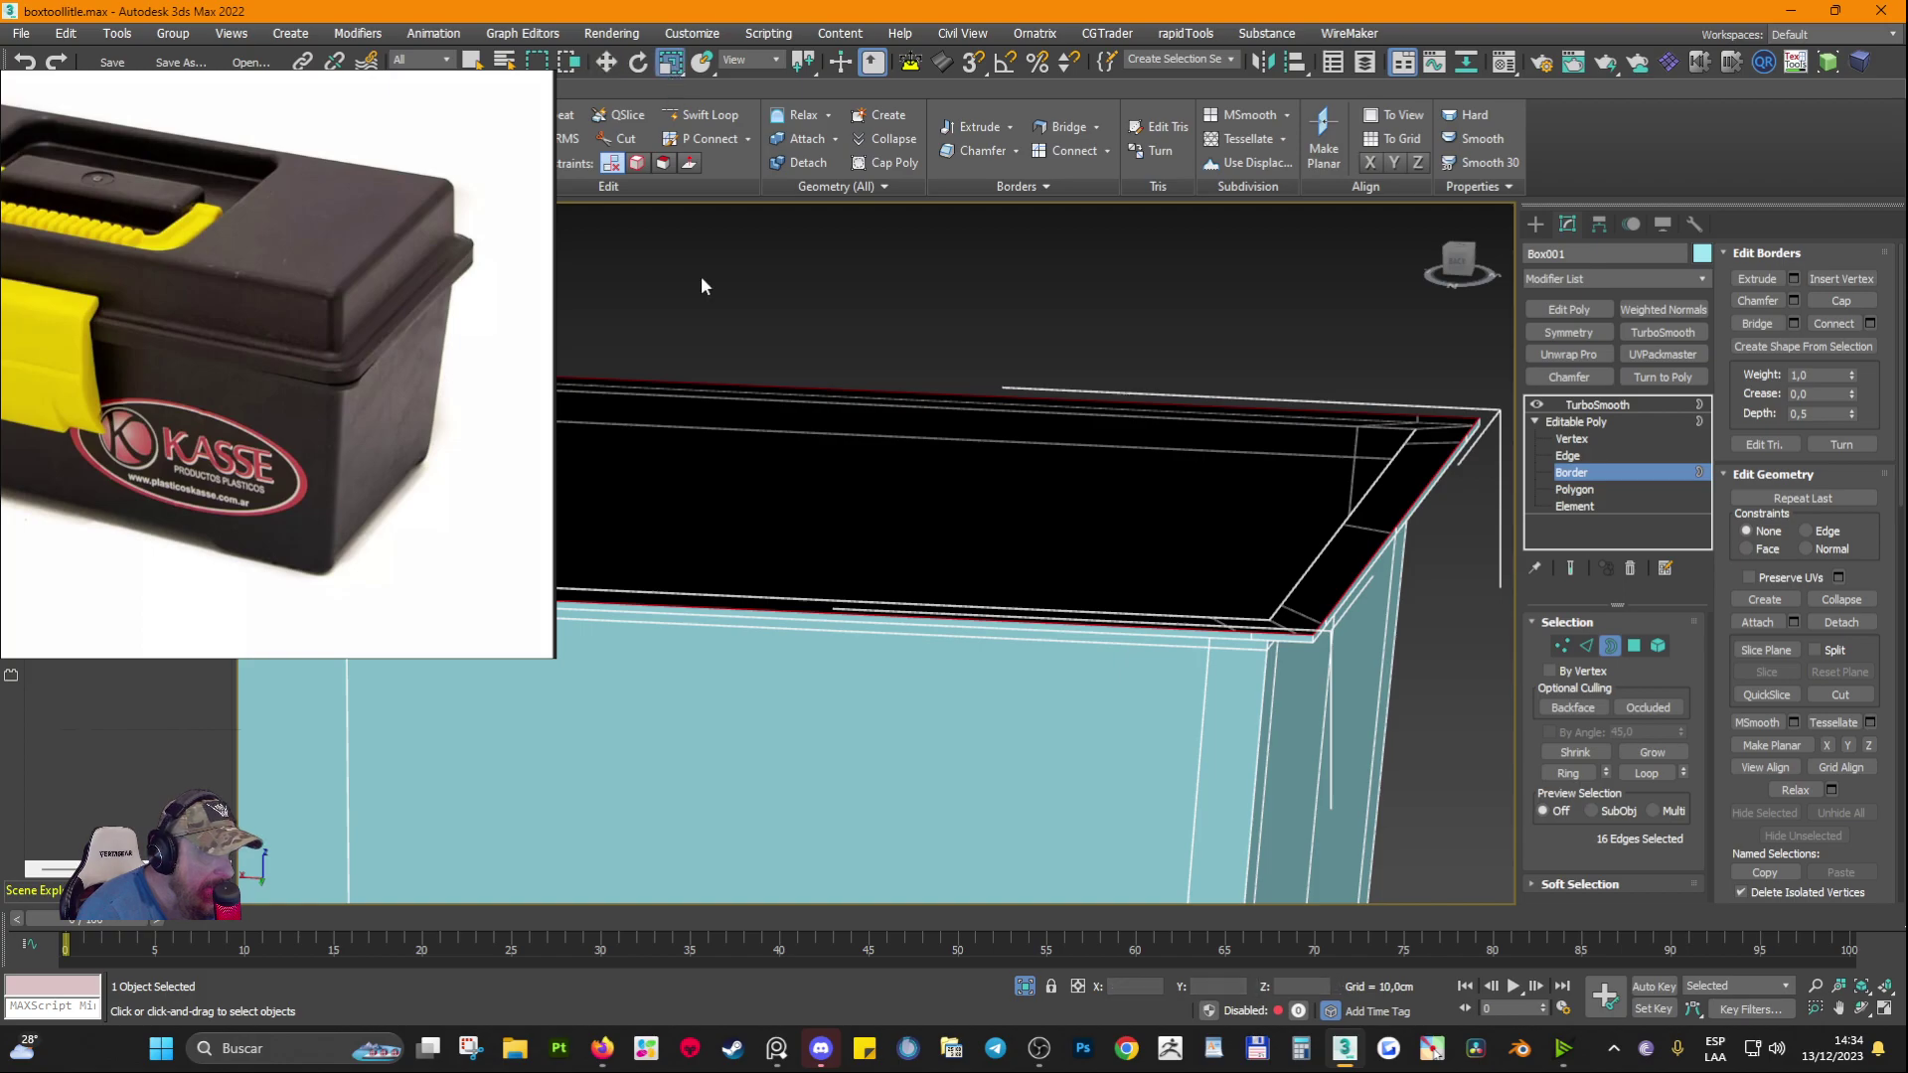
pyautogui.moveTo(701, 276); pyautogui.dragTo(779, 492, button='middle')
pyautogui.click(776, 1048)
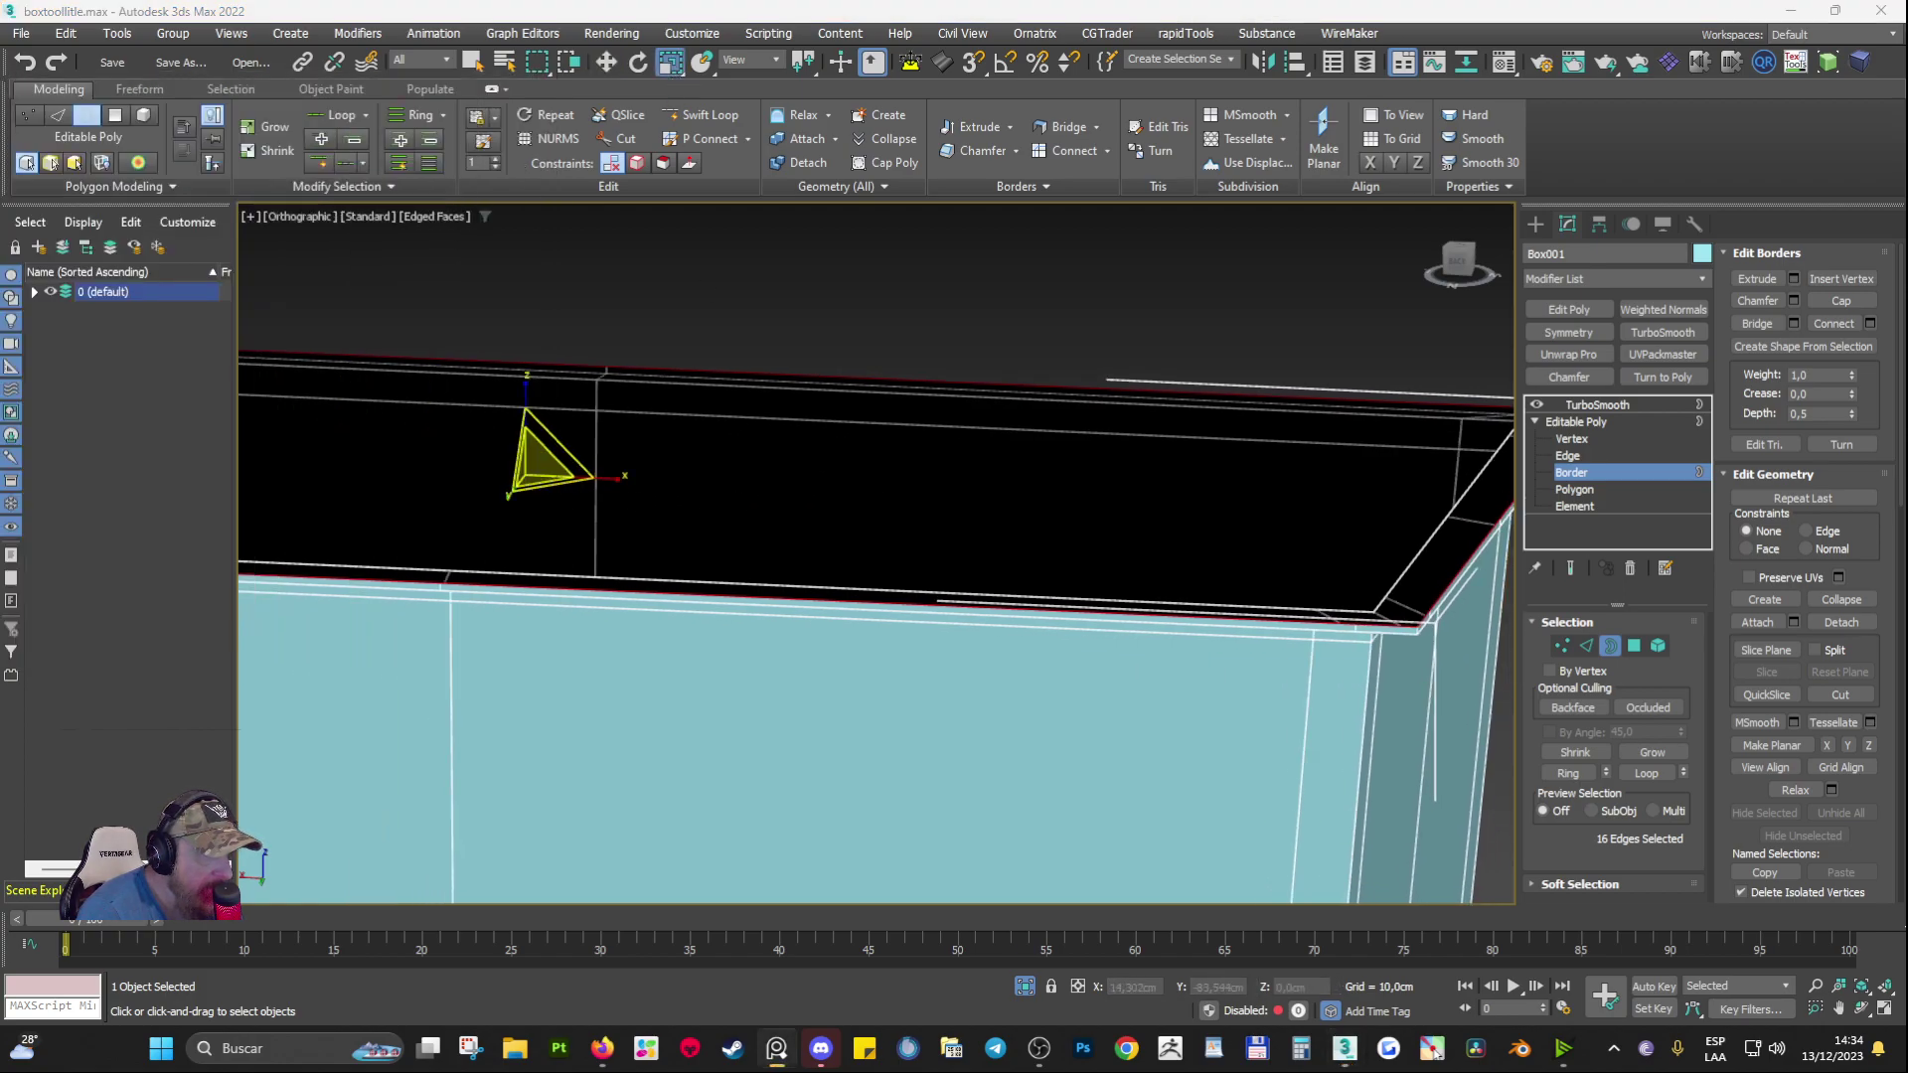
pyautogui.moveTo(874, 558); pyautogui.dragTo(706, 549, button='middle')
pyautogui.keyDown('shift'); pyautogui.moveTo(377, 469); pyautogui.dragTo(387, 475); pyautogui.keyUp('shift')
pyautogui.keyDown('alt'); pyautogui.moveTo(1007, 682); pyautogui.dragTo(1063, 755, button='middle'); pyautogui.keyUp('alt')
pyautogui.moveTo(388, 537); pyautogui.dragTo(384, 533)
pyautogui.keyDown('alt'); pyautogui.moveTo(931, 842); pyautogui.dragTo(1472, 795, button='middle'); pyautogui.keyUp('alt')
pyautogui.click(1609, 647)
pyautogui.keyDown('alt'); pyautogui.moveTo(984, 636); pyautogui.dragTo(929, 704, button='middle'); pyautogui.keyUp('alt')
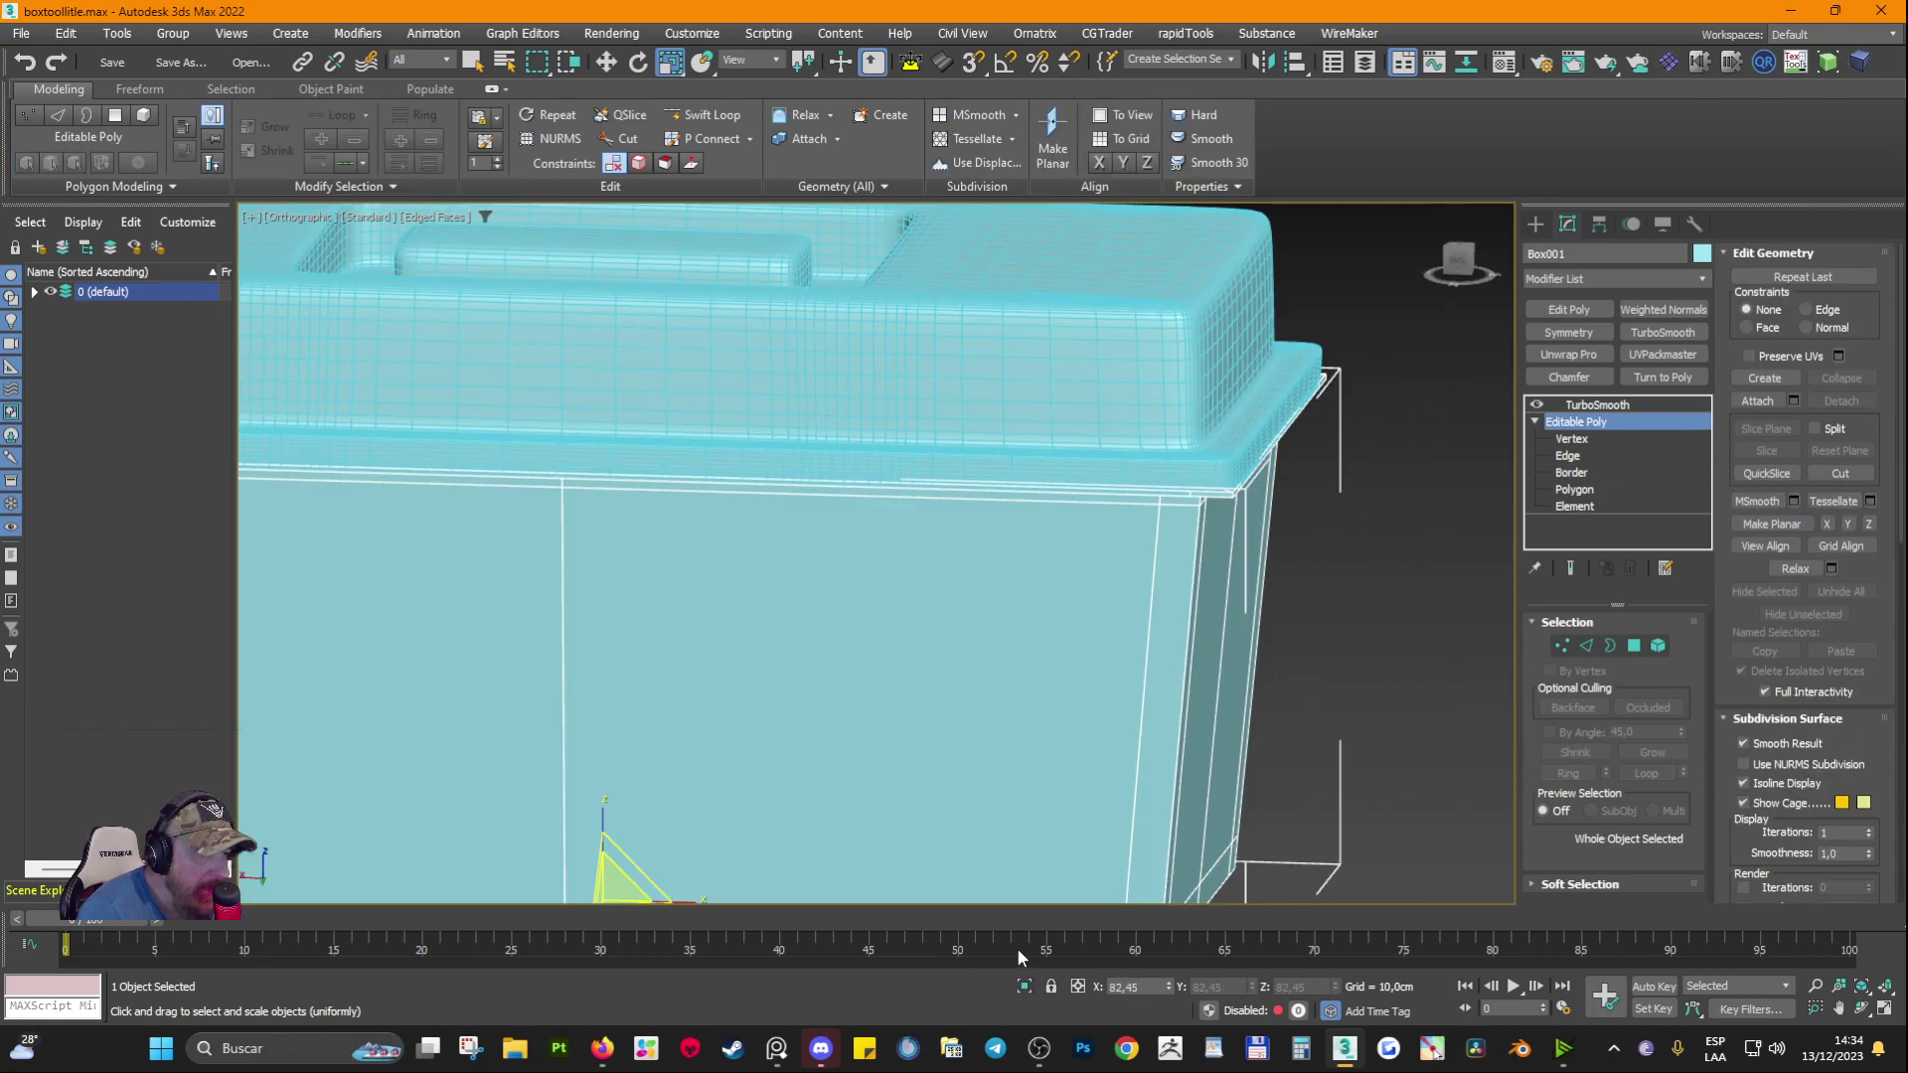
# Step: Show the body's TurboSmooth result and examine its rim against the lid, ending with plain shading of the whole toolbox
pyautogui.scroll(3, 1237, 486)
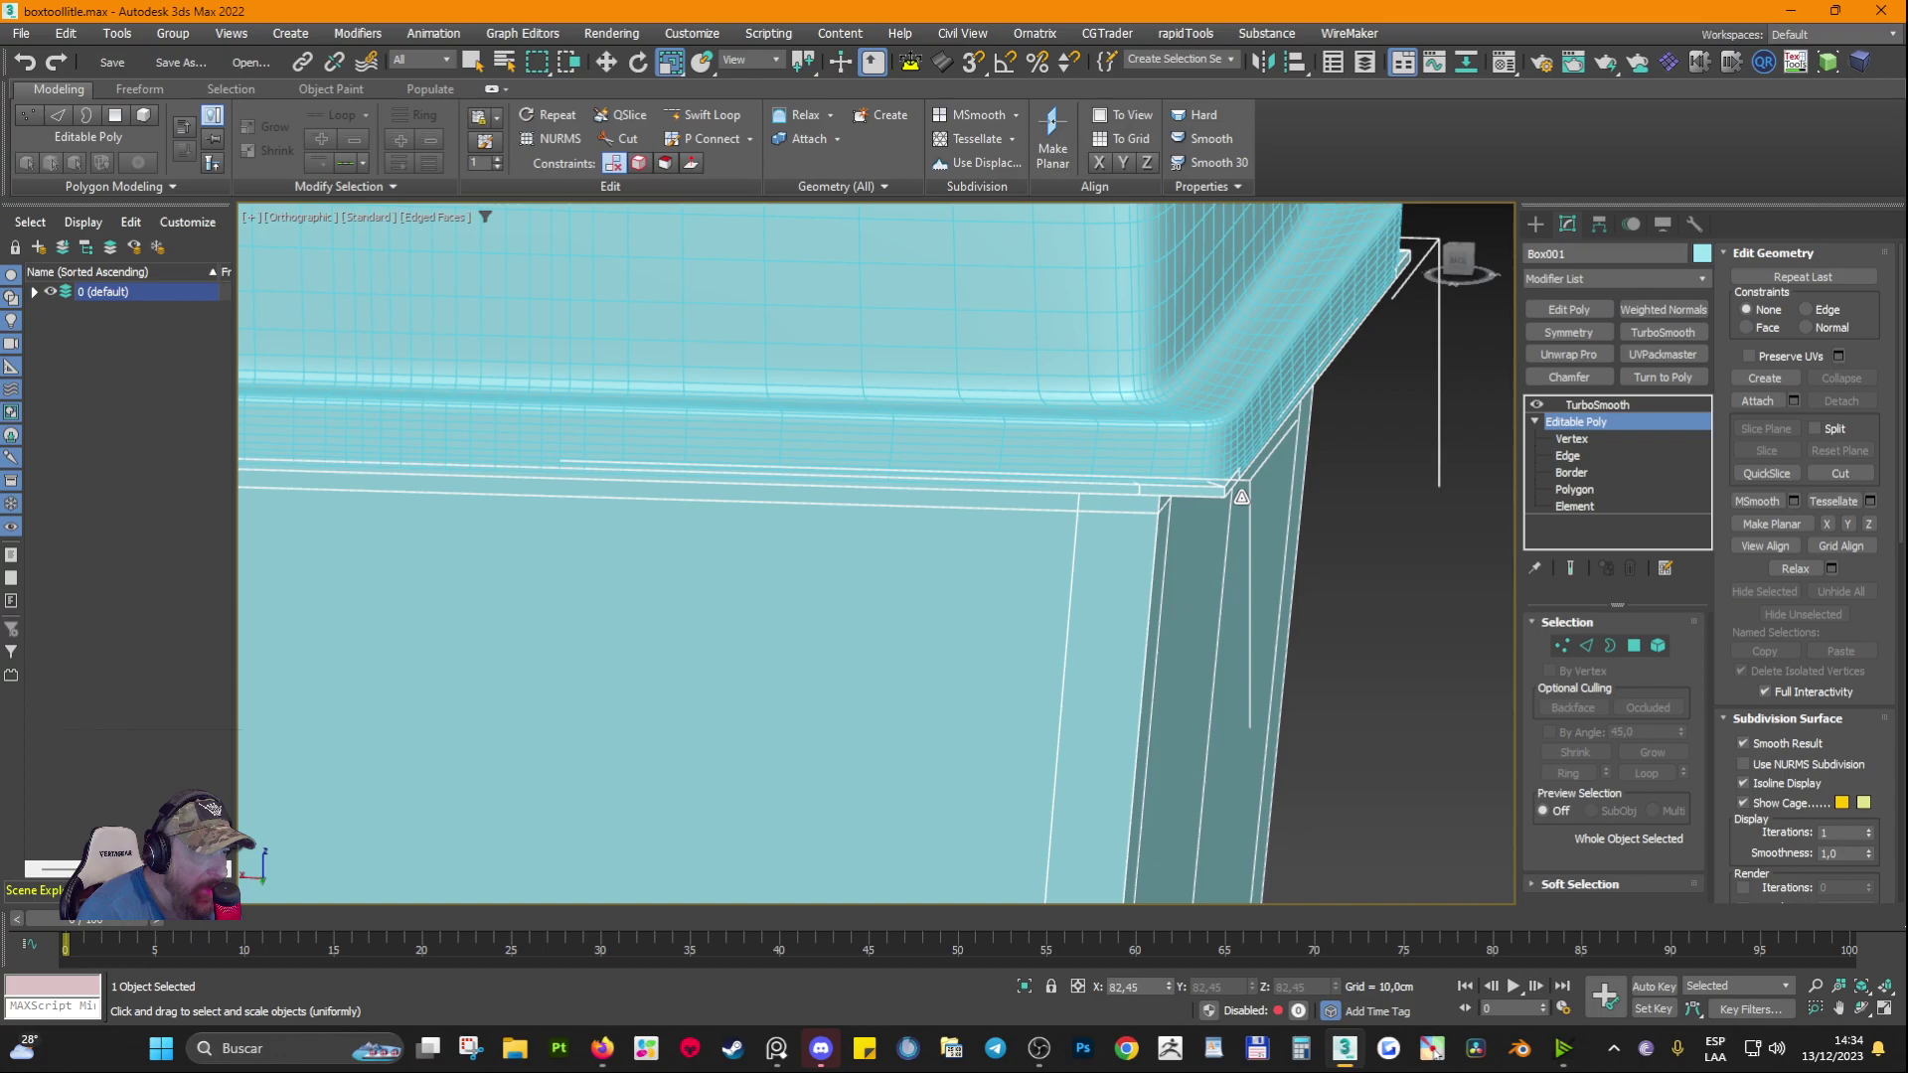
pyautogui.click(1600, 404)
pyautogui.keyDown('alt'); pyautogui.moveTo(1368, 486); pyautogui.dragTo(1171, 664, button='middle'); pyautogui.keyUp('alt')
pyautogui.moveTo(1089, 388); pyautogui.dragTo(1117, 509, button='middle')
pyautogui.scroll(3, 1071, 311)
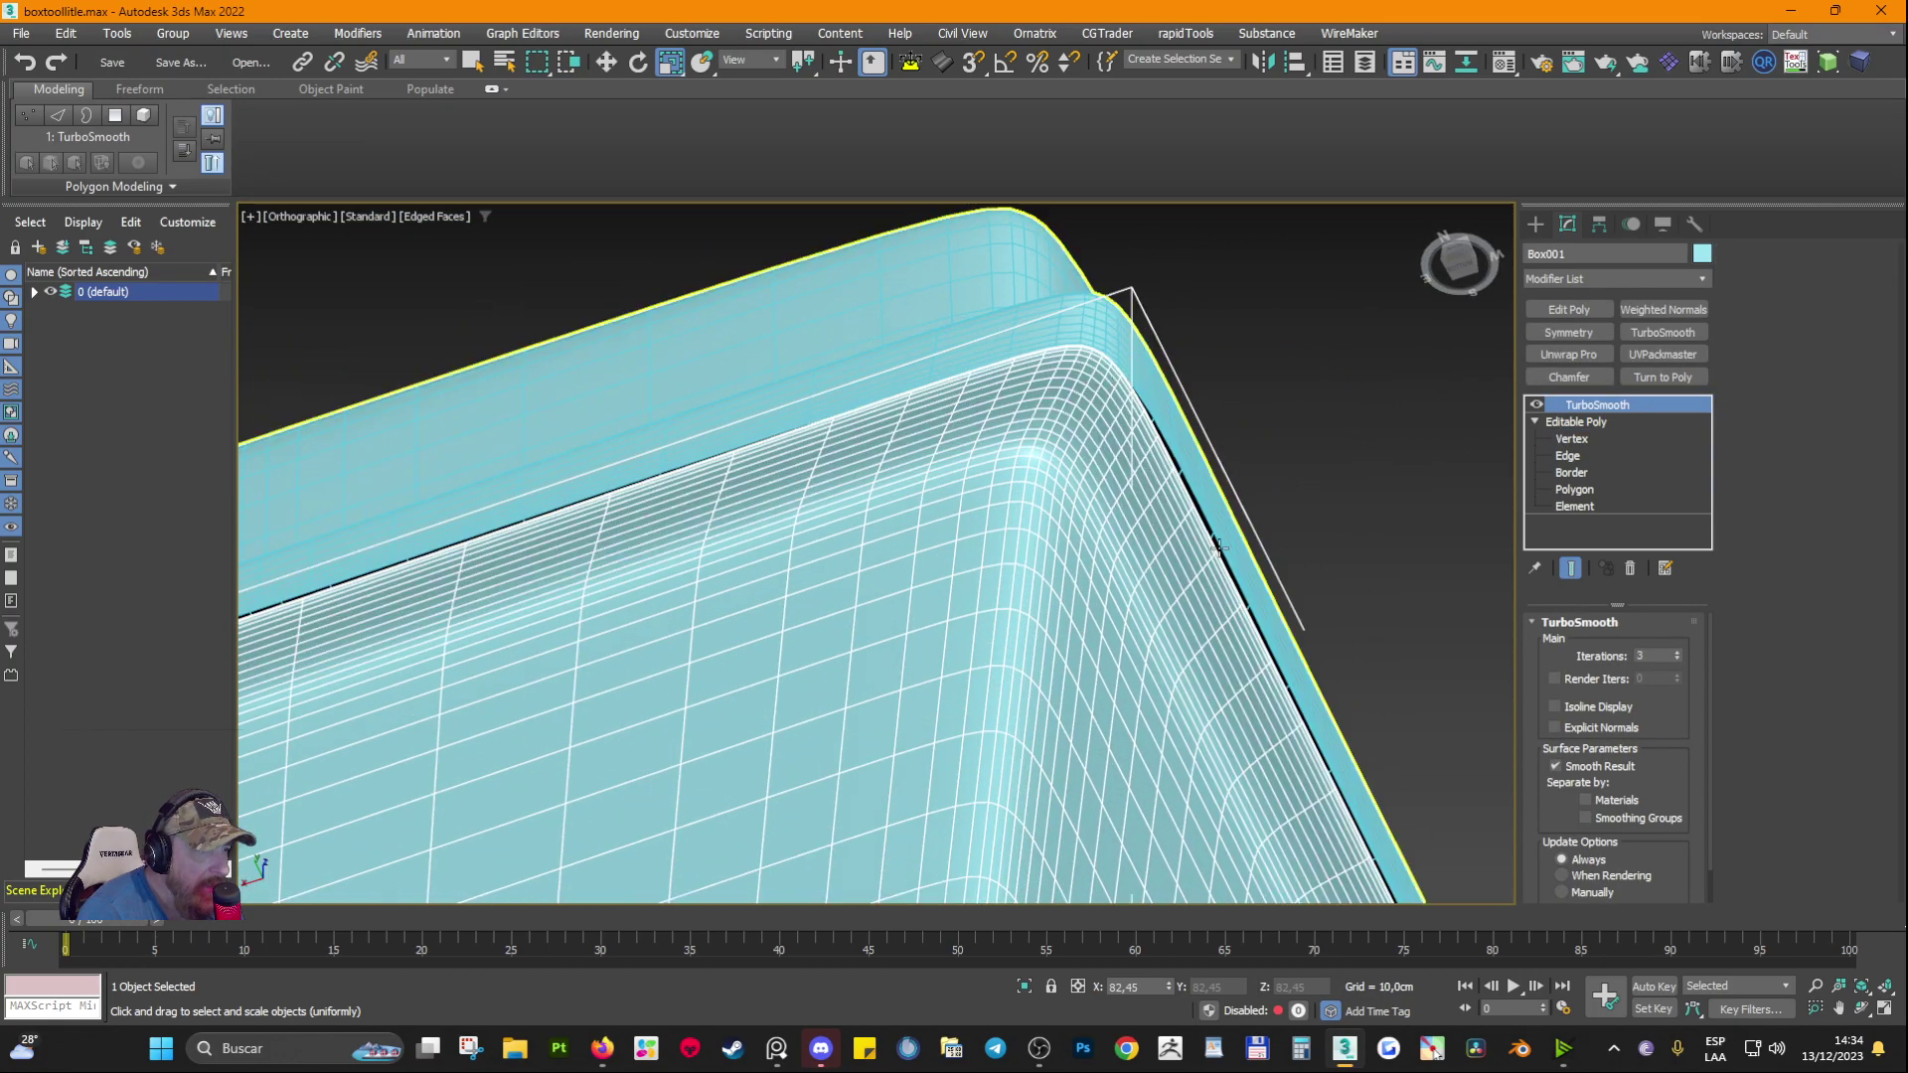
pyautogui.keyDown('alt'); pyautogui.moveTo(1218, 544); pyautogui.dragTo(1352, 646, button='middle'); pyautogui.keyUp('alt')
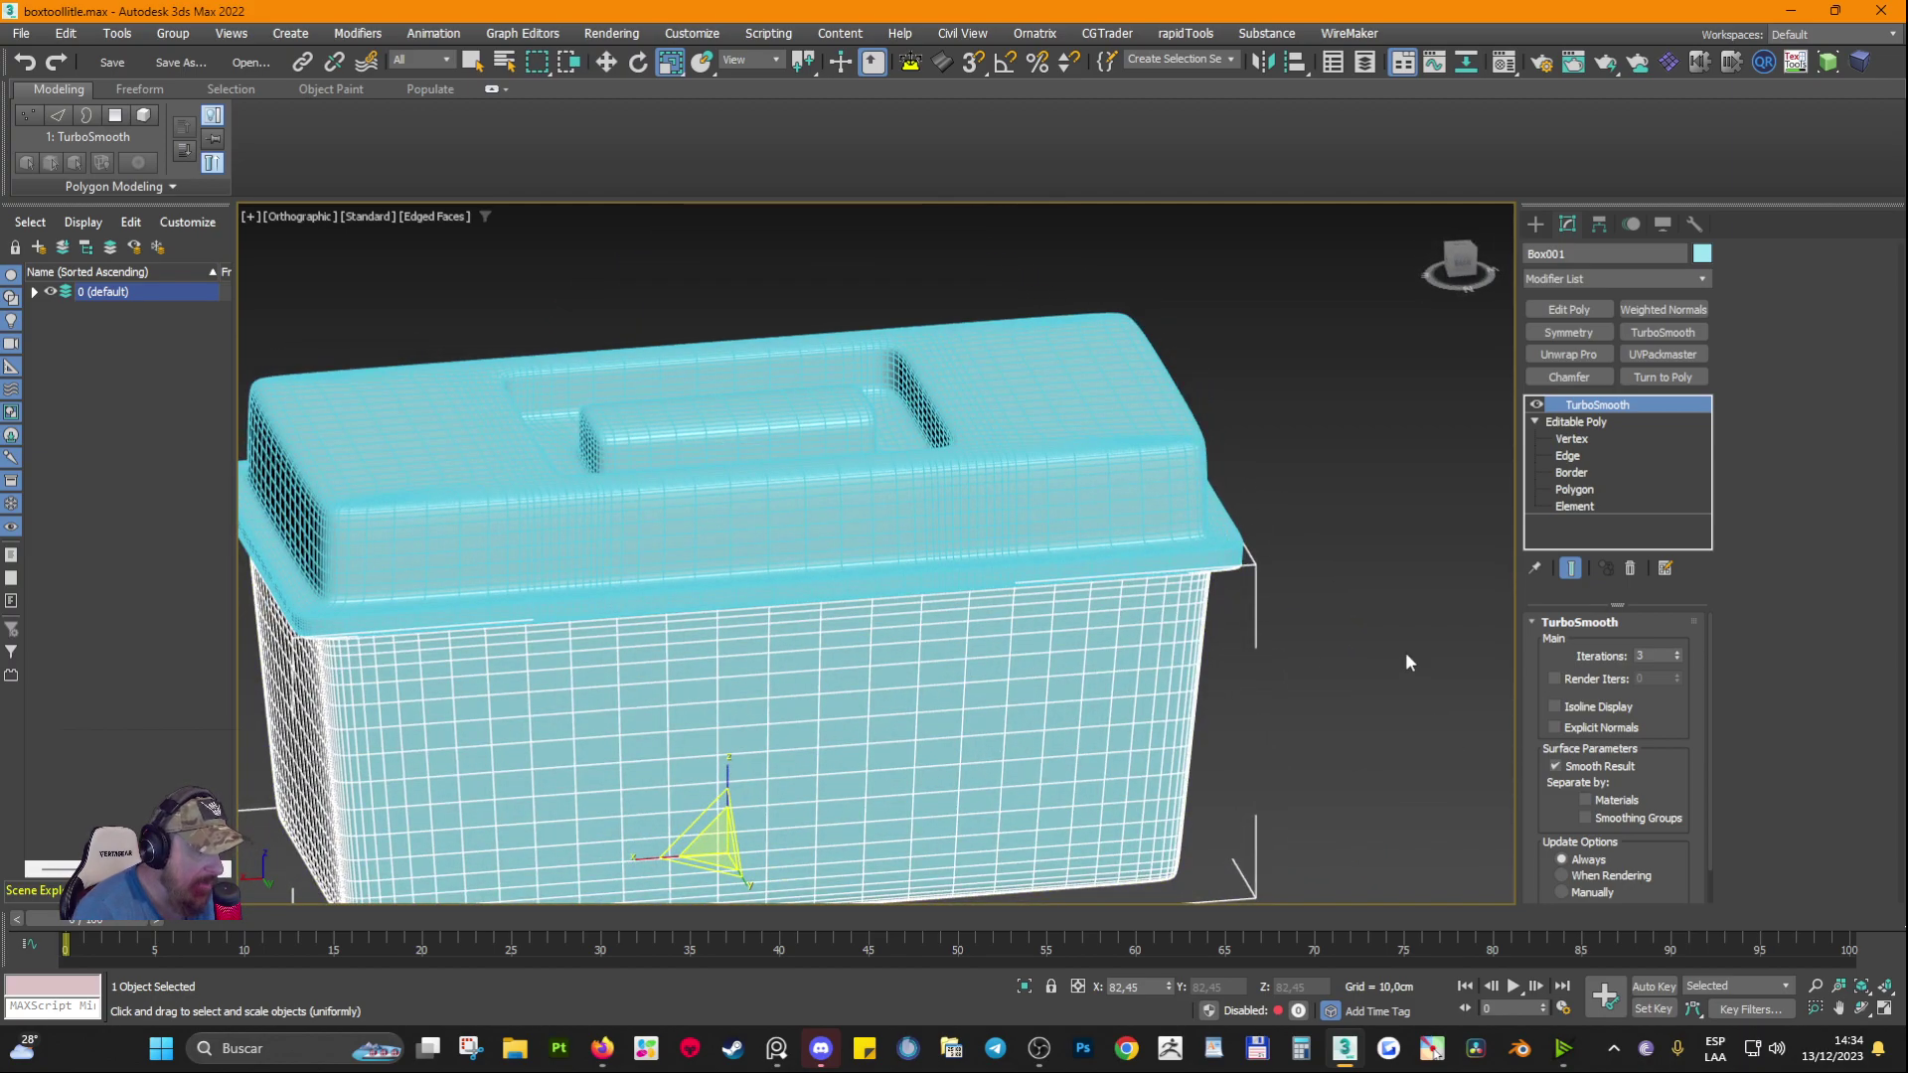
pyautogui.press('F4')
pyautogui.scroll(-5, 1132, 732)
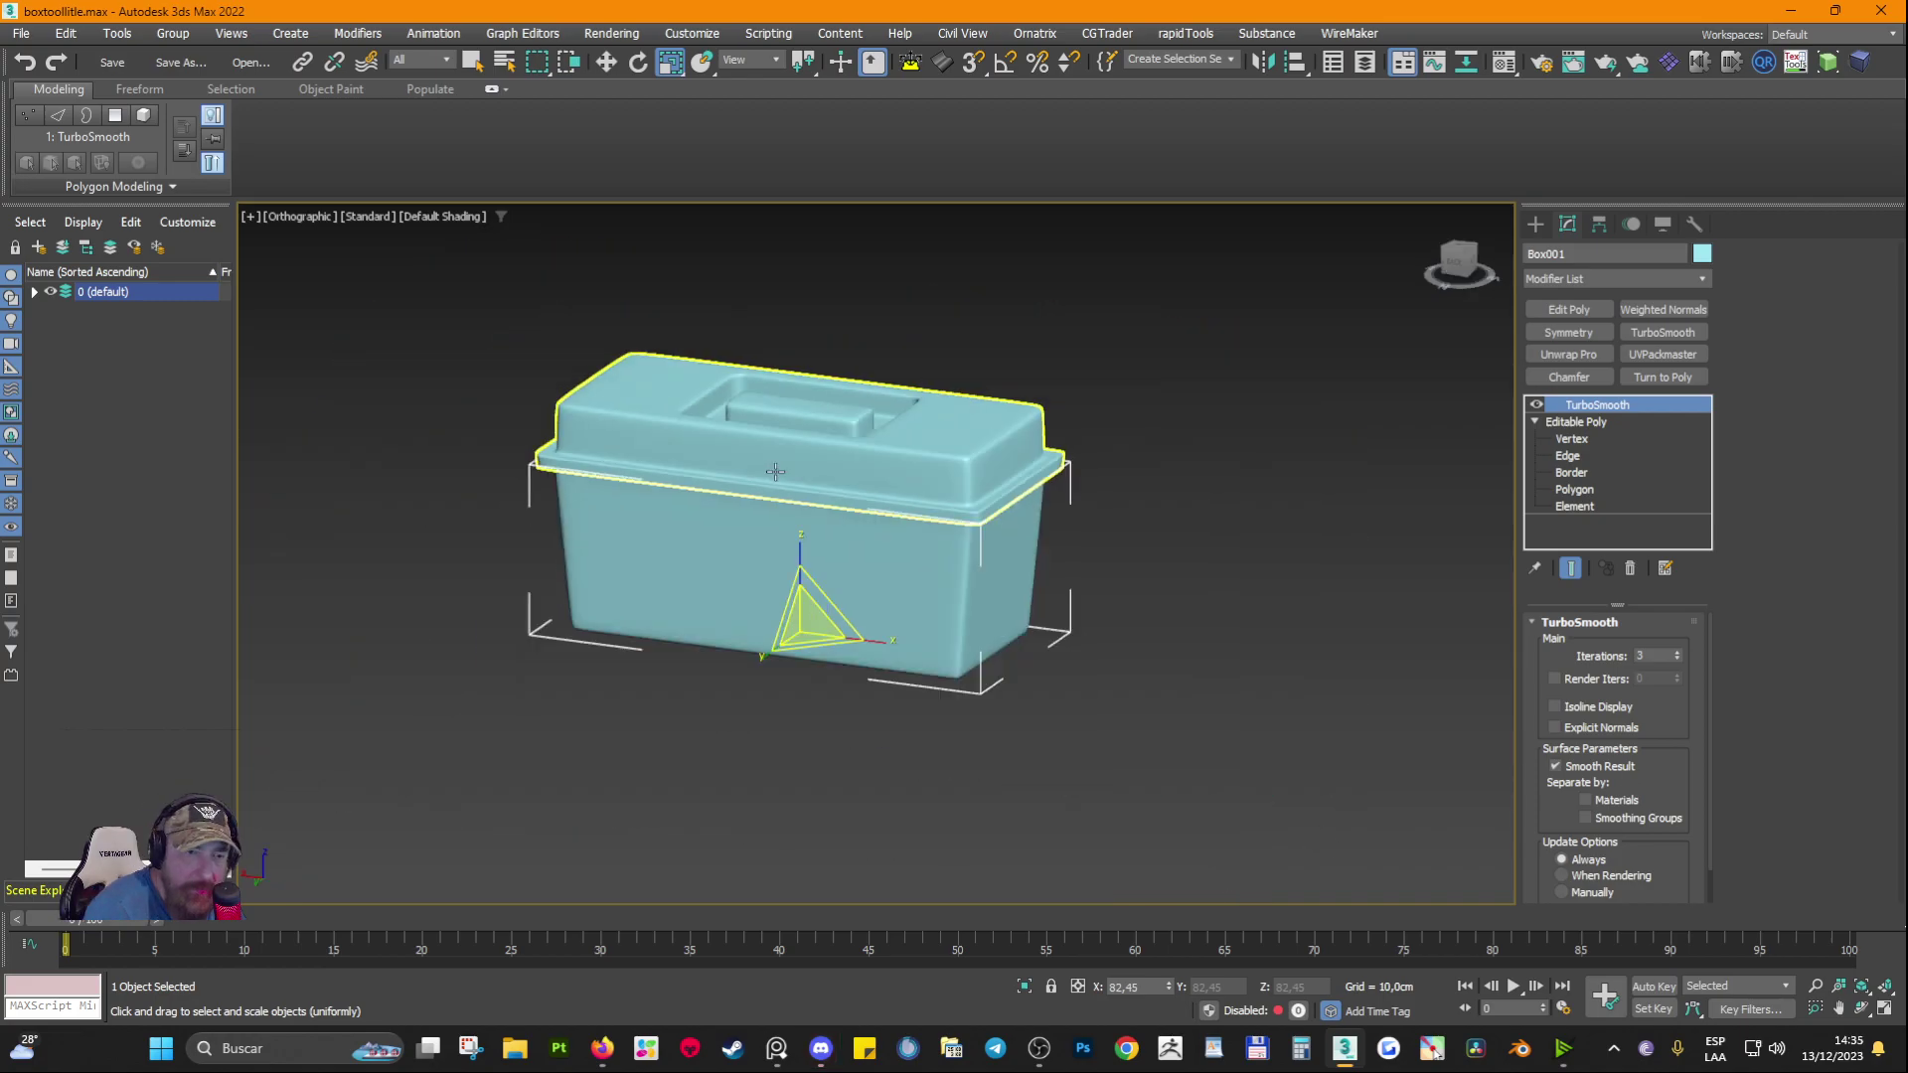
# Step: Examine the smoothed toolbox from several angles, and bring up the reference photo enlarged on the yellow handle and latch
pyautogui.keyDown('alt'); pyautogui.moveTo(874, 636); pyautogui.dragTo(681, 550, button='middle'); pyautogui.keyUp('alt')
pyautogui.scroll(5, 826, 481)
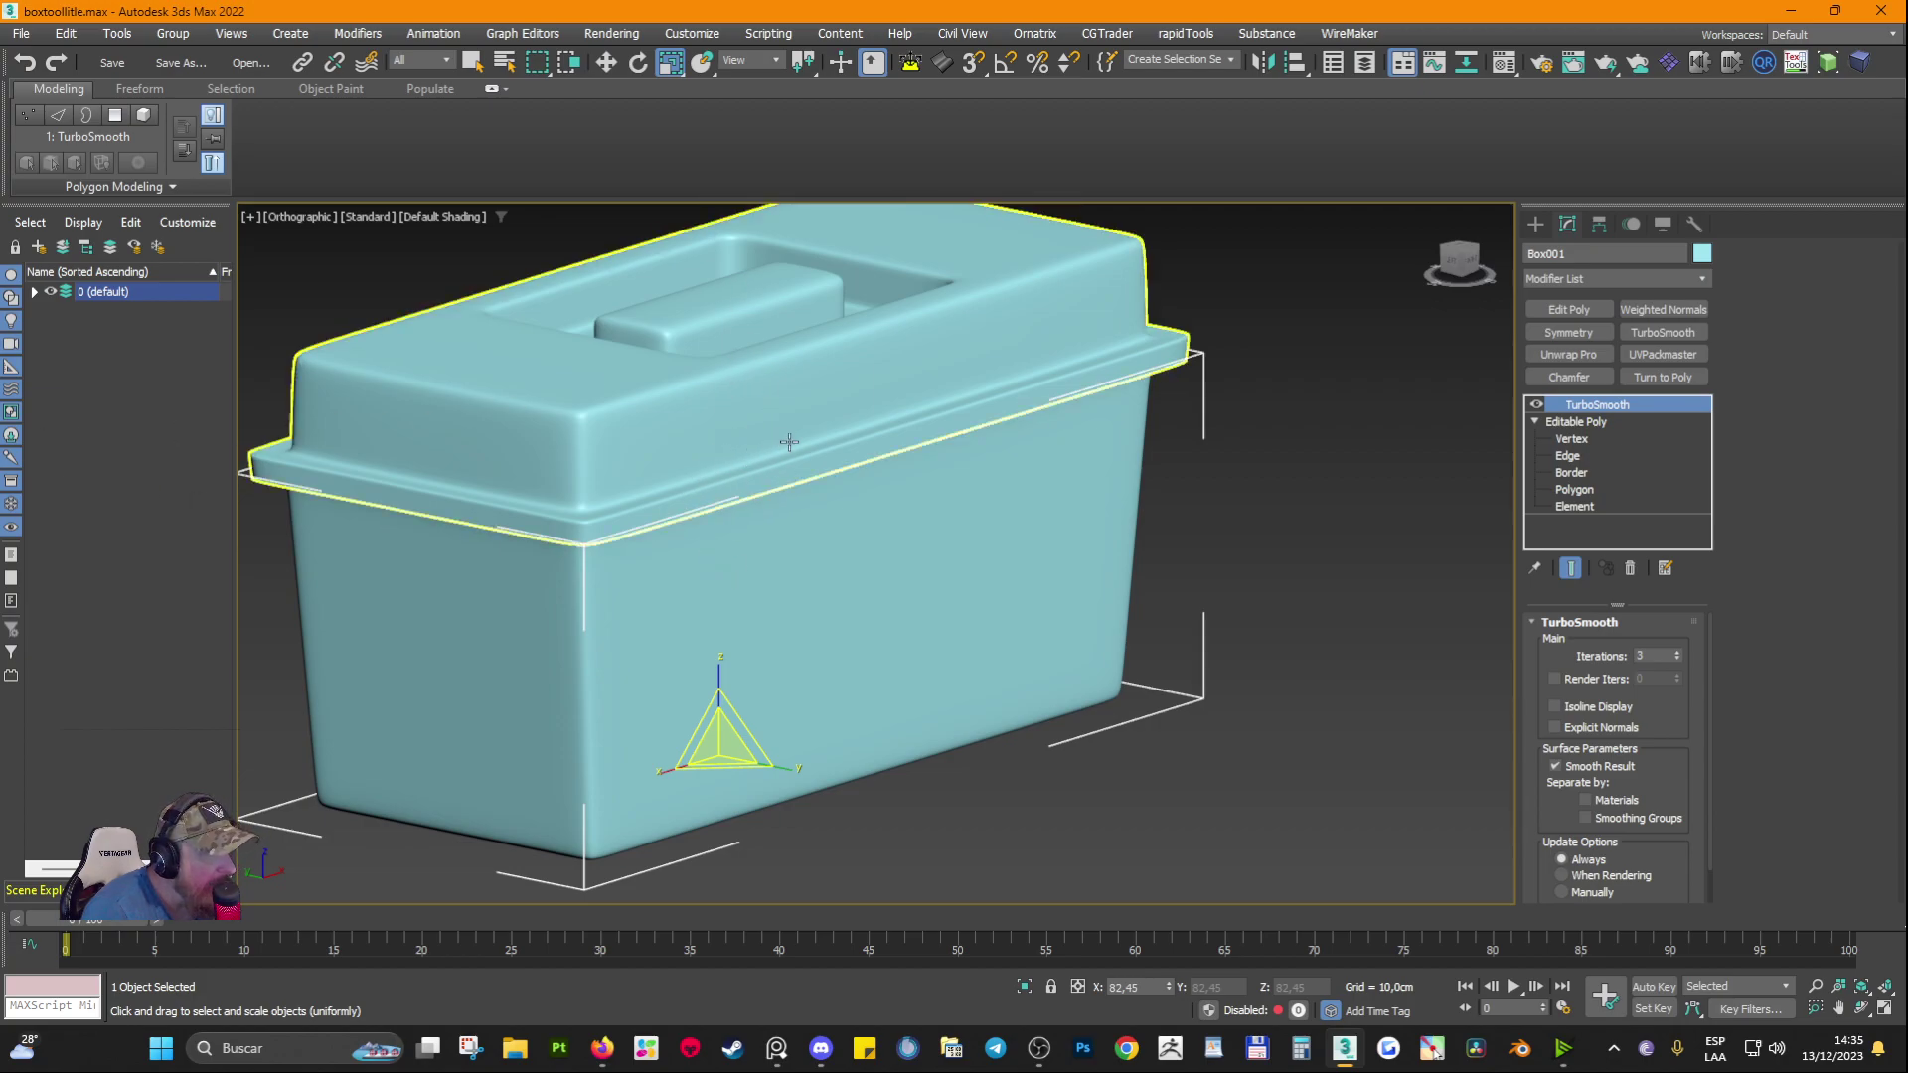
pyautogui.scroll(-3, 835, 465)
pyautogui.keyDown('alt'); pyautogui.moveTo(835, 466); pyautogui.dragTo(954, 544, button='middle'); pyautogui.keyUp('alt')
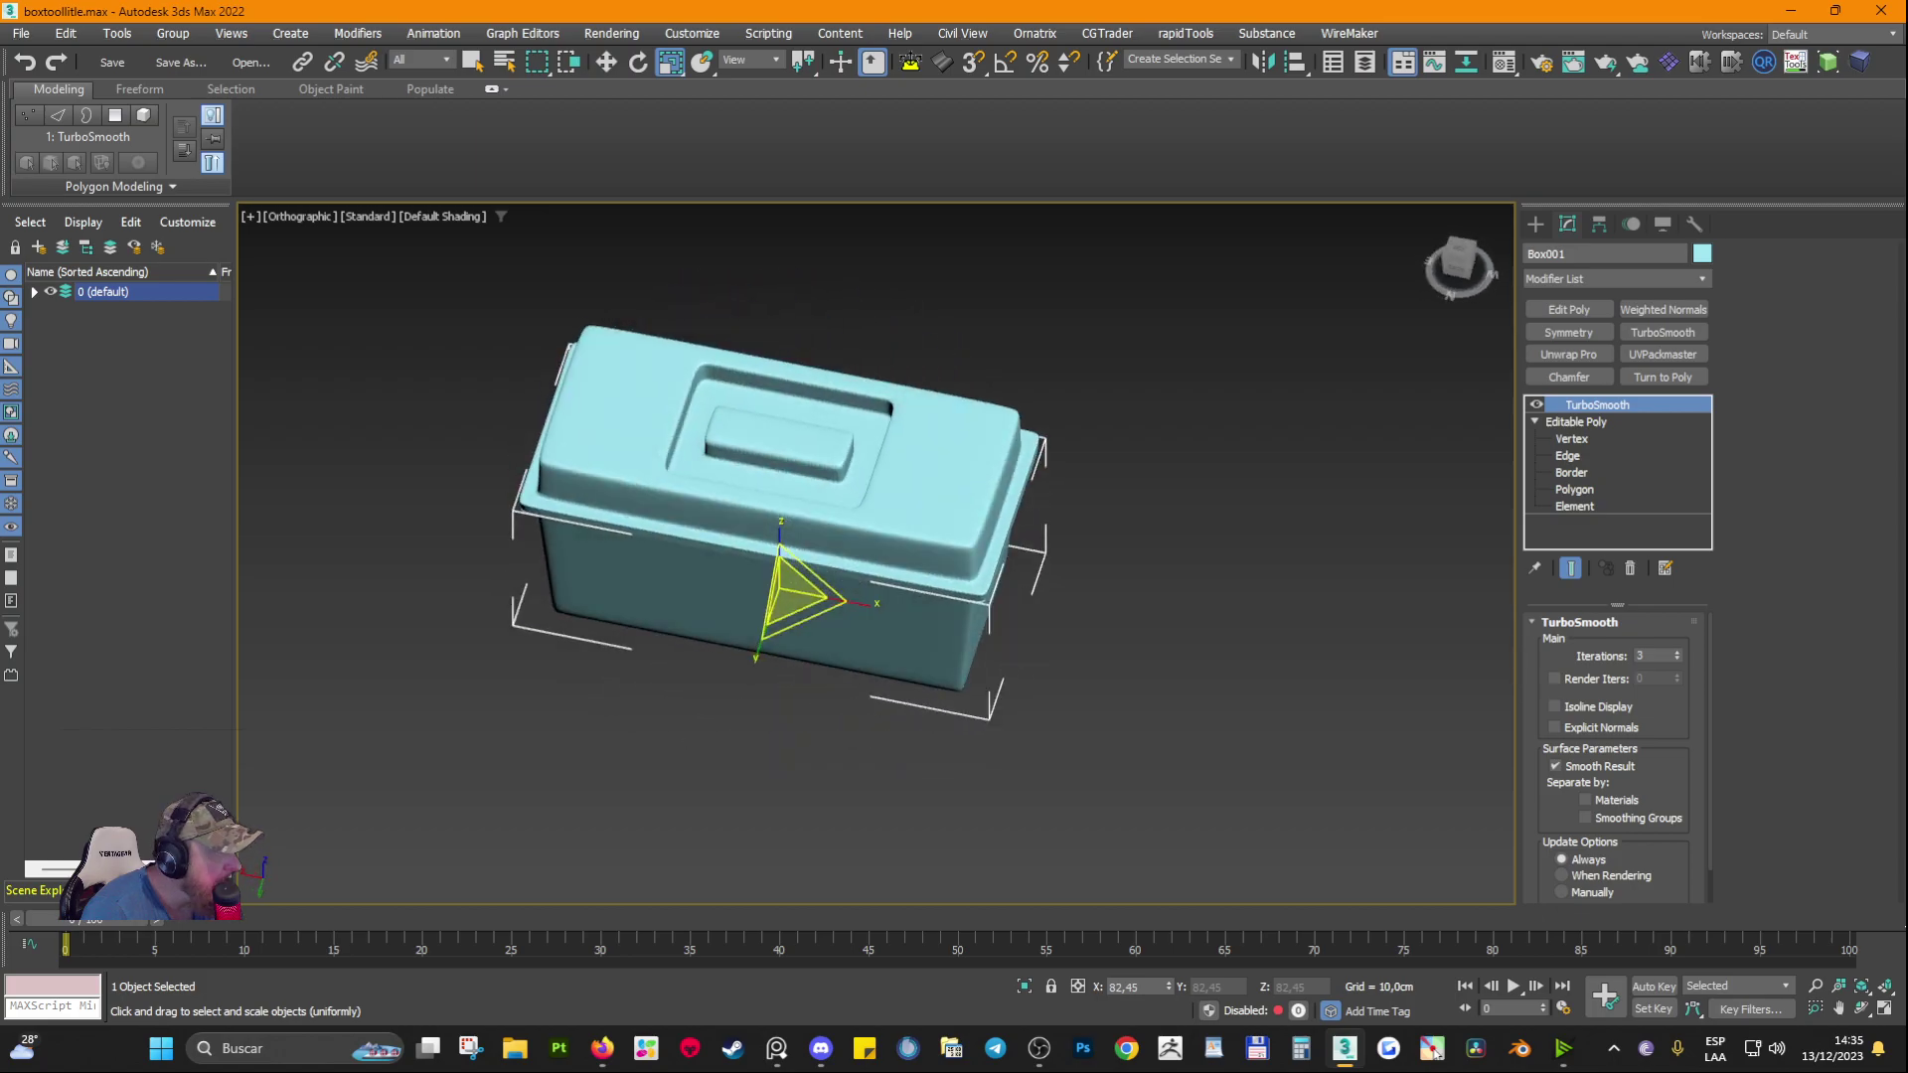
pyautogui.hotkey('alt', 'Tab')
pyautogui.moveTo(517, 526); pyautogui.dragTo(750, 608, button='middle')
pyautogui.scroll(4, 578, 463)
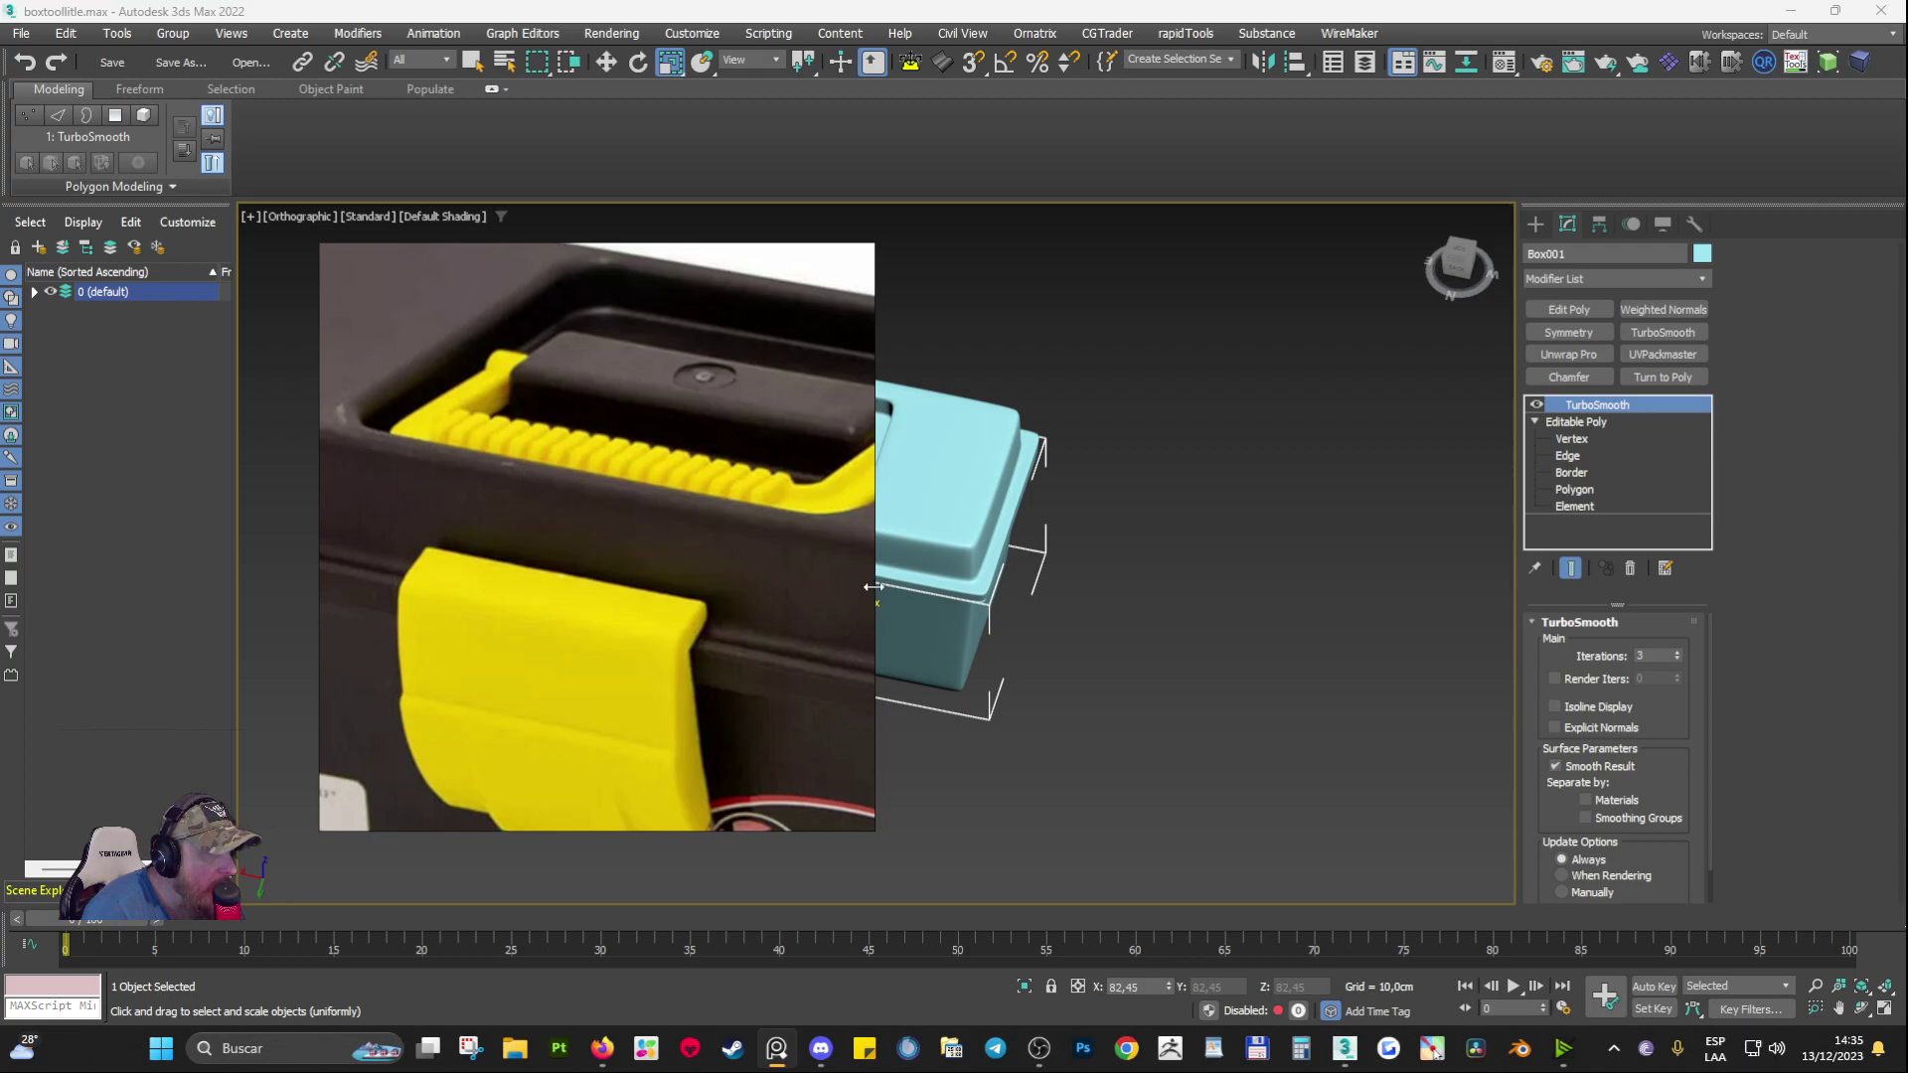
pyautogui.moveTo(873, 586); pyautogui.dragTo(1025, 629)
pyautogui.moveTo(619, 555); pyautogui.dragTo(615, 591)
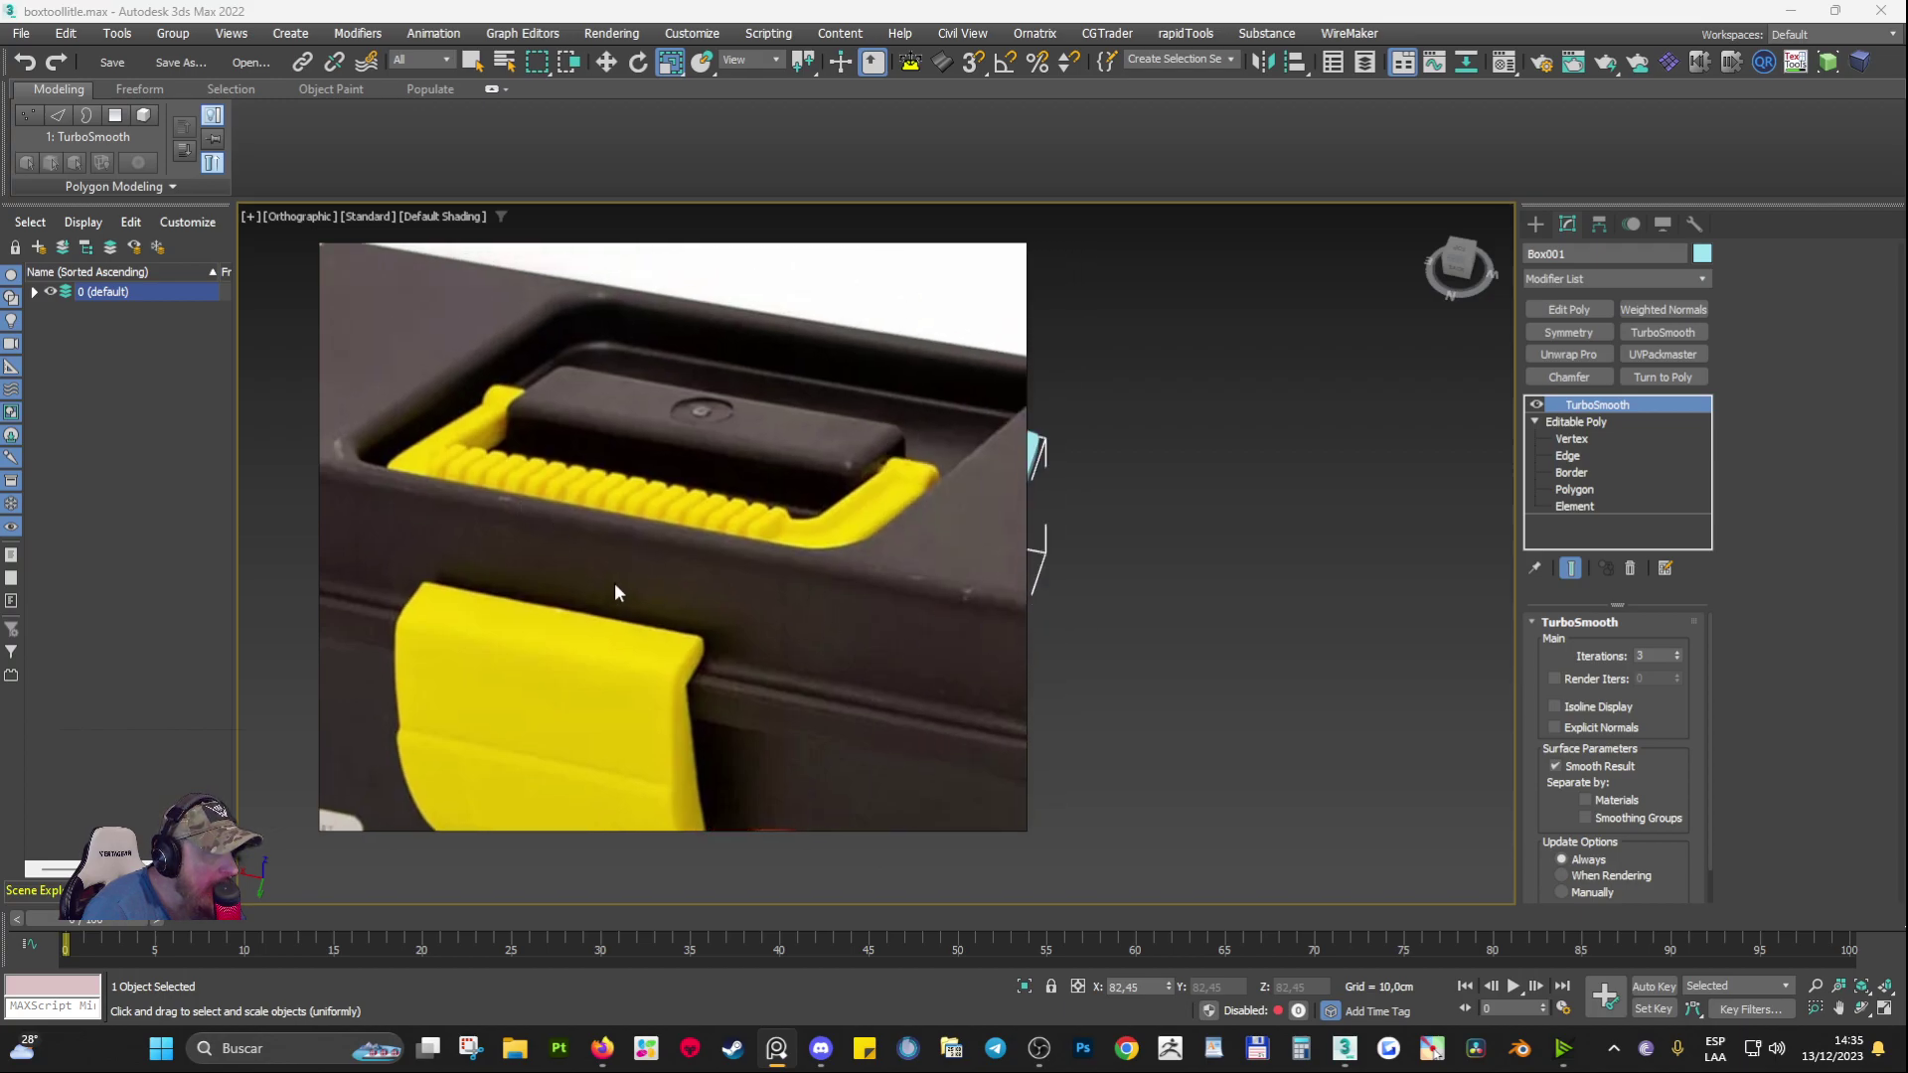
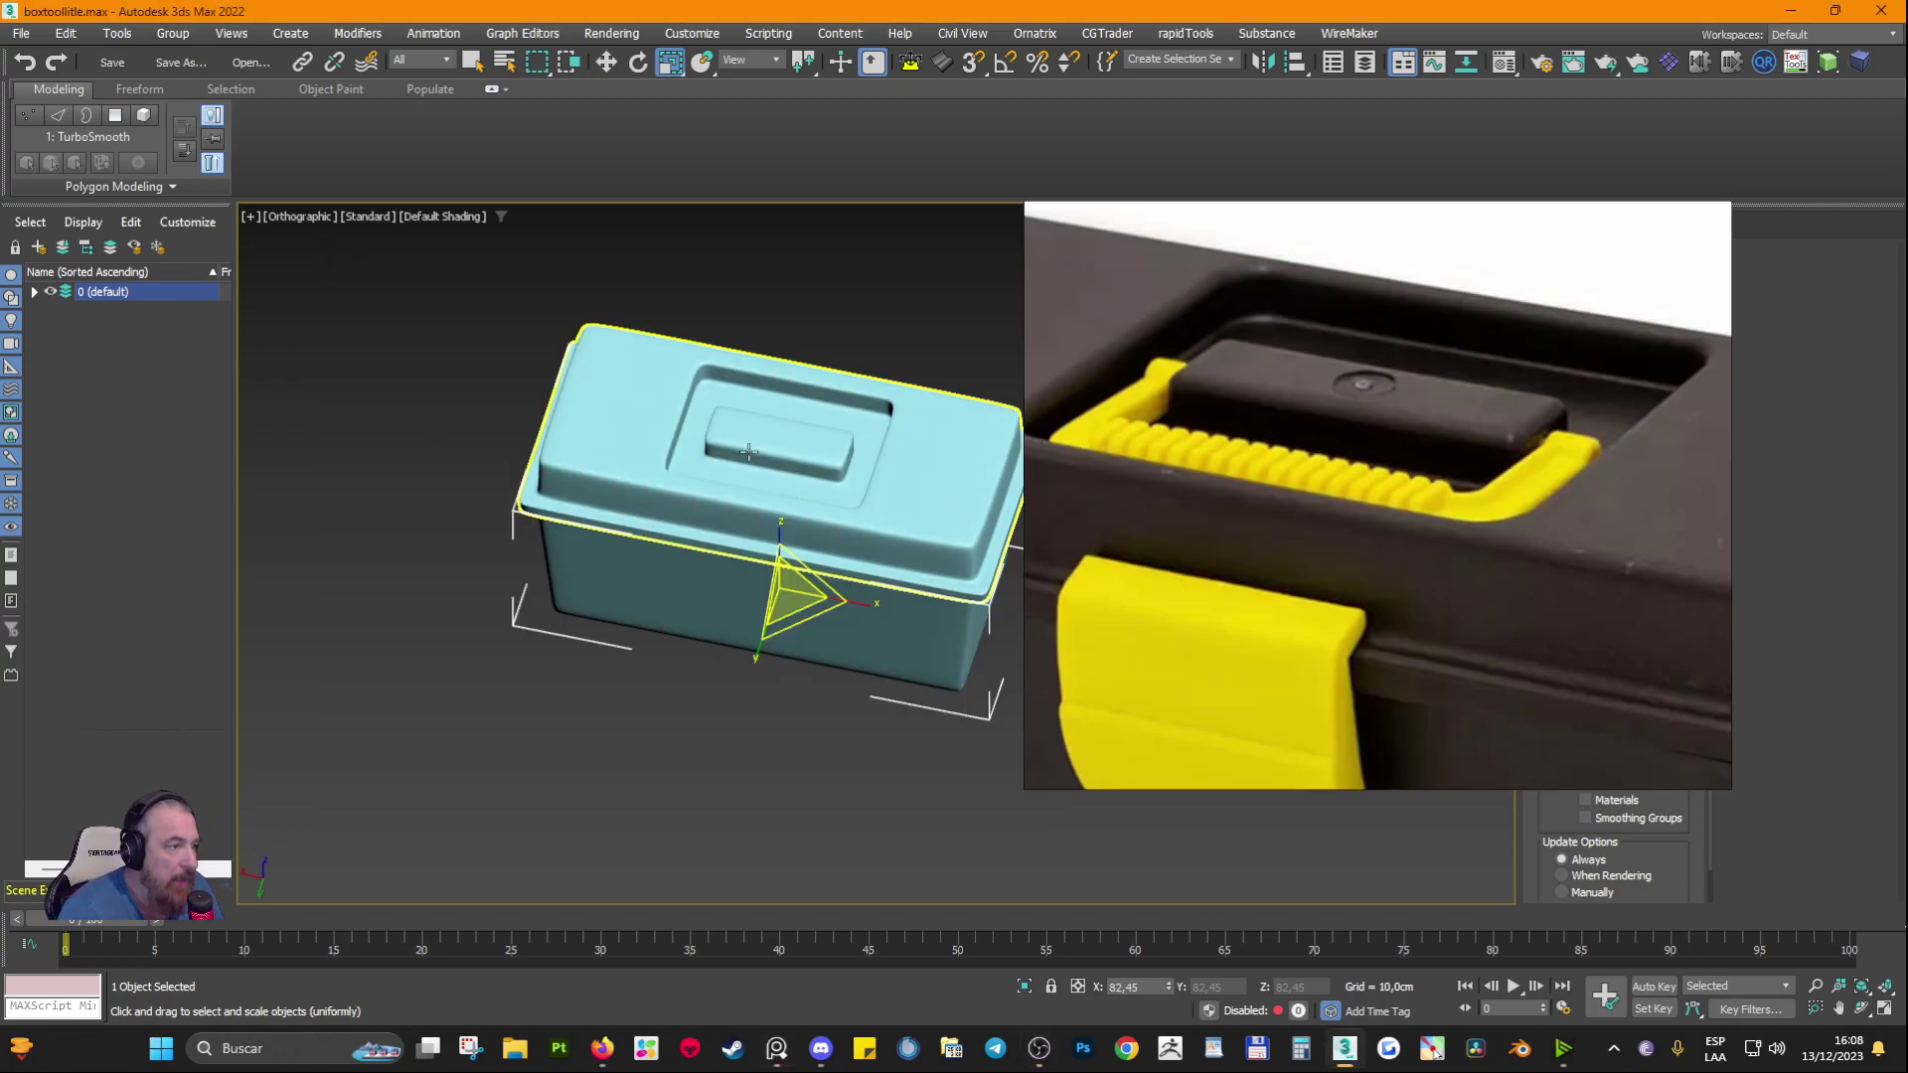
# Step: Compare the lid's recess with the reference photo and place the photo beside the model, zoomed on the handle's pivot end
pyautogui.keyDown('alt'); pyautogui.moveTo(748, 452); pyautogui.dragTo(641, 414, button='middle'); pyautogui.keyUp('alt')
pyautogui.scroll(3, 597, 419)
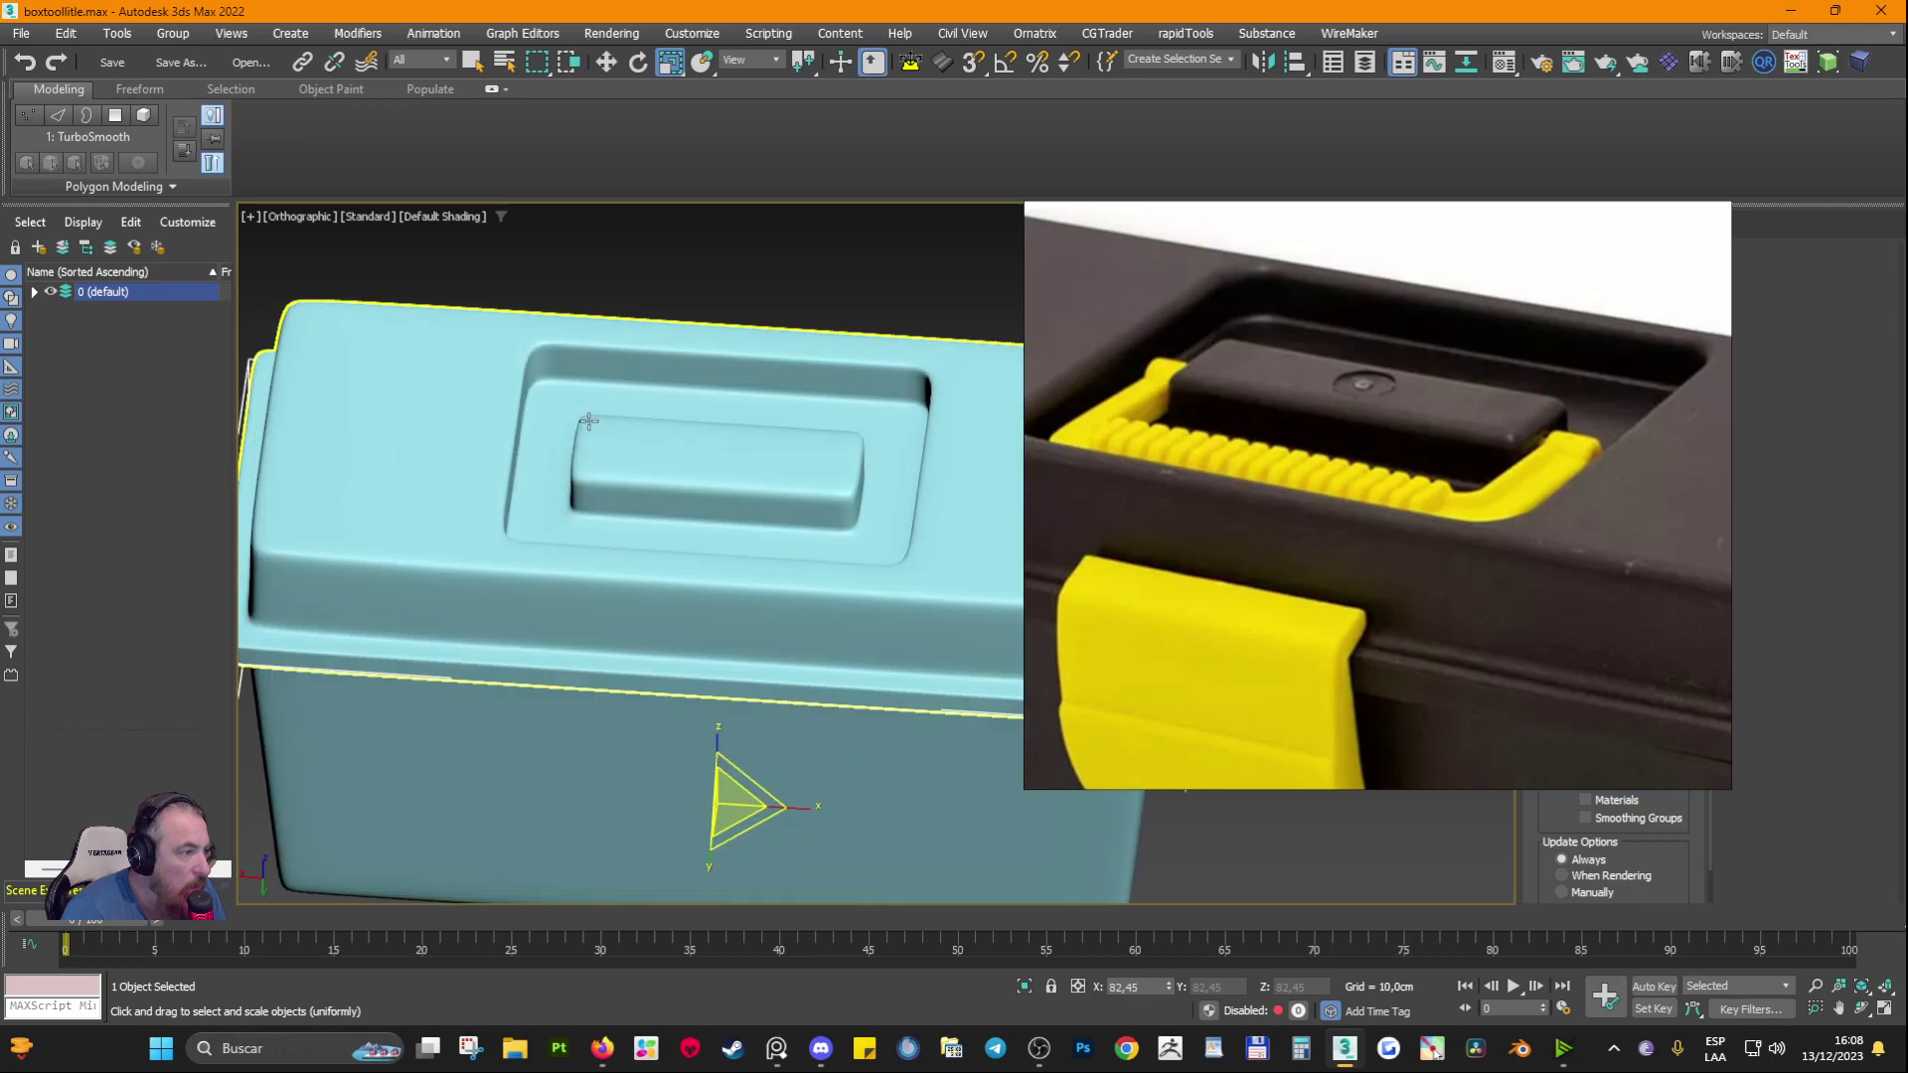
pyautogui.scroll(-3, 700, 446)
pyautogui.moveTo(1090, 494); pyautogui.dragTo(1278, 509)
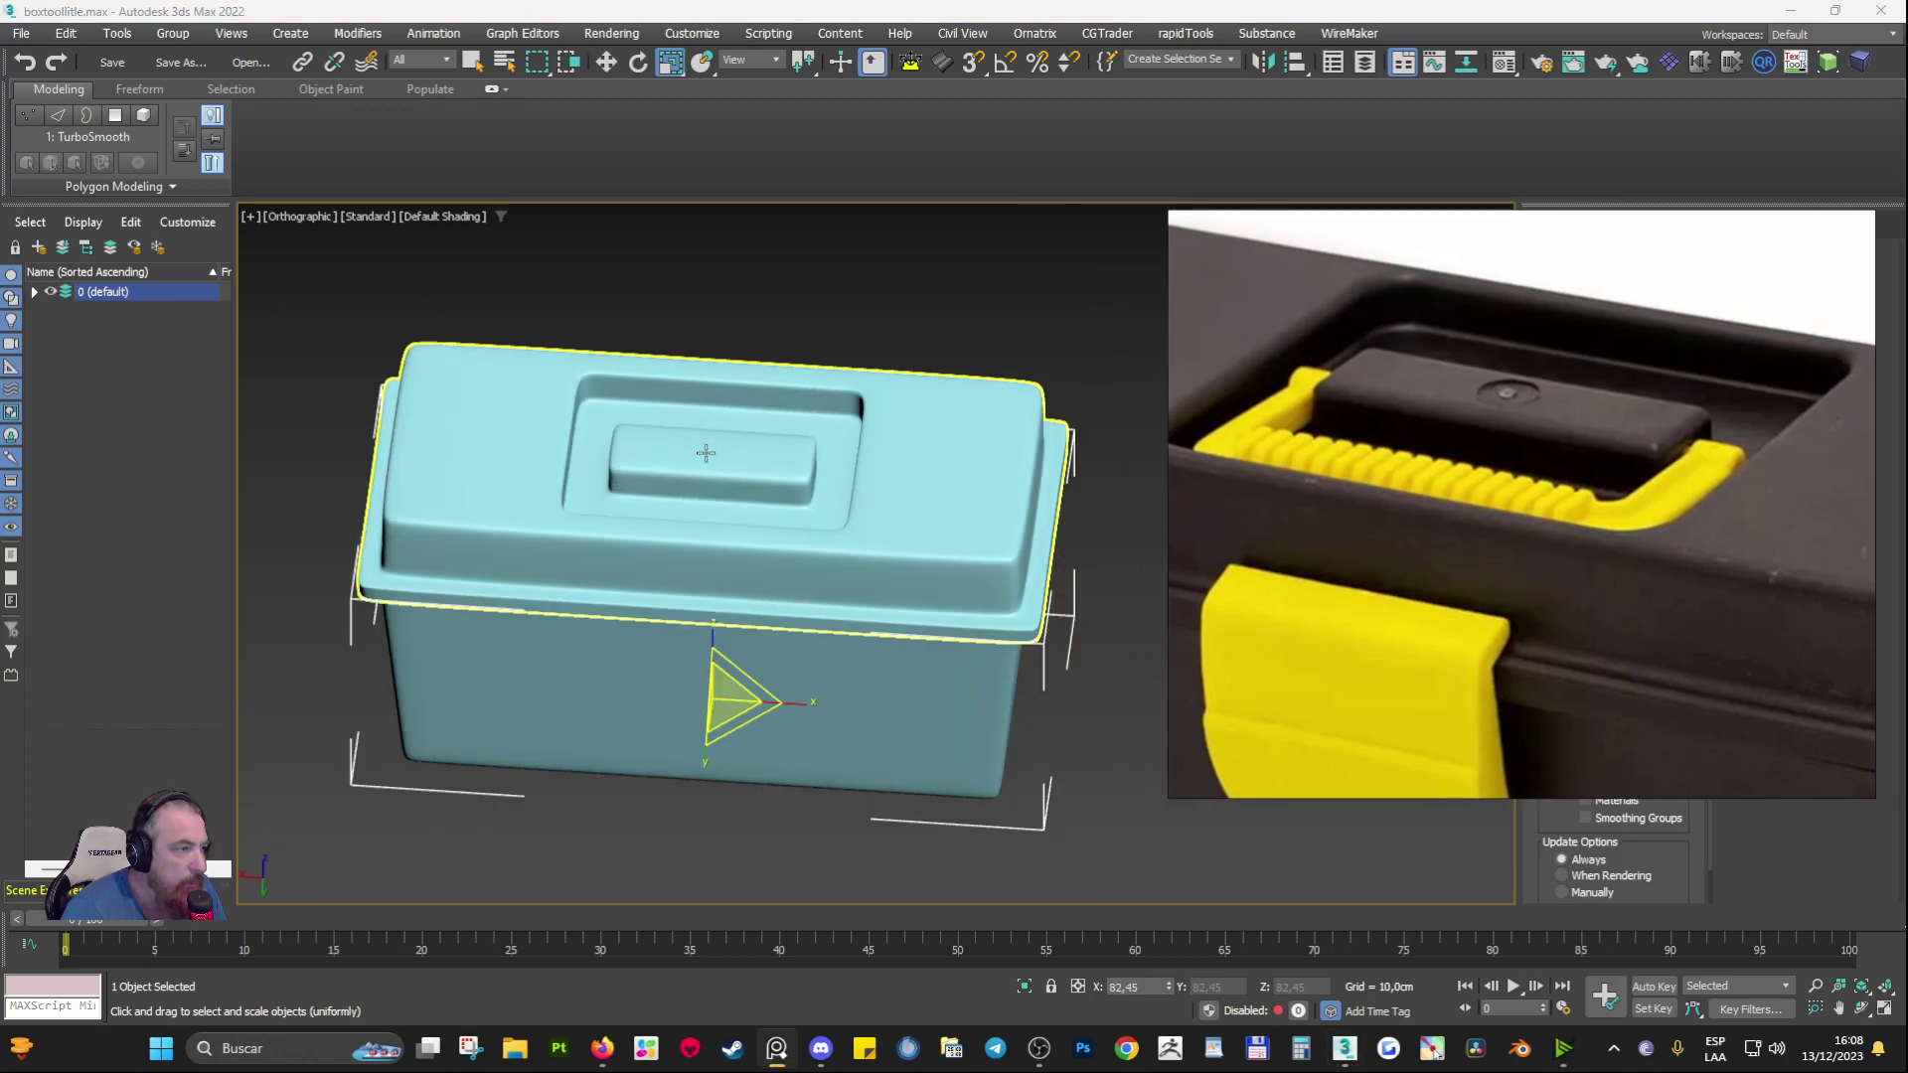
pyautogui.scroll(-2, 770, 336)
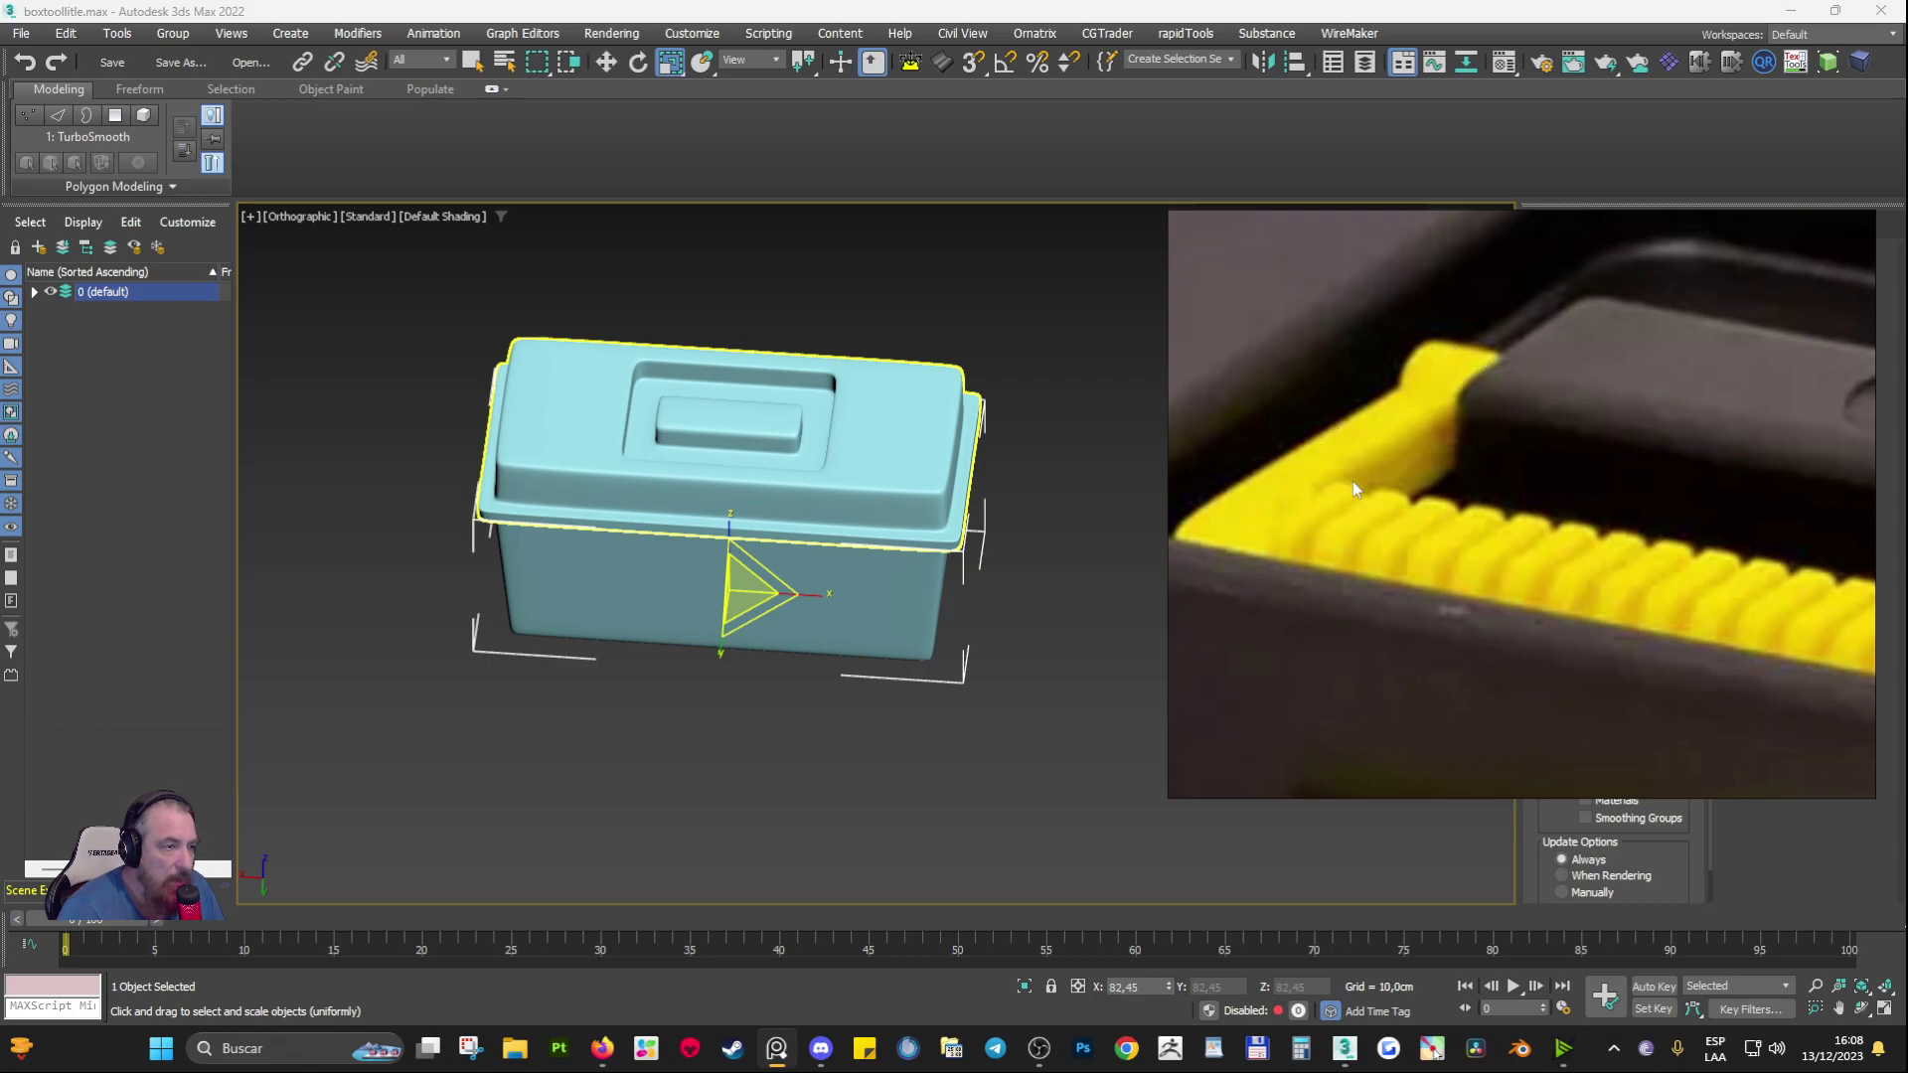
pyautogui.moveTo(1476, 401); pyautogui.dragTo(280, 419)
pyautogui.press('z')
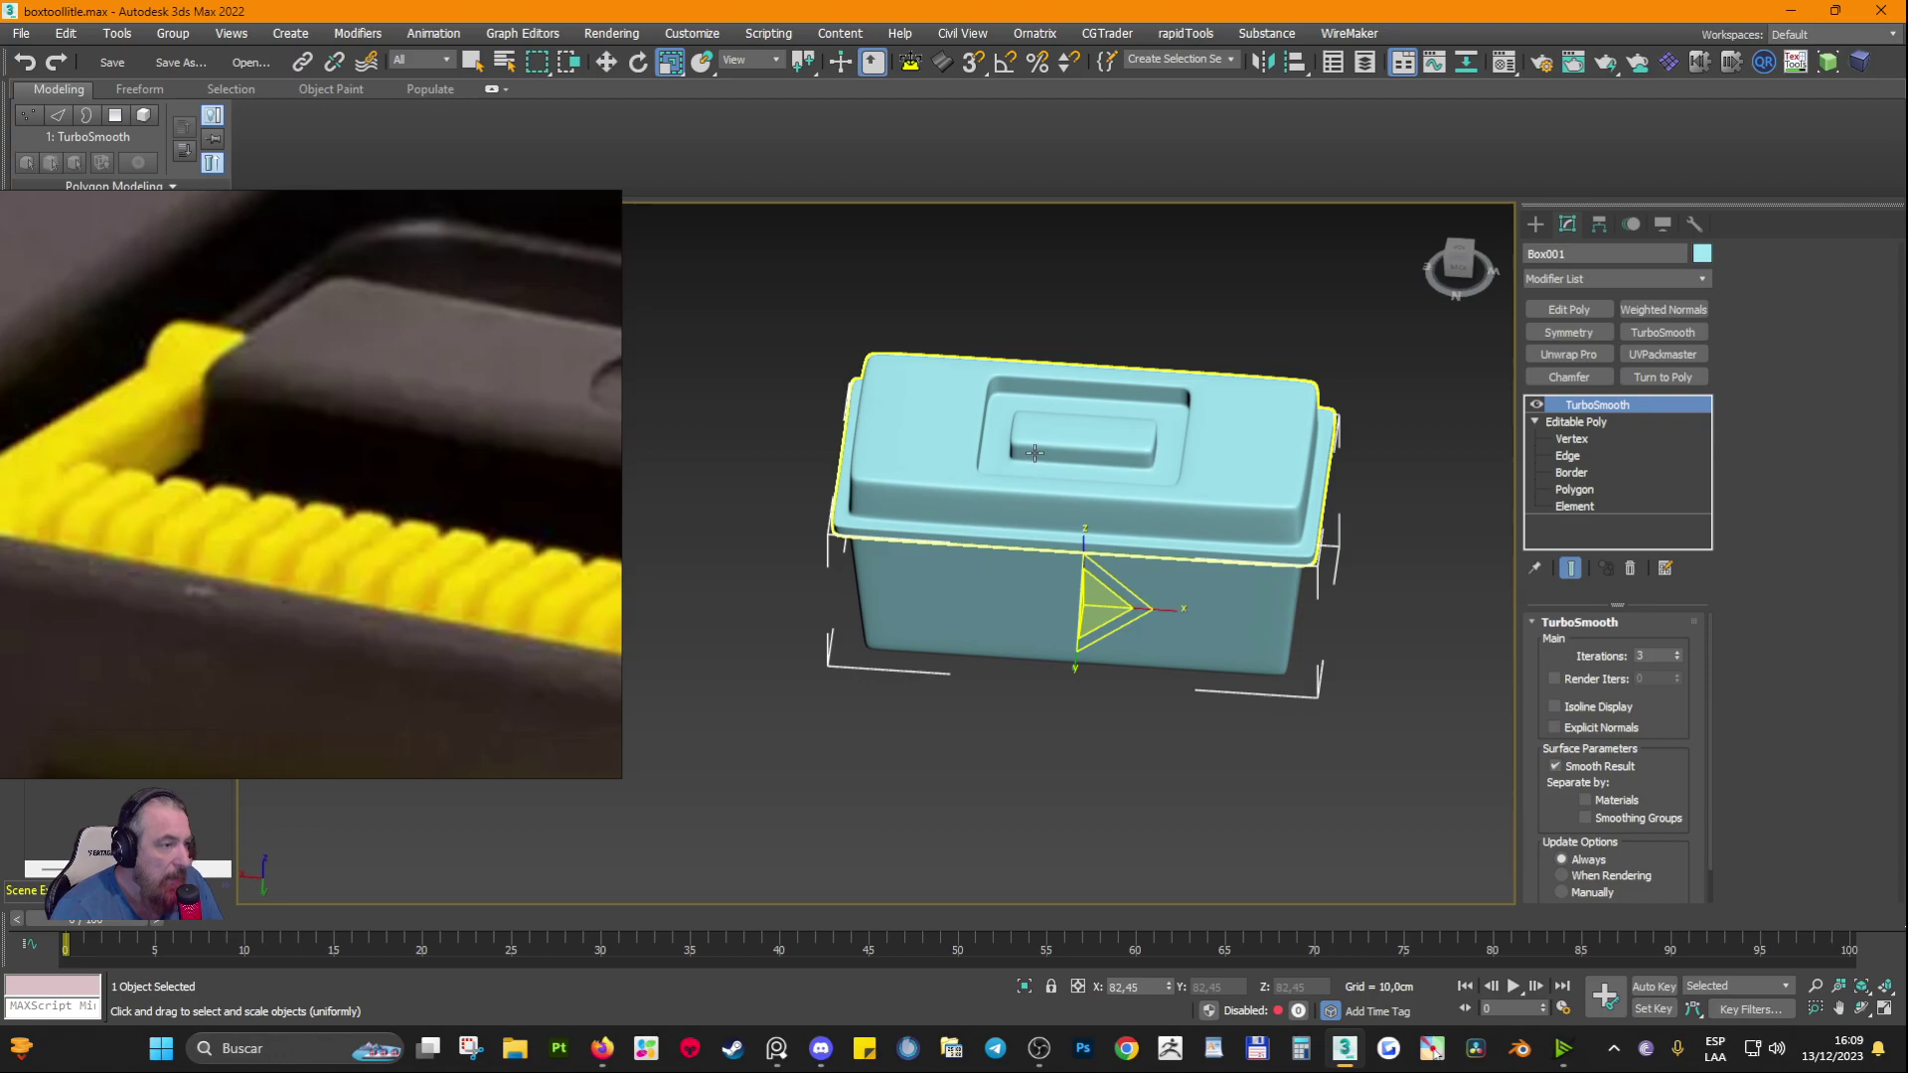
# Step: Create a cylinder of about 1.78 cm radius and 2.64 cm height just outside the lid in the Top view
pyautogui.press('t')
pyautogui.press('z')
pyautogui.scroll(1, 884, 507)
pyautogui.moveTo(883, 506); pyautogui.dragTo(1016, 497, button='middle')
pyautogui.scroll(-2, 1015, 497)
pyautogui.scroll(1, 873, 506)
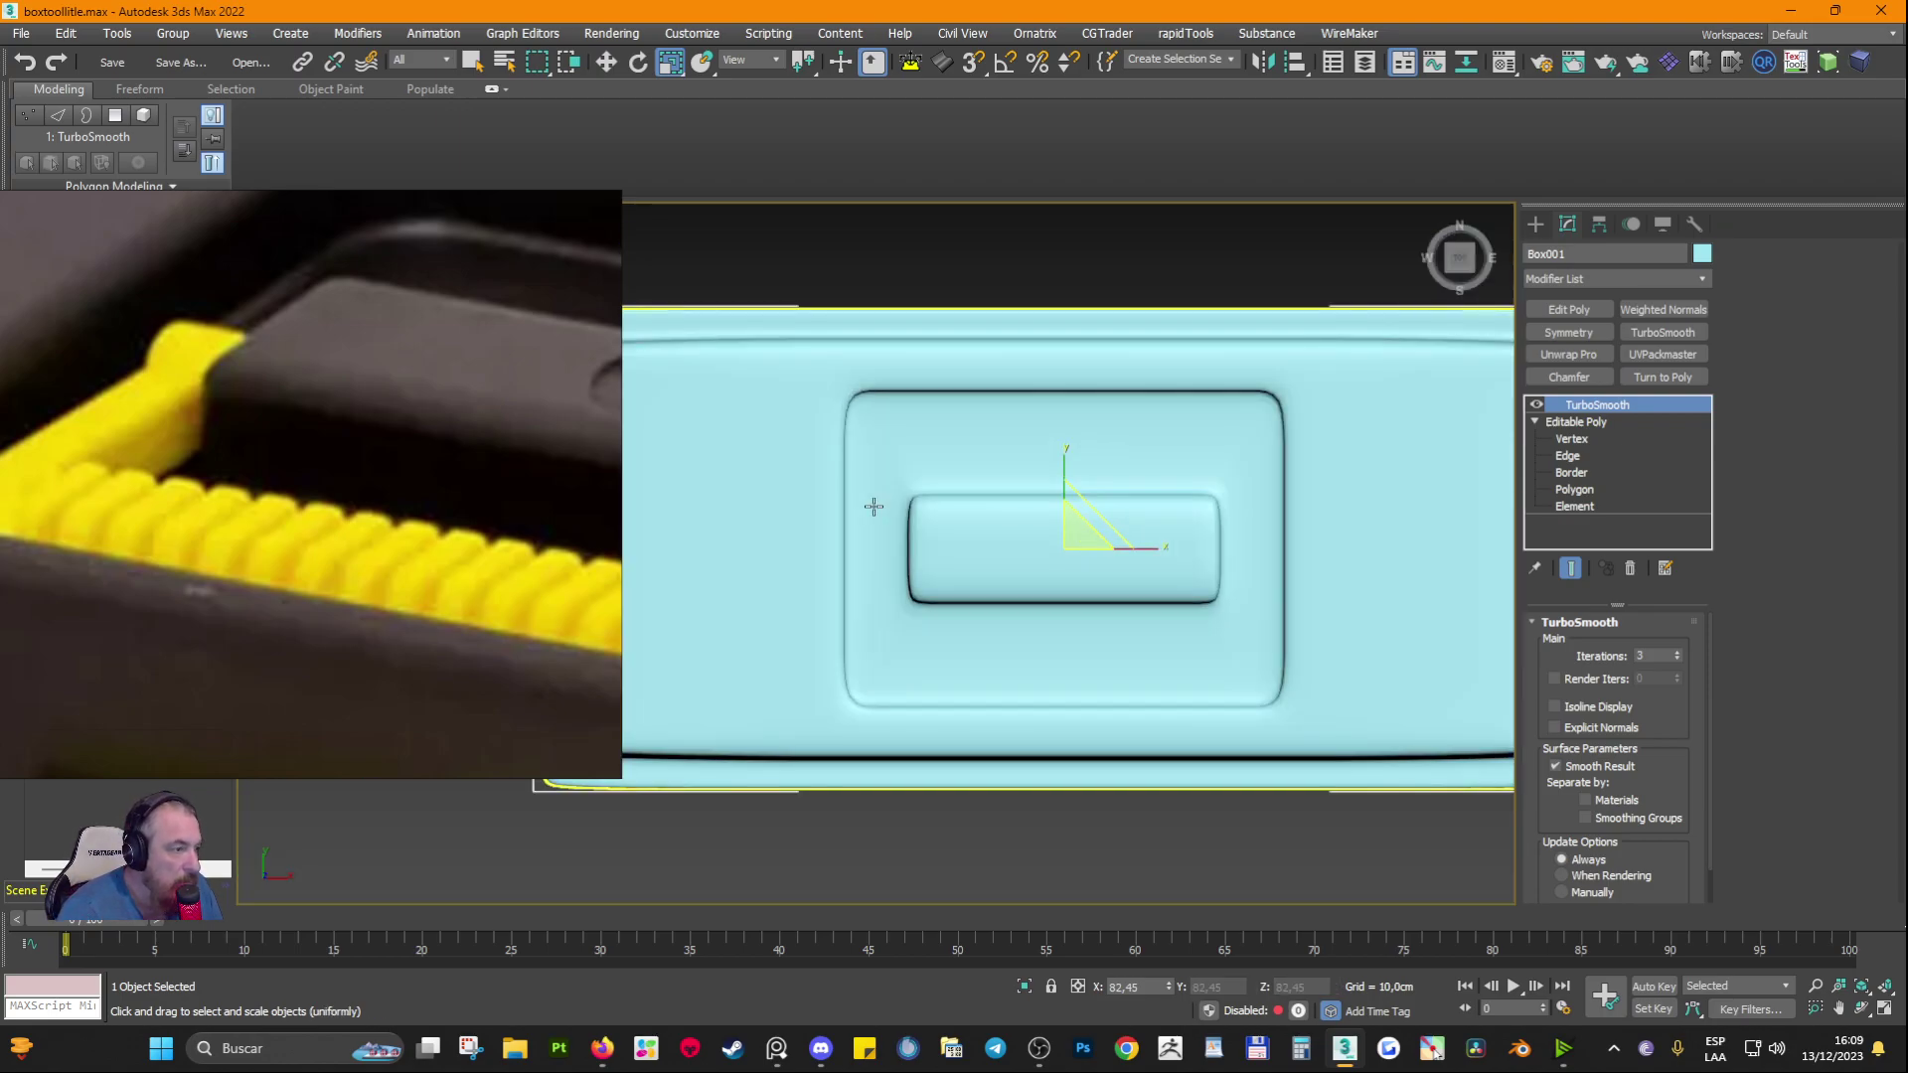
pyautogui.click(1536, 227)
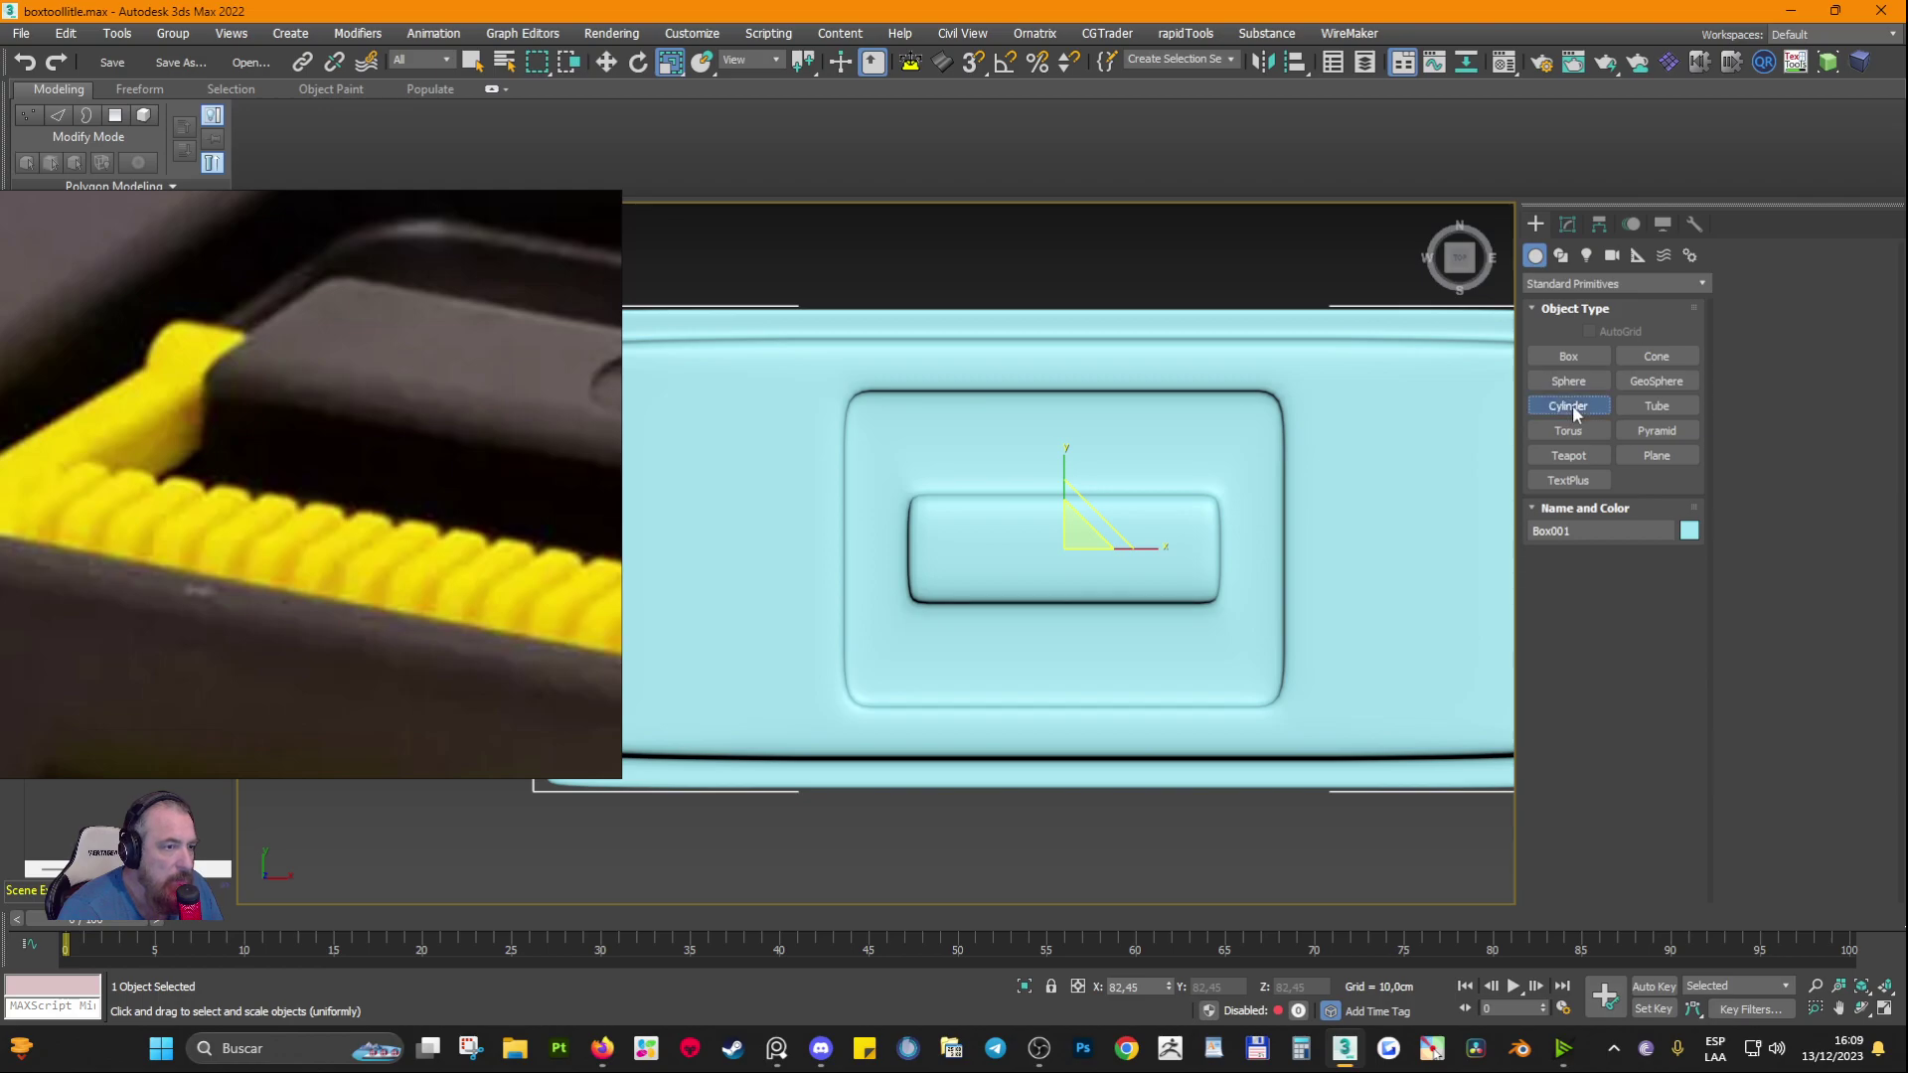
pyautogui.click(1568, 406)
pyautogui.moveTo(878, 265); pyautogui.dragTo(885, 297)
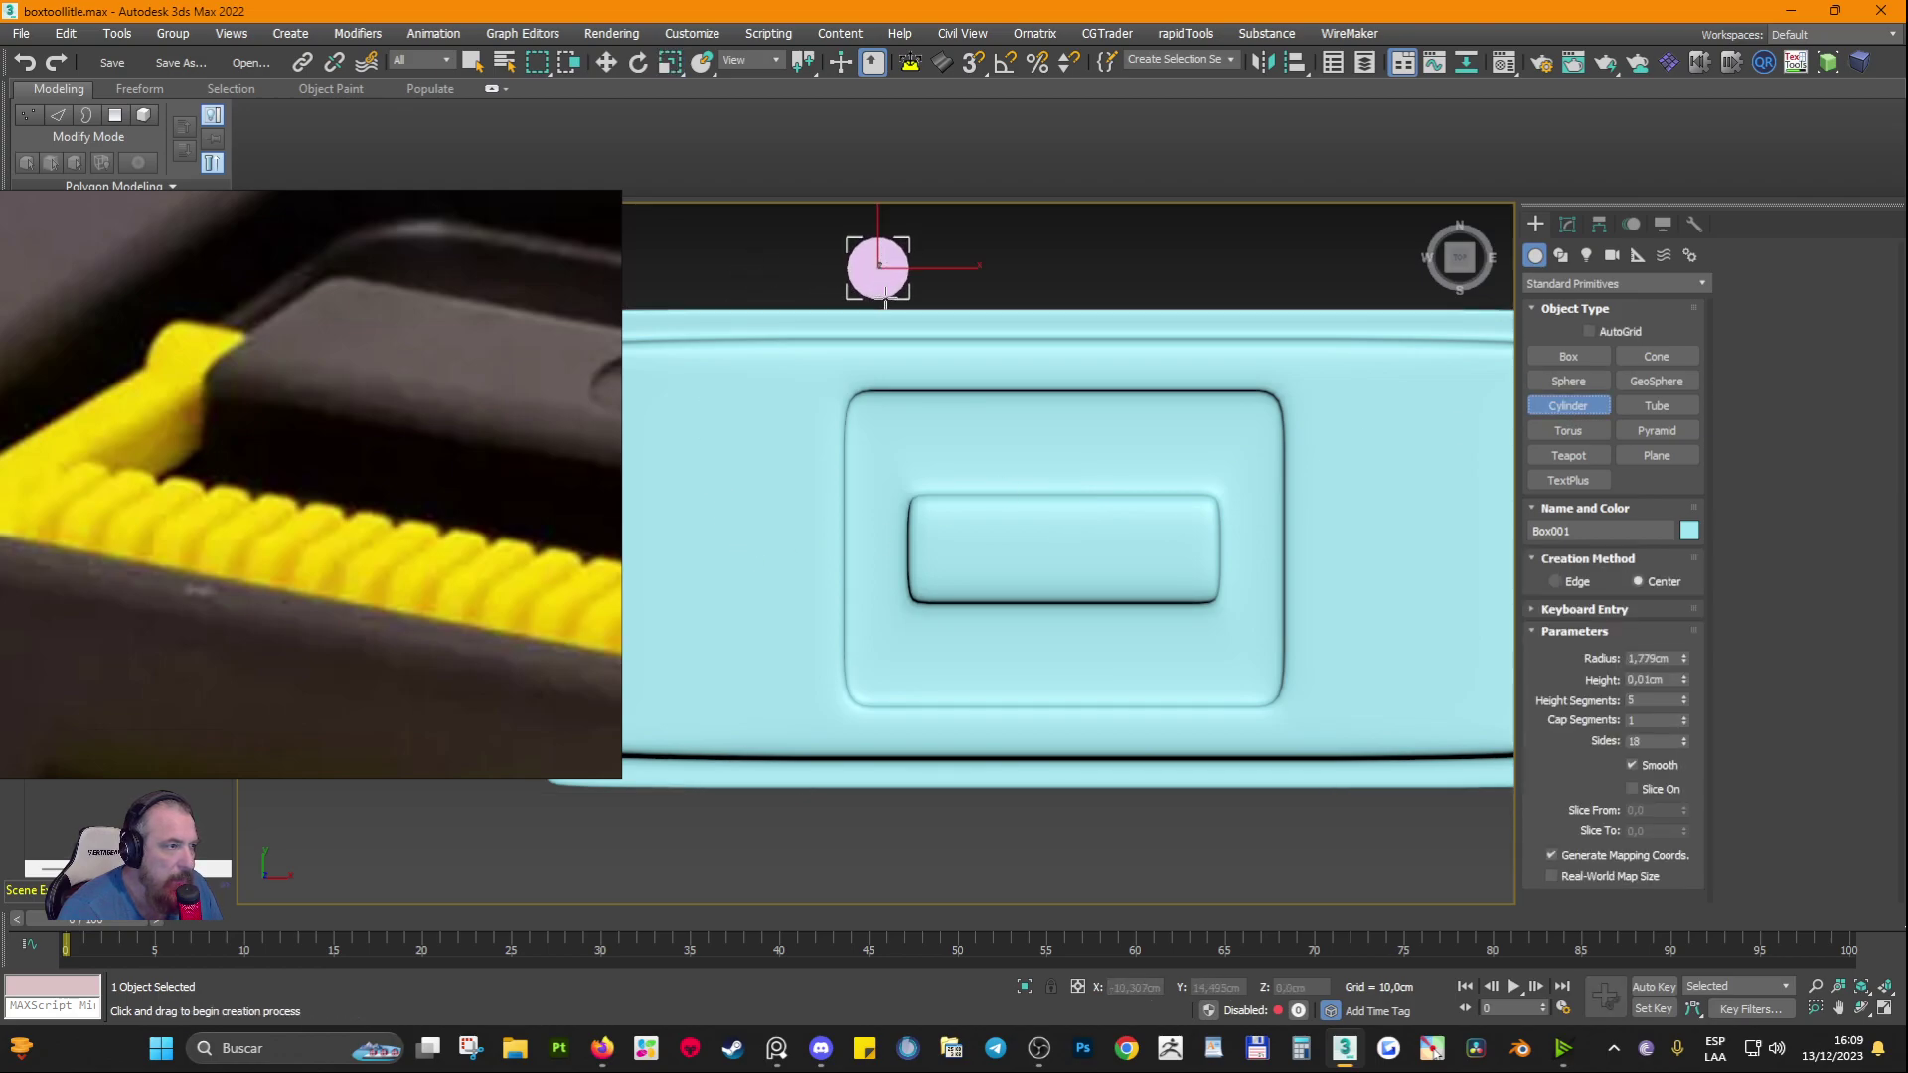
pyautogui.click(880, 264)
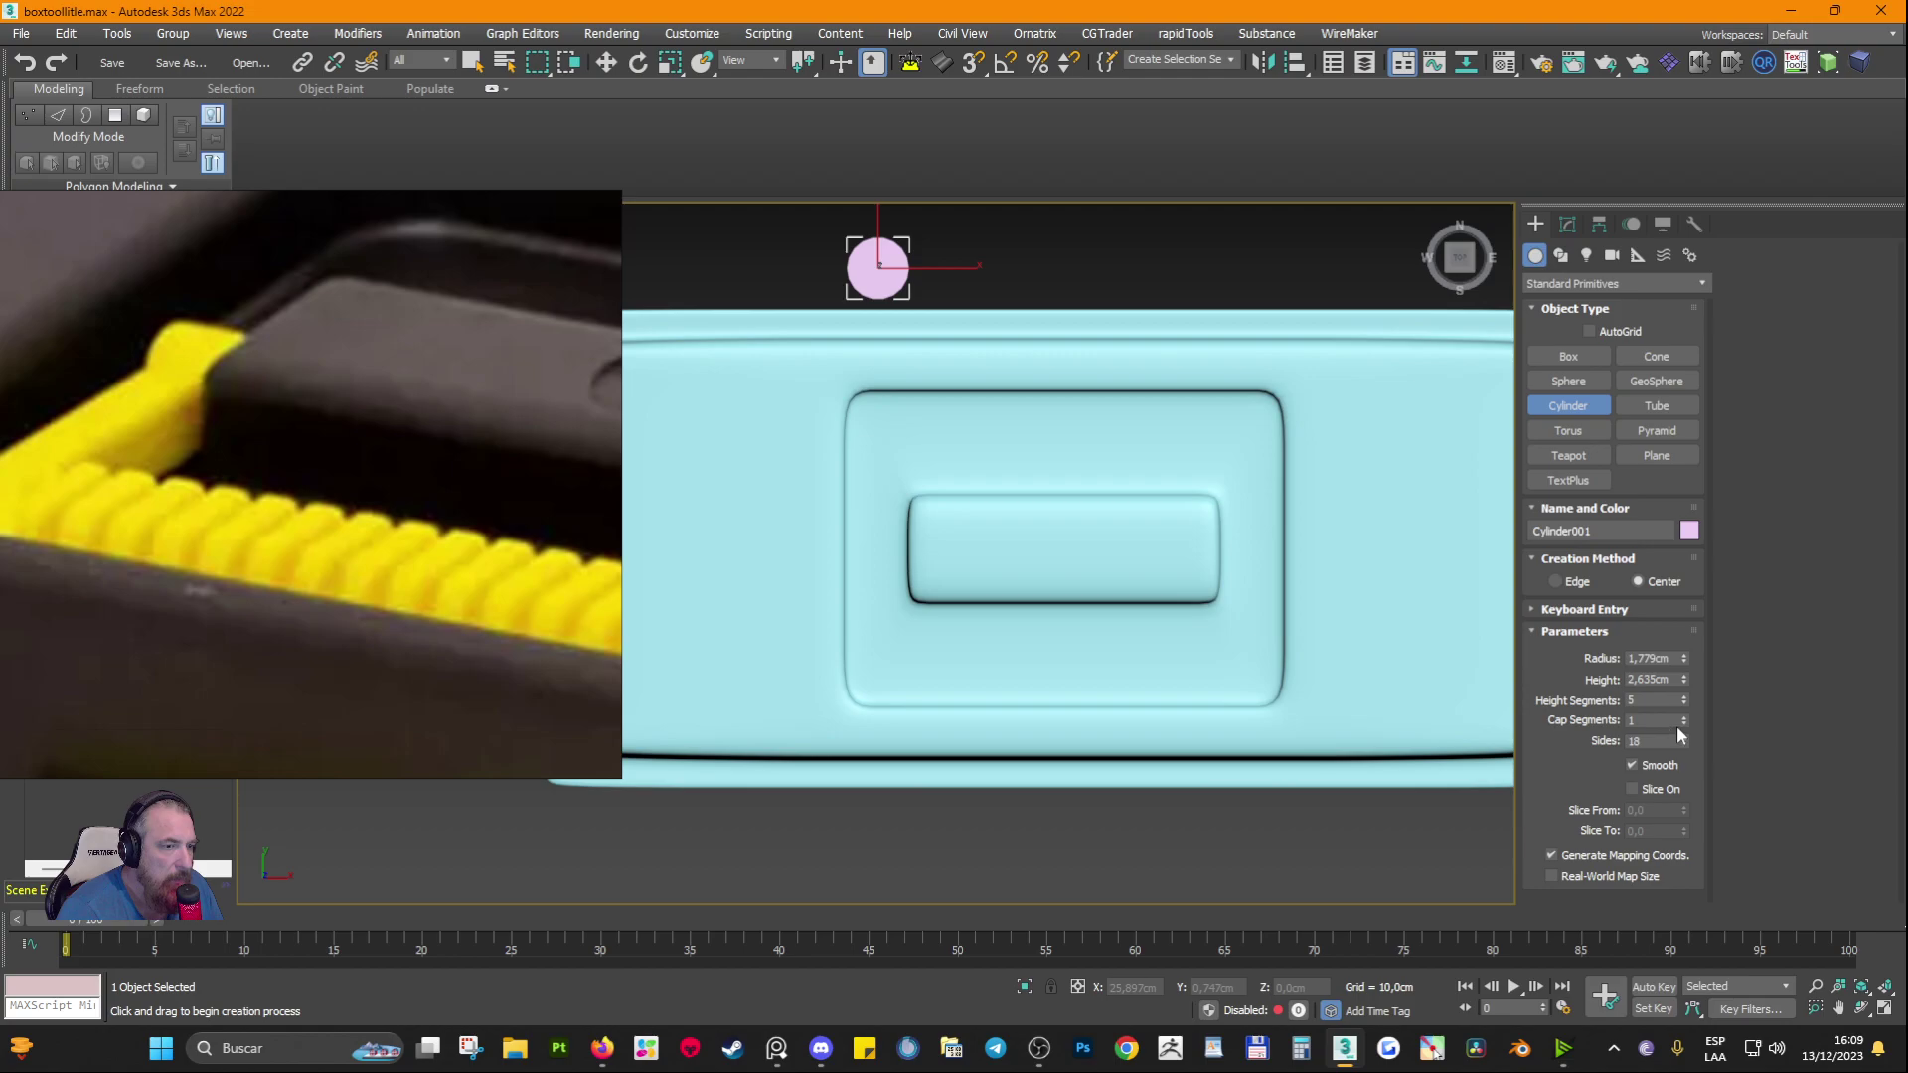
# Step: Reduce the cylinder's number of sides to 8
pyautogui.moveTo(1687, 744); pyautogui.dragTo(1683, 735)
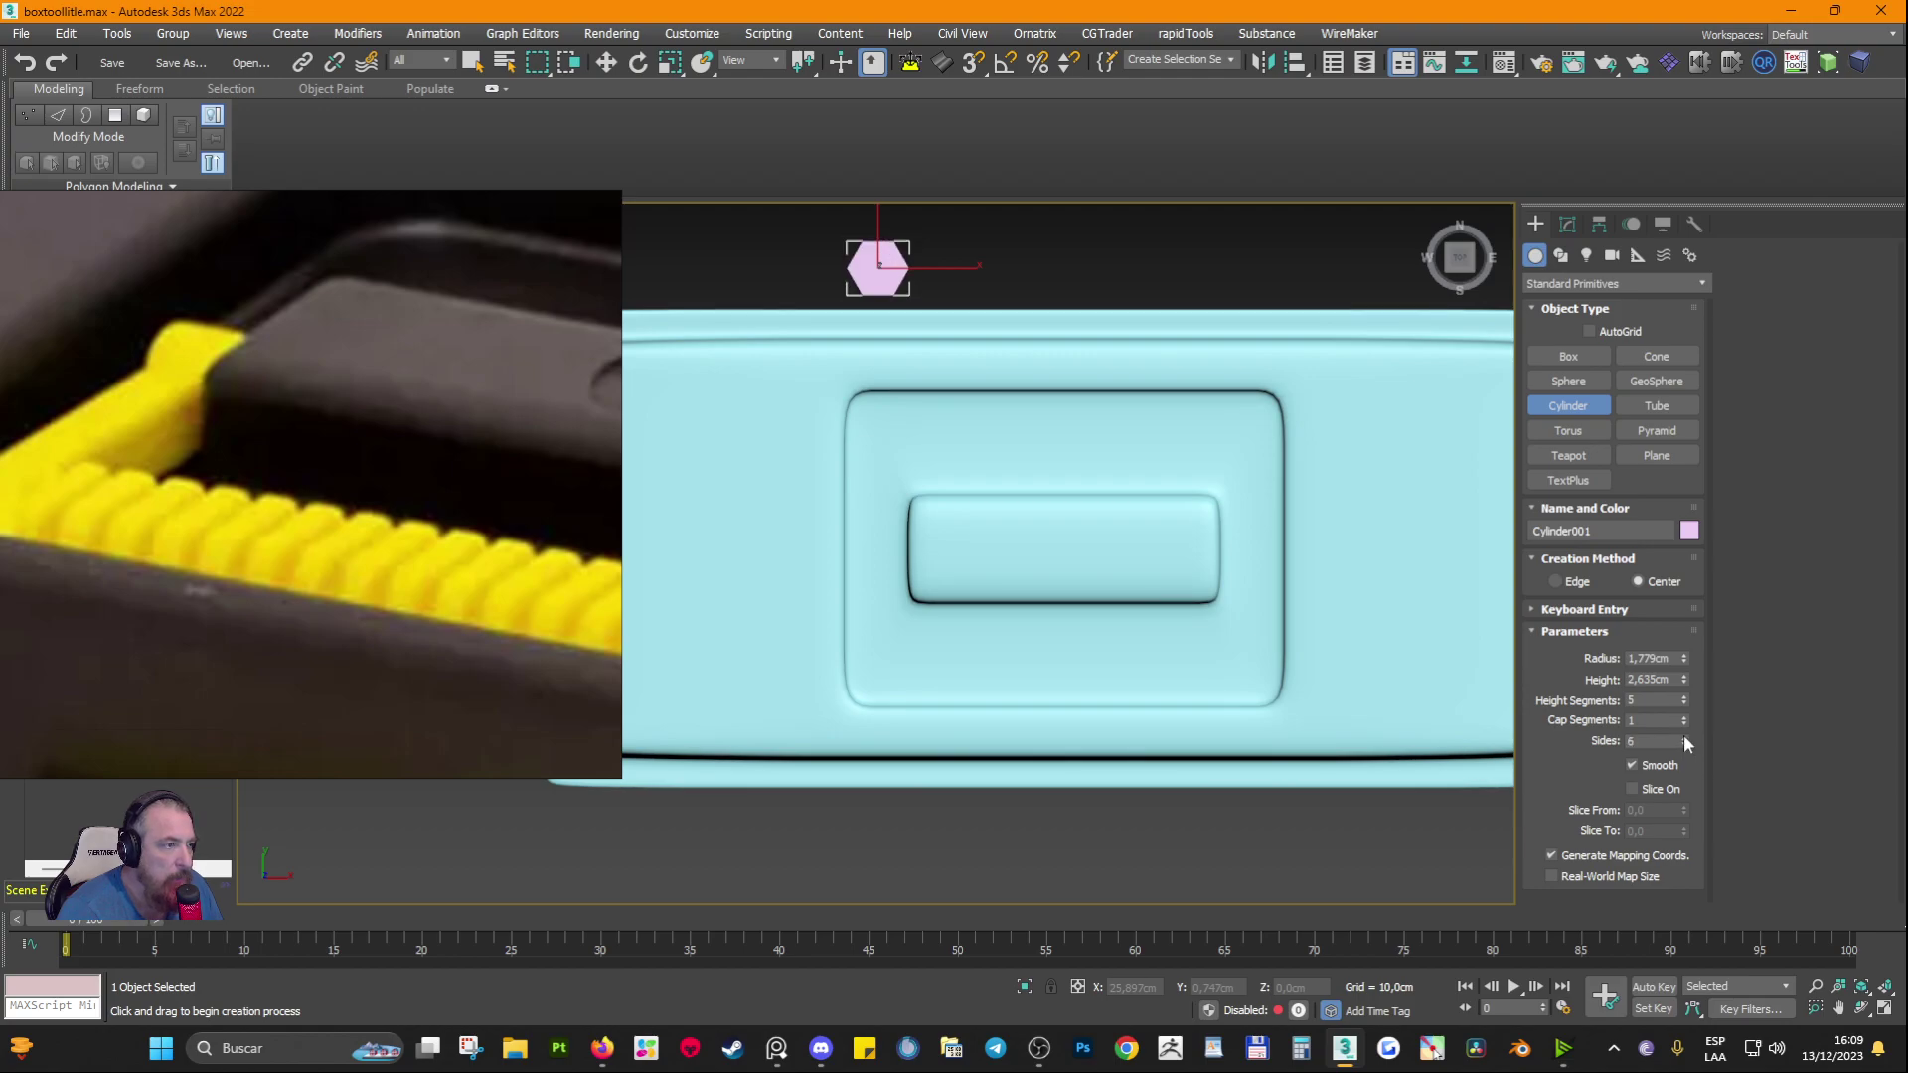
pyautogui.click(1683, 735)
pyautogui.click(1683, 736)
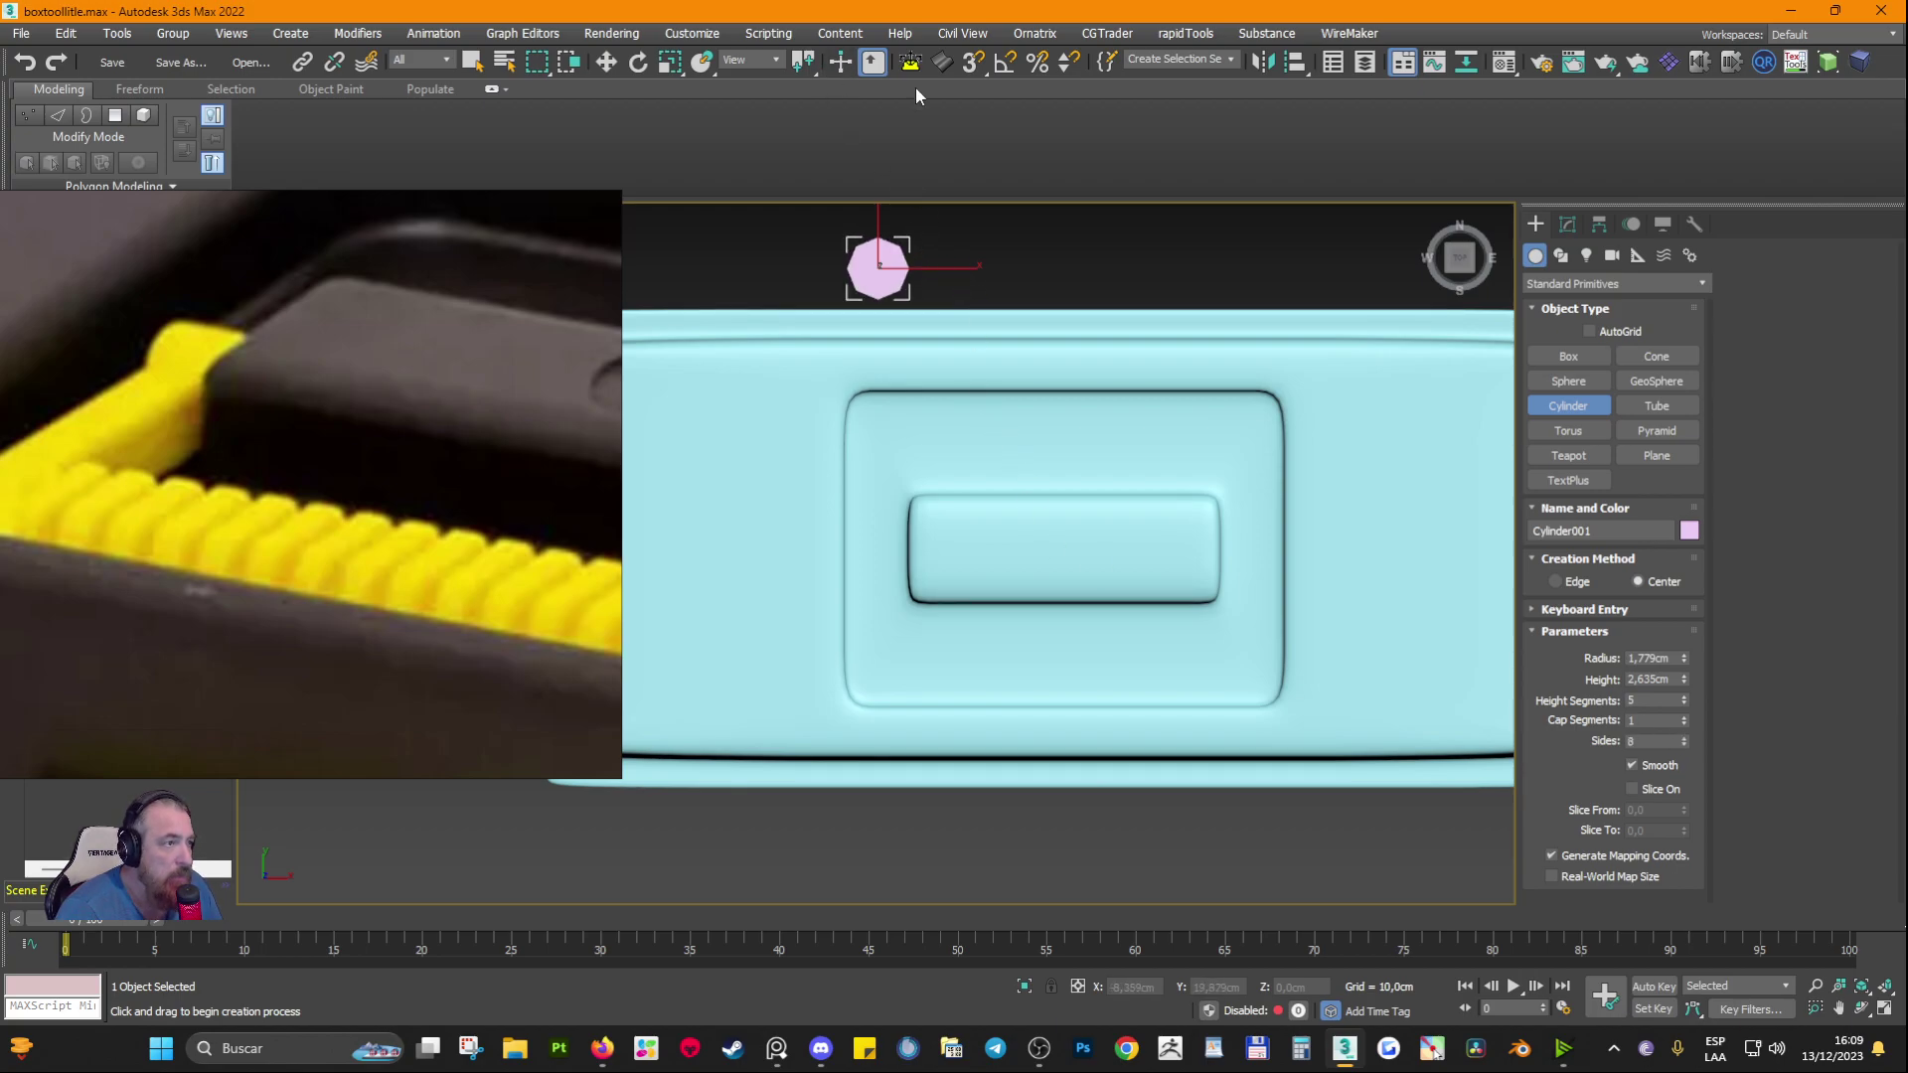
# Step: Rotate the cylinder to exactly 90 degrees about the Y axis
pyautogui.click(639, 62)
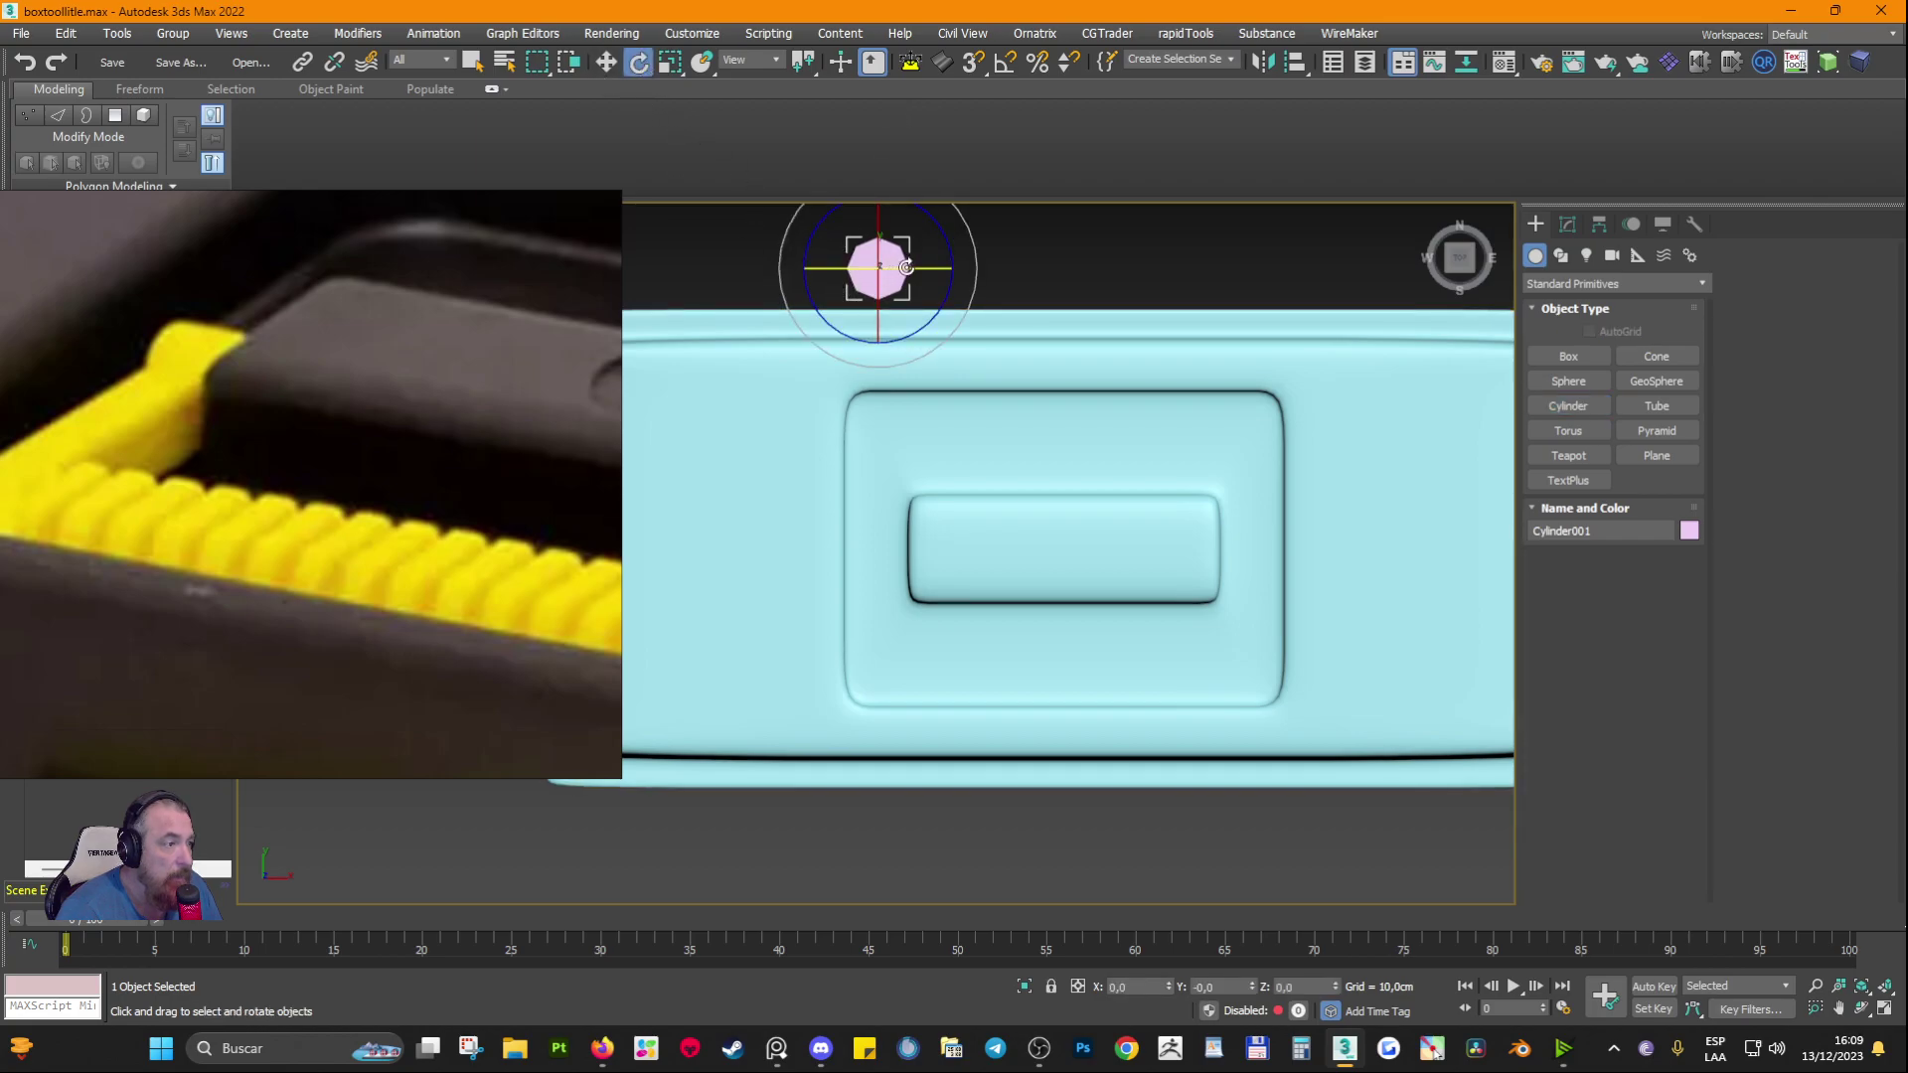
pyautogui.moveTo(906, 268); pyautogui.dragTo(1059, 286)
pyautogui.rightClick(1059, 286)
pyautogui.moveTo(920, 271); pyautogui.dragTo(1105, 356)
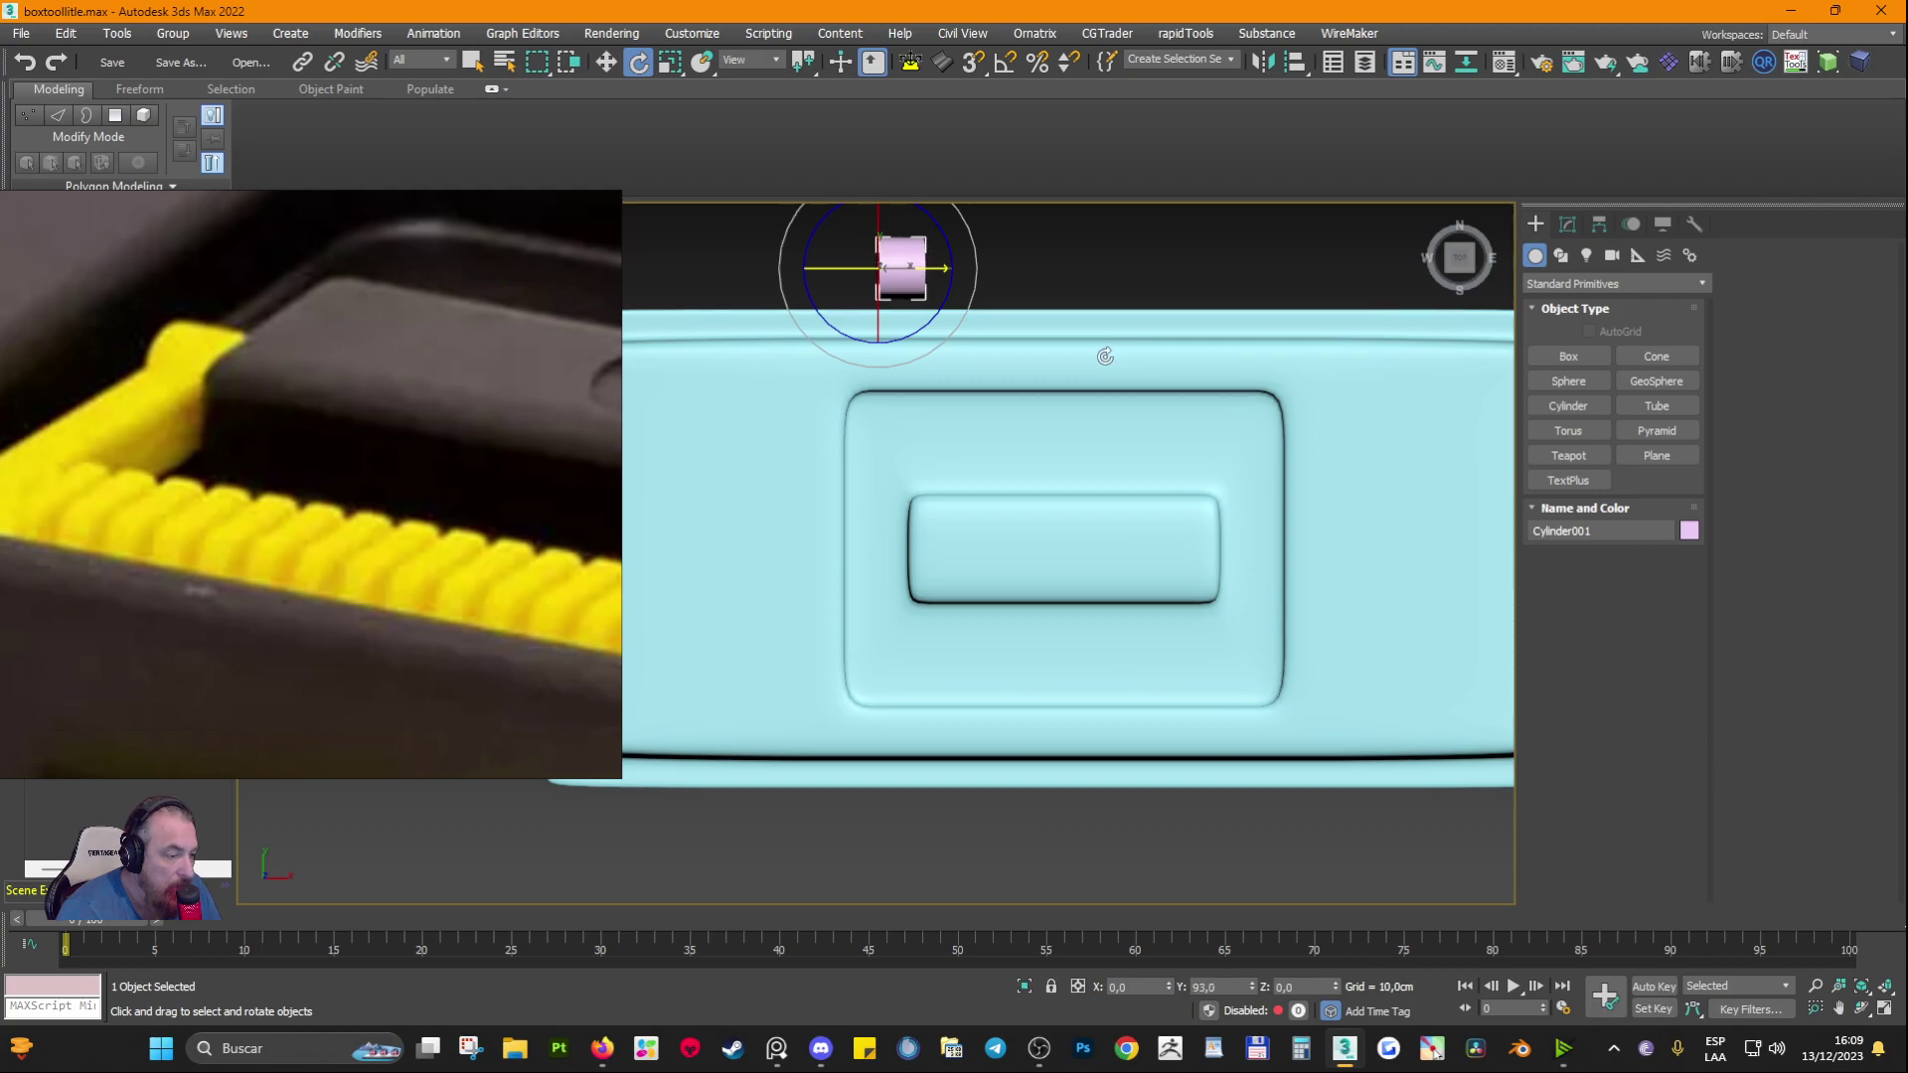
pyautogui.doubleClick(1223, 987)
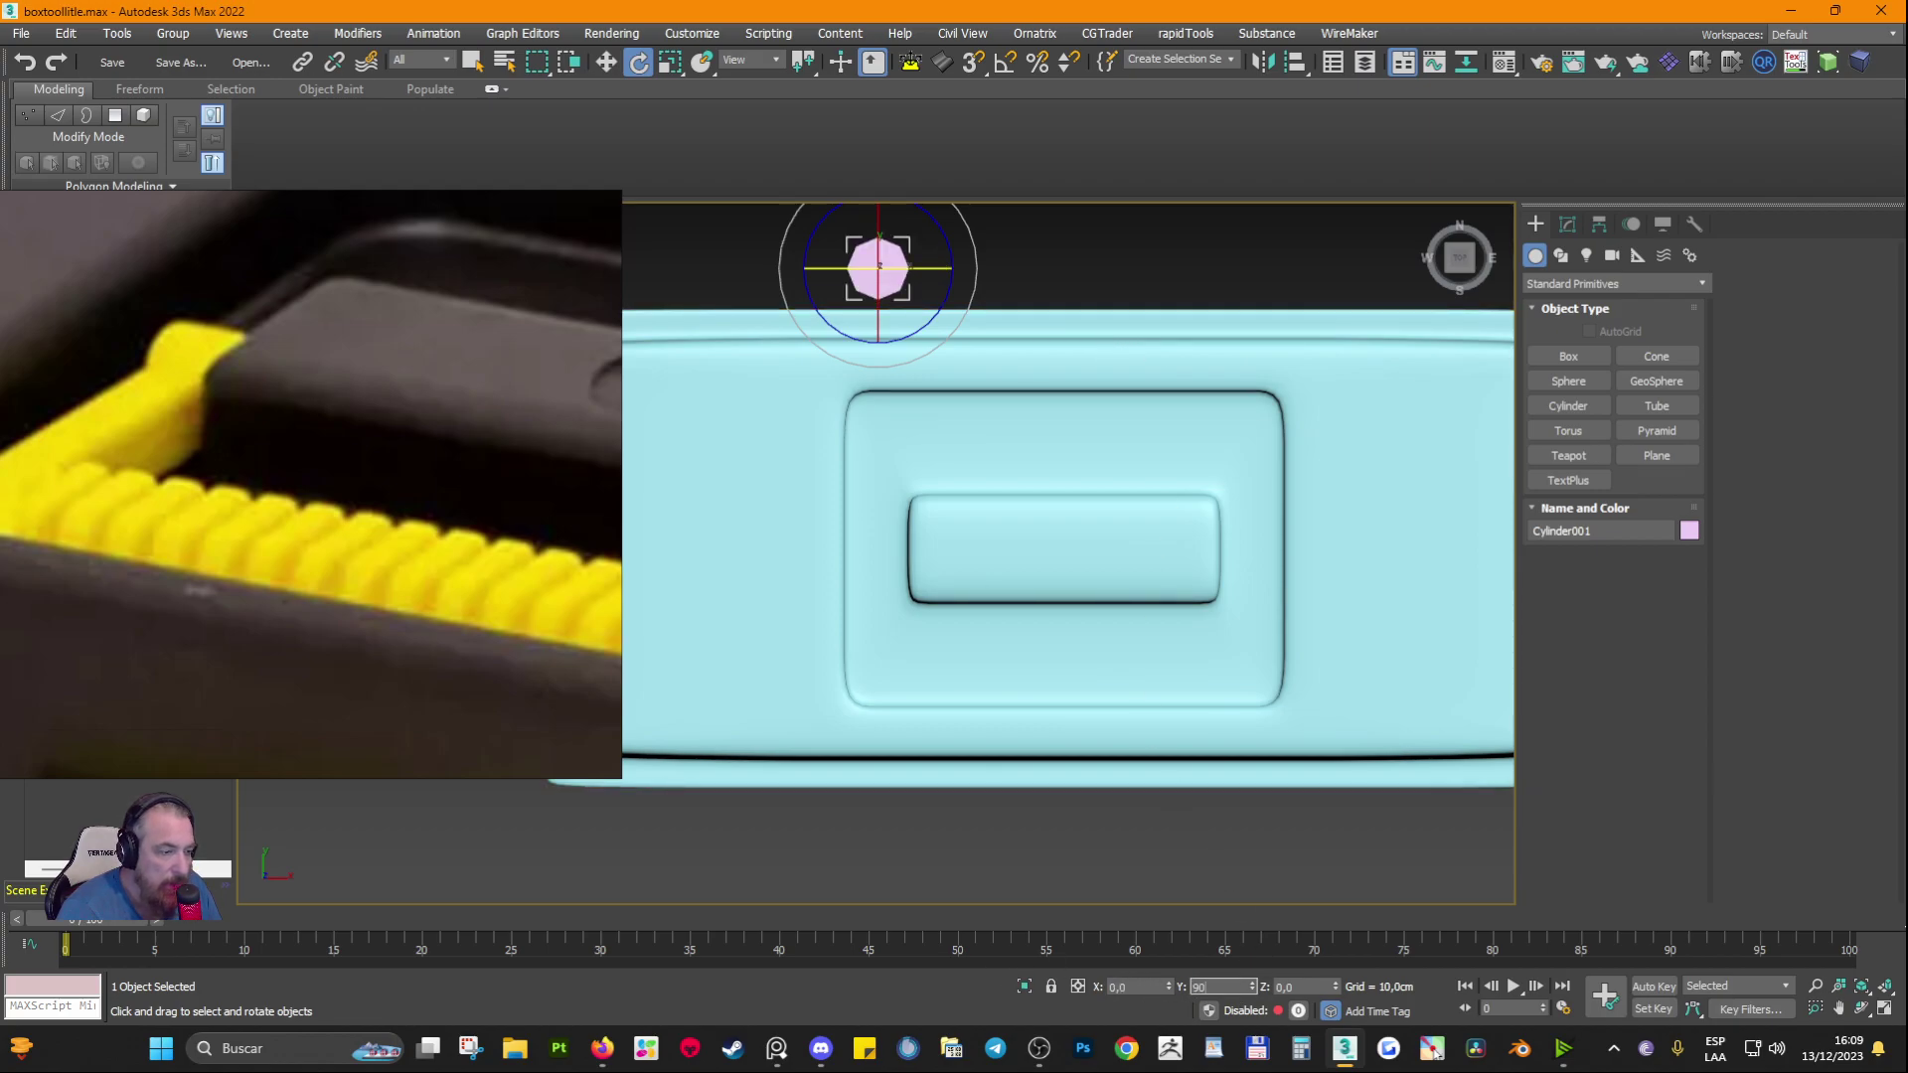
pyautogui.press('Return')
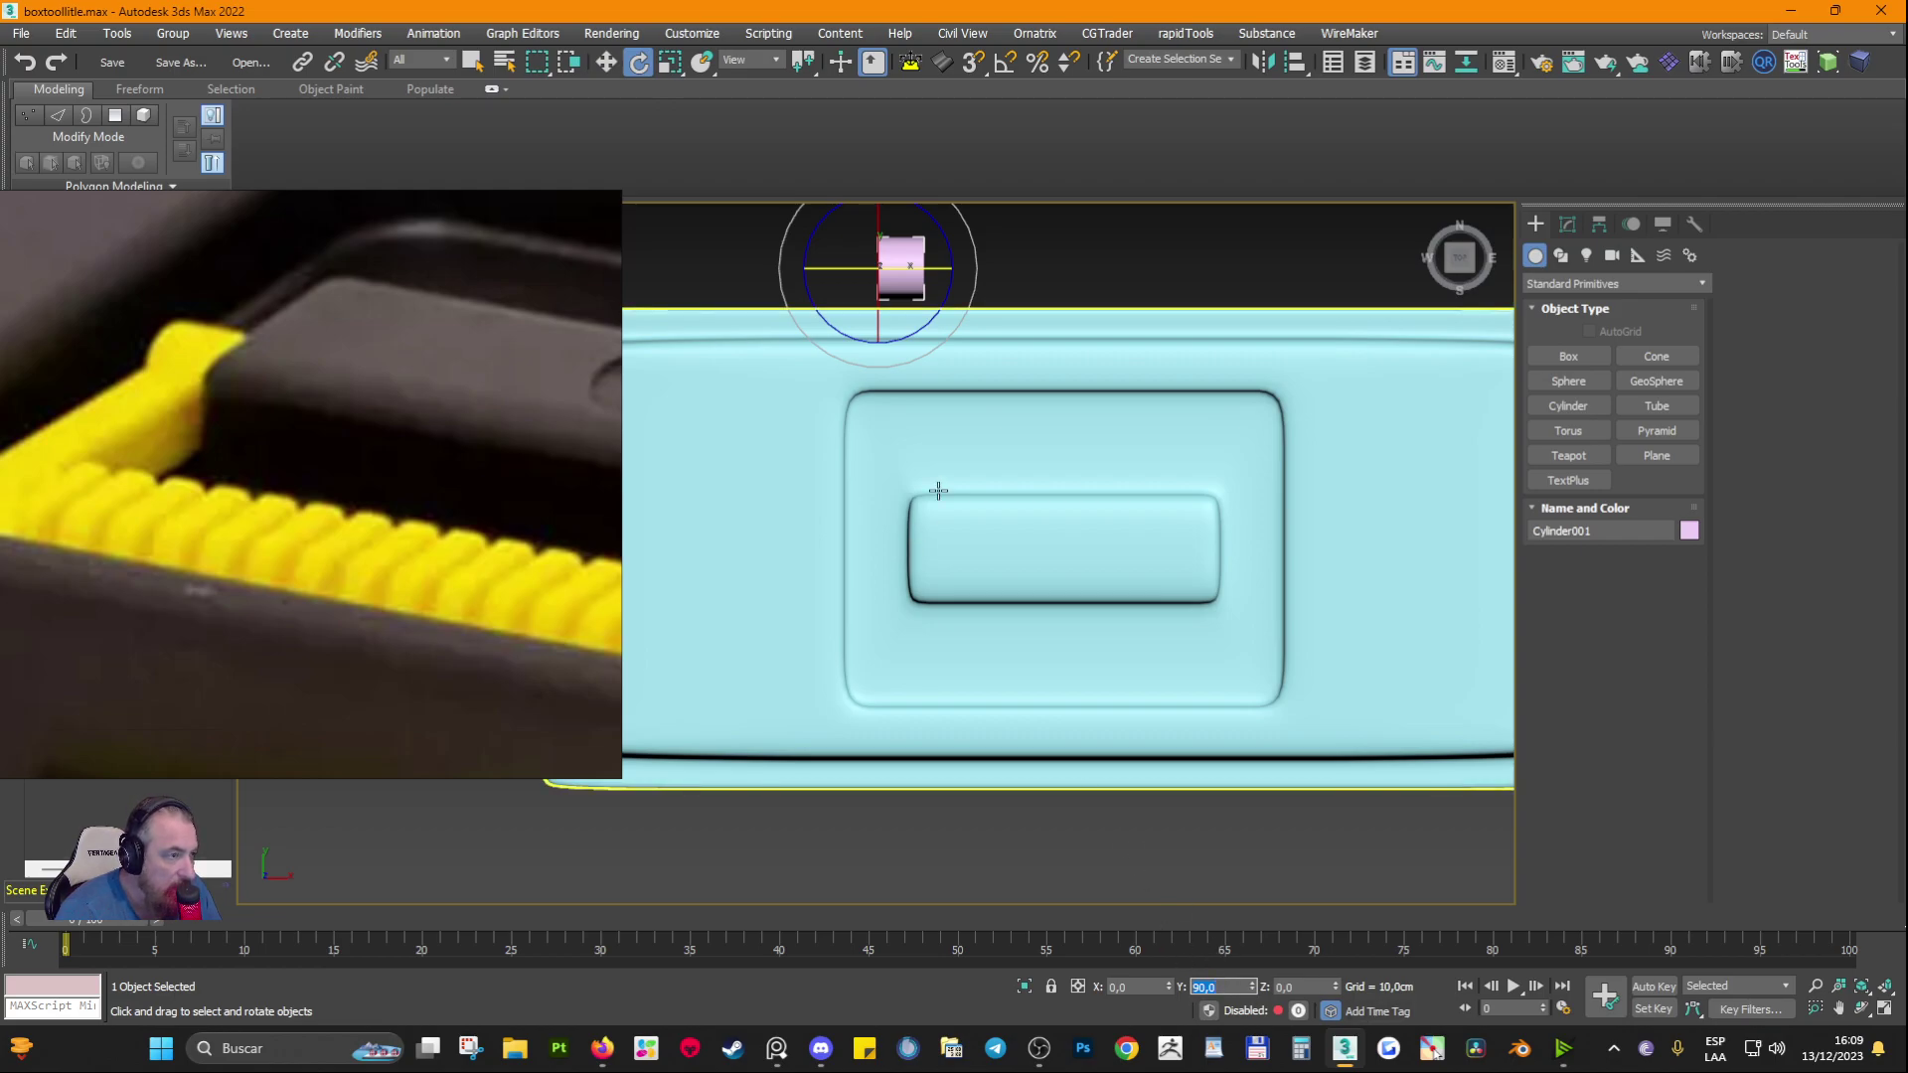
# Step: Turn on angle snapping, rotate the cylinder to 180 degrees about Y and check the grid and snap options
pyautogui.click(1004, 63)
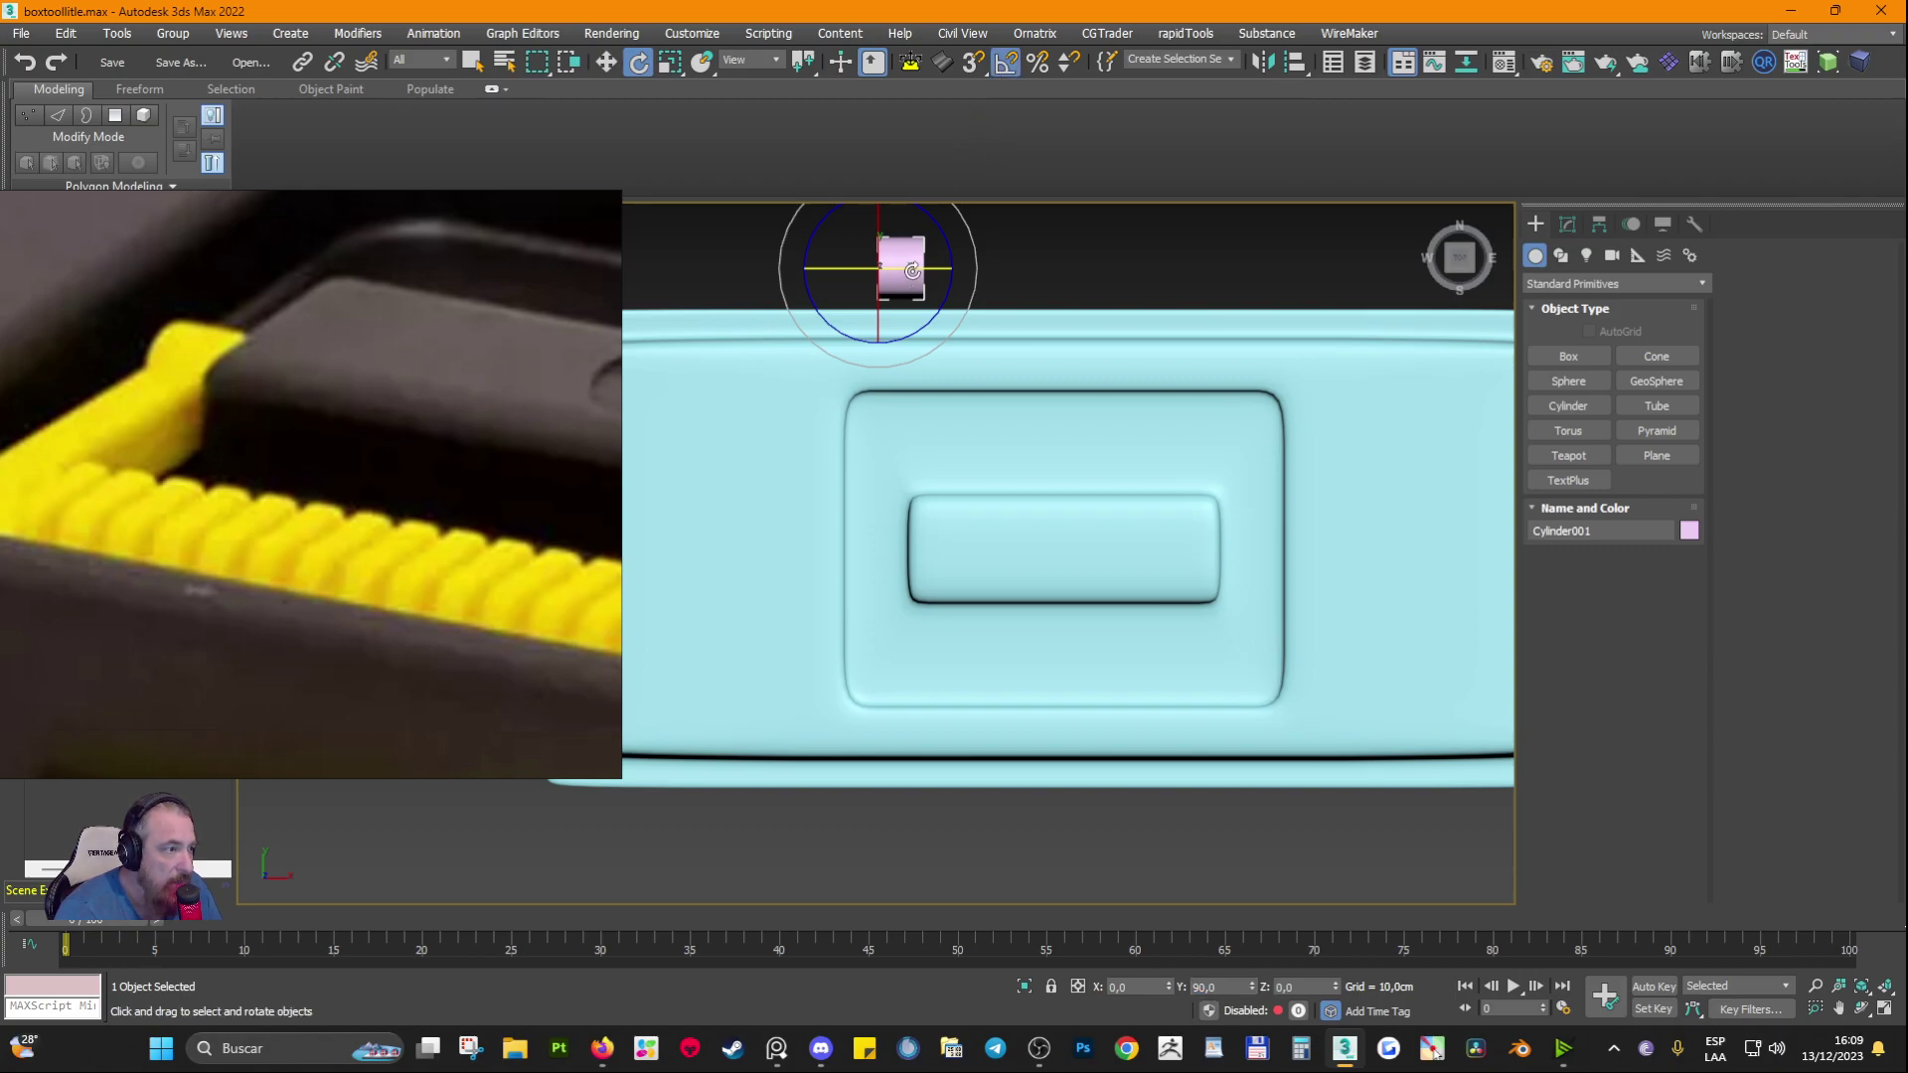
pyautogui.moveTo(913, 271); pyautogui.dragTo(1002, 292)
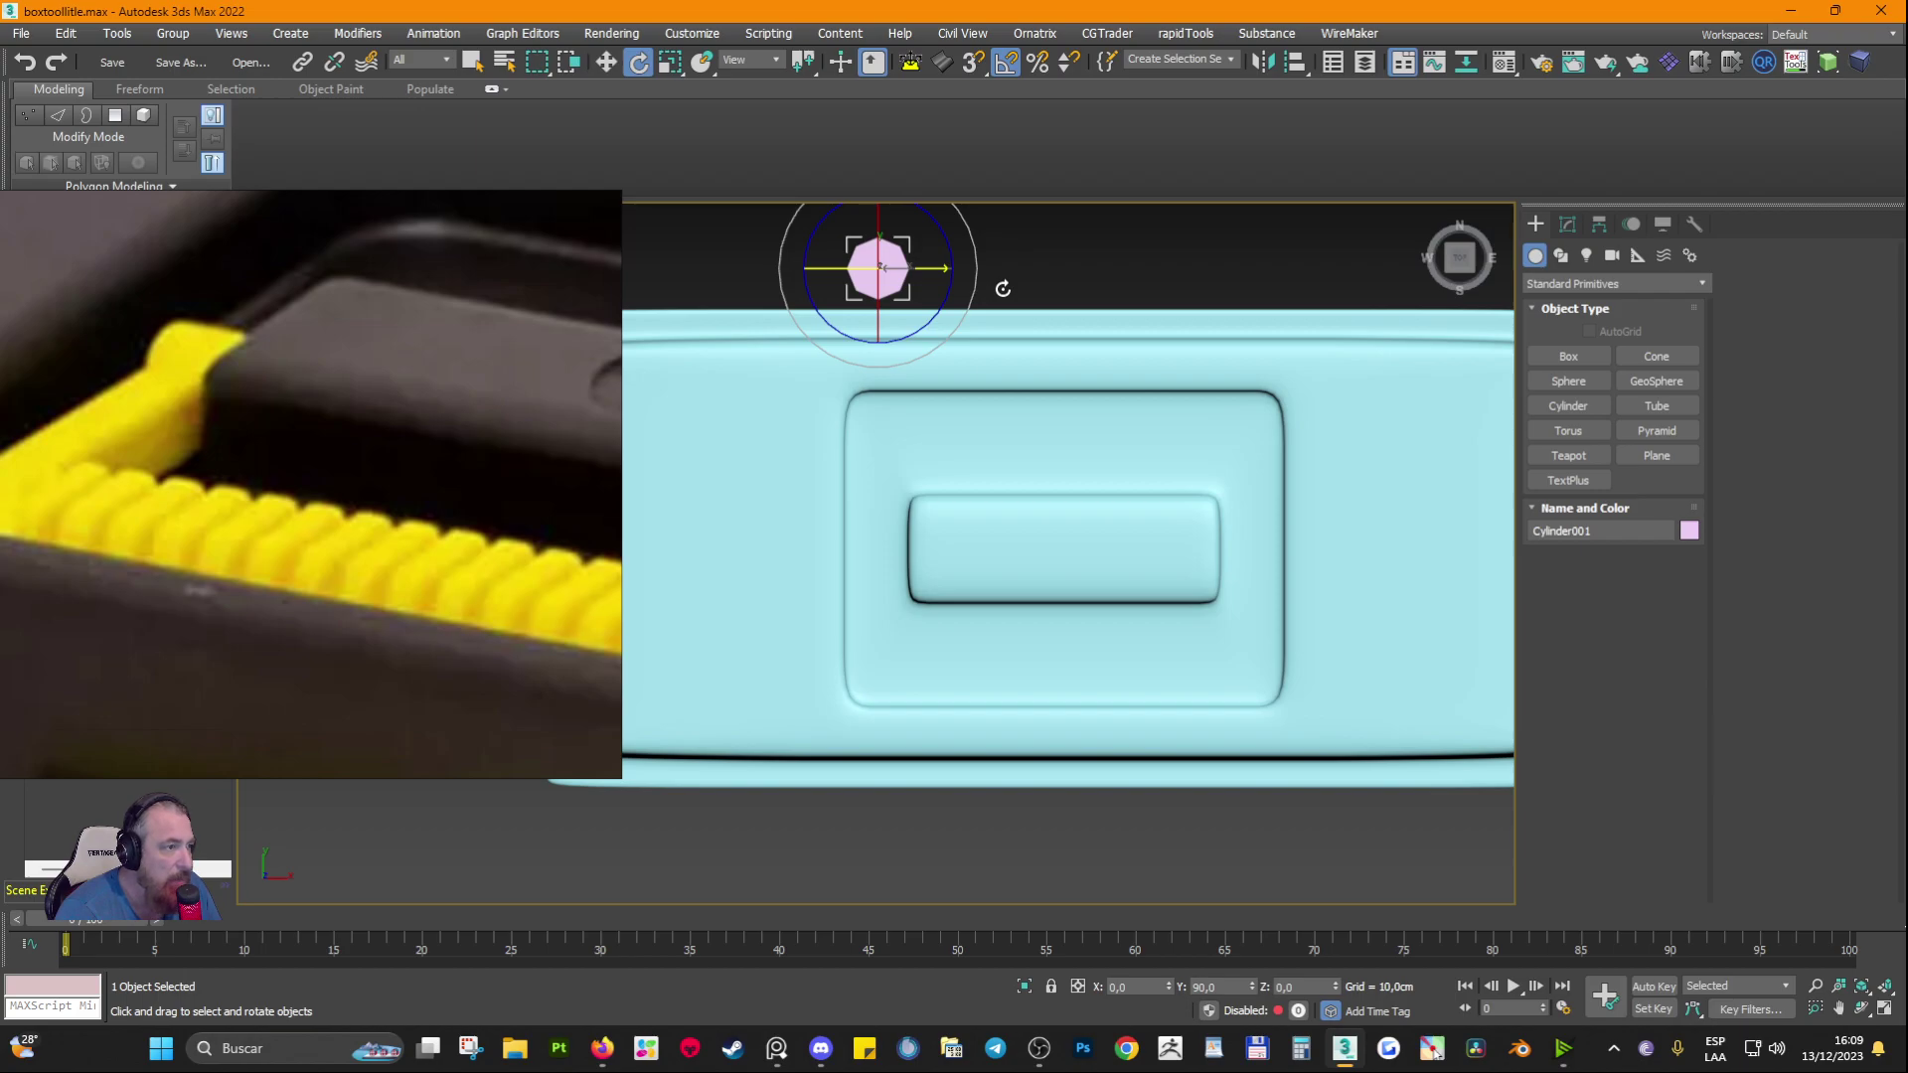
pyautogui.rightClick(1006, 62)
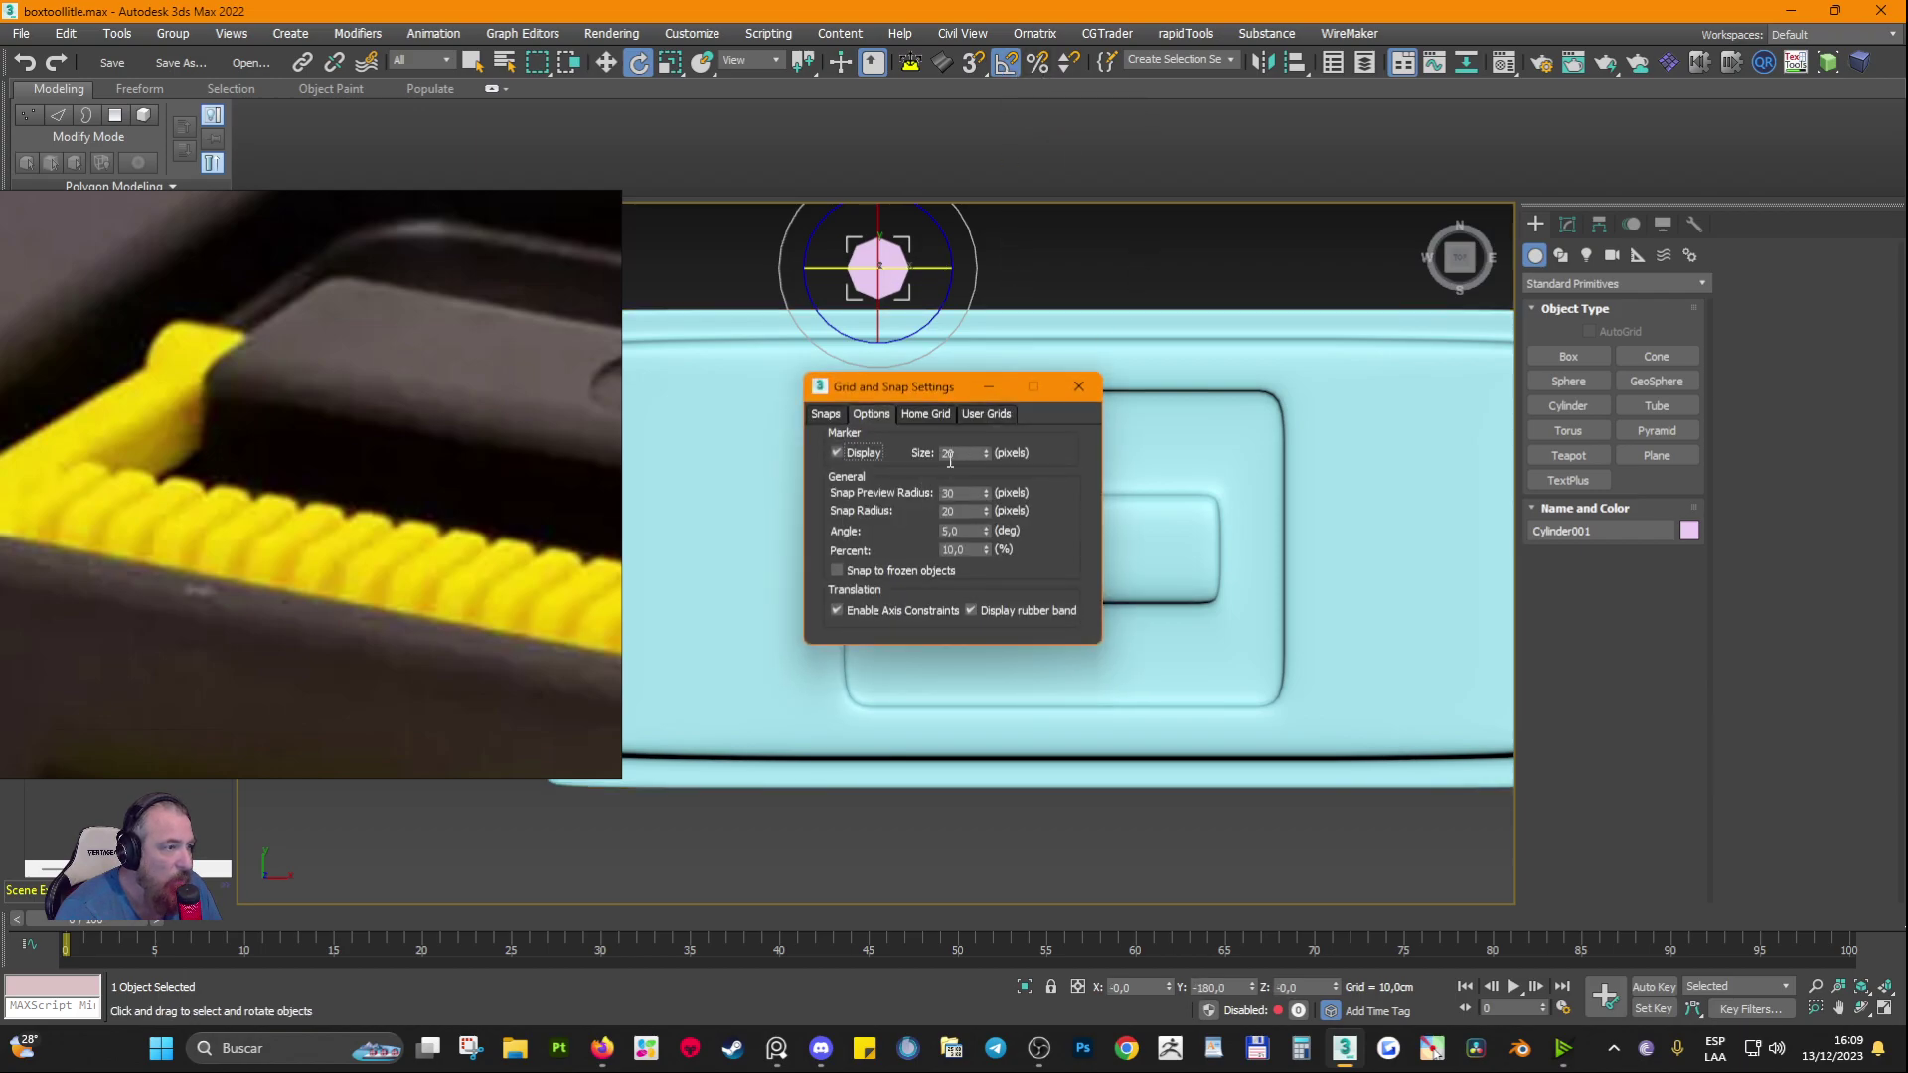
pyautogui.click(1077, 386)
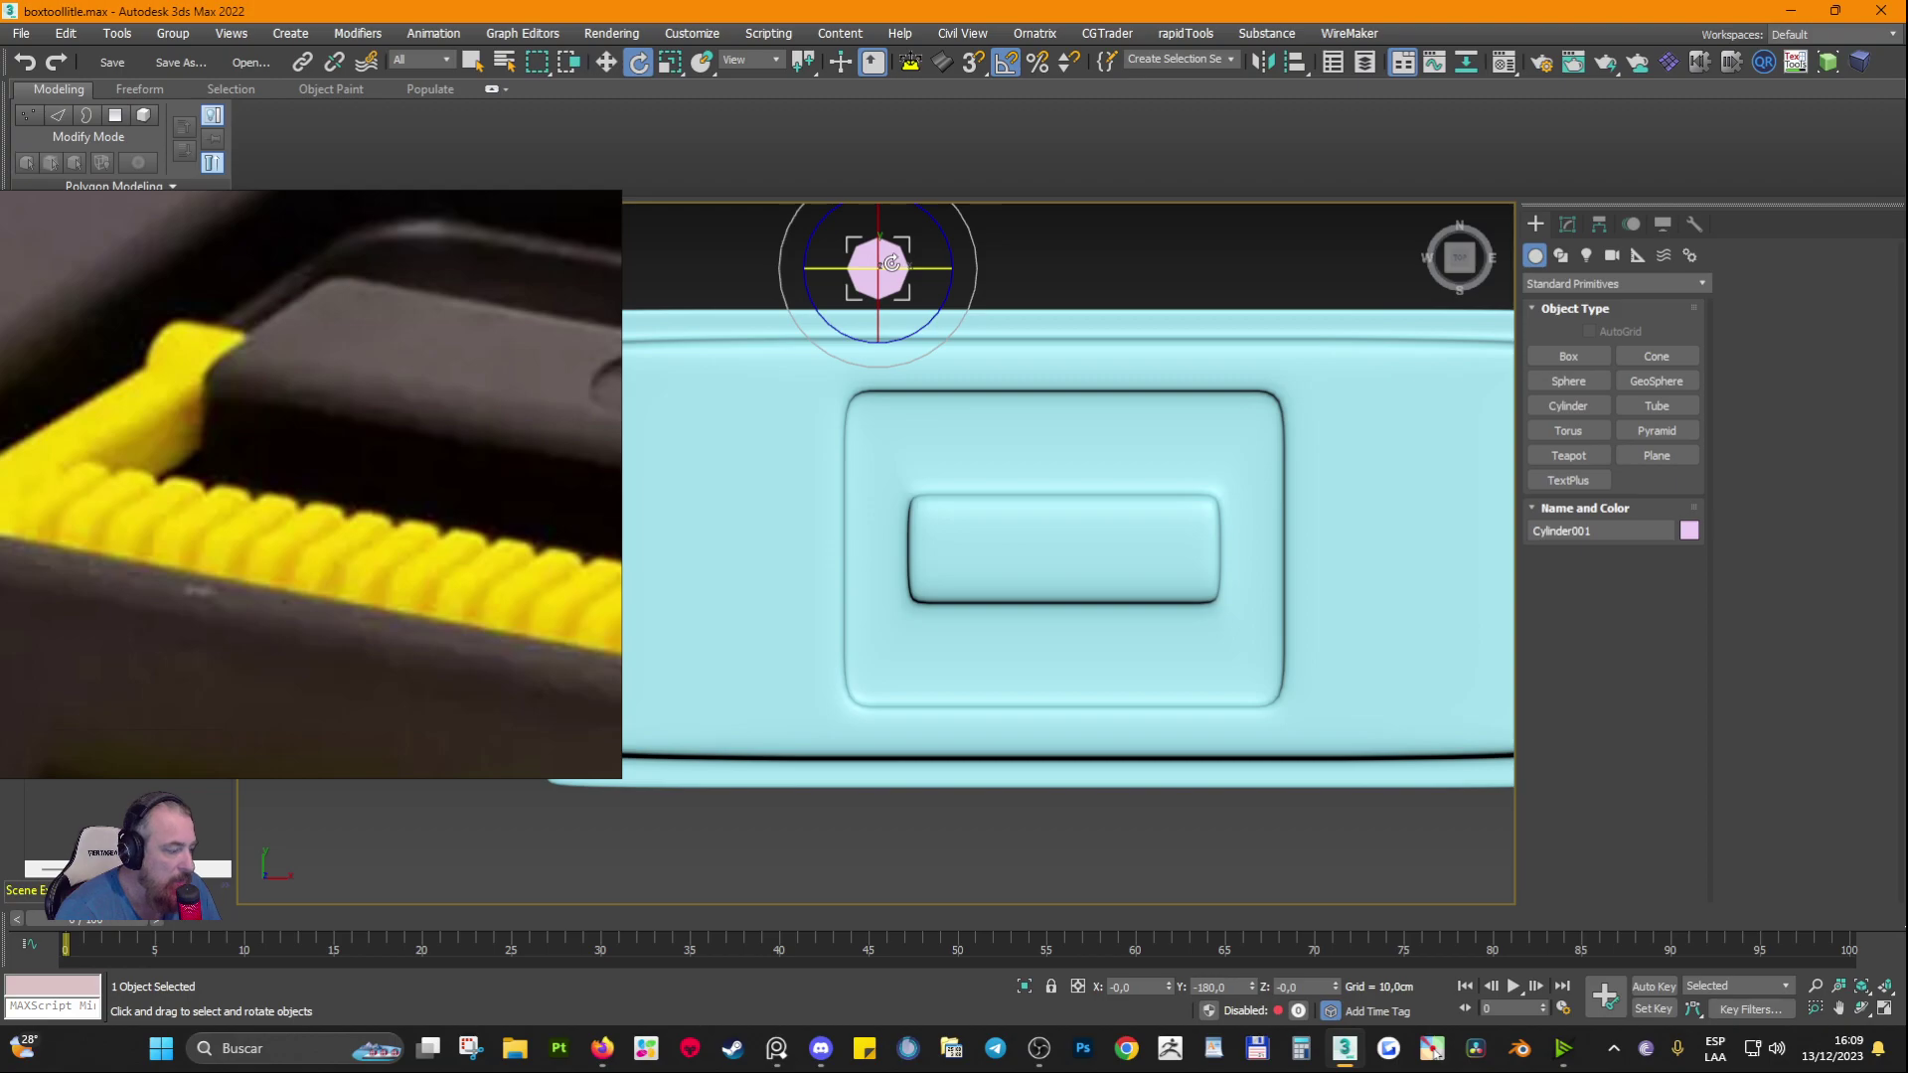
# Step: Move the cylinder into the lid's recess beside the raised block, using wireframe display, and scale it uniformly to about 65%
pyautogui.press('w')
pyautogui.moveTo(889, 263); pyautogui.dragTo(889, 532)
pyautogui.press('F3')
pyautogui.scroll(4, 890, 532)
pyautogui.scroll(2, 895, 512)
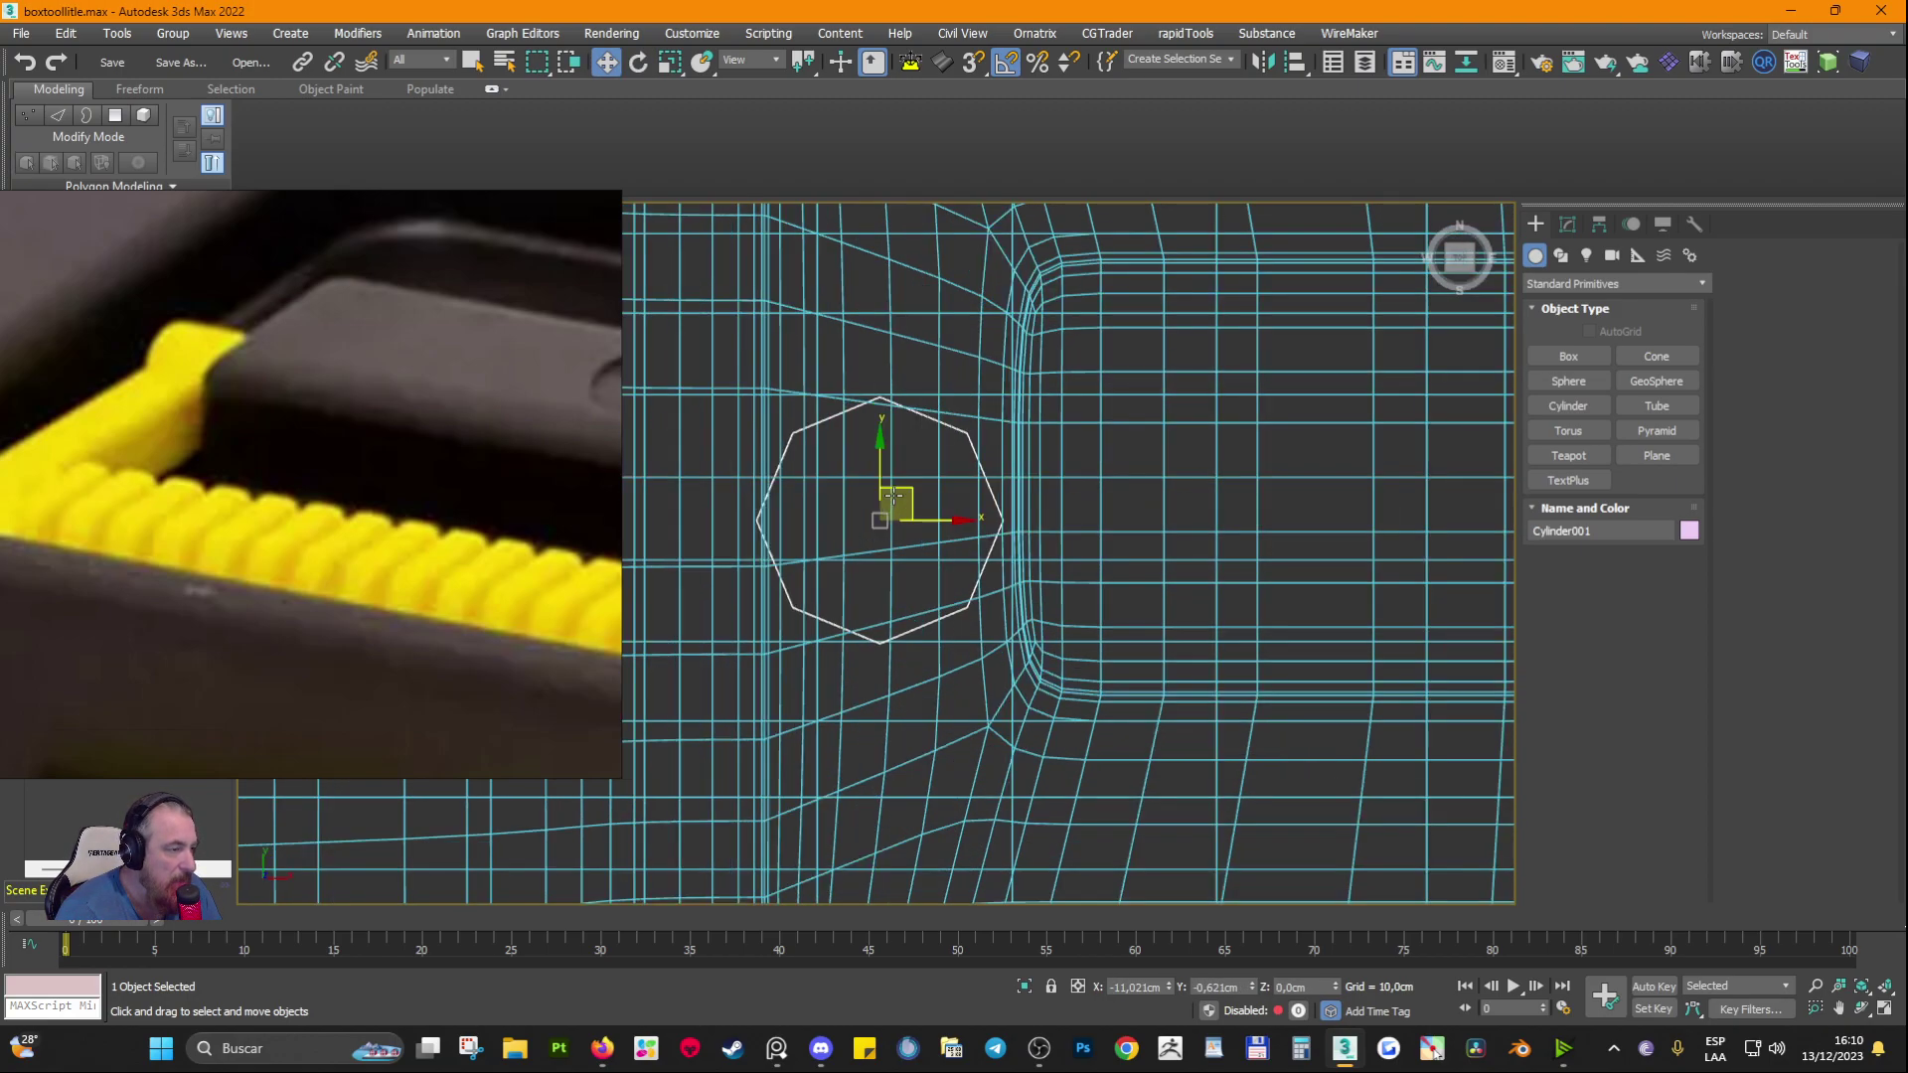
pyautogui.click(671, 65)
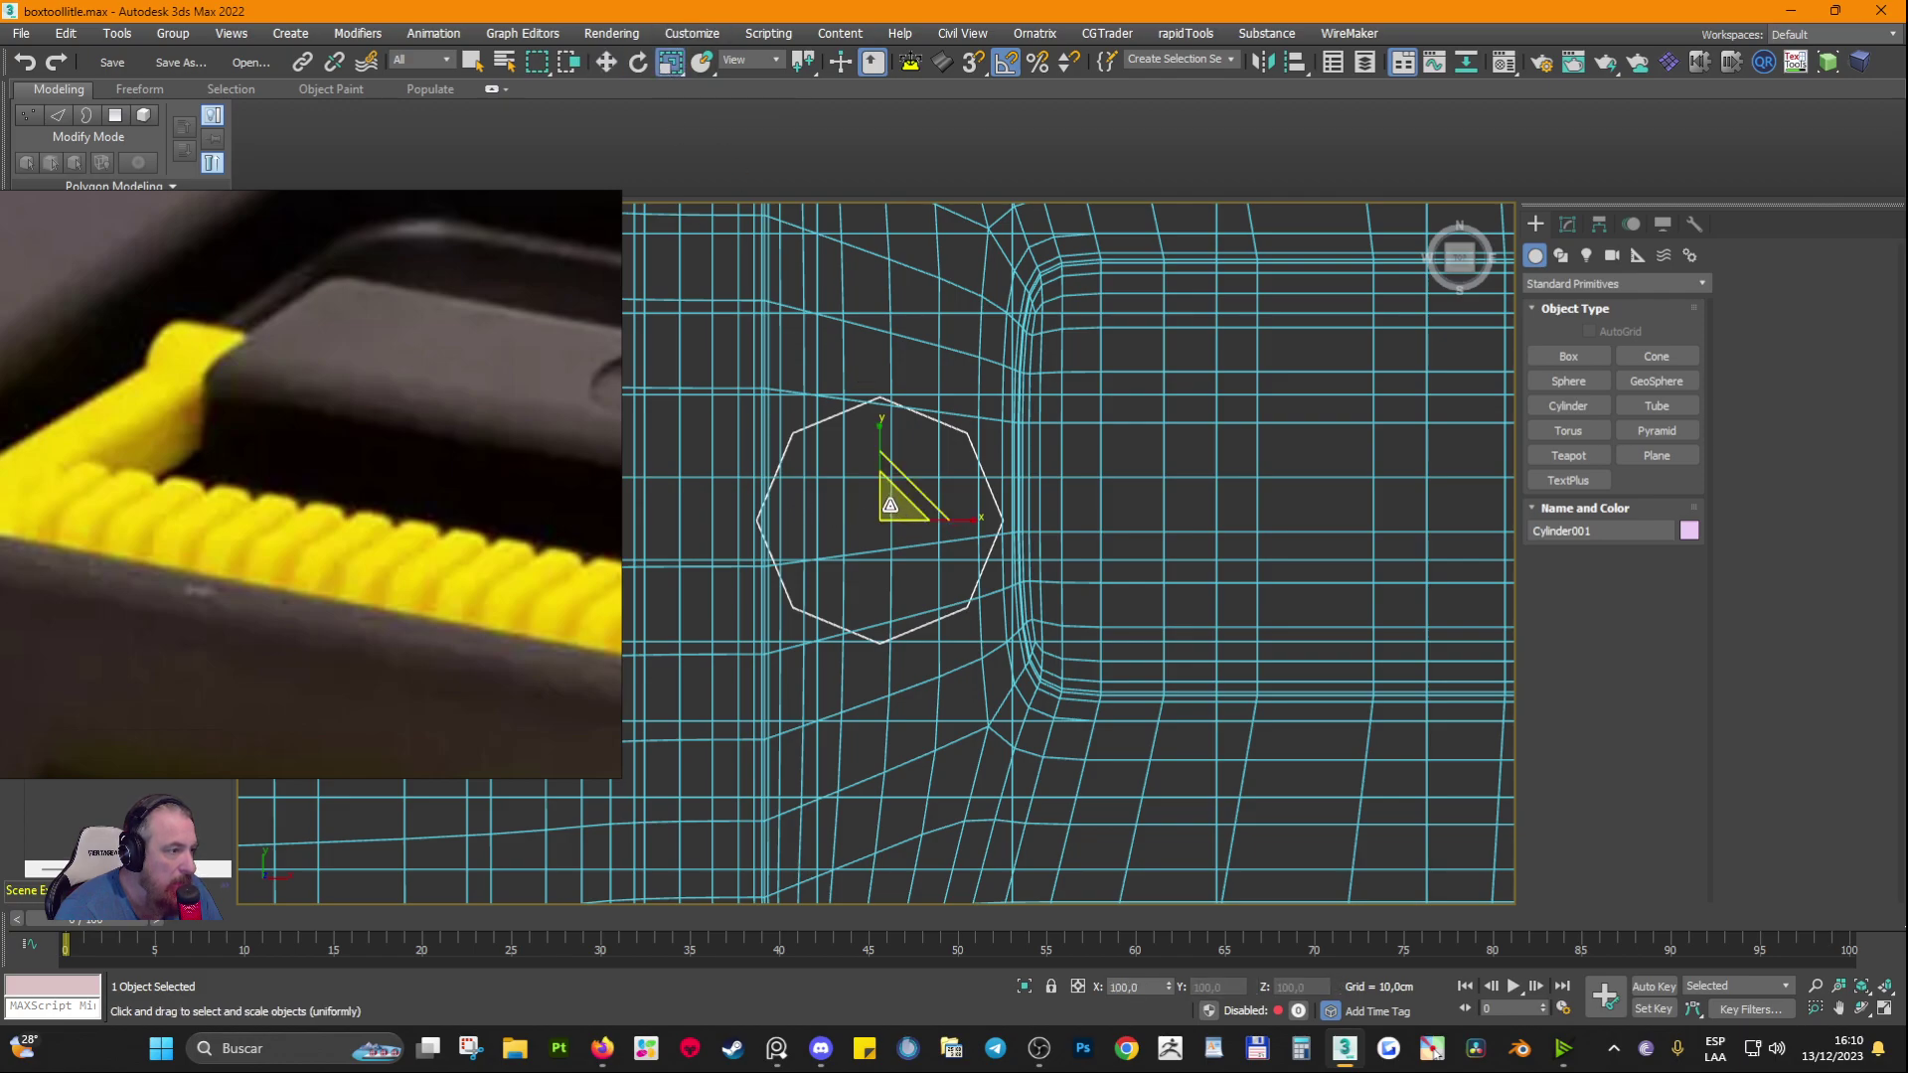
pyautogui.moveTo(890, 504); pyautogui.dragTo(894, 542)
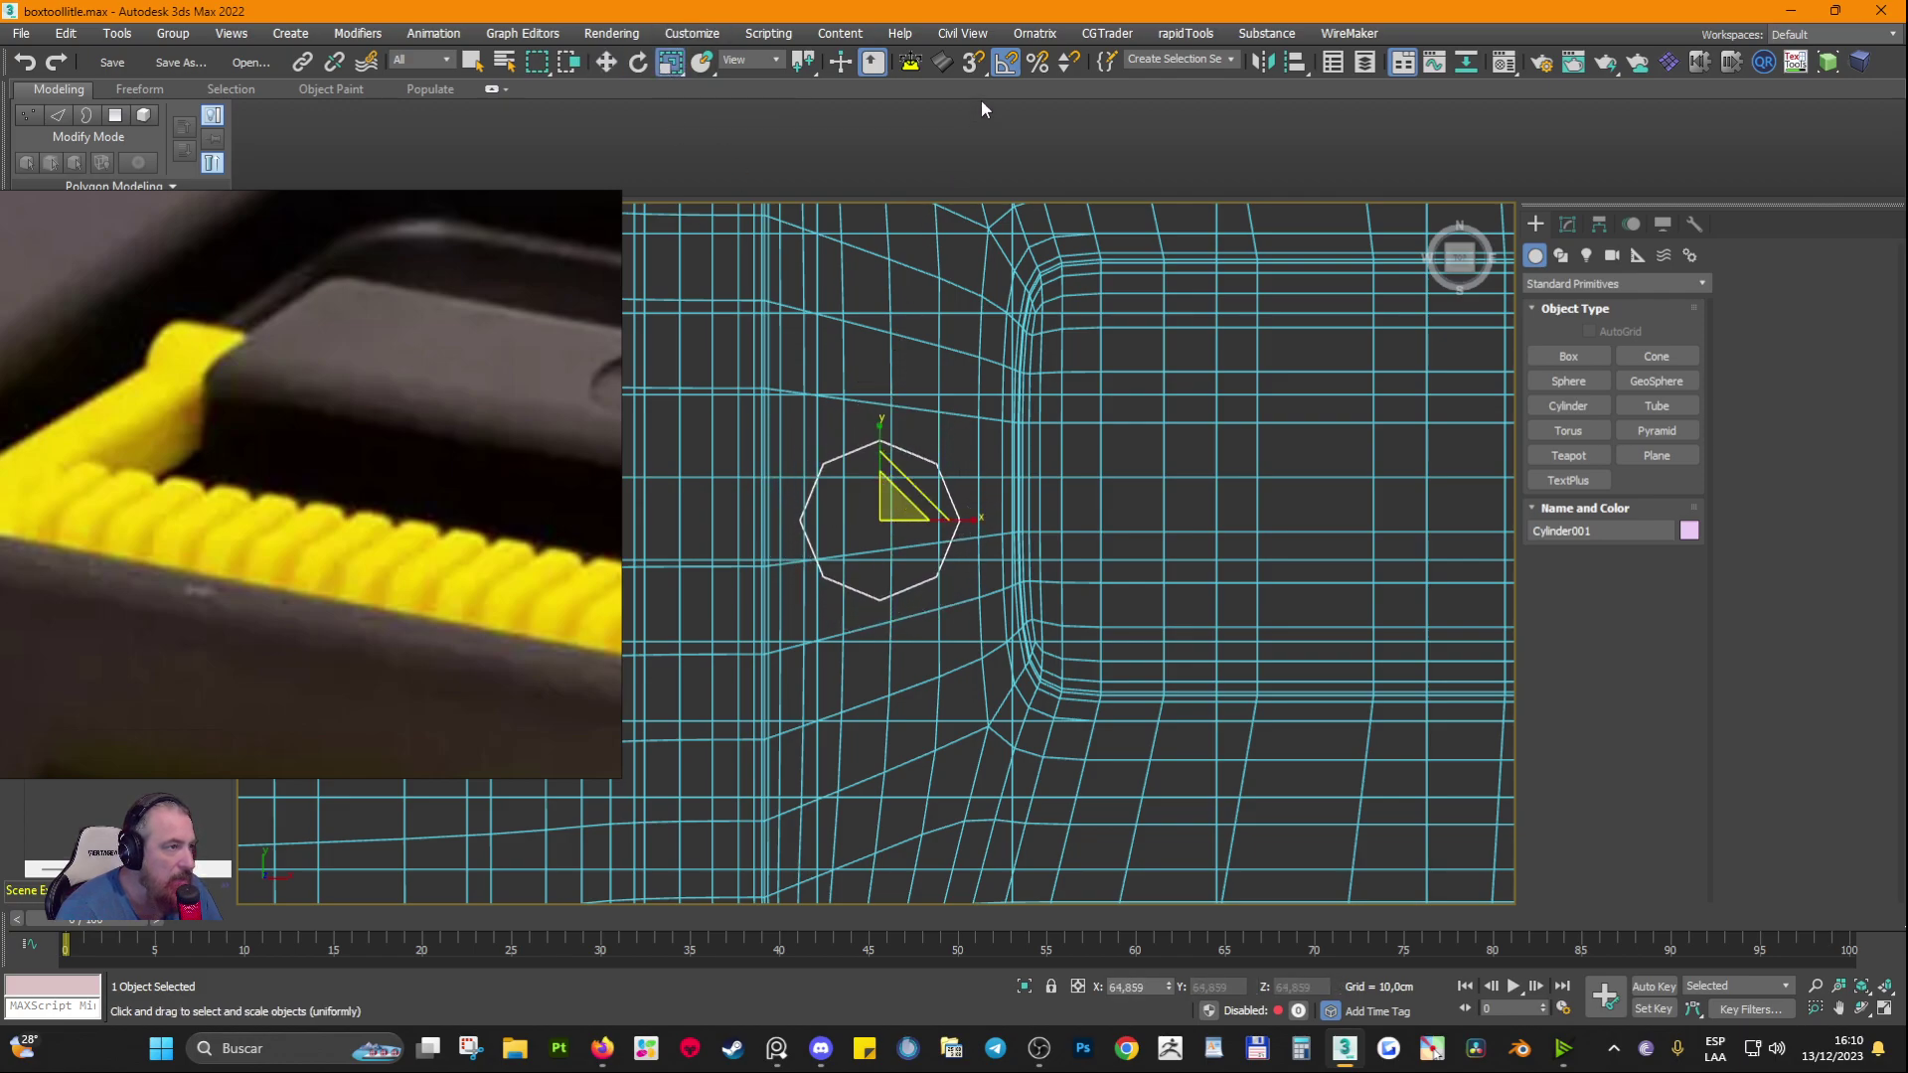
# Step: Rotate the cylinder in two snapped 90-degree turns so its length lies along the X axis
pyautogui.click(638, 62)
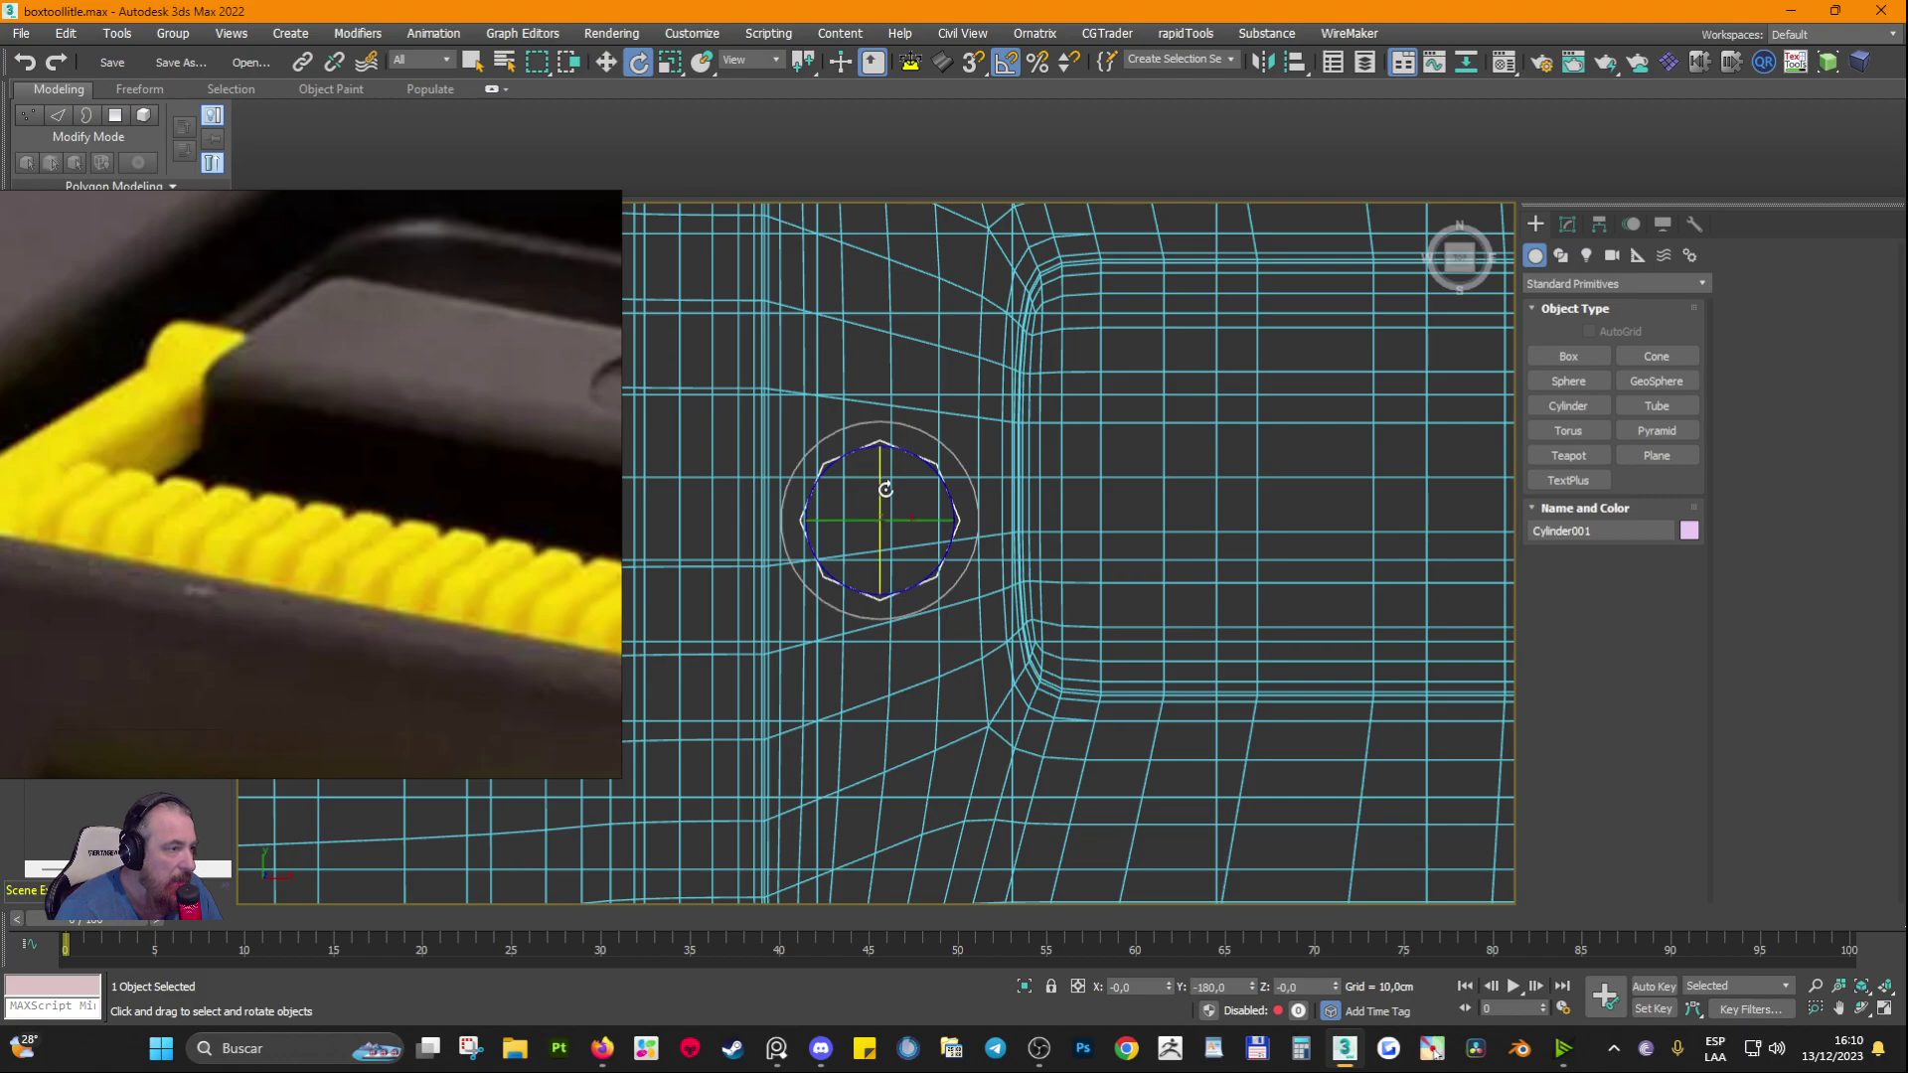
pyautogui.moveTo(885, 490); pyautogui.dragTo(890, 579)
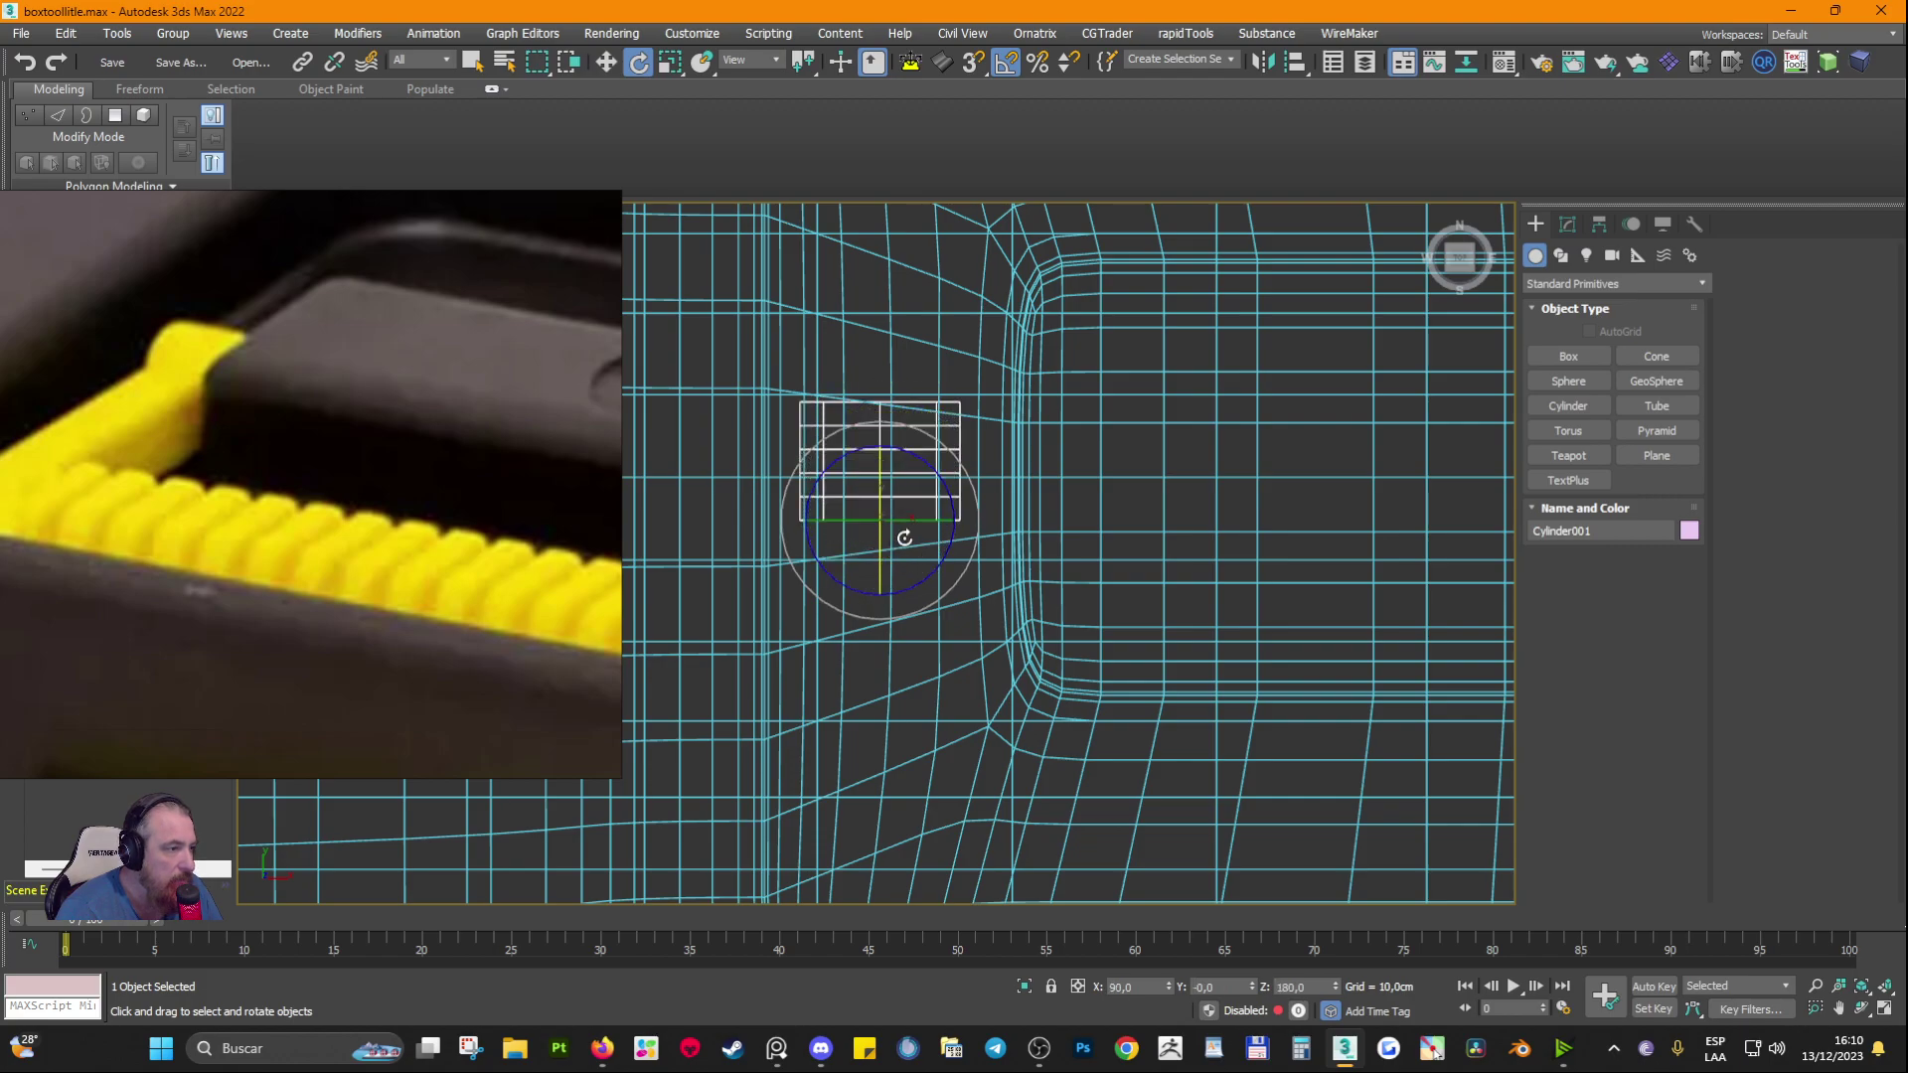
pyautogui.moveTo(944, 489); pyautogui.dragTo(874, 416)
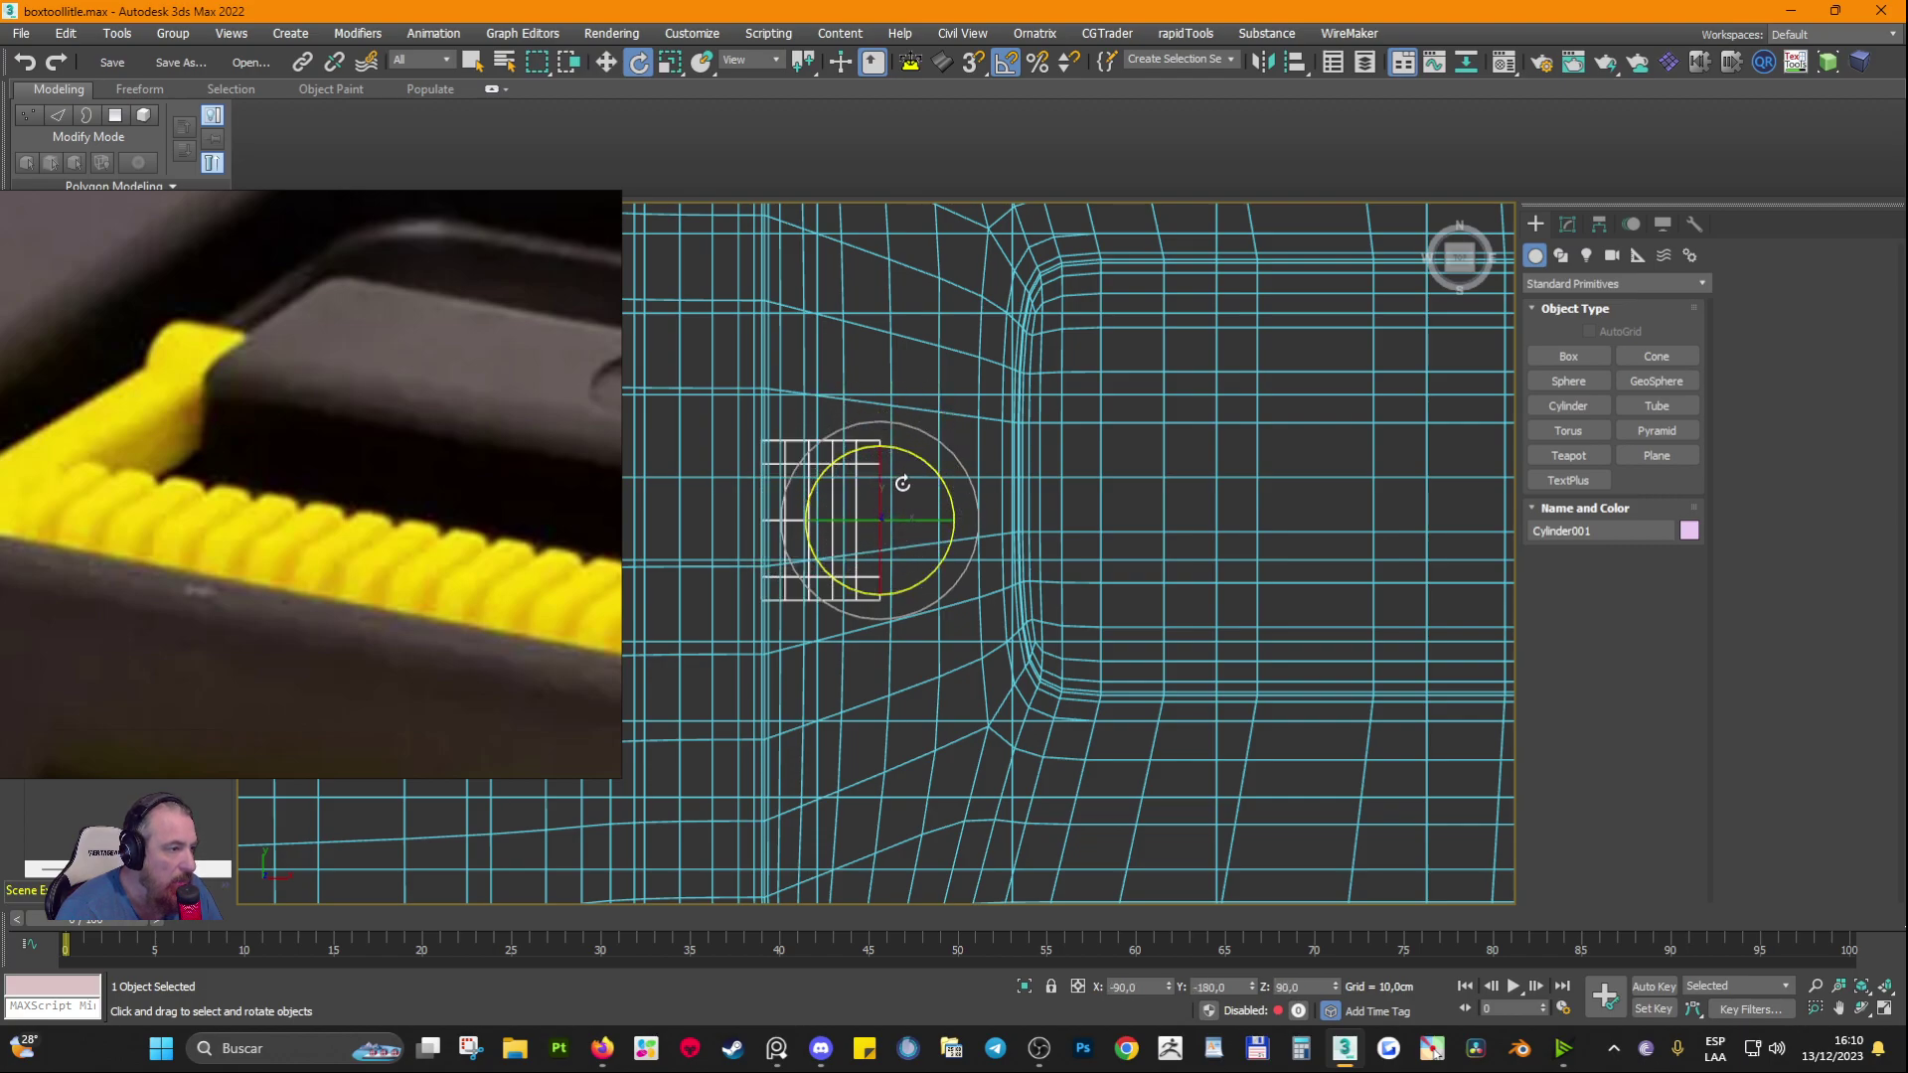
# Step: Move the cylinder along X towards the raised block and stretch it lengthwise, placing it at about X -9.66 cm
pyautogui.press('w')
pyautogui.moveTo(889, 521); pyautogui.dragTo(1025, 520)
pyautogui.press('r')
pyautogui.press('w')
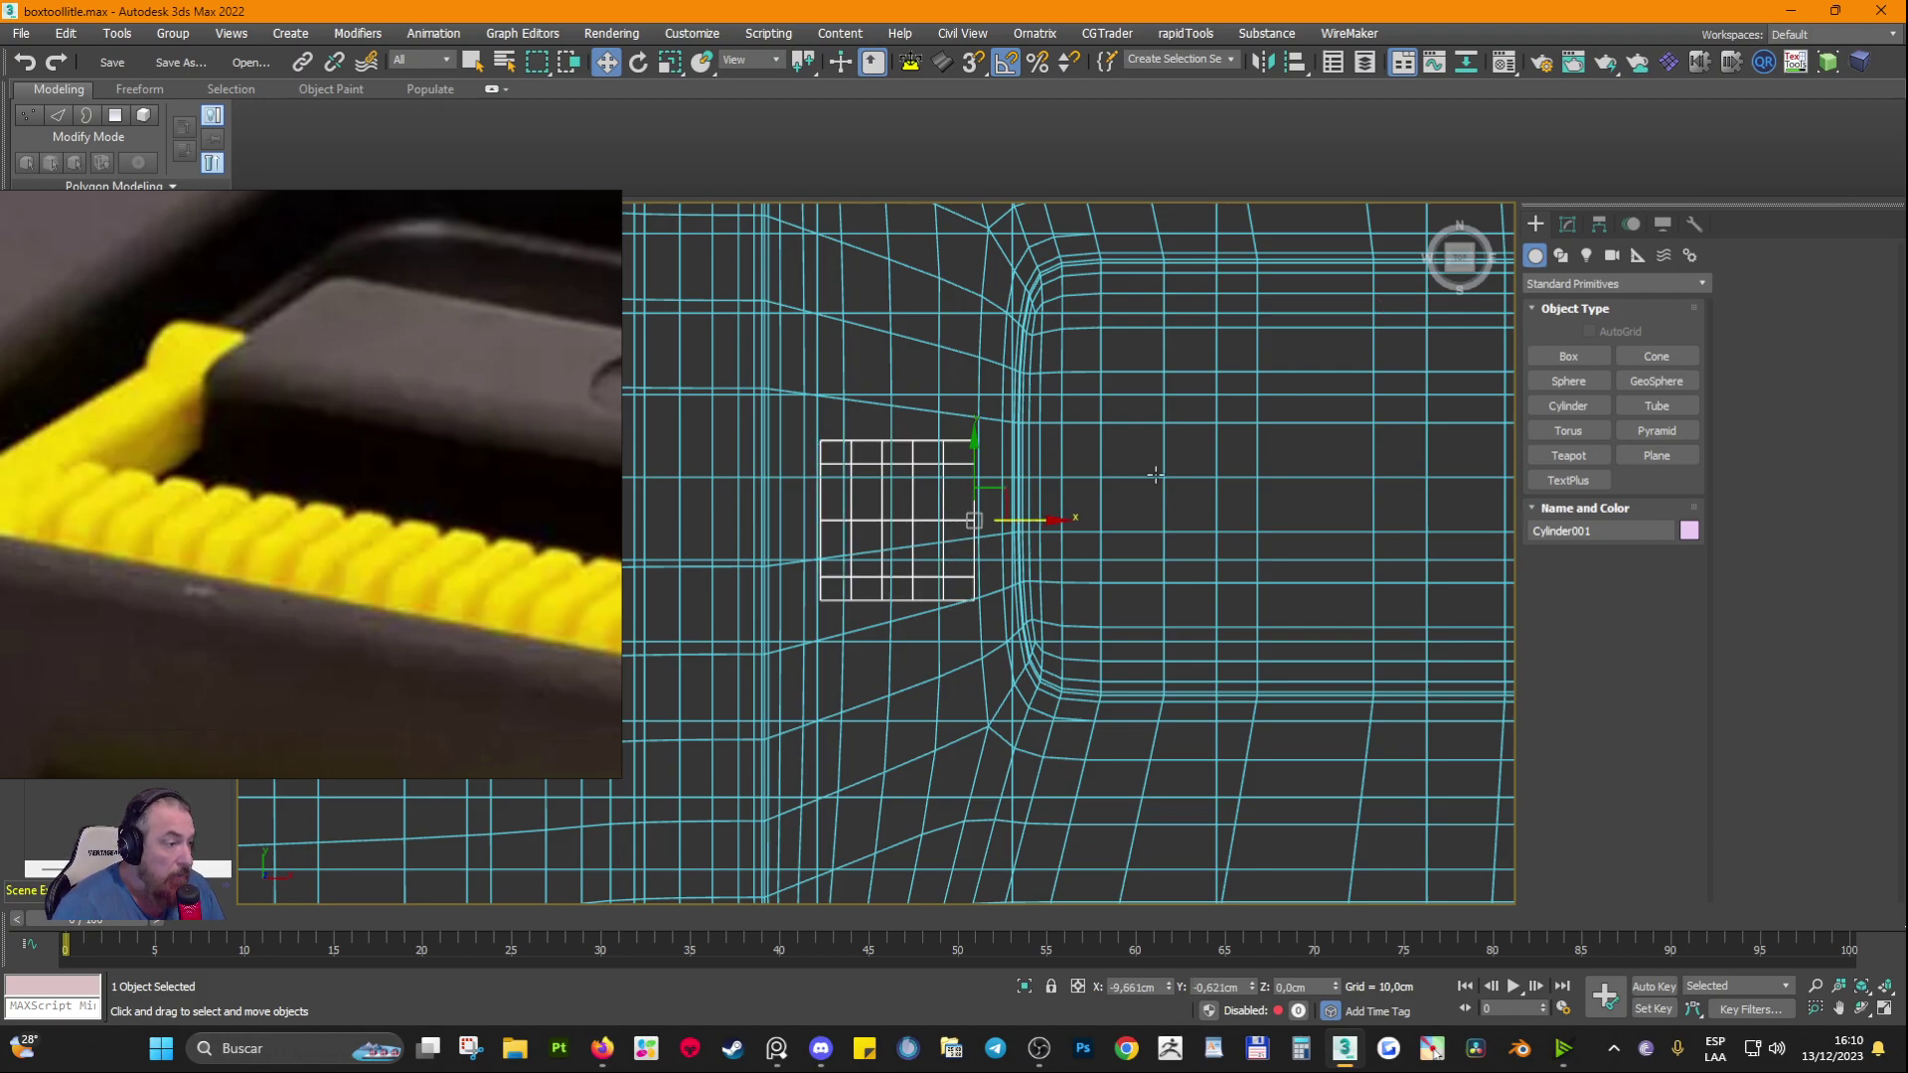
# Step: Reduce the cylinder's height segments to 1
pyautogui.click(1576, 220)
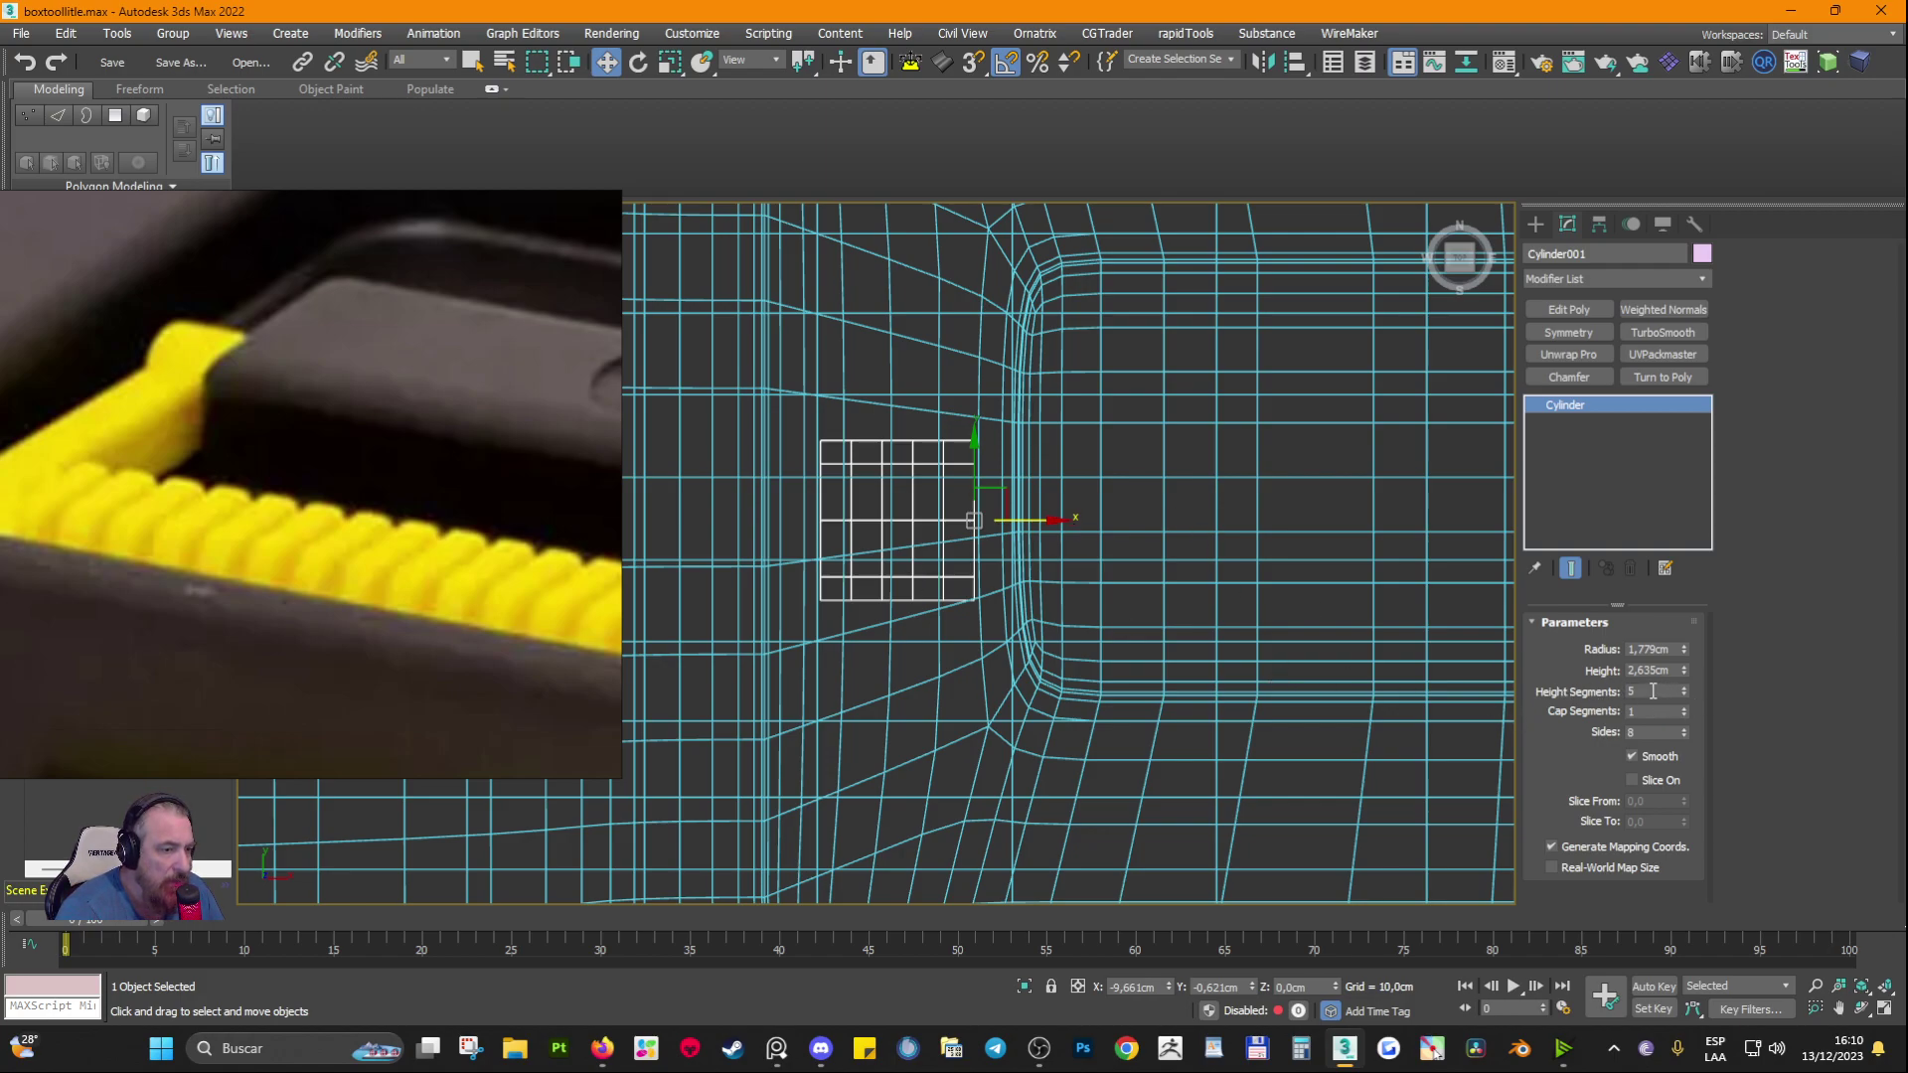
pyautogui.moveTo(1652, 690); pyautogui.dragTo(1599, 693)
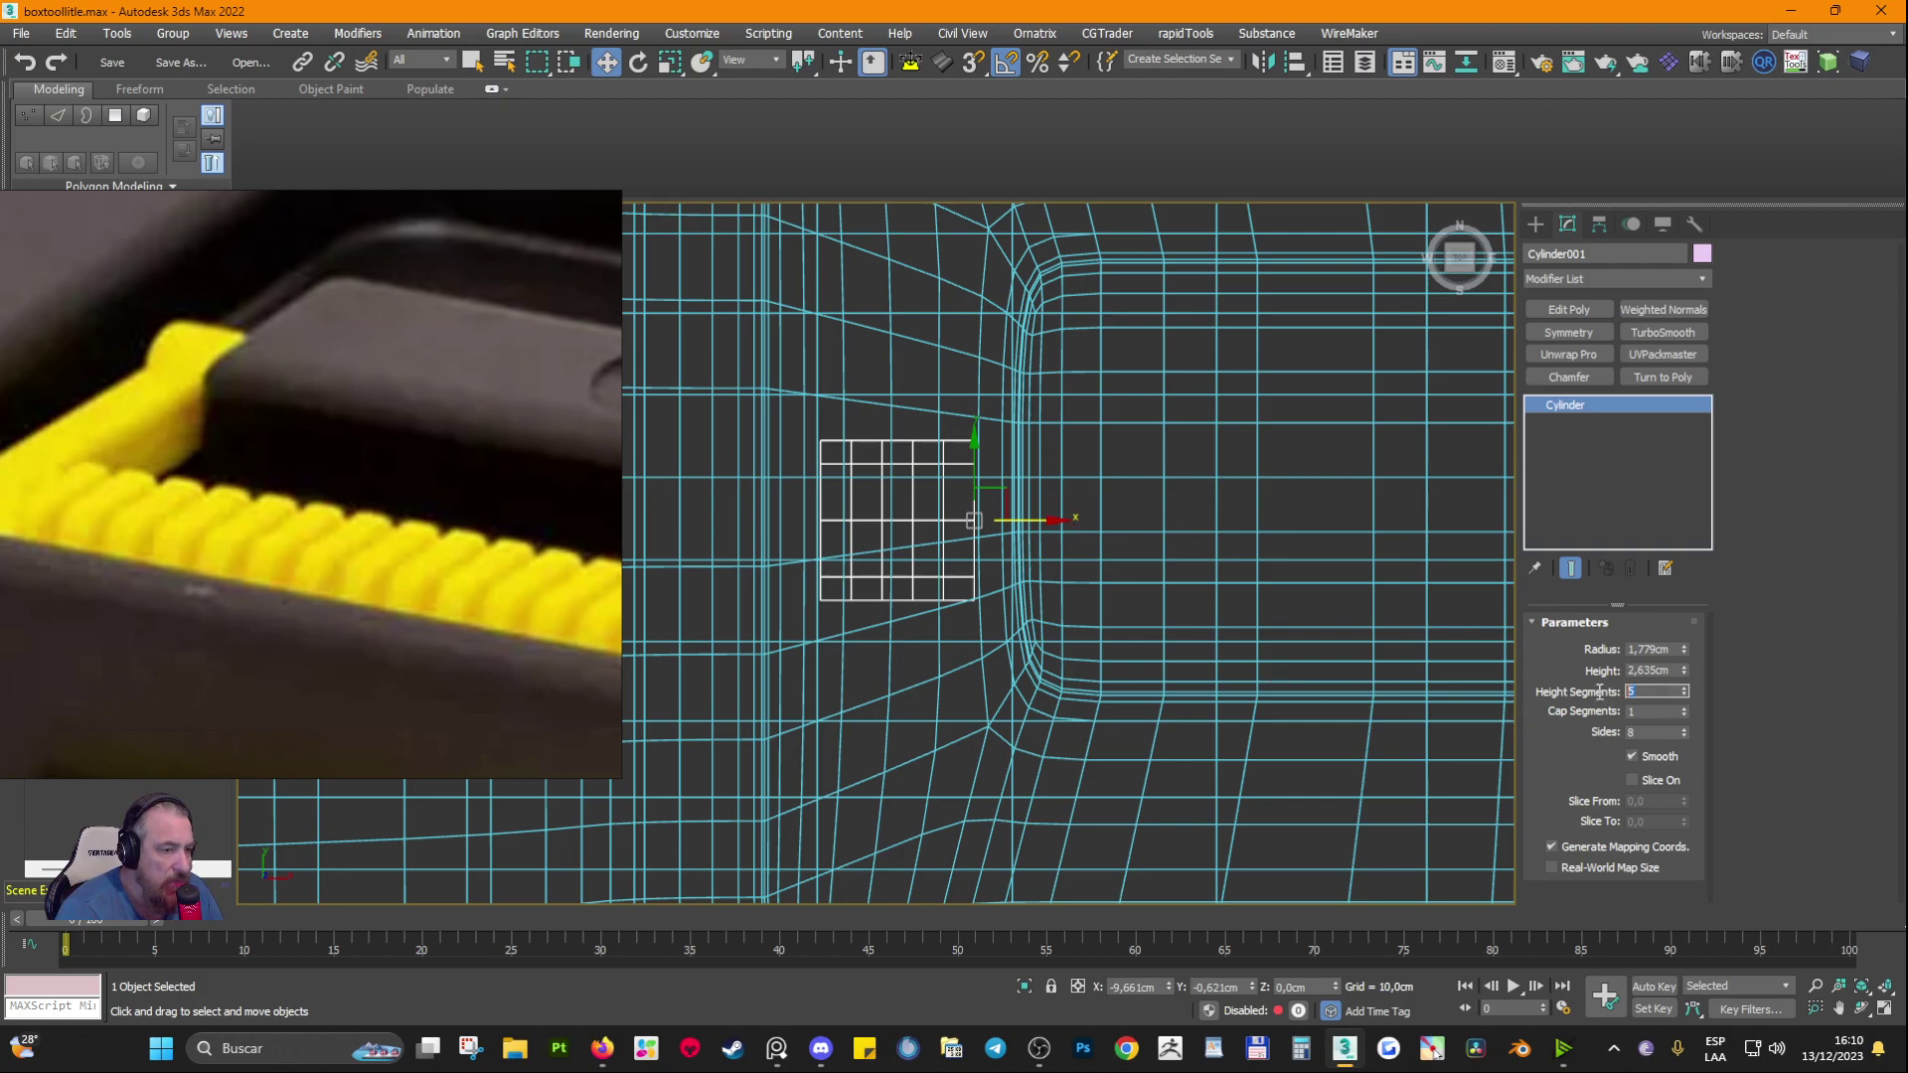
pyautogui.click(1537, 226)
pyautogui.click(1565, 227)
pyautogui.rightClick(1686, 694)
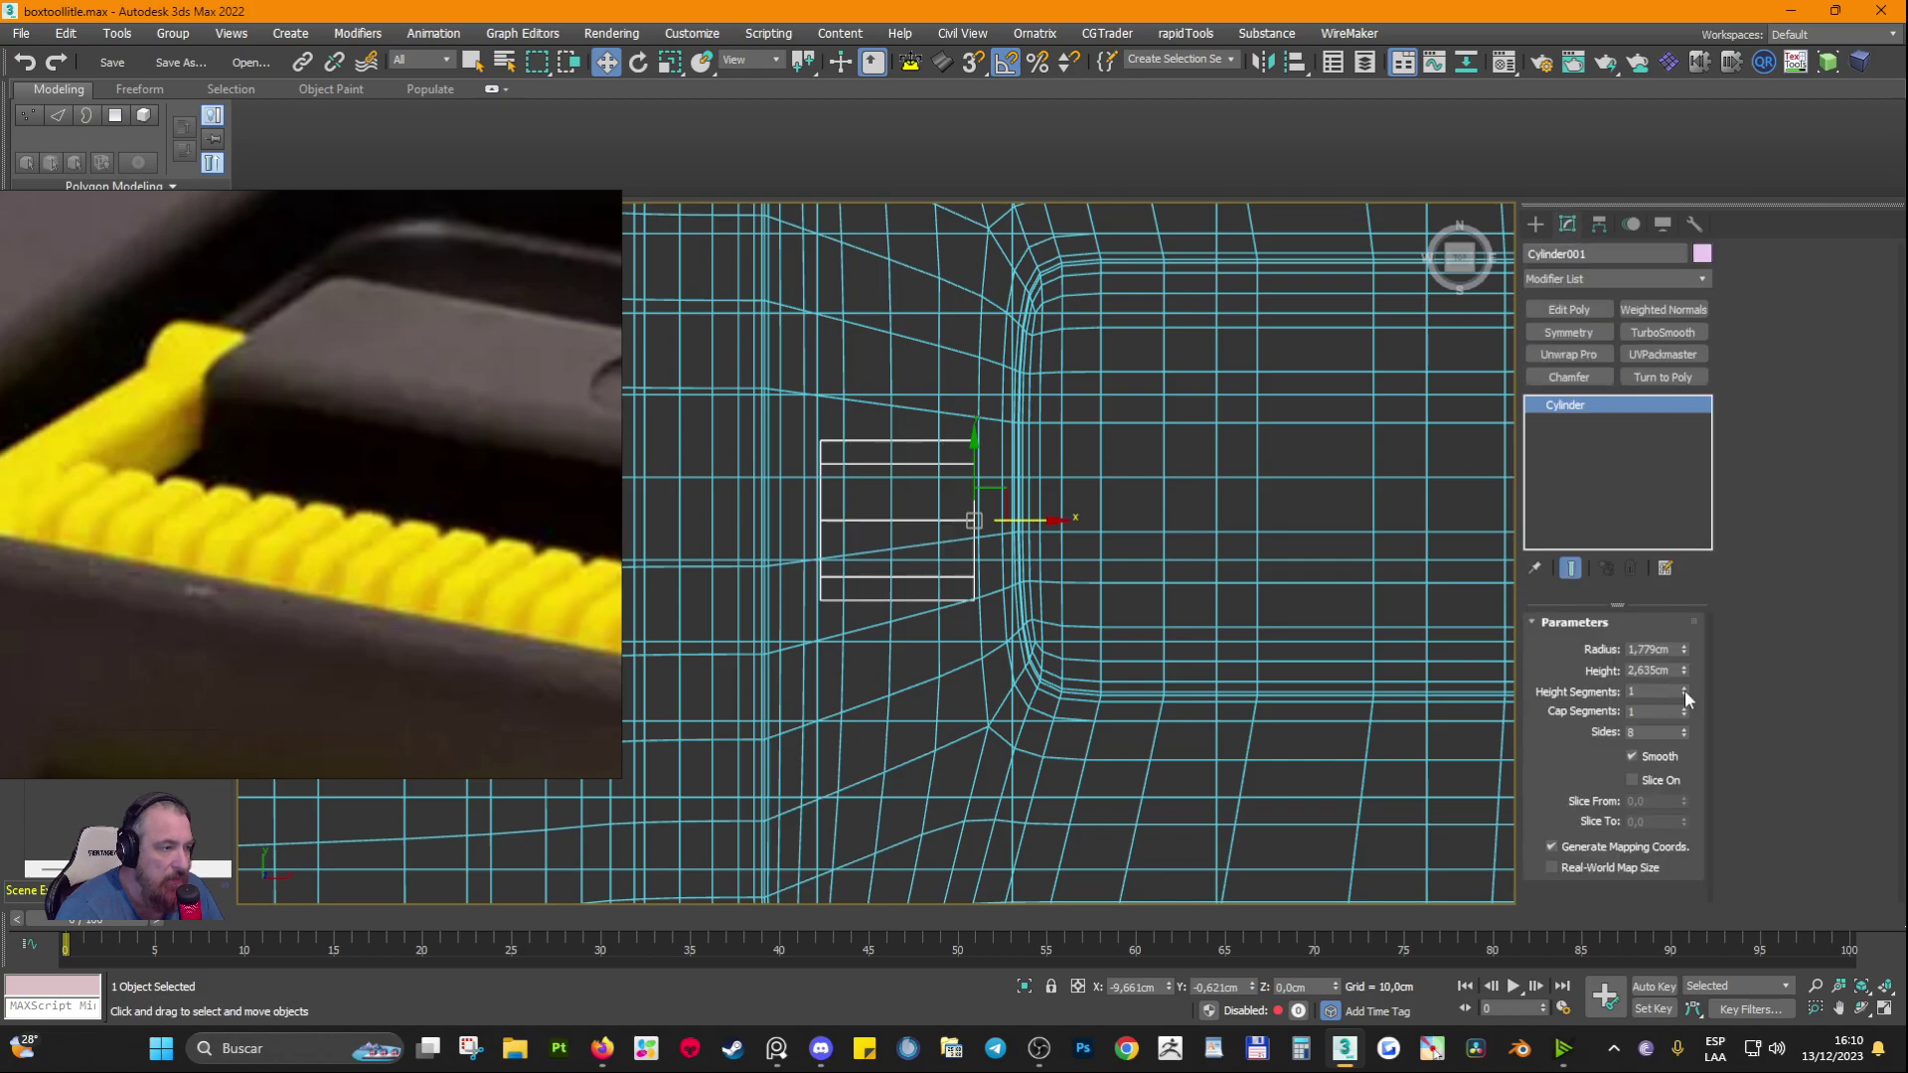
pyautogui.scroll(-8, 1003, 681)
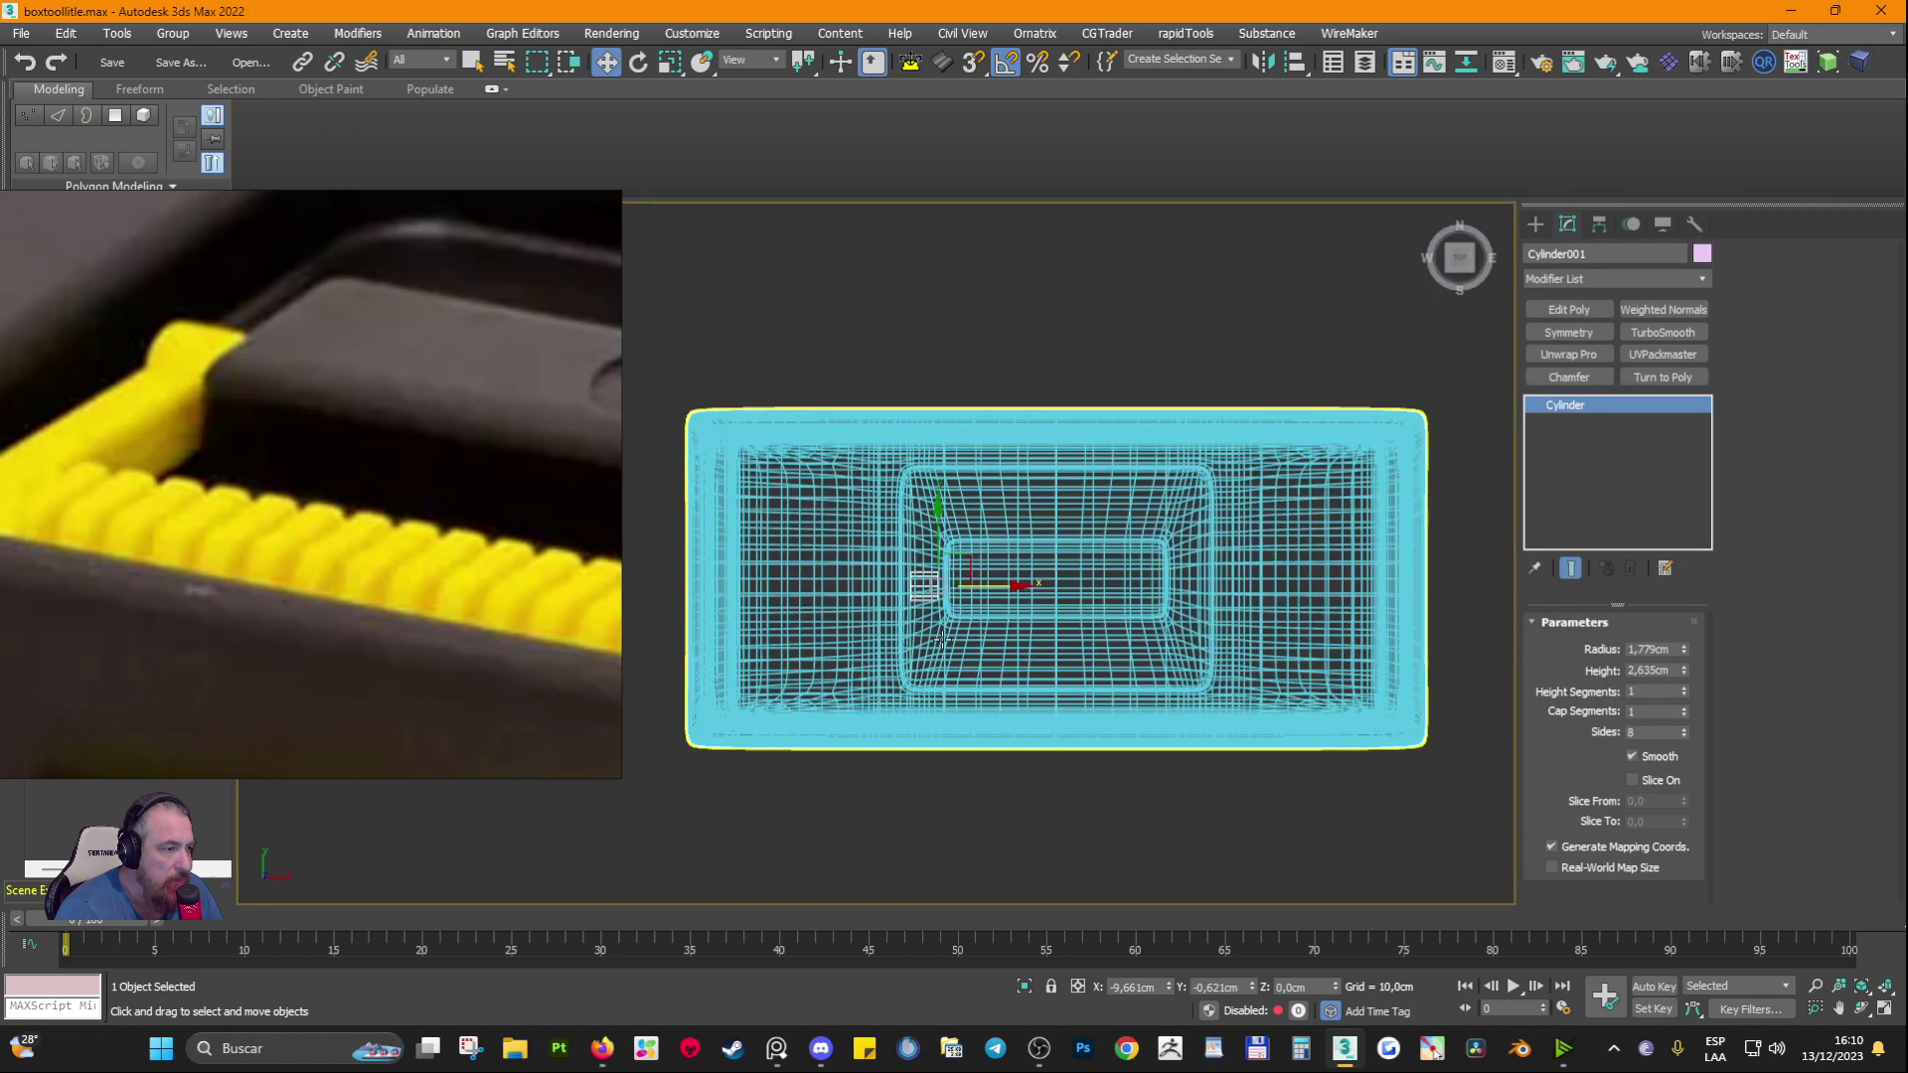
pyautogui.keyDown('alt'); pyautogui.moveTo(944, 654); pyautogui.dragTo(951, 616, button='middle'); pyautogui.keyUp('alt')
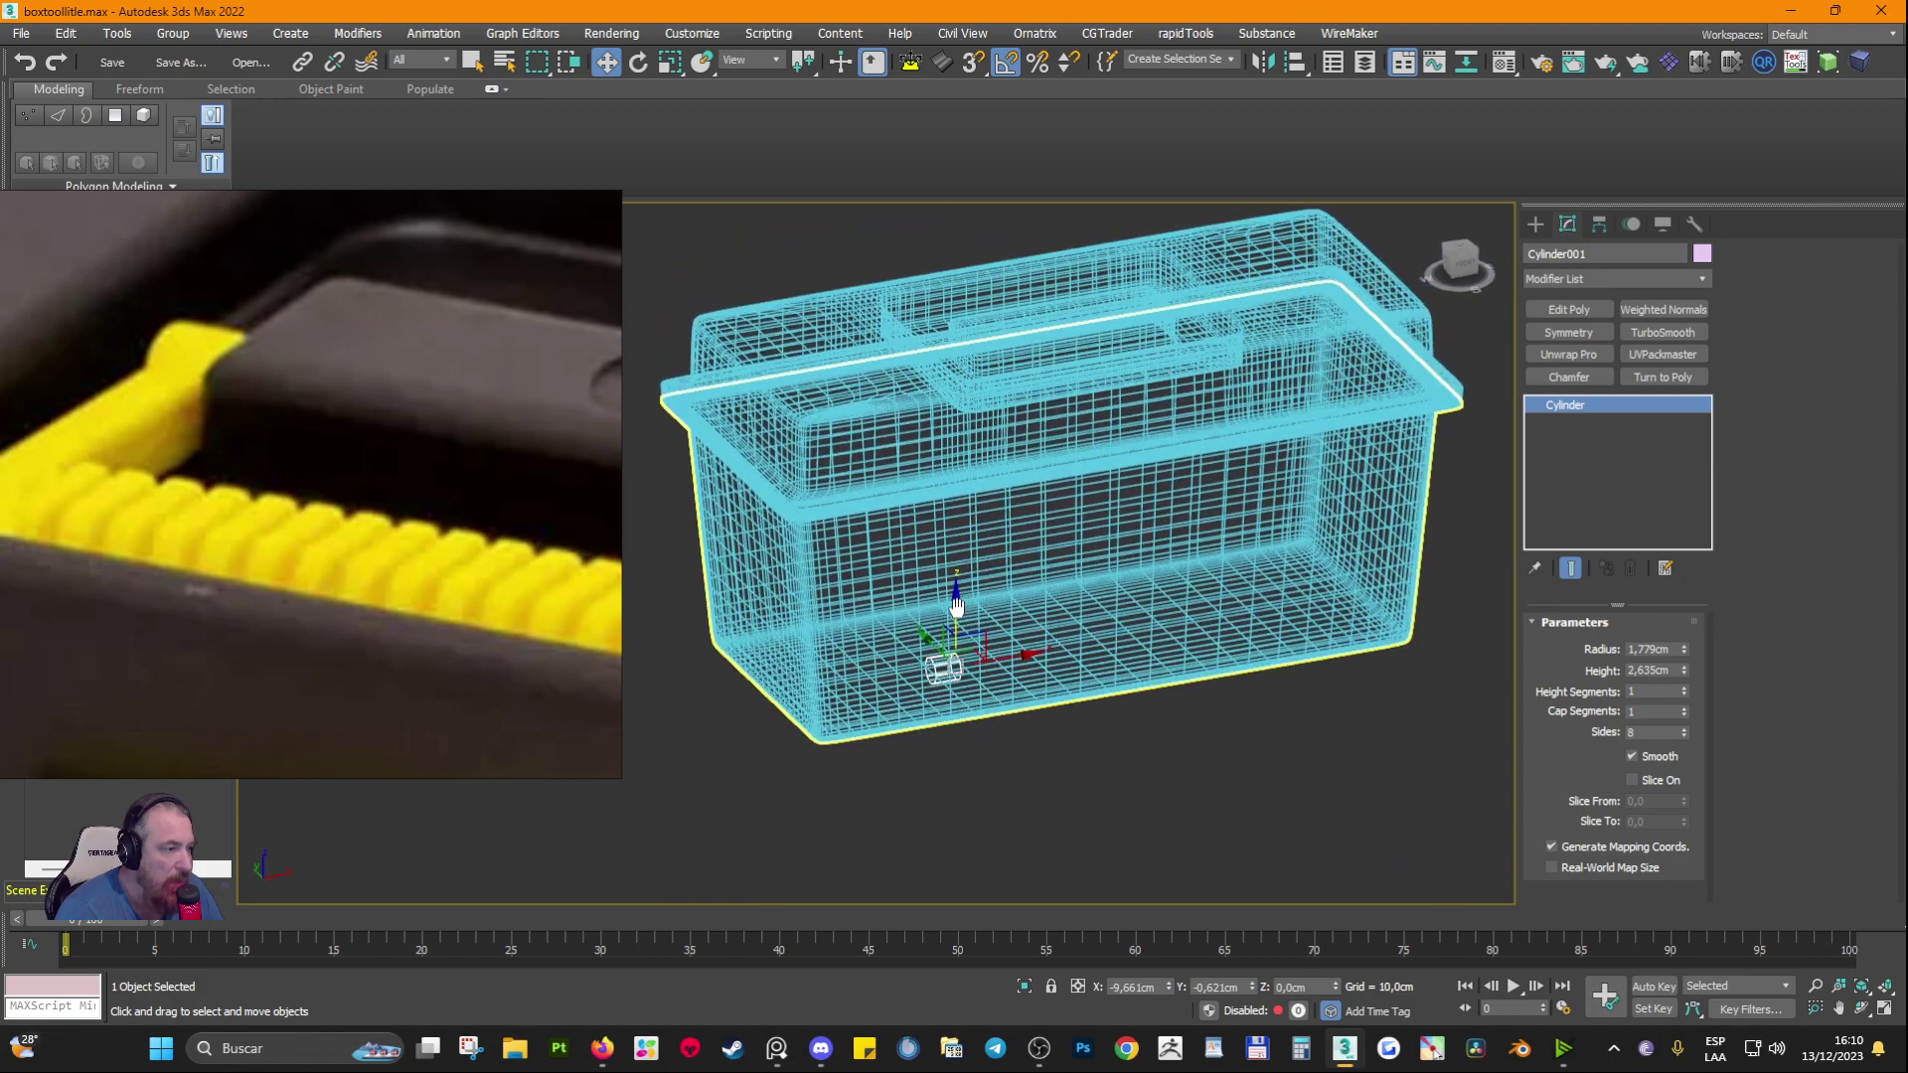
# Step: Raise the cylinder into the lid's recess to about Z 27.52 cm and Y -0.29 cm, using shaded display with edged faces
pyautogui.scroll(6, 952, 615)
pyautogui.scroll(-6, 952, 616)
pyautogui.moveTo(929, 675); pyautogui.dragTo(895, 324)
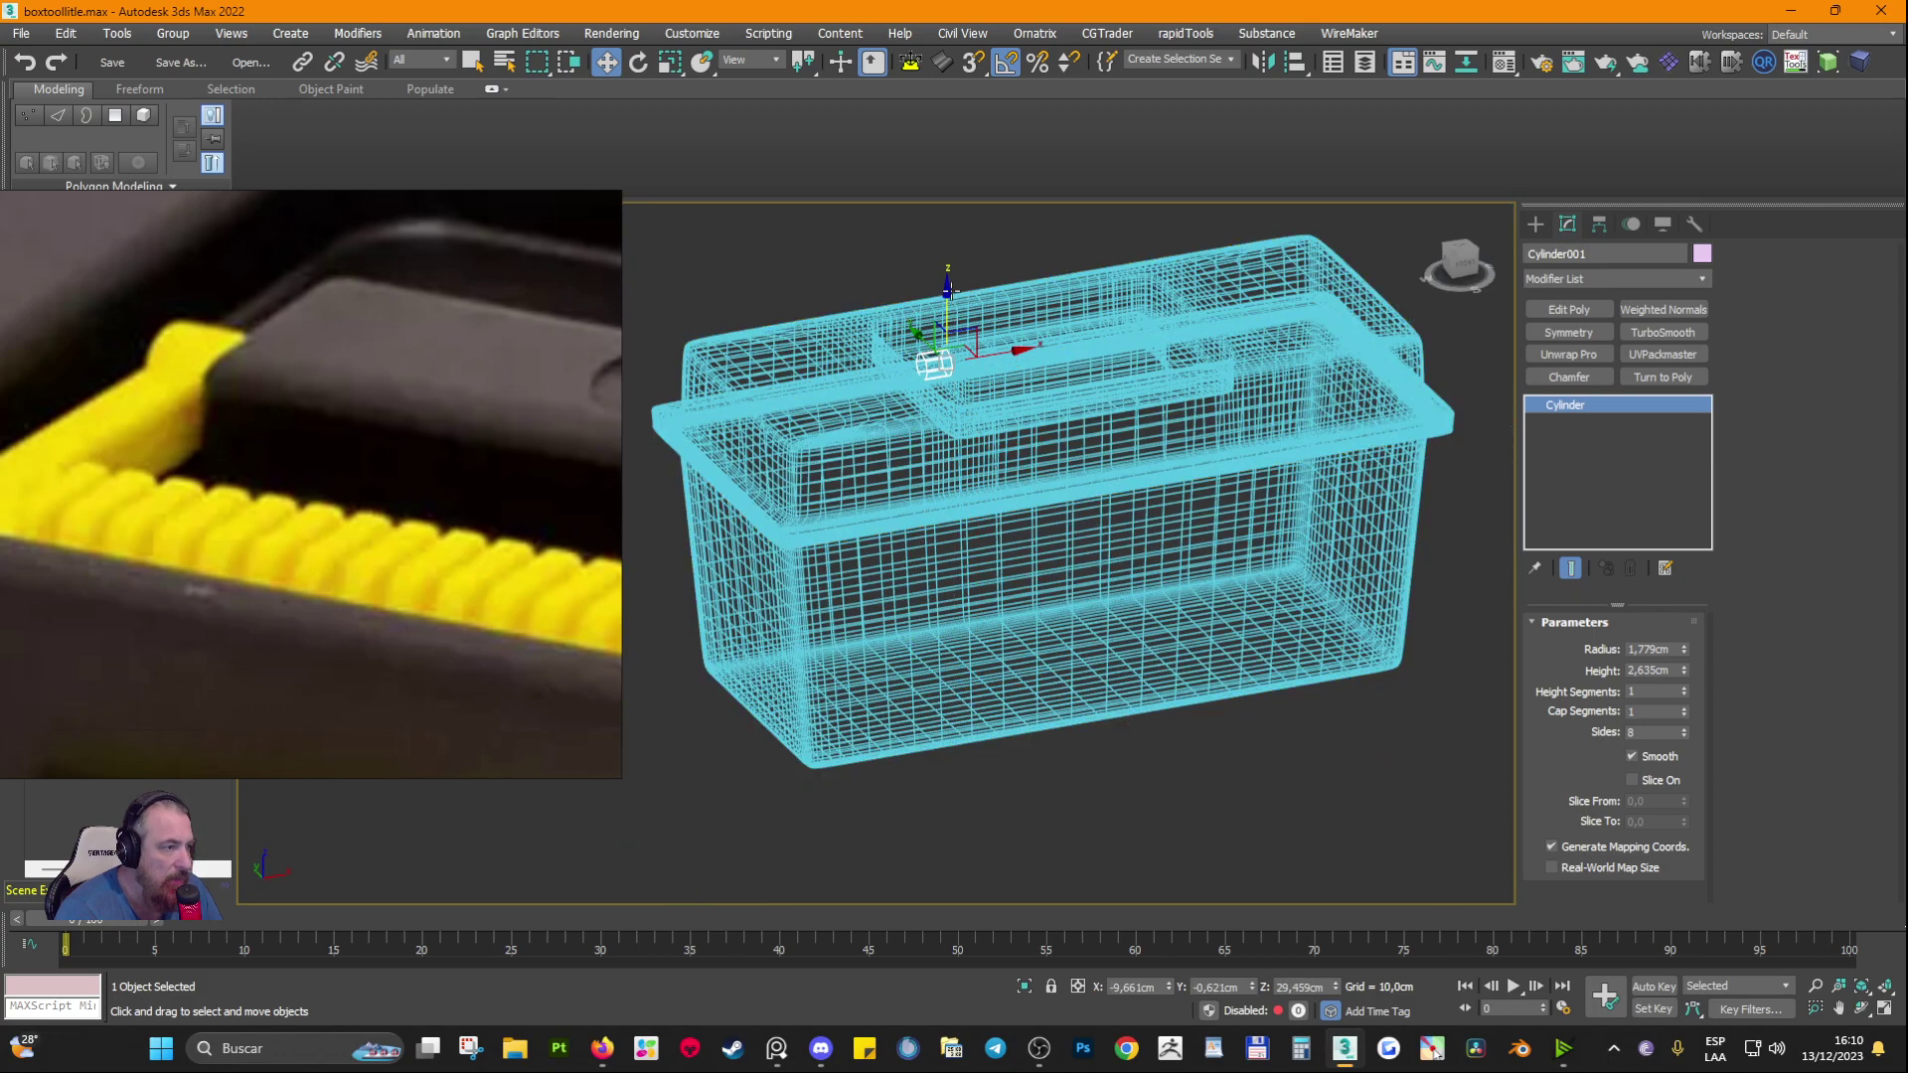
pyautogui.press('F3')
pyautogui.scroll(5, 936, 360)
pyautogui.scroll(3, 936, 360)
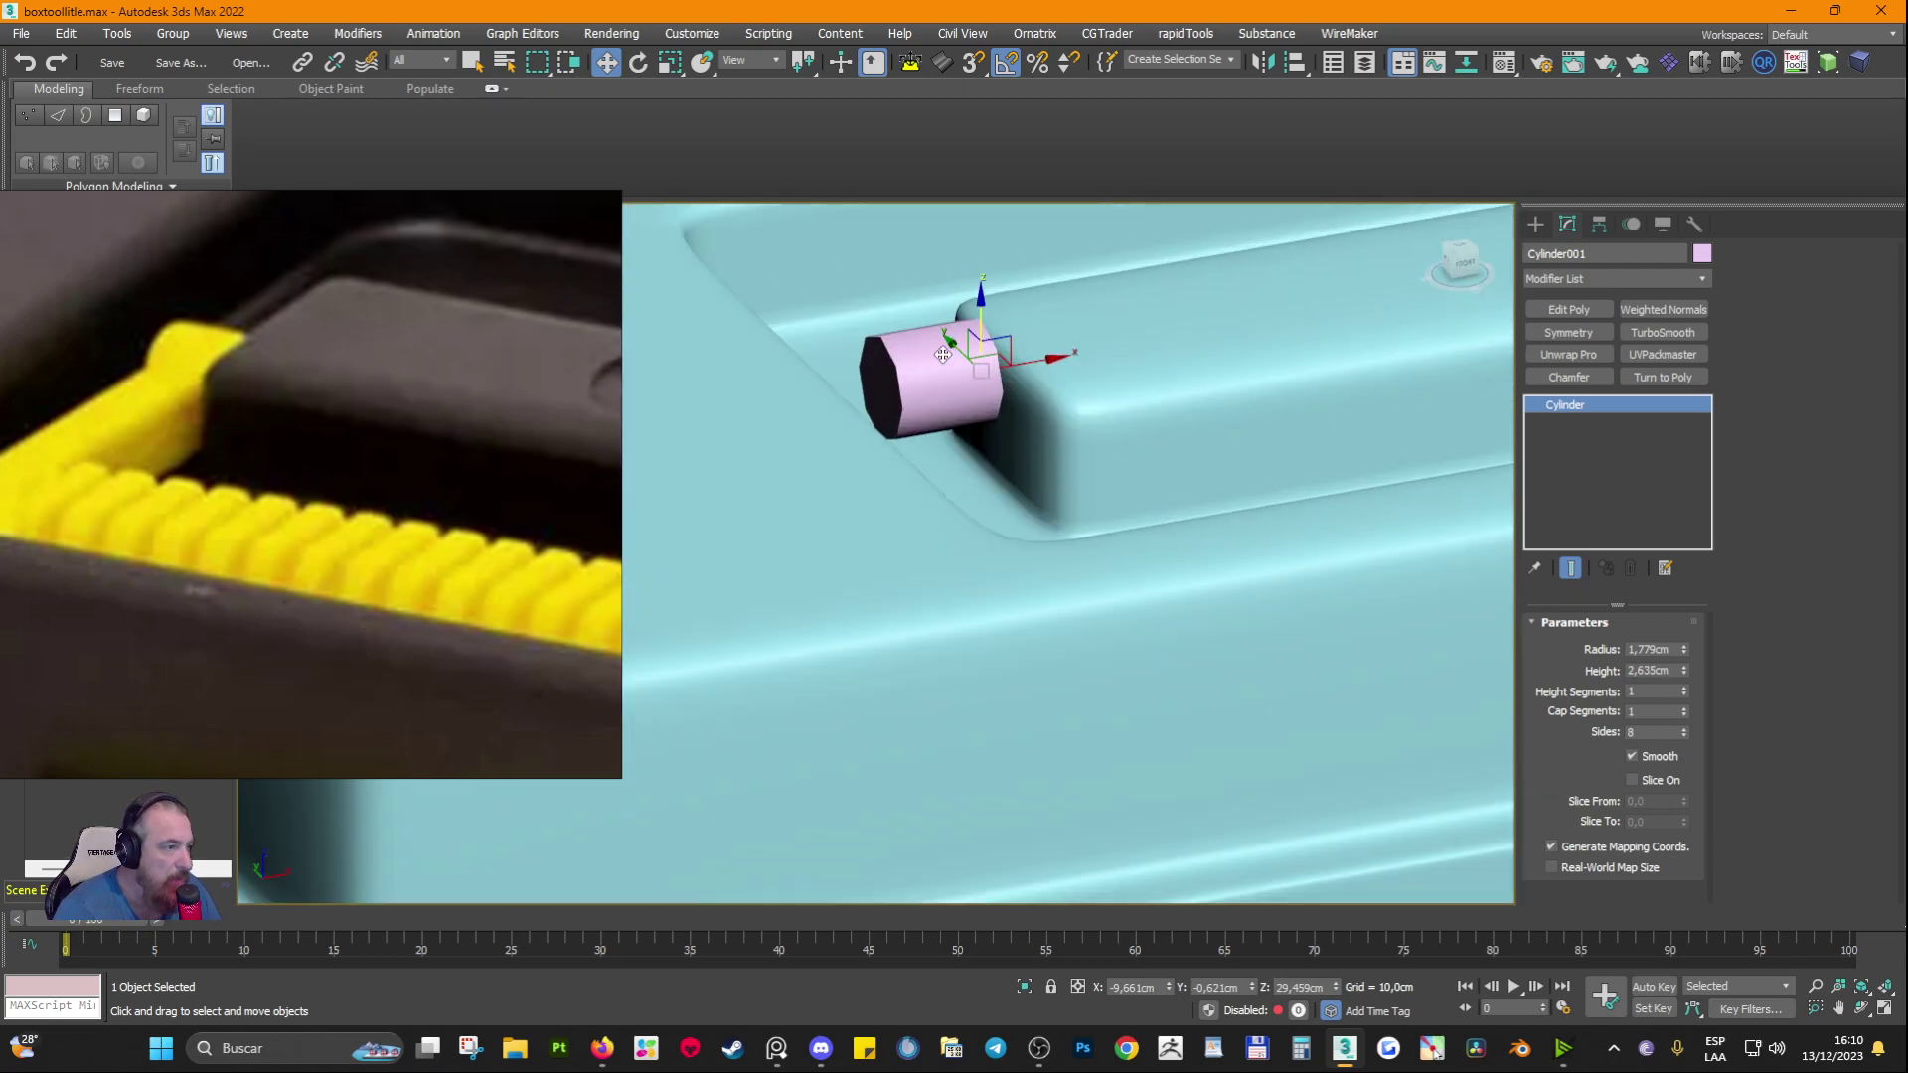
pyautogui.moveTo(978, 325); pyautogui.dragTo(974, 428)
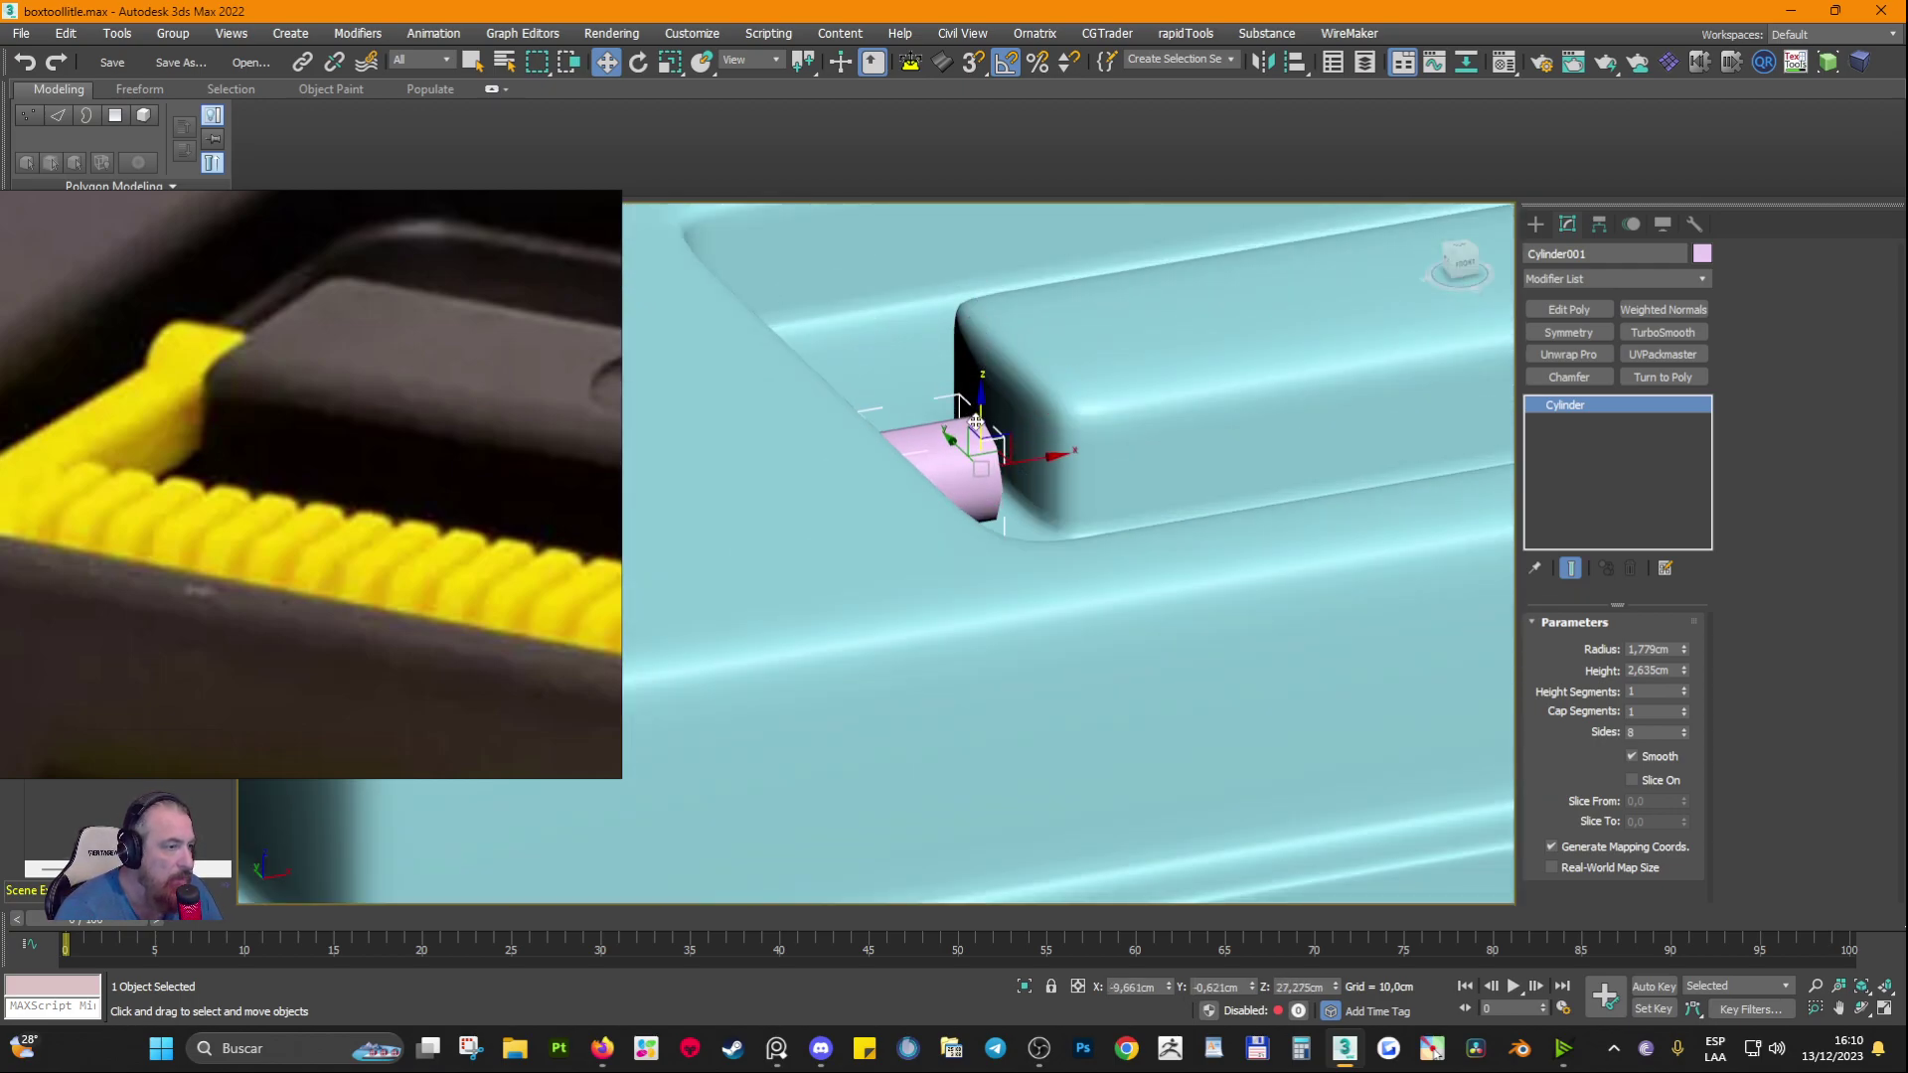
pyautogui.moveTo(968, 425)
pyautogui.keyDown('alt'); pyautogui.mouseDown(button='middle')
pyautogui.moveTo(916, 456)
pyautogui.moveTo(1000, 422)
pyautogui.moveTo(980, 402)
pyautogui.mouseUp(button='middle'); pyautogui.keyUp('alt')
pyautogui.moveTo(976, 421); pyautogui.dragTo(973, 402)
pyautogui.keyDown('alt'); pyautogui.moveTo(973, 403); pyautogui.dragTo(909, 412, button='middle'); pyautogui.keyUp('alt')
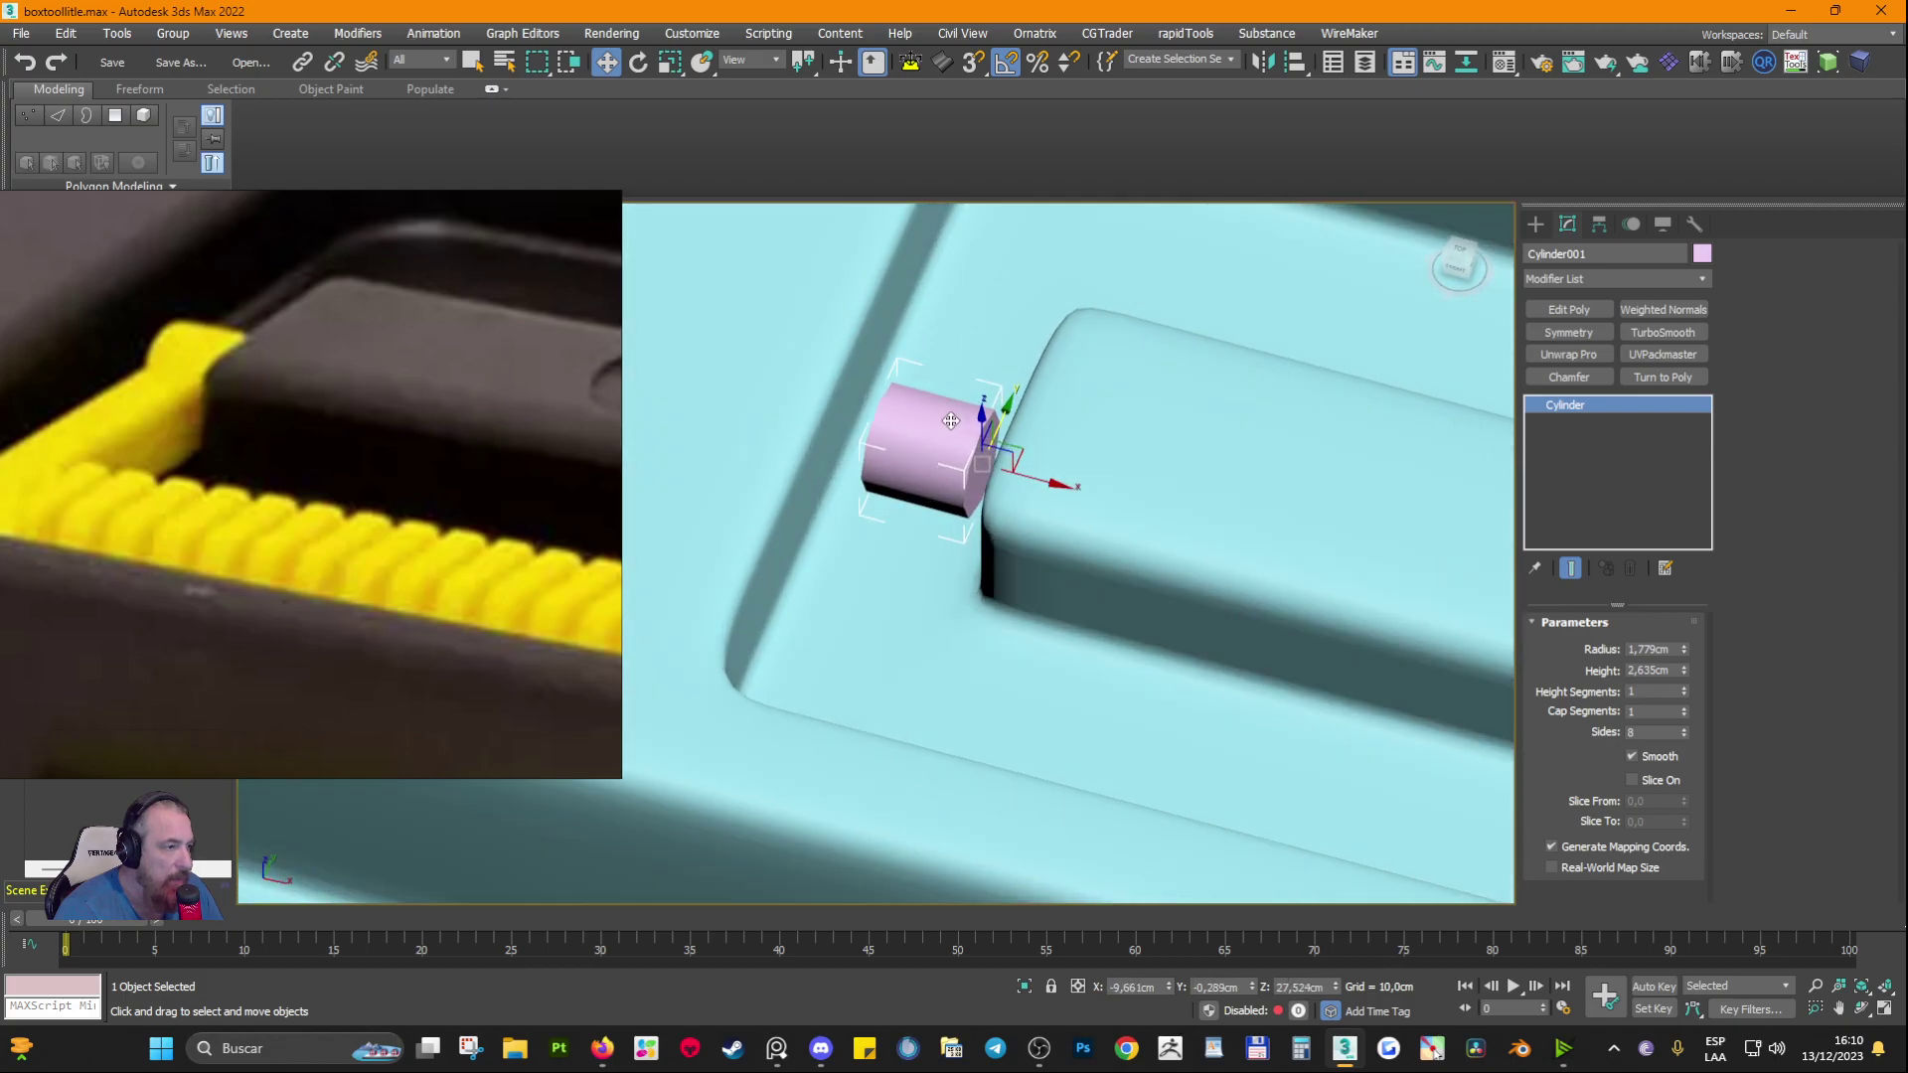
pyautogui.press('F4')
pyautogui.moveTo(941, 455)
pyautogui.keyDown('alt'); pyautogui.mouseDown(button='middle')
pyautogui.moveTo(932, 439)
pyautogui.moveTo(893, 468)
pyautogui.mouseUp(button='middle'); pyautogui.keyUp('alt')
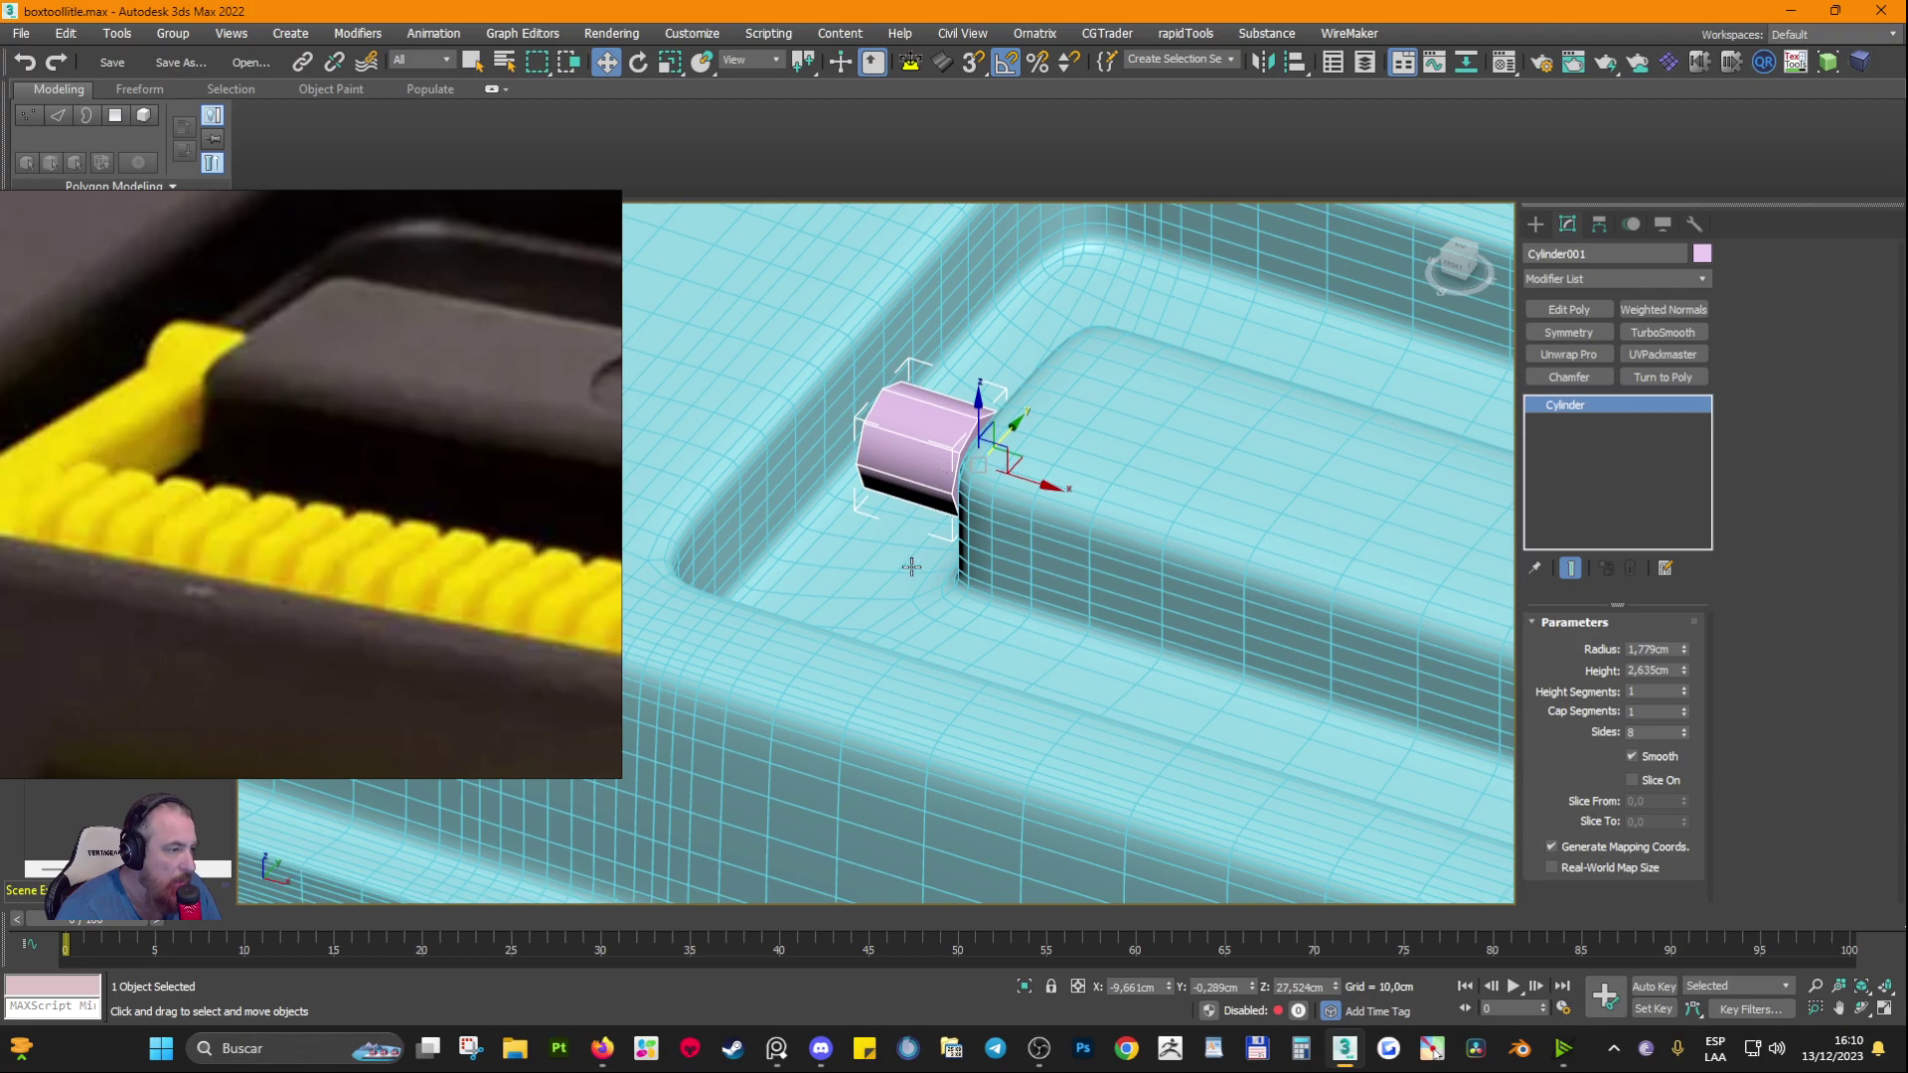
# Step: Isolate the cylinder in the Front view and add an Edit Poly modifier to it
pyautogui.click(1029, 988)
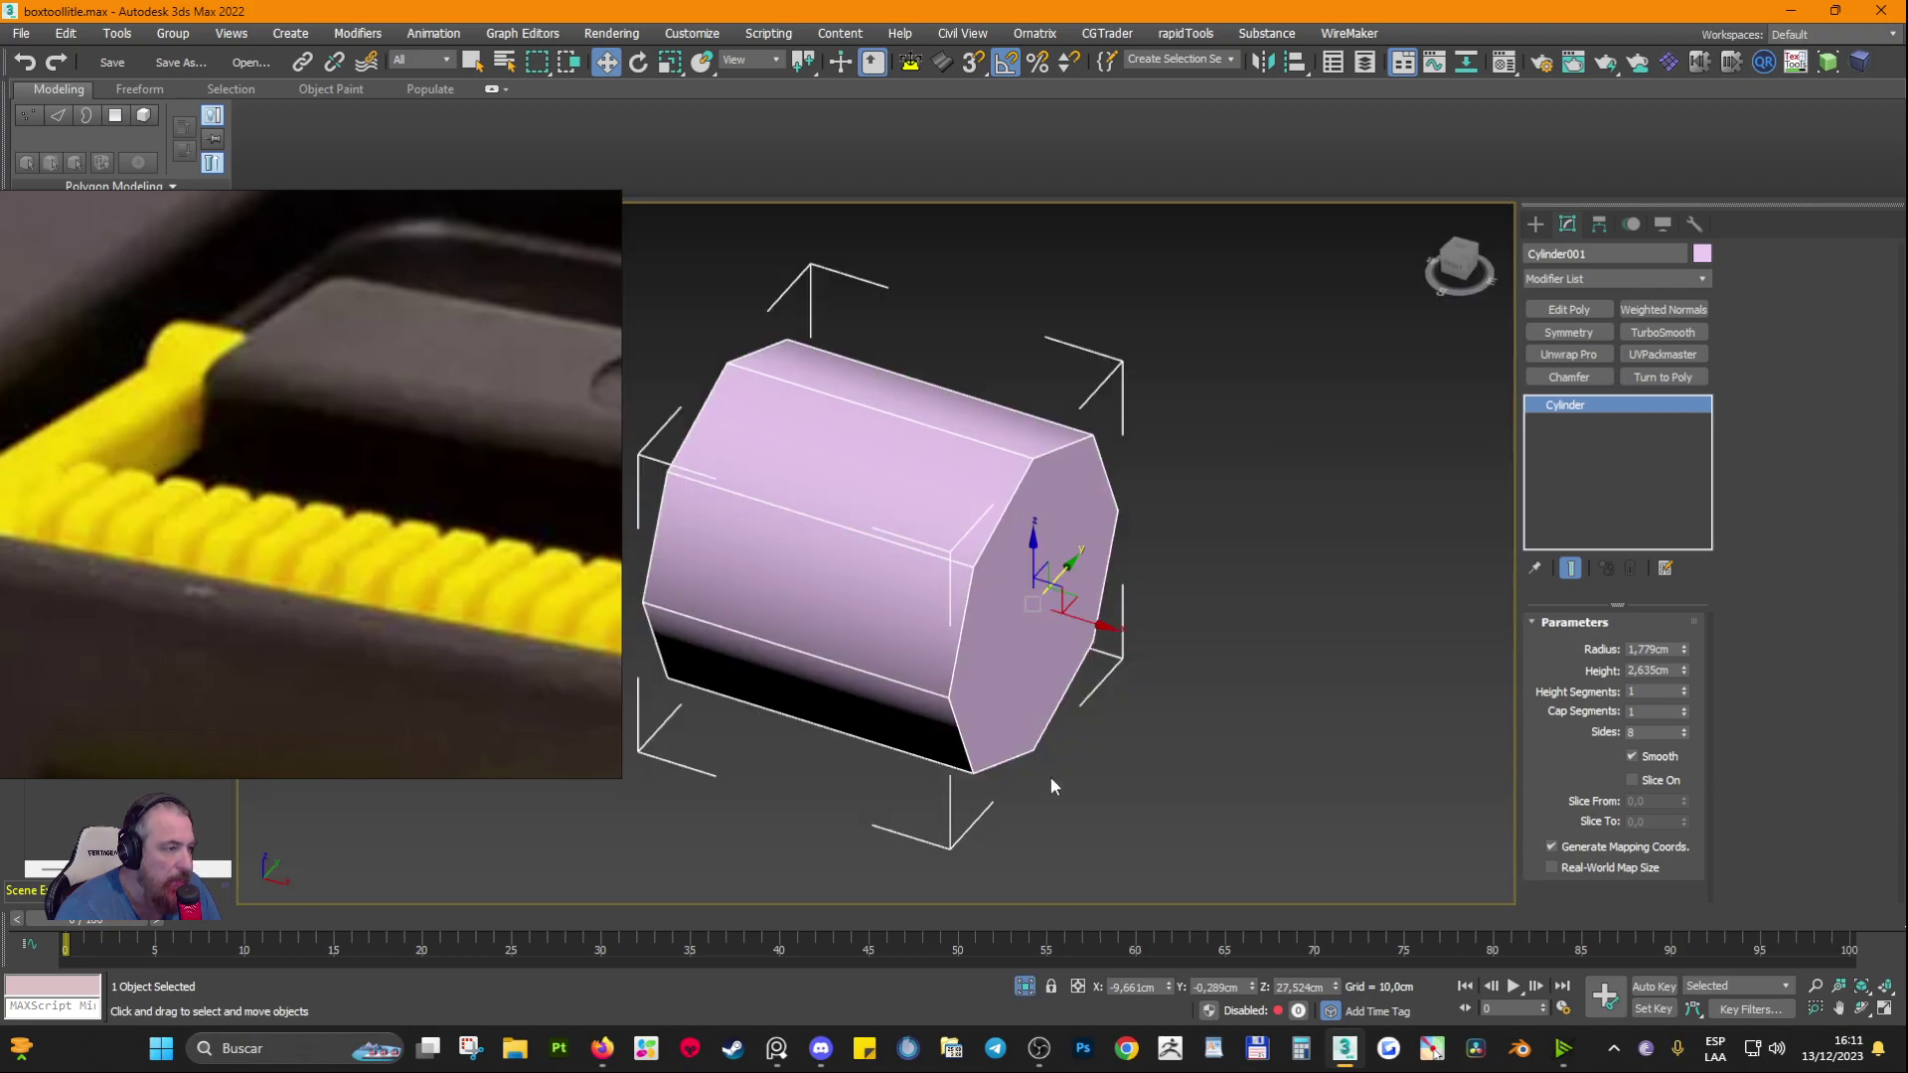
pyautogui.scroll(-3, 1052, 777)
pyautogui.moveTo(1113, 715); pyautogui.dragTo(1146, 695, button='middle')
pyautogui.keyDown('alt'); pyautogui.moveTo(1190, 584); pyautogui.dragTo(1238, 512, button='middle'); pyautogui.keyUp('alt')
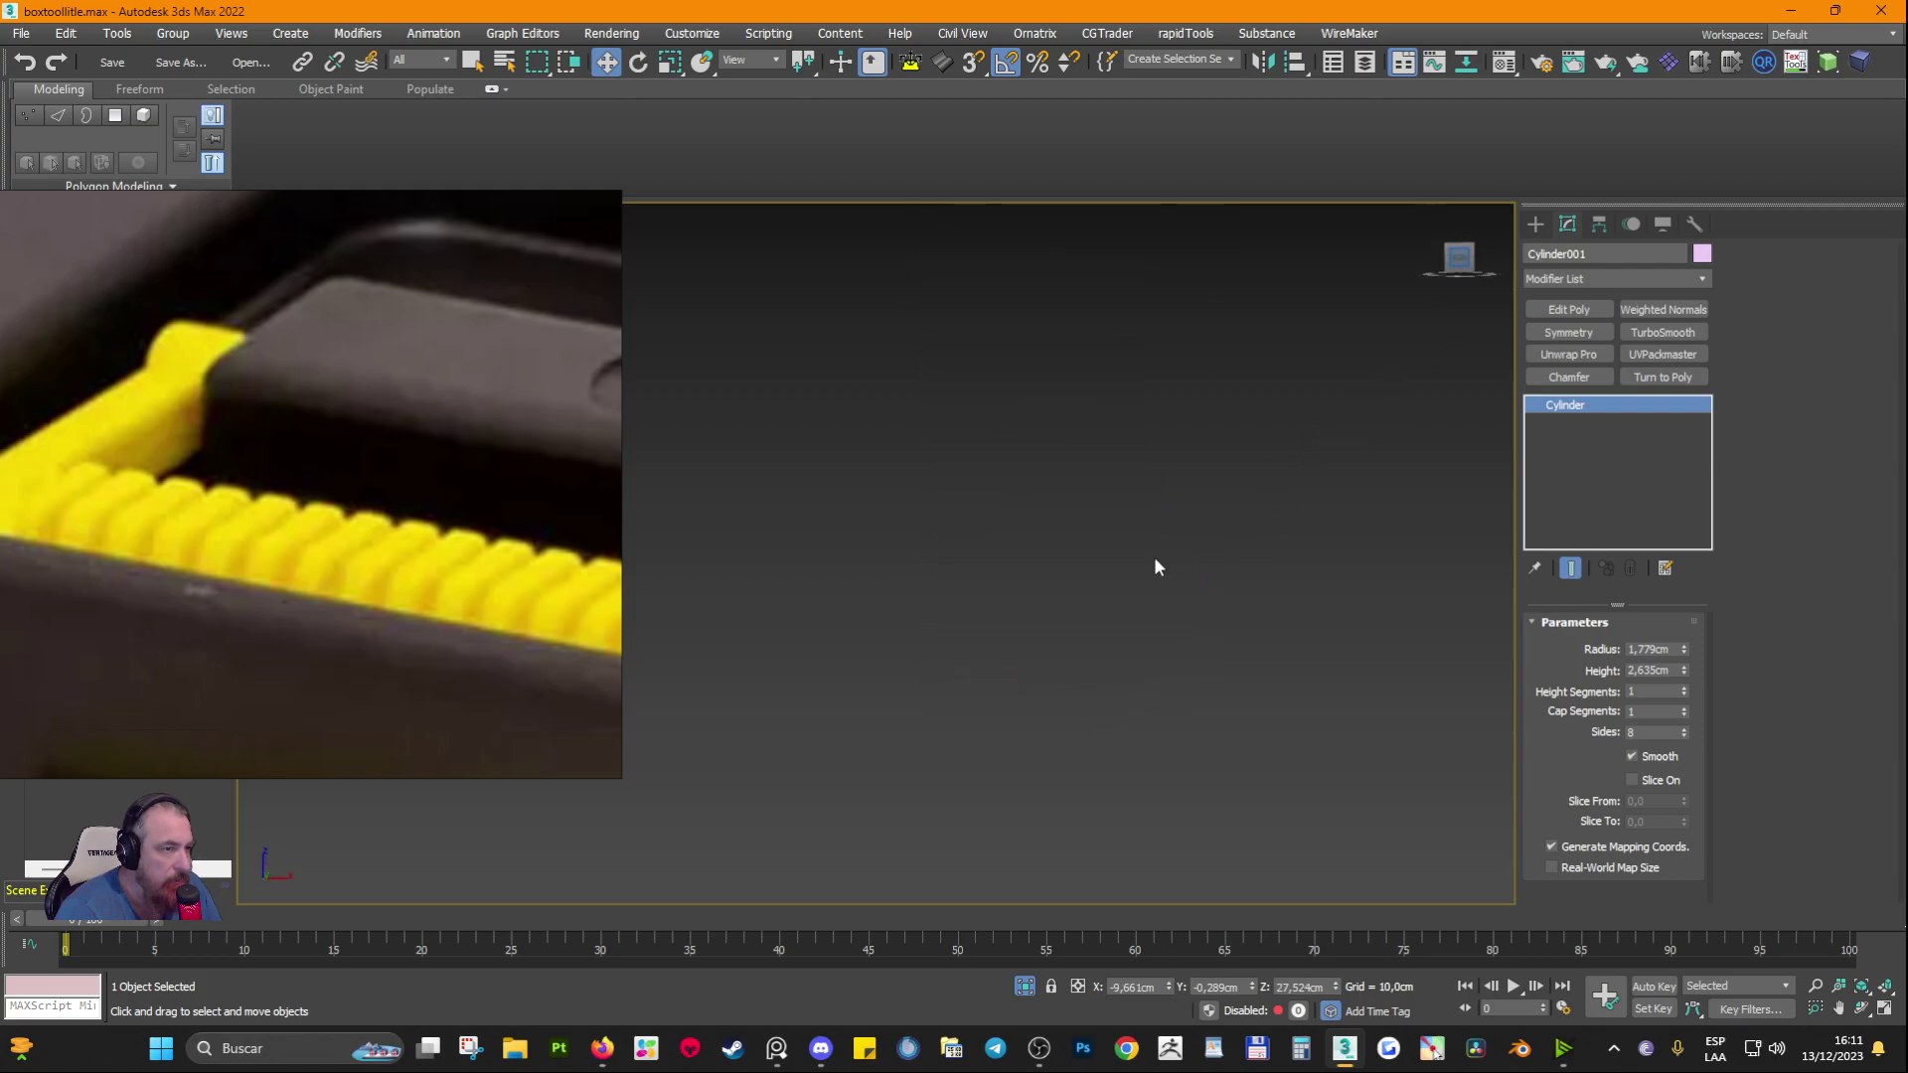
pyautogui.press('z')
pyautogui.scroll(-4, 1020, 479)
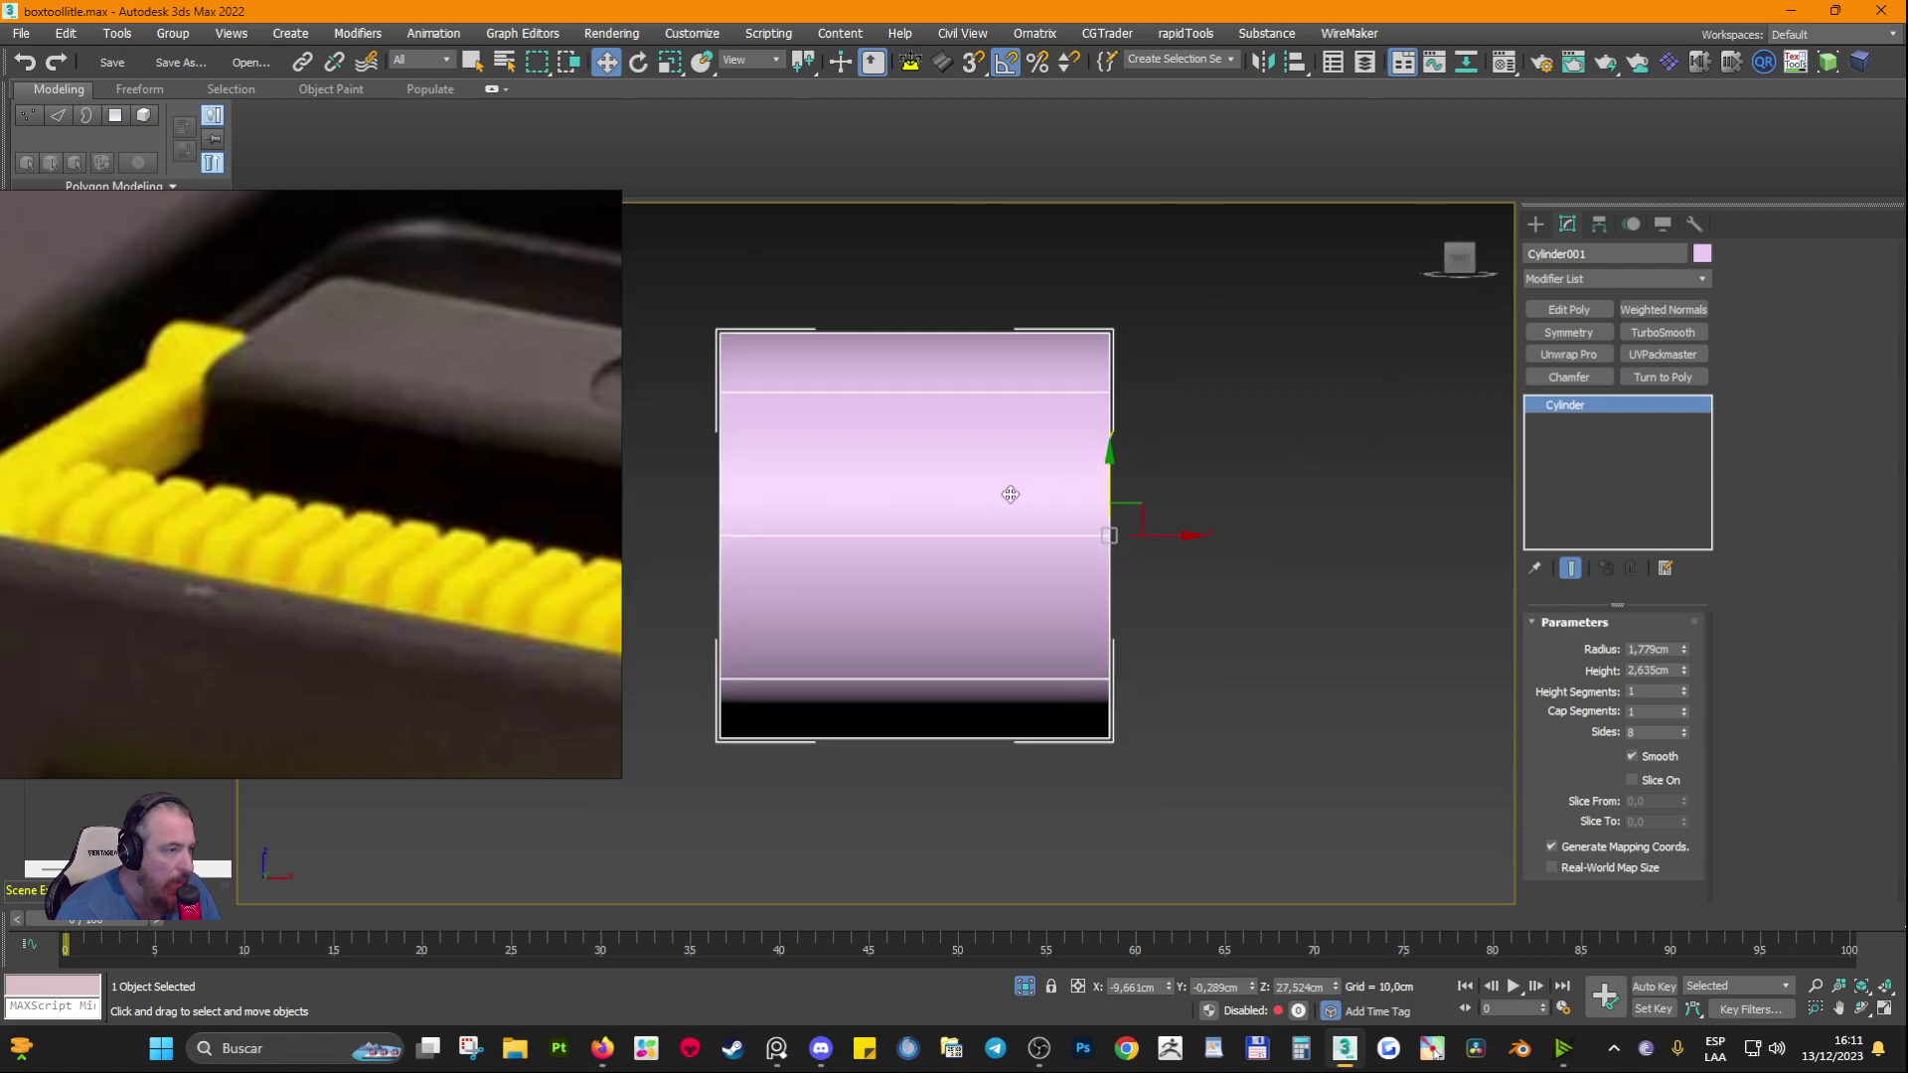
pyautogui.moveTo(514, 324); pyautogui.dragTo(408, 322, button='right')
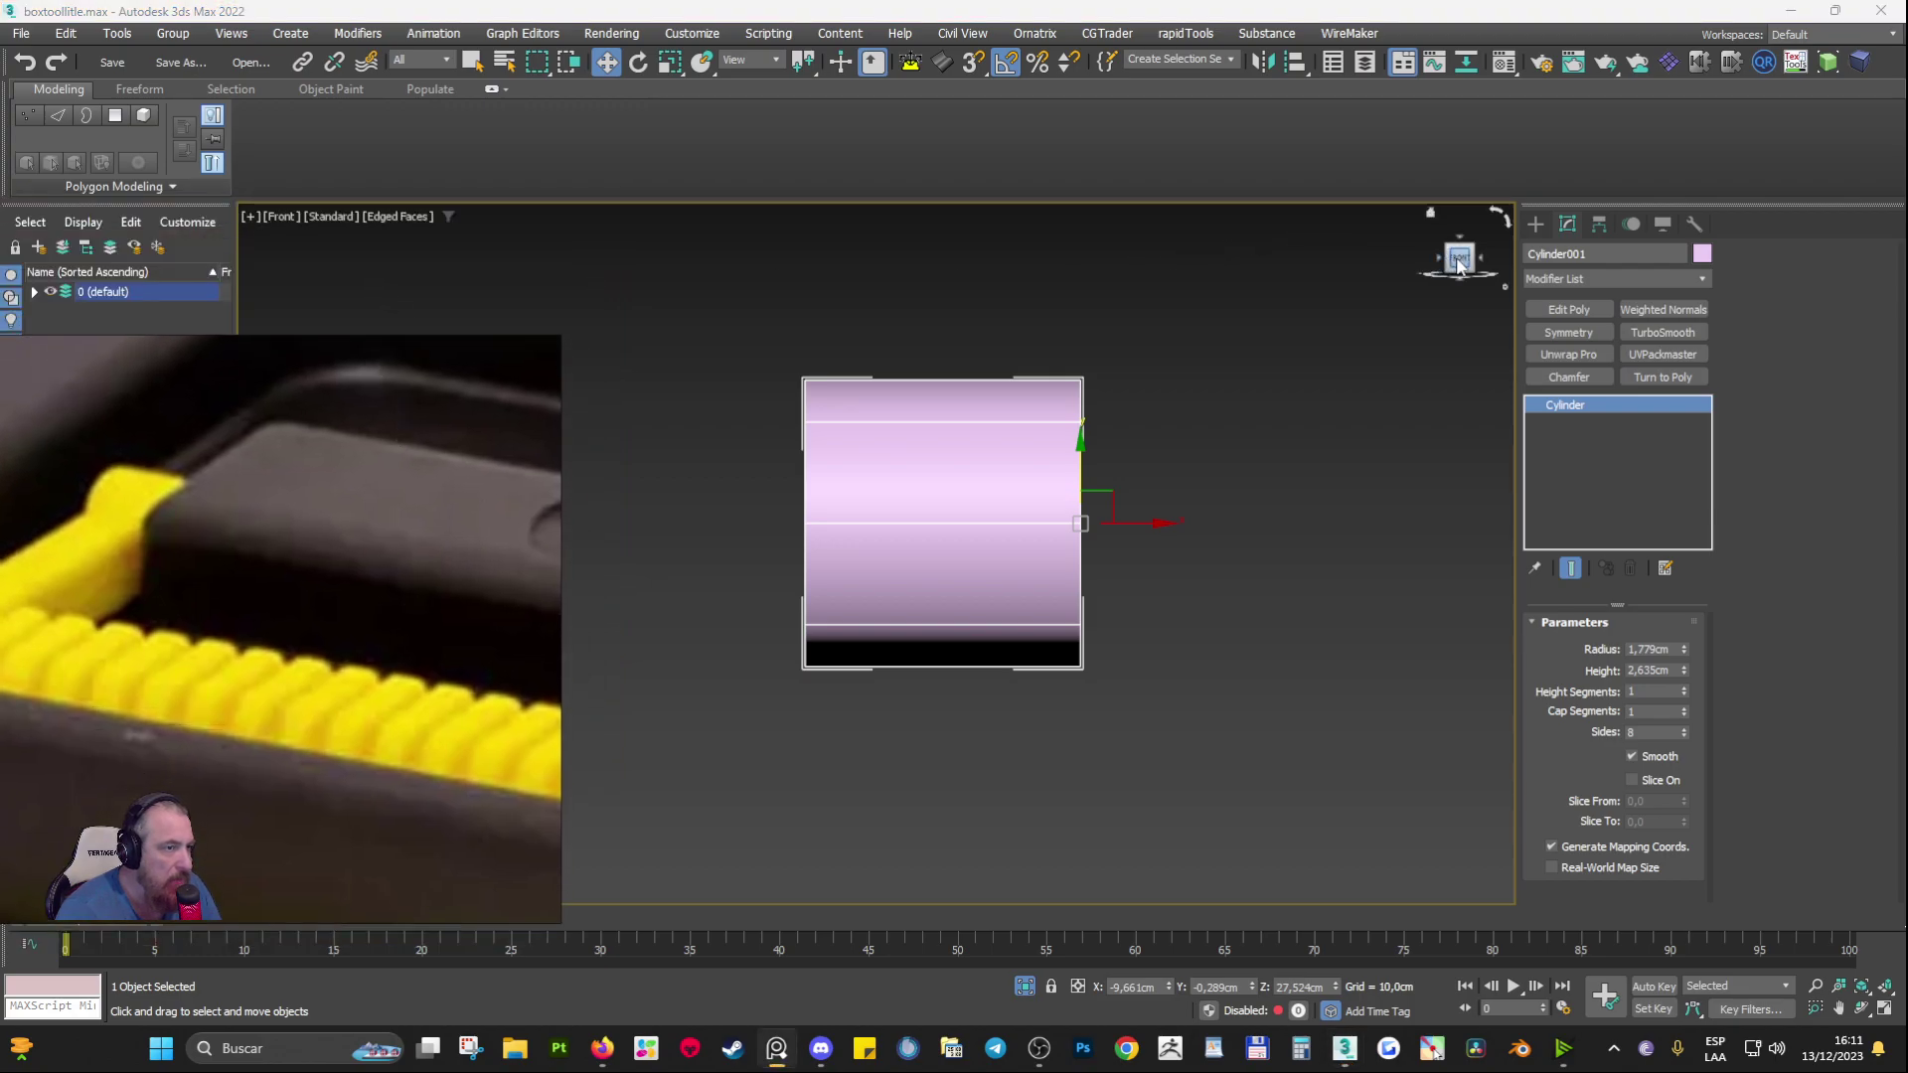
pyautogui.click(276, 217)
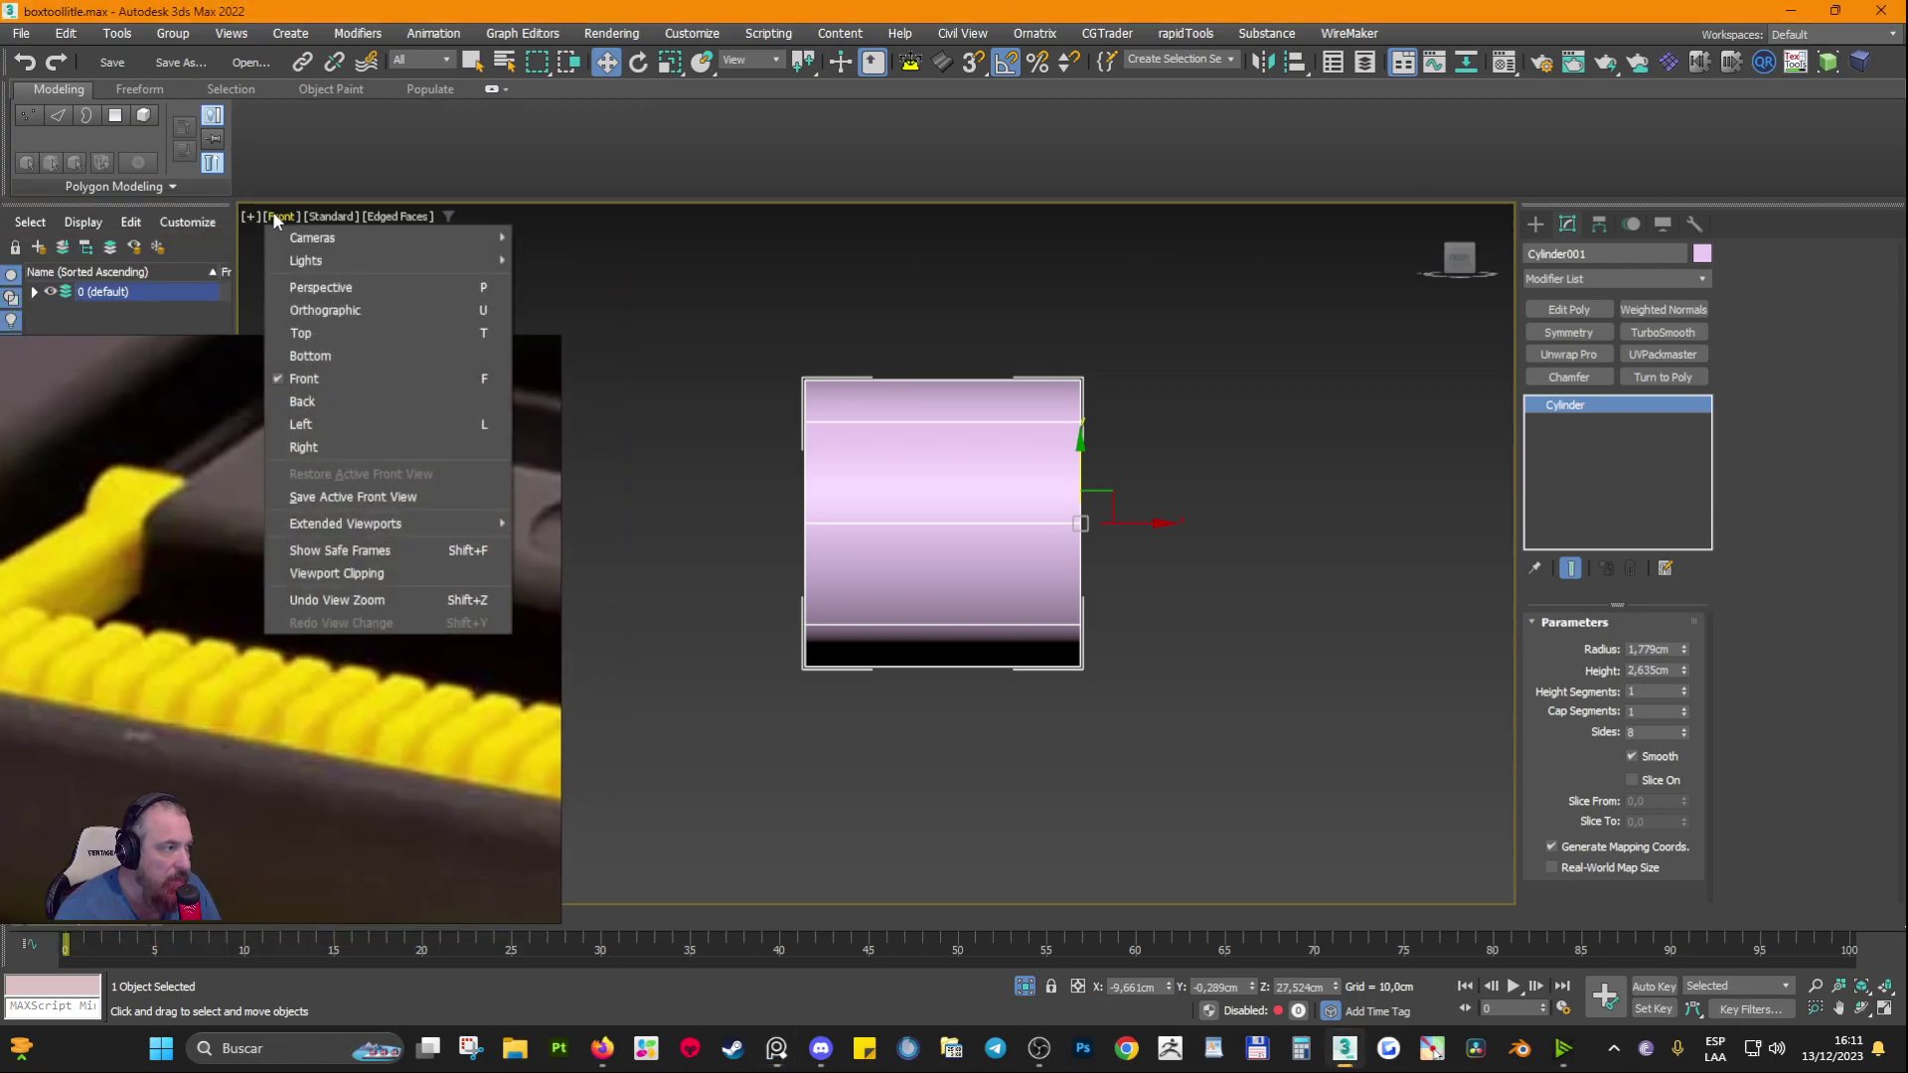
pyautogui.click(342, 377)
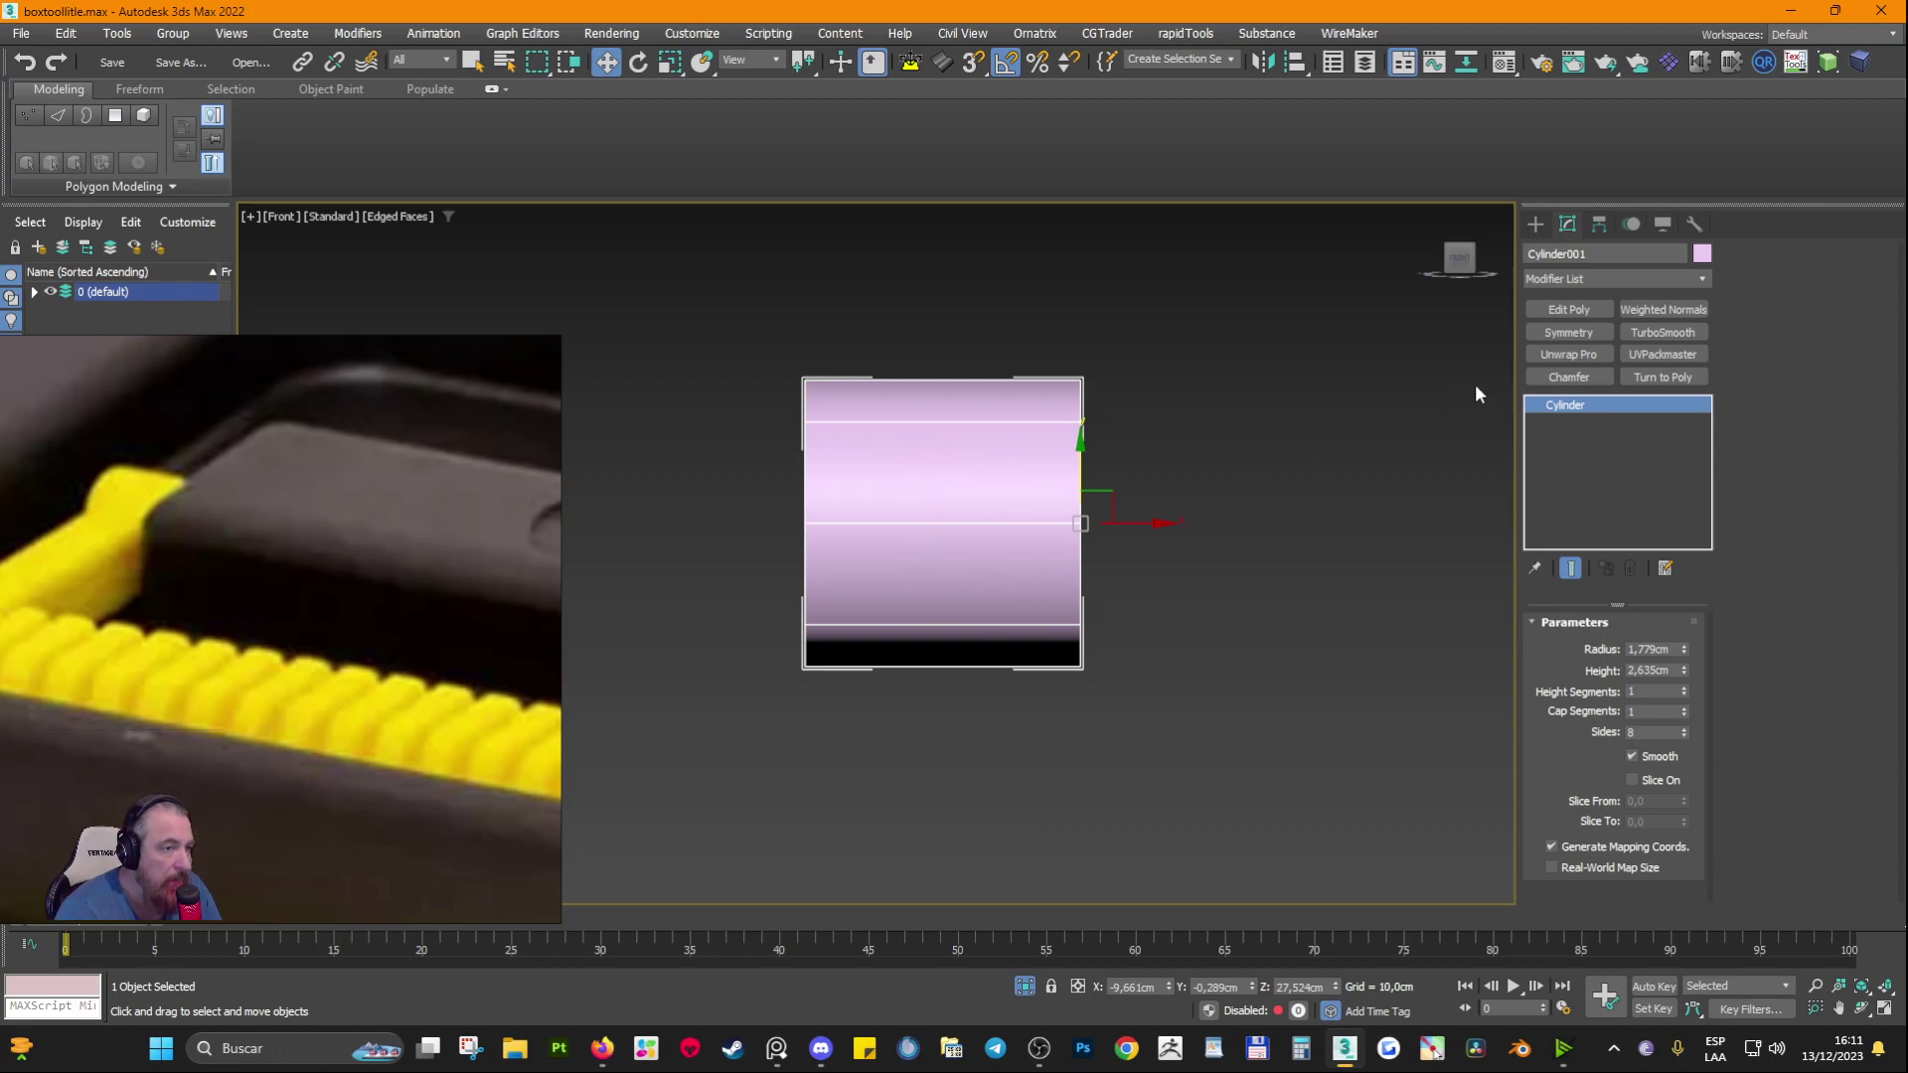
pyautogui.click(1553, 307)
pyautogui.click(1668, 279)
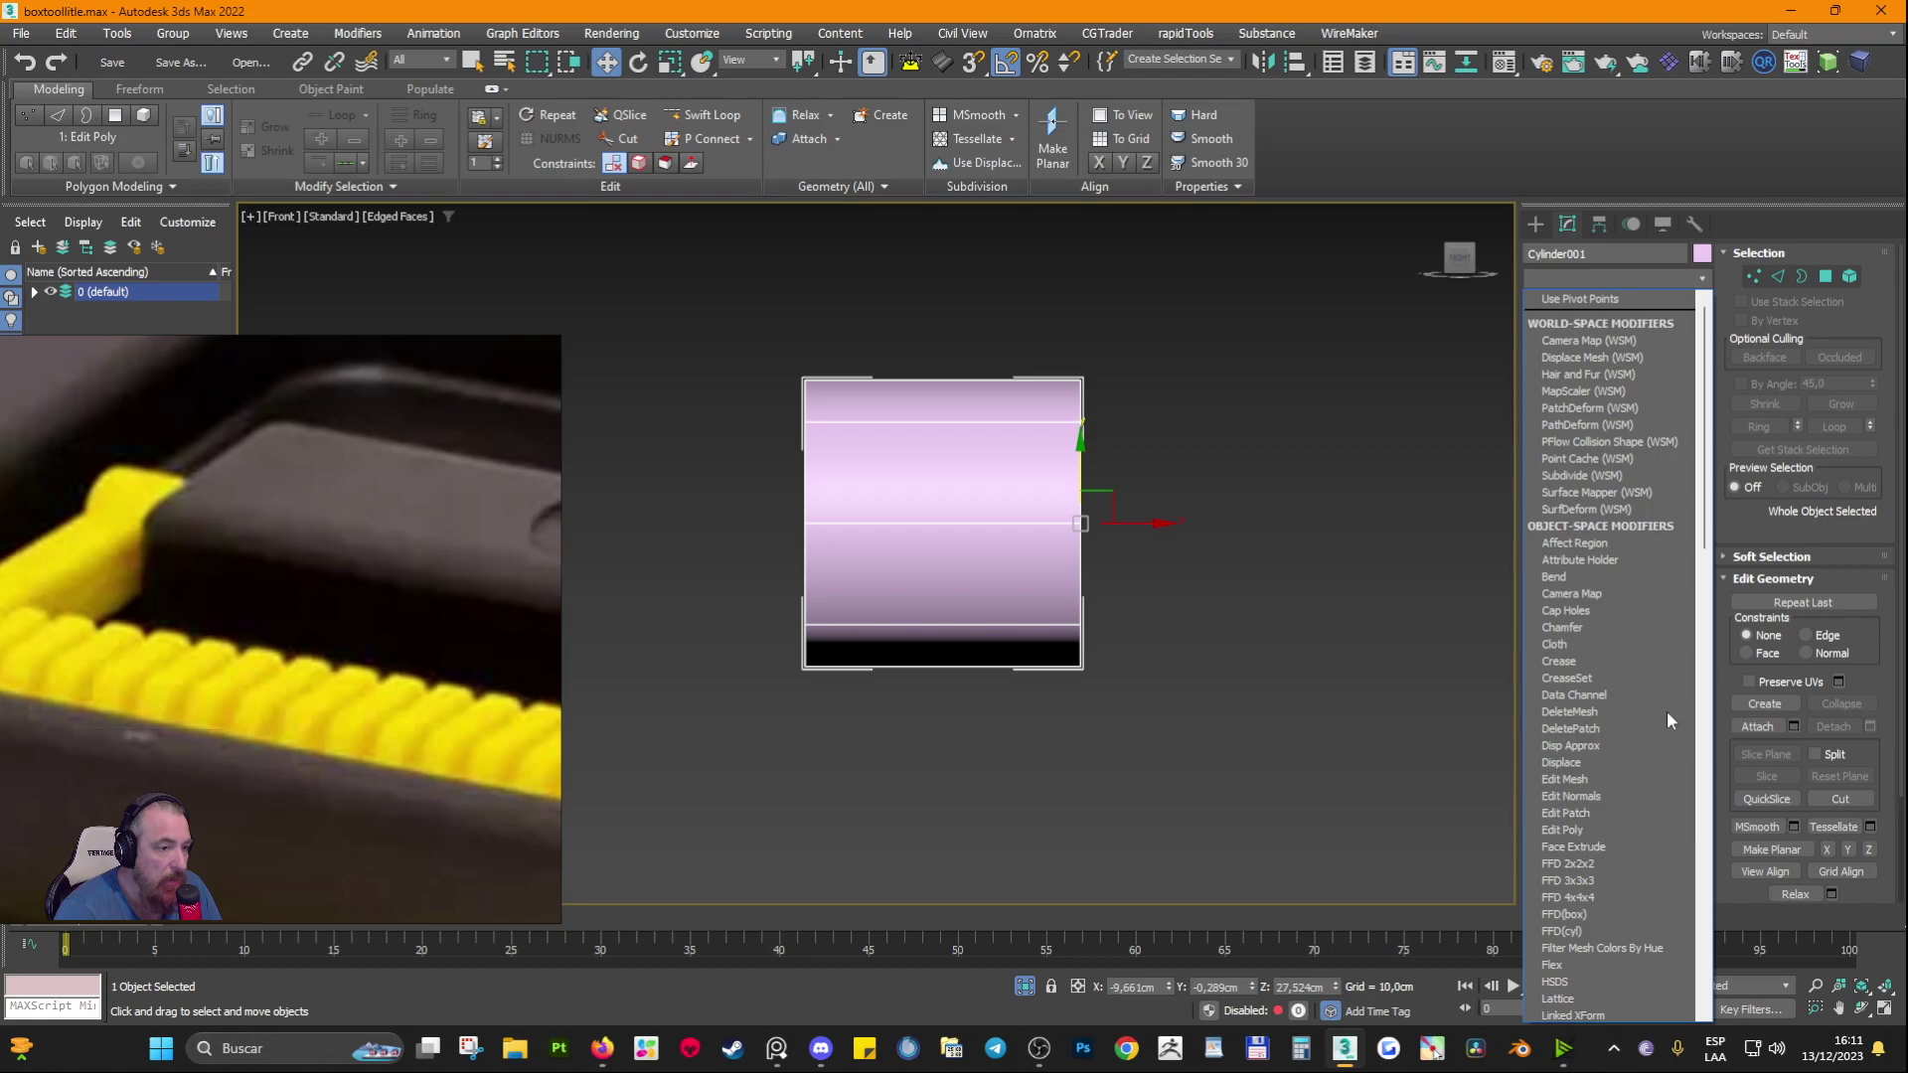
pyautogui.click(1702, 280)
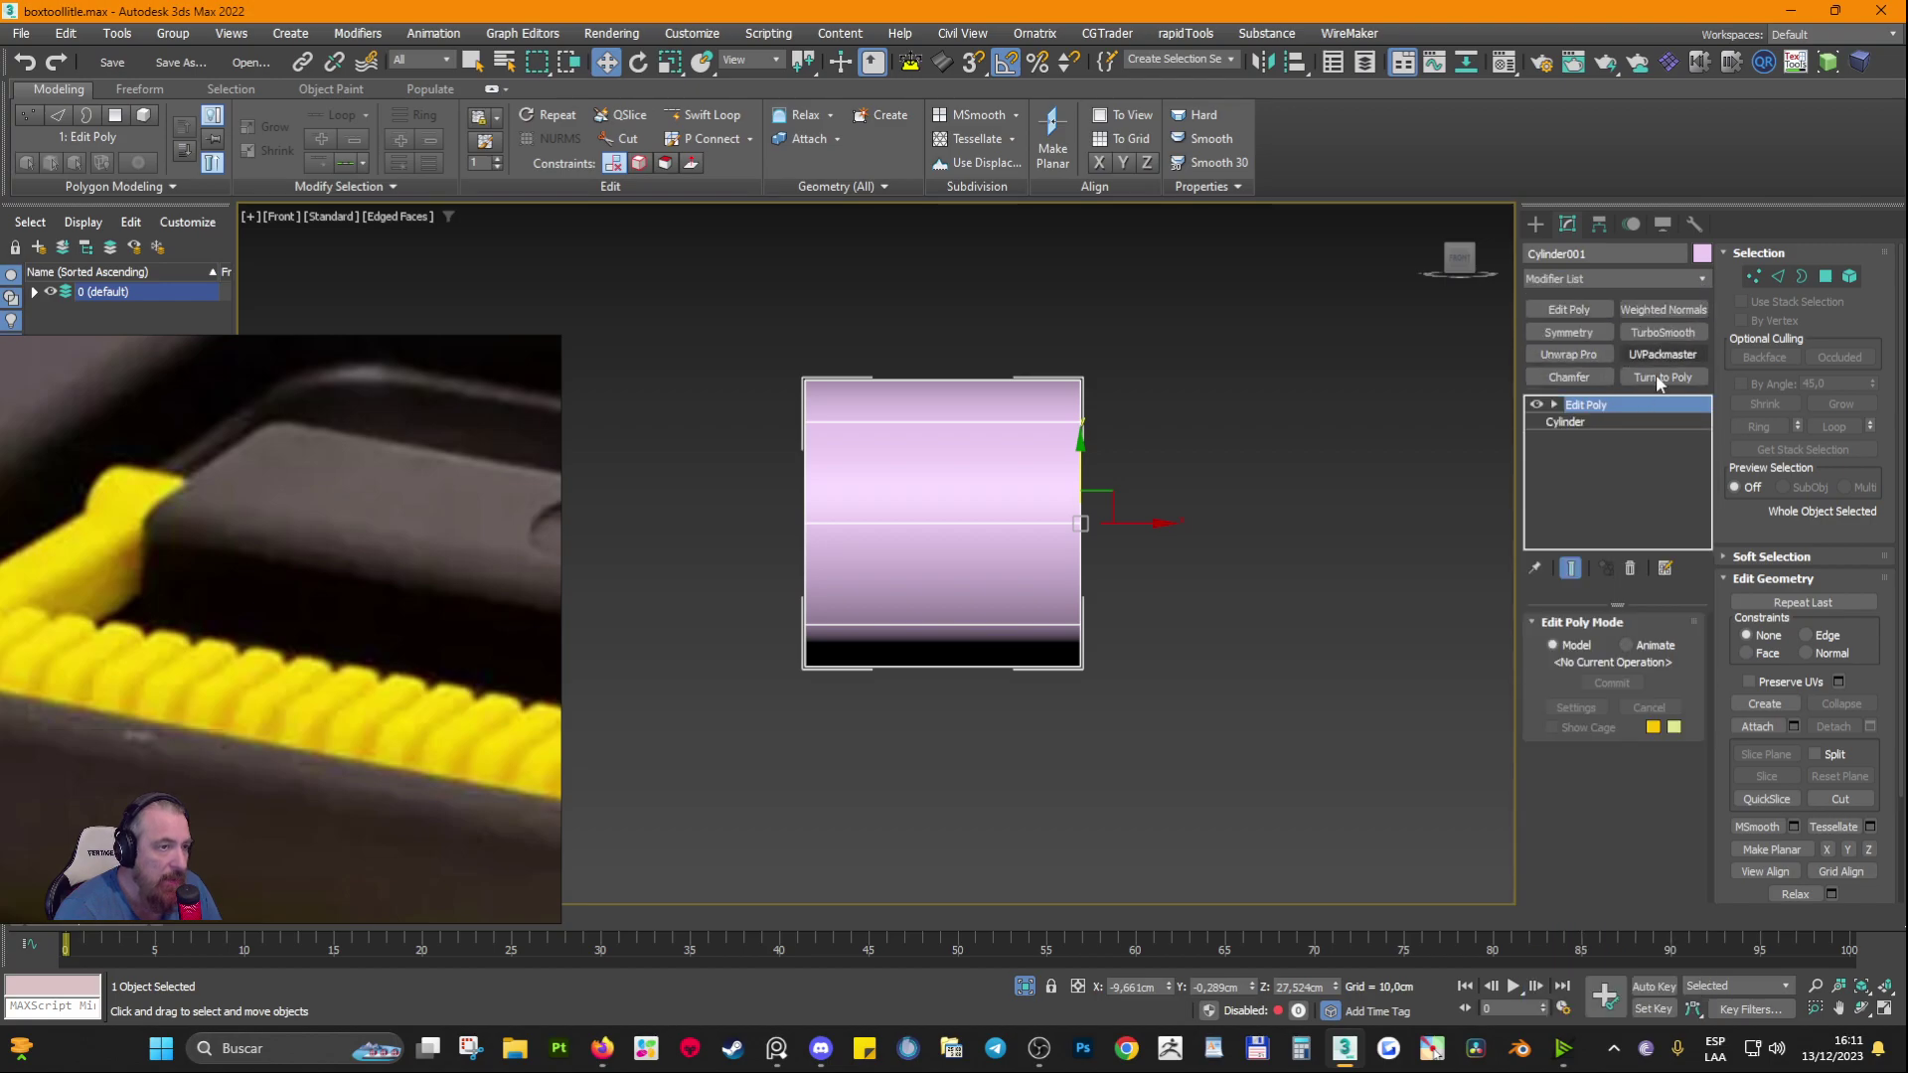
pyautogui.click(1663, 575)
pyautogui.click(1706, 624)
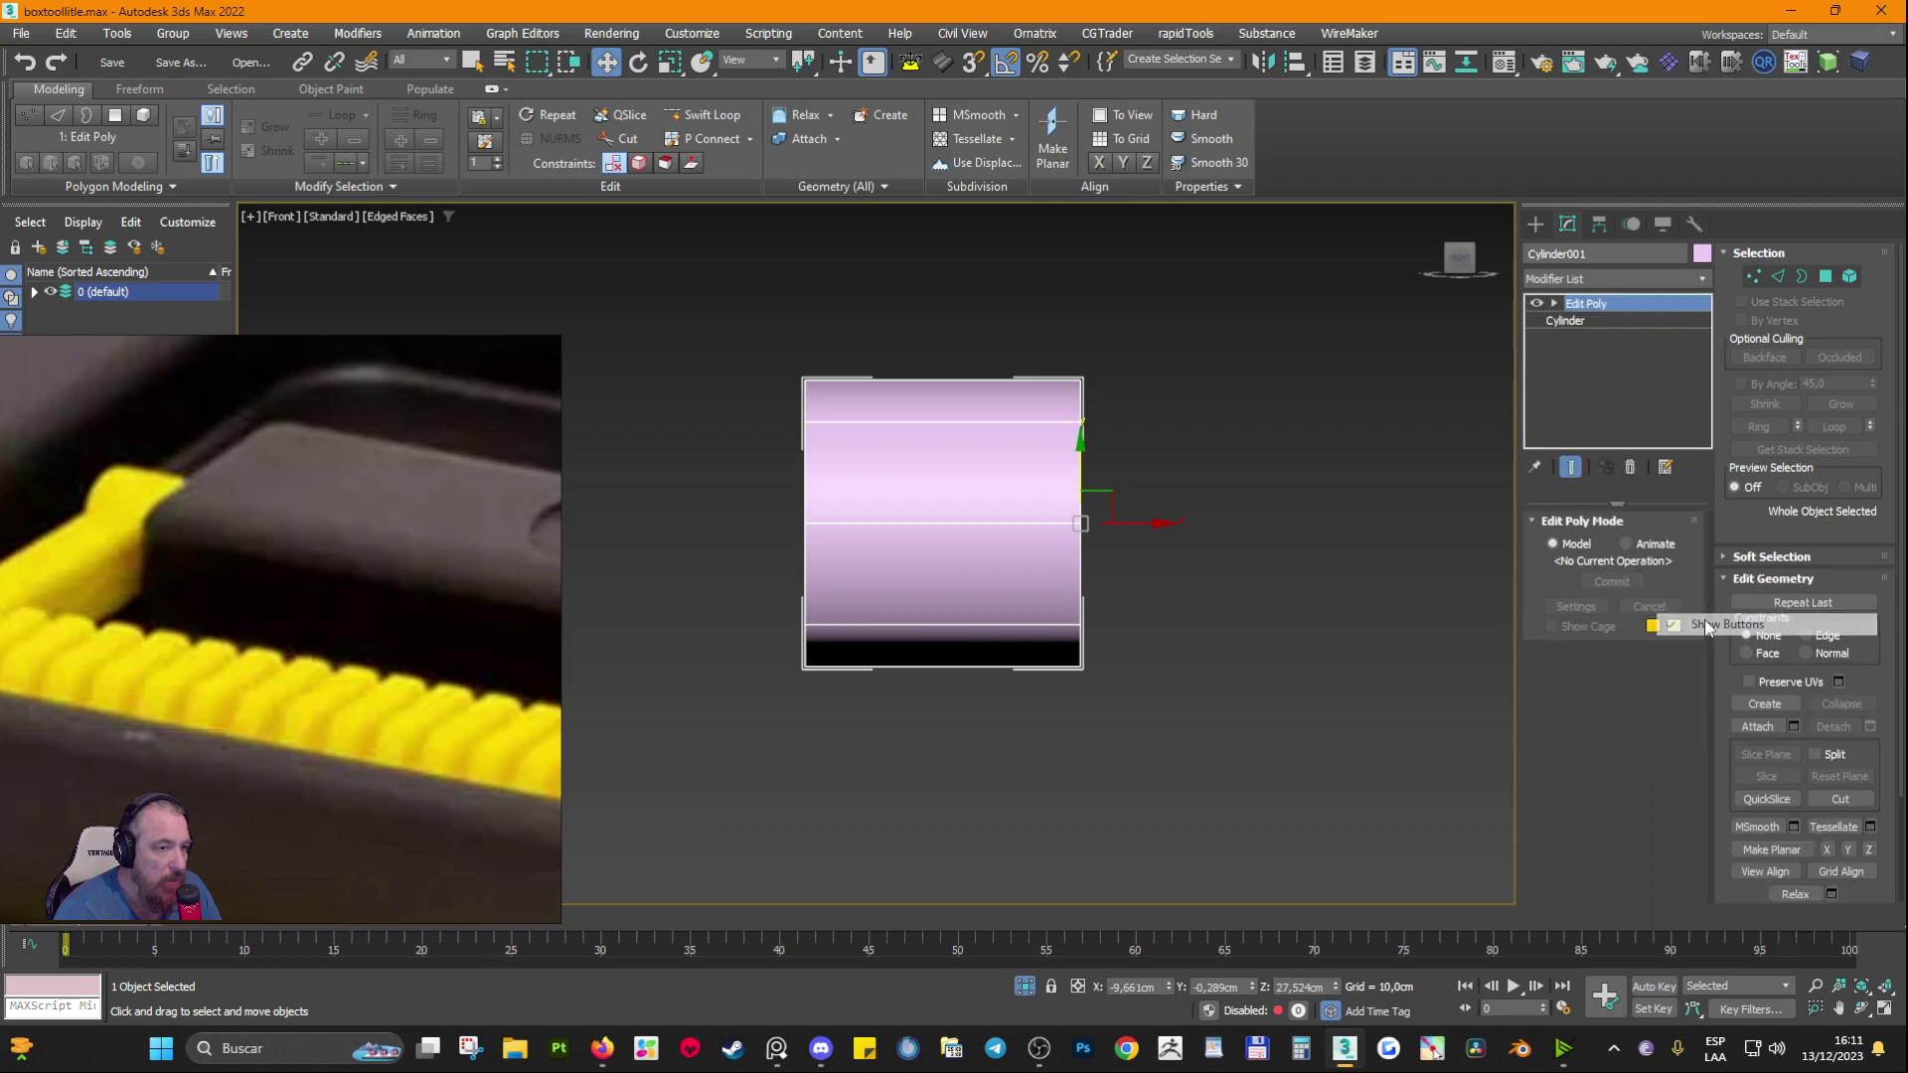
pyautogui.click(1665, 467)
pyautogui.click(1701, 521)
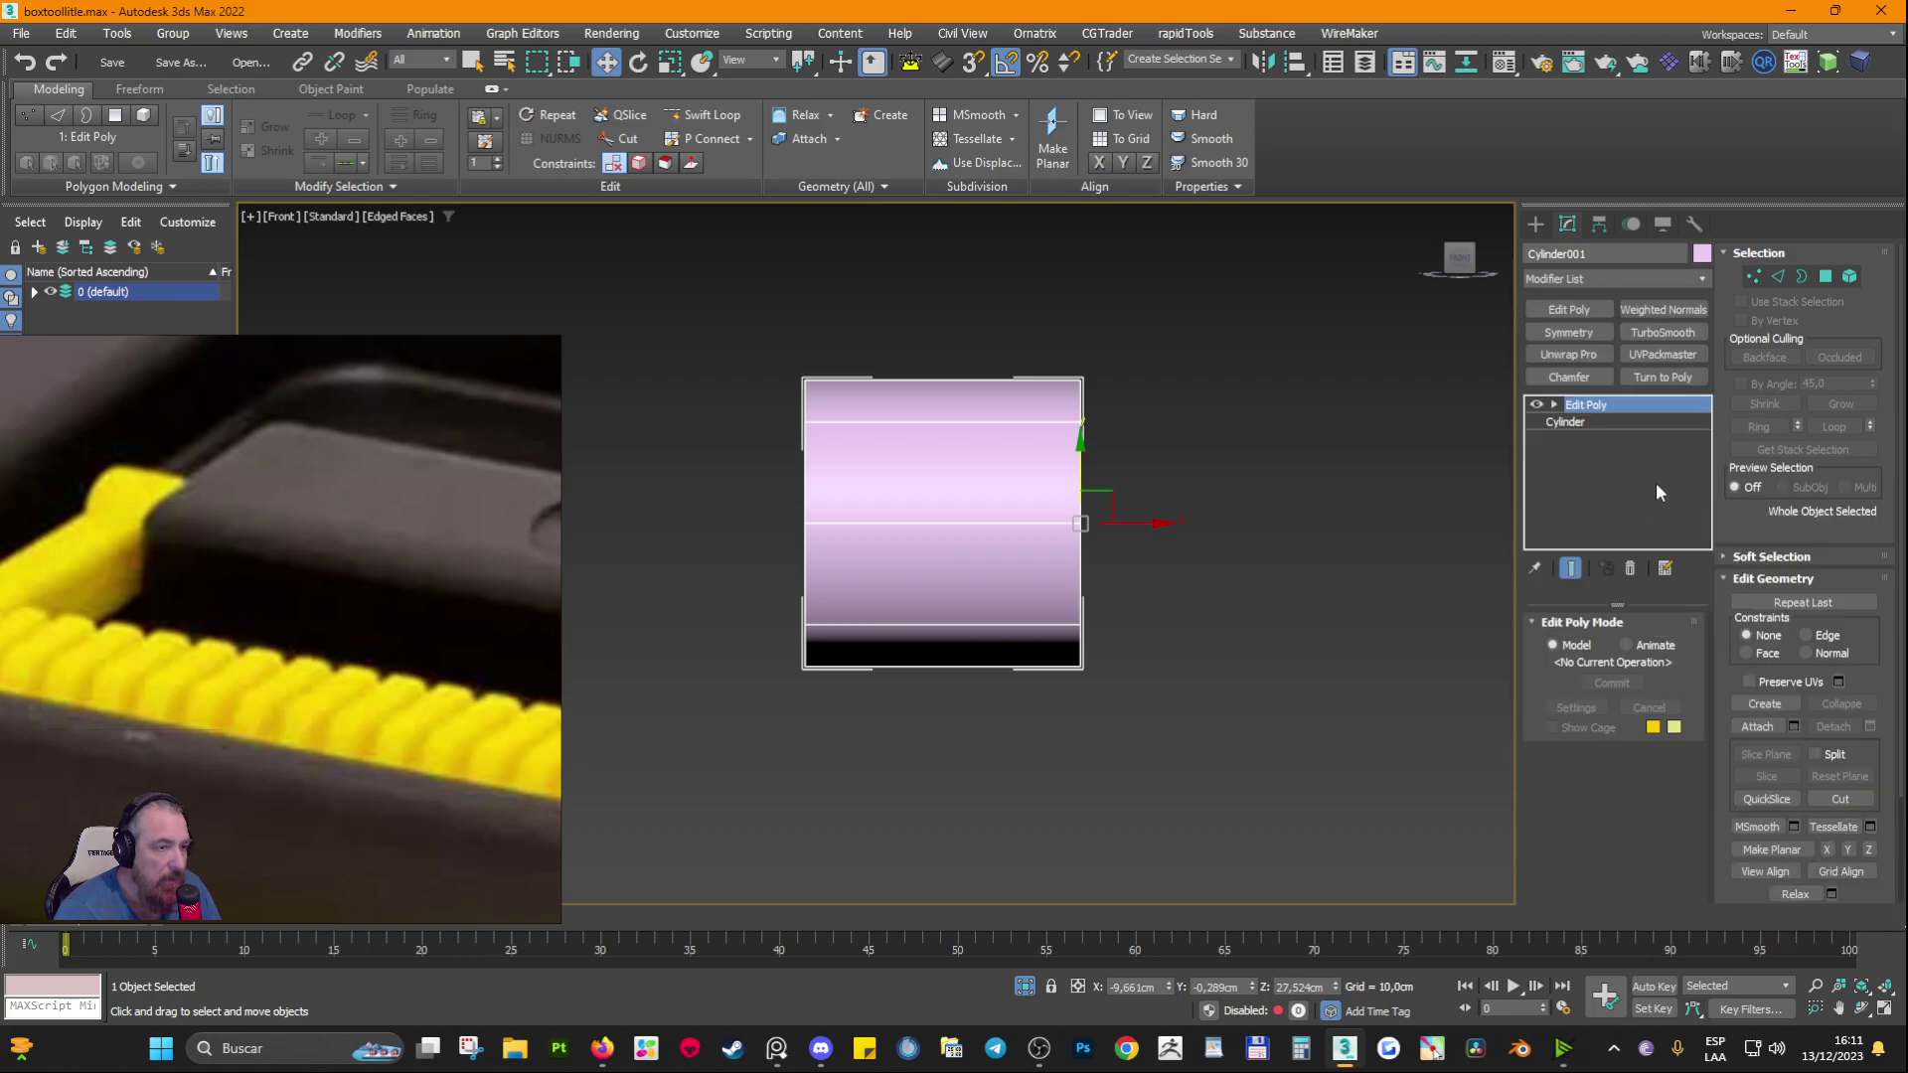
pyautogui.click(1665, 571)
pyautogui.click(1725, 590)
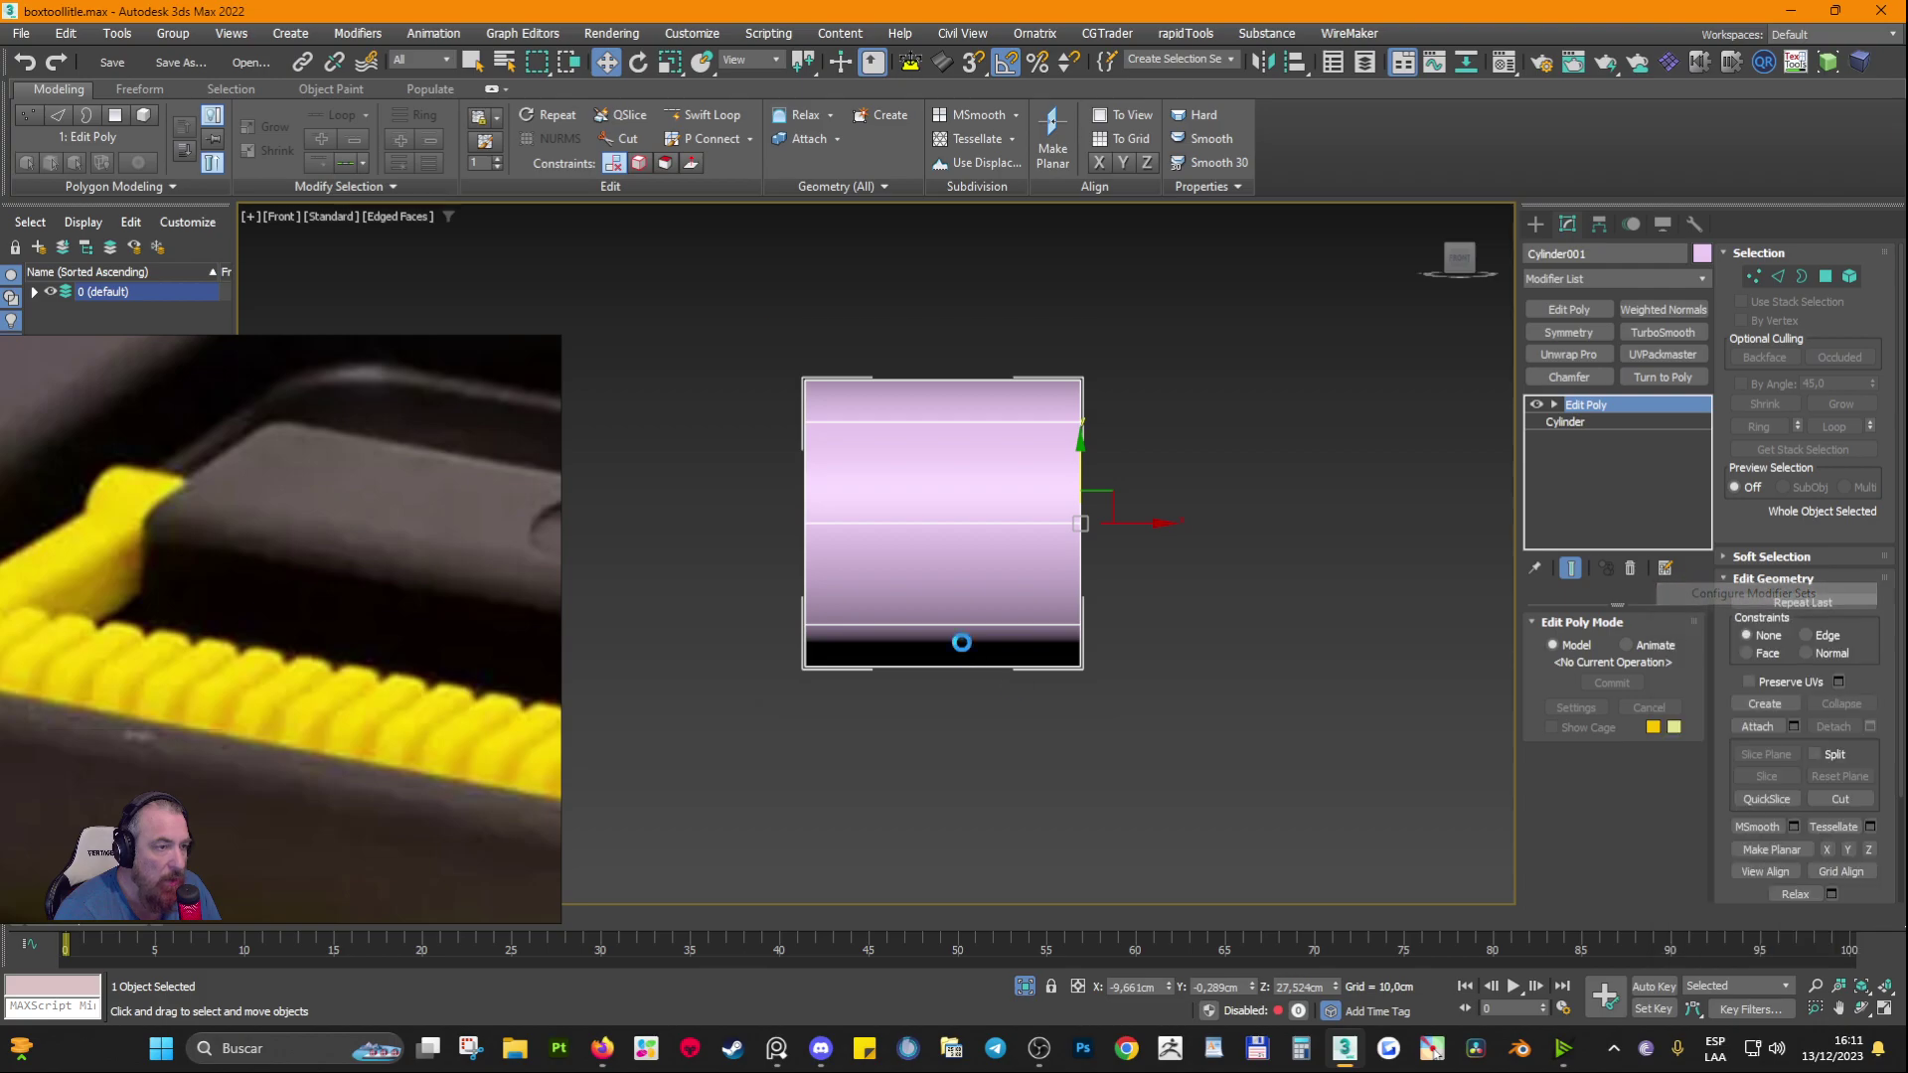
pyautogui.click(1112, 697)
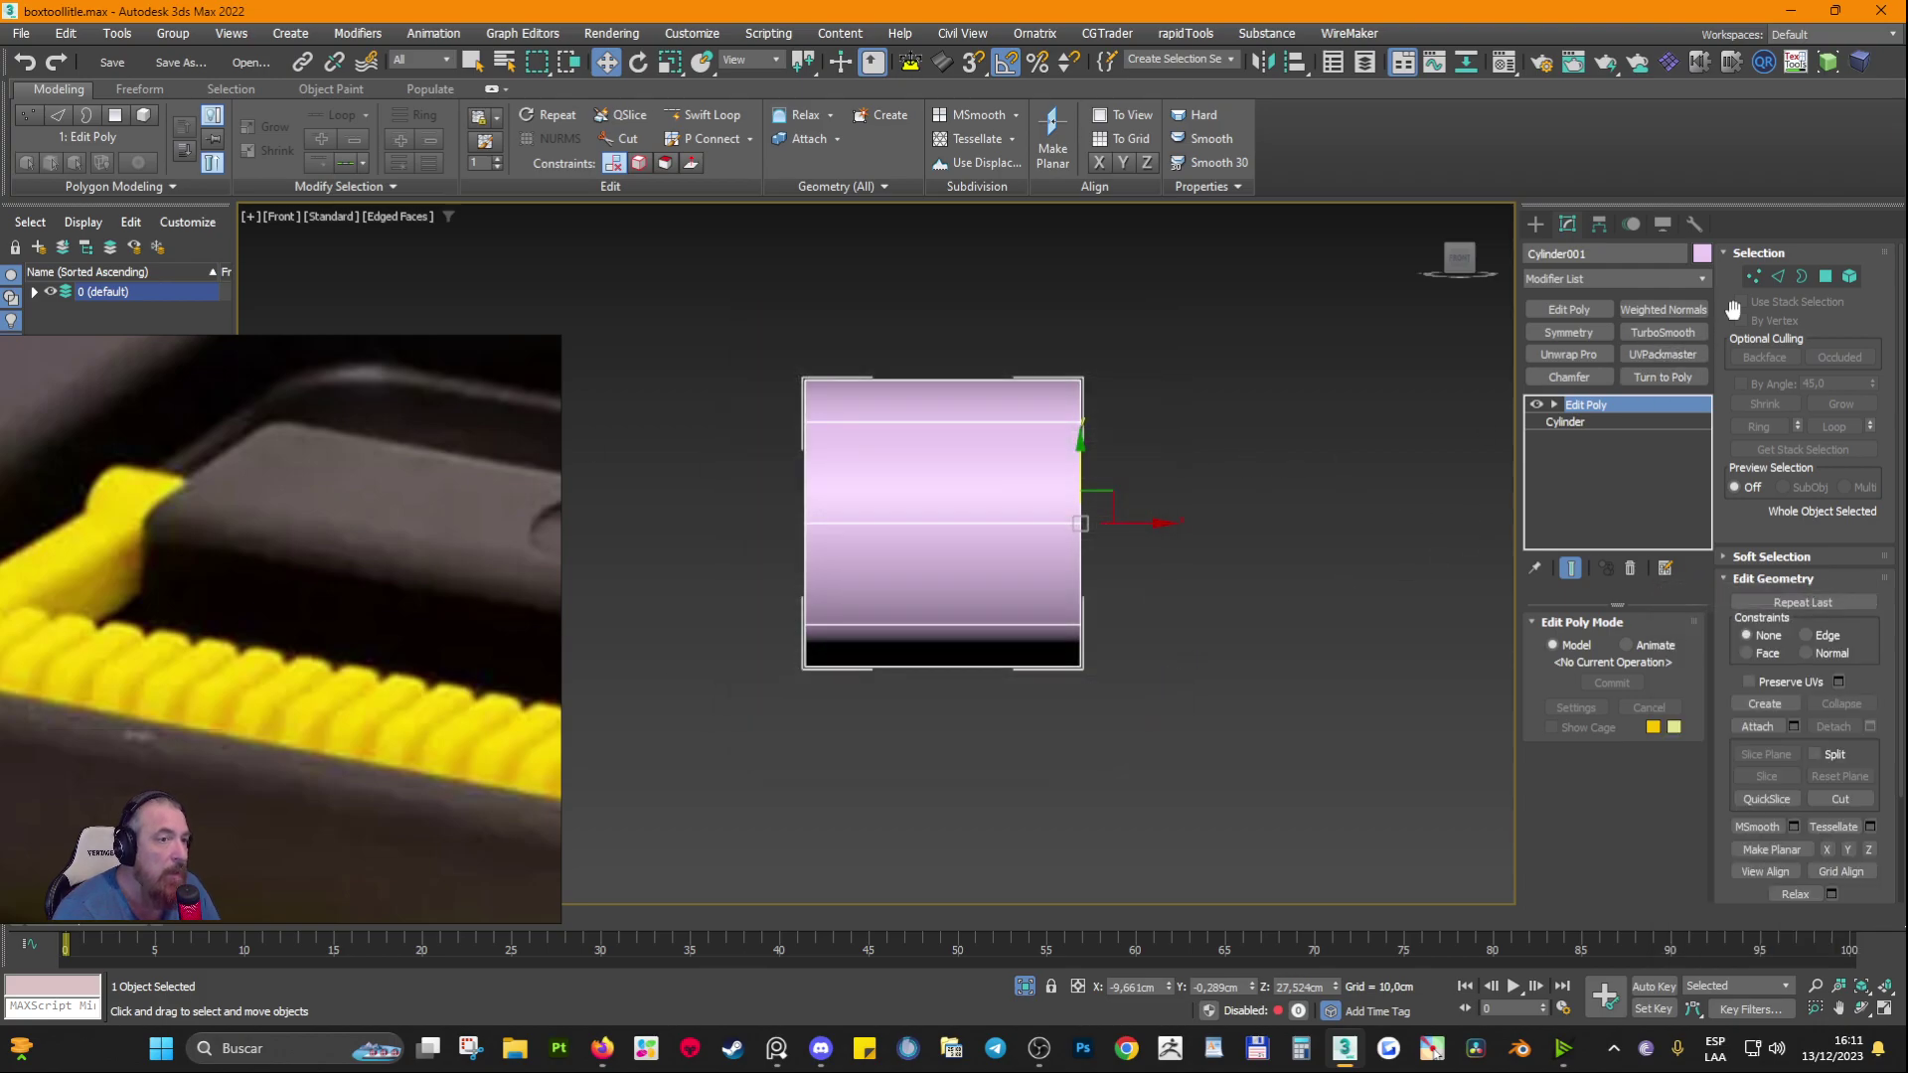
# Step: Extrude the cylinder's two front-facing side polygons along Y to about -6.15 cm, forming the handle's arm
pyautogui.click(1006, 455)
pyautogui.keyDown('ctrl'); pyautogui.click(975, 566); pyautogui.keyUp('ctrl')
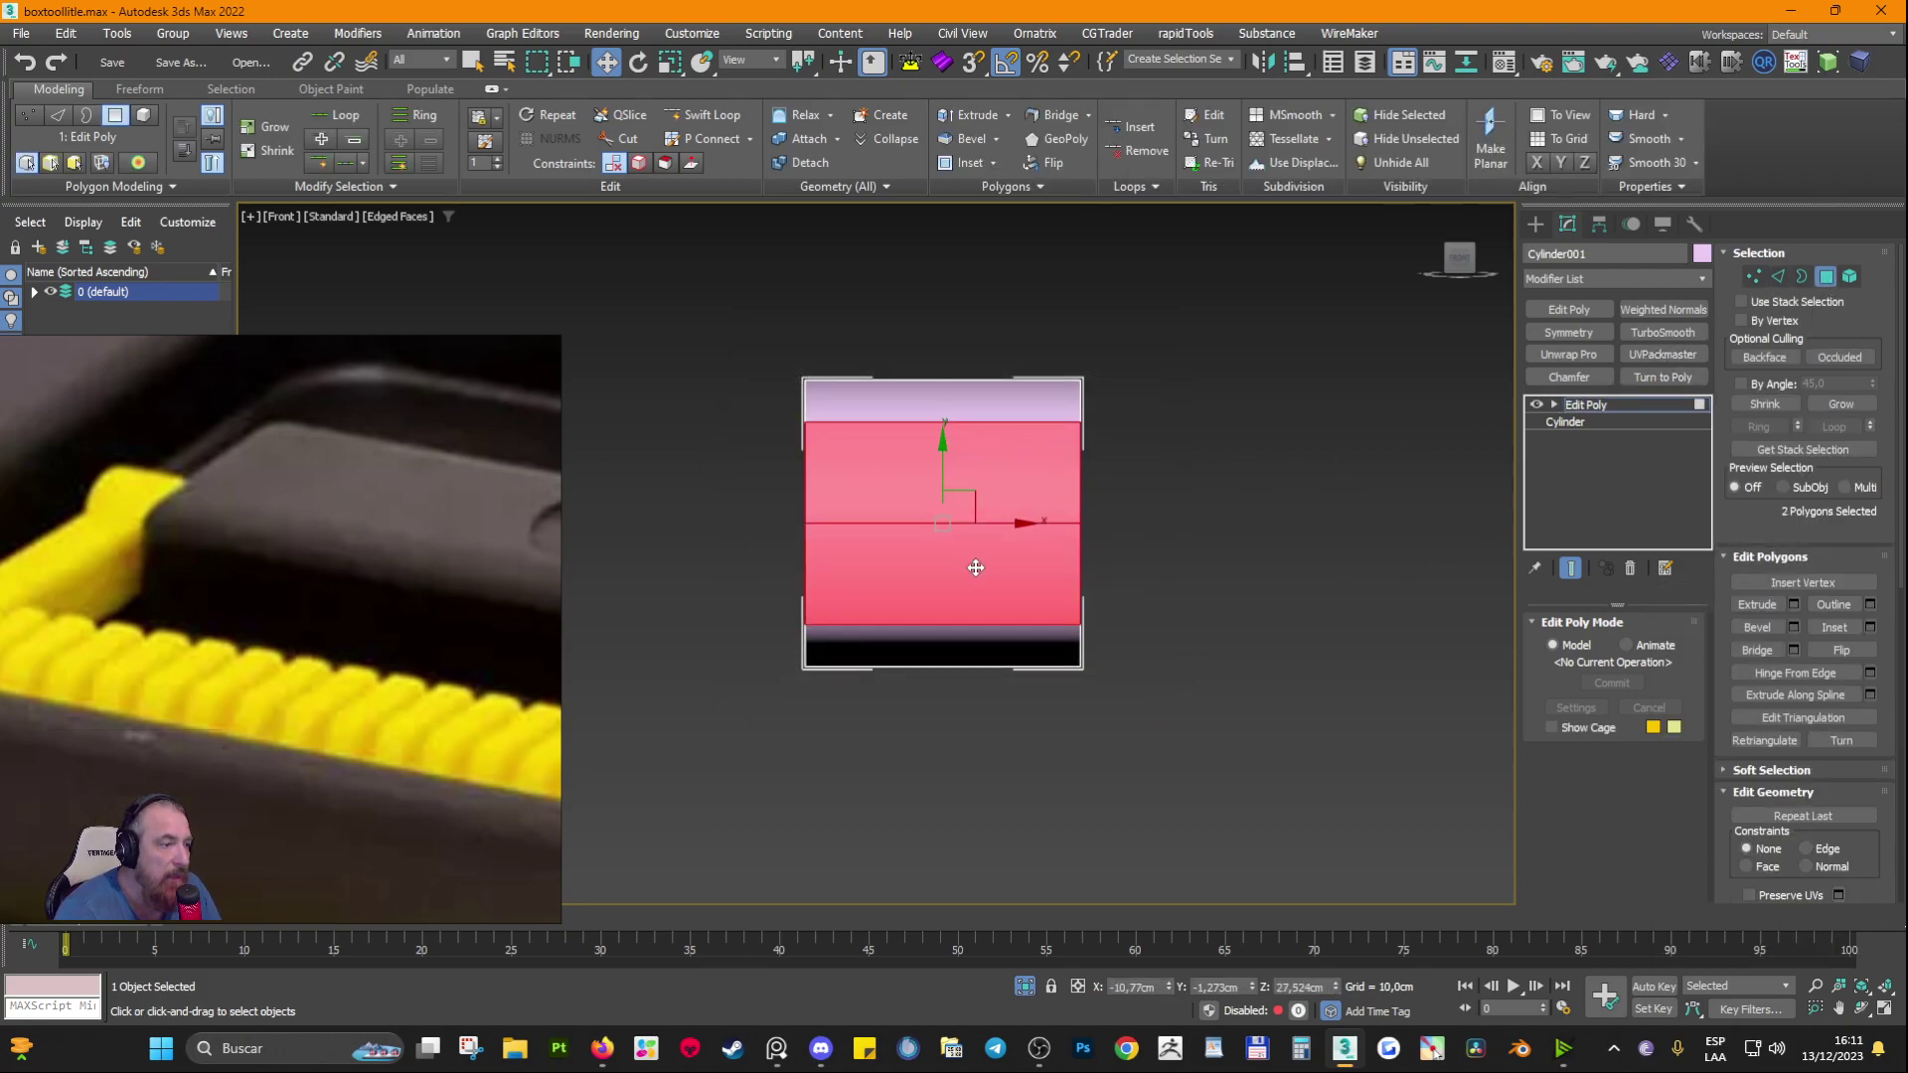
pyautogui.keyDown('alt'); pyautogui.moveTo(962, 588); pyautogui.dragTo(1111, 646, button='middle'); pyautogui.keyUp('alt')
pyautogui.scroll(-3, 1003, 618)
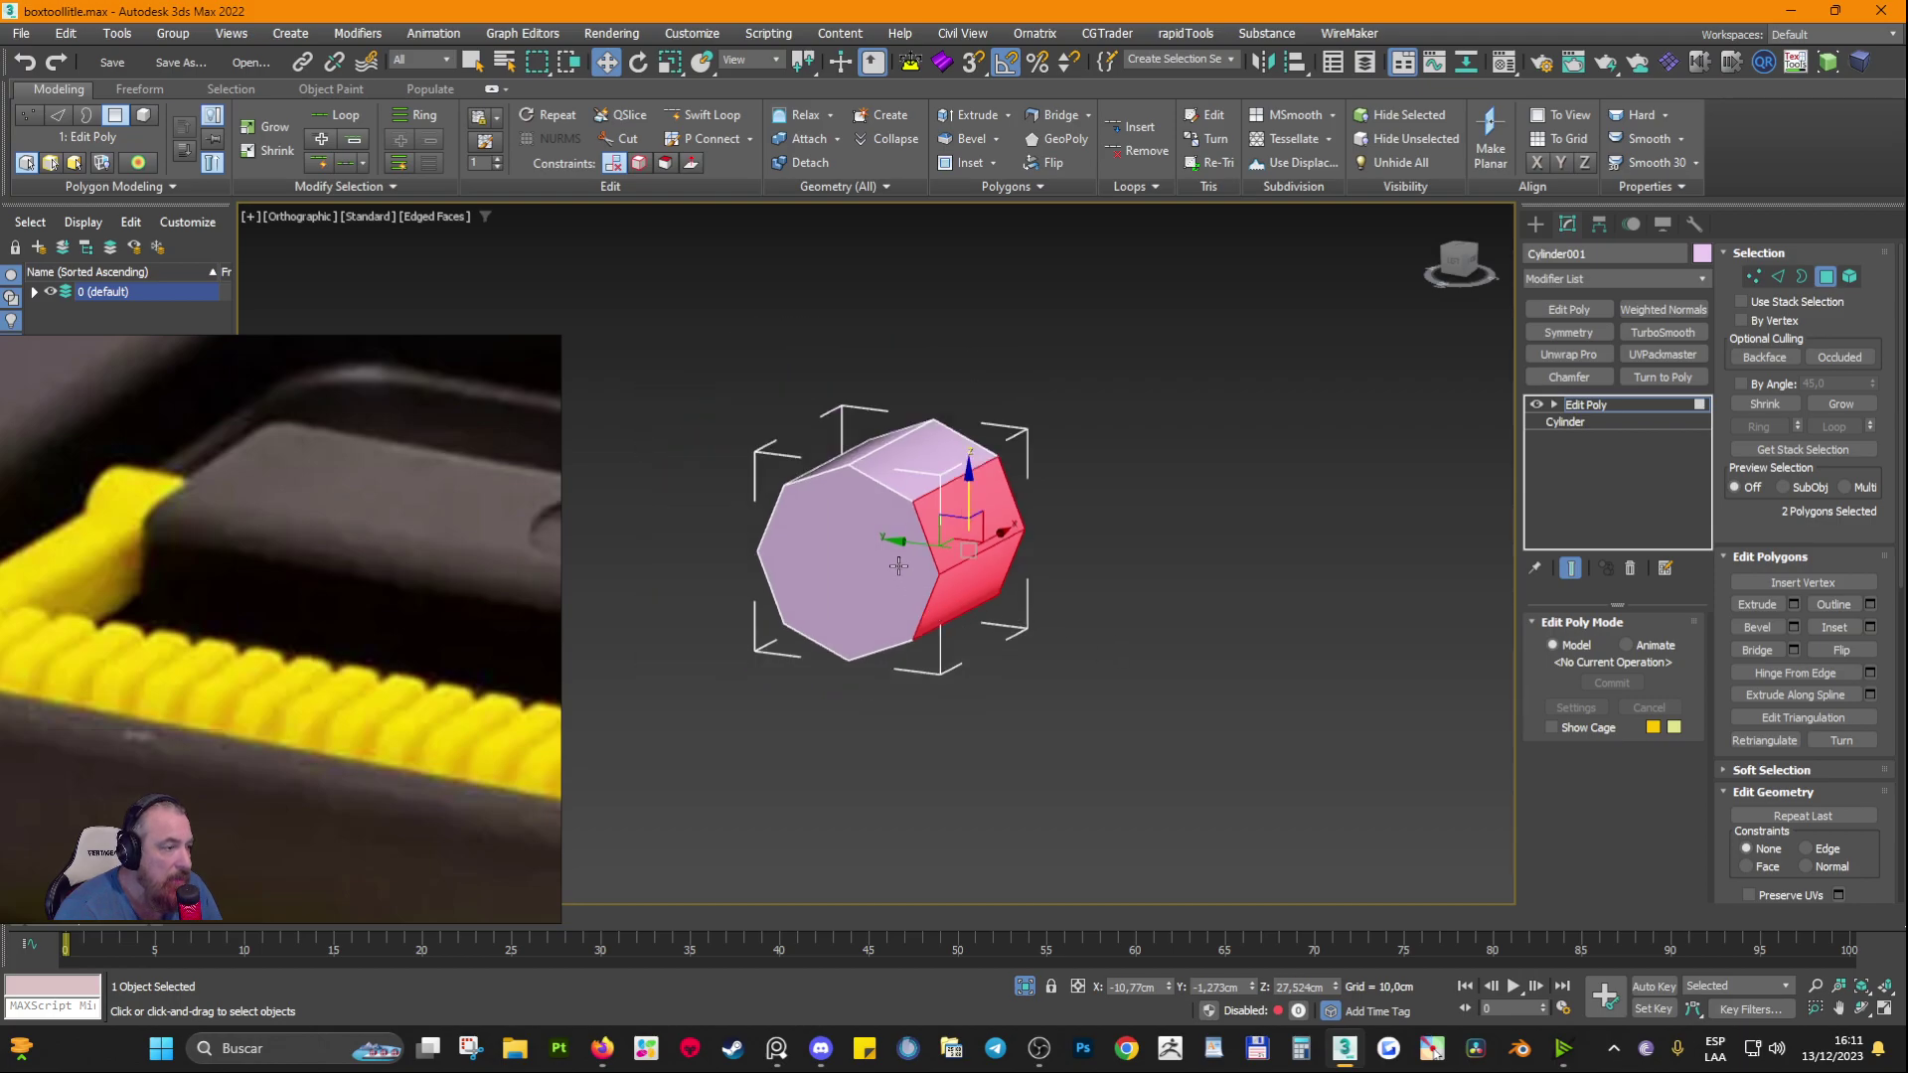
pyautogui.moveTo(907, 544); pyautogui.dragTo(1292, 596)
pyautogui.keyDown('alt'); pyautogui.moveTo(1291, 596); pyautogui.dragTo(1004, 701, button='middle'); pyautogui.keyUp('alt')
pyautogui.moveTo(1237, 659); pyautogui.dragTo(829, 707, button='middle')
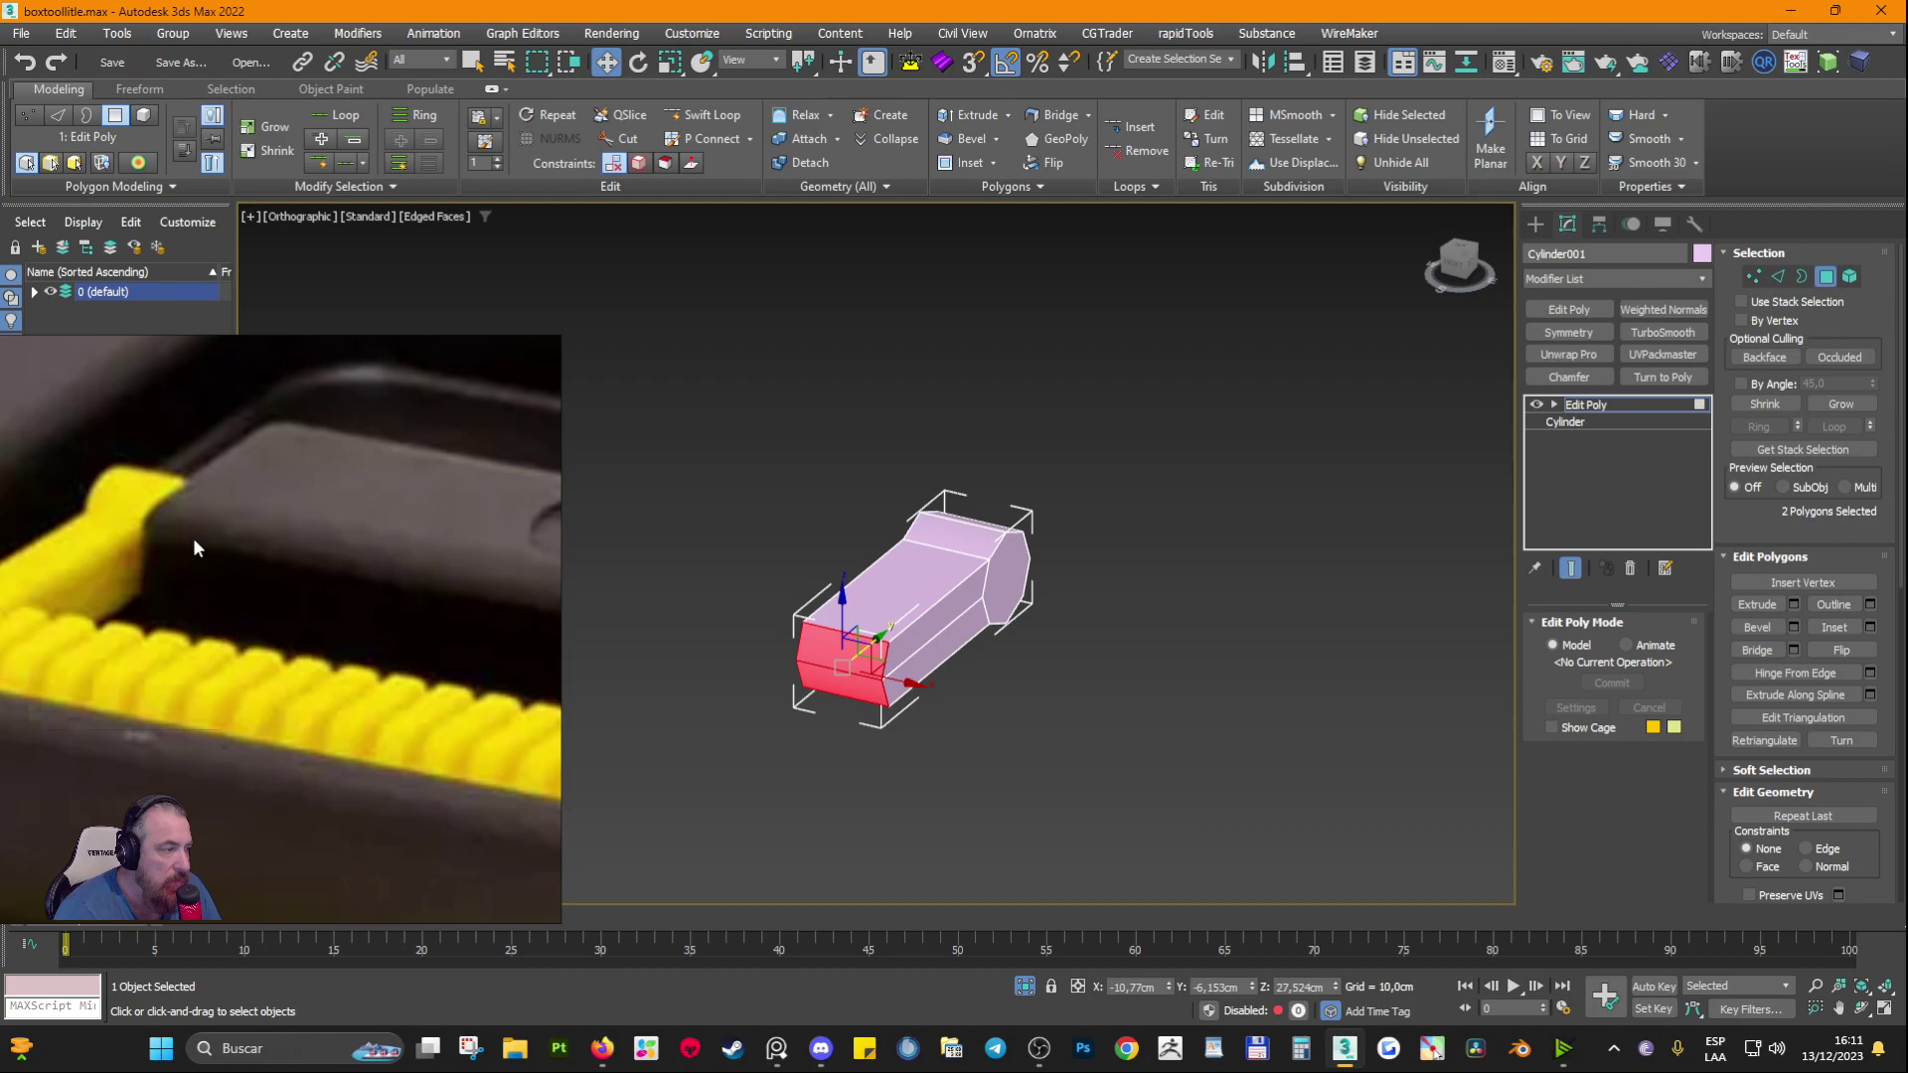
pyautogui.moveTo(221, 541); pyautogui.dragTo(516, 520, button='middle')
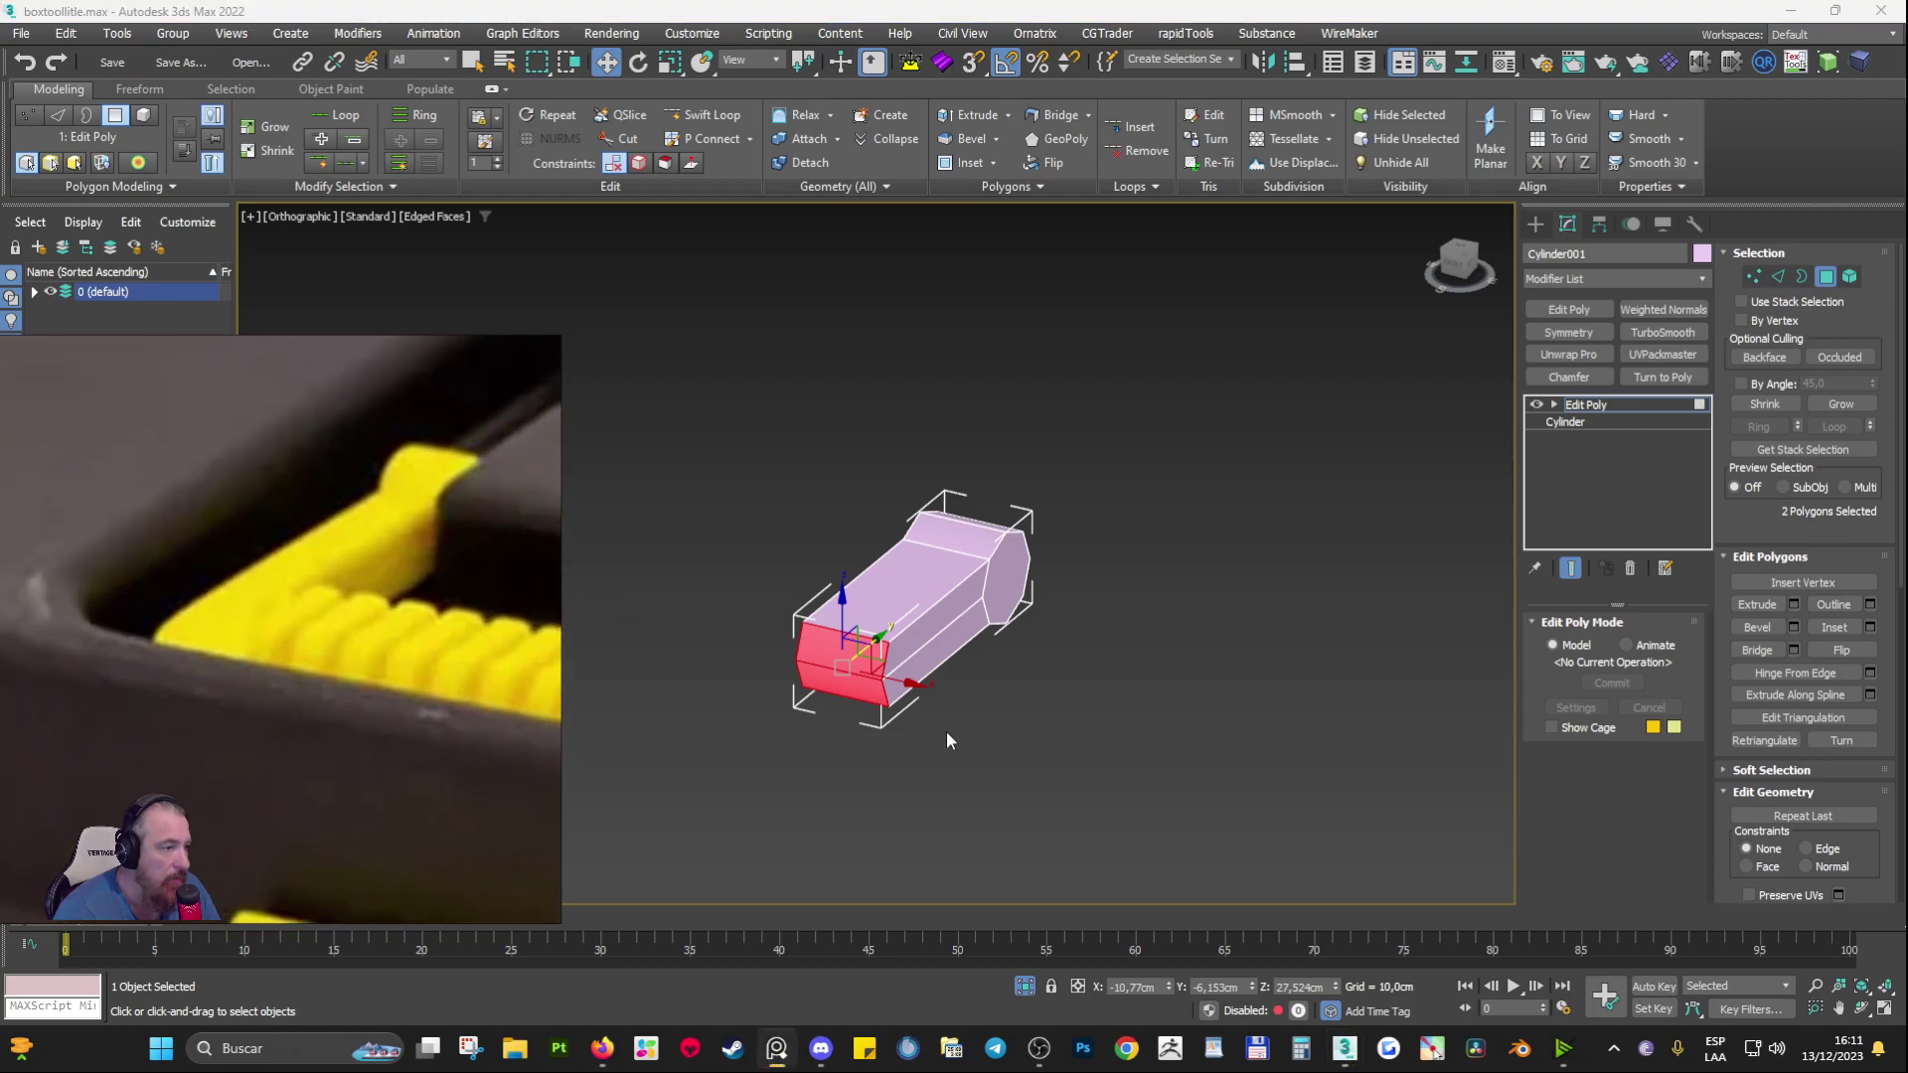
# Step: Leave isolation in the Top view and move the arm's end polygons to about Y -7.40 cm, near the recess's front edge
pyautogui.scroll(6, 887, 646)
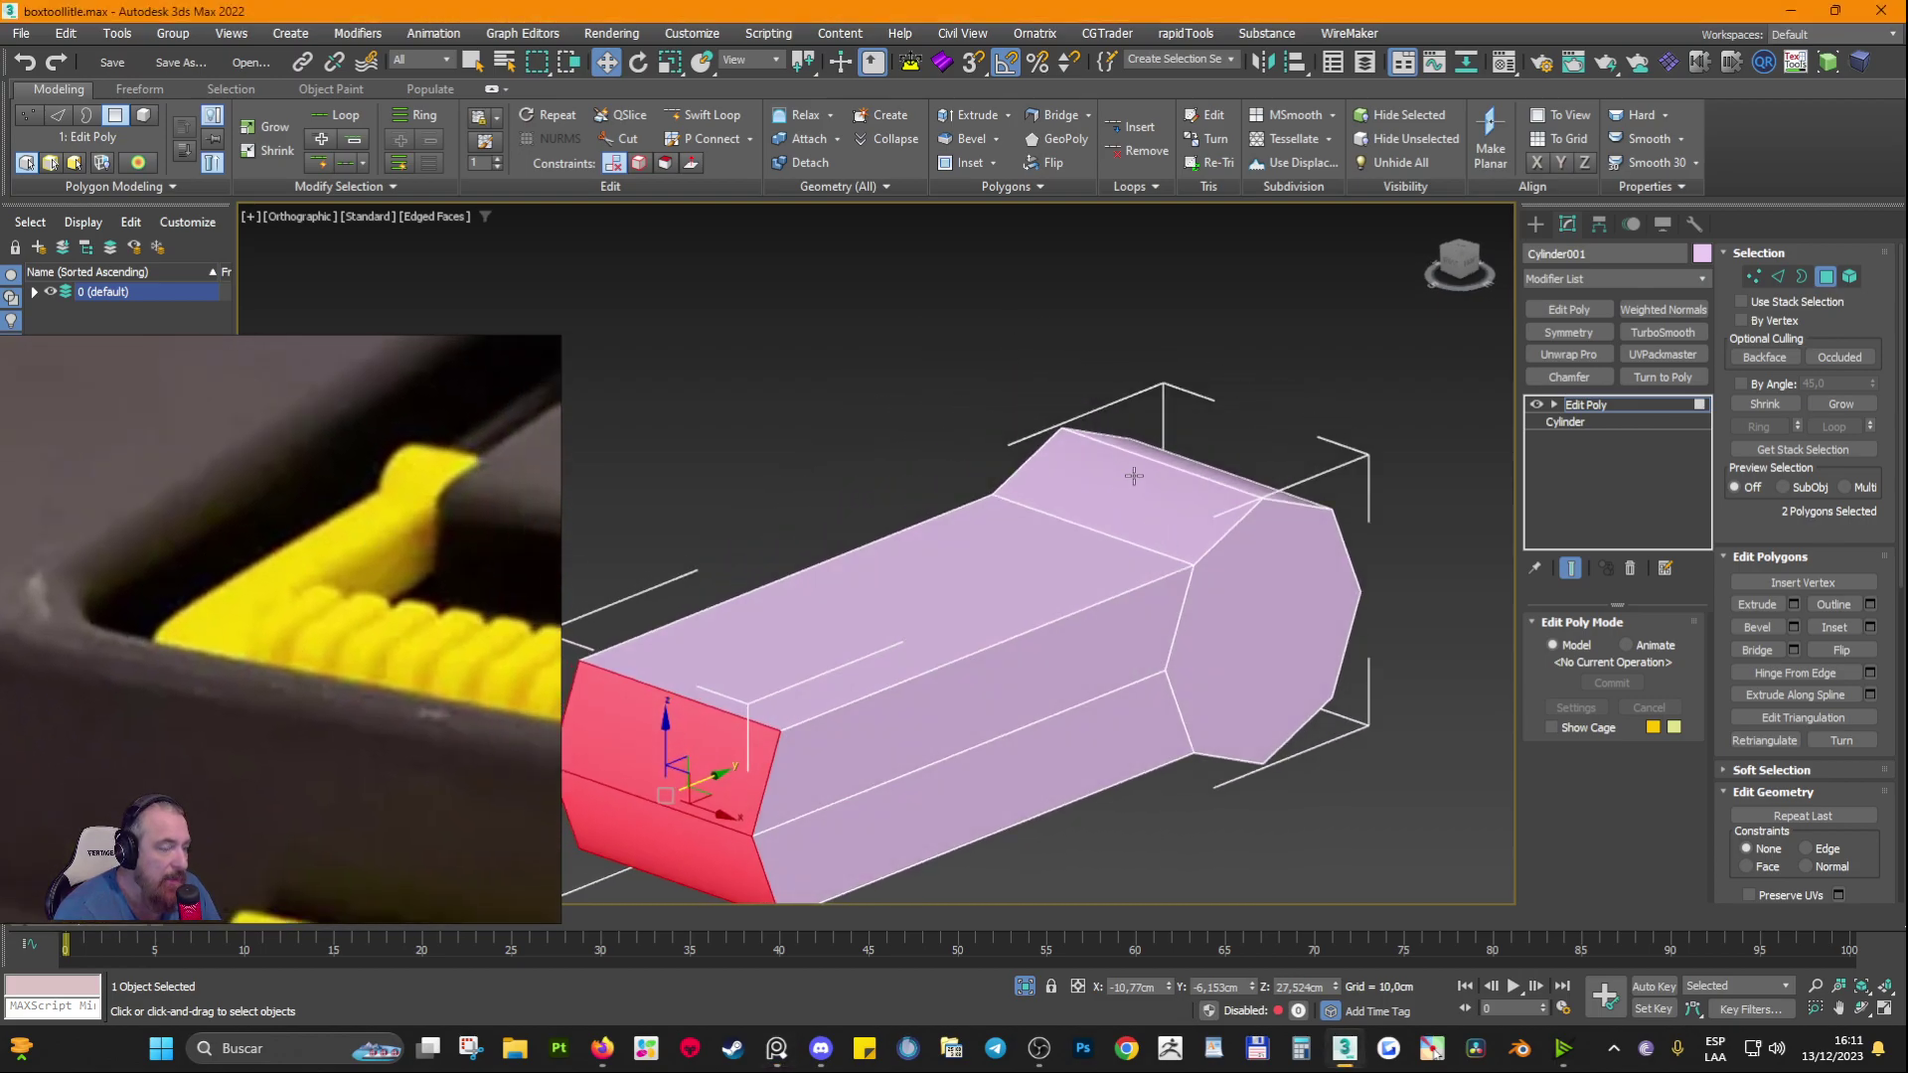
pyautogui.scroll(-3, 1172, 598)
pyautogui.keyDown('alt'); pyautogui.moveTo(1163, 594); pyautogui.dragTo(1128, 591, button='middle'); pyautogui.keyUp('alt')
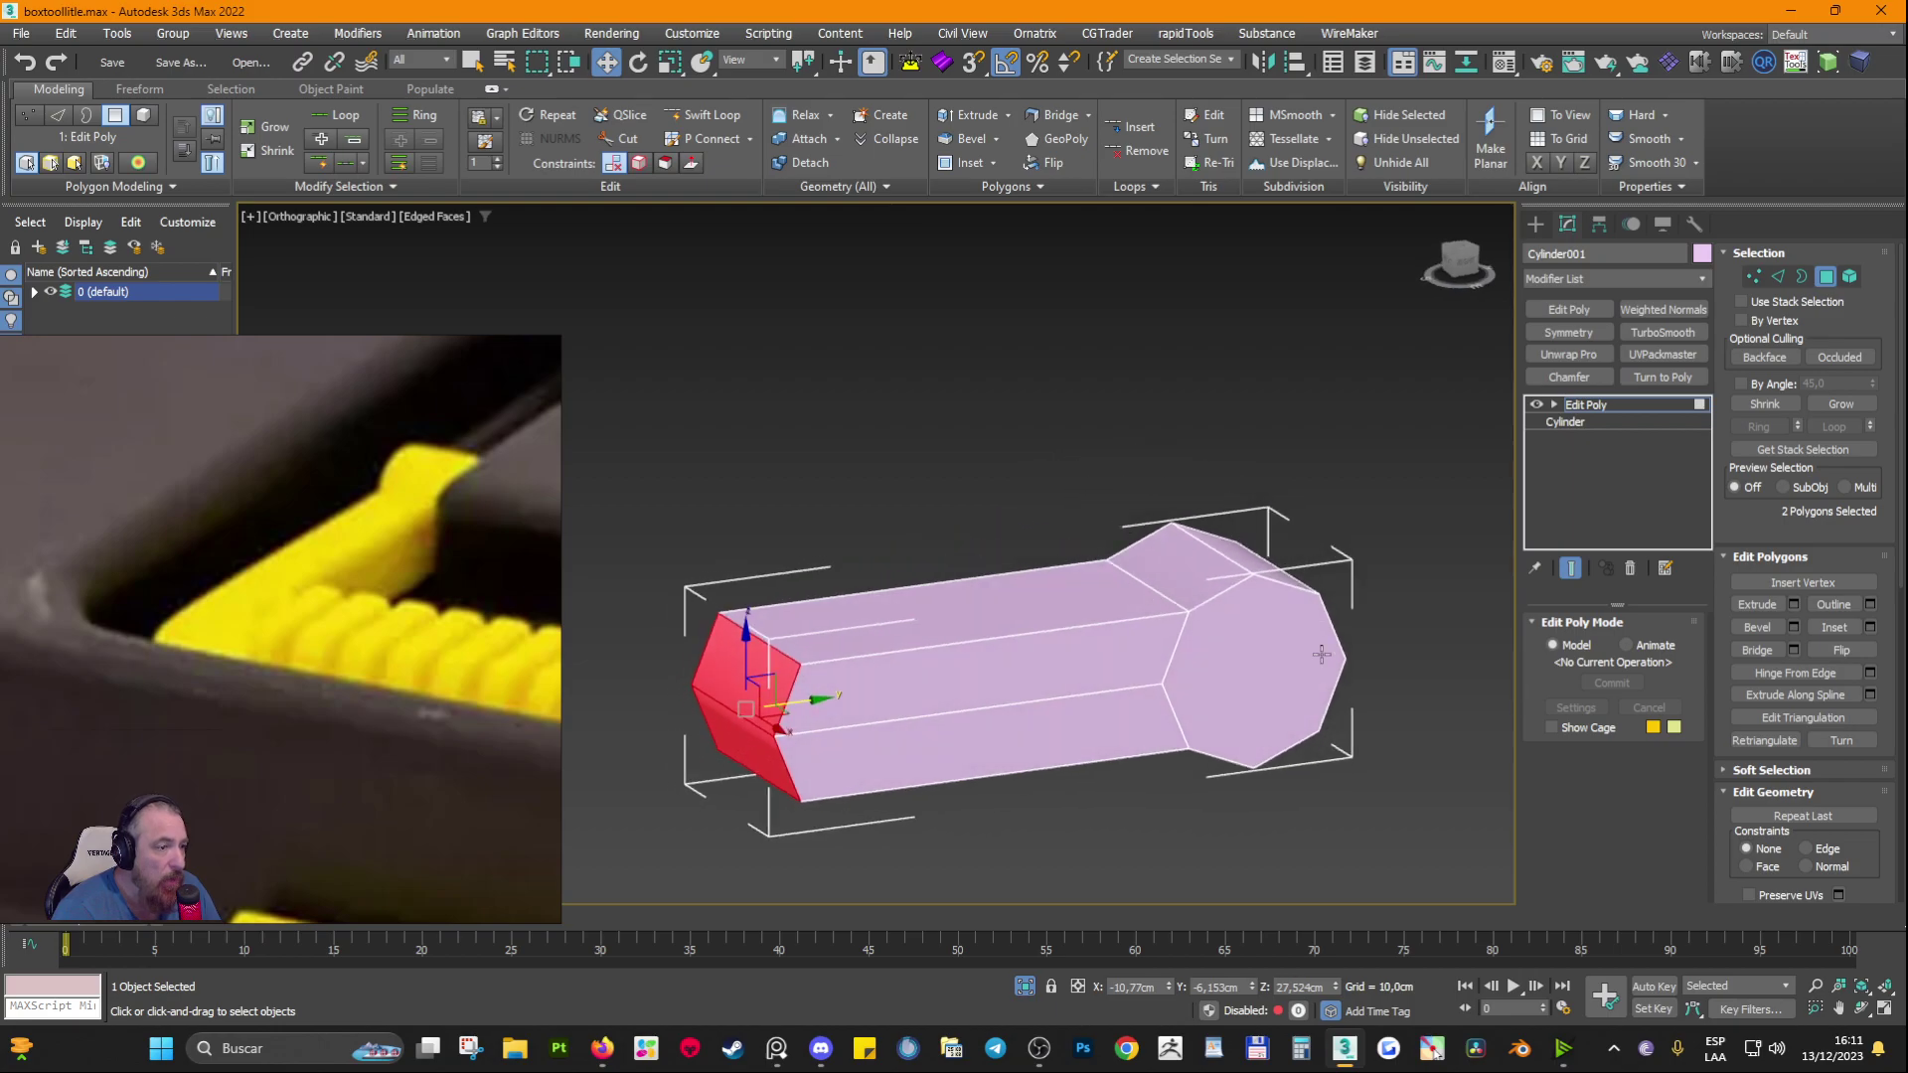
pyautogui.scroll(-2, 1032, 619)
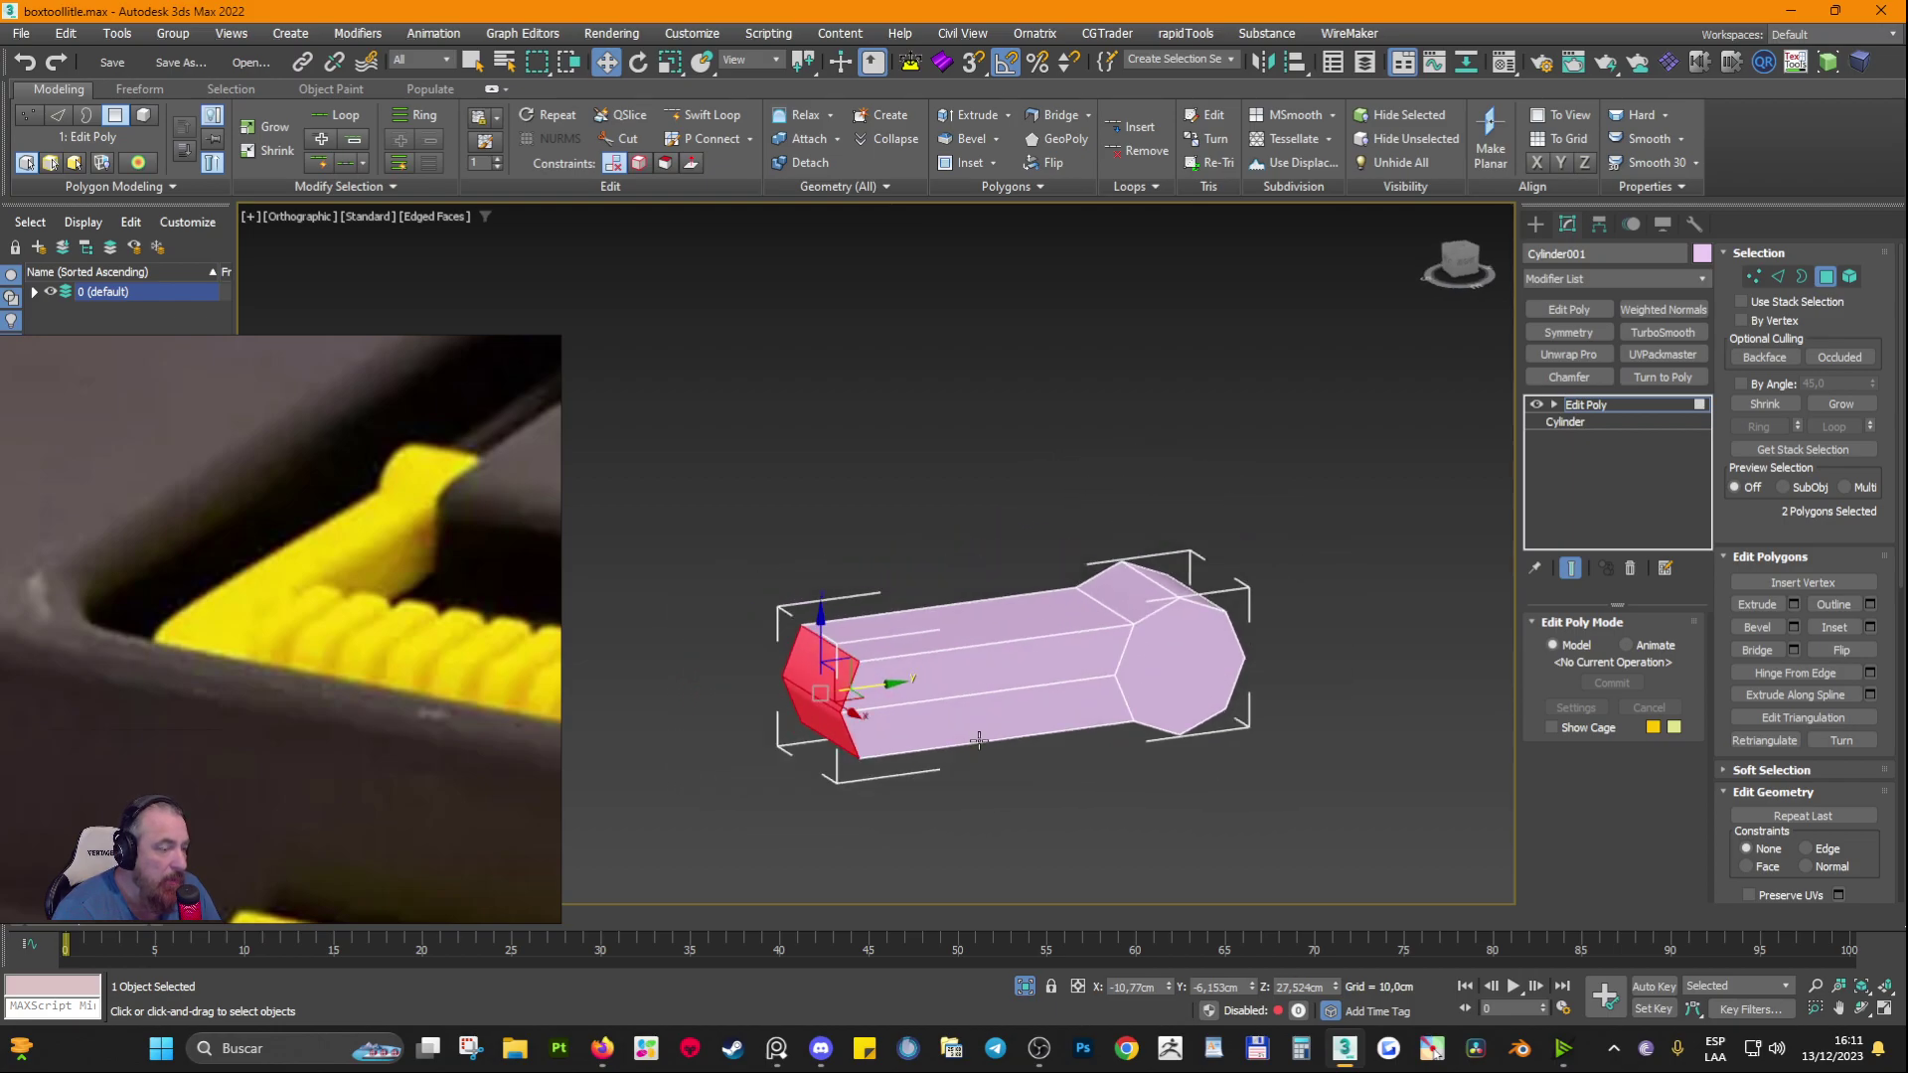
pyautogui.press('t')
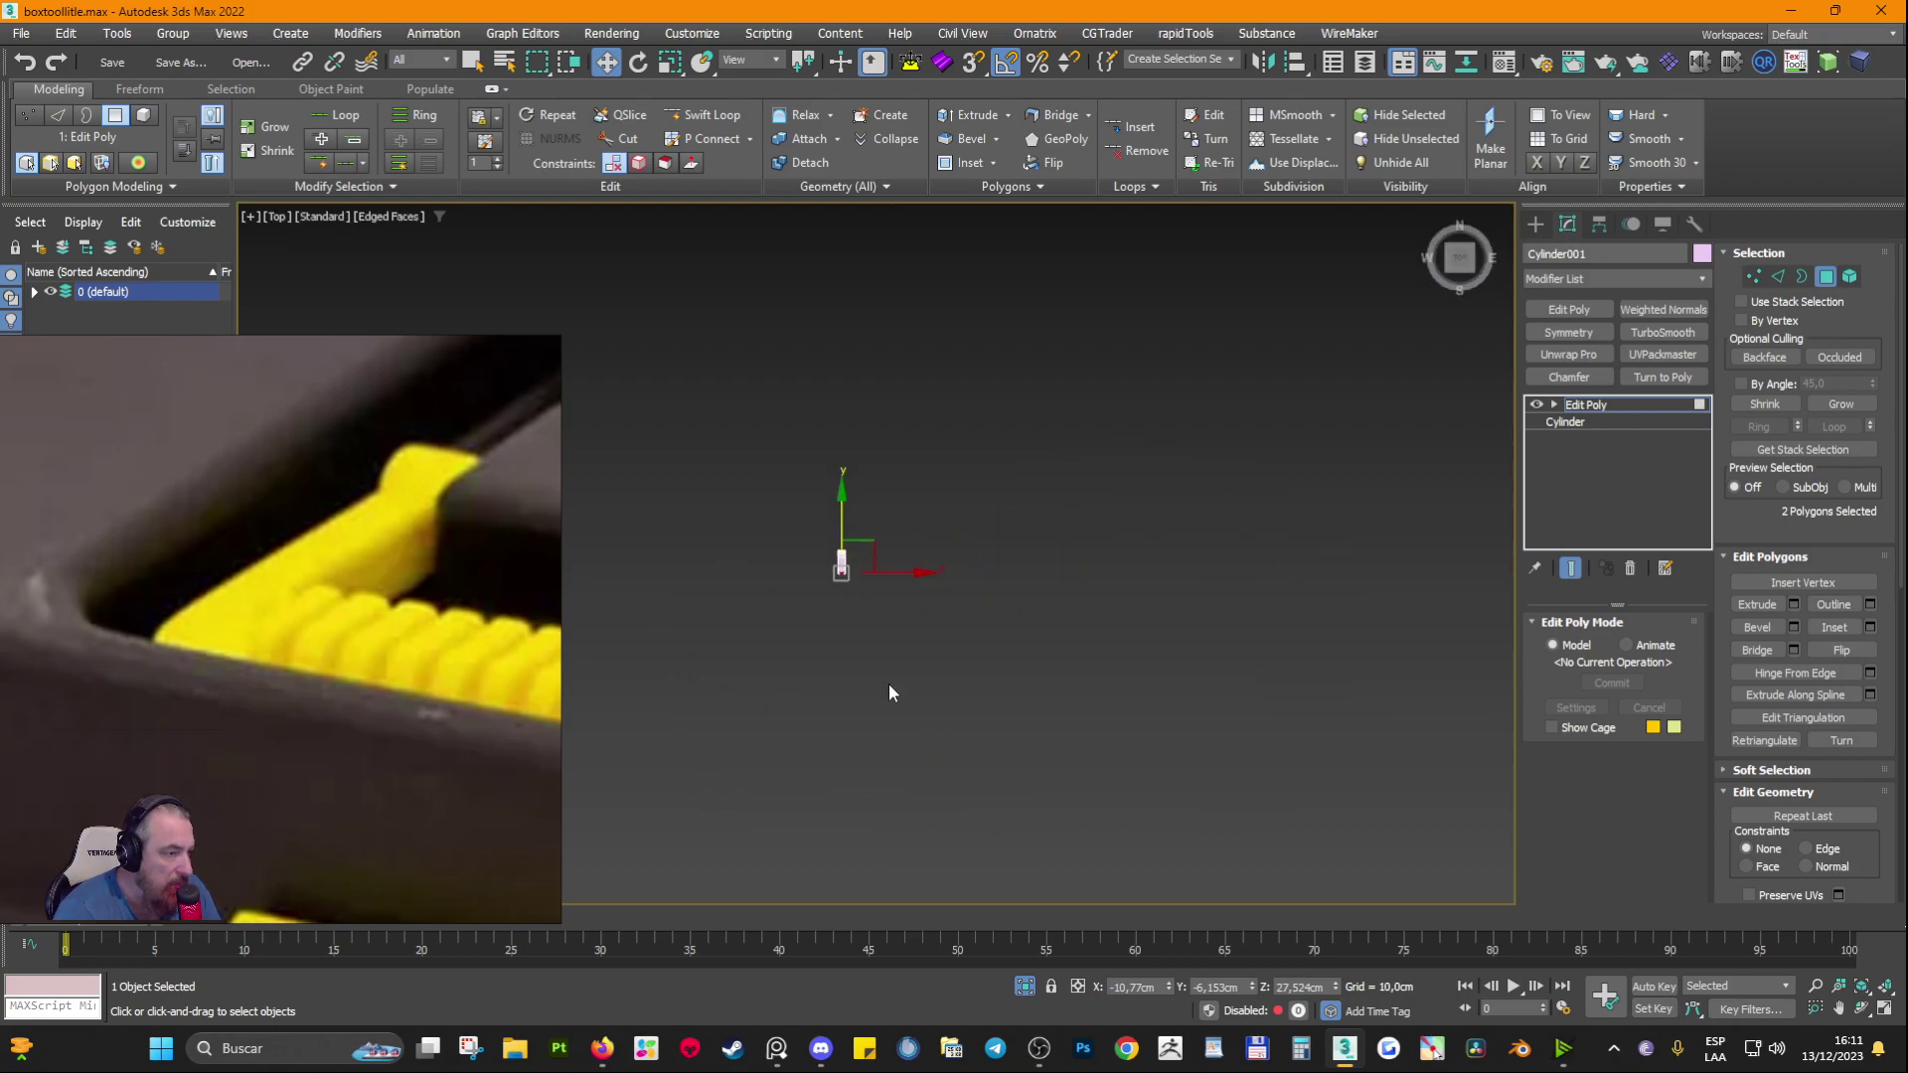
pyautogui.scroll(3, 873, 586)
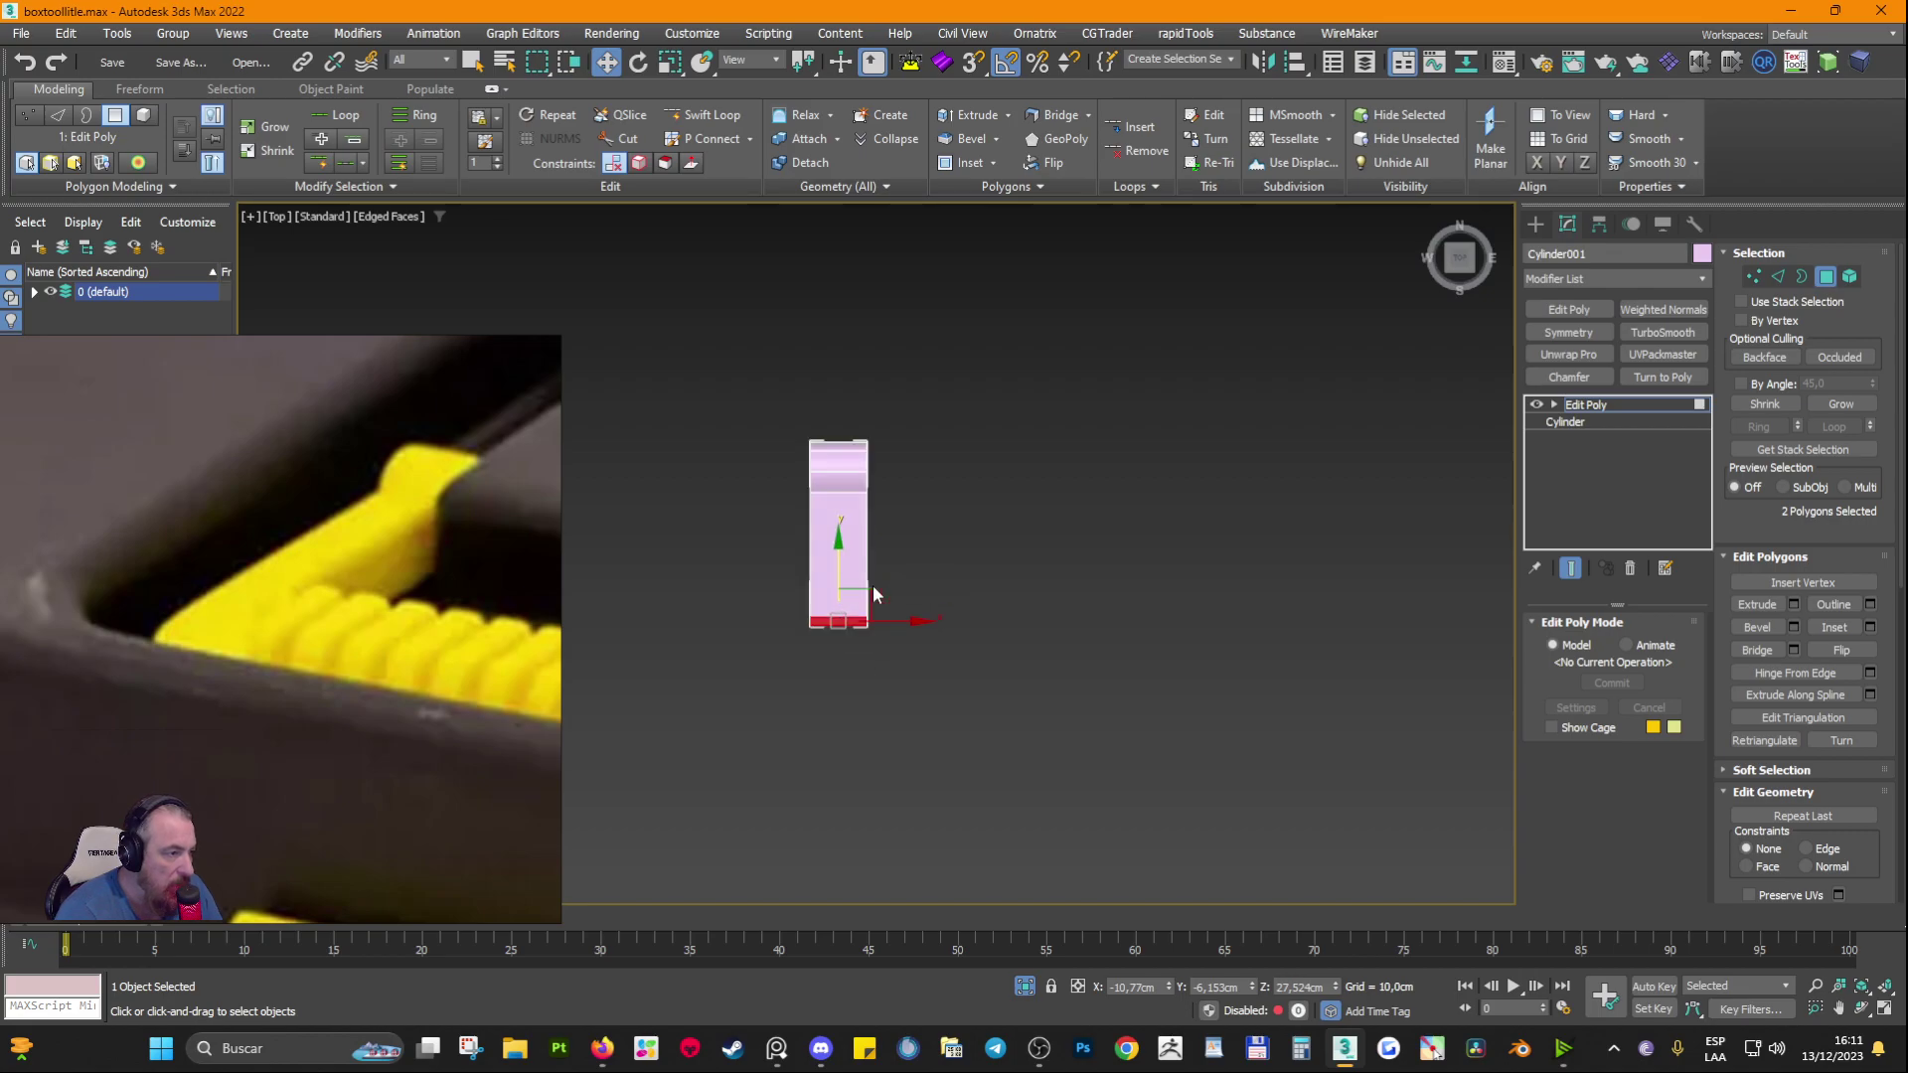
pyautogui.click(1025, 987)
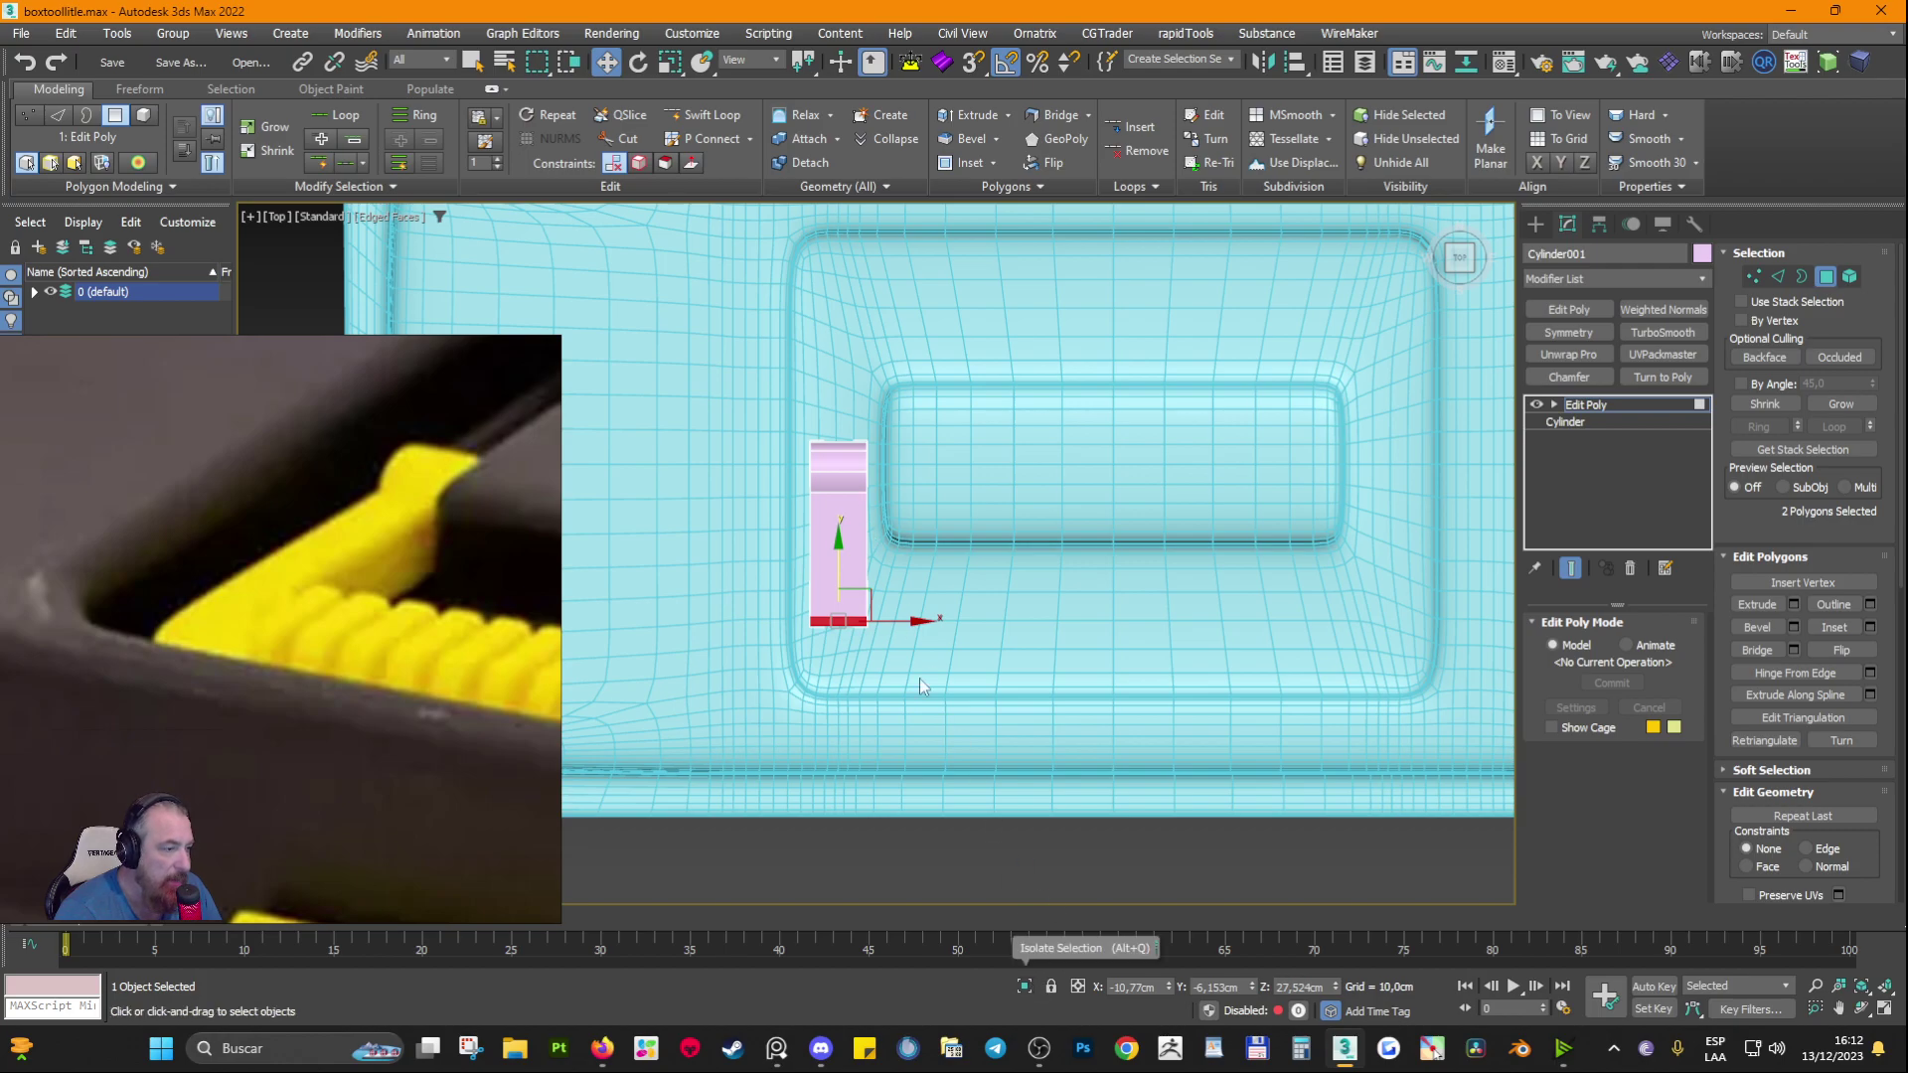
pyautogui.scroll(5, 820, 647)
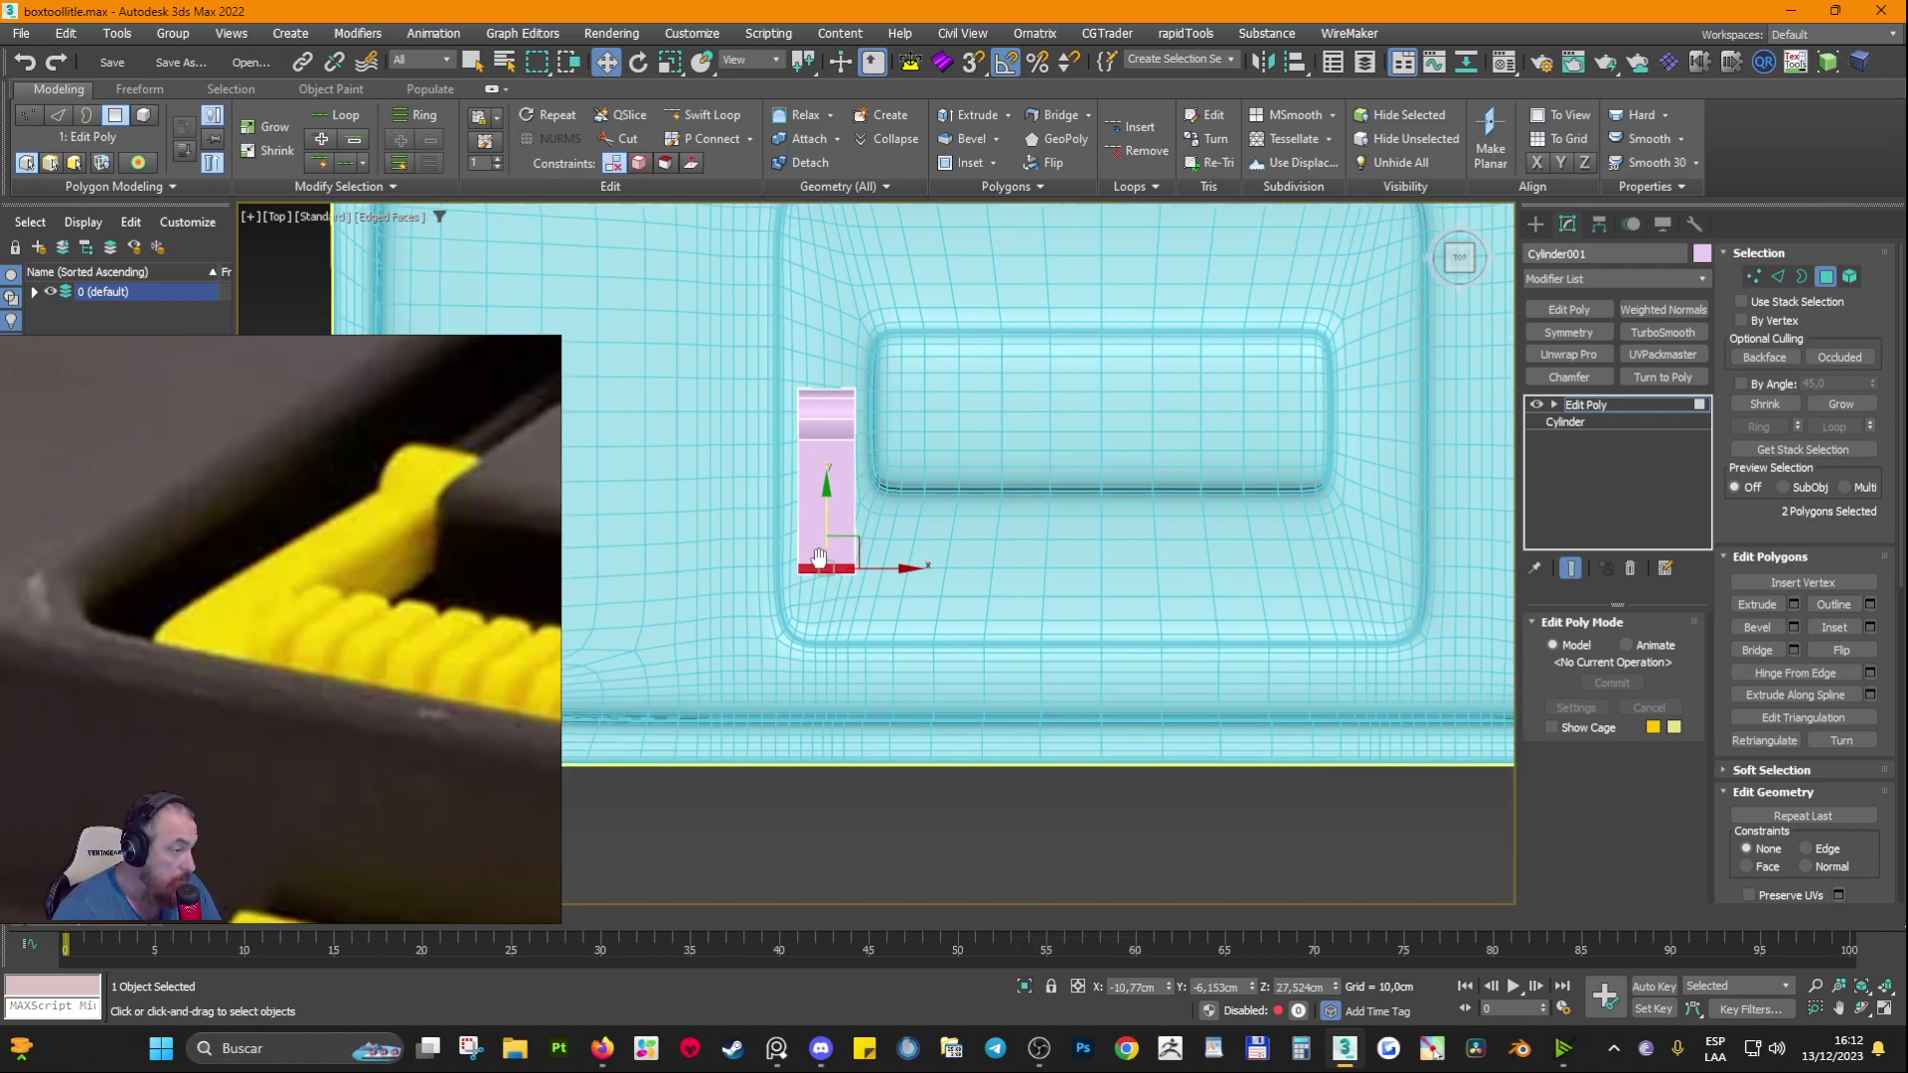
pyautogui.moveTo(798, 465); pyautogui.dragTo(803, 521)
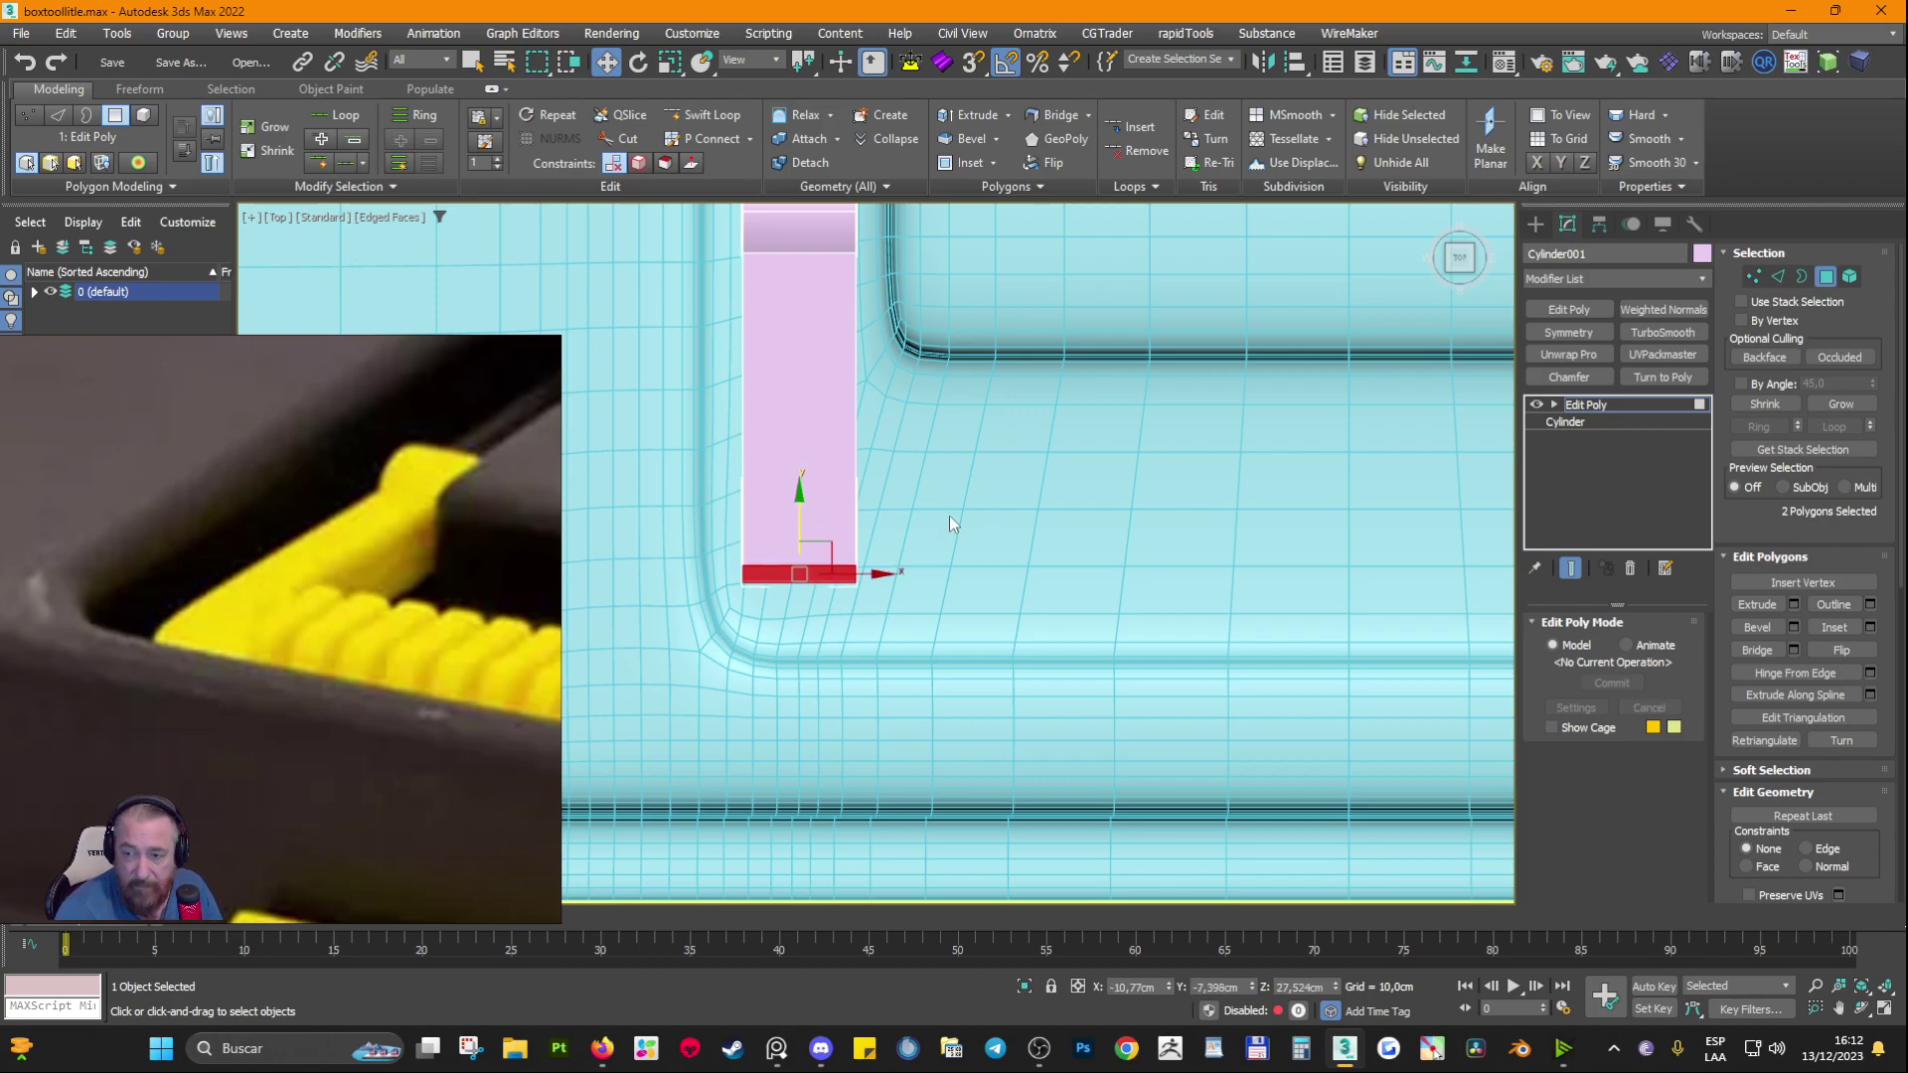
# Step: Scale the arm's two end polygons along Y until they form one flat vertical end
pyautogui.keyDown('alt'); pyautogui.moveTo(914, 525); pyautogui.dragTo(720, 532, button='middle'); pyautogui.keyUp('alt')
pyautogui.scroll(4, 777, 510)
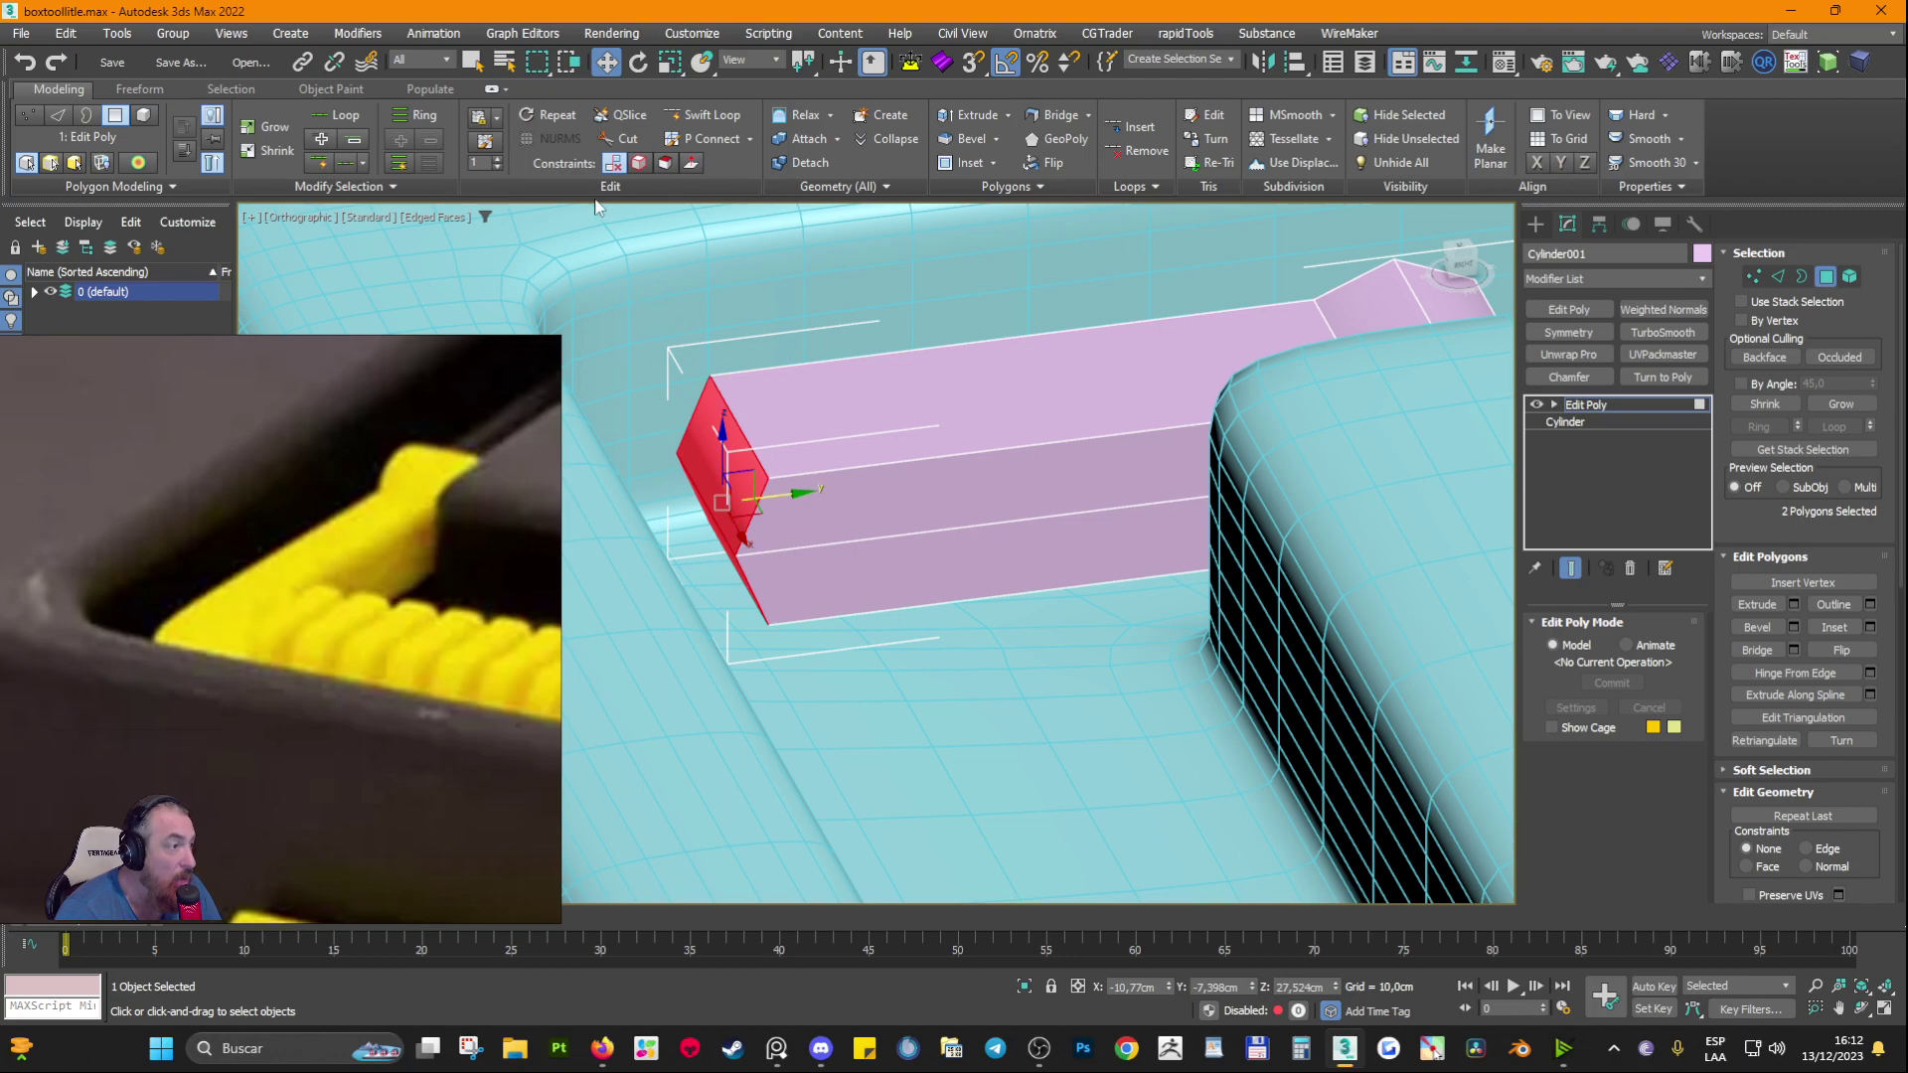
pyautogui.click(669, 62)
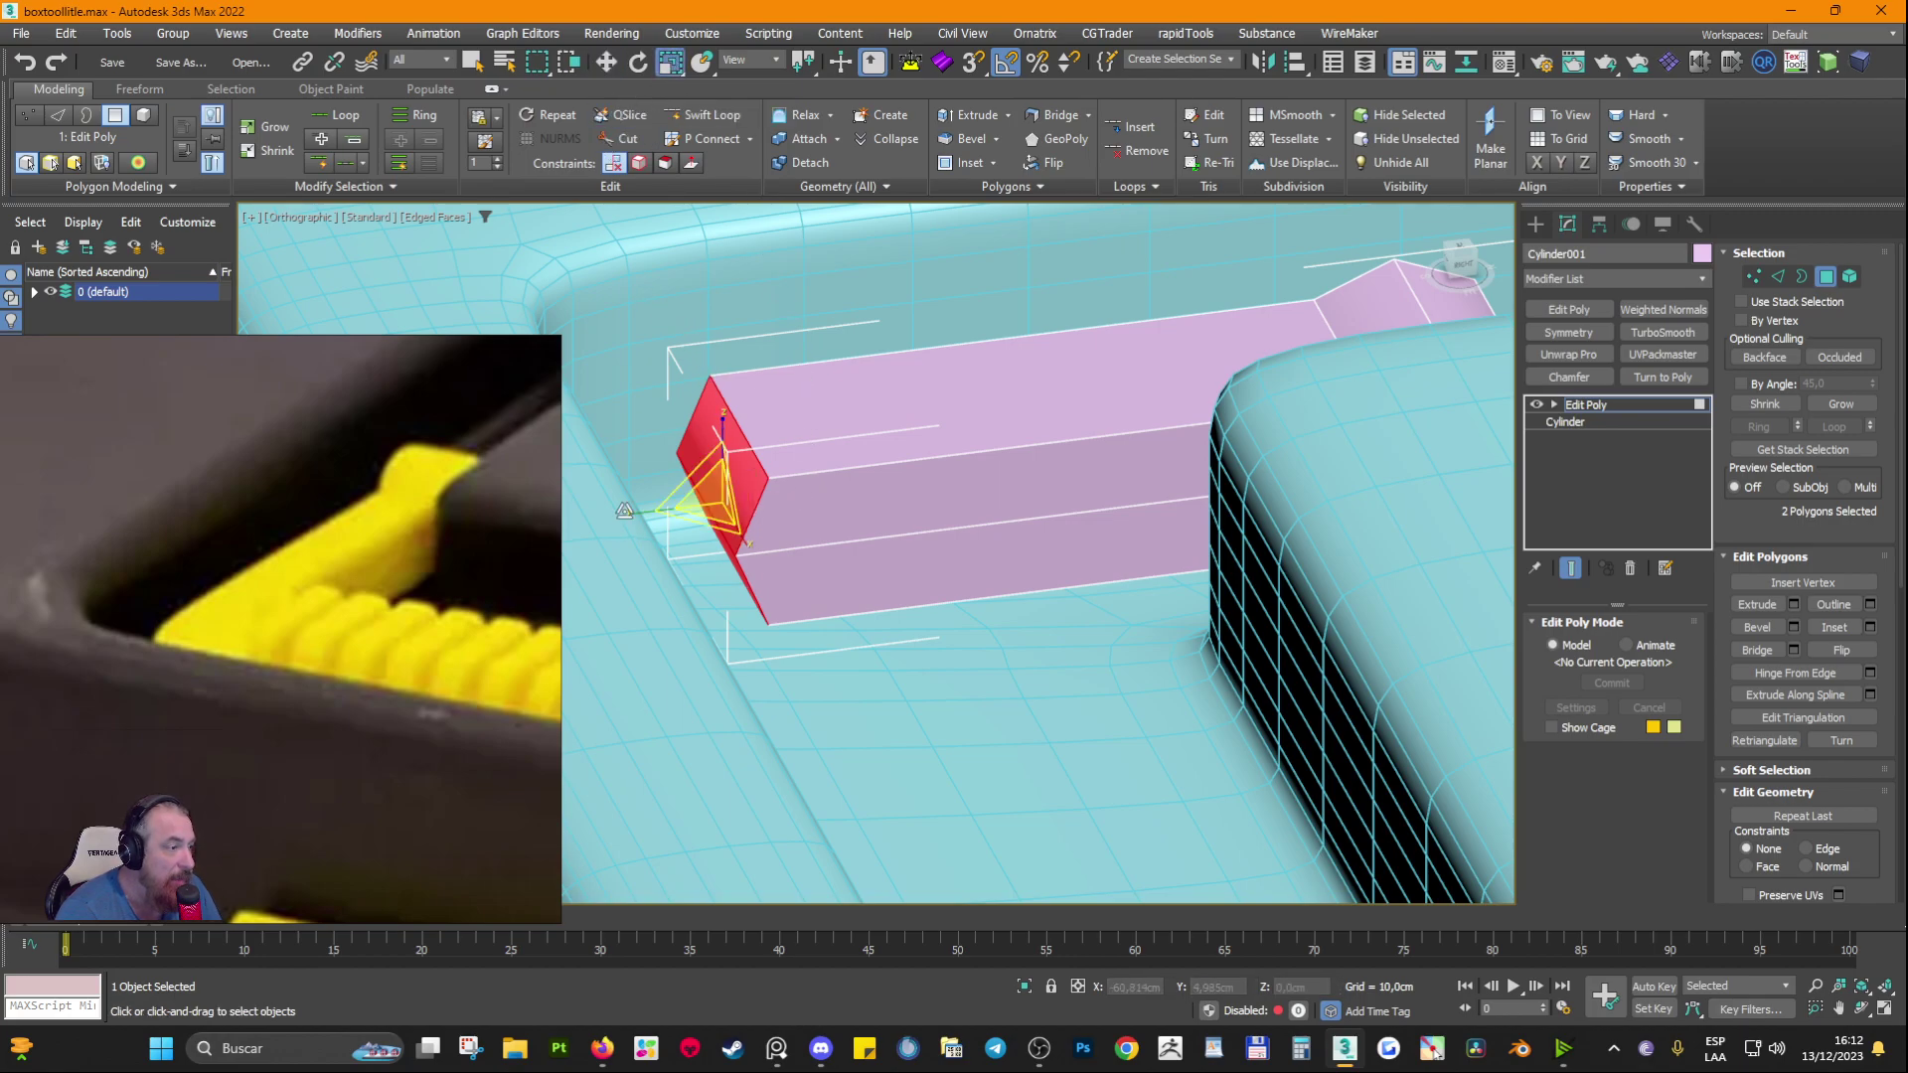
pyautogui.moveTo(632, 510); pyautogui.dragTo(1766, 423)
pyautogui.moveTo(1062, 508); pyautogui.dragTo(1177, 531)
# Step: Select the arm's two long inner side polygons and extrude them along X to about -8.26 cm
pyautogui.scroll(-3, 1018, 507)
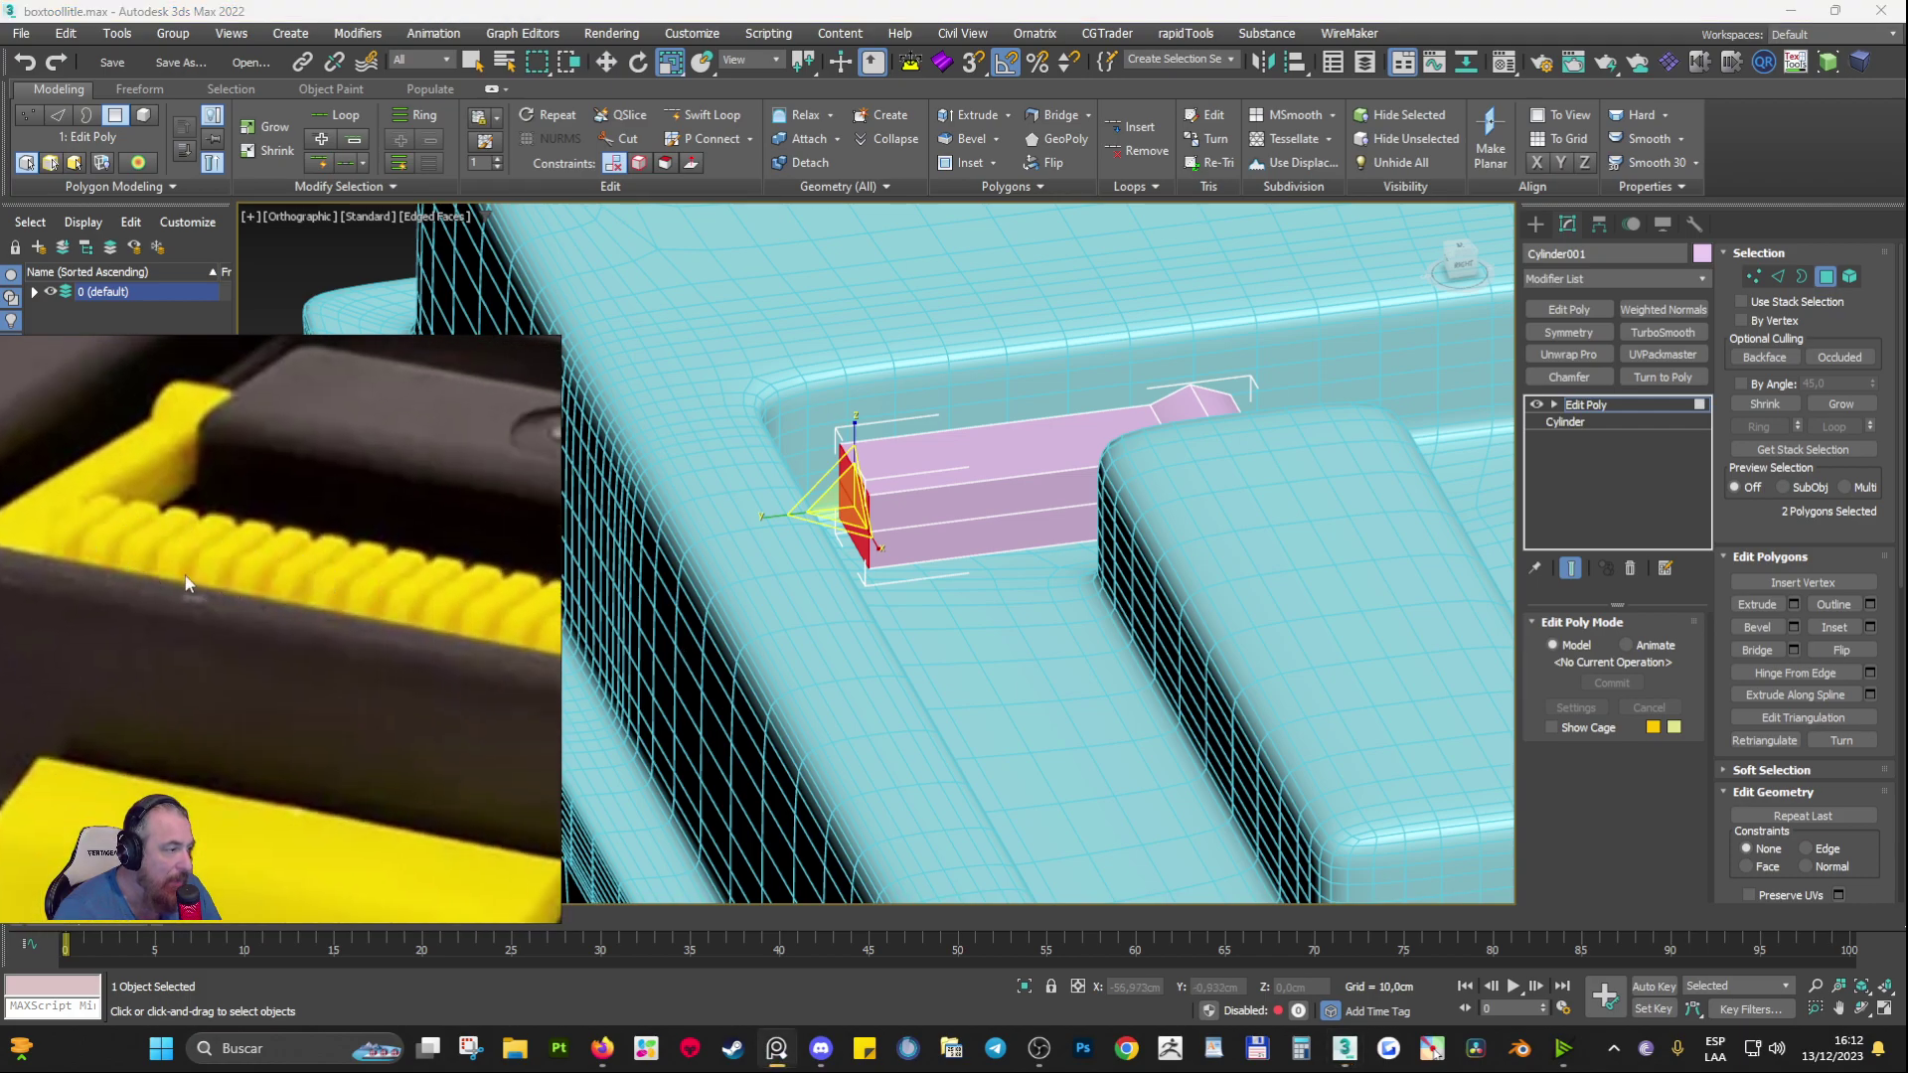
pyautogui.scroll(3, 919, 556)
pyautogui.click(902, 482)
pyautogui.keyDown('ctrl'); pyautogui.click(915, 542); pyautogui.keyUp('ctrl')
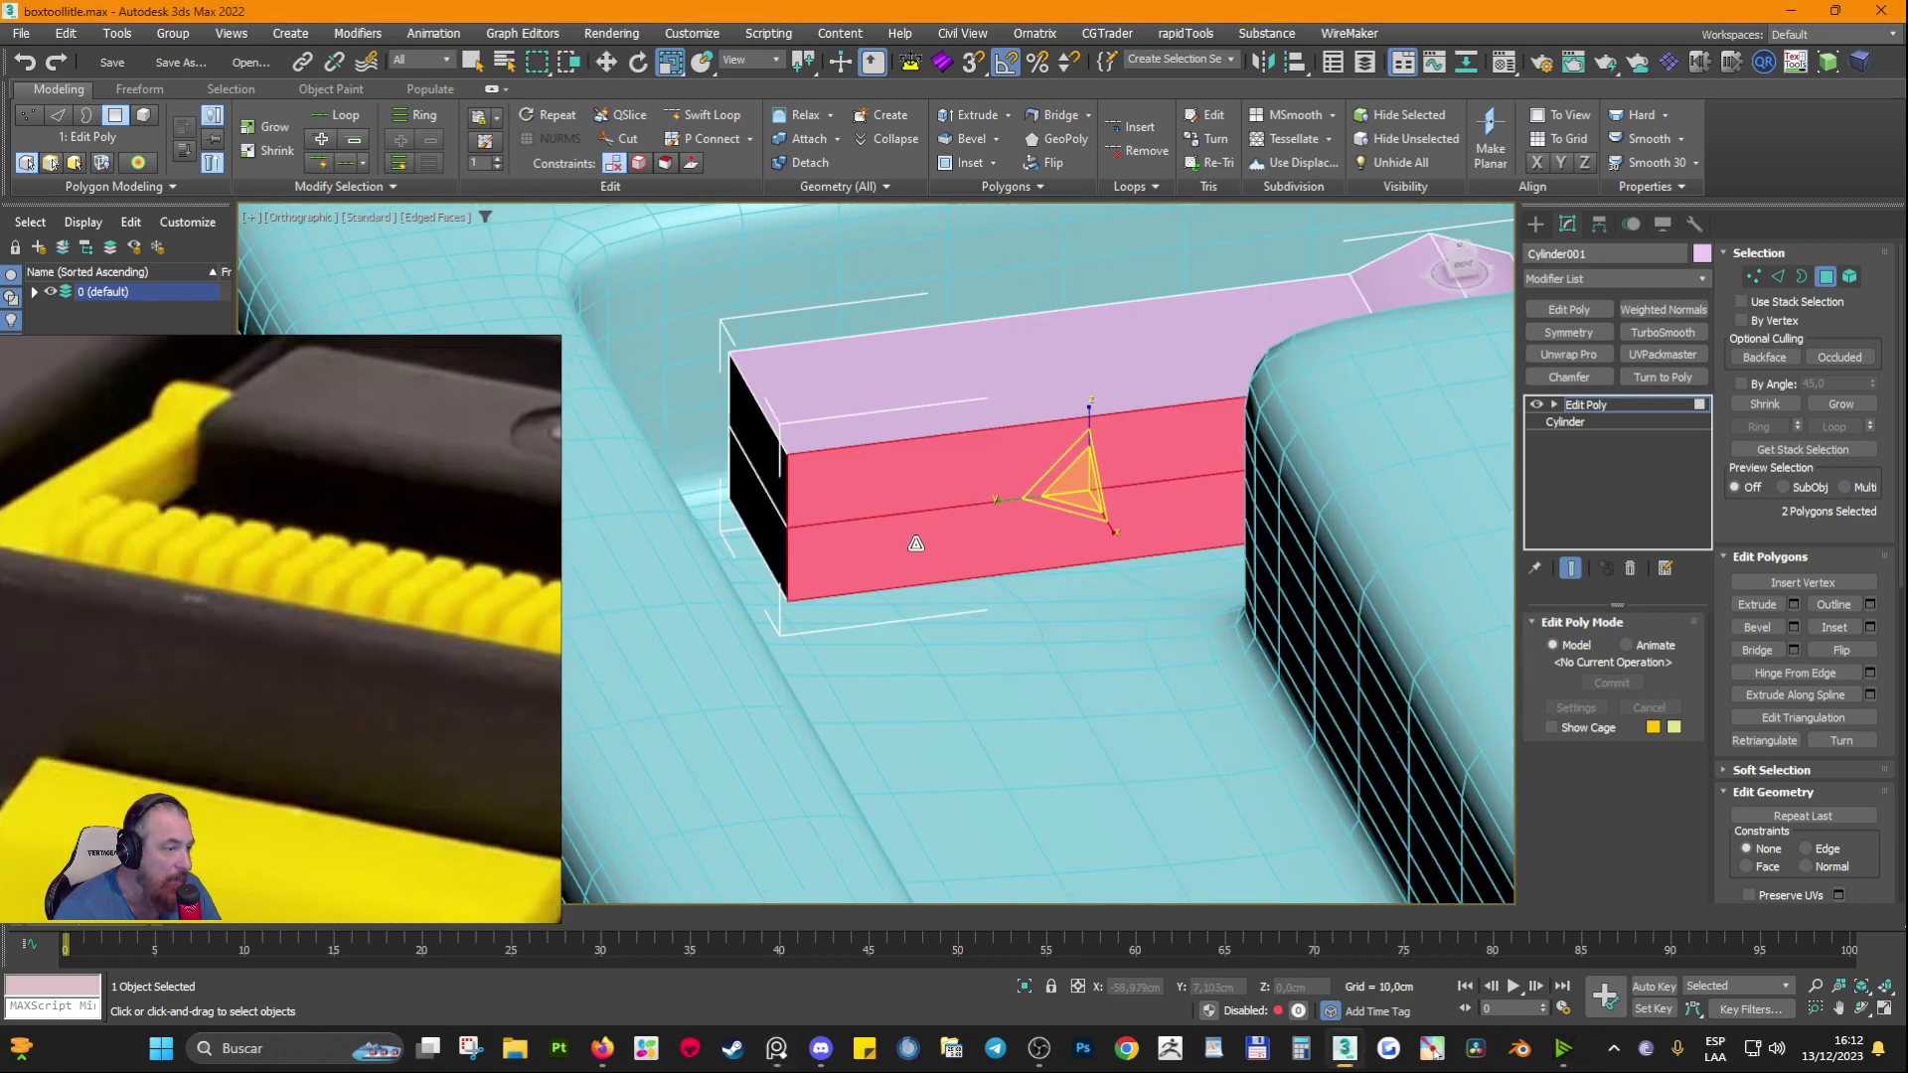
pyautogui.moveTo(916, 545)
pyautogui.keyDown('alt'); pyautogui.mouseDown(button='middle')
pyautogui.moveTo(1052, 558)
pyautogui.moveTo(953, 537)
pyautogui.mouseUp(button='middle'); pyautogui.keyUp('alt')
pyautogui.press('w')
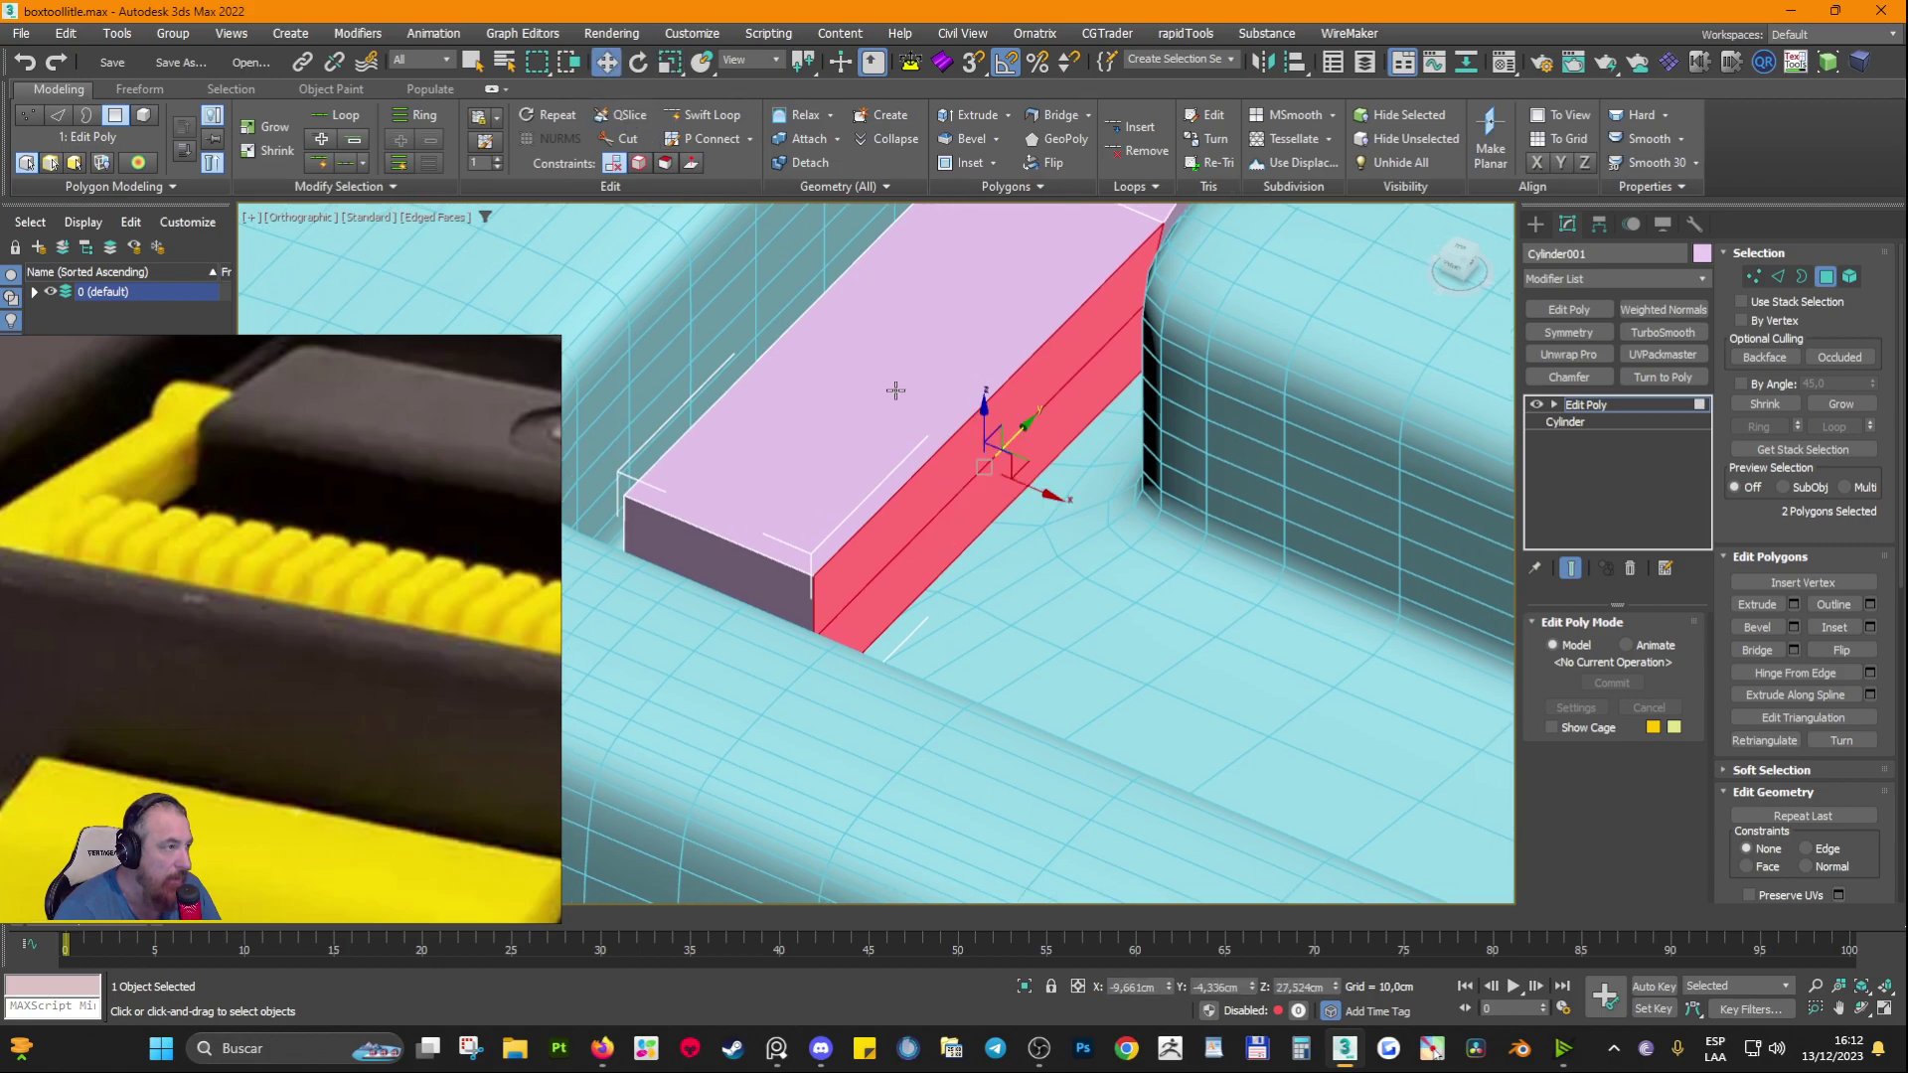
pyautogui.moveTo(1055, 515); pyautogui.dragTo(1146, 317)
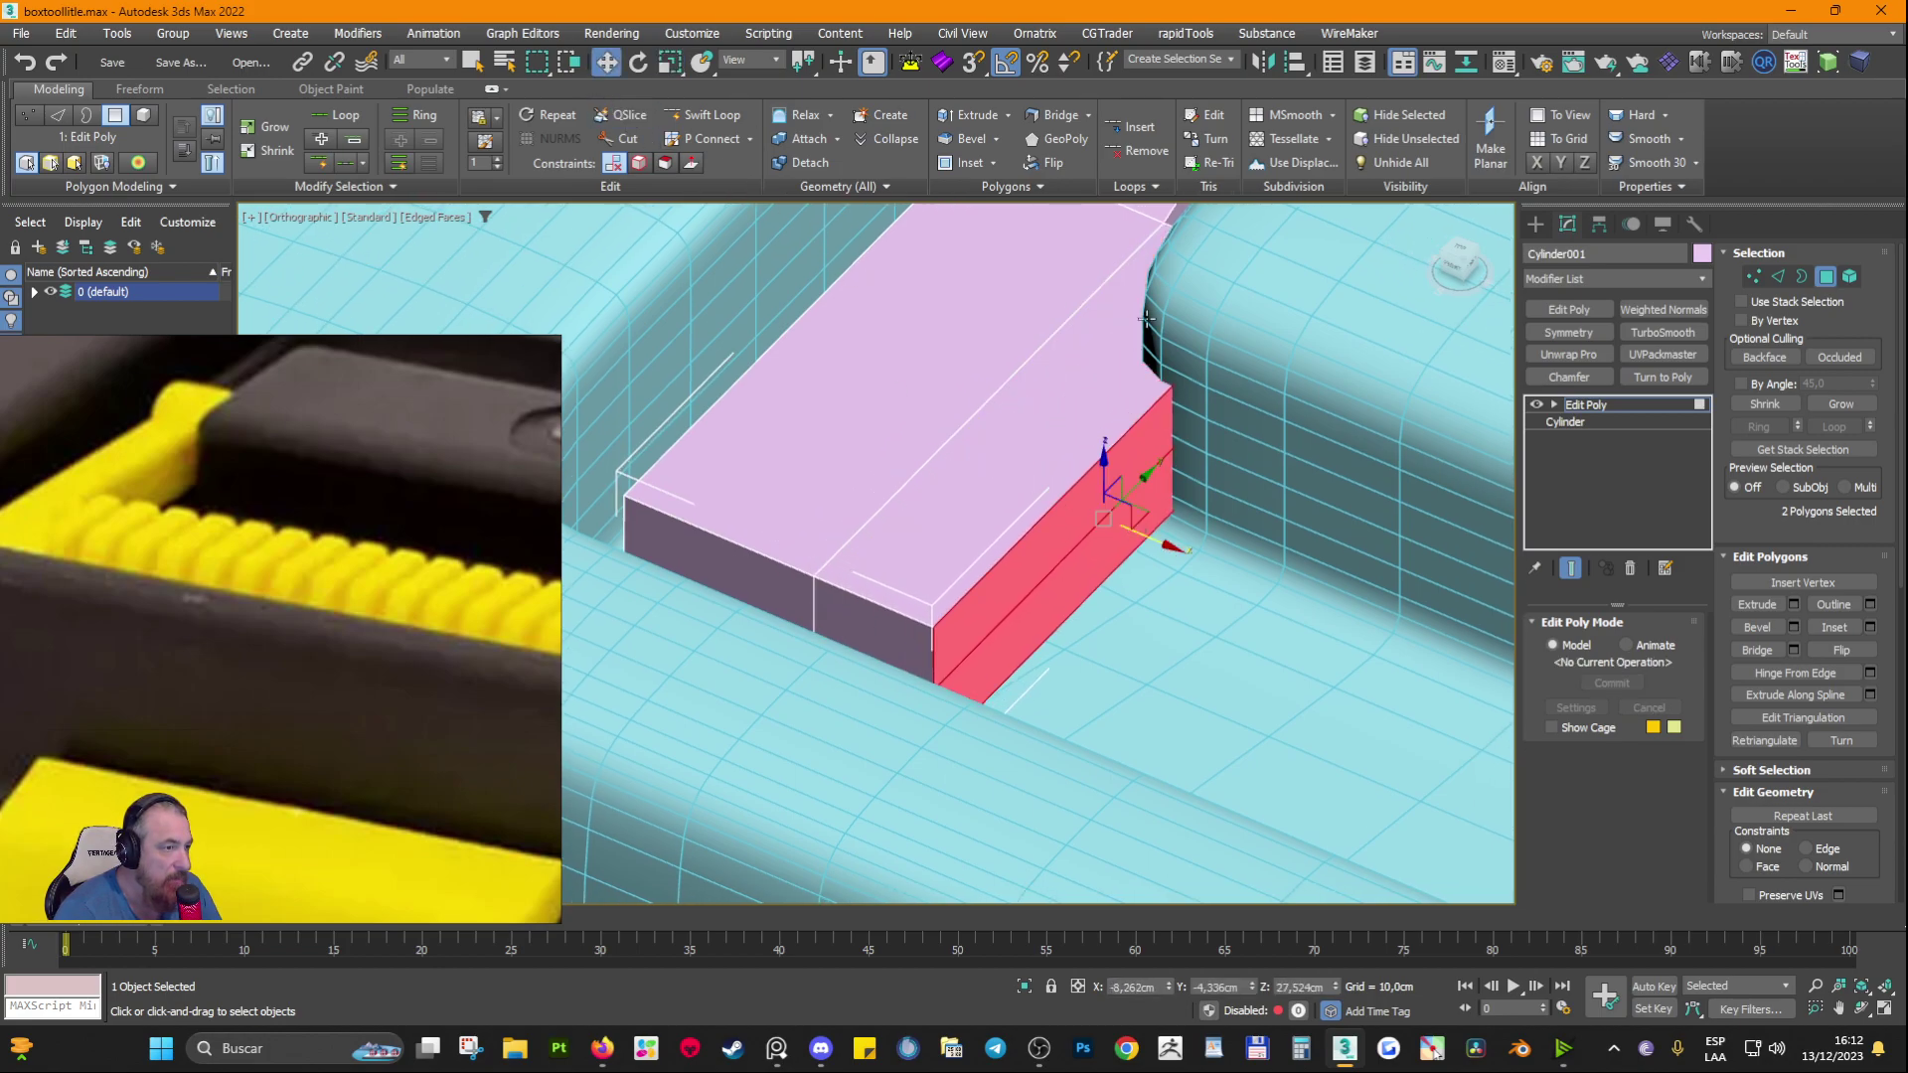
# Step: Undo the arm's inner side extrusion and try connecting the arm's six long edges with a new edge loop
pyautogui.hotkey('ctrl', 'z')
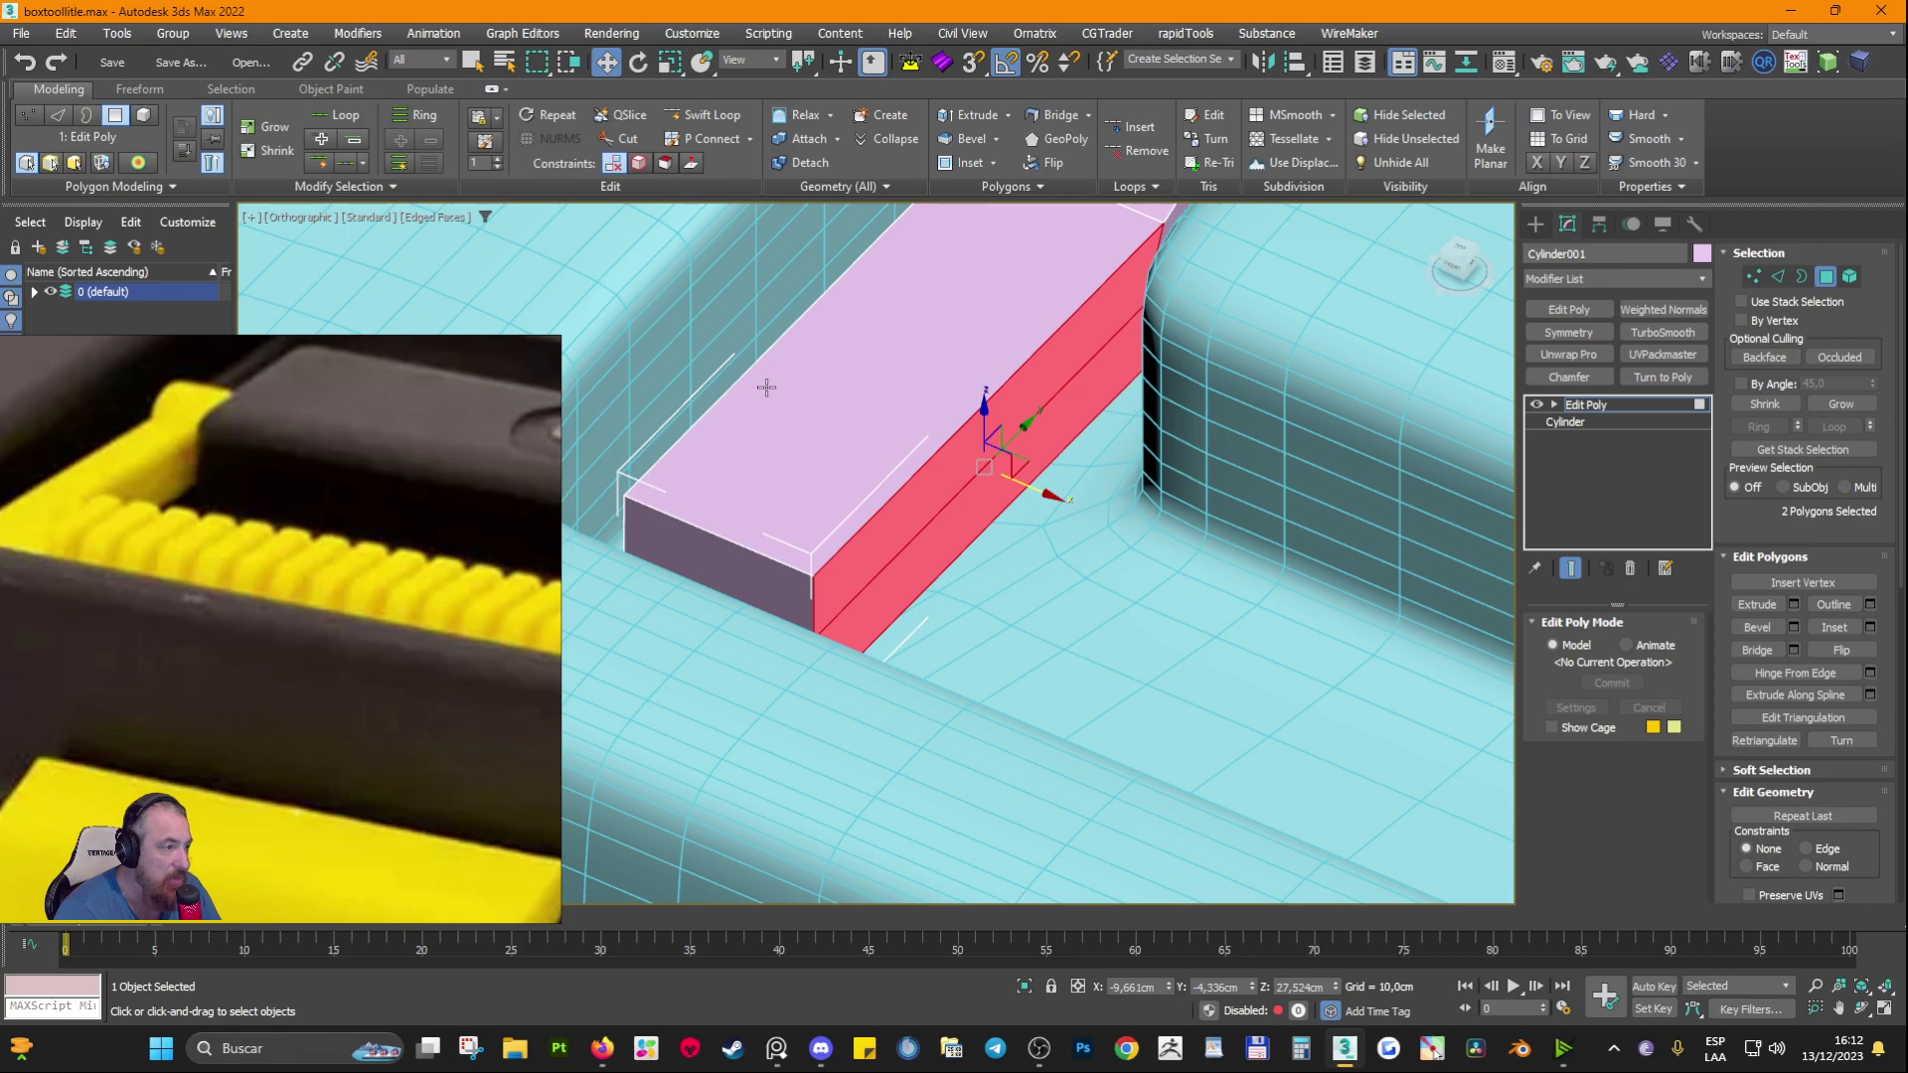
pyautogui.click(1776, 277)
pyautogui.keyDown('alt'); pyautogui.moveTo(1131, 518); pyautogui.dragTo(863, 627, button='middle'); pyautogui.keyUp('alt')
pyautogui.moveTo(635, 250); pyautogui.dragTo(635, 248)
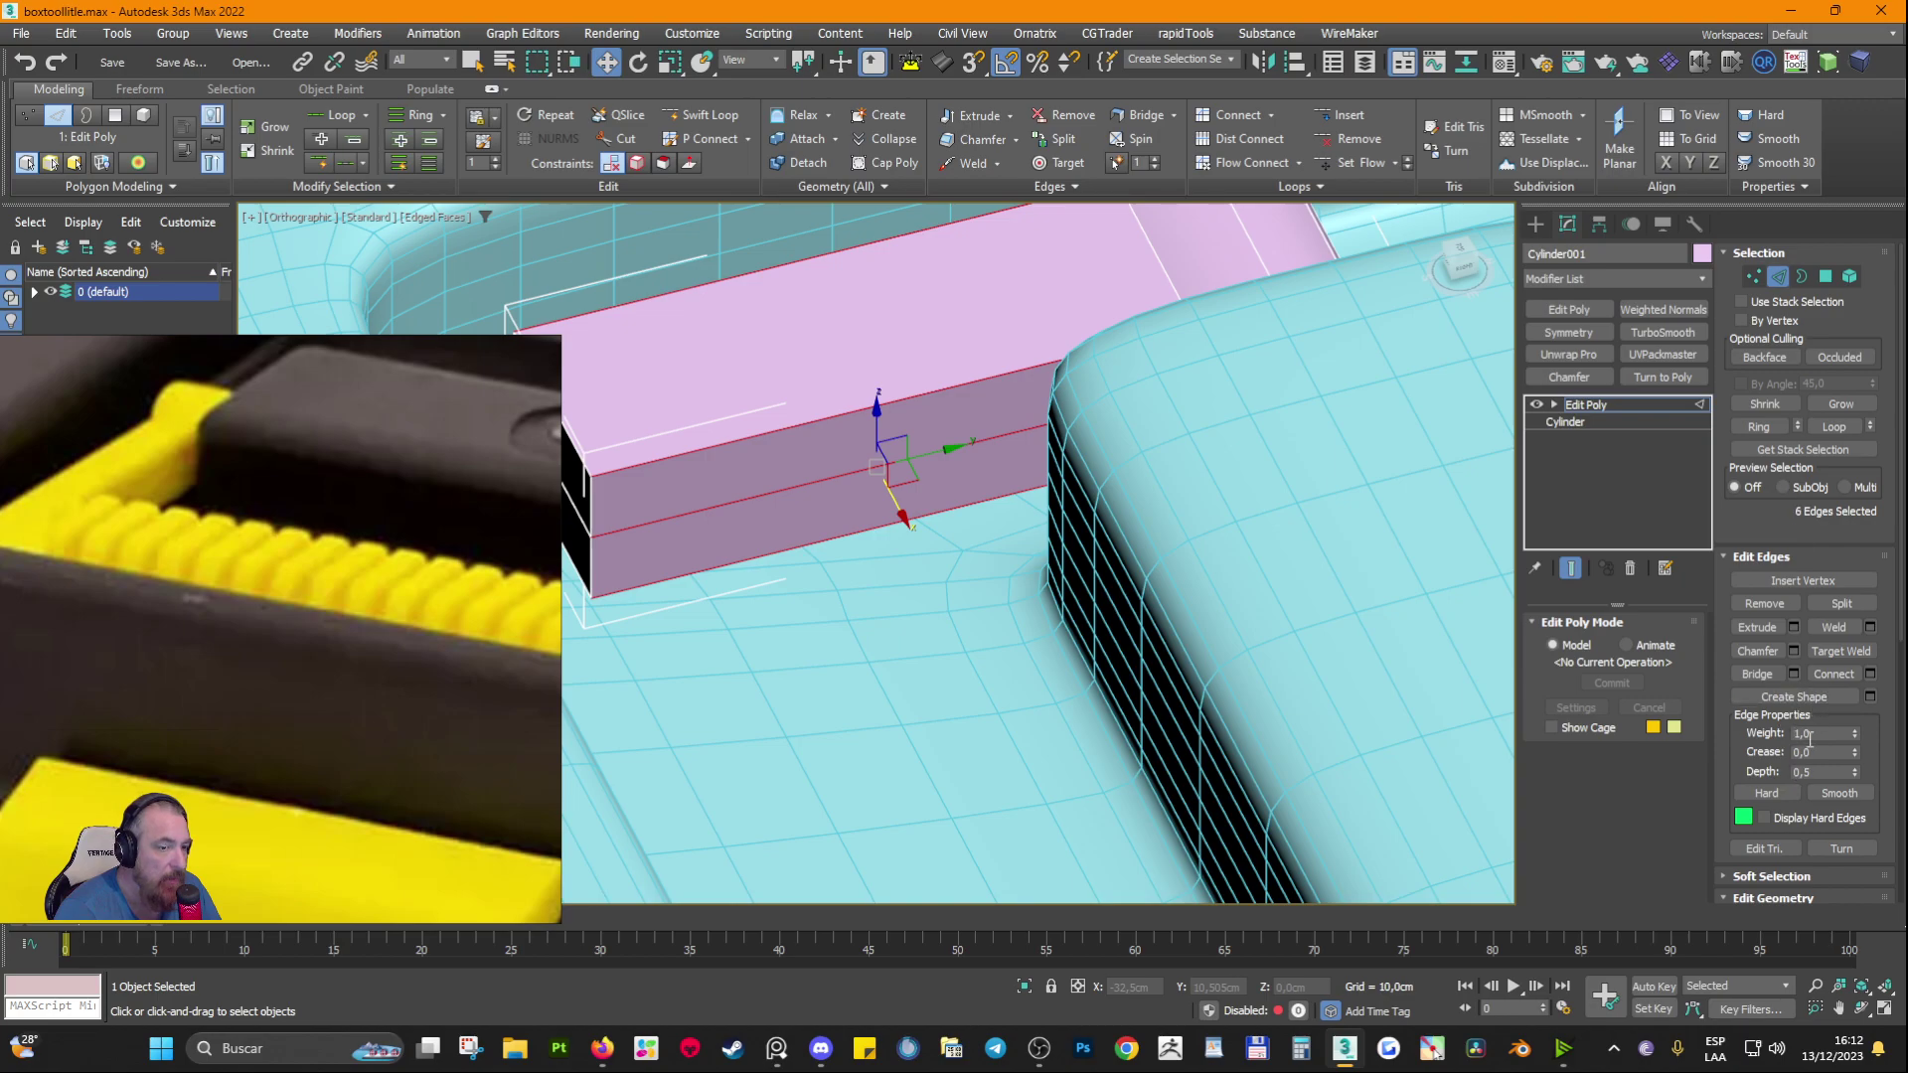
pyautogui.click(1833, 673)
pyautogui.hotkey('ctrl', 'z')
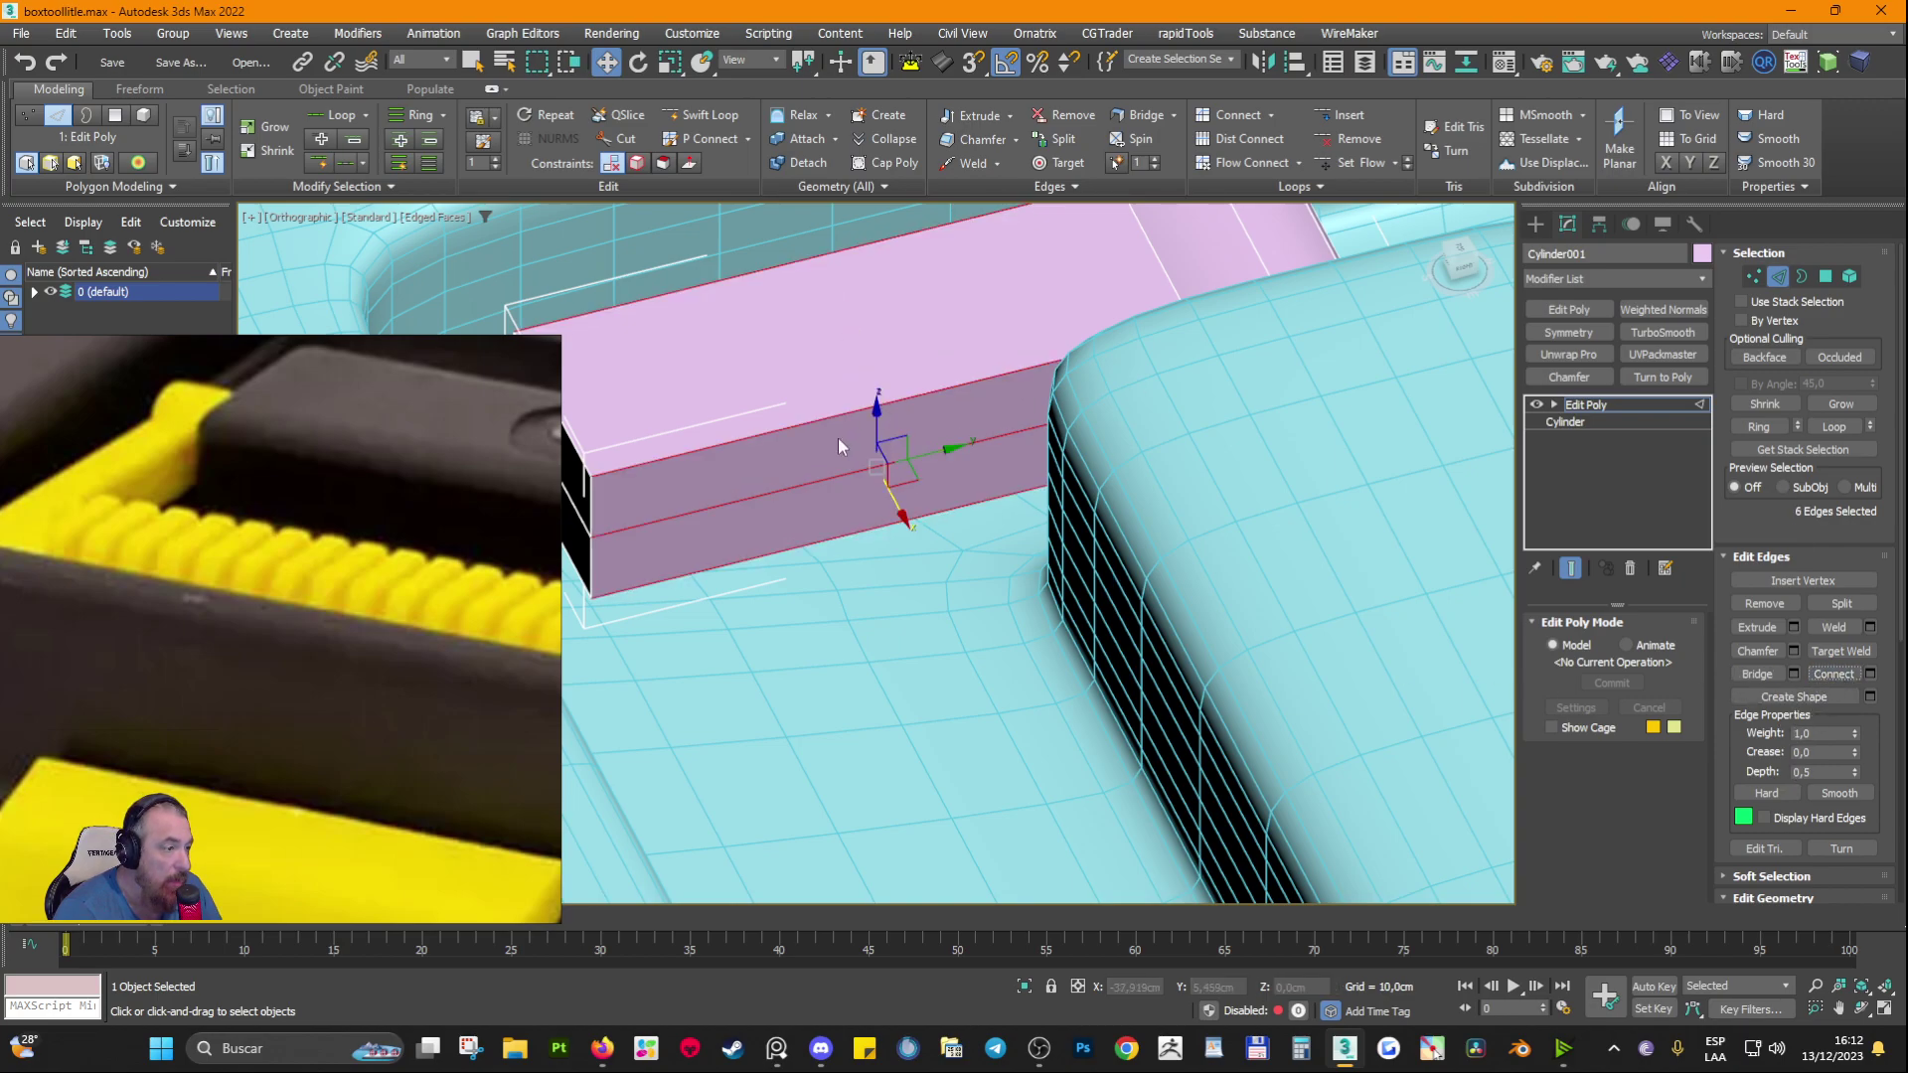
# Step: Insert a Swift Loop around the arm near its front end and scale it along Y until it is straight
pyautogui.moveTo(842, 440); pyautogui.dragTo(1017, 453, button='middle')
pyautogui.hotkey('shift', 'alt', 'w')
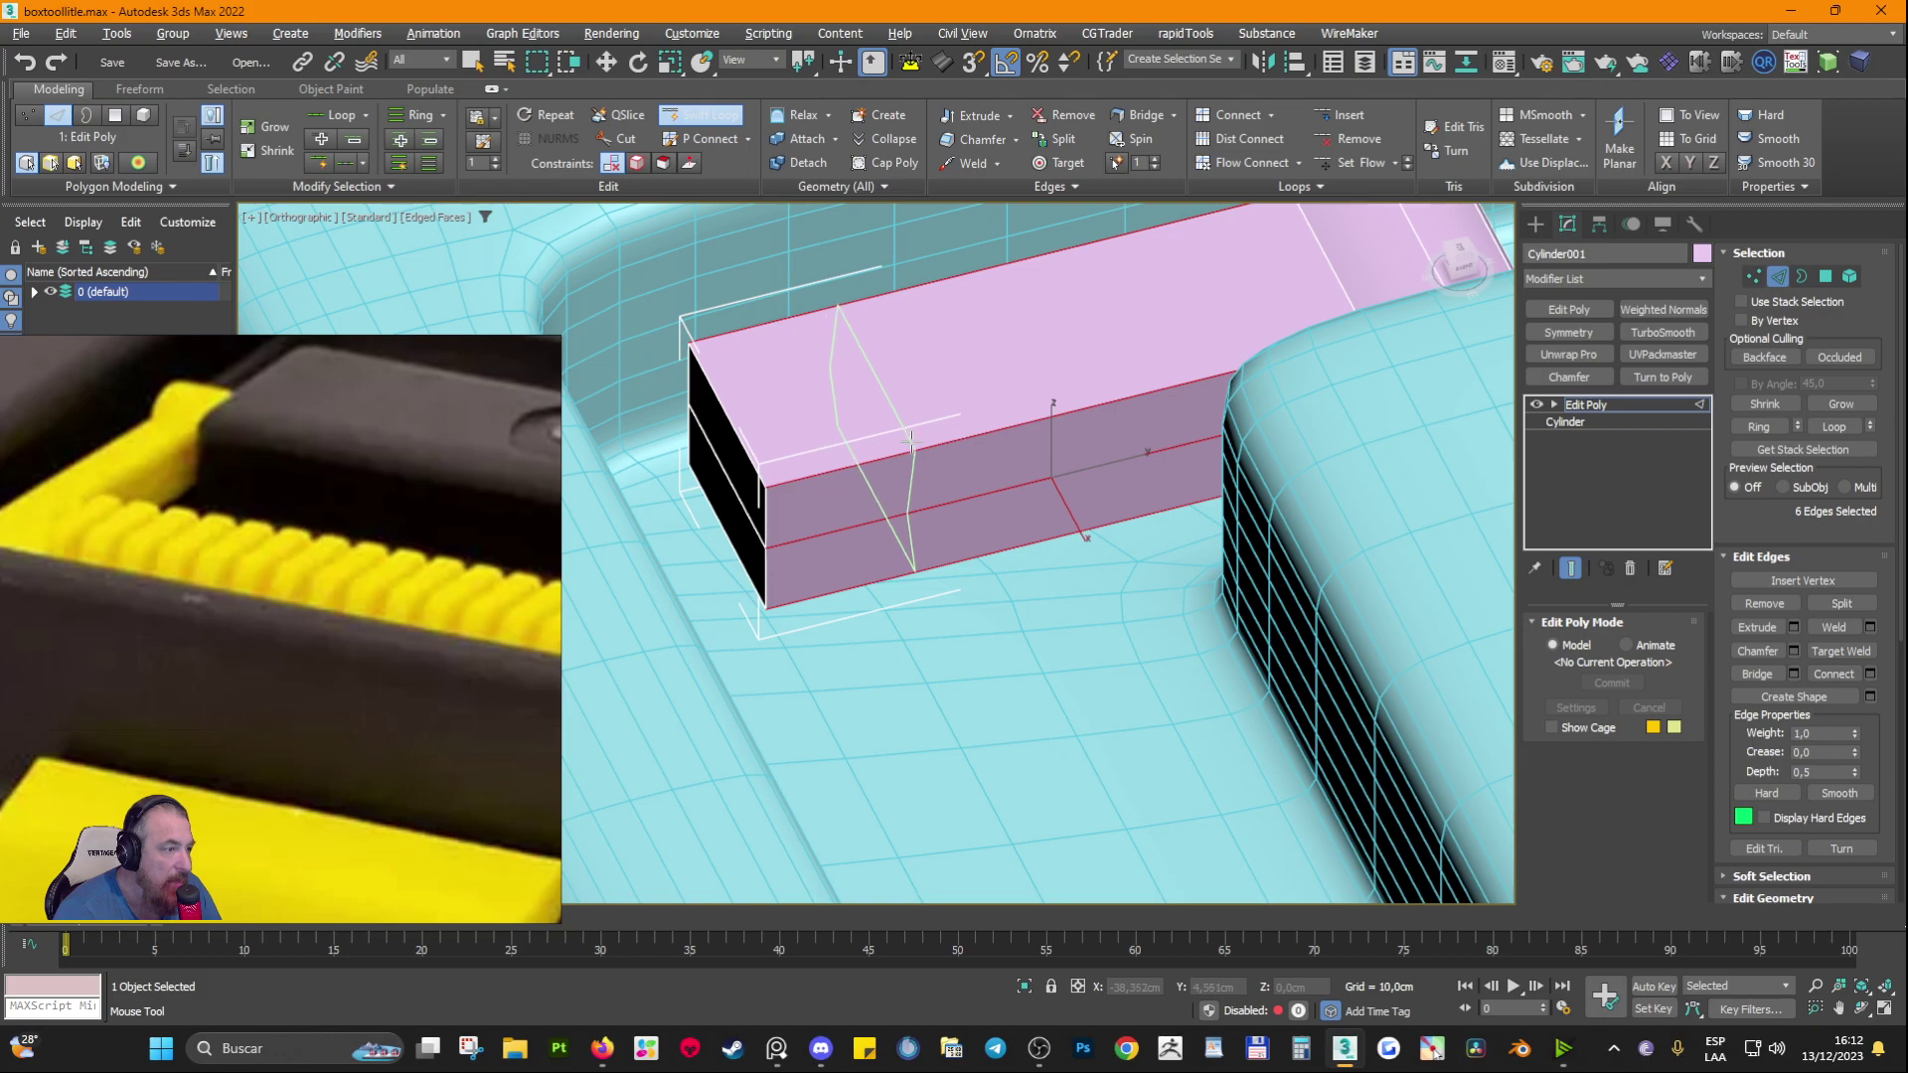
pyautogui.click(925, 444)
pyautogui.keyDown('alt'); pyautogui.moveTo(925, 444); pyautogui.dragTo(876, 452, button='middle'); pyautogui.keyUp('alt')
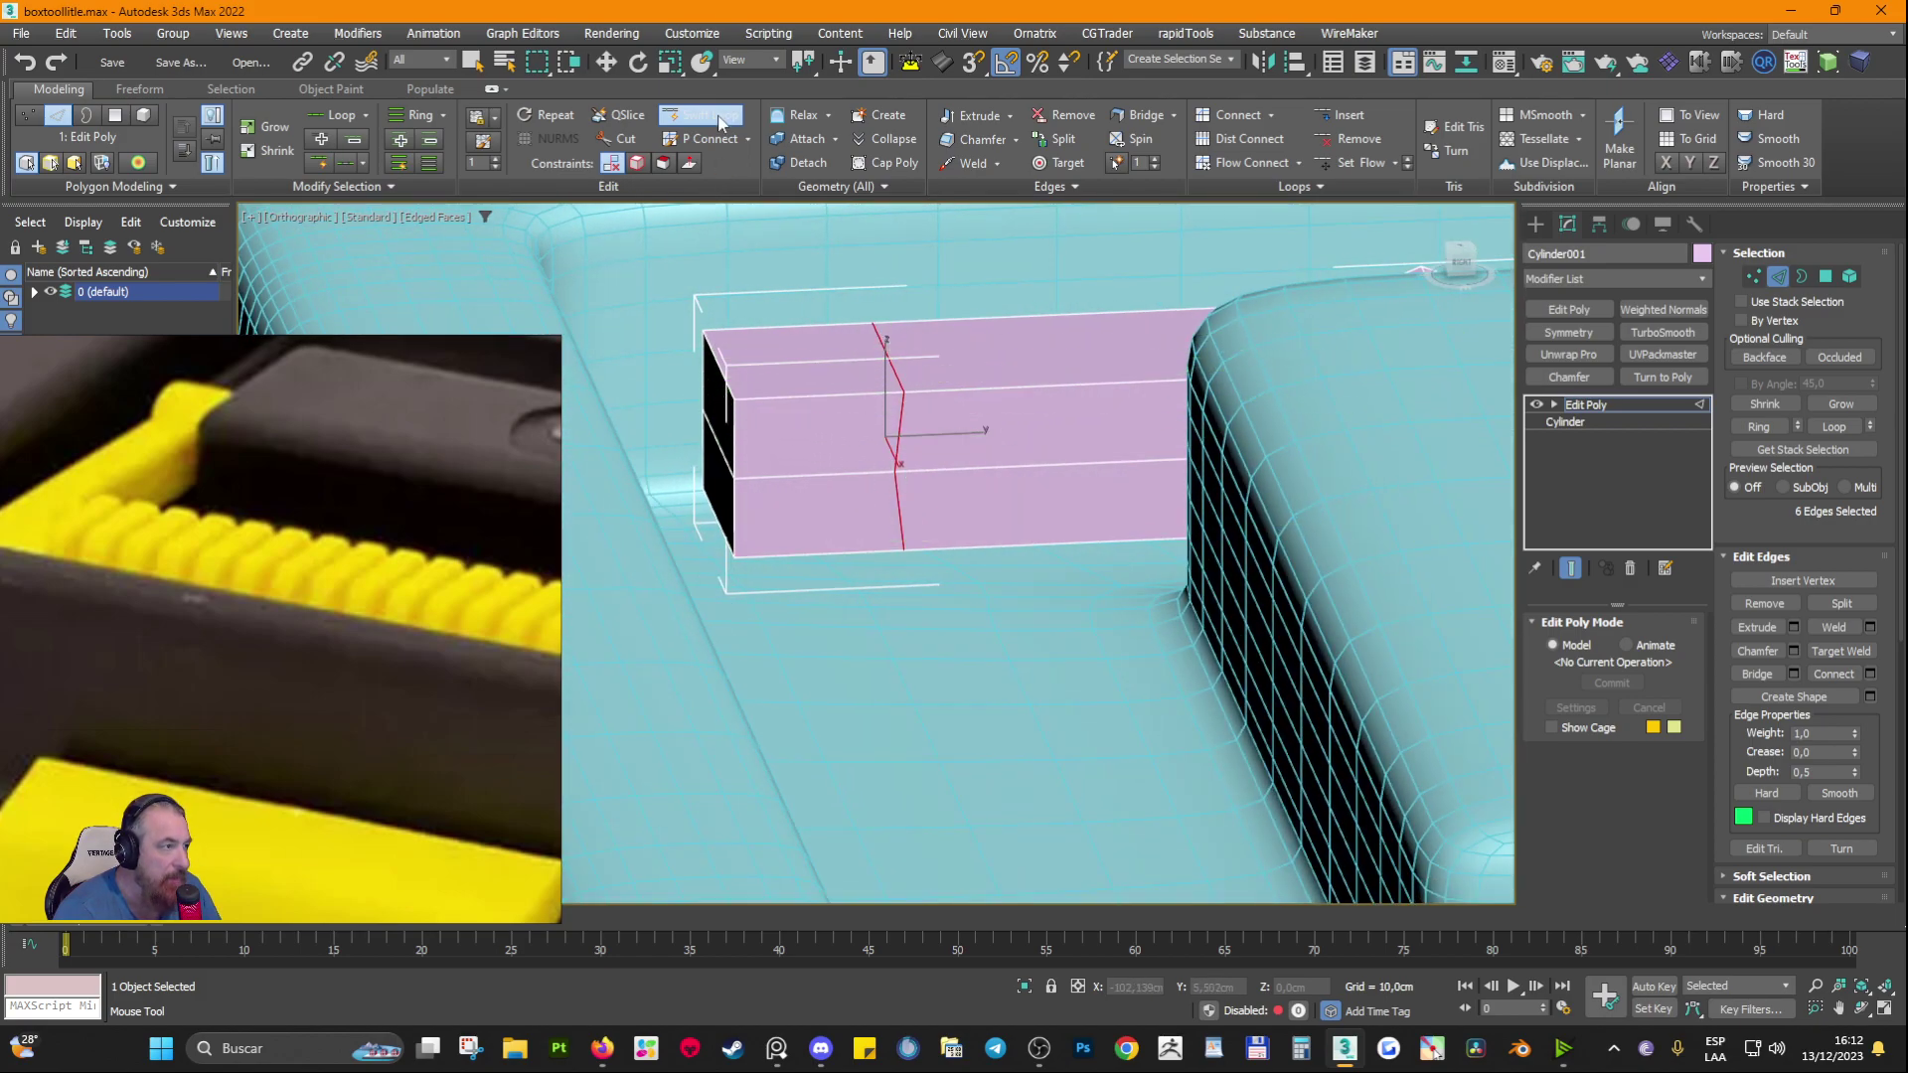
pyautogui.click(607, 63)
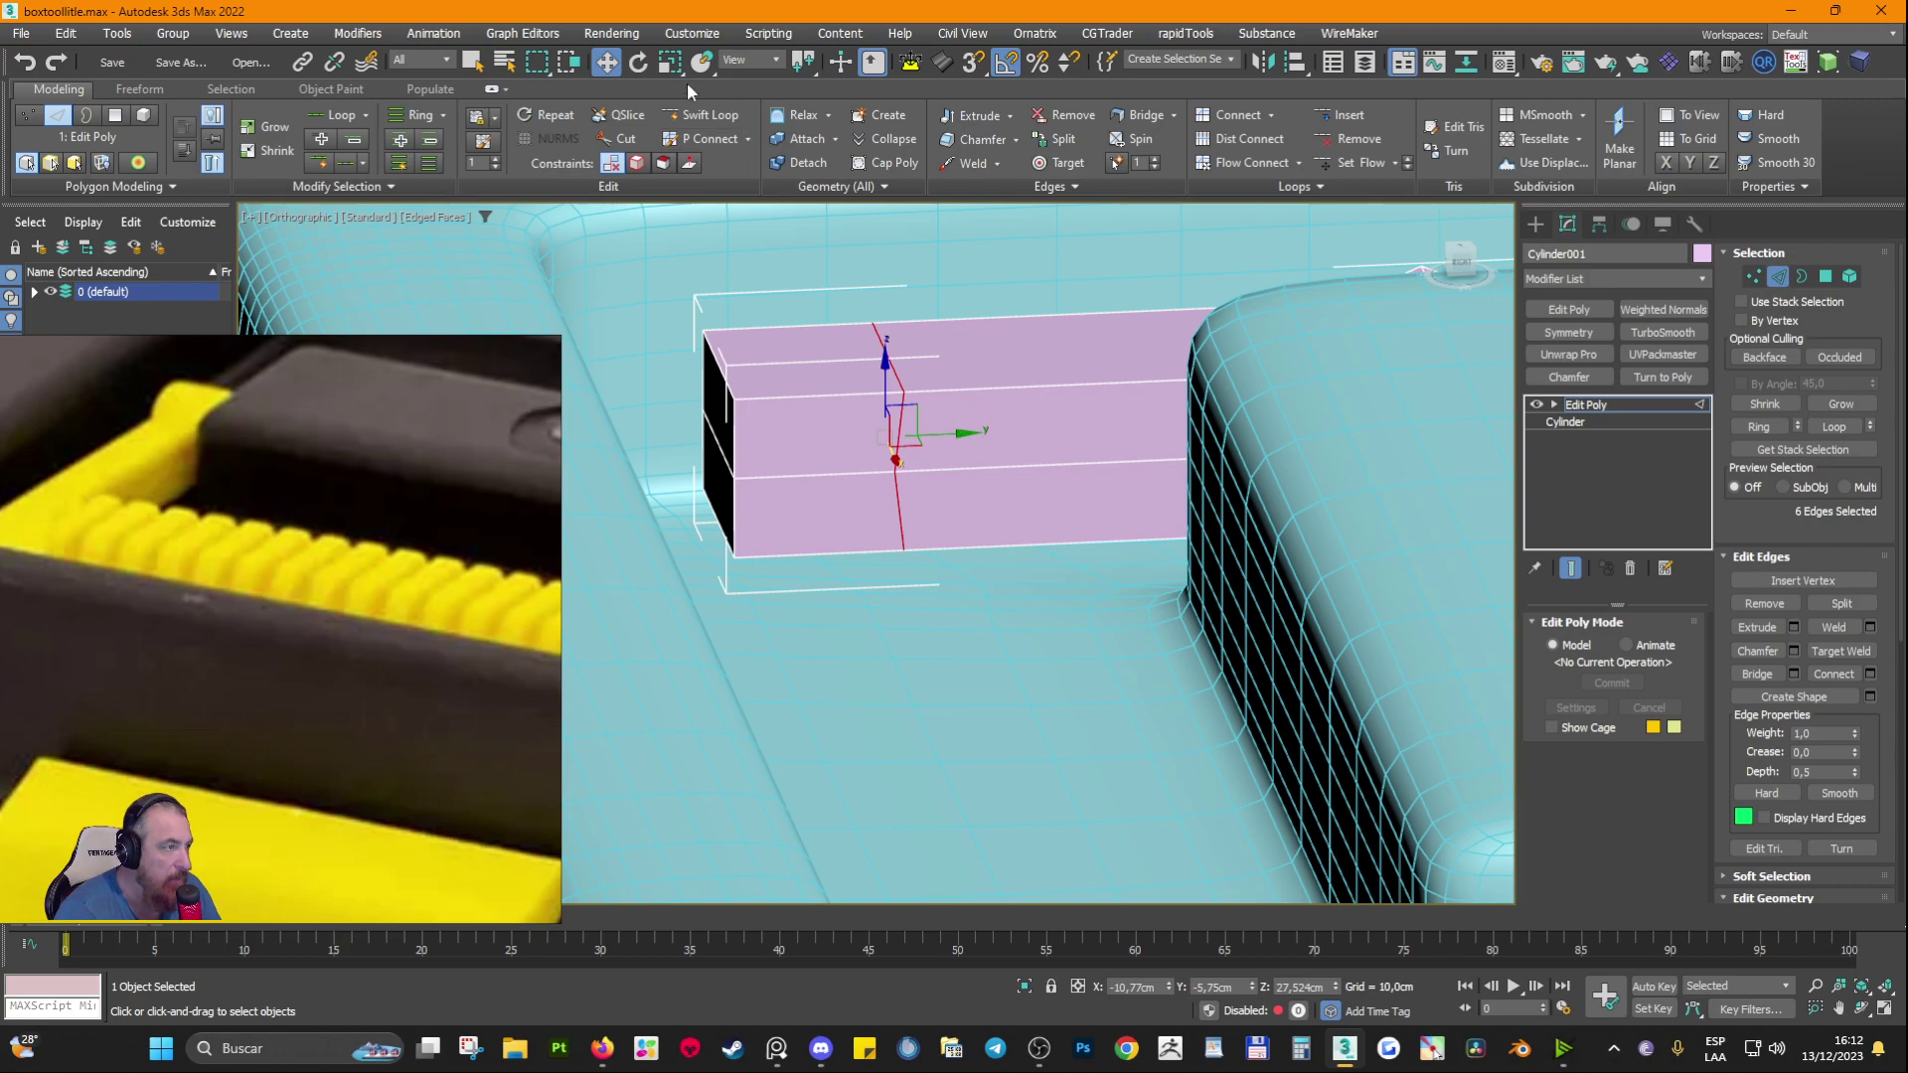
pyautogui.press('r')
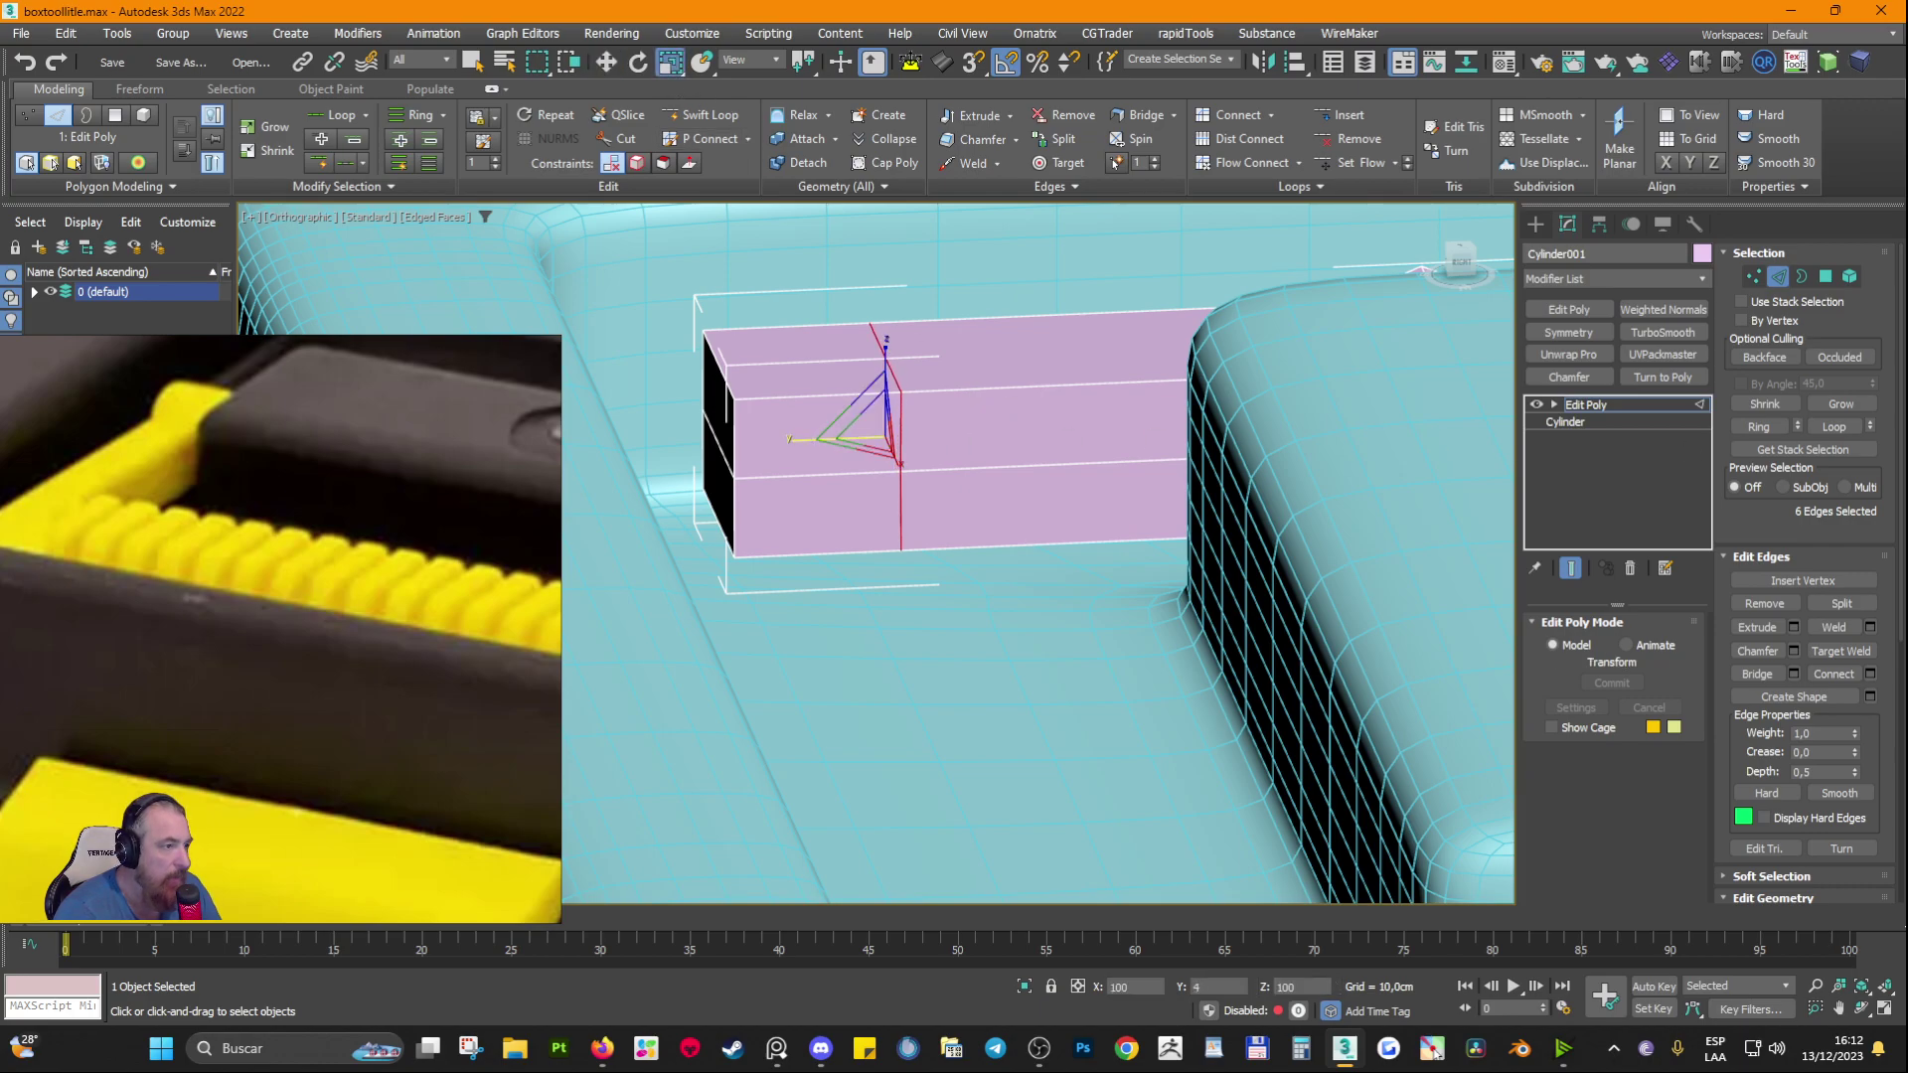
pyautogui.moveTo(790, 438); pyautogui.dragTo(873, 438)
# Step: Extrude the two inner side polygons at the arm's front end along X to about 1.46 cm, forming the grip
pyautogui.press('4')
pyautogui.press('4')
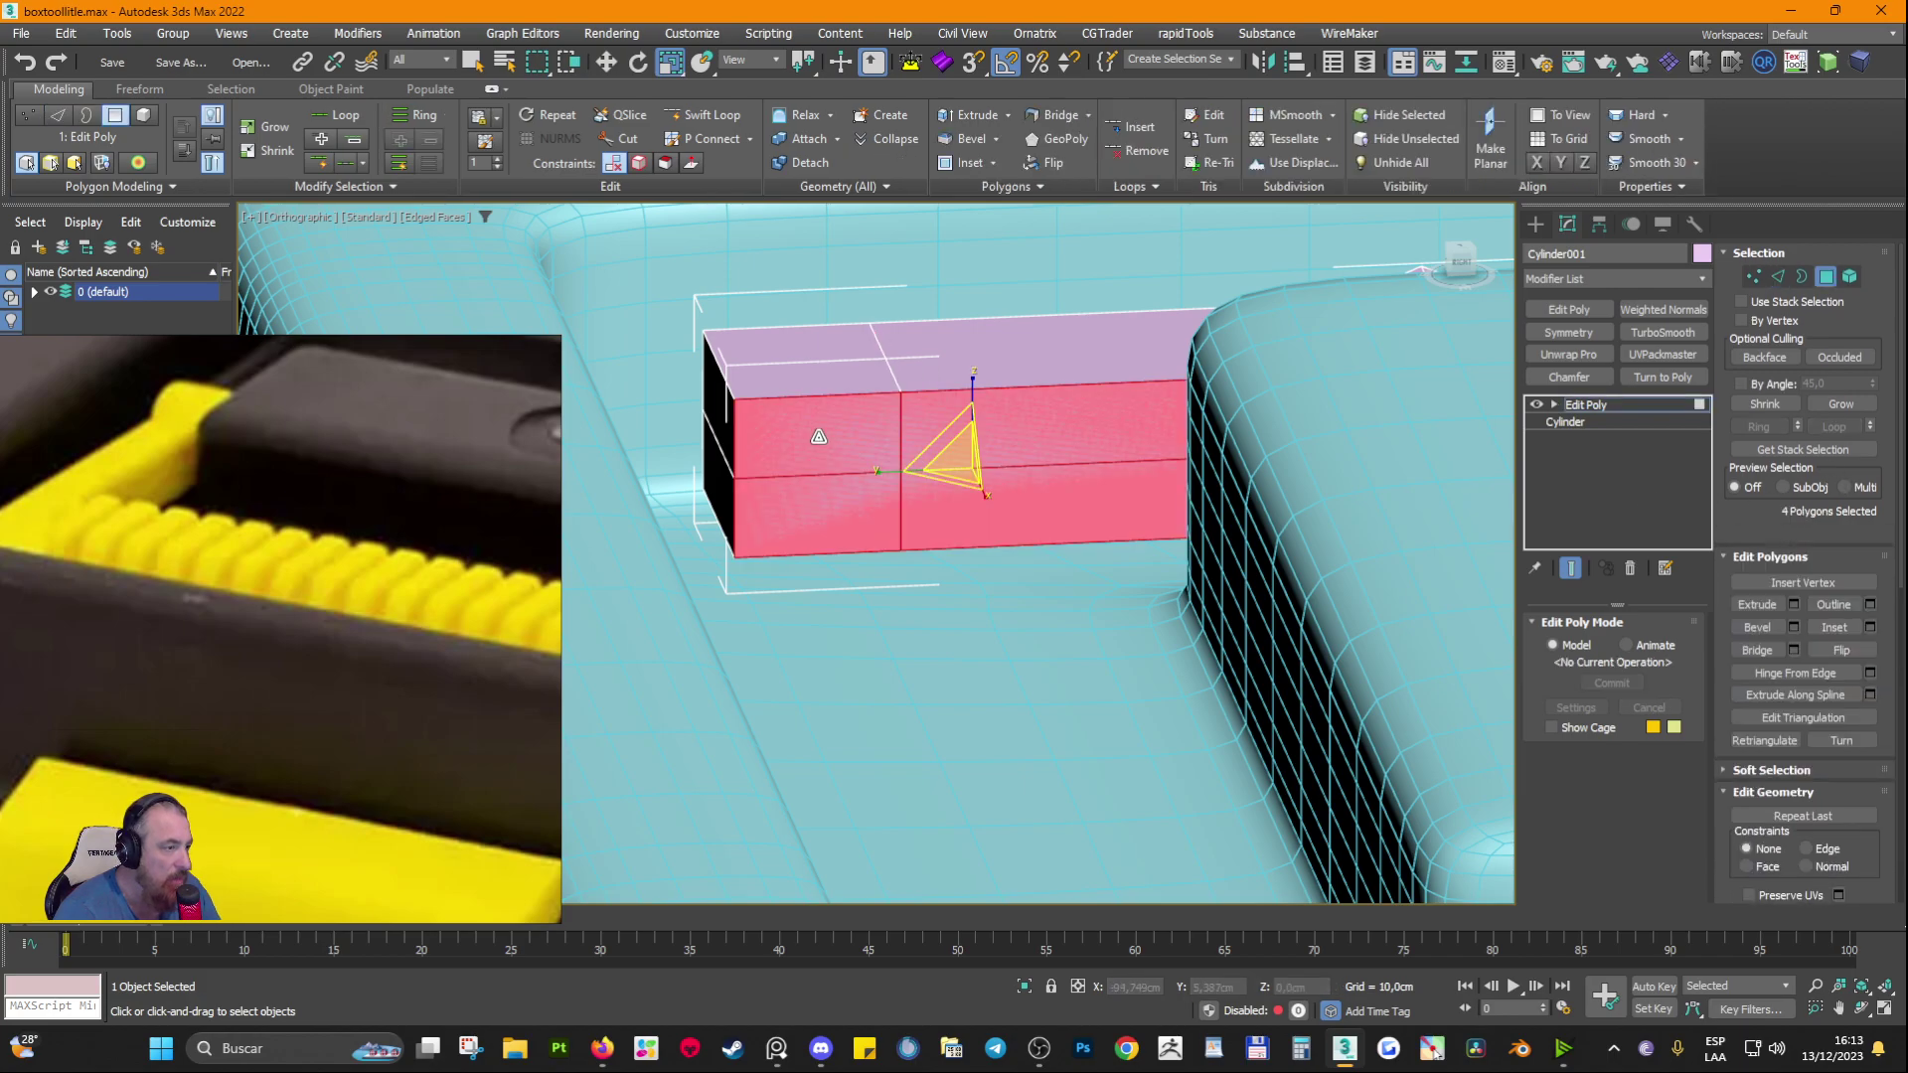
pyautogui.click(815, 437)
pyautogui.keyDown('ctrl'); pyautogui.click(817, 502); pyautogui.keyUp('ctrl')
pyautogui.scroll(-5, 817, 502)
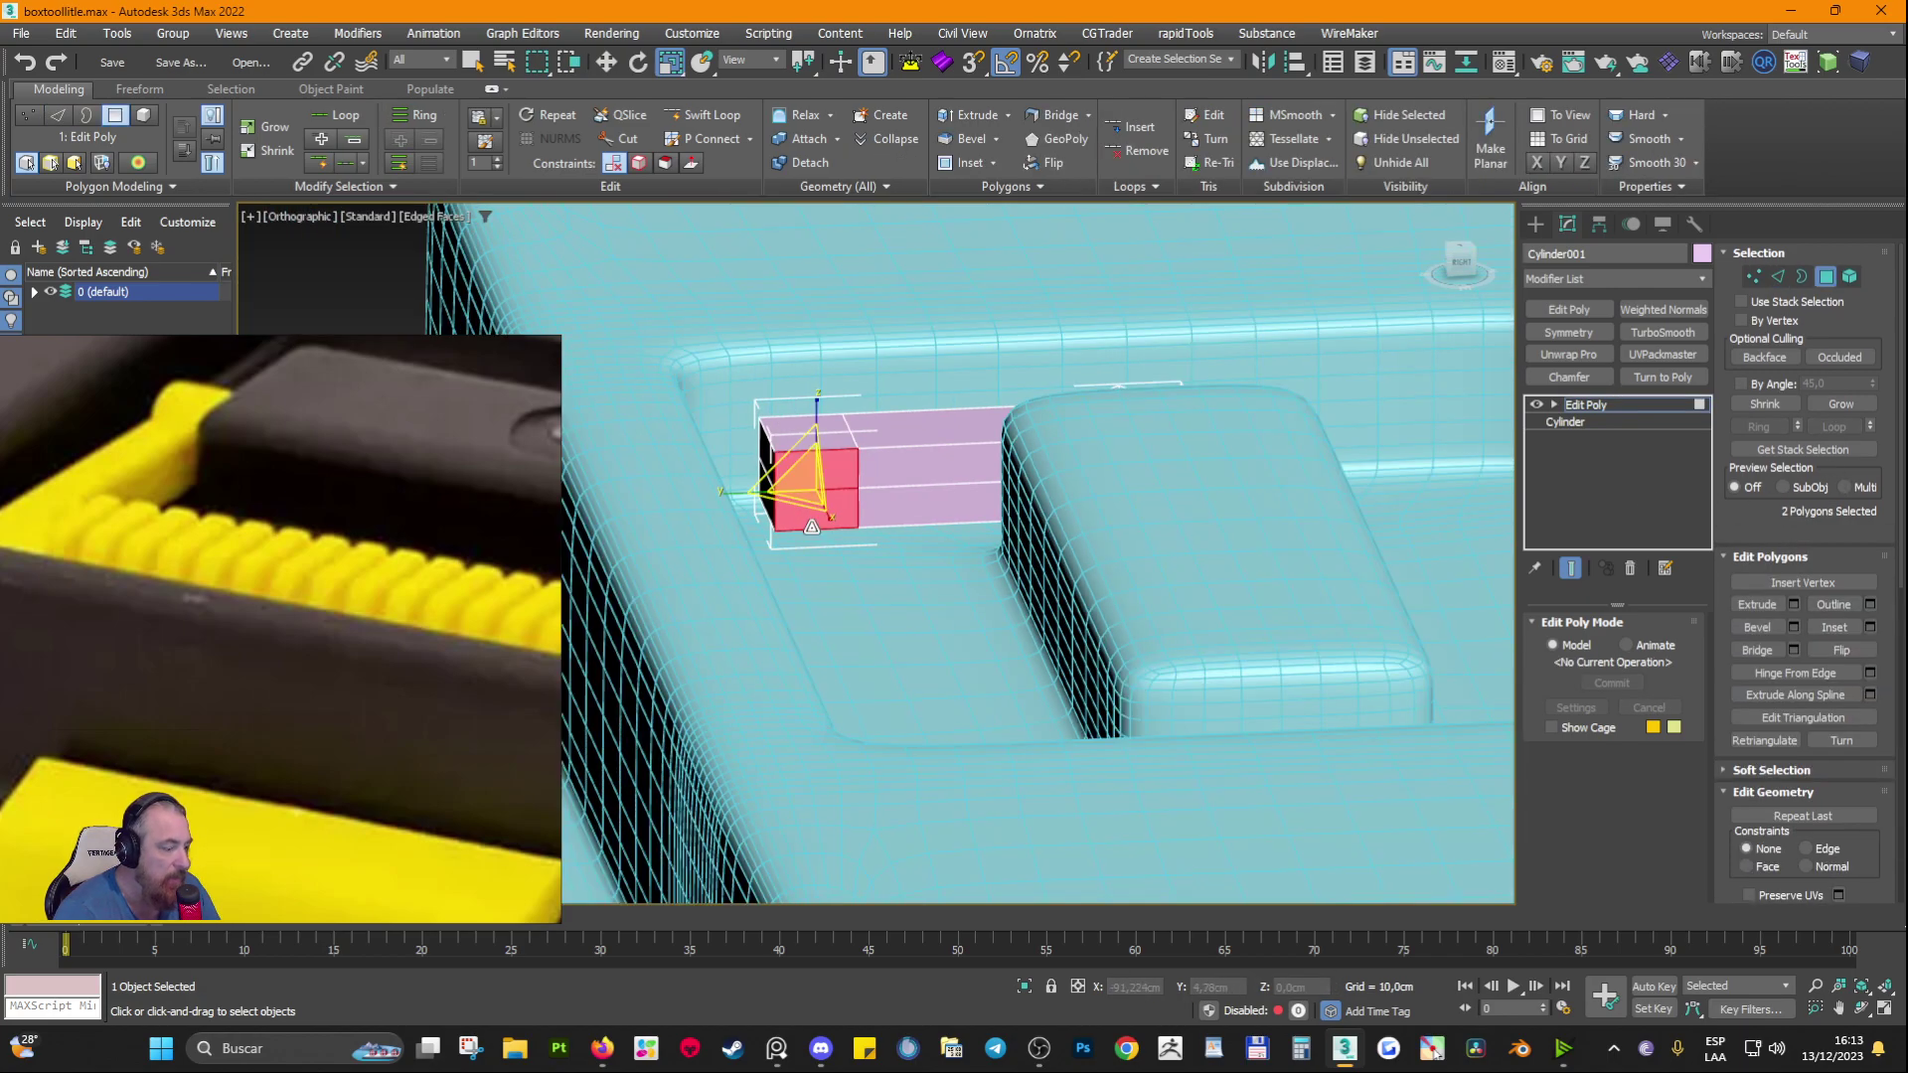
pyautogui.press('w')
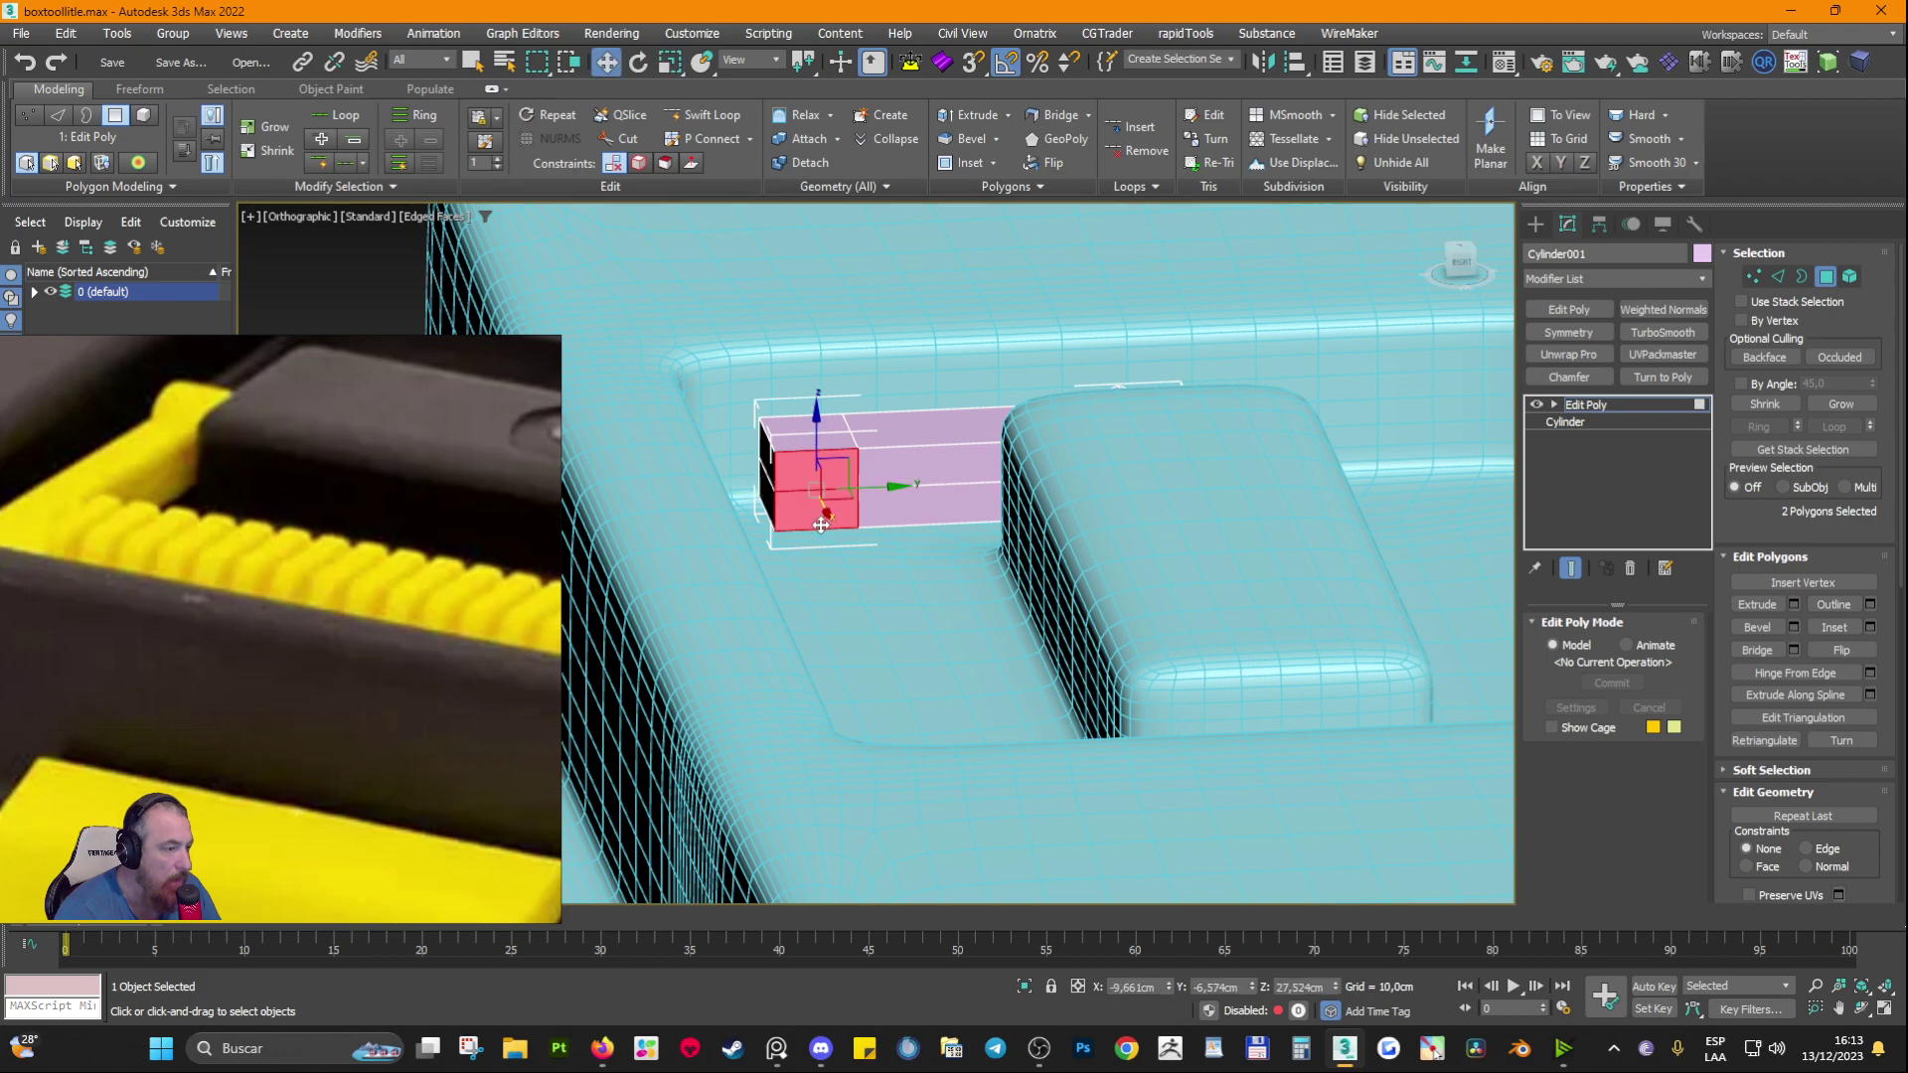
pyautogui.keyDown('alt'); pyautogui.moveTo(820, 524); pyautogui.dragTo(874, 527, button='middle'); pyautogui.keyUp('alt')
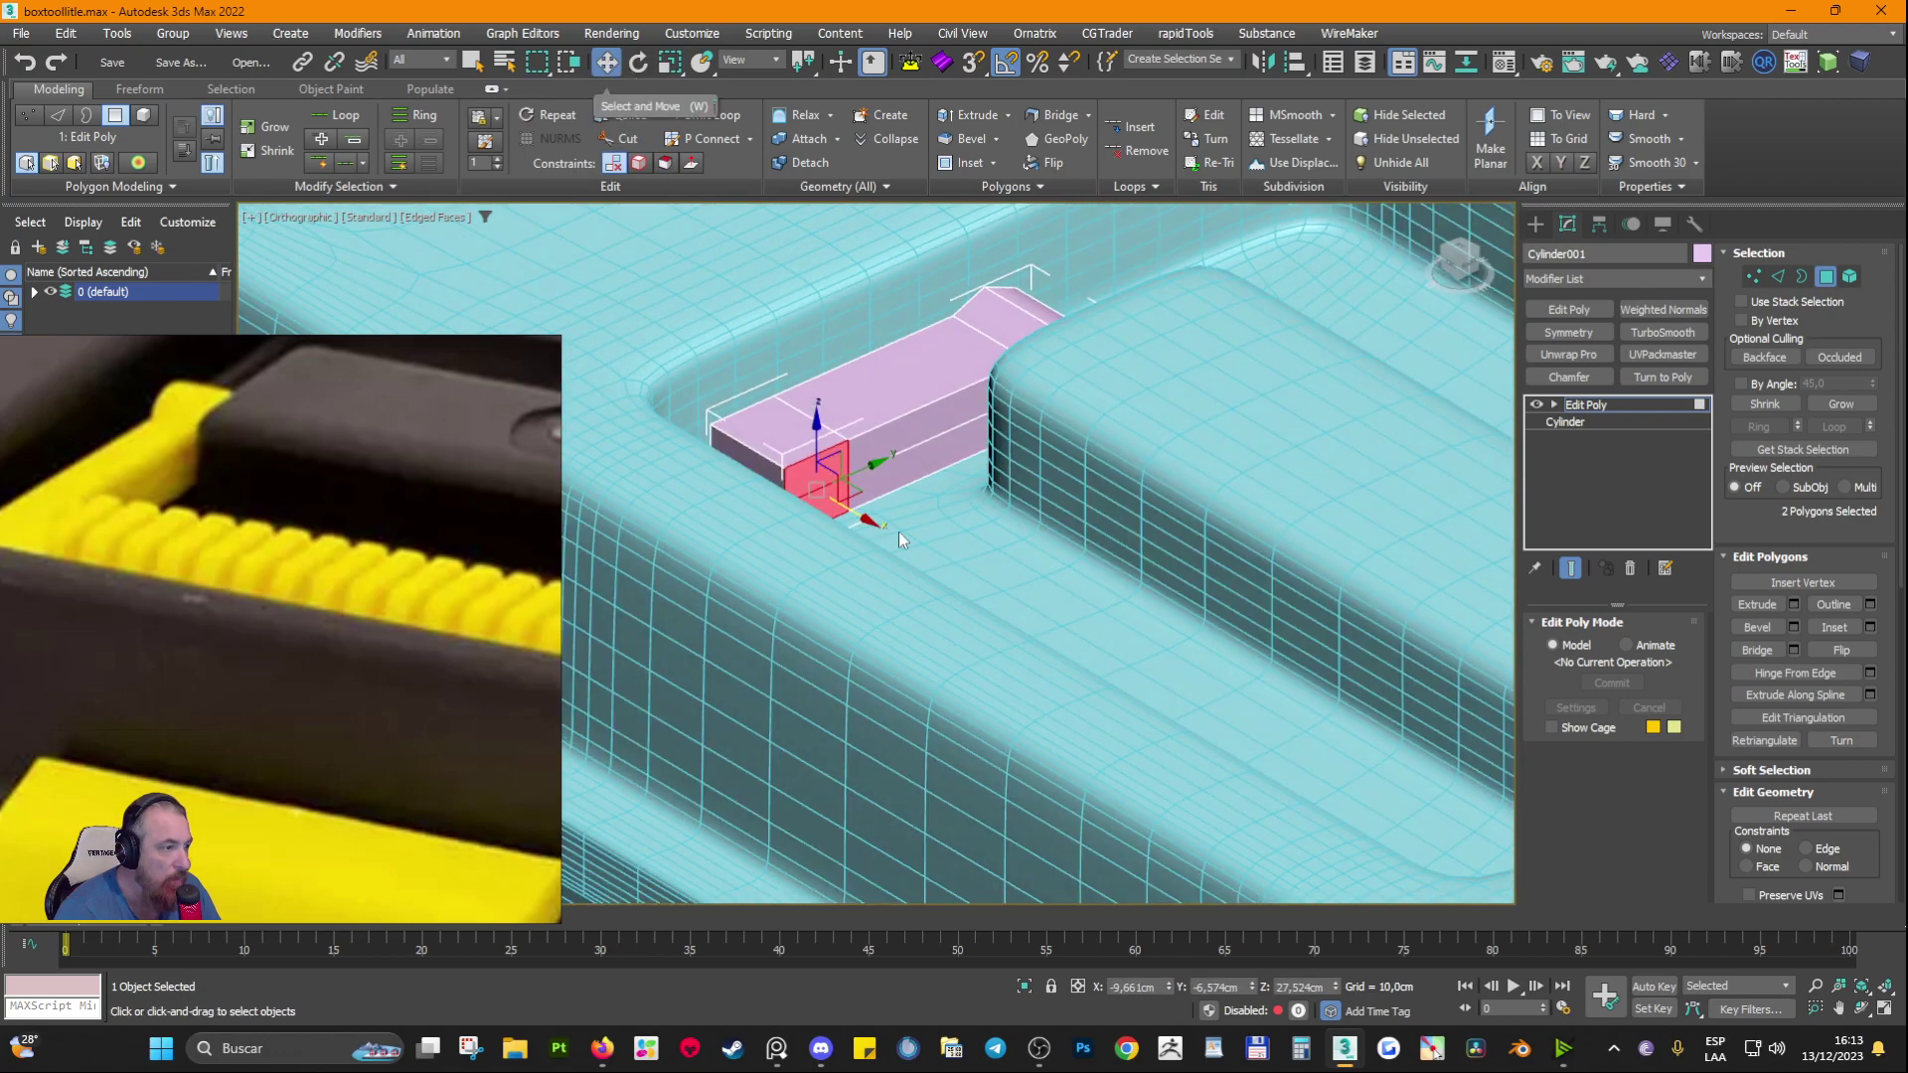
pyautogui.moveTo(848, 509); pyautogui.dragTo(1224, 725)
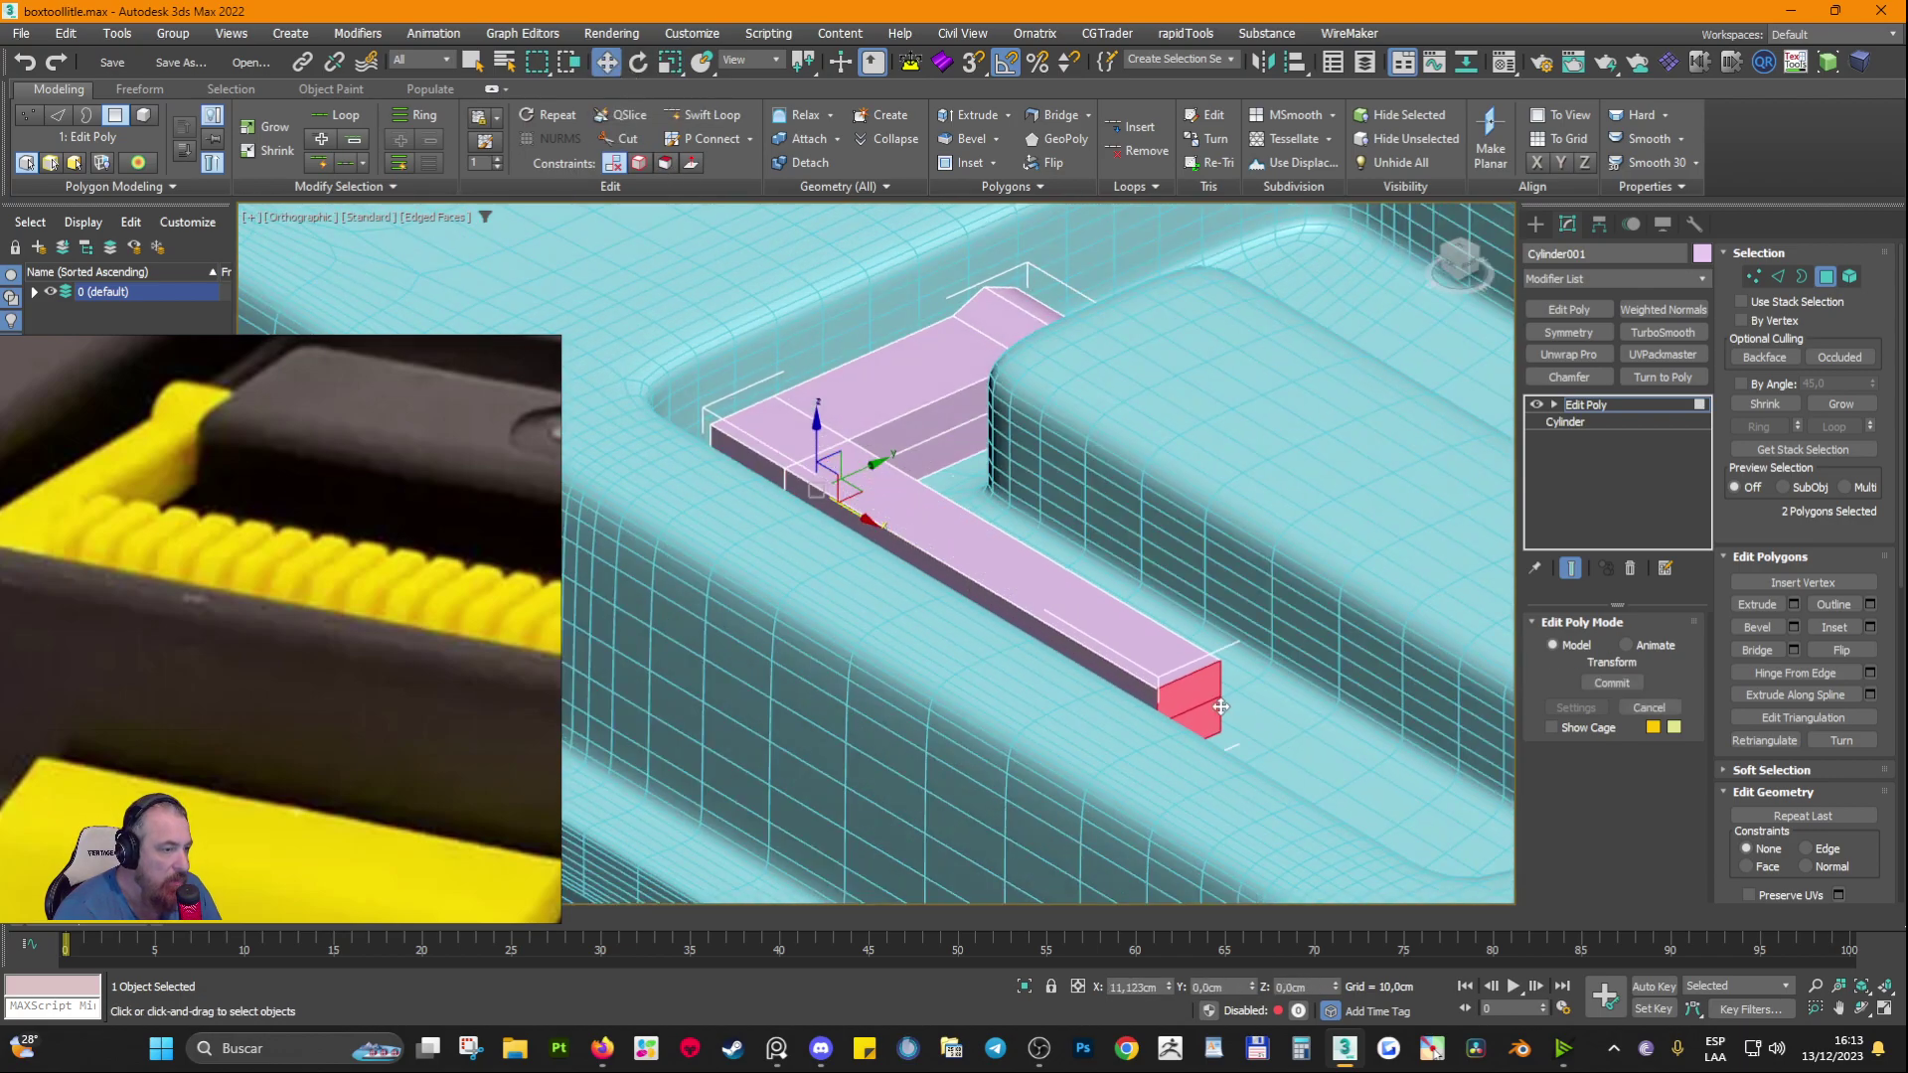
# Step: Try to widen the grip by moving its two long inner side polygons to about Y -4.89 cm
pyautogui.keyDown('alt'); pyautogui.moveTo(1143, 685); pyautogui.dragTo(868, 583, button='middle'); pyautogui.keyUp('alt')
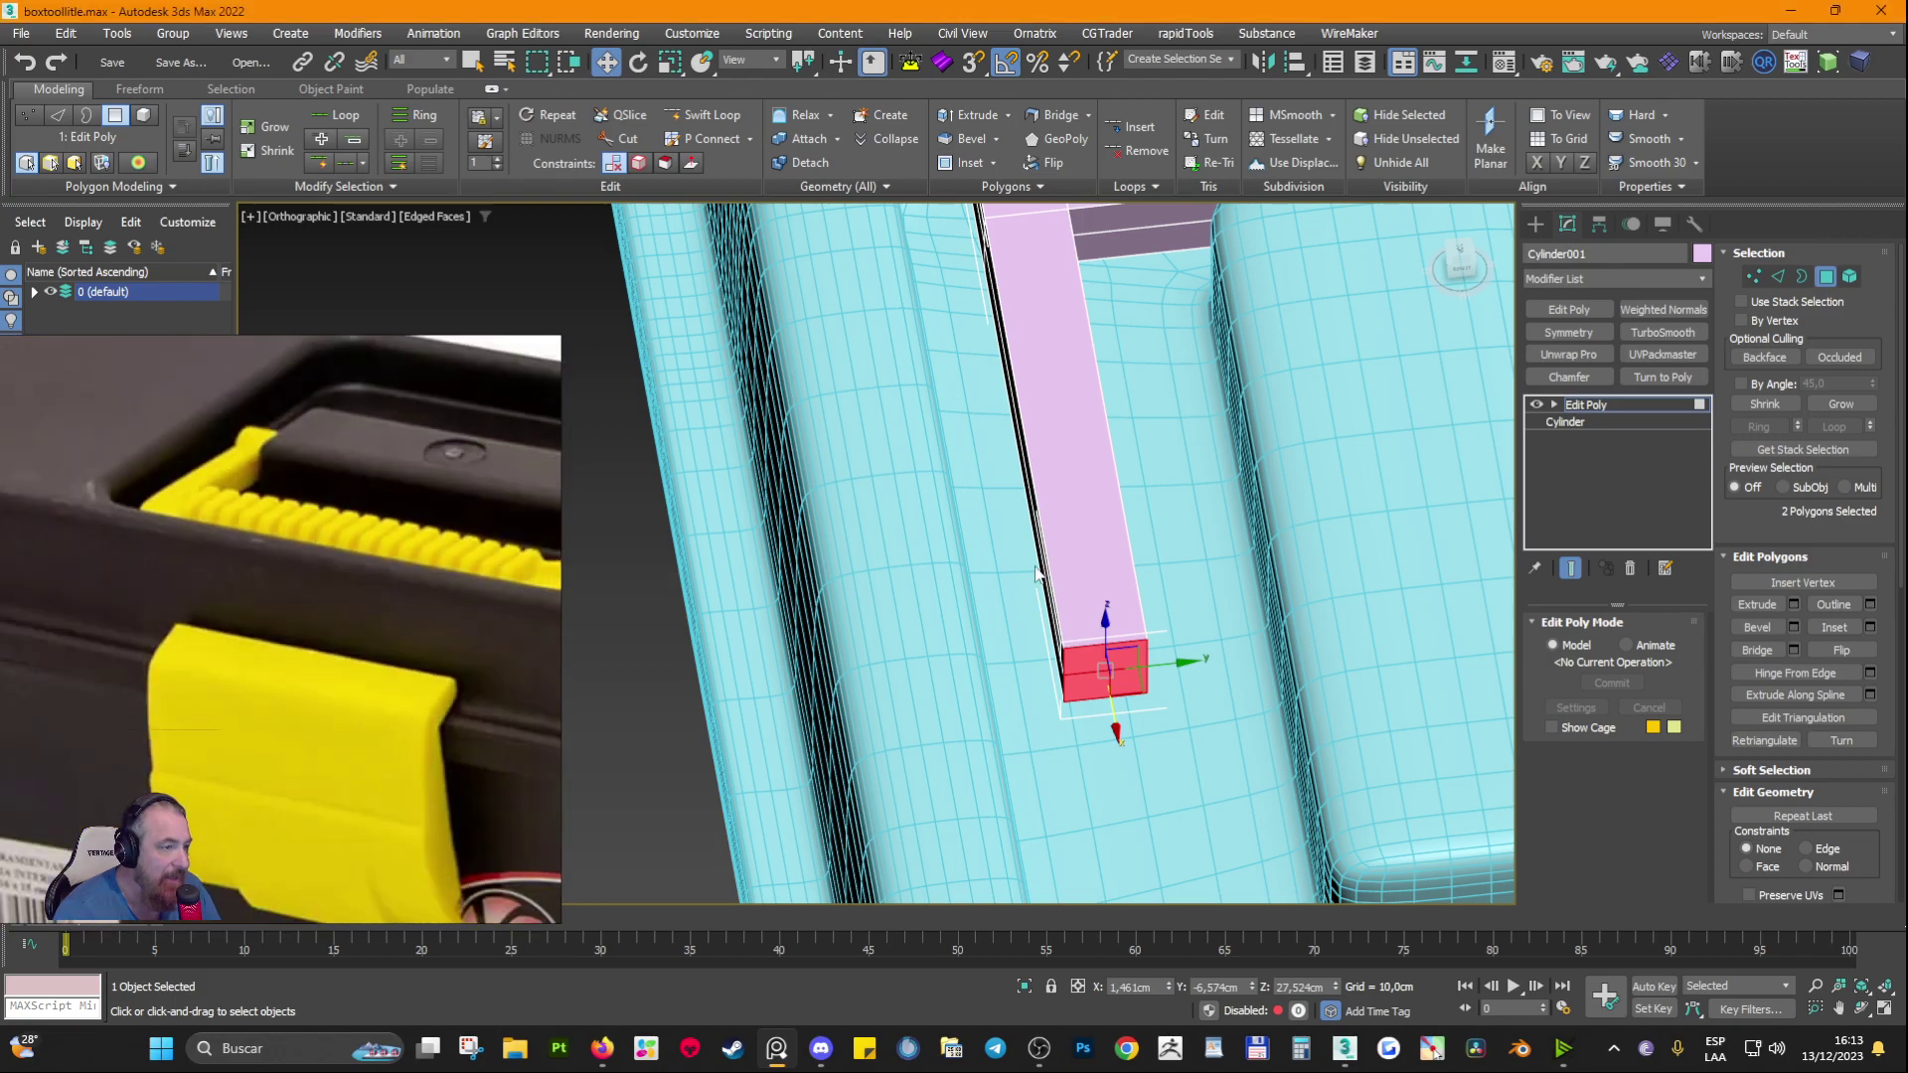
pyautogui.keyDown('alt'); pyautogui.moveTo(1041, 561); pyautogui.dragTo(1115, 465, button='middle'); pyautogui.keyUp('alt')
pyautogui.keyDown('alt'); pyautogui.moveTo(1137, 554); pyautogui.dragTo(1135, 553, button='middle'); pyautogui.keyUp('alt')
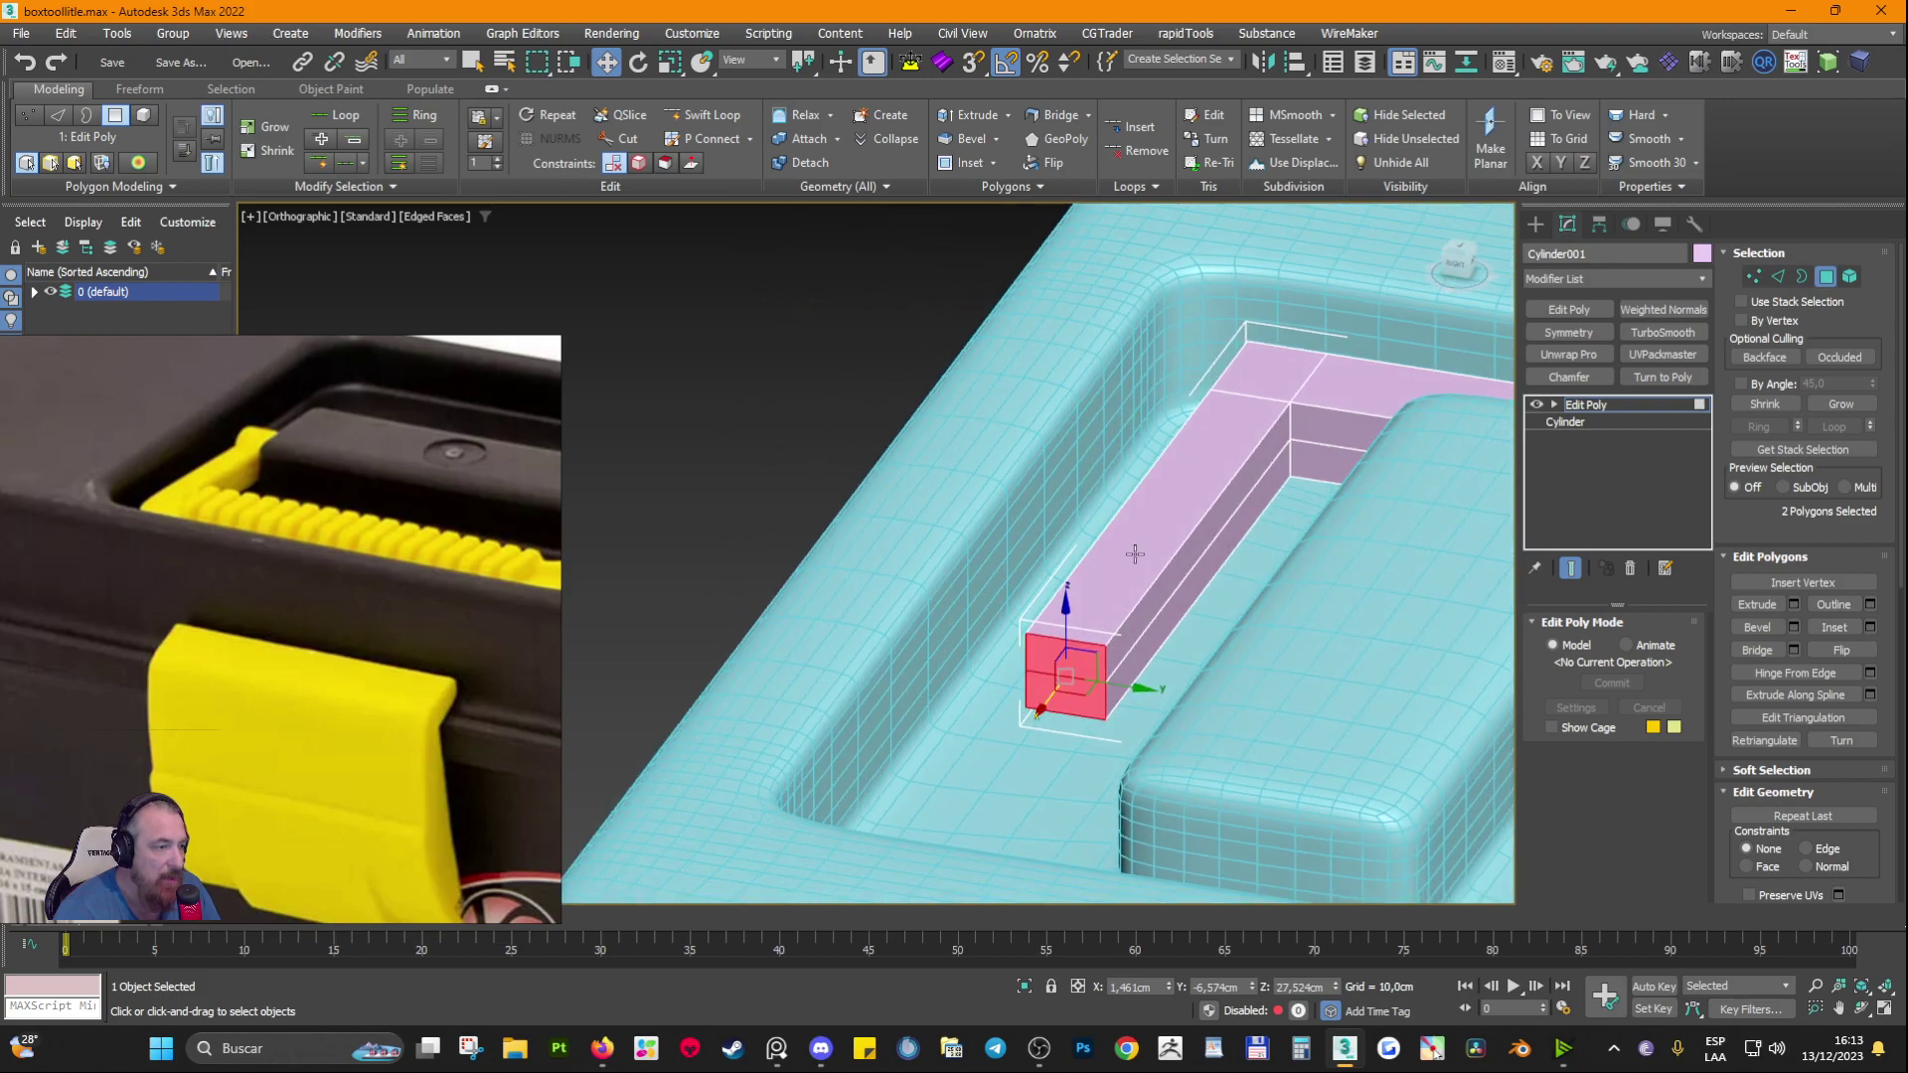
pyautogui.click(1178, 569)
pyautogui.keyDown('ctrl'); pyautogui.click(1182, 596); pyautogui.keyUp('ctrl')
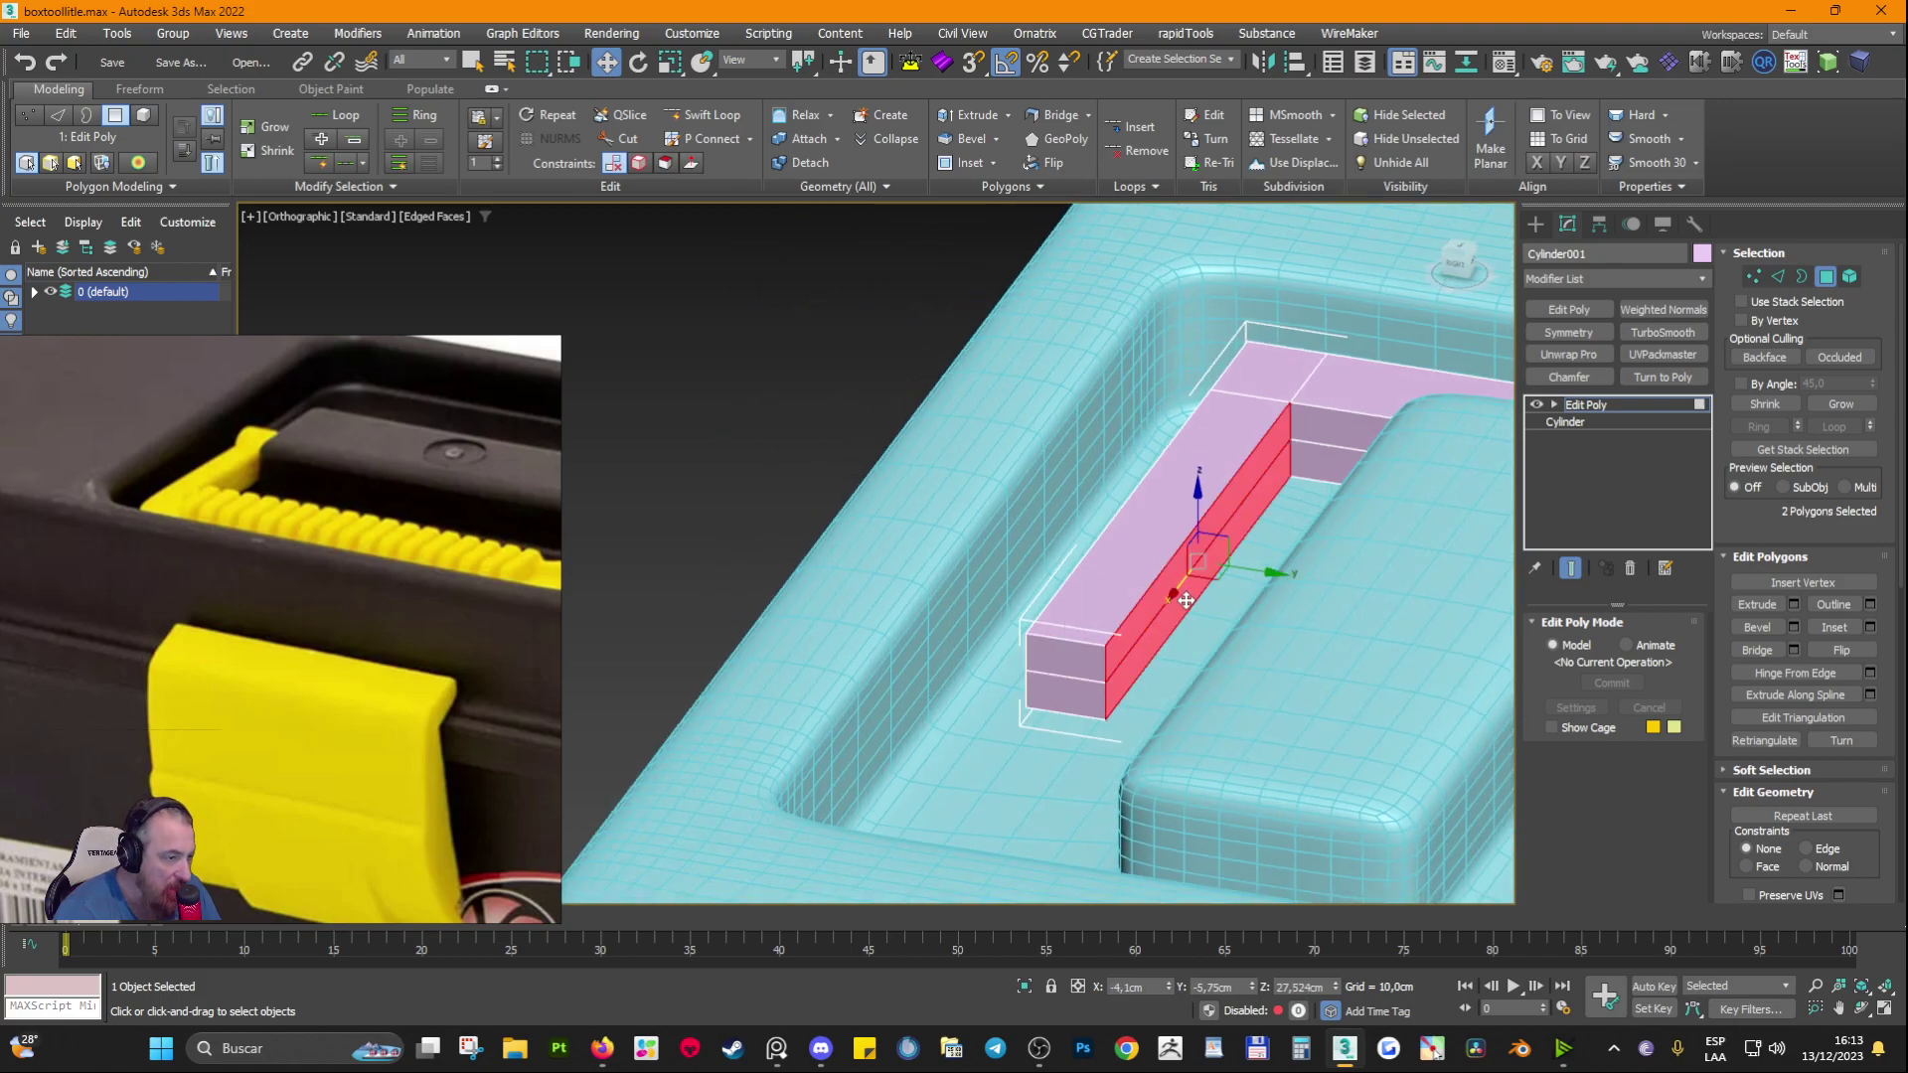
pyautogui.moveTo(1274, 573); pyautogui.dragTo(1316, 578)
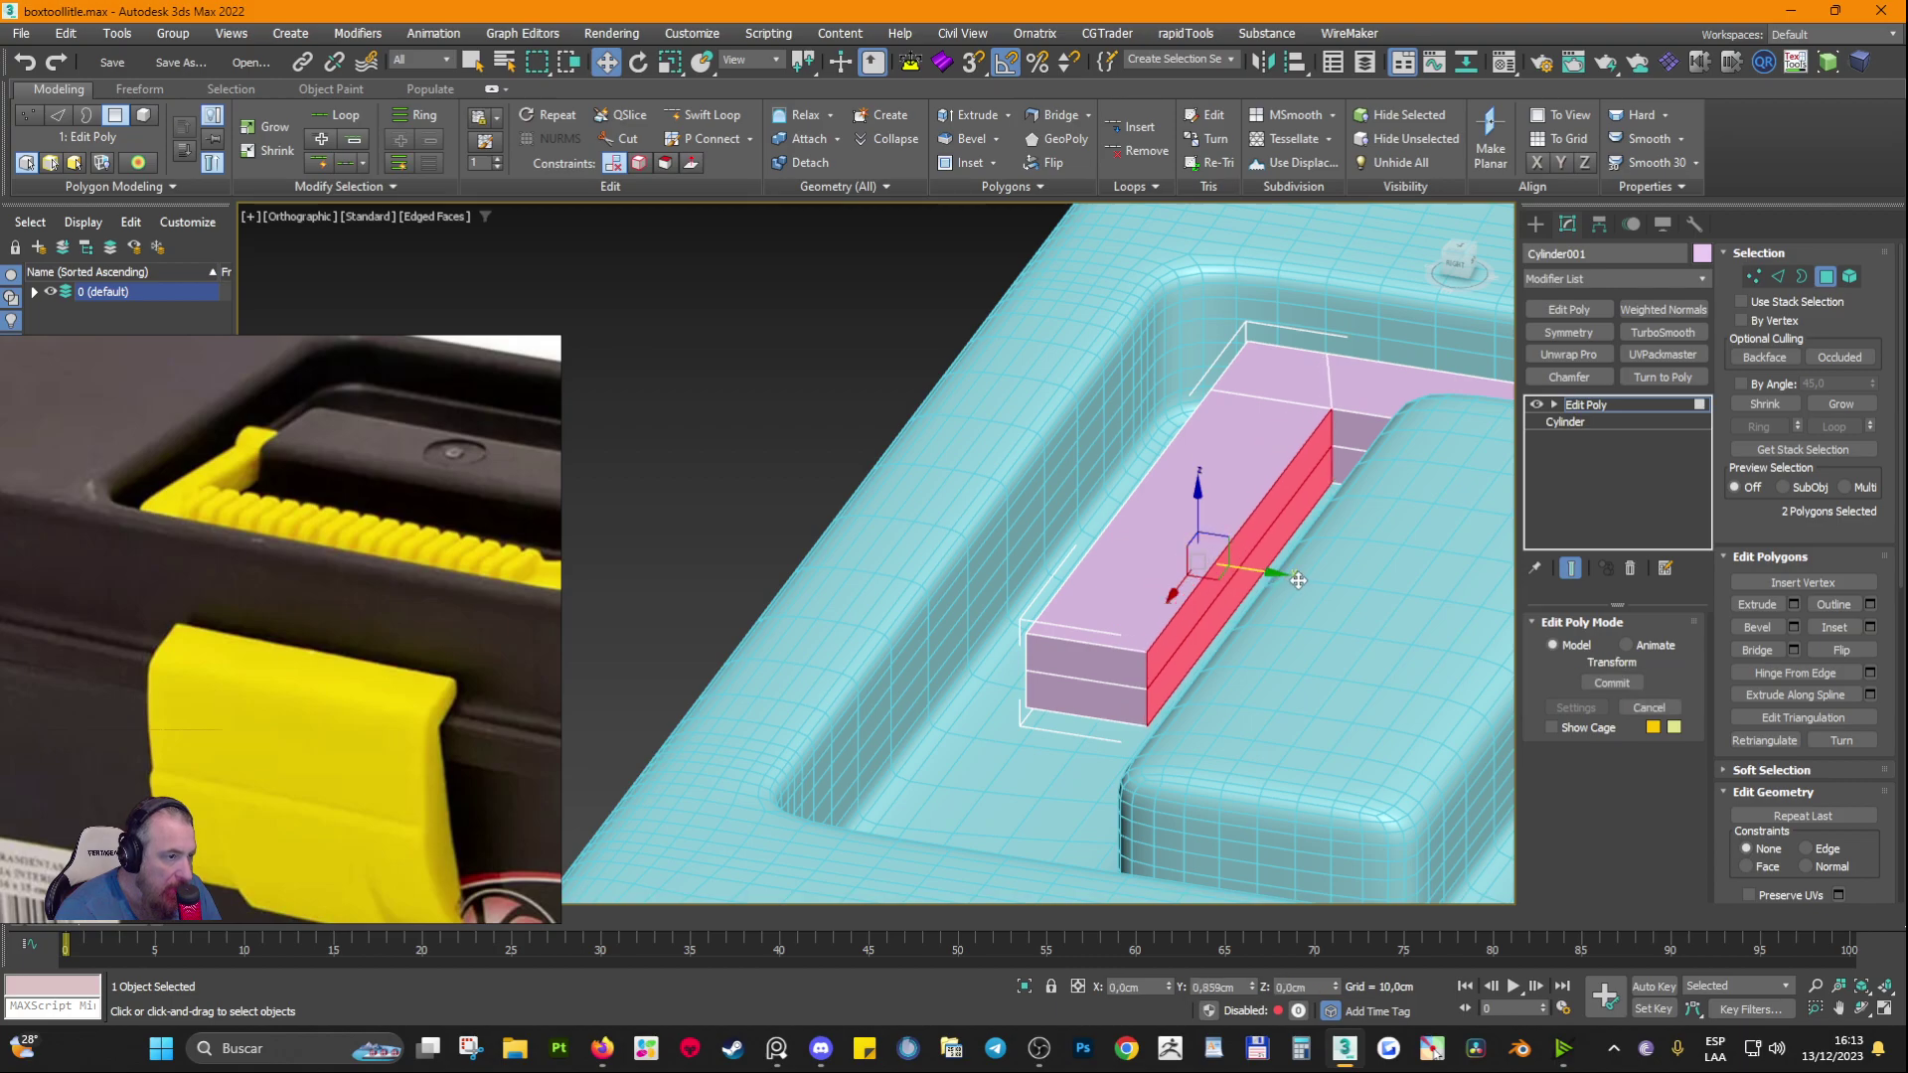
pyautogui.keyDown('alt'); pyautogui.moveTo(1217, 386); pyautogui.dragTo(1288, 404, button='middle'); pyautogui.keyUp('alt')
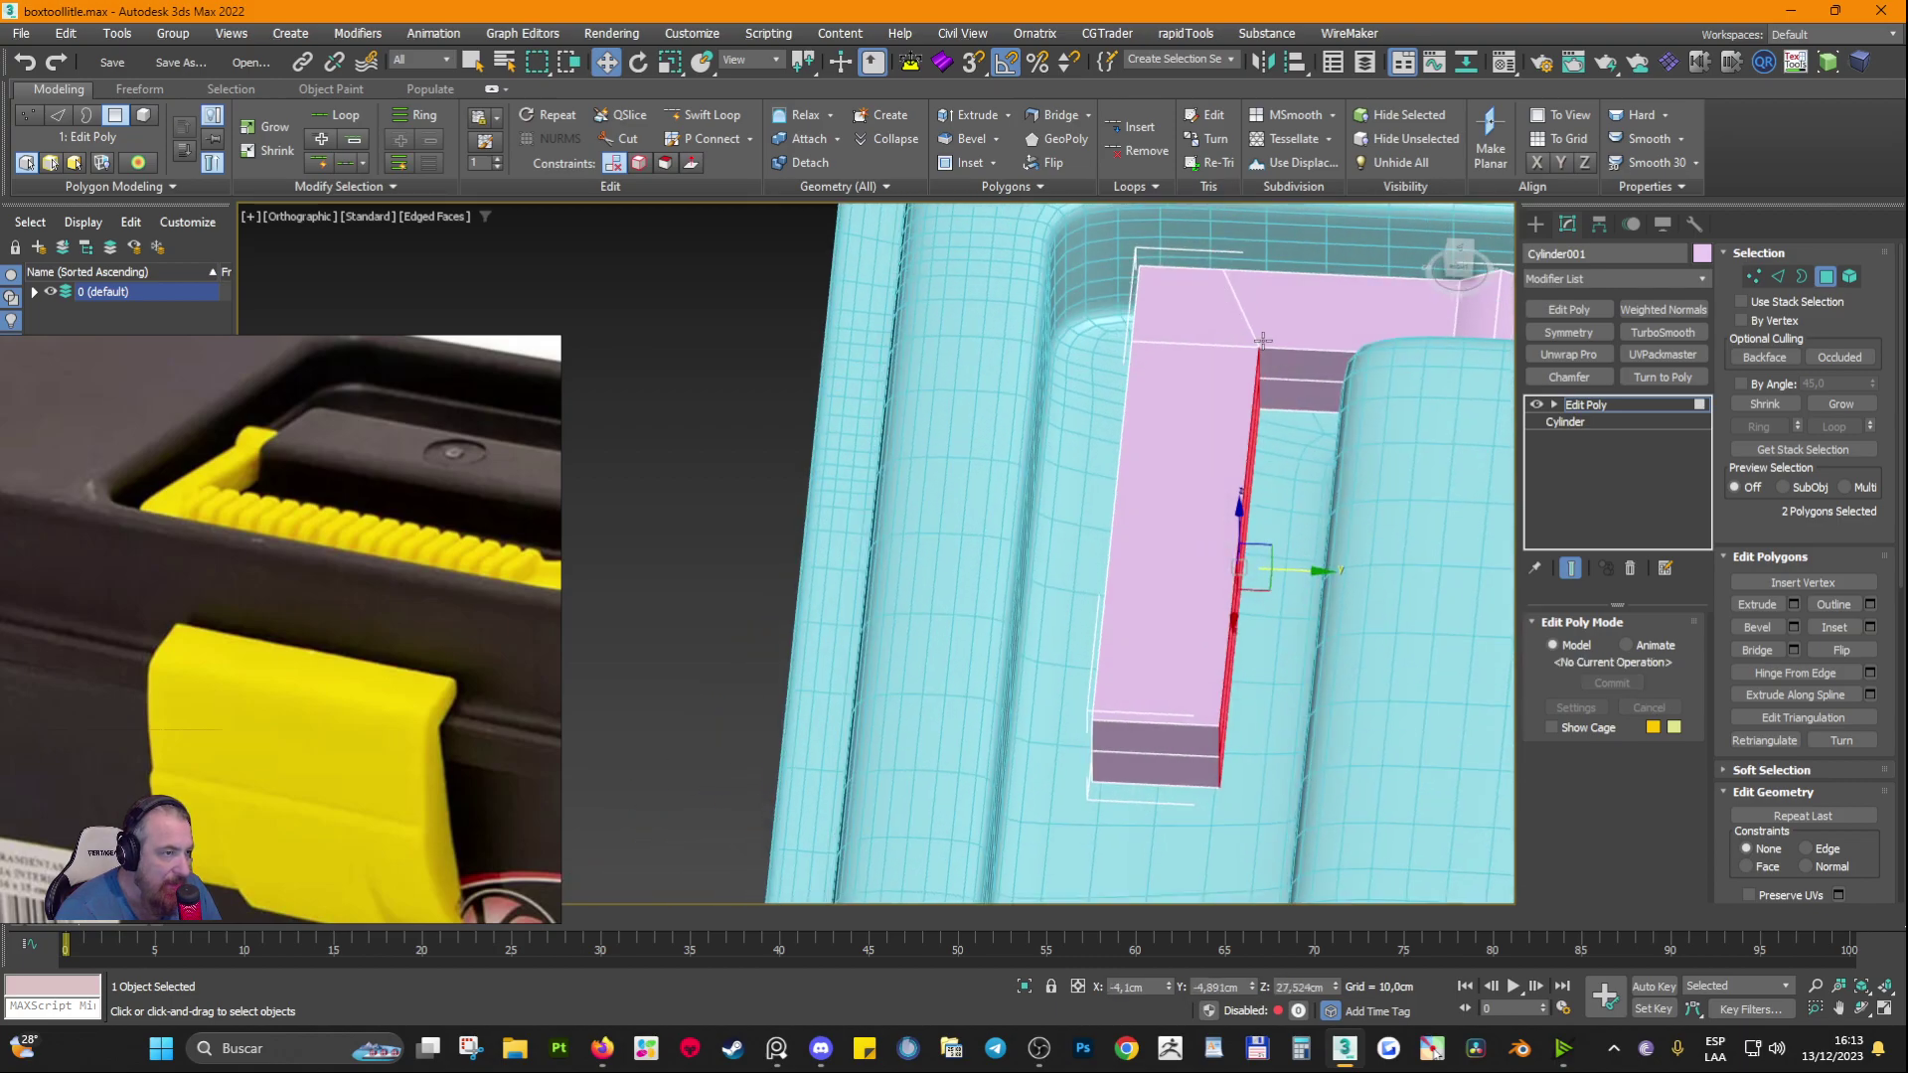
pyautogui.hotkey('ctrl', 'z')
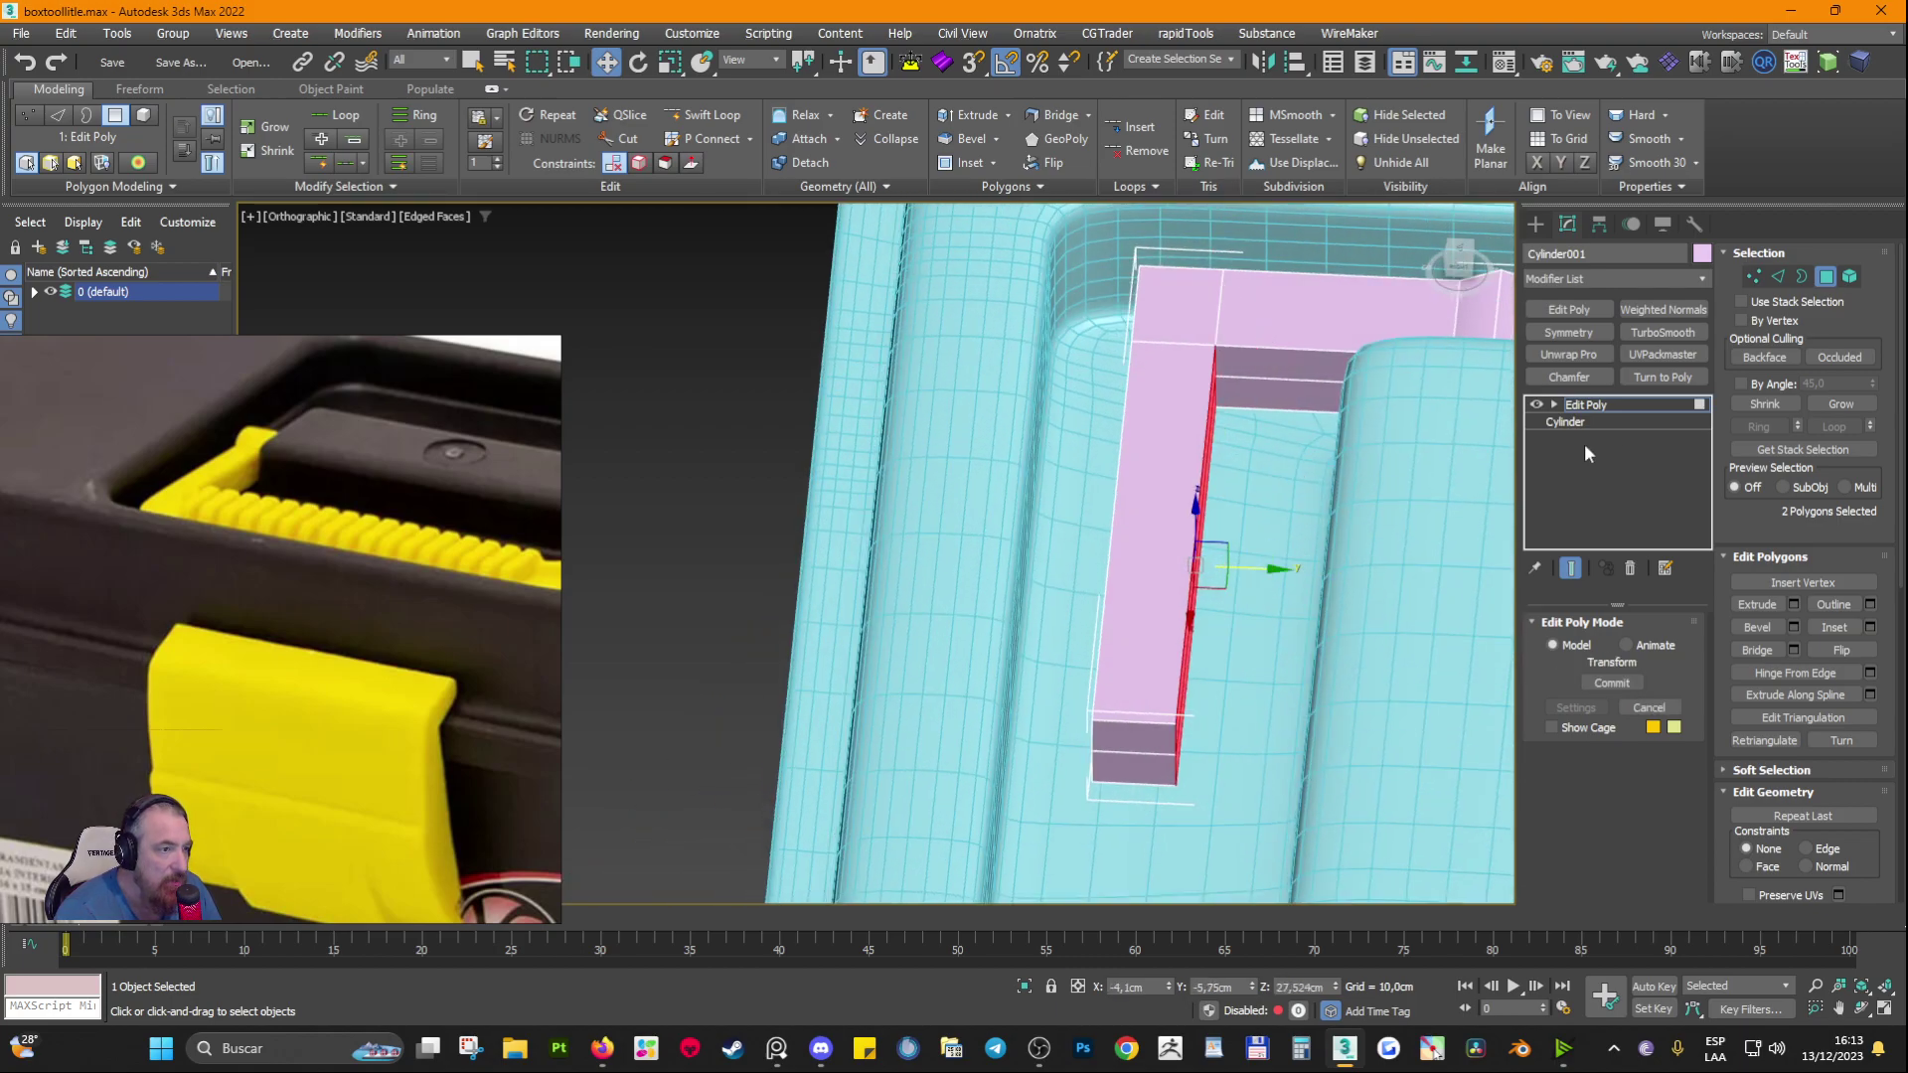
# Step: Select all nine vertices along the grip's inner side, including the arm's corner, and move them to Y -4.8 cm
pyautogui.click(1753, 276)
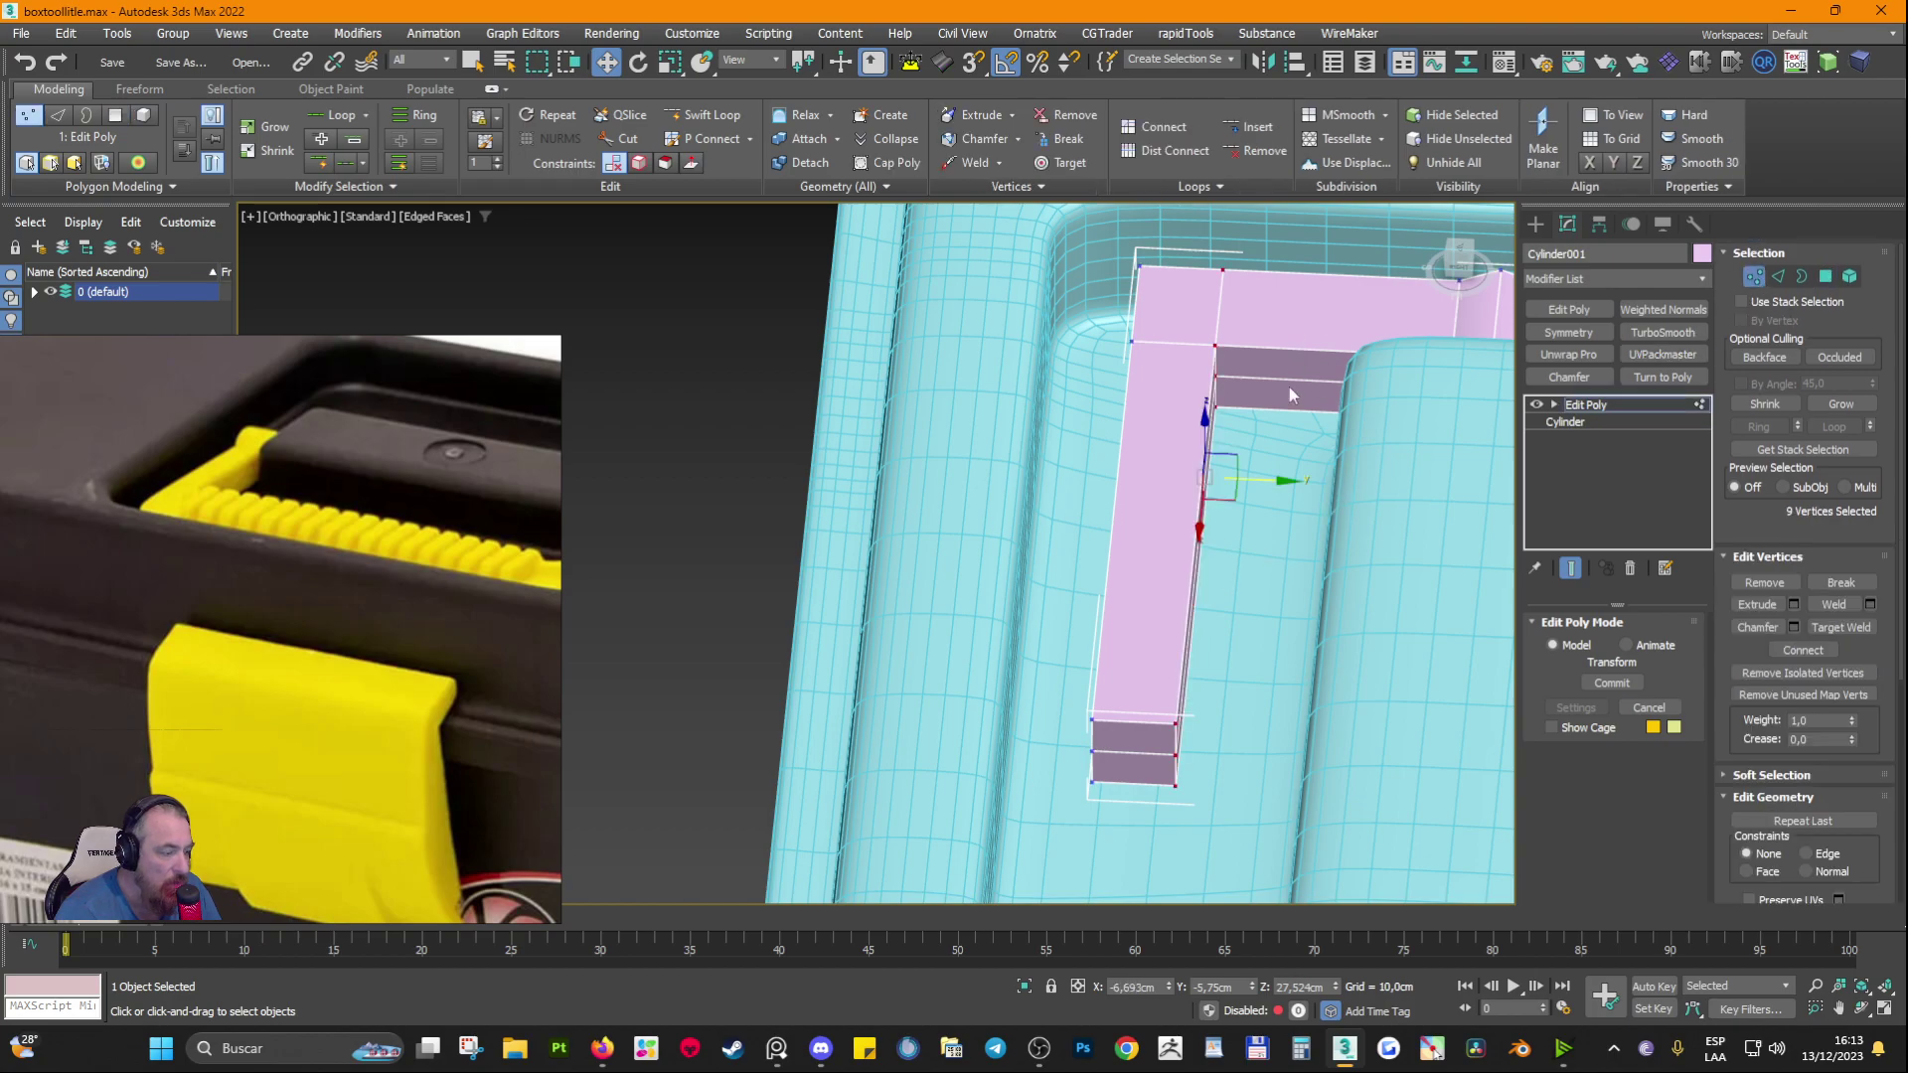
pyautogui.press('F3')
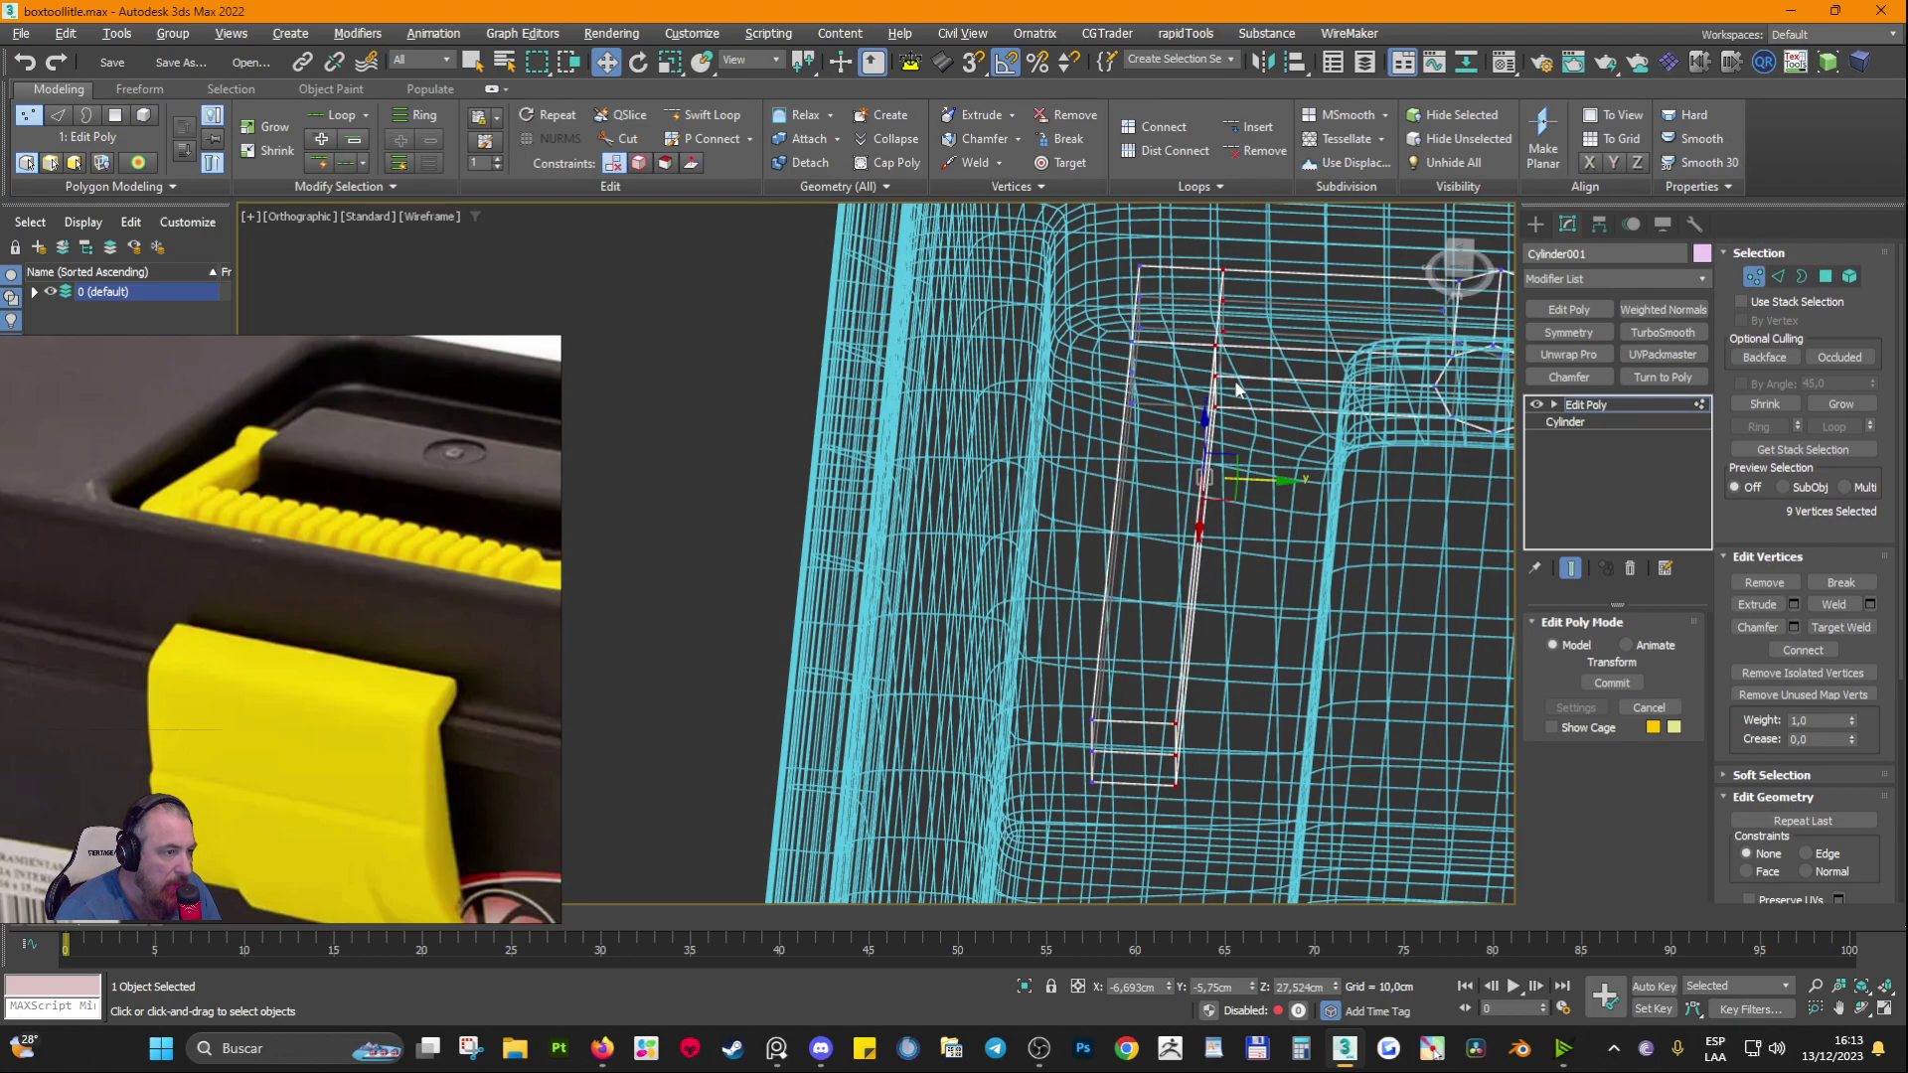
pyautogui.keyDown('alt'); pyautogui.moveTo(1231, 392); pyautogui.dragTo(1257, 268, button='middle'); pyautogui.keyUp('alt')
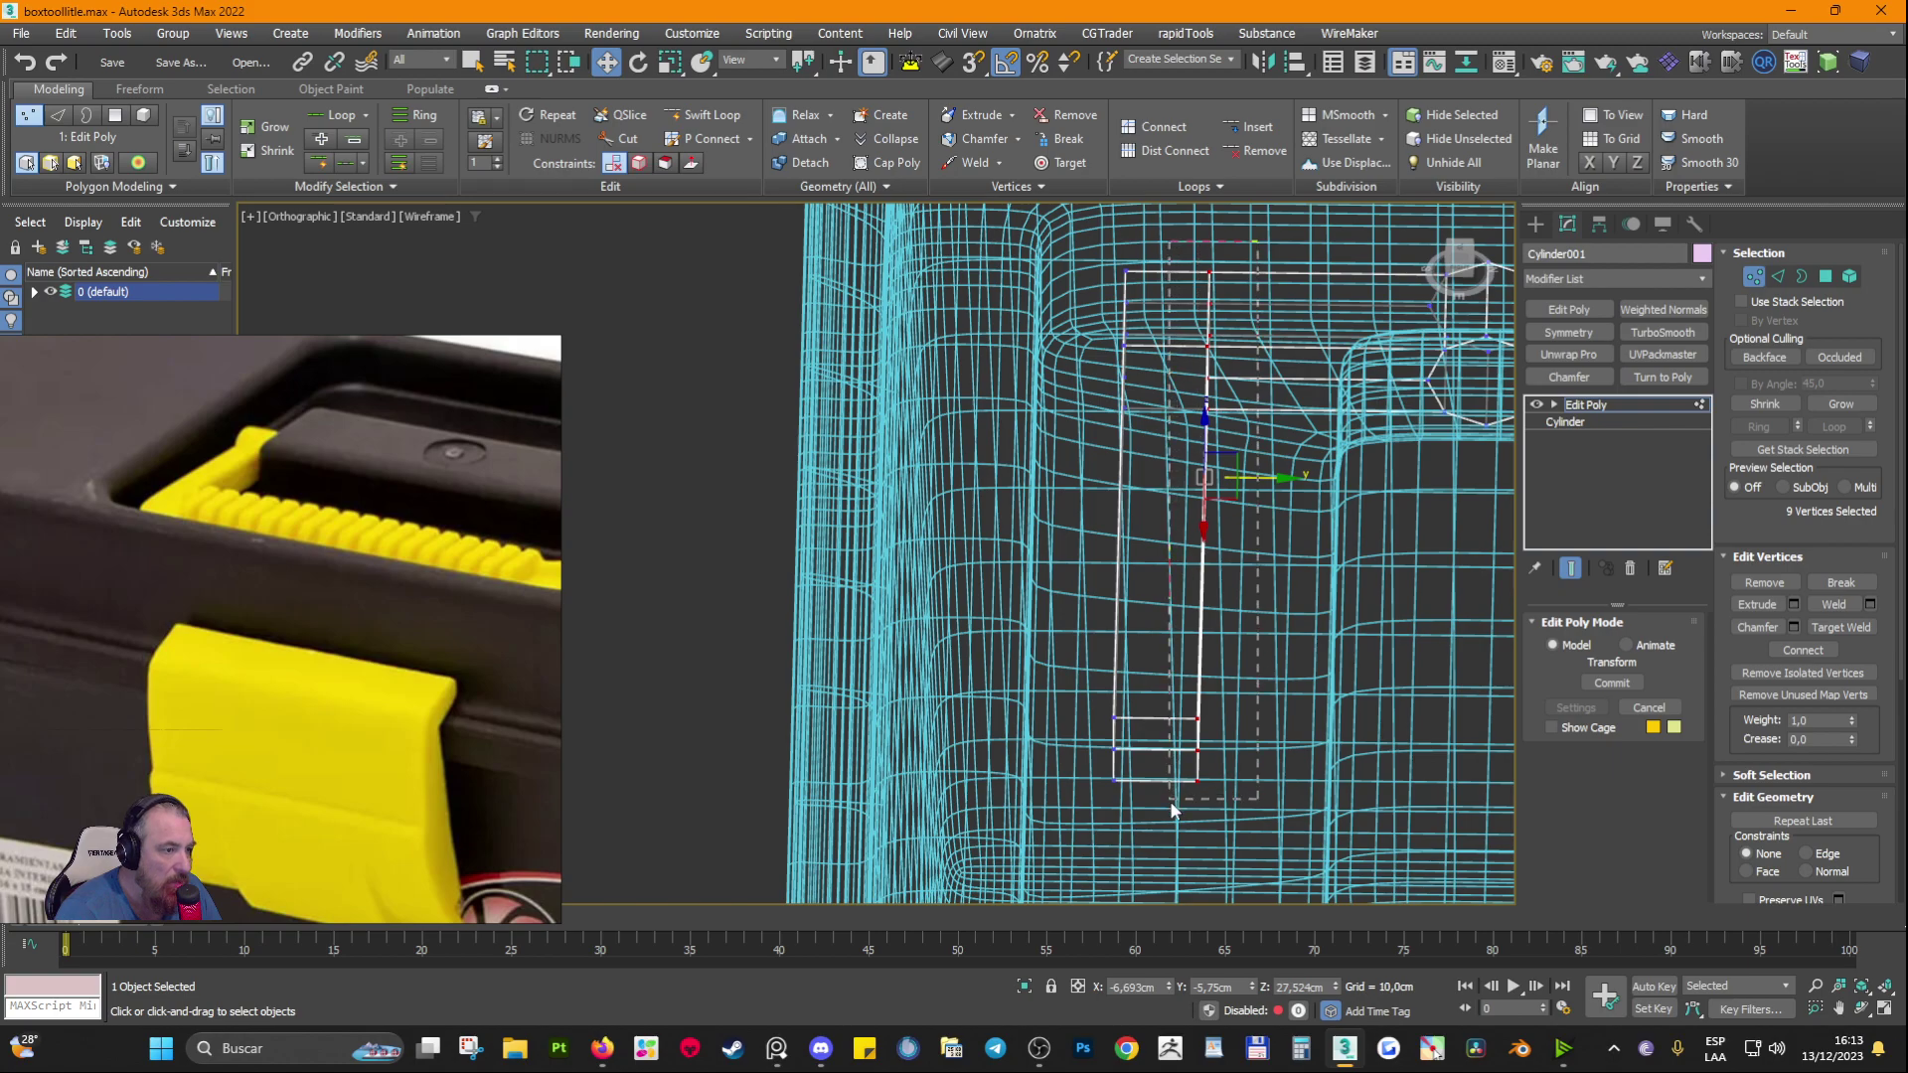
pyautogui.keyDown('alt'); pyautogui.moveTo(1174, 808); pyautogui.dragTo(1202, 675, button='middle'); pyautogui.keyUp('alt')
pyautogui.press('F3')
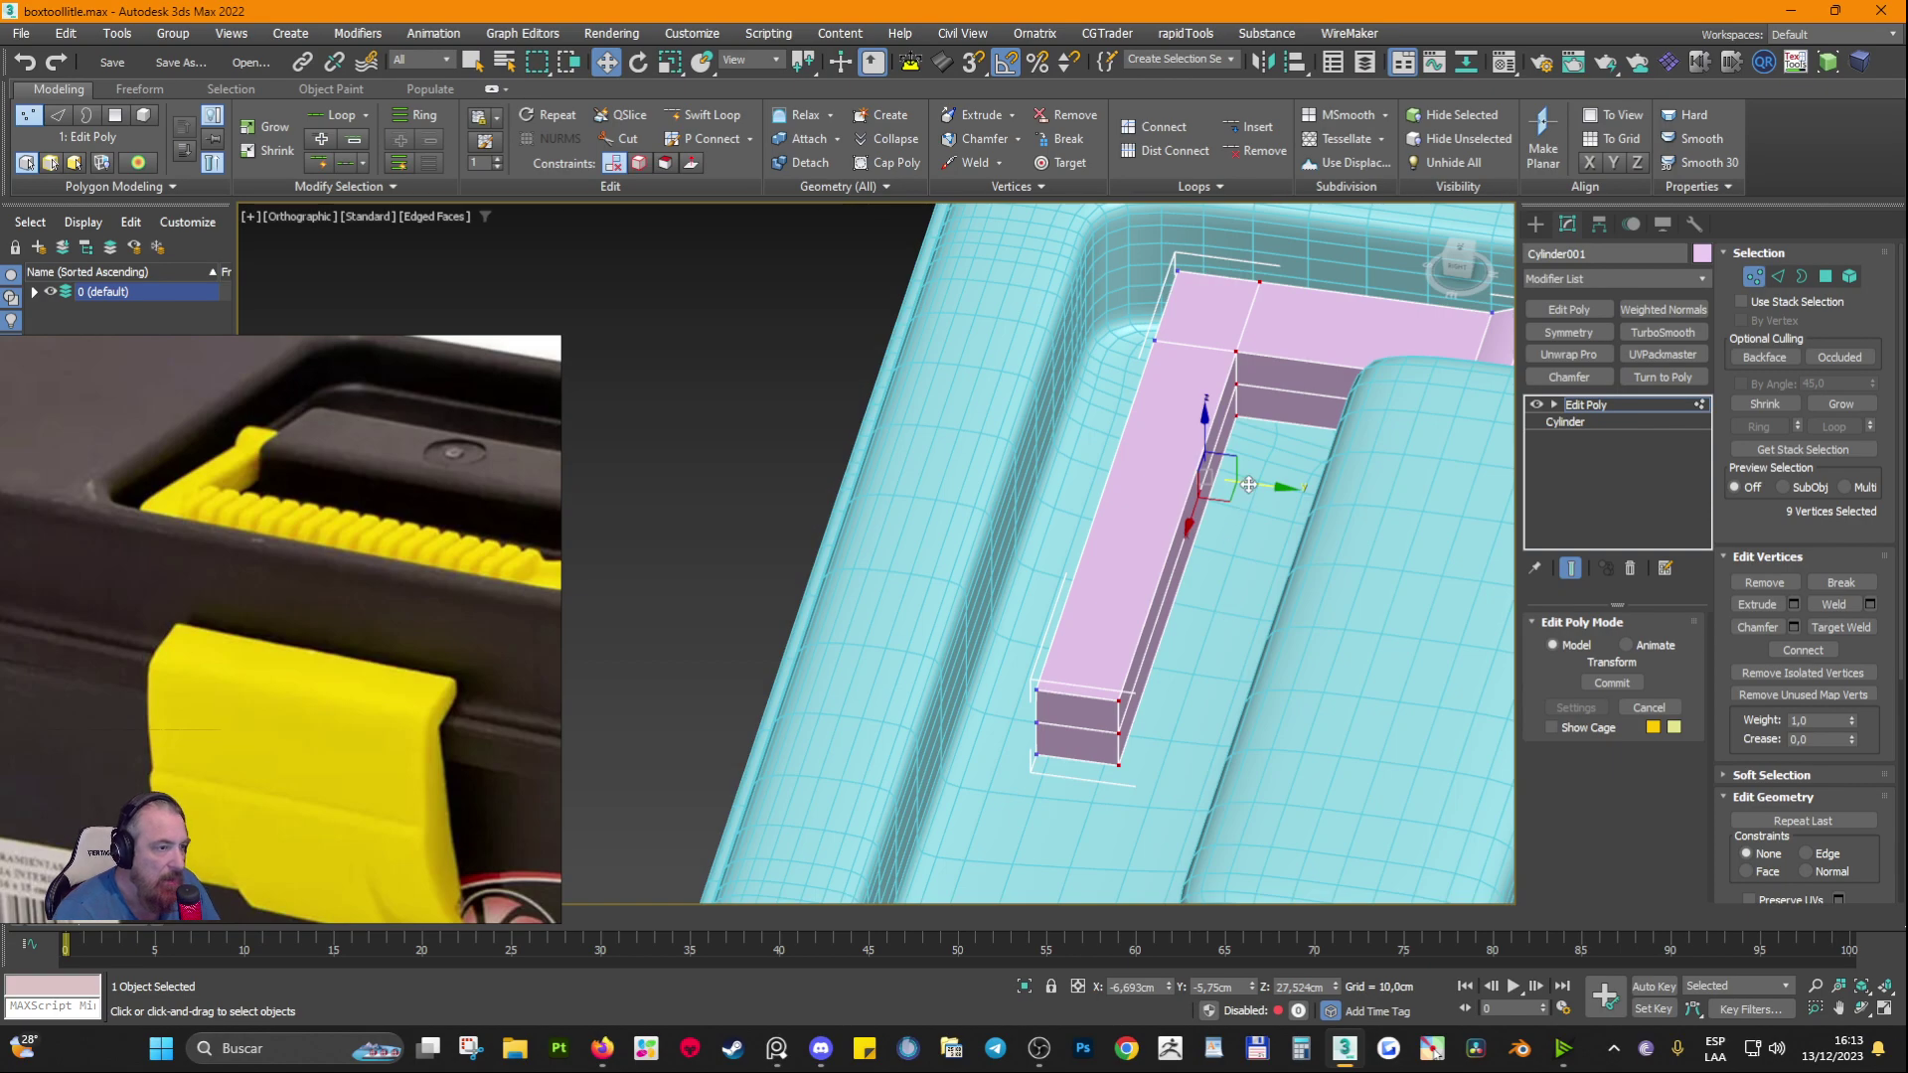
pyautogui.moveTo(1253, 484); pyautogui.dragTo(1294, 509)
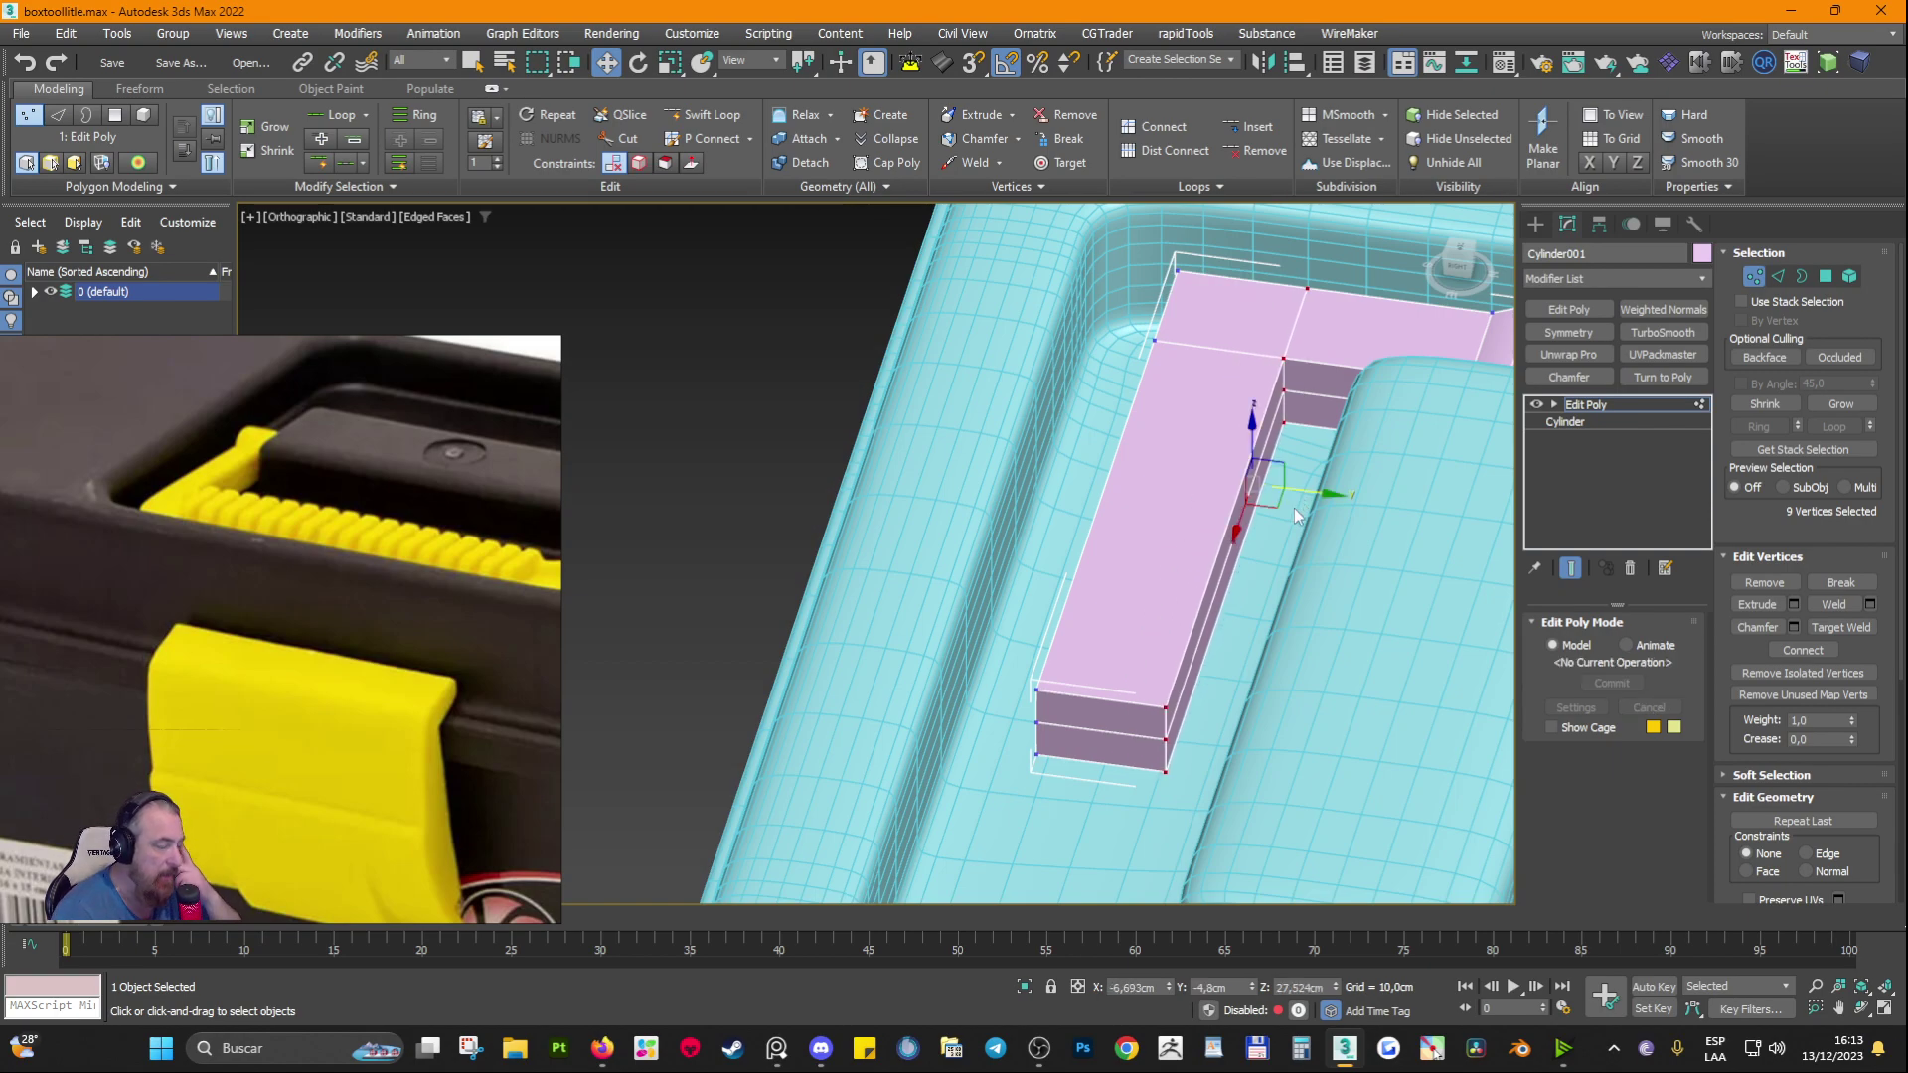
pyautogui.moveTo(1221, 568)
pyautogui.keyDown('alt'); pyautogui.mouseDown(button='middle')
pyautogui.moveTo(1244, 634)
pyautogui.moveTo(1272, 594)
pyautogui.moveTo(1237, 593)
pyautogui.mouseUp(button='middle'); pyautogui.keyUp('alt')
pyautogui.keyDown('alt'); pyautogui.moveTo(1039, 534); pyautogui.dragTo(919, 557, button='middle'); pyautogui.keyUp('alt')
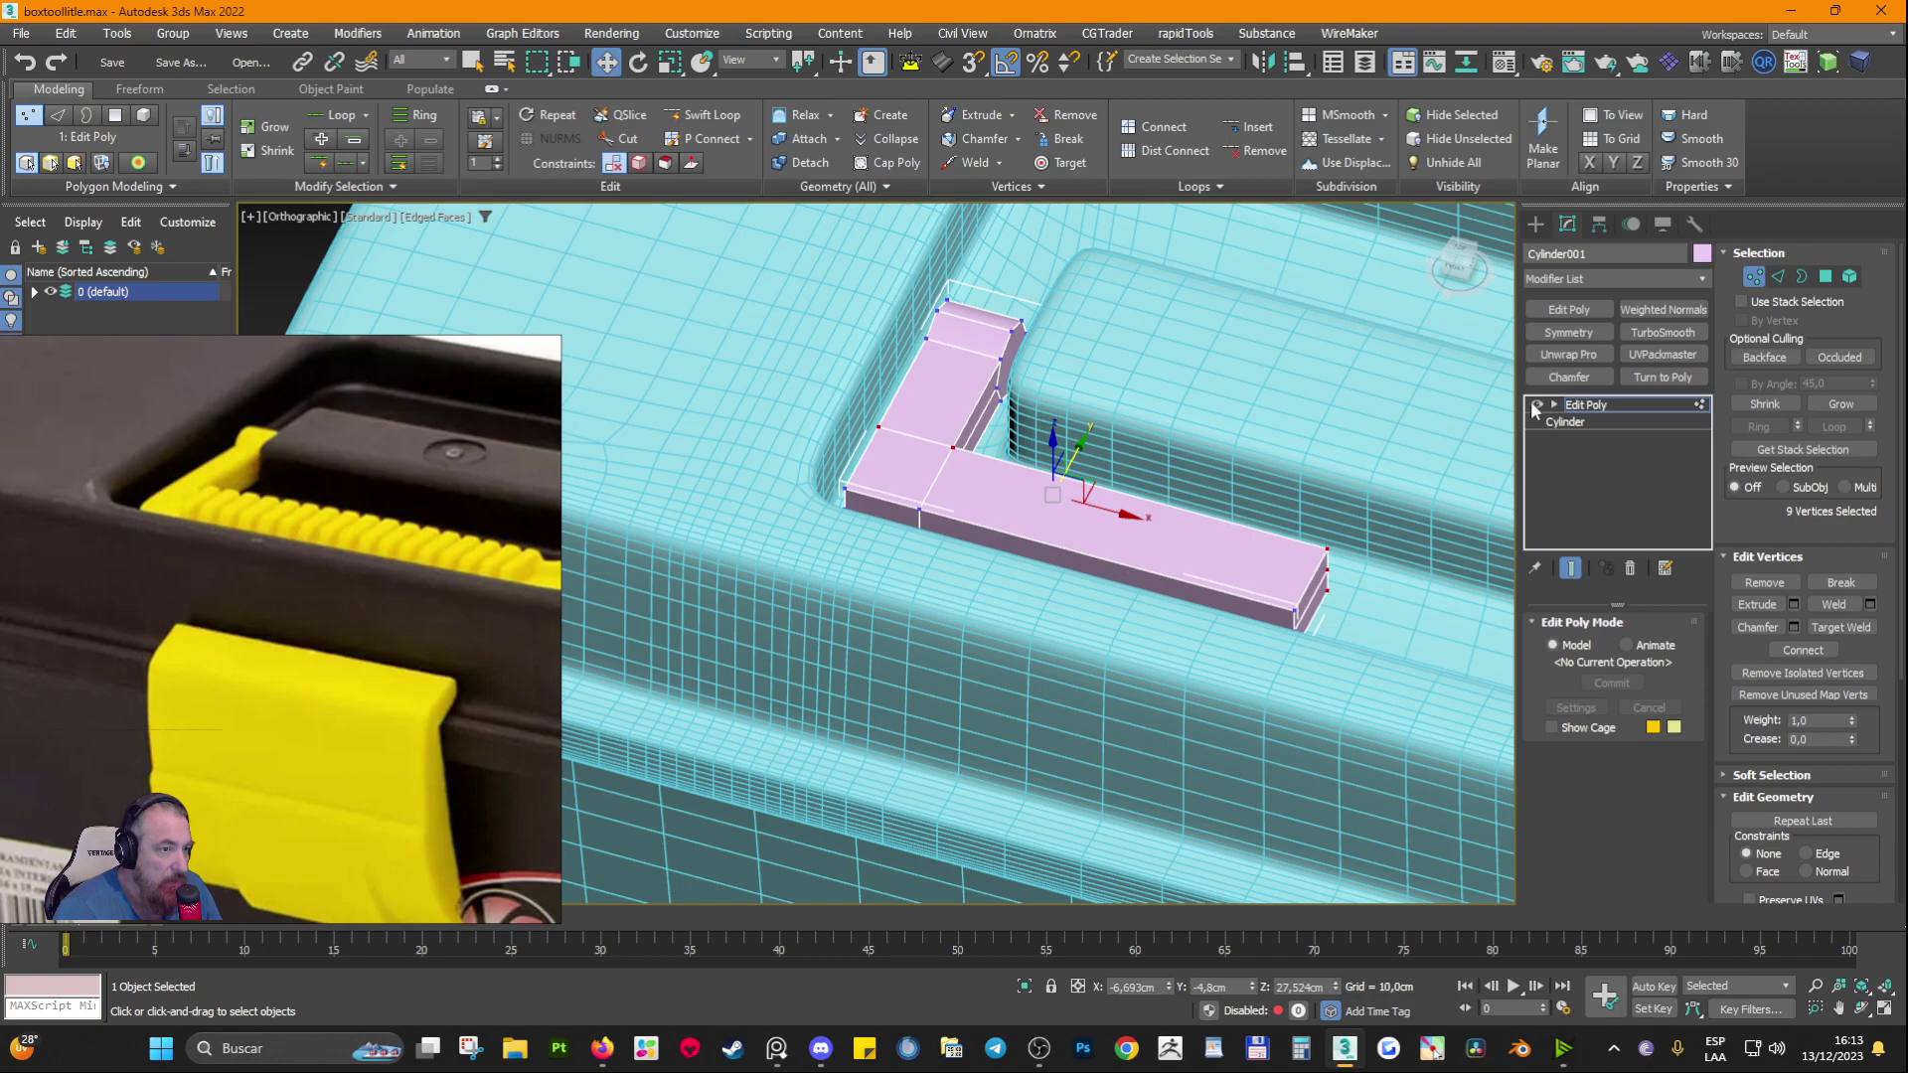
# Step: Apply a Symmetry modifier to the whole handle and try mirror axes X and Y before setting Z
pyautogui.click(1574, 402)
pyautogui.keyDown('alt'); pyautogui.moveTo(1083, 442); pyautogui.dragTo(1103, 421, button='middle'); pyautogui.keyUp('alt')
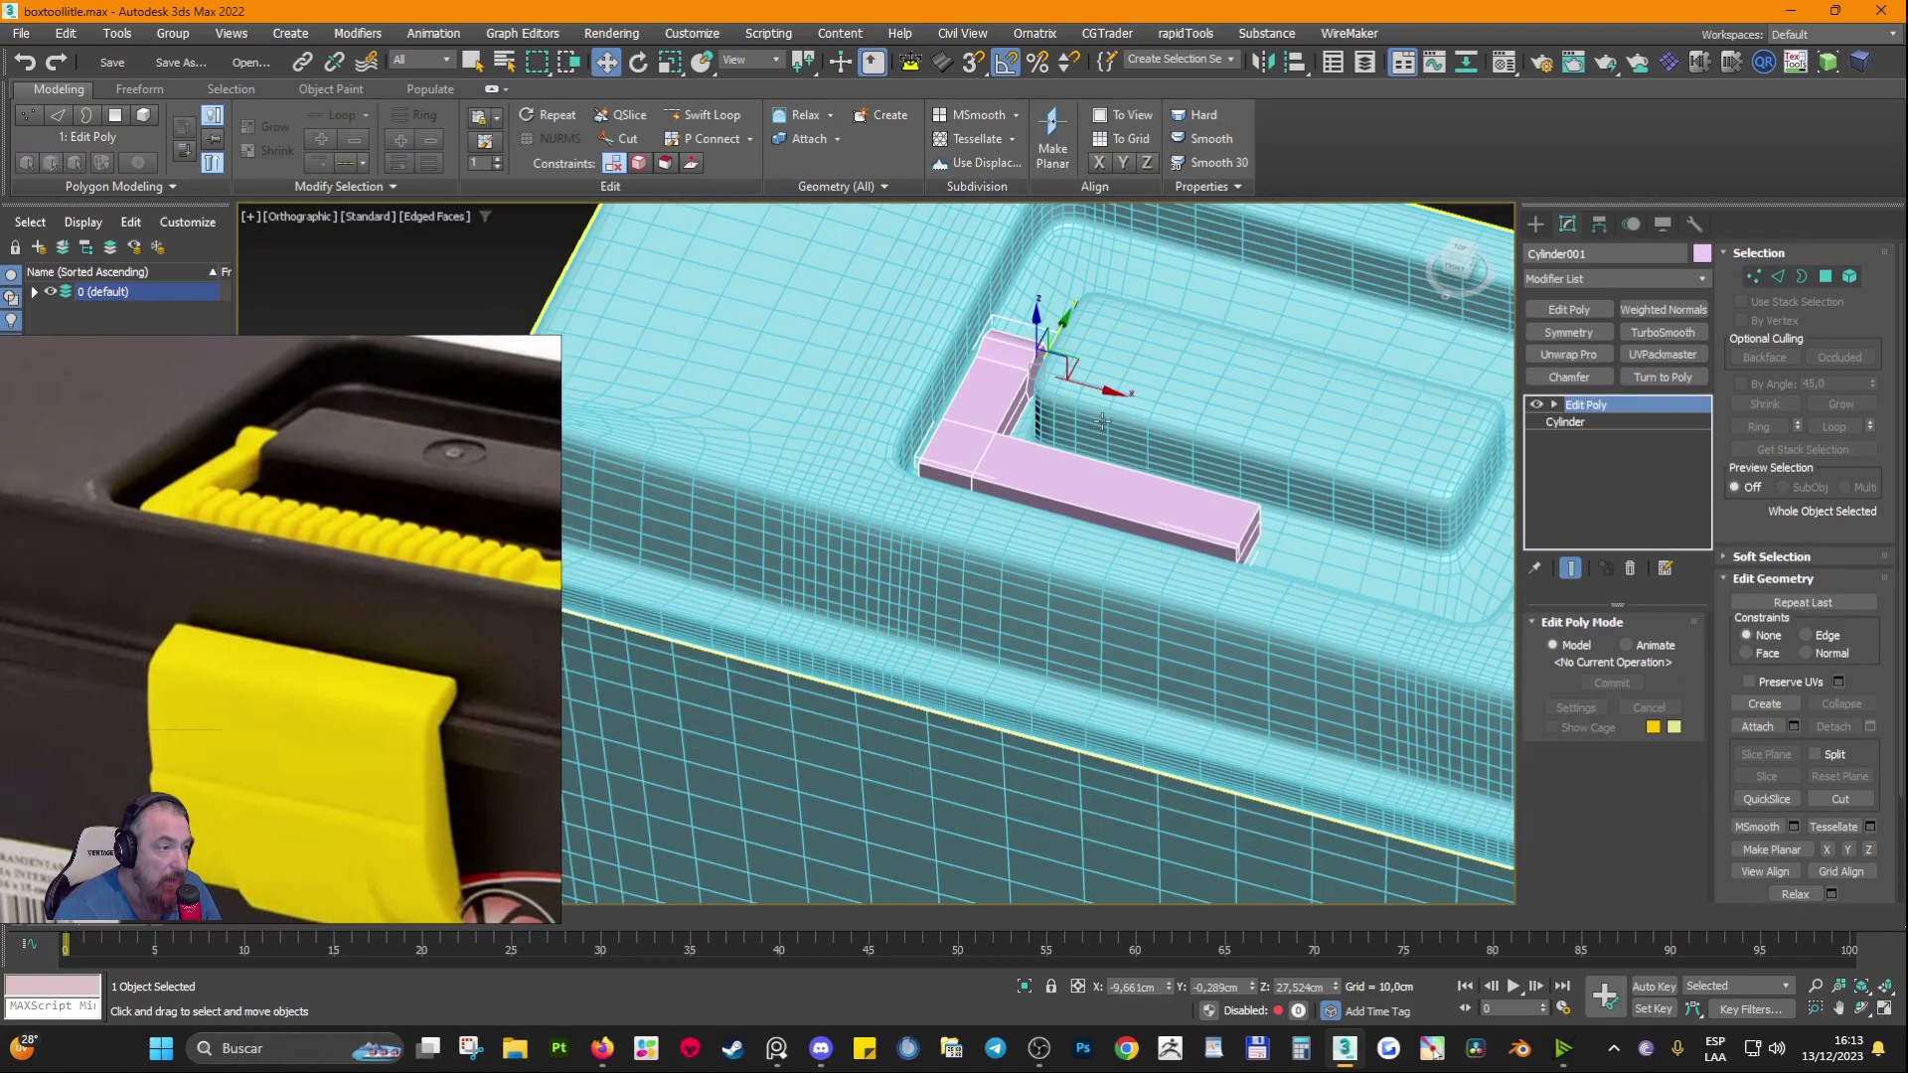
pyautogui.click(1556, 333)
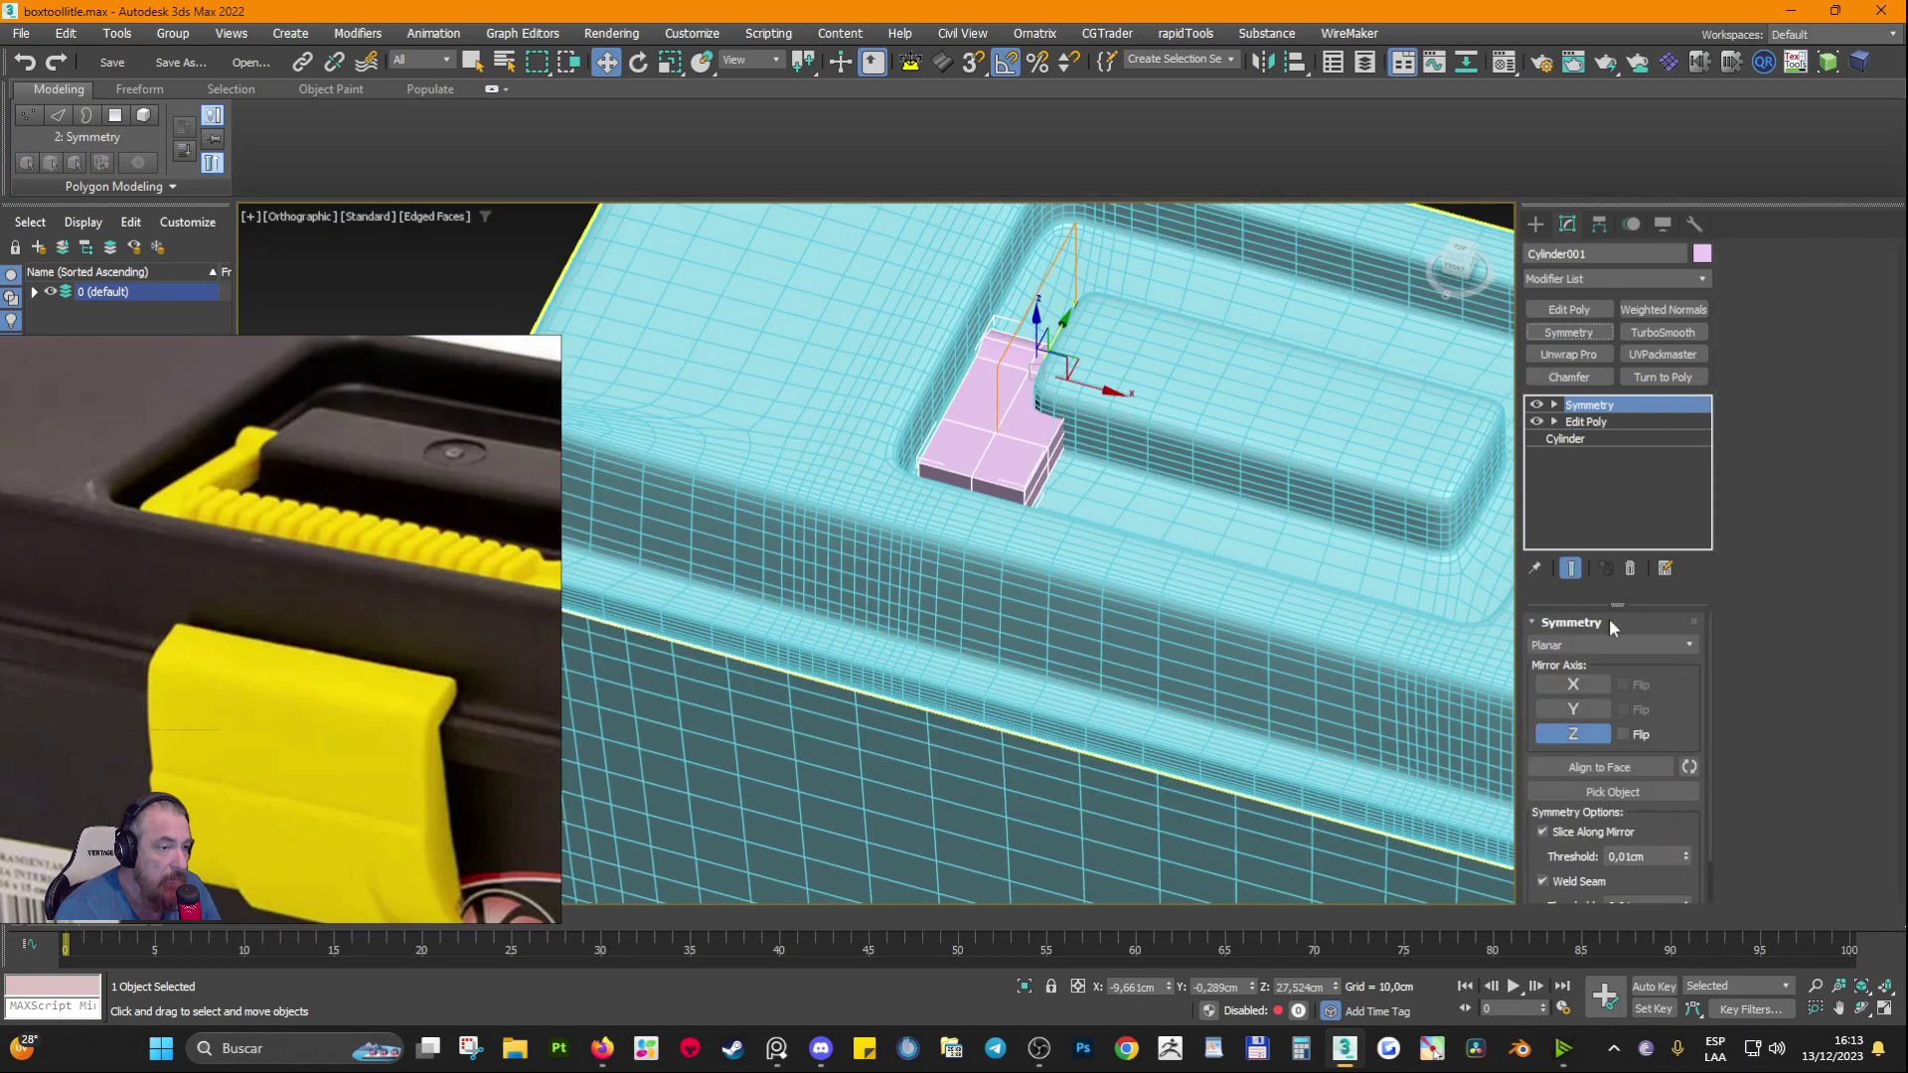
pyautogui.click(1574, 732)
pyautogui.click(1579, 686)
pyautogui.moveTo(1202, 604); pyautogui.dragTo(1124, 596, button='middle')
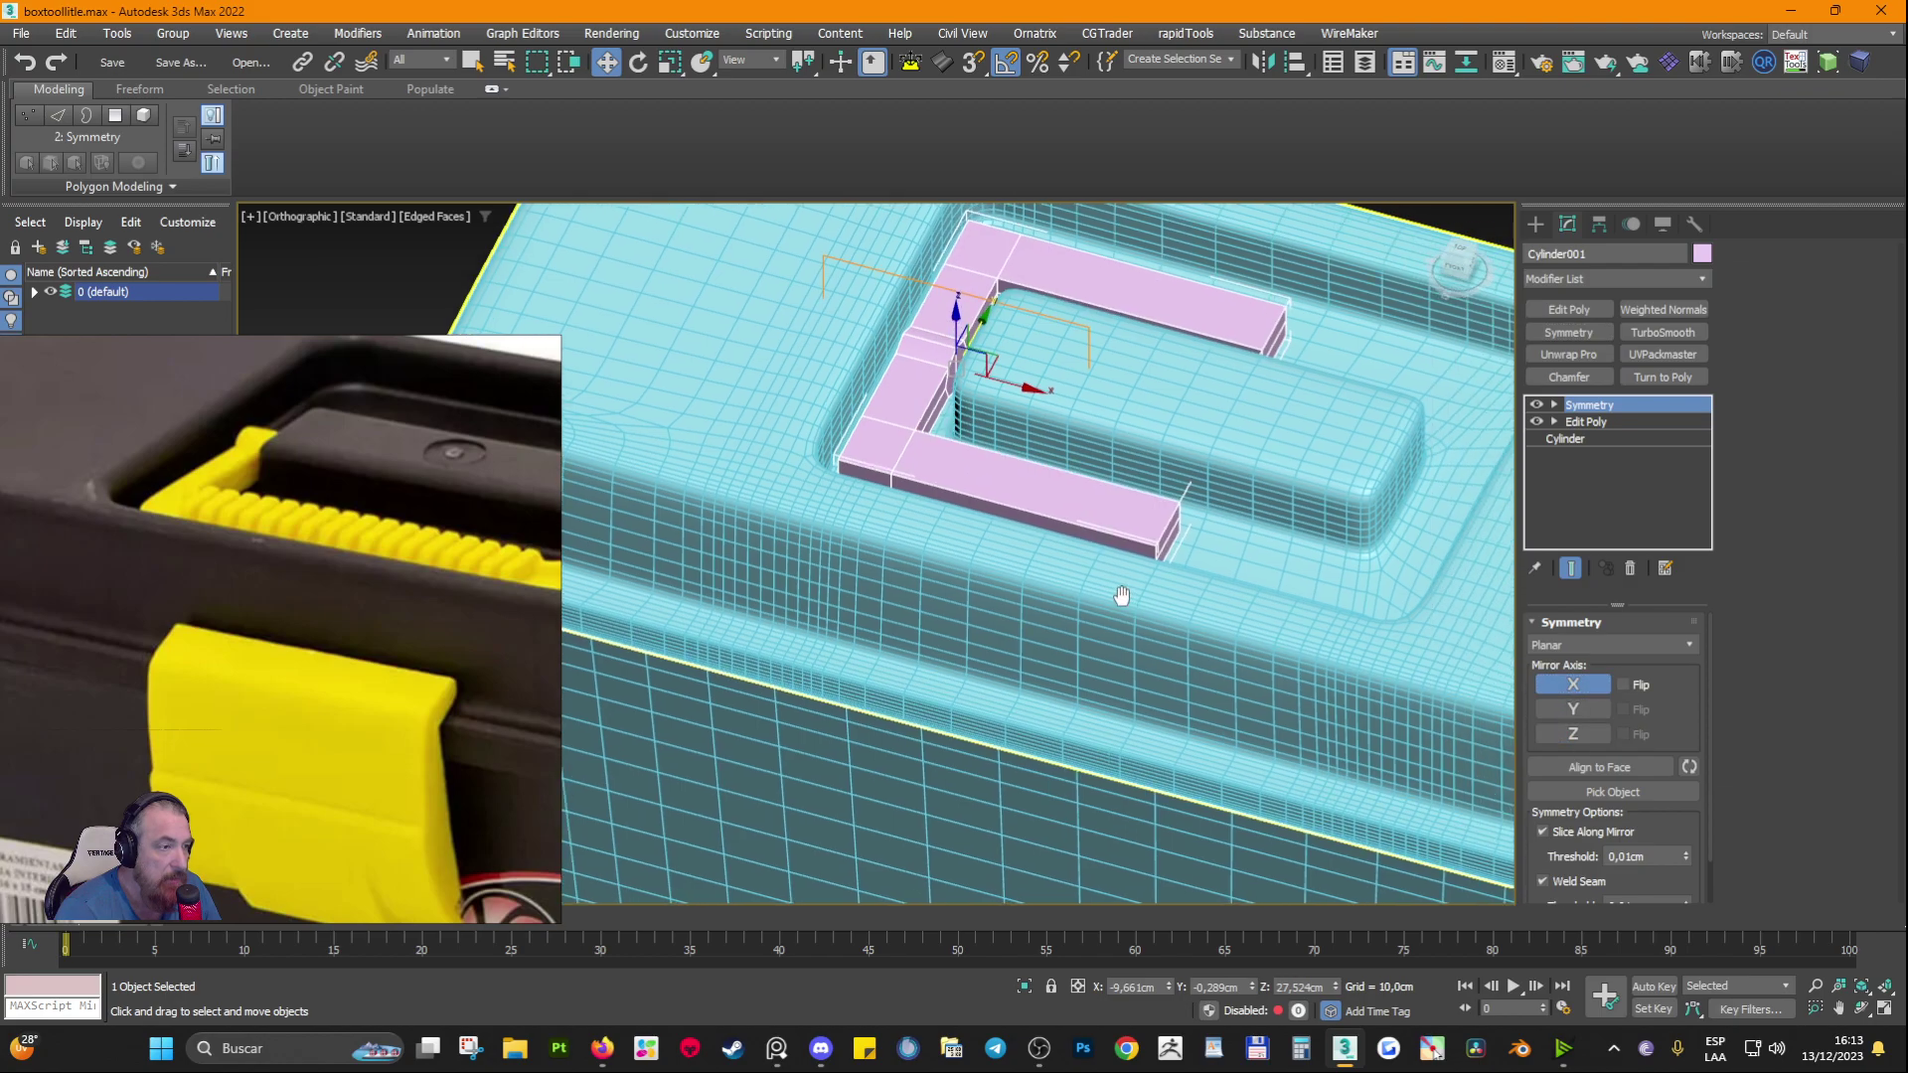
pyautogui.scroll(-3, 1124, 596)
pyautogui.click(1572, 687)
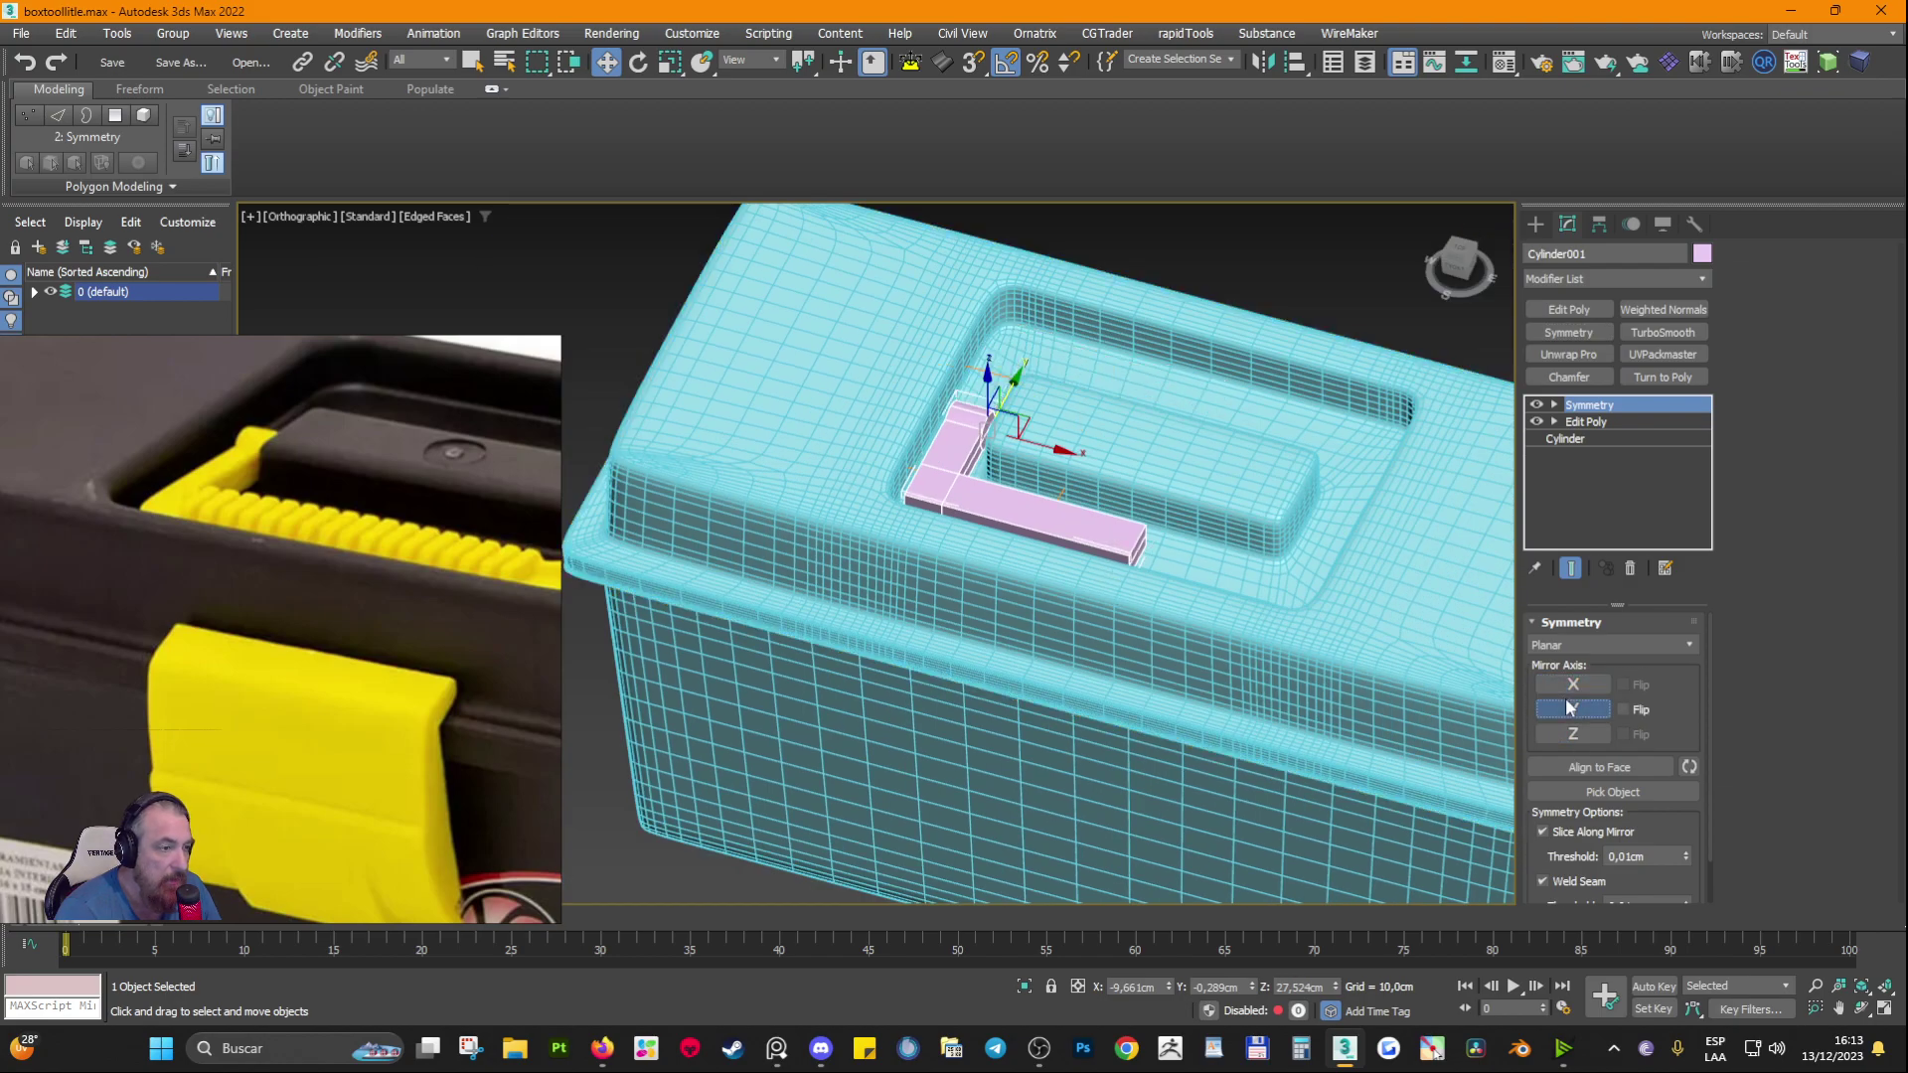
pyautogui.click(1571, 733)
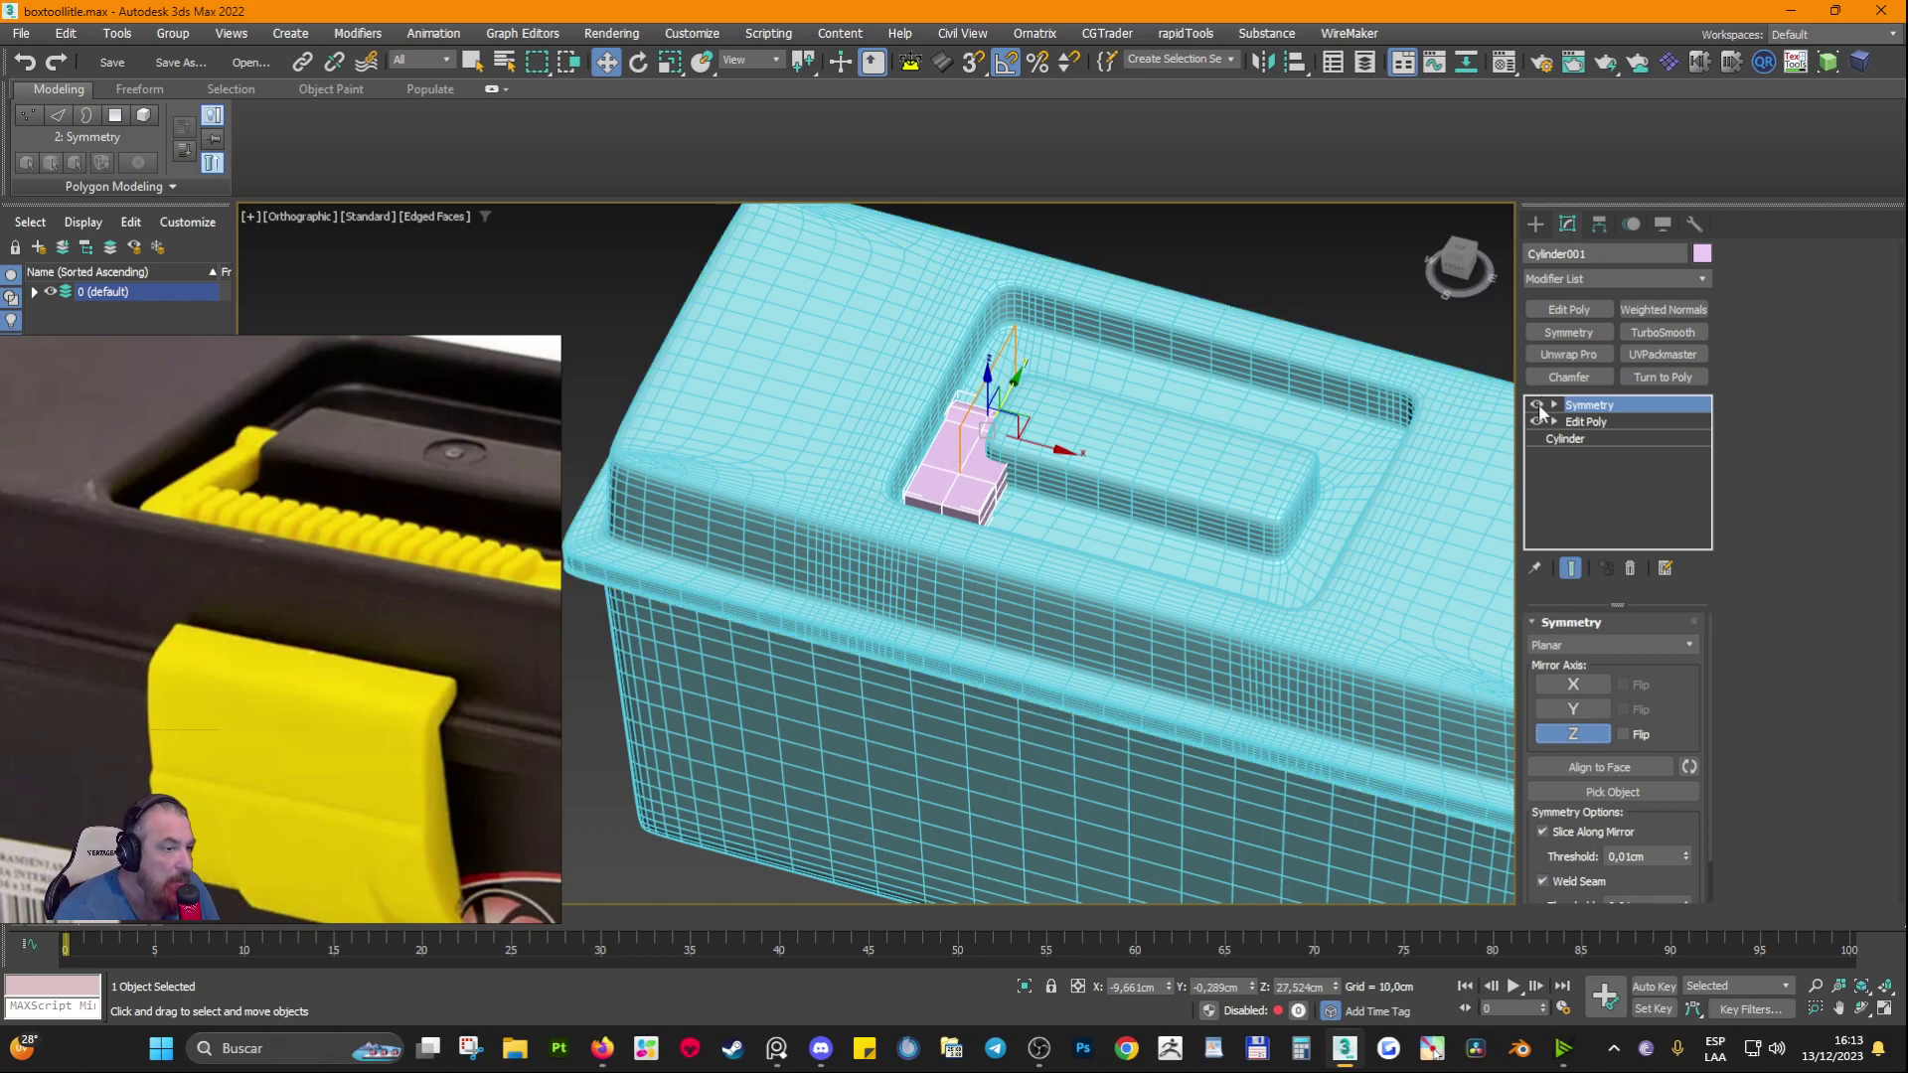
# Step: Temporarily disable Symmetry to examine the unmirrored handle from several angles, and enable it again
pyautogui.click(1537, 405)
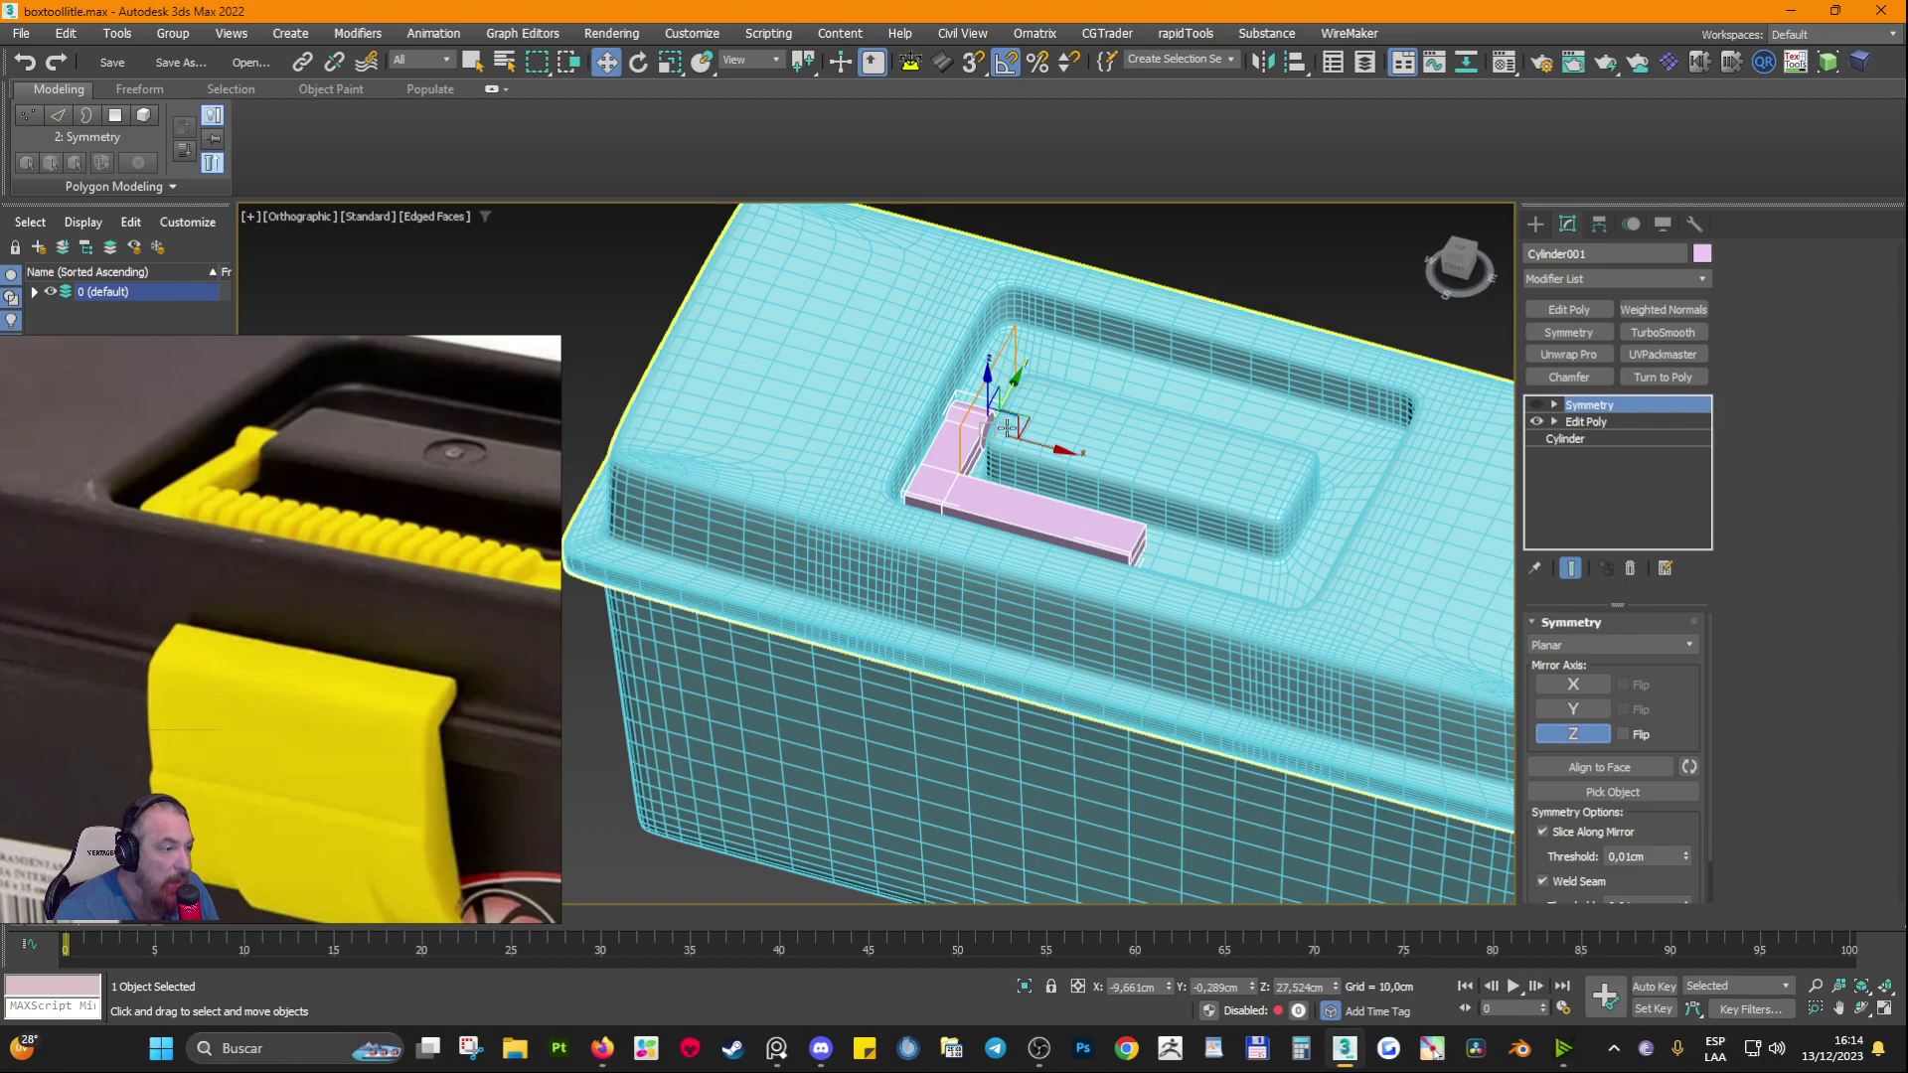
pyautogui.keyDown('alt'); pyautogui.moveTo(1007, 429); pyautogui.dragTo(1070, 442, button='middle'); pyautogui.keyUp('alt')
pyautogui.scroll(4, 978, 437)
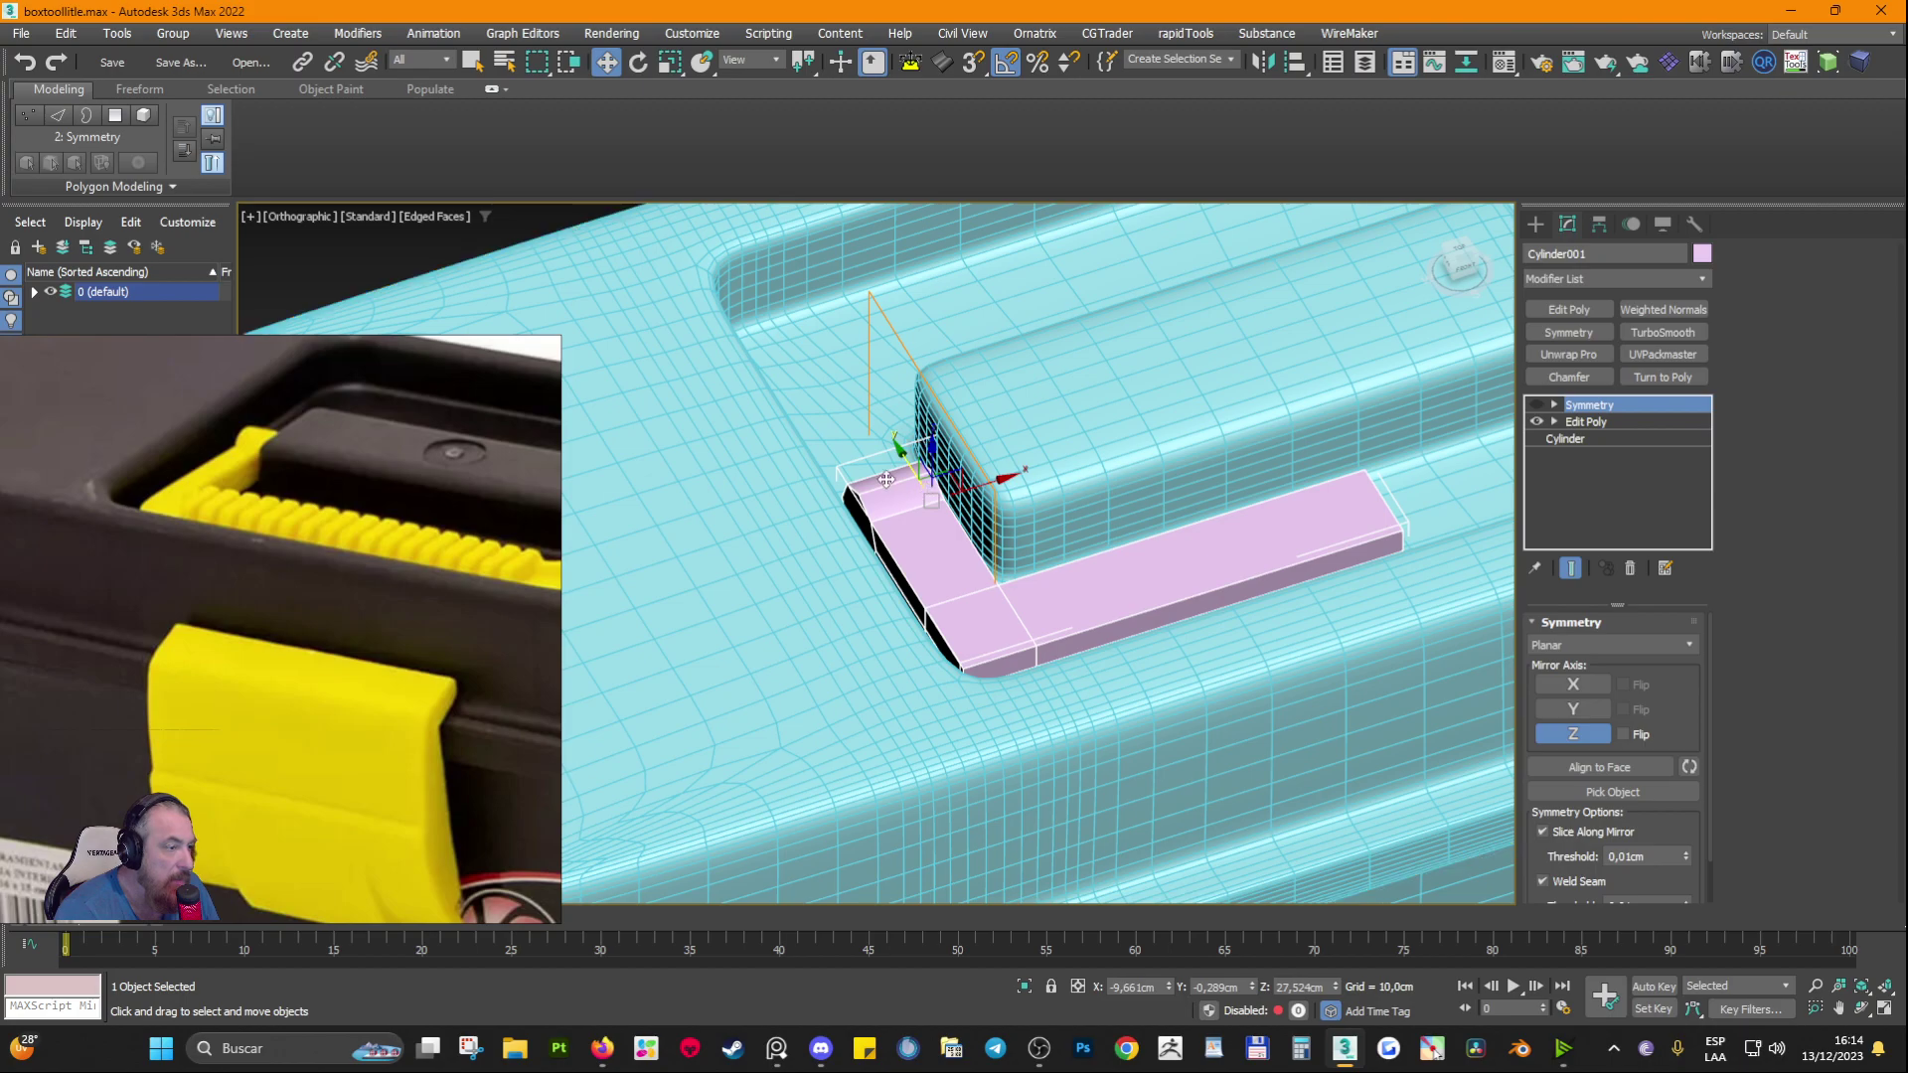
pyautogui.keyDown('alt'); pyautogui.moveTo(885, 480); pyautogui.dragTo(958, 430, button='middle'); pyautogui.keyUp('alt')
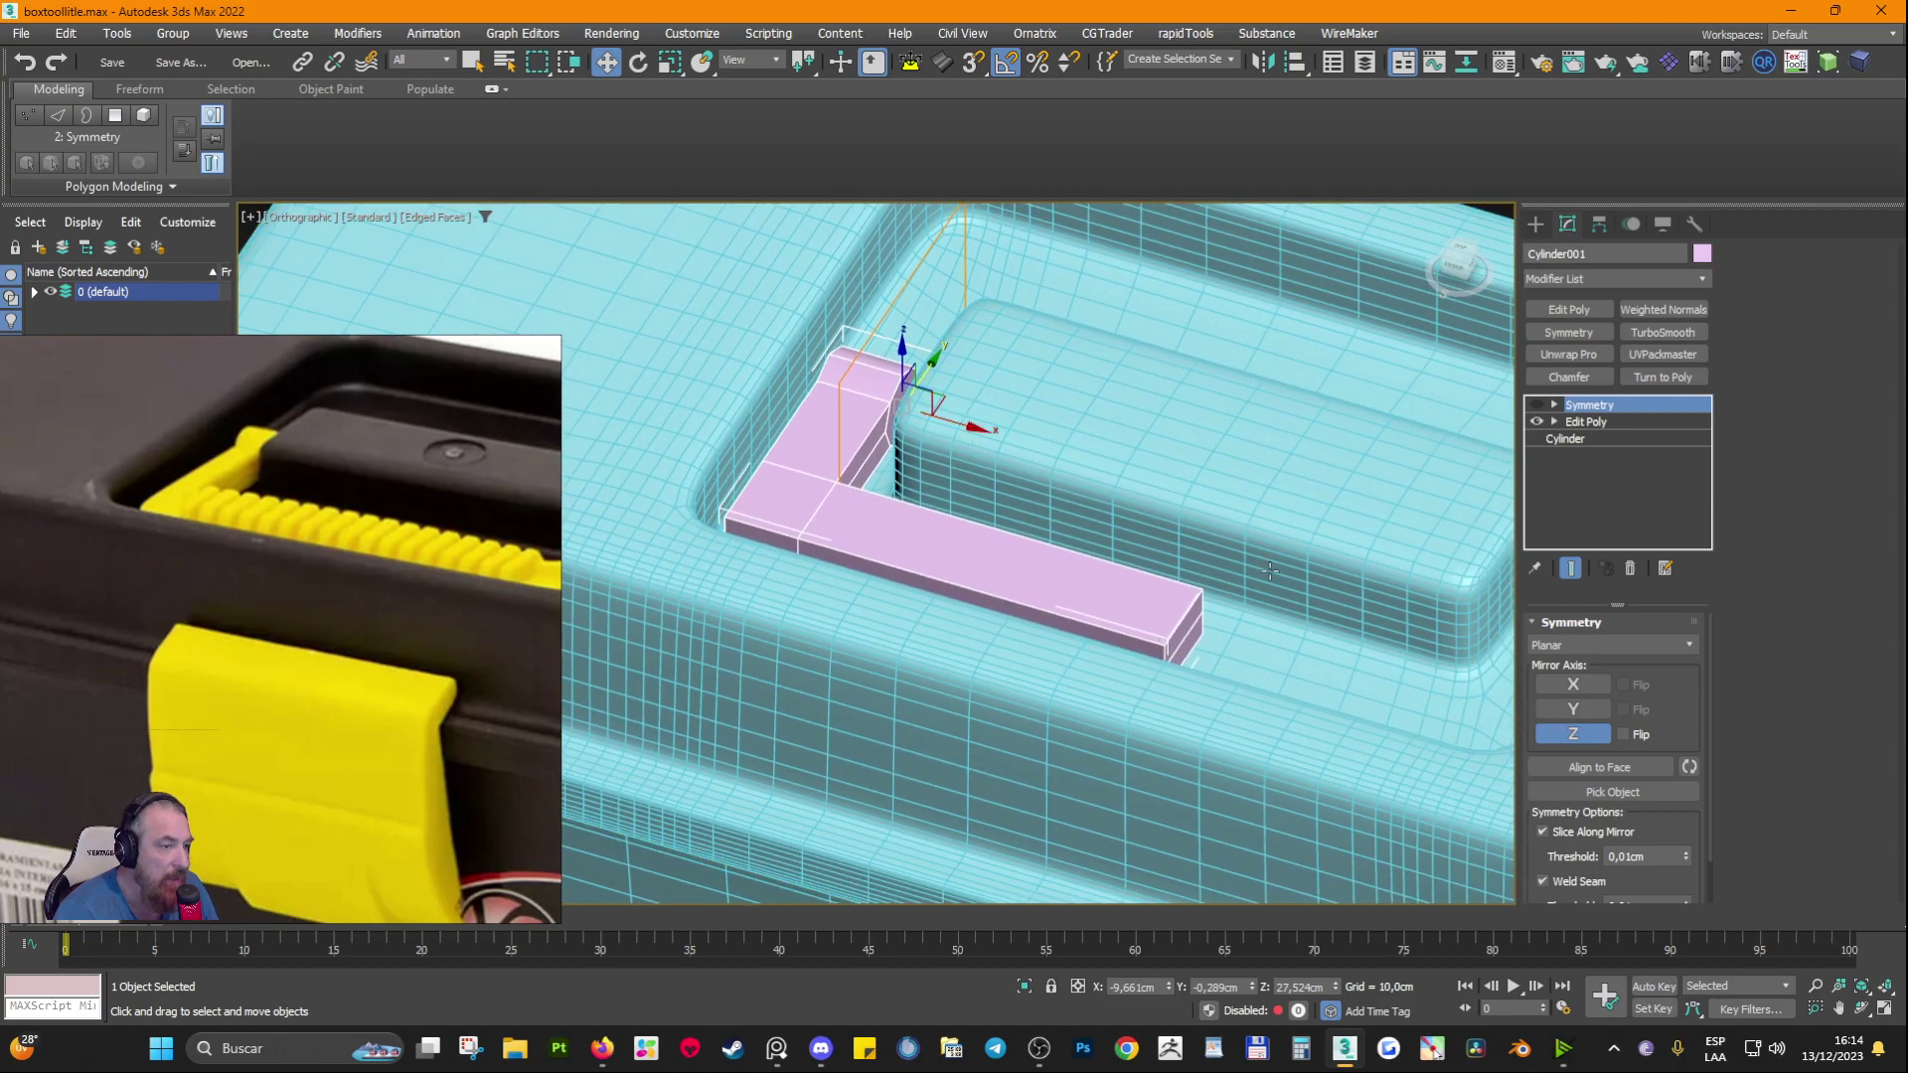
pyautogui.click(1537, 420)
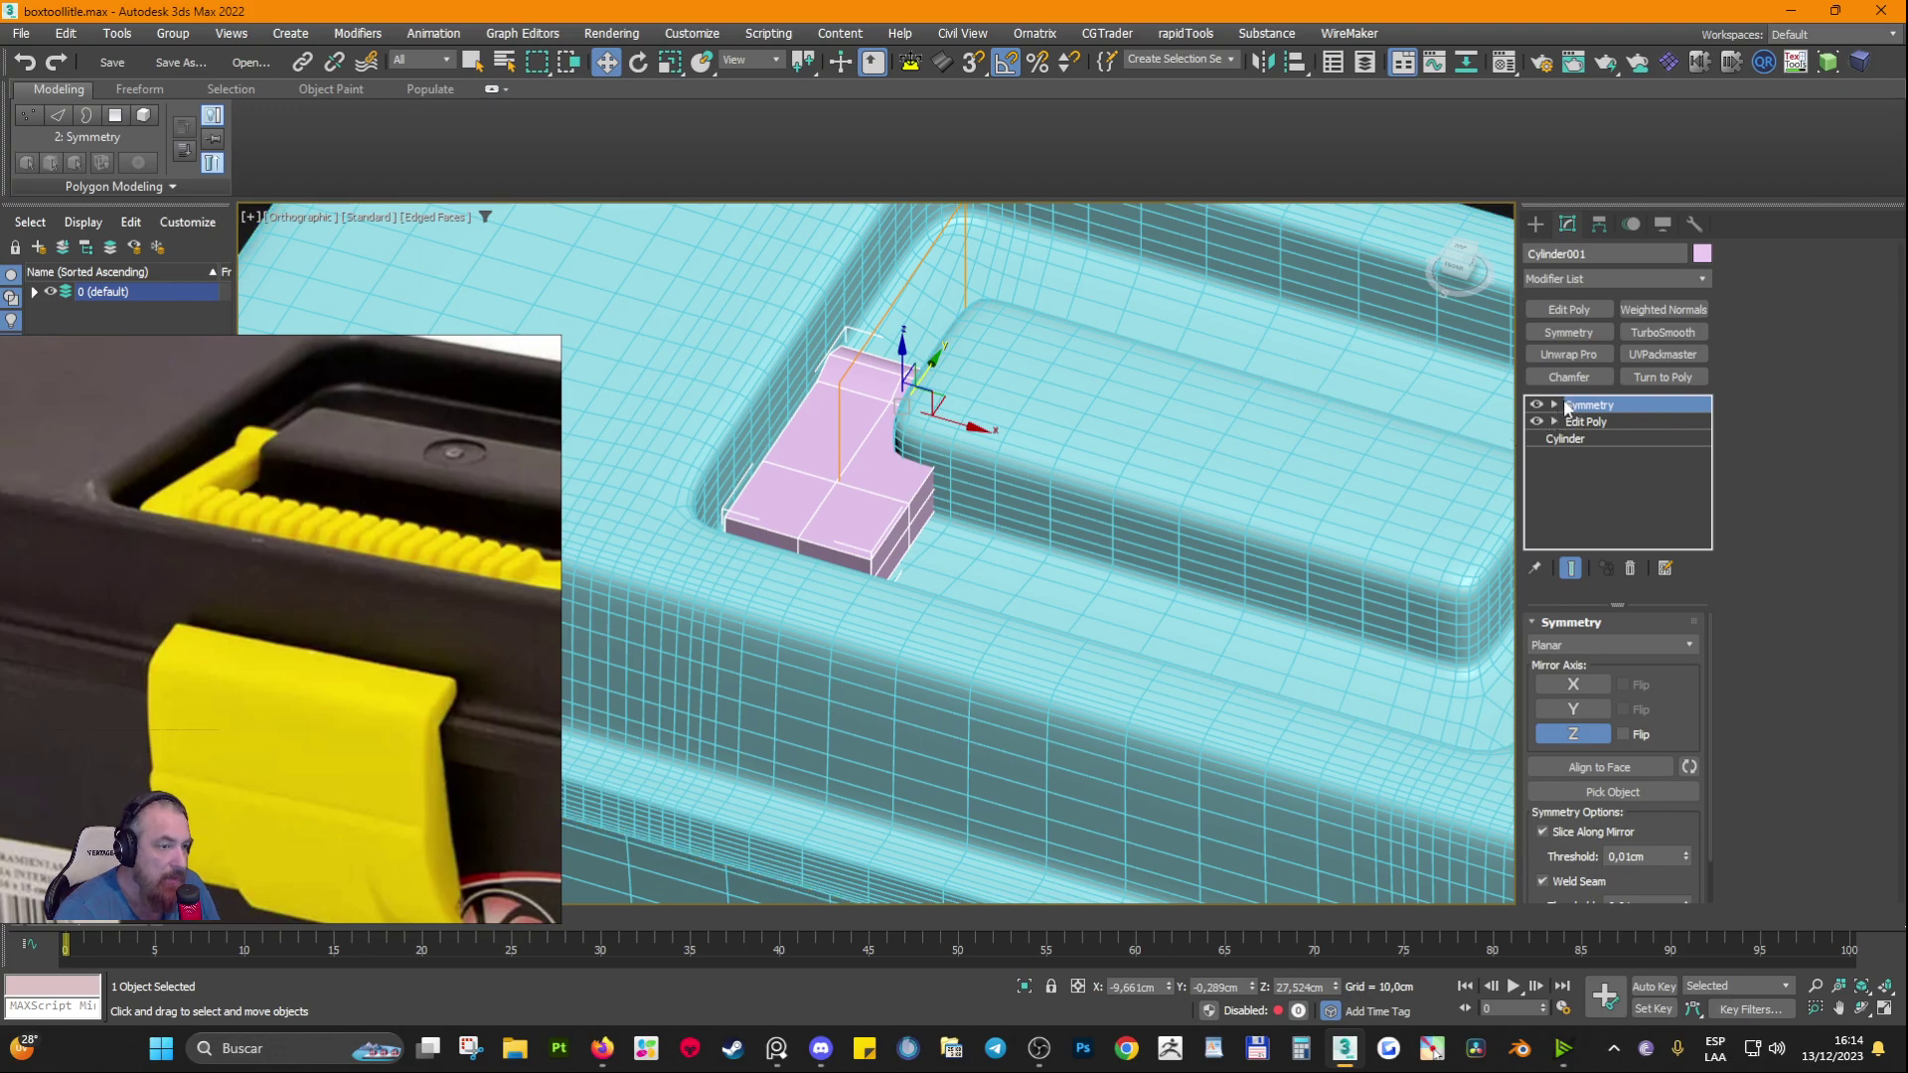
# Step: Move the Symmetry modifier's mirror plane along X to about 0.015 cm, near the middle of the lid's recess
pyautogui.click(1577, 421)
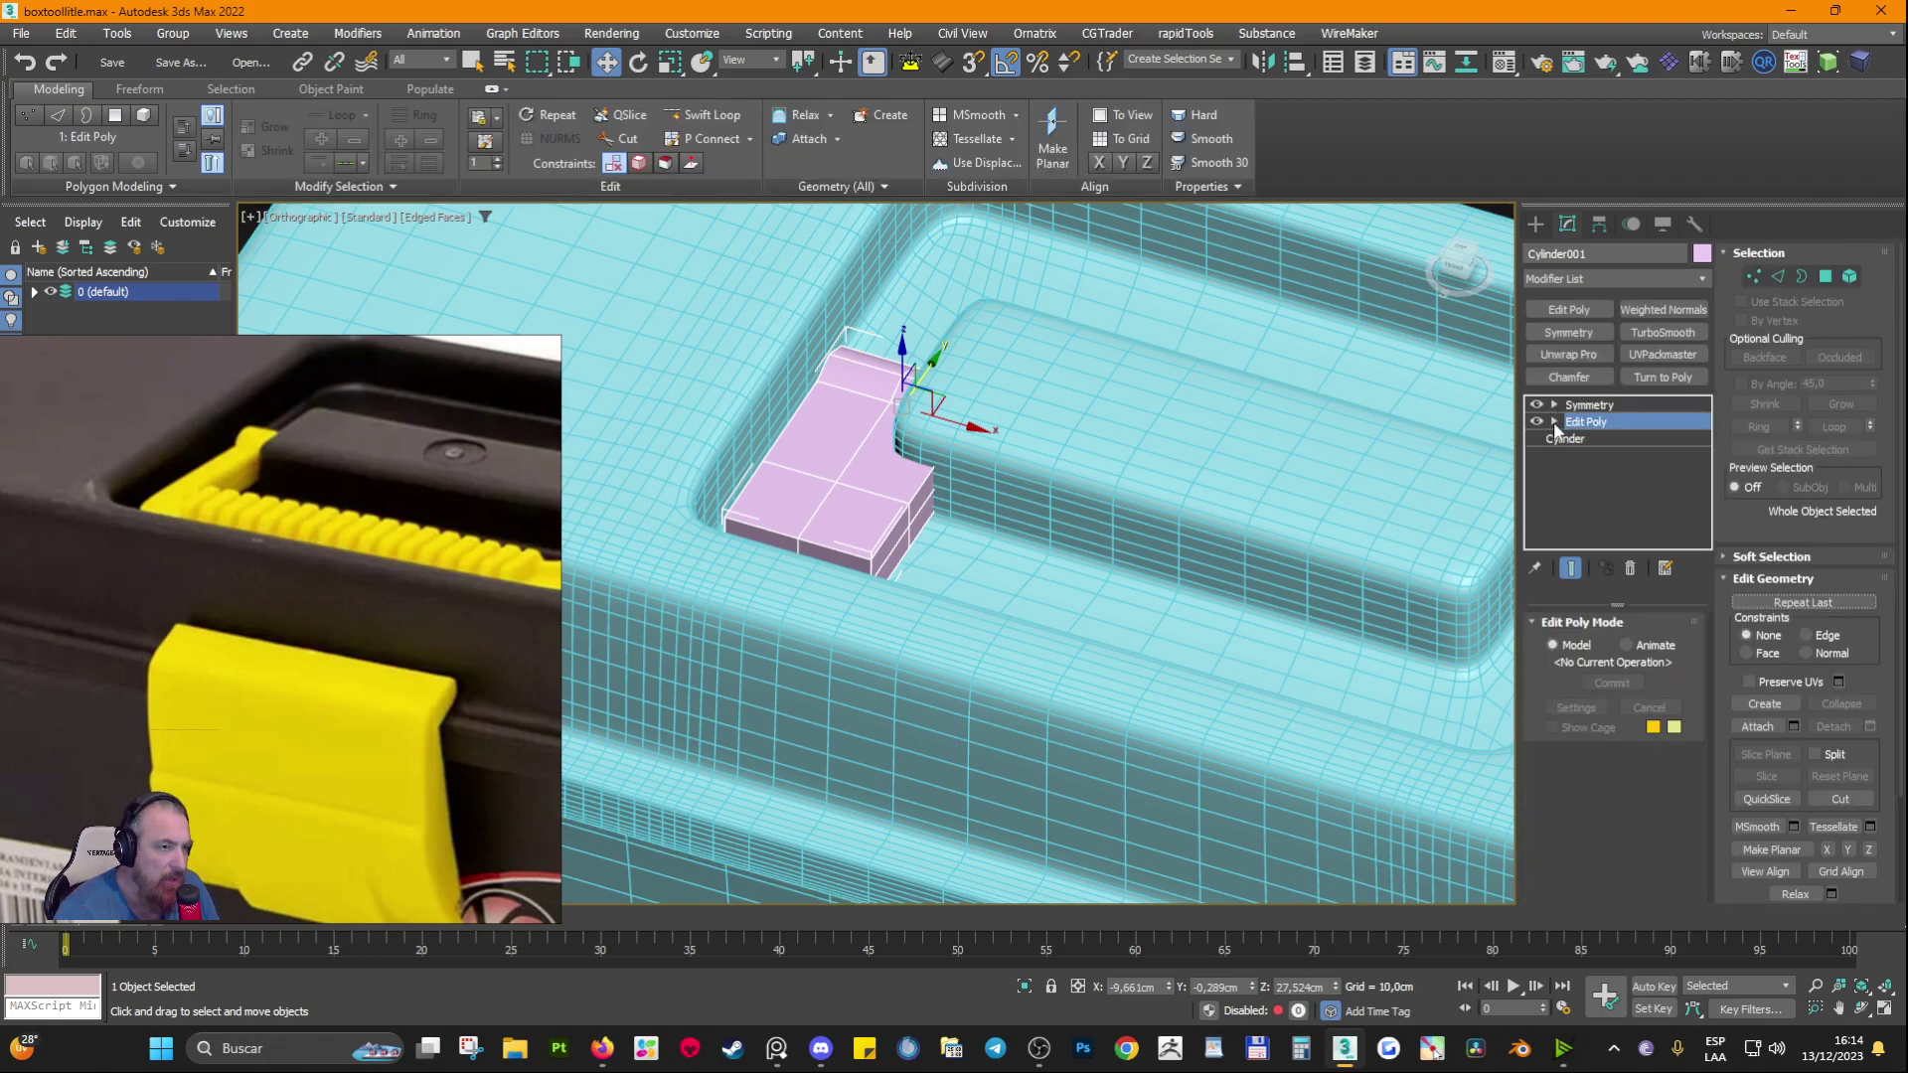
pyautogui.click(1554, 422)
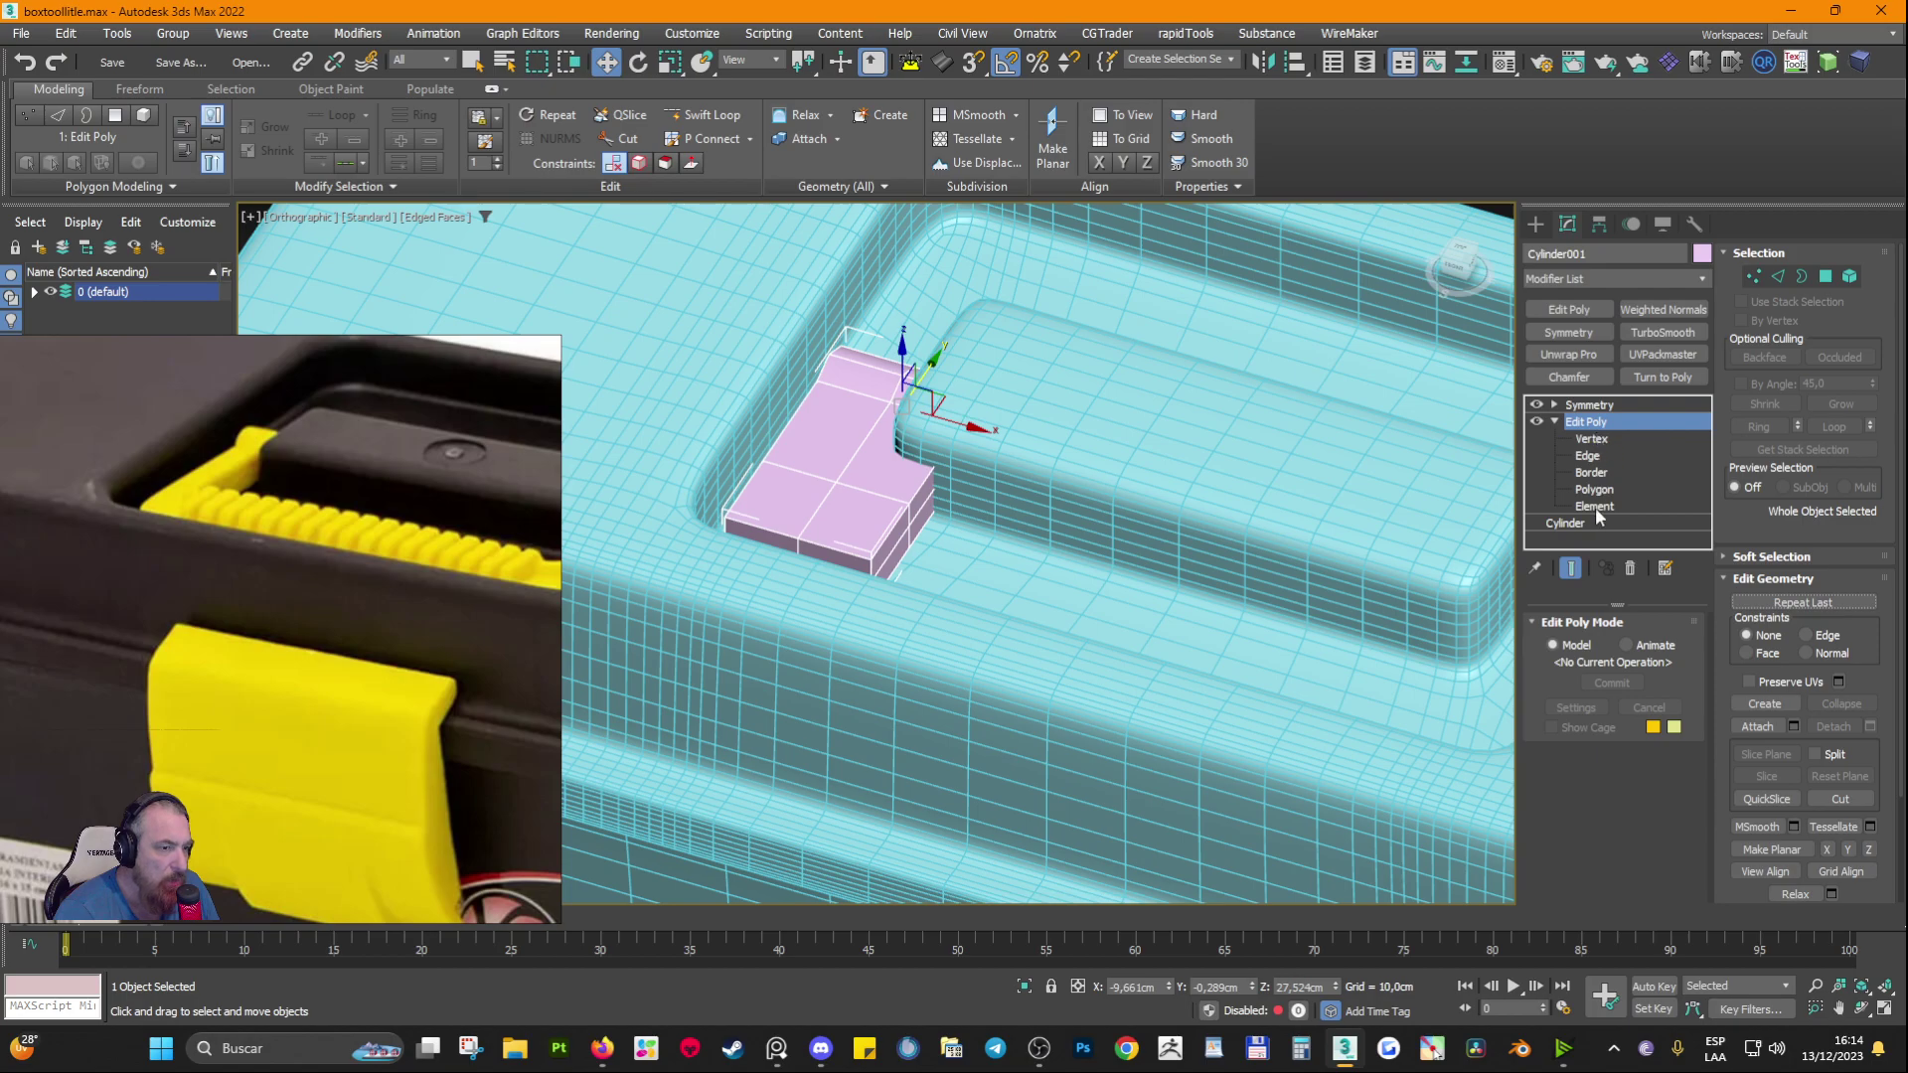
pyautogui.click(1554, 421)
pyautogui.click(1555, 405)
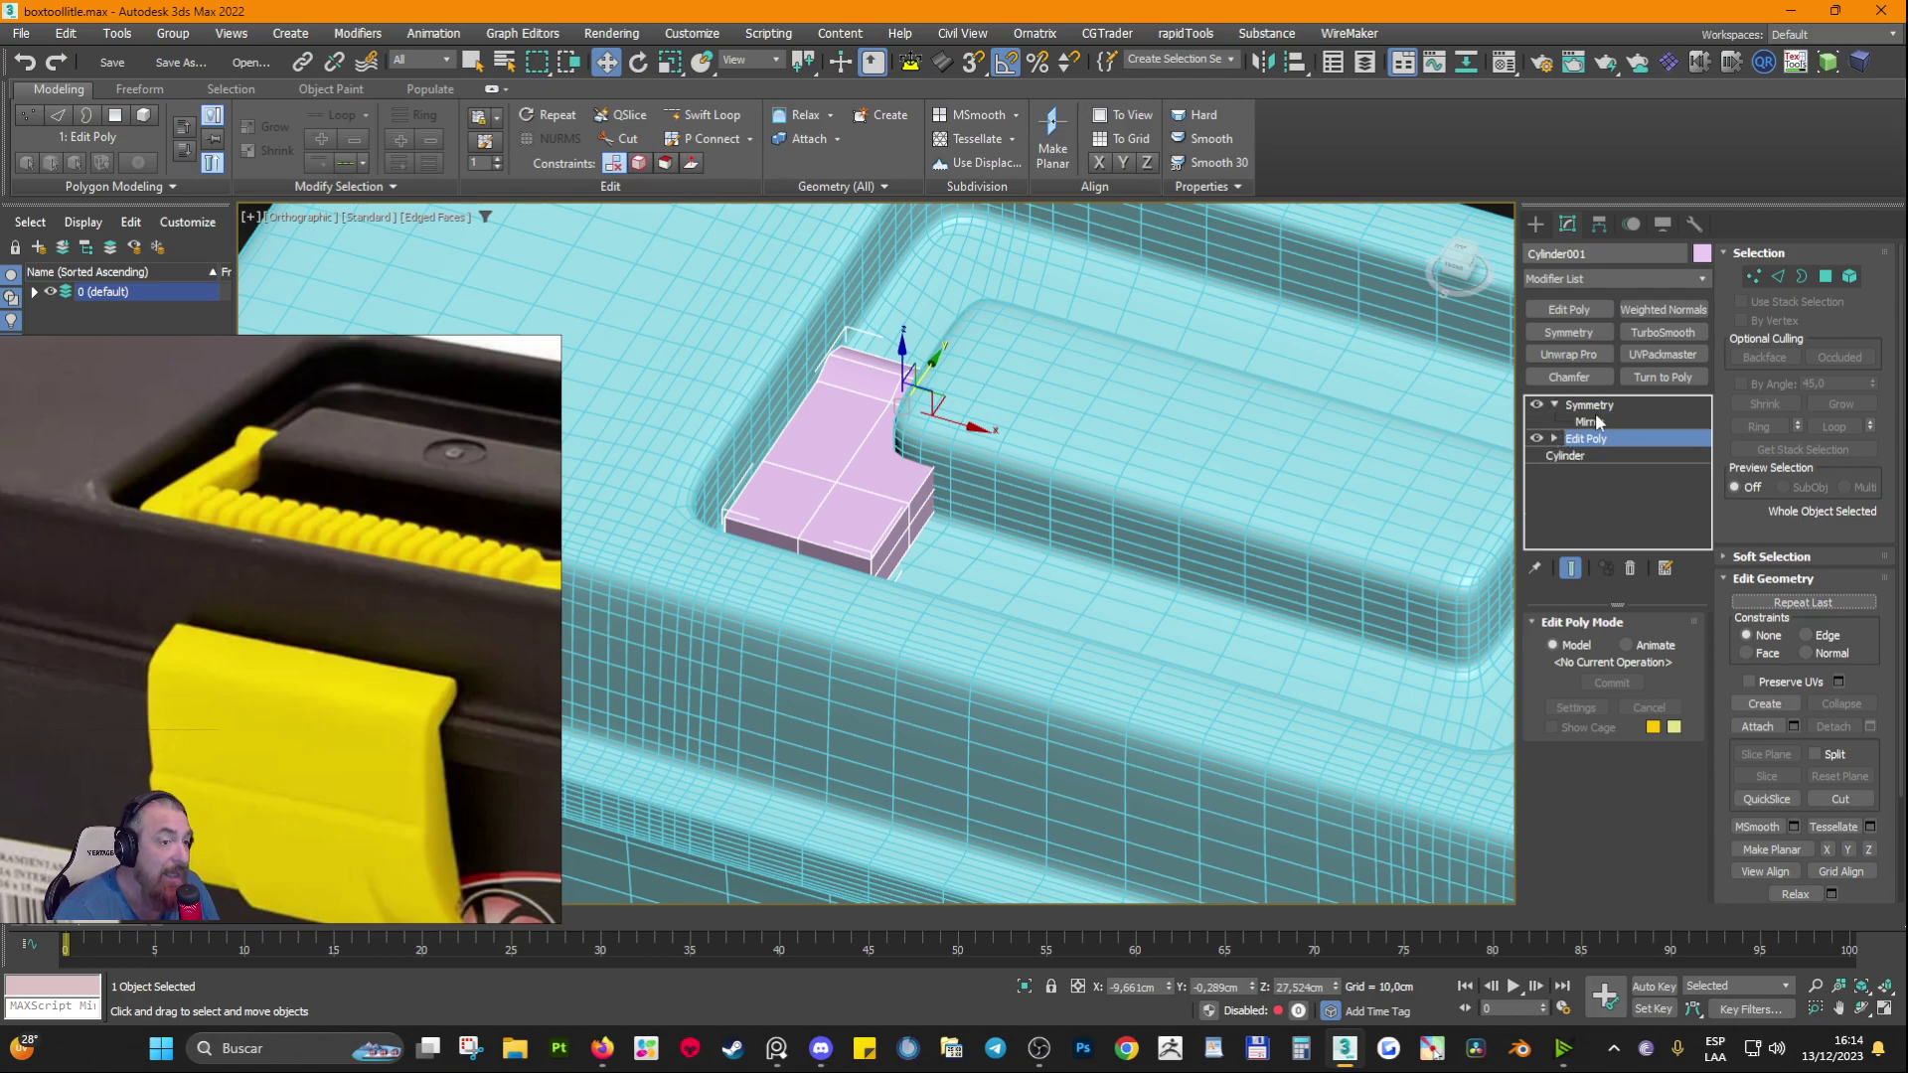
pyautogui.click(1589, 423)
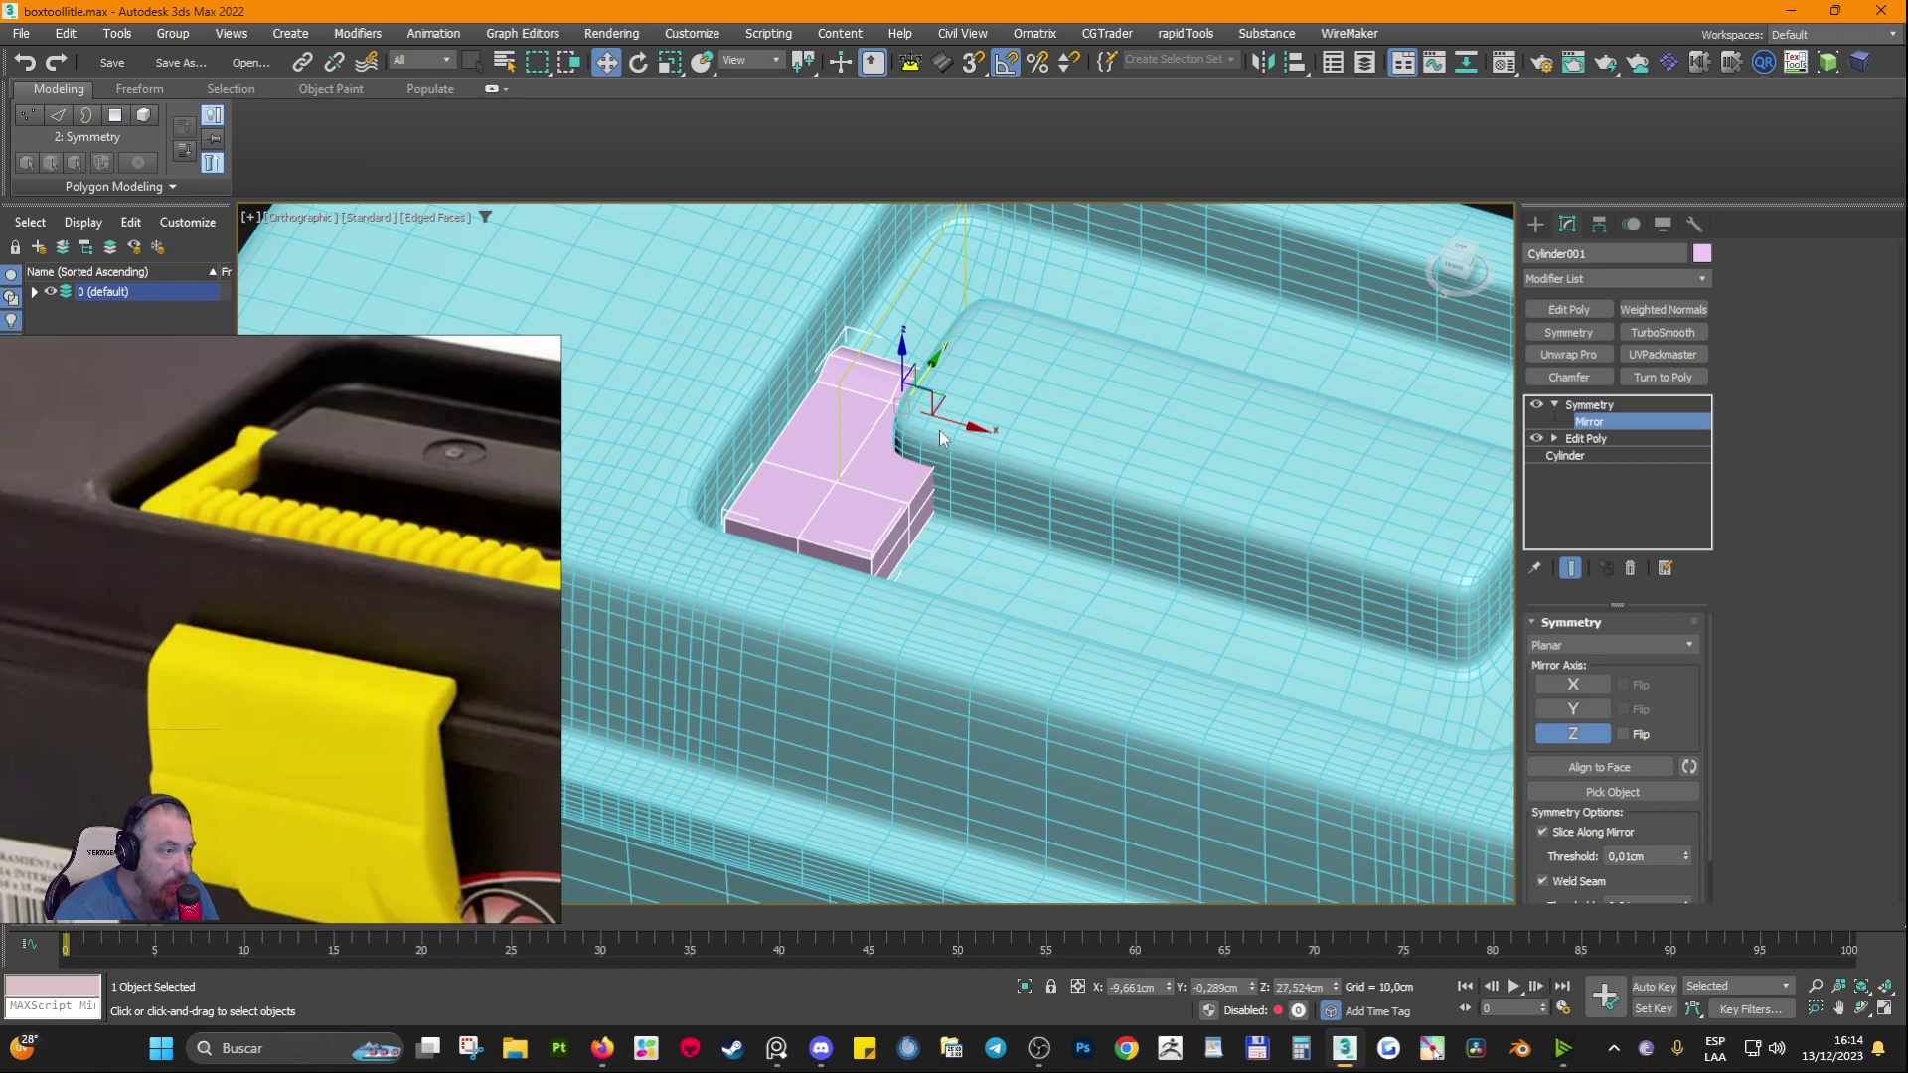
pyautogui.moveTo(956, 421); pyautogui.dragTo(1293, 542)
pyautogui.scroll(-4, 1293, 543)
pyautogui.keyDown('alt'); pyautogui.moveTo(1242, 541); pyautogui.dragTo(1284, 566, button='middle'); pyautogui.keyUp('alt')
pyautogui.moveTo(1291, 528); pyautogui.dragTo(1283, 529)
pyautogui.keyDown('alt'); pyautogui.moveTo(1263, 563); pyautogui.dragTo(1204, 494, button='middle'); pyautogui.keyUp('alt')
pyautogui.scroll(5, 1285, 536)
pyautogui.scroll(-4, 1286, 542)
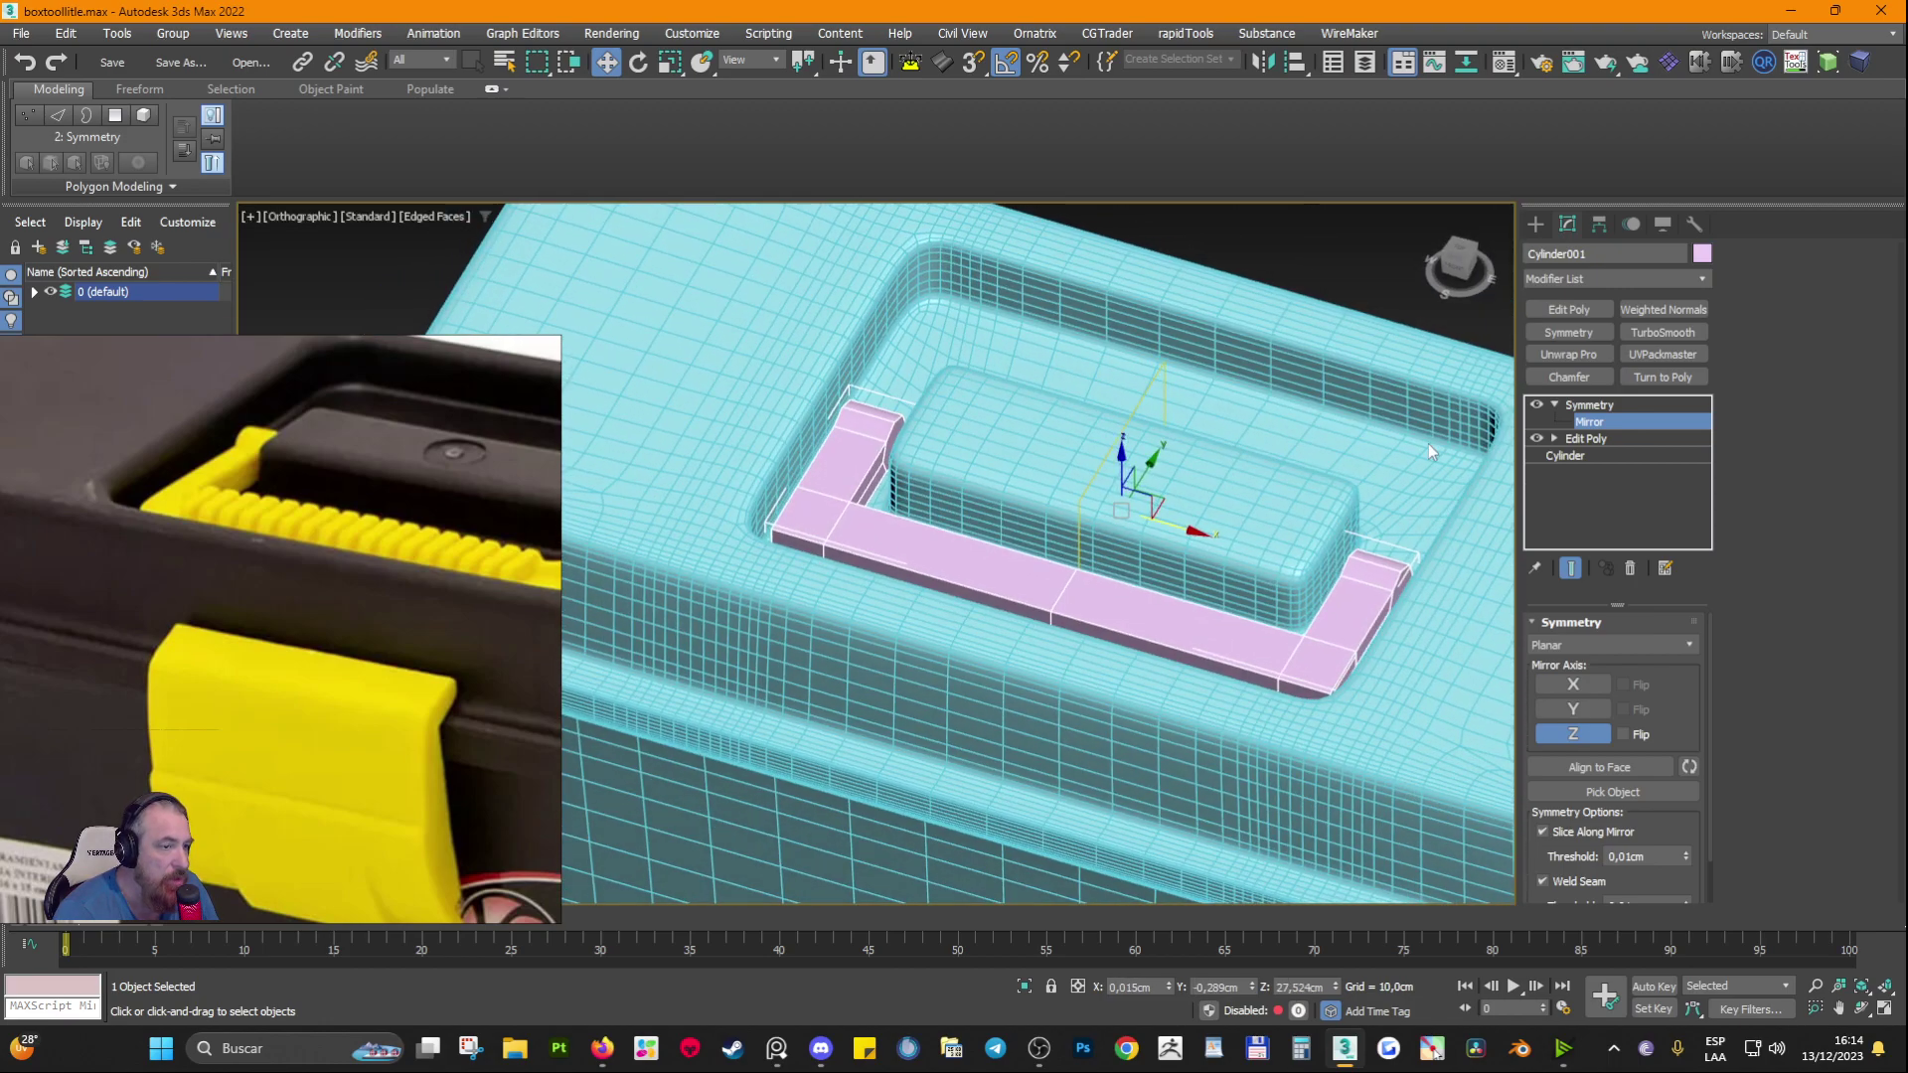
# Step: Return to Edit Poly's vertex level with the end result shown, and select the three vertices at the handle's outer corner
pyautogui.click(1554, 439)
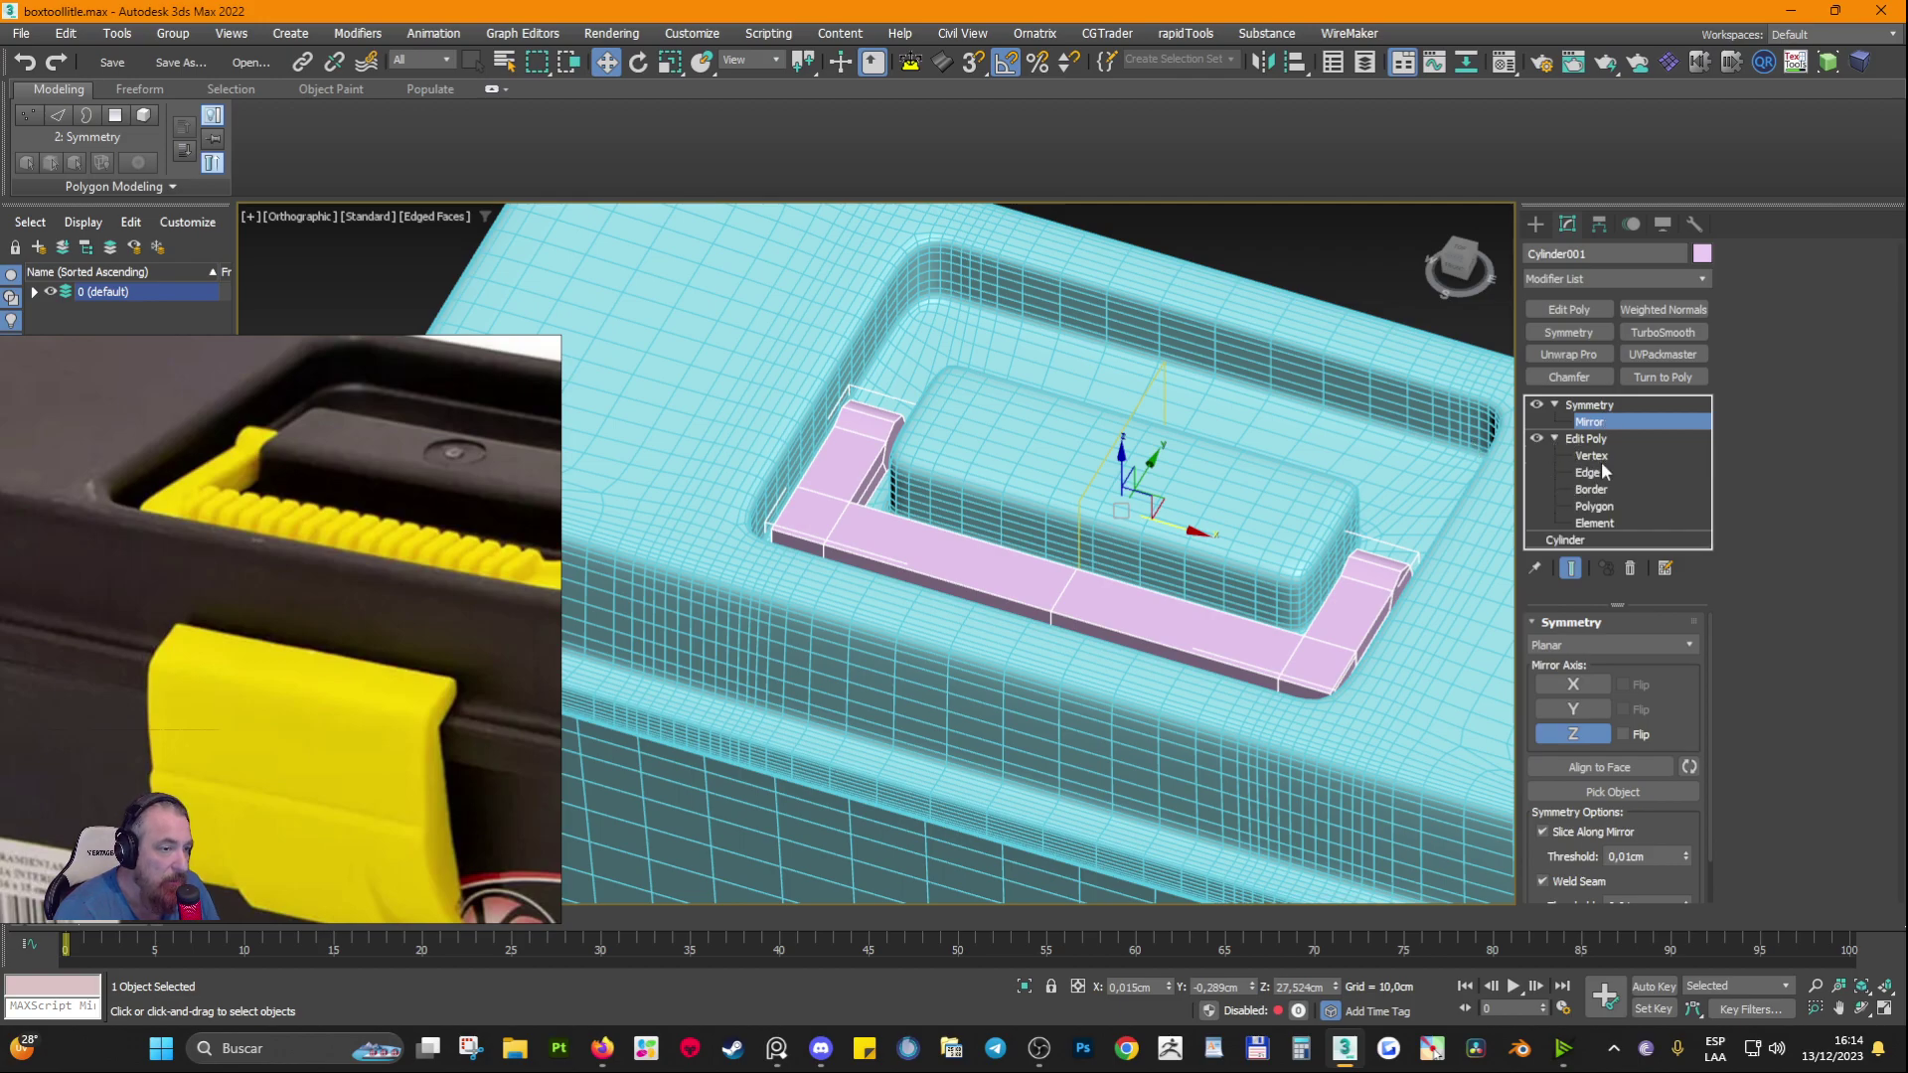
pyautogui.click(1590, 455)
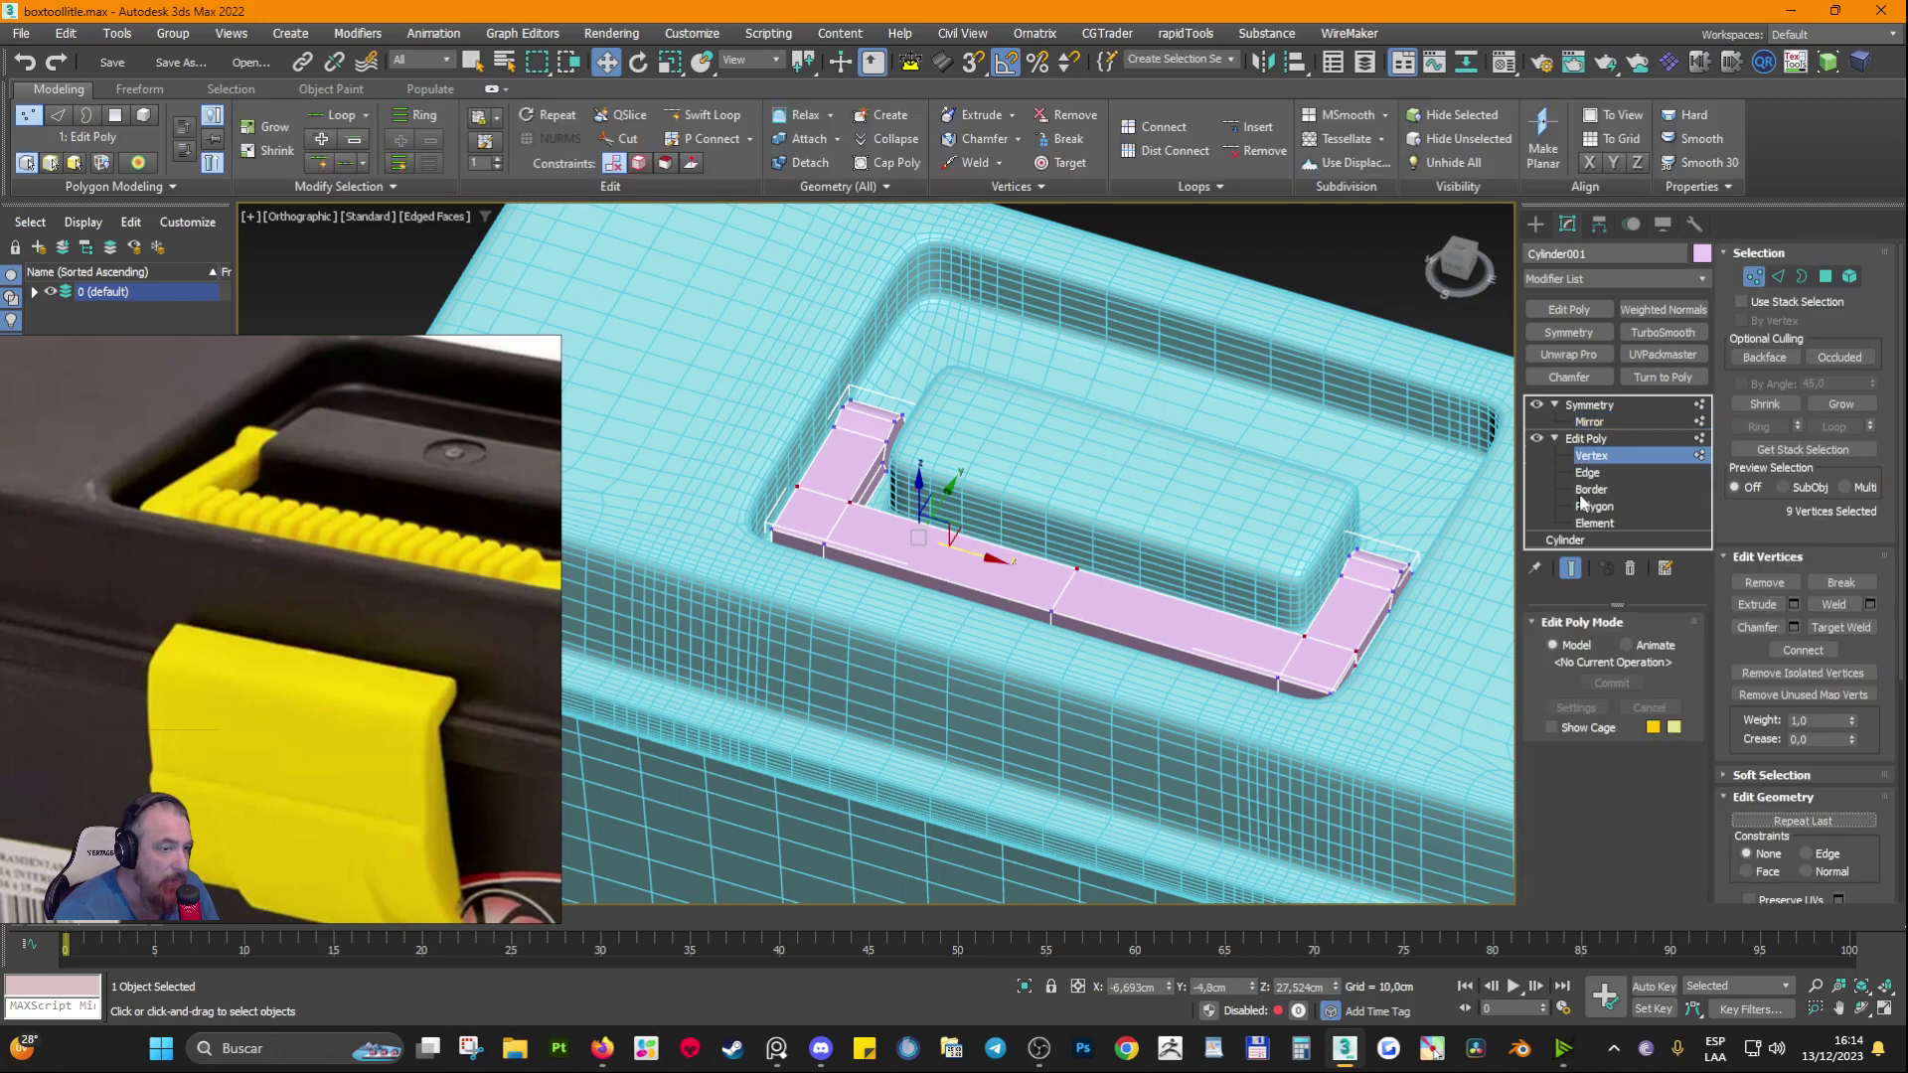
pyautogui.click(1571, 565)
pyautogui.click(1572, 565)
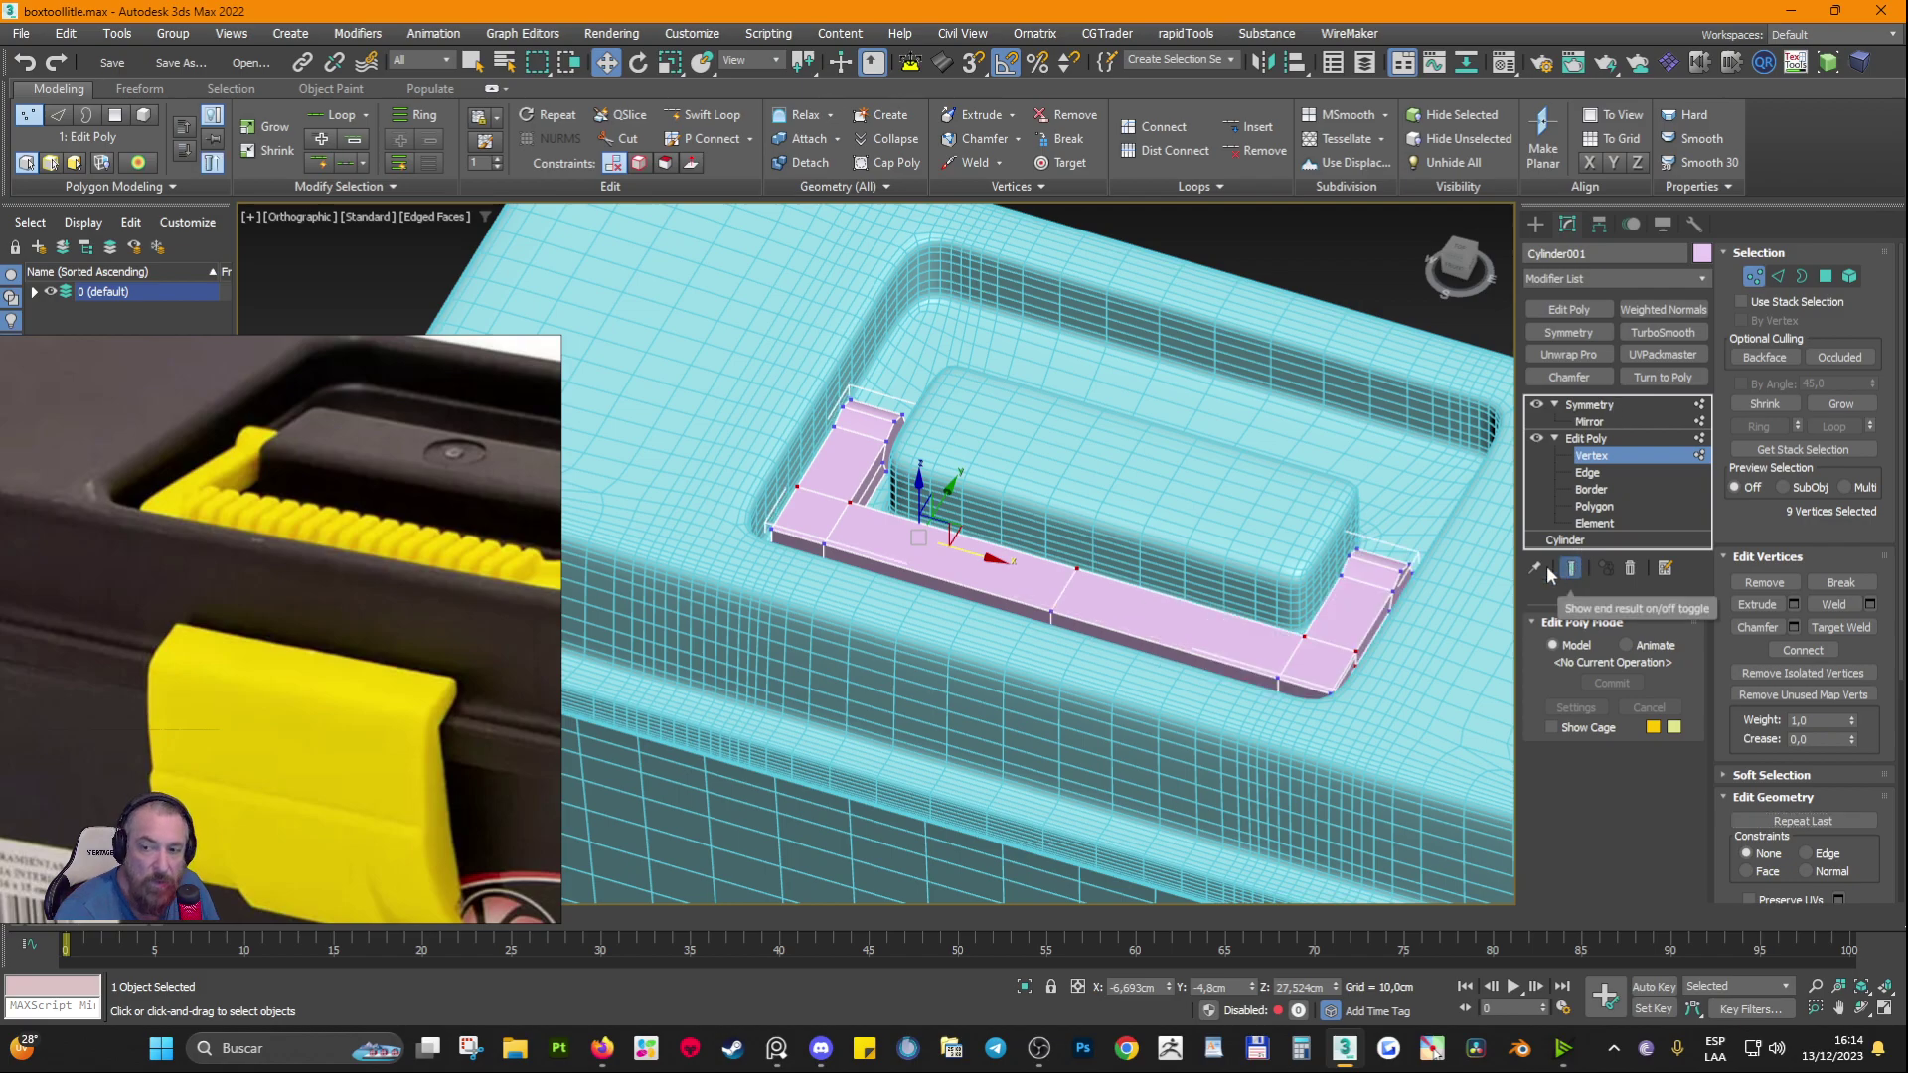
pyautogui.scroll(4, 820, 511)
pyautogui.scroll(5, 821, 511)
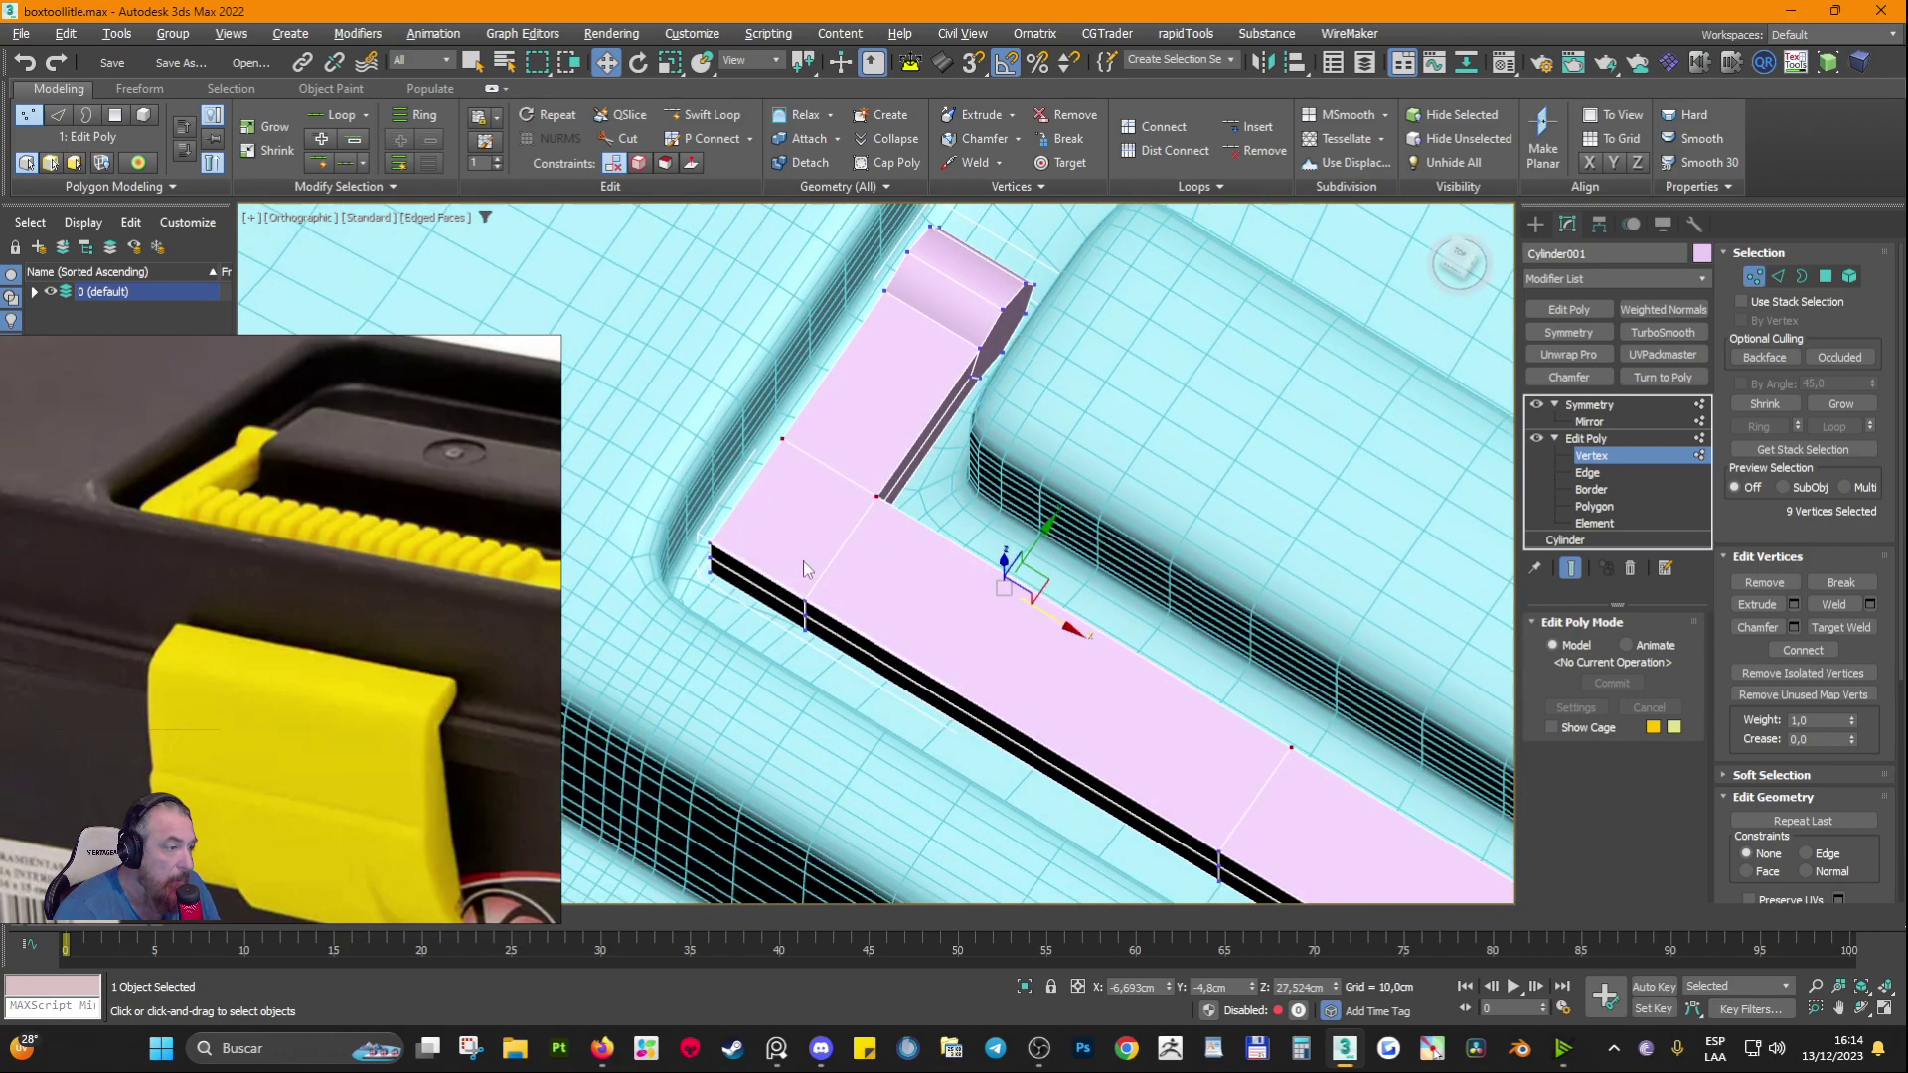
pyautogui.moveTo(661, 489); pyautogui.dragTo(739, 678)
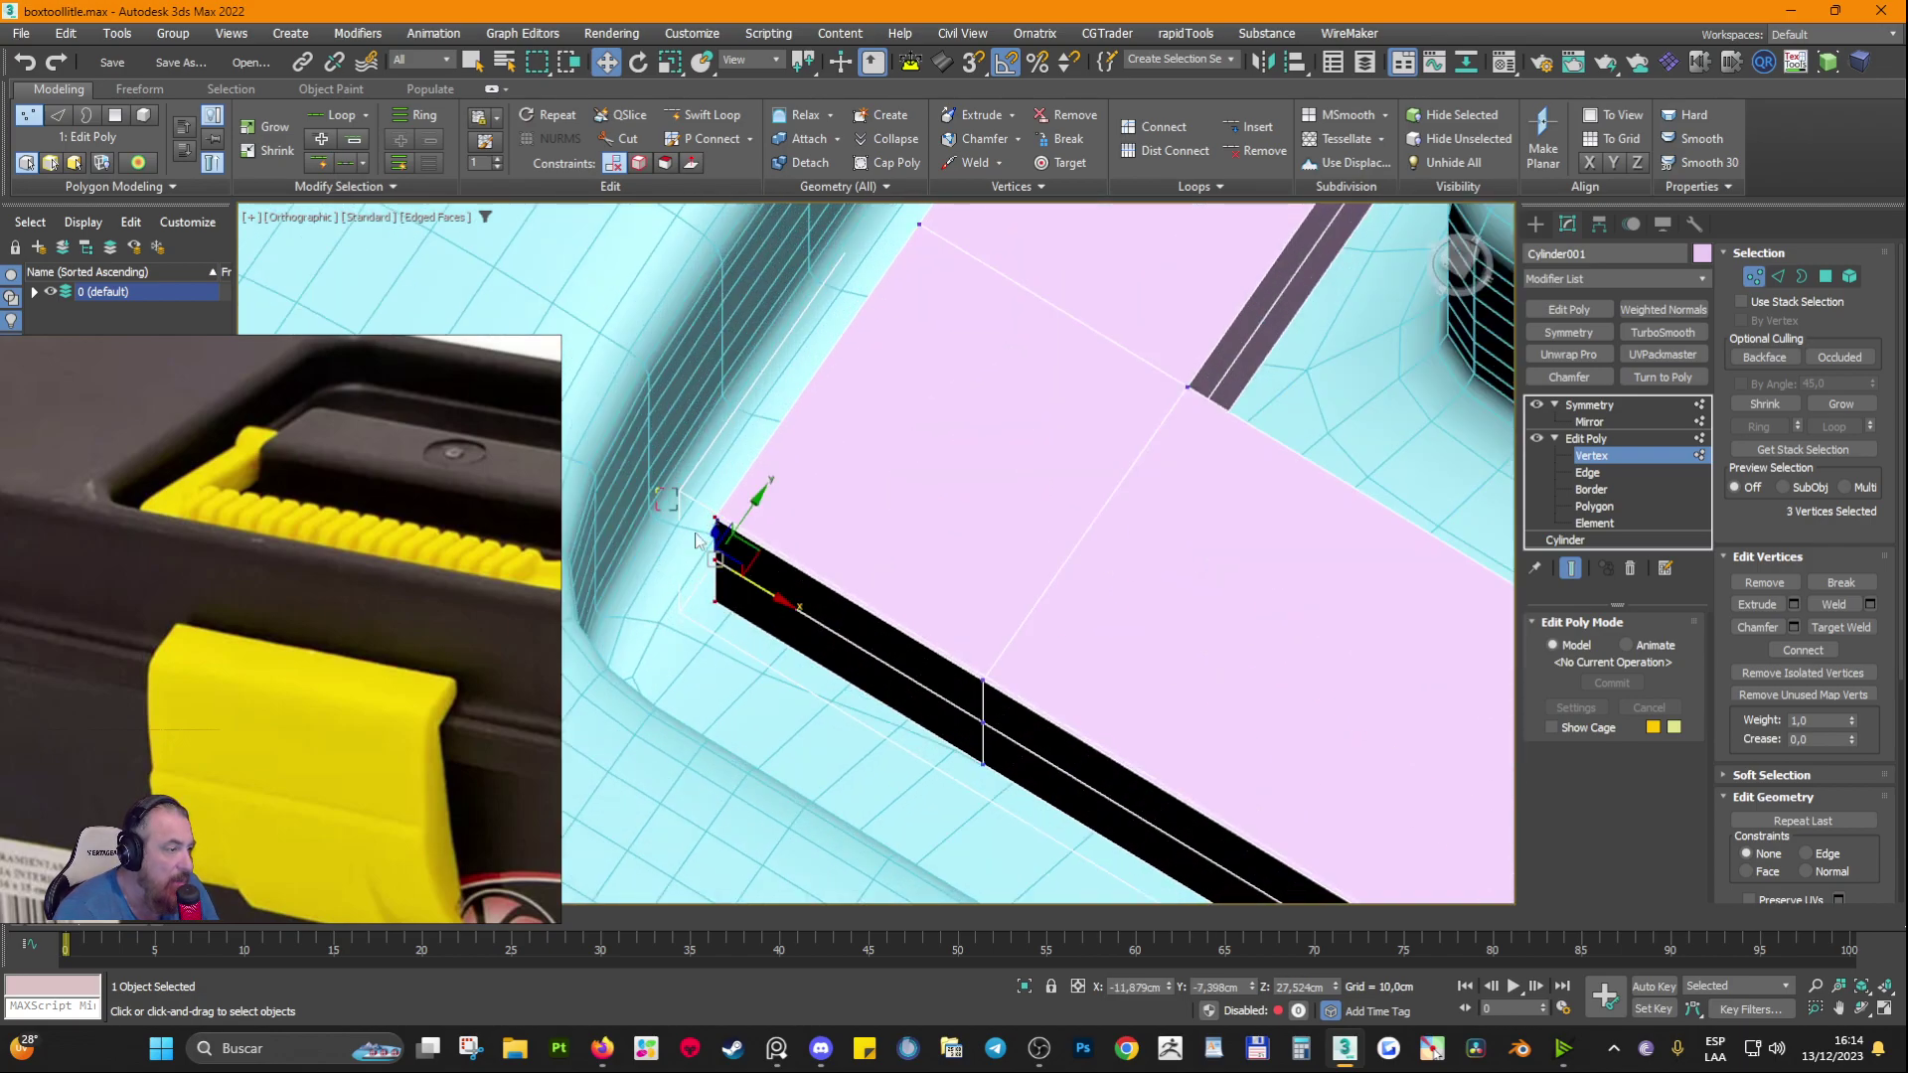
# Step: Try to chamfer the two vertical edges at the handle's outer corner by about 1.046 cm
pyautogui.click(1779, 277)
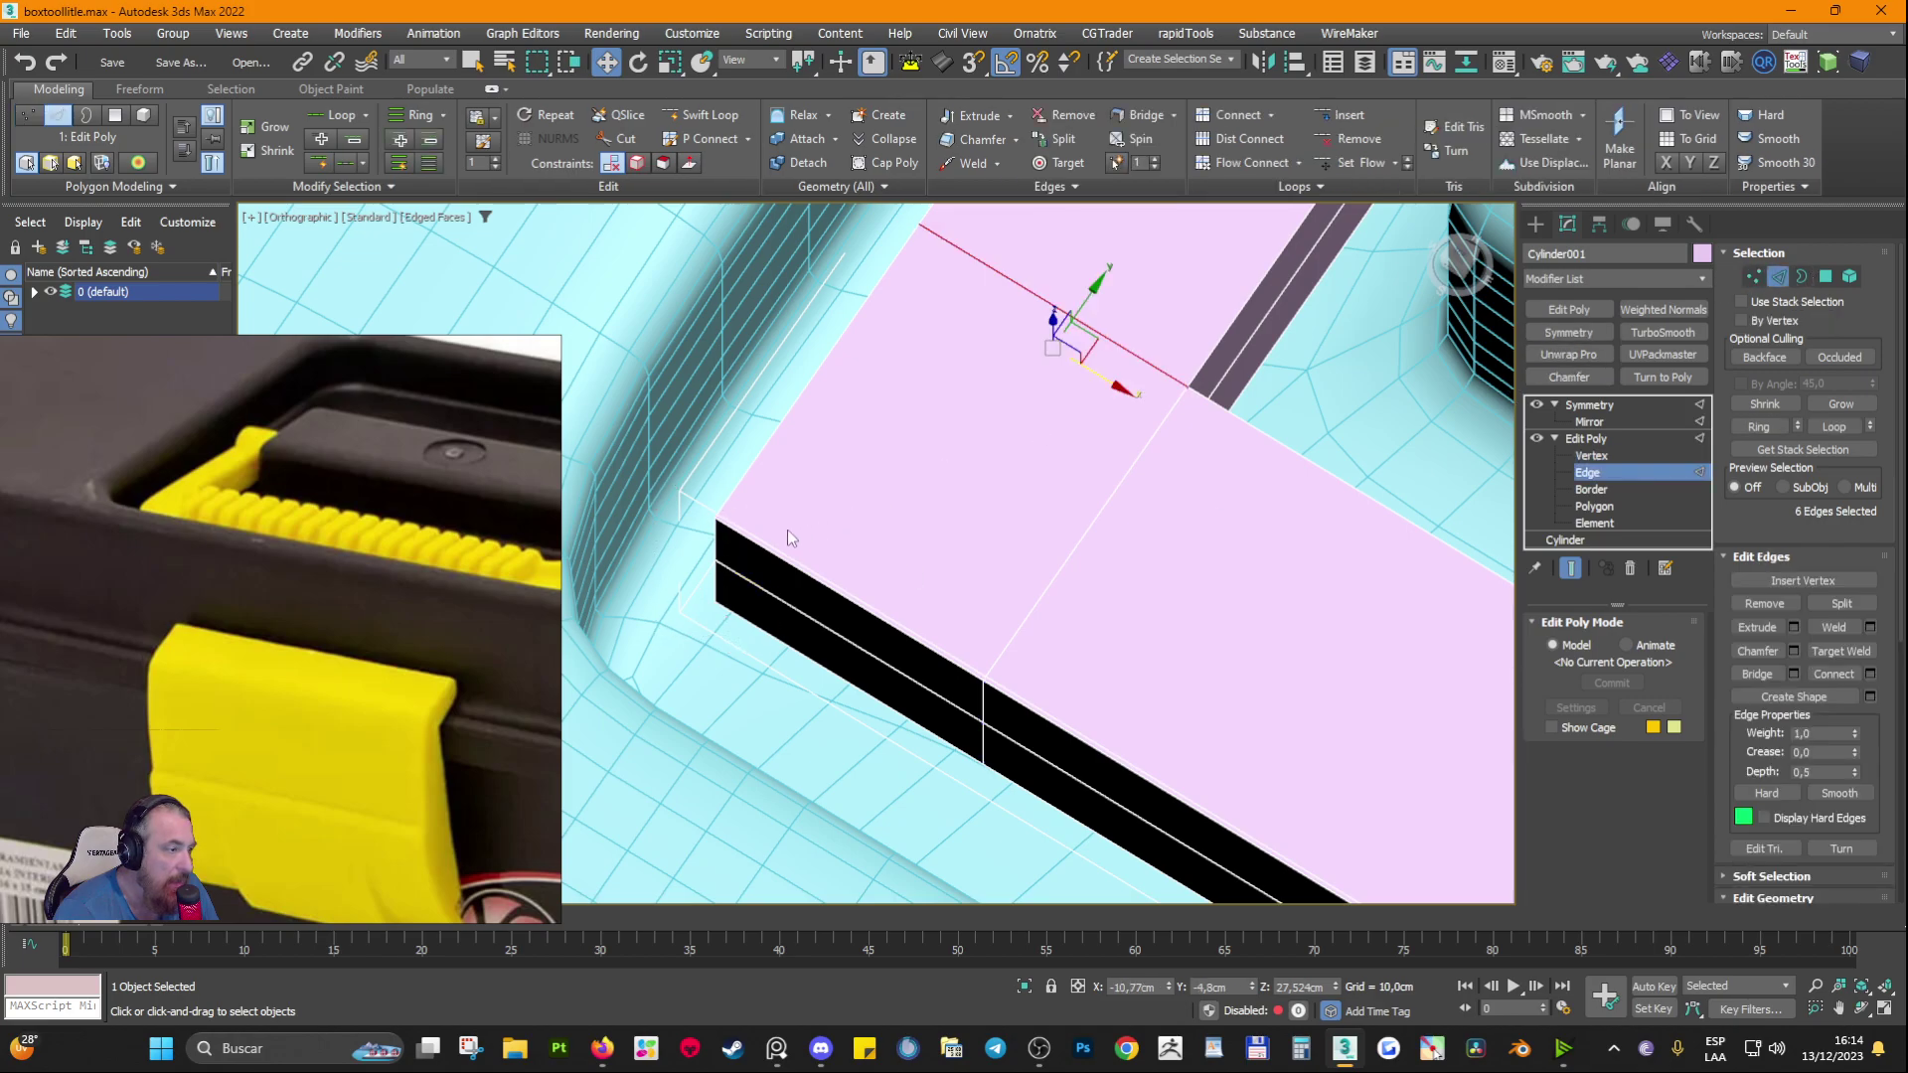
pyautogui.click(715, 543)
pyautogui.keyDown('ctrl'); pyautogui.click(715, 585); pyautogui.keyUp('ctrl')
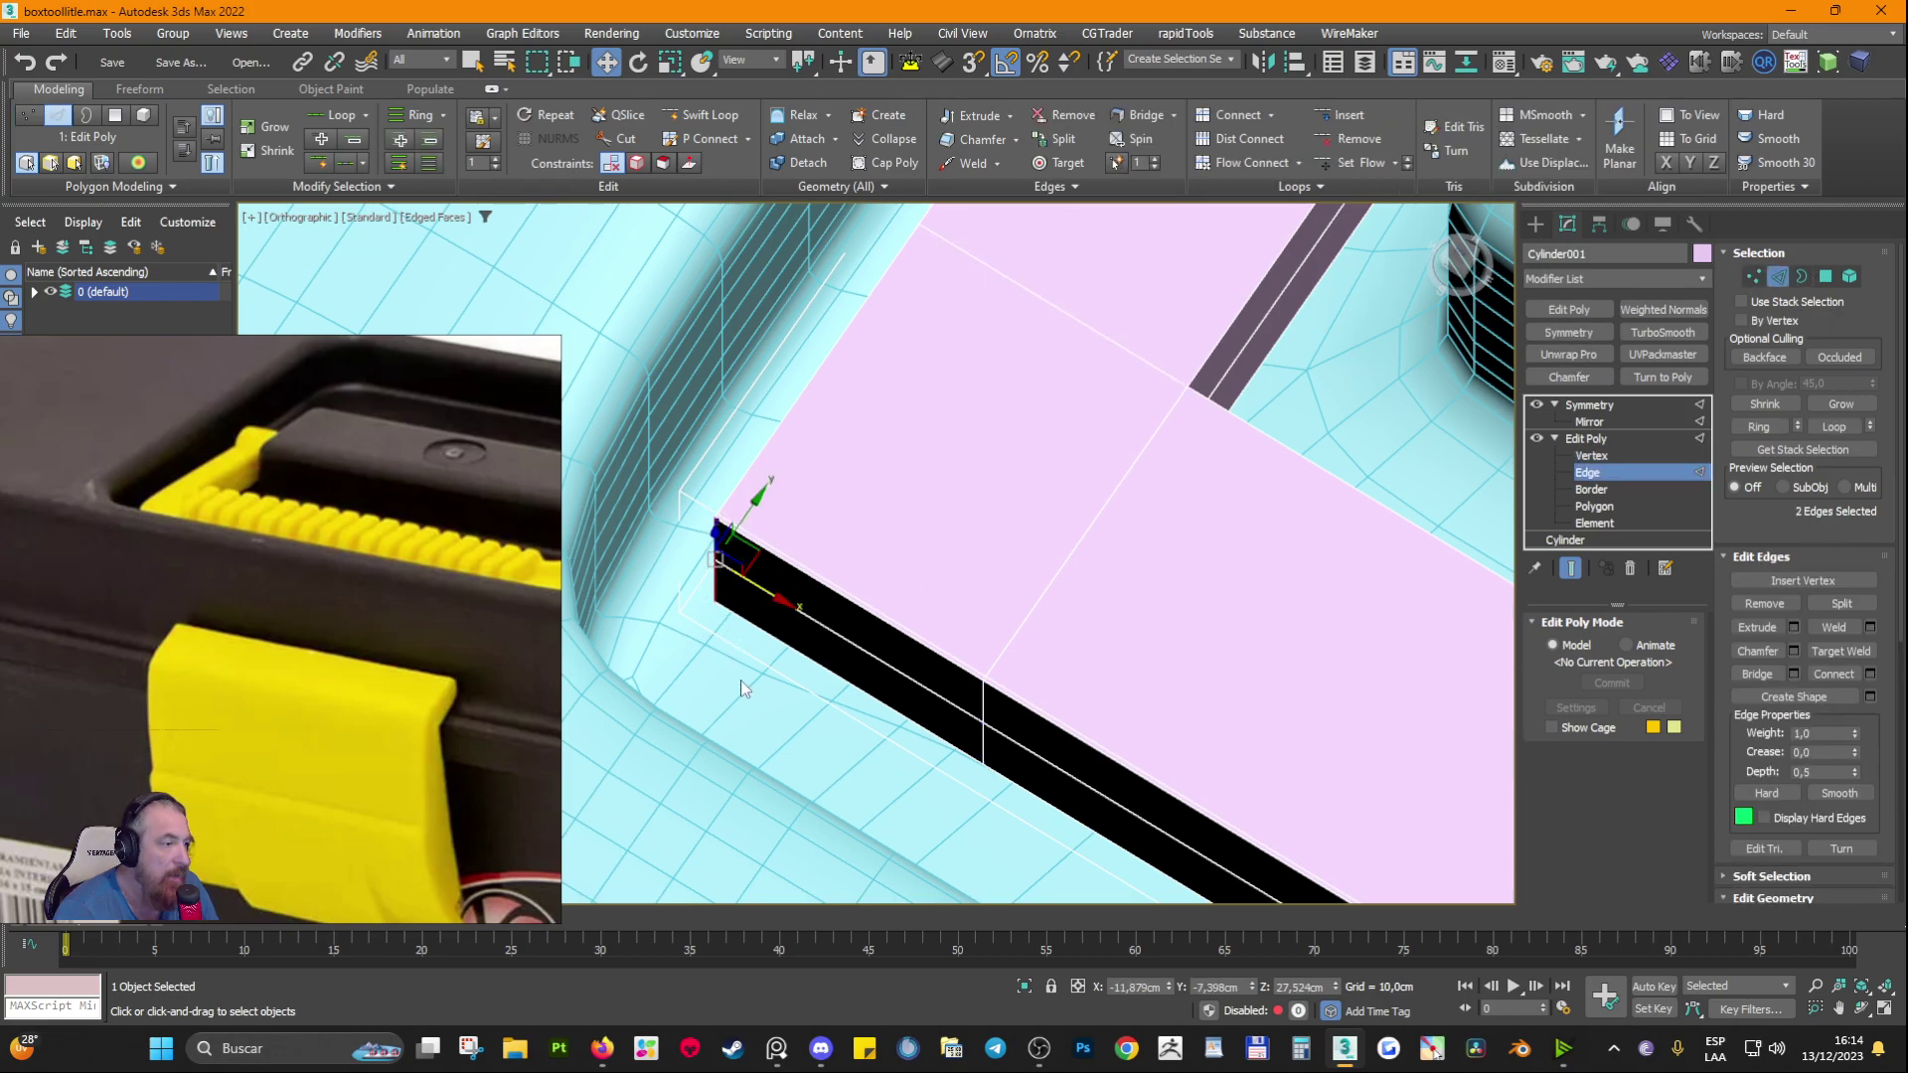
pyautogui.click(1793, 651)
pyautogui.click(1351, 801)
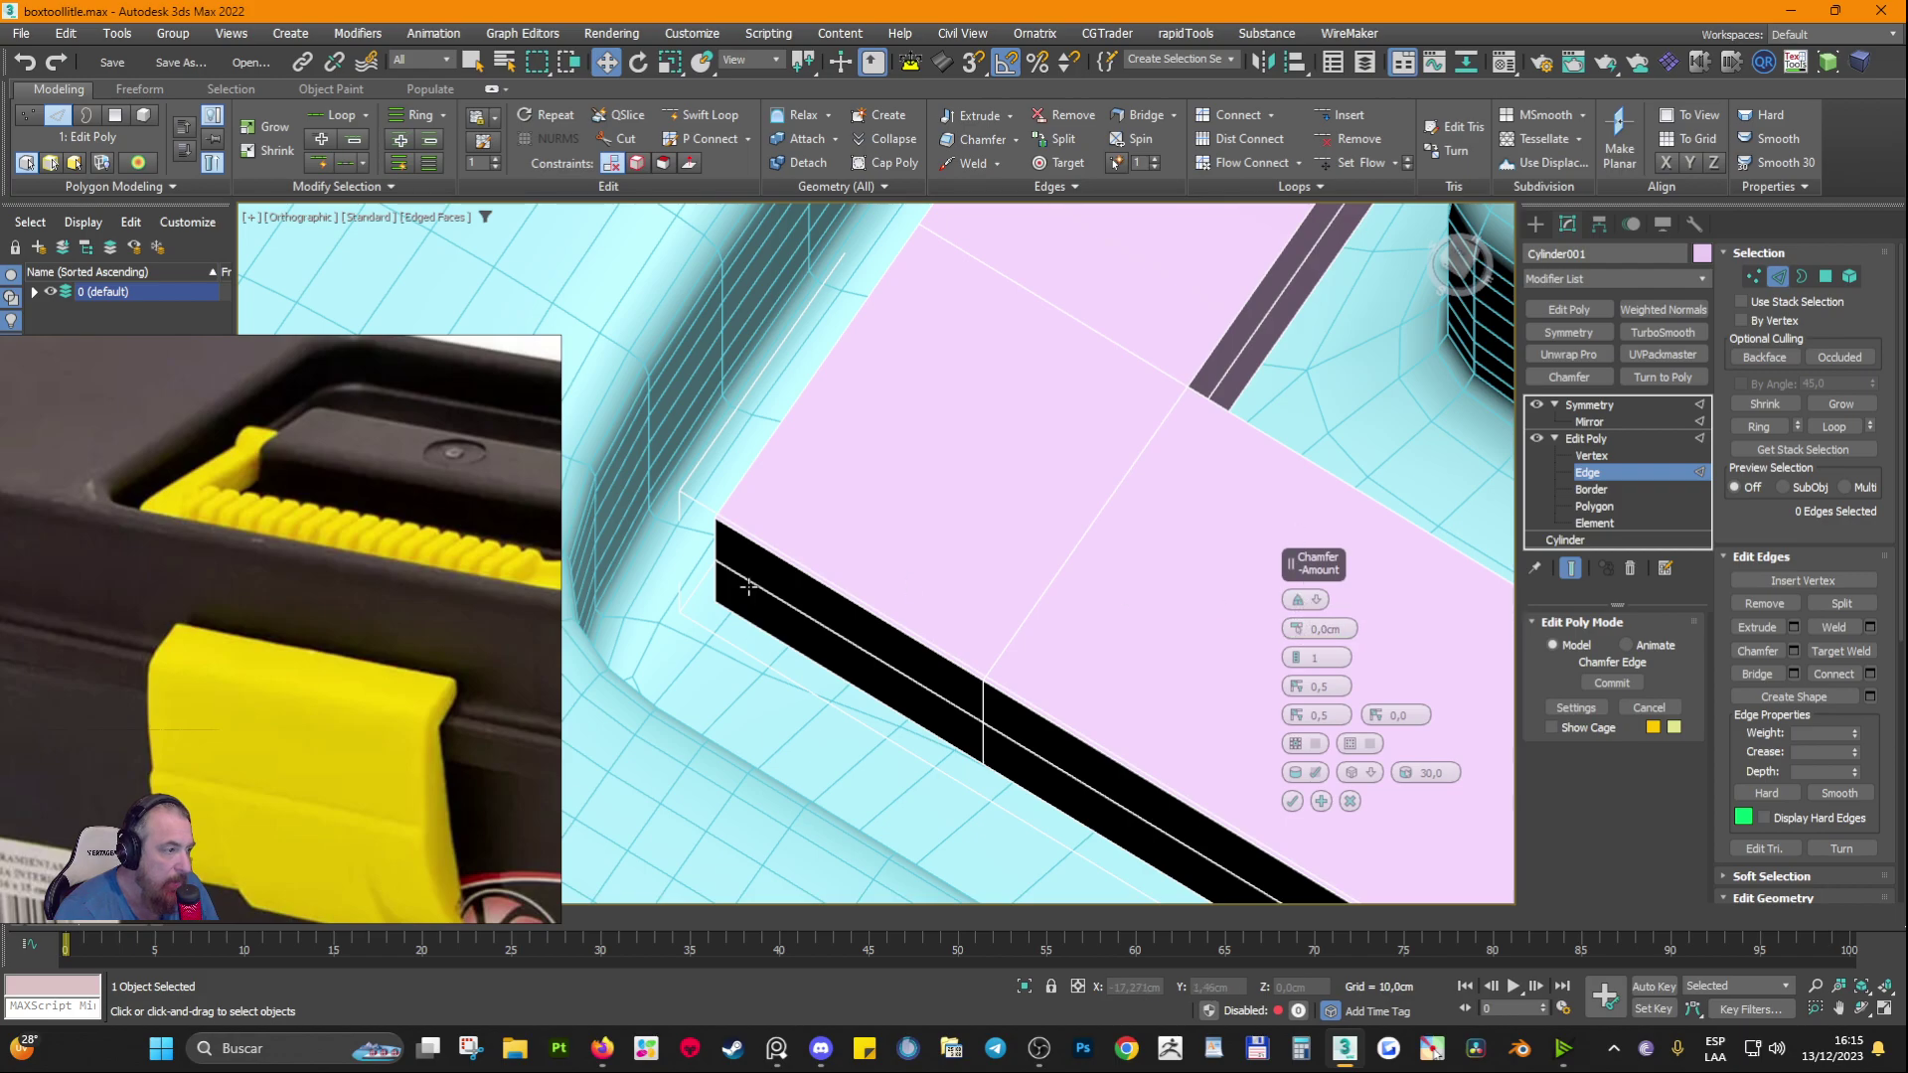
pyautogui.click(715, 536)
pyautogui.keyDown('ctrl'); pyautogui.click(716, 535); pyautogui.keyUp('ctrl')
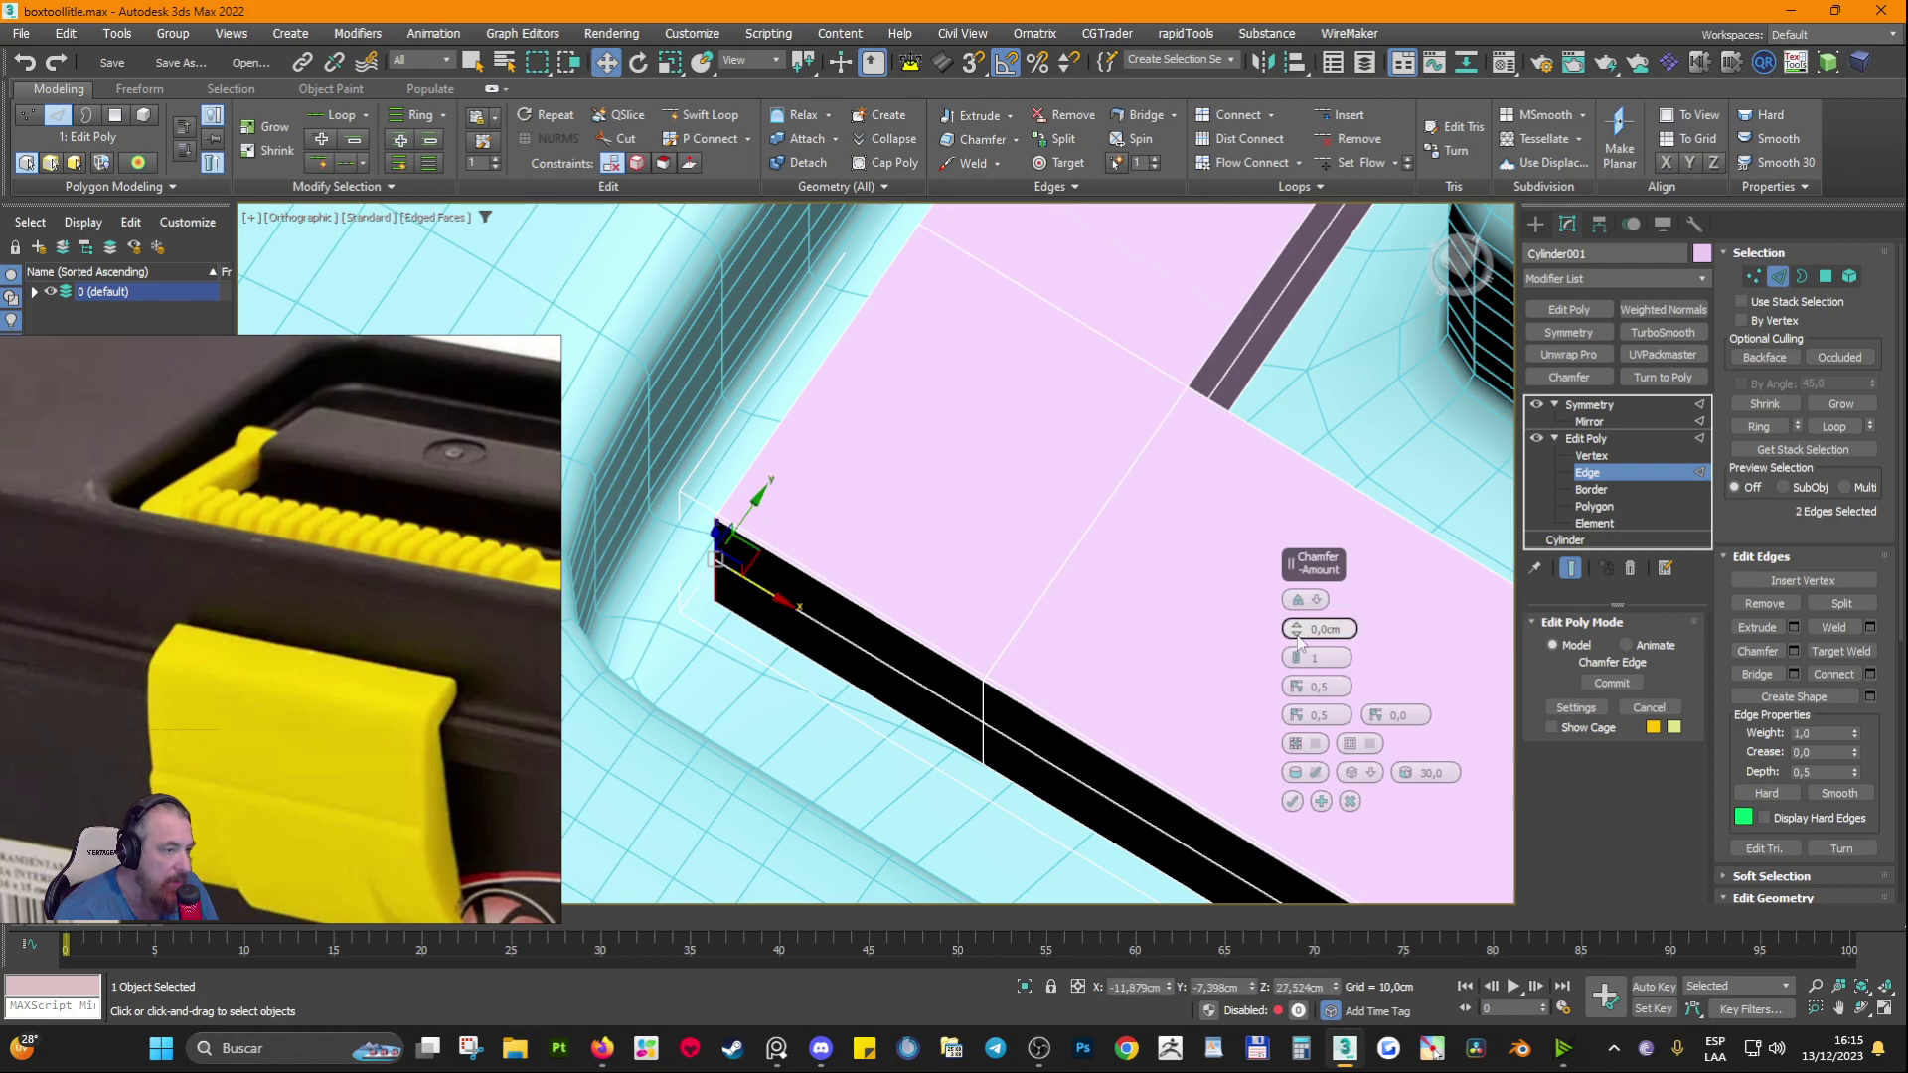
pyautogui.moveTo(1295, 630); pyautogui.dragTo(1278, 481)
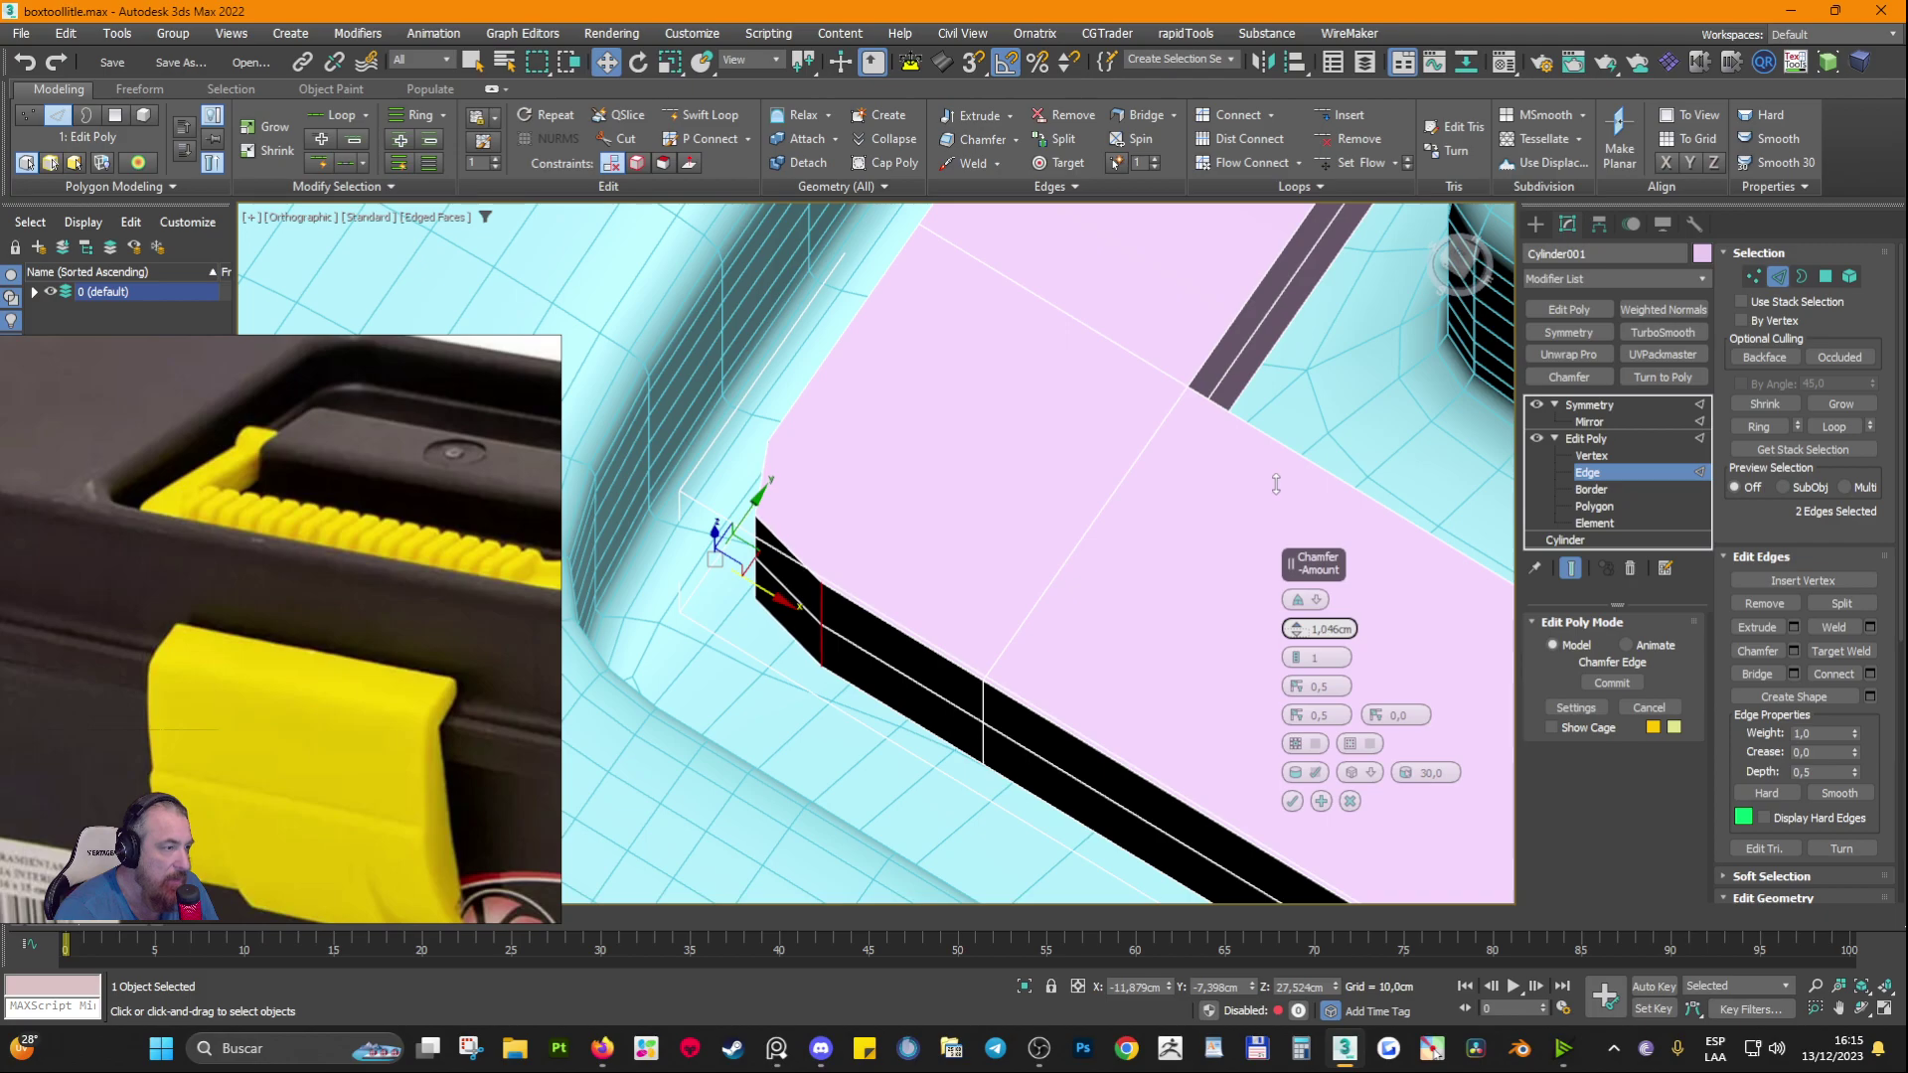
pyautogui.keyDown('alt'); pyautogui.moveTo(1046, 636); pyautogui.dragTo(1232, 675, button='middle'); pyautogui.keyUp('alt')
pyautogui.click(1349, 800)
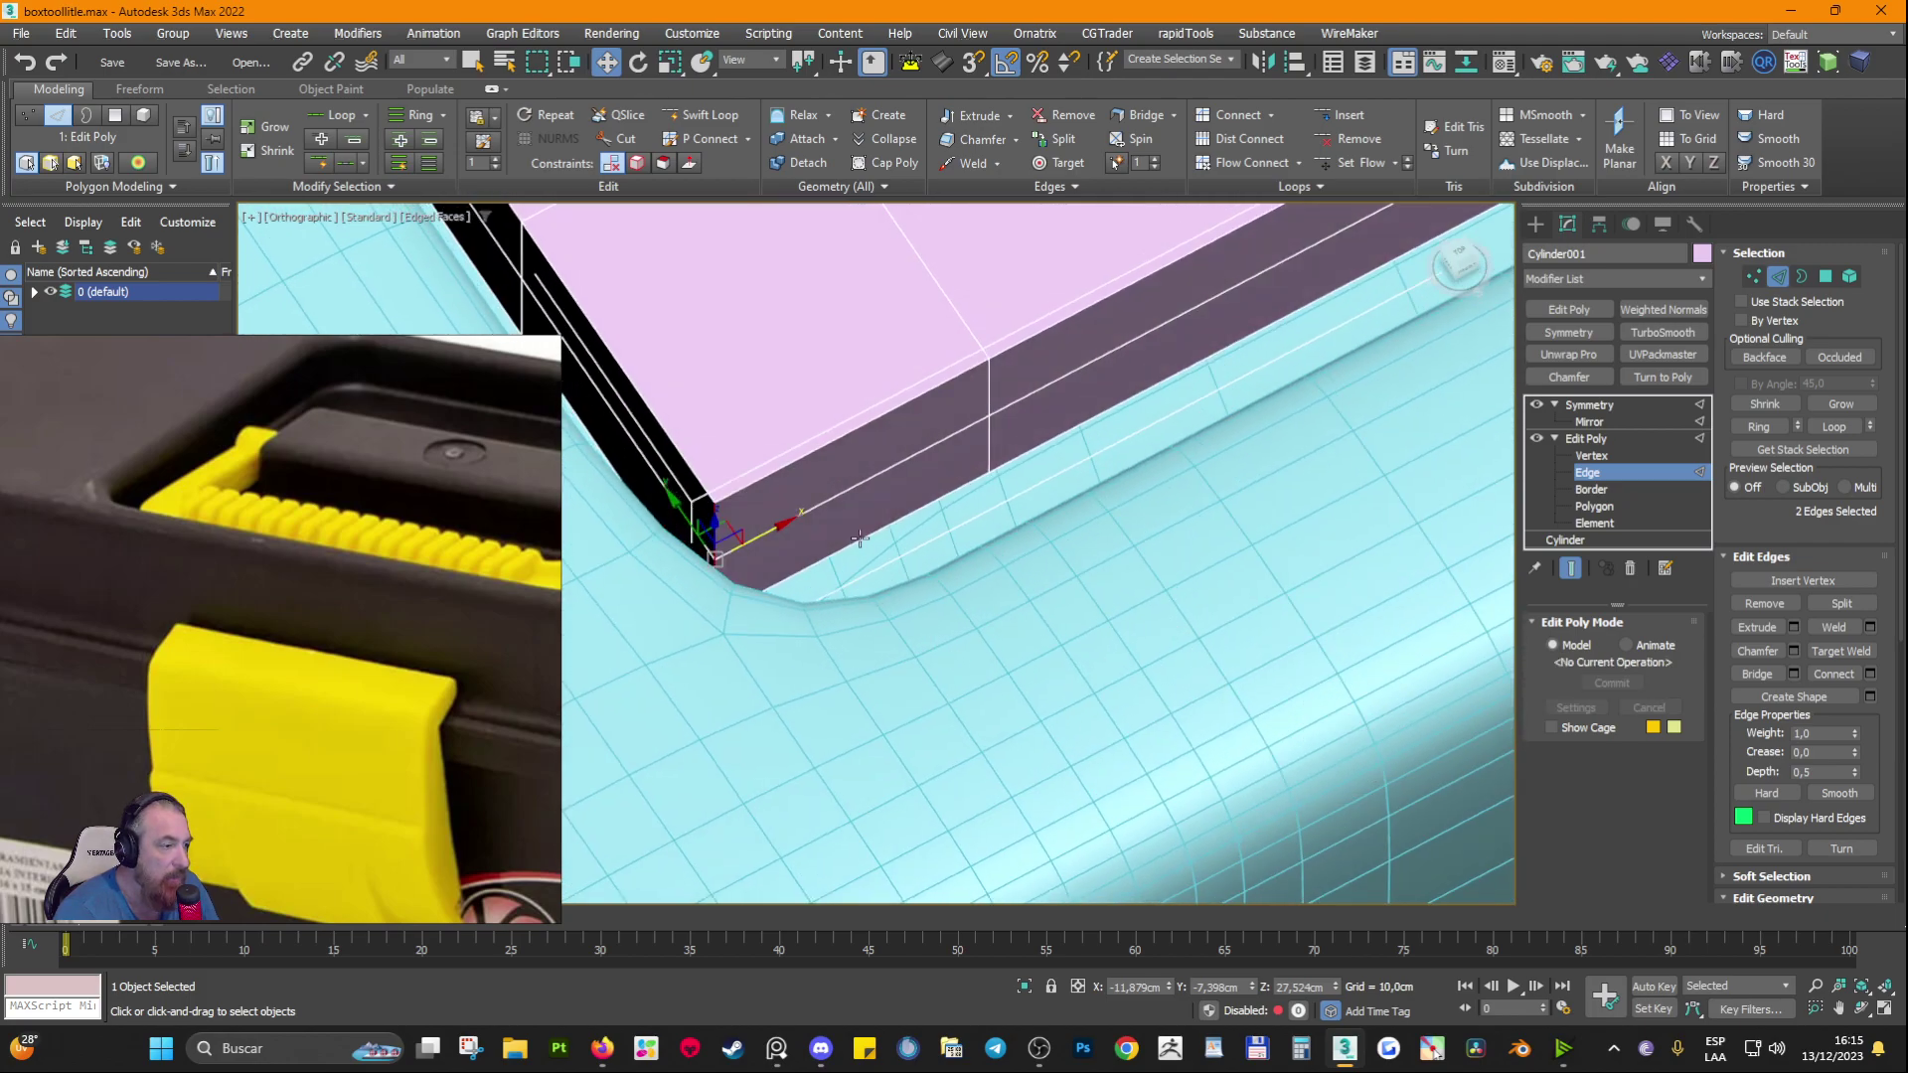
# Step: Try a vertex chamfer of about 1.217 cm on the outer corner's three vertices
pyautogui.moveTo(1242, 596); pyautogui.dragTo(1388, 618, button='middle')
pyautogui.click(1753, 277)
pyautogui.keyDown('alt'); pyautogui.moveTo(1070, 408); pyautogui.dragTo(934, 565, button='middle'); pyautogui.keyUp('alt')
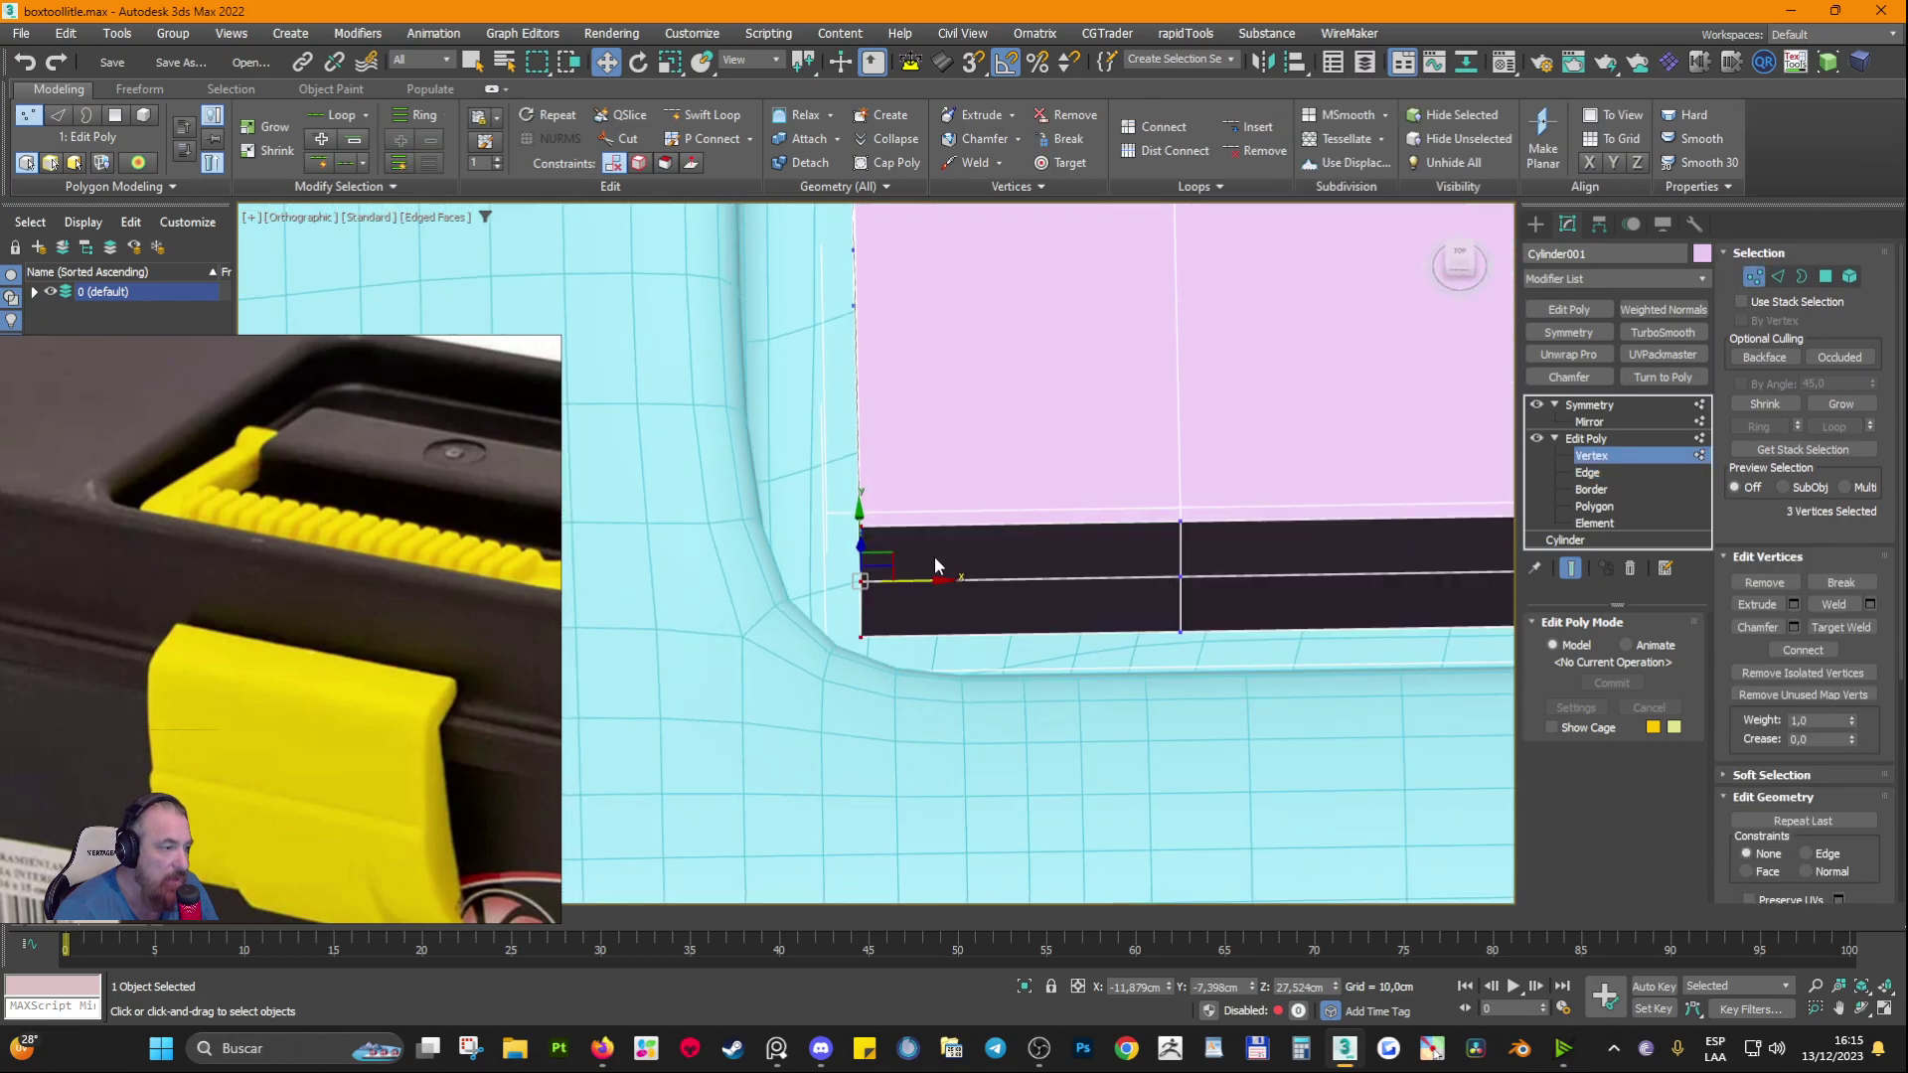
pyautogui.click(1798, 629)
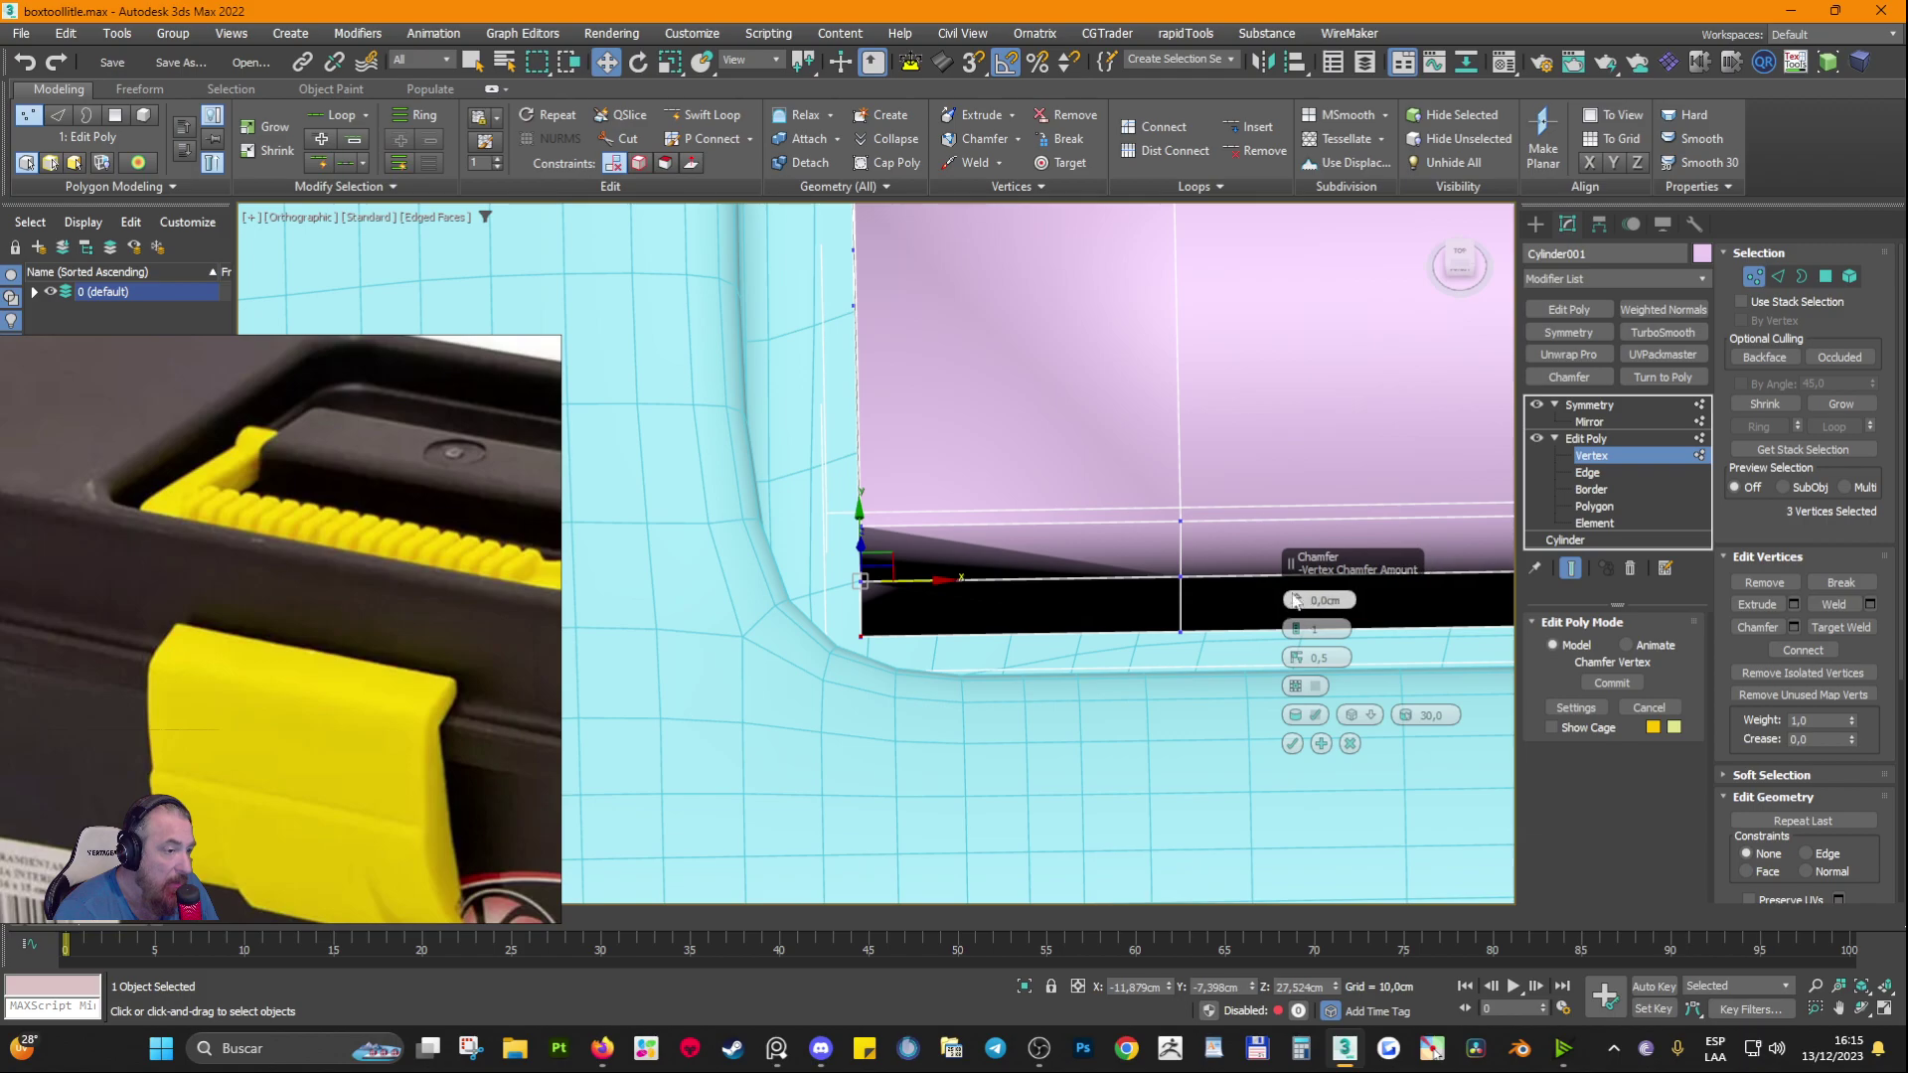
pyautogui.moveTo(1298, 610)
pyautogui.mouseDown()
pyautogui.moveTo(1303, 584)
pyautogui.moveTo(1296, 636)
pyautogui.mouseUp()
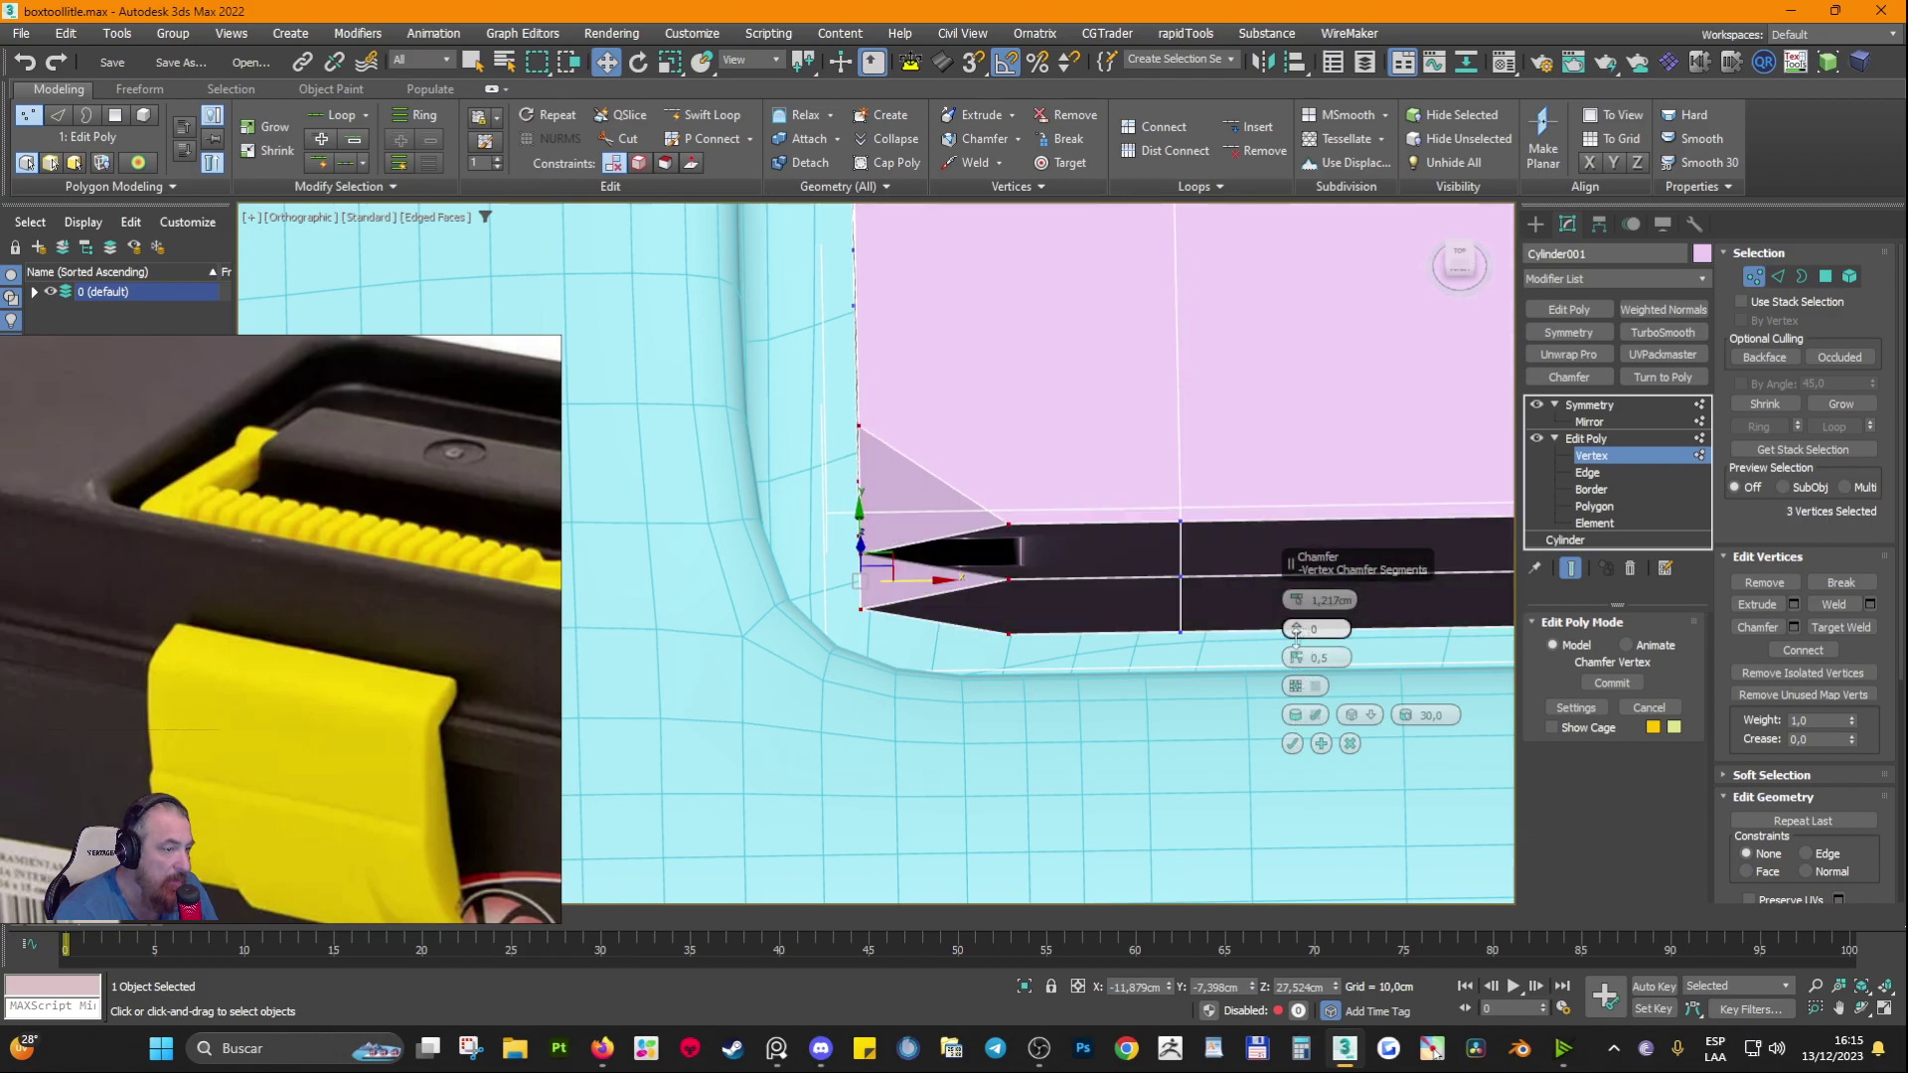
pyautogui.click(1350, 744)
# Step: Reselect the outer corner's three vertices, and isolate the handle in wireframe display, framed on that corner
pyautogui.keyDown('alt'); pyautogui.moveTo(927, 558); pyautogui.dragTo(827, 509, button='middle'); pyautogui.keyUp('alt')
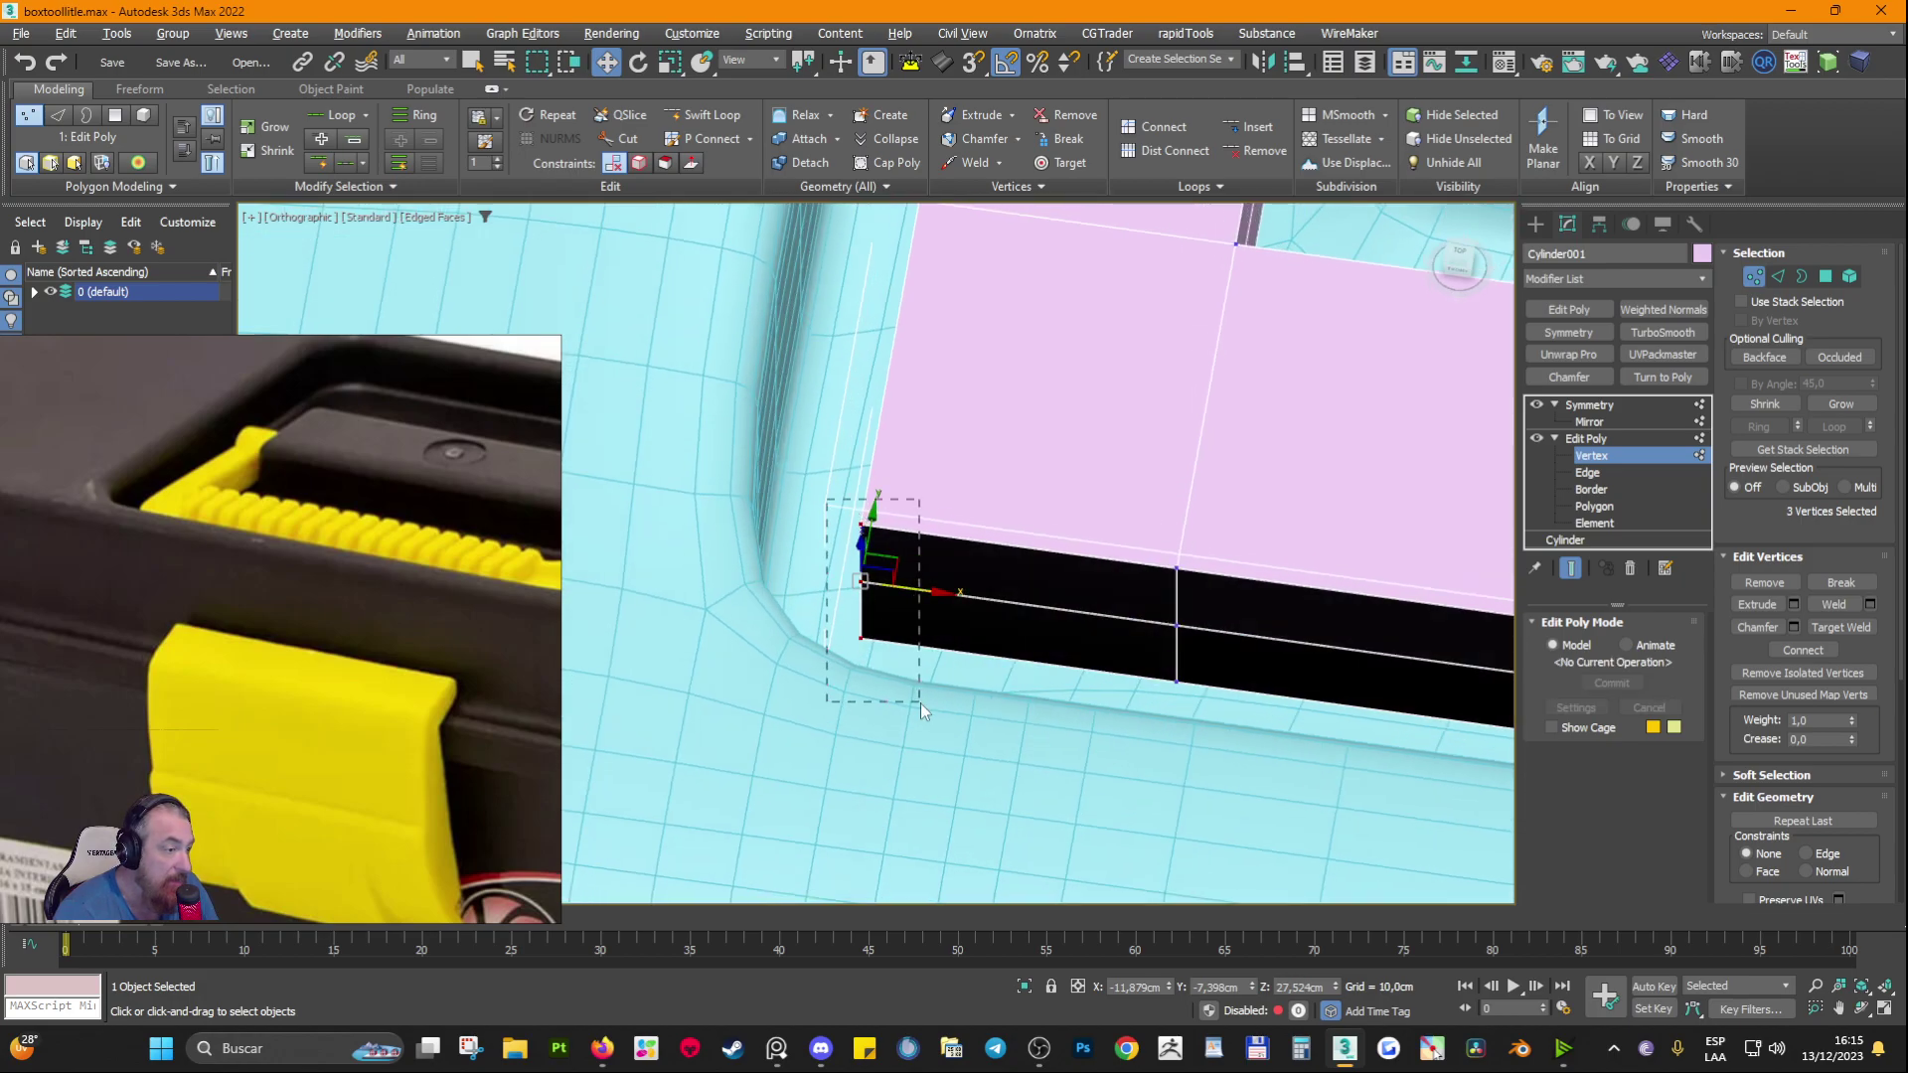
pyautogui.moveTo(920, 702); pyautogui.dragTo(914, 705)
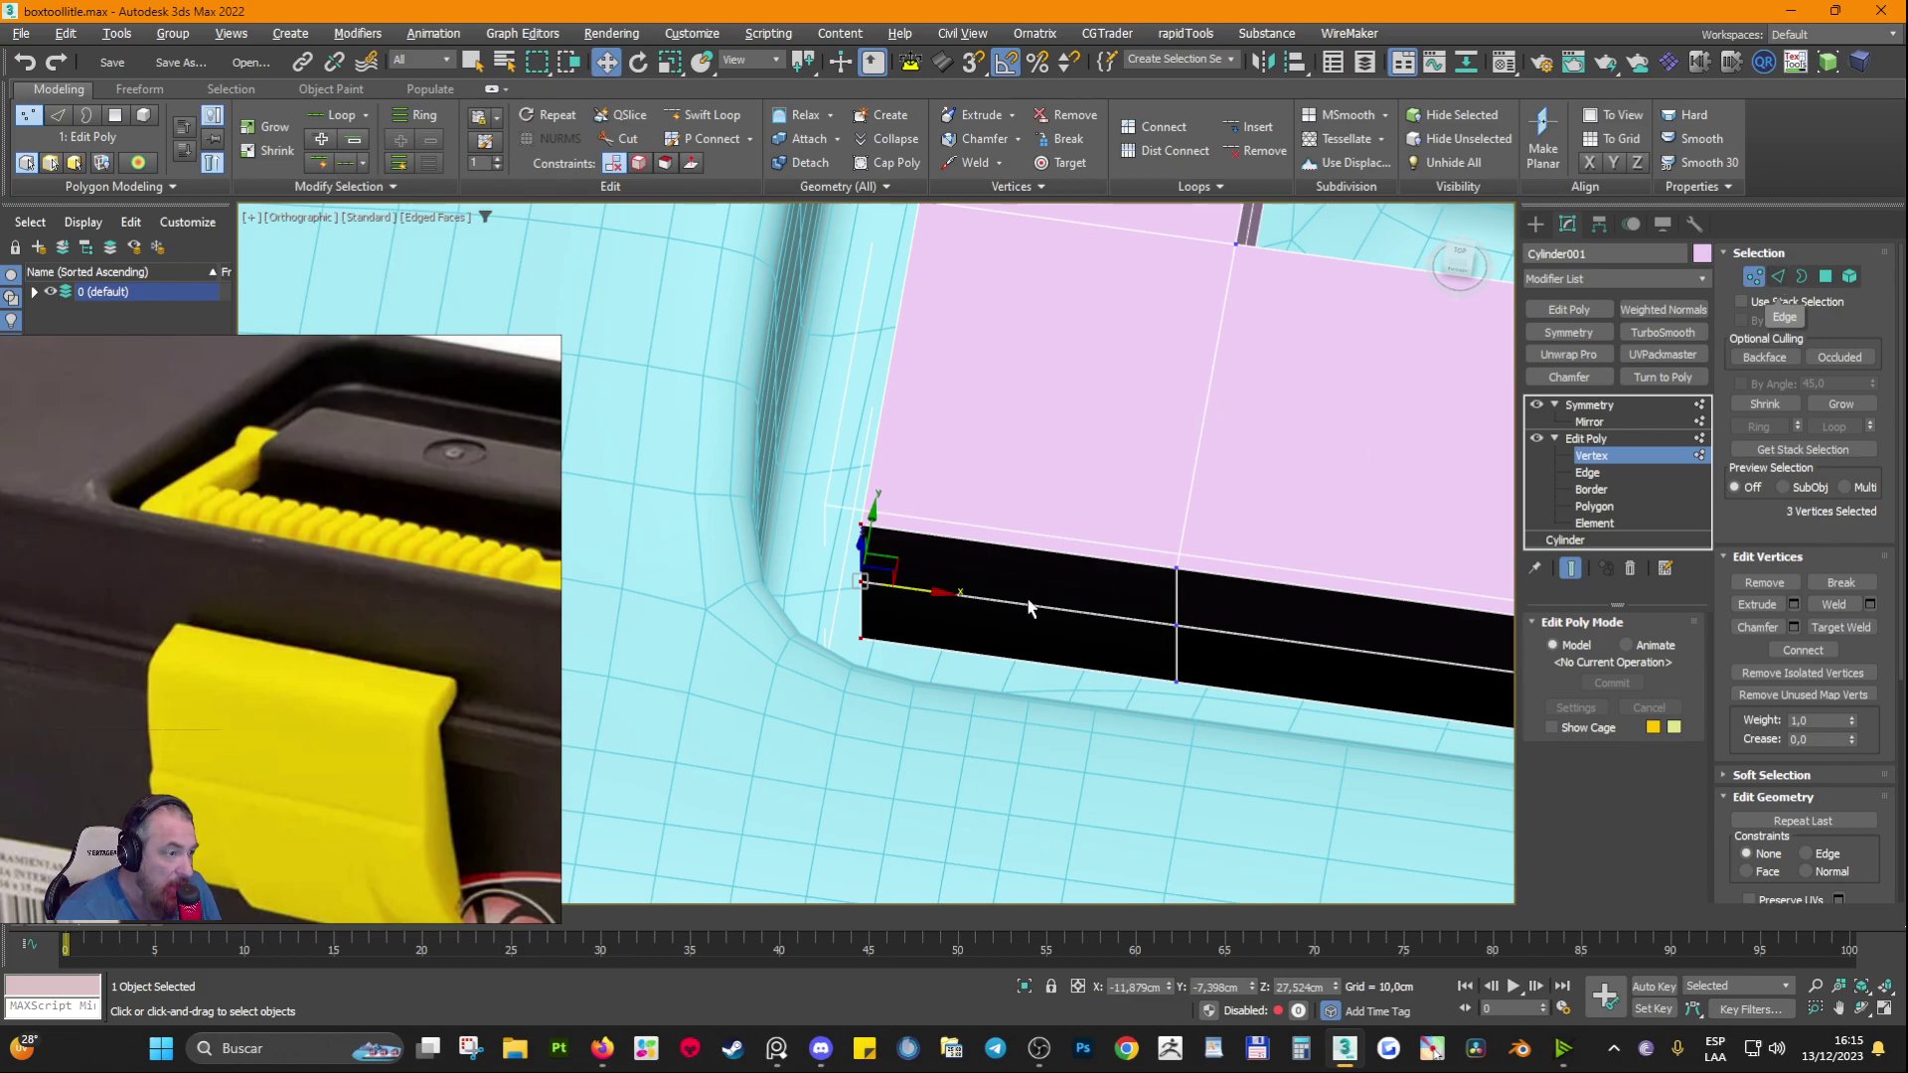
pyautogui.click(1778, 275)
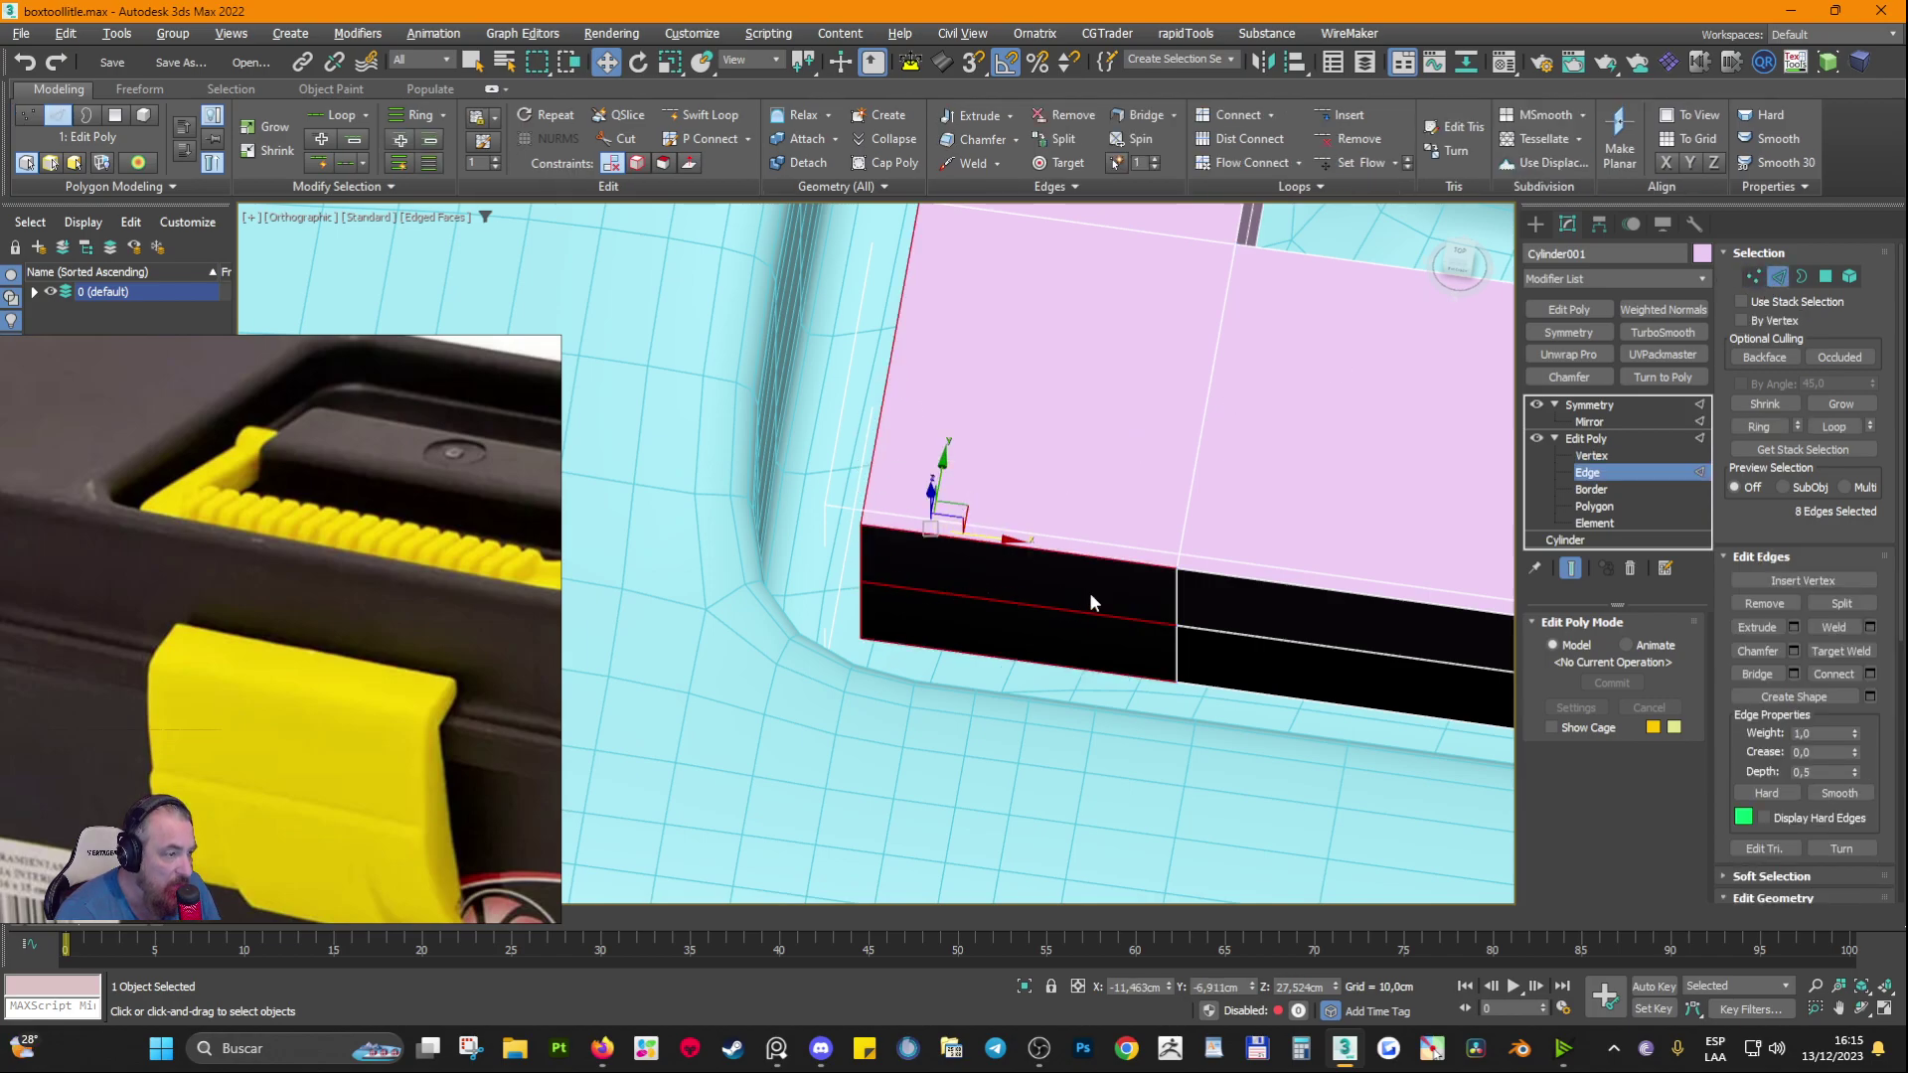
pyautogui.click(1756, 276)
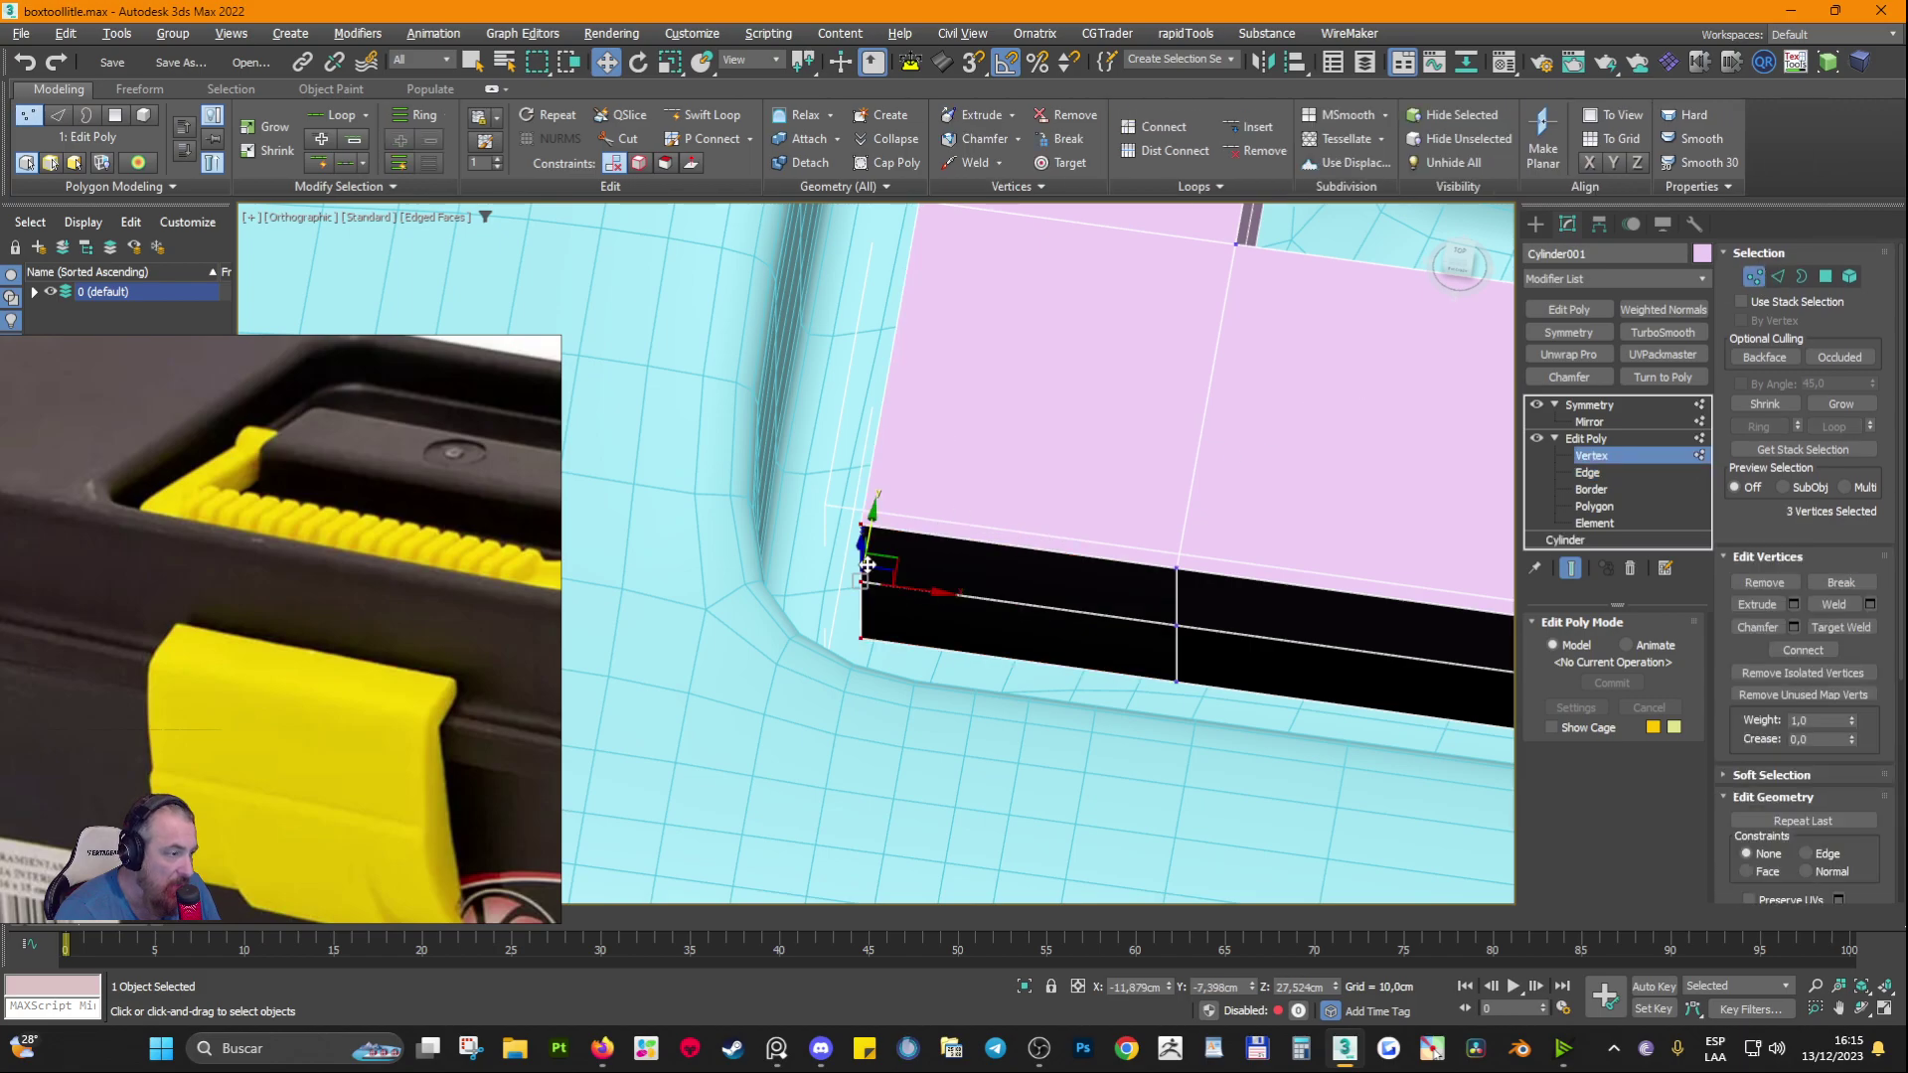
pyautogui.press('F3')
pyautogui.moveTo(892, 563)
pyautogui.keyDown('alt'); pyautogui.mouseDown(button='middle')
pyautogui.moveTo(903, 613)
pyautogui.moveTo(862, 599)
pyautogui.moveTo(907, 583)
pyautogui.moveTo(886, 584)
pyautogui.mouseUp(button='middle'); pyautogui.keyUp('alt')
pyautogui.hotkey('alt', 'q')
pyautogui.press('z')
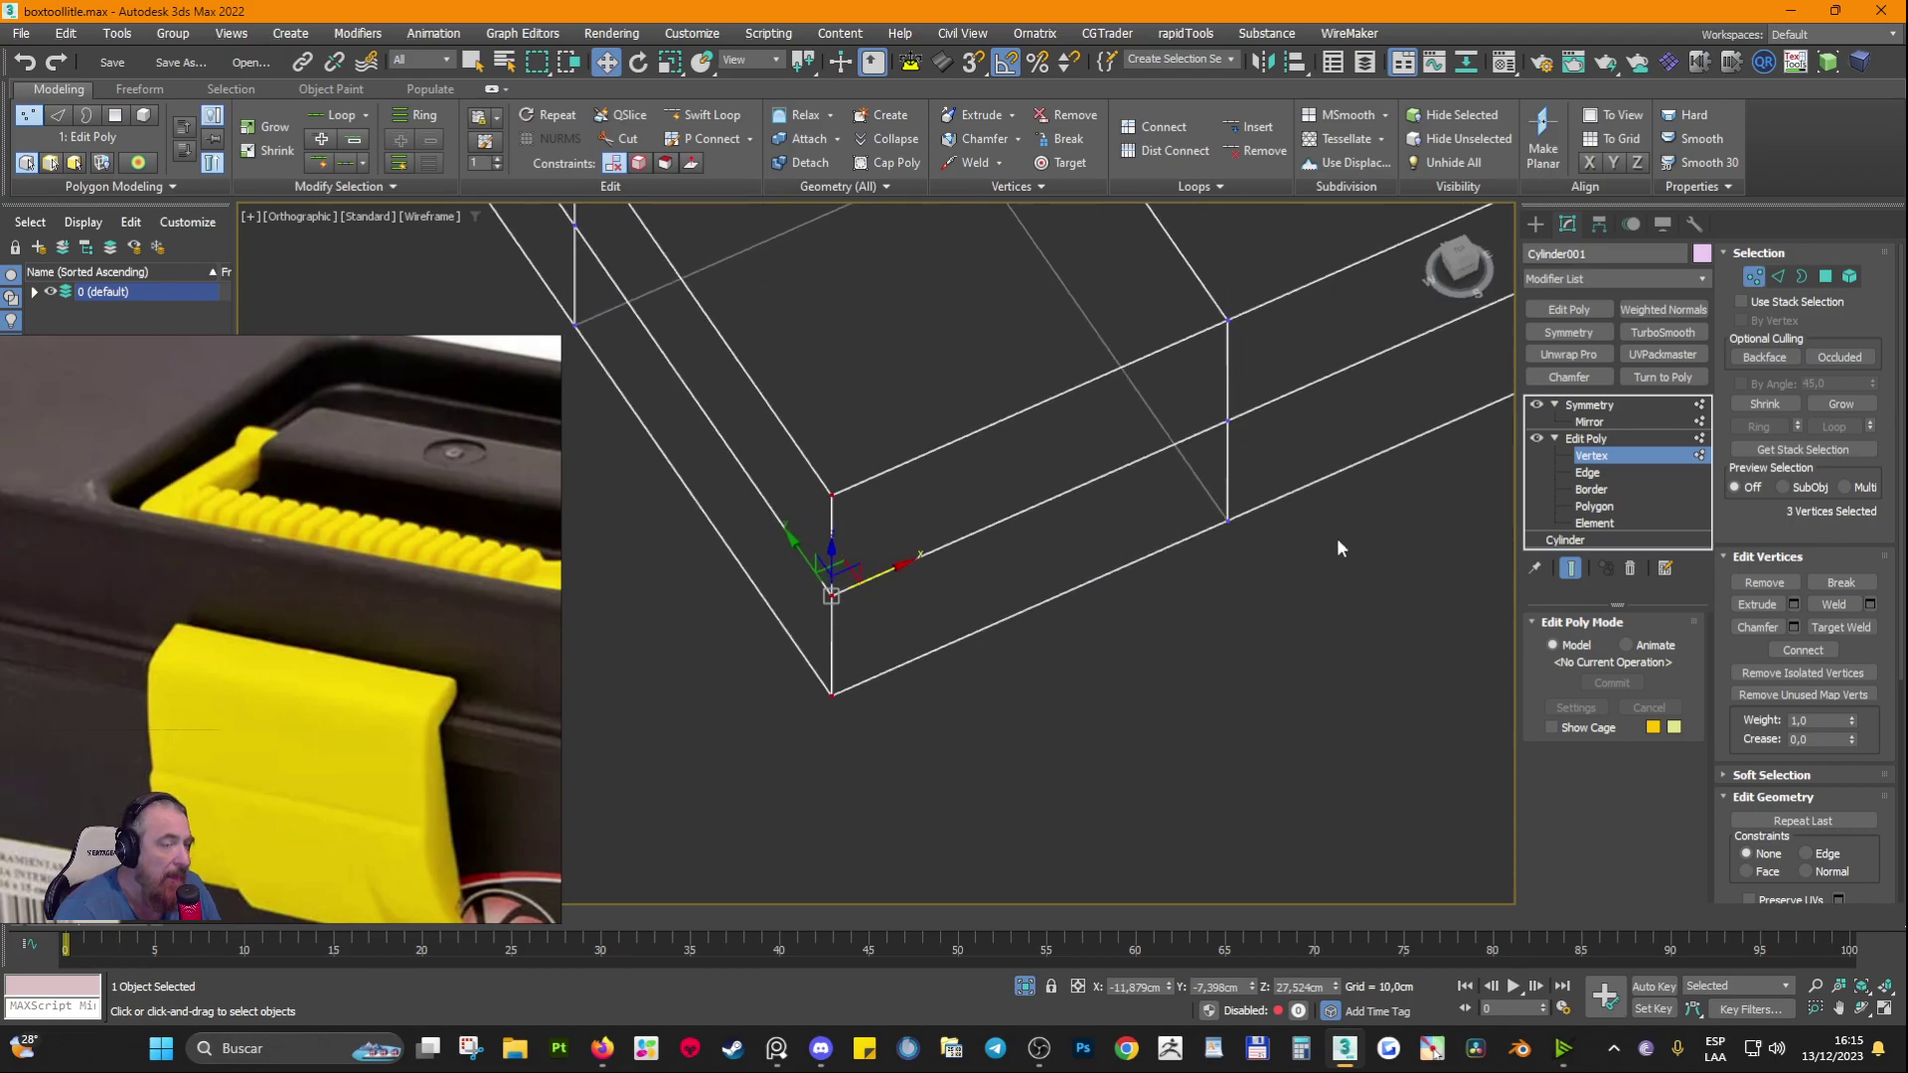
# Step: Convert the vertex selection to the outer corner's two vertical edges and chamfer them by 1.046 cm
pyautogui.click(1781, 277)
pyautogui.keyDown('alt'); pyautogui.moveTo(1103, 506); pyautogui.dragTo(881, 598, button='middle'); pyautogui.keyUp('alt')
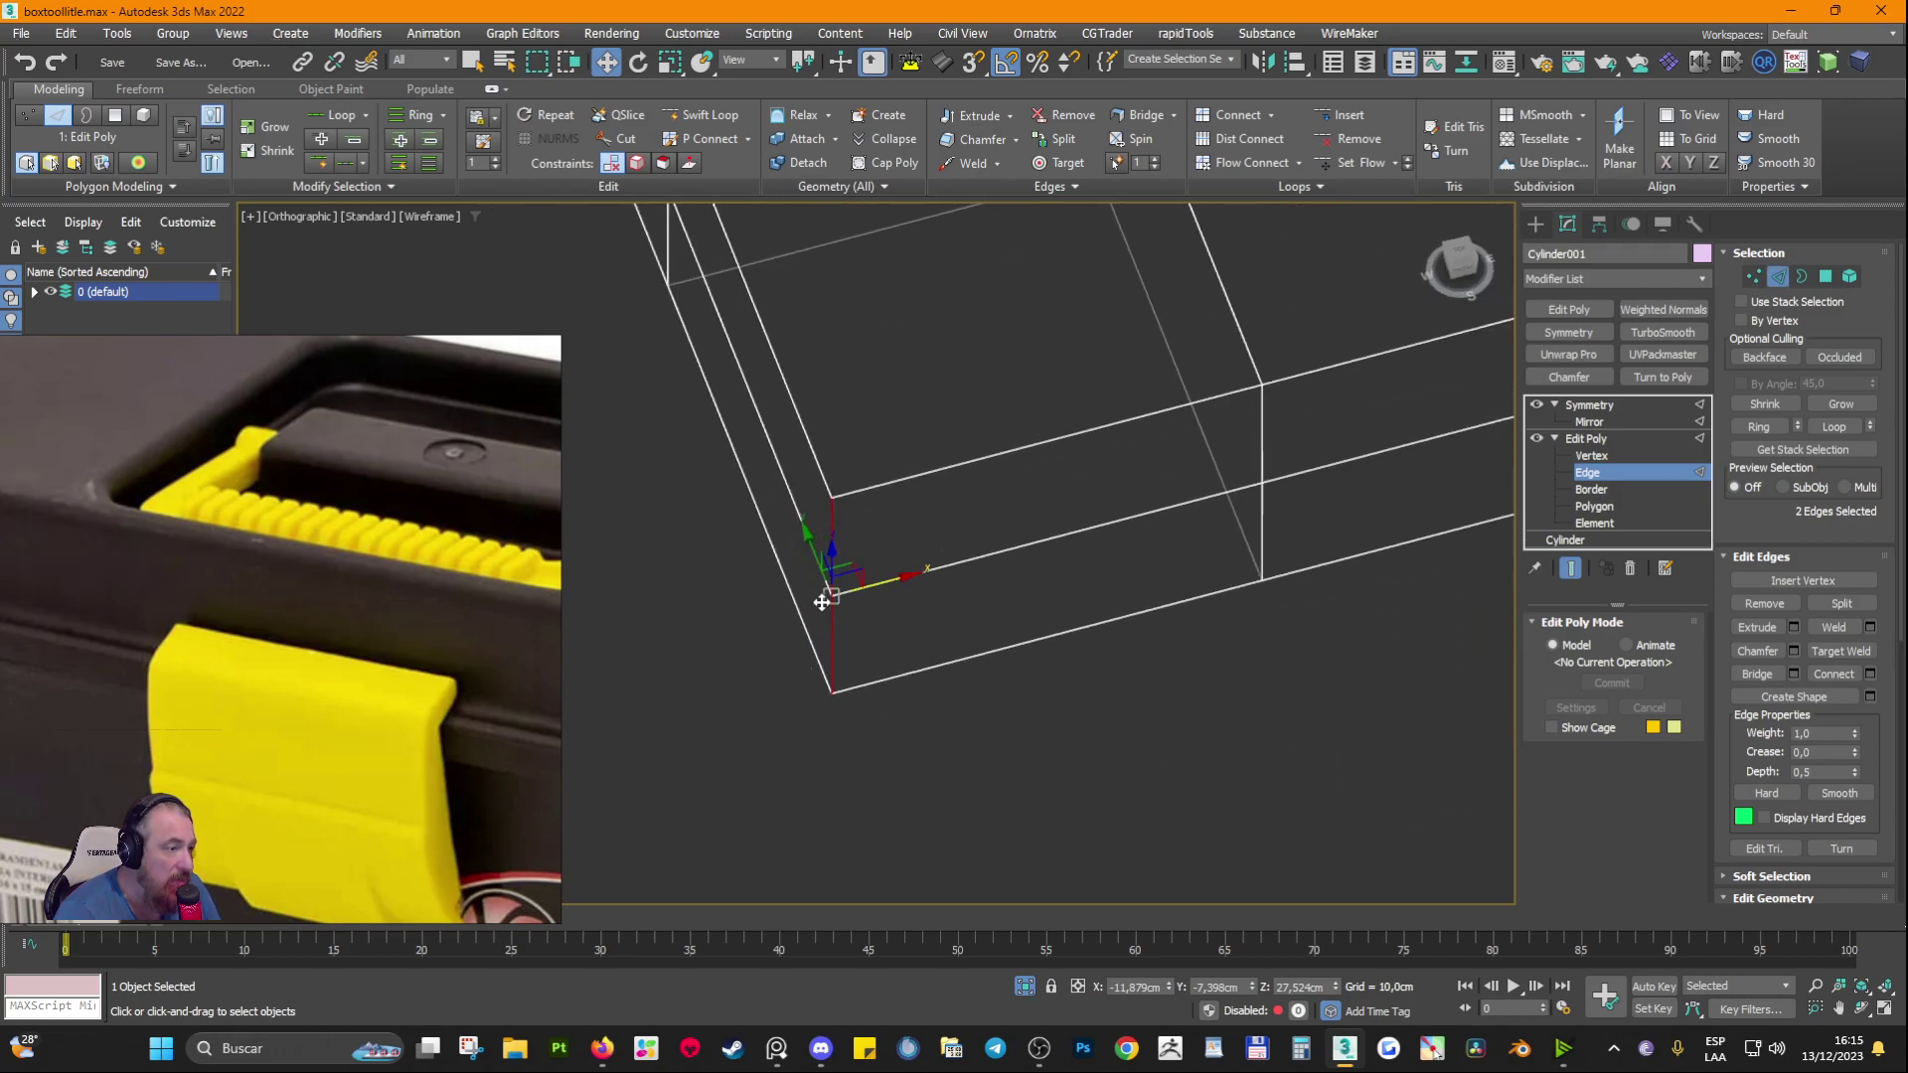
pyautogui.click(1757, 274)
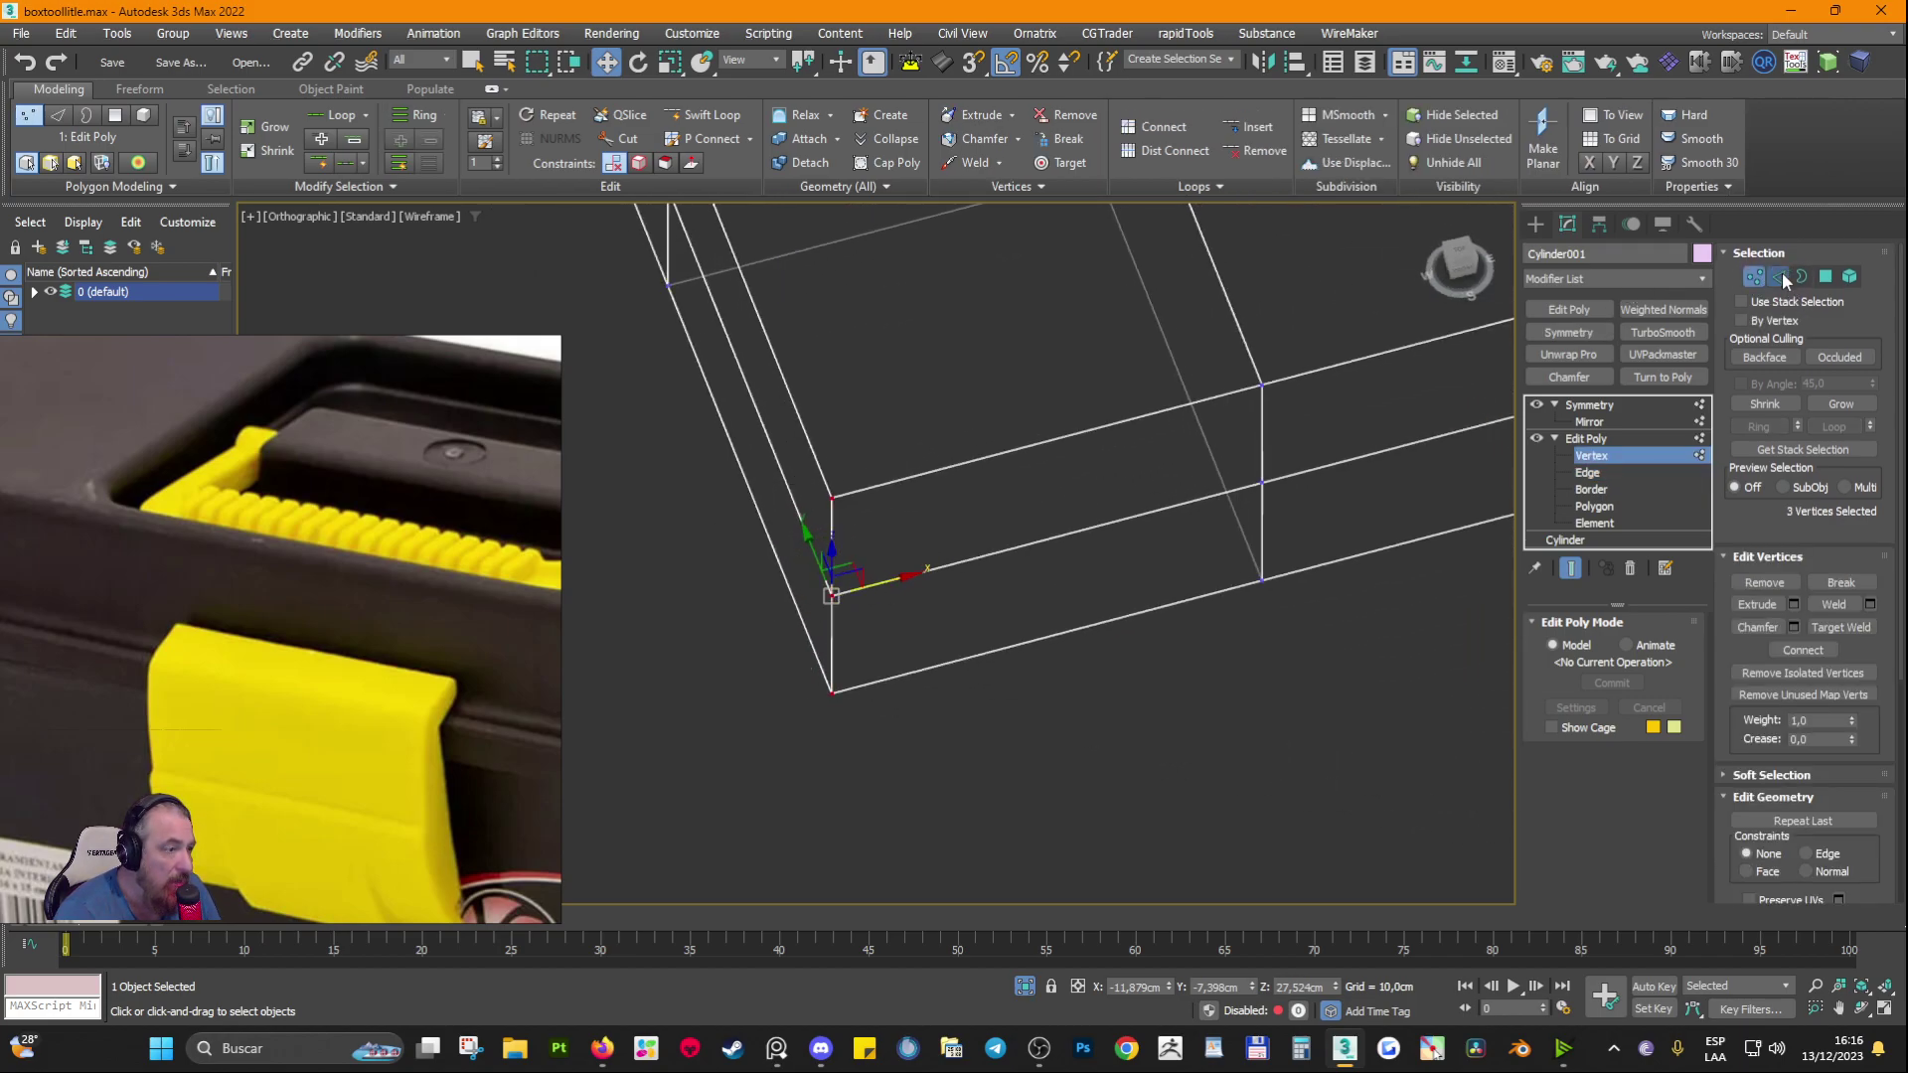
pyautogui.keyDown('ctrl'); pyautogui.click(1780, 274); pyautogui.keyUp('ctrl')
pyautogui.click(1754, 276)
pyautogui.keyDown('ctrl'); pyautogui.keyDown('shift'); pyautogui.click(1777, 276); pyautogui.keyUp('shift'); pyautogui.keyUp('ctrl')
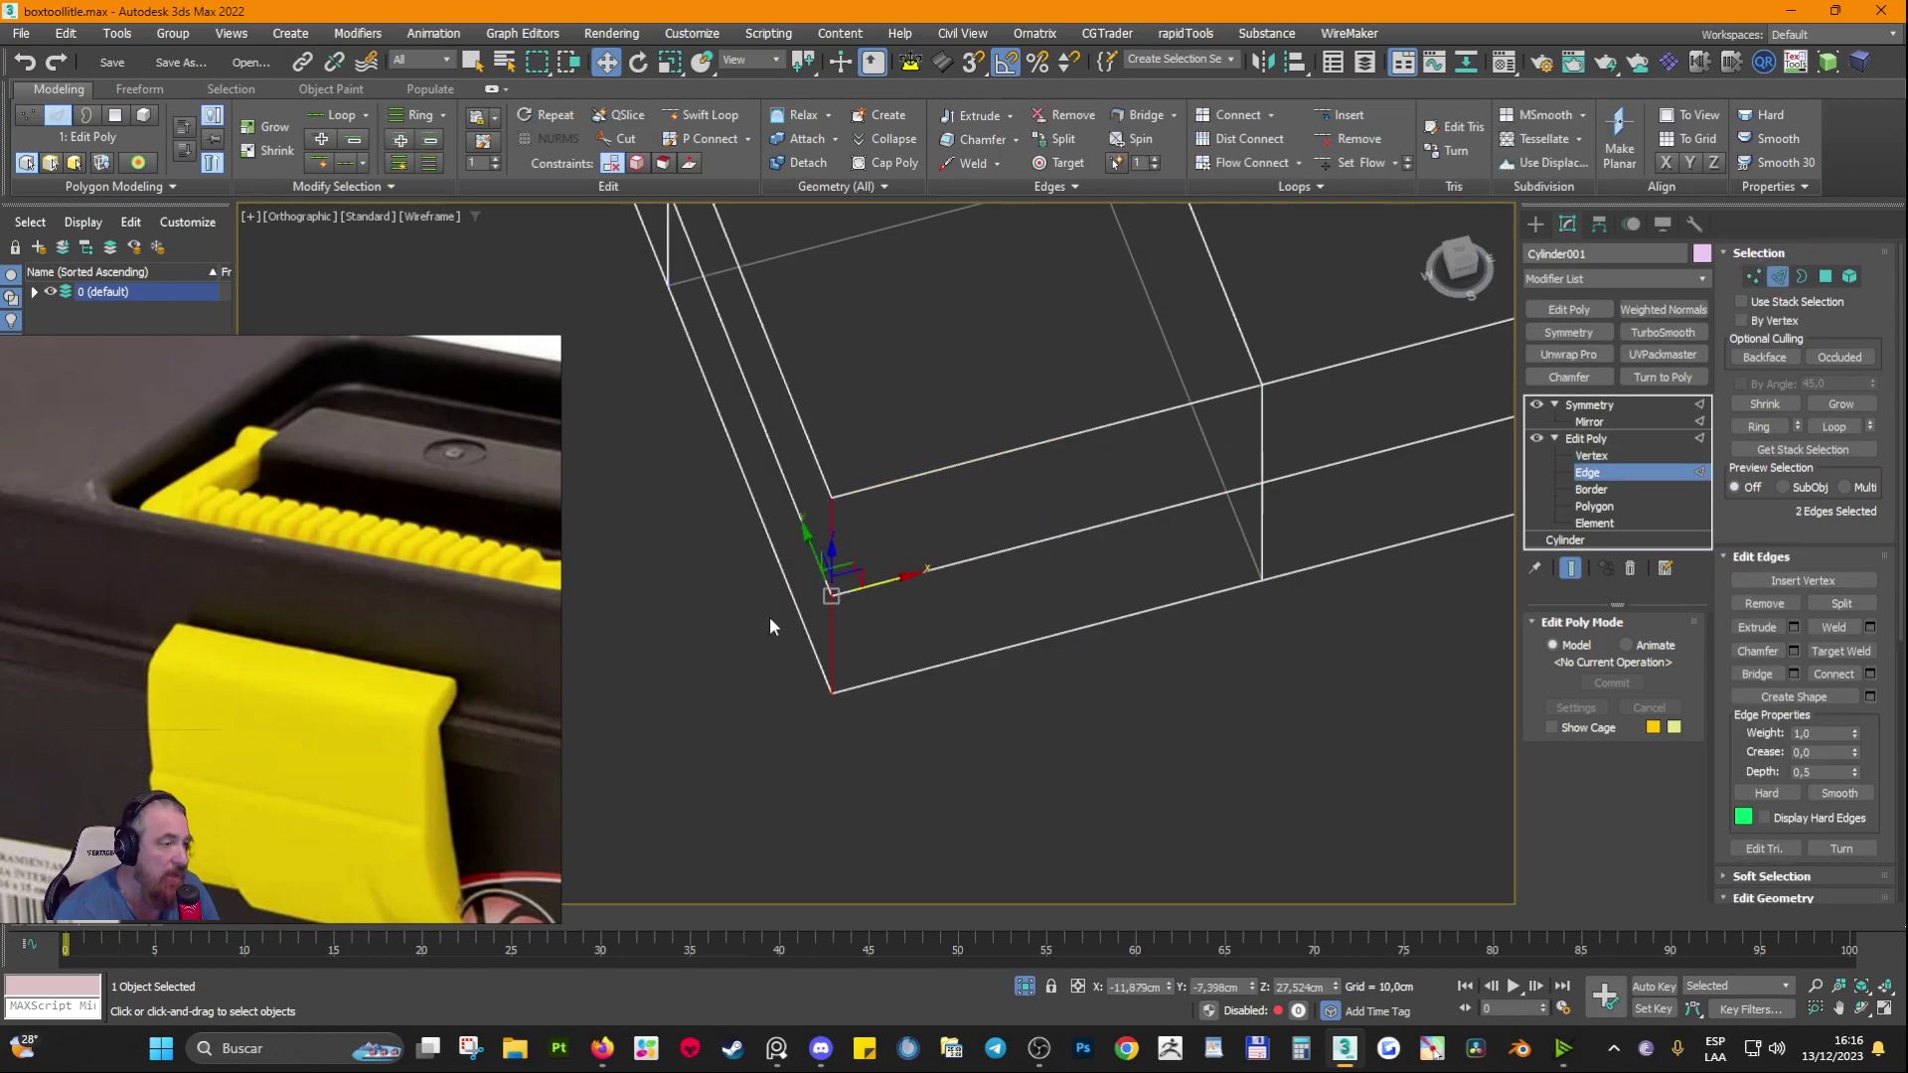
pyautogui.click(1794, 650)
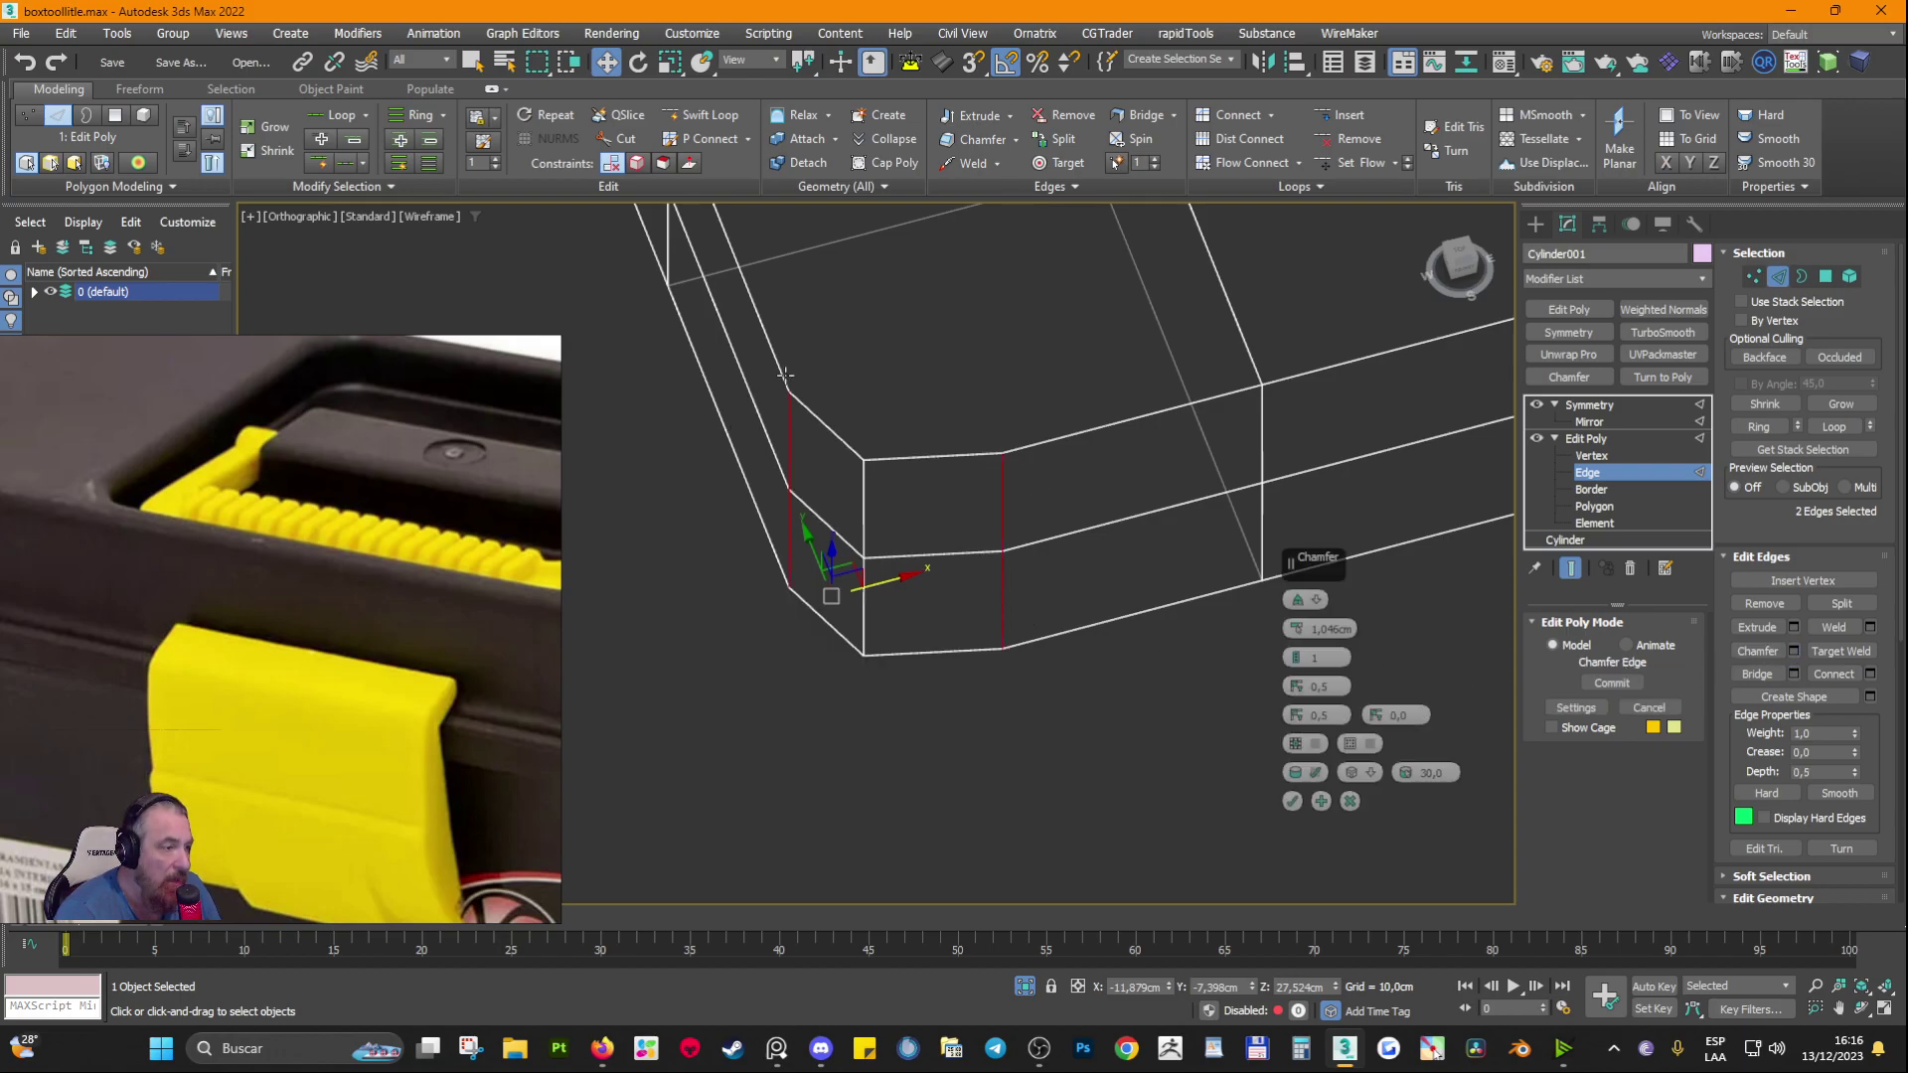
pyautogui.click(1292, 801)
# Step: Examine the handle's chamfered corners and the length of its grip, comparing them with the ribbed grip in the reference photo
pyautogui.scroll(-5, 1095, 607)
pyautogui.moveTo(1095, 607); pyautogui.dragTo(899, 648, button='middle')
pyautogui.moveTo(1092, 731); pyautogui.dragTo(920, 294, button='middle')
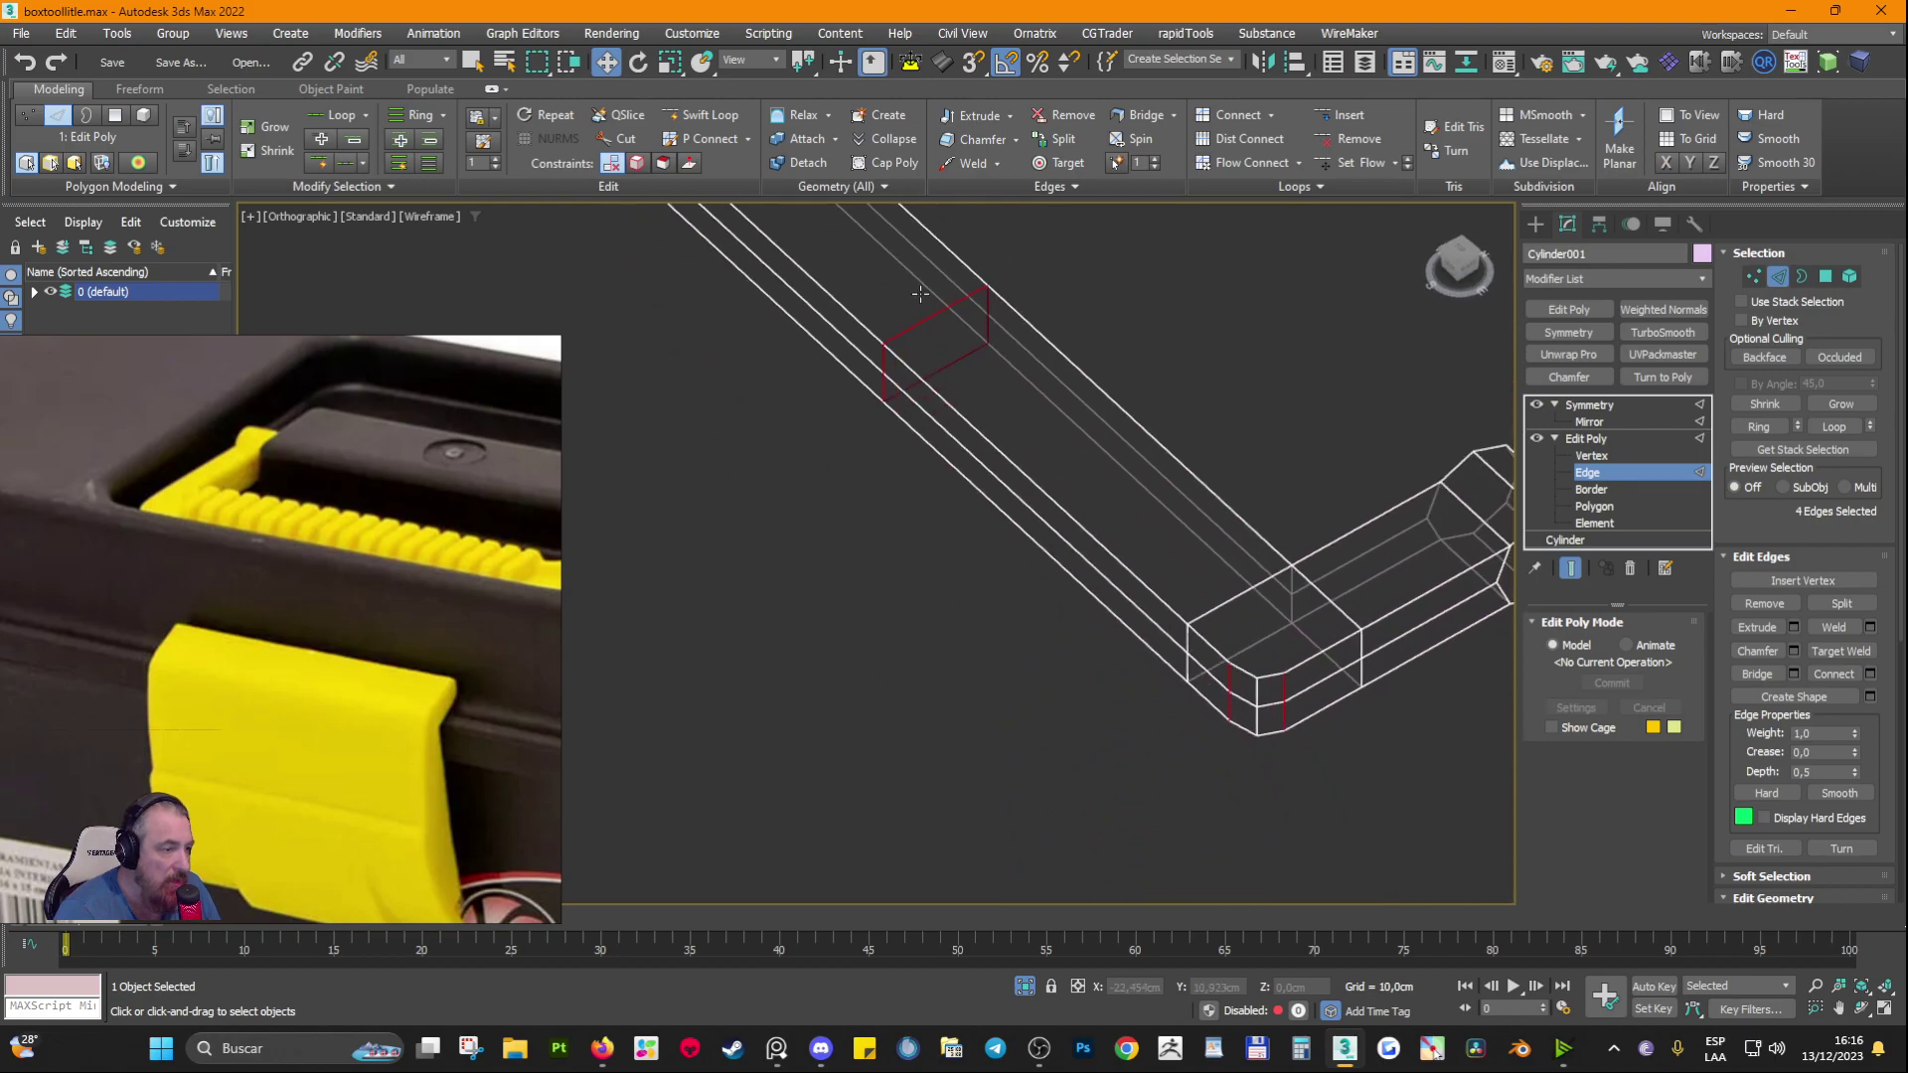
pyautogui.scroll(-3, 1011, 598)
pyautogui.moveTo(890, 462); pyautogui.dragTo(915, 523, button='middle')
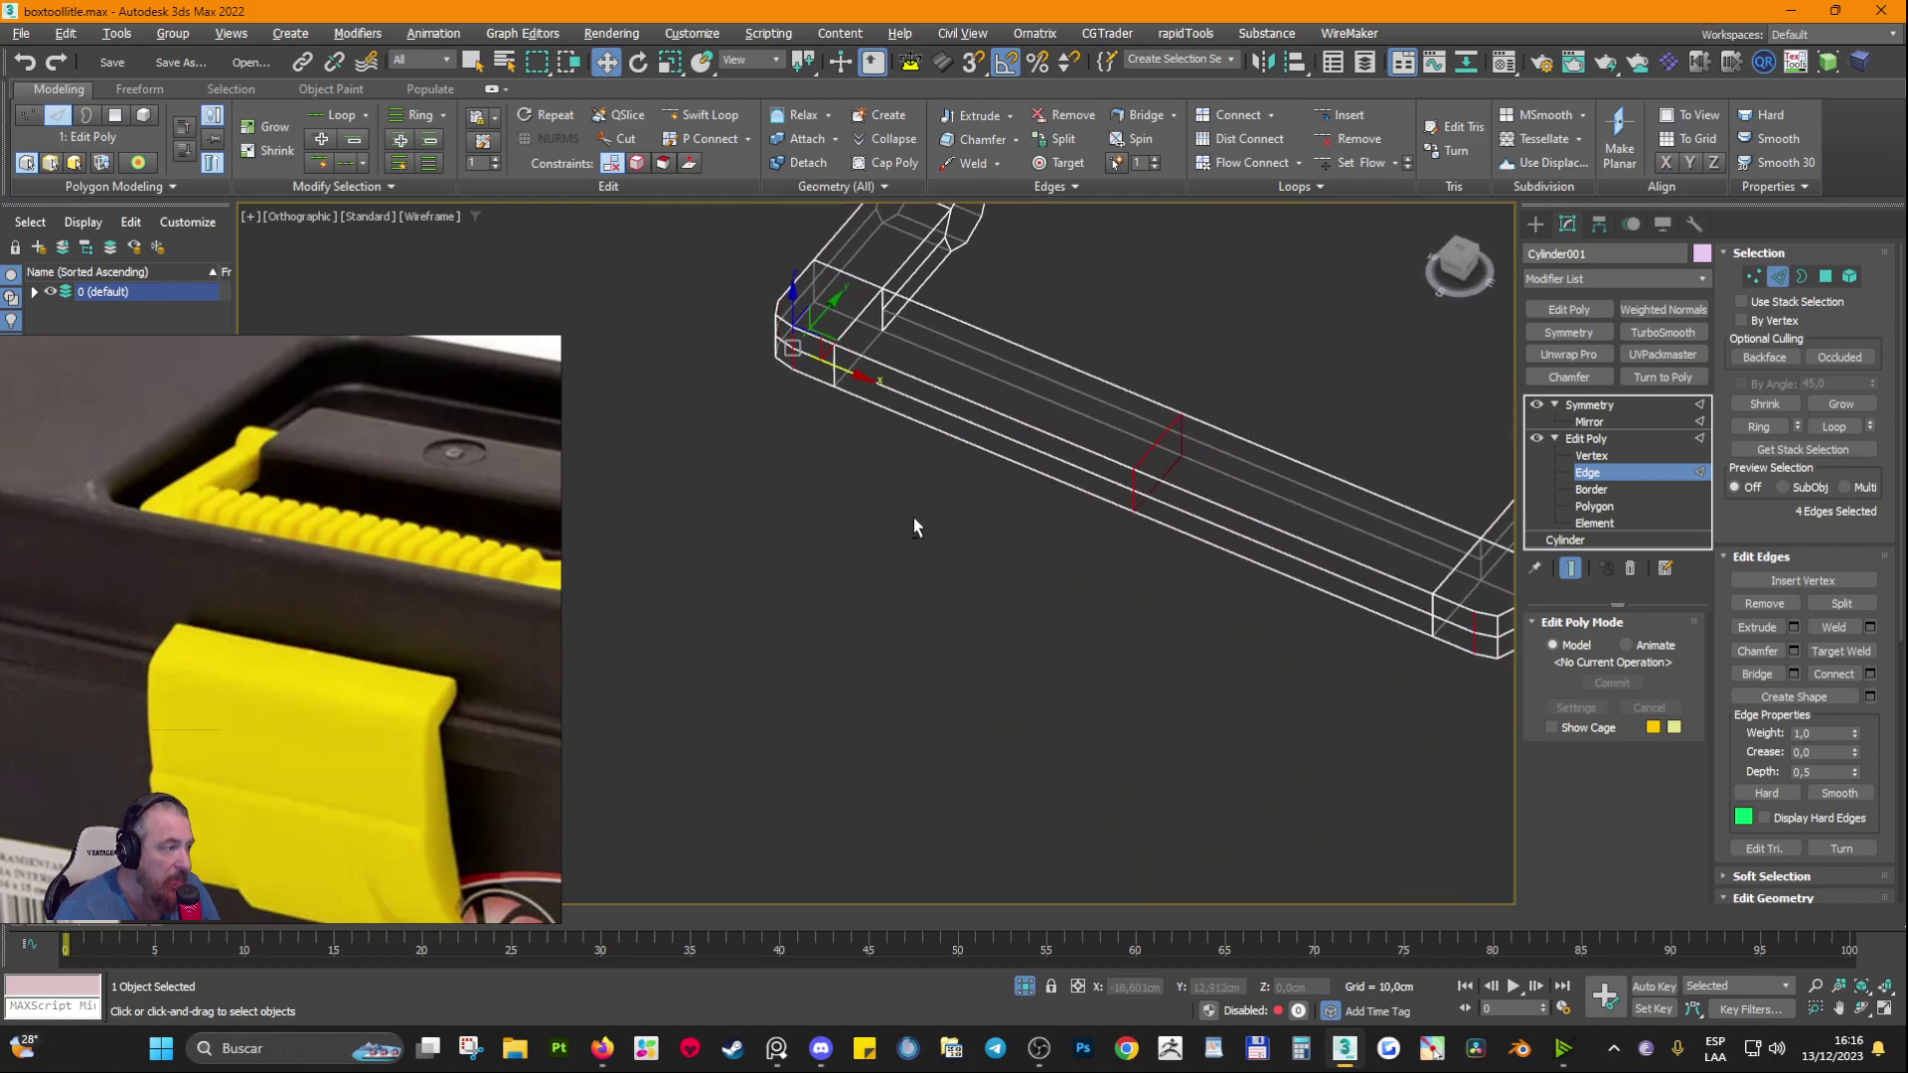
pyautogui.moveTo(772, 483); pyautogui.dragTo(792, 554, button='middle')
pyautogui.scroll(2, 1073, 457)
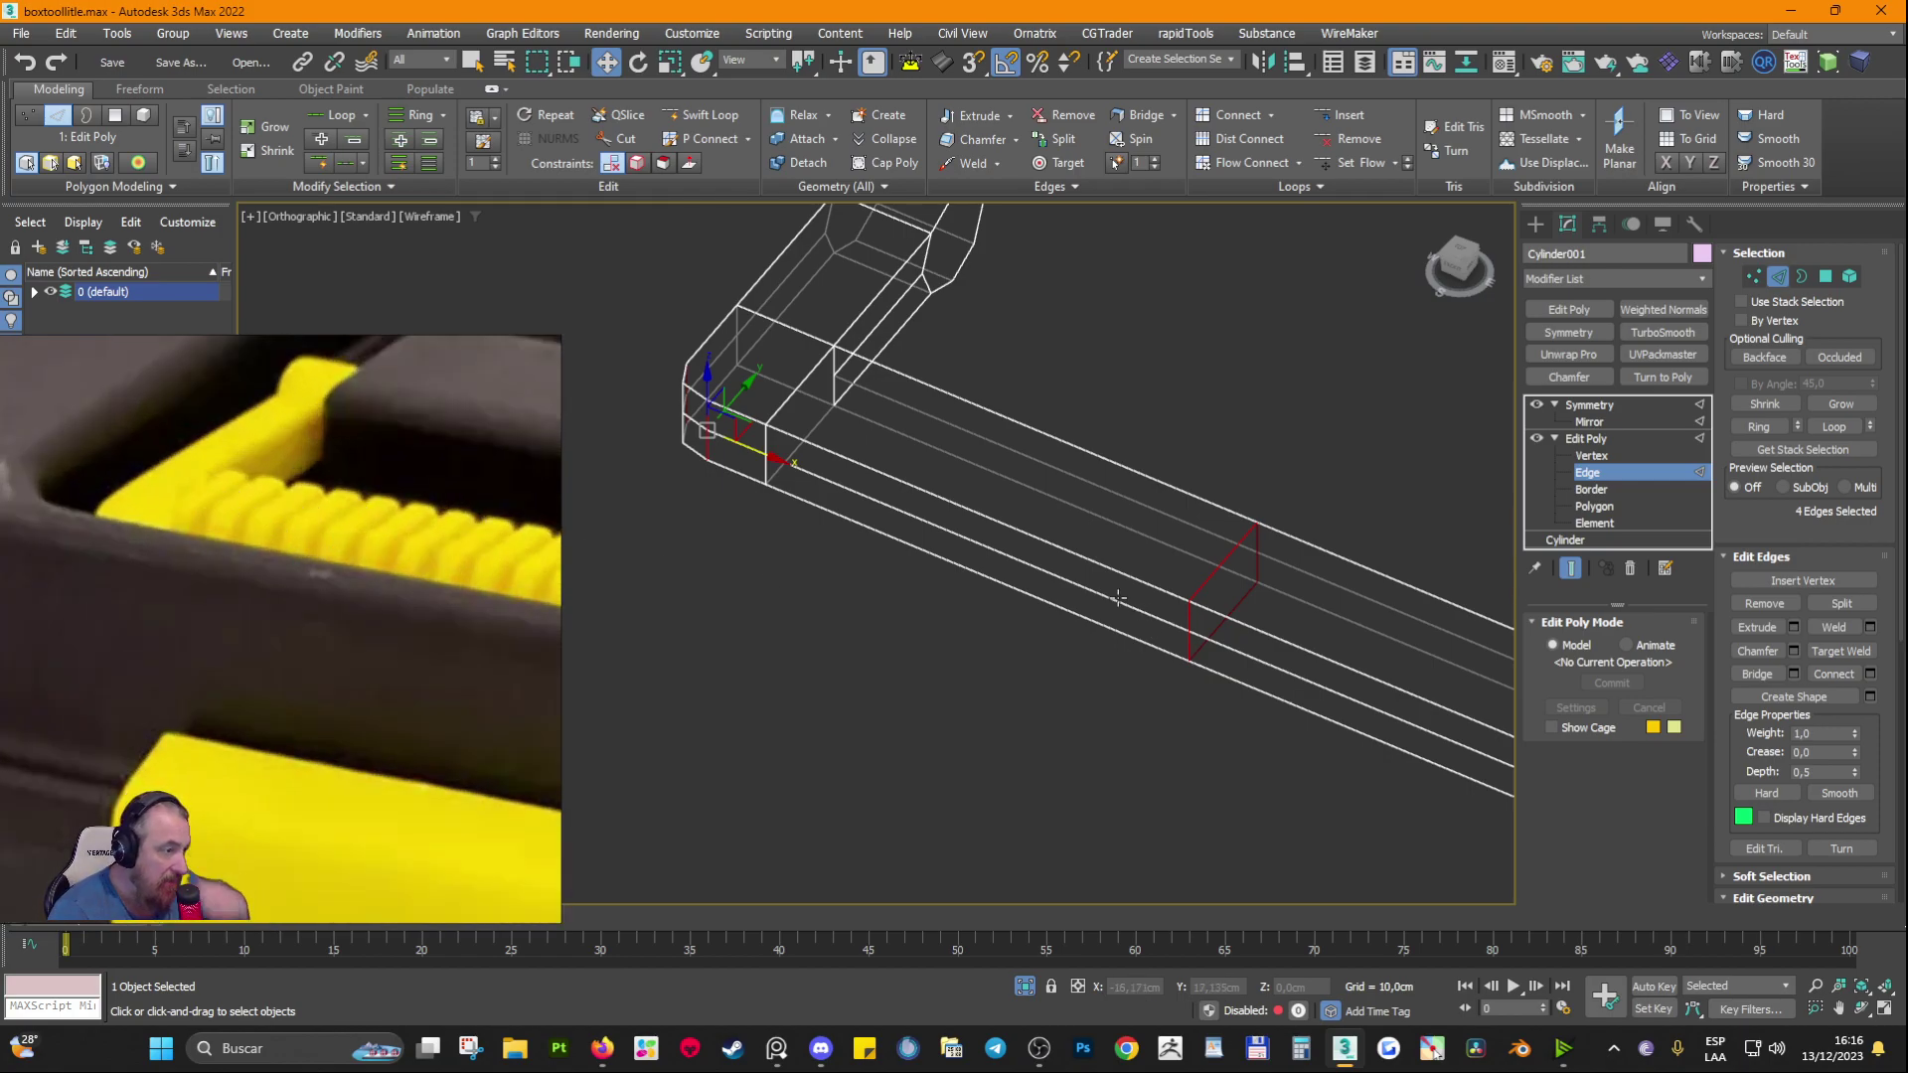
pyautogui.scroll(-4, 1118, 597)
pyautogui.keyDown('alt'); pyautogui.moveTo(981, 570); pyautogui.dragTo(1056, 584, button='middle'); pyautogui.keyUp('alt')
pyautogui.keyDown('alt'); pyautogui.moveTo(943, 494); pyautogui.dragTo(871, 375, button='middle'); pyautogui.keyUp('alt')
pyautogui.scroll(2, 864, 443)
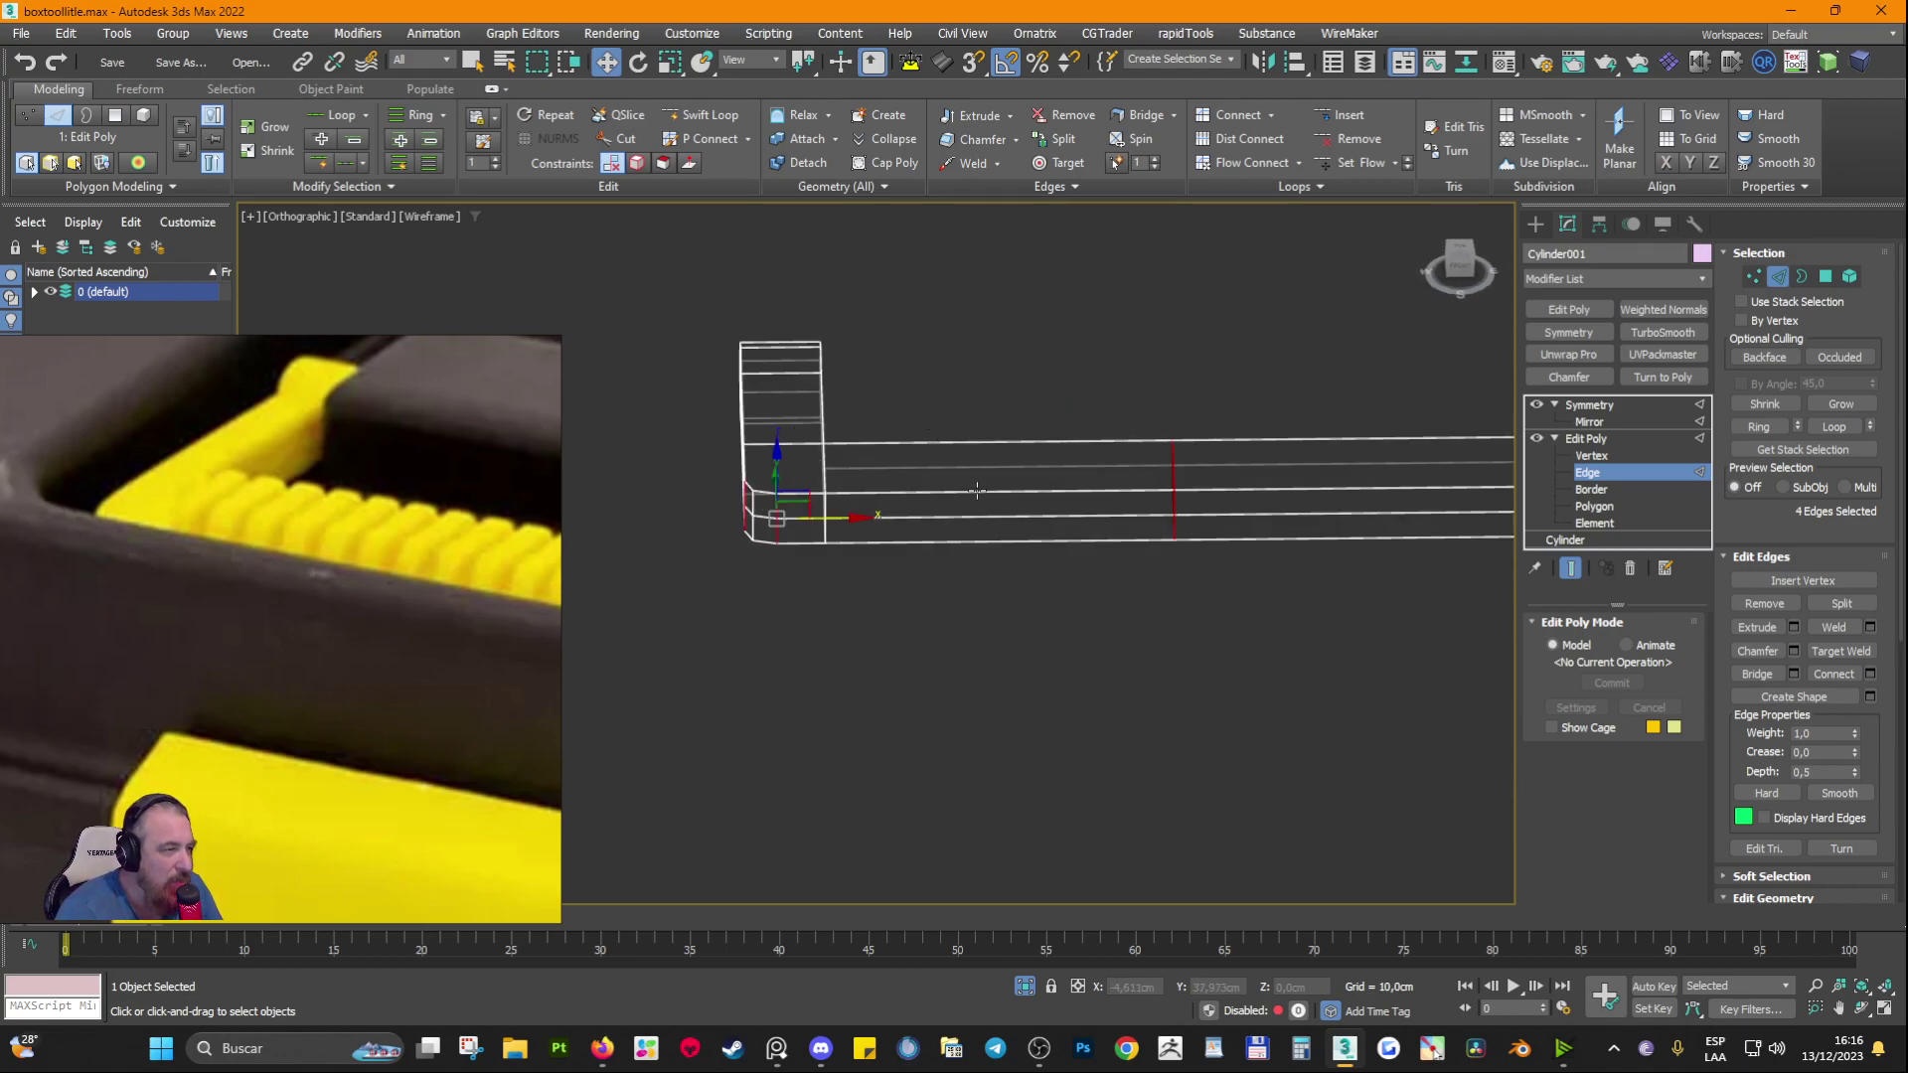
pyautogui.keyDown('alt'); pyautogui.moveTo(976, 490); pyautogui.dragTo(969, 485, button='middle'); pyautogui.keyUp('alt')
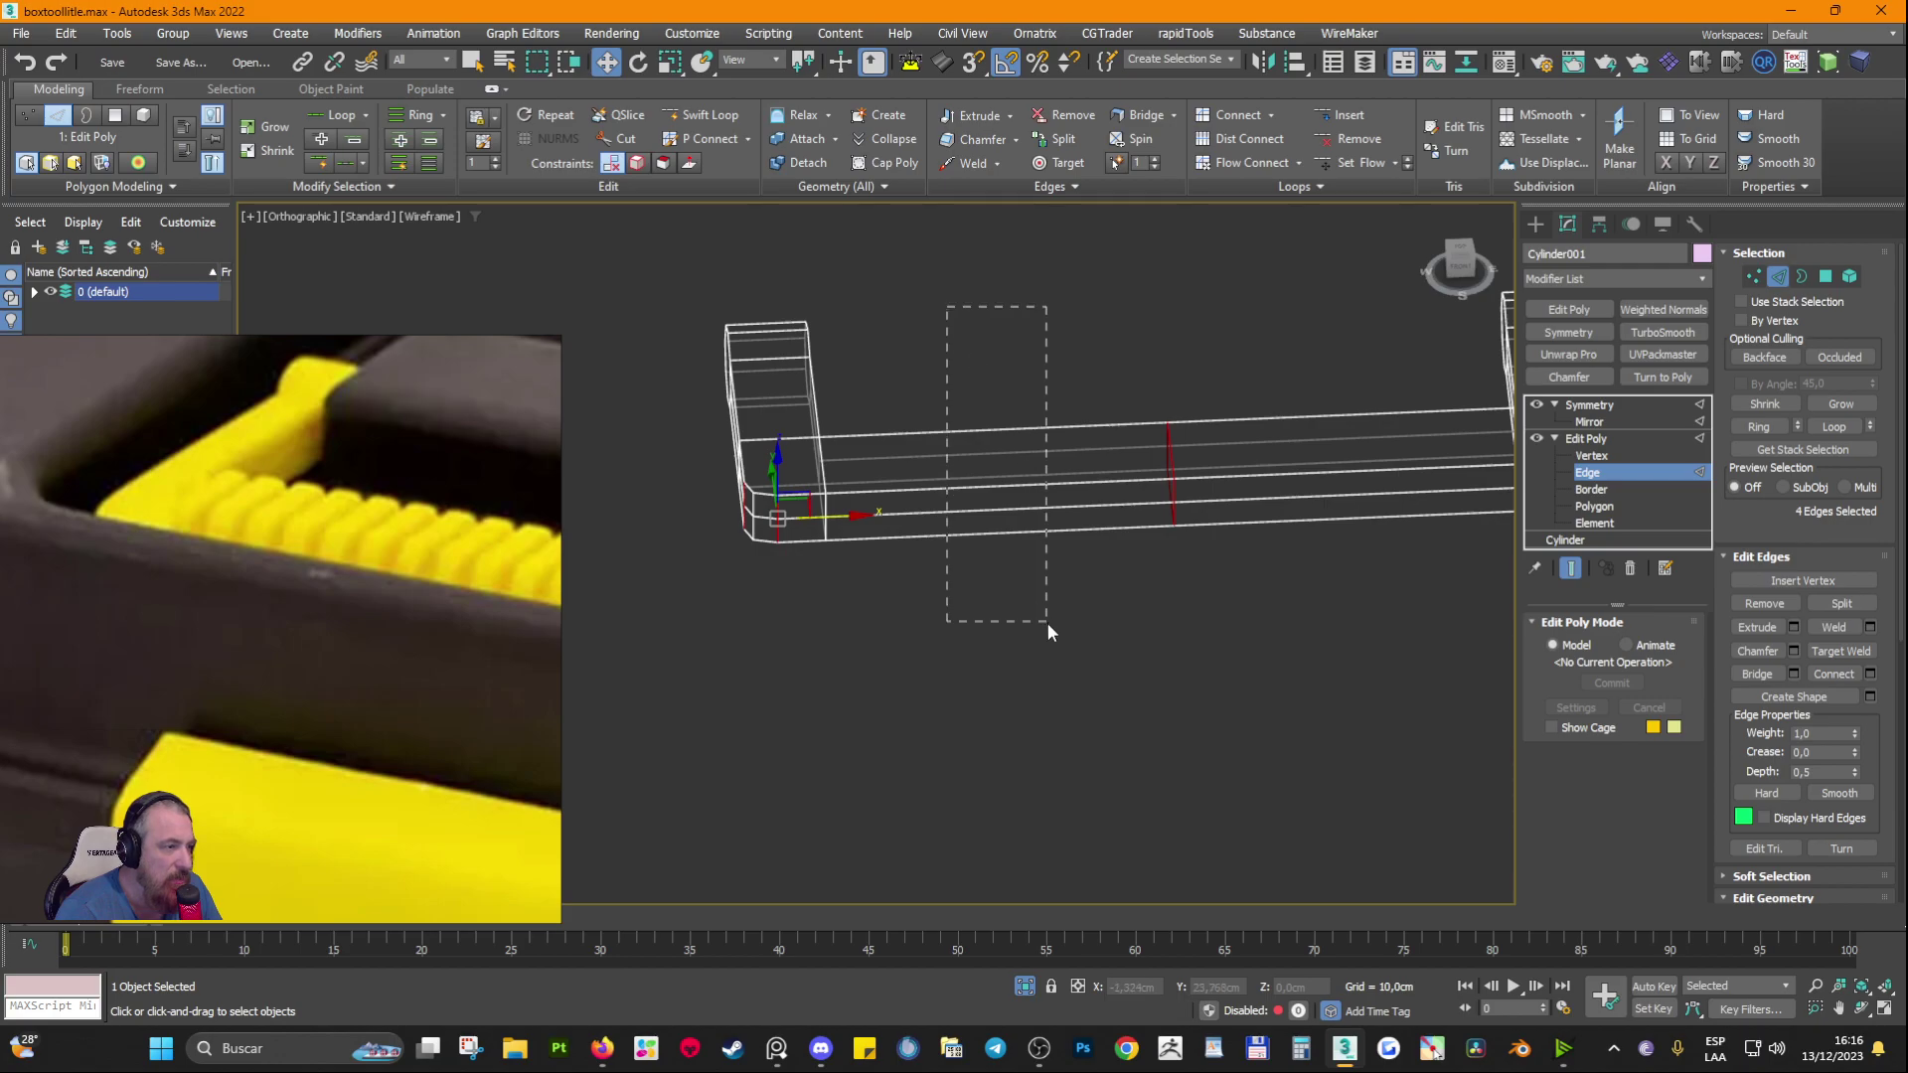
# Step: Insert five edge loops with SwiftLoop across the grip, between its corner and the middle
pyautogui.moveTo(1046, 621); pyautogui.dragTo(1046, 623)
pyautogui.hotkey('alt', '1')
pyautogui.click(866, 475)
pyautogui.click(912, 485)
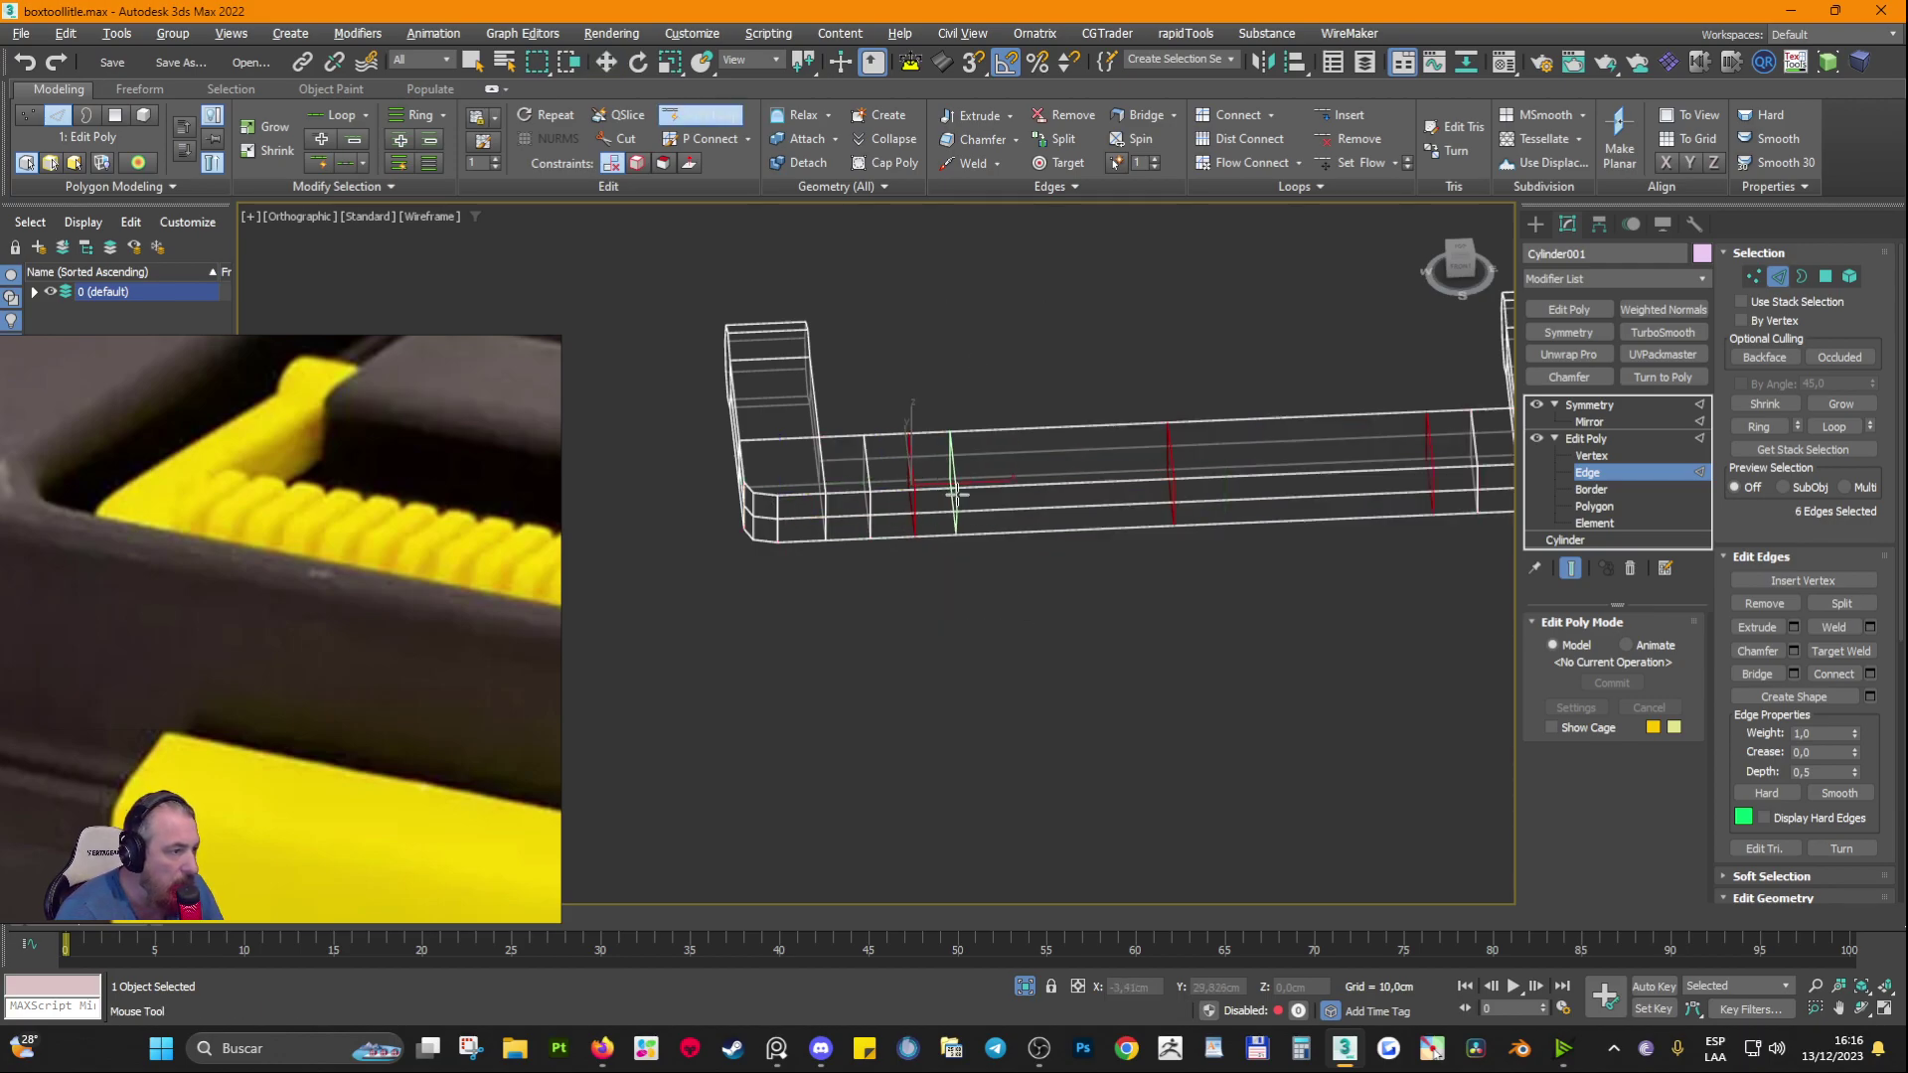
pyautogui.press('w')
pyautogui.scroll(5, 1053, 497)
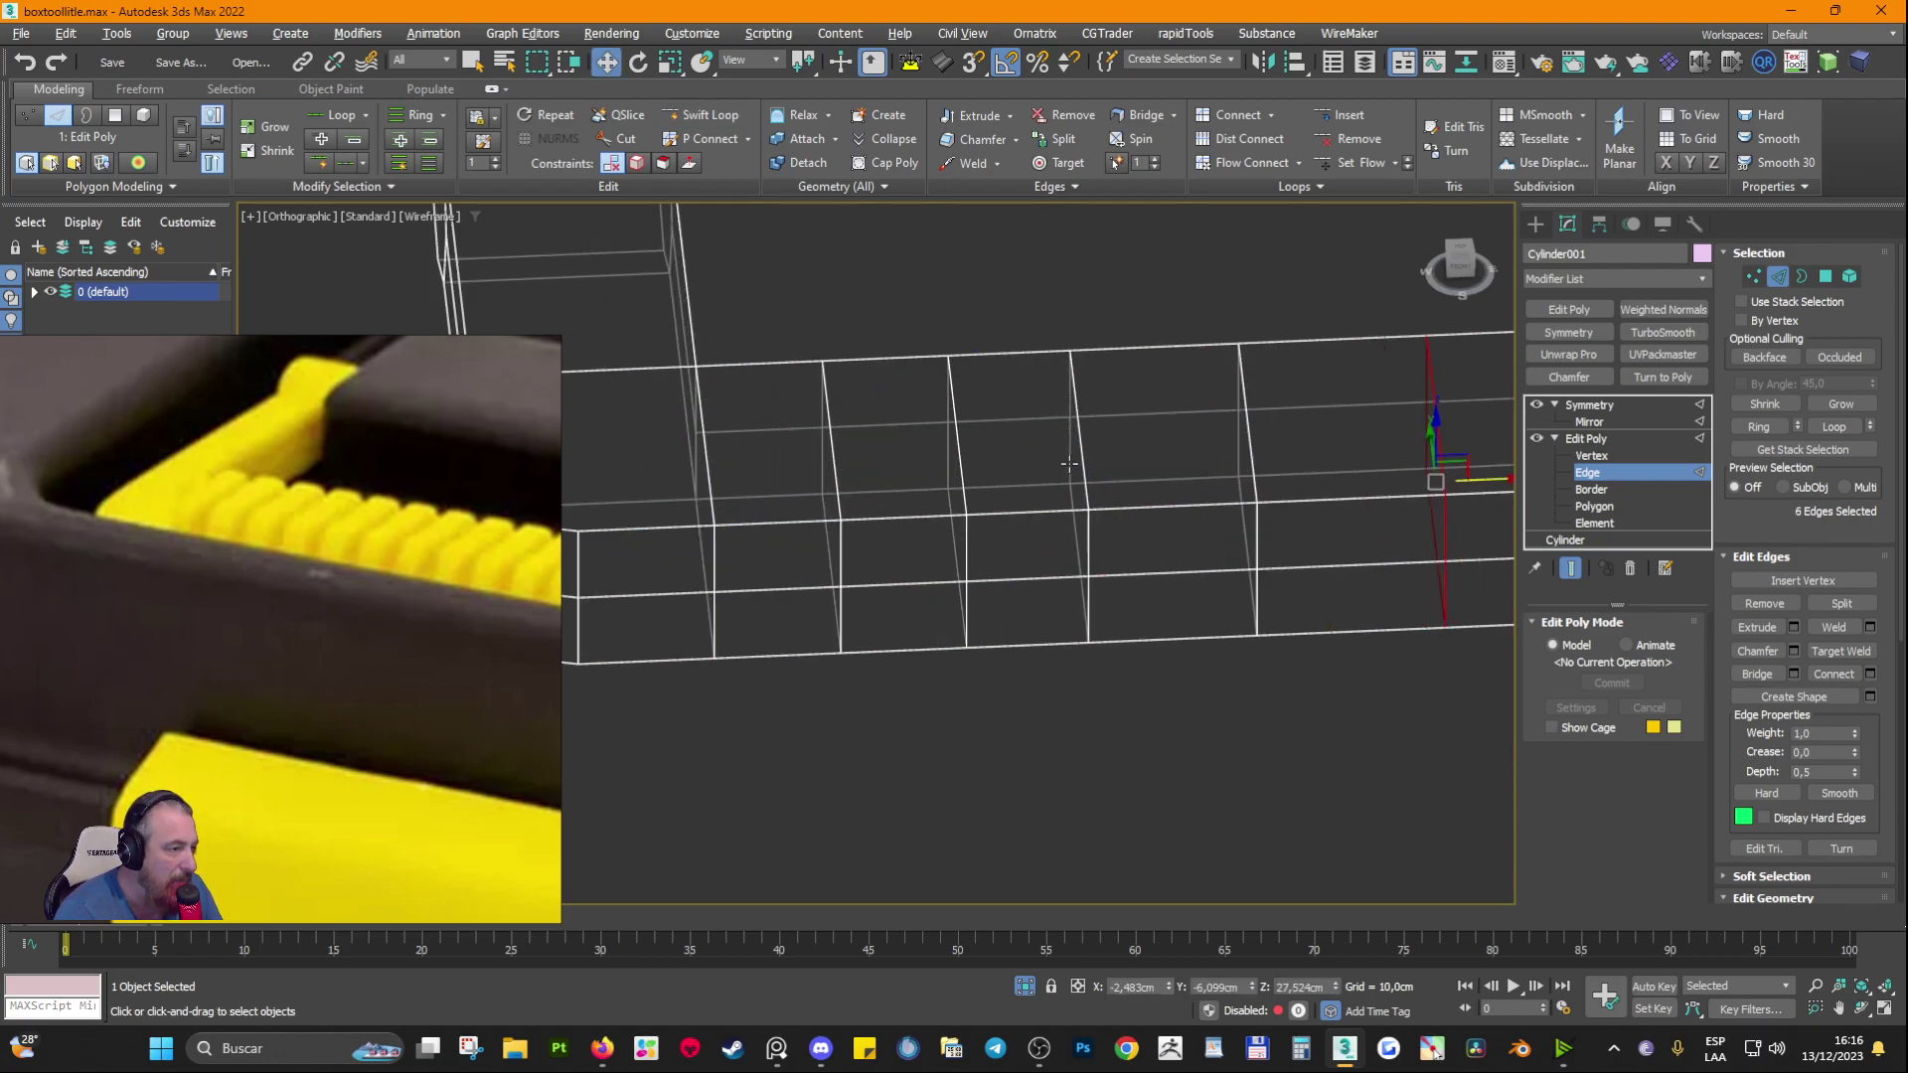
# Step: Undo the edge loops inserted across the handle's grip
pyautogui.hotkey('ctrl', 'z')
pyautogui.hotkey('ctrl', 'z')
pyautogui.hotkey('ctrl', 'z')
pyautogui.hotkey('ctrl', 'z')
pyautogui.scroll(-3, 948, 509)
pyautogui.hotkey('ctrl', 'z')
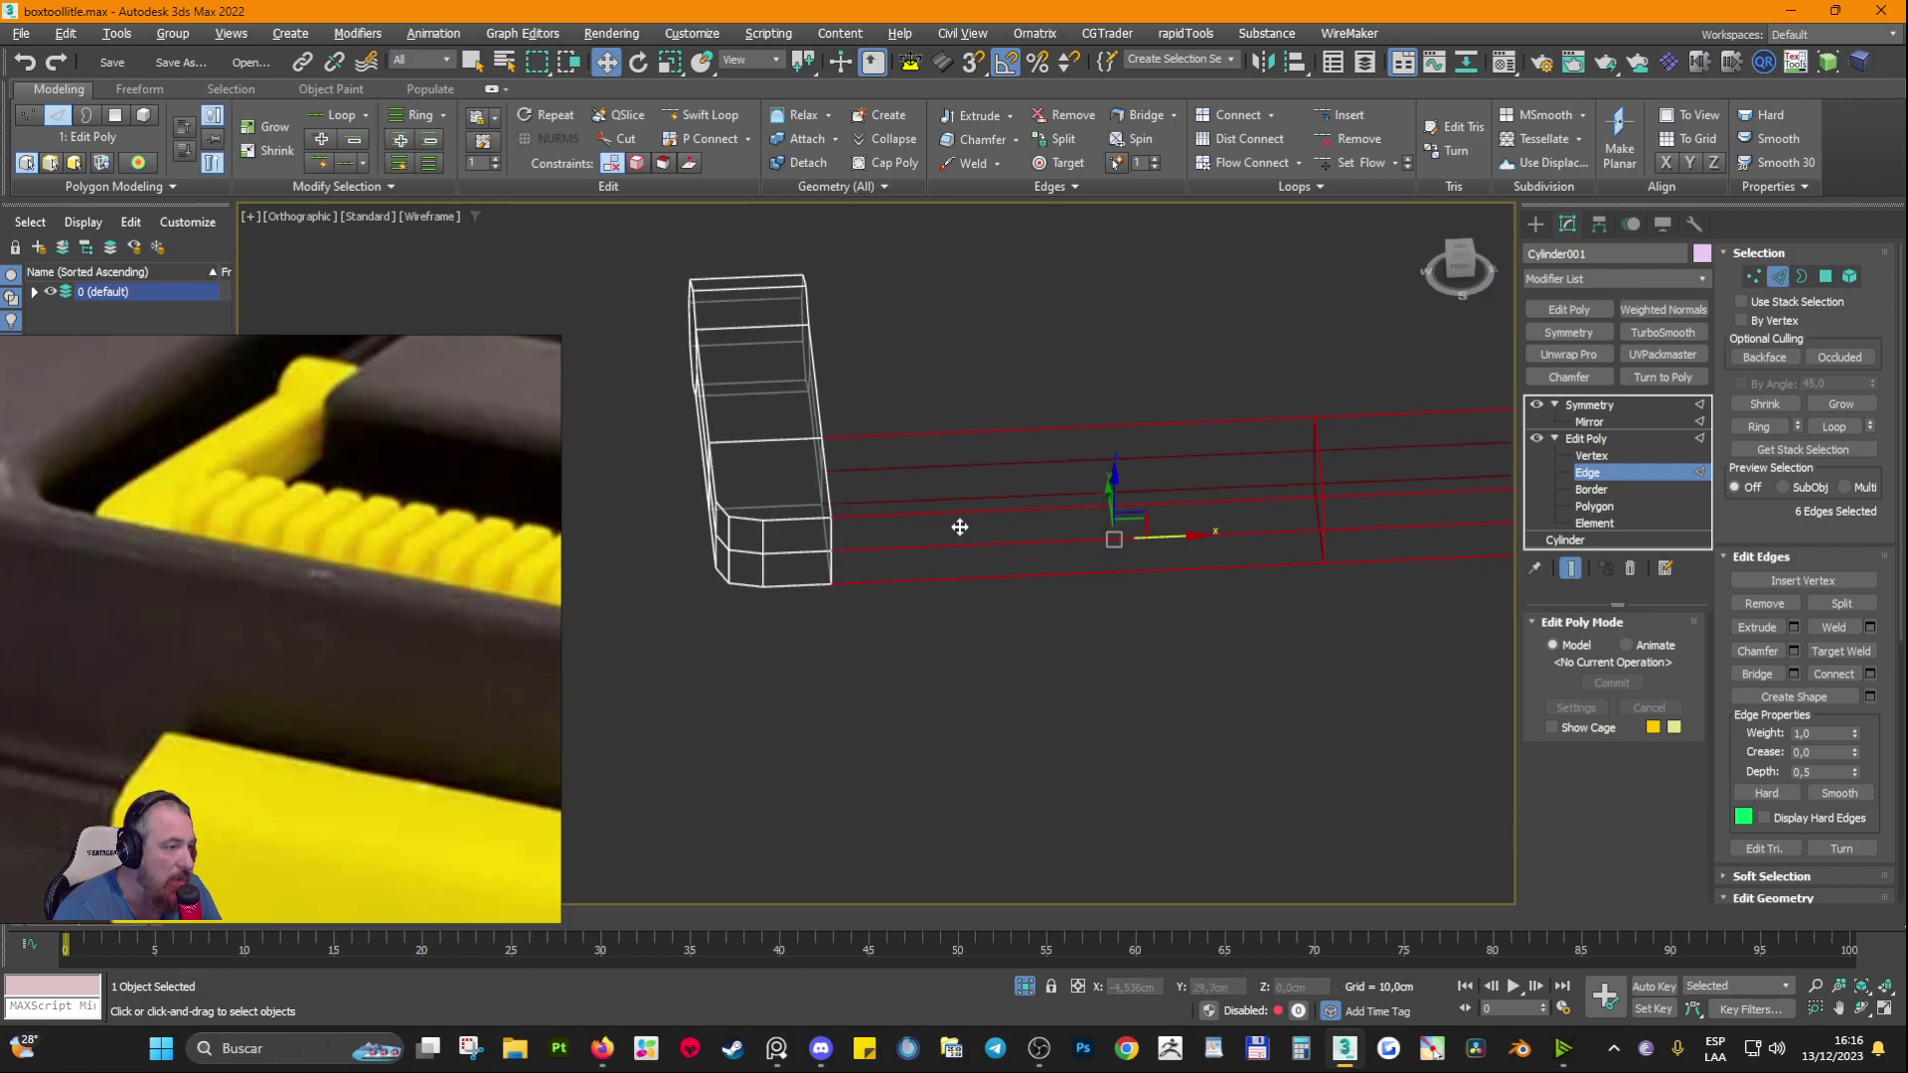
# Step: Select the grip's lengthwise edges and preview a Connect with 7 segments
pyautogui.click(968, 418)
pyautogui.moveTo(915, 326); pyautogui.dragTo(981, 683)
pyautogui.click(1868, 675)
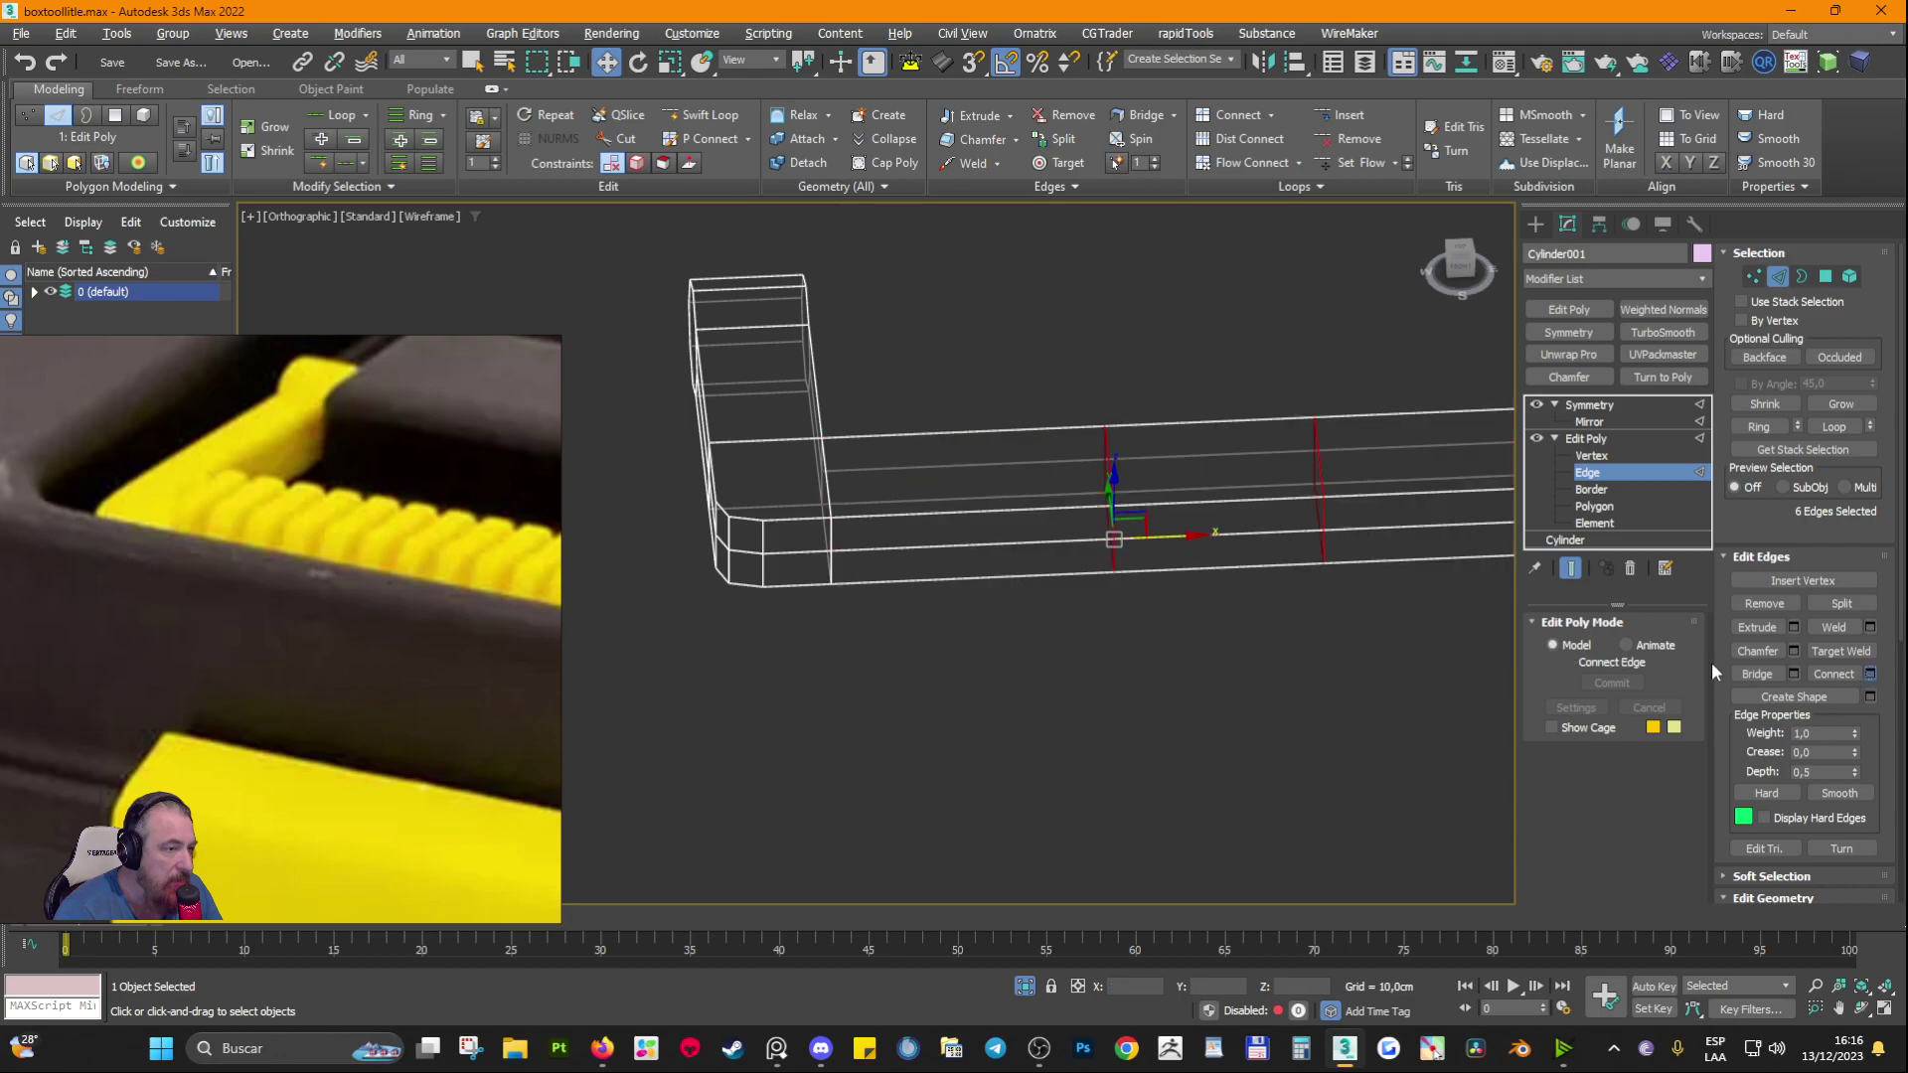
pyautogui.moveTo(1120, 618); pyautogui.dragTo(1027, 634, button='middle')
pyautogui.click(1297, 596)
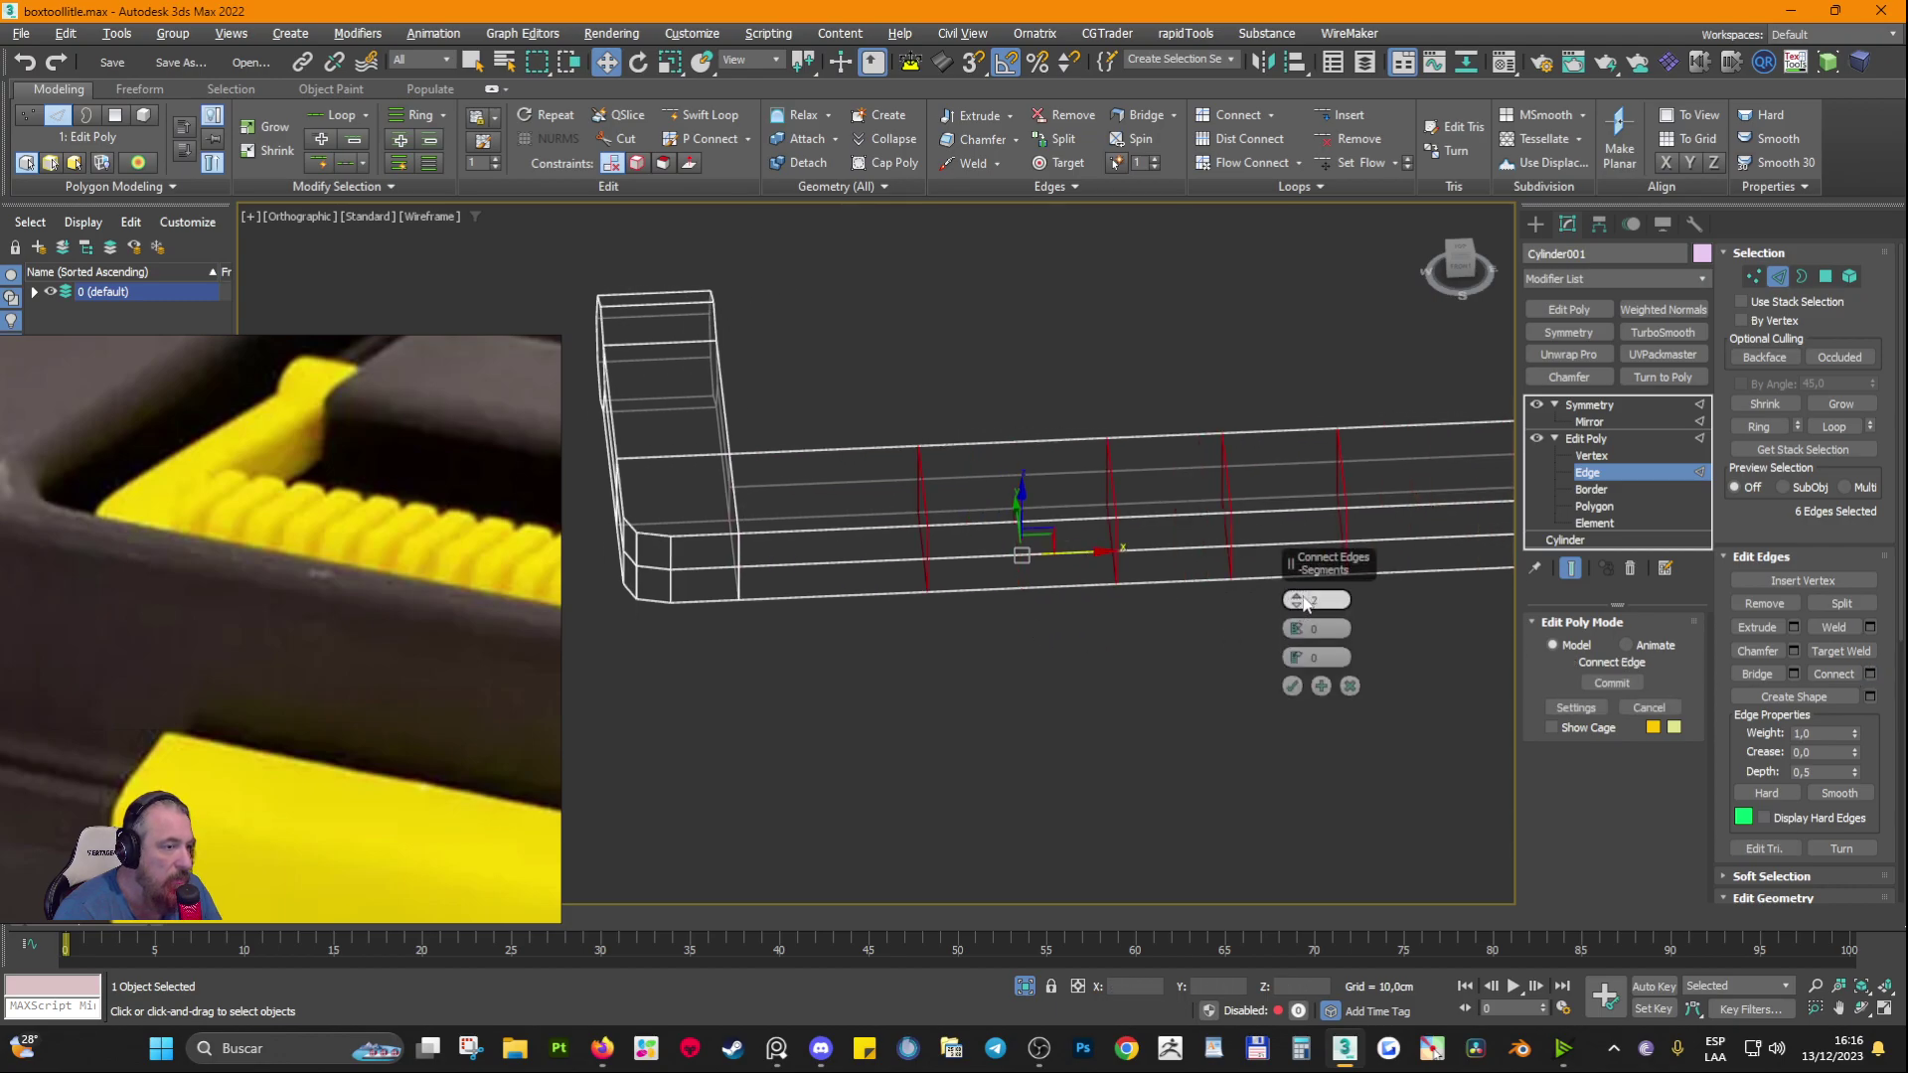
pyautogui.click(1296, 596)
pyautogui.click(1297, 596)
pyautogui.click(1297, 596)
pyautogui.click(1296, 596)
pyautogui.click(1296, 596)
# Step: Examine the spacing of the connected segments on the shaded grip against the ribs in the reference photo
pyautogui.moveTo(1020, 549); pyautogui.dragTo(1028, 605, button='middle')
pyautogui.scroll(2, 750, 531)
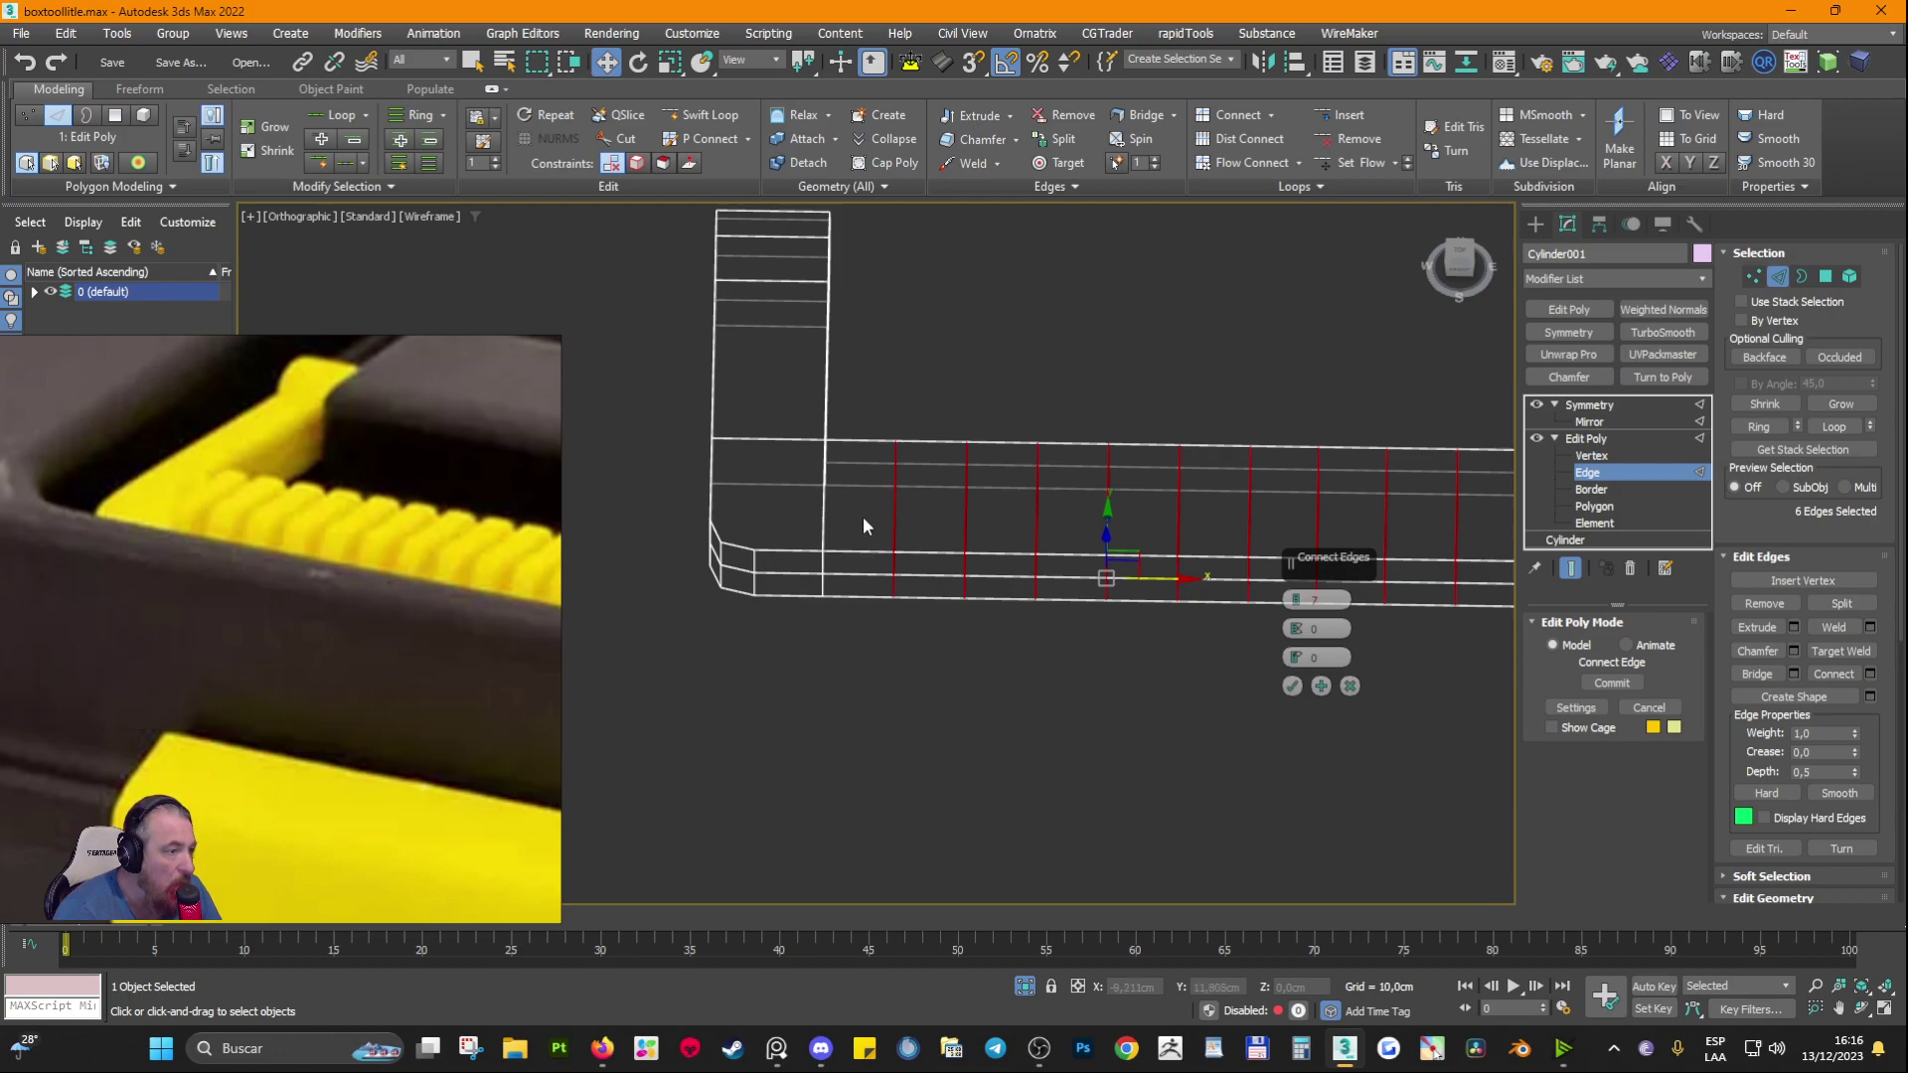
pyautogui.keyDown('alt'); pyautogui.moveTo(862, 518); pyautogui.dragTo(846, 441, button='middle'); pyautogui.keyUp('alt')
pyautogui.press('F3')
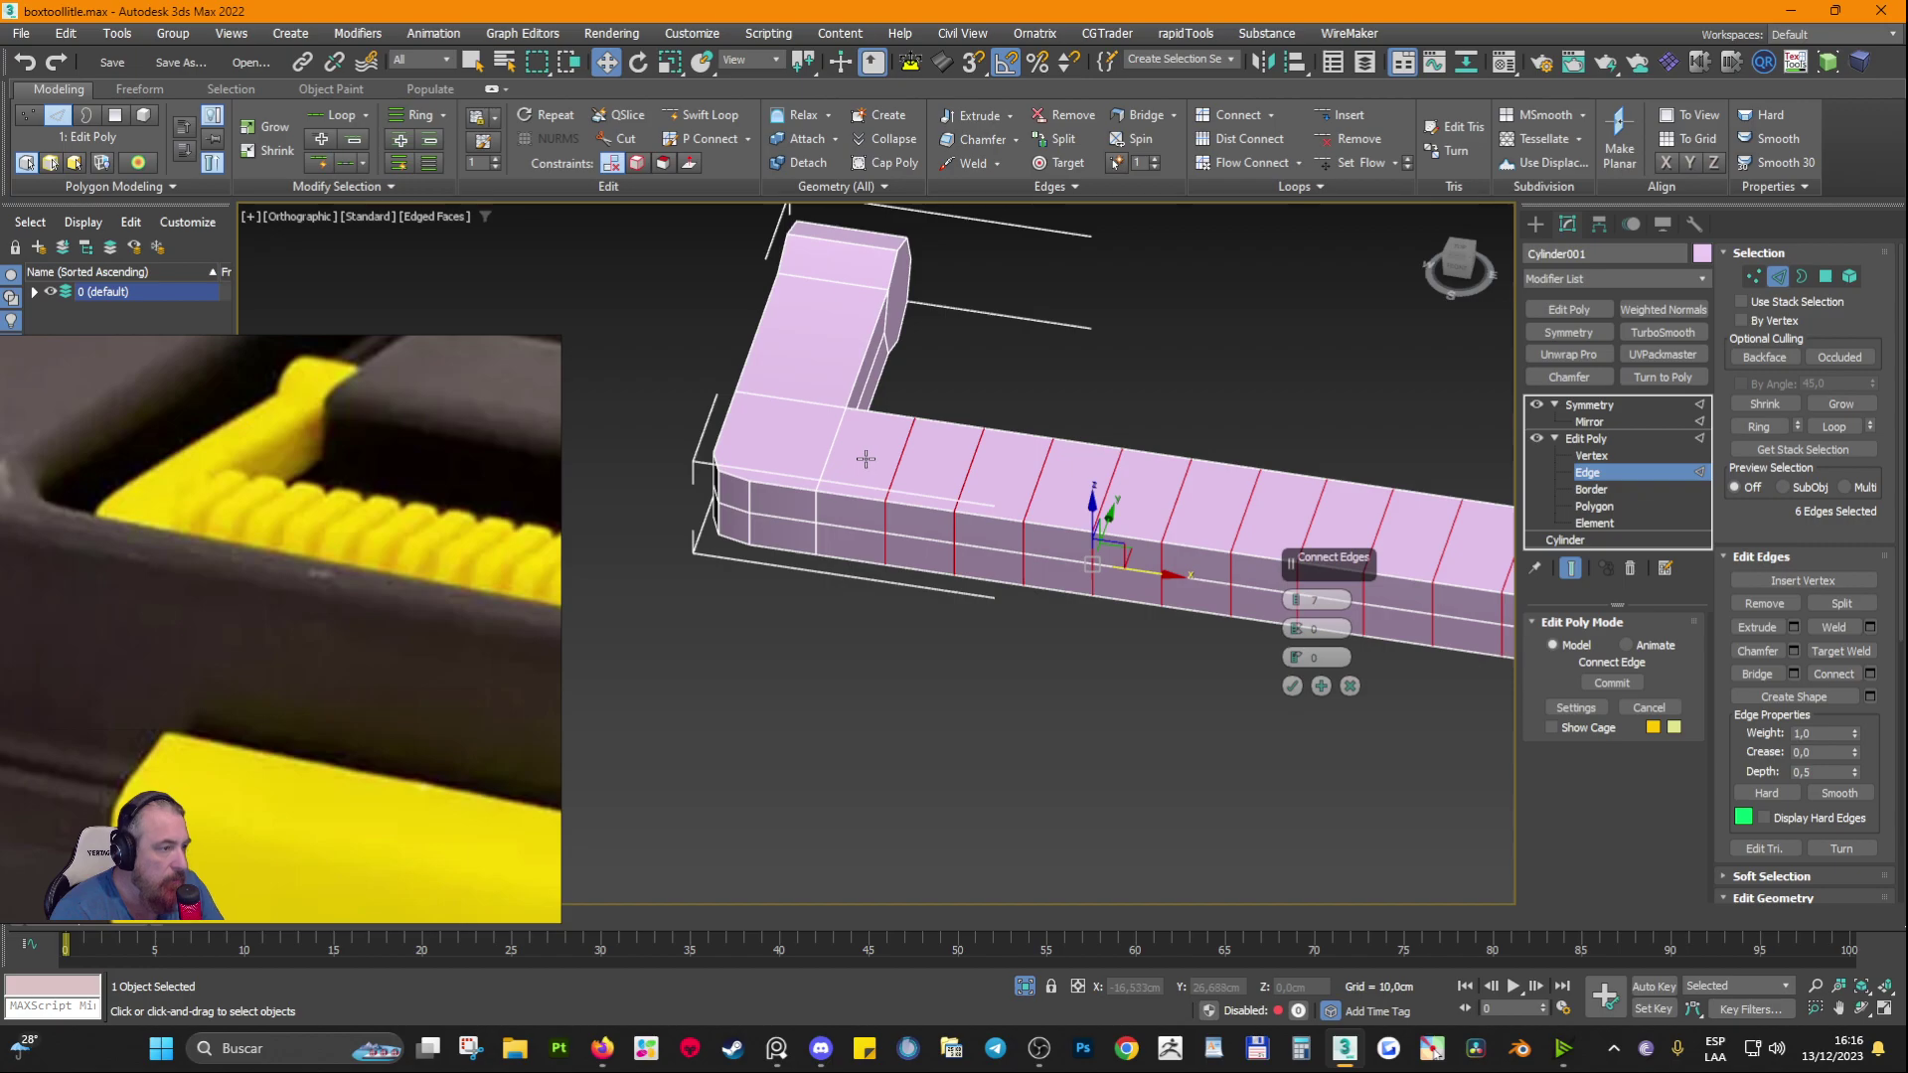
pyautogui.scroll(3, 866, 455)
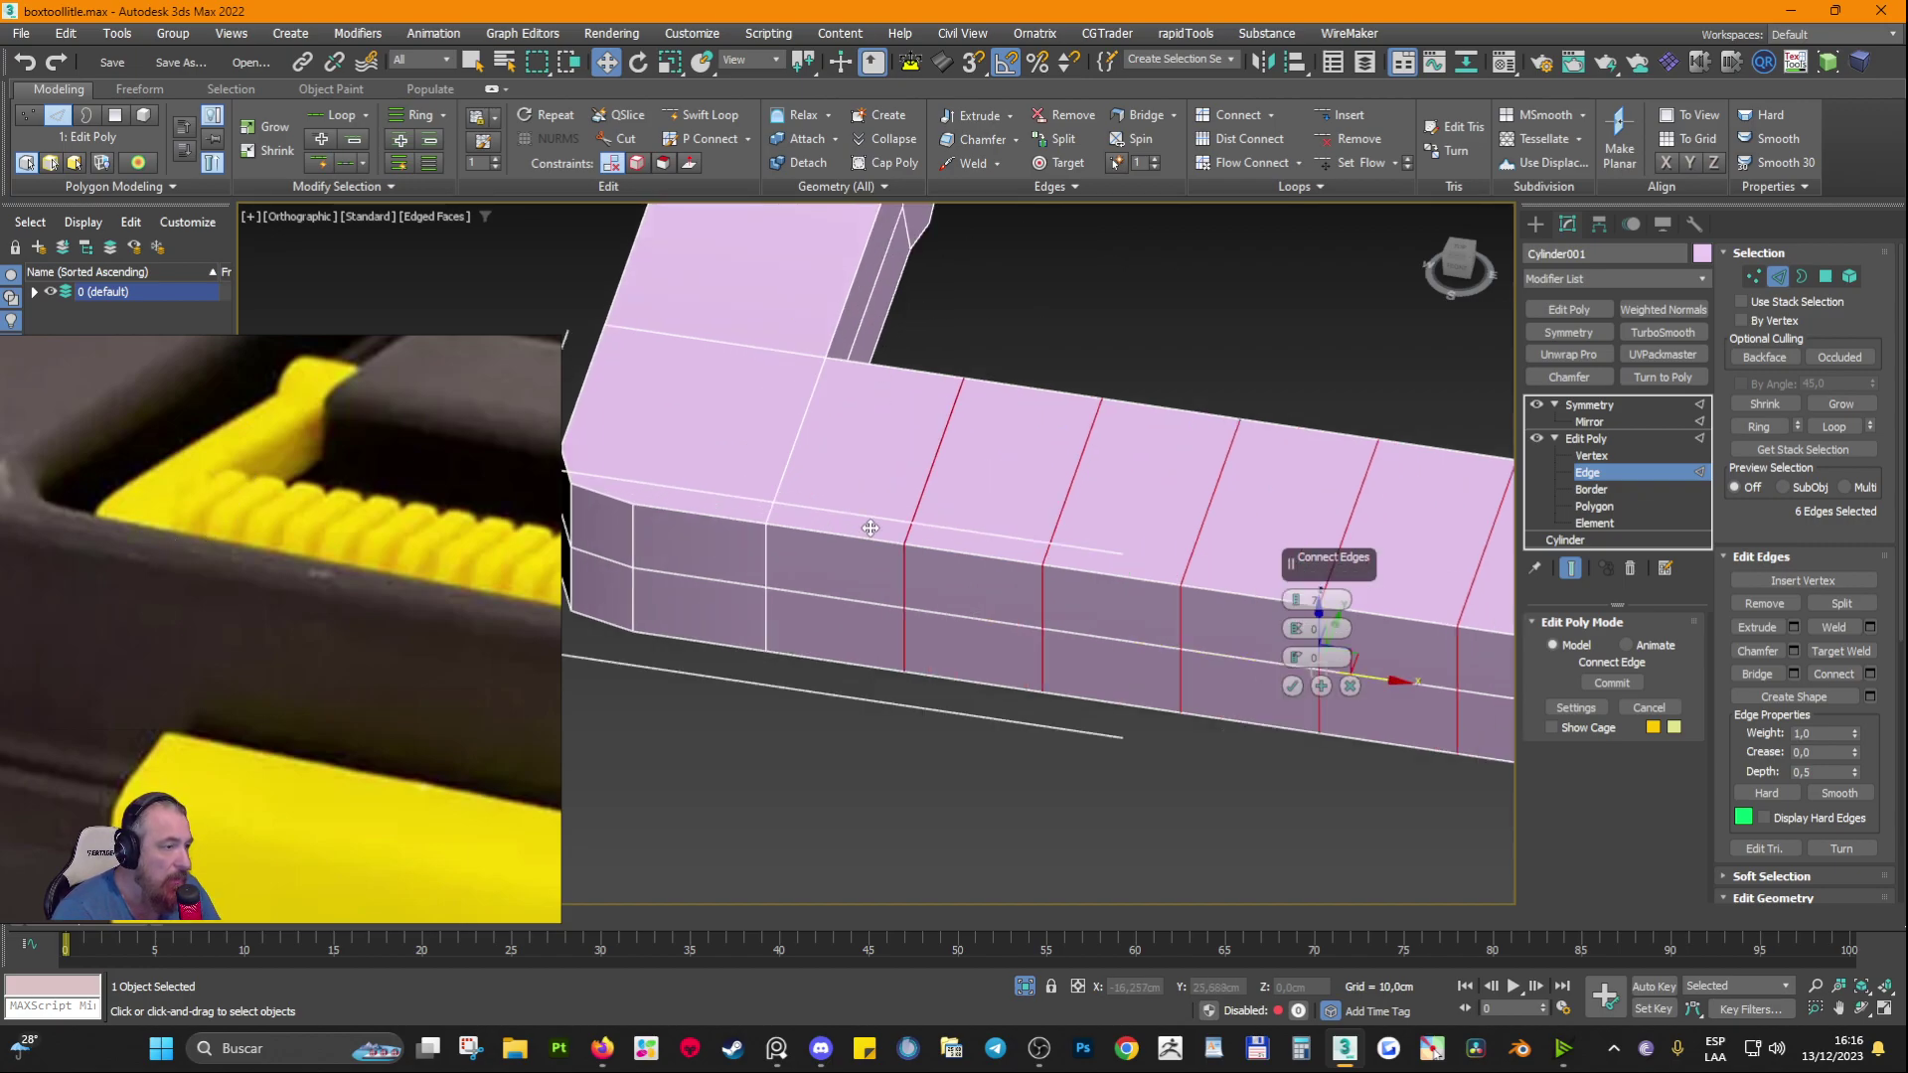
pyautogui.scroll(-3, 864, 611)
pyautogui.scroll(-1, 860, 608)
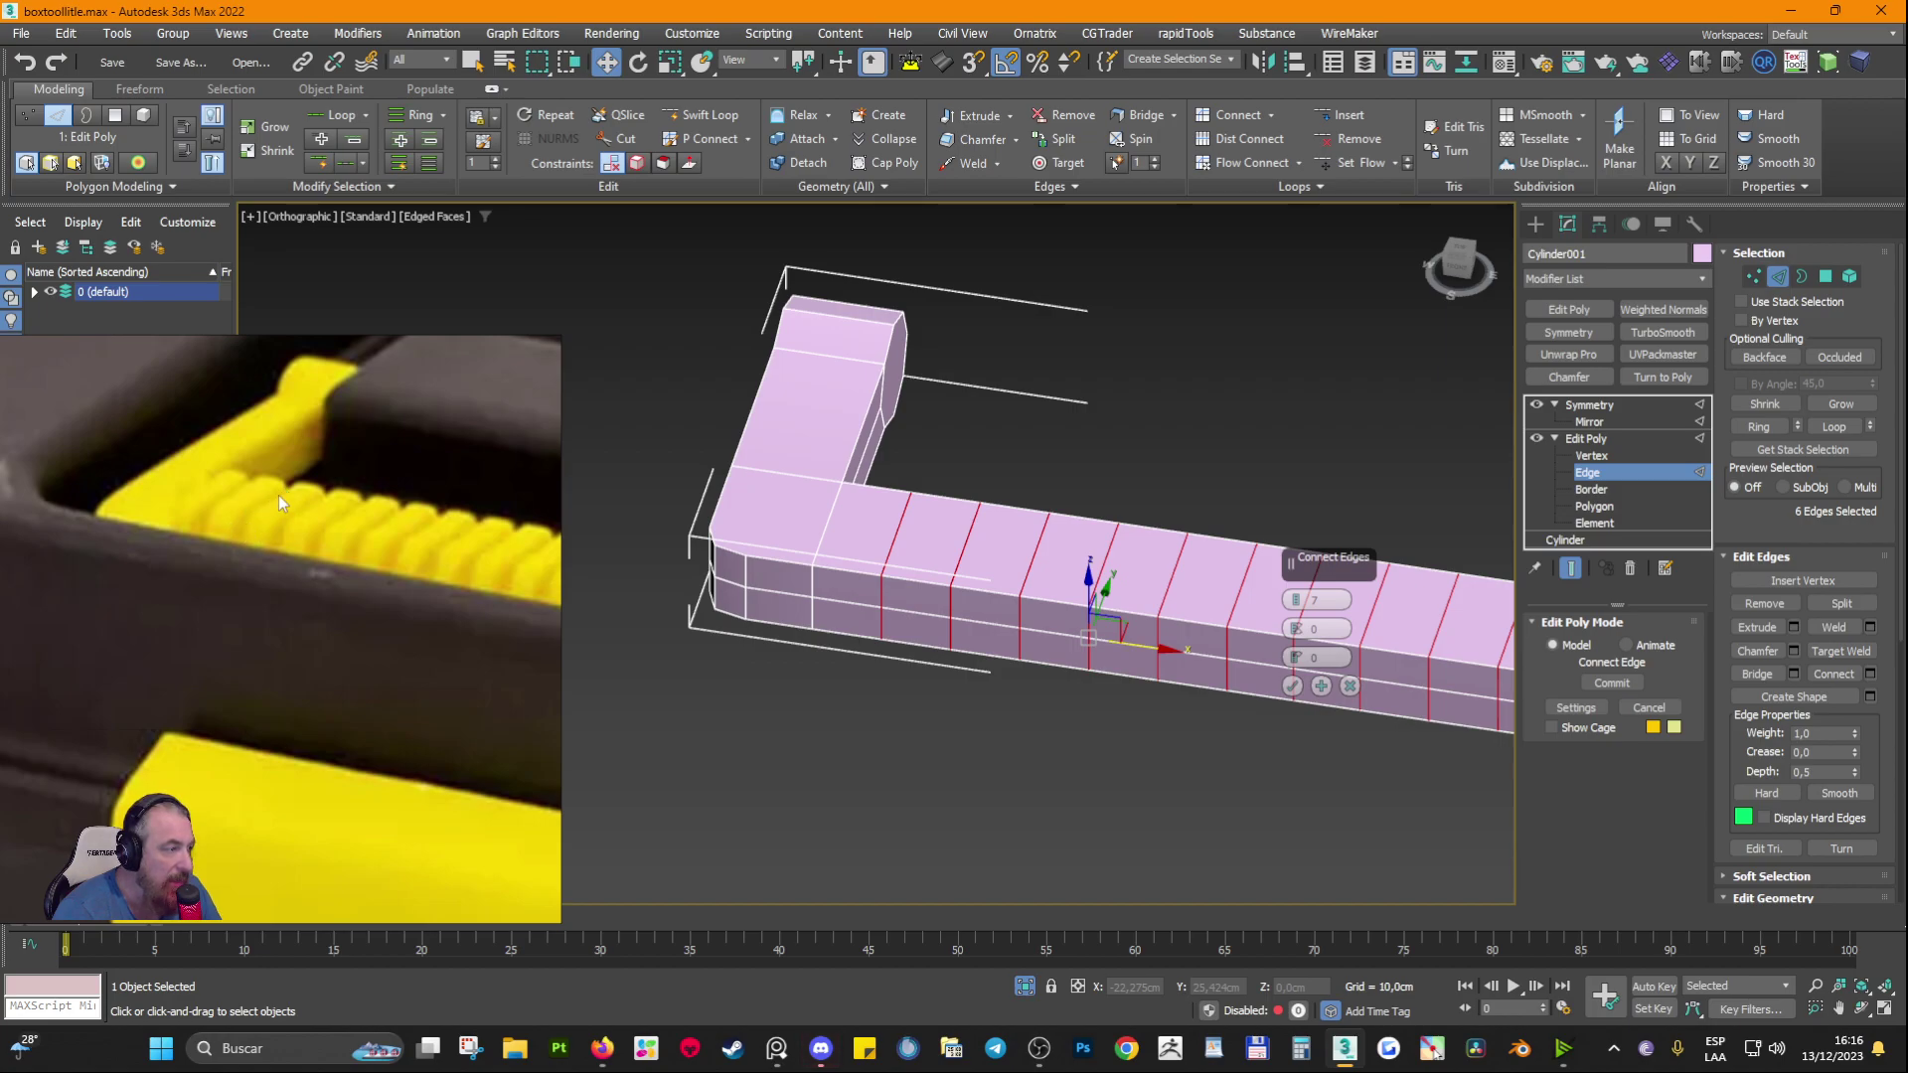
pyautogui.scroll(-3, 845, 576)
pyautogui.moveTo(929, 638); pyautogui.dragTo(890, 633, button='middle')
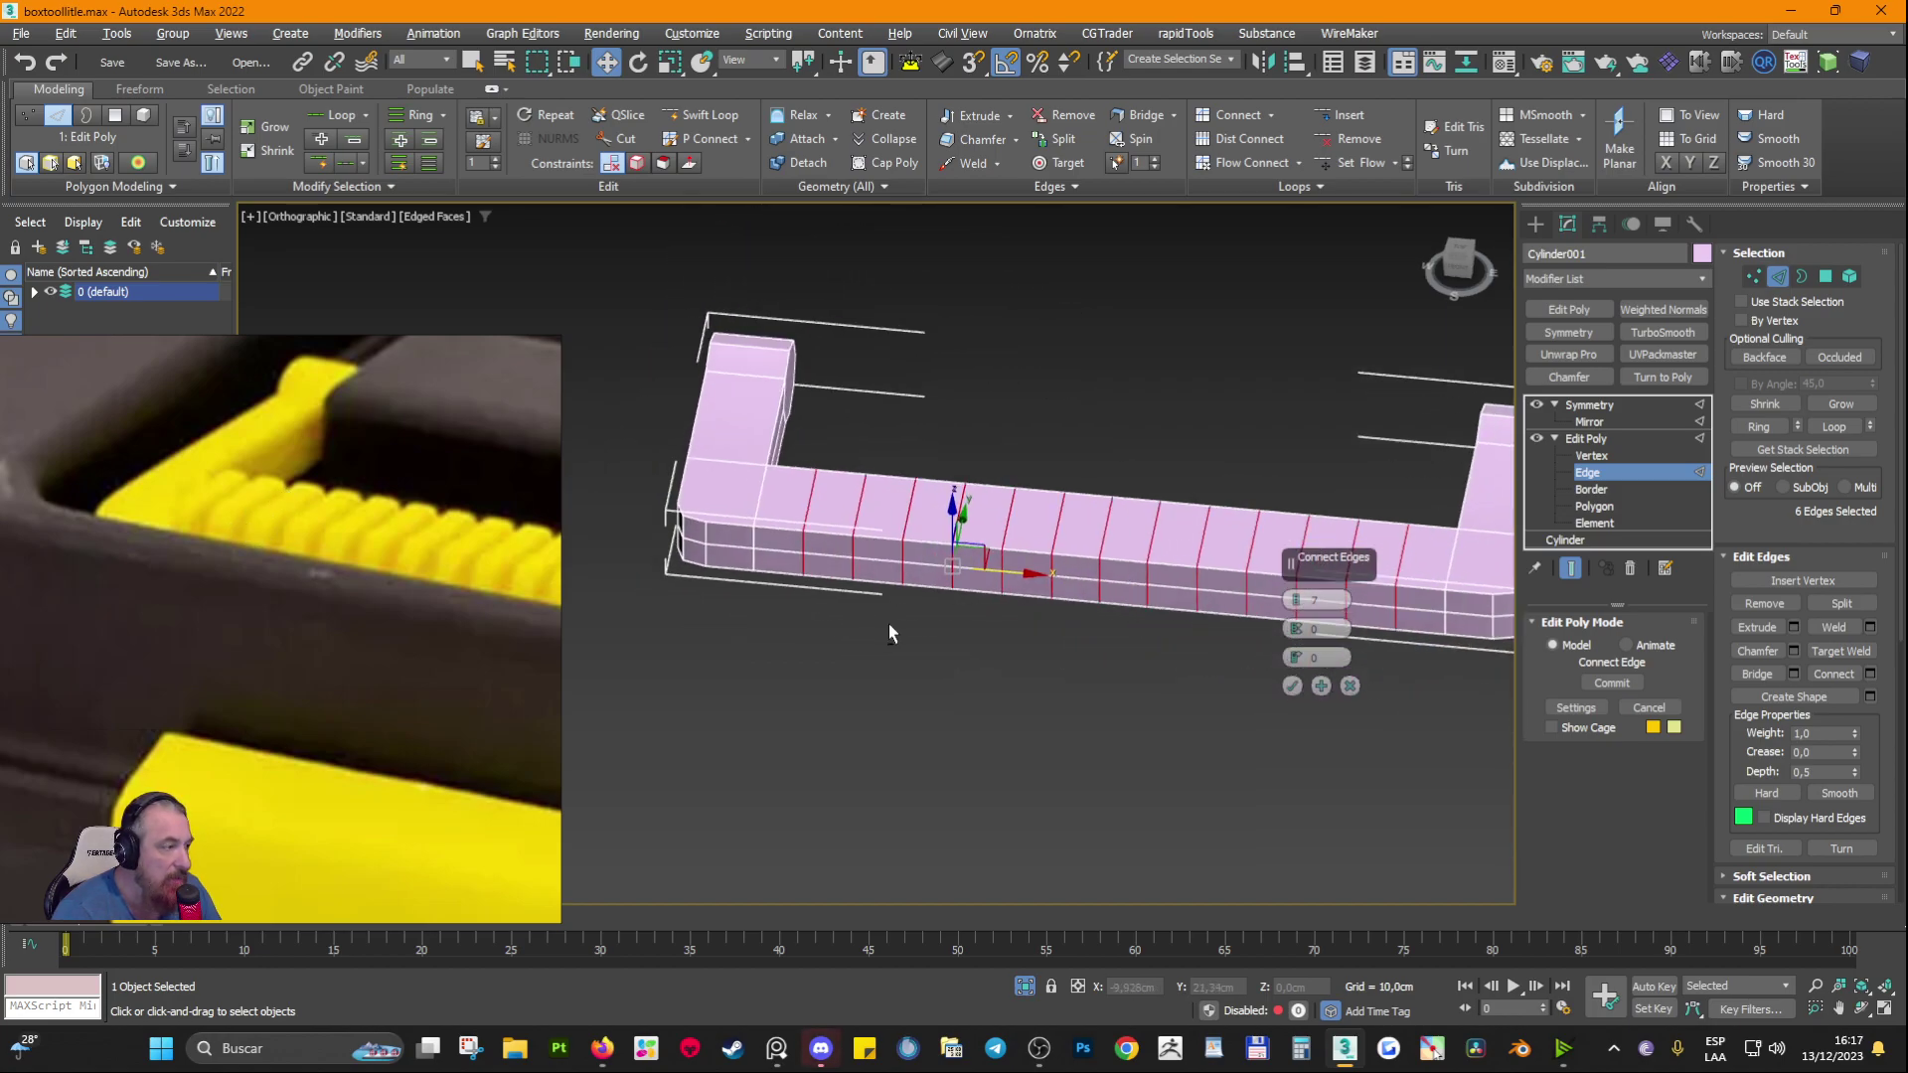
pyautogui.scroll(-3, 358, 608)
pyautogui.moveTo(372, 623); pyautogui.dragTo(167, 532, button='middle')
pyautogui.moveTo(167, 540); pyautogui.dragTo(260, 572)
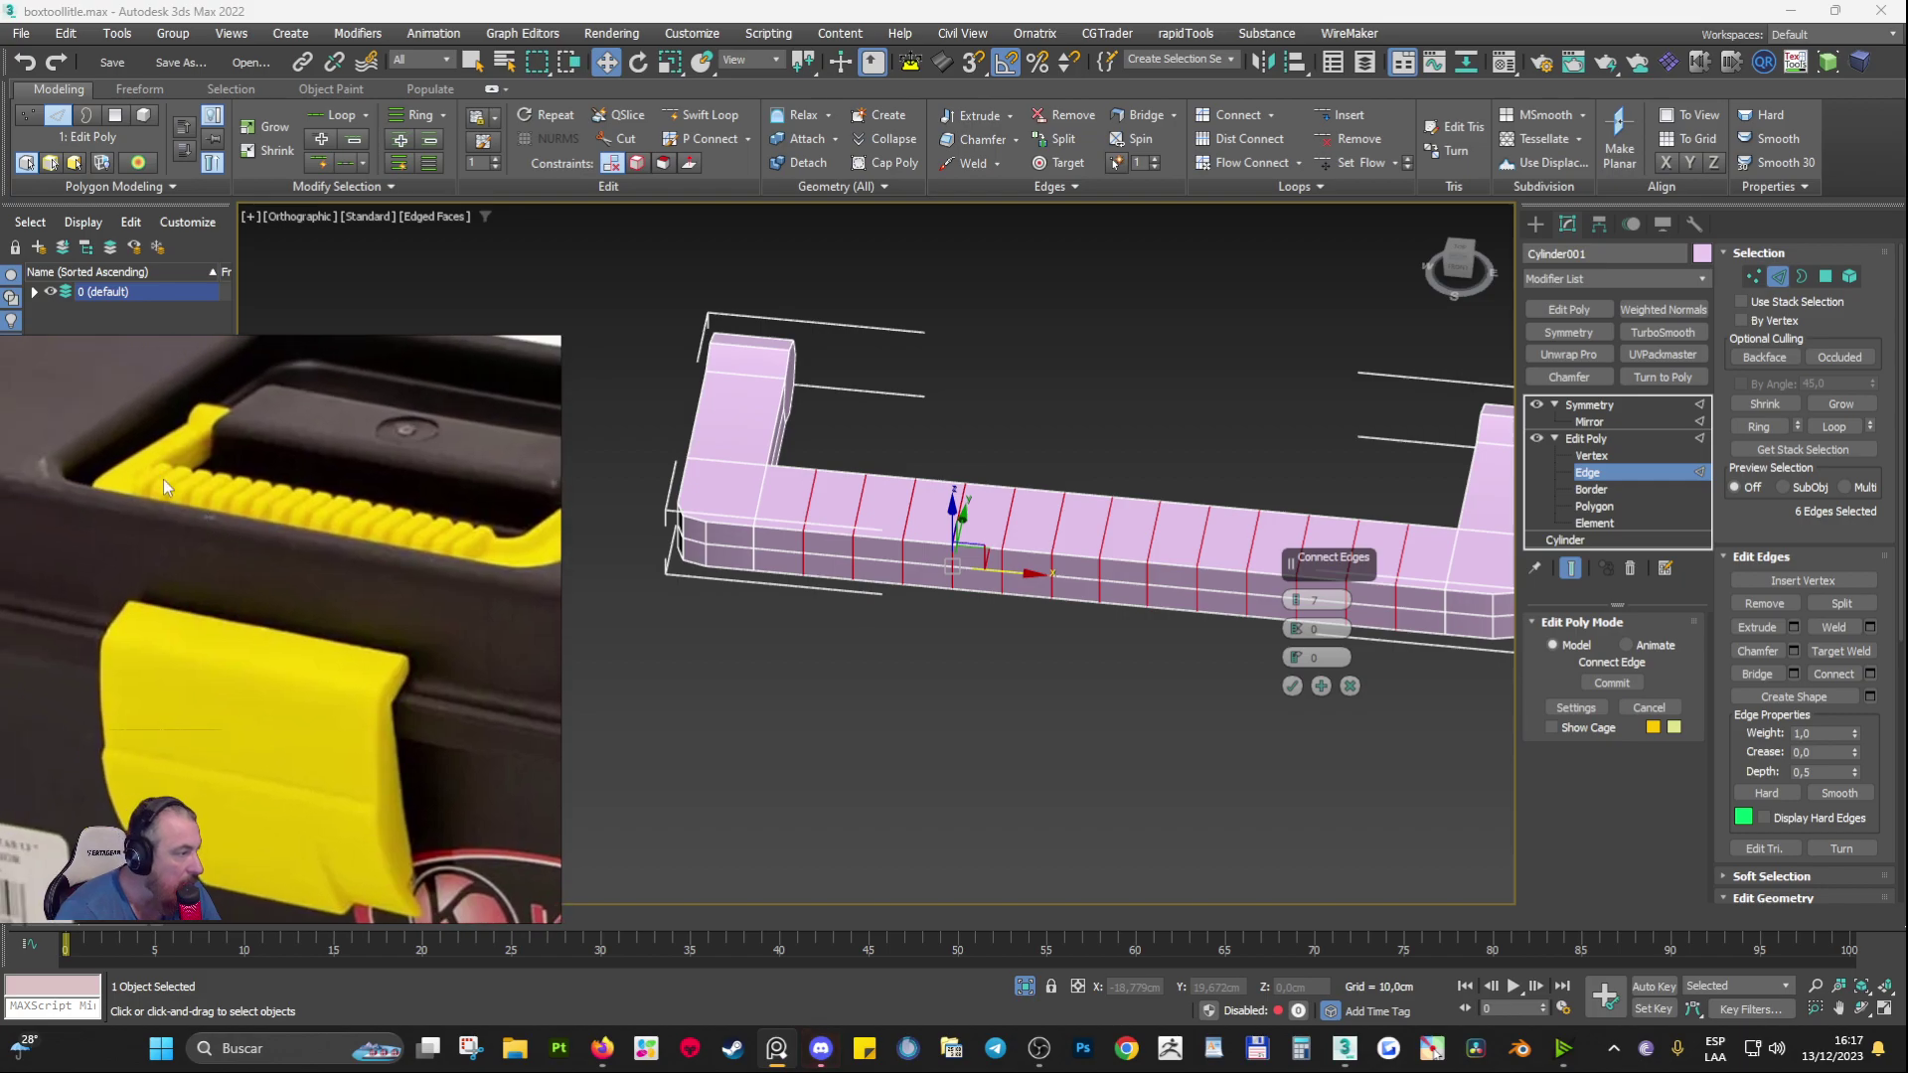
pyautogui.scroll(2, 159, 480)
pyautogui.moveTo(271, 516); pyautogui.dragTo(191, 510, button='middle')
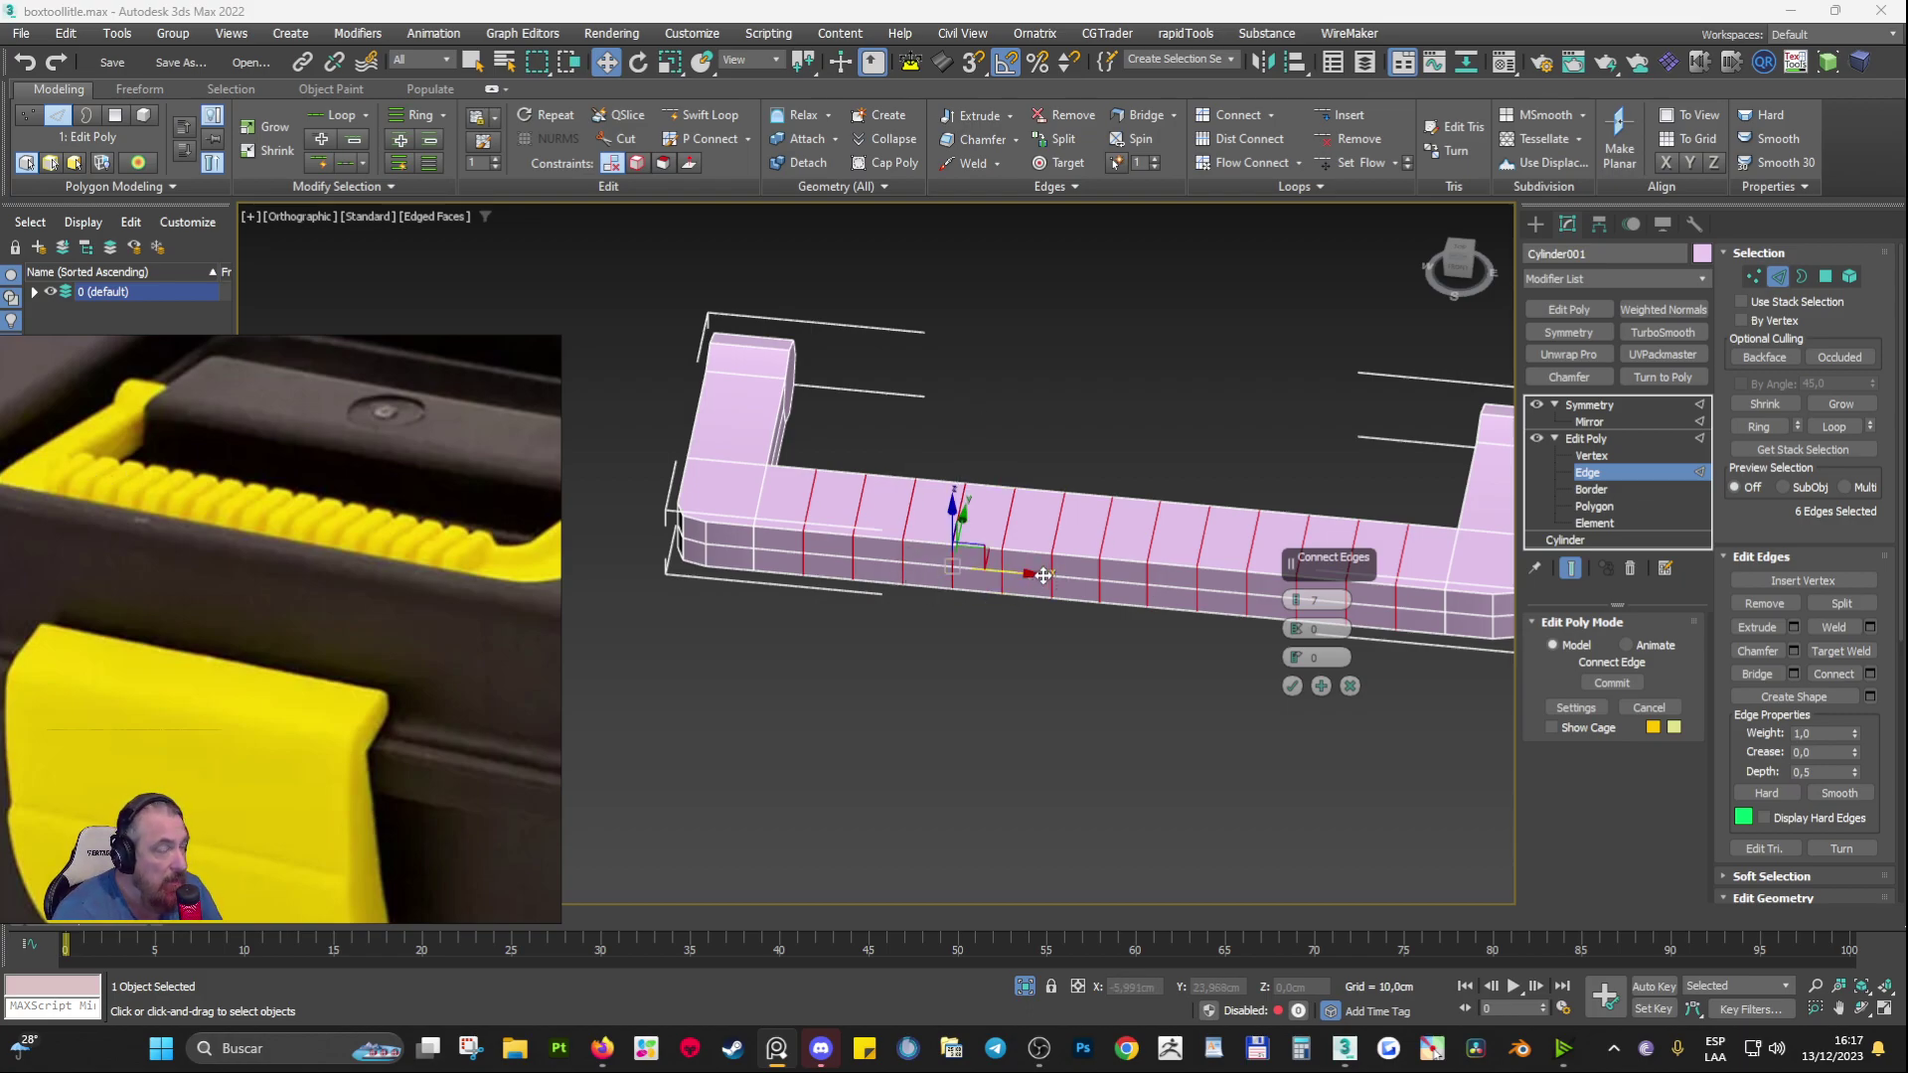
pyautogui.keyDown('alt'); pyautogui.moveTo(1116, 613); pyautogui.dragTo(1153, 630, button='middle'); pyautogui.keyUp('alt')
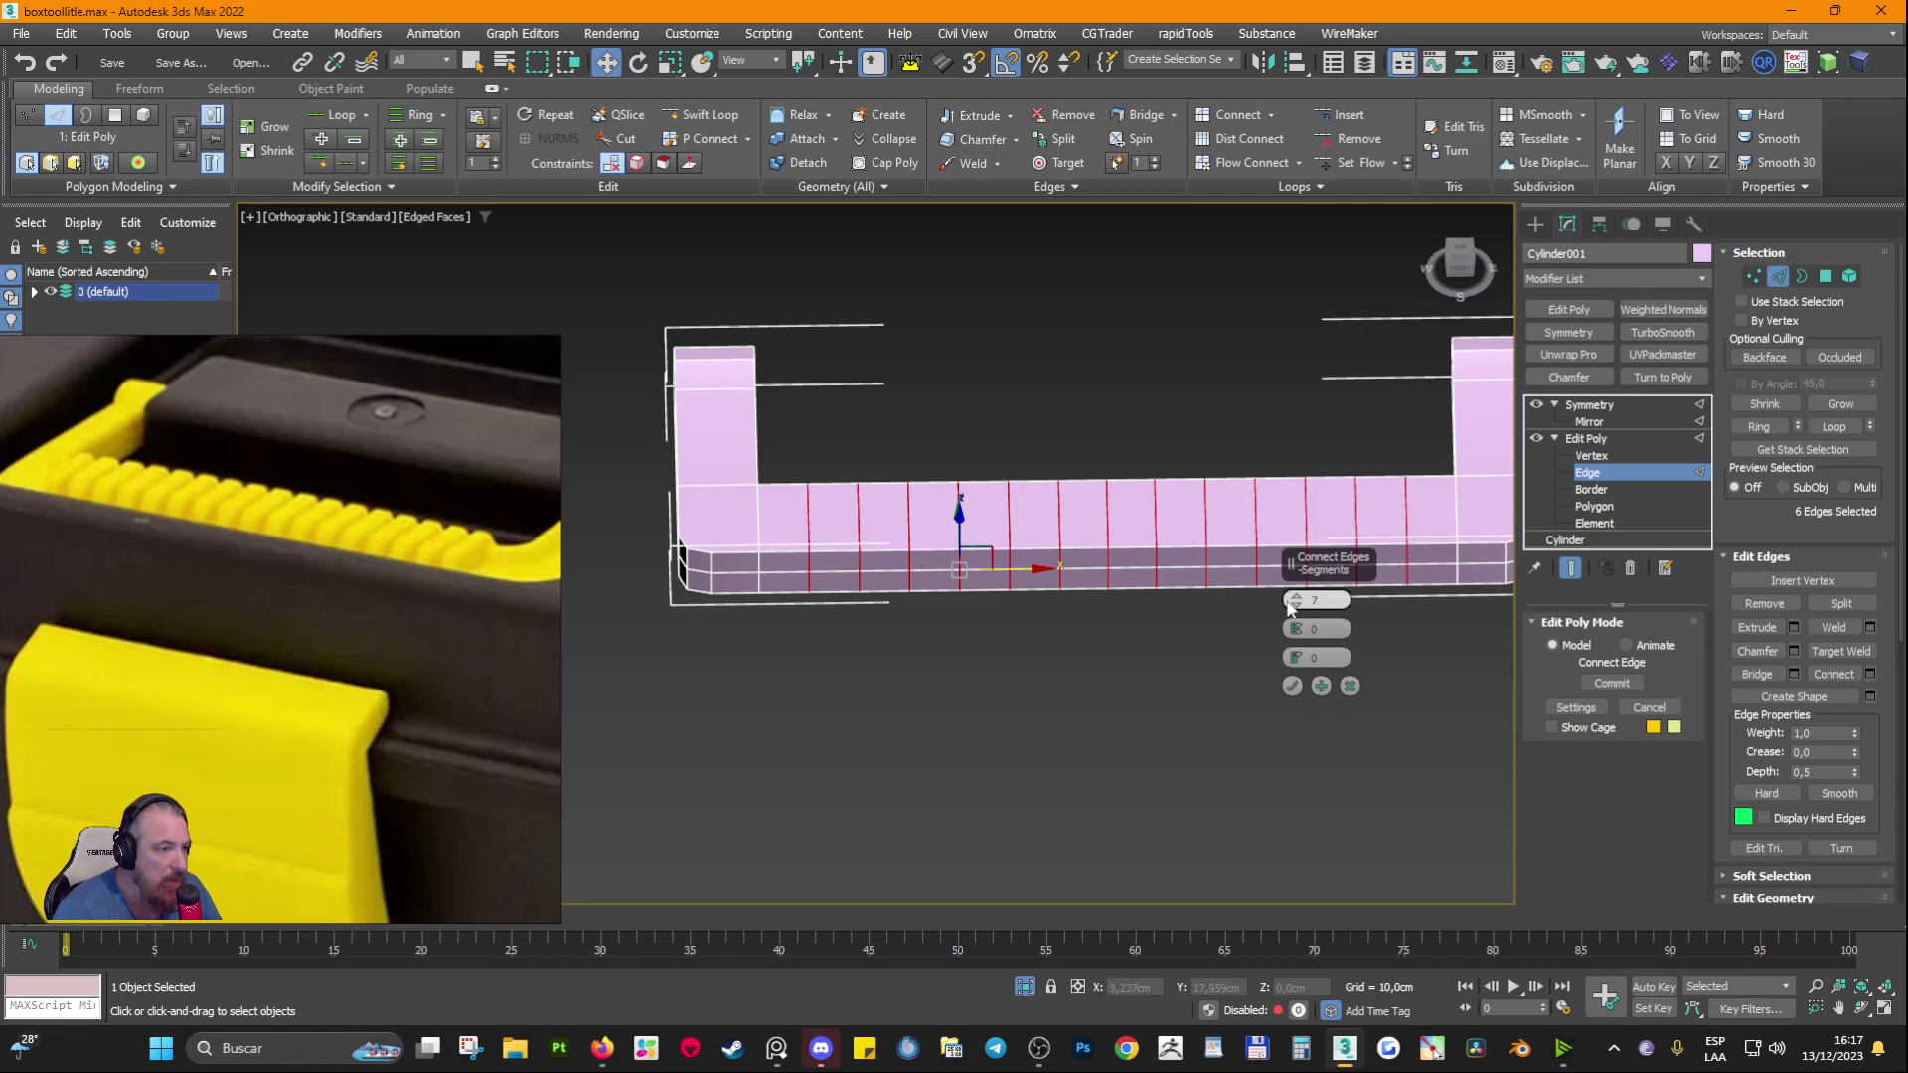
# Step: Connect the grip's edges with 9 segments, and check the middle loop with Symmetry switched off and on
pyautogui.scroll(2, 1296, 603)
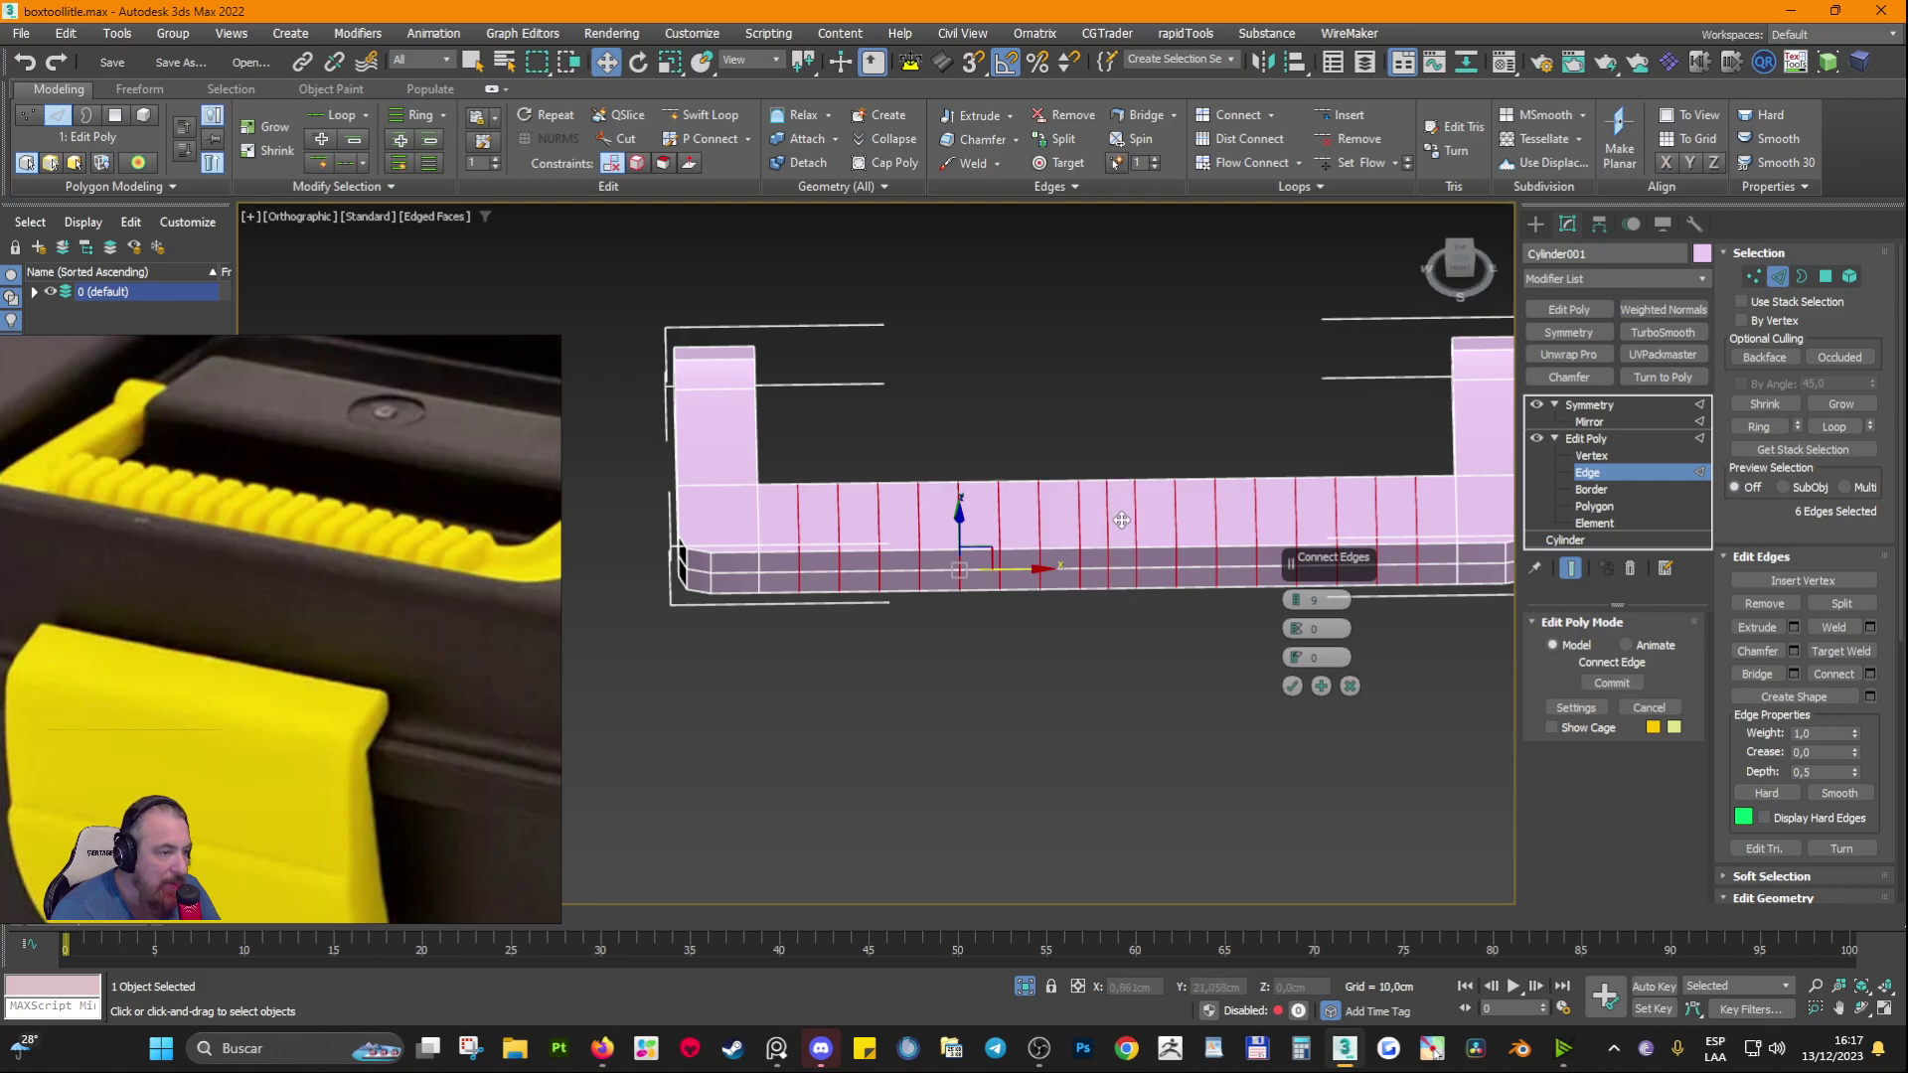
pyautogui.click(1293, 687)
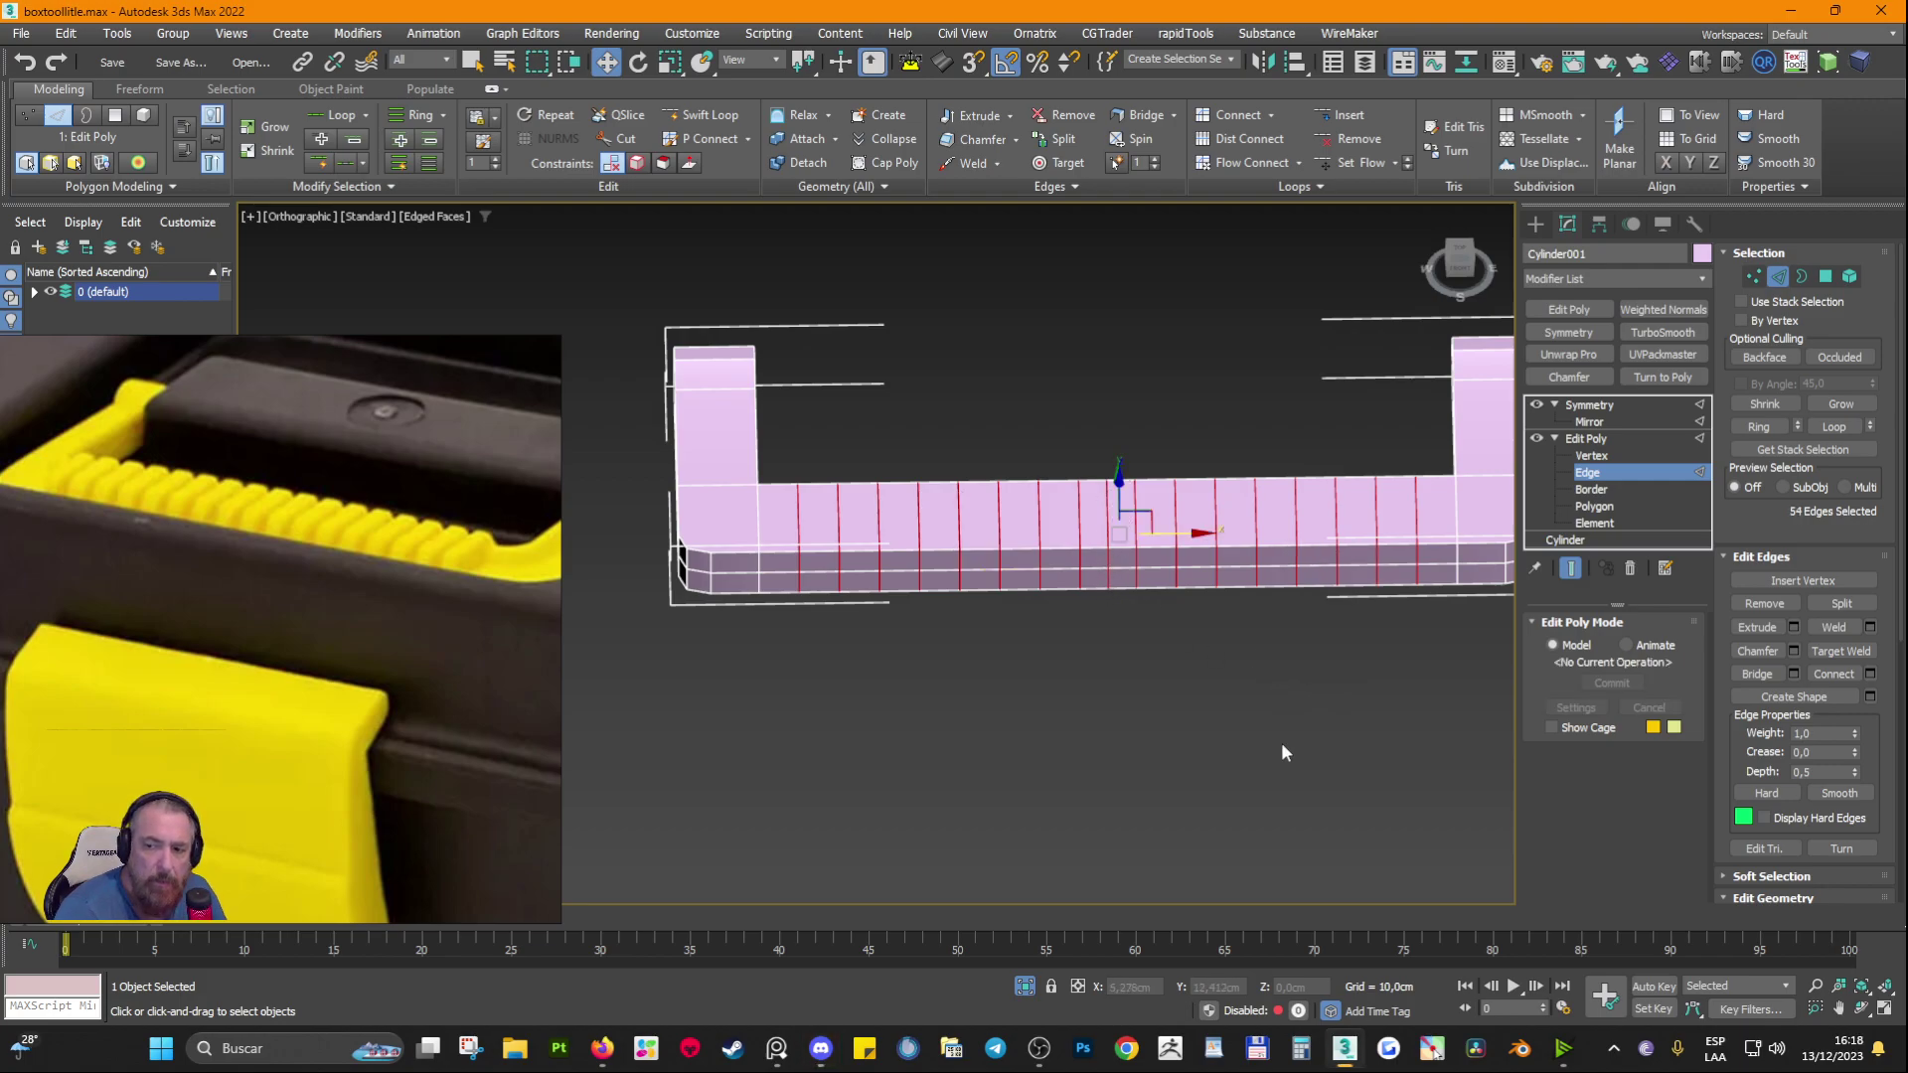
pyautogui.doubleClick(1106, 516)
pyautogui.hotkey('ctrl', 'd')
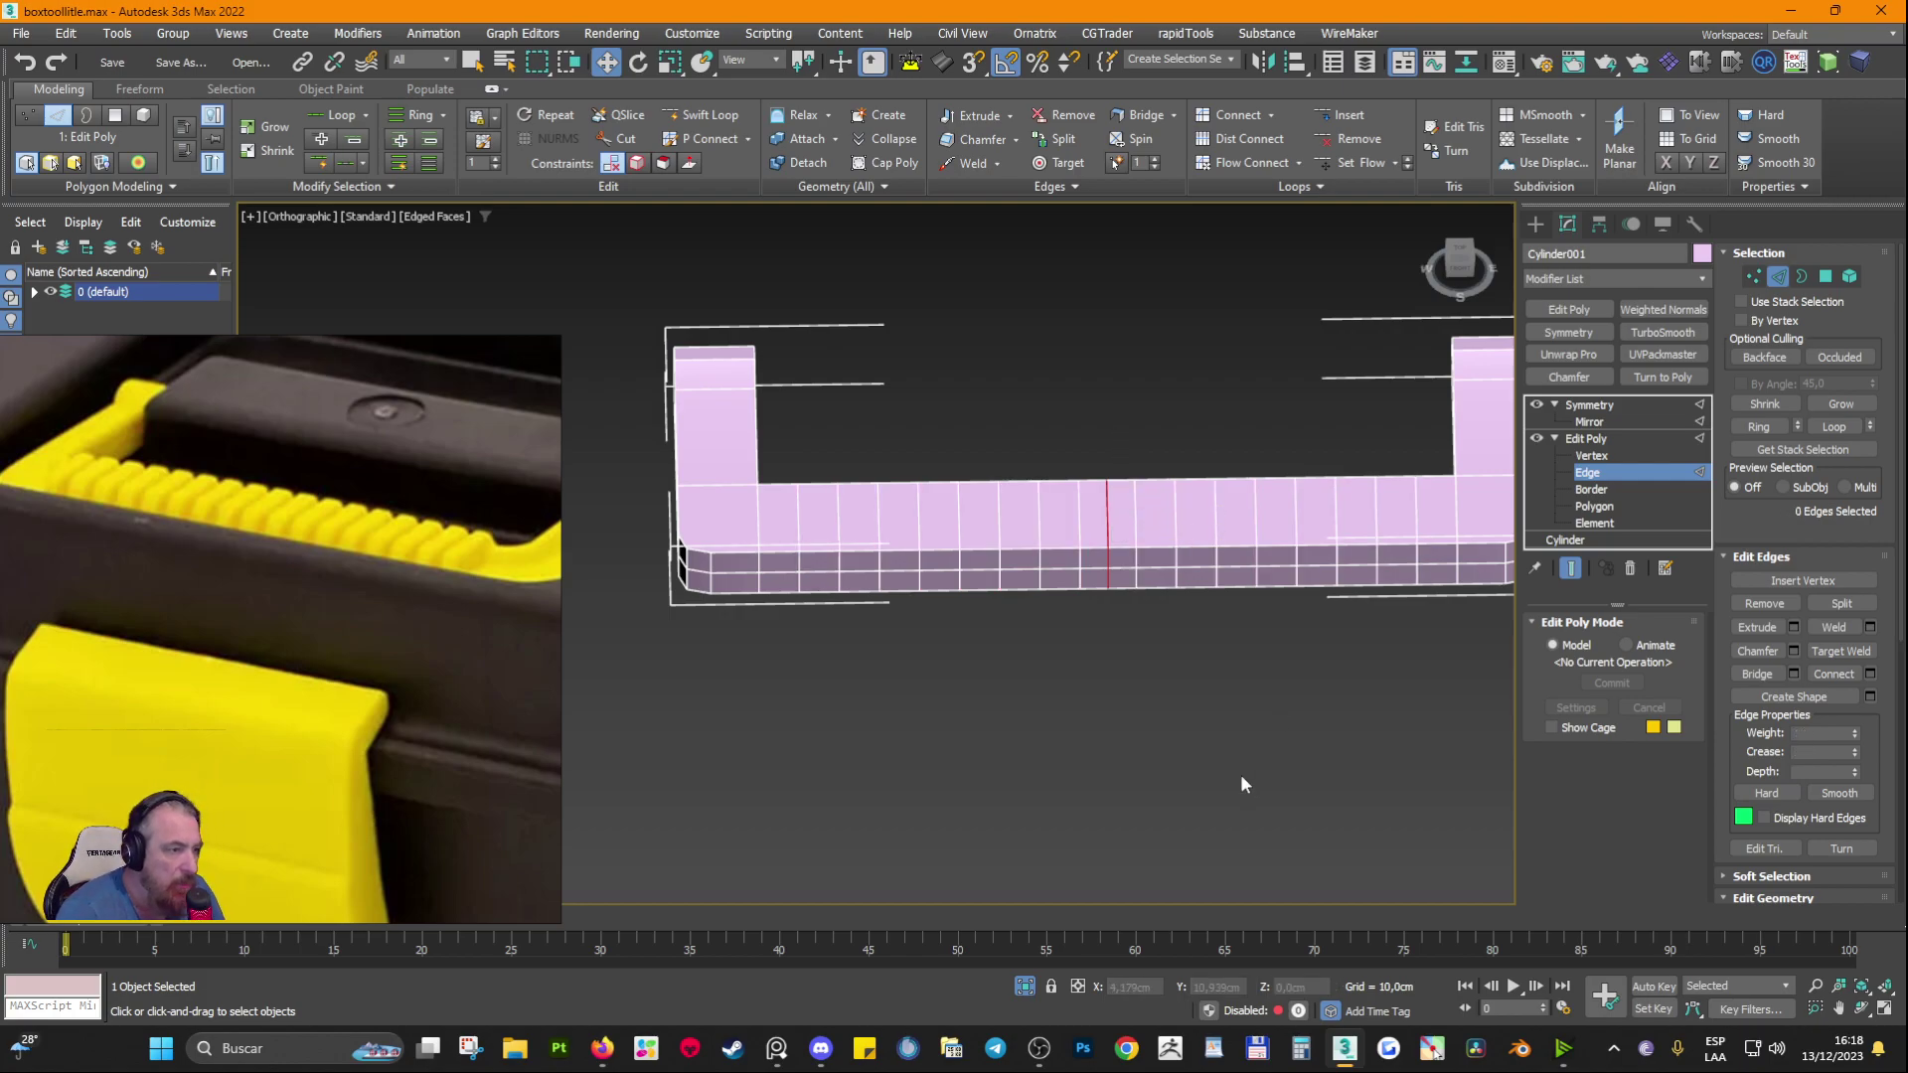
pyautogui.click(1536, 406)
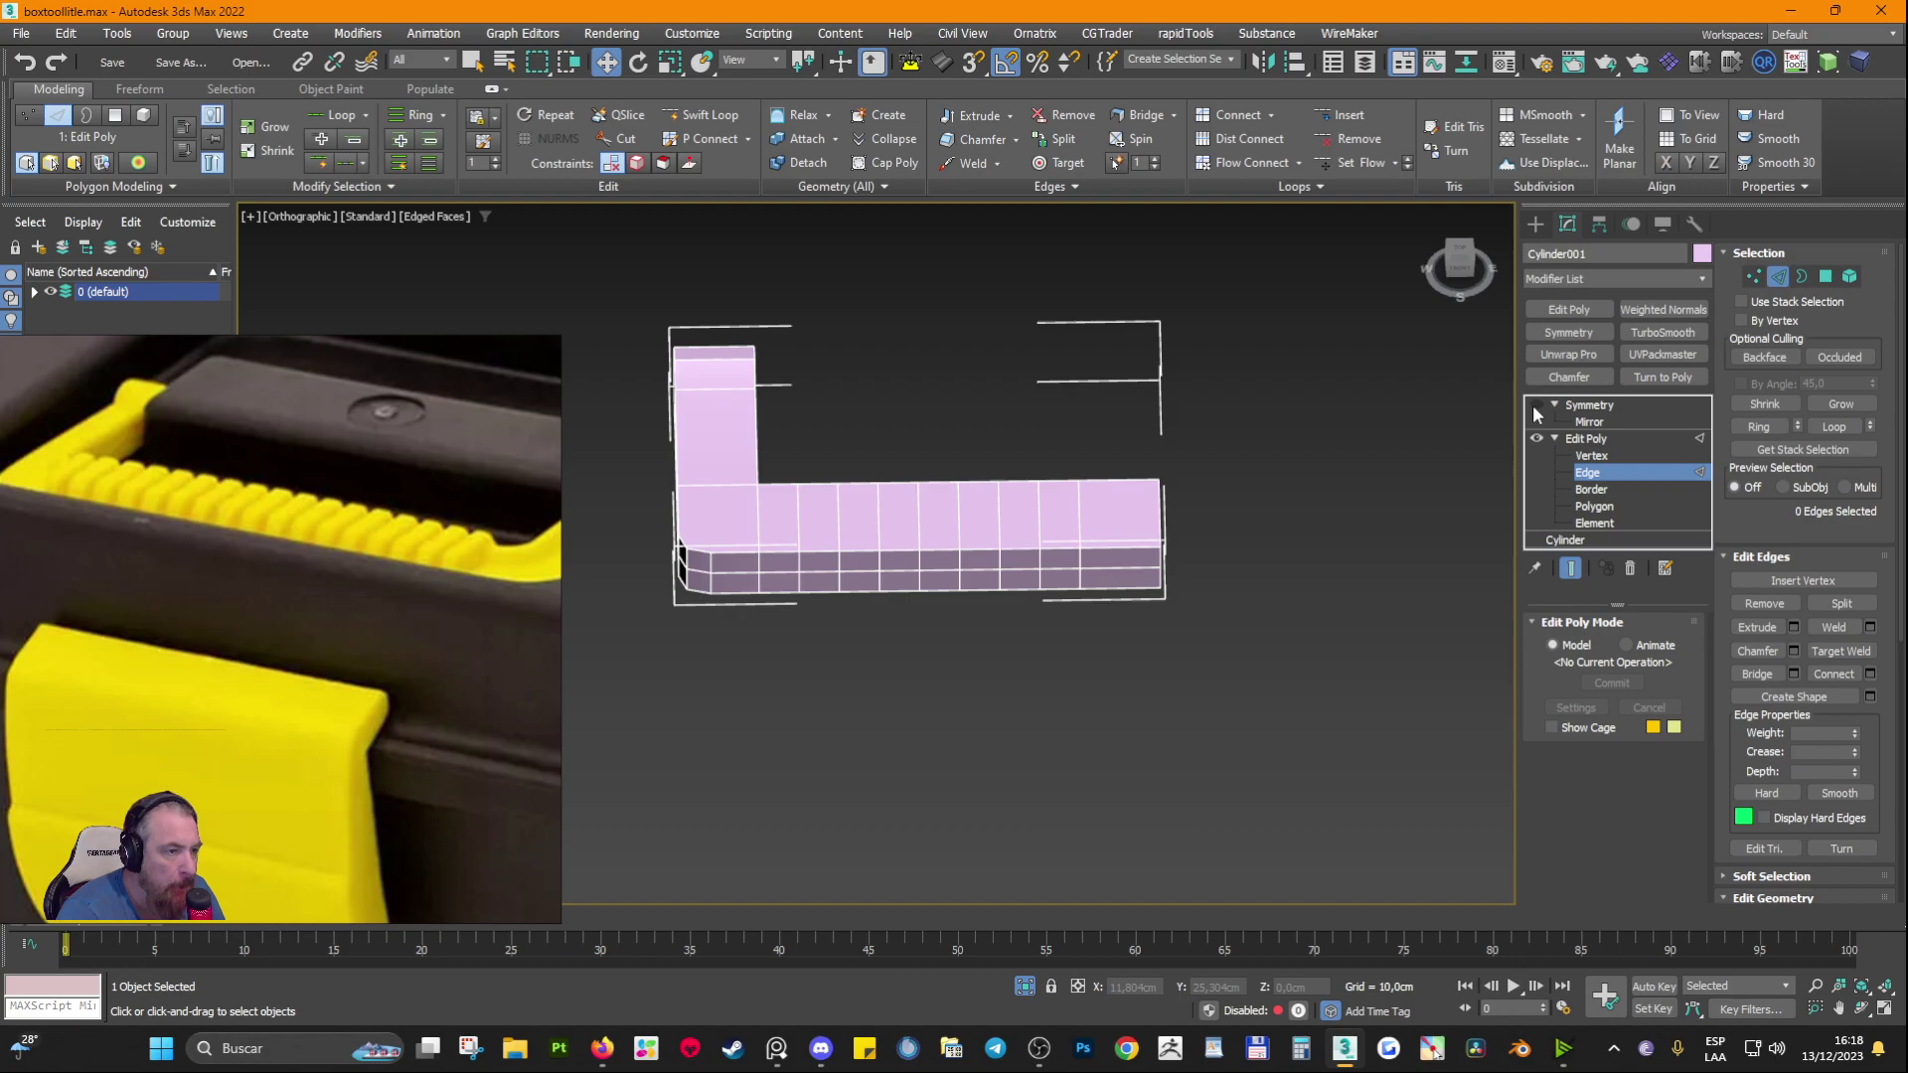
pyautogui.click(1536, 405)
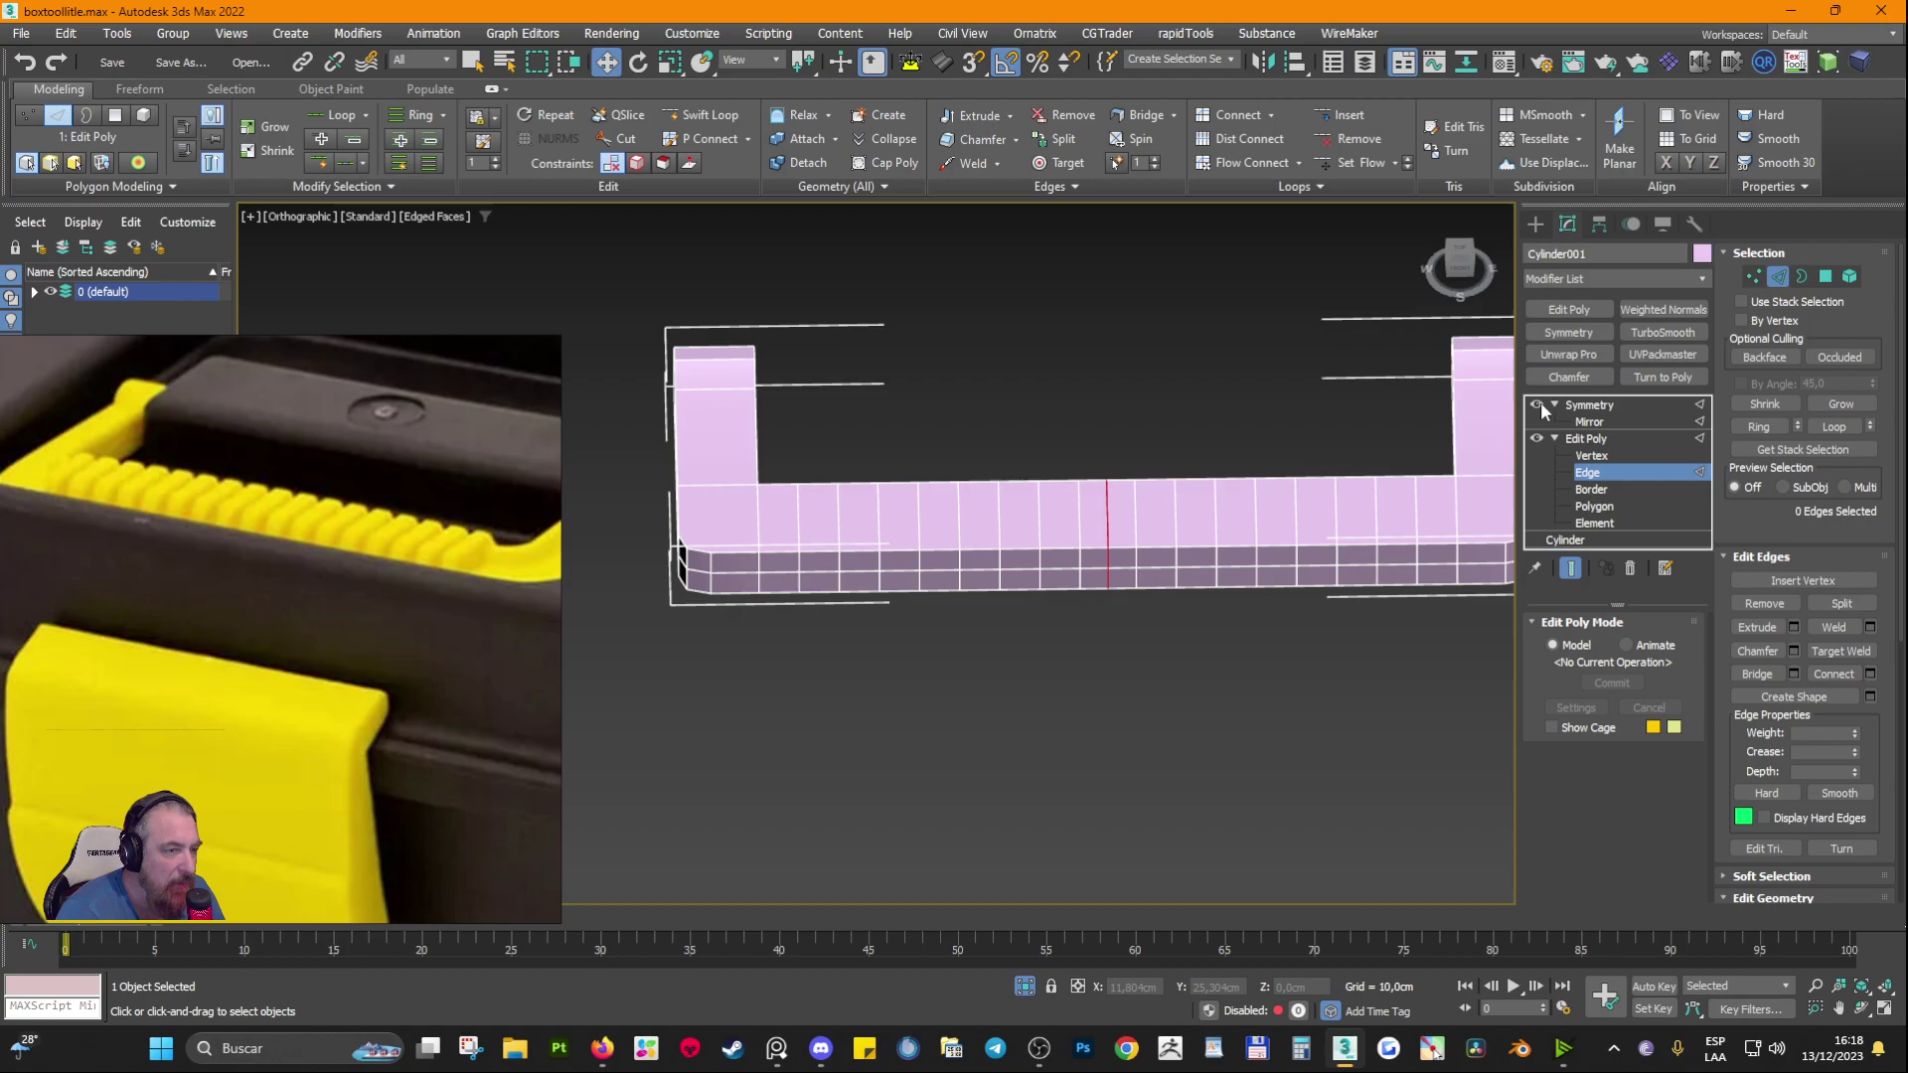
# Step: Undo the 9-segment Connect across the grip
pyautogui.hotkey('ctrl', 'z')
pyautogui.hotkey('ctrl', 'z')
pyautogui.hotkey('ctrl', 'z')
pyautogui.hotkey('ctrl', 'z')
pyautogui.hotkey('ctrl', 'z')
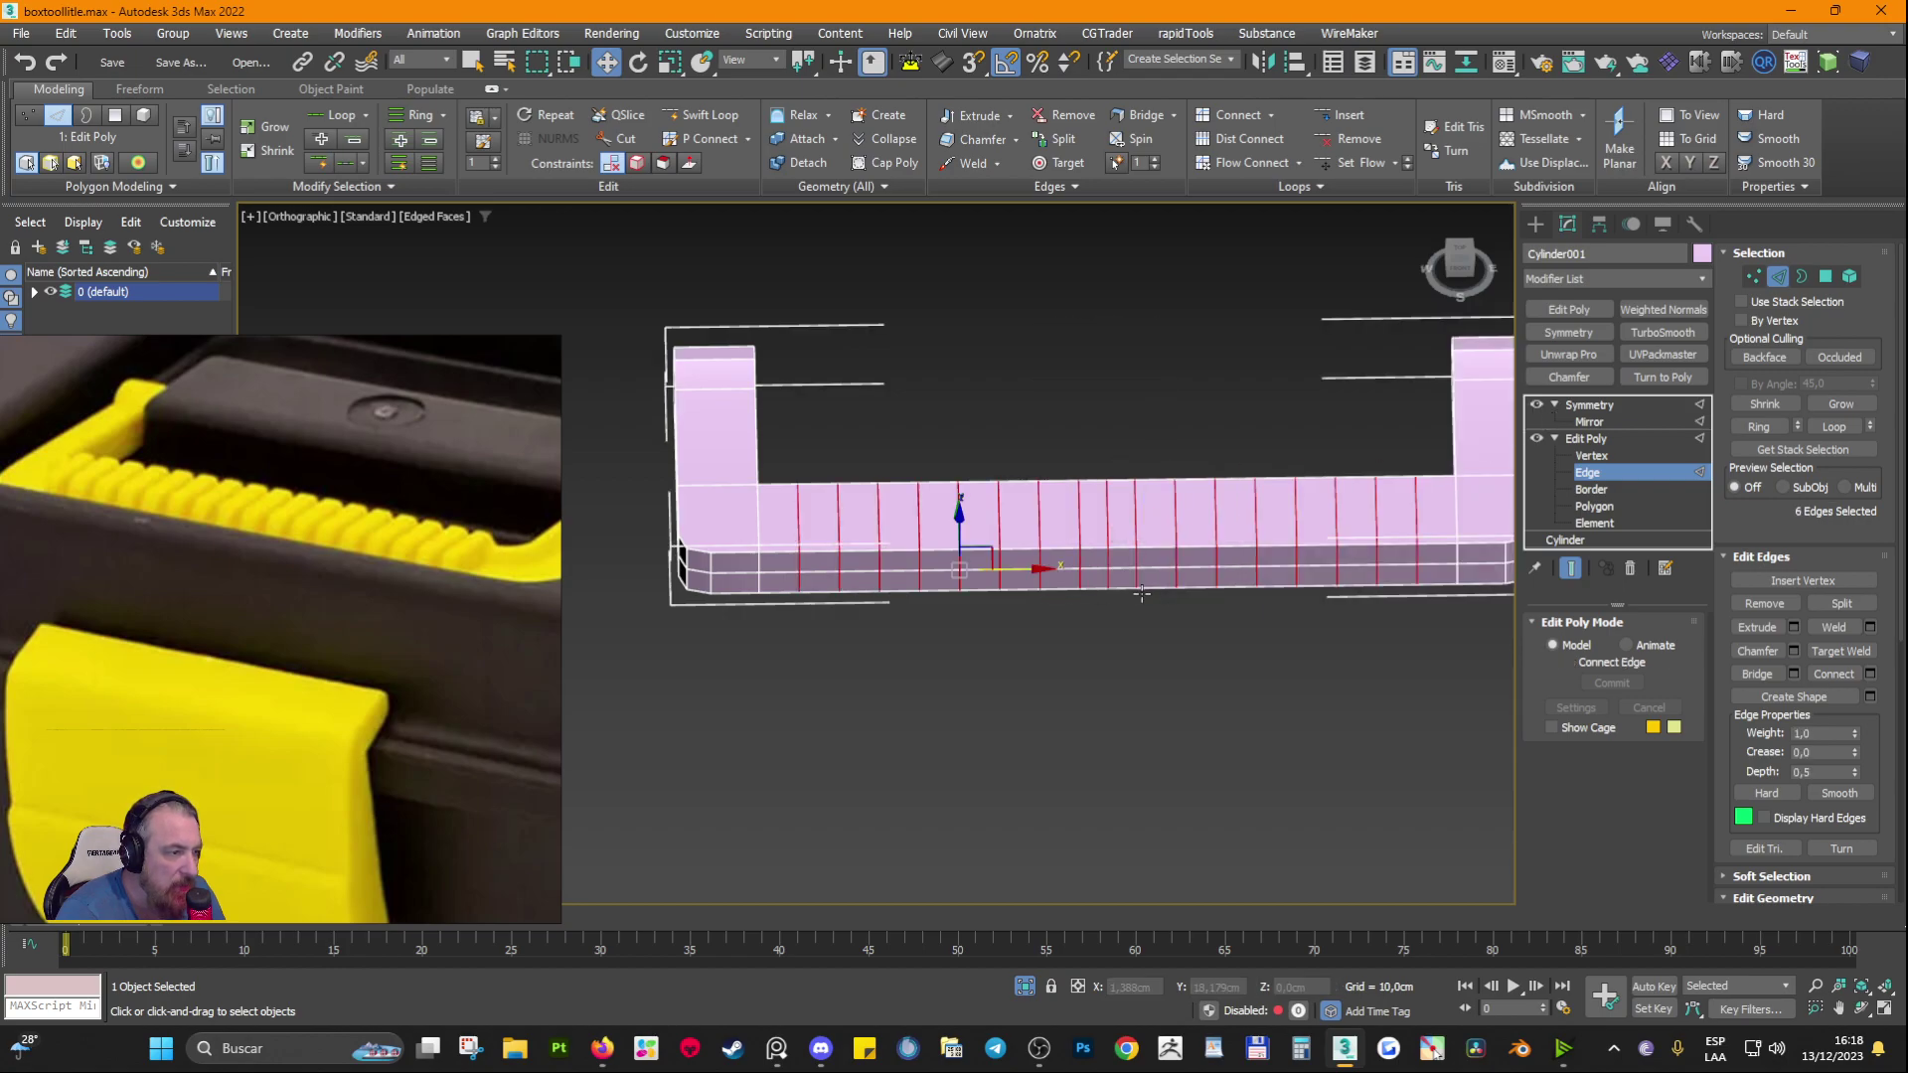
pyautogui.hotkey('ctrl', 'z')
pyautogui.hotkey('ctrl', 'z')
pyautogui.hotkey('ctrl', 'z')
pyautogui.hotkey('ctrl', 'z')
pyautogui.hotkey('ctrl', 'z')
pyautogui.hotkey('ctrl', 'z')
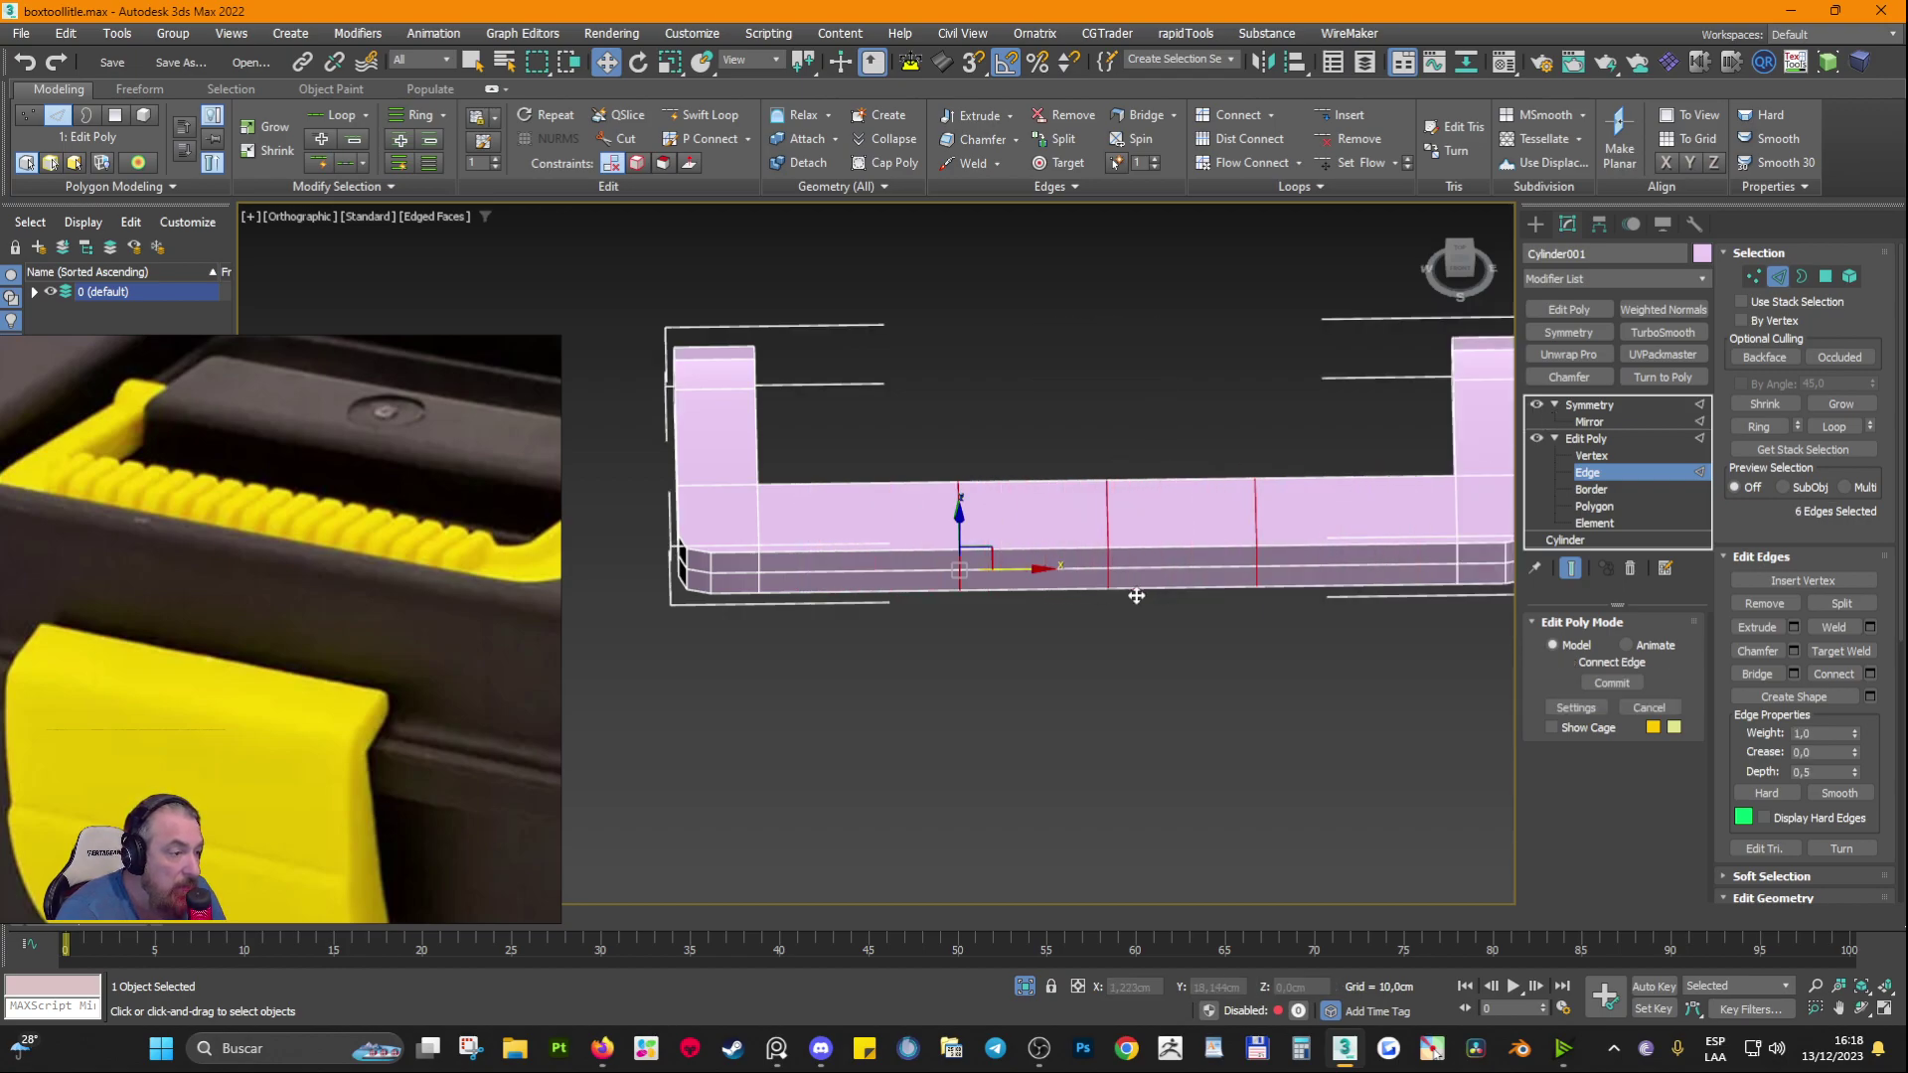
# Step: Collapse the handle's Symmetry into an editable poly and remove the edge loop at the grip's middle
pyautogui.click(1609, 443)
pyautogui.click(1590, 404)
pyautogui.rightClick(1589, 404)
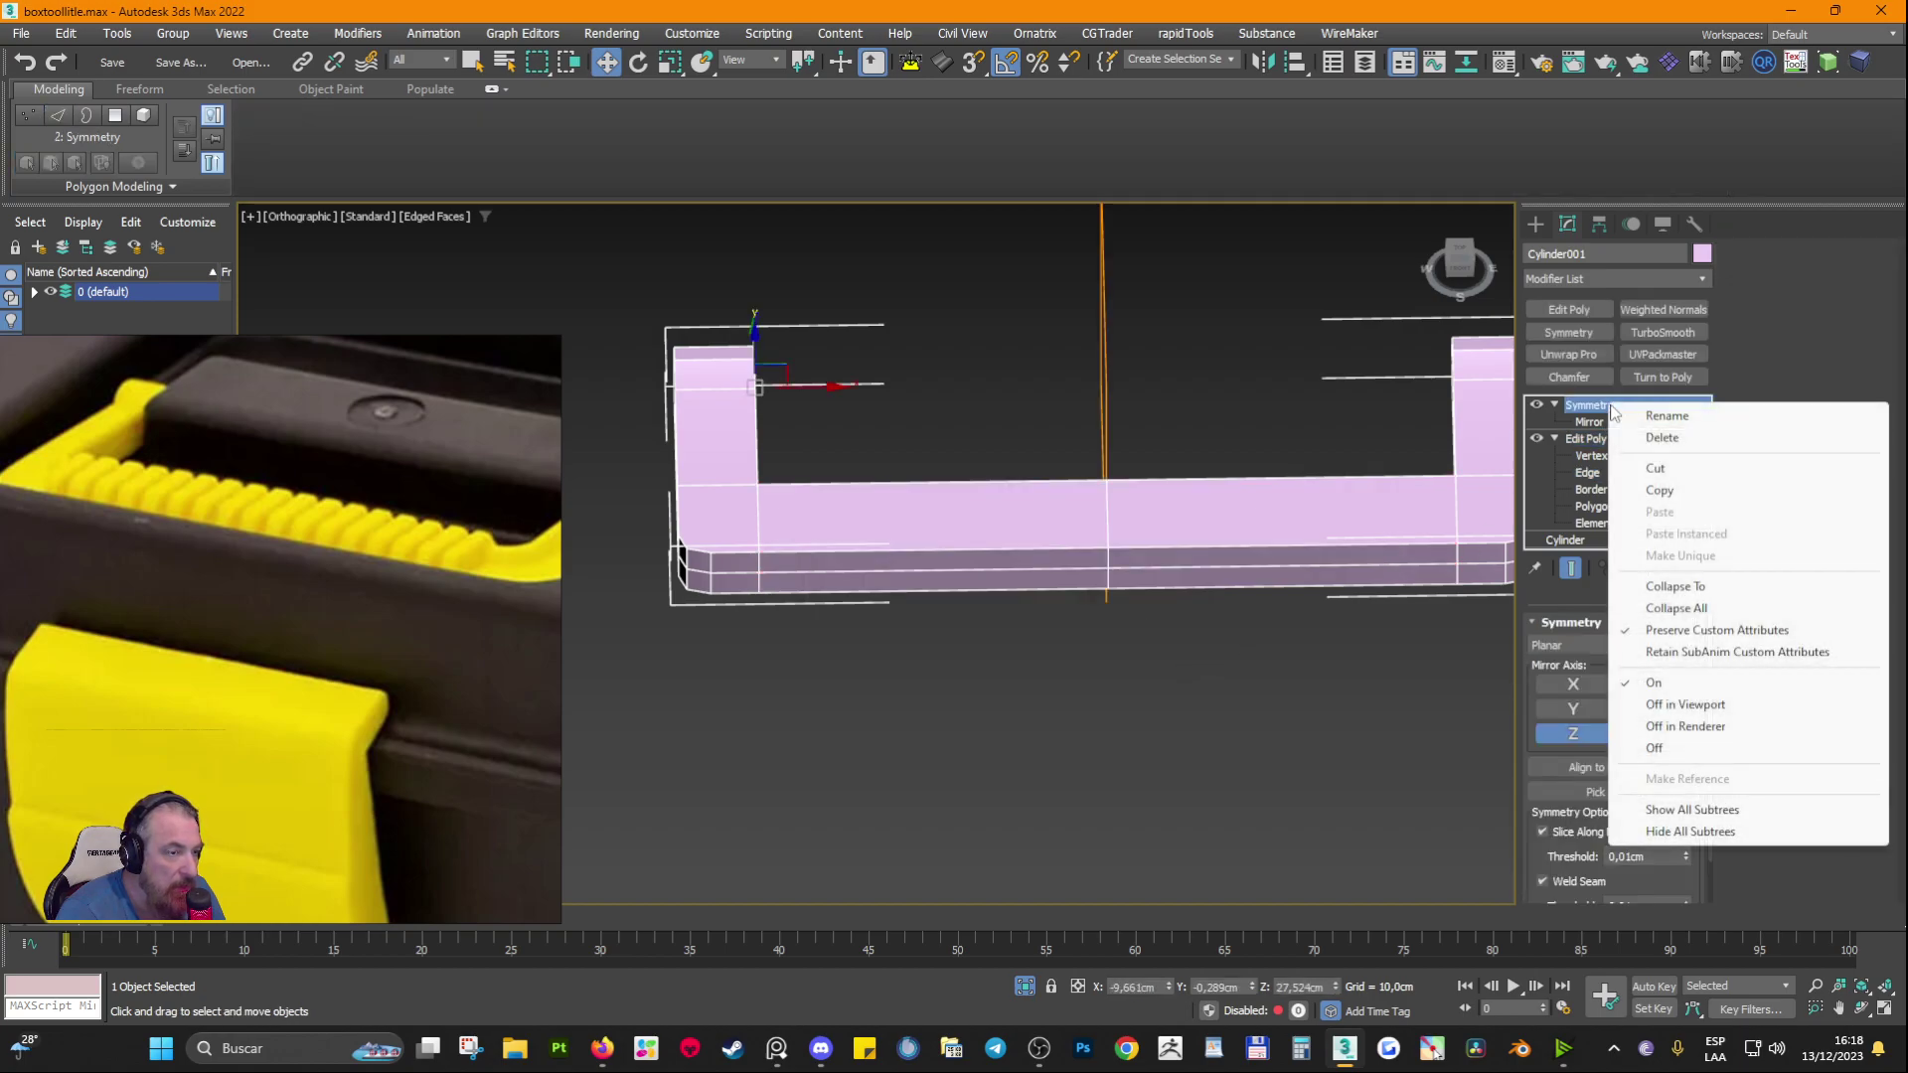
pyautogui.click(1667, 588)
pyautogui.press('2')
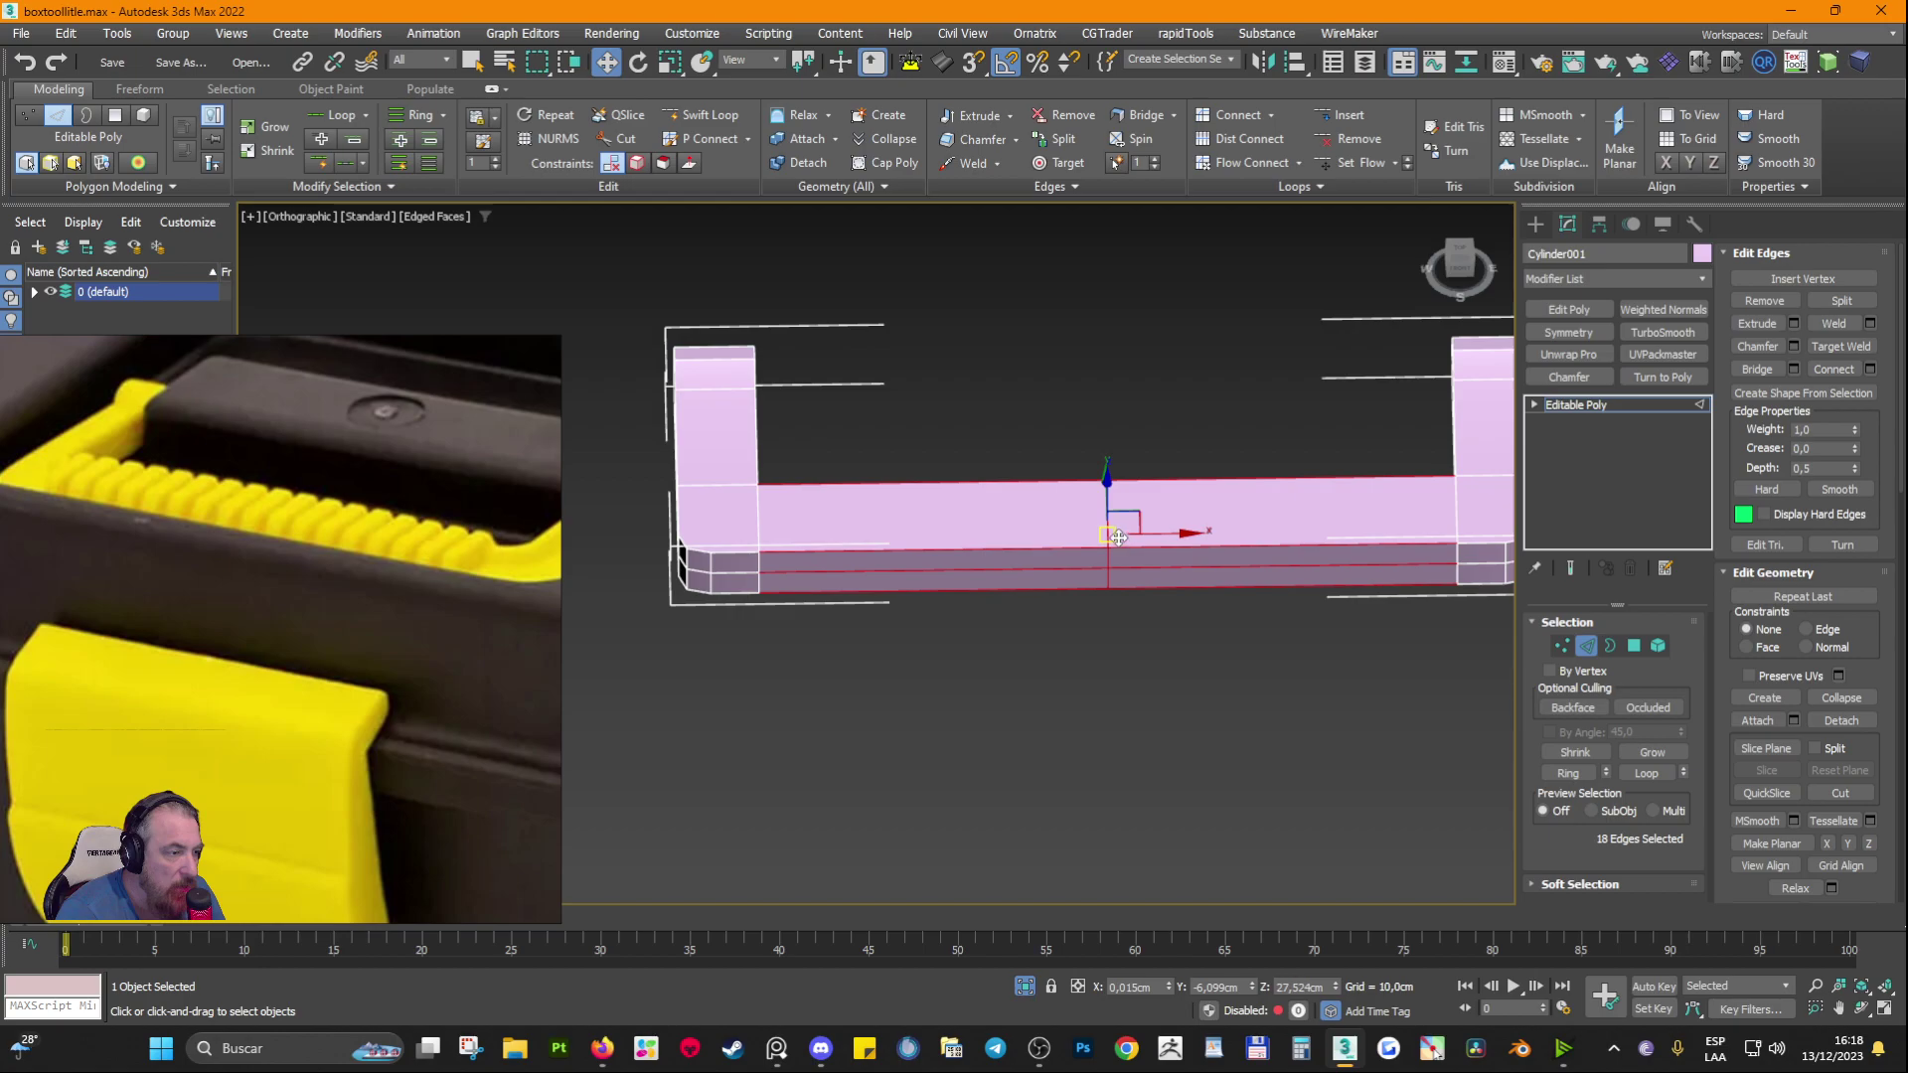
pyautogui.doubleClick(1113, 530)
pyautogui.hotkey('ctrl', 'BackSpace')
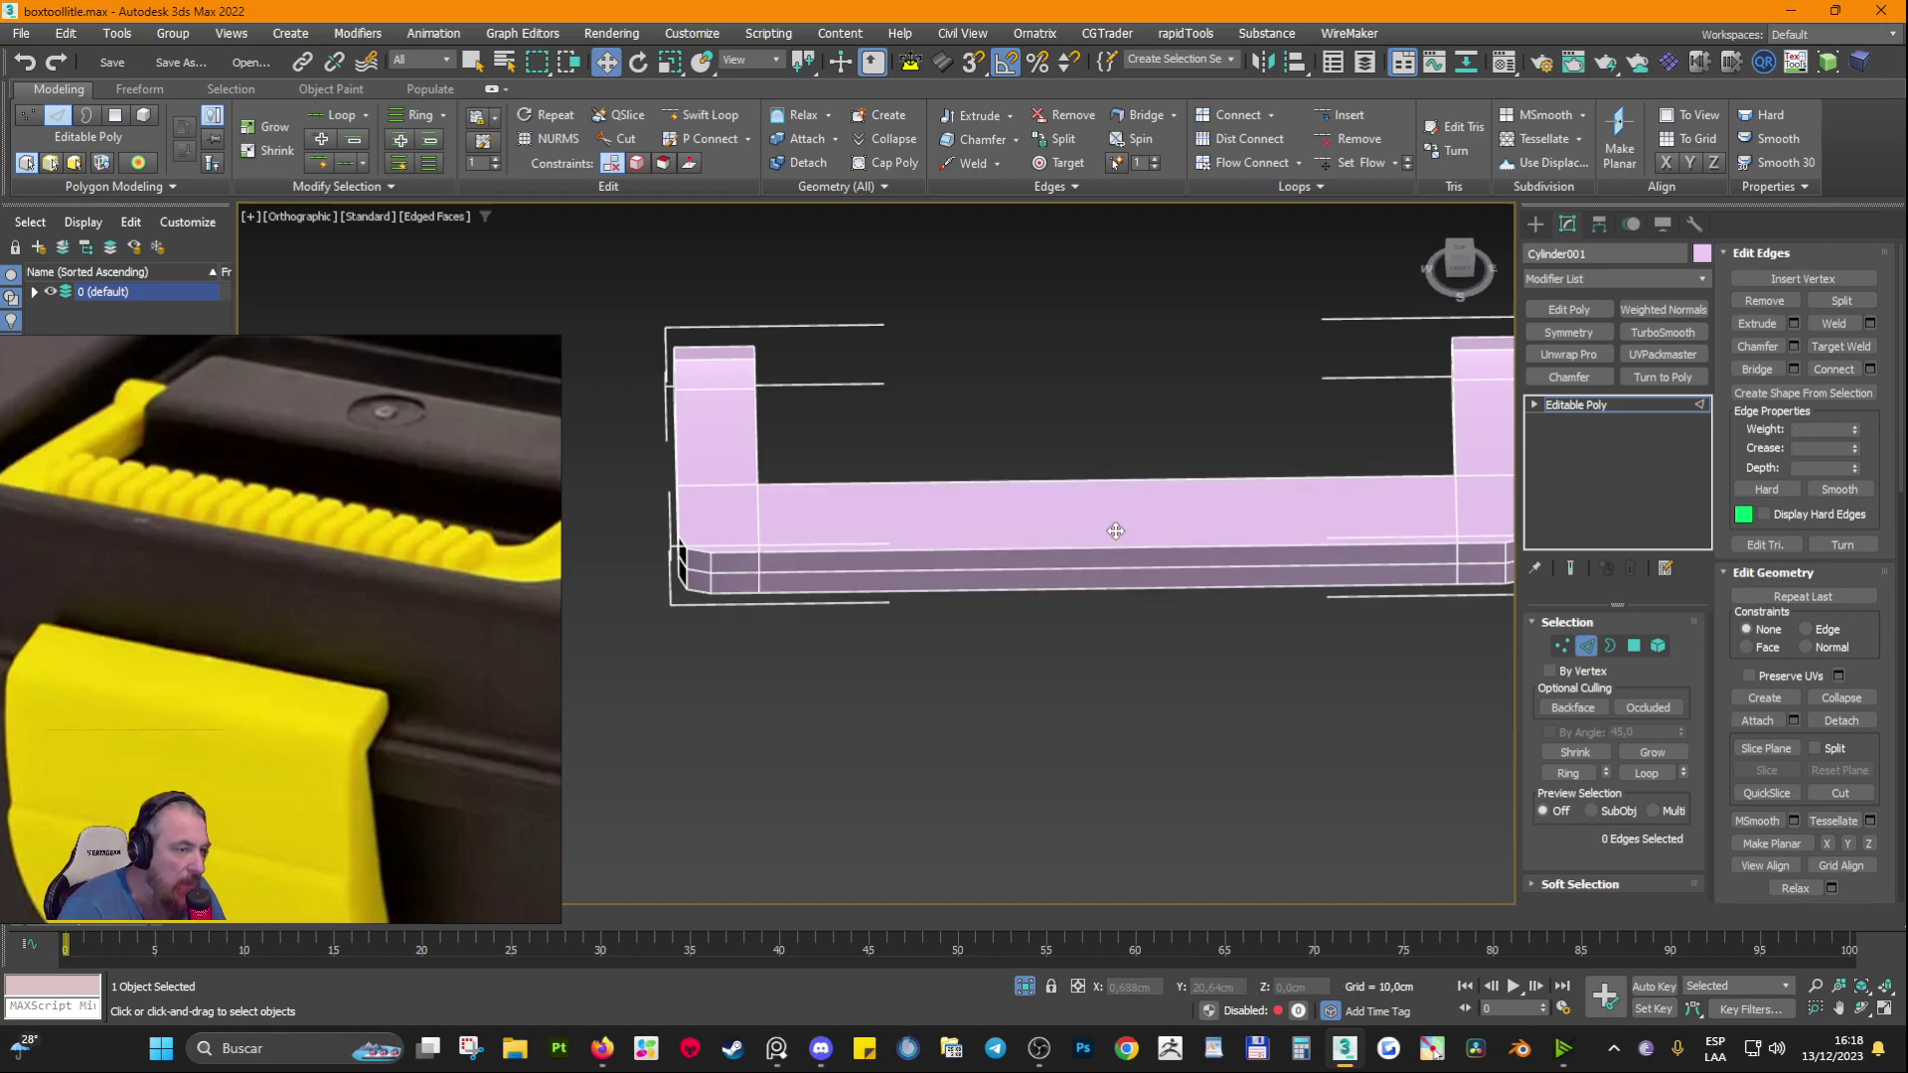
# Step: Select the lengthwise edges of the full grip and connect them with 14 segments
pyautogui.moveTo(1119, 646); pyautogui.dragTo(1071, 346)
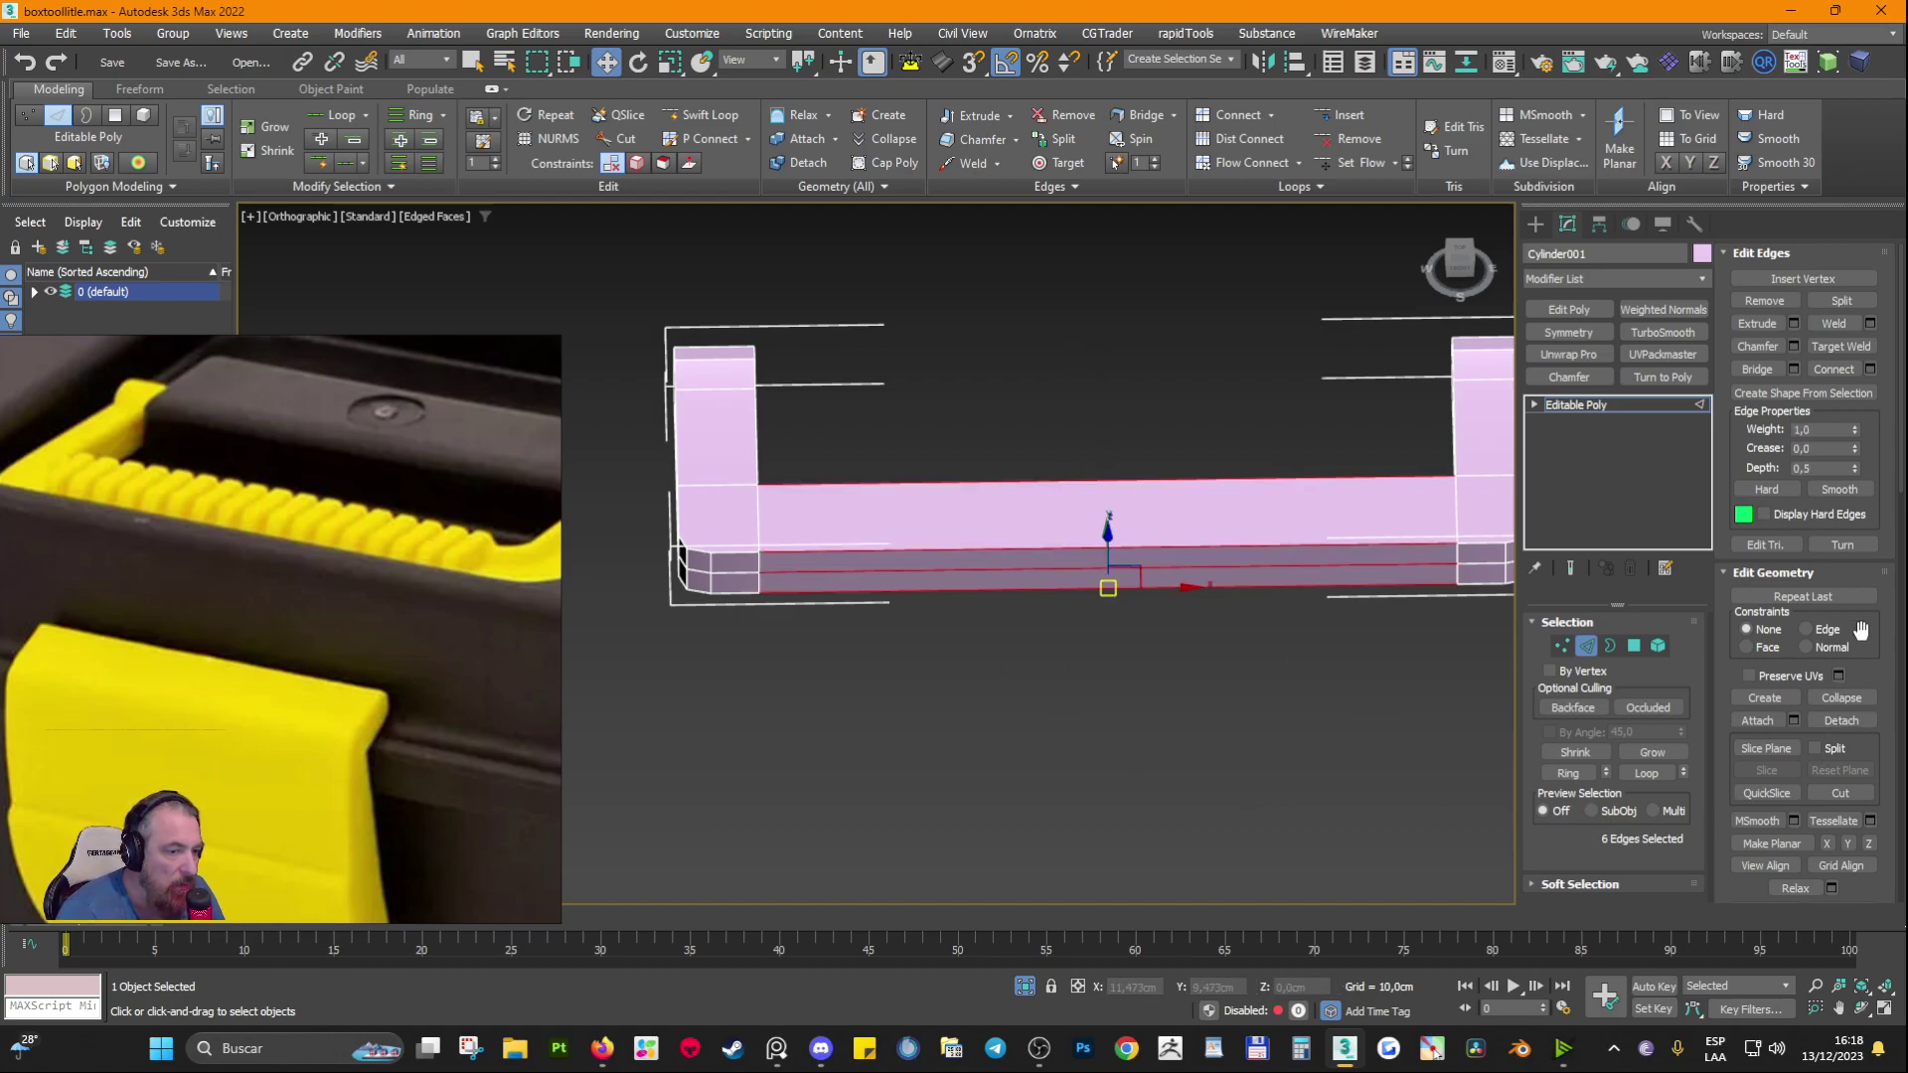
pyautogui.click(1869, 369)
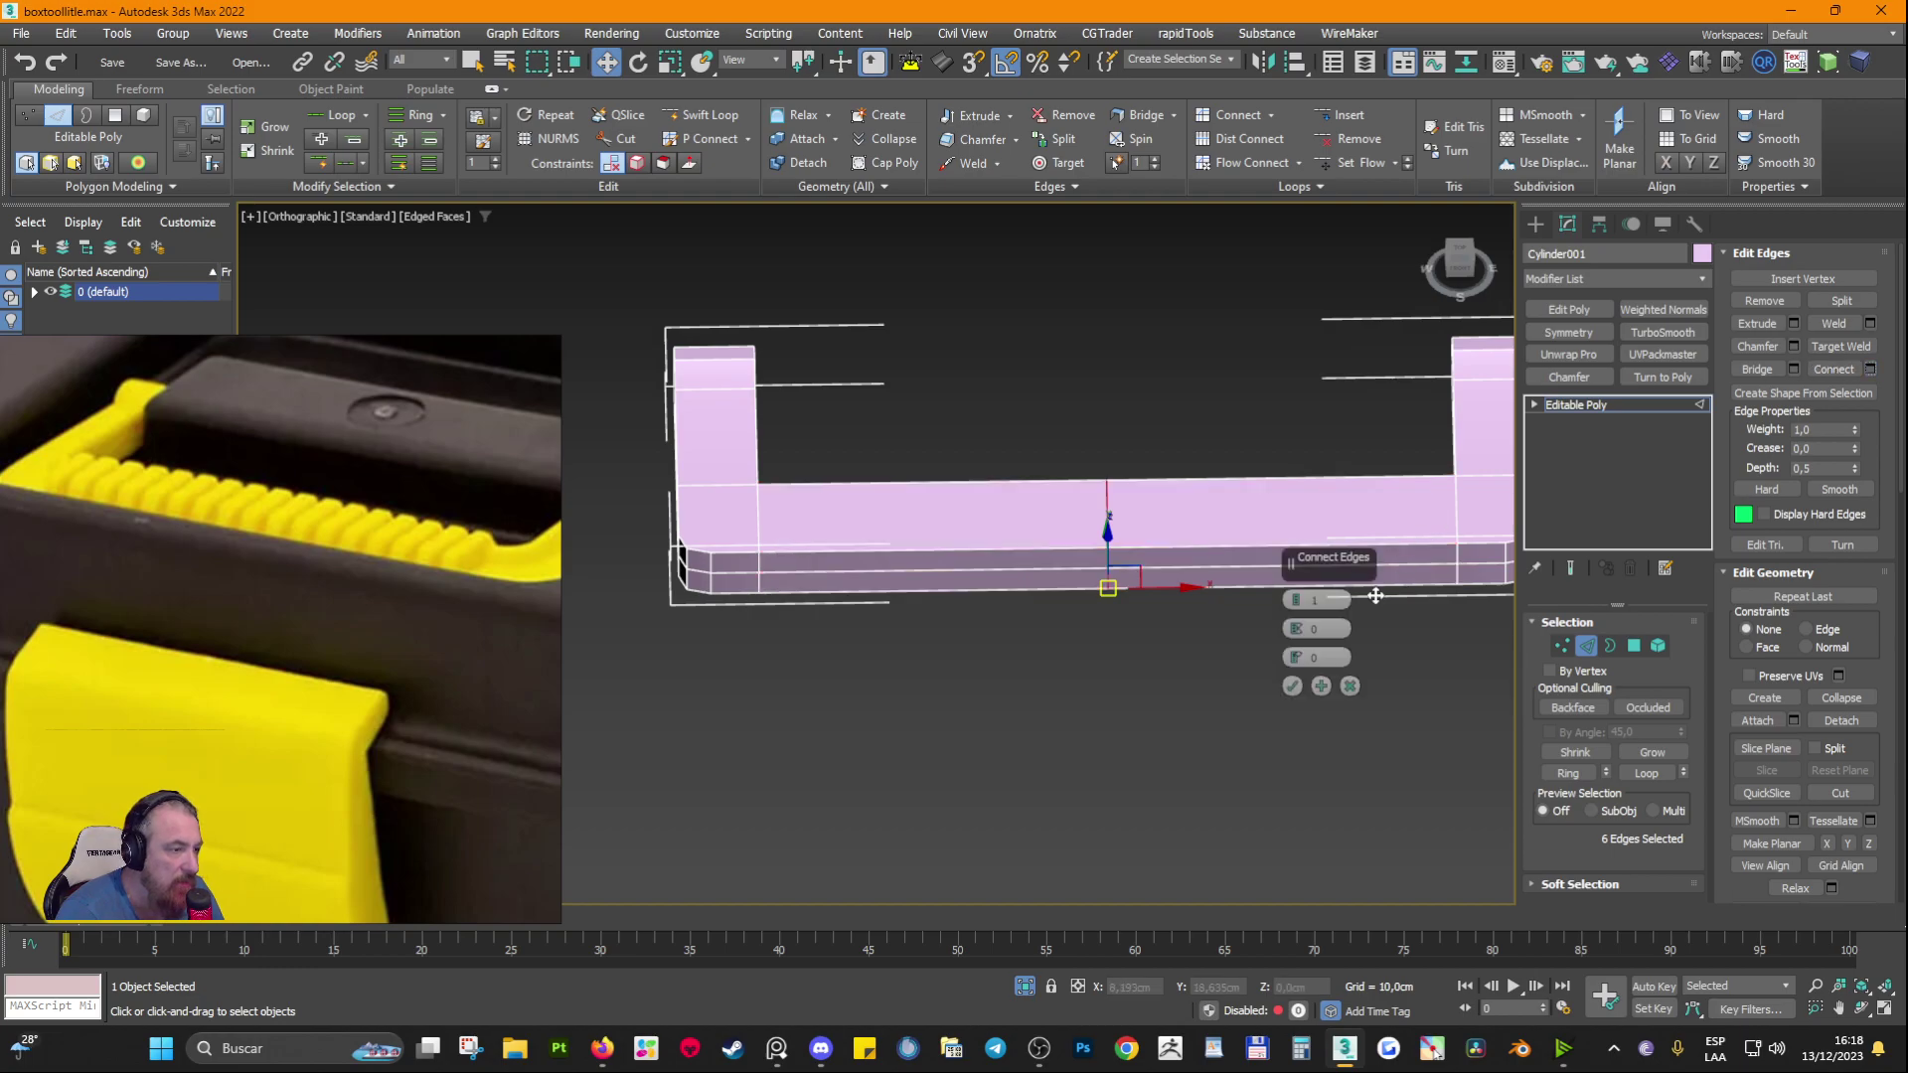
pyautogui.moveTo(1297, 599); pyautogui.dragTo(1303, 601)
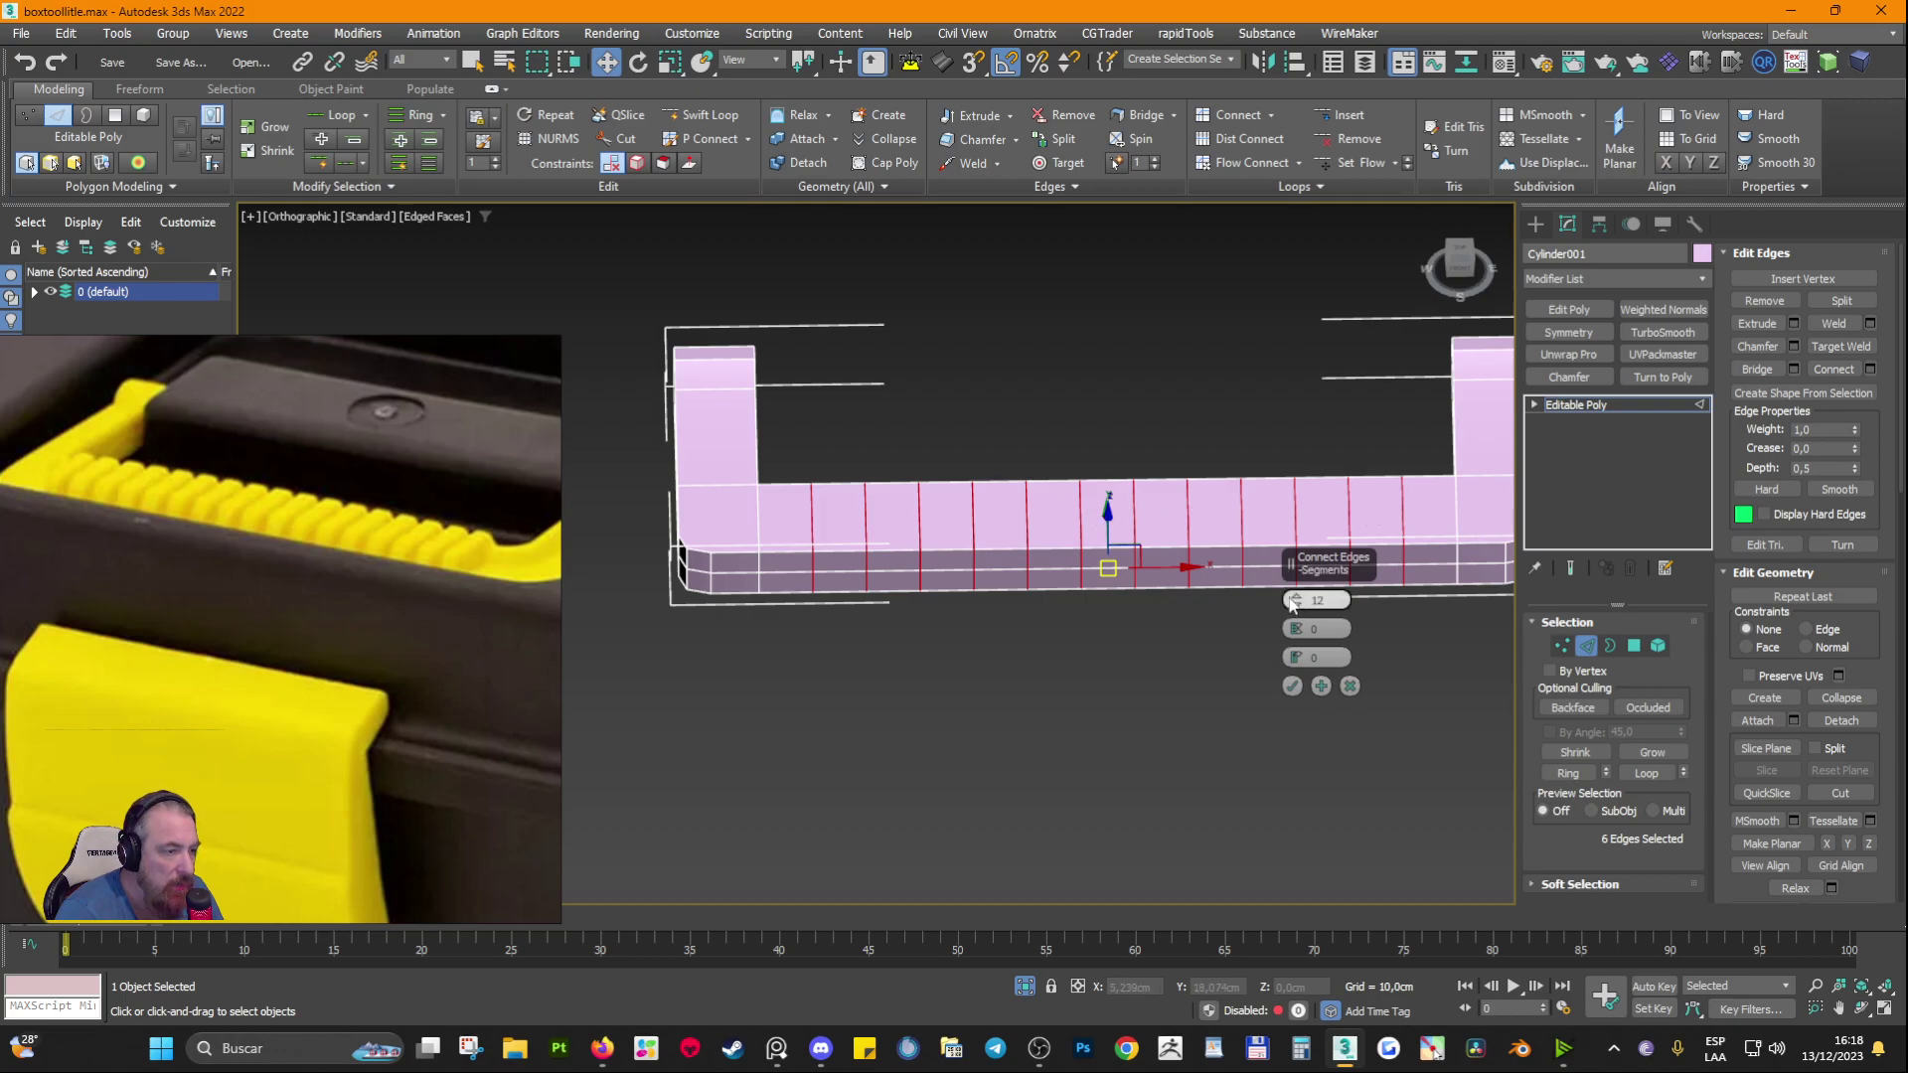
pyautogui.scroll(1, 1298, 603)
pyautogui.scroll(1, 1298, 603)
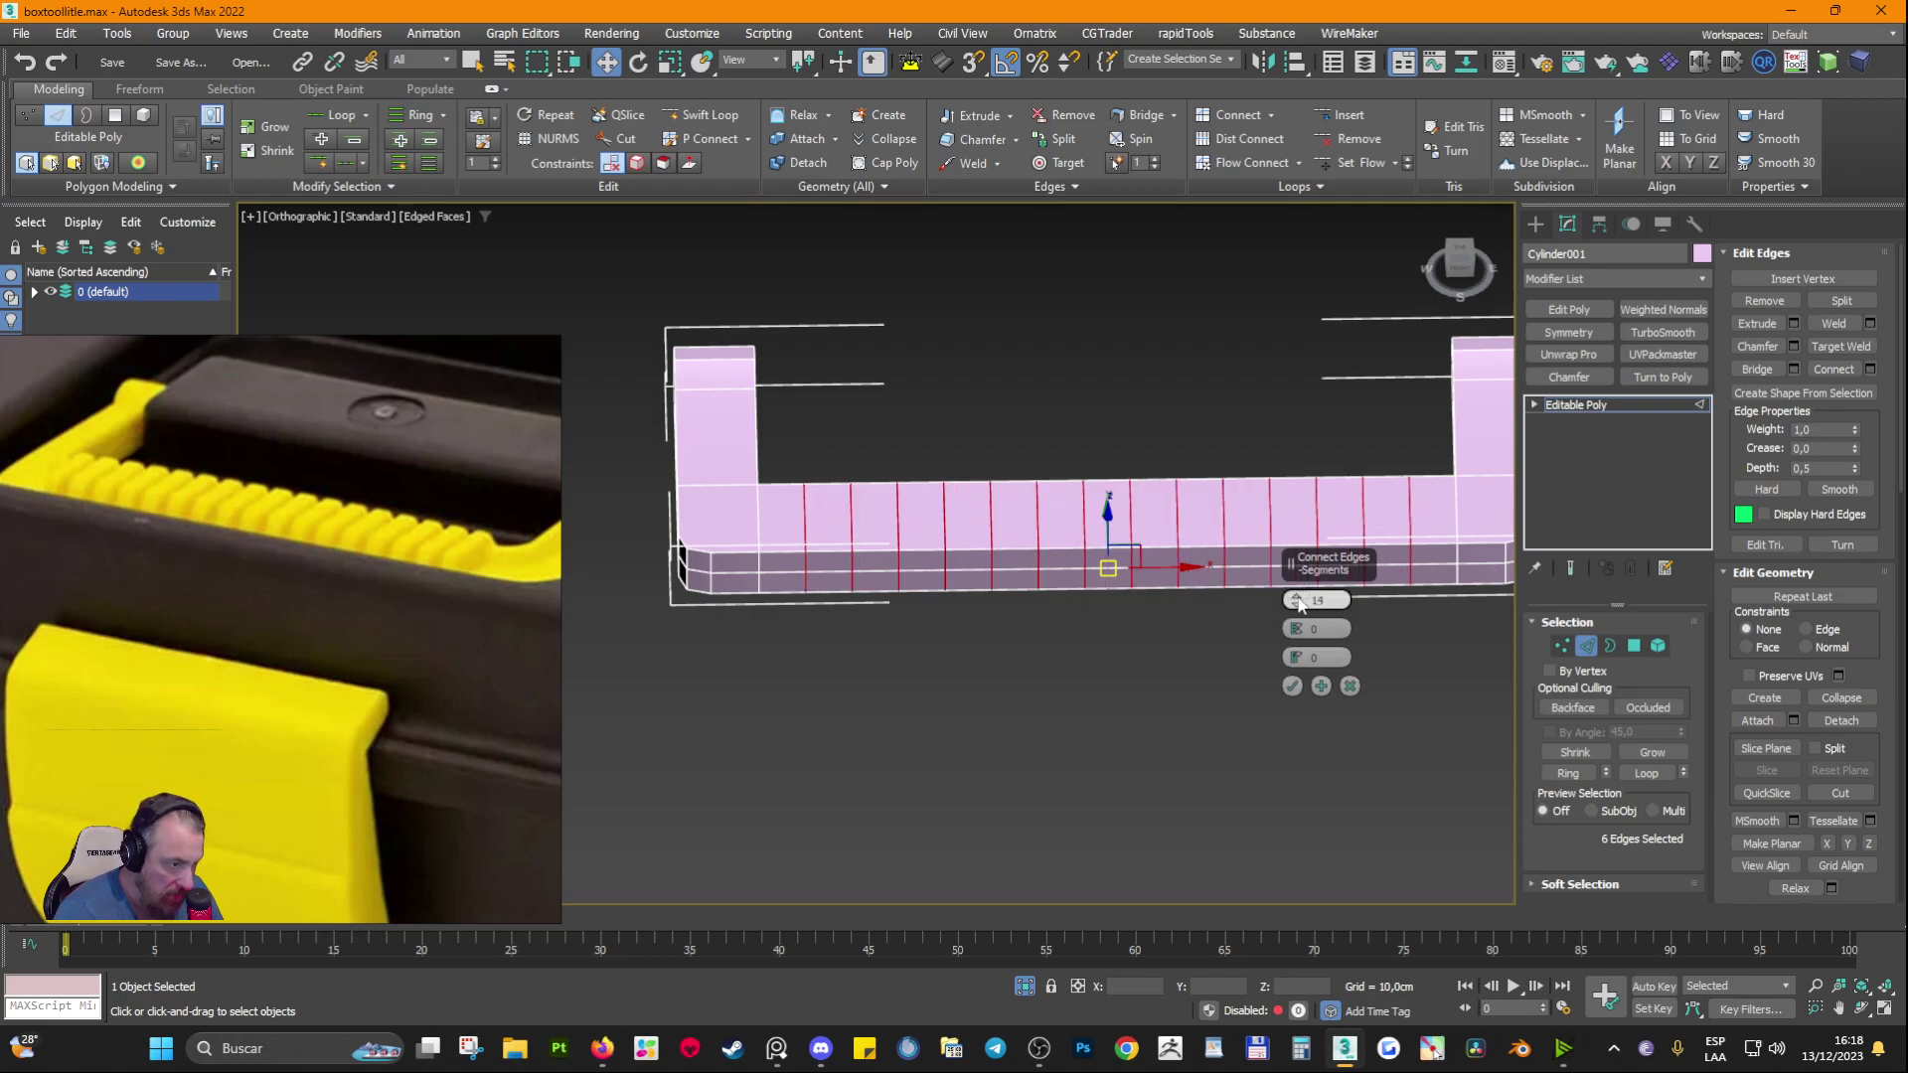
pyautogui.click(1293, 687)
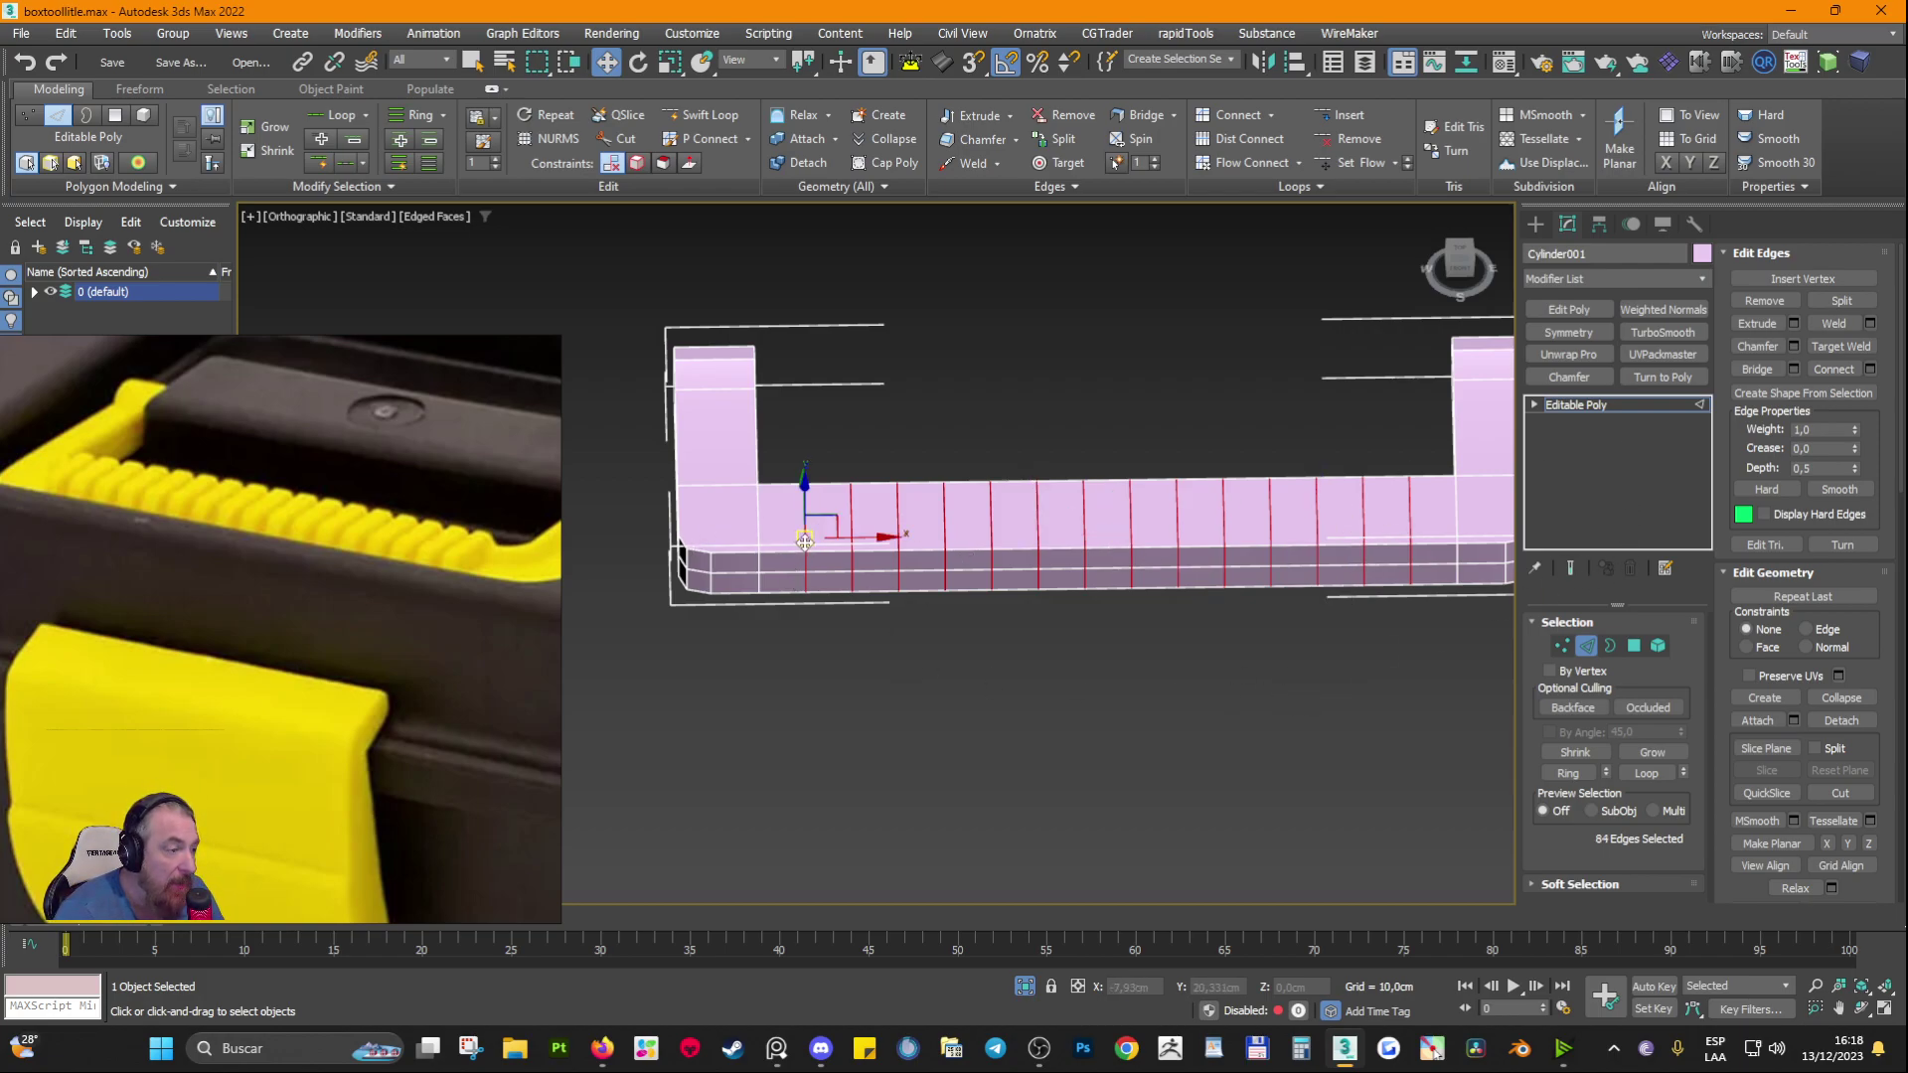
# Step: Try extruding the five top polygons of the grip nearest the corner upward by about 1.2 cm
pyautogui.keyDown('alt'); pyautogui.moveTo(995, 585); pyautogui.dragTo(779, 464, button='middle'); pyautogui.keyUp('alt')
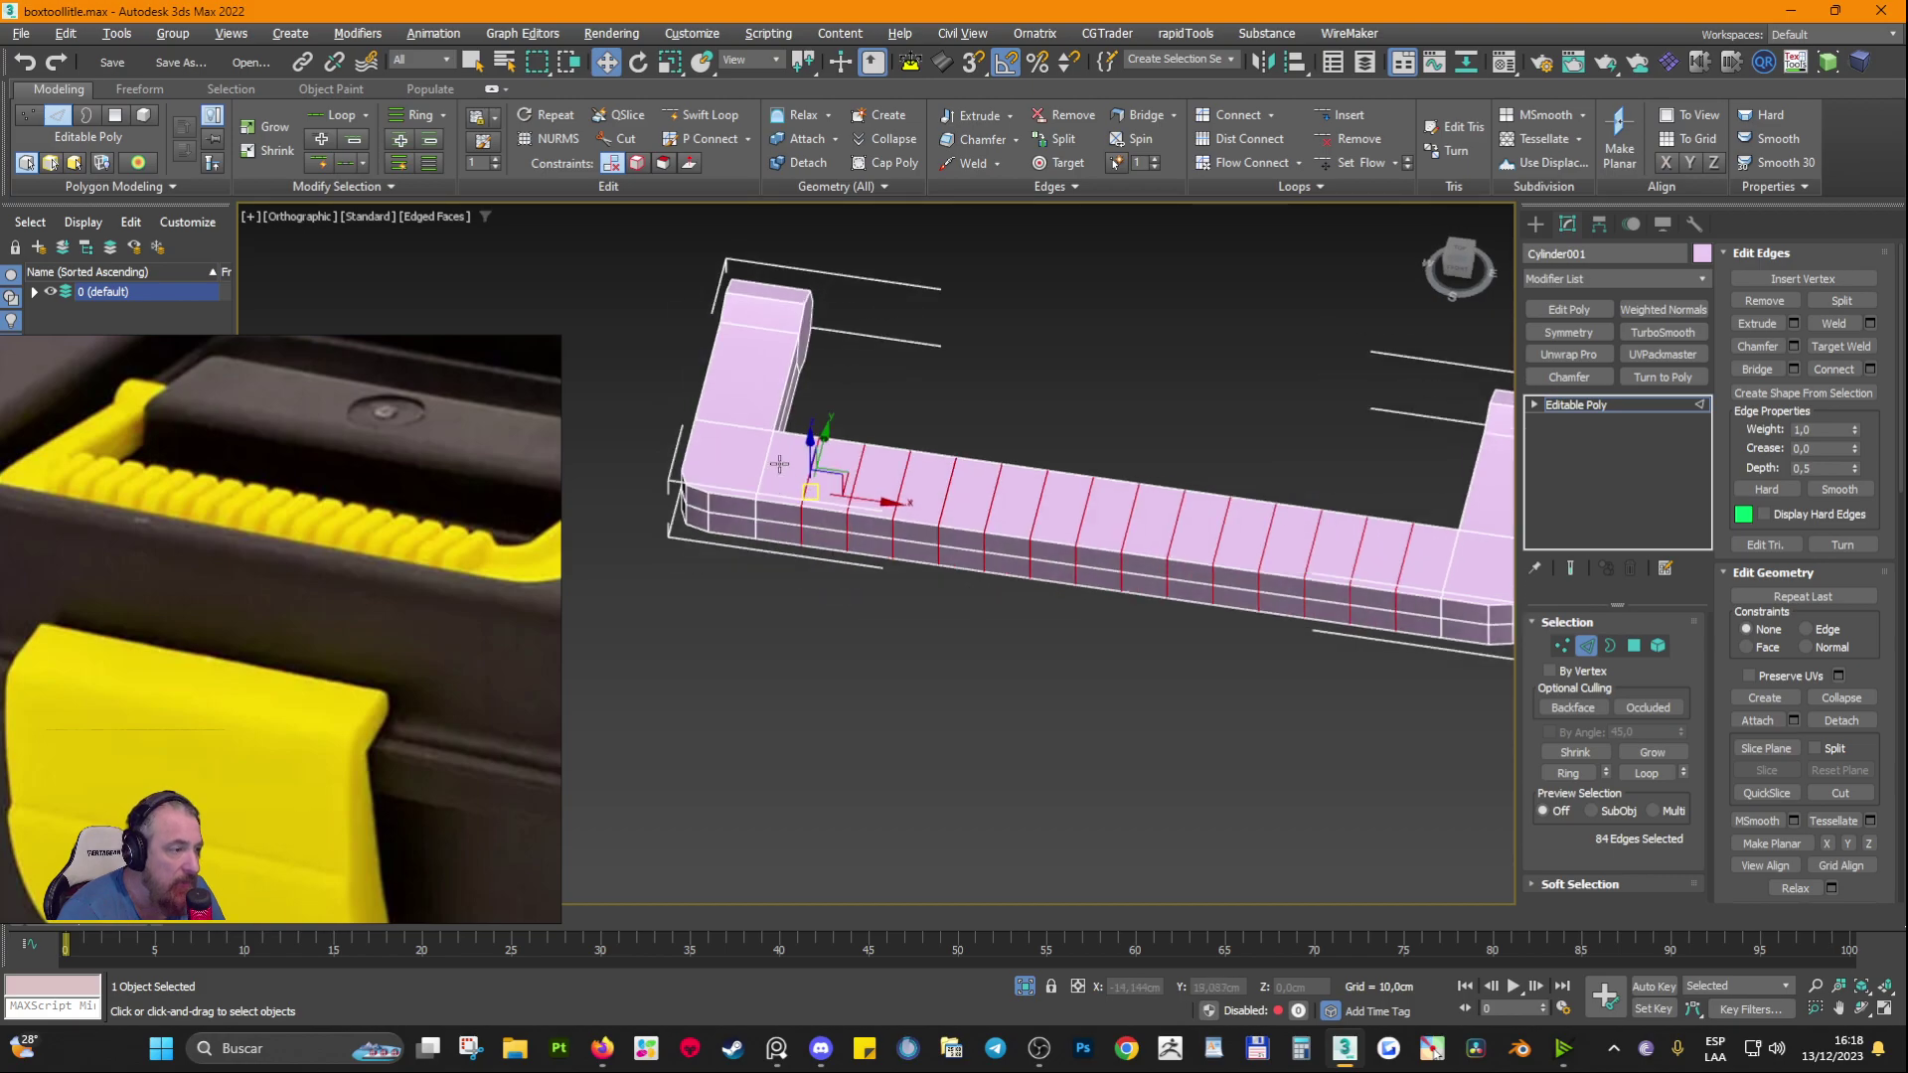
pyautogui.scroll(2, 778, 464)
pyautogui.click(1633, 647)
pyautogui.click(799, 462)
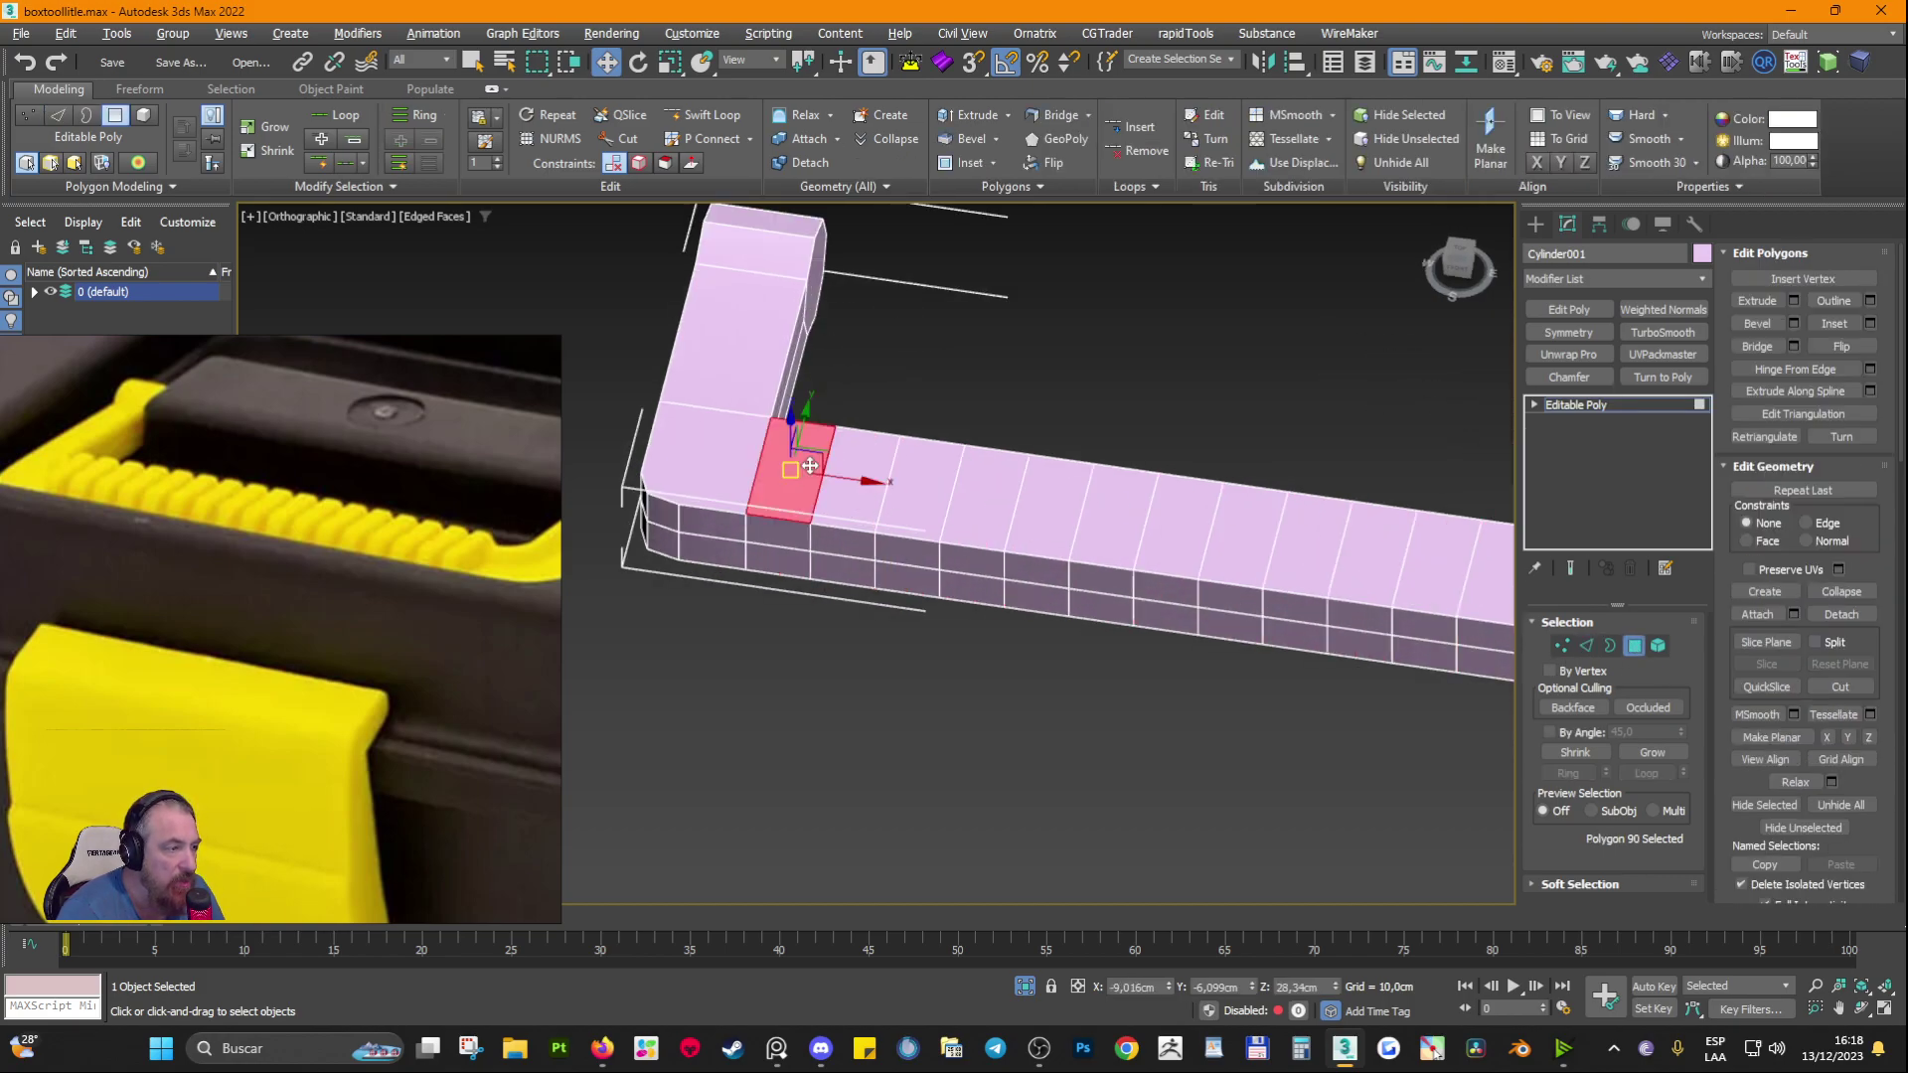
pyautogui.keyDown('ctrl'); pyautogui.click(860, 472); pyautogui.keyUp('ctrl')
pyautogui.keyDown('ctrl'); pyautogui.click(919, 486); pyautogui.keyUp('ctrl')
pyautogui.keyDown('ctrl'); pyautogui.click(996, 498); pyautogui.keyUp('ctrl')
pyautogui.keyDown('ctrl'); pyautogui.click(1055, 507); pyautogui.keyUp('ctrl')
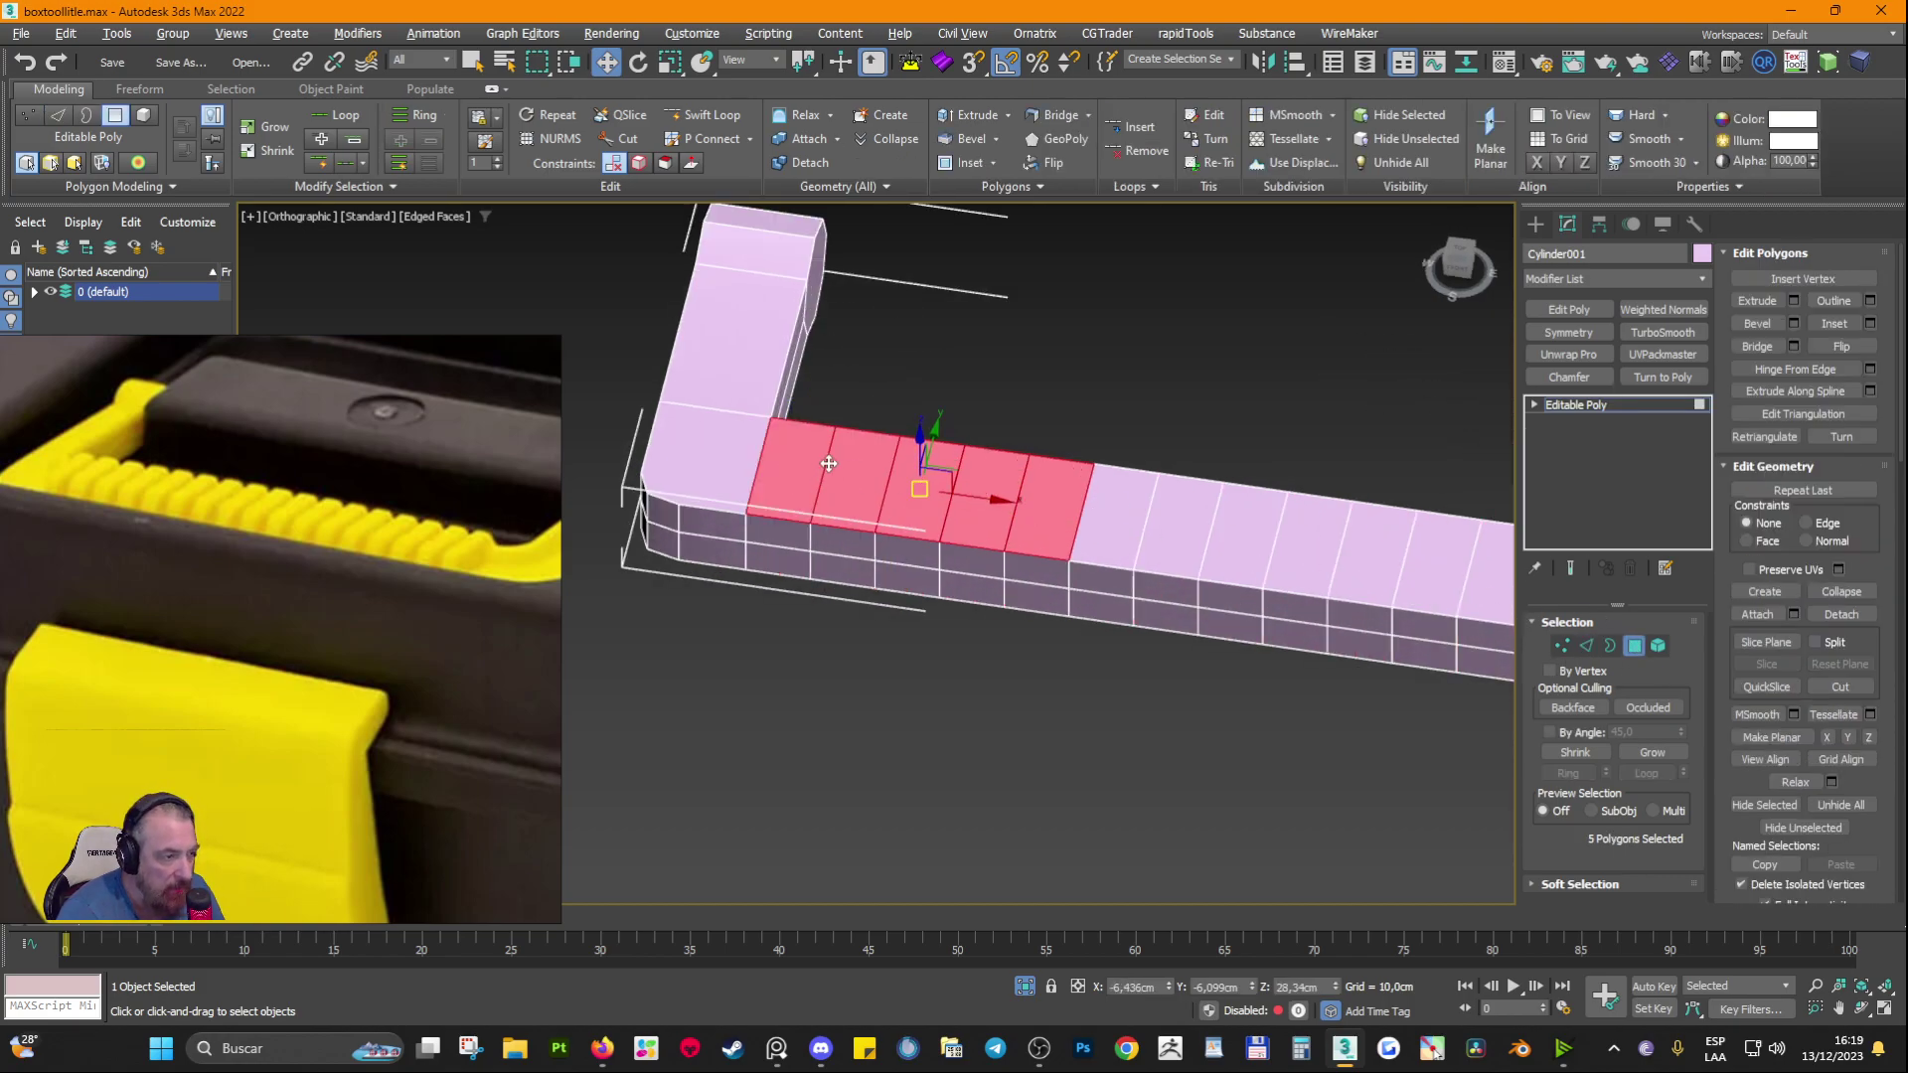
pyautogui.keyDown('alt'); pyautogui.moveTo(1022, 473); pyautogui.dragTo(1048, 419, button='middle'); pyautogui.keyUp('alt')
pyautogui.keyDown('shift'); pyautogui.moveTo(925, 433); pyautogui.dragTo(925, 378); pyautogui.keyUp('shift')
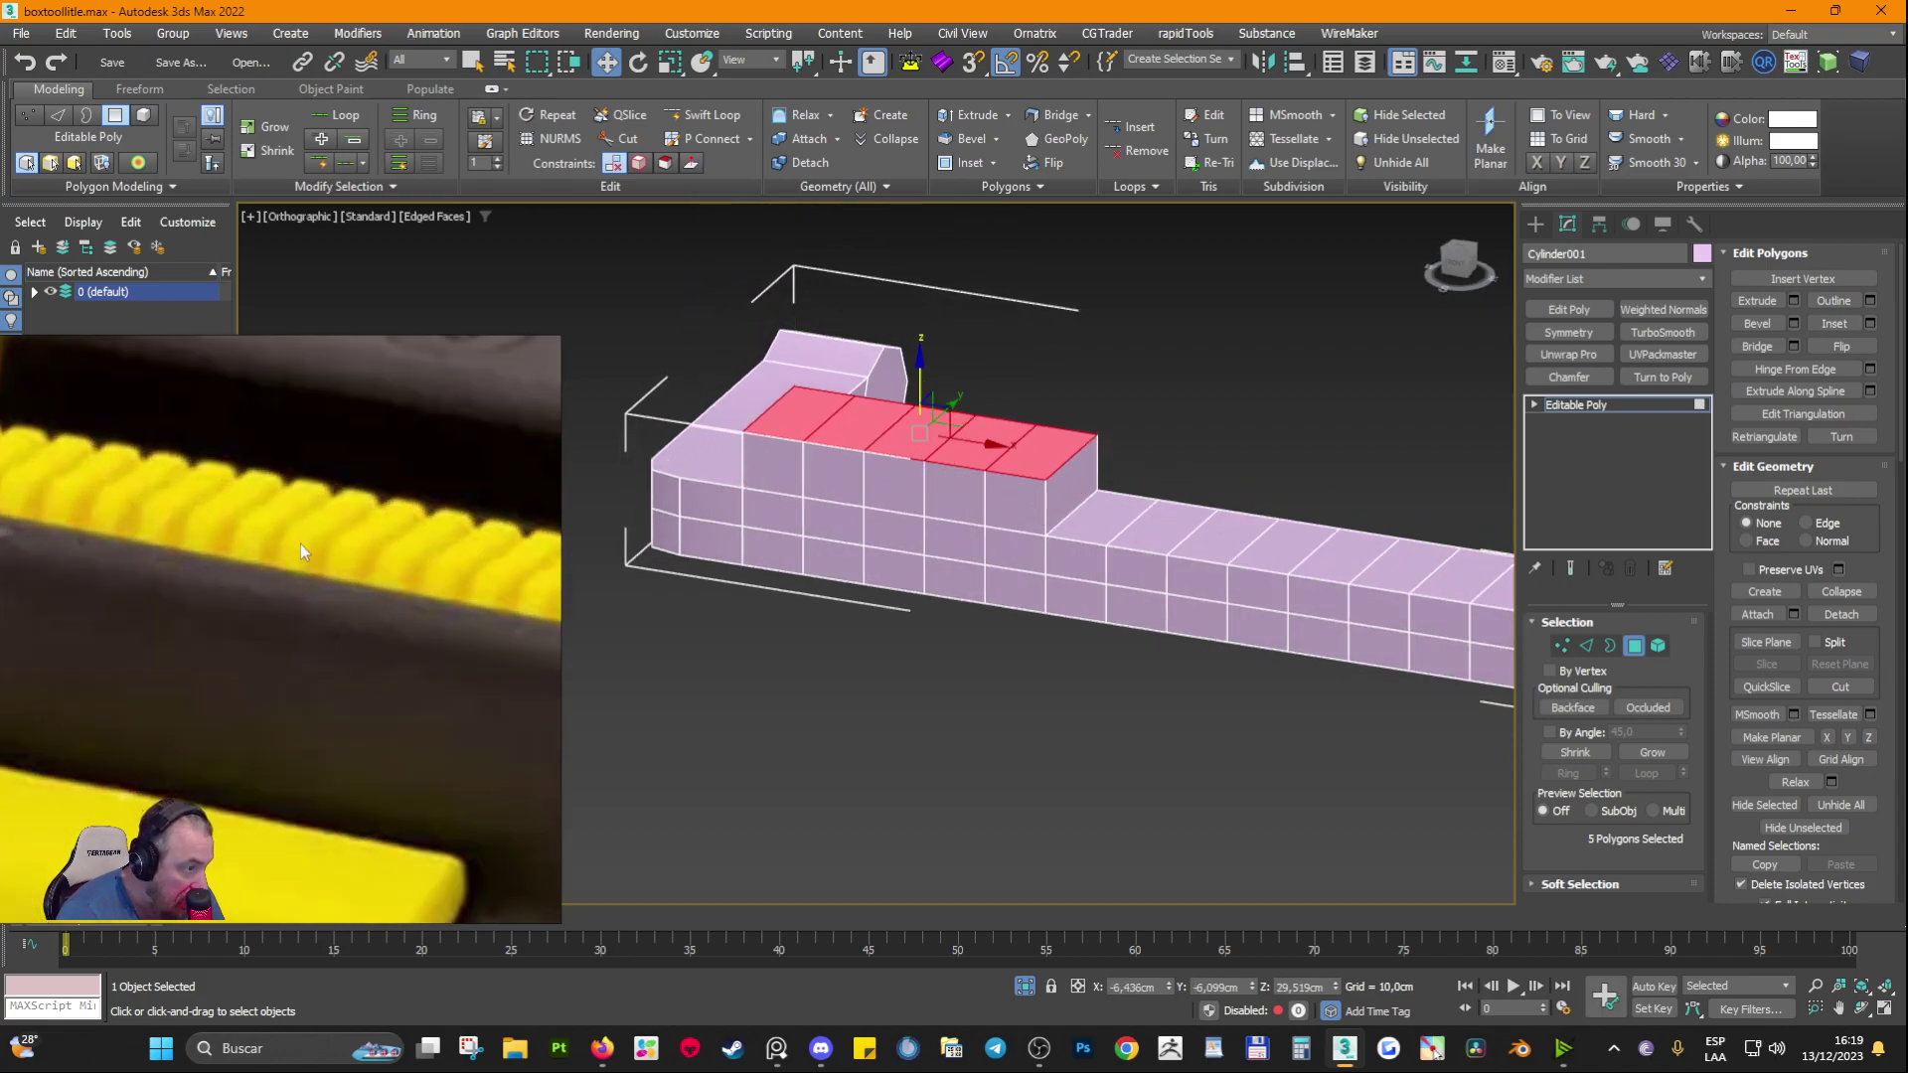
# Step: Undo the upward extrusion and the selection of the grip's top polygons
pyautogui.hotkey('ctrl', 'z')
pyautogui.keyDown('alt'); pyautogui.moveTo(790, 604); pyautogui.dragTo(977, 668, button='middle'); pyautogui.keyUp('alt')
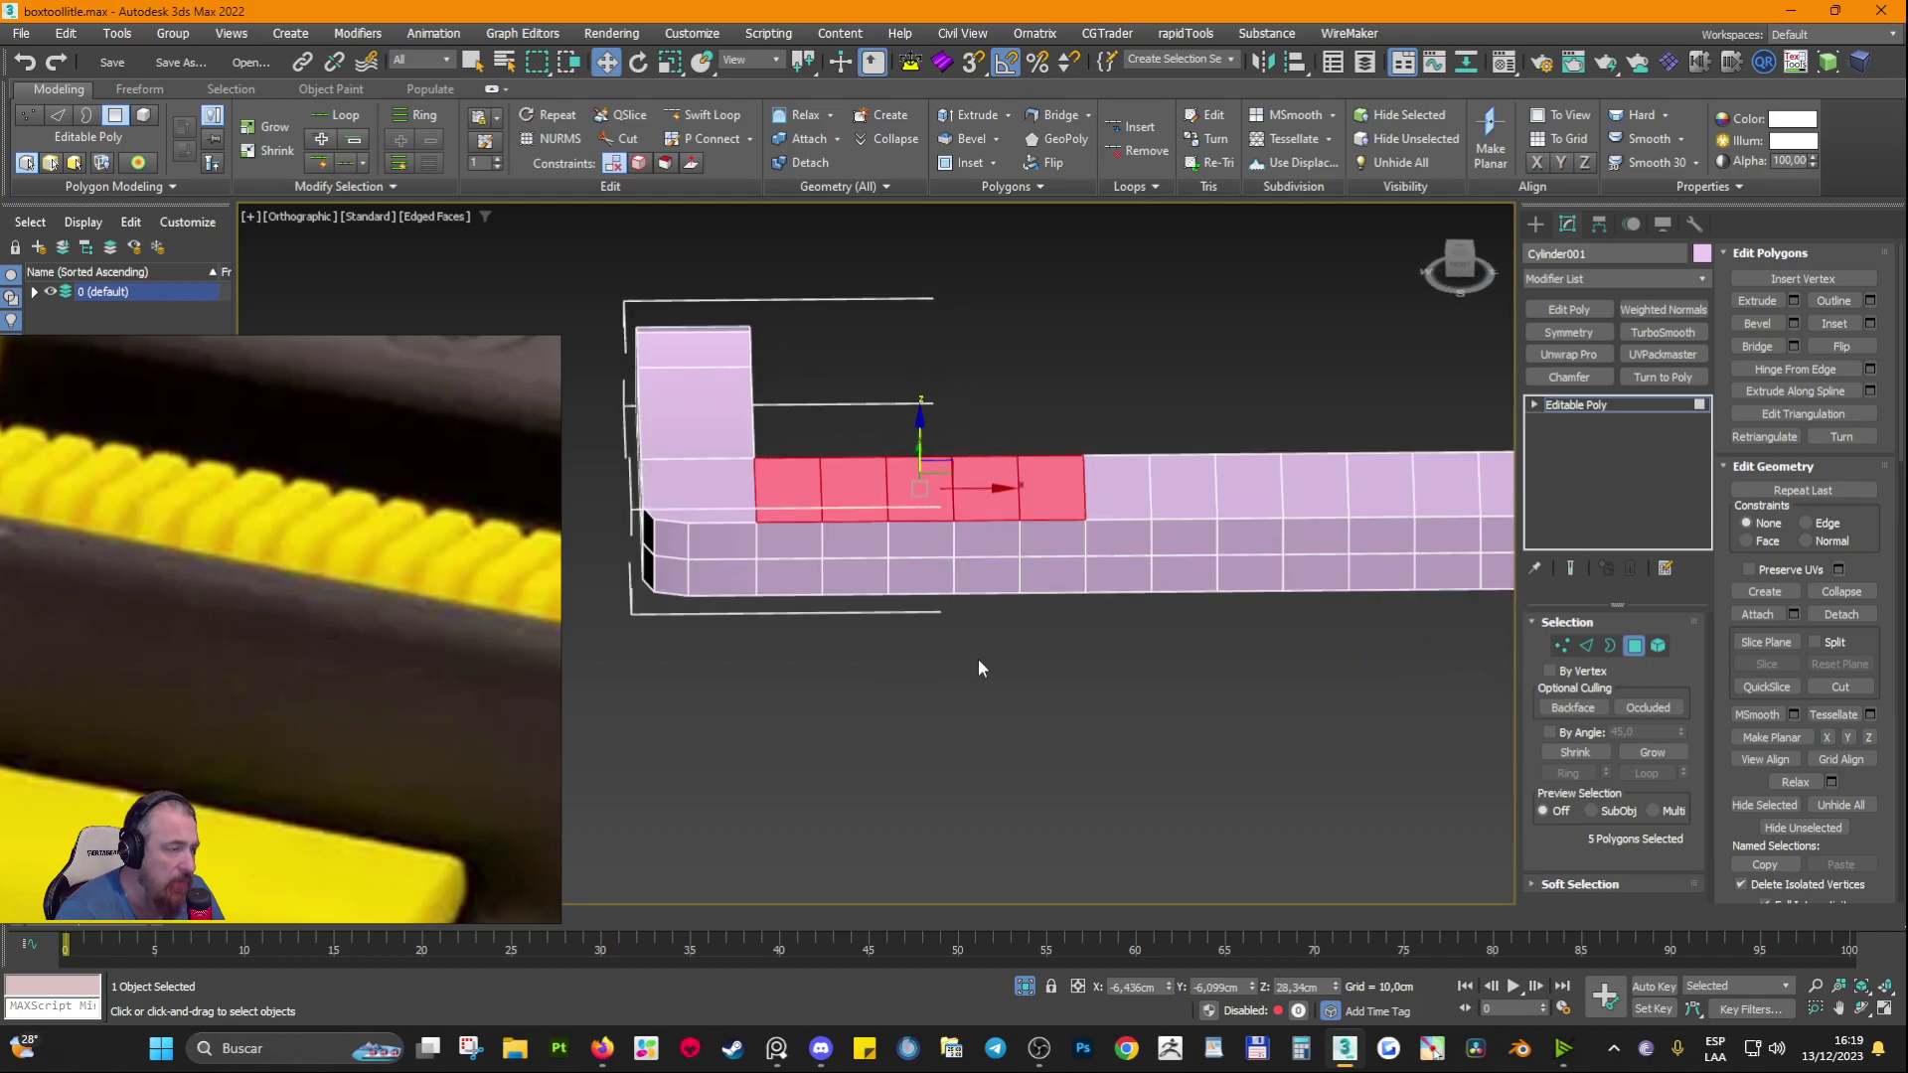
pyautogui.hotkey('ctrl', 'z')
pyautogui.hotkey('ctrl', 'z')
pyautogui.hotkey('ctrl', 'z')
pyautogui.hotkey('ctrl', 'z')
pyautogui.hotkey('ctrl', 'z')
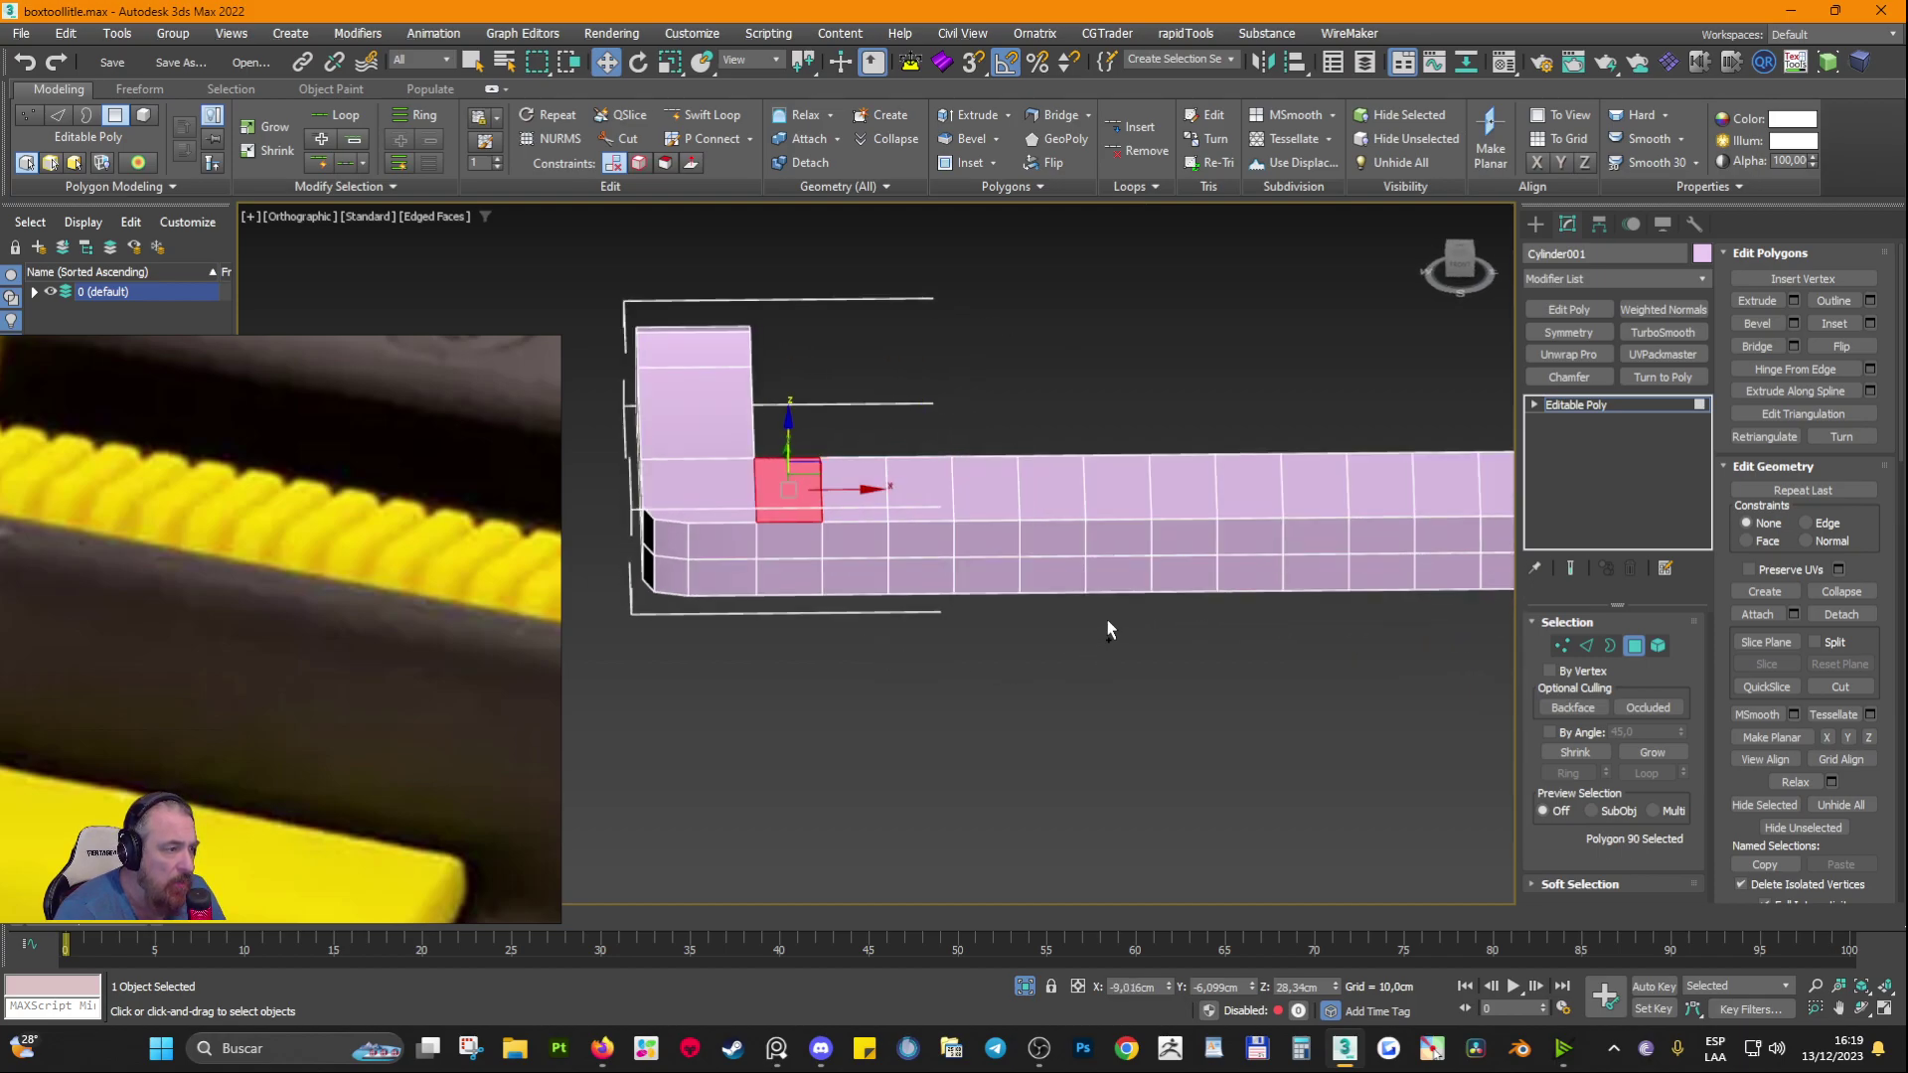
# Step: Chamfer the grip's 14 crosswise edge loops by 0.165 cm with 1 segment
pyautogui.click(1587, 647)
pyautogui.scroll(-2, 999, 595)
pyautogui.moveTo(1090, 604); pyautogui.dragTo(1007, 612, button='middle')
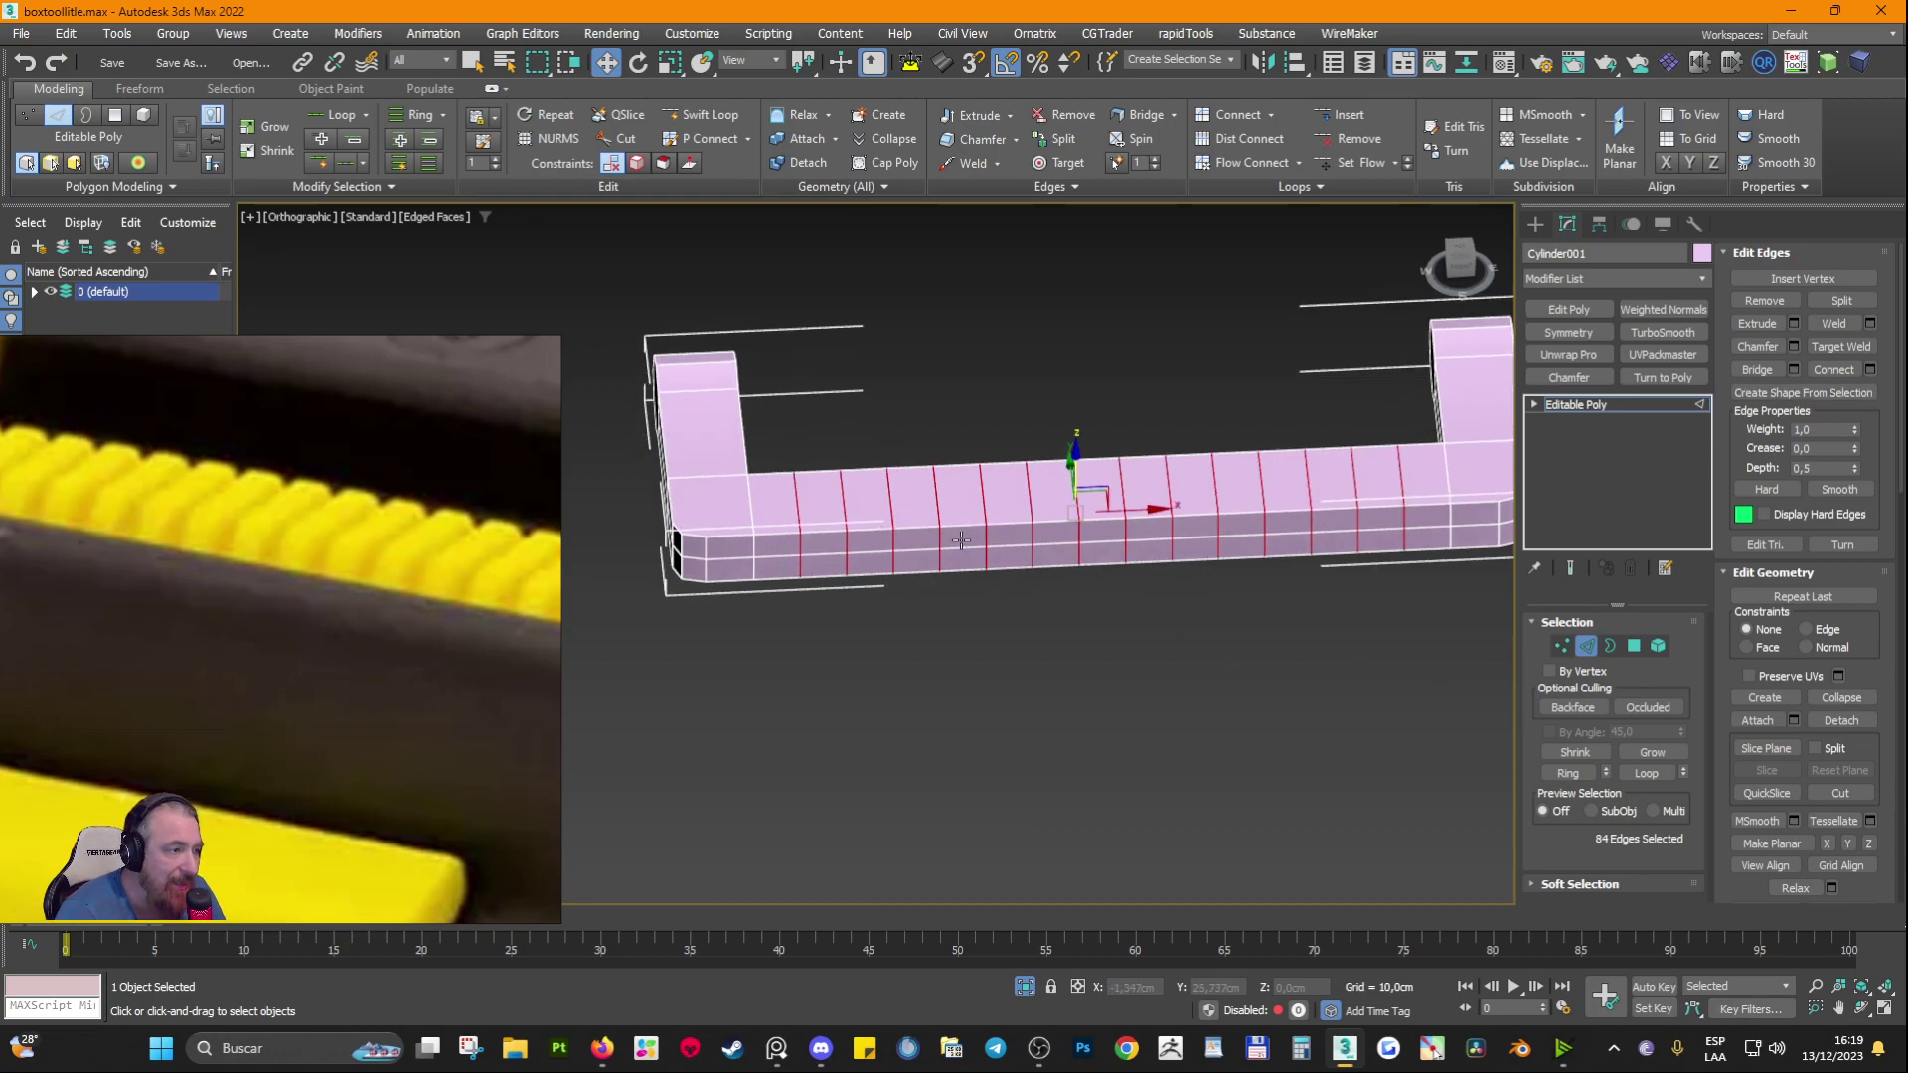
pyautogui.scroll(4, 1068, 576)
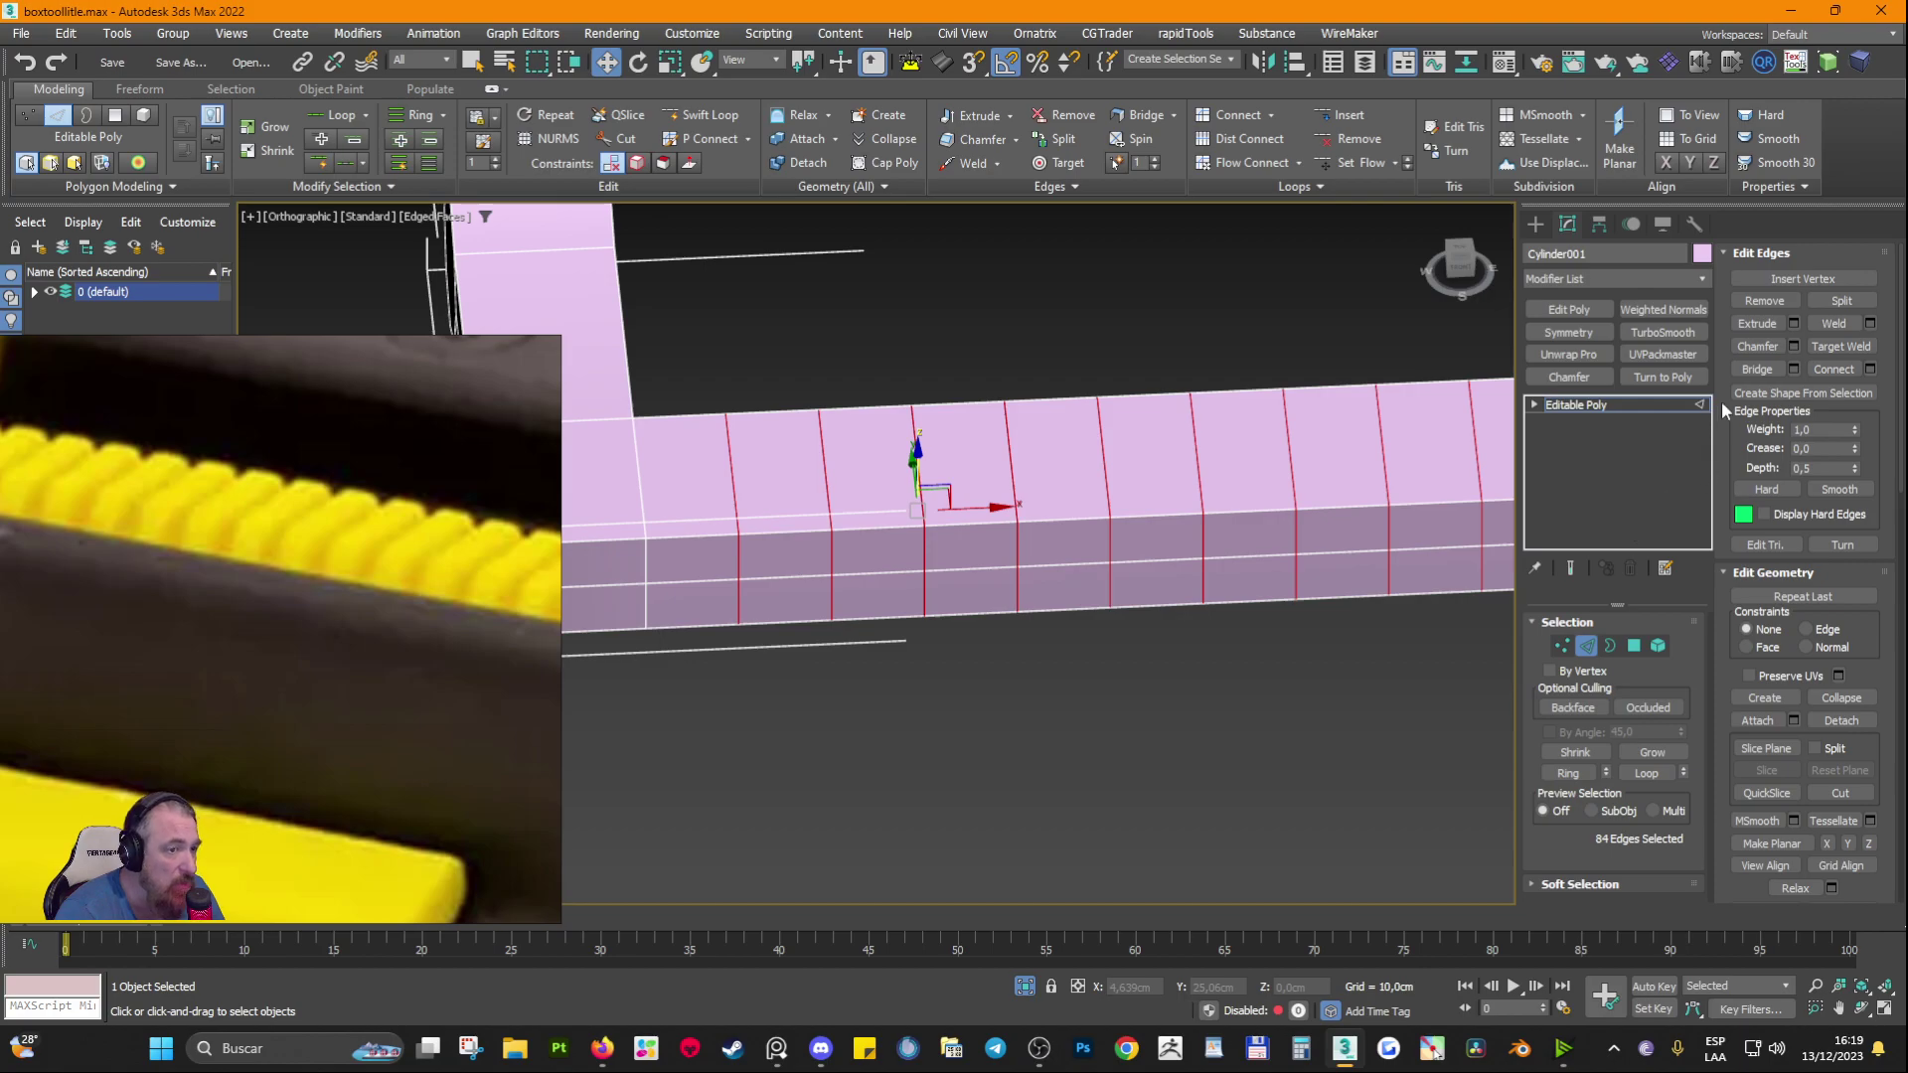
pyautogui.click(1792, 346)
pyautogui.moveTo(1296, 629); pyautogui.dragTo(1305, 613)
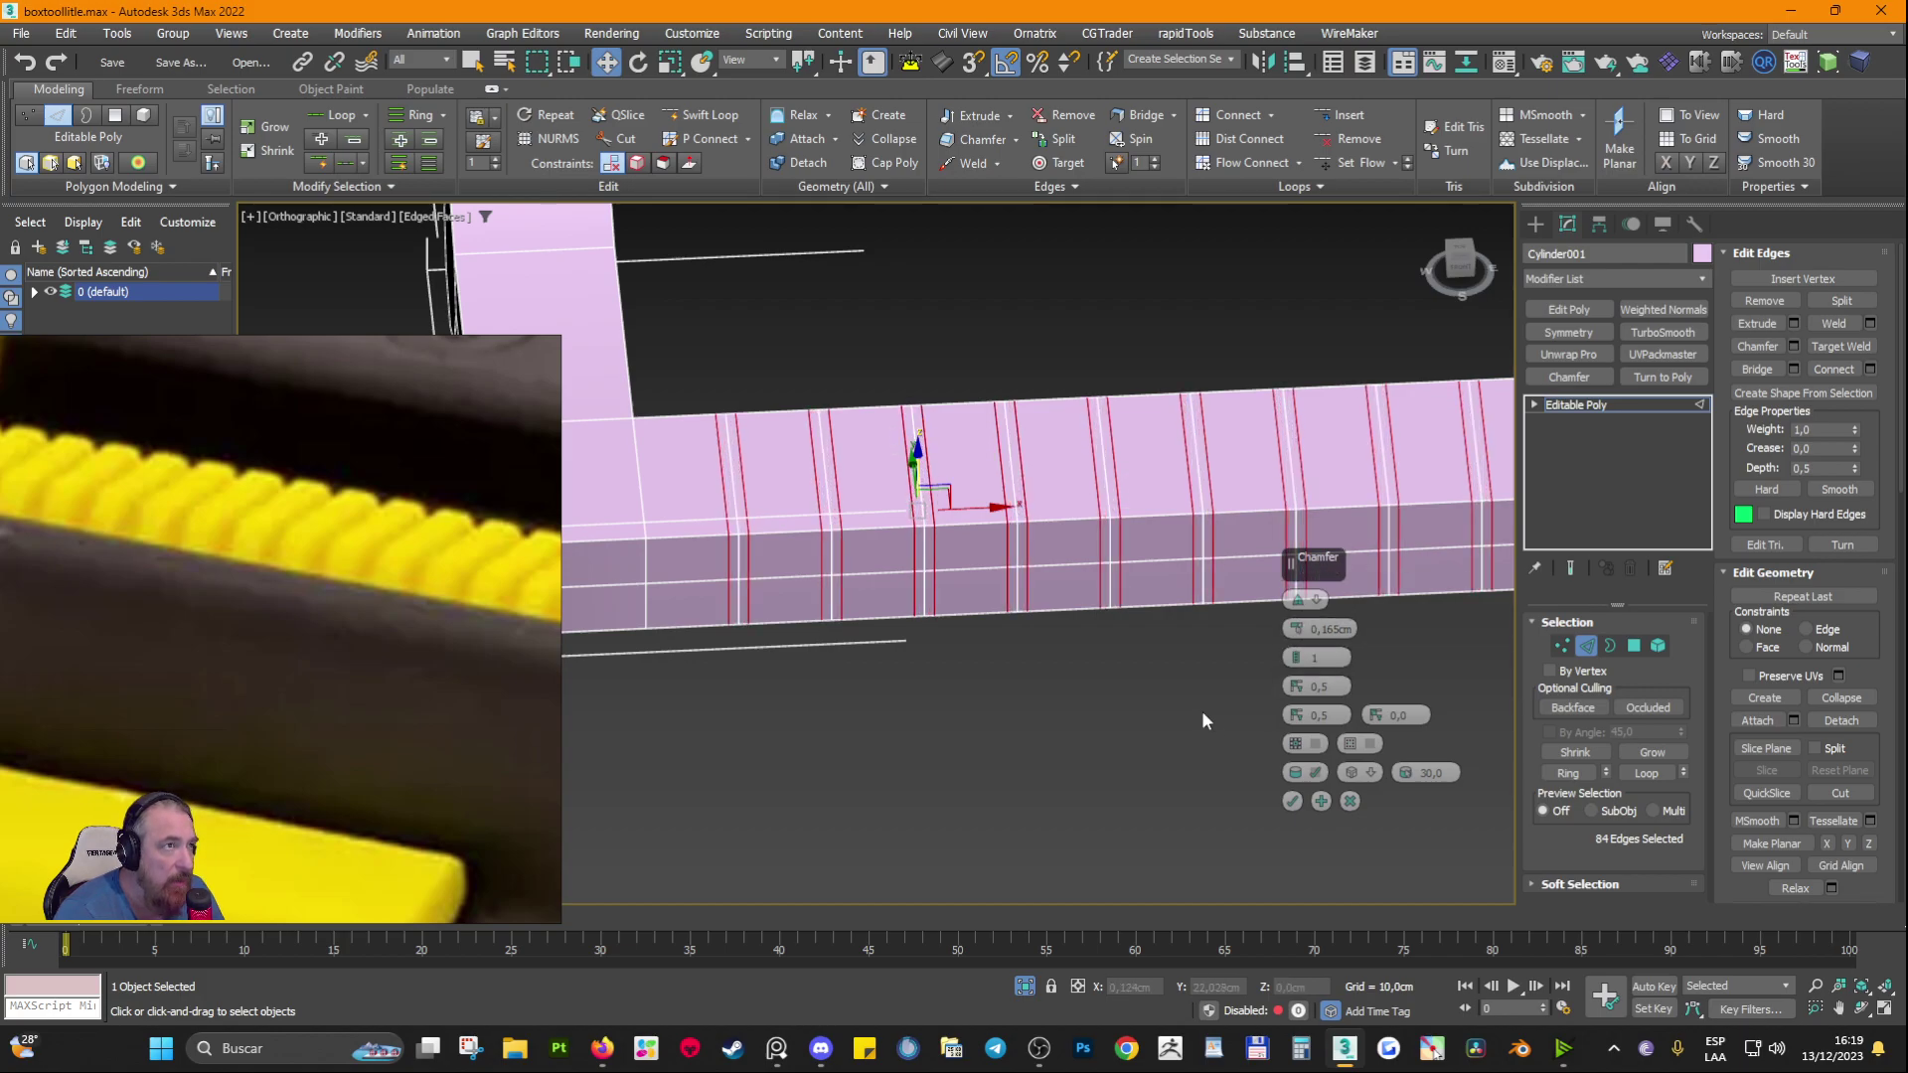
pyautogui.click(1292, 801)
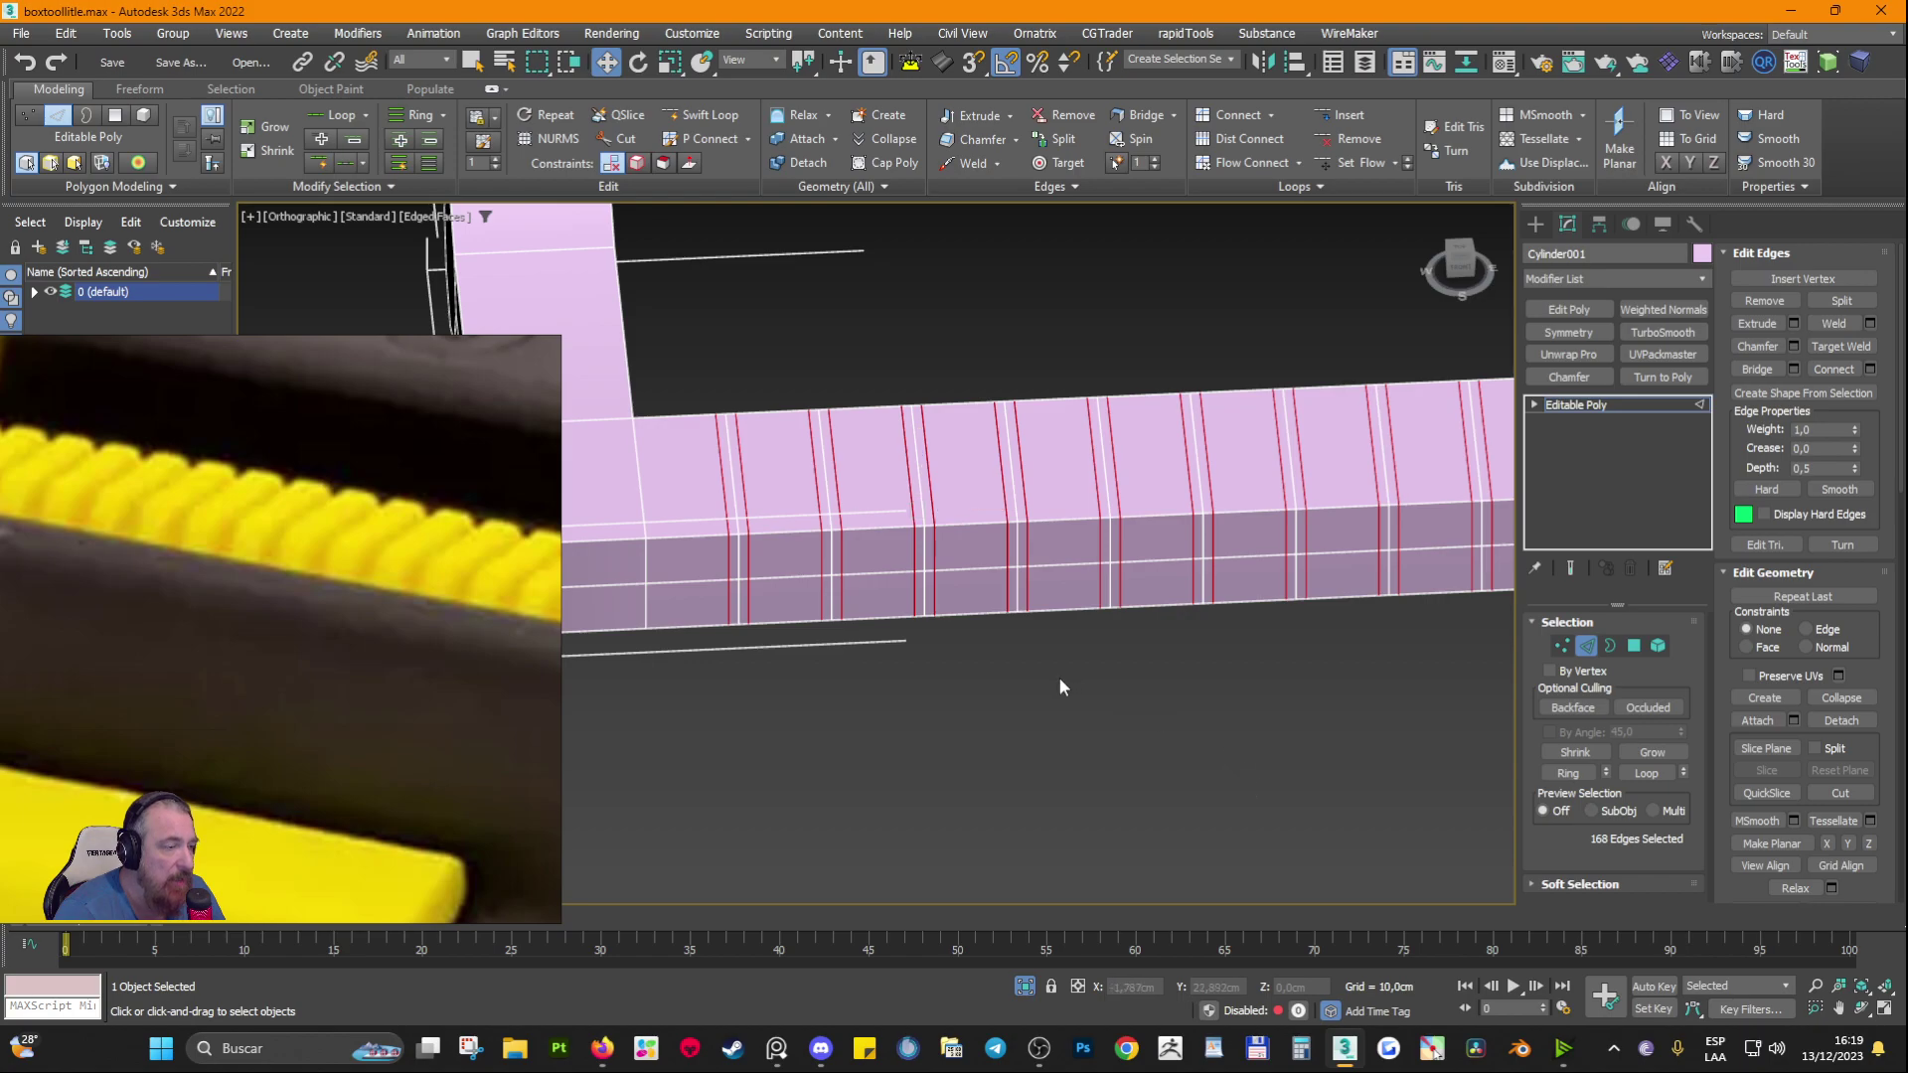
# Step: Select the middle edge loop of each of the 14 chamfered strips along the grip and remove these loops
pyautogui.scroll(-2, 923, 657)
pyautogui.keyDown('alt'); pyautogui.moveTo(921, 656); pyautogui.dragTo(878, 631, button='middle'); pyautogui.keyUp('alt')
pyautogui.scroll(2, 808, 496)
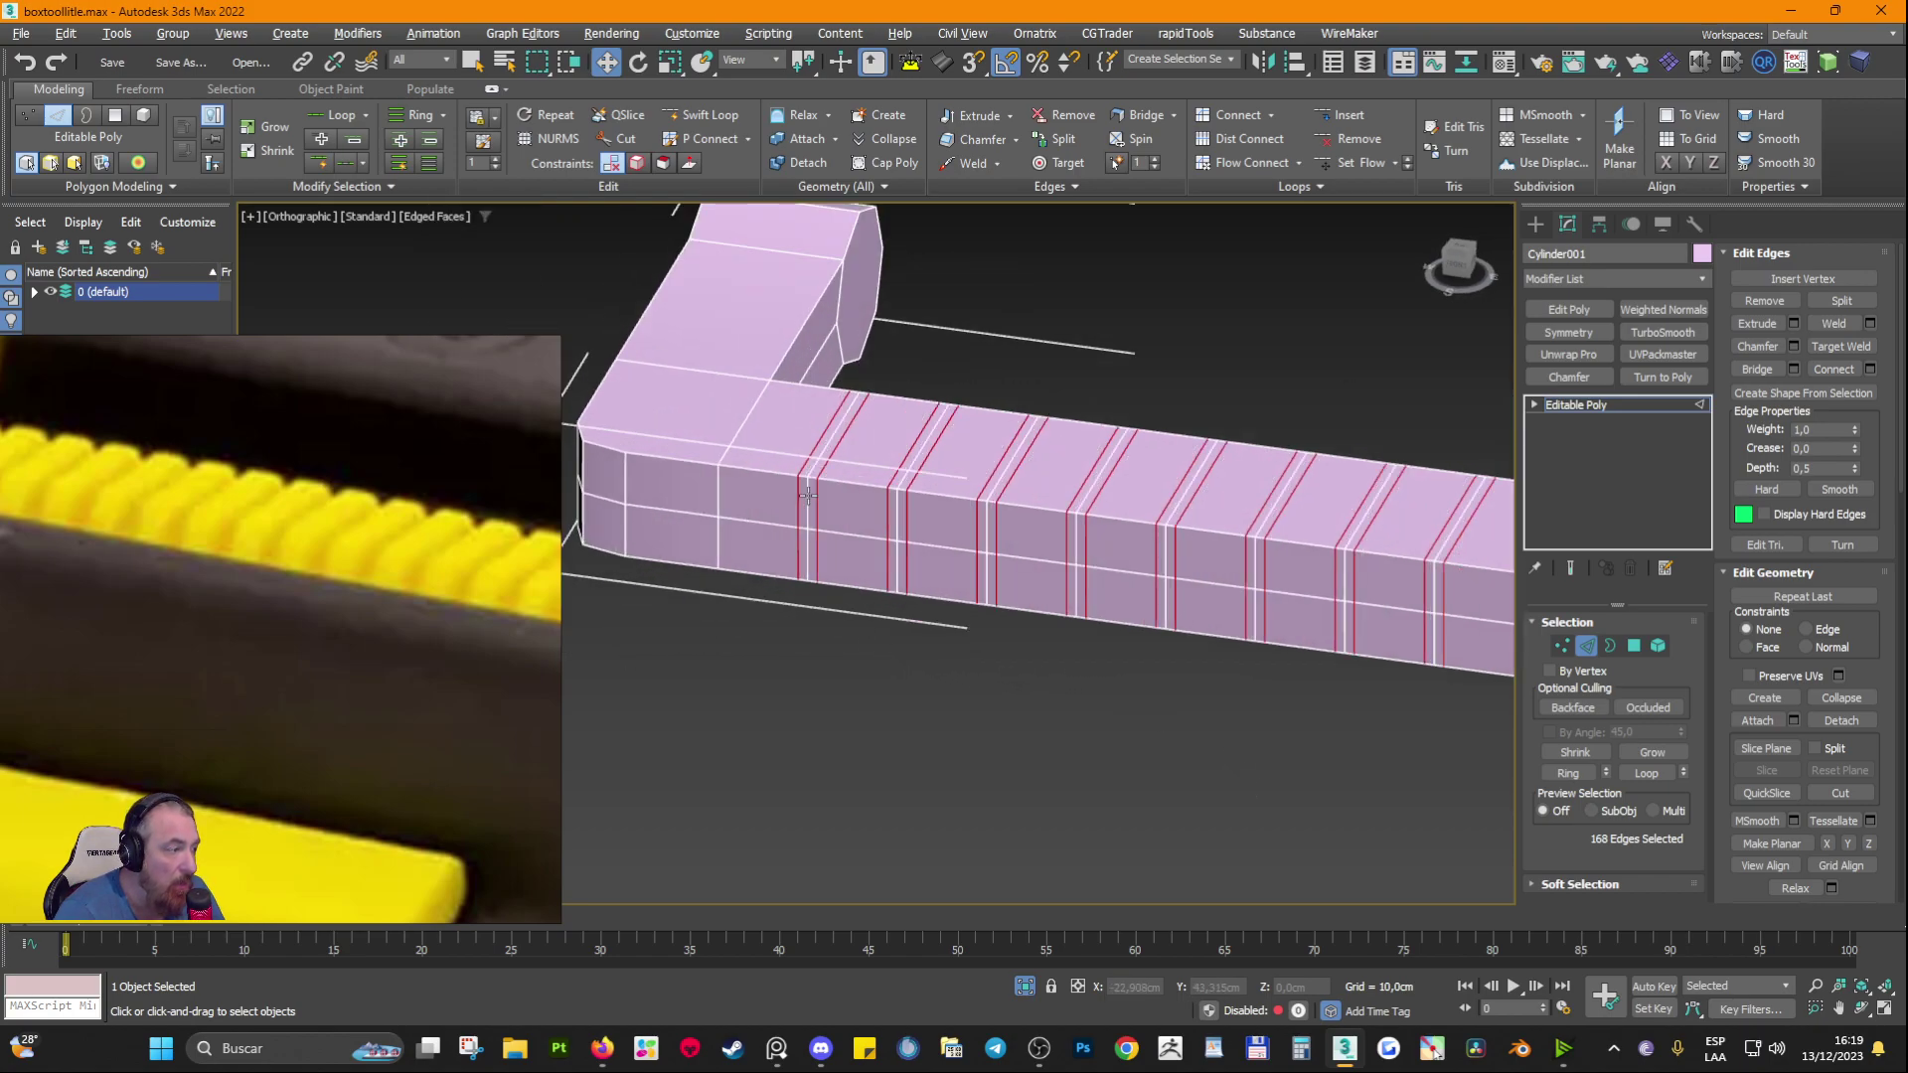
pyautogui.doubleClick(822, 455)
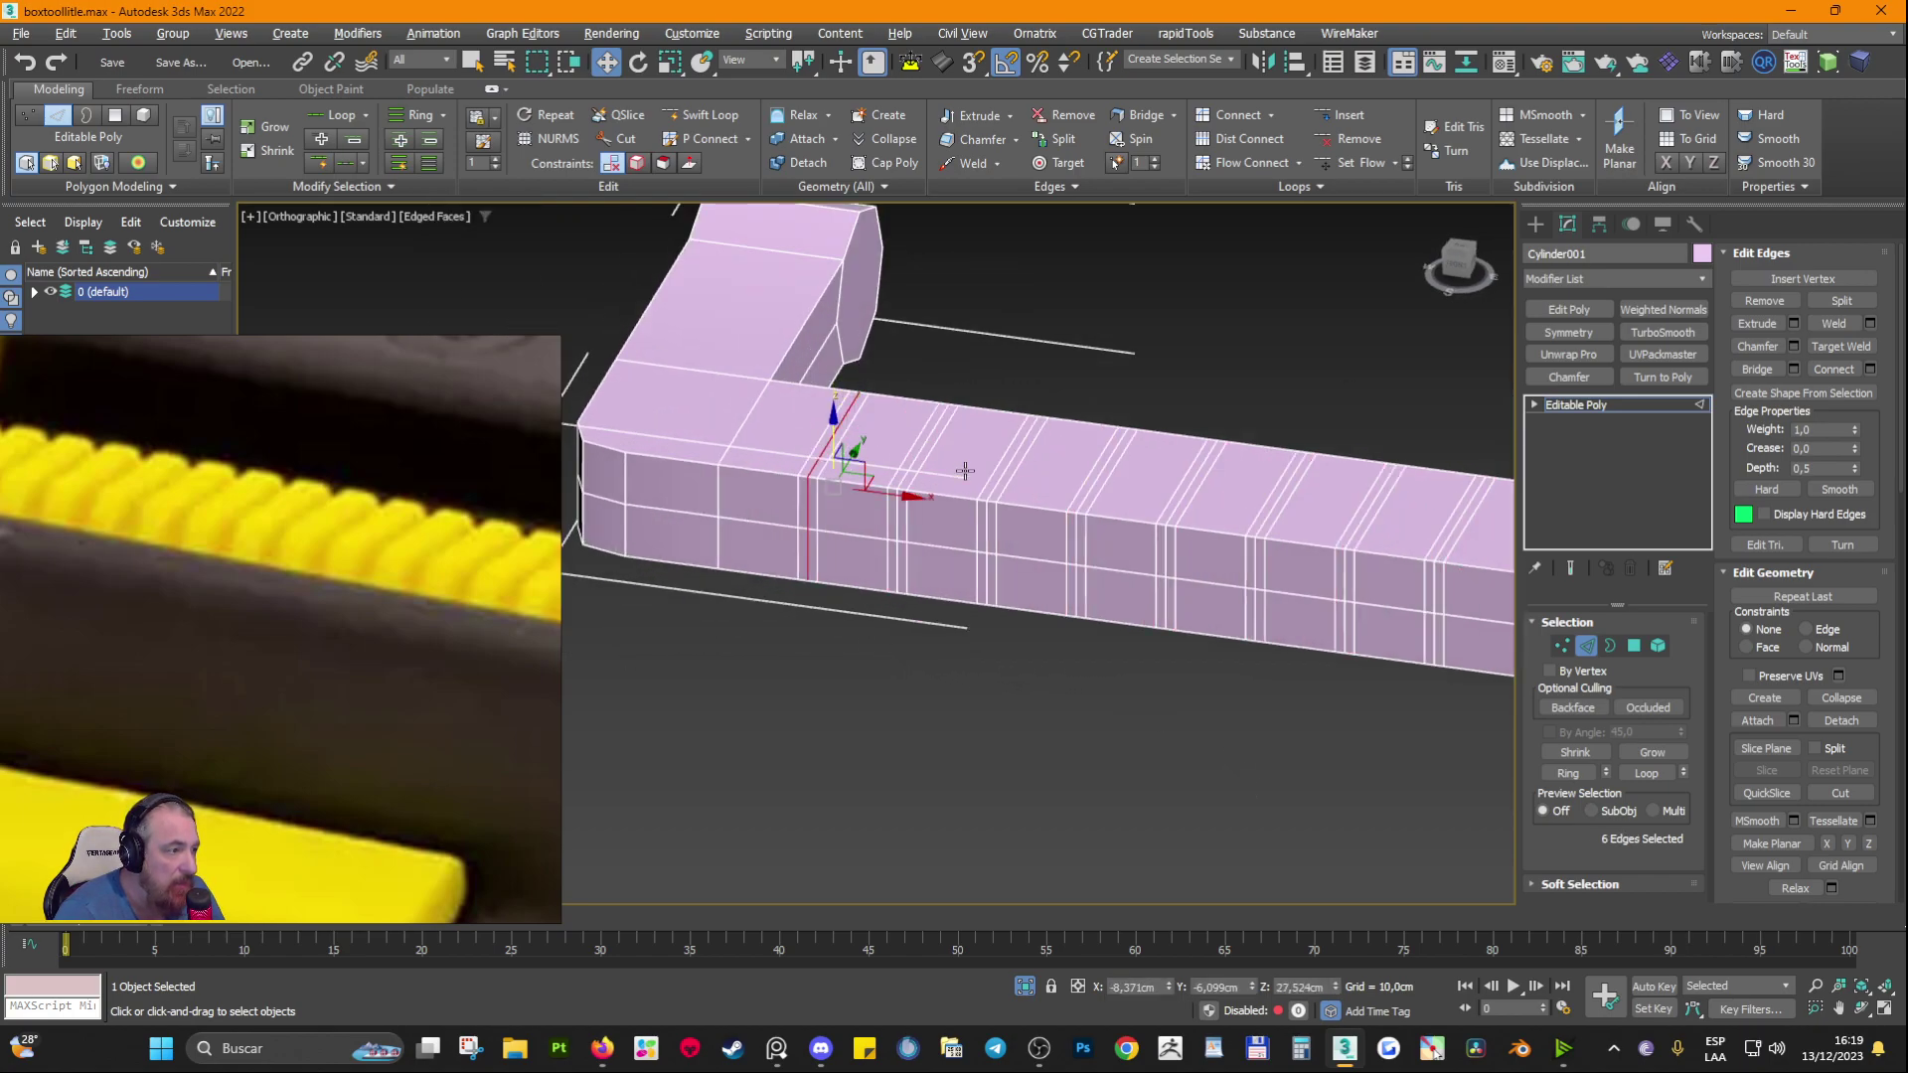
pyautogui.keyDown('ctrl'); pyautogui.click(920, 454); pyautogui.keyUp('ctrl')
pyautogui.keyDown('ctrl'); pyautogui.doubleClick(920, 454); pyautogui.keyUp('ctrl')
pyautogui.keyDown('ctrl'); pyautogui.click(996, 480); pyautogui.keyUp('ctrl')
pyautogui.keyDown('ctrl'); pyautogui.doubleClick(996, 480); pyautogui.keyUp('ctrl')
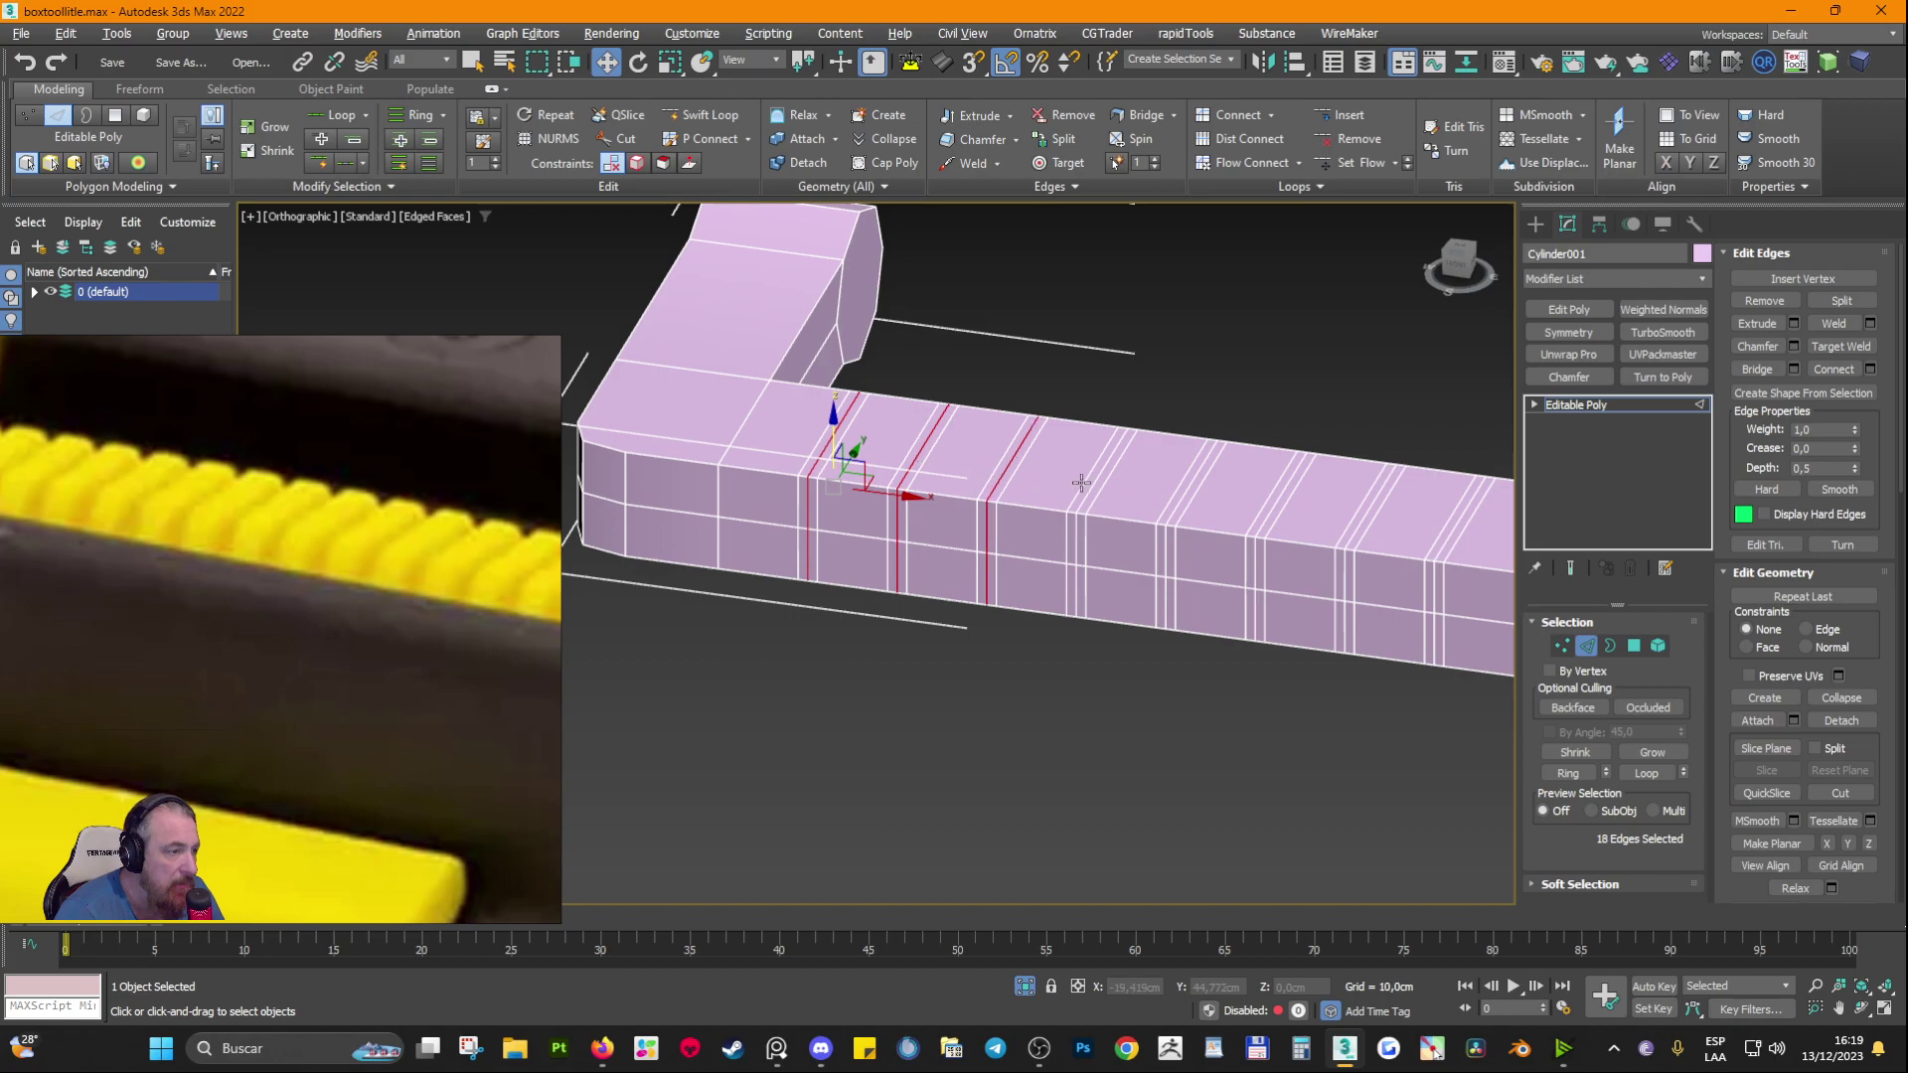
pyautogui.keyDown('ctrl'); pyautogui.click(1090, 483); pyautogui.keyUp('ctrl')
pyautogui.keyDown('ctrl'); pyautogui.doubleClick(1090, 484); pyautogui.keyUp('ctrl')
pyautogui.keyDown('ctrl'); pyautogui.doubleClick(1187, 486); pyautogui.keyUp('ctrl')
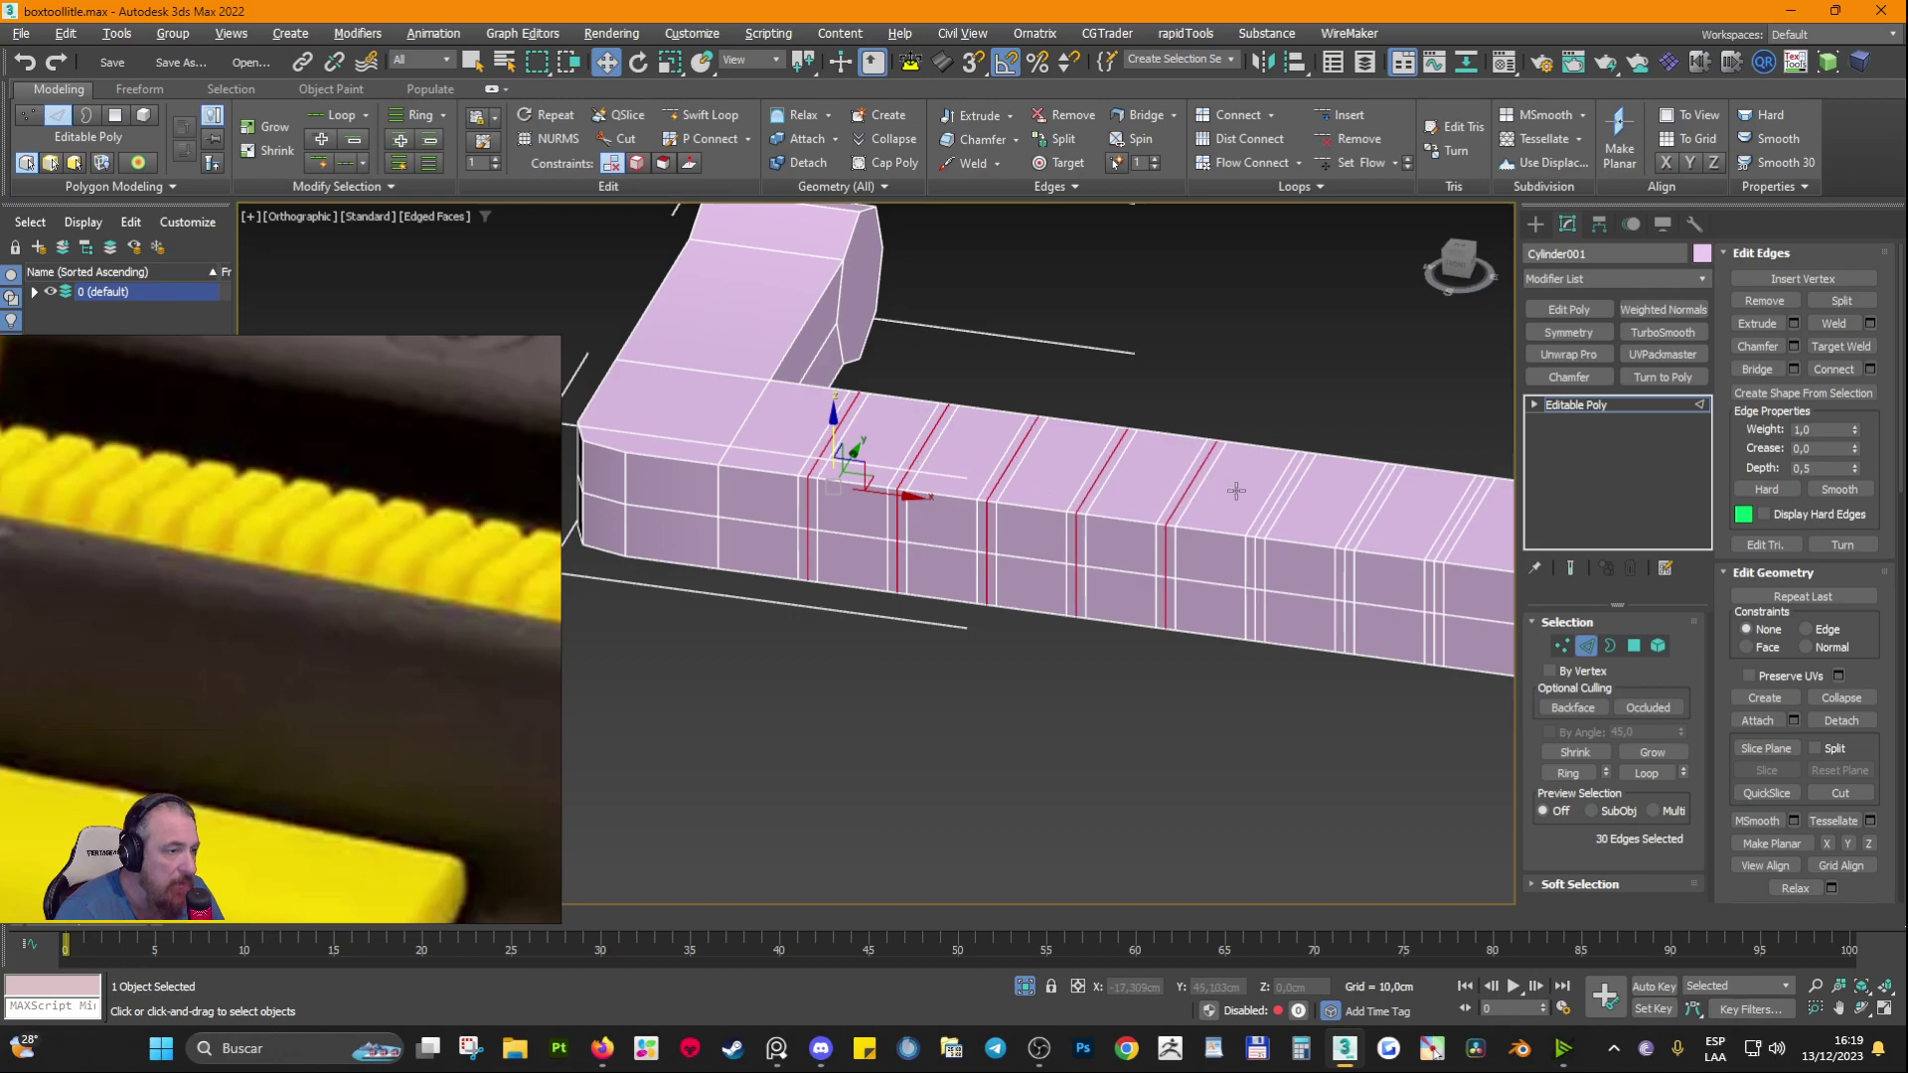
pyautogui.keyDown('ctrl'); pyautogui.click(1273, 498); pyautogui.keyUp('ctrl')
pyautogui.keyDown('ctrl'); pyautogui.doubleClick(1273, 498); pyautogui.keyUp('ctrl')
pyautogui.keyDown('ctrl'); pyautogui.click(1363, 511); pyautogui.keyUp('ctrl')
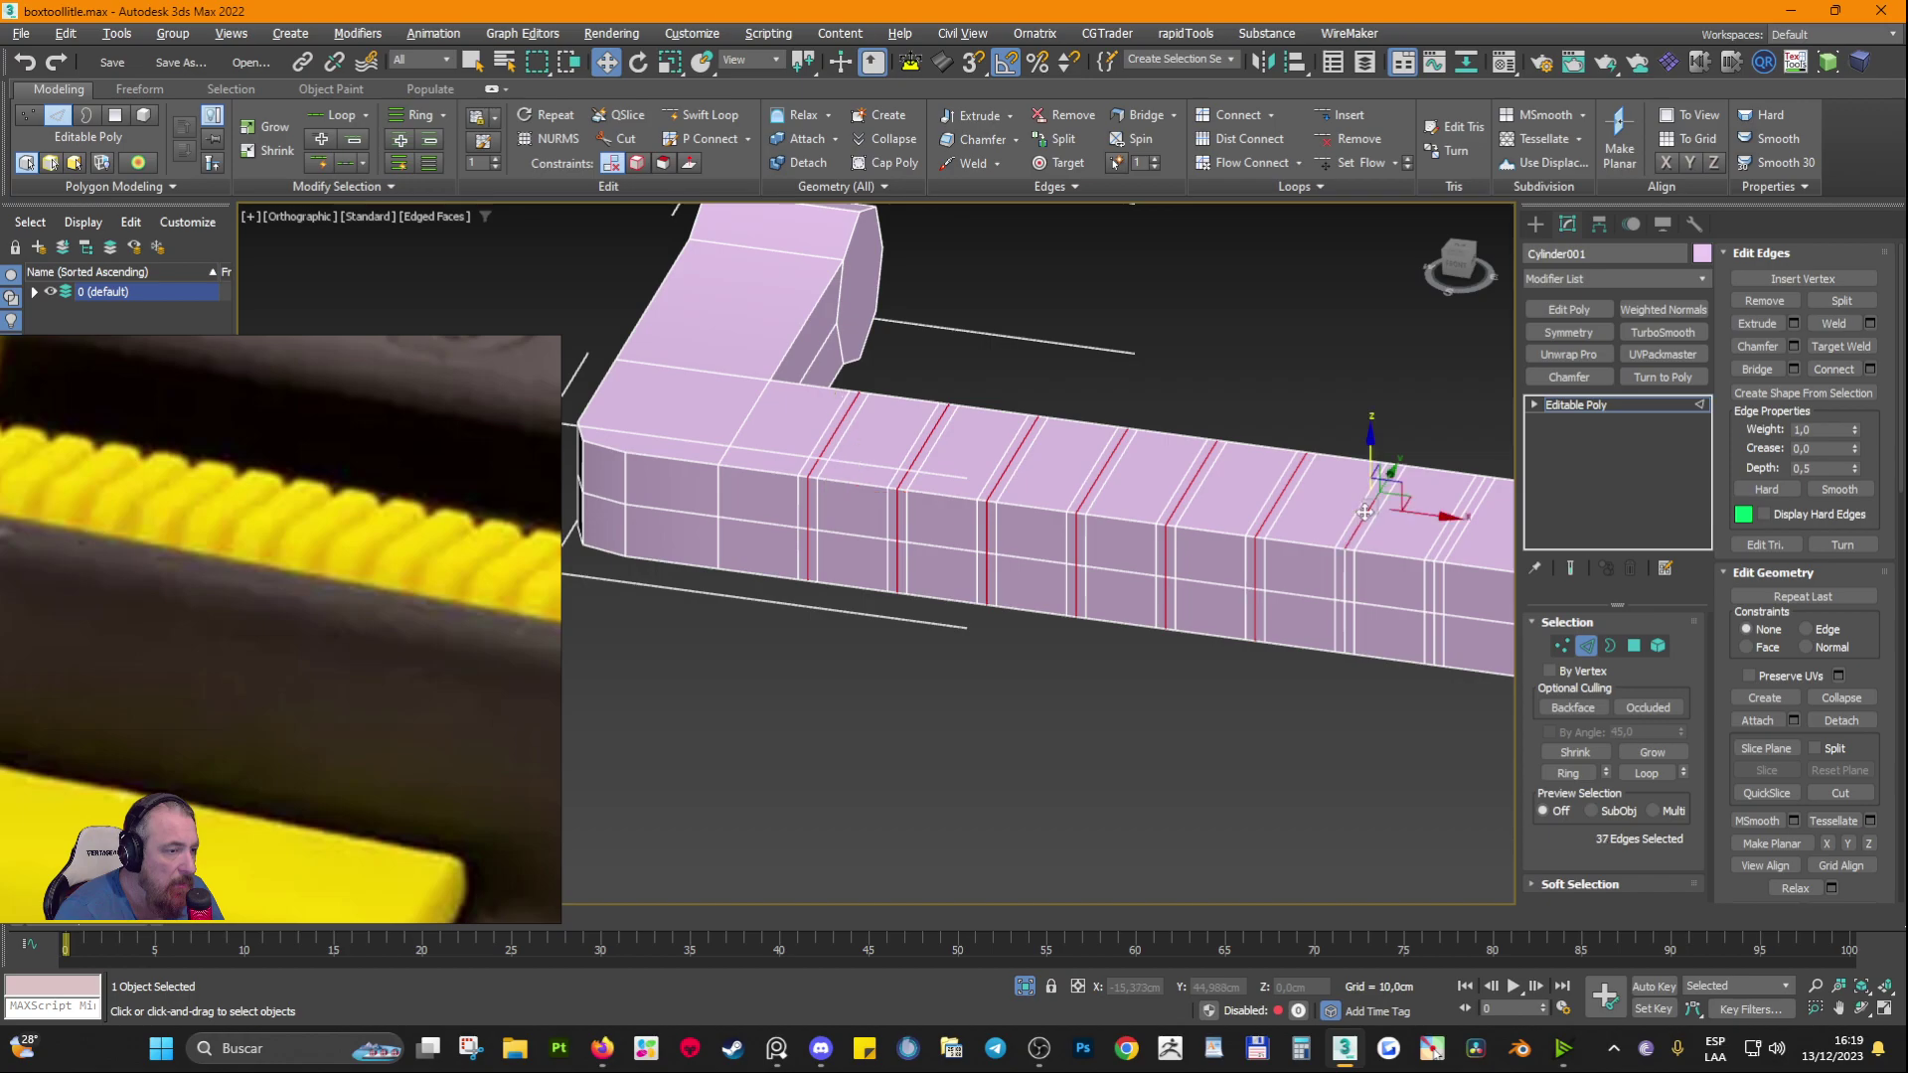
pyautogui.keyDown('ctrl'); pyautogui.doubleClick(1363, 510); pyautogui.keyUp('ctrl')
pyautogui.moveTo(1386, 519); pyautogui.dragTo(1245, 483, button='middle')
pyautogui.keyDown('ctrl'); pyautogui.doubleClick(1255, 488); pyautogui.keyUp('ctrl')
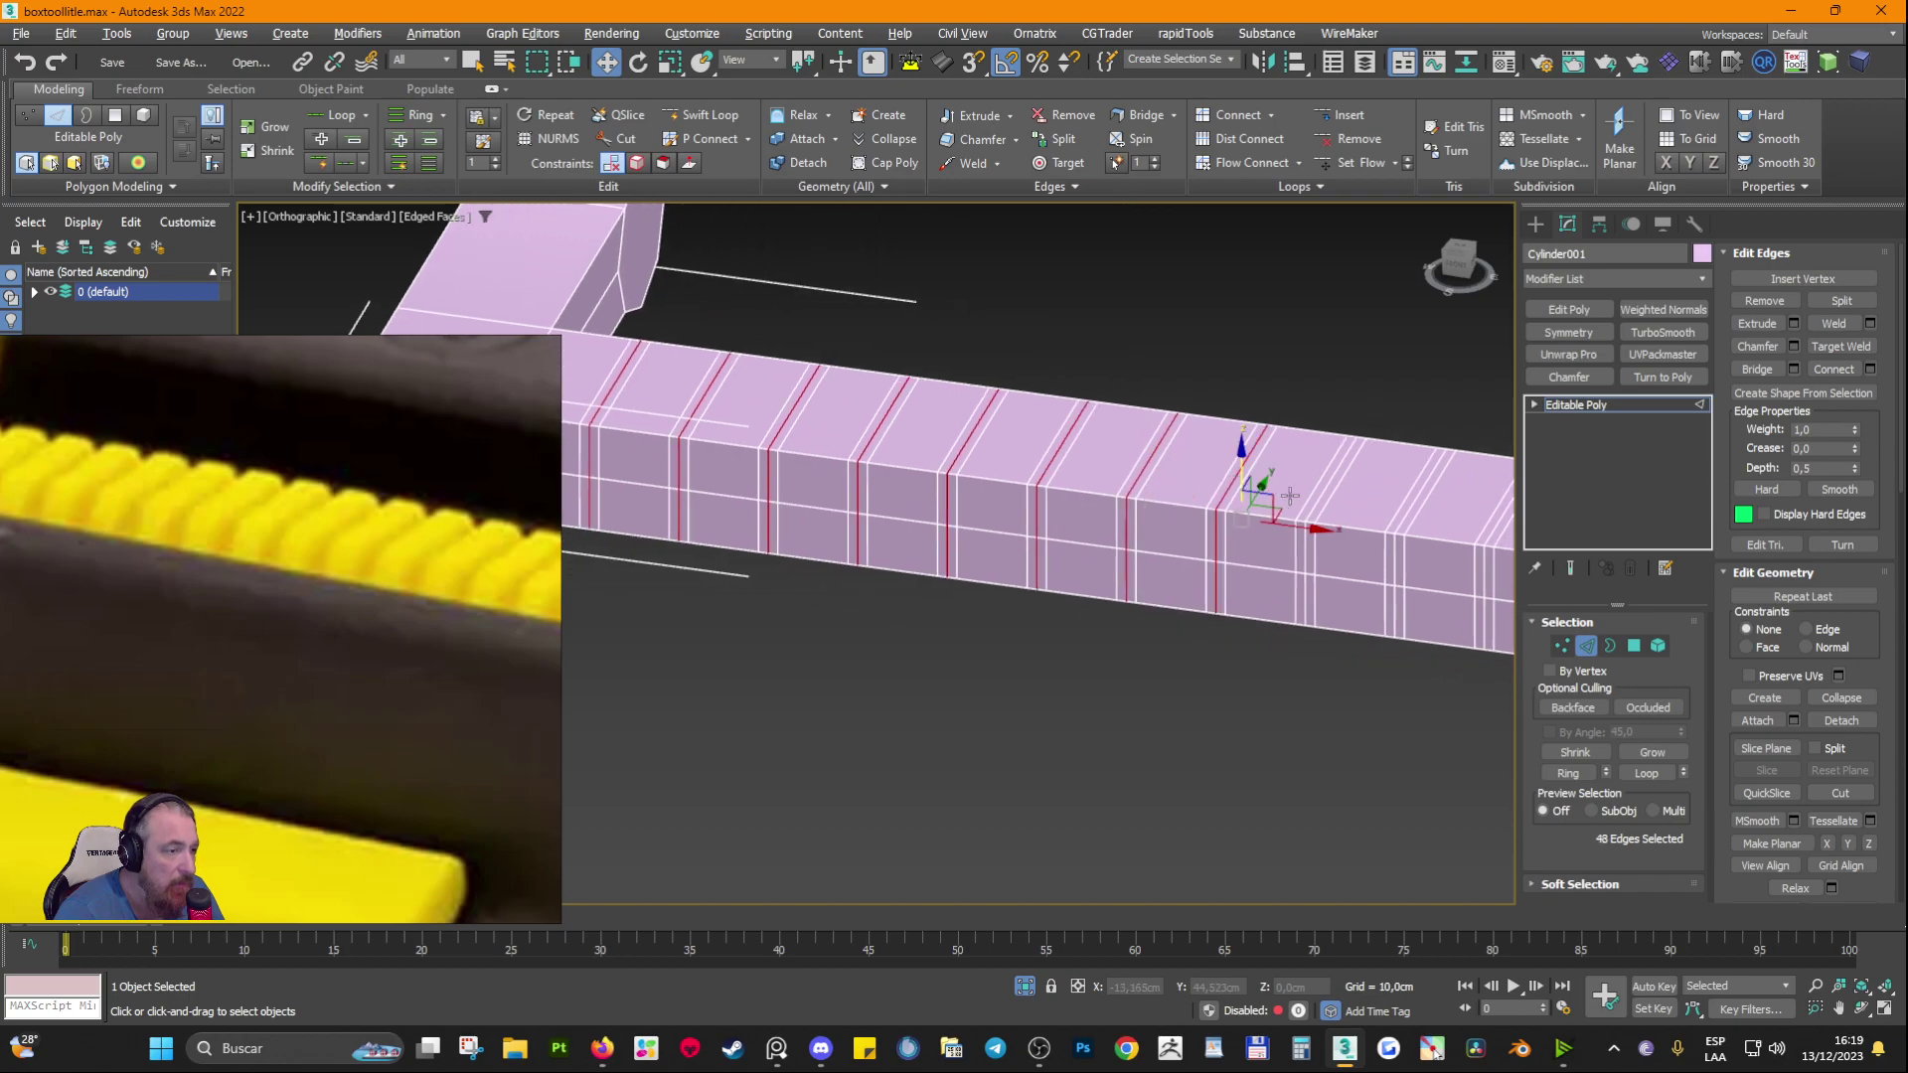
pyautogui.keyDown('ctrl'); pyautogui.doubleClick(1316, 499); pyautogui.keyUp('ctrl')
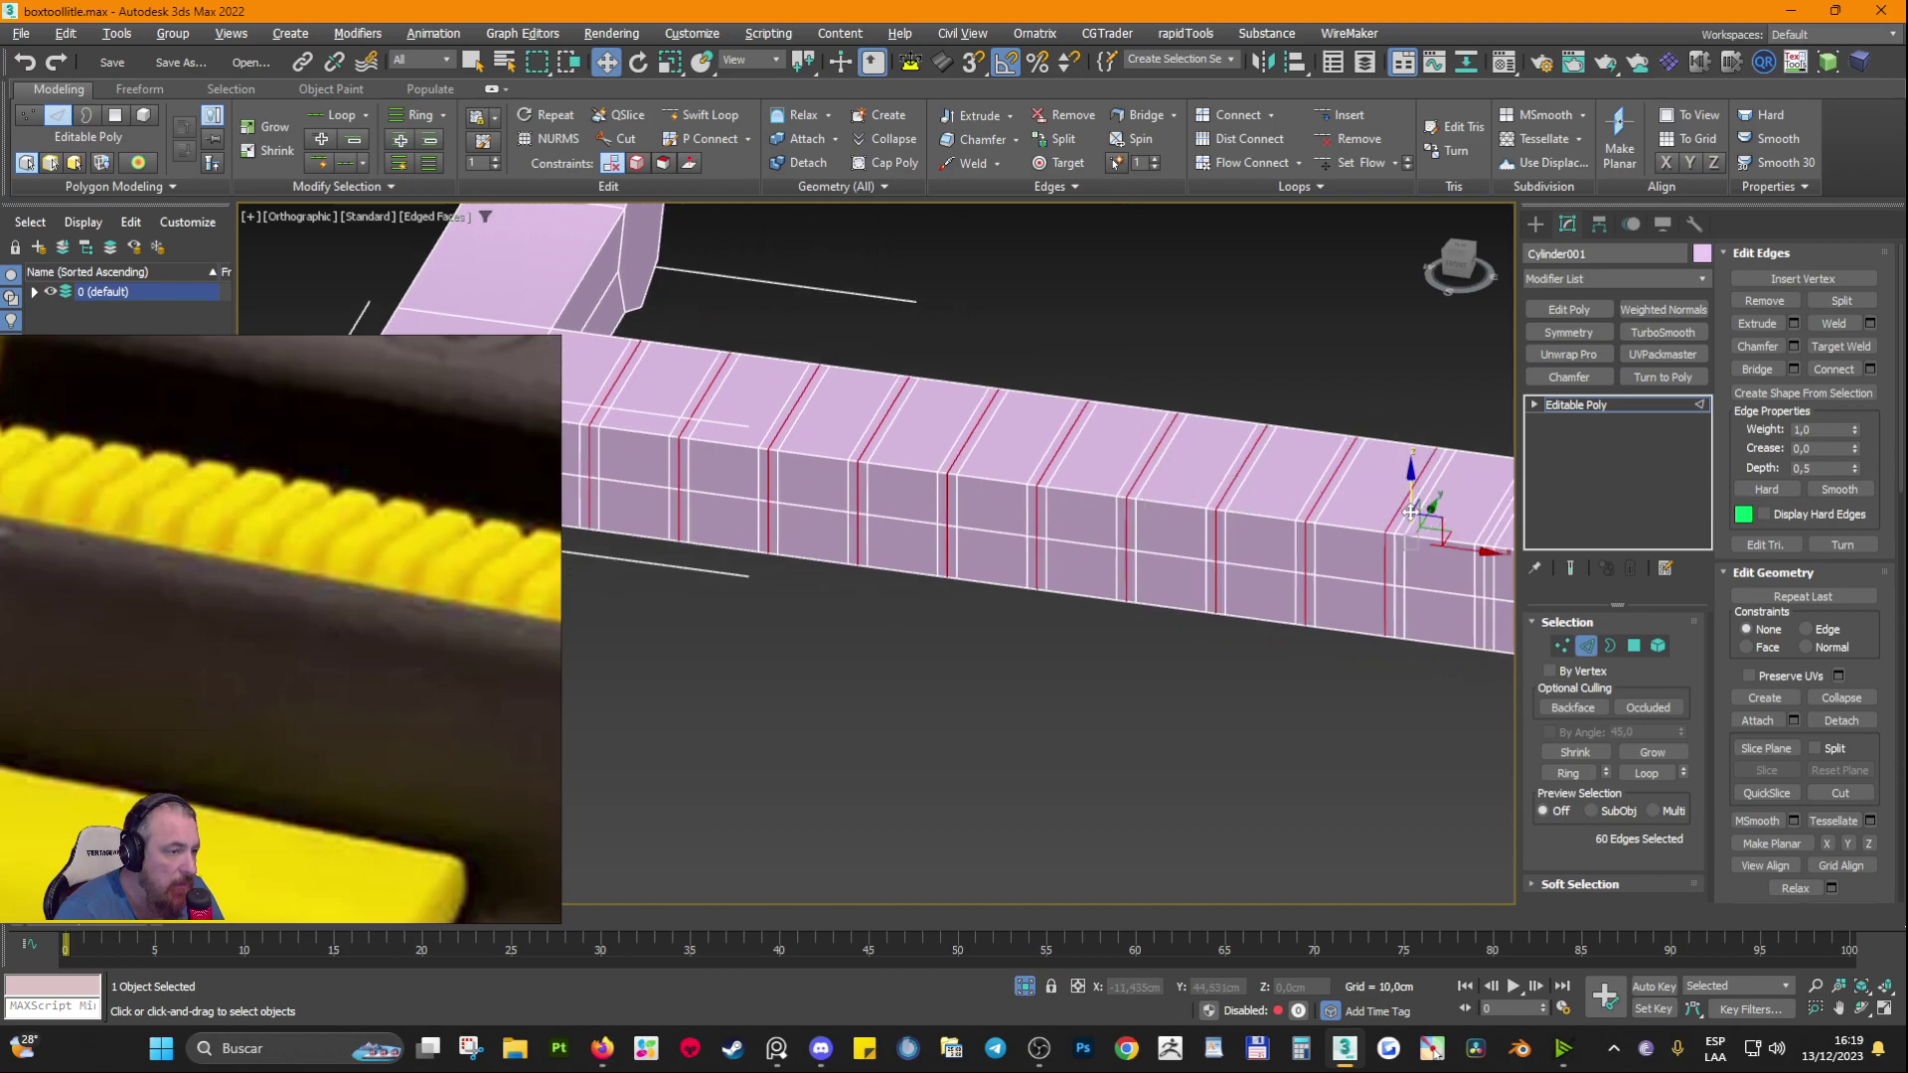
pyautogui.keyDown('ctrl'); pyautogui.doubleClick(1408, 510); pyautogui.keyUp('ctrl')
pyautogui.moveTo(1416, 514); pyautogui.dragTo(1211, 477, button='middle')
pyautogui.keyDown('ctrl'); pyautogui.doubleClick(1288, 494); pyautogui.keyUp('ctrl')
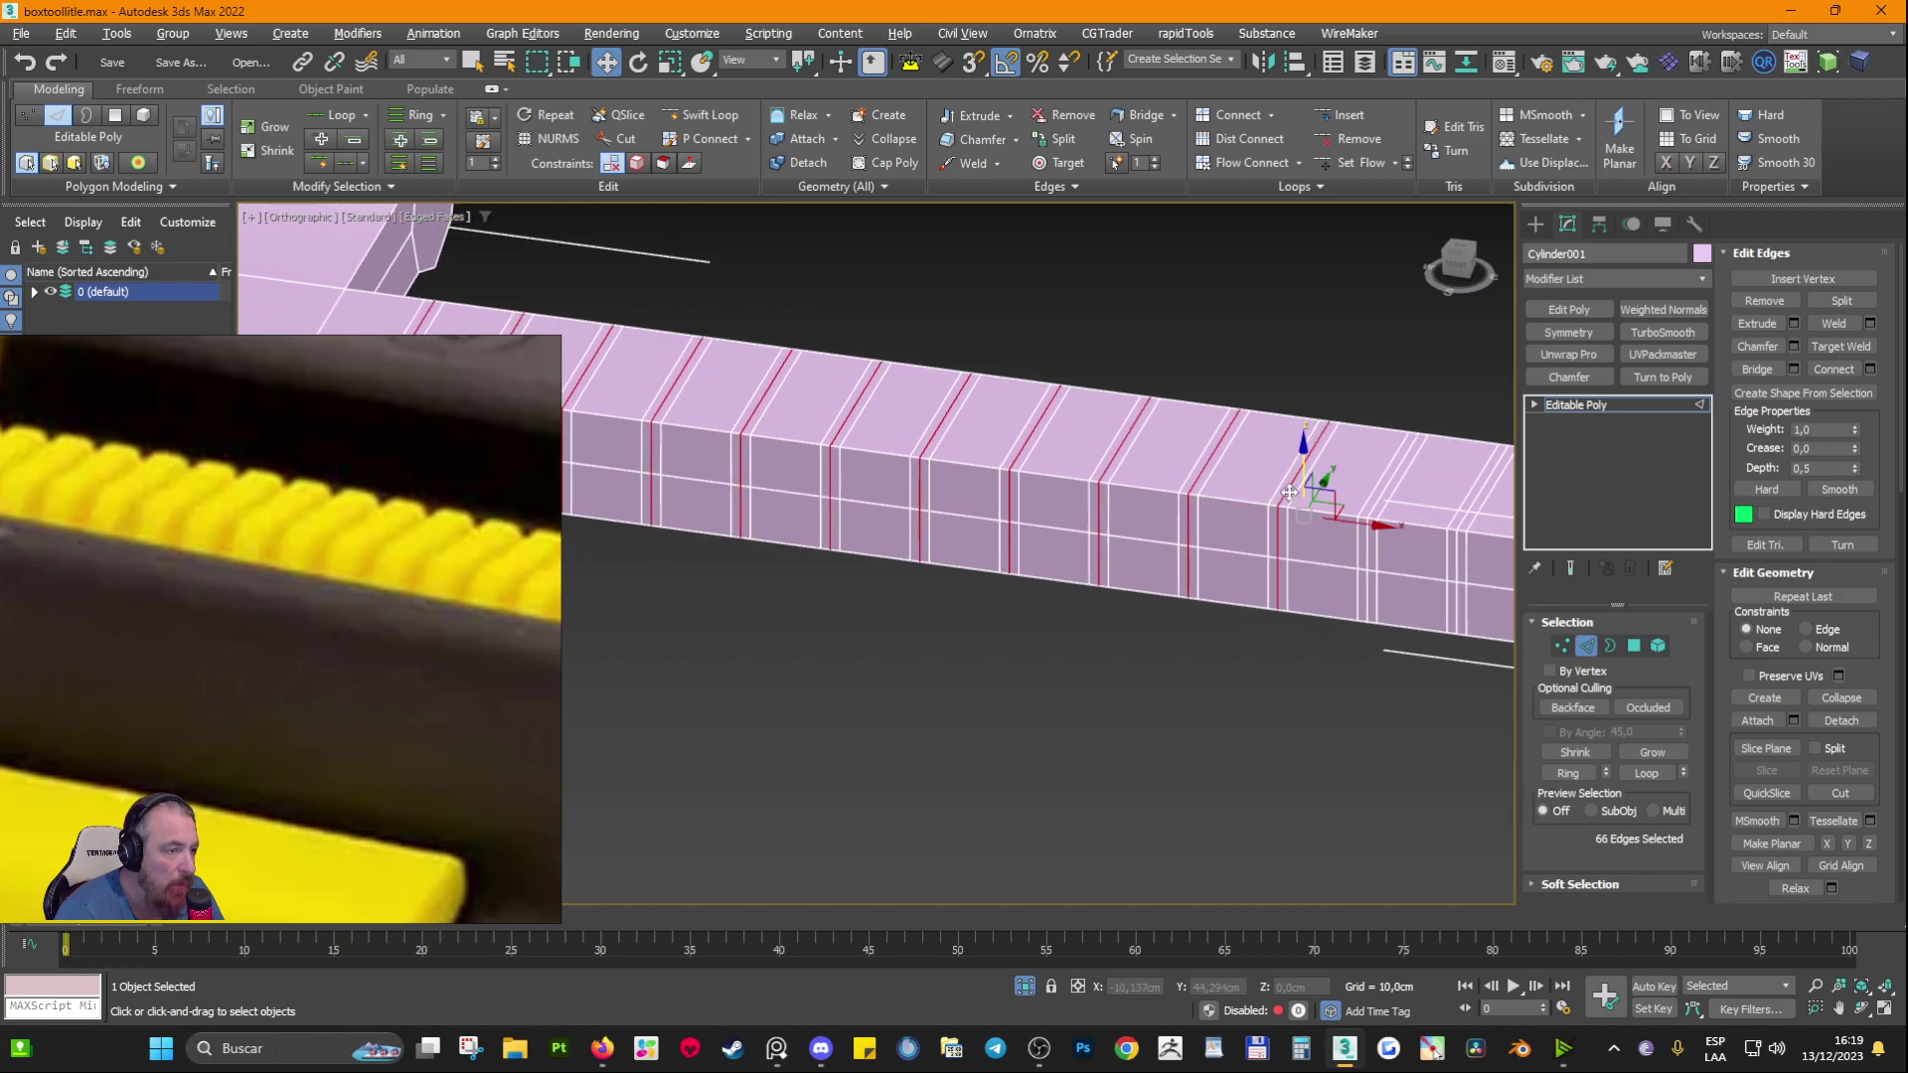
pyautogui.keyDown('ctrl'); pyautogui.doubleClick(1388, 487); pyautogui.keyUp('ctrl')
pyautogui.moveTo(1390, 494); pyautogui.dragTo(1257, 467, button='middle')
pyautogui.keyDown('ctrl'); pyautogui.doubleClick(1252, 461); pyautogui.keyUp('ctrl')
pyautogui.keyDown('ctrl'); pyautogui.doubleClick(1342, 473); pyautogui.keyUp('ctrl')
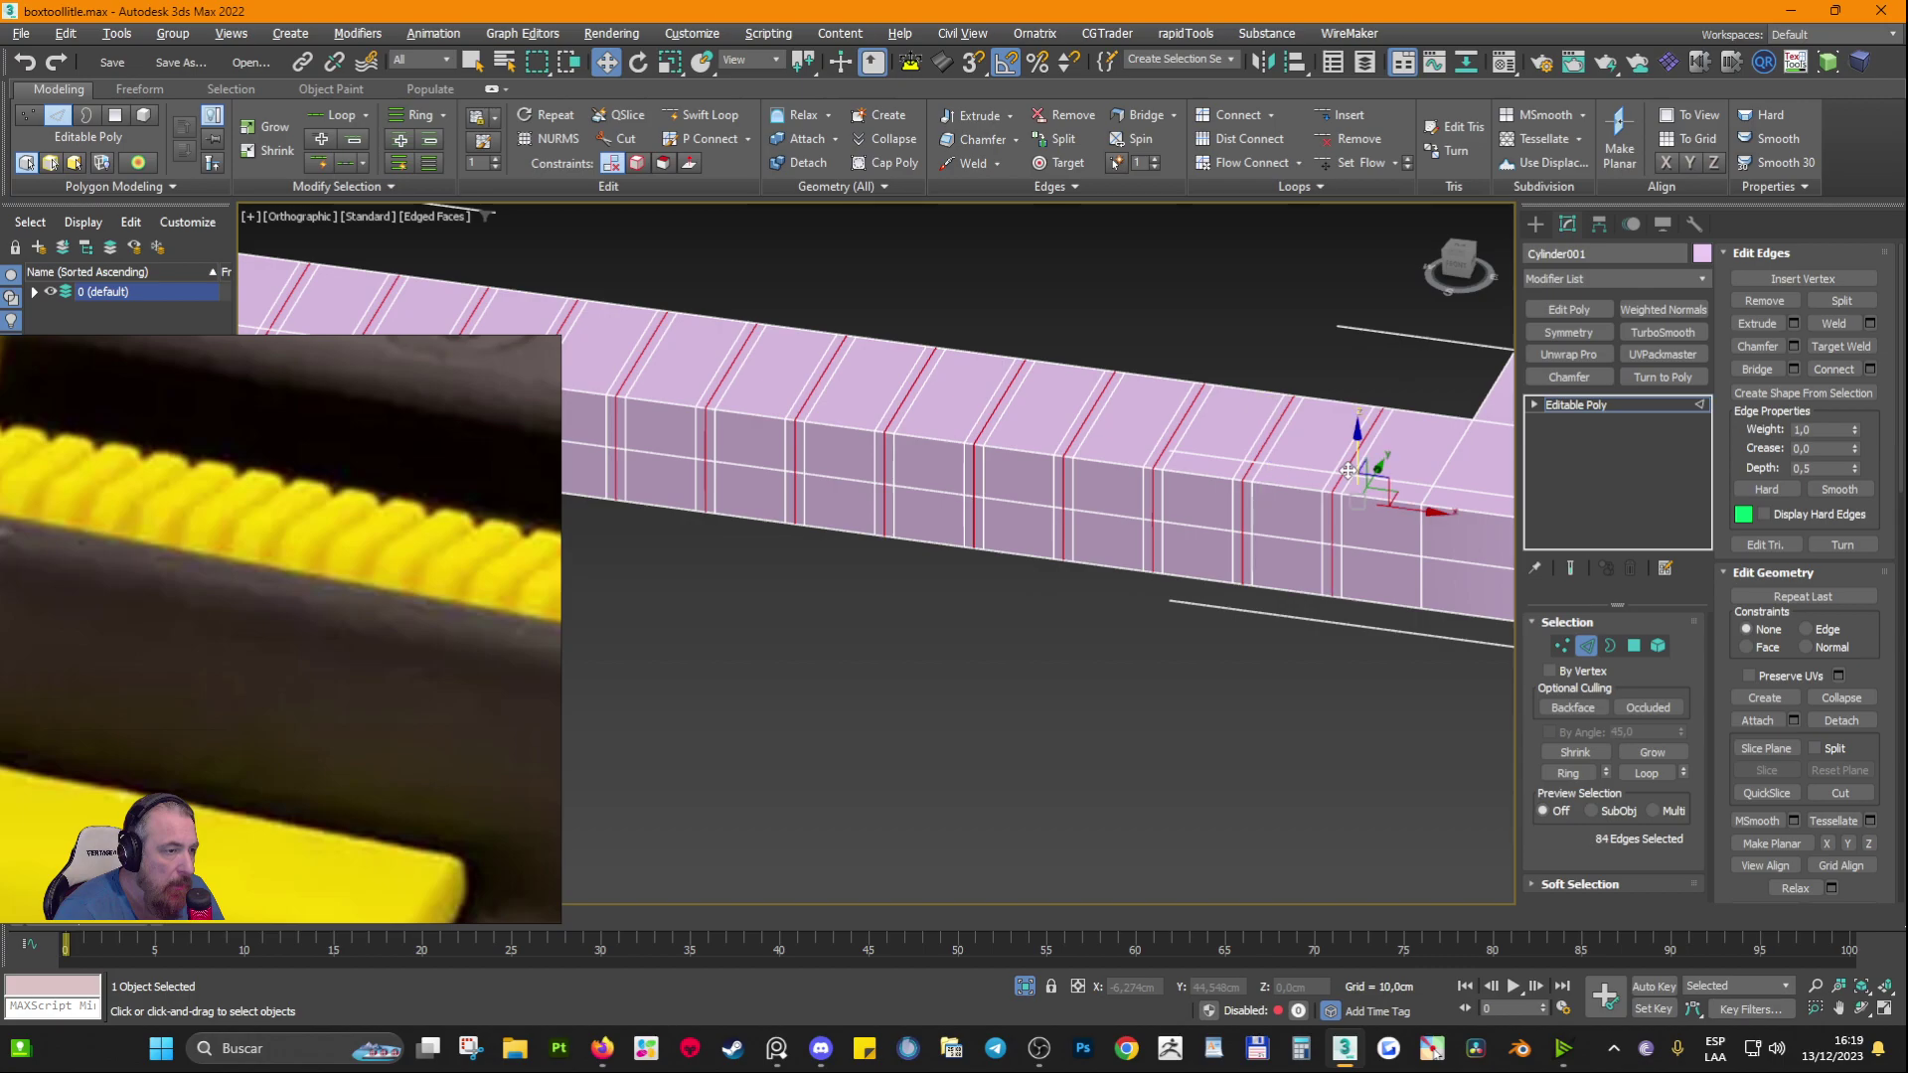
pyautogui.scroll(-3, 1218, 614)
pyautogui.click(1228, 628)
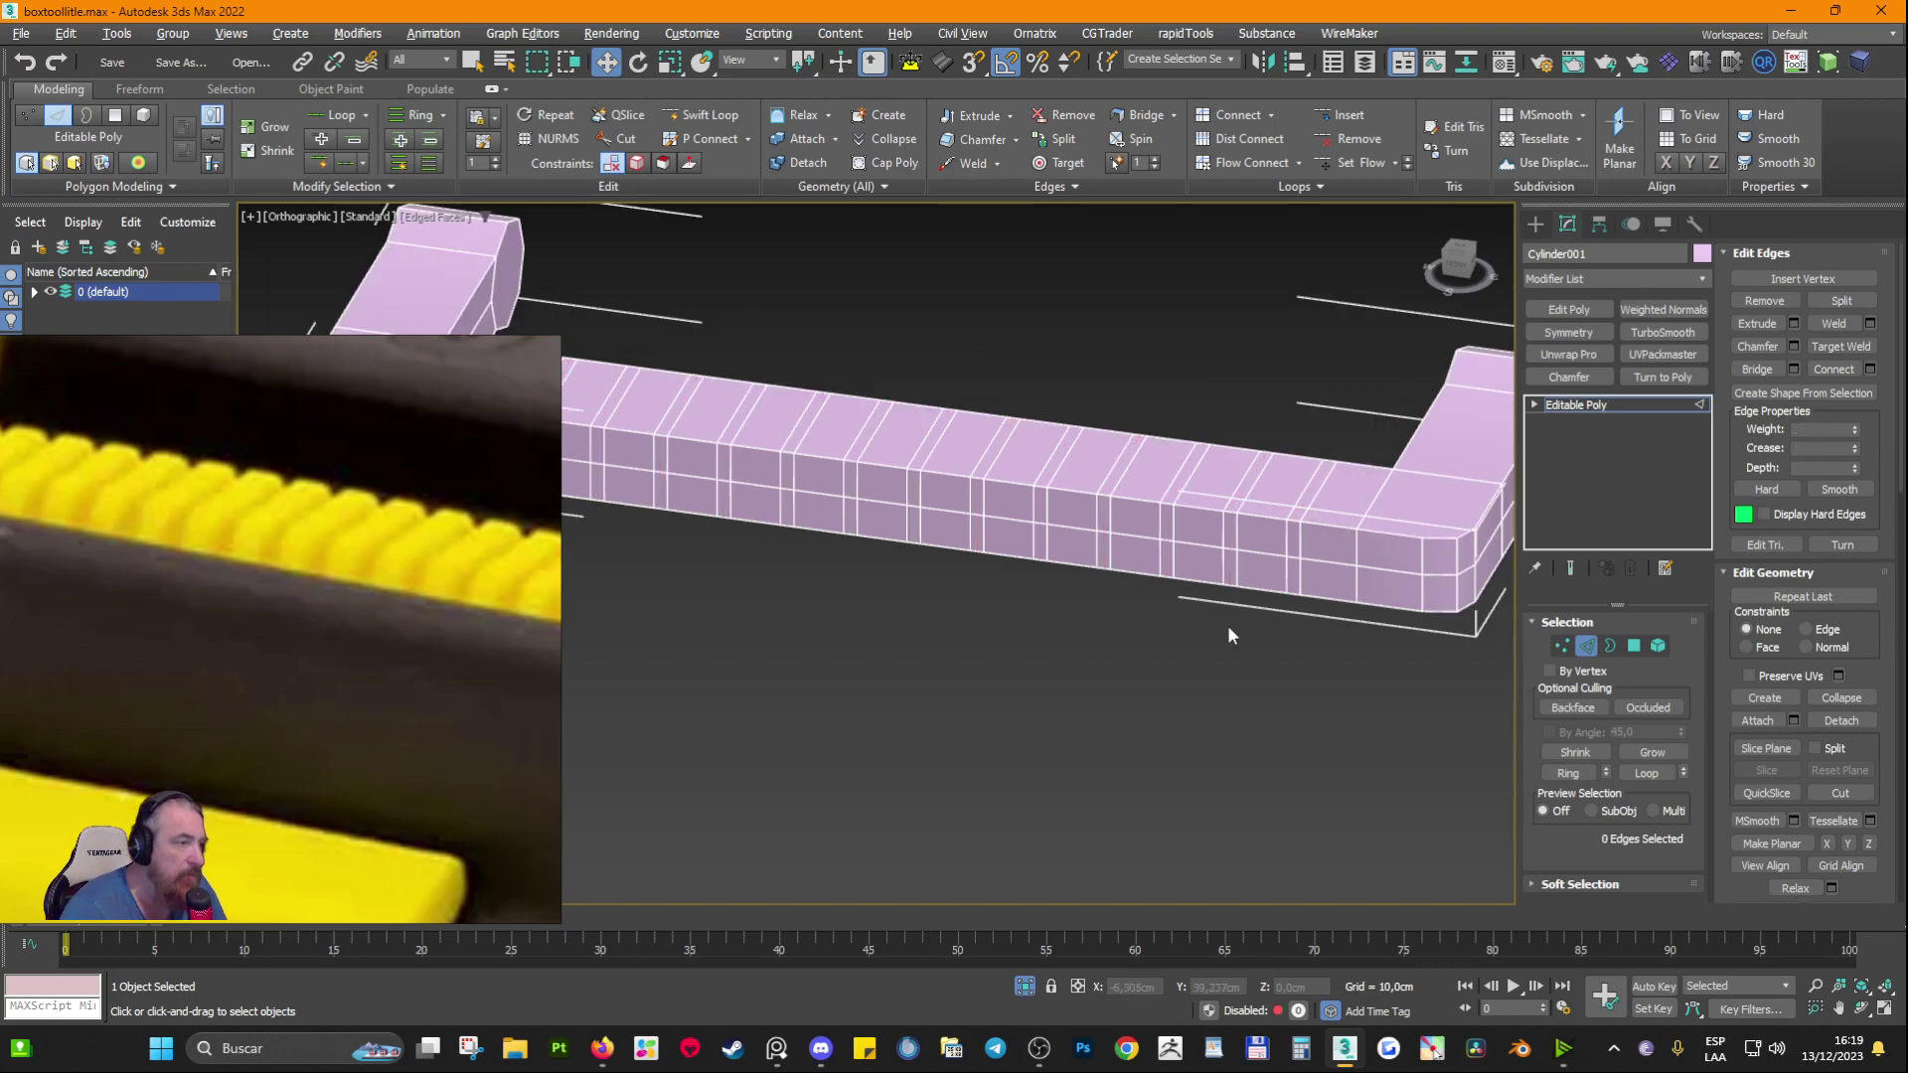
# Step: Select the narrow polygon rings around the grip at all 14 chamfered divisions
pyautogui.press('4')
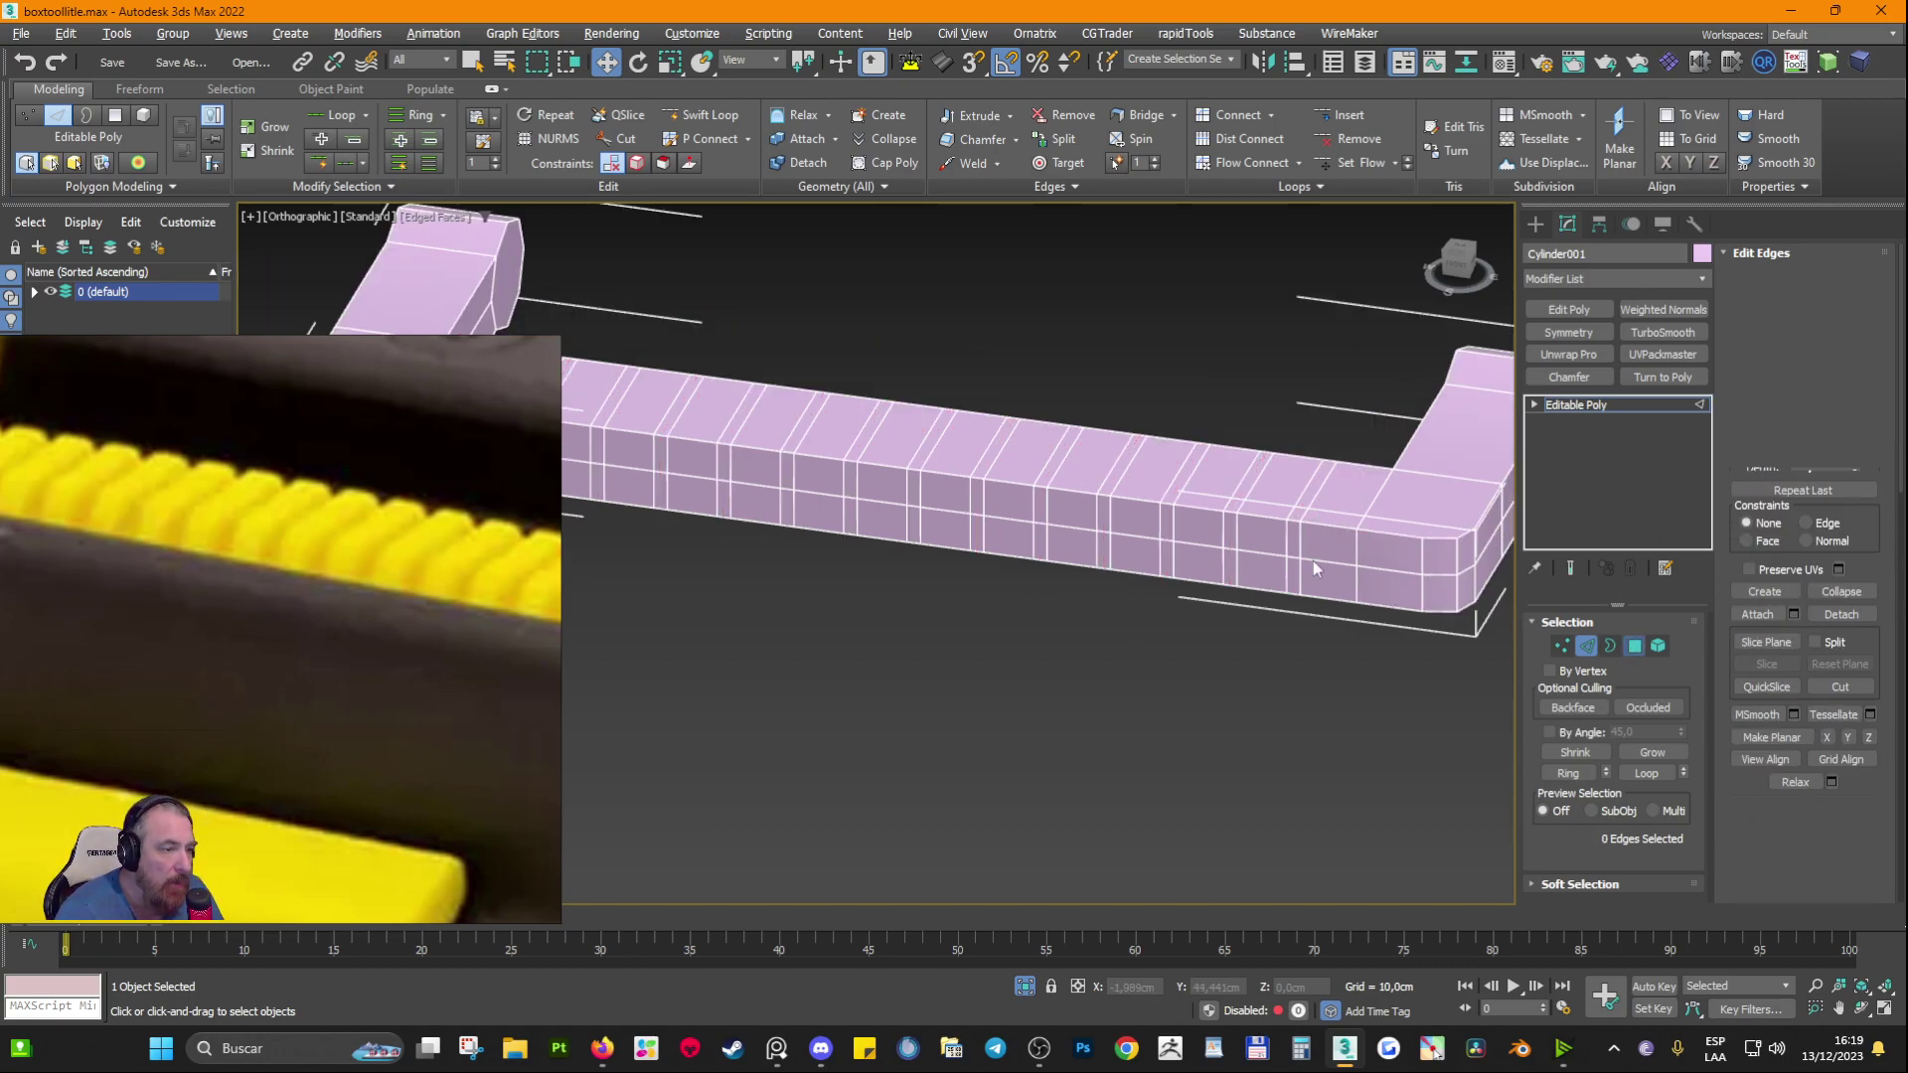
pyautogui.click(1300, 511)
pyautogui.keyDown('shift'); pyautogui.click(1294, 538); pyautogui.keyUp('shift')
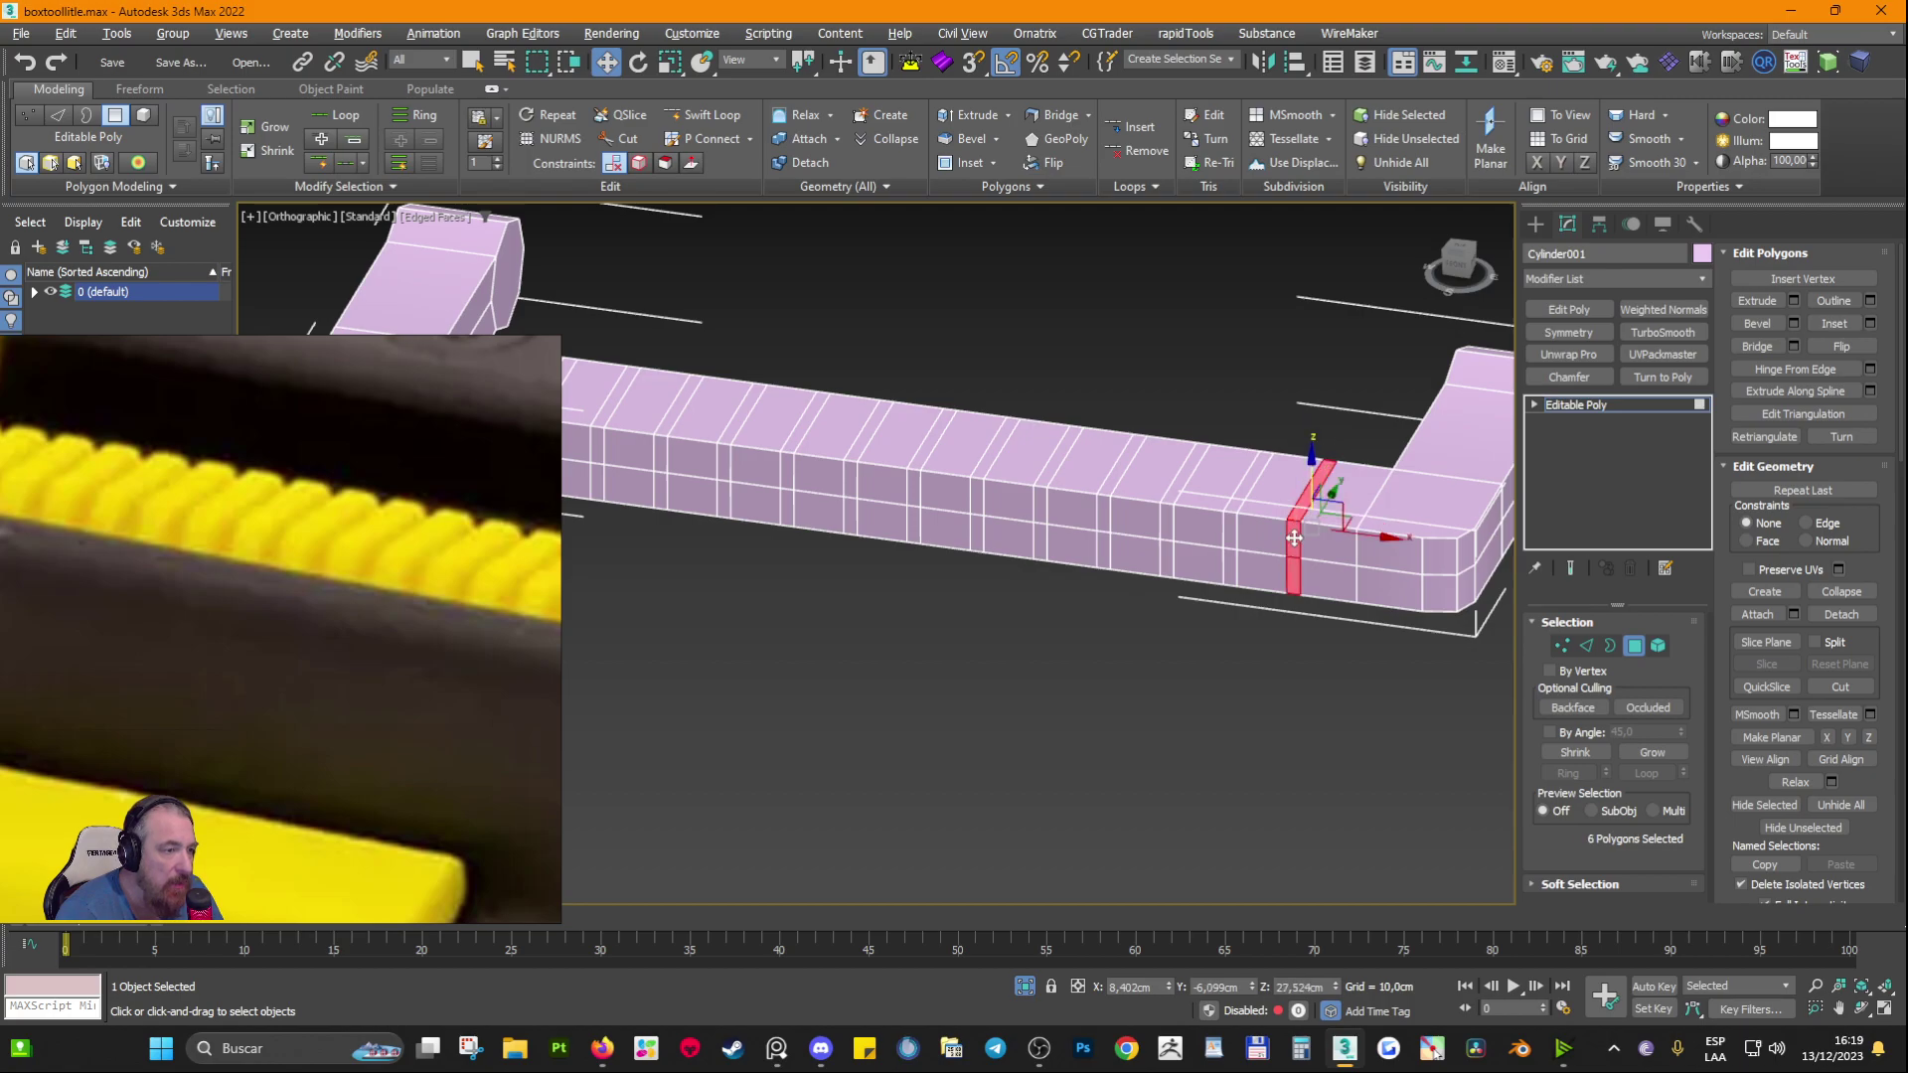
pyautogui.keyDown('ctrl'); pyautogui.click(1235, 534); pyautogui.keyUp('ctrl')
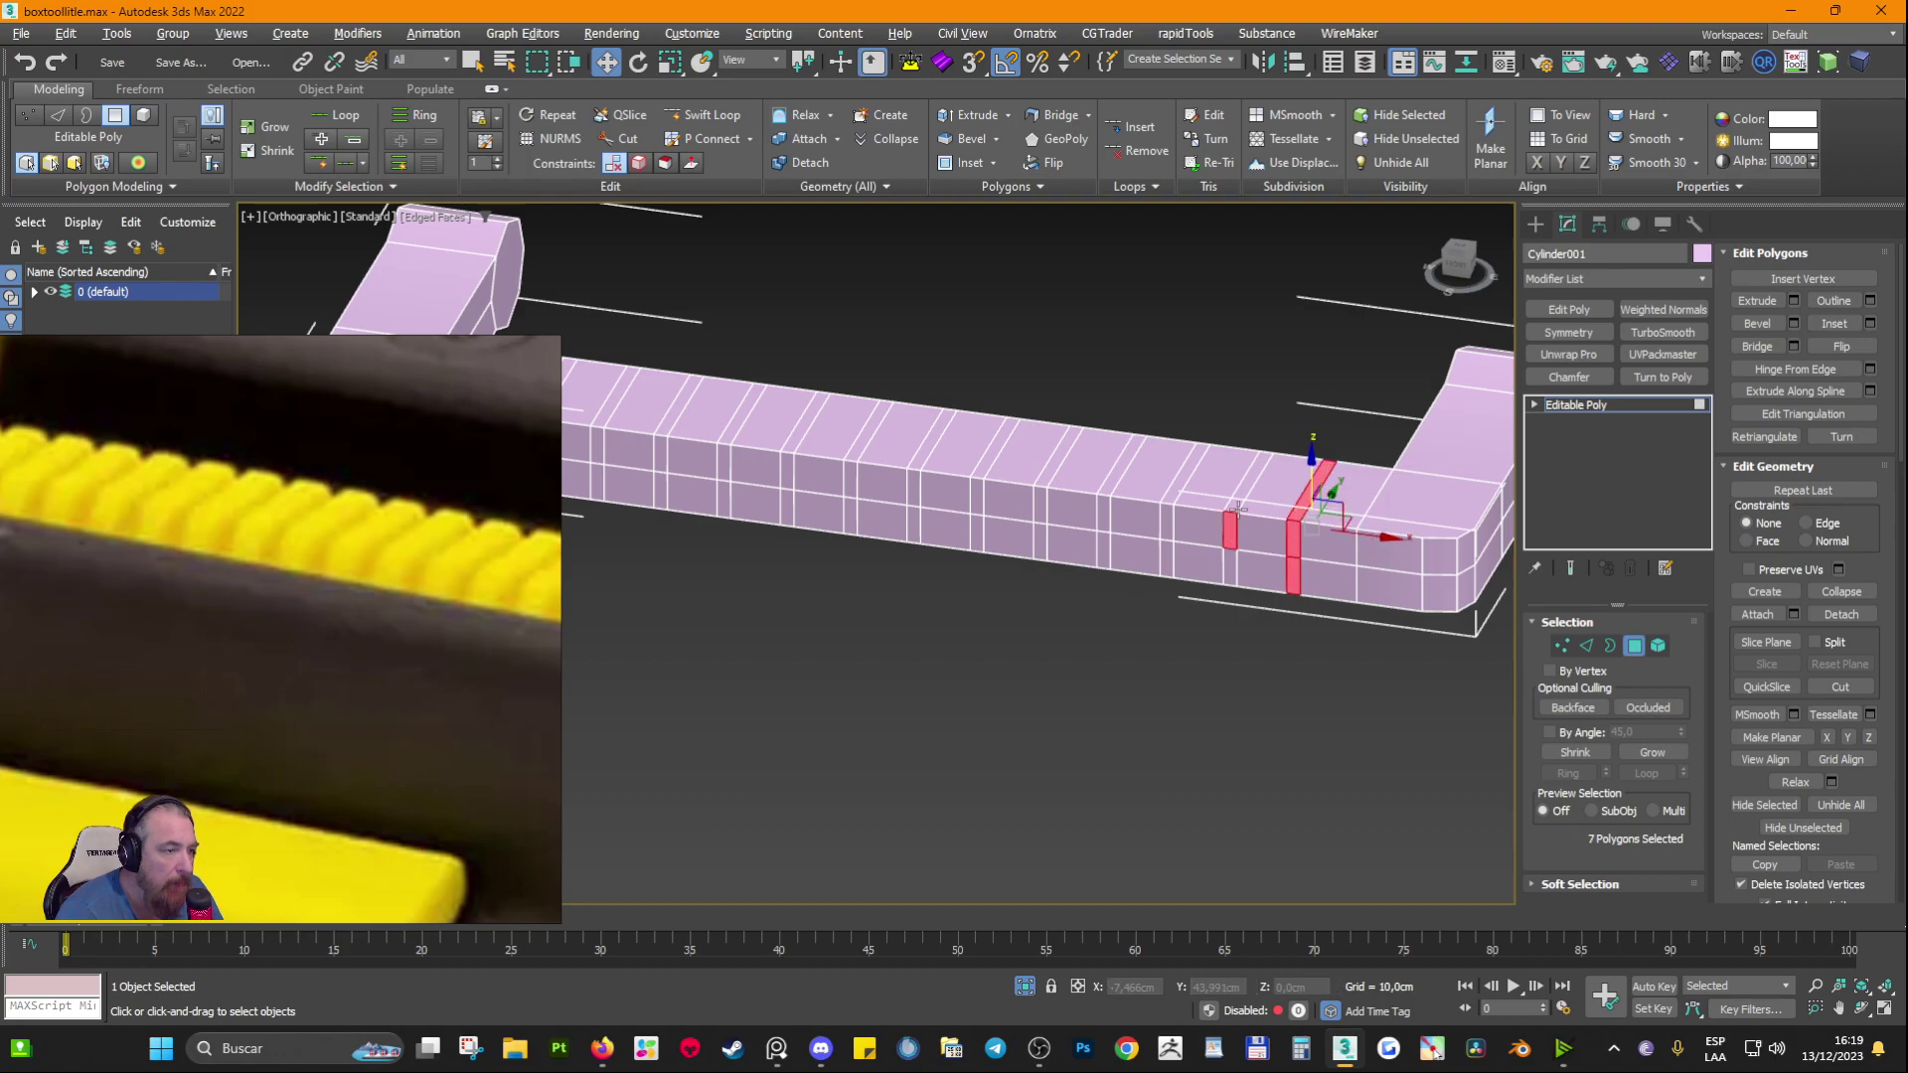
pyautogui.keyDown('shift'); pyautogui.click(1237, 502); pyautogui.keyUp('shift')
pyautogui.keyDown('ctrl'); pyautogui.click(1171, 494); pyautogui.keyUp('ctrl')
pyautogui.keyDown('shift'); pyautogui.click(1167, 532); pyautogui.keyUp('shift')
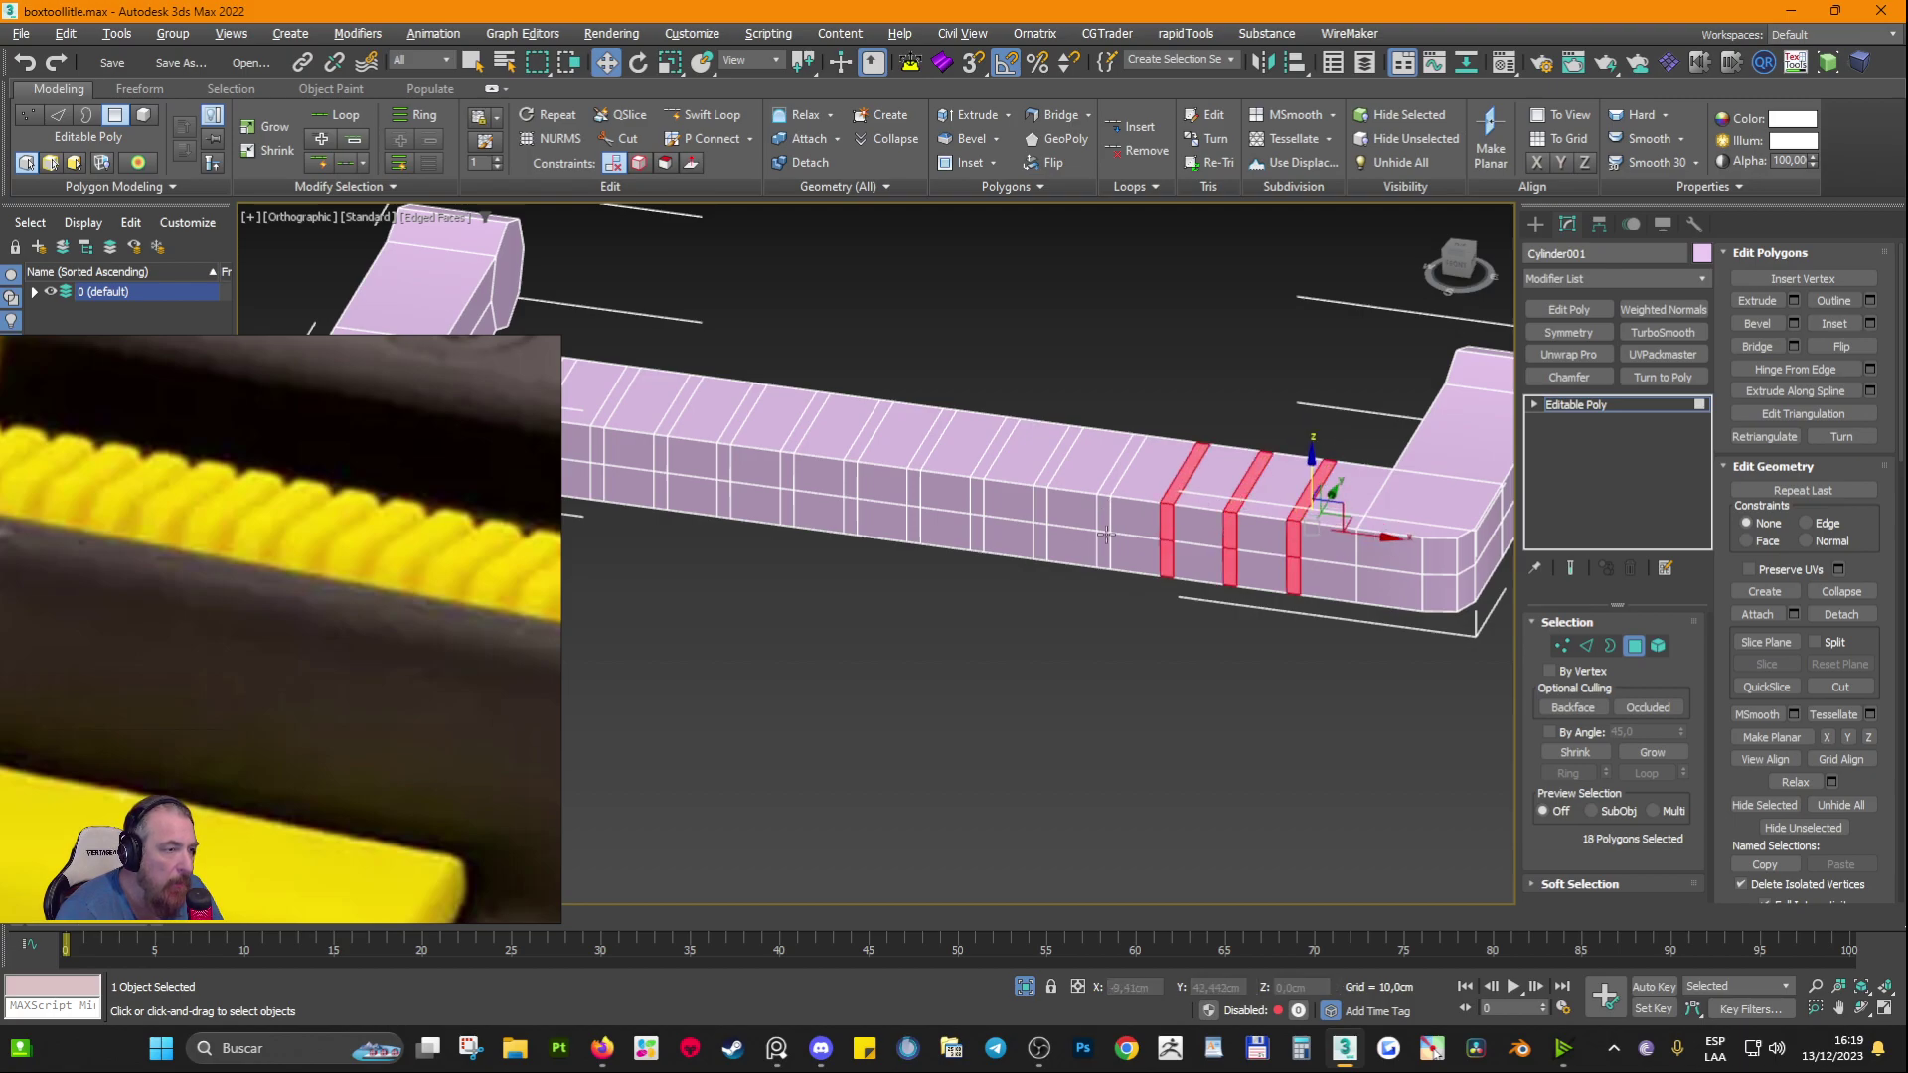
pyautogui.keyDown('ctrl'); pyautogui.click(1104, 517); pyautogui.keyUp('ctrl')
pyautogui.keyDown('shift'); pyautogui.click(1111, 488); pyautogui.keyUp('shift')
pyautogui.keyDown('ctrl'); pyautogui.click(1050, 512); pyautogui.keyUp('ctrl')
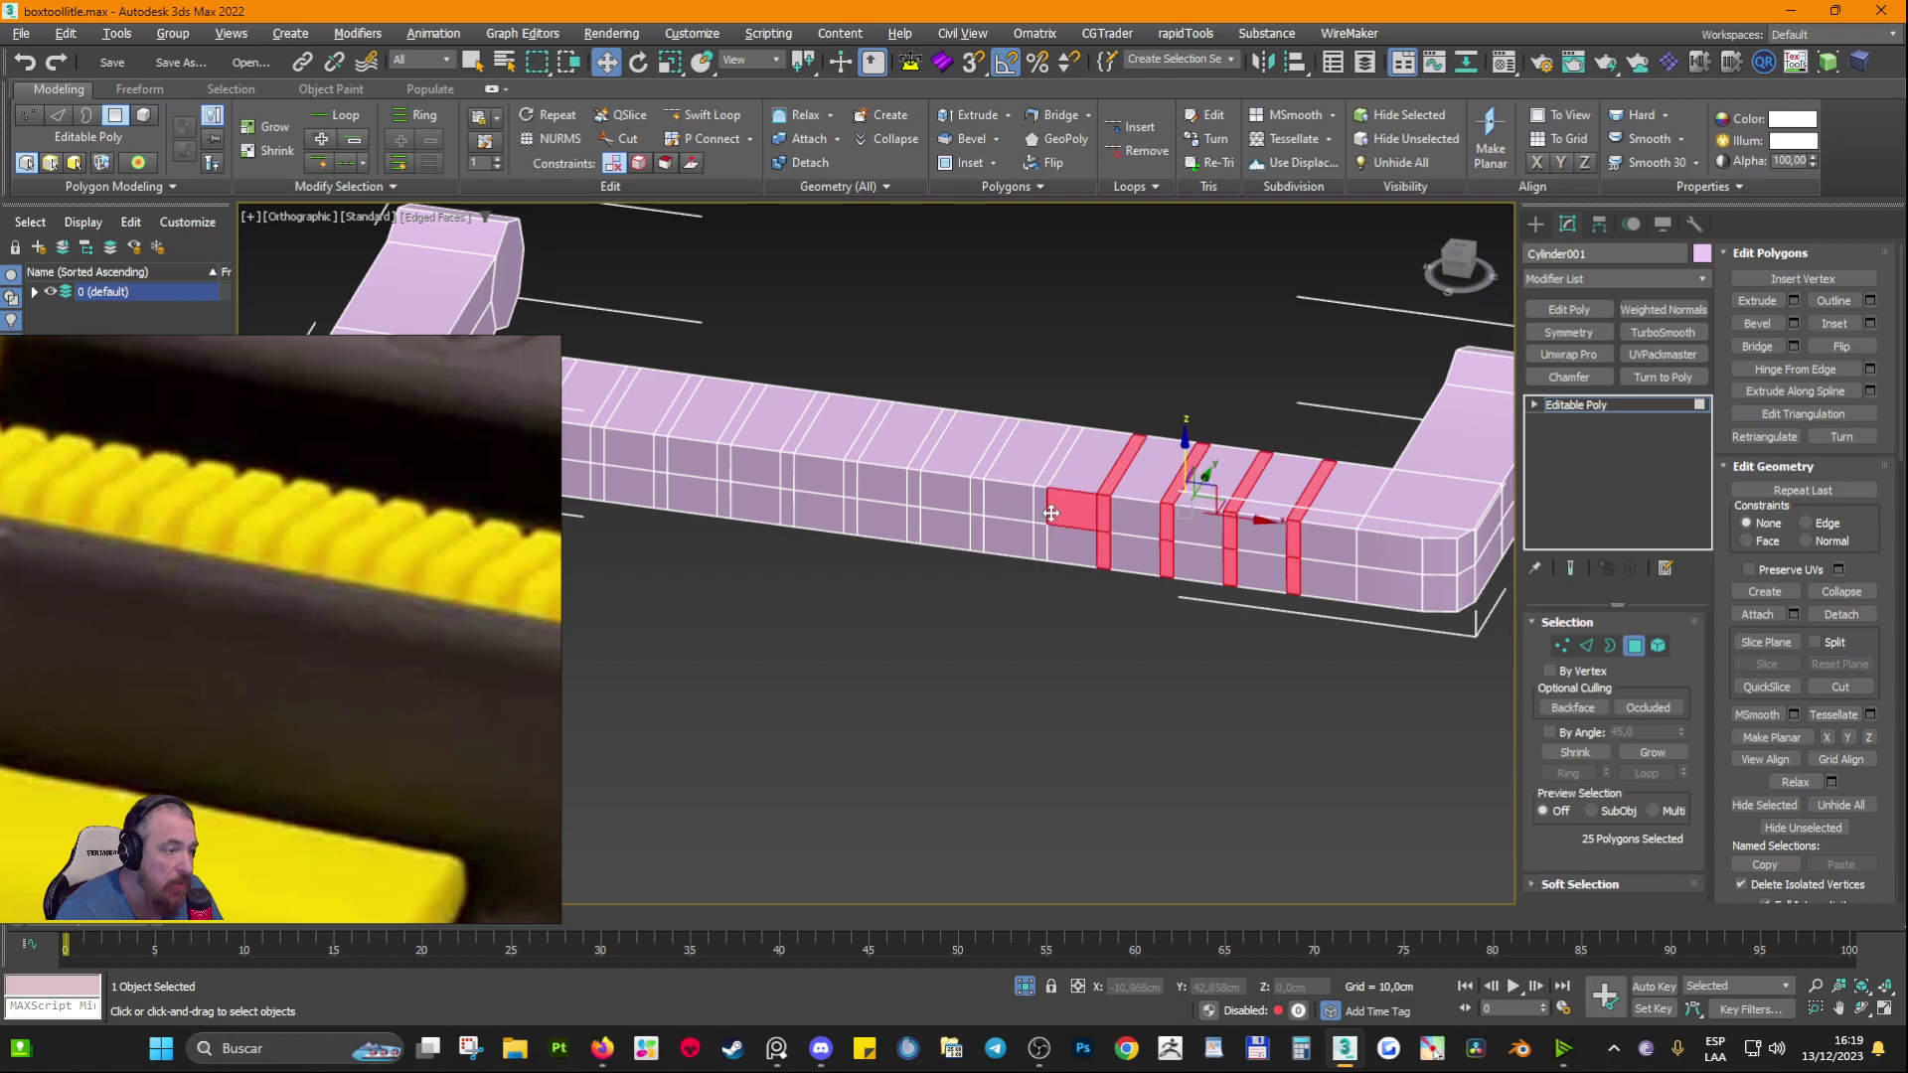
pyautogui.hotkey('ctrl', 'z')
pyautogui.keyDown('ctrl'); pyautogui.click(1040, 511); pyautogui.keyUp('ctrl')
pyautogui.keyDown('ctrl'); pyautogui.click(975, 475); pyautogui.keyUp('ctrl')
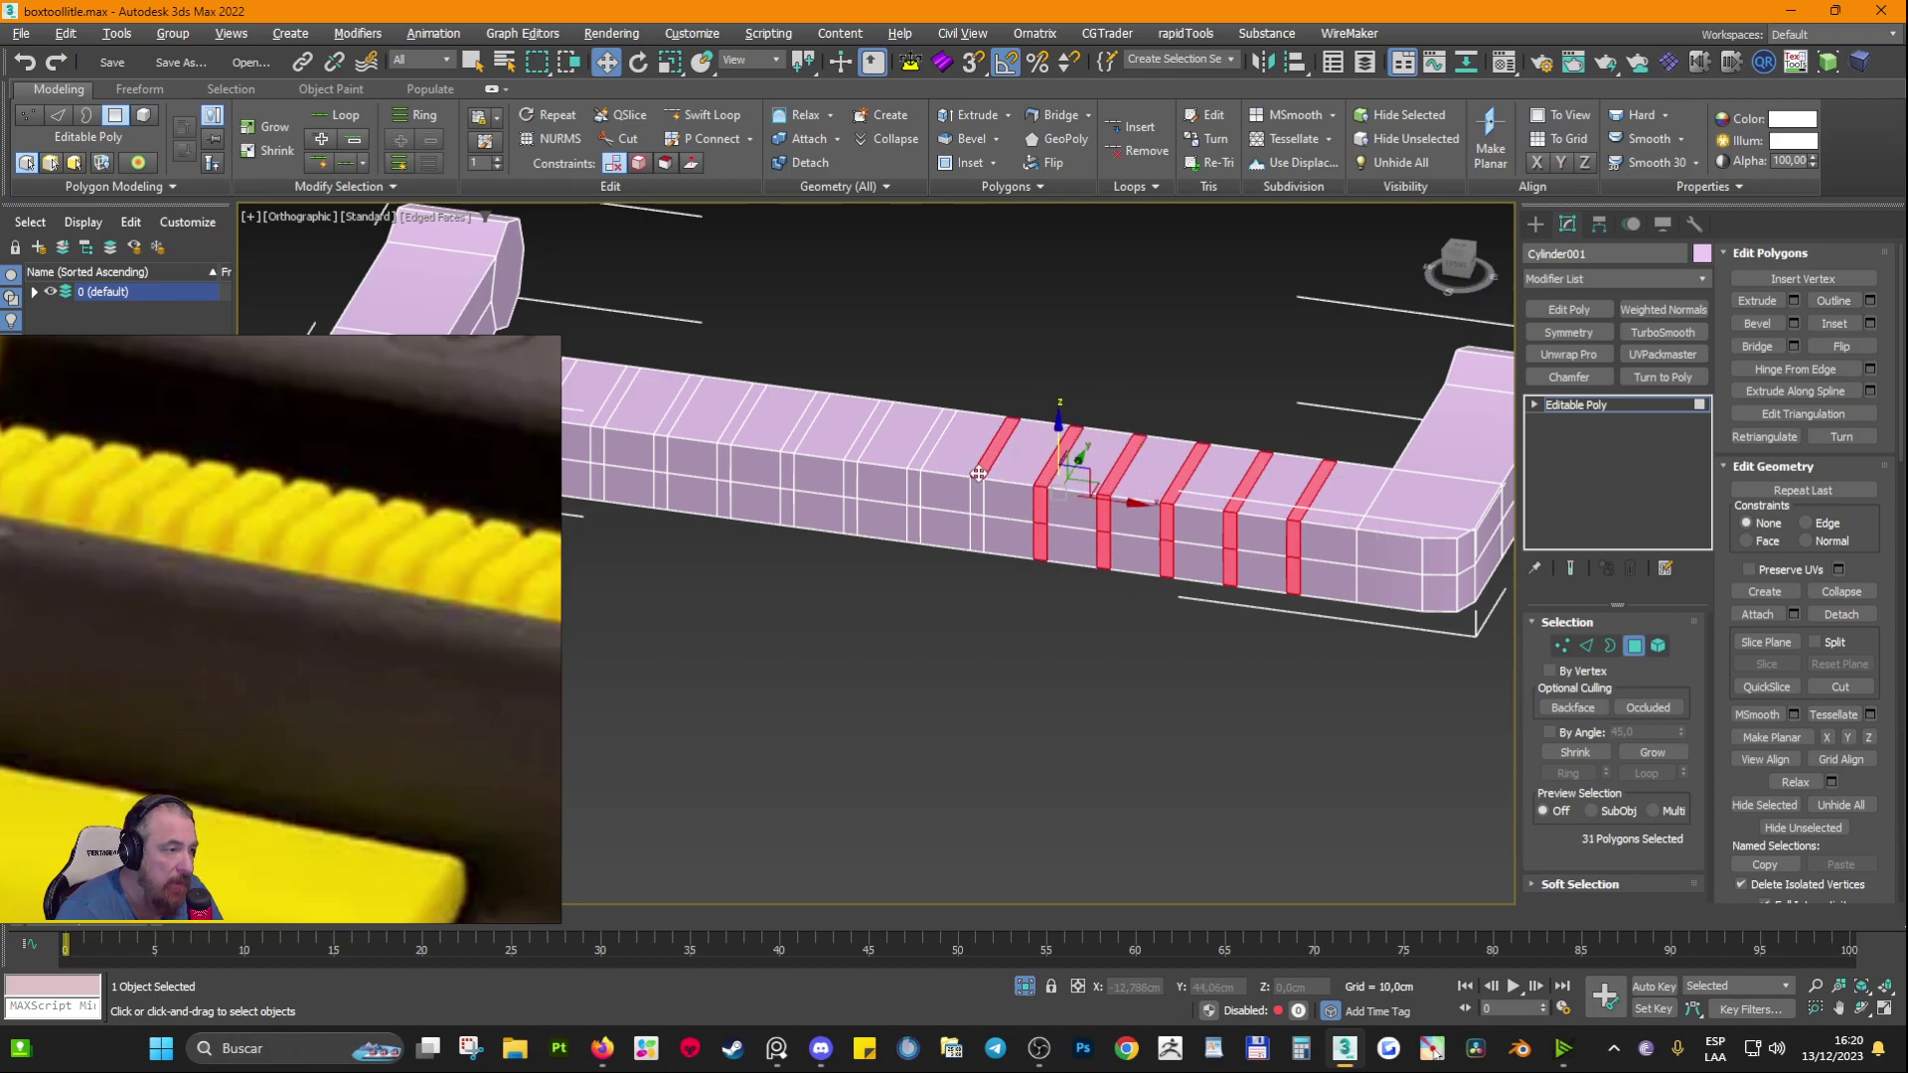
pyautogui.keyDown('shift'); pyautogui.click(981, 497); pyautogui.keyUp('shift')
pyautogui.keyDown('ctrl'); pyautogui.click(911, 481); pyautogui.keyUp('ctrl')
pyautogui.keyDown('shift'); pyautogui.click(913, 502); pyautogui.keyUp('shift')
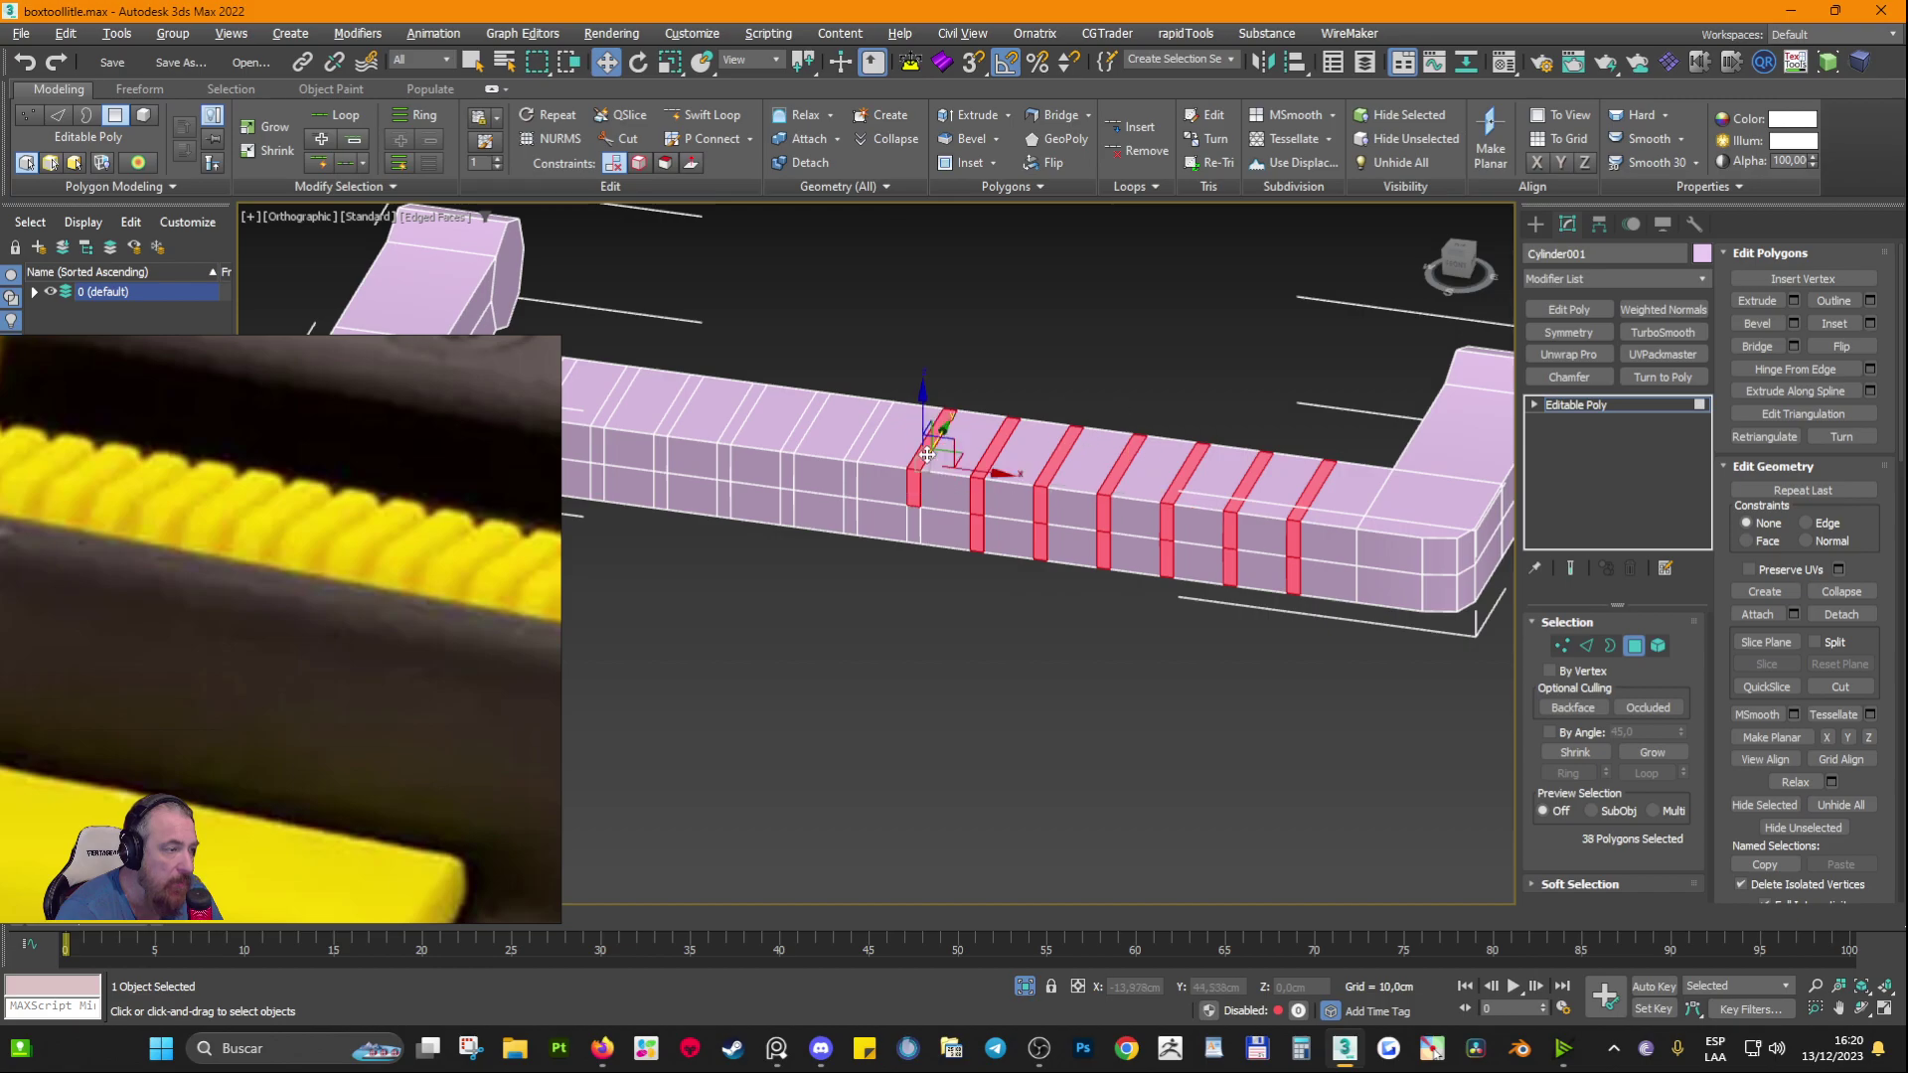
pyautogui.keyDown('ctrl'); pyautogui.click(854, 453); pyautogui.keyUp('ctrl')
pyautogui.keyDown('shift'); pyautogui.click(878, 483); pyautogui.keyUp('shift')
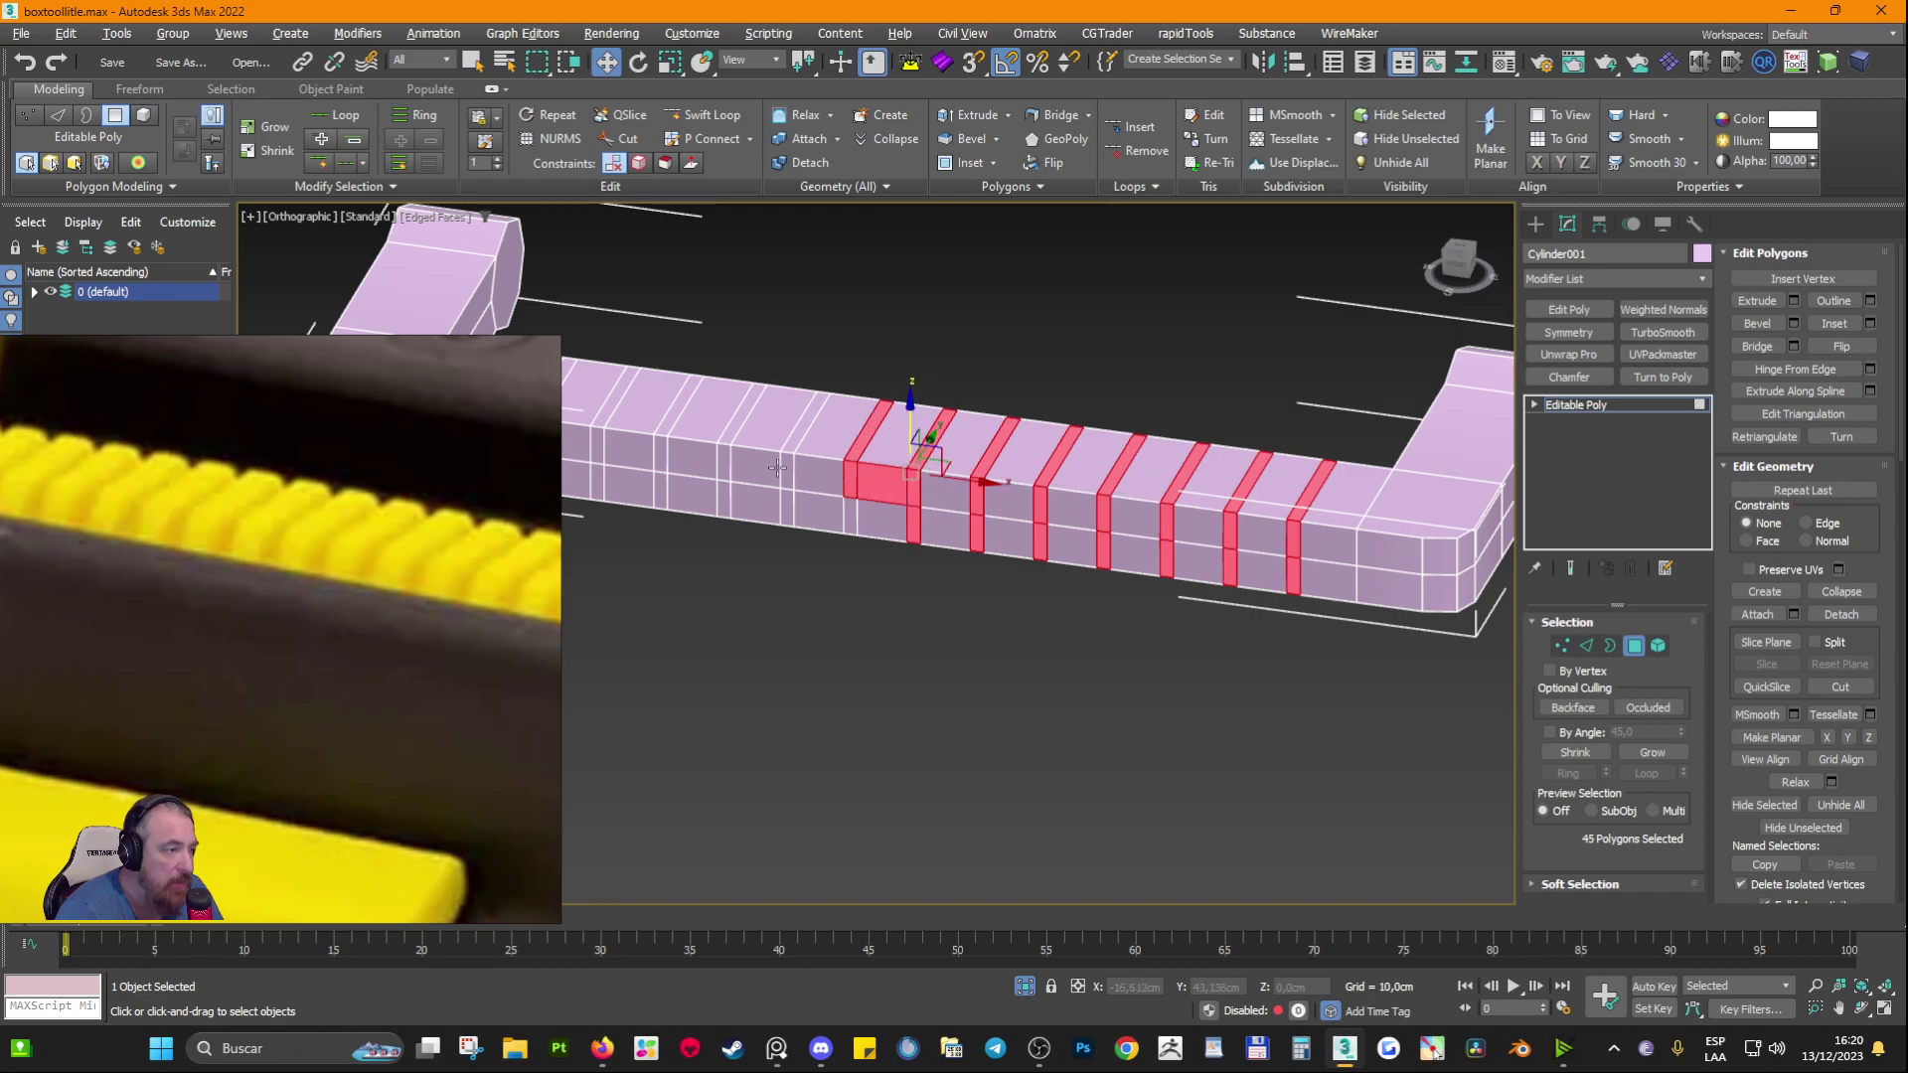
pyautogui.hotkey('ctrl', 'z')
pyautogui.keyDown('ctrl'); pyautogui.click(855, 521); pyautogui.keyUp('ctrl')
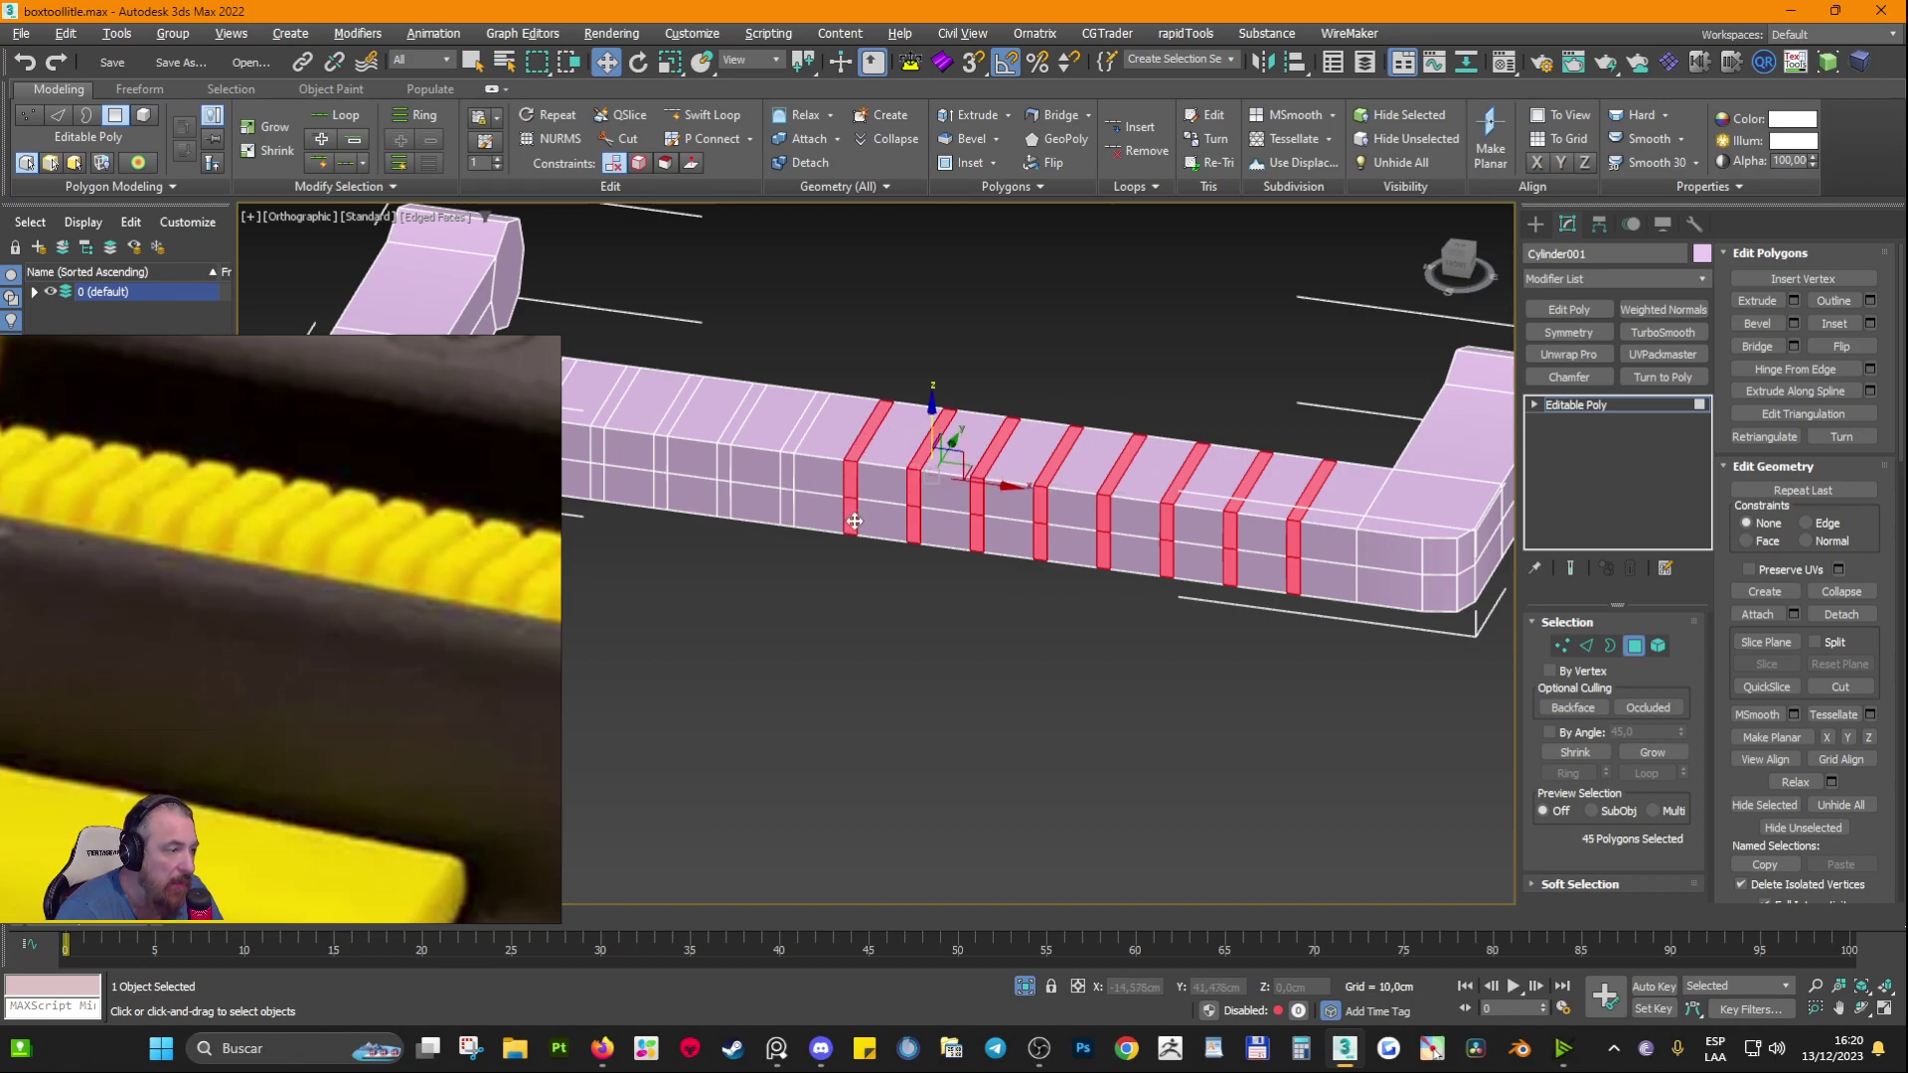
pyautogui.keyDown('ctrl'); pyautogui.click(783, 504); pyautogui.keyUp('ctrl')
pyautogui.keyDown('shift'); pyautogui.click(785, 471); pyautogui.keyUp('shift')
pyautogui.moveTo(781, 472); pyautogui.dragTo(1083, 508, button='middle')
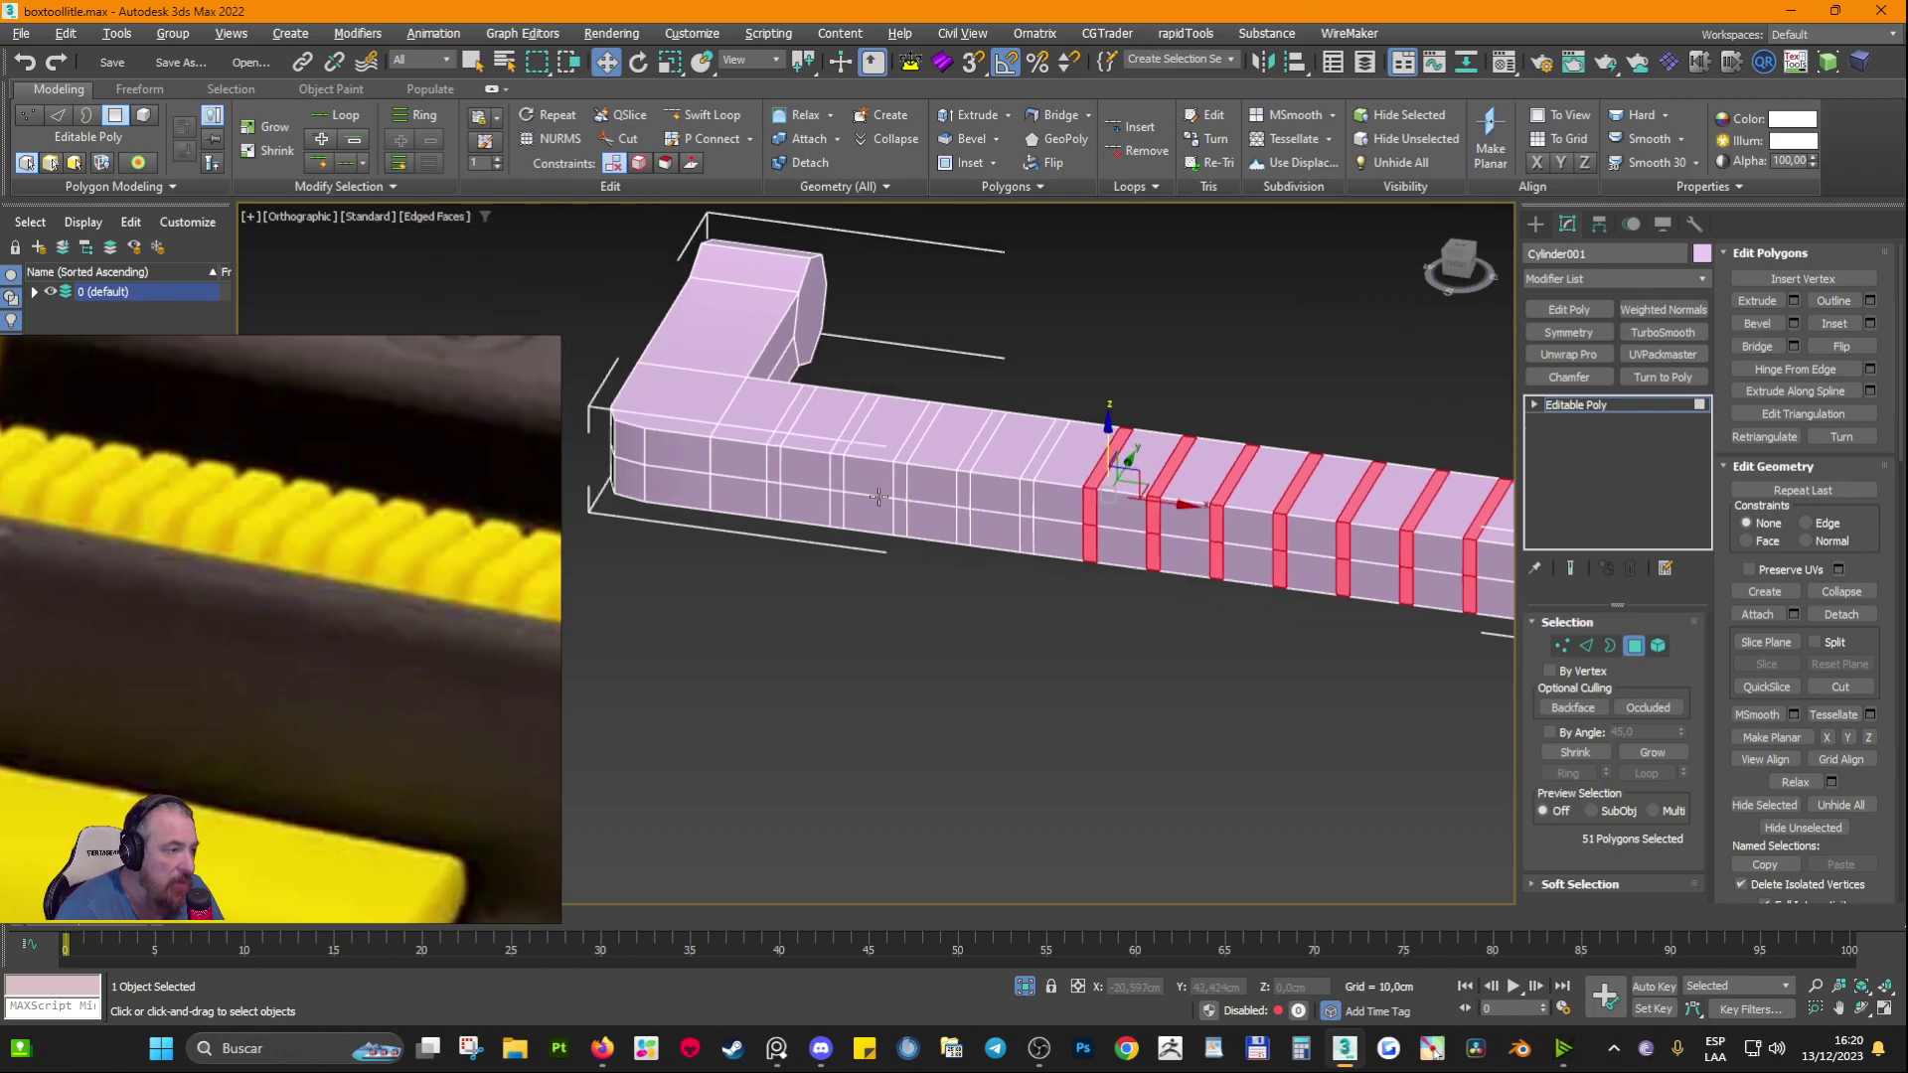
pyautogui.keyDown('ctrl'); pyautogui.click(959, 494); pyautogui.keyUp('ctrl')
pyautogui.keyDown('shift'); pyautogui.click(961, 492); pyautogui.keyUp('shift')
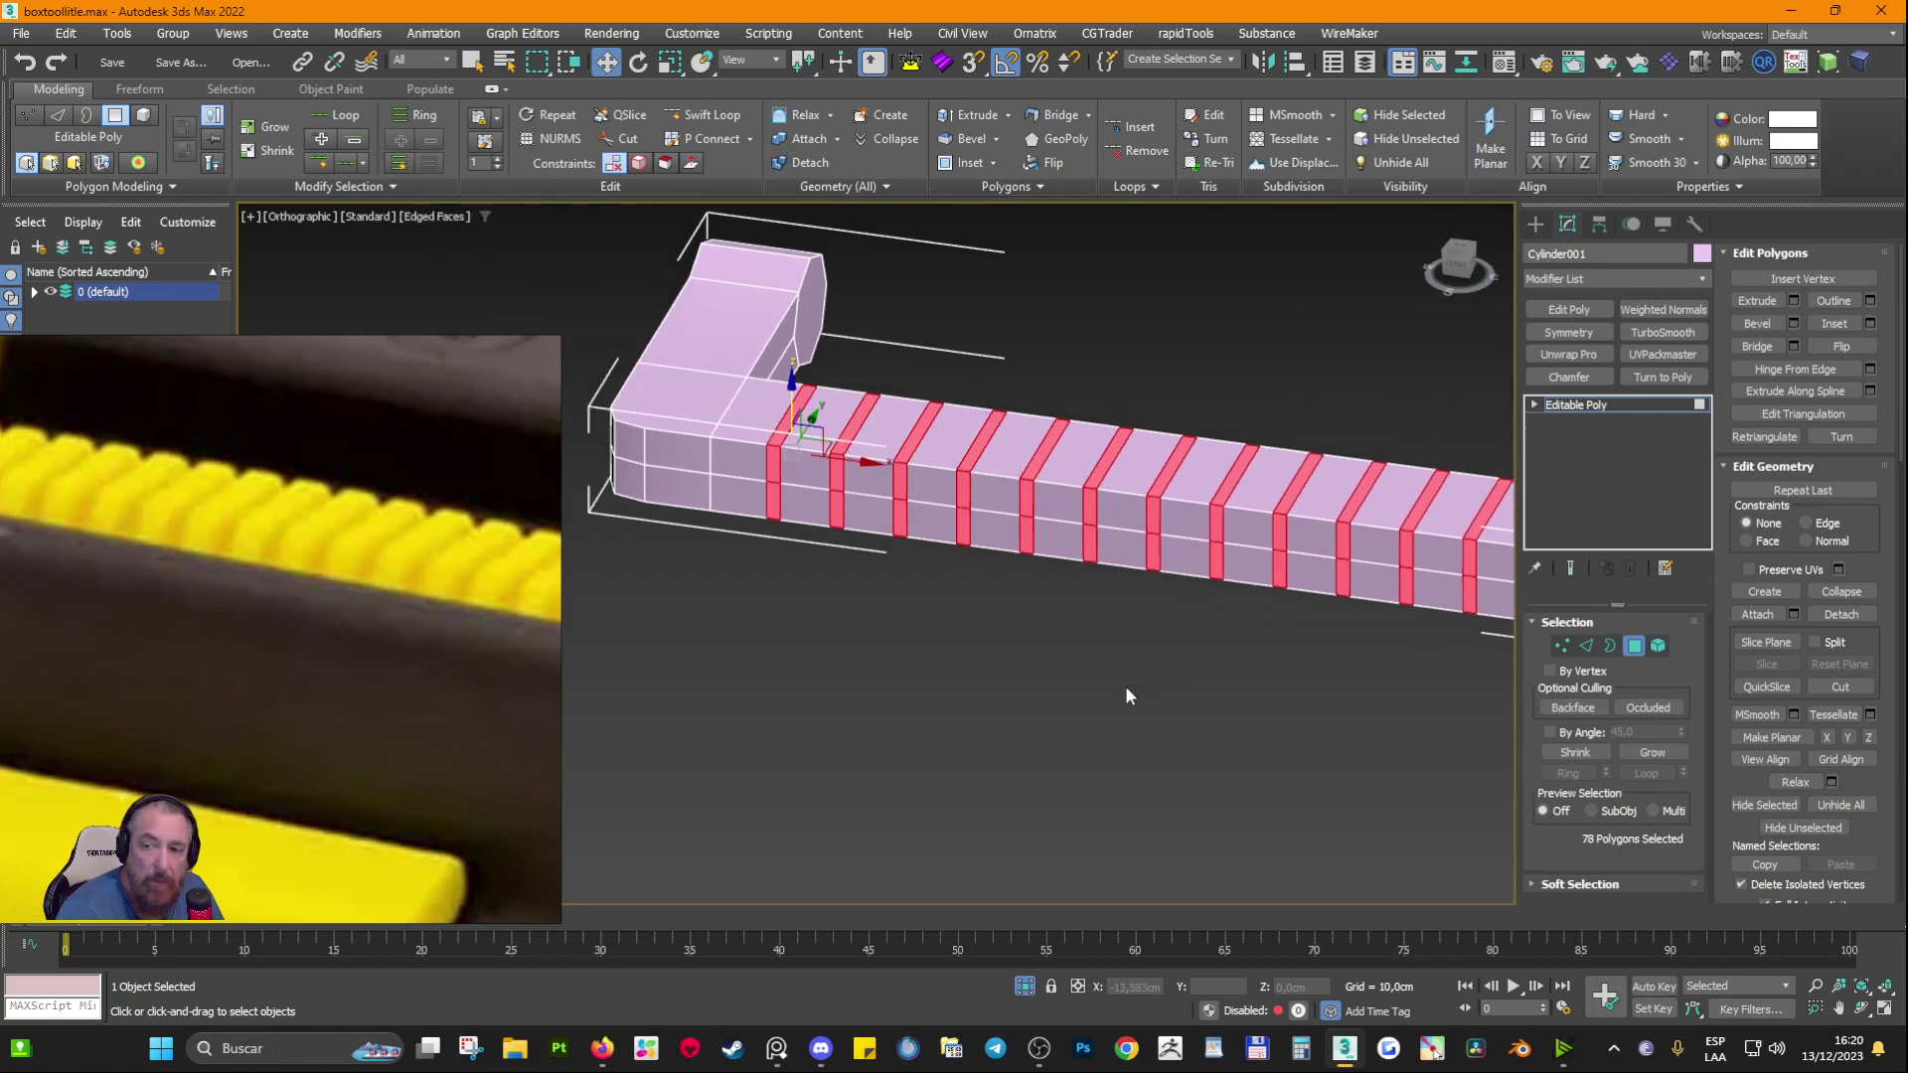
# Step: Add the missing polygons of the two incomplete narrow rings around the grip to the selection
pyautogui.keyDown('alt'); pyautogui.moveTo(1124, 686); pyautogui.dragTo(1037, 536, button='middle'); pyautogui.keyUp('alt')
pyautogui.keyDown('ctrl'); pyautogui.click(1037, 528); pyautogui.keyUp('ctrl')
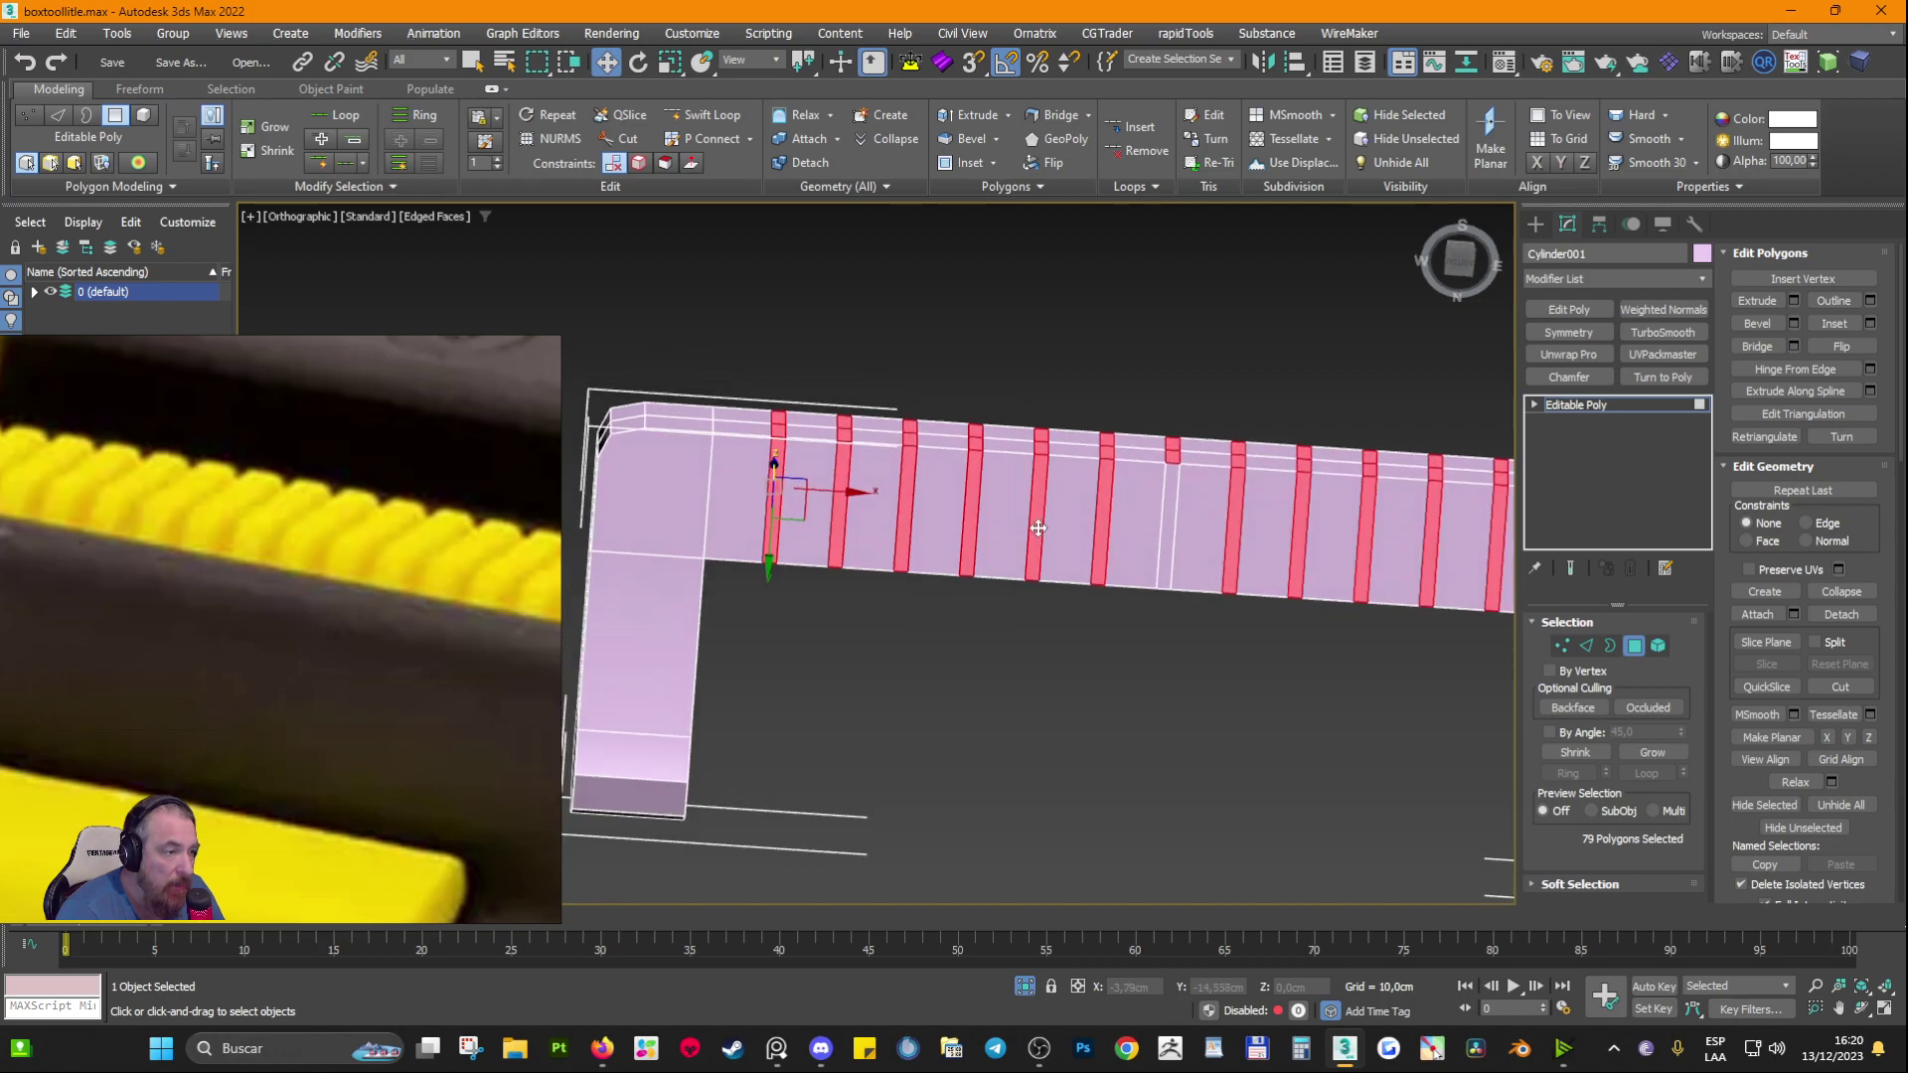
pyautogui.keyDown('ctrl'); pyautogui.click(1164, 535); pyautogui.keyUp('ctrl')
pyautogui.keyDown('alt'); pyautogui.moveTo(1147, 570); pyautogui.dragTo(1124, 524, button='middle'); pyautogui.keyUp('alt')
pyautogui.keyDown('ctrl'); pyautogui.click(1164, 543); pyautogui.keyUp('ctrl')
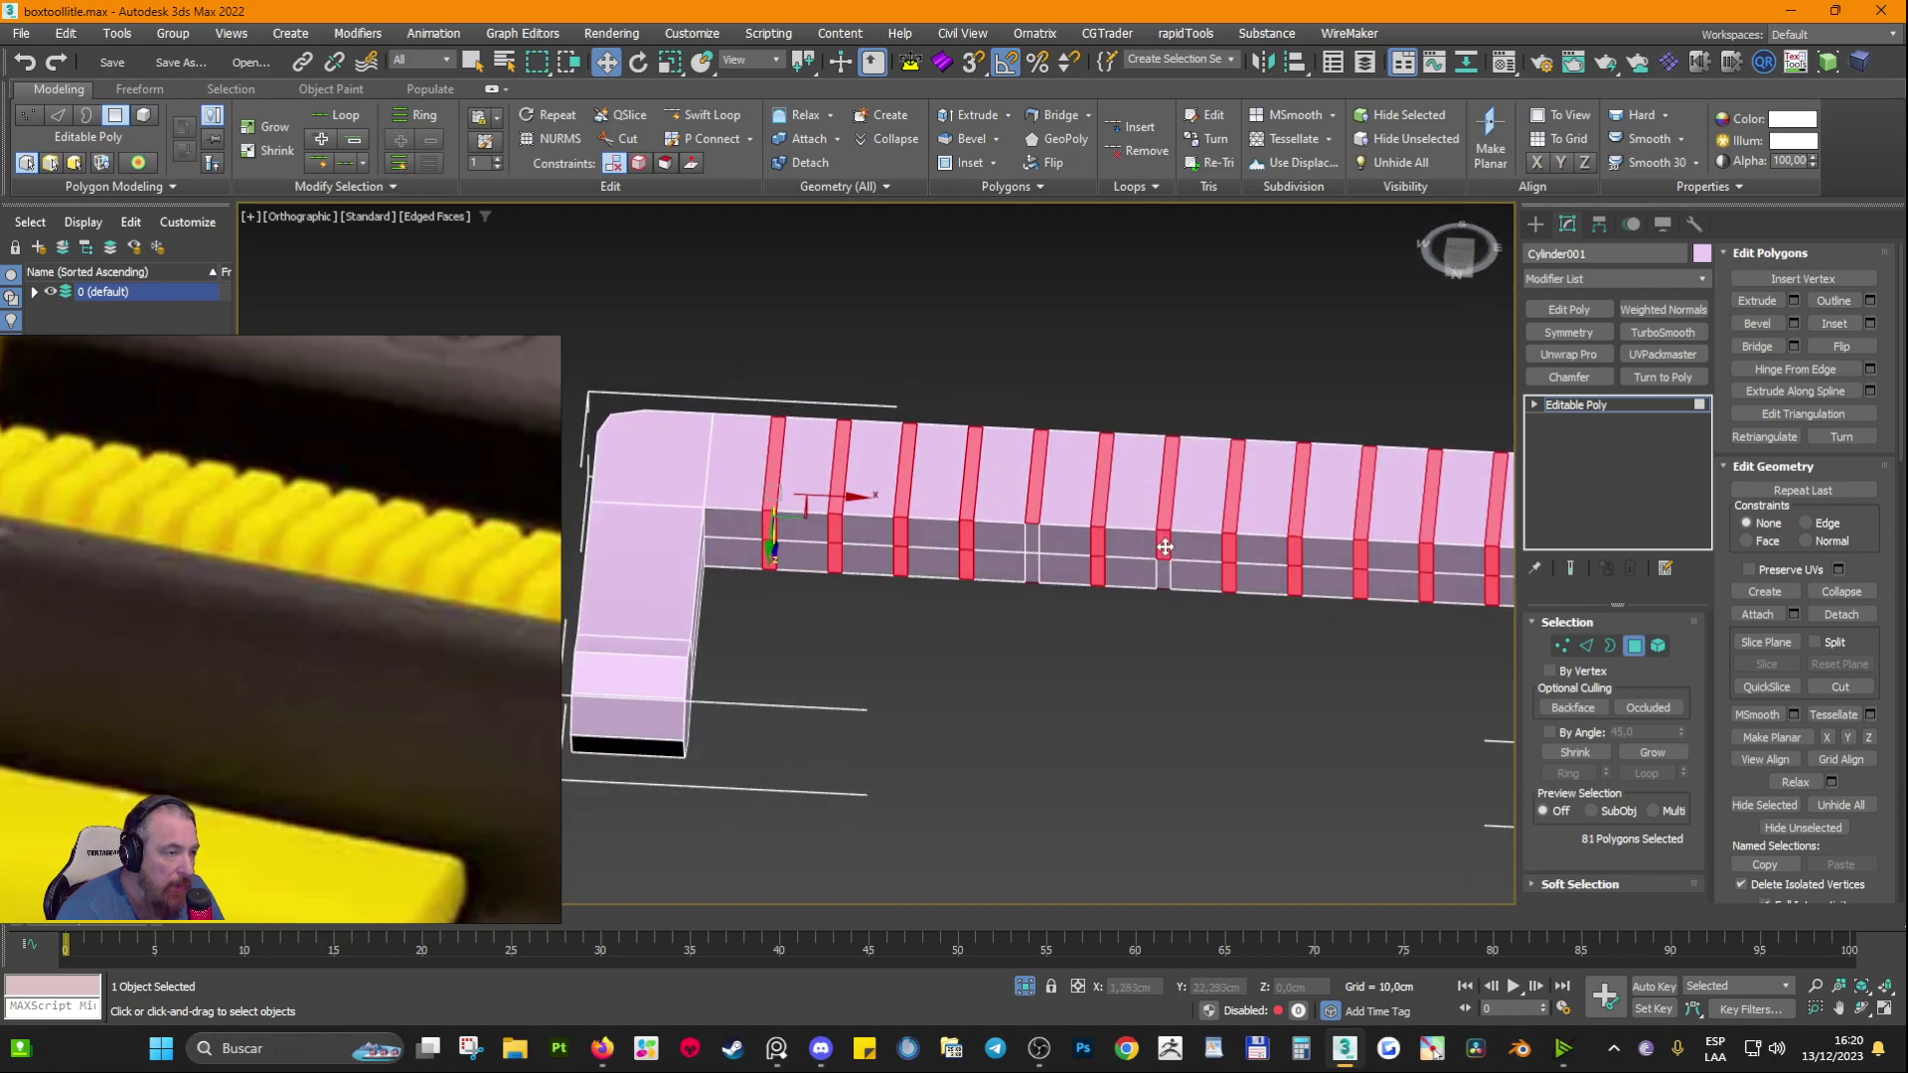
pyautogui.keyDown('ctrl'); pyautogui.click(1164, 569); pyautogui.keyUp('ctrl')
pyautogui.keyDown('ctrl'); pyautogui.click(1034, 554); pyautogui.keyUp('ctrl')
# Step: Try extruding the selected narrow rings around the grip inward by 0.607 cm using the Local Normal option
pyautogui.scroll(-4, 1052, 574)
pyautogui.scroll(5, 1187, 600)
pyautogui.keyDown('alt'); pyautogui.moveTo(1186, 598); pyautogui.dragTo(955, 597, button='middle'); pyautogui.keyUp('alt')
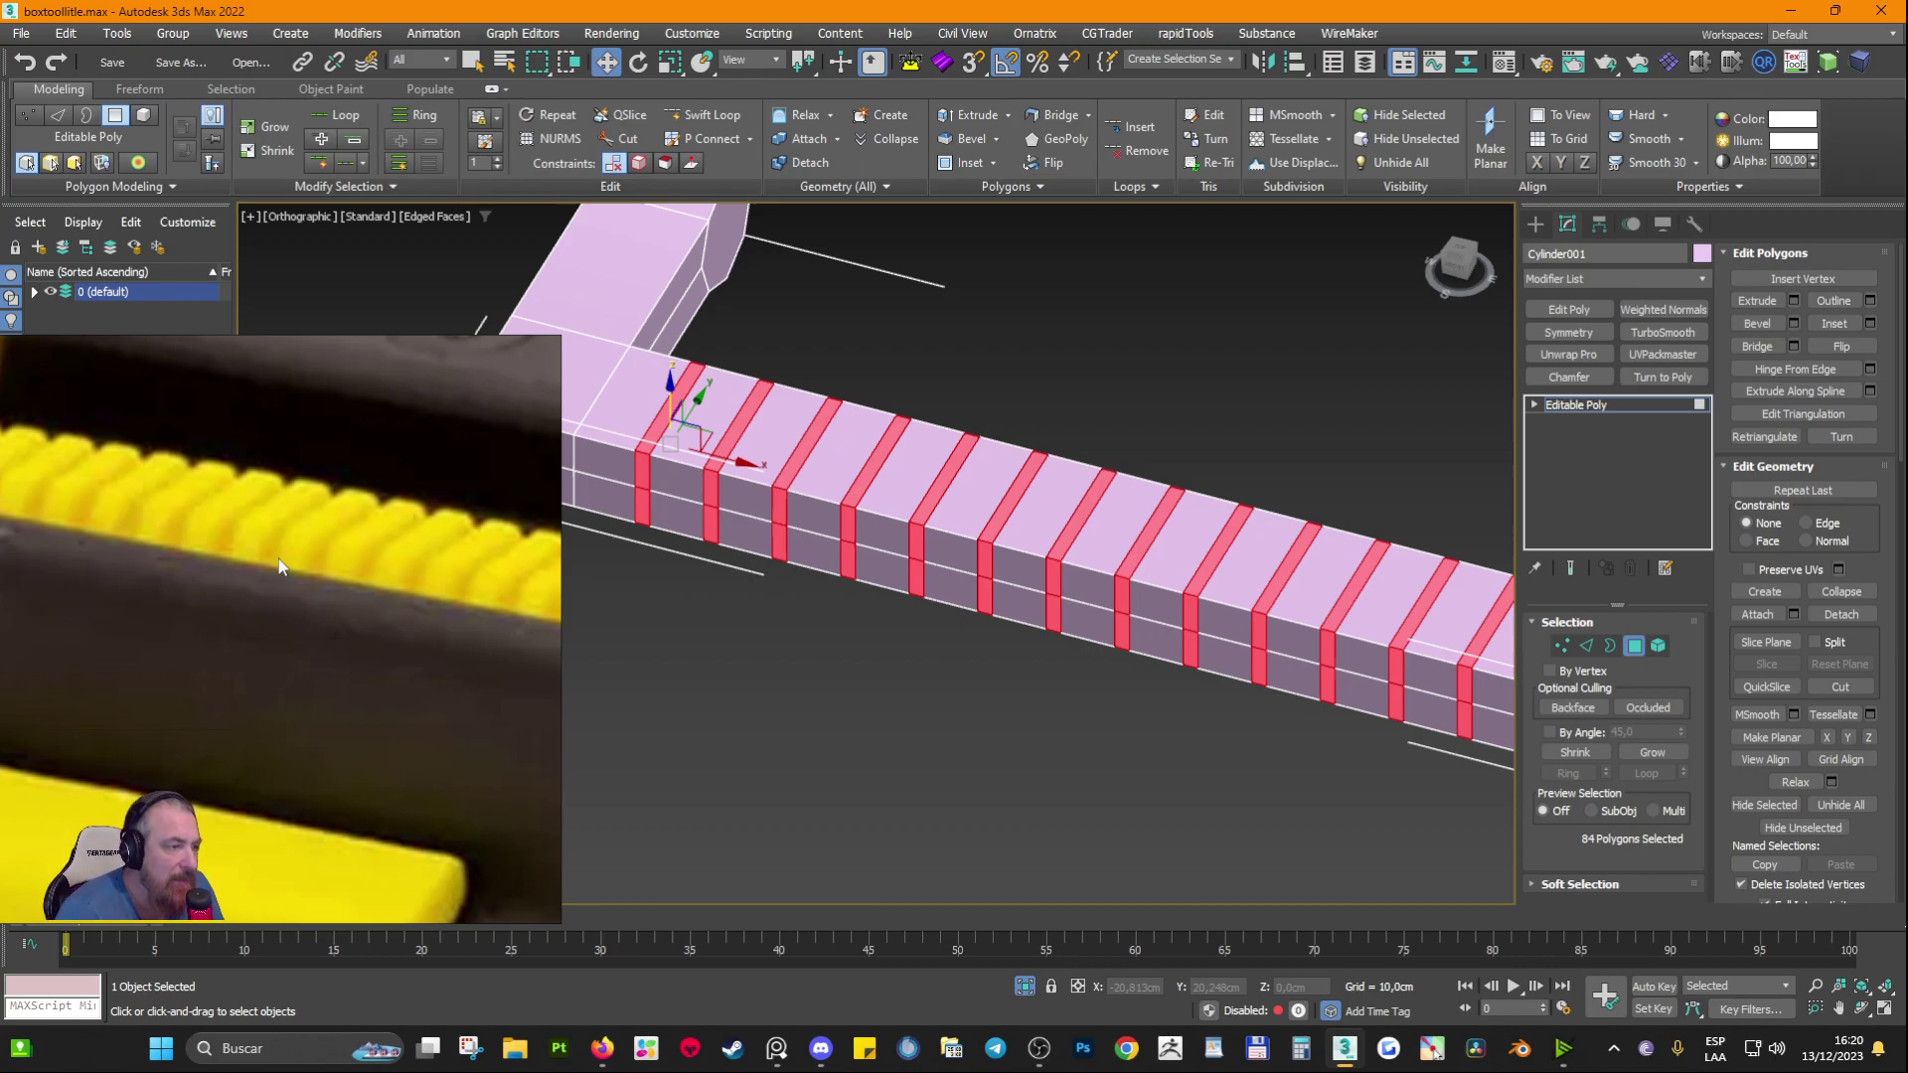
pyautogui.click(1793, 301)
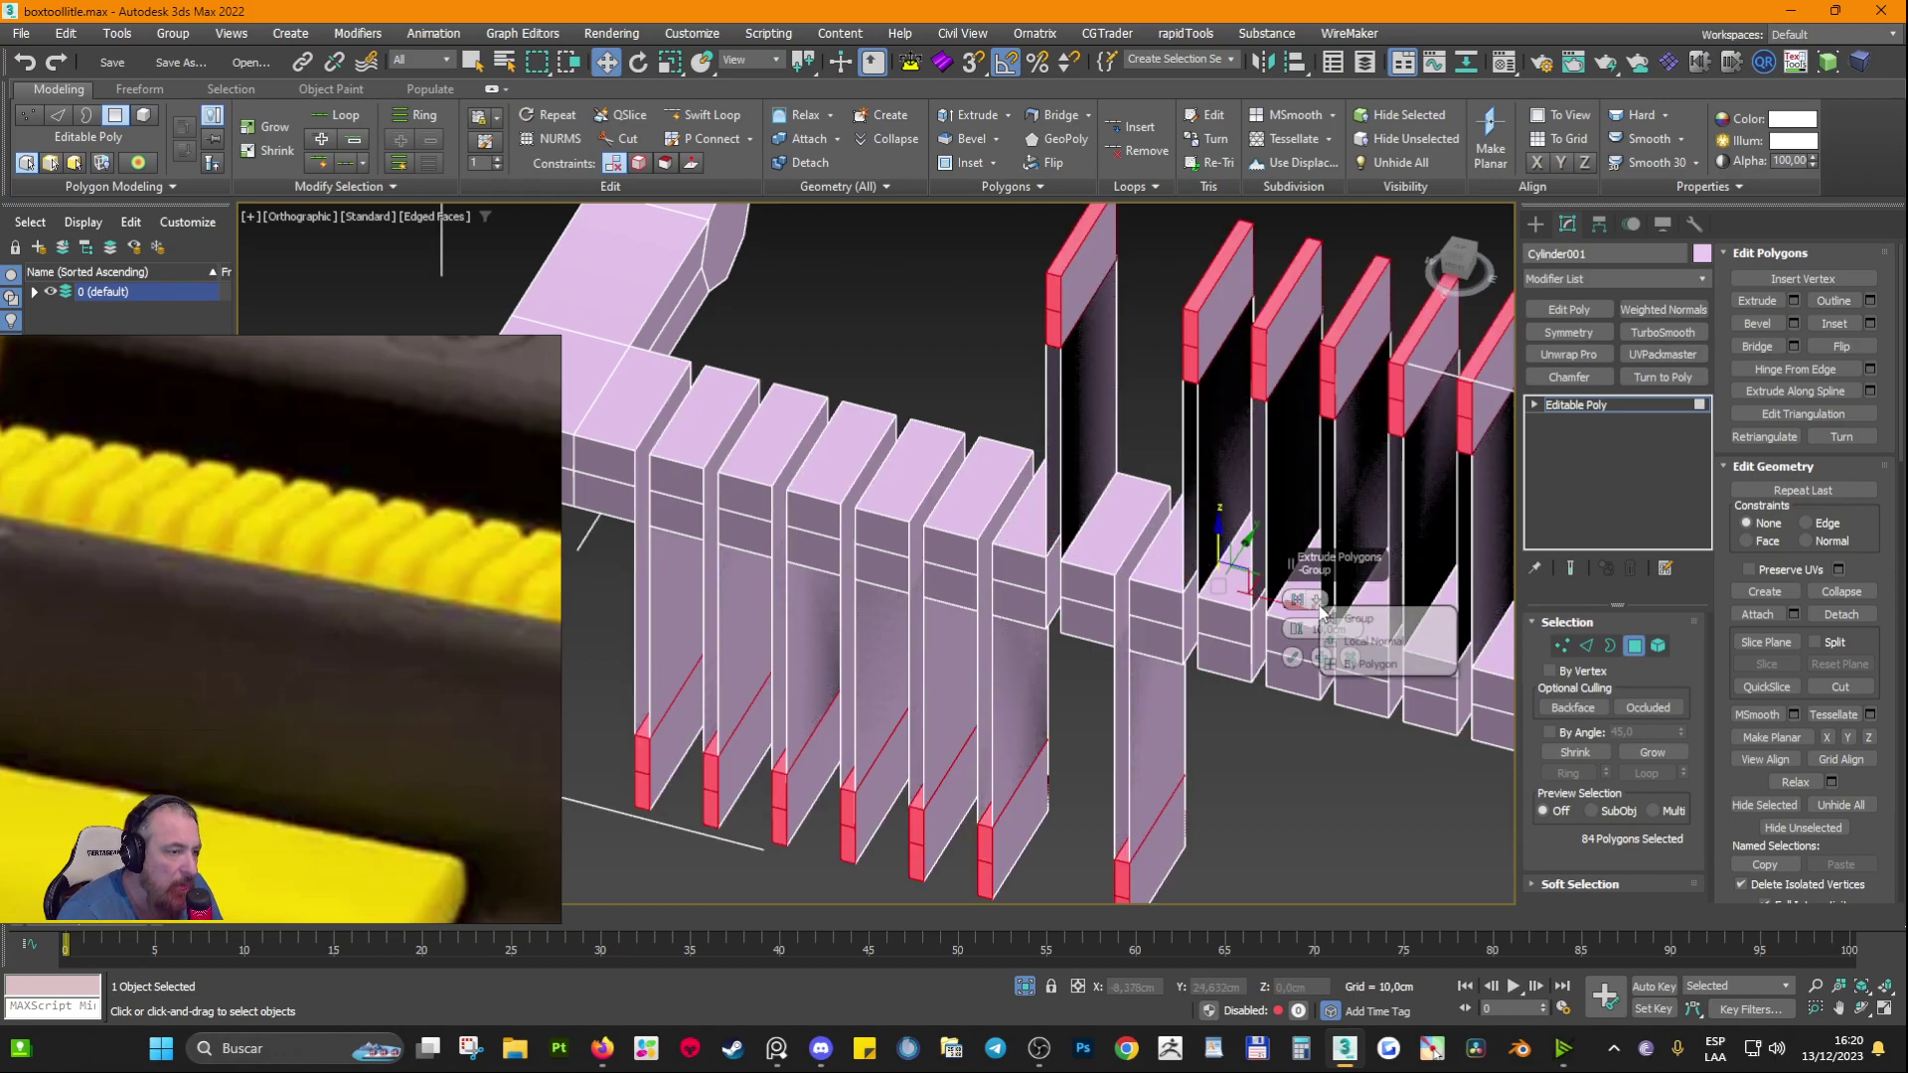
pyautogui.click(1354, 641)
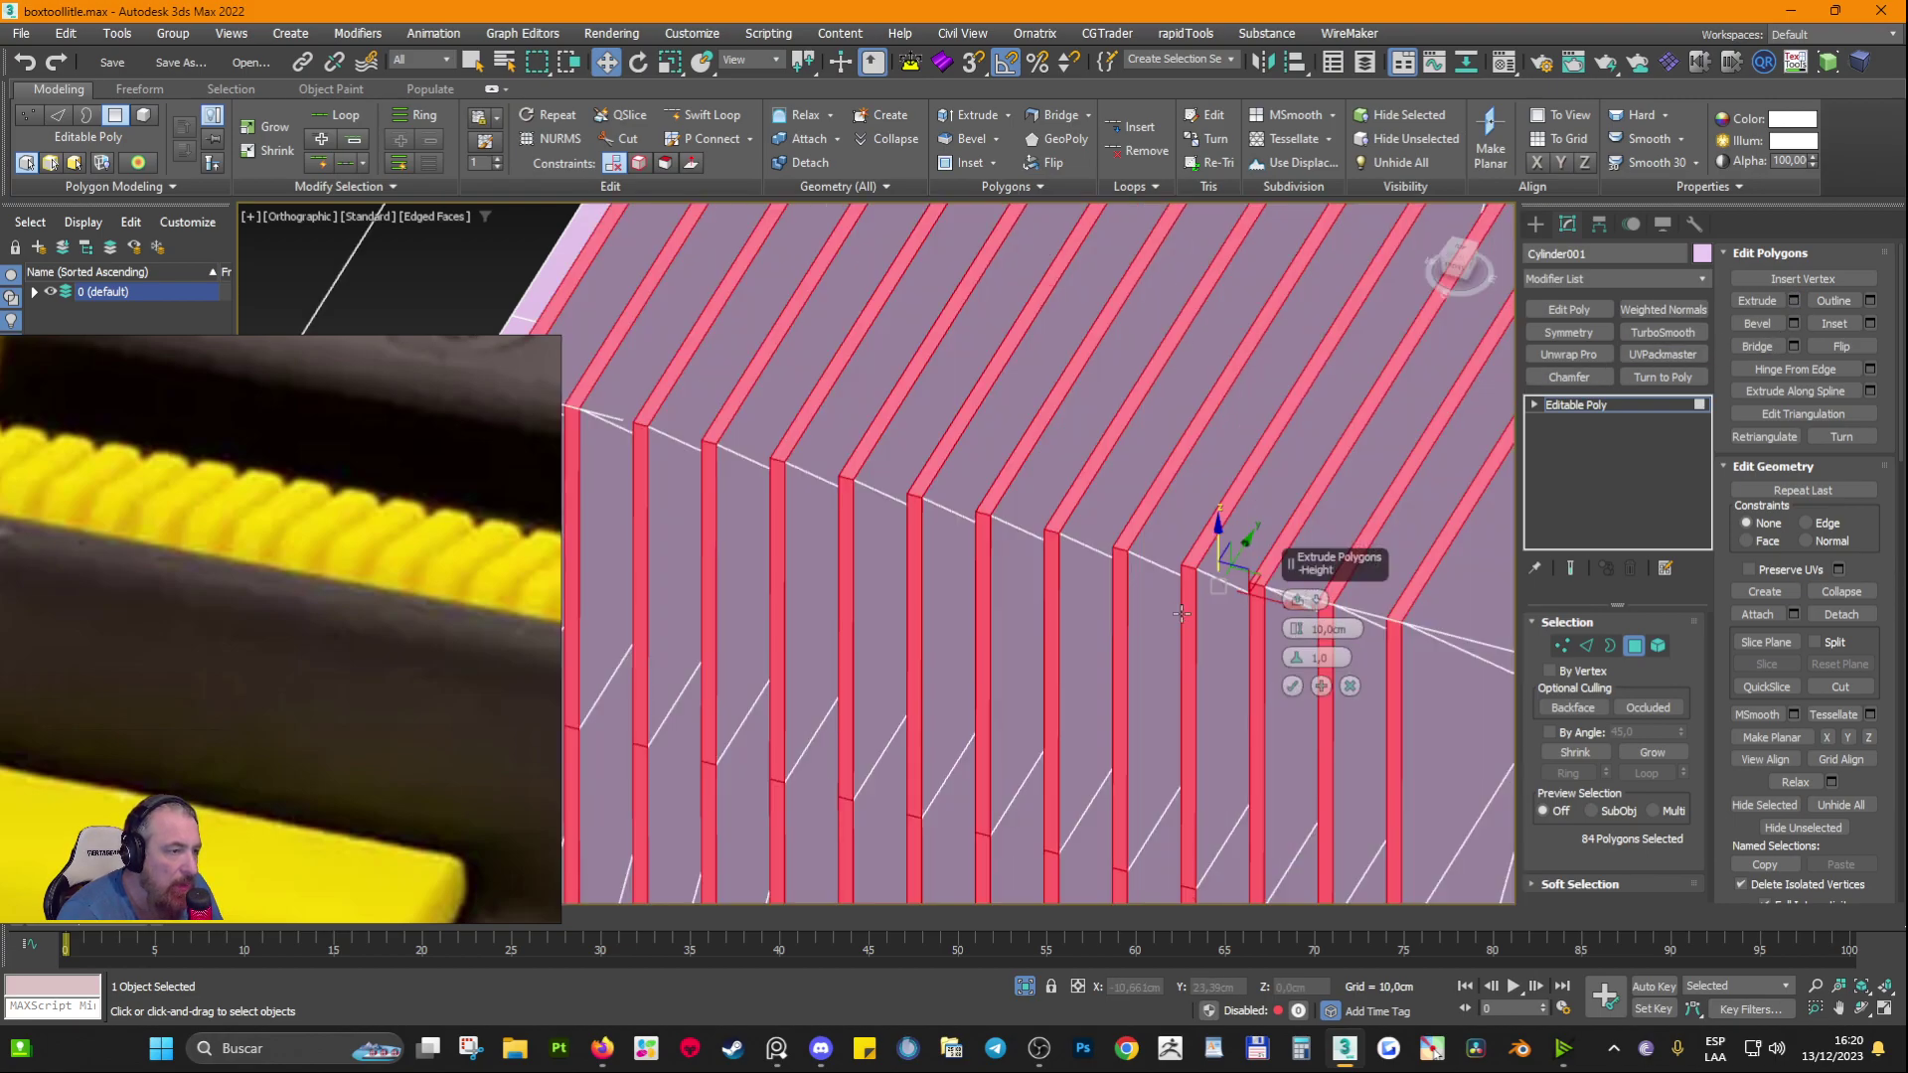
pyautogui.rightClick(1301, 633)
pyautogui.click(1316, 602)
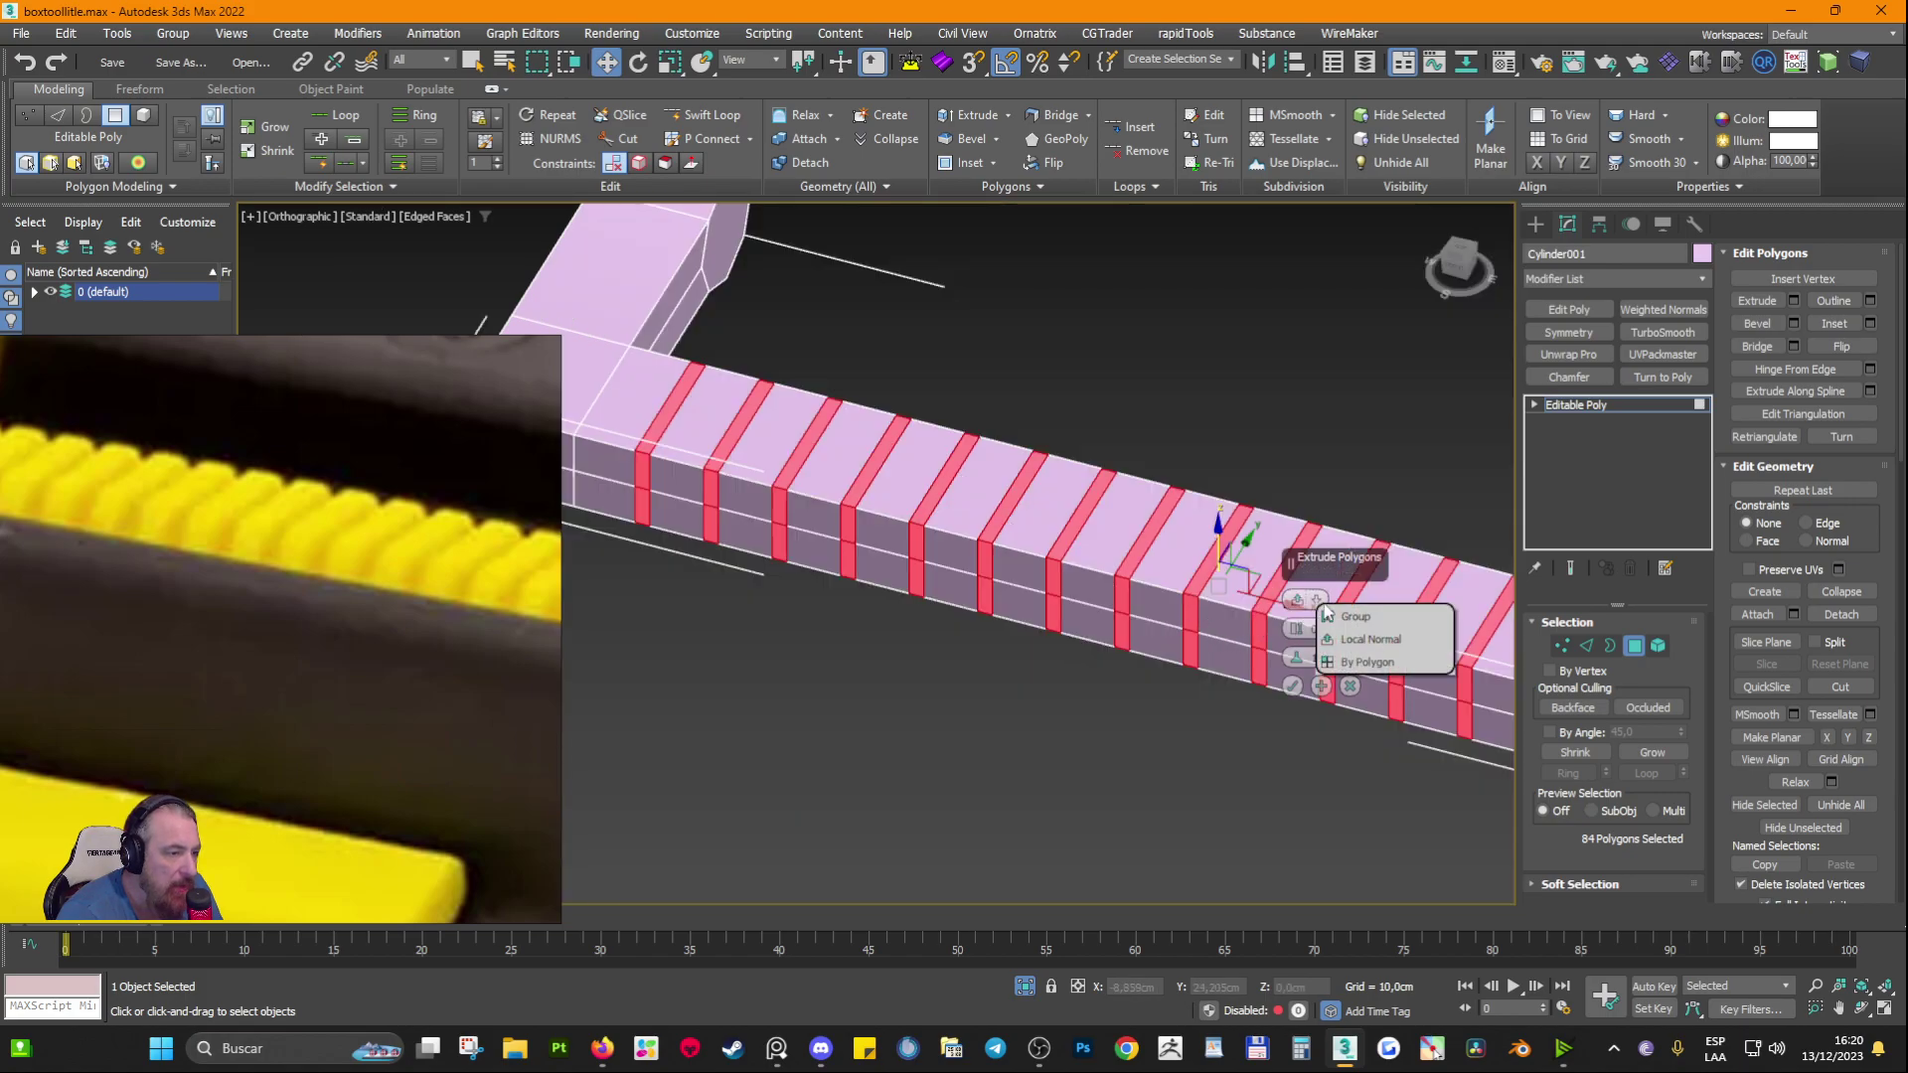
pyautogui.moveTo(1295, 629); pyautogui.dragTo(1320, 656)
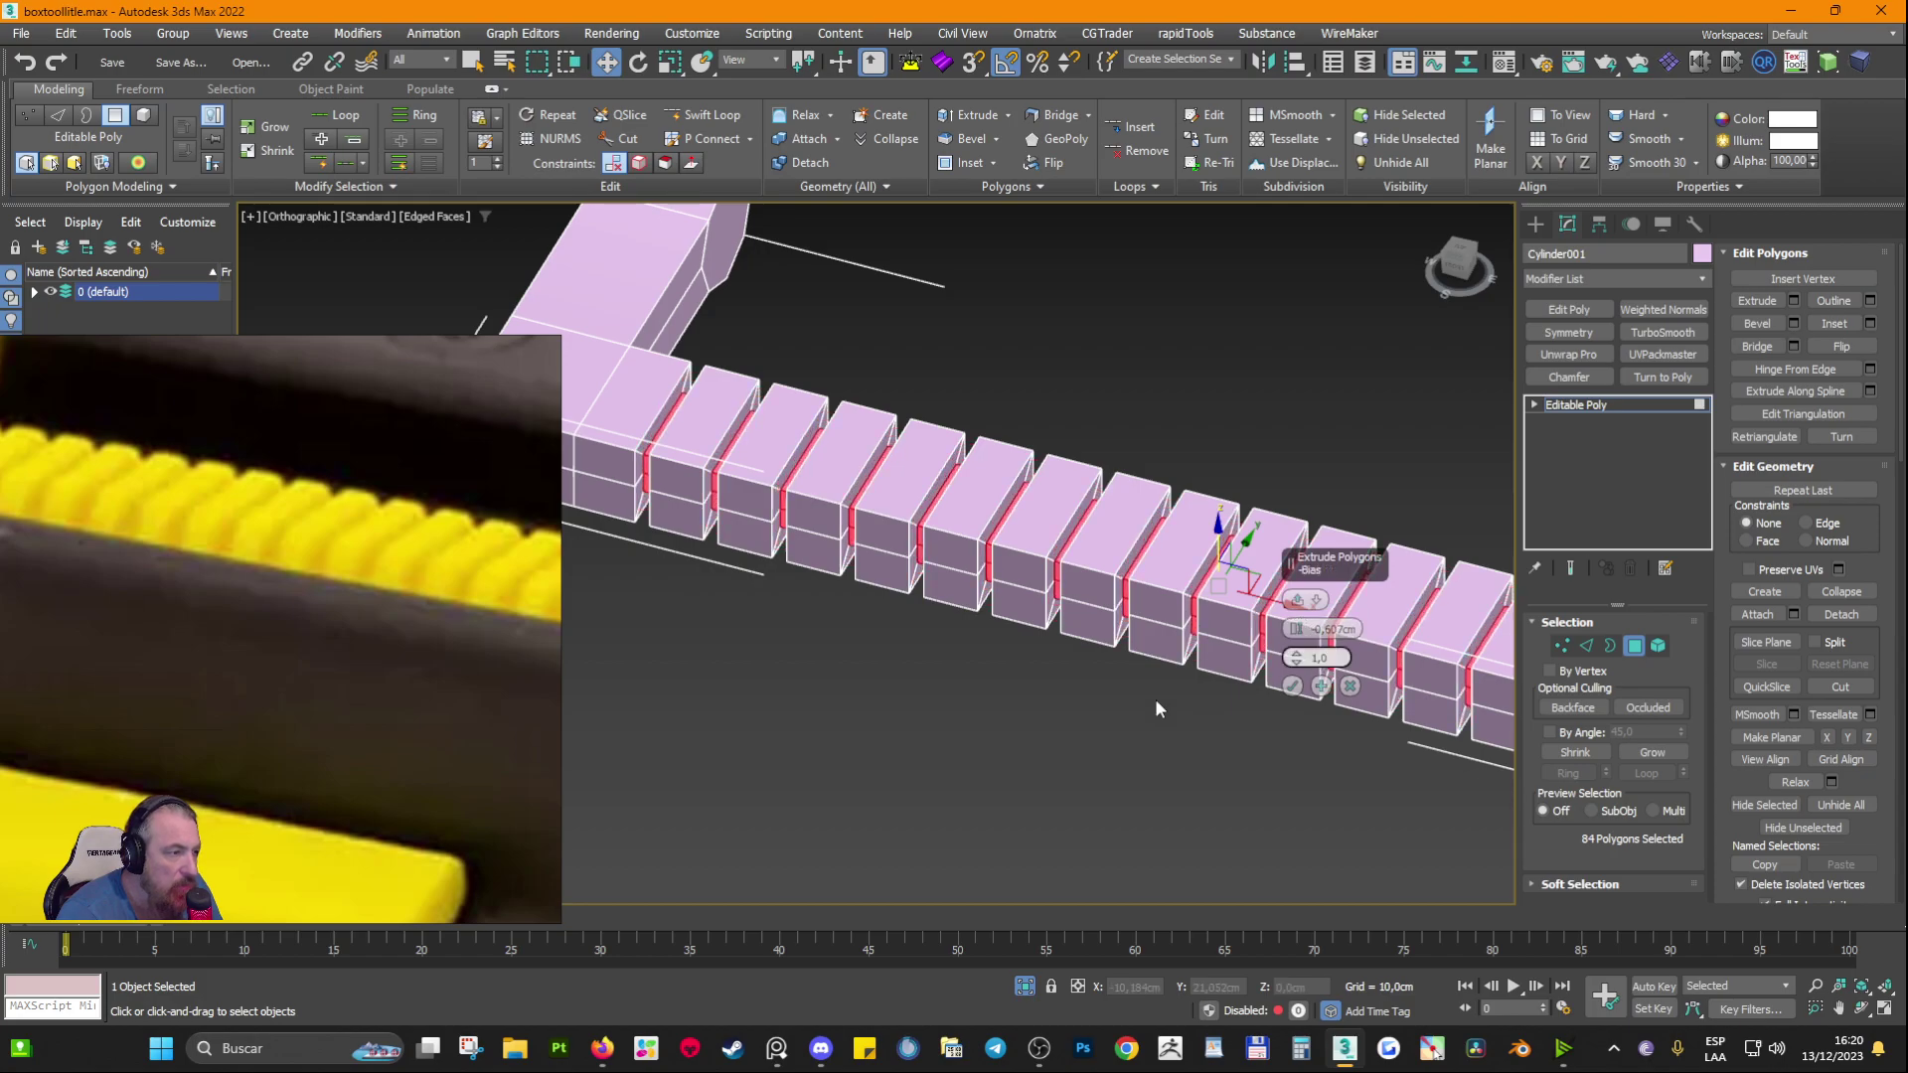
pyautogui.scroll(-4, 1155, 699)
pyautogui.keyDown('alt'); pyautogui.moveTo(1154, 699); pyautogui.dragTo(1218, 676, button='middle'); pyautogui.keyUp('alt')
pyautogui.scroll(4, 1099, 707)
pyautogui.scroll(-3, 1034, 695)
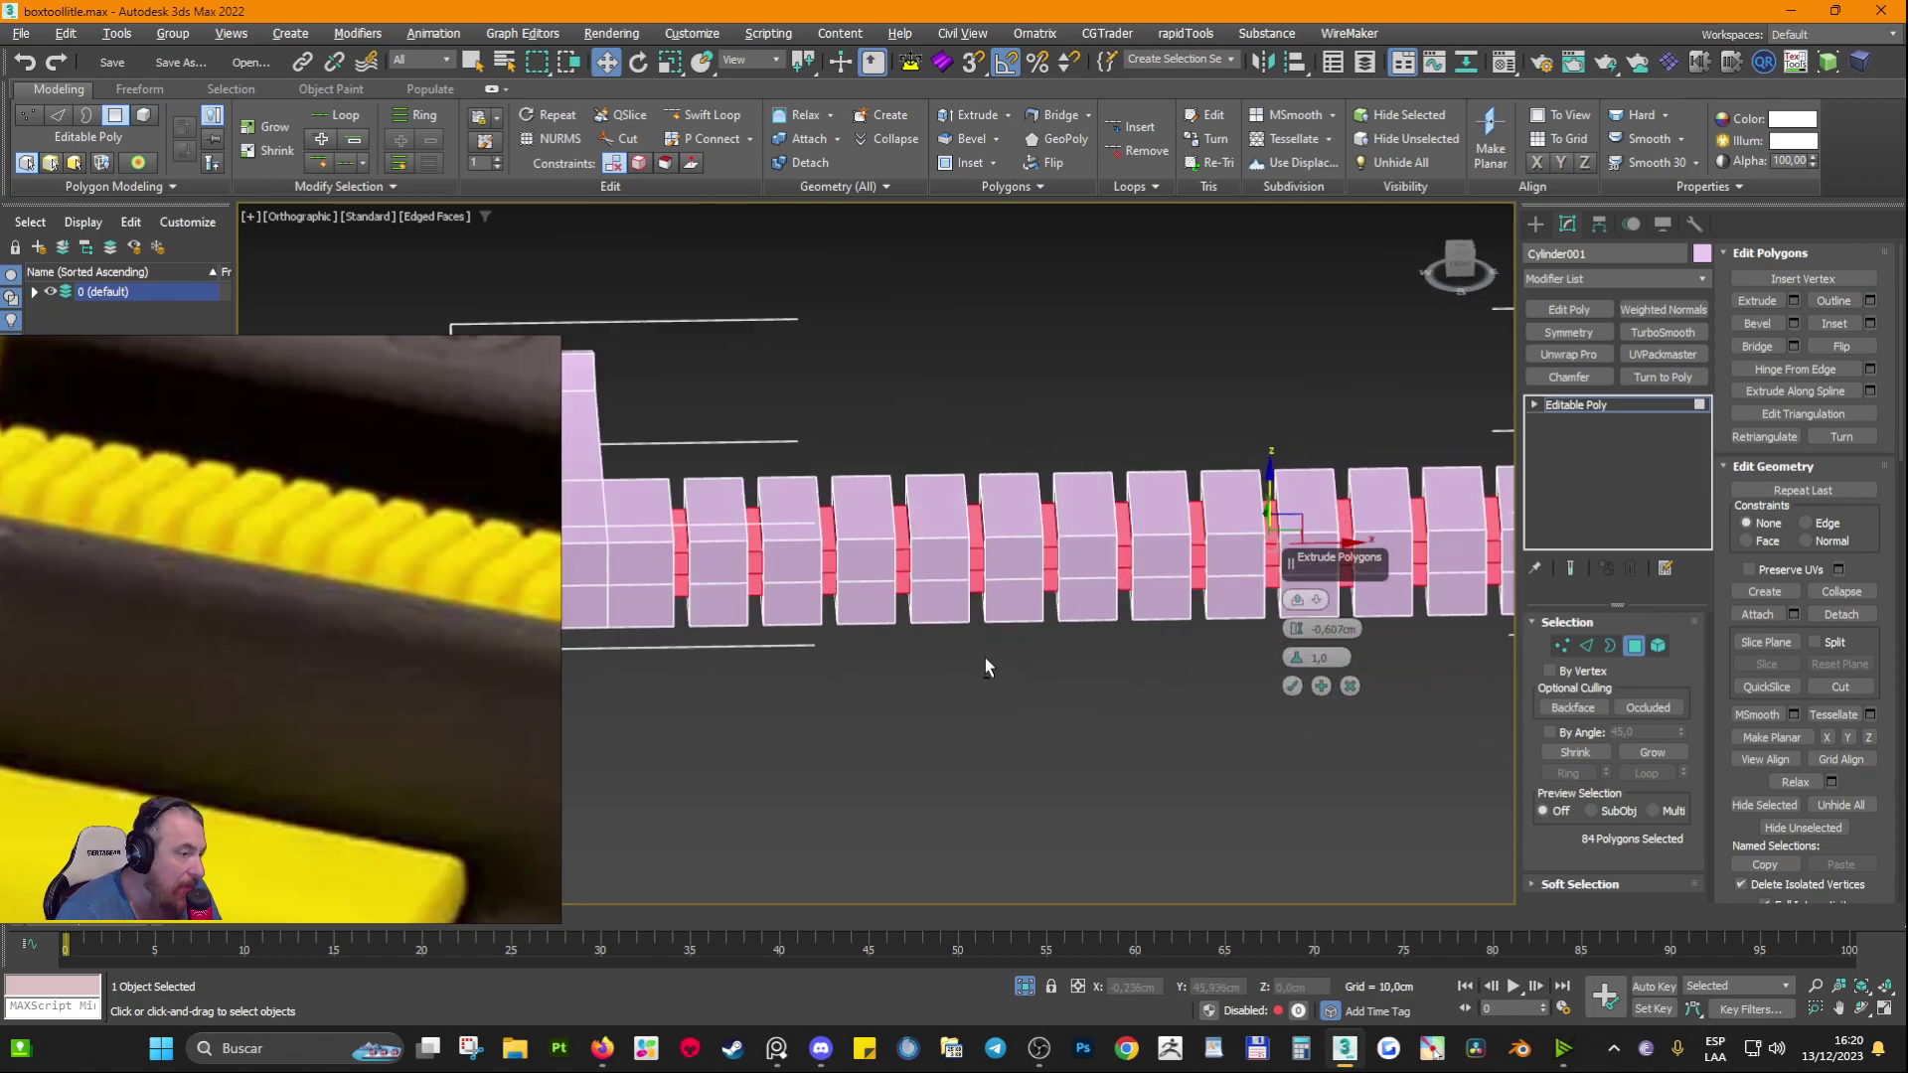
pyautogui.keyDown('alt'); pyautogui.moveTo(980, 659); pyautogui.dragTo(894, 660, button='middle'); pyautogui.keyUp('alt')
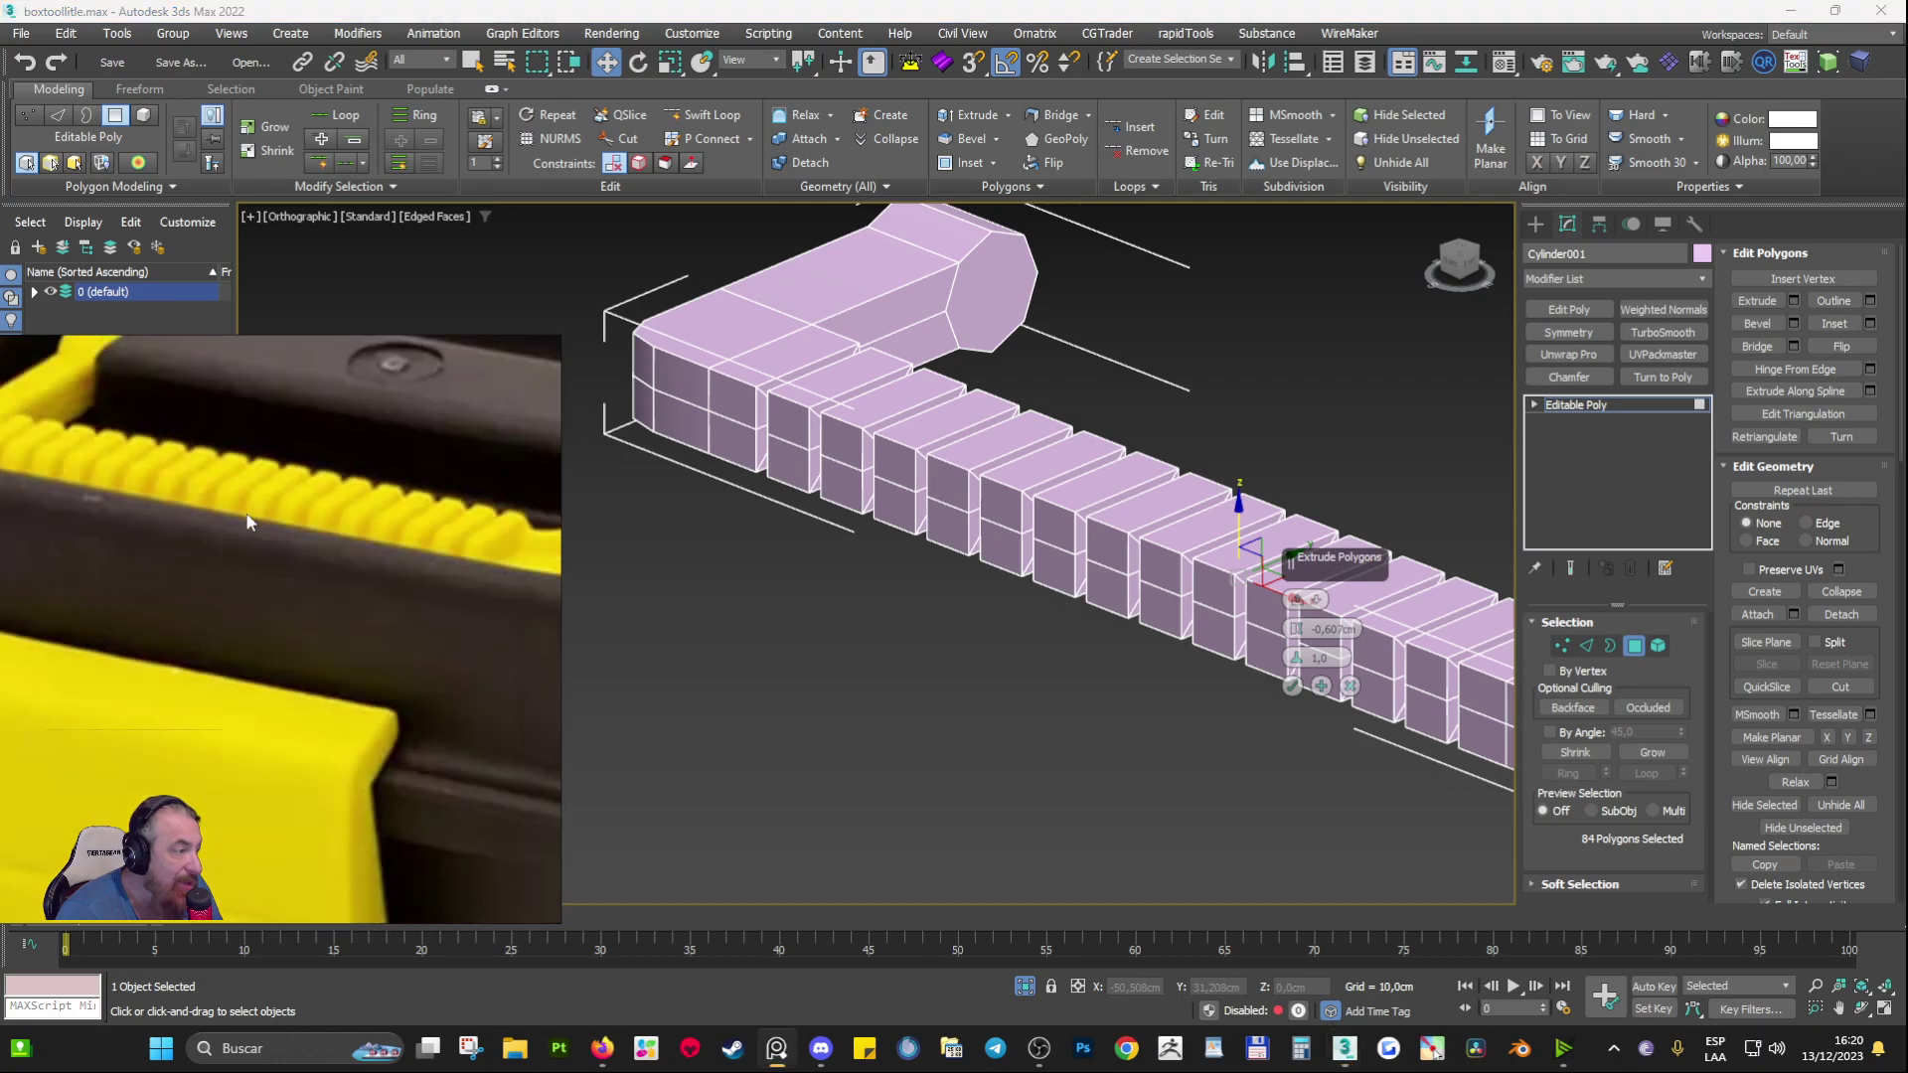
pyautogui.scroll(2, 696, 487)
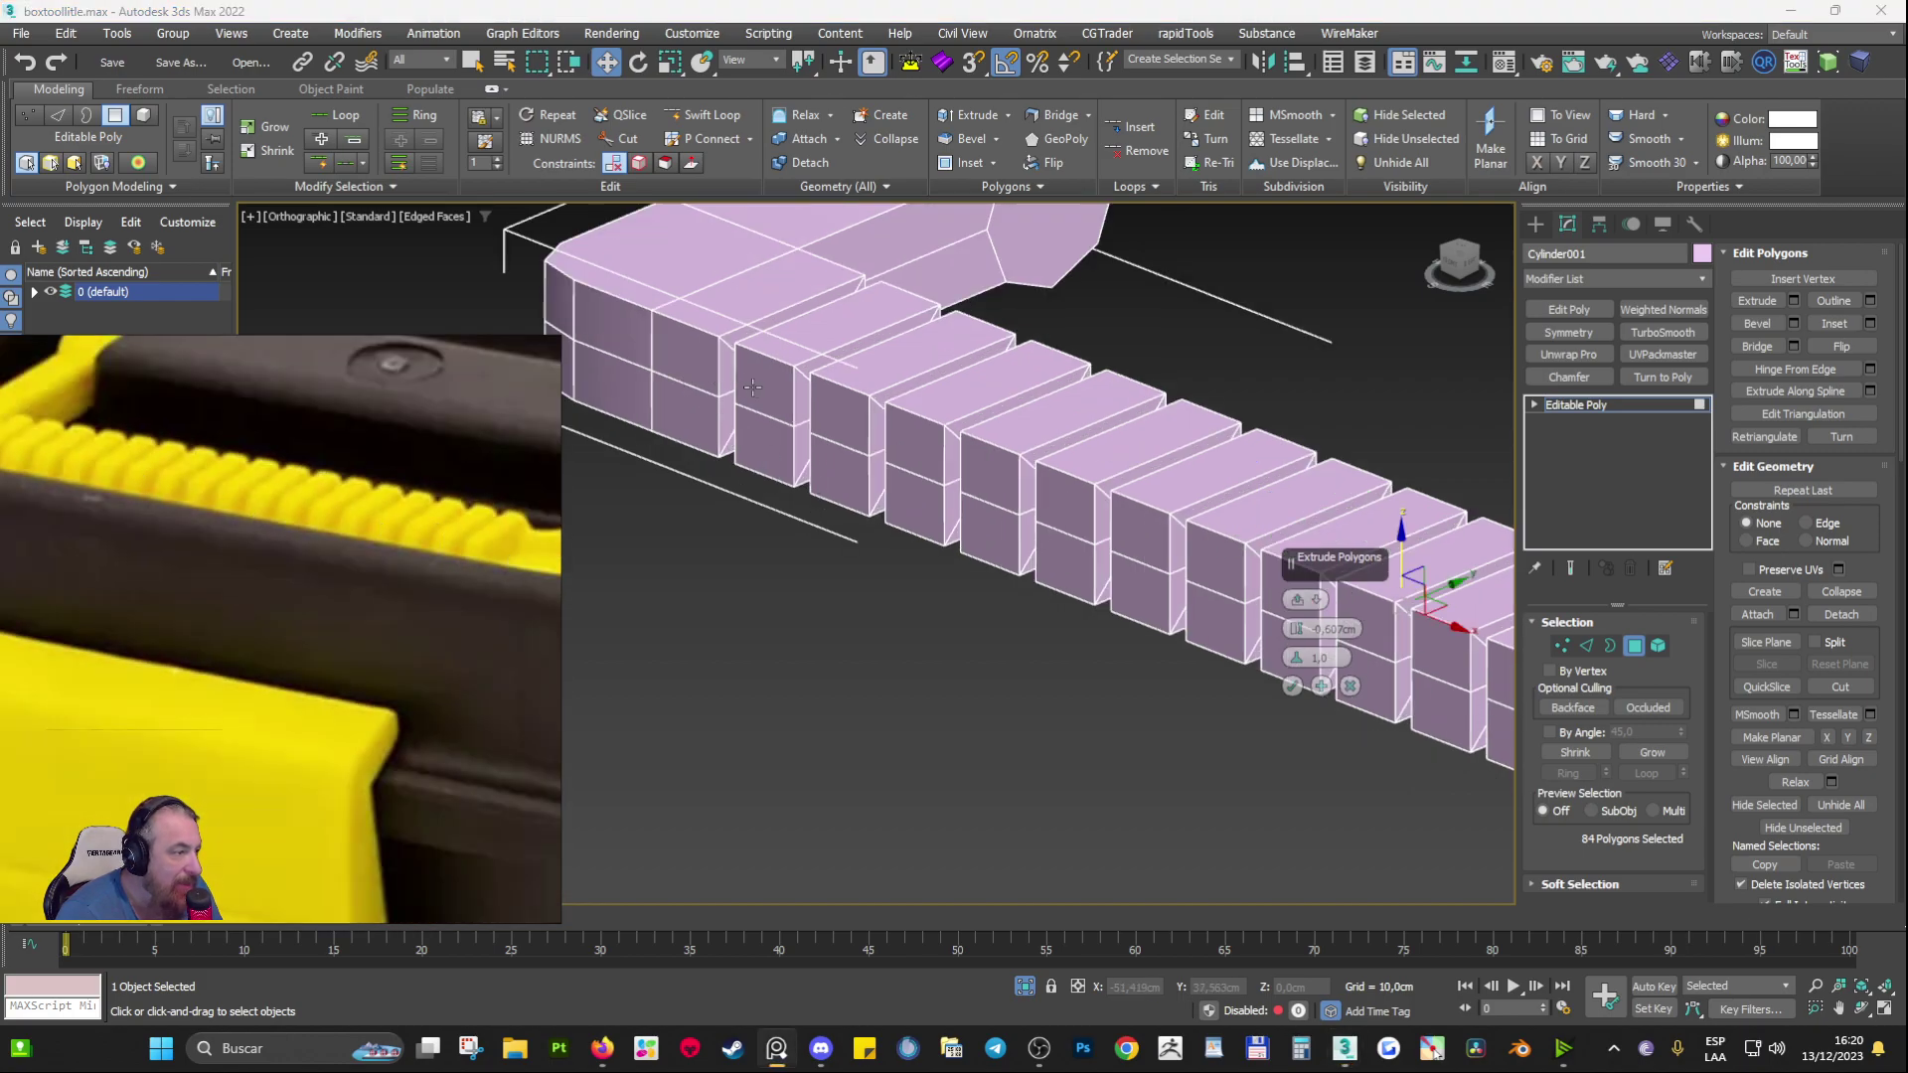
pyautogui.click(1349, 687)
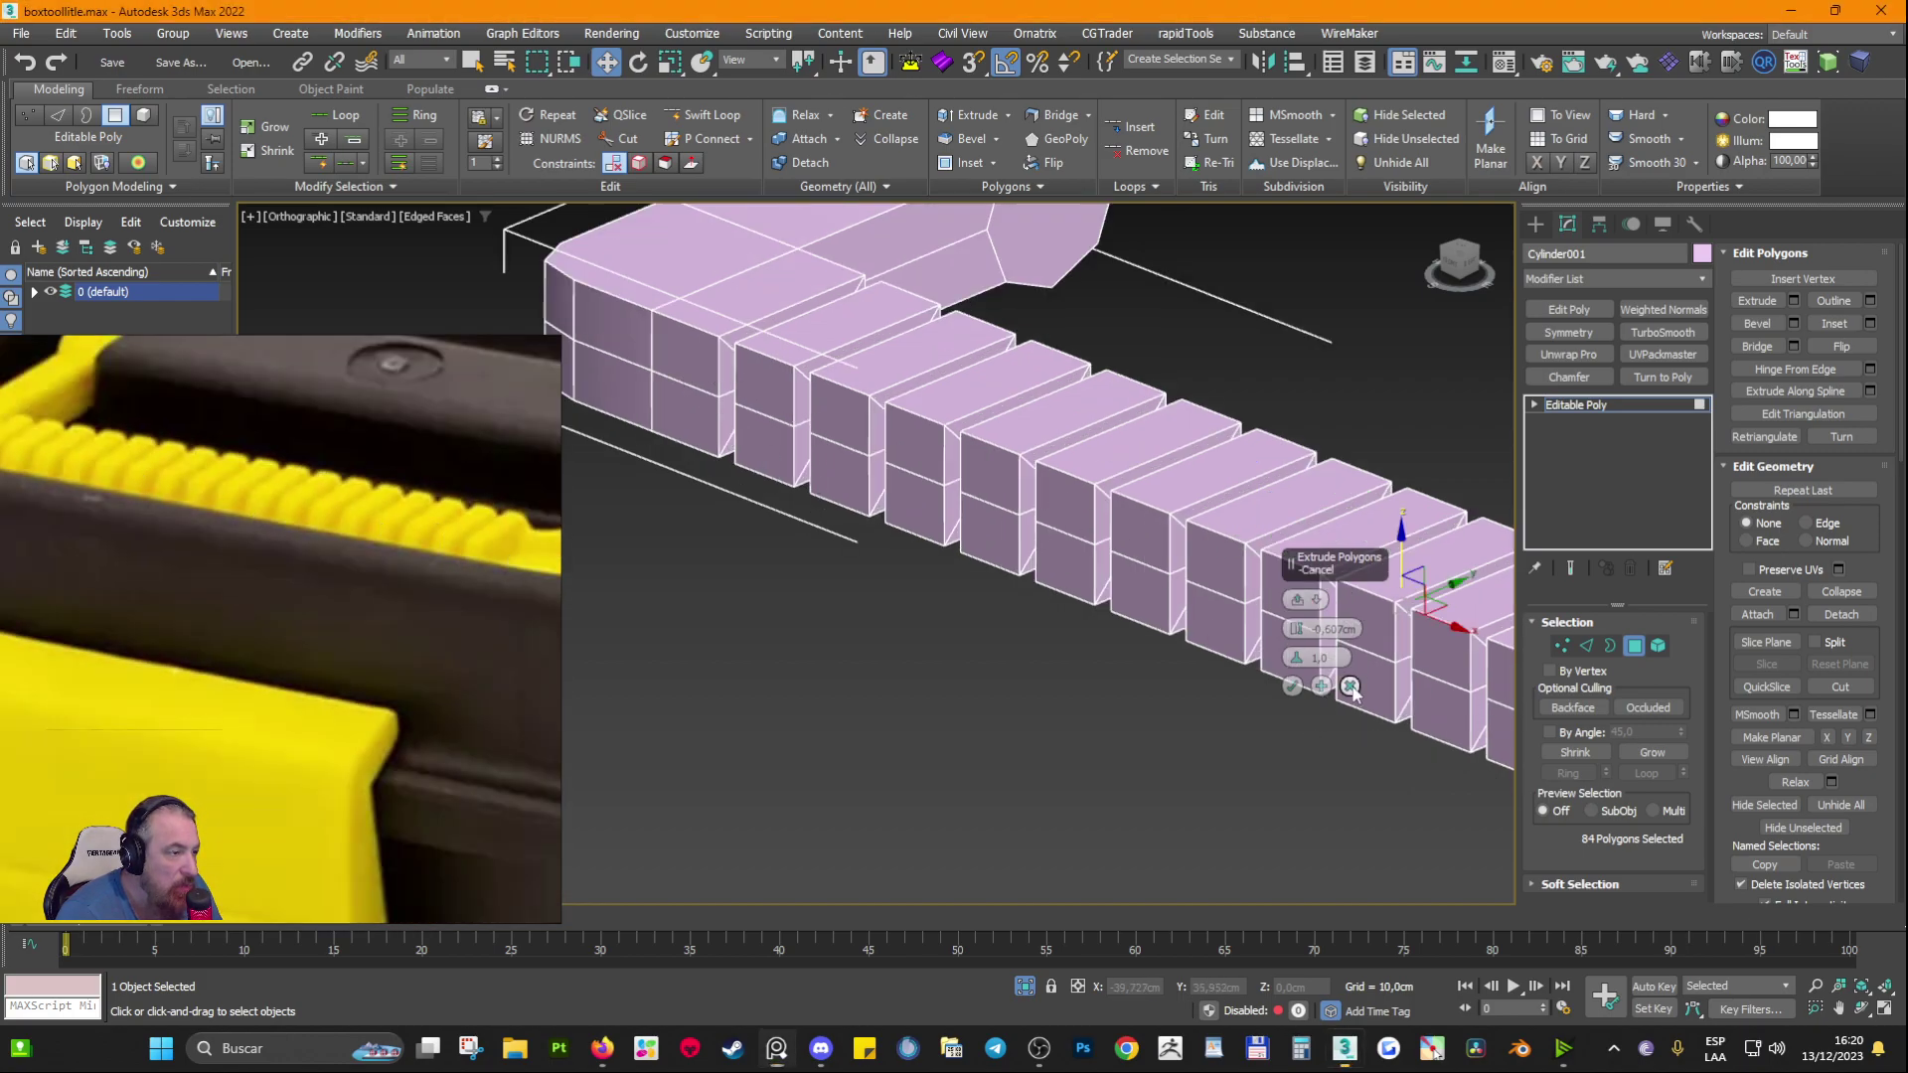
# Step: Add two lengthwise edge loops along the grip's outer side face with Swift Loop, one on each side of its middle edge
pyautogui.scroll(-2, 1021, 605)
pyautogui.keyDown('alt'); pyautogui.moveTo(1021, 605); pyautogui.dragTo(988, 586, button='middle'); pyautogui.keyUp('alt')
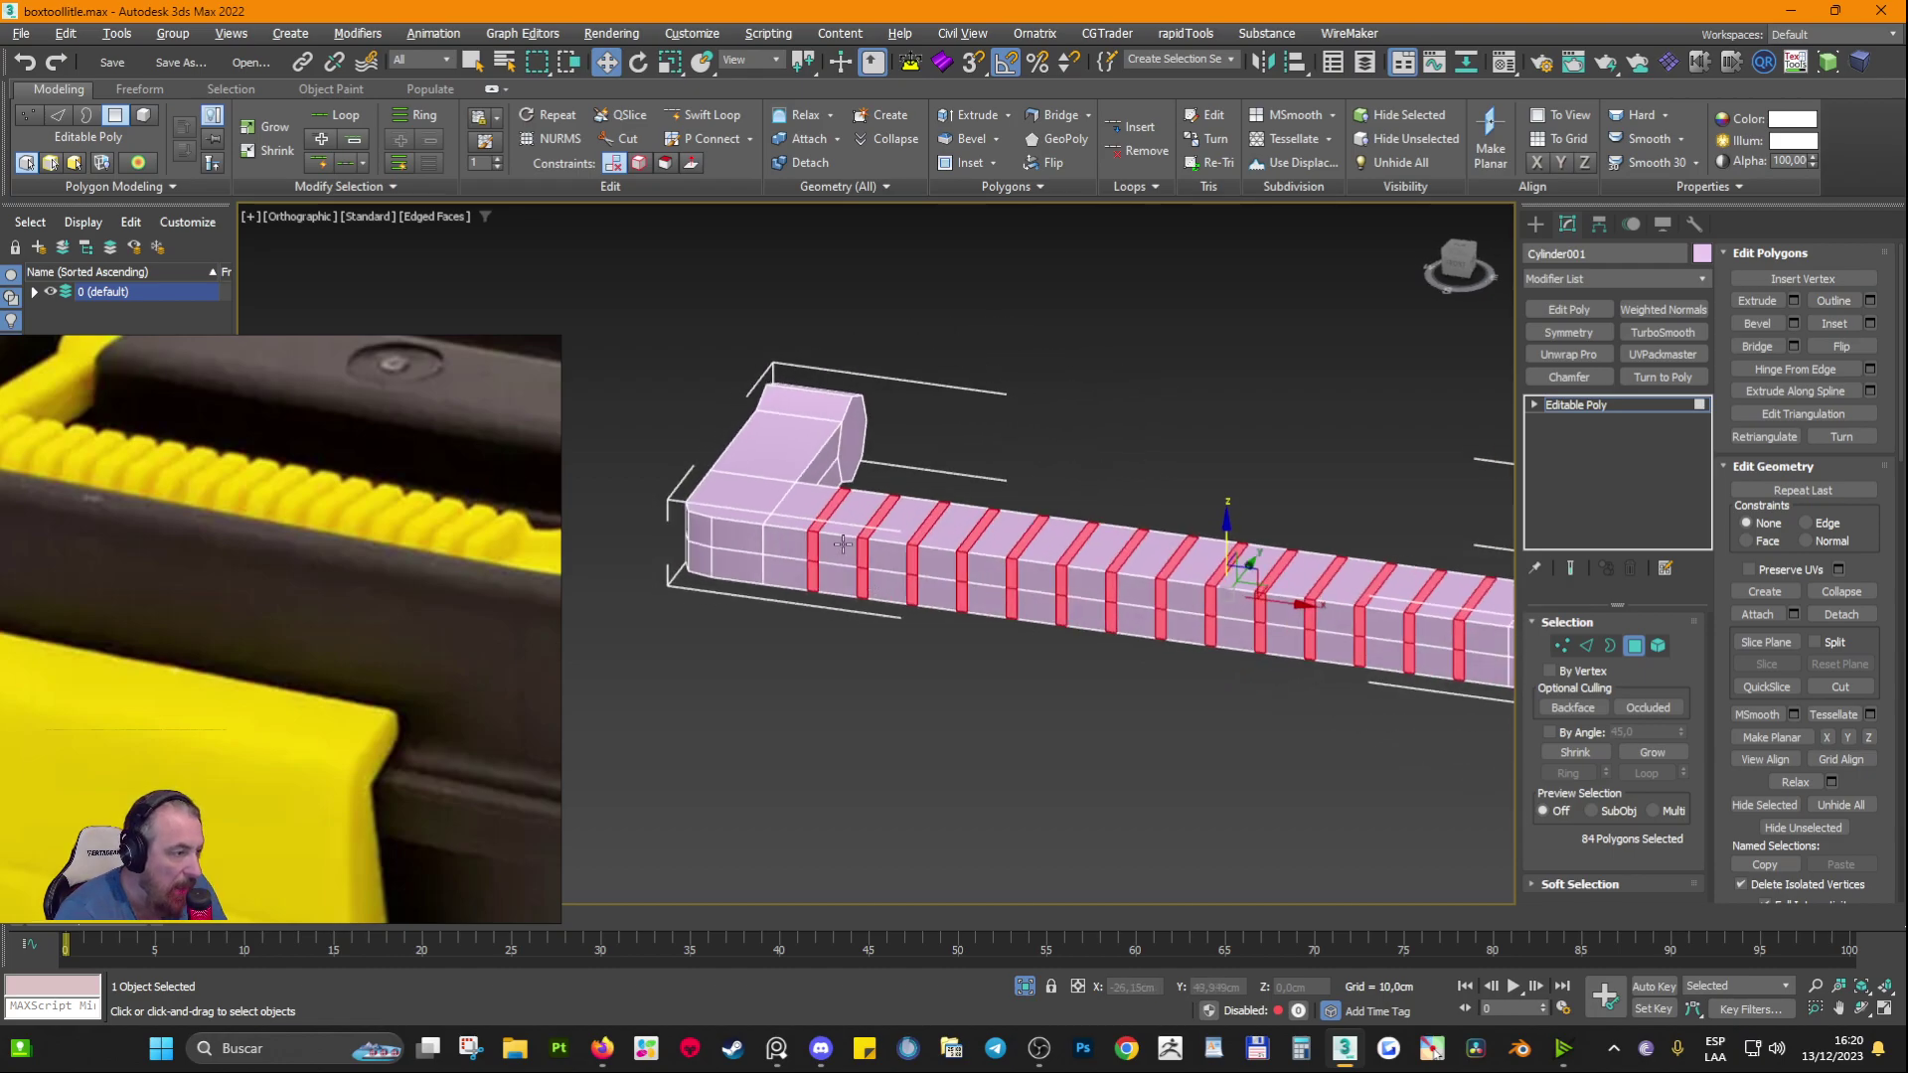
pyautogui.hotkey('alt', '1')
pyautogui.scroll(3, 833, 552)
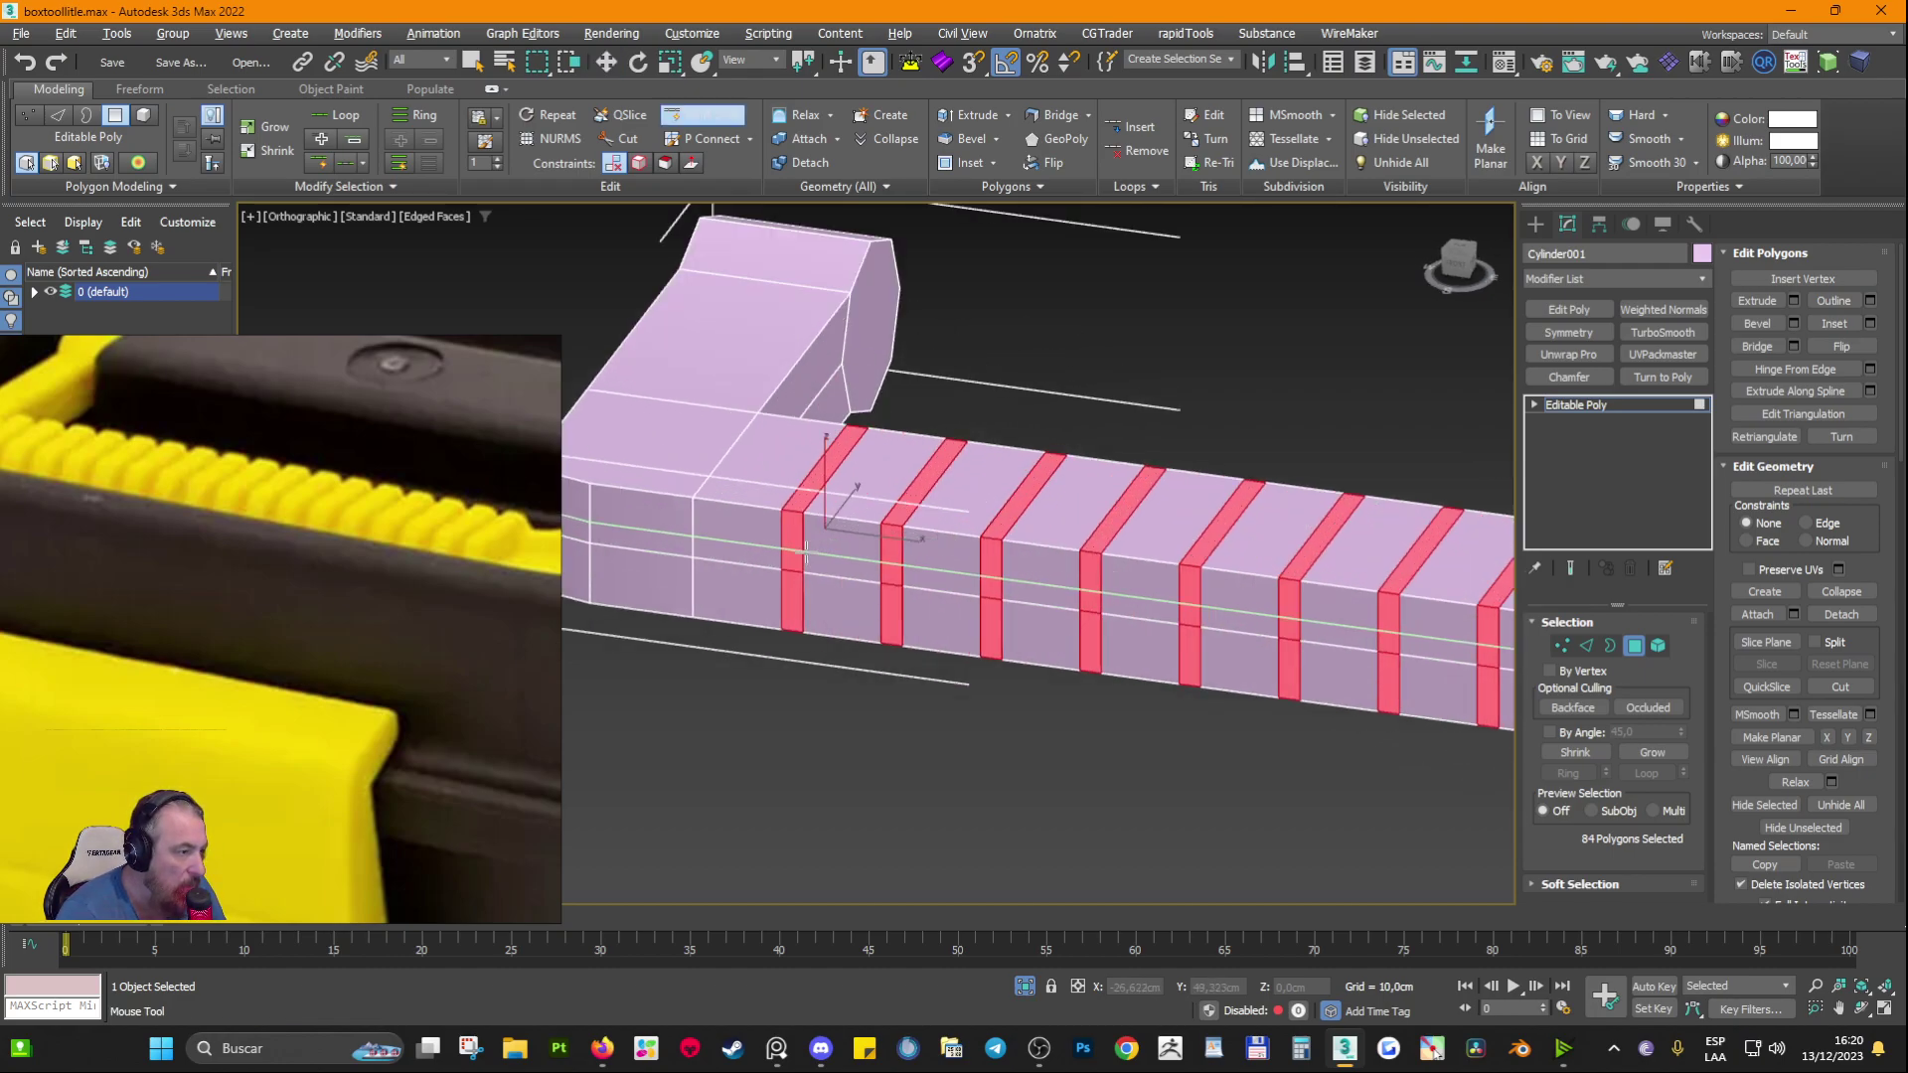
pyautogui.click(805, 552)
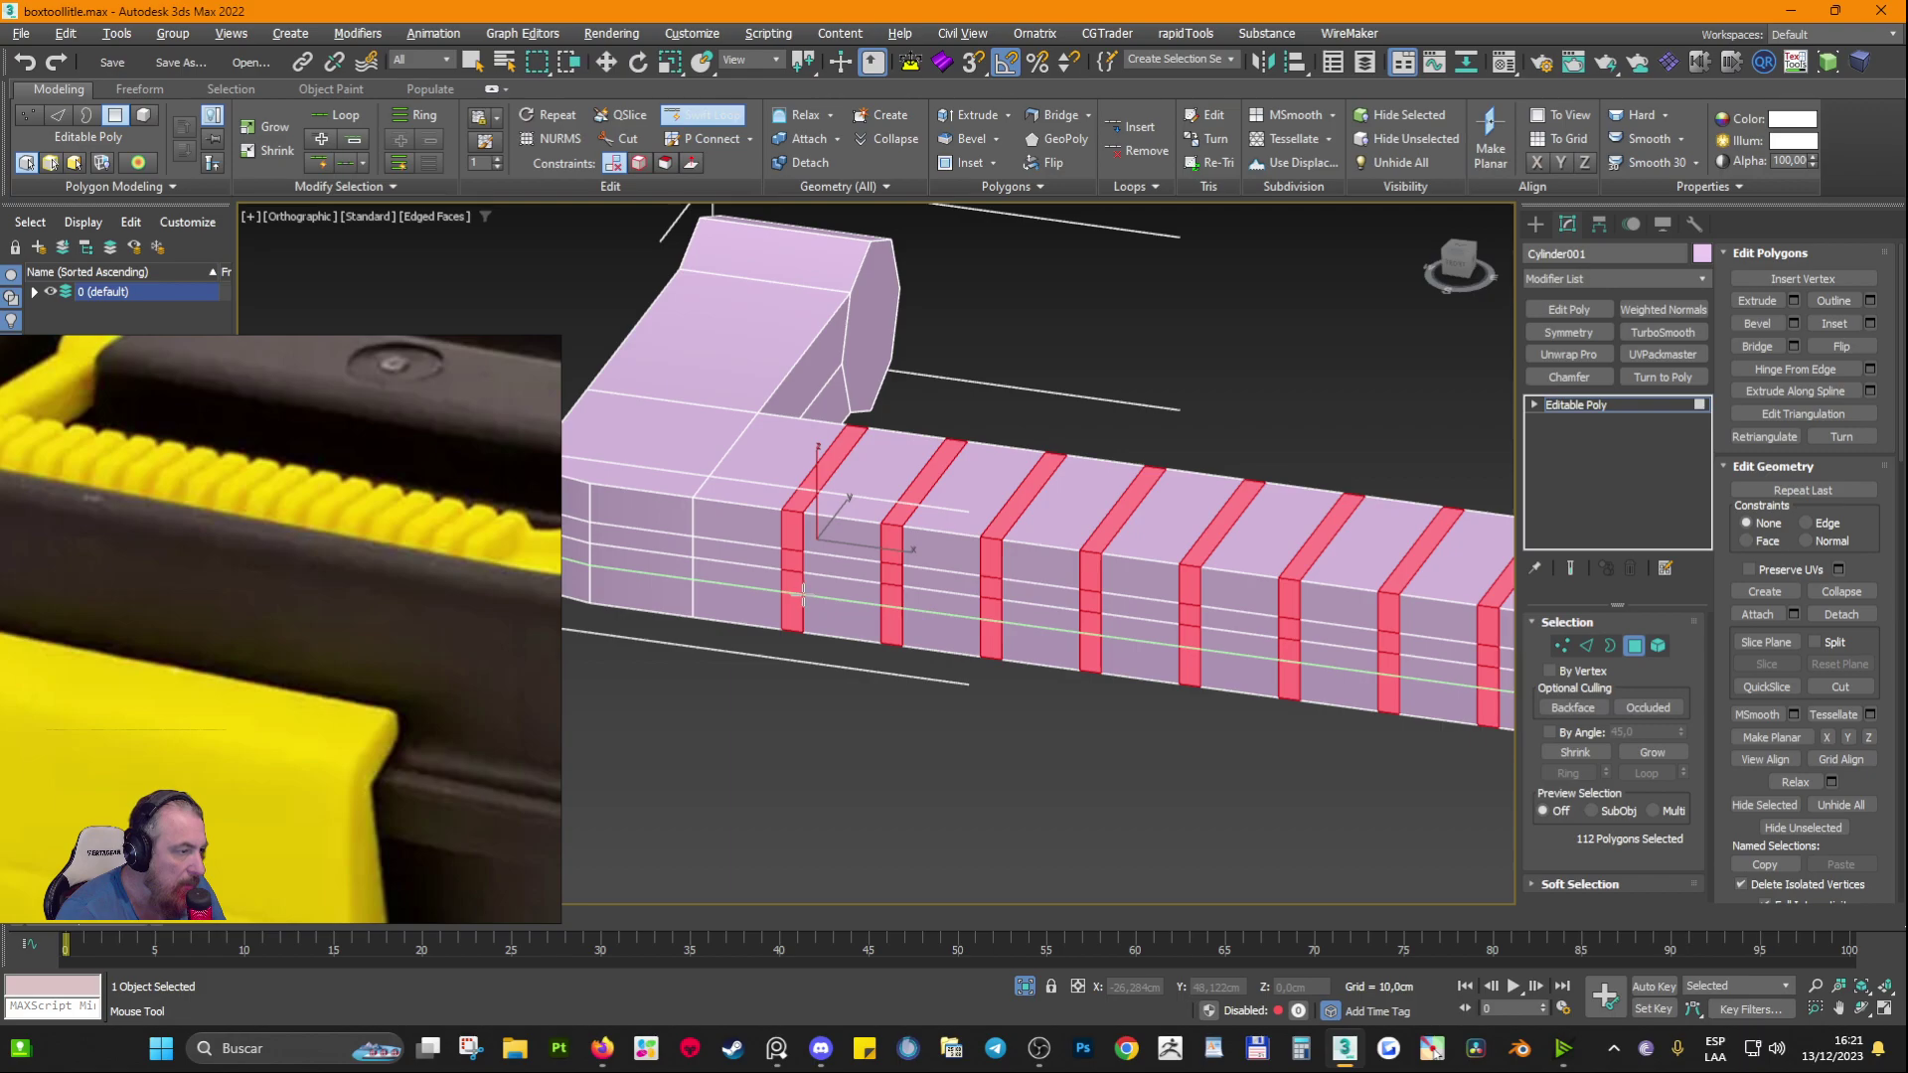
pyautogui.press('w')
# Step: Deselect the two middle polygons of the first three narrow rings on the grip's outer side face
pyautogui.keyDown('alt'); pyautogui.click(794, 561); pyautogui.keyUp('alt')
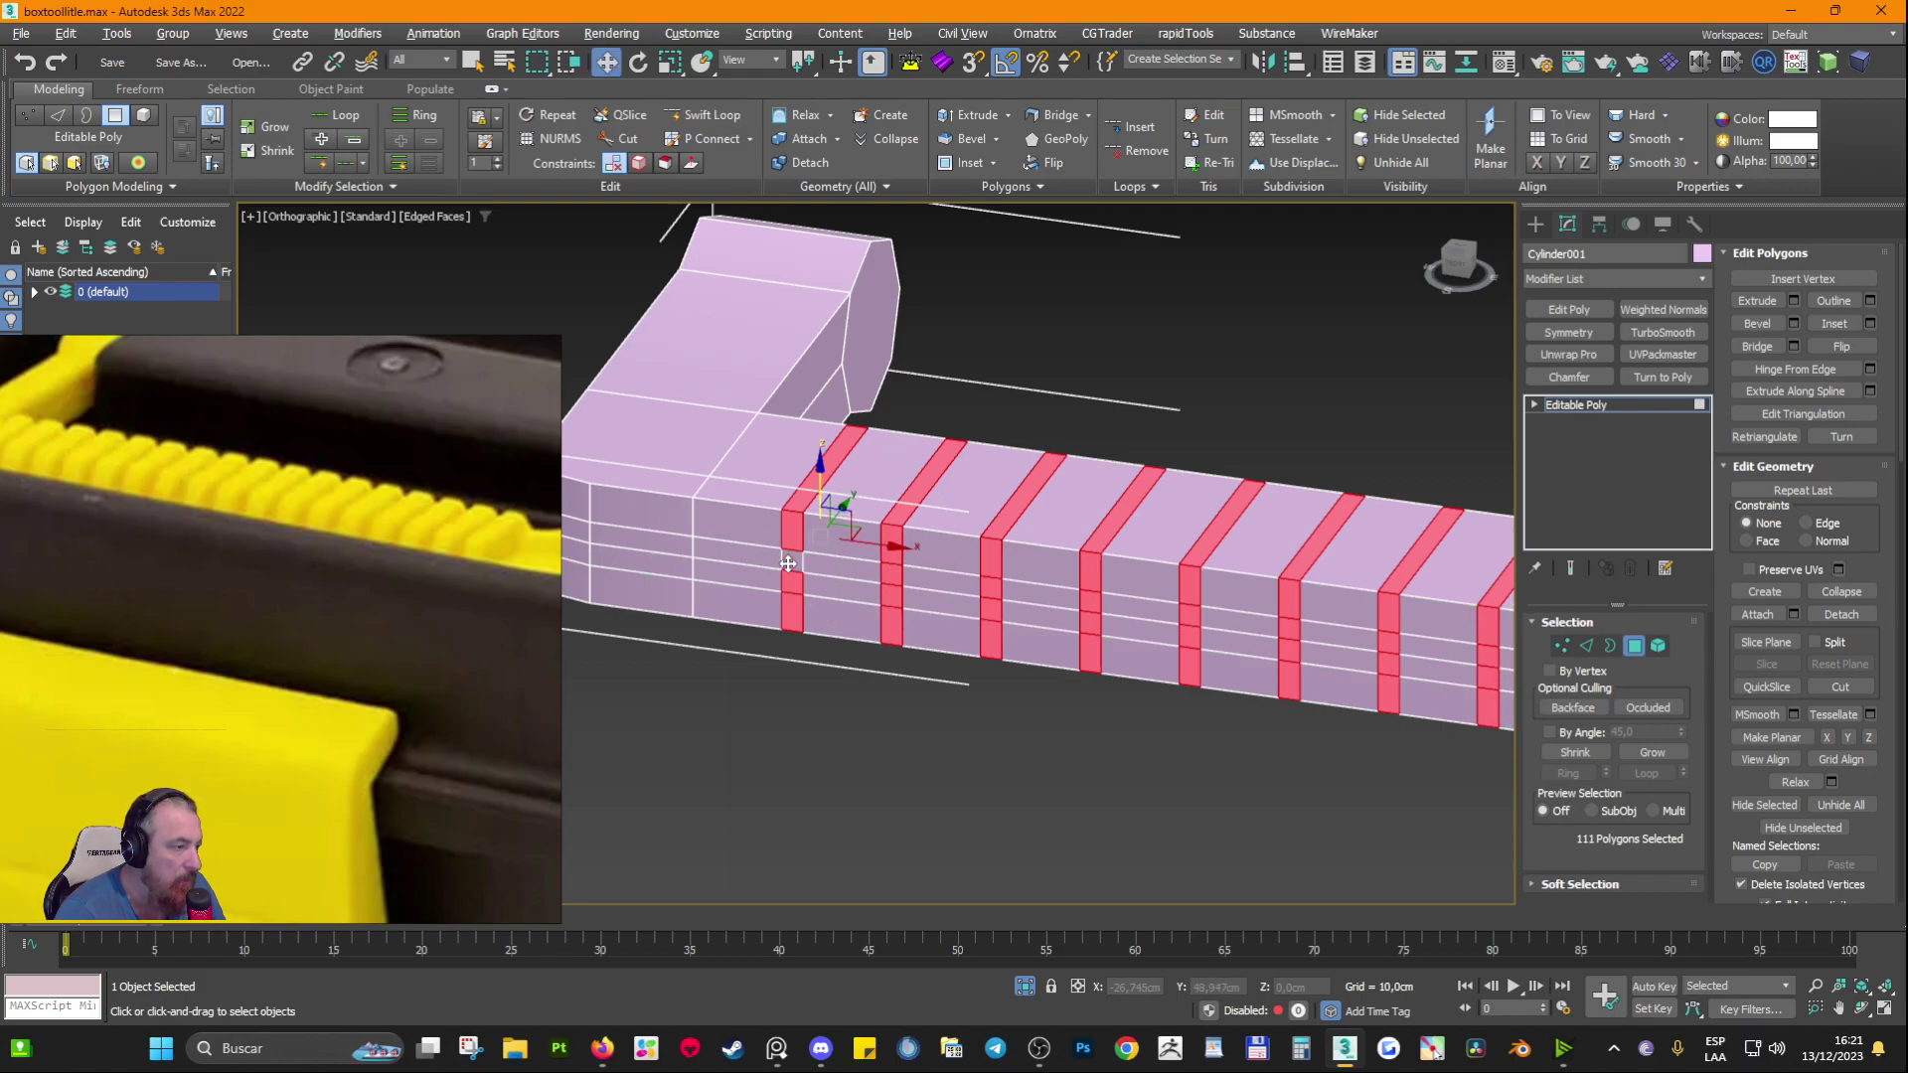
pyautogui.keyDown('alt'); pyautogui.click(787, 582); pyautogui.keyUp('alt')
pyautogui.keyDown('alt'); pyautogui.click(893, 575); pyautogui.keyUp('alt')
pyautogui.keyDown('alt'); pyautogui.click(892, 596); pyautogui.keyUp('alt')
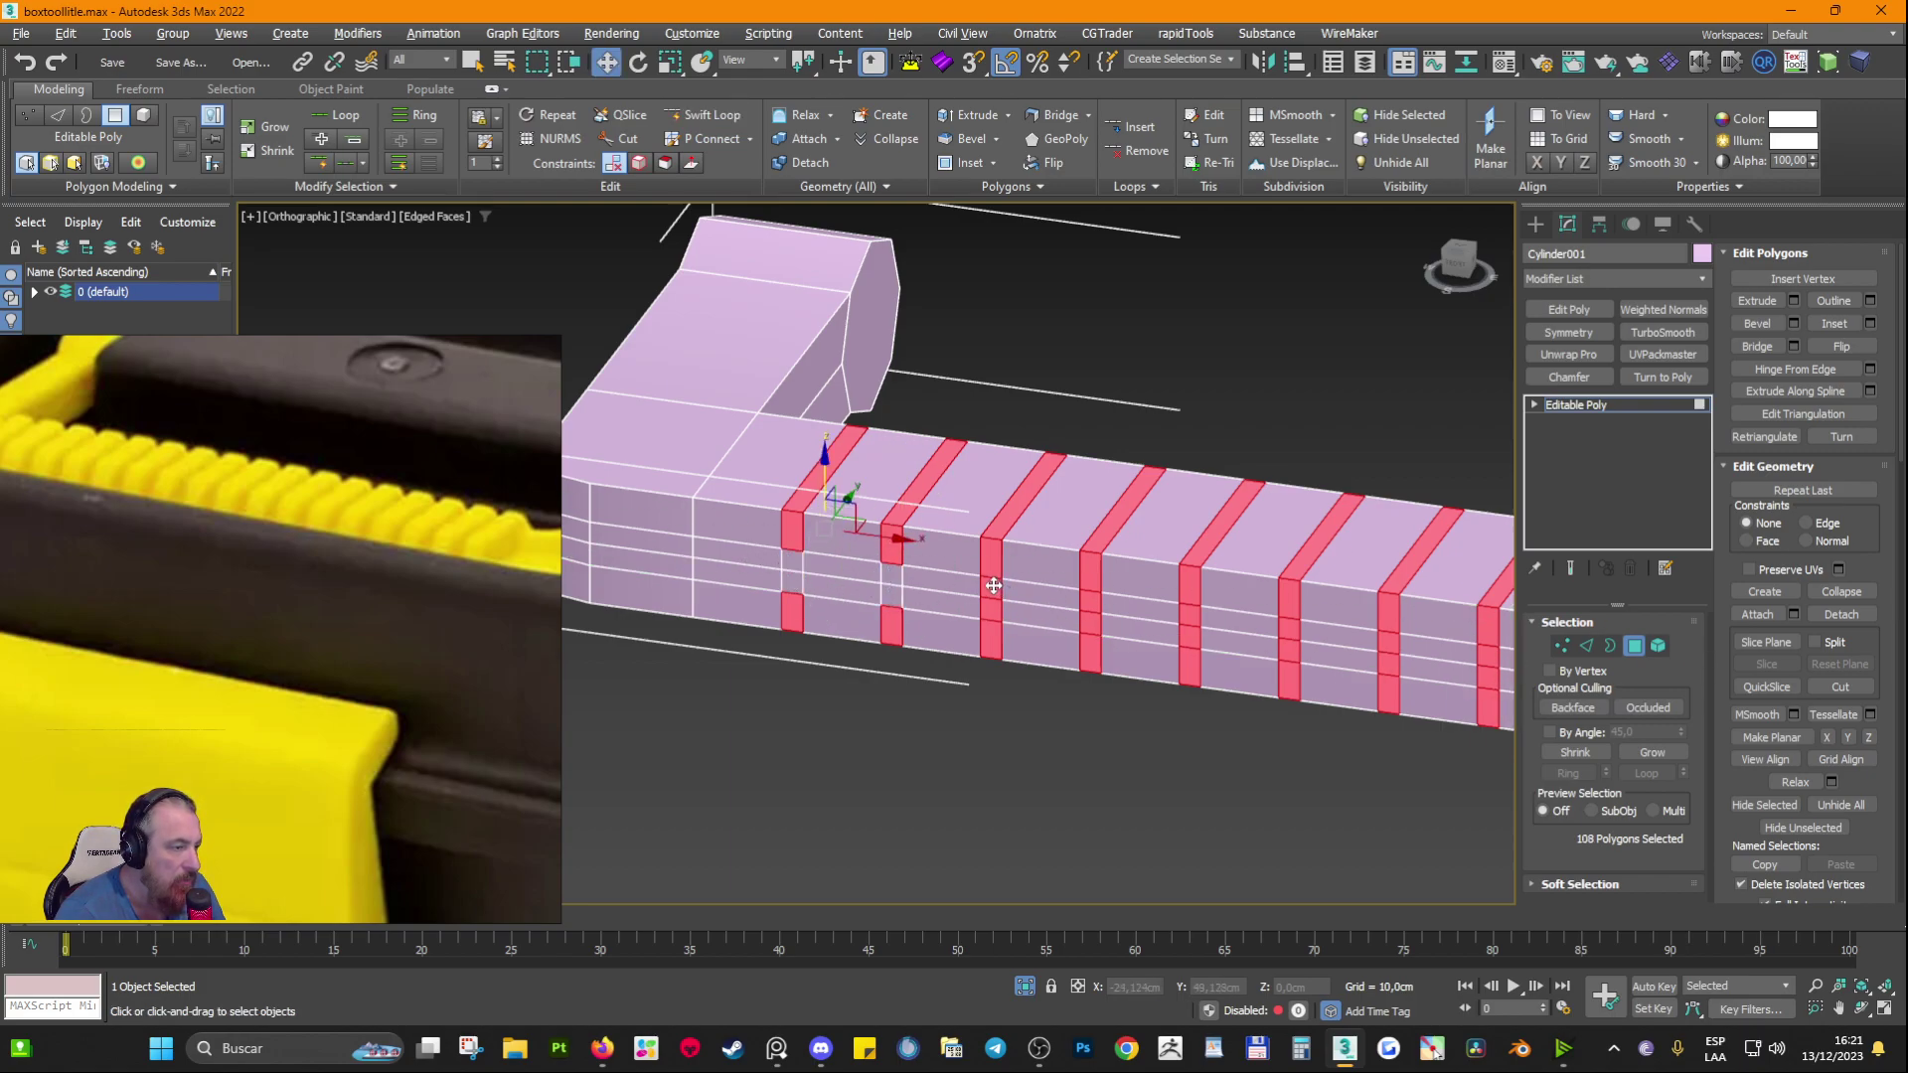
pyautogui.keyDown('alt'); pyautogui.click(989, 586); pyautogui.keyUp('alt')
pyautogui.keyDown('alt'); pyautogui.click(990, 608); pyautogui.keyUp('alt')
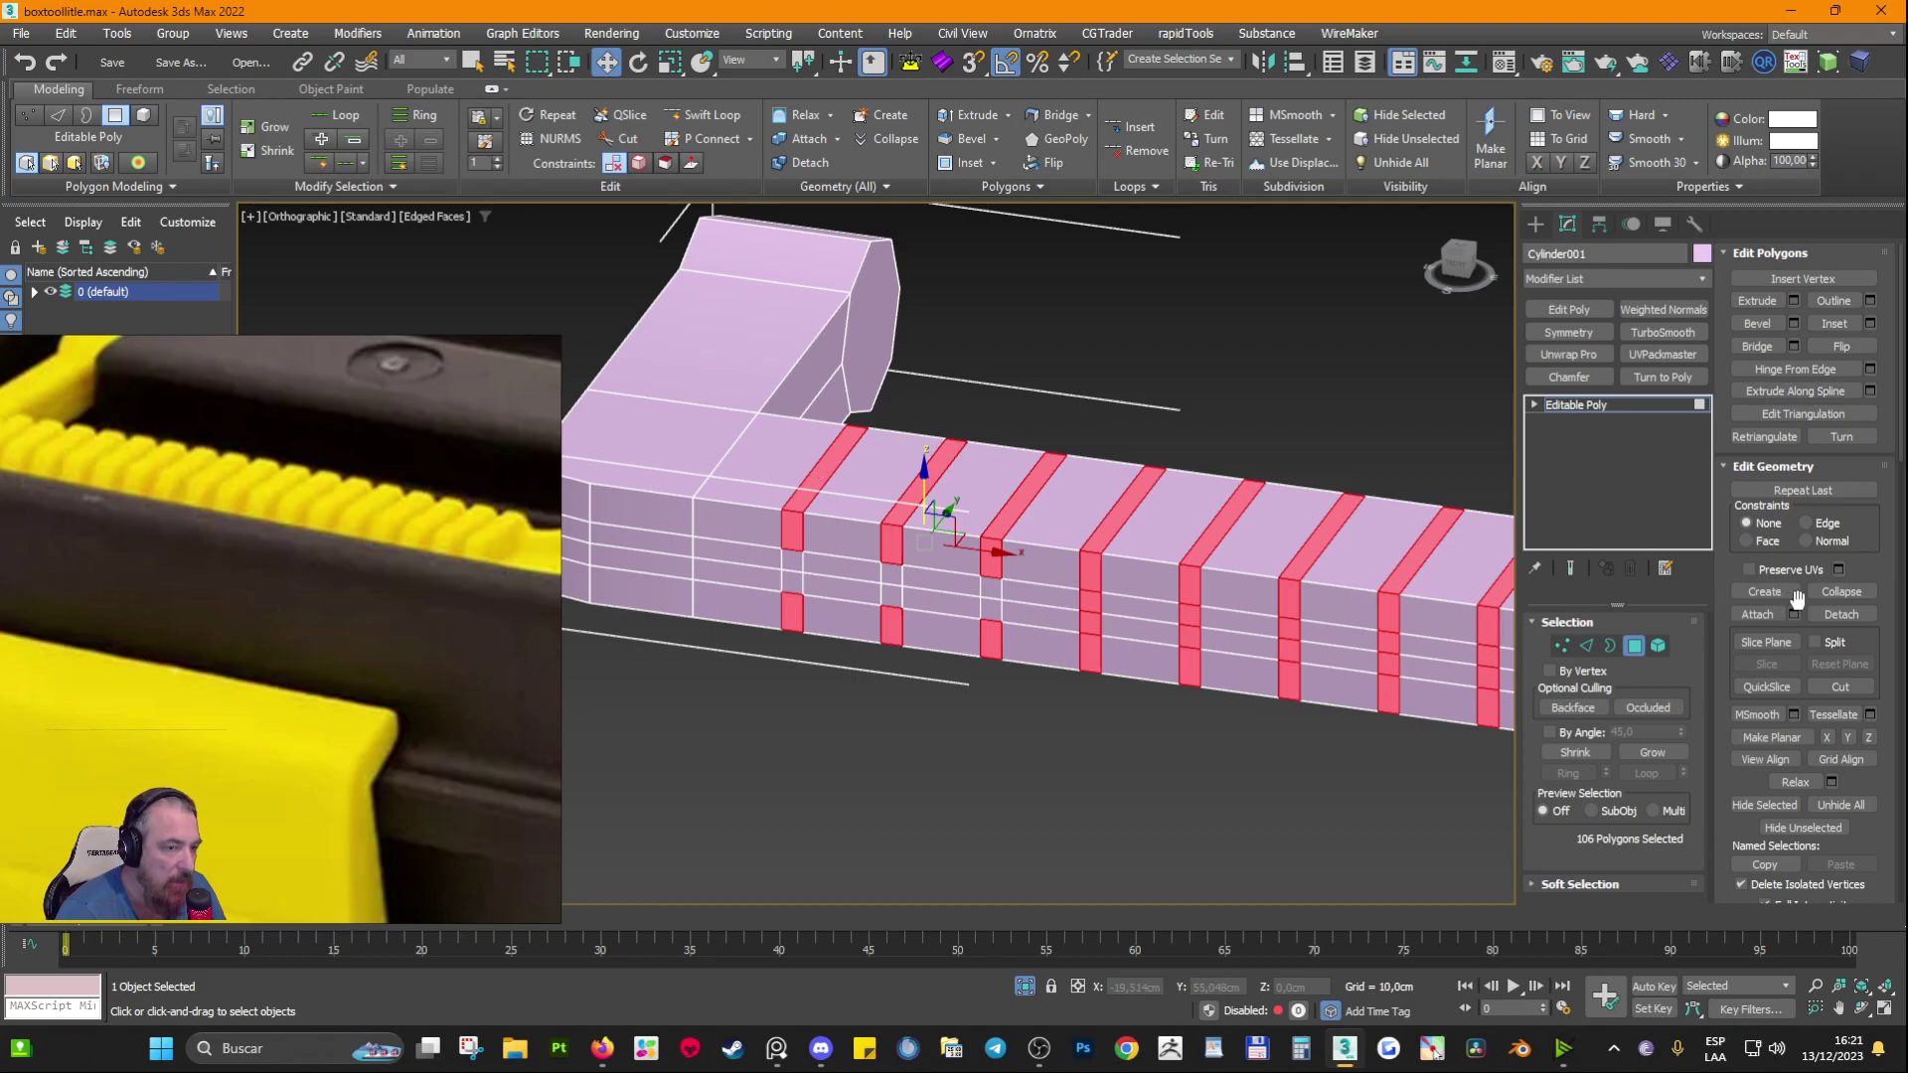
# Step: Try the 0.607 cm inward extrusion on the reduced polygon selection and inspect the grooves around the grip
pyautogui.click(1793, 300)
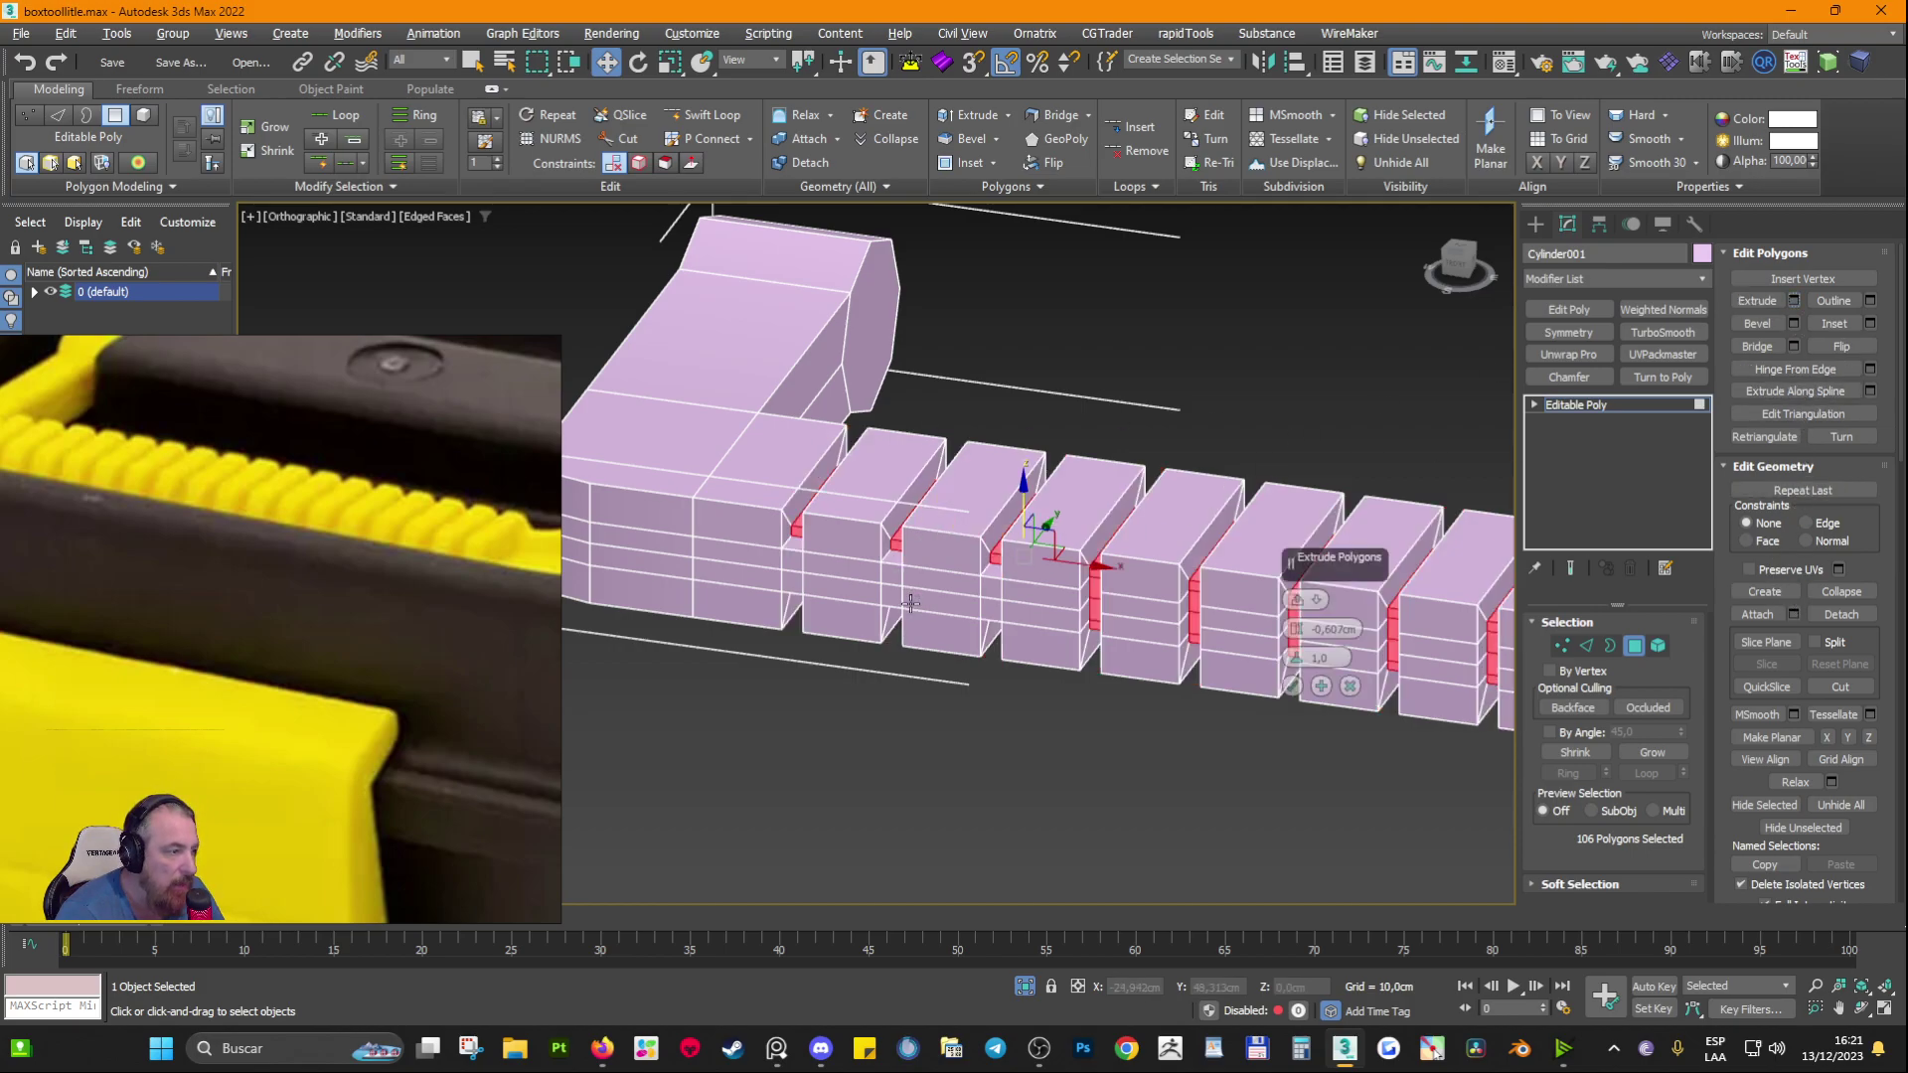
pyautogui.keyDown('alt'); pyautogui.moveTo(1034, 533); pyautogui.dragTo(1056, 647, button='middle'); pyautogui.keyUp('alt')
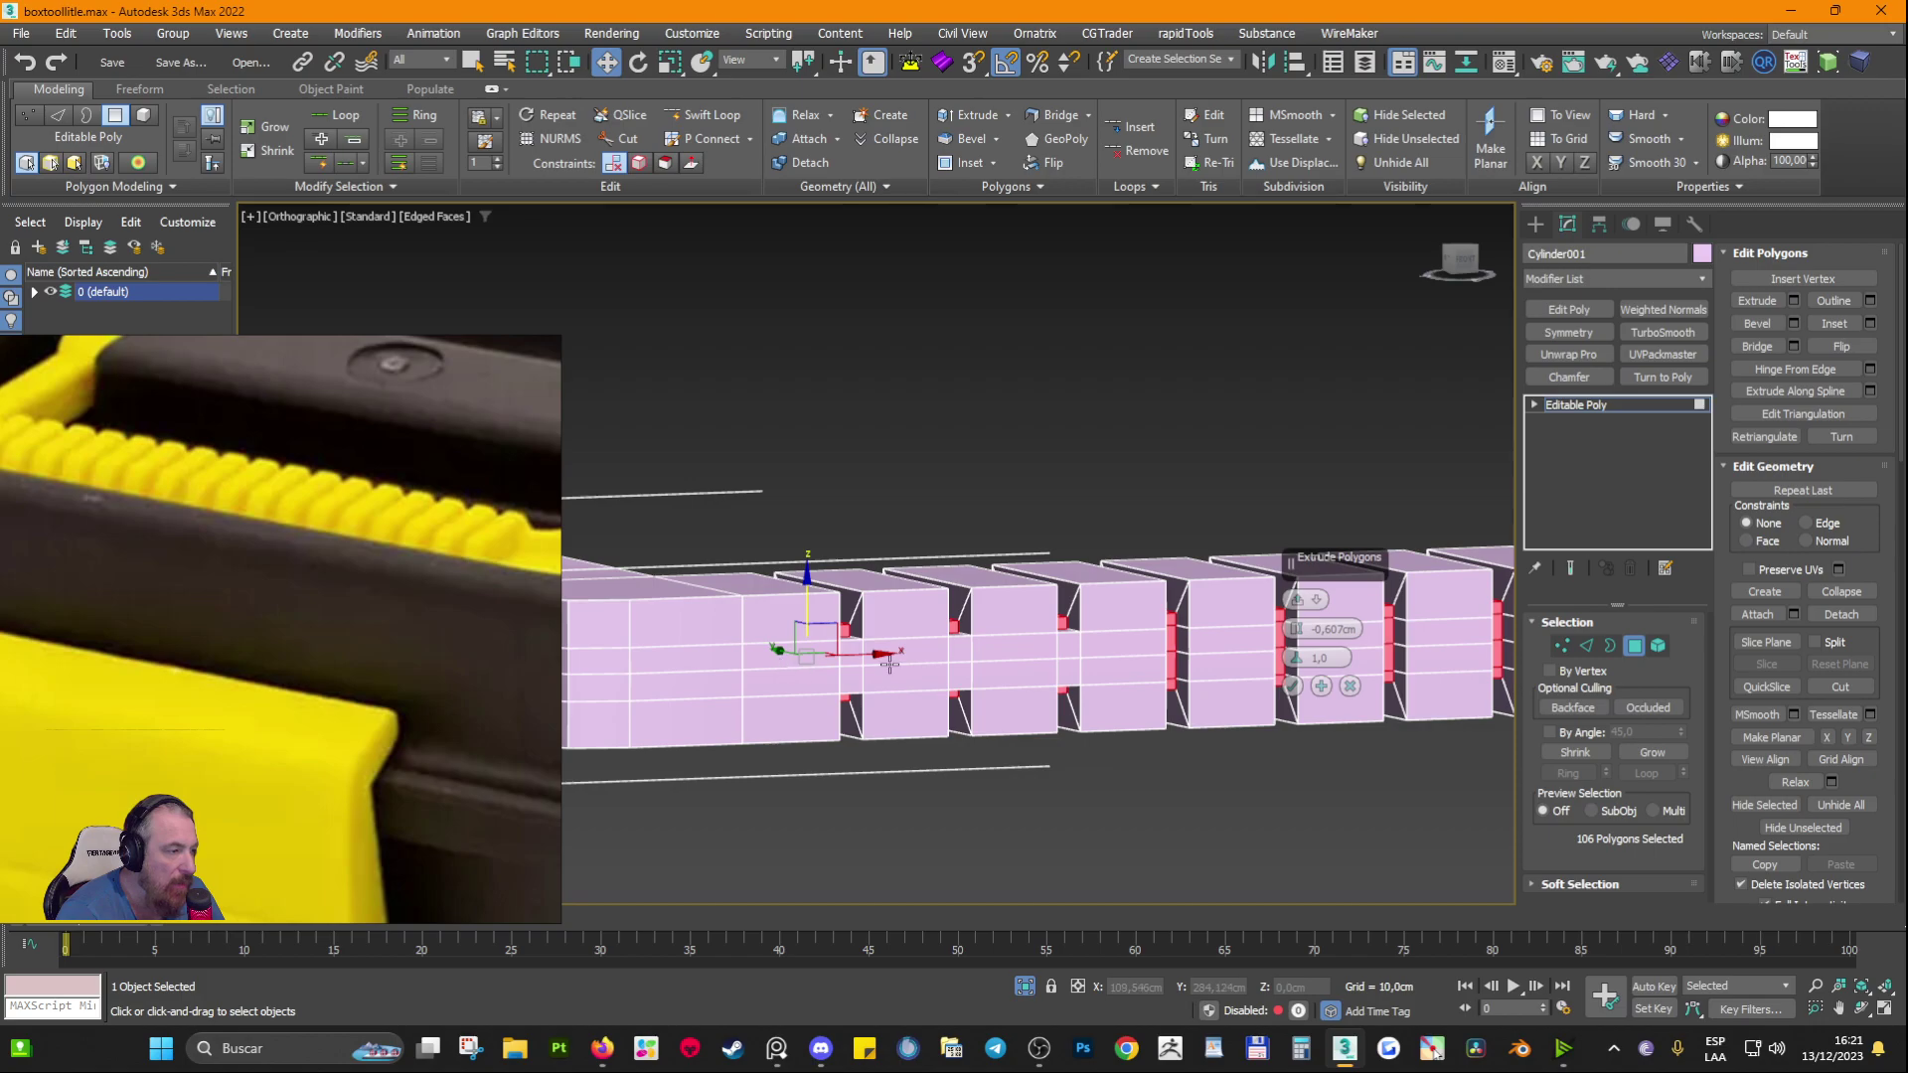
pyautogui.keyDown('alt'); pyautogui.moveTo(788, 639); pyautogui.dragTo(873, 700, button='middle'); pyautogui.keyUp('alt')
pyautogui.moveTo(1185, 662); pyautogui.dragTo(1033, 607, button='middle')
pyautogui.keyDown('alt'); pyautogui.moveTo(951, 557); pyautogui.dragTo(952, 578, button='middle'); pyautogui.keyUp('alt')
pyautogui.click(1350, 685)
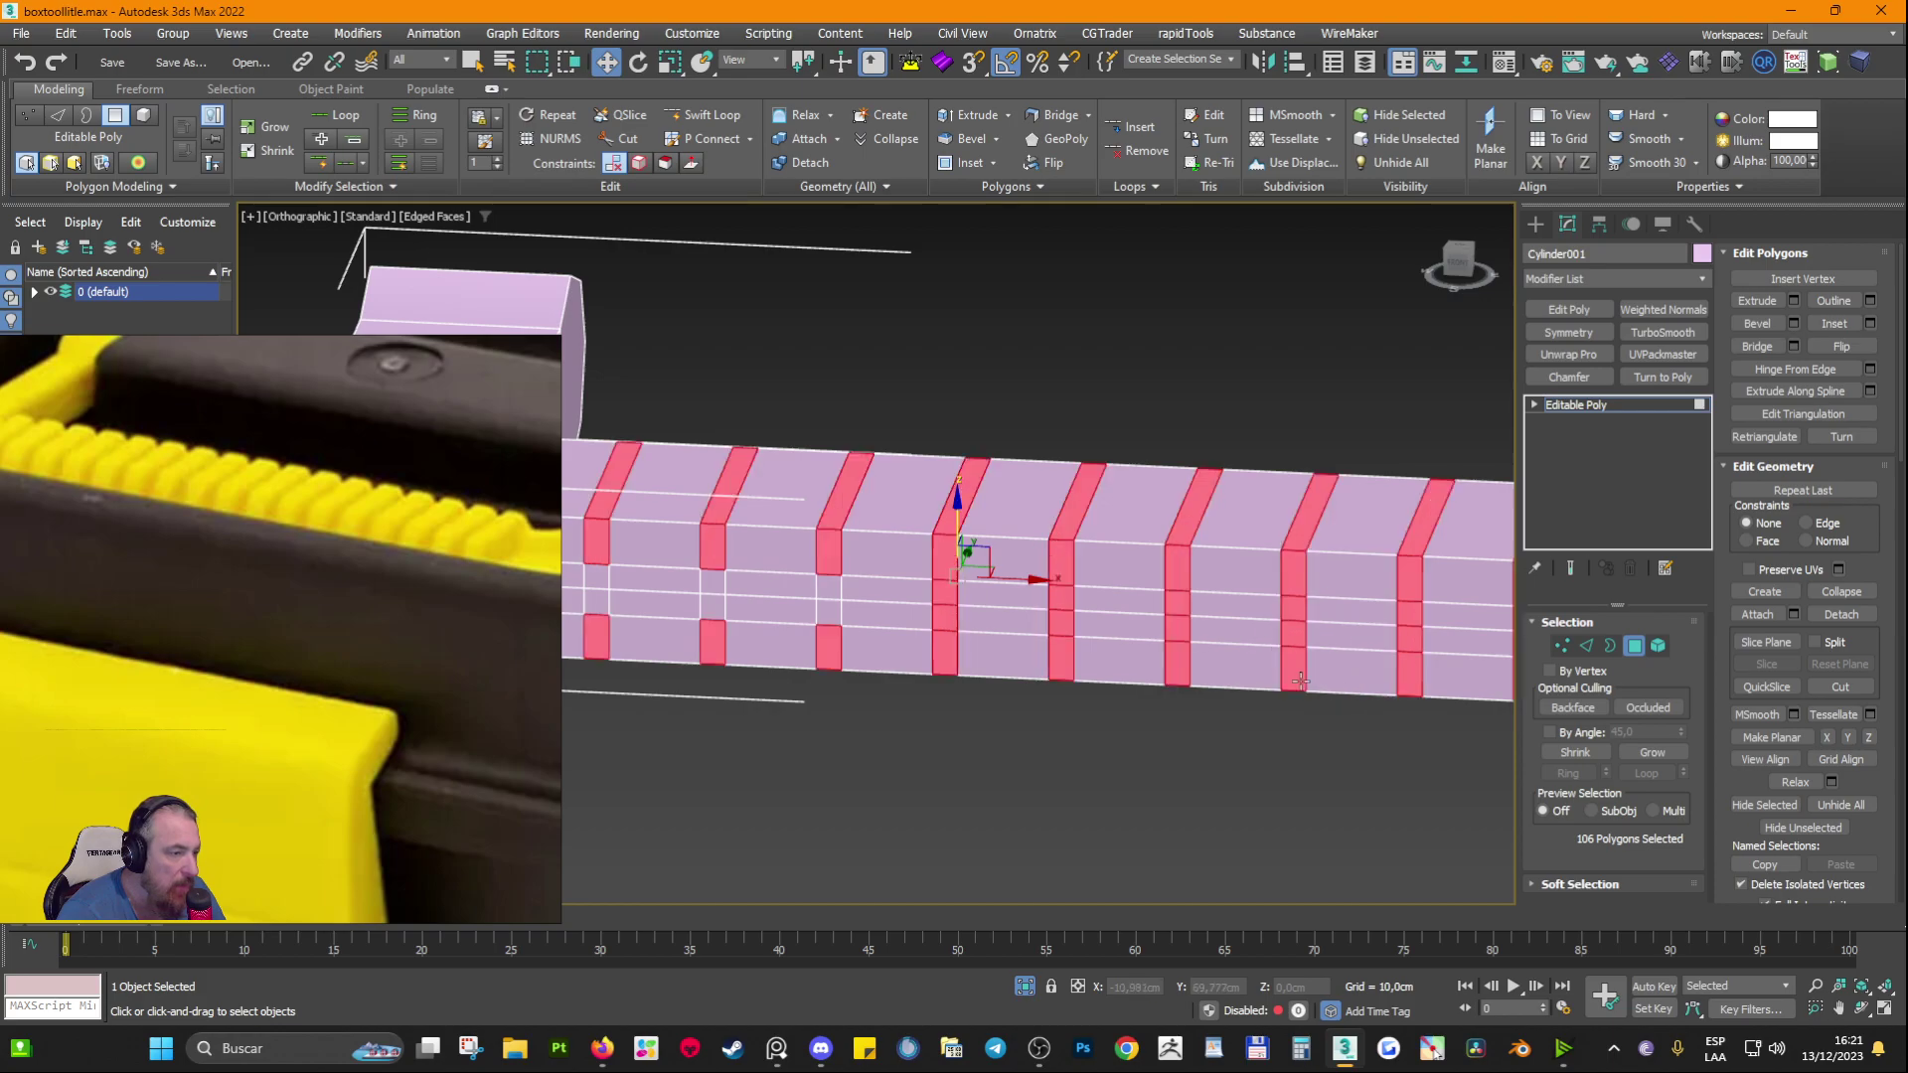
# Step: Deselect the two middle polygons of the fourth to eighth narrow rings on the grip's outer side face
pyautogui.keyDown('alt'); pyautogui.click(1057, 625); pyautogui.keyUp('alt')
pyautogui.keyDown('alt'); pyautogui.click(1063, 601); pyautogui.keyUp('alt')
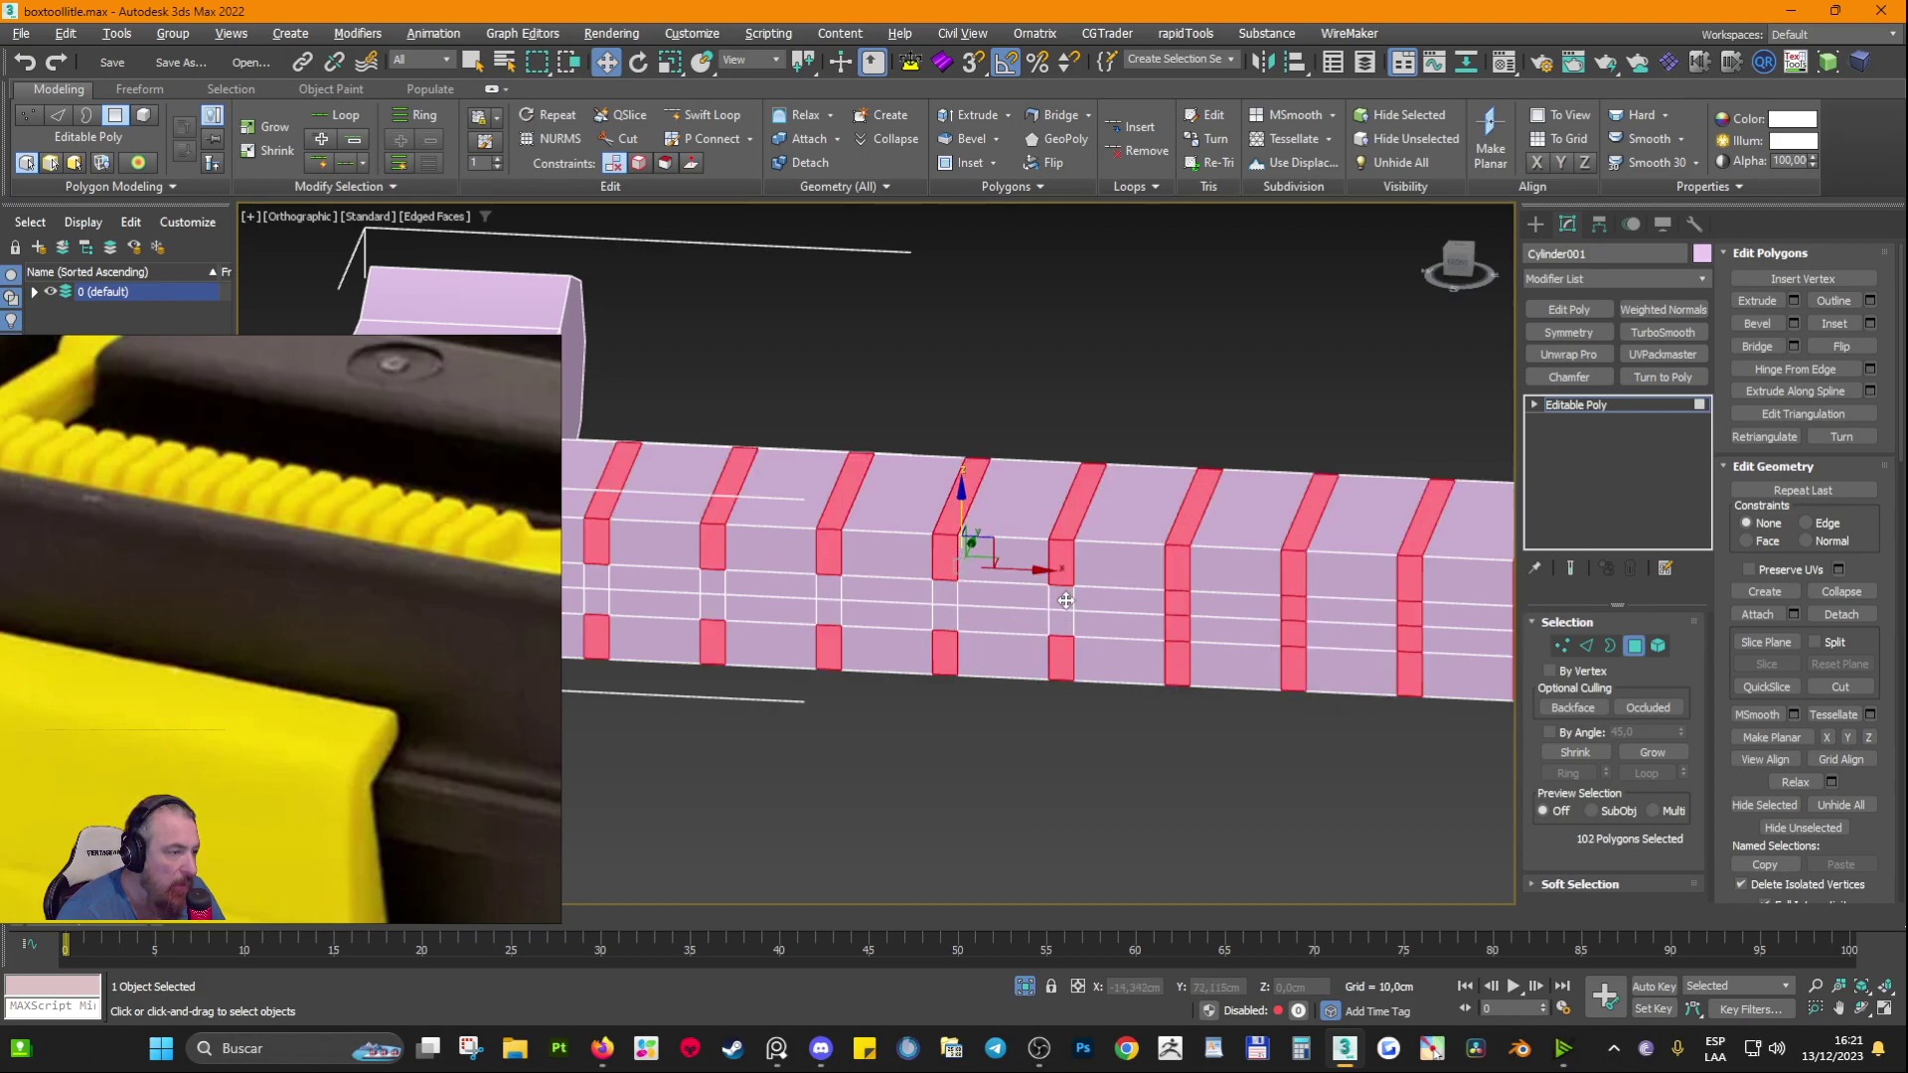
pyautogui.keyDown('alt'); pyautogui.click(1177, 605); pyautogui.keyUp('alt')
pyautogui.keyDown('alt'); pyautogui.click(1176, 626); pyautogui.keyUp('alt')
pyautogui.keyDown('alt'); pyautogui.click(1294, 629); pyautogui.keyUp('alt')
pyautogui.keyDown('alt'); pyautogui.click(1297, 614); pyautogui.keyUp('alt')
pyautogui.keyDown('alt'); pyautogui.click(1409, 621); pyautogui.keyUp('alt')
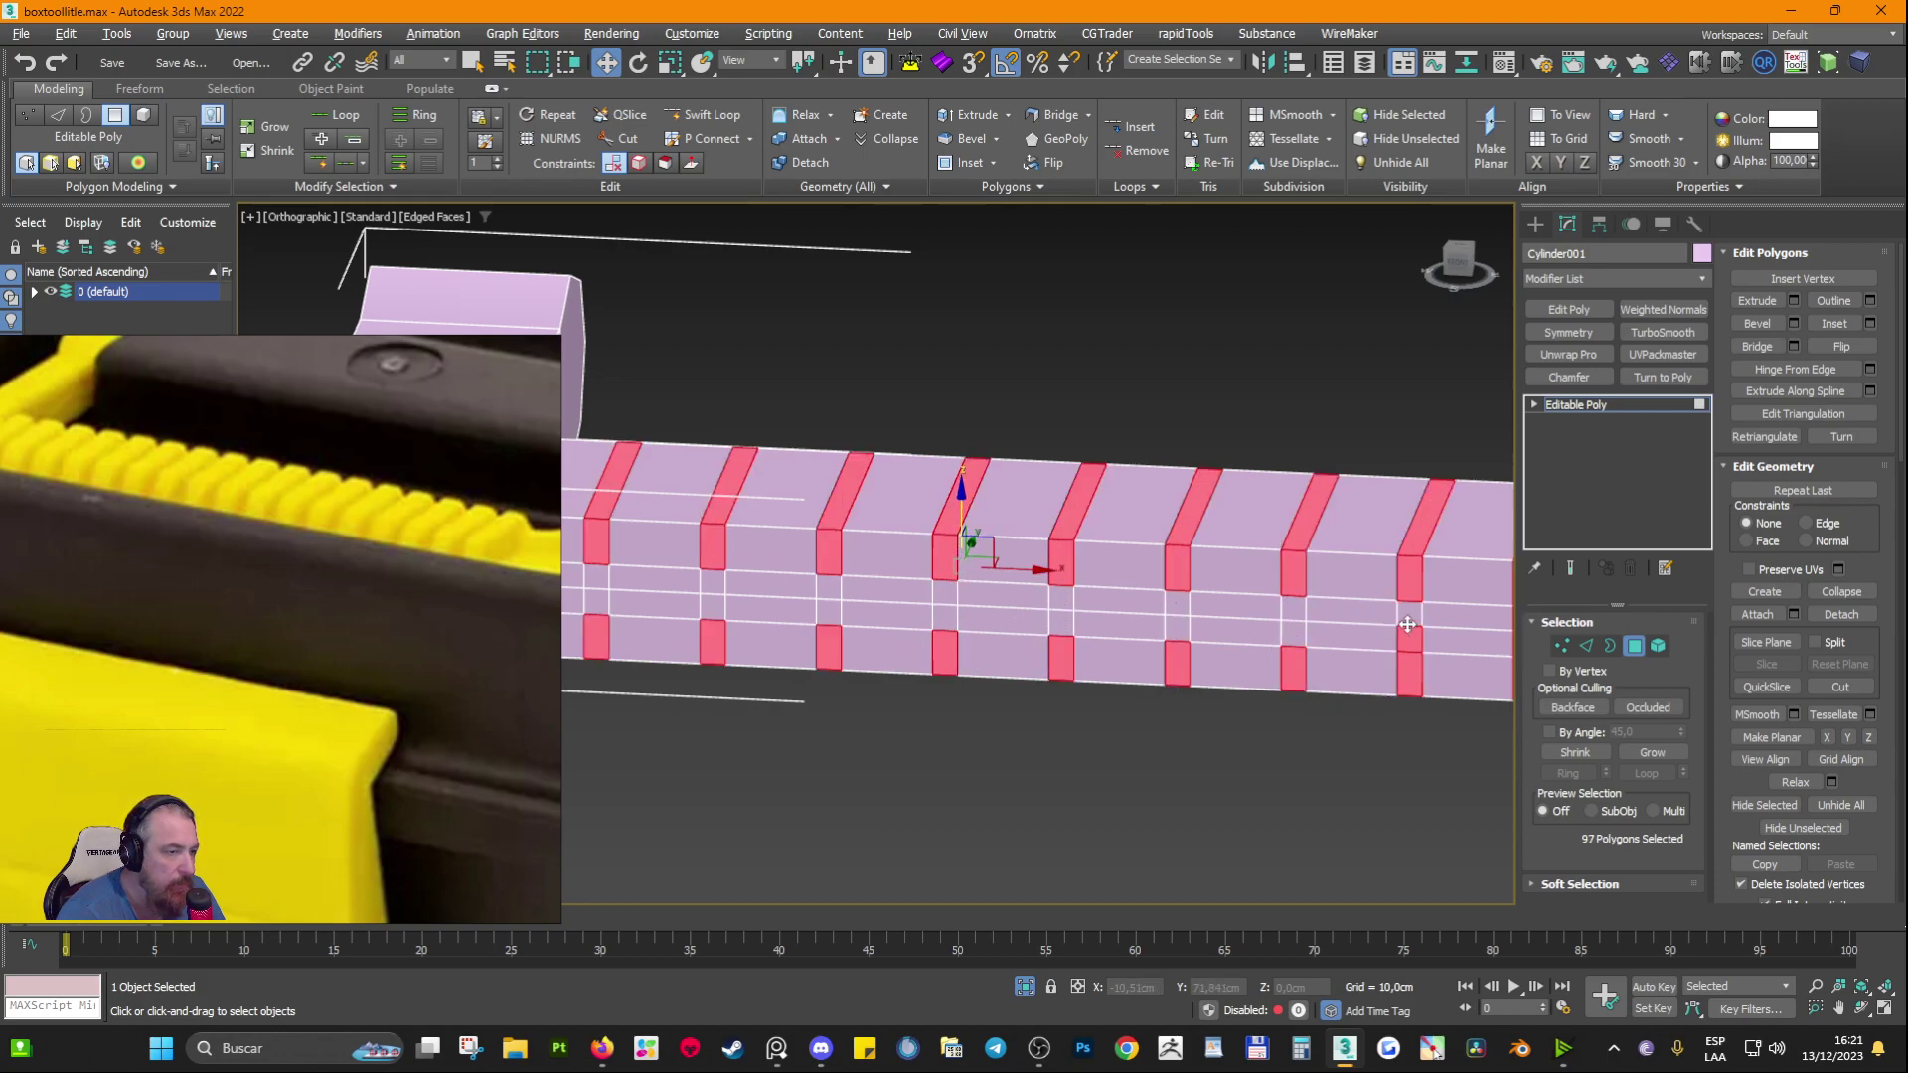
pyautogui.keyDown('alt'); pyautogui.click(1409, 637); pyautogui.keyUp('alt')
# Step: In the Front view, deselect the middle polygons of the last six narrow rings together with a region
pyautogui.moveTo(1391, 634); pyautogui.dragTo(814, 578, button='middle')
pyautogui.scroll(-3, 1003, 592)
pyautogui.press('f')
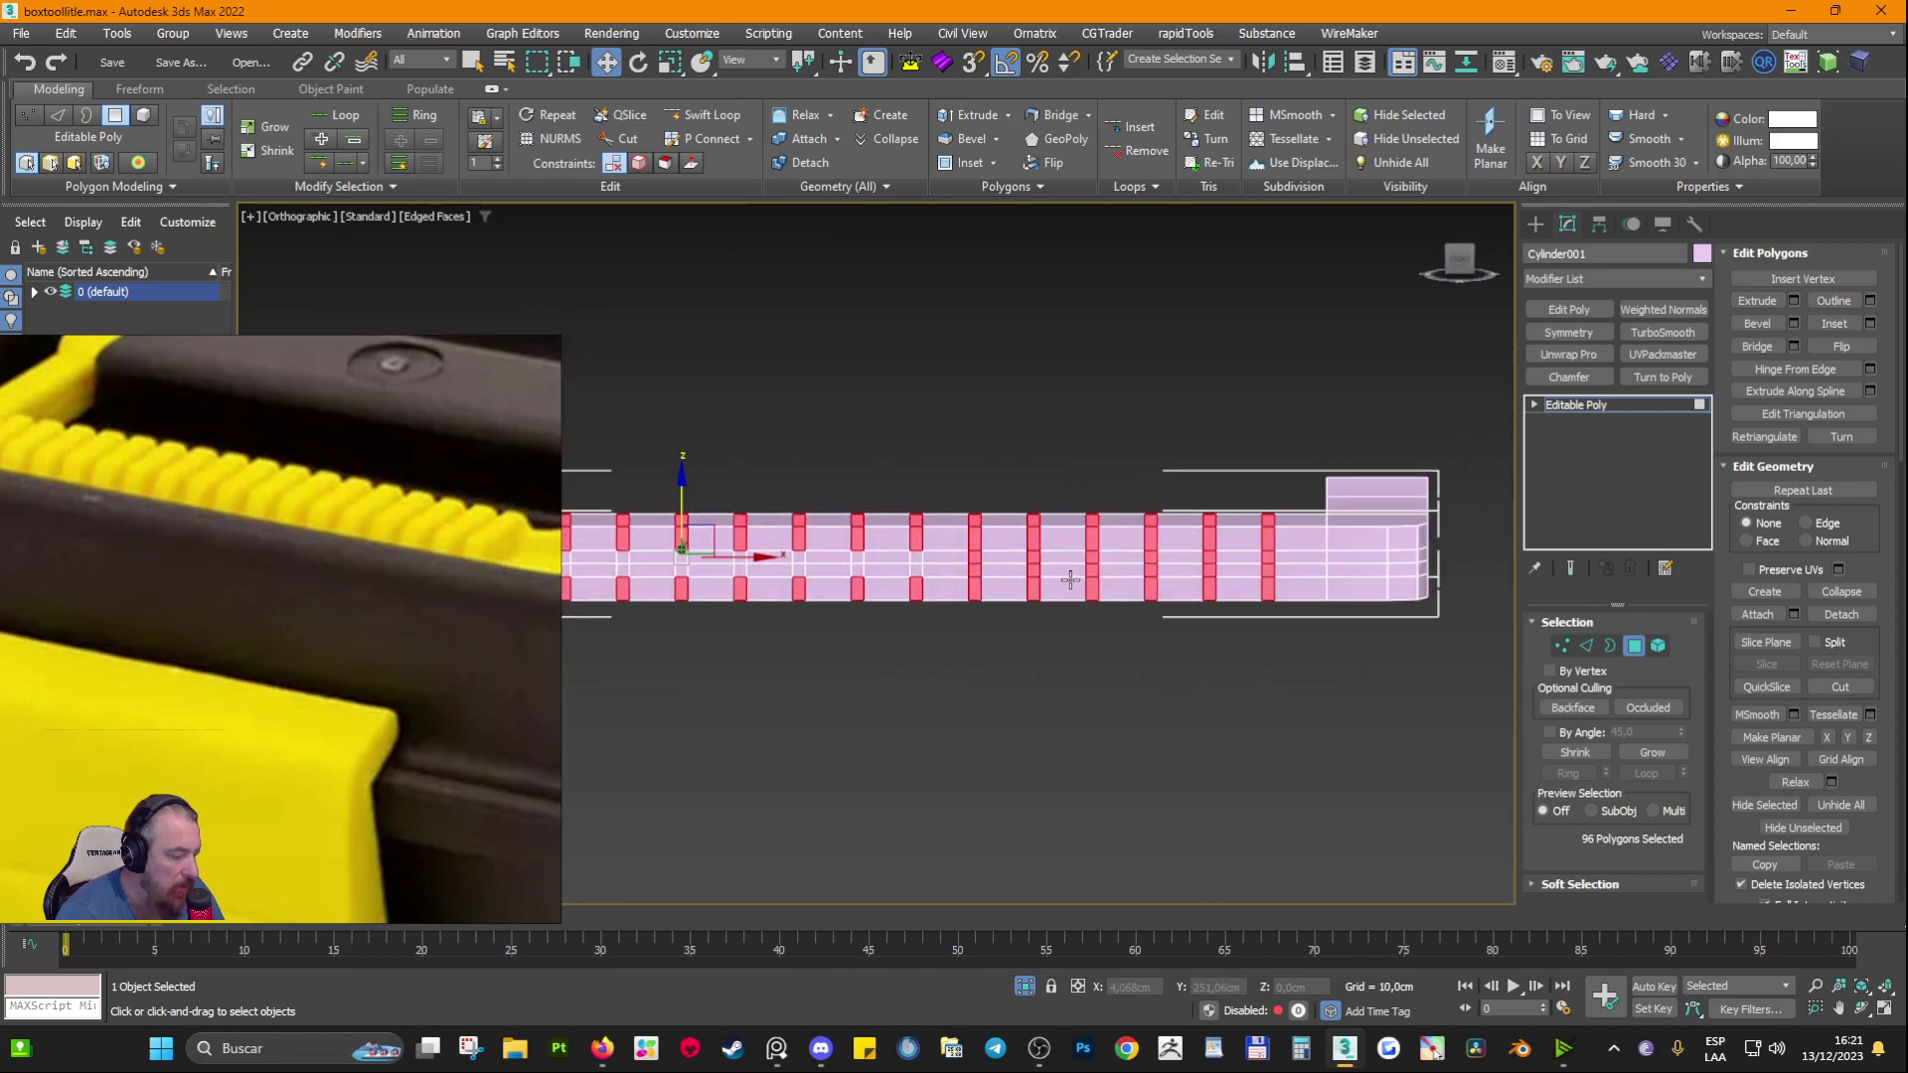
pyautogui.scroll(4, 1083, 596)
pyautogui.moveTo(1206, 630); pyautogui.dragTo(941, 602, button='middle')
pyautogui.scroll(-2, 941, 602)
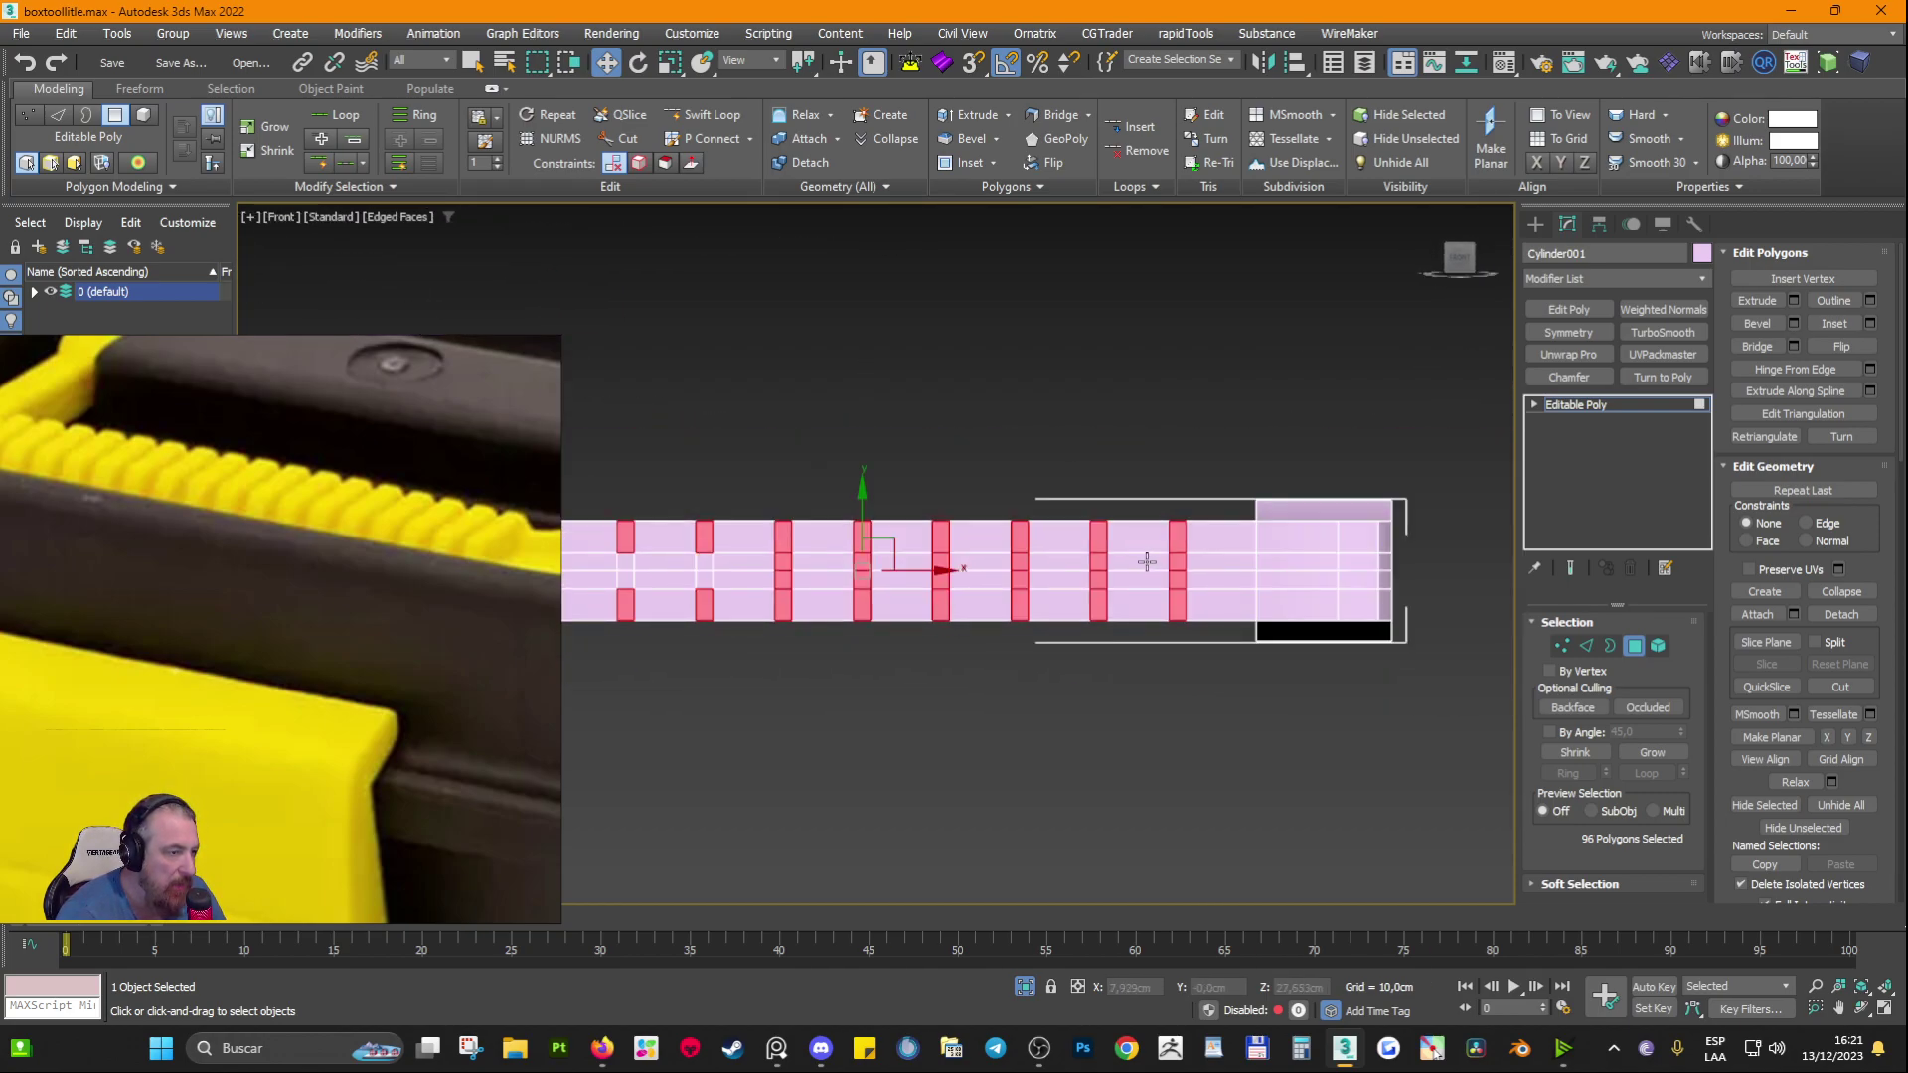
pyautogui.keyDown('alt'); pyautogui.moveTo(897, 580); pyautogui.dragTo(731, 580); pyautogui.keyUp('alt')
# Step: Add two lengthwise edge loops along the grip's inner side face with Swift Loop, one on each side of its middle edge
pyautogui.keyDown('alt'); pyautogui.moveTo(993, 588); pyautogui.dragTo(936, 544, button='middle'); pyautogui.keyUp('alt')
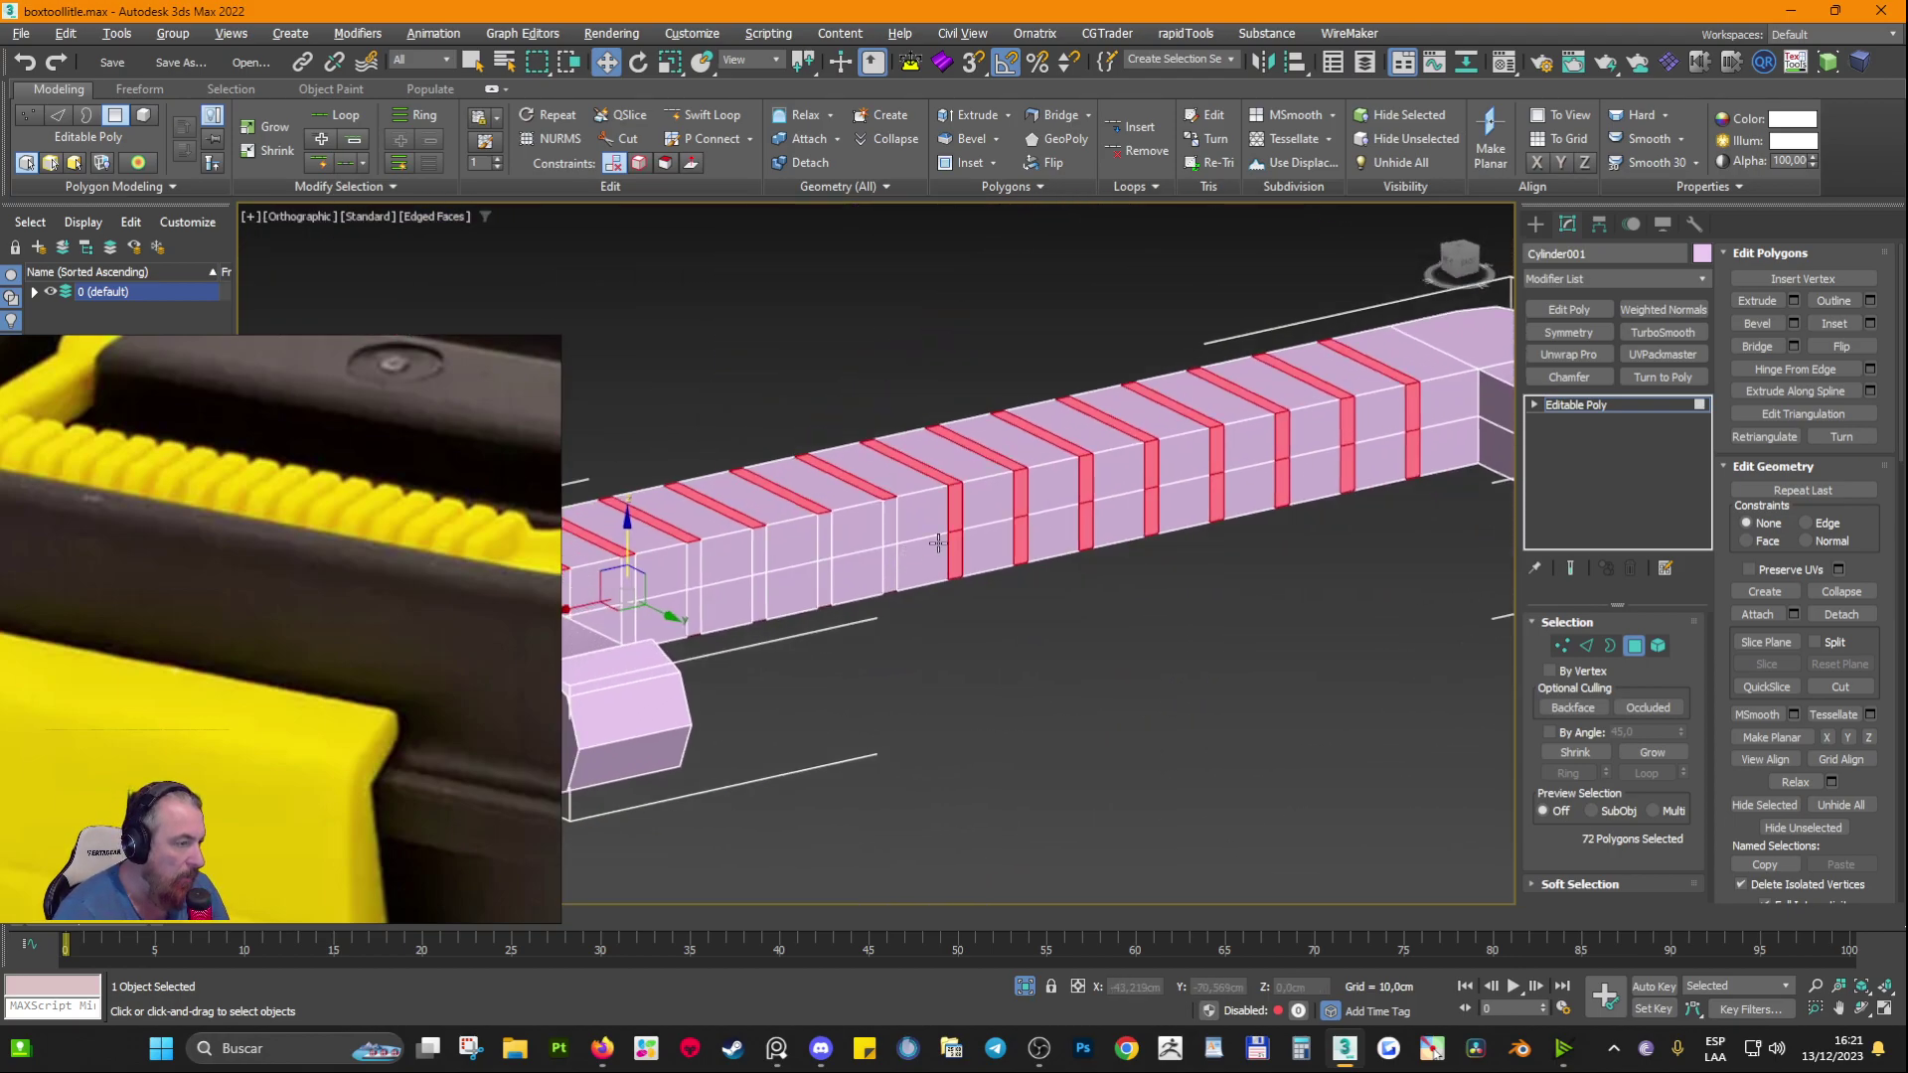
pyautogui.hotkey('alt', '1')
pyautogui.click(942, 516)
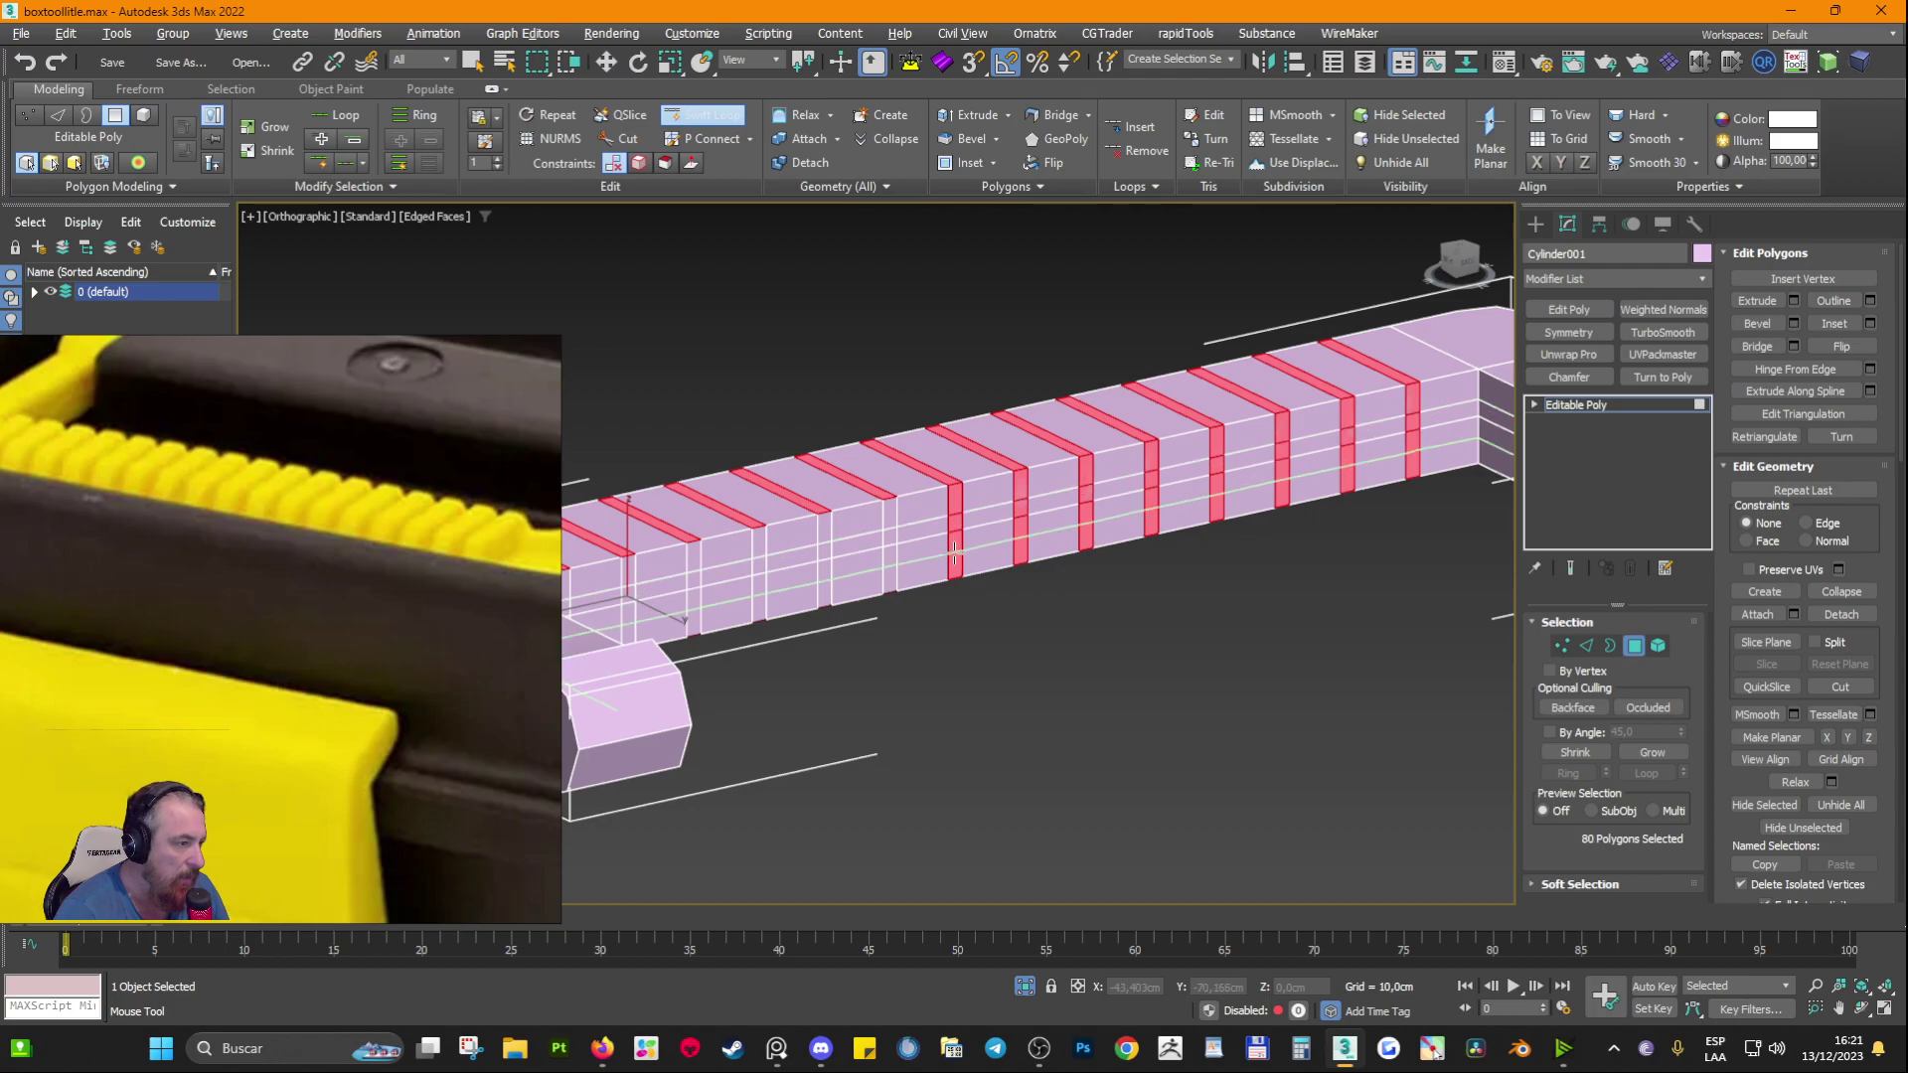
pyautogui.keyDown('alt'); pyautogui.moveTo(946, 556); pyautogui.dragTo(1112, 547, button='middle'); pyautogui.keyUp('alt')
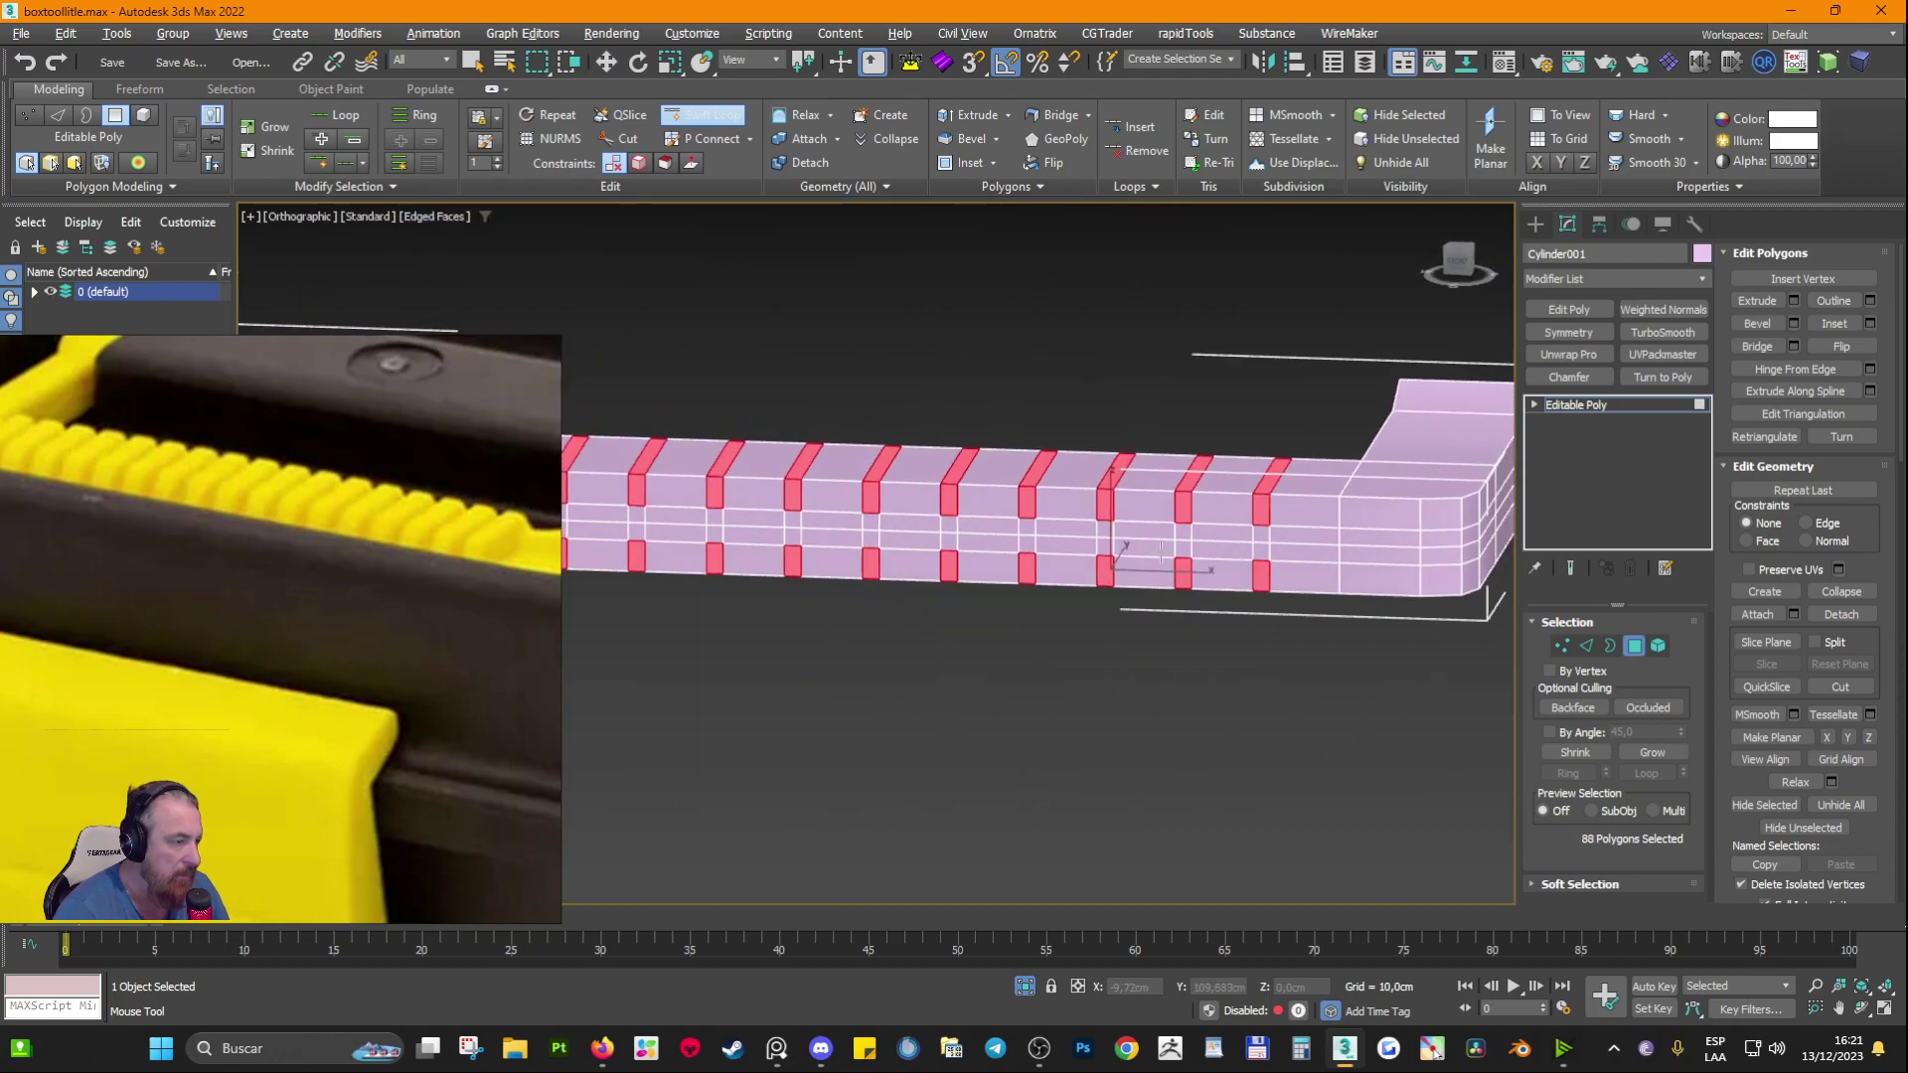
pyautogui.click(298, 216)
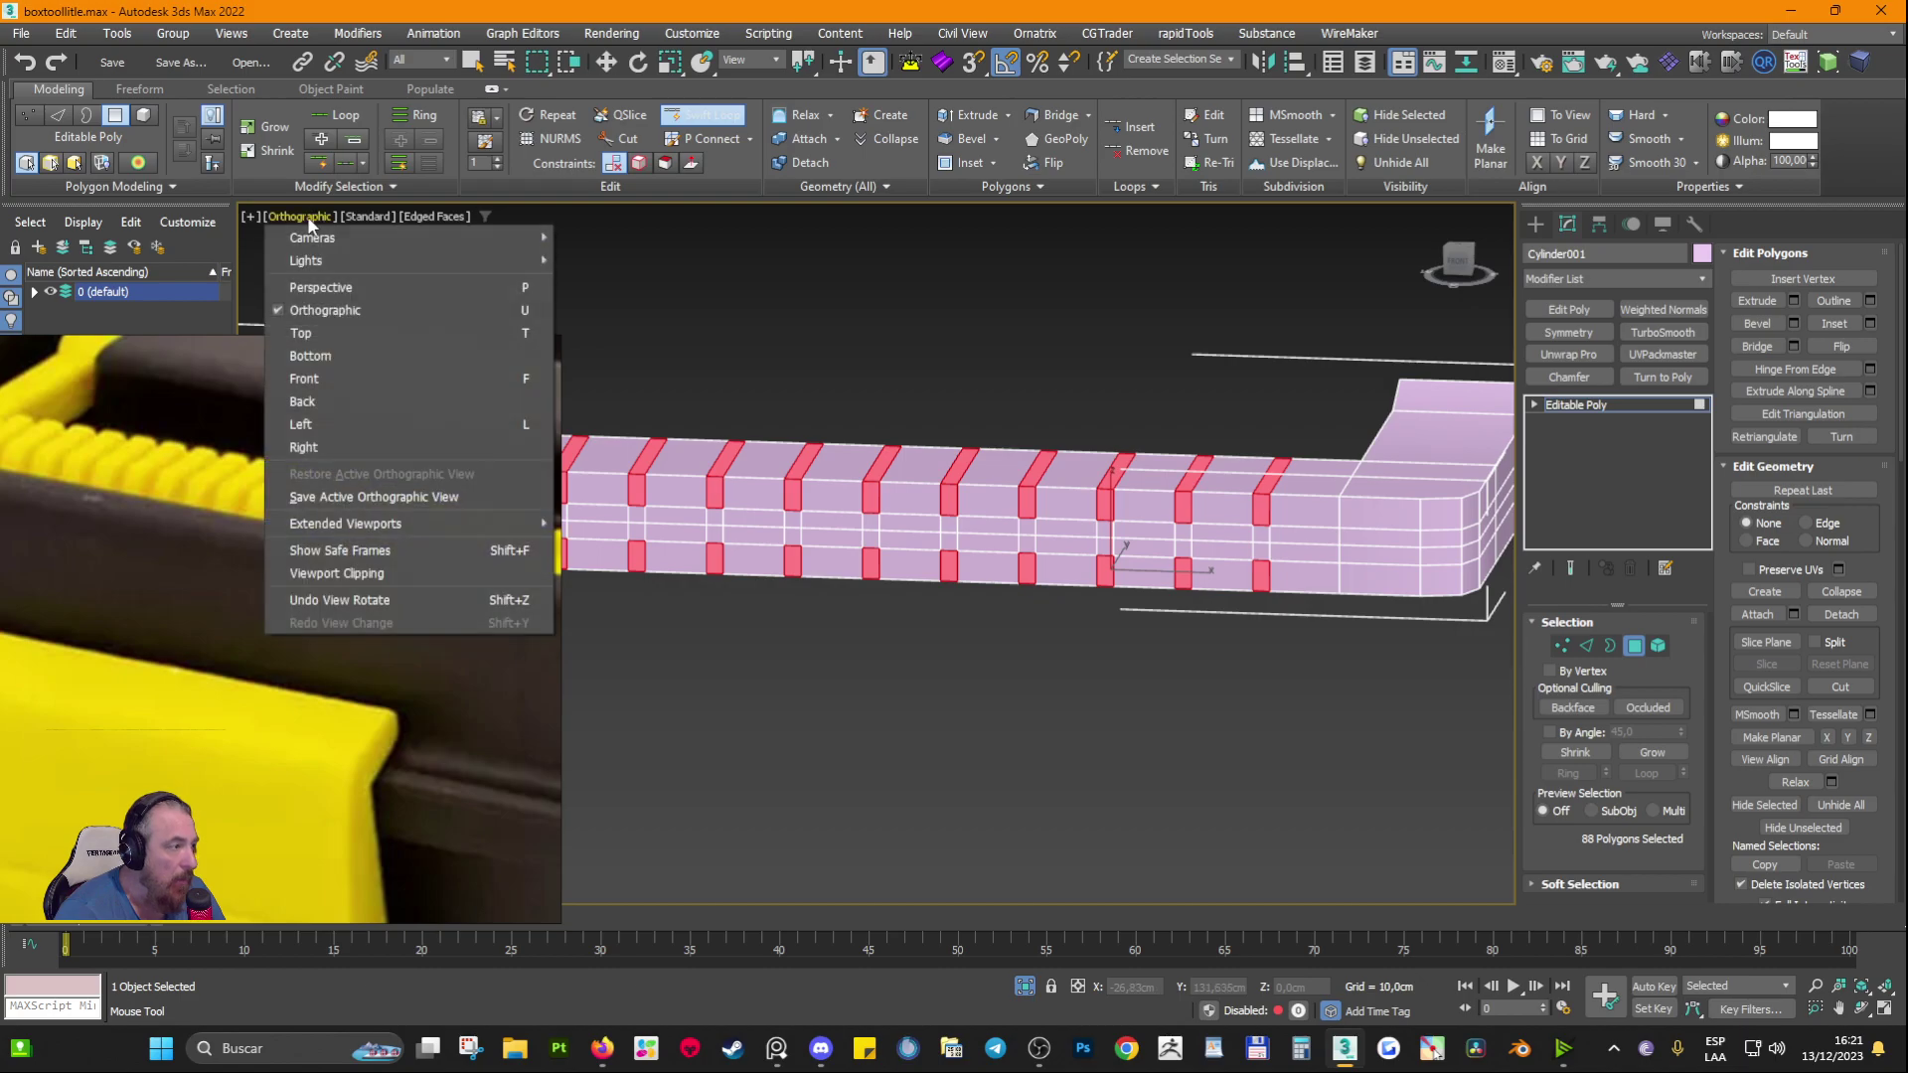
pyautogui.click(298, 402)
pyautogui.scroll(10, 906, 455)
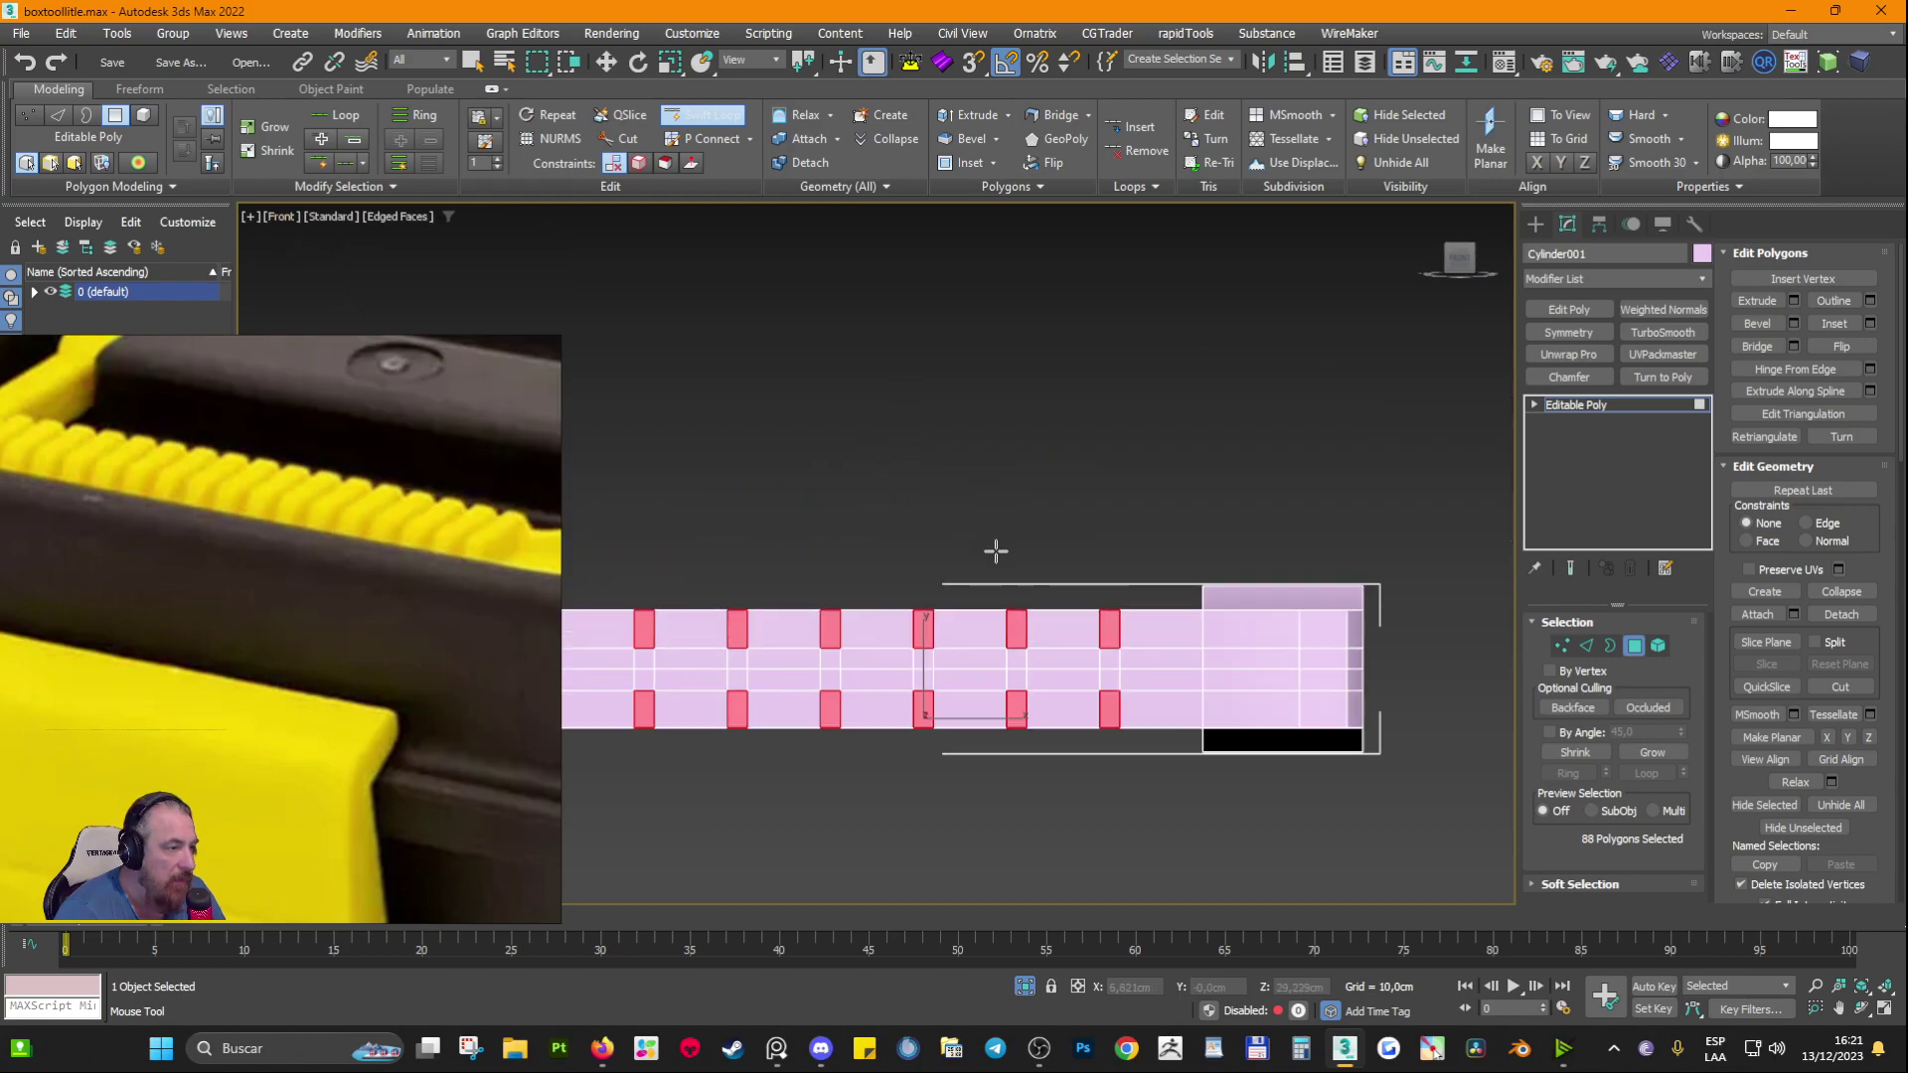
pyautogui.press('w')
# Step: Deselect the middle polygons of the rings still fully selected on the grip's inner side face, seen straight from behind
pyautogui.keyDown('alt'); pyautogui.moveTo(1021, 634); pyautogui.dragTo(1005, 597, button='middle'); pyautogui.keyUp('alt')
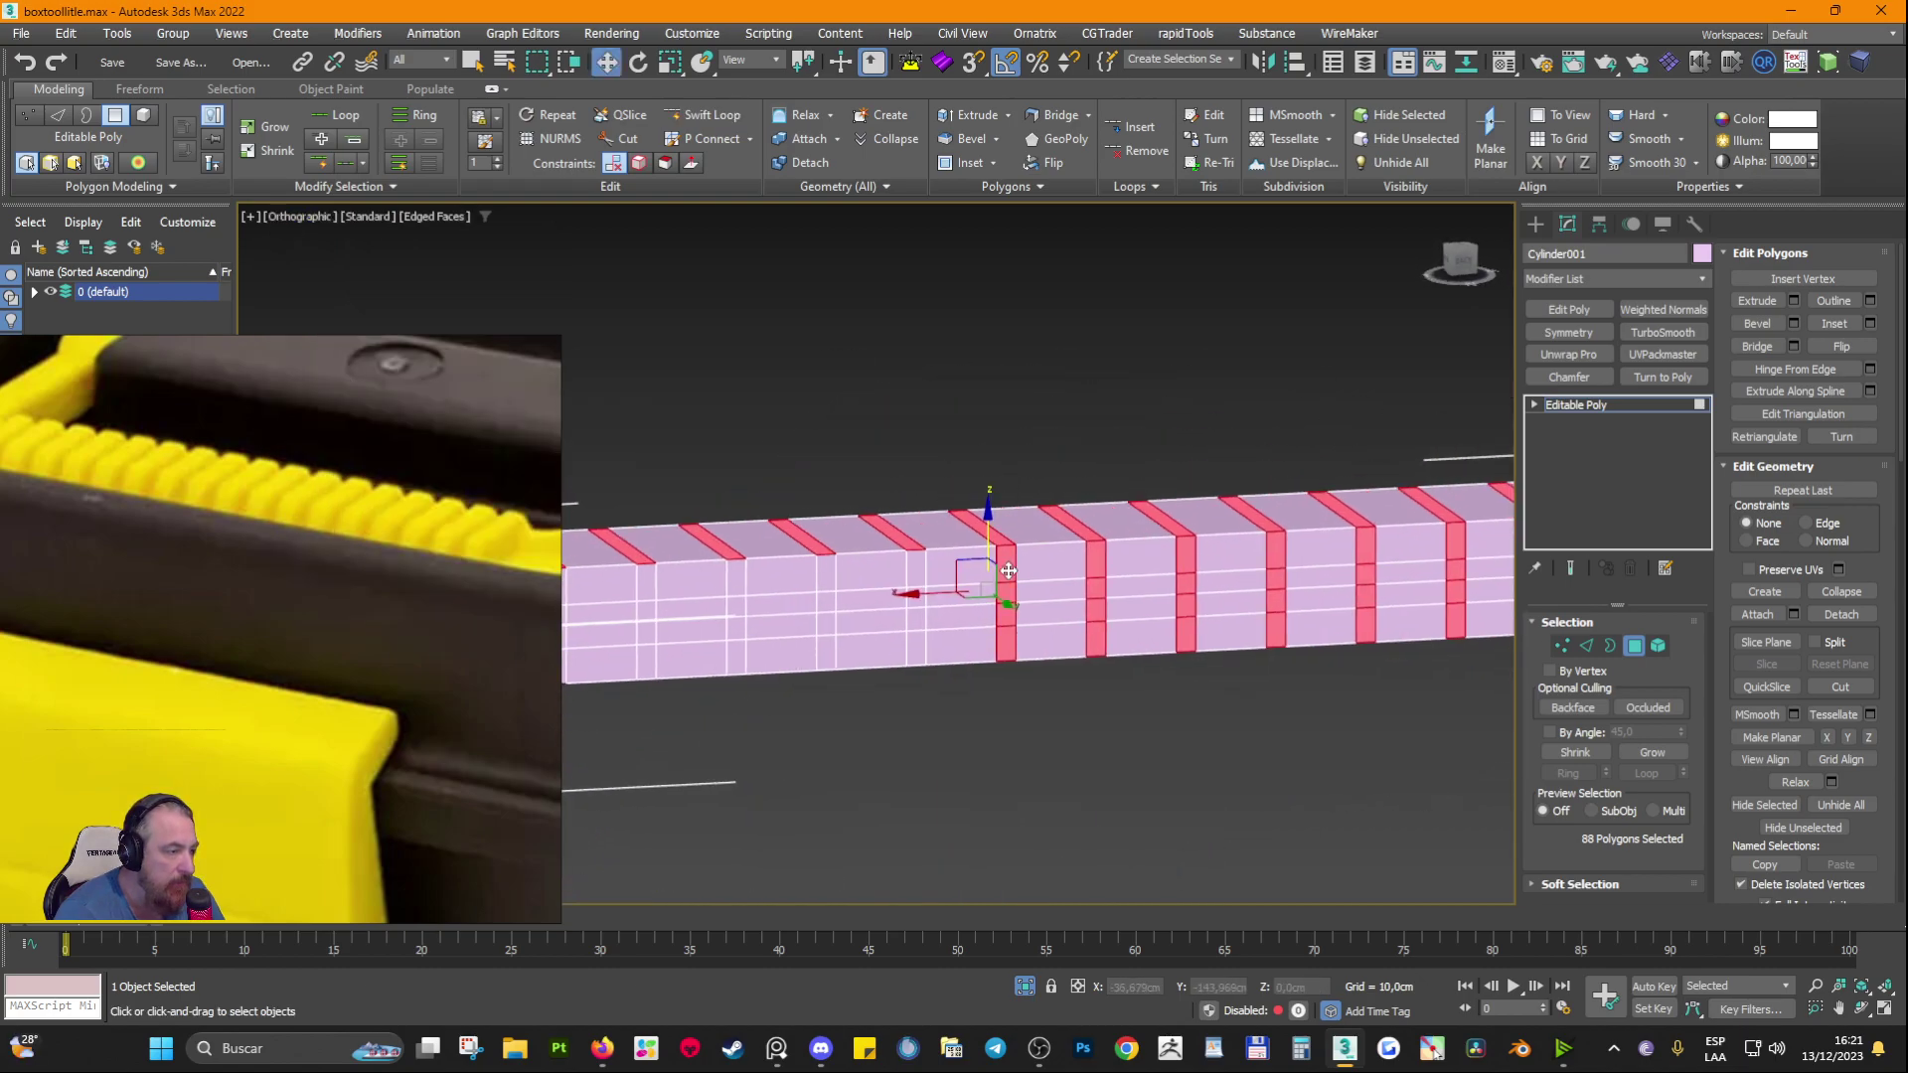
pyautogui.keyDown('alt'); pyautogui.click(1005, 591); pyautogui.keyUp('alt')
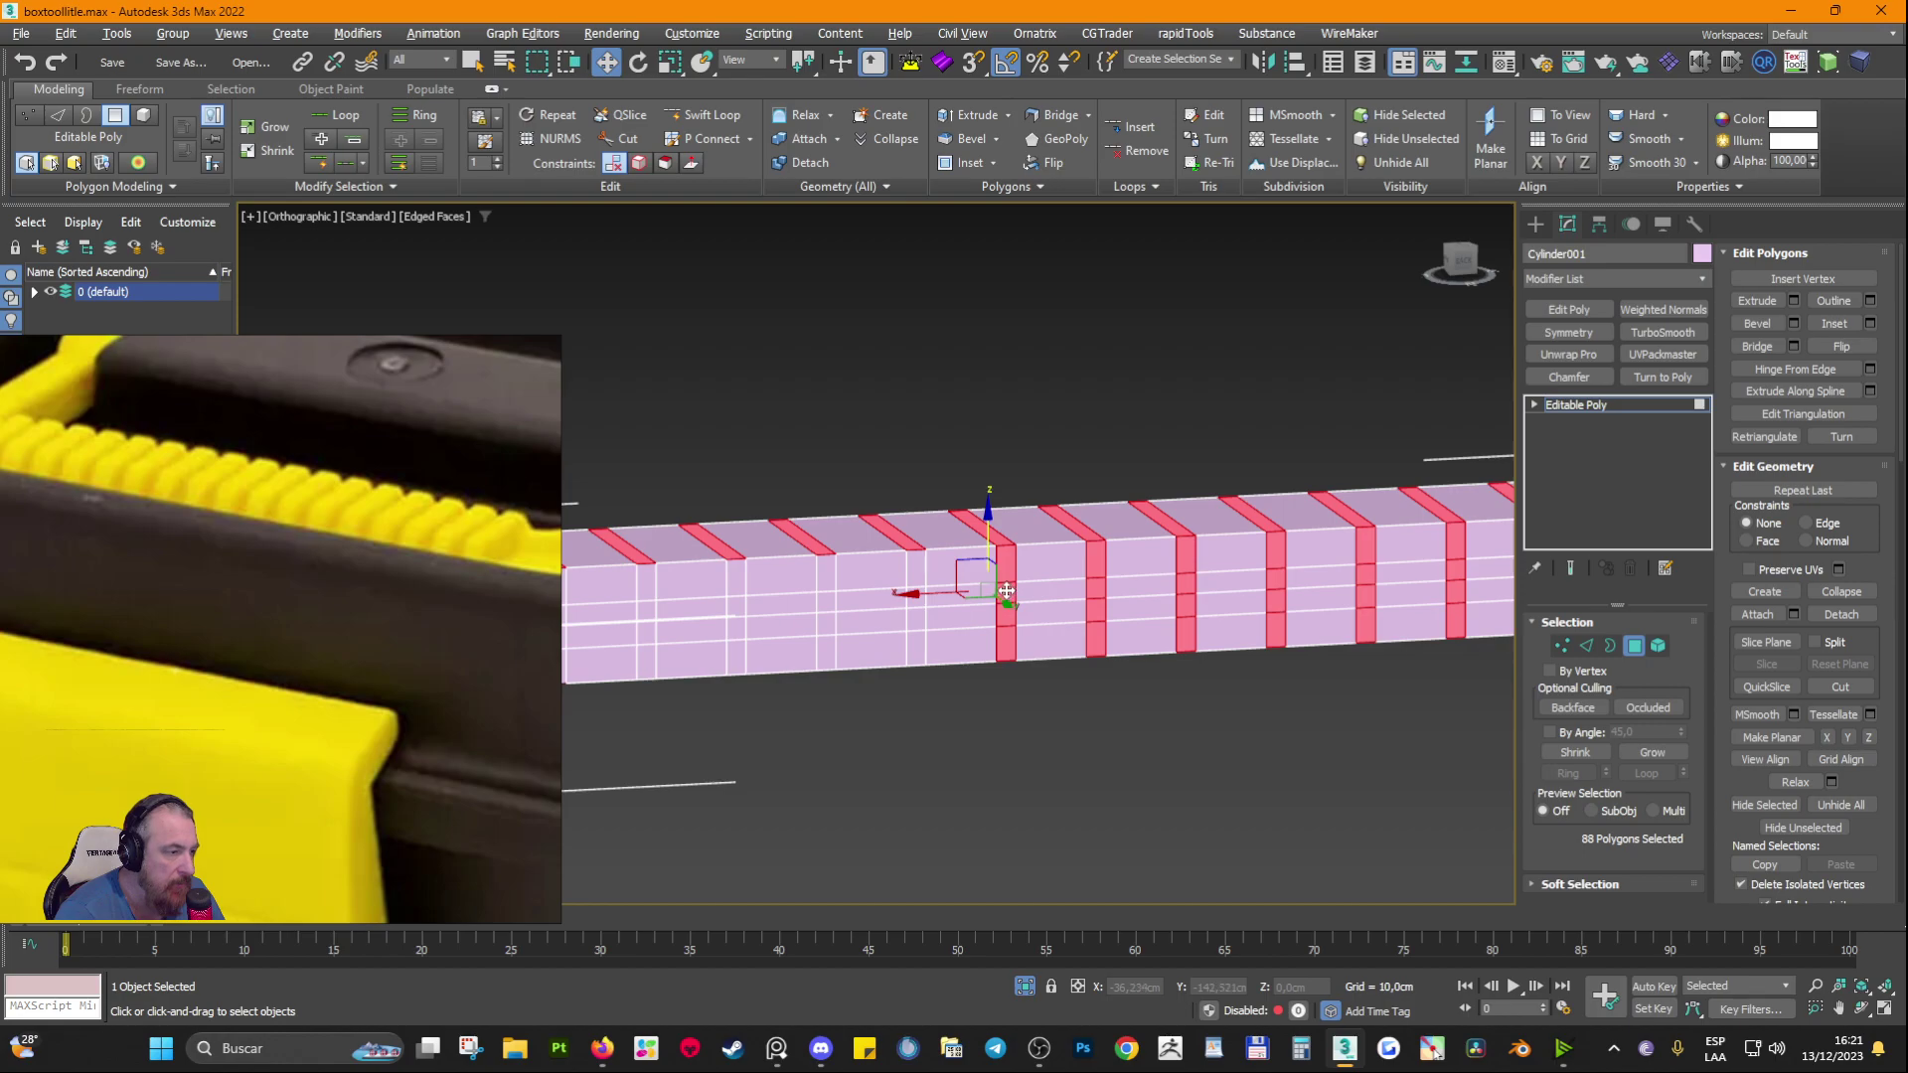
pyautogui.click(1459, 260)
pyautogui.scroll(-2, 860, 508)
pyautogui.scroll(4, 1190, 562)
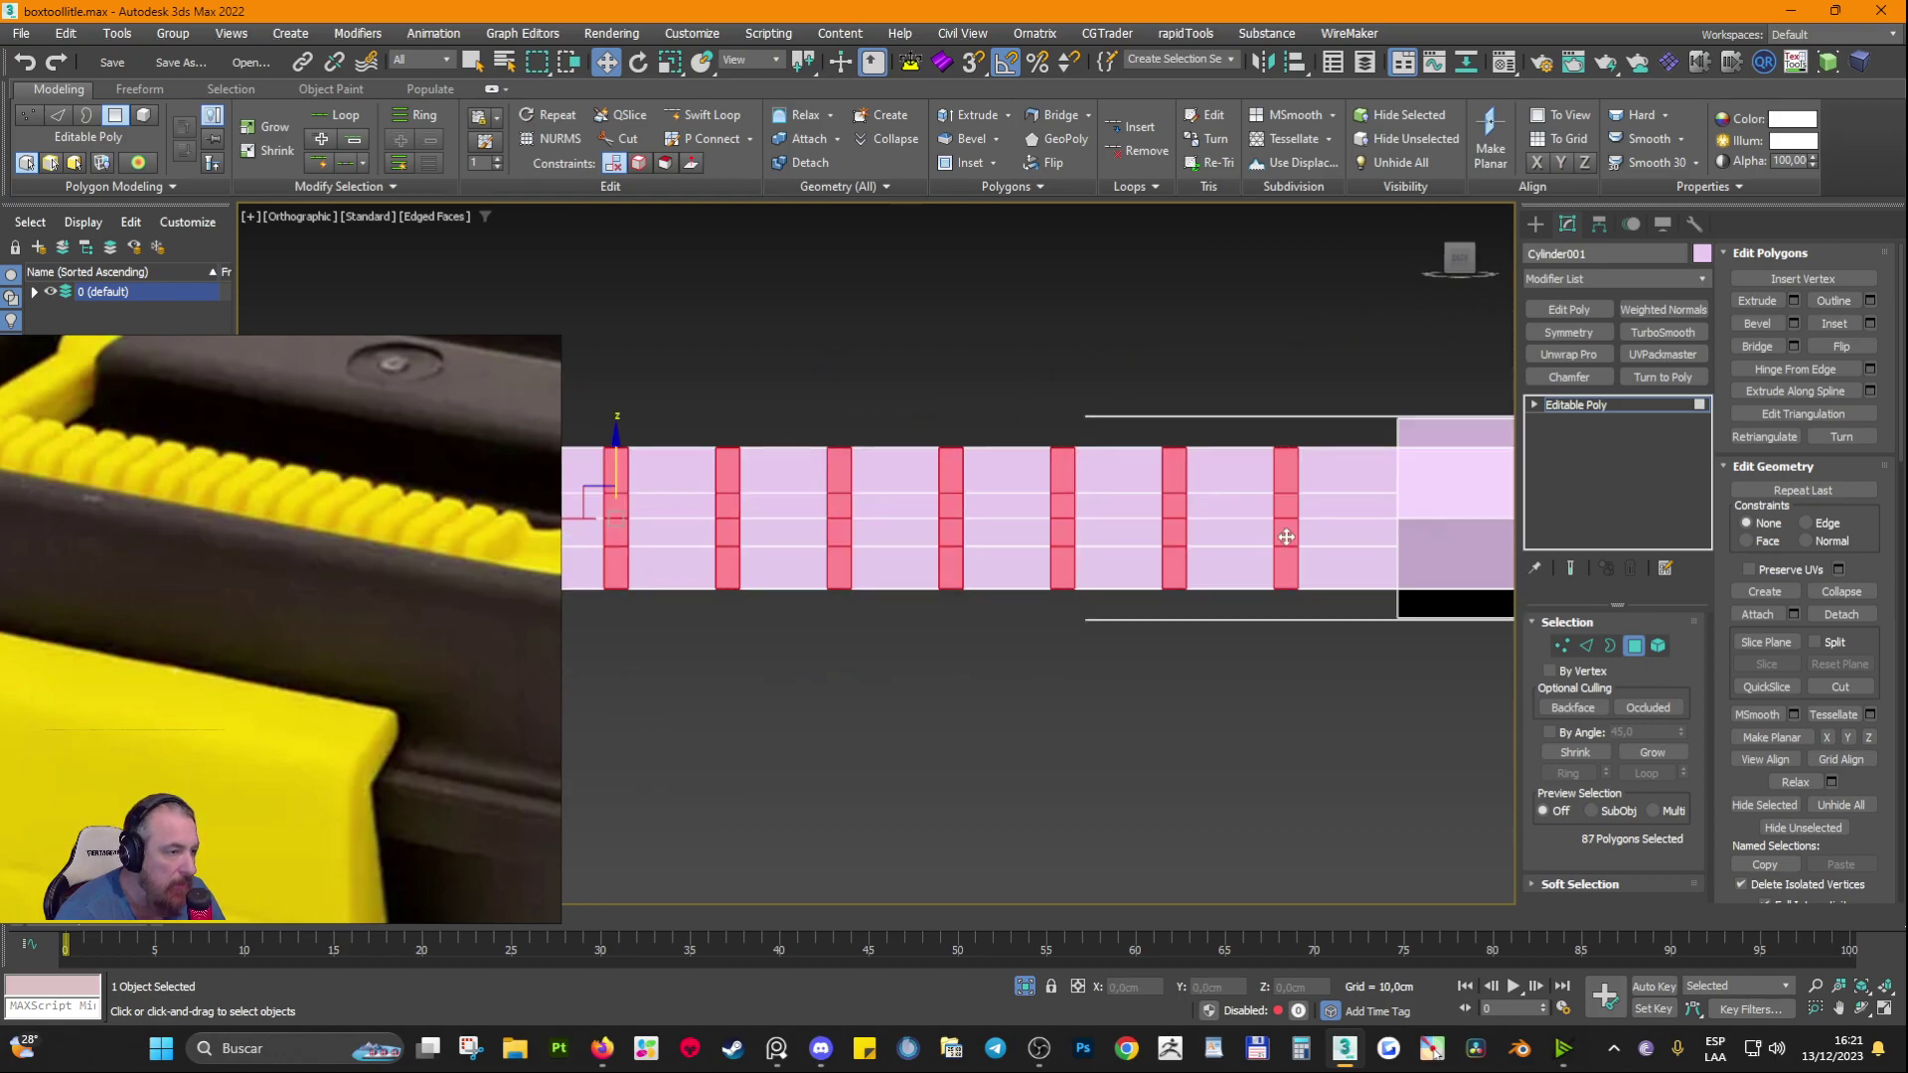
pyautogui.keyDown('alt'); pyautogui.moveTo(1242, 521); pyautogui.dragTo(535, 532); pyautogui.keyUp('alt')
# Step: Add the upper and lower polygons of the six unselected rings on the grip's inner side face to the selection
pyautogui.scroll(-6, 882, 546)
pyautogui.moveTo(883, 547); pyautogui.dragTo(1132, 565, button='middle')
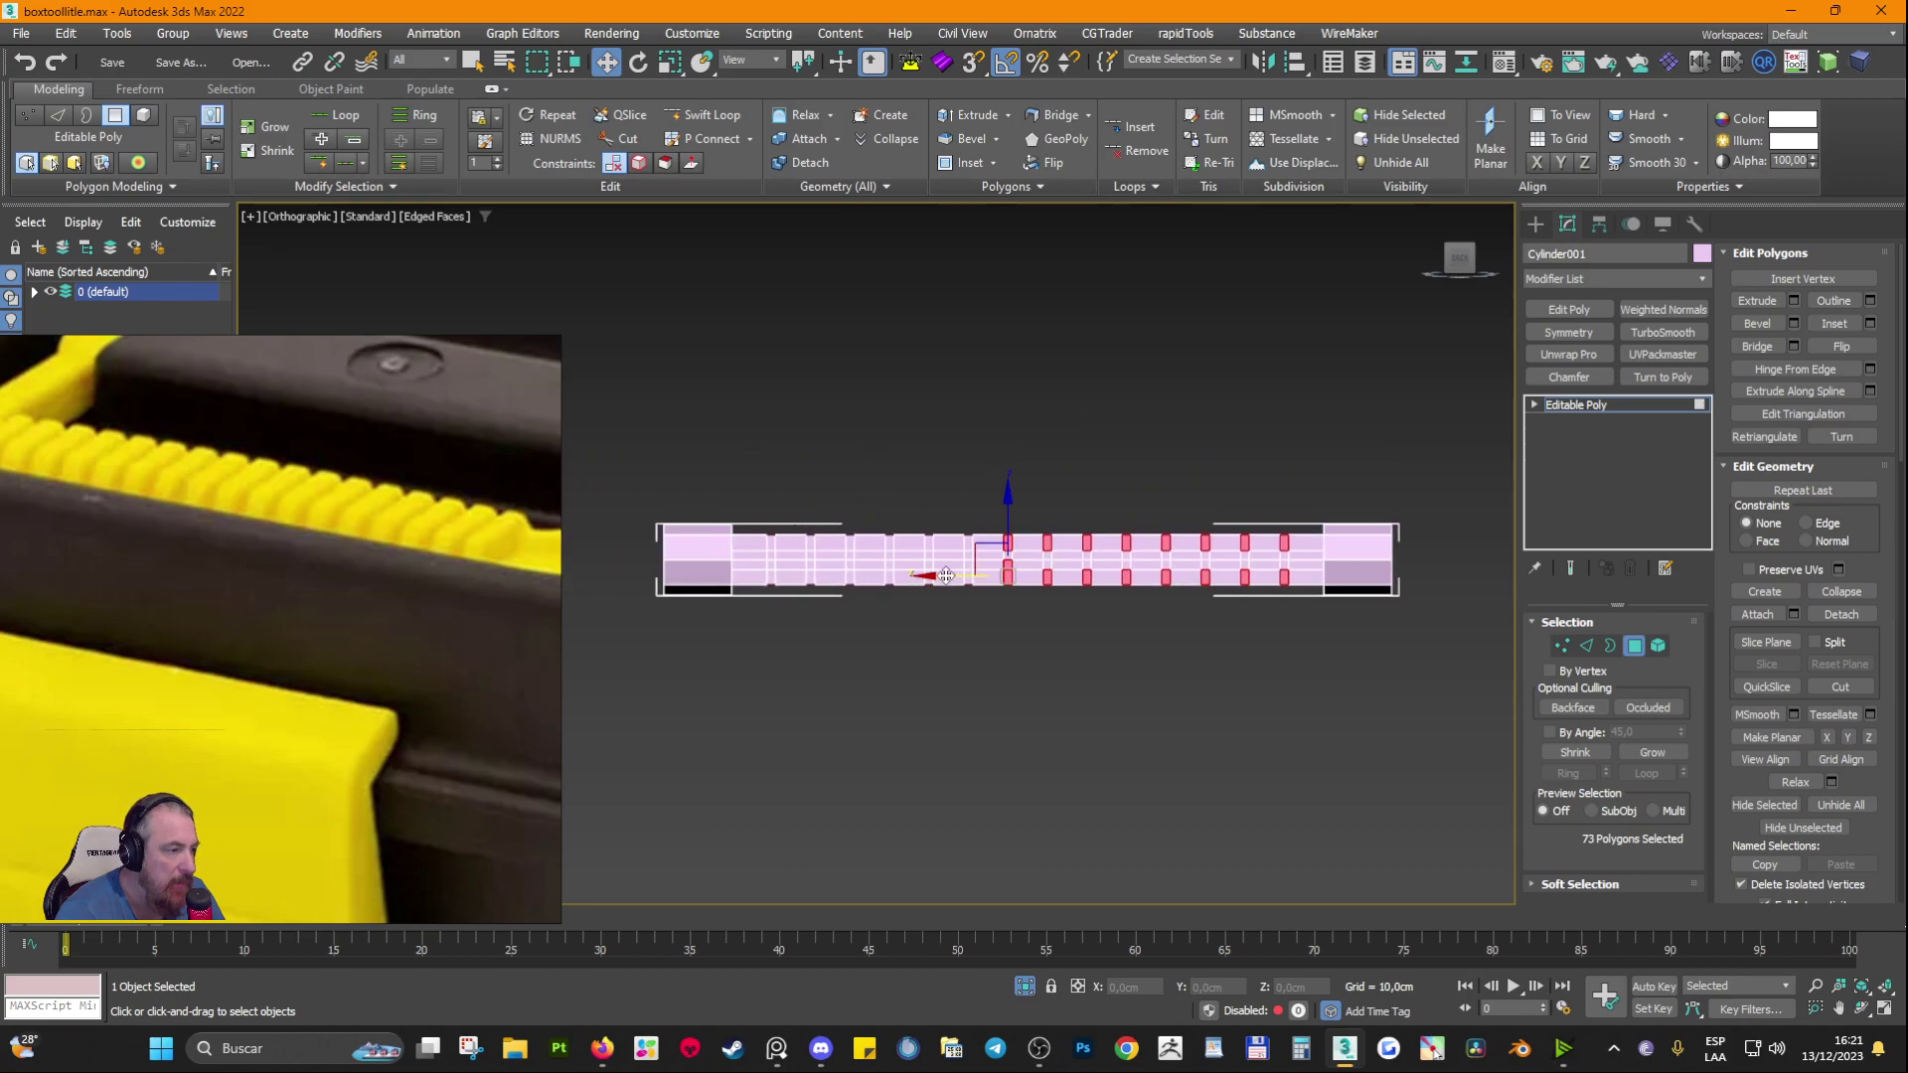
pyautogui.scroll(6, 978, 556)
pyautogui.keyDown('ctrl'); pyautogui.click(993, 494); pyautogui.keyUp('ctrl')
pyautogui.keyDown('ctrl'); pyautogui.click(993, 588); pyautogui.keyUp('ctrl')
pyautogui.keyDown('ctrl'); pyautogui.click(881, 591); pyautogui.keyUp('ctrl')
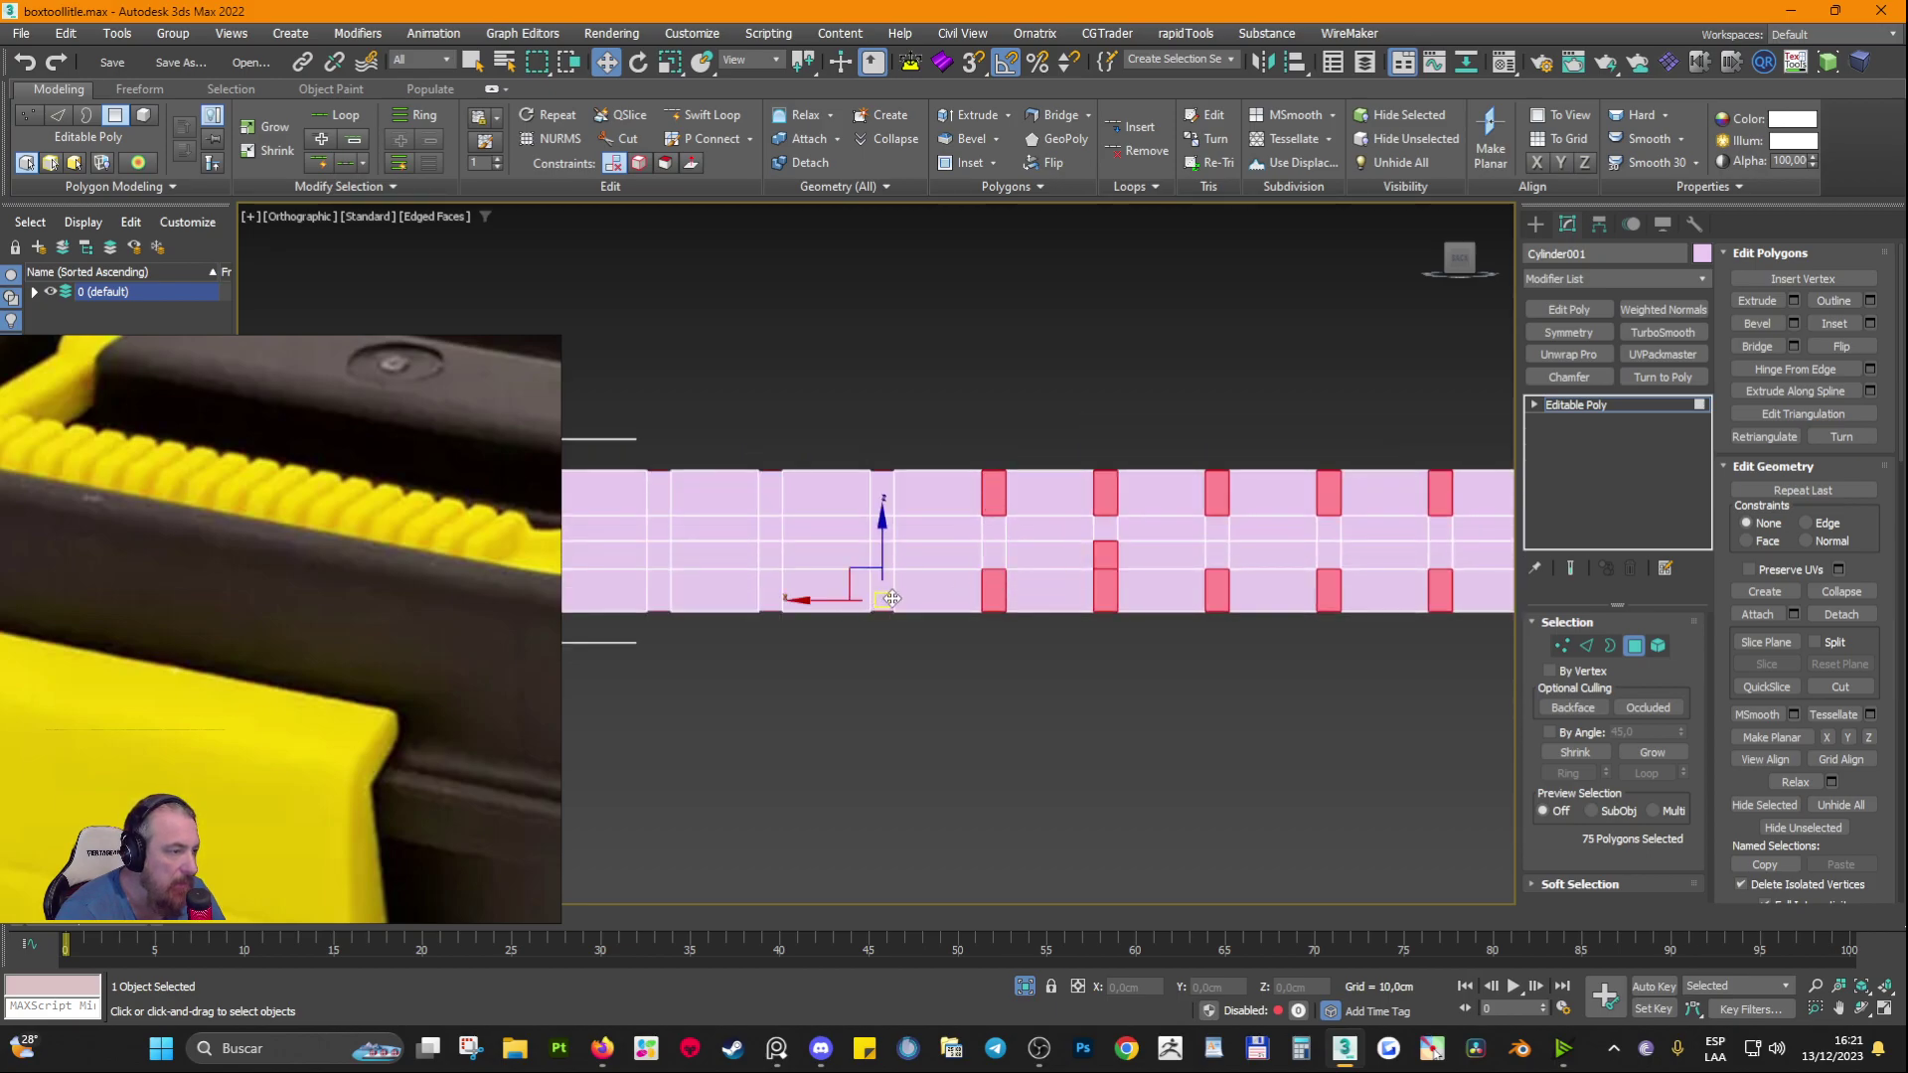
pyautogui.keyDown('ctrl'); pyautogui.click(882, 494); pyautogui.keyUp('ctrl')
pyautogui.keyDown('ctrl'); pyautogui.click(771, 493); pyautogui.keyUp('ctrl')
pyautogui.keyDown('ctrl'); pyautogui.click(771, 586); pyautogui.keyUp('ctrl')
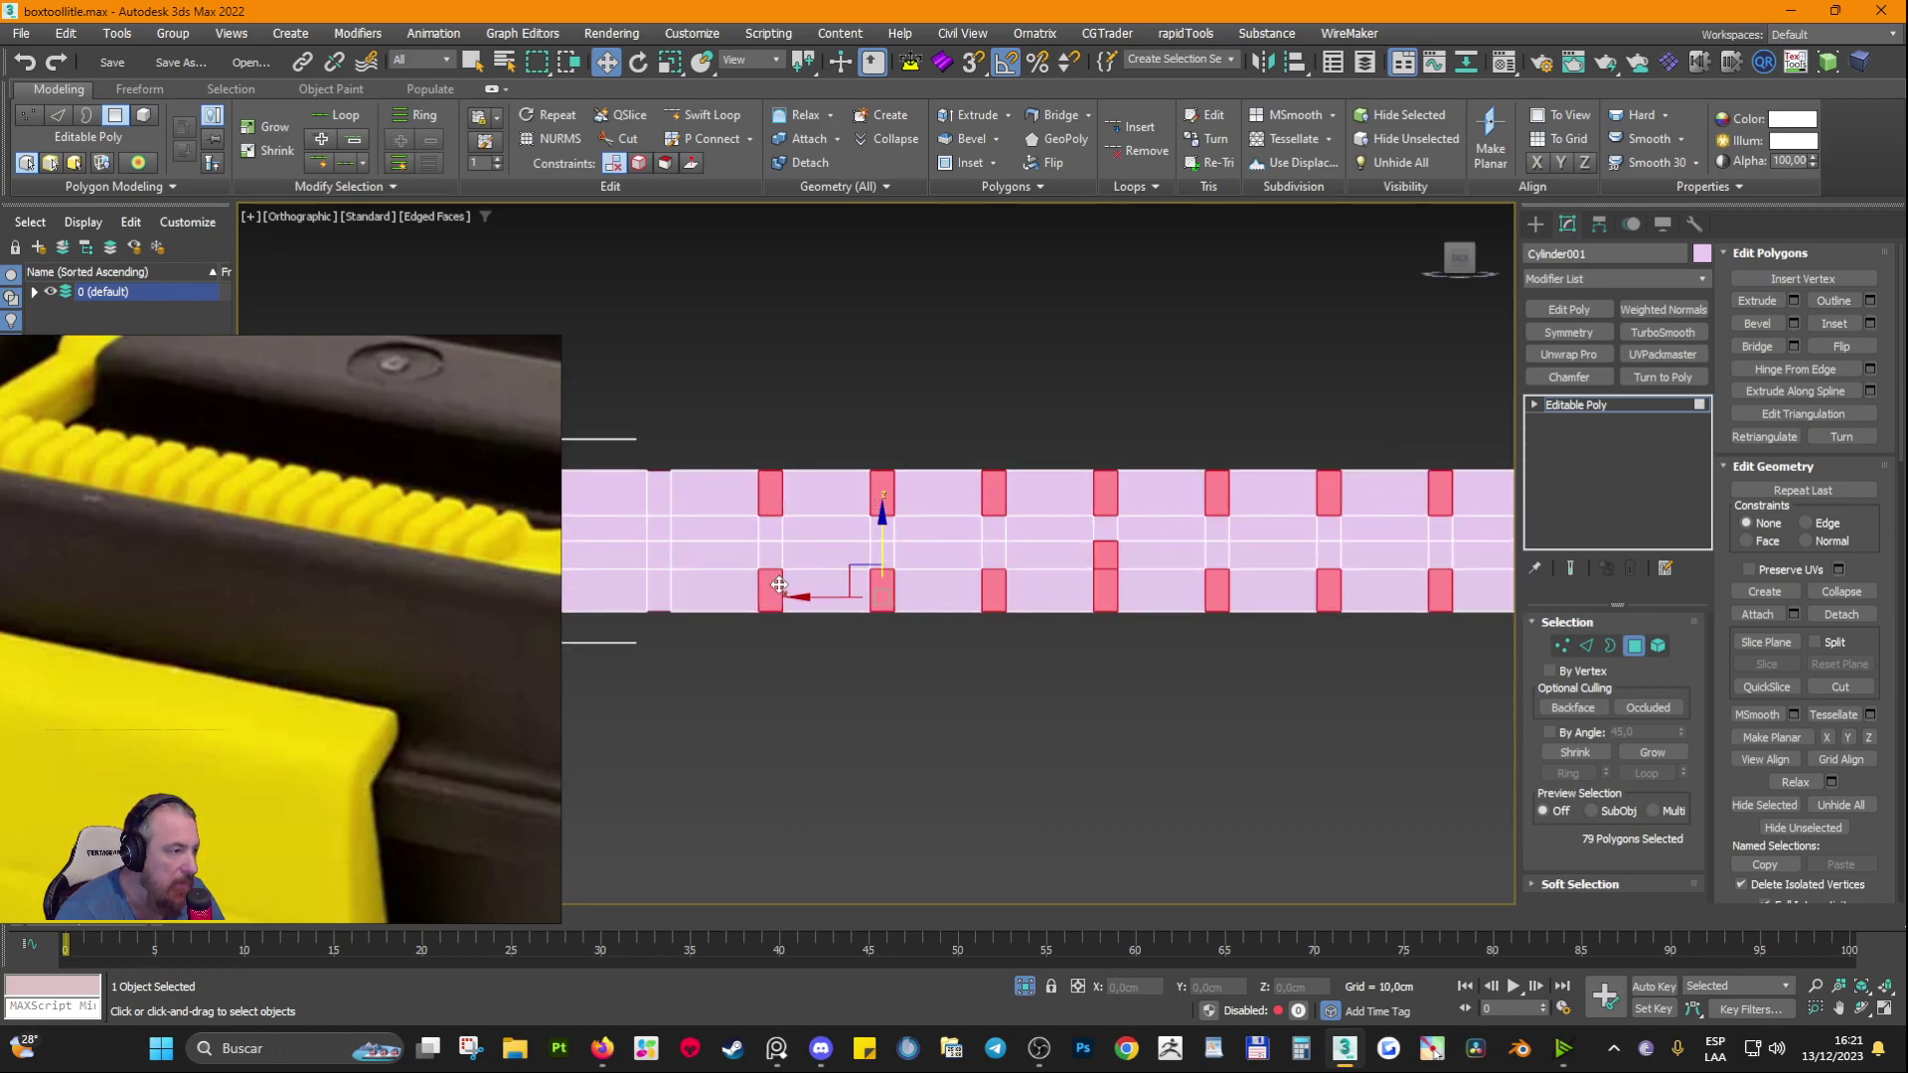
pyautogui.keyDown('ctrl'); pyautogui.click(658, 584); pyautogui.keyUp('ctrl')
pyautogui.keyDown('ctrl'); pyautogui.click(658, 509); pyautogui.keyUp('ctrl')
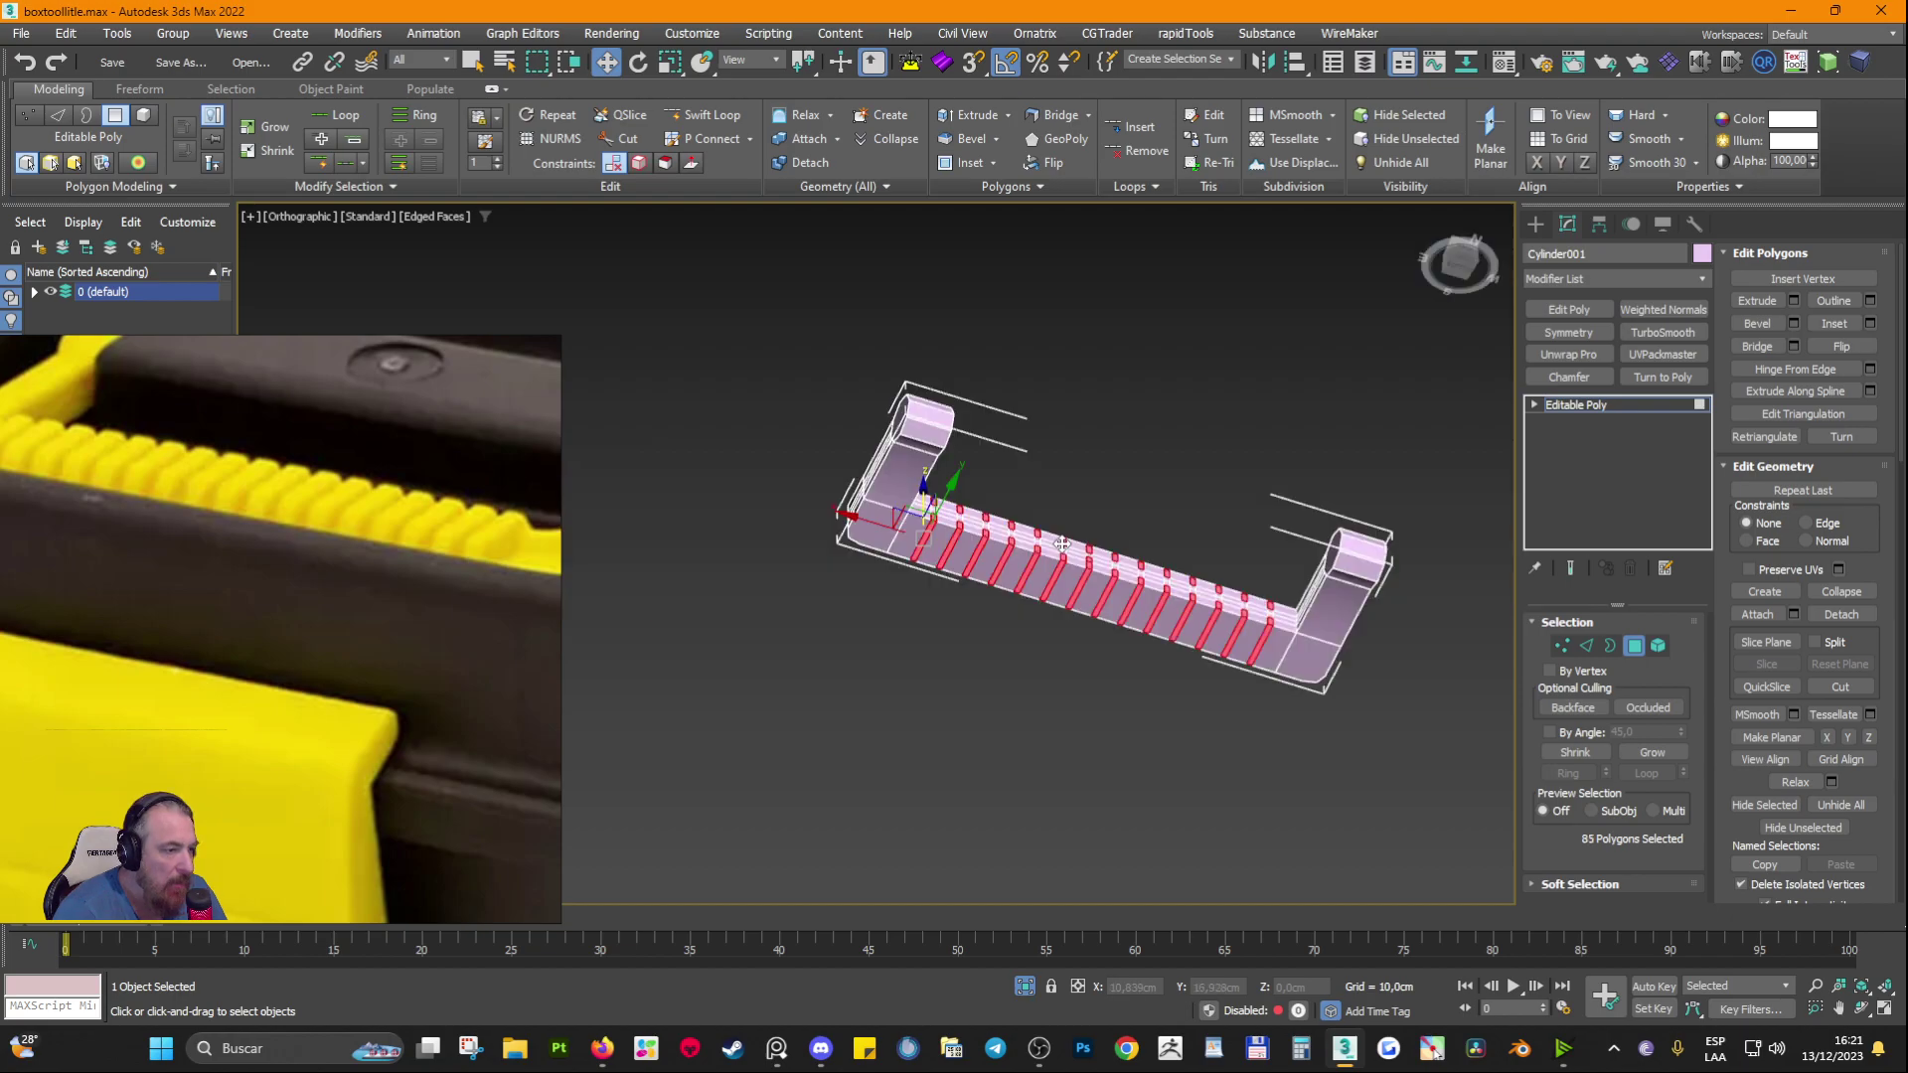
pyautogui.scroll(6, 1005, 558)
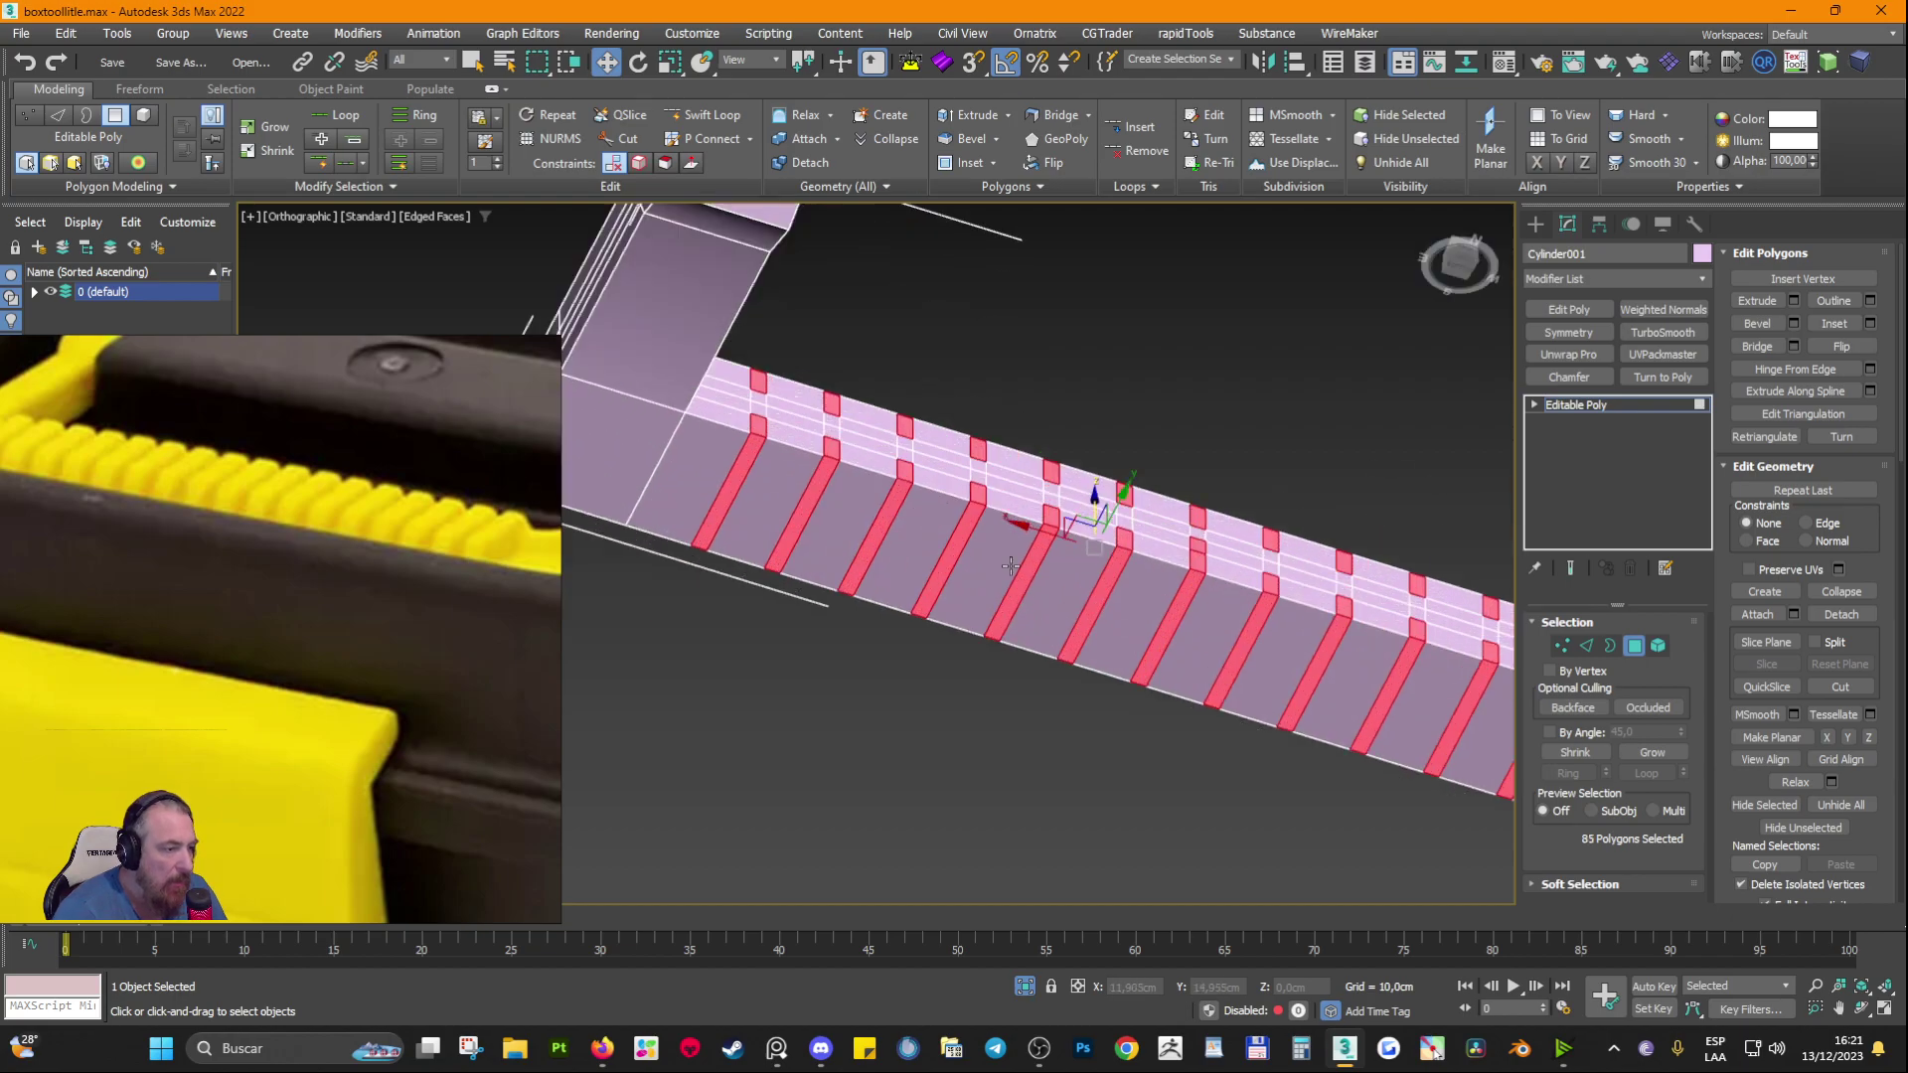
# Step: Extrude the selected ring polygons of the handle grip inward by Local Normal with a height of -0.469 cm
pyautogui.scroll(-2, 991, 563)
pyautogui.keyDown('alt'); pyautogui.moveTo(941, 580); pyautogui.dragTo(1323, 716, button='middle'); pyautogui.keyUp('alt')
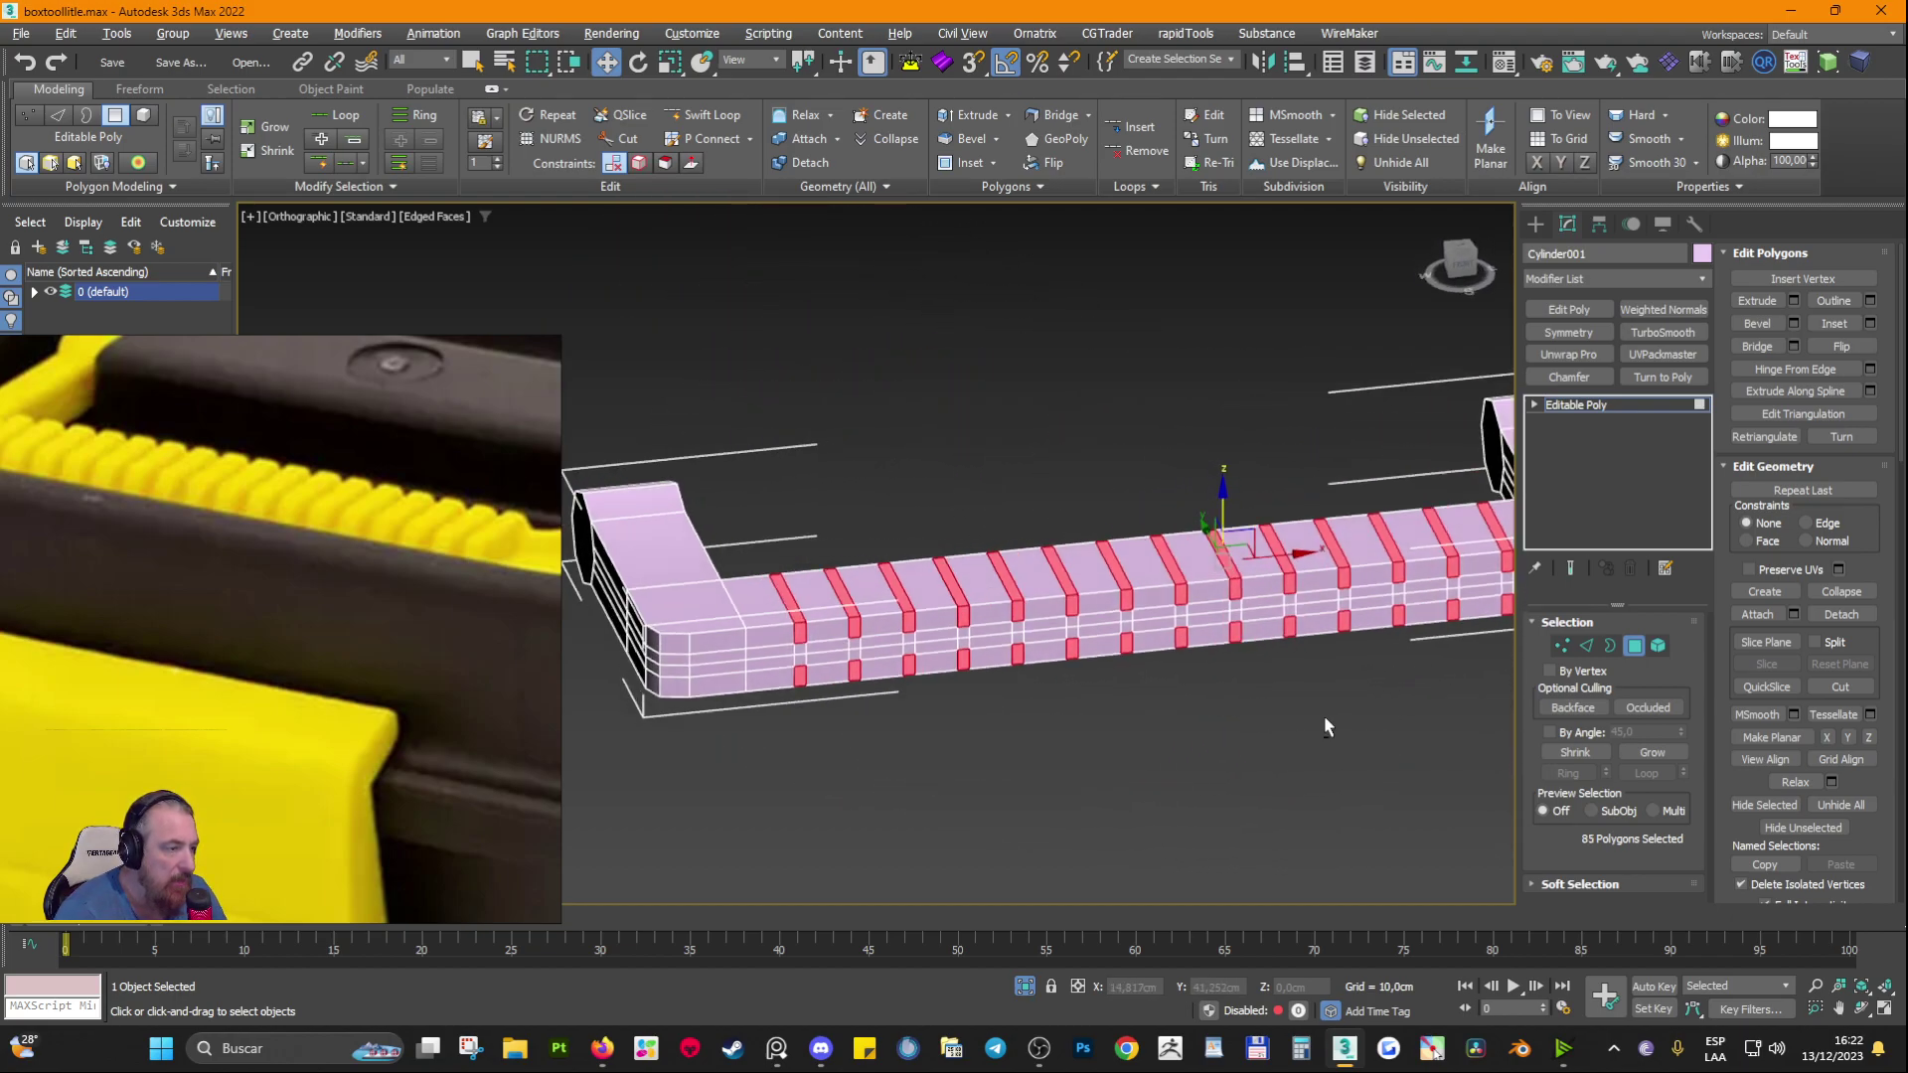
pyautogui.click(1793, 300)
pyautogui.click(1297, 600)
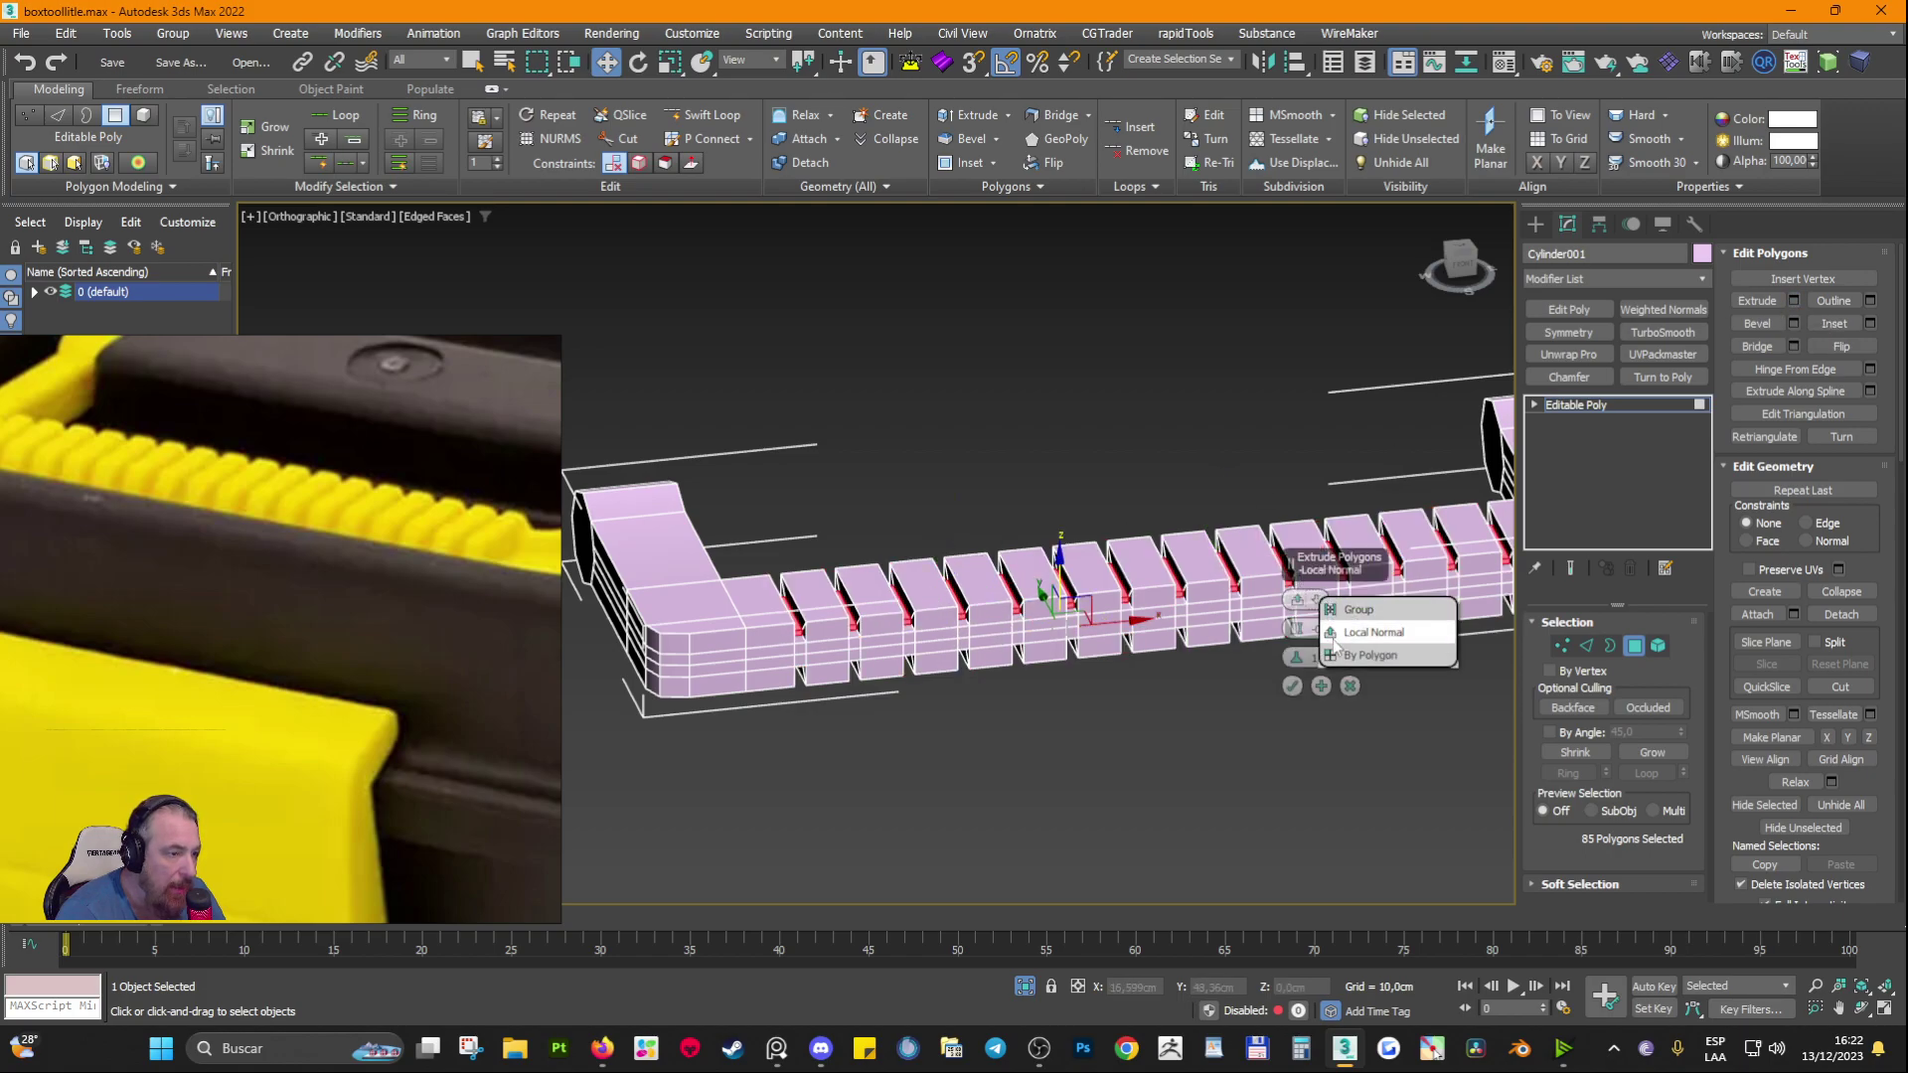
pyautogui.click(1347, 636)
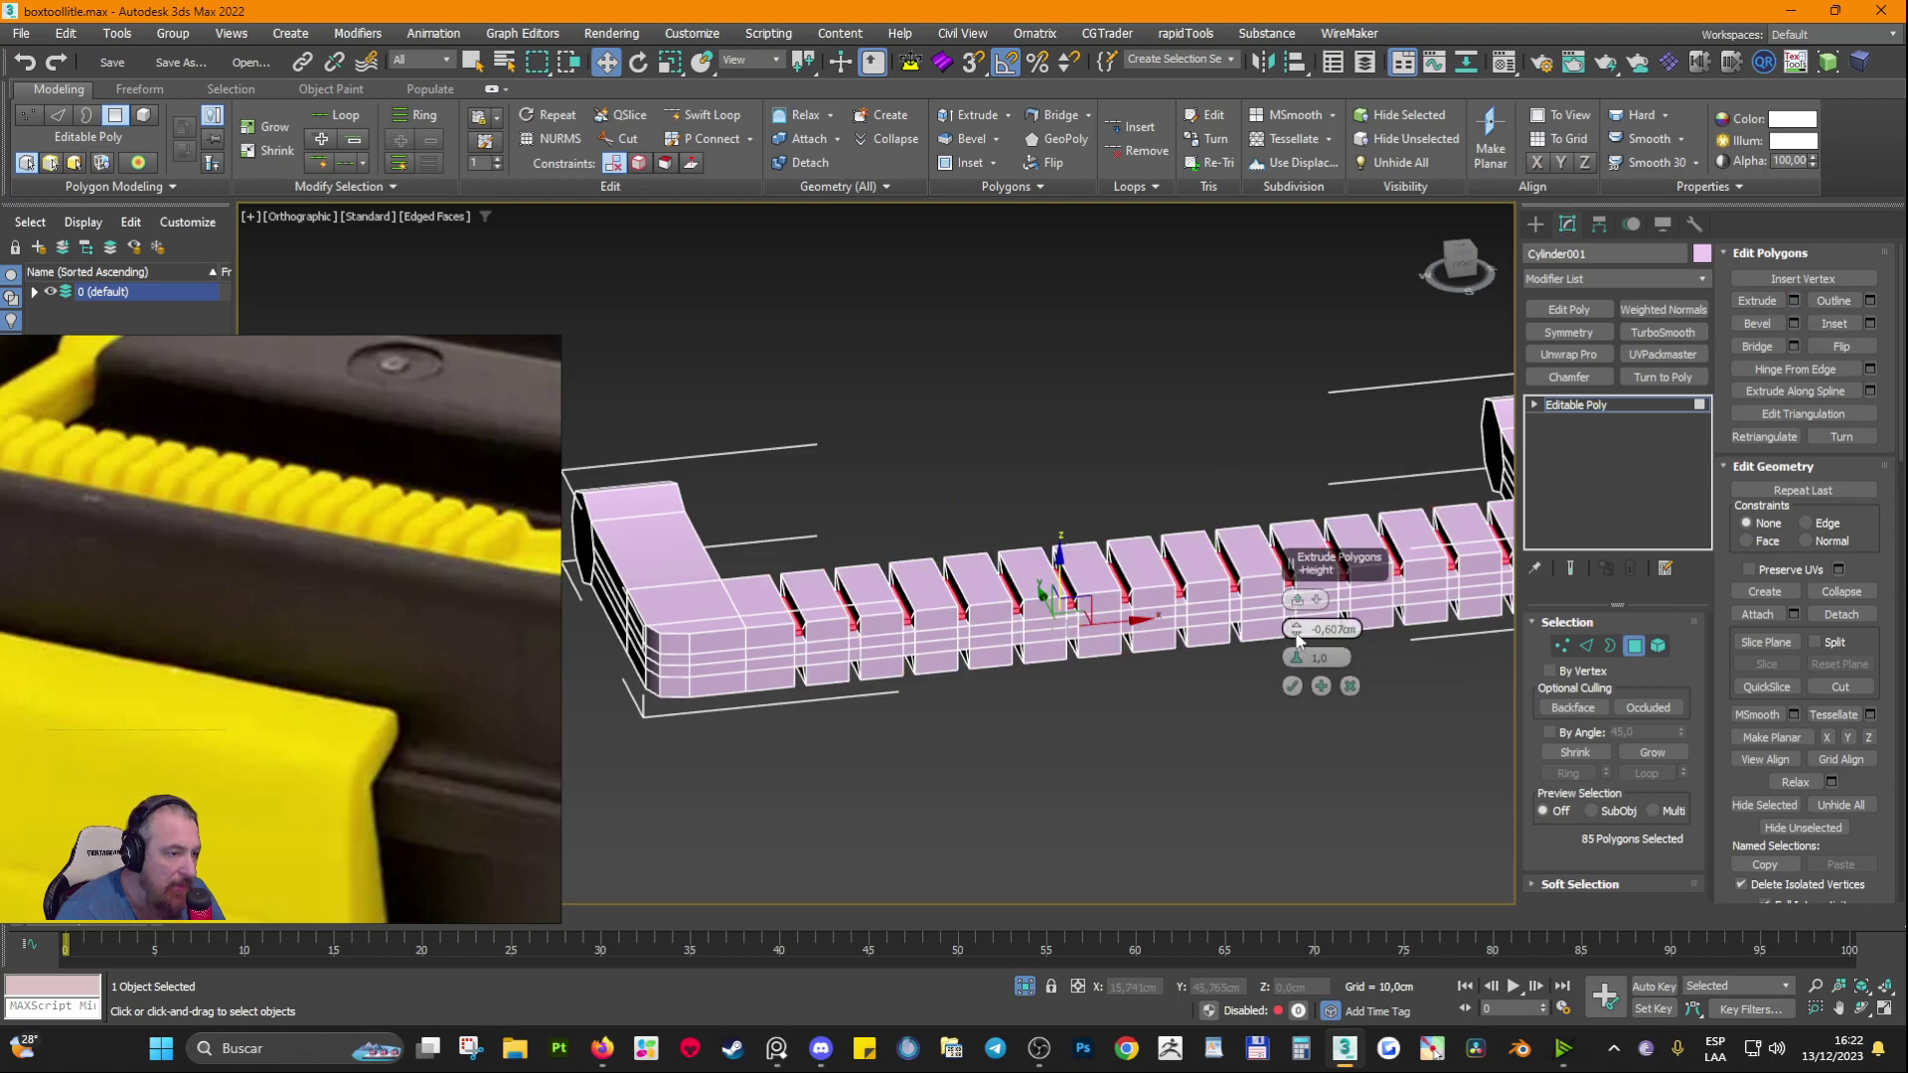
pyautogui.moveTo(1298, 641); pyautogui.dragTo(1300, 627)
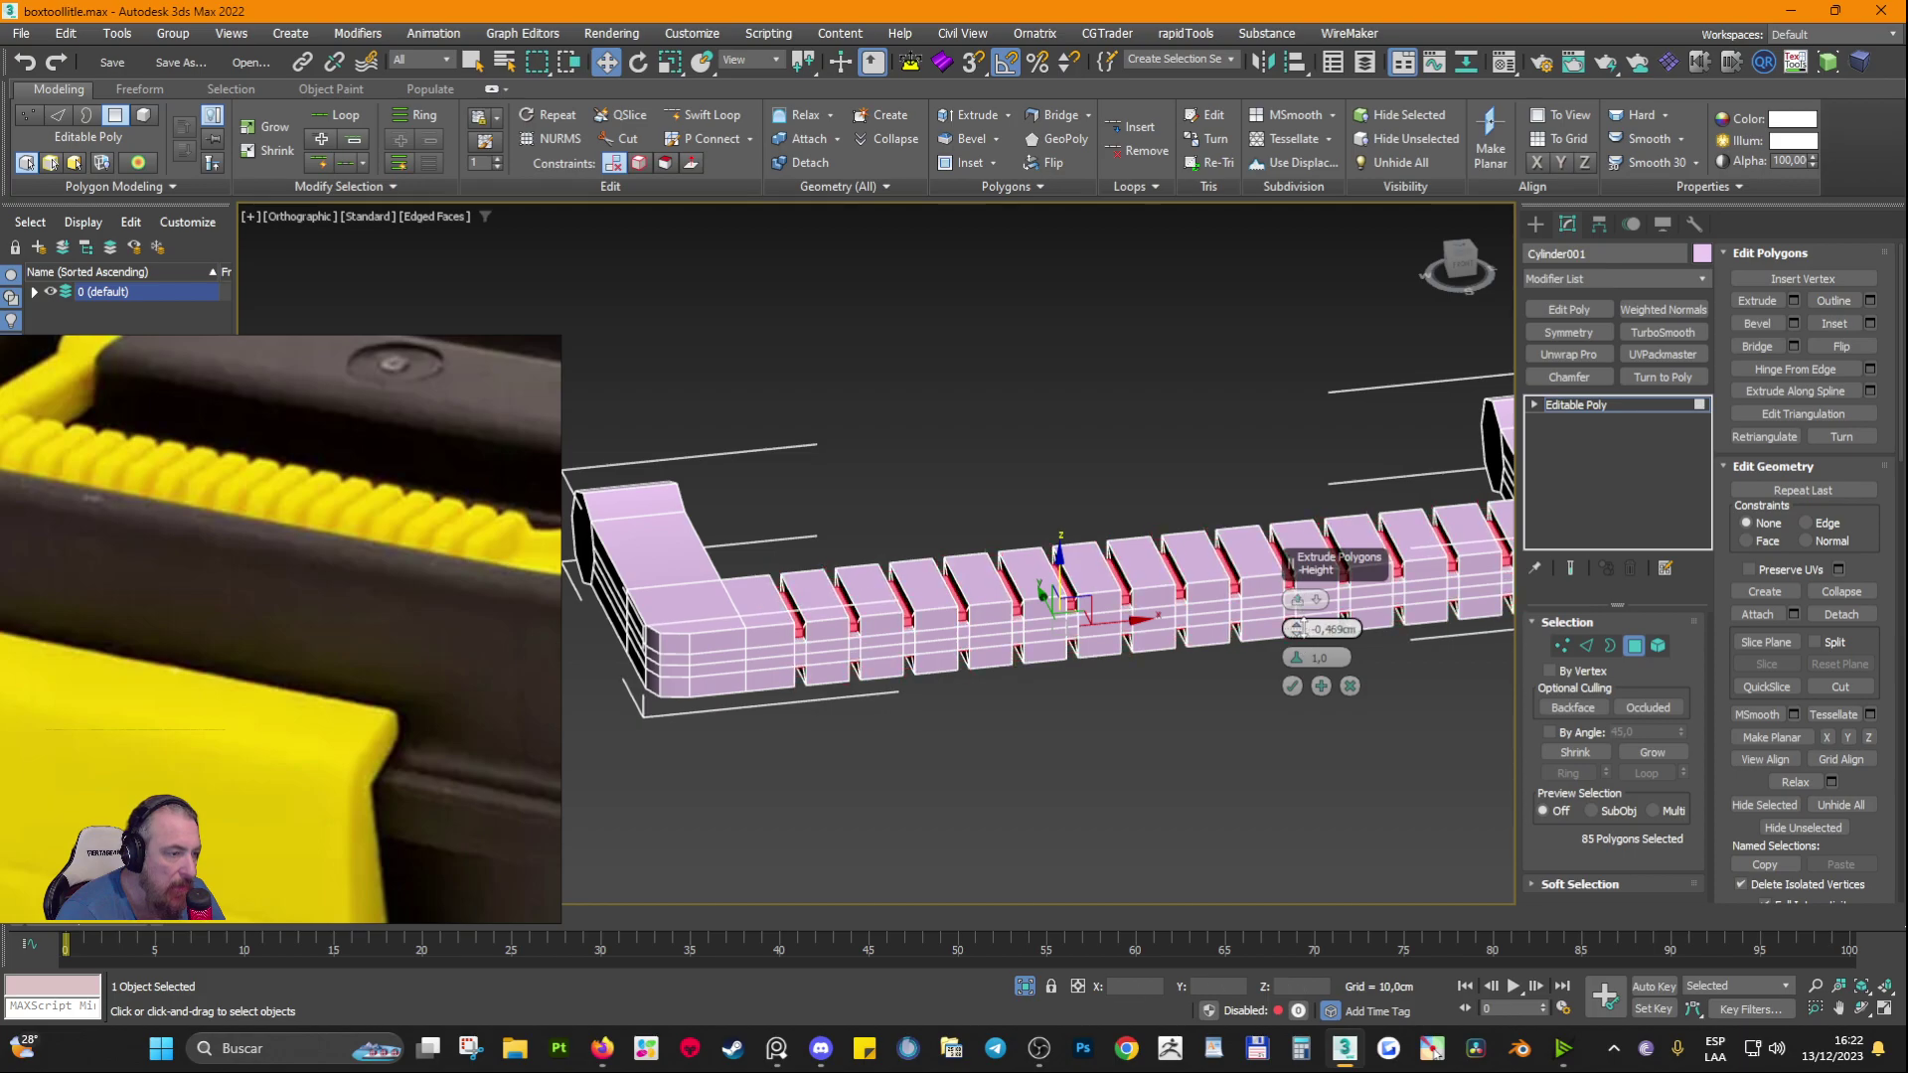
pyautogui.click(1292, 686)
# Step: Leave polygon editing and examine the grooved grip's shape with the wireframe edges hidden, comparing it with the reference photo
pyautogui.scroll(-3, 1154, 676)
pyautogui.scroll(8, 1063, 694)
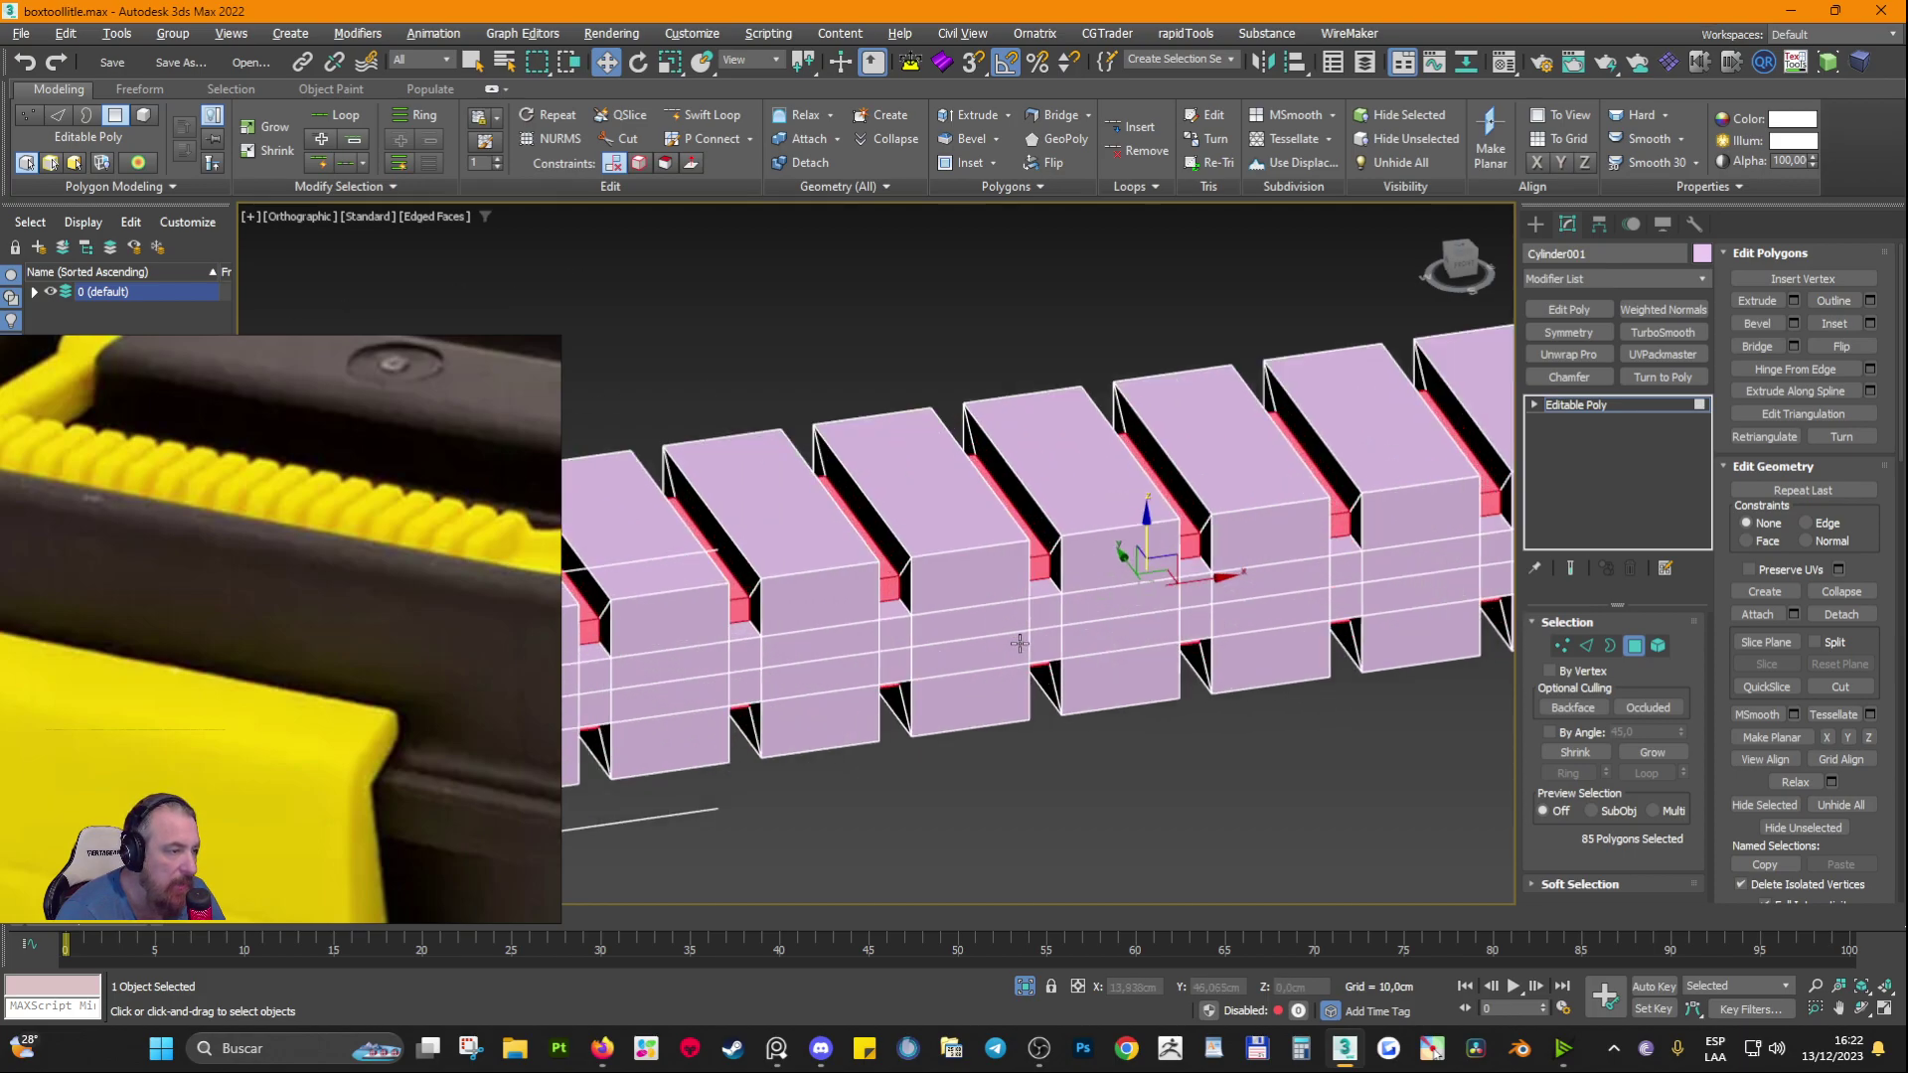
pyautogui.scroll(-4, 1019, 644)
pyautogui.keyDown('alt'); pyautogui.moveTo(1020, 643); pyautogui.dragTo(1047, 677, button='middle'); pyautogui.keyUp('alt')
pyautogui.scroll(-2, 1134, 693)
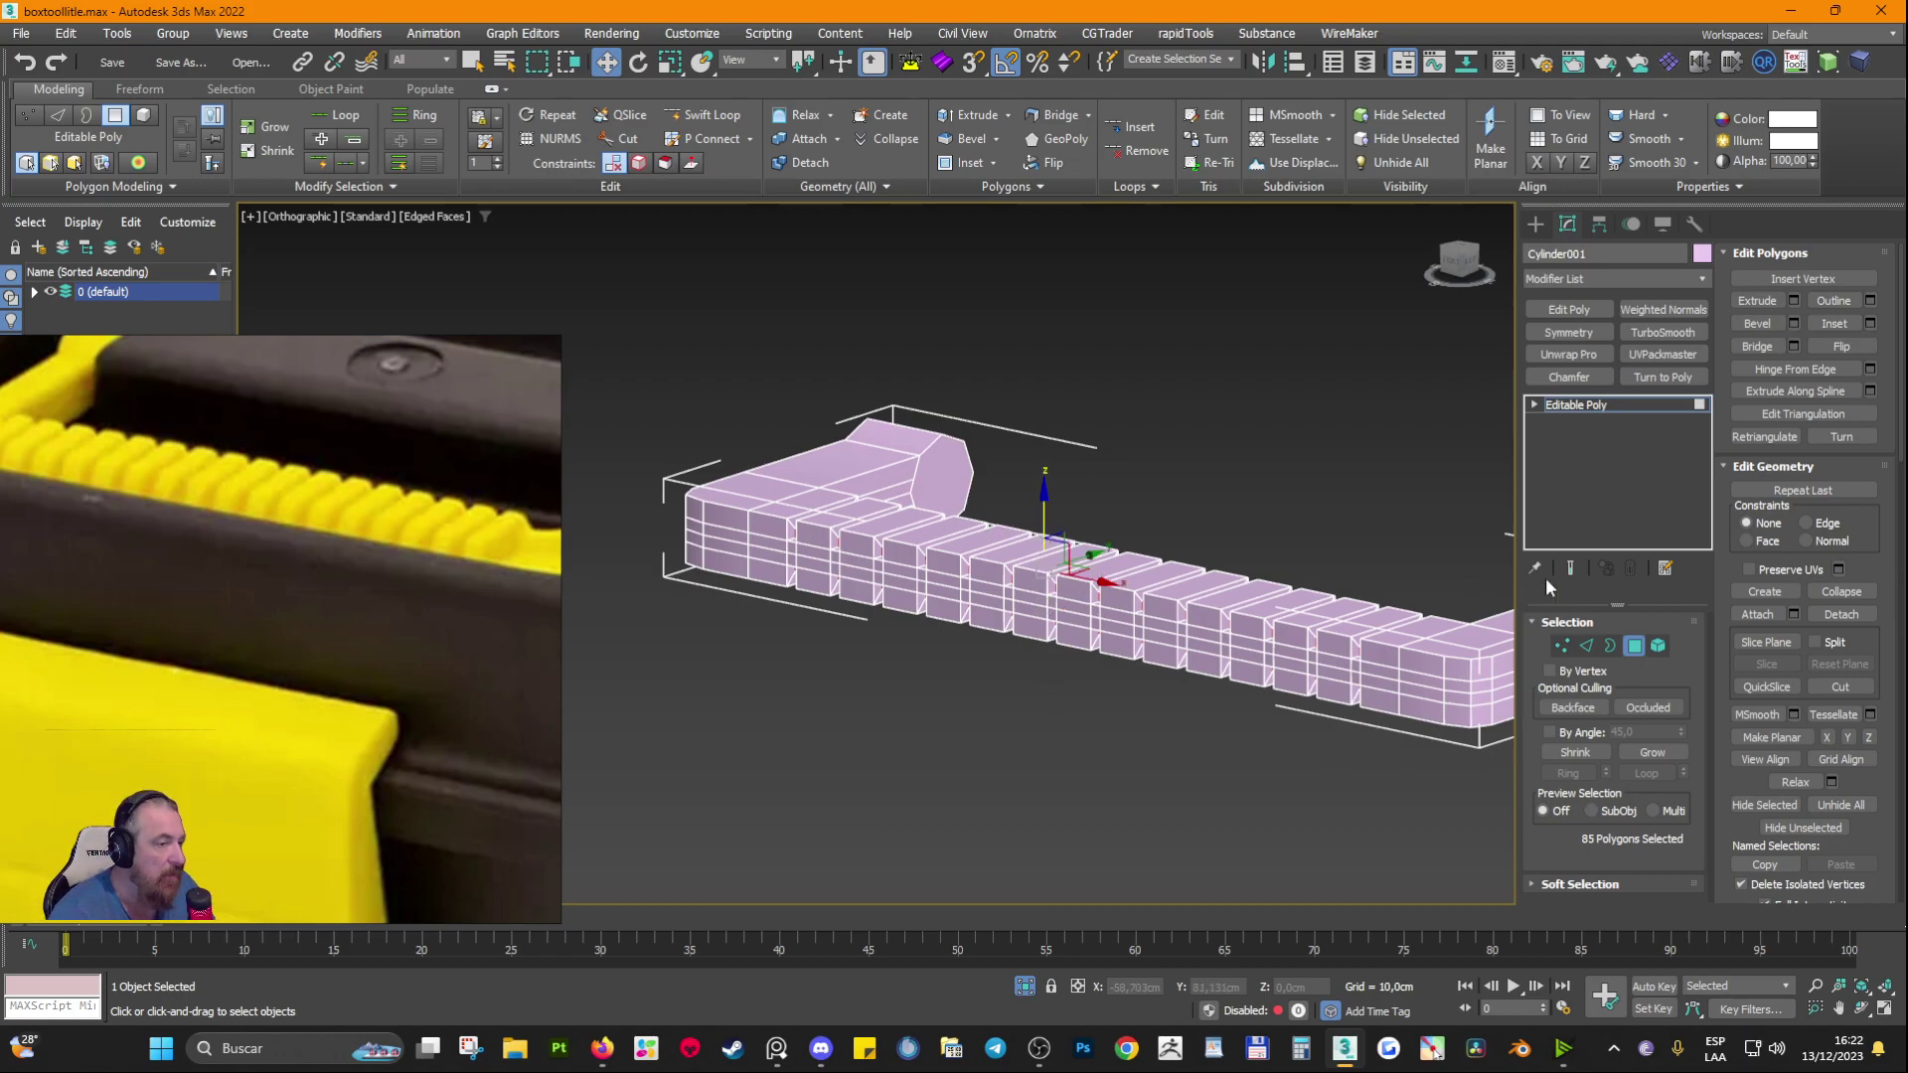
pyautogui.click(1632, 646)
pyautogui.keyDown('alt'); pyautogui.moveTo(1117, 533); pyautogui.dragTo(1227, 494, button='middle'); pyautogui.keyUp('alt')
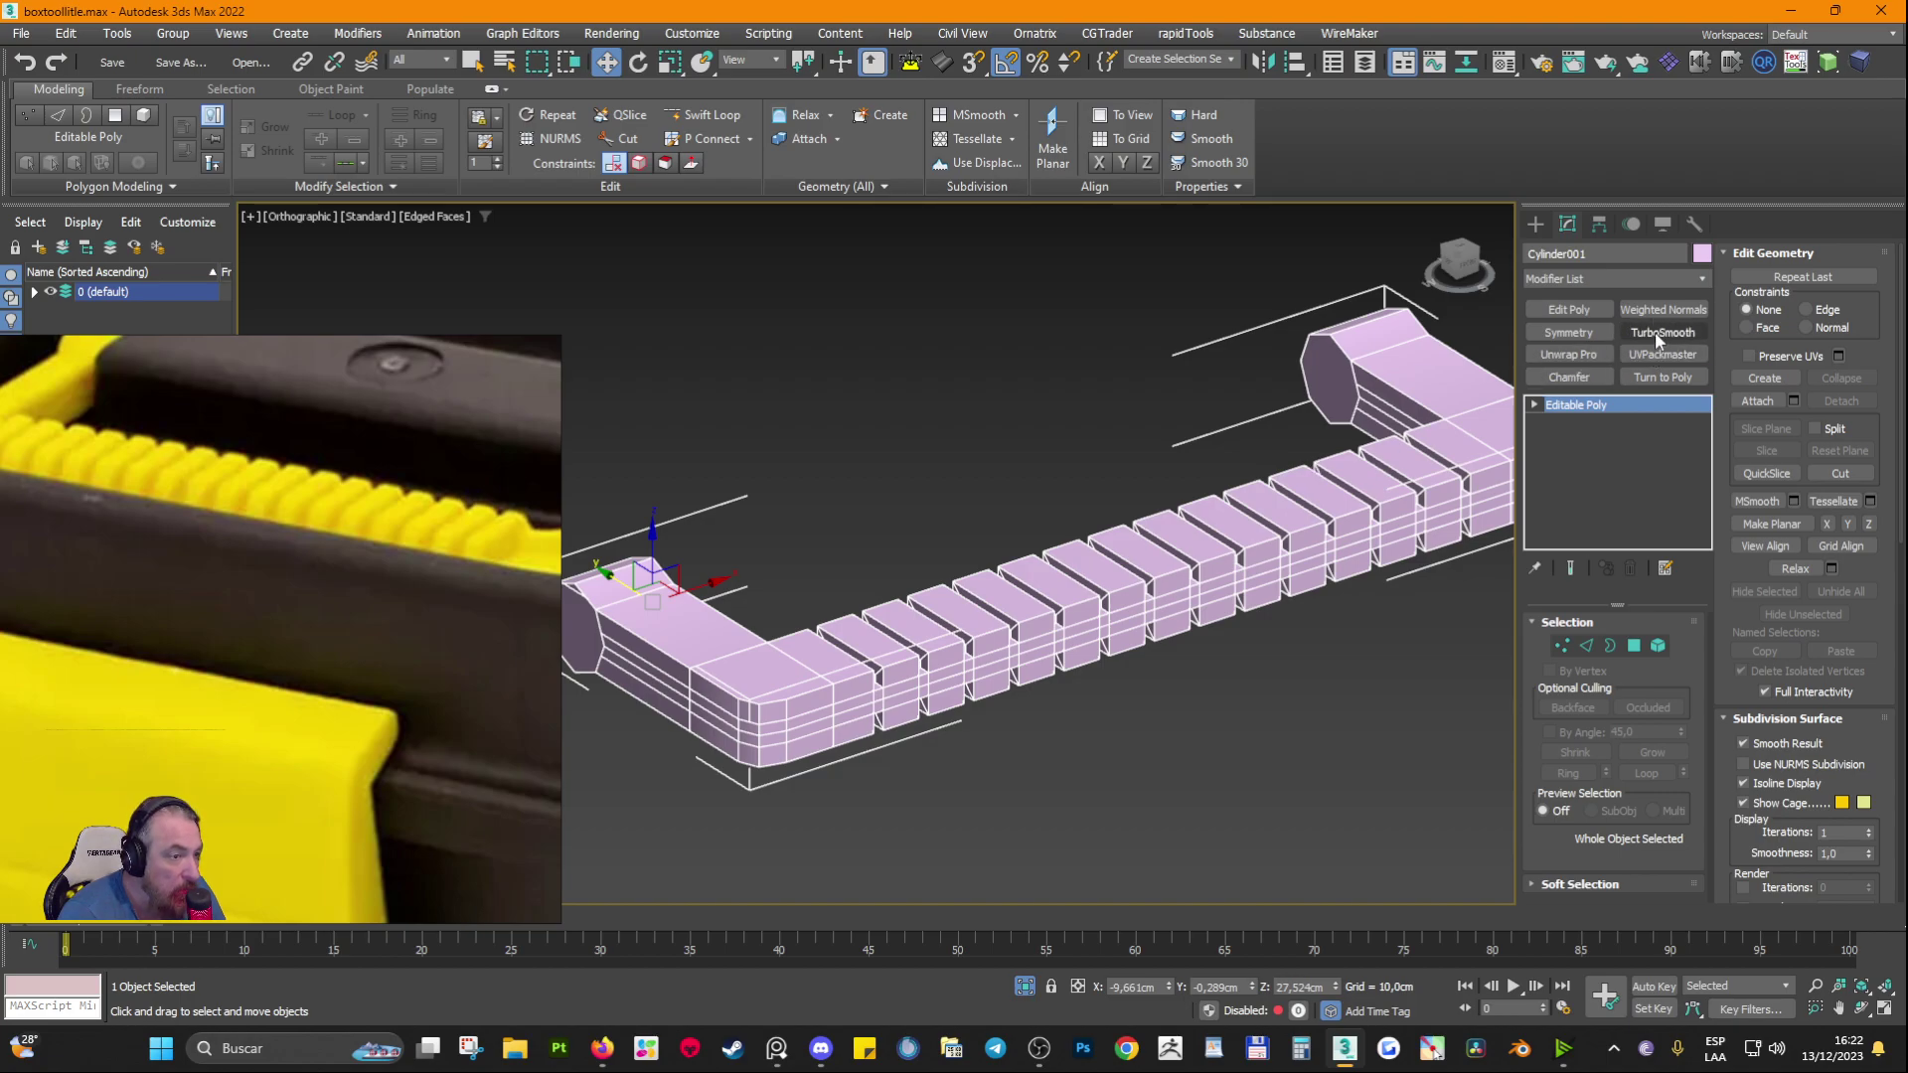
pyautogui.scroll(5, 1374, 471)
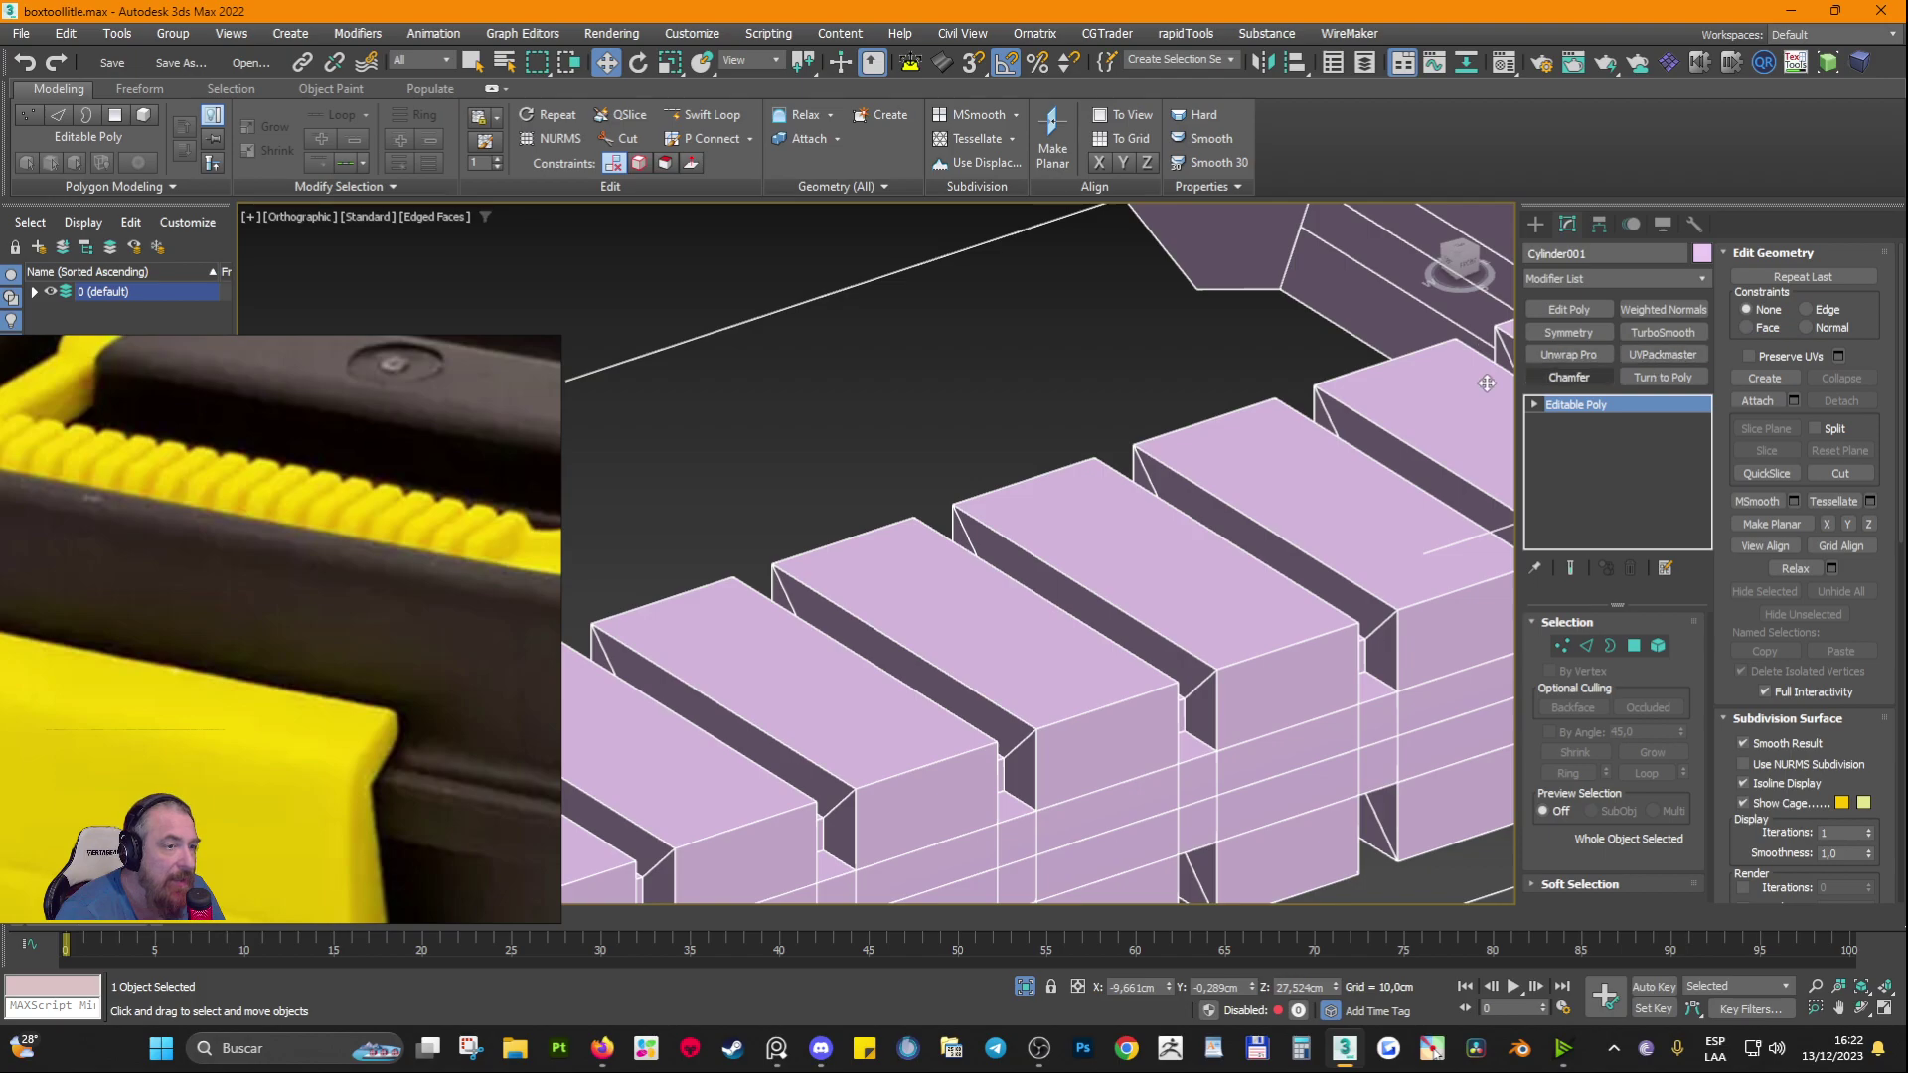
pyautogui.scroll(-4, 1065, 635)
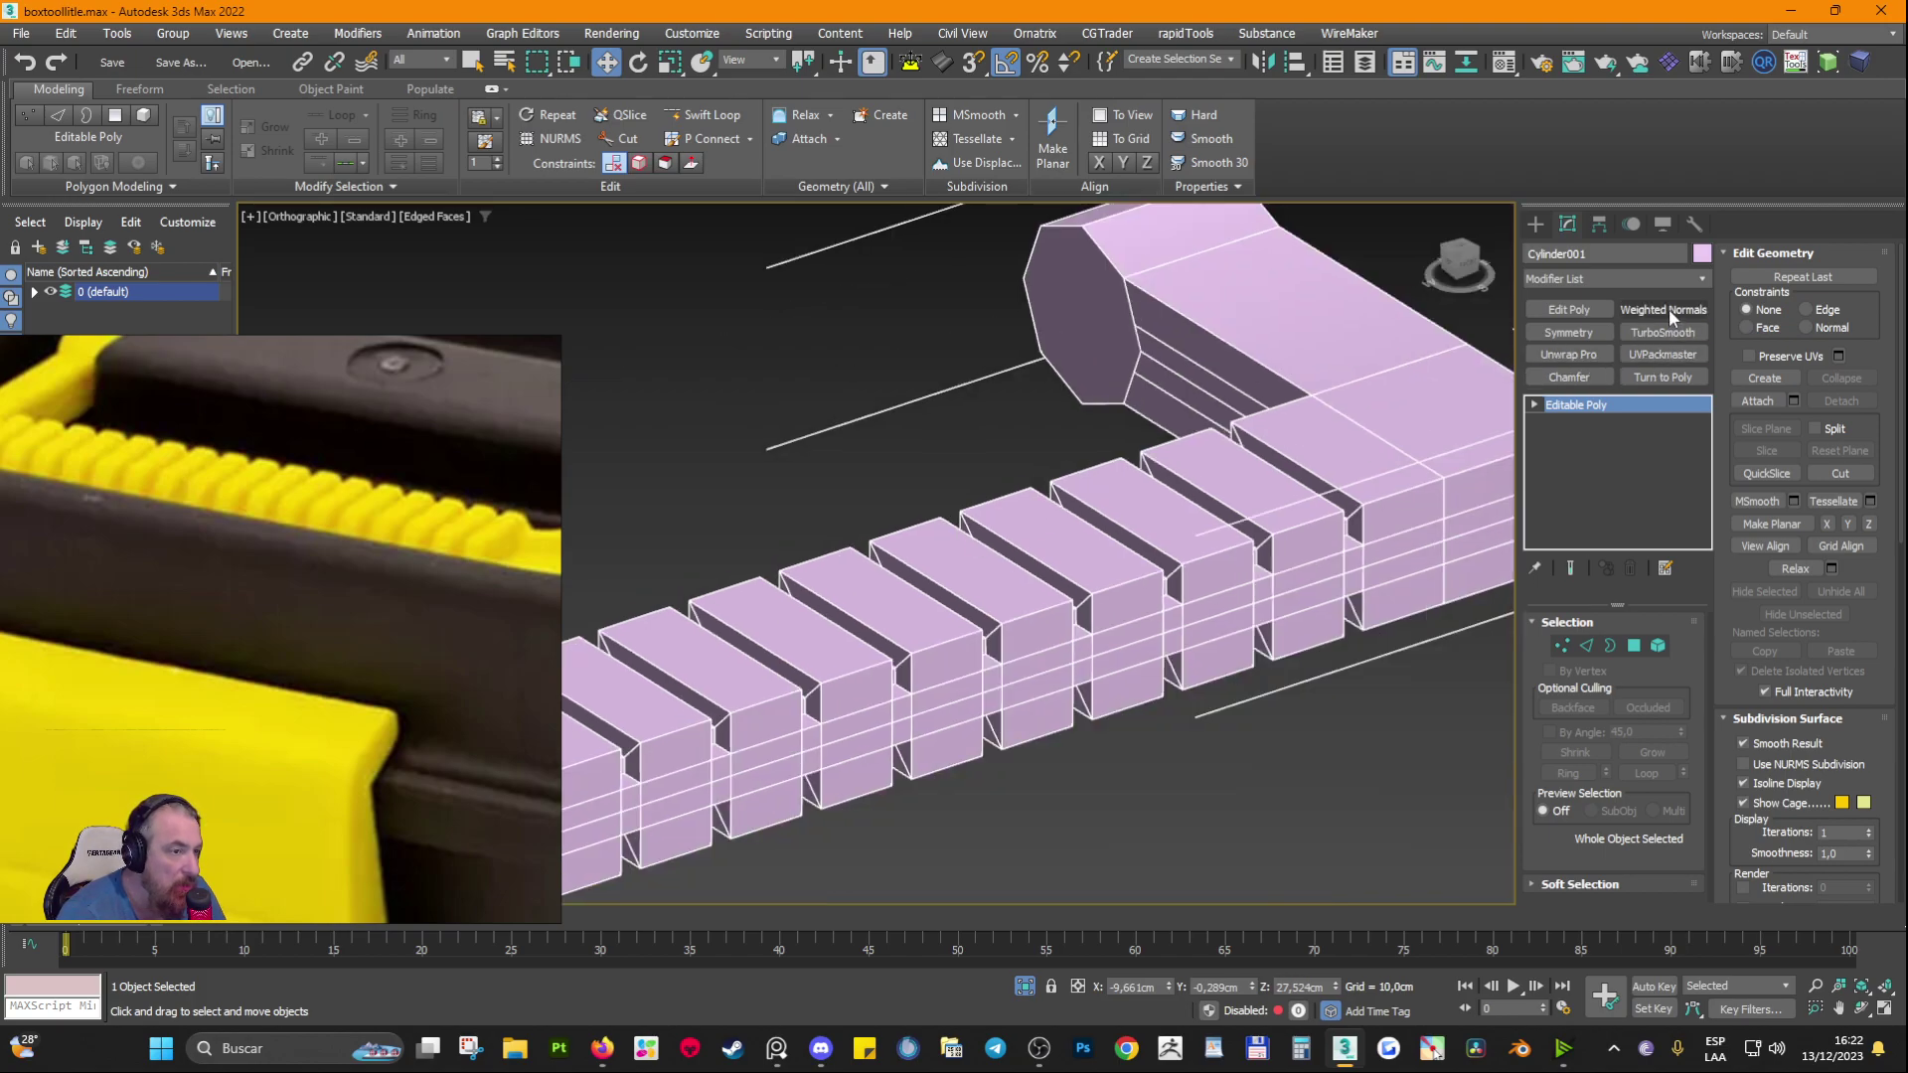
pyautogui.scroll(-2, 1073, 783)
pyautogui.moveTo(1073, 784); pyautogui.dragTo(1137, 759, button='middle')
pyautogui.press('F4')
pyautogui.scroll(-2, 1130, 752)
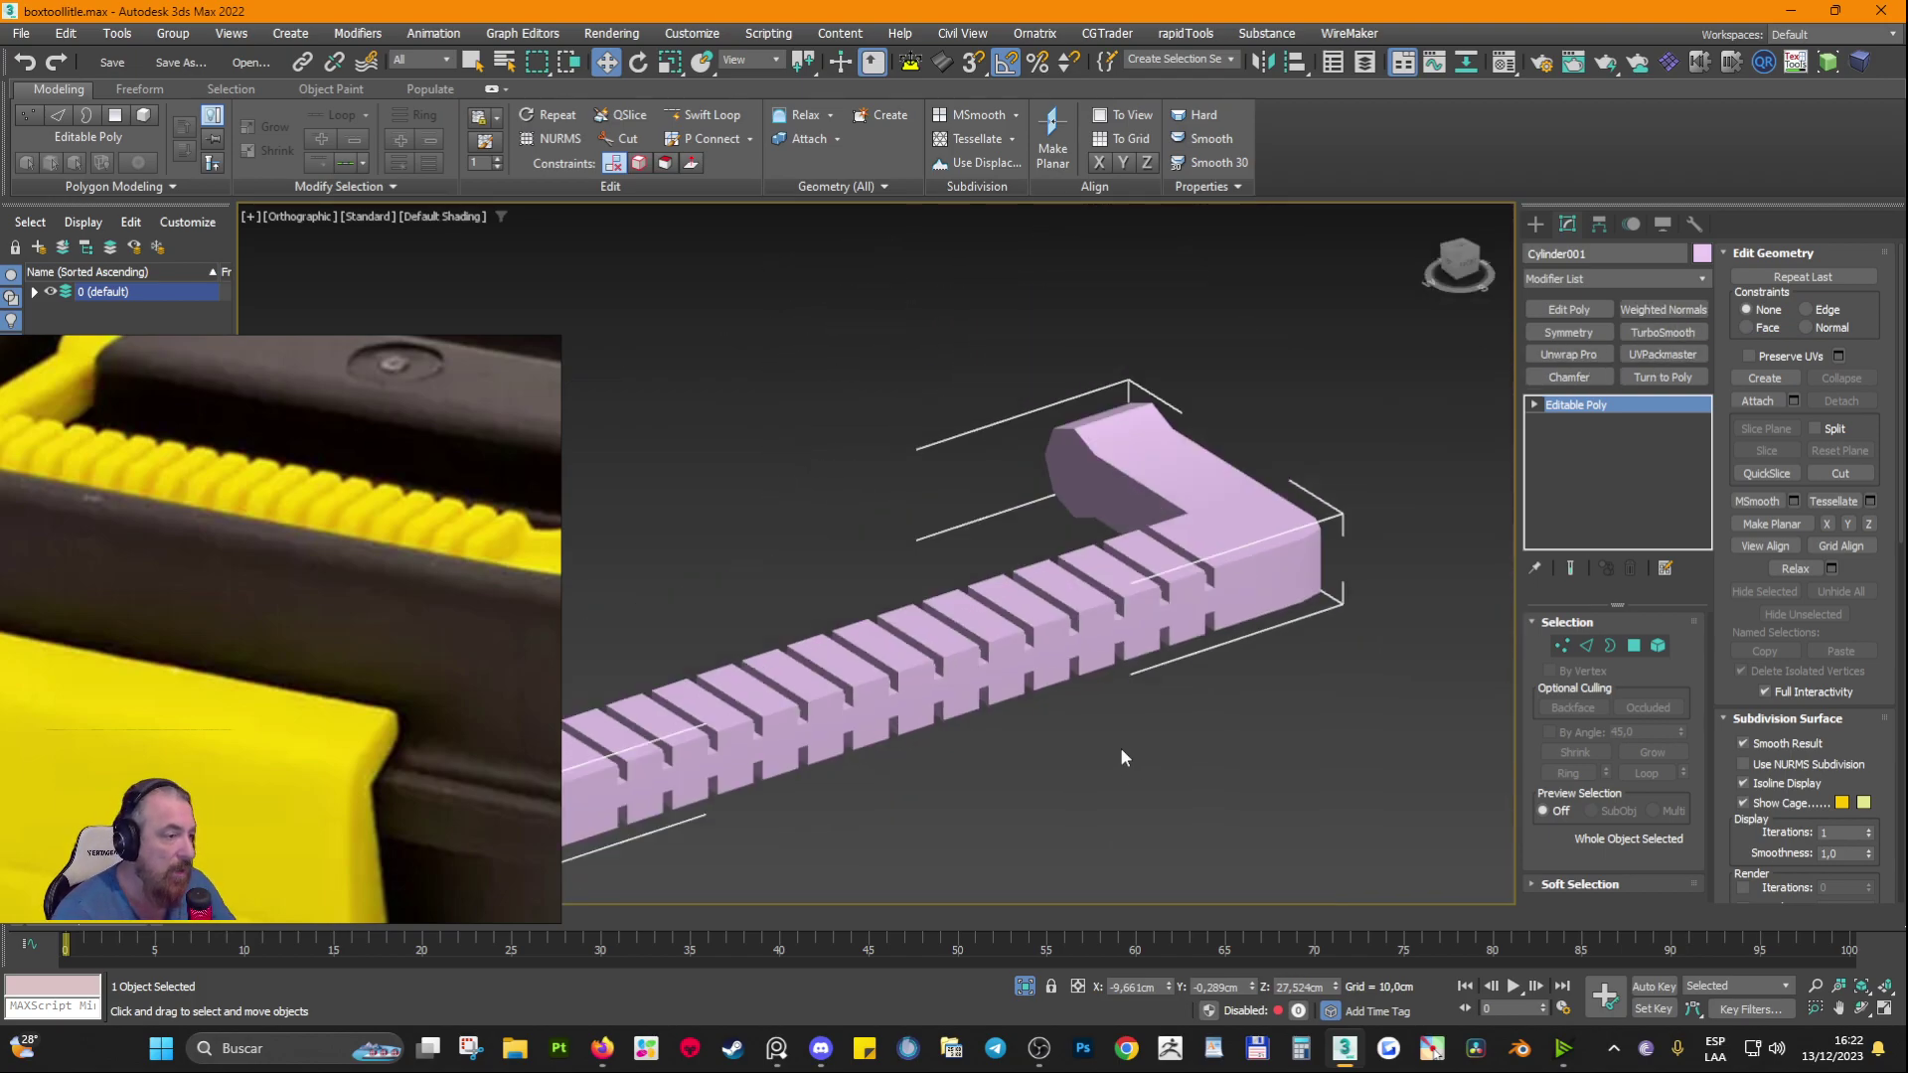
pyautogui.moveTo(933, 711); pyautogui.dragTo(1043, 618, button='middle')
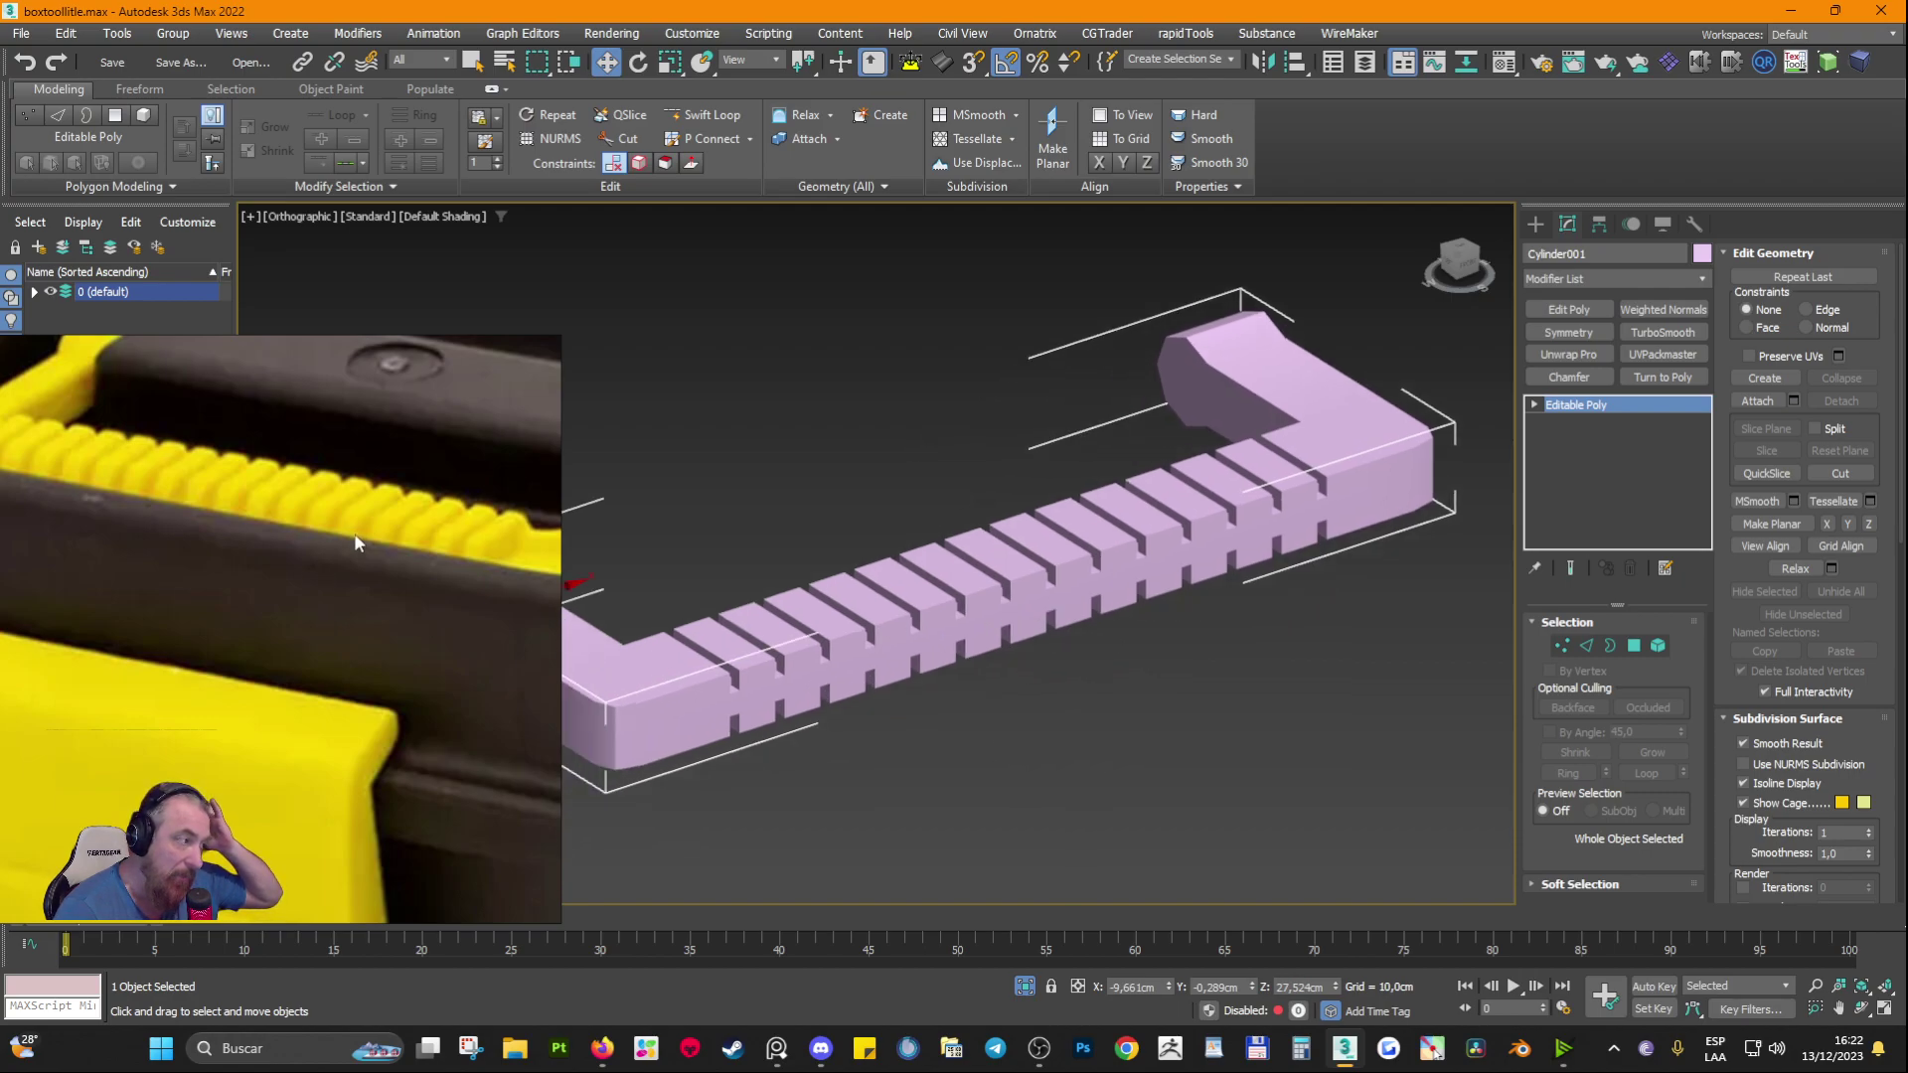
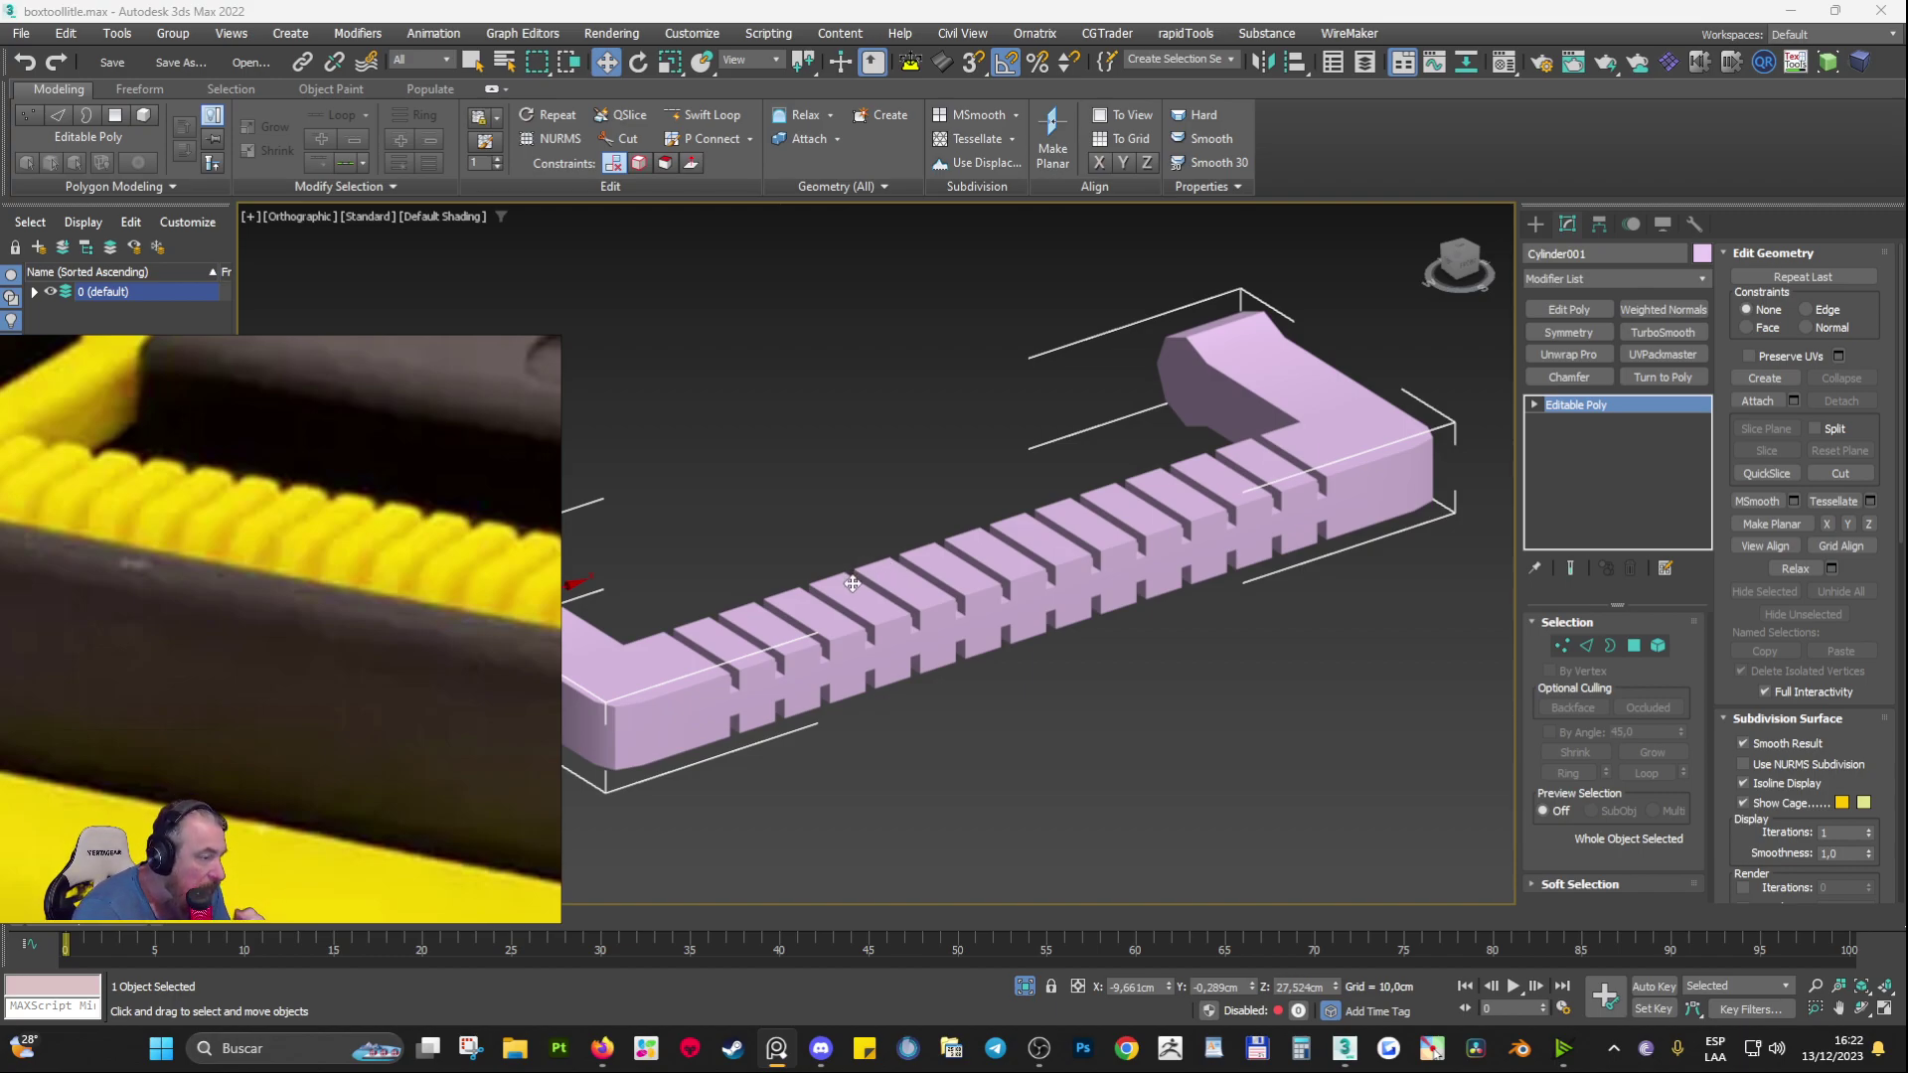
pyautogui.scroll(5, 1166, 634)
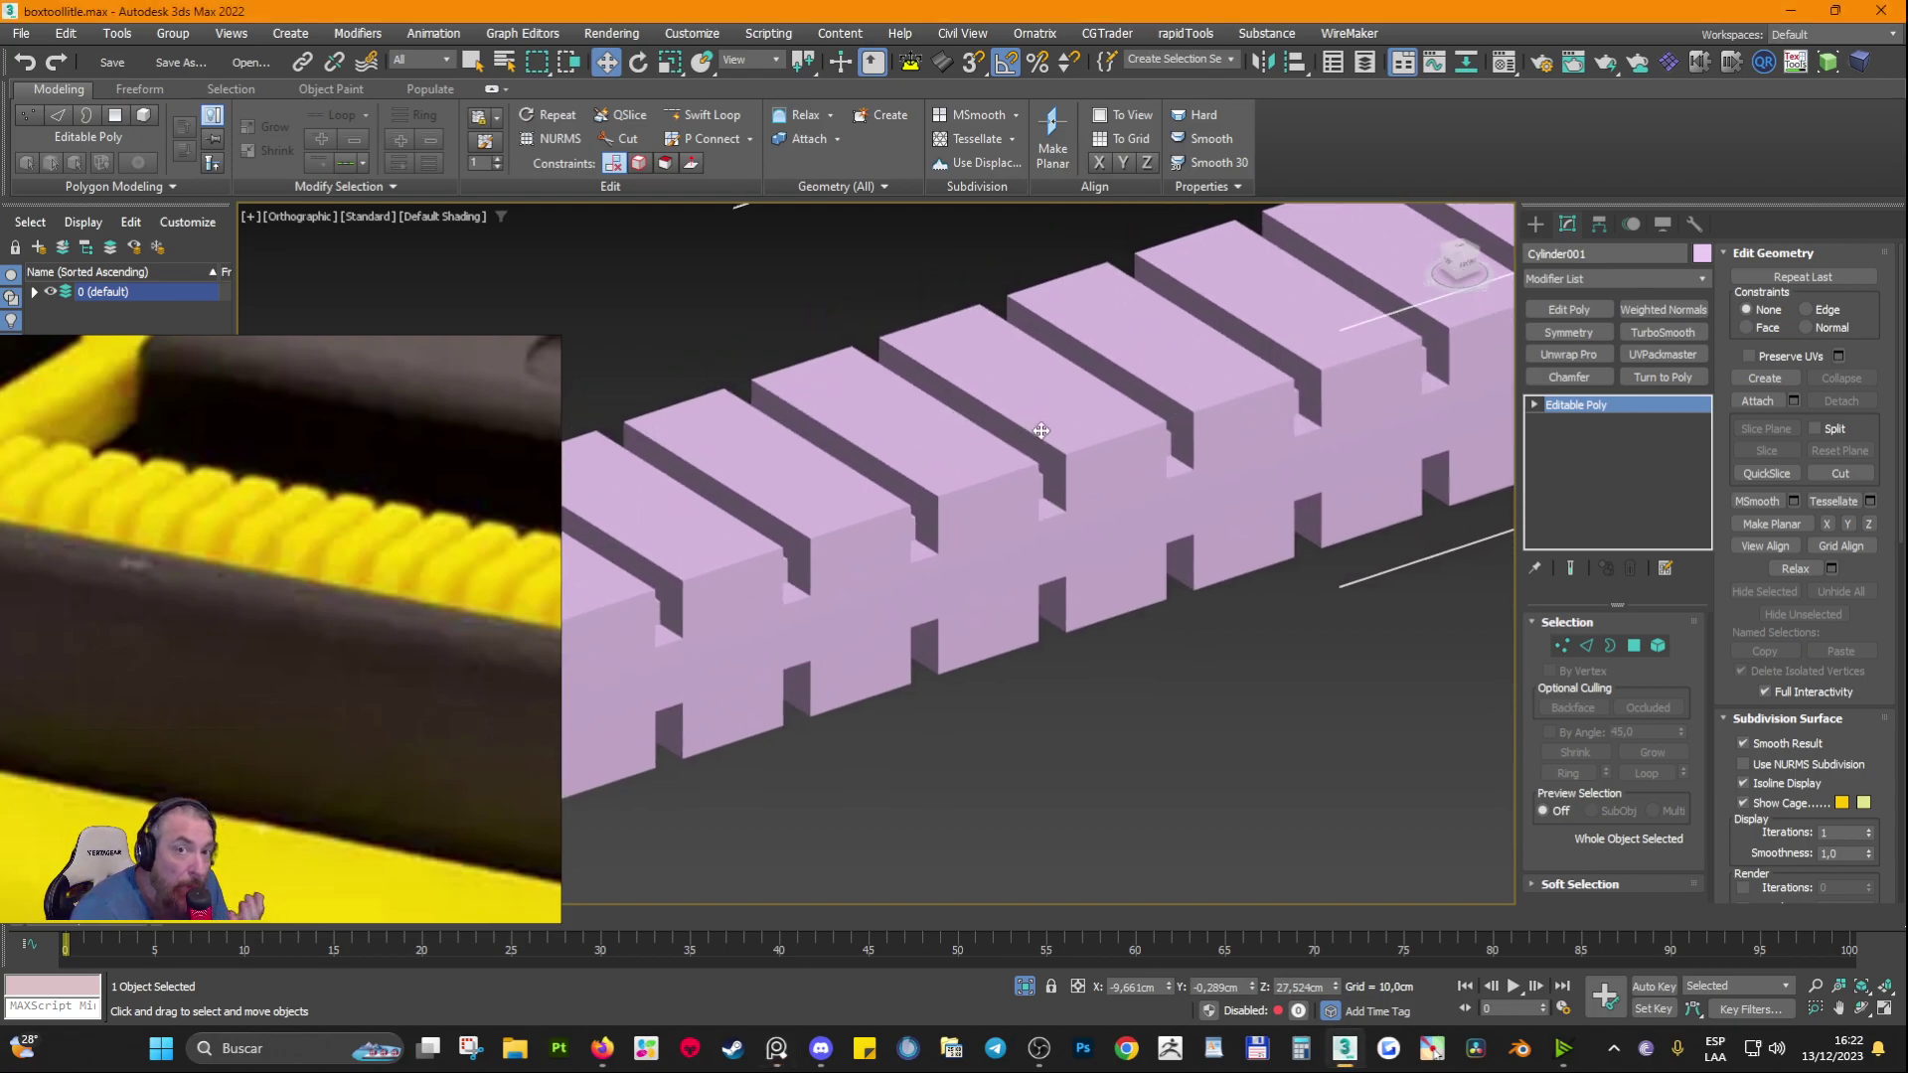
pyautogui.scroll(-3, 1070, 502)
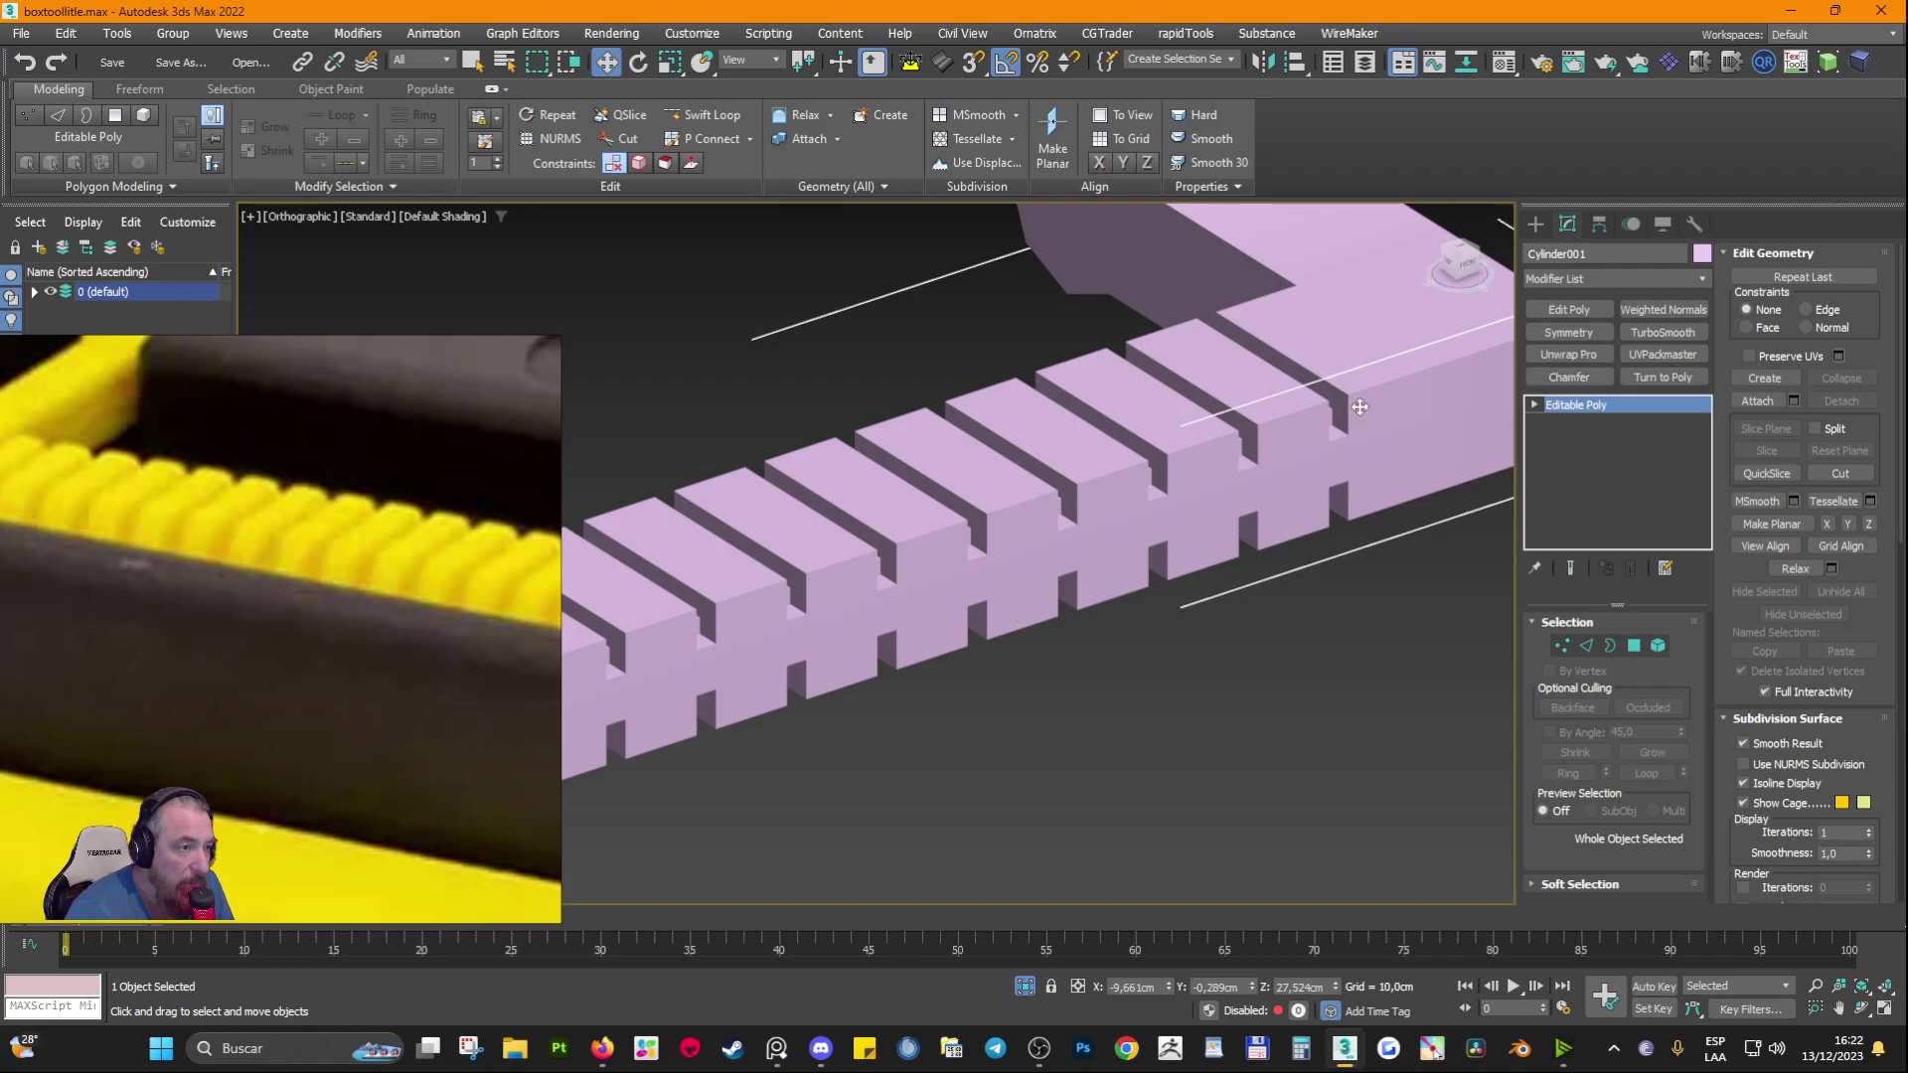
# Step: Try TurboSmooth on the grooved handle, remove the modifier again and show the wireframe edges
pyautogui.click(1646, 334)
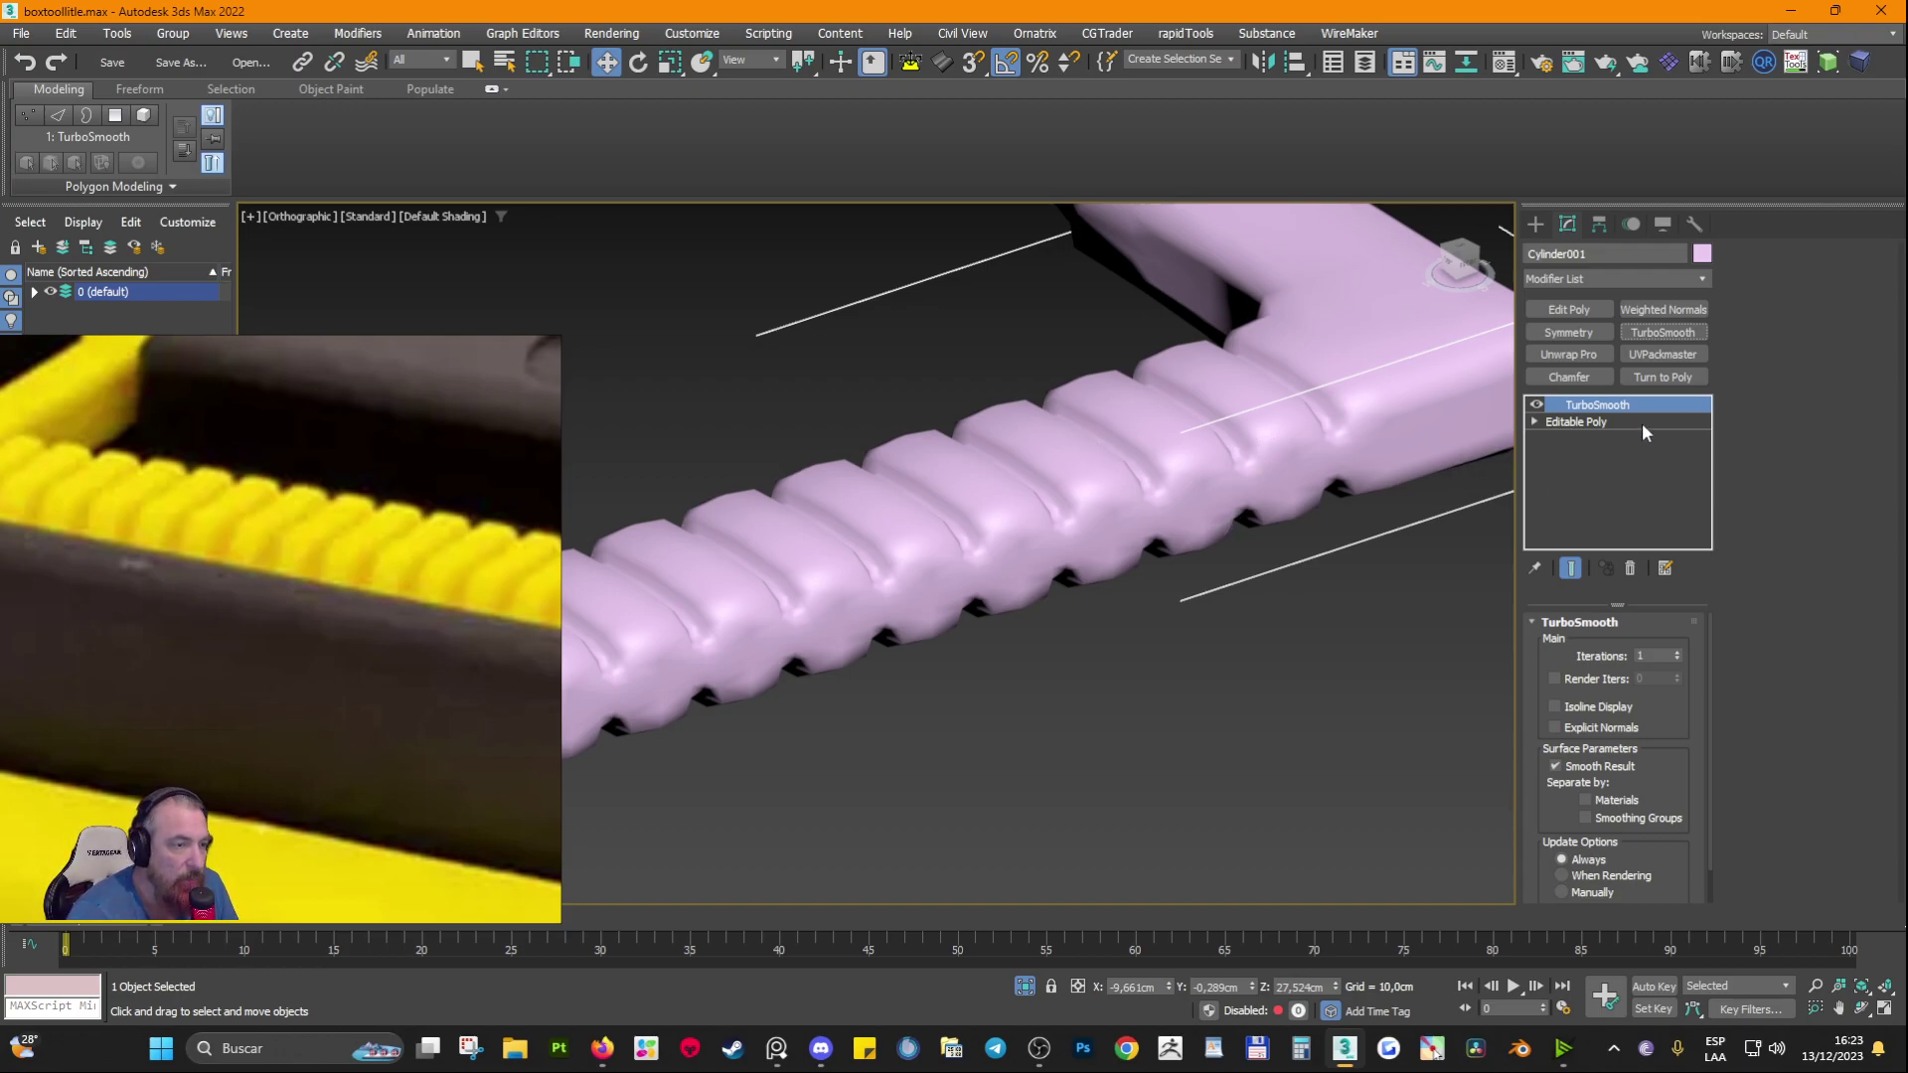
pyautogui.click(1629, 568)
pyautogui.press('F4')
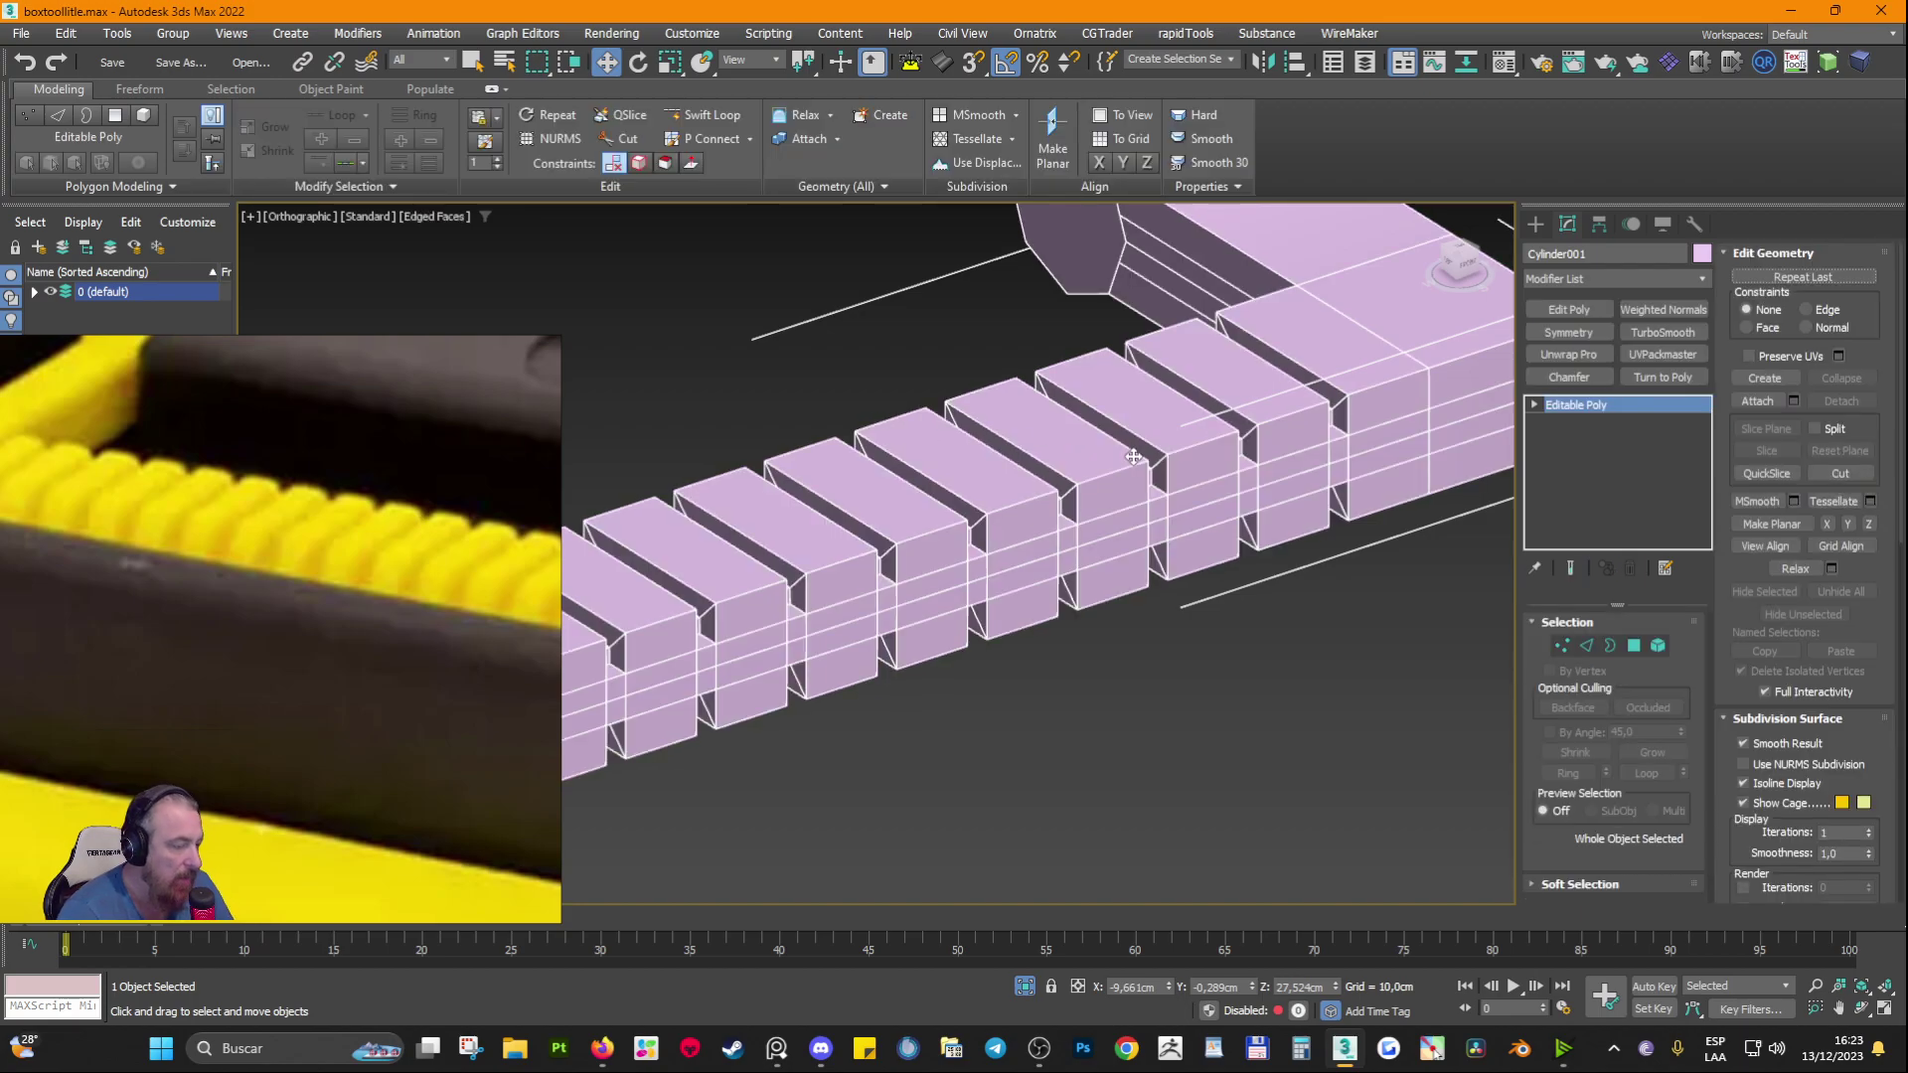
# Step: Enlarge the reference photo's view of the grip ribs and capture it as a rectangular snip with the Snipping Tool
pyautogui.scroll(-3, 1137, 457)
pyautogui.keyDown('alt'); pyautogui.moveTo(1138, 457); pyautogui.dragTo(1097, 459, button='middle'); pyautogui.keyUp('alt')
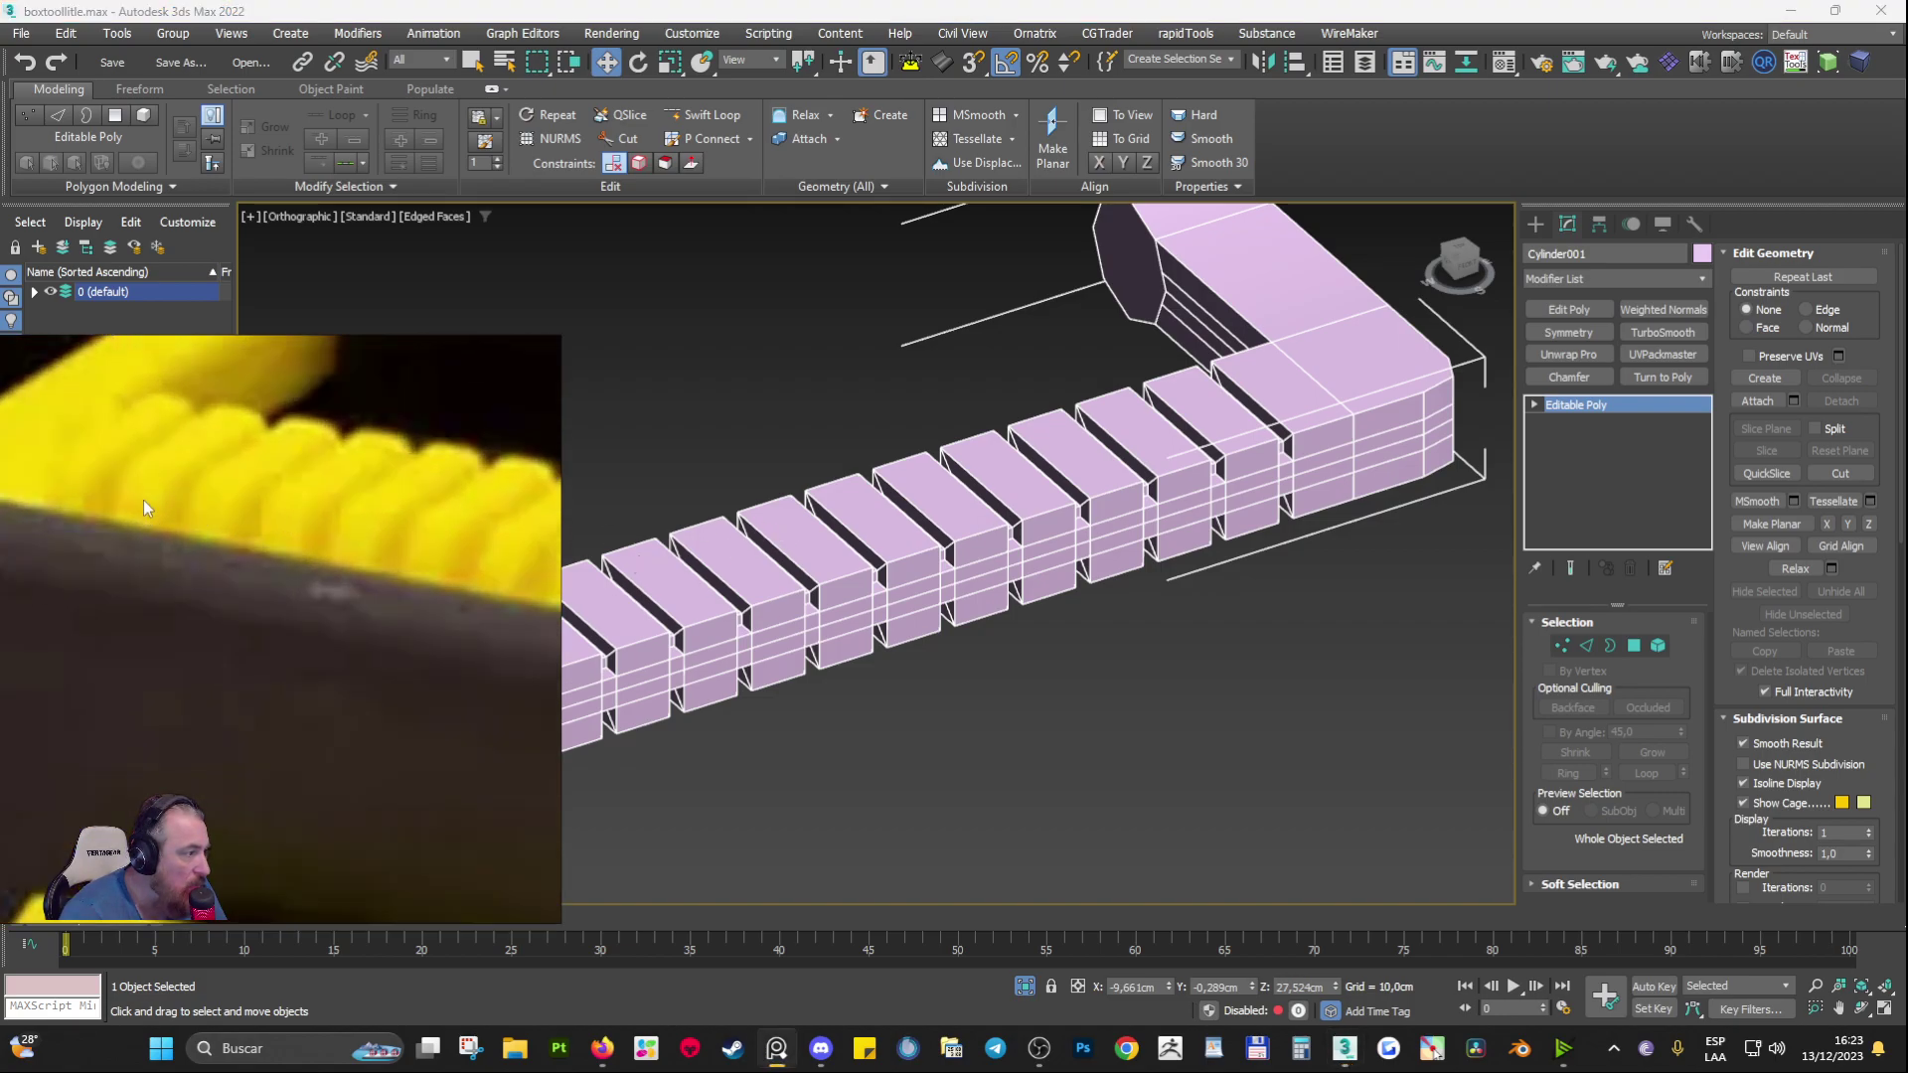
pyautogui.moveTo(171, 463); pyautogui.dragTo(468, 371)
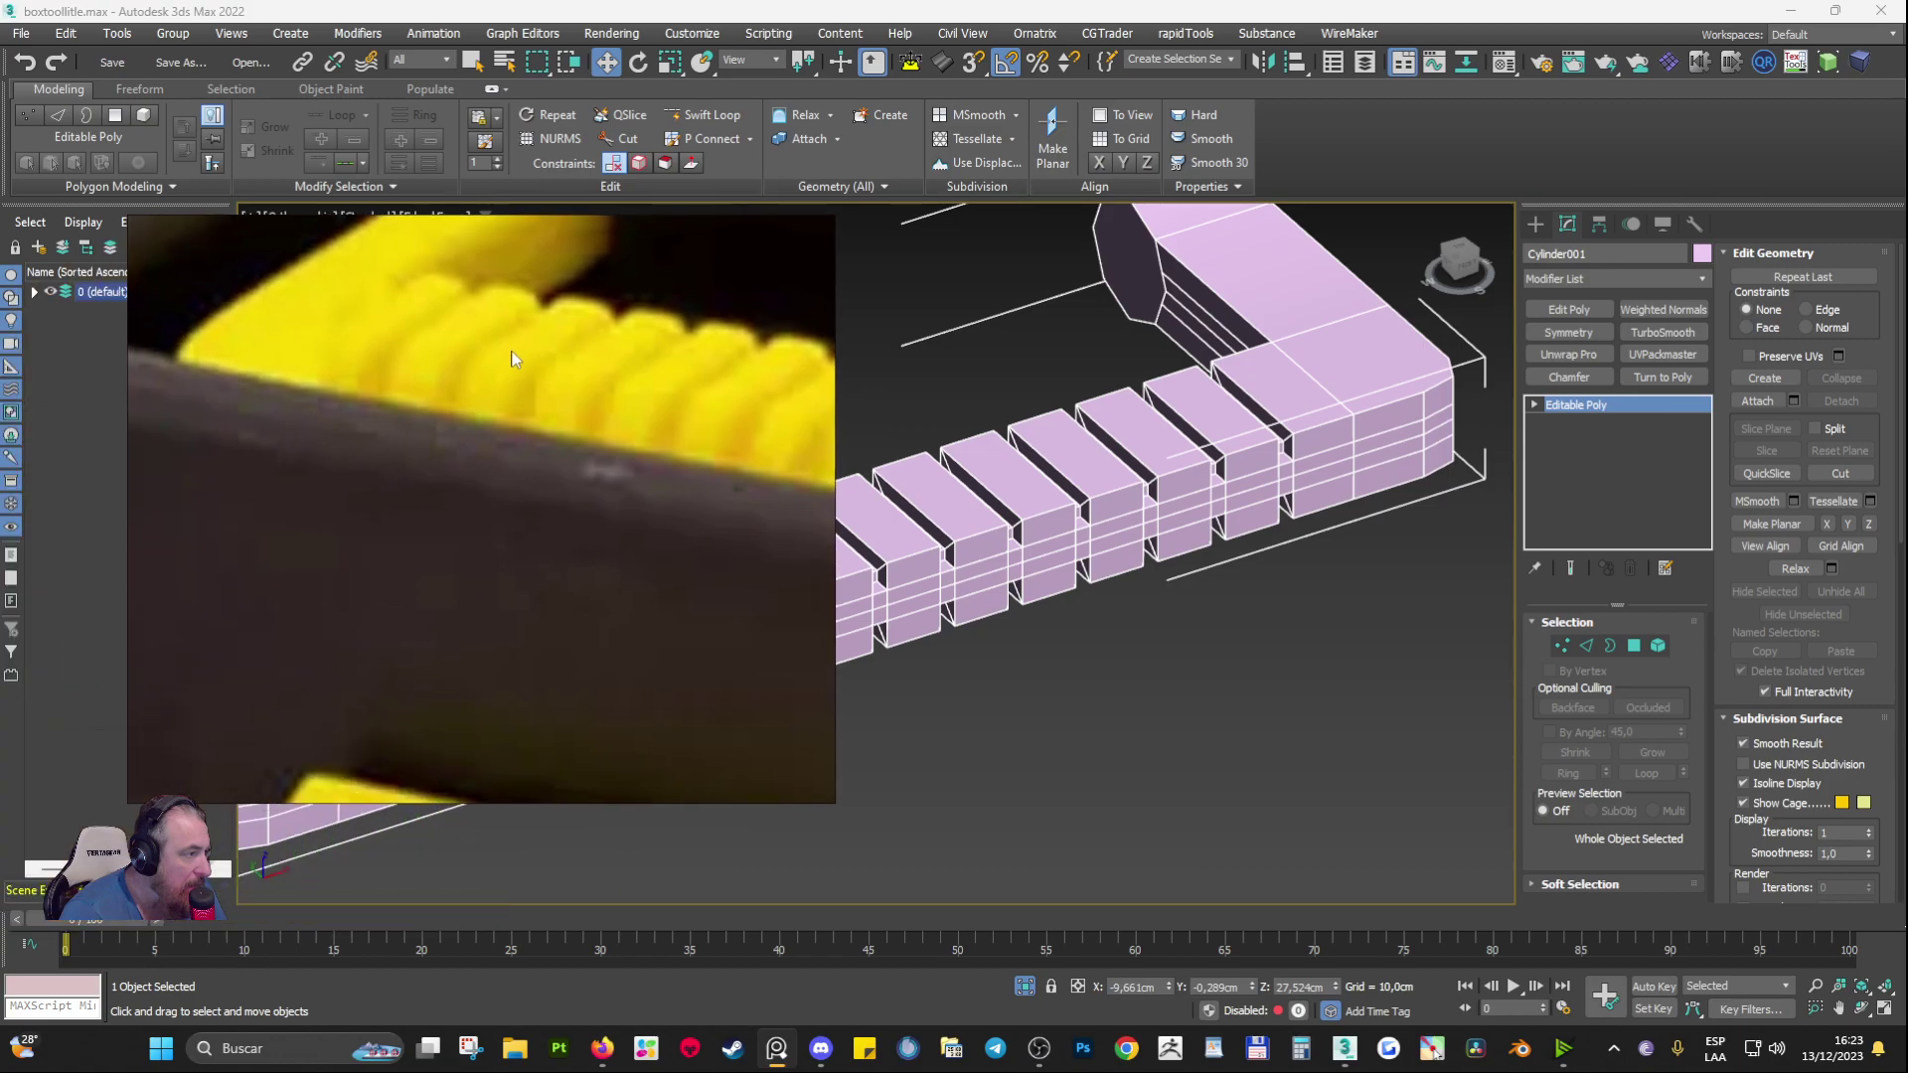
pyautogui.click(470, 1049)
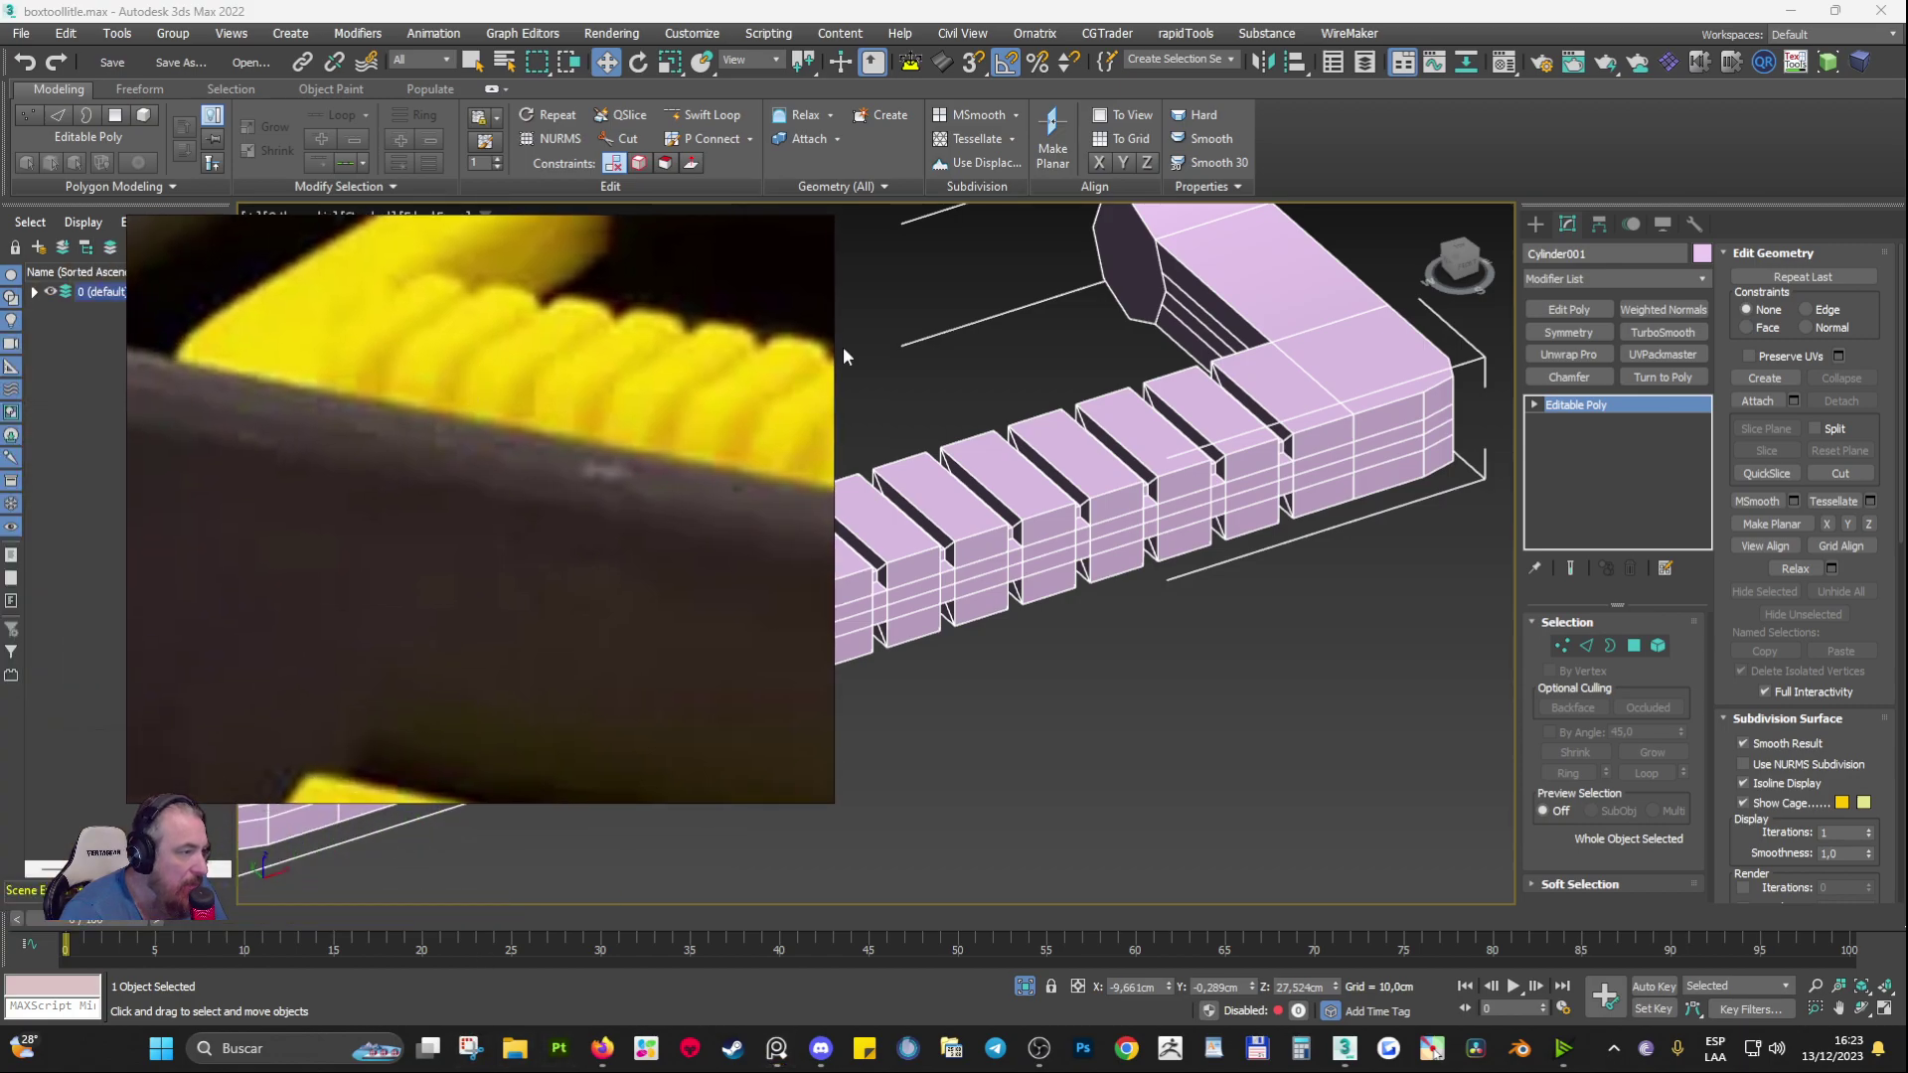
pyautogui.moveTo(926, 414); pyautogui.dragTo(1267, 238)
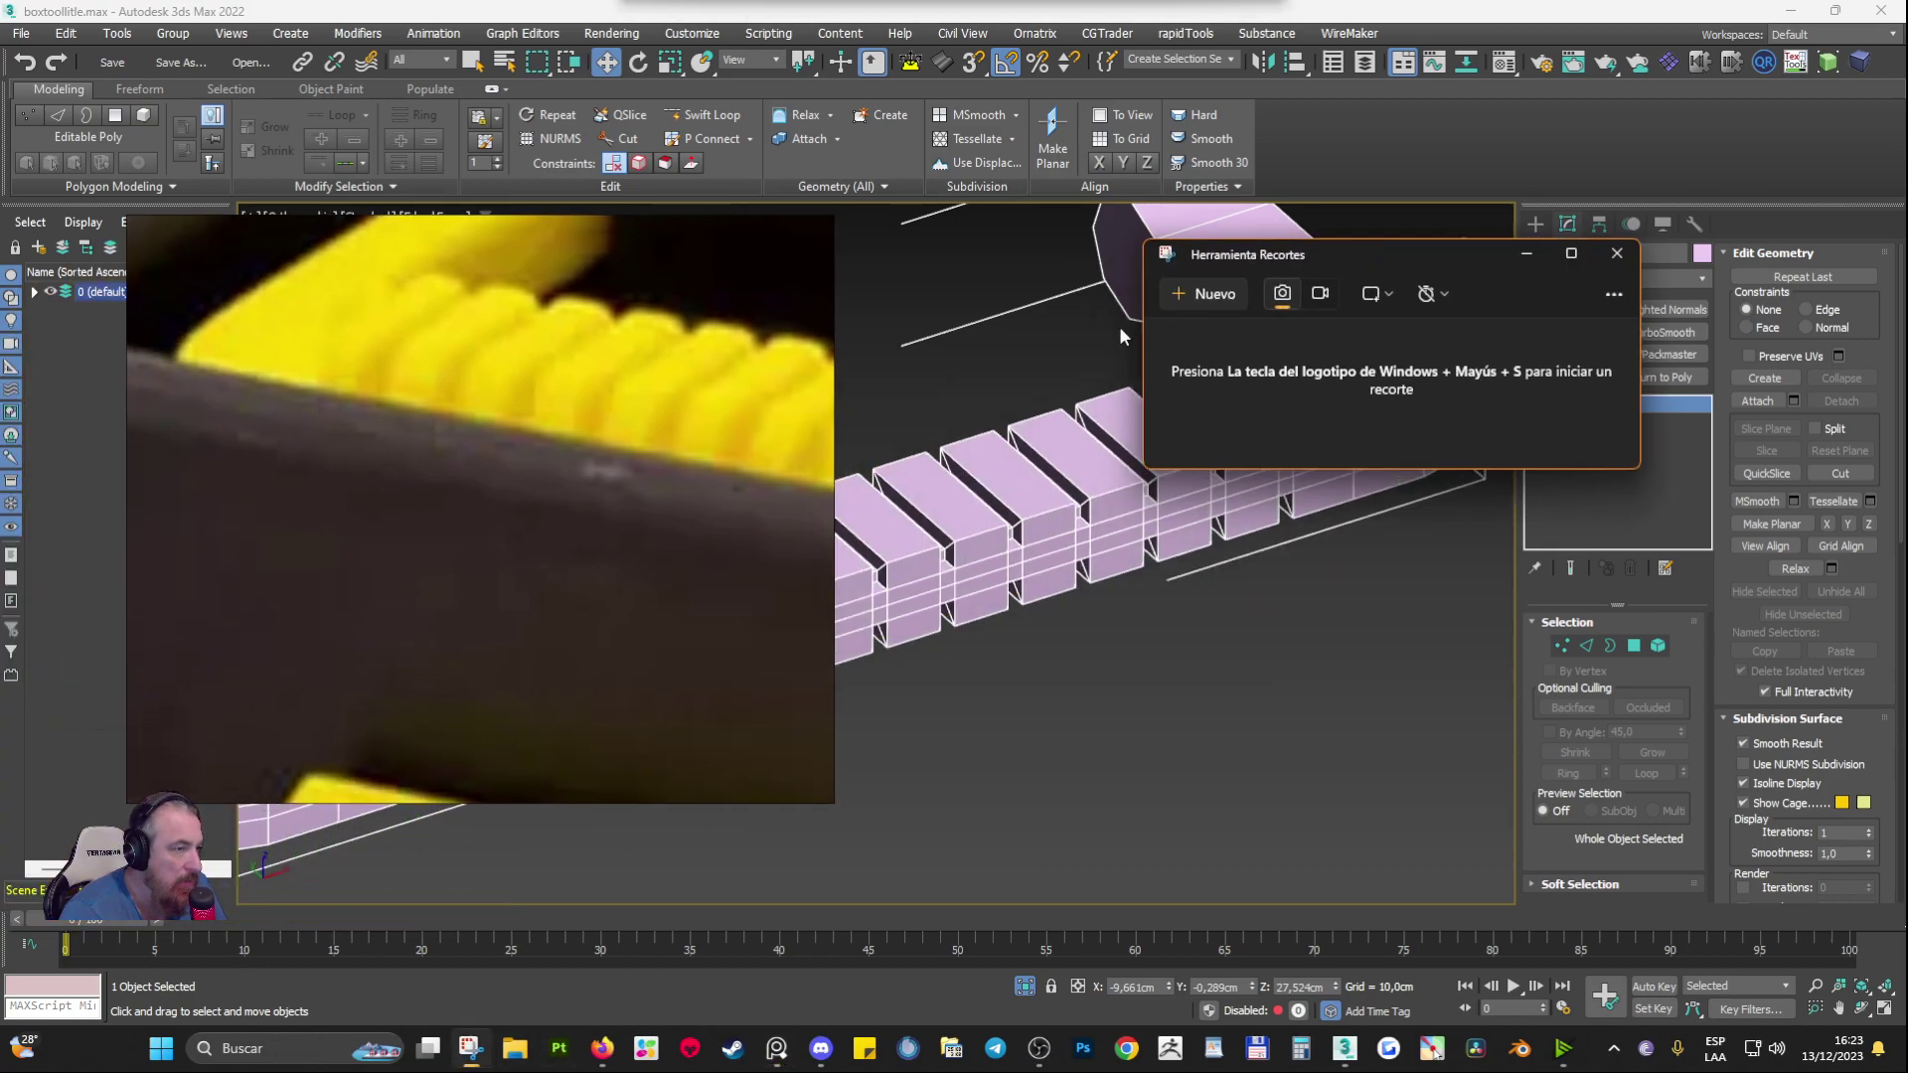
pyautogui.click(1222, 294)
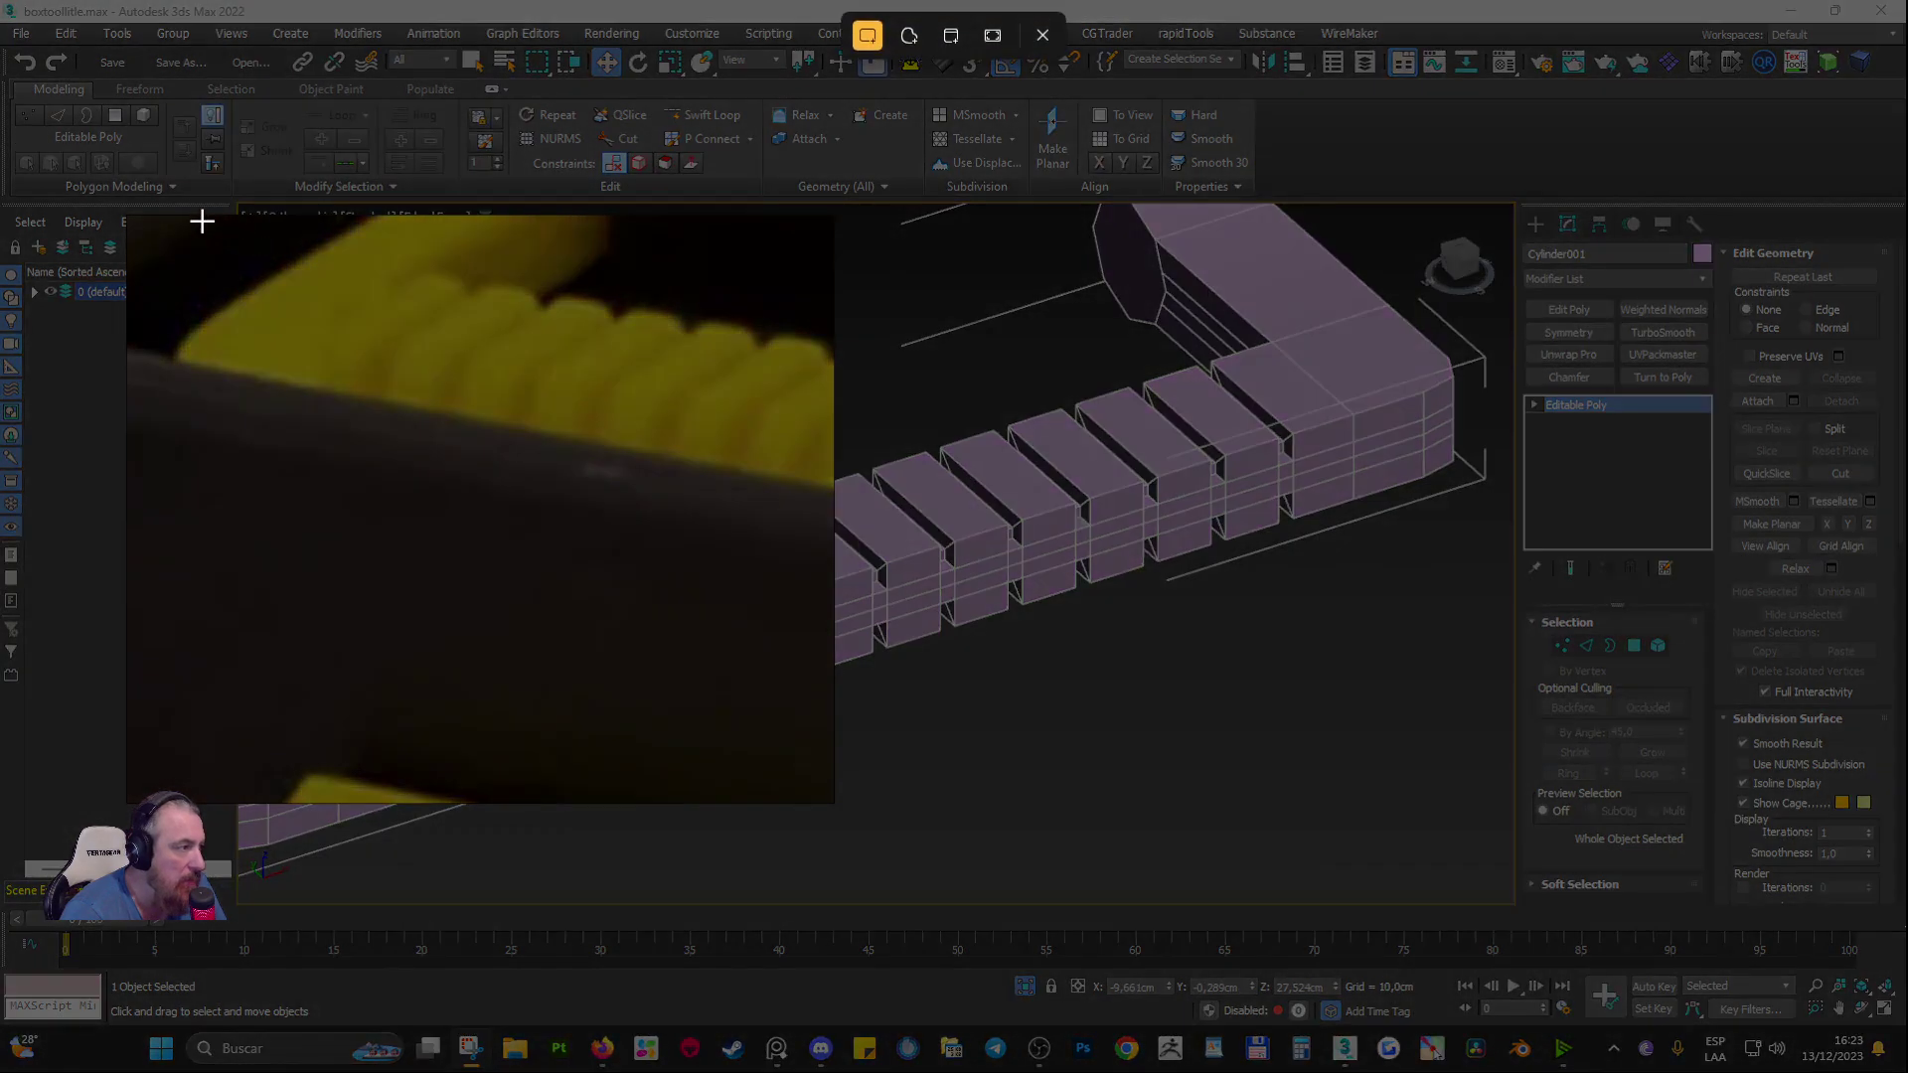
pyautogui.moveTo(200, 212); pyautogui.dragTo(882, 798)
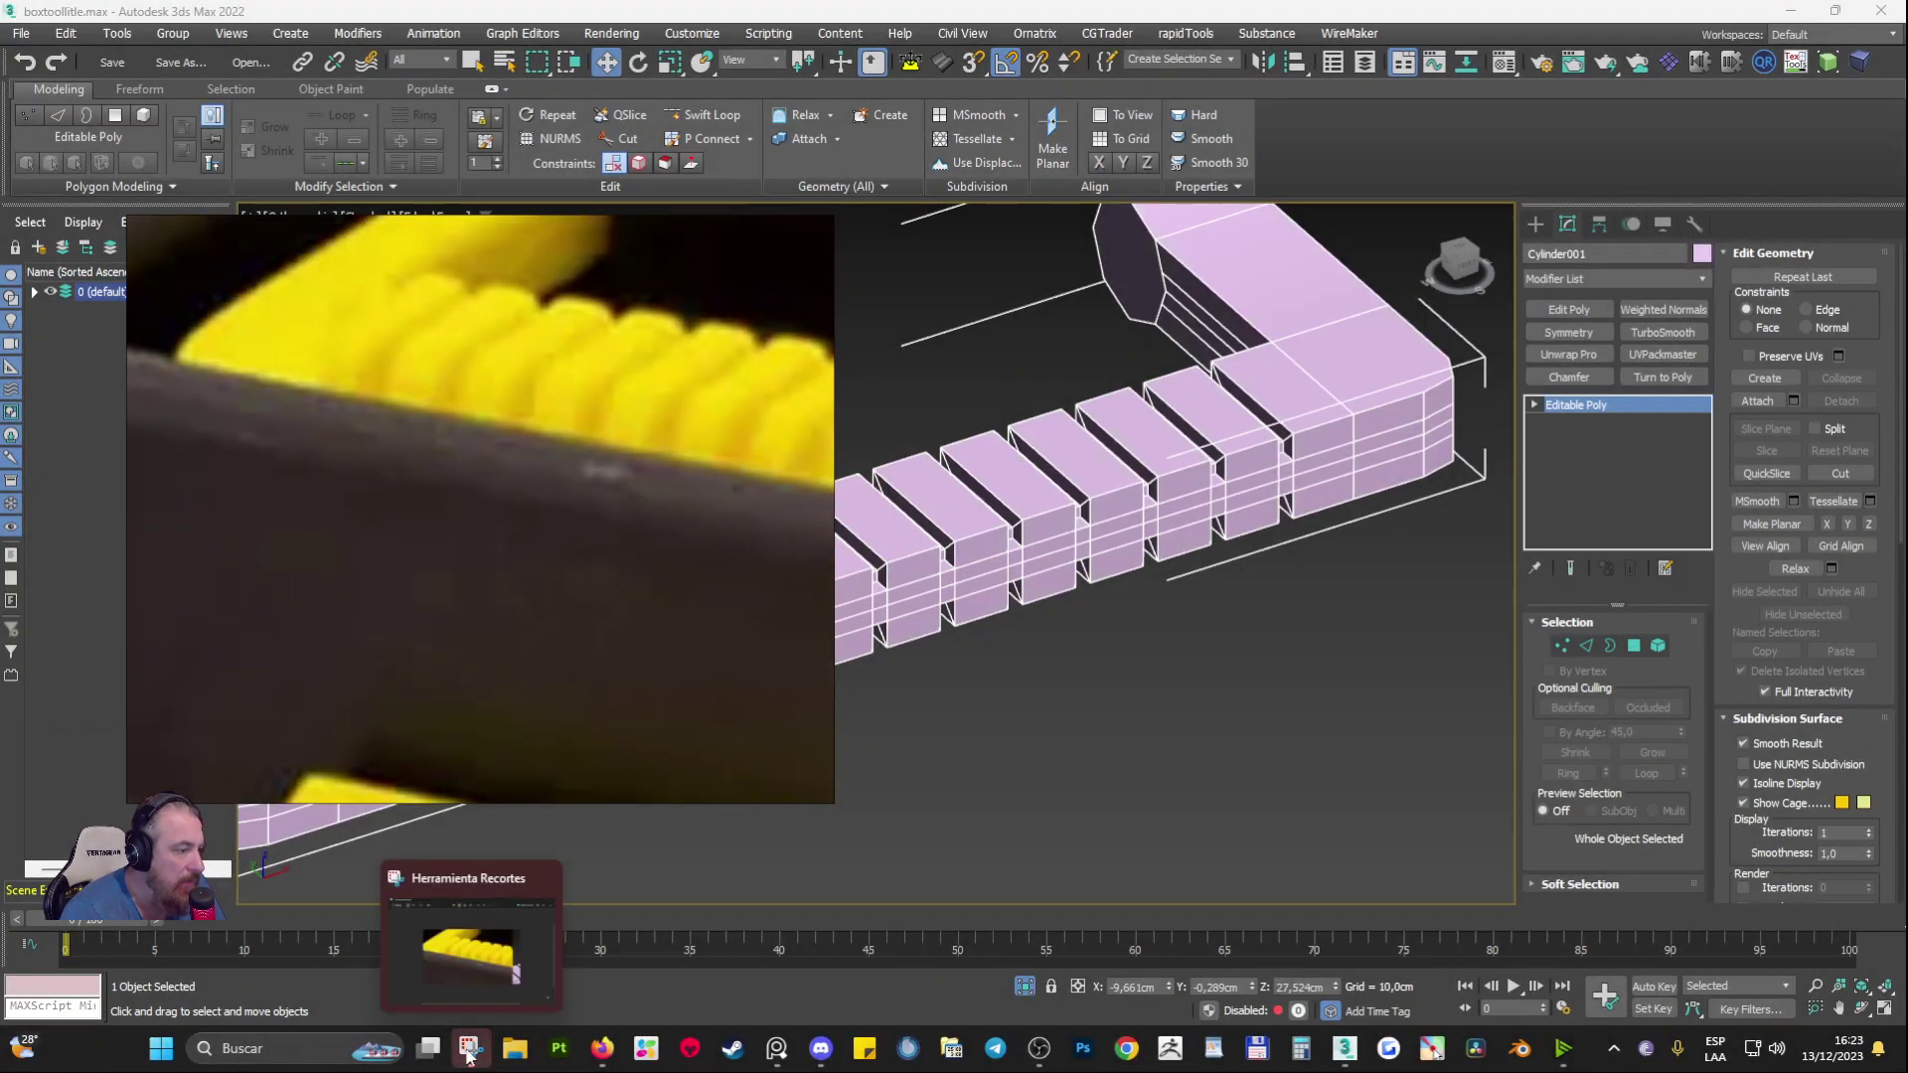
pyautogui.moveTo(1487, 264); pyautogui.dragTo(1142, 132)
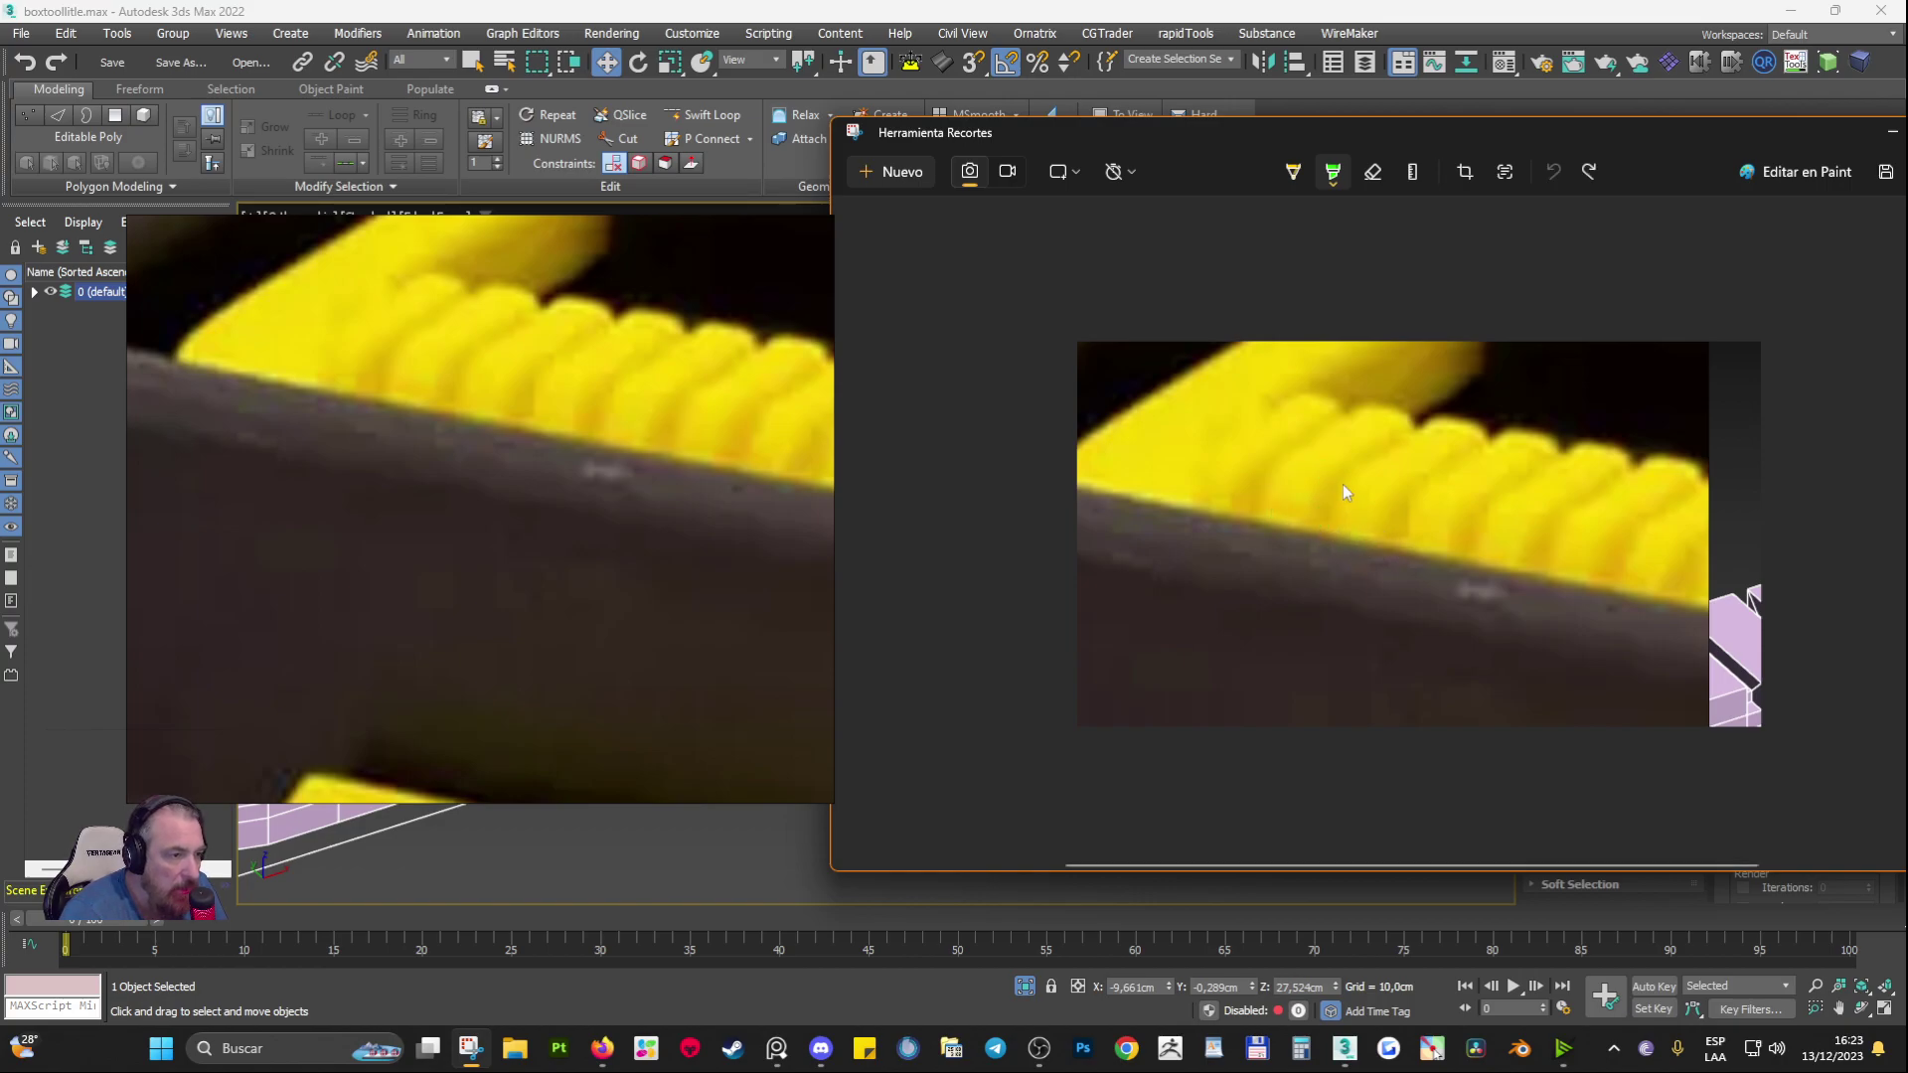
# Step: Outline two neighbouring grip ribs on the snip with the red pen, and return to 3ds Max
pyautogui.hotkey('ctrl', 'z')
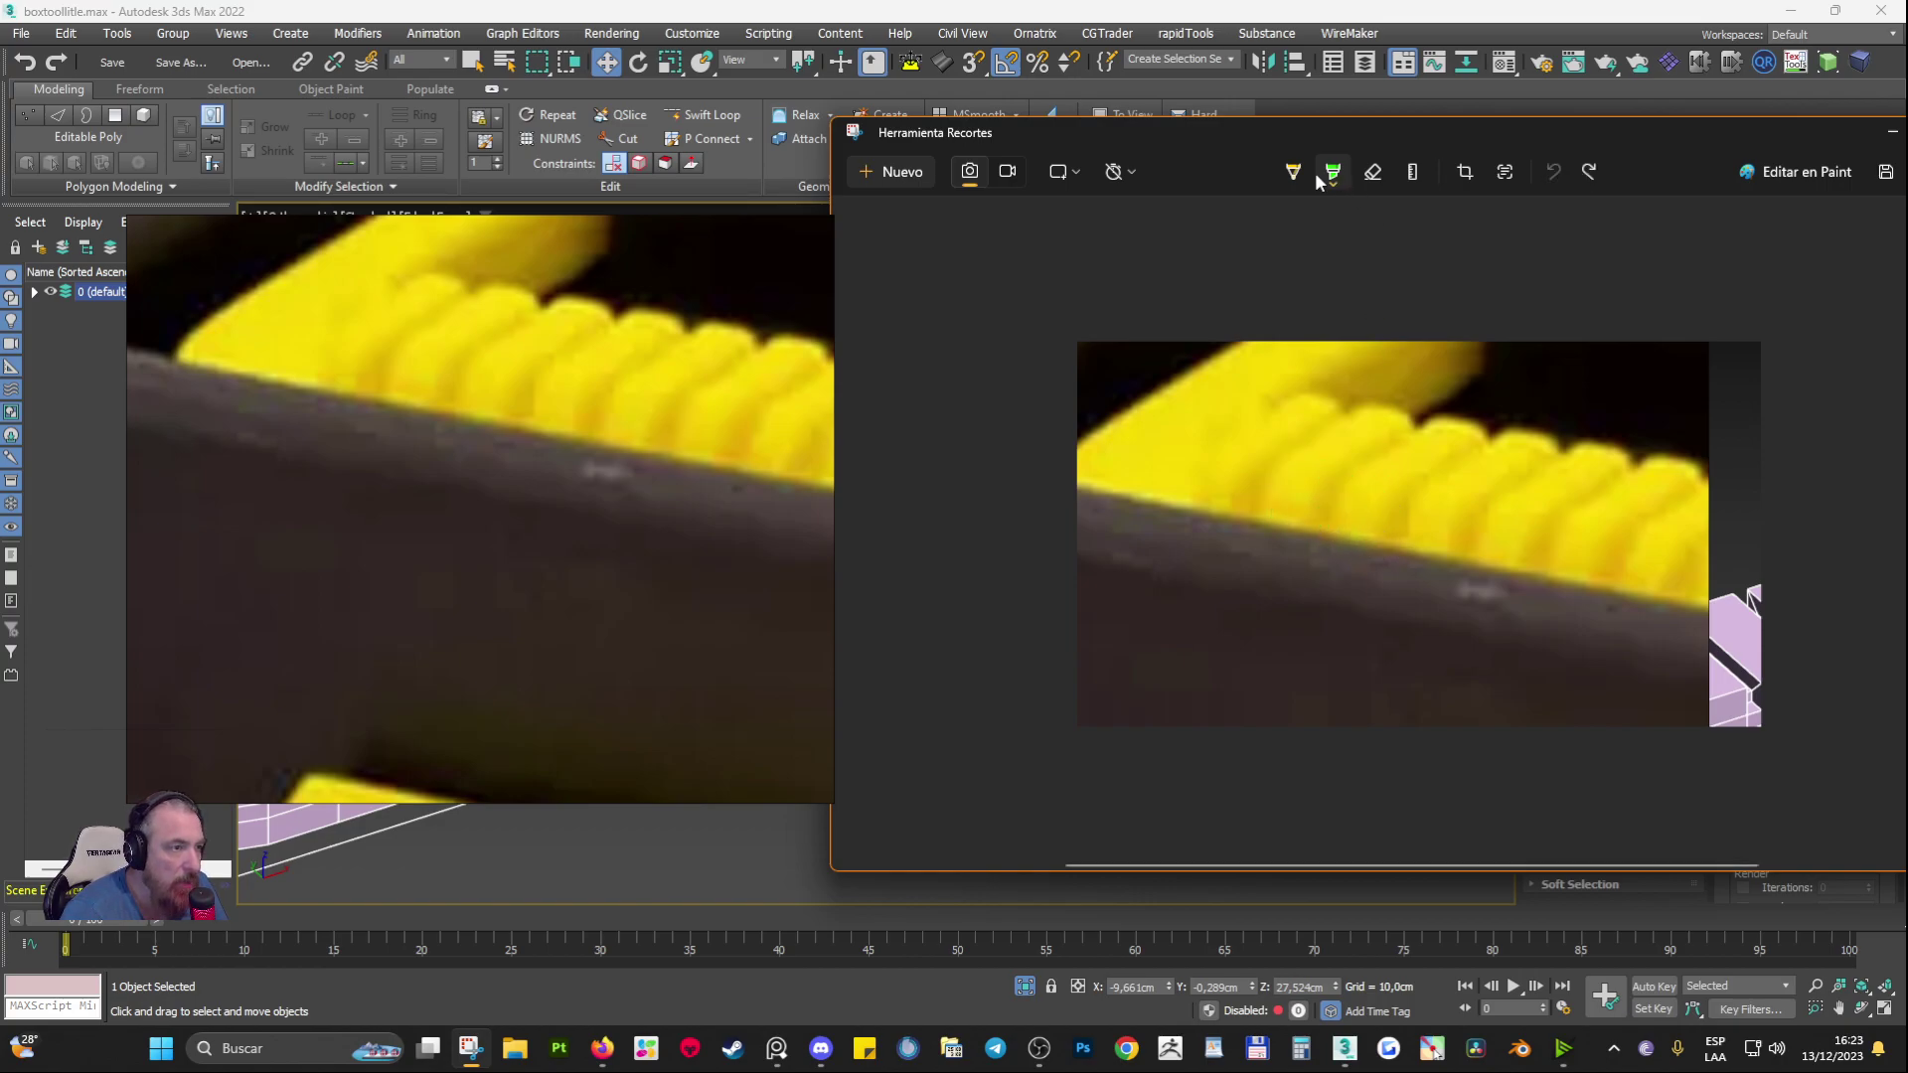
pyautogui.click(1292, 176)
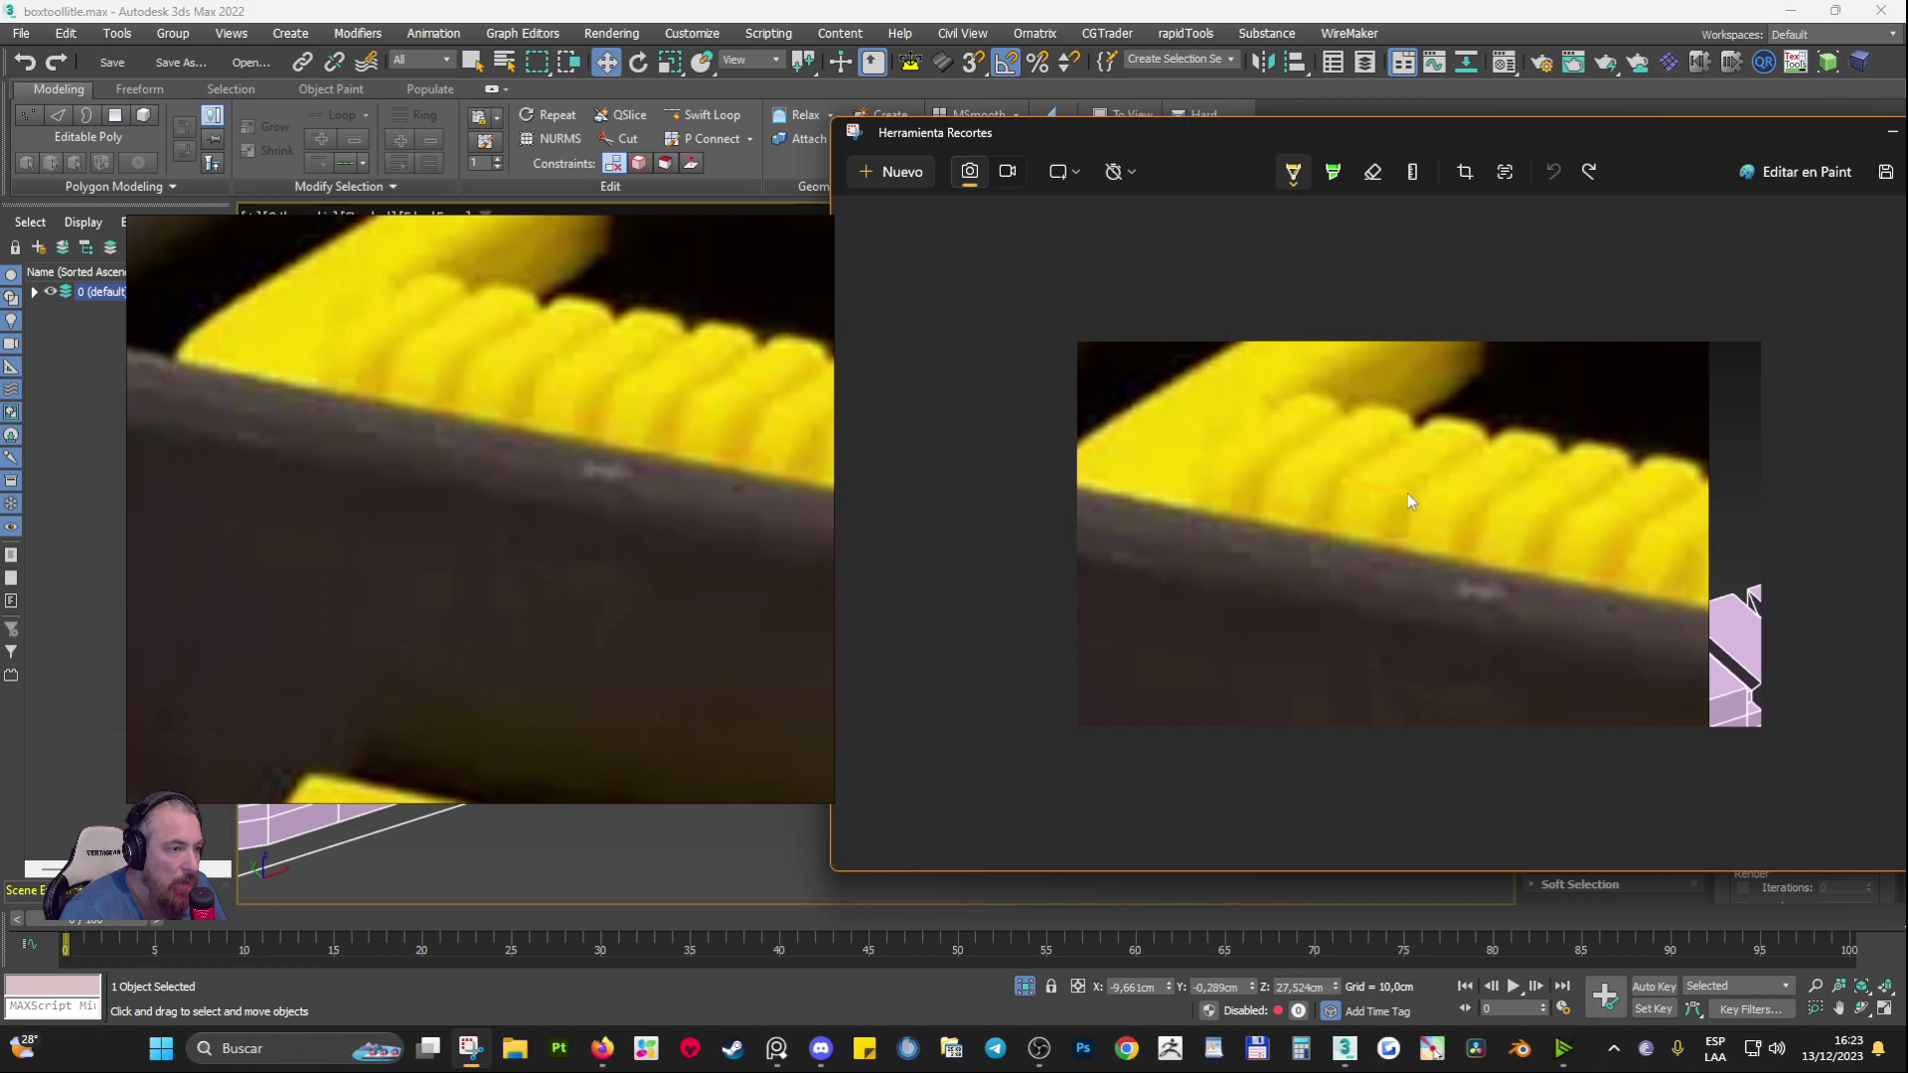
pyautogui.click(1292, 171)
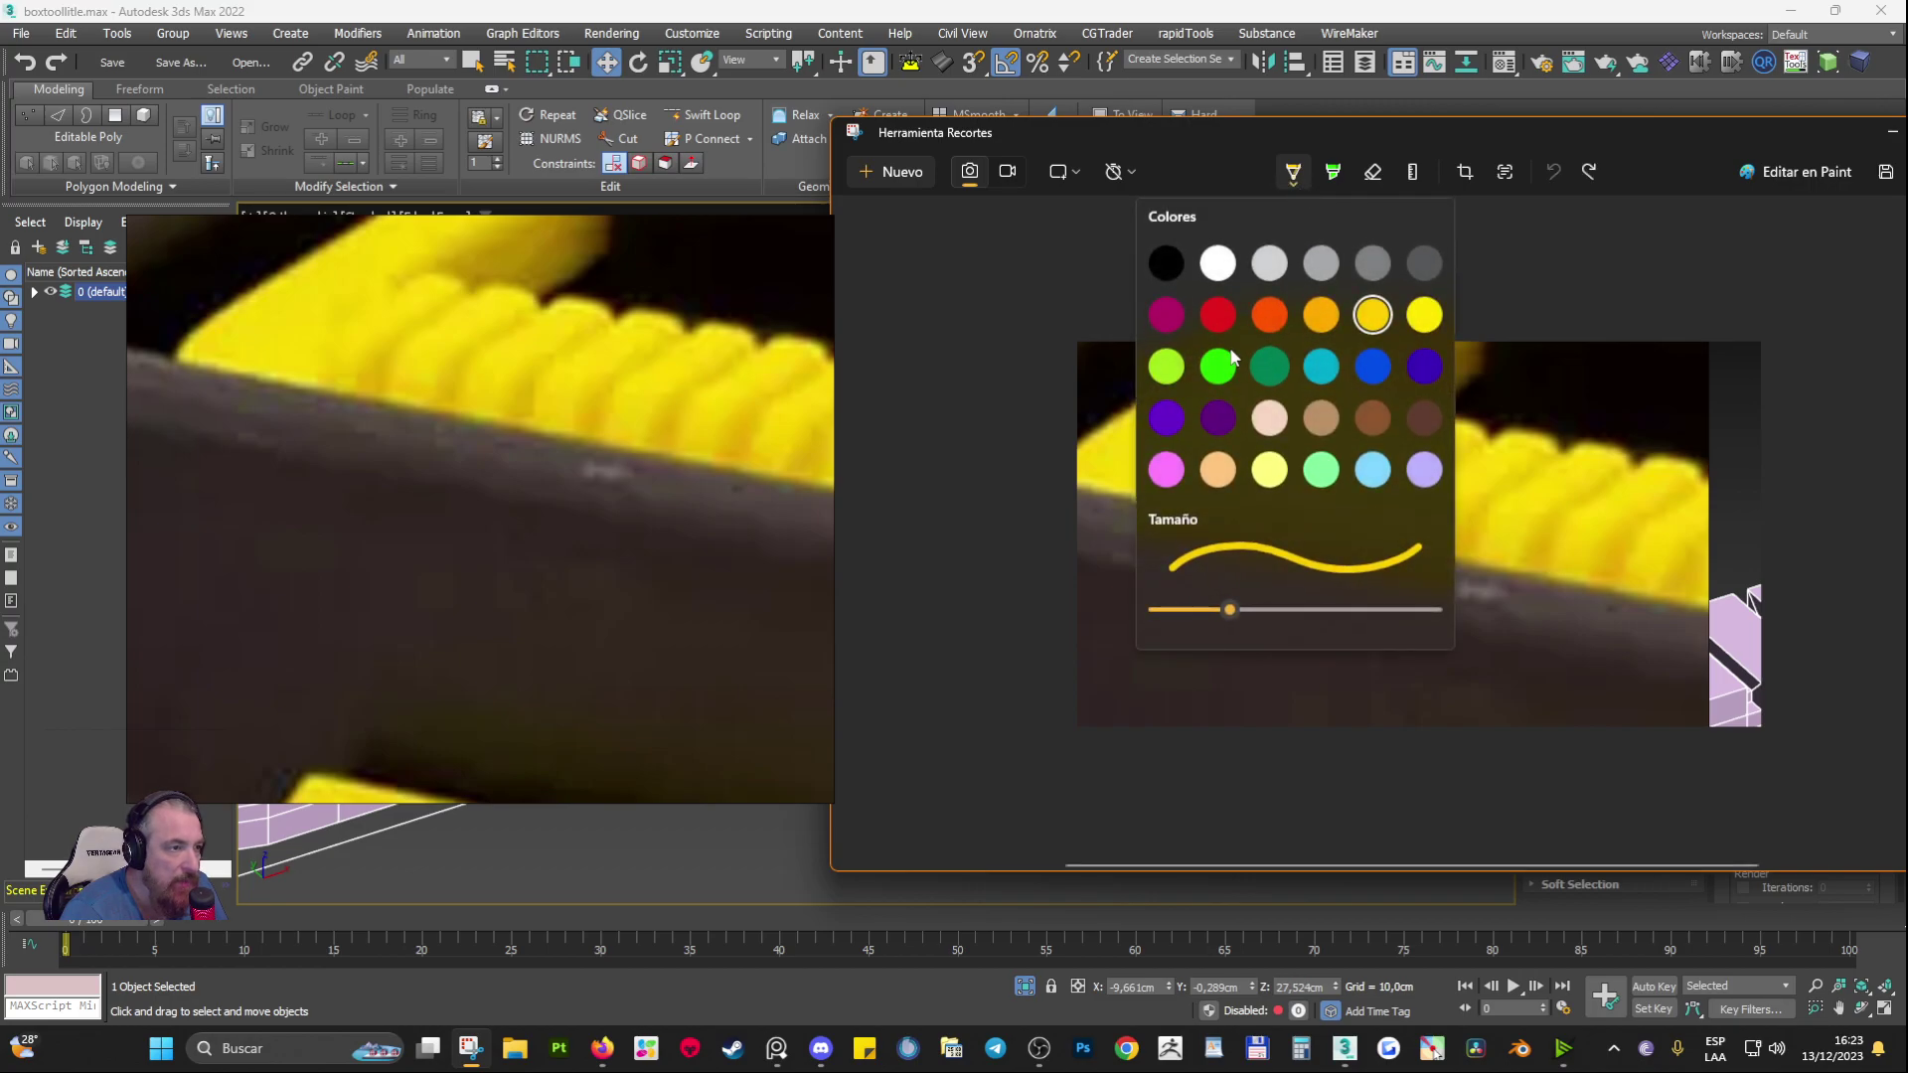
pyautogui.click(1218, 315)
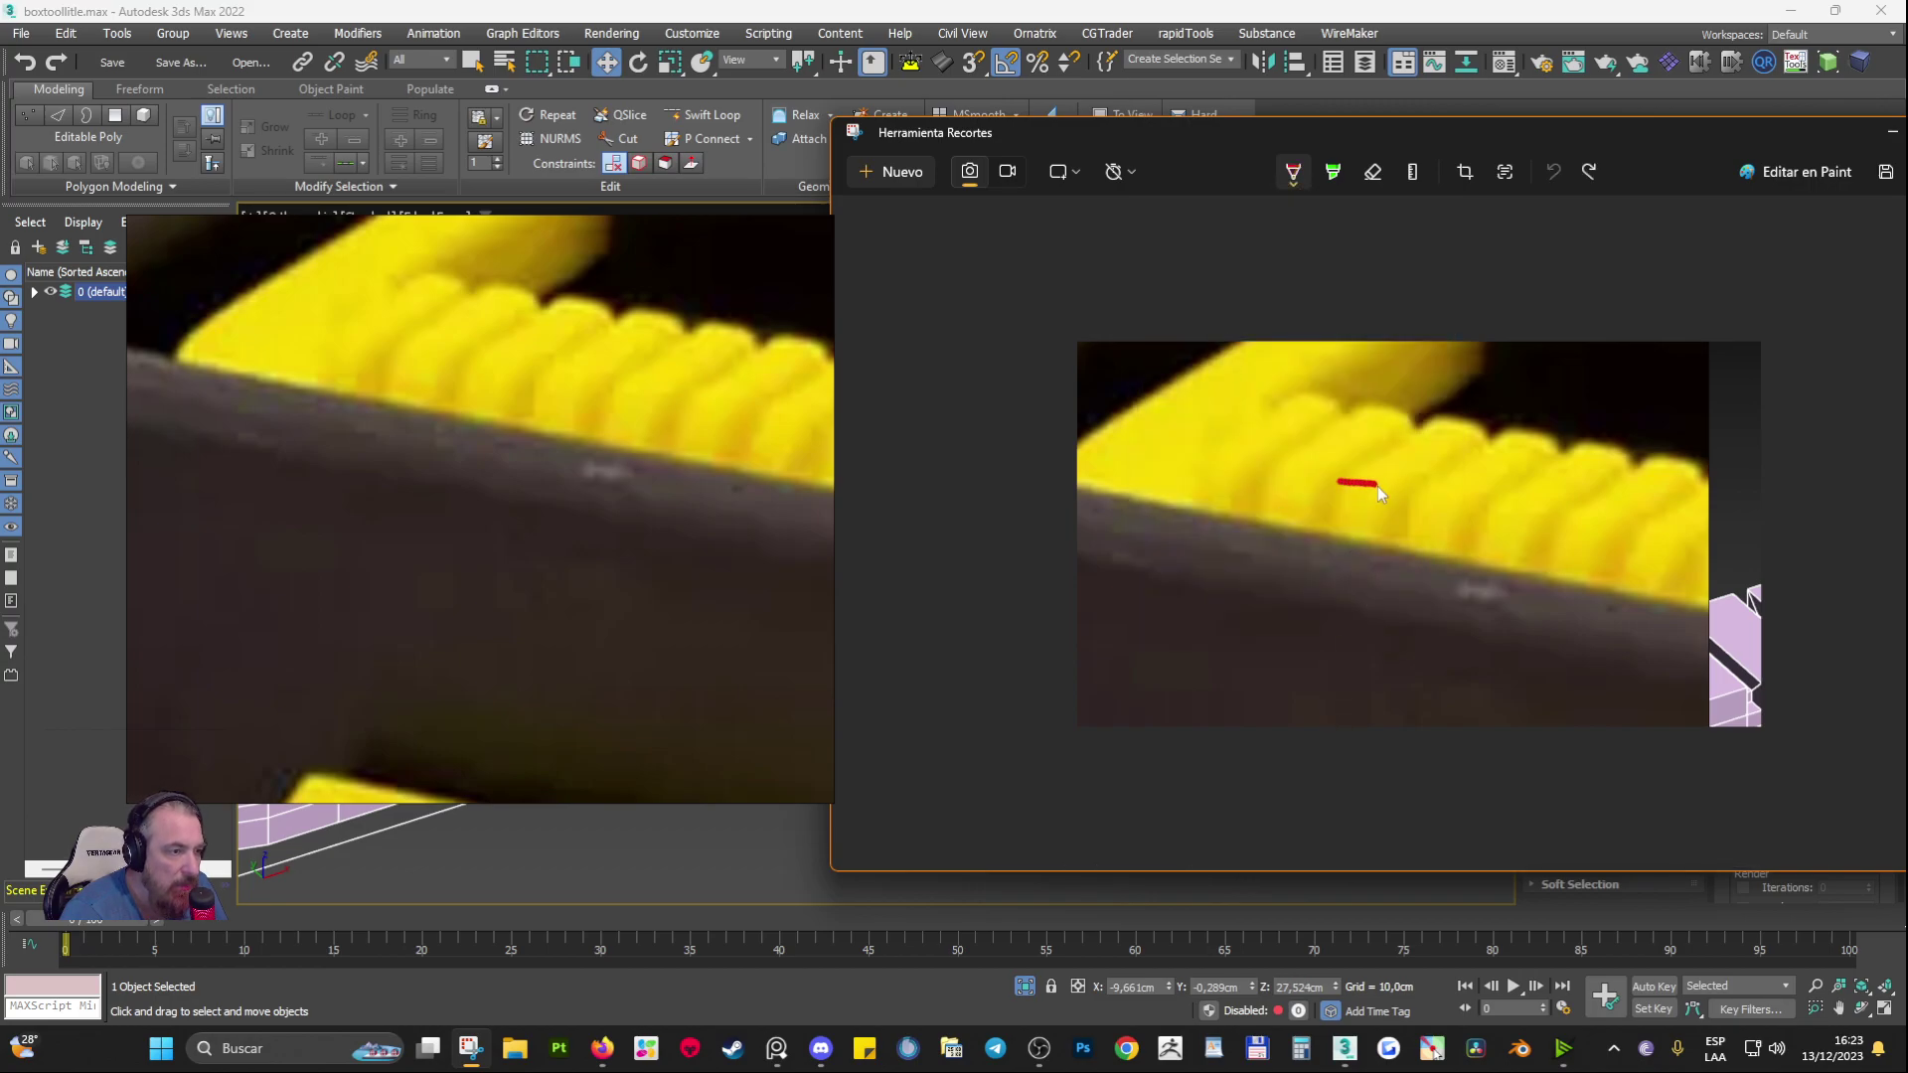
pyautogui.moveTo(1392, 487); pyautogui.dragTo(1473, 440)
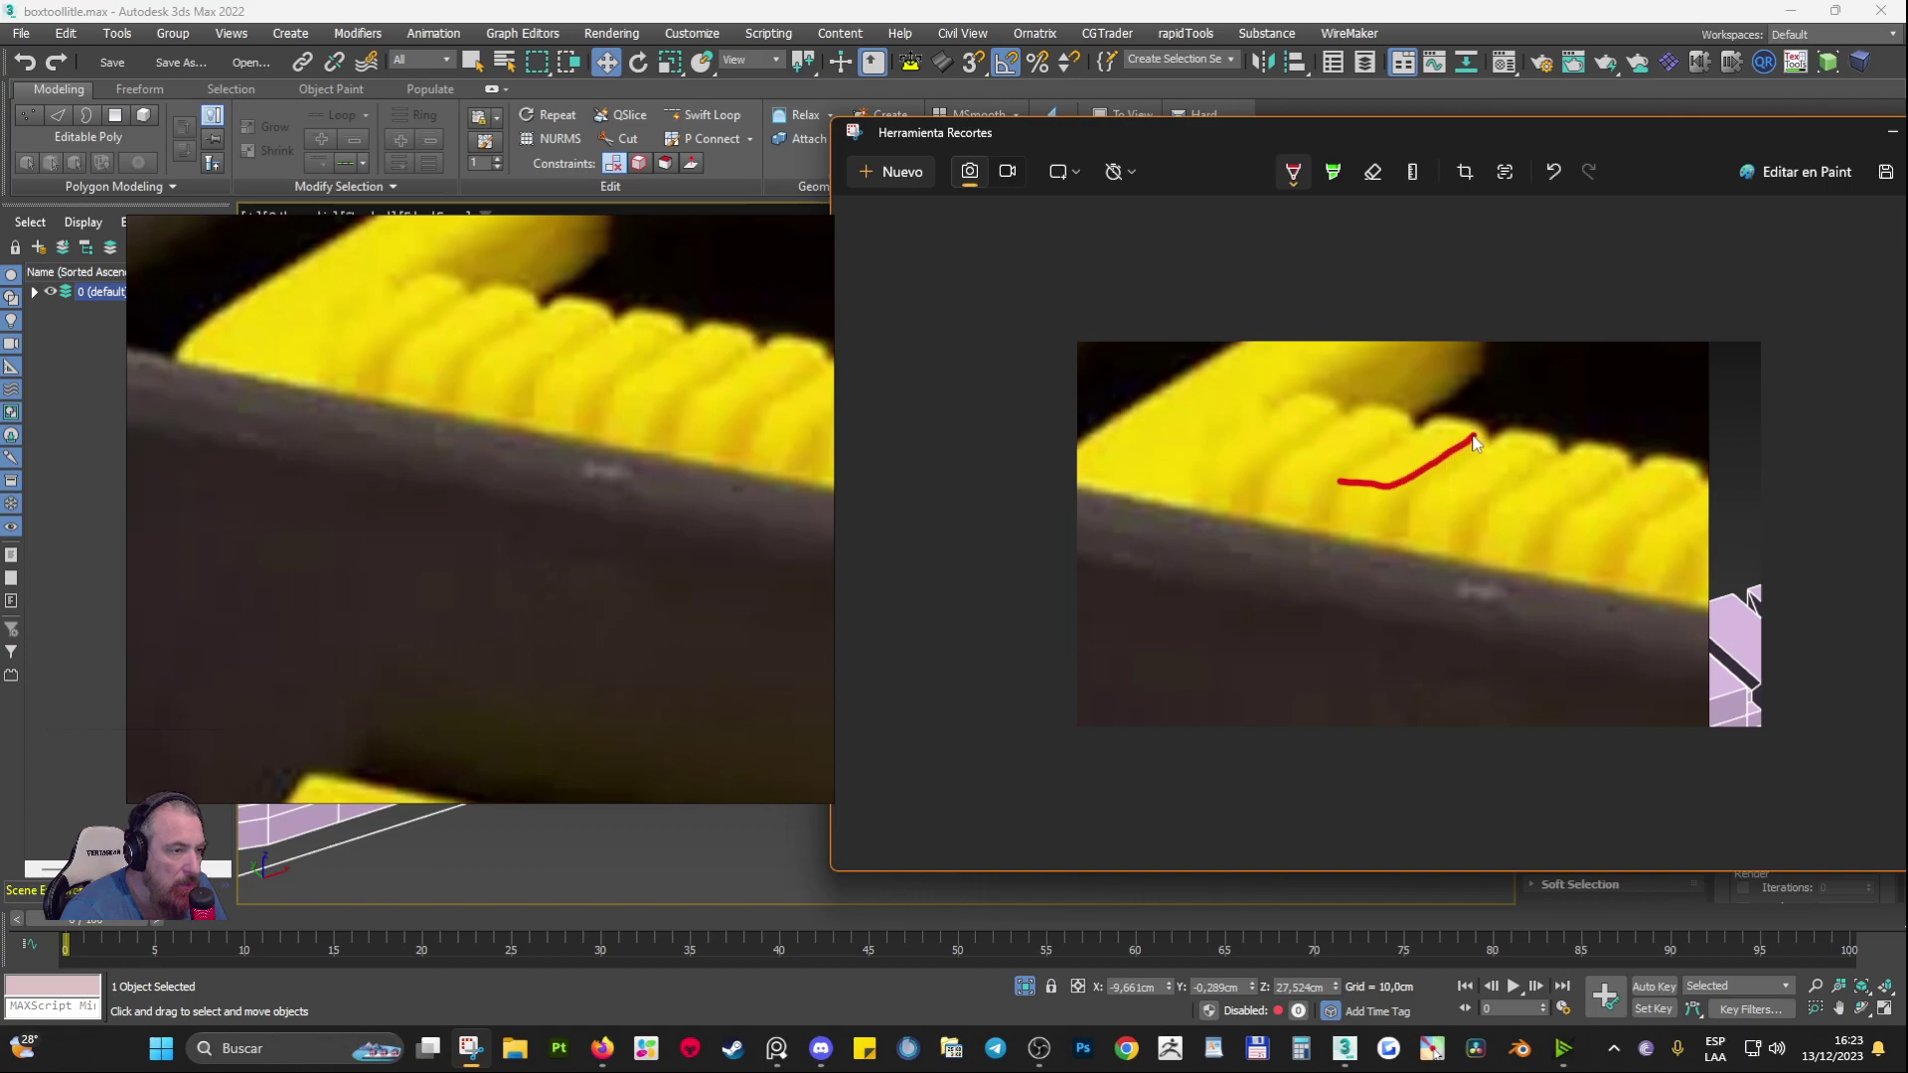
pyautogui.moveTo(1342, 483); pyautogui.dragTo(1418, 432)
pyautogui.moveTo(1339, 481)
pyautogui.mouseDown()
pyautogui.moveTo(1340, 524)
pyautogui.moveTo(1399, 478)
pyautogui.mouseUp()
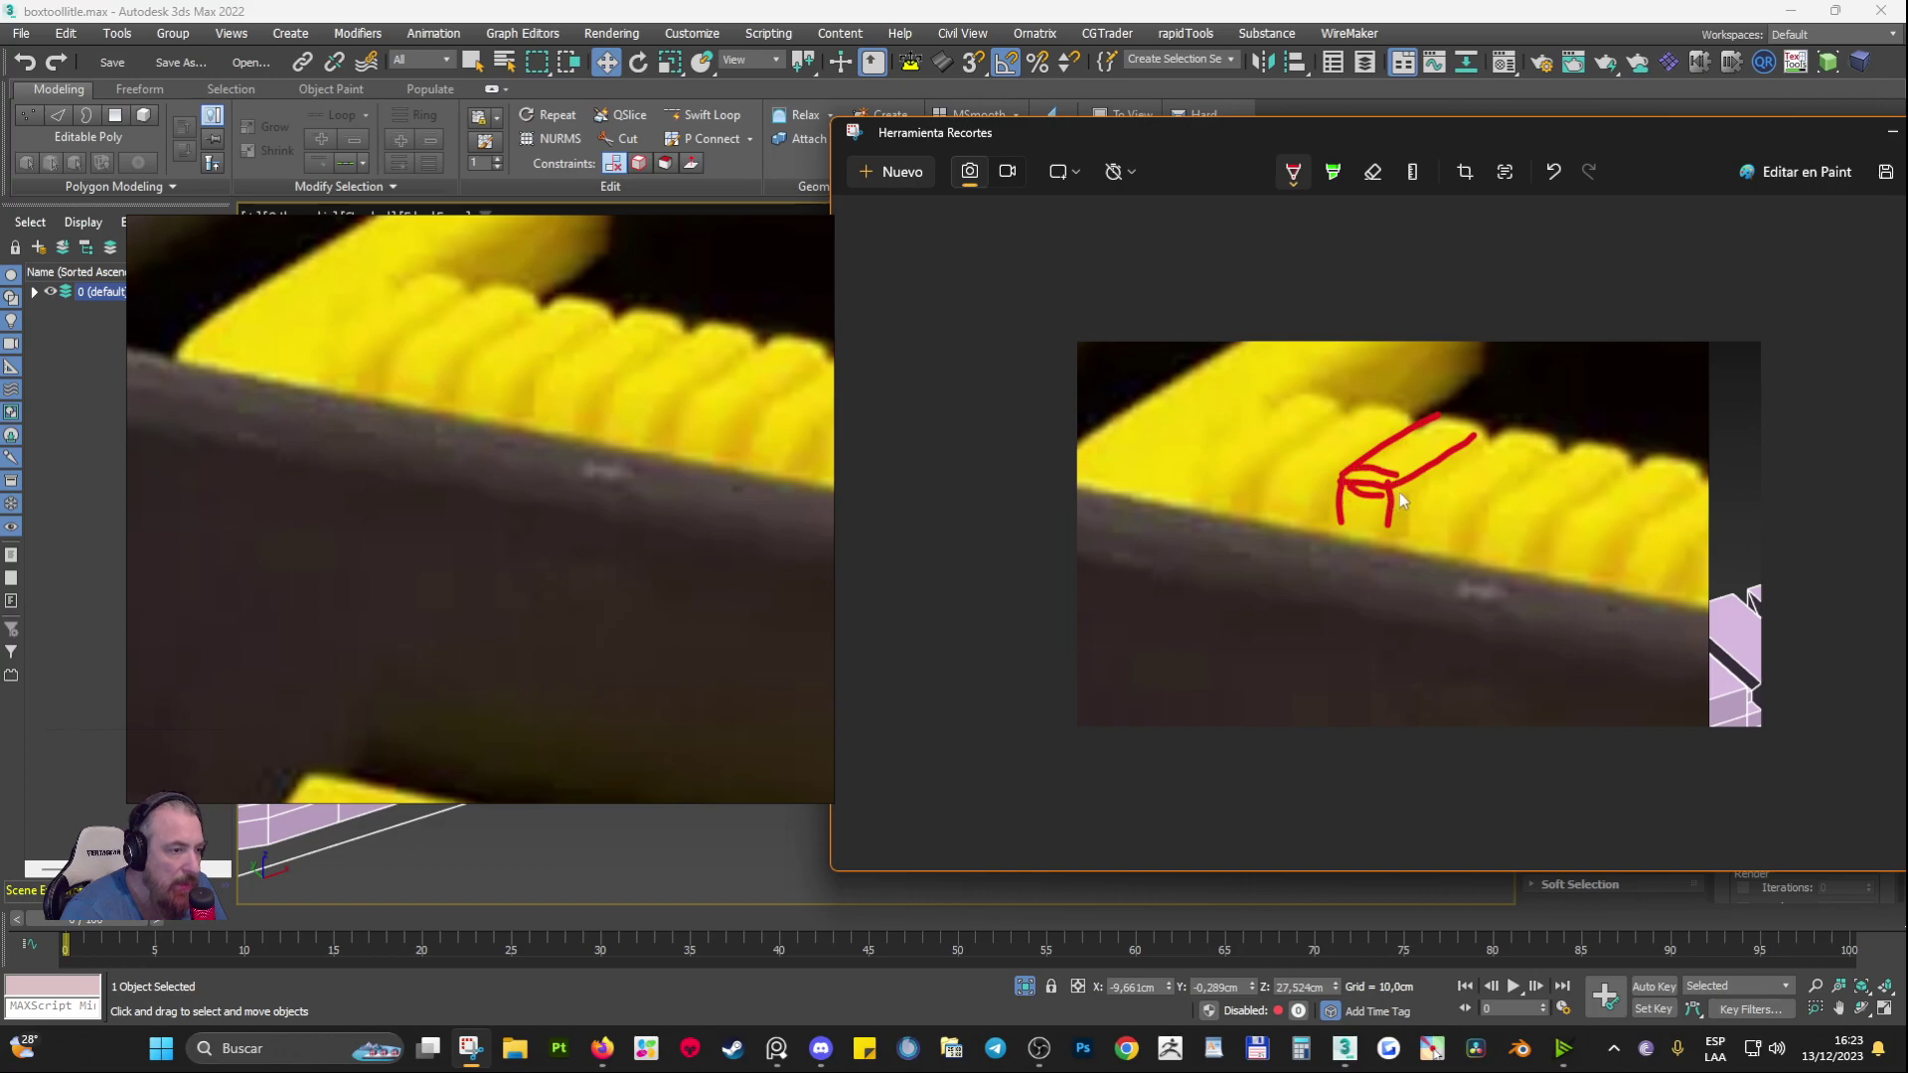
pyautogui.moveTo(1464, 497)
pyautogui.mouseDown()
pyautogui.moveTo(1529, 465)
pyautogui.moveTo(1421, 495)
pyautogui.moveTo(1502, 445)
pyautogui.mouseUp()
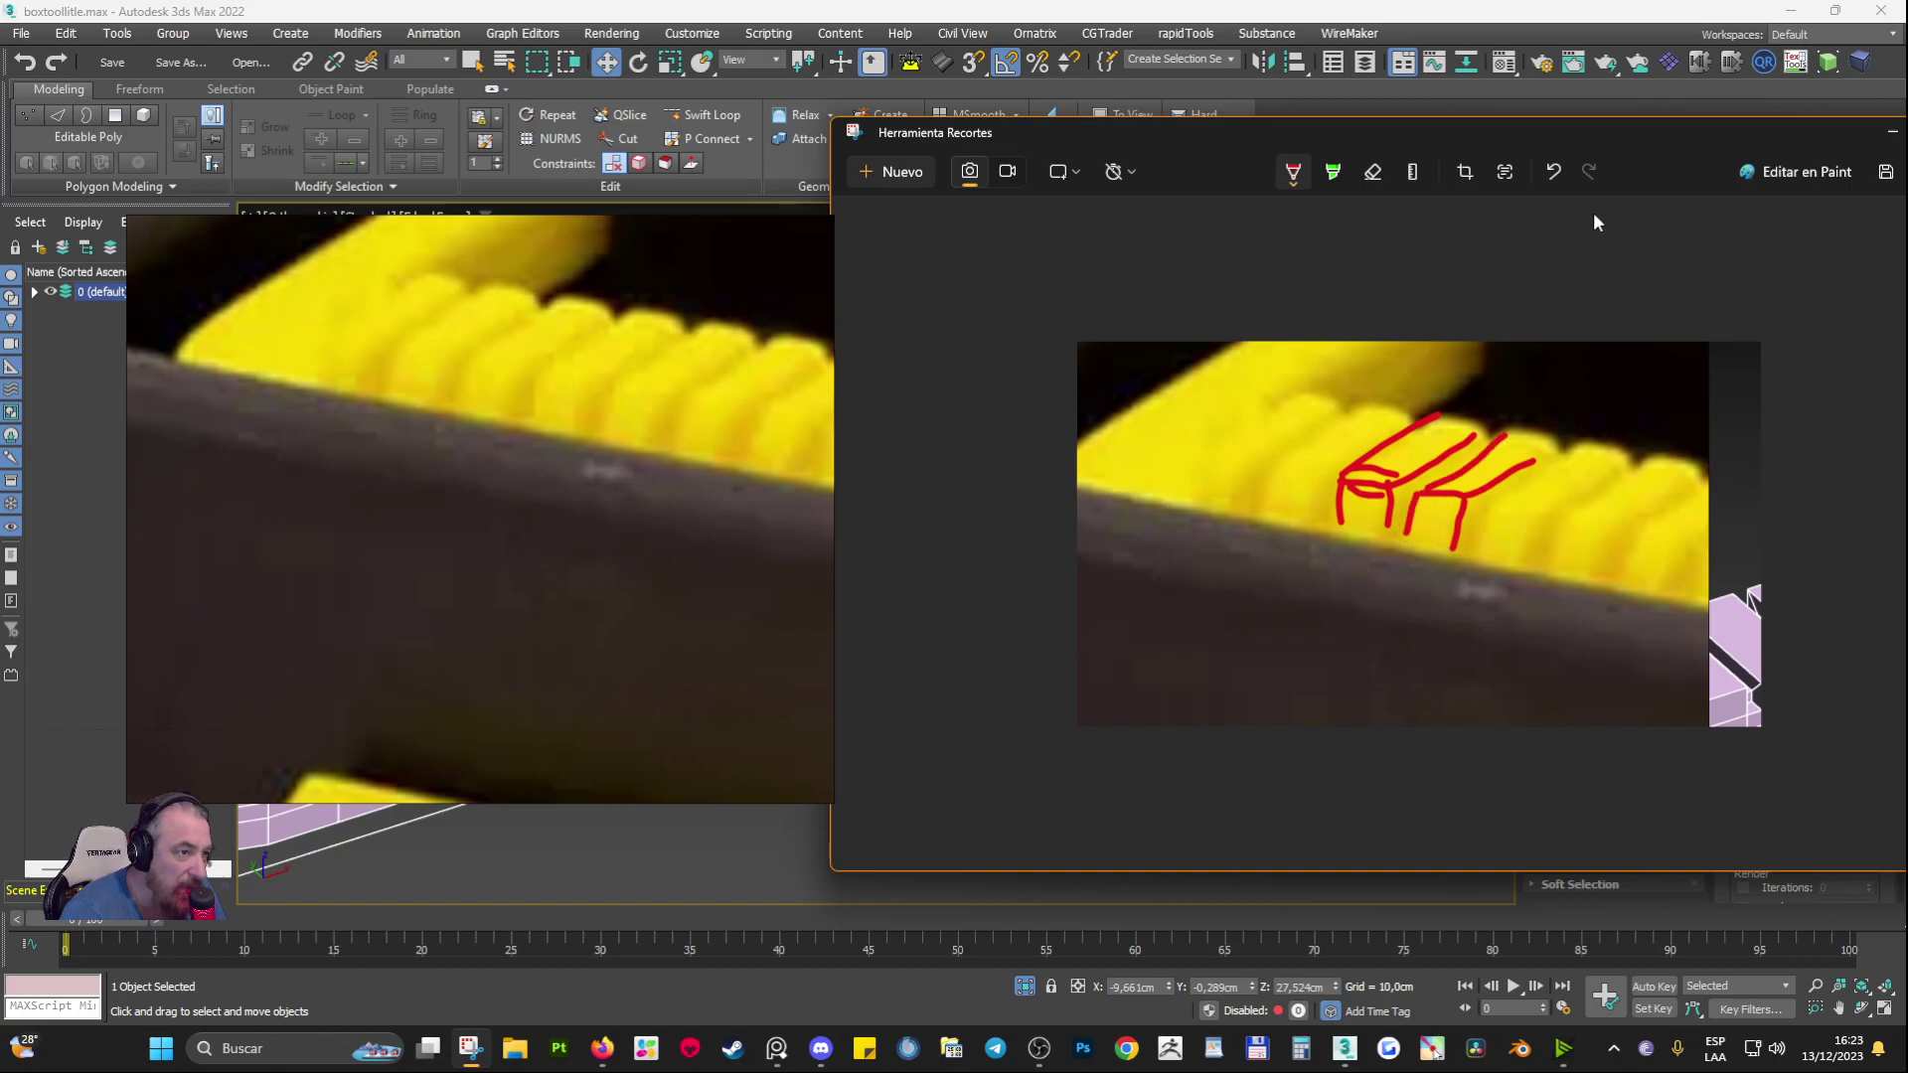
pyautogui.click(1891, 132)
# Step: Select the top polygons of the four grip ribs nearest the corner and try scaling them to about 69% along Y
pyautogui.keyDown('alt'); pyautogui.moveTo(1203, 544); pyautogui.dragTo(1227, 445, button='middle'); pyautogui.keyUp('alt')
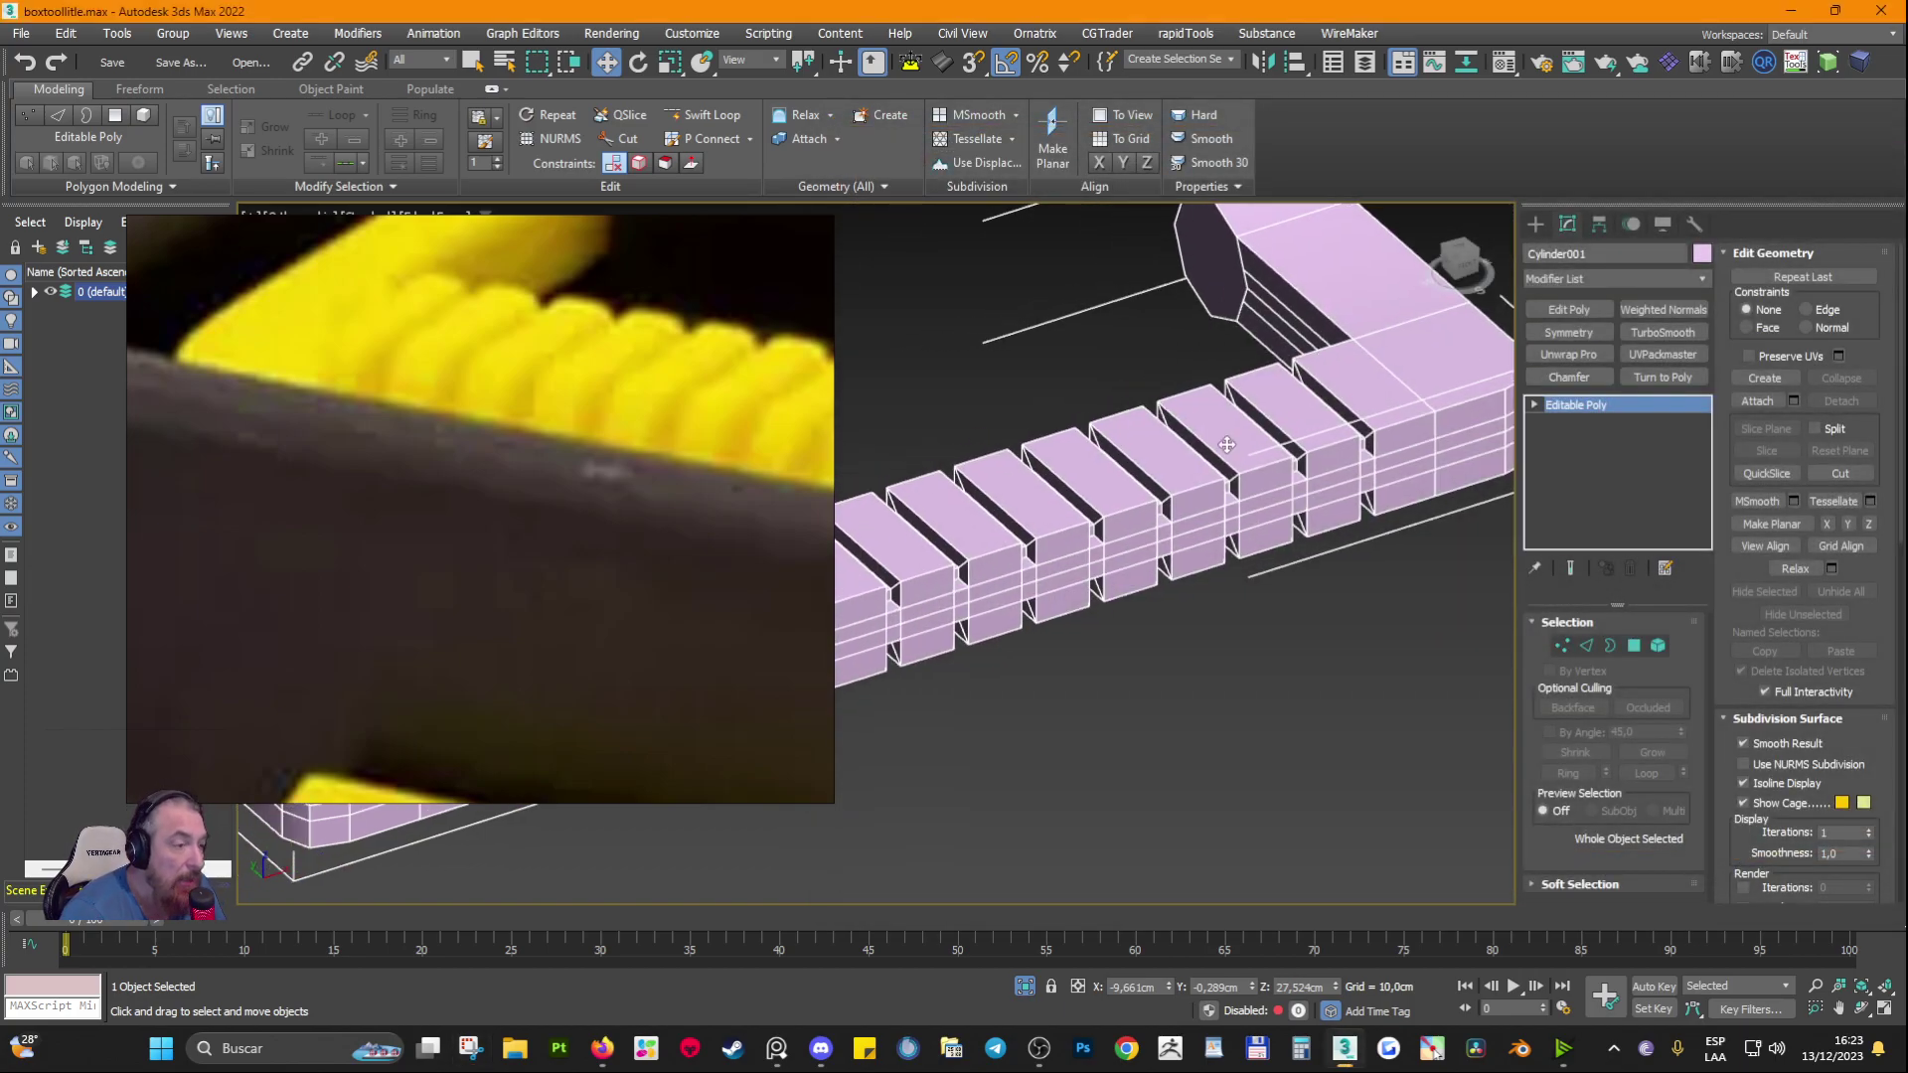
pyautogui.click(1634, 646)
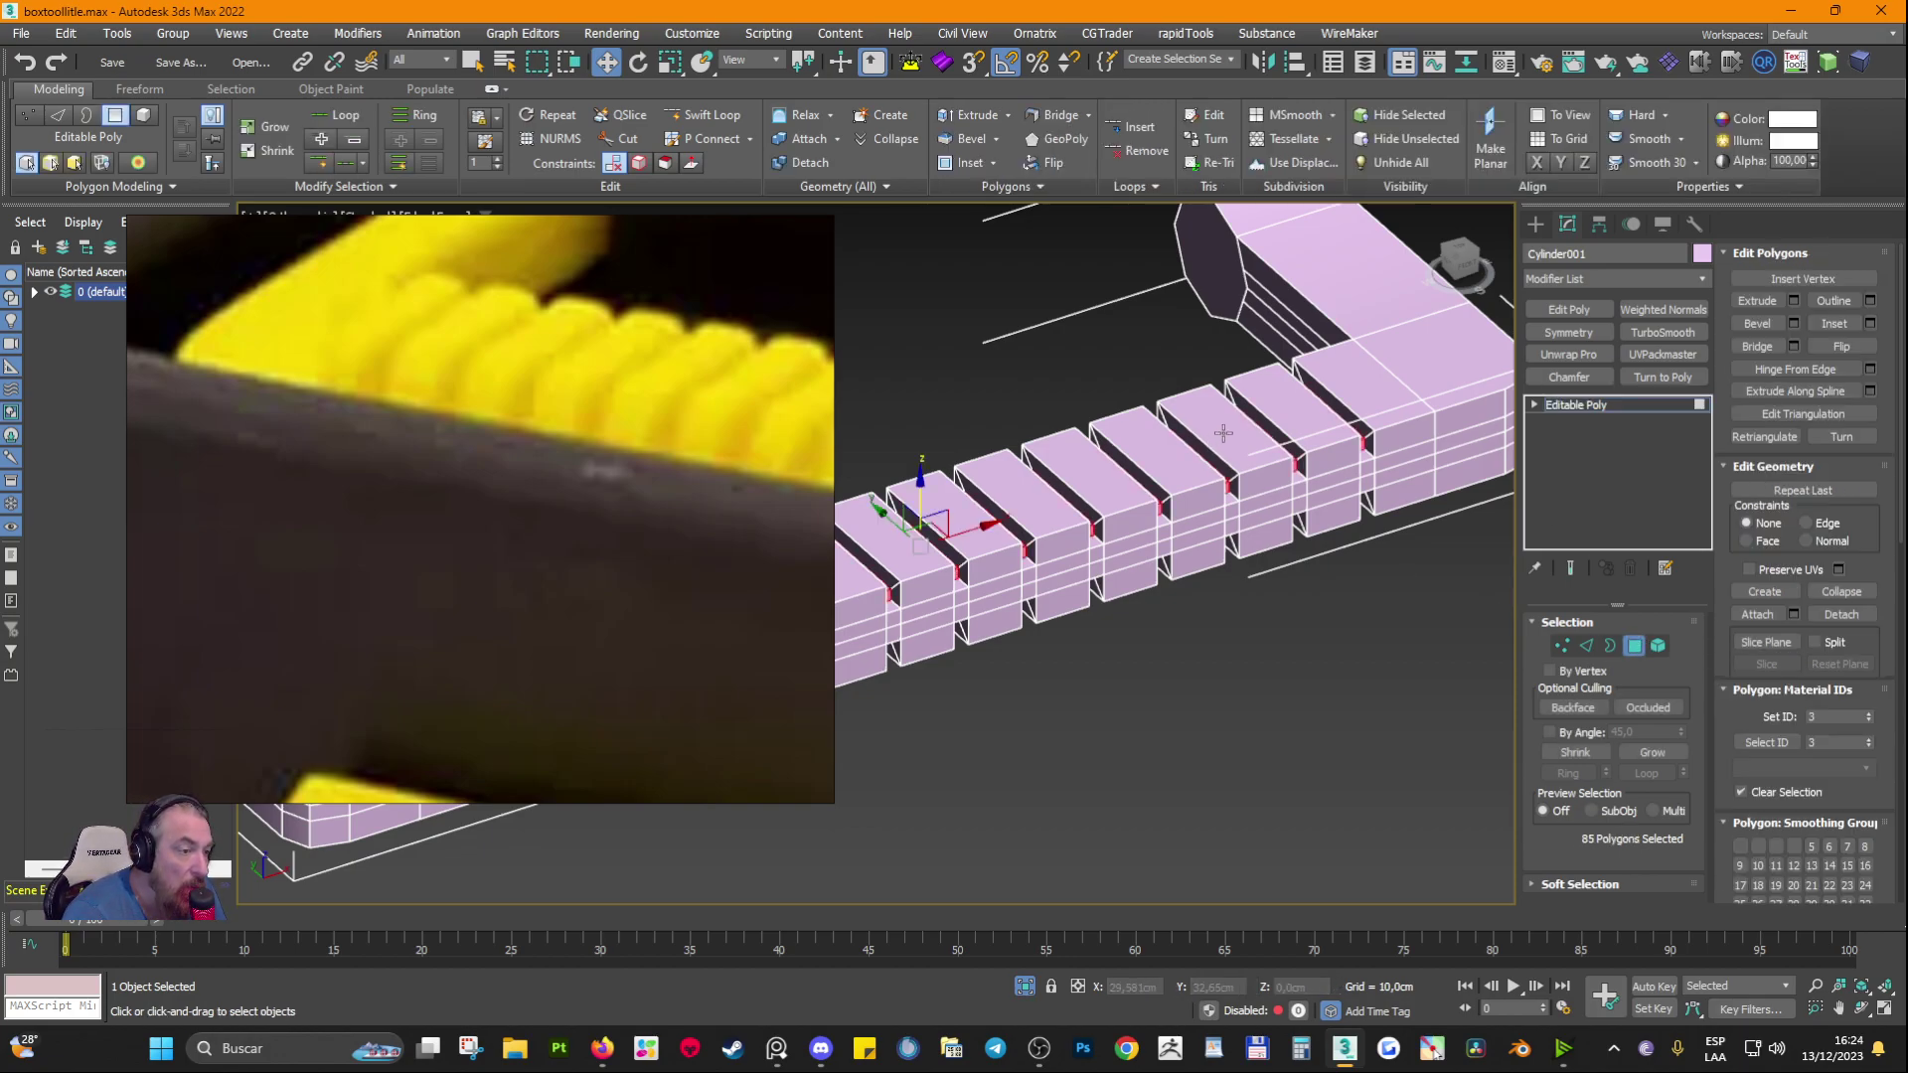
pyautogui.click(1284, 410)
pyautogui.keyDown('ctrl'); pyautogui.click(1241, 440); pyautogui.keyUp('ctrl')
pyautogui.keyDown('ctrl'); pyautogui.click(1160, 445); pyautogui.keyUp('ctrl')
pyautogui.keyDown('ctrl'); pyautogui.click(1089, 468); pyautogui.keyUp('ctrl')
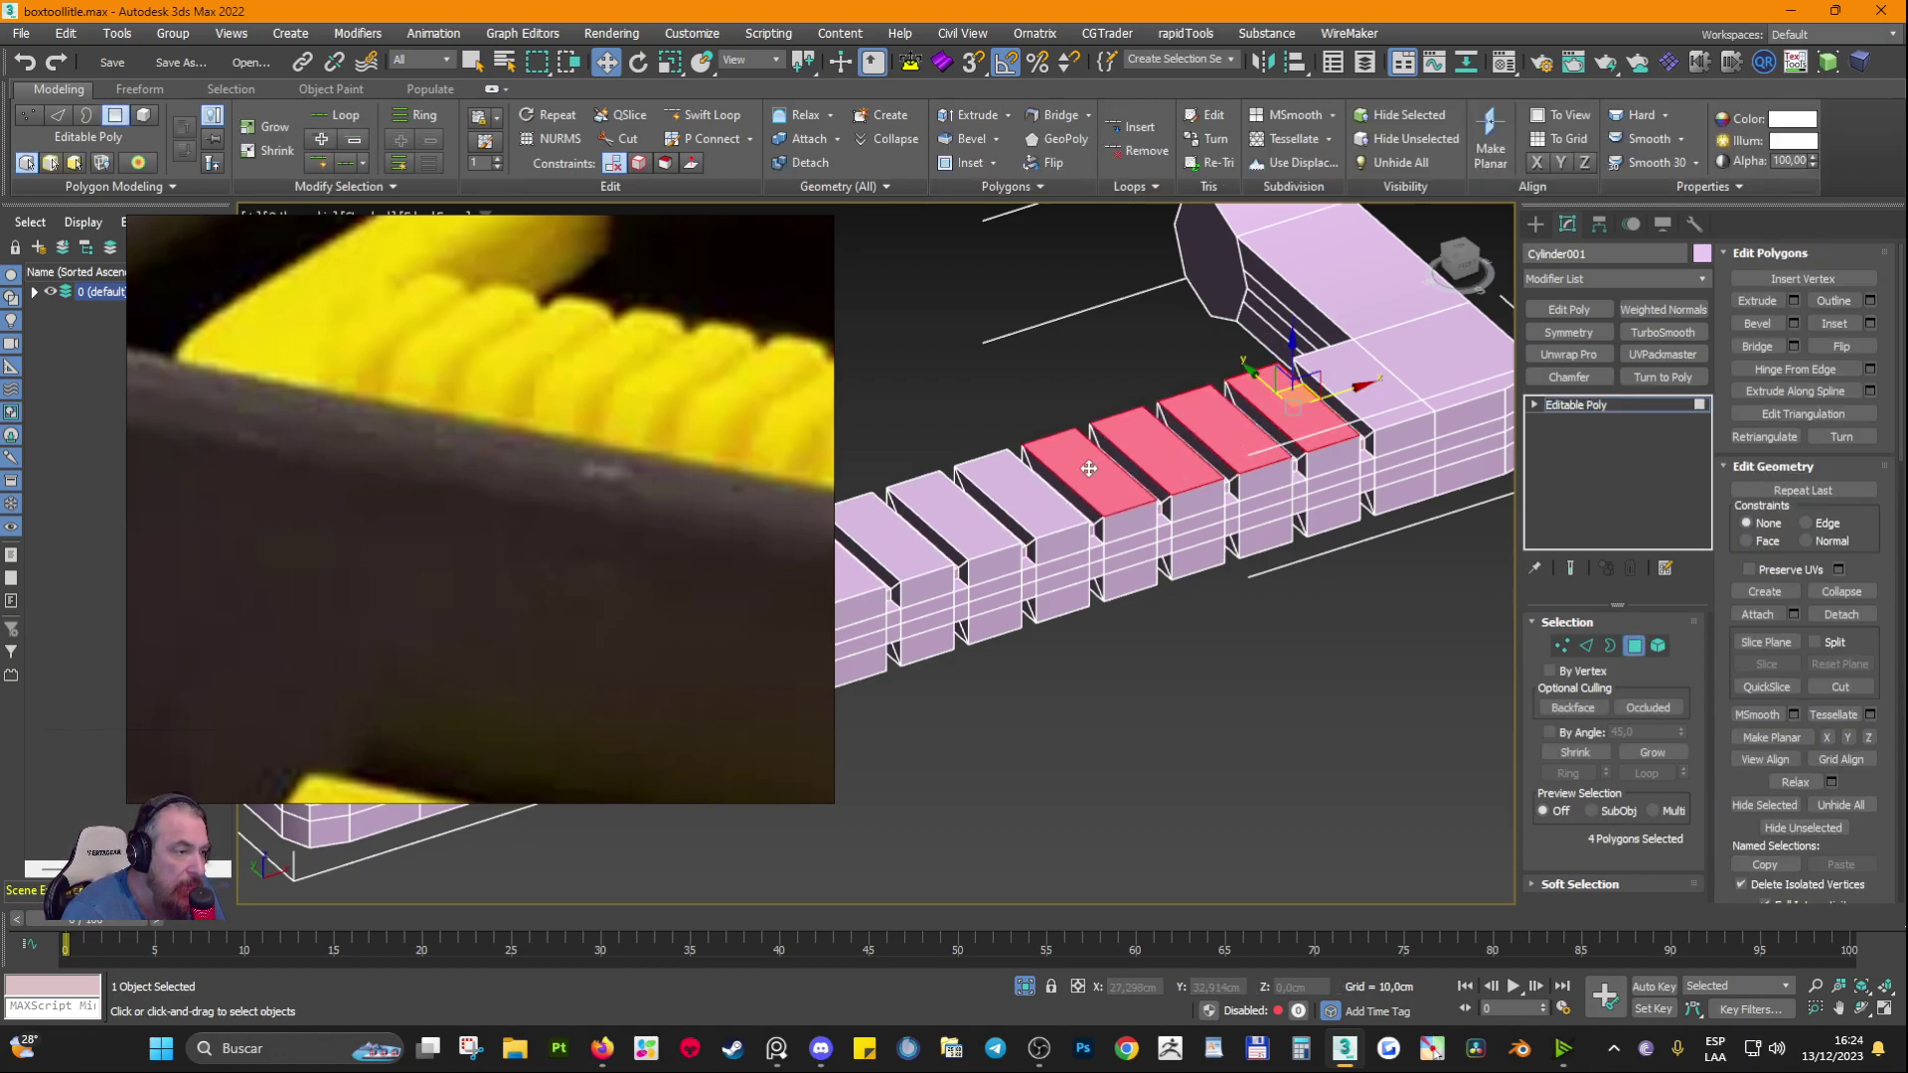
pyautogui.click(670, 62)
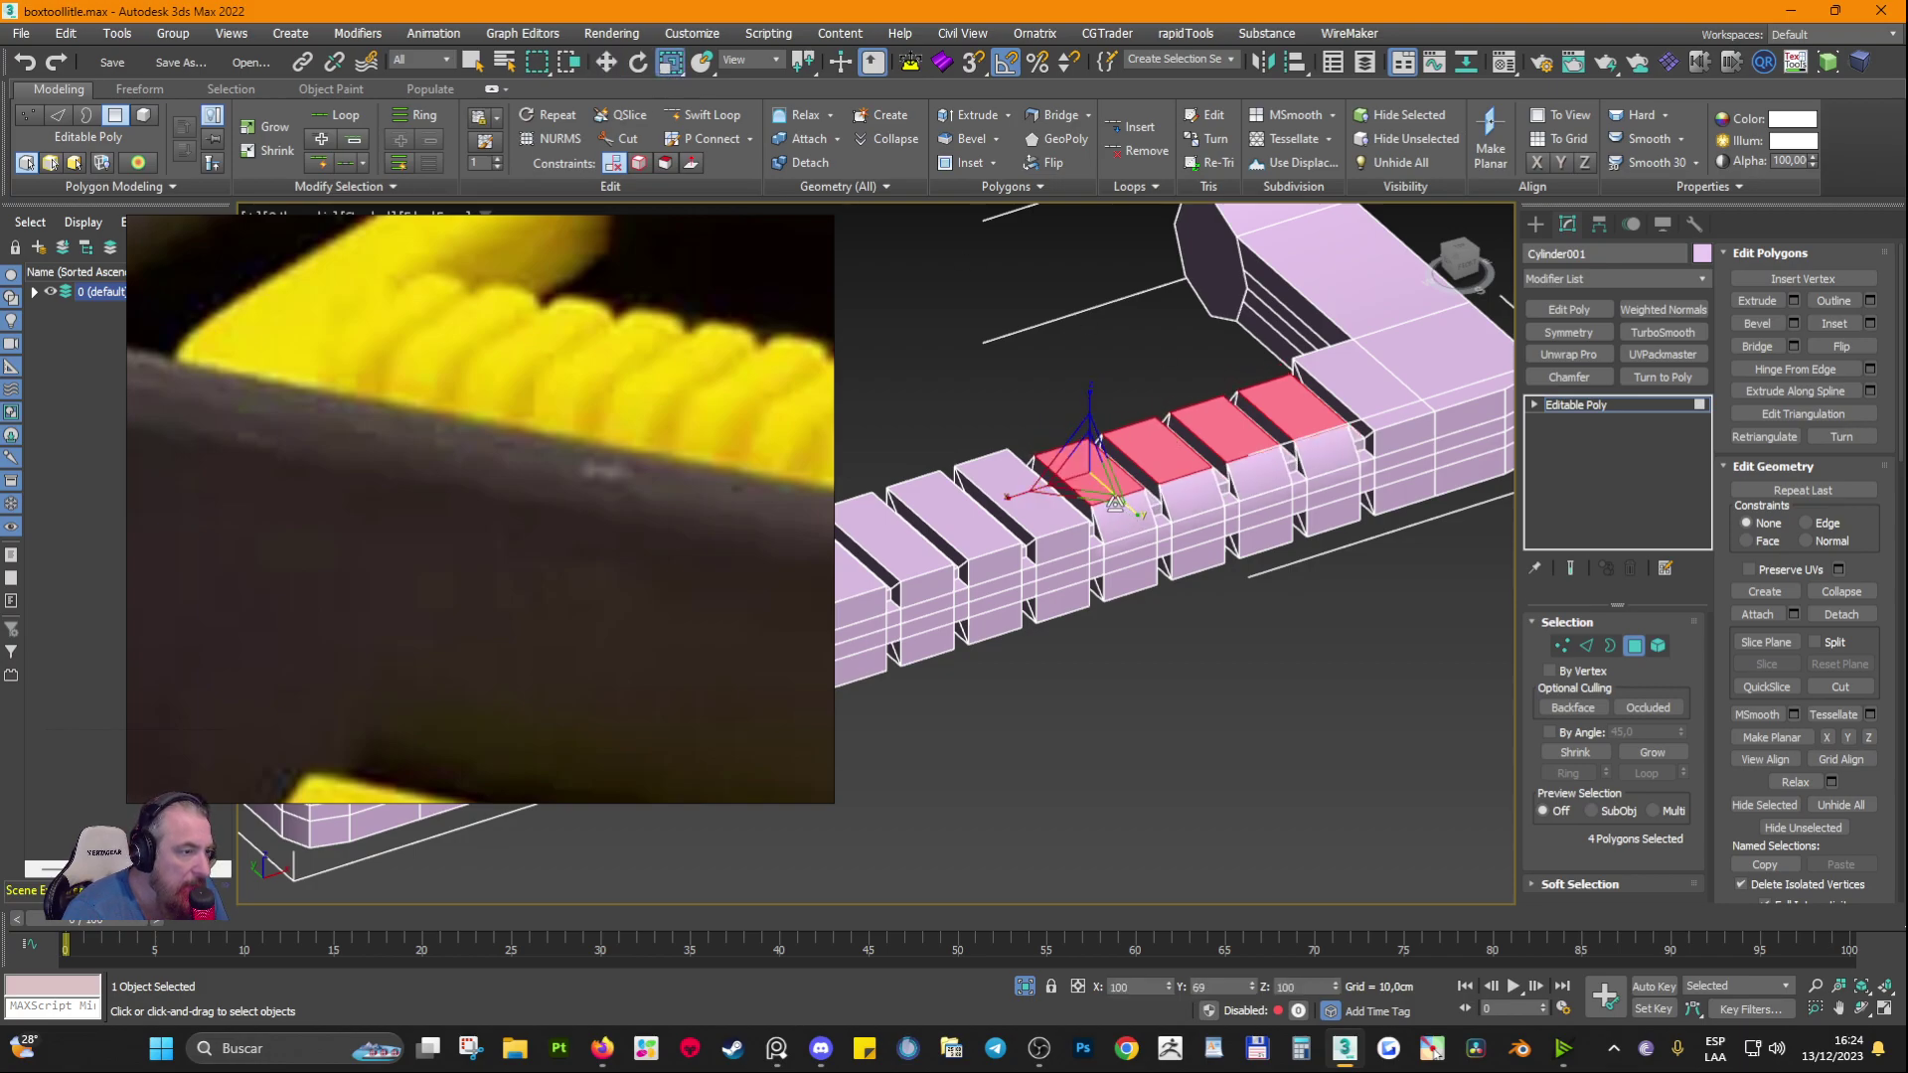
# Step: Add the remaining grip ribs' top polygons to the selection so that all thirteen are selected
pyautogui.keyDown('alt'); pyautogui.moveTo(1143, 516); pyautogui.dragTo(1164, 433, button='middle'); pyautogui.keyUp('alt')
pyautogui.keyDown('ctrl'); pyautogui.click(1160, 456); pyautogui.keyUp('ctrl')
pyautogui.keyDown('ctrl'); pyautogui.click(1142, 422); pyautogui.keyUp('ctrl')
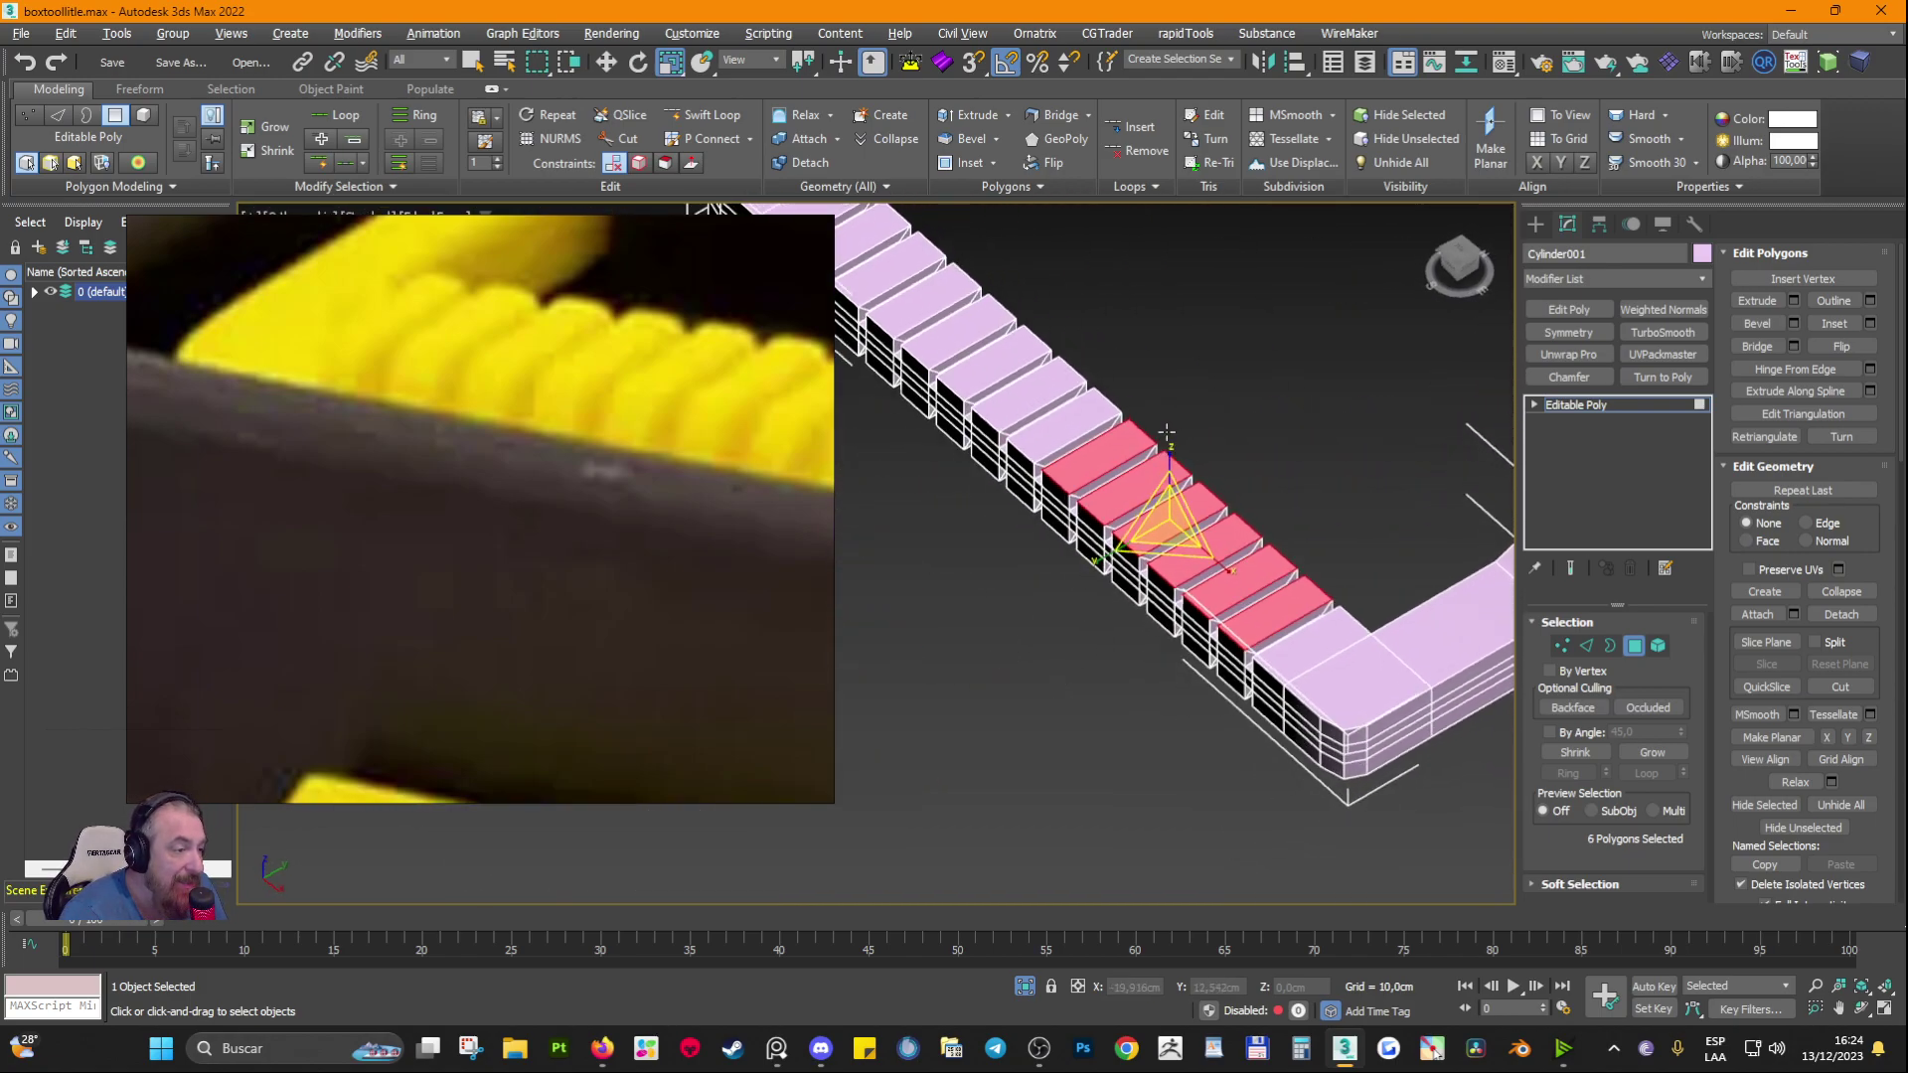
pyautogui.keyDown('ctrl'); pyautogui.click(1058, 429); pyautogui.keyUp('ctrl')
pyautogui.keyDown('ctrl'); pyautogui.click(1038, 388); pyautogui.keyUp('ctrl')
pyautogui.keyDown('ctrl'); pyautogui.click(1003, 353); pyautogui.keyUp('ctrl')
pyautogui.keyDown('ctrl'); pyautogui.click(969, 320); pyautogui.keyUp('ctrl')
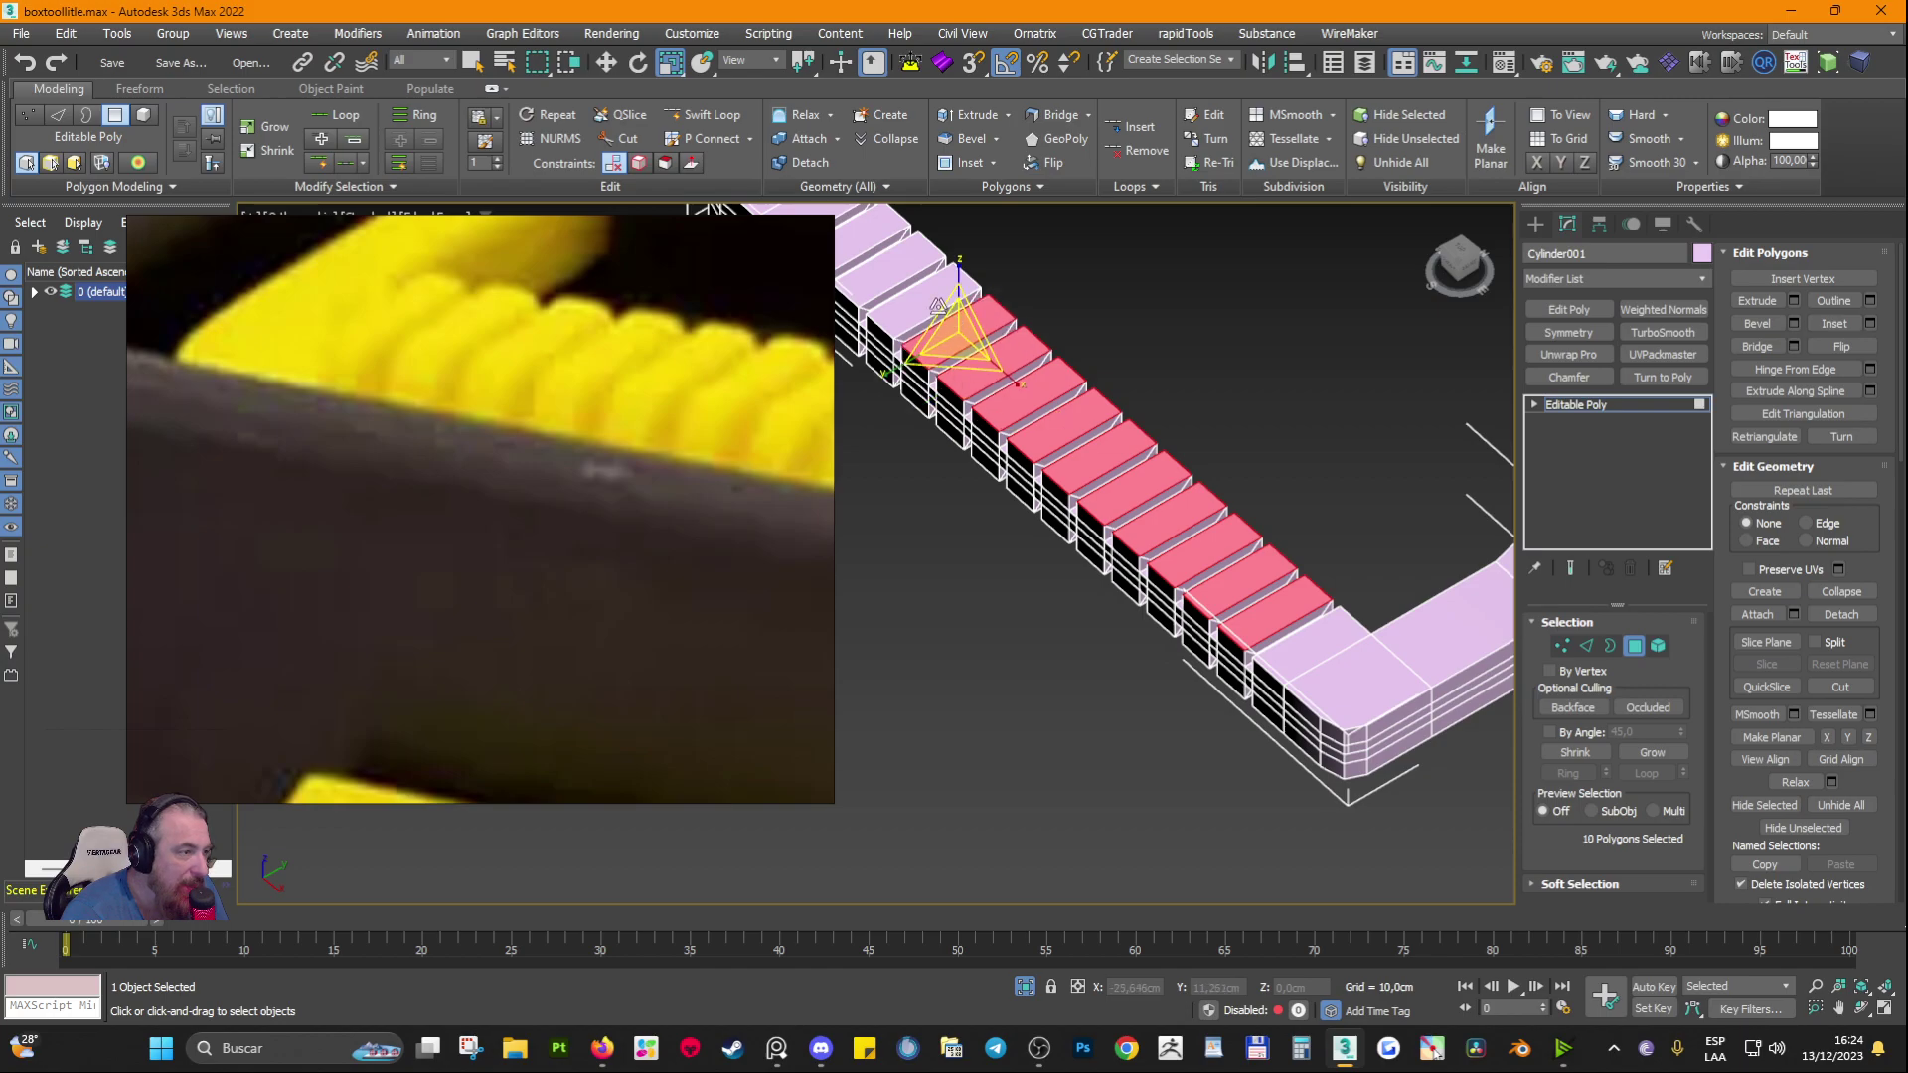
pyautogui.keyDown('ctrl'); pyautogui.click(918, 288); pyautogui.keyUp('ctrl')
pyautogui.keyDown('ctrl'); pyautogui.click(892, 268); pyautogui.keyUp('ctrl')
pyautogui.moveTo(891, 268); pyautogui.dragTo(1108, 382, button='middle')
pyautogui.scroll(3, 1103, 380)
pyautogui.keyDown('ctrl'); pyautogui.click(1055, 362); pyautogui.keyUp('ctrl')
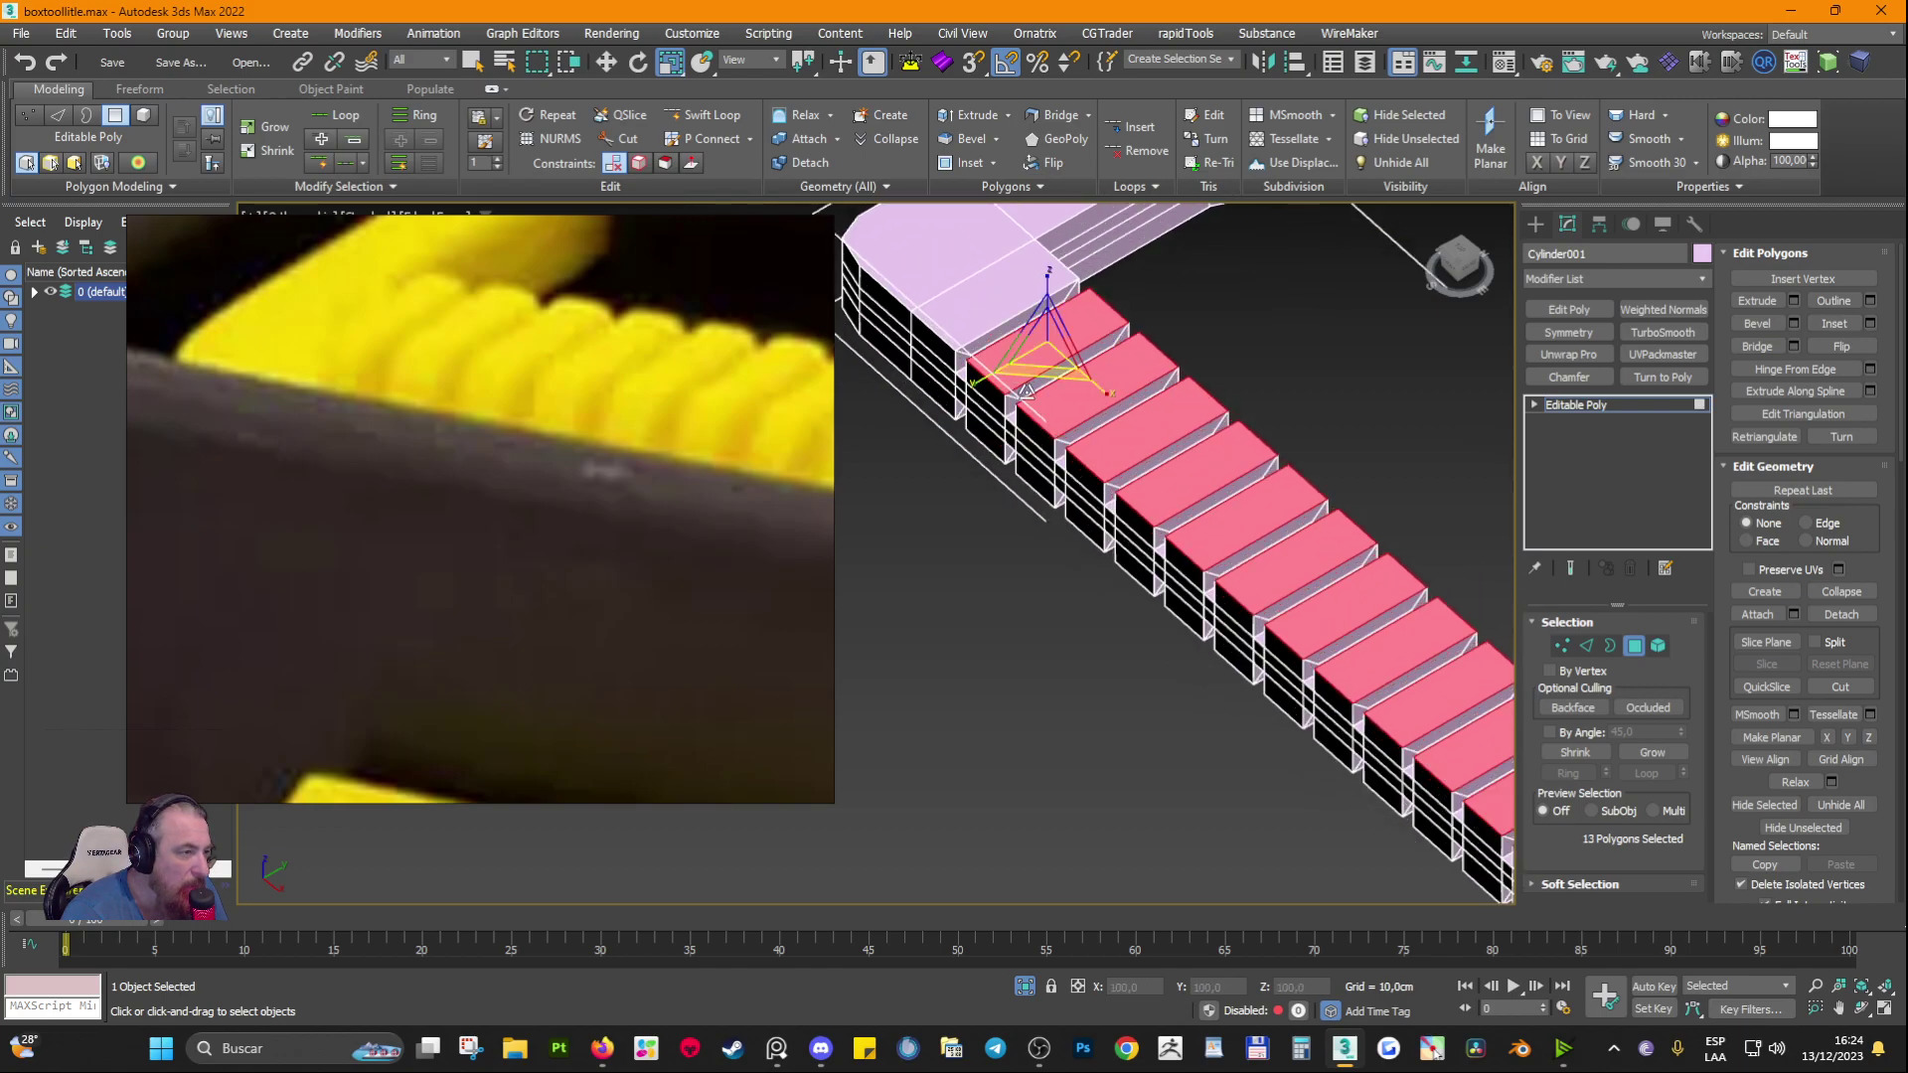
# Step: Try scaling the thirteen selected rib tops narrower across the handle along Y
pyautogui.scroll(1, 978, 371)
pyautogui.moveTo(1016, 364)
pyautogui.mouseDown()
pyautogui.moveTo(1057, 422)
pyautogui.moveTo(1028, 384)
pyautogui.moveTo(1048, 383)
pyautogui.mouseUp()
pyautogui.hotkey('ctrl', 'z')
pyautogui.scroll(3, 1093, 343)
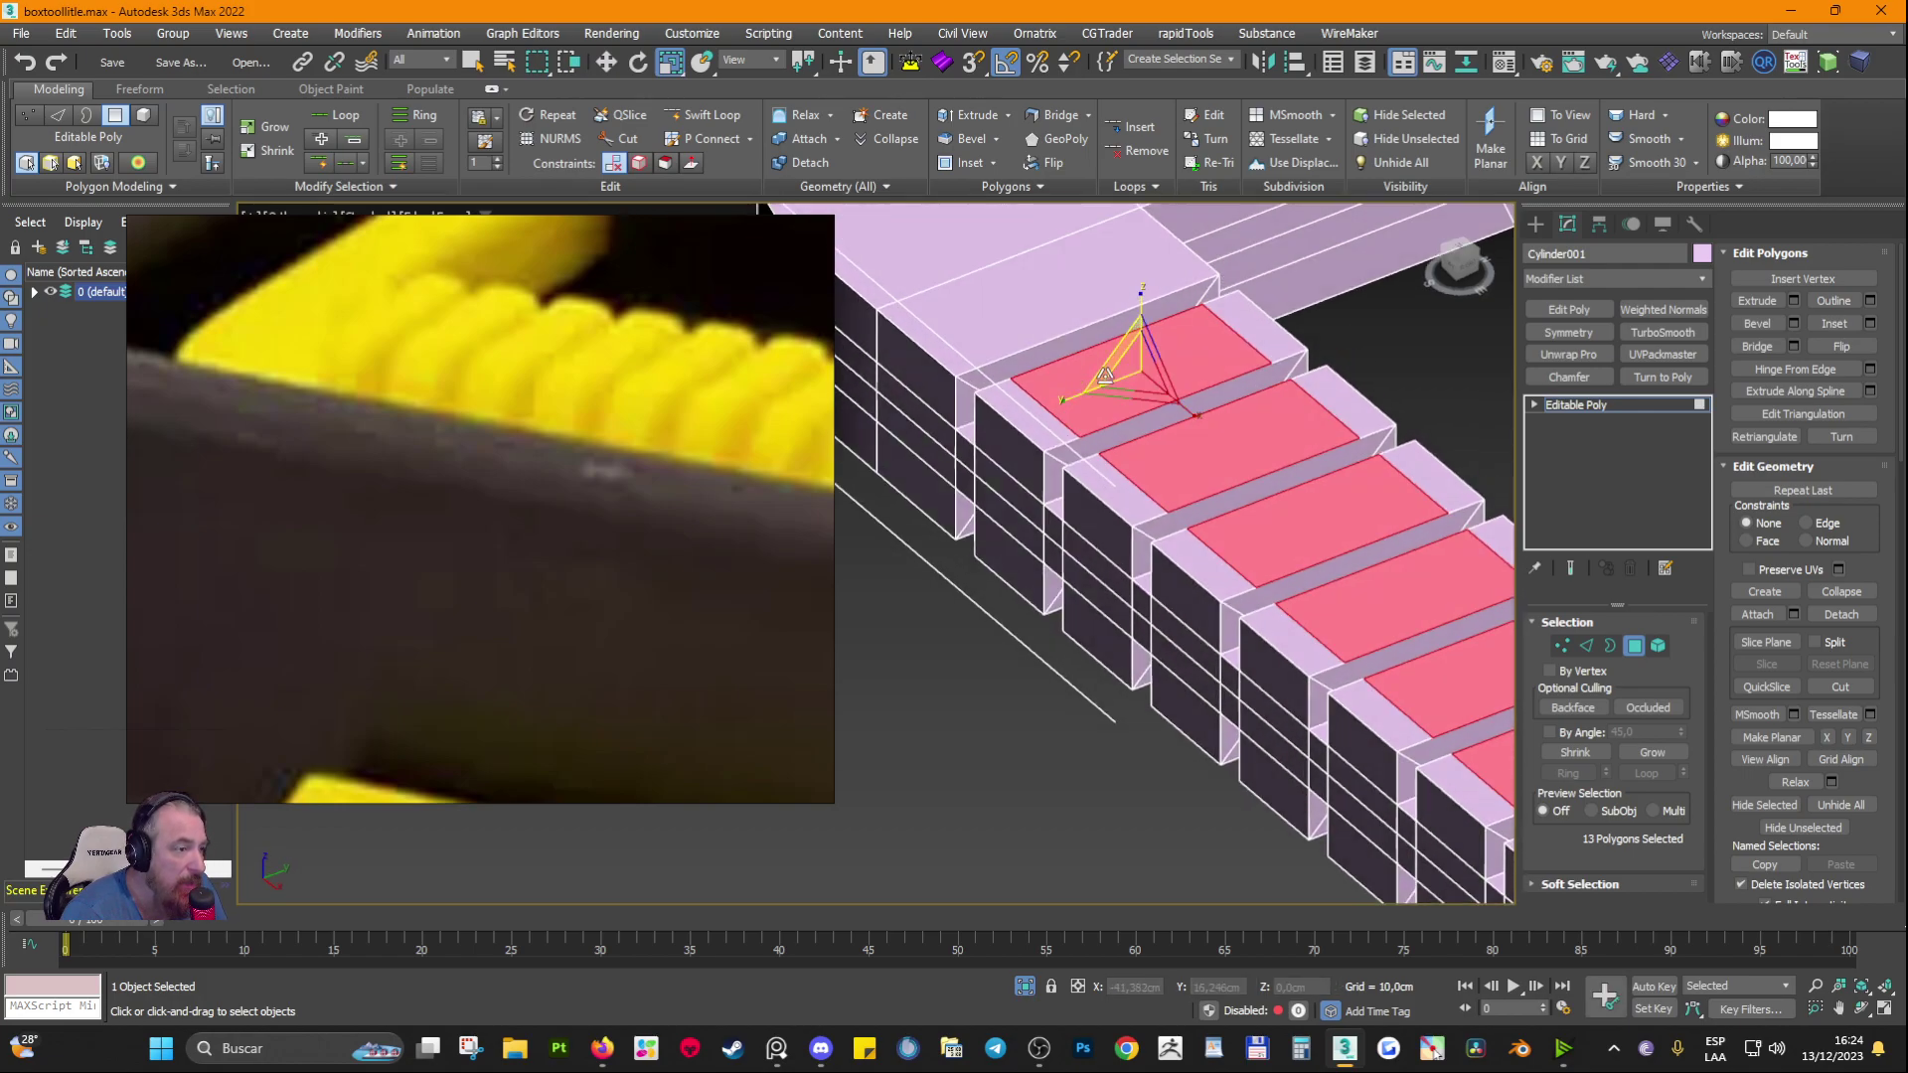
# Step: Try raising the narrowed rib tops along Z, and undo both the move and the scaling
pyautogui.press('w')
pyautogui.moveTo(1146, 326); pyautogui.dragTo(1146, 300)
pyautogui.scroll(-4, 1133, 383)
pyautogui.keyDown('alt'); pyautogui.moveTo(1143, 556); pyautogui.dragTo(486, 419, button='middle'); pyautogui.keyUp('alt')
pyautogui.moveTo(1078, 578); pyautogui.dragTo(1033, 574, button='middle')
pyautogui.scroll(2, 1034, 573)
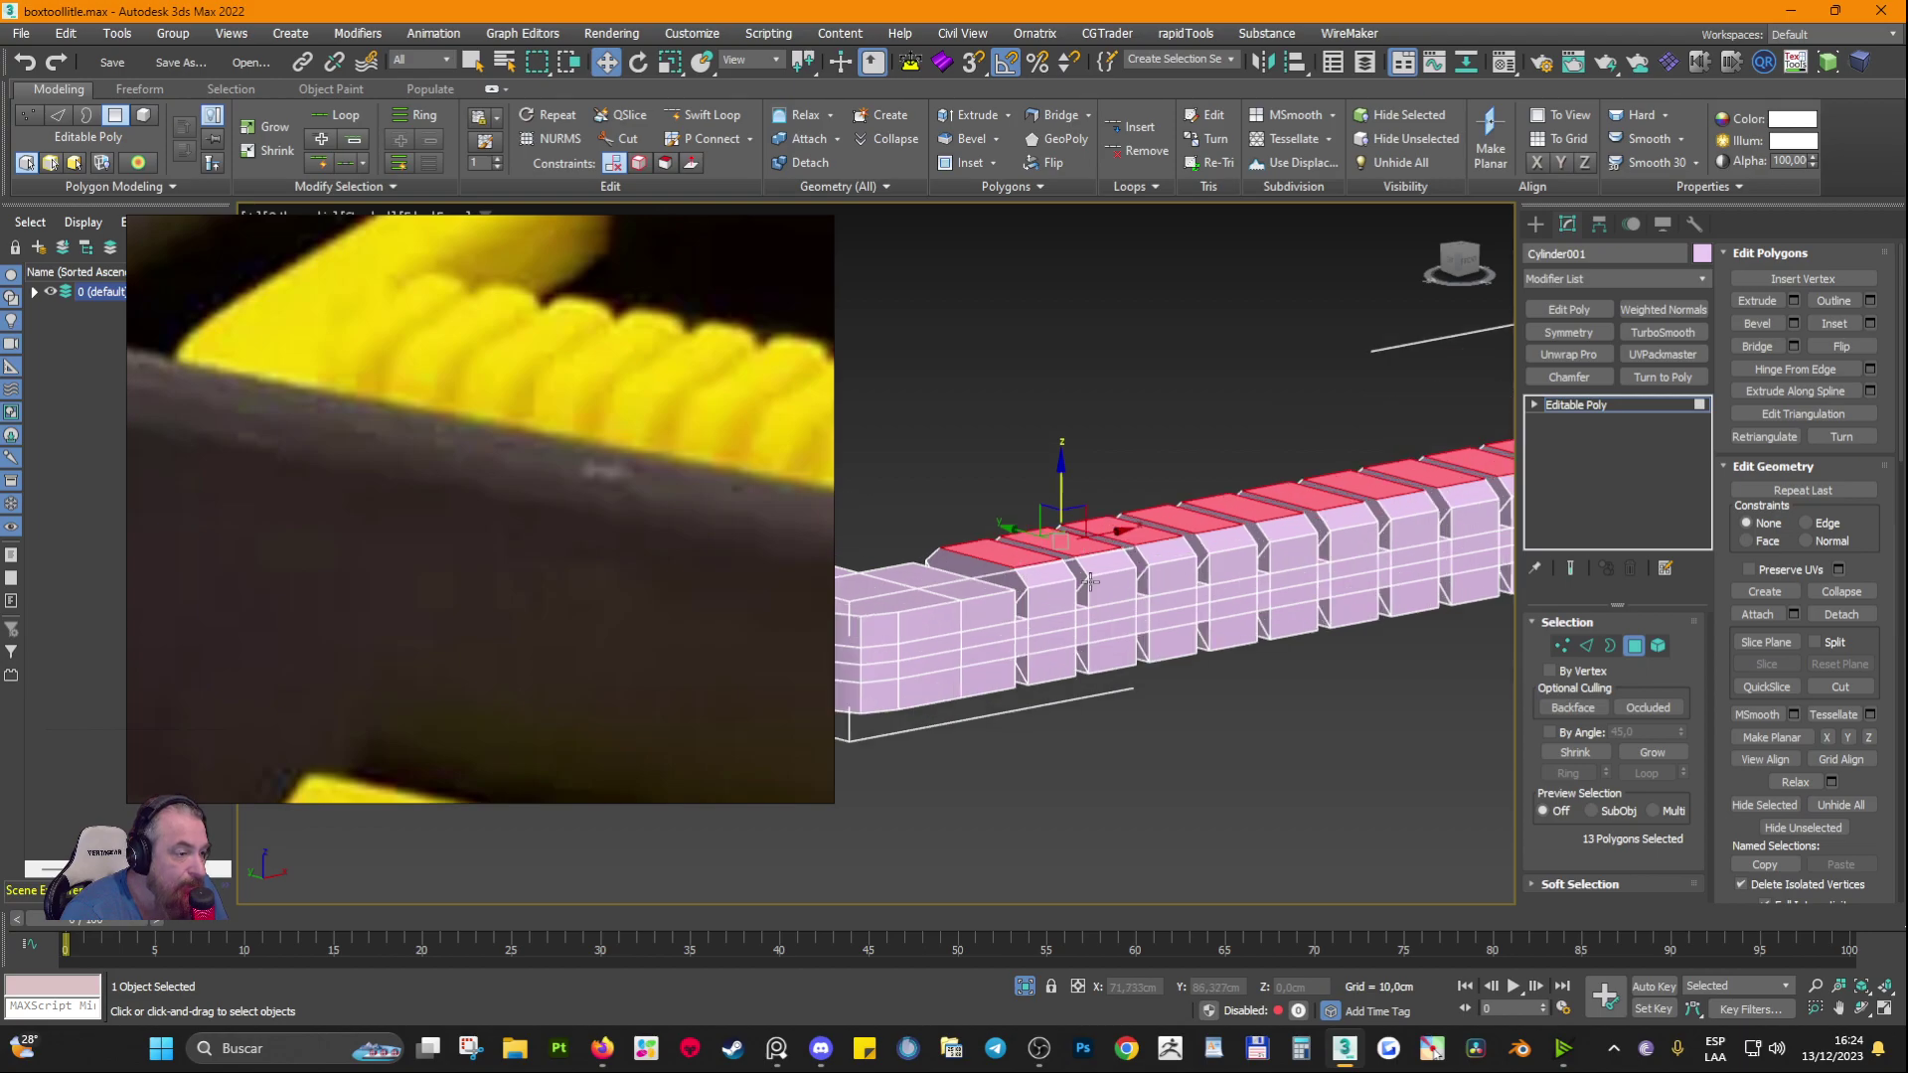
pyautogui.keyDown('alt'); pyautogui.moveTo(1174, 604); pyautogui.dragTo(1056, 611, button='middle'); pyautogui.keyUp('alt')
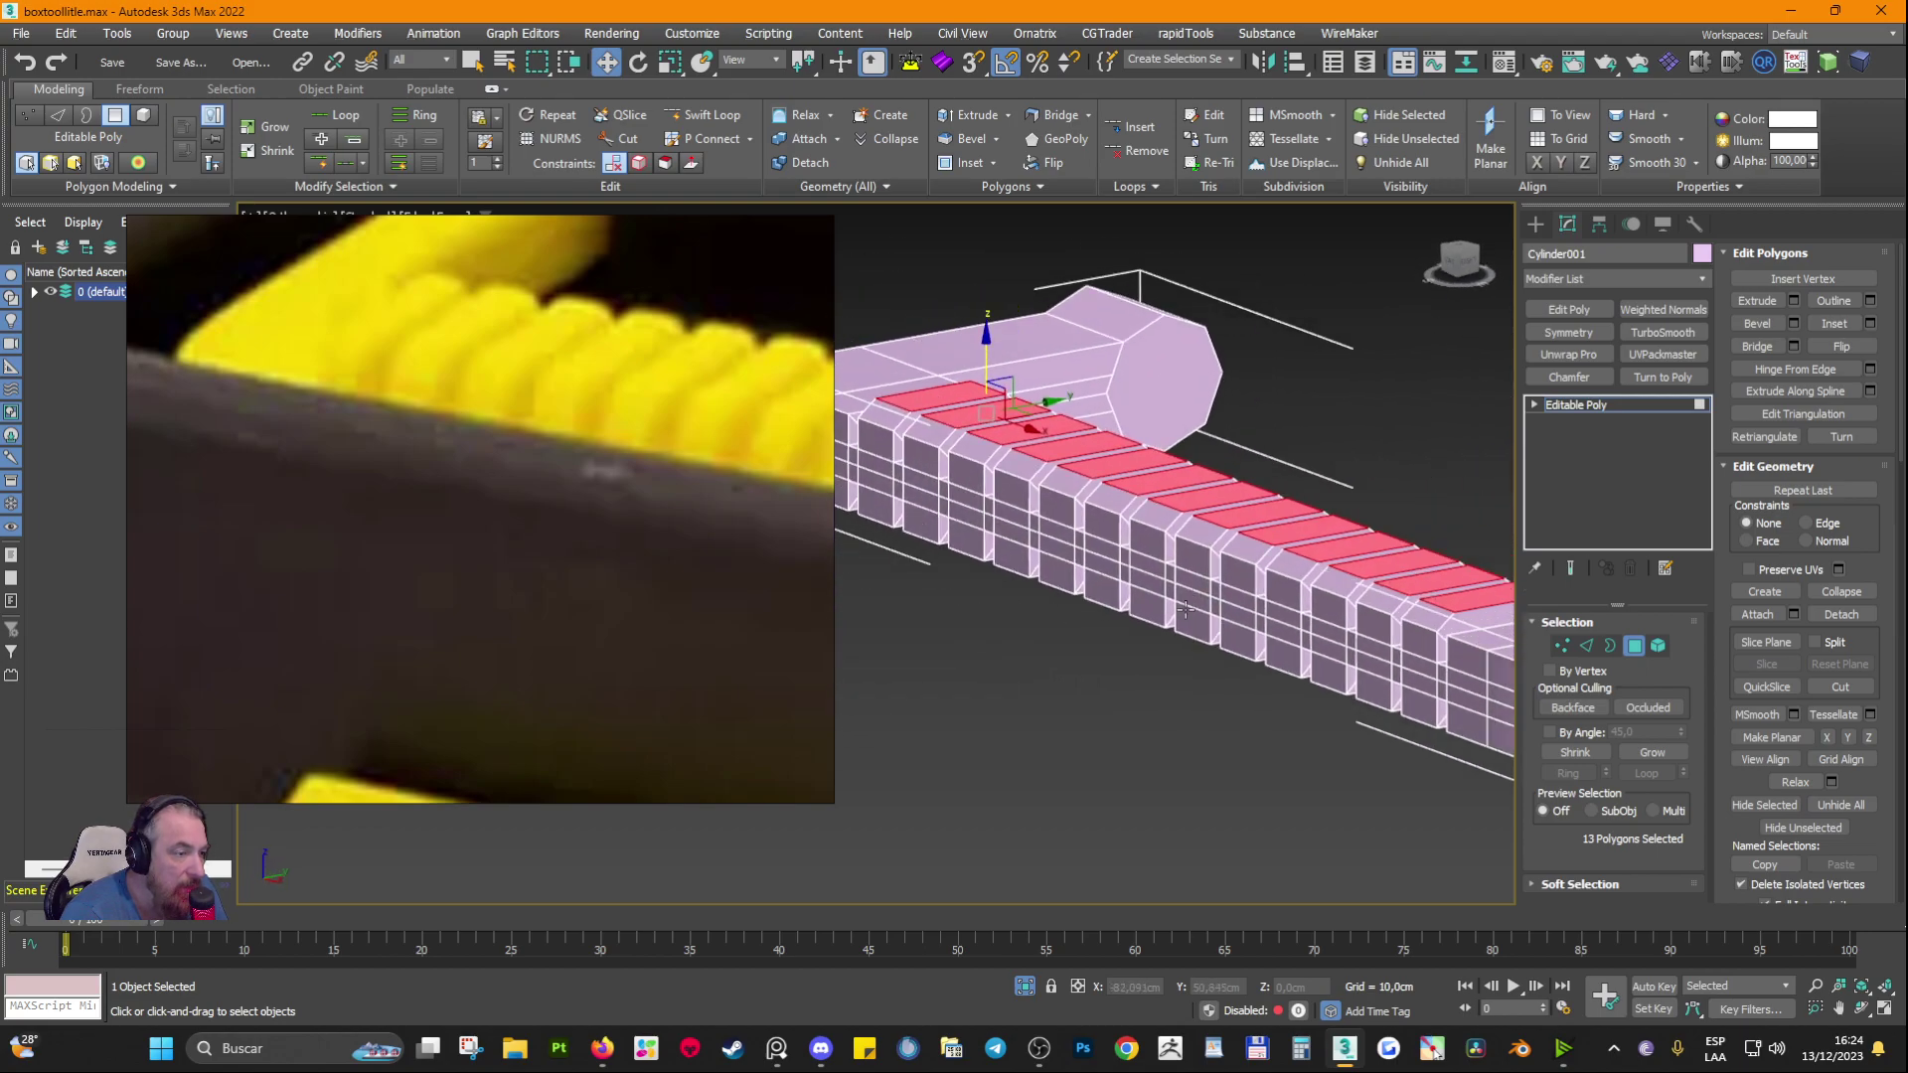
pyautogui.hotkey('ctrl', 'z')
pyautogui.hotkey('ctrl', 'z')
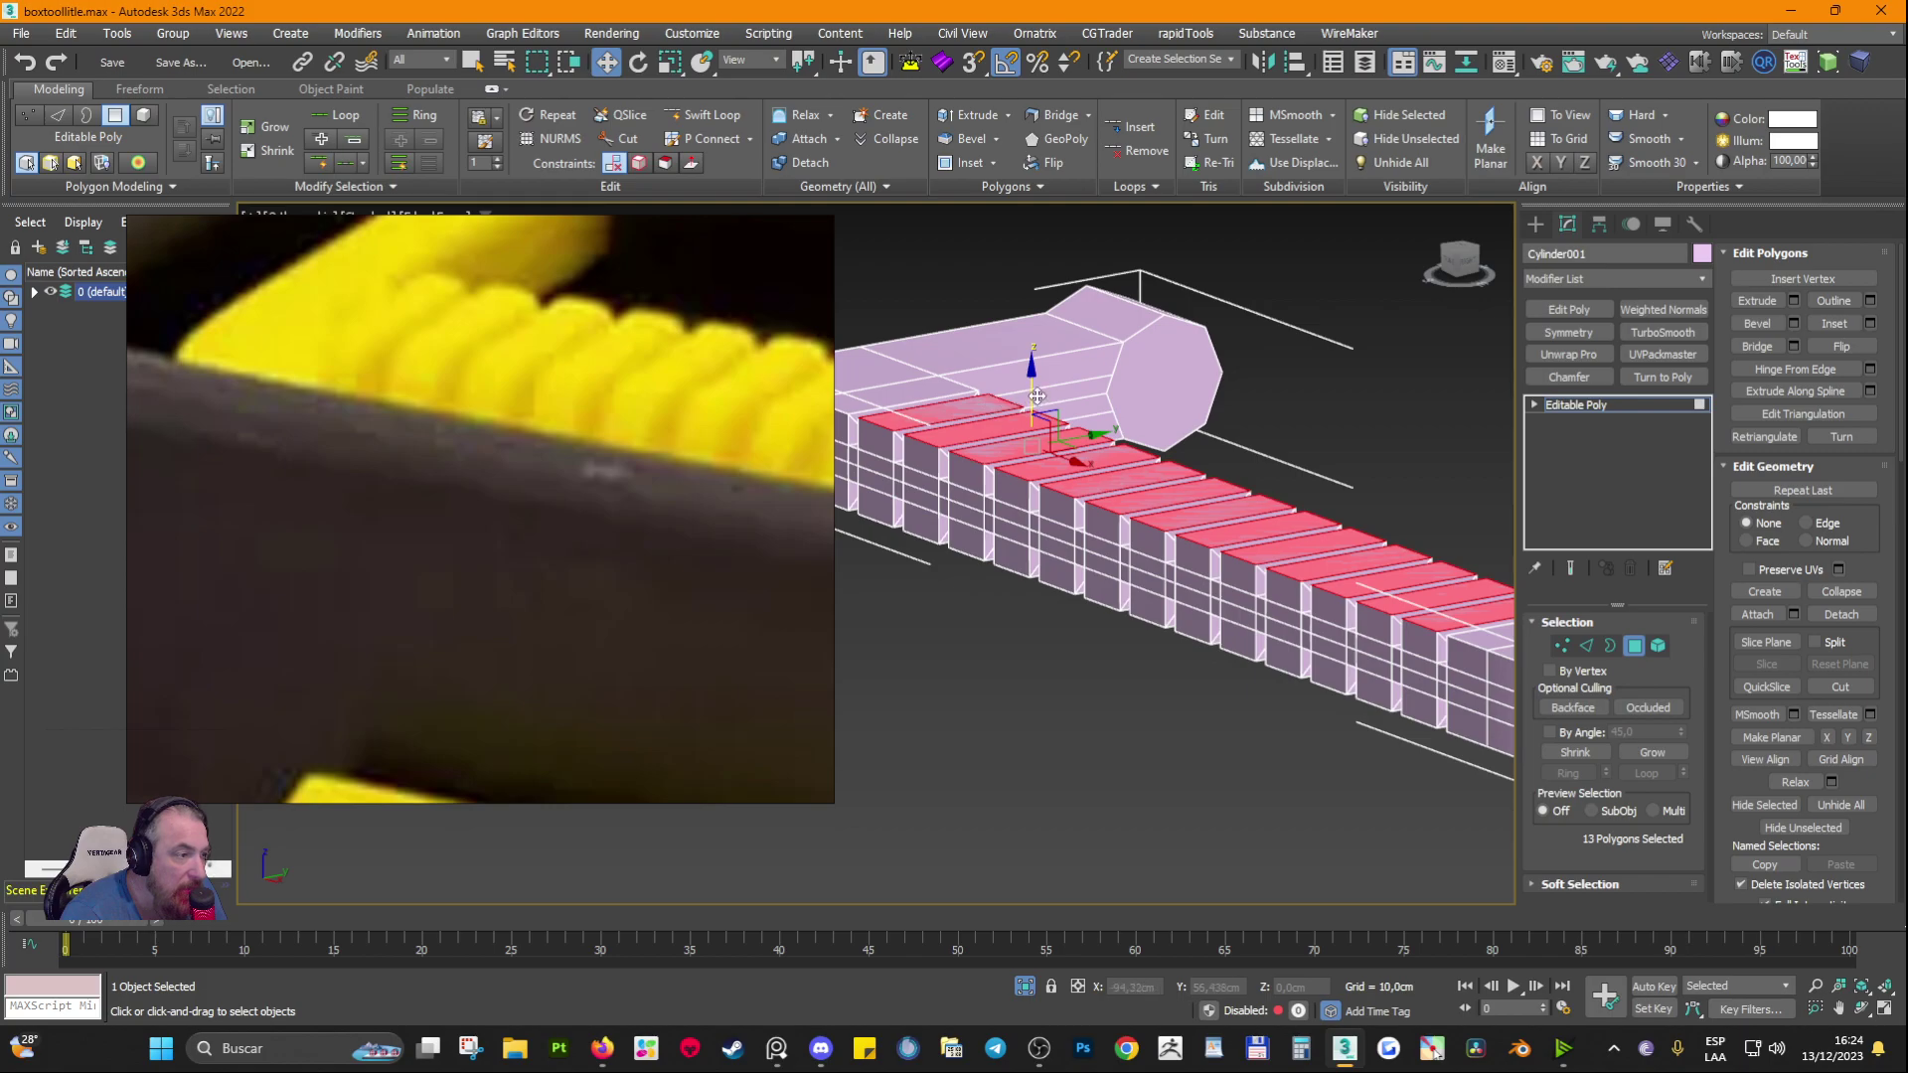
# Step: Raise the thirteen rib tops slightly along Z and scale them narrower across the handle
pyautogui.moveTo(1036, 395); pyautogui.dragTo(1034, 369)
pyautogui.scroll(-6, 426, 410)
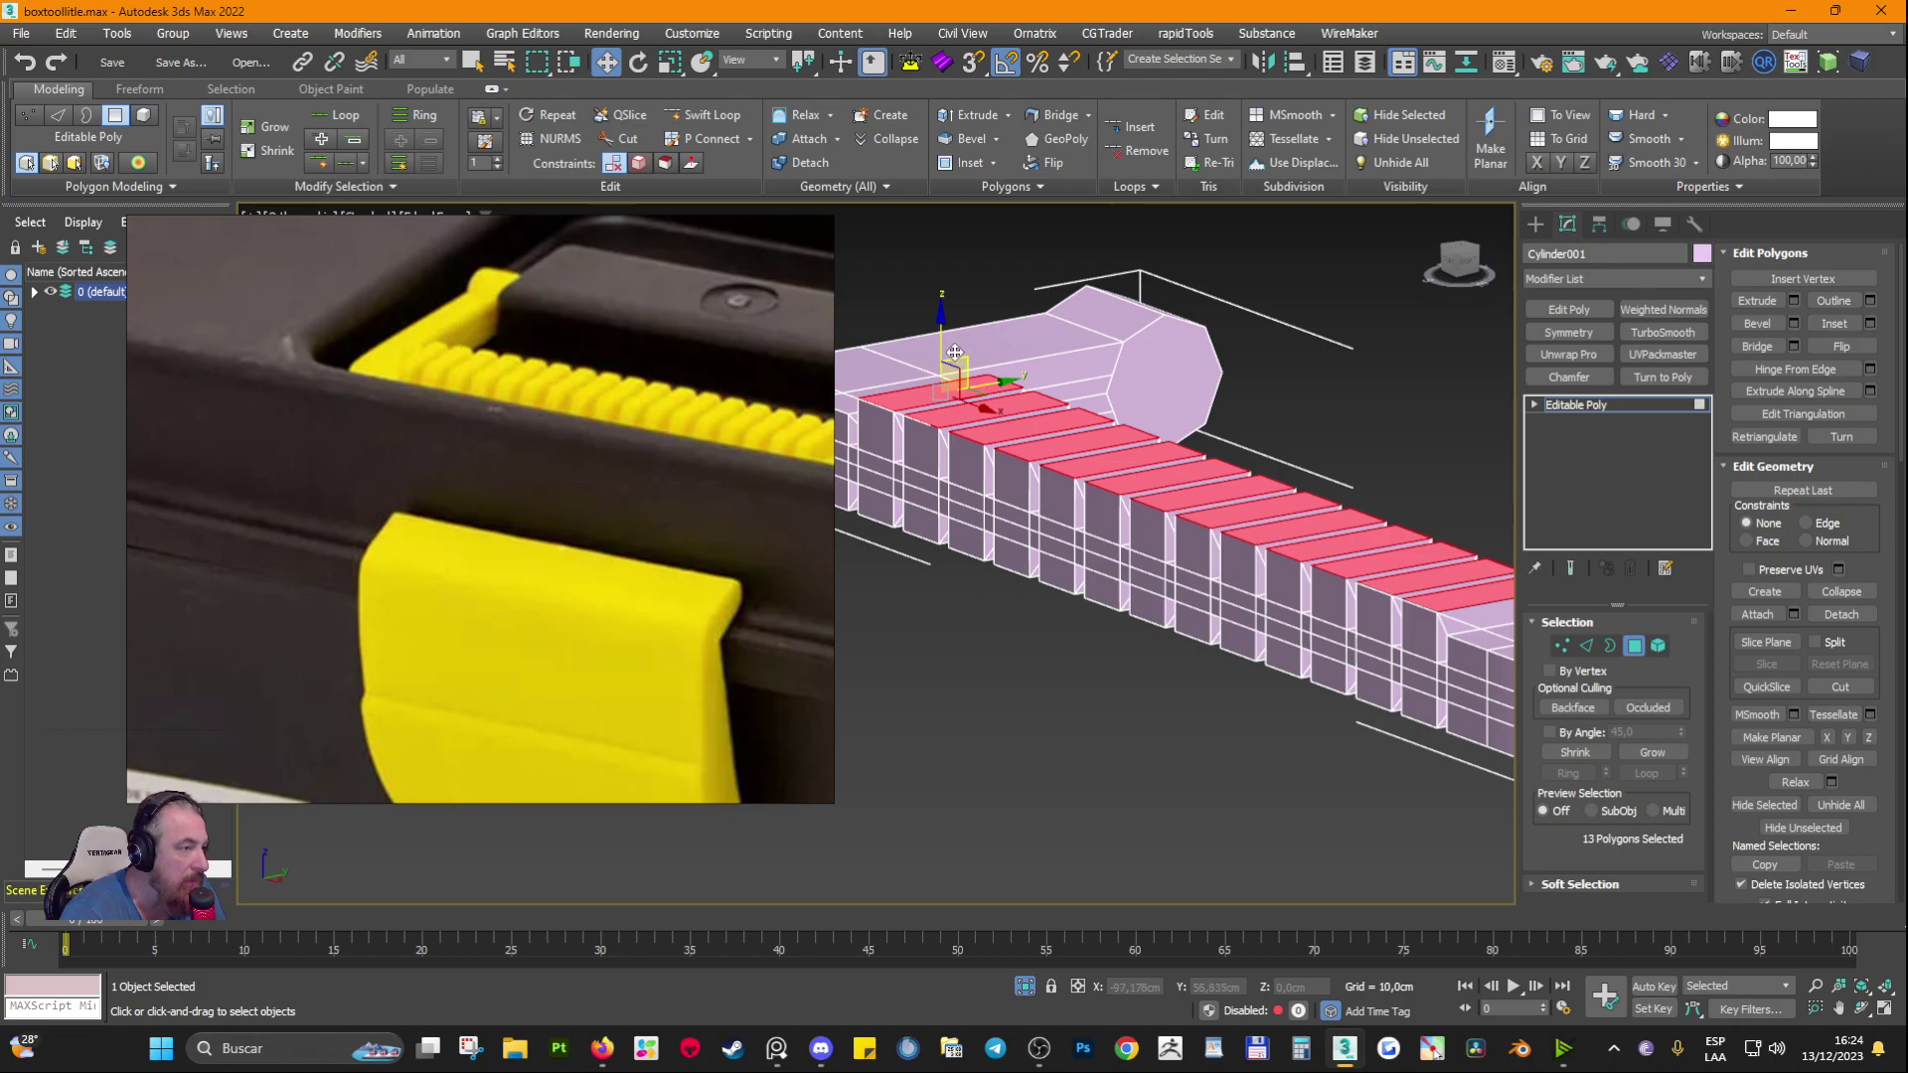
pyautogui.moveTo(941, 340)
pyautogui.mouseDown()
pyautogui.moveTo(946, 304)
pyautogui.moveTo(964, 346)
pyautogui.mouseUp()
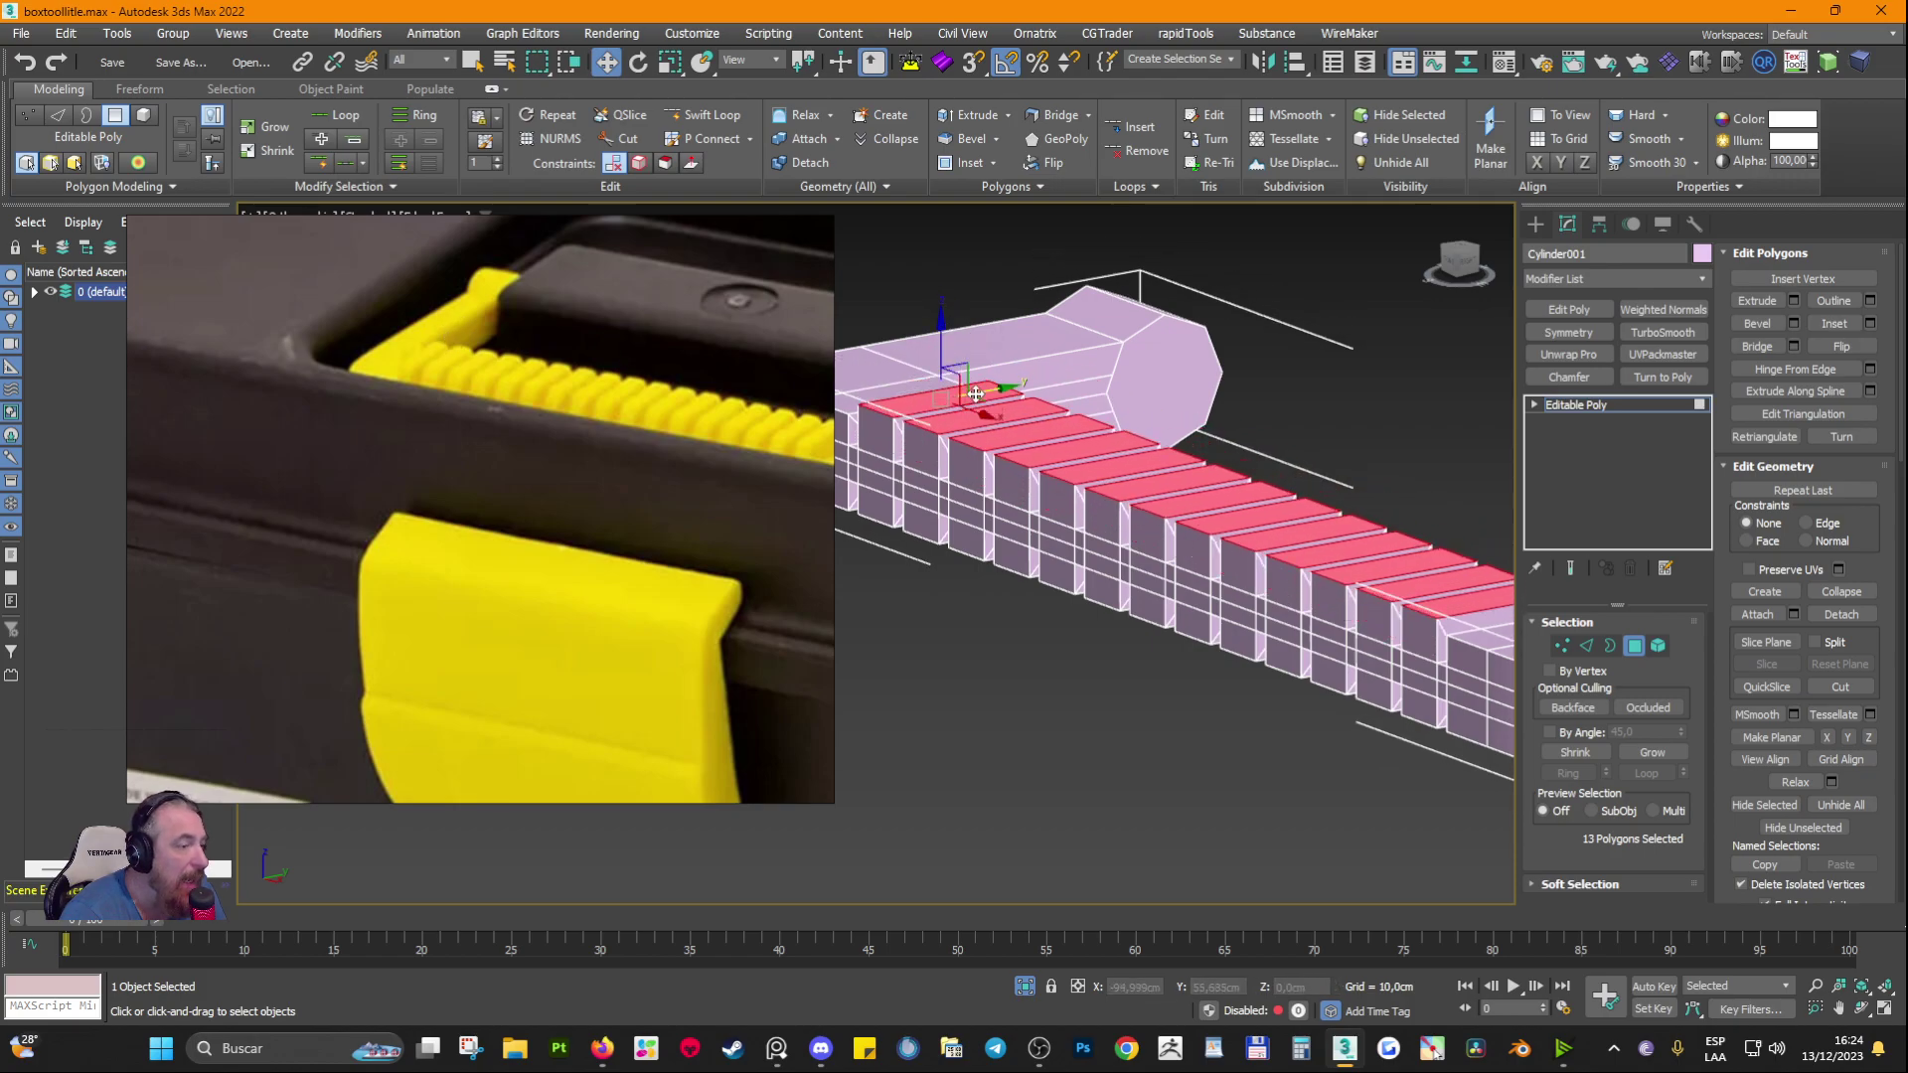
pyautogui.scroll(2, 1013, 387)
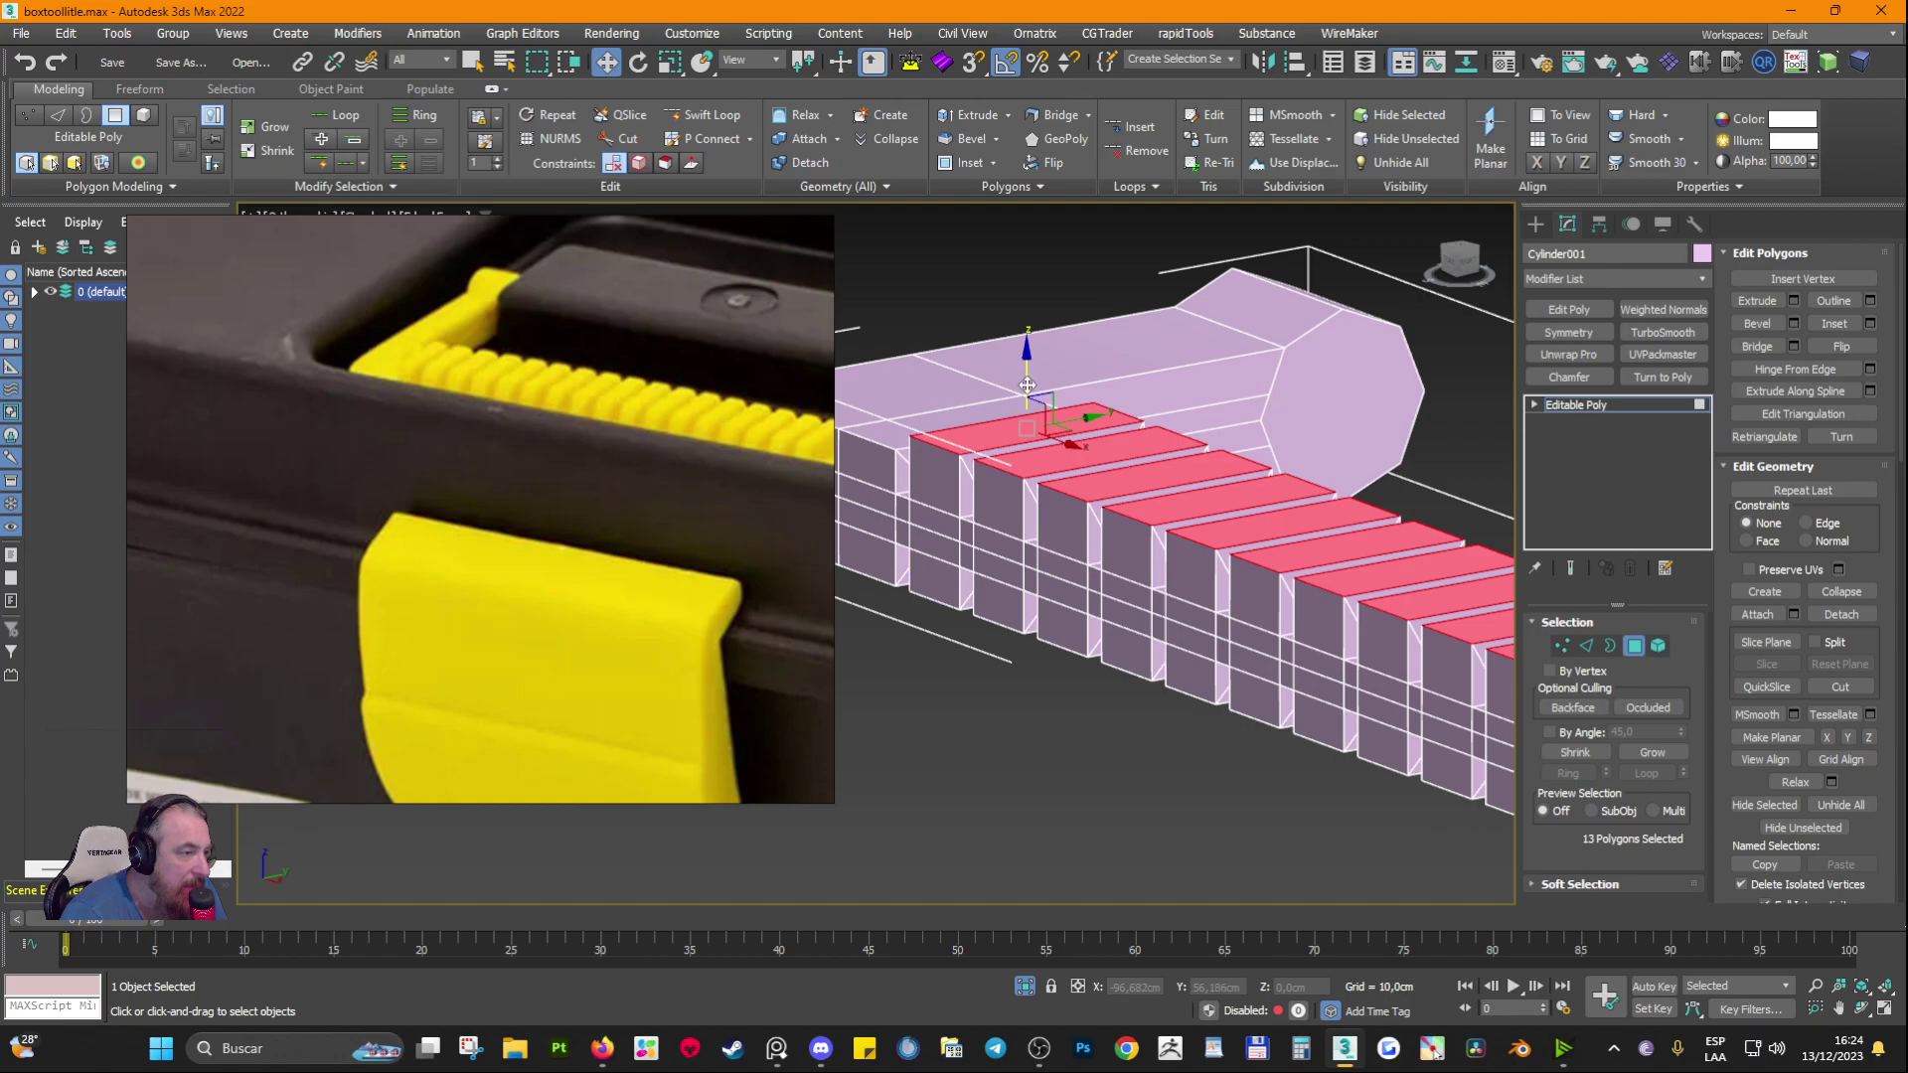
pyautogui.click(670, 62)
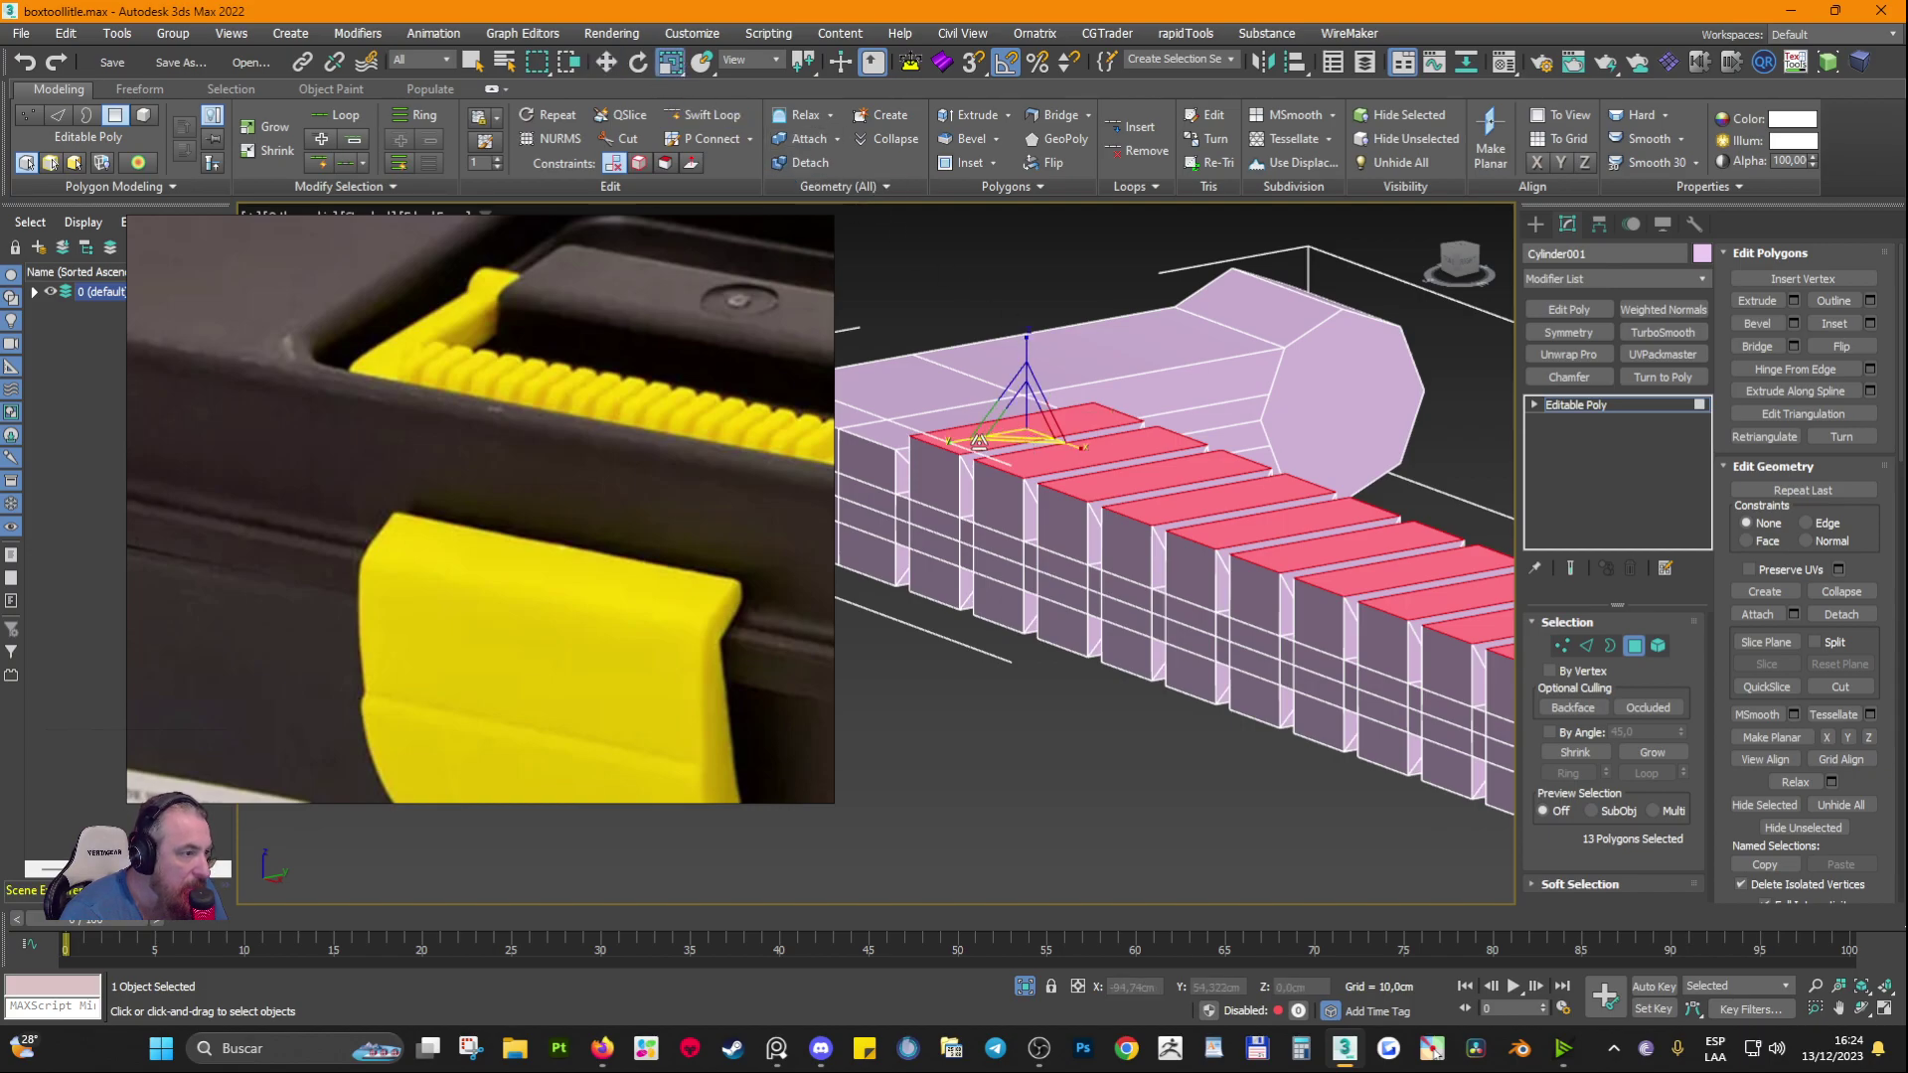
pyautogui.moveTo(948, 442); pyautogui.dragTo(1020, 339)
pyautogui.press('w')
pyautogui.hotkey('ctrl', 'z')
pyautogui.hotkey('ctrl', 'z')
# Step: Move the narrowed rib tops slightly further up along Z to form the ribs' bevelled profile
pyautogui.keyDown('alt'); pyautogui.moveTo(1033, 398); pyautogui.dragTo(1326, 561, button='middle'); pyautogui.keyUp('alt')
pyautogui.scroll(-4, 1227, 502)
pyautogui.scroll(4, 1267, 482)
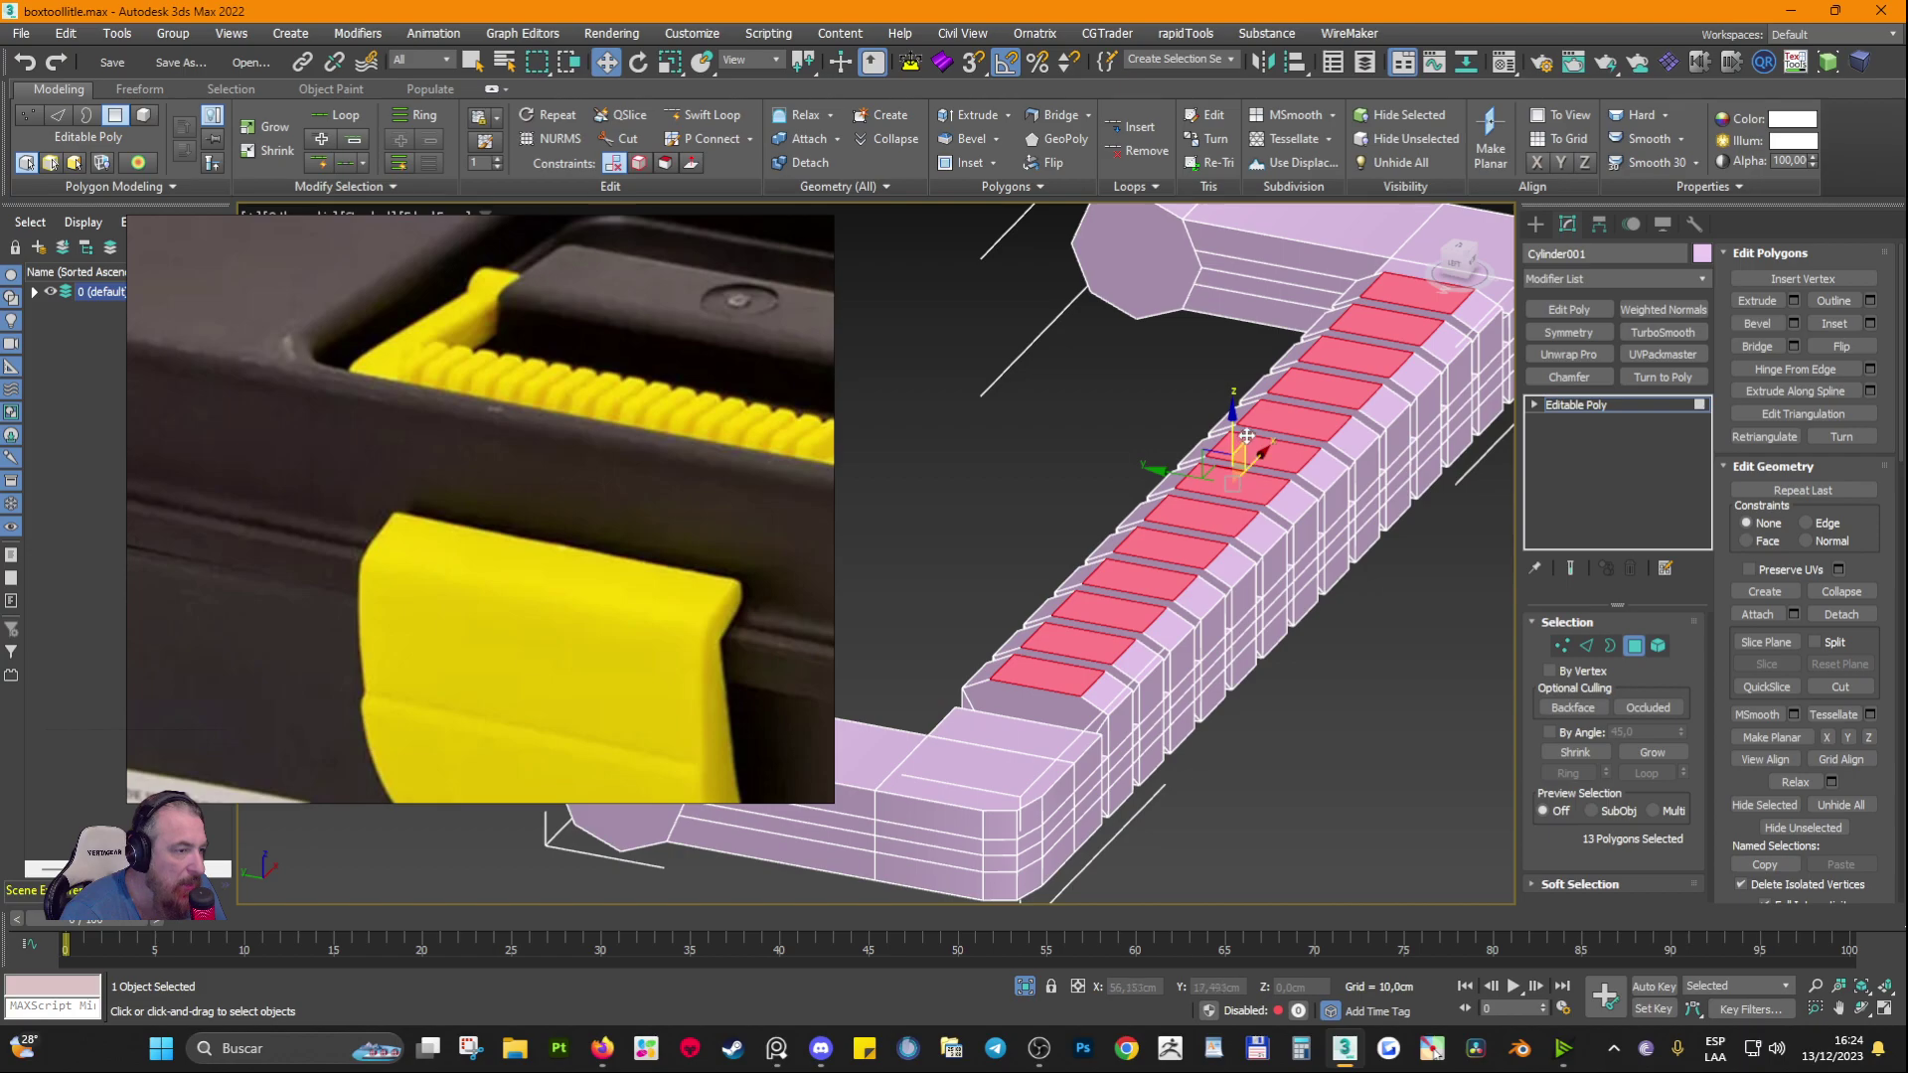
pyautogui.moveTo(1234, 429); pyautogui.dragTo(1233, 421)
pyautogui.keyDown('alt'); pyautogui.moveTo(1366, 586); pyautogui.dragTo(1282, 587, button='middle'); pyautogui.keyUp('alt')
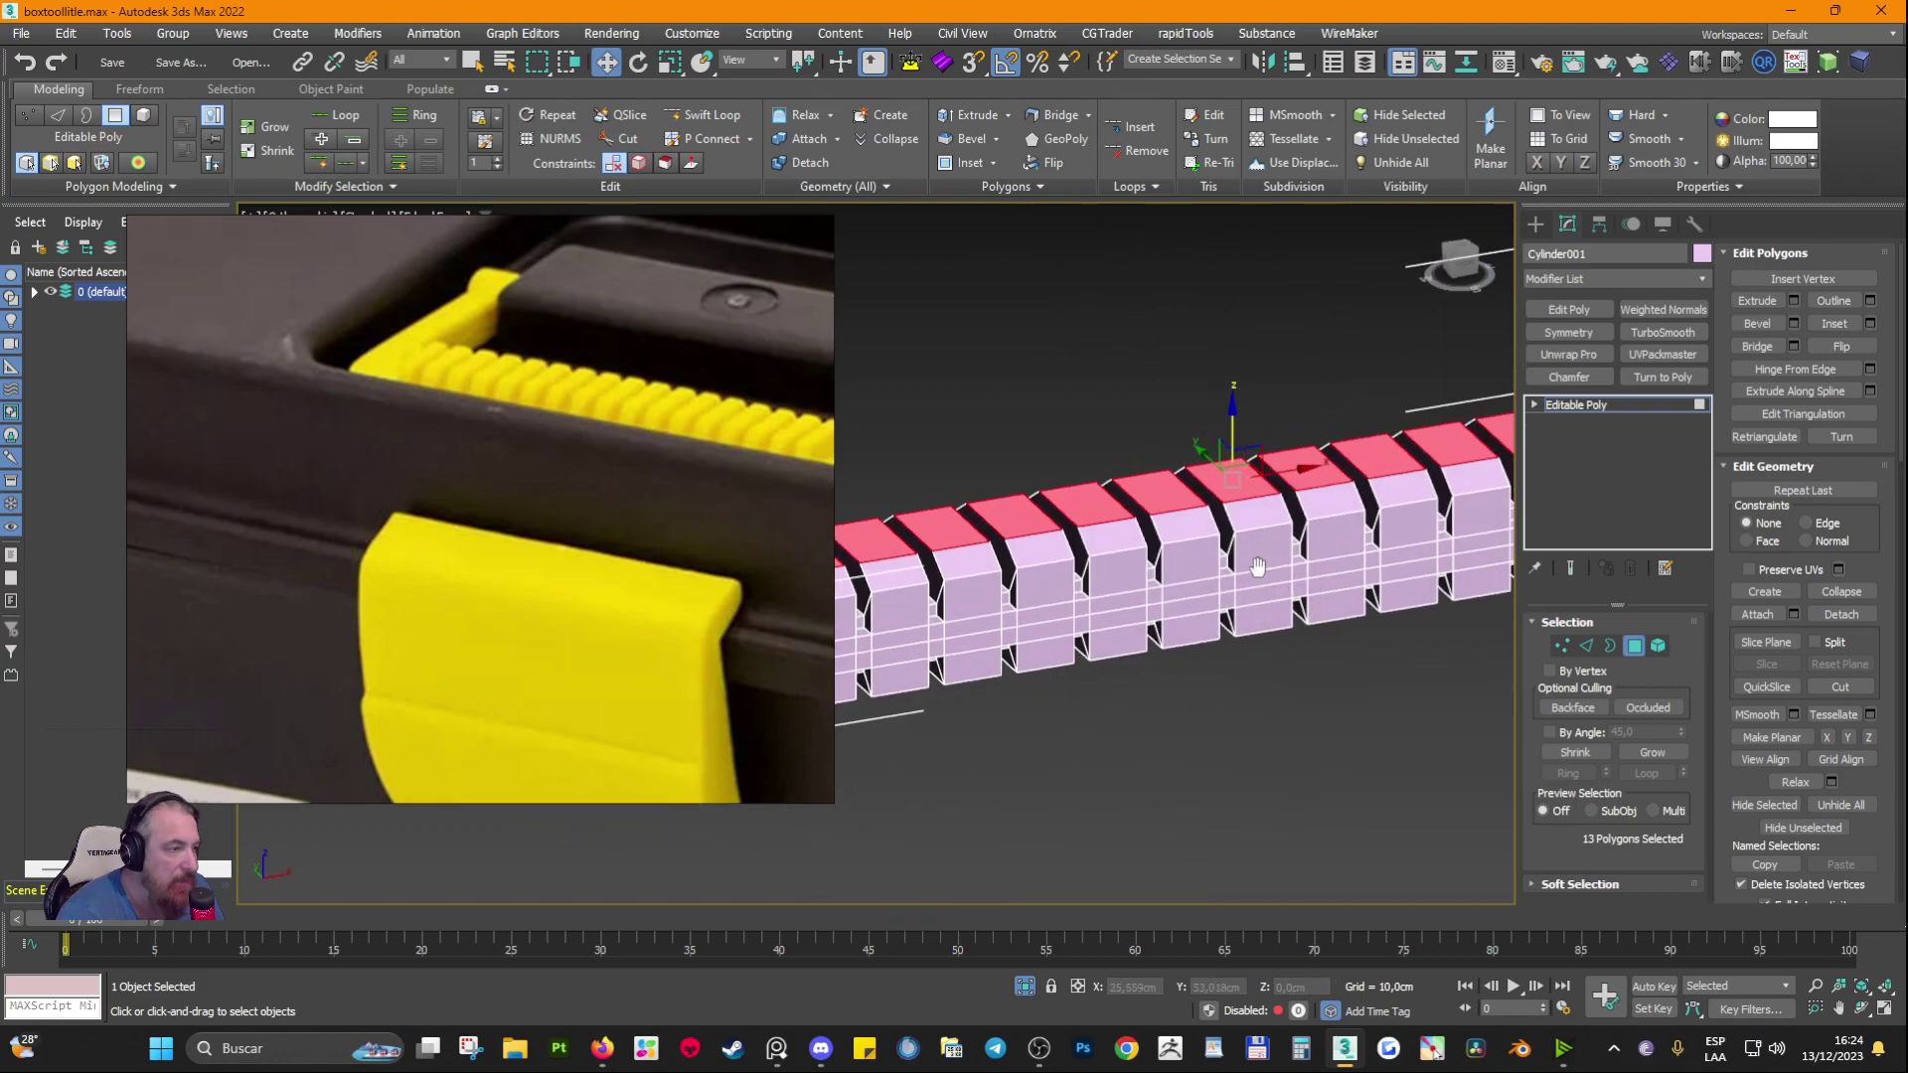
# Step: Try TurboSmooth on the whole handle with the reshaped ribs and remove the modifier again
pyautogui.scroll(-3, 1256, 566)
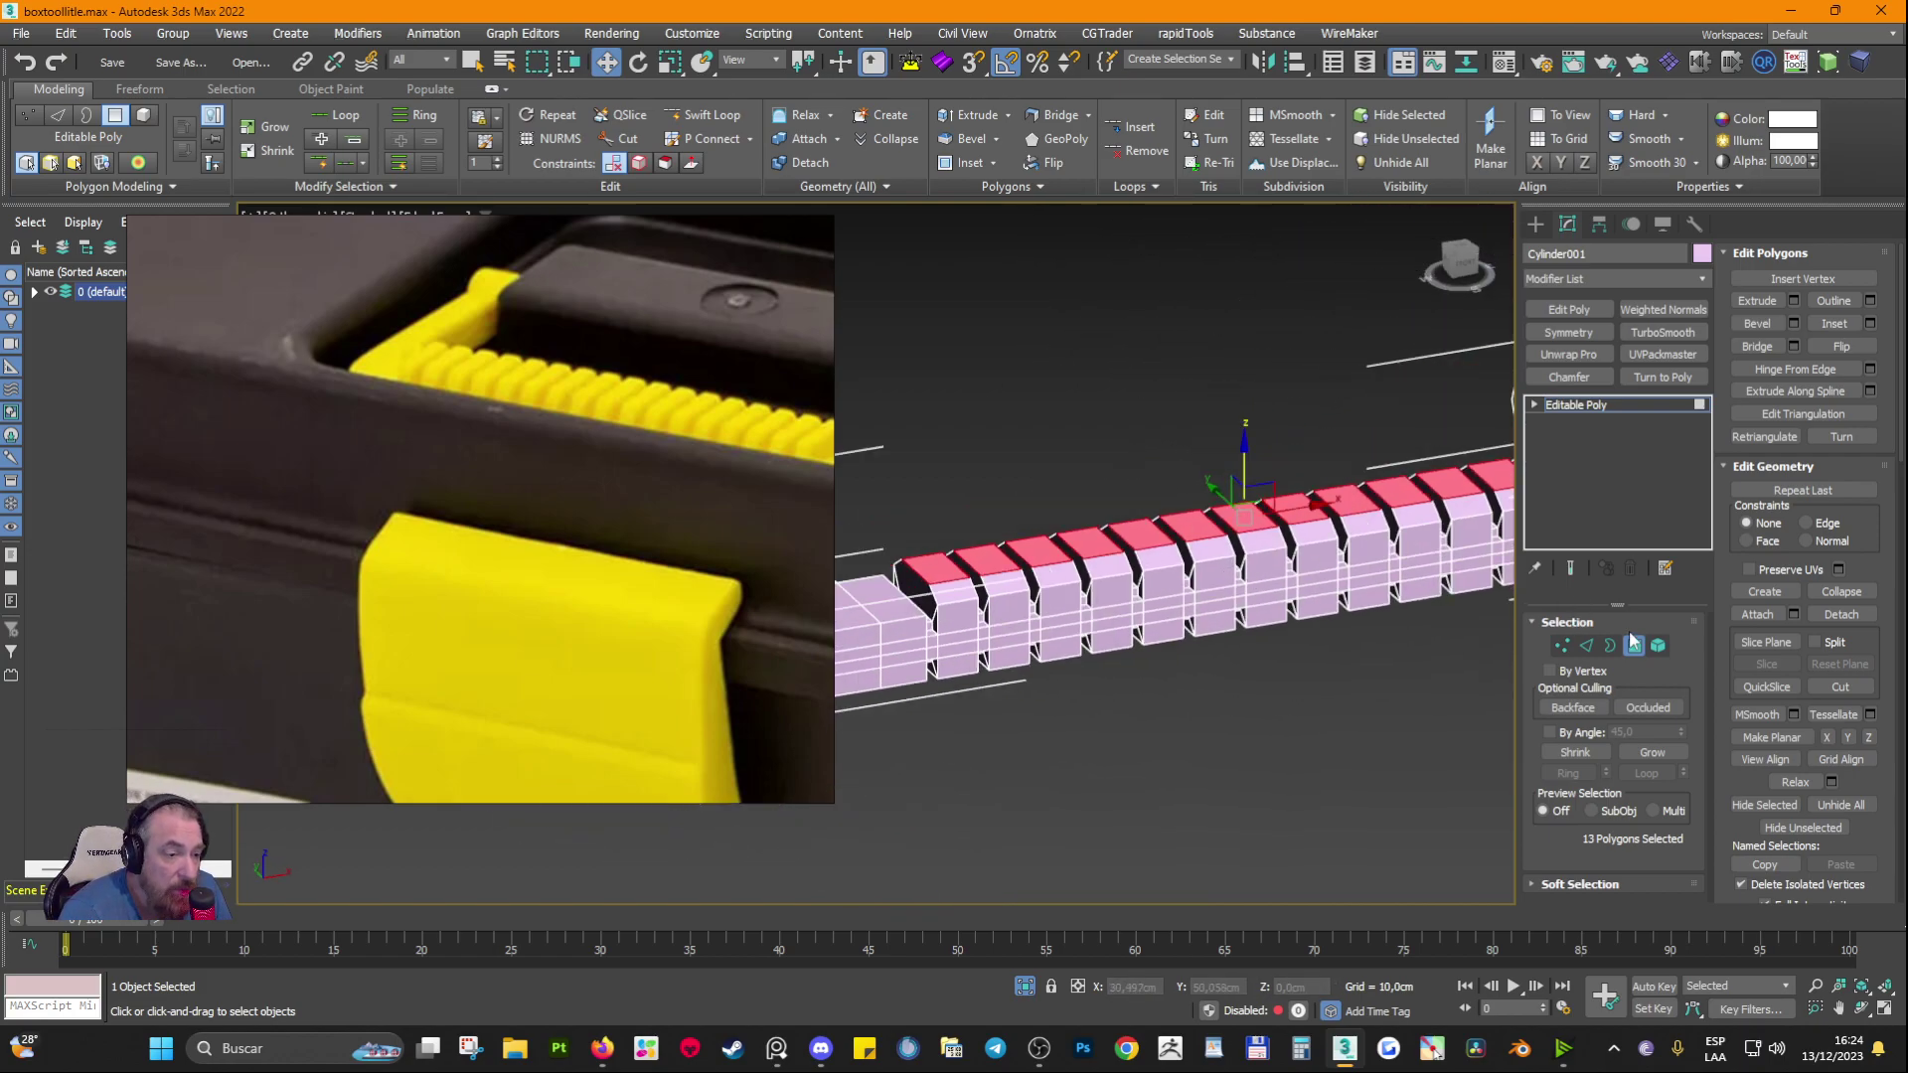
pyautogui.click(1579, 404)
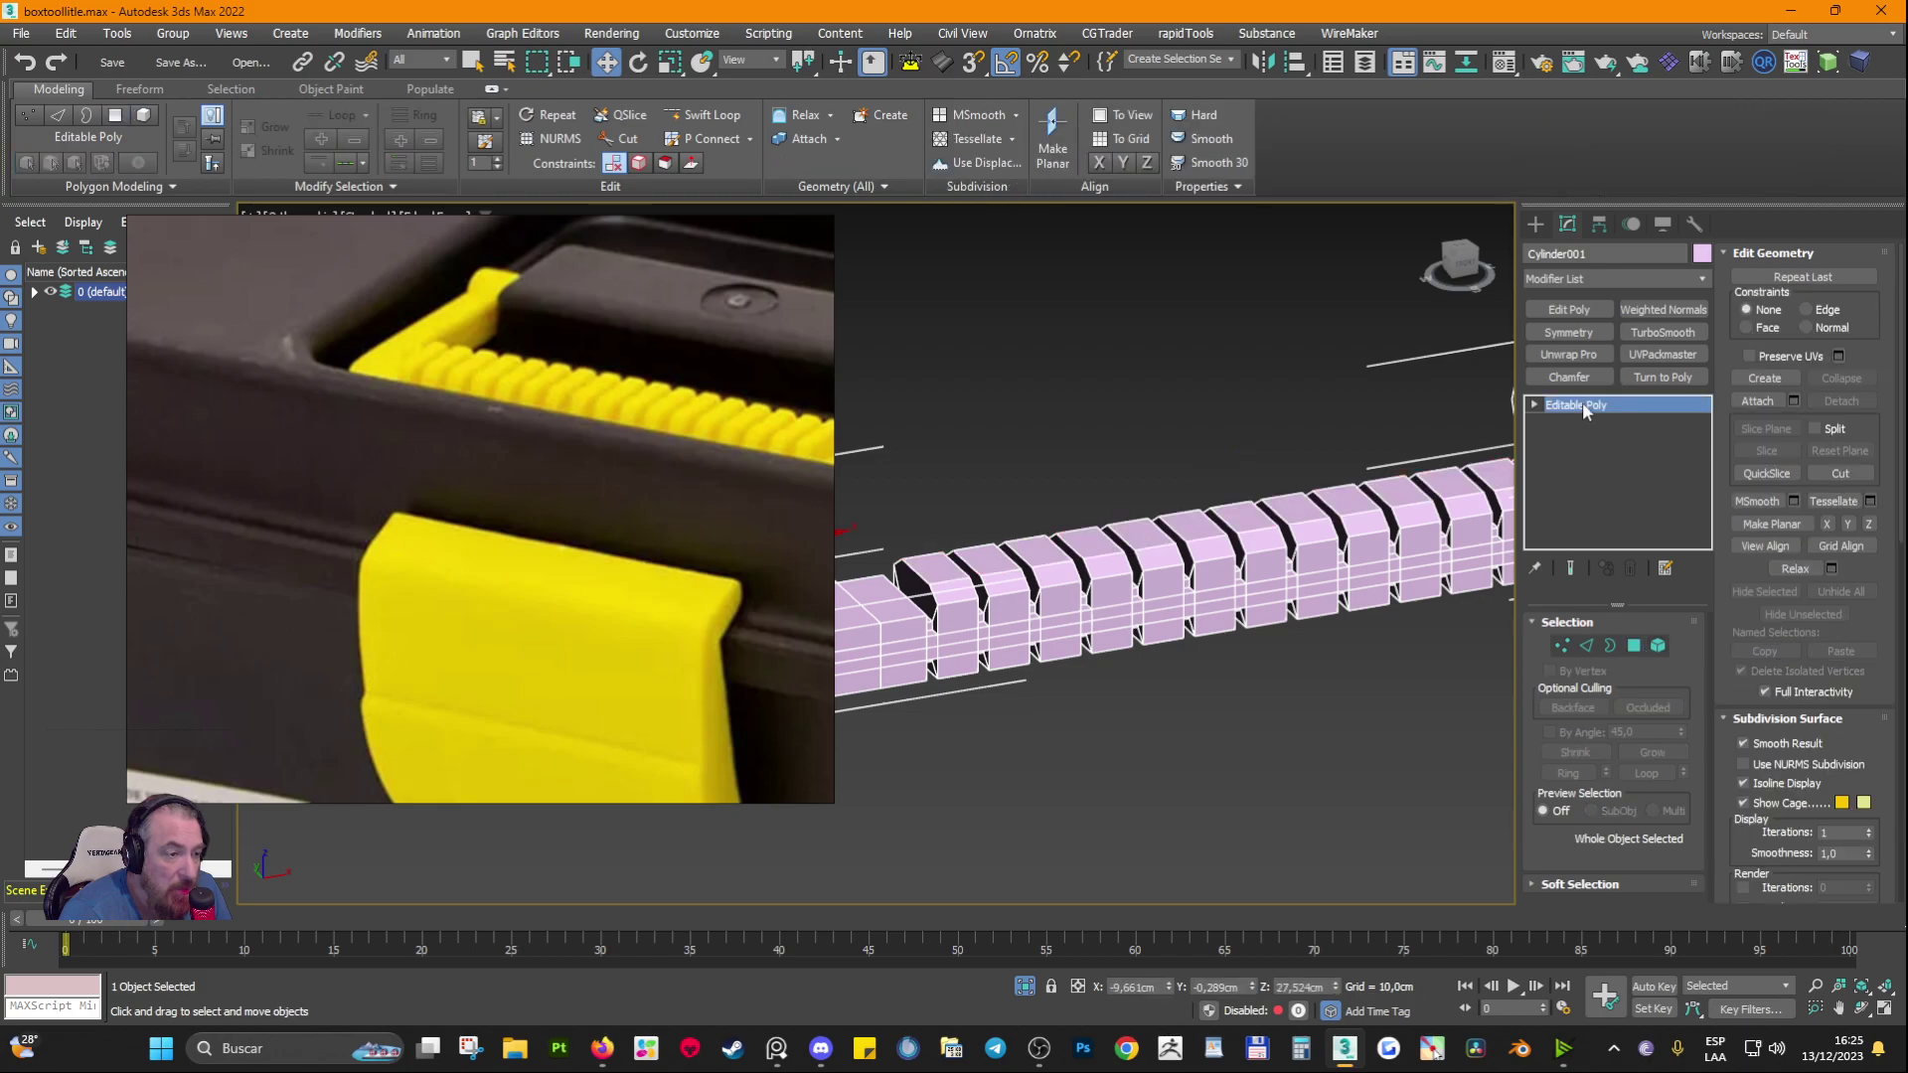
pyautogui.click(1662, 332)
pyautogui.click(1629, 568)
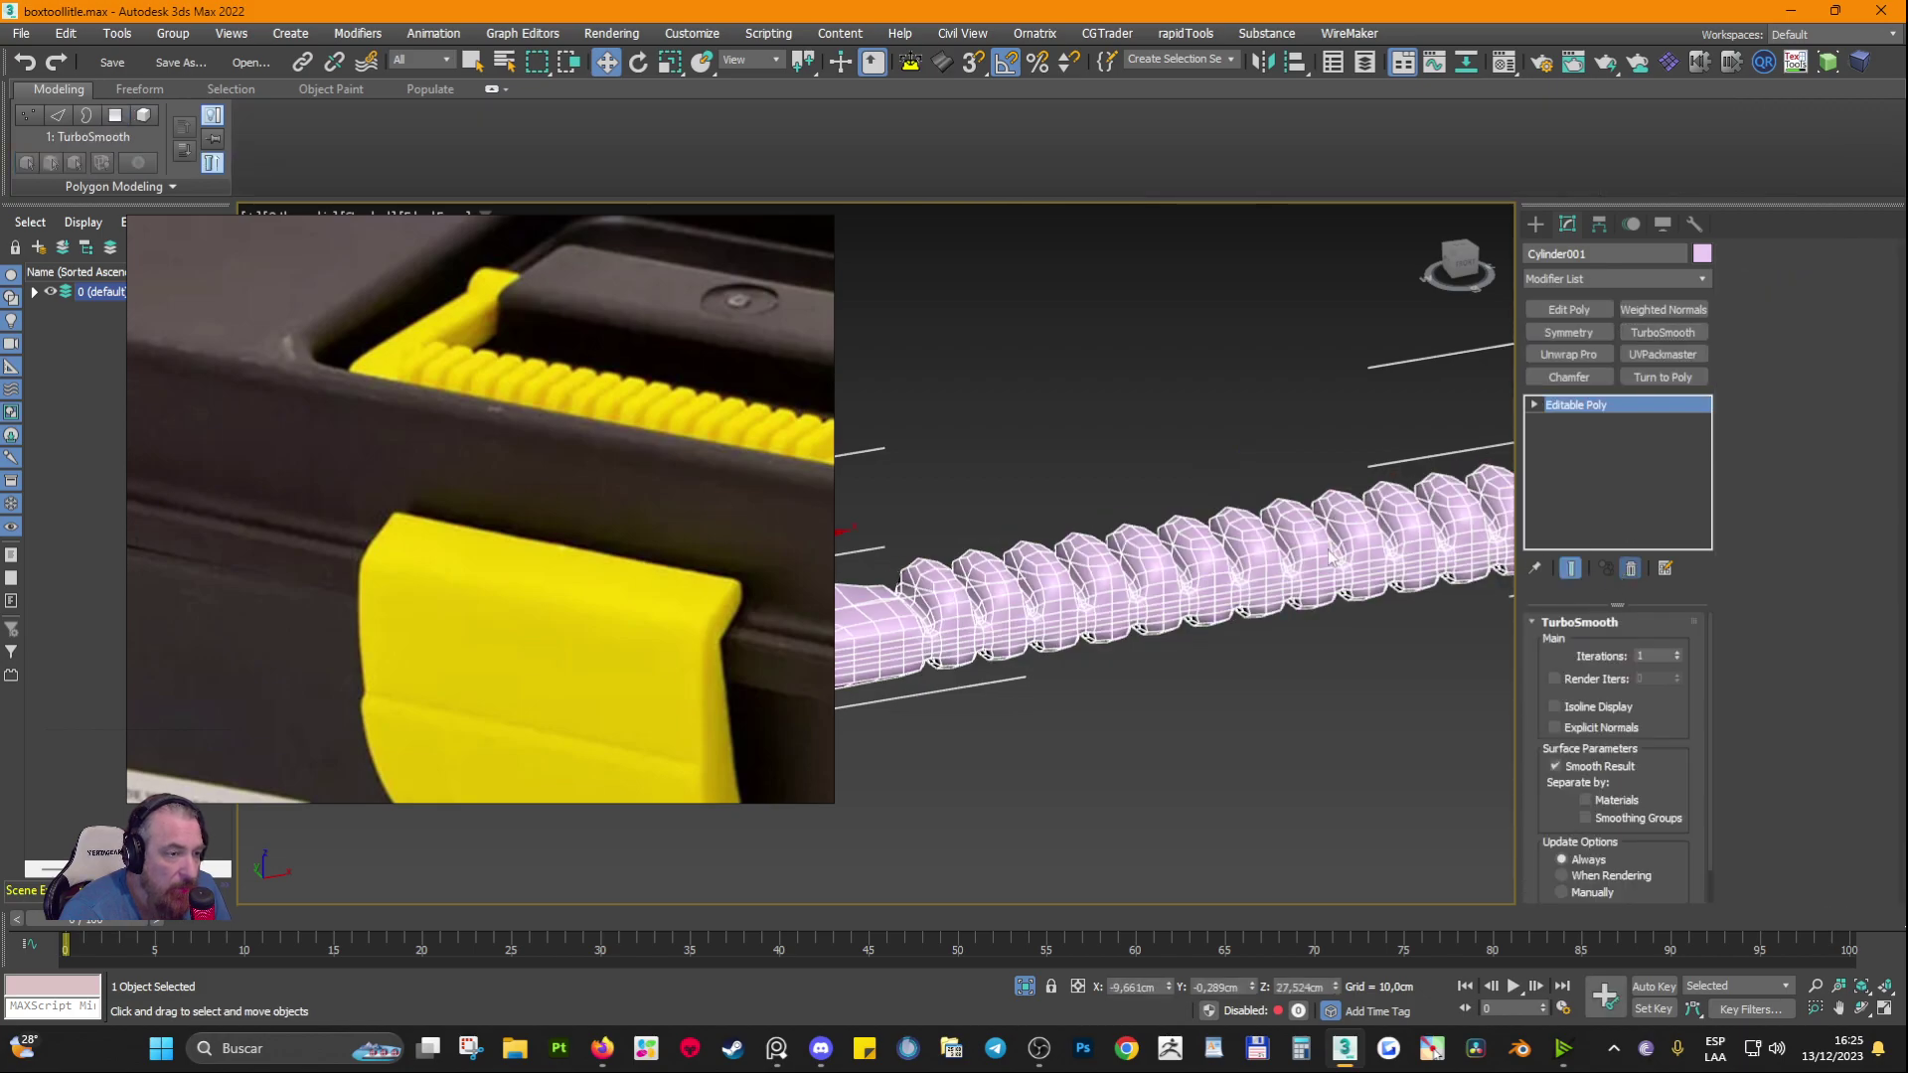
# Step: Move the reference photo out of the viewport to uncover the handle's grip ribs
pyautogui.moveTo(757, 445); pyautogui.dragTo(0, 497, button='right')
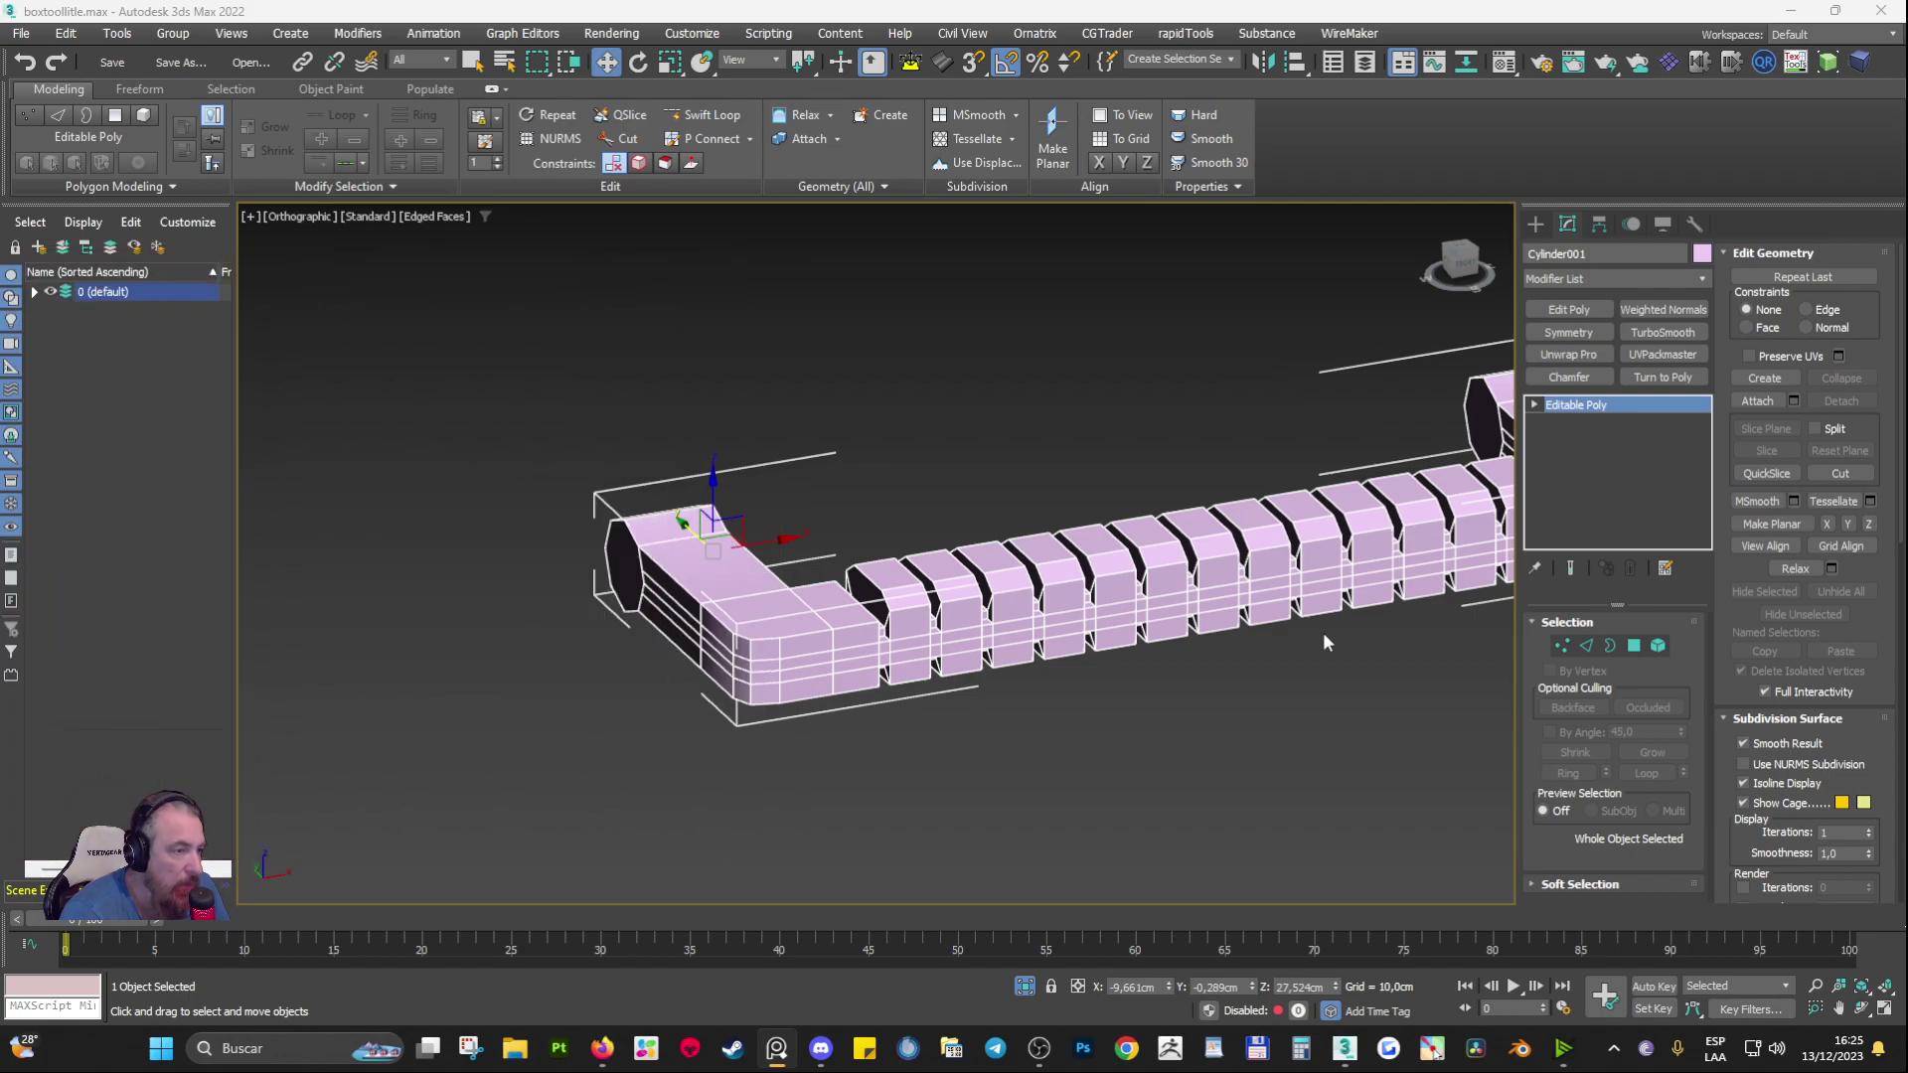
pyautogui.moveTo(1324, 643); pyautogui.dragTo(1151, 585, button='middle')
pyautogui.scroll(4, 1152, 534)
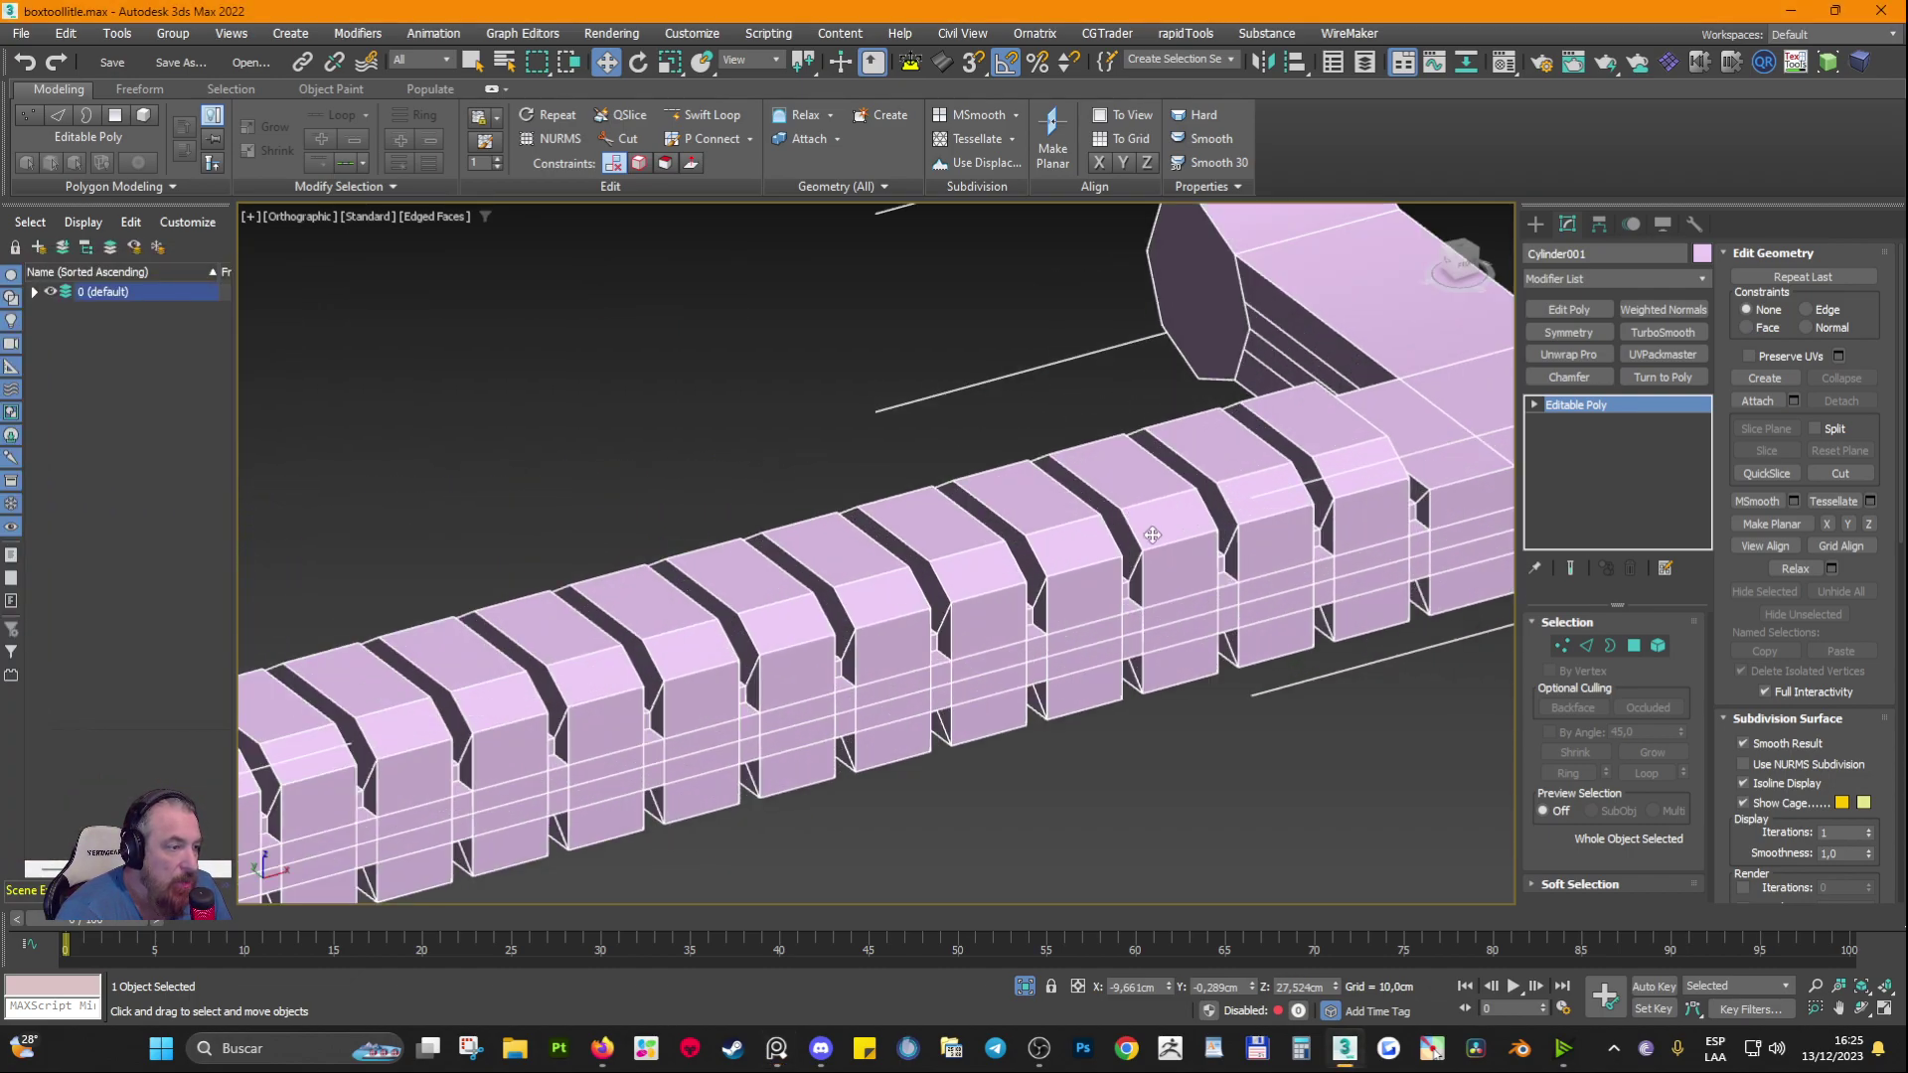
# Step: Try adding supporting edge loops around one grip rib with Swift Loop, and undo them
pyautogui.hotkey('alt', '1')
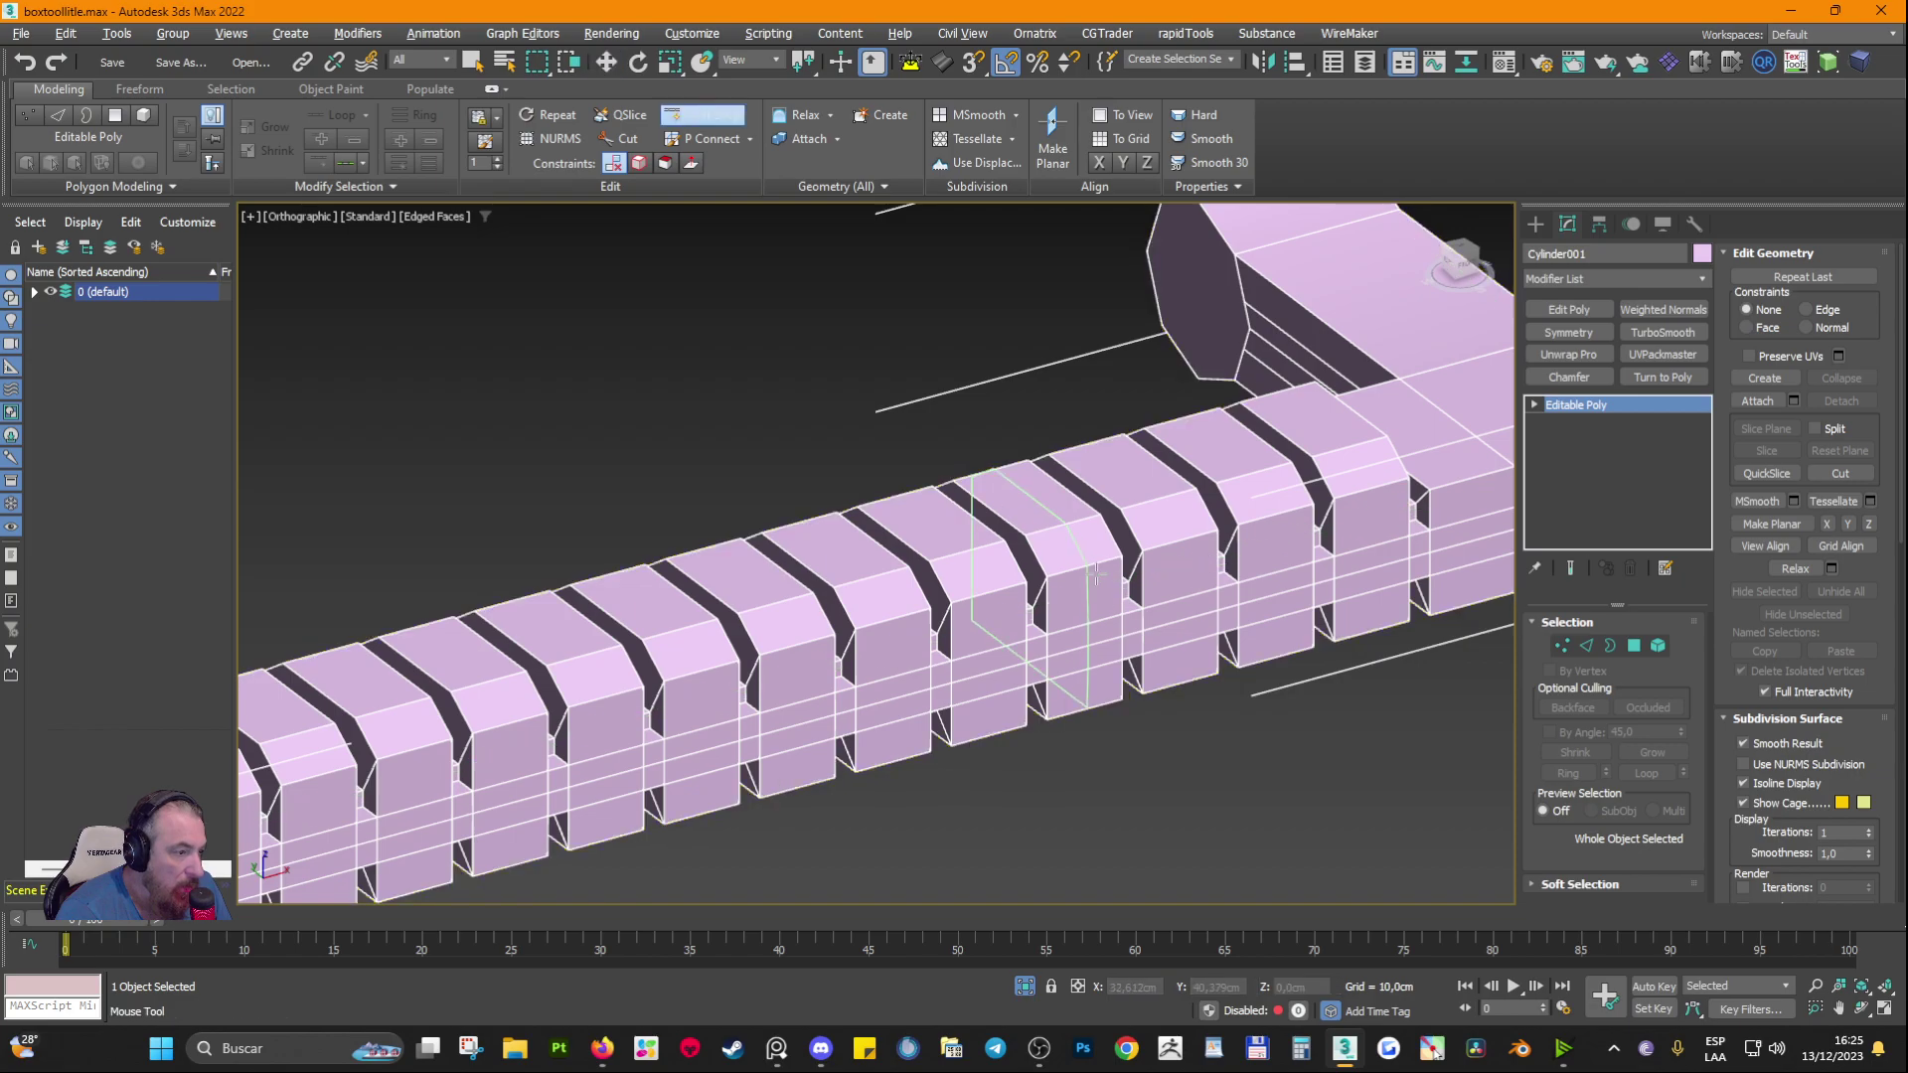
pyautogui.click(1134, 518)
pyautogui.click(1193, 500)
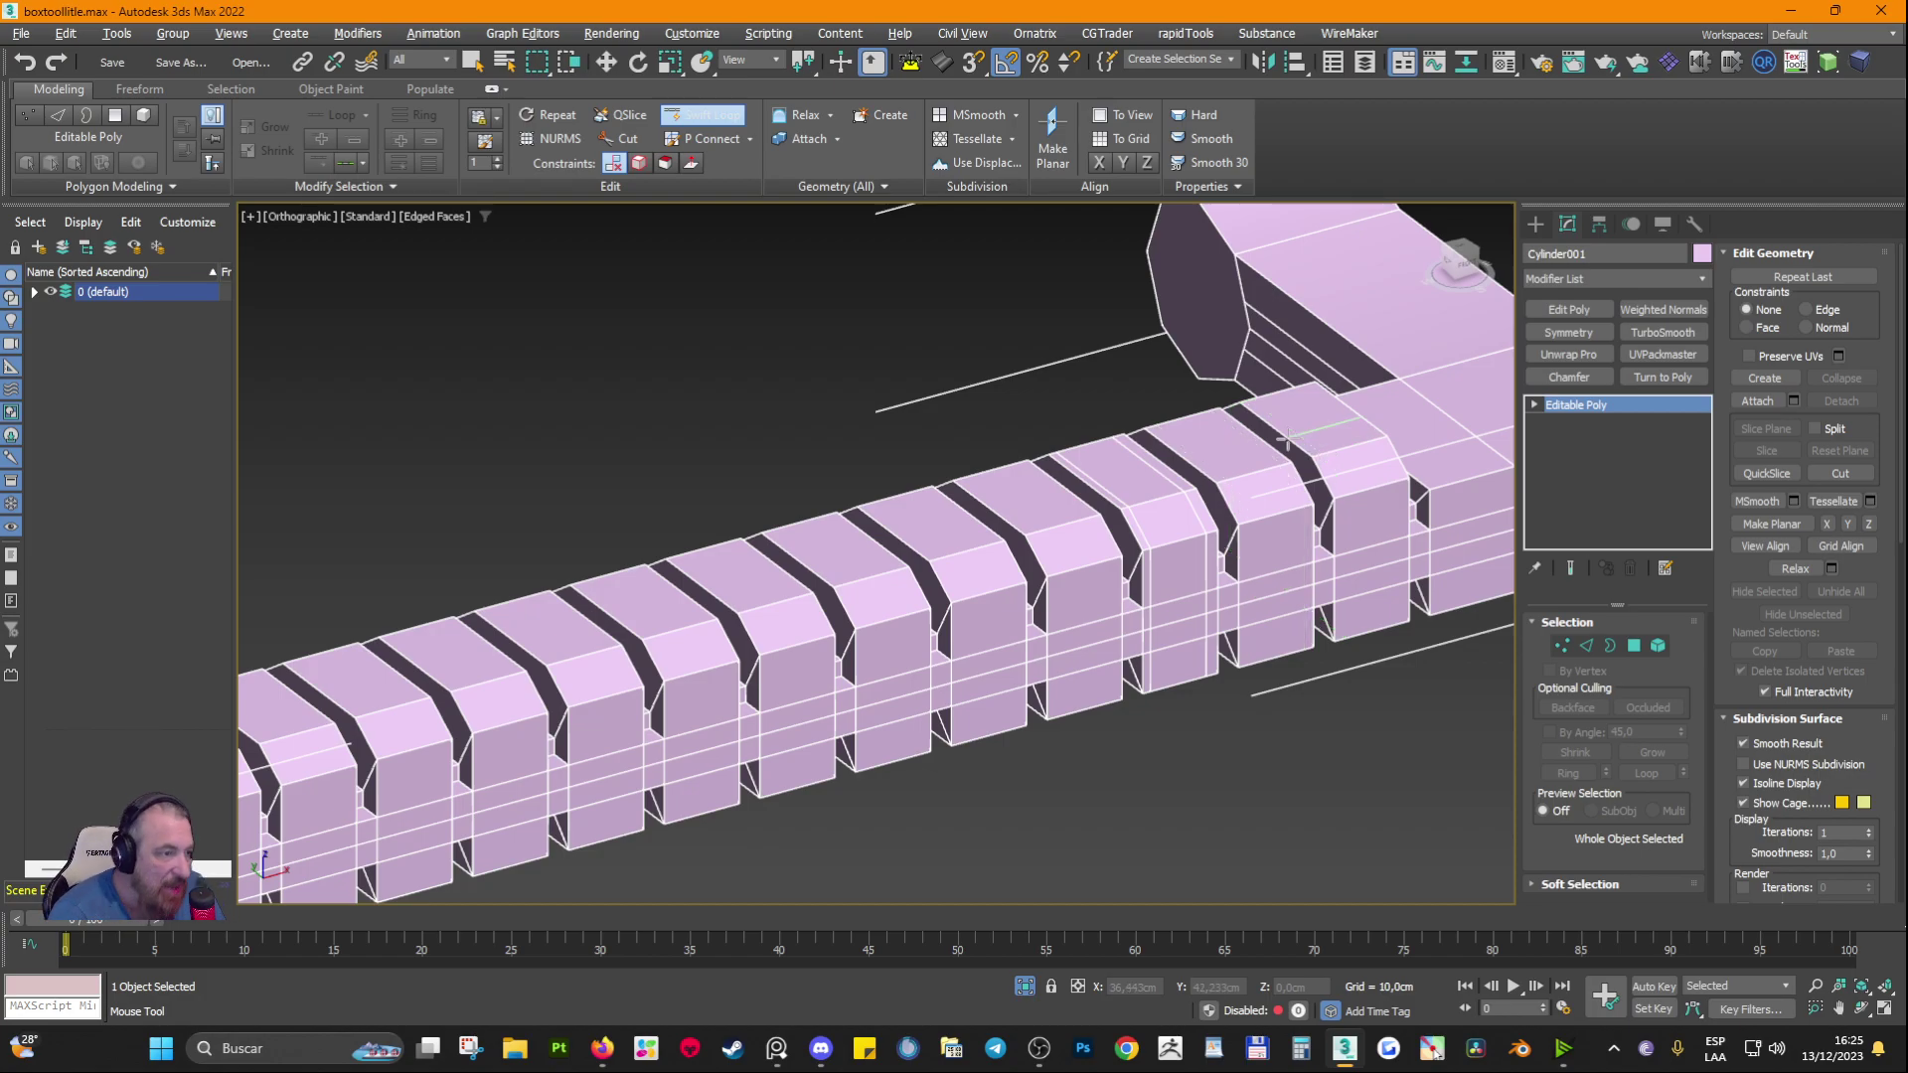
pyautogui.press('w')
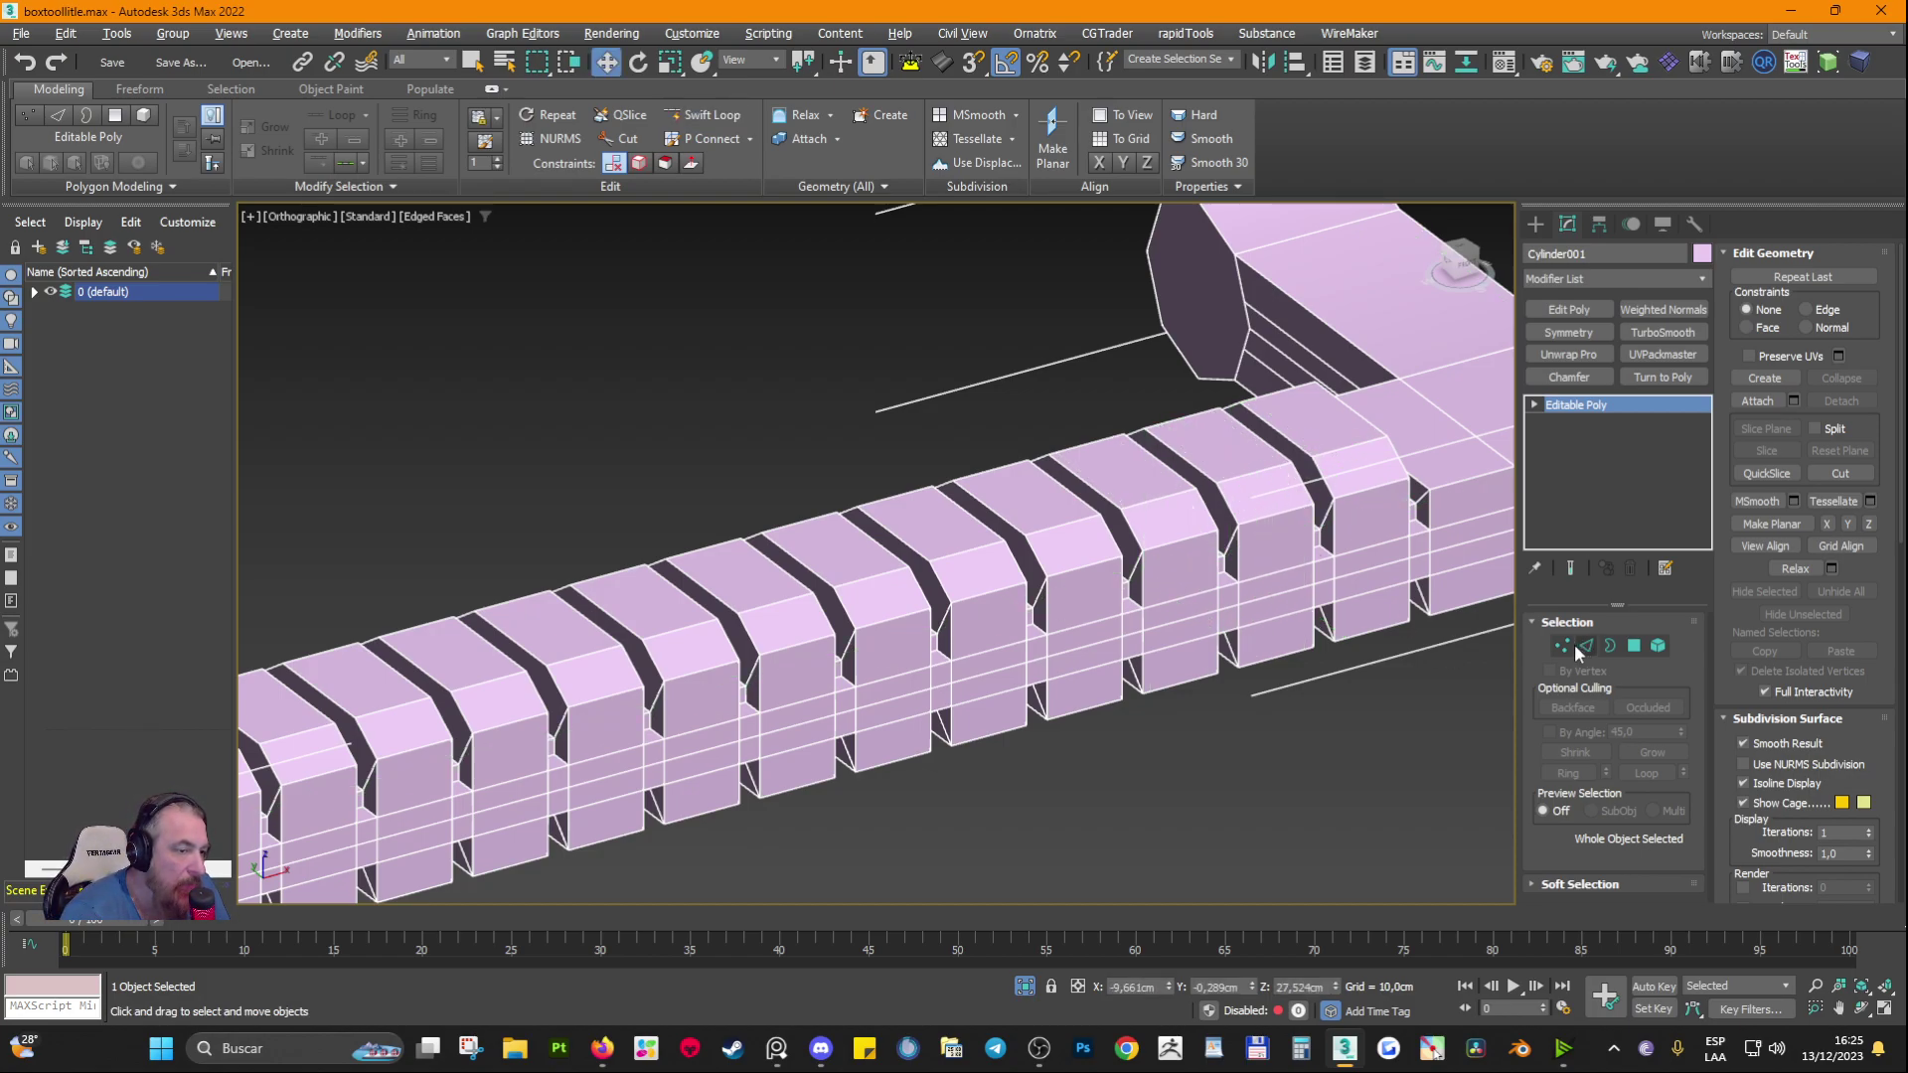
pyautogui.click(1685, 278)
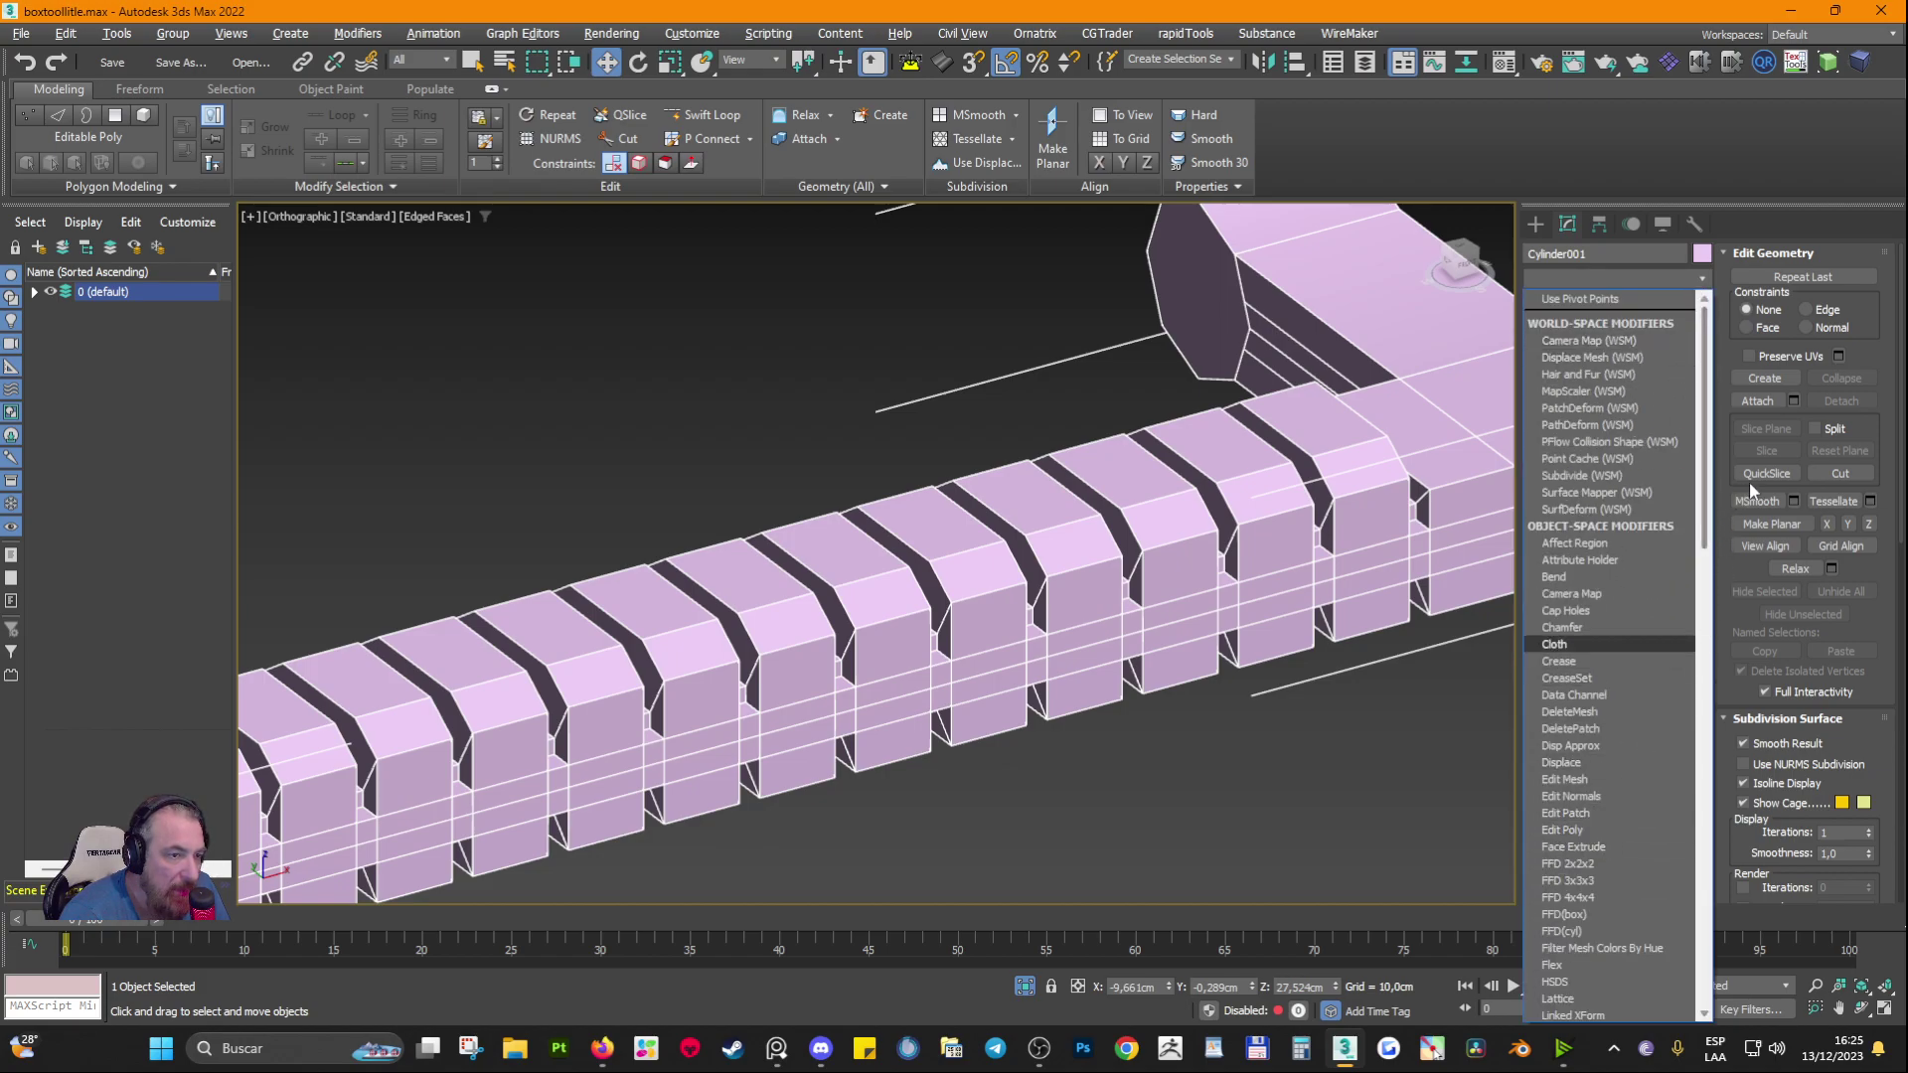
pyautogui.click(1709, 279)
pyautogui.click(1535, 404)
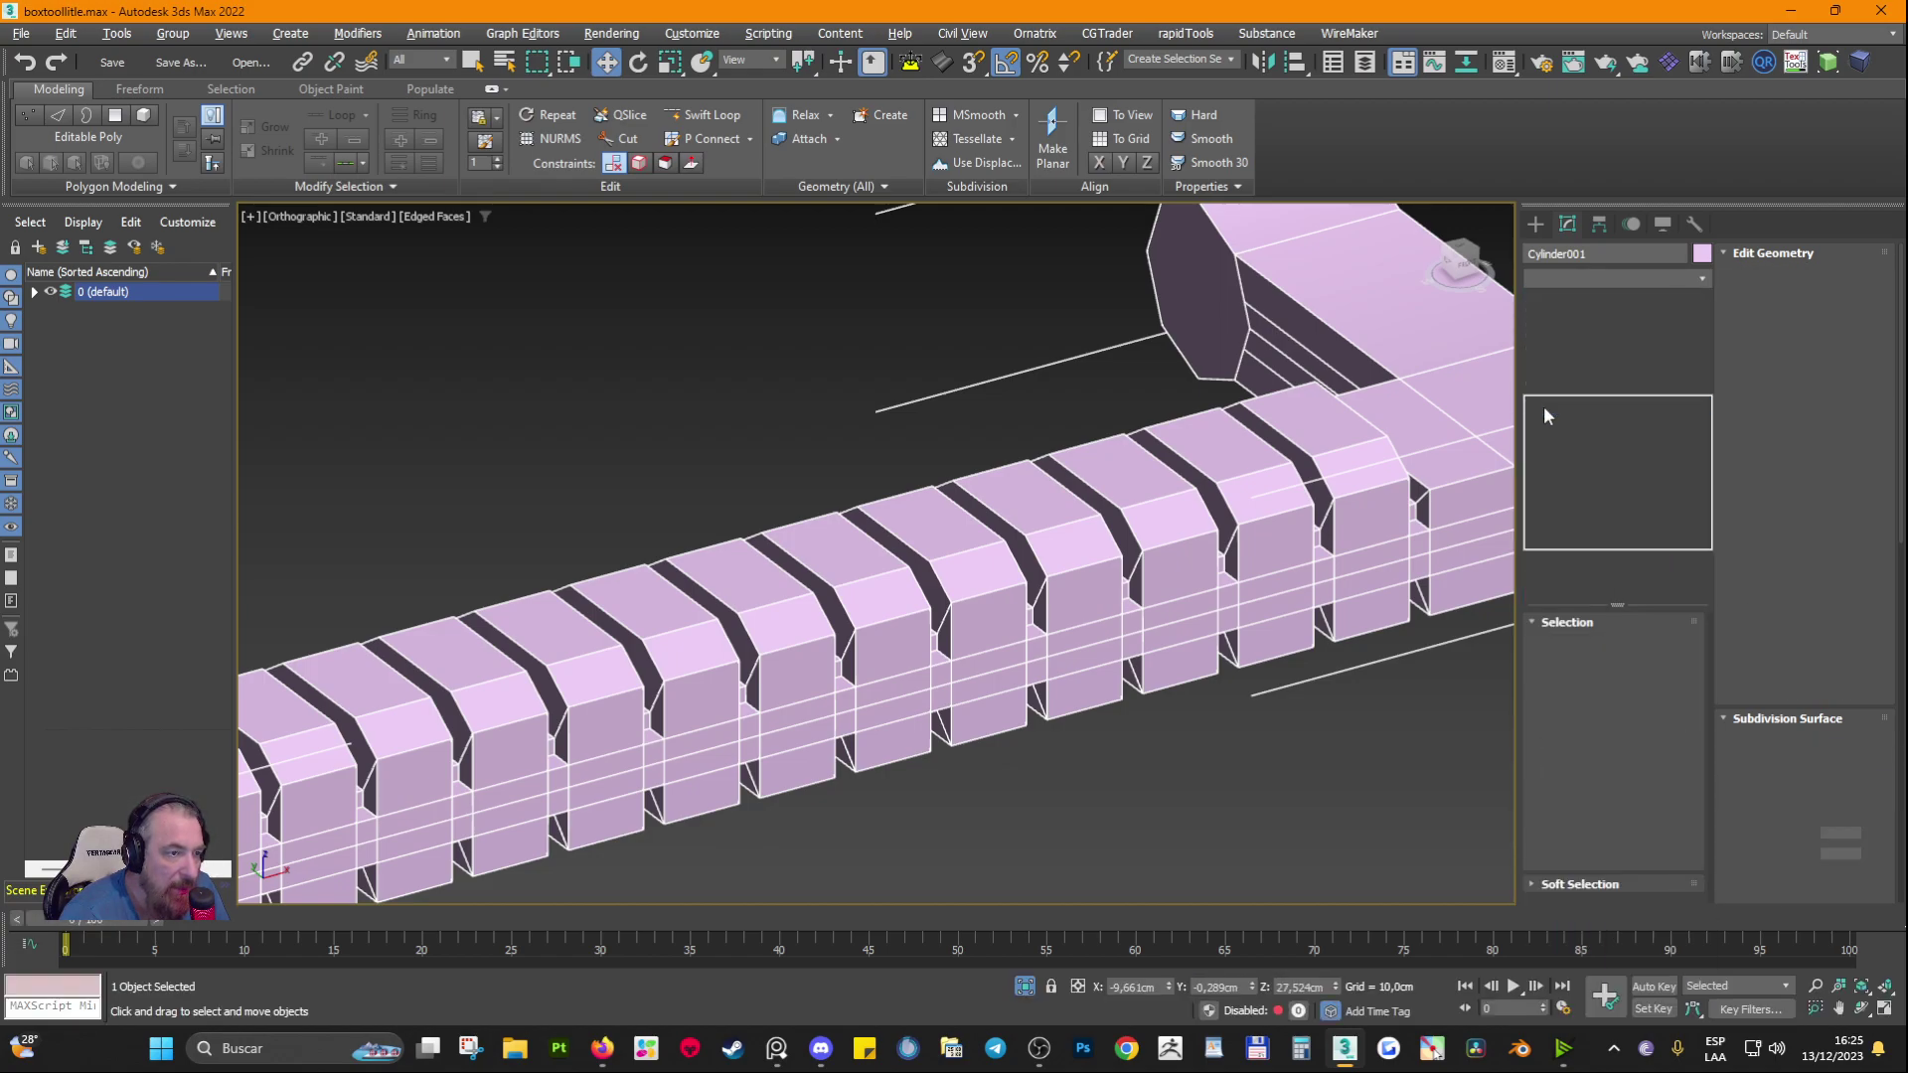
pyautogui.click(1575, 473)
pyautogui.click(1311, 419)
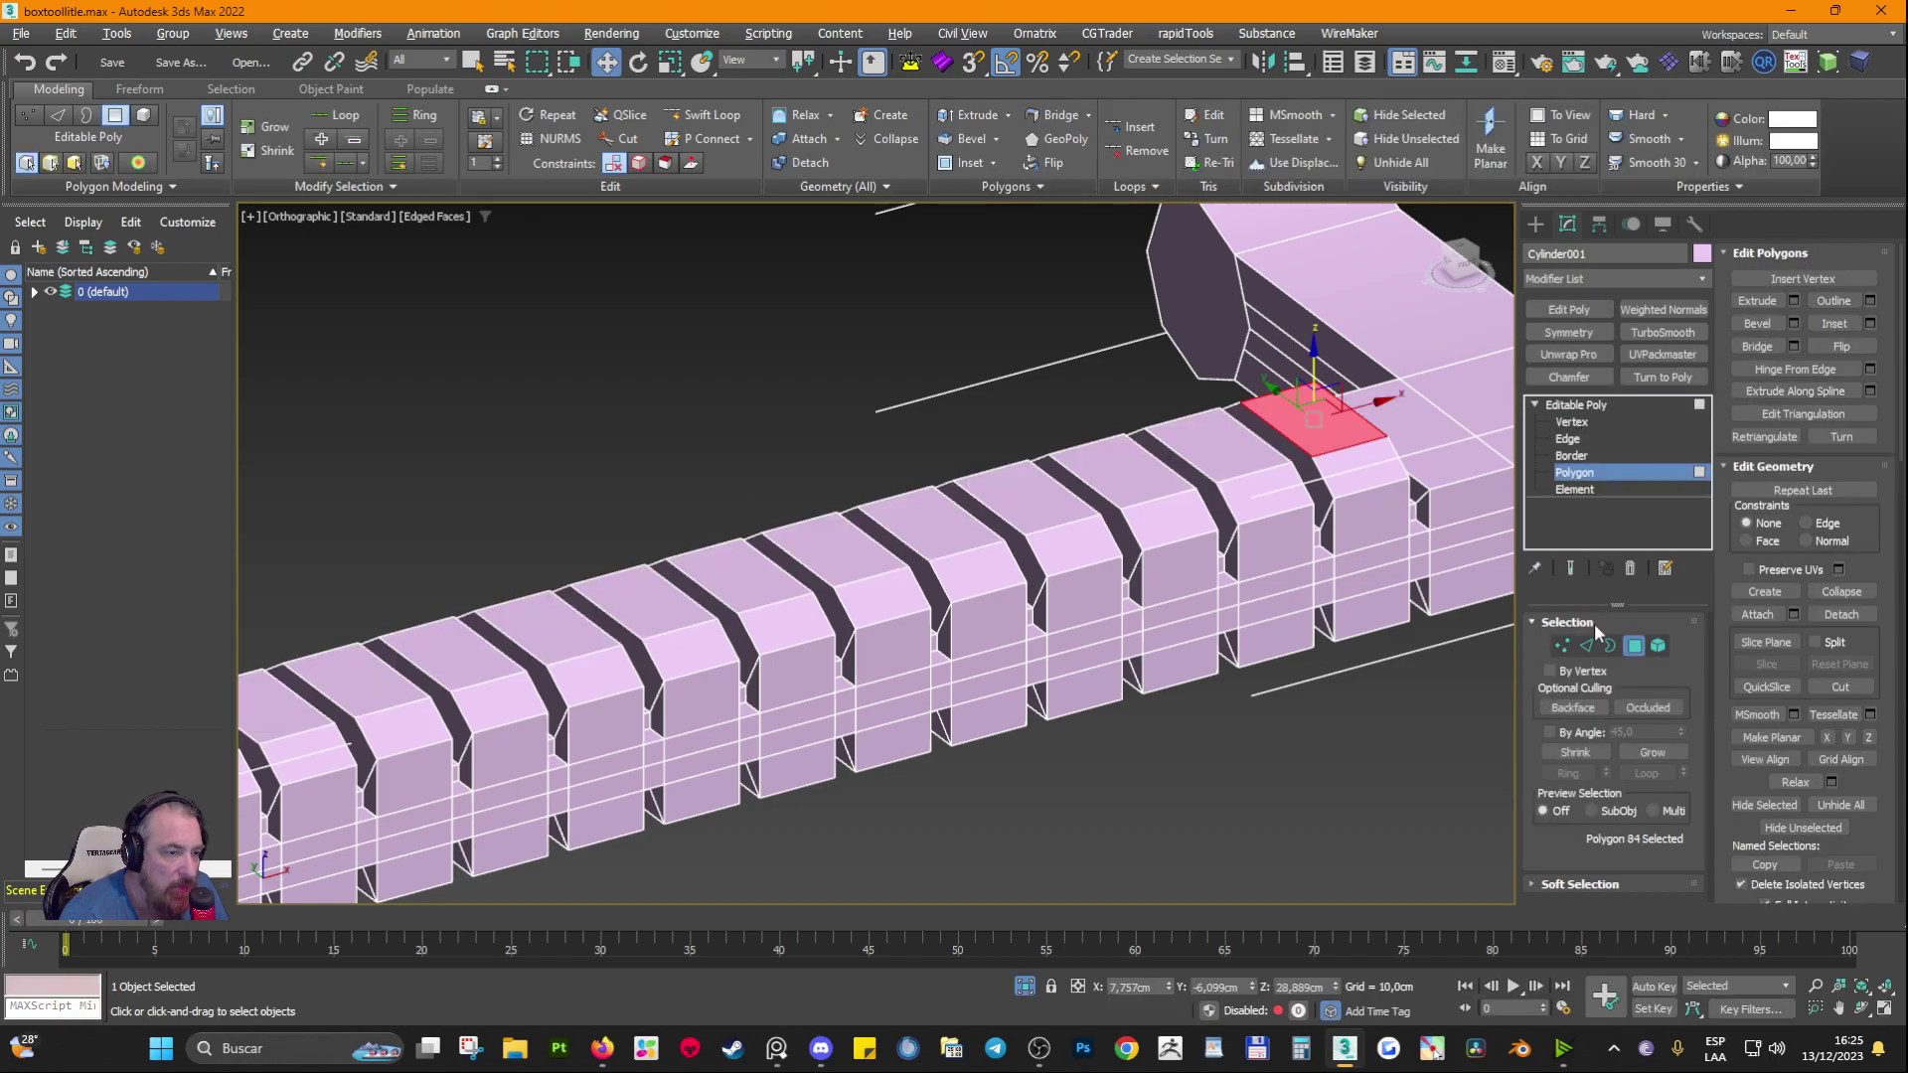
pyautogui.press('2')
pyautogui.click(1302, 450)
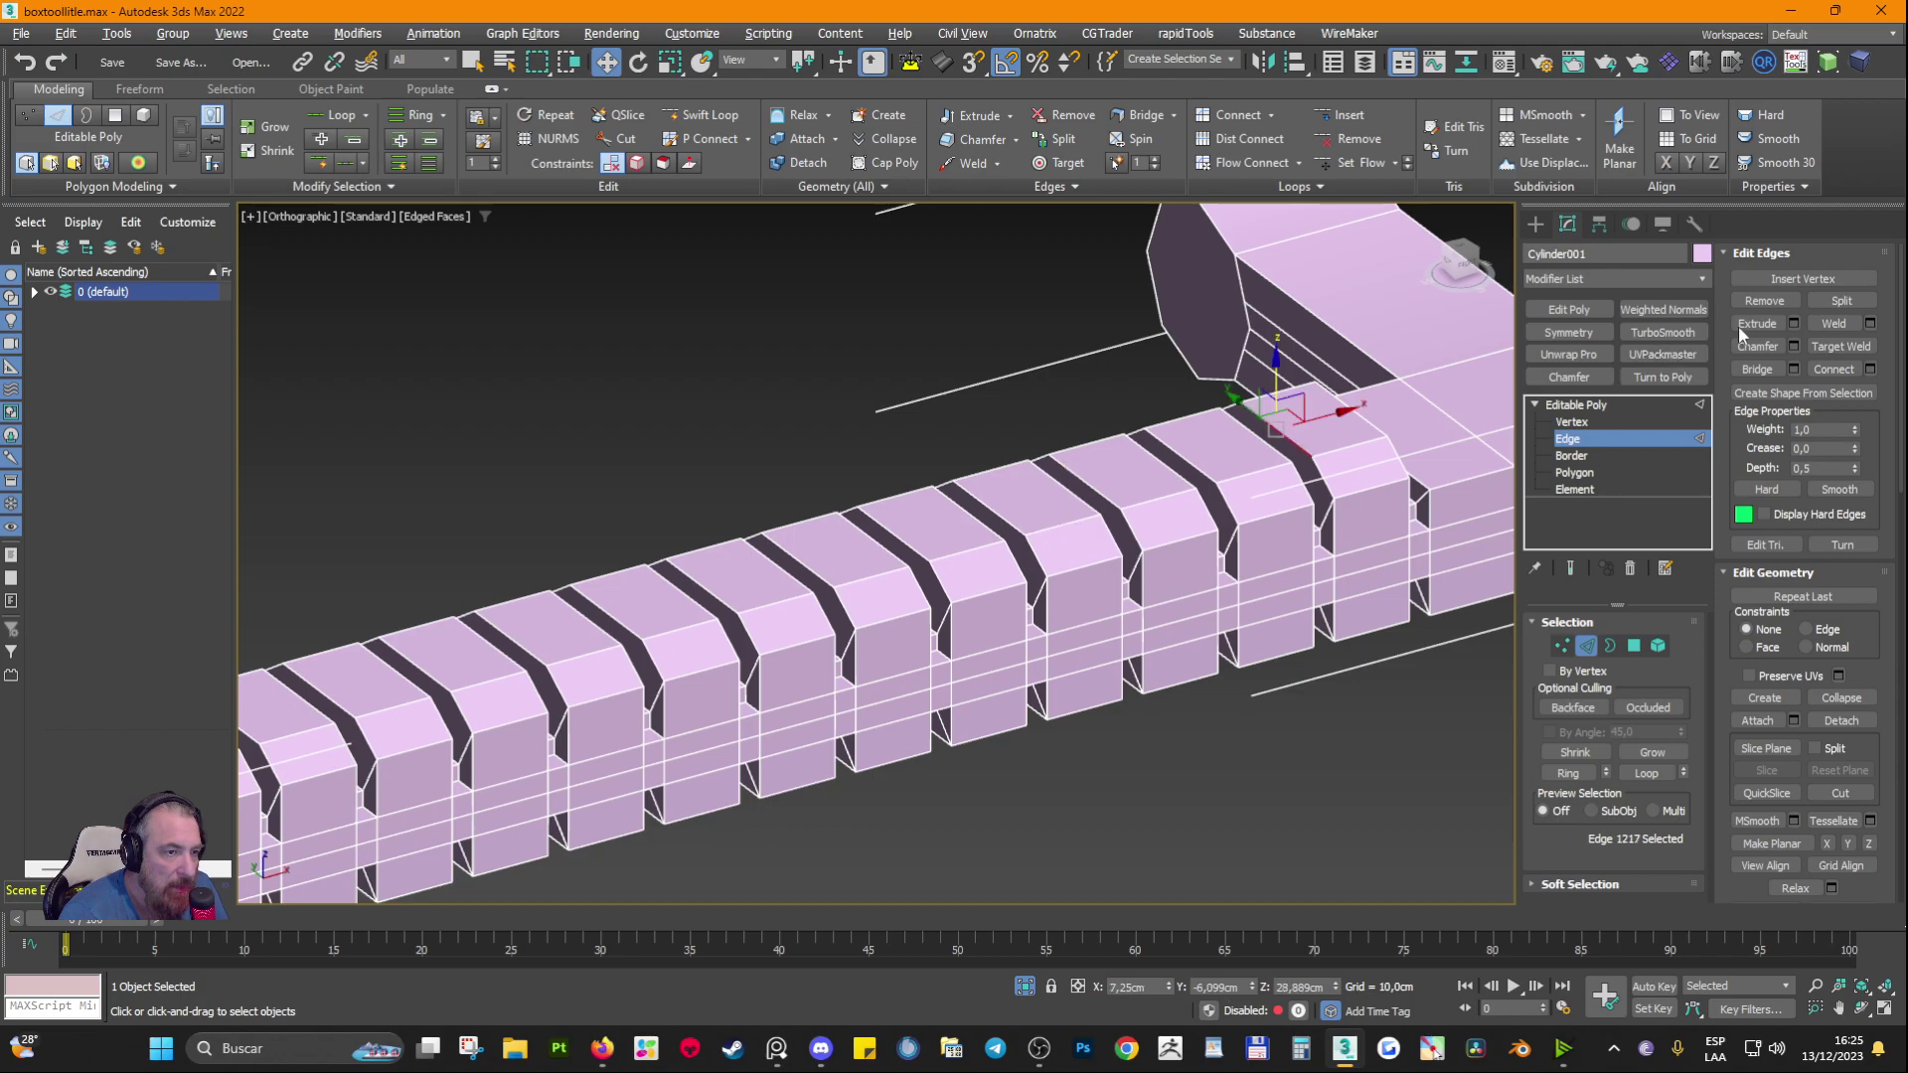
# Step: Return to the whole-object level of the handle and add a Chamfer modifier
pyautogui.click(1586, 404)
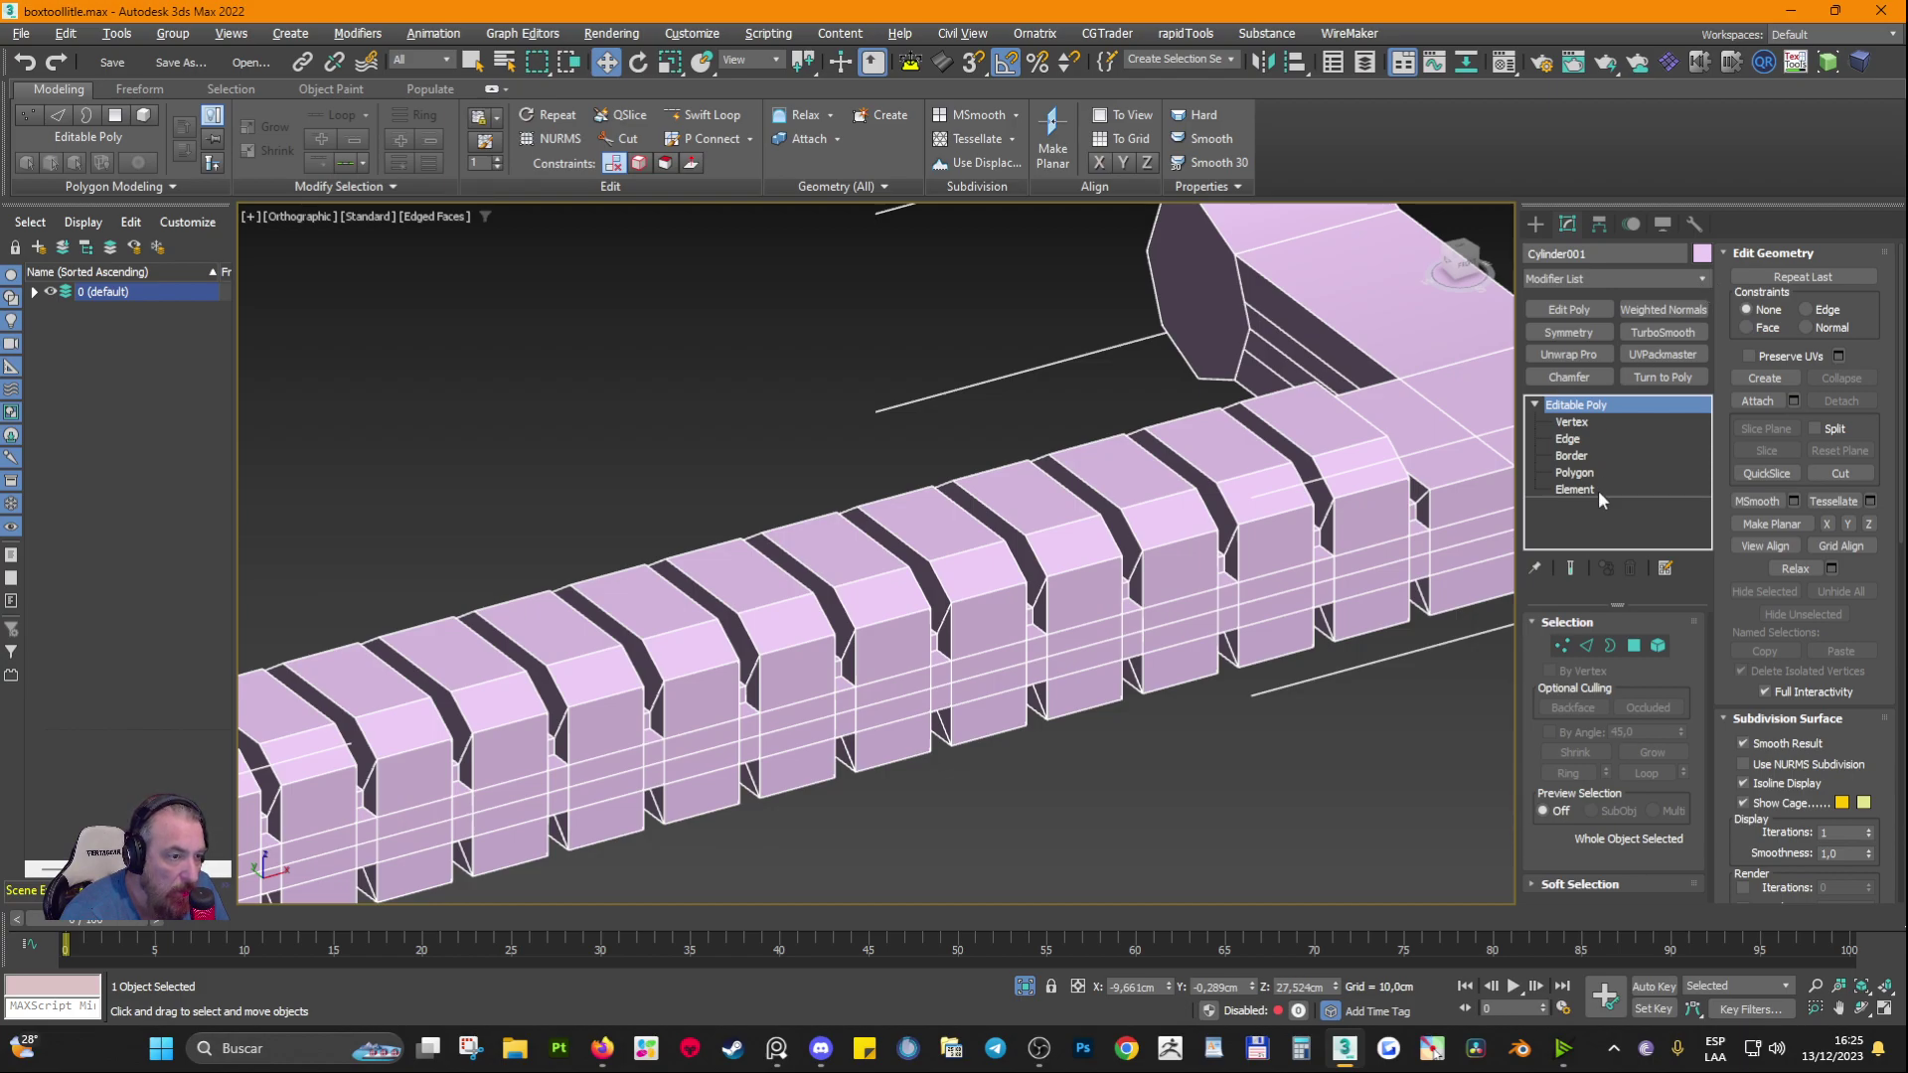
pyautogui.click(1701, 278)
pyautogui.scroll(-5, 1693, 480)
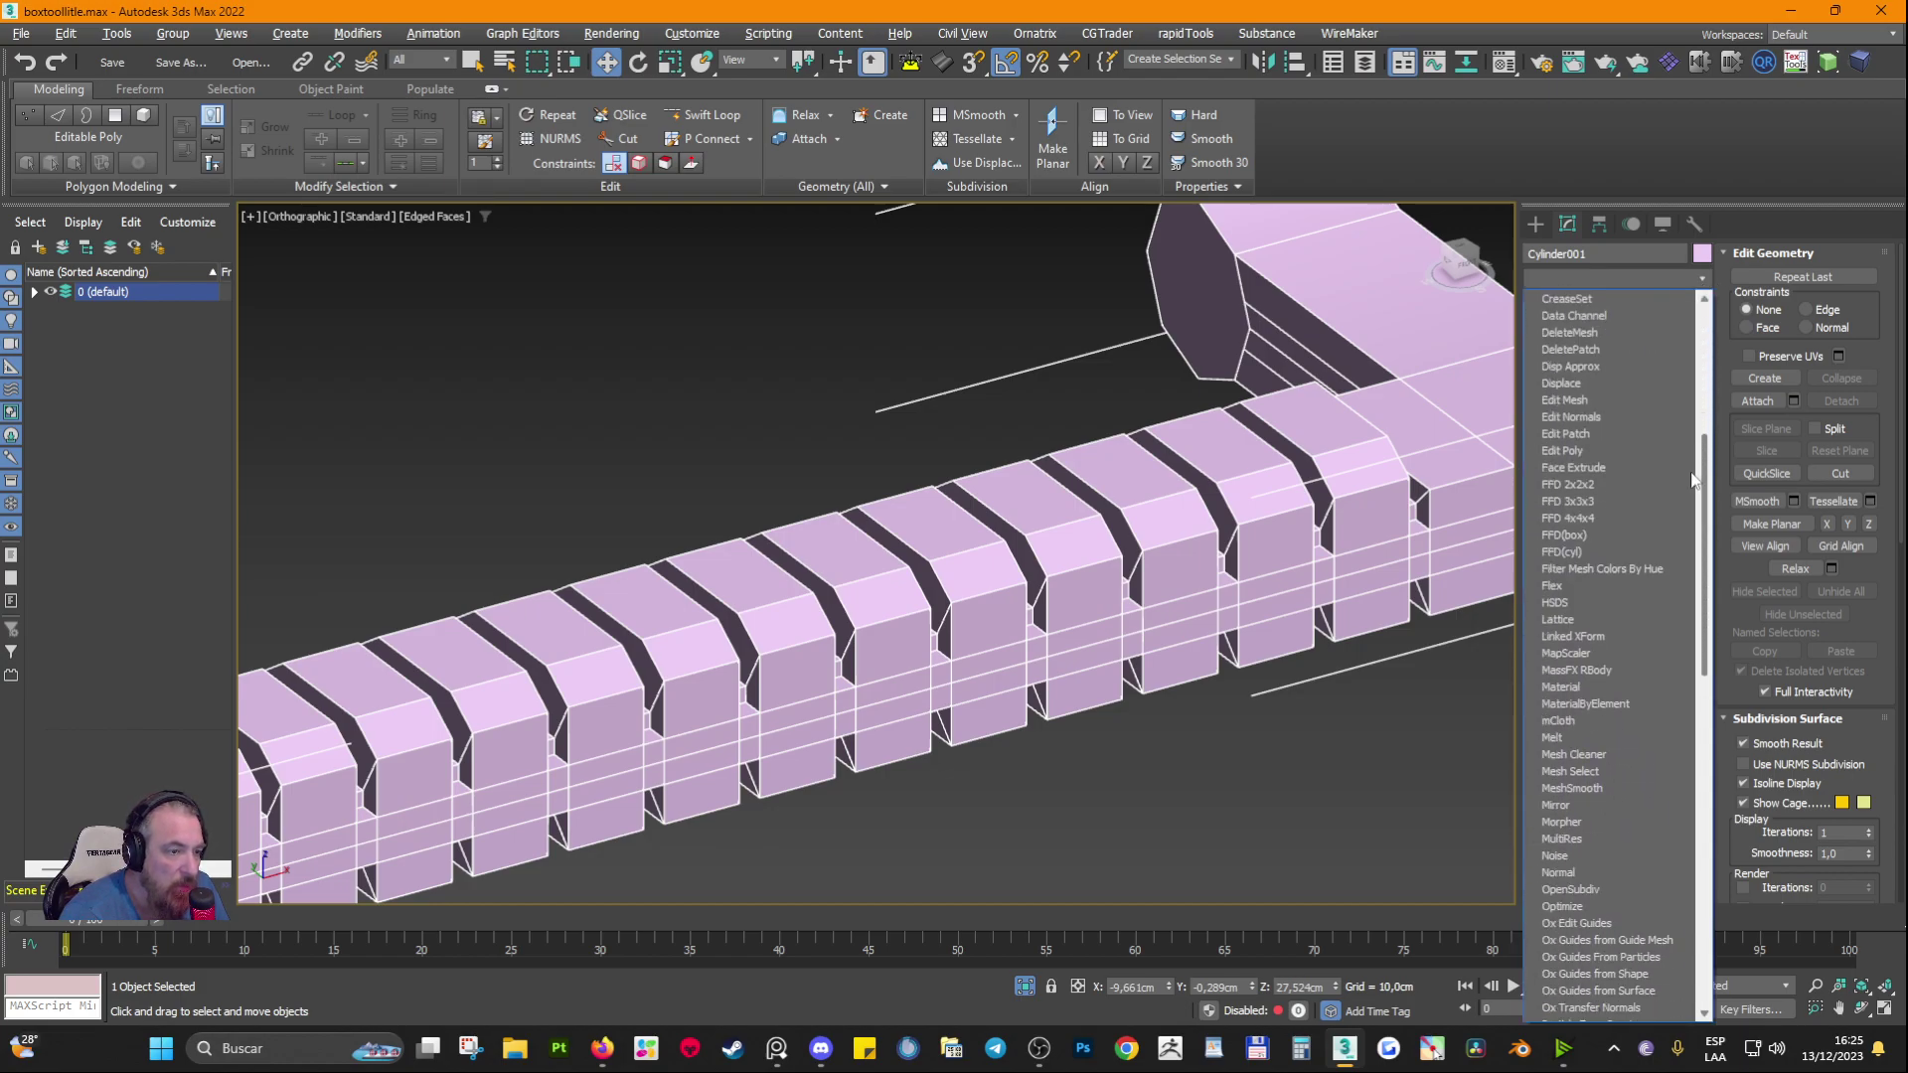
pyautogui.scroll(3, 1693, 480)
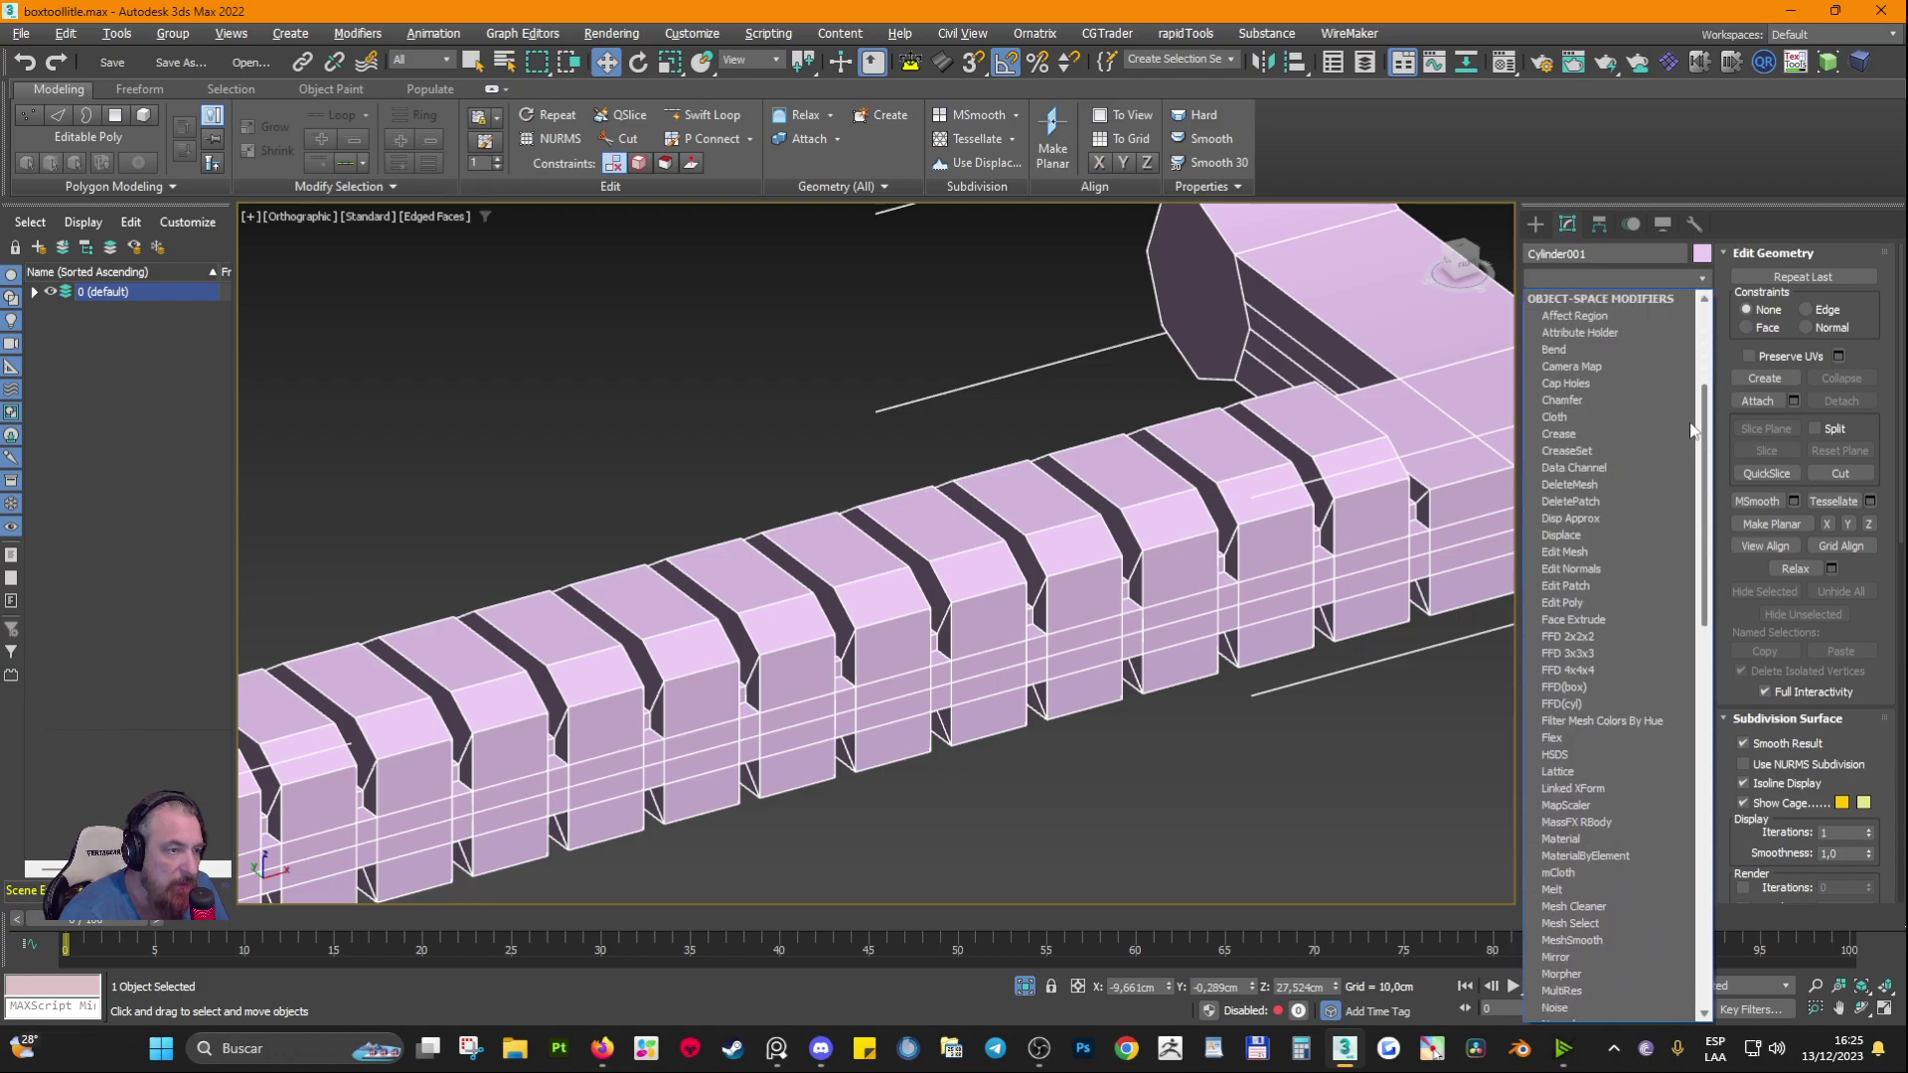
pyautogui.click(1617, 401)
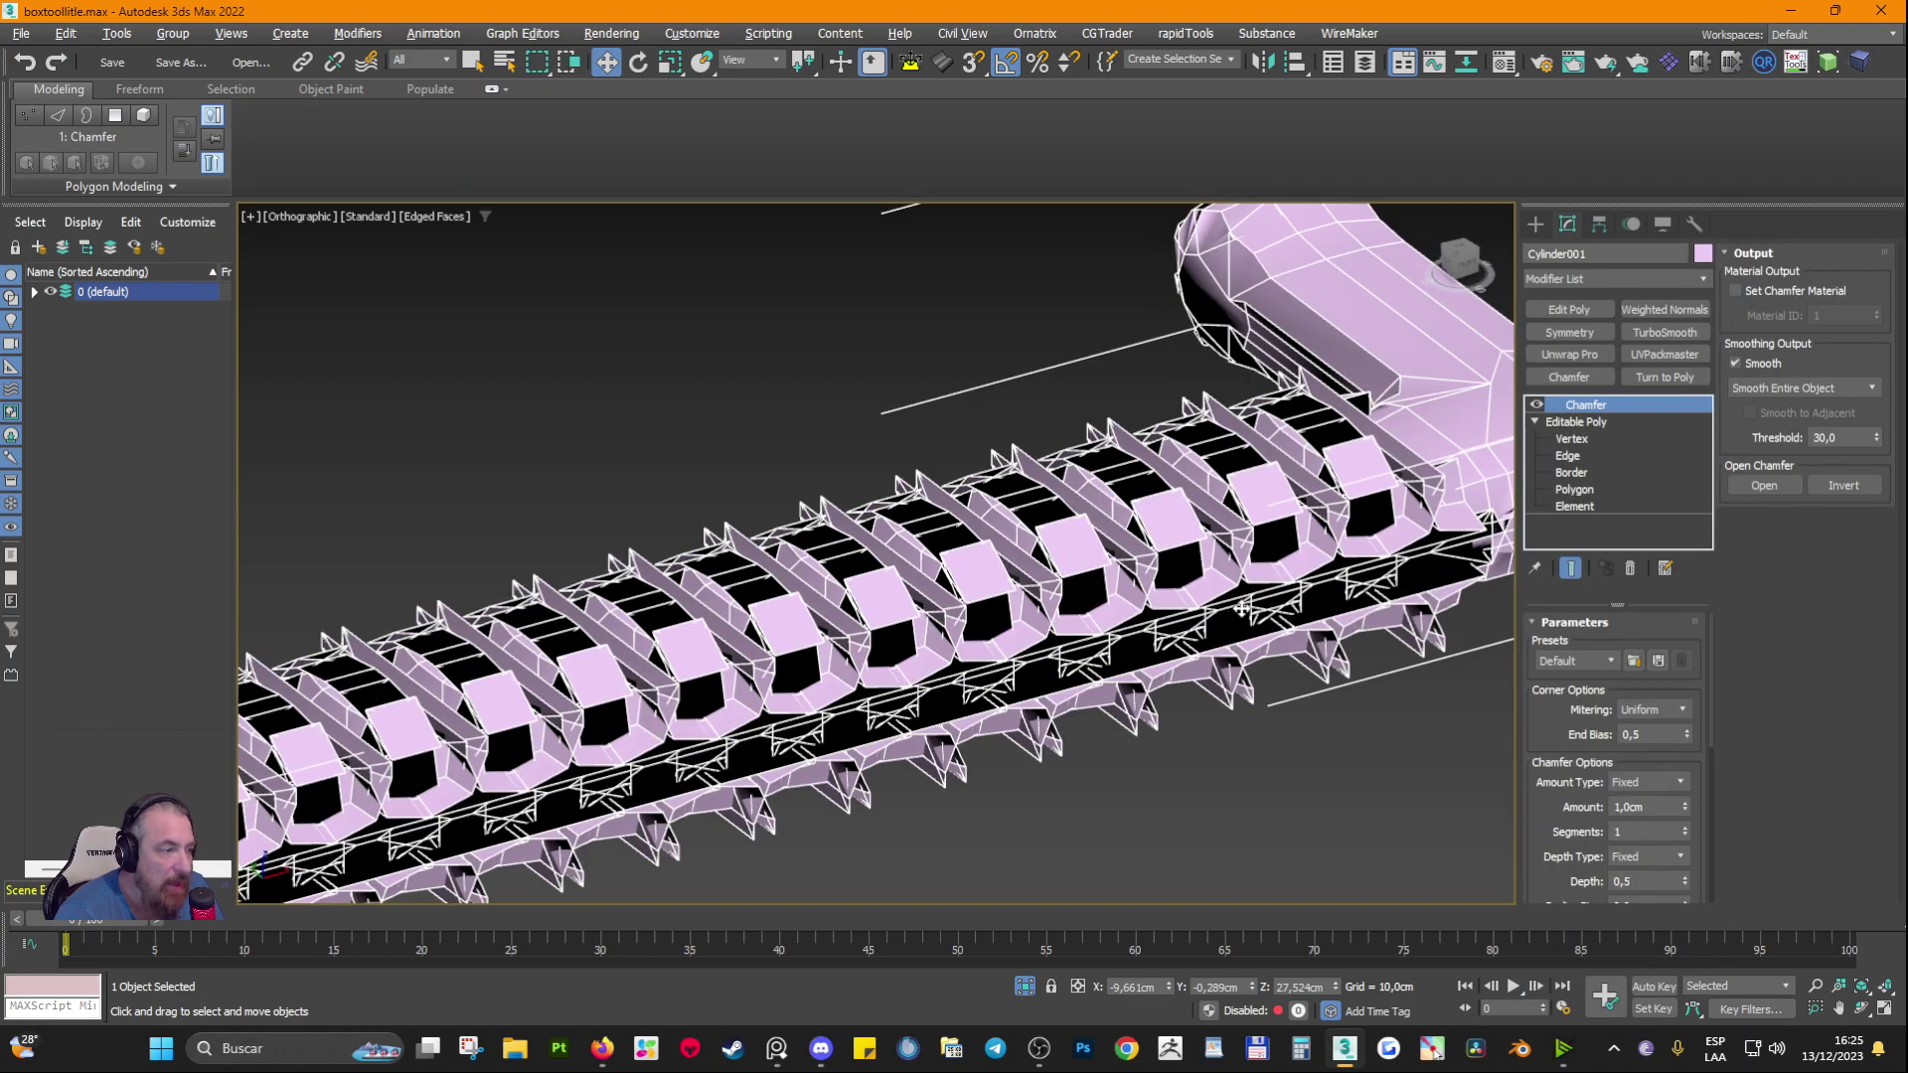
# Step: Set the Chamfer amount to 0,09 cm and bring the remaining chamfer options into view
pyautogui.scroll(-4, 1102, 658)
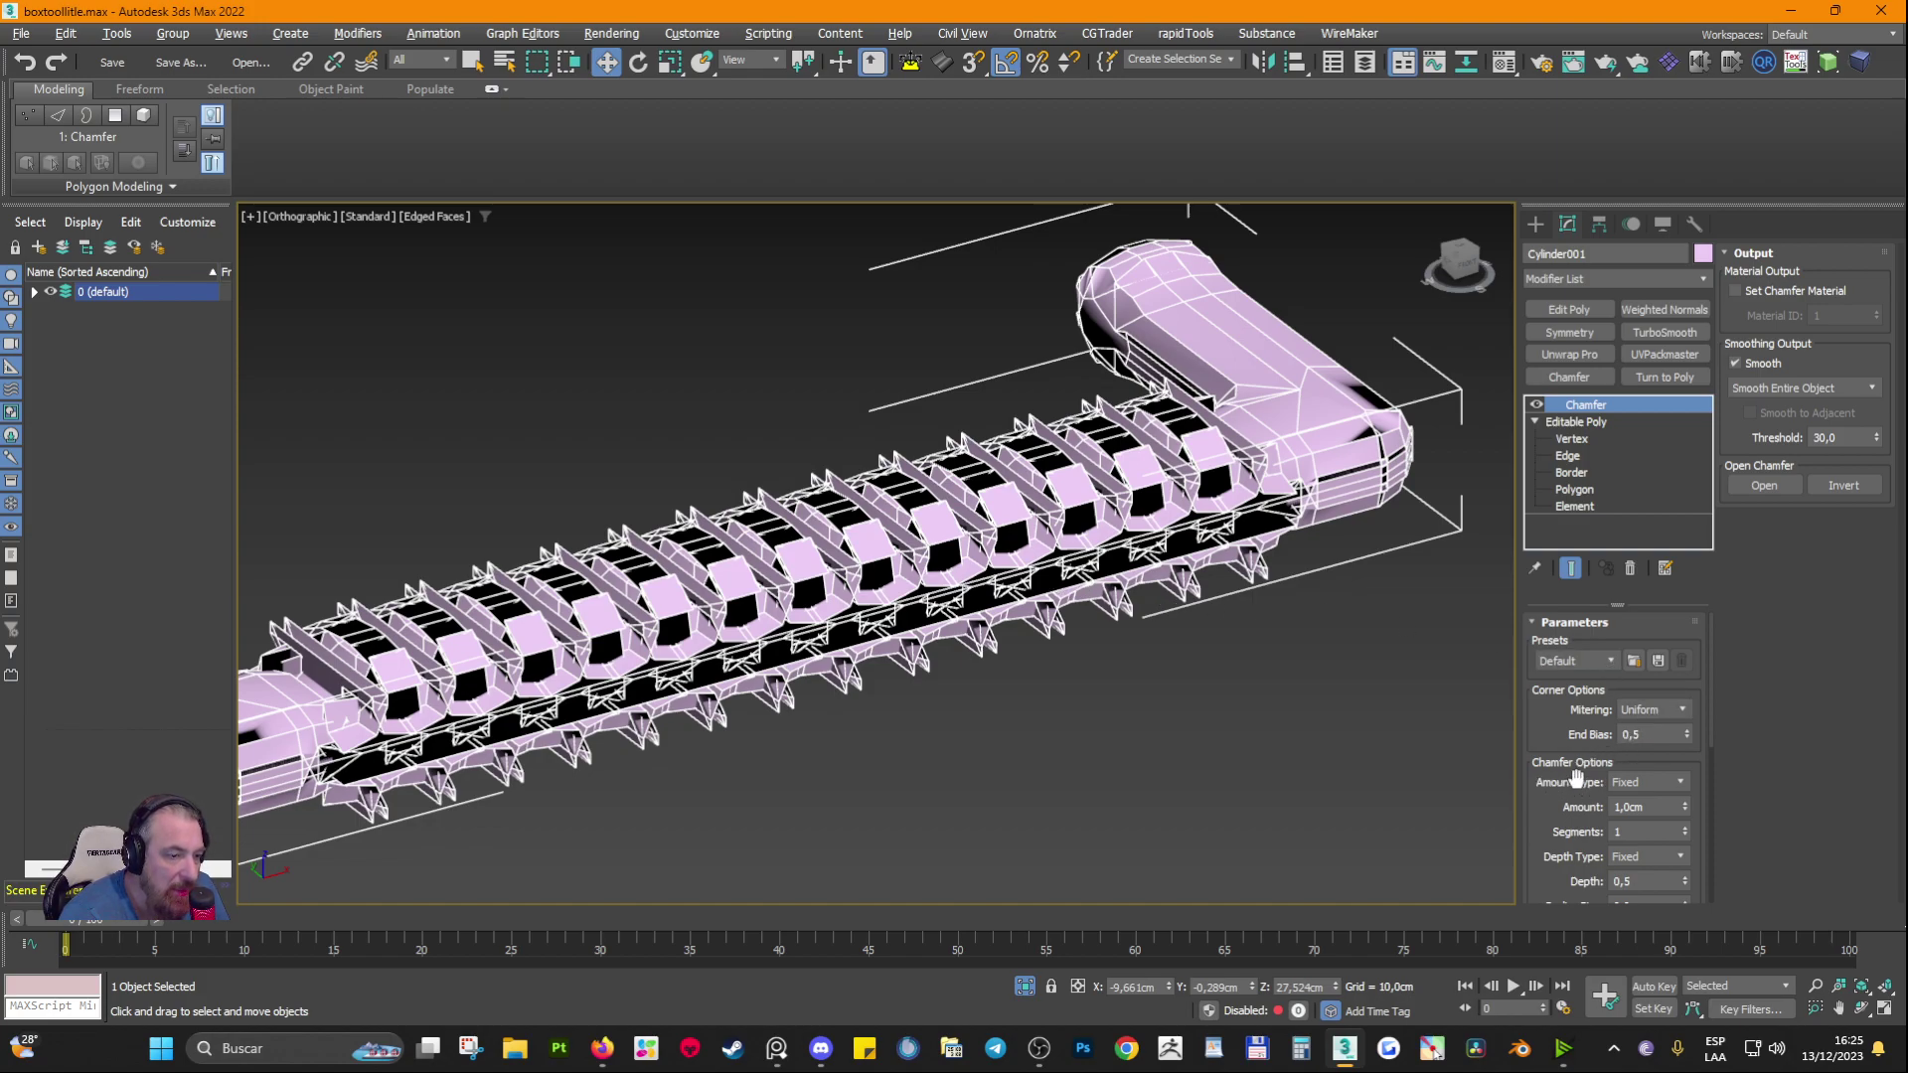
pyautogui.rightClick(1686, 807)
pyautogui.scroll(6, 1228, 798)
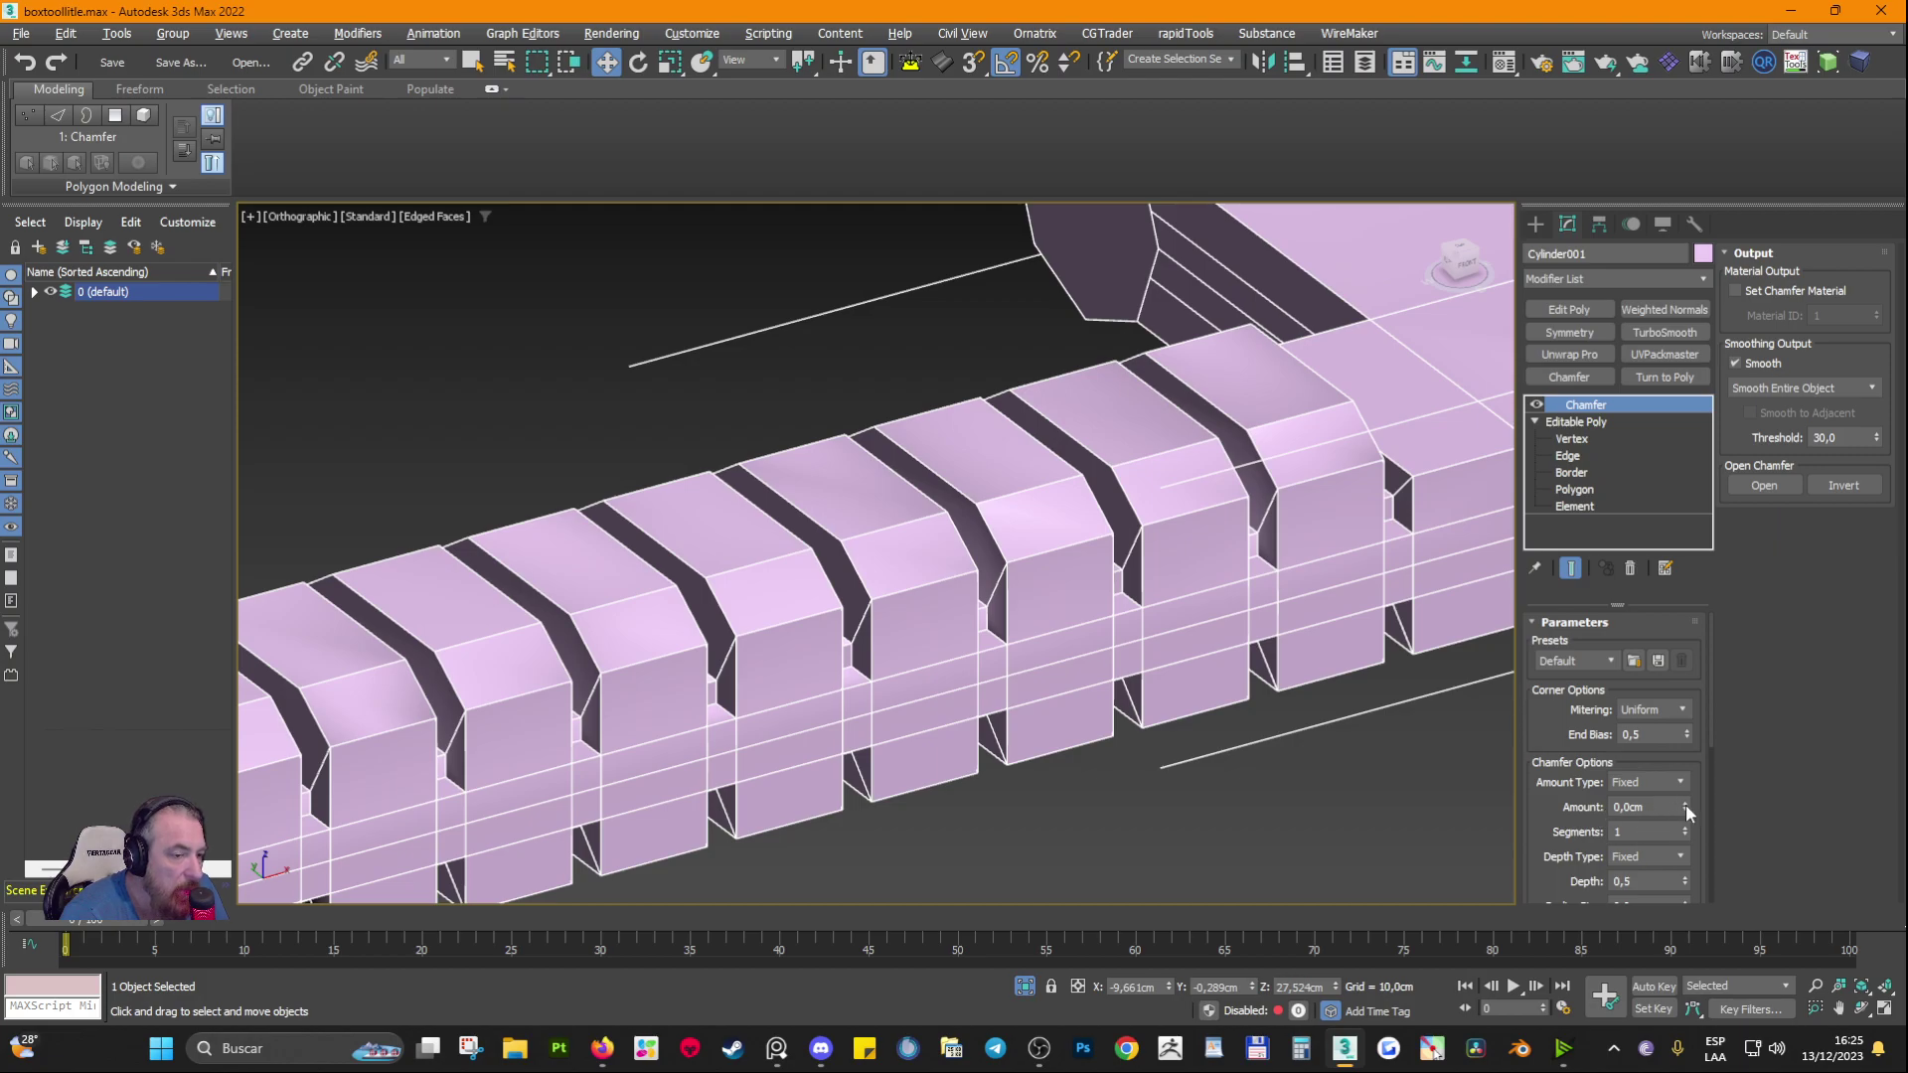
pyautogui.moveTo(1685, 805); pyautogui.dragTo(1672, 810)
pyautogui.scroll(4, 1142, 532)
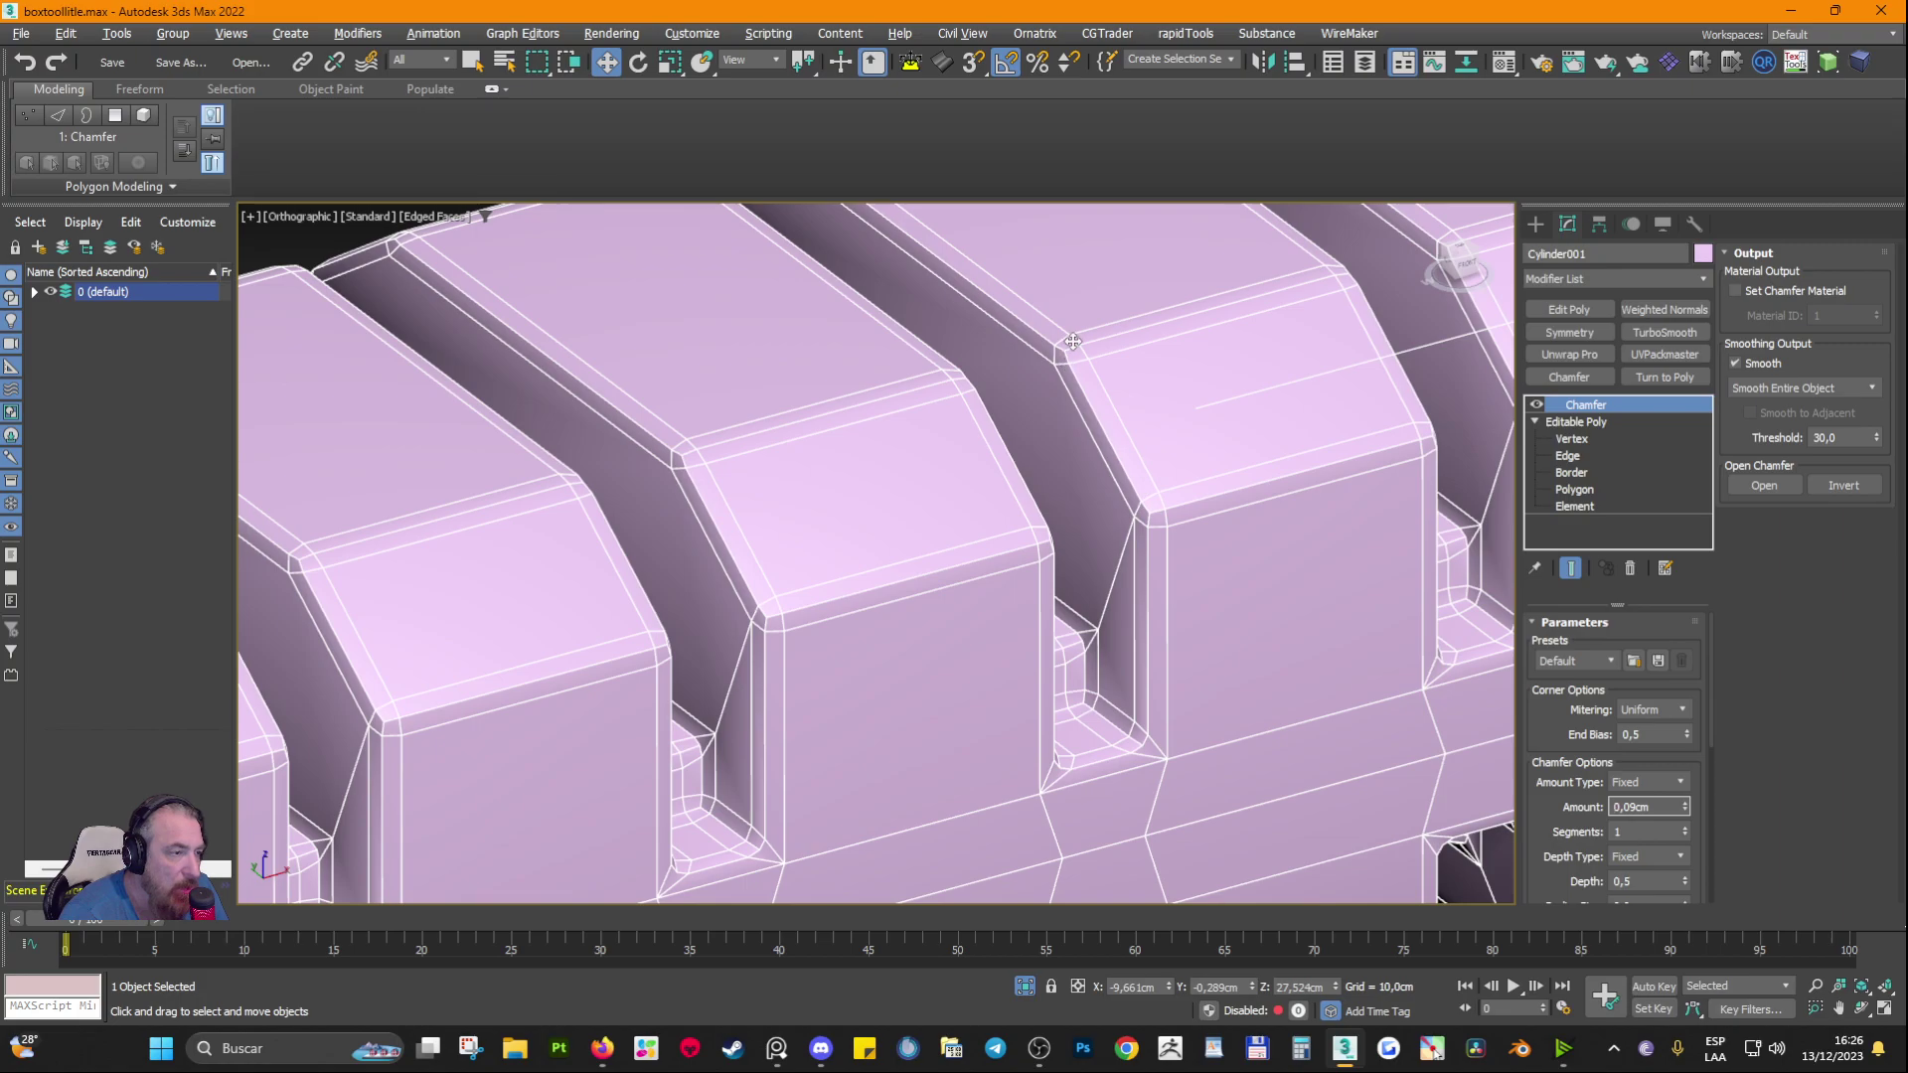
pyautogui.scroll(-6, 1173, 689)
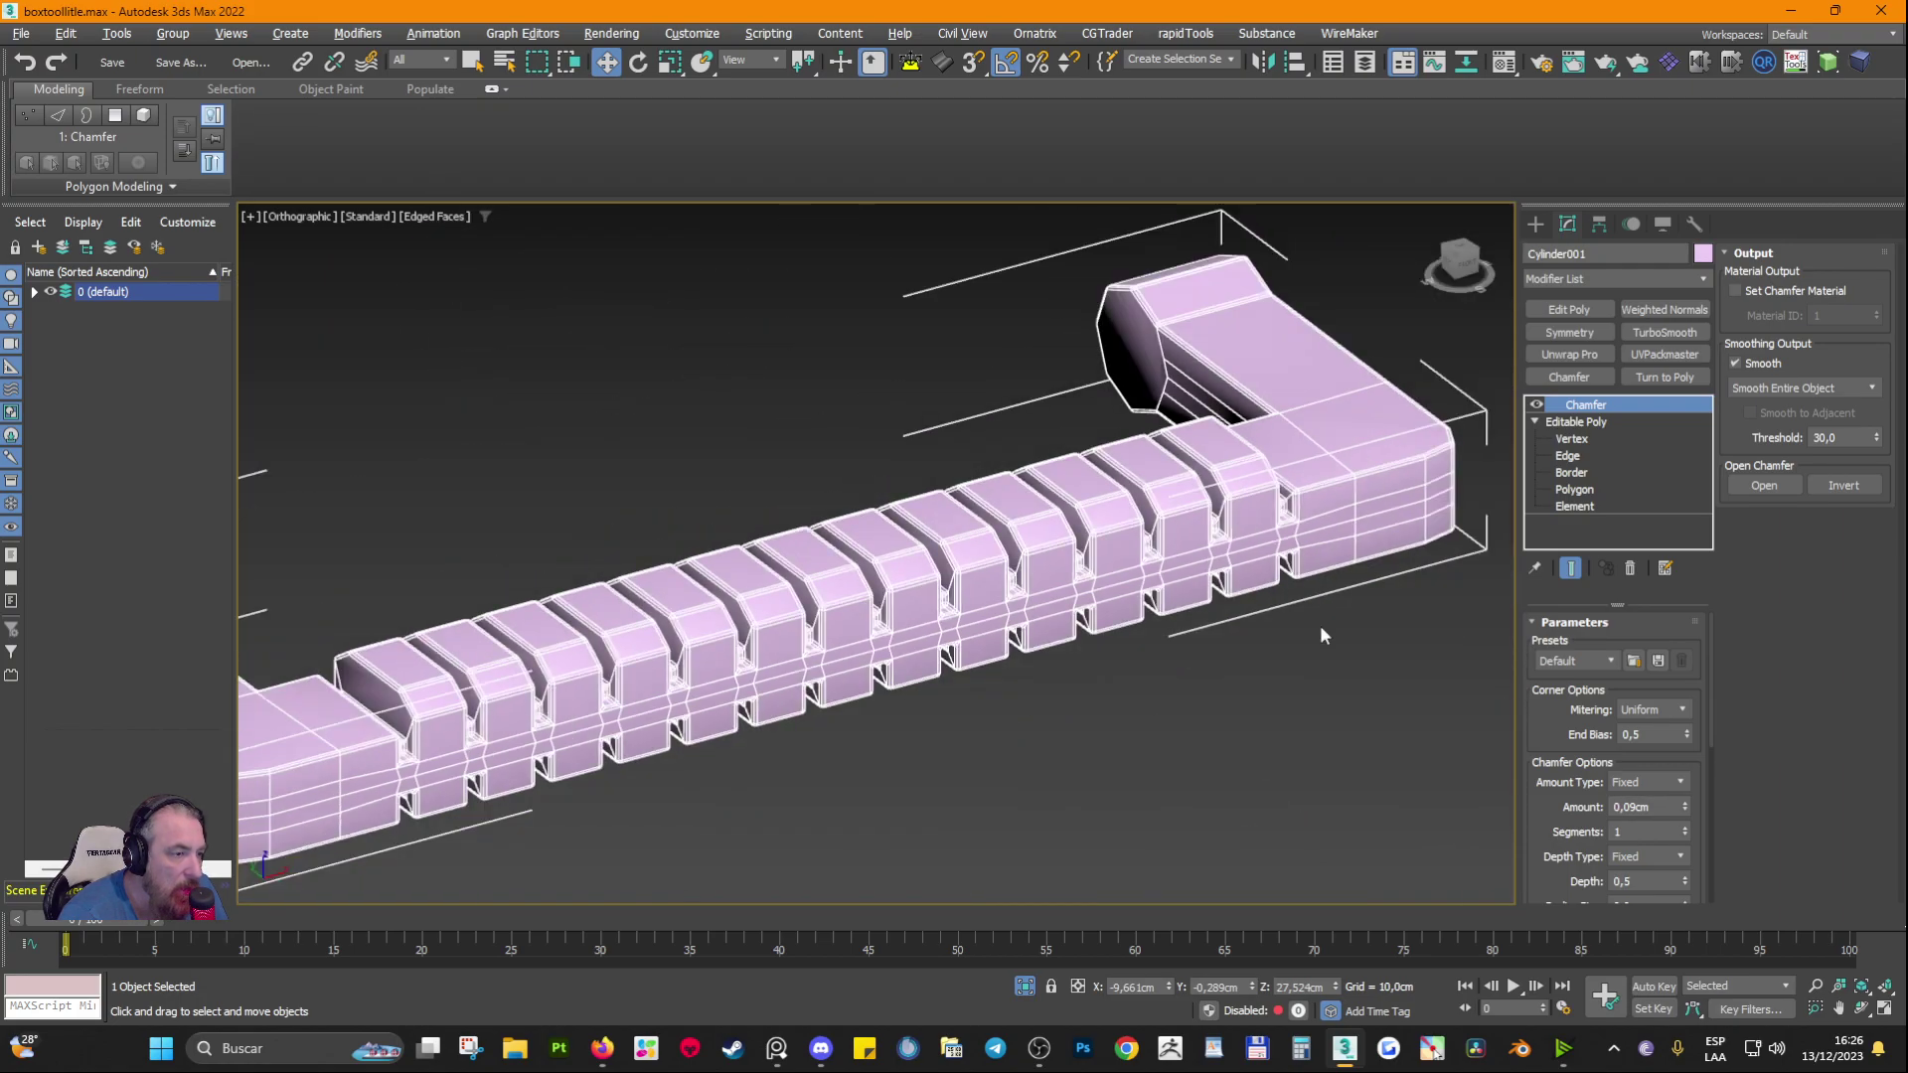
pyautogui.scroll(5, 1320, 627)
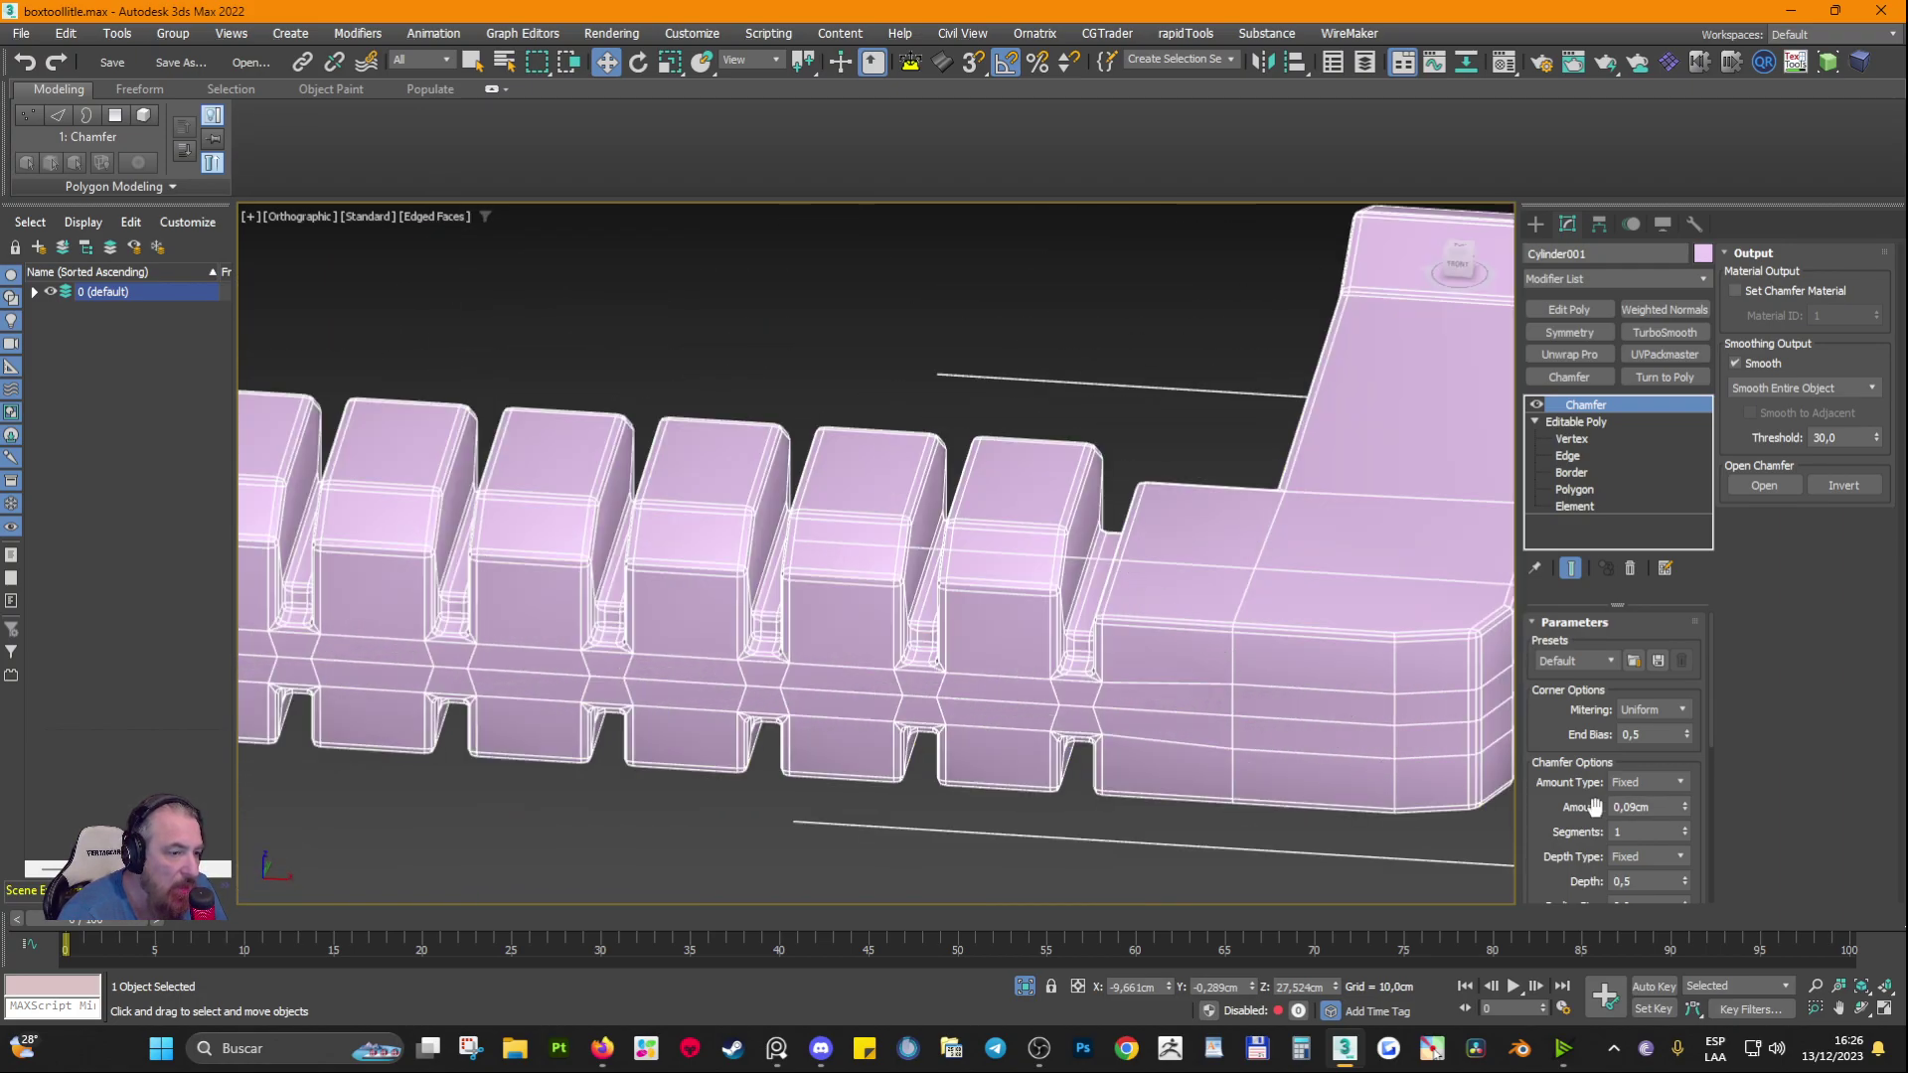
pyautogui.moveTo(1547, 809); pyautogui.dragTo(1540, 665)
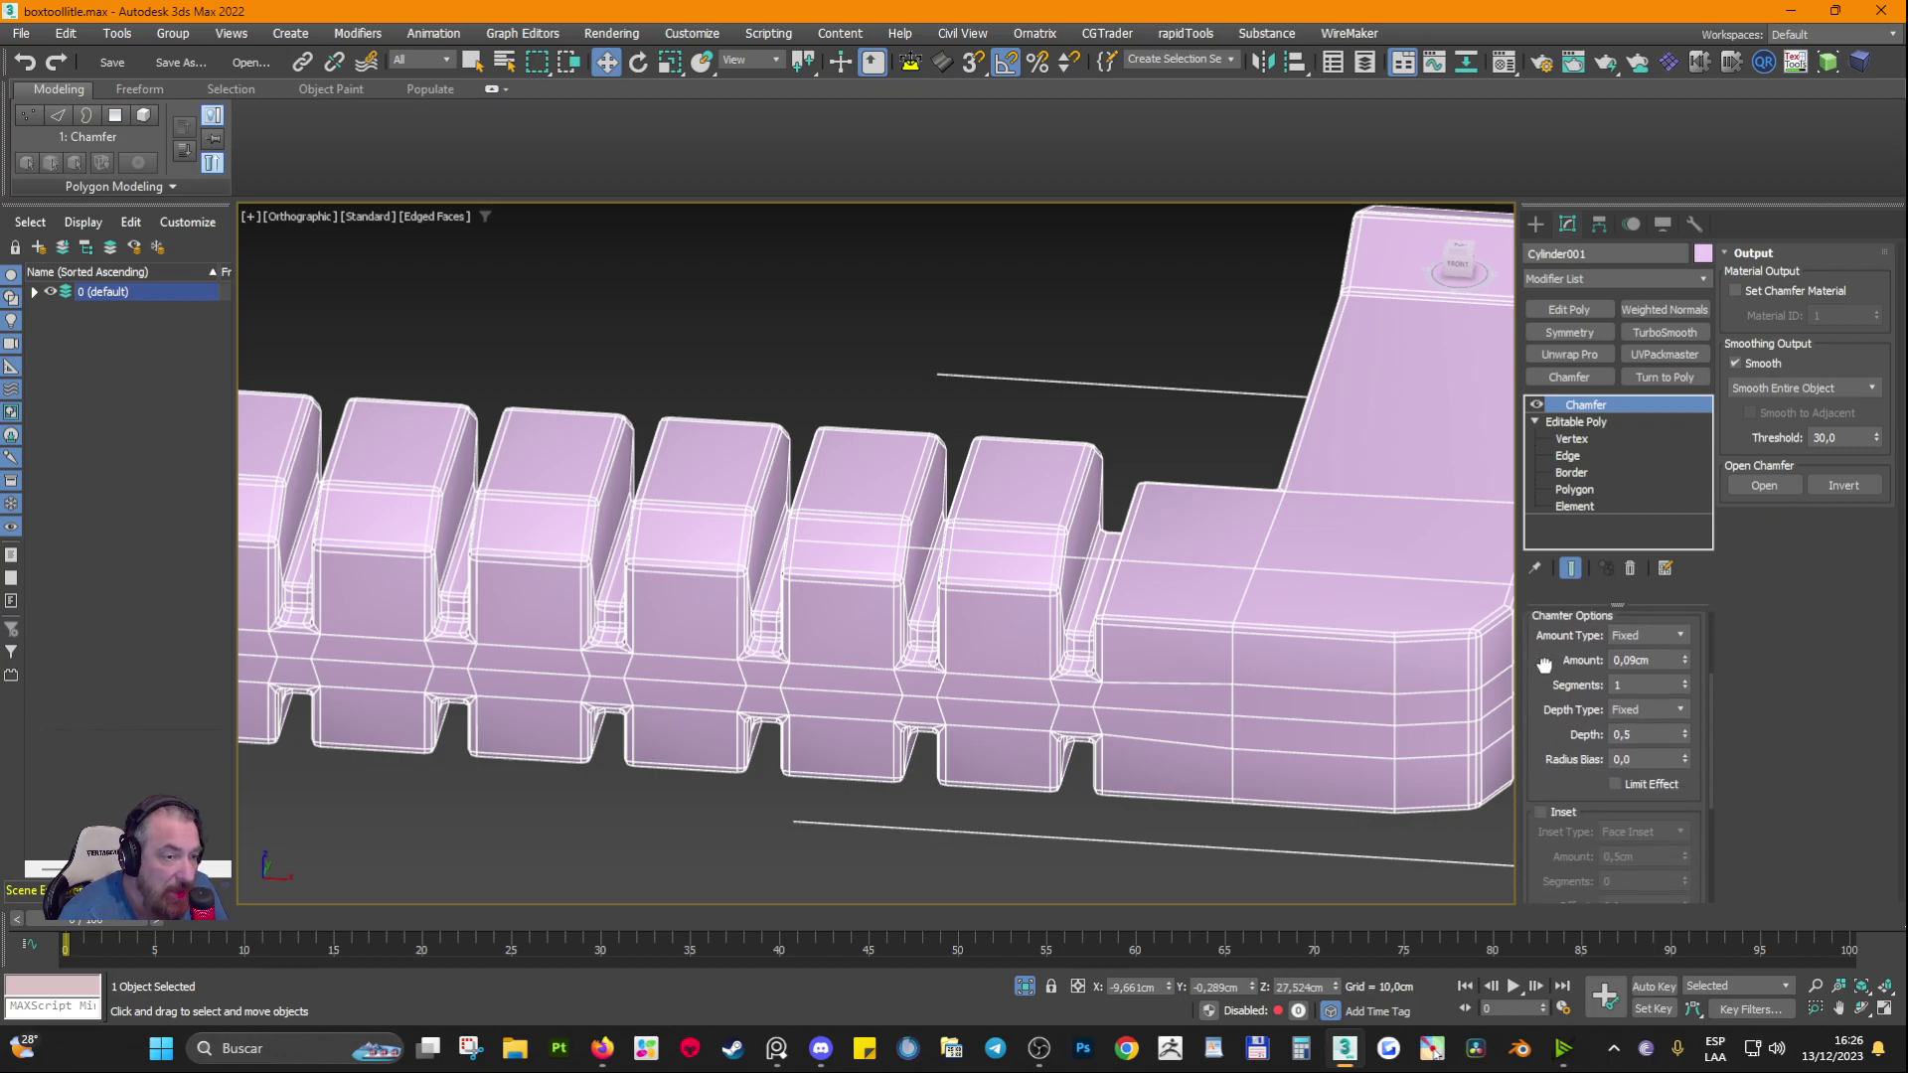
# Step: Review the remaining Chamfer settings and inspect the chamfered handle's ribs and corner with the edge display hidden
pyautogui.scroll(-5, 1550, 284)
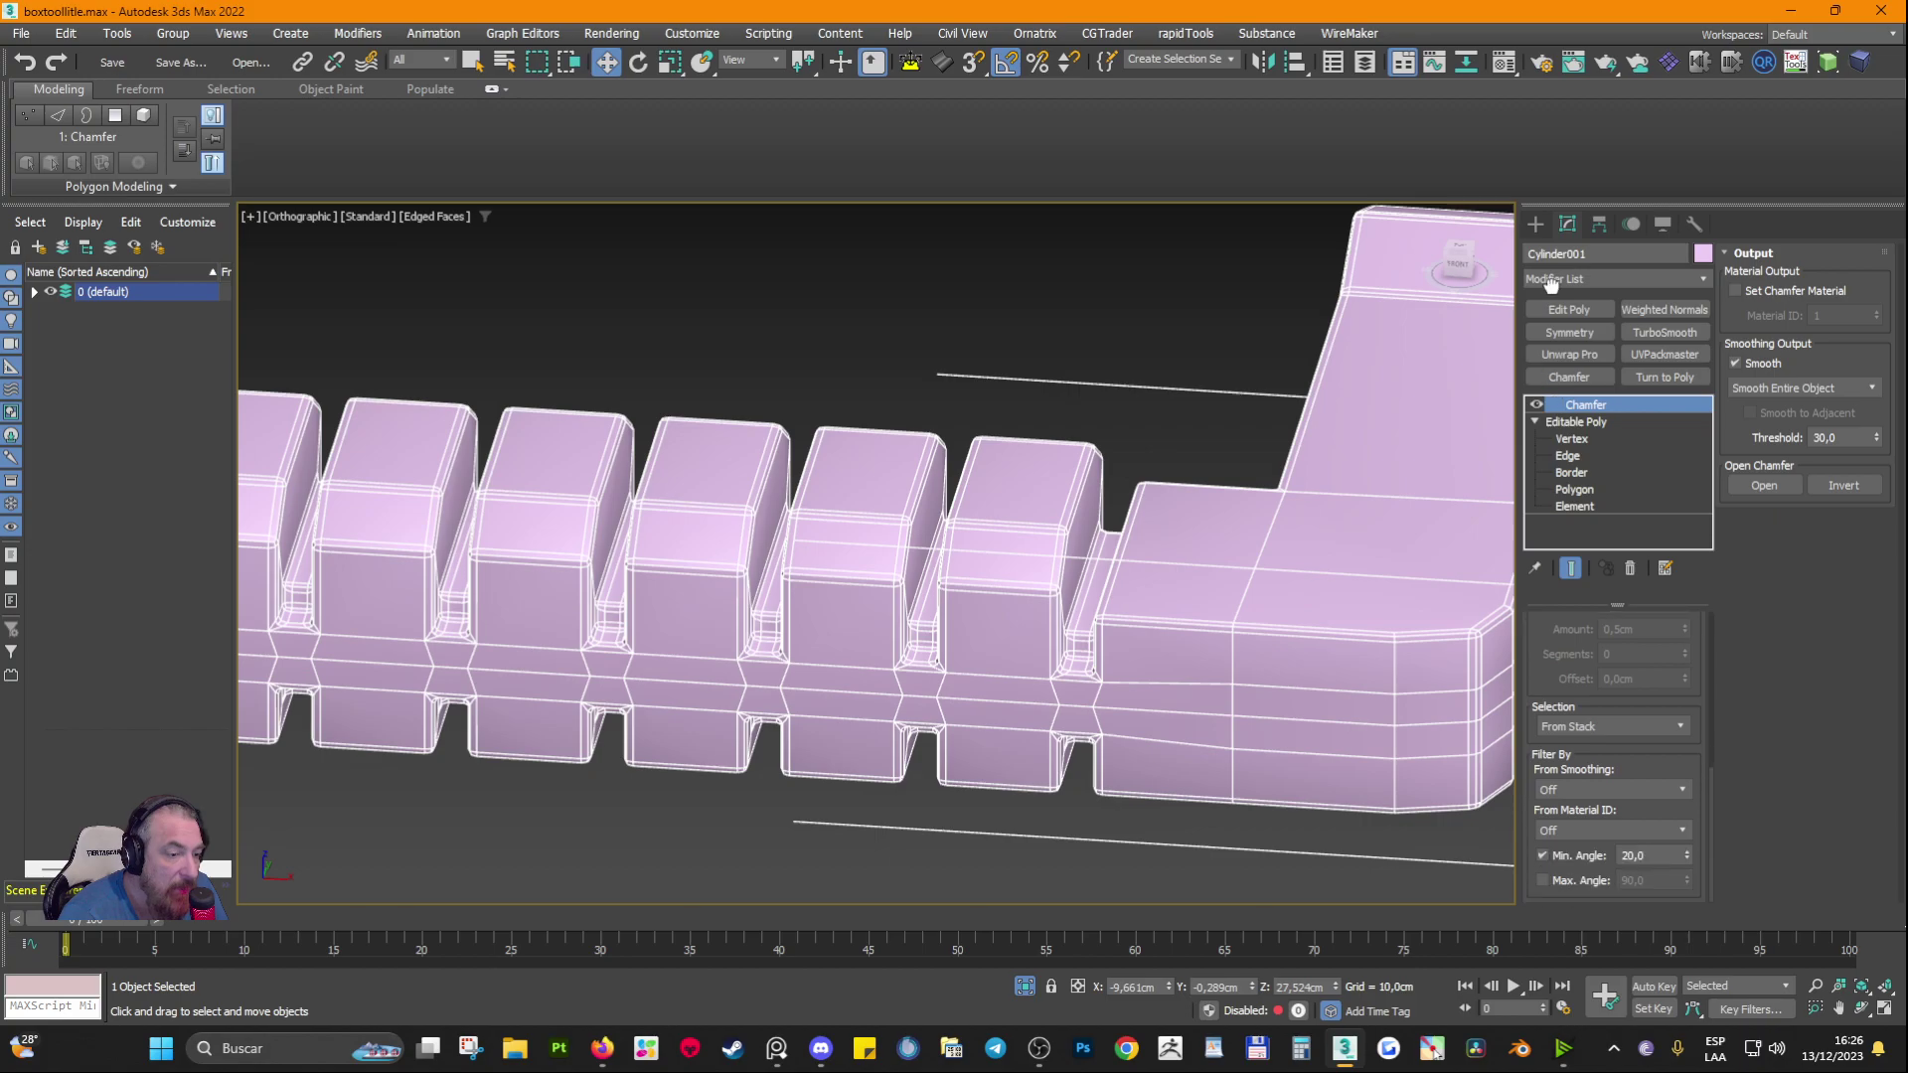
pyautogui.moveTo(1551, 285); pyautogui.dragTo(1553, 656)
pyautogui.keyDown('alt'); pyautogui.moveTo(1237, 678); pyautogui.dragTo(1335, 692, button='middle'); pyautogui.keyUp('alt')
pyautogui.moveTo(1210, 388); pyautogui.dragTo(1176, 686, button='middle')
pyautogui.scroll(-3, 1176, 685)
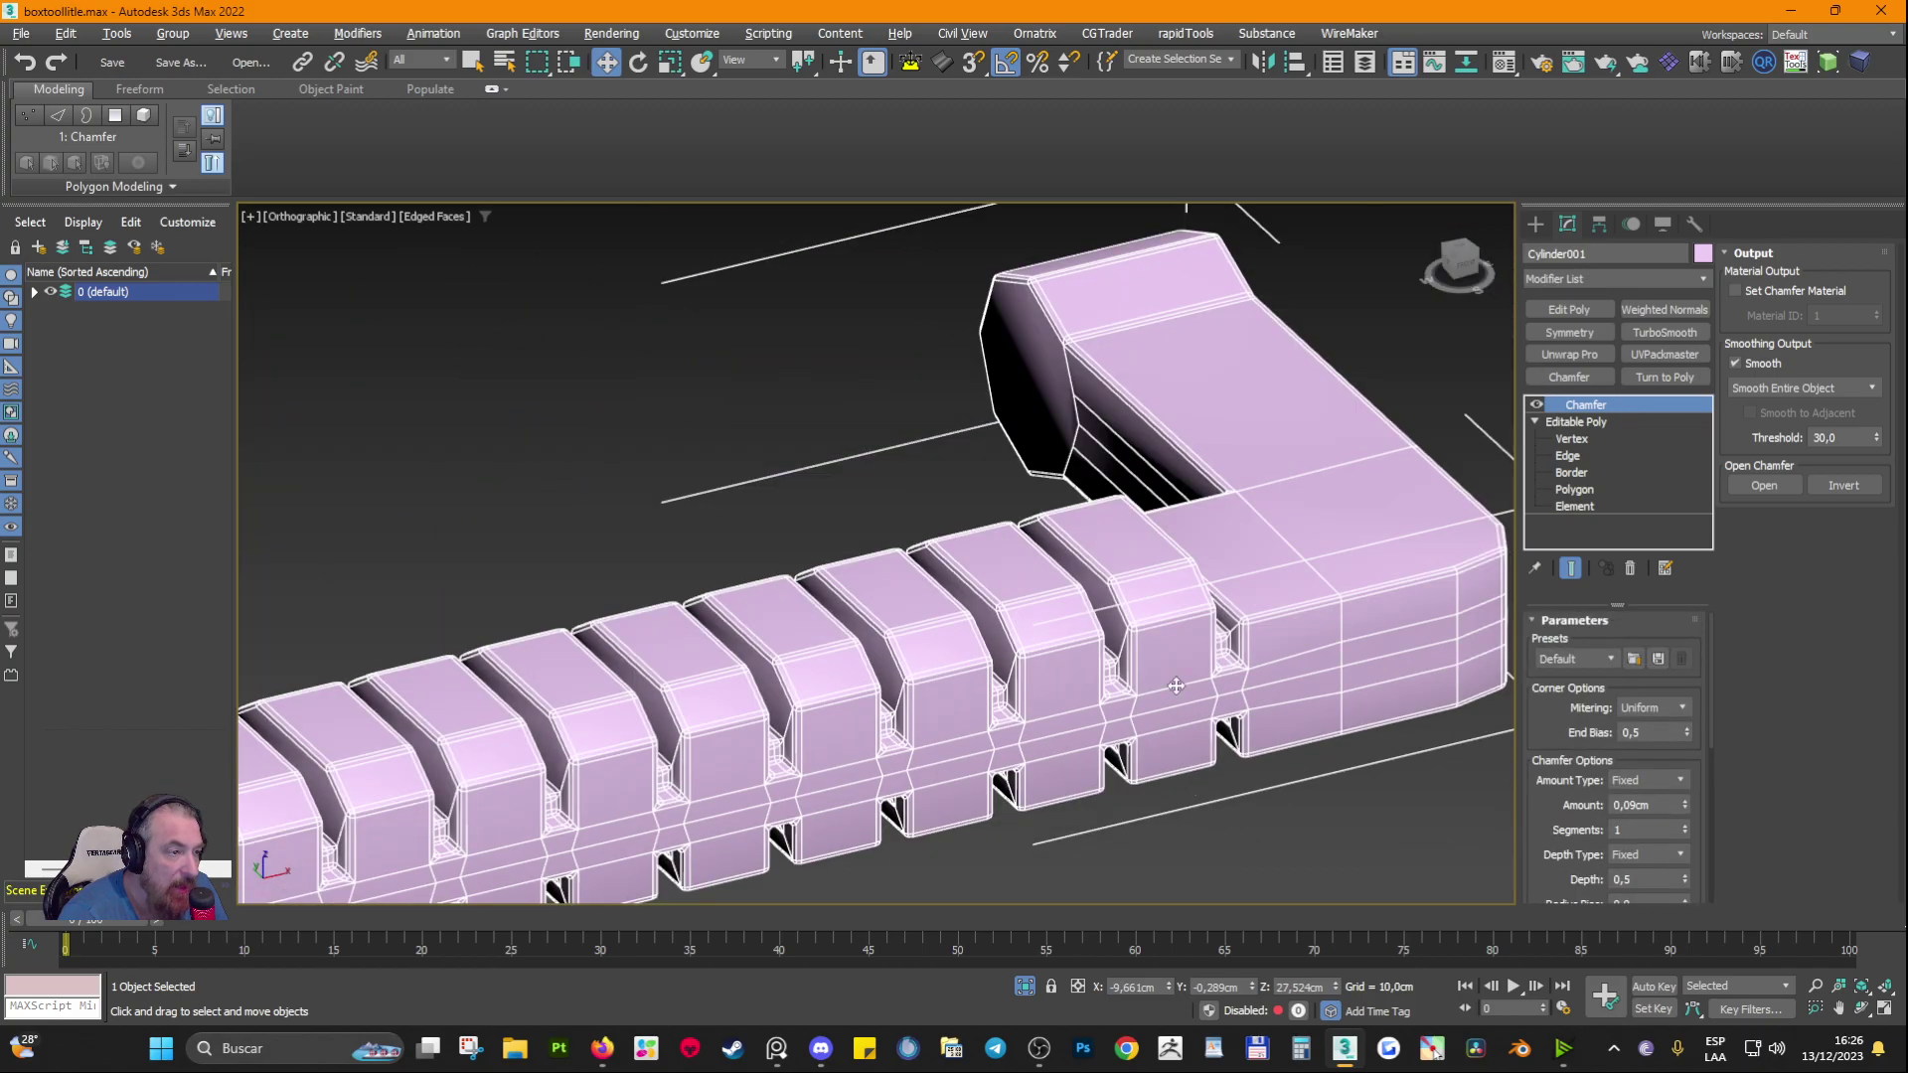
pyautogui.click(1558, 423)
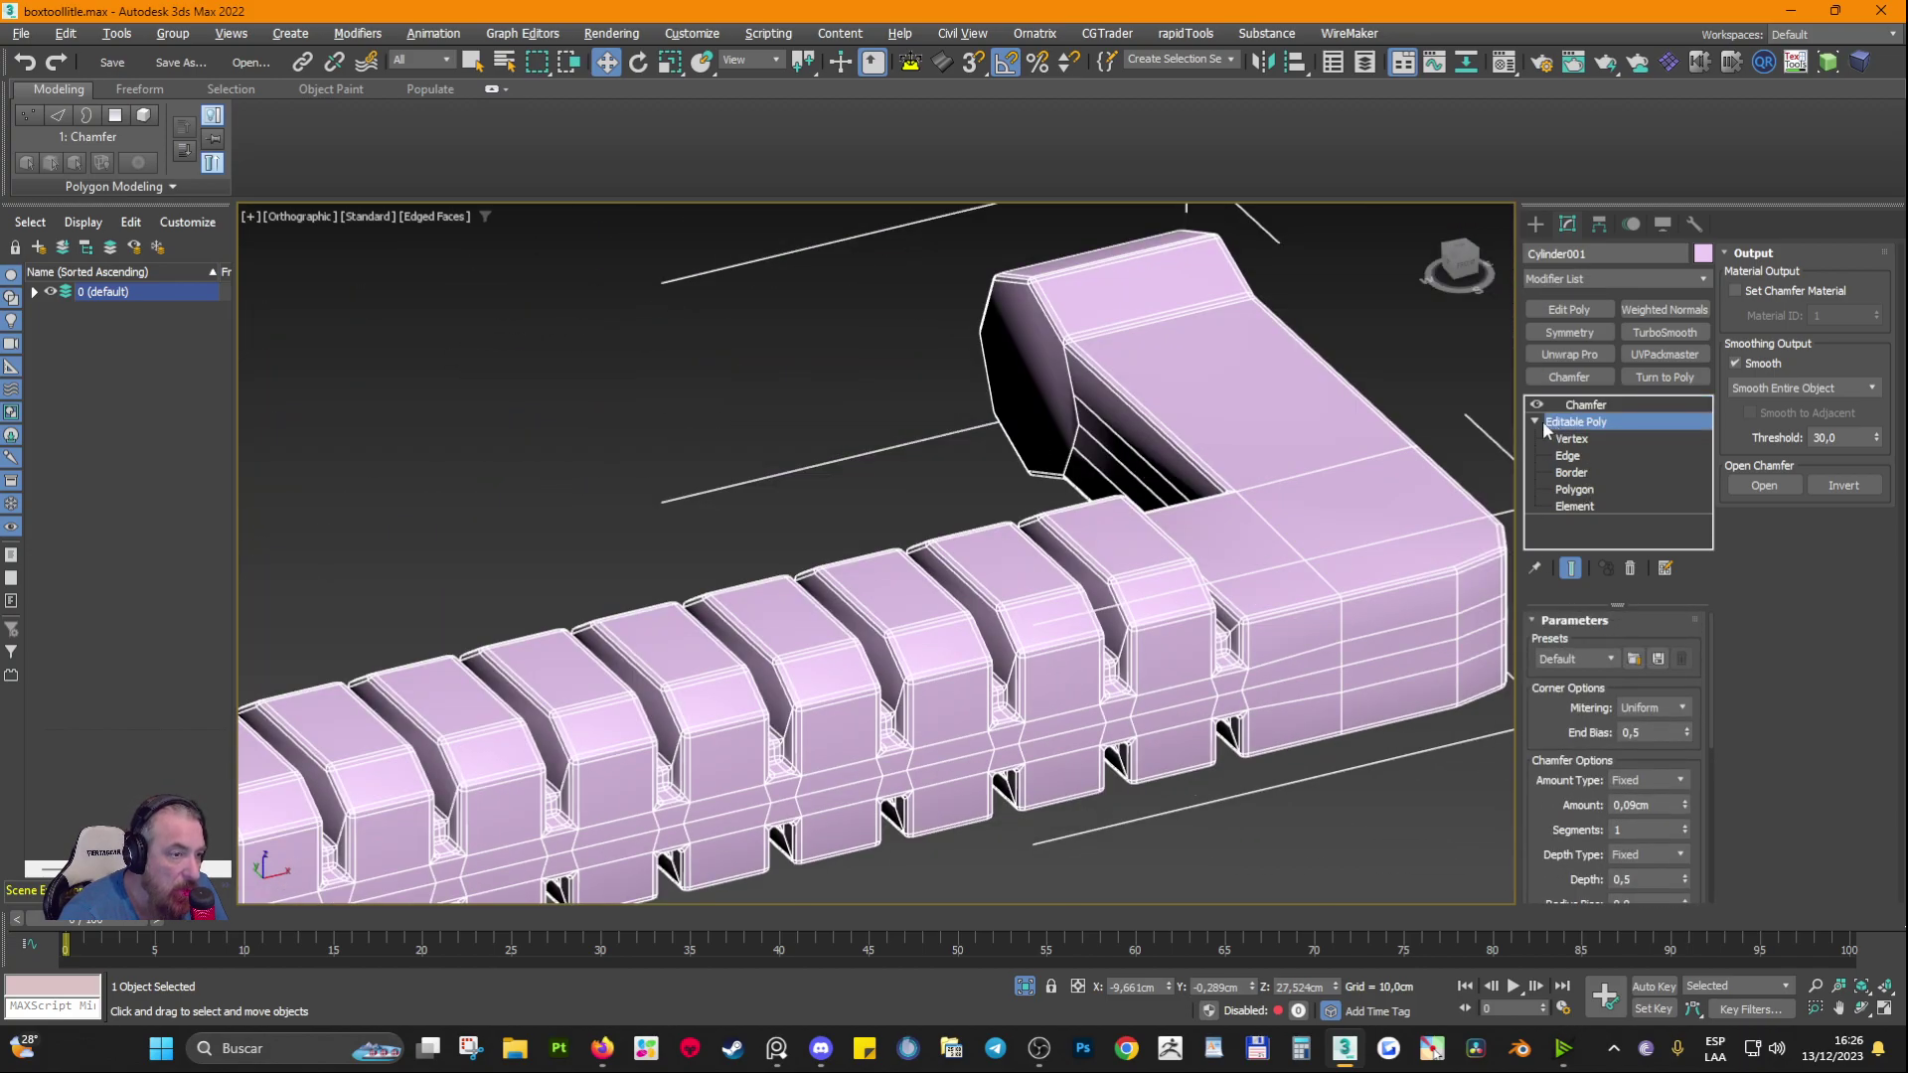
pyautogui.click(1534, 422)
pyautogui.click(1594, 406)
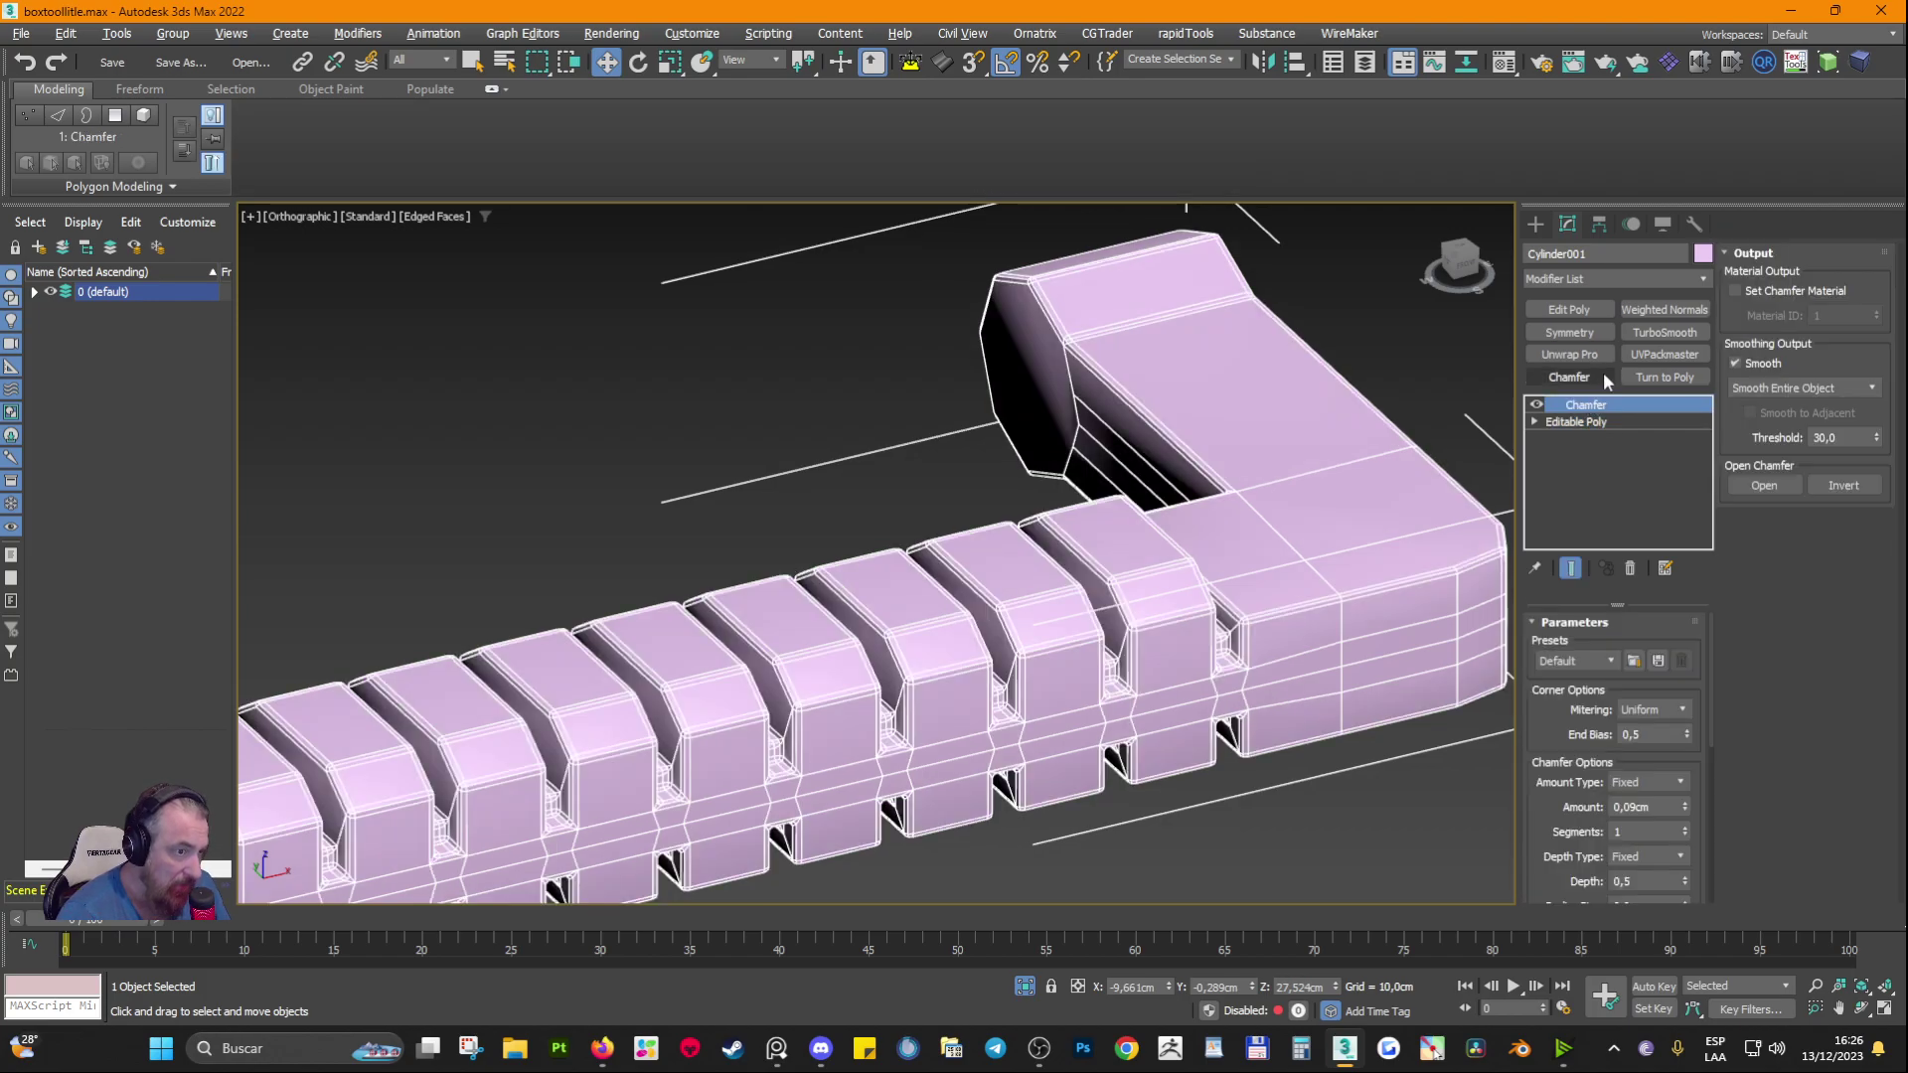
pyautogui.press('F4')
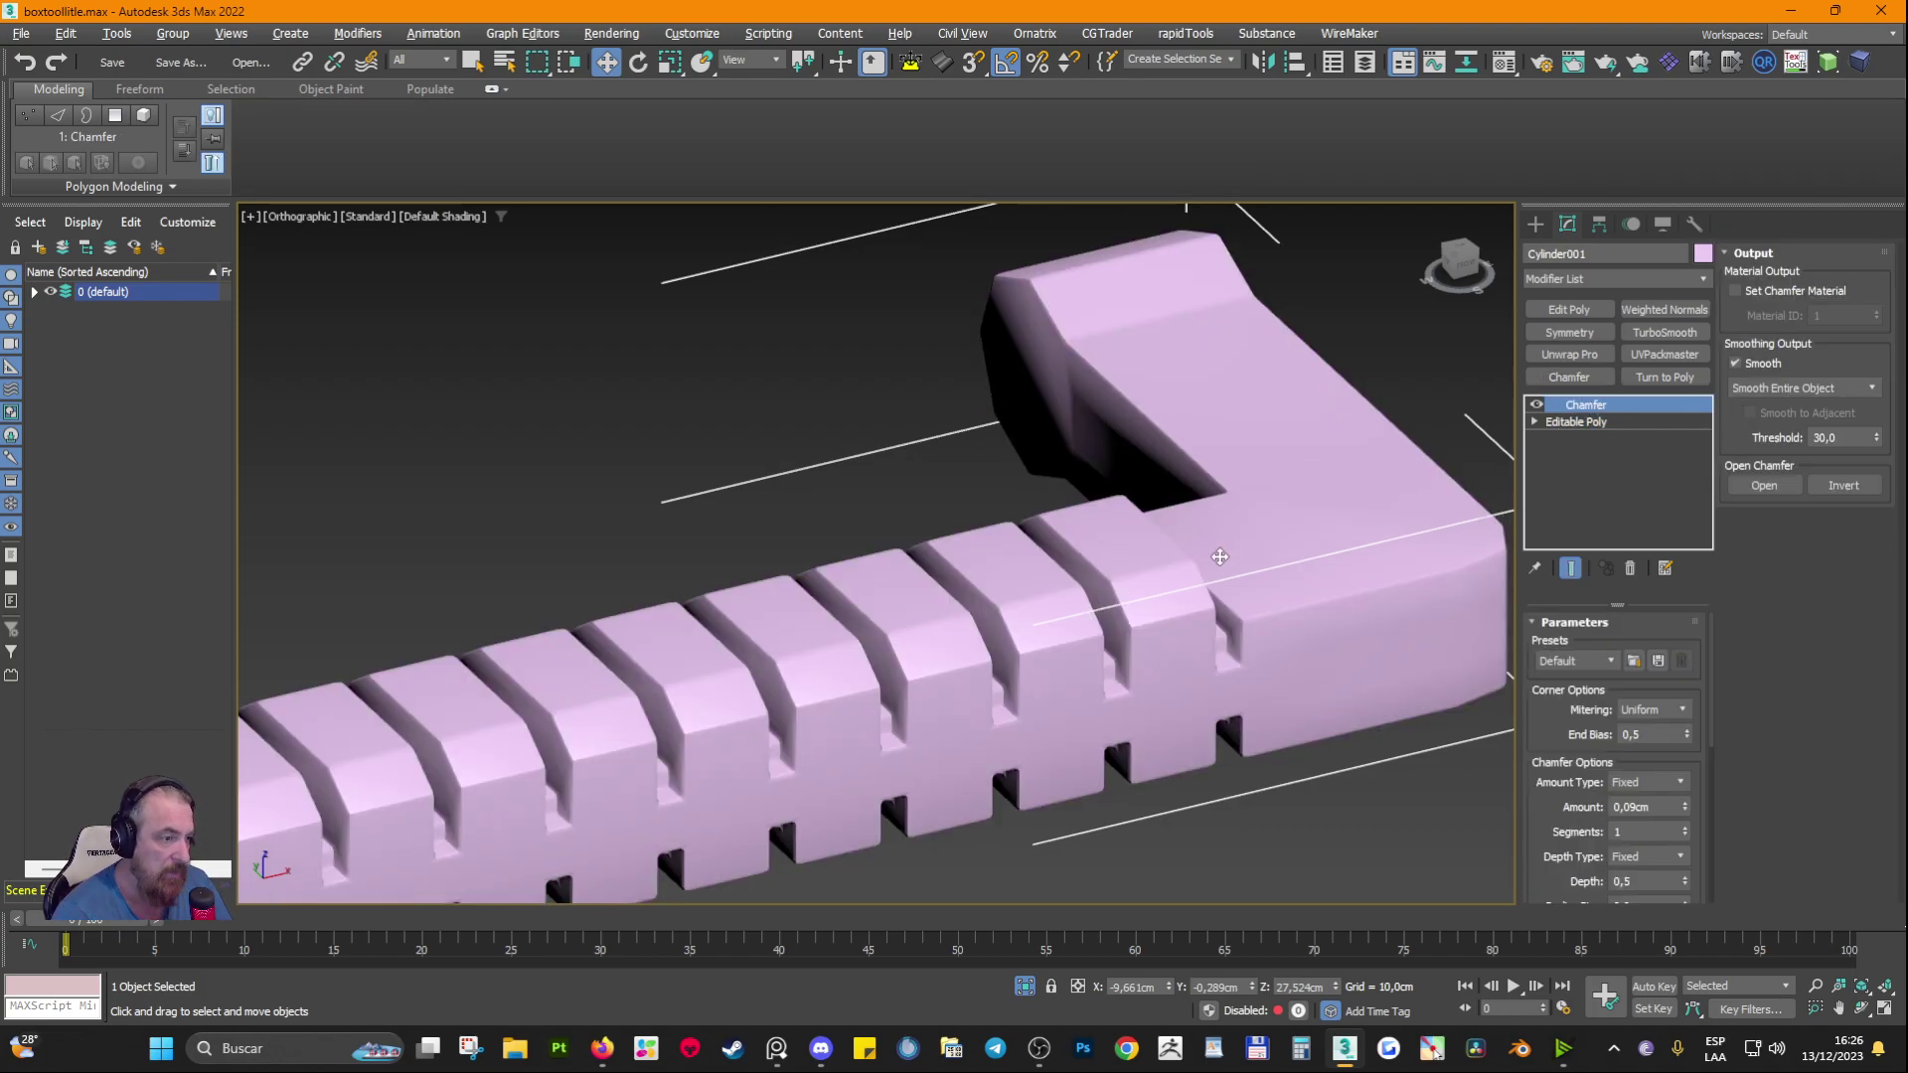
pyautogui.scroll(-3, 1212, 558)
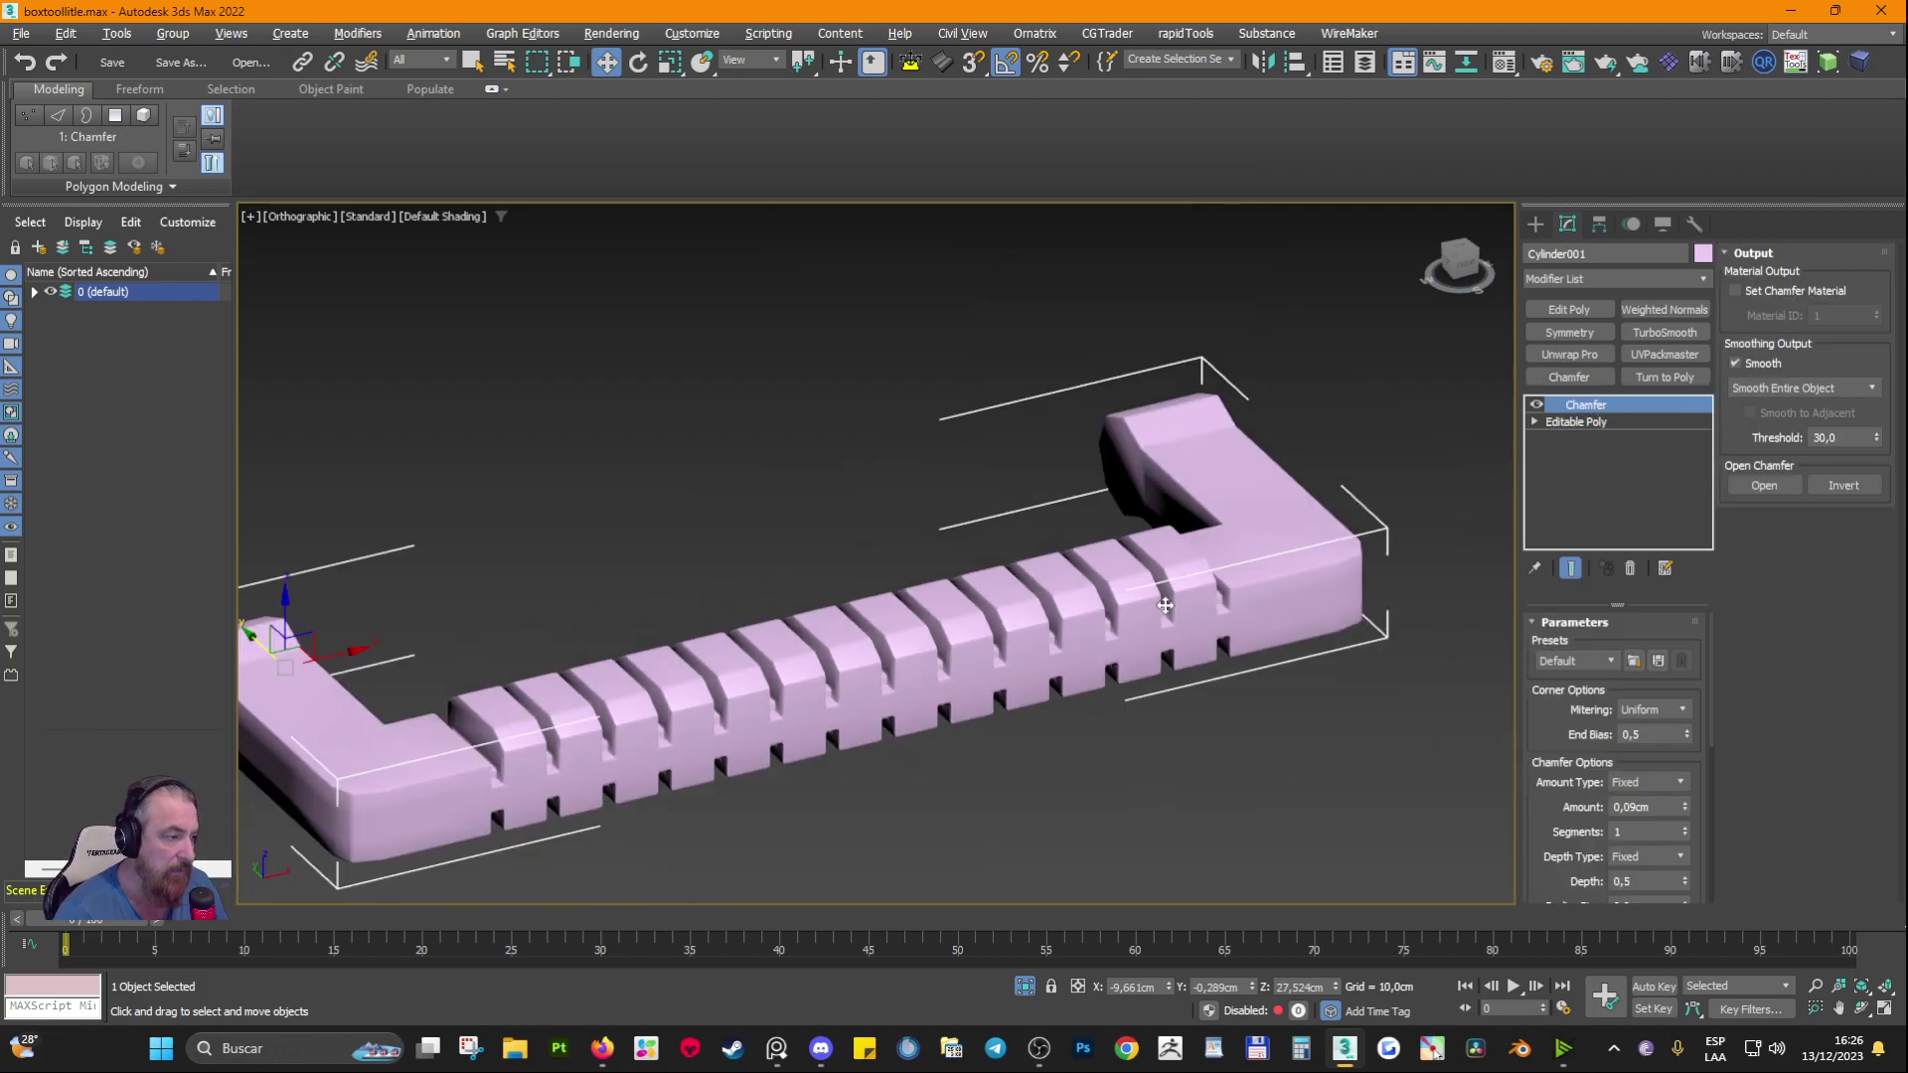
# Step: Add a TurboSmooth modifier above the Chamfer and inspect the smoothed handle from both ends
pyautogui.click(1661, 332)
pyautogui.keyDown('alt'); pyautogui.moveTo(919, 709); pyautogui.dragTo(952, 759, button='middle'); pyautogui.keyUp('alt')
pyautogui.scroll(-3, 760, 695)
pyautogui.scroll(-3, 952, 767)
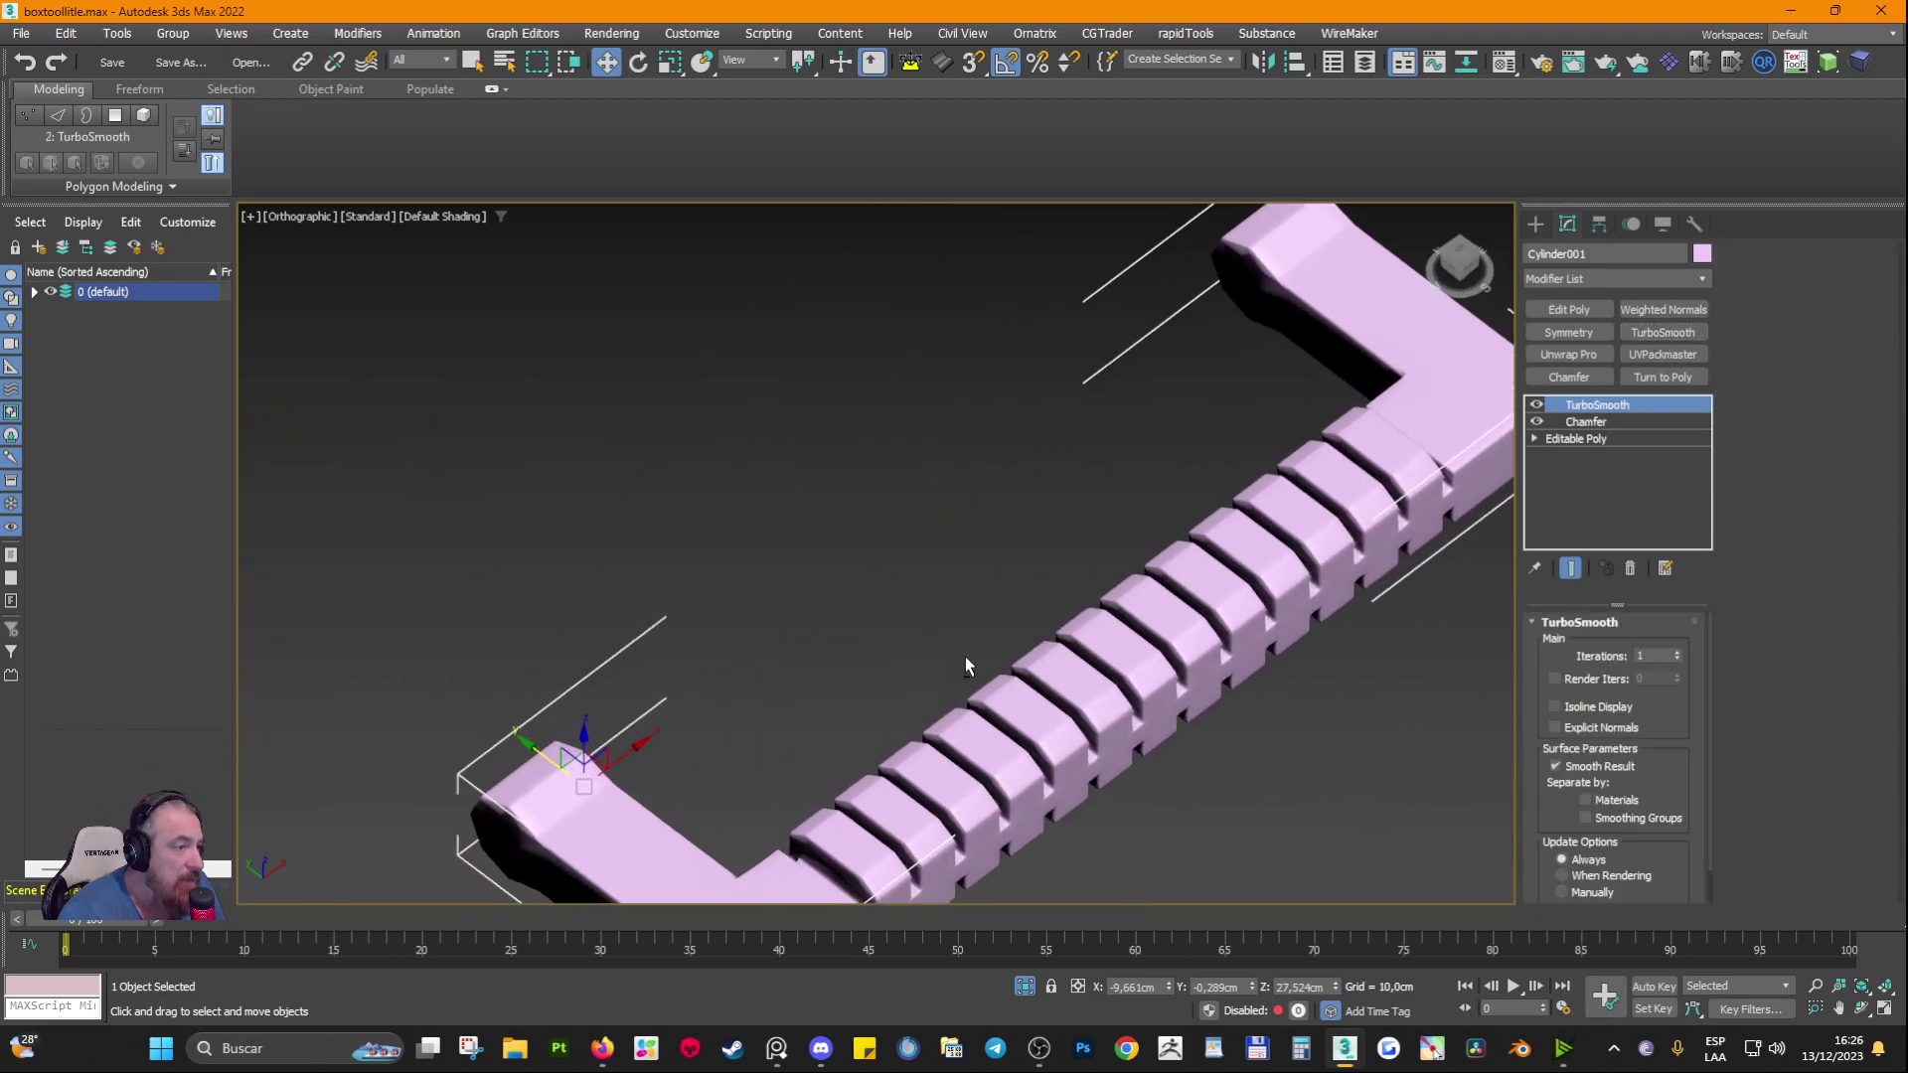
pyautogui.keyDown('alt'); pyautogui.moveTo(966, 673); pyautogui.dragTo(1034, 590, button='middle'); pyautogui.keyUp('alt')
pyautogui.keyDown('alt'); pyautogui.moveTo(1125, 708); pyautogui.dragTo(1047, 665, button='middle'); pyautogui.keyUp('alt')
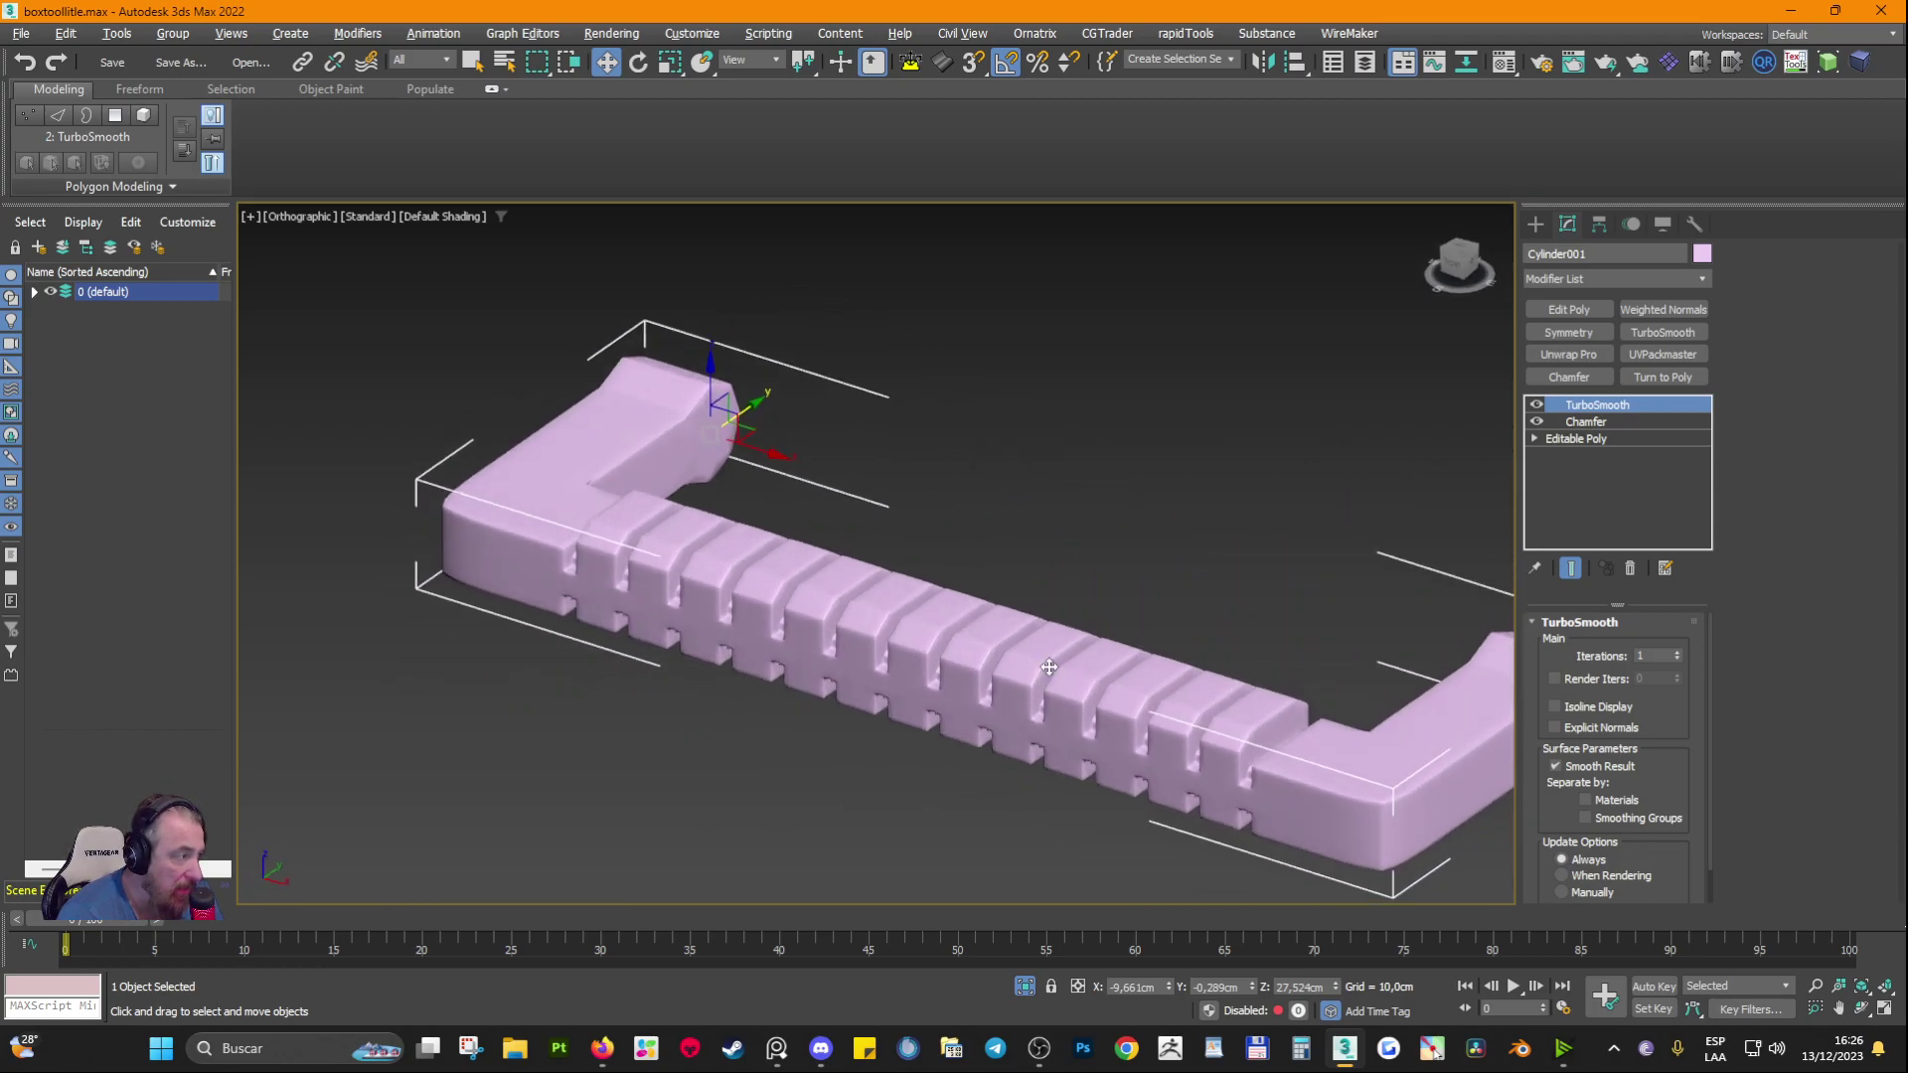
pyautogui.moveTo(782, 454); pyautogui.dragTo(820, 570, button='middle')
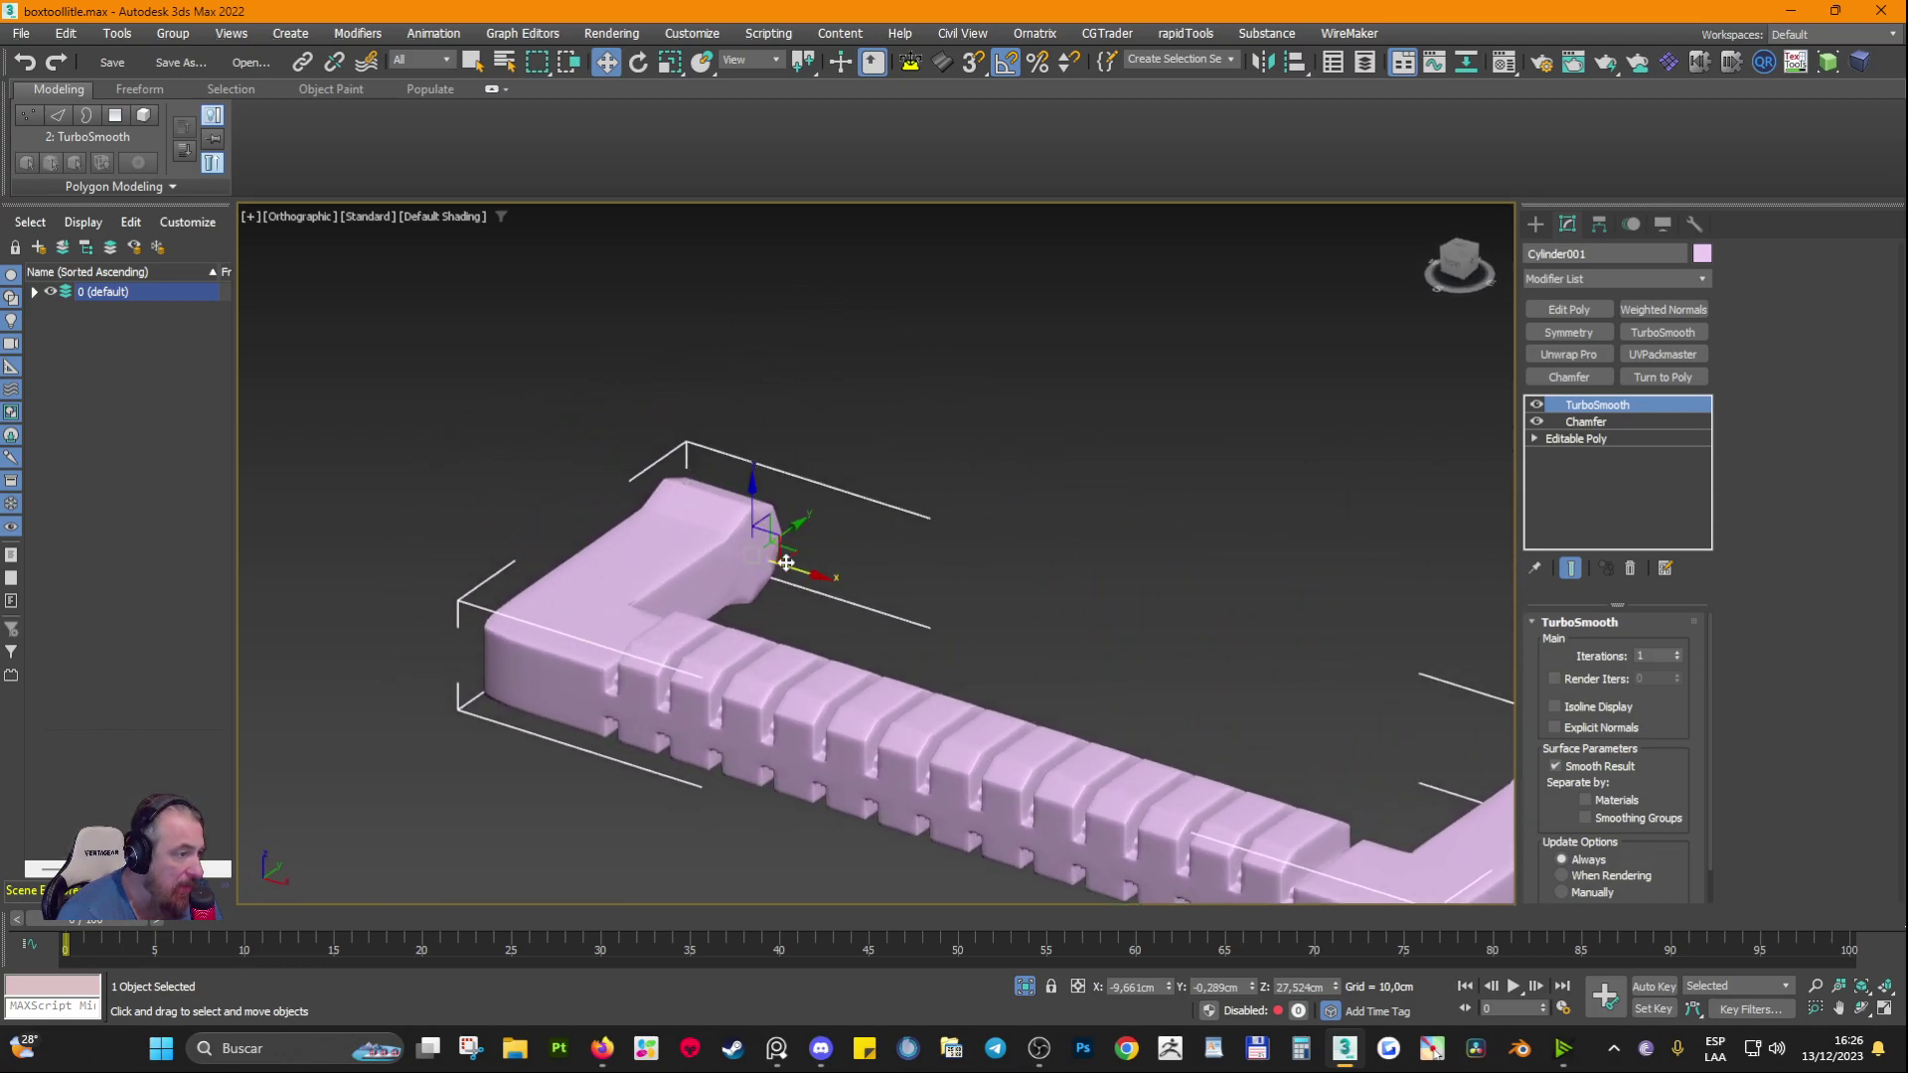
# Step: Disable TurboSmooth, return to the Chamfer level and inspect the handle's arm and end with edges displayed
pyautogui.click(1536, 407)
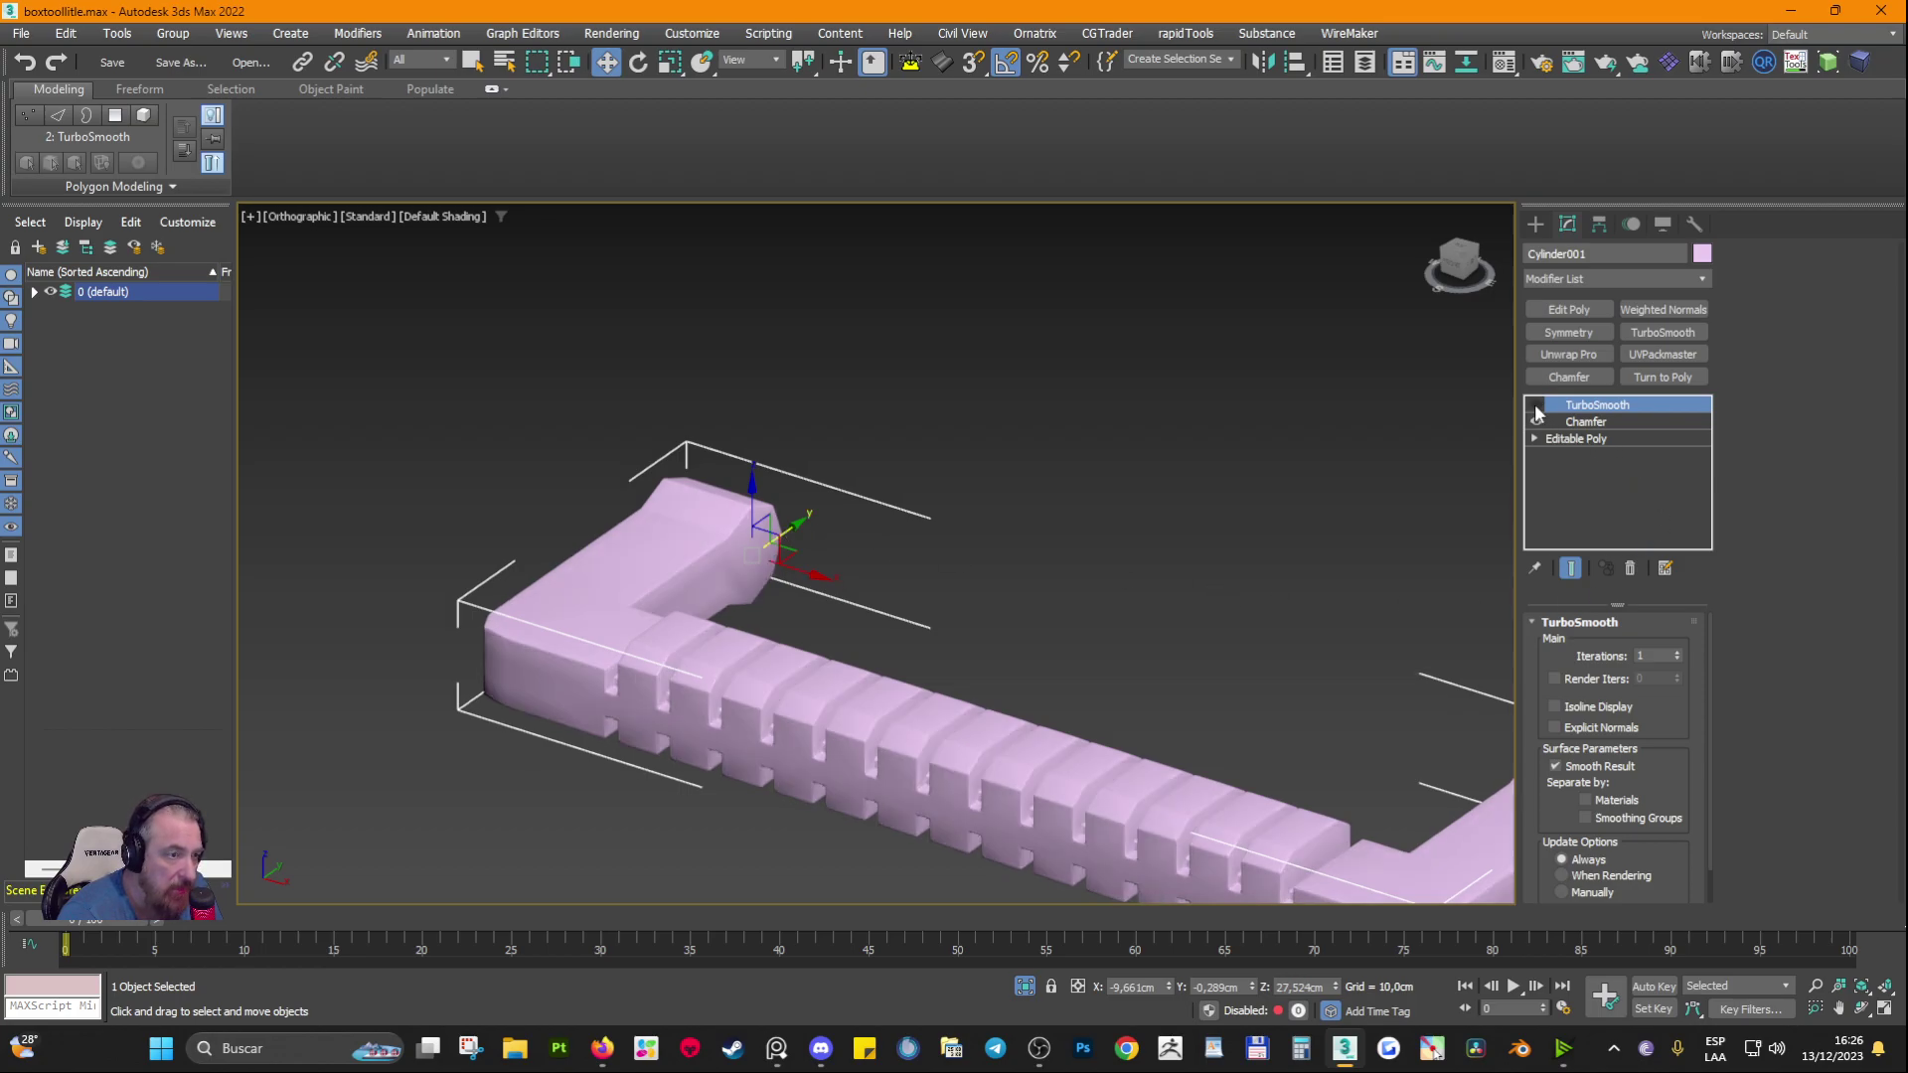
pyautogui.click(1584, 422)
pyautogui.press('F4')
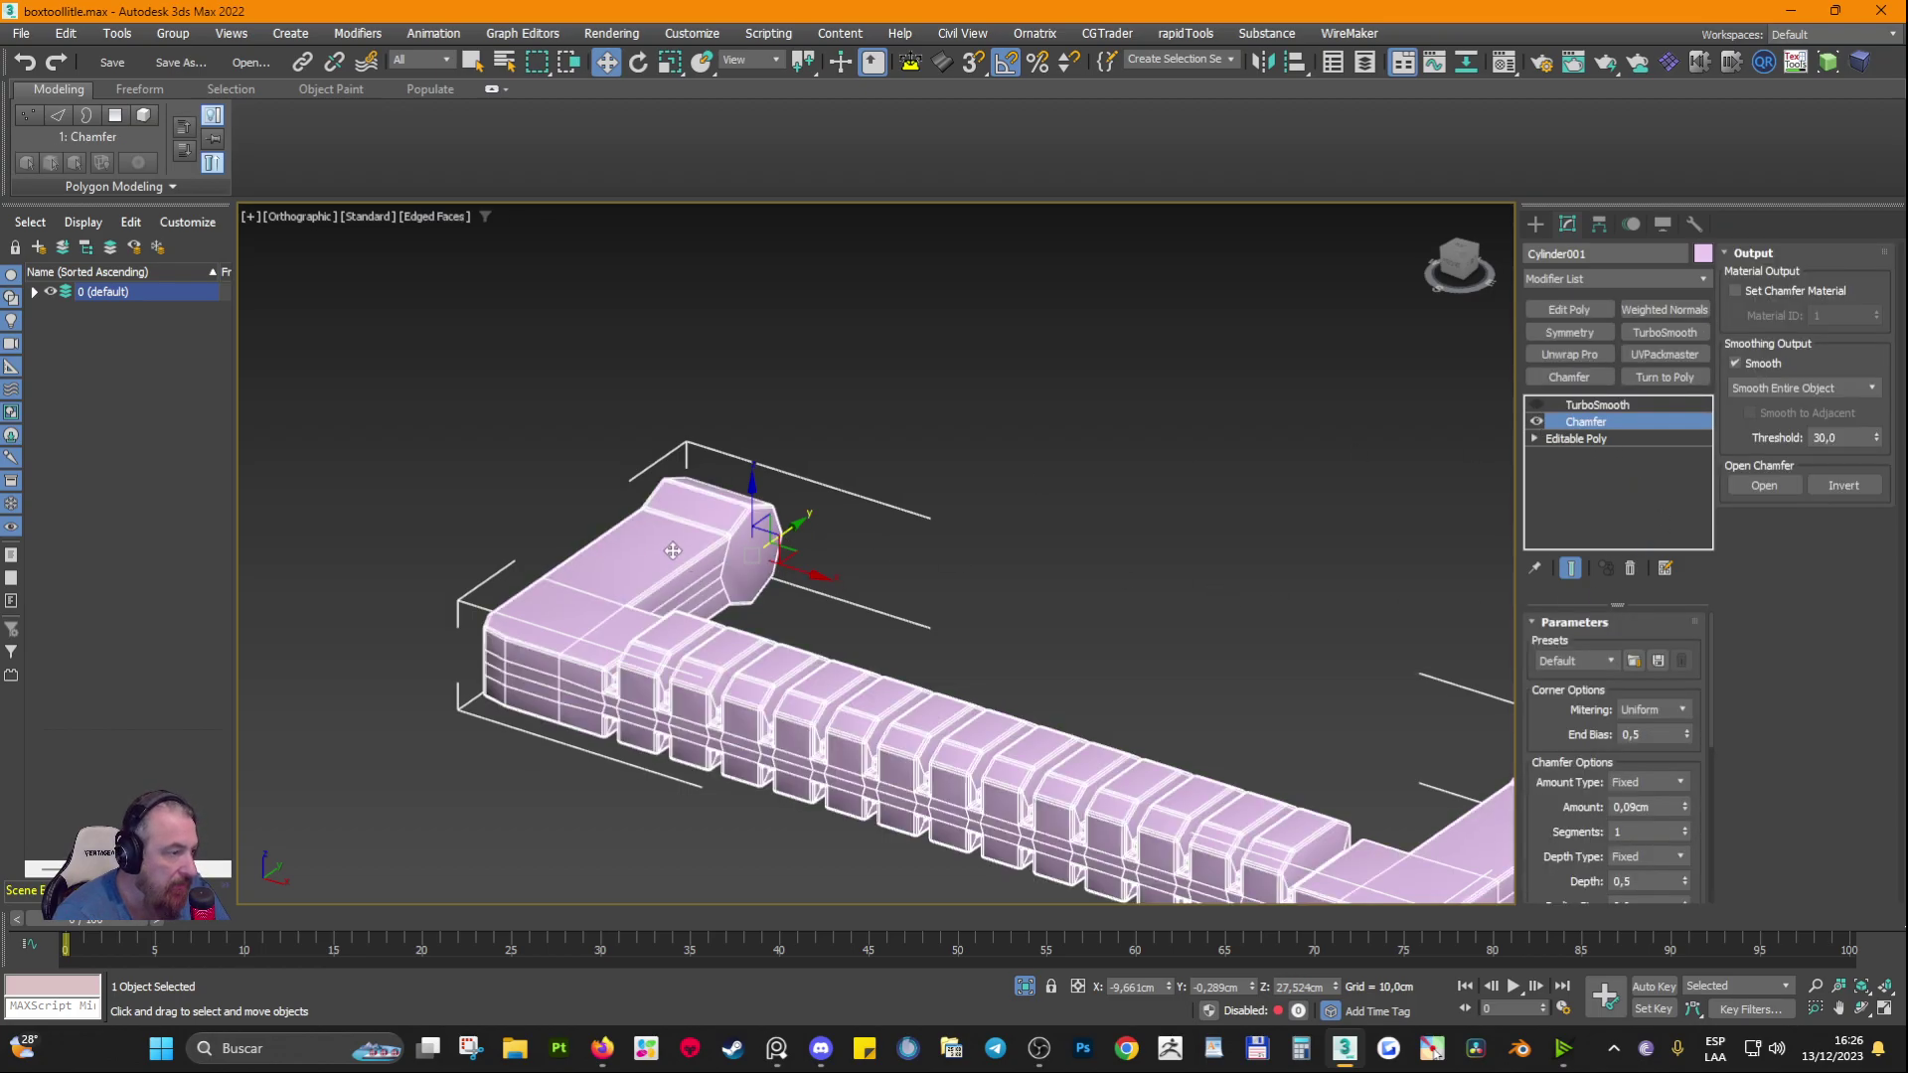
pyautogui.scroll(4, 731, 518)
pyautogui.scroll(-3, 956, 643)
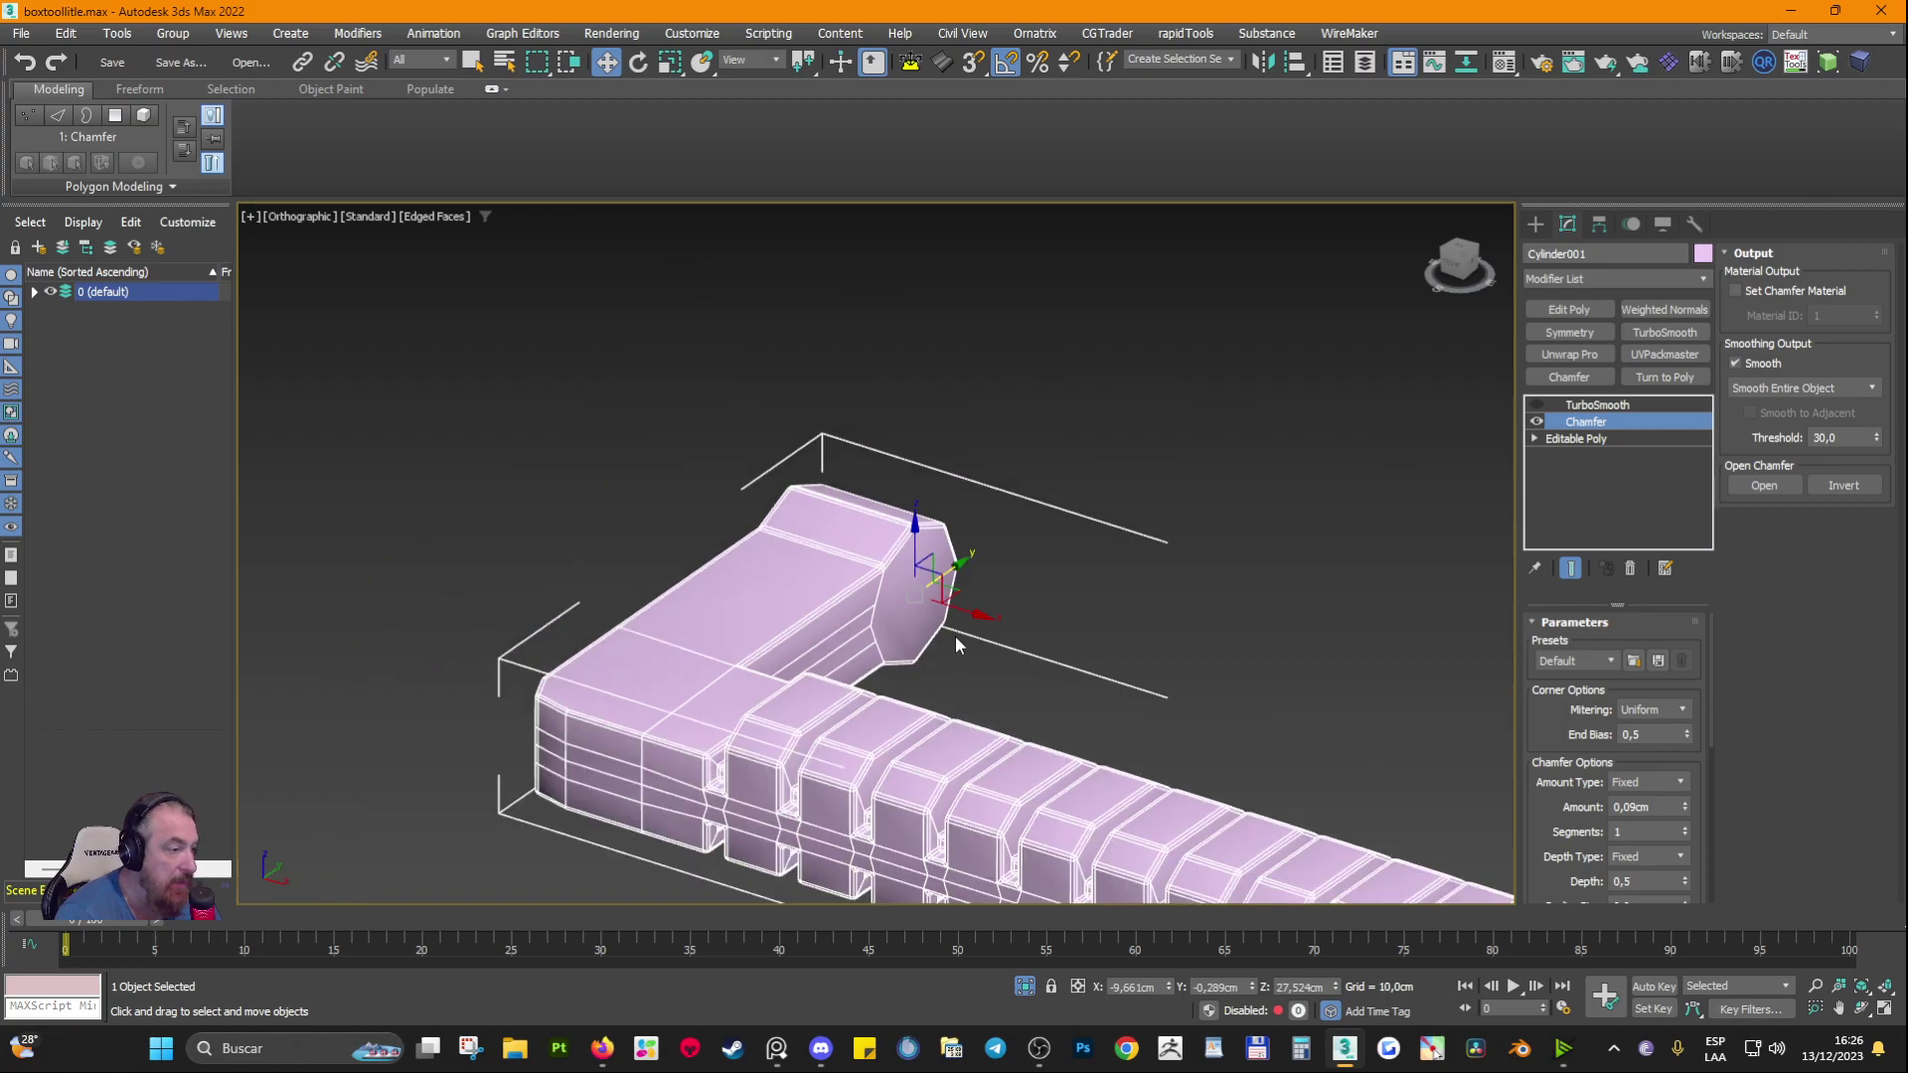
pyautogui.scroll(2, 1078, 641)
pyautogui.moveTo(1087, 641); pyautogui.dragTo(878, 598, button='middle')
pyautogui.scroll(-2, 877, 598)
pyautogui.moveTo(1044, 516); pyautogui.dragTo(696, 437, button='middle')
pyautogui.moveTo(1505, 505); pyautogui.dragTo(1405, 484, button='middle')
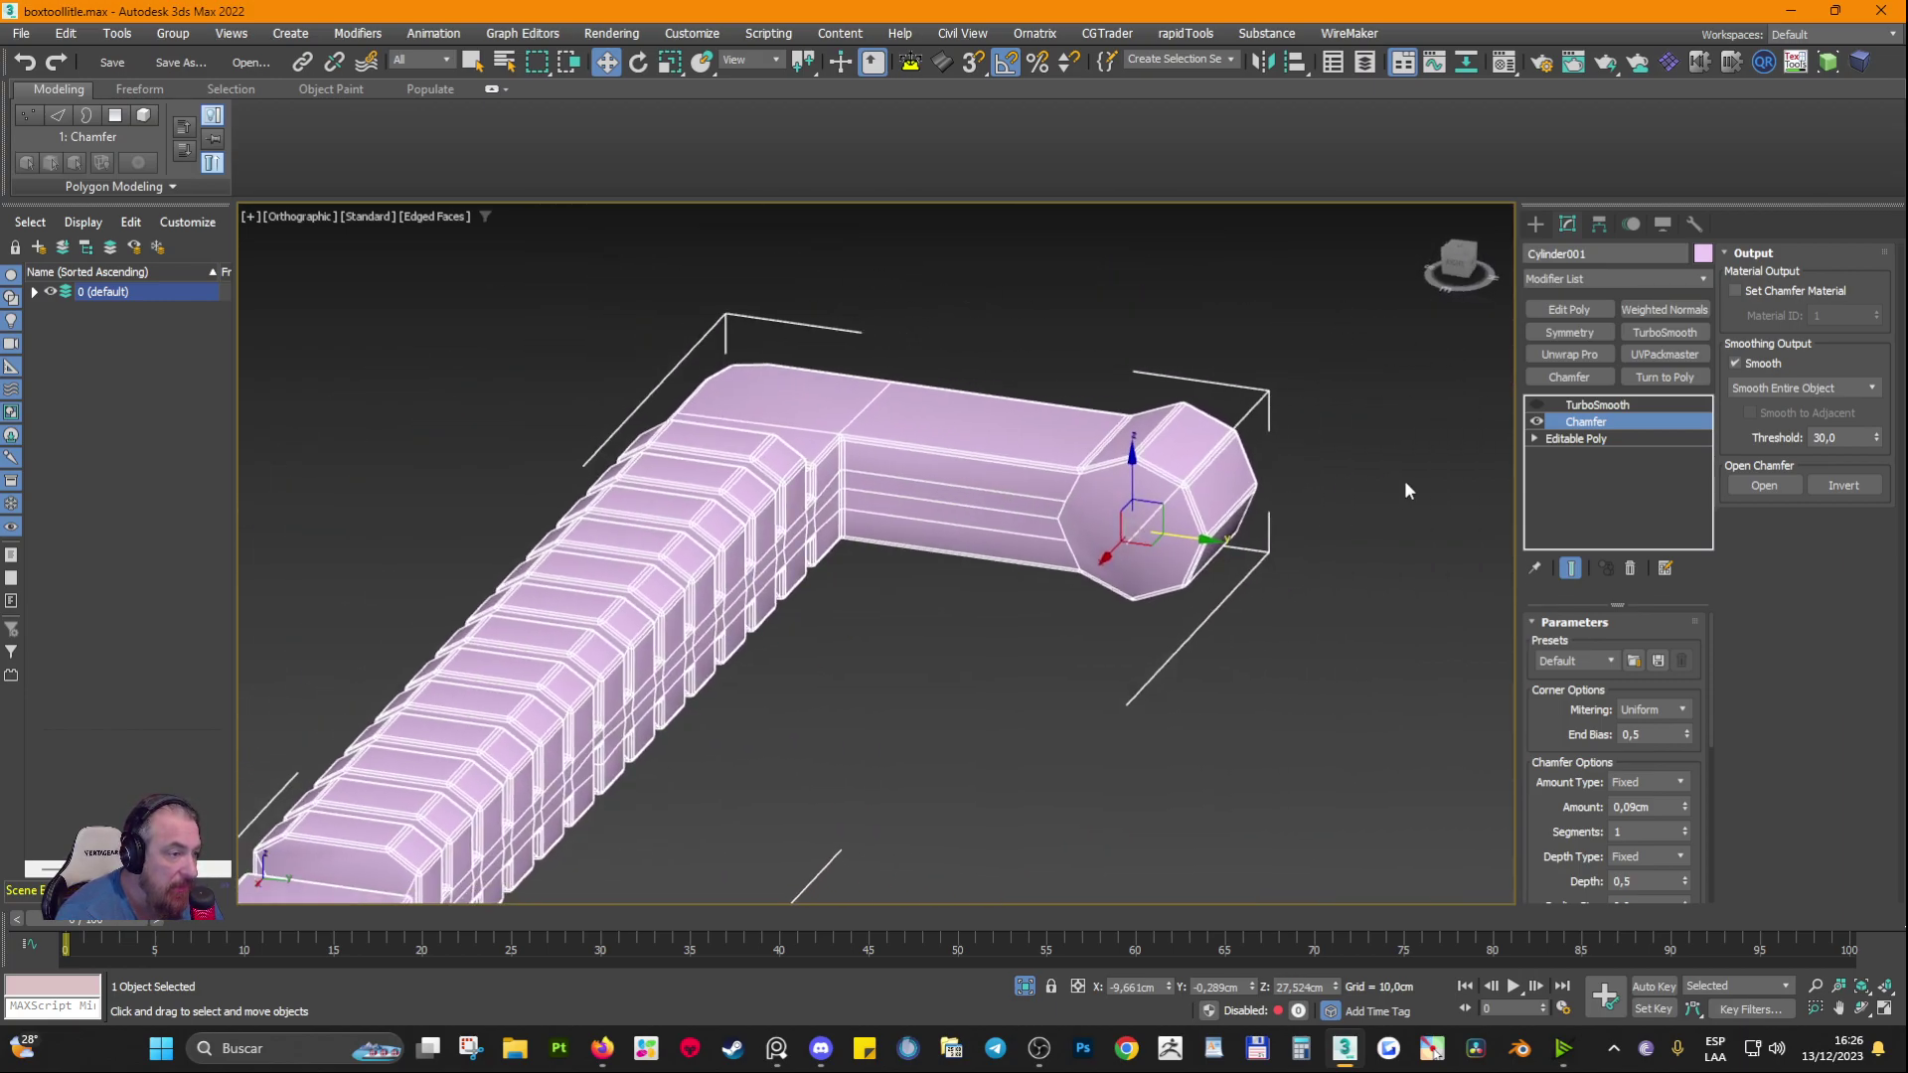
pyautogui.scroll(2, 907, 425)
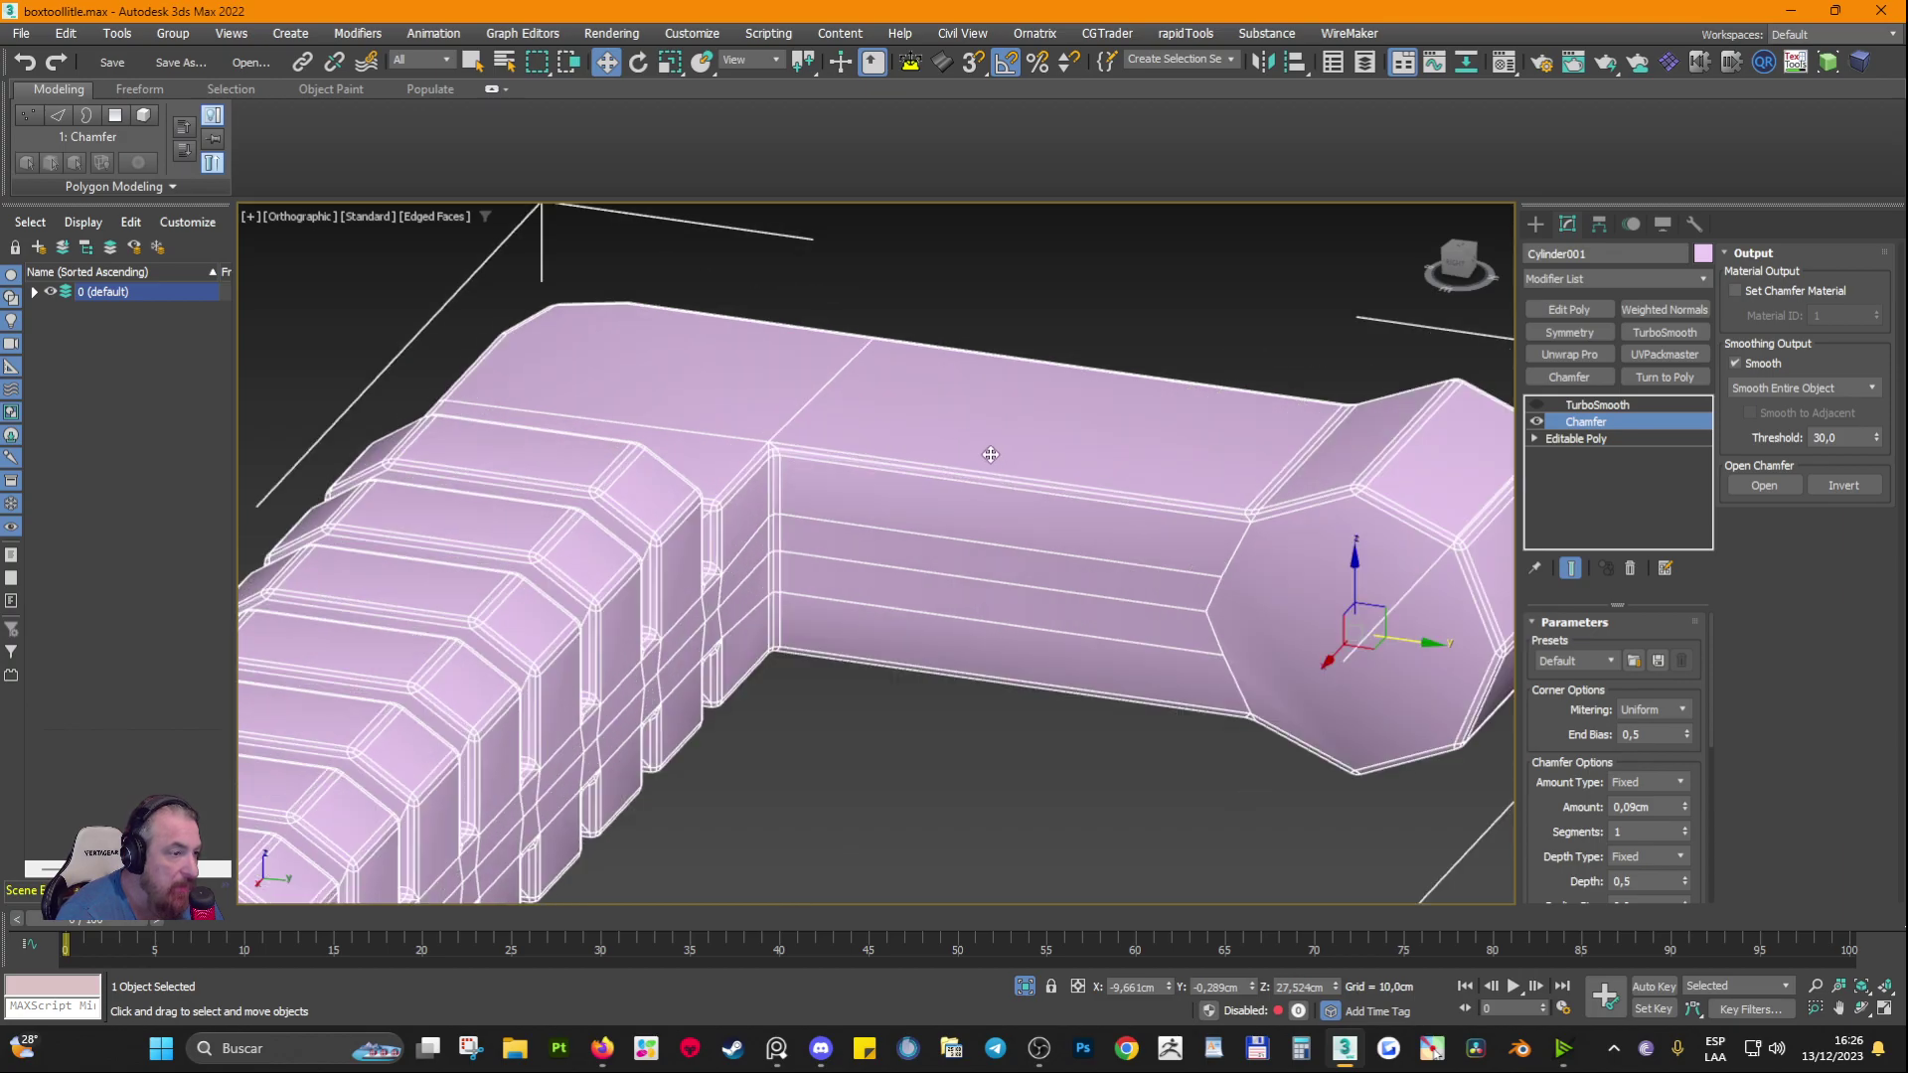
# Step: Disable the Chamfer modifier and enter the Polygon level of the handle's Editable Poly
pyautogui.click(1537, 422)
pyautogui.scroll(-3, 937, 519)
pyautogui.keyDown('alt'); pyautogui.moveTo(937, 519); pyautogui.dragTo(1064, 557, button='middle'); pyautogui.keyUp('alt')
pyautogui.moveTo(644, 532); pyautogui.dragTo(998, 545, button='middle')
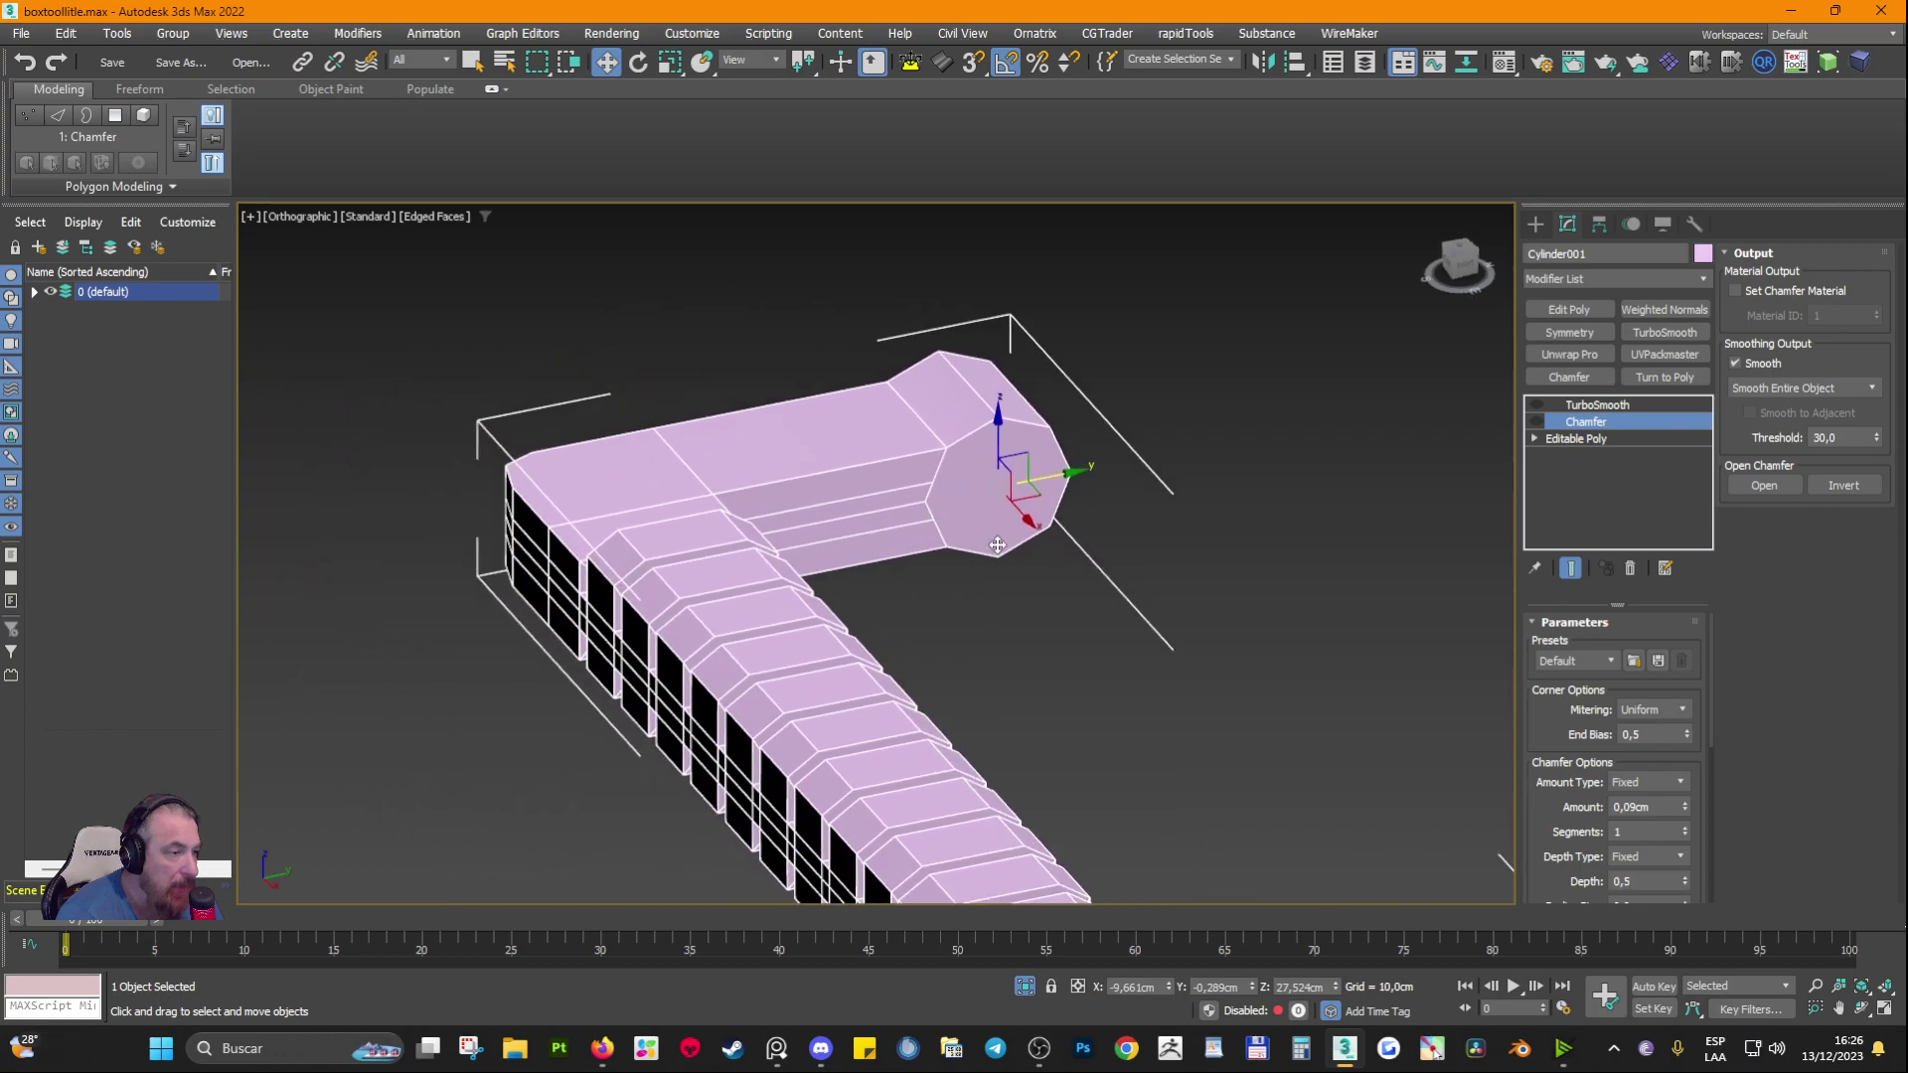
pyautogui.click(1536, 438)
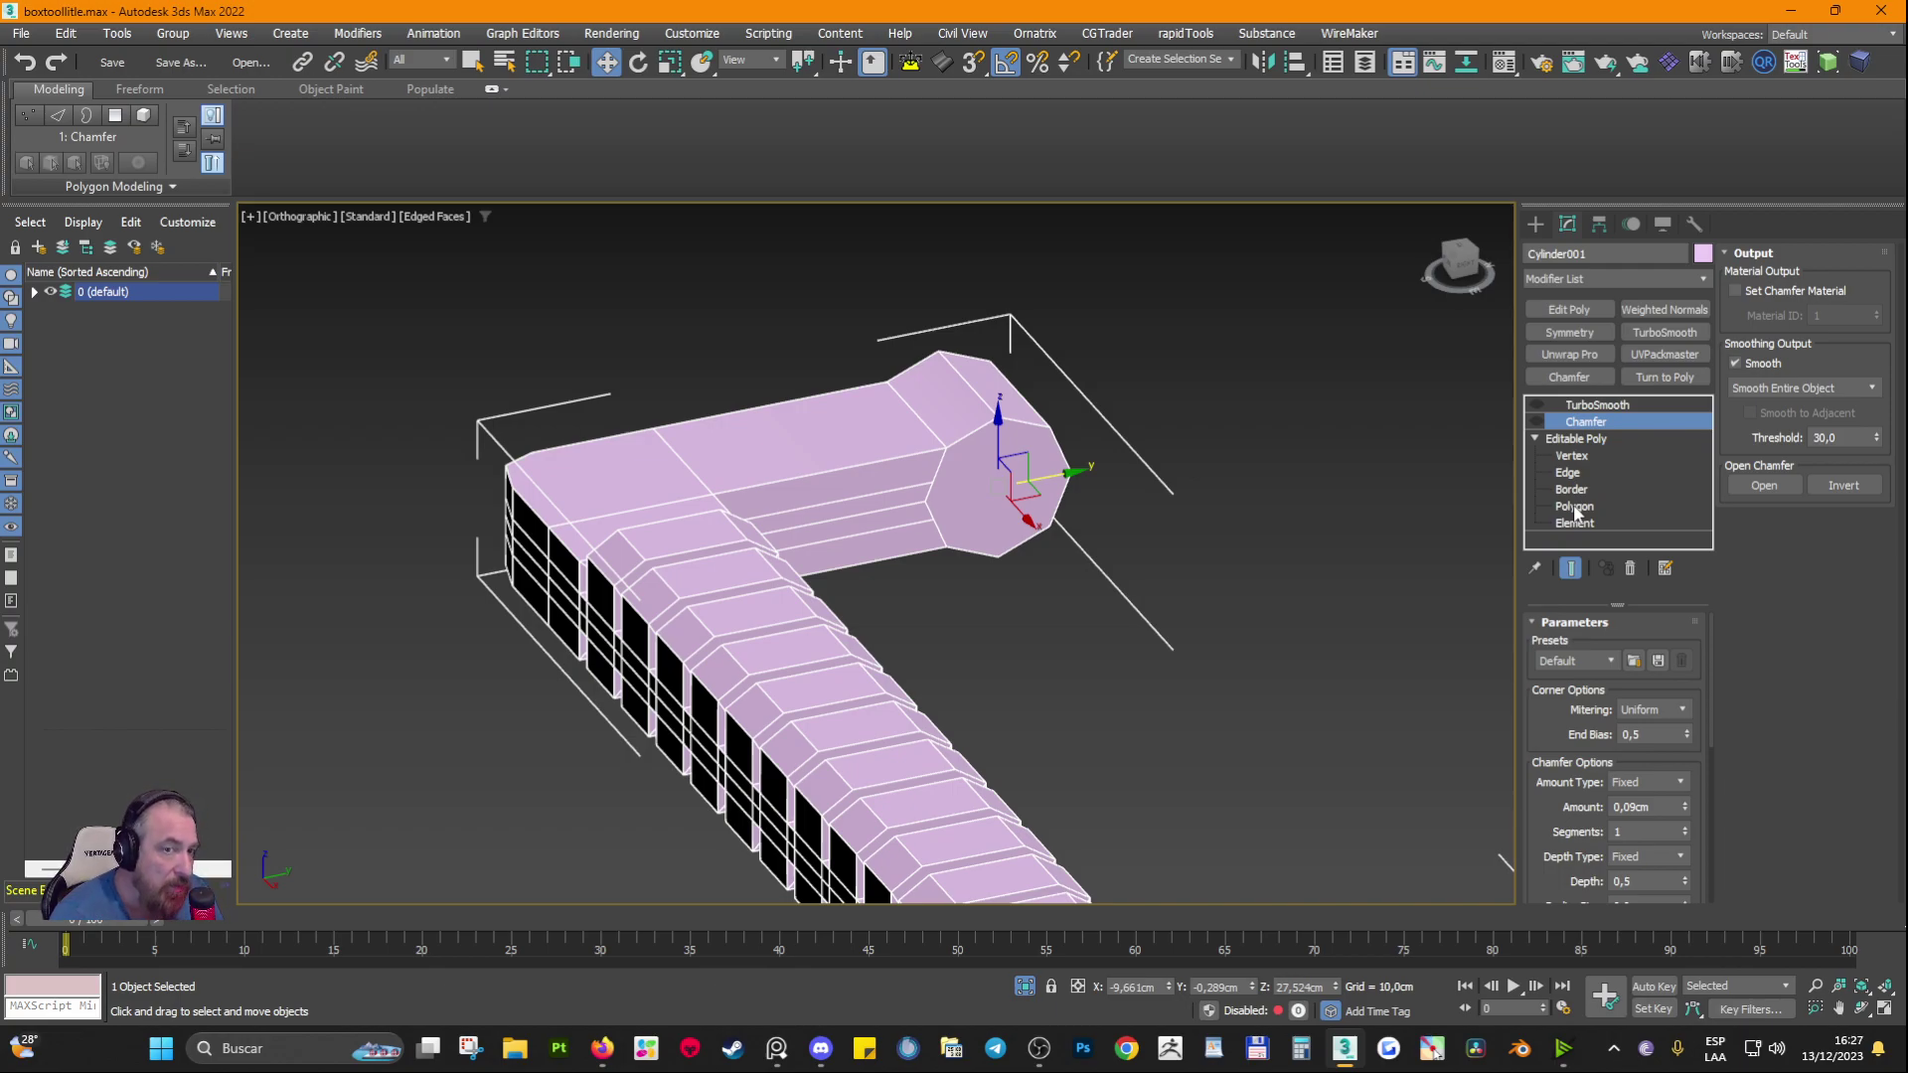
pyautogui.scroll(3, 612, 518)
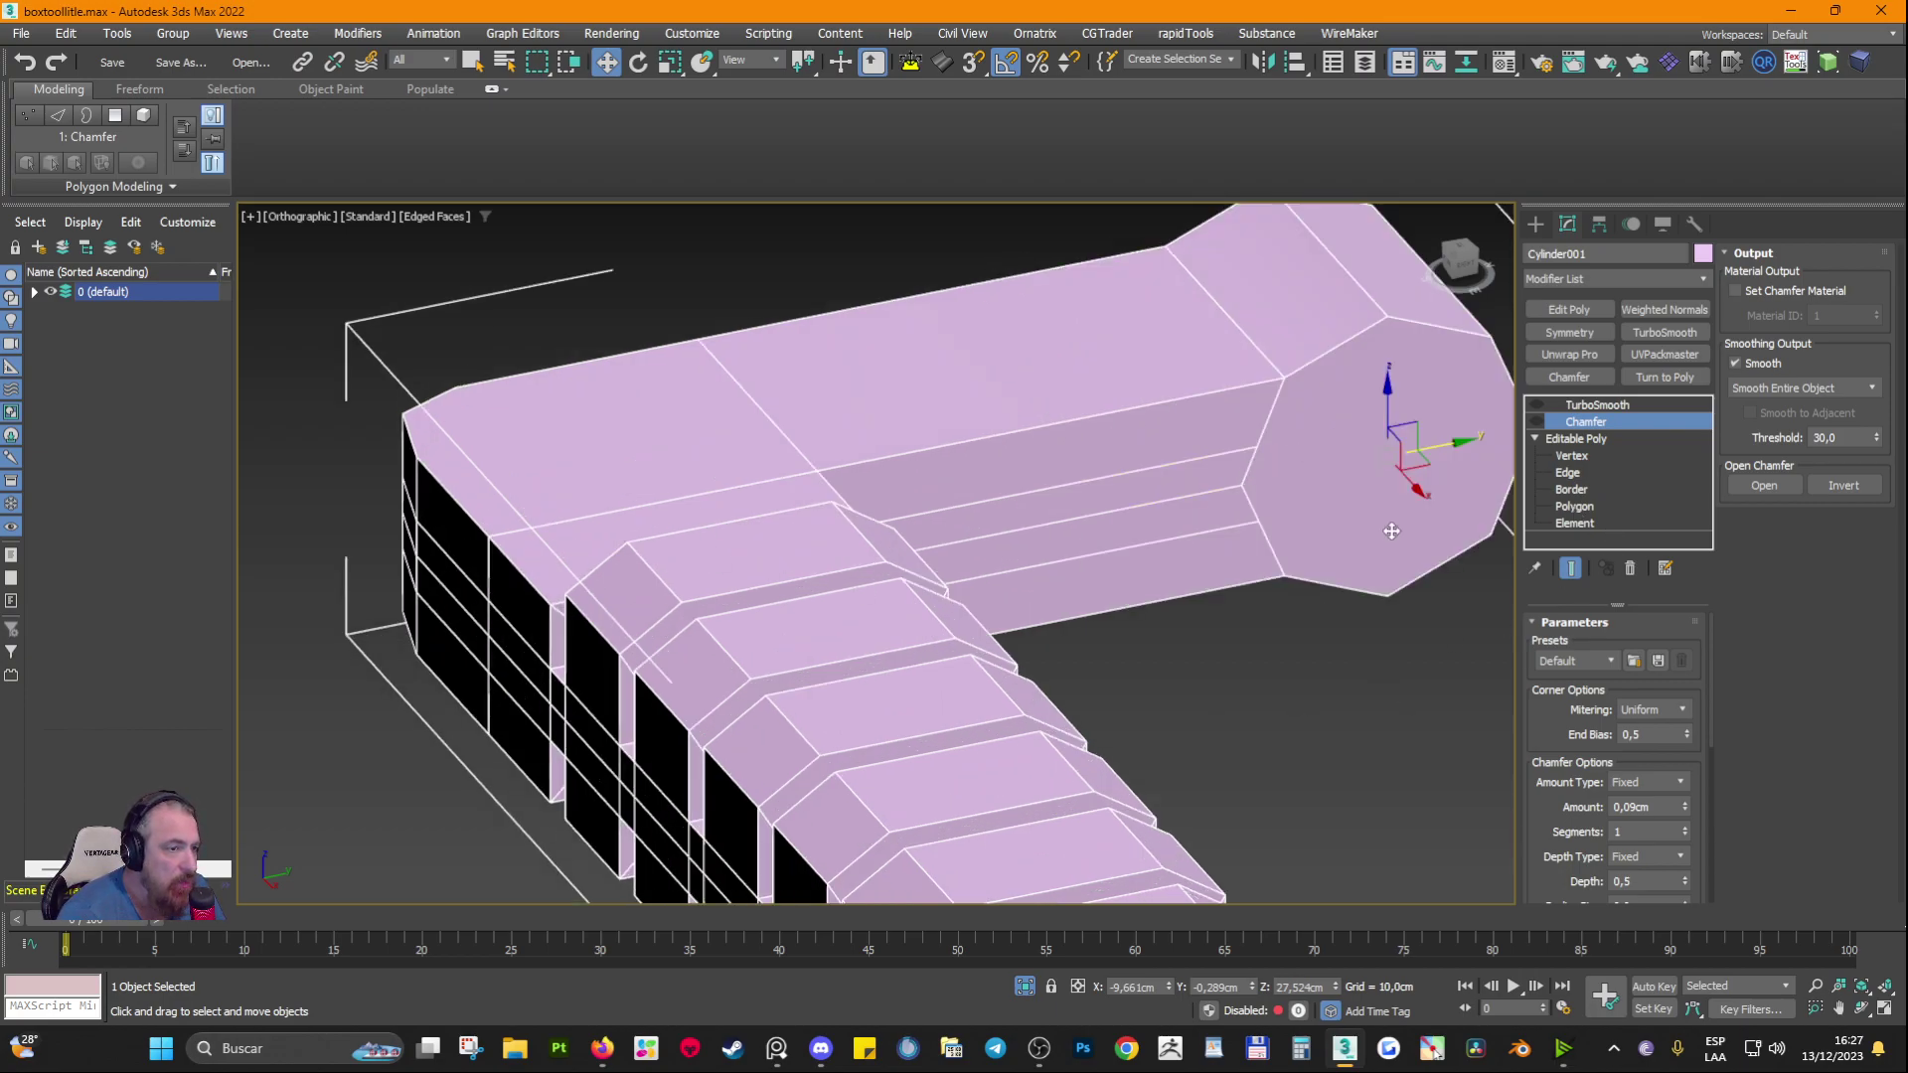
pyautogui.click(1570, 505)
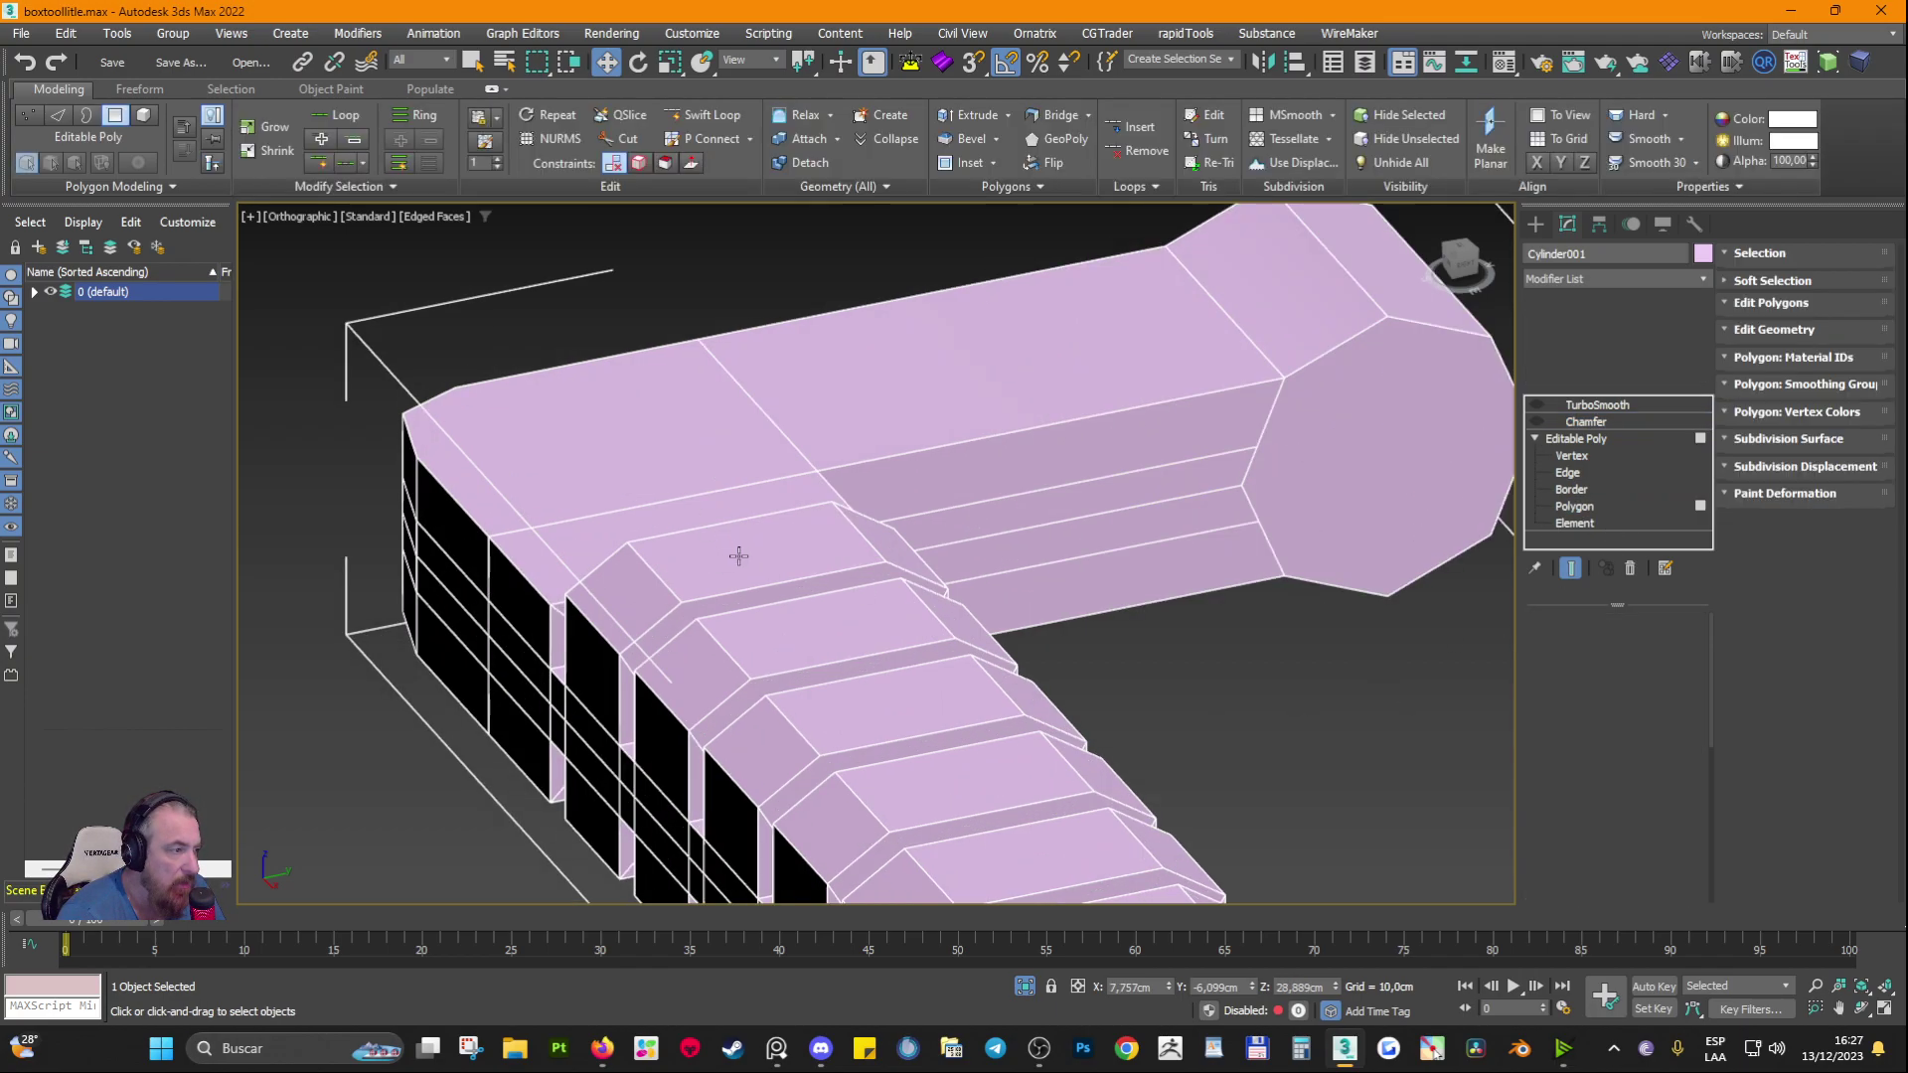
# Step: Select the top polygon and adjoining sloped polygon of the first grip rib to examine their angle
pyautogui.click(736, 553)
pyautogui.moveTo(696, 609); pyautogui.dragTo(708, 541, button='middle')
pyautogui.keyDown('alt'); pyautogui.moveTo(708, 541); pyautogui.dragTo(882, 570, button='middle'); pyautogui.keyUp('alt')
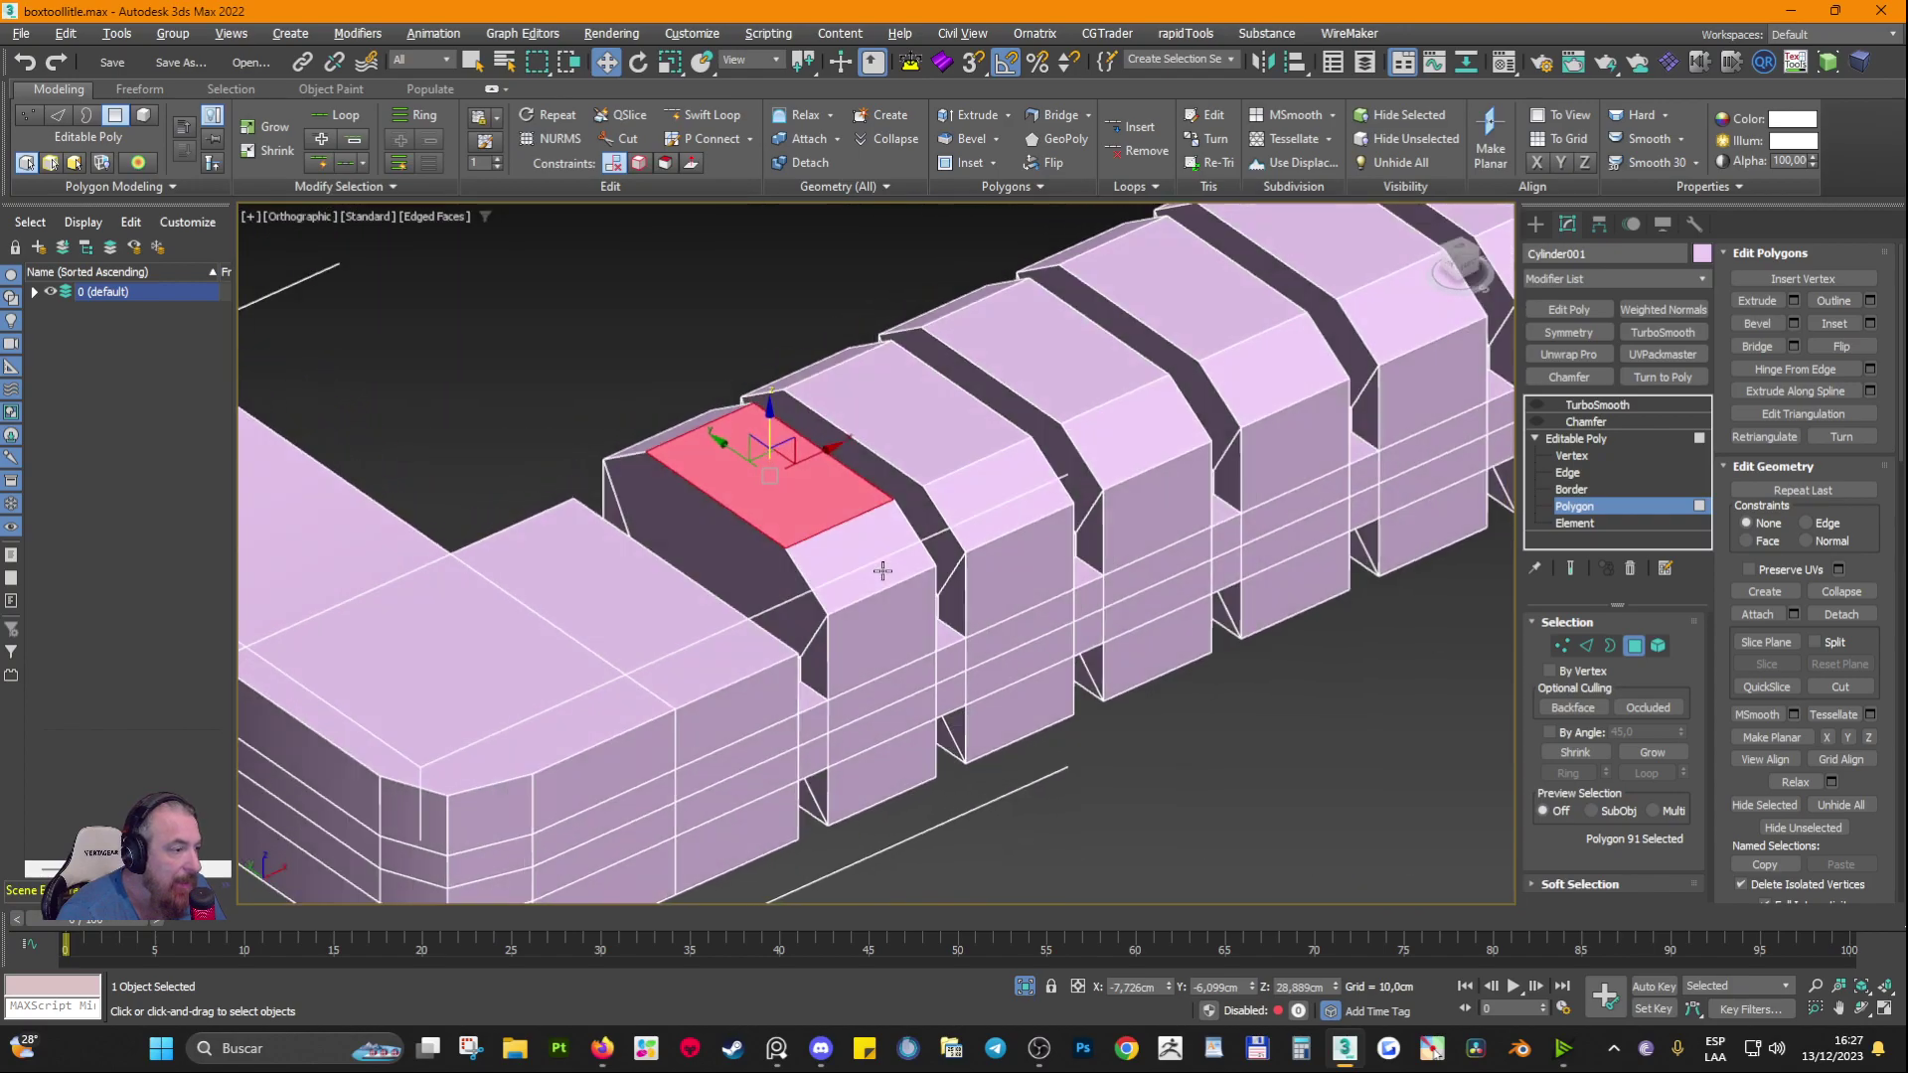
pyautogui.scroll(3, 986, 570)
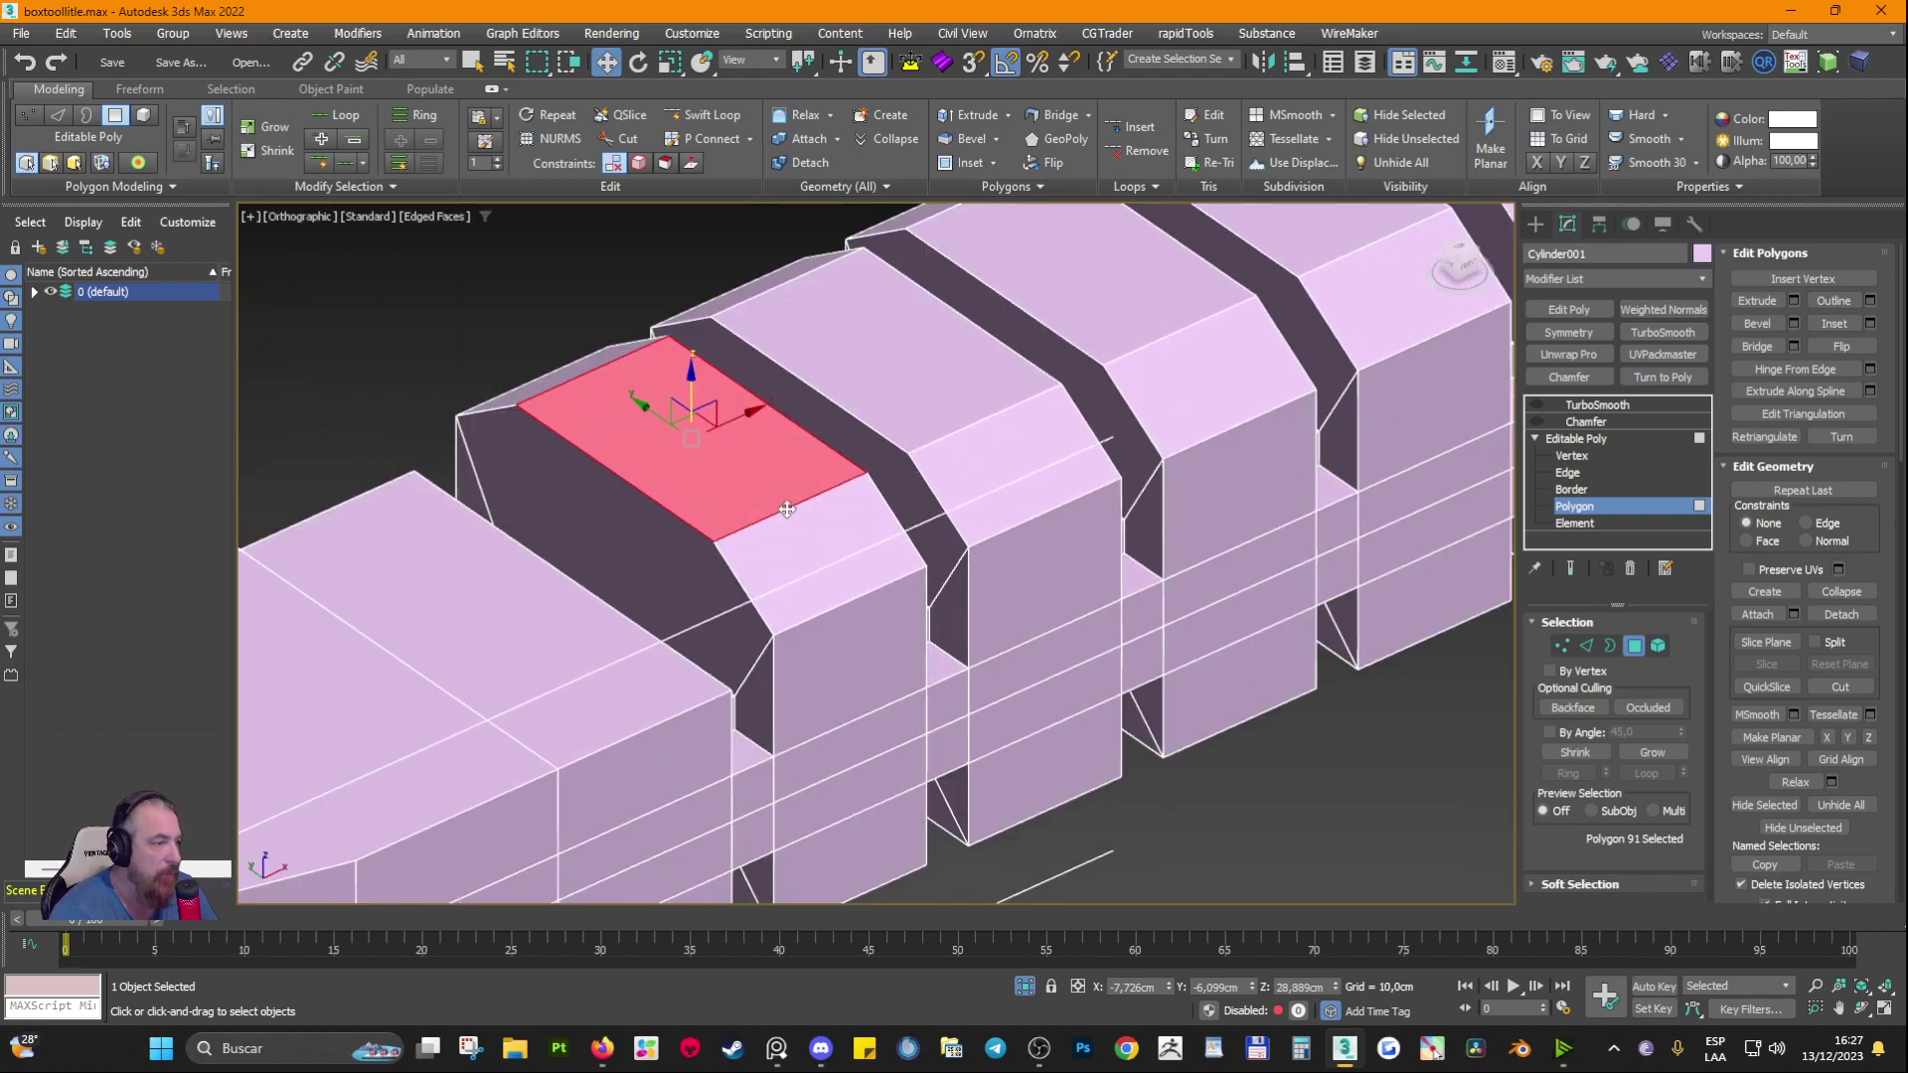
pyautogui.click(799, 557)
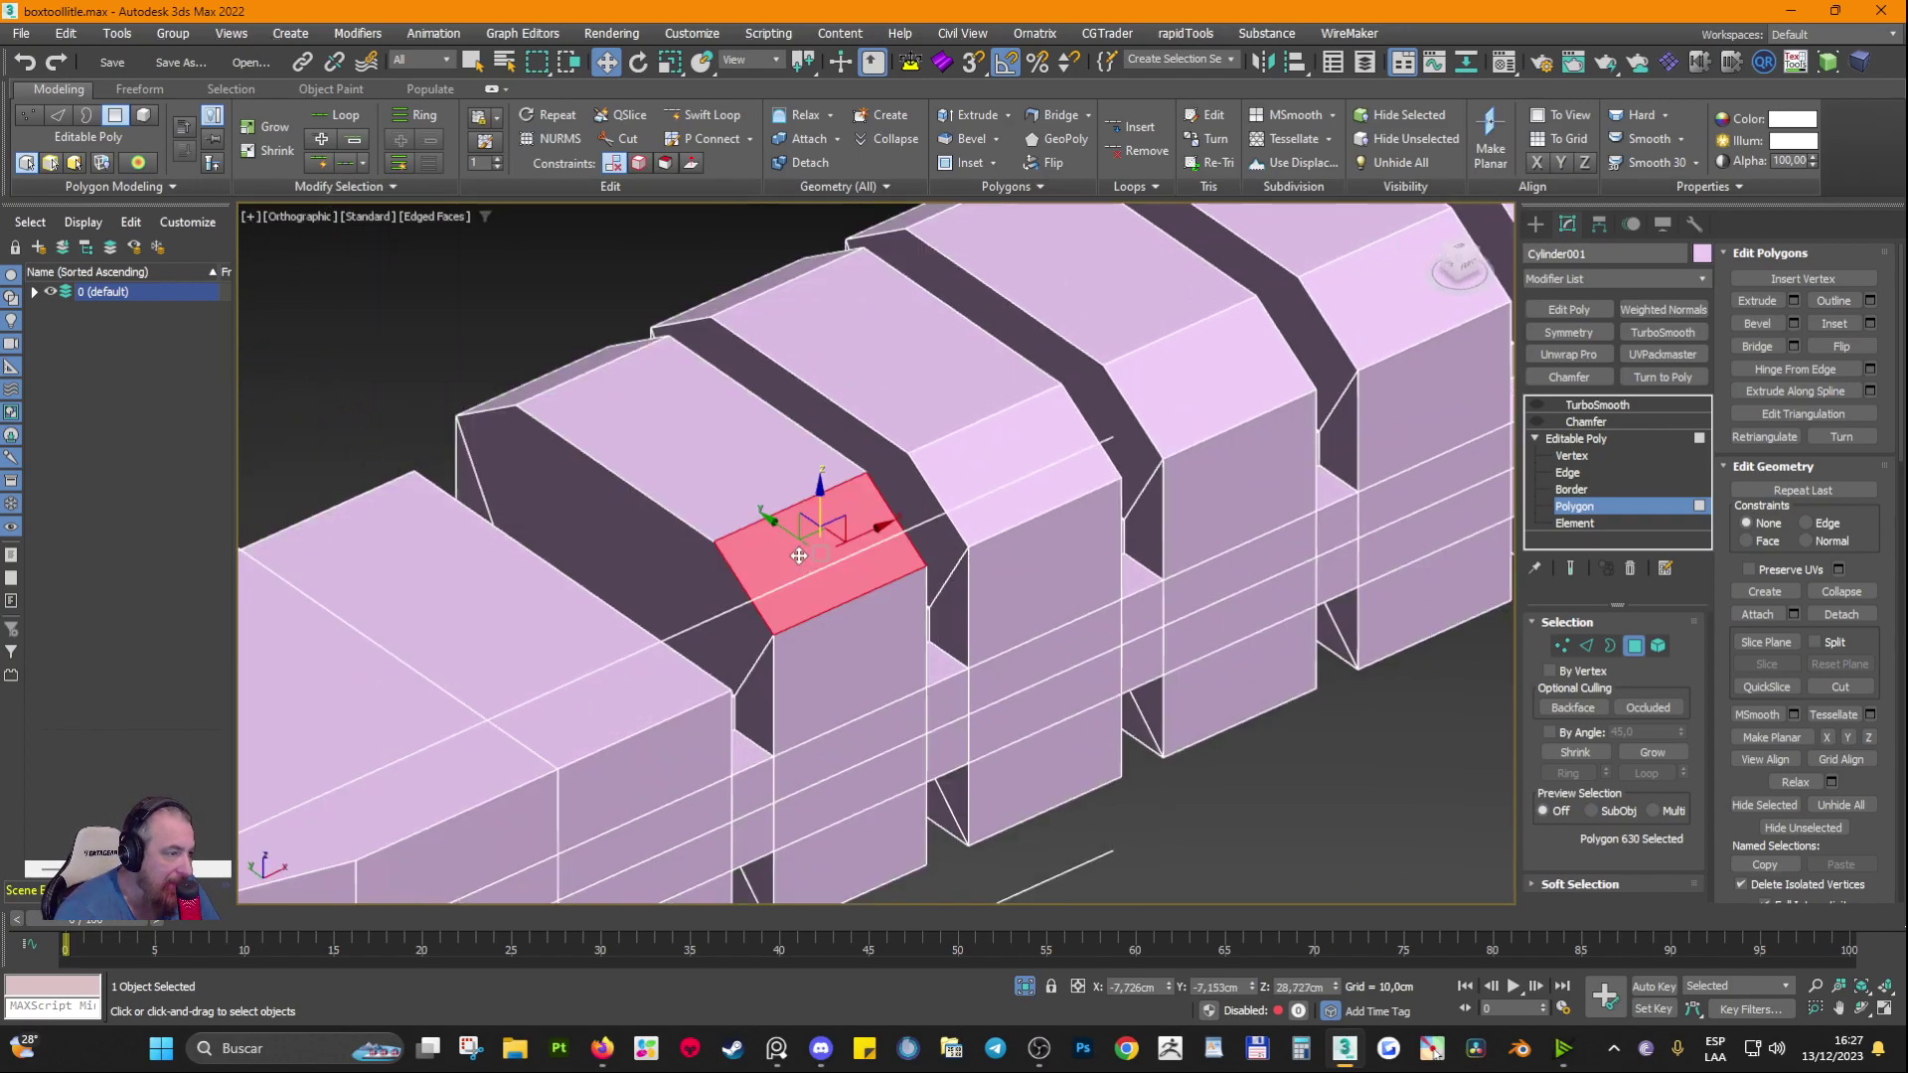
pyautogui.keyDown('alt'); pyautogui.moveTo(799, 556); pyautogui.dragTo(792, 554, button='middle'); pyautogui.keyUp('alt')
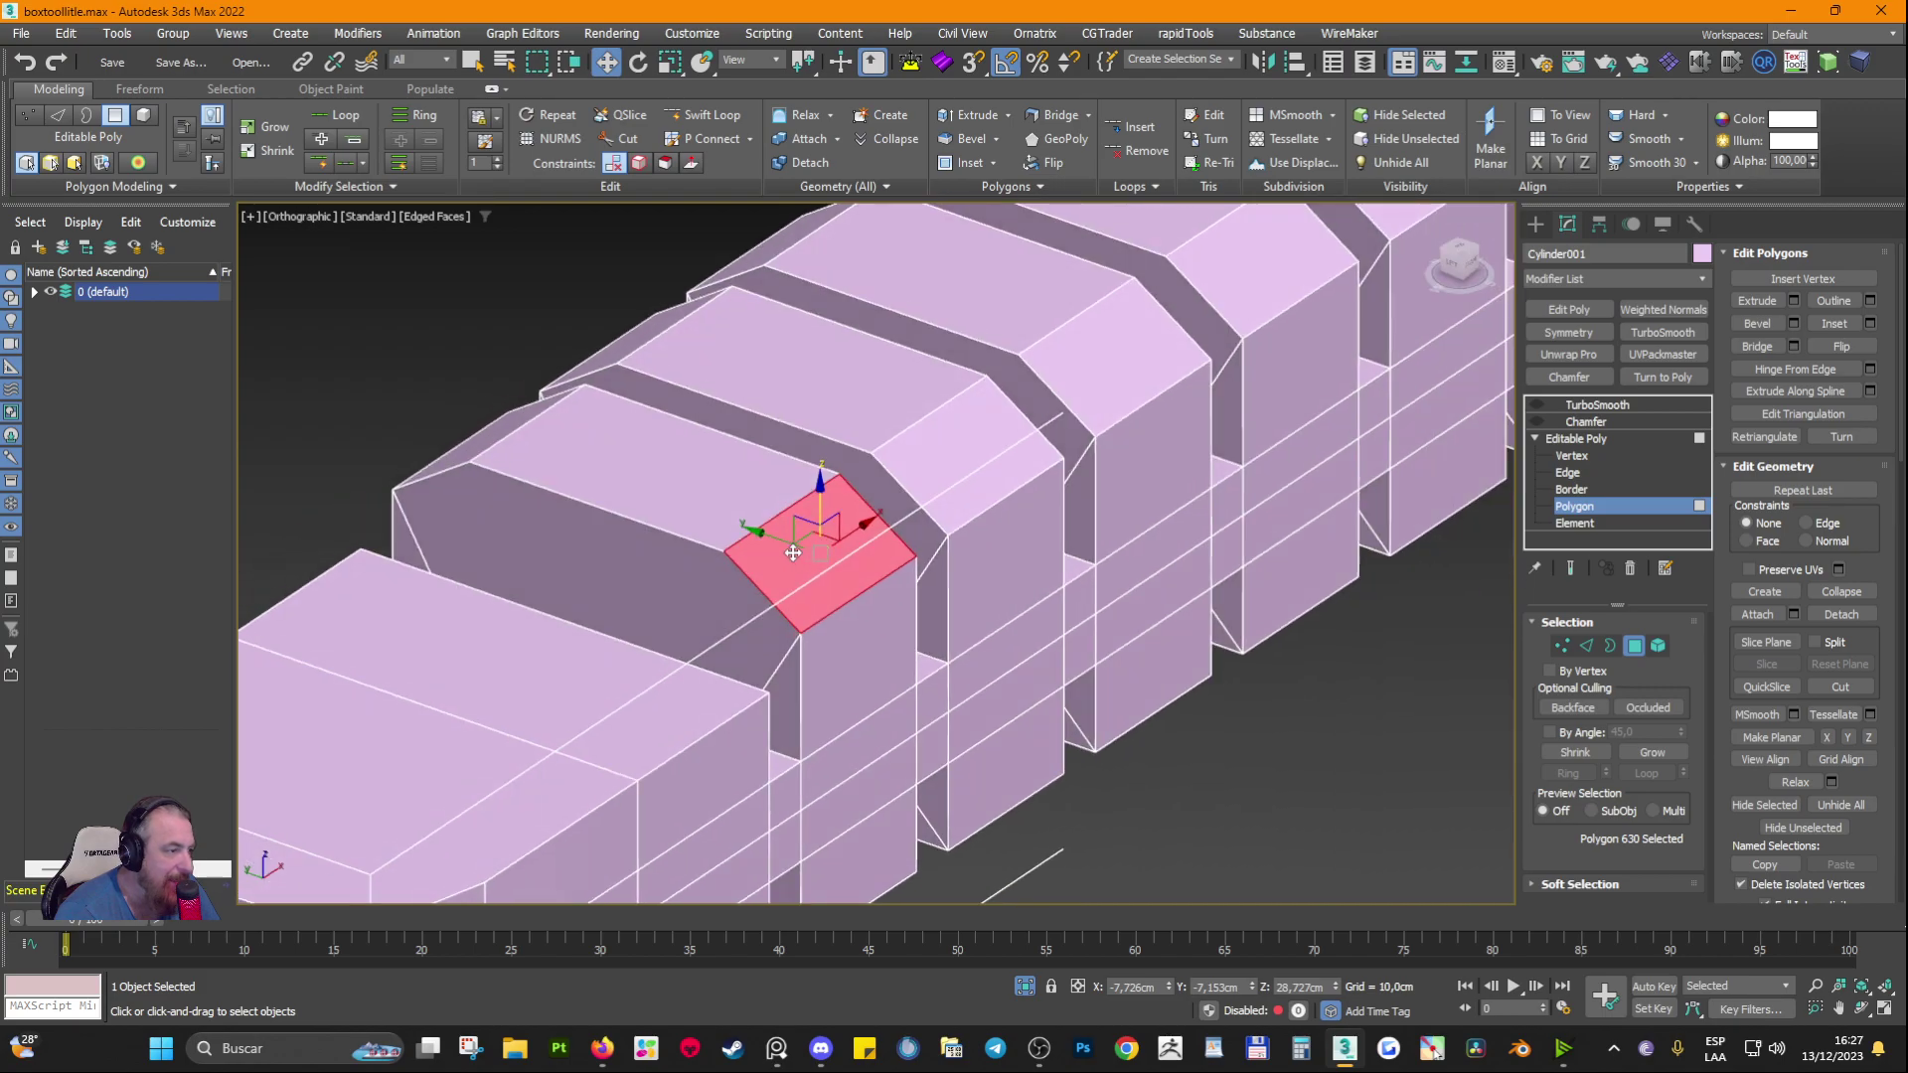
pyautogui.keyDown('ctrl'); pyautogui.click(681, 490); pyautogui.keyUp('ctrl')
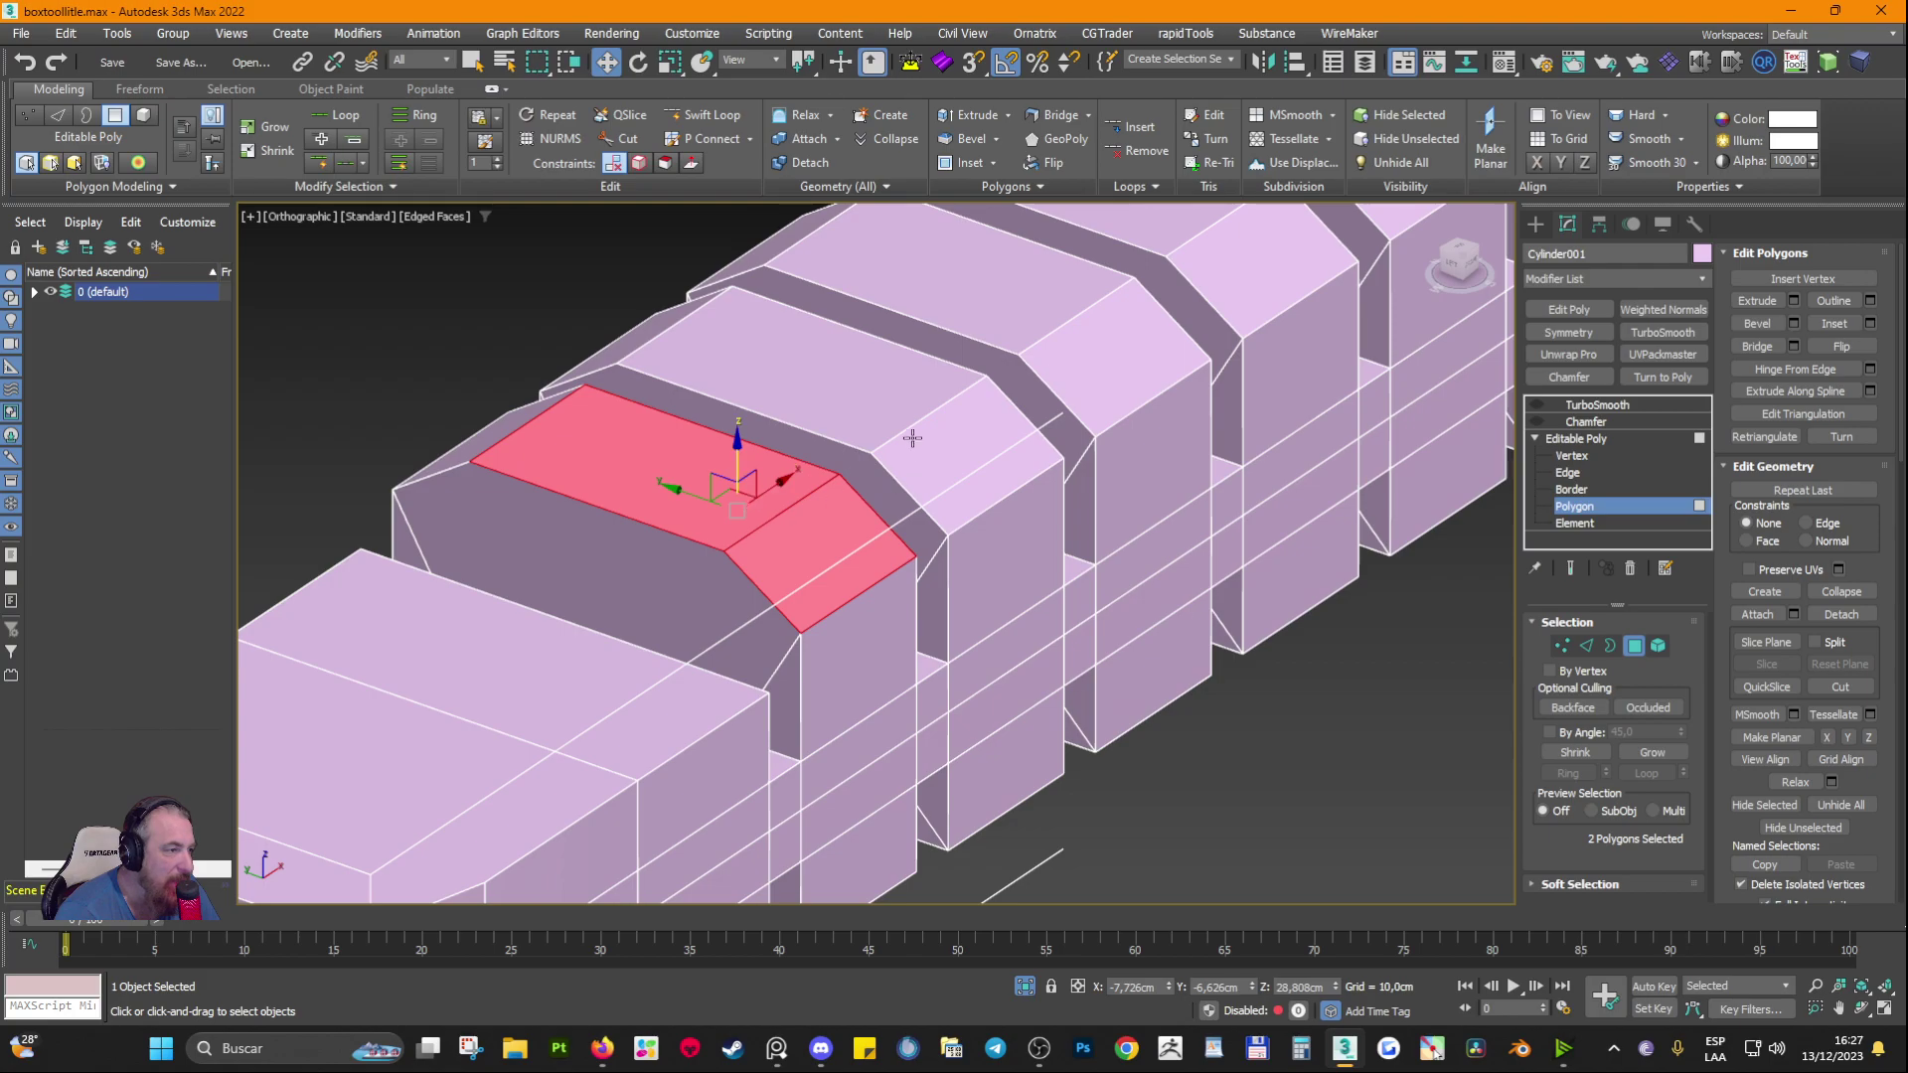
# Step: Hide the edge display and select the second rib's sloped and top polygons in turn to compare their shading
pyautogui.press('F4')
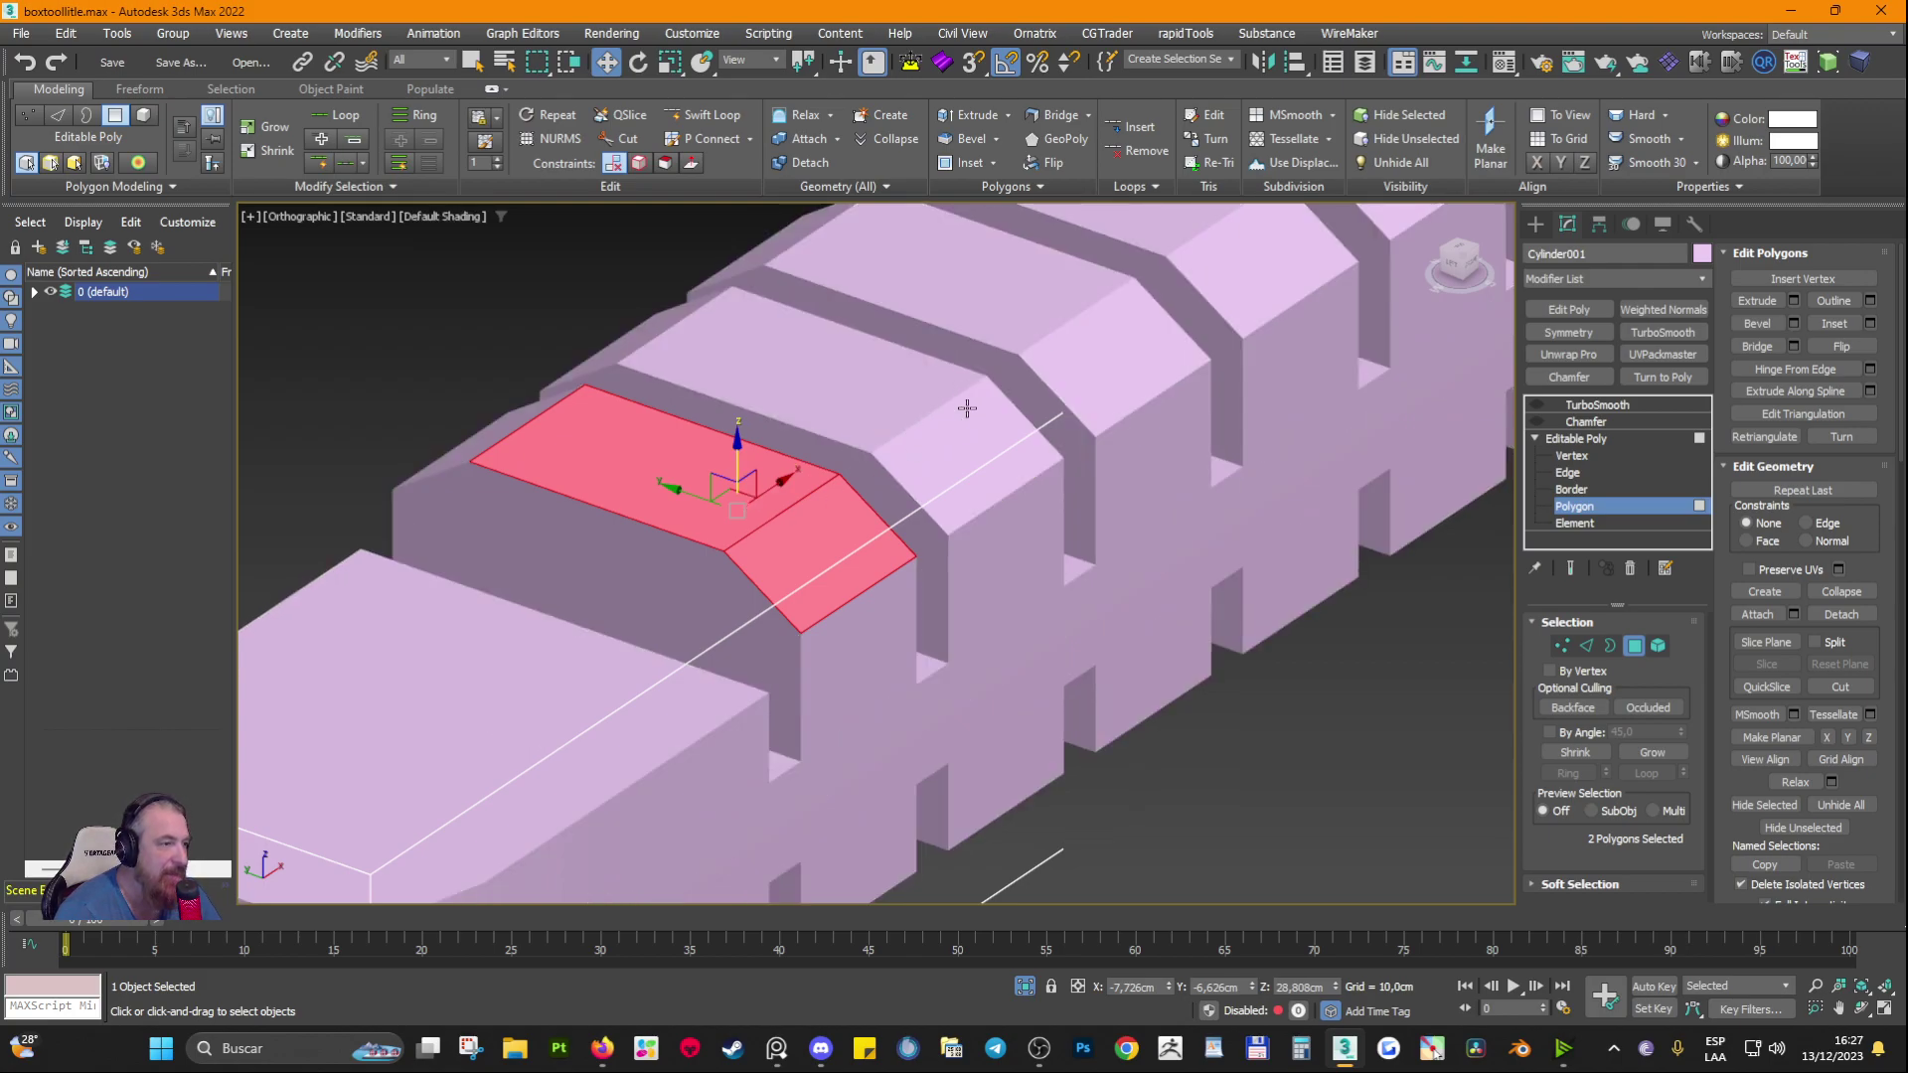
pyautogui.click(945, 430)
pyautogui.click(931, 452)
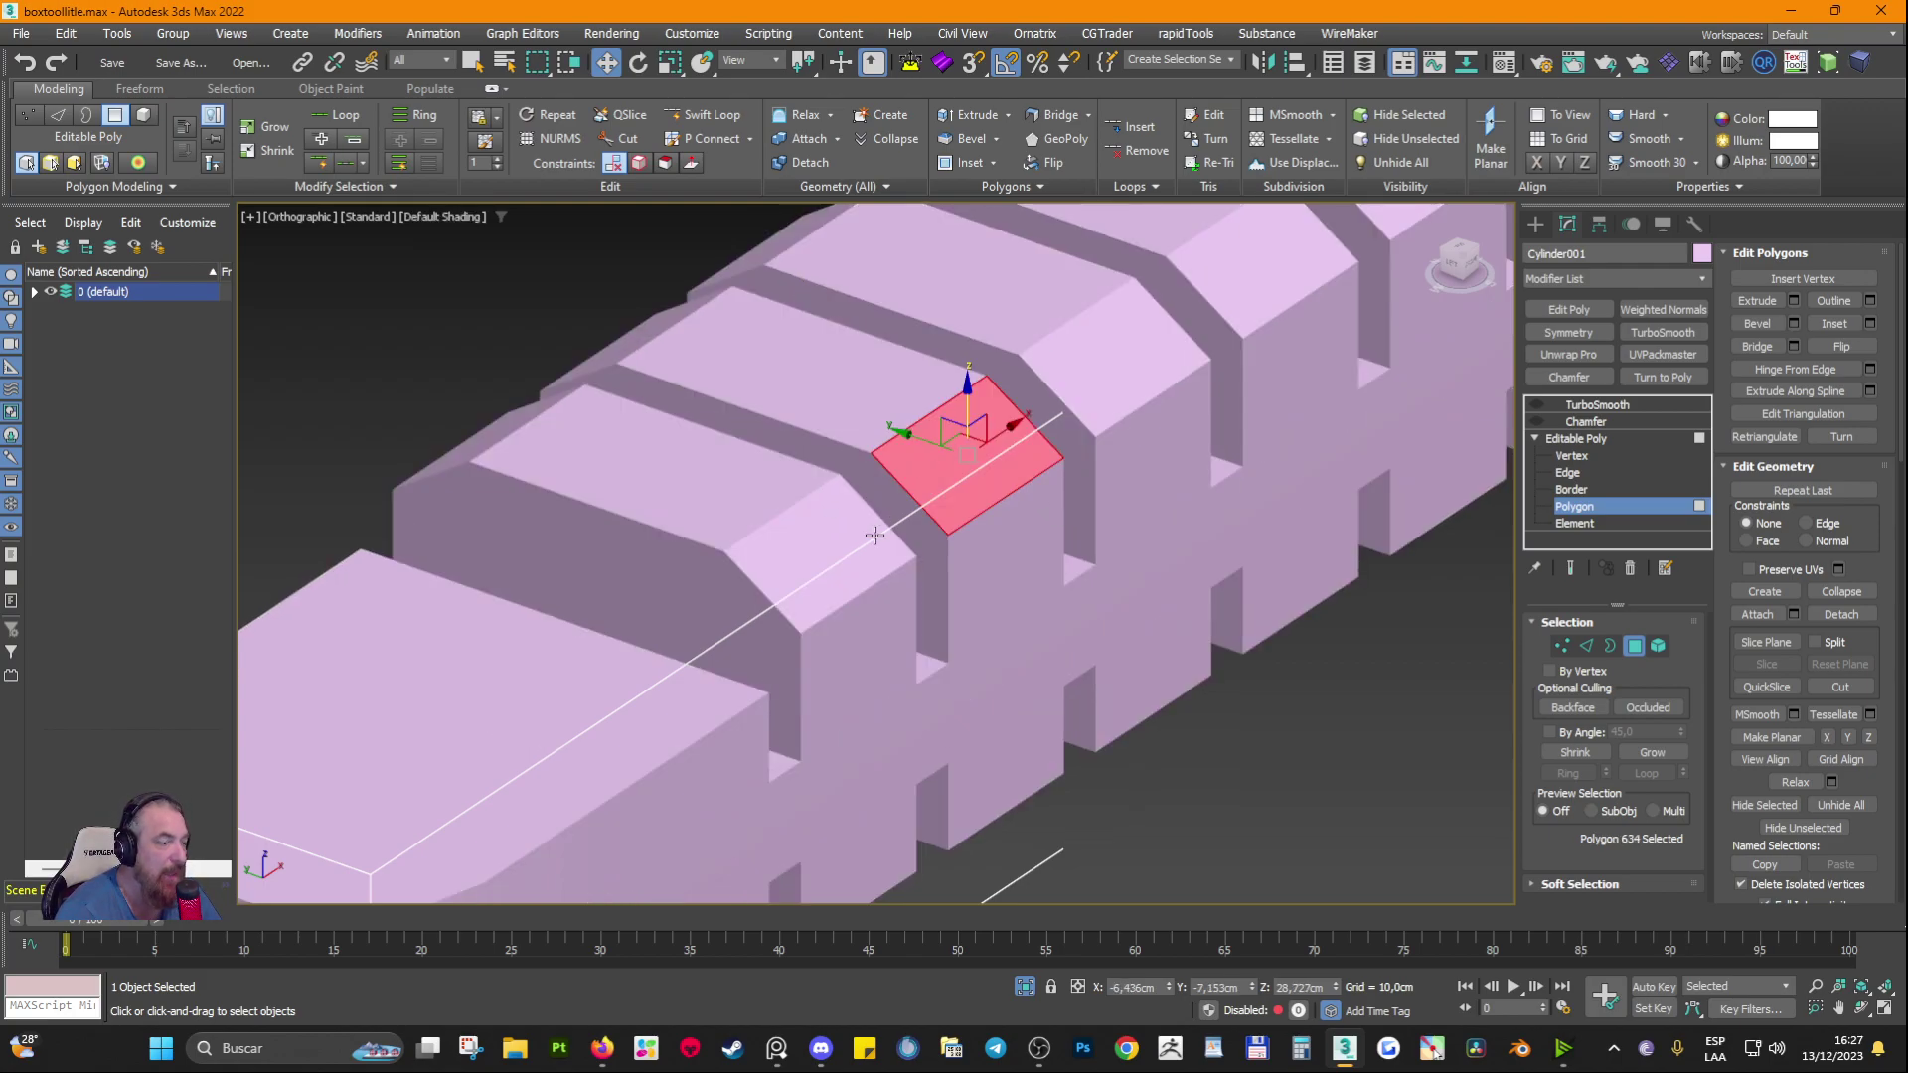
pyautogui.click(892, 402)
pyautogui.click(940, 467)
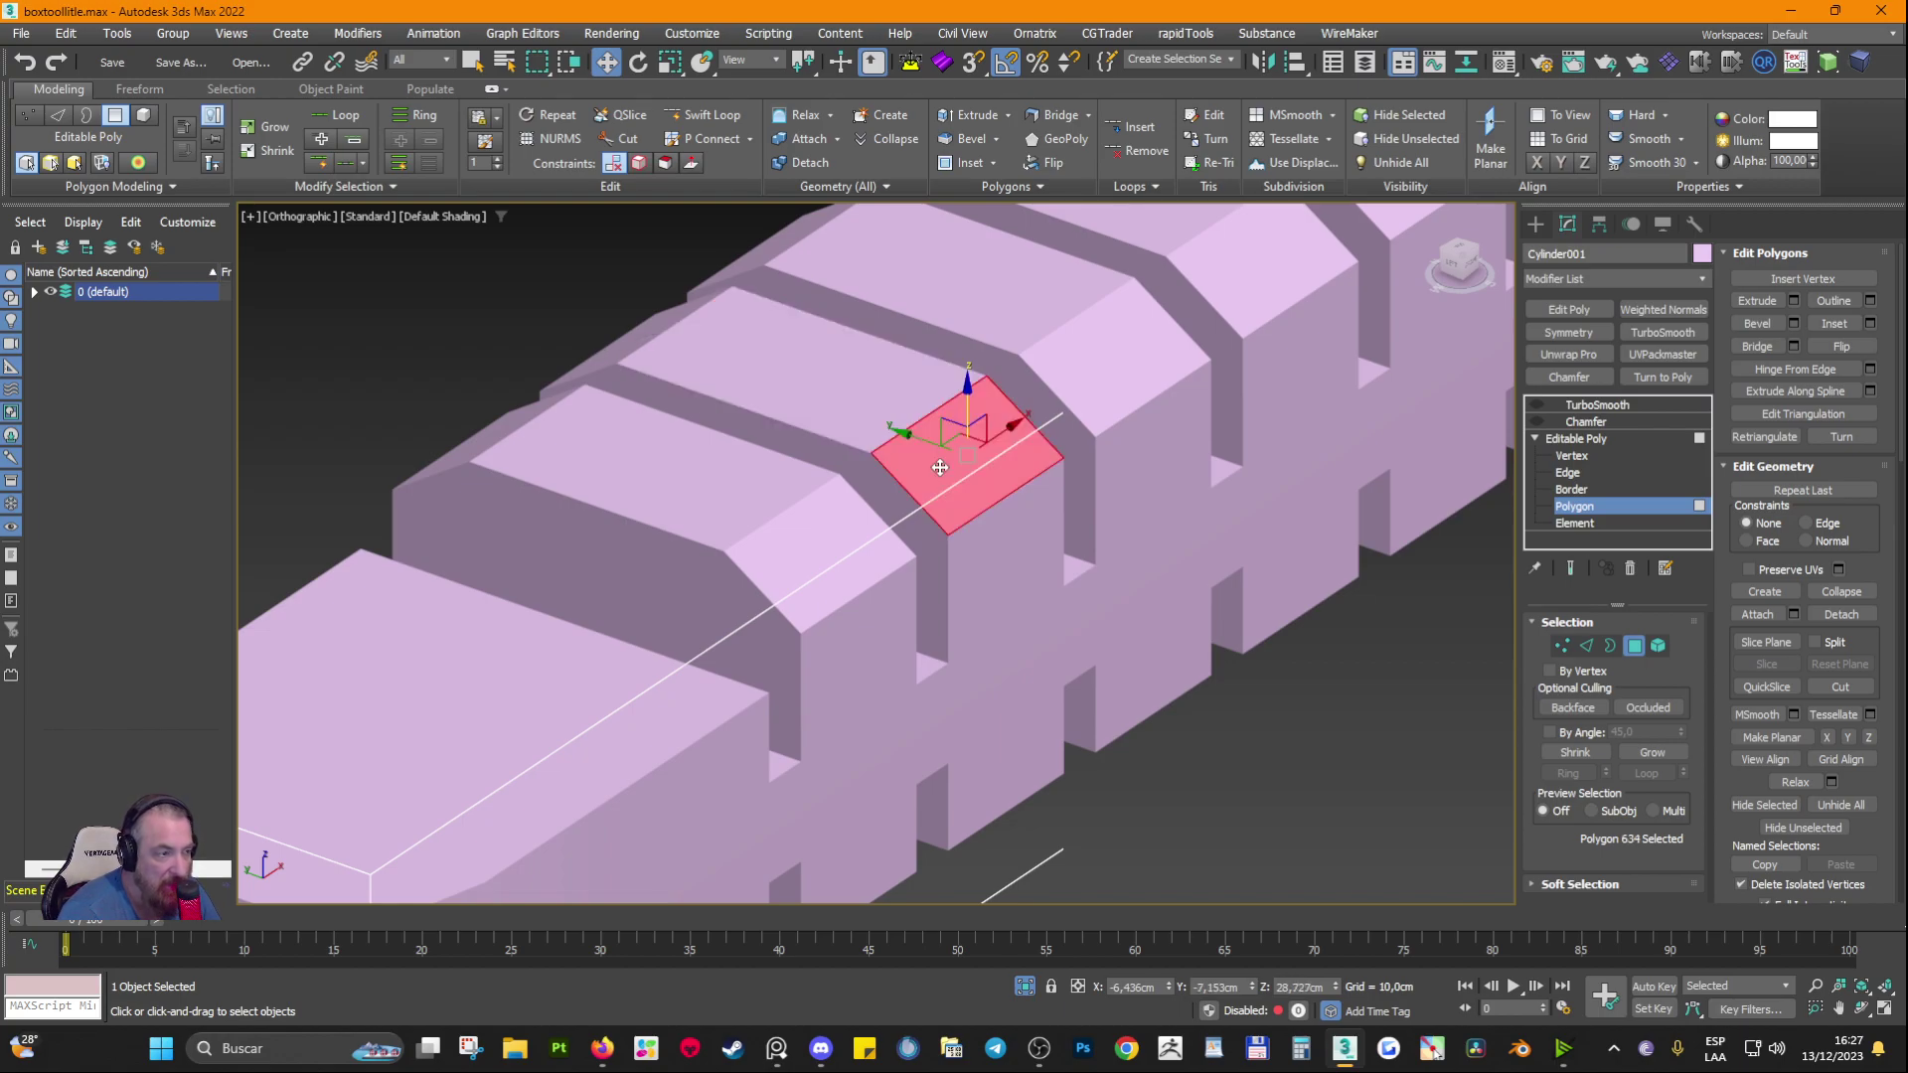
pyautogui.click(836, 381)
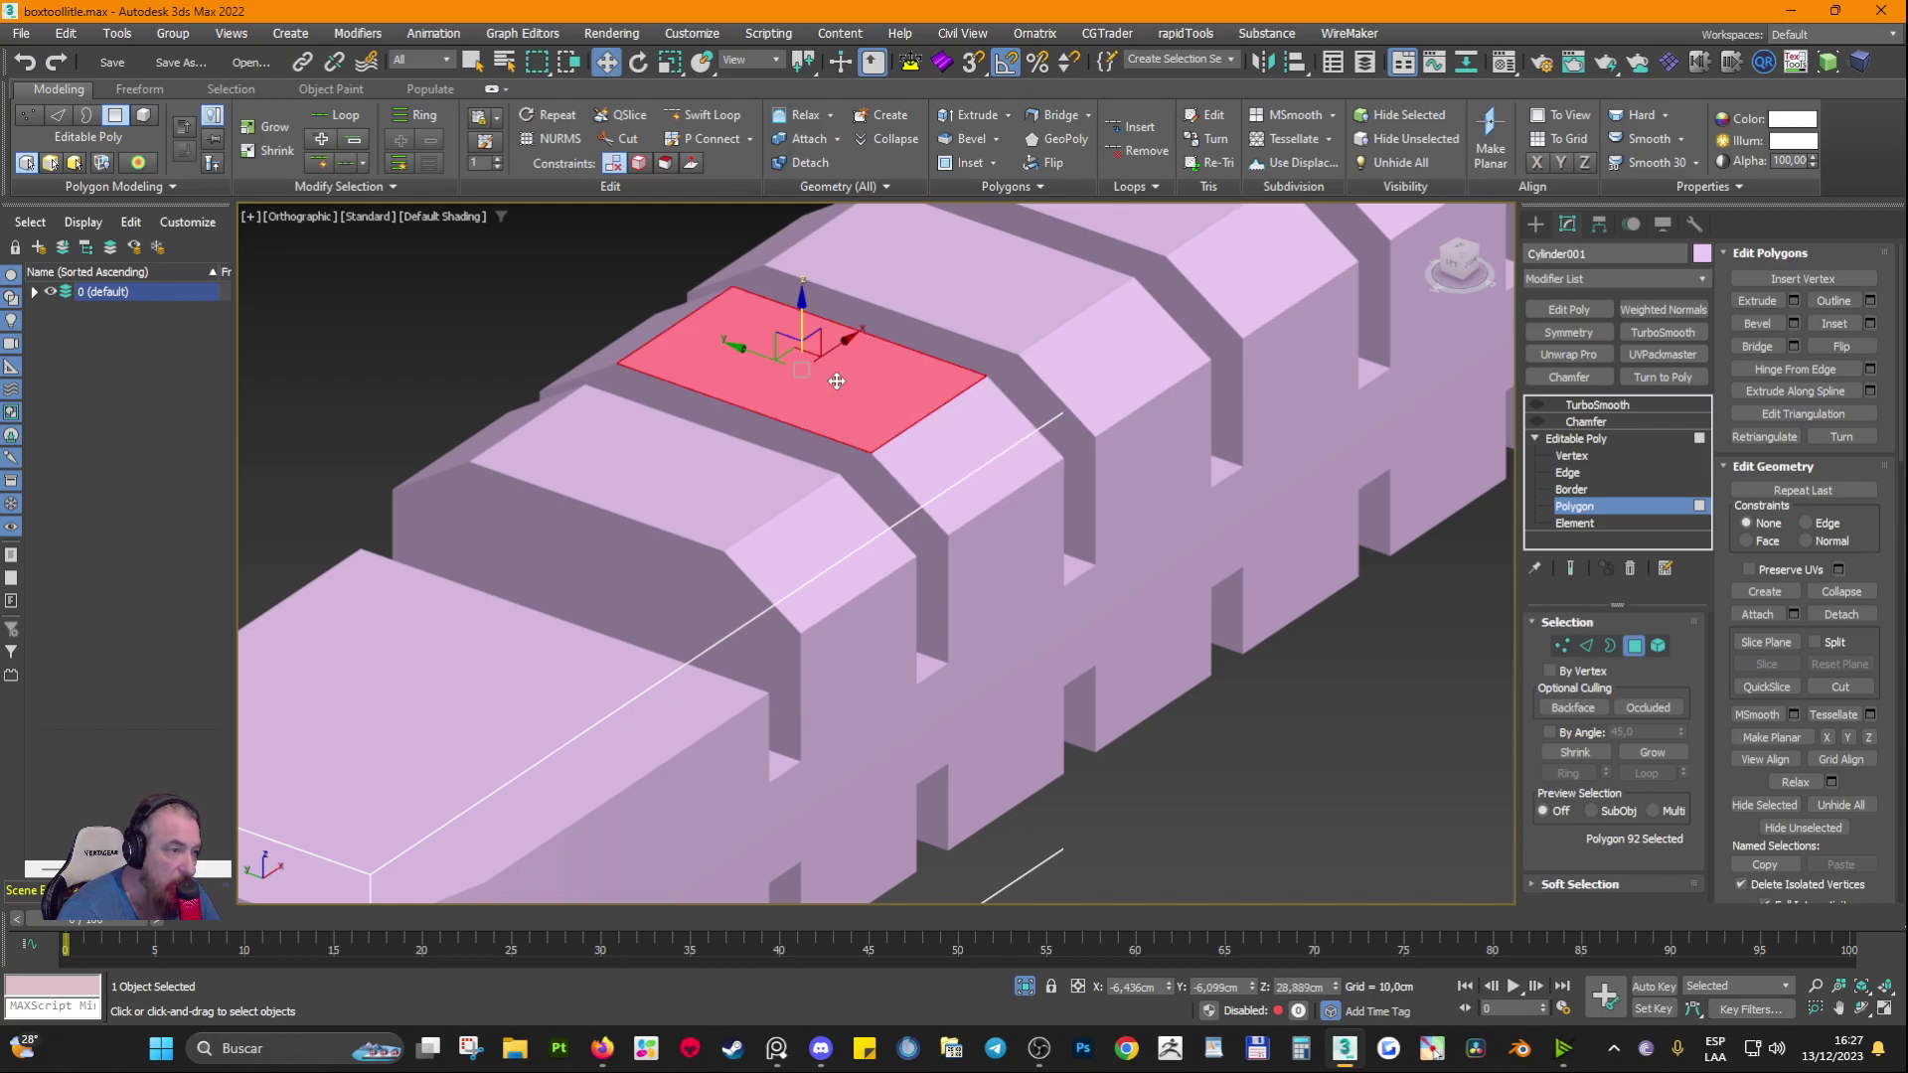
pyautogui.click(980, 471)
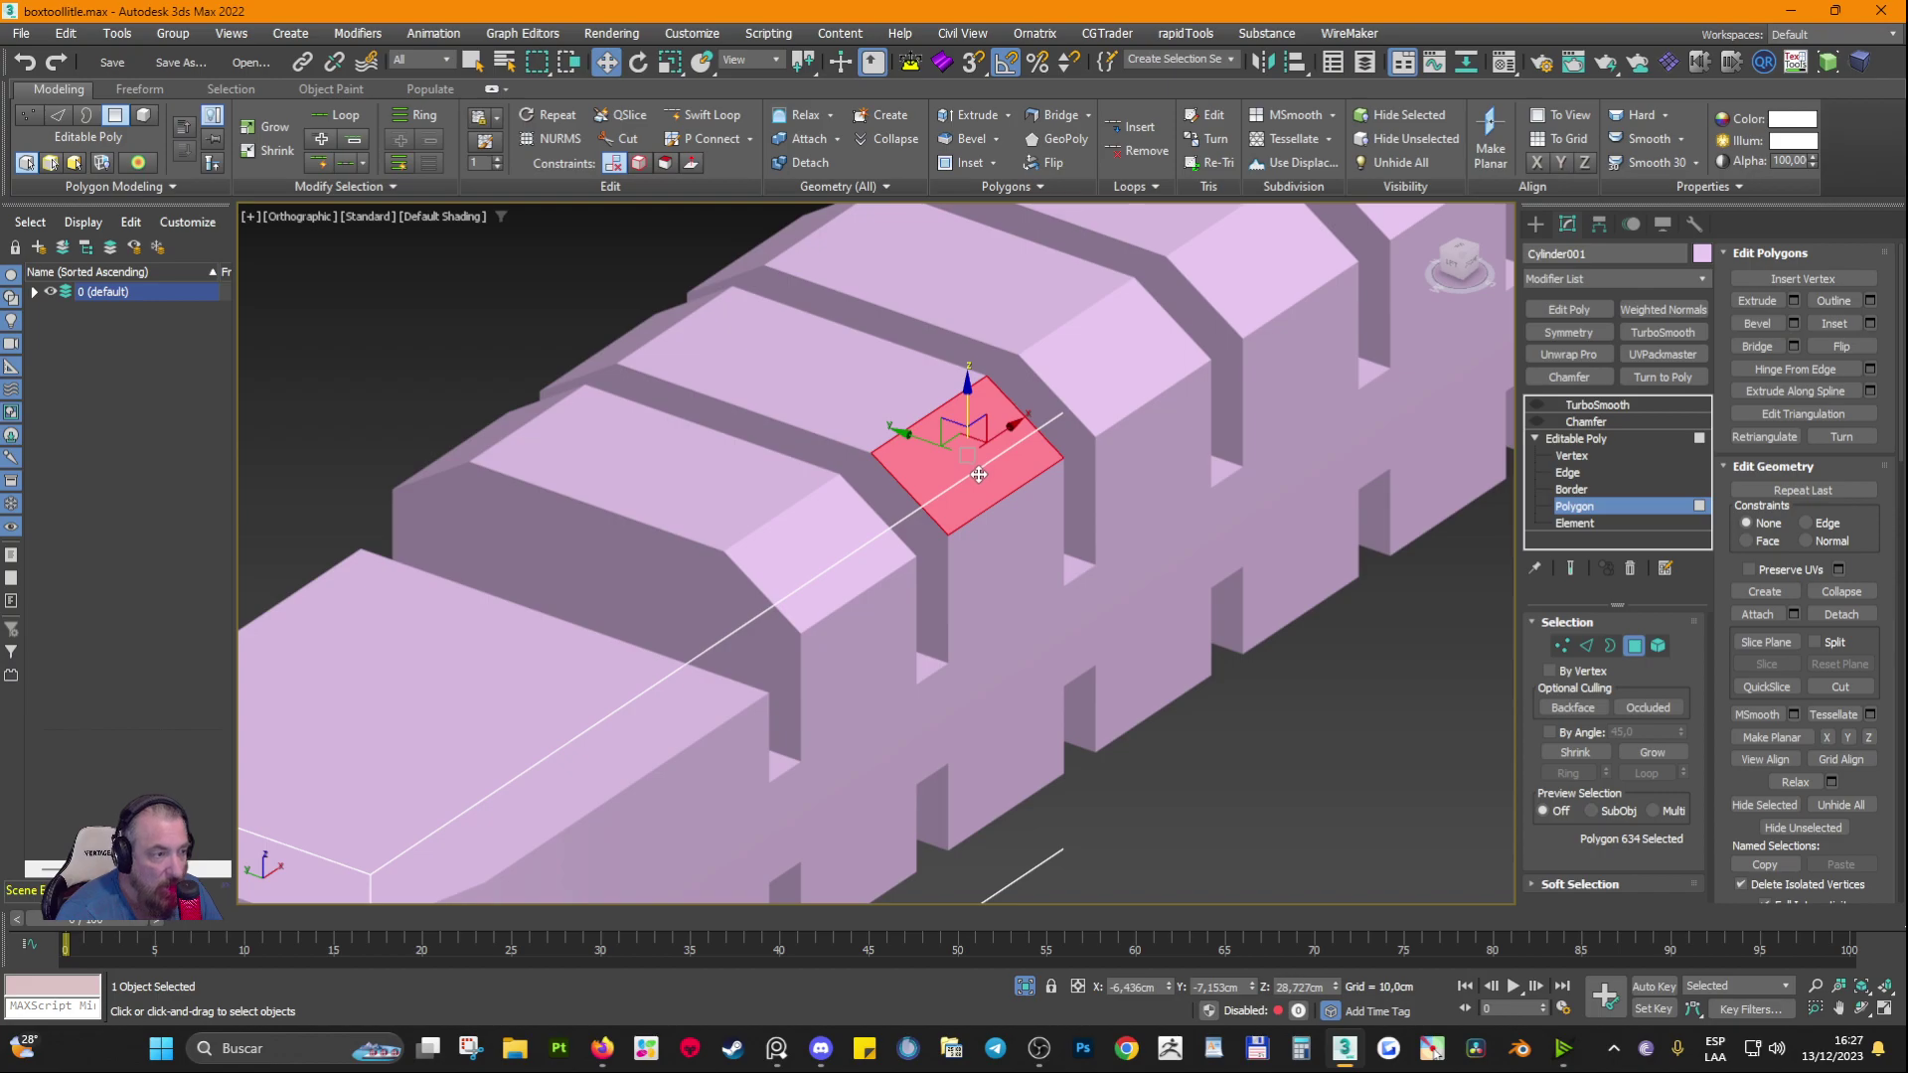
pyautogui.click(853, 370)
# Step: Select neighbouring facets around the handle's arm end to compare how they meet and shade
pyautogui.moveTo(883, 681); pyautogui.dragTo(1610, 596, button='middle')
pyautogui.moveTo(536, 487); pyautogui.dragTo(1158, 694, button='middle')
pyautogui.click(745, 595)
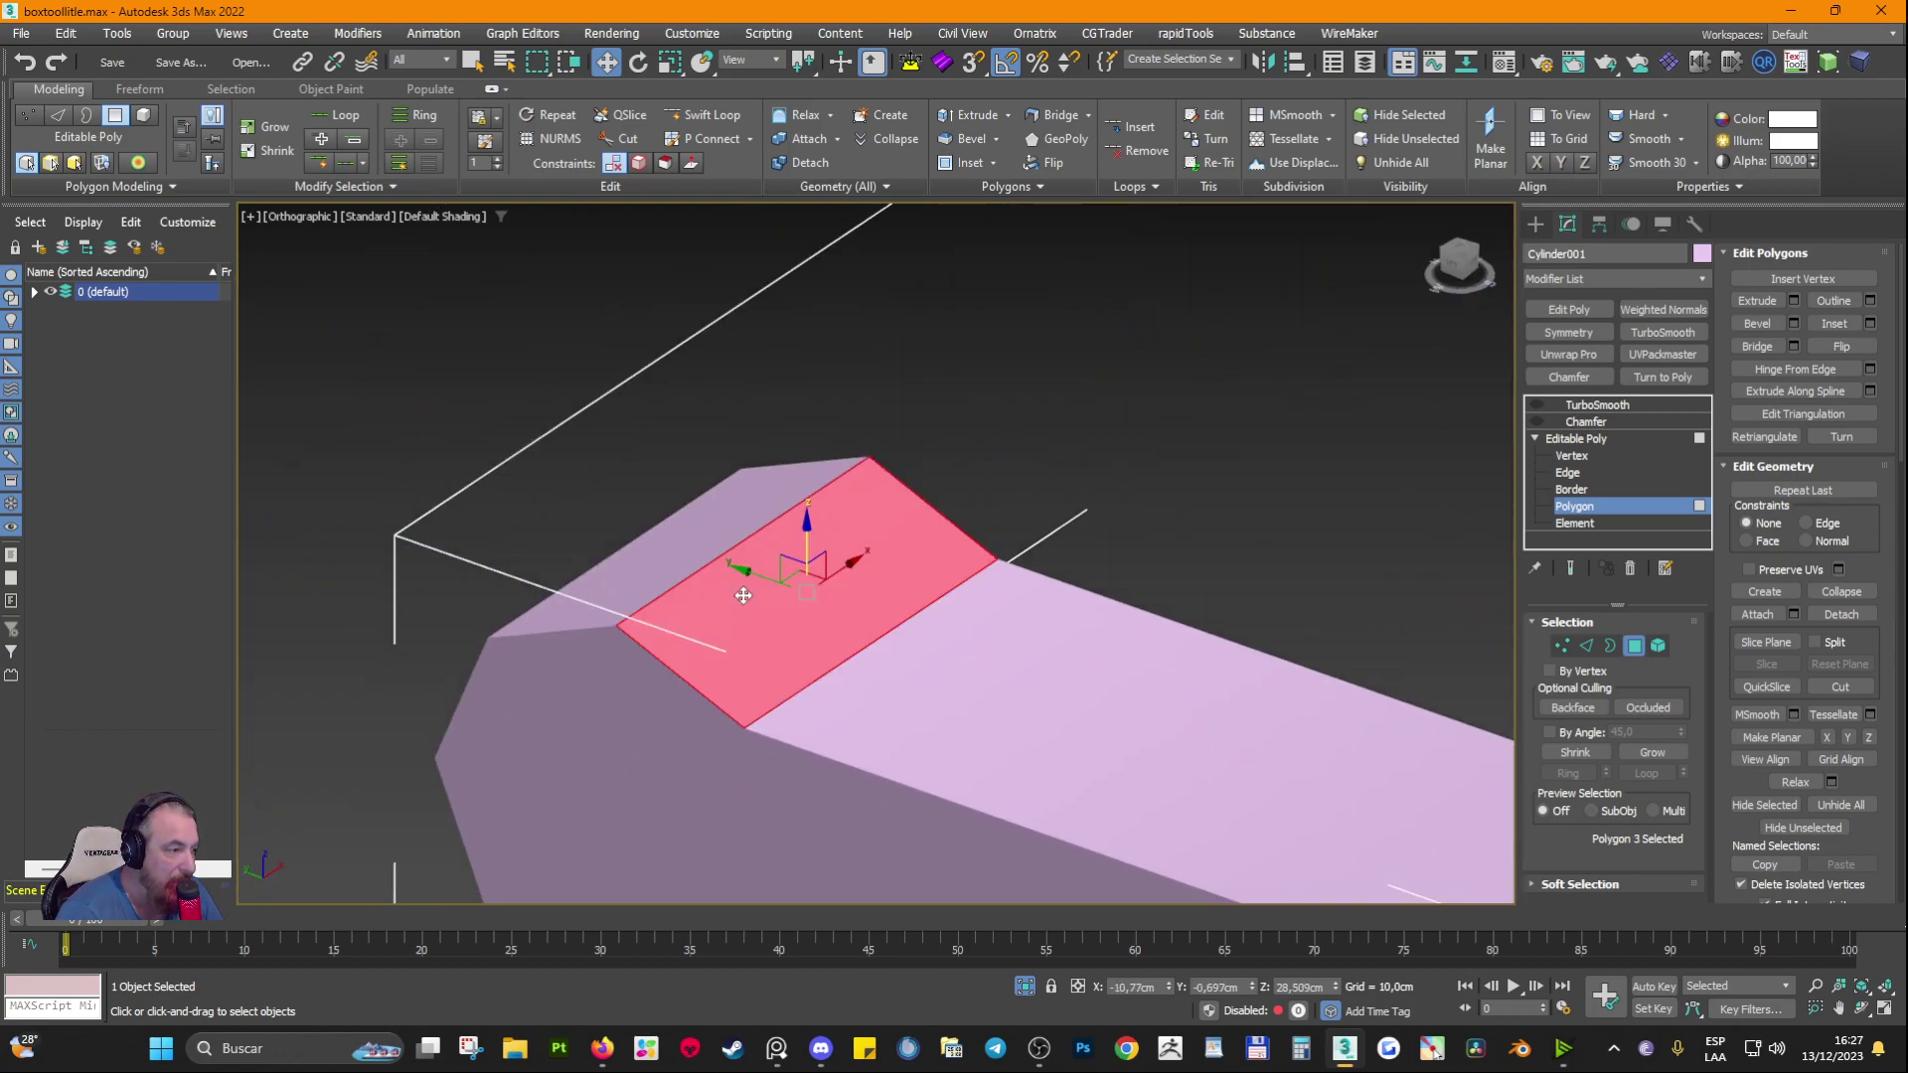
pyautogui.keyDown('ctrl'); pyautogui.click(700, 564); pyautogui.keyUp('ctrl')
pyautogui.scroll(-2, 694, 616)
pyautogui.keyDown('alt'); pyautogui.moveTo(694, 626); pyautogui.dragTo(846, 630, button='middle'); pyautogui.keyUp('alt')
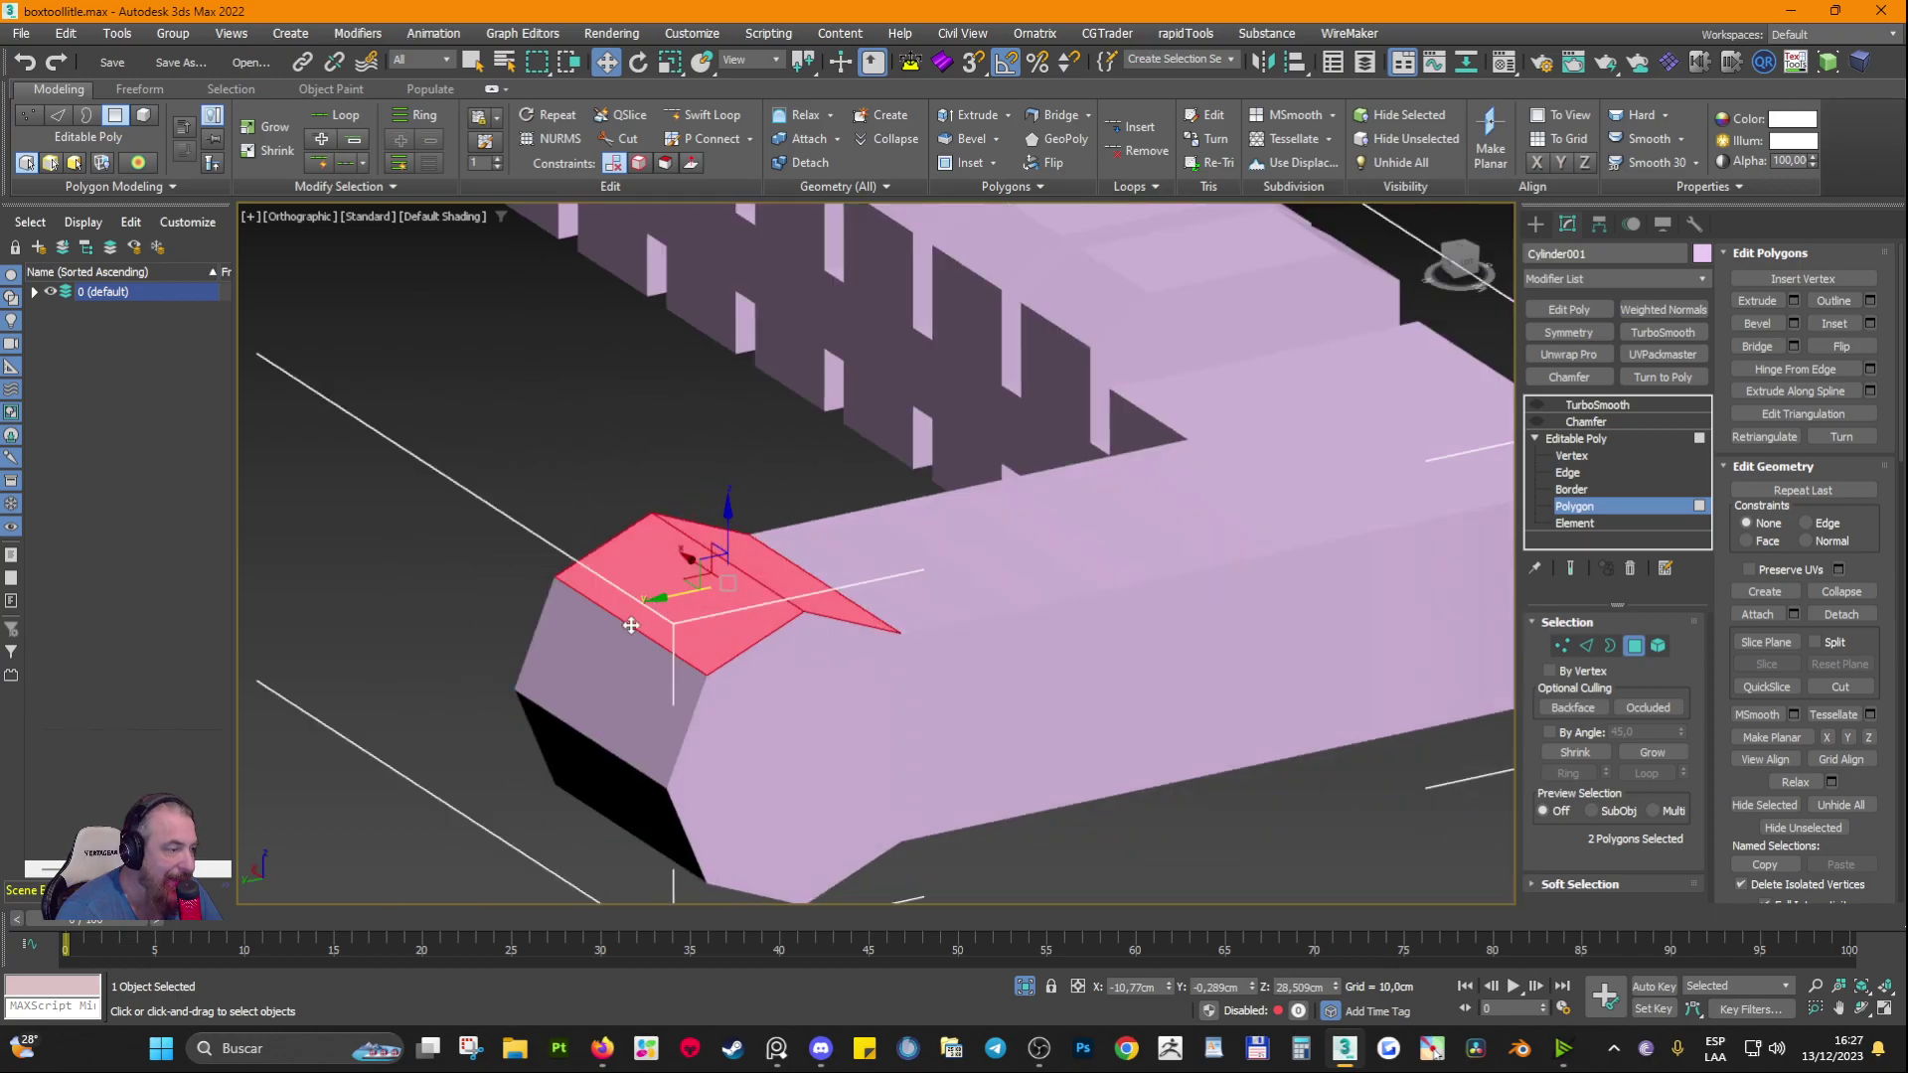
pyautogui.click(485, 532)
pyautogui.click(606, 643)
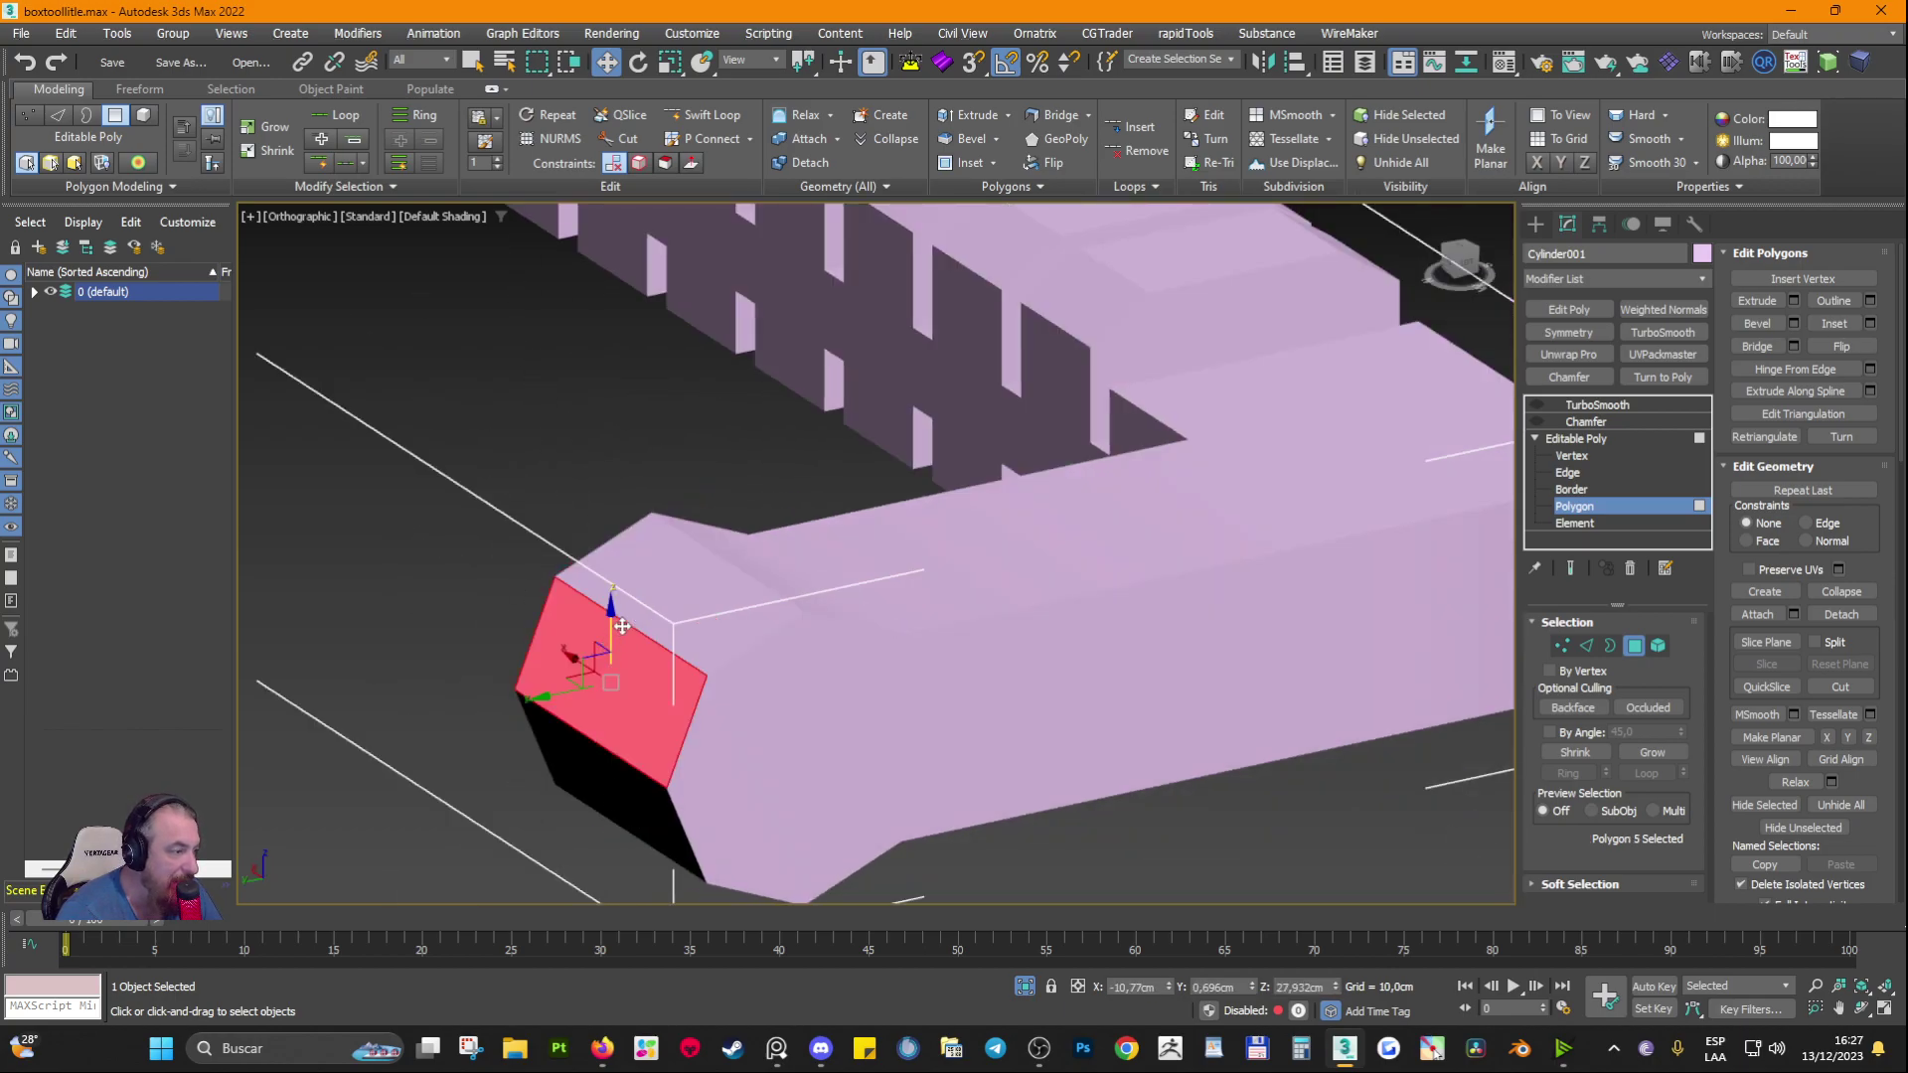
# Step: Select a rib's top polygon and the arm-end facets to compare the flat surfaces with the angled ones
pyautogui.moveTo(1065, 489); pyautogui.dragTo(991, 625, button='middle')
pyautogui.click(1074, 401)
pyautogui.click(966, 274)
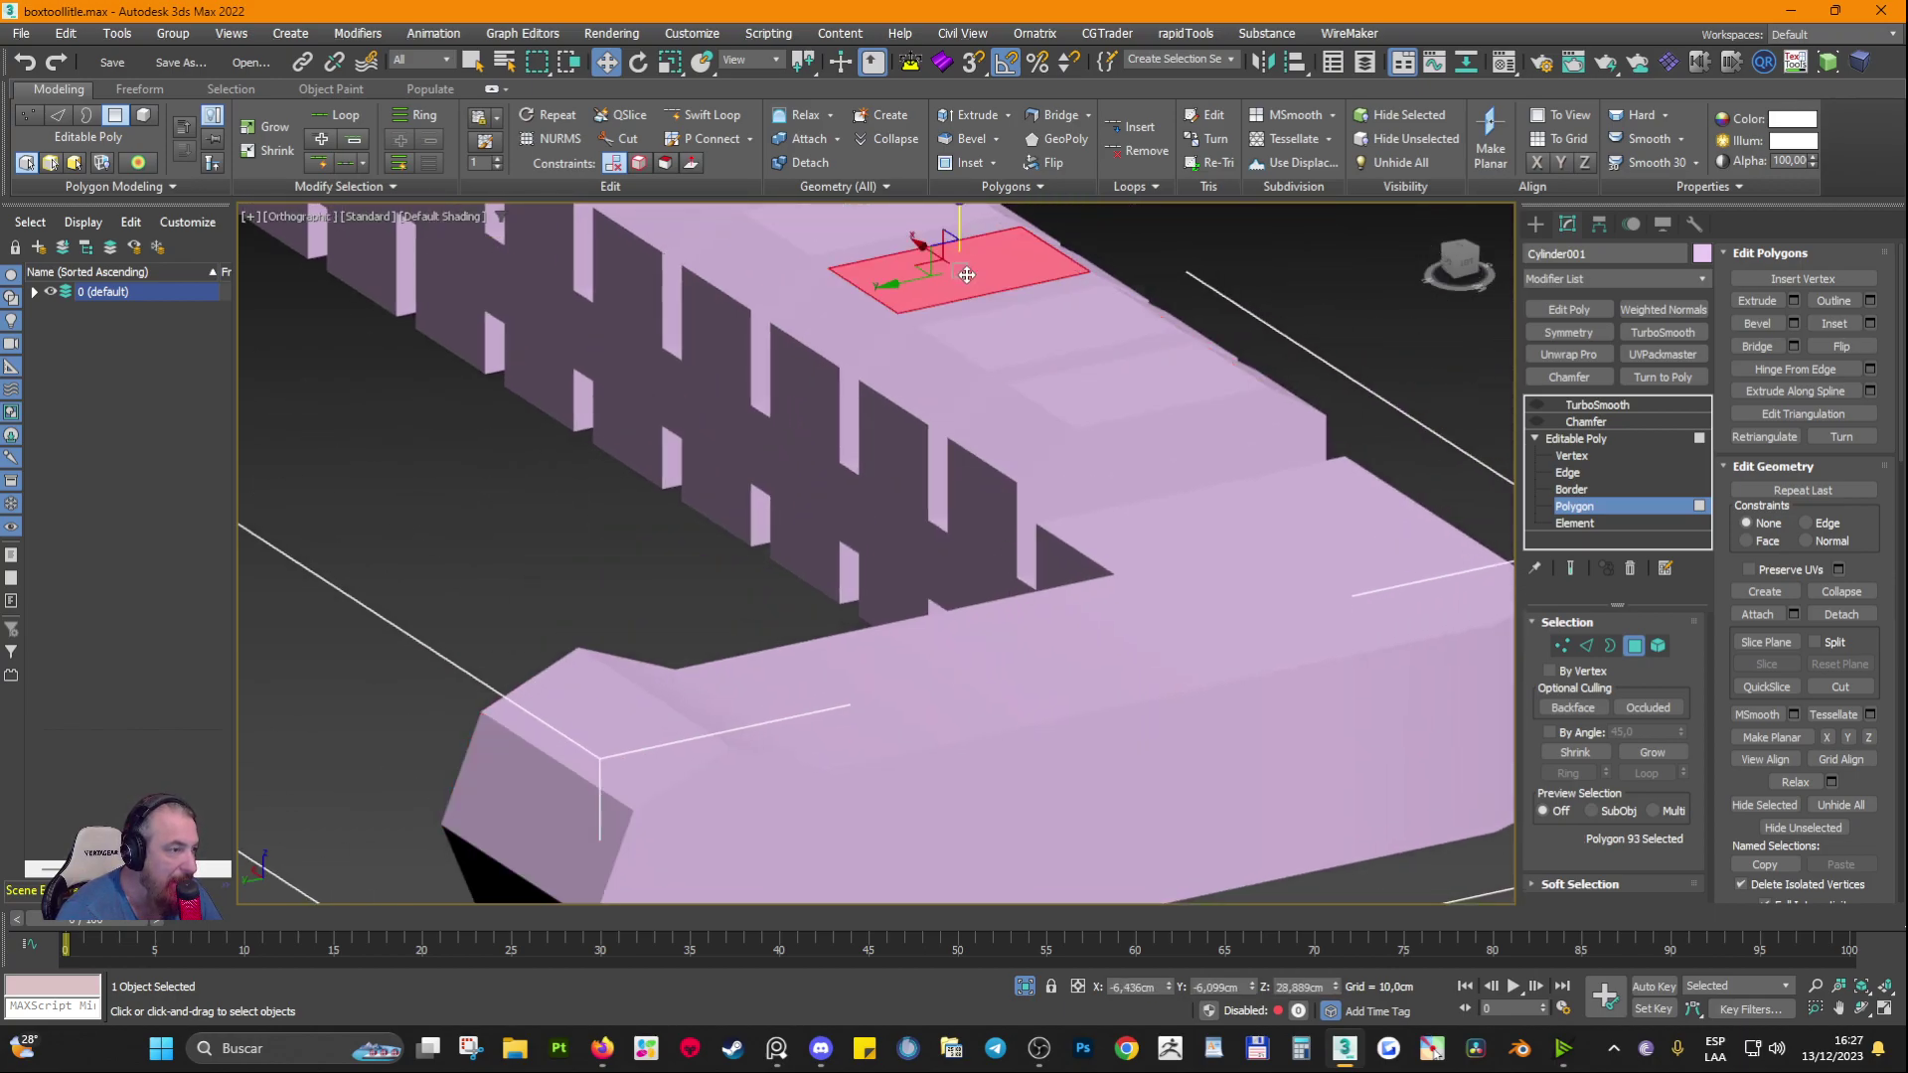
pyautogui.click(583, 689)
pyautogui.keyDown('ctrl'); pyautogui.click(528, 797); pyautogui.keyUp('ctrl')
pyautogui.keyDown('alt'); pyautogui.moveTo(537, 790); pyautogui.dragTo(626, 681, button='middle'); pyautogui.keyUp('alt')
# Step: Select the sloped polygon at the arm's end, followed by the flat top polygon of the arm
pyautogui.click(798, 604)
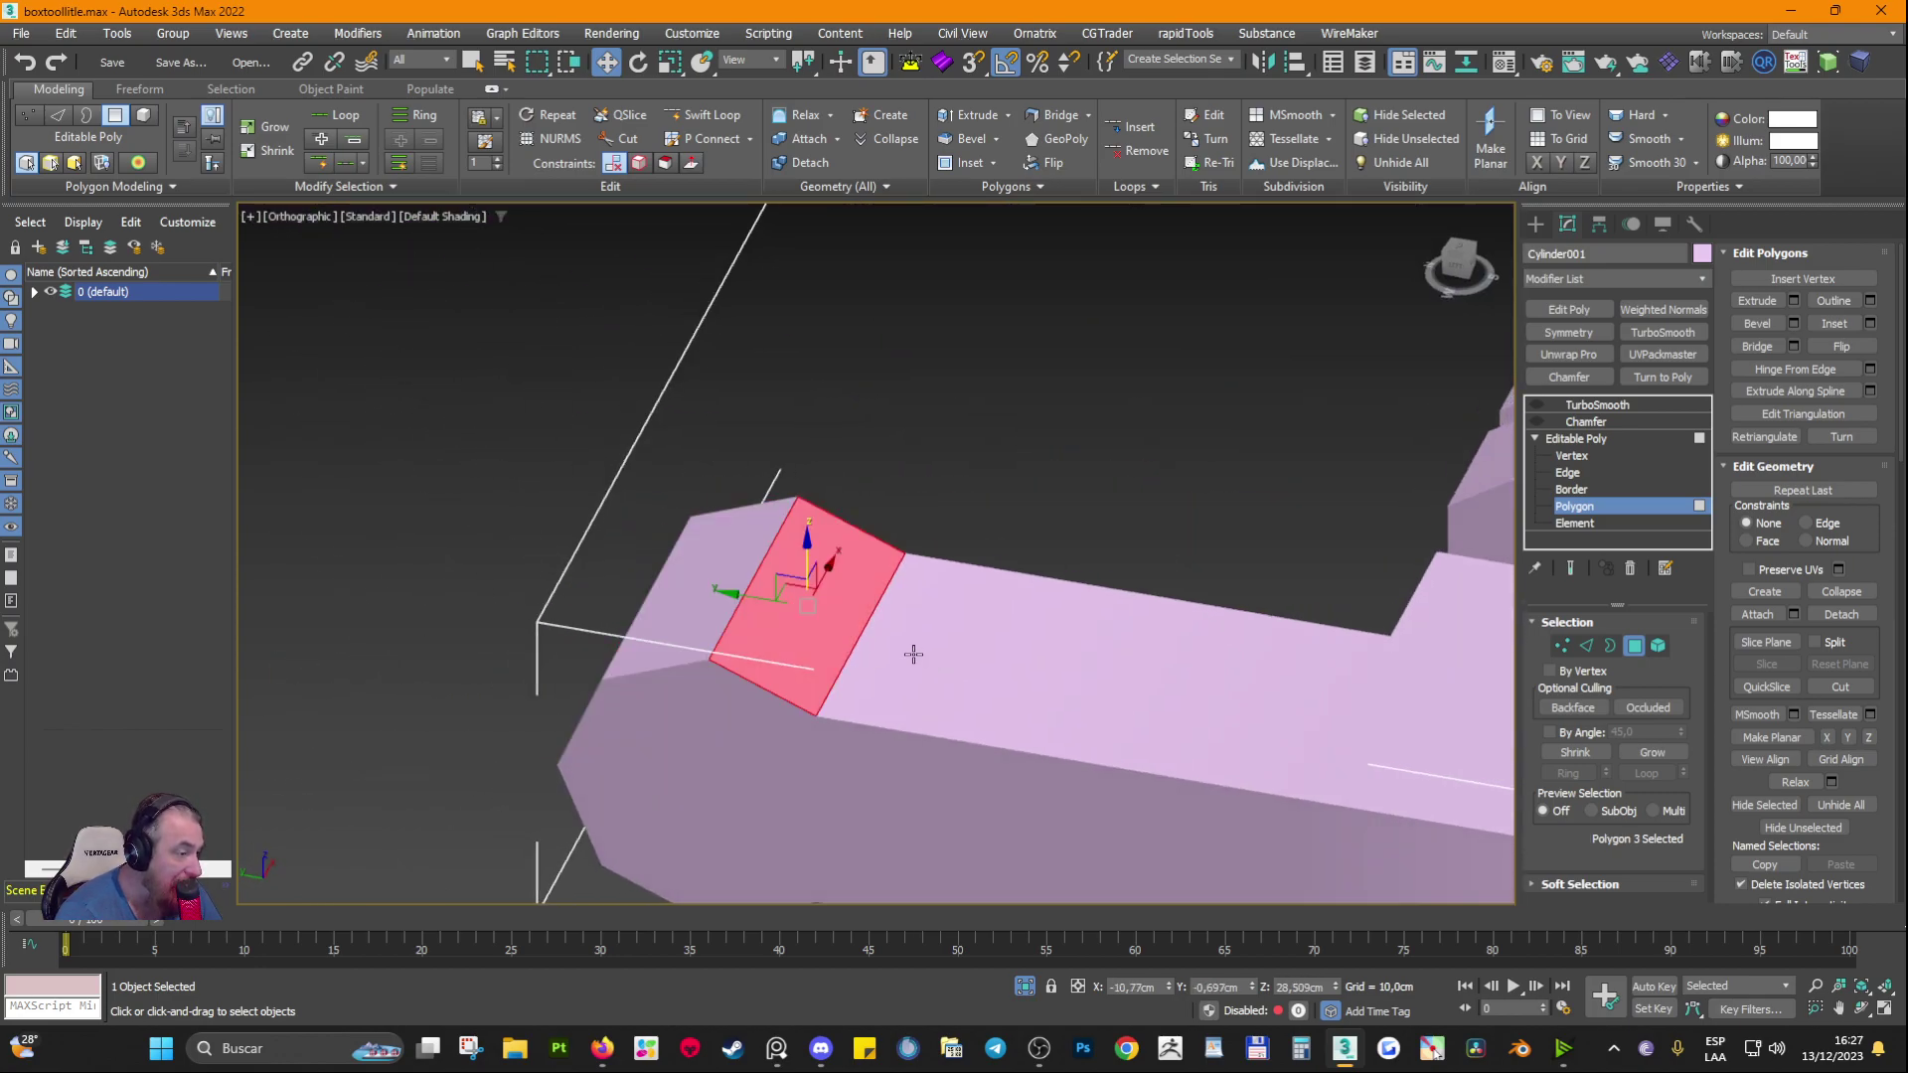
pyautogui.click(913, 656)
pyautogui.keyDown('alt'); pyautogui.moveTo(907, 686); pyautogui.dragTo(997, 643, button='middle'); pyautogui.keyUp('alt')
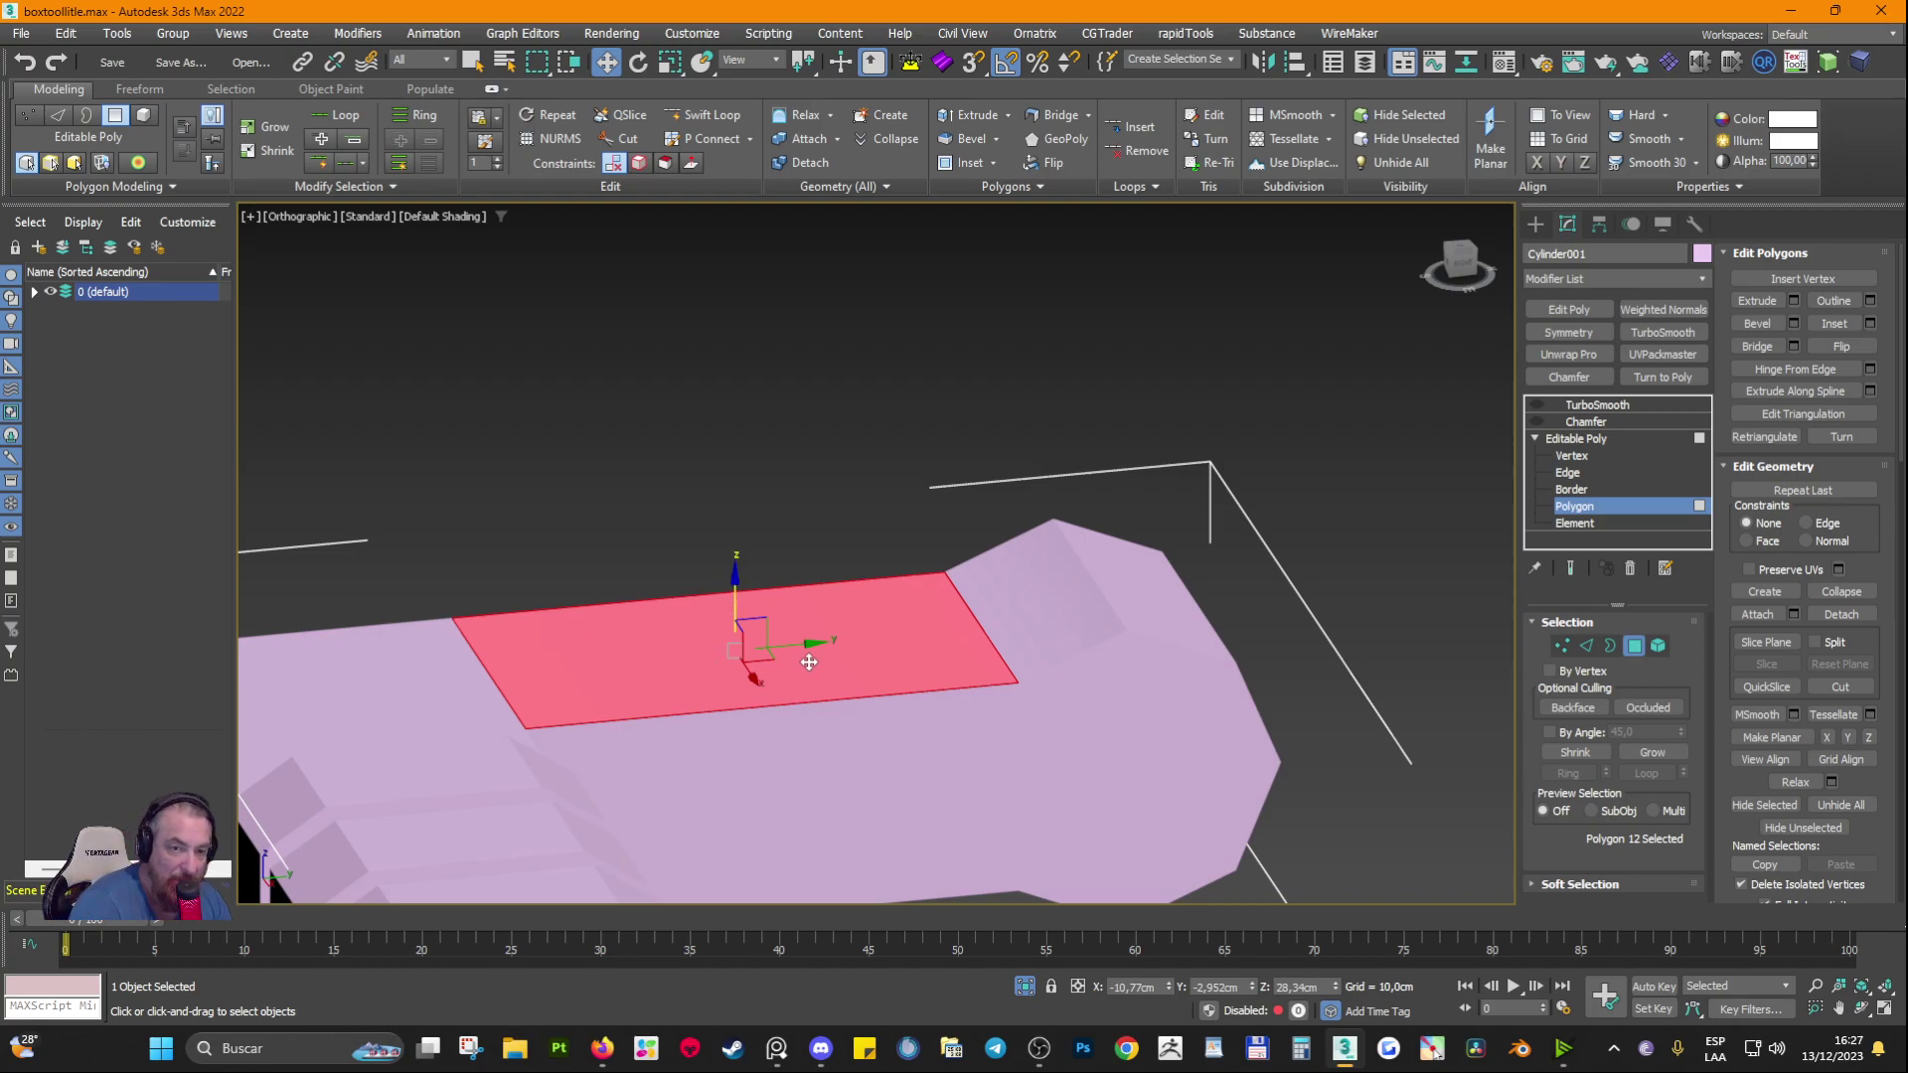
pyautogui.keyDown('alt'); pyautogui.moveTo(834, 651); pyautogui.dragTo(855, 664, button='middle'); pyautogui.keyUp('alt')
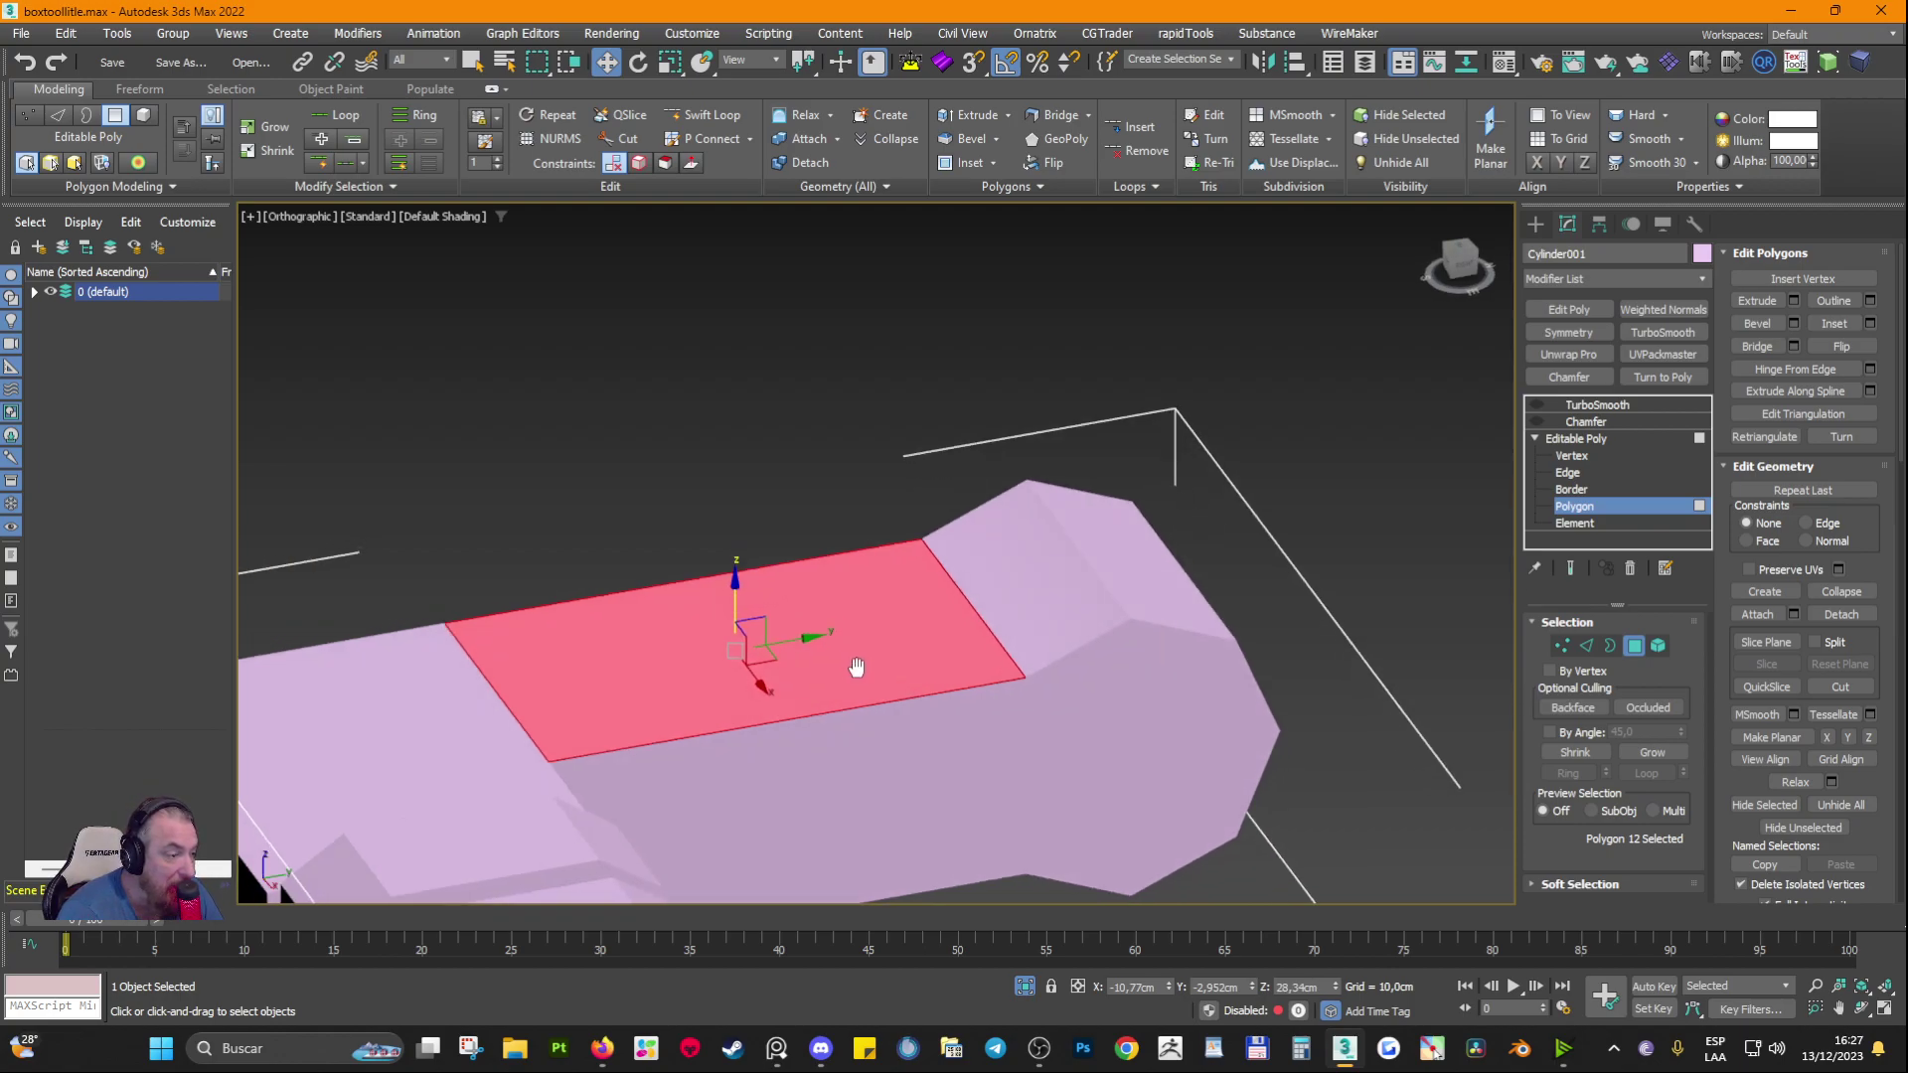
# Step: Alternate the selection between the arm's flat top polygon and the adjoining sloped polygon to compare their shading
pyautogui.click(1009, 589)
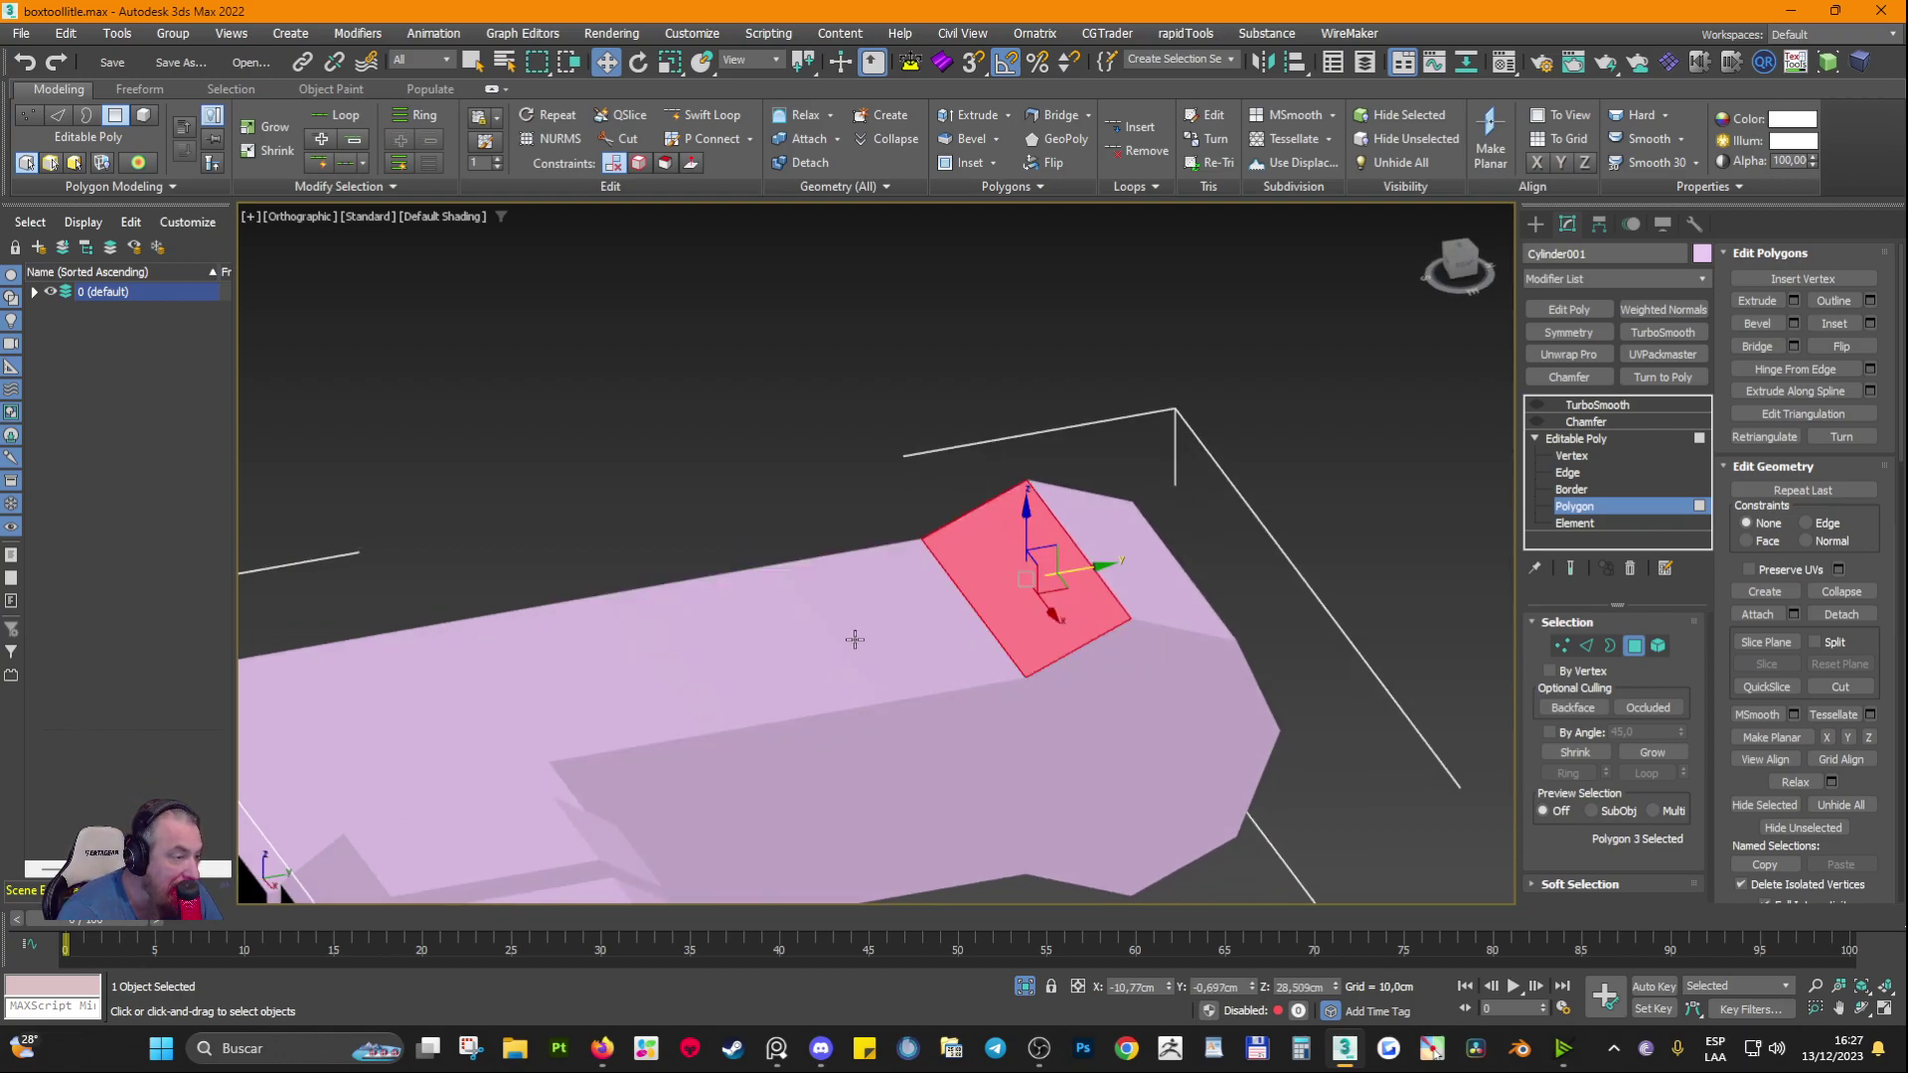
pyautogui.click(855, 639)
pyautogui.click(999, 600)
pyautogui.click(866, 623)
pyautogui.click(1018, 589)
pyautogui.click(881, 622)
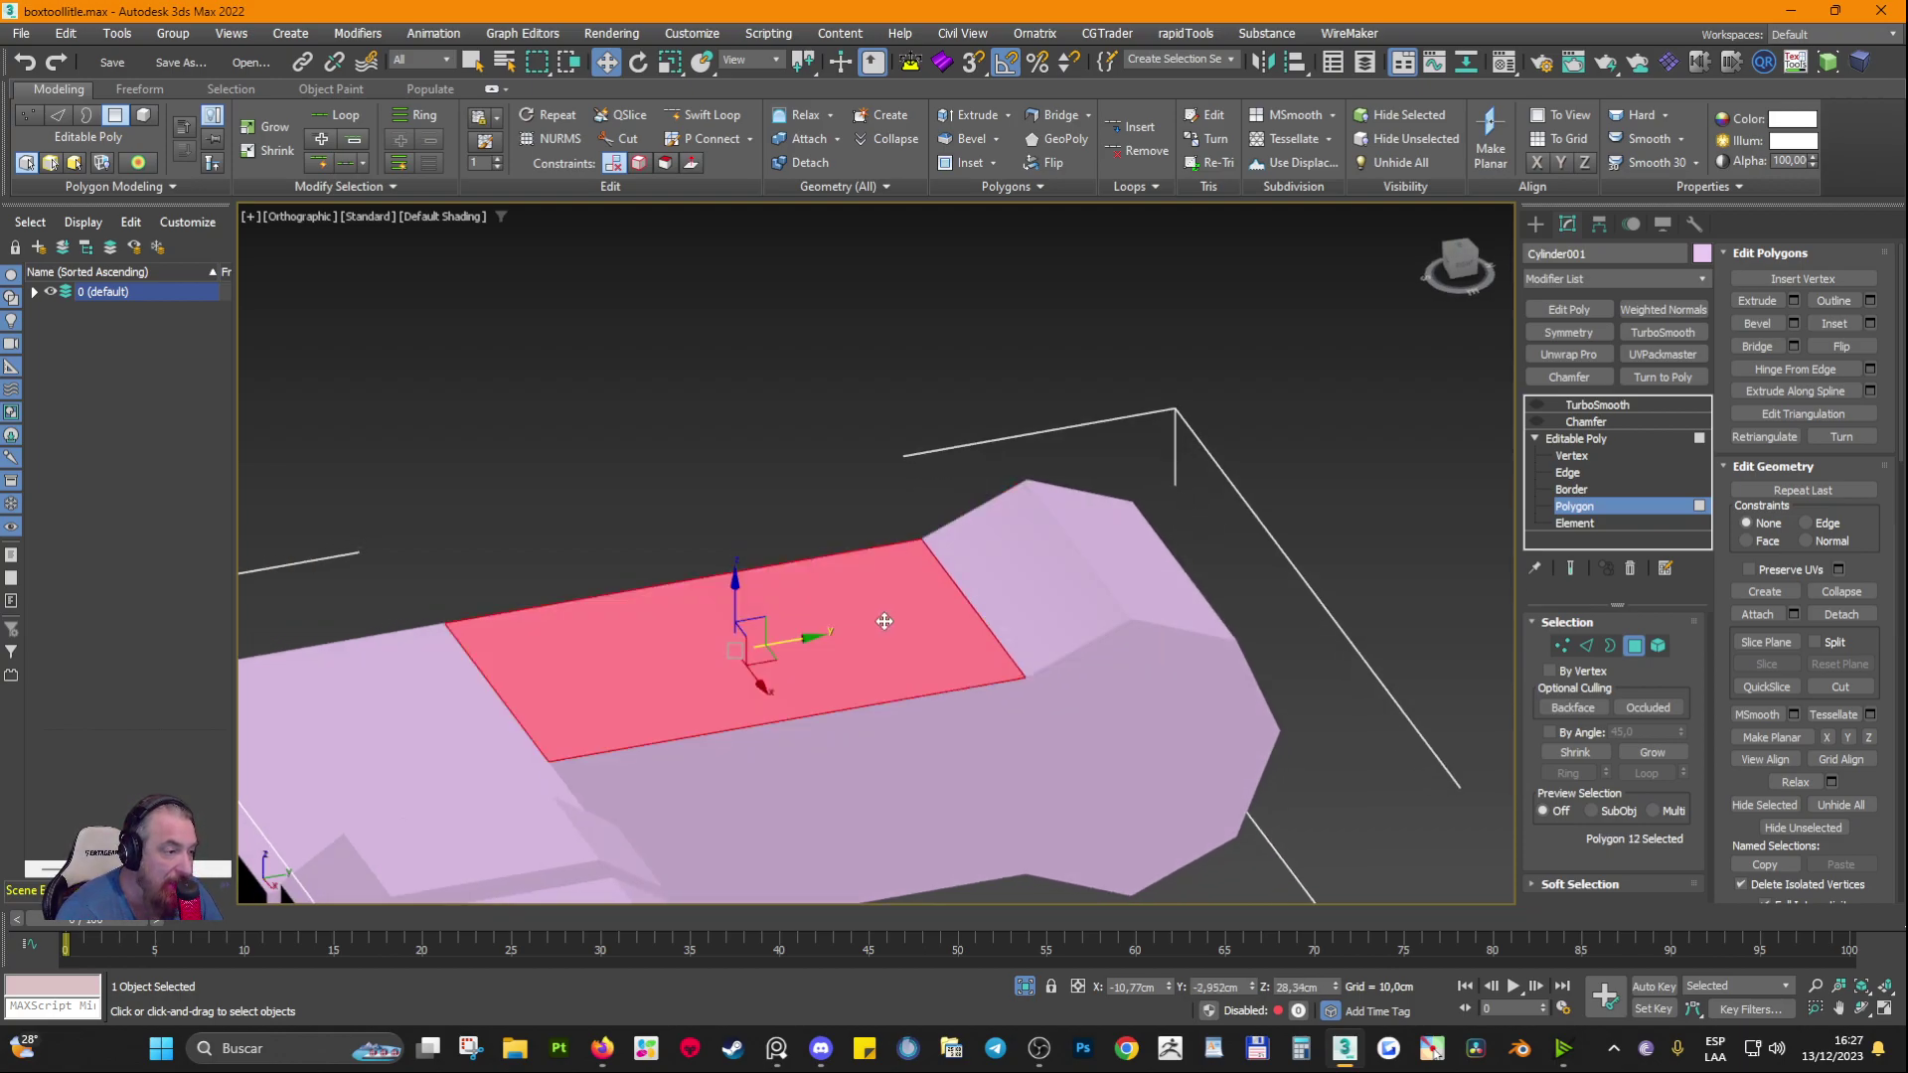
pyautogui.click(1044, 579)
# Step: Select the arm's flat top polygon together with the adjoining sloped facets running over and down its angled end
pyautogui.click(848, 617)
pyautogui.keyDown('ctrl'); pyautogui.click(1020, 590); pyautogui.keyUp('ctrl')
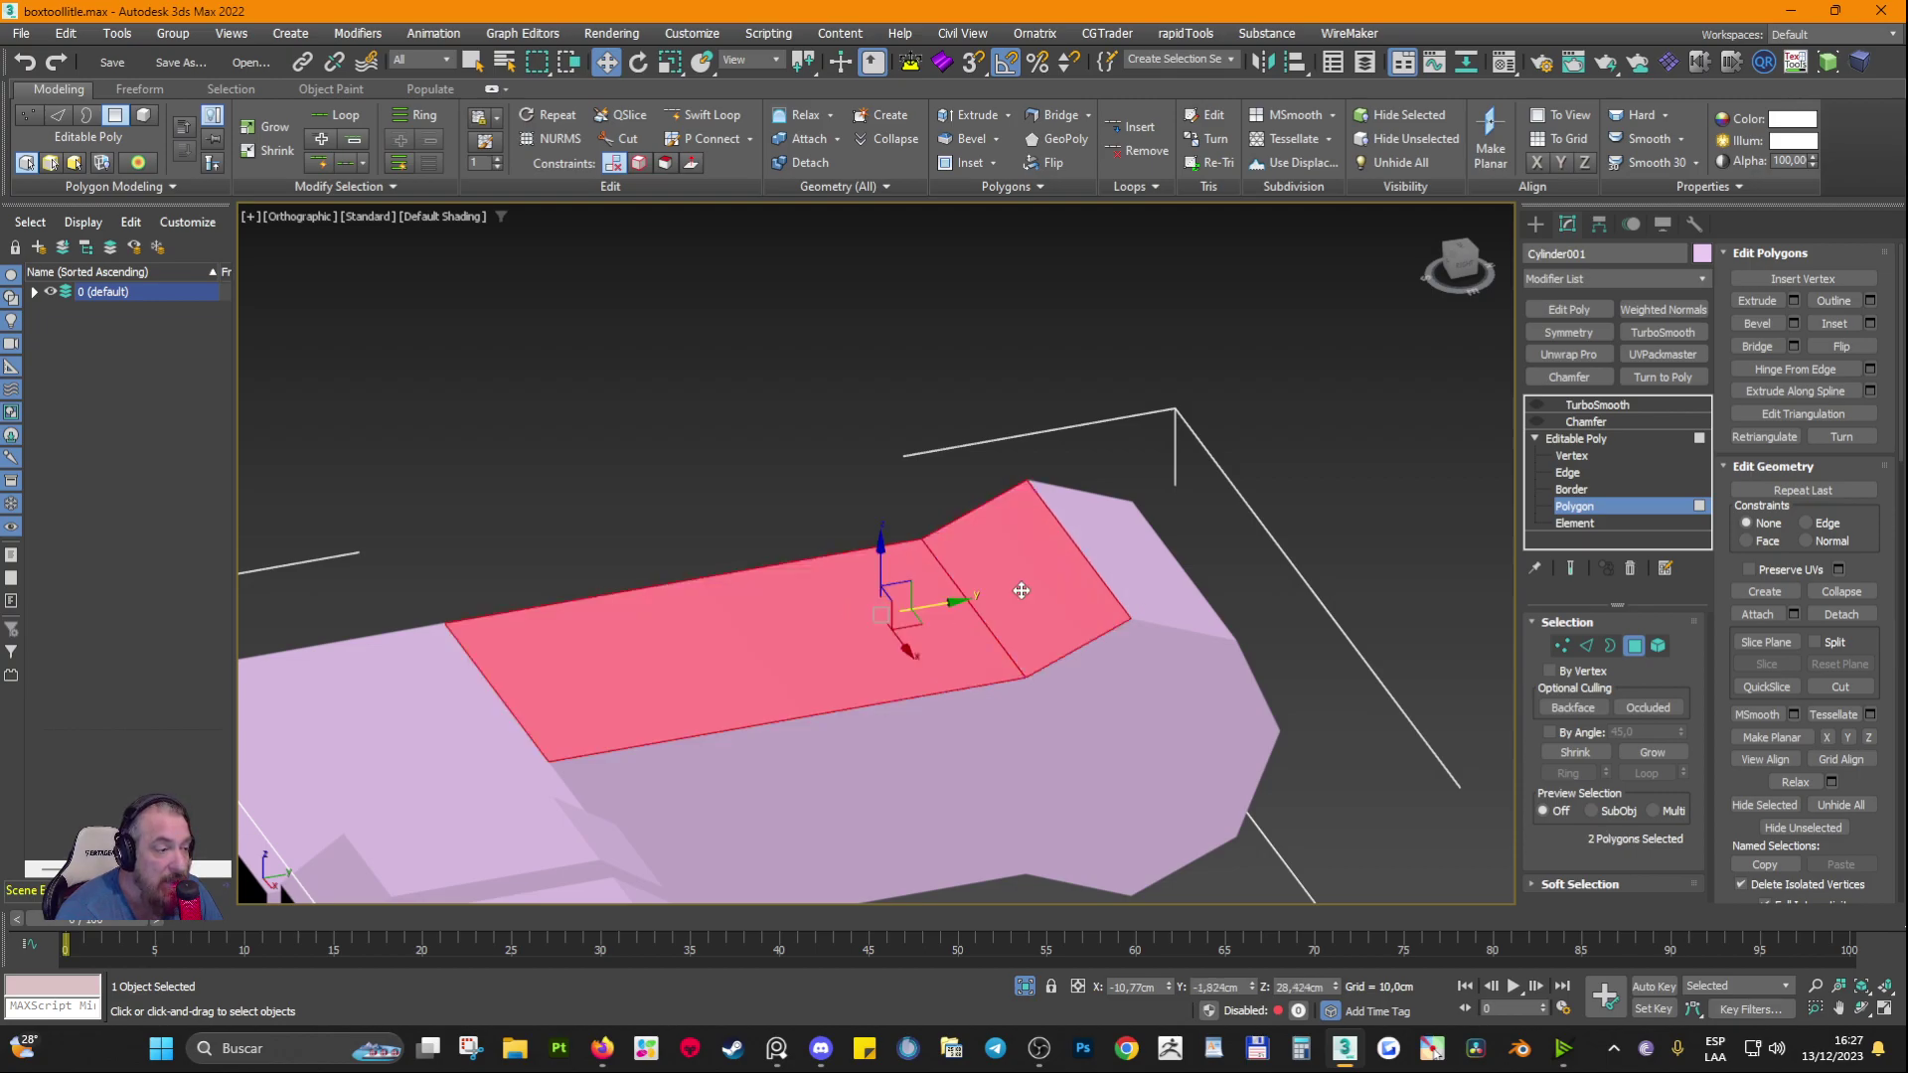
pyautogui.keyDown('ctrl'); pyautogui.click(1113, 562); pyautogui.keyUp('ctrl')
pyautogui.moveTo(1259, 707); pyautogui.dragTo(1015, 536, button='middle')
pyautogui.keyDown('ctrl'); pyautogui.click(1015, 534); pyautogui.keyUp('ctrl')
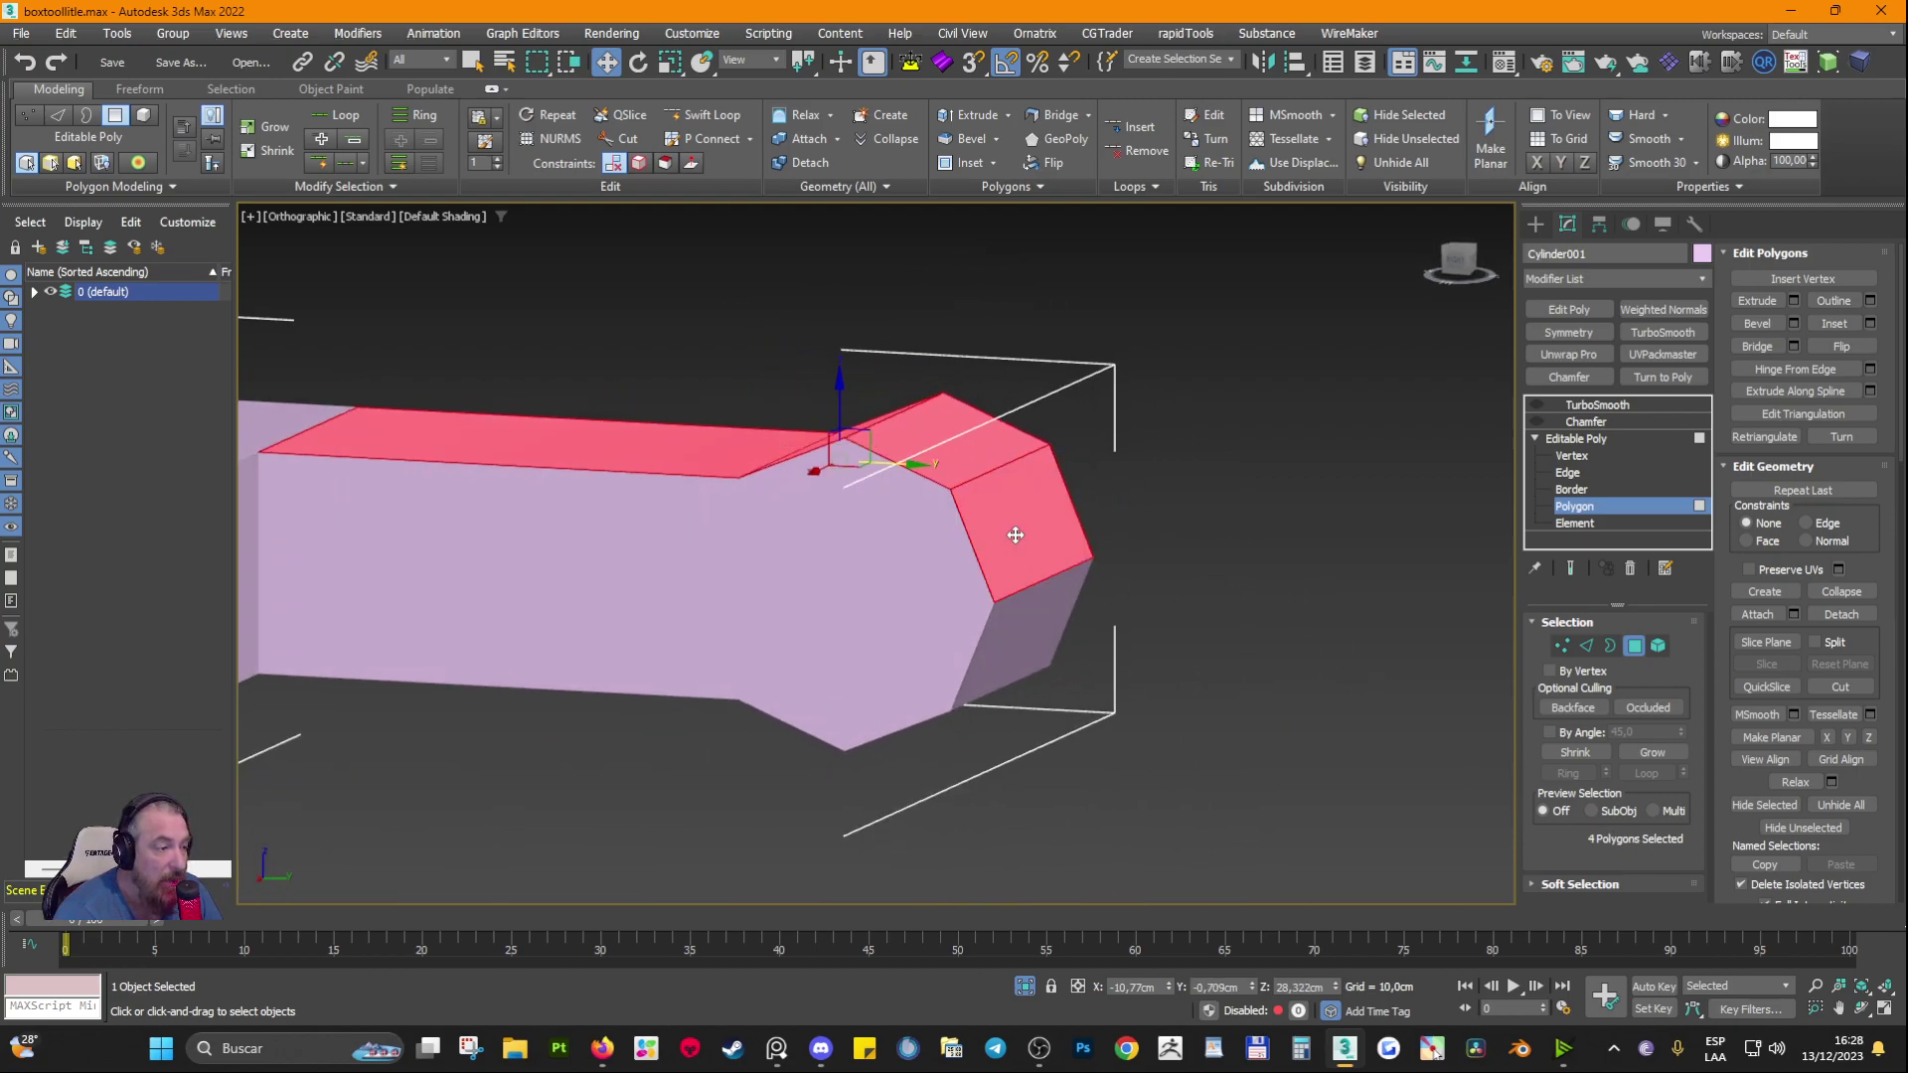
pyautogui.keyDown('ctrl'); pyautogui.click(1035, 651); pyautogui.keyUp('ctrl')
# Step: Add the underside facets of the arm's end and its flat bottom polygon to the selection, completing the eight-polygon strip
pyautogui.keyDown('alt'); pyautogui.moveTo(1034, 651); pyautogui.dragTo(999, 568, button='middle'); pyautogui.keyUp('alt')
pyautogui.keyDown('ctrl'); pyautogui.click(944, 616); pyautogui.keyUp('ctrl')
pyautogui.keyDown('ctrl'); pyautogui.click(845, 636); pyautogui.keyUp('ctrl')
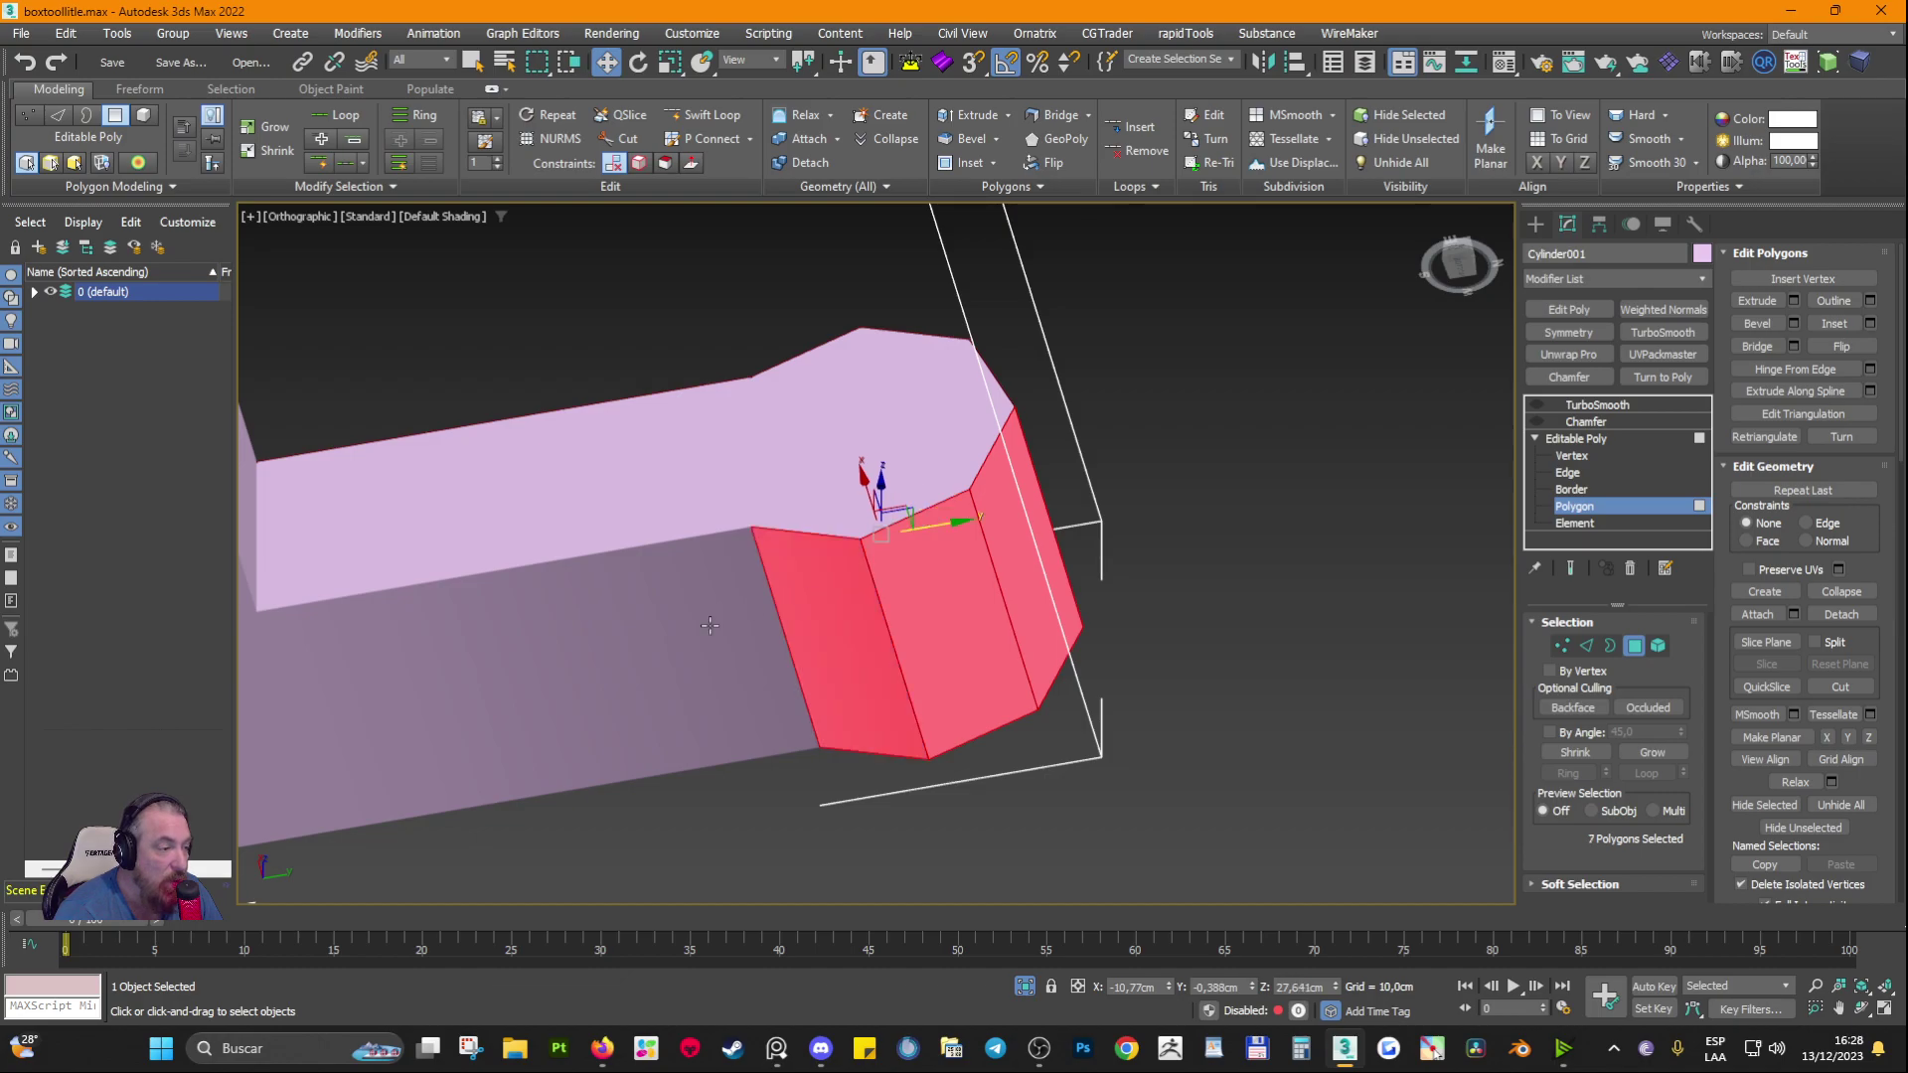
pyautogui.keyDown('ctrl'); pyautogui.click(725, 666); pyautogui.keyUp('ctrl')
pyautogui.keyDown('alt'); pyautogui.moveTo(726, 666); pyautogui.dragTo(693, 737, button='middle'); pyautogui.keyUp('alt')
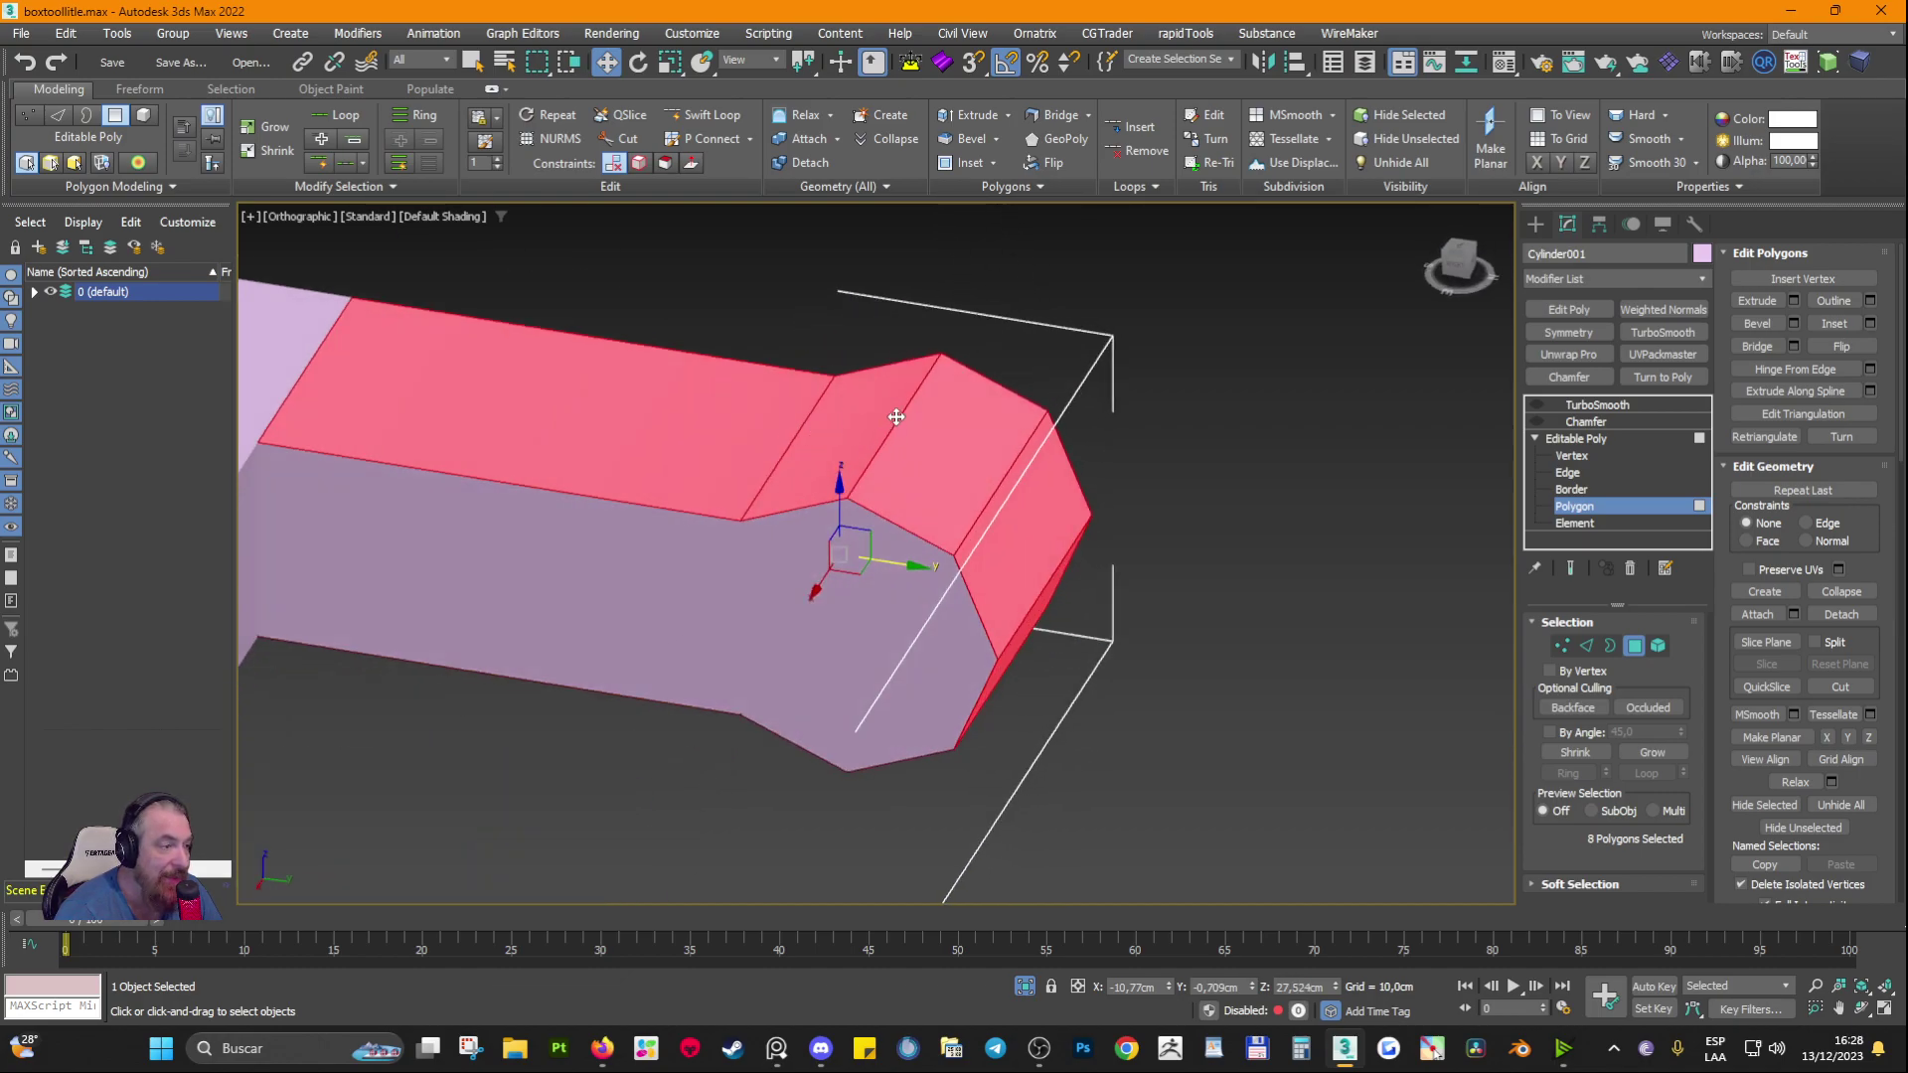
pyautogui.moveTo(1053, 707); pyautogui.dragTo(1123, 722, button='middle')
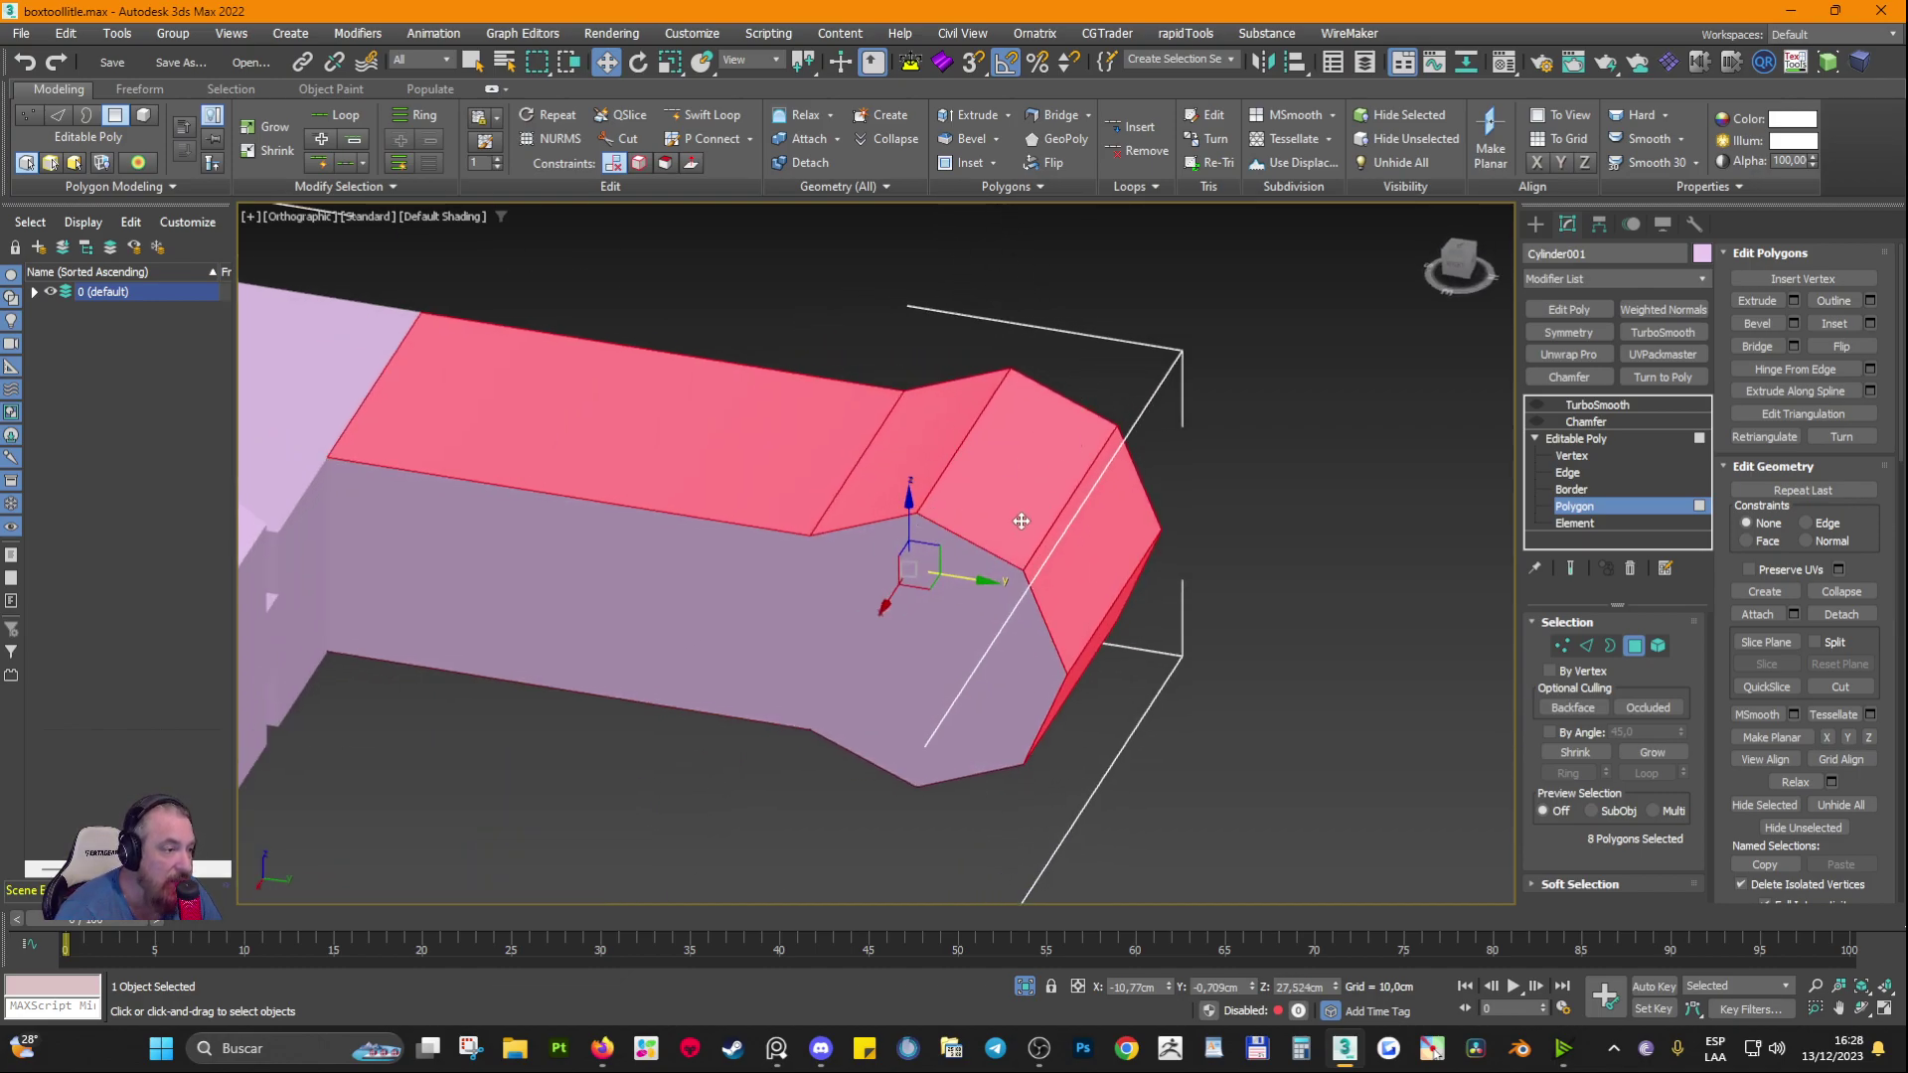
pyautogui.scroll(-3, 959, 586)
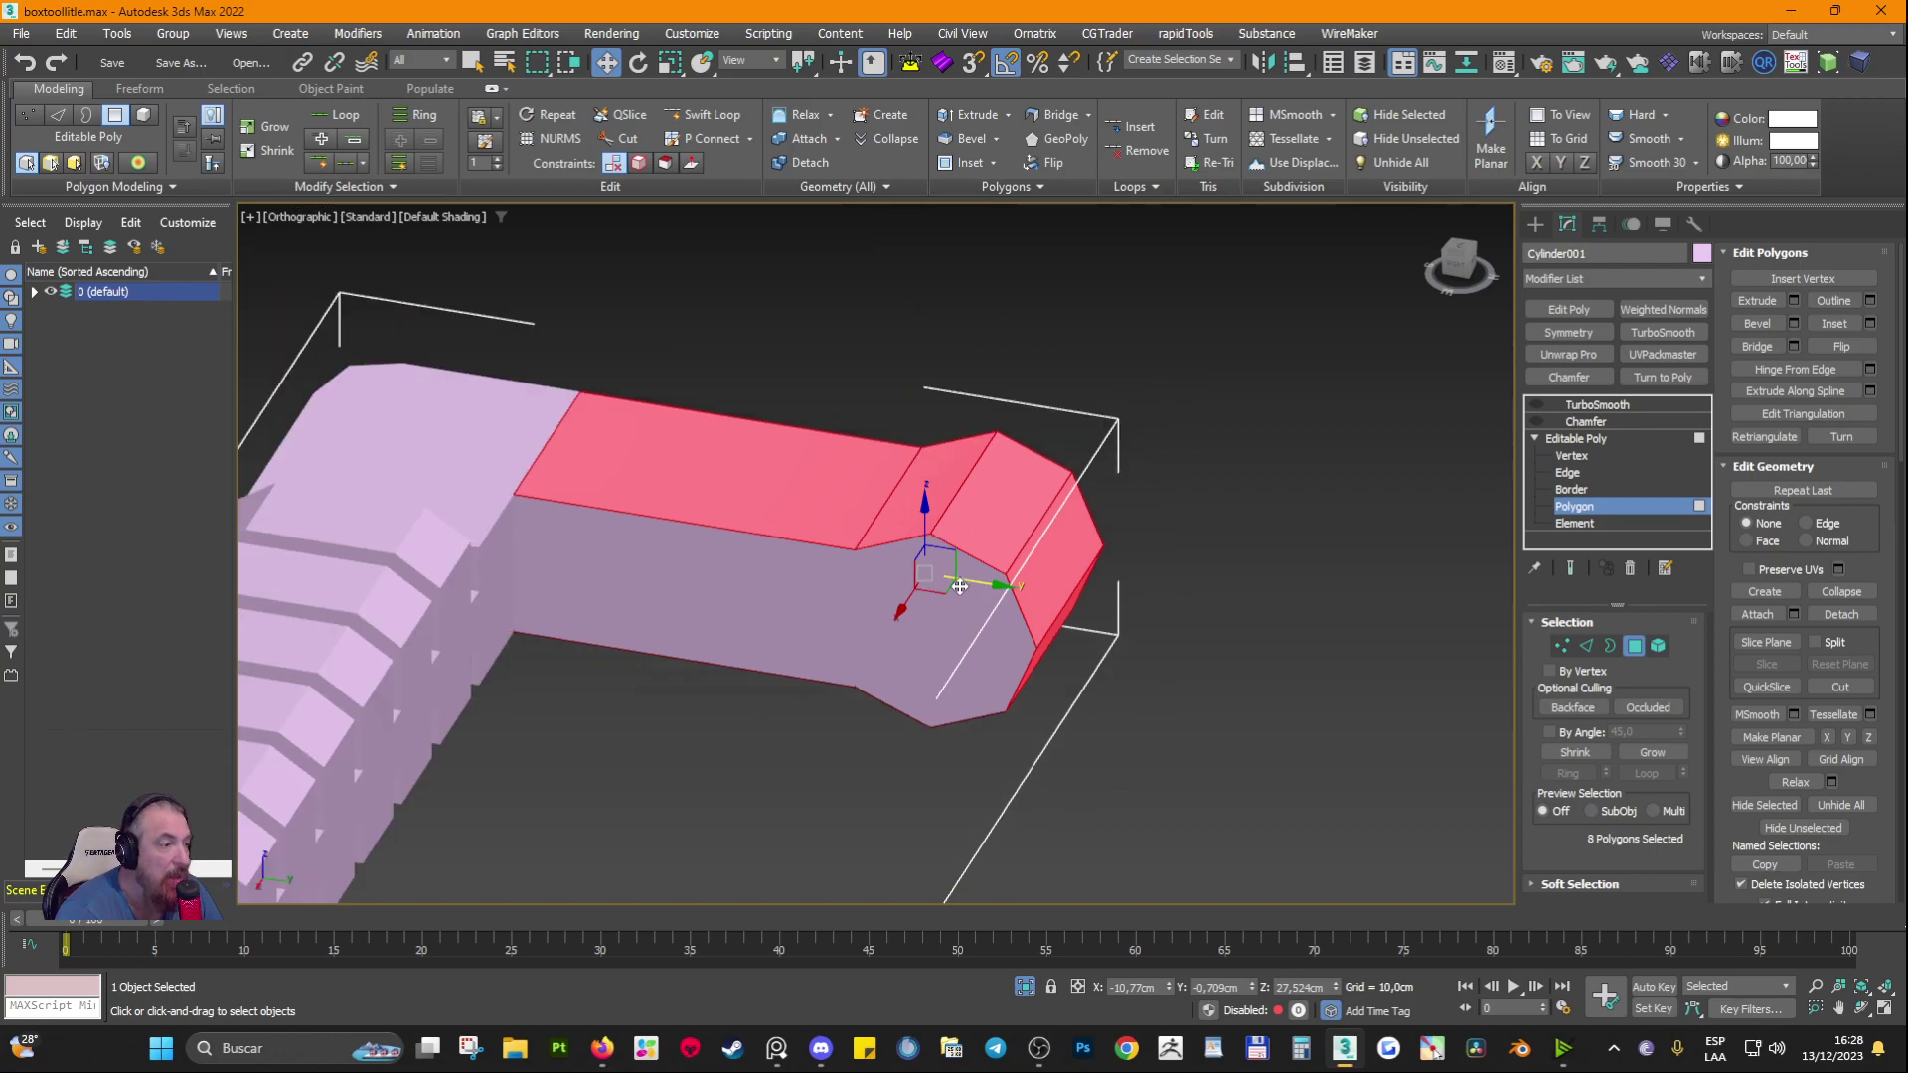
# Step: Extend the polygon selection across the arm's corner and the adjoining flat section, on both the upper side and the underside
pyautogui.keyDown('alt'); pyautogui.moveTo(960, 586); pyautogui.dragTo(1014, 575, button='middle'); pyautogui.keyUp('alt')
pyautogui.keyDown('ctrl'); pyautogui.click(673, 503); pyautogui.keyUp('ctrl')
pyautogui.keyDown('ctrl'); pyautogui.click(1199, 632); pyautogui.keyUp('ctrl')
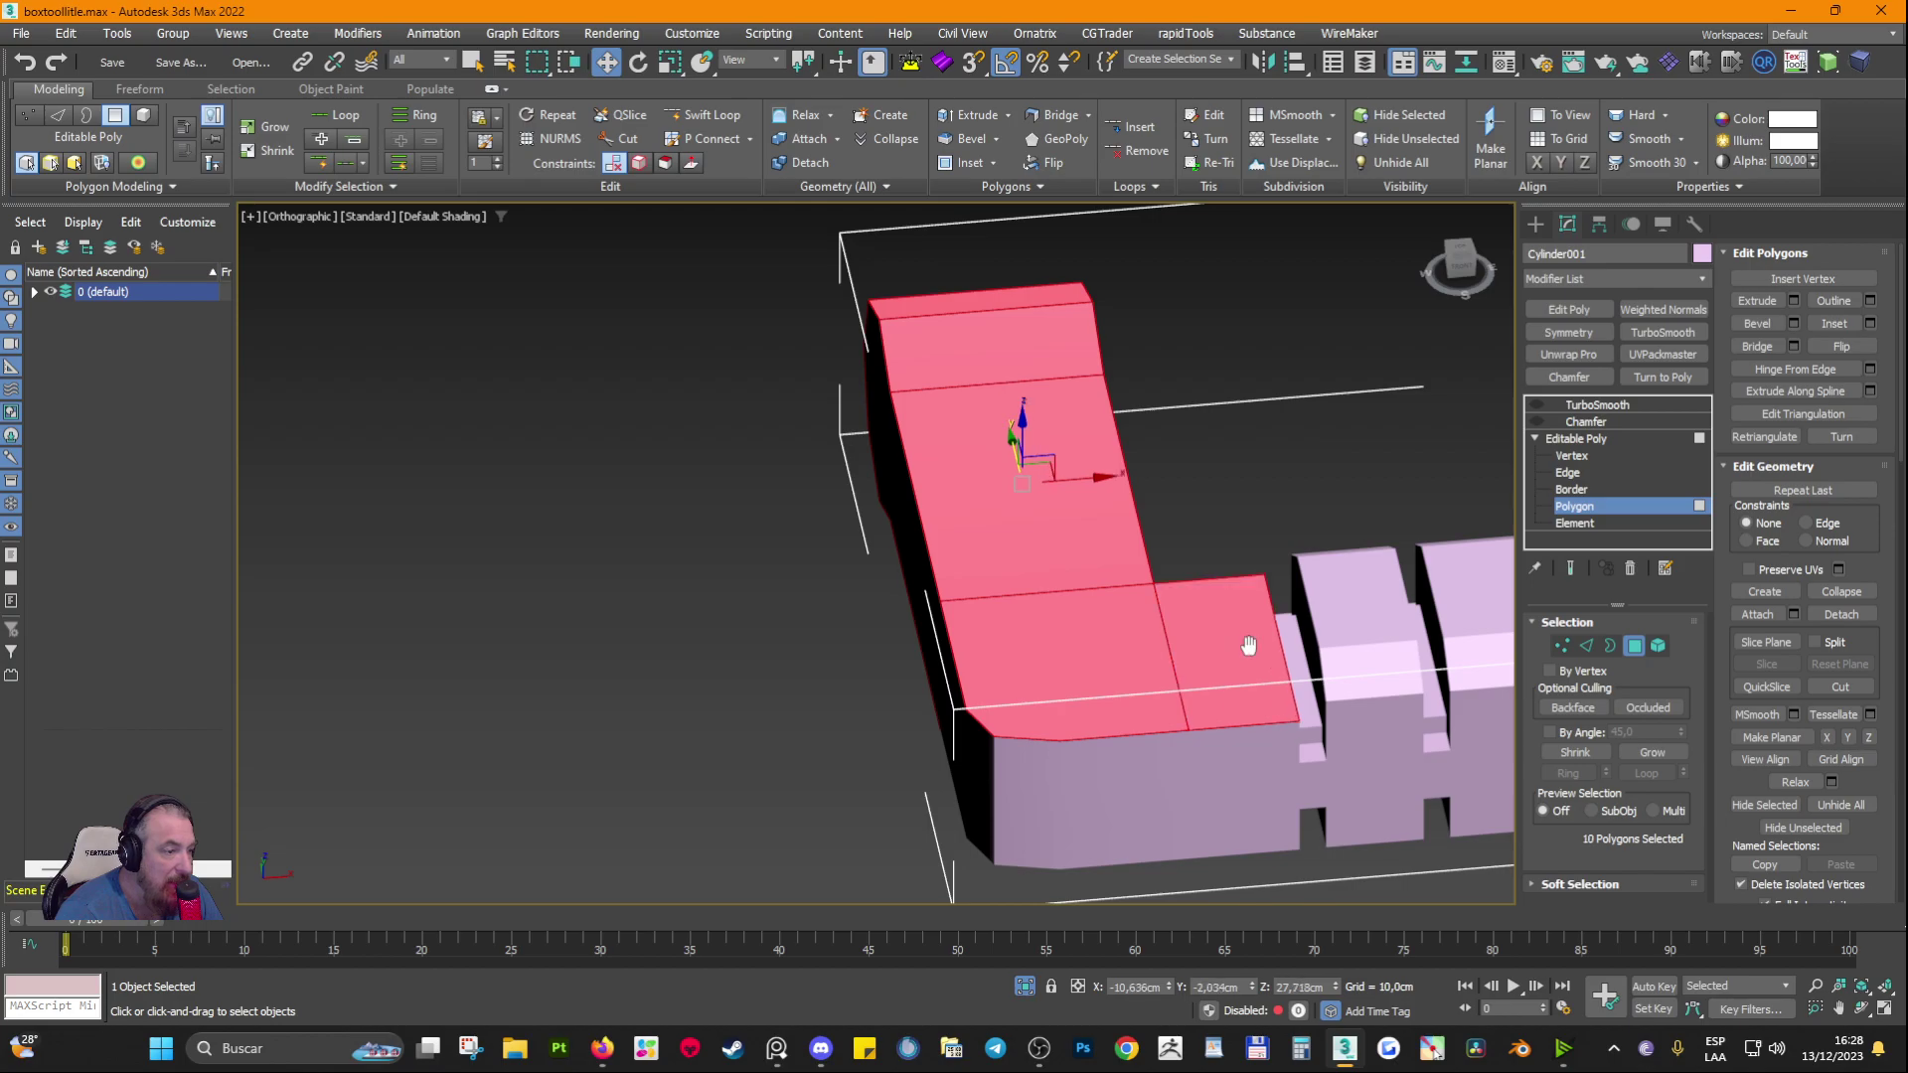
pyautogui.moveTo(1249, 645); pyautogui.dragTo(889, 515, button='middle')
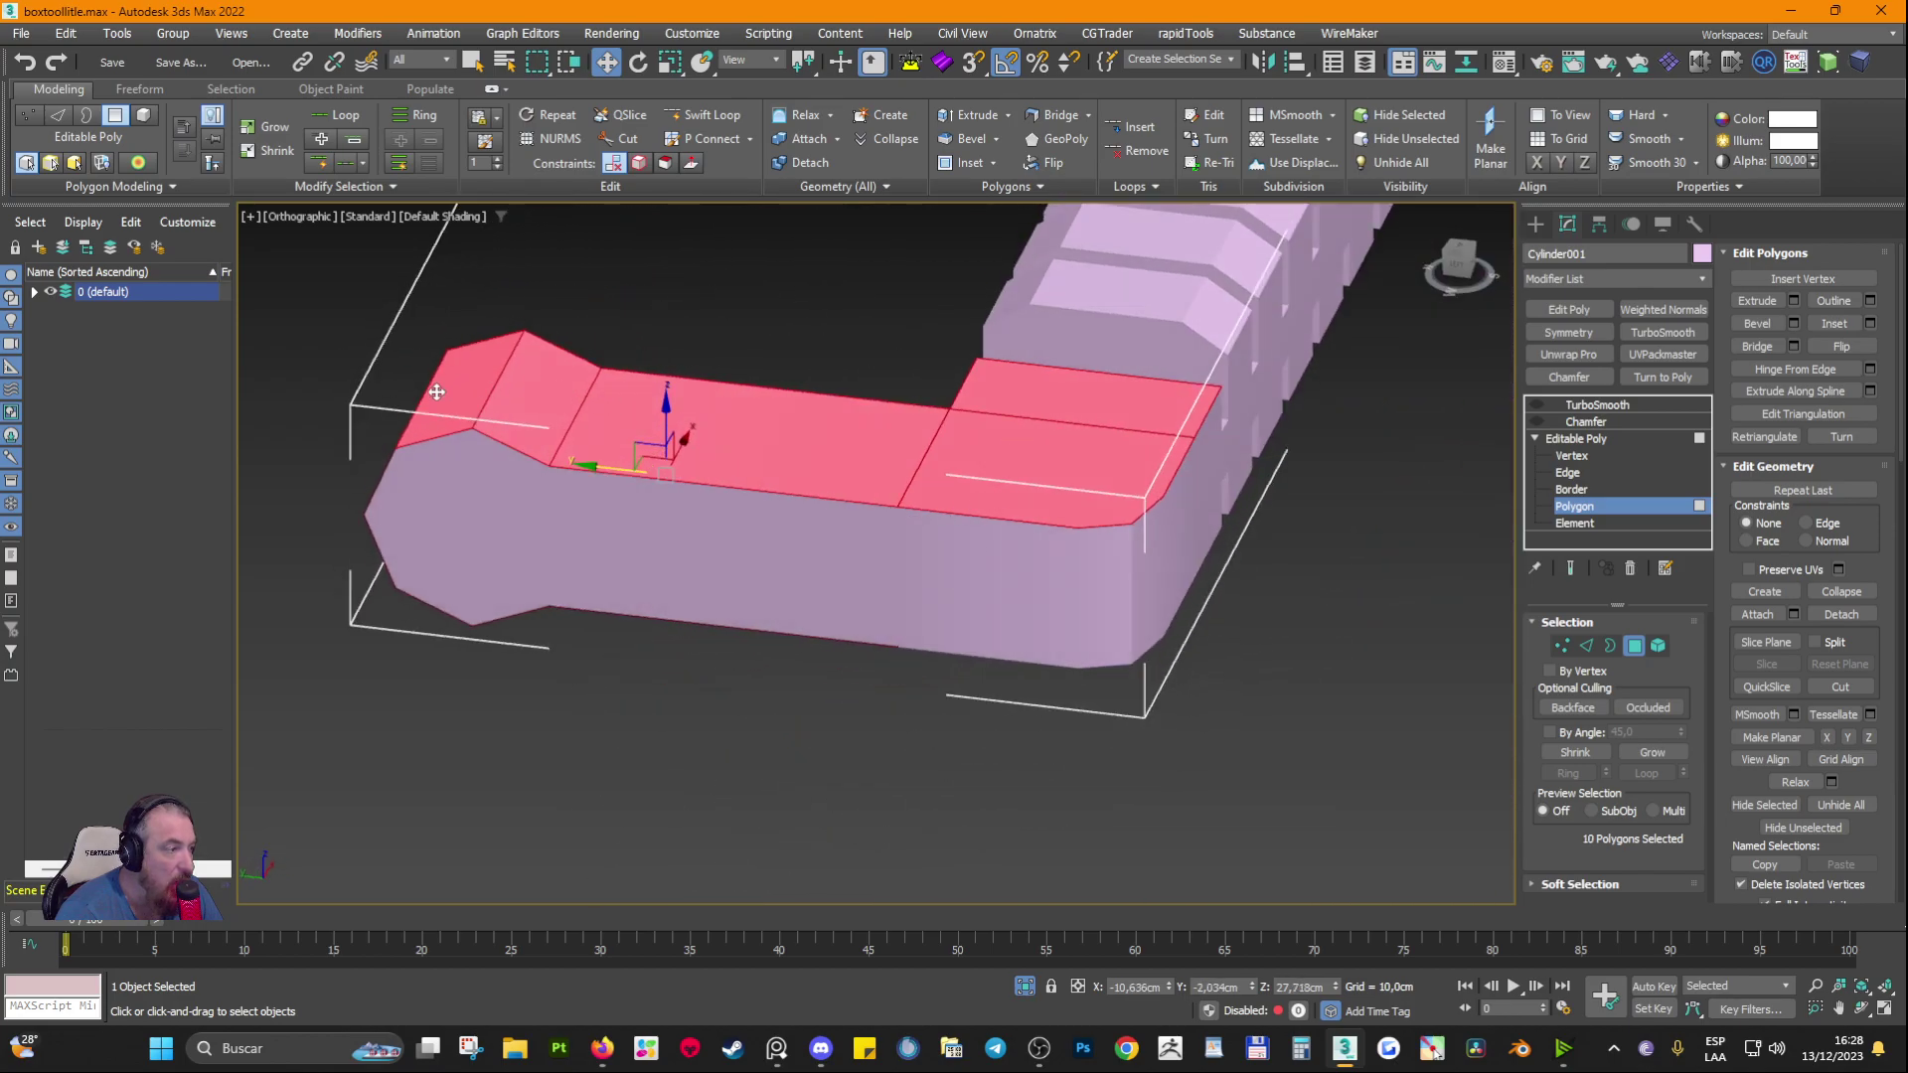
pyautogui.keyDown('alt'); pyautogui.moveTo(436, 392); pyautogui.dragTo(892, 527, button='middle'); pyautogui.keyUp('alt')
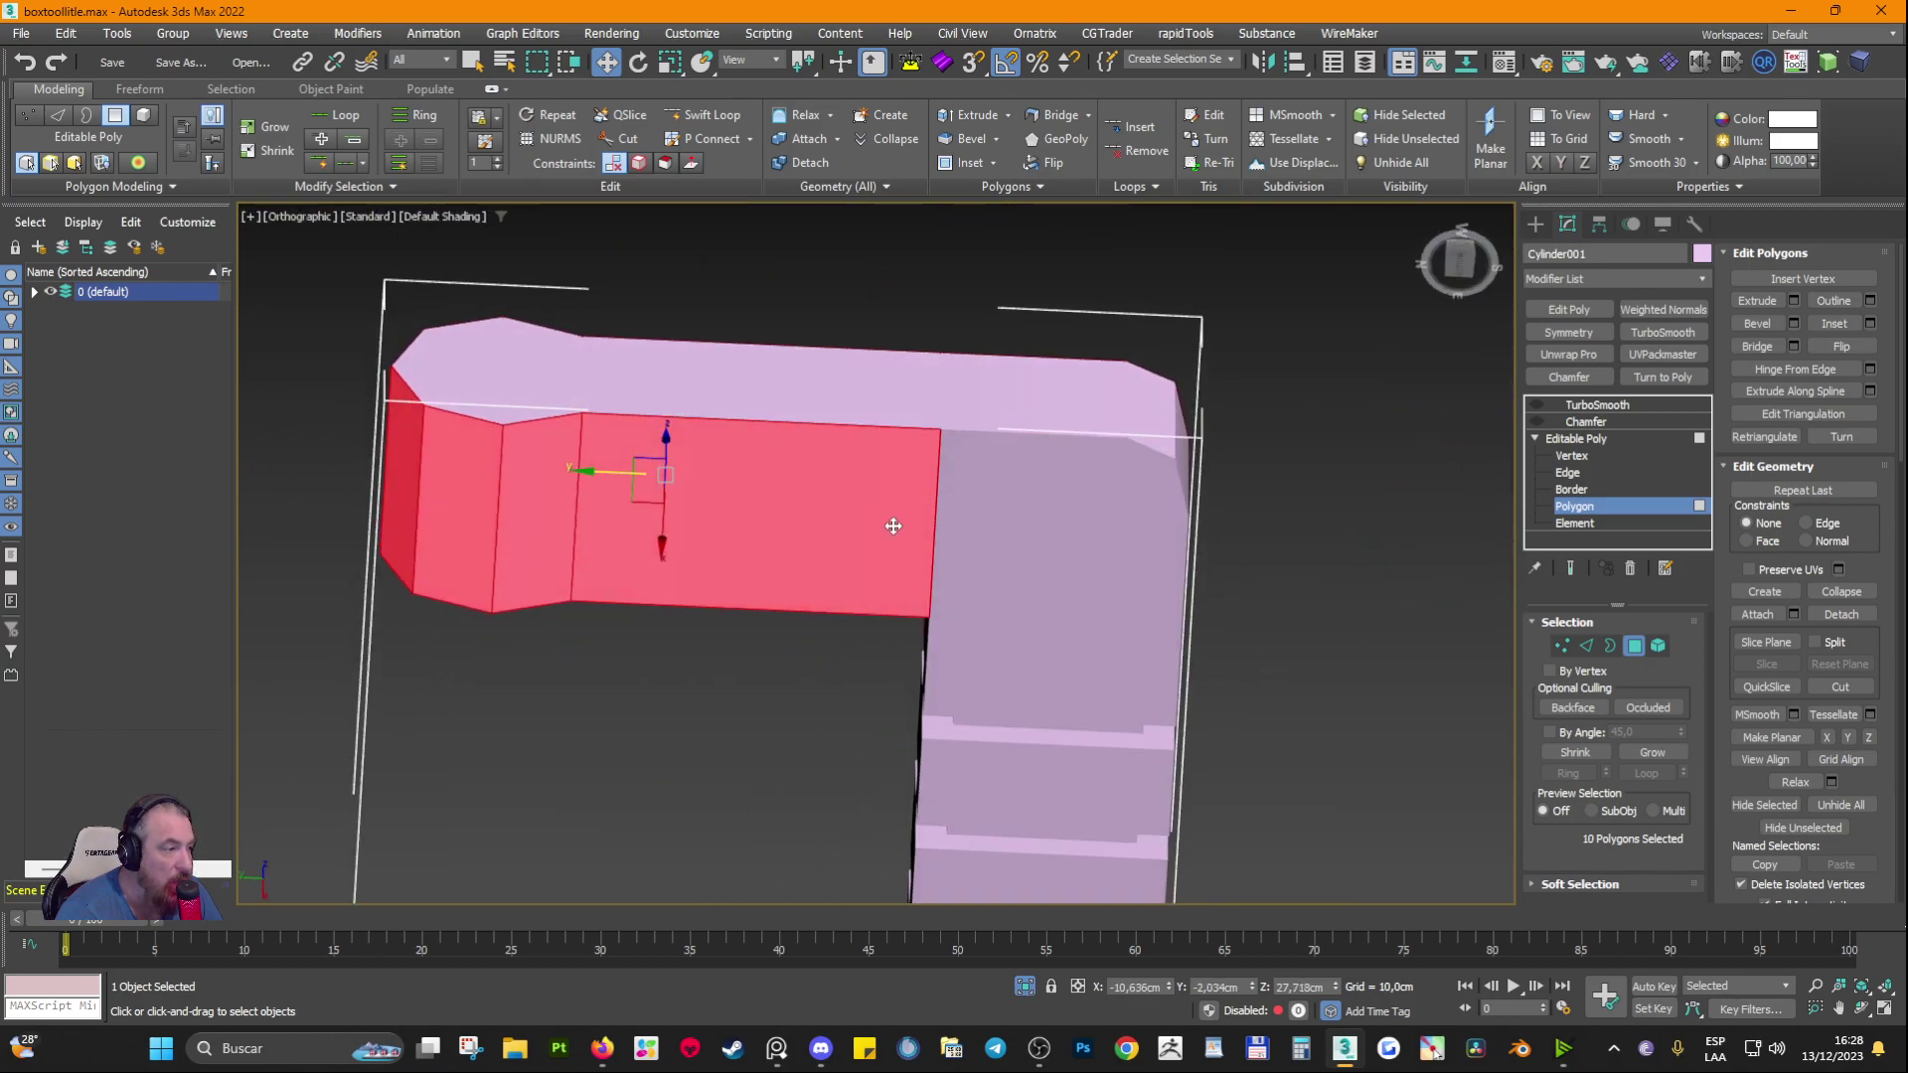
pyautogui.keyDown('ctrl'); pyautogui.click(1024, 532); pyautogui.keyUp('ctrl')
pyautogui.keyDown('ctrl'); pyautogui.click(1058, 635); pyautogui.keyUp('ctrl')
pyautogui.keyDown('alt'); pyautogui.moveTo(1064, 626); pyautogui.dragTo(1434, 521, button='middle'); pyautogui.keyUp('alt')
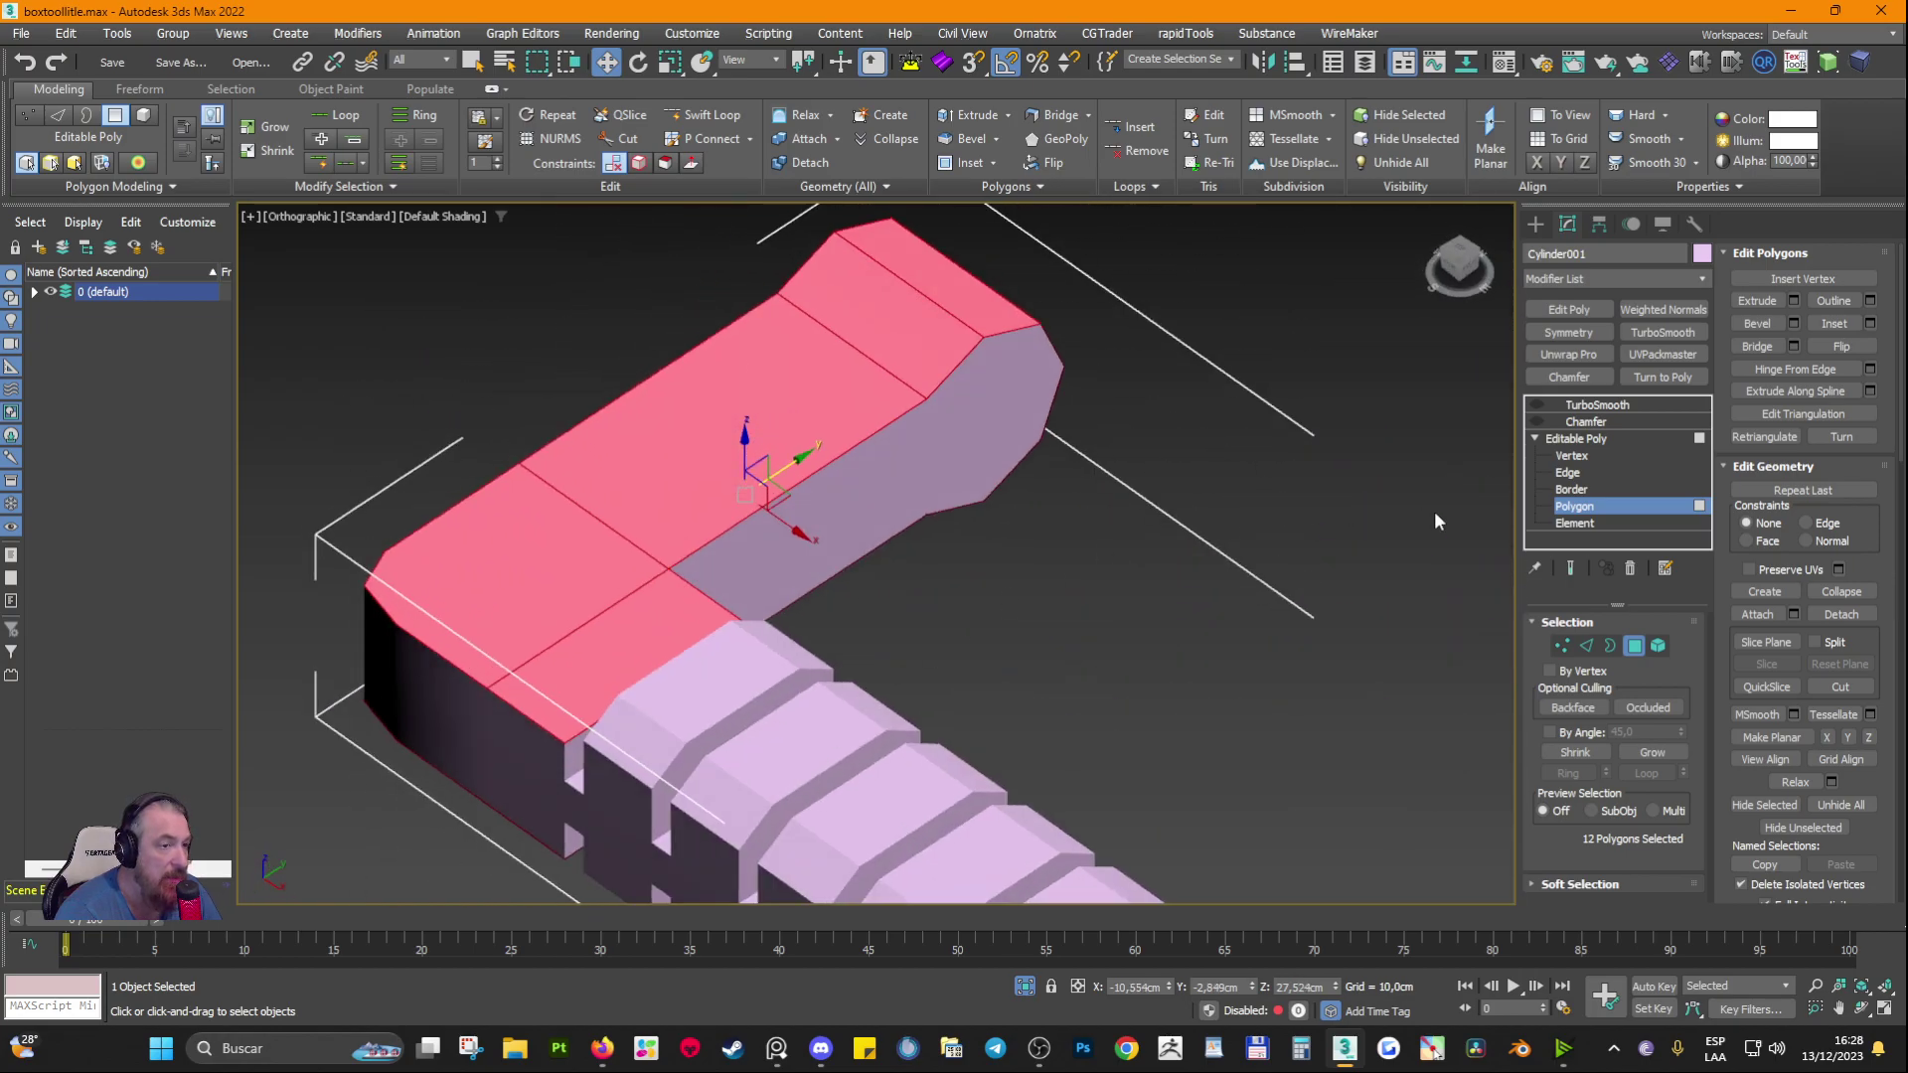
# Step: Examine the Chamfer modifier's result along the ribs and the arm with edged faces displayed
pyautogui.click(1579, 438)
pyautogui.click(1585, 421)
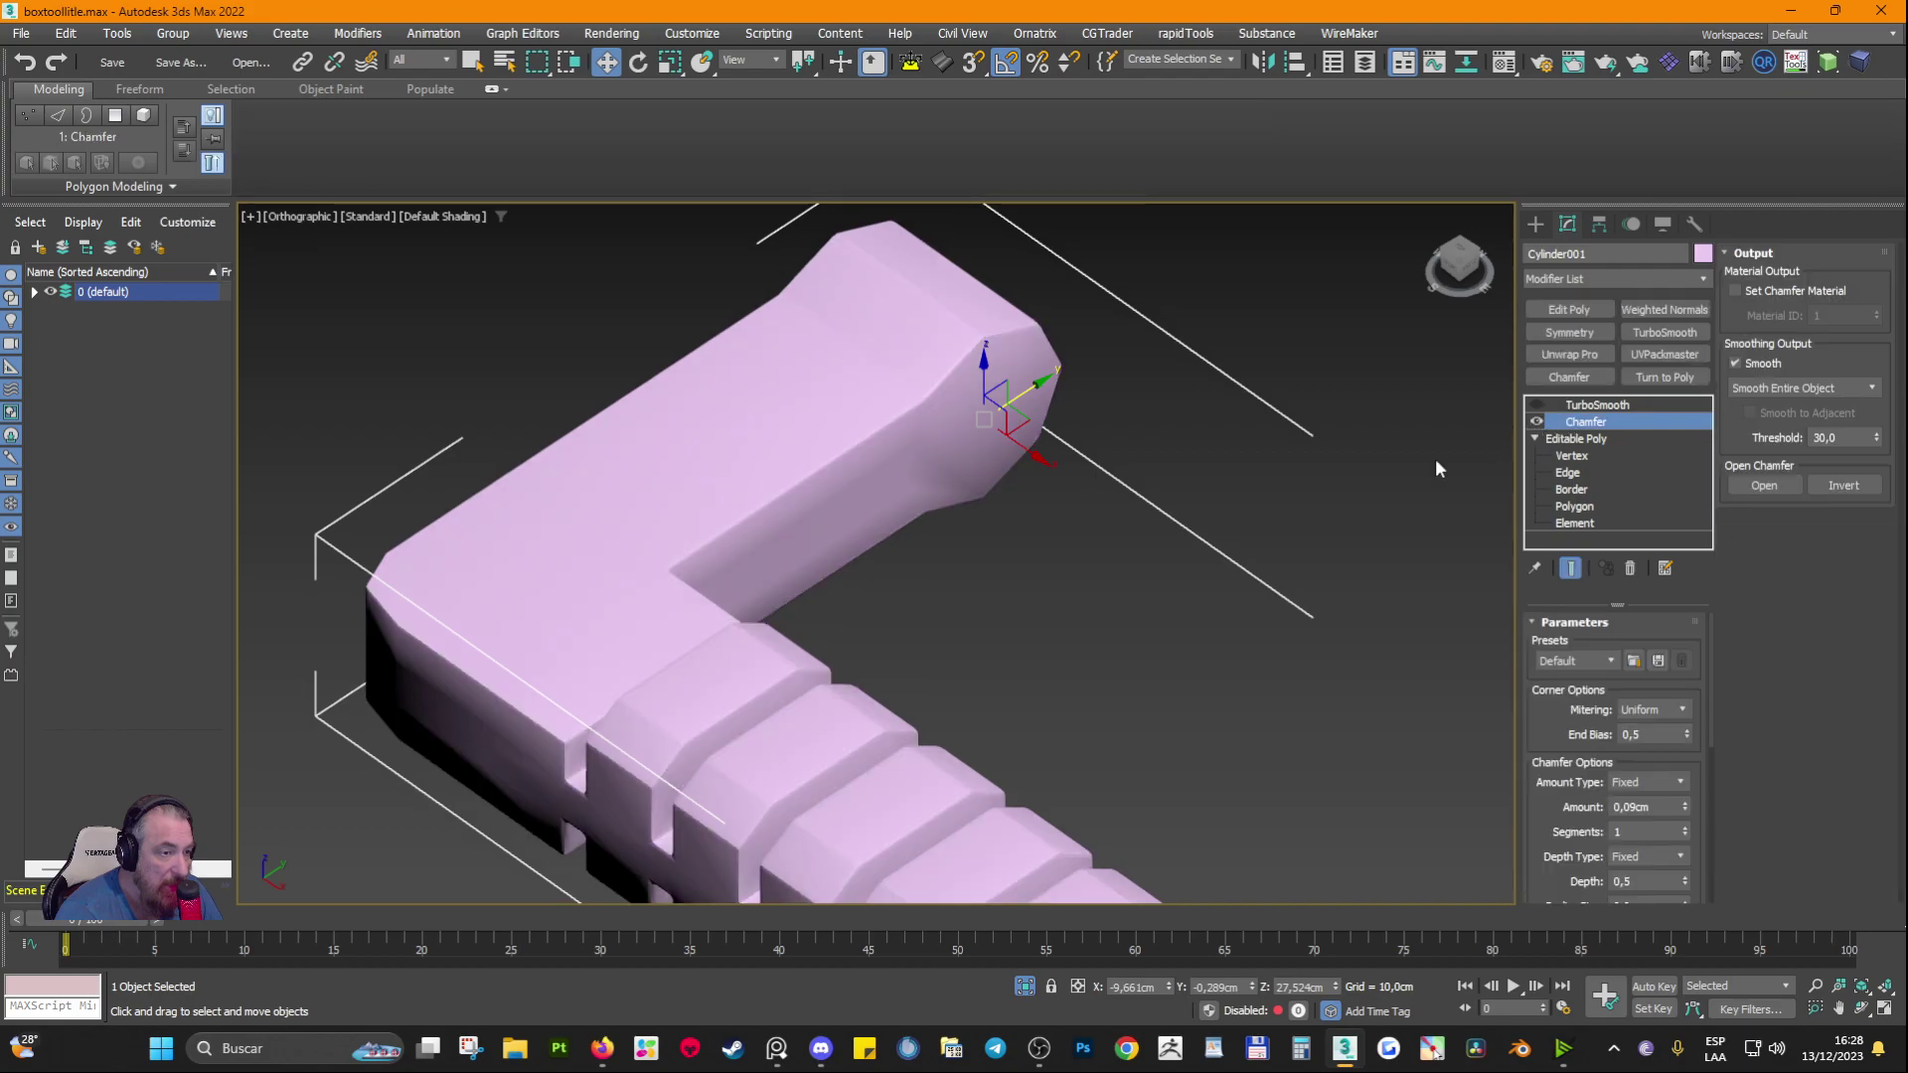
pyautogui.moveTo(855, 740); pyautogui.dragTo(858, 509, button='middle')
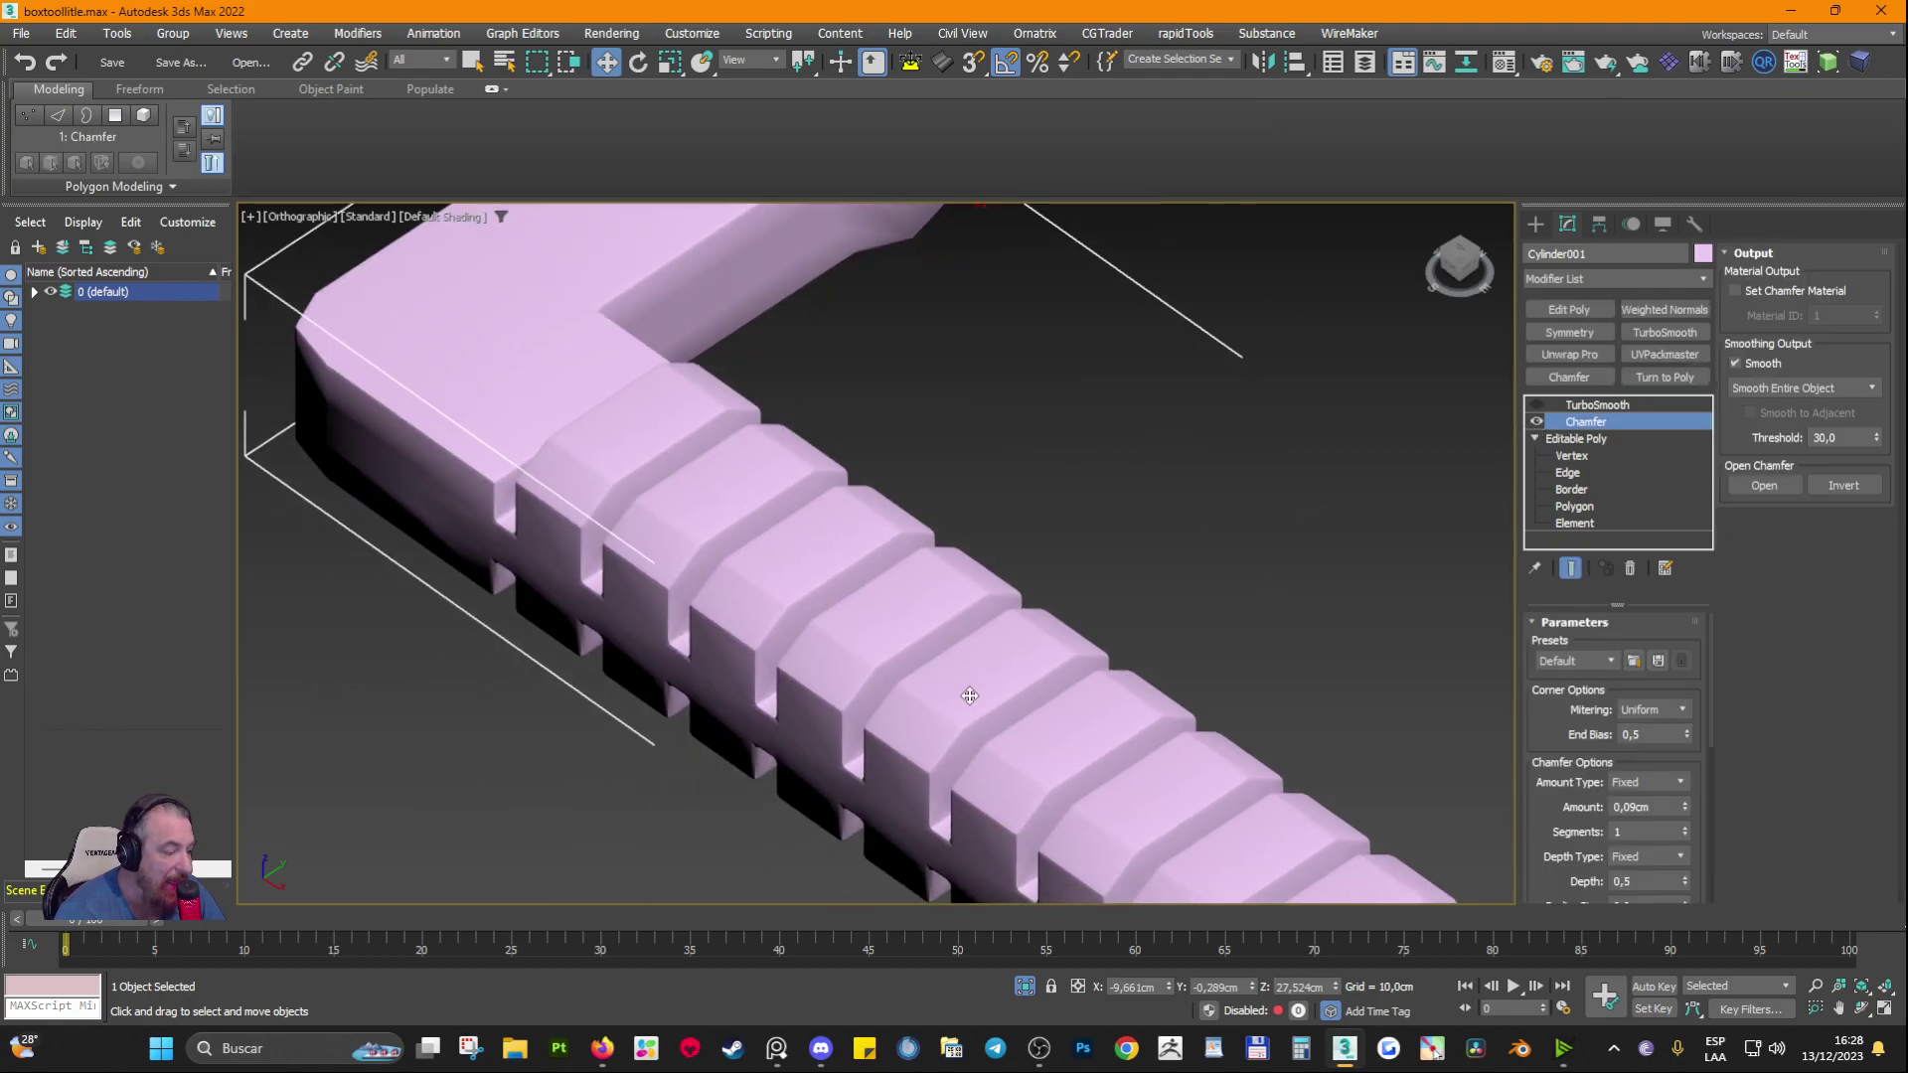
pyautogui.press('F4')
pyautogui.scroll(4, 781, 608)
pyautogui.scroll(-1, 907, 647)
pyautogui.scroll(1, 906, 653)
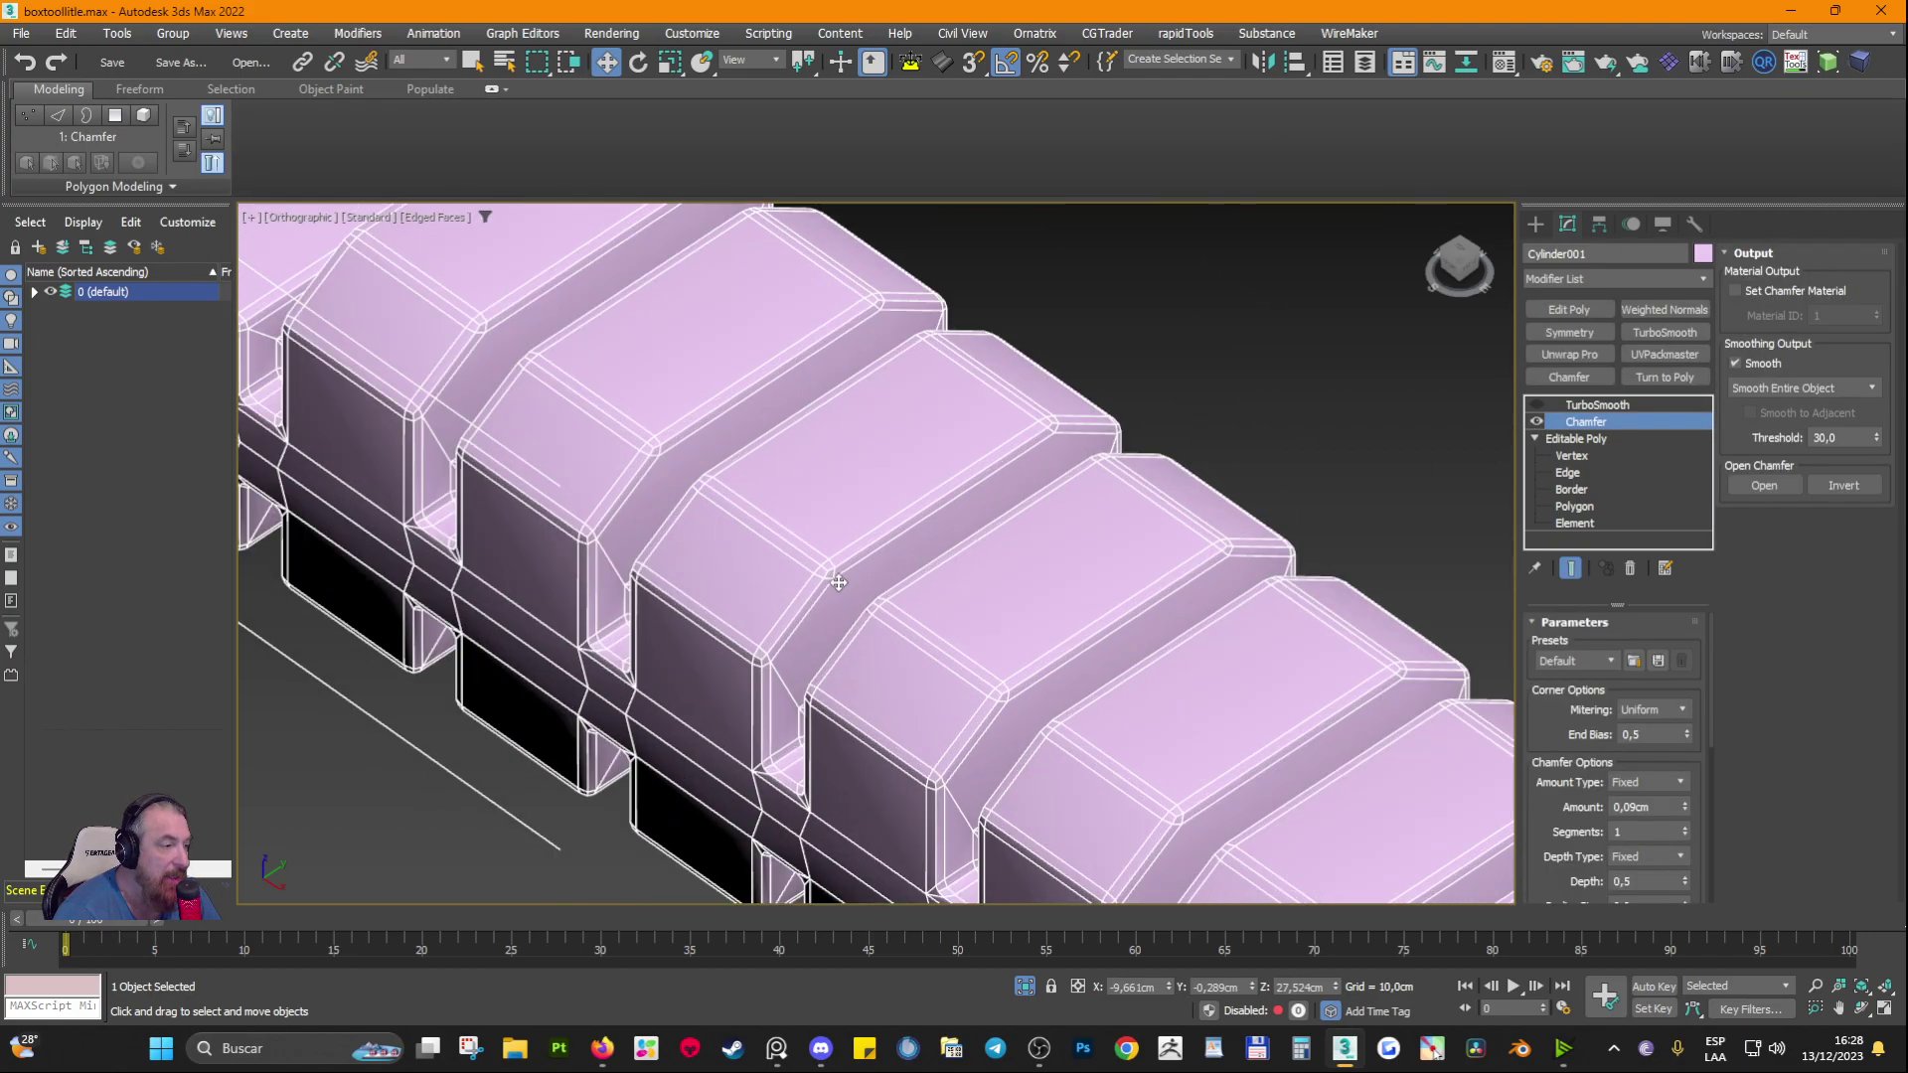
pyautogui.moveTo(934, 434); pyautogui.dragTo(981, 511, button='middle')
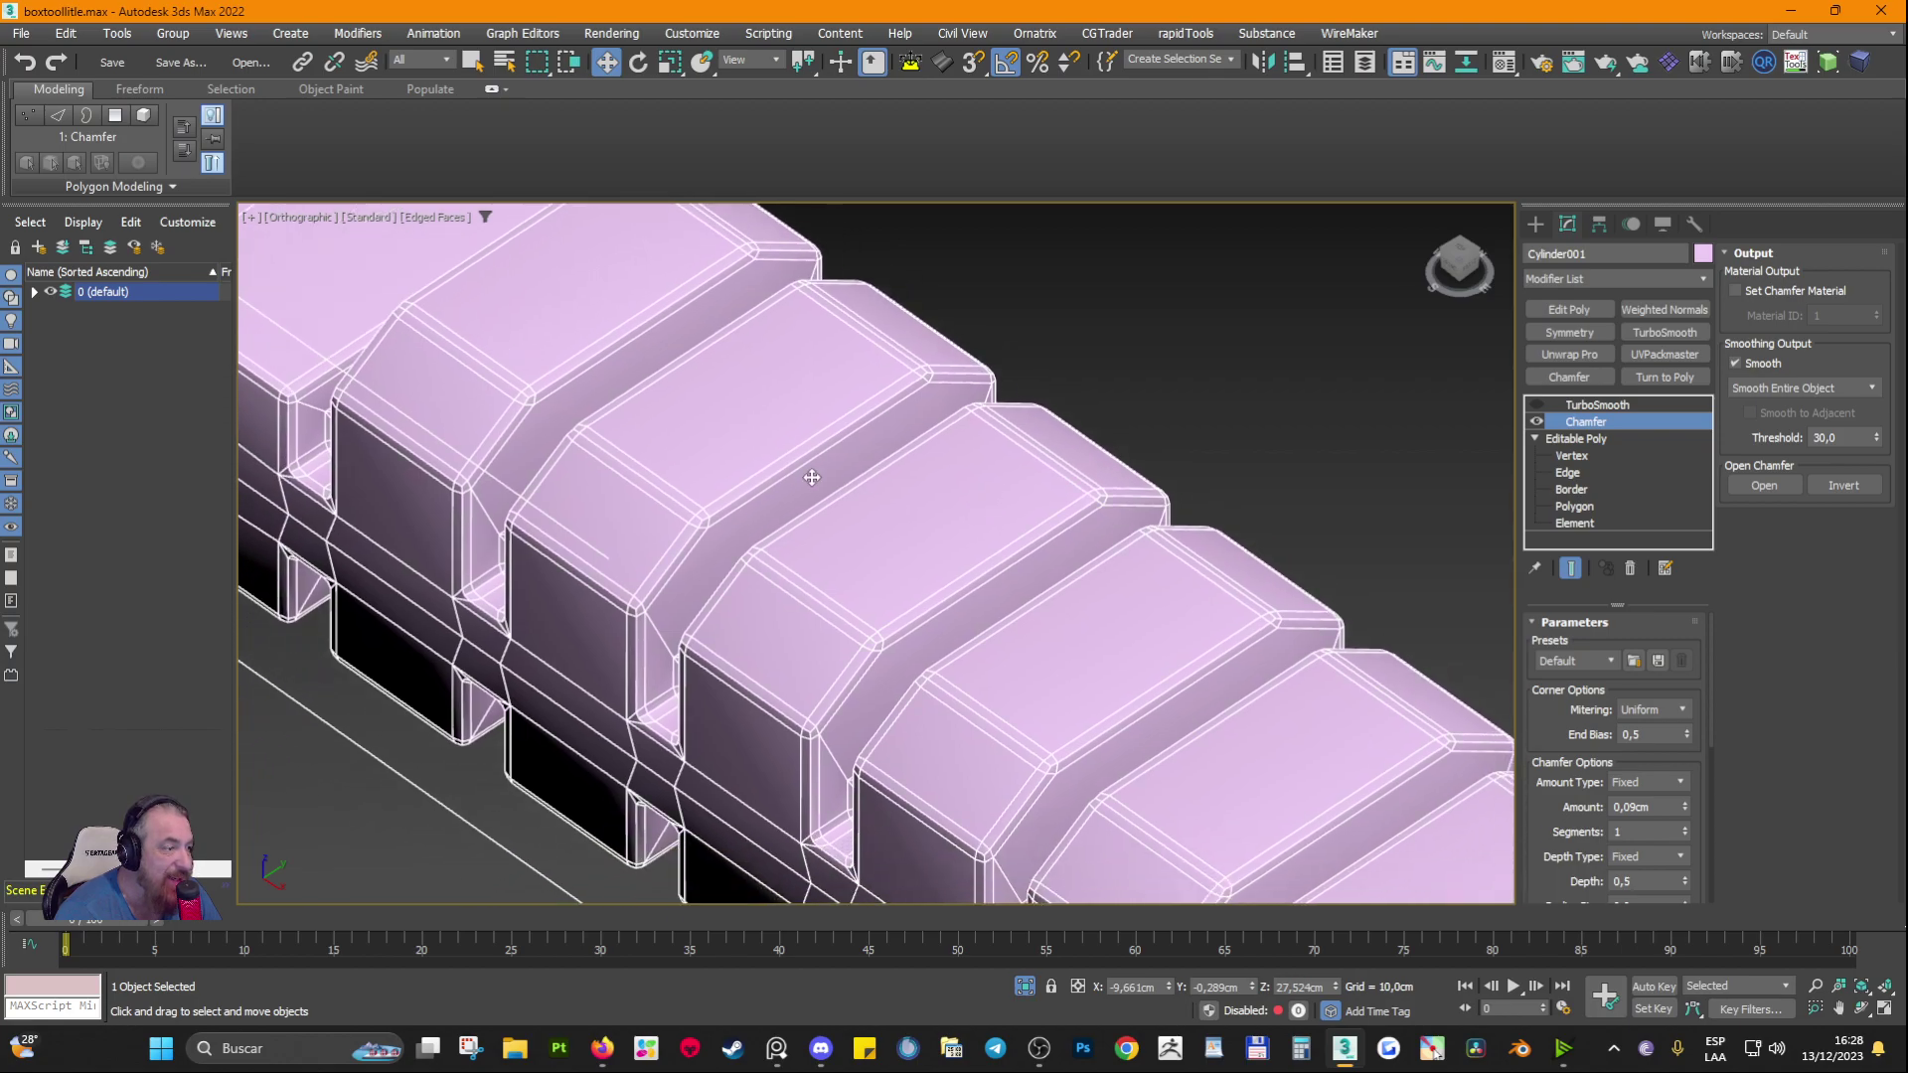
pyautogui.scroll(-3, 812, 478)
pyautogui.moveTo(775, 427); pyautogui.dragTo(816, 681, button='middle')
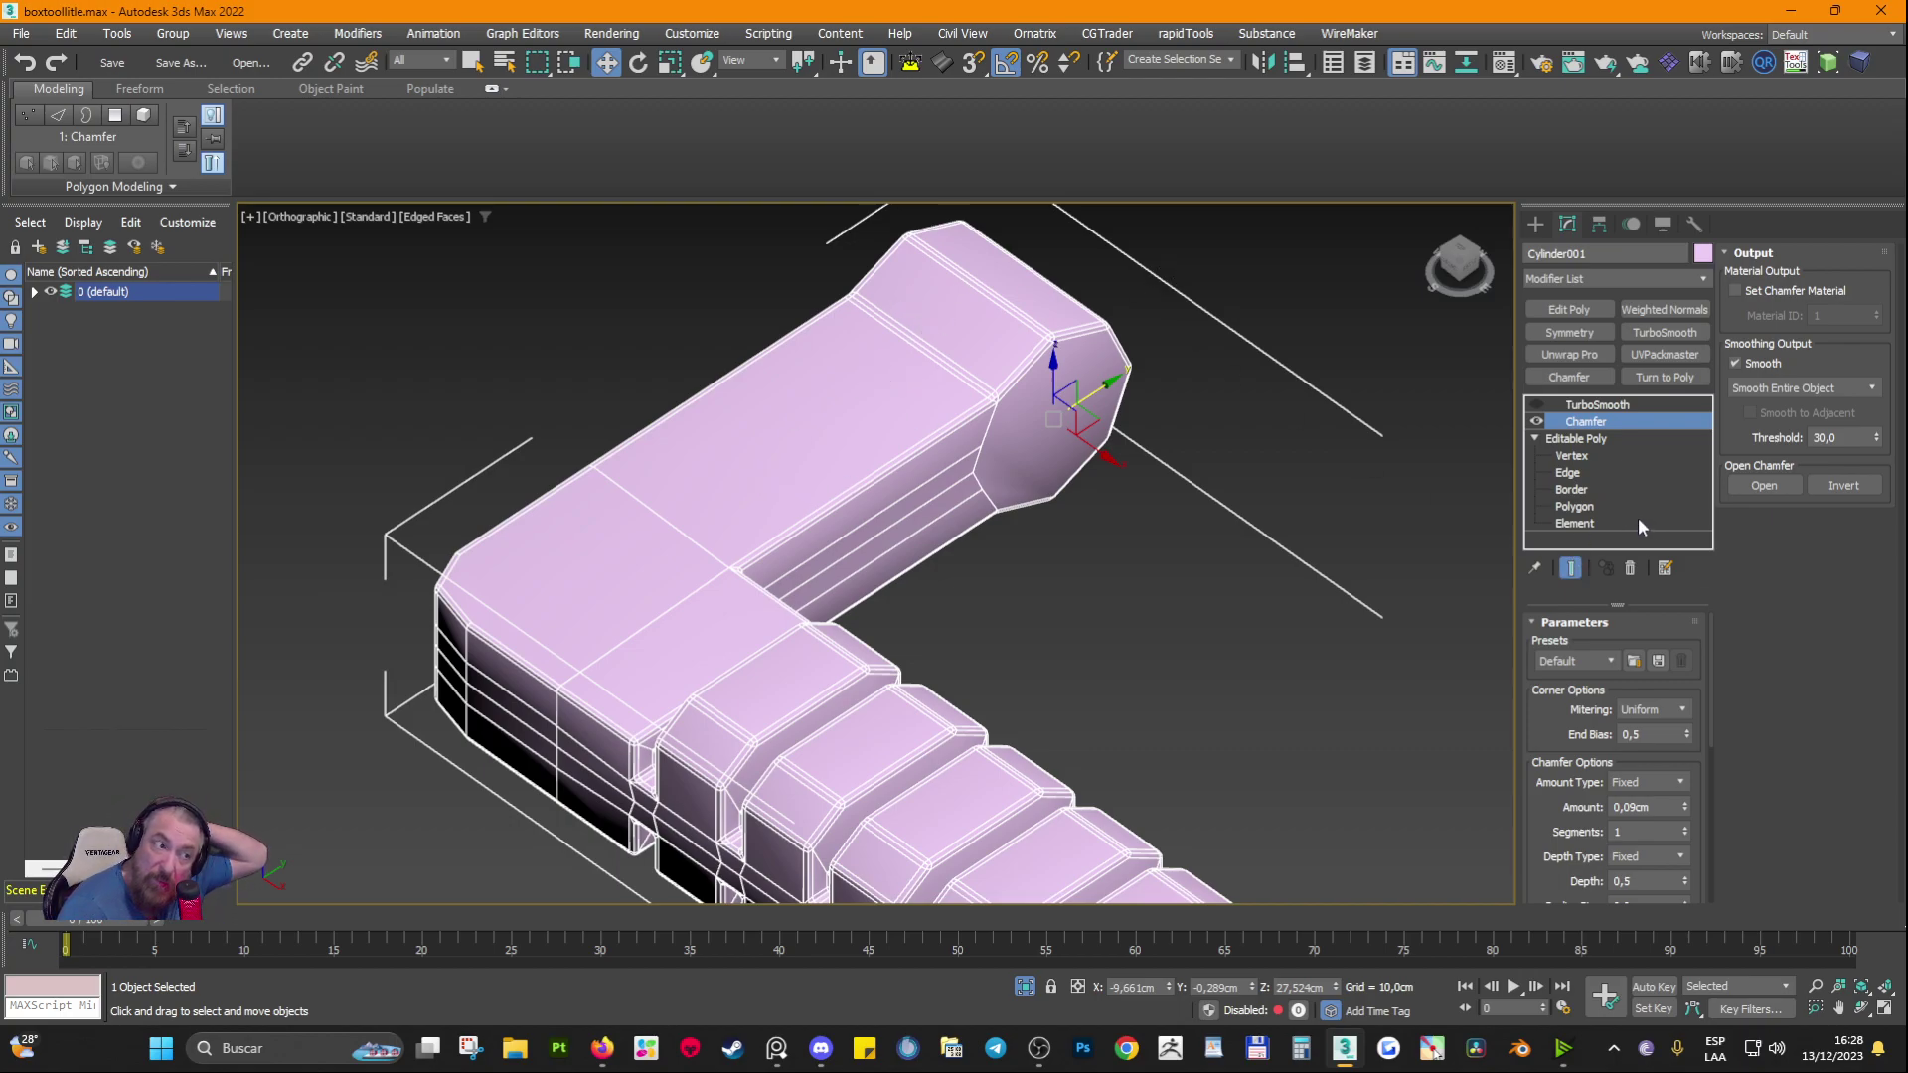
pyautogui.moveTo(849, 750); pyautogui.dragTo(832, 658, button='middle')
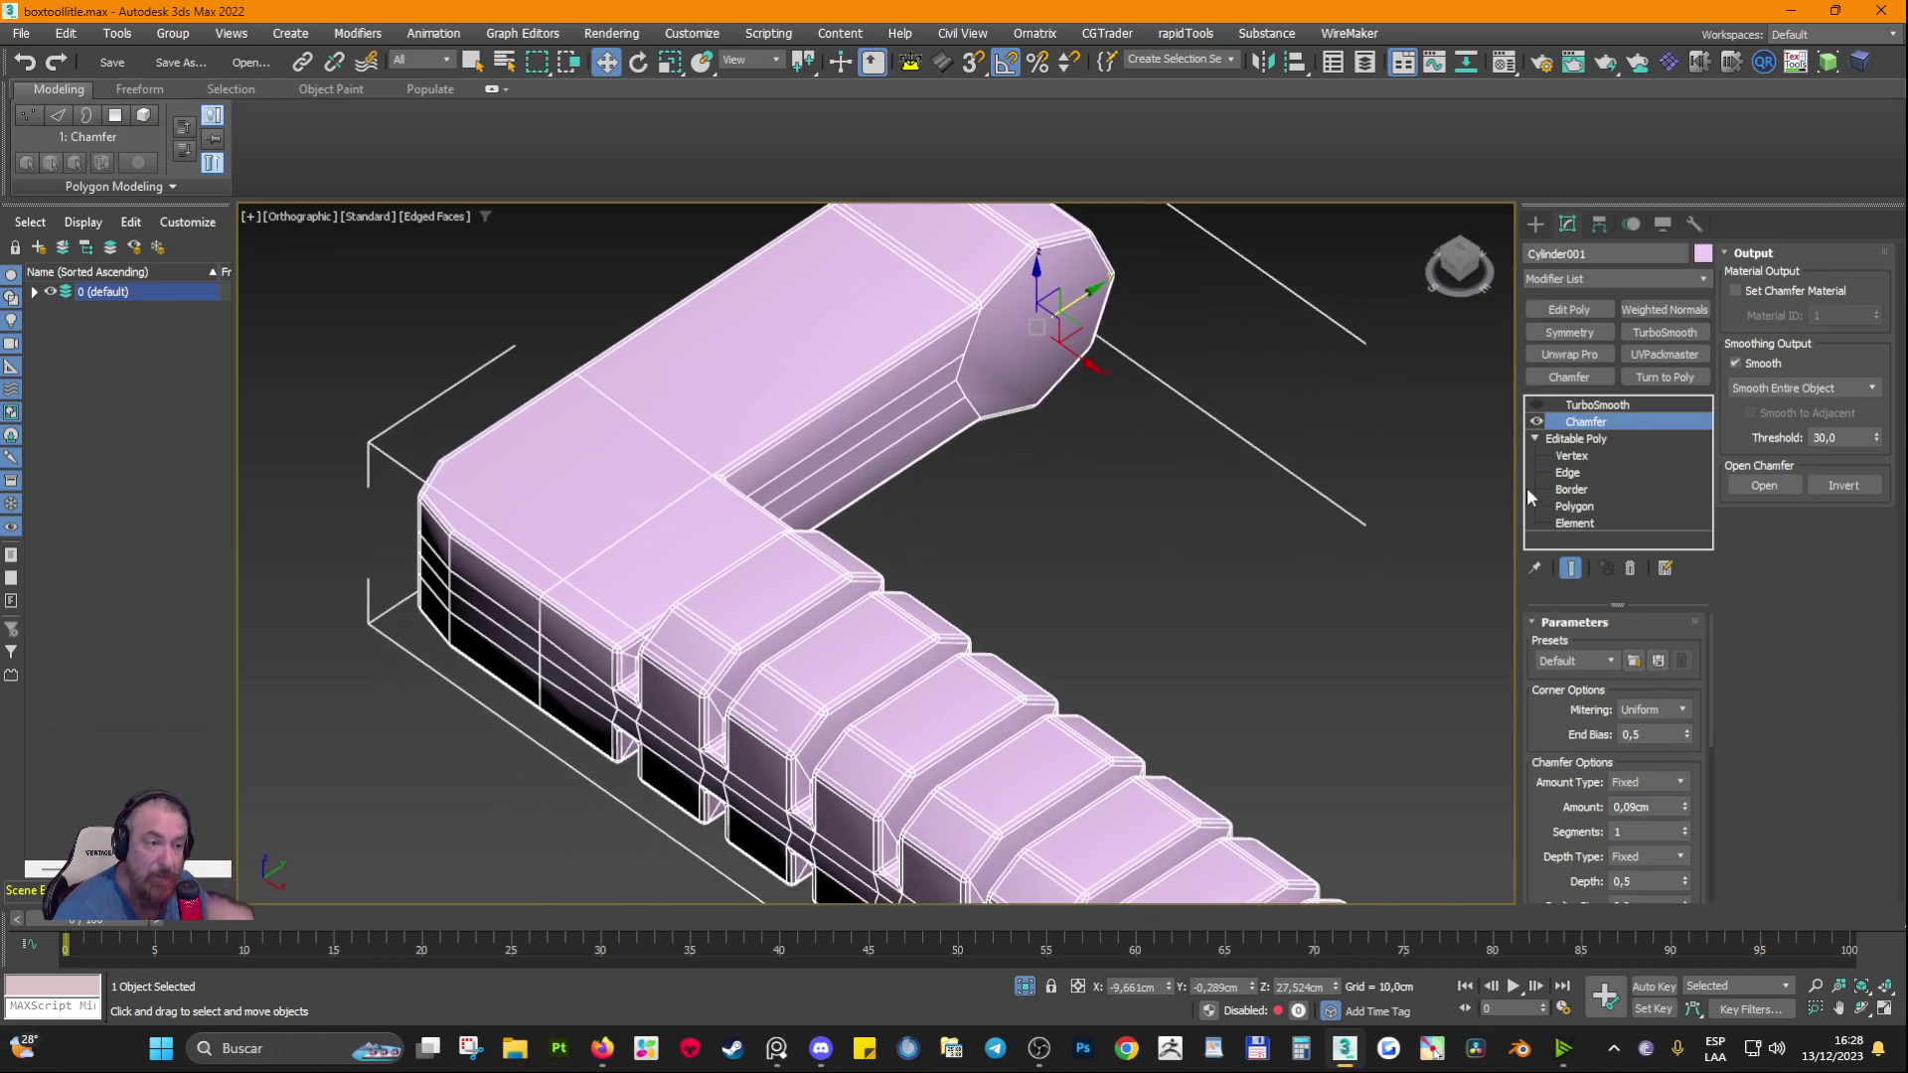
# Step: Disable the Chamfer modifier and select the top and adjoining bevelled polygons of the second rib in the Editable Poly
pyautogui.click(1537, 422)
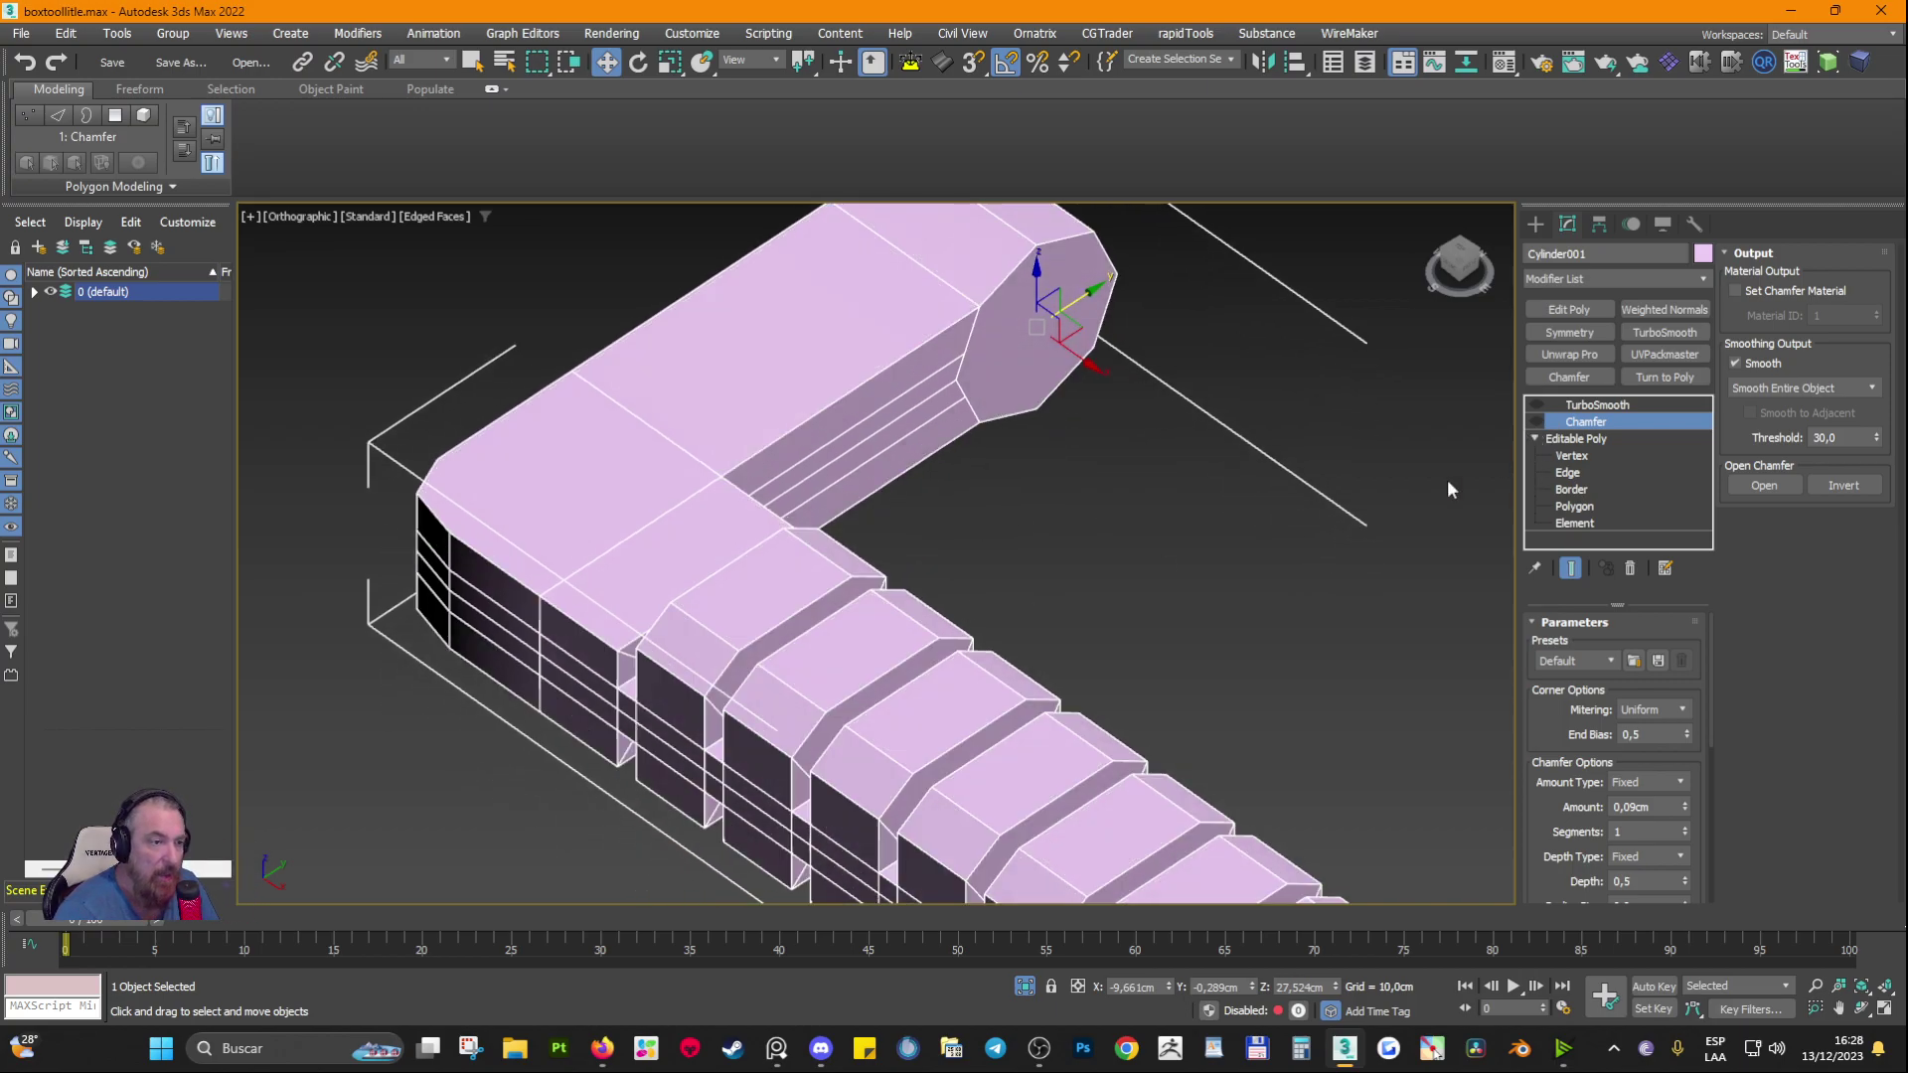
pyautogui.click(1575, 507)
pyautogui.click(814, 661)
pyautogui.click(767, 695)
pyautogui.keyDown('ctrl'); pyautogui.click(822, 663); pyautogui.keyUp('ctrl')
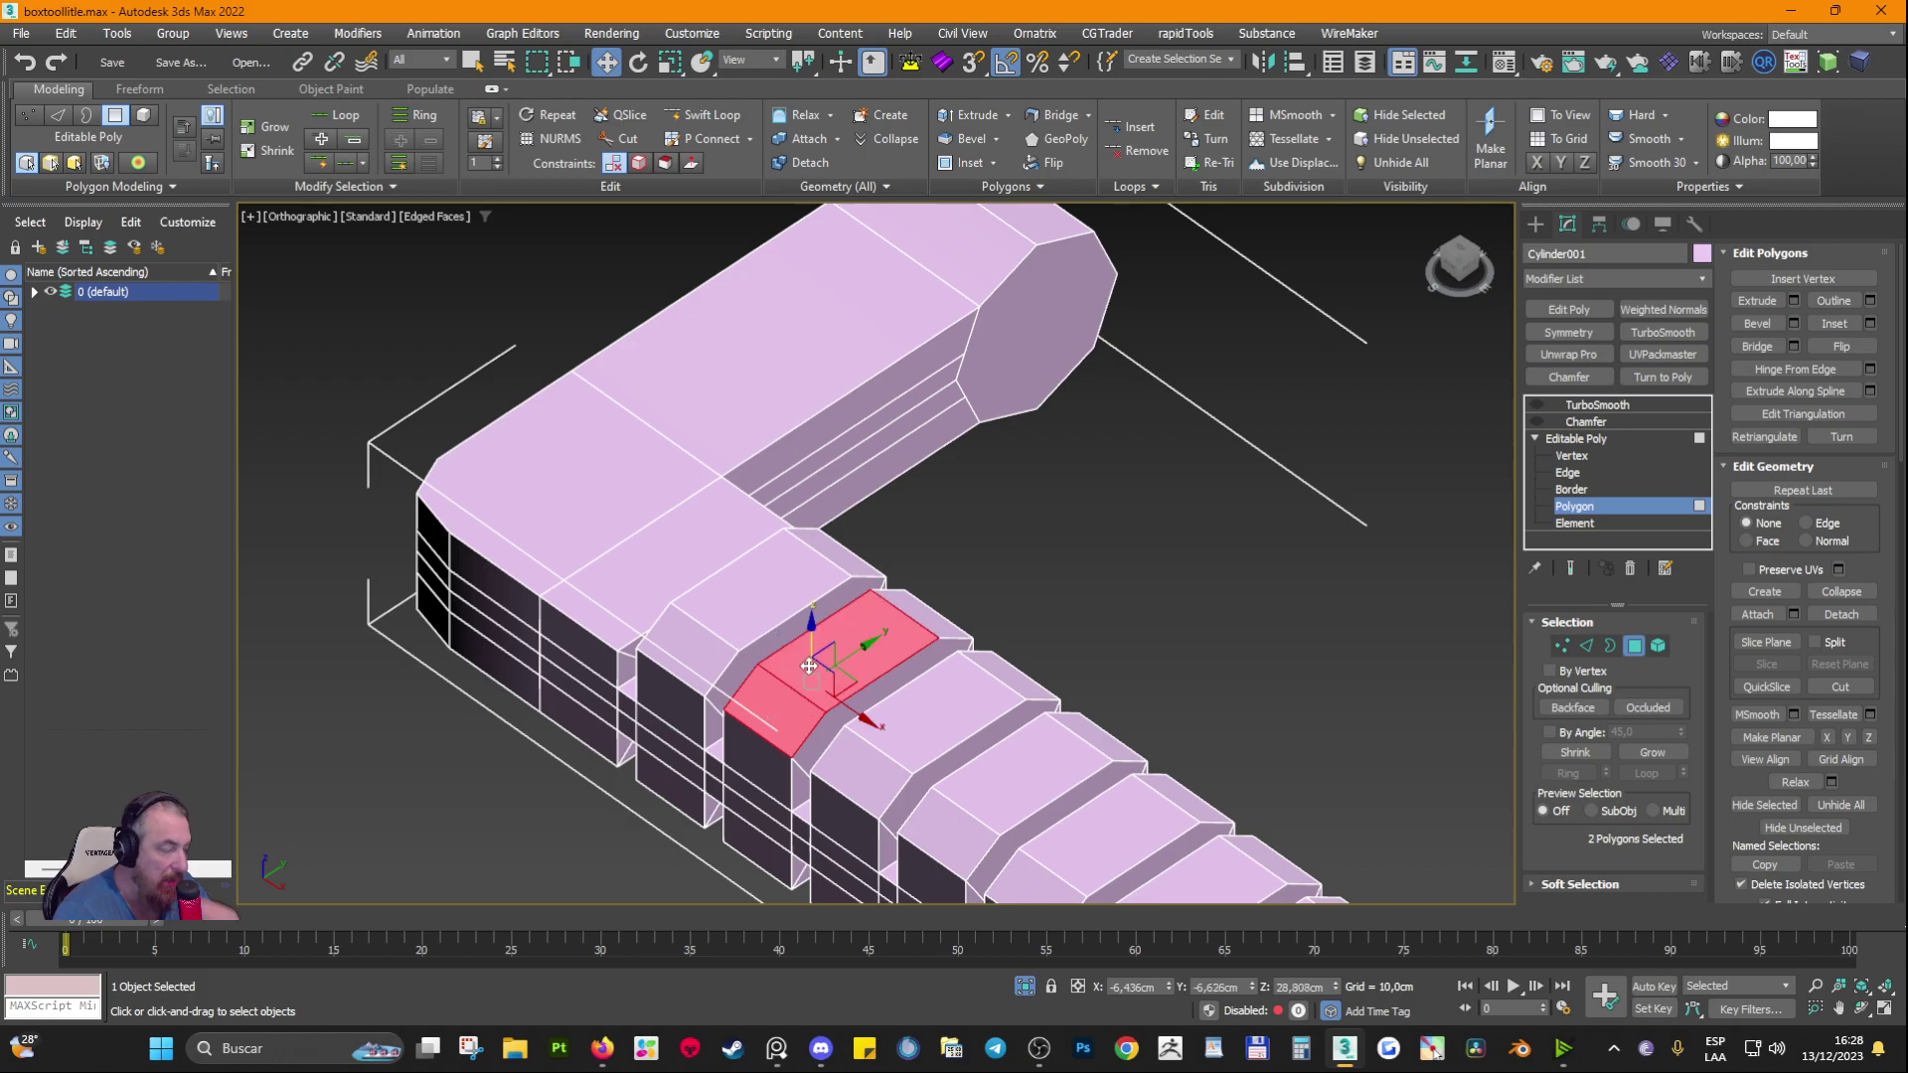
pyautogui.scroll(3, 747, 598)
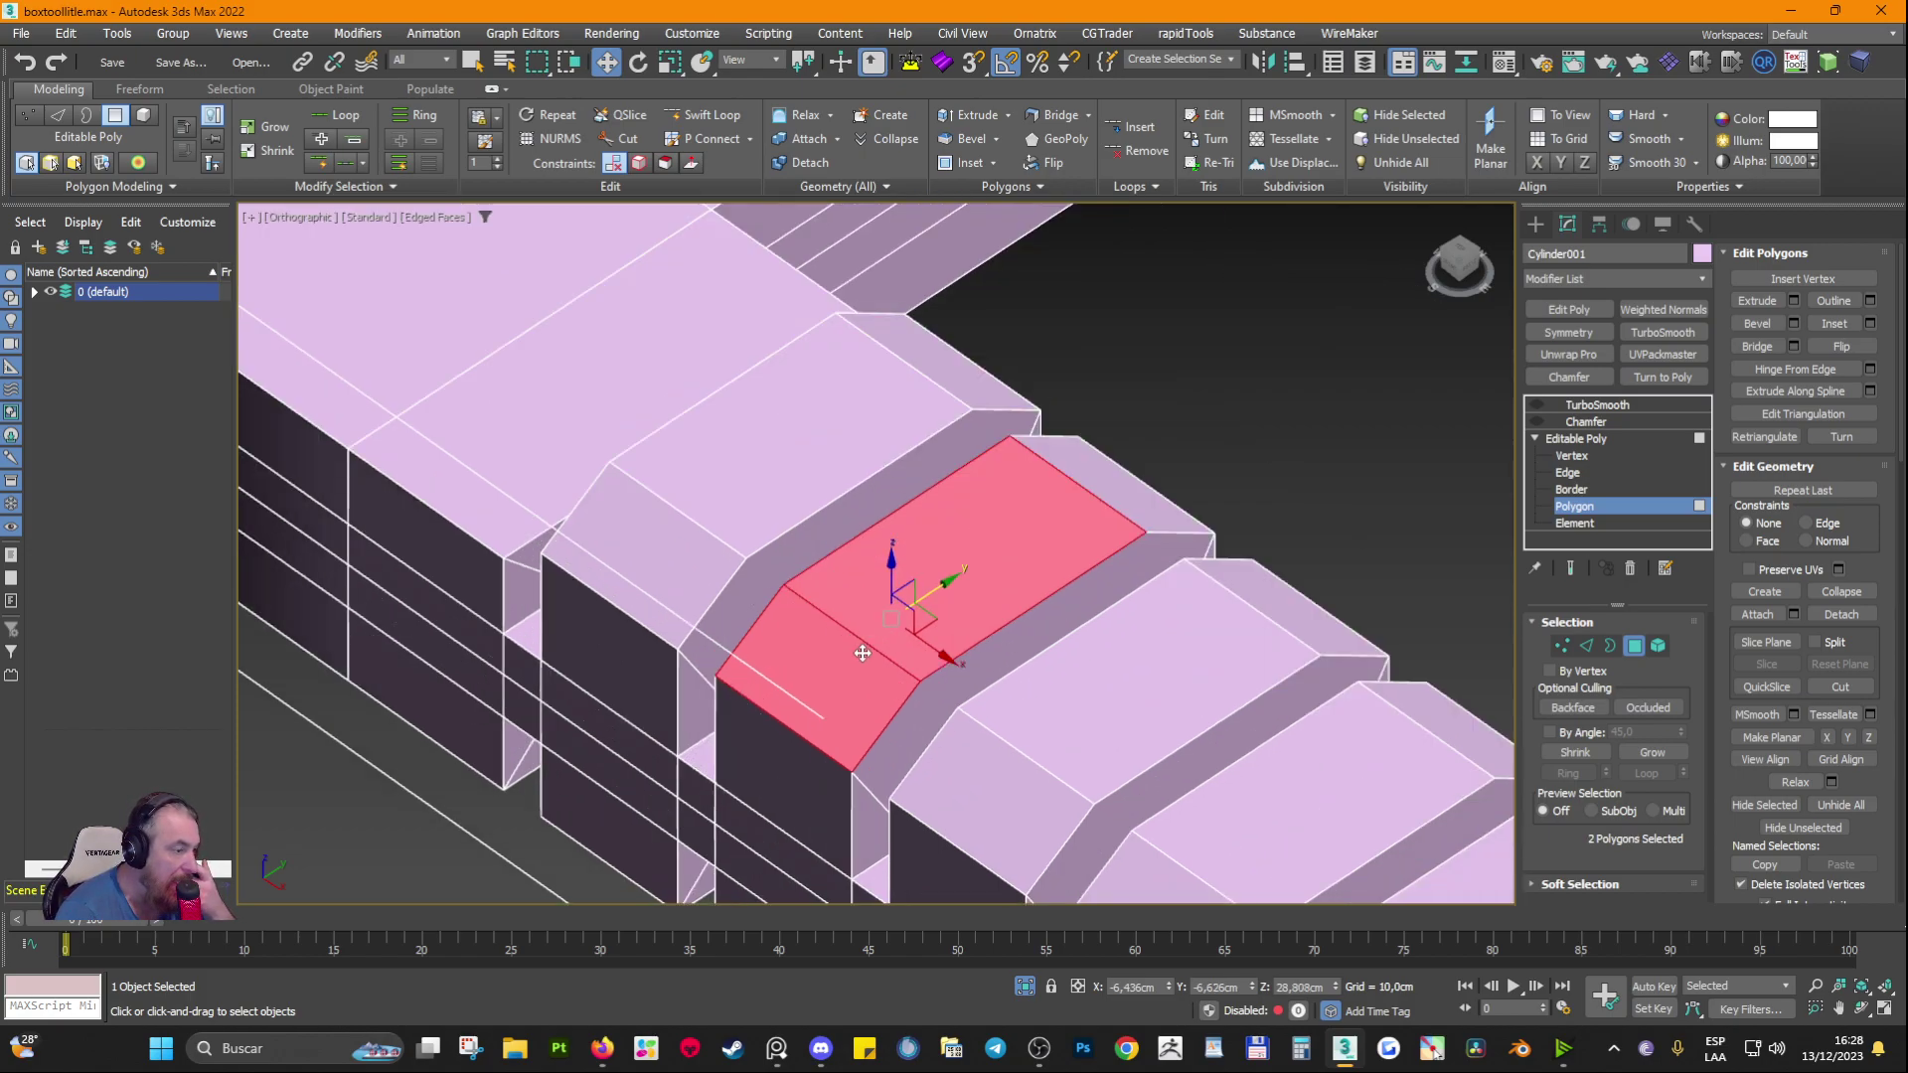
pyautogui.scroll(-1, 1006, 629)
pyautogui.moveTo(920, 420); pyautogui.dragTo(824, 672, button='middle')
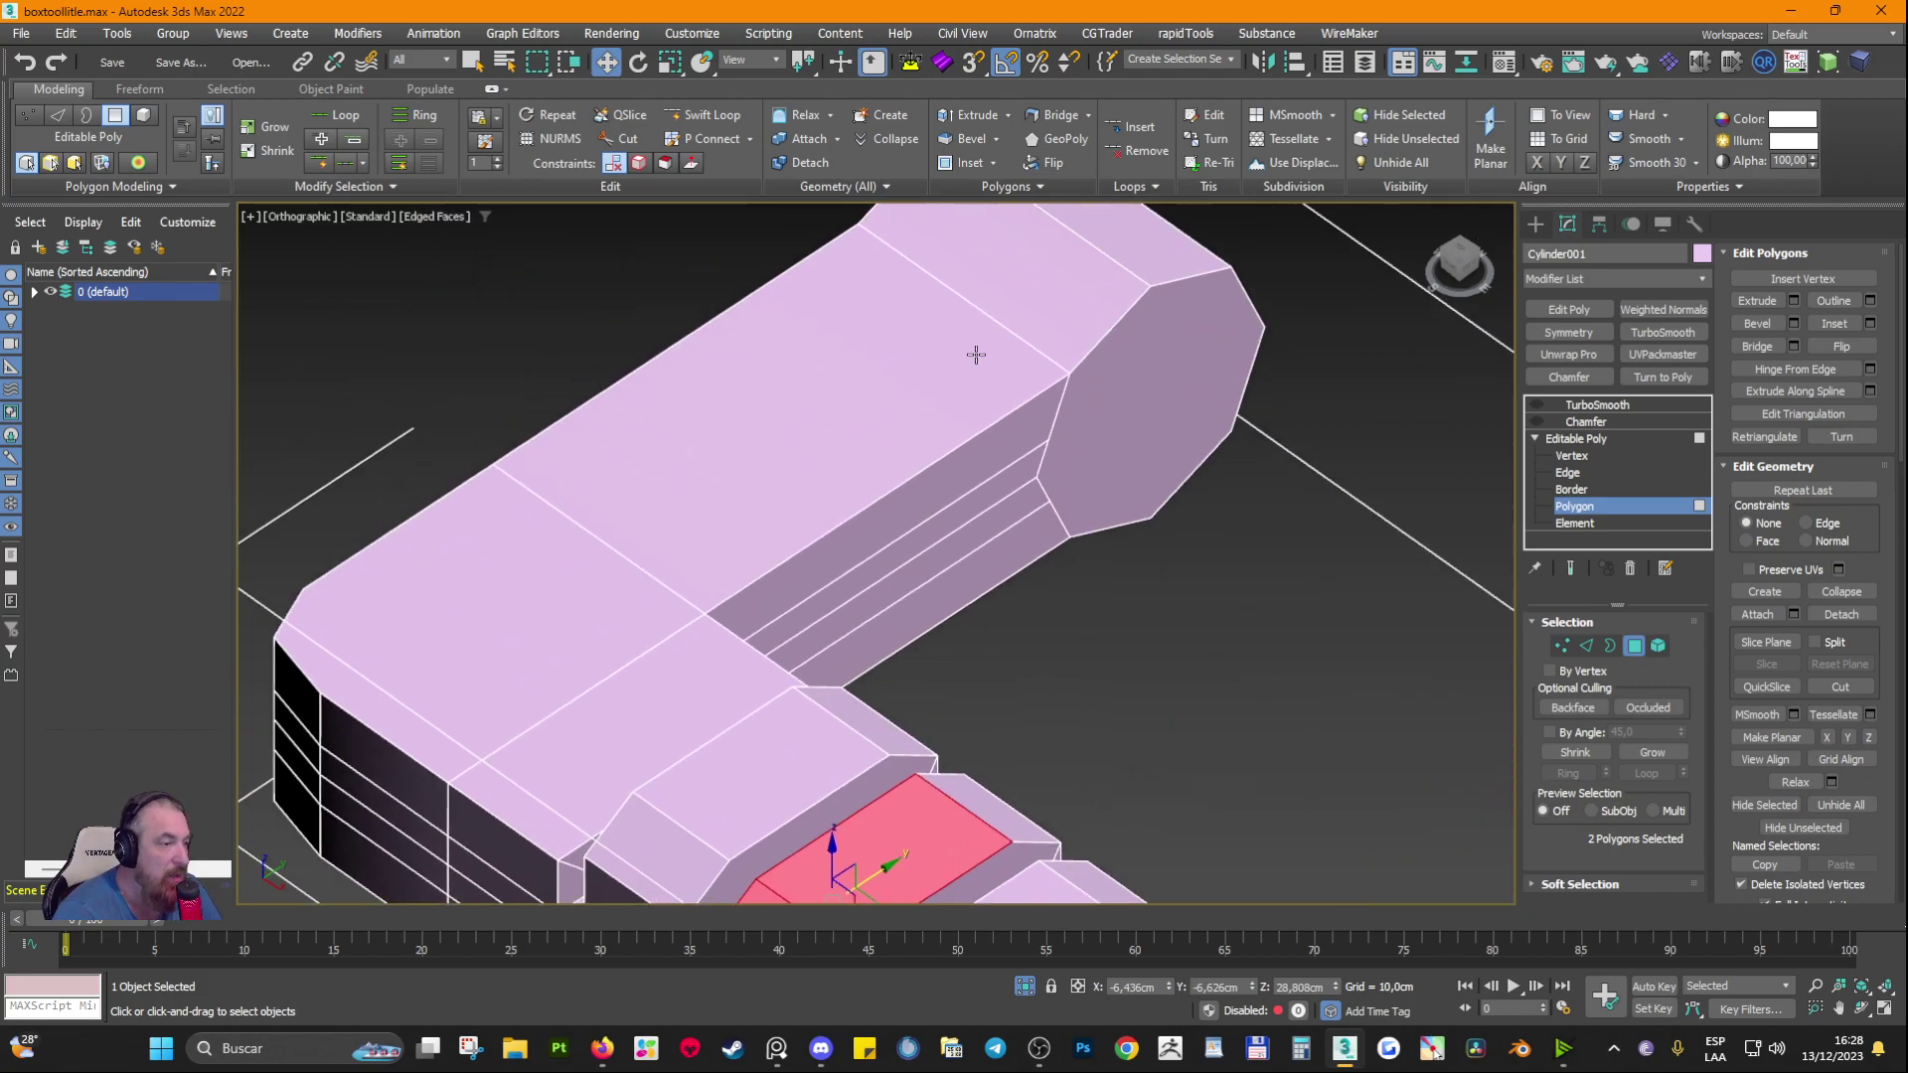
# Step: Select the upper polygons of one arm and continue the selection around the front and underside of its faceted end
pyautogui.click(977, 346)
pyautogui.keyDown('ctrl'); pyautogui.click(1063, 292); pyautogui.keyUp('ctrl')
pyautogui.keyDown('ctrl'); pyautogui.click(1147, 248); pyautogui.keyUp('ctrl')
pyautogui.moveTo(1225, 527); pyautogui.dragTo(928, 493, button='middle')
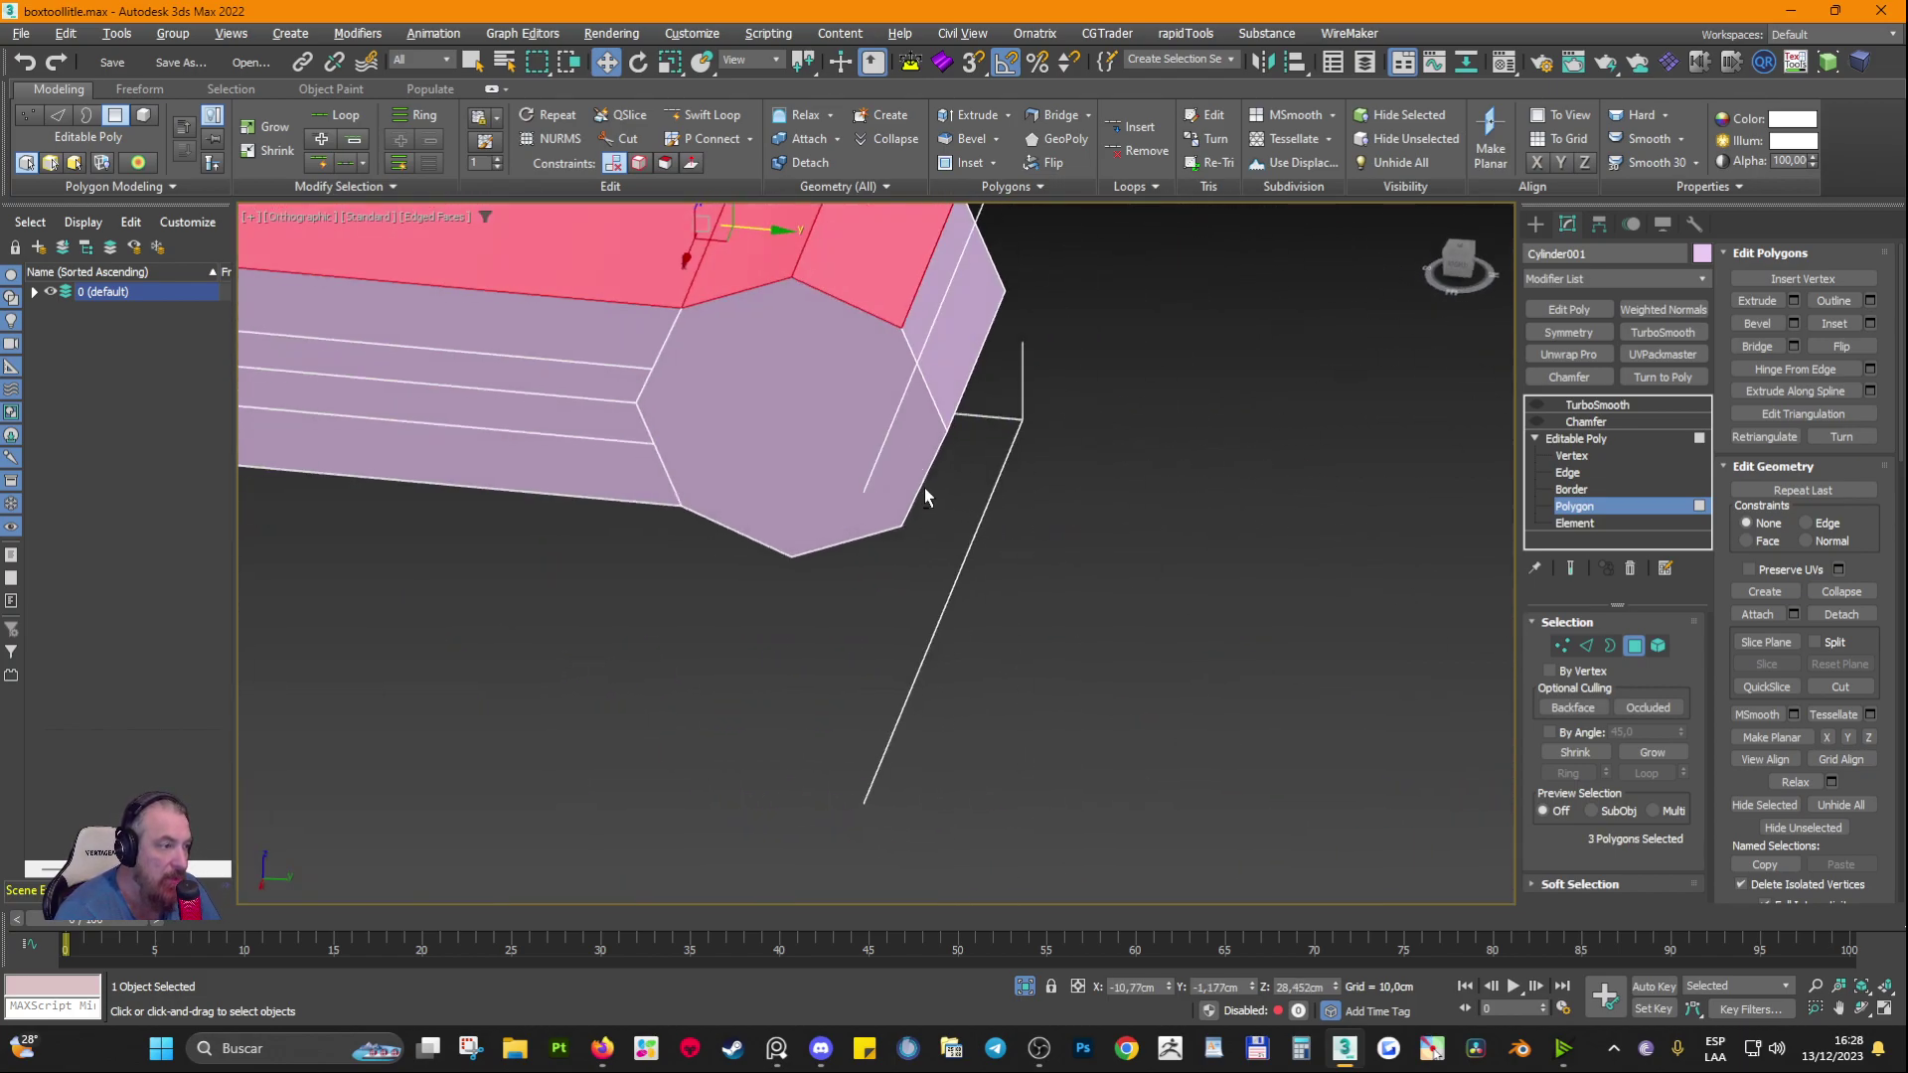
pyautogui.scroll(-5, 854, 516)
pyautogui.keyDown('alt'); pyautogui.moveTo(844, 557); pyautogui.dragTo(952, 455, button='middle'); pyautogui.keyUp('alt')
pyautogui.scroll(2, 872, 536)
pyautogui.keyDown('alt'); pyautogui.moveTo(872, 537); pyautogui.dragTo(785, 490, button='middle'); pyautogui.keyUp('alt')
pyautogui.keyDown('ctrl'); pyautogui.click(788, 493); pyautogui.keyUp('ctrl')
pyautogui.keyDown('ctrl'); pyautogui.click(760, 548); pyautogui.keyUp('ctrl')
pyautogui.keyDown('ctrl'); pyautogui.click(741, 580); pyautogui.keyUp('ctrl')
# Step: Add the same arm's remaining underside polygons, from the faceted end to the corner, to the selection
pyautogui.keyDown('alt'); pyautogui.moveTo(741, 580); pyautogui.dragTo(752, 469, button='middle'); pyautogui.keyUp('alt')
pyautogui.keyDown('ctrl'); pyautogui.click(730, 524); pyautogui.keyUp('ctrl')
pyautogui.keyDown('ctrl'); pyautogui.click(656, 589); pyautogui.keyUp('ctrl')
pyautogui.keyDown('ctrl'); pyautogui.click(512, 691); pyautogui.keyUp('ctrl')
# Step: Add the opposite arm's underside polygons, from the corner to the lower front face of its end, to the selection
pyautogui.scroll(-3, 512, 691)
pyautogui.moveTo(459, 522); pyautogui.dragTo(770, 716, button='middle')
pyautogui.scroll(2, 600, 582)
pyautogui.keyDown('ctrl'); pyautogui.click(445, 508); pyautogui.keyUp('ctrl')
pyautogui.keyDown('ctrl'); pyautogui.click(559, 427); pyautogui.keyUp('ctrl')
pyautogui.keyDown('ctrl'); pyautogui.click(636, 377); pyautogui.keyUp('ctrl')
pyautogui.keyDown('ctrl'); pyautogui.click(653, 353); pyautogui.keyUp('ctrl')
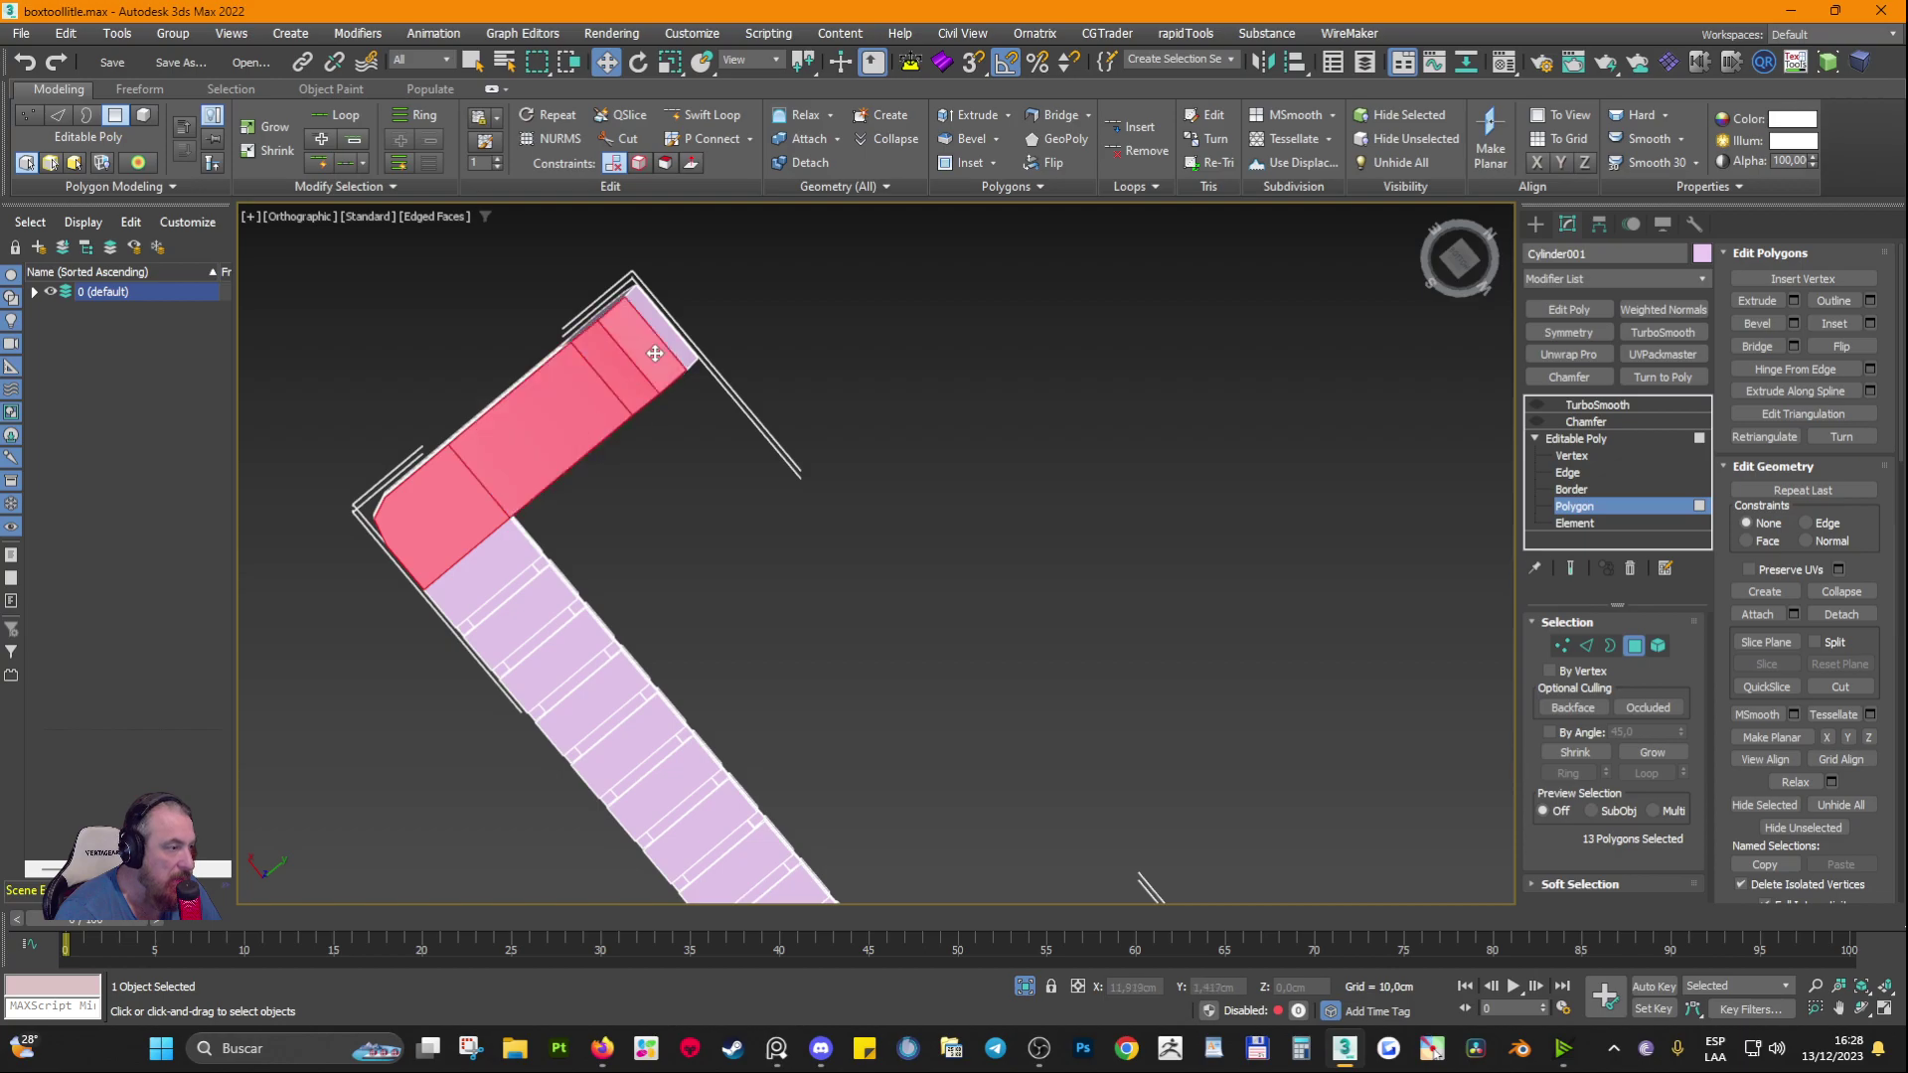
pyautogui.keyDown('ctrl'); pyautogui.click(676, 336); pyautogui.keyUp('ctrl')
# Step: Add the opposite arm's upper polygons from the corner to its end, plus the remaining front face, to the selection
pyautogui.keyDown('alt'); pyautogui.moveTo(676, 336); pyautogui.dragTo(770, 675, button='middle'); pyautogui.keyUp('alt')
pyautogui.moveTo(770, 675); pyautogui.dragTo(809, 305, button='middle')
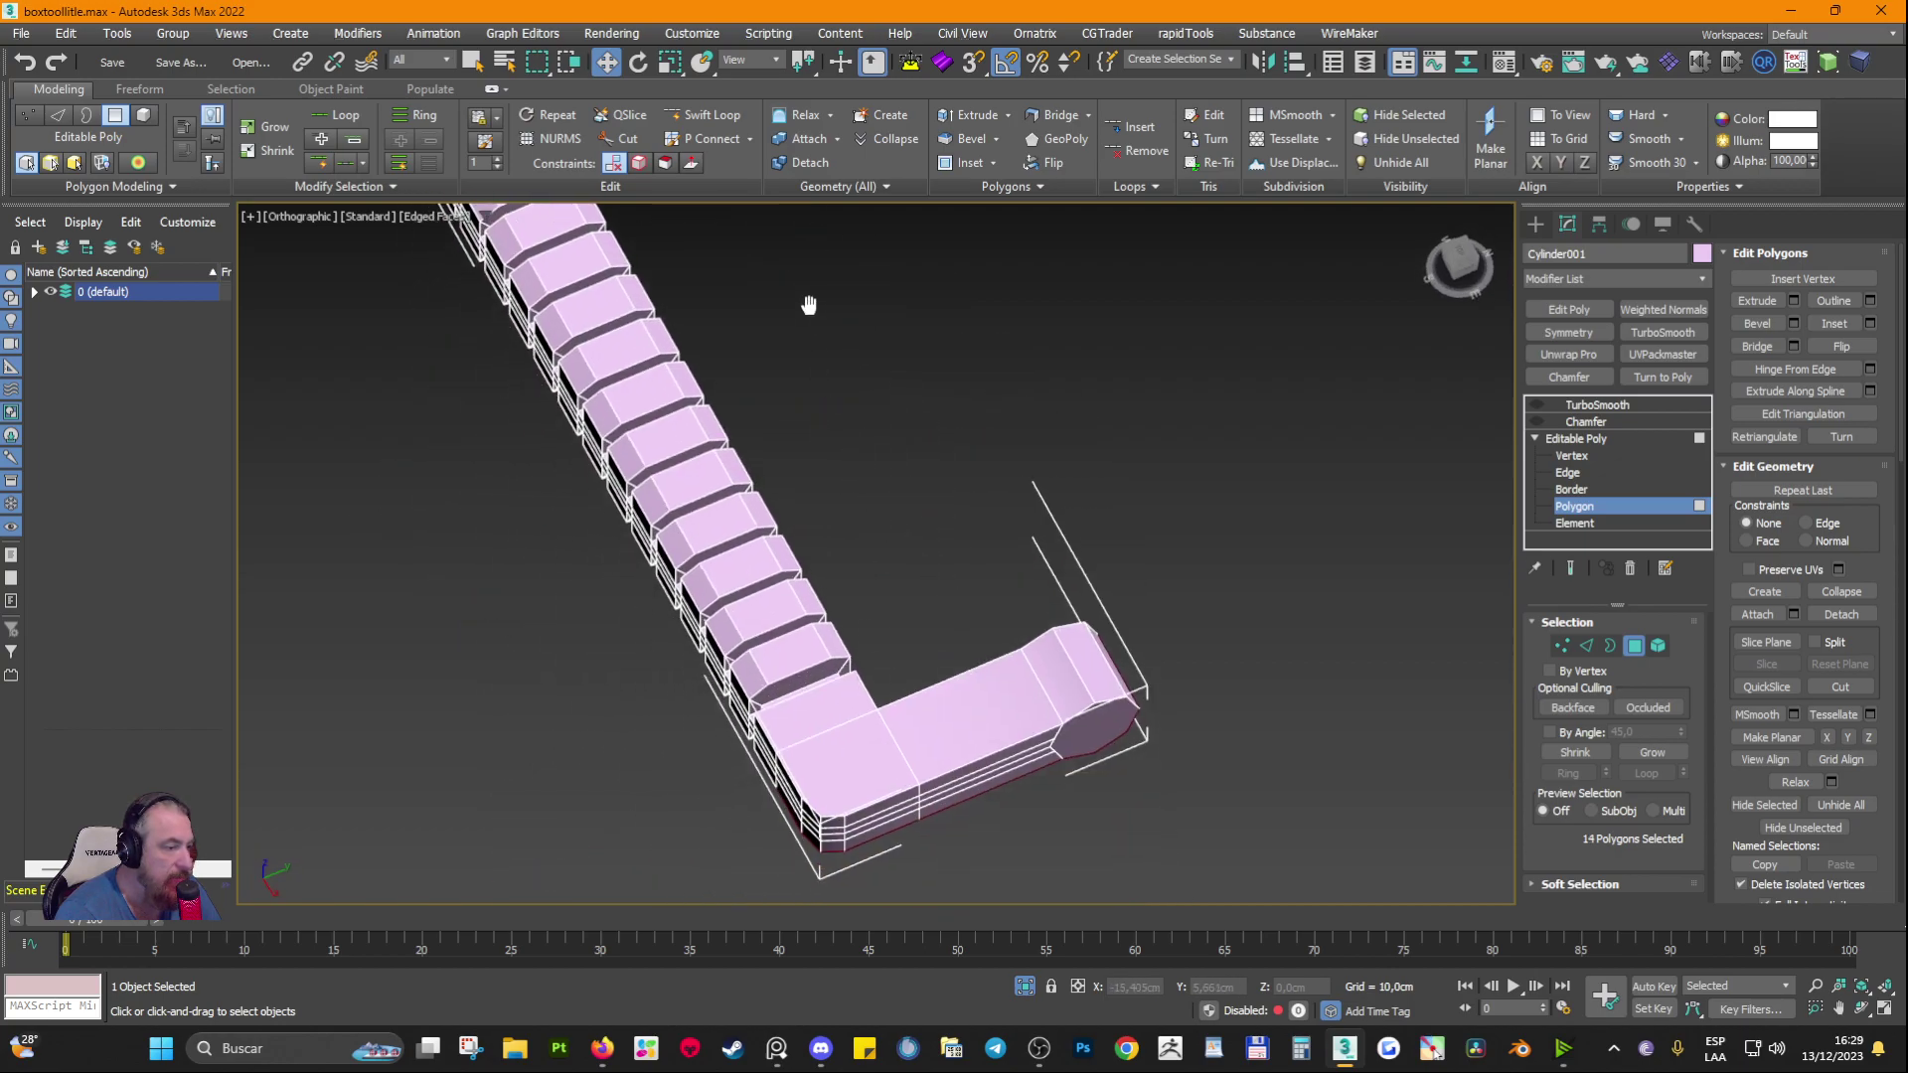
pyautogui.keyDown('ctrl'); pyautogui.click(844, 762); pyautogui.keyUp('ctrl')
pyautogui.keyDown('ctrl'); pyautogui.click(935, 720); pyautogui.keyUp('ctrl')
pyautogui.keyDown('ctrl'); pyautogui.click(1071, 689); pyautogui.keyUp('ctrl')
pyautogui.keyDown('ctrl'); pyautogui.click(1099, 675); pyautogui.keyUp('ctrl')
pyautogui.keyDown('alt'); pyautogui.moveTo(1099, 674); pyautogui.dragTo(679, 628, button='middle'); pyautogui.keyUp('alt')
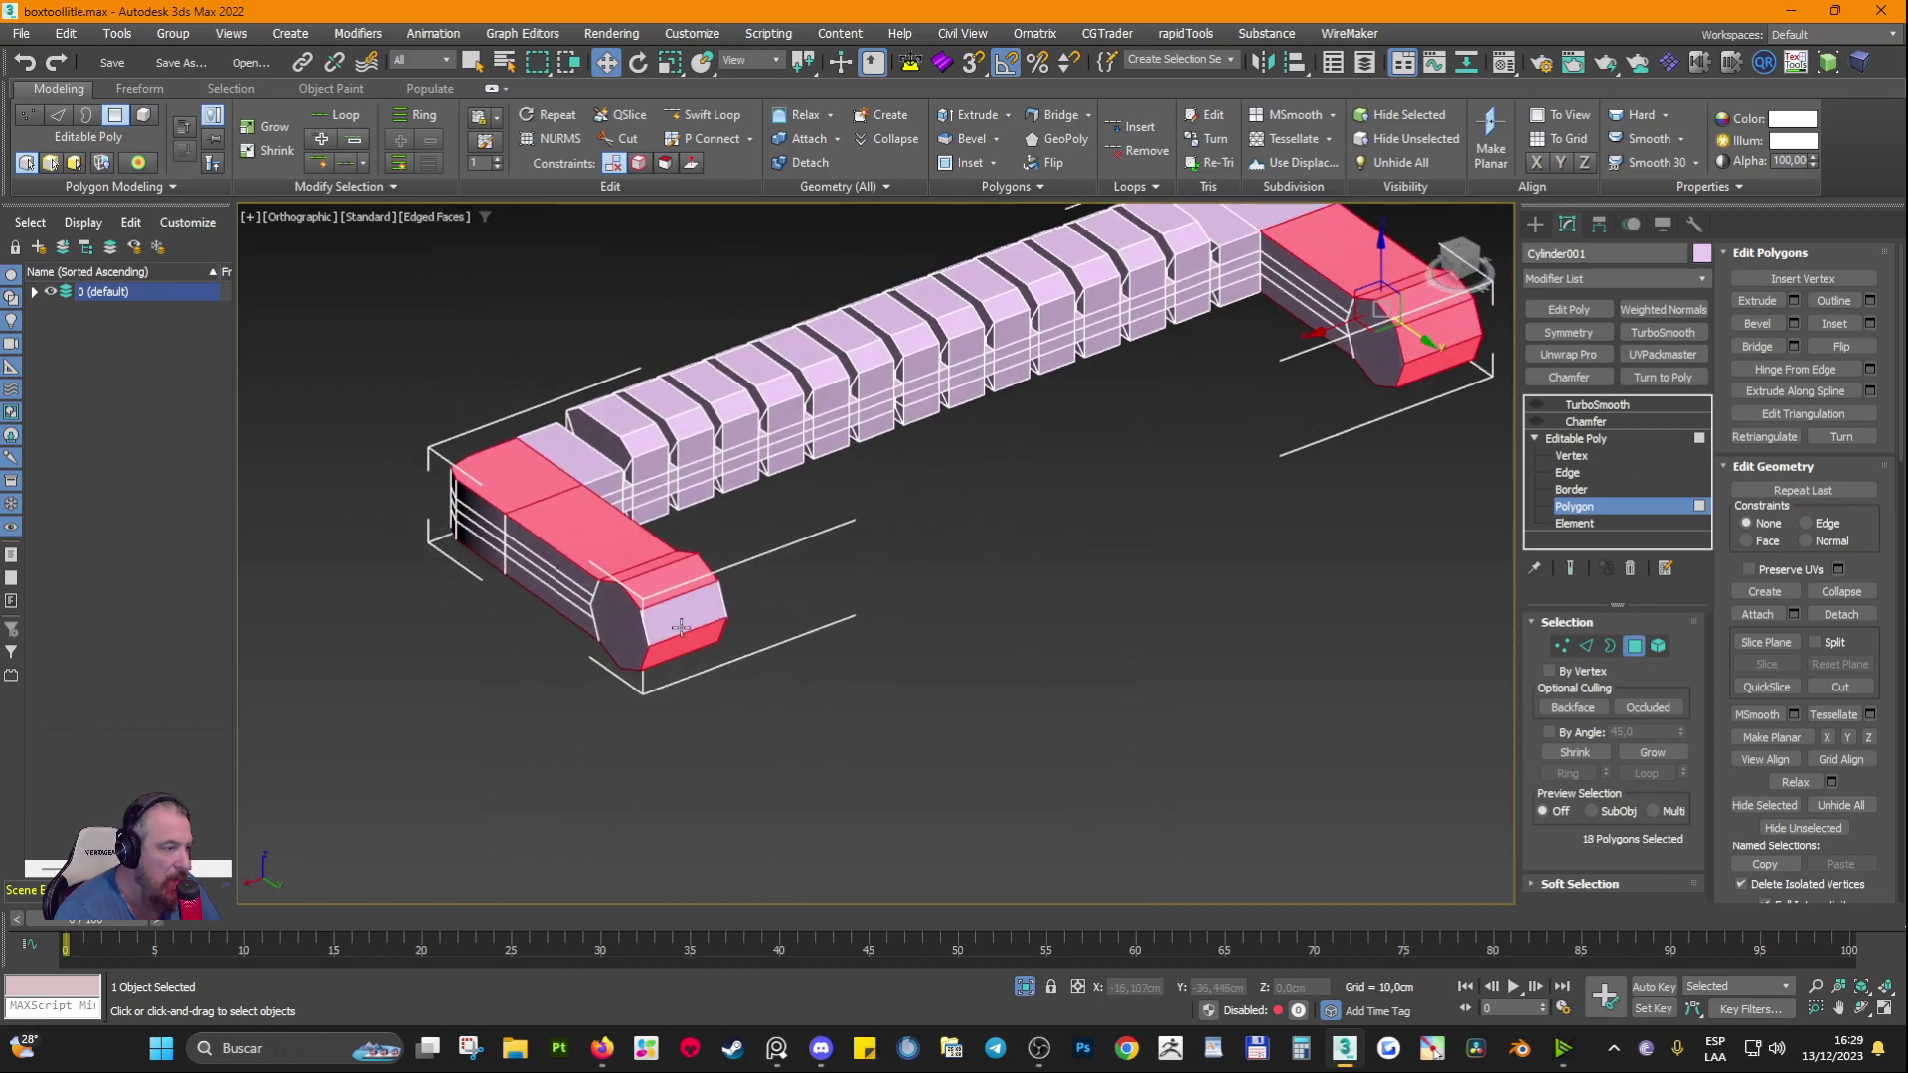
pyautogui.keyDown('ctrl'); pyautogui.click(678, 629); pyautogui.keyUp('ctrl')
# Step: Add the missing upper corner polygon of the first arm to the selection
pyautogui.keyDown('alt'); pyautogui.moveTo(918, 597); pyautogui.dragTo(915, 494, button='middle'); pyautogui.keyUp('alt')
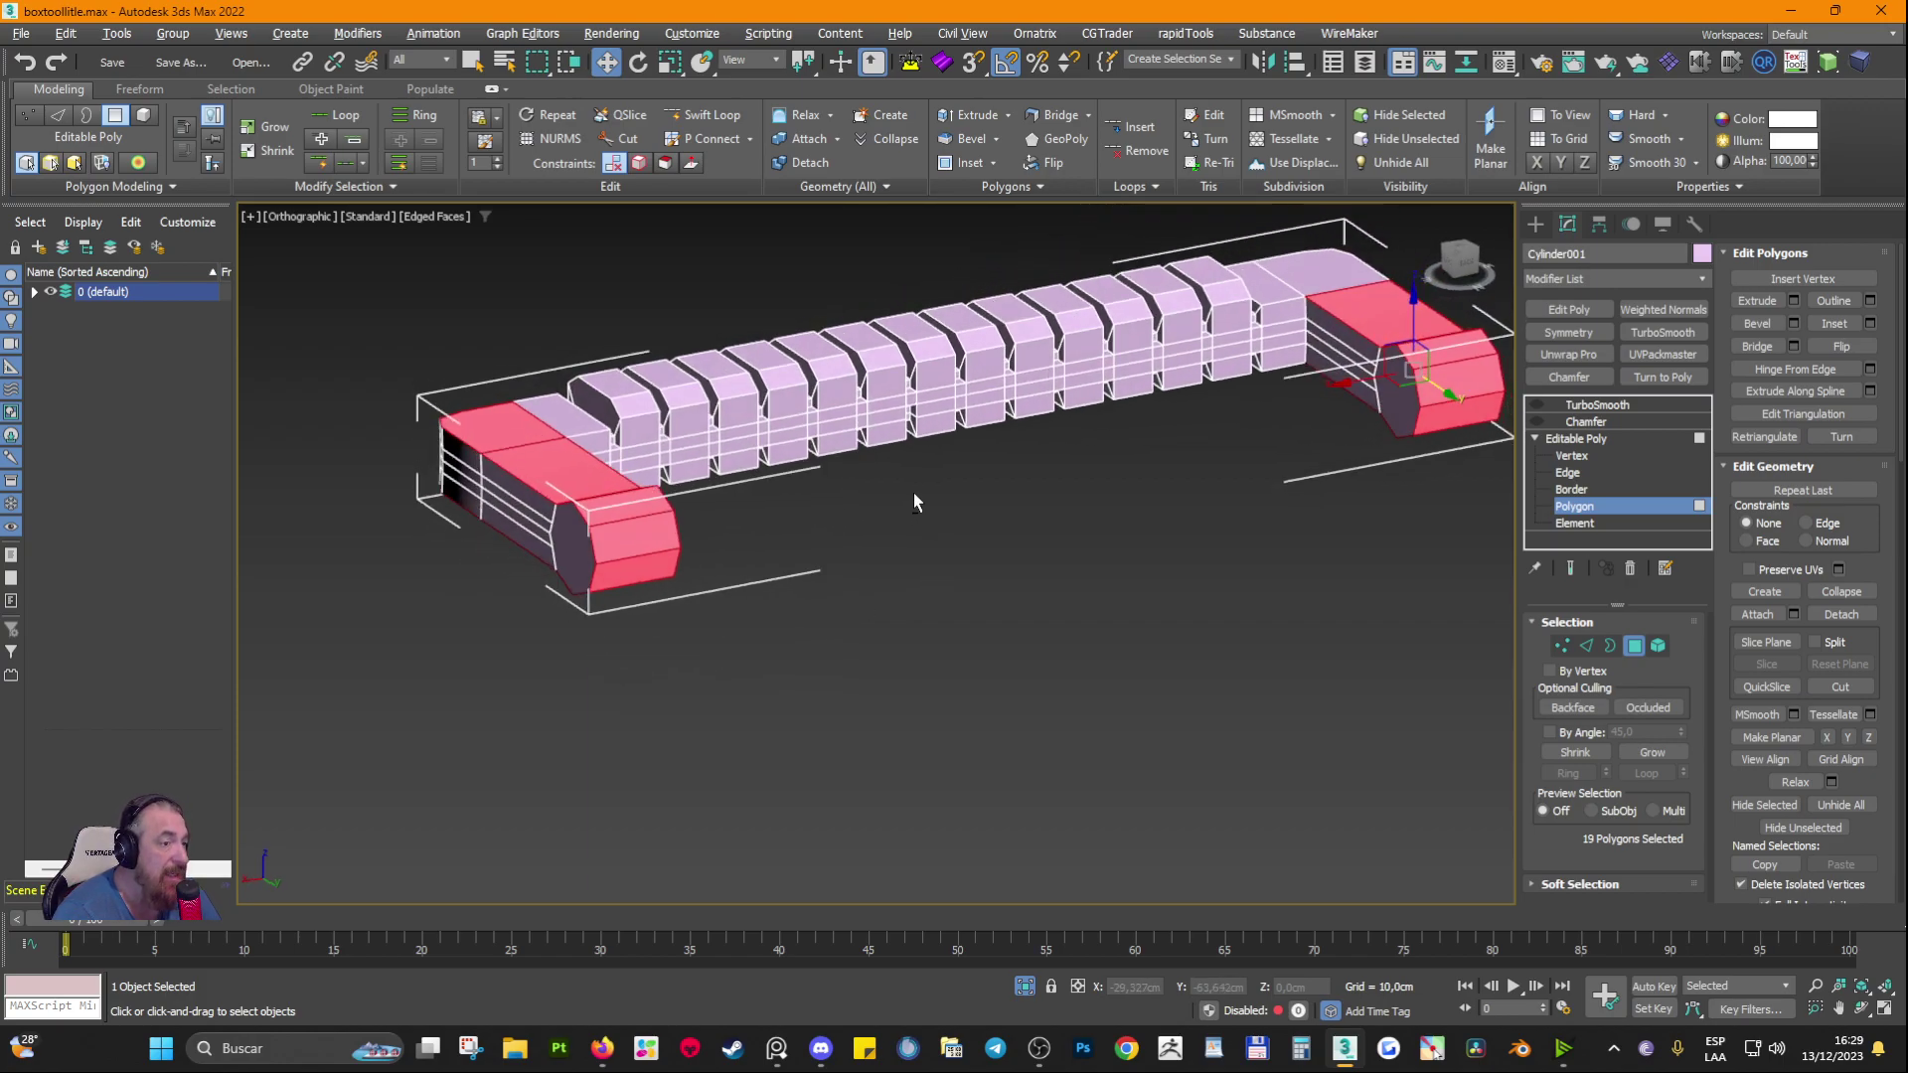
pyautogui.keyDown('ctrl'); pyautogui.click(1300, 274); pyautogui.keyUp('ctrl')
pyautogui.keyDown('alt'); pyautogui.moveTo(1300, 274); pyautogui.dragTo(626, 593, button='middle'); pyautogui.keyUp('alt')
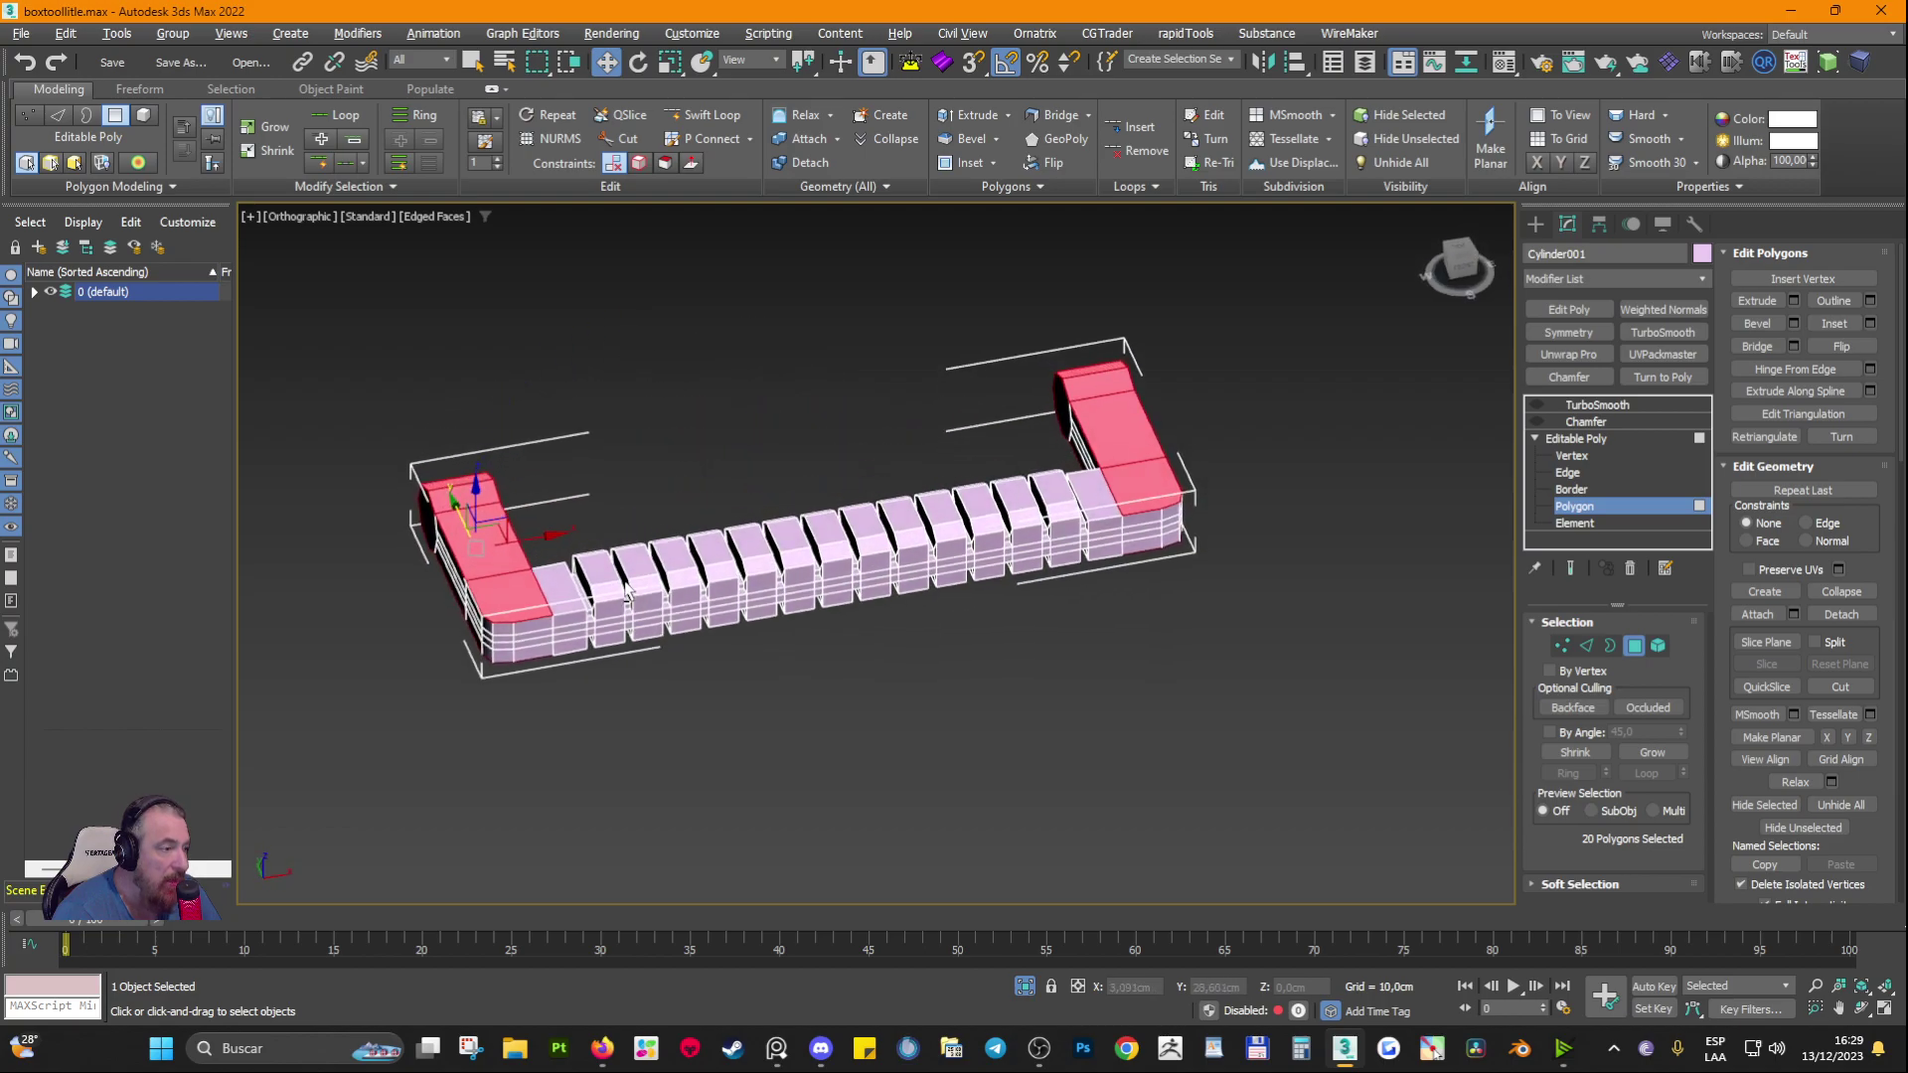
# Step: Clear all smoothing groups from the selected arm polygons and assign them smoothing group 1
pyautogui.moveTo(1732, 759); pyautogui.dragTo(1732, 179)
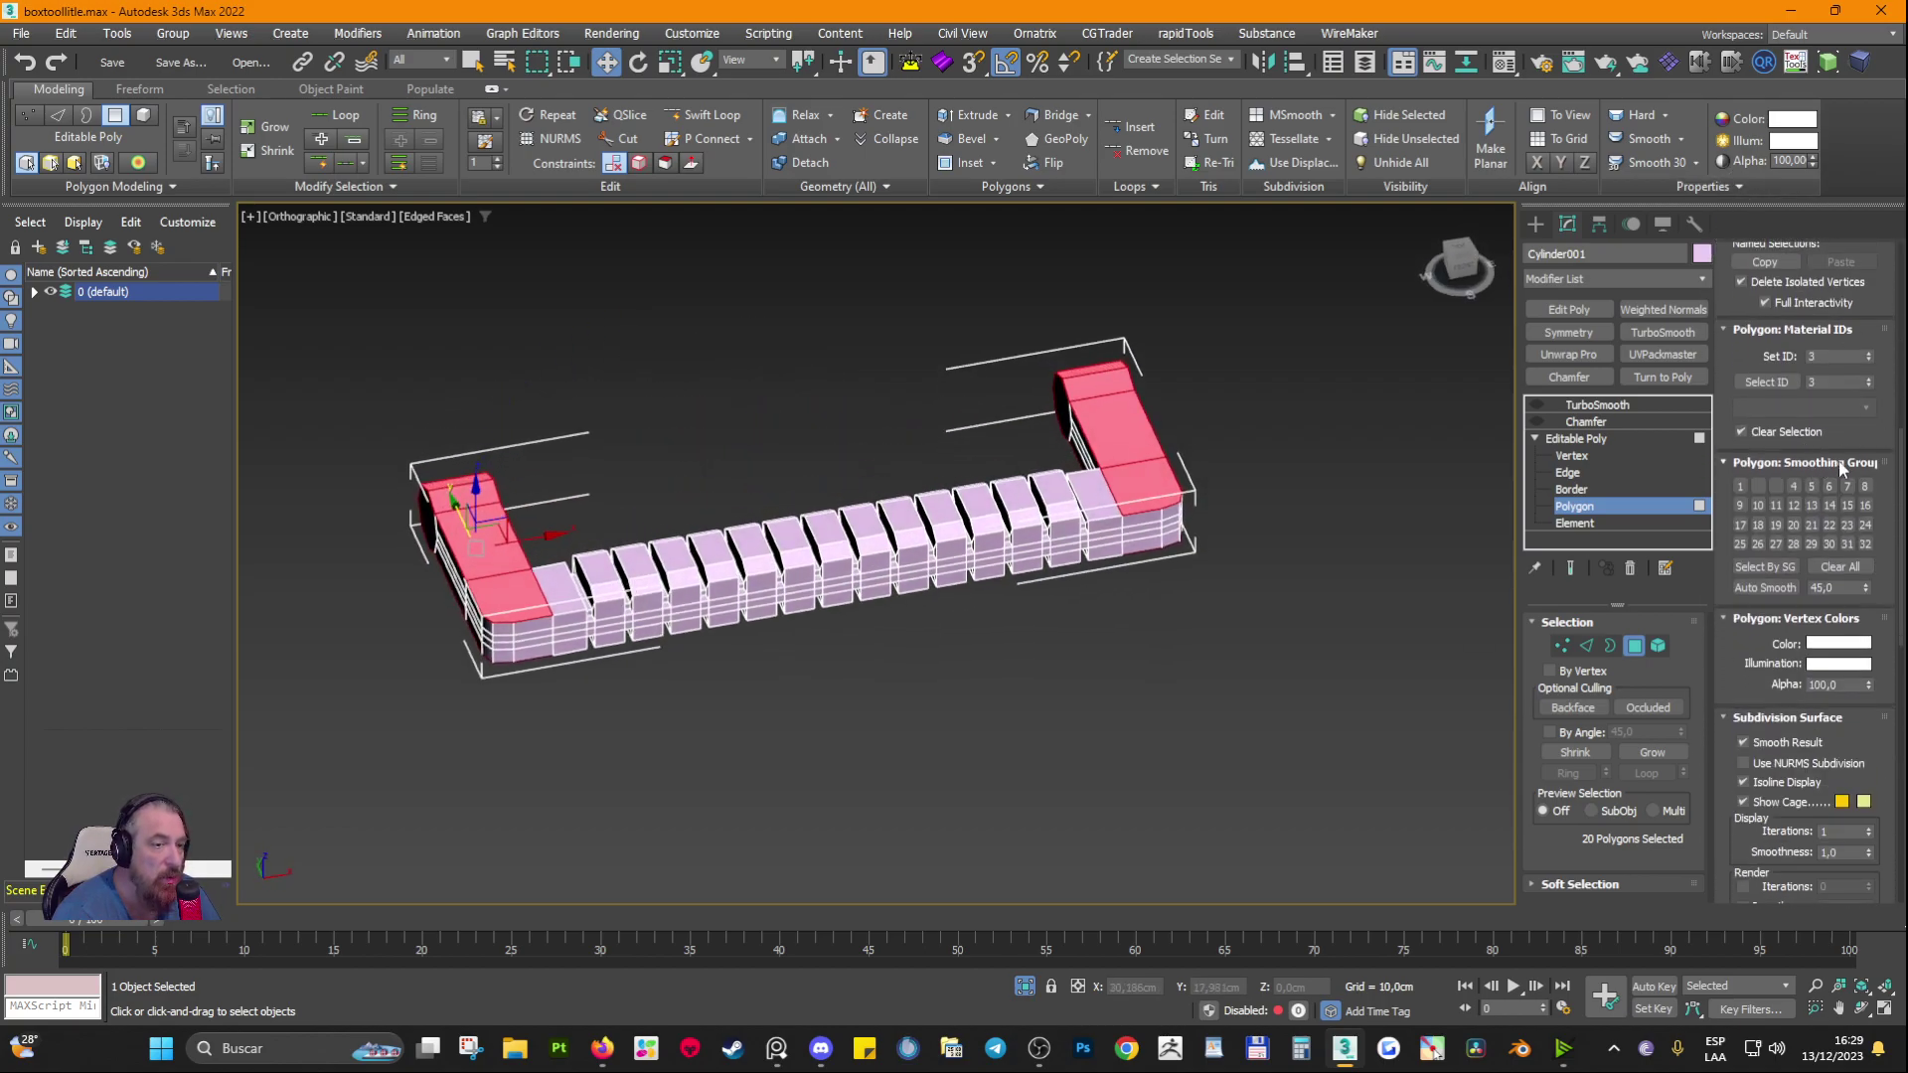
pyautogui.click(1840, 568)
pyautogui.click(1166, 419)
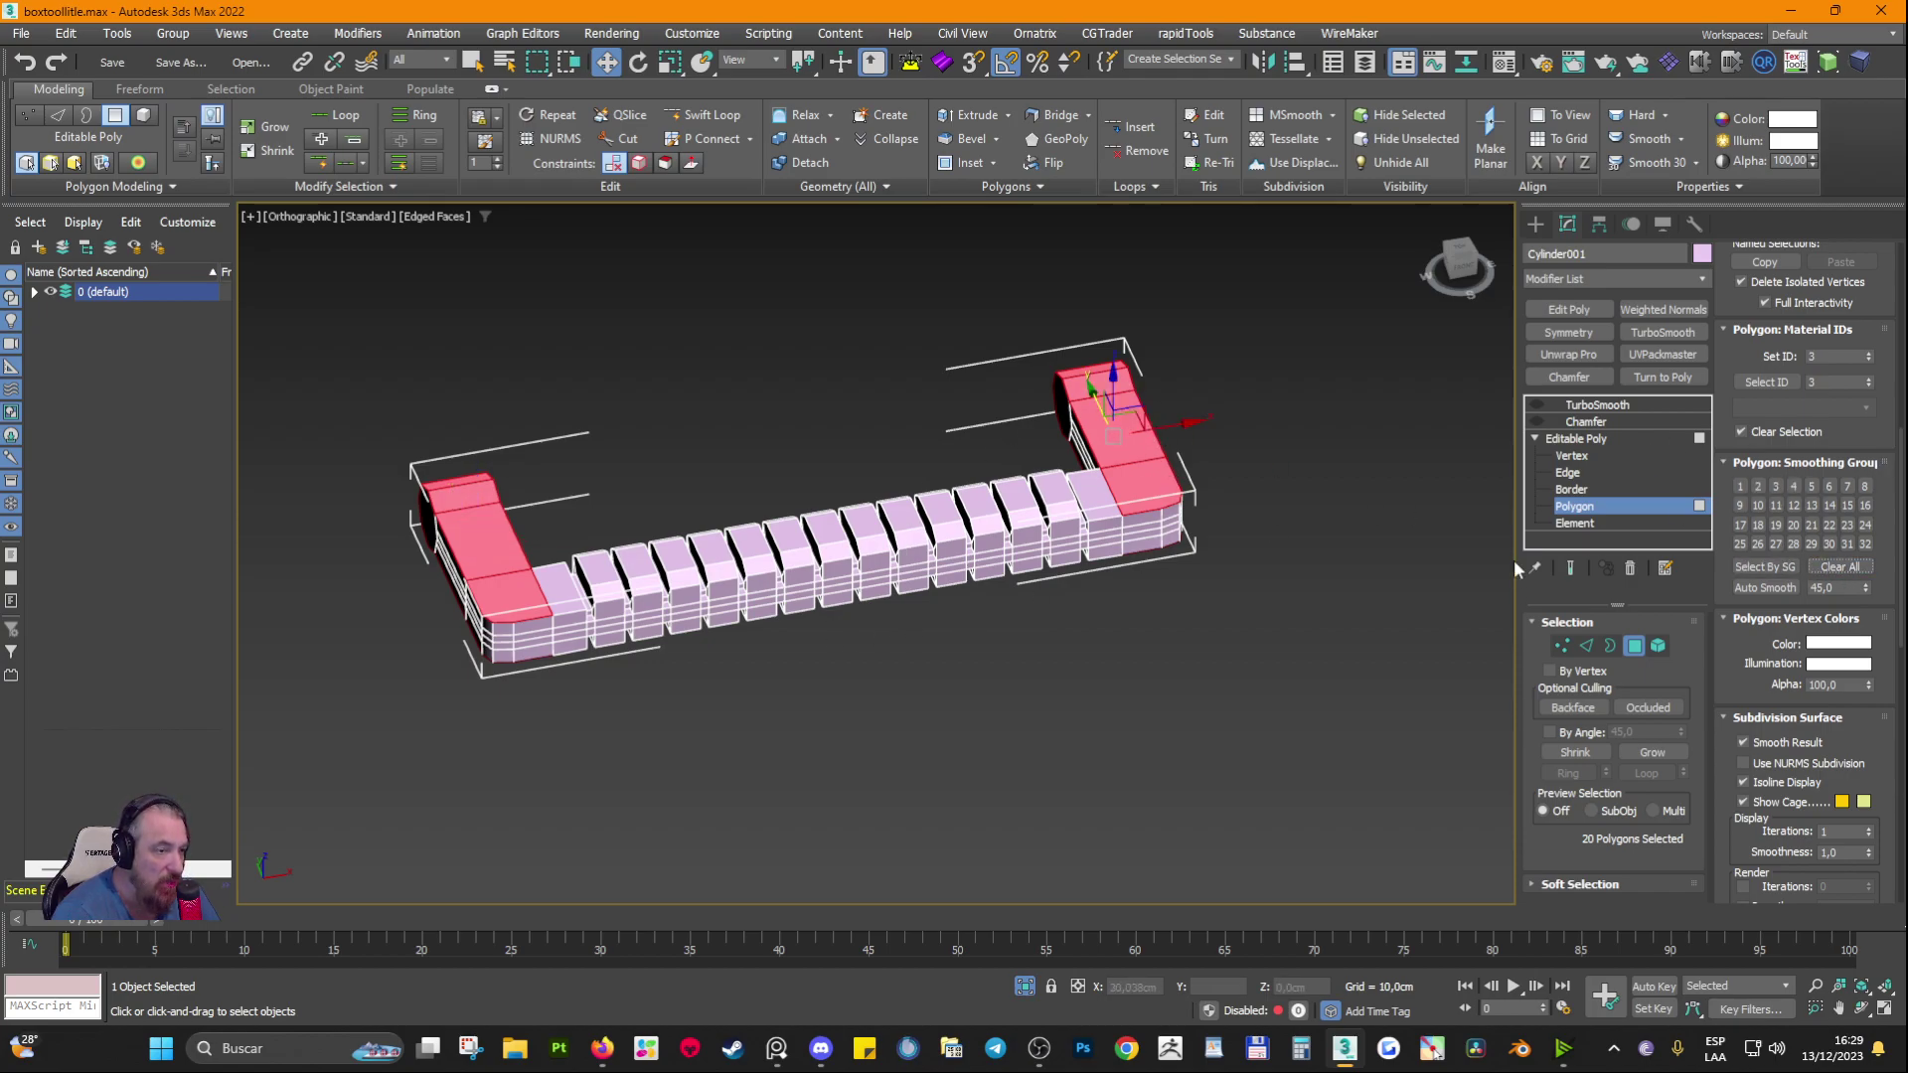
pyautogui.click(1739, 487)
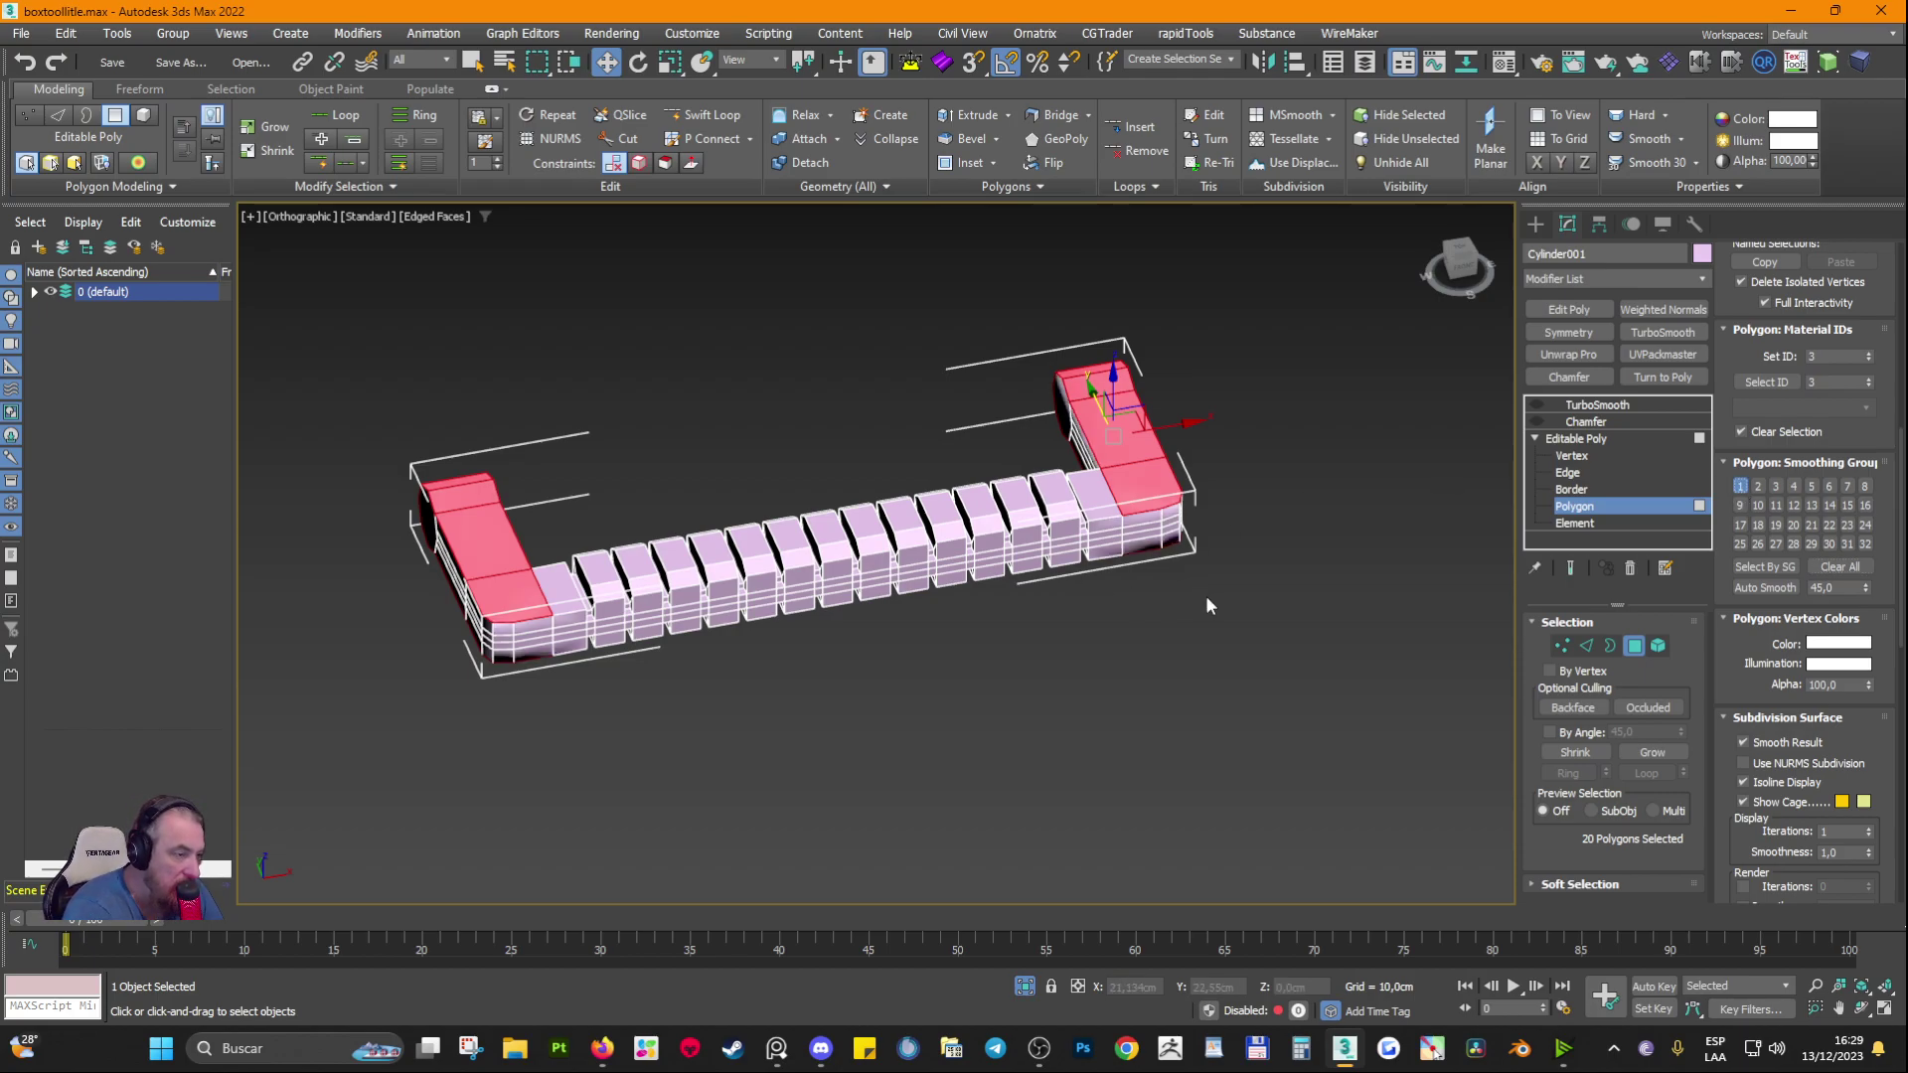
# Step: Invert the polygon selection and apply Auto Smooth to the rest of the handle
pyautogui.hotkey('ctrl', 'i')
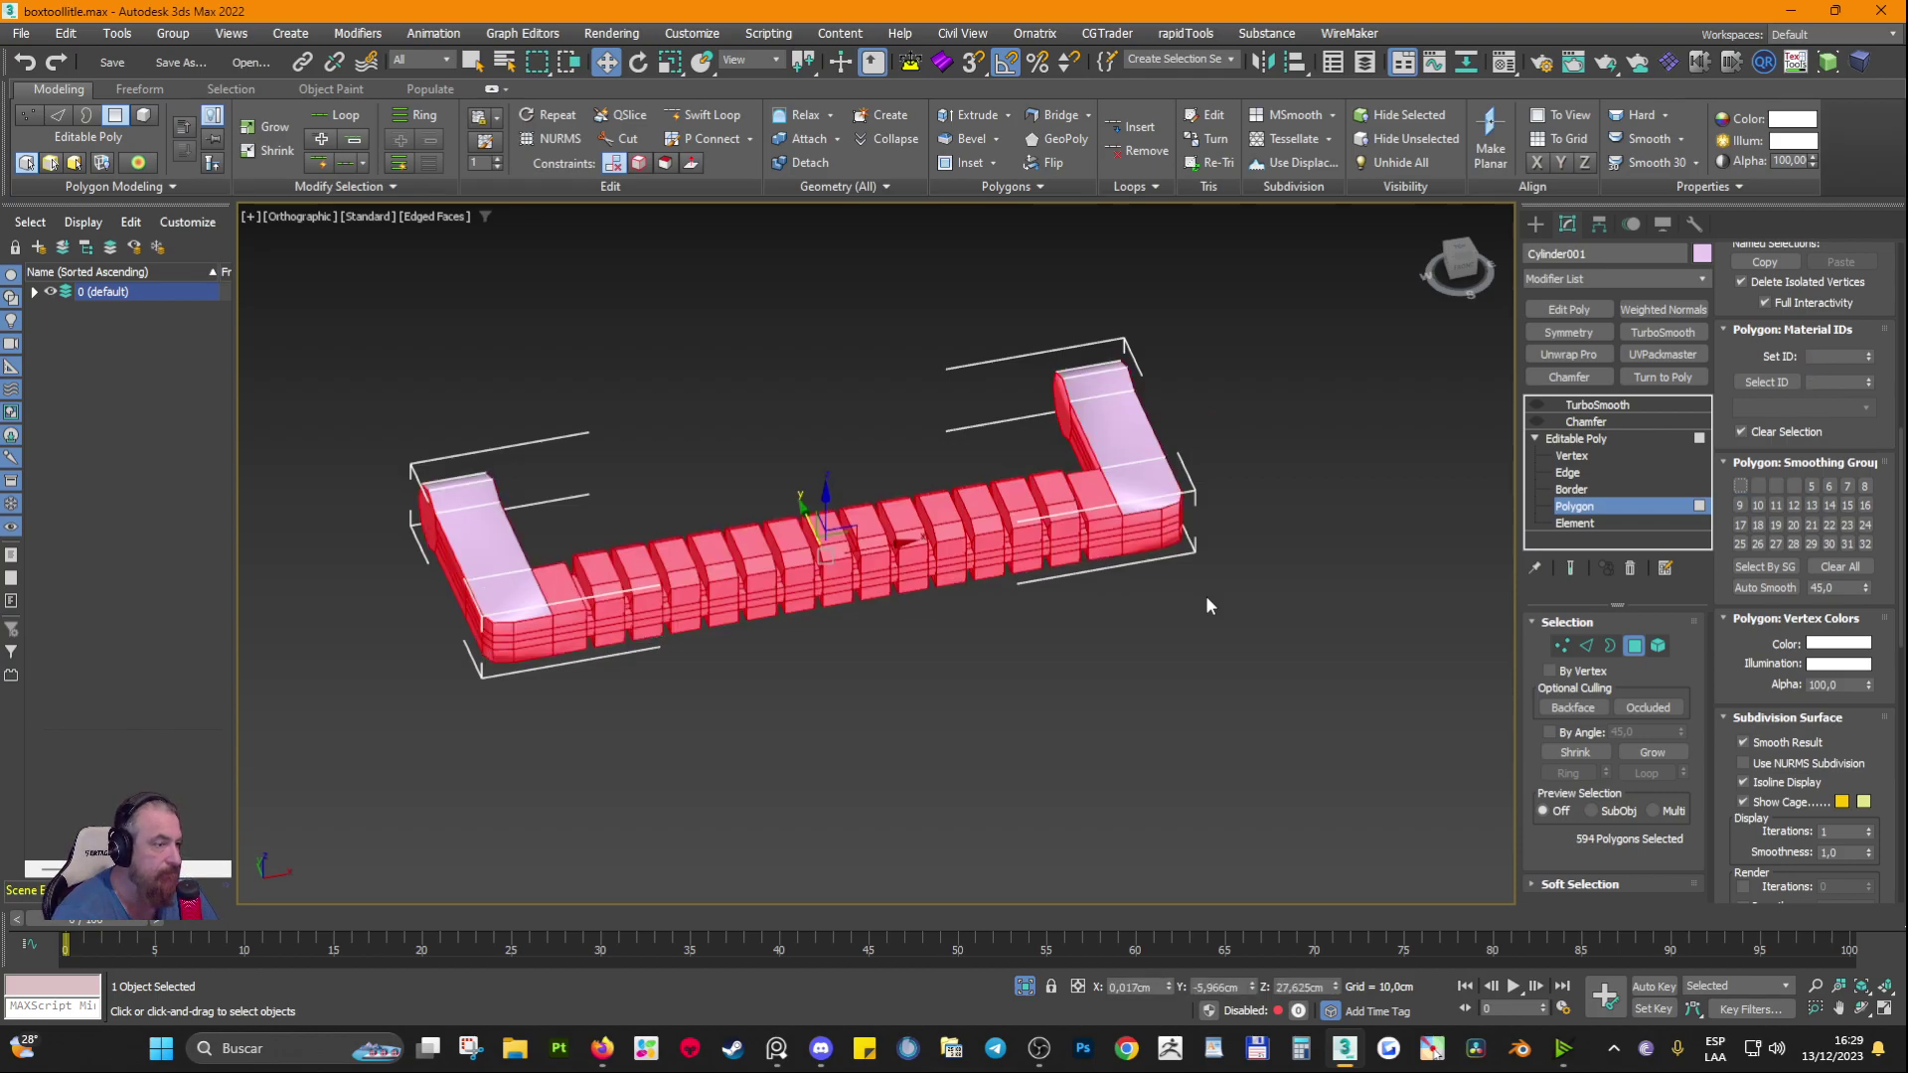
pyautogui.click(1767, 588)
pyautogui.moveTo(1427, 663)
pyautogui.keyDown('alt'); pyautogui.mouseDown(button='middle')
pyautogui.moveTo(1304, 607)
pyautogui.moveTo(1450, 604)
pyautogui.moveTo(1580, 496)
pyautogui.mouseUp(button='middle'); pyautogui.keyUp('alt')
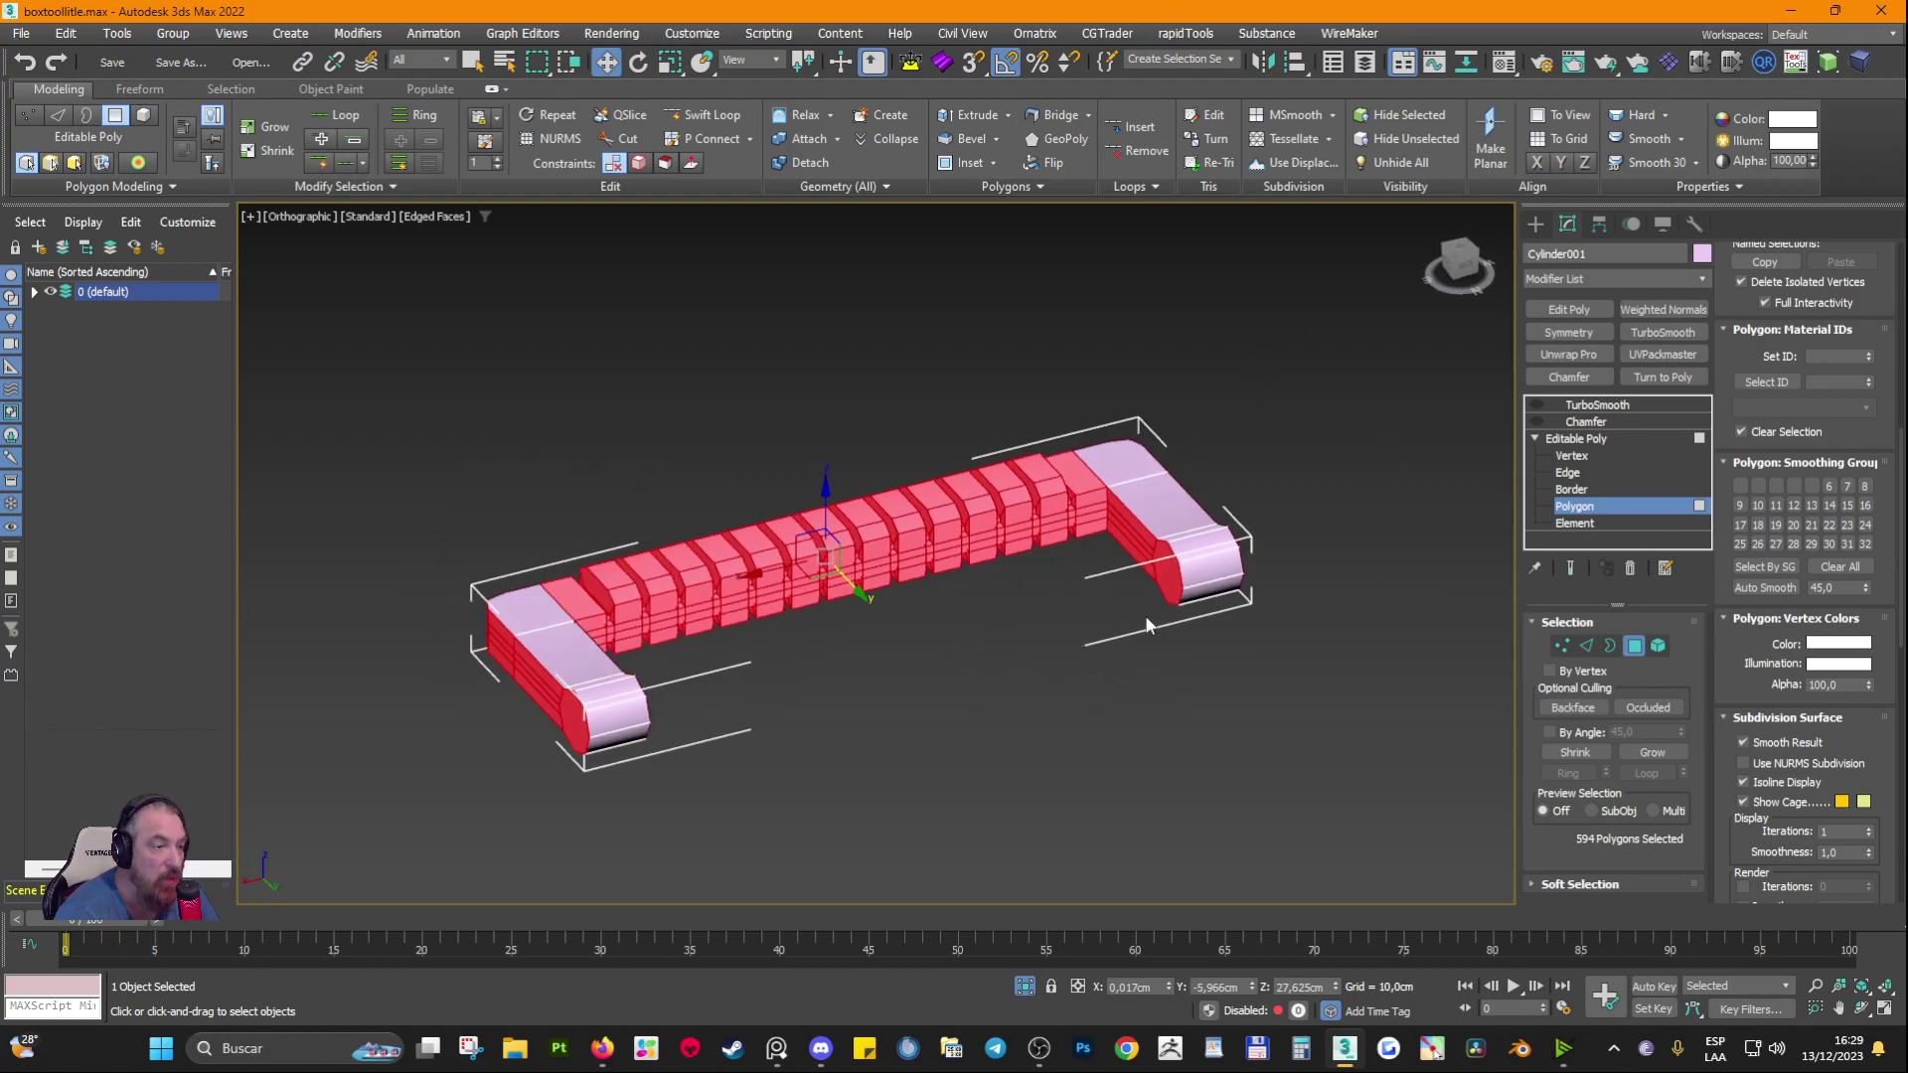
# Step: Invert the selection back and forth to compare the smoothing groups of the arm faces with those of the other polygons
pyautogui.moveTo(1145, 624); pyautogui.dragTo(1308, 630, button='middle')
pyautogui.hotkey('ctrl', 'i')
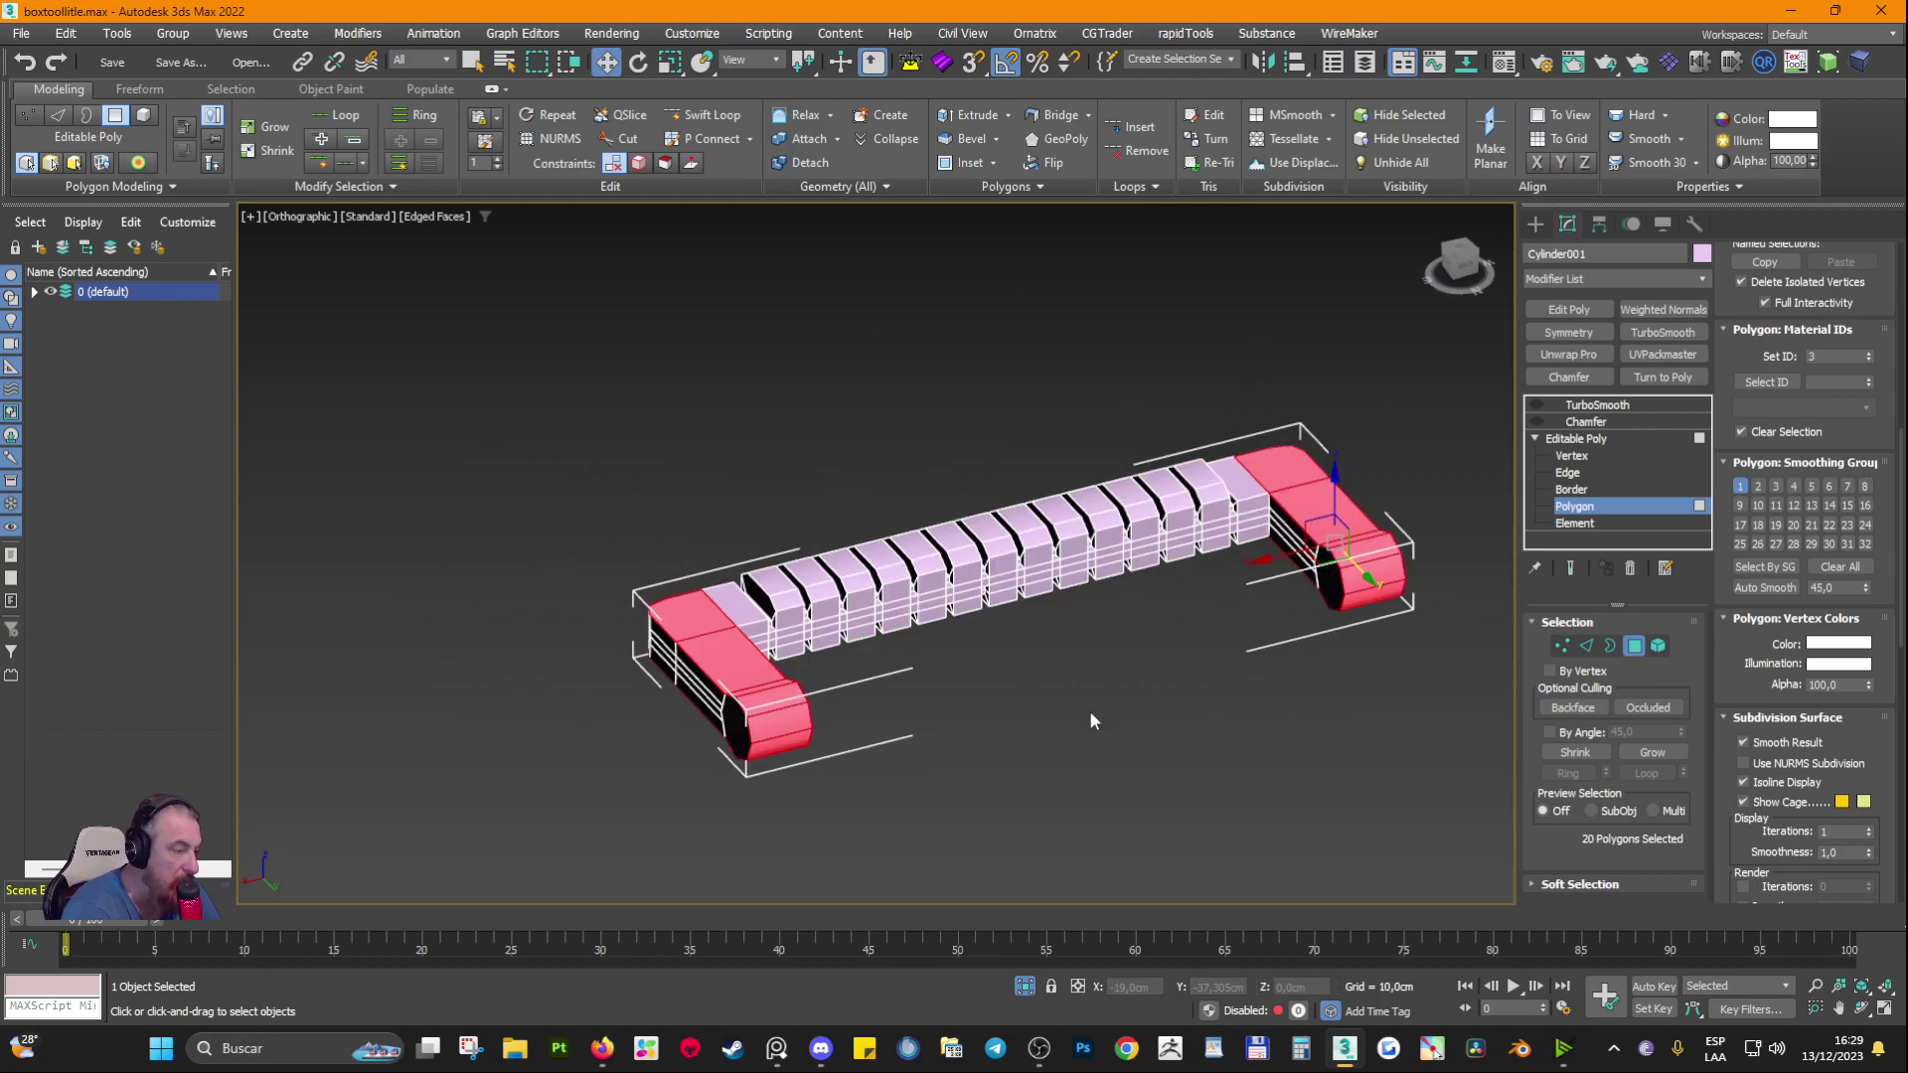
pyautogui.hotkey('ctrl', 'i')
pyautogui.hotkey('ctrl', 'i')
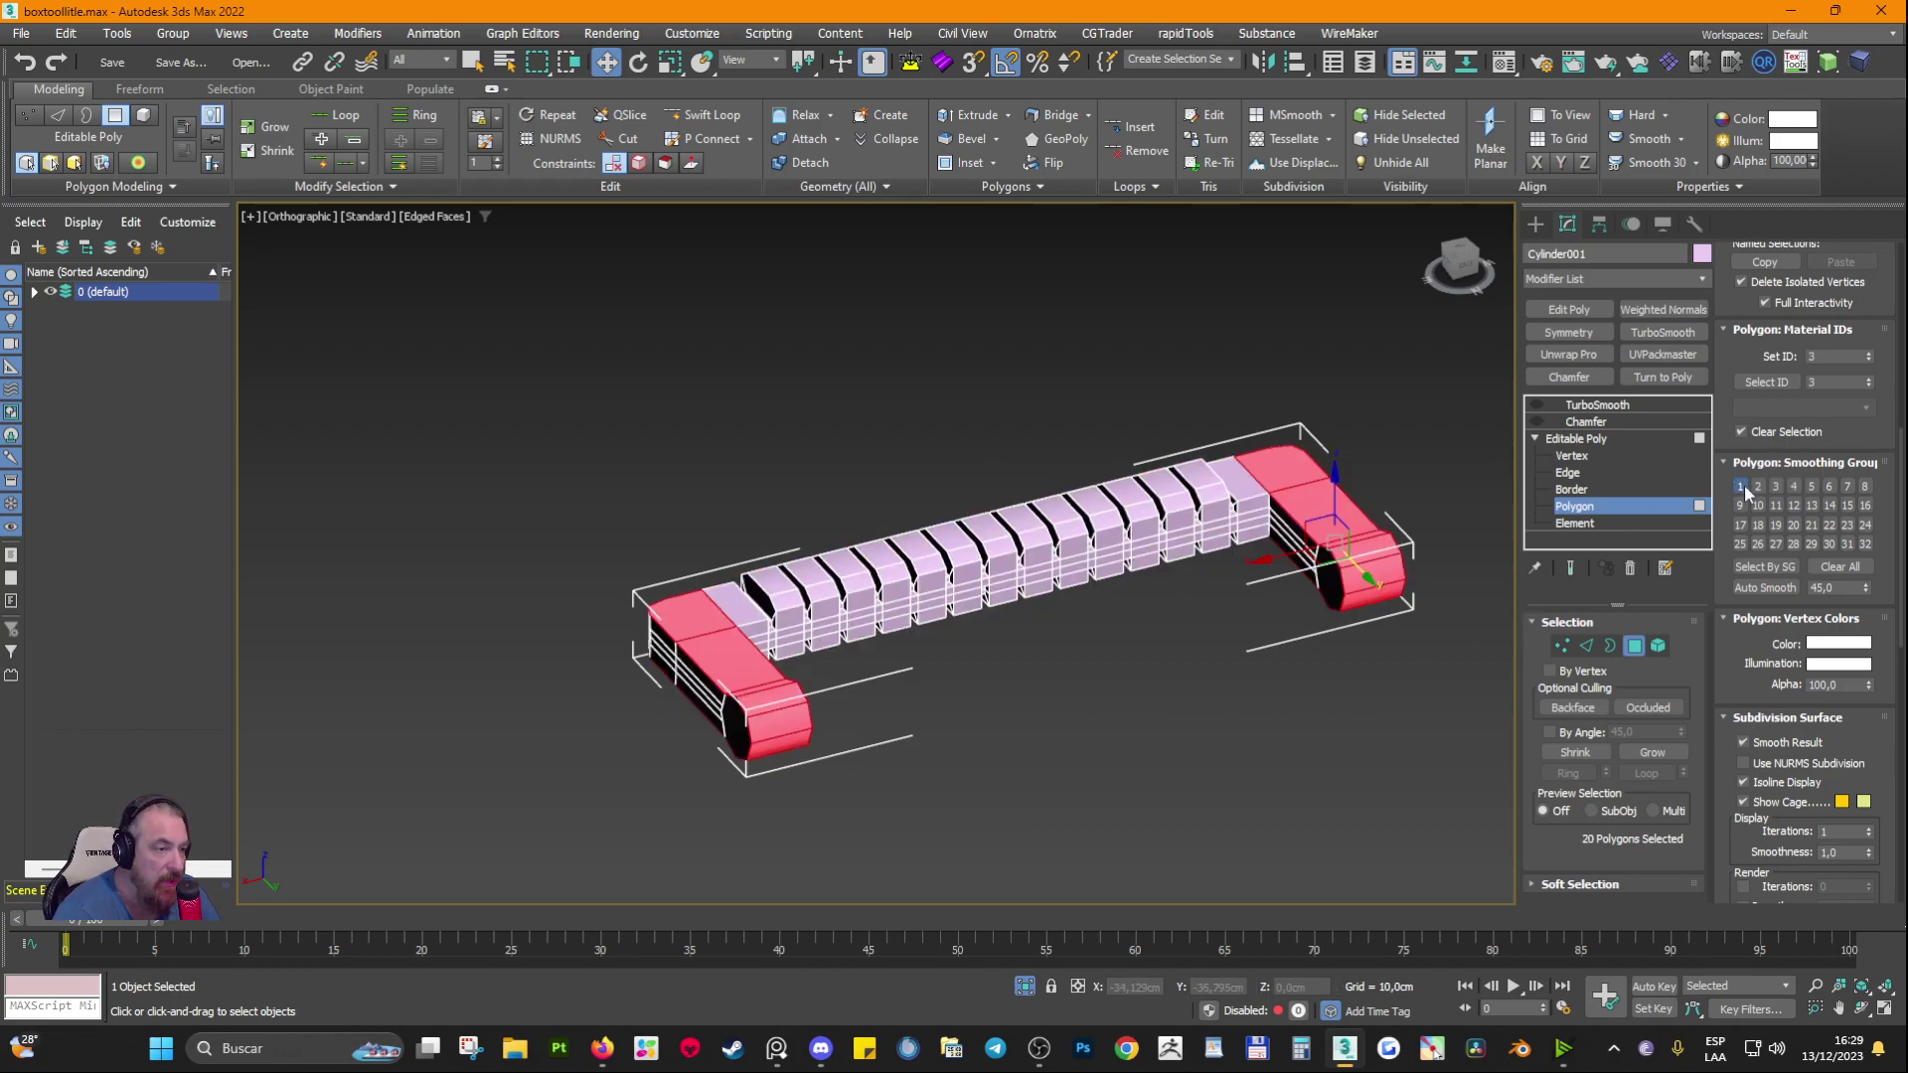
pyautogui.hotkey('ctrl', 'i')
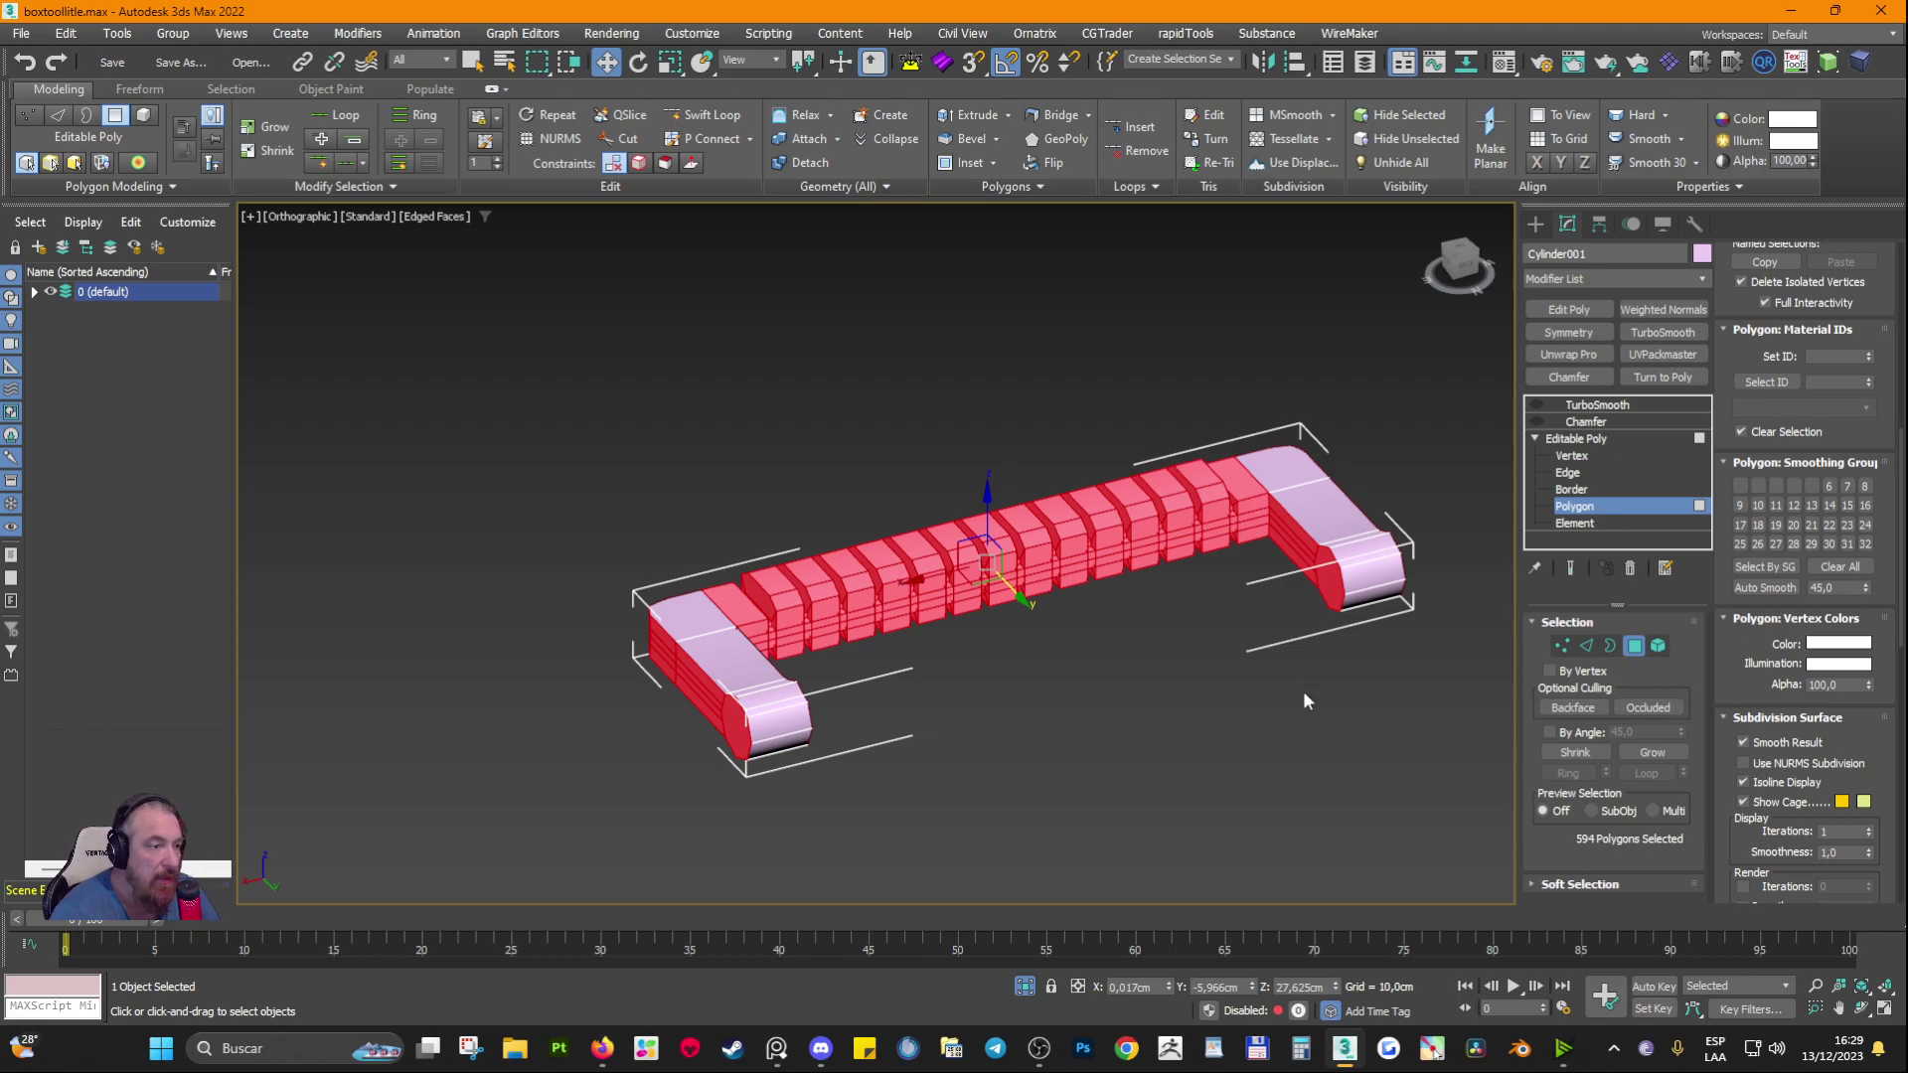
pyautogui.moveTo(1163, 696); pyautogui.dragTo(1116, 688, button='middle')
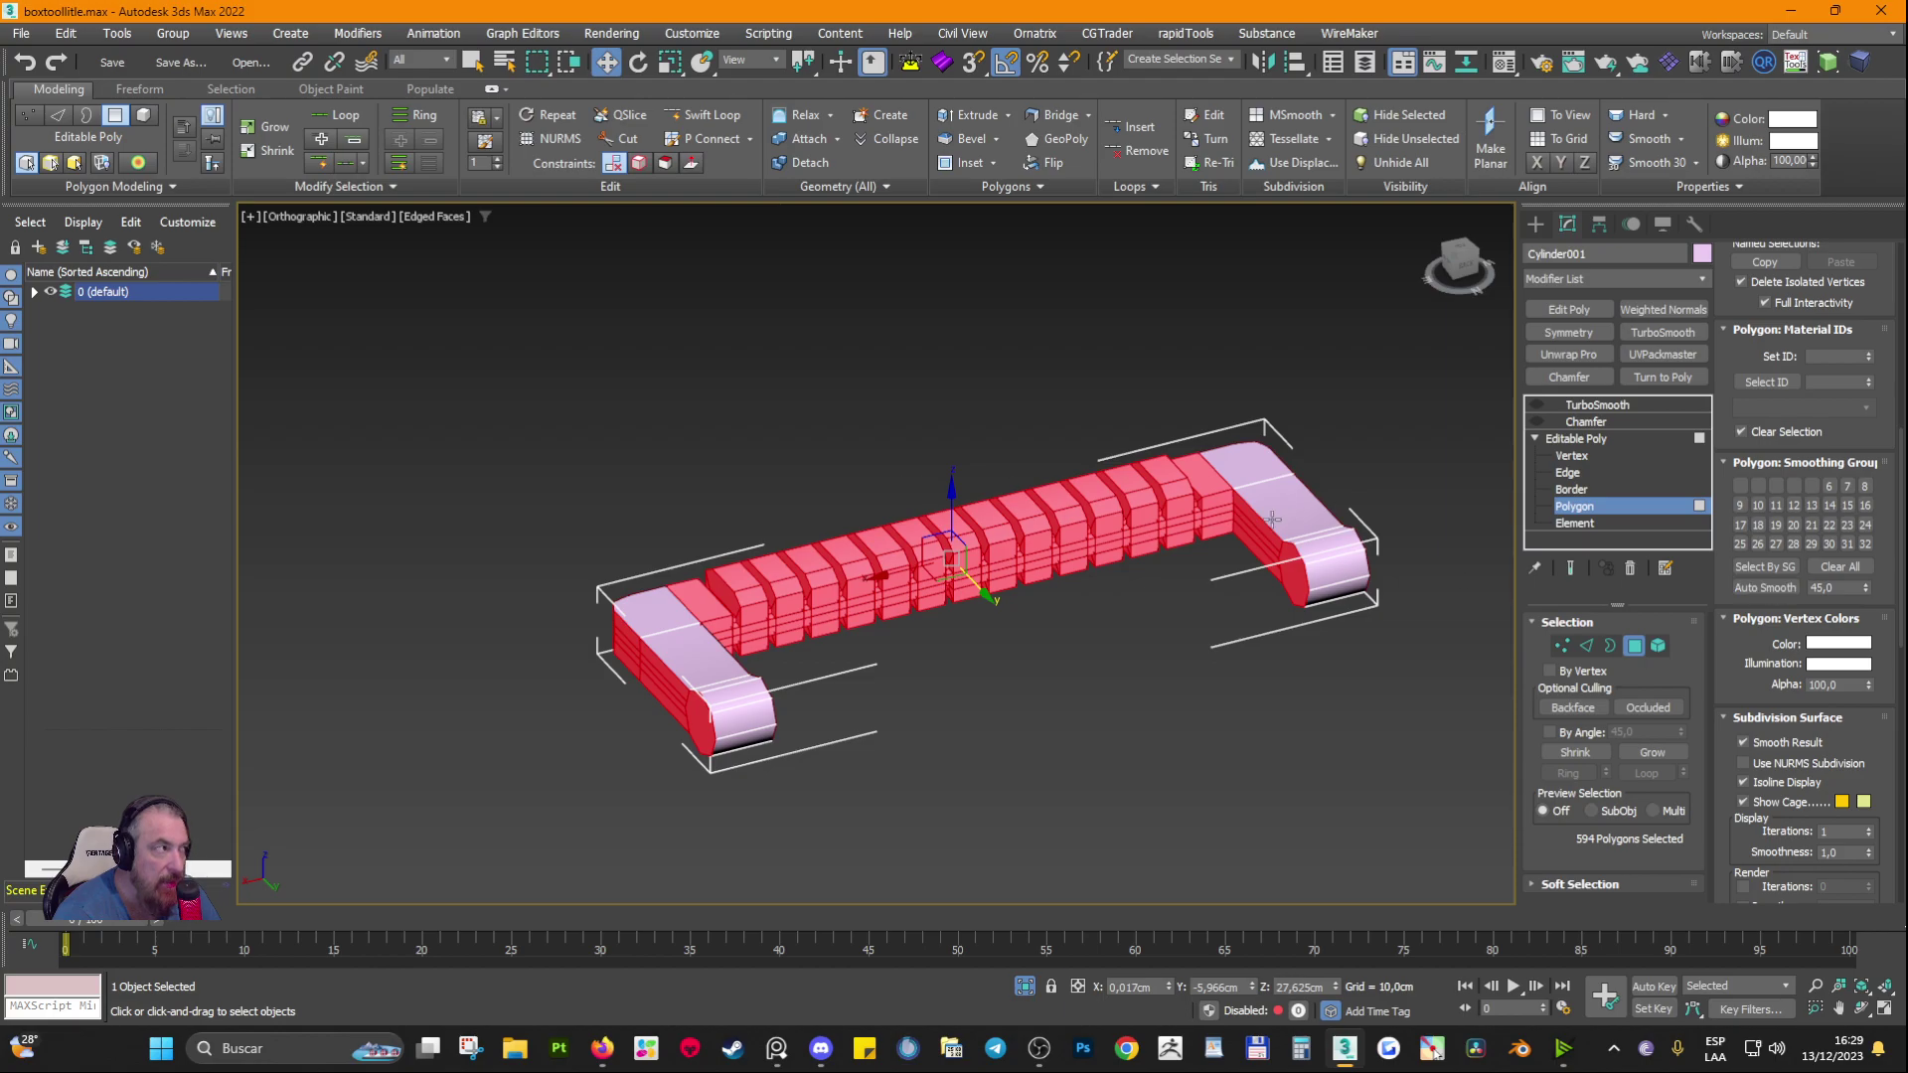
# Step: Select the top and adjoining bevelled polygons of the rib nearest the arm to check their smoothing group
pyautogui.scroll(2, 1273, 518)
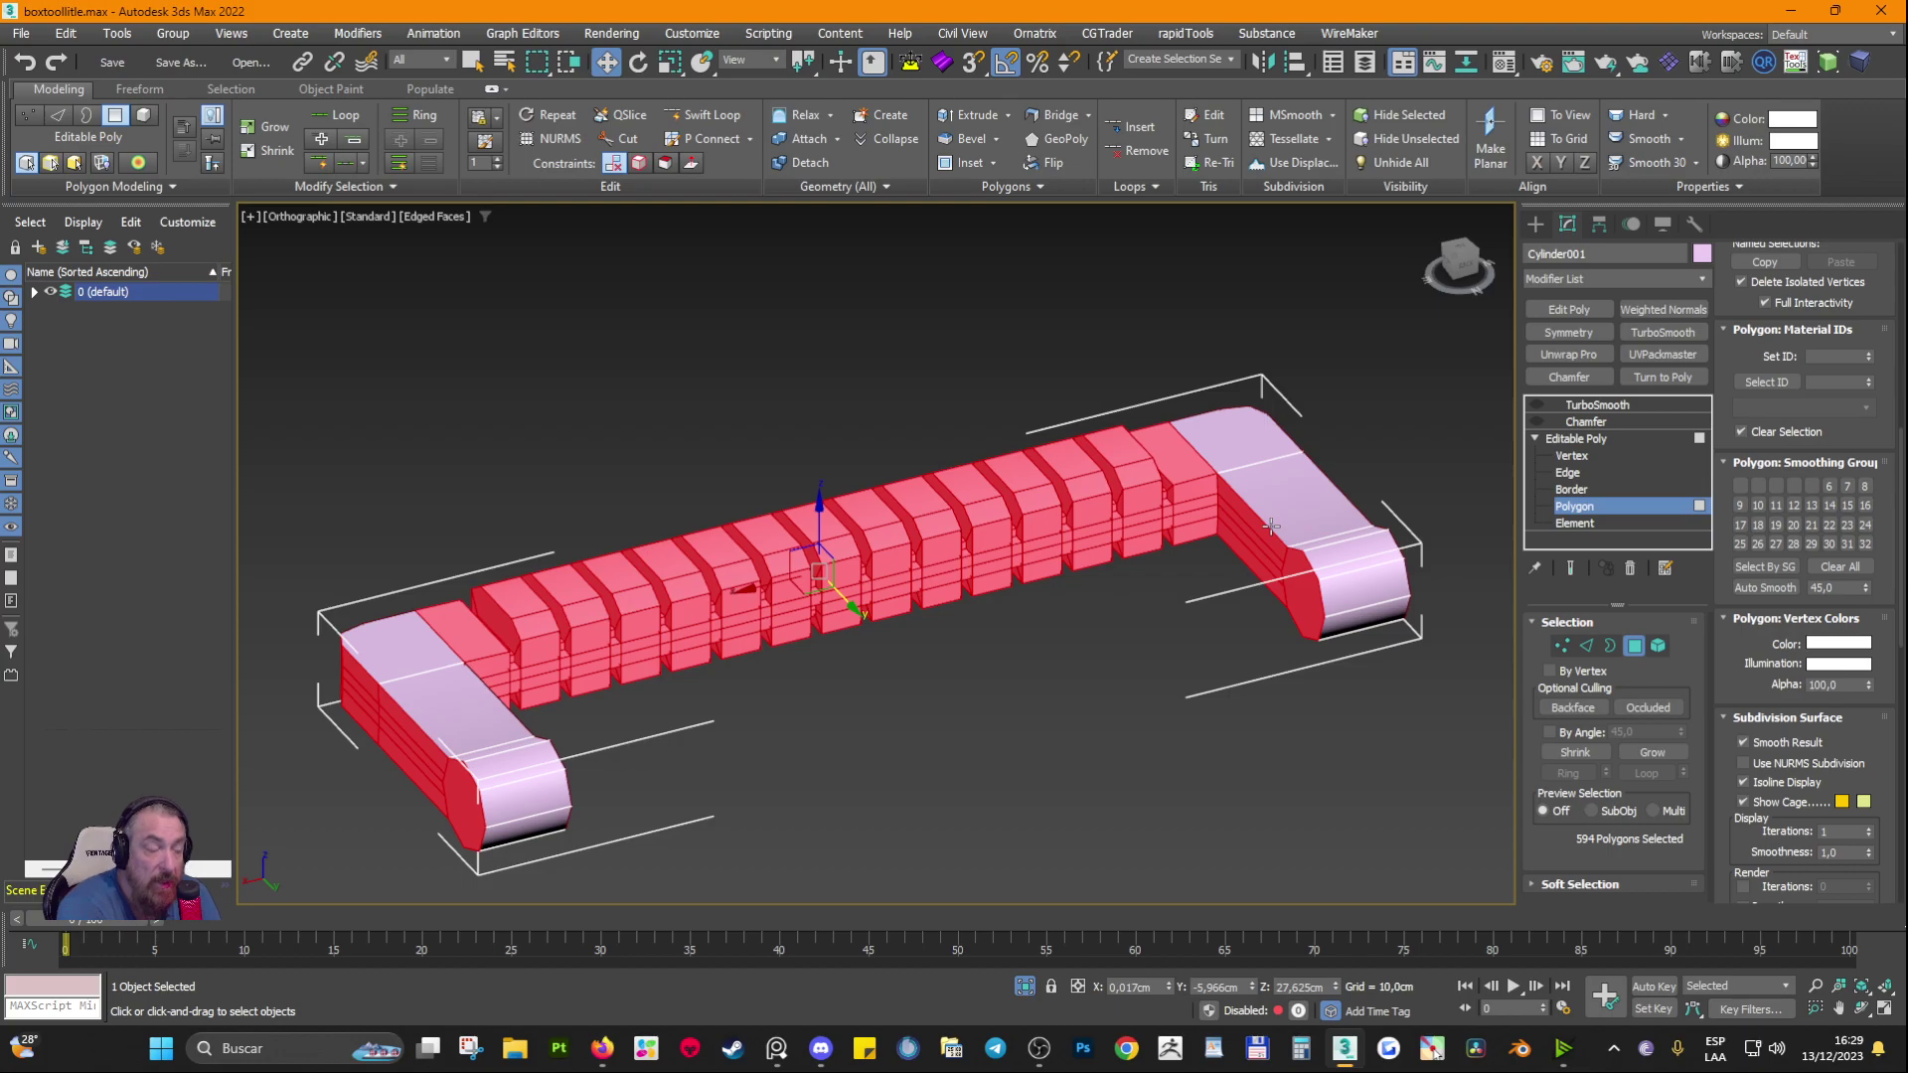
pyautogui.scroll(5, 1271, 526)
pyautogui.click(862, 368)
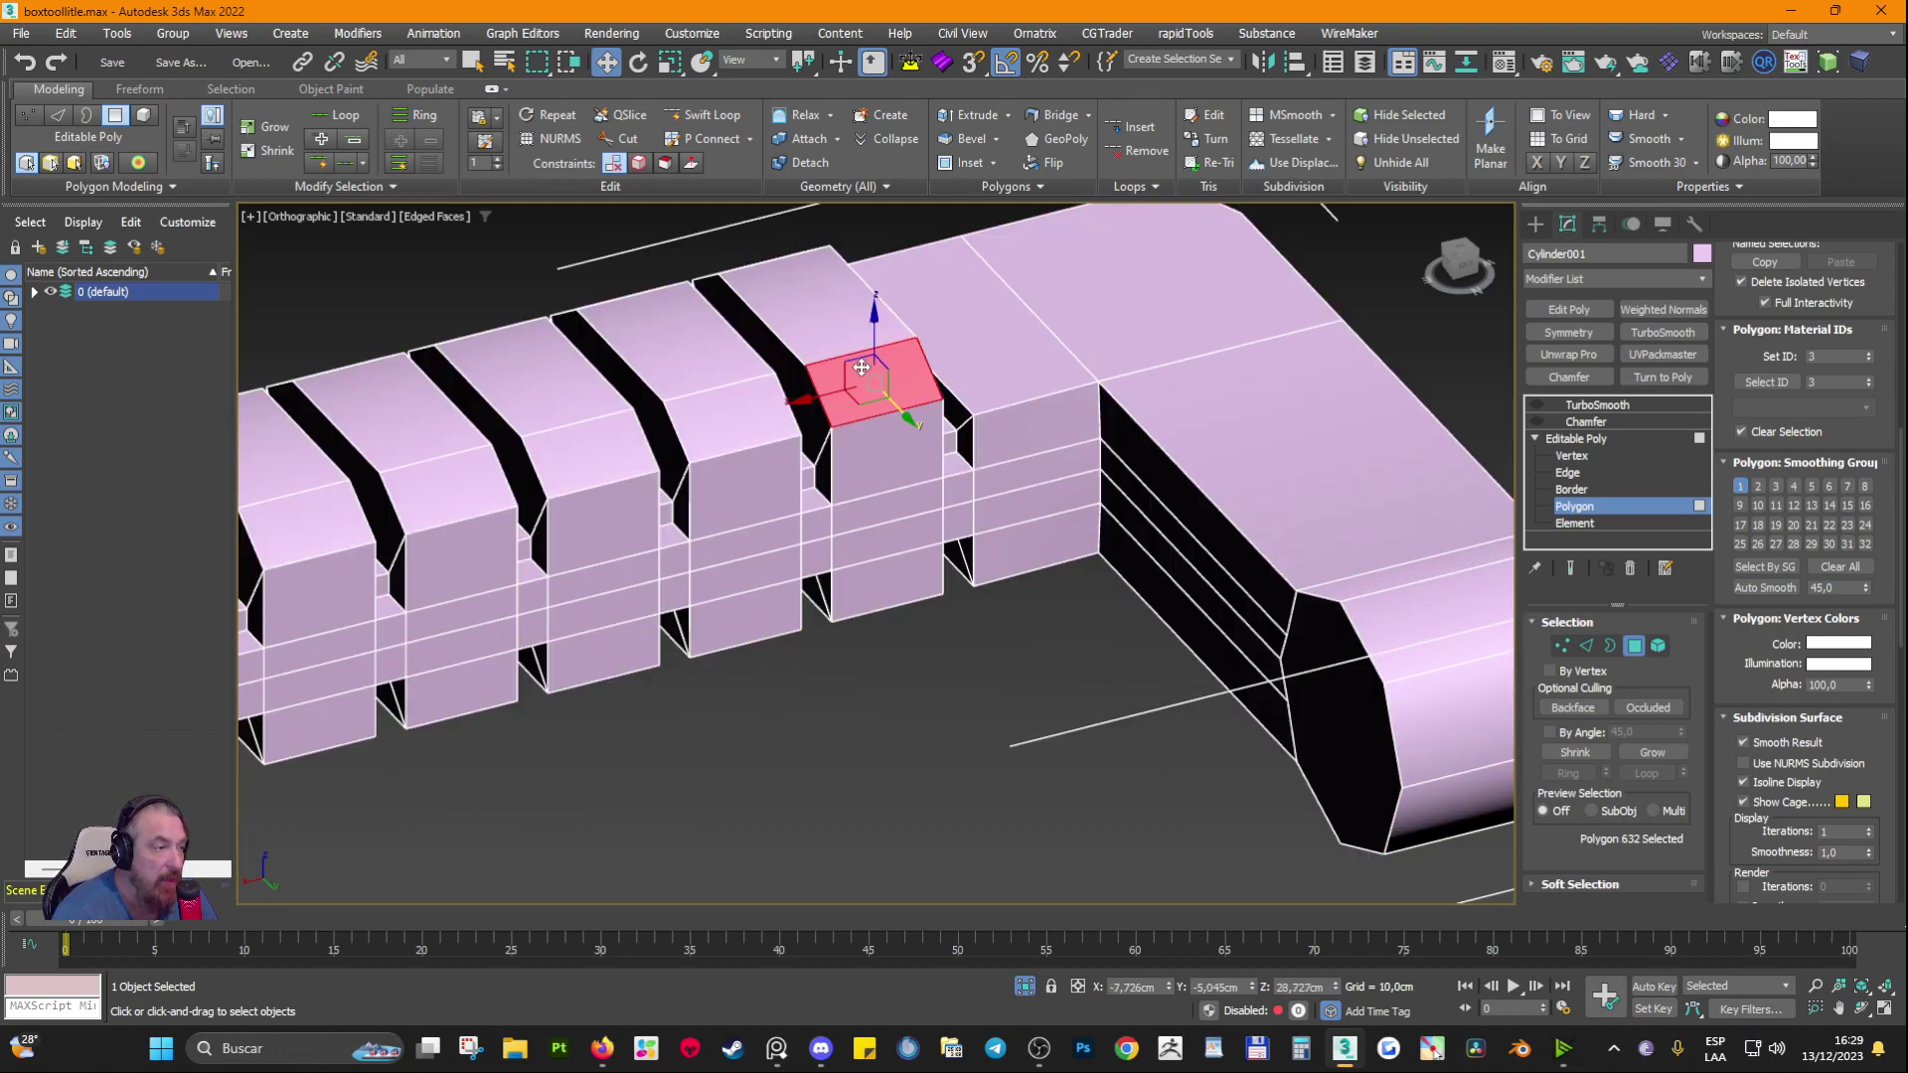
pyautogui.keyDown('ctrl'); pyautogui.click(830, 317); pyautogui.keyUp('ctrl')
pyautogui.keyDown('alt'); pyautogui.moveTo(864, 377); pyautogui.dragTo(881, 356, button='middle'); pyautogui.keyUp('alt')
pyautogui.scroll(2, 885, 358)
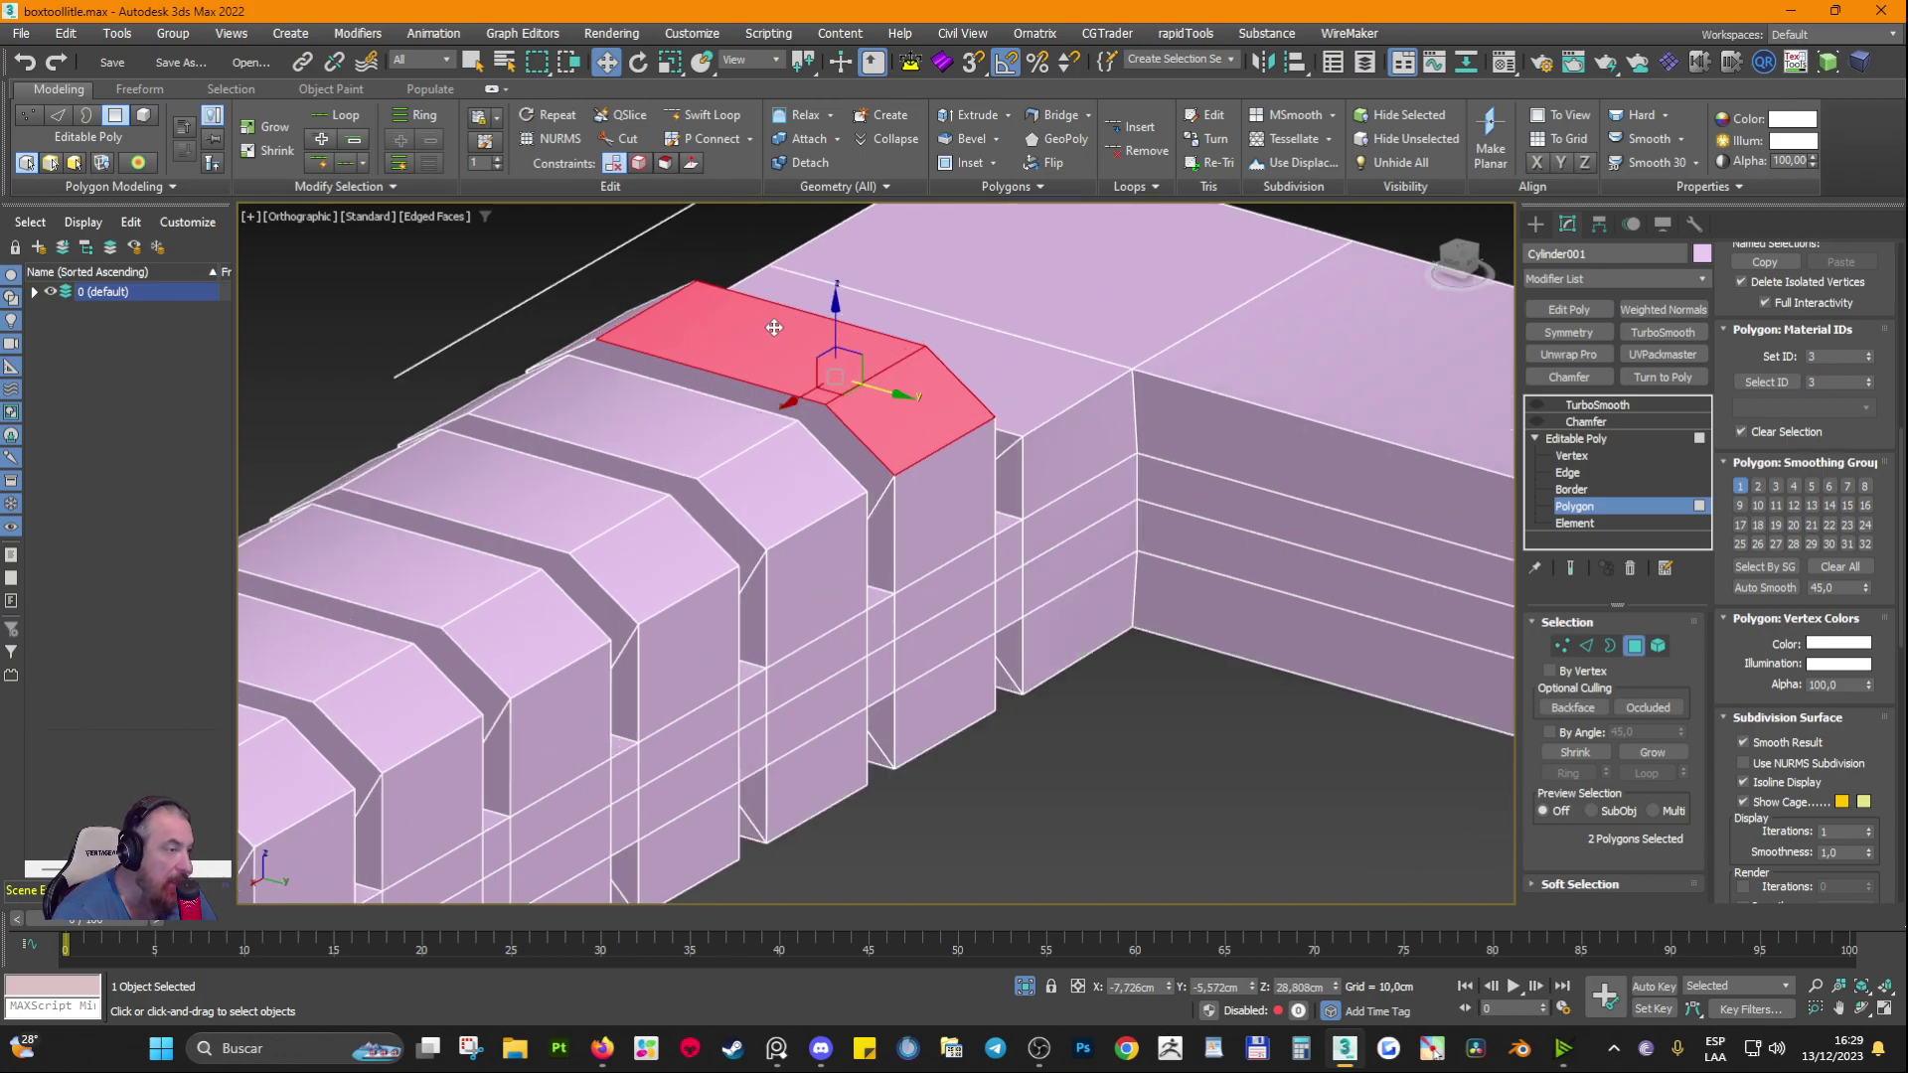
# Step: Compare the smoothing group of the end rib's top and bevelled polygons and examine the Auto Smooth threshold
pyautogui.click(774, 326)
pyautogui.click(874, 397)
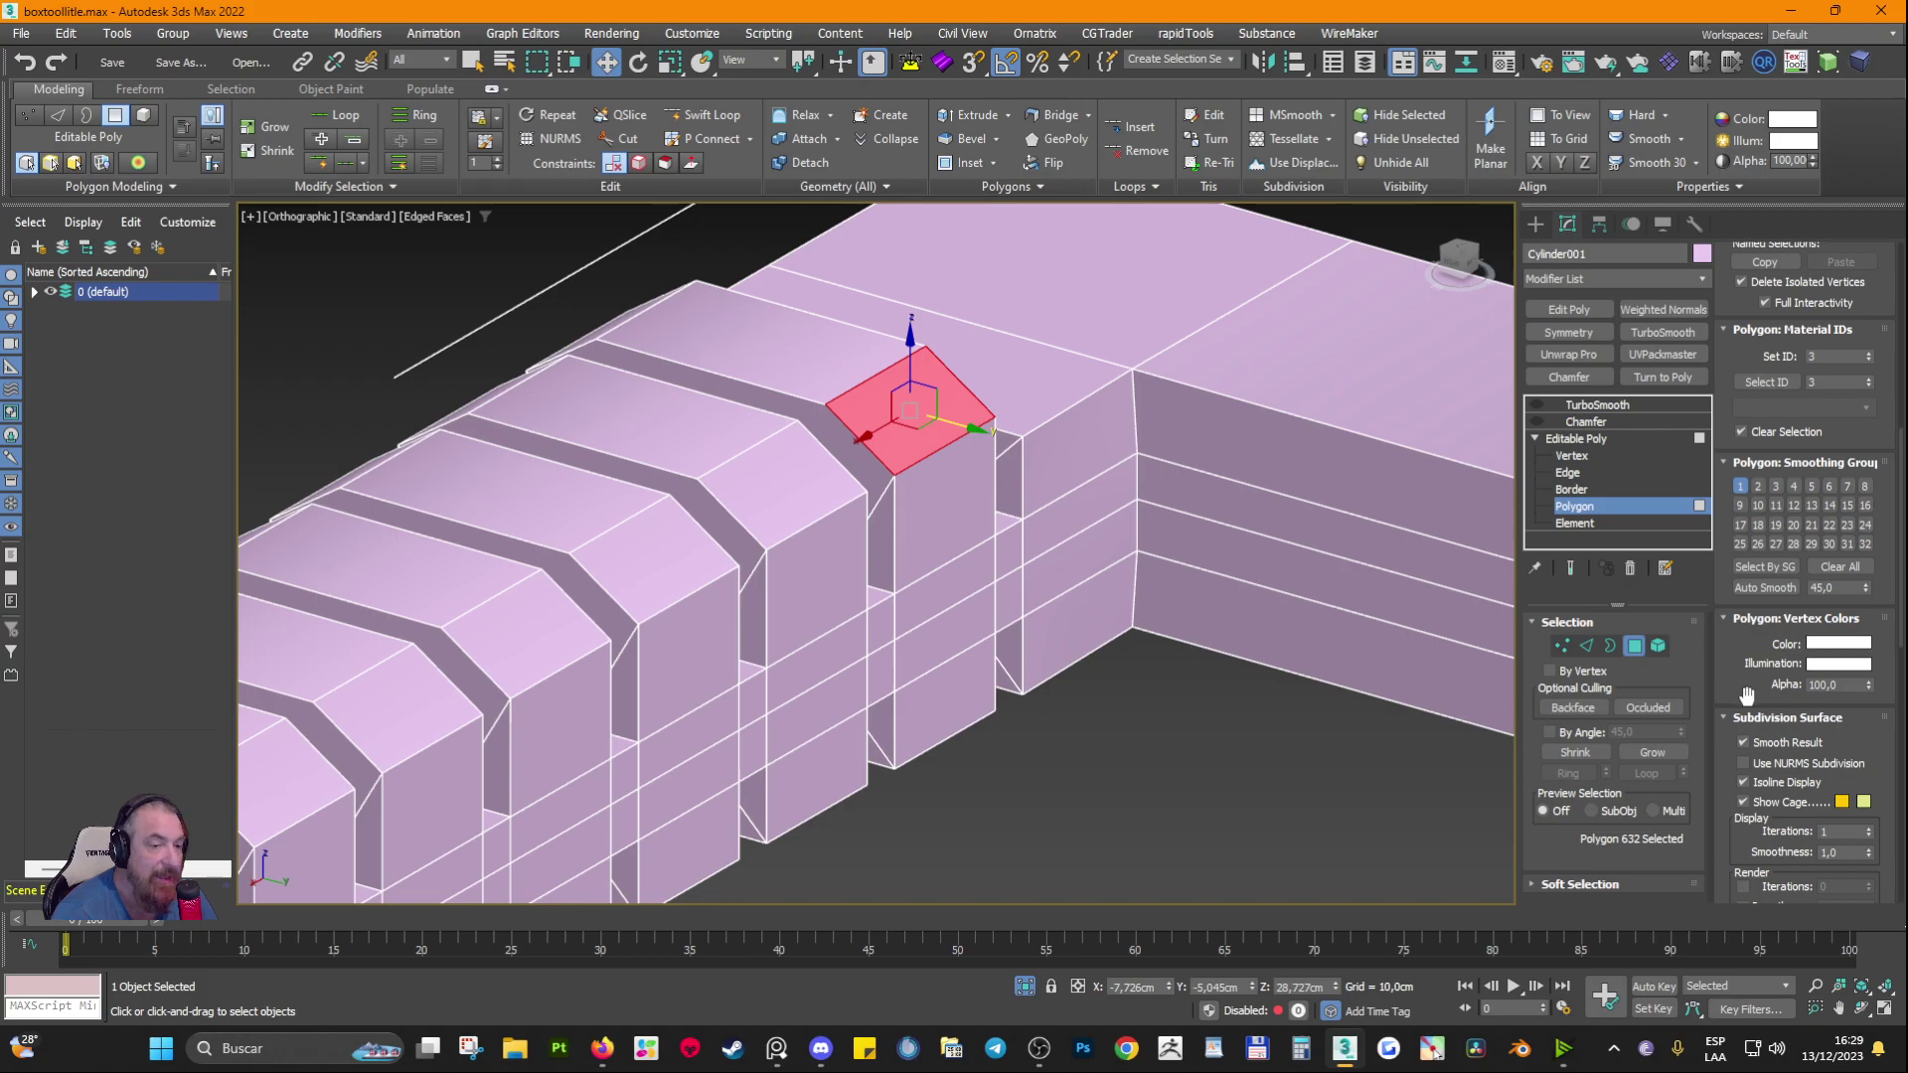
pyautogui.moveTo(1837, 589); pyautogui.dragTo(1650, 550)
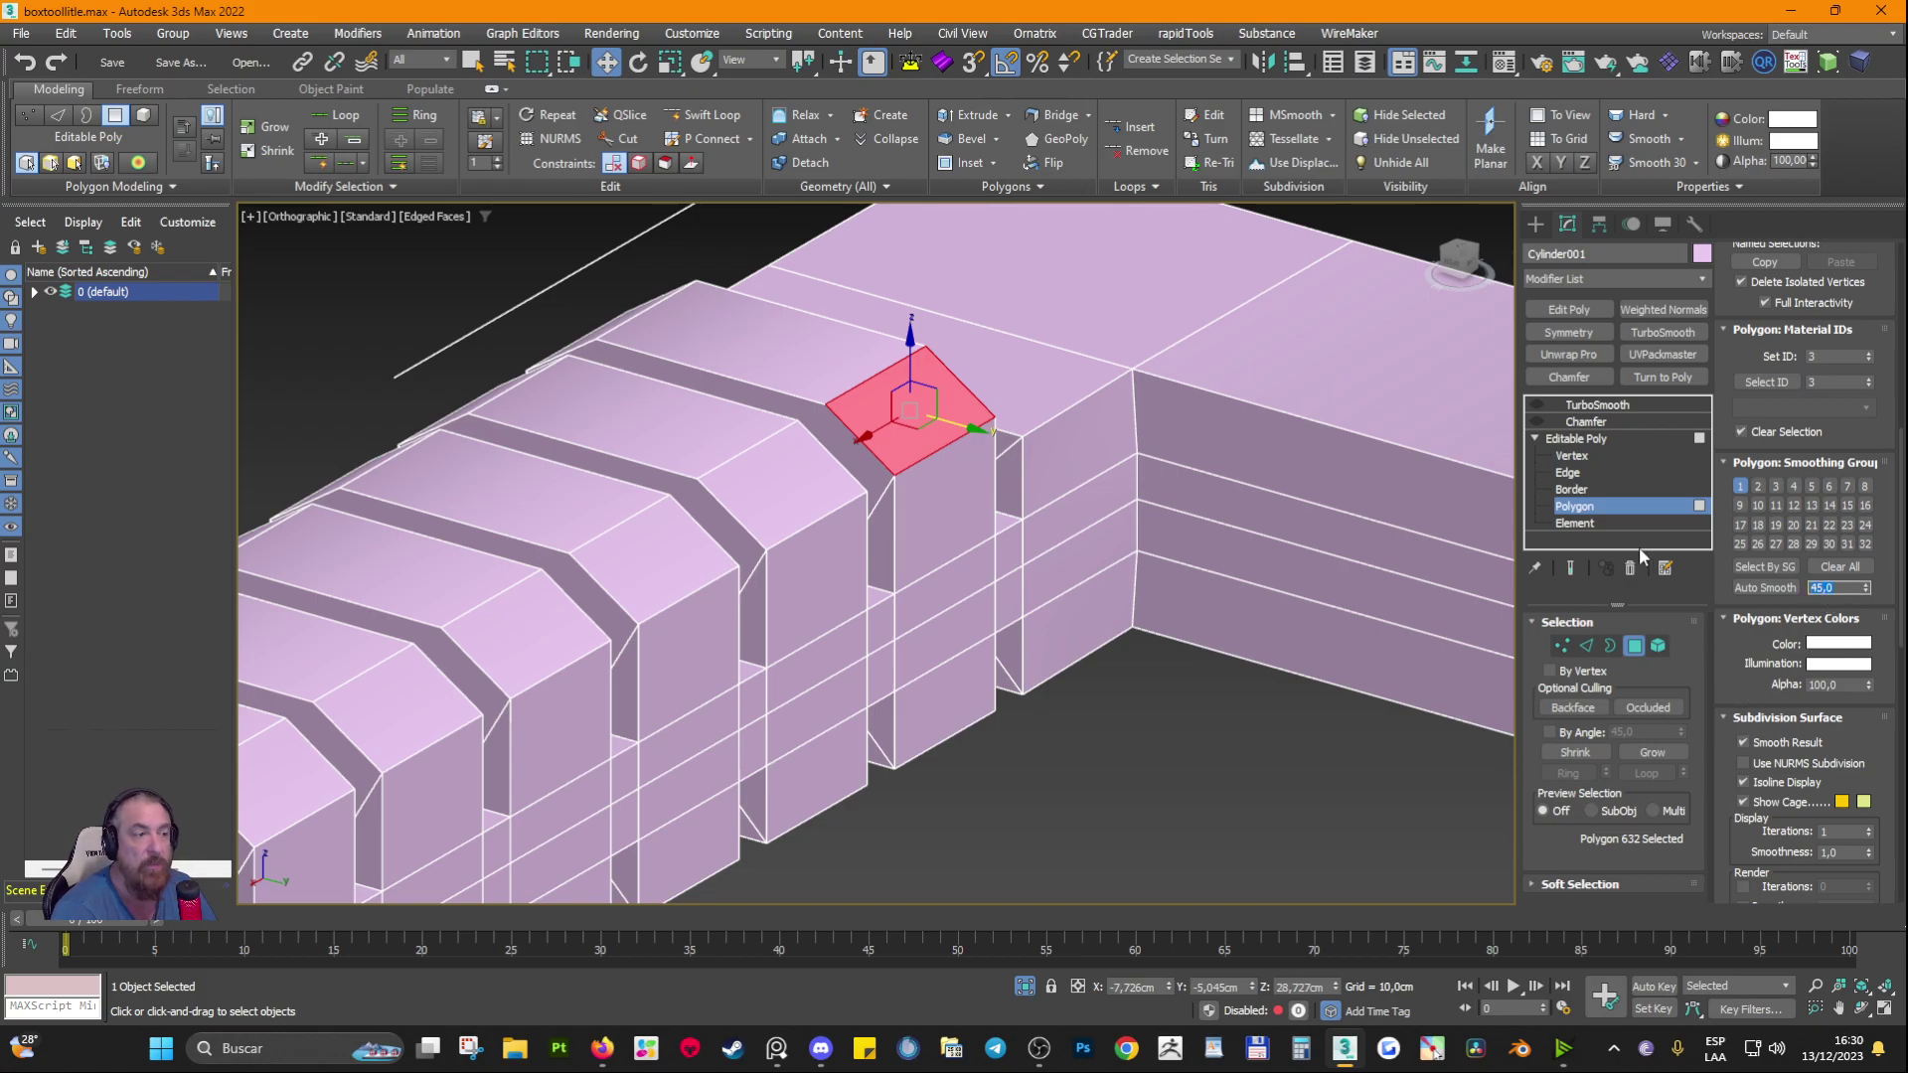
pyautogui.keyDown('alt'); pyautogui.moveTo(1321, 680); pyautogui.dragTo(1088, 669, button='middle'); pyautogui.keyUp('alt')
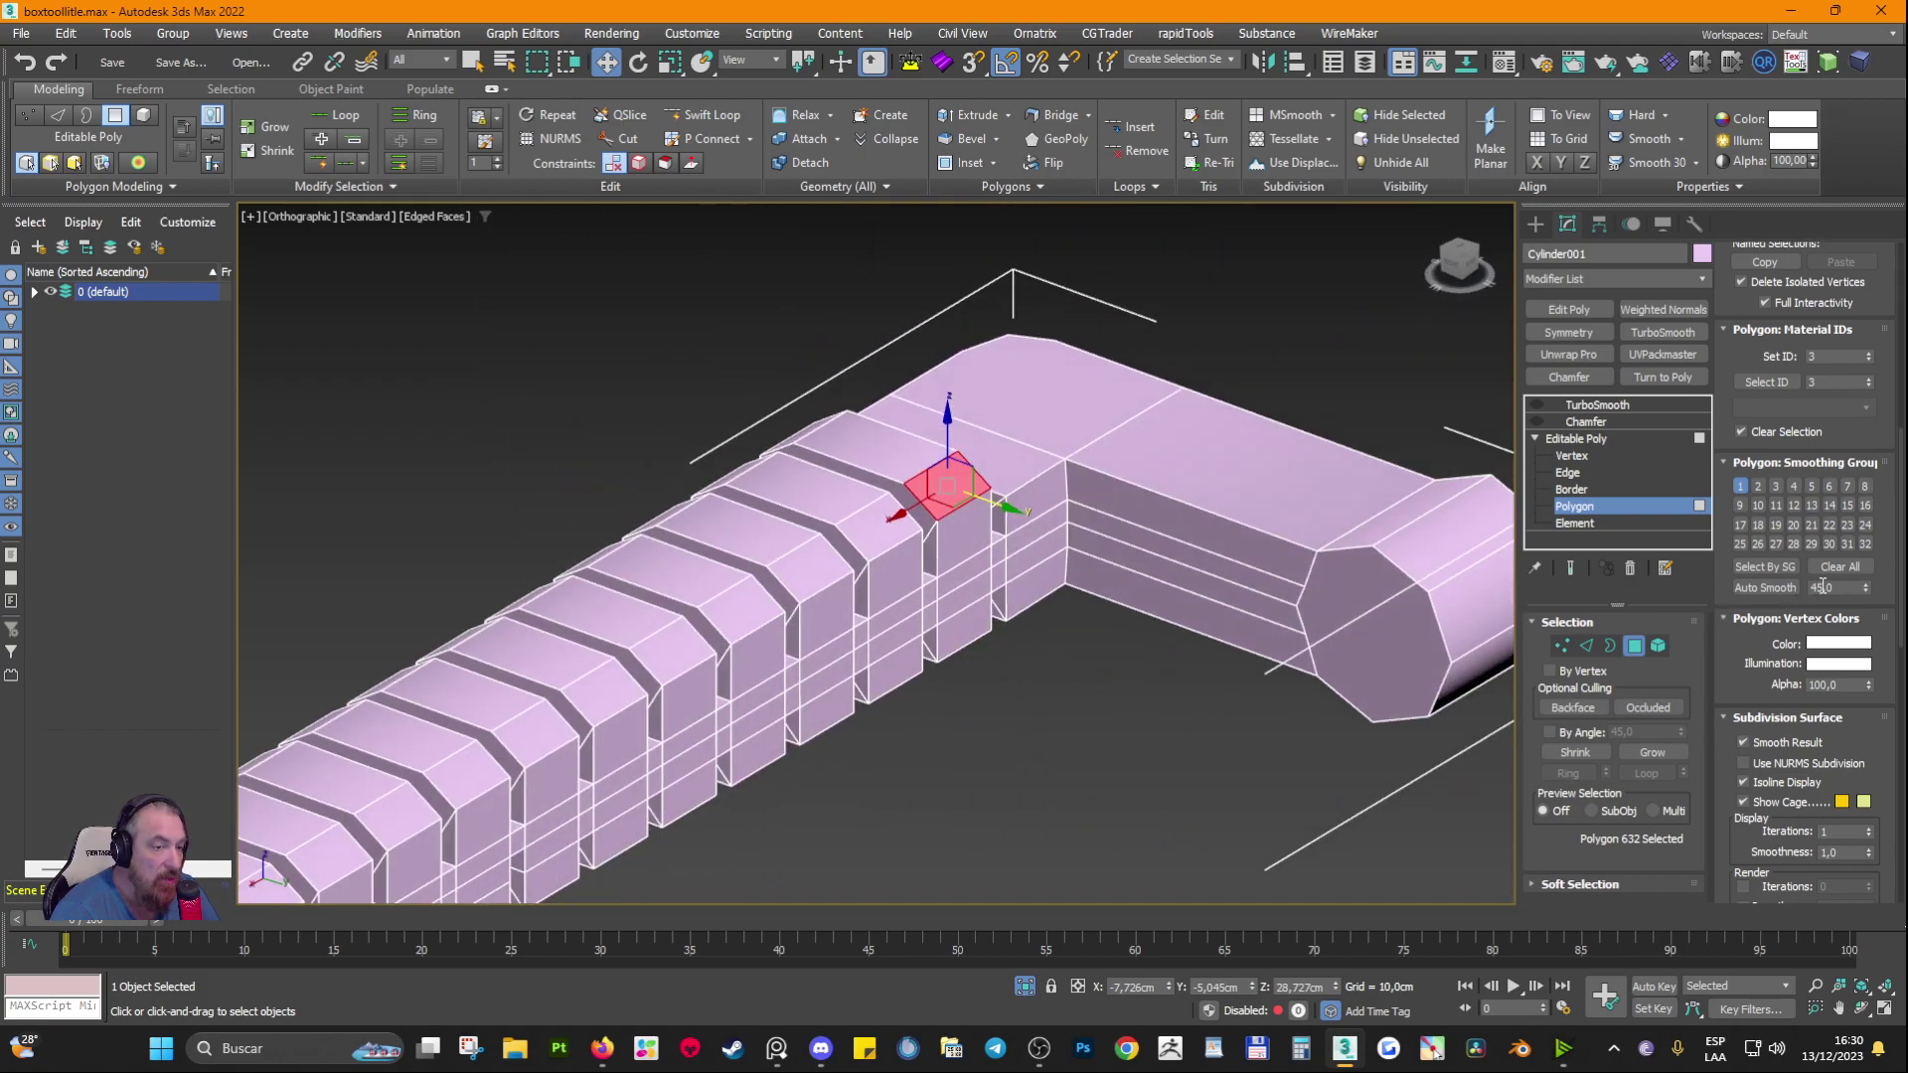
# Step: Select the top and bevelled polygons of the ribs nearest the arm one at a time to compare their smoothing groups
pyautogui.click(922, 462)
pyautogui.click(940, 485)
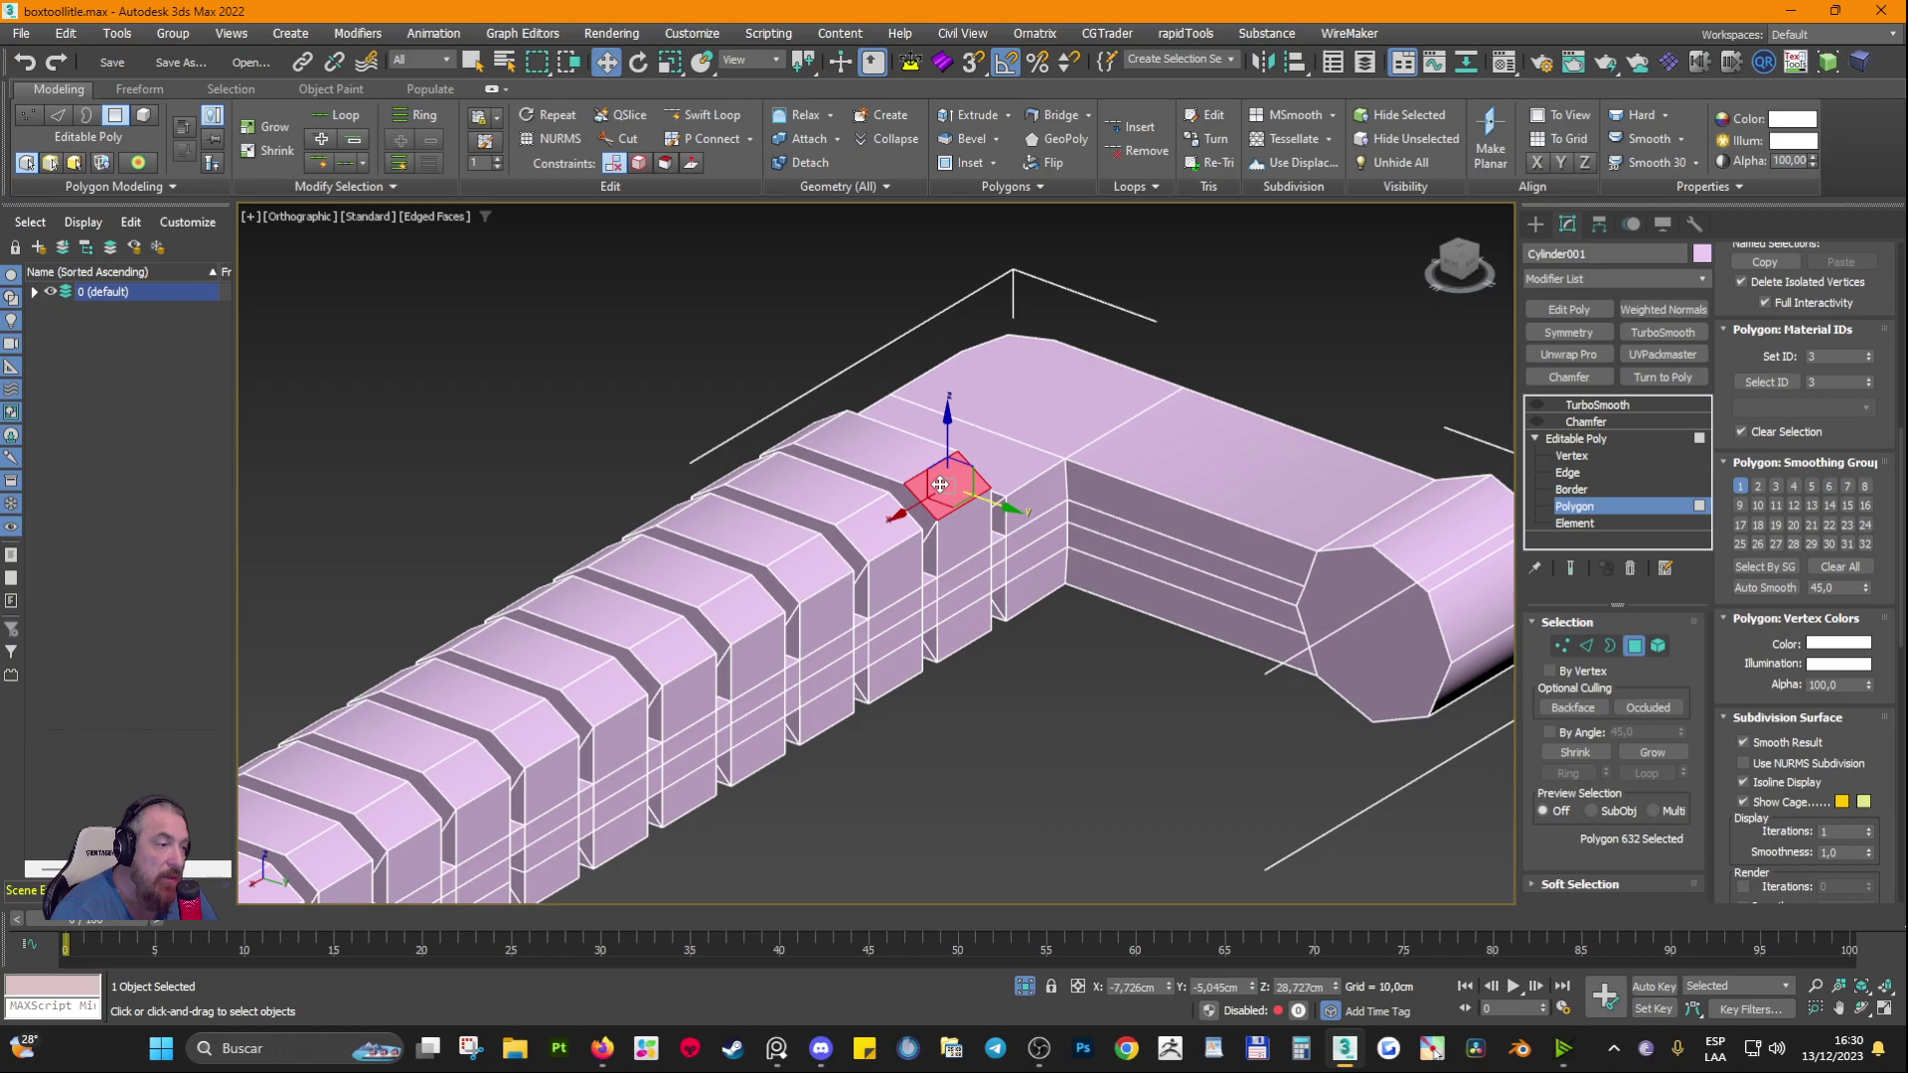
pyautogui.click(908, 462)
pyautogui.click(932, 496)
pyautogui.click(871, 526)
pyautogui.click(813, 489)
pyautogui.click(880, 454)
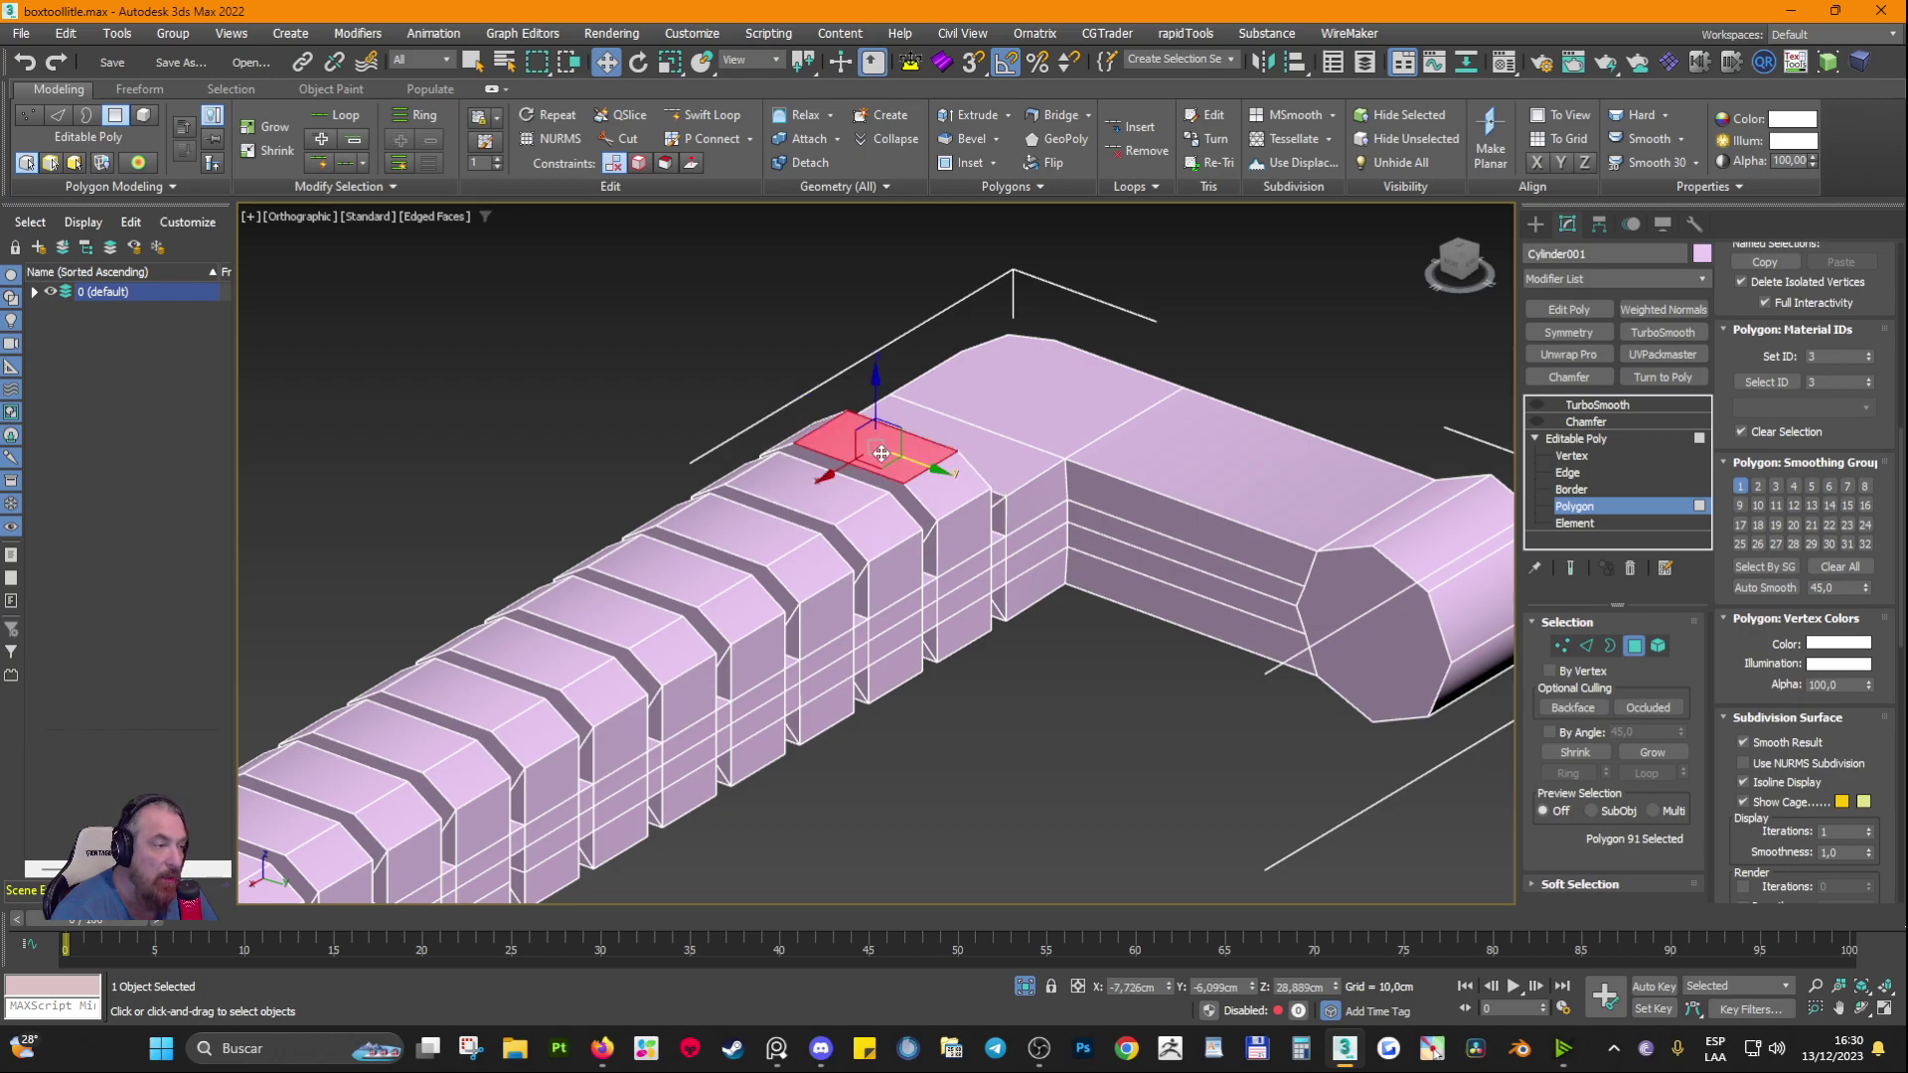
pyautogui.click(944, 489)
pyautogui.click(809, 519)
pyautogui.click(874, 531)
pyautogui.click(957, 494)
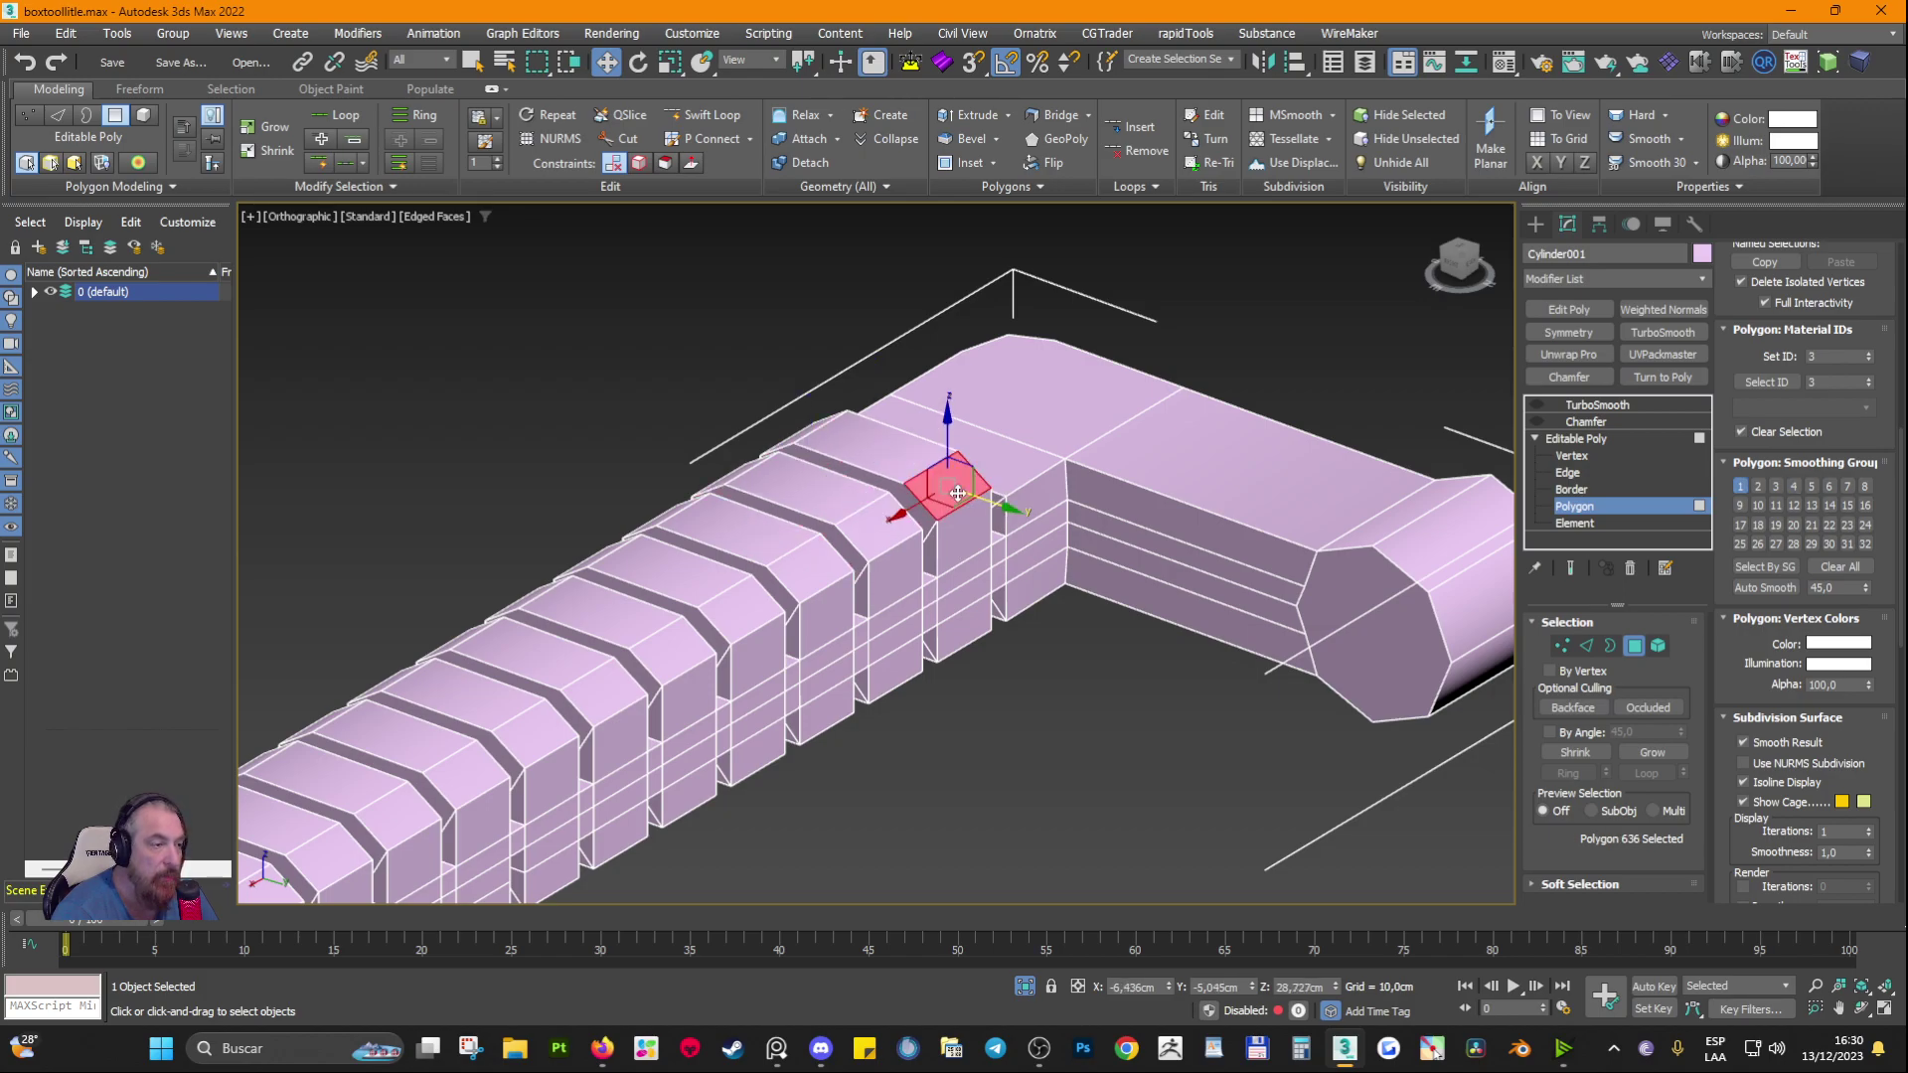
pyautogui.click(876, 449)
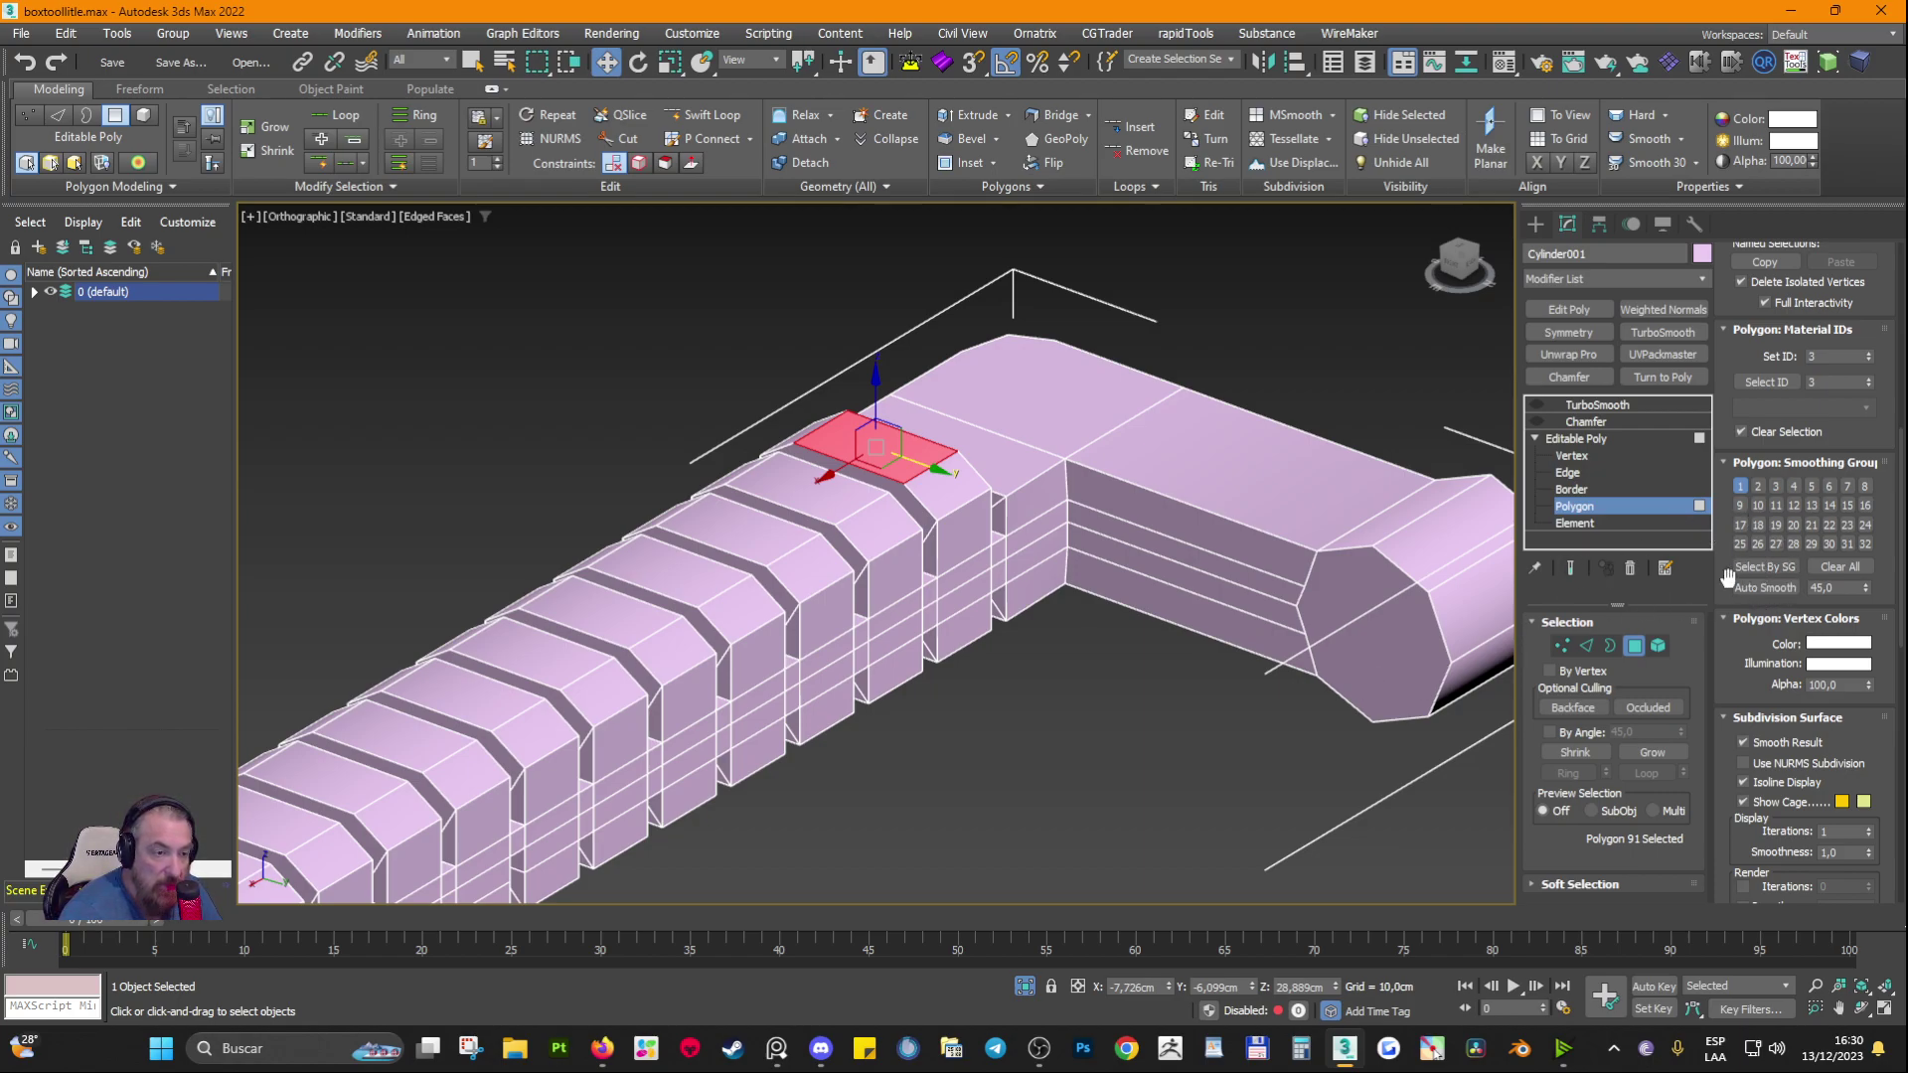
# Step: Clear the polygon selection and select all handle polygons that belong to smoothing group 1
pyautogui.click(1239, 712)
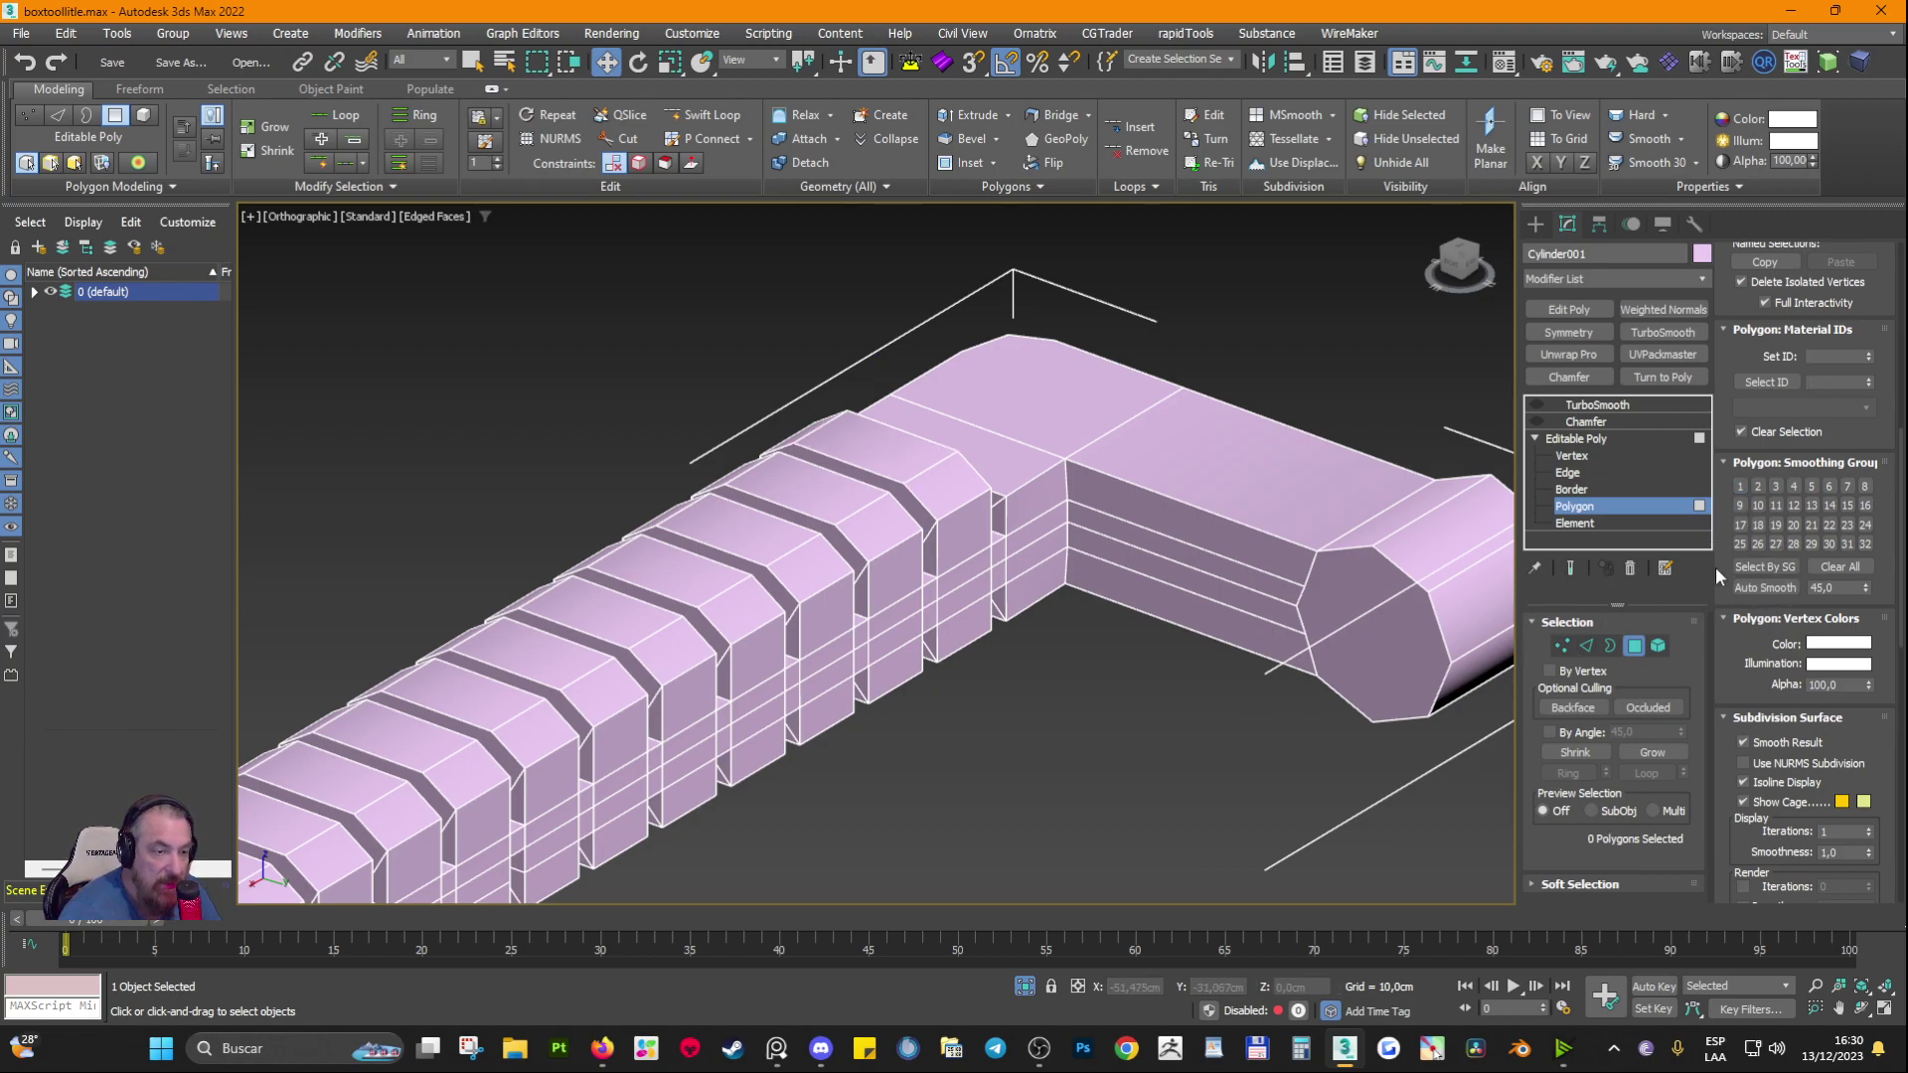
pyautogui.click(1777, 569)
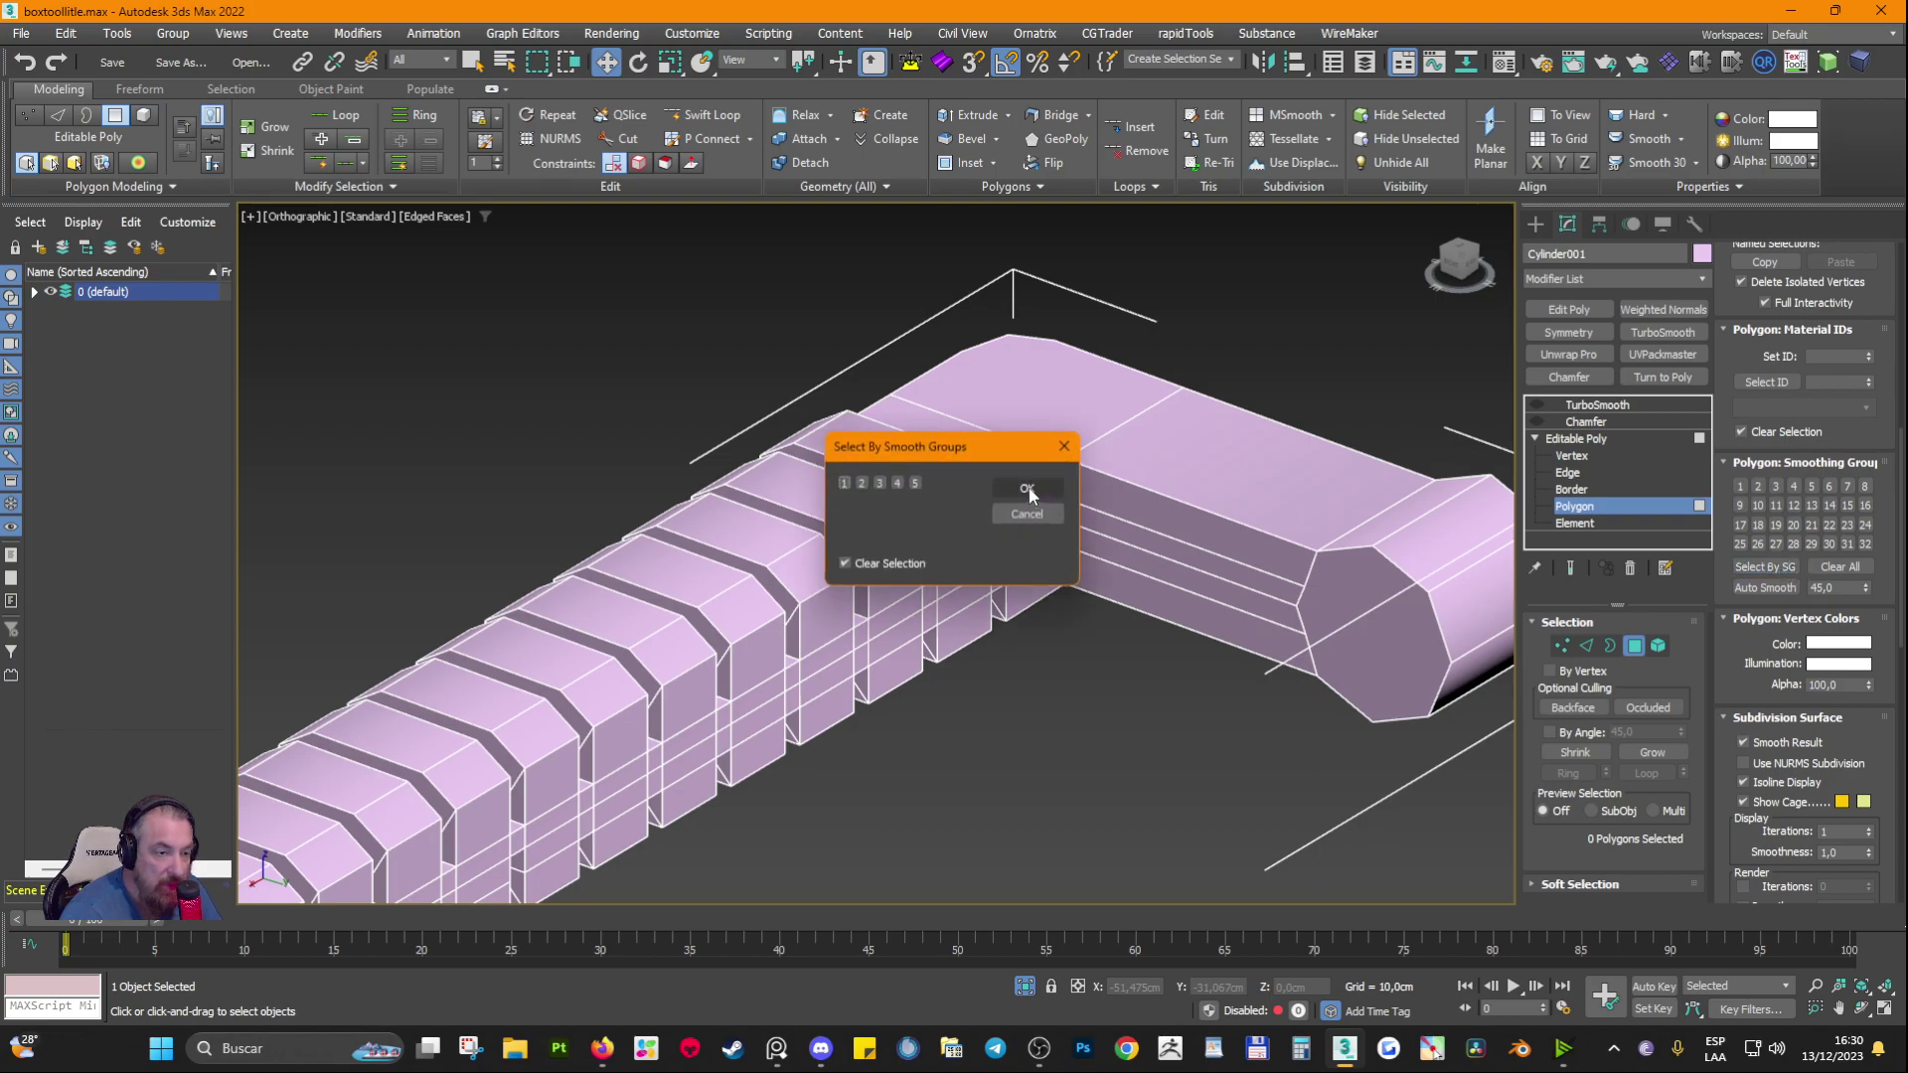
pyautogui.moveTo(926, 456); pyautogui.dragTo(1041, 683)
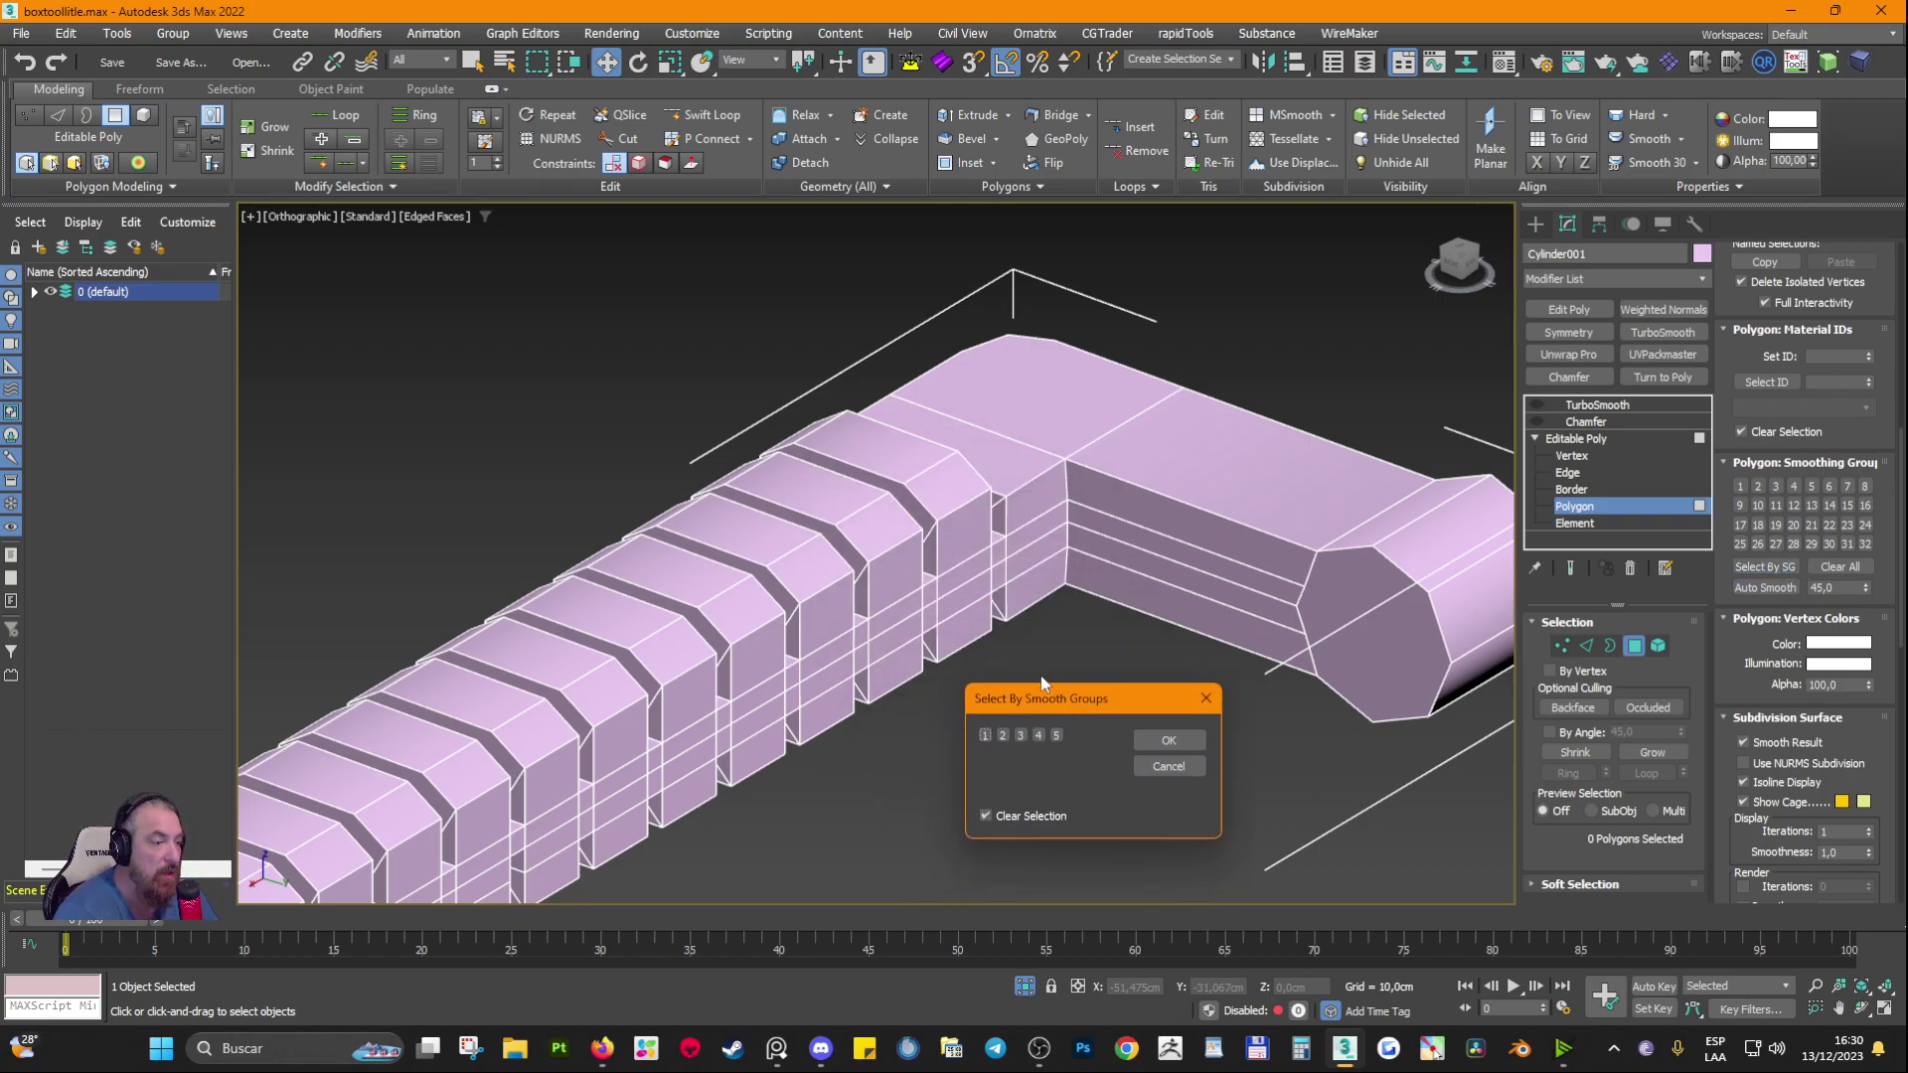
pyautogui.click(1169, 740)
# Step: Examine from several angles which rib, groove and arm polygons of the handle share smoothing group 1
pyautogui.keyDown('alt'); pyautogui.moveTo(1143, 695); pyautogui.dragTo(1094, 609, button='middle'); pyautogui.keyUp('alt')
pyautogui.keyDown('alt'); pyautogui.moveTo(1086, 447); pyautogui.dragTo(1286, 588, button='middle'); pyautogui.keyUp('alt')
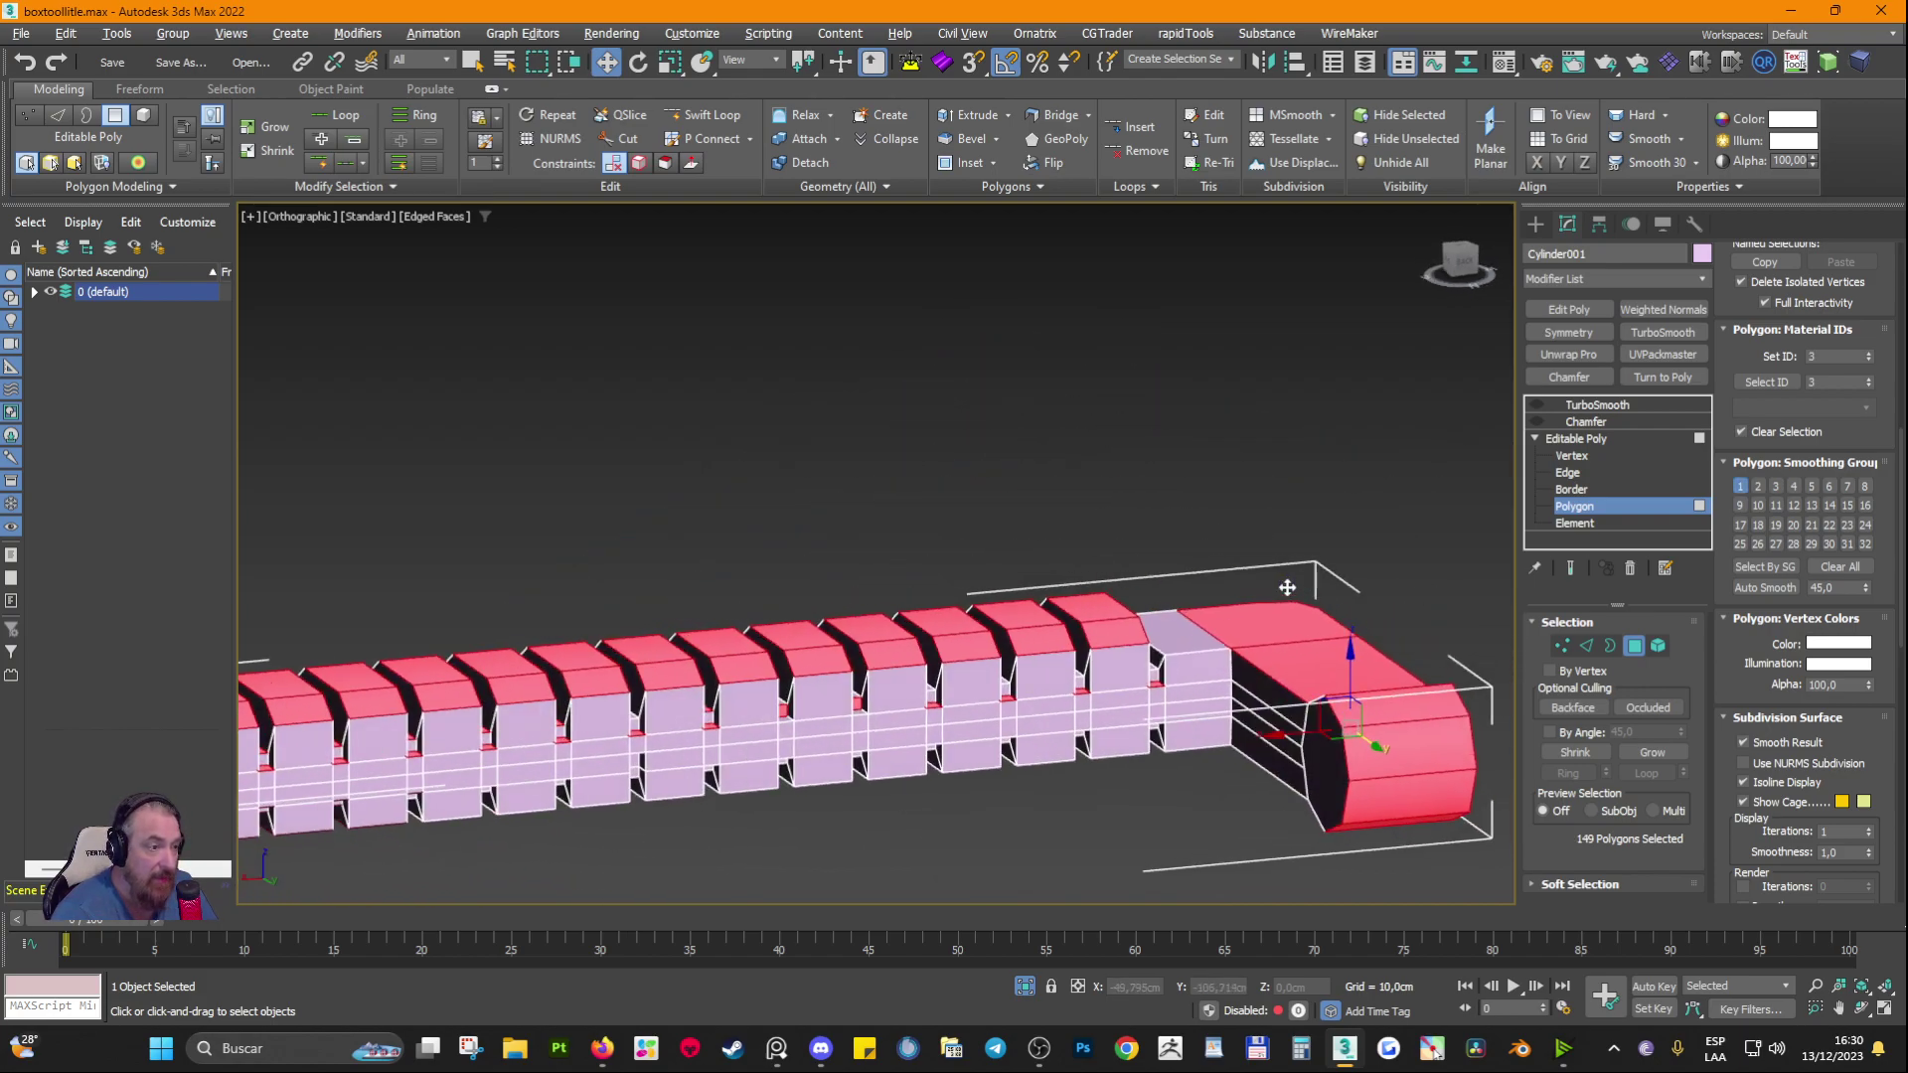
pyautogui.keyDown('alt'); pyautogui.moveTo(1383, 796); pyautogui.dragTo(1335, 601, button='middle'); pyautogui.keyUp('alt')
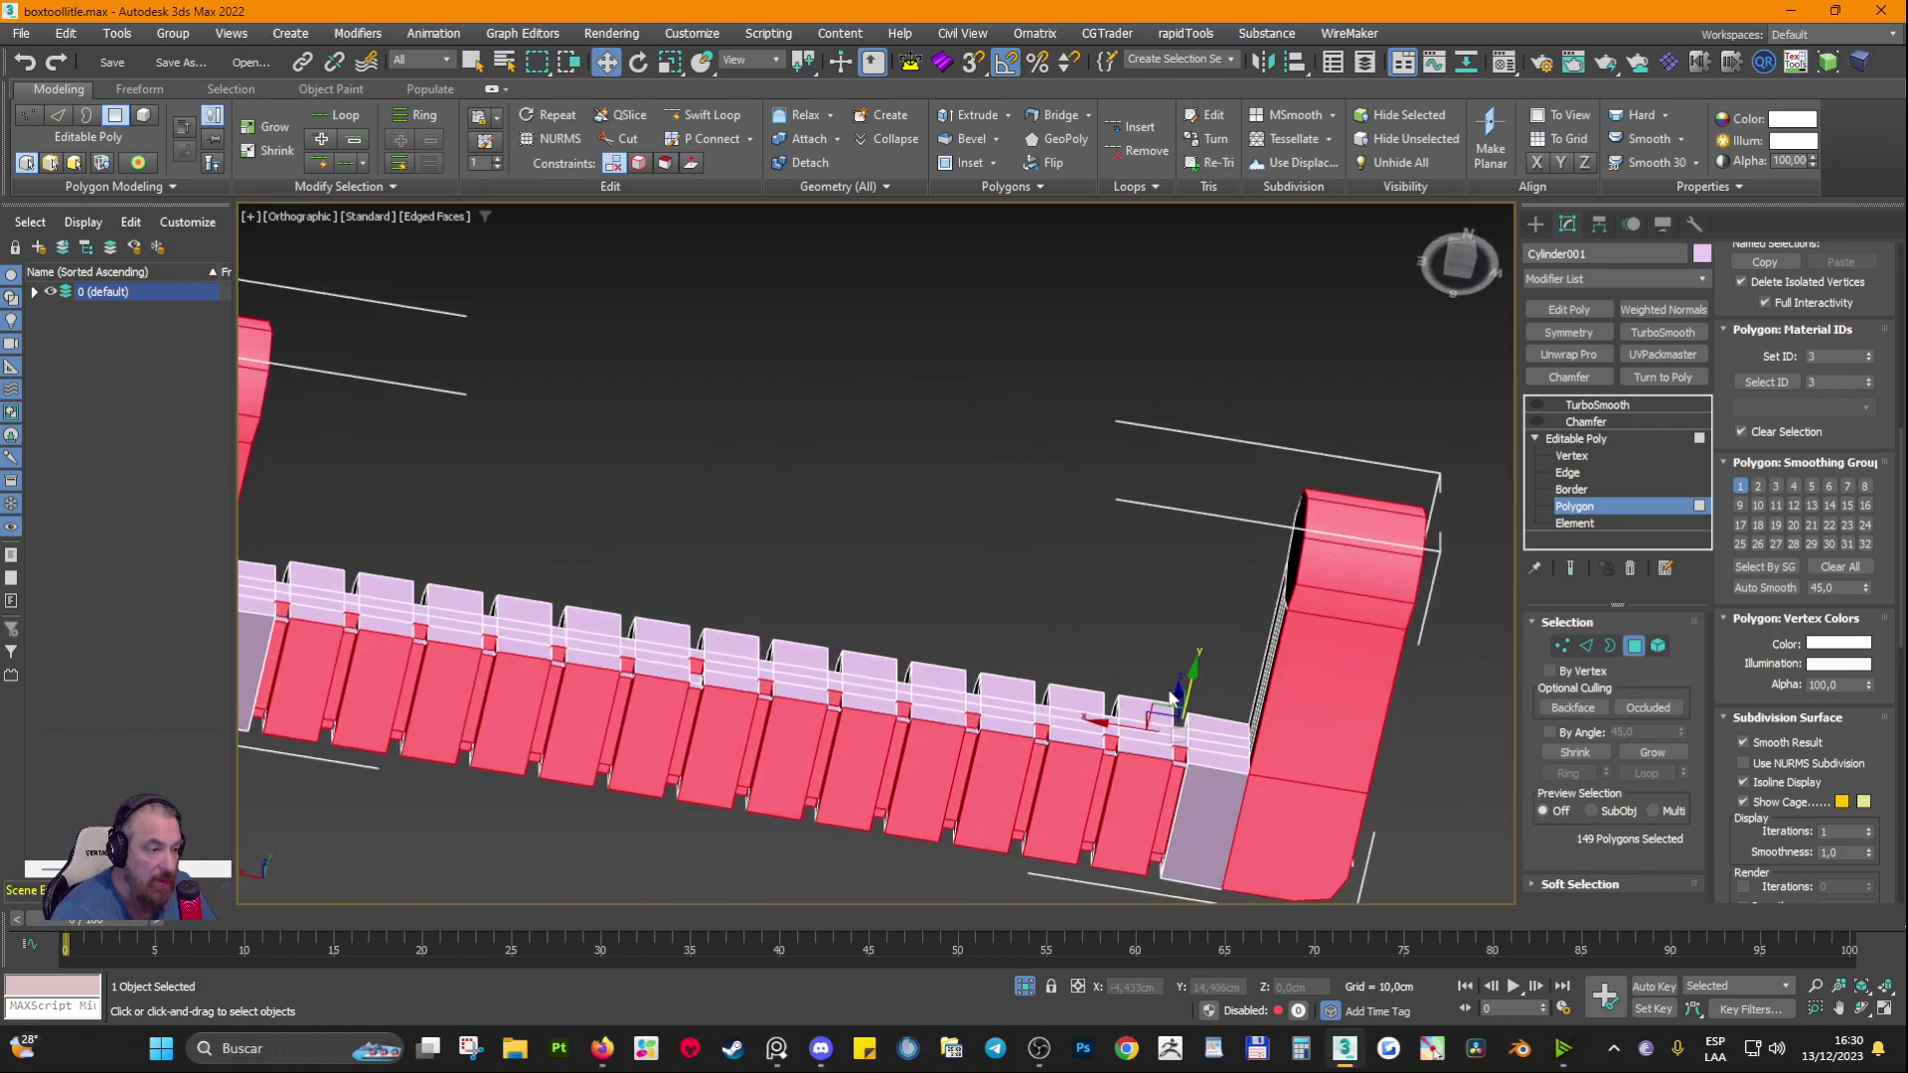
pyautogui.keyDown('alt'); pyautogui.moveTo(1172, 699); pyautogui.dragTo(1052, 872, button='middle'); pyautogui.keyUp('alt')
pyautogui.keyDown('alt'); pyautogui.moveTo(1051, 760); pyautogui.dragTo(846, 697, button='middle'); pyautogui.keyUp('alt')
pyautogui.keyDown('alt'); pyautogui.moveTo(1143, 651); pyautogui.dragTo(1182, 638, button='middle'); pyautogui.keyUp('alt')
pyautogui.scroll(4, 1108, 631)
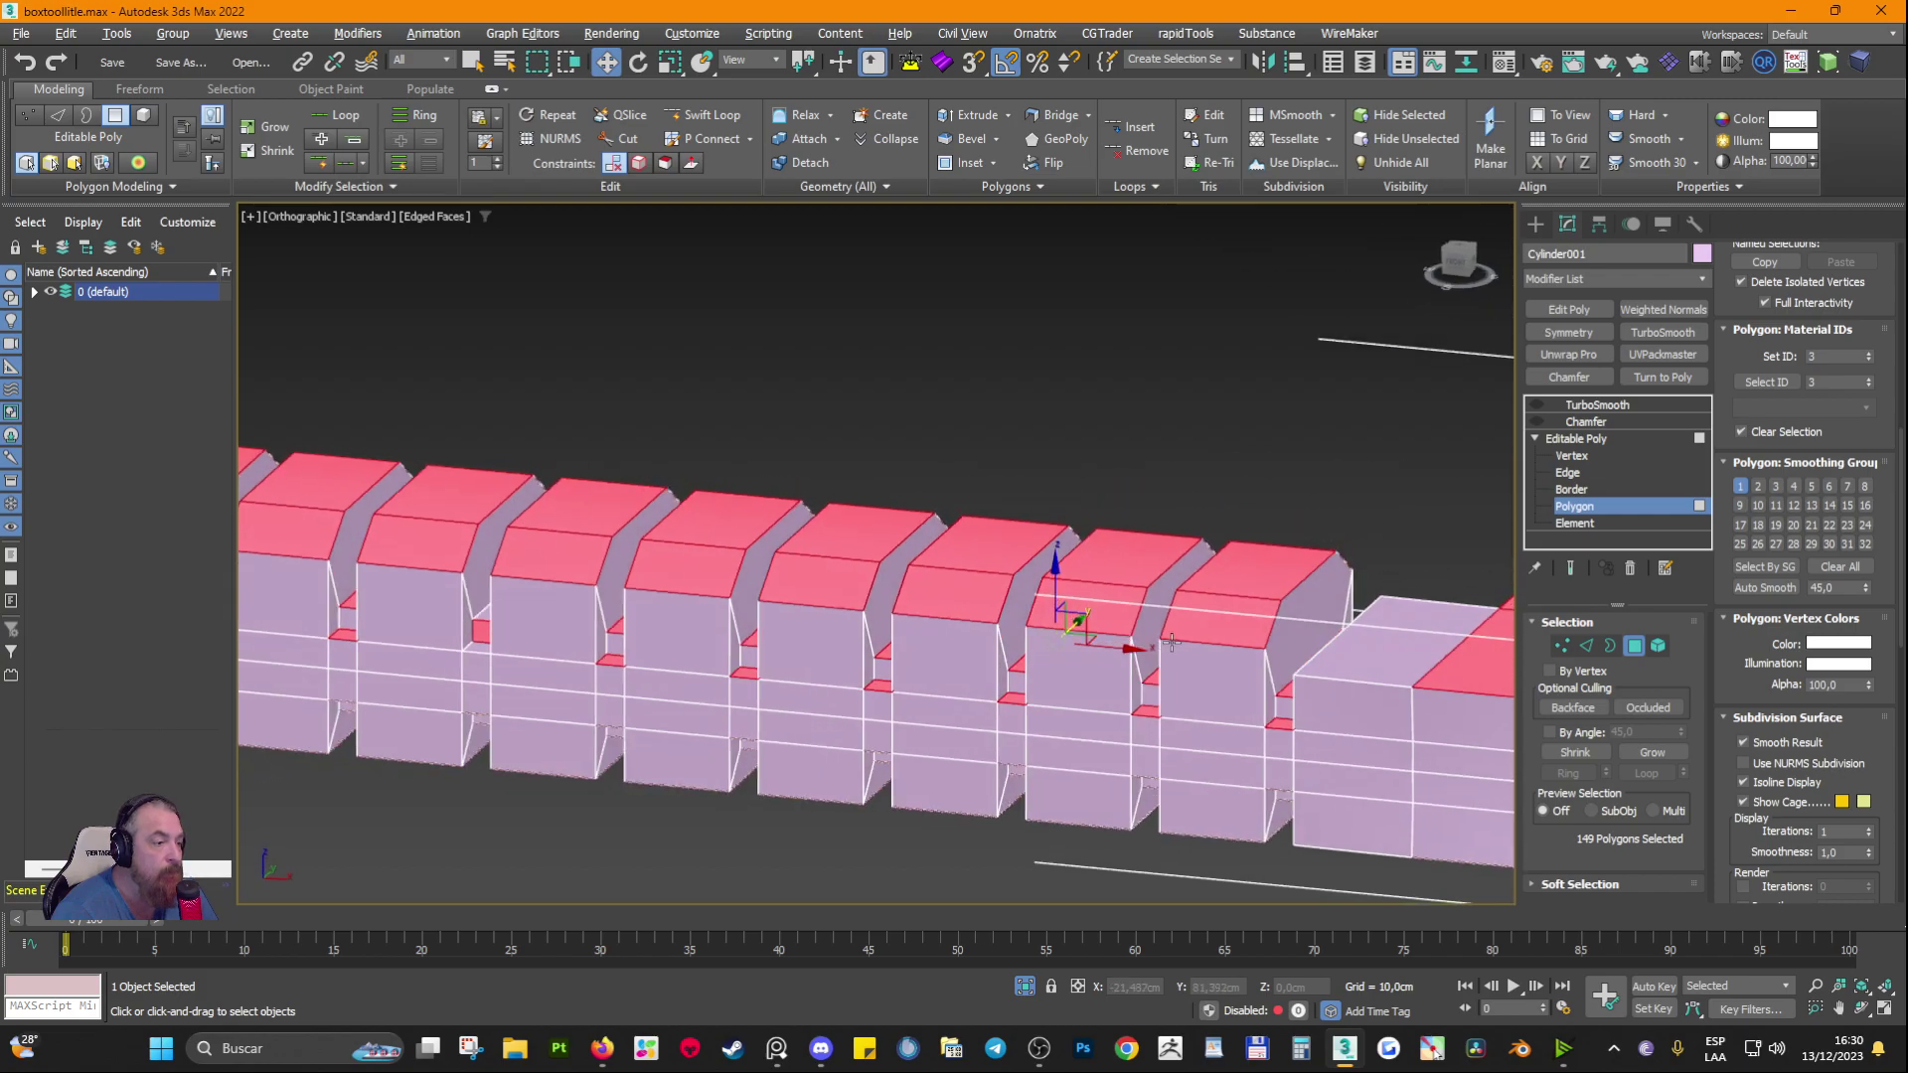
pyautogui.click(1258, 632)
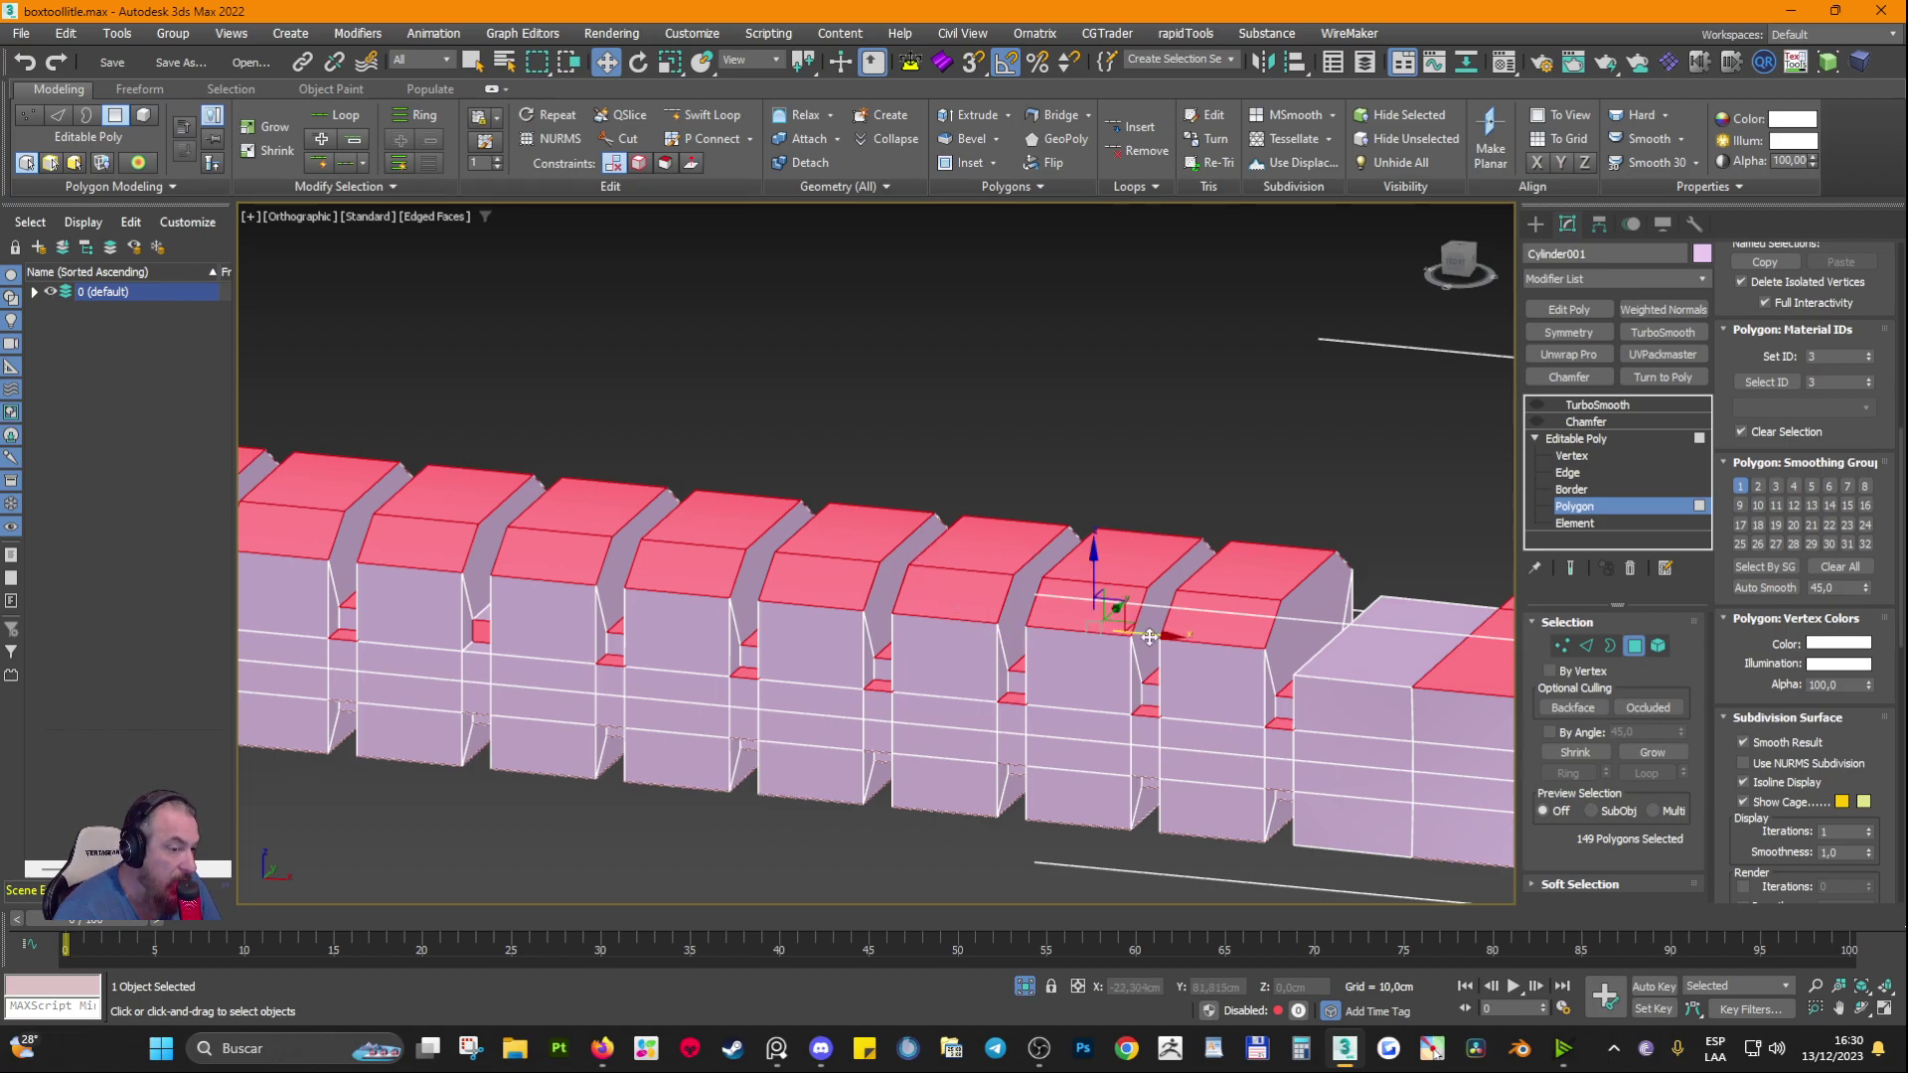
pyautogui.doubleClick(1843, 586)
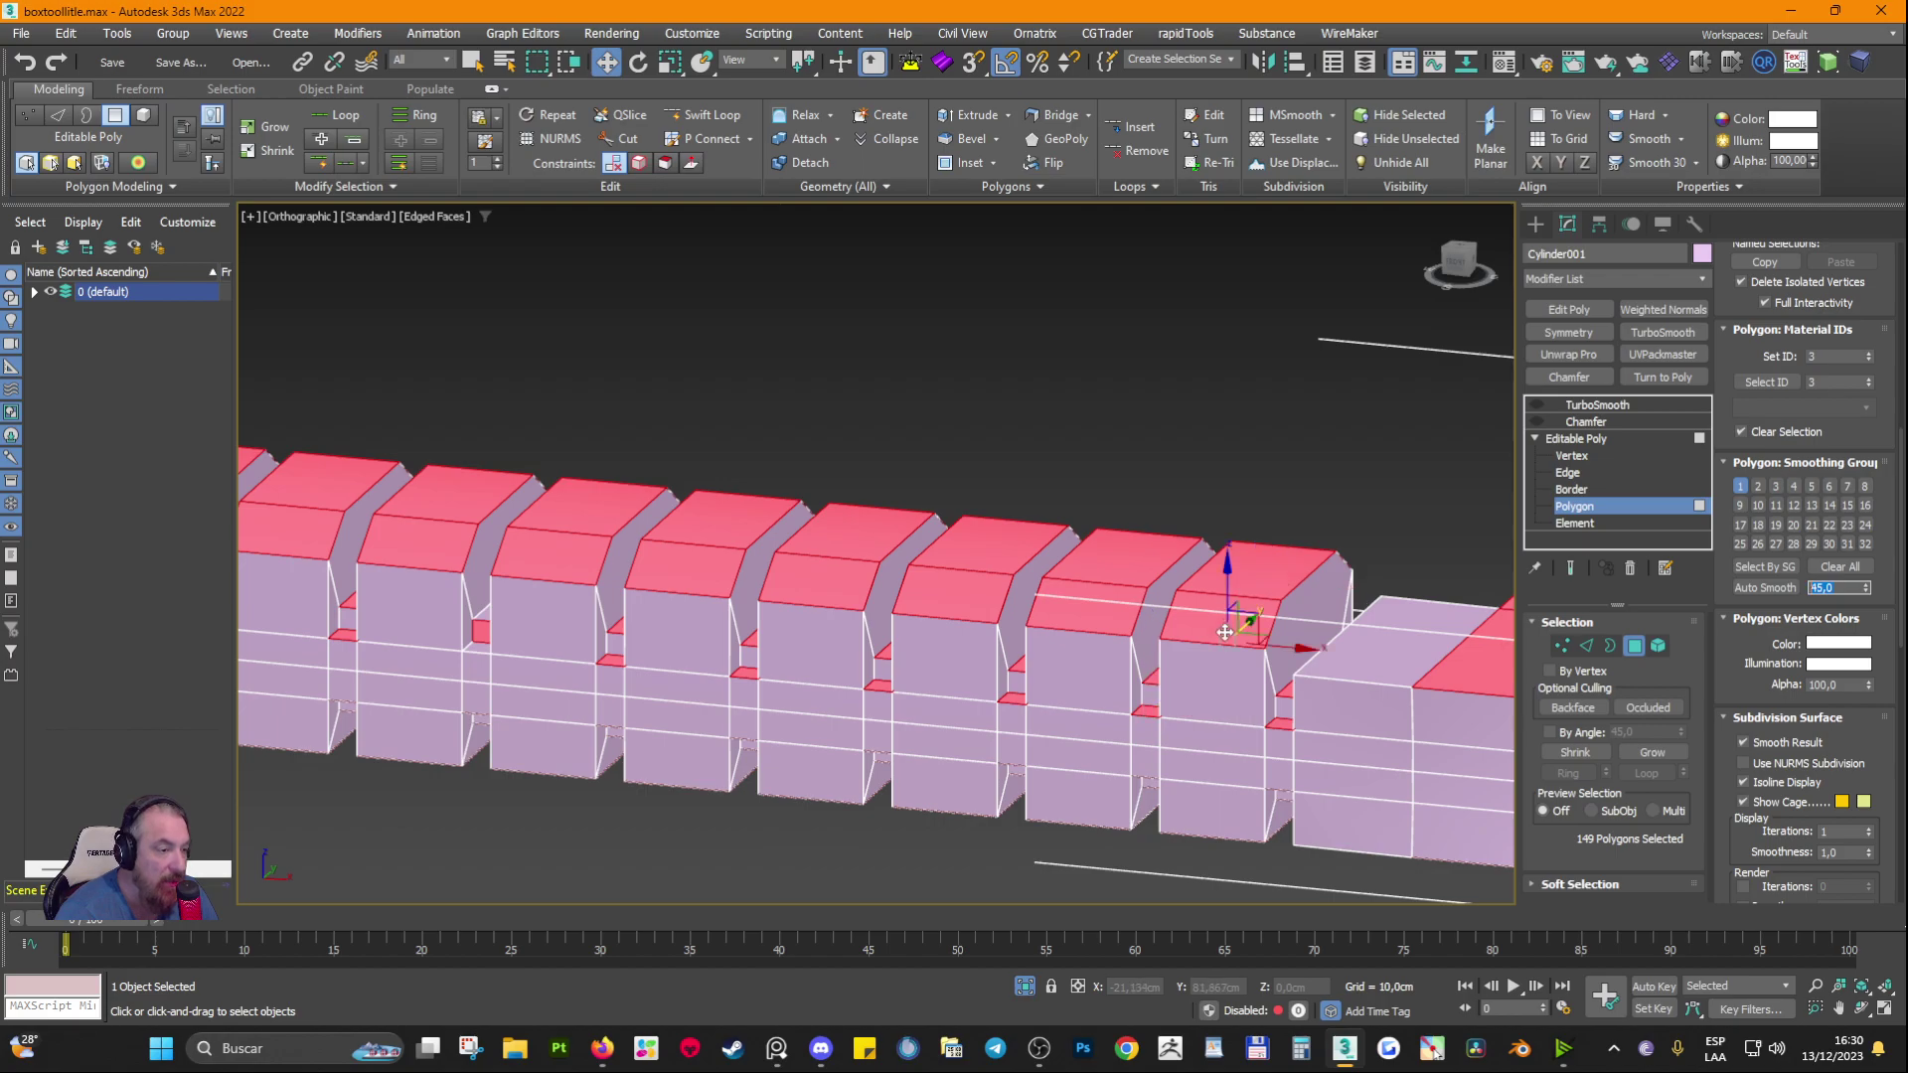
pyautogui.scroll(-5, 1224, 632)
pyautogui.keyDown('alt'); pyautogui.moveTo(1224, 632); pyautogui.dragTo(1242, 740, button='middle'); pyautogui.keyUp('alt')
pyautogui.moveTo(618, 370); pyautogui.dragTo(898, 502, button='middle')
pyautogui.scroll(4, 656, 469)
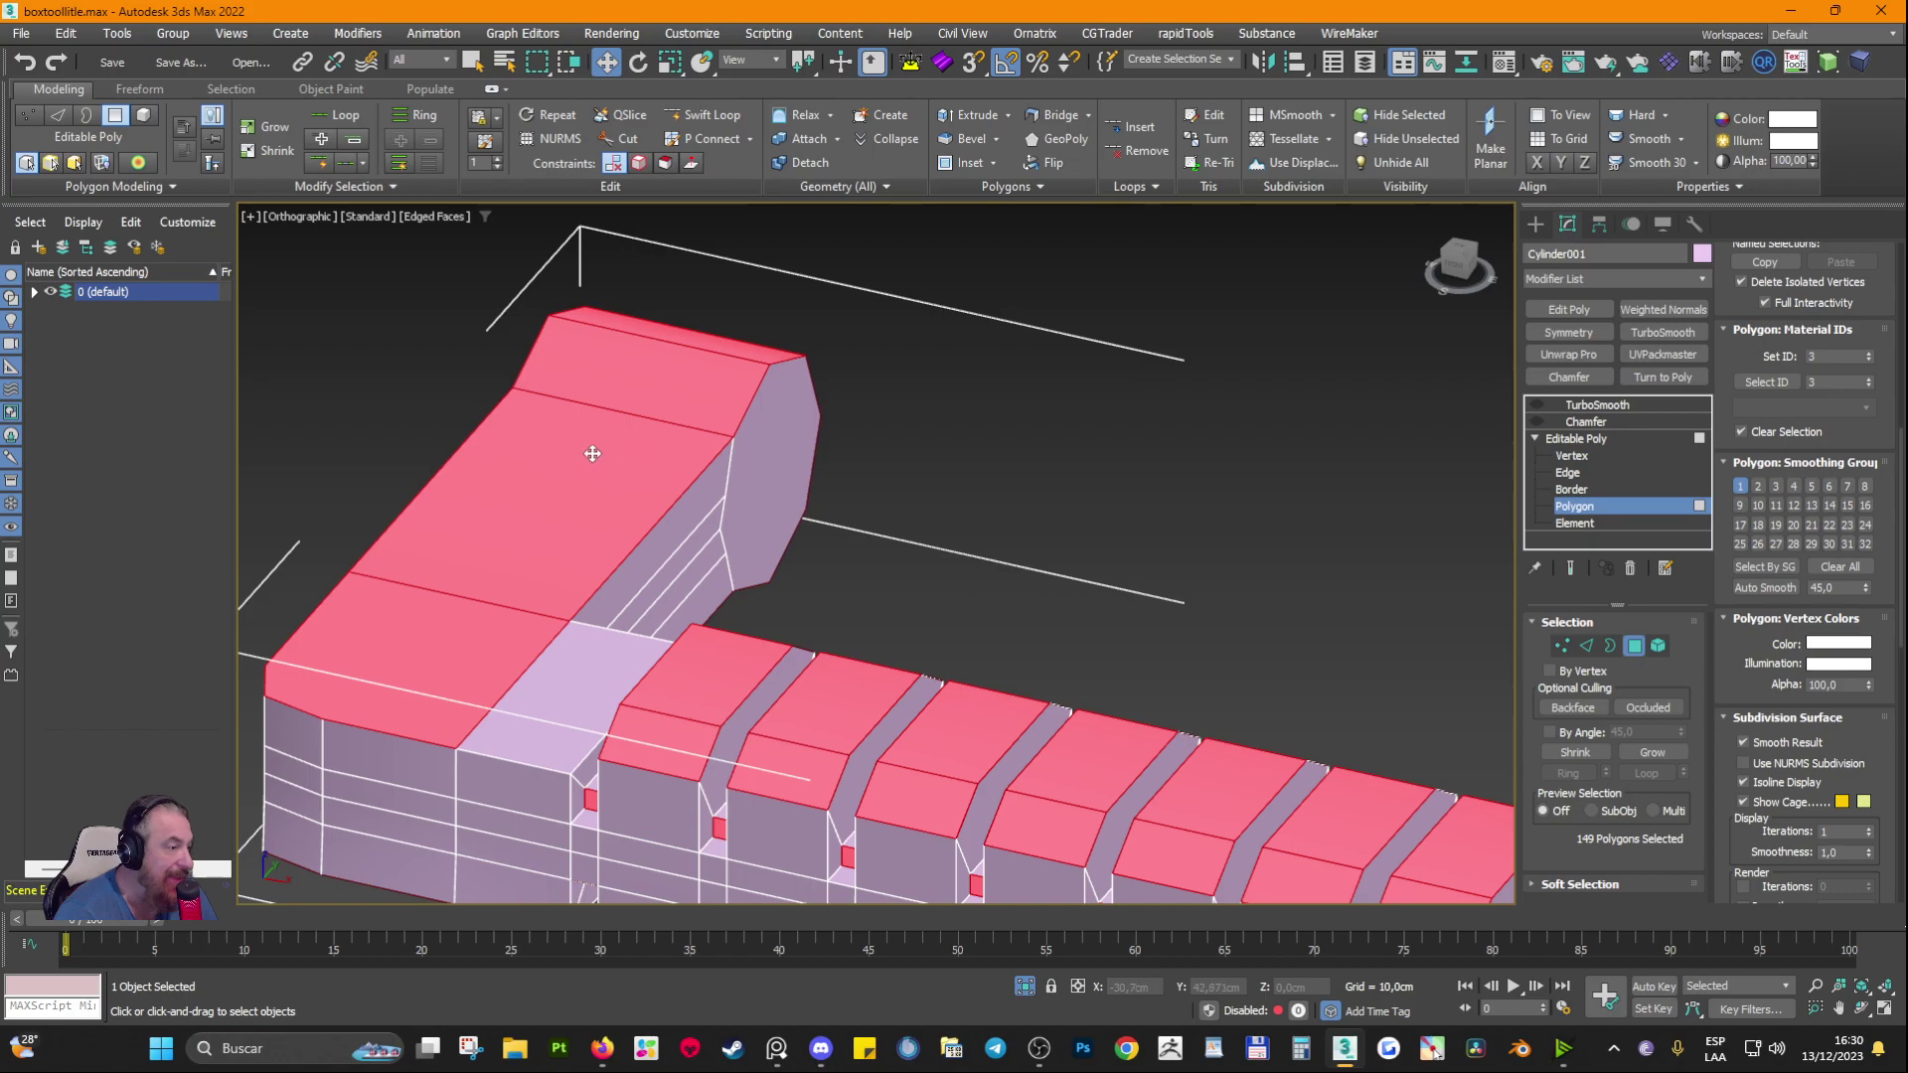
pyautogui.scroll(-4, 715, 511)
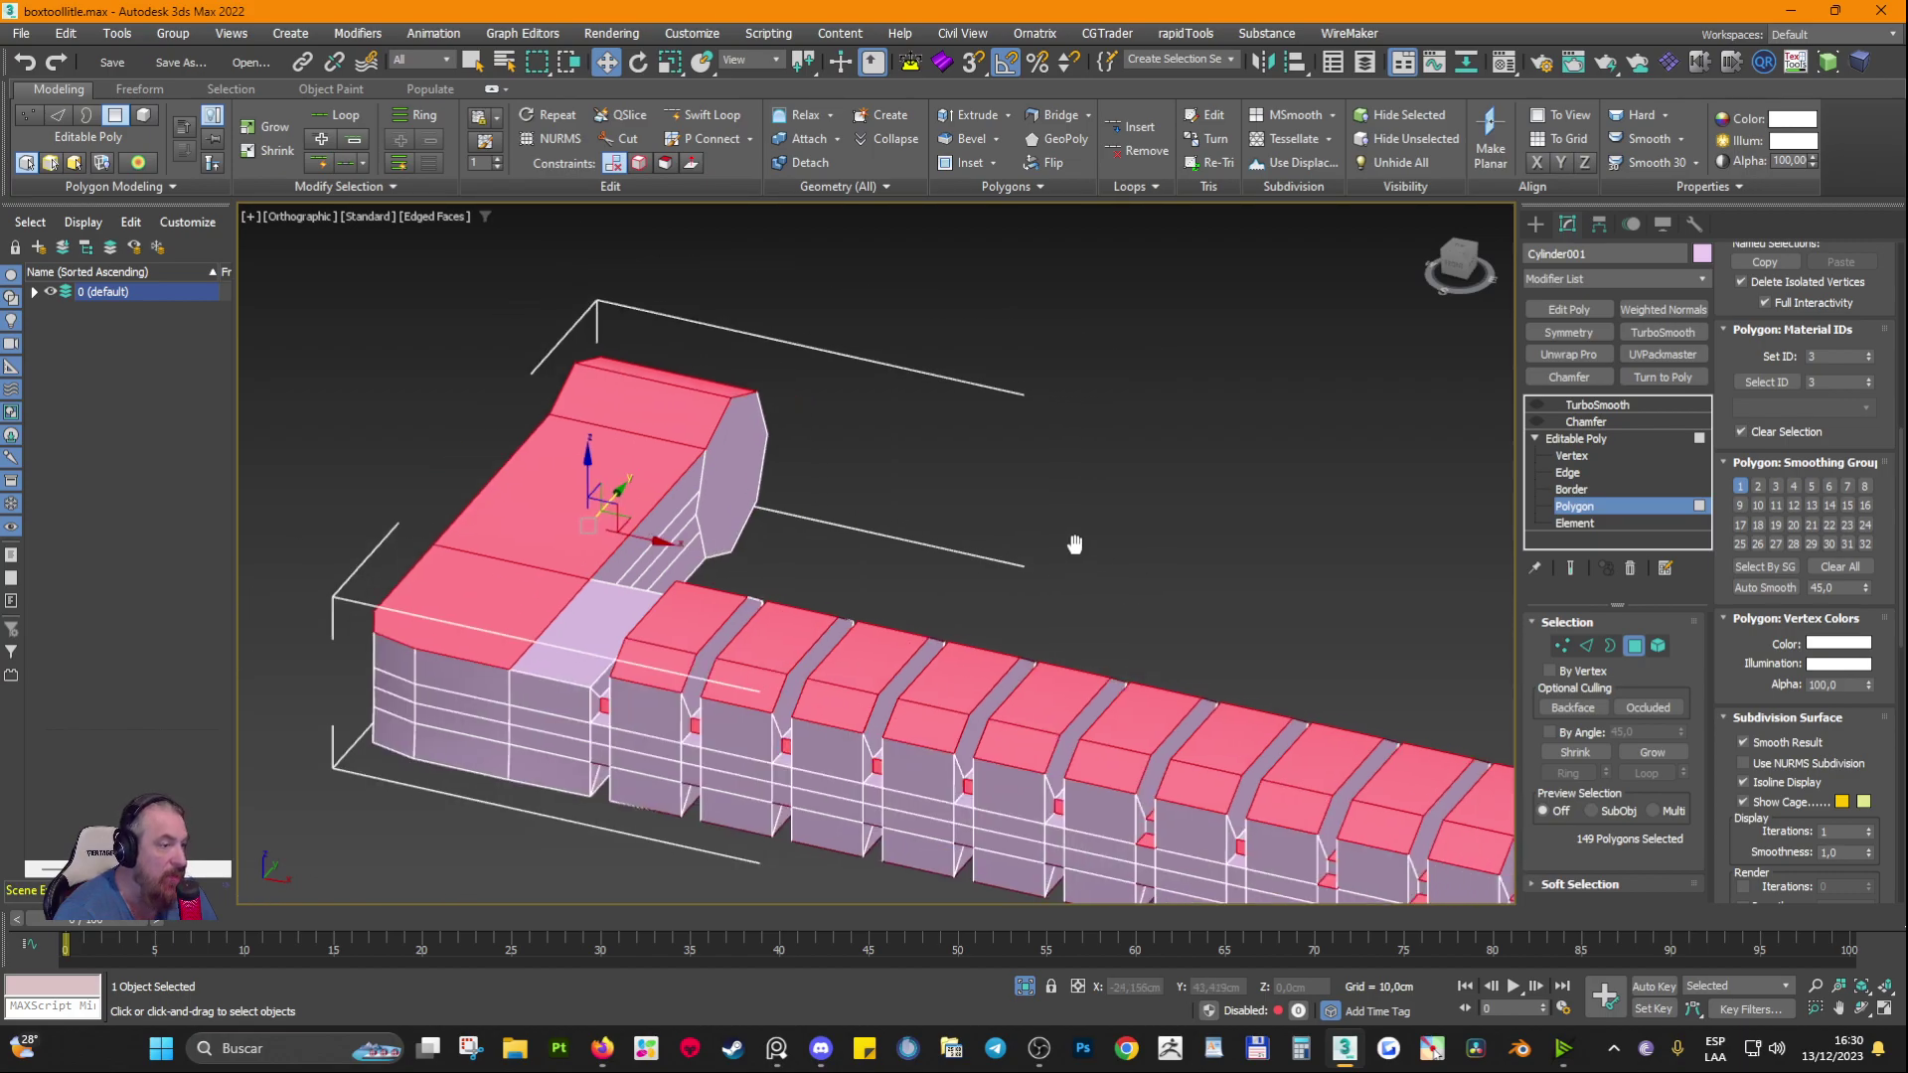
pyautogui.keyDown('alt'); pyautogui.moveTo(1077, 540); pyautogui.dragTo(997, 526, button='middle'); pyautogui.keyUp('alt')
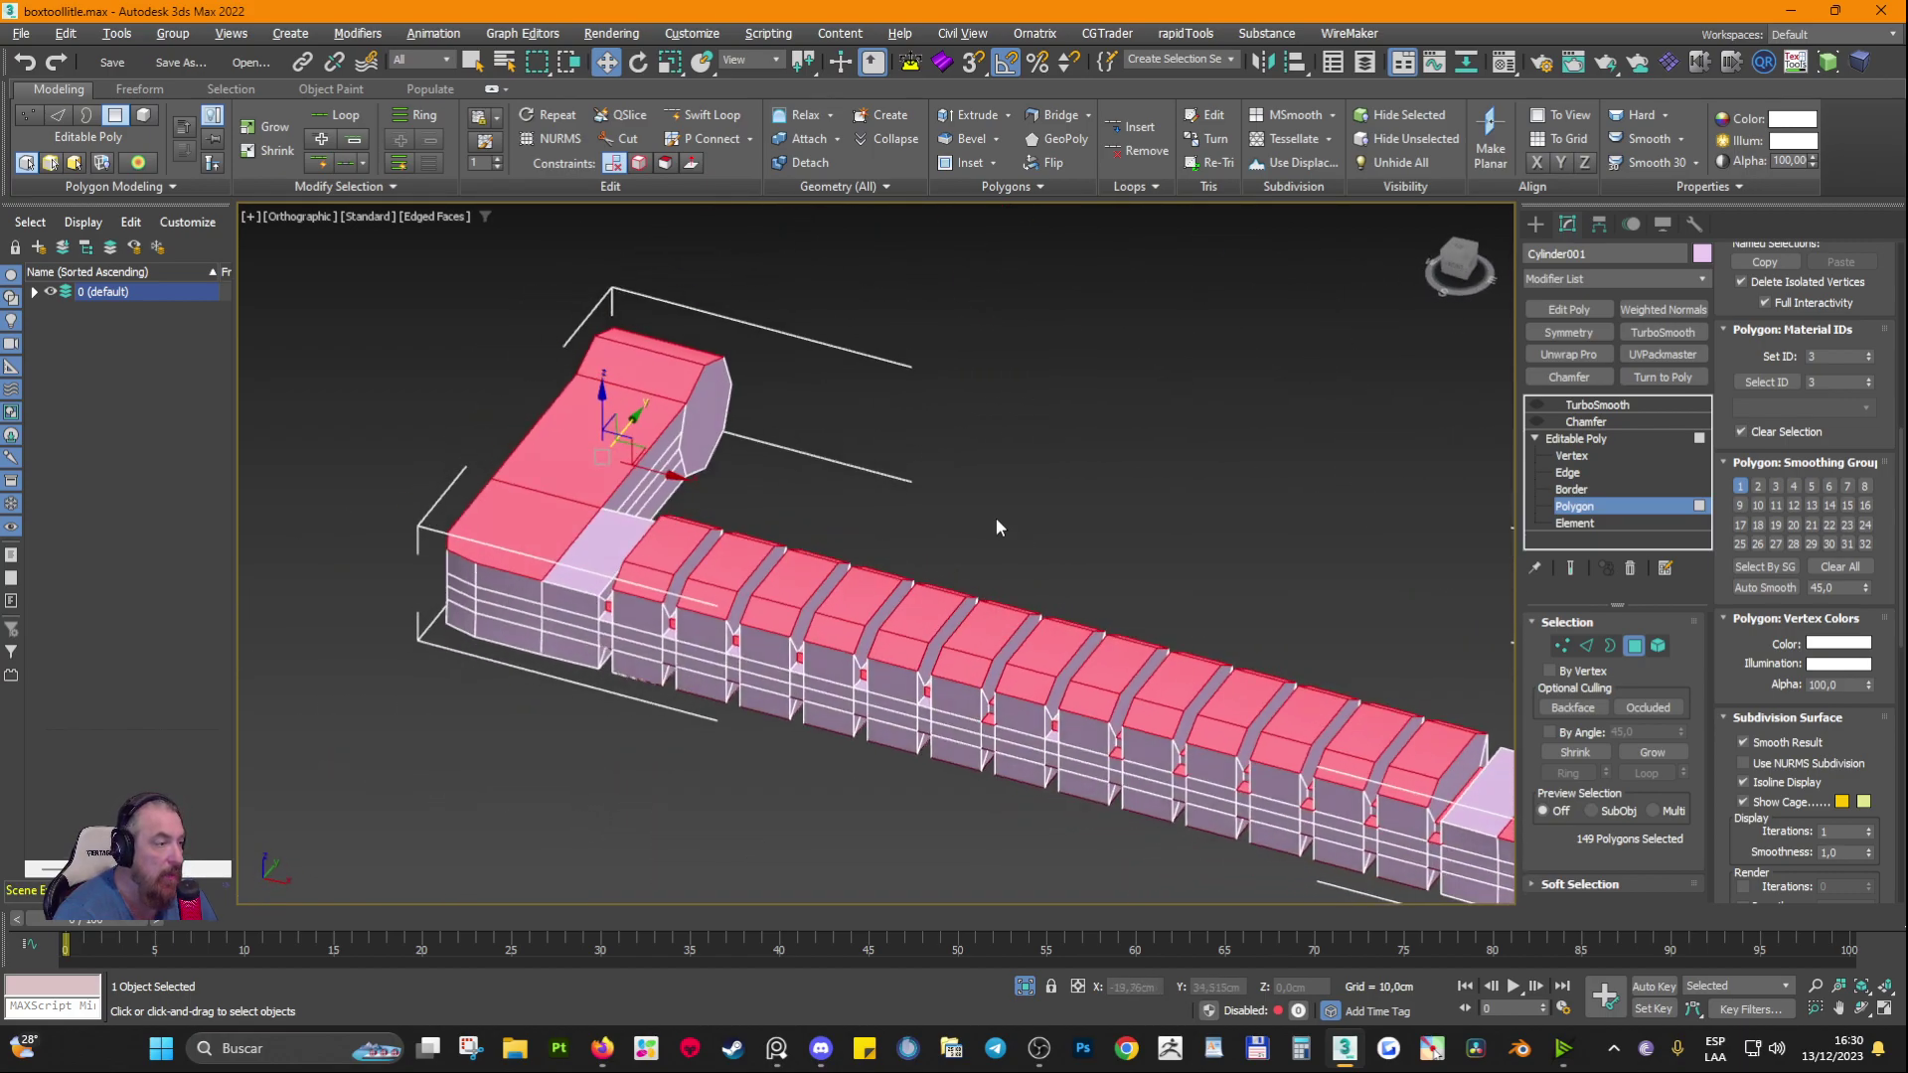
# Step: Leave polygon editing, turn on the Chamfer modifier and check the arm end's bevels with and without edged faces
pyautogui.click(1582, 438)
pyautogui.click(1586, 421)
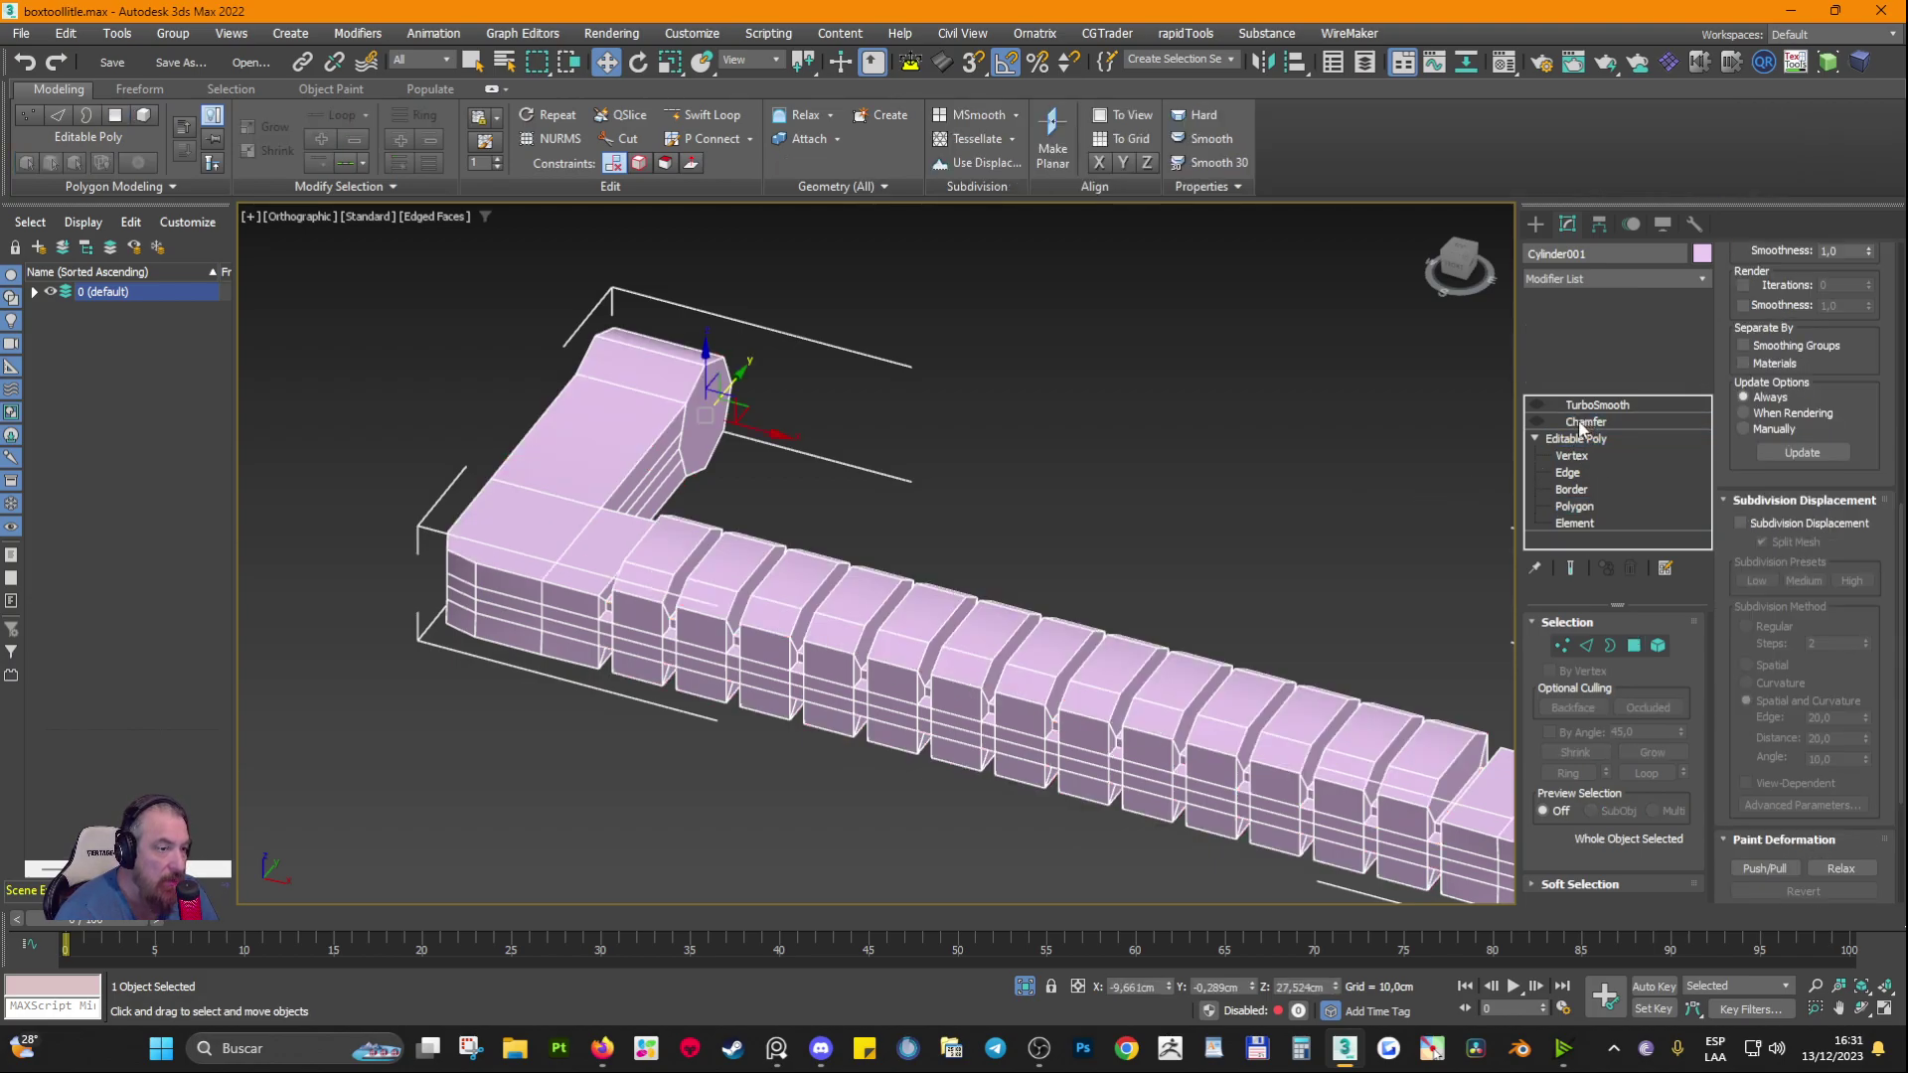
pyautogui.scroll(5, 796, 416)
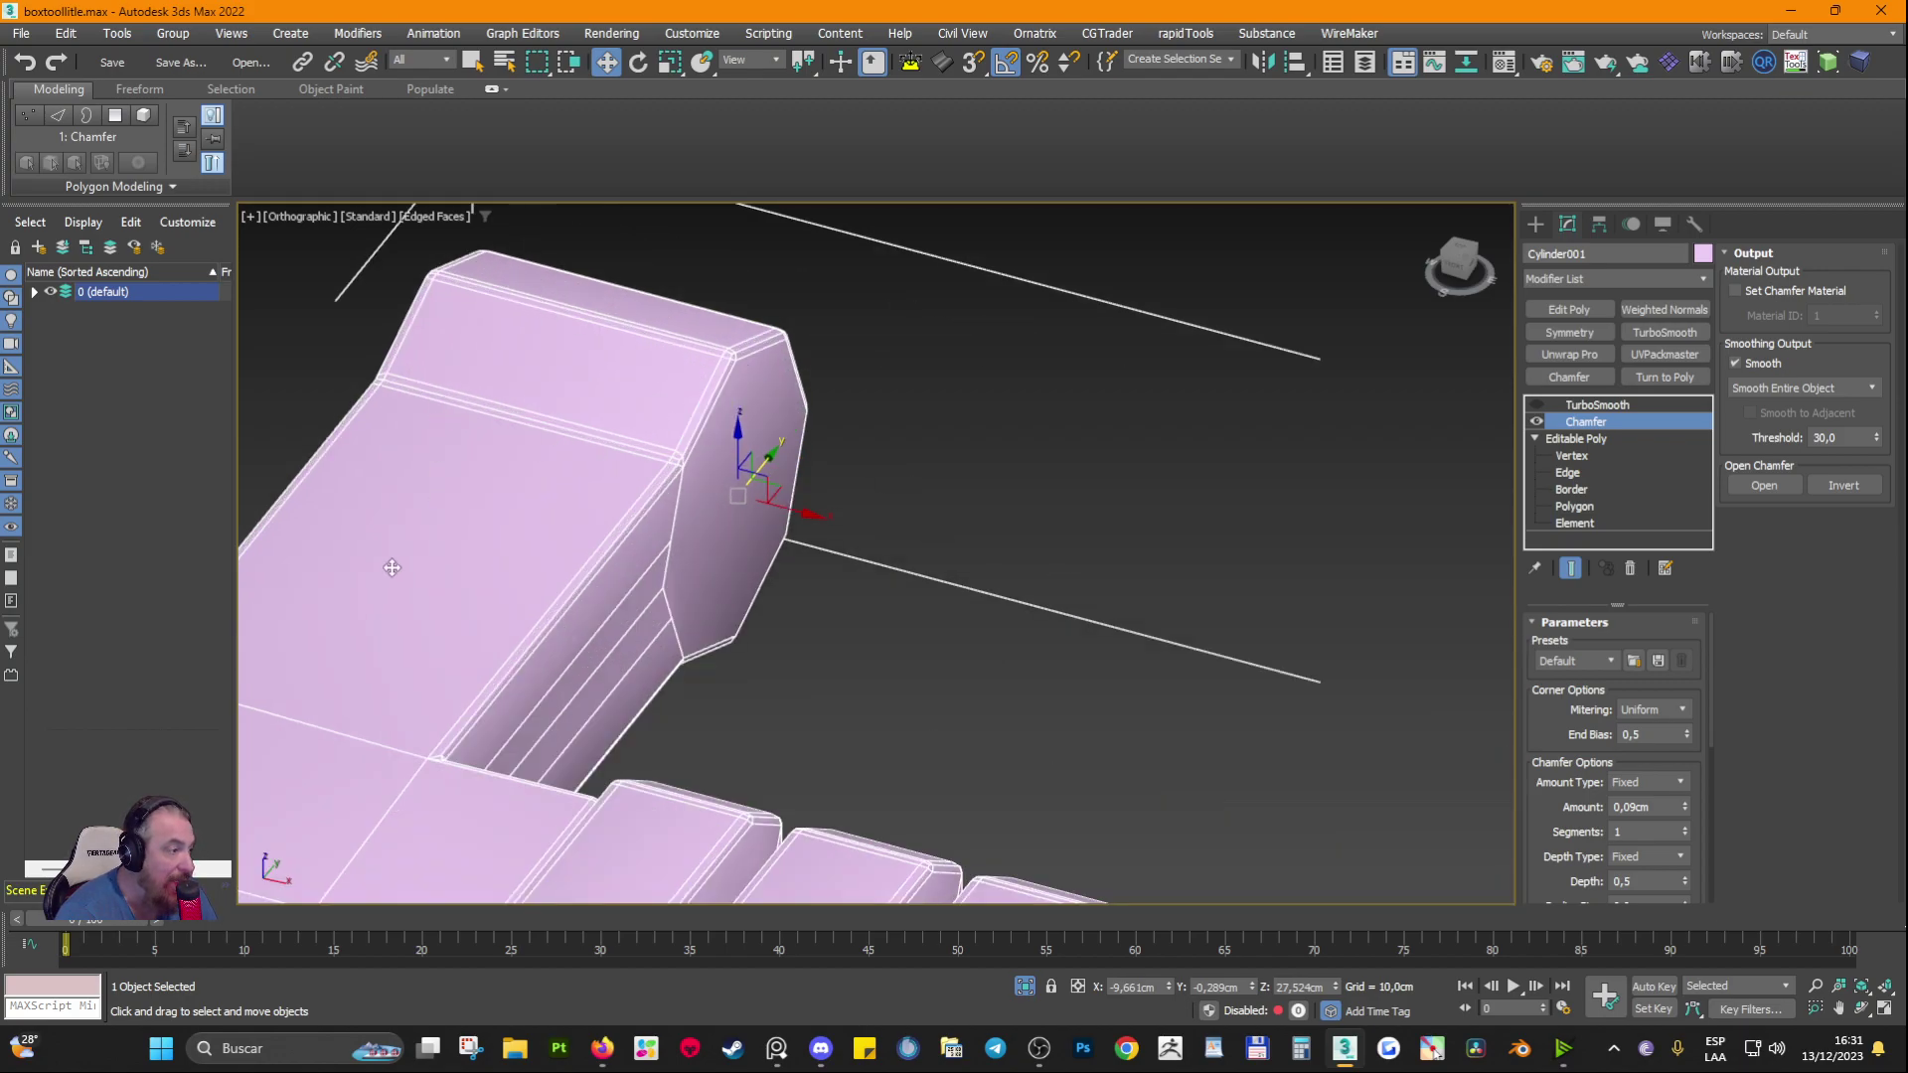
pyautogui.scroll(3, 575, 425)
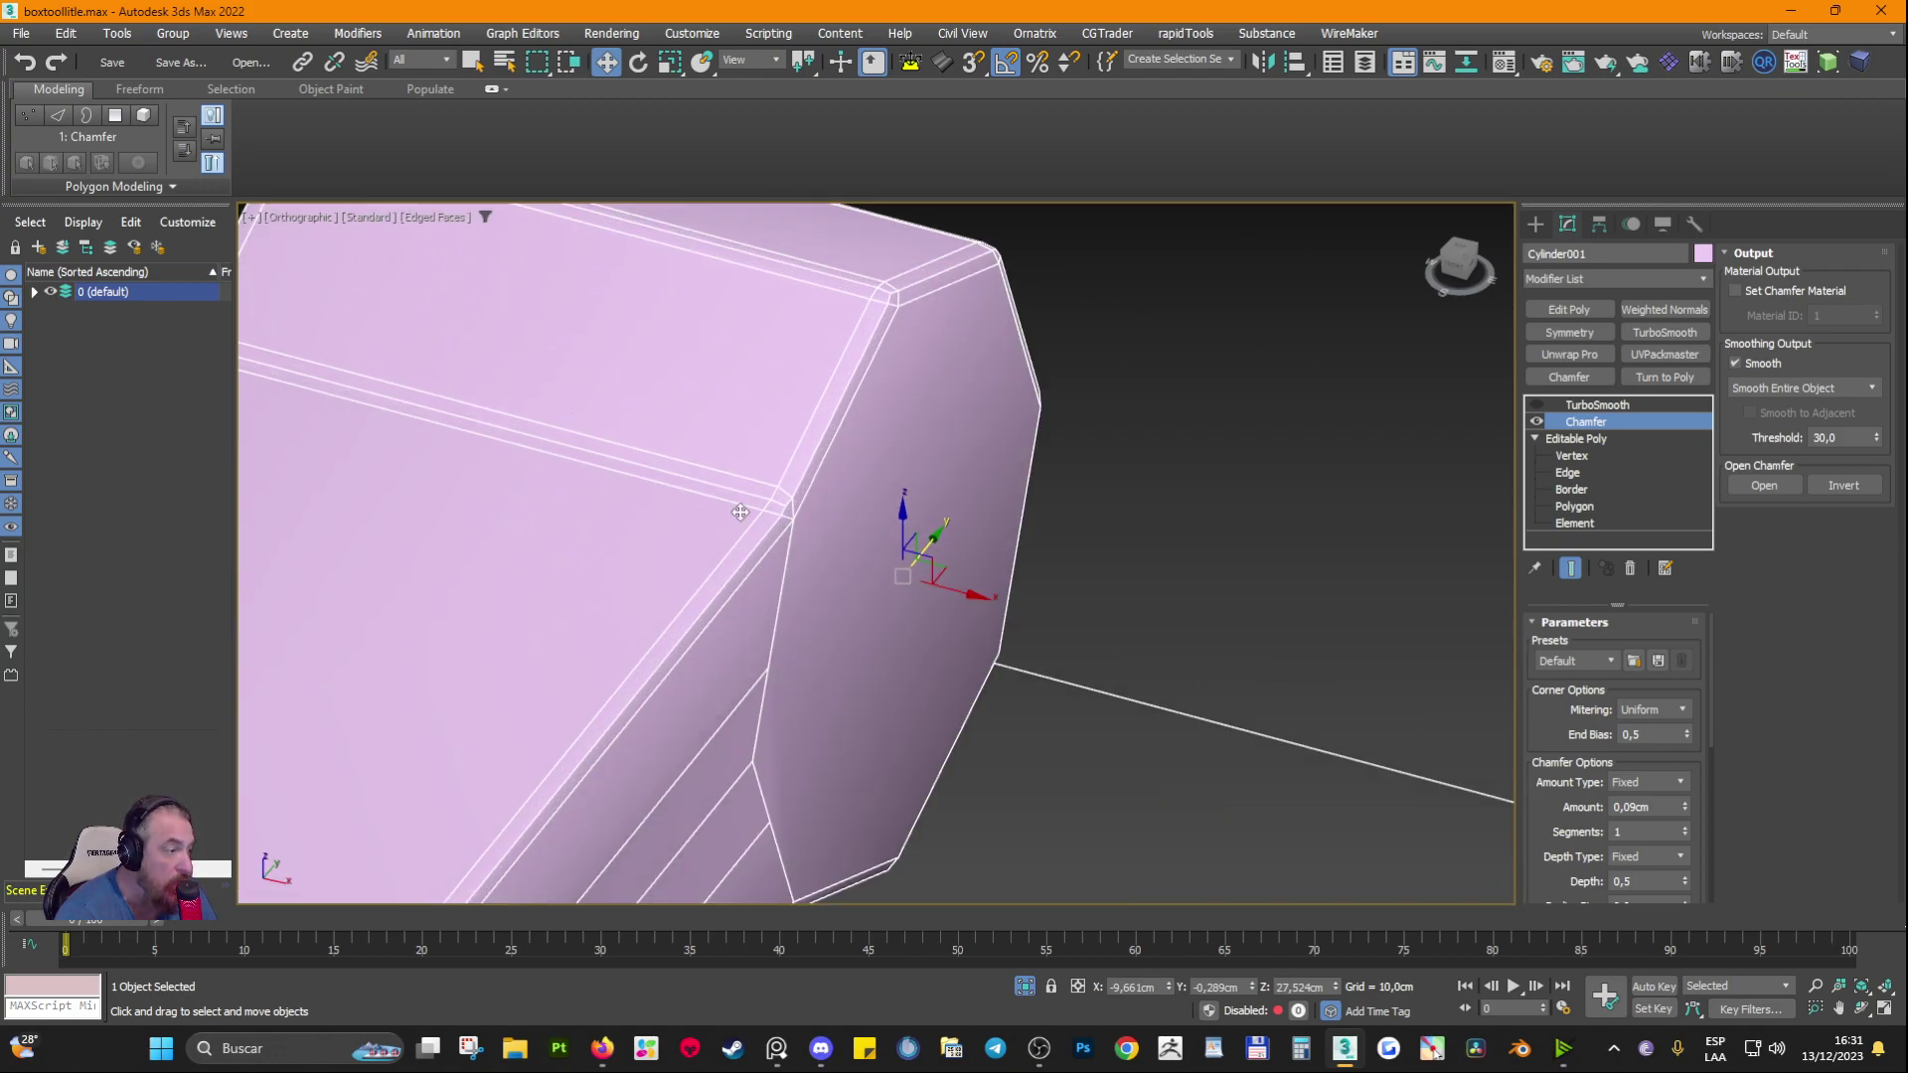
pyautogui.keyDown('alt'); pyautogui.moveTo(741, 511); pyautogui.dragTo(851, 583, button='middle'); pyautogui.keyUp('alt')
pyautogui.scroll(-5, 954, 518)
pyautogui.moveTo(973, 510); pyautogui.dragTo(579, 572, button='middle')
pyautogui.press('F4')
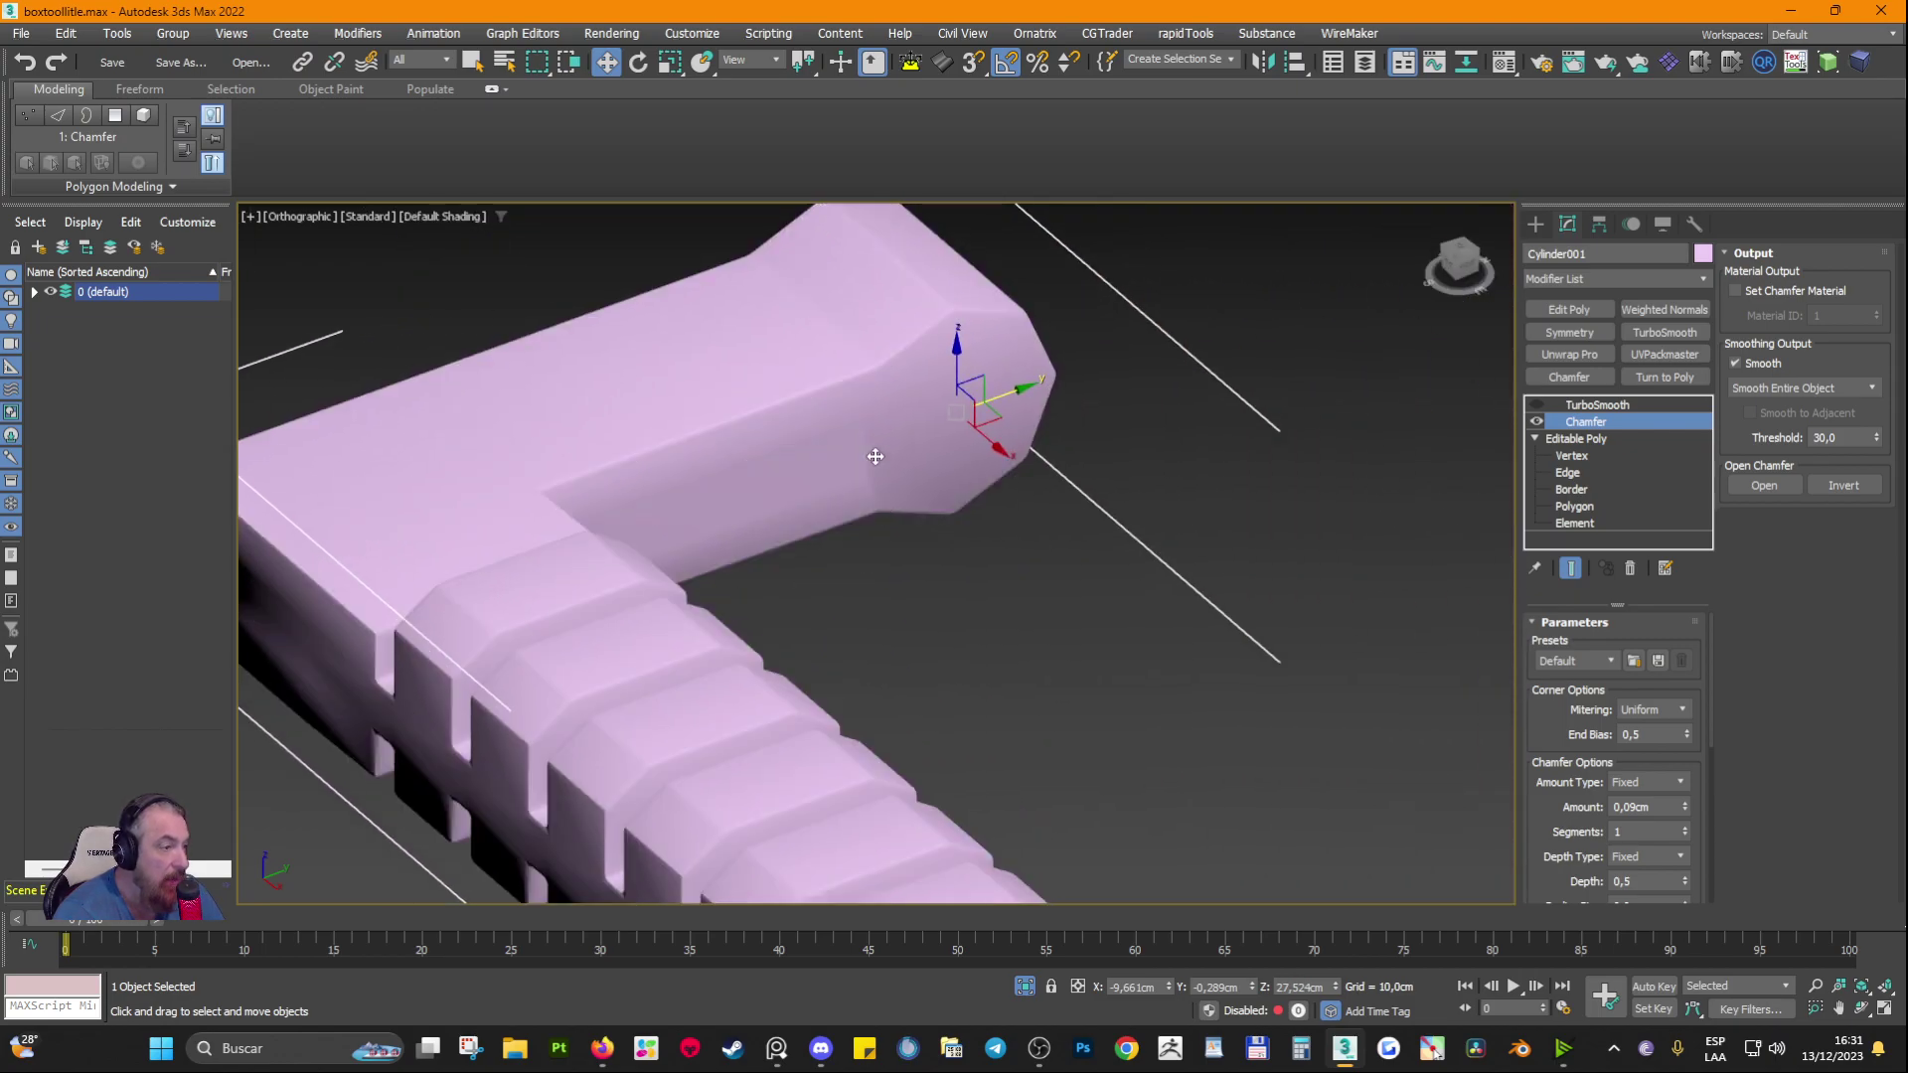
pyautogui.scroll(3, 874, 451)
pyautogui.keyDown('alt'); pyautogui.moveTo(903, 435); pyautogui.dragTo(777, 345, button='middle'); pyautogui.keyUp('alt')
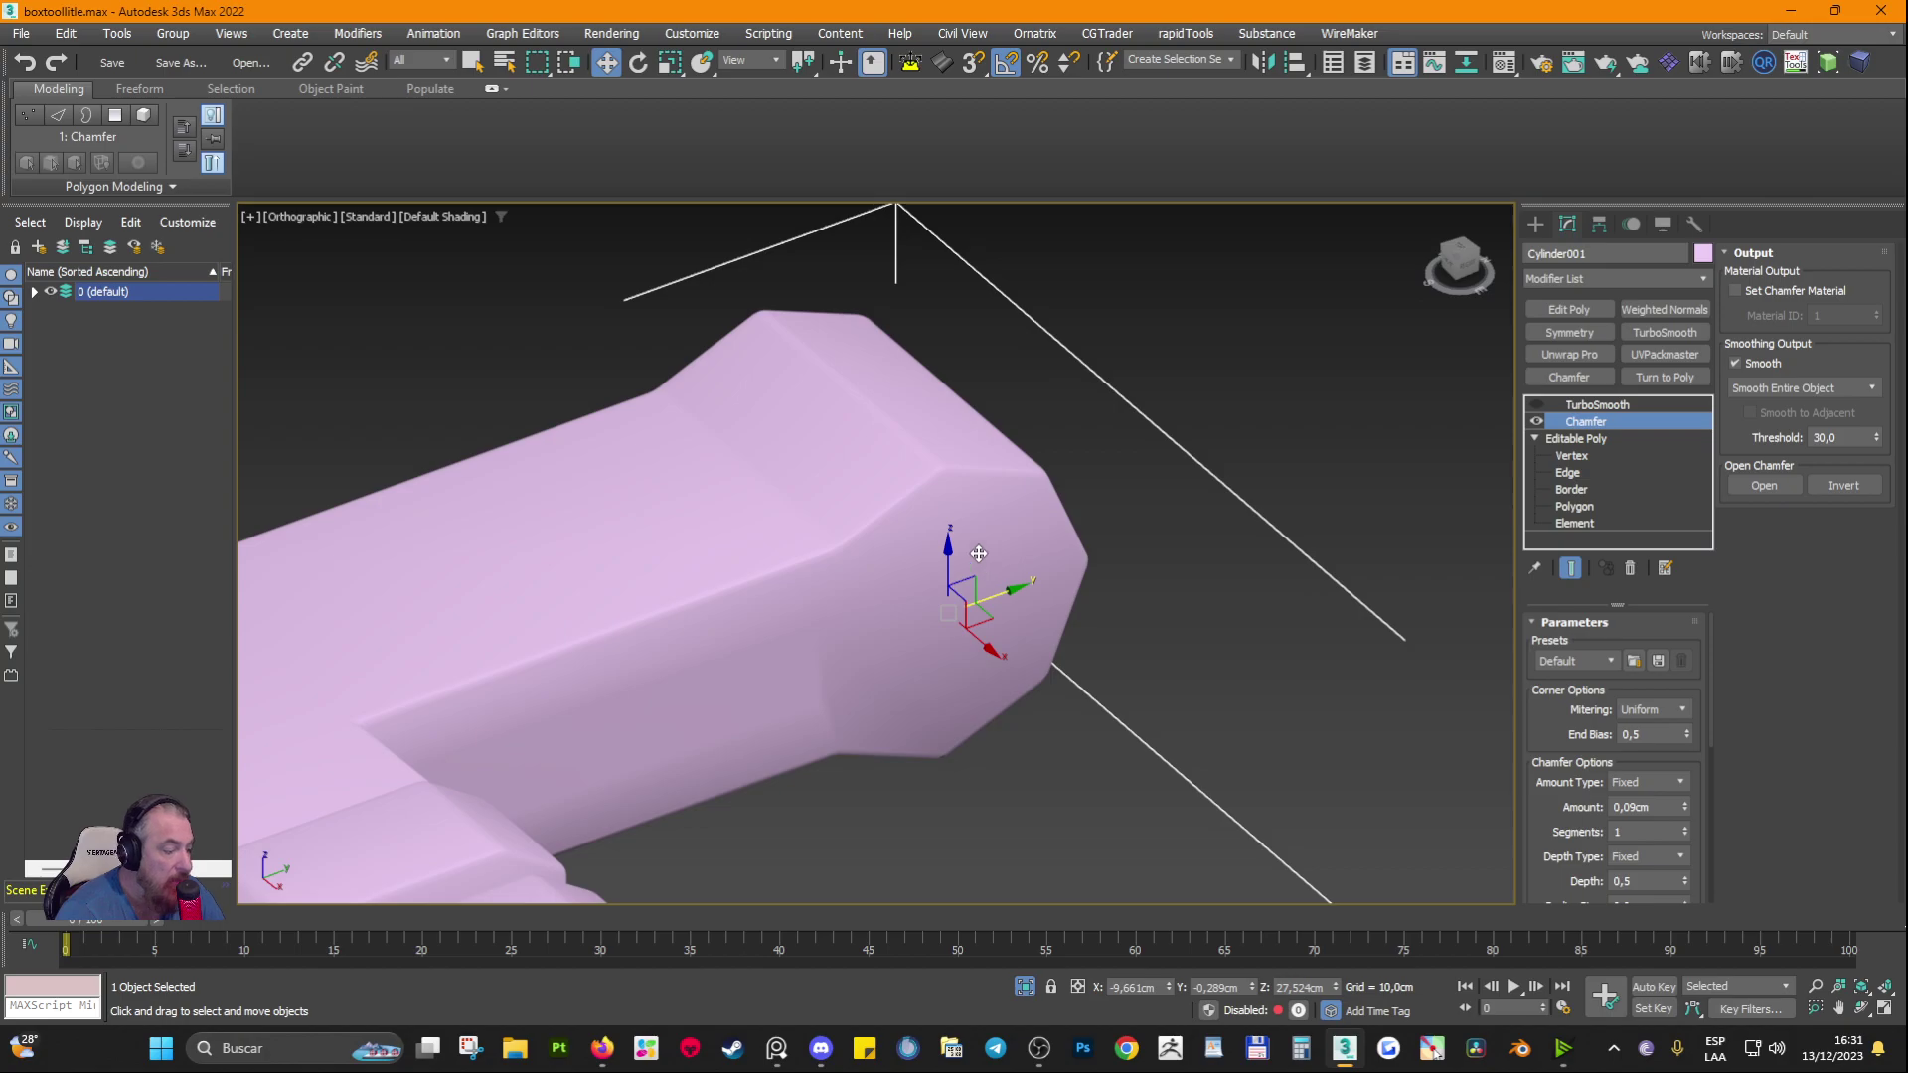
pyautogui.press('F4')
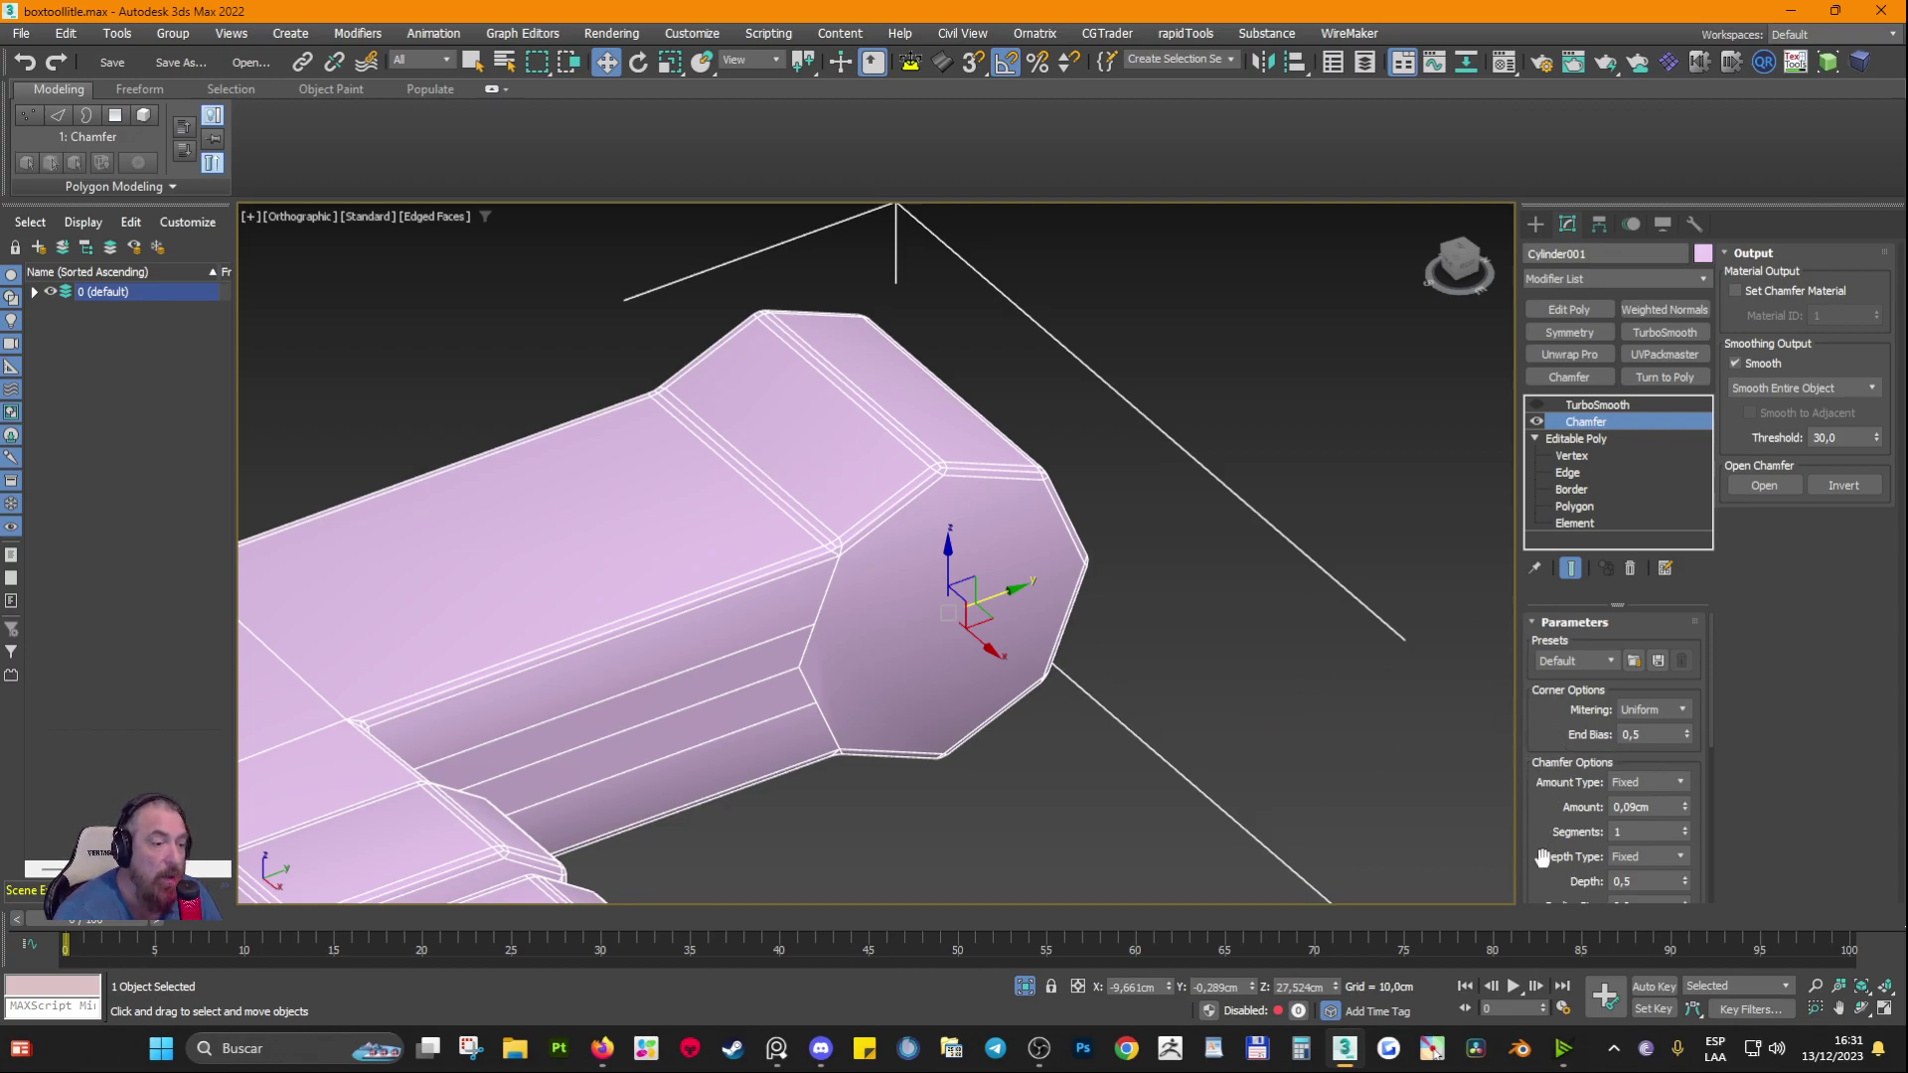
# Step: Set the Chamfer modifier's From Smoothing filter to Unsmoothed Edges
pyautogui.scroll(-8, 1542, 856)
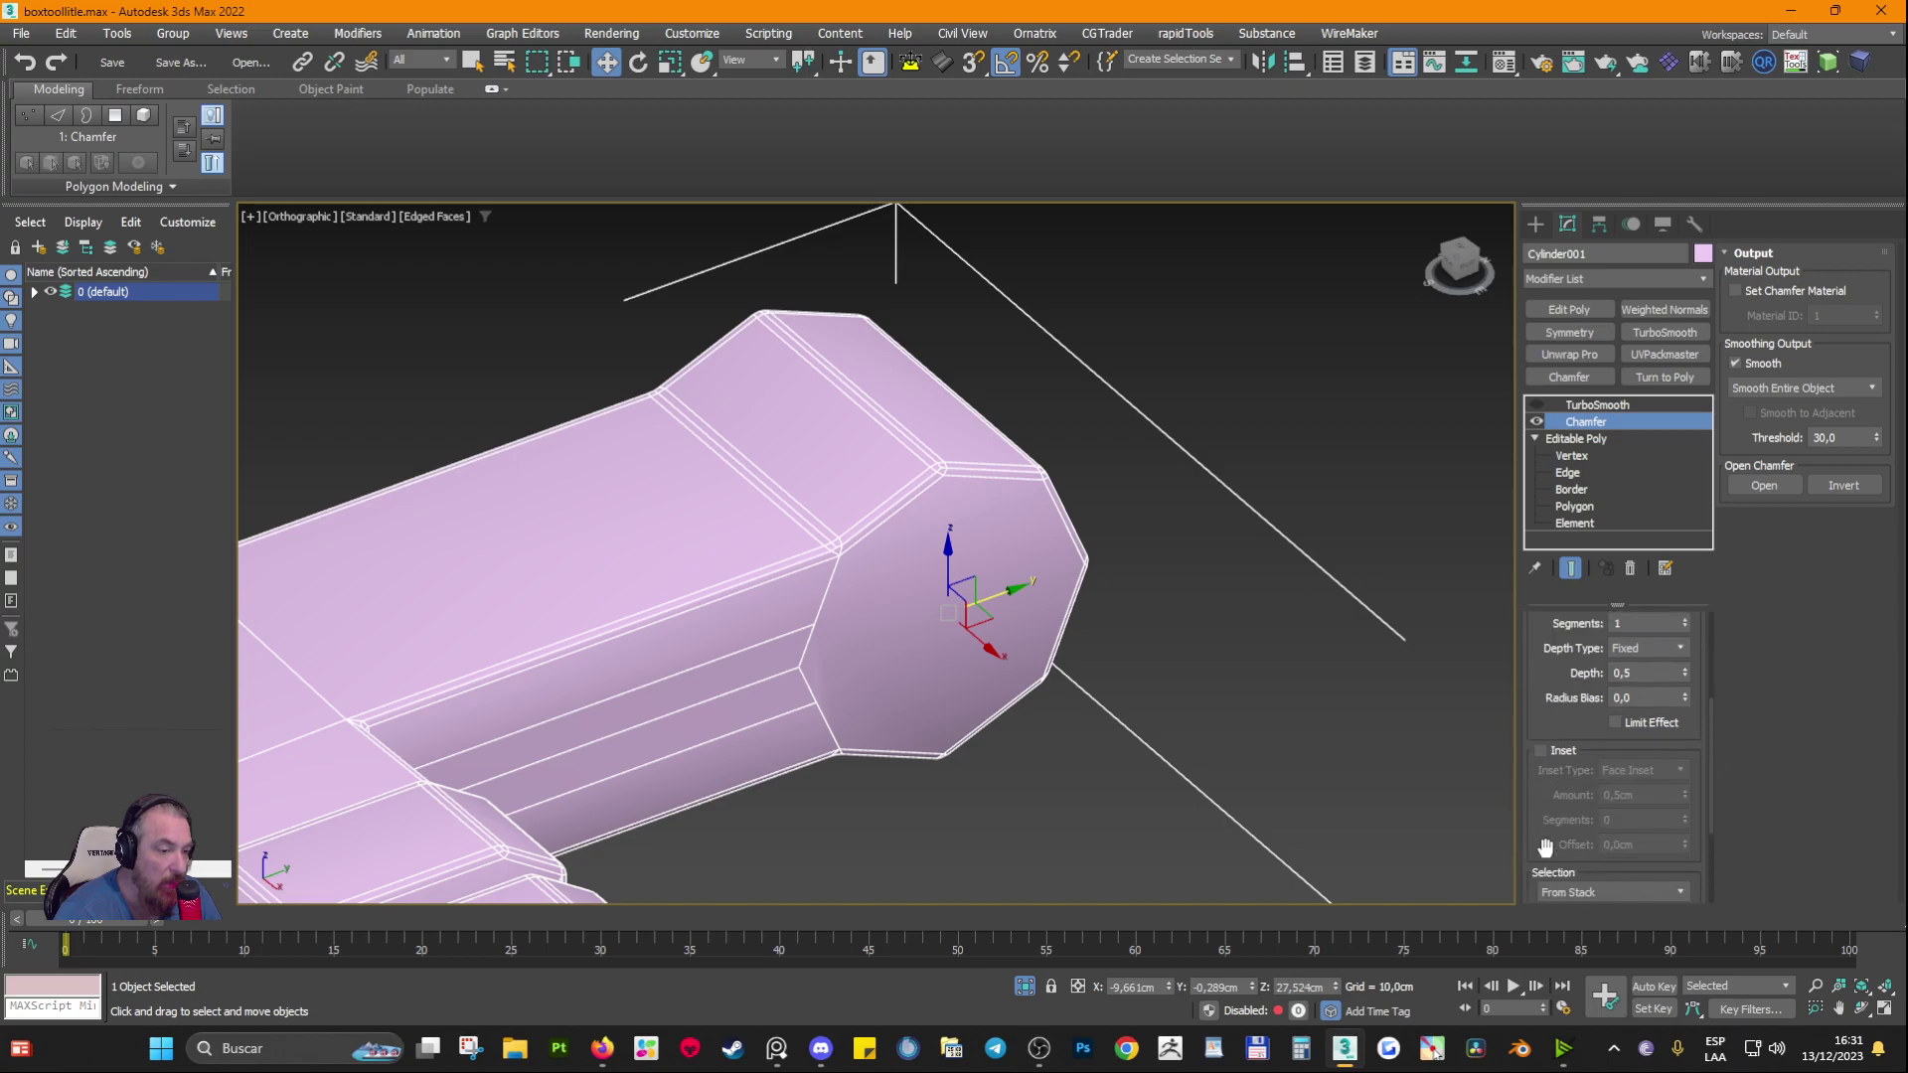
pyautogui.scroll(-2, 1545, 843)
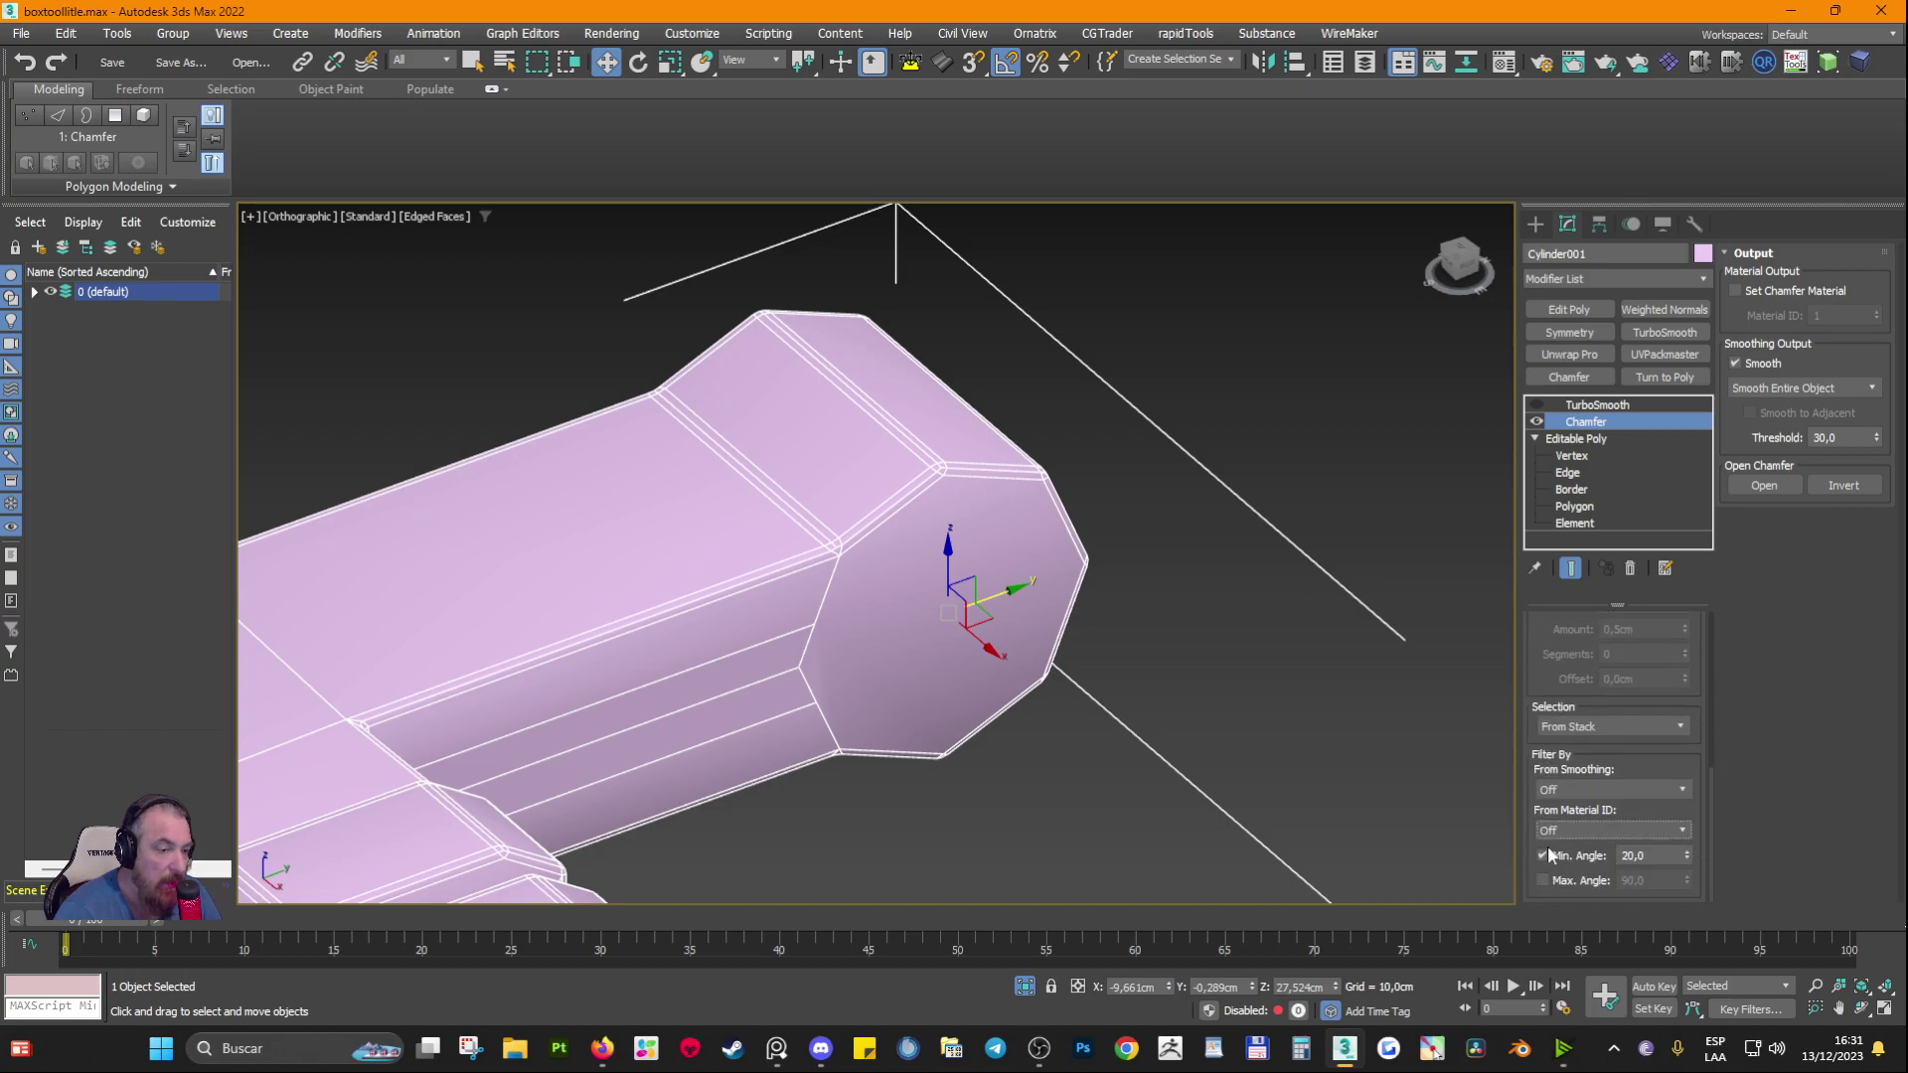
pyautogui.click(1570, 791)
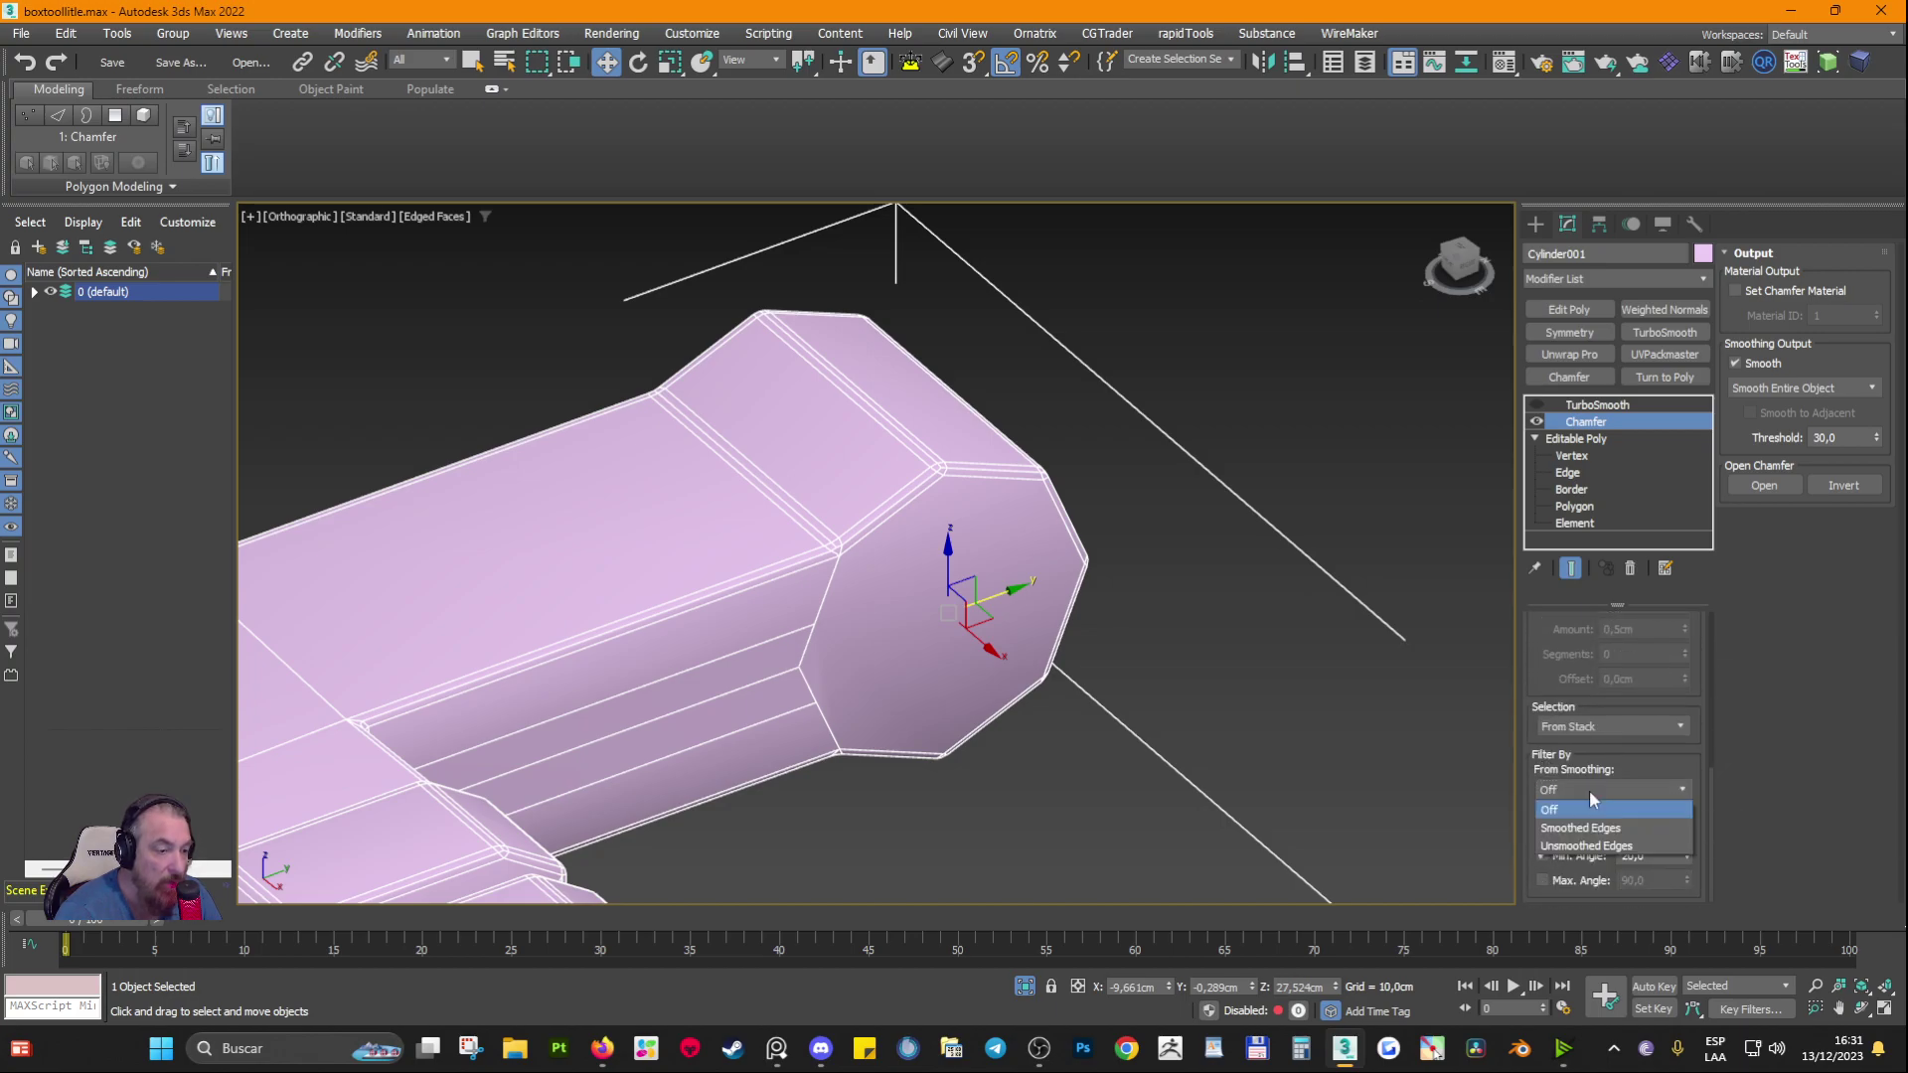
pyautogui.click(1582, 846)
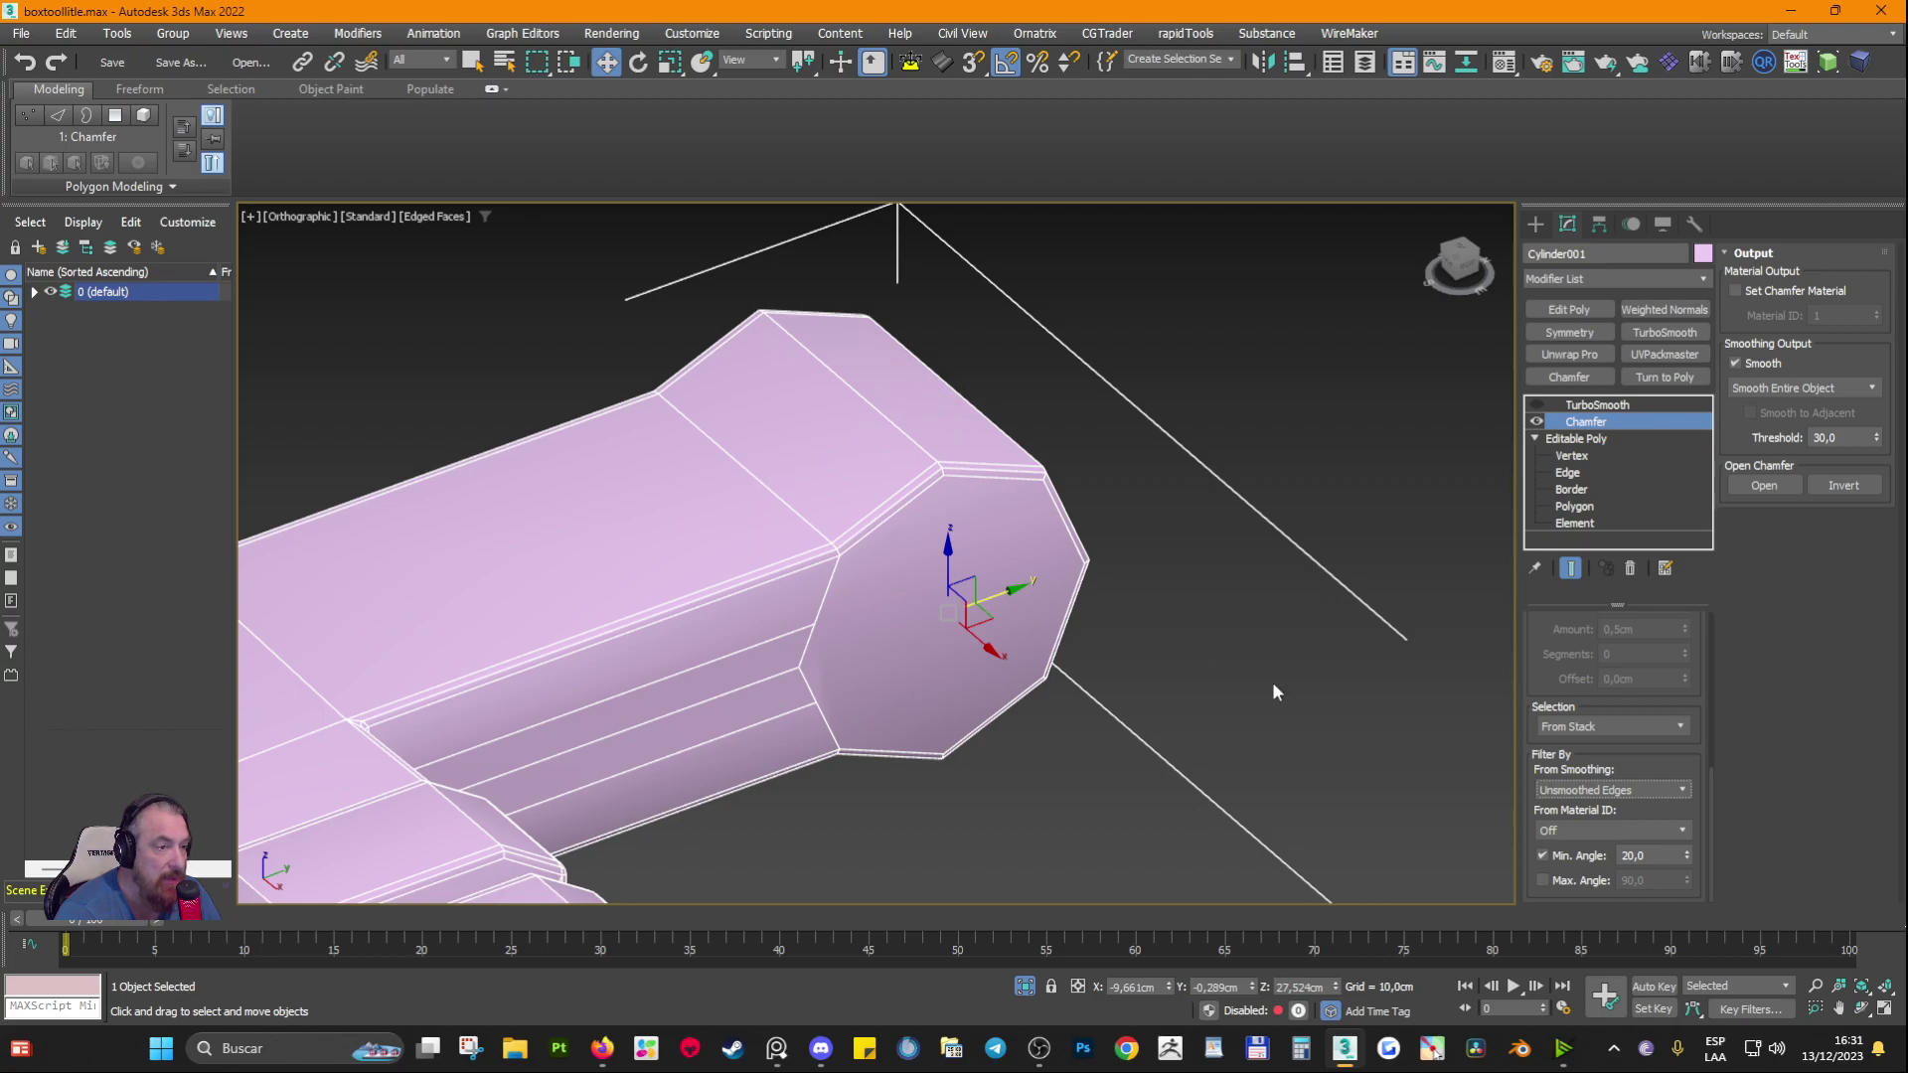
# Step: Turn on the TurboSmooth modifier and display the handle without edged faces
pyautogui.click(1575, 407)
pyautogui.click(1538, 405)
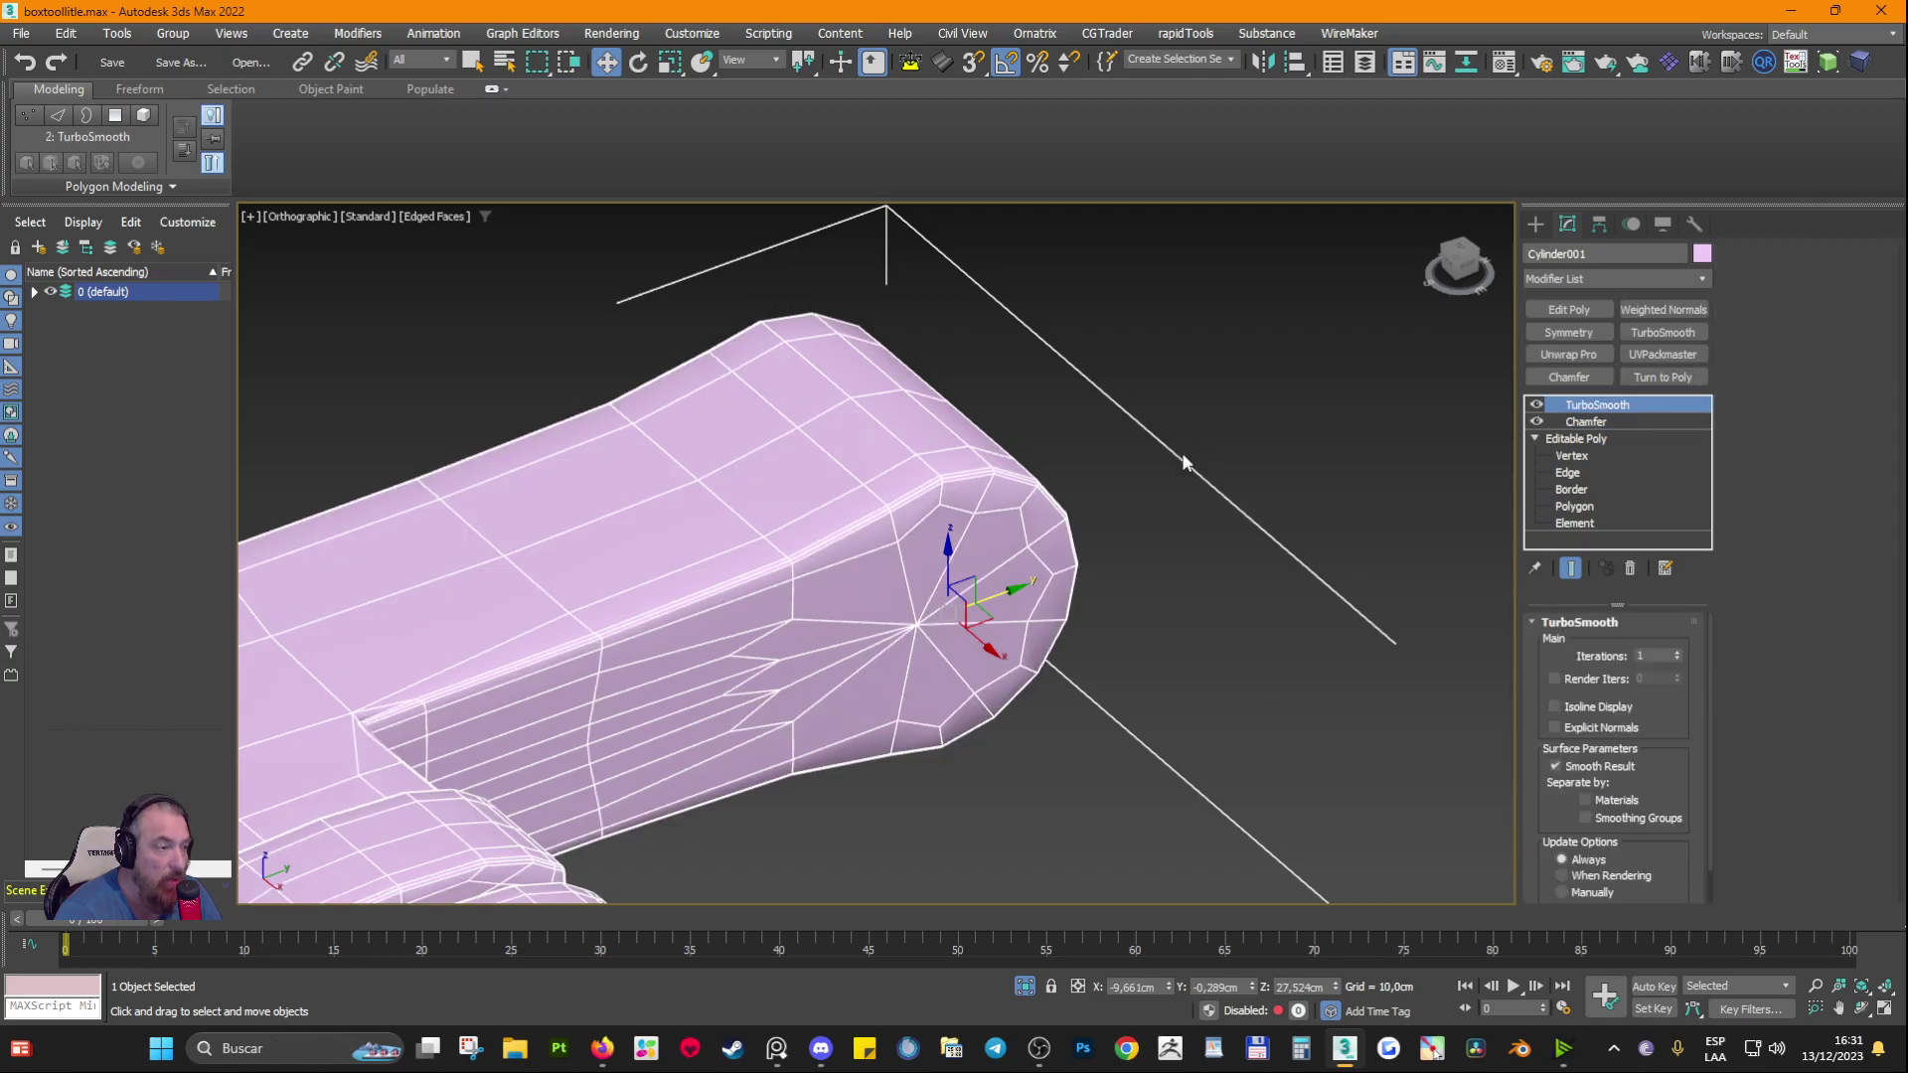
pyautogui.press('F4')
pyautogui.scroll(-2, 914, 616)
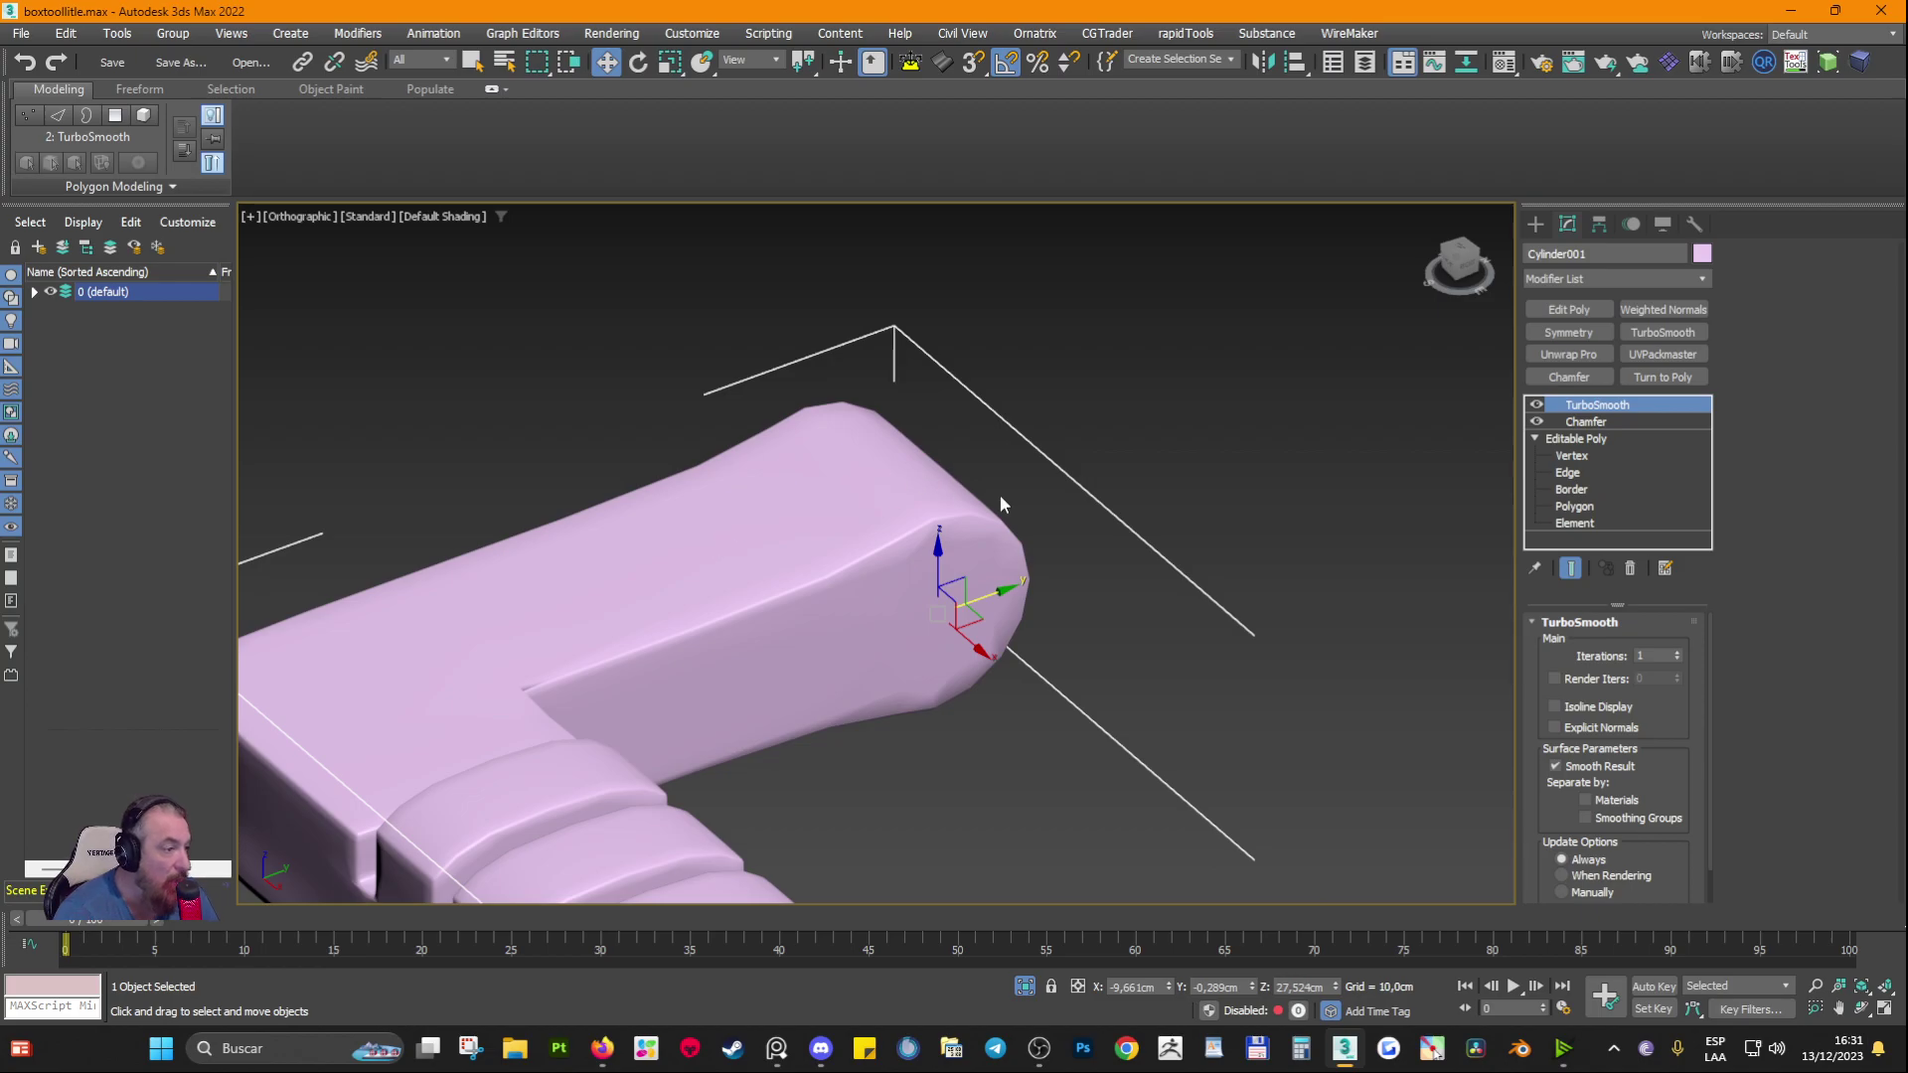
# Step: Examine the smoothed ribs, grooves and arm end from several sides, and show edged faces to inspect the mesh
pyautogui.keyDown('alt'); pyautogui.moveTo(1000, 495); pyautogui.dragTo(892, 518, button='middle'); pyautogui.keyUp('alt')
pyautogui.scroll(-2, 892, 518)
pyautogui.moveTo(854, 686); pyautogui.dragTo(969, 338, button='middle')
pyautogui.scroll(2, 981, 540)
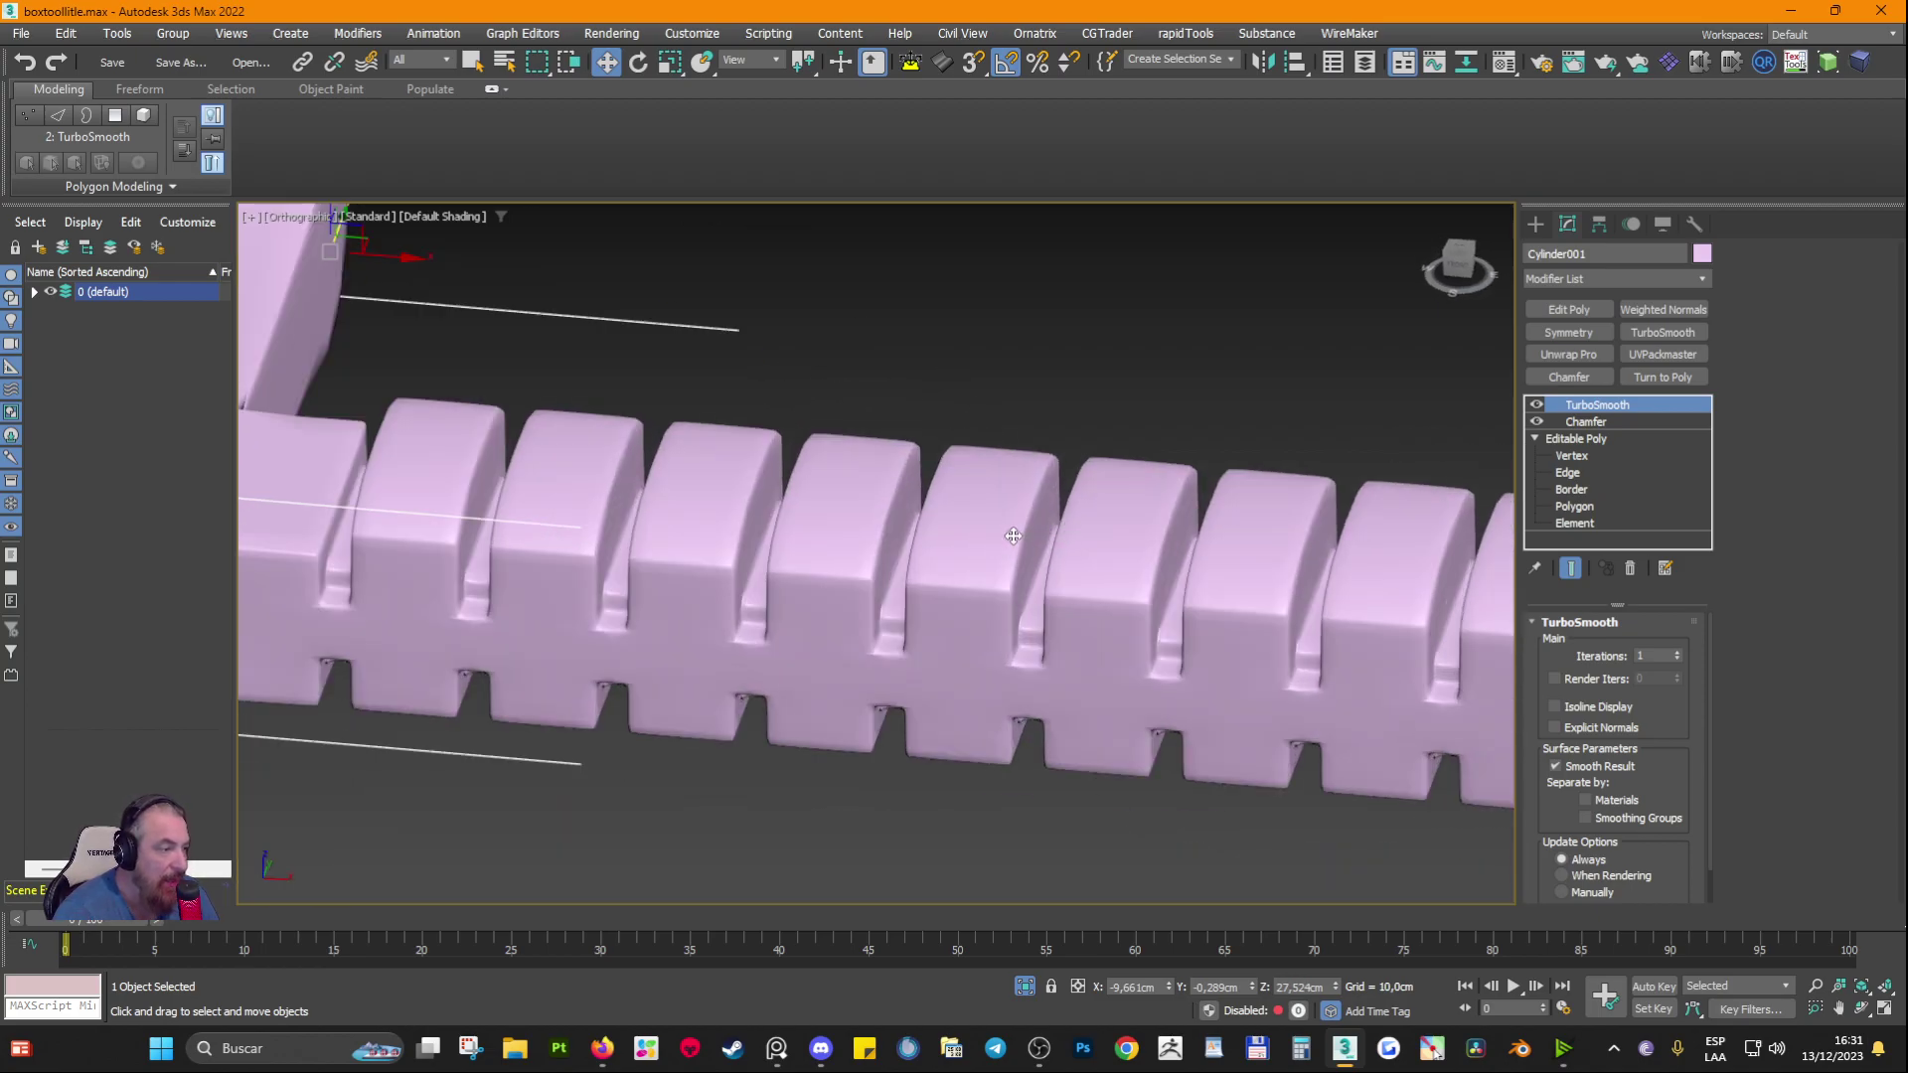
pyautogui.keyDown('alt'); pyautogui.moveTo(1011, 535); pyautogui.dragTo(869, 568, button='middle'); pyautogui.keyUp('alt')
pyautogui.moveTo(1007, 427); pyautogui.dragTo(1018, 564, button='middle')
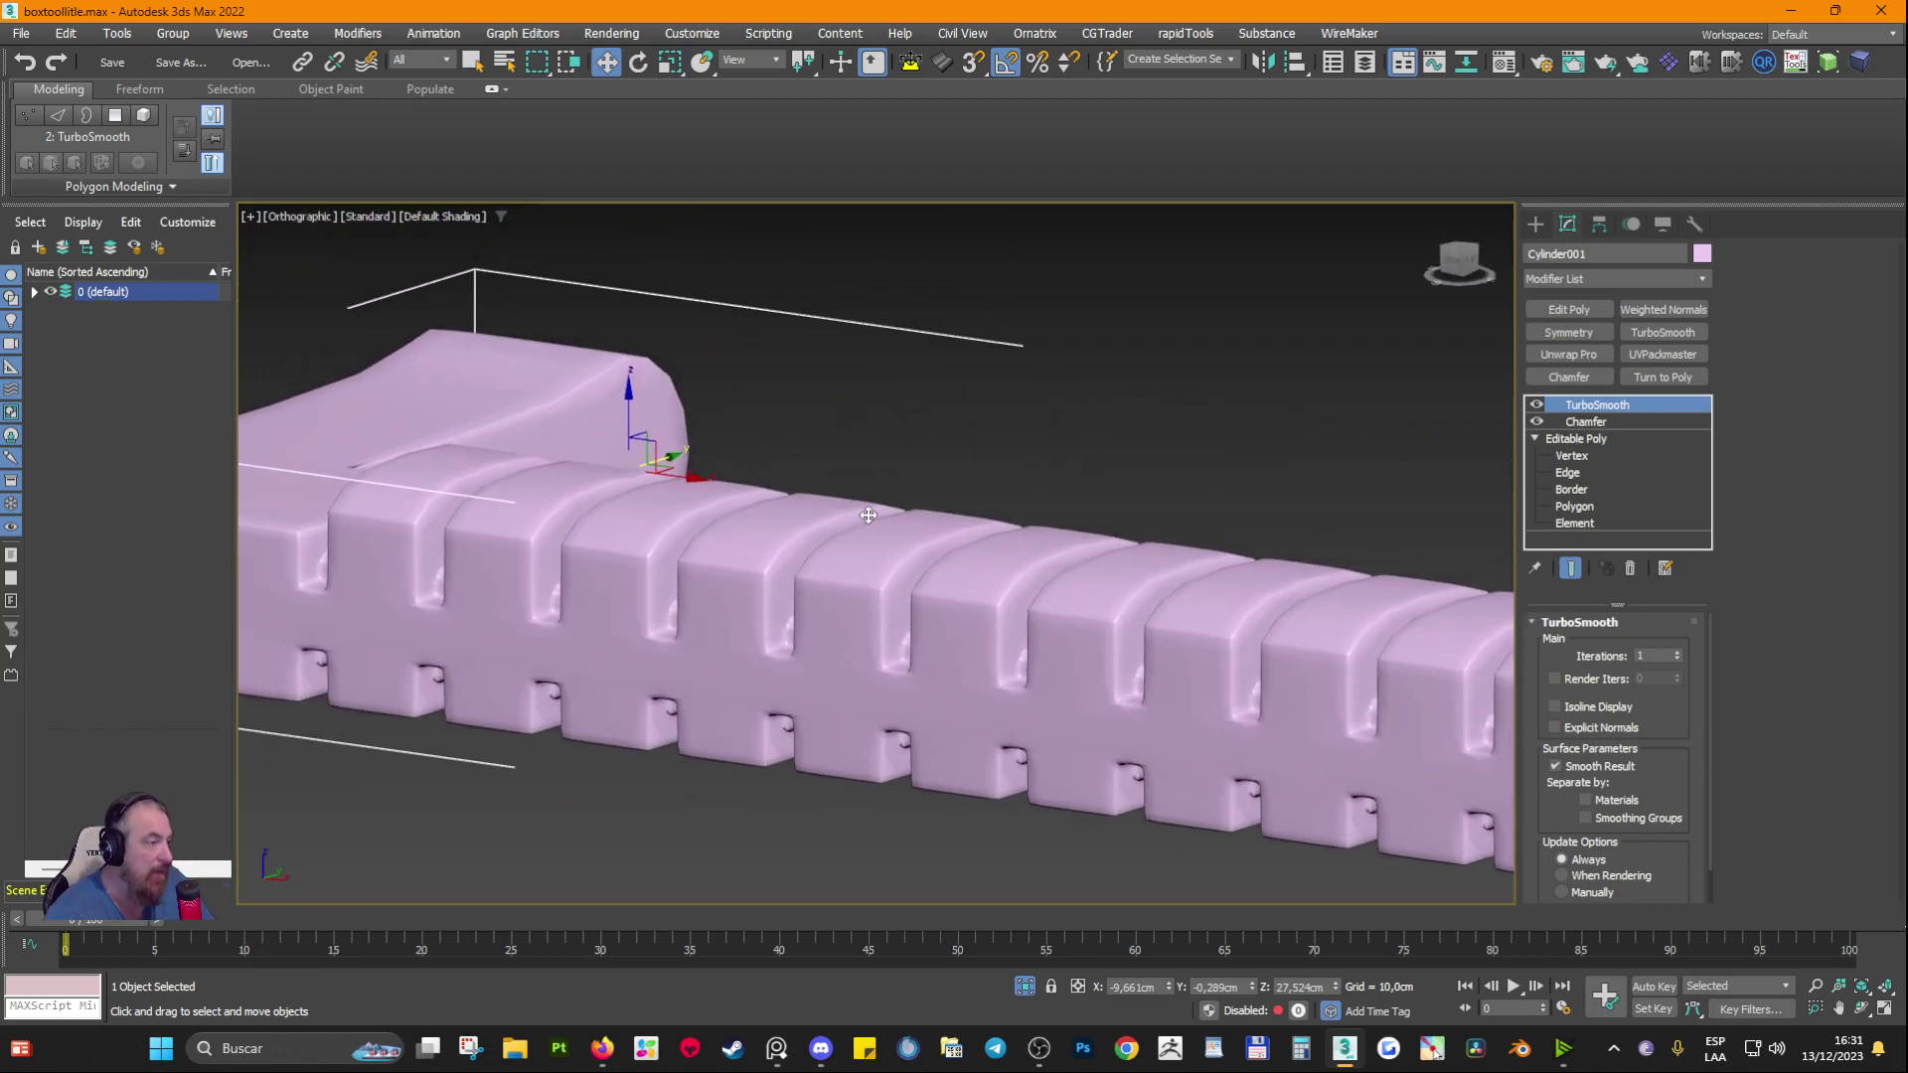
pyautogui.moveTo(829, 431); pyautogui.dragTo(978, 394, button='middle')
pyautogui.scroll(-2, 761, 478)
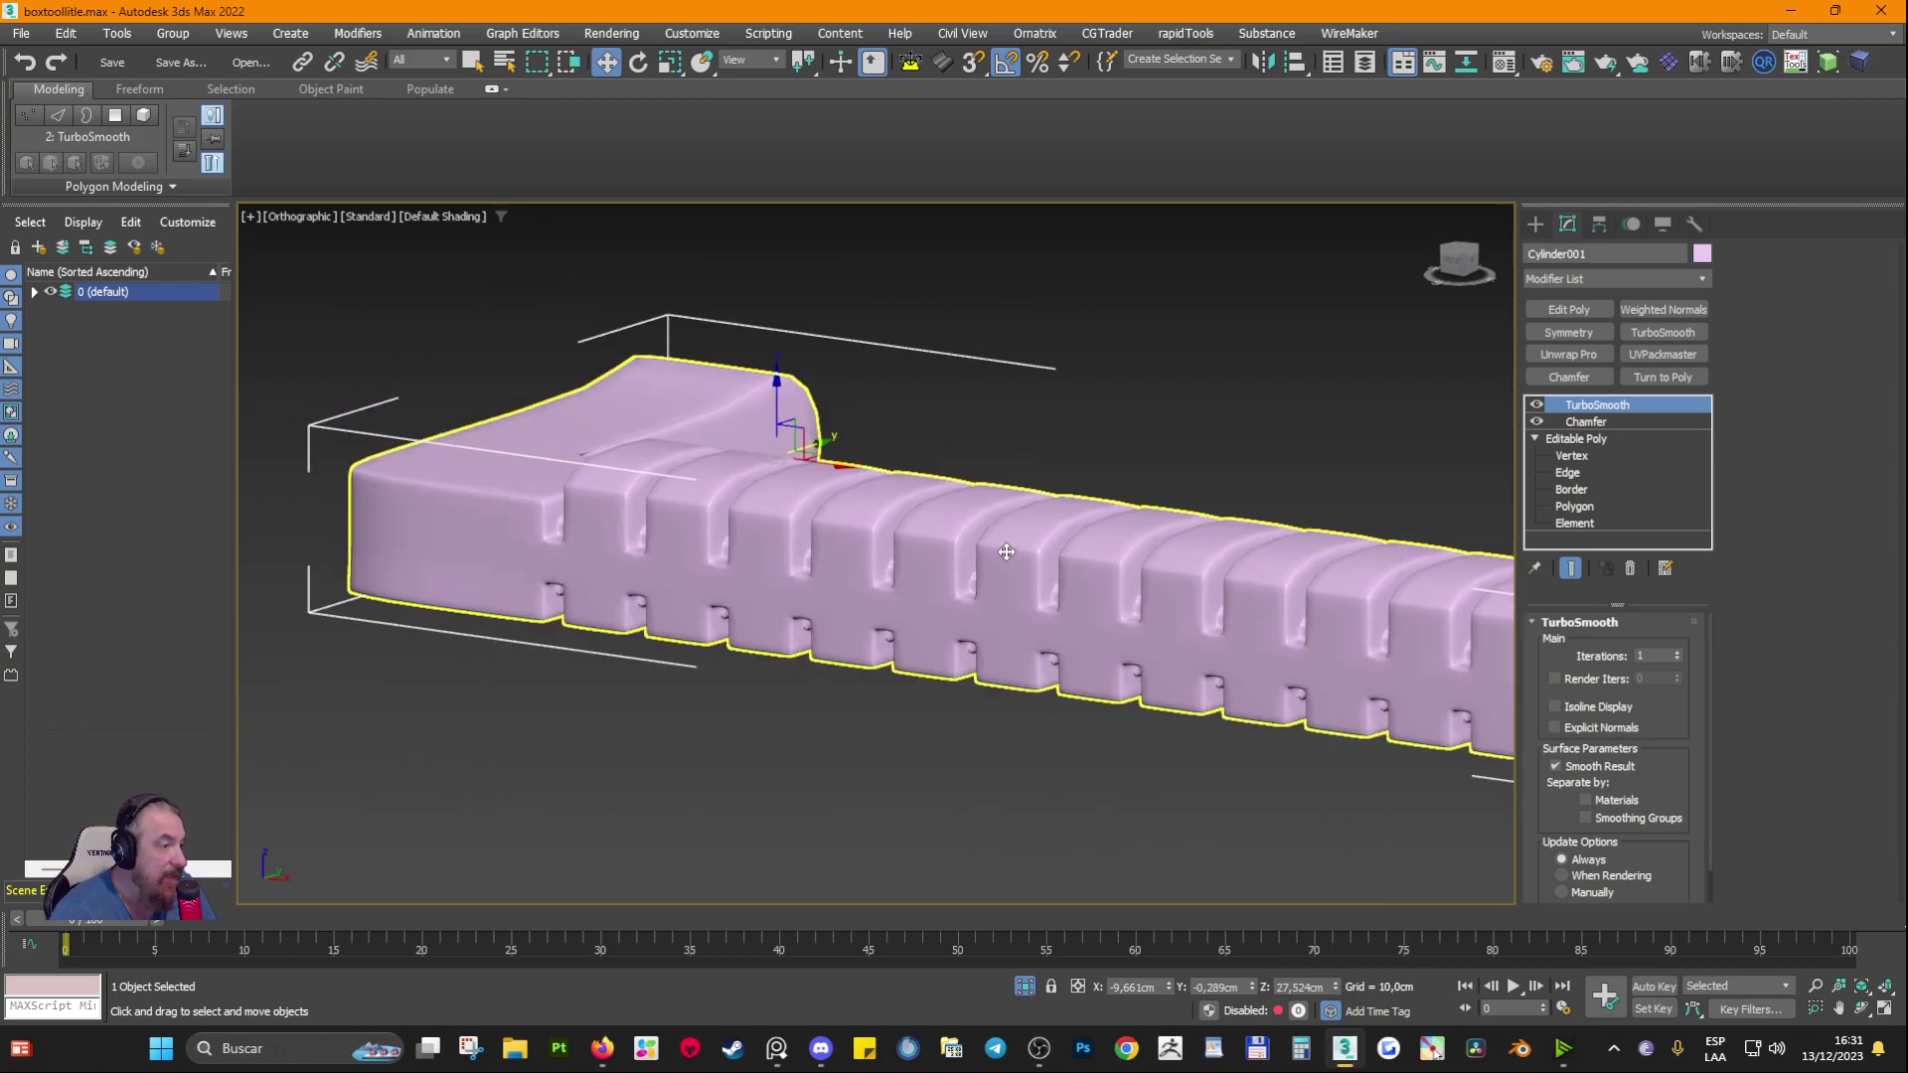
pyautogui.keyDown('alt'); pyautogui.moveTo(1005, 546); pyautogui.dragTo(763, 652, button='middle'); pyautogui.keyUp('alt')
pyautogui.scroll(5, 970, 402)
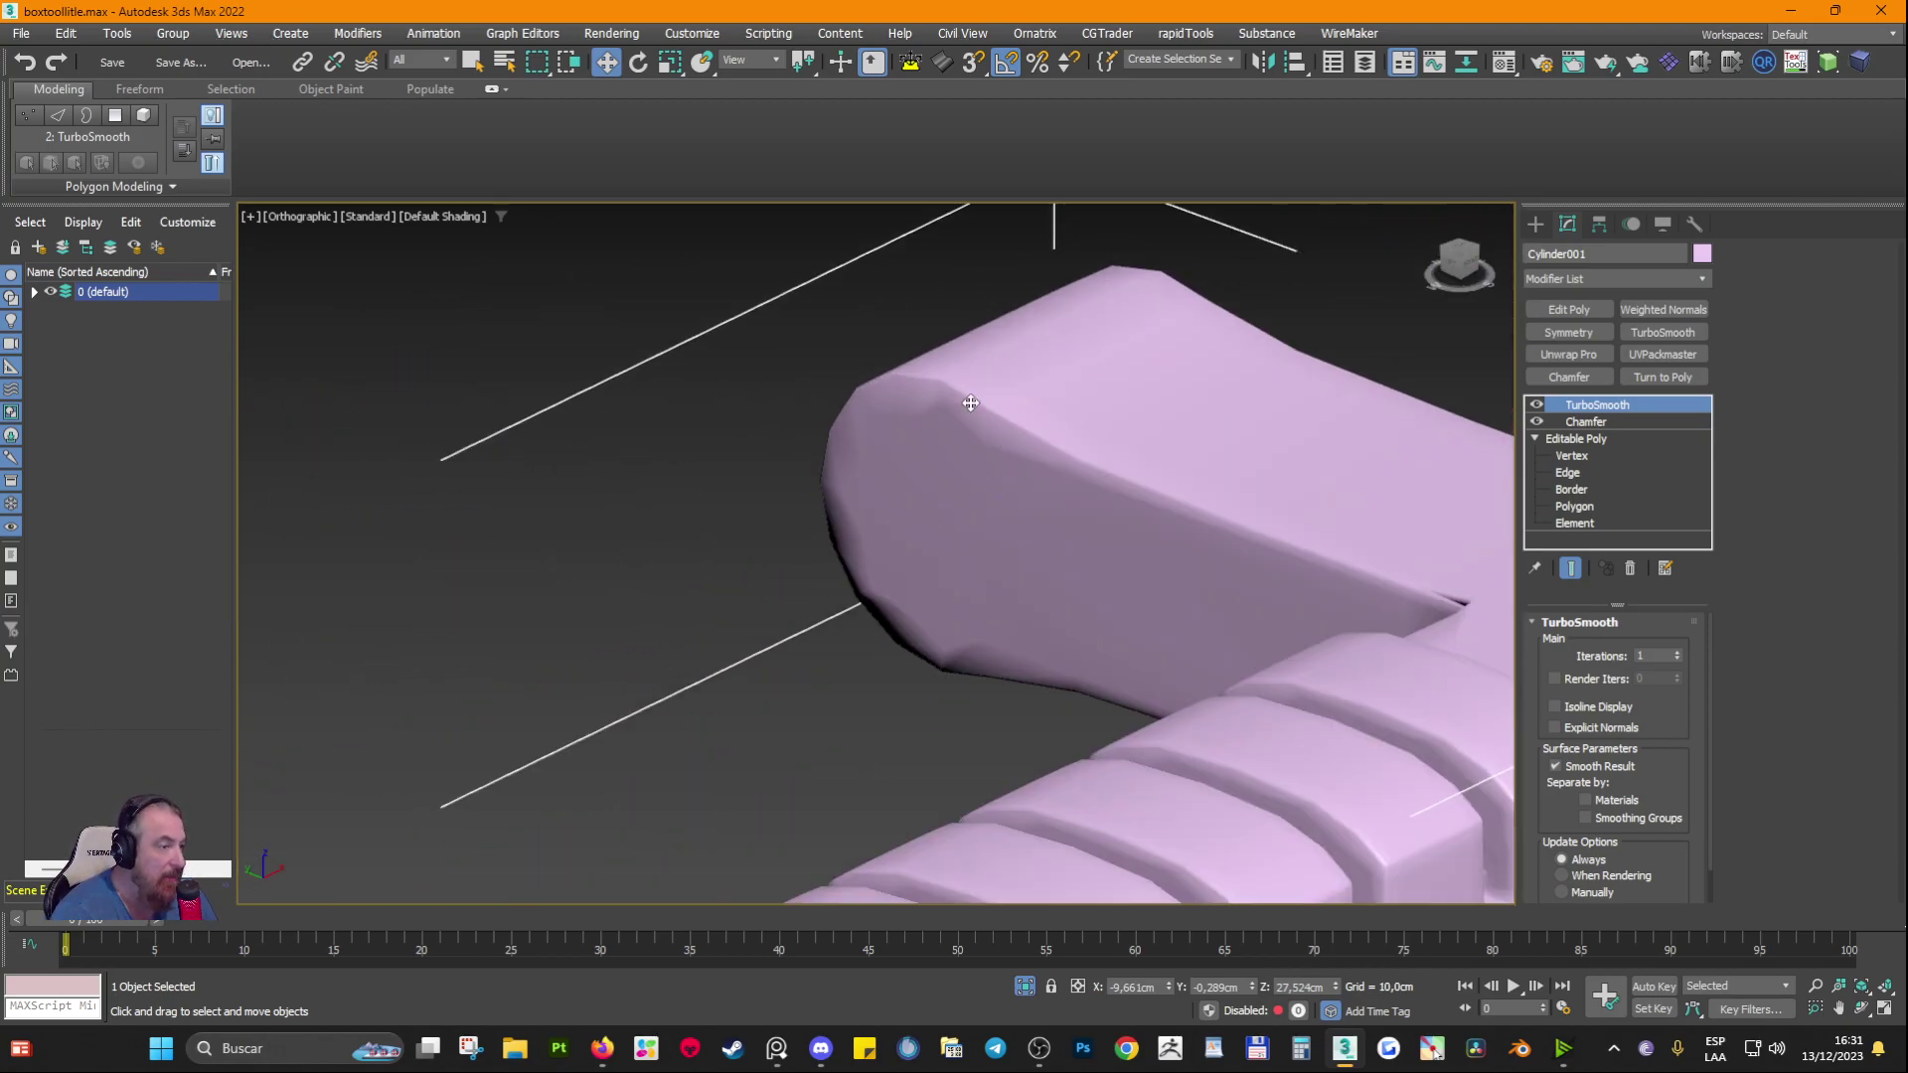
pyautogui.press('F4')
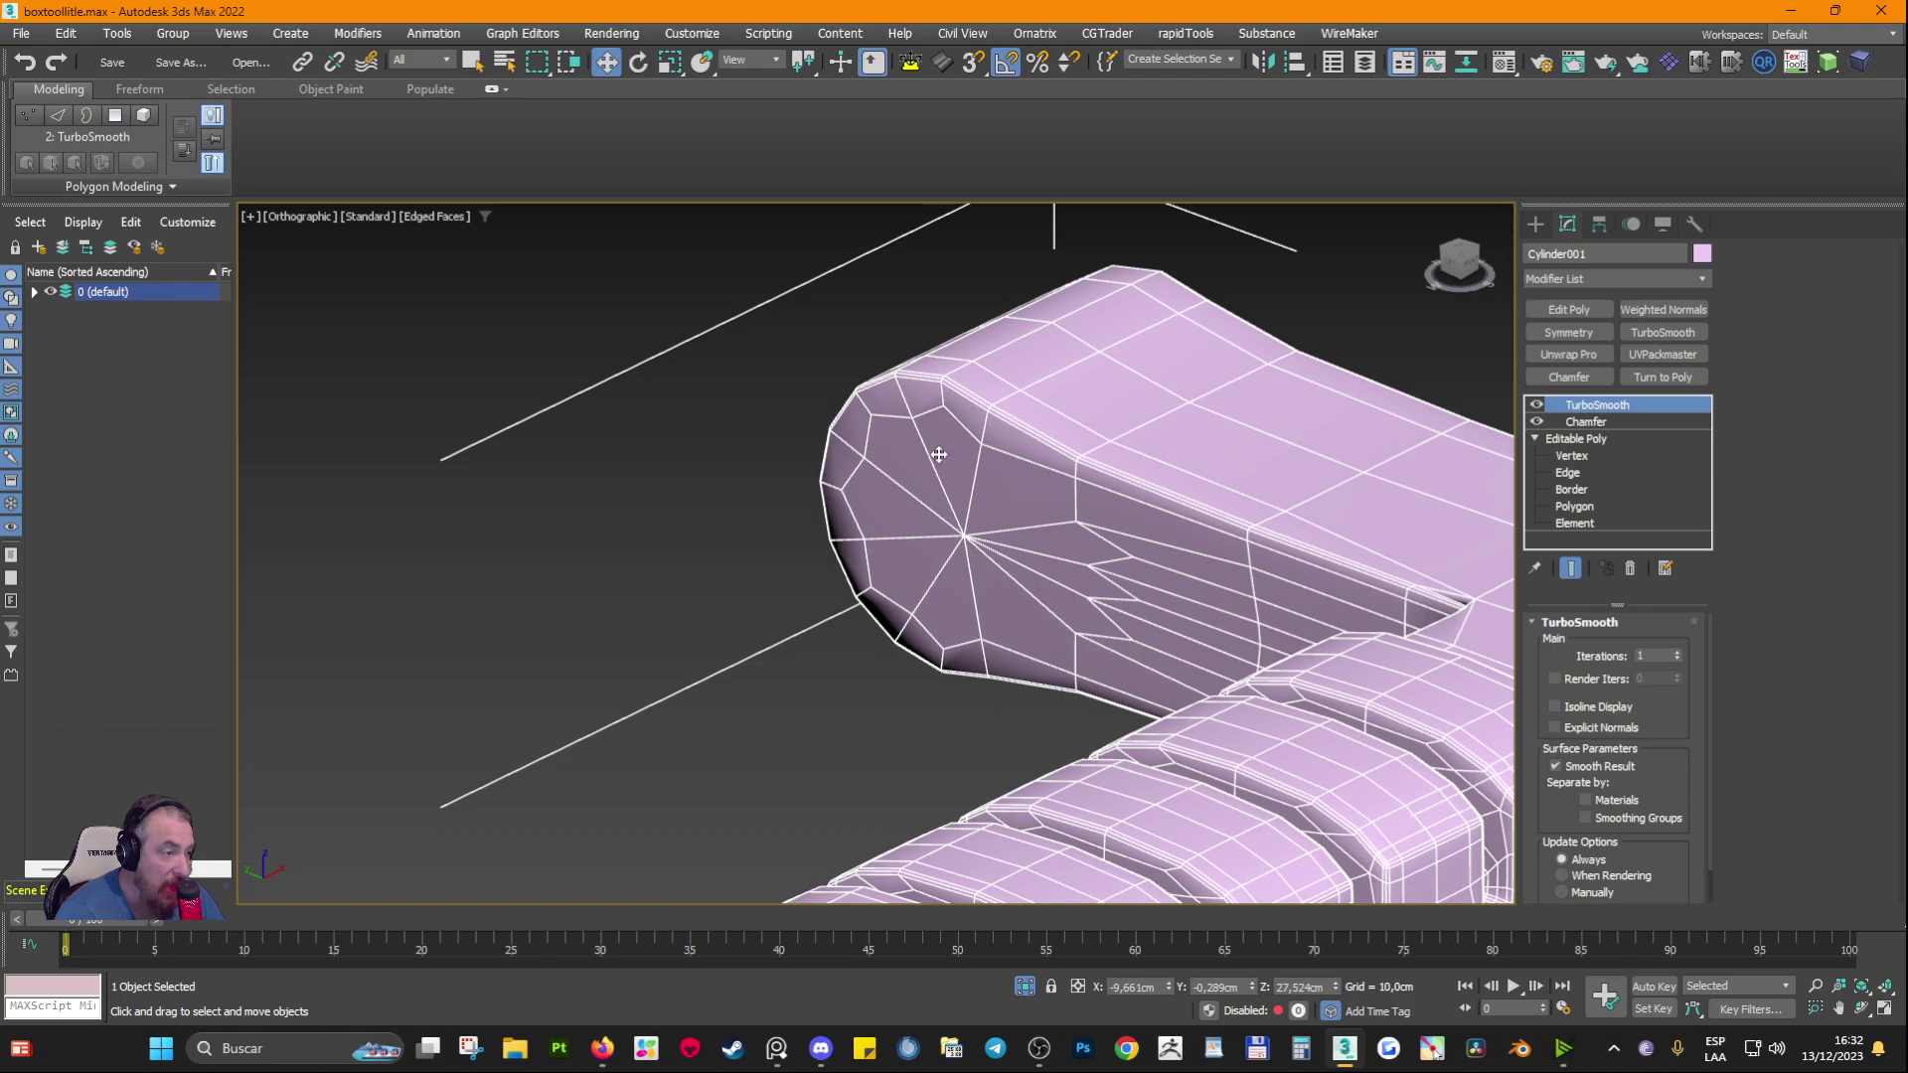
# Step: Hide the edged faces and set the handle's TurboSmooth iterations to 3
pyautogui.press('F4')
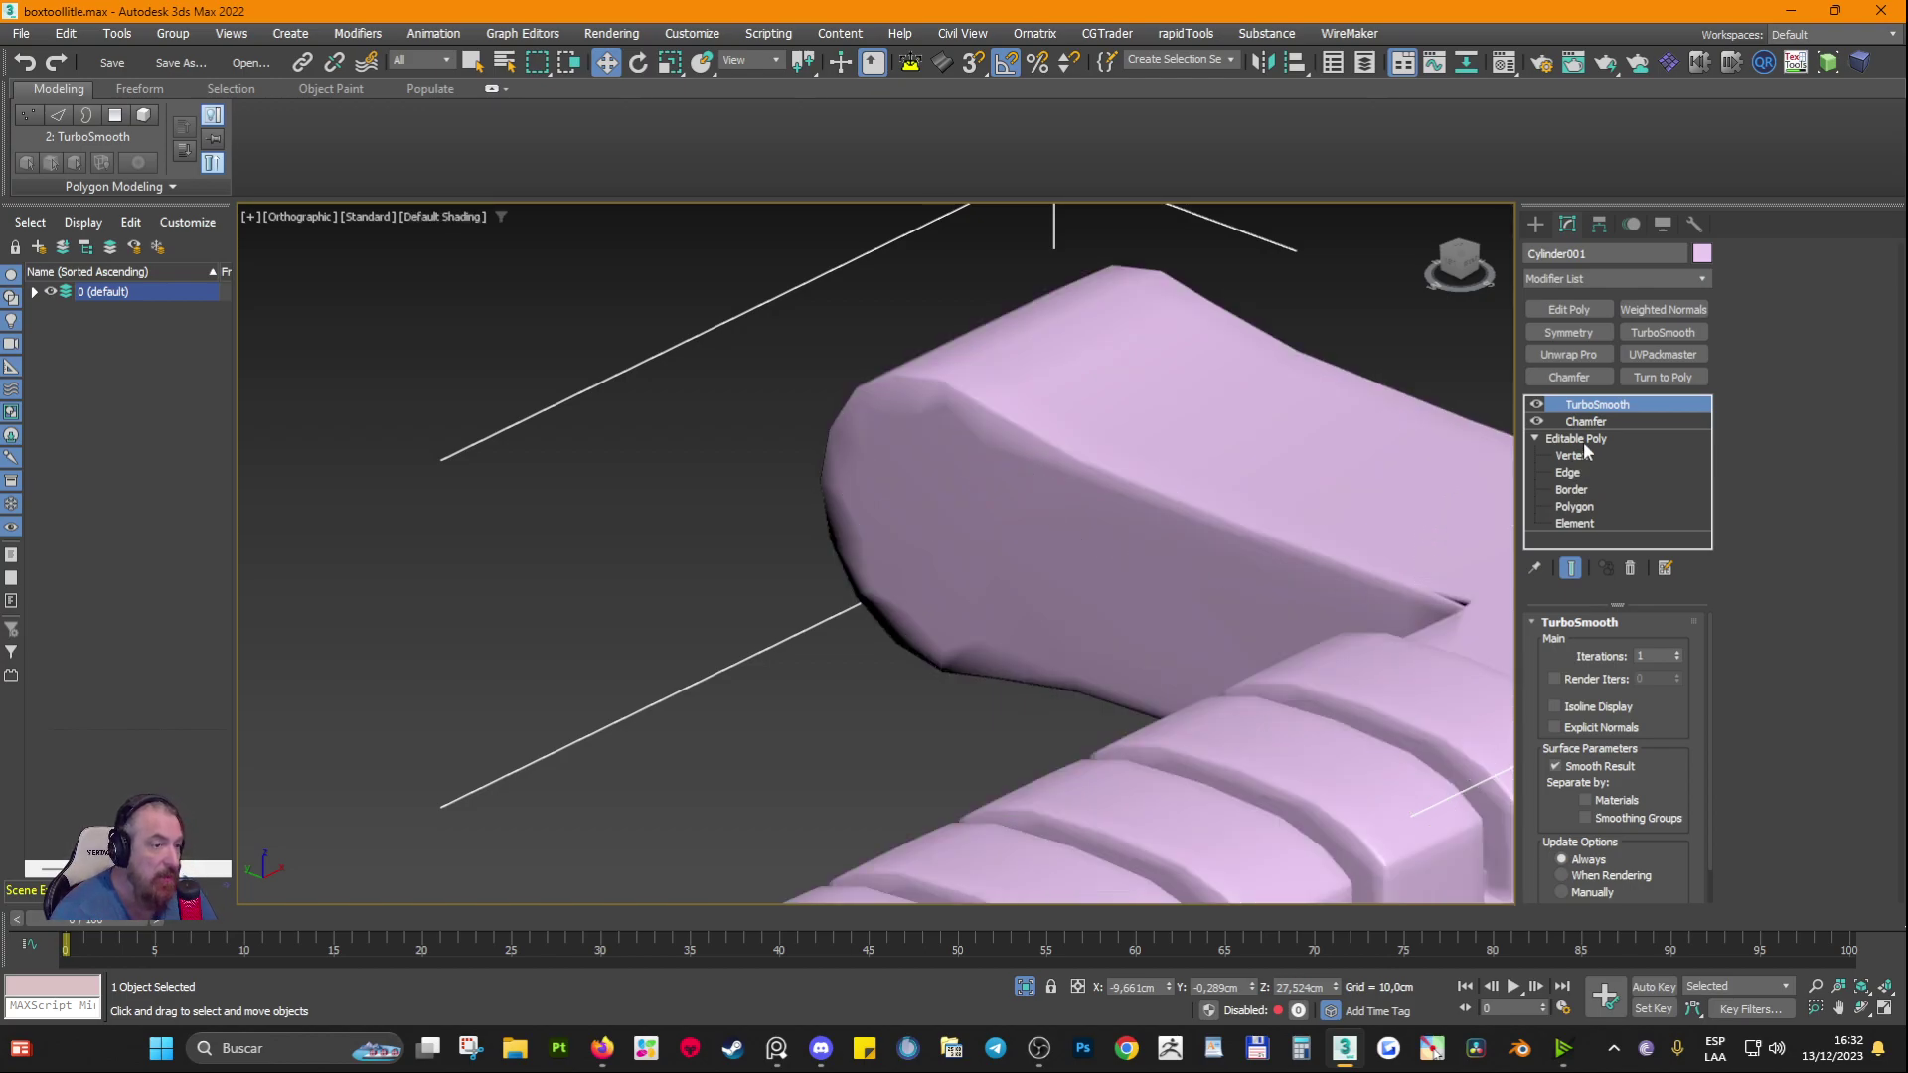
pyautogui.click(1678, 652)
pyautogui.click(1678, 652)
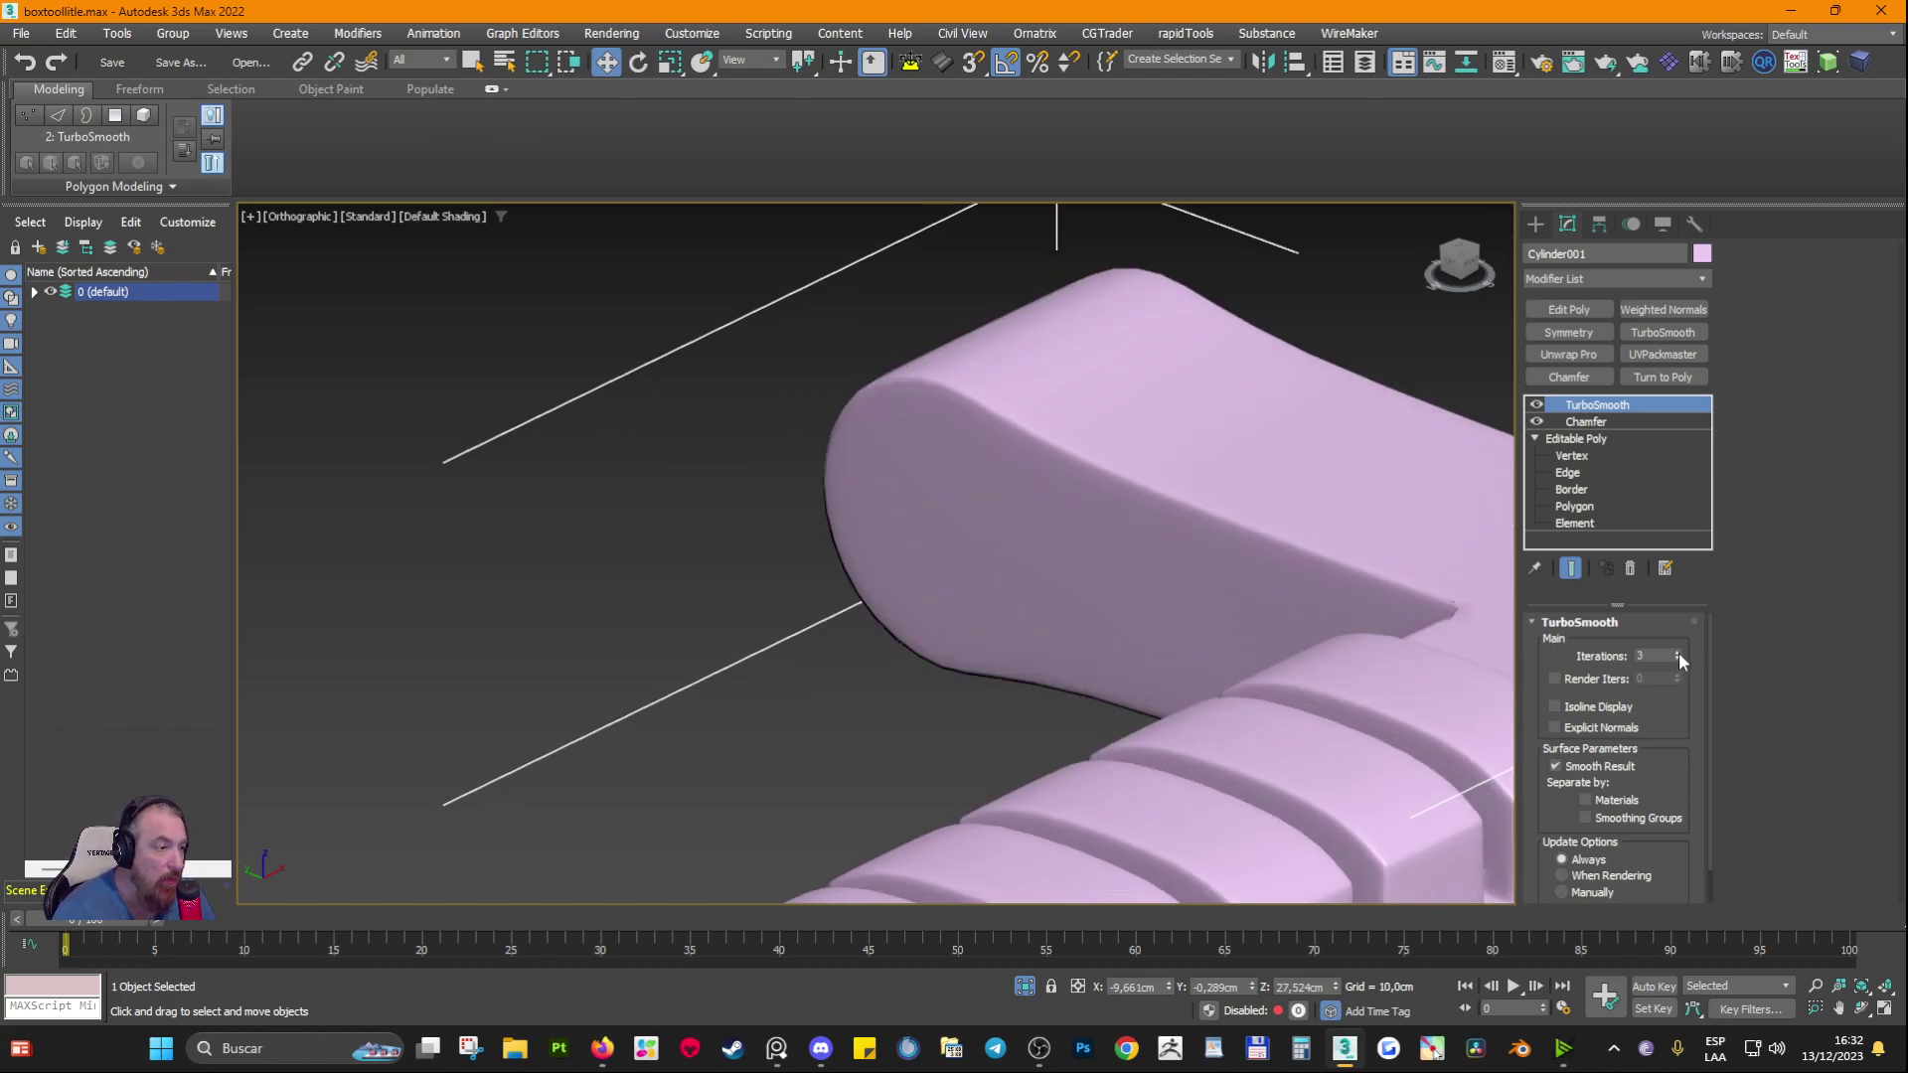
# Step: Examine the smoothed handle's ribs, corners and rounded arm ends from several sides
pyautogui.scroll(-8, 945, 587)
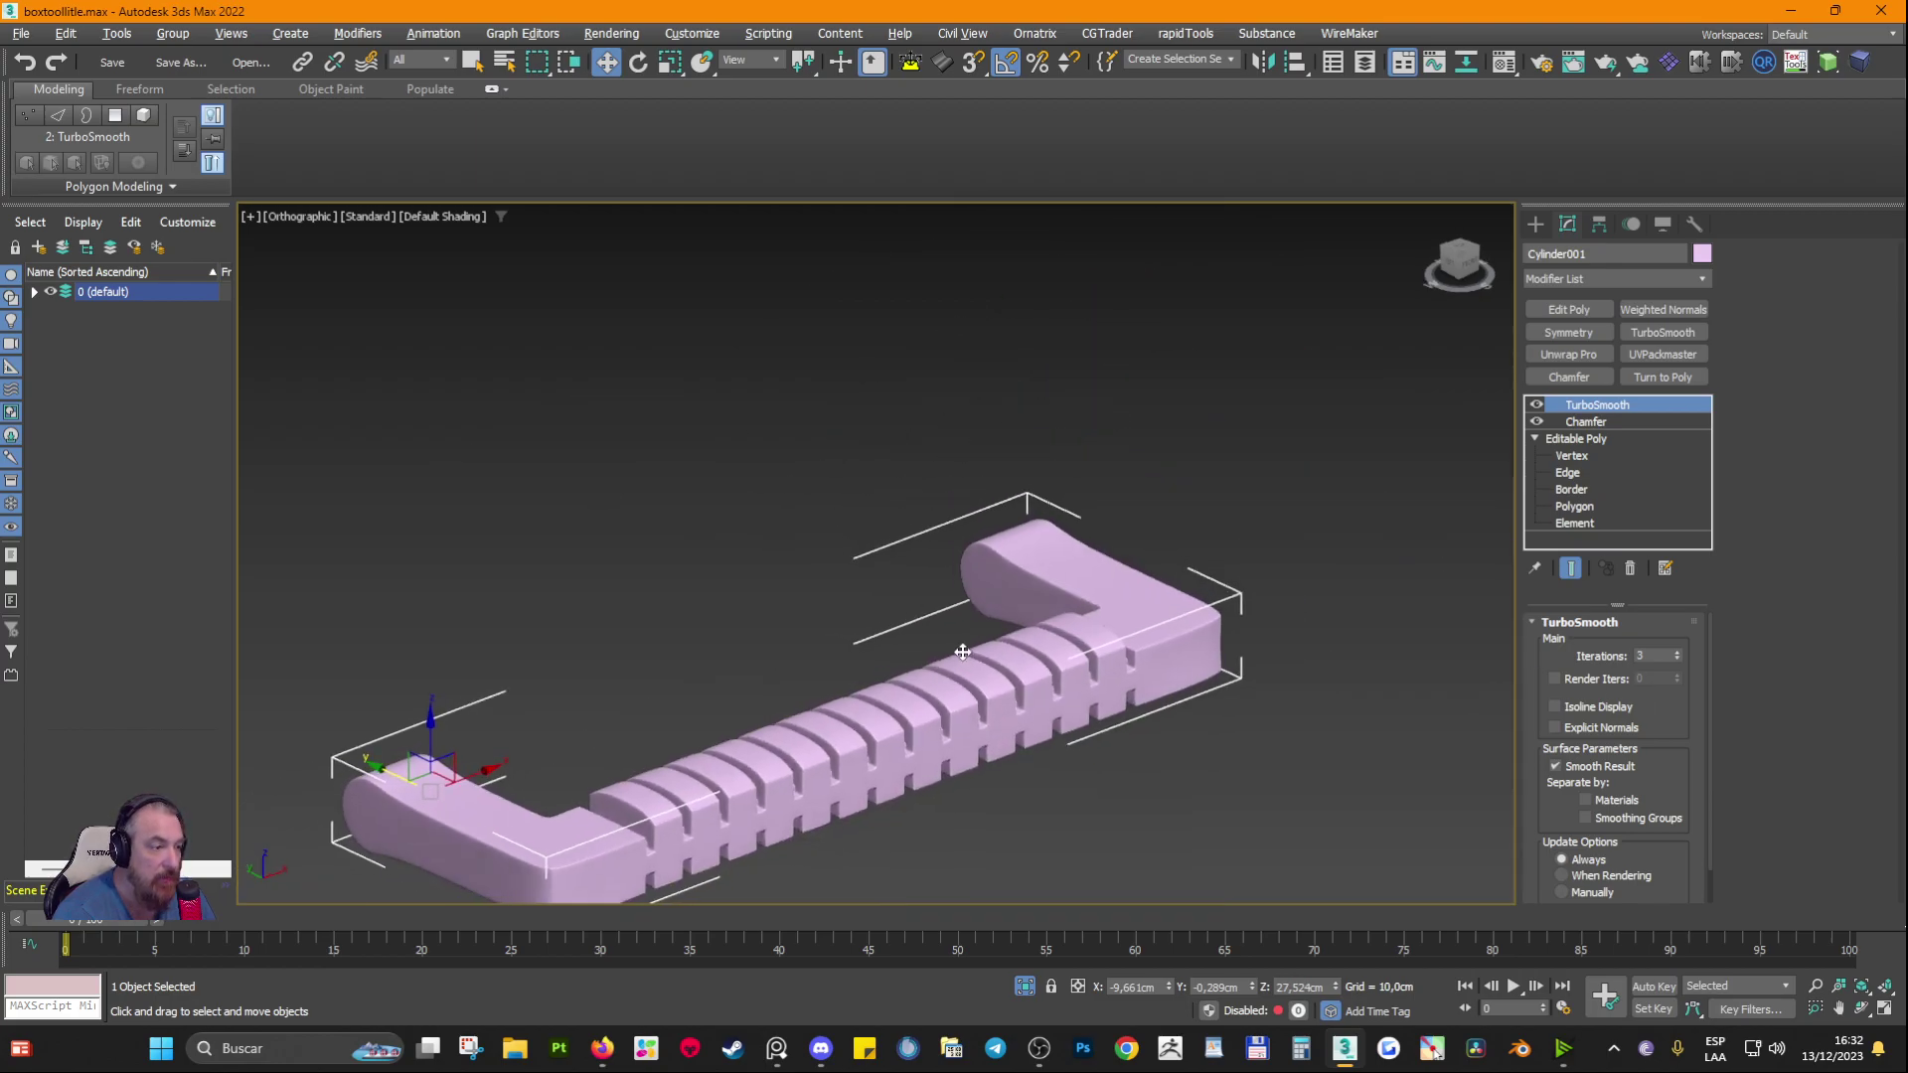
pyautogui.keyDown('alt'); pyautogui.moveTo(949, 611); pyautogui.dragTo(877, 658, button='middle'); pyautogui.keyUp('alt')
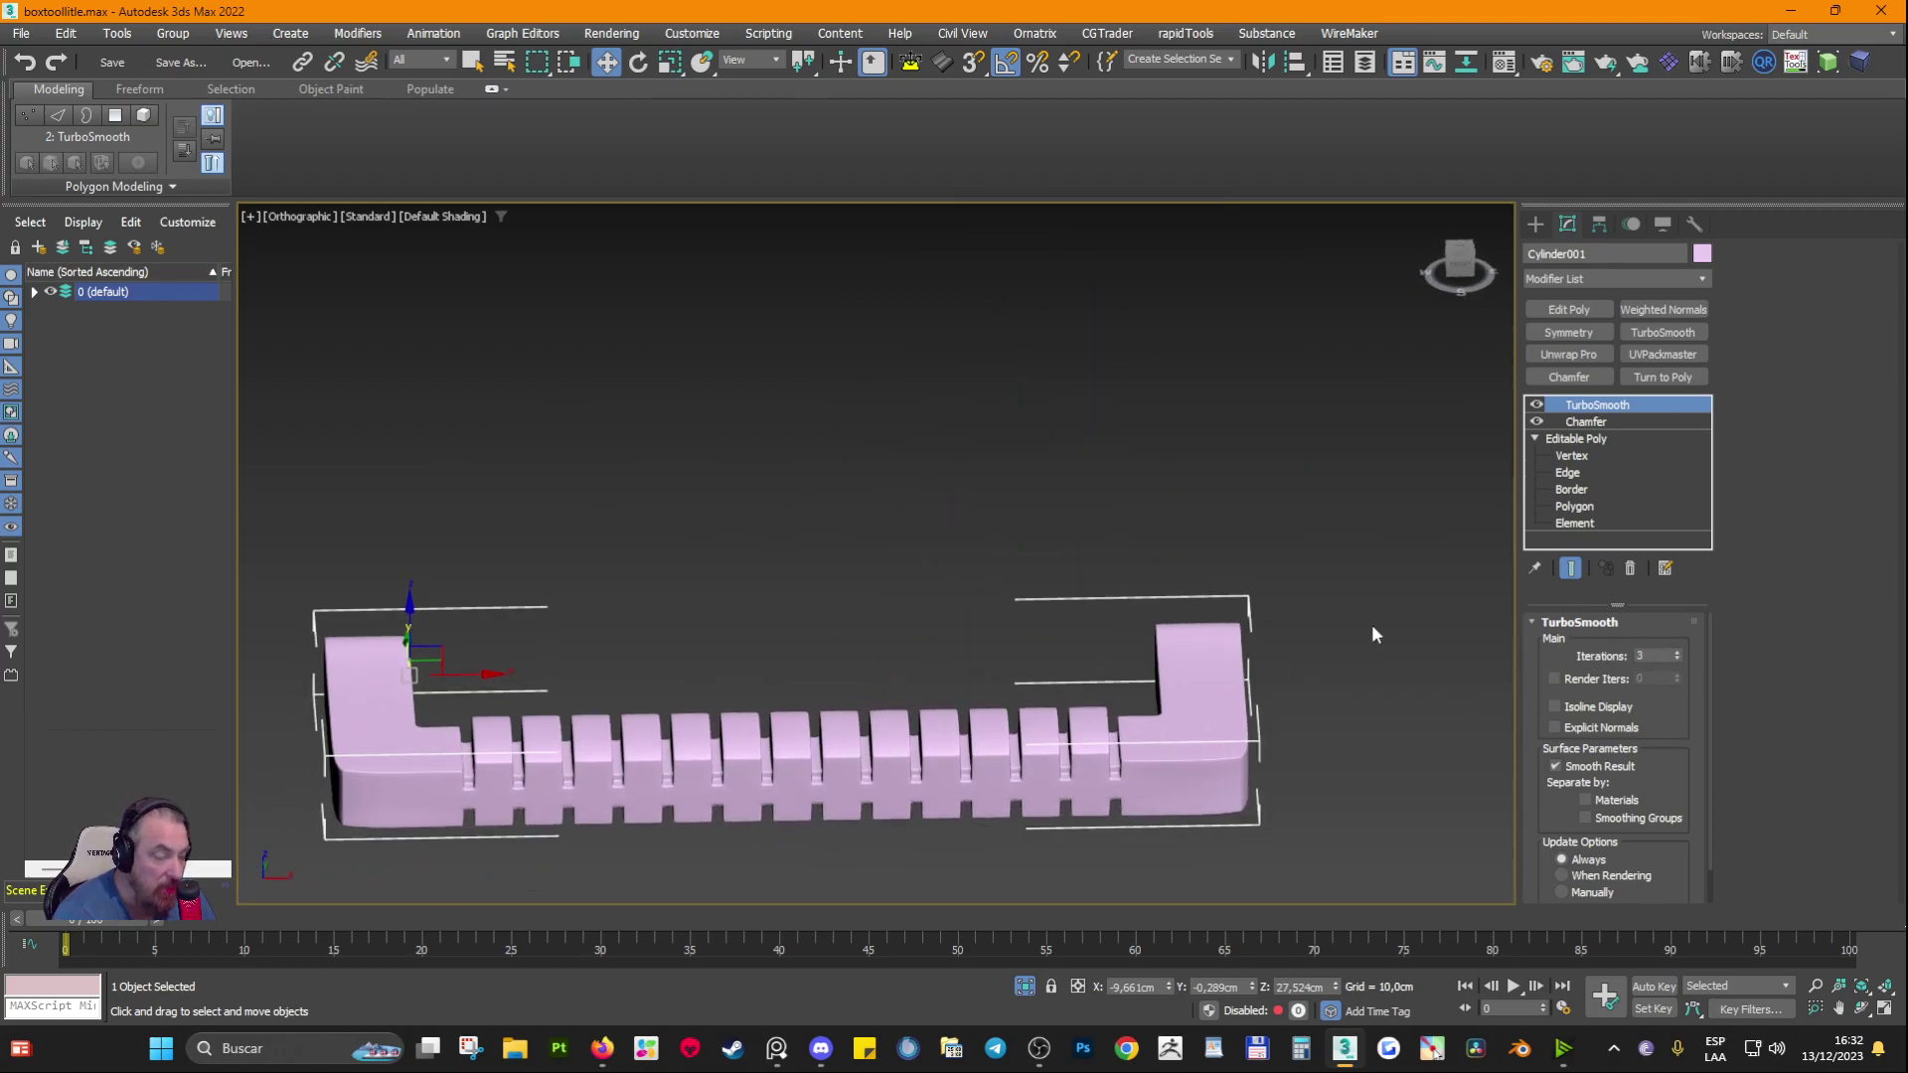
pyautogui.keyDown('alt'); pyautogui.moveTo(1371, 634); pyautogui.dragTo(874, 636, button='middle'); pyautogui.keyUp('alt')
pyautogui.scroll(5, 775, 524)
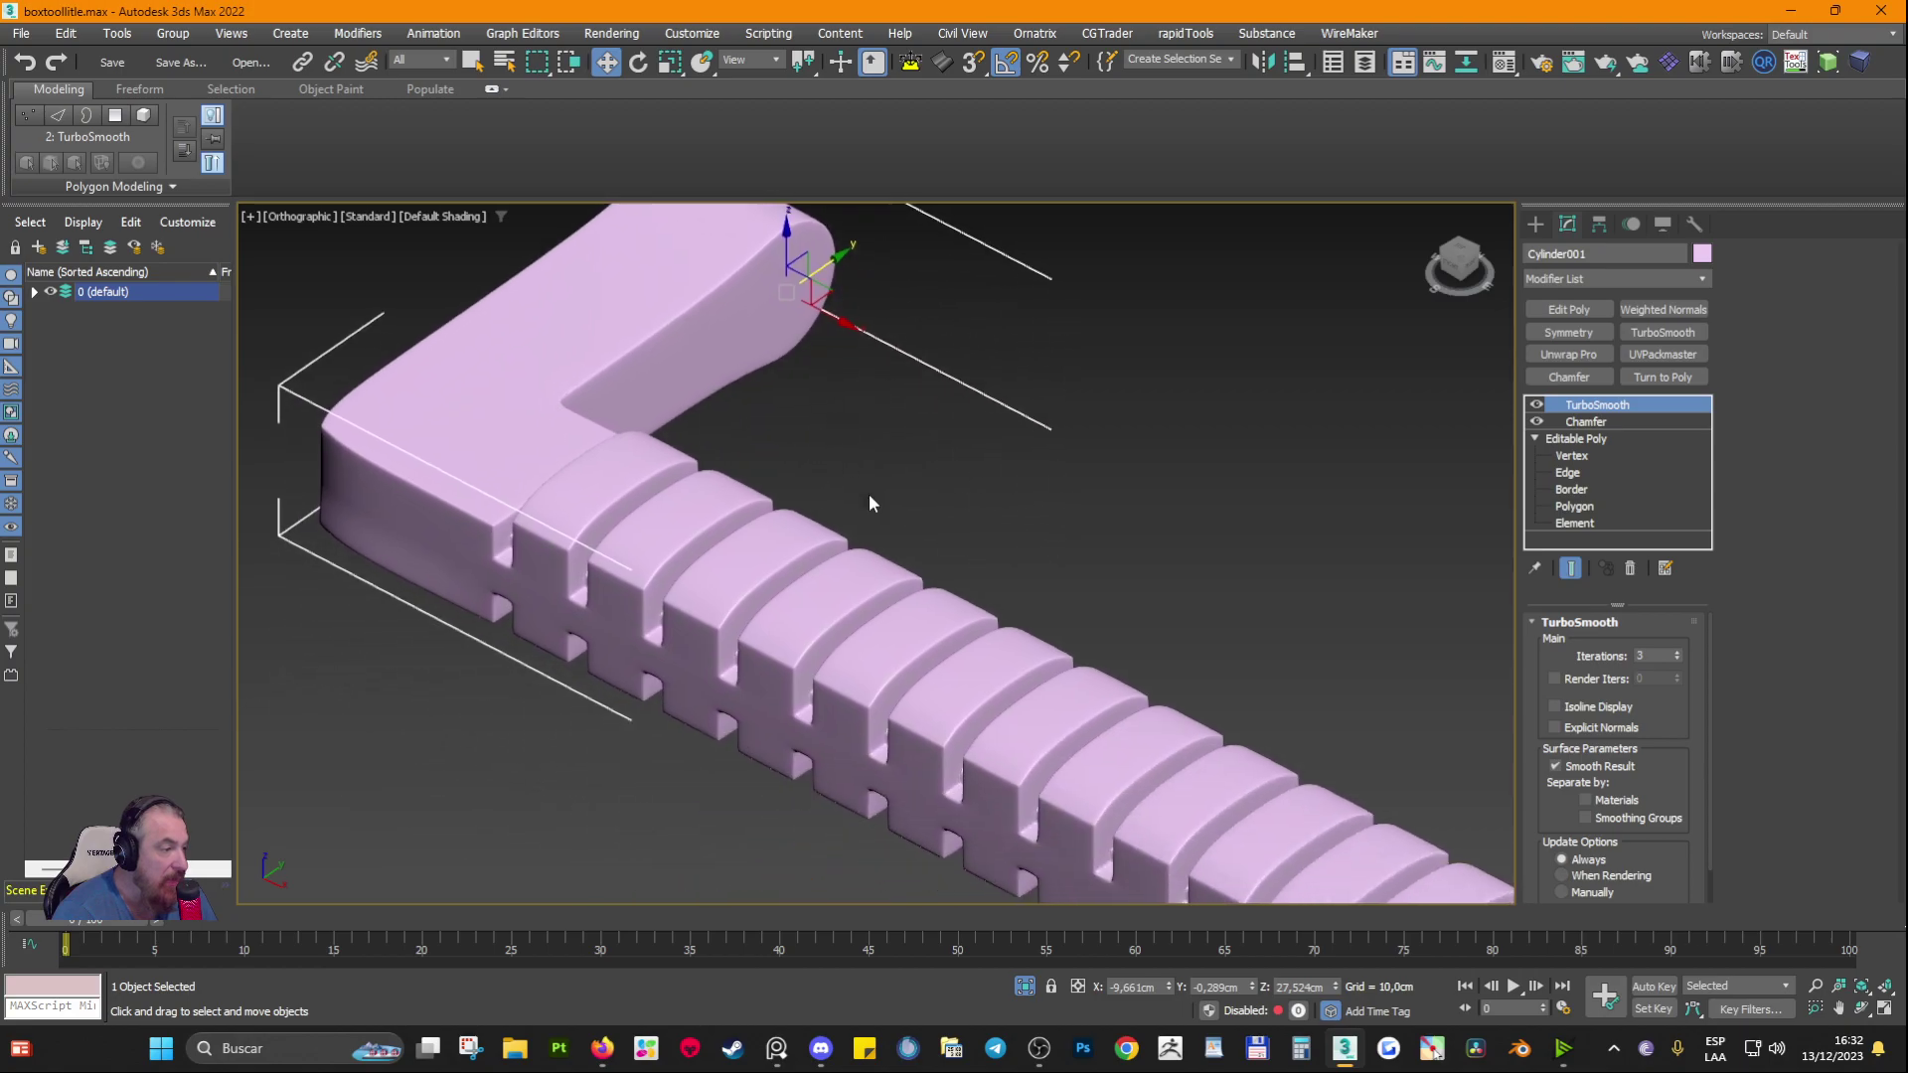
pyautogui.keyDown('alt'); pyautogui.moveTo(868, 503); pyautogui.dragTo(1073, 516, button='middle'); pyautogui.keyUp('alt')
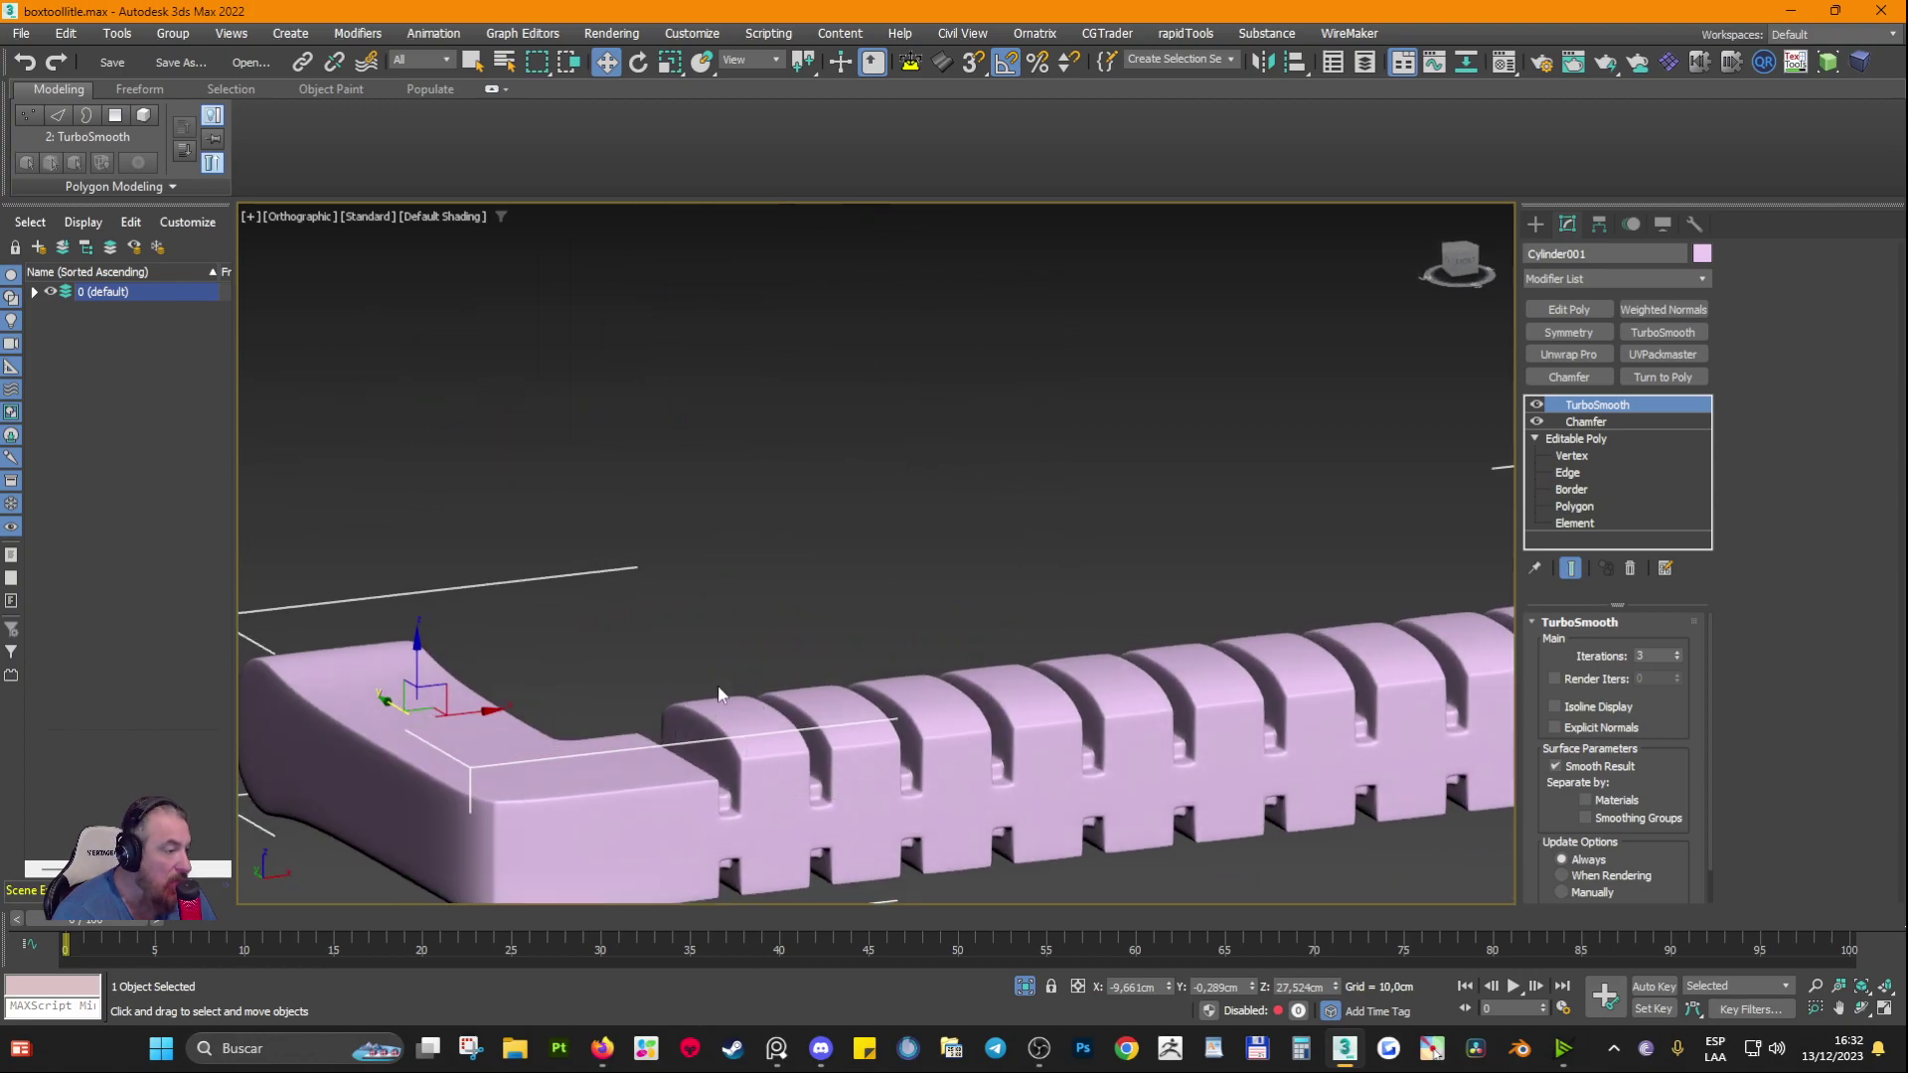
pyautogui.keyDown('alt'); pyautogui.moveTo(555, 584); pyautogui.dragTo(889, 473, button='middle'); pyautogui.keyUp('alt')
pyautogui.scroll(5, 1017, 495)
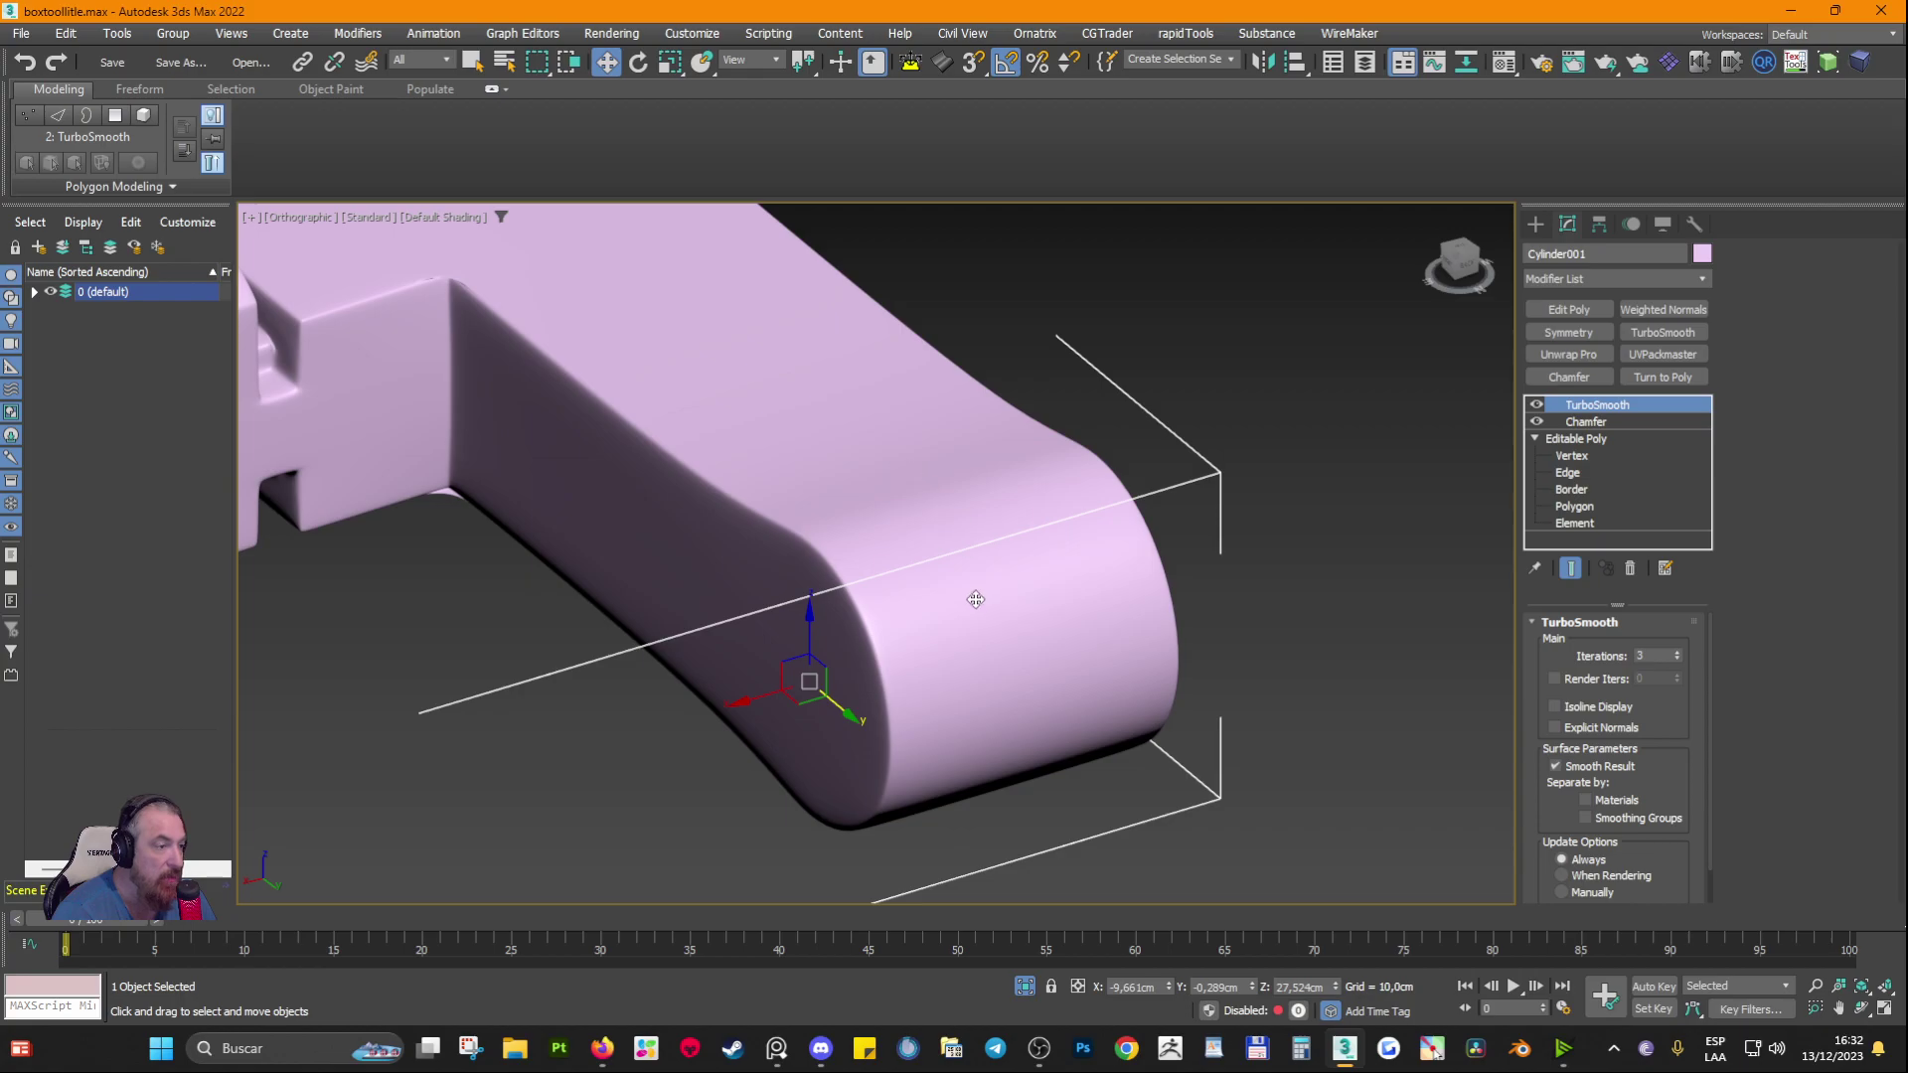
pyautogui.scroll(-3, 1023, 587)
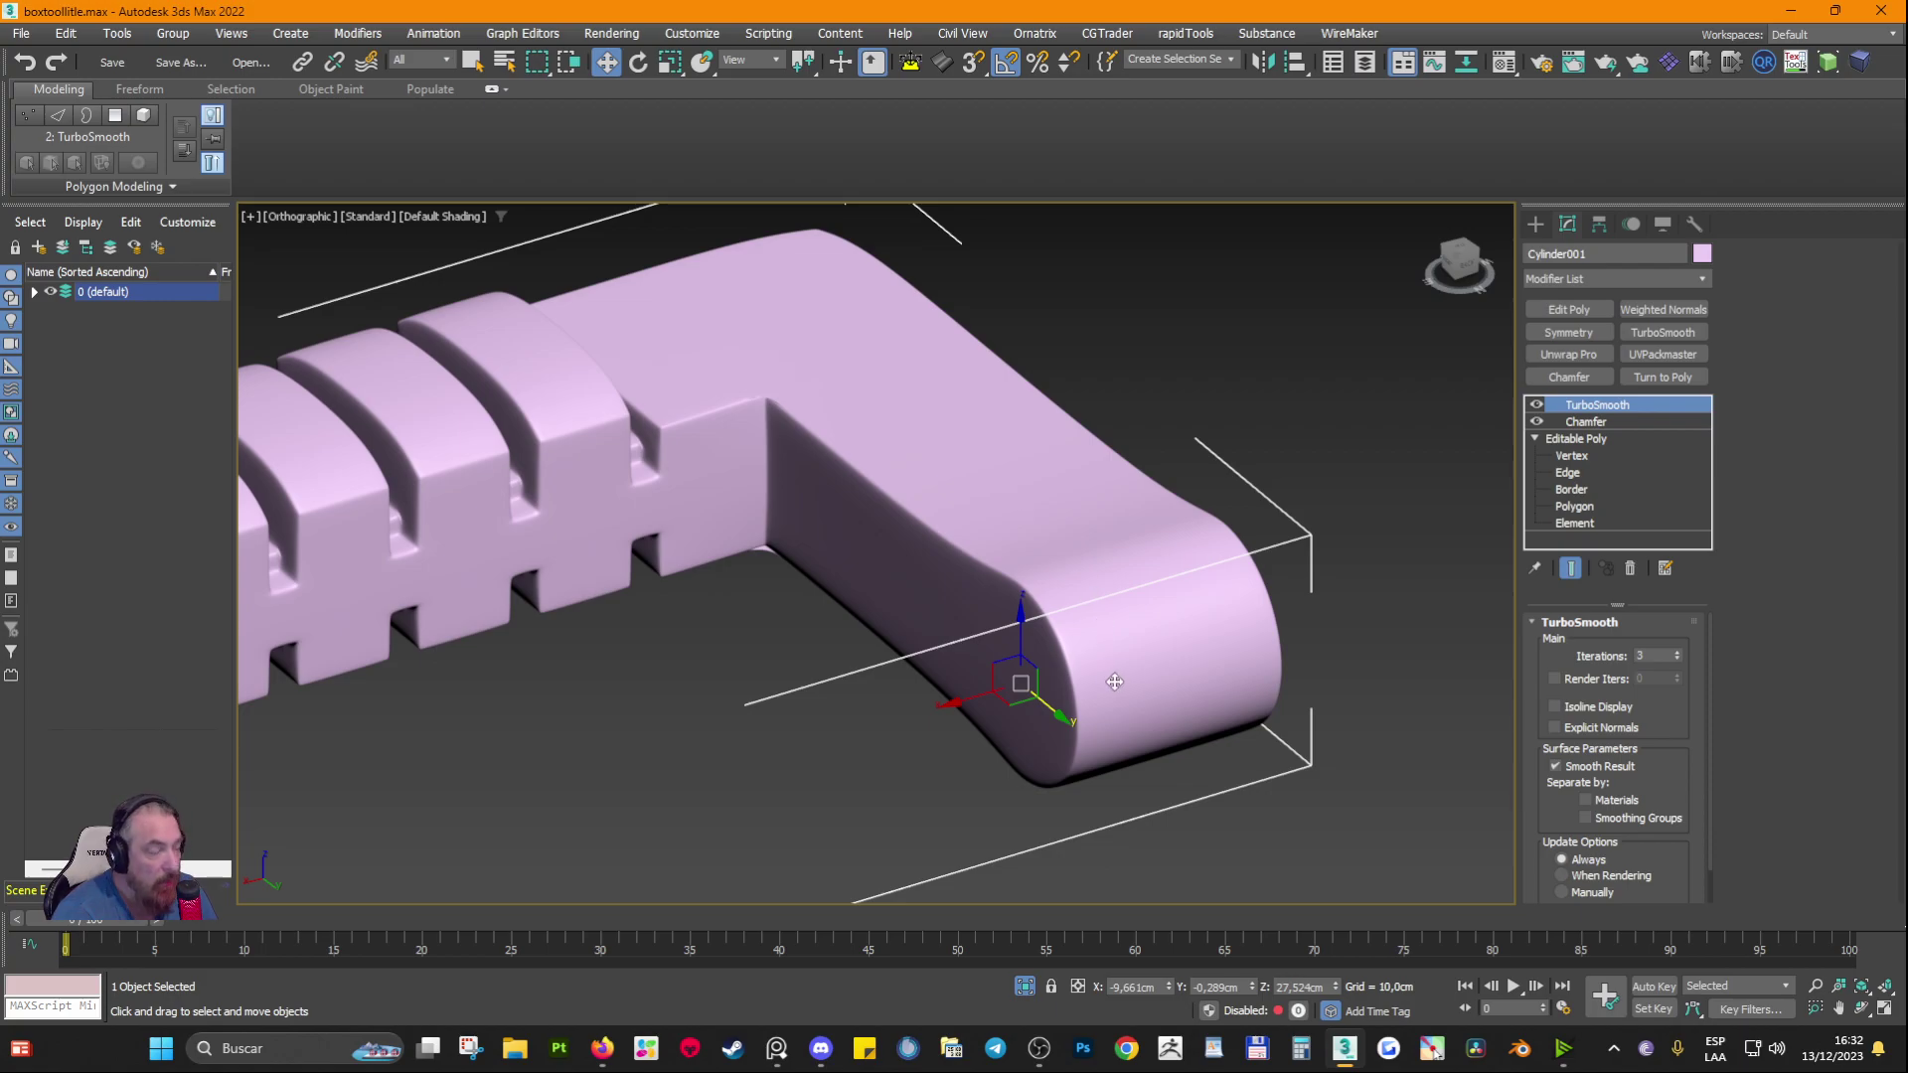
pyautogui.scroll(-5, 1075, 694)
pyautogui.keyDown('alt'); pyautogui.moveTo(1071, 698); pyautogui.dragTo(1200, 562, button='middle'); pyautogui.keyUp('alt')
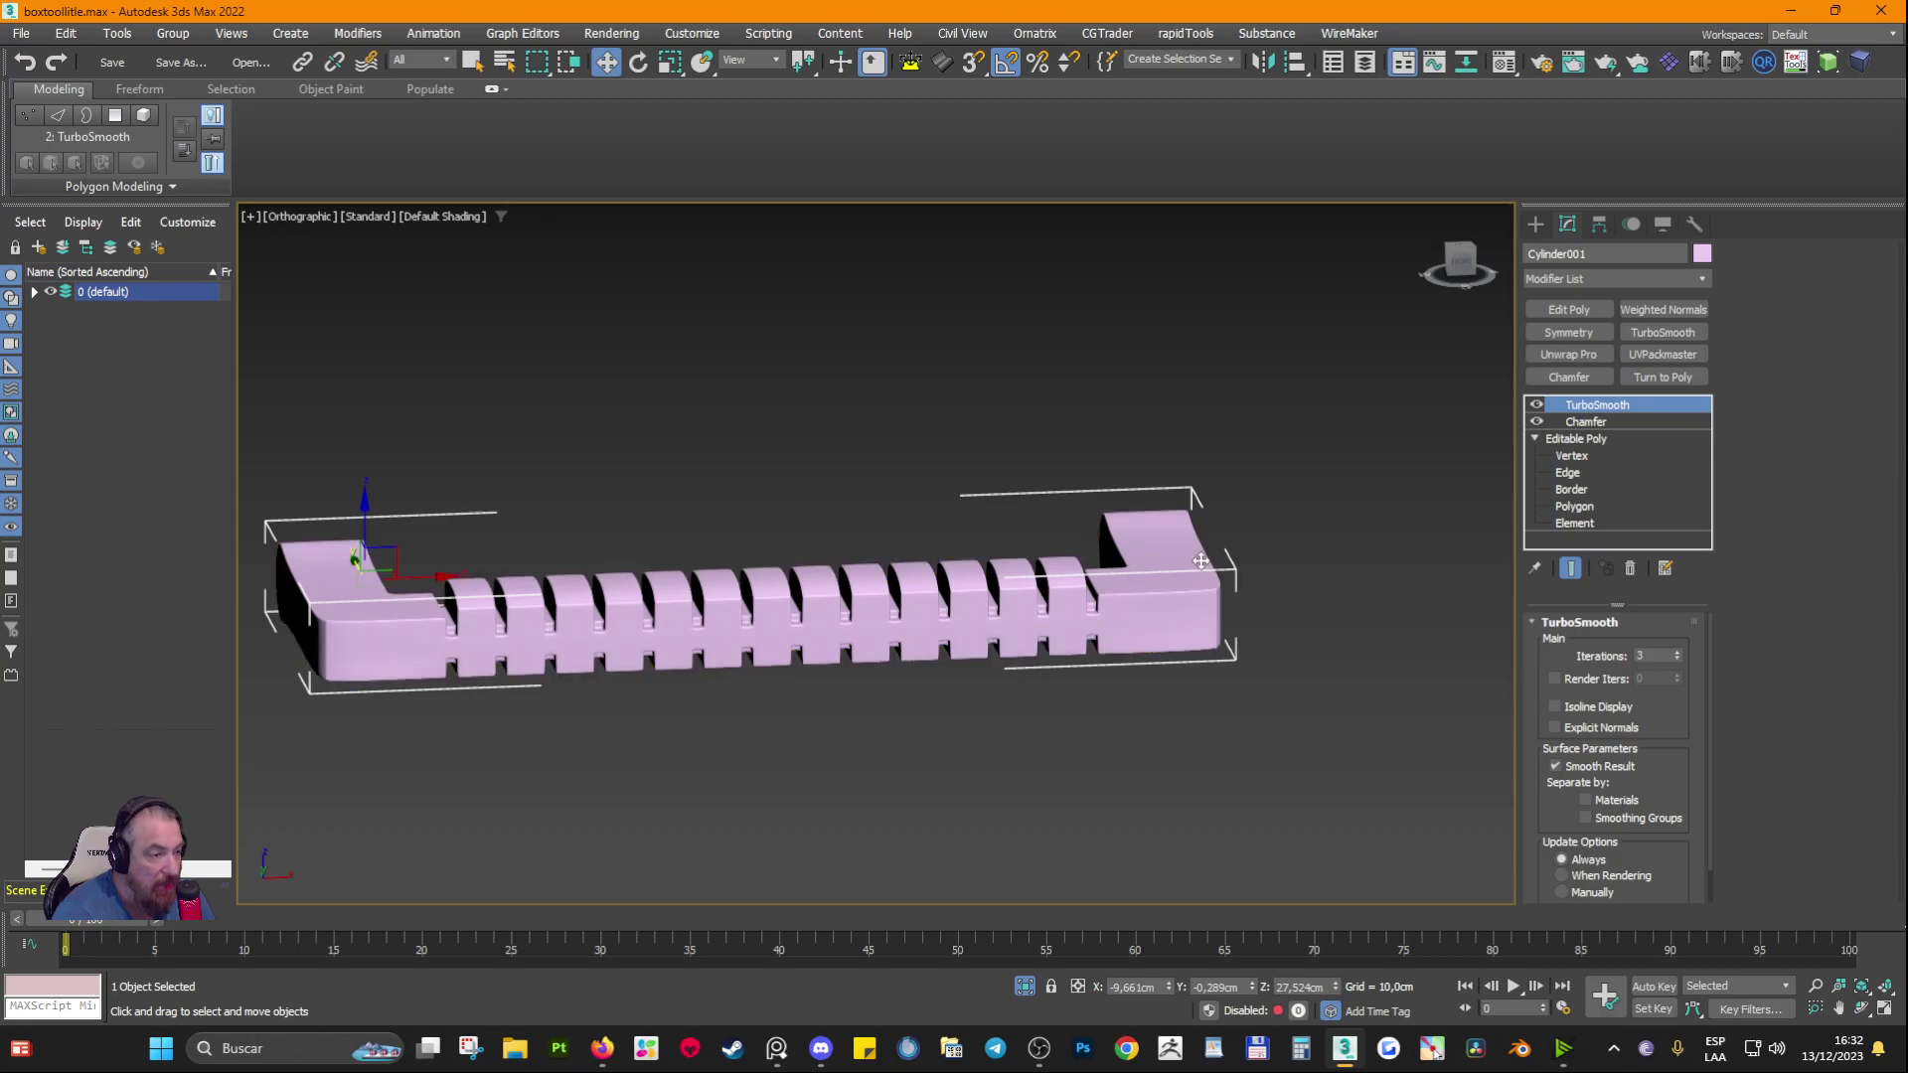
pyautogui.moveTo(887, 685); pyautogui.dragTo(1061, 670, button='middle')
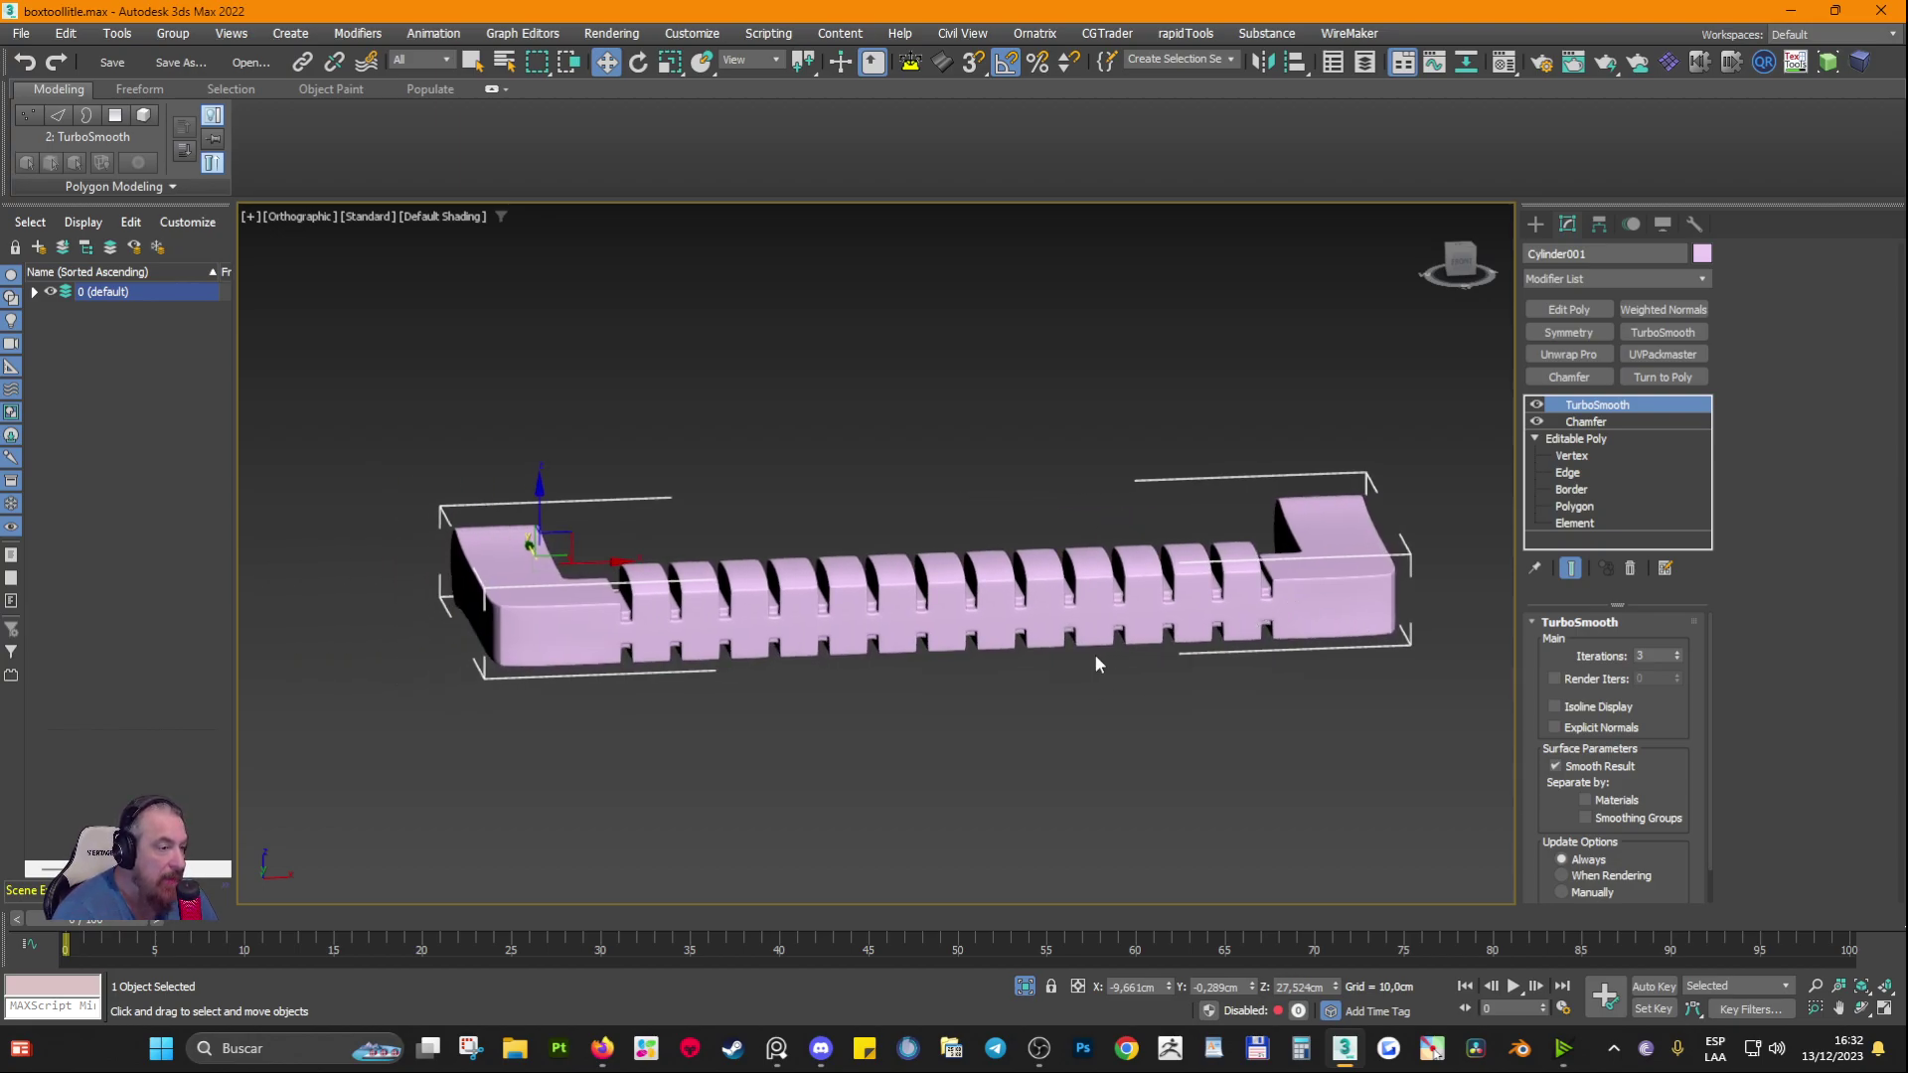
pyautogui.keyDown('alt'); pyautogui.moveTo(1149, 614); pyautogui.dragTo(1133, 561, button='middle'); pyautogui.keyUp('alt')
pyautogui.scroll(2, 1132, 561)
pyautogui.keyDown('alt'); pyautogui.moveTo(971, 597); pyautogui.dragTo(894, 680, button='middle'); pyautogui.keyUp('alt')
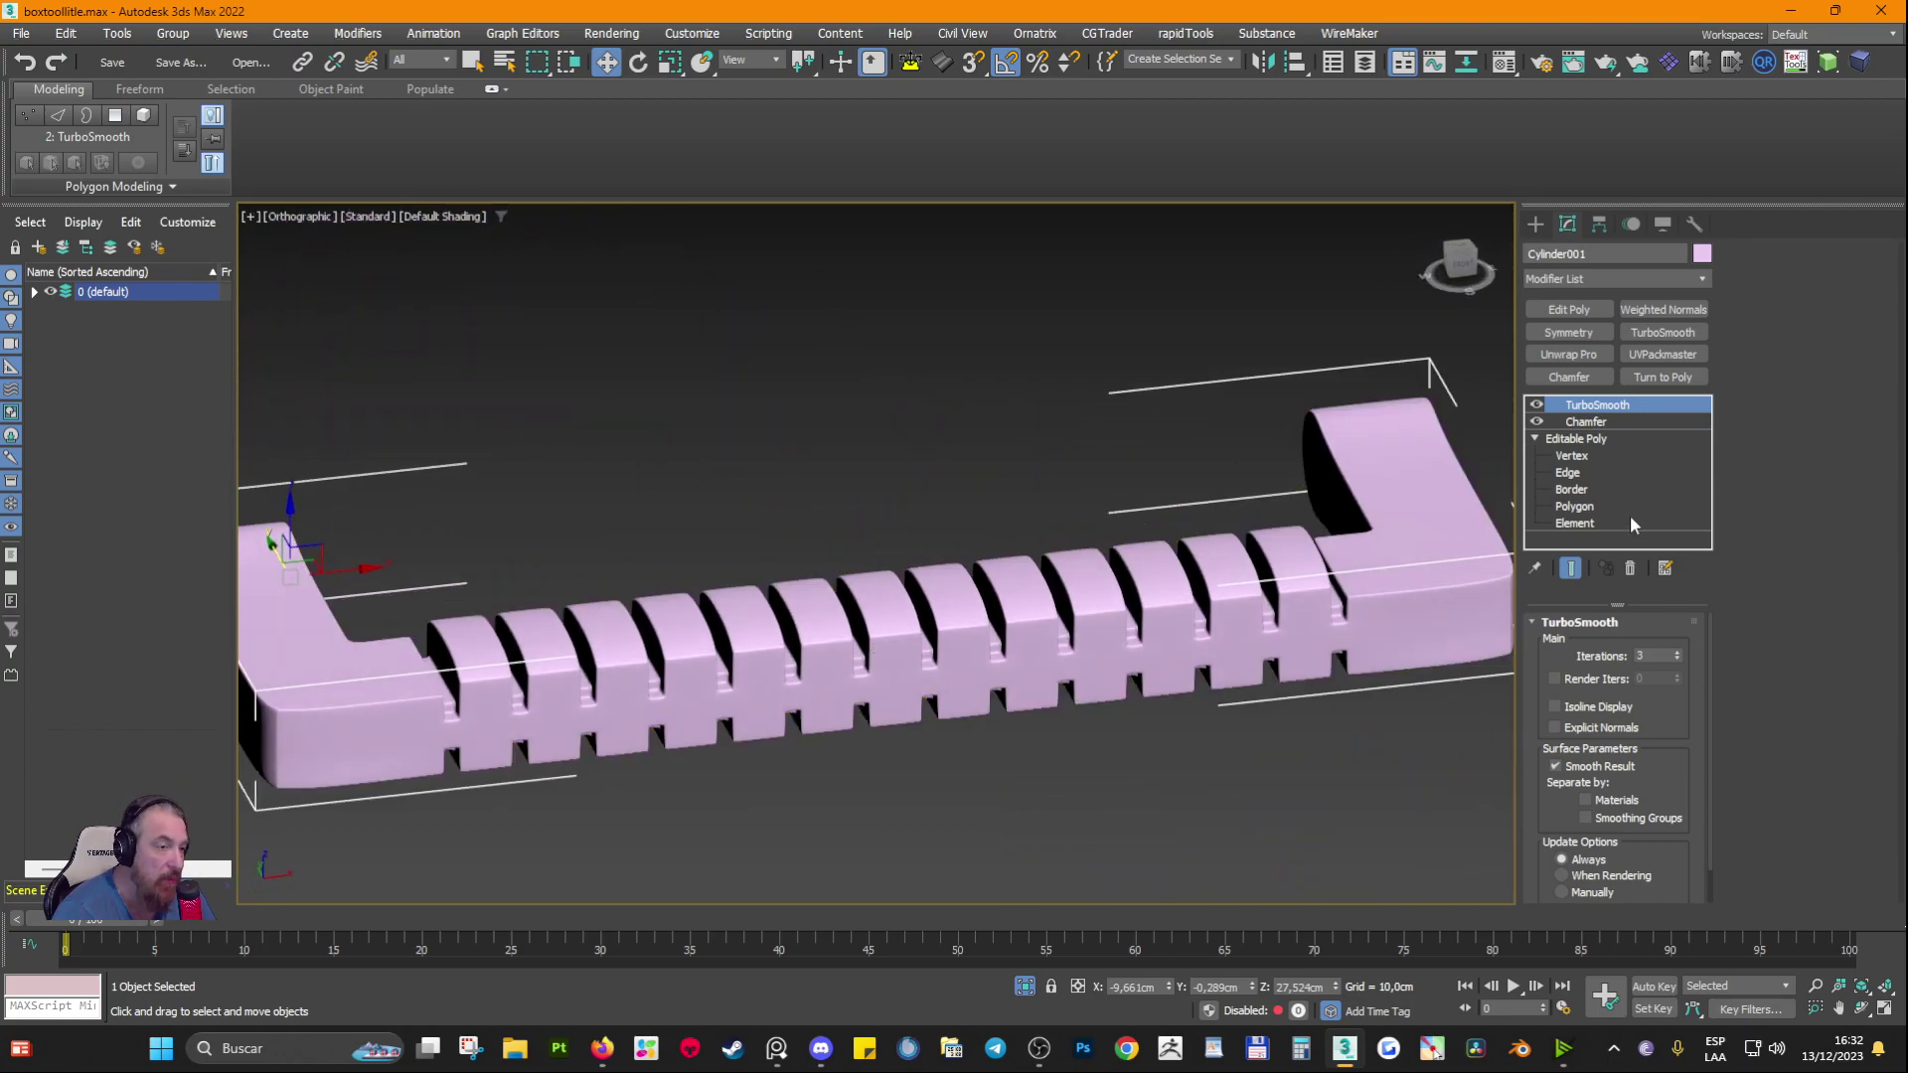
# Step: Add a Symmetry modifier directly above the handle's Editable Poly base and mirror it on the Y axis
pyautogui.click(1533, 440)
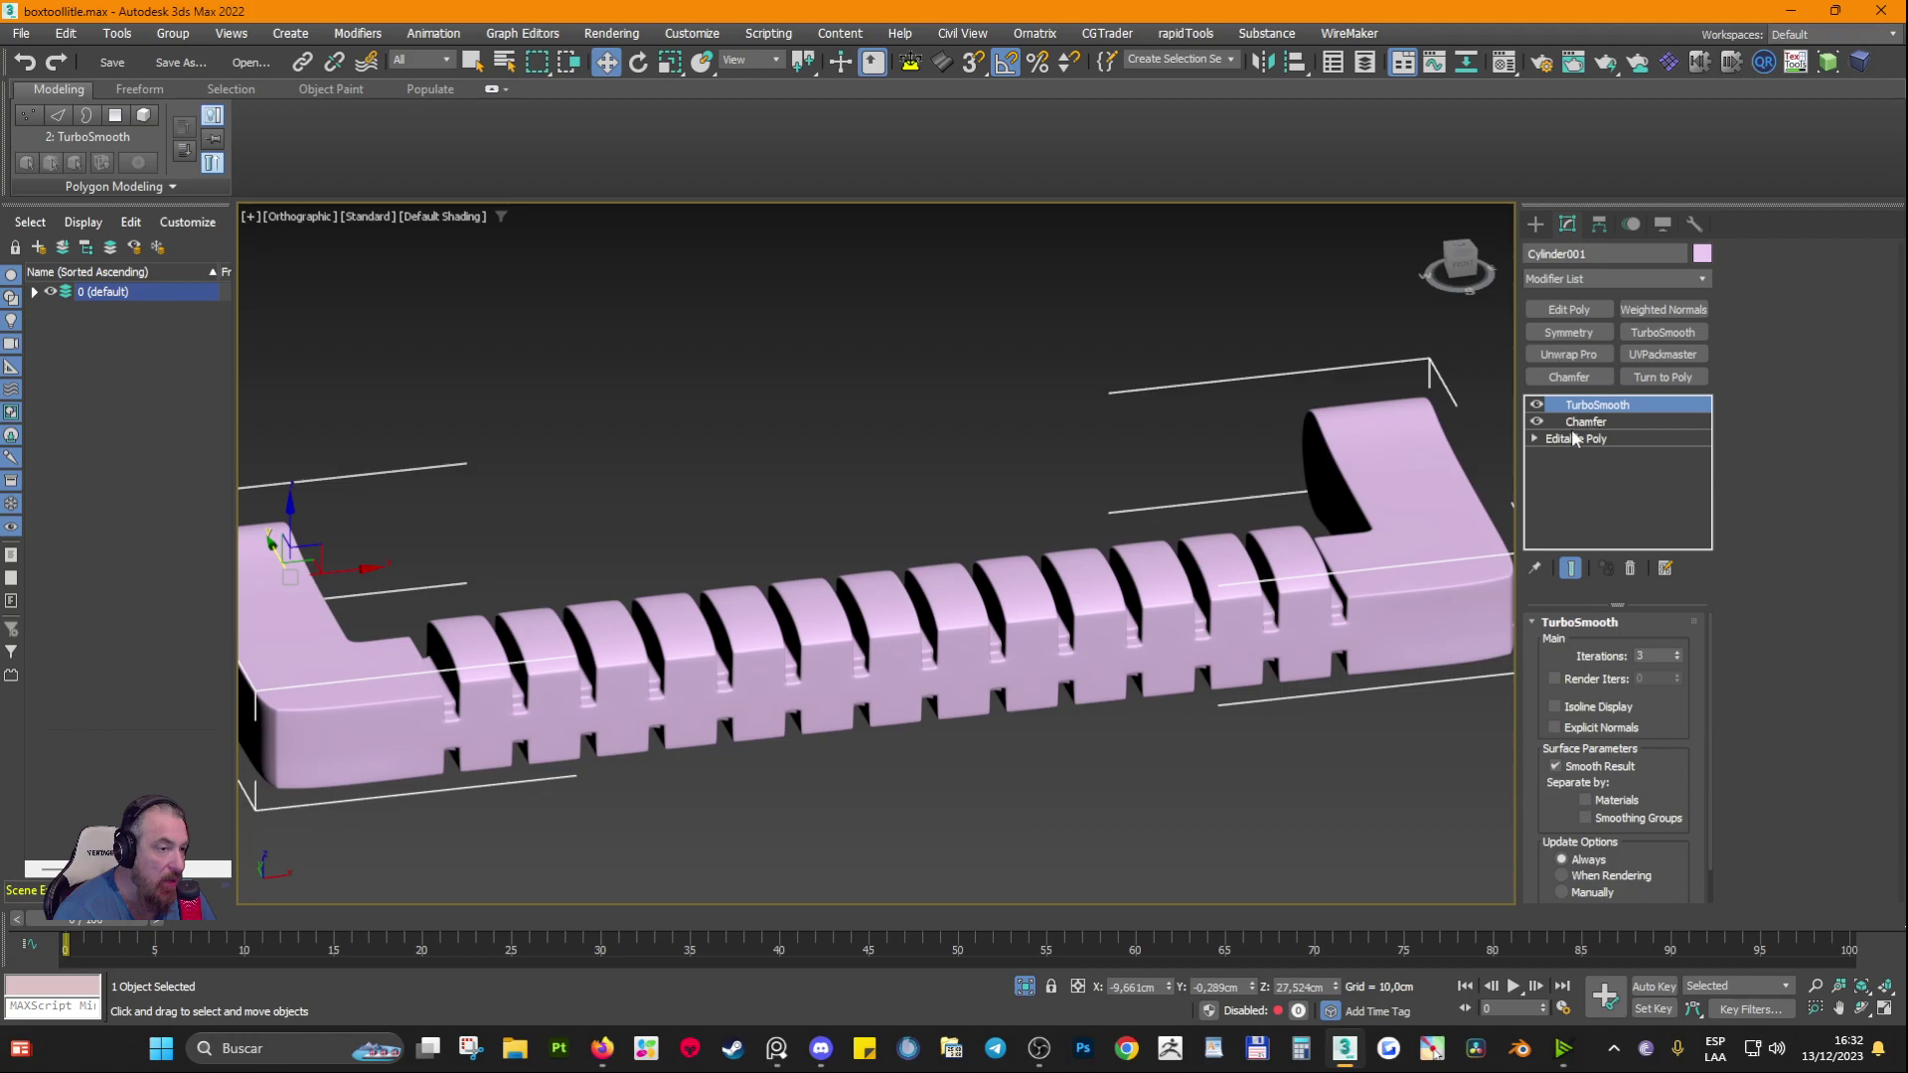
pyautogui.click(1575, 440)
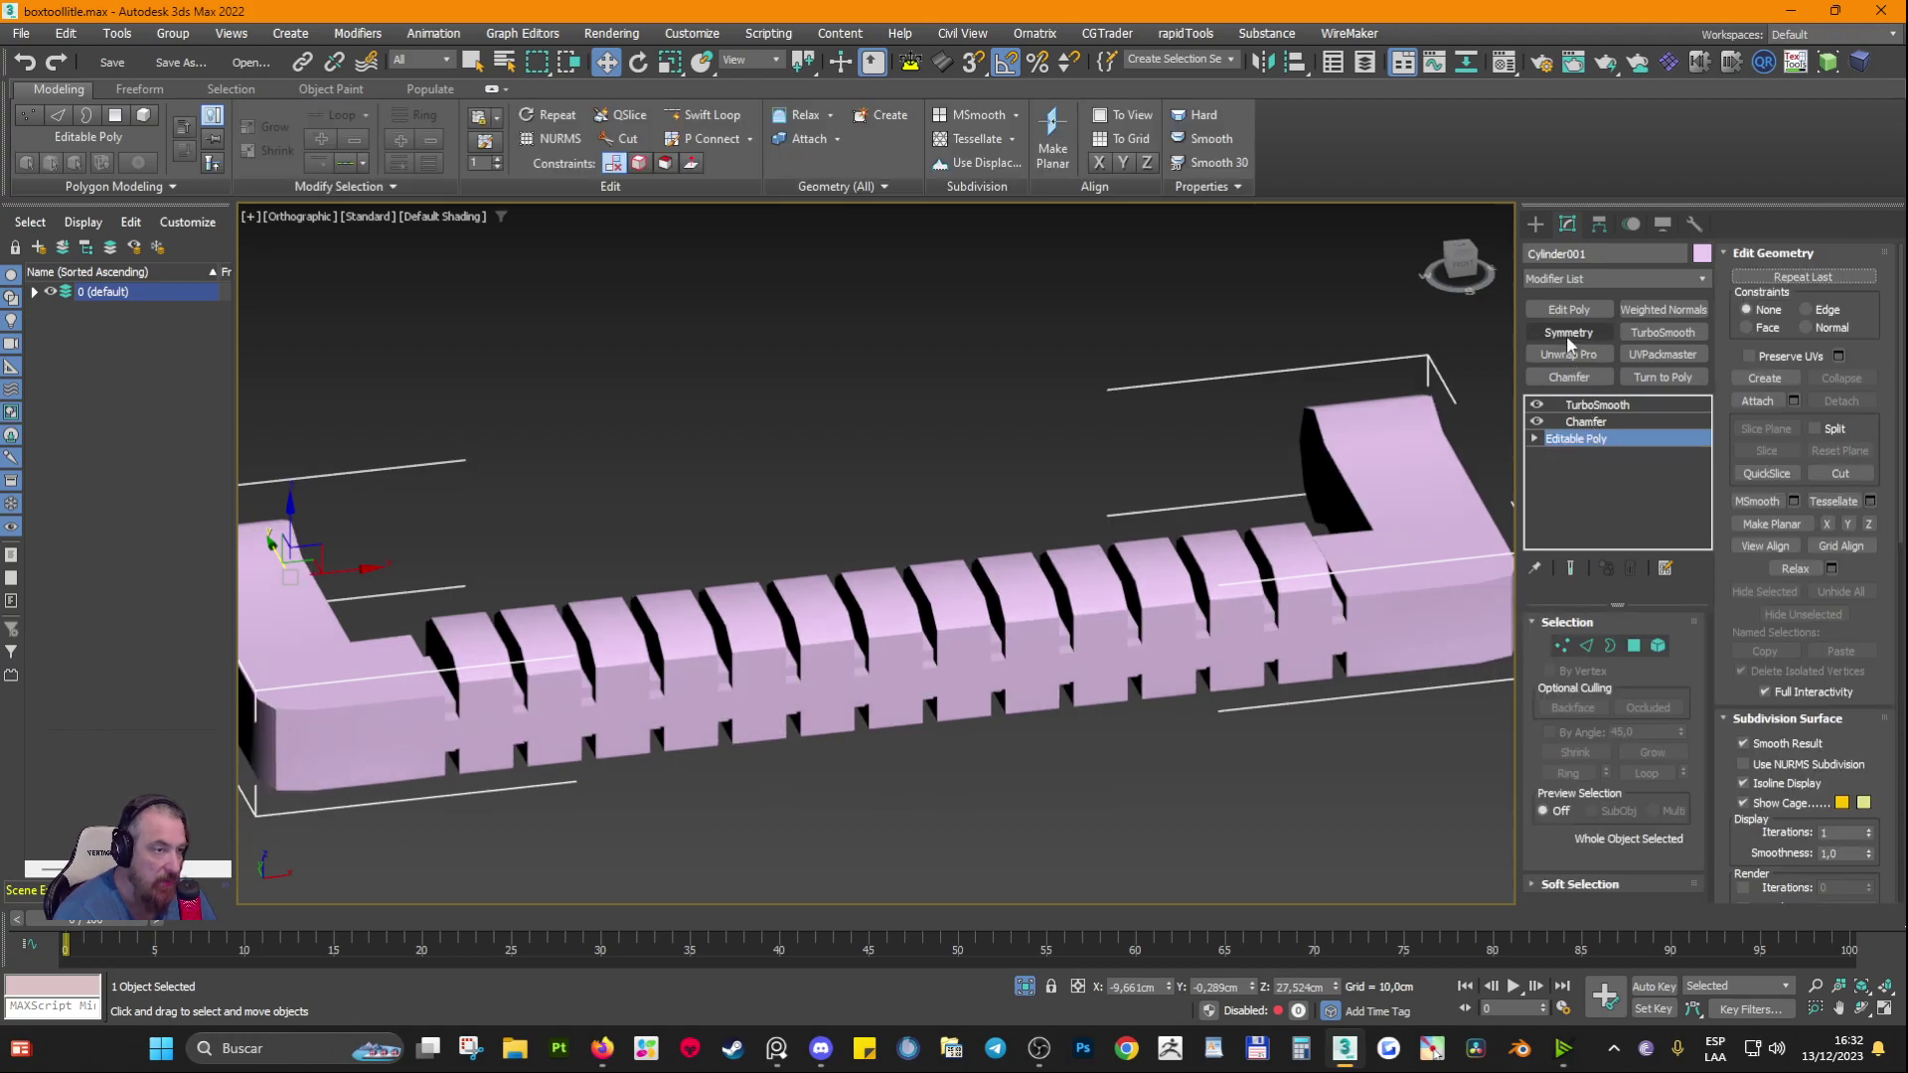
pyautogui.moveTo(1009, 621)
pyautogui.keyDown('alt'); pyautogui.mouseDown(button='middle')
pyautogui.moveTo(992, 546)
pyautogui.moveTo(1128, 561)
pyautogui.mouseUp(button='middle'); pyautogui.keyUp('alt')
pyautogui.press('F4')
pyautogui.scroll(4, 1142, 522)
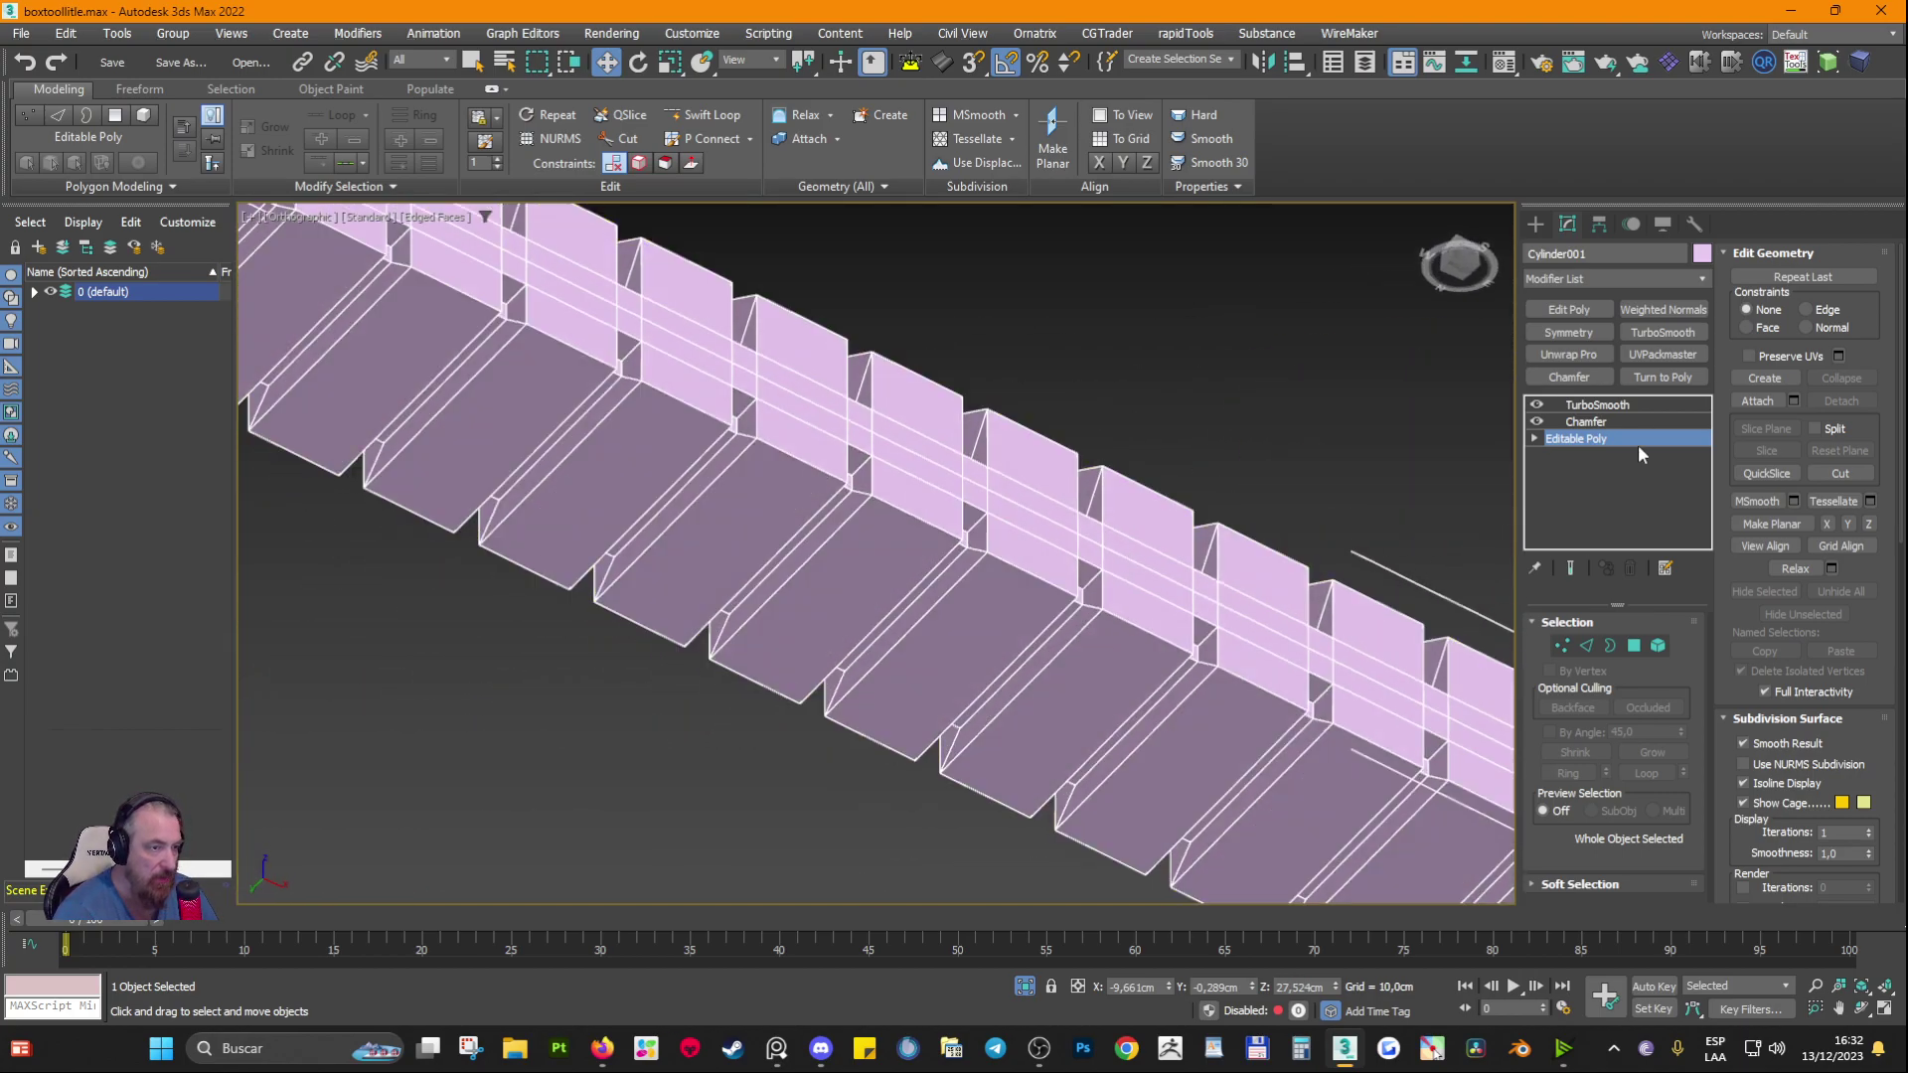
pyautogui.click(1570, 333)
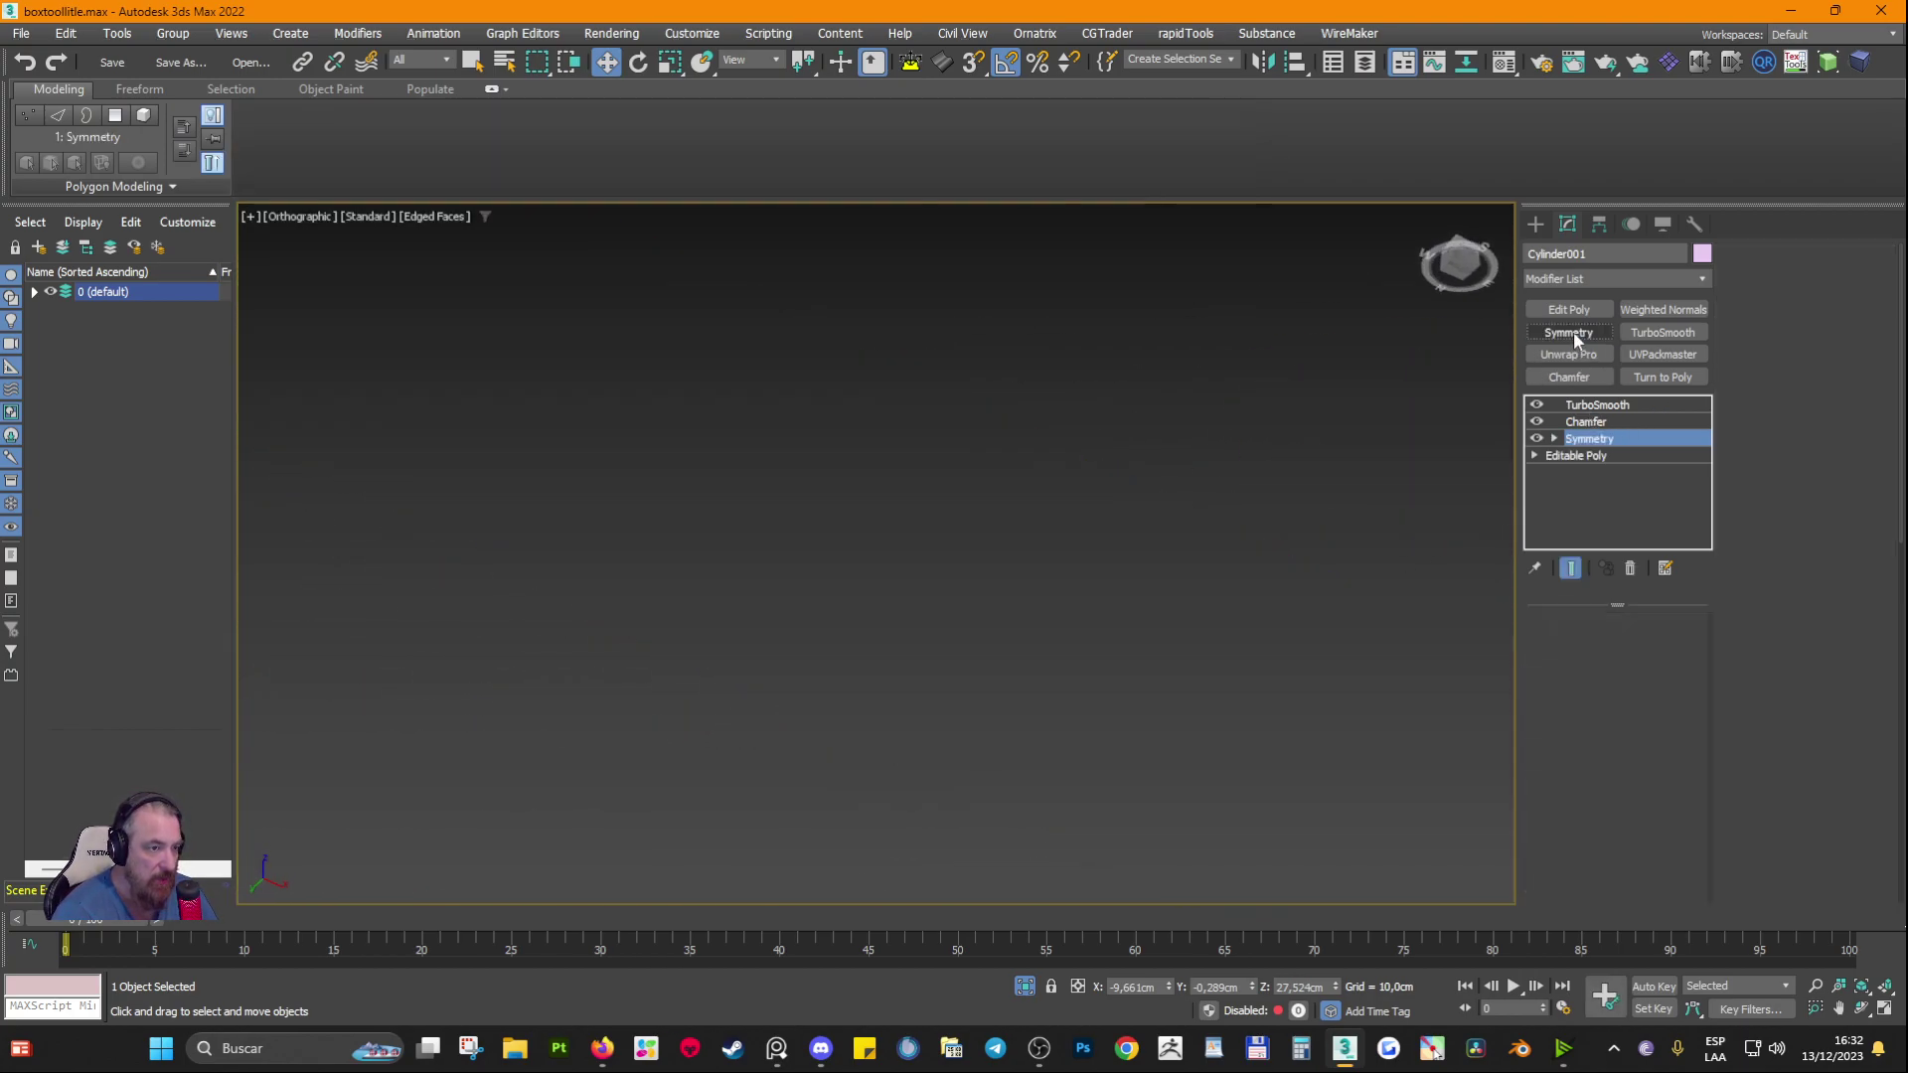
pyautogui.click(1570, 709)
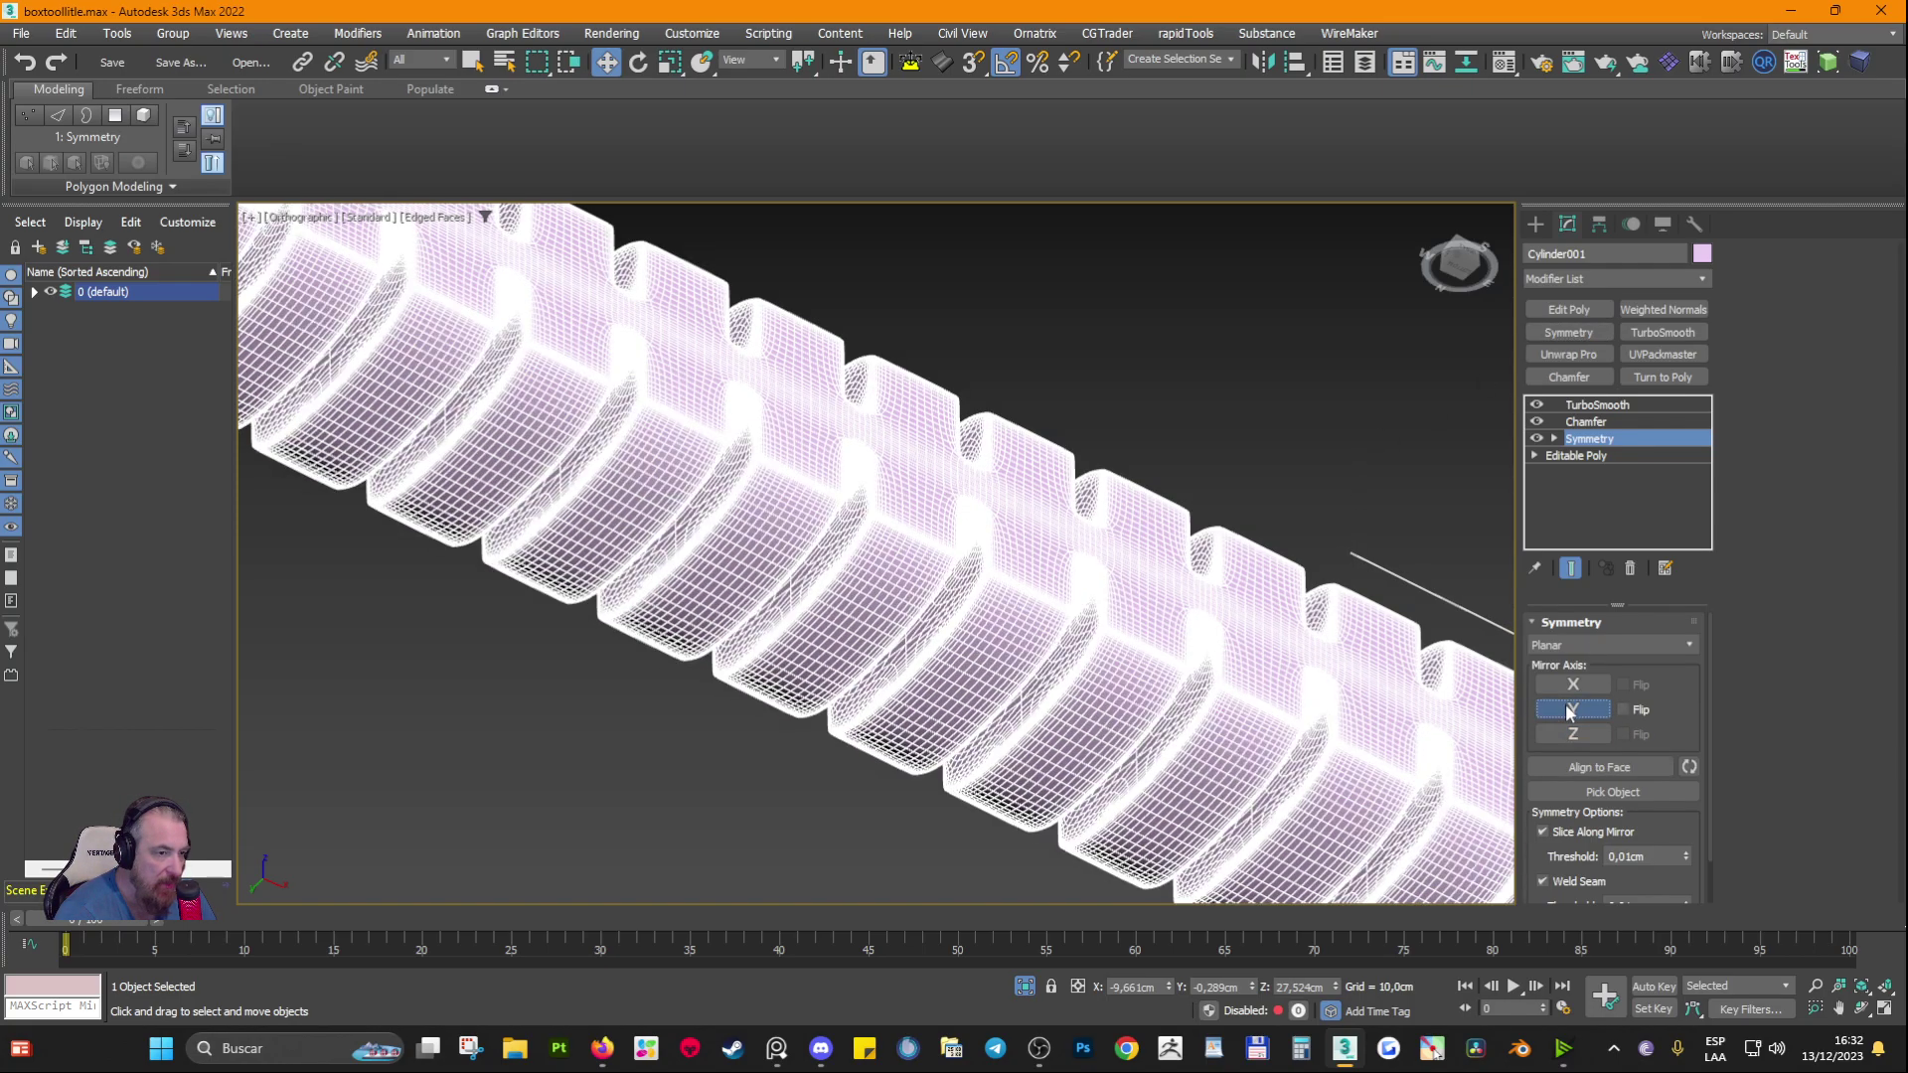
# Step: Compare the handle with Symmetry off and on, without edged faces
pyautogui.moveTo(1261, 588)
pyautogui.keyDown('alt'); pyautogui.mouseDown(button='middle')
pyautogui.moveTo(1213, 652)
pyautogui.moveTo(1162, 596)
pyautogui.mouseUp(button='middle'); pyautogui.keyUp('alt')
pyautogui.press('F4')
pyautogui.click(1534, 441)
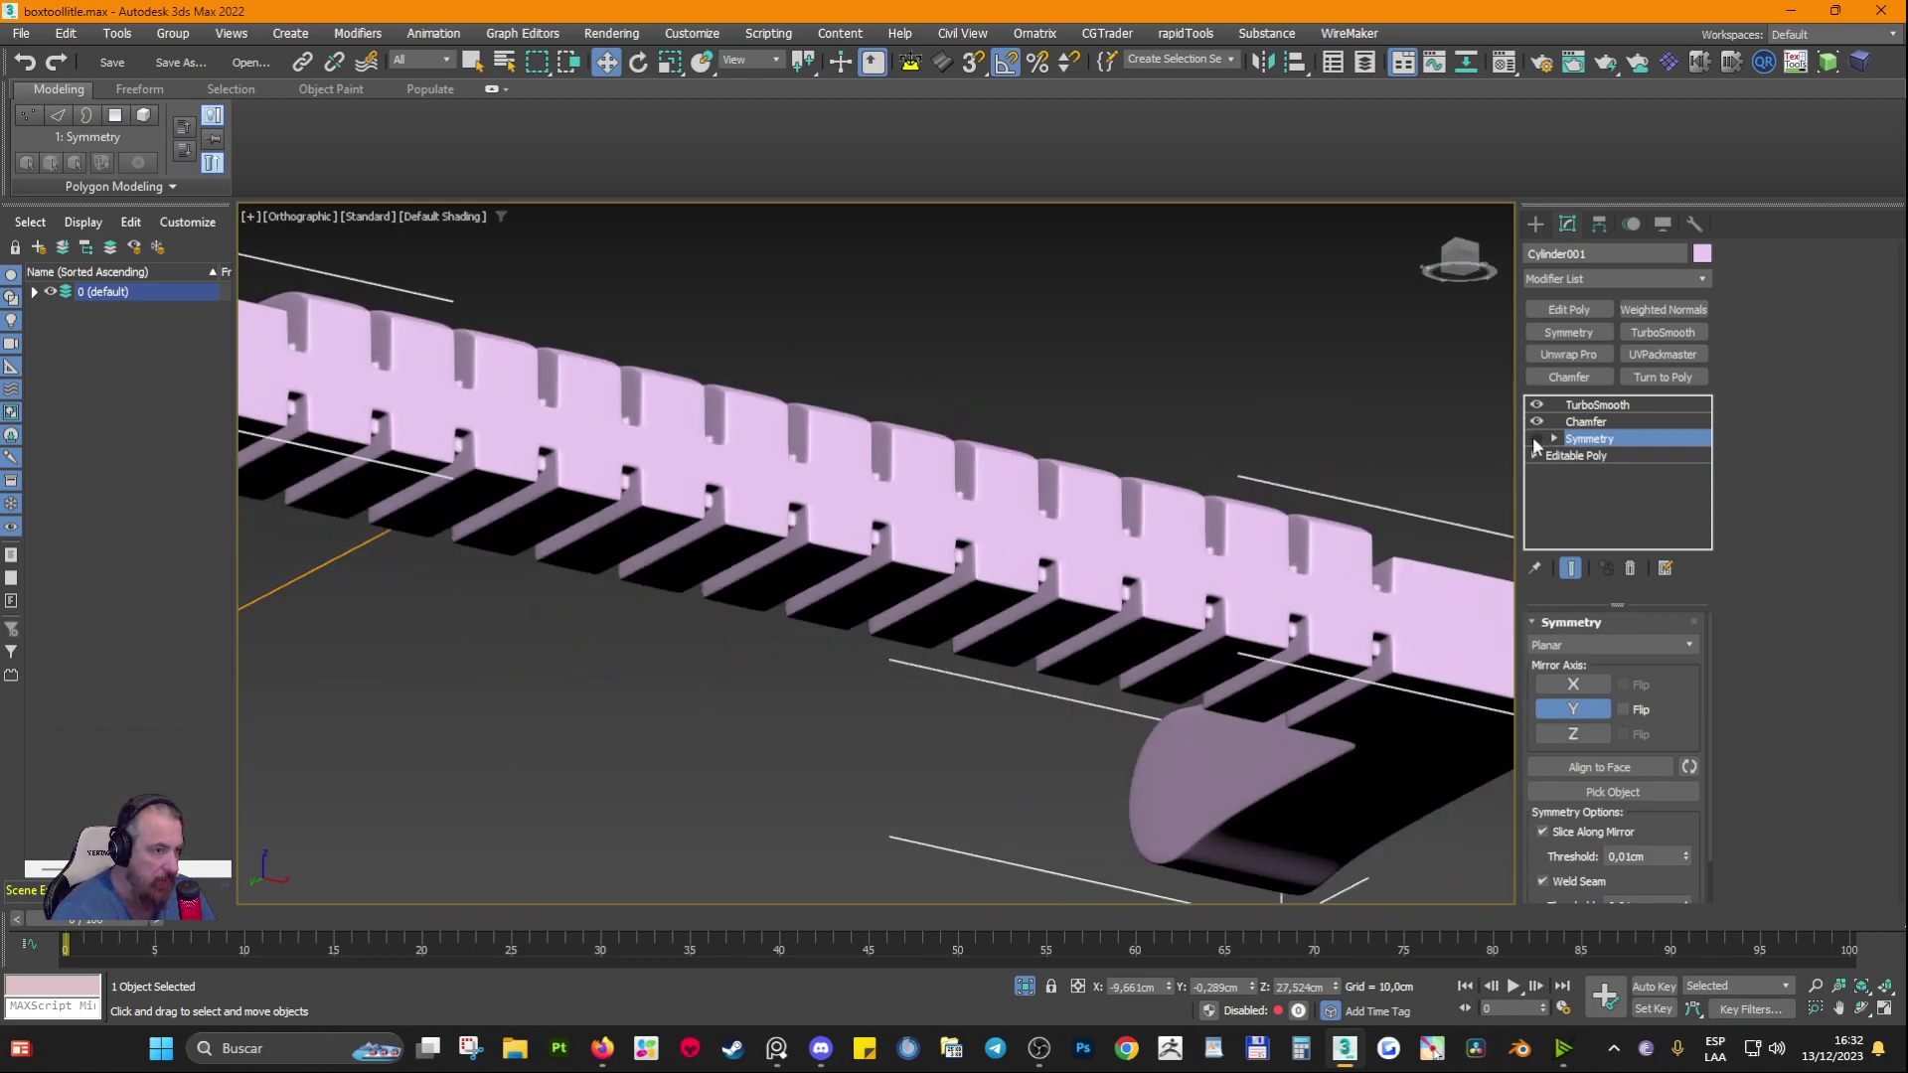
pyautogui.click(1534, 440)
pyautogui.scroll(-1, 959, 596)
pyautogui.keyDown('alt'); pyautogui.moveTo(961, 597); pyautogui.dragTo(942, 632, button='middle'); pyautogui.keyUp('alt')
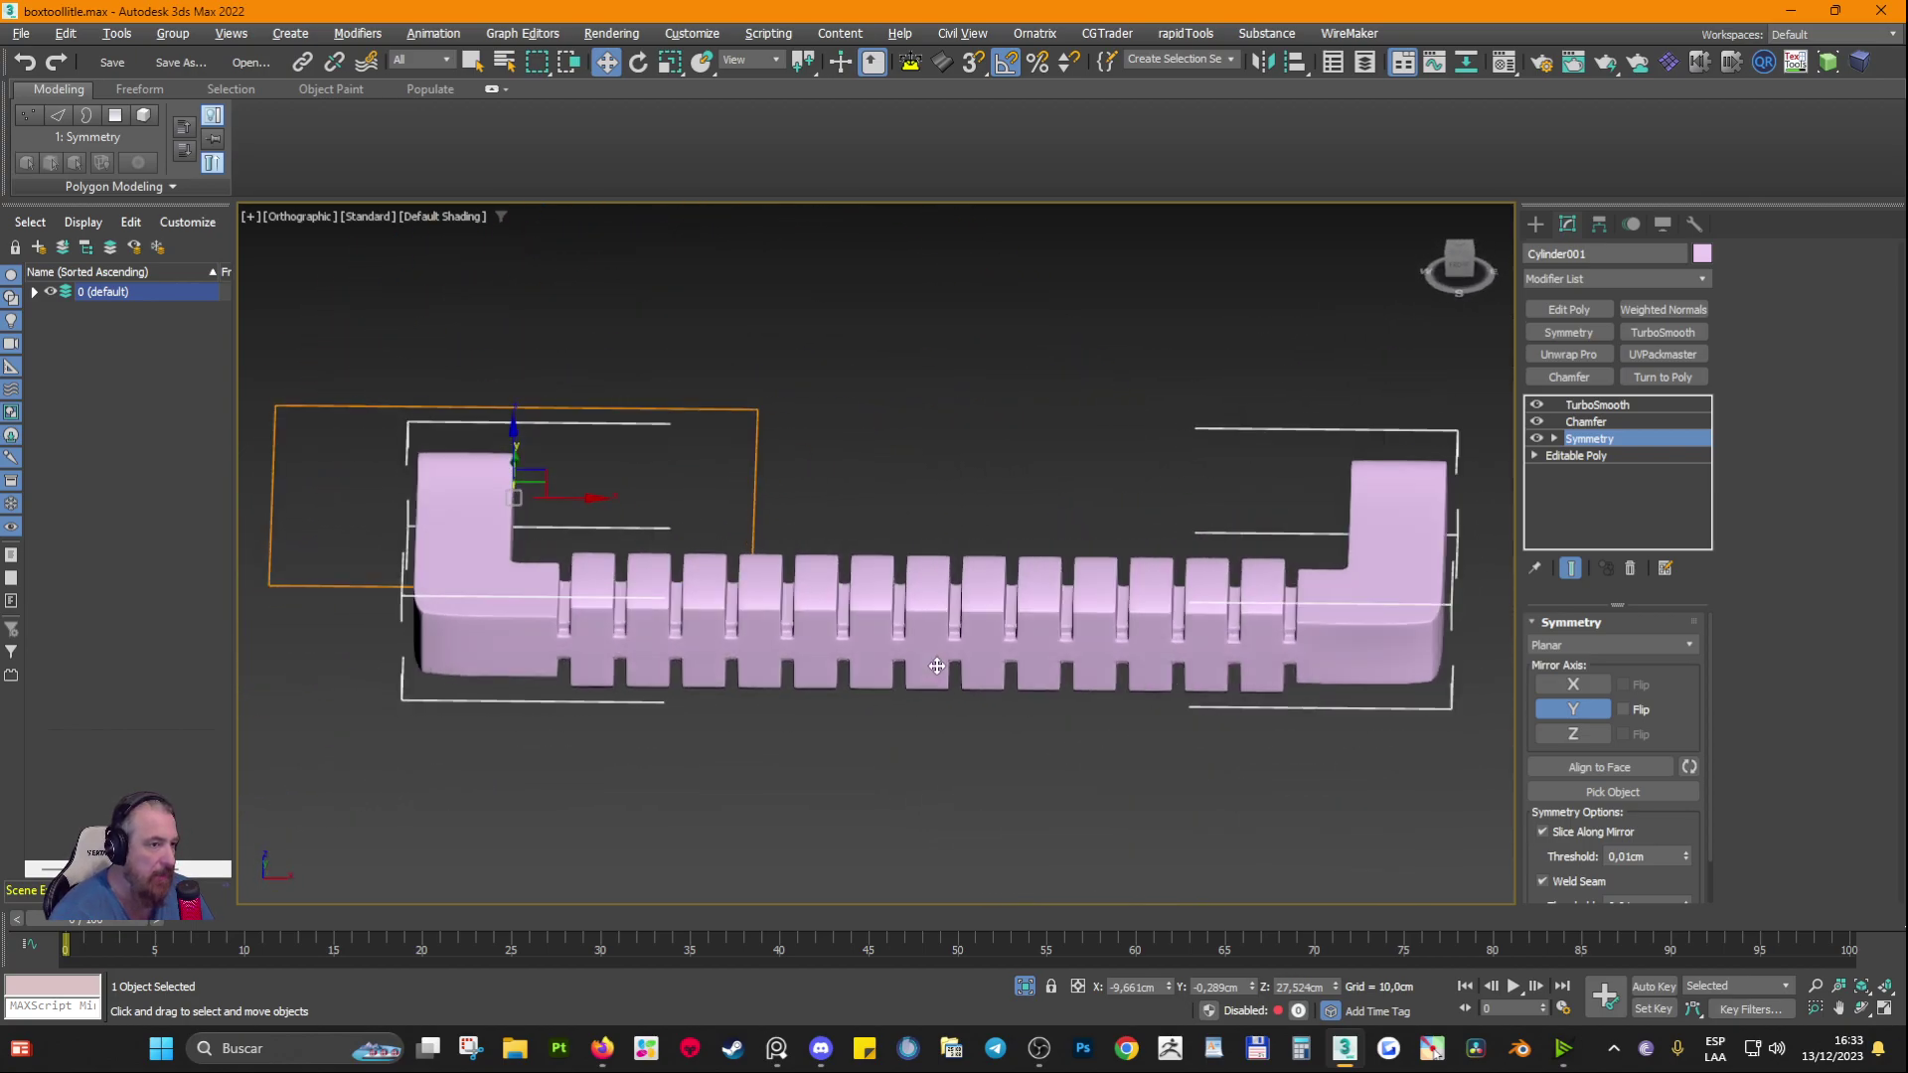
# Step: End the handle's isolation to show the whole toolbox and switch to a perspective view
pyautogui.click(1023, 993)
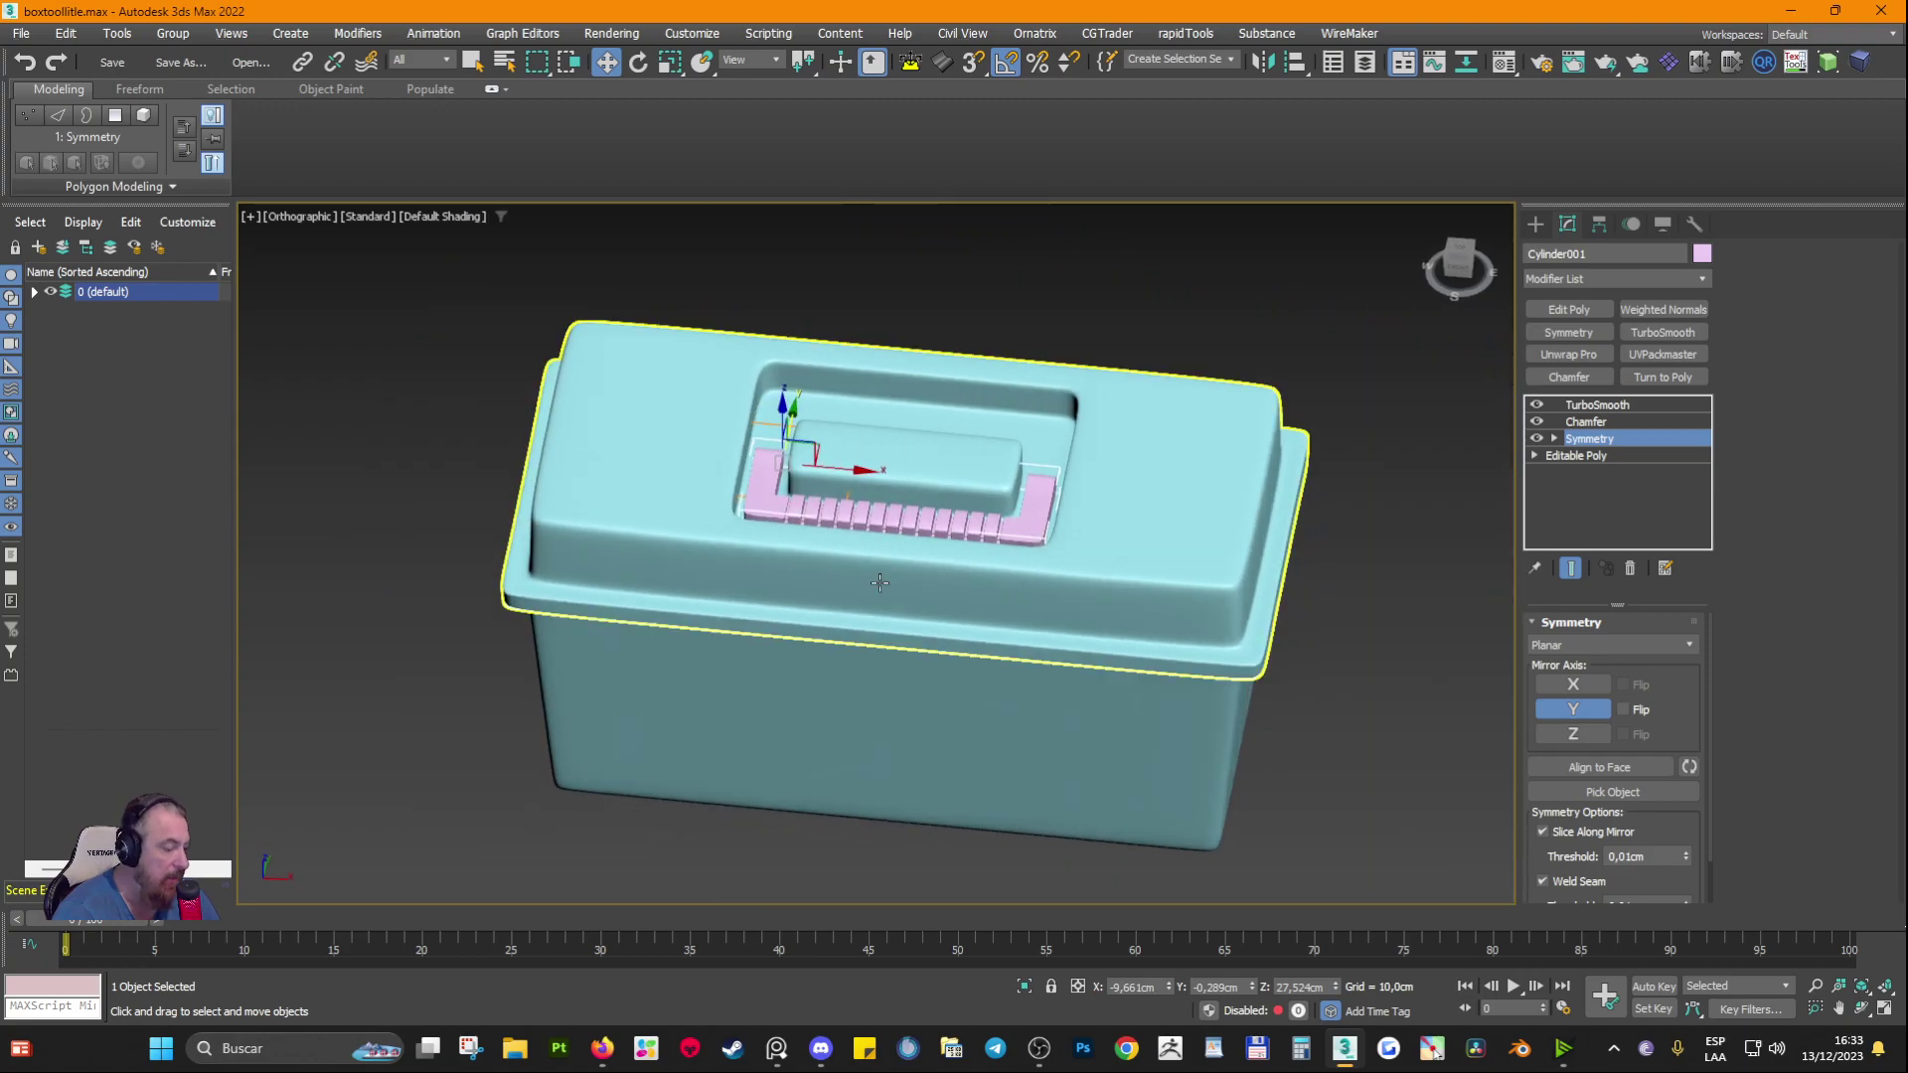
pyautogui.press('p')
pyautogui.keyDown('alt'); pyautogui.moveTo(962, 573); pyautogui.dragTo(923, 595, button='middle'); pyautogui.keyUp('alt')
# Step: Switch to the reference photo, frame its yellow latch and place the photo beside the toolbox
pyautogui.hotkey('alt', 'Tab')
pyautogui.moveTo(898, 465); pyautogui.dragTo(510, 370, button='right')
pyautogui.scroll(-5, 655, 576)
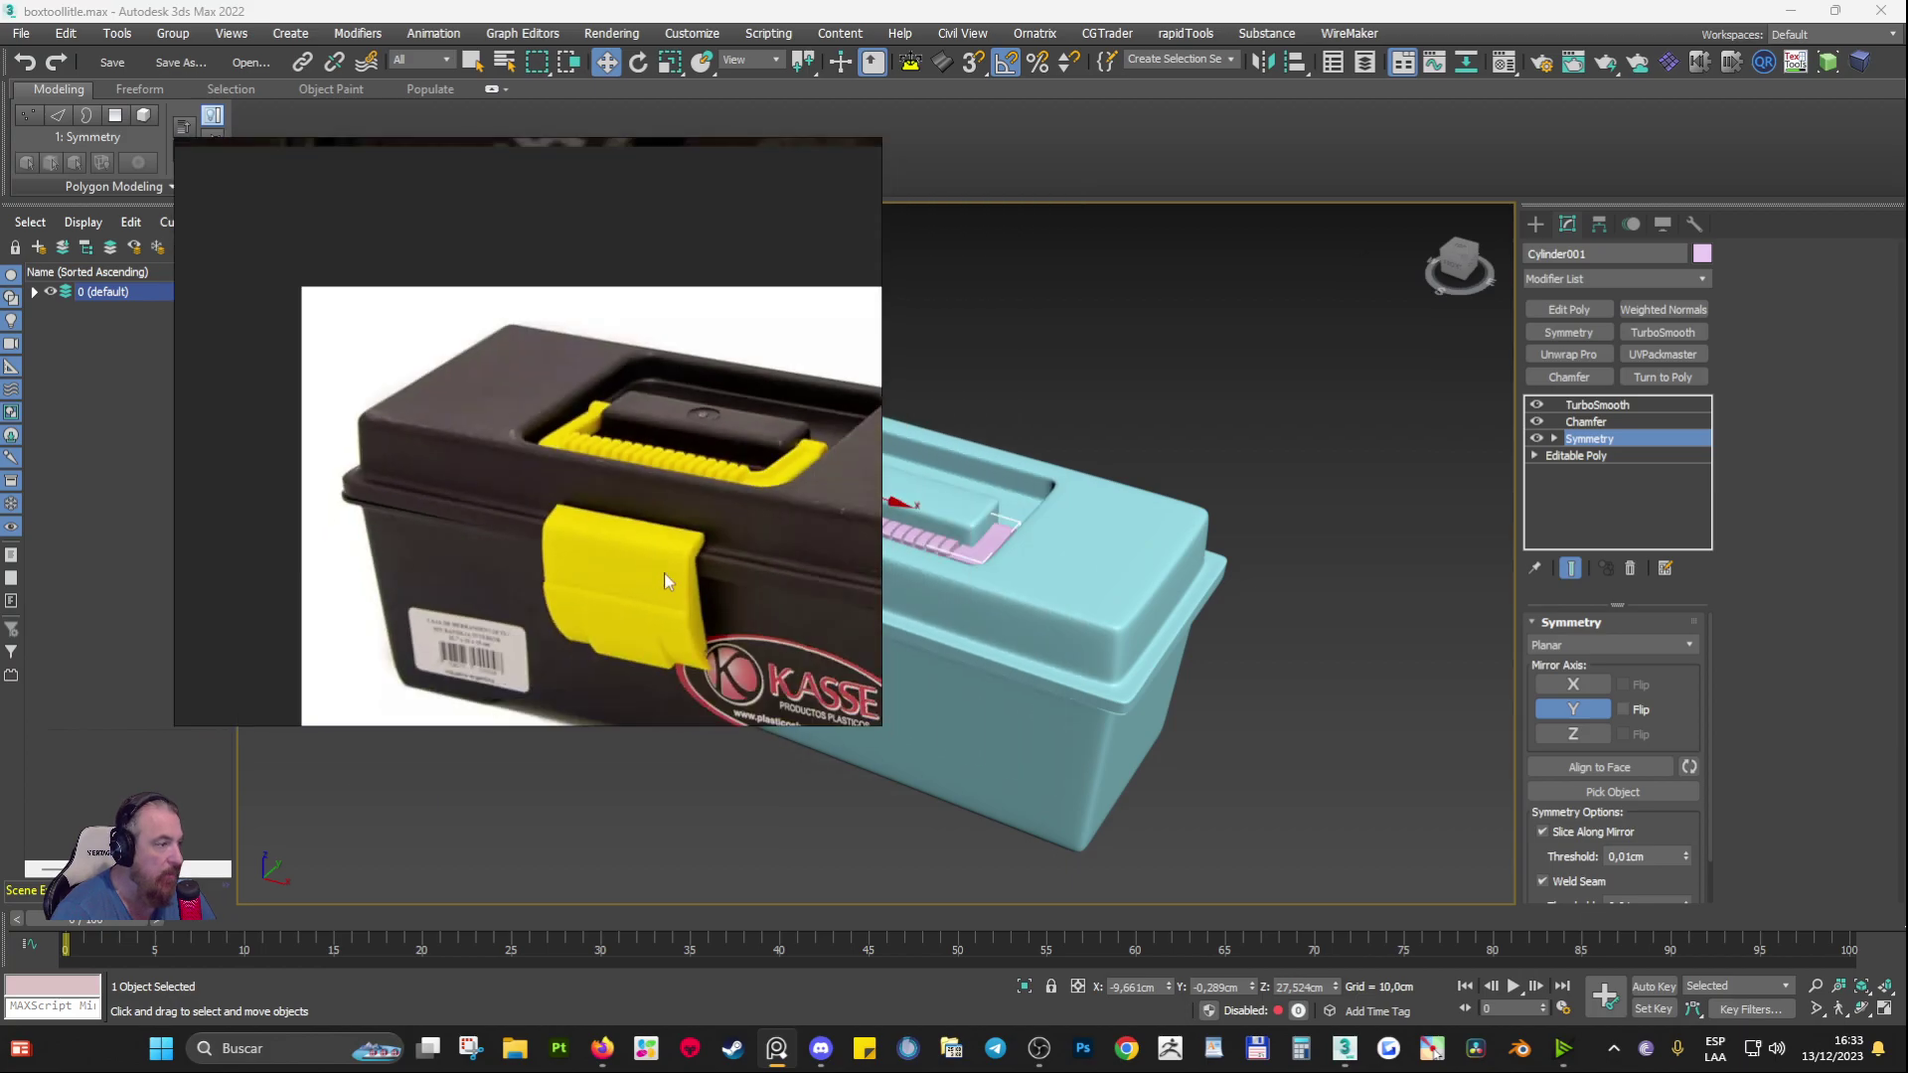
pyautogui.moveTo(663, 581); pyautogui.dragTo(536, 465, button='middle')
pyautogui.scroll(3, 538, 487)
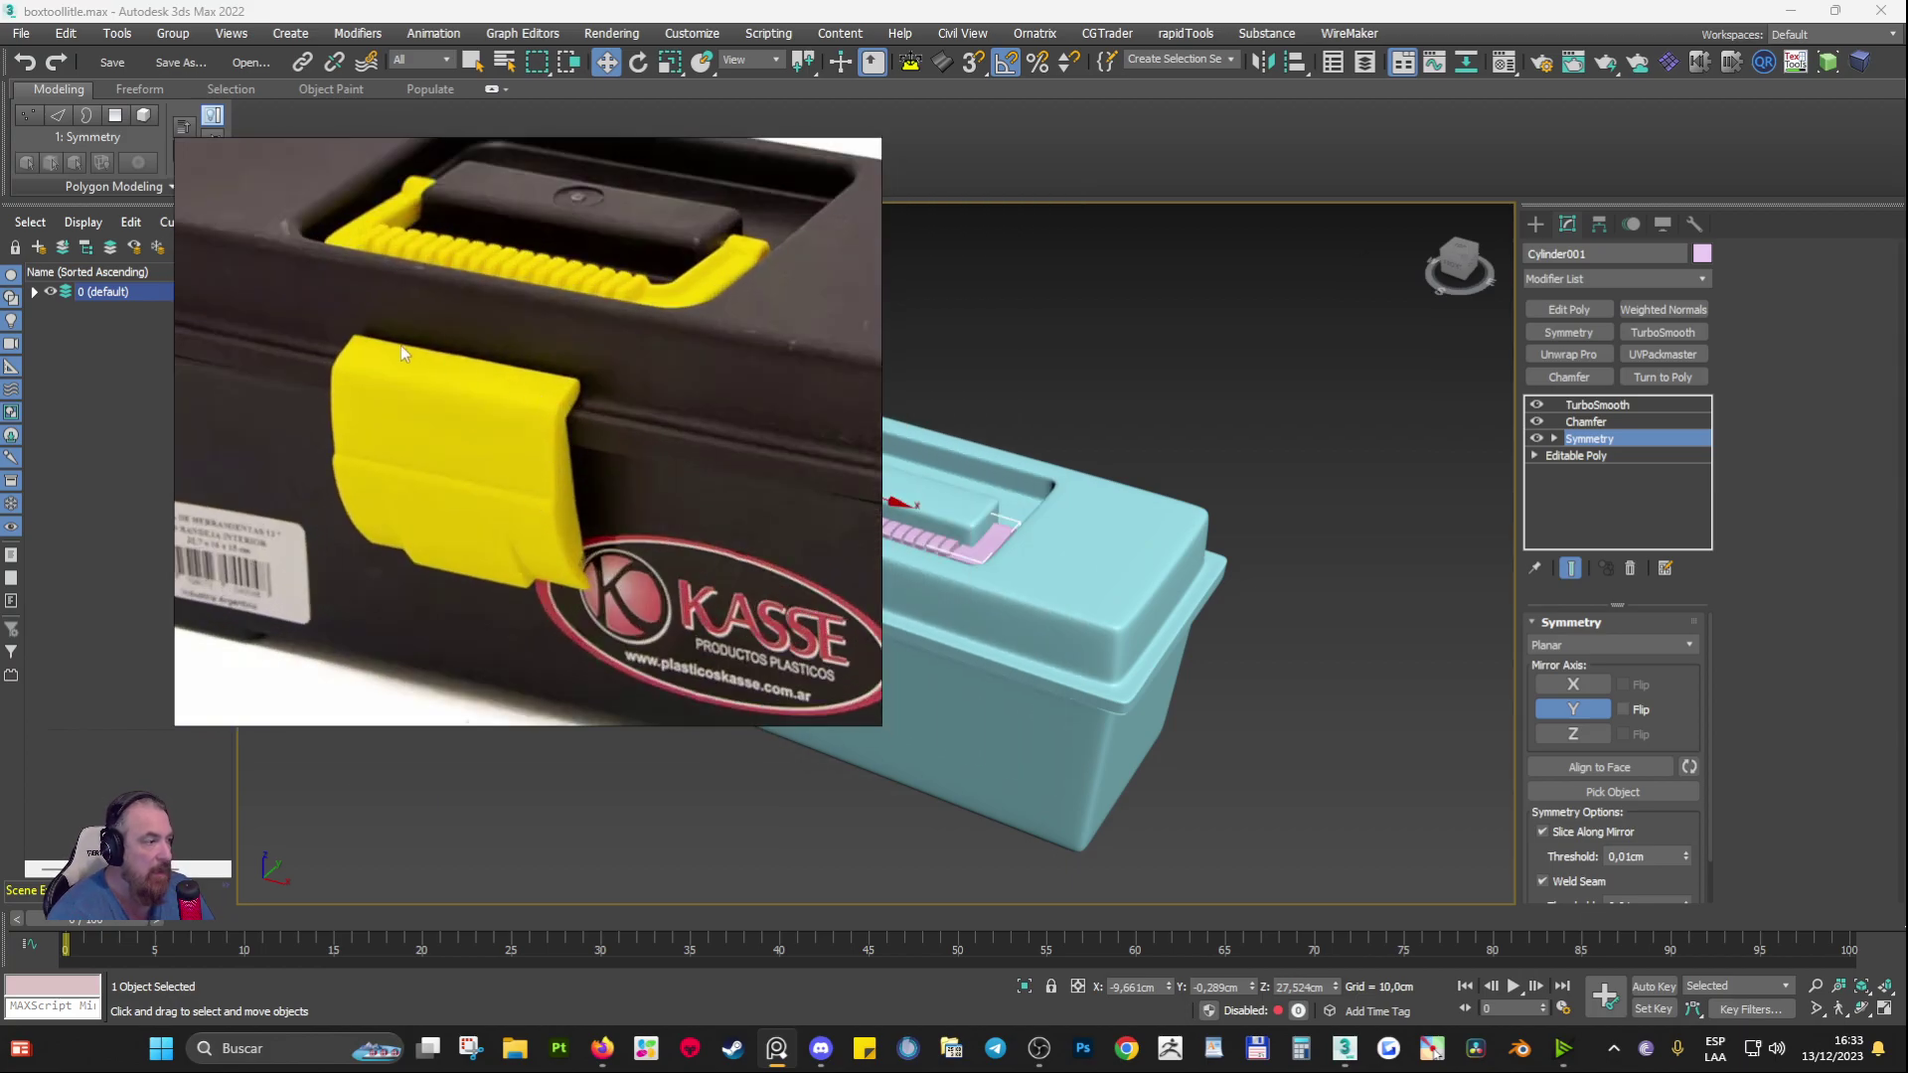
pyautogui.moveTo(1105, 615); pyautogui.dragTo(1337, 584, button='middle')
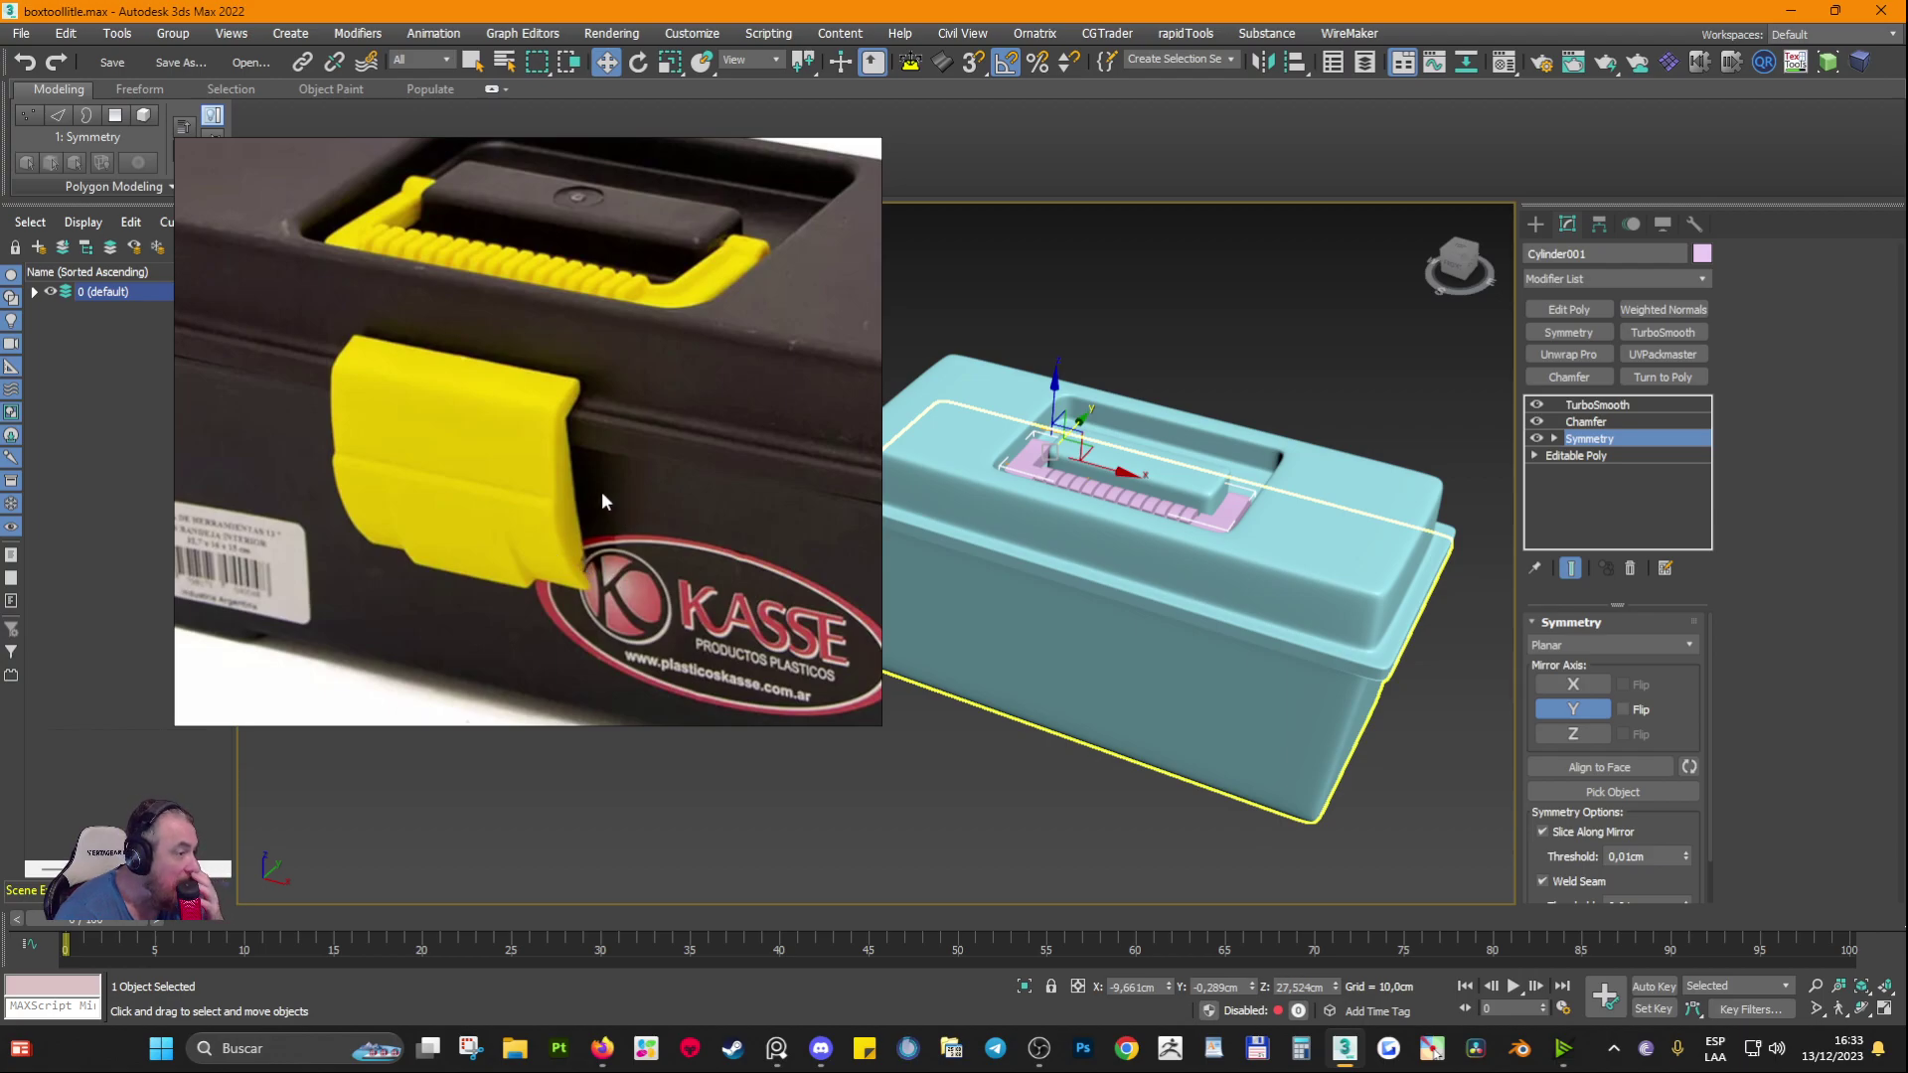
pyautogui.keyDown('alt'); pyautogui.moveTo(994, 482); pyautogui.dragTo(1162, 463, button='middle'); pyautogui.keyUp('alt')
pyautogui.moveTo(531, 220); pyautogui.dragTo(441, 405)
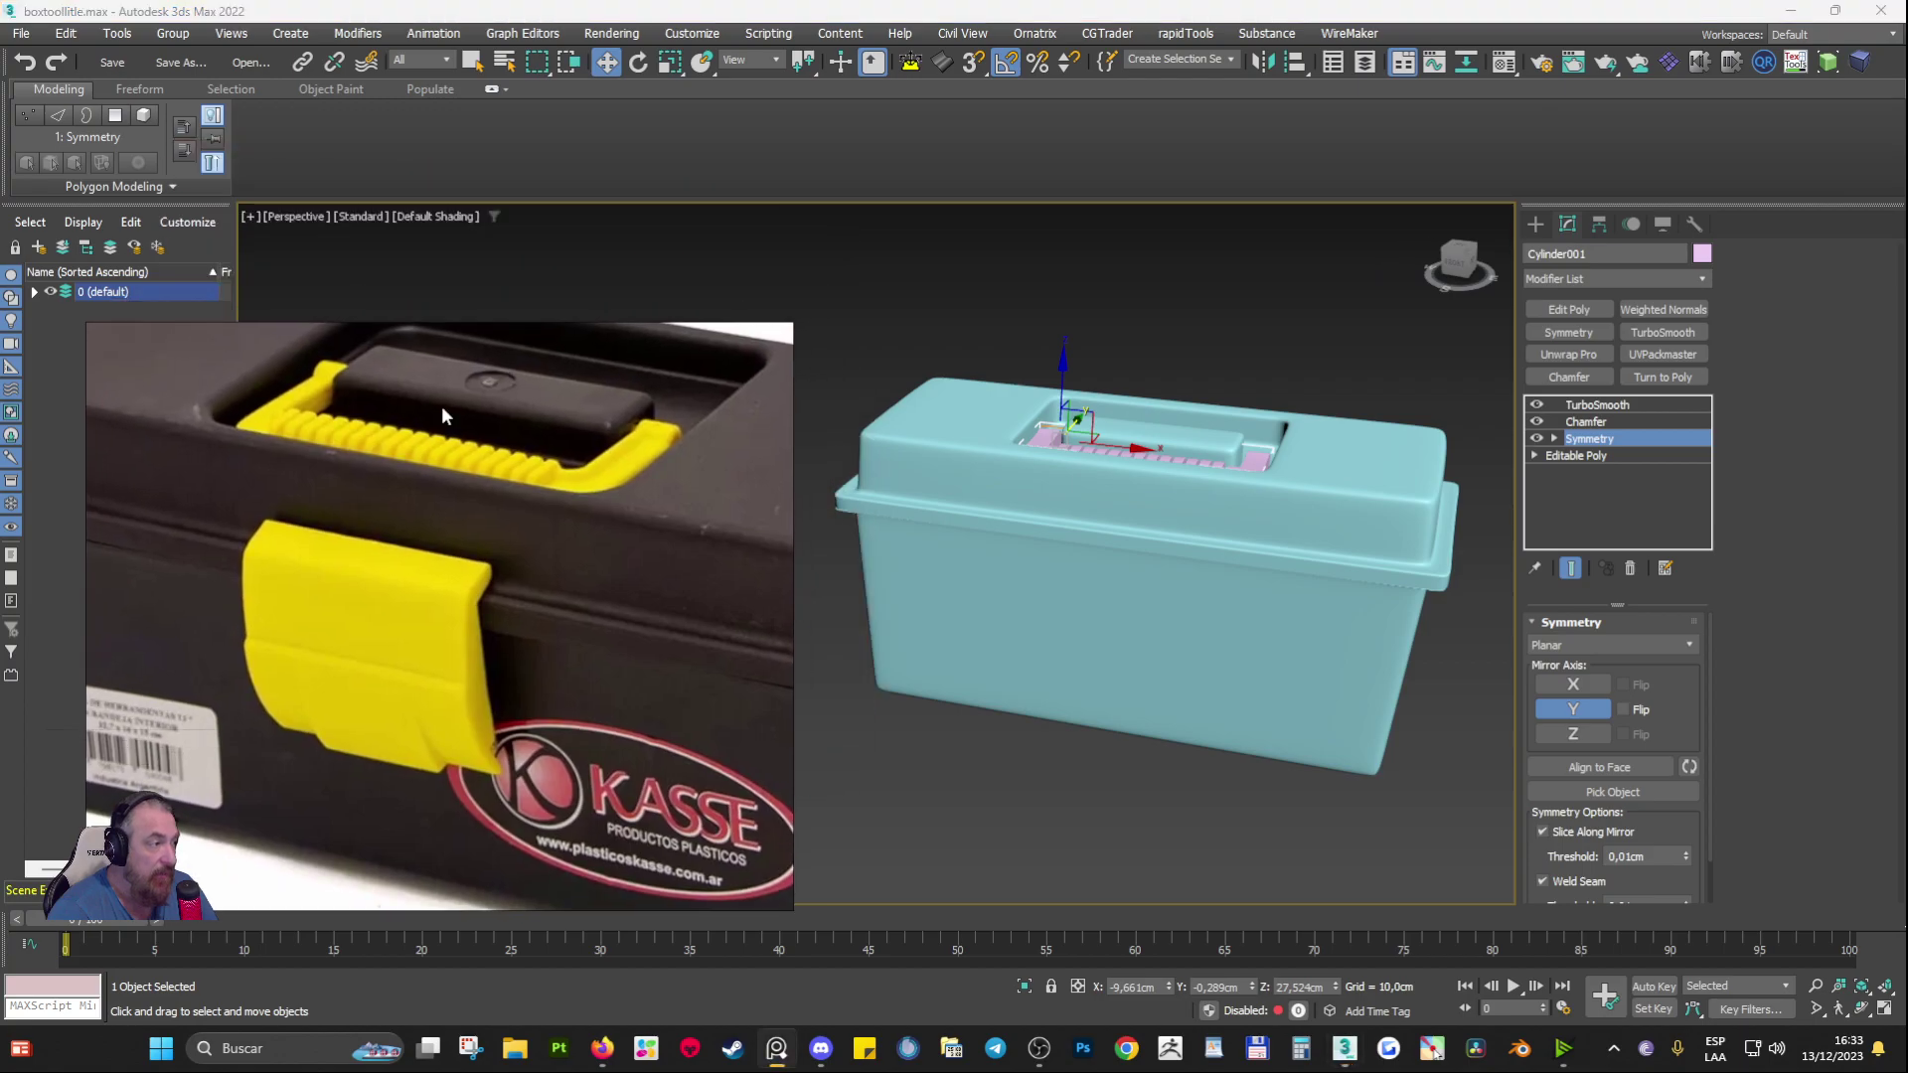
# Step: Deselect the handle, show the toolbox in Front view beside the photo and enlarge the photo's latch
pyautogui.click(304, 228)
pyautogui.click(302, 216)
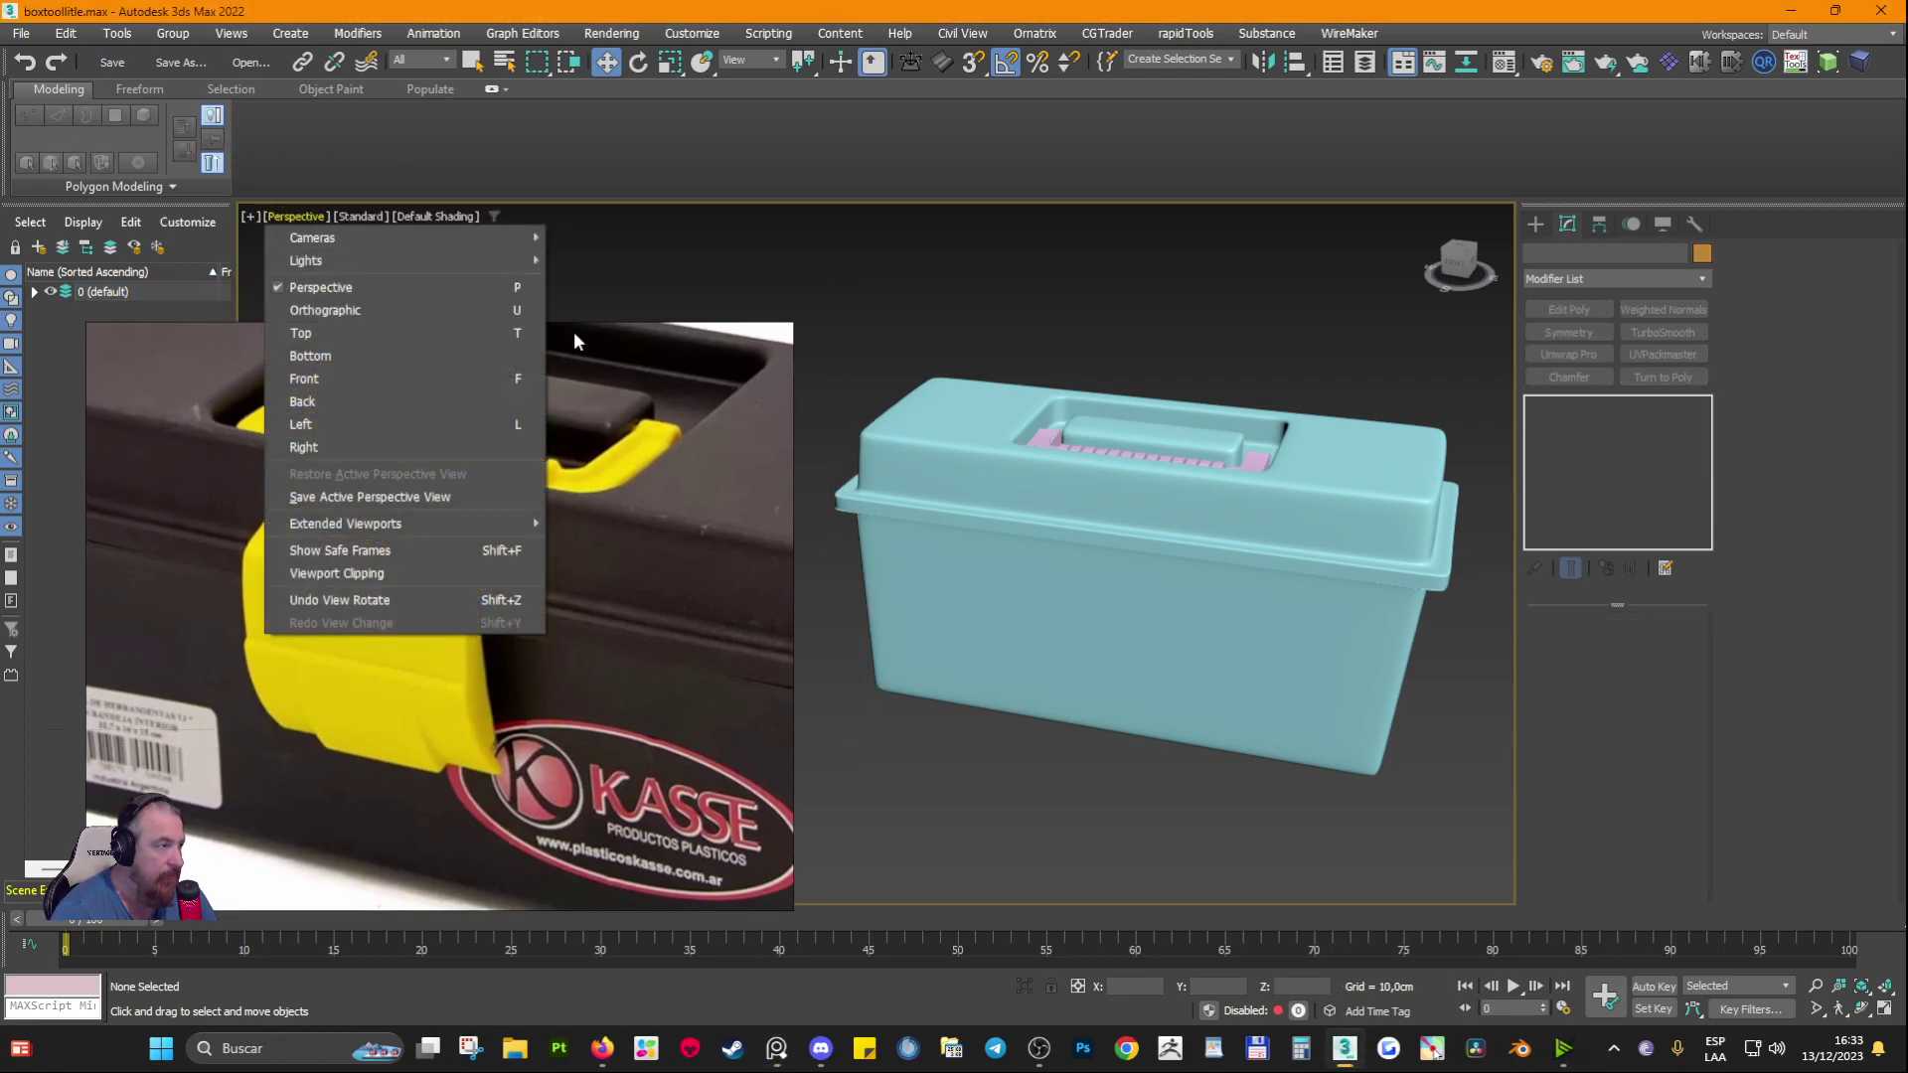
pyautogui.click(360, 382)
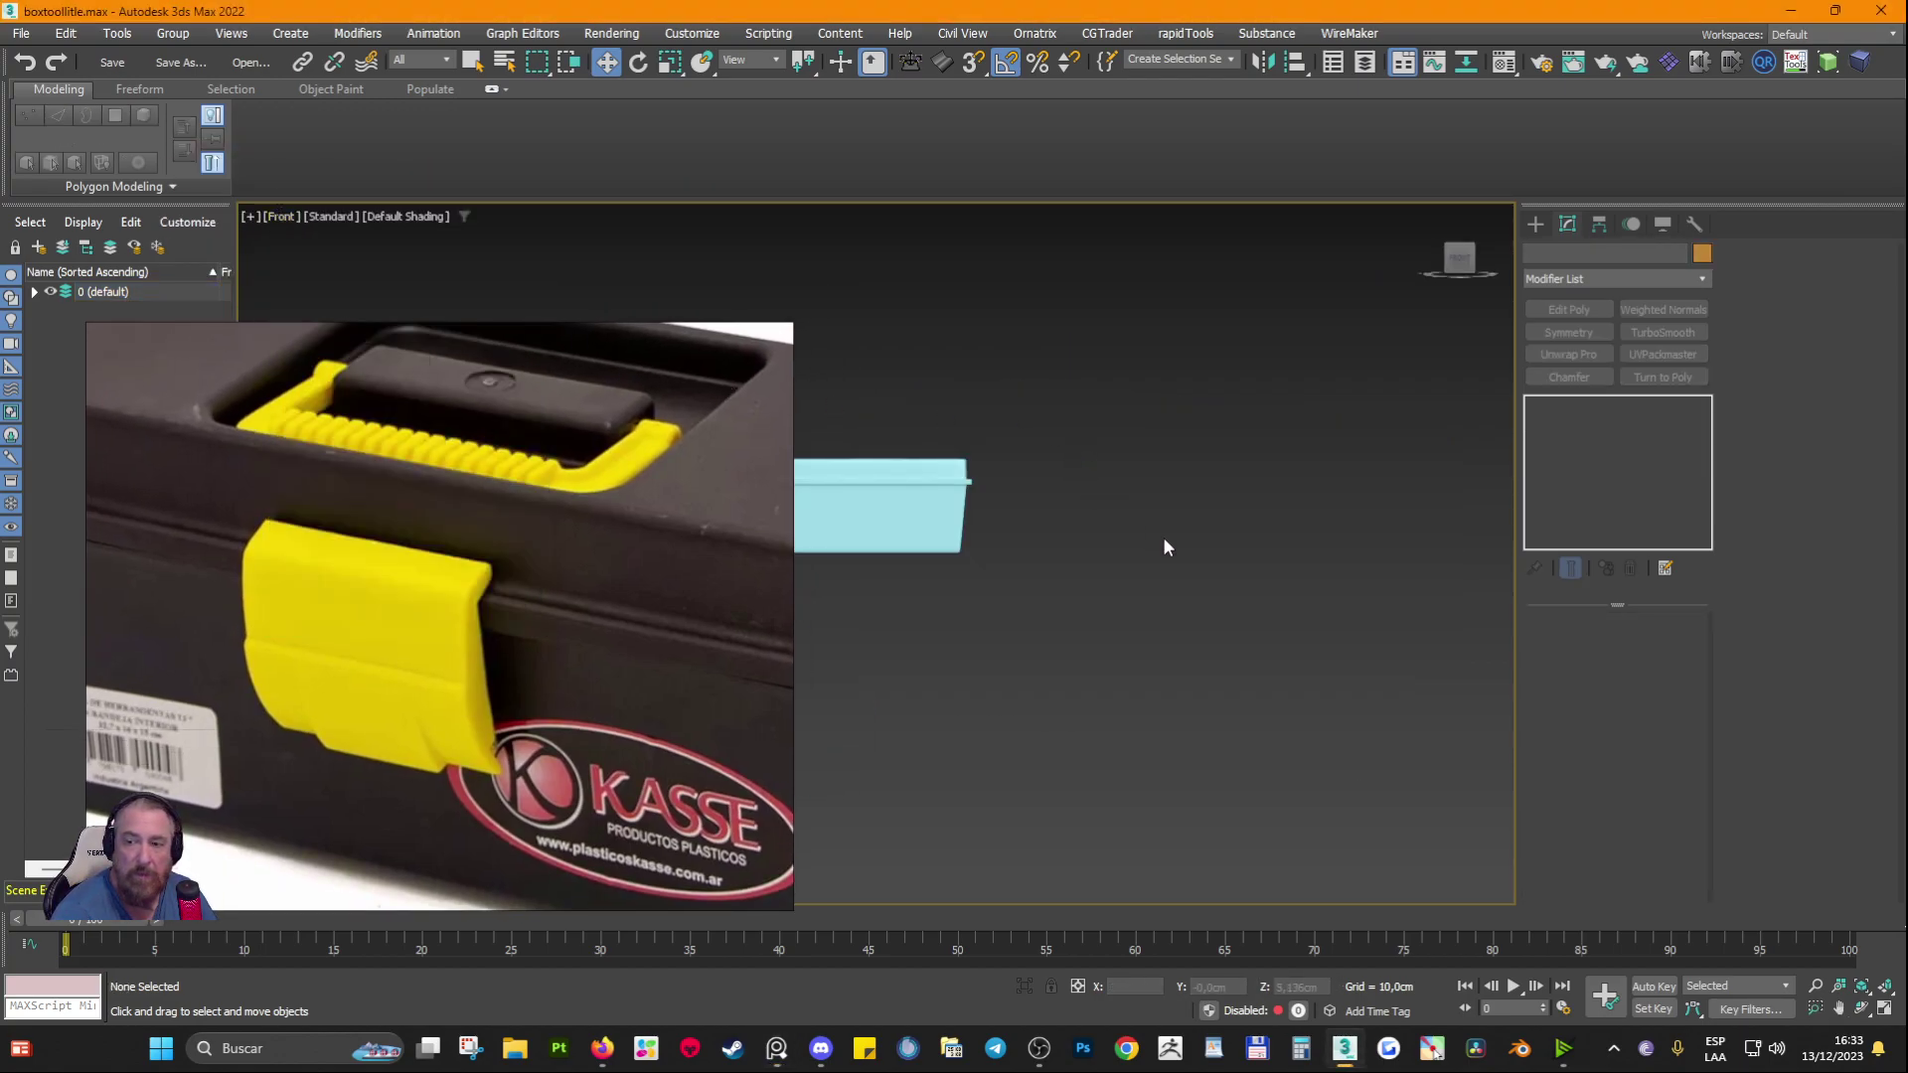
pyautogui.press('z')
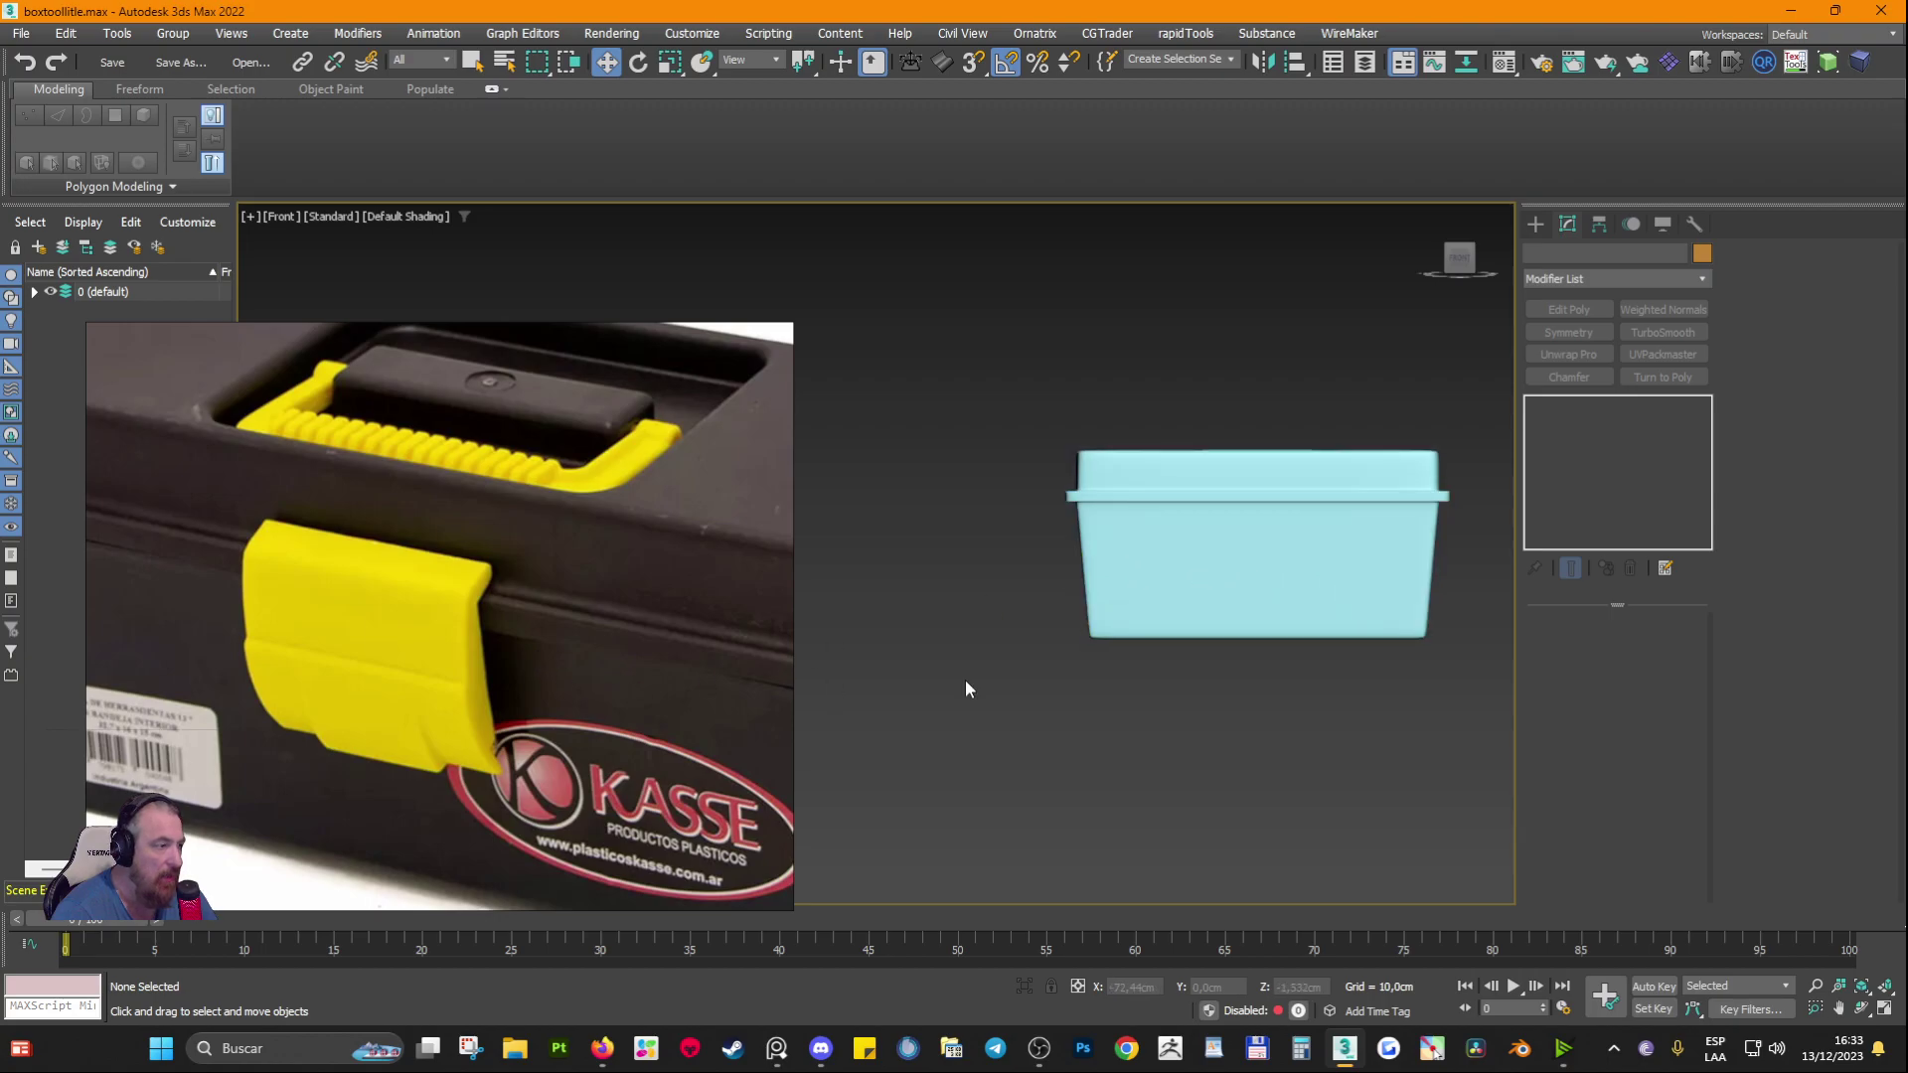
pyautogui.moveTo(1218, 599); pyautogui.dragTo(1022, 613, button='middle')
pyautogui.scroll(3, 1038, 545)
pyautogui.moveTo(401, 656); pyautogui.dragTo(485, 609, button='middle')
pyautogui.scroll(2, 447, 509)
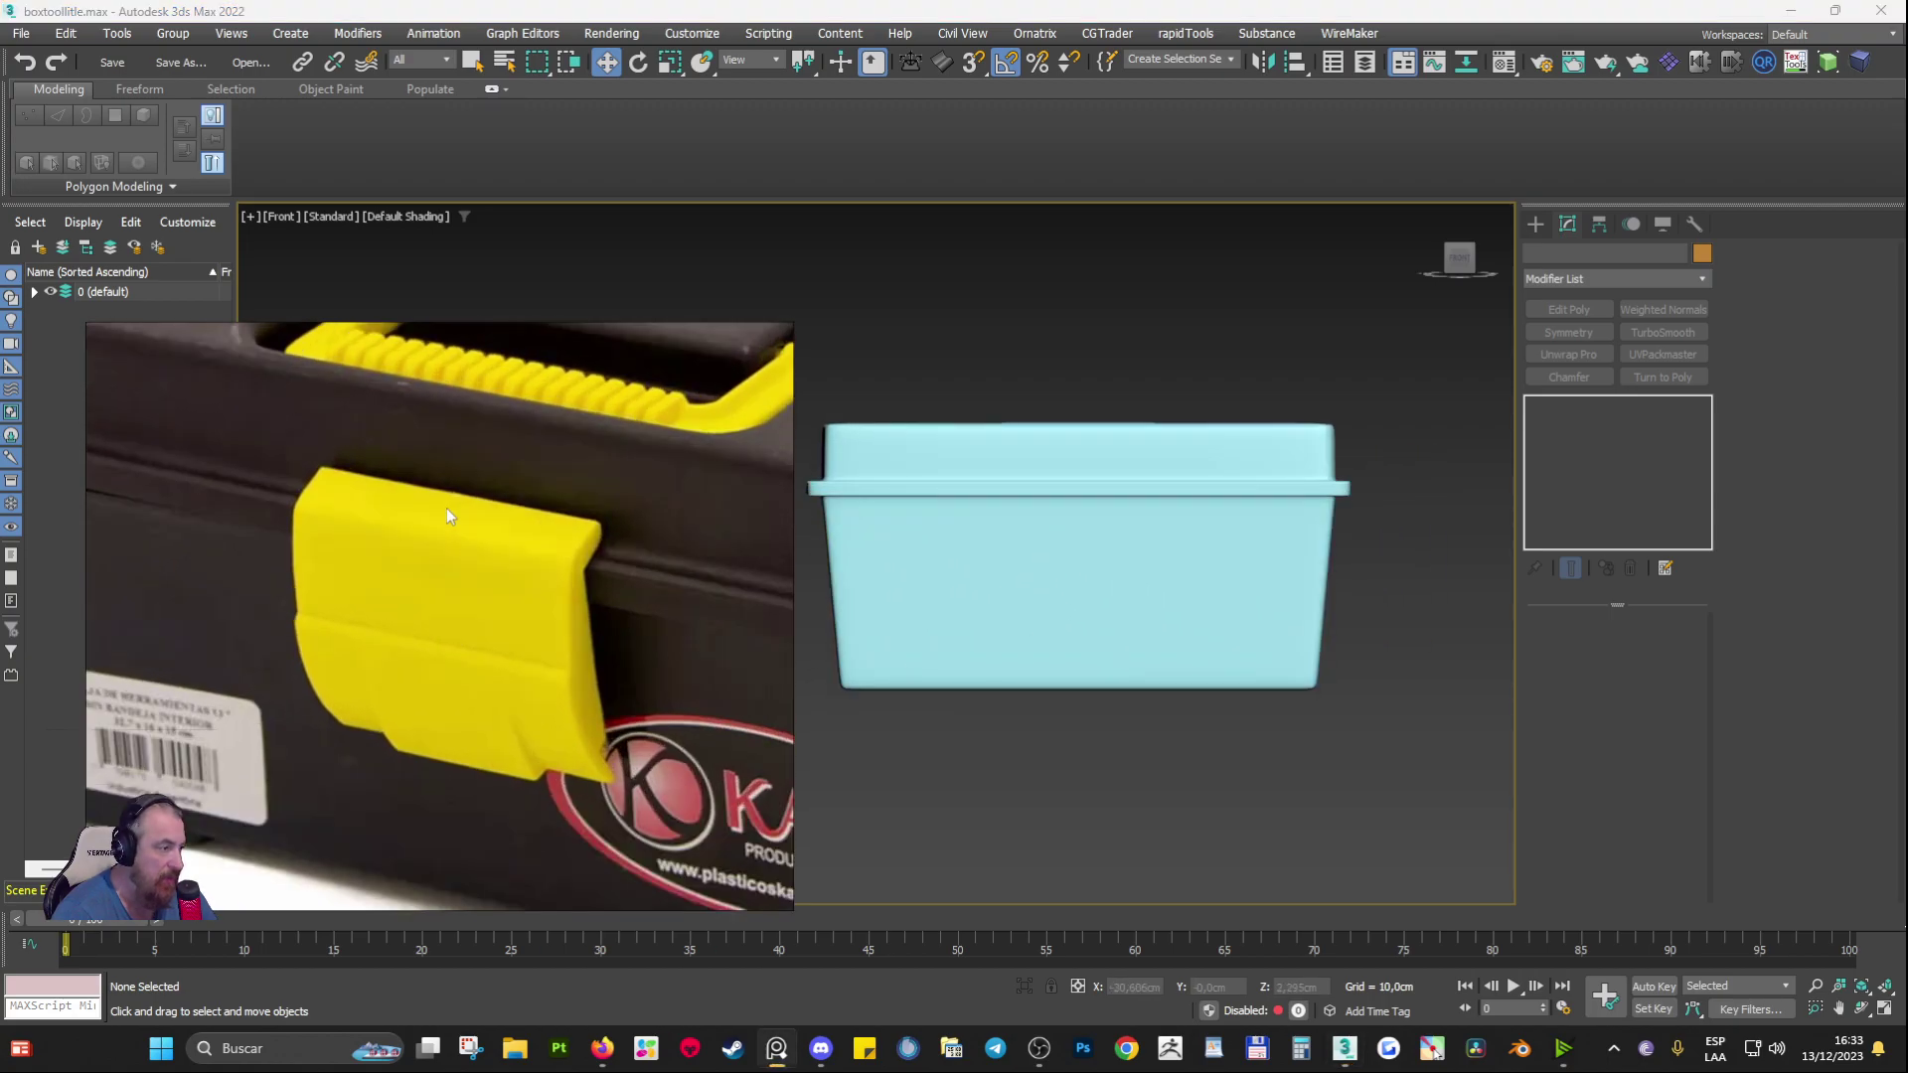
# Step: In wireframe display, create a box about 18.8 cm wide and 13.3 cm long for the latch, just below the lid rim
pyautogui.click(1536, 224)
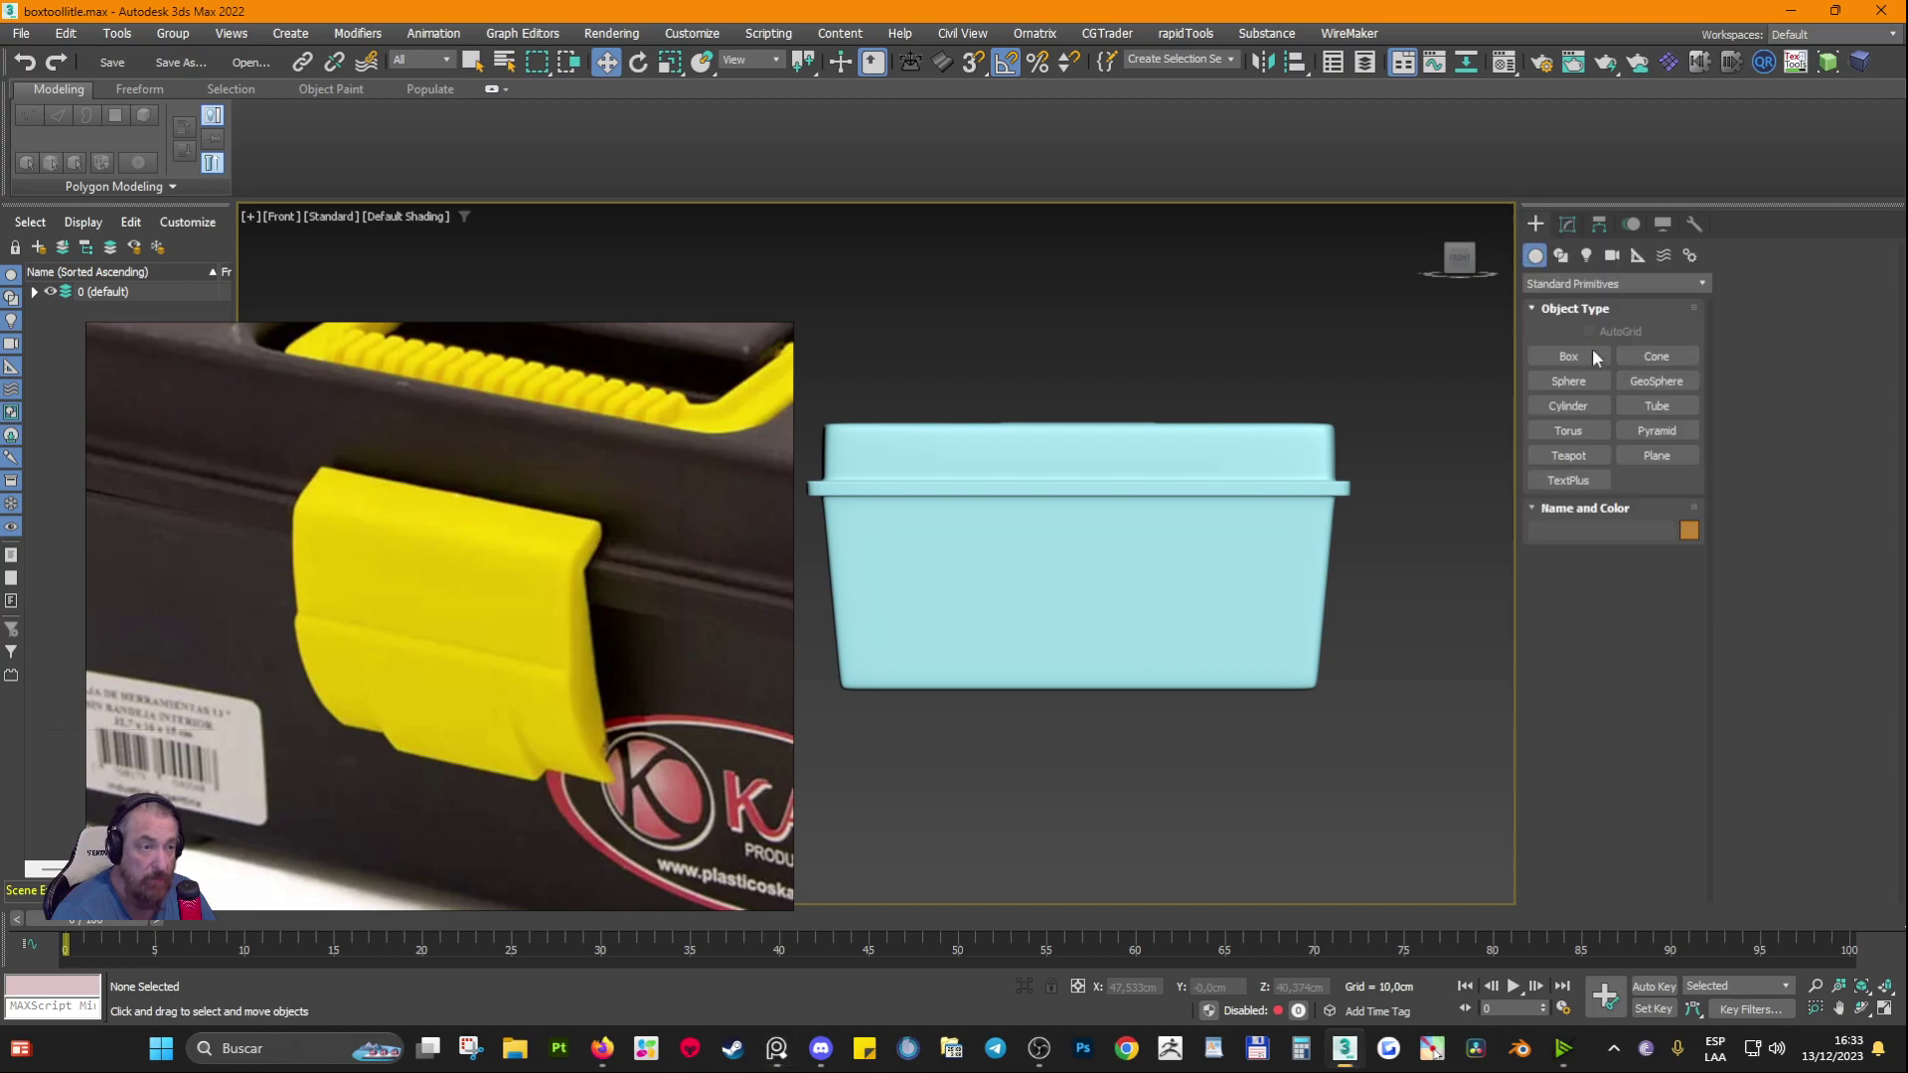
pyautogui.click(1565, 356)
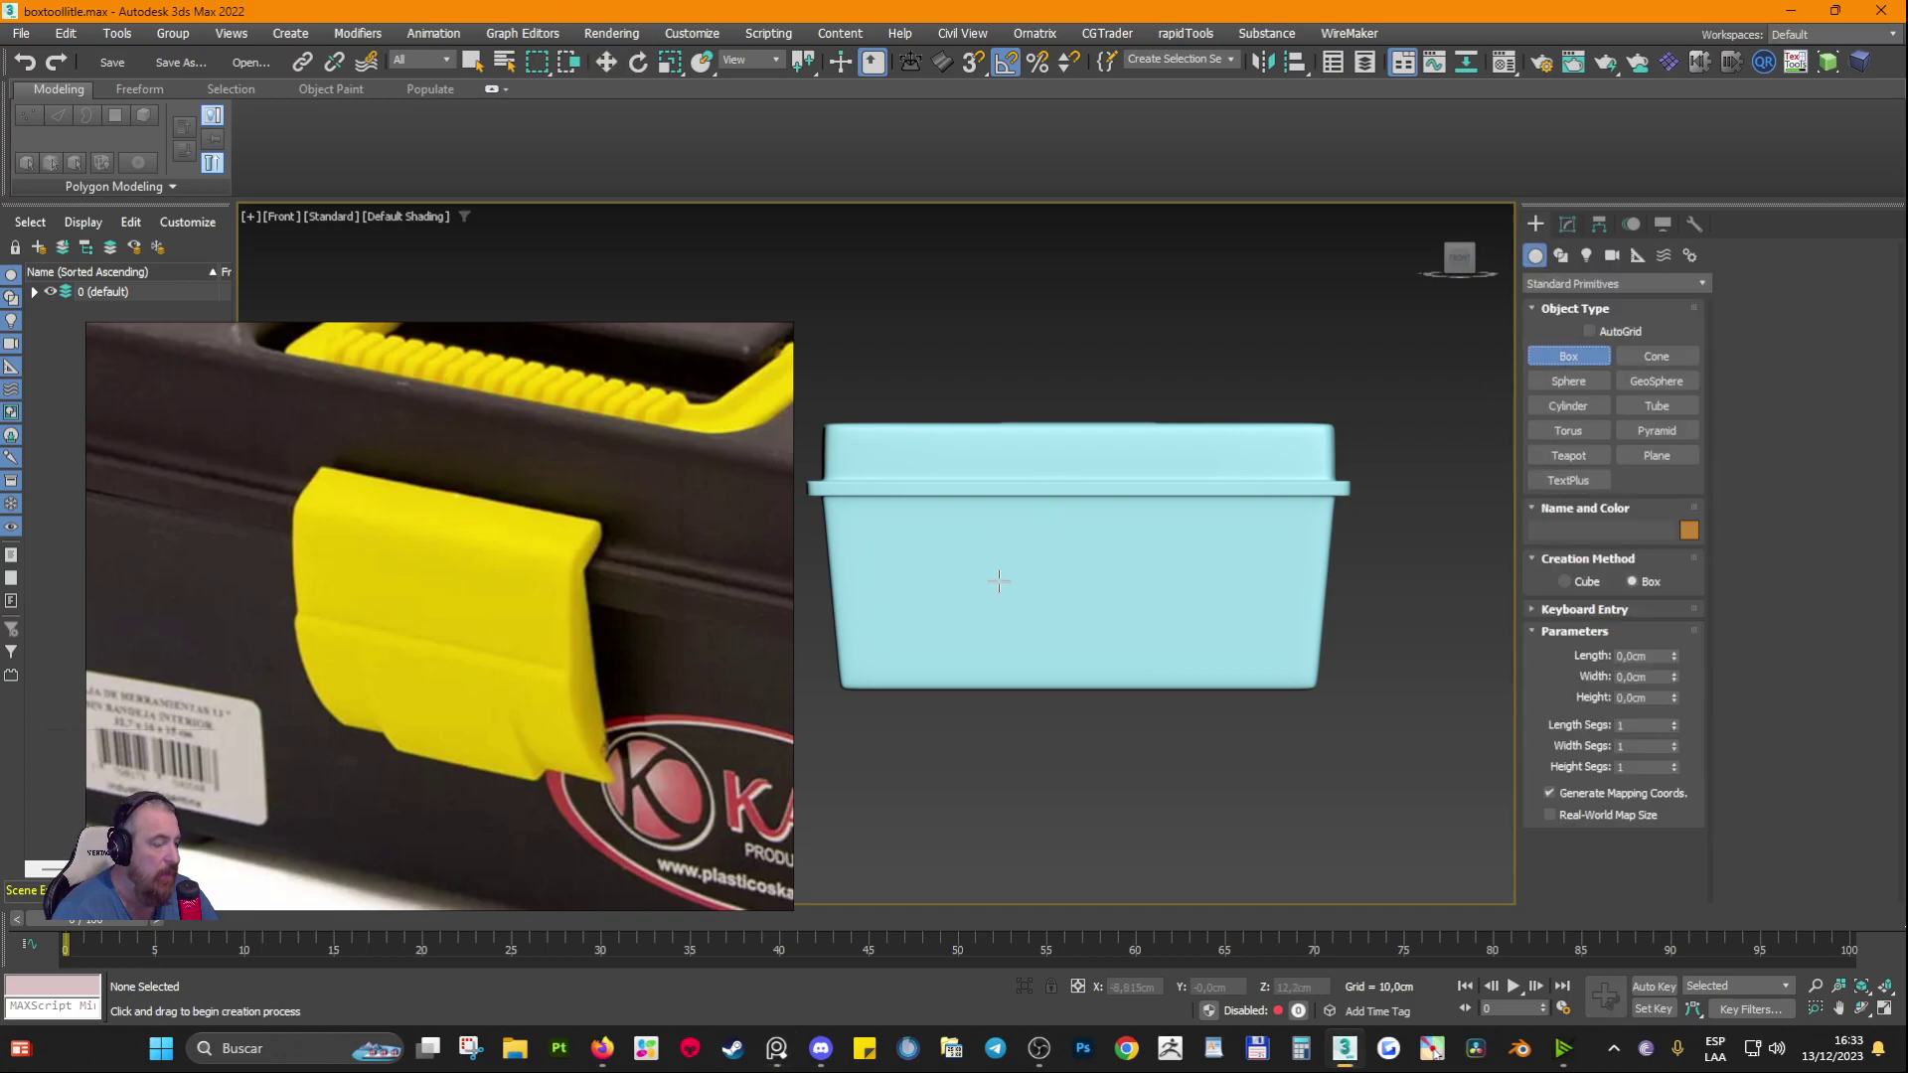
pyautogui.press('F3')
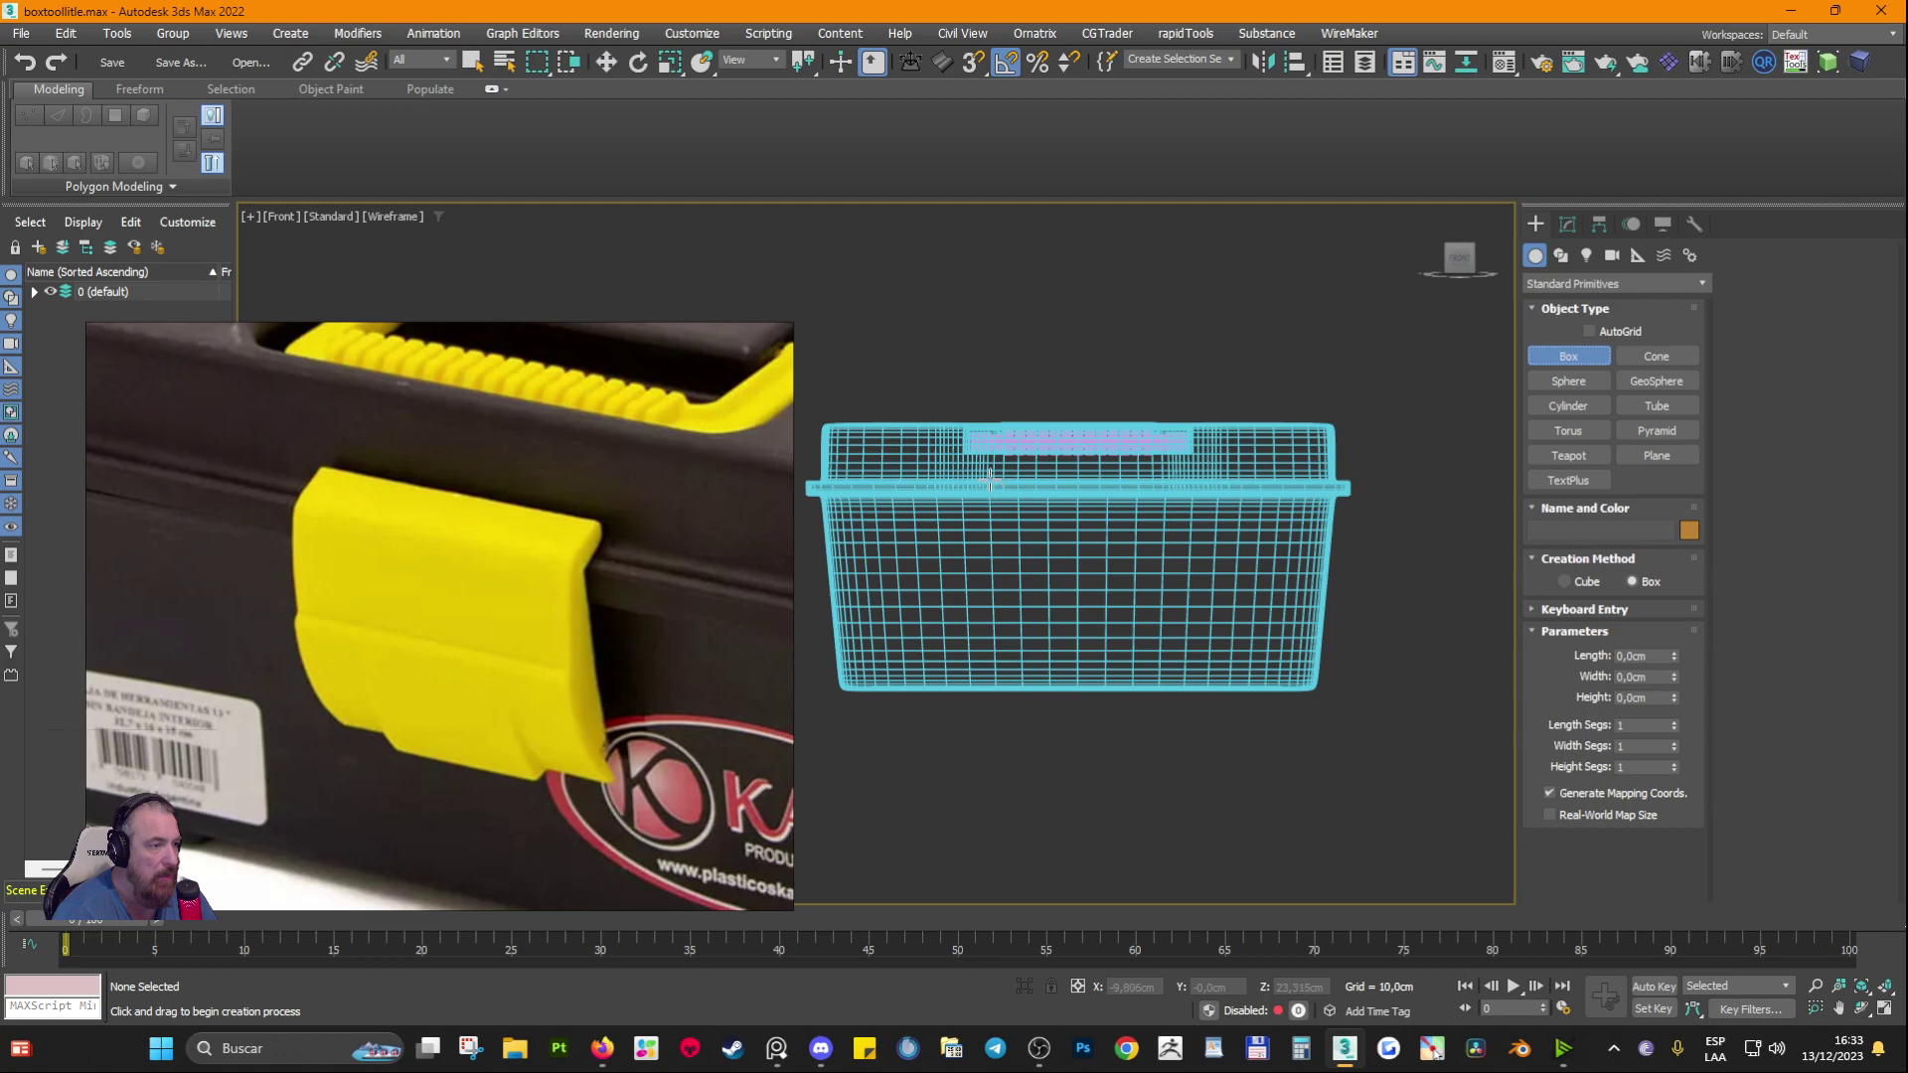
pyautogui.moveTo(993, 494)
pyautogui.mouseDown()
pyautogui.moveTo(1187, 631)
pyautogui.moveTo(1162, 616)
pyautogui.mouseUp()
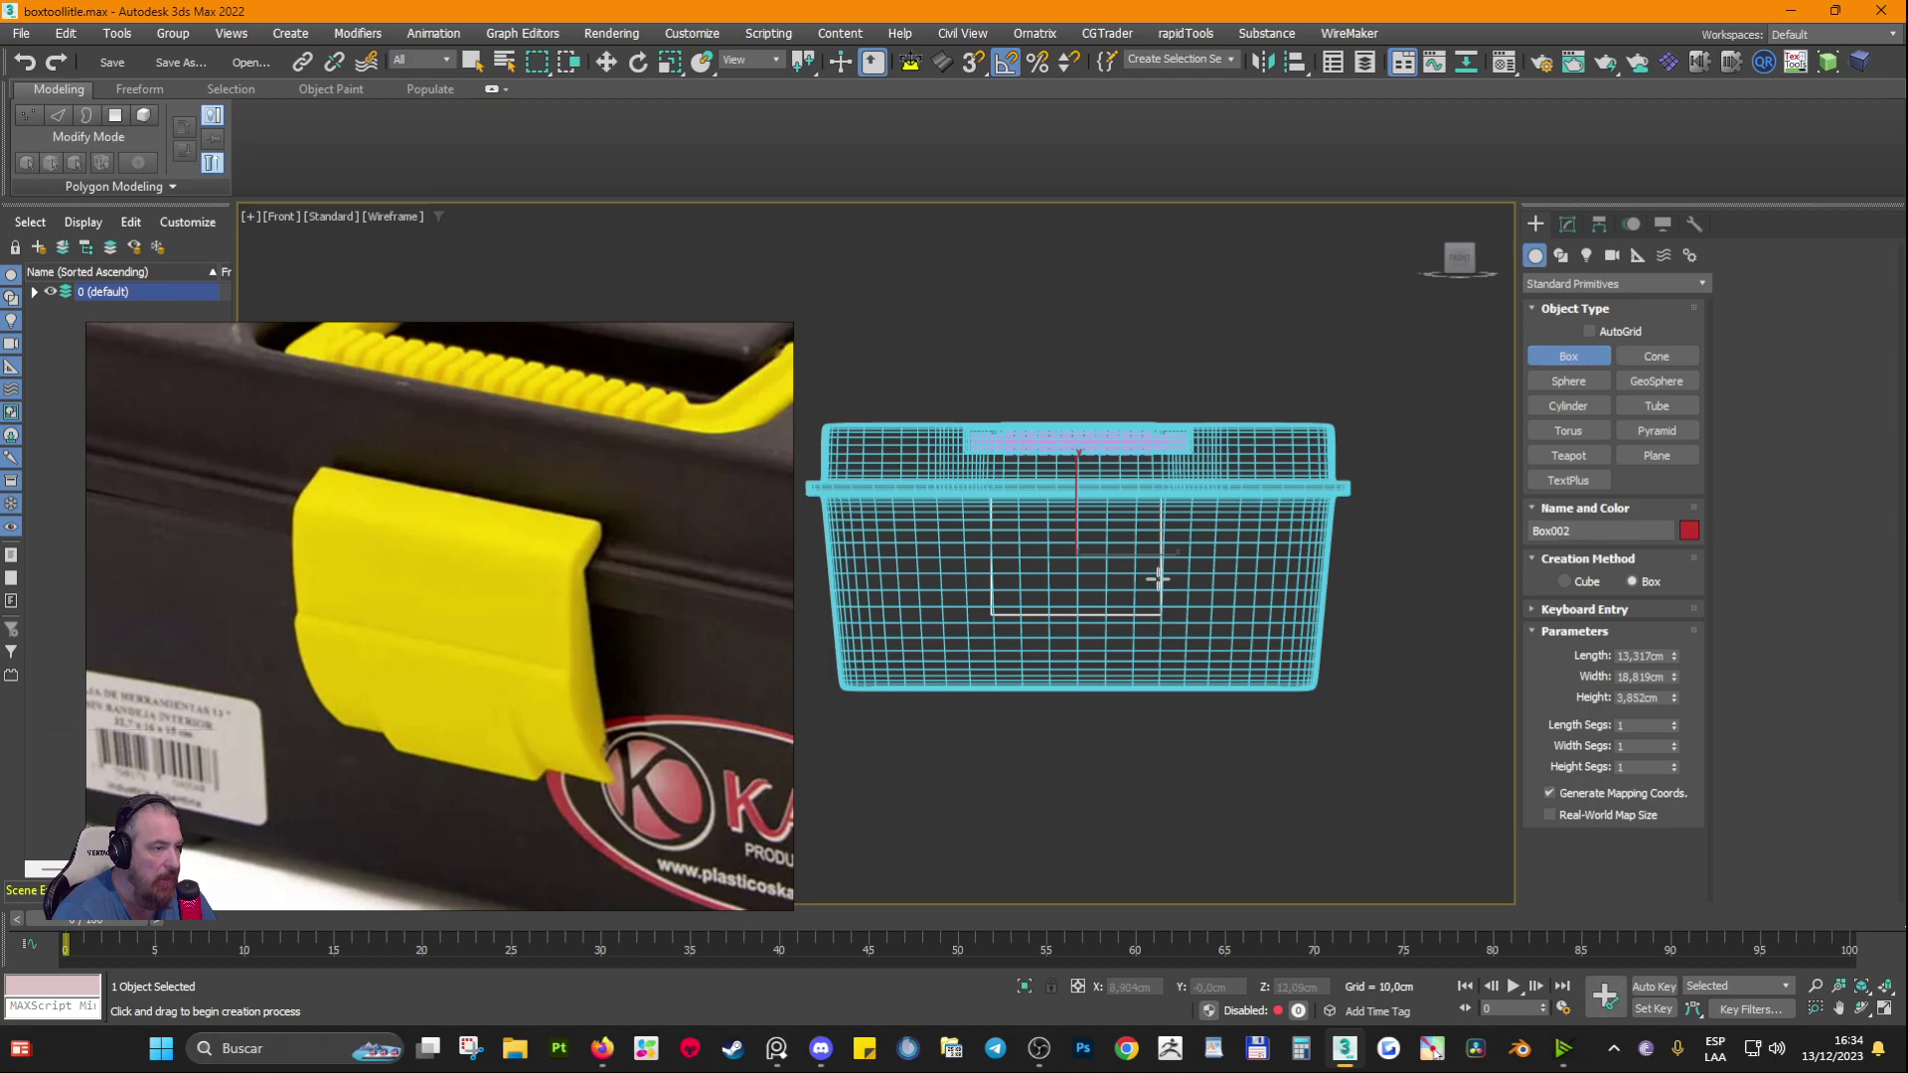
pyautogui.click(1153, 578)
# Step: Move the latch box out to the toolbox's front wall, about Y -12.1 cm, and restore shaded display
pyautogui.press('w')
pyautogui.keyDown('alt'); pyautogui.moveTo(1109, 557); pyautogui.dragTo(983, 551, button='middle'); pyautogui.keyUp('alt')
pyautogui.moveTo(1100, 576)
pyautogui.mouseDown()
pyautogui.moveTo(1151, 586)
pyautogui.moveTo(1091, 581)
pyautogui.mouseUp()
pyautogui.press('F3')
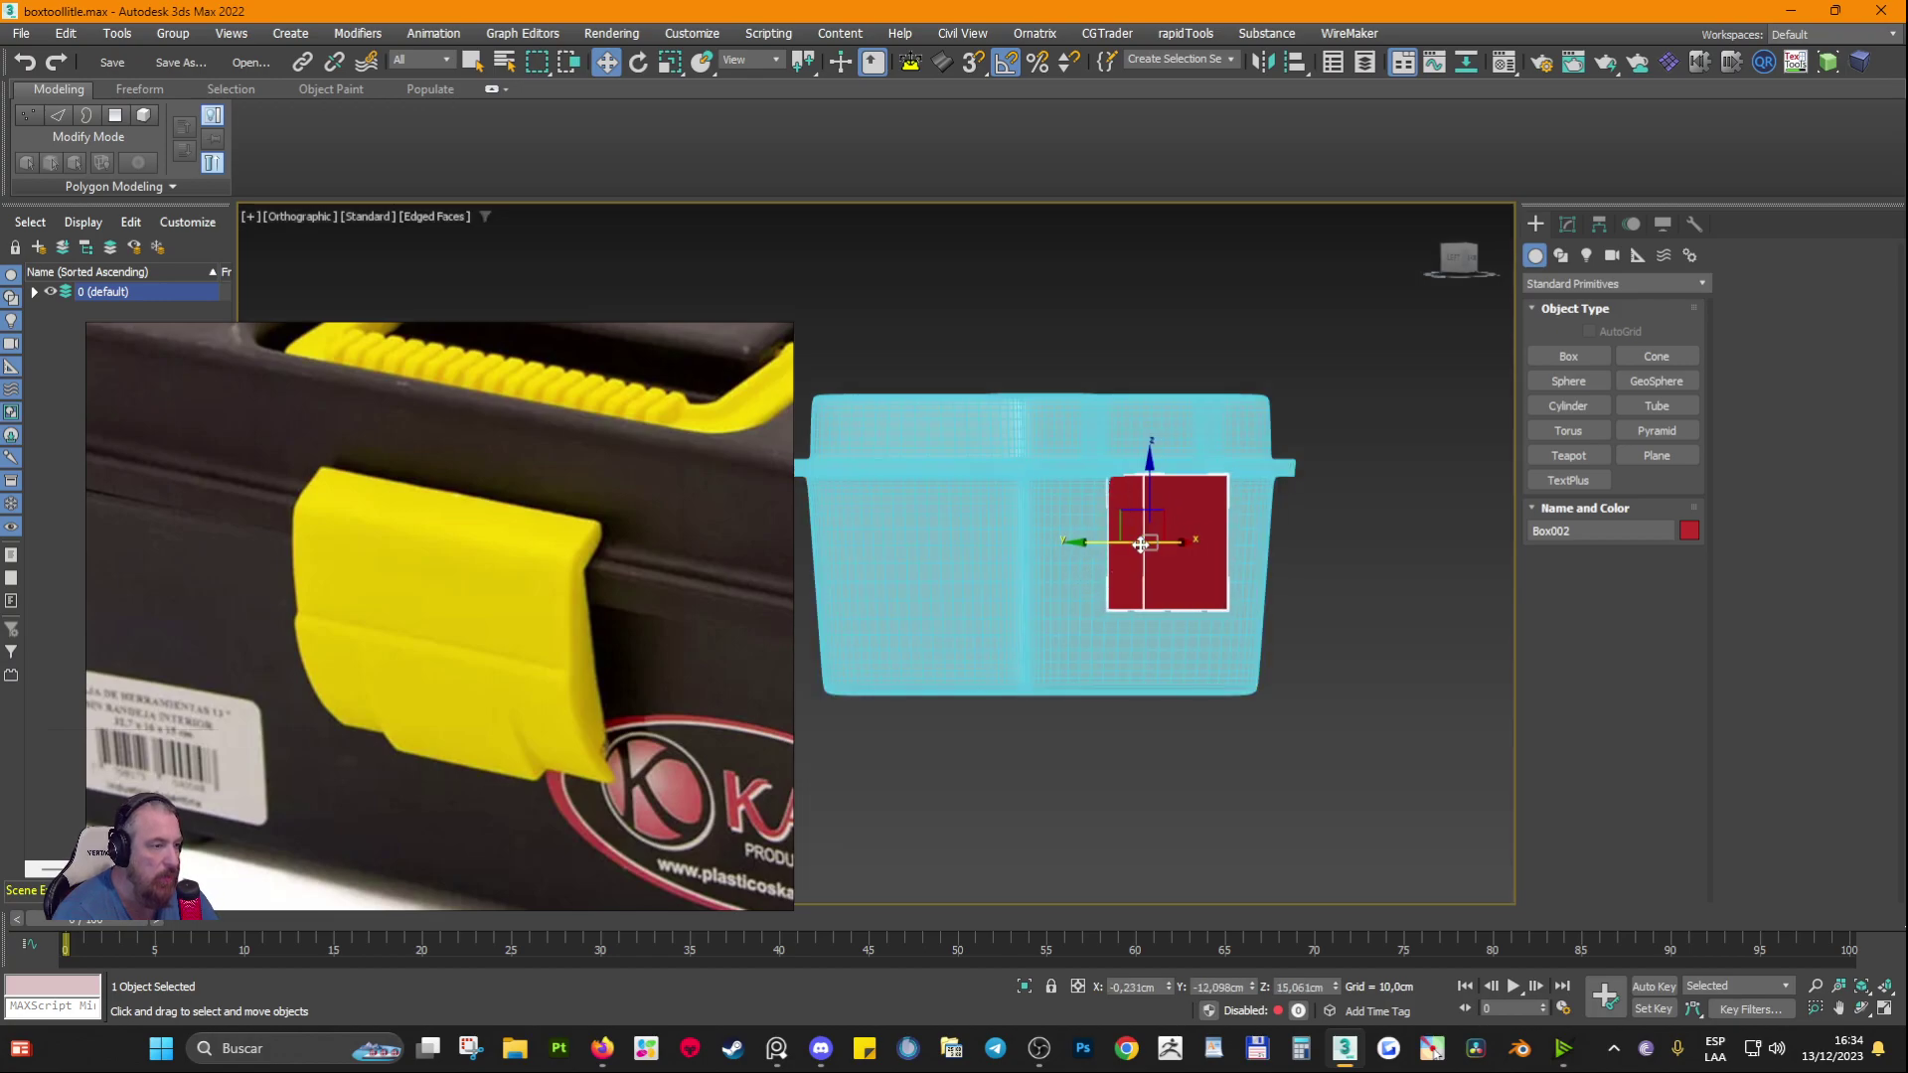
pyautogui.keyDown('alt'); pyautogui.moveTo(1091, 580); pyautogui.dragTo(1139, 534, button='middle'); pyautogui.keyUp('alt')
# Step: Scale the latch box thinner in depth and move it to about Y -12.84 cm at the front wall
pyautogui.press('t')
pyautogui.press('r')
pyautogui.scroll(5, 1139, 534)
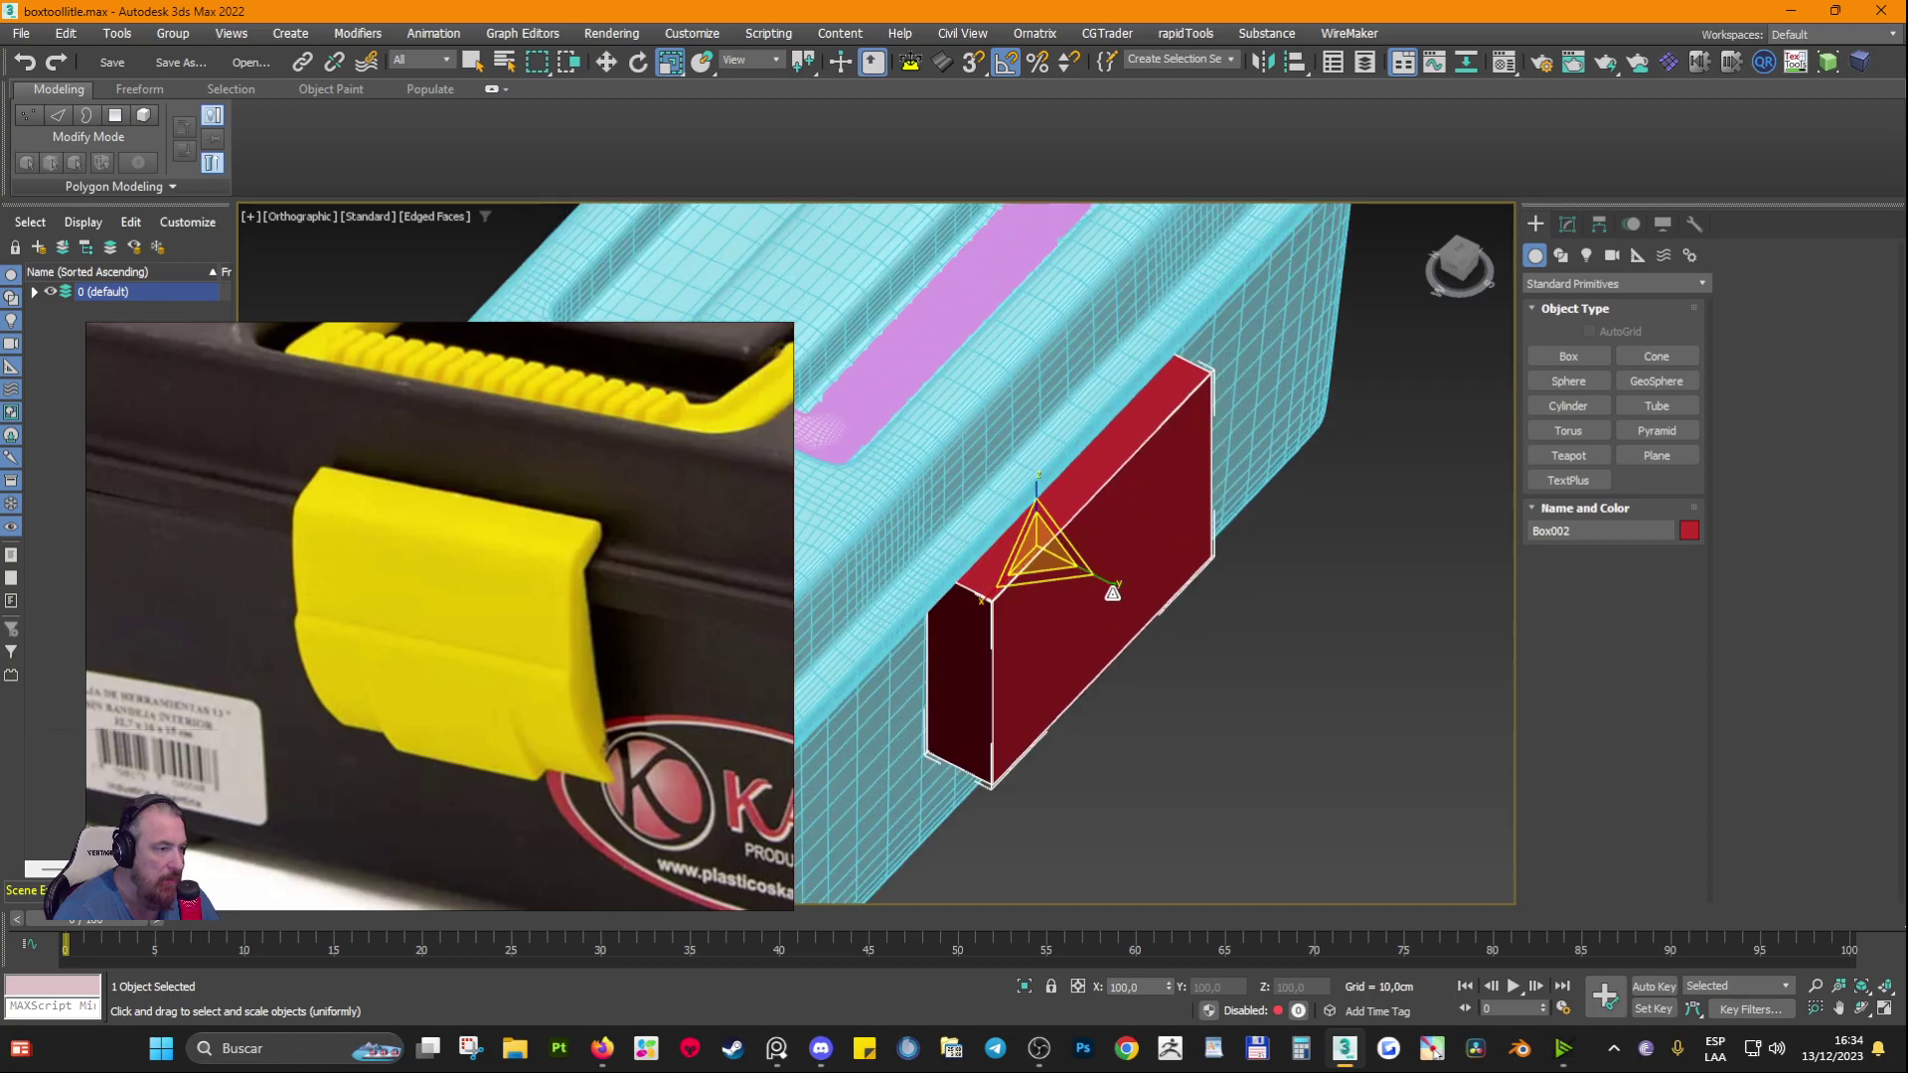
pyautogui.press('w')
pyautogui.moveTo(992, 524)
pyautogui.mouseDown()
pyautogui.moveTo(1019, 548)
pyautogui.moveTo(1001, 535)
pyautogui.mouseUp()
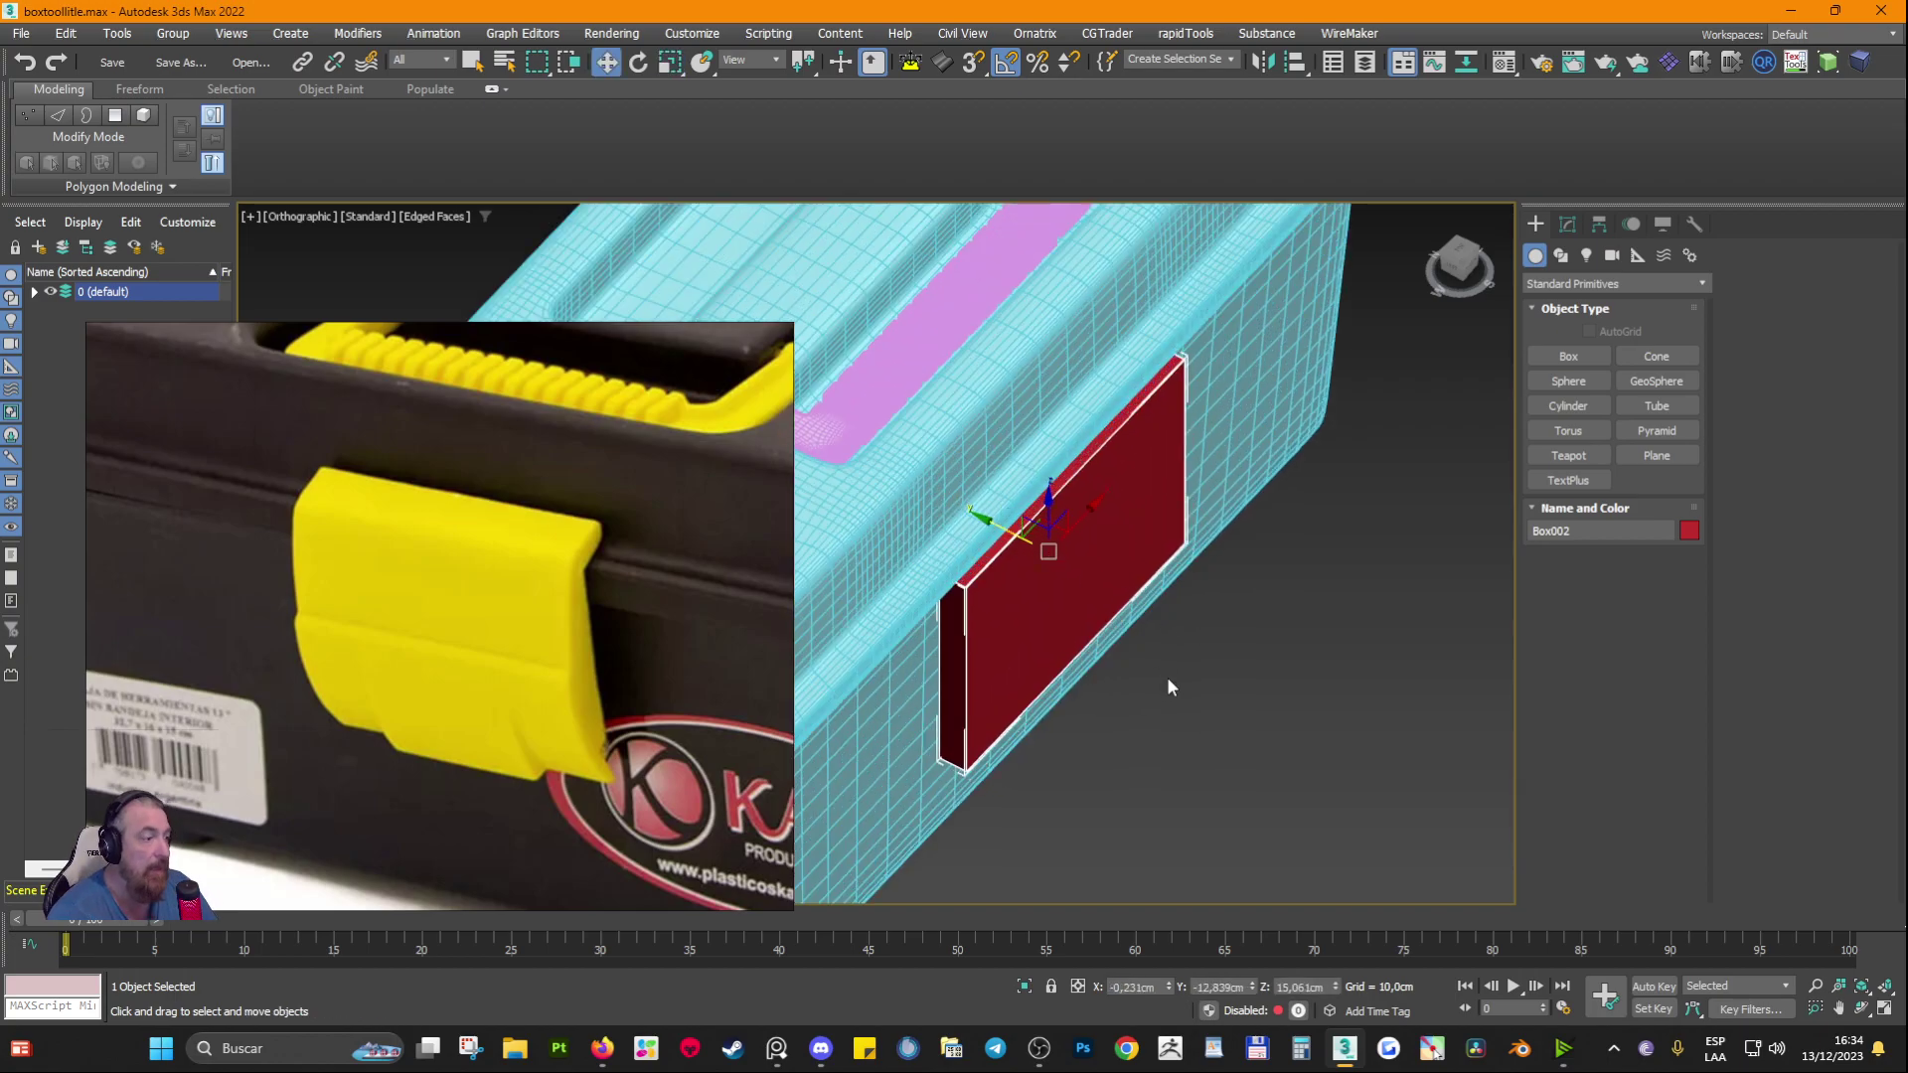
pyautogui.keyDown('alt'); pyautogui.moveTo(1167, 682); pyautogui.dragTo(884, 608, button='middle'); pyautogui.keyUp('alt')
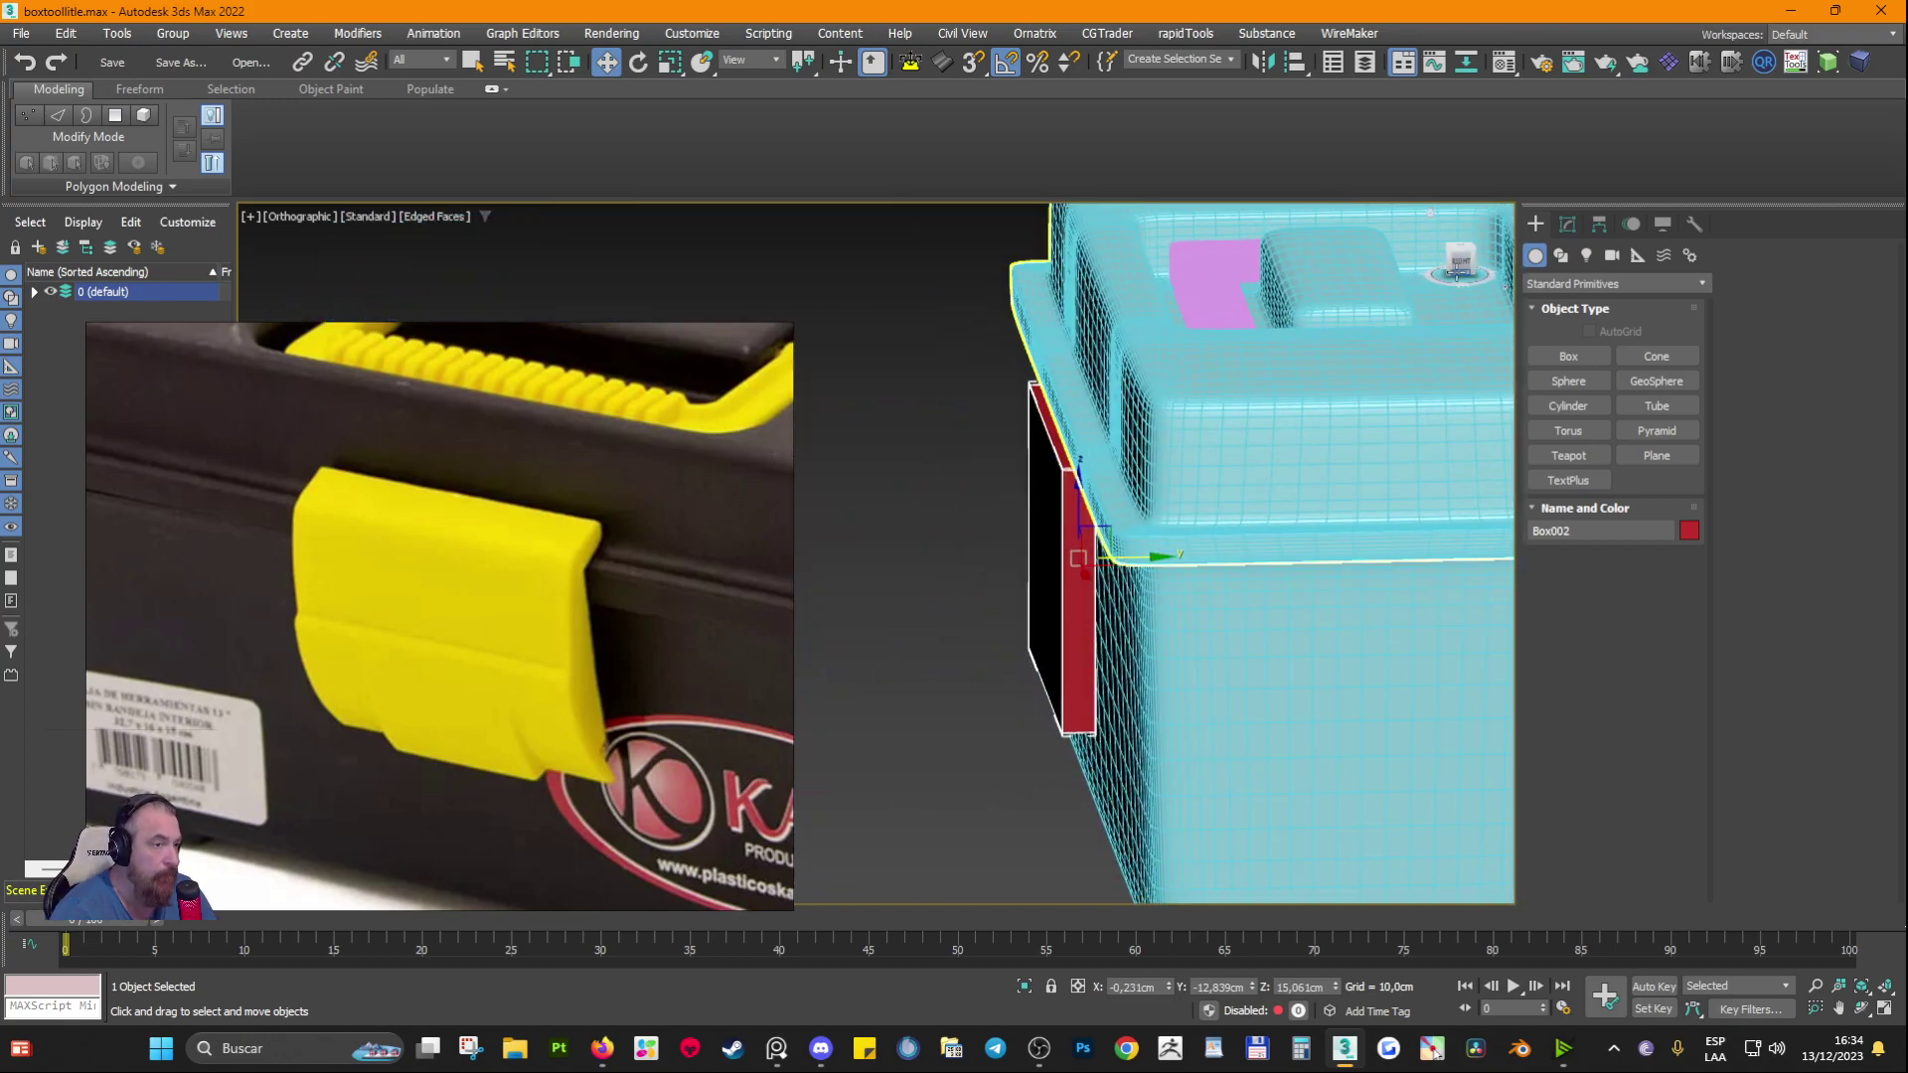
# Step: Check the latch box against the photo in the Right view and add an Edit Poly modifier to it
pyautogui.click(1459, 258)
pyautogui.scroll(-10, 1034, 631)
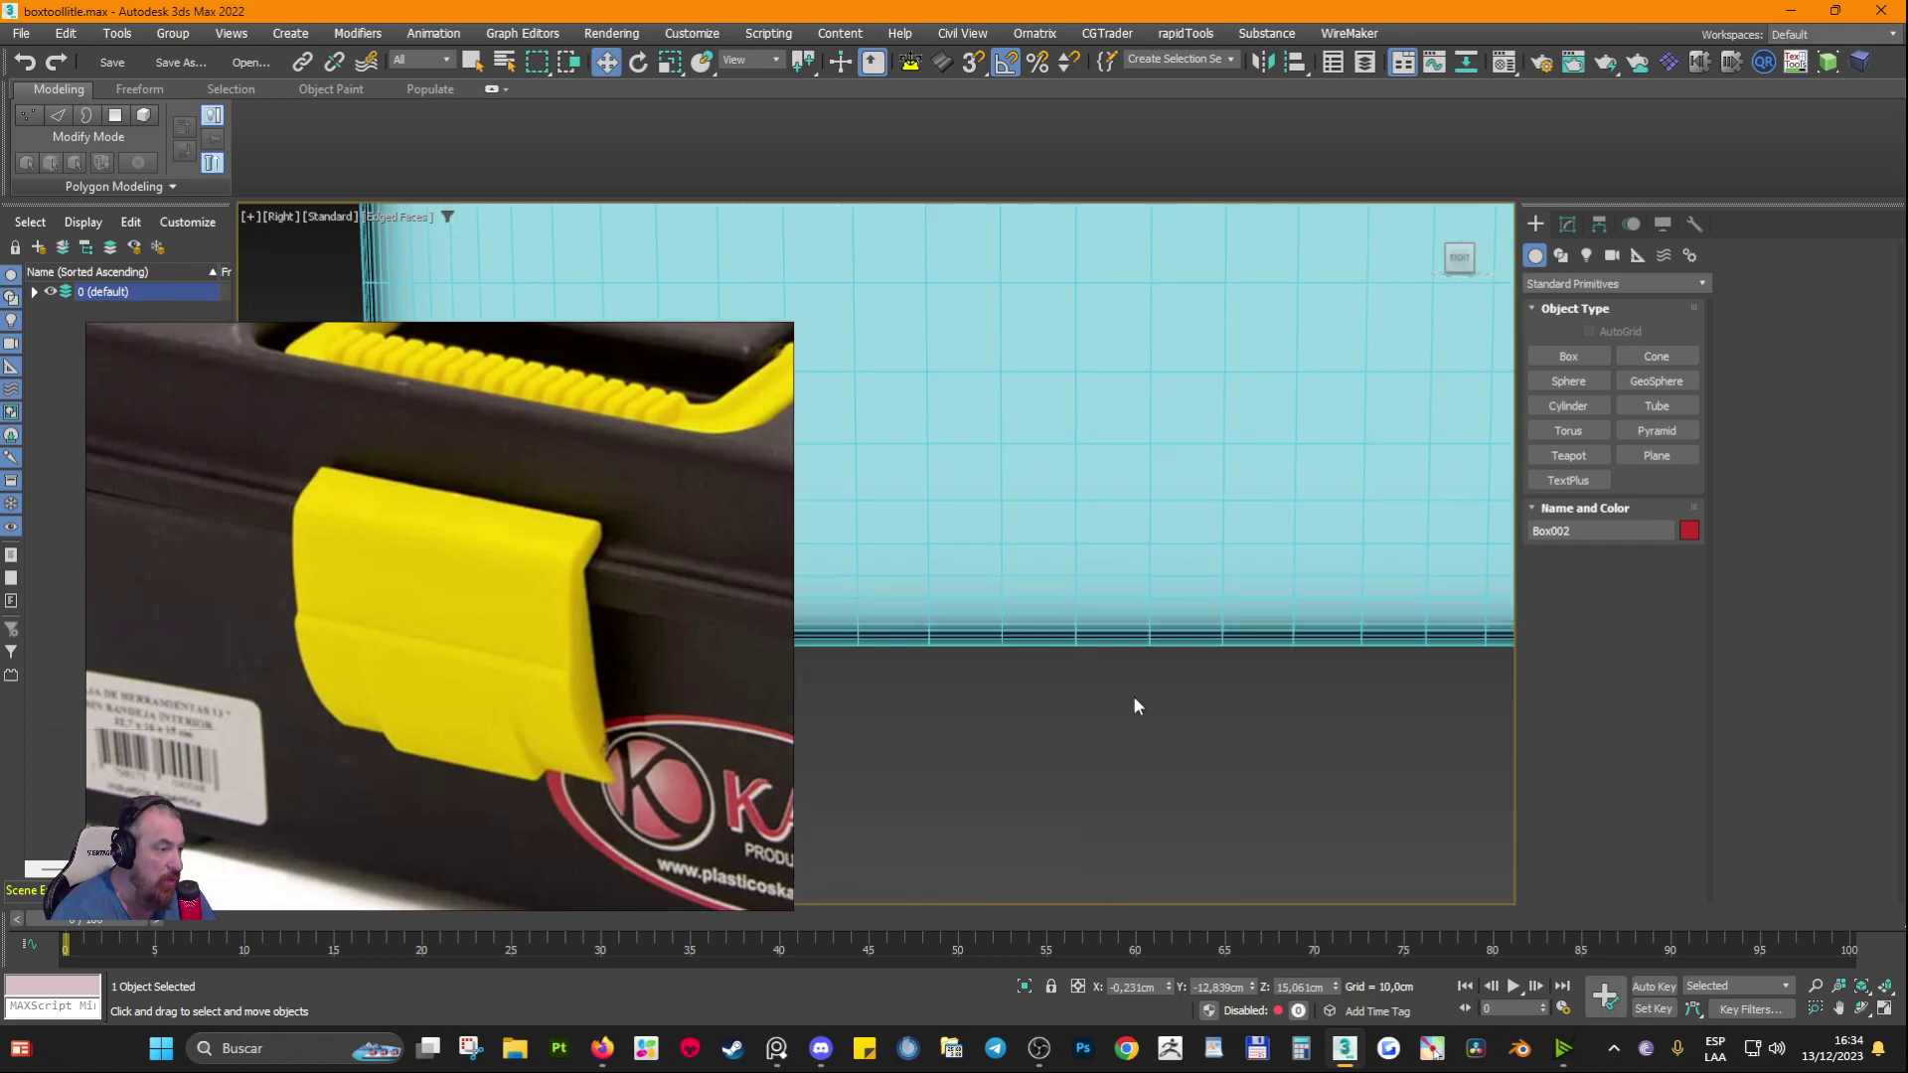
pyautogui.scroll(5, 1043, 537)
pyautogui.scroll(2, 551, 650)
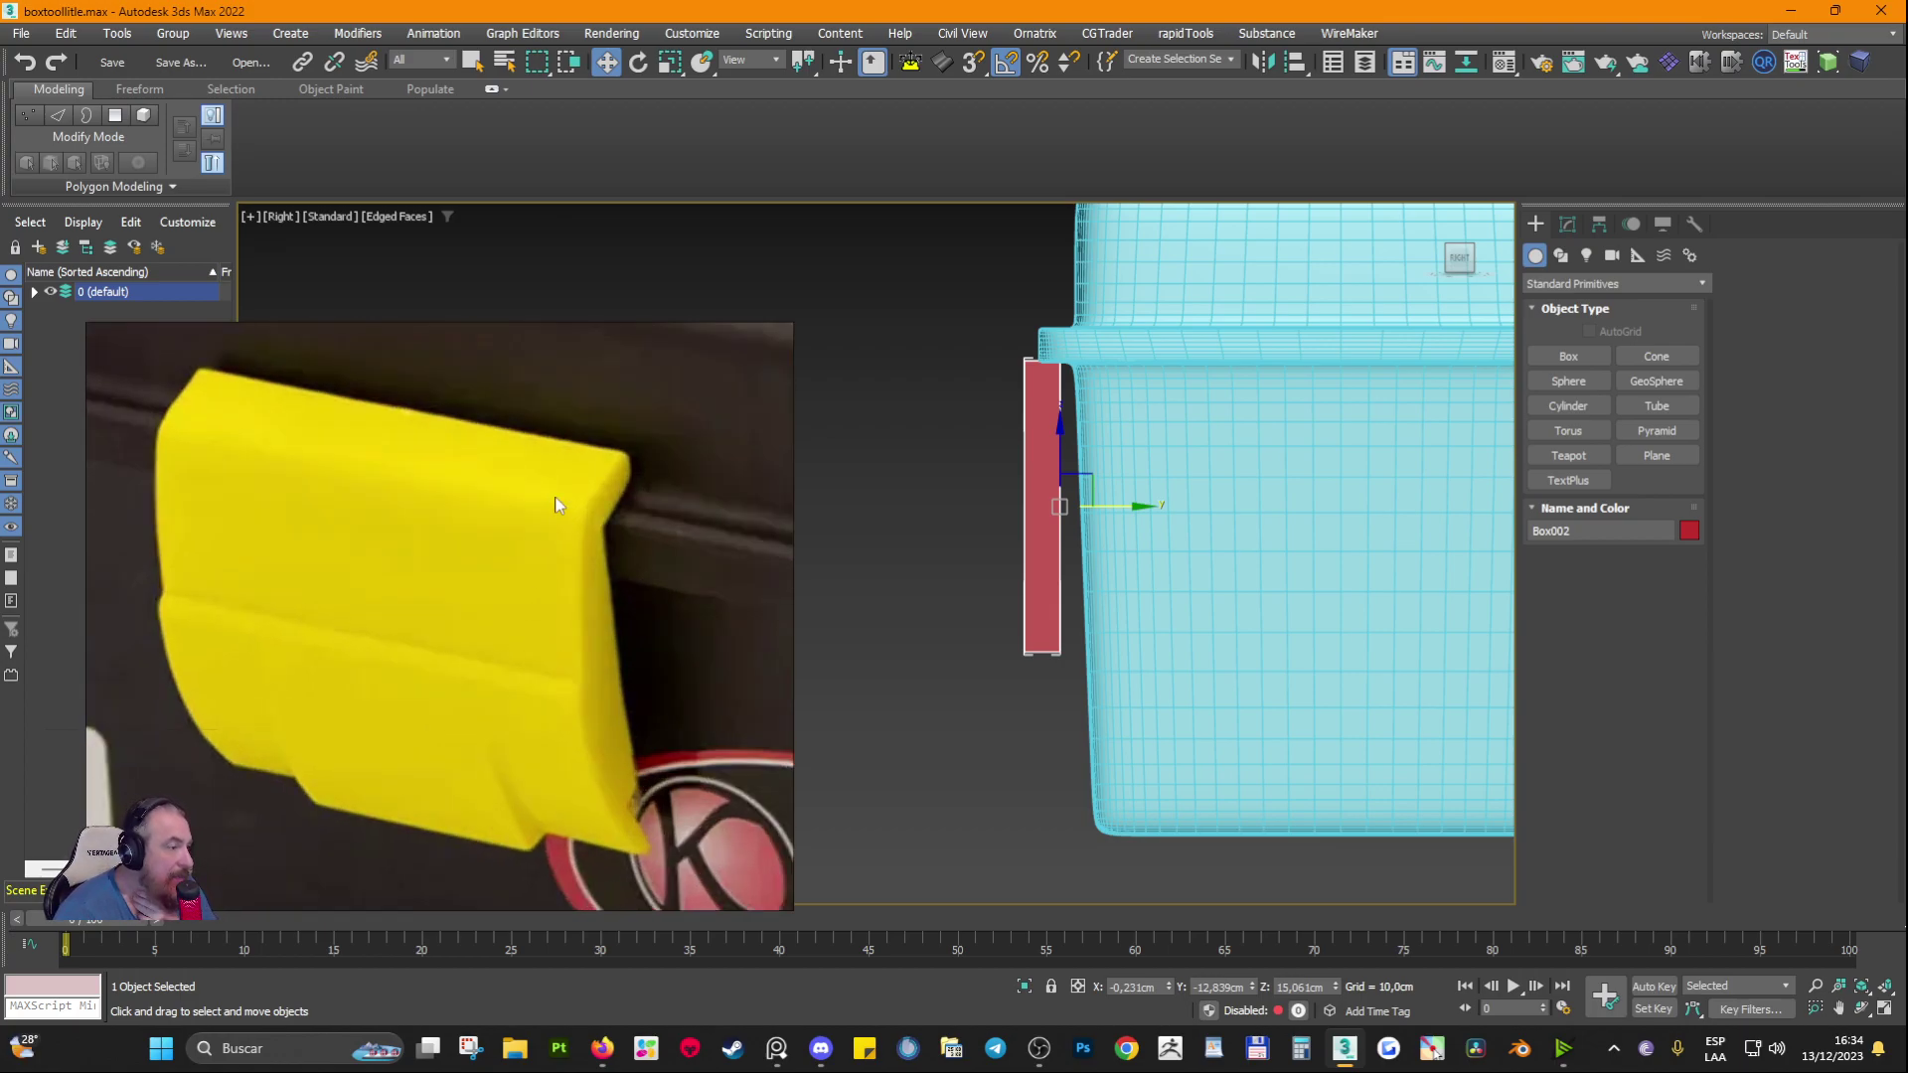
pyautogui.moveTo(1090, 484); pyautogui.dragTo(1028, 507)
pyautogui.rightClick(1028, 507)
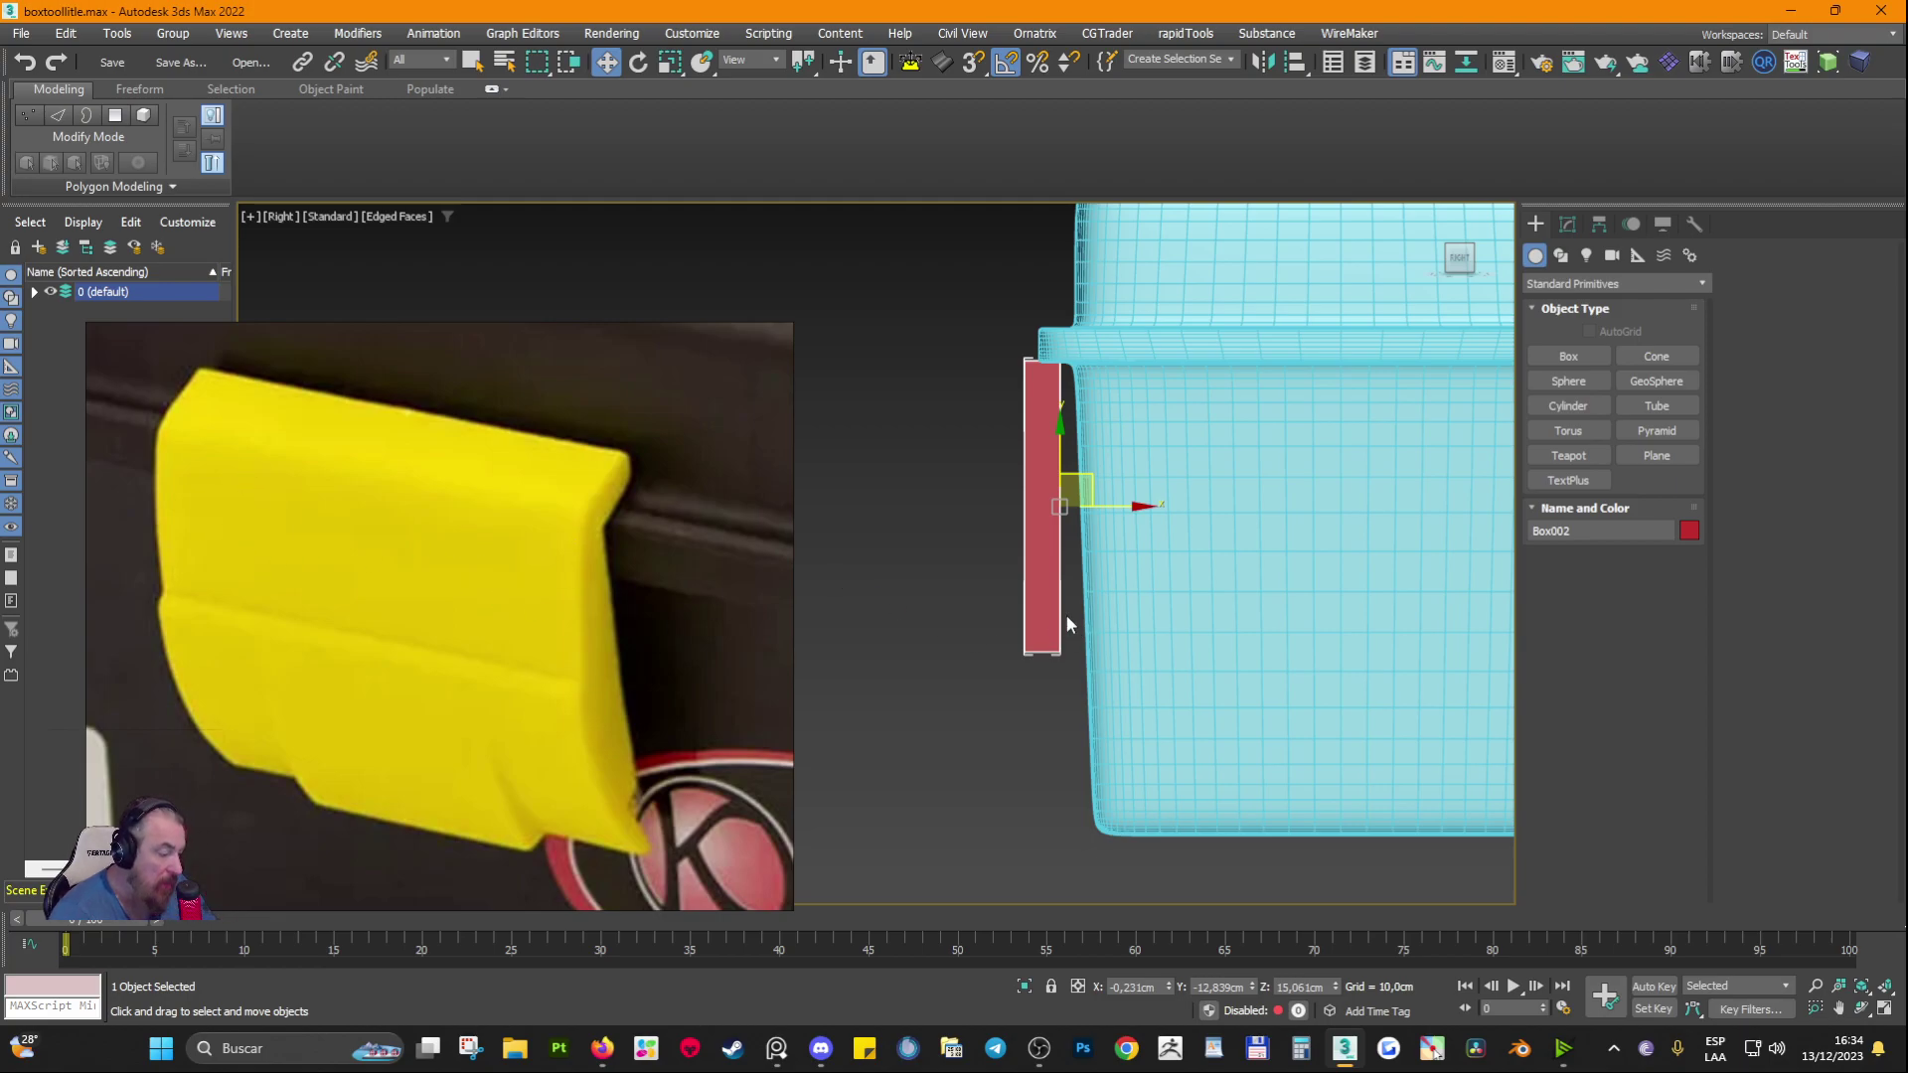
pyautogui.keyDown('alt'); pyautogui.moveTo(1065, 614); pyautogui.dragTo(1252, 596, button='middle'); pyautogui.keyUp('alt')
pyautogui.click(1566, 226)
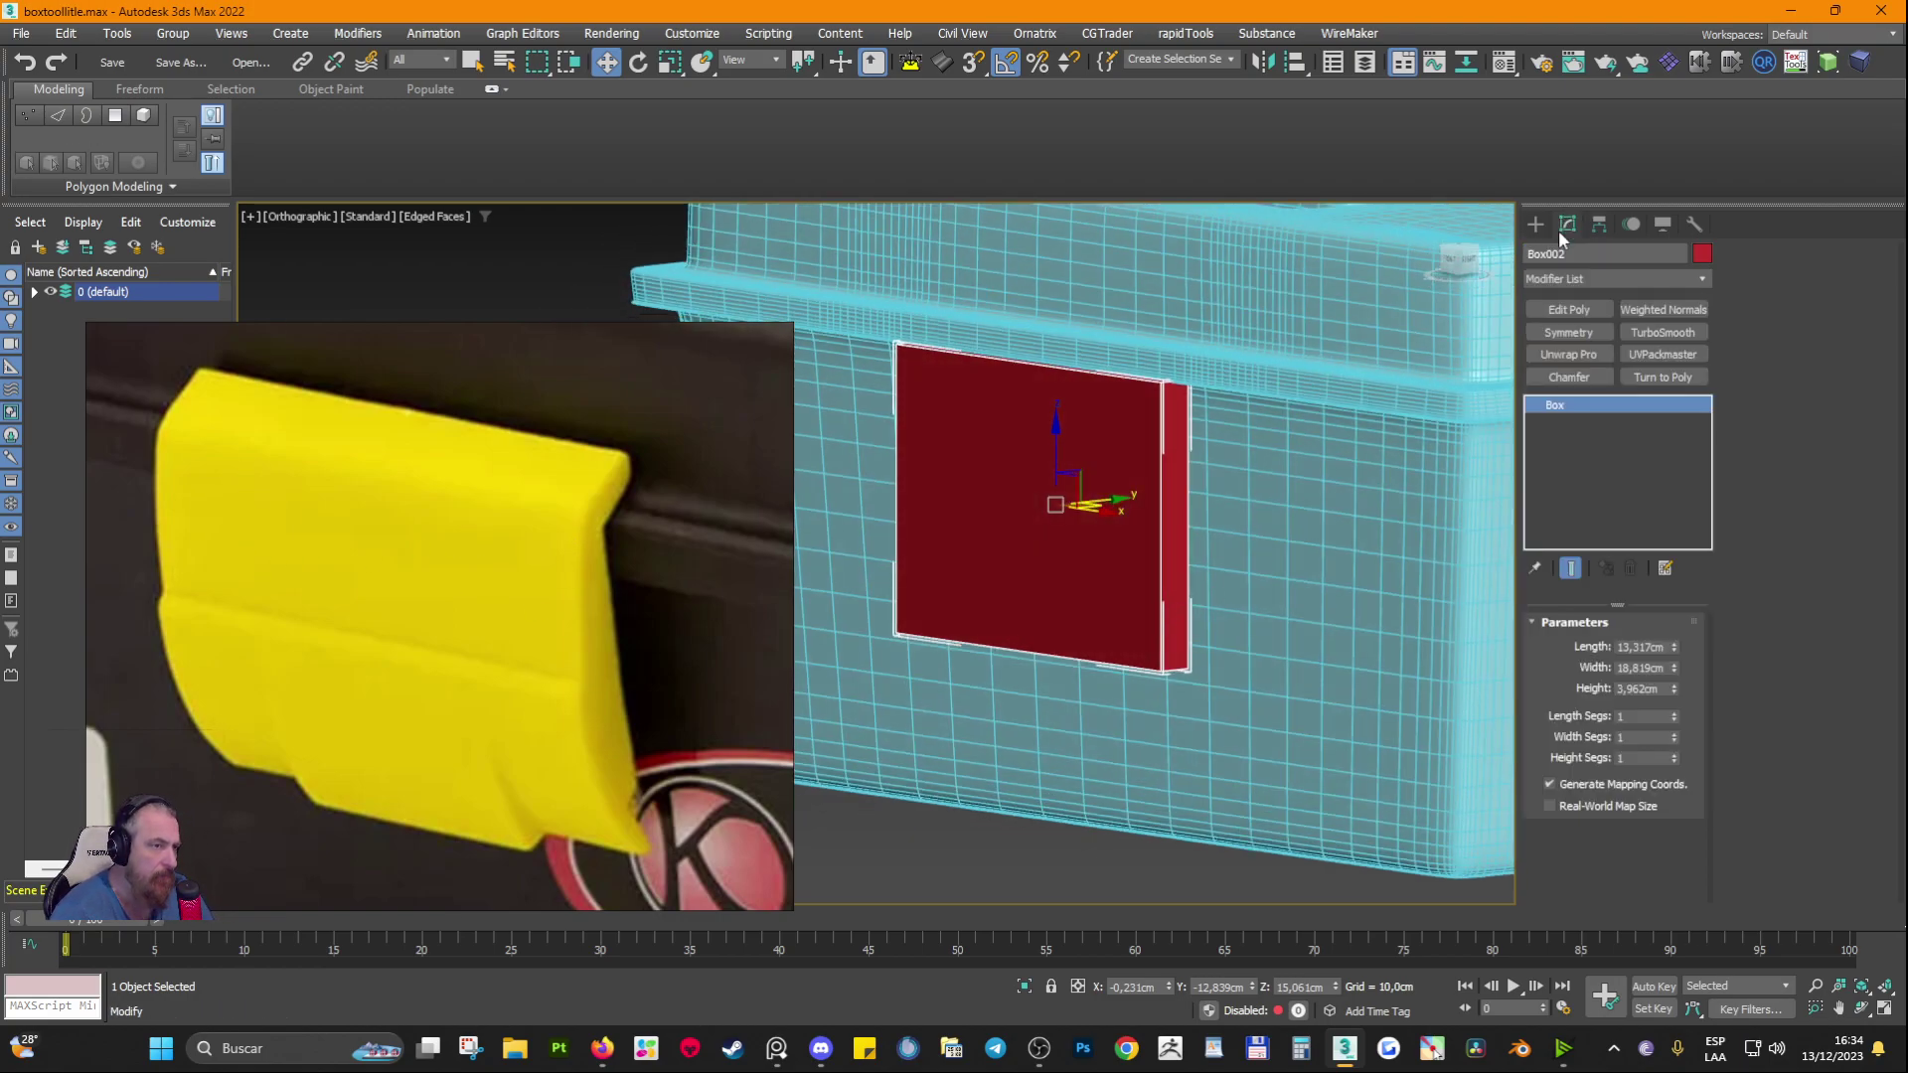
pyautogui.click(1570, 311)
pyautogui.scroll(2, 1060, 542)
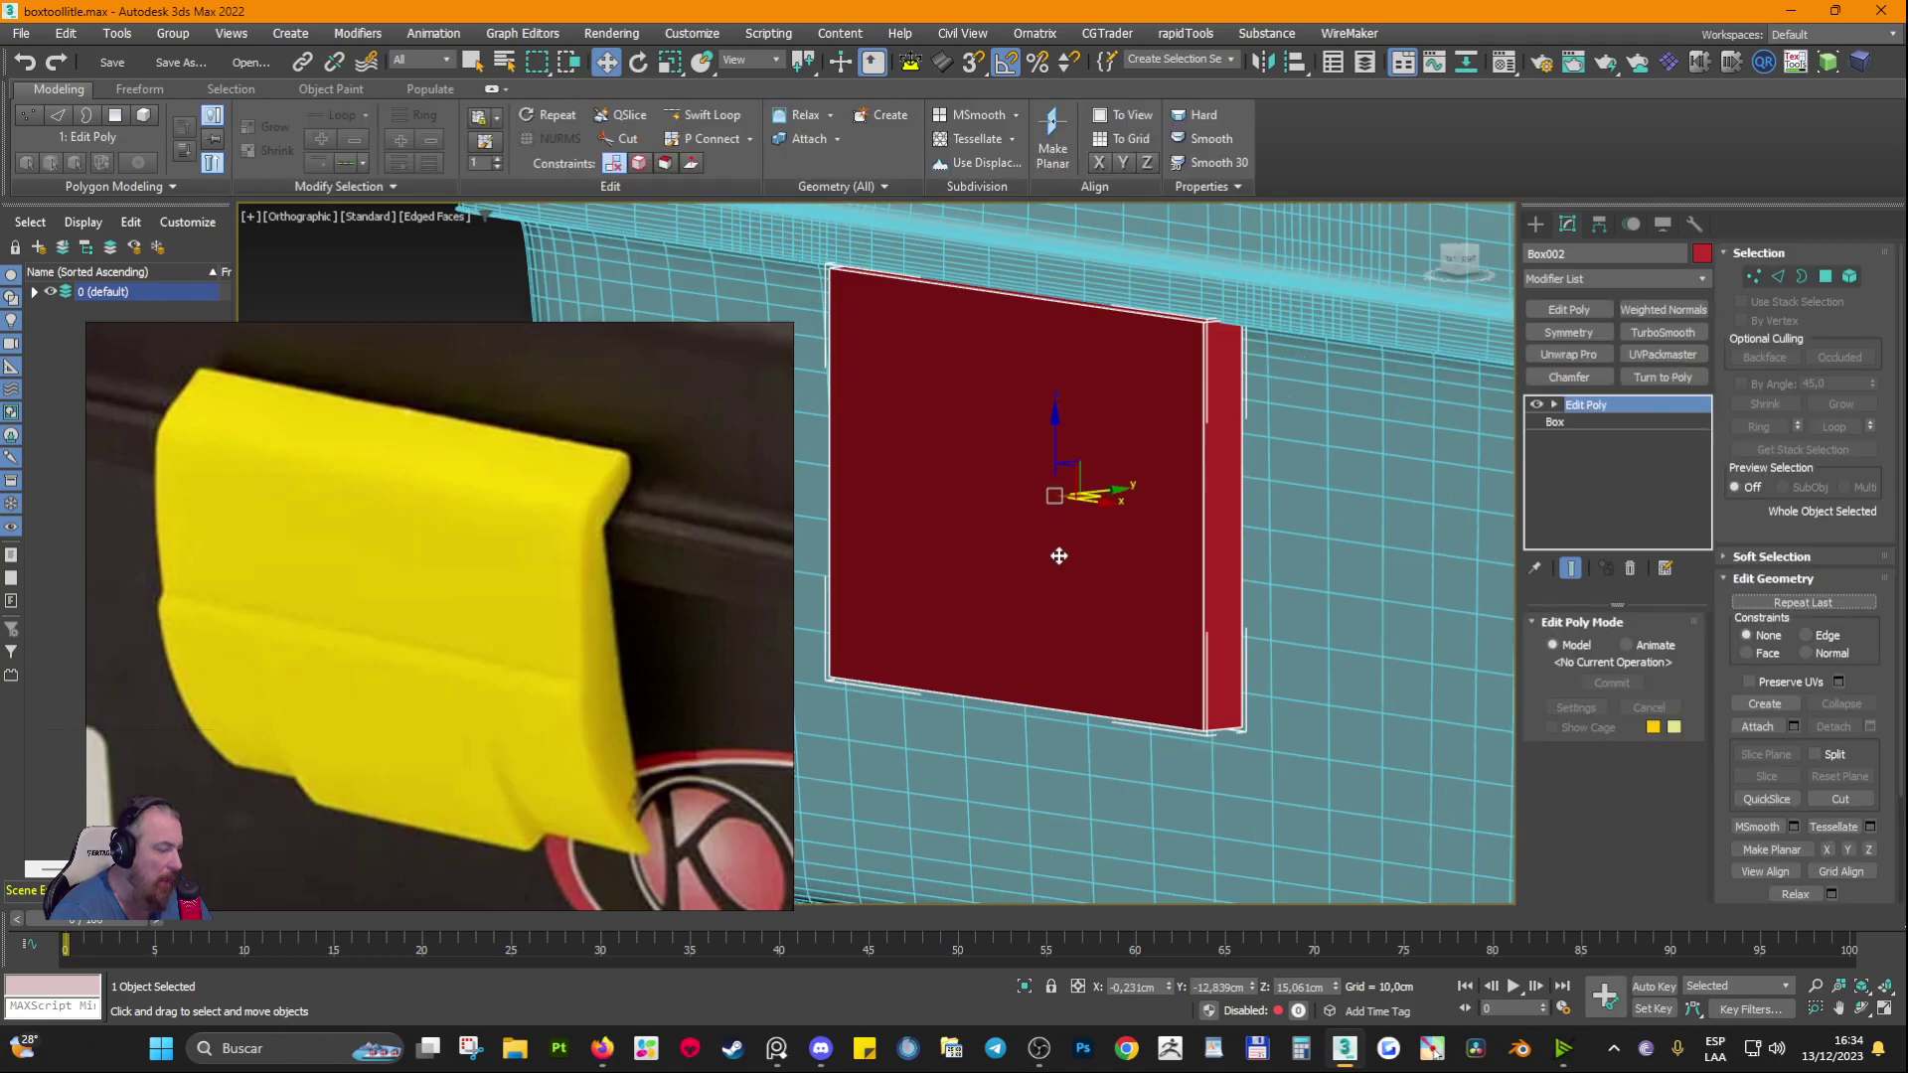
# Step: Insert two horizontal edge loops around the latch box with Swift Loop, one near mid-height and one in the lower half
pyautogui.hotkey('alt', 's')
pyautogui.keyDown('alt'); pyautogui.moveTo(1099, 562); pyautogui.dragTo(1065, 556, button='middle'); pyautogui.keyUp('alt')
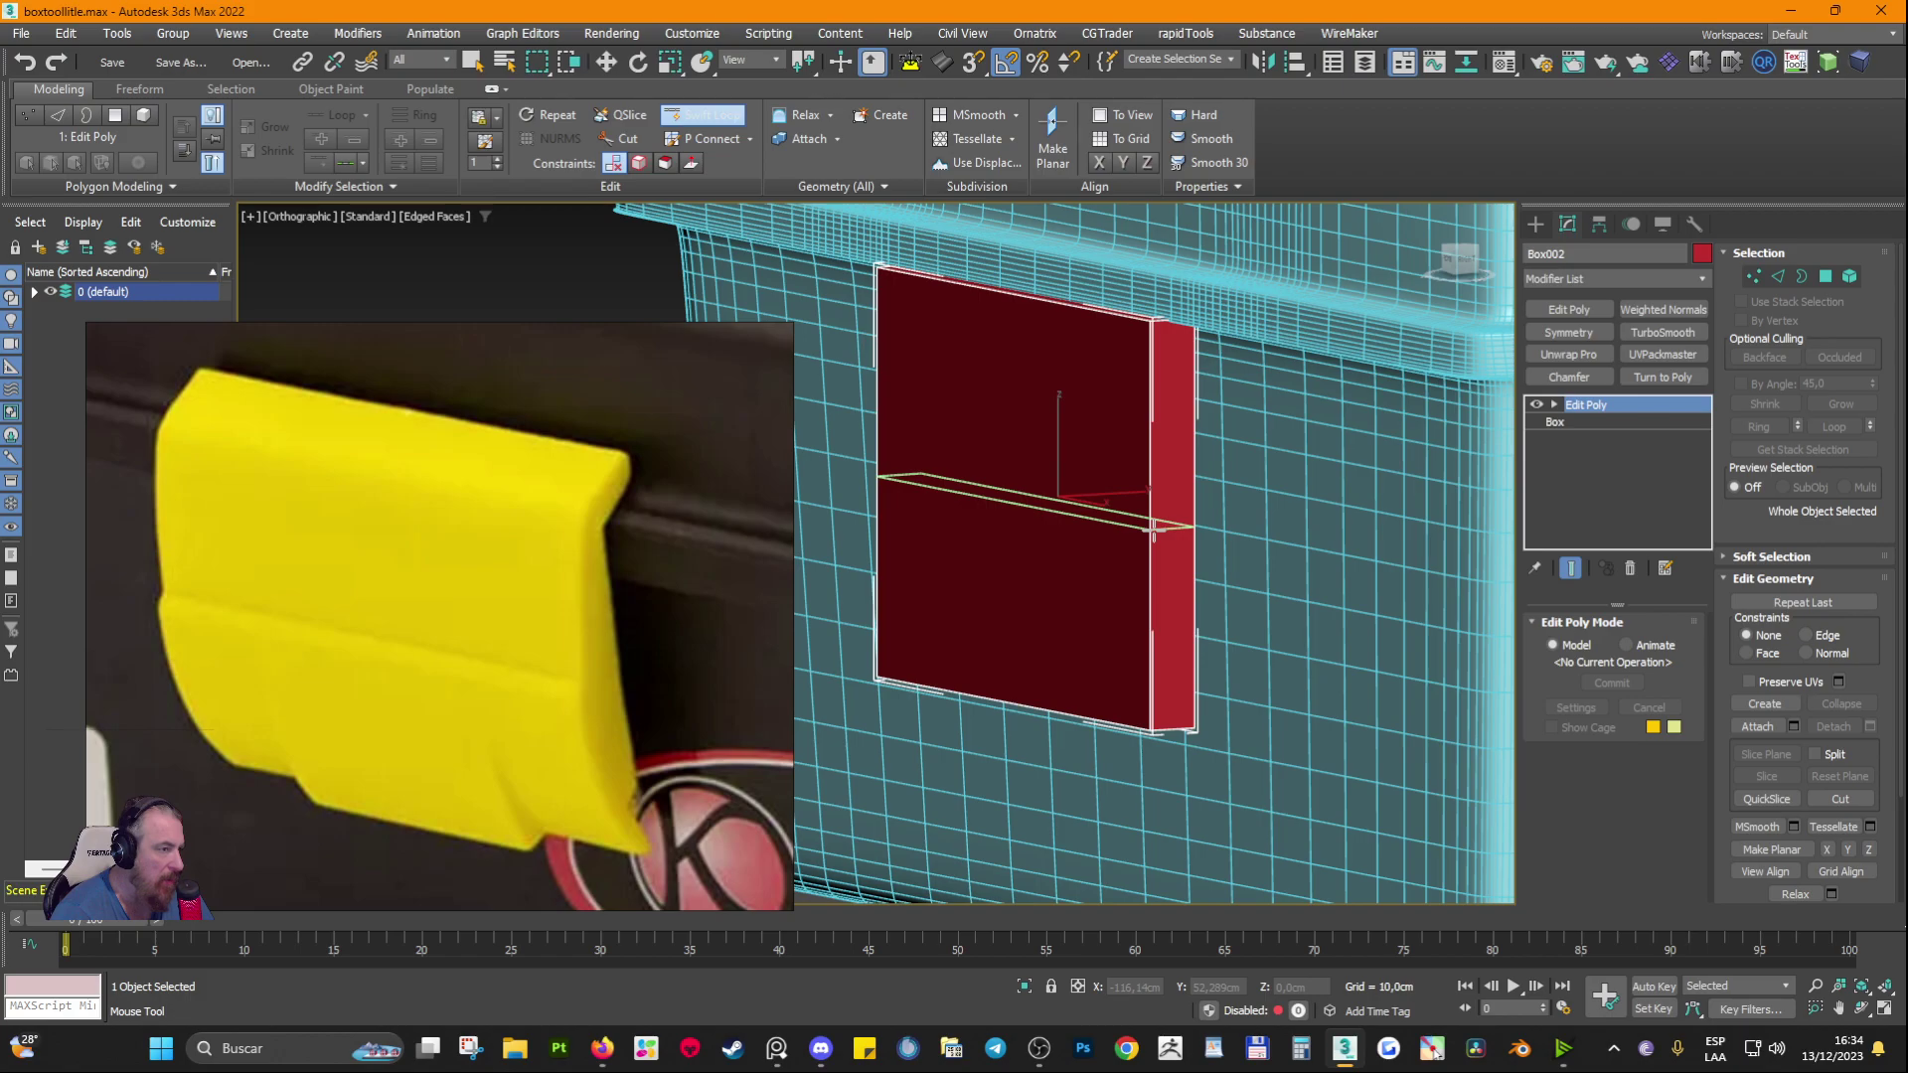
pyautogui.click(1101, 502)
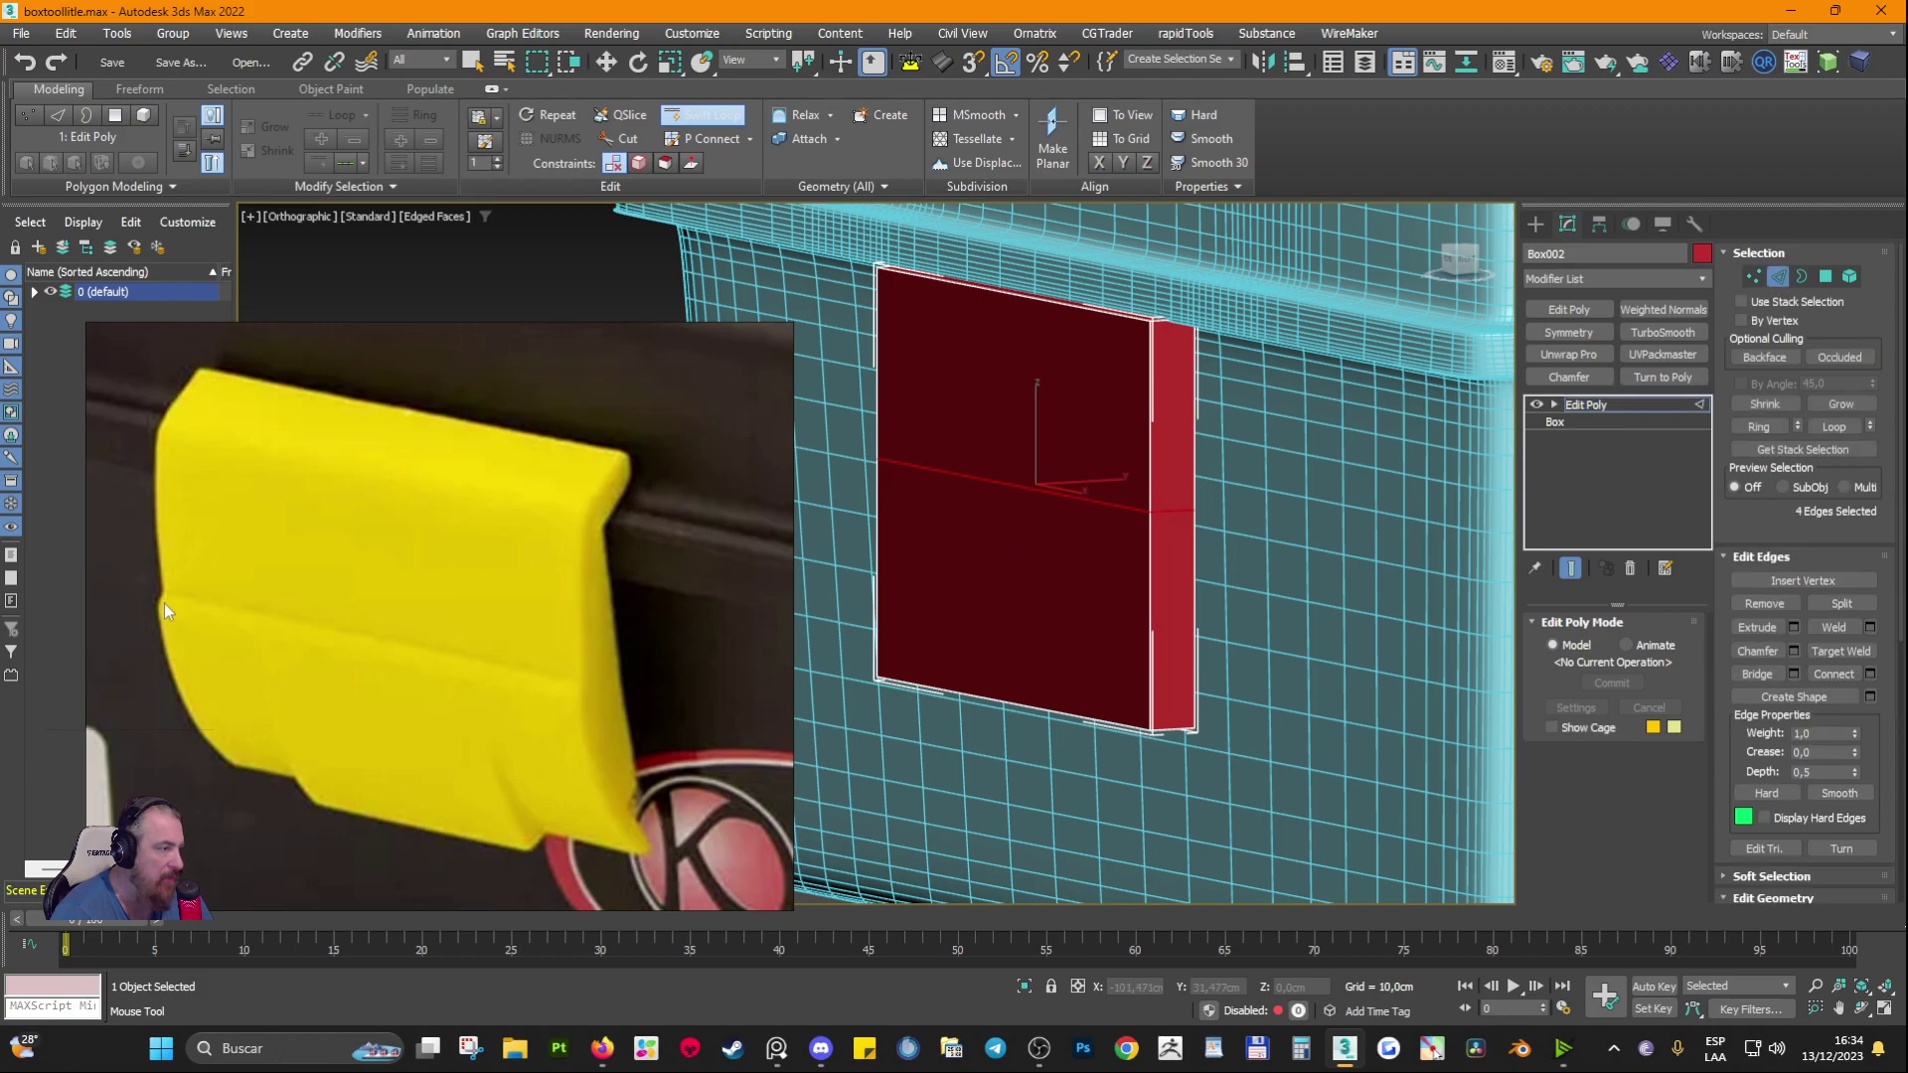
pyautogui.moveTo(1087, 434); pyautogui.dragTo(1096, 515, button='middle')
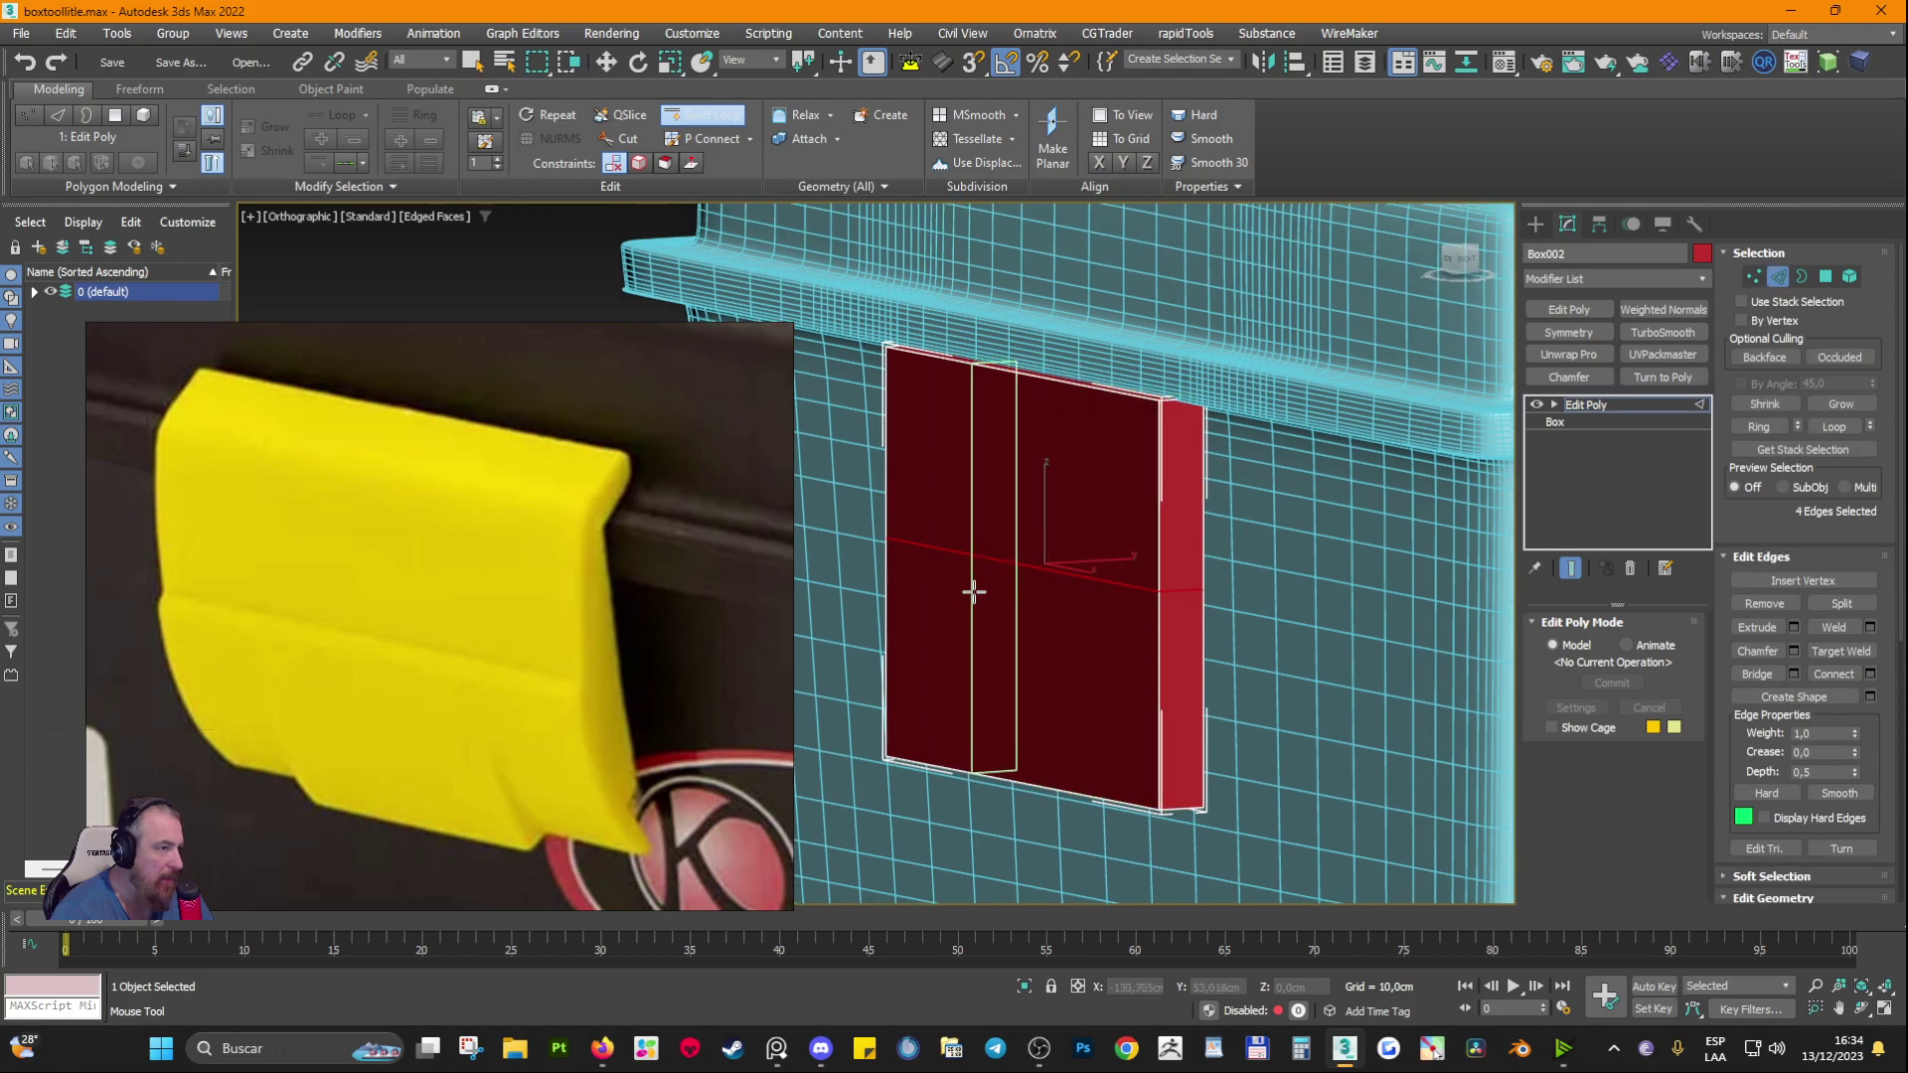
pyautogui.moveTo(1079, 646); pyautogui.dragTo(1057, 509, button='middle')
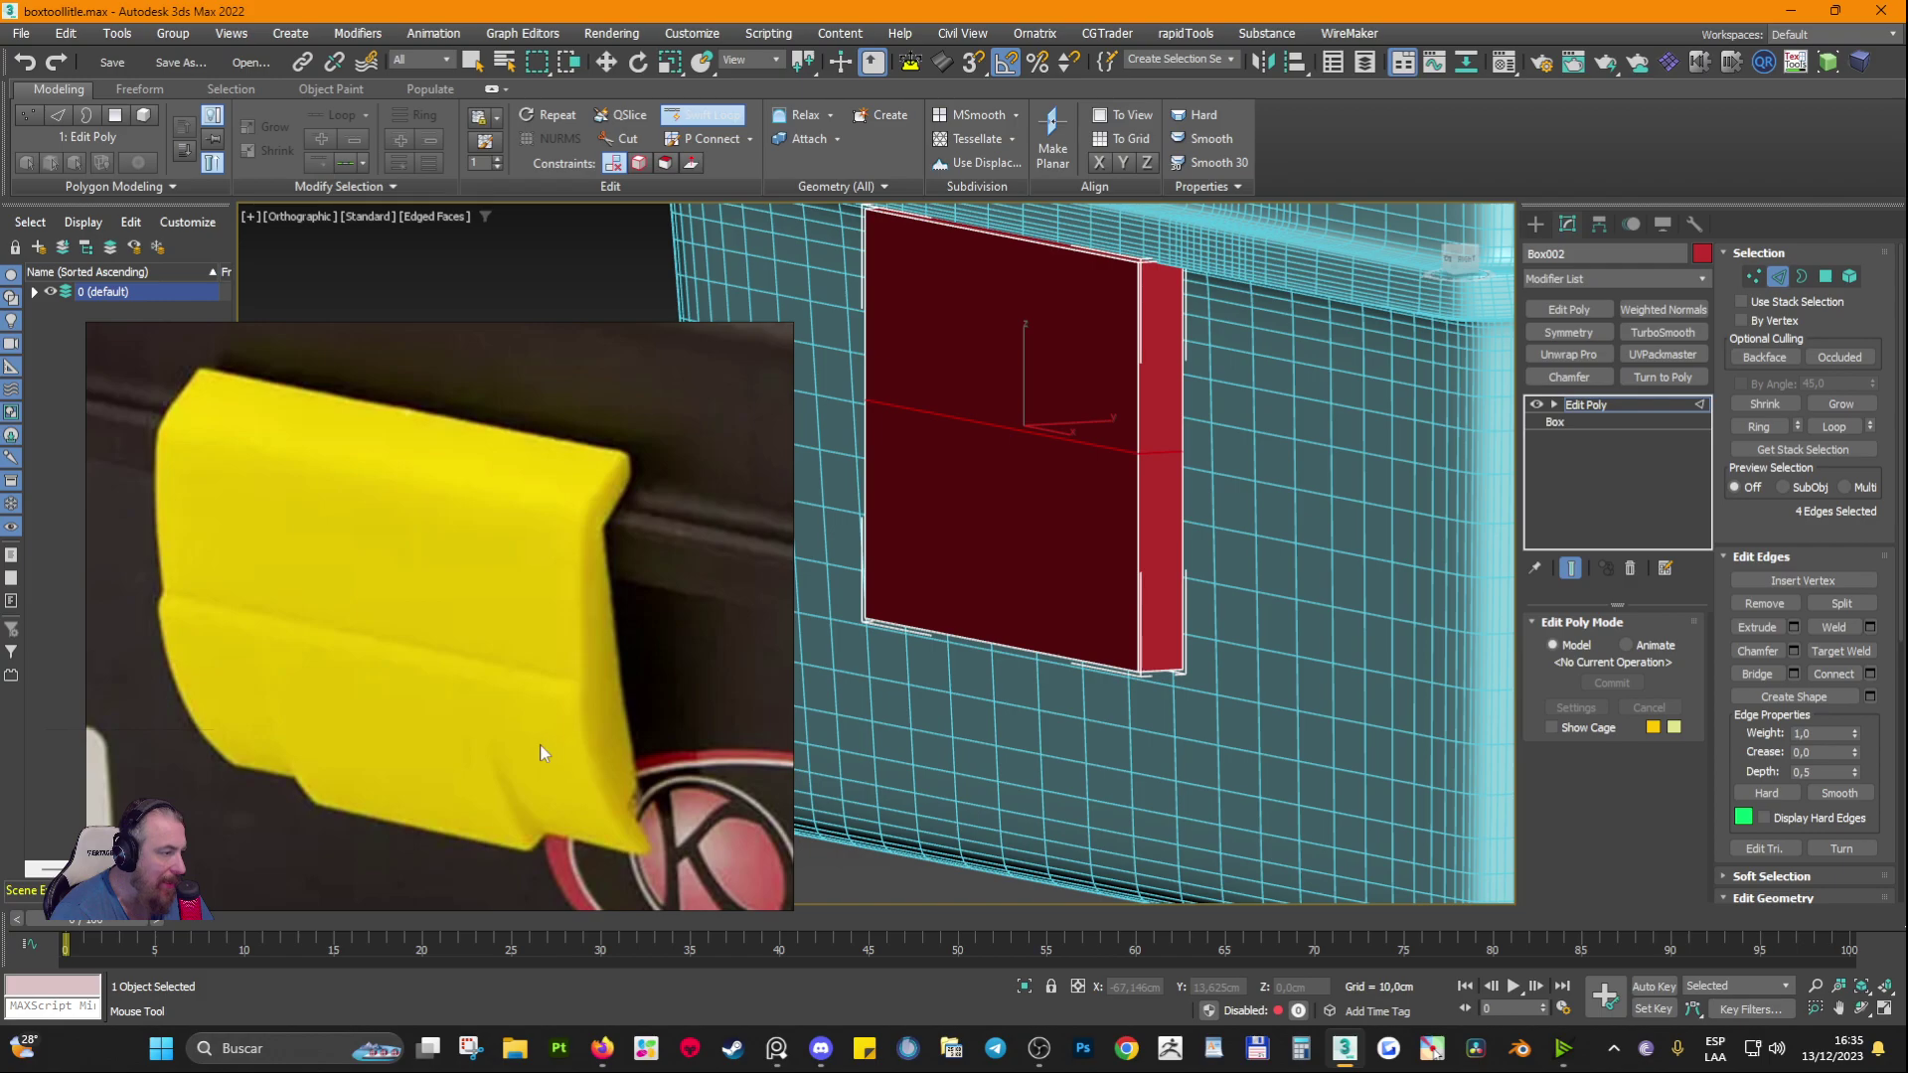
pyautogui.click(1122, 549)
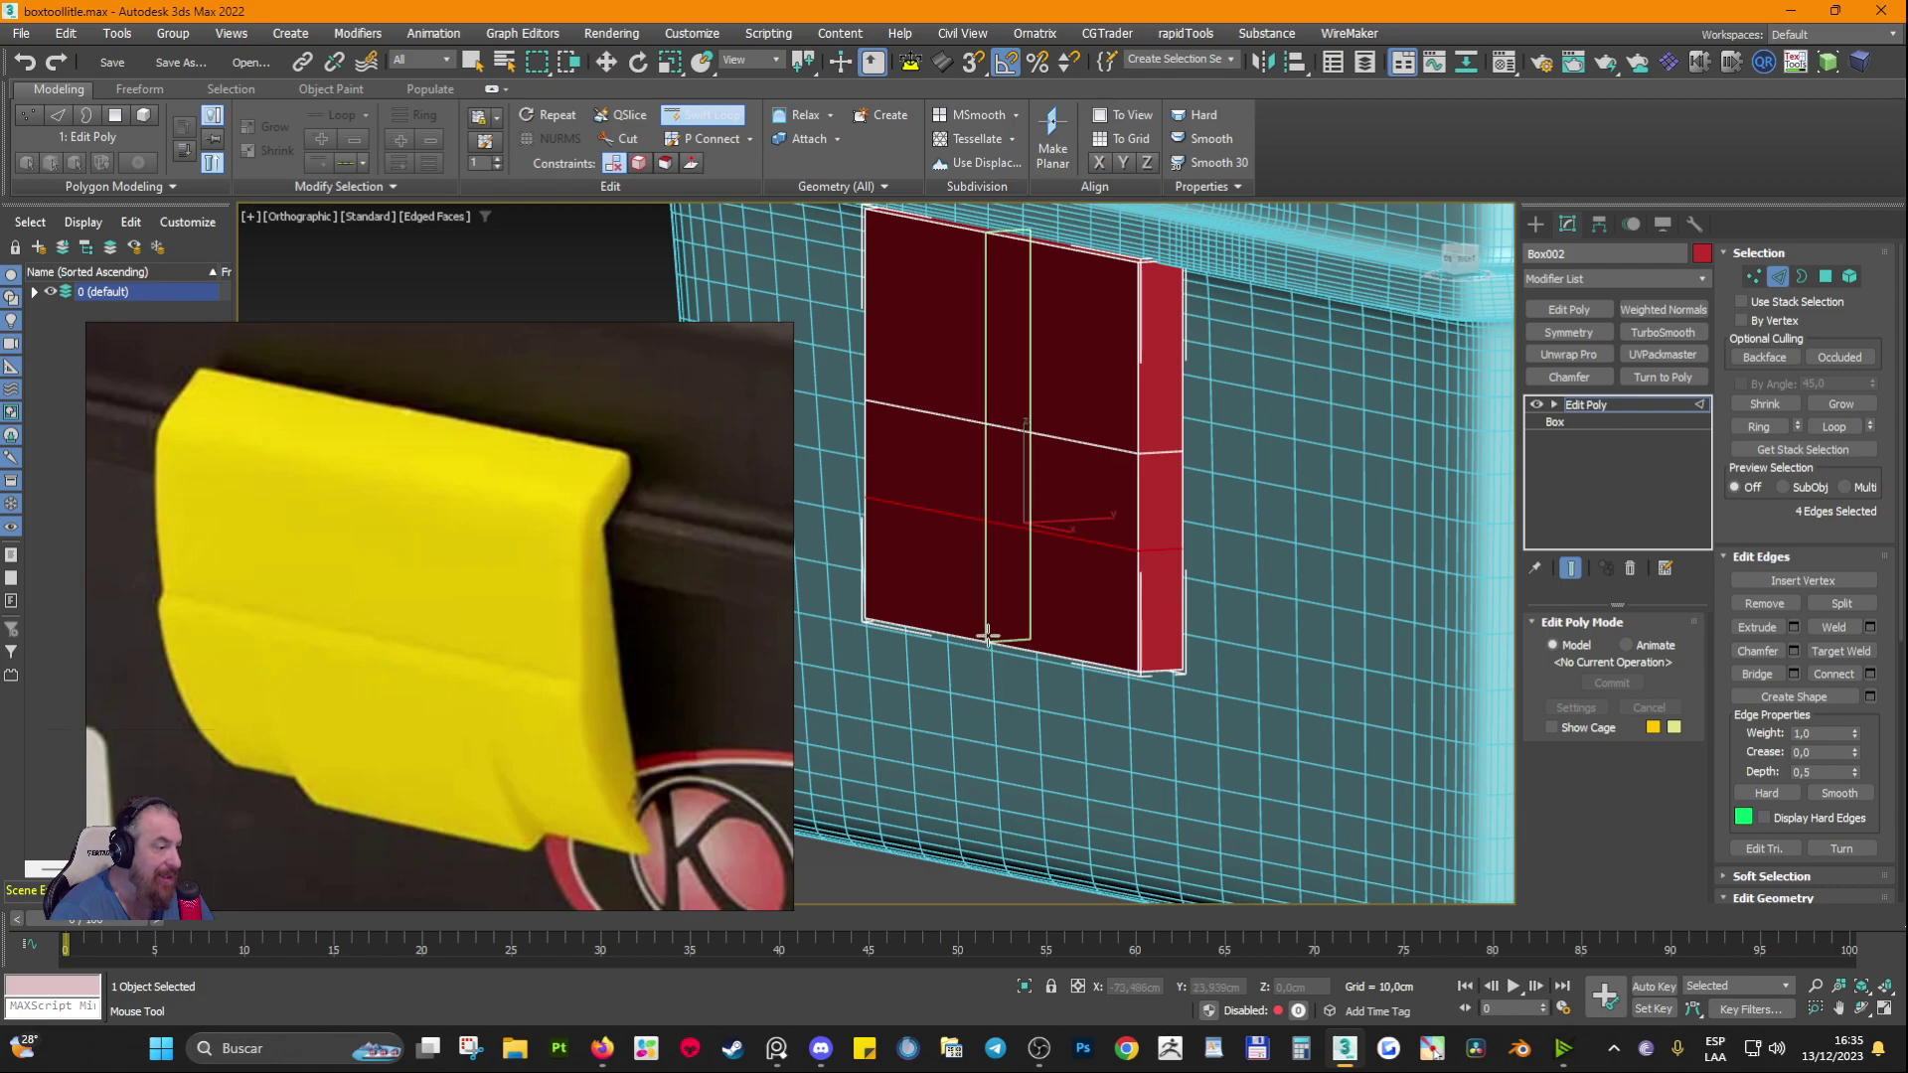
# Step: Move the latch's bottom front edge back toward the toolbox wall and the lower loop's front edge outward about 0.25 cm
pyautogui.press('w')
pyautogui.keyDown('alt'); pyautogui.moveTo(1010, 532); pyautogui.dragTo(997, 552, button='middle'); pyautogui.keyUp('alt')
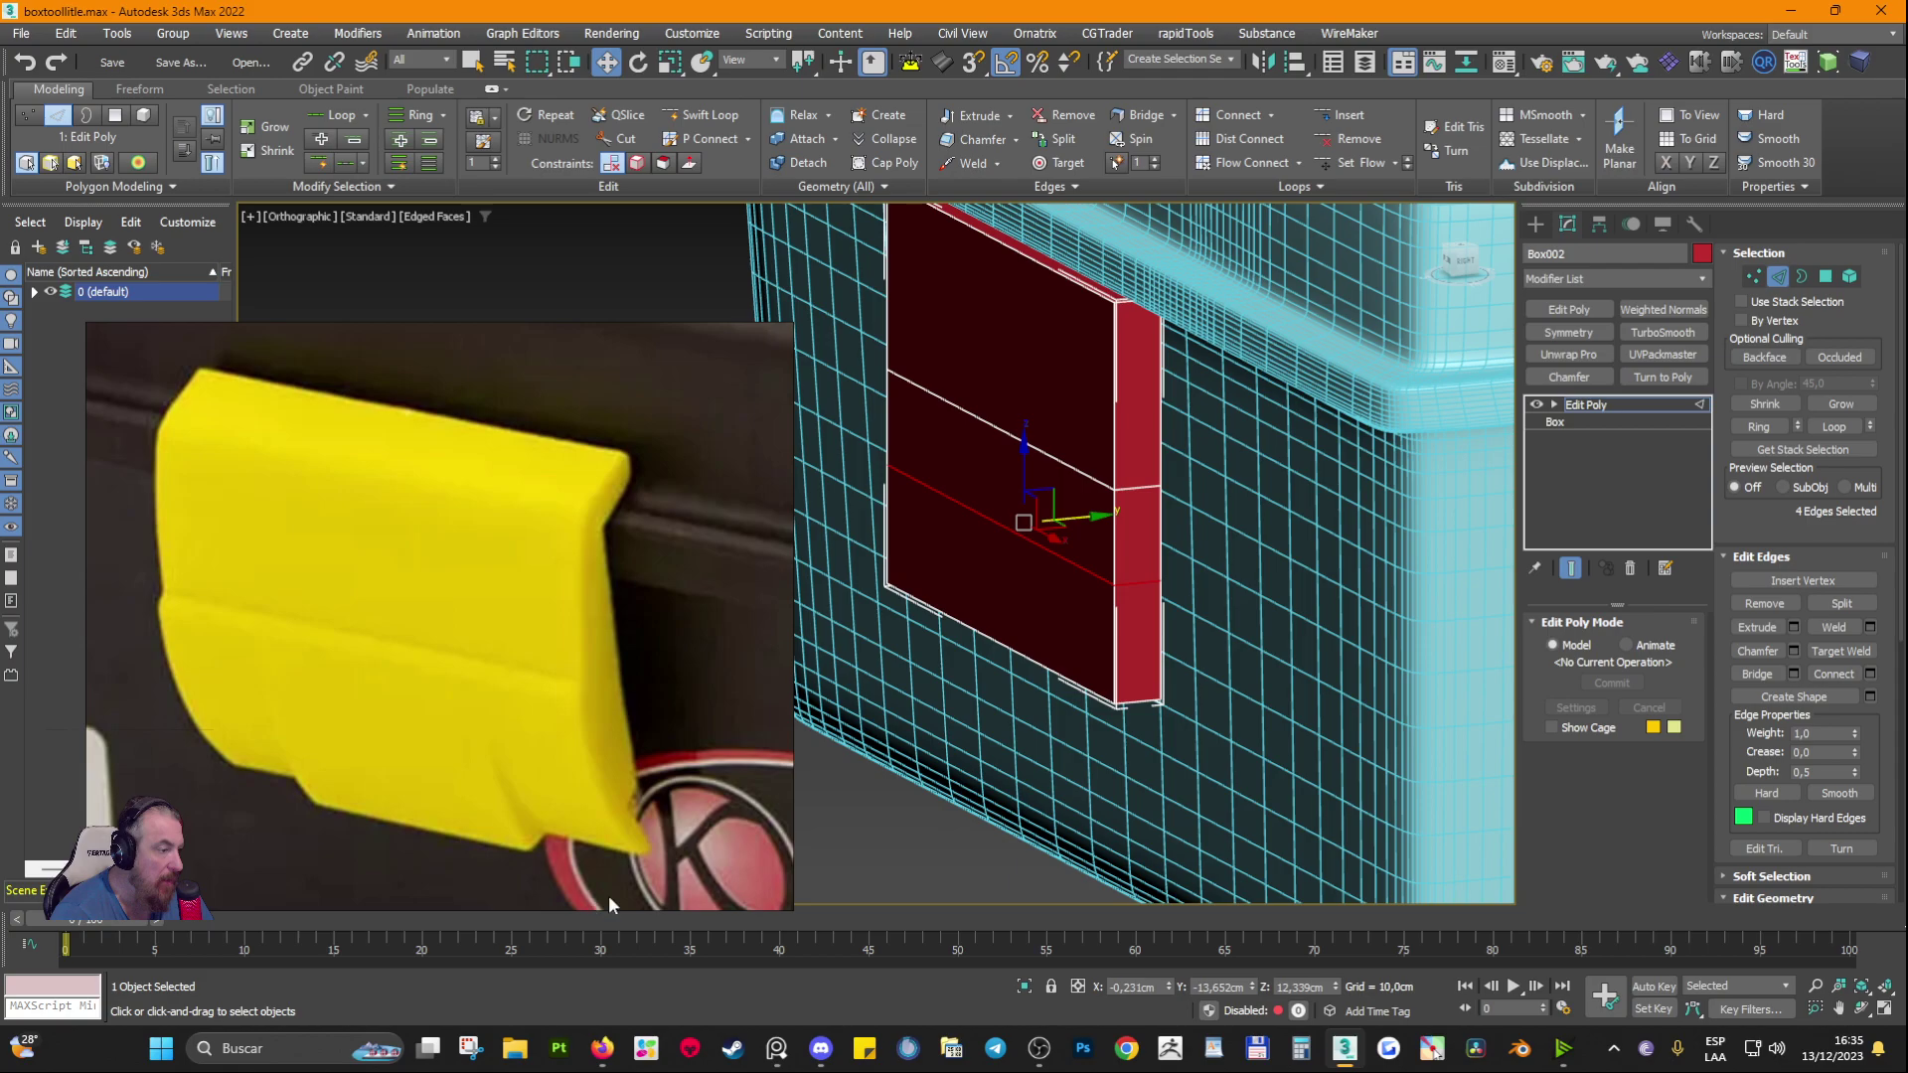
pyautogui.click(1031, 670)
pyautogui.moveTo(1057, 640); pyautogui.dragTo(1090, 638)
pyautogui.click(1057, 545)
pyautogui.moveTo(1057, 522); pyautogui.dragTo(1042, 524)
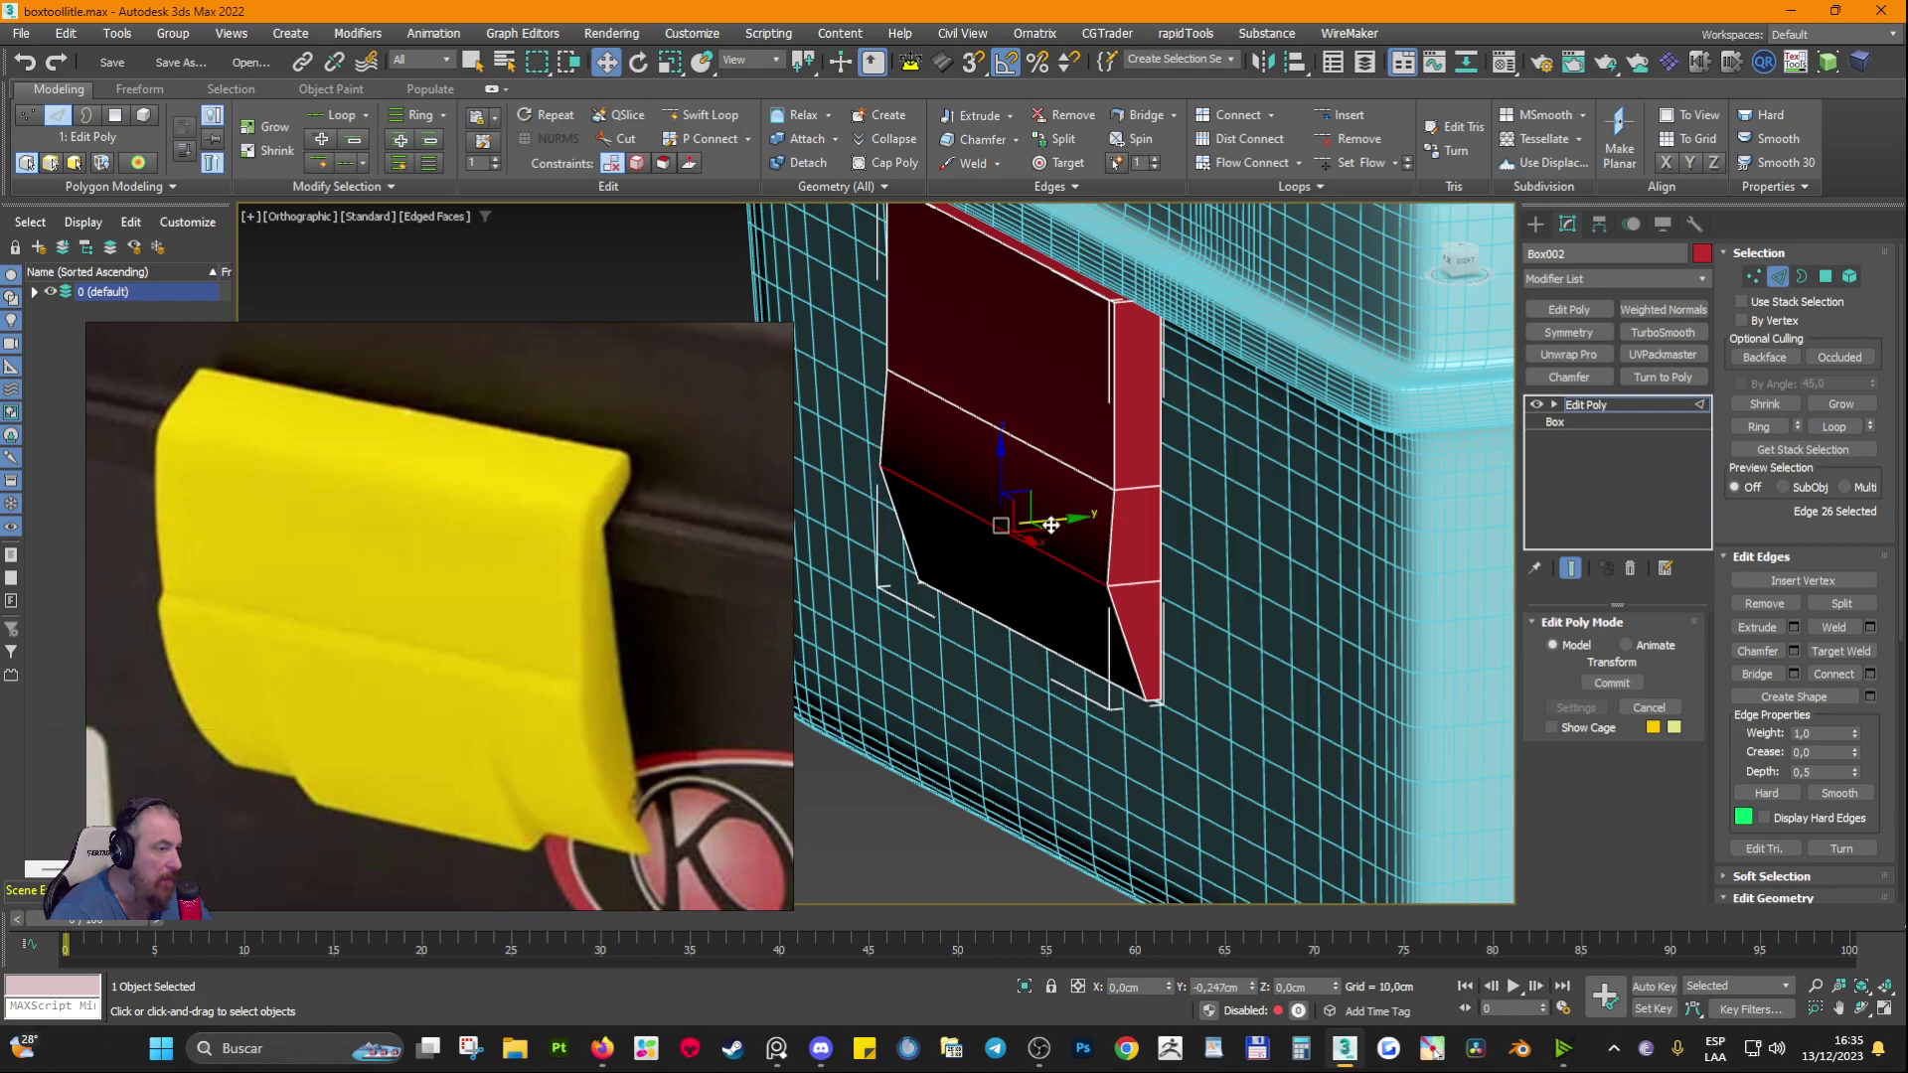
# Step: Move the latch's top front edge back toward the toolbox wall so the upper front face slopes like the photo
pyautogui.click(1052, 273)
pyautogui.moveTo(1049, 241); pyautogui.dragTo(1082, 240)
pyautogui.keyDown('alt'); pyautogui.moveTo(1137, 503); pyautogui.dragTo(1093, 507, button='middle'); pyautogui.keyUp('alt')
pyautogui.scroll(2, 622, 717)
pyautogui.moveTo(622, 717); pyautogui.dragTo(599, 499, button='middle')
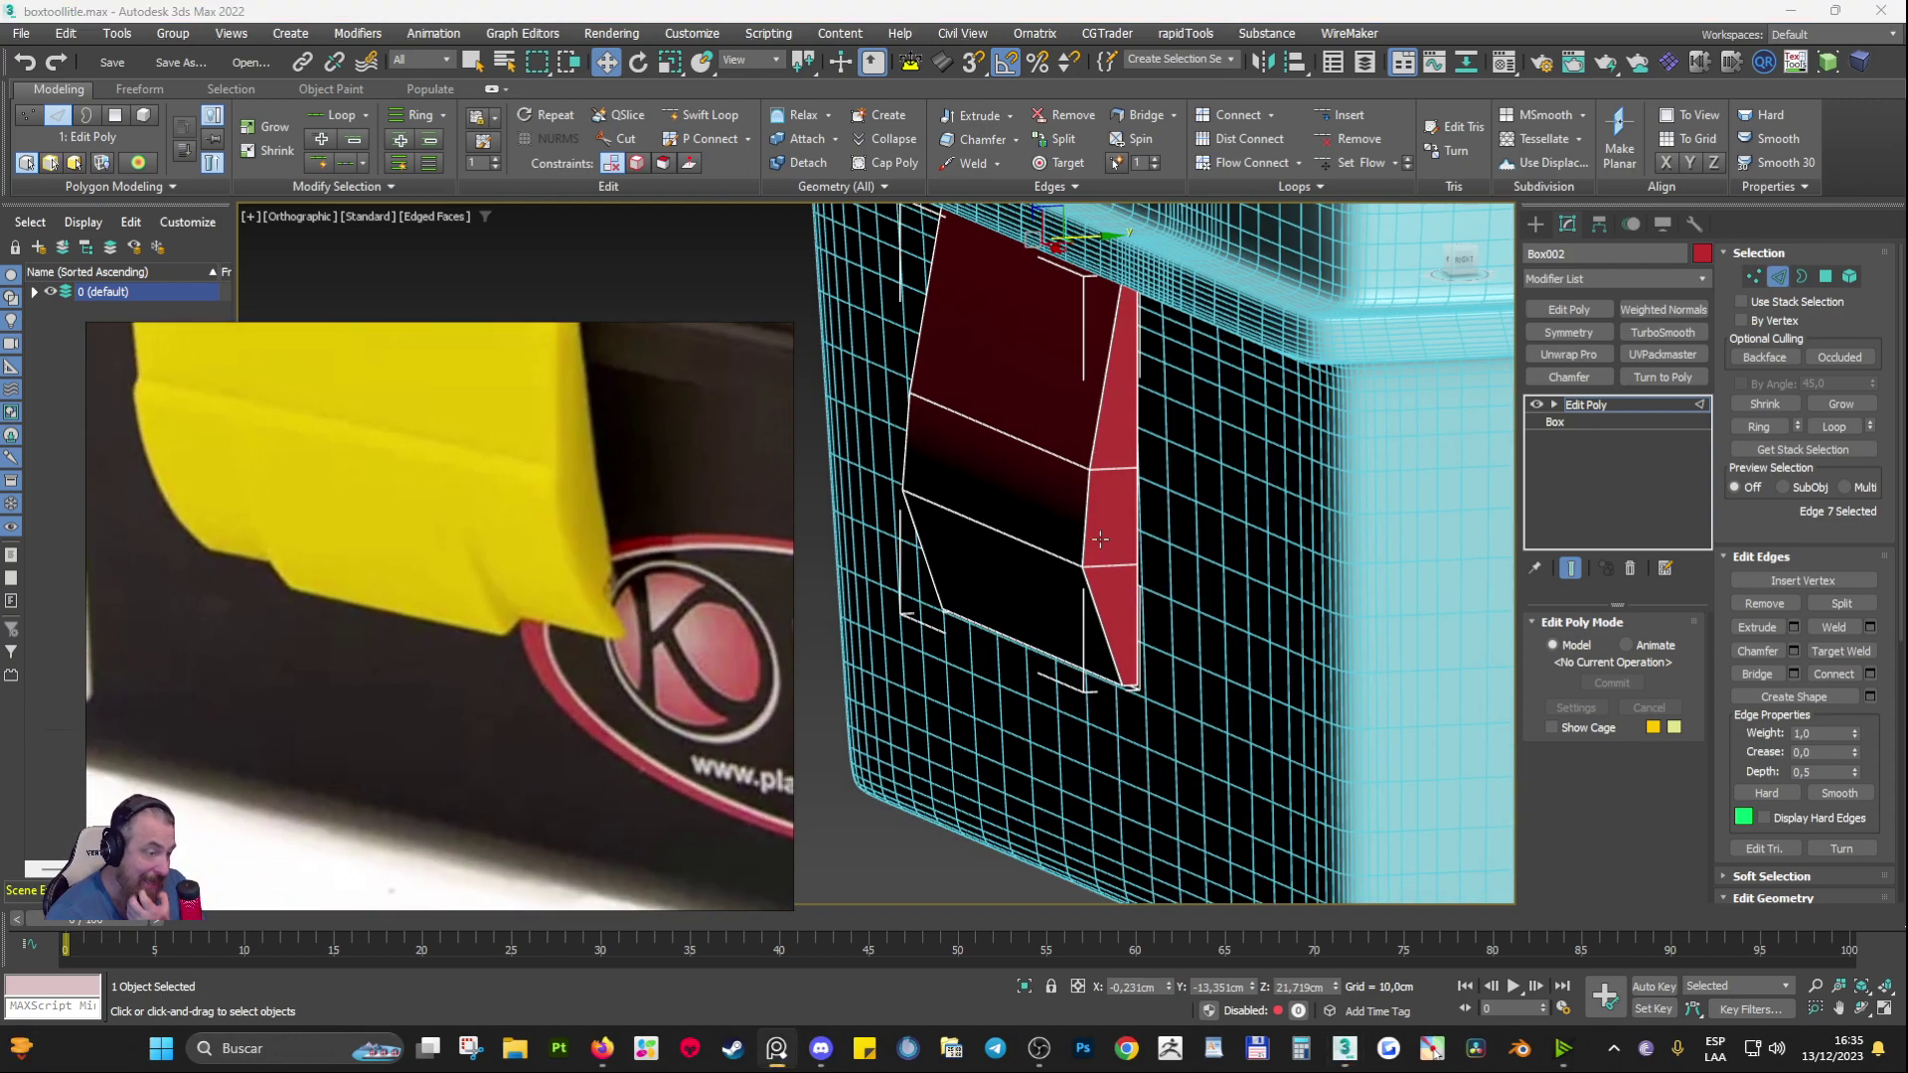
pyautogui.moveTo(970, 566); pyautogui.dragTo(969, 656, button='middle')
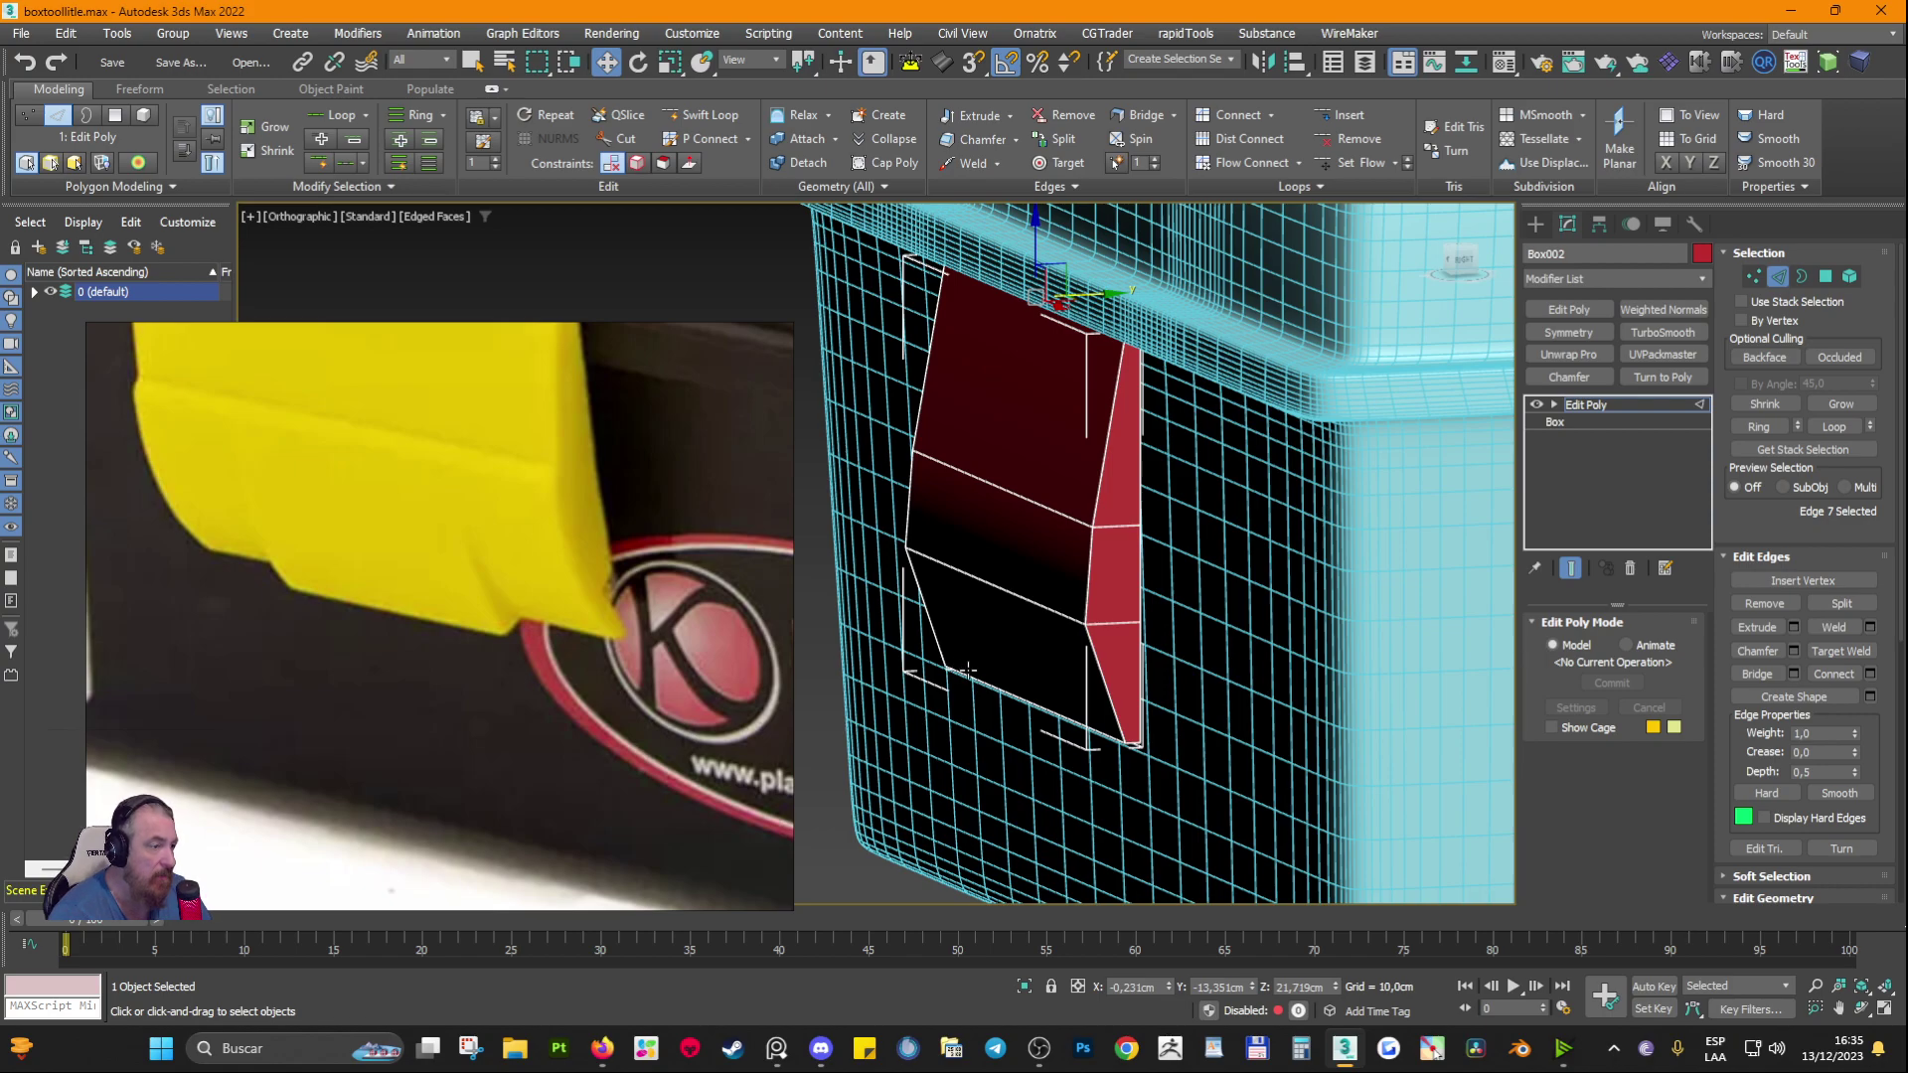
# Step: Try a TurboSmooth modifier on the latch and undo it
pyautogui.keyDown('alt'); pyautogui.moveTo(1024, 582); pyautogui.dragTo(1443, 586, button='middle'); pyautogui.keyUp('alt')
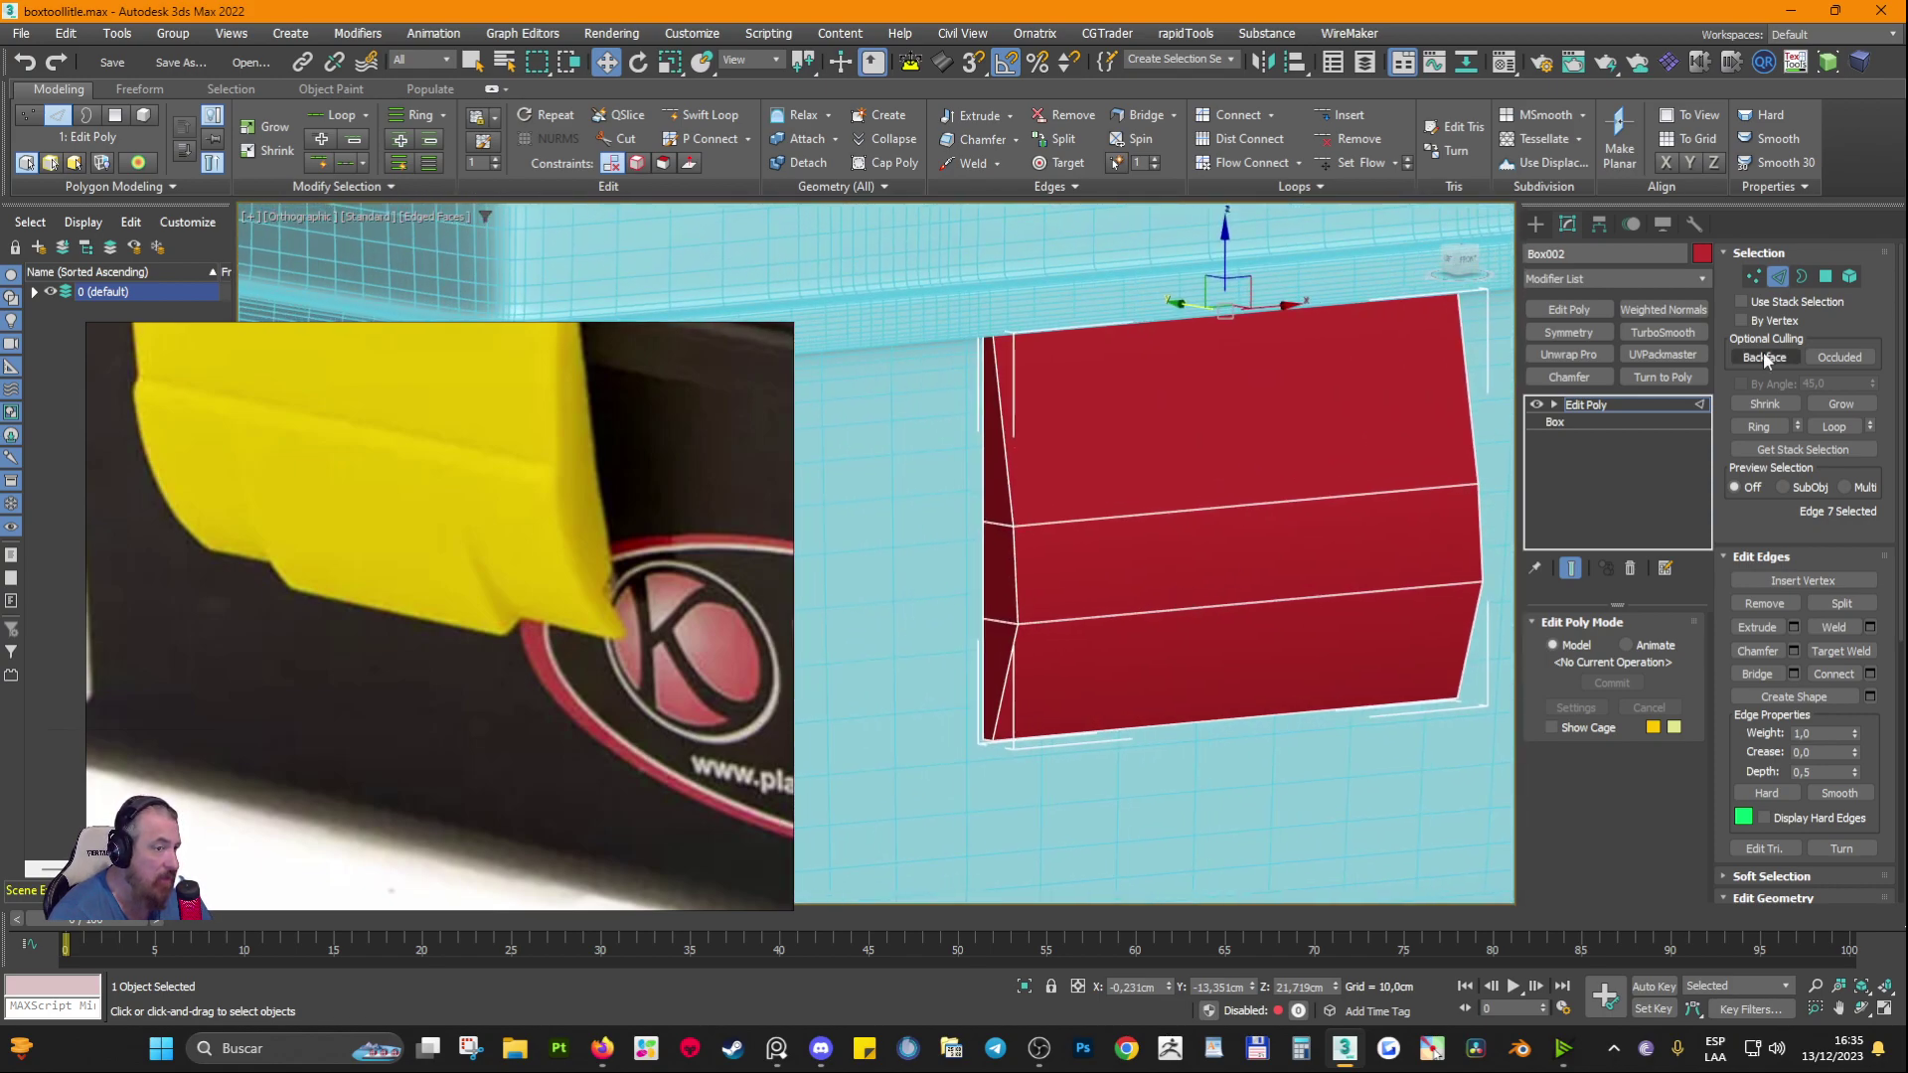
pyautogui.click(1662, 332)
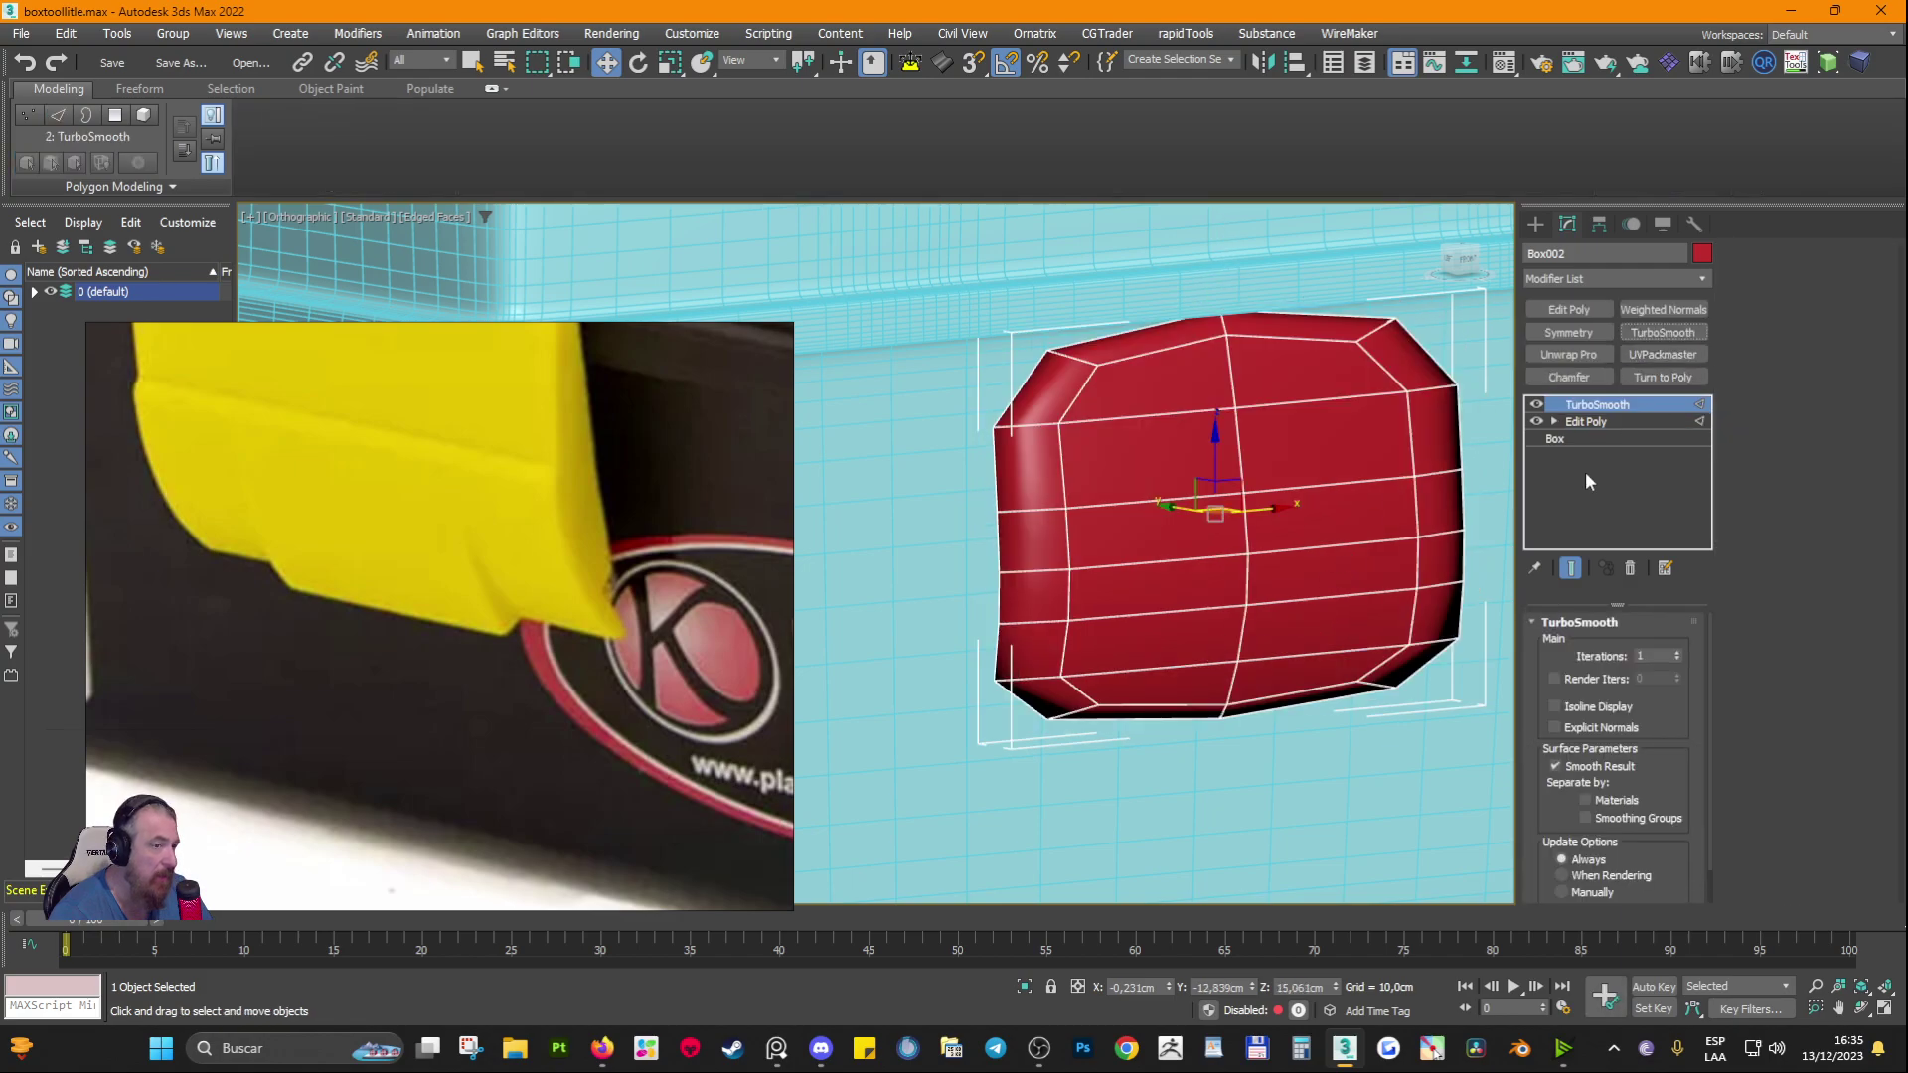
pyautogui.hotkey('ctrl', 'z')
# Step: Add support edge loops with Swift Loop close to both side edges and the bottom edge of the latch
pyautogui.press('2')
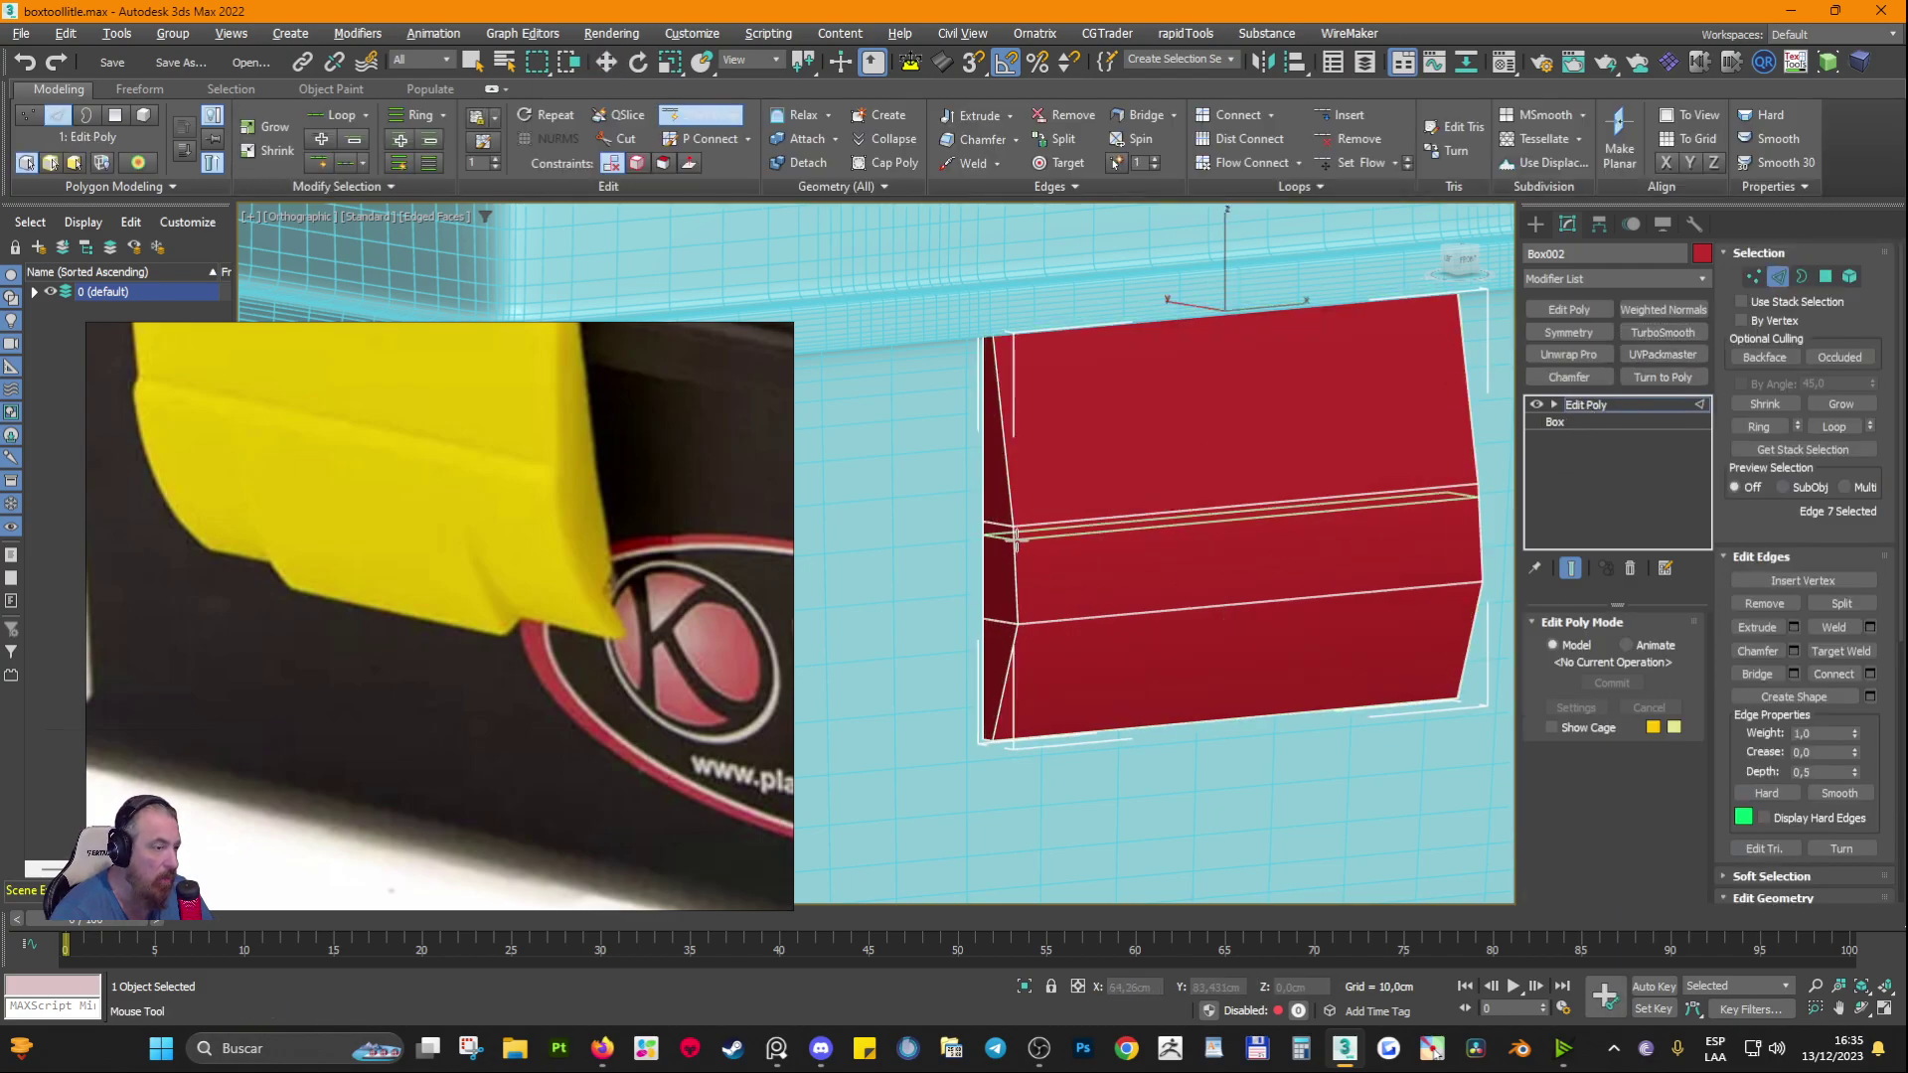
pyautogui.click(1024, 522)
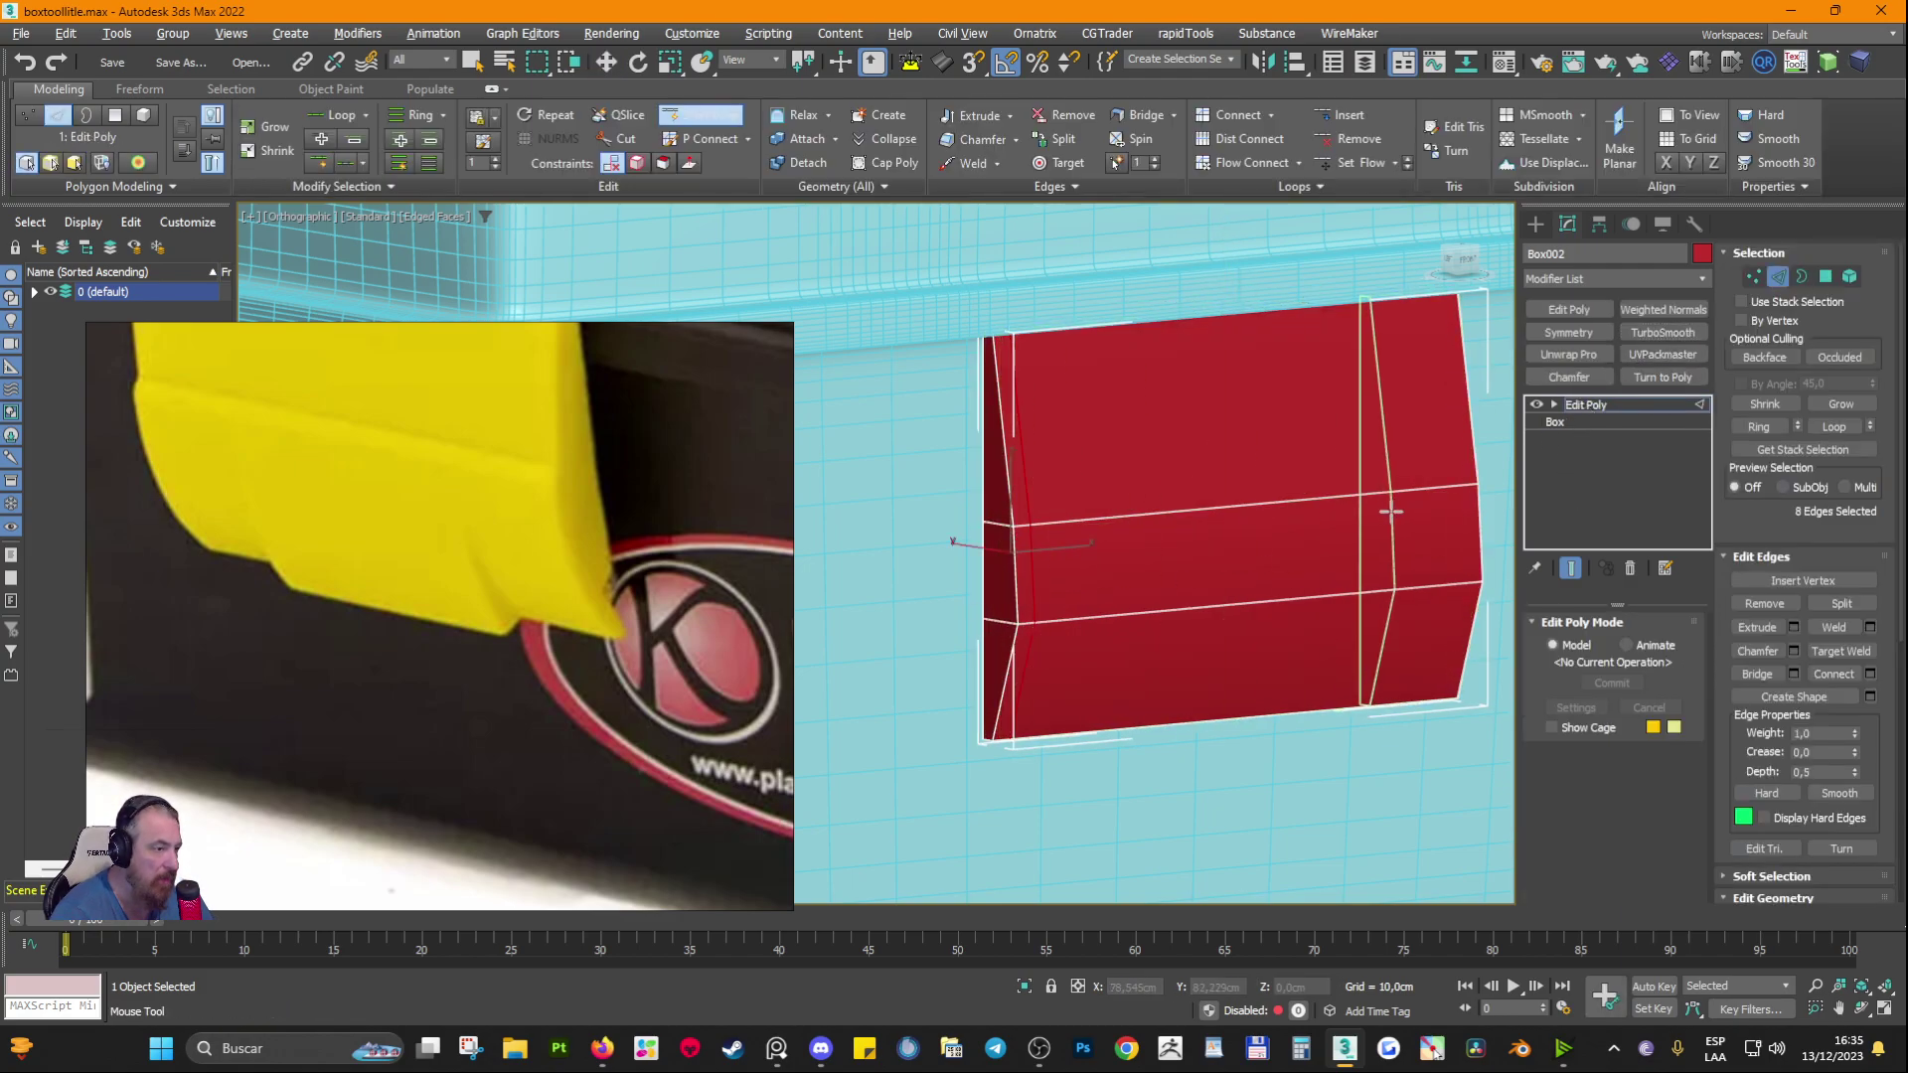
pyautogui.click(1466, 482)
pyautogui.click(997, 728)
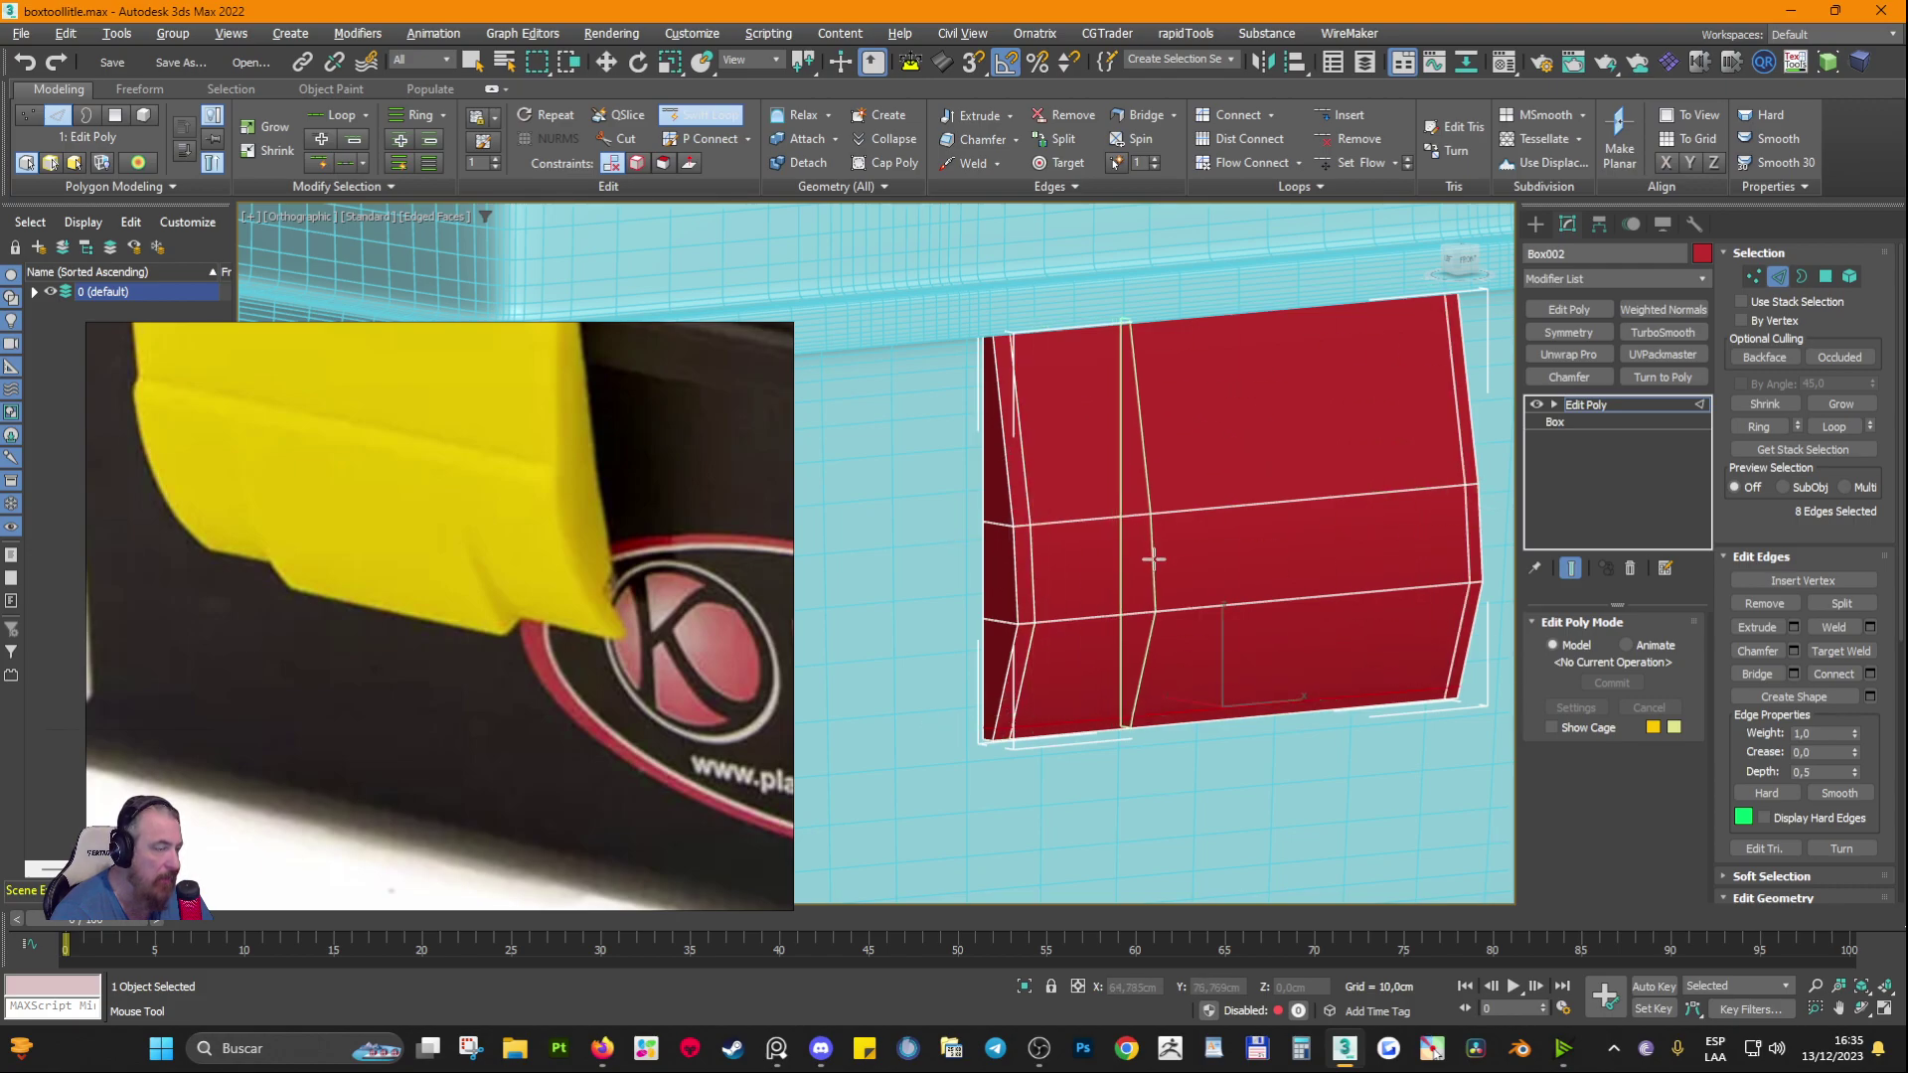
pyautogui.keyDown('alt'); pyautogui.moveTo(1150, 553); pyautogui.dragTo(1043, 541, button='middle'); pyautogui.keyUp('alt')
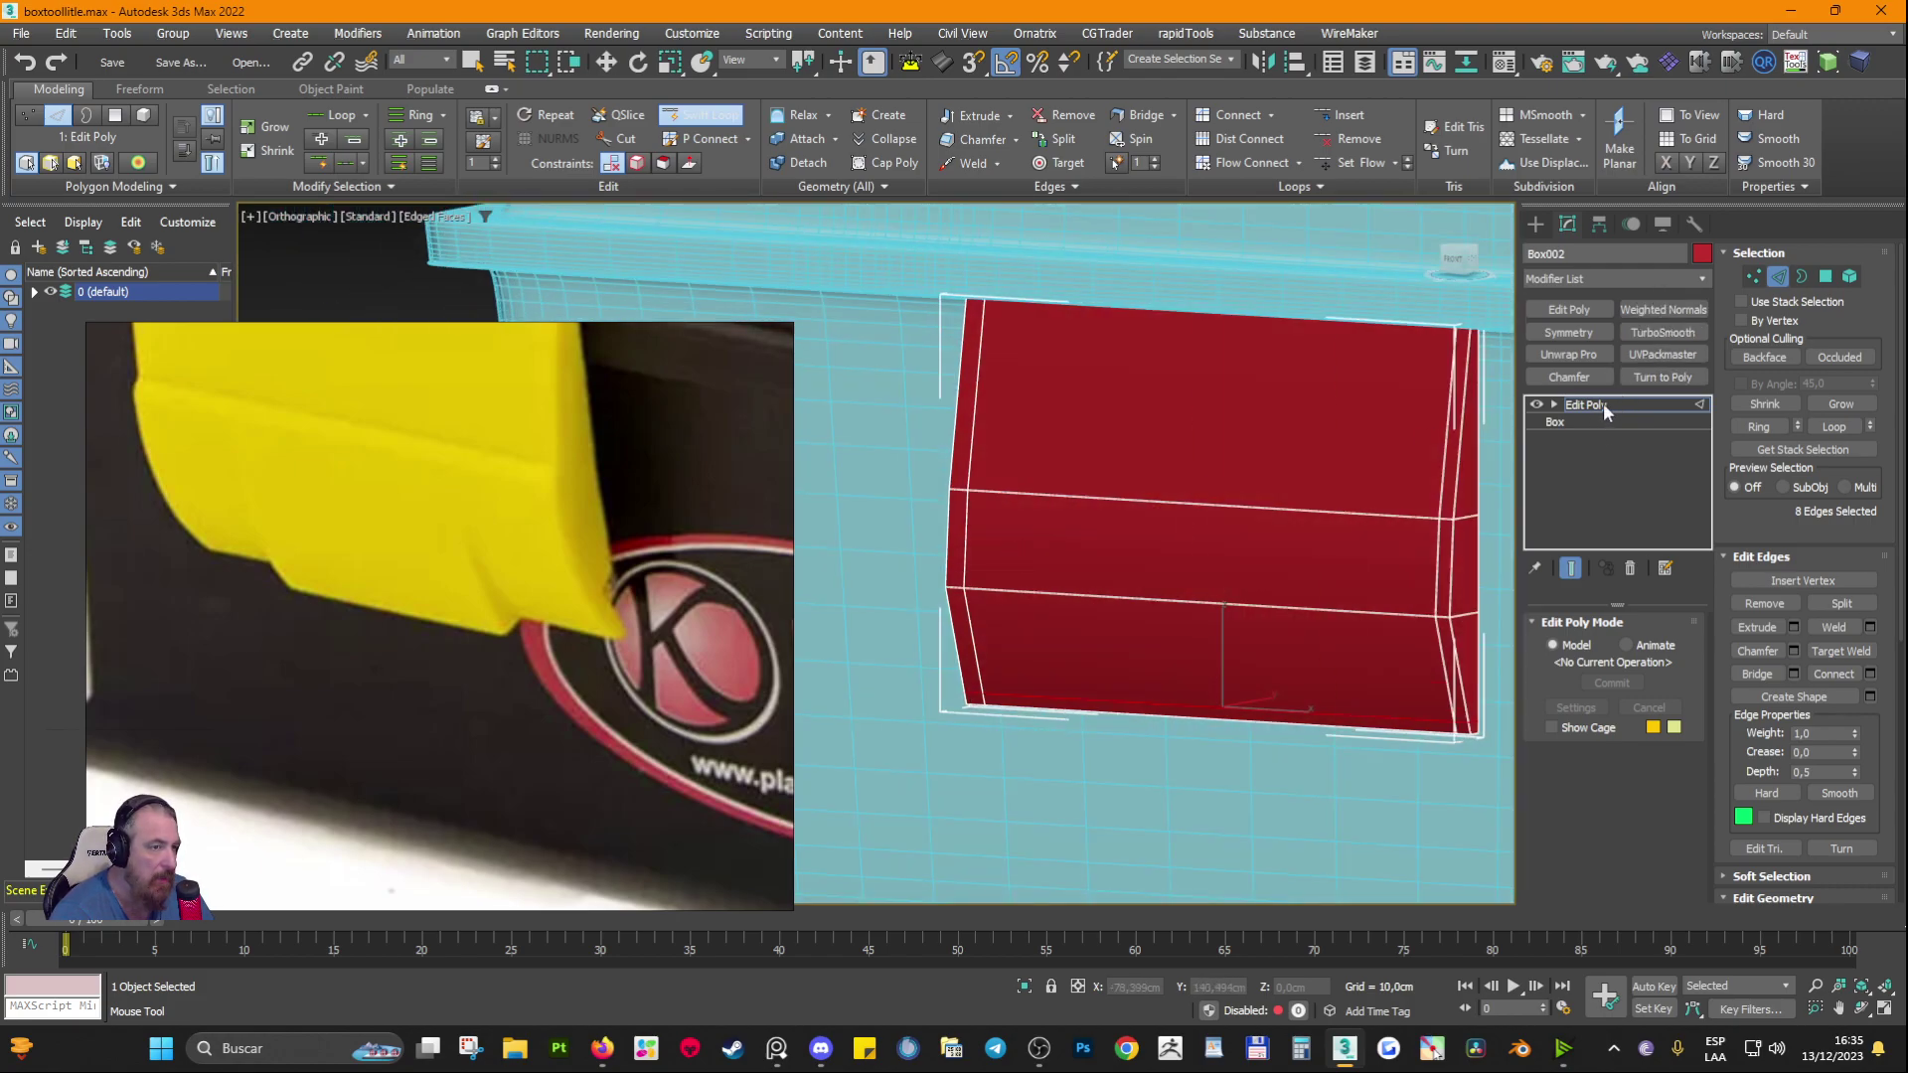
# Step: Apply TurboSmooth with 2 iterations to the latch and hide the edged-face display
pyautogui.click(1662, 332)
pyautogui.moveTo(1399, 427)
pyautogui.keyDown('alt'); pyautogui.mouseDown(button='middle')
pyautogui.moveTo(1128, 651)
pyautogui.moveTo(1040, 694)
pyautogui.mouseUp(button='middle'); pyautogui.keyUp('alt')
pyautogui.click(1677, 652)
pyautogui.press('F4')
pyautogui.scroll(-3, 1223, 660)
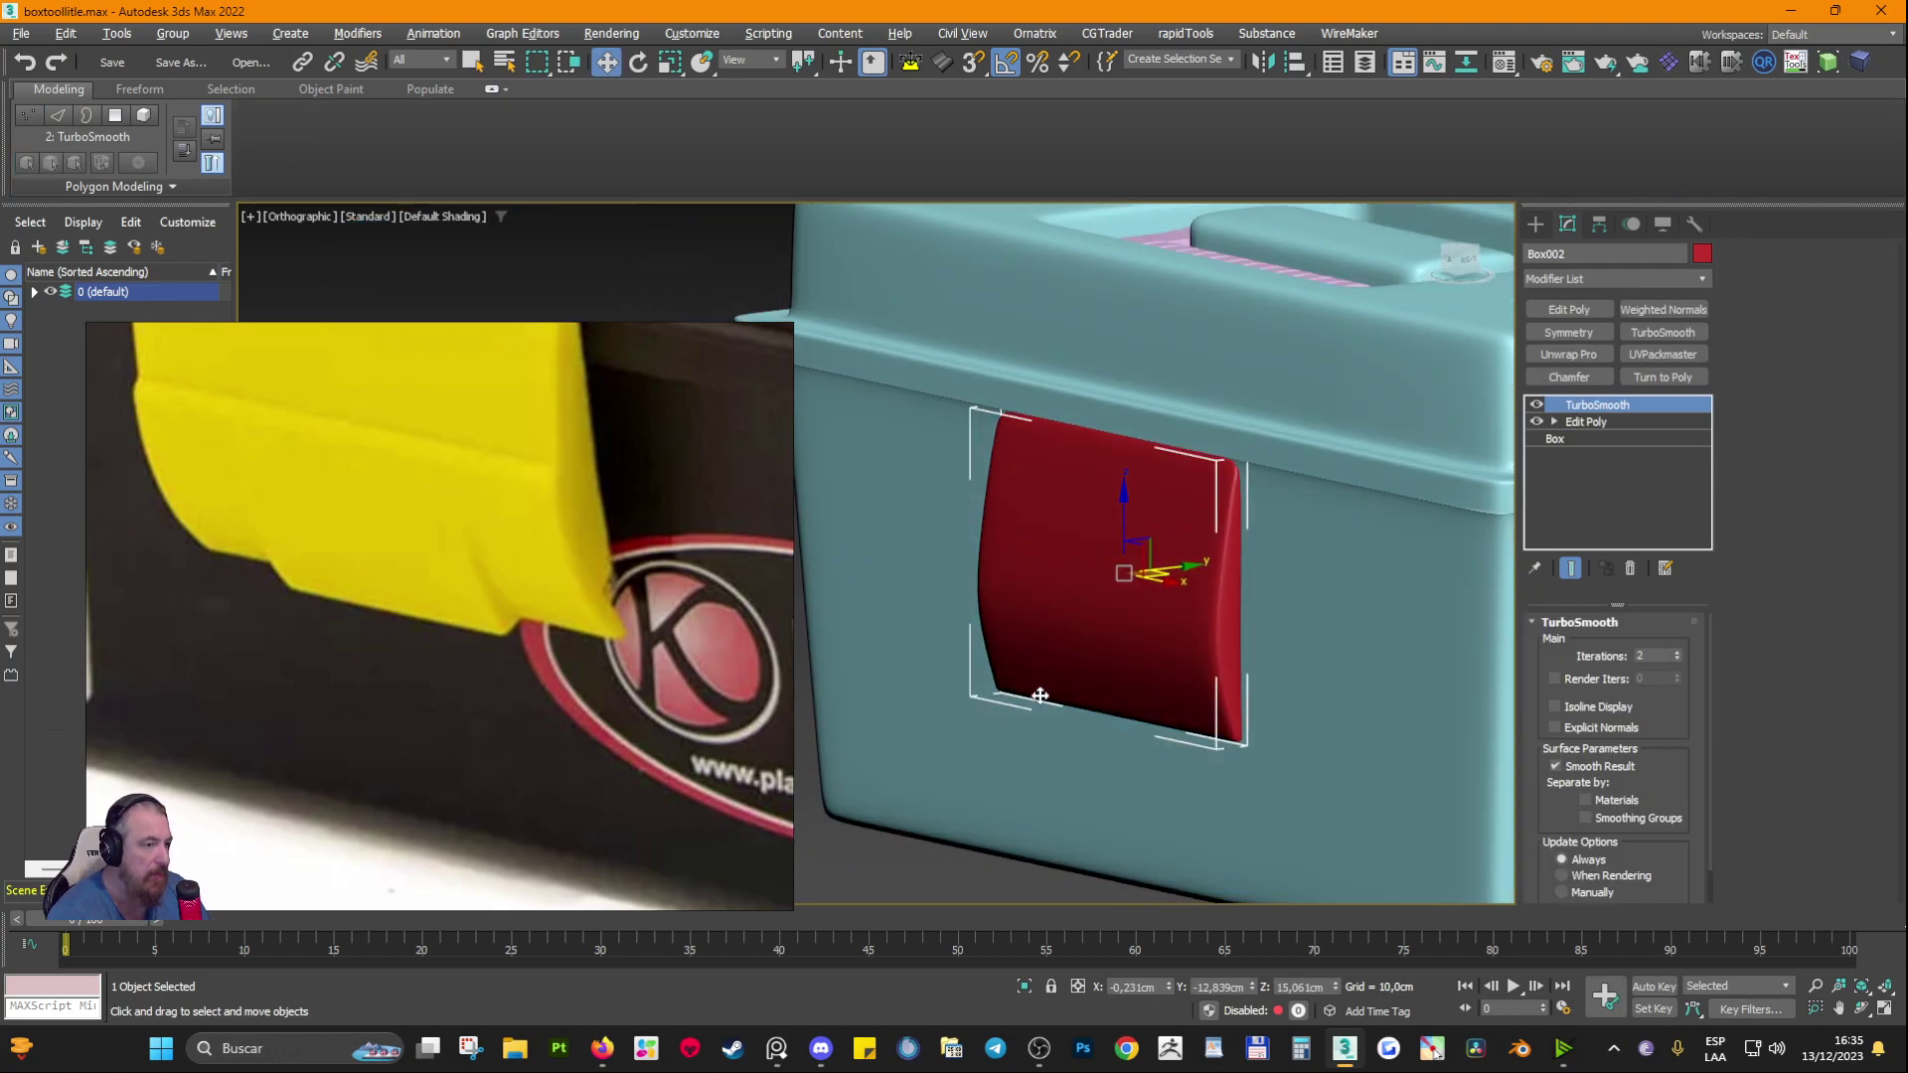
# Step: Disable the latch's TurboSmooth and move the latch outward from the front wall to about Y -13.88 cm
pyautogui.click(516, 653)
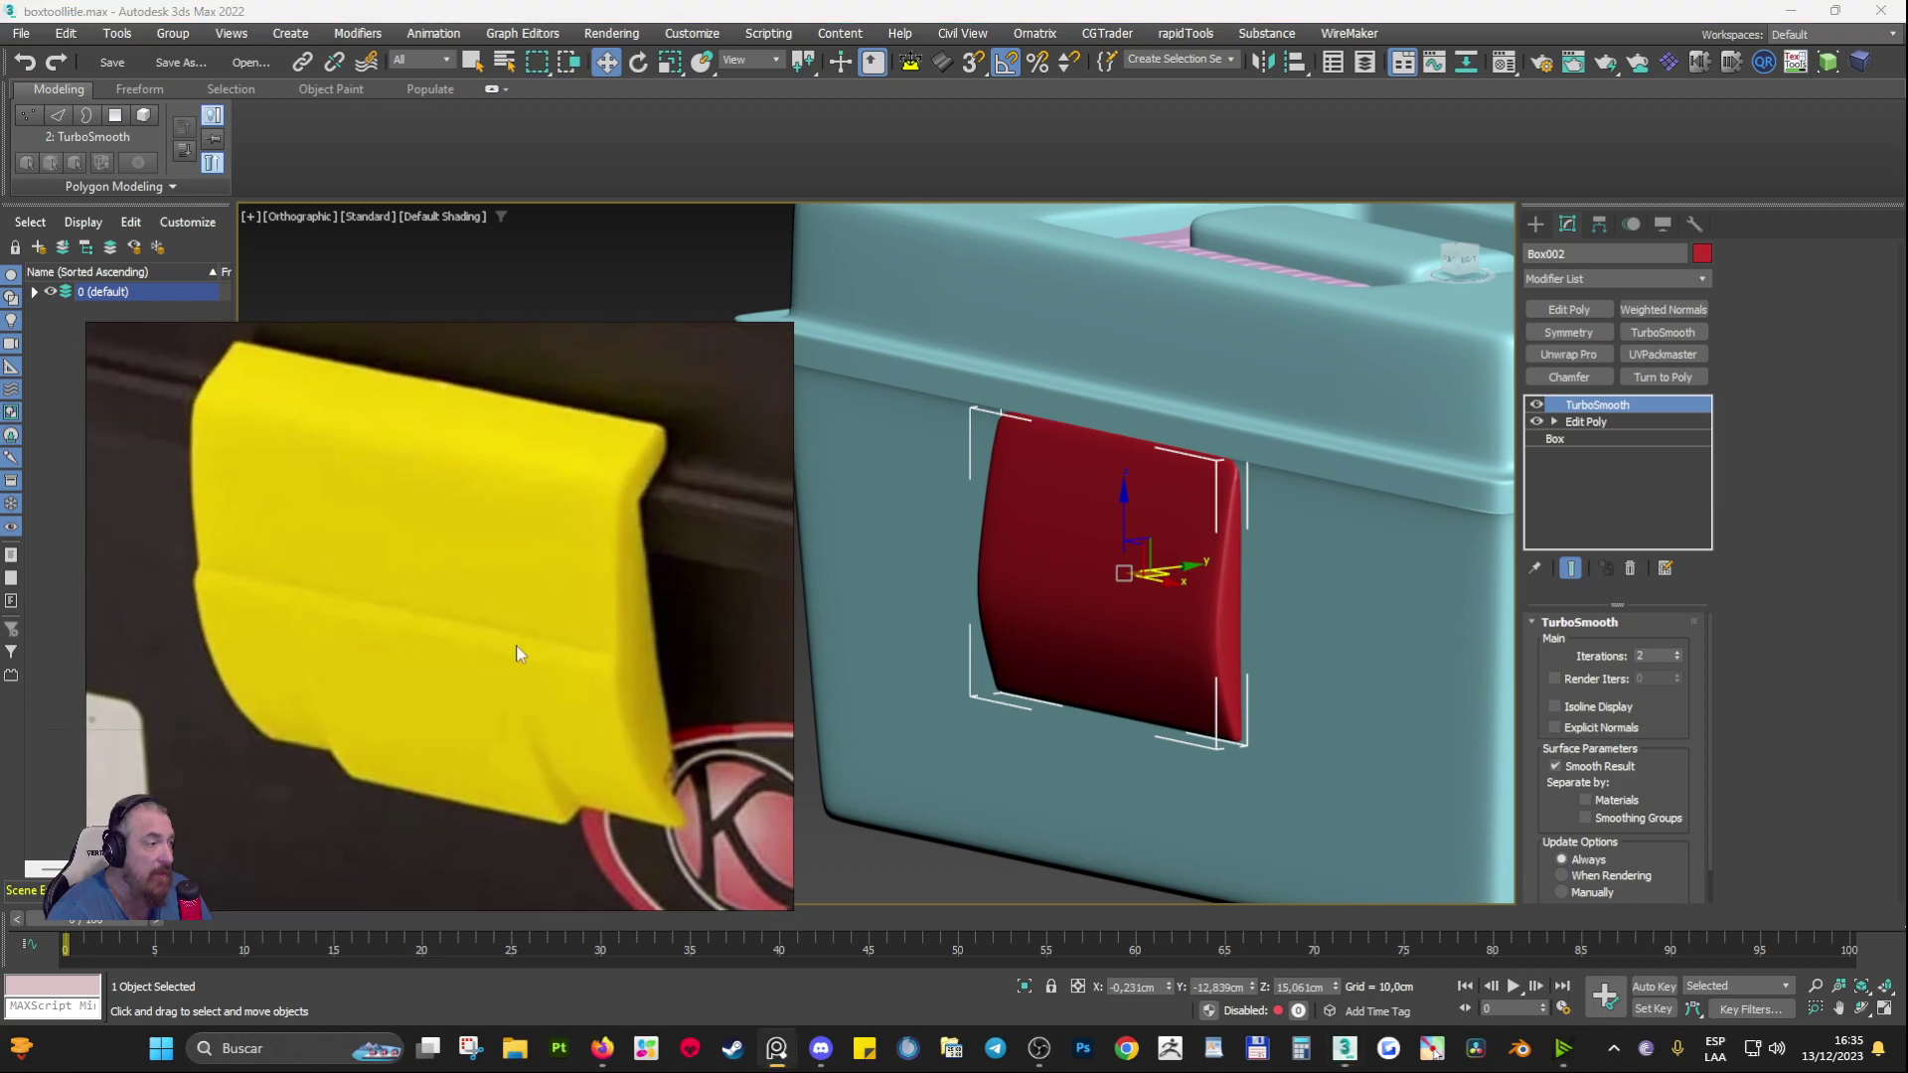
pyautogui.click(1536, 406)
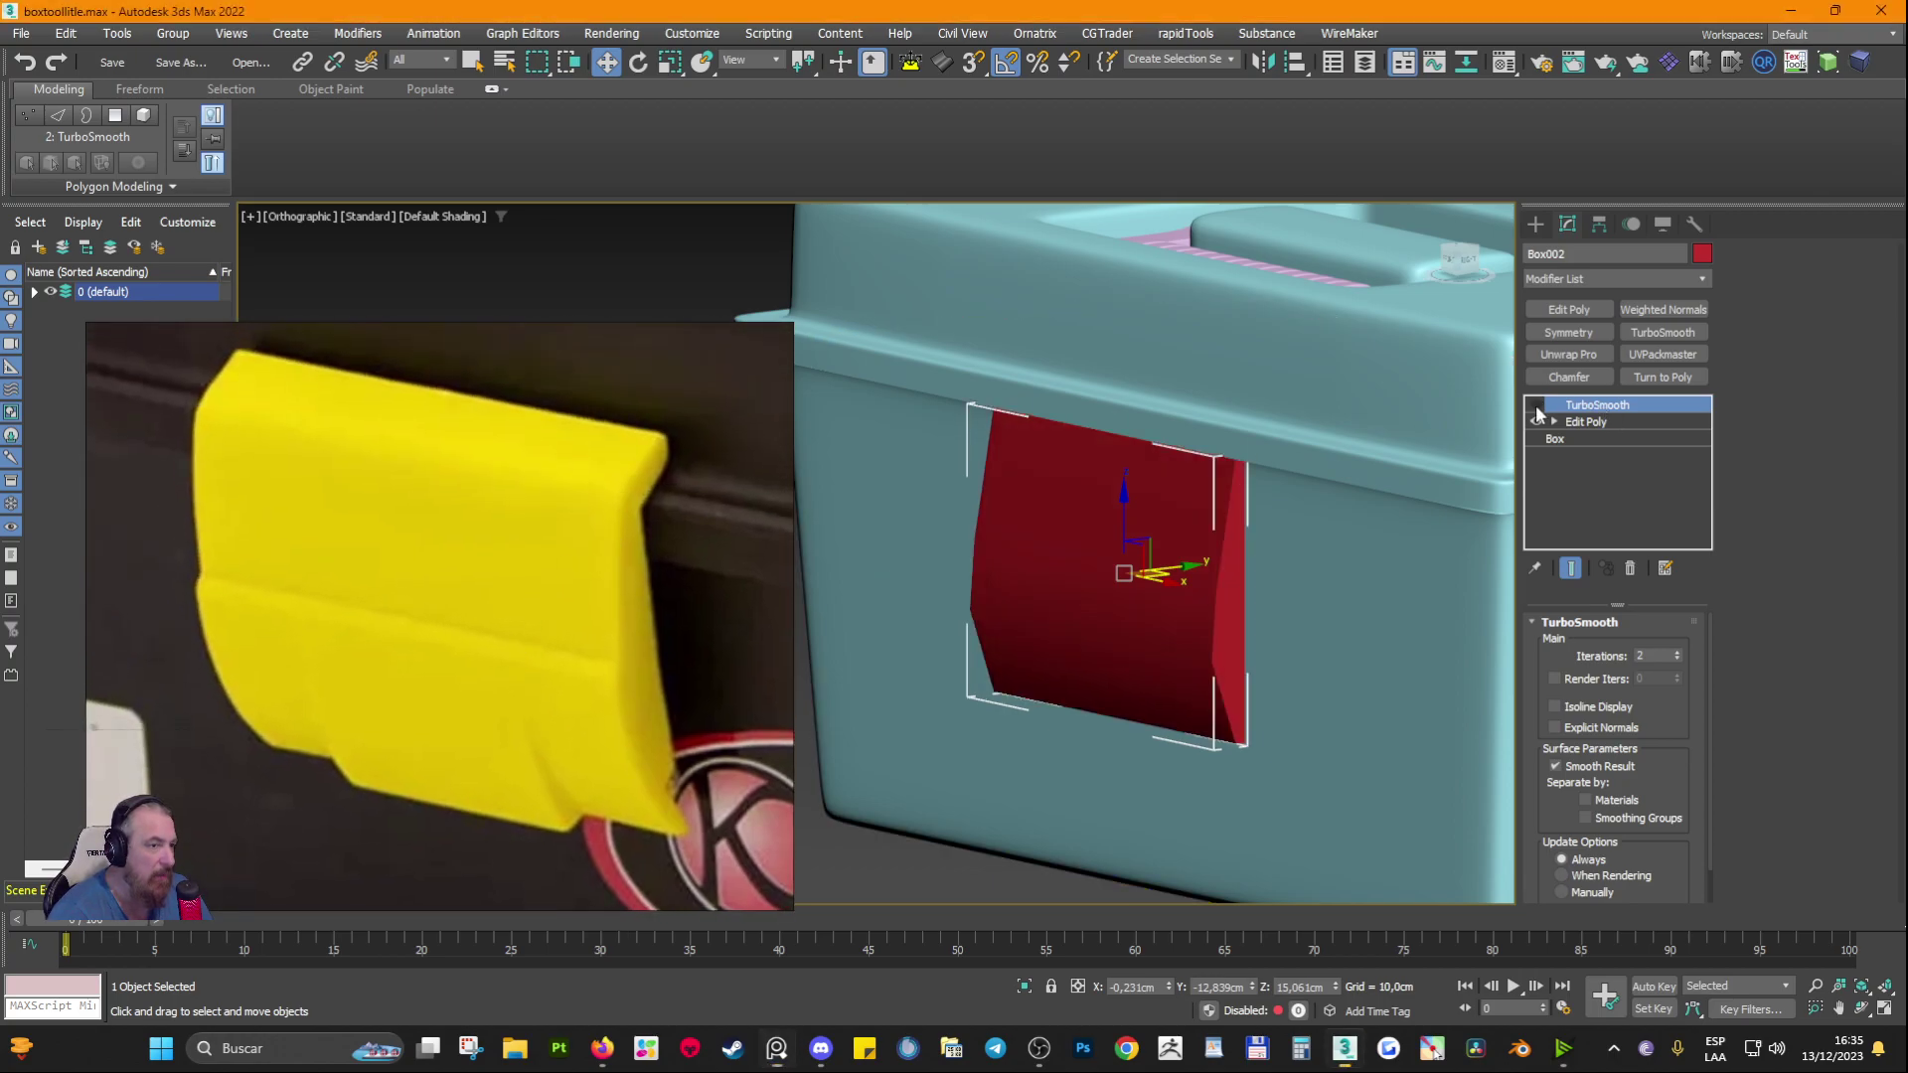
pyautogui.keyDown('alt'); pyautogui.moveTo(1192, 529); pyautogui.dragTo(1205, 581, button='middle'); pyautogui.keyUp('alt')
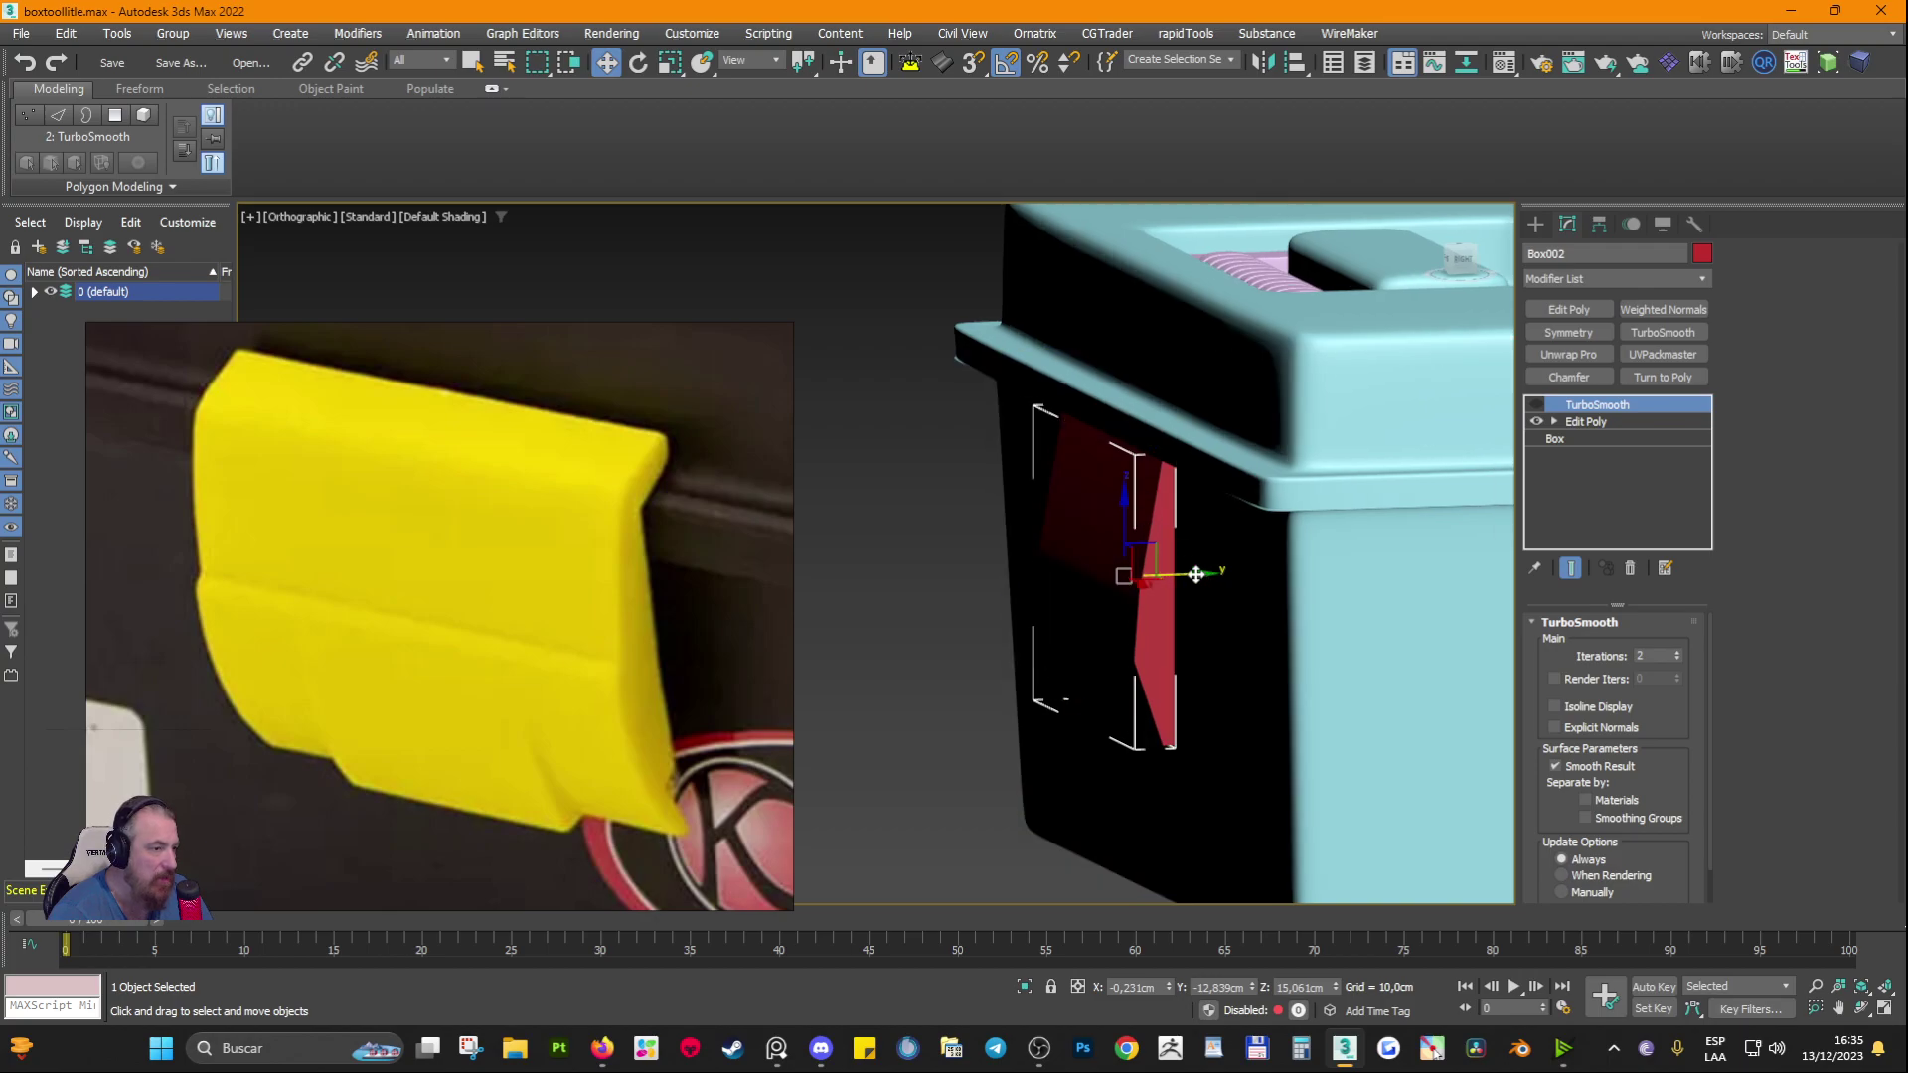
pyautogui.moveTo(1195, 573); pyautogui.dragTo(1171, 570)
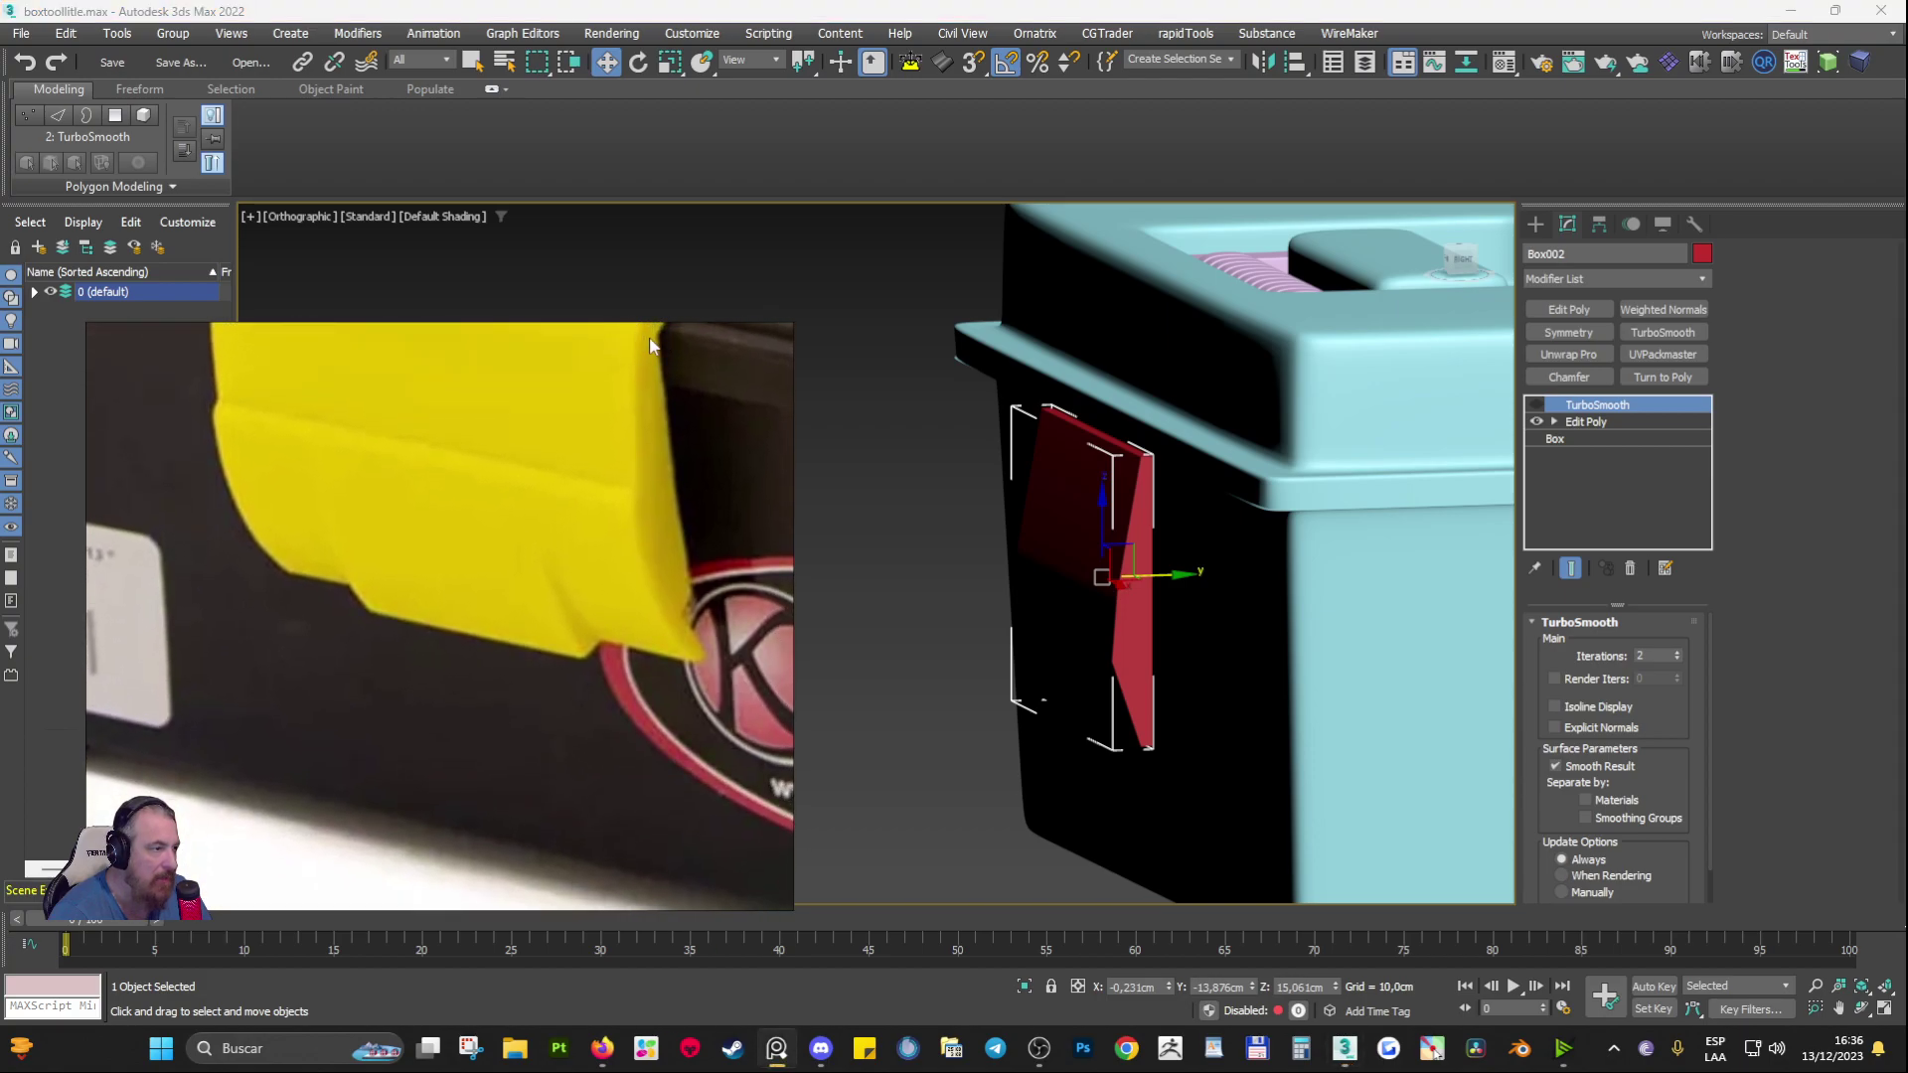
# Step: Select the latch's top middle polygon in Edit Poly and change the object colour to purple
pyautogui.scroll(5, 1142, 457)
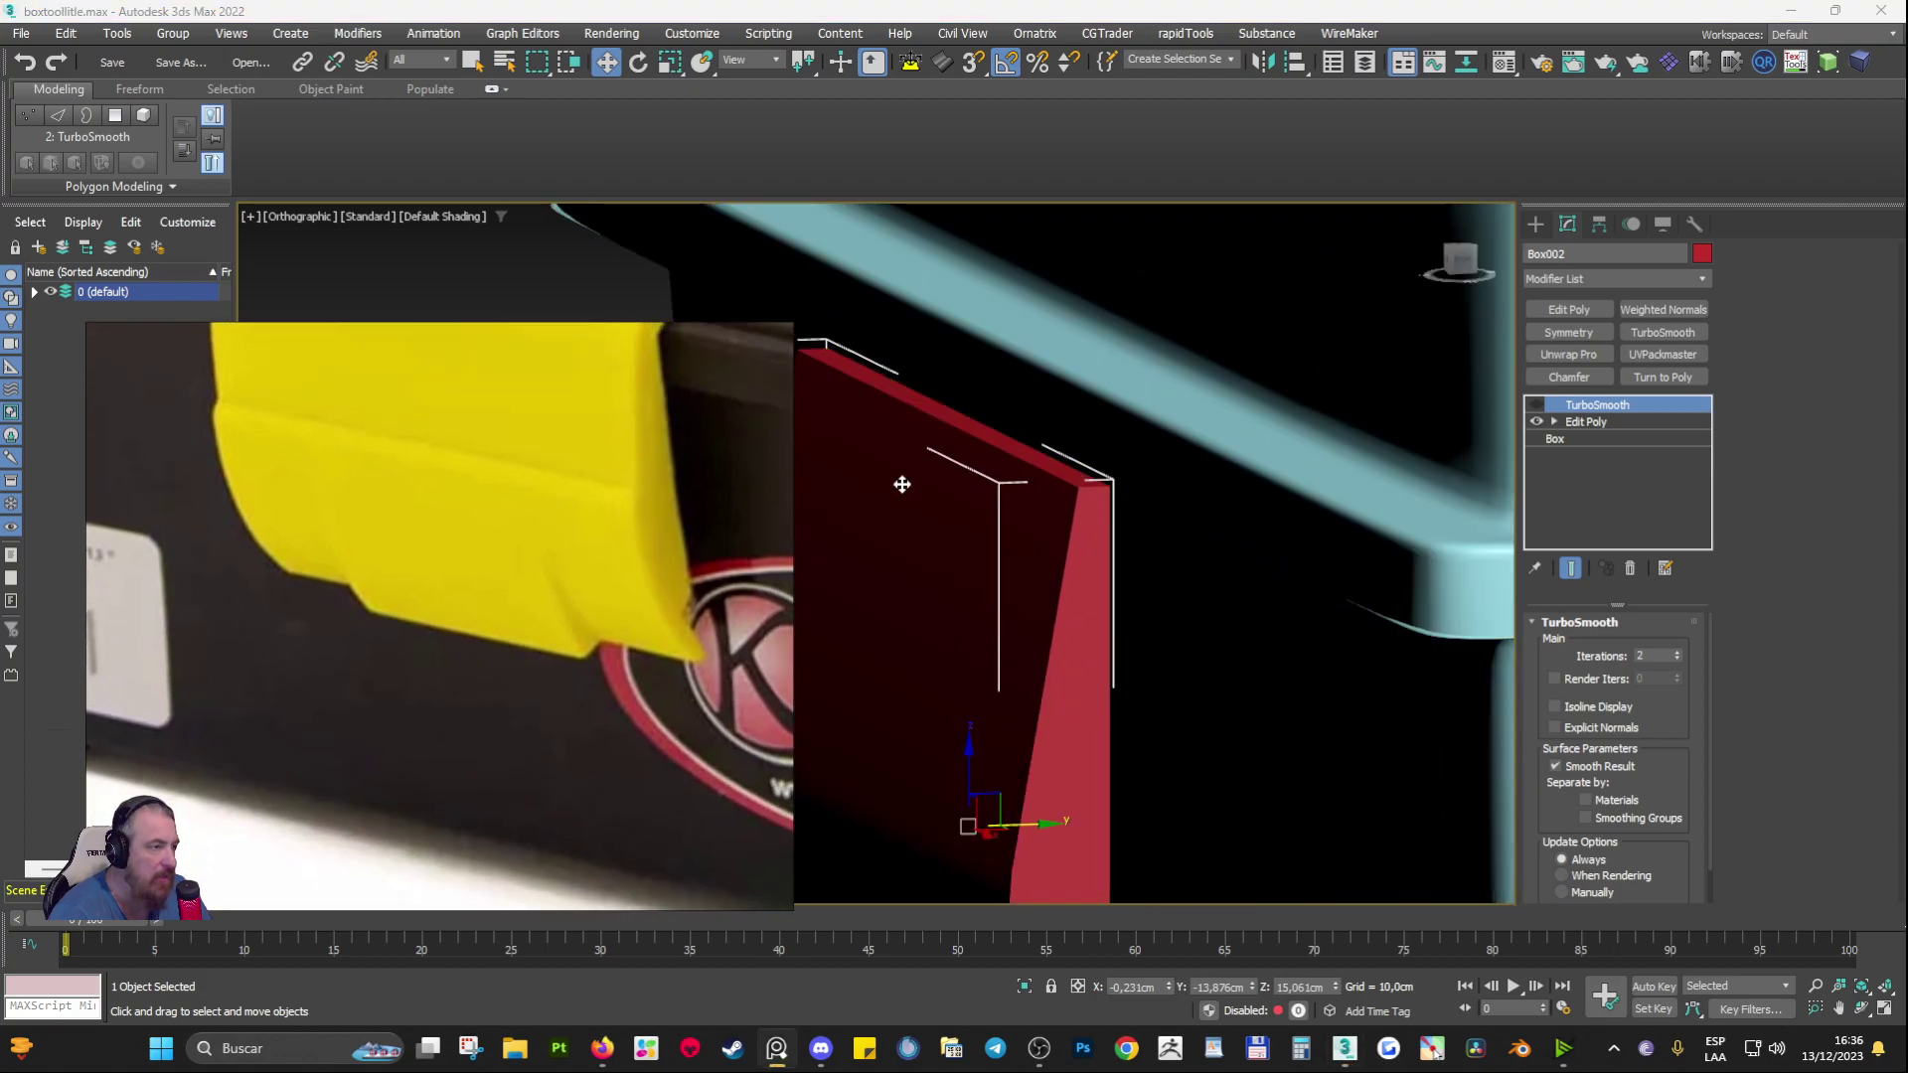
pyautogui.moveTo(902, 483); pyautogui.dragTo(912, 573, button='middle')
pyautogui.moveTo(589, 399); pyautogui.dragTo(596, 520, button='middle')
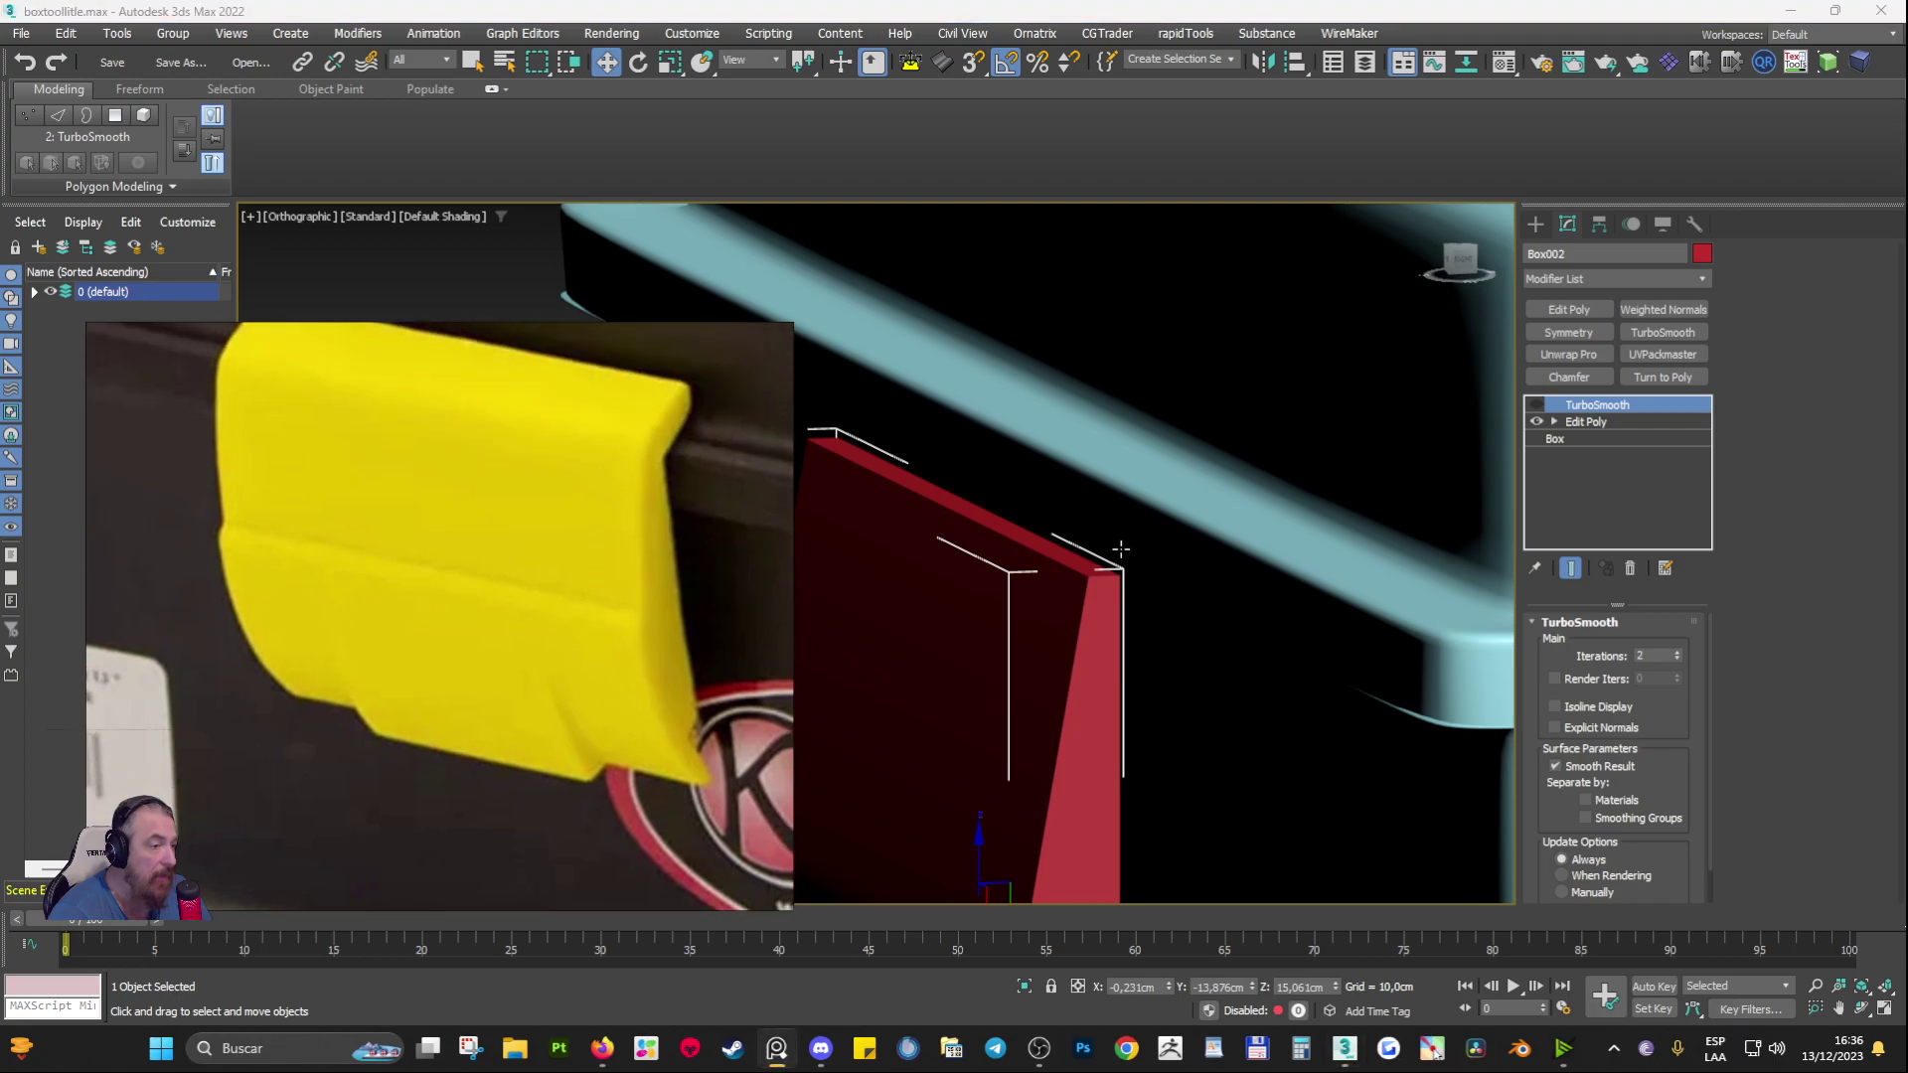
pyautogui.click(1555, 422)
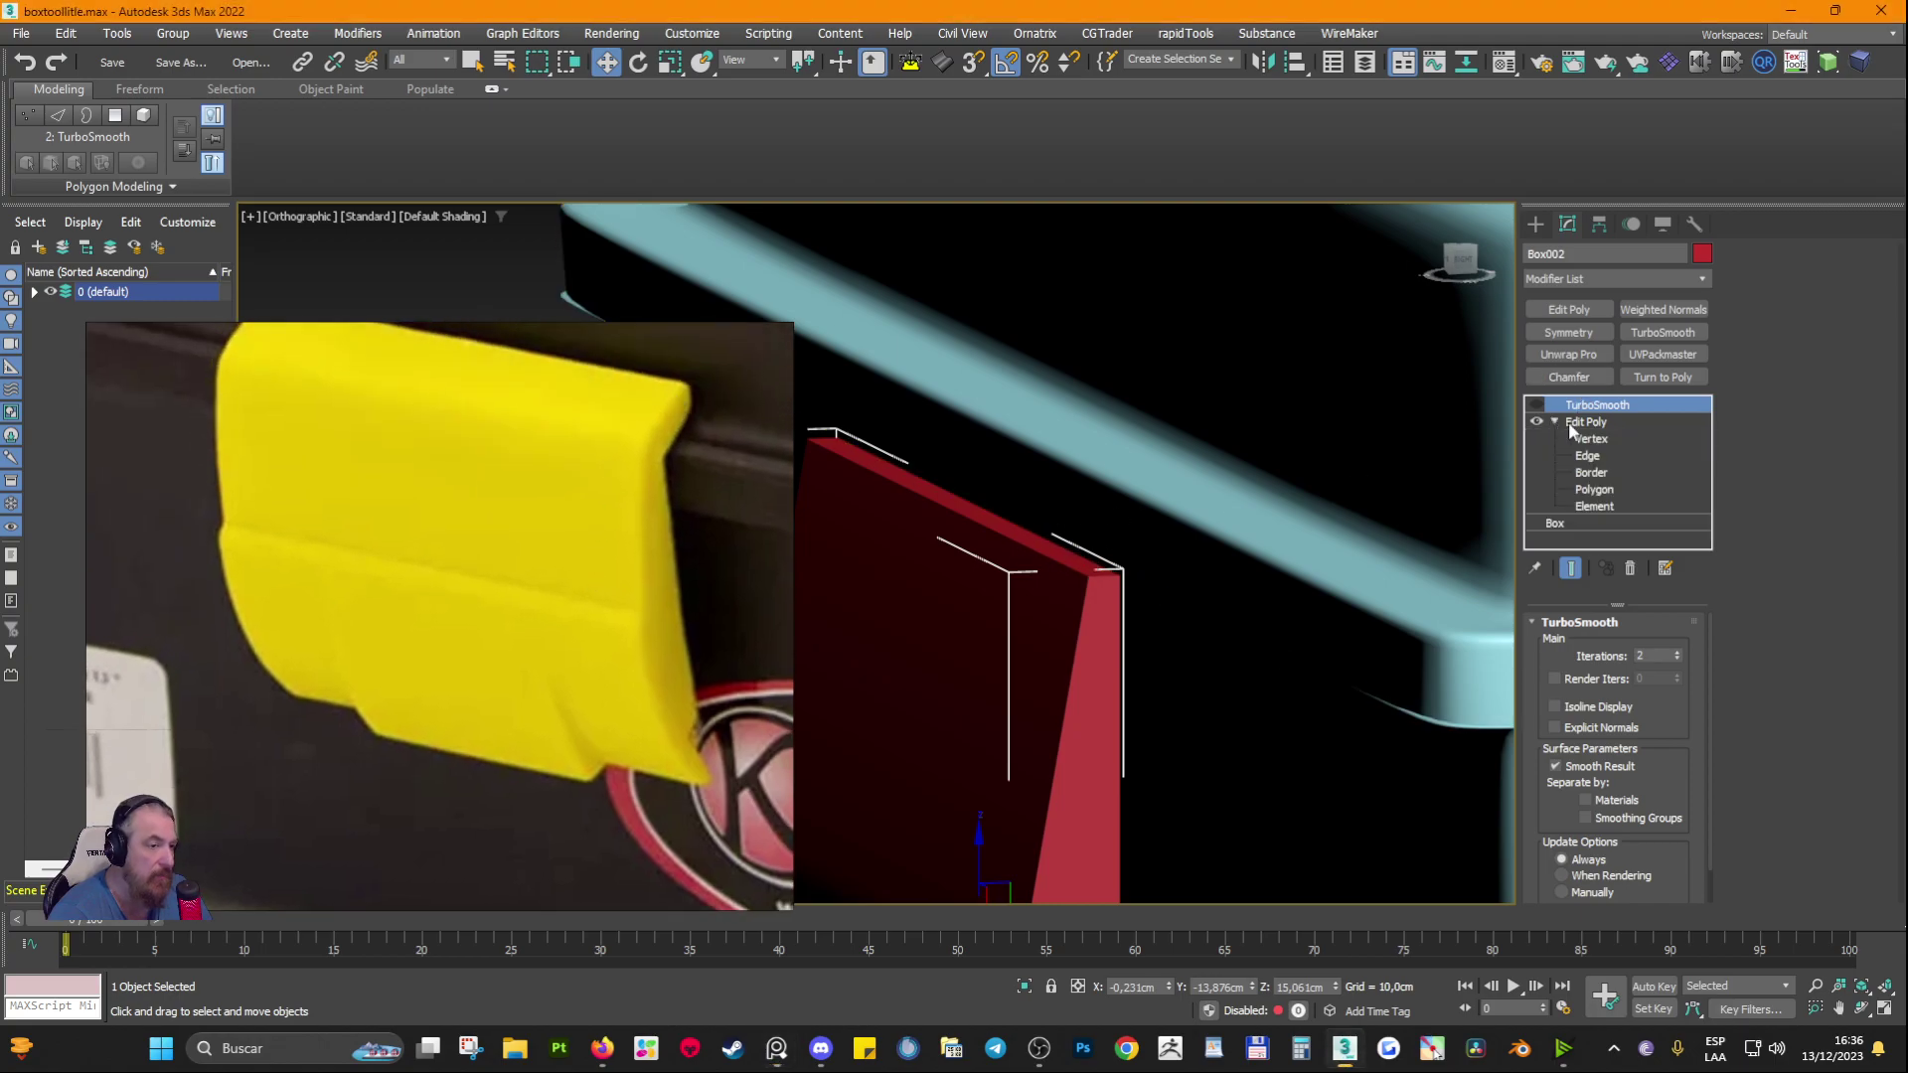
pyautogui.click(1593, 489)
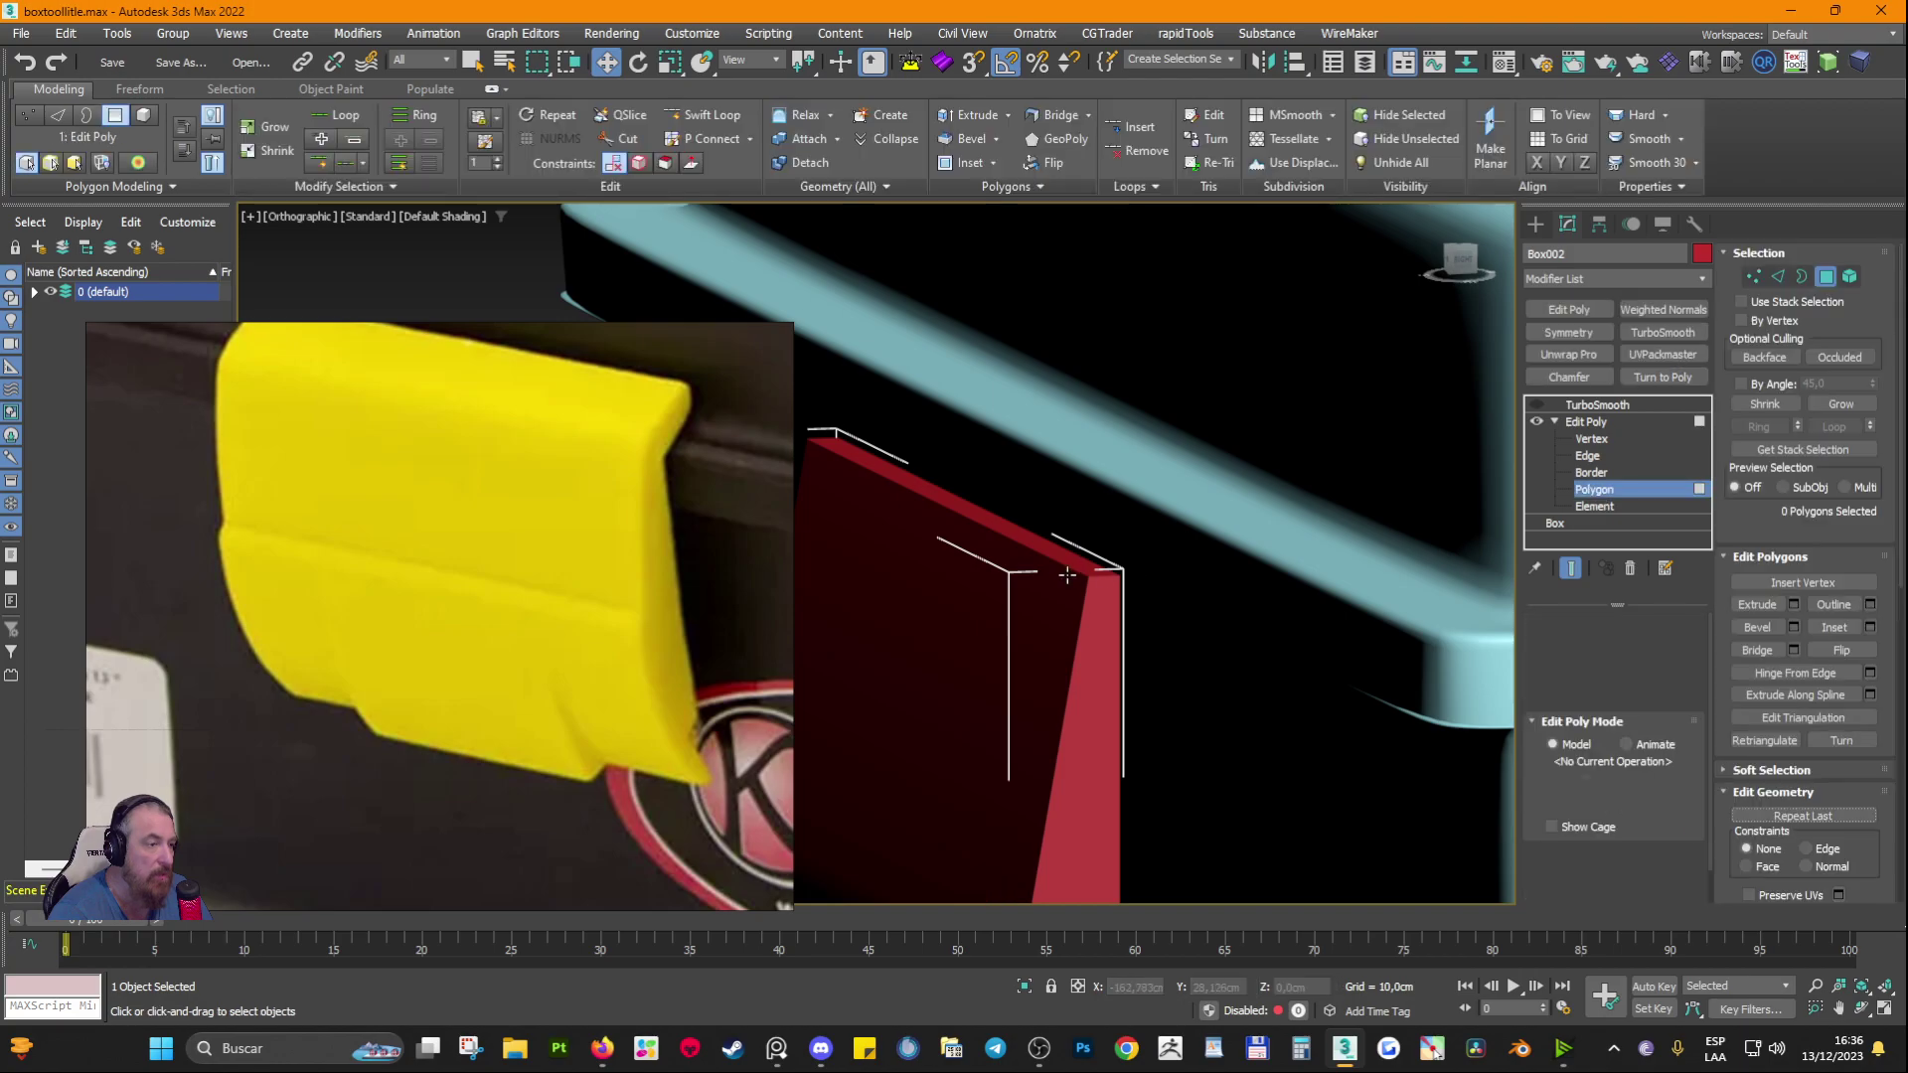
pyautogui.click(1702, 254)
pyautogui.click(1059, 487)
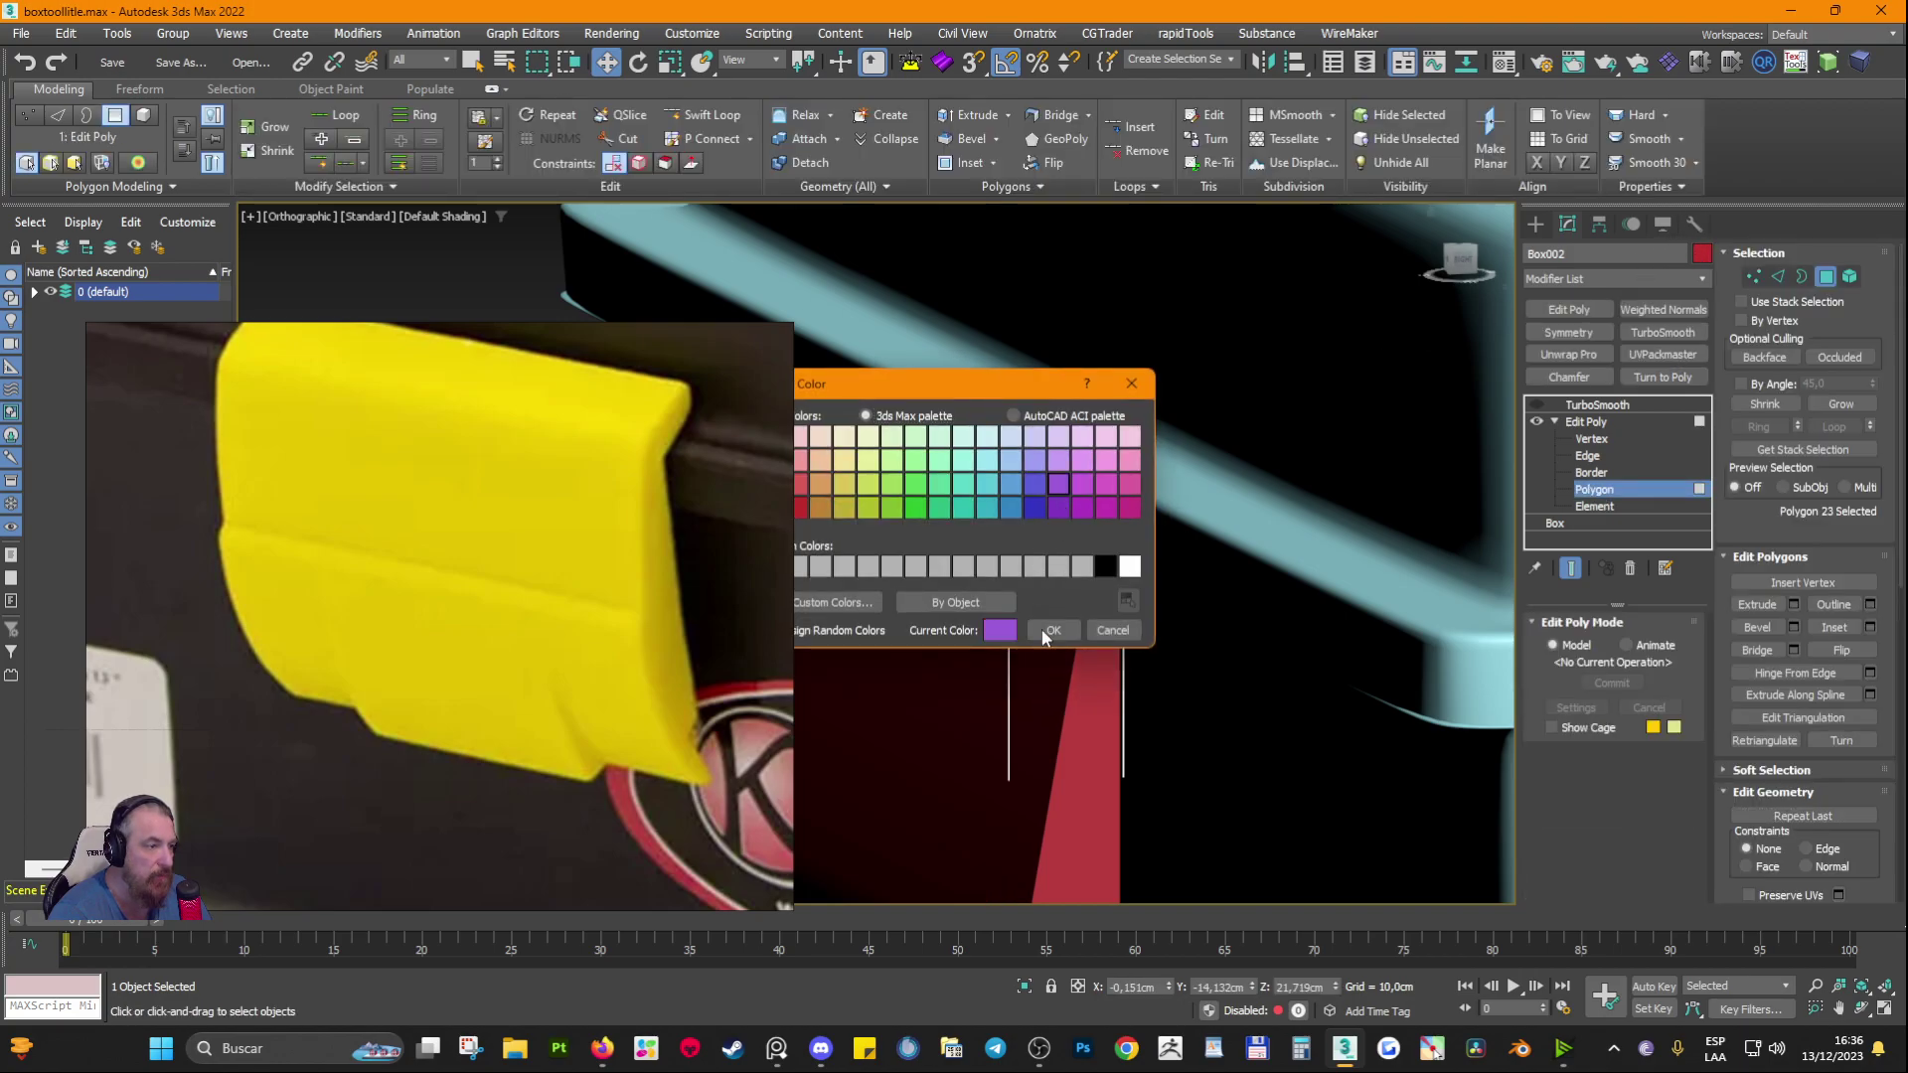
pyautogui.click(1051, 630)
# Step: Add the two narrow end polygons to the top selection, extrude all three upward to about Z 22.24 cm and show edged faces
pyautogui.scroll(2, 951, 498)
pyautogui.moveTo(1000, 447); pyautogui.dragTo(1018, 477, button='middle')
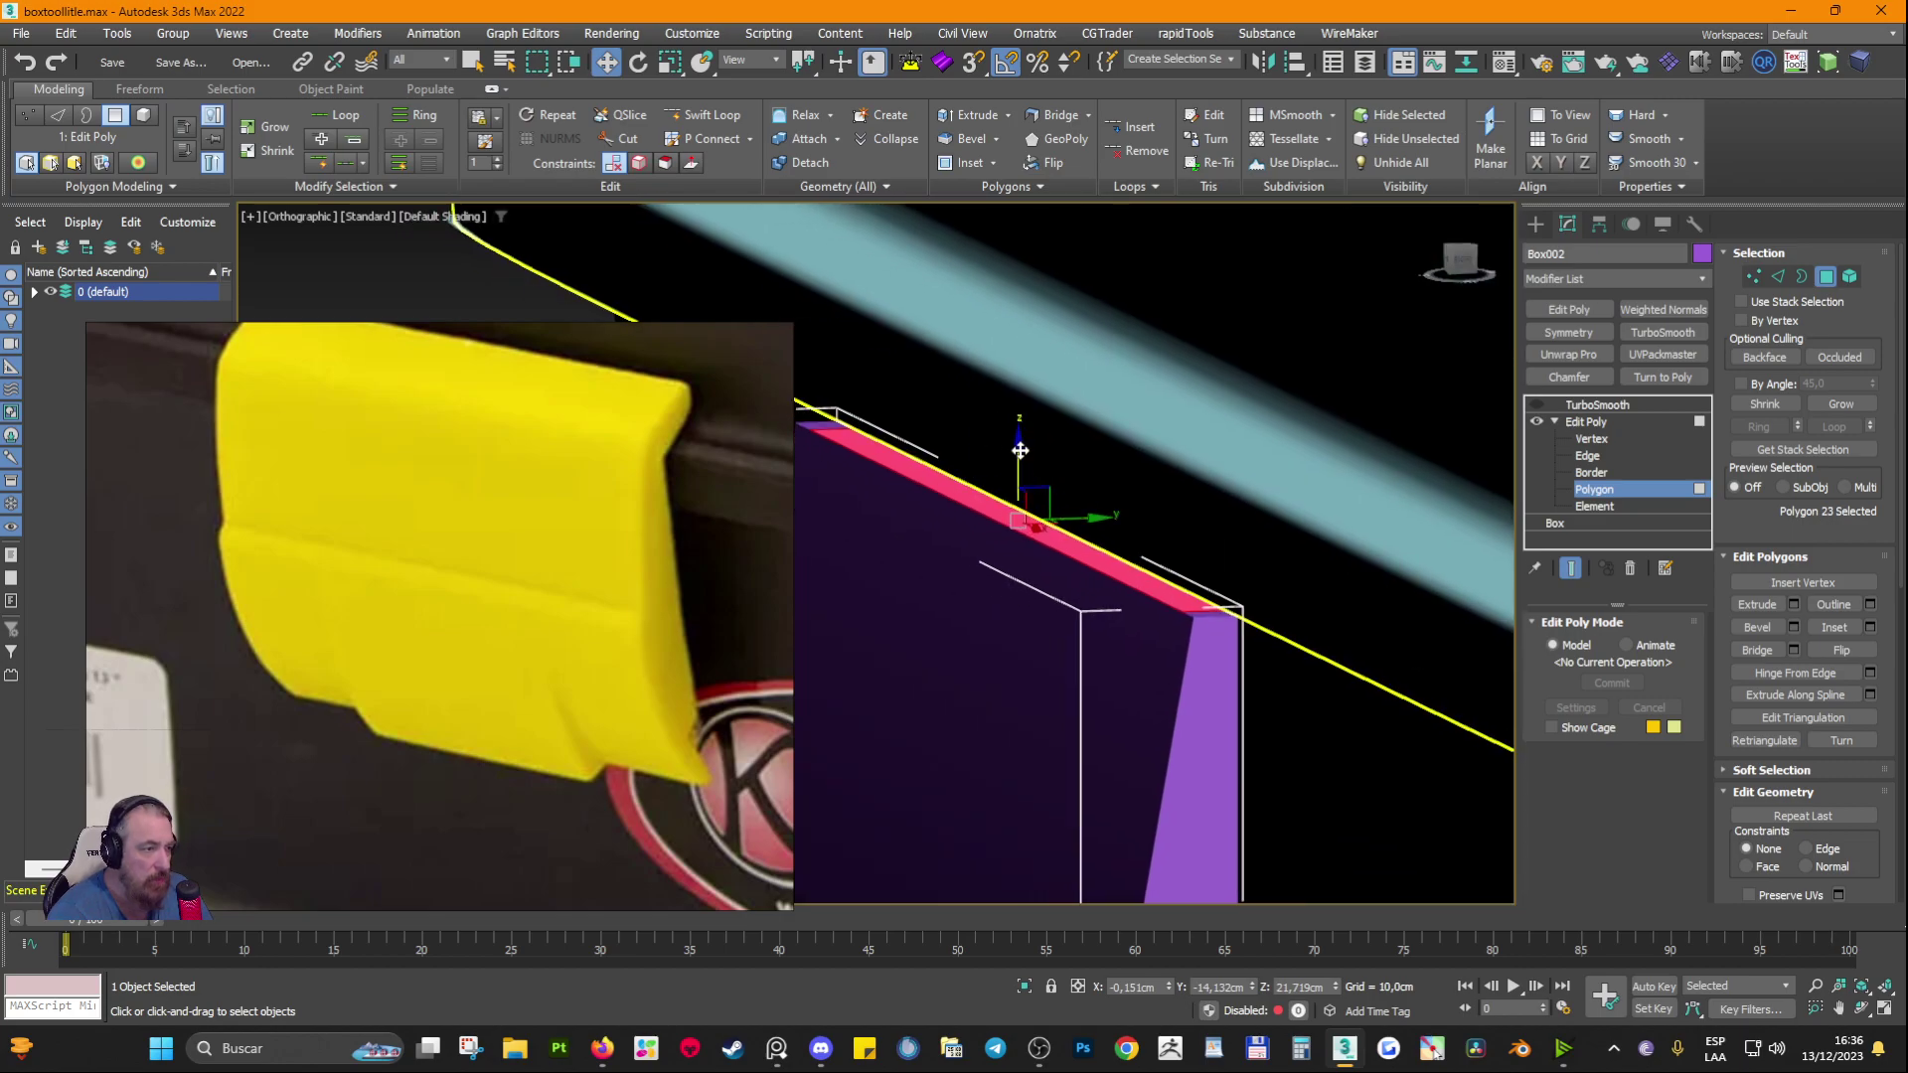
pyautogui.scroll(3, 1197, 622)
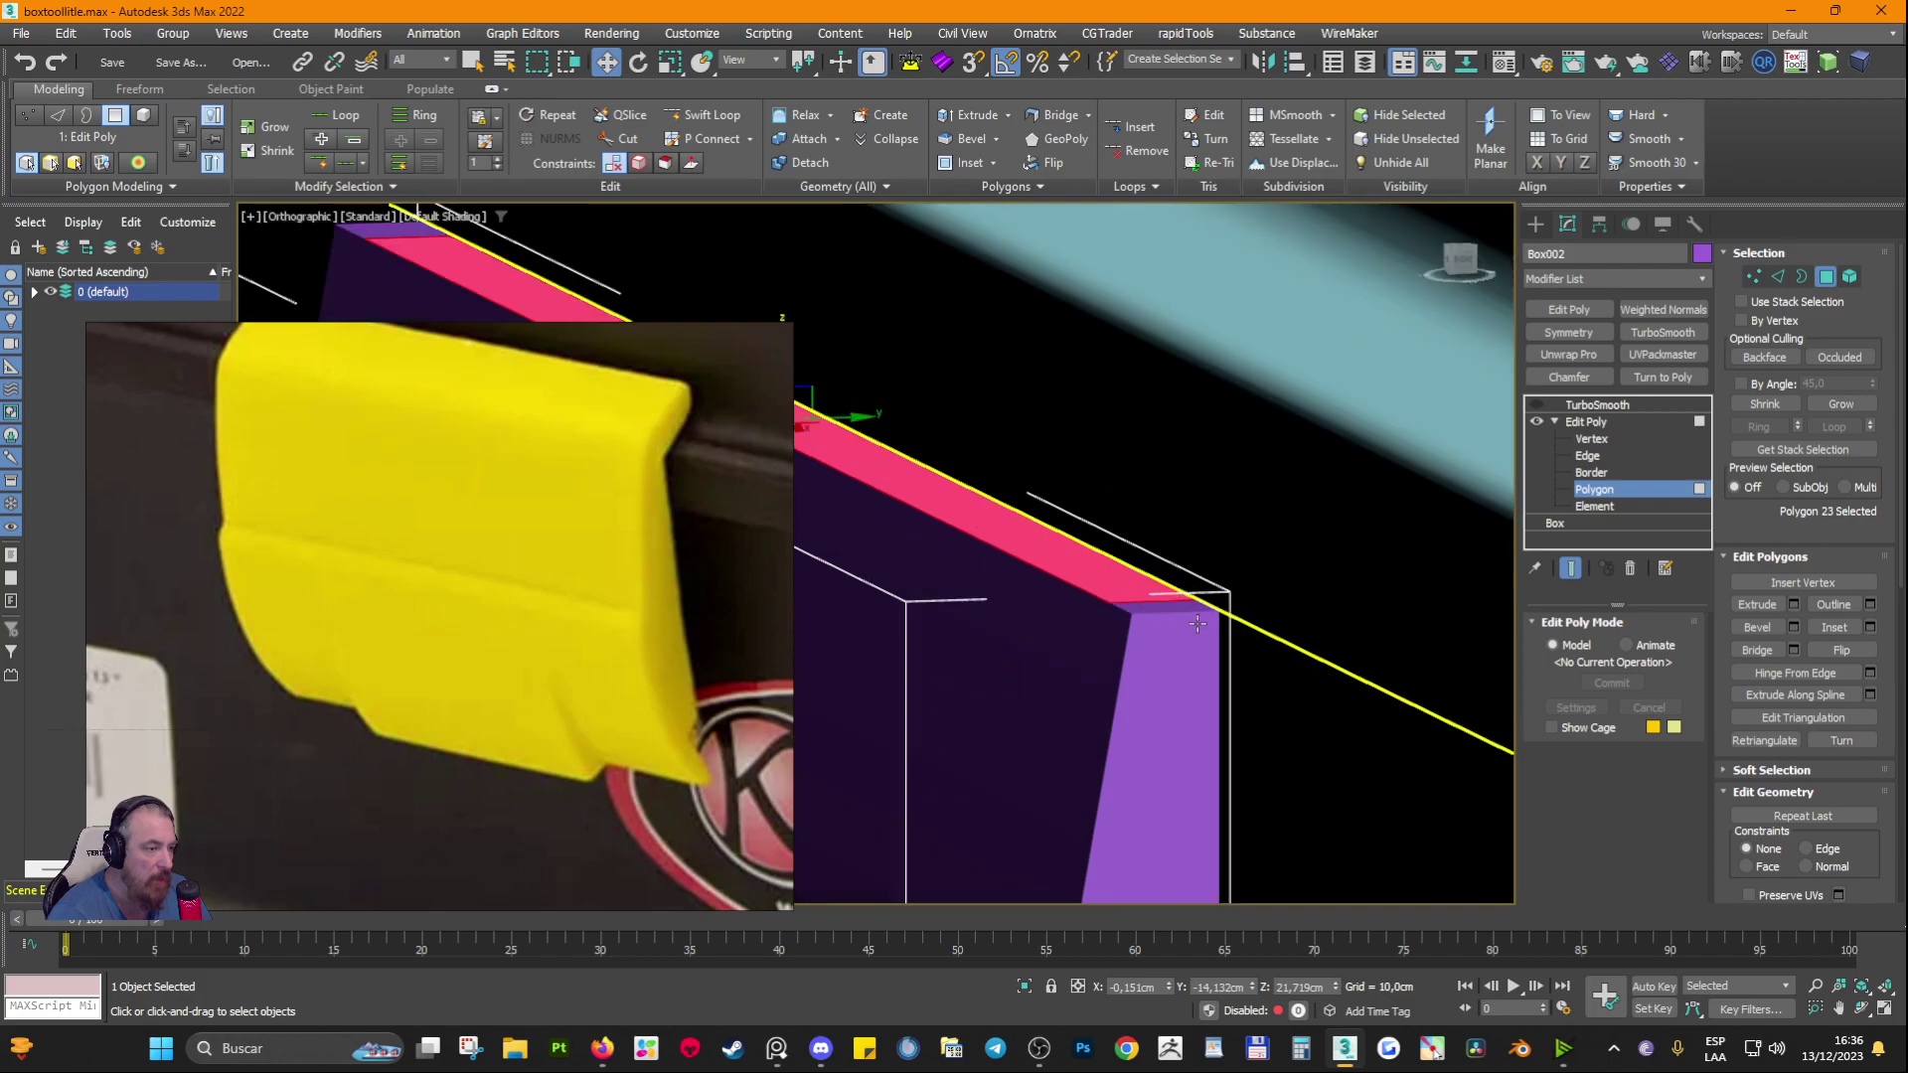
pyautogui.keyDown('ctrl'); pyautogui.click(1156, 605); pyautogui.keyUp('ctrl')
pyautogui.scroll(-2, 970, 499)
pyautogui.moveTo(966, 515); pyautogui.dragTo(1311, 733, button='middle')
pyautogui.keyDown('ctrl'); pyautogui.click(943, 529); pyautogui.keyUp('ctrl')
pyautogui.moveTo(1173, 649); pyautogui.dragTo(958, 487, button='middle')
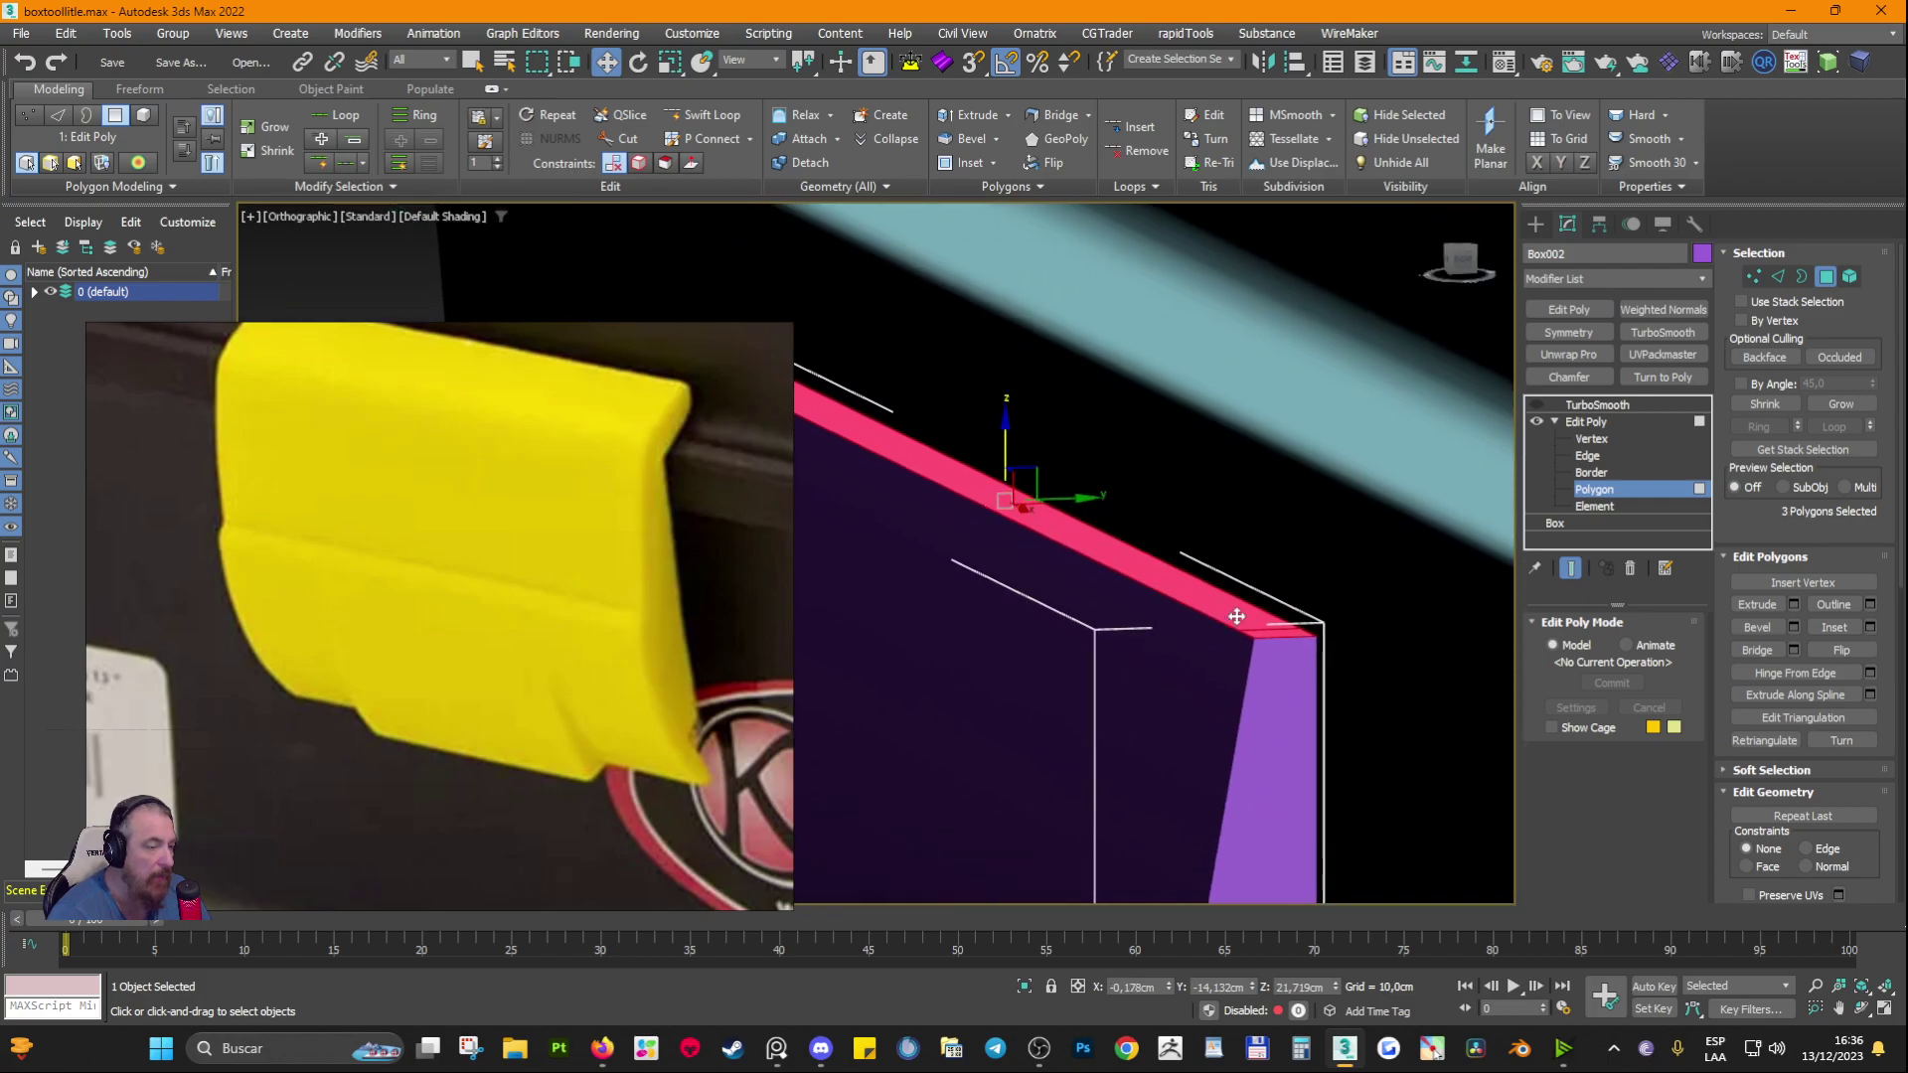
pyautogui.keyDown('alt'); pyautogui.moveTo(1058, 567); pyautogui.dragTo(1055, 566, button='middle'); pyautogui.keyUp('alt')
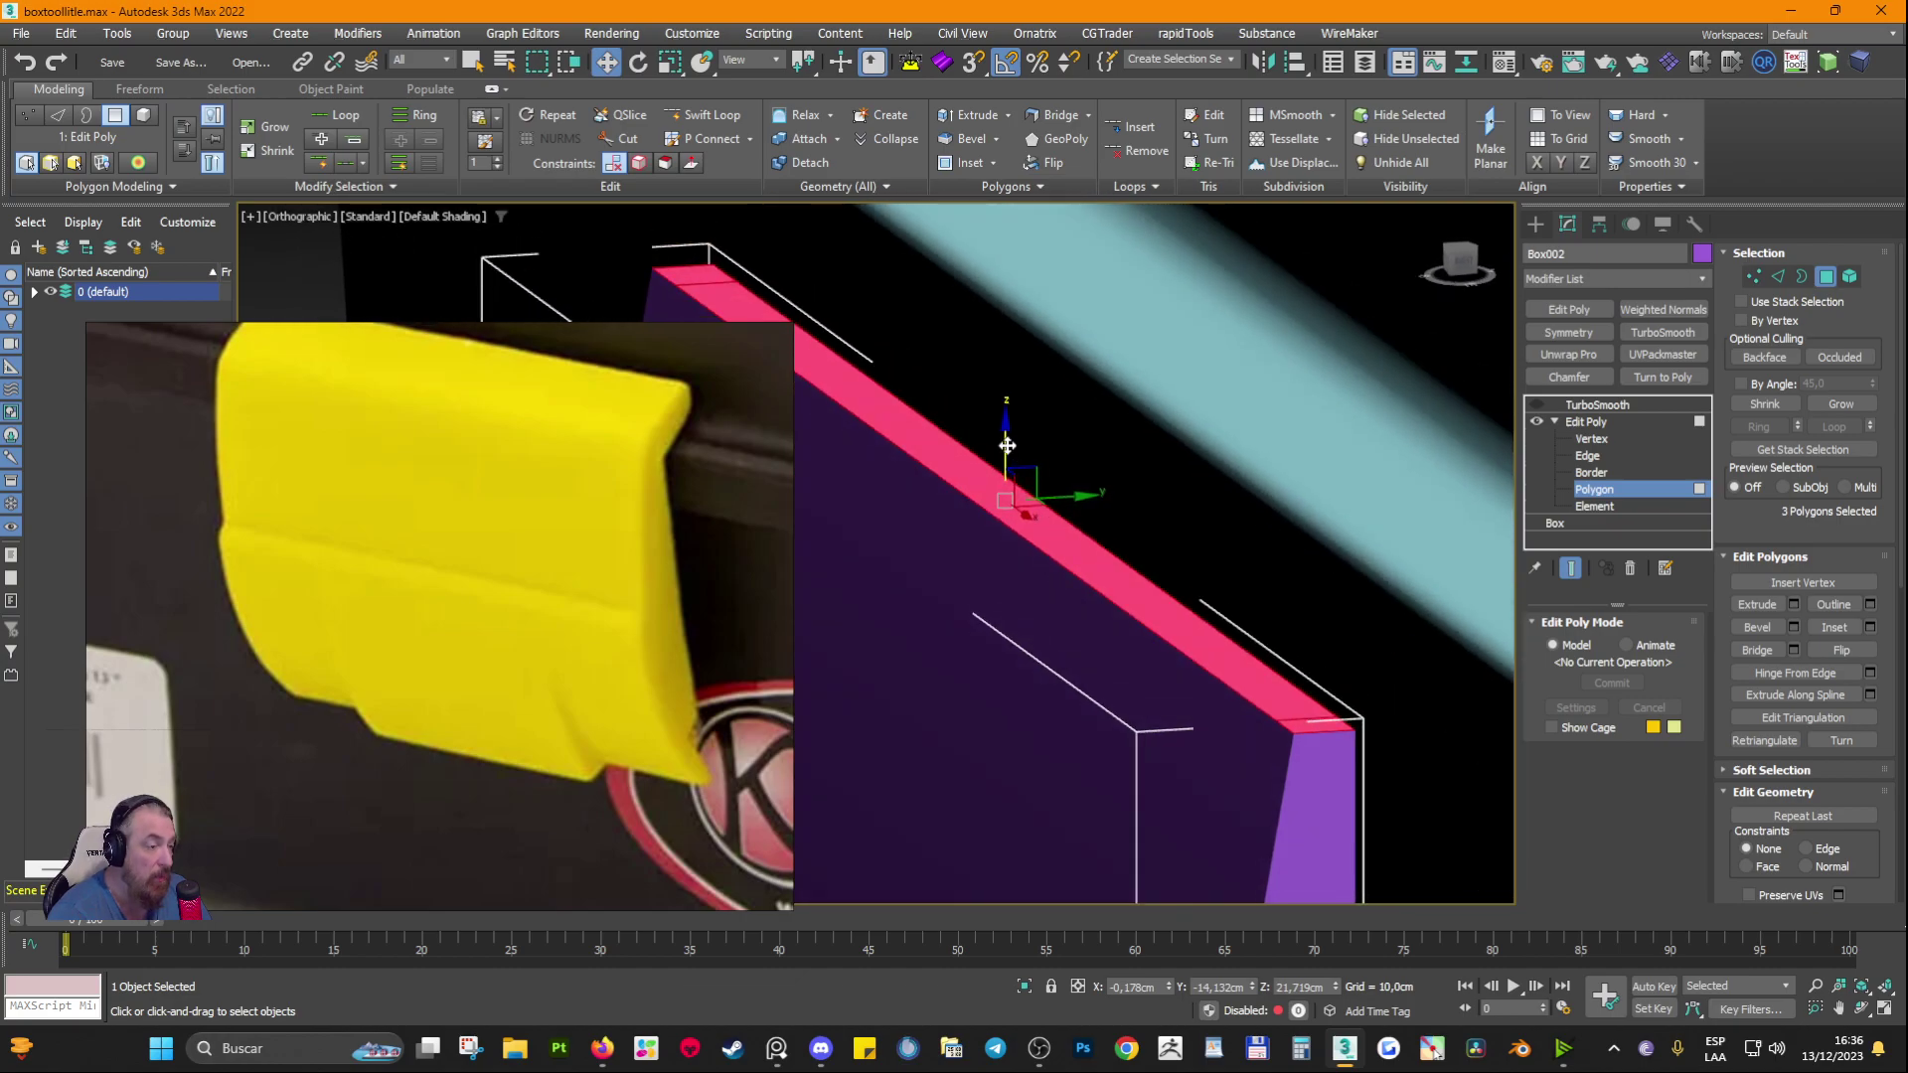
pyautogui.moveTo(1007, 445); pyautogui.dragTo(1006, 418)
pyautogui.press('F4')
pyautogui.moveTo(1119, 669)
pyautogui.mouseDown(button='middle')
pyautogui.moveTo(1089, 594)
pyautogui.moveTo(1048, 603)
pyautogui.mouseUp(button='middle')
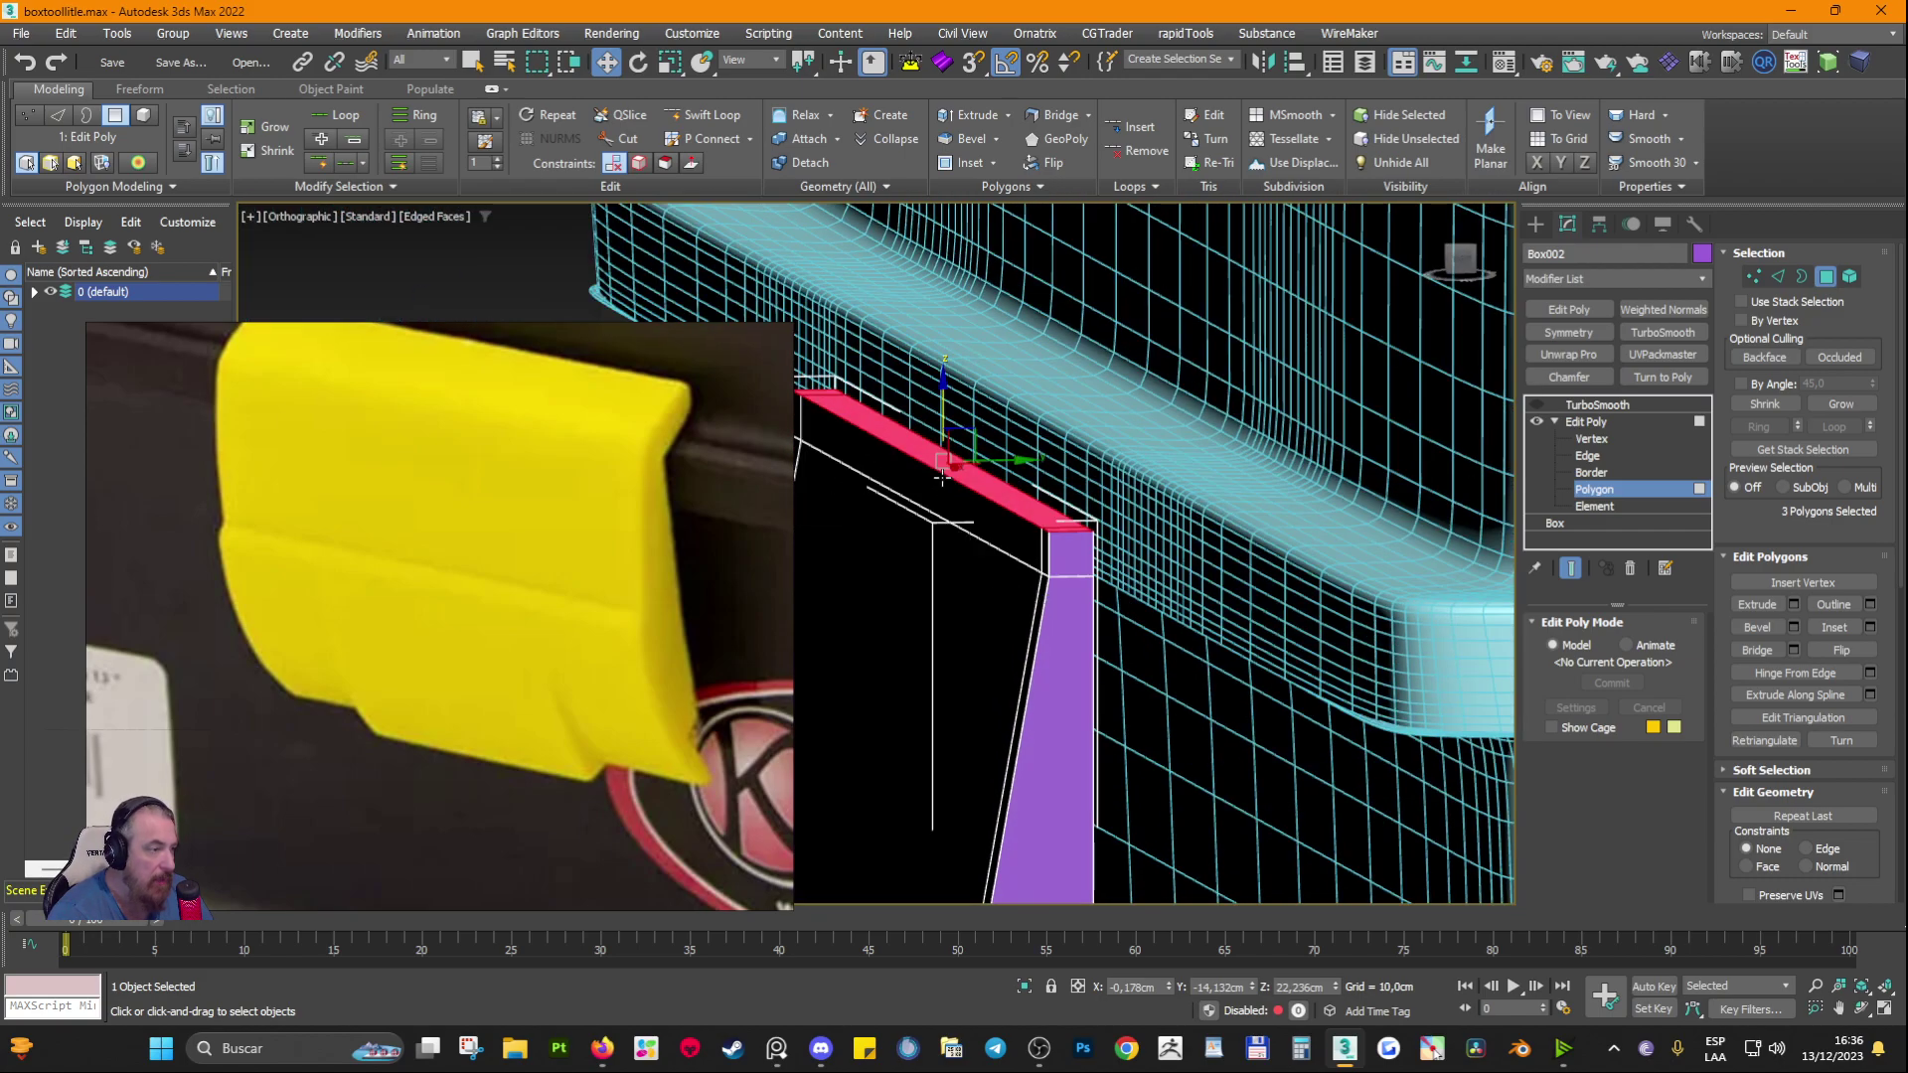
# Step: Move the selected top polygons toward the wall to about Y -13.82 cm, tilt them toward it and lower them to about Z 22.06 cm
pyautogui.moveTo(994, 457); pyautogui.dragTo(1029, 471)
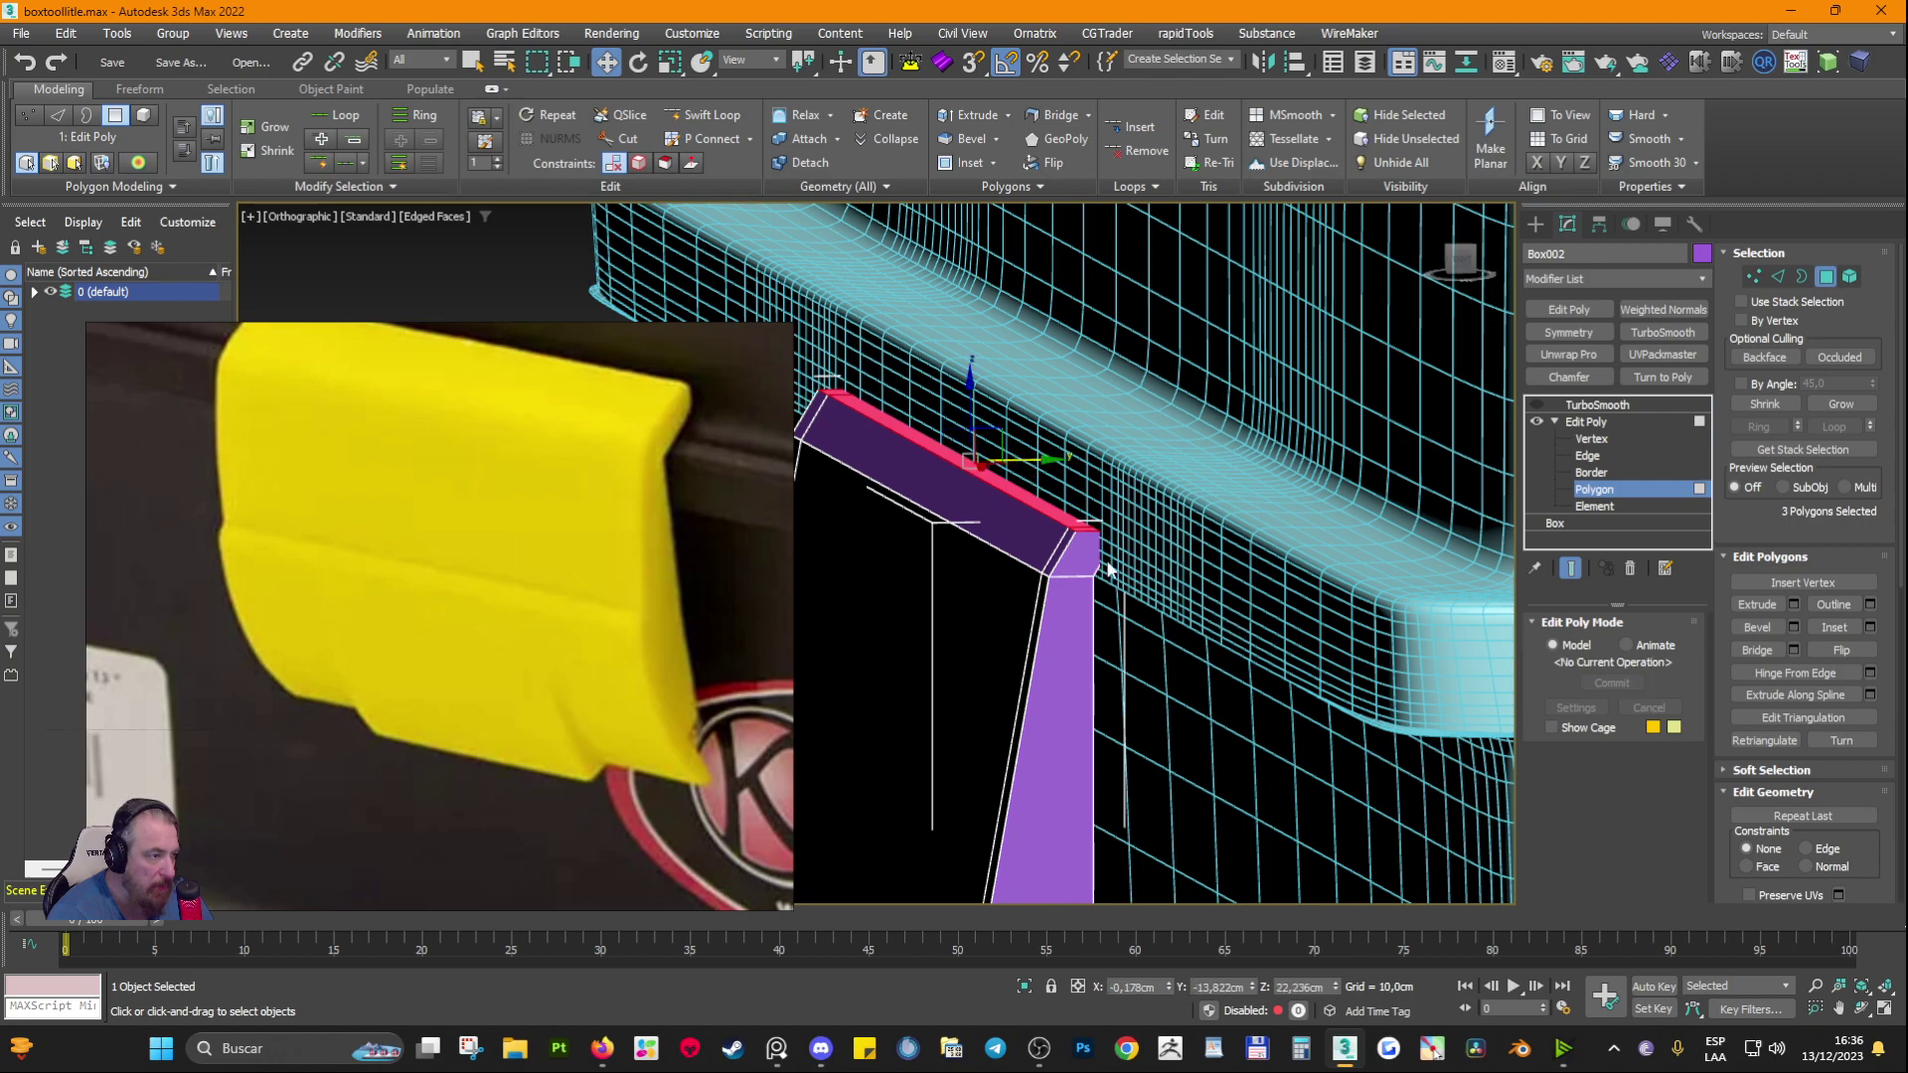
pyautogui.scroll(2, 1110, 569)
pyautogui.moveTo(1022, 574); pyautogui.dragTo(1009, 534, button='middle')
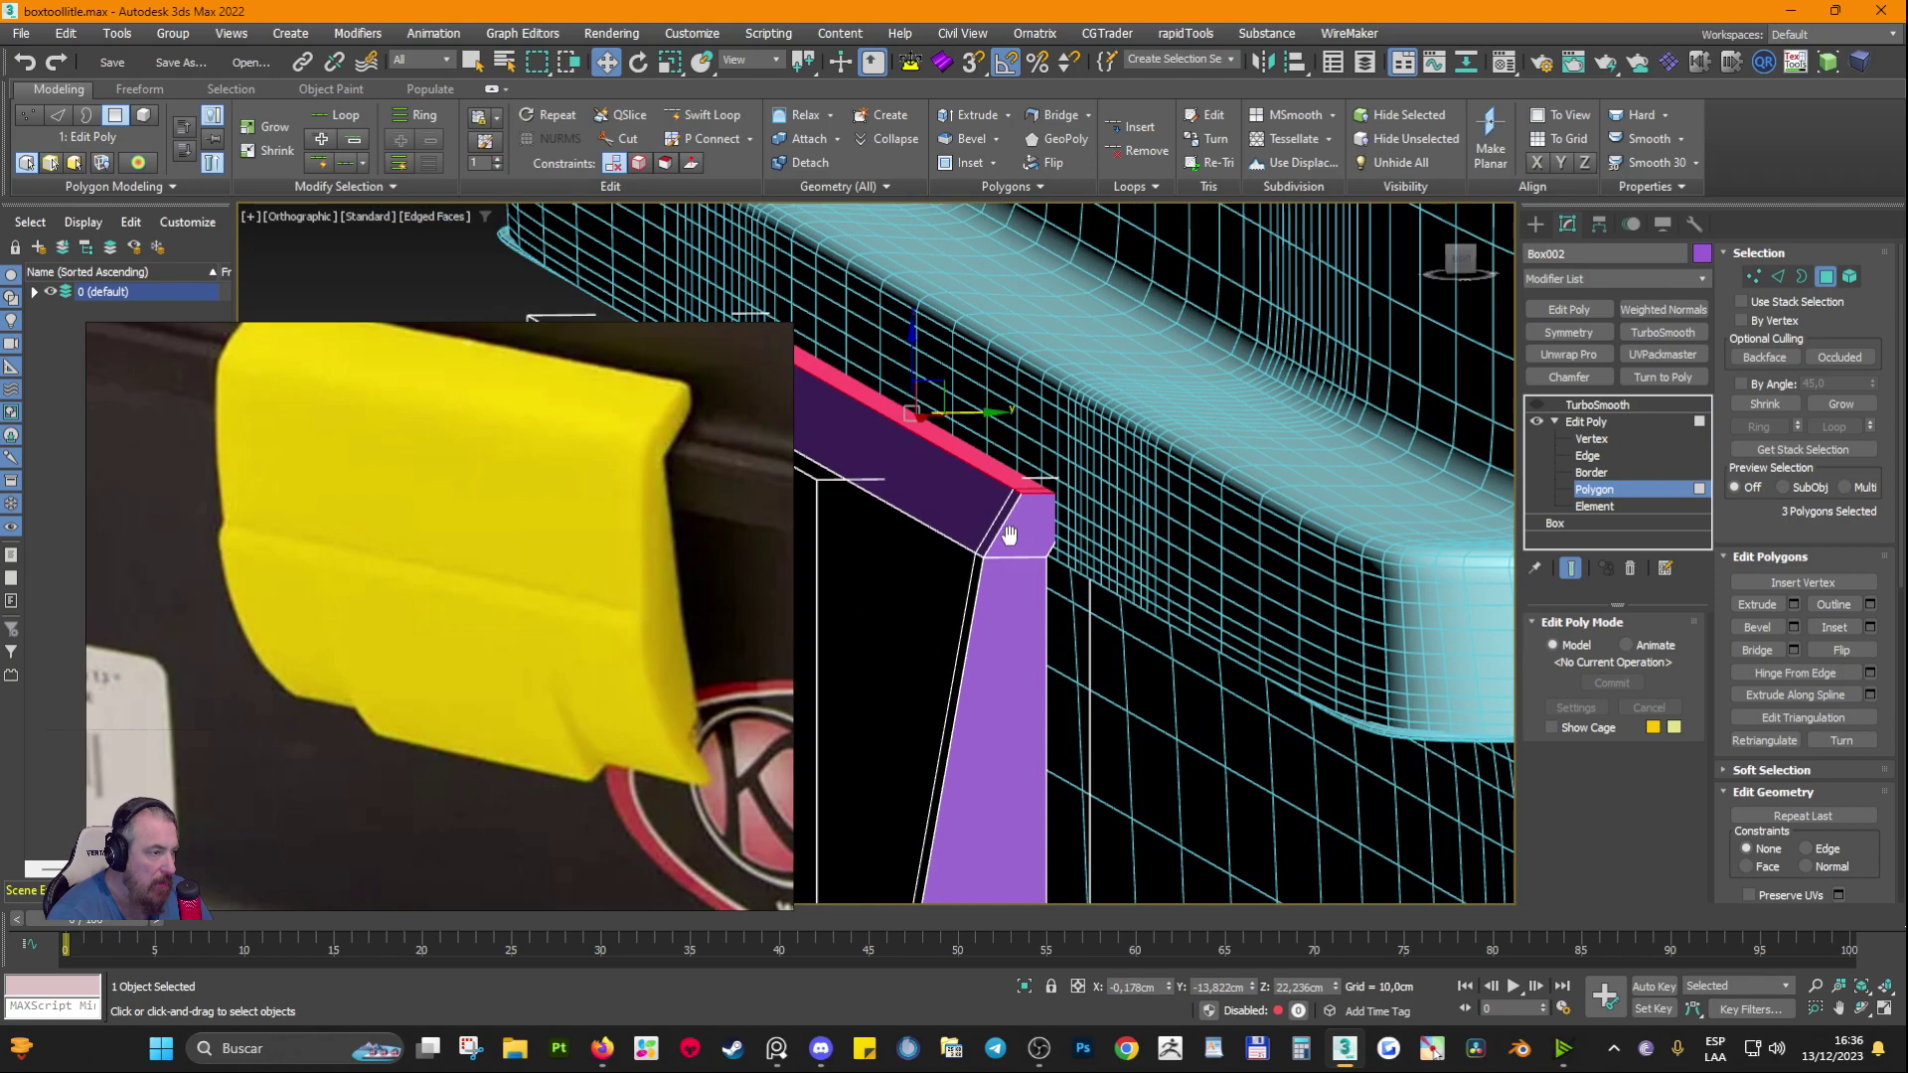
pyautogui.press('e')
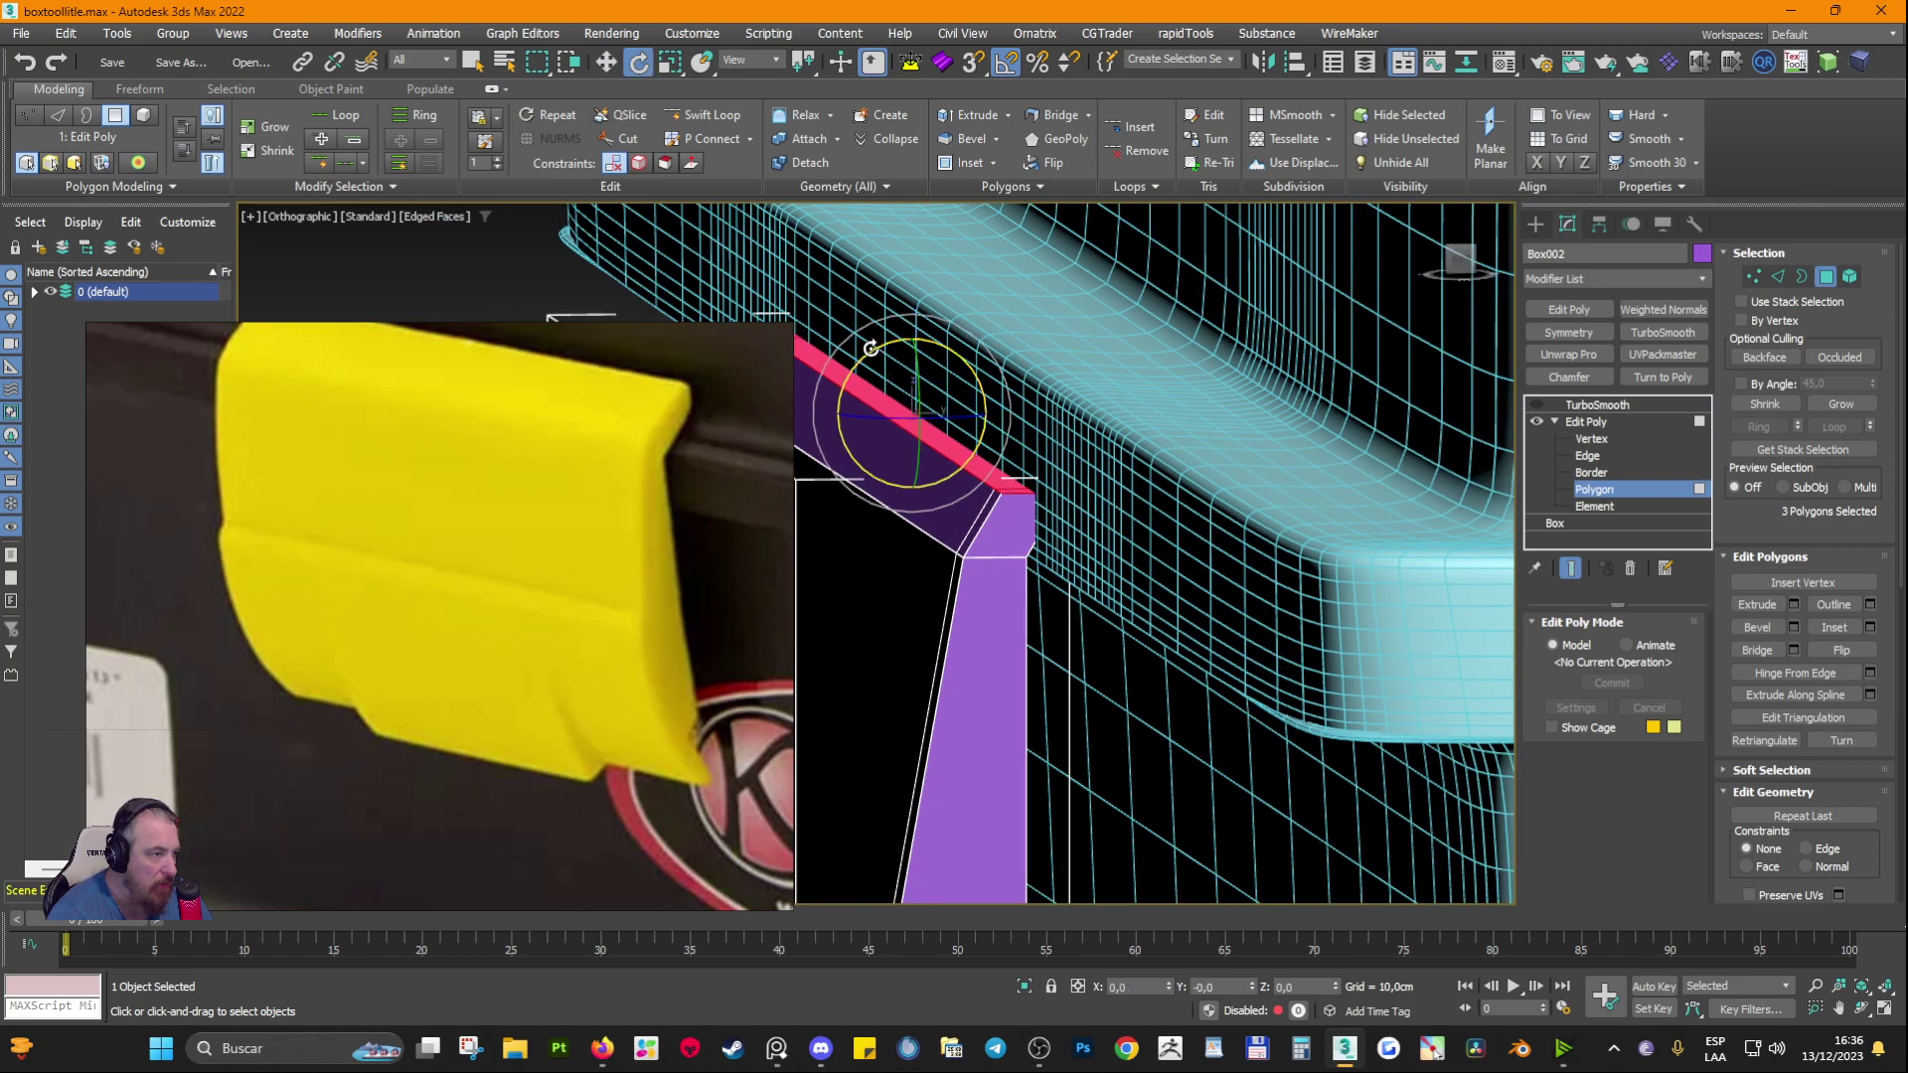
pyautogui.moveTo(871, 348); pyautogui.dragTo(913, 396)
pyautogui.press('w')
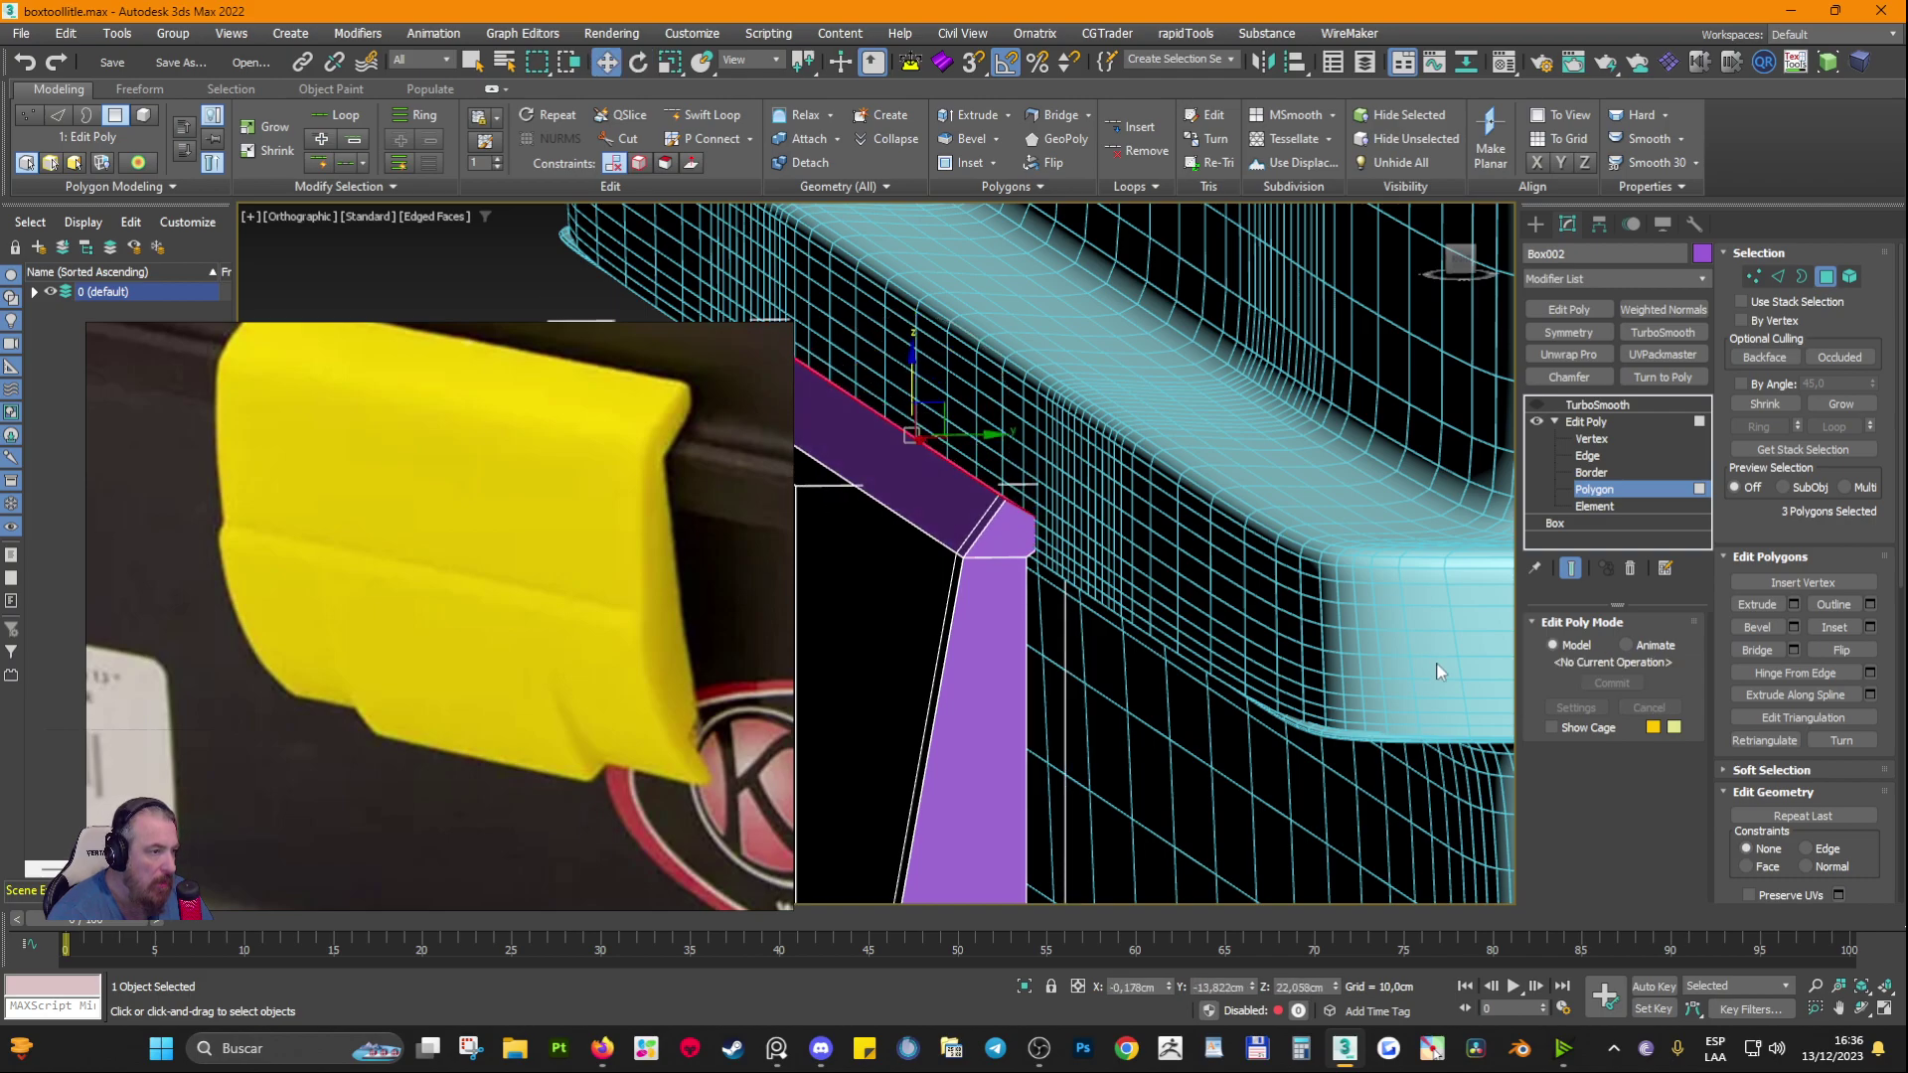
pyautogui.click(1023, 987)
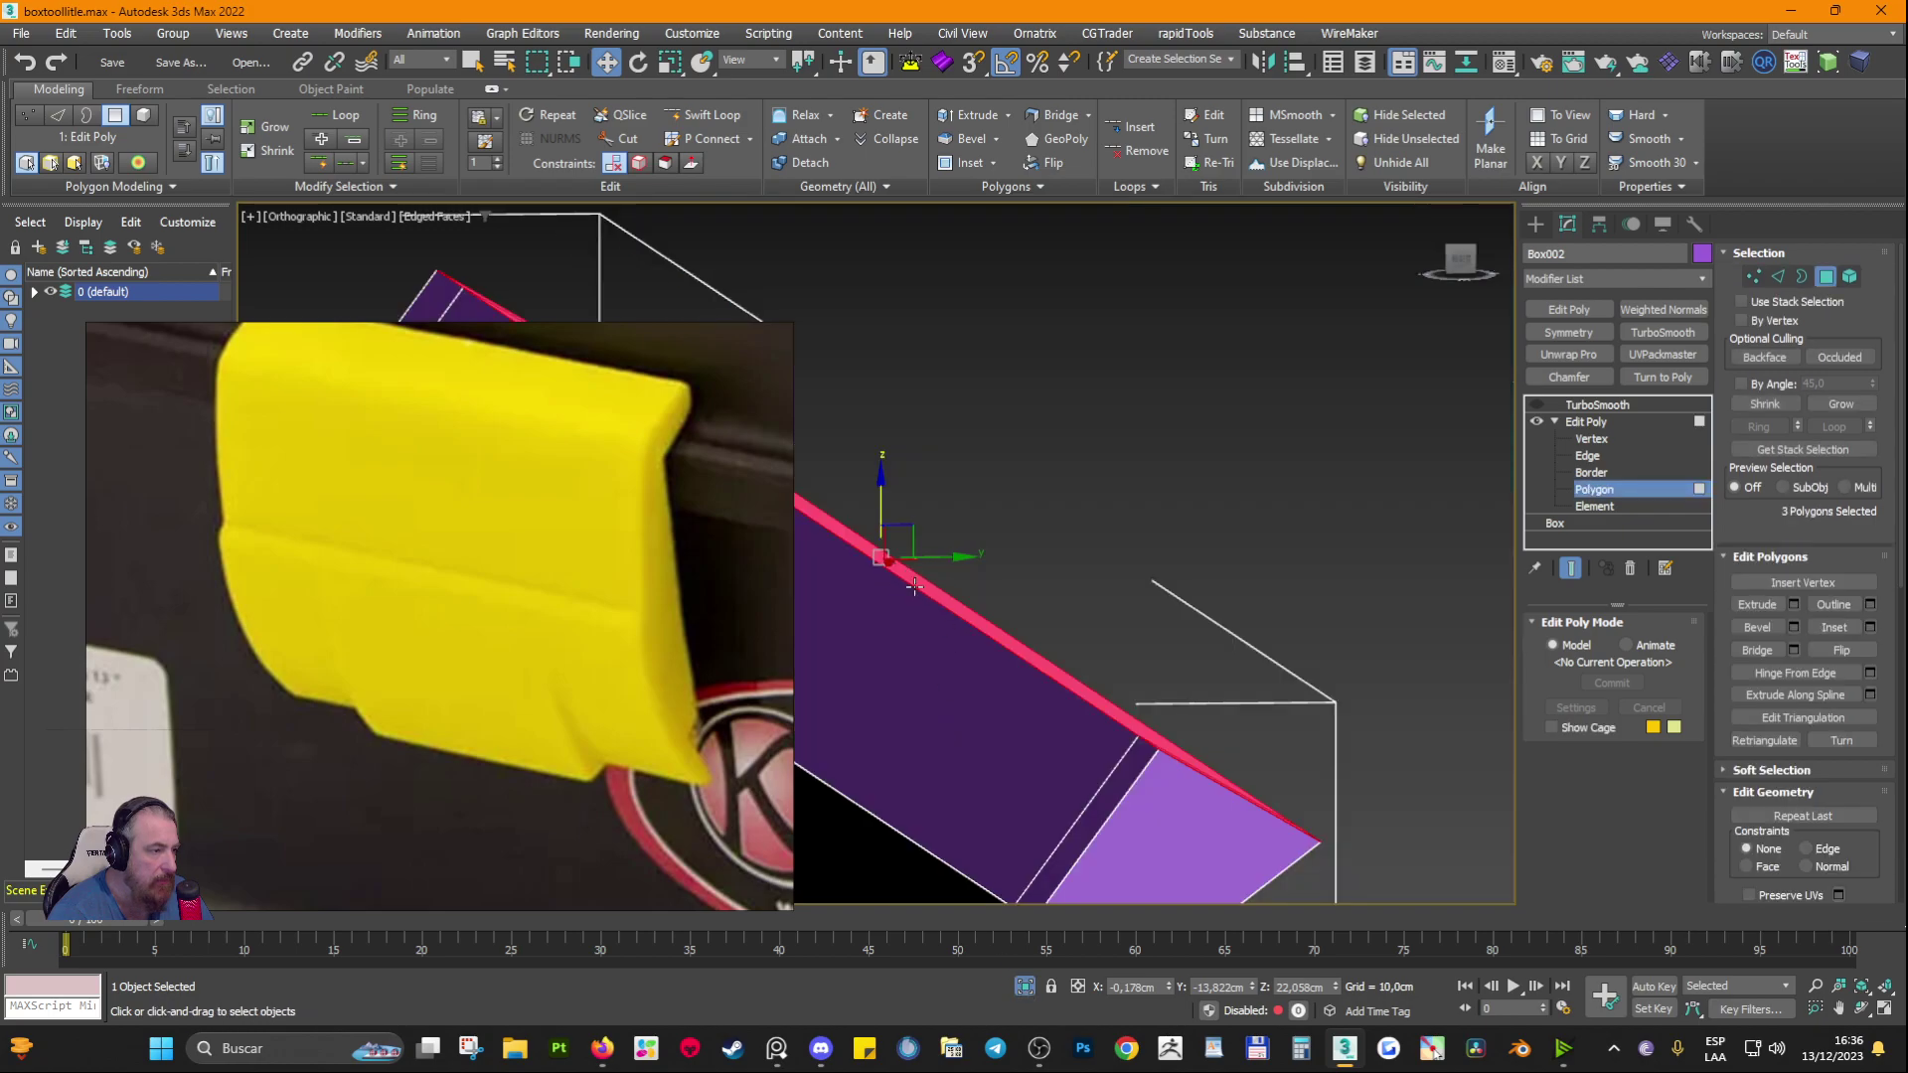
pyautogui.scroll(-4, 1016, 625)
pyautogui.click(1025, 987)
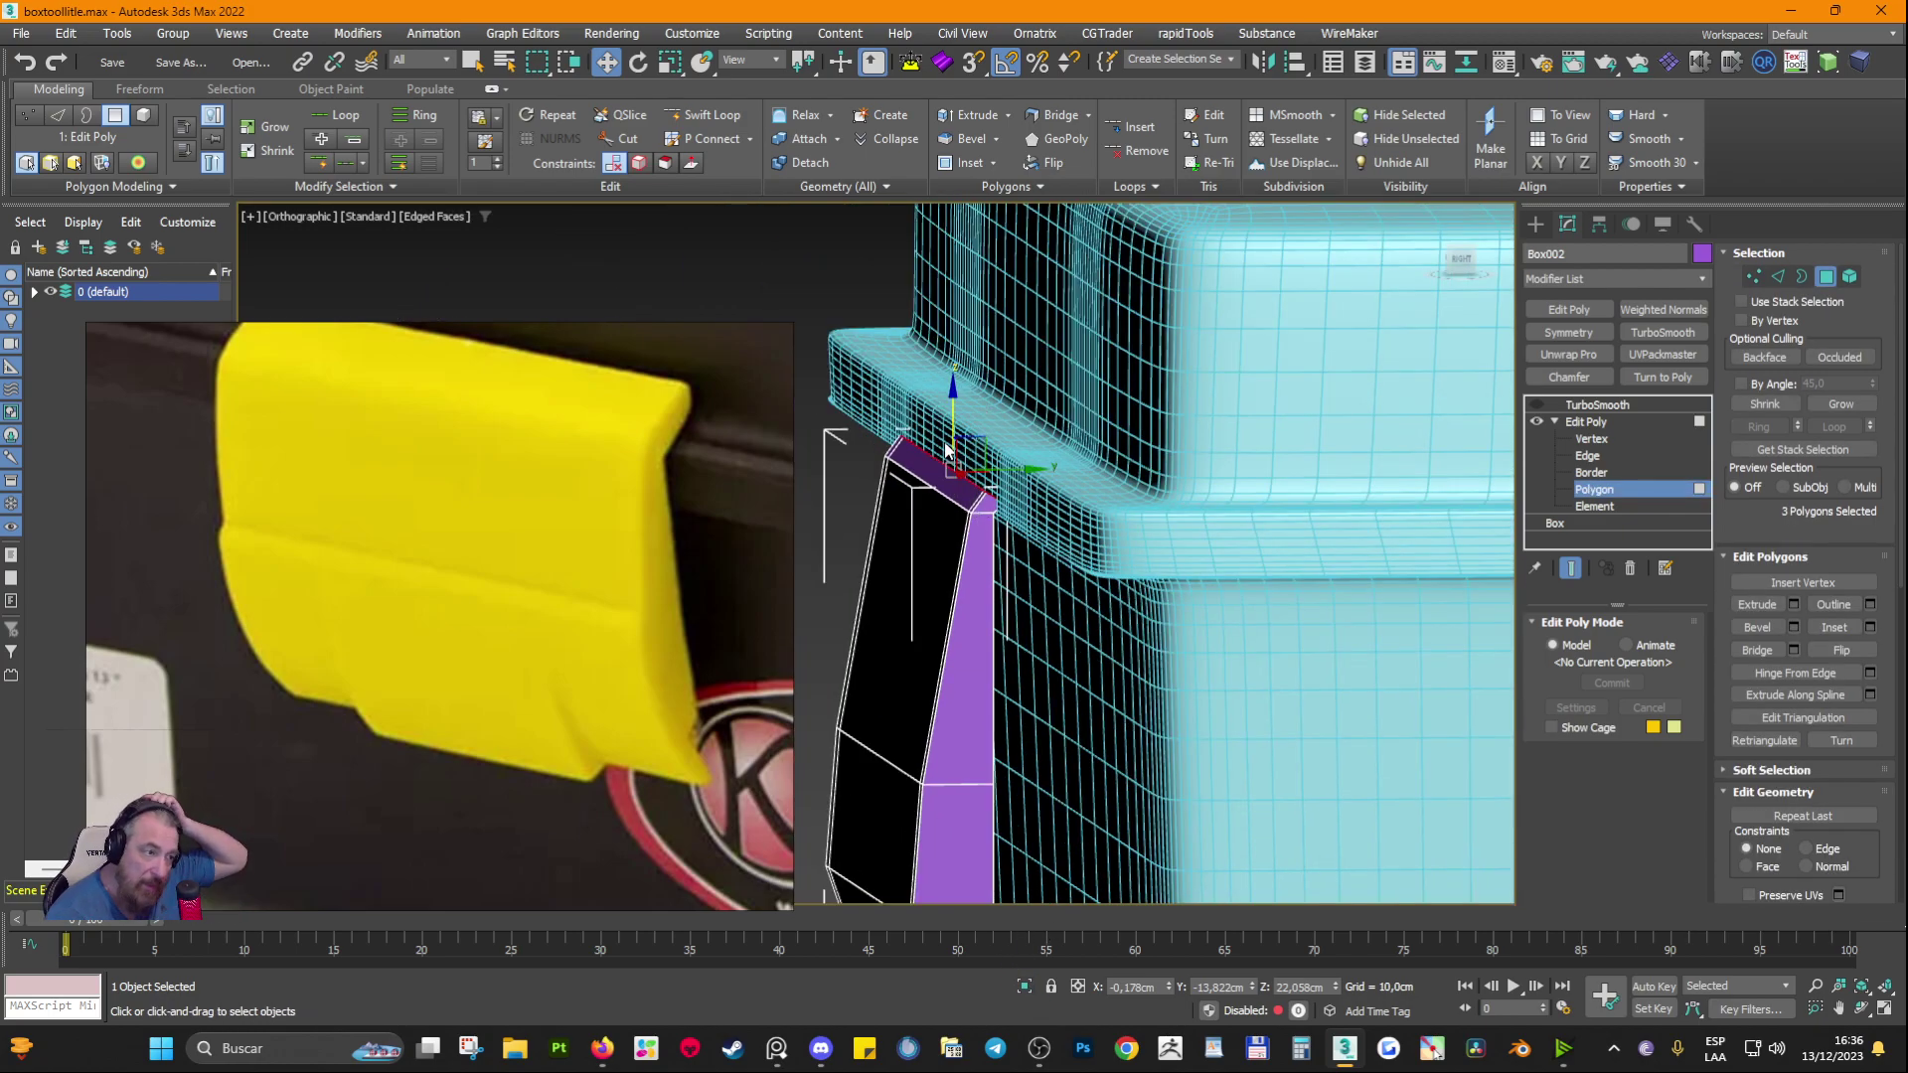
# Step: Raise the latch's top polygons to about Z 23.22 cm and shift them slightly outward to about Y -13.98 cm
pyautogui.moveTo(957, 422); pyautogui.dragTo(937, 377)
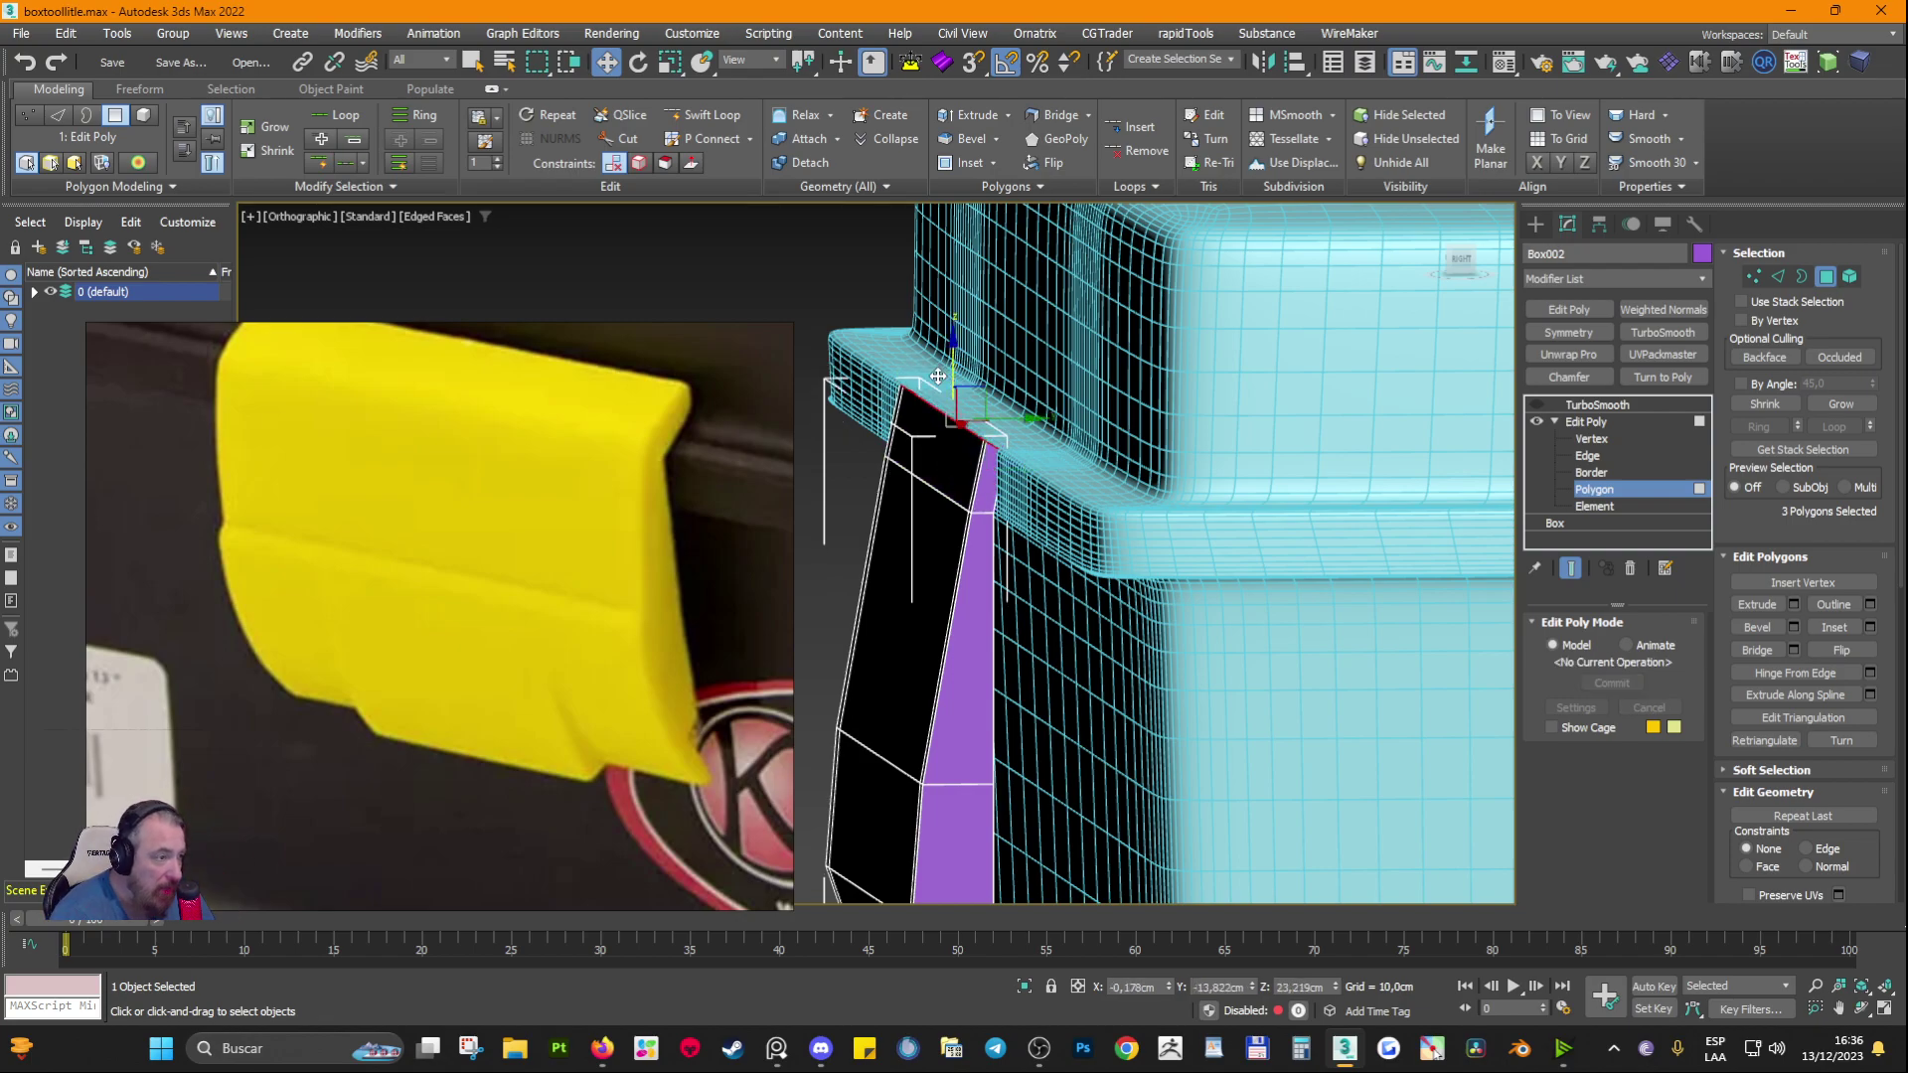
pyautogui.scroll(4, 938, 383)
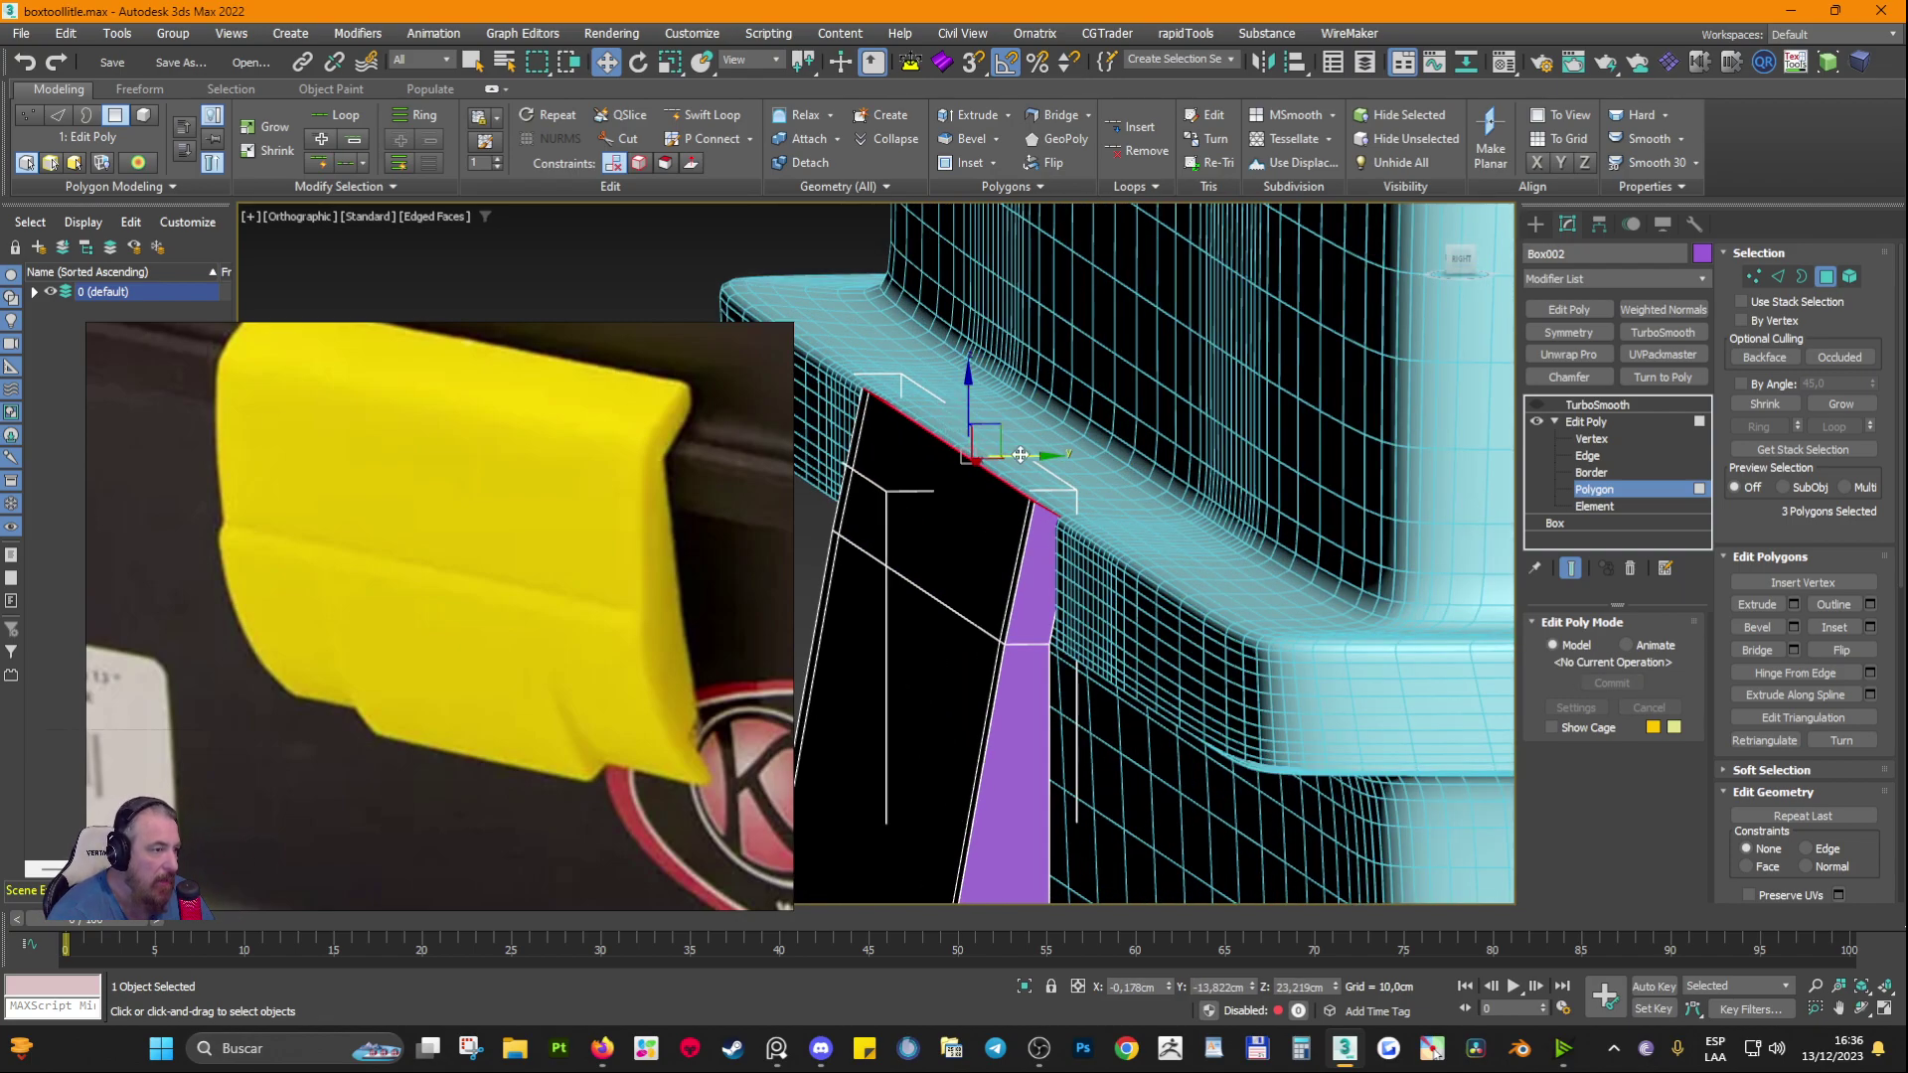
pyautogui.moveTo(1010, 452); pyautogui.dragTo(1008, 454)
# Step: Extrude the top polygons up to about Z 23.46 cm, shift them to about Y -13.78 cm and rotate them -10° about X
pyautogui.keyDown('alt'); pyautogui.moveTo(981, 490); pyautogui.dragTo(982, 455, button='middle'); pyautogui.keyUp('alt')
pyautogui.keyDown('shift'); pyautogui.moveTo(955, 392); pyautogui.dragTo(955, 370); pyautogui.keyUp('shift')
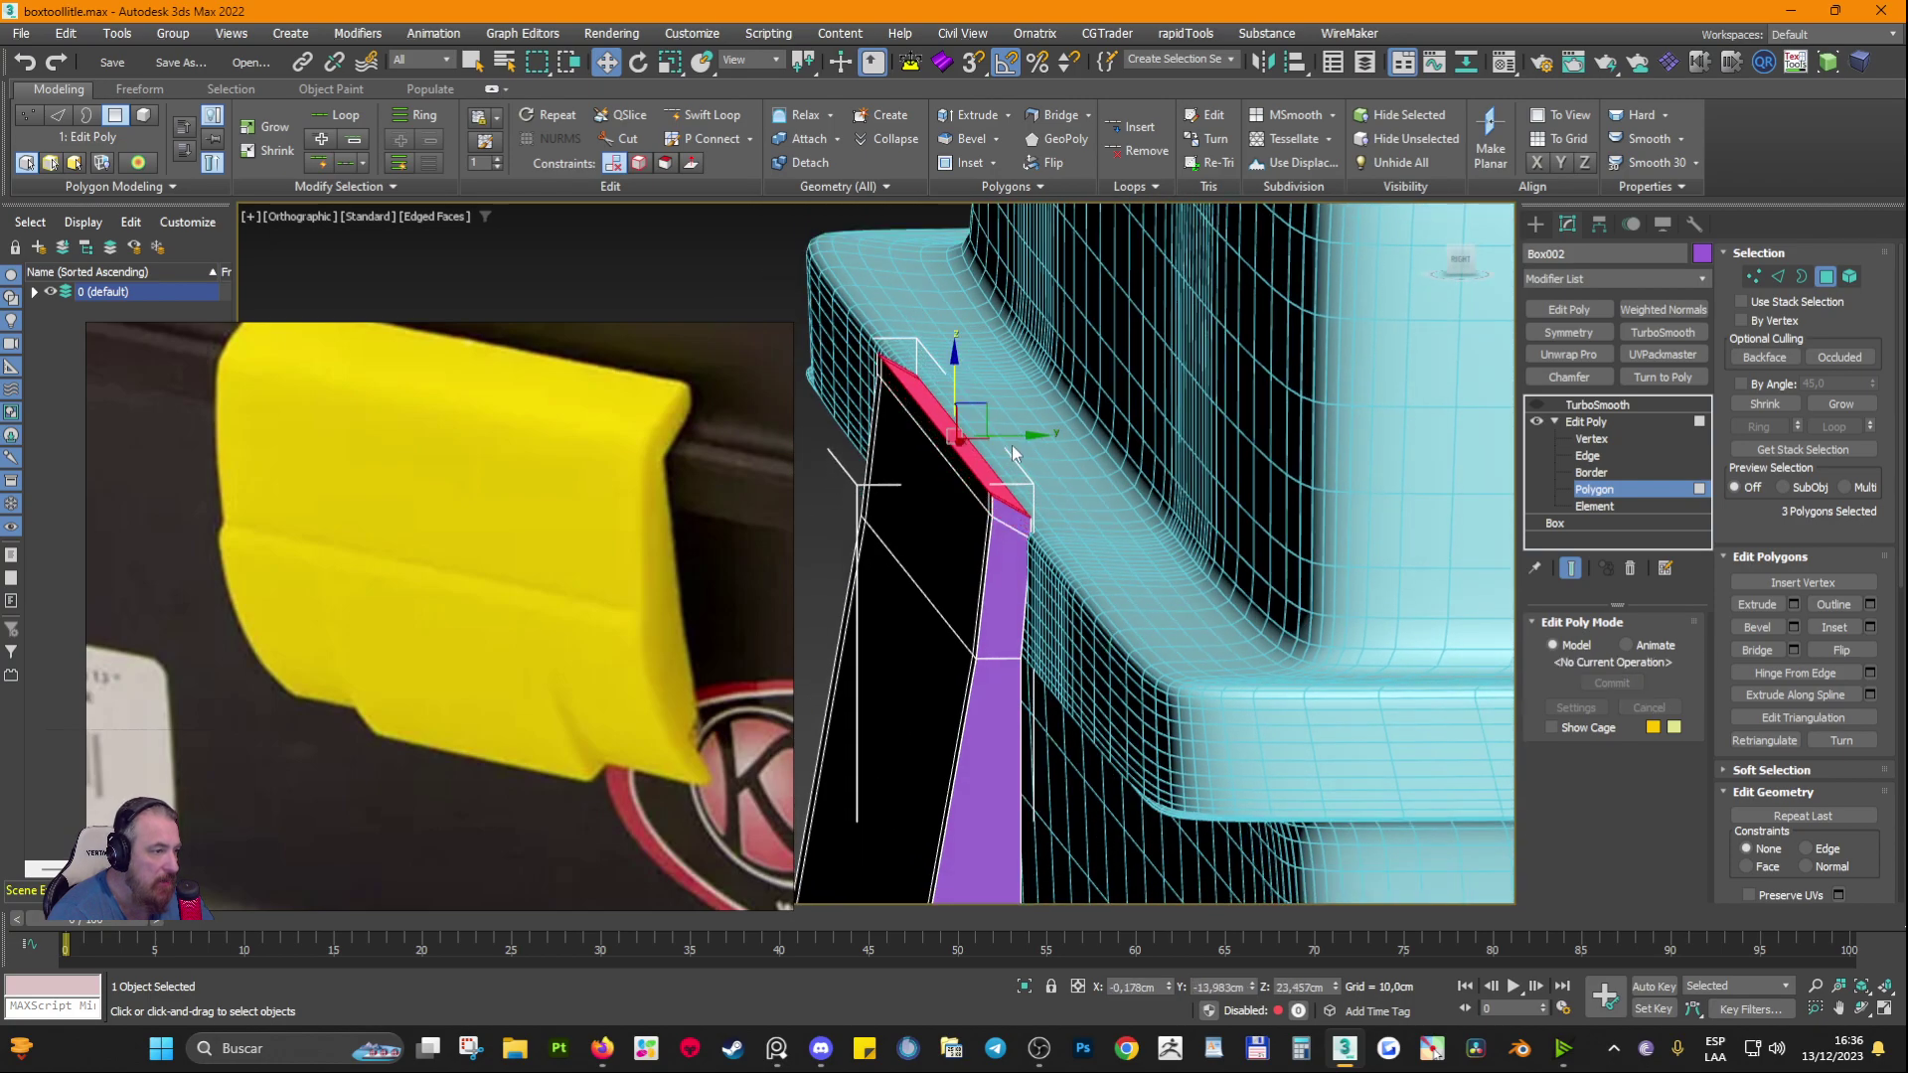
pyautogui.moveTo(1011, 449); pyautogui.dragTo(1026, 437)
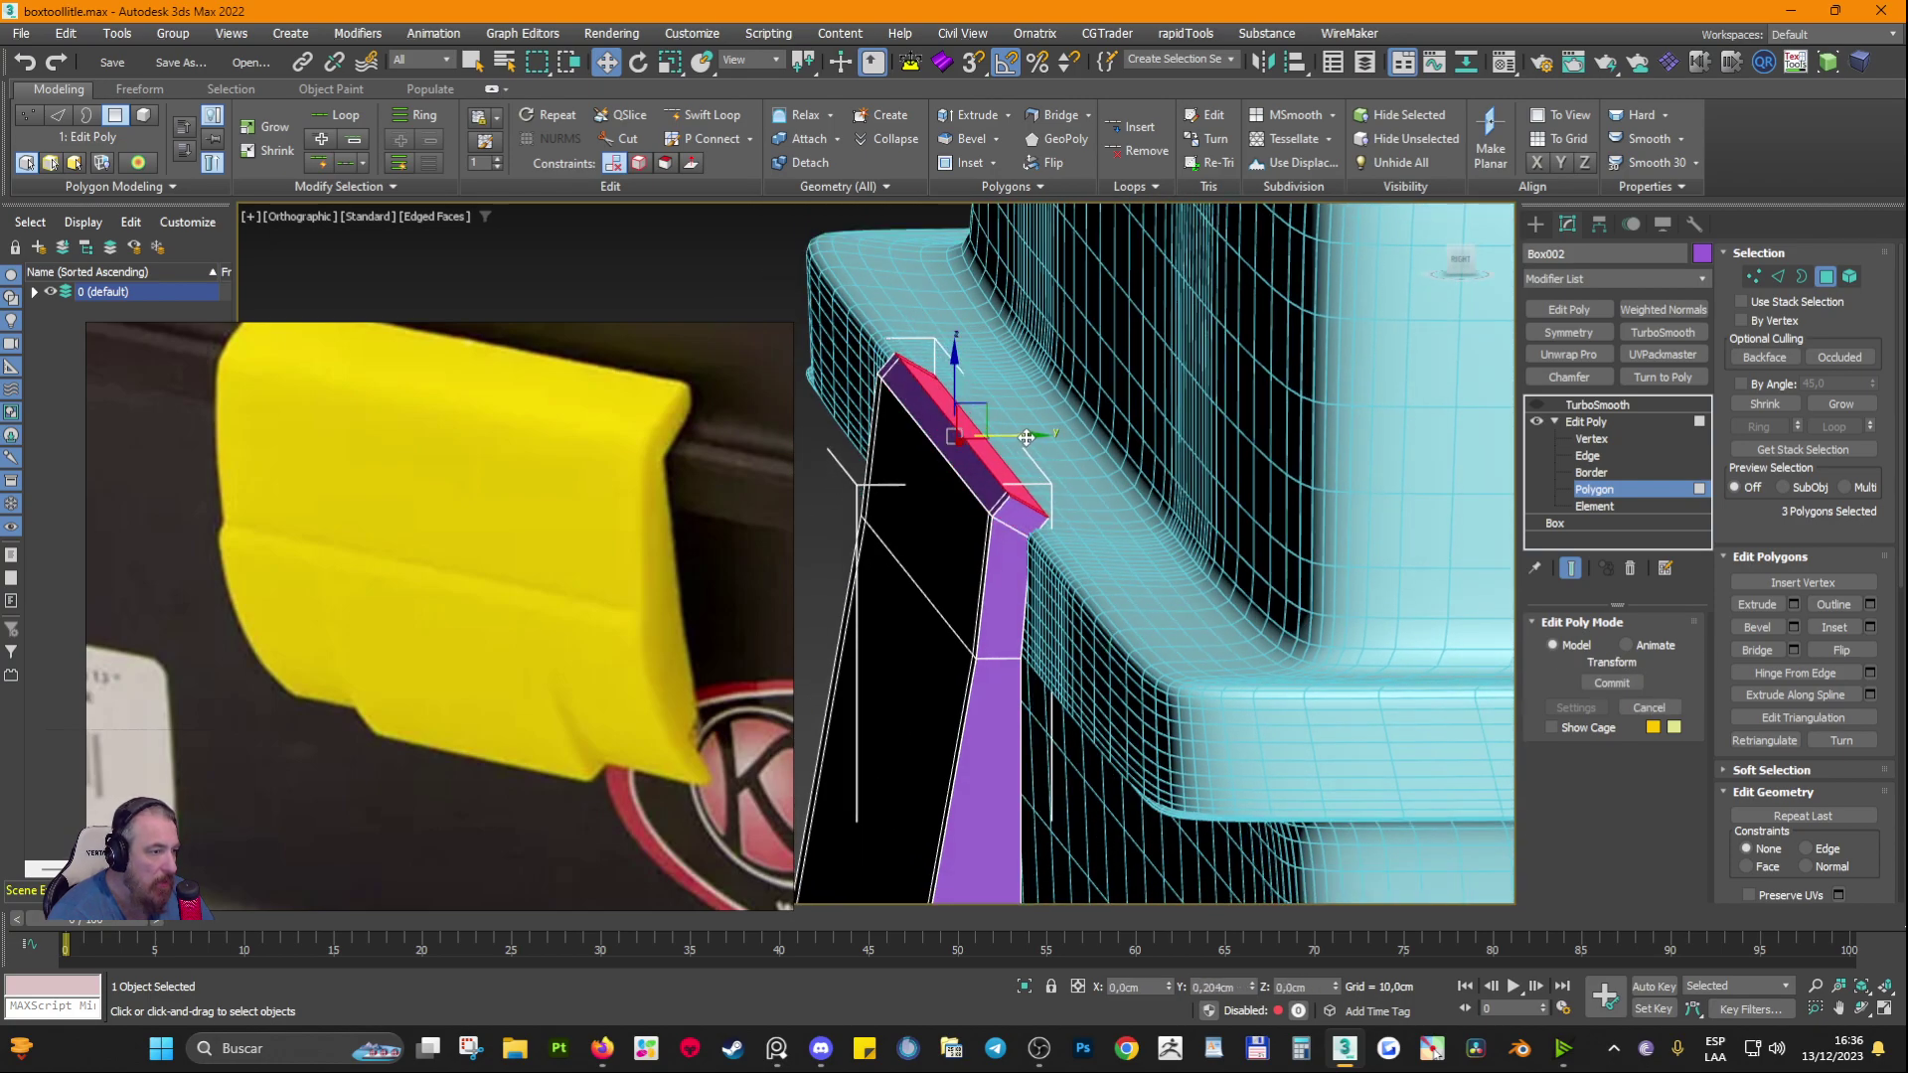
pyautogui.press('e')
pyautogui.moveTo(950, 363); pyautogui.dragTo(946, 372)
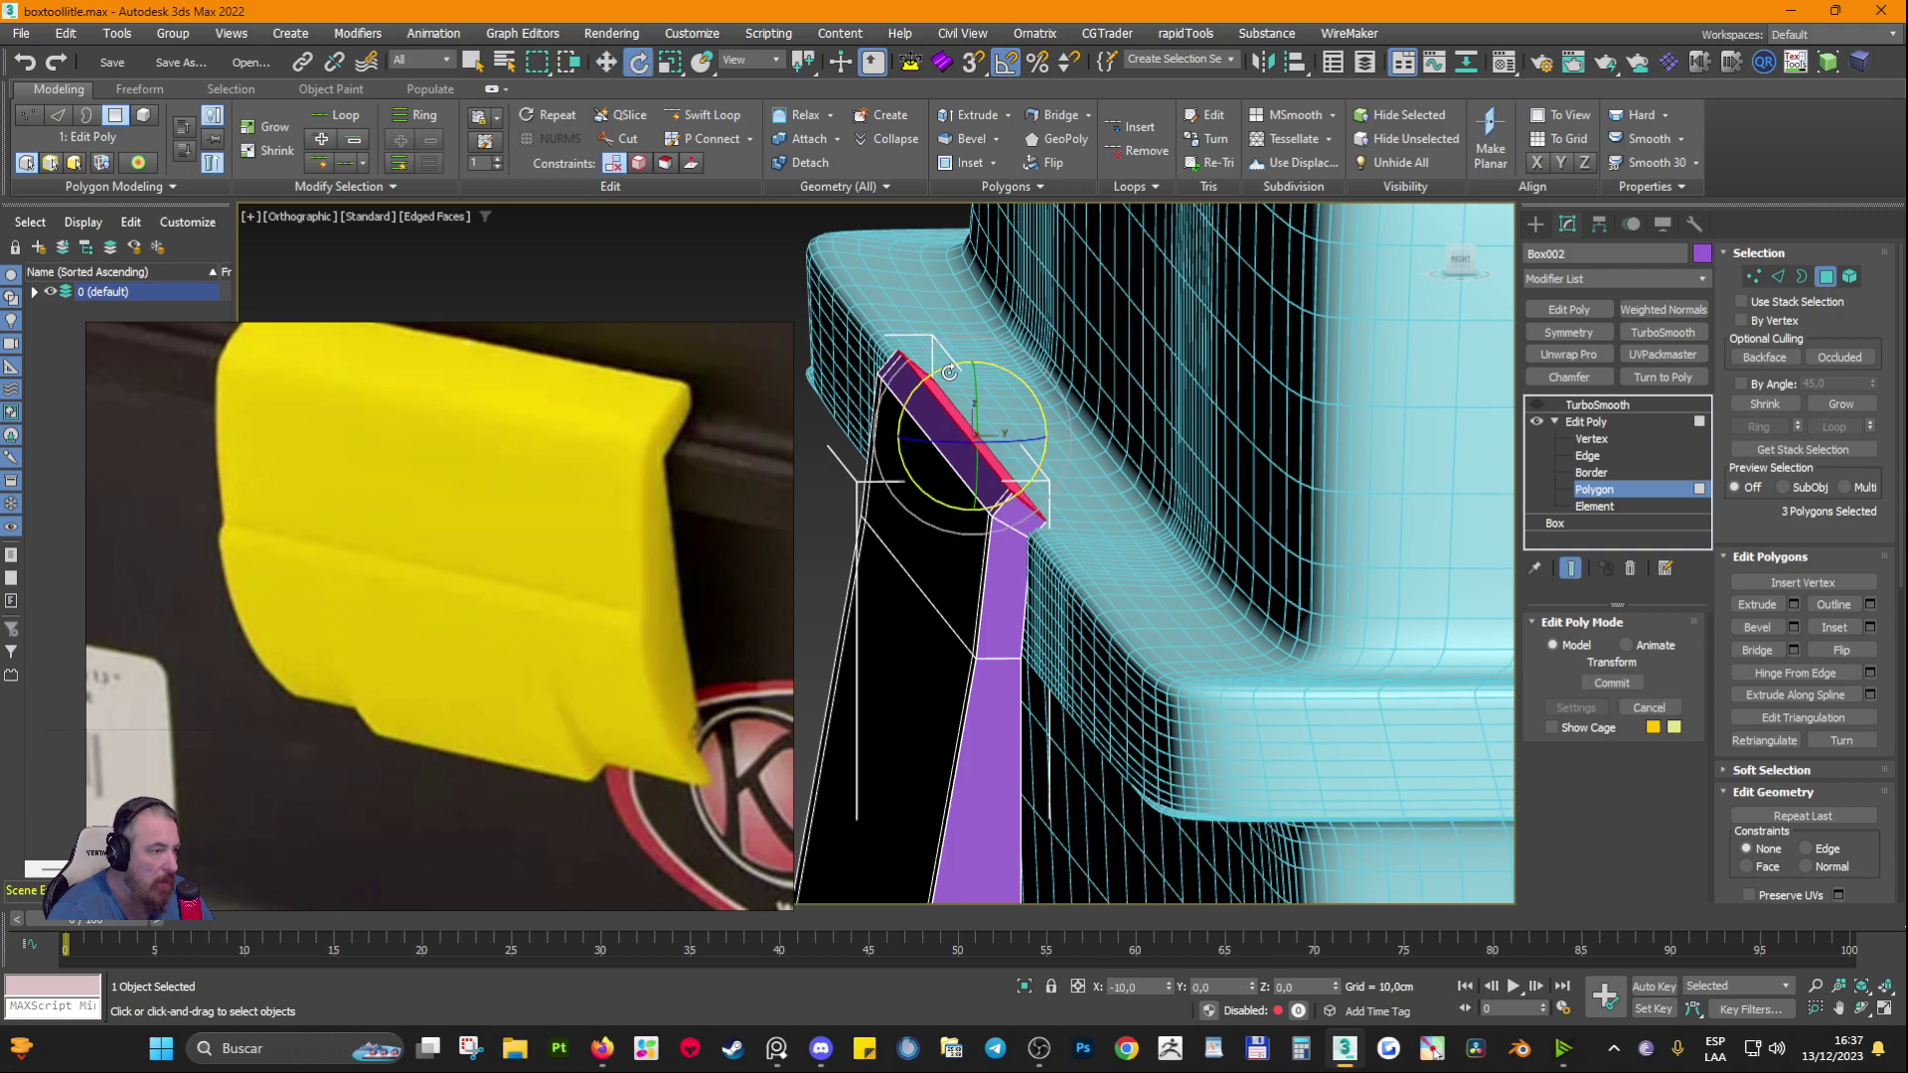
pyautogui.press('w')
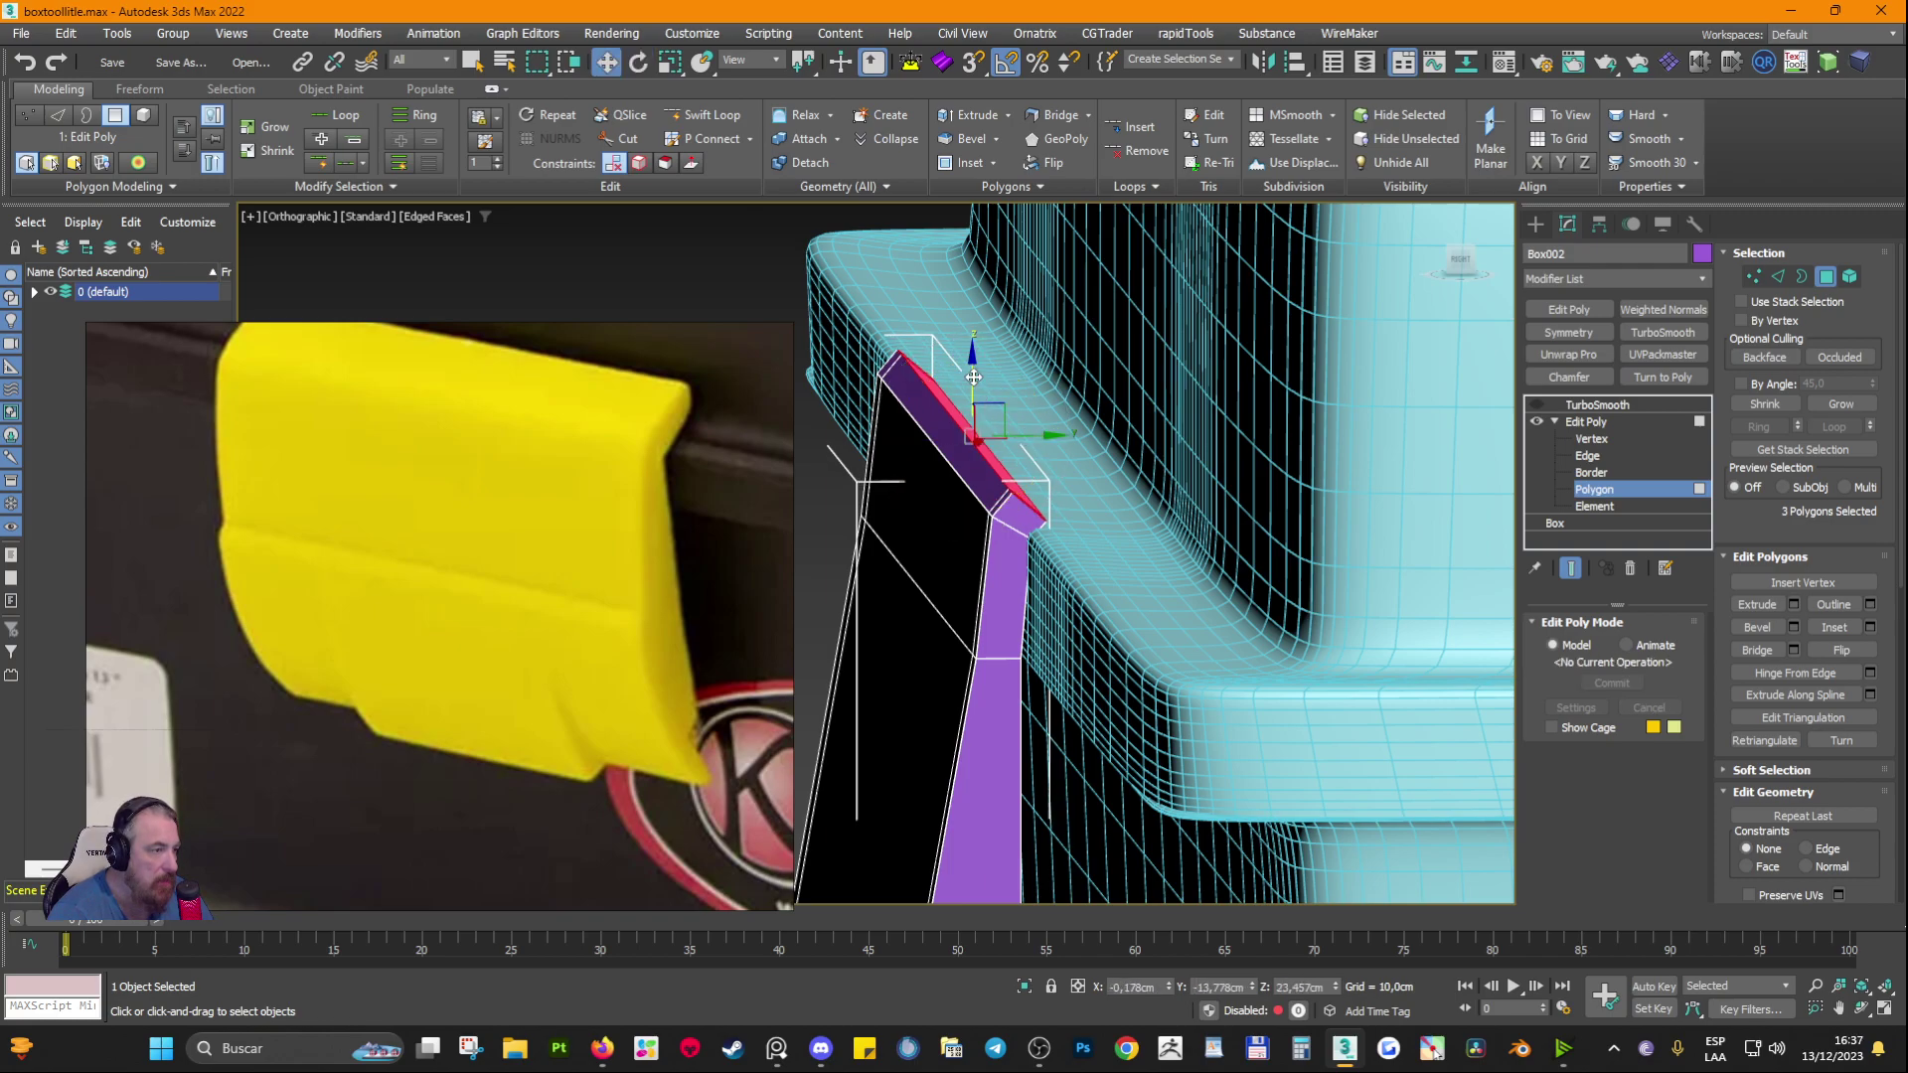
# Step: Extrude the top polygons inward over the lid rim to form a hook, ending at about Y -12.61 cm and Z 23.51 cm
pyautogui.moveTo(994, 397); pyautogui.dragTo(1068, 378)
pyautogui.press('e')
pyautogui.keyDown('alt'); pyautogui.moveTo(1108, 510); pyautogui.dragTo(1099, 519, button='middle'); pyautogui.keyUp('alt')
pyautogui.press('w')
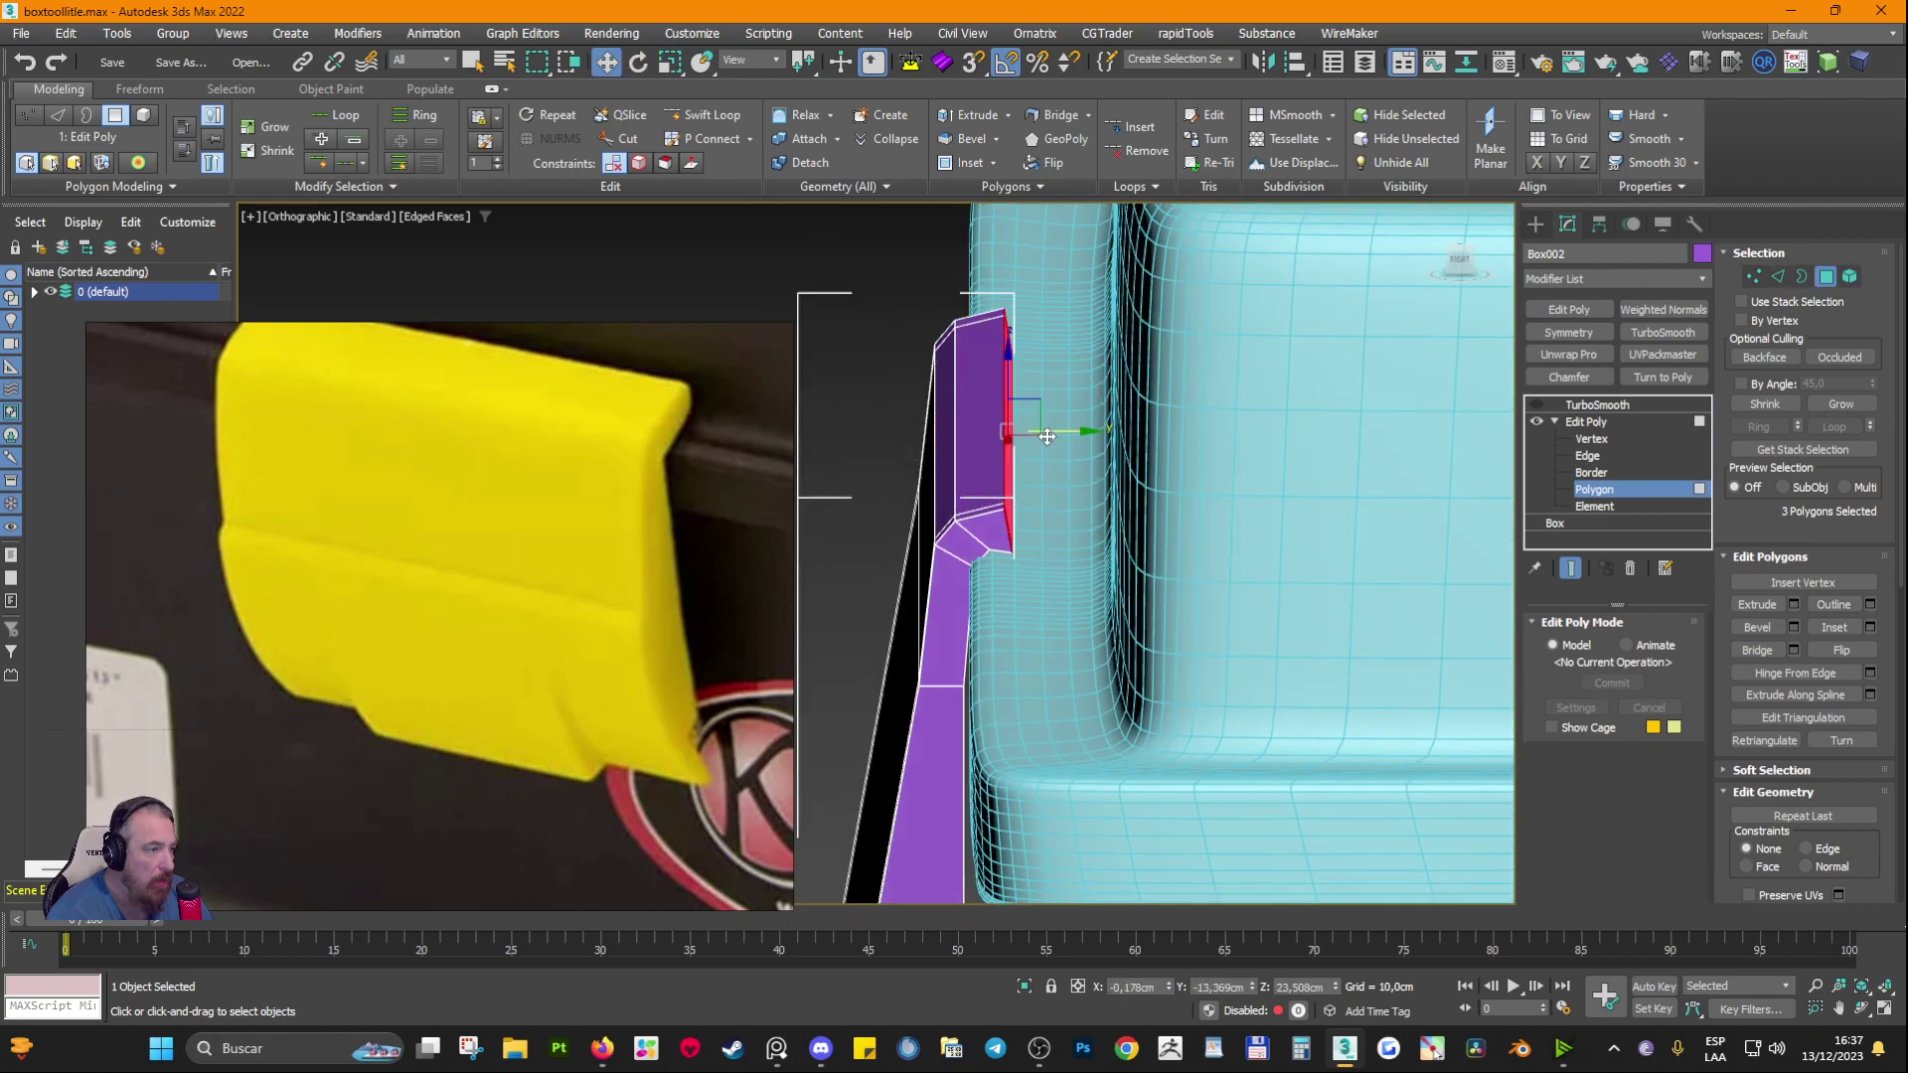
pyautogui.moveTo(1060, 434); pyautogui.dragTo(1129, 446)
pyautogui.keyDown('alt'); pyautogui.moveTo(1088, 457); pyautogui.dragTo(1114, 463, button='middle'); pyautogui.keyUp('alt')
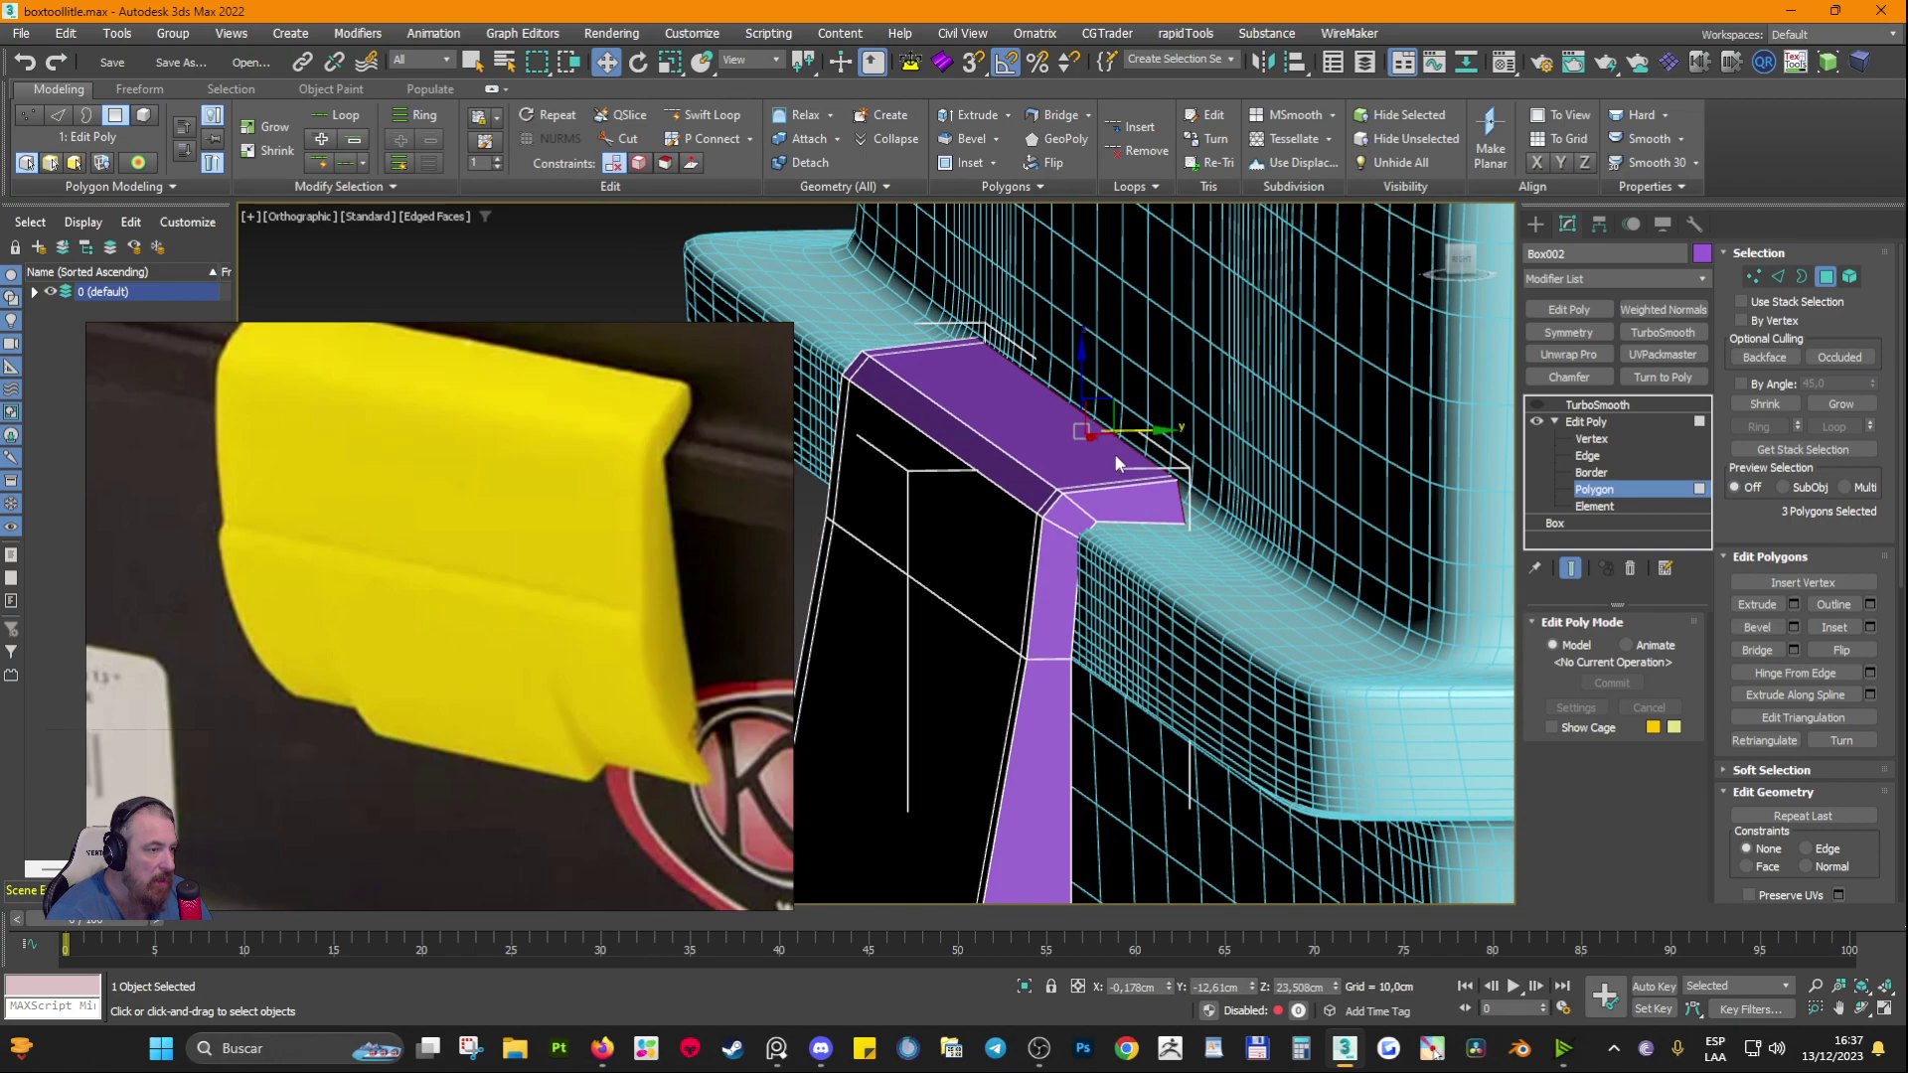
# Step: Rotate the hook's end polygons about the X axis to angle its tip over the lid rim
pyautogui.press('r')
pyautogui.moveTo(1082, 346)
pyautogui.mouseDown()
pyautogui.moveTo(1090, 396)
pyautogui.moveTo(1065, 367)
pyautogui.mouseUp()
pyautogui.press('w')
pyautogui.press('e')
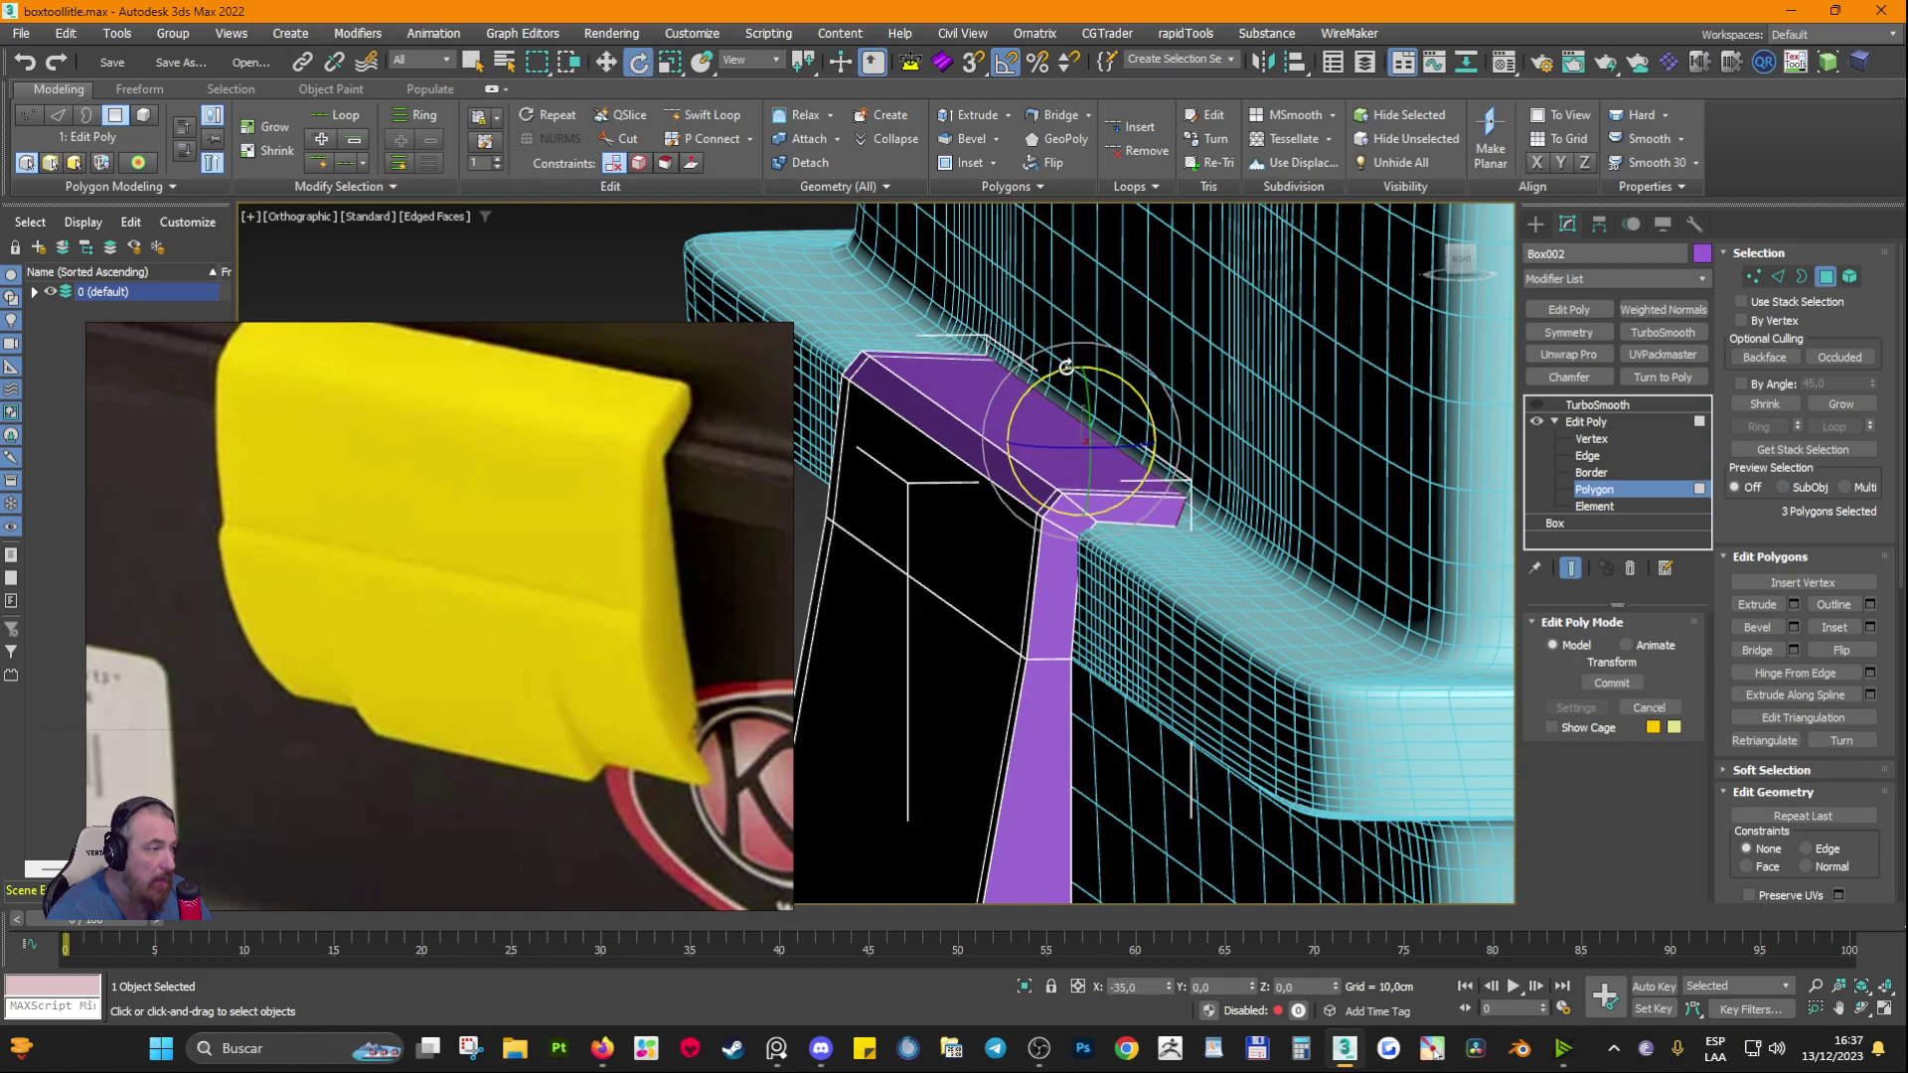
pyautogui.scroll(2, 1192, 505)
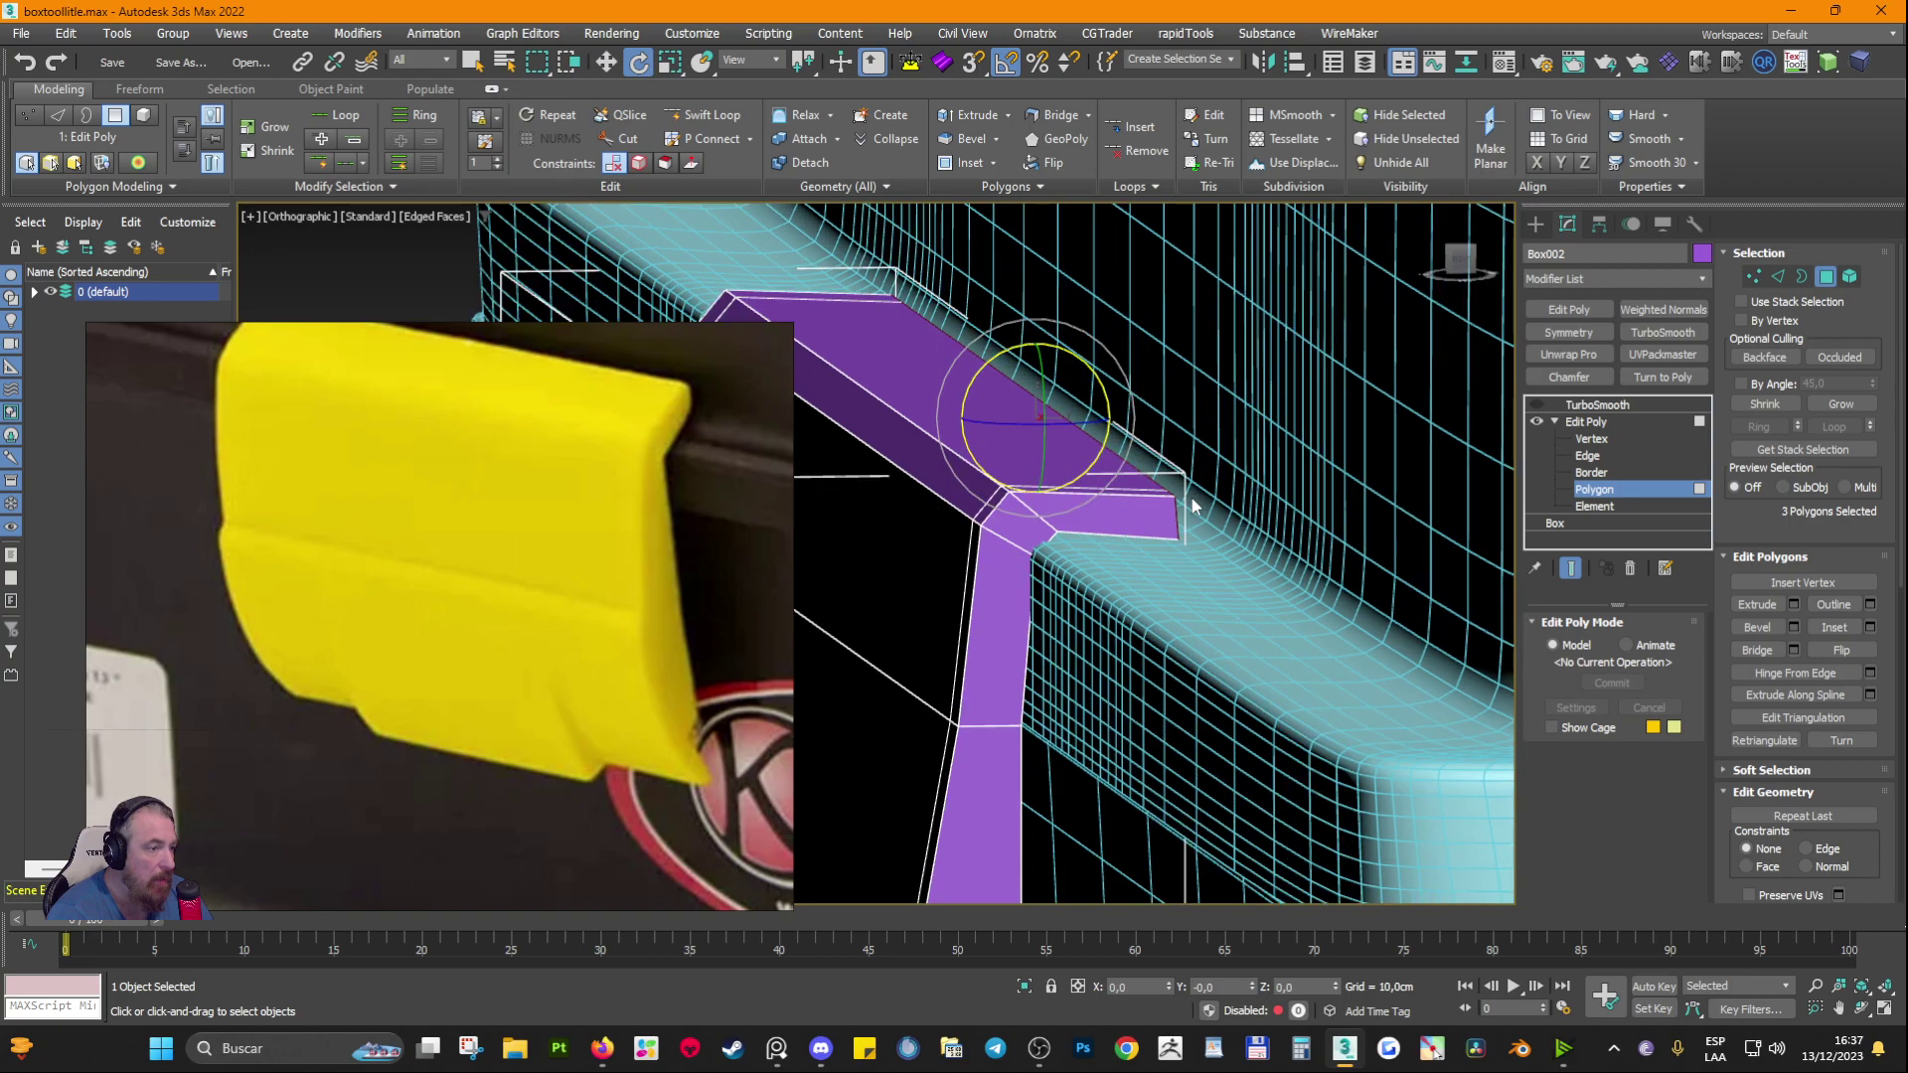
pyautogui.keyDown('alt'); pyautogui.moveTo(1192, 505); pyautogui.dragTo(1232, 557, button='middle'); pyautogui.keyUp('alt')
pyautogui.scroll(4, 1233, 546)
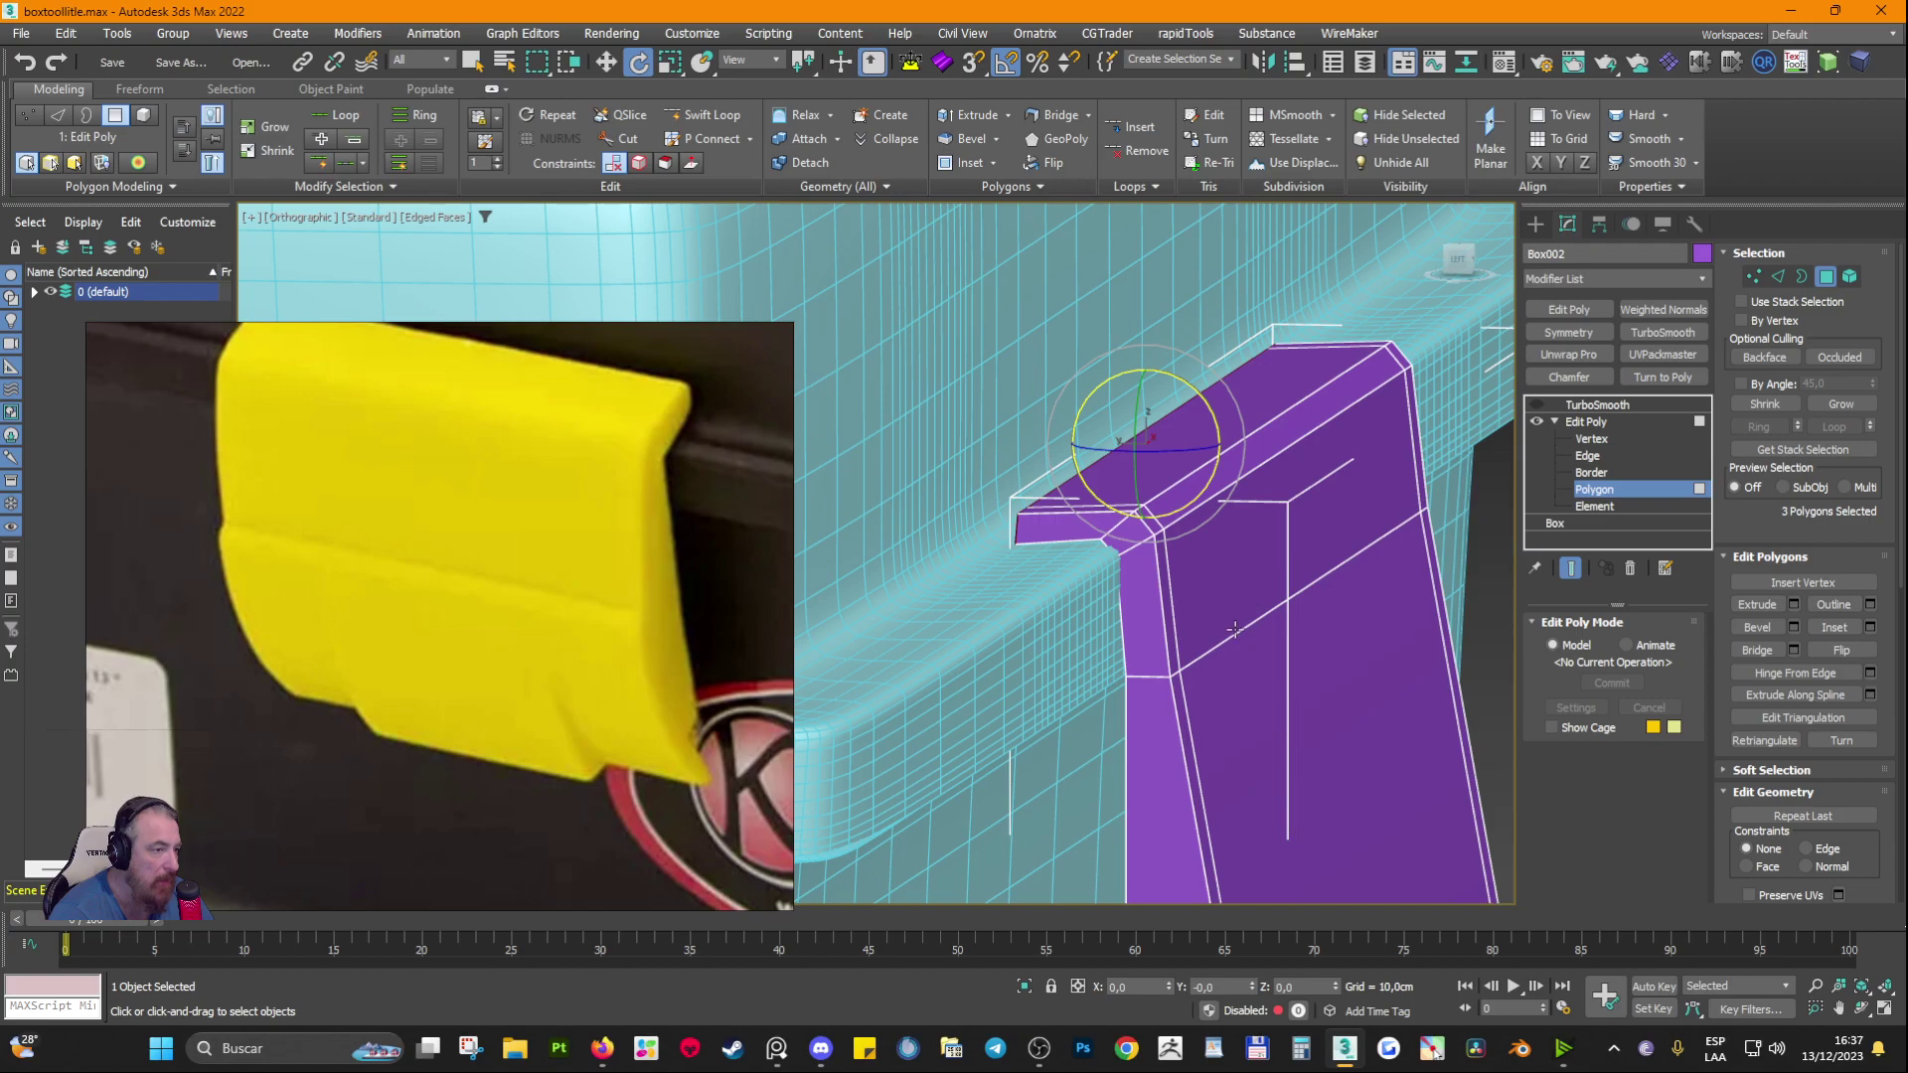
# Step: Select the edge loops at the hook's outer bend and move them outward about 0.11 cm along Y
pyautogui.click(1778, 278)
pyautogui.doubleClick(1207, 511)
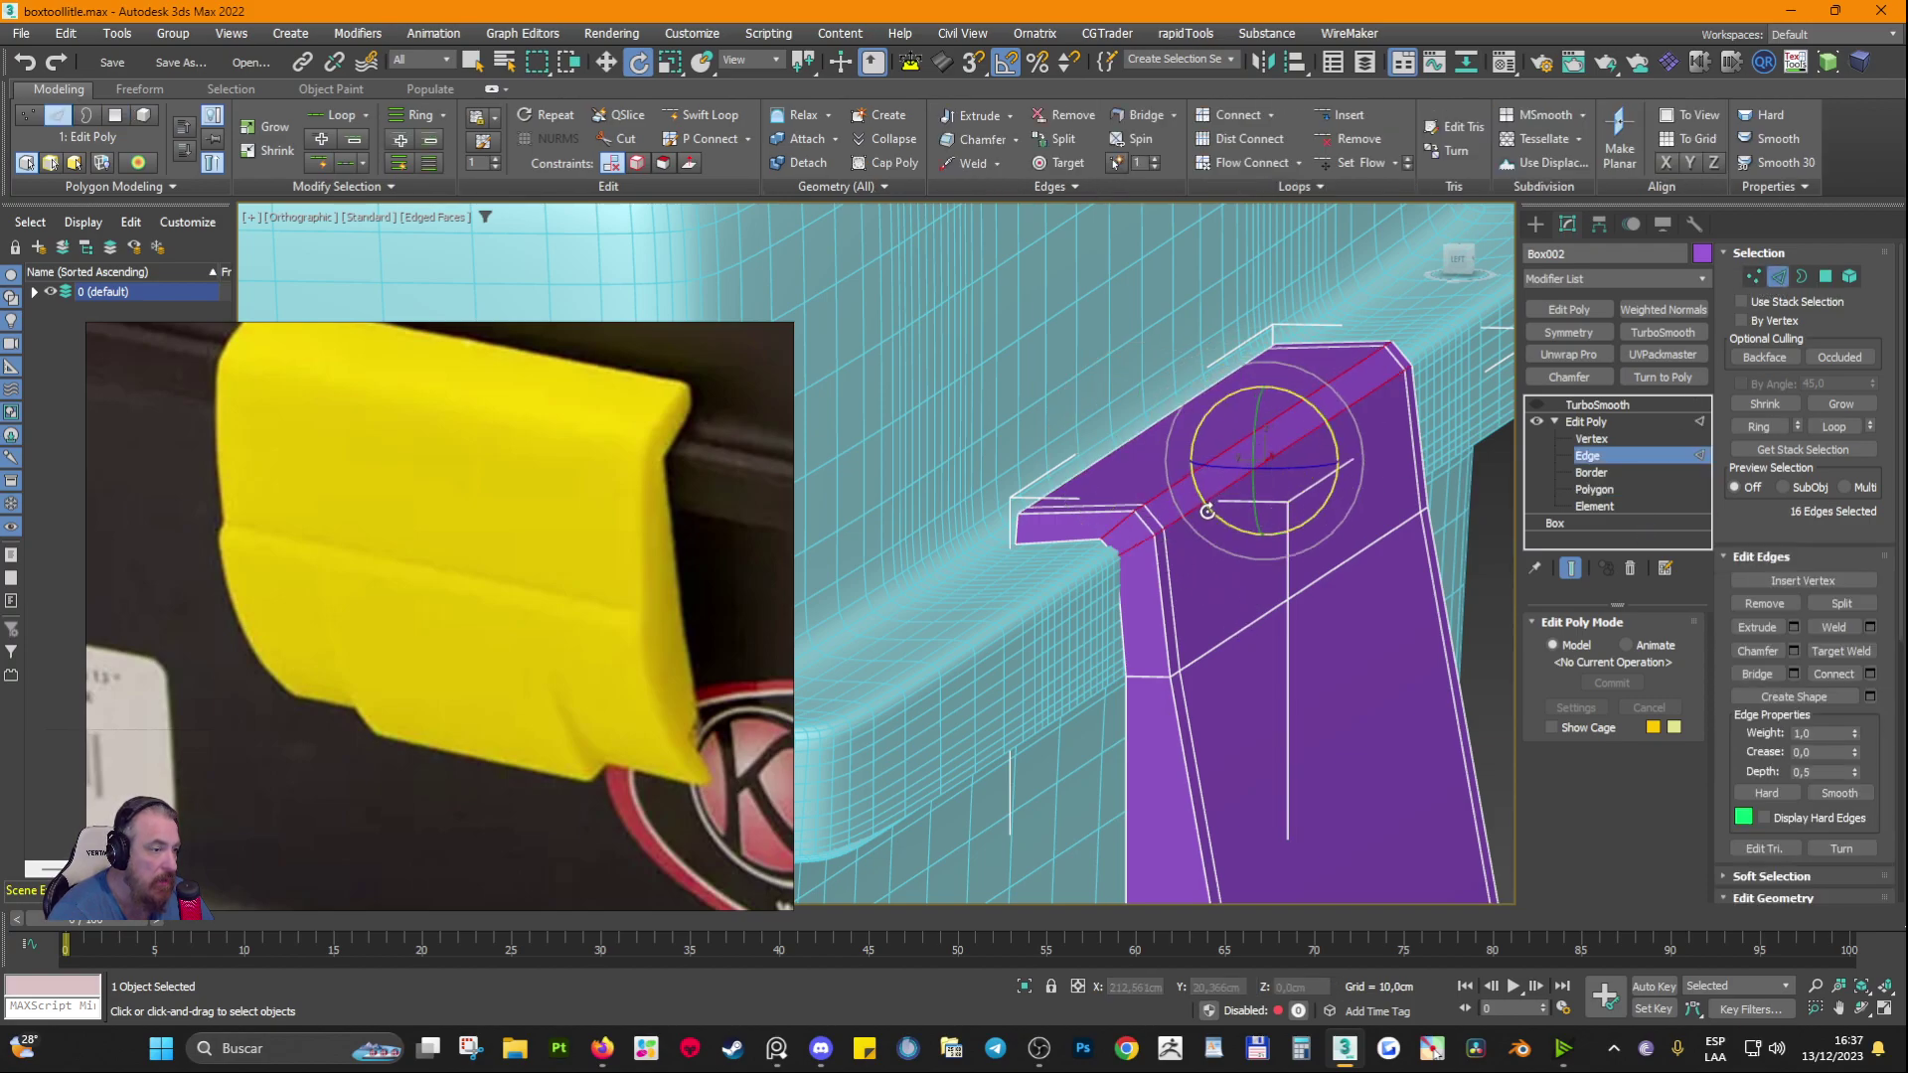
pyautogui.press('w')
pyautogui.moveTo(1216, 463); pyautogui.dragTo(1205, 463)
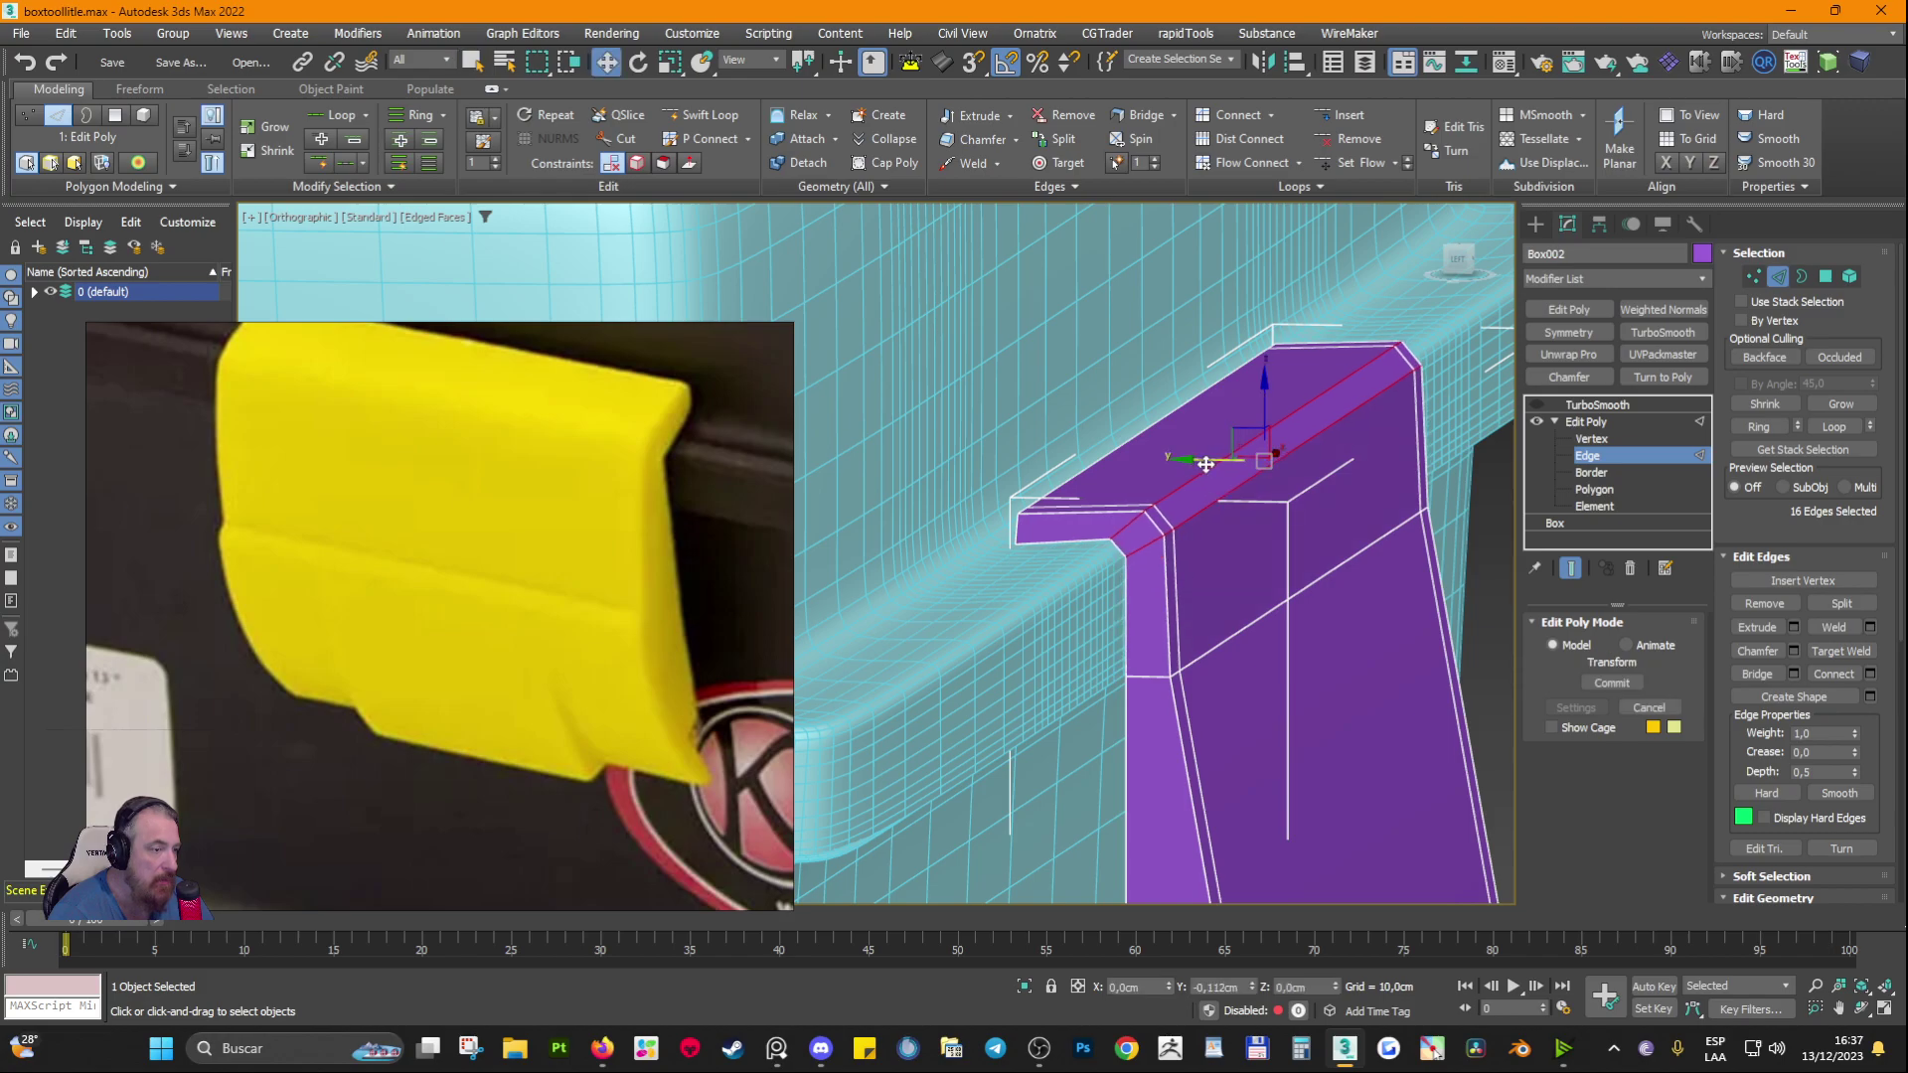
# Step: Select the edge loop just below the hook and move it outward to about Y -14.32 cm
pyautogui.keyDown('alt'); pyautogui.moveTo(1207, 465); pyautogui.dragTo(1144, 596, button='middle'); pyautogui.keyUp('alt')
pyautogui.doubleClick(1200, 489)
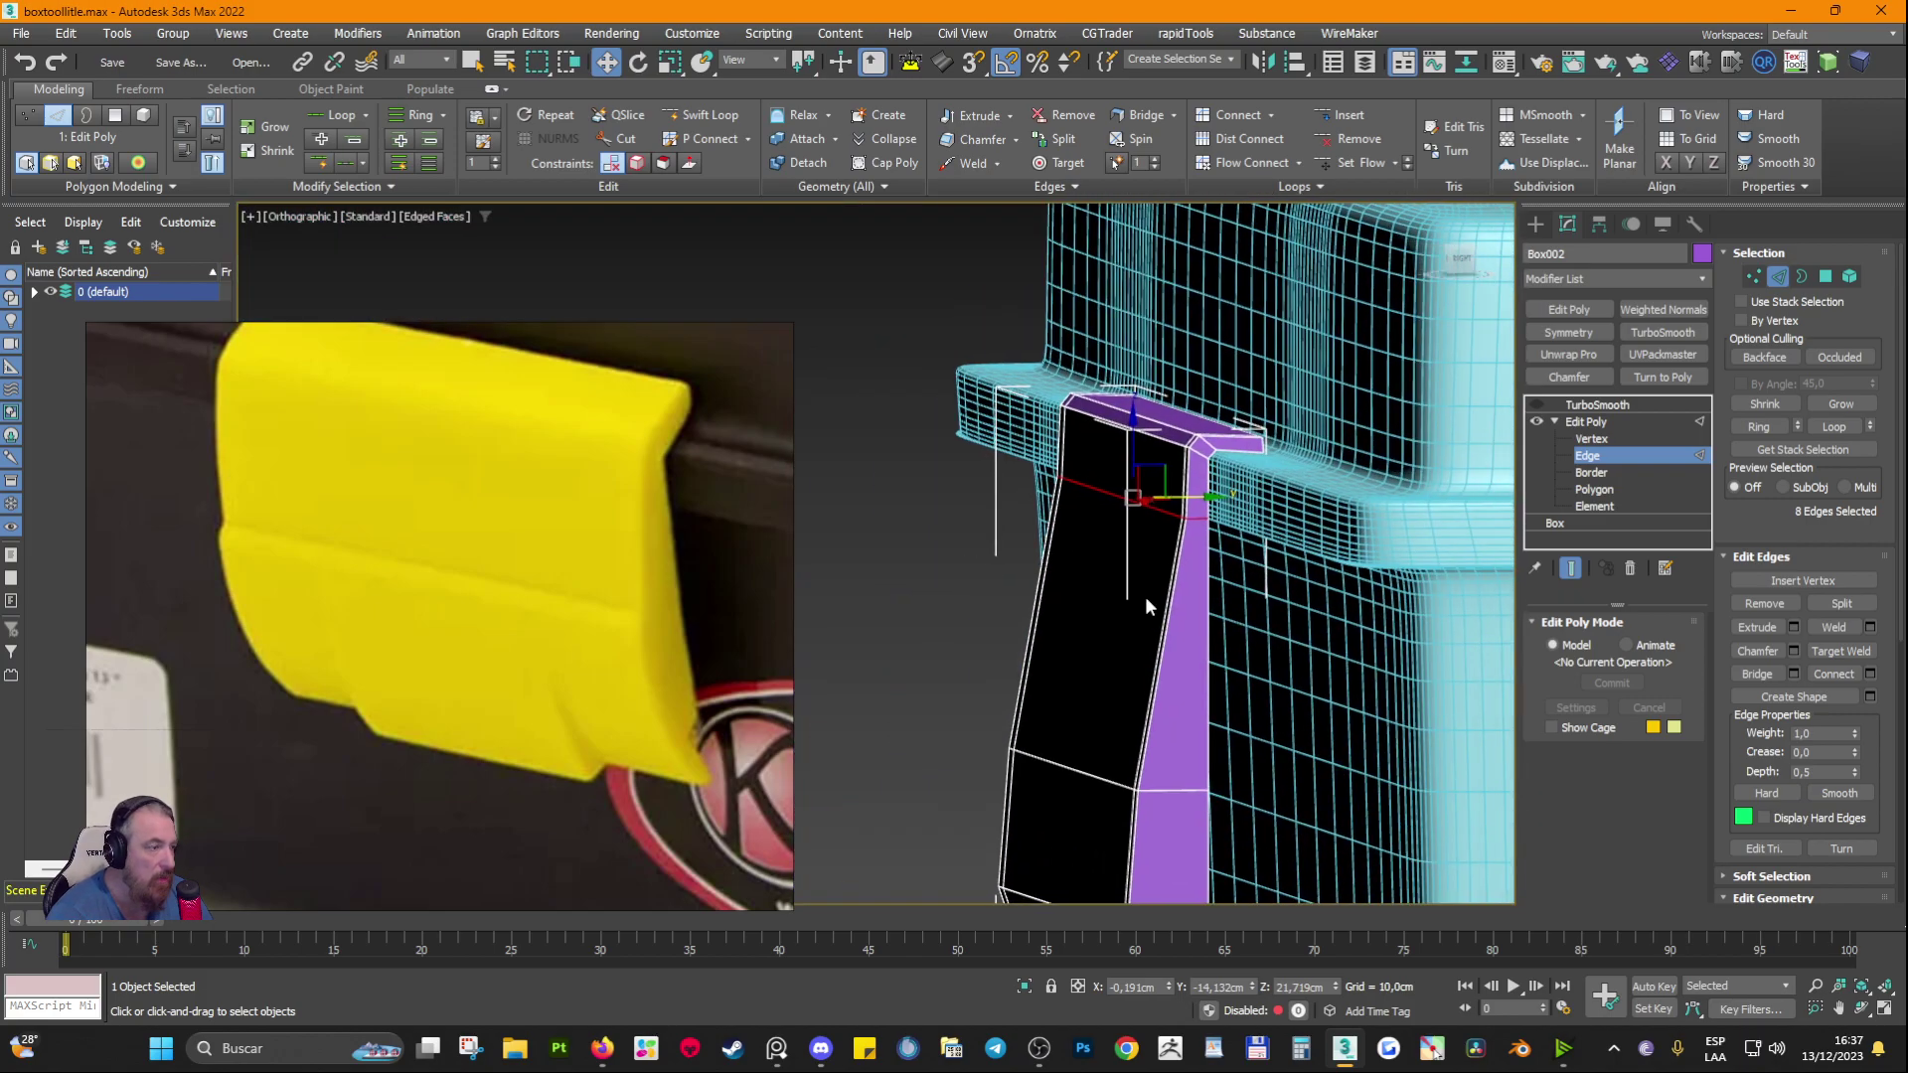
pyautogui.moveTo(1183, 496); pyautogui.dragTo(1176, 498)
pyautogui.keyDown('alt'); pyautogui.moveTo(1263, 541); pyautogui.dragTo(1209, 570, button='middle'); pyautogui.keyUp('alt')
# Step: Select all vertices at the latch's bottom end and move them in against the toolbox wall to about Y -11.99 cm
pyautogui.moveTo(1185, 699); pyautogui.dragTo(1073, 532, button='middle')
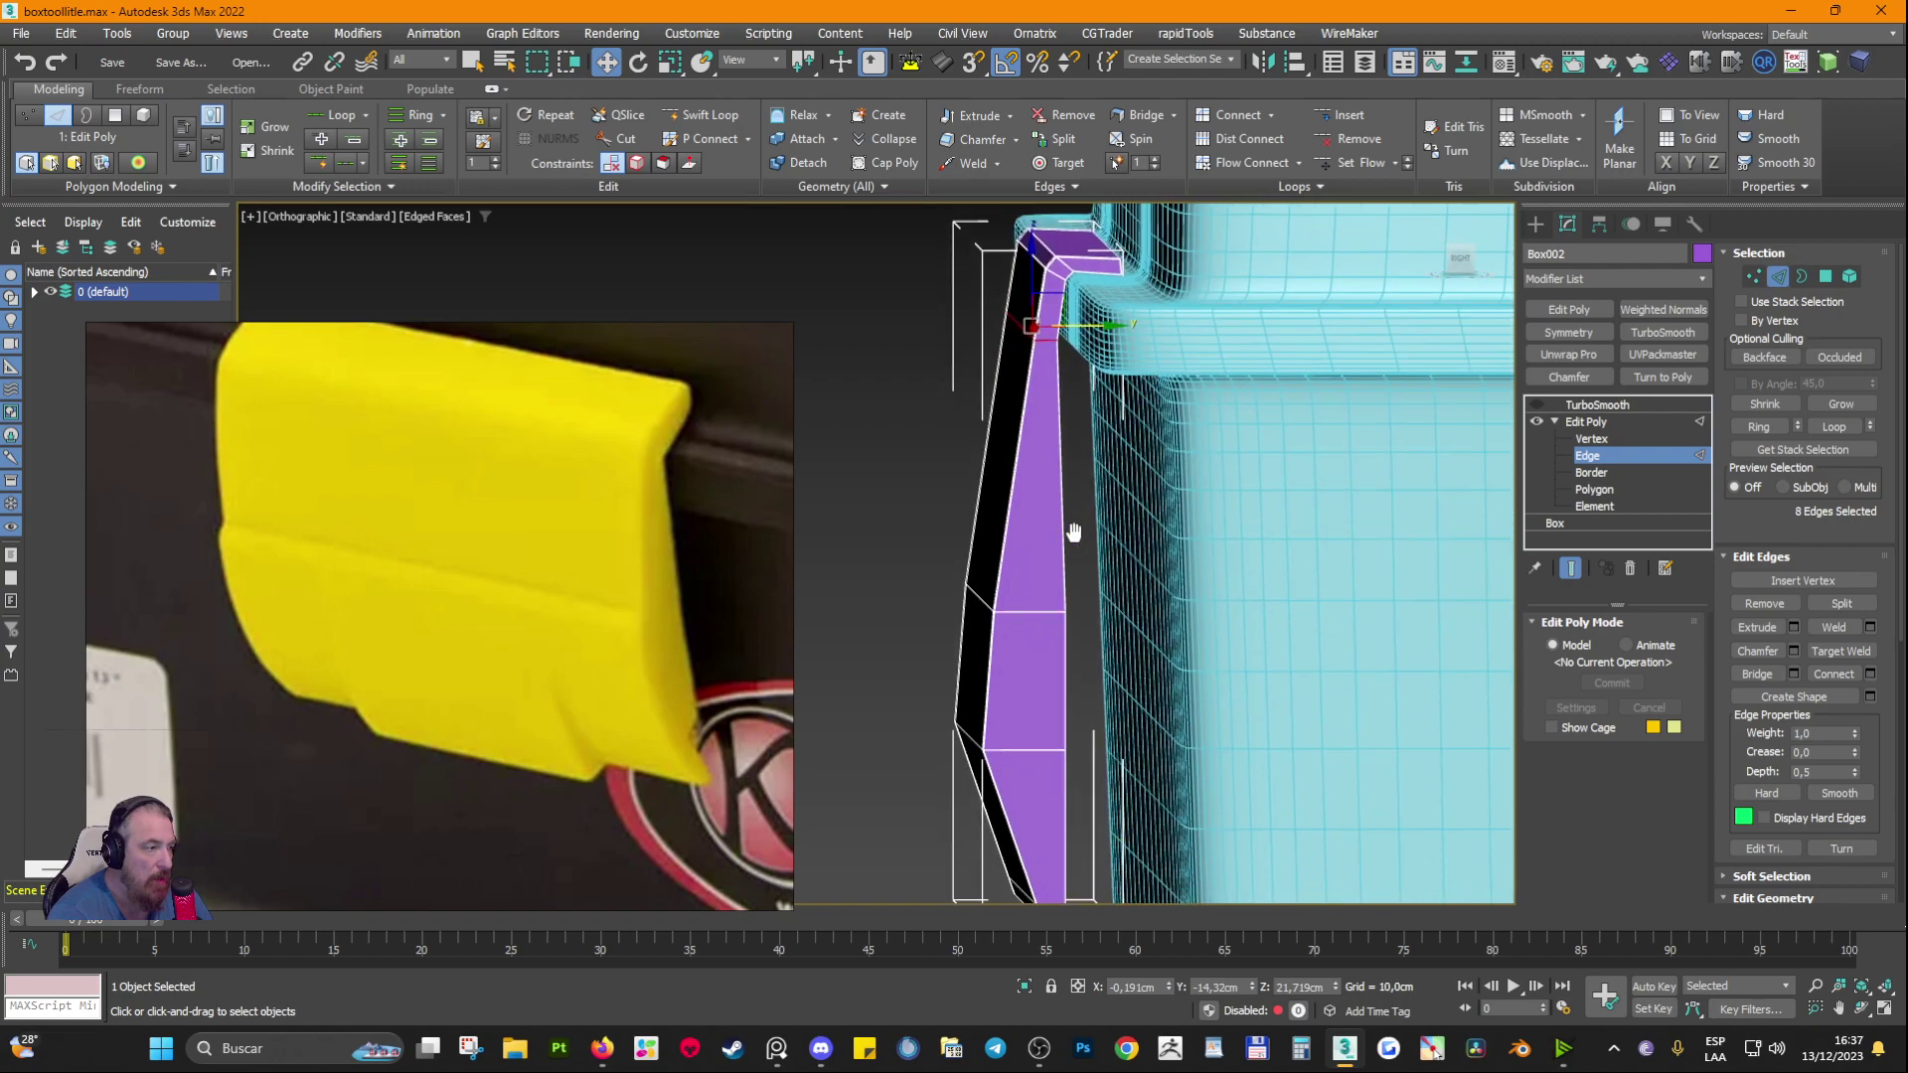
pyautogui.moveTo(1068, 658); pyautogui.dragTo(1038, 534, button='middle')
pyautogui.keyDown('alt'); pyautogui.moveTo(1016, 784); pyautogui.dragTo(965, 716, button='middle'); pyautogui.keyUp('alt')
pyautogui.press('1')
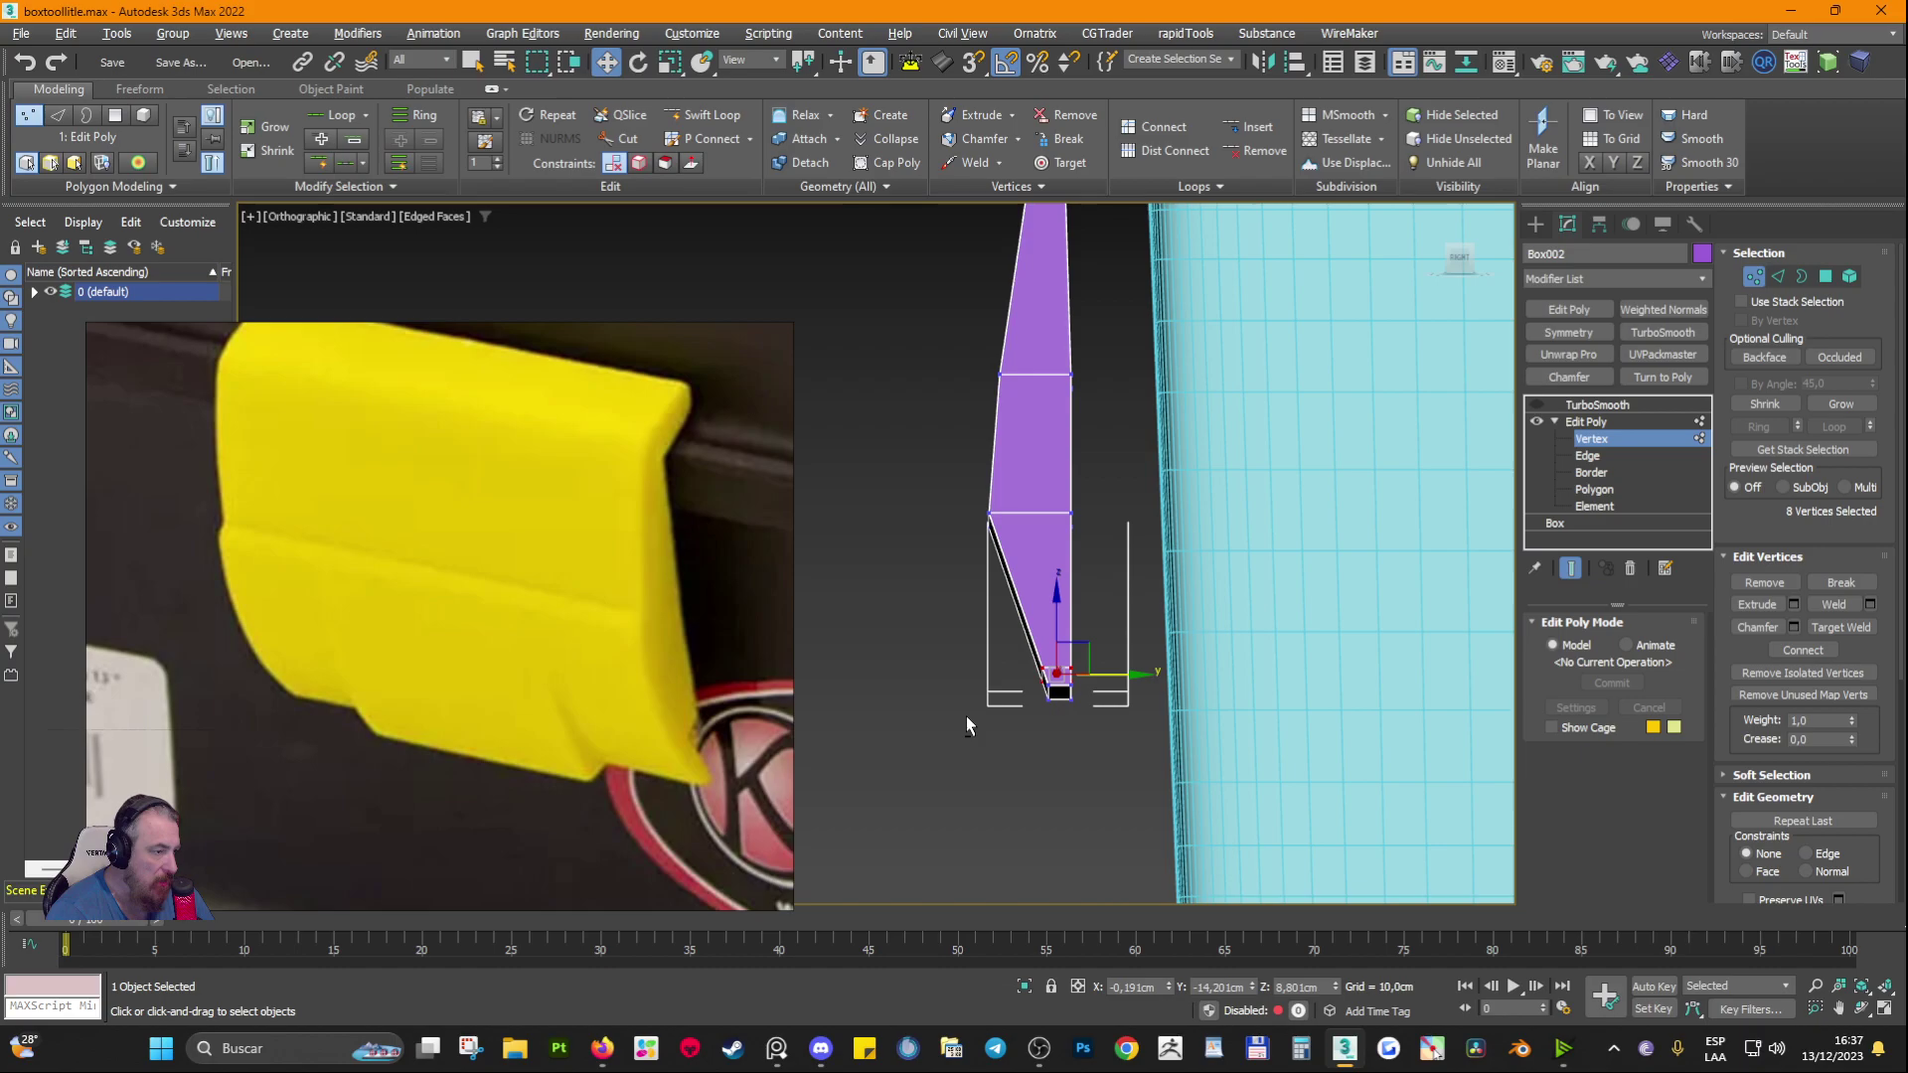
pyautogui.moveTo(924, 644); pyautogui.dragTo(1106, 766)
pyautogui.keyDown('alt'); pyautogui.moveTo(1106, 766); pyautogui.dragTo(1099, 725, button='middle'); pyautogui.keyUp('alt')
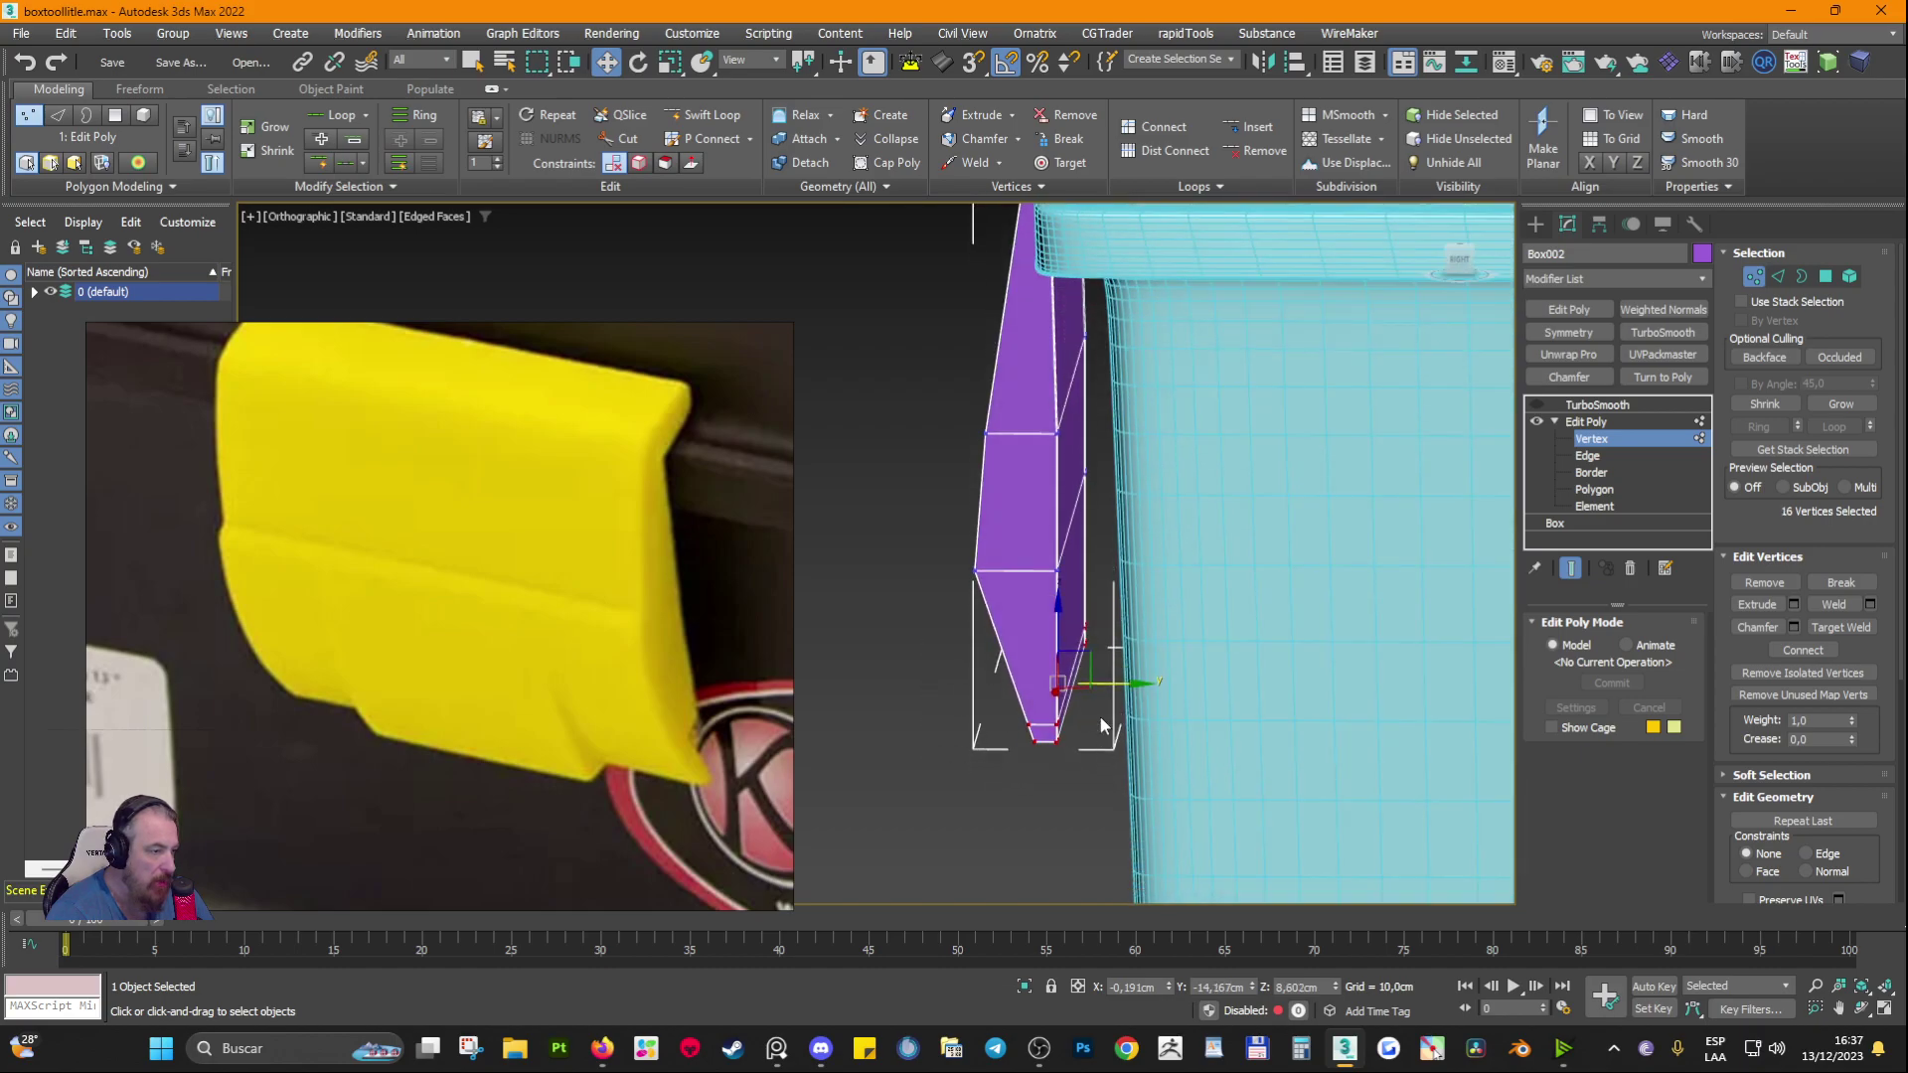
pyautogui.moveTo(1101, 685); pyautogui.dragTo(1172, 686)
pyautogui.keyDown('alt'); pyautogui.moveTo(1169, 700); pyautogui.dragTo(1175, 698, button='middle'); pyautogui.keyUp('alt')
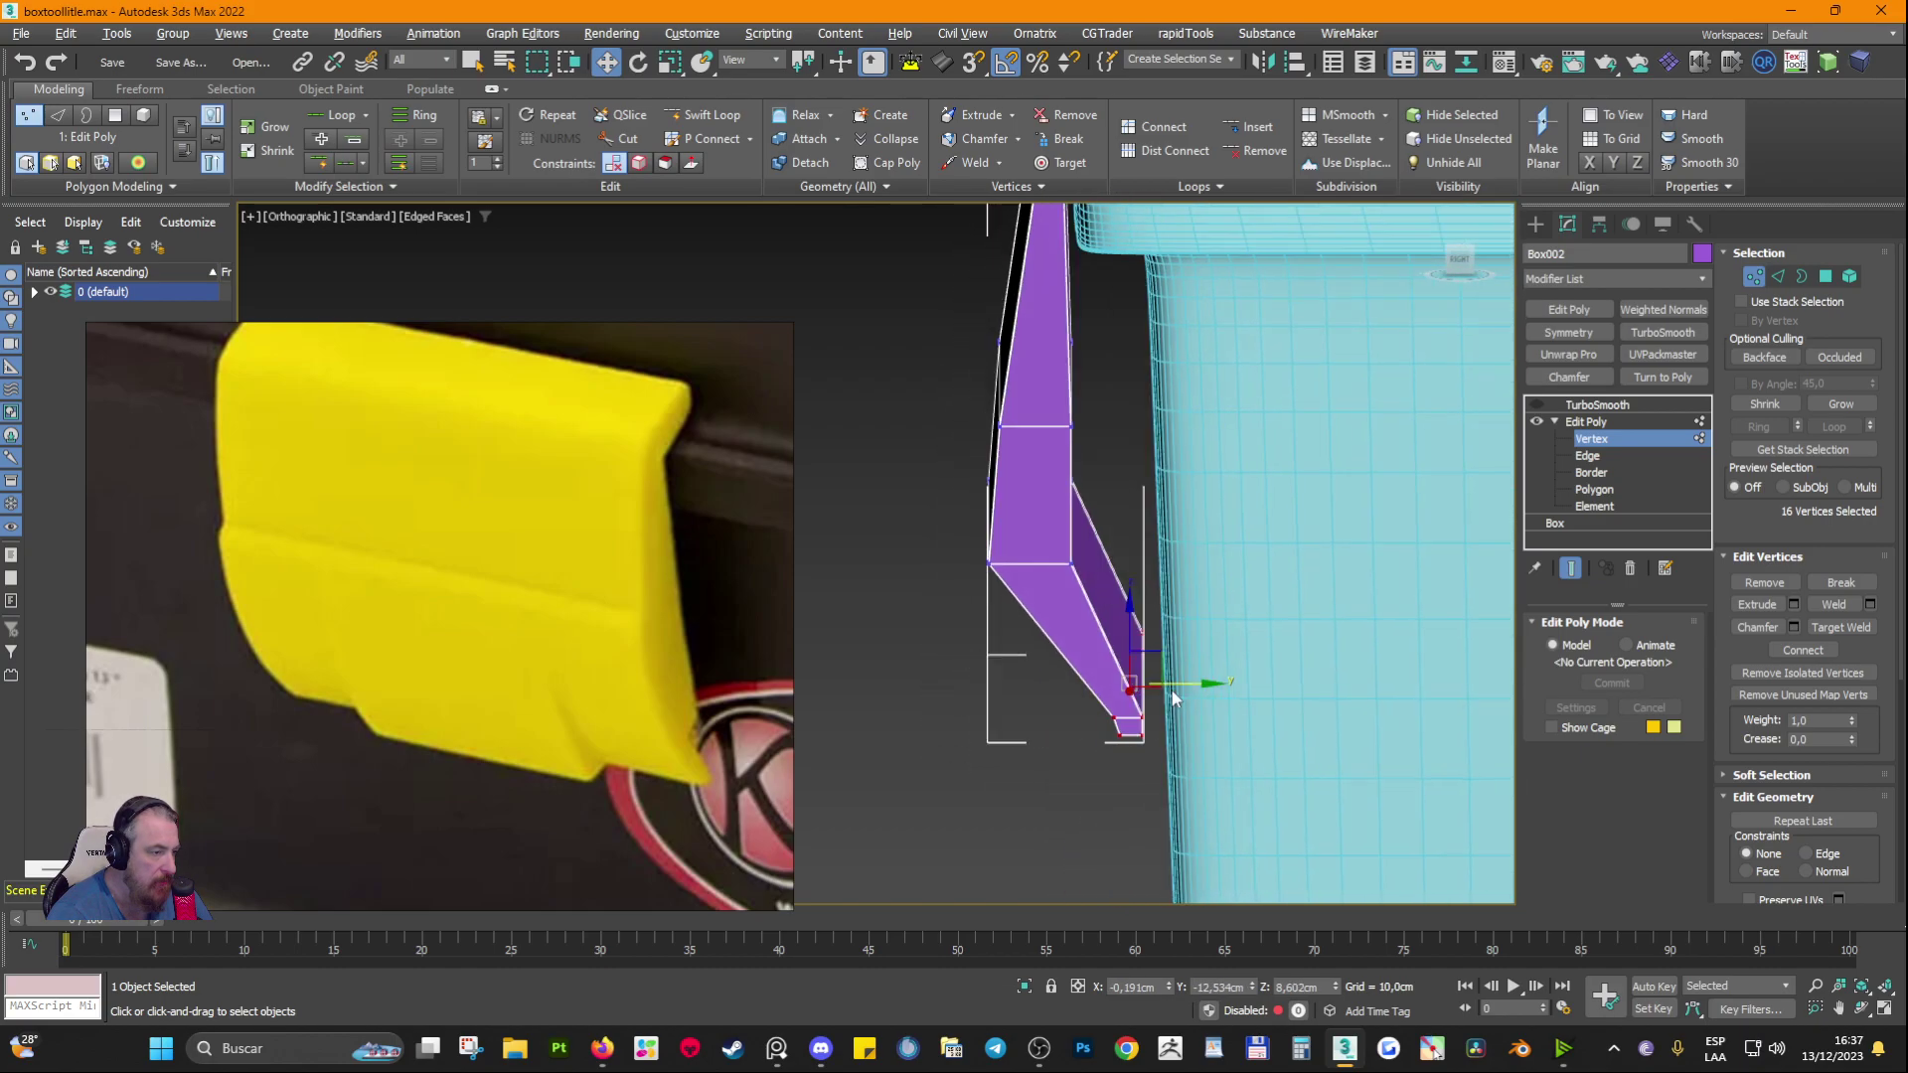
pyautogui.moveTo(1172, 699); pyautogui.dragTo(1197, 689)
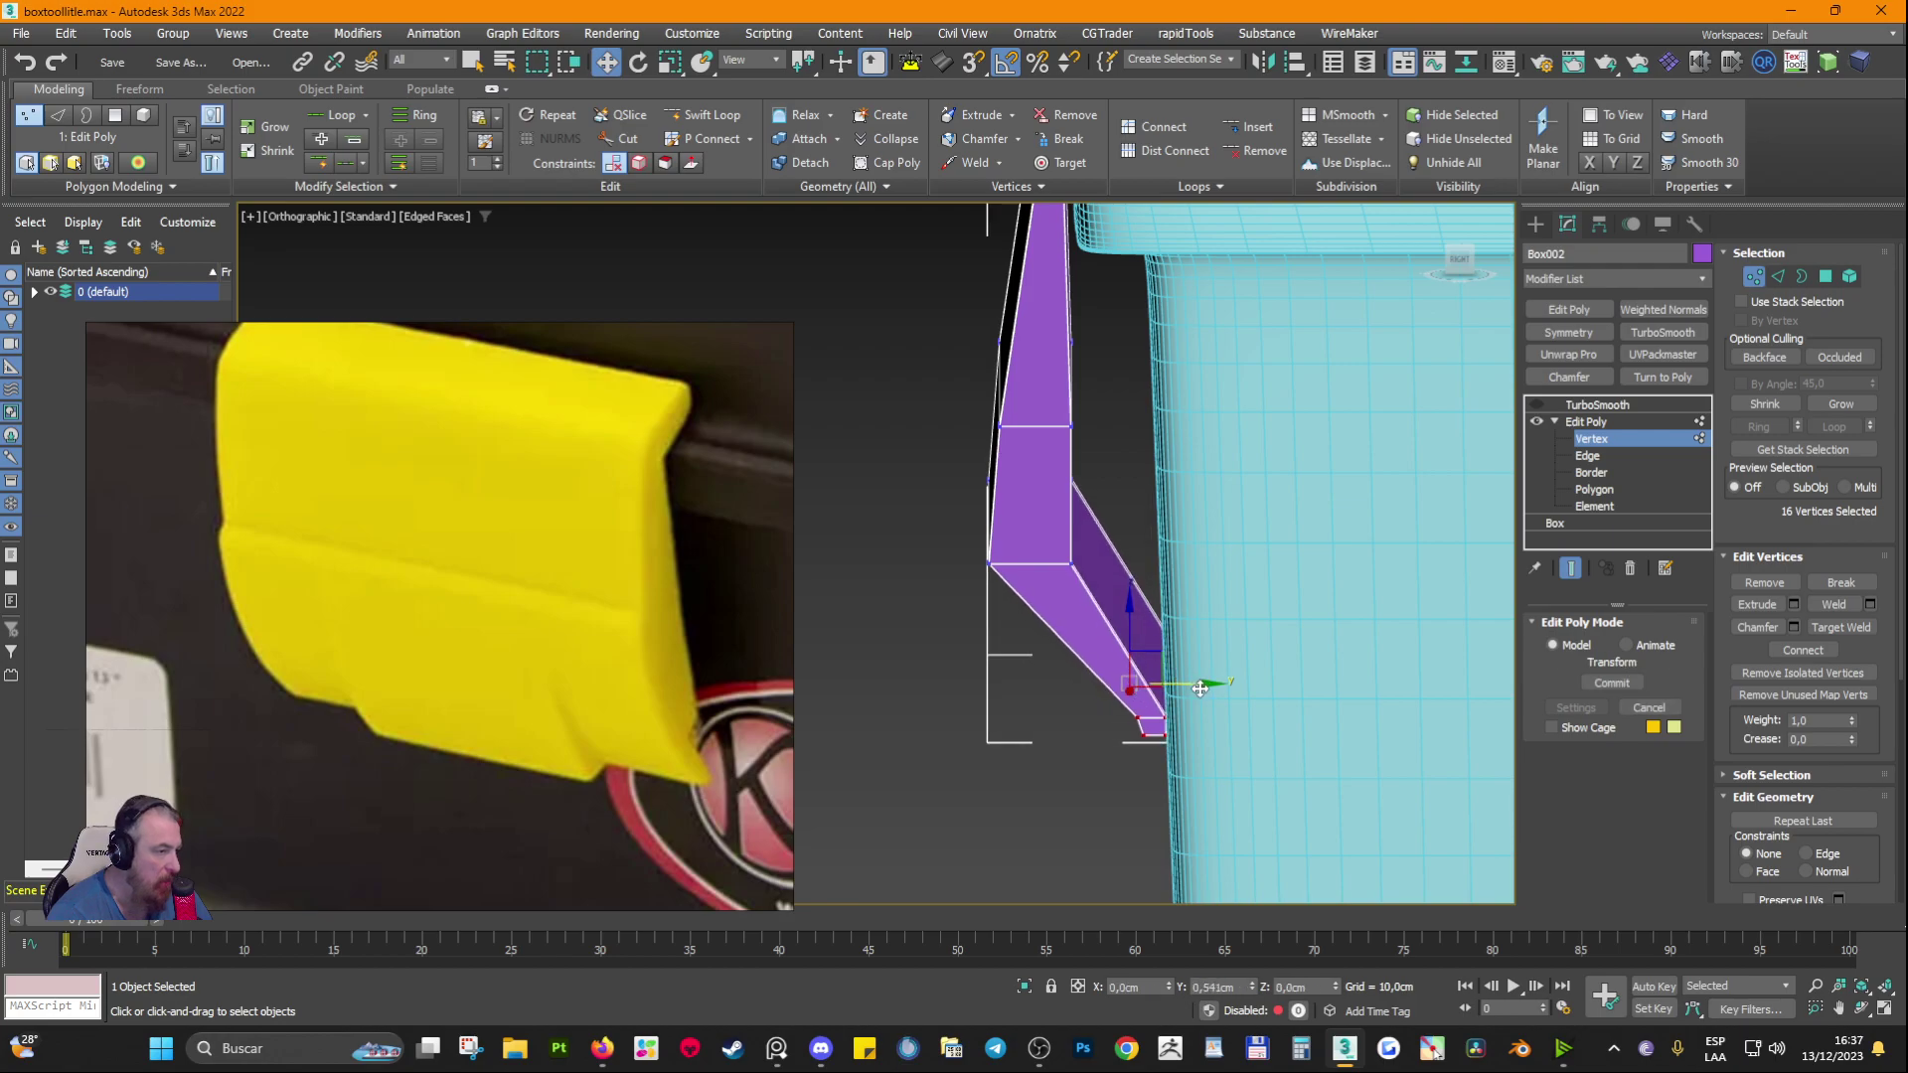
pyautogui.moveTo(1196, 689)
pyautogui.keyDown('alt'); pyautogui.mouseDown(button='middle')
pyautogui.moveTo(1197, 711)
pyautogui.moveTo(1191, 682)
pyautogui.mouseUp(button='middle'); pyautogui.keyUp('alt')
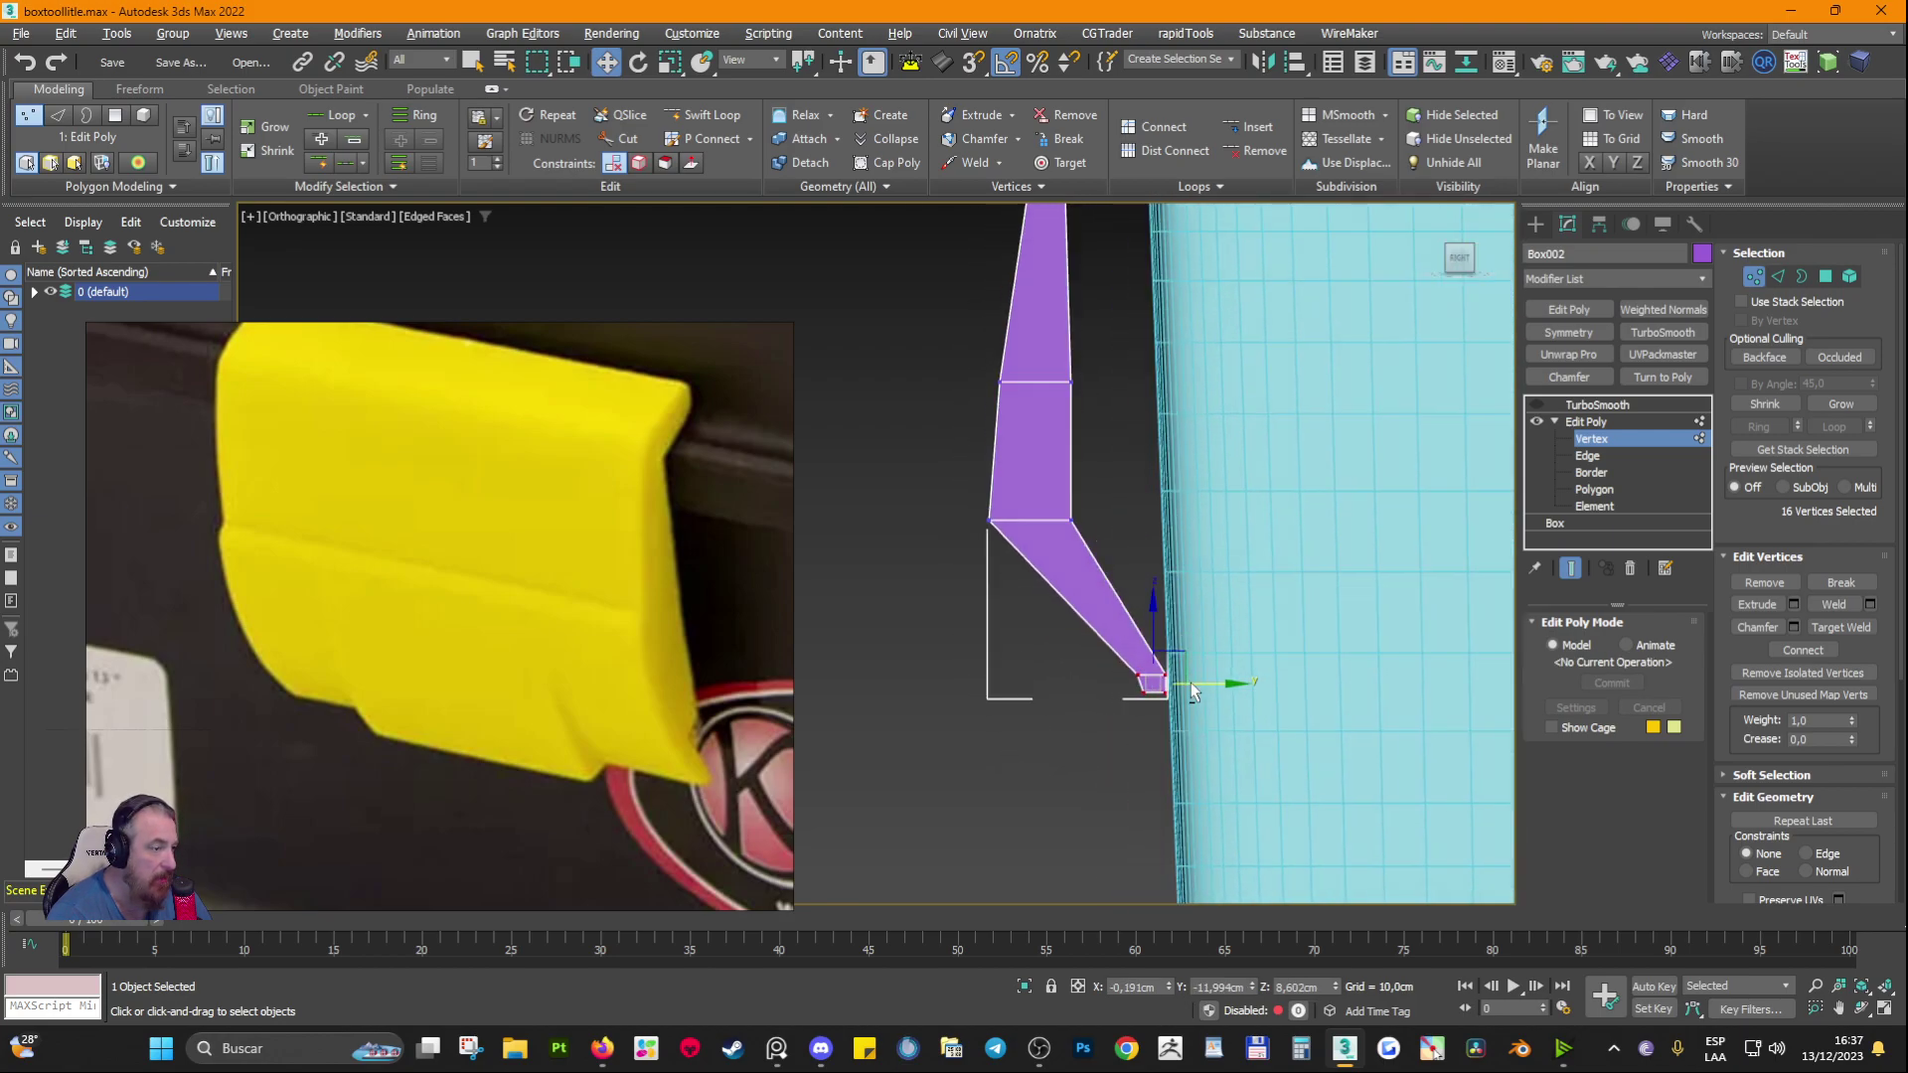
# Step: Move the vertex row above the latch's bottom end to about Y -12.84 cm and the next row up to about Y -13.44 cm
pyautogui.moveTo(1109, 548); pyautogui.dragTo(1193, 518)
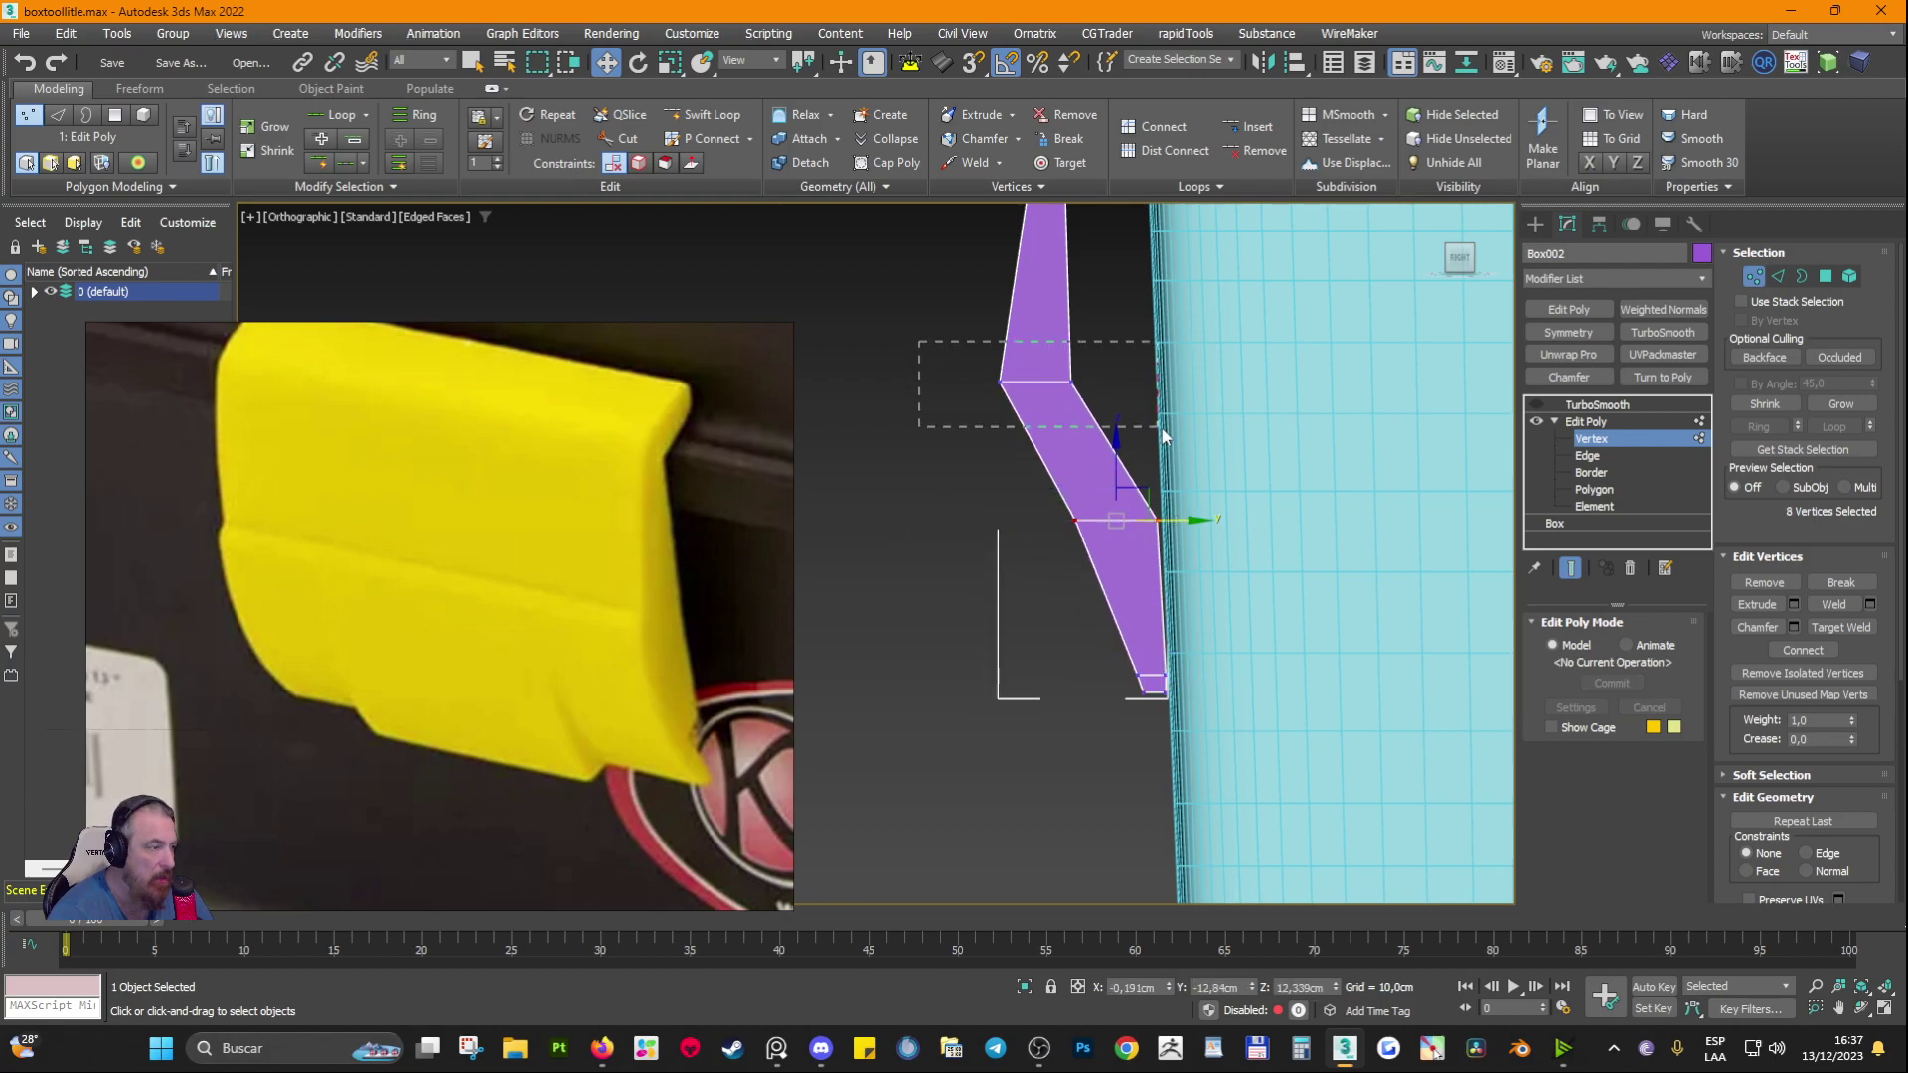
pyautogui.moveTo(1162, 429); pyautogui.dragTo(1163, 431)
pyautogui.moveTo(1111, 387); pyautogui.dragTo(1122, 539, button='middle')
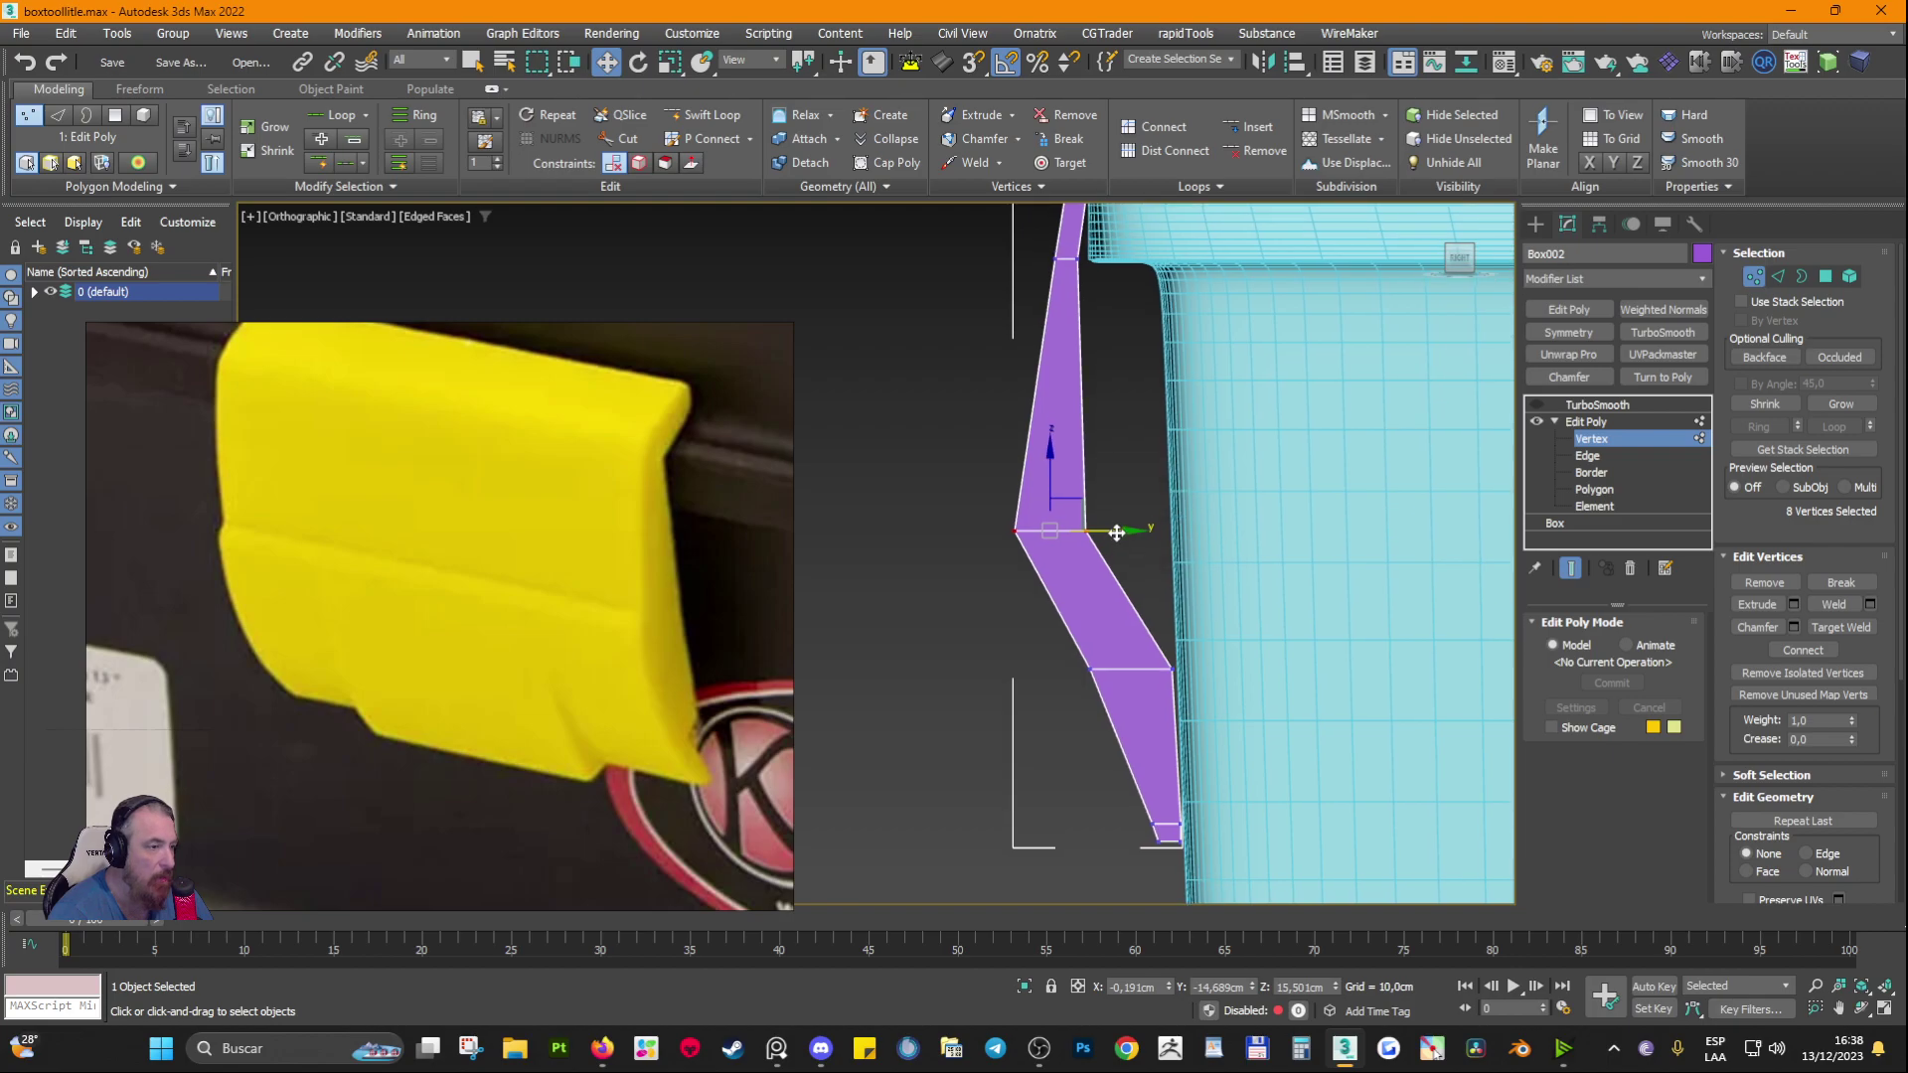
pyautogui.moveTo(1117, 532); pyautogui.dragTo(1173, 526)
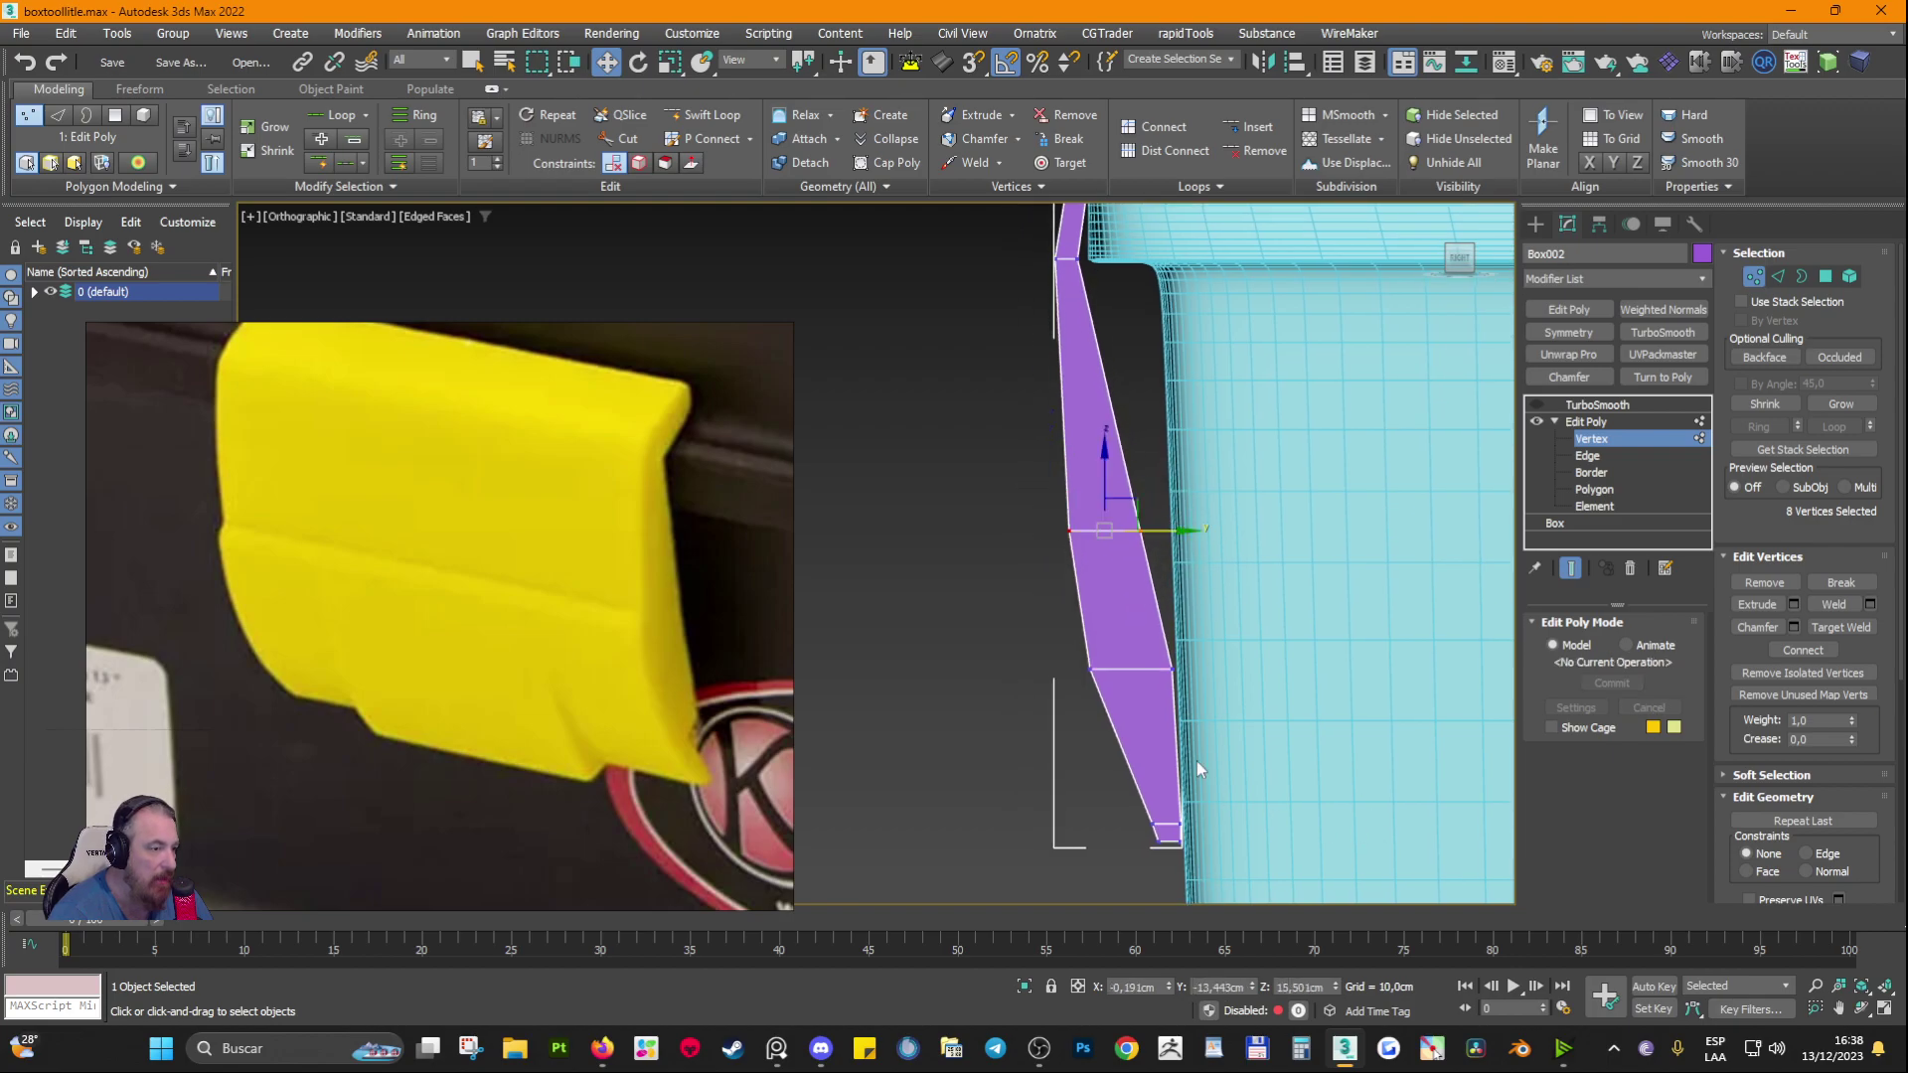
# Step: Inspect the reshaped latch from several angles against the reference photo and view its profile in the Right view
pyautogui.keyDown('alt'); pyautogui.moveTo(1196, 761); pyautogui.dragTo(1260, 682, button='middle'); pyautogui.keyUp('alt')
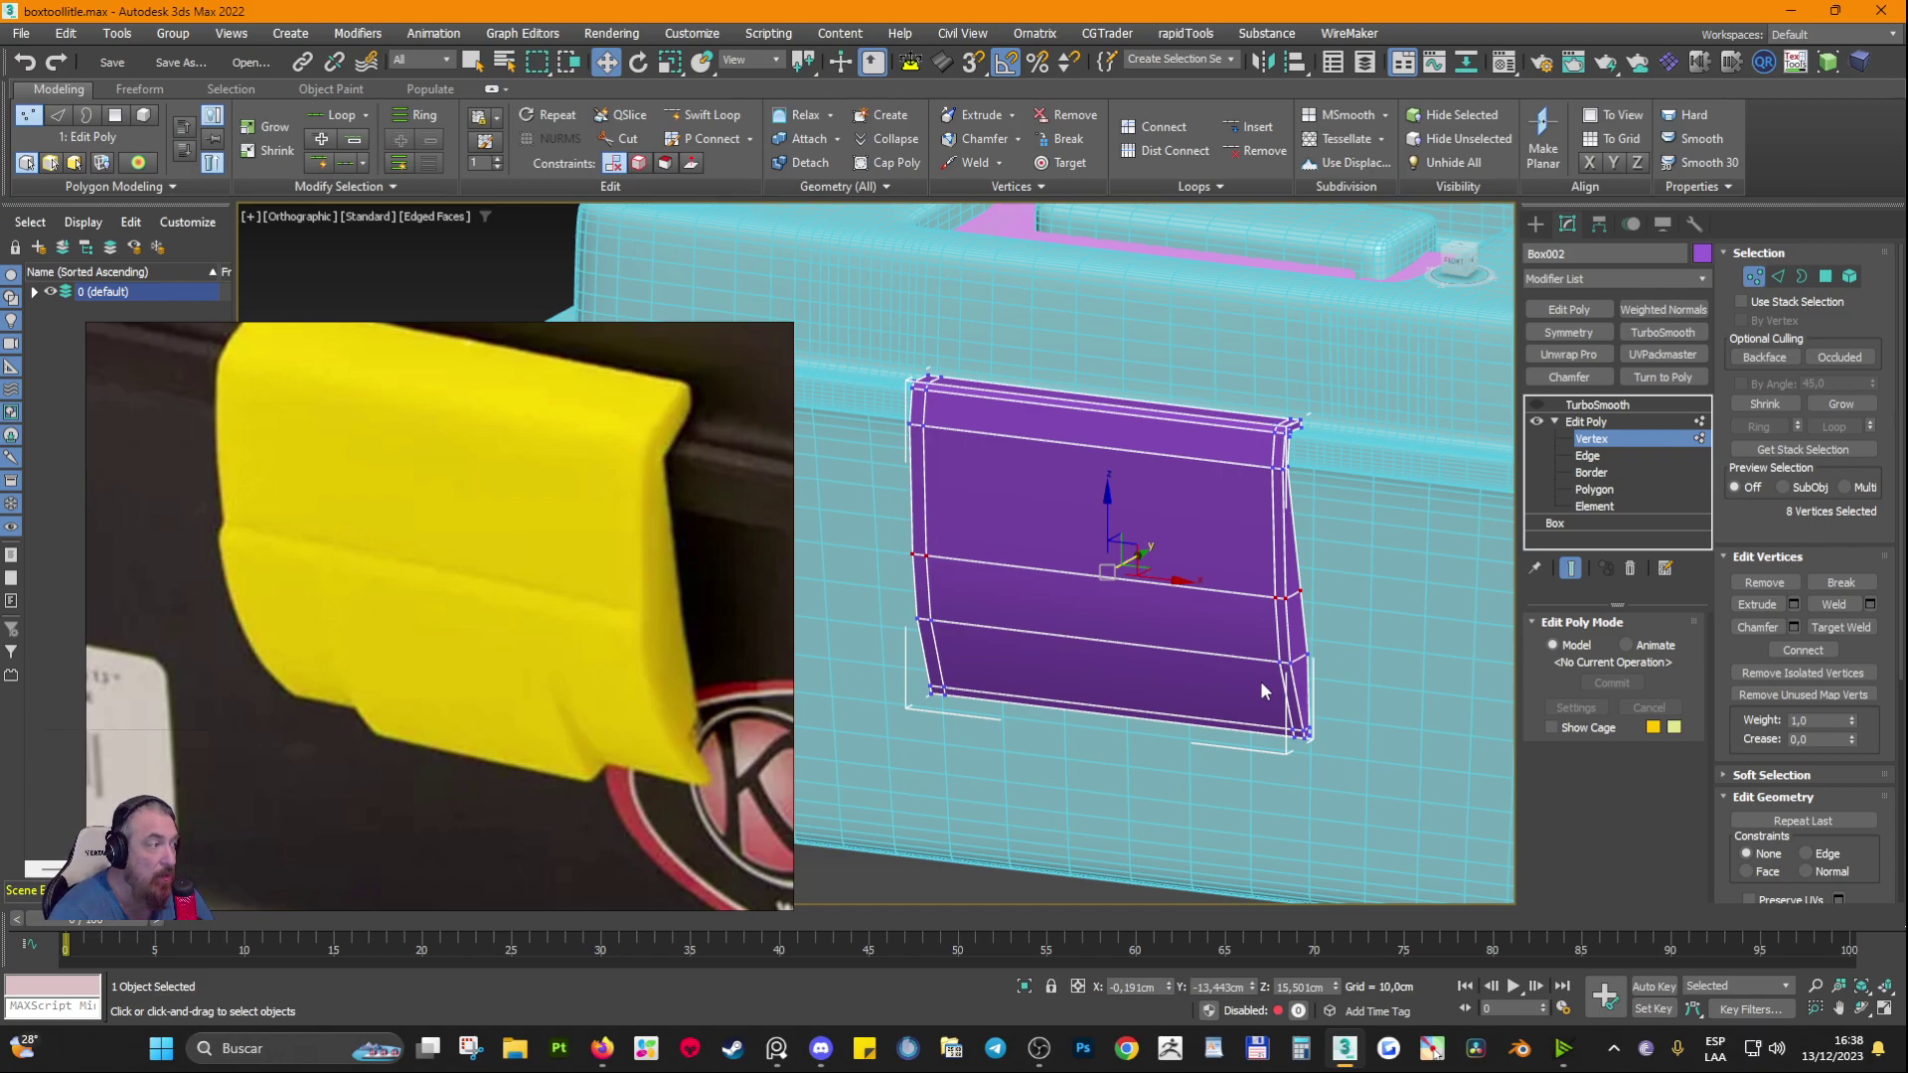
pyautogui.keyDown('alt'); pyautogui.moveTo(1125, 582); pyautogui.dragTo(1142, 561, button='middle'); pyautogui.keyUp('alt')
pyautogui.scroll(4, 1174, 494)
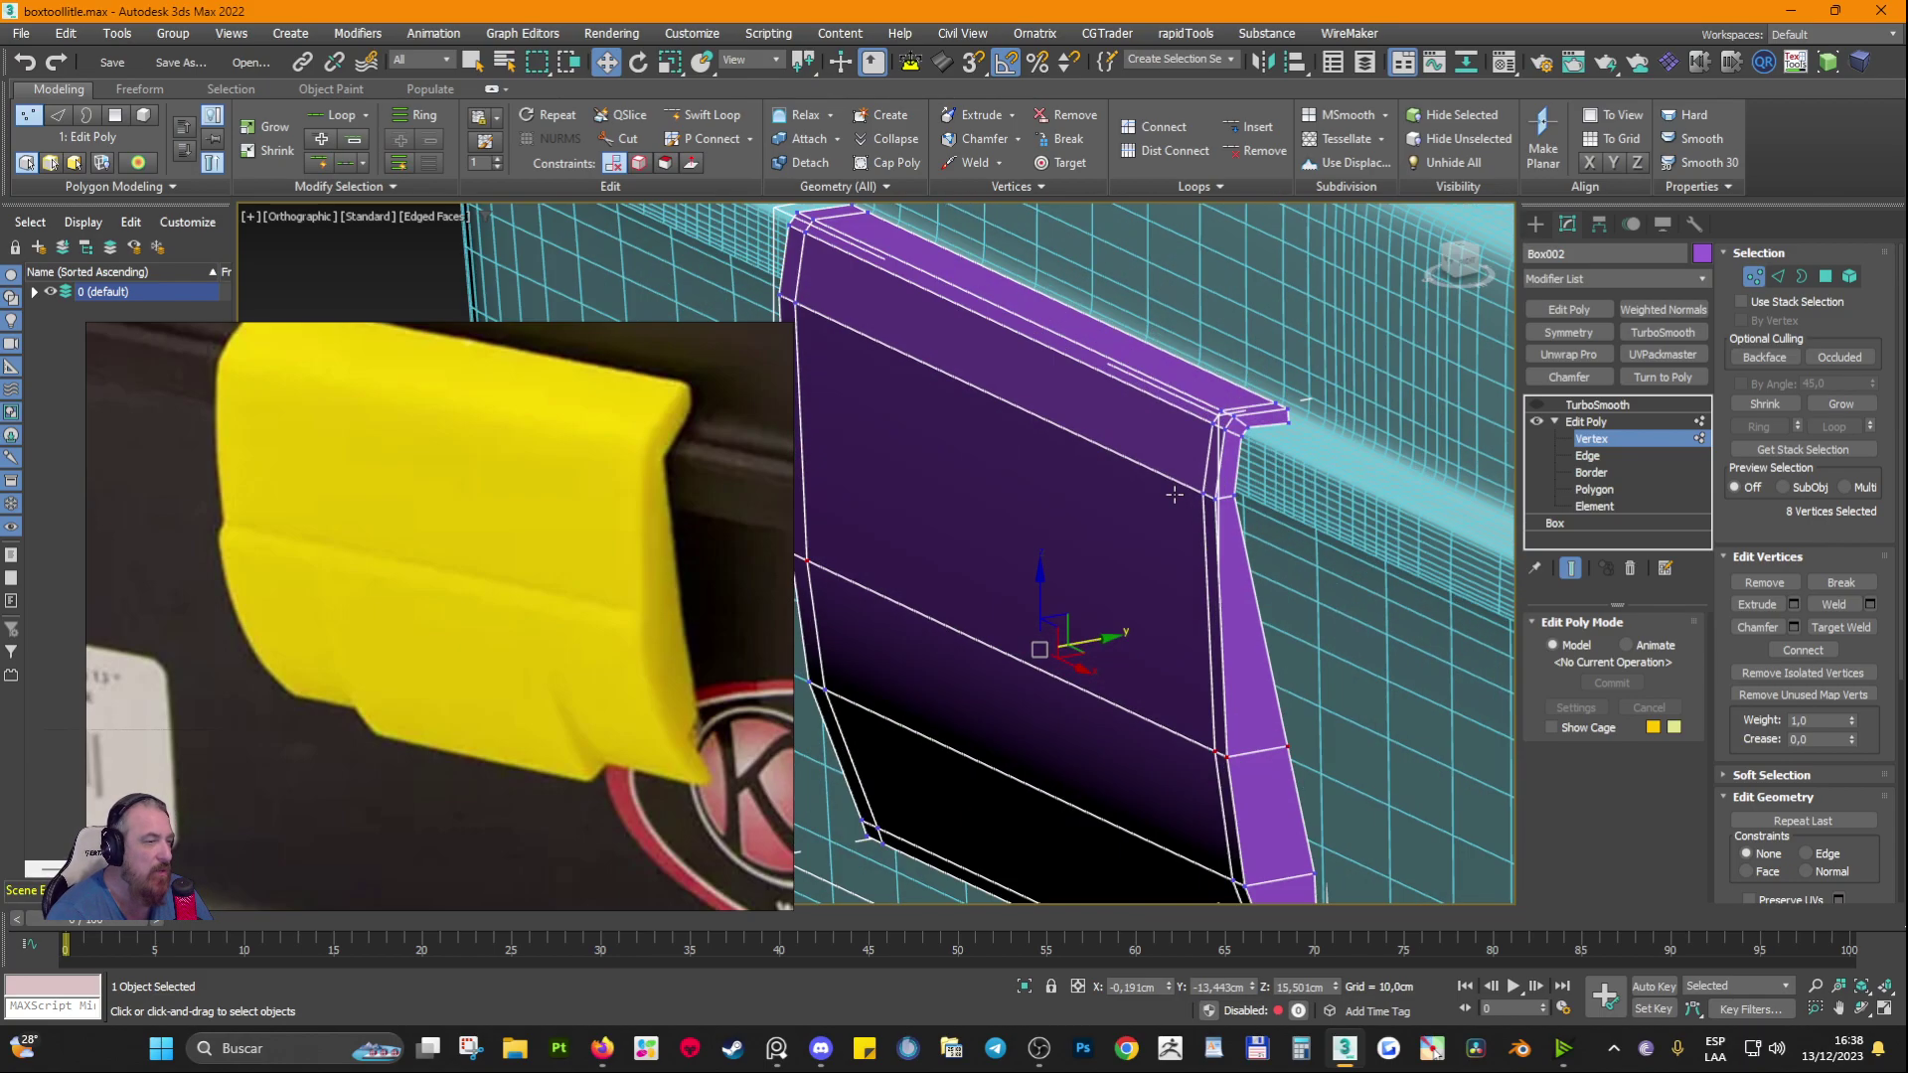
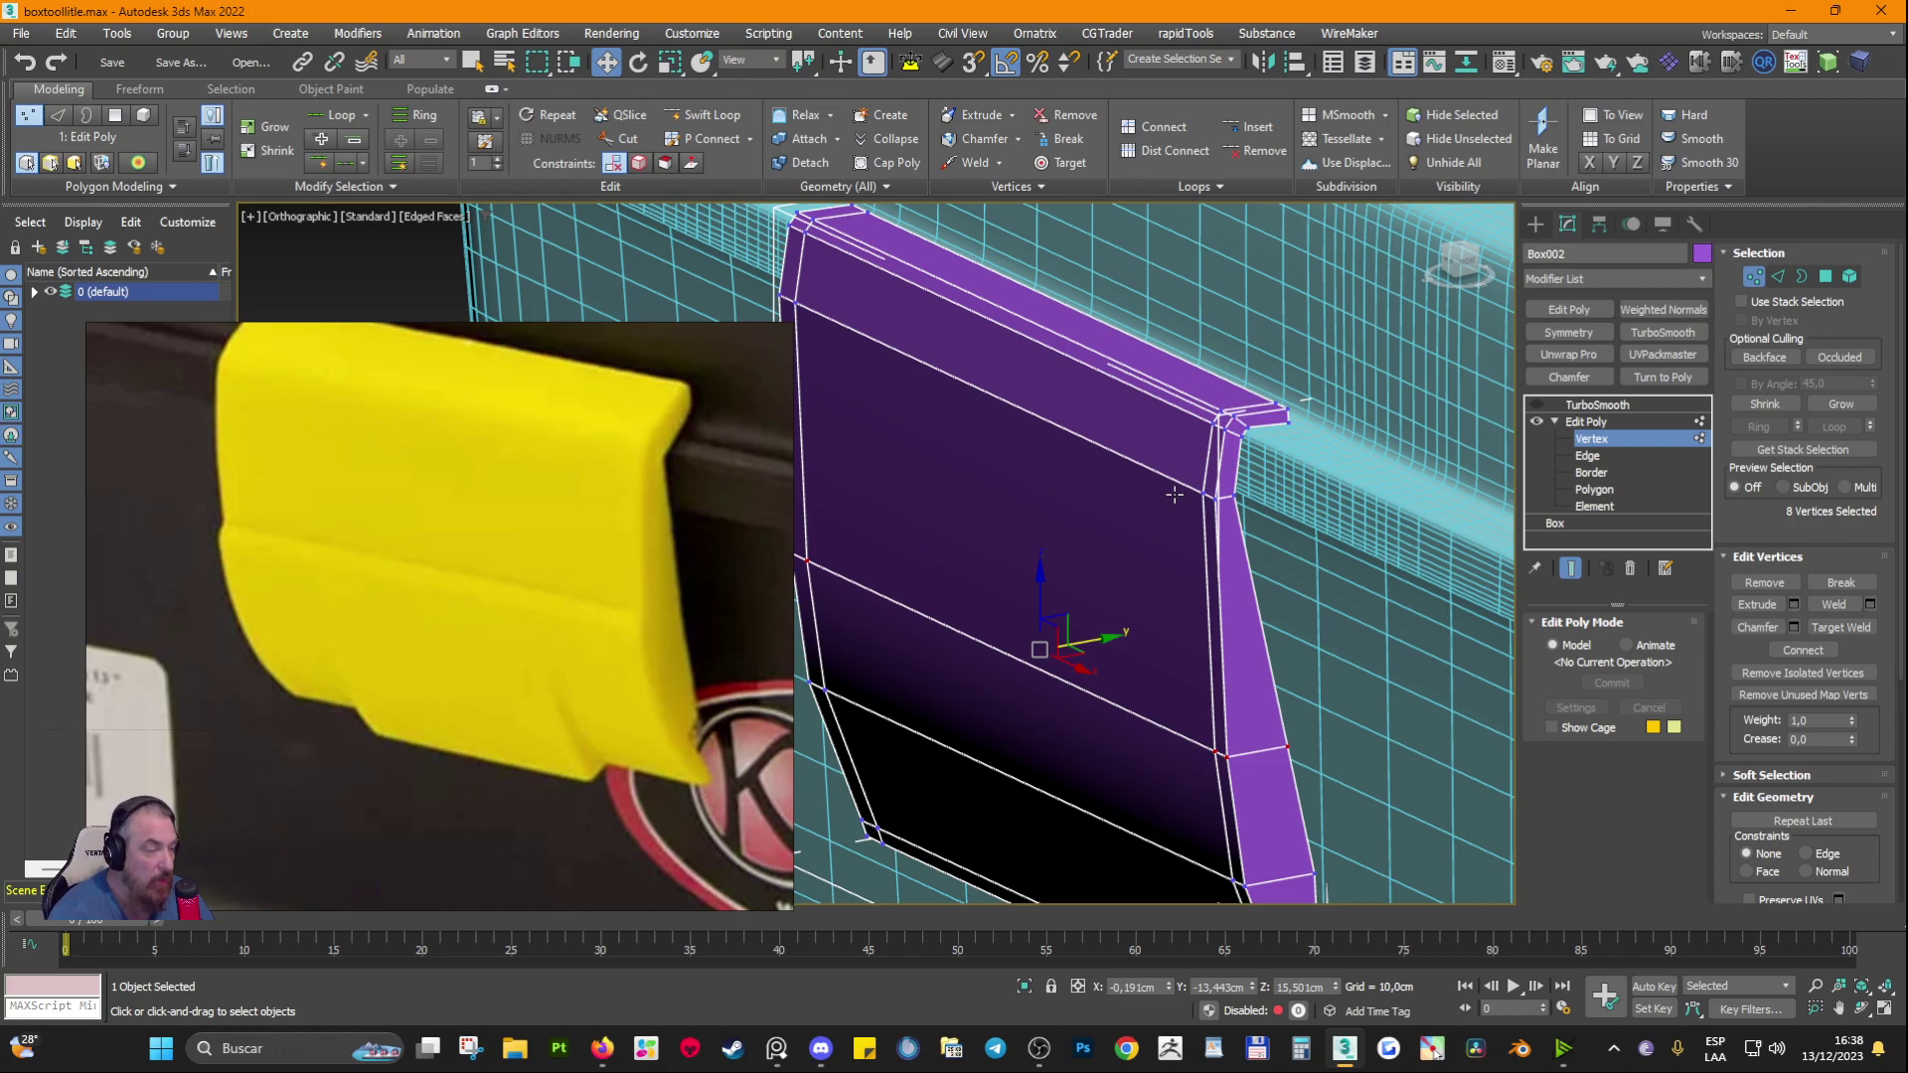
pyautogui.keyDown('alt'); pyautogui.moveTo(1202, 483); pyautogui.dragTo(1113, 433, button='middle'); pyautogui.keyUp('alt')
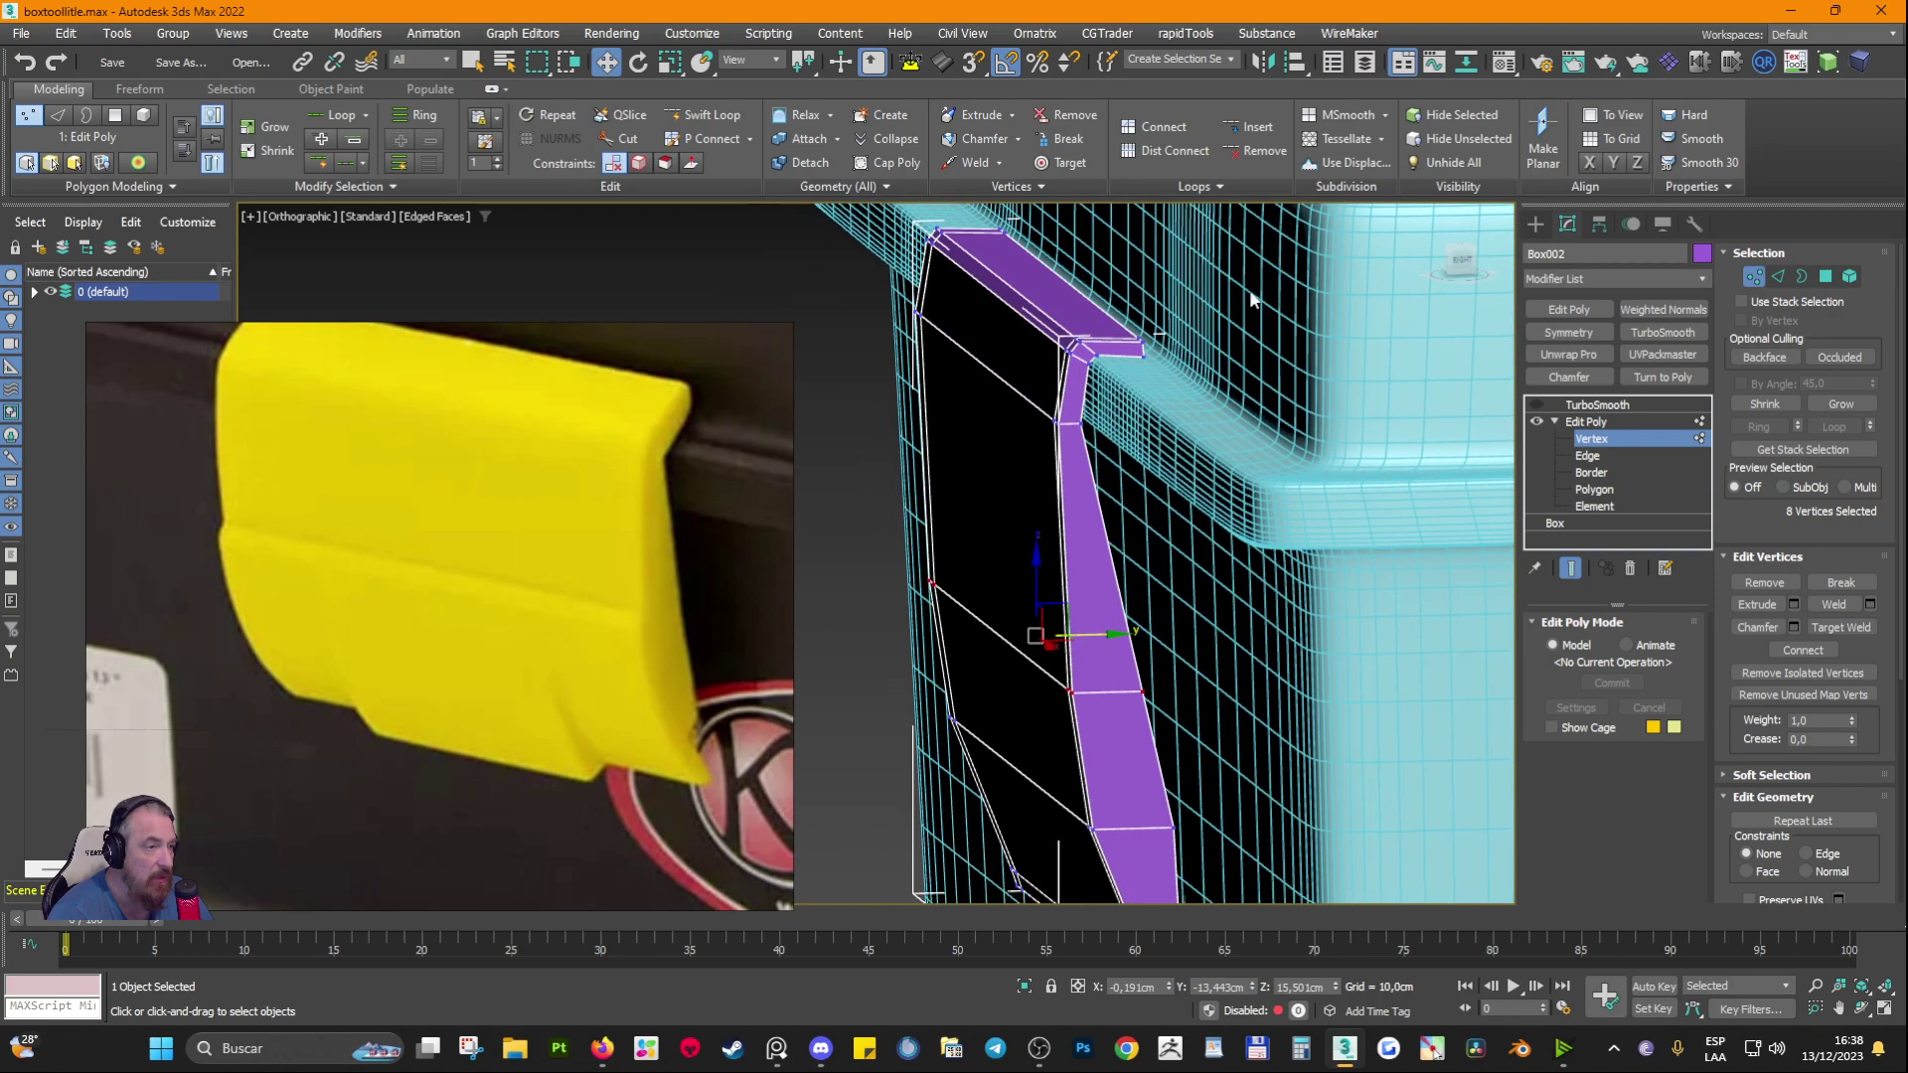
pyautogui.click(266, 221)
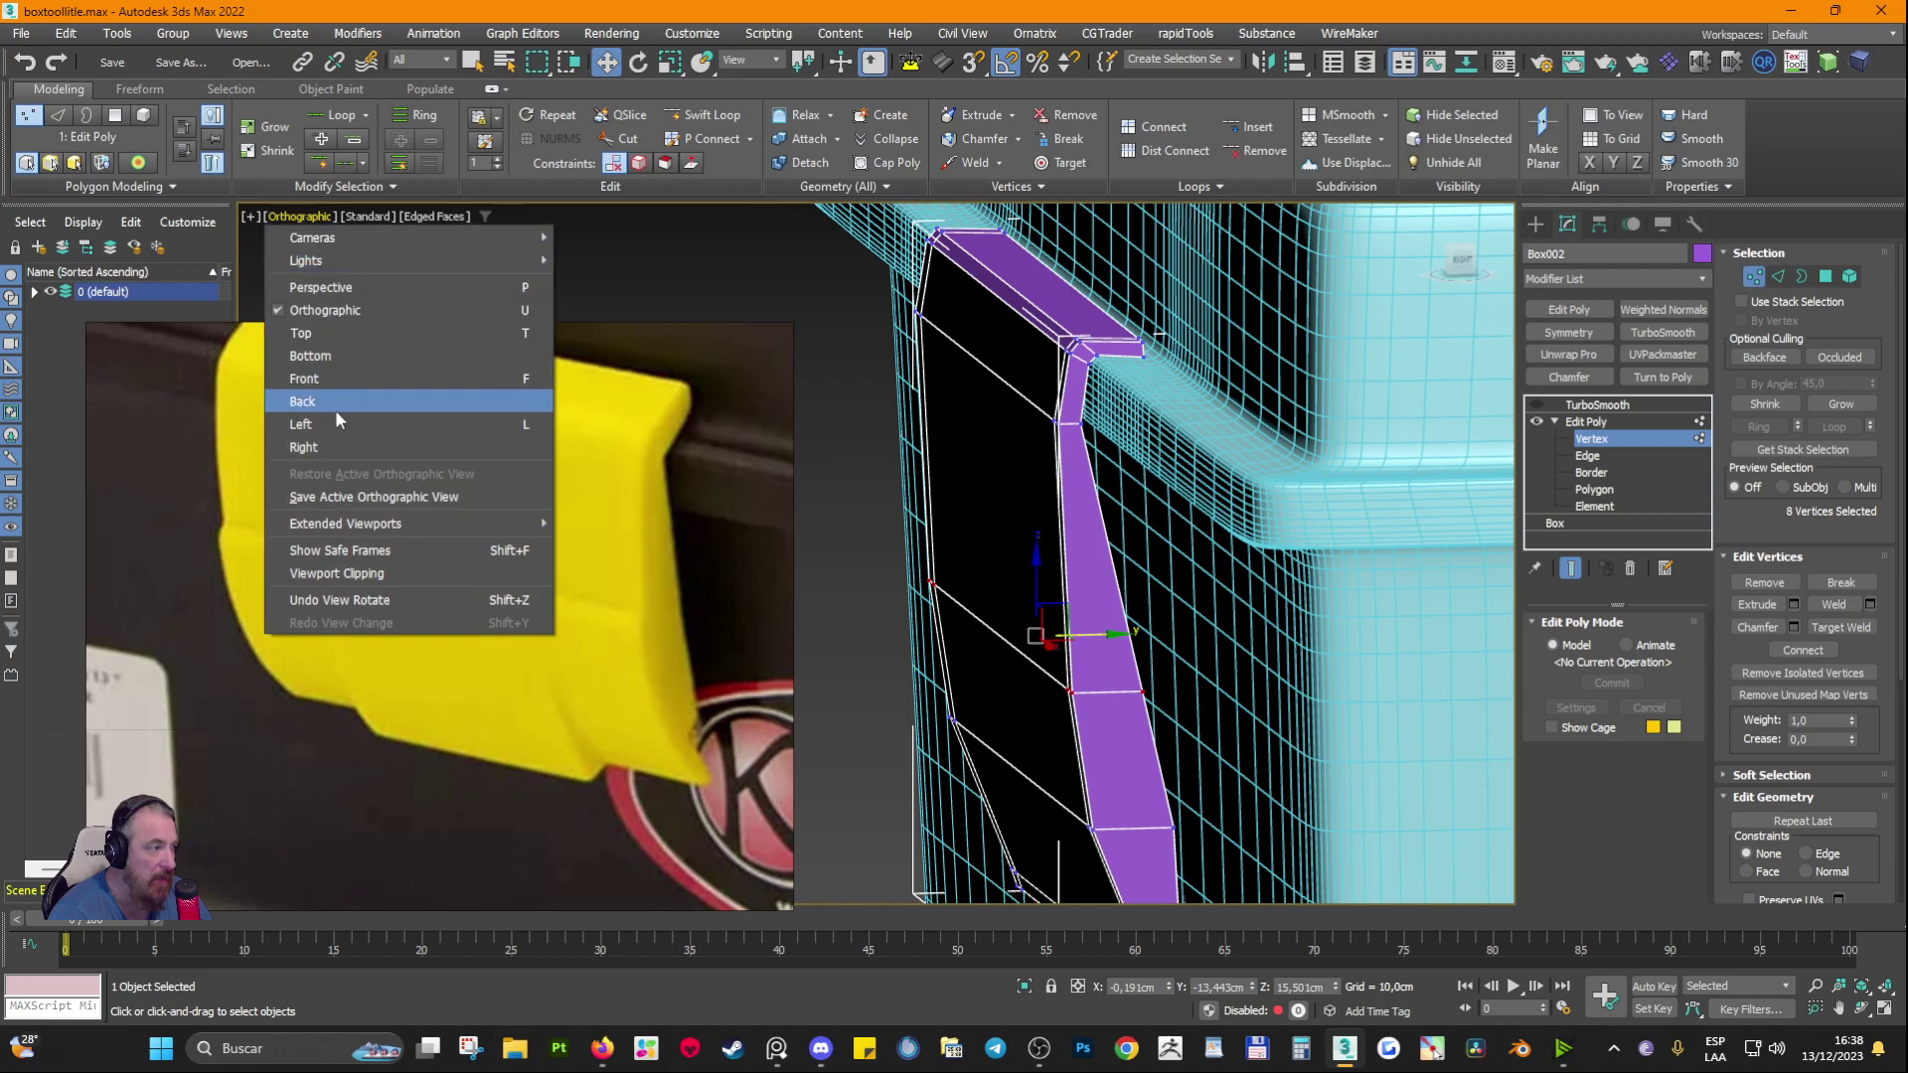
pyautogui.click(336, 438)
pyautogui.scroll(10, 820, 509)
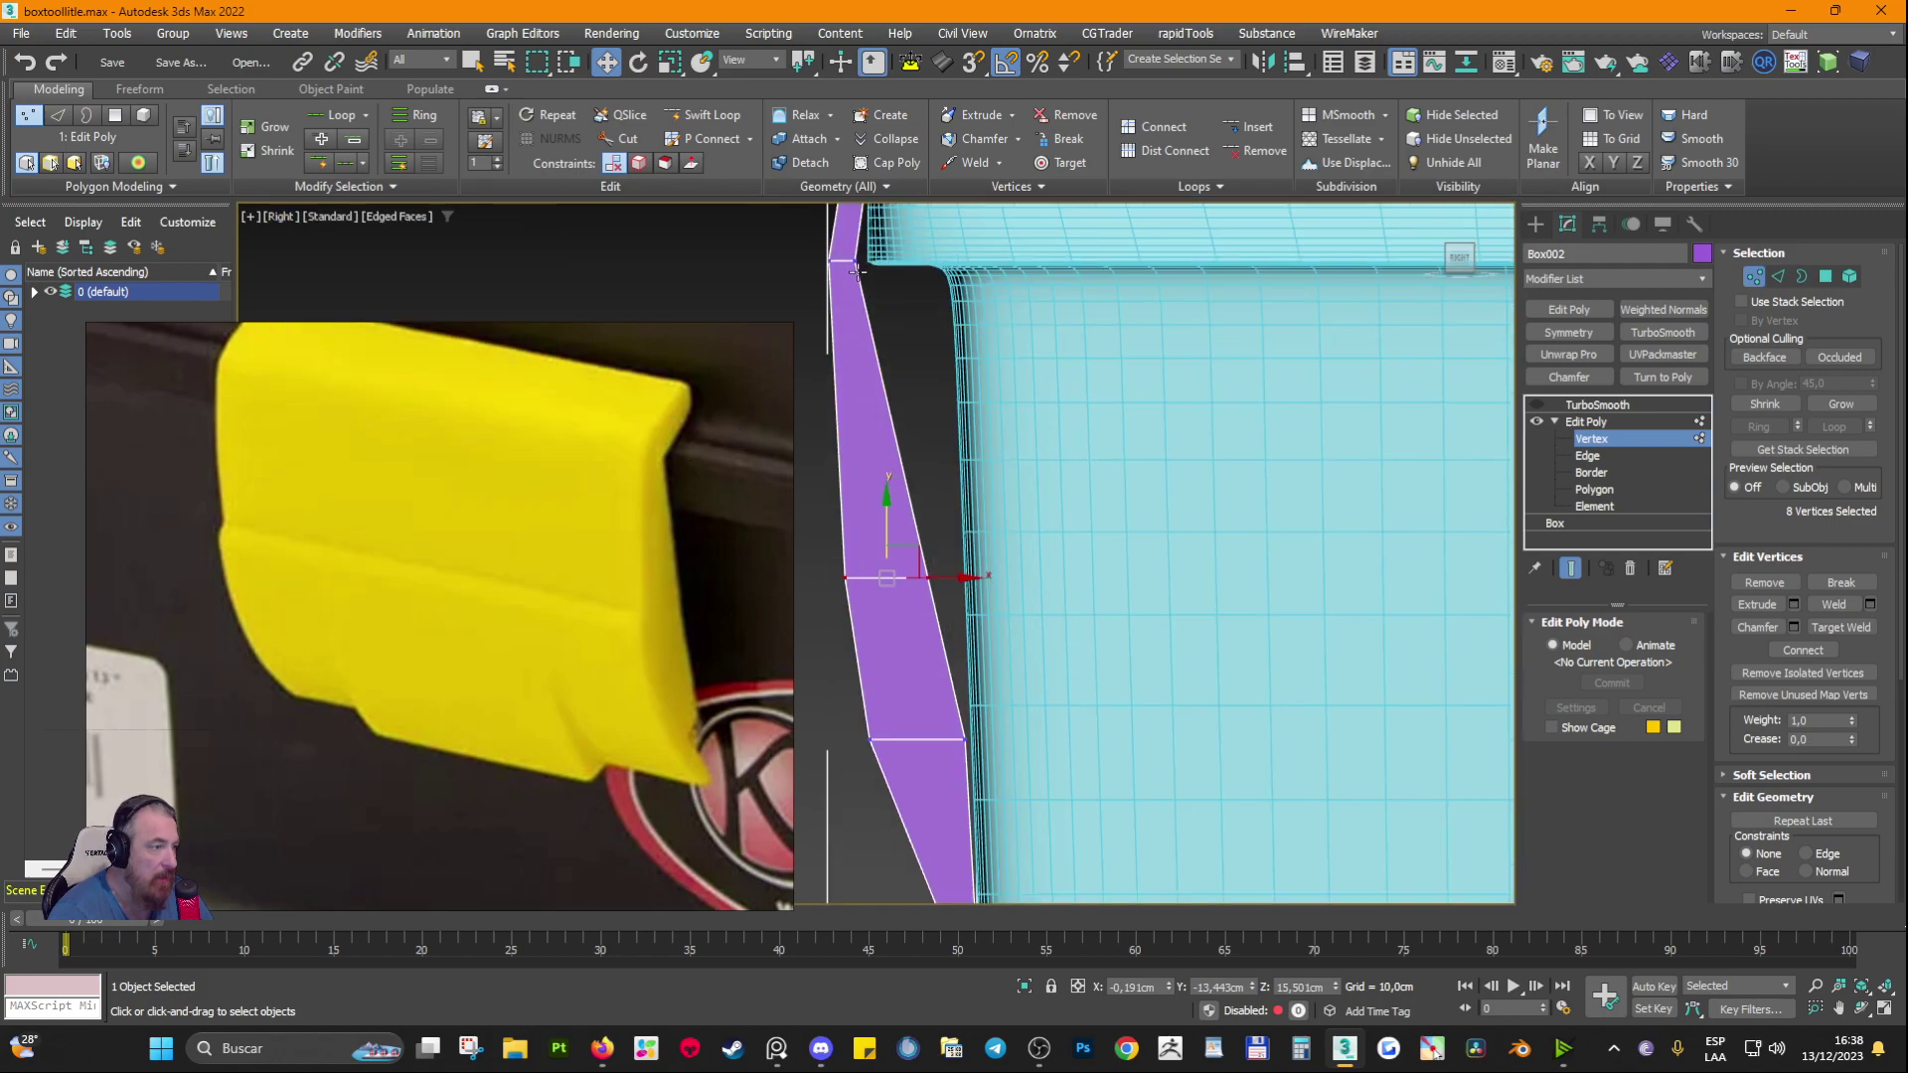
# Step: Thicken the latch's hook by moving its underside vertices down and its inner bend vertices in toward the lid rim
pyautogui.scroll(-3, 958, 378)
pyautogui.press('F4')
pyautogui.scroll(4, 994, 387)
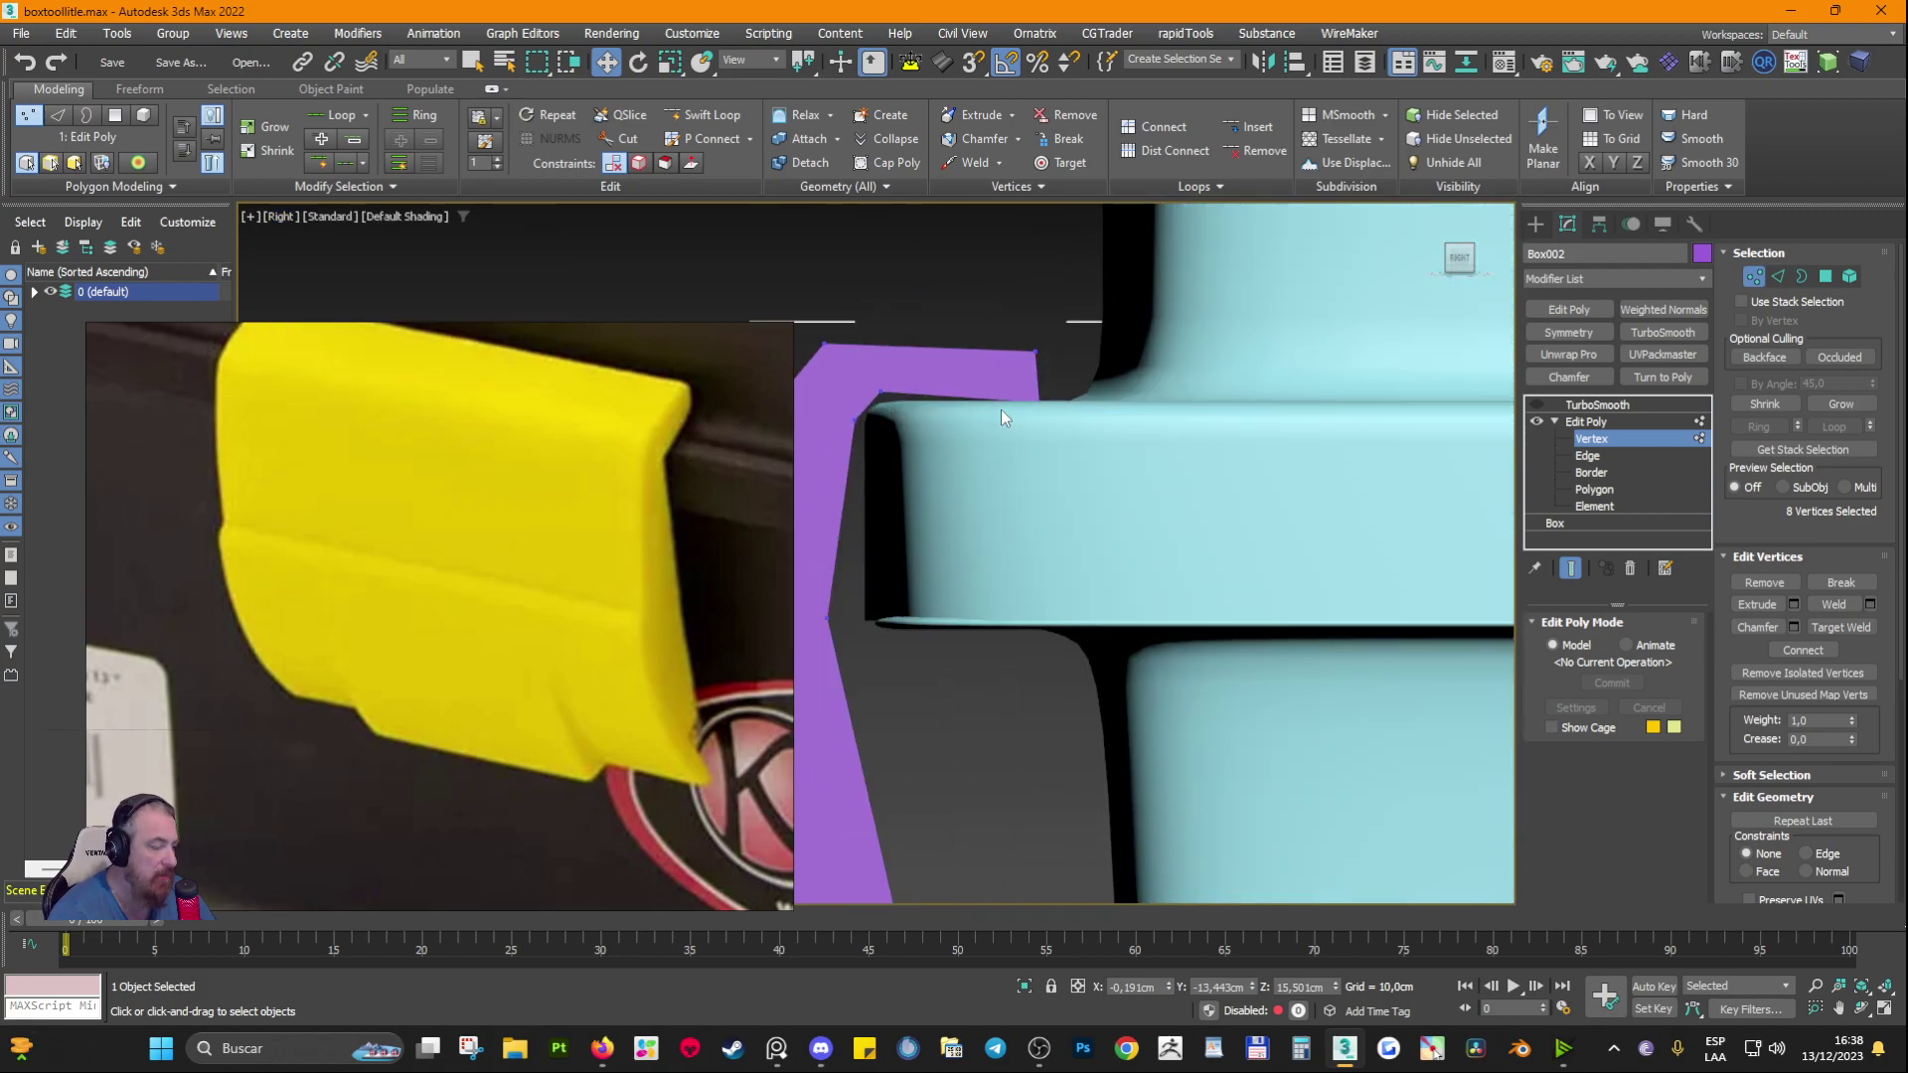
pyautogui.press('F3')
pyautogui.moveTo(986, 386); pyautogui.dragTo(1149, 516)
pyautogui.scroll(-3, 1076, 471)
pyautogui.moveTo(1076, 472); pyautogui.dragTo(1142, 351, button='middle')
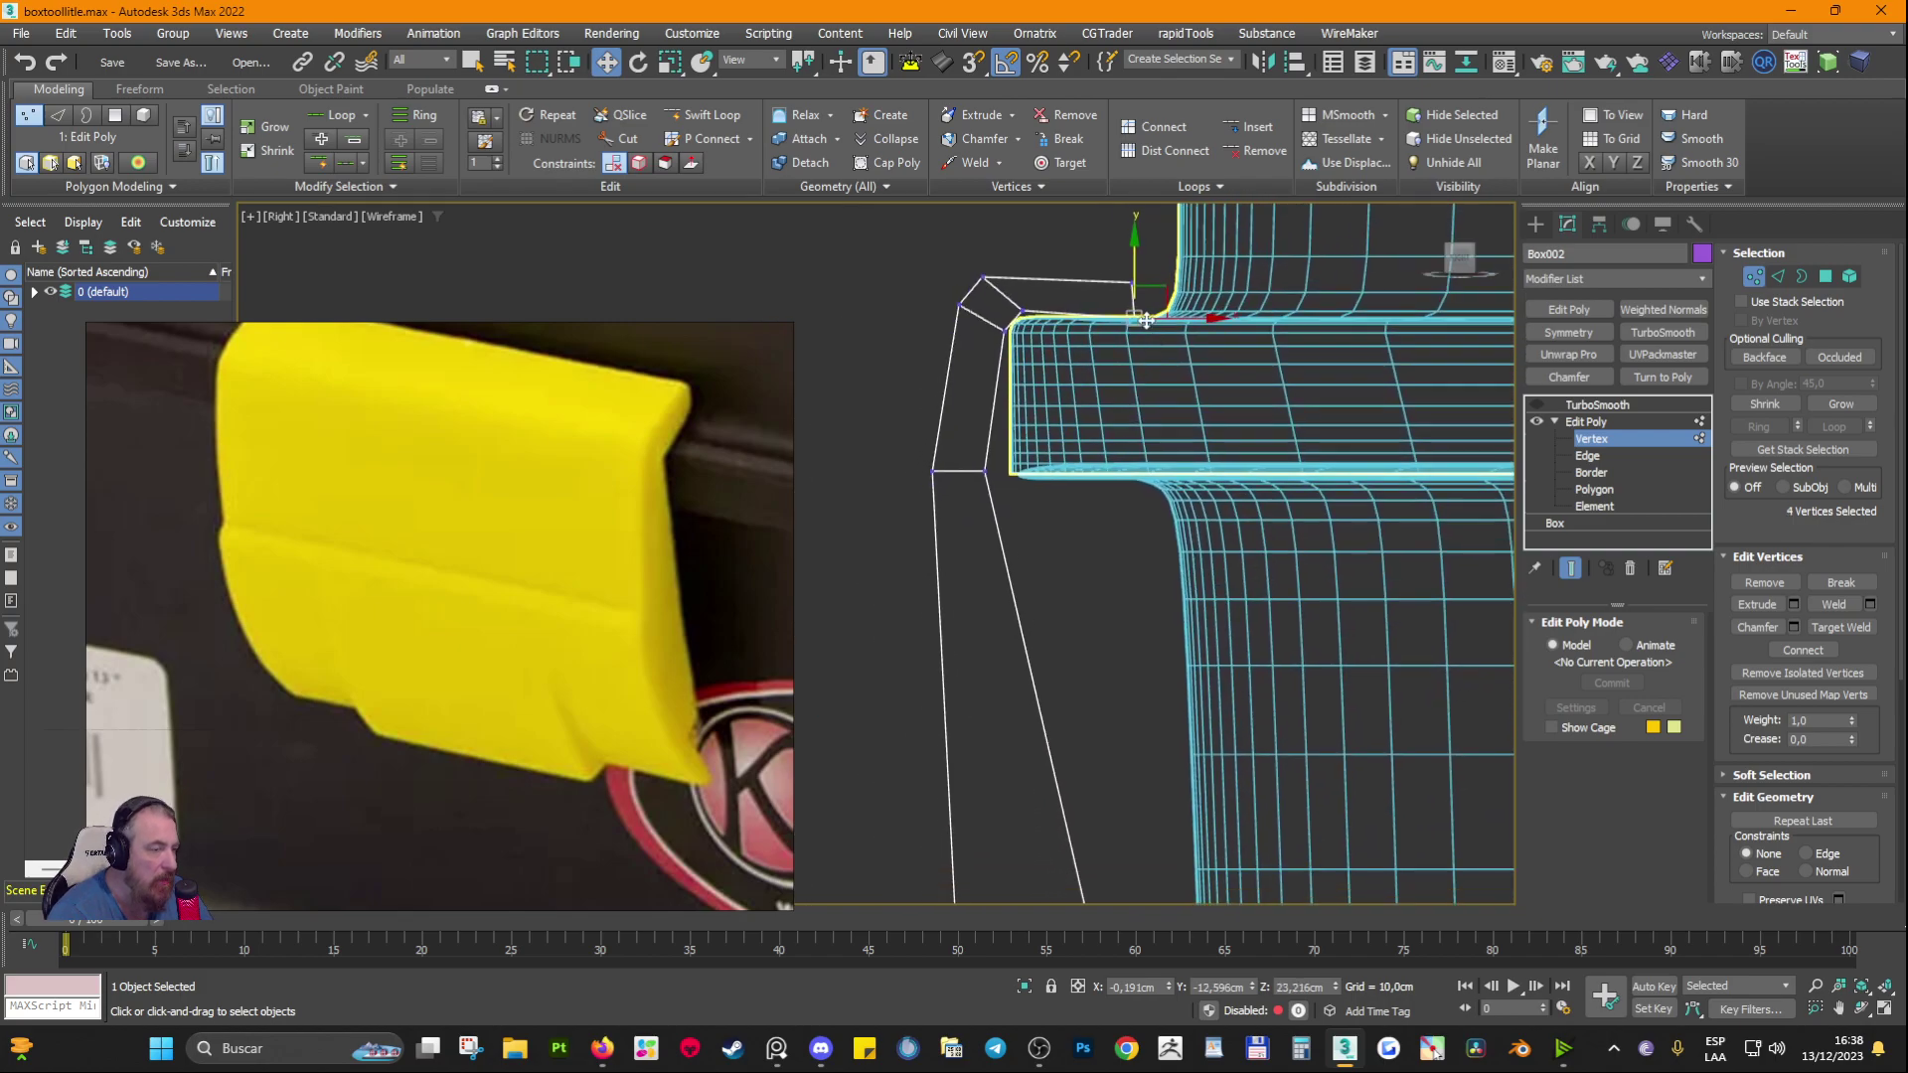
pyautogui.moveTo(1136, 274); pyautogui.dragTo(1045, 329)
pyautogui.moveTo(1031, 437); pyautogui.dragTo(1061, 474)
# Step: Raise the hook tip's top vertices slightly and move the outer corner vertices out to about Y -14.44 cm, Z 23.59 cm
pyautogui.moveTo(1177, 303); pyautogui.dragTo(1177, 301)
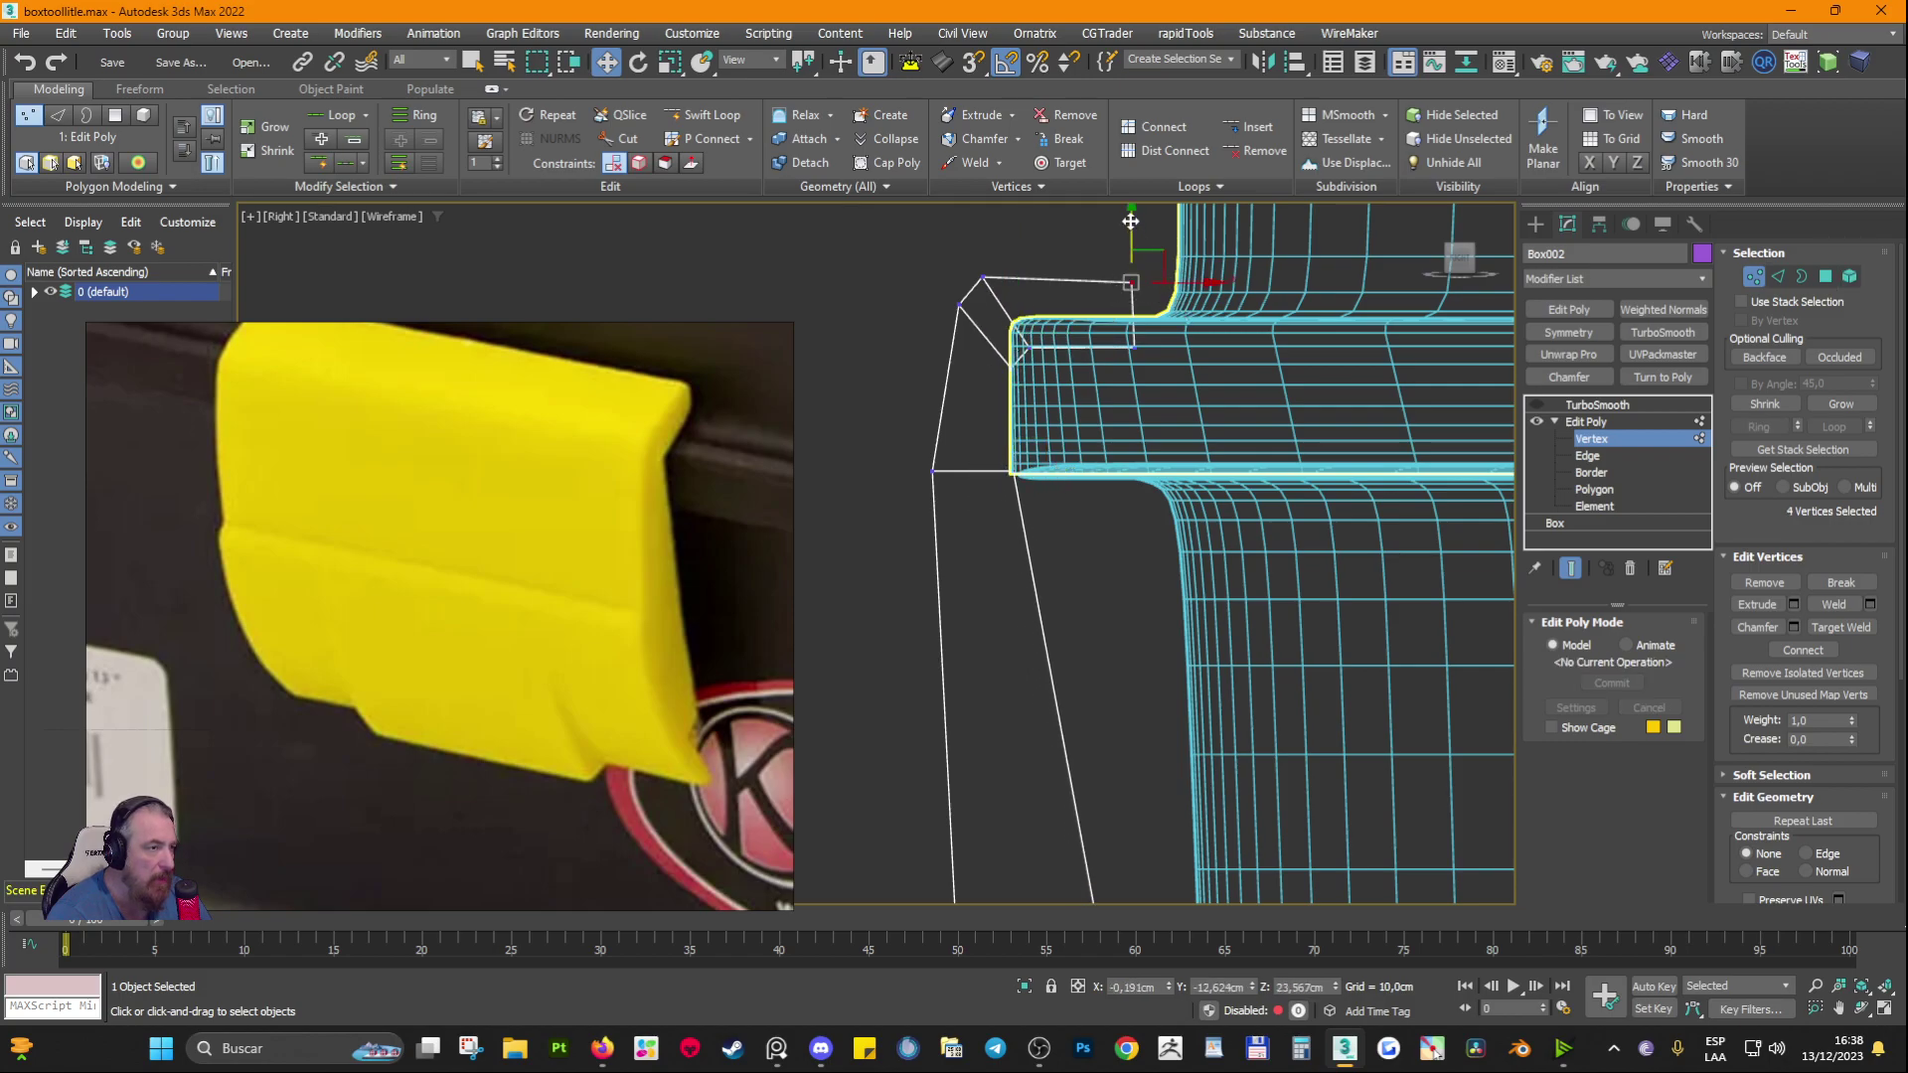
pyautogui.moveTo(1025, 341); pyautogui.dragTo(1025, 340)
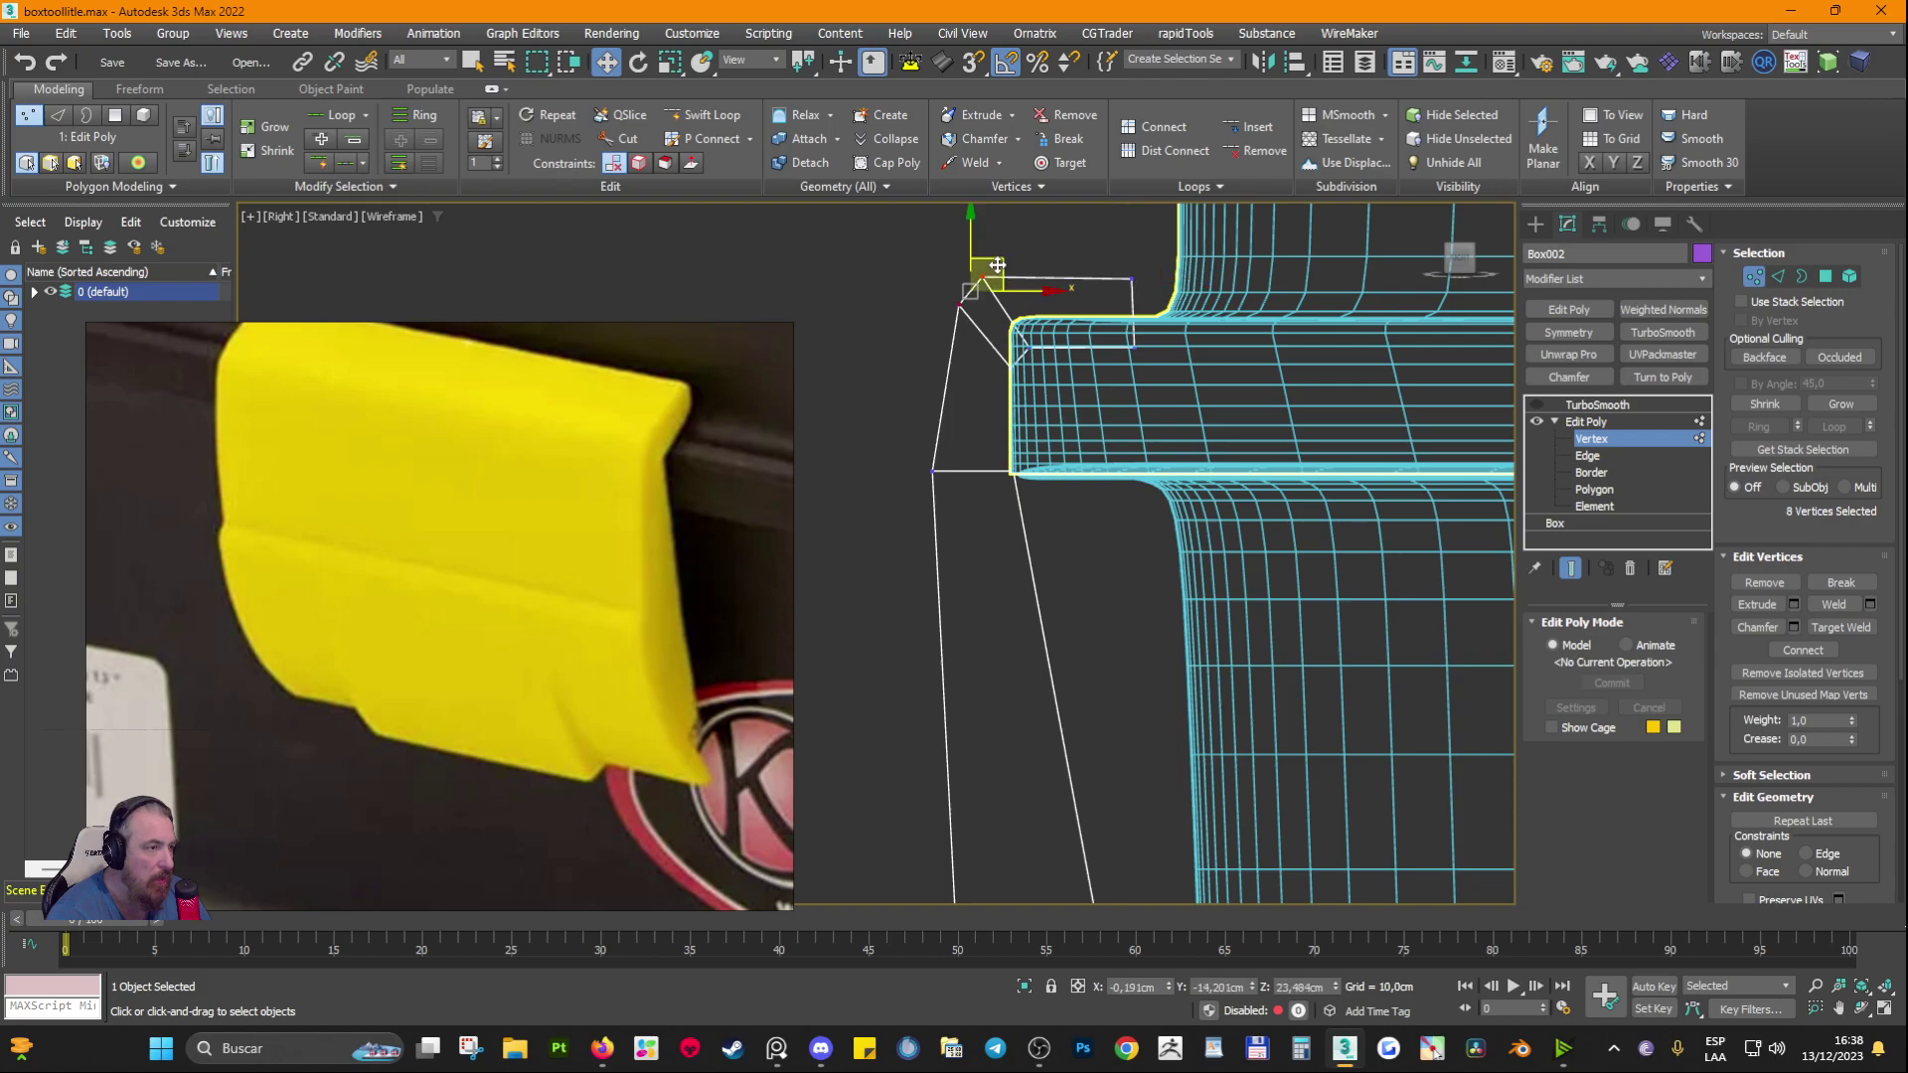
pyautogui.moveTo(996, 263); pyautogui.dragTo(973, 255)
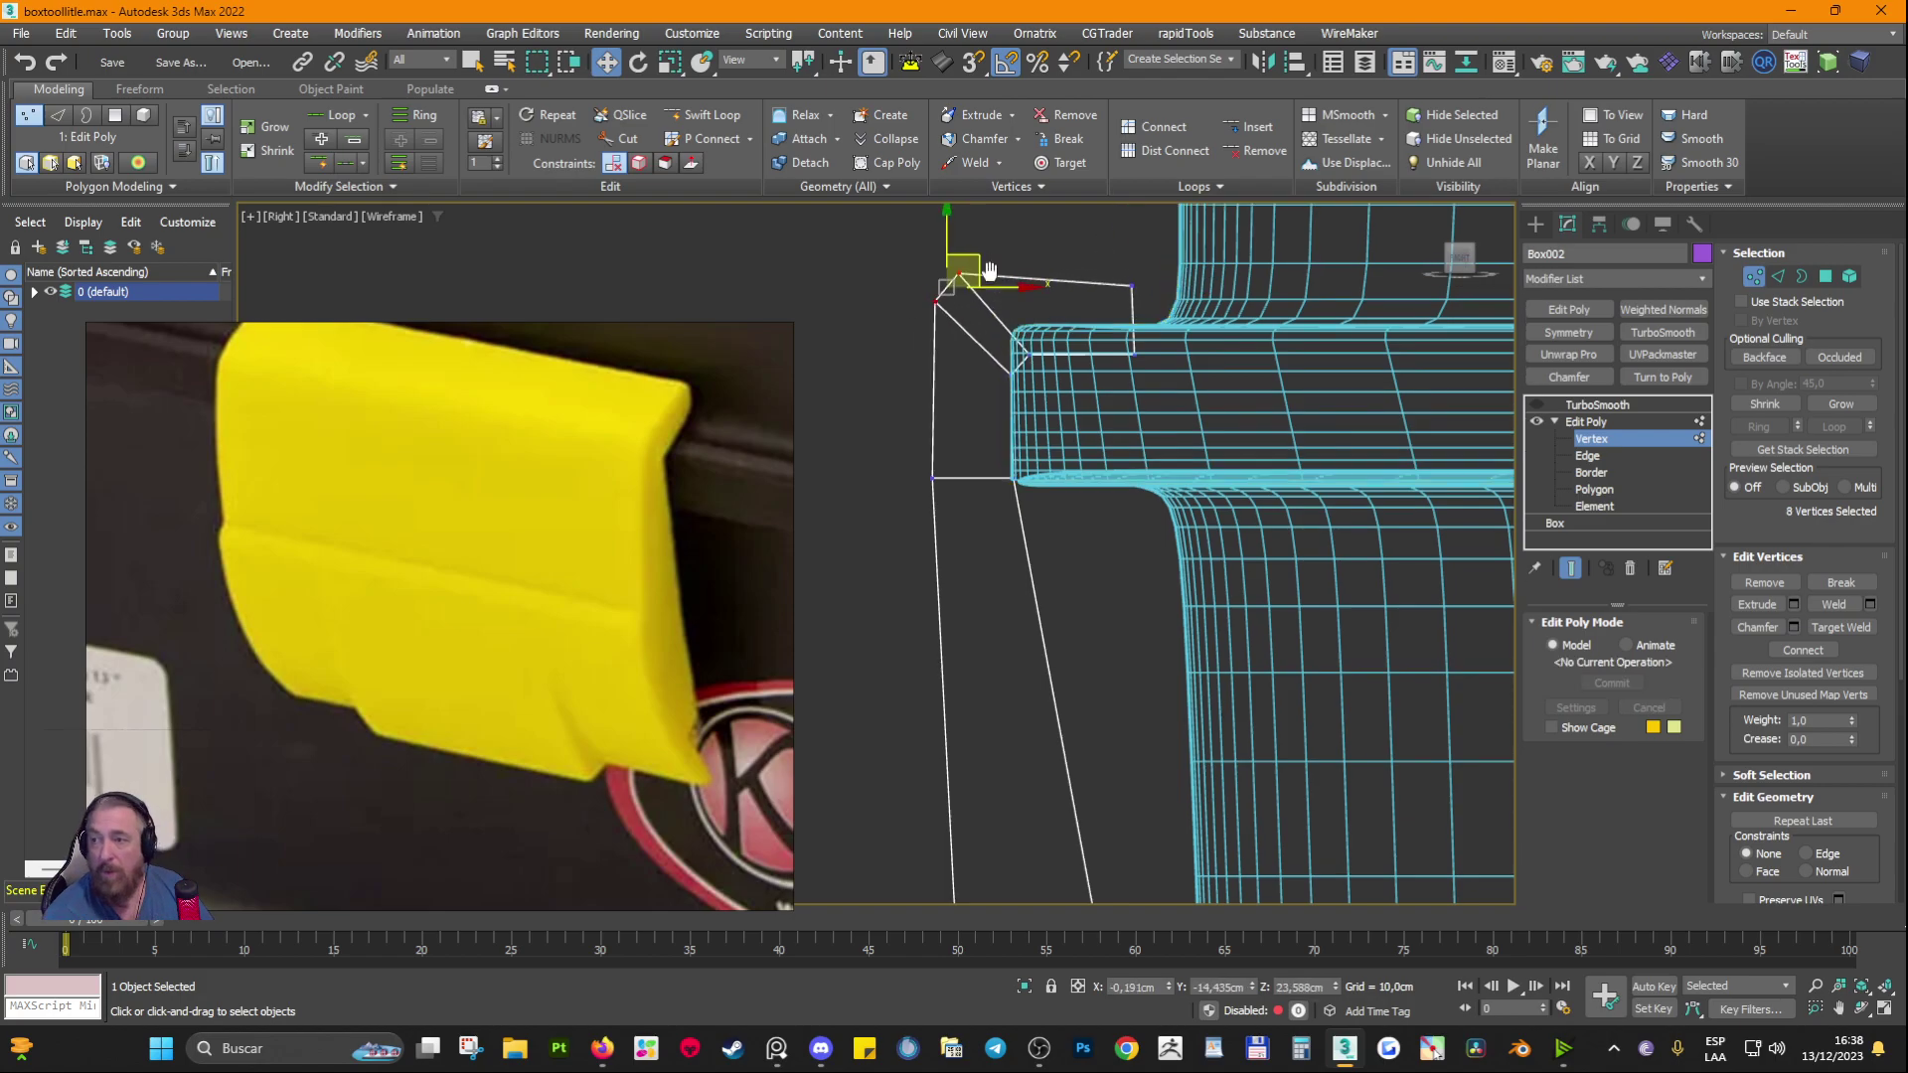
# Step: Shift the whole hook section up and outward onto the lid rim, and lower the vertex row beneath it to about Z 21.7 cm
pyautogui.scroll(-4, 947, 349)
pyautogui.moveTo(862, 277); pyautogui.dragTo(1107, 467)
pyautogui.scroll(2, 1008, 338)
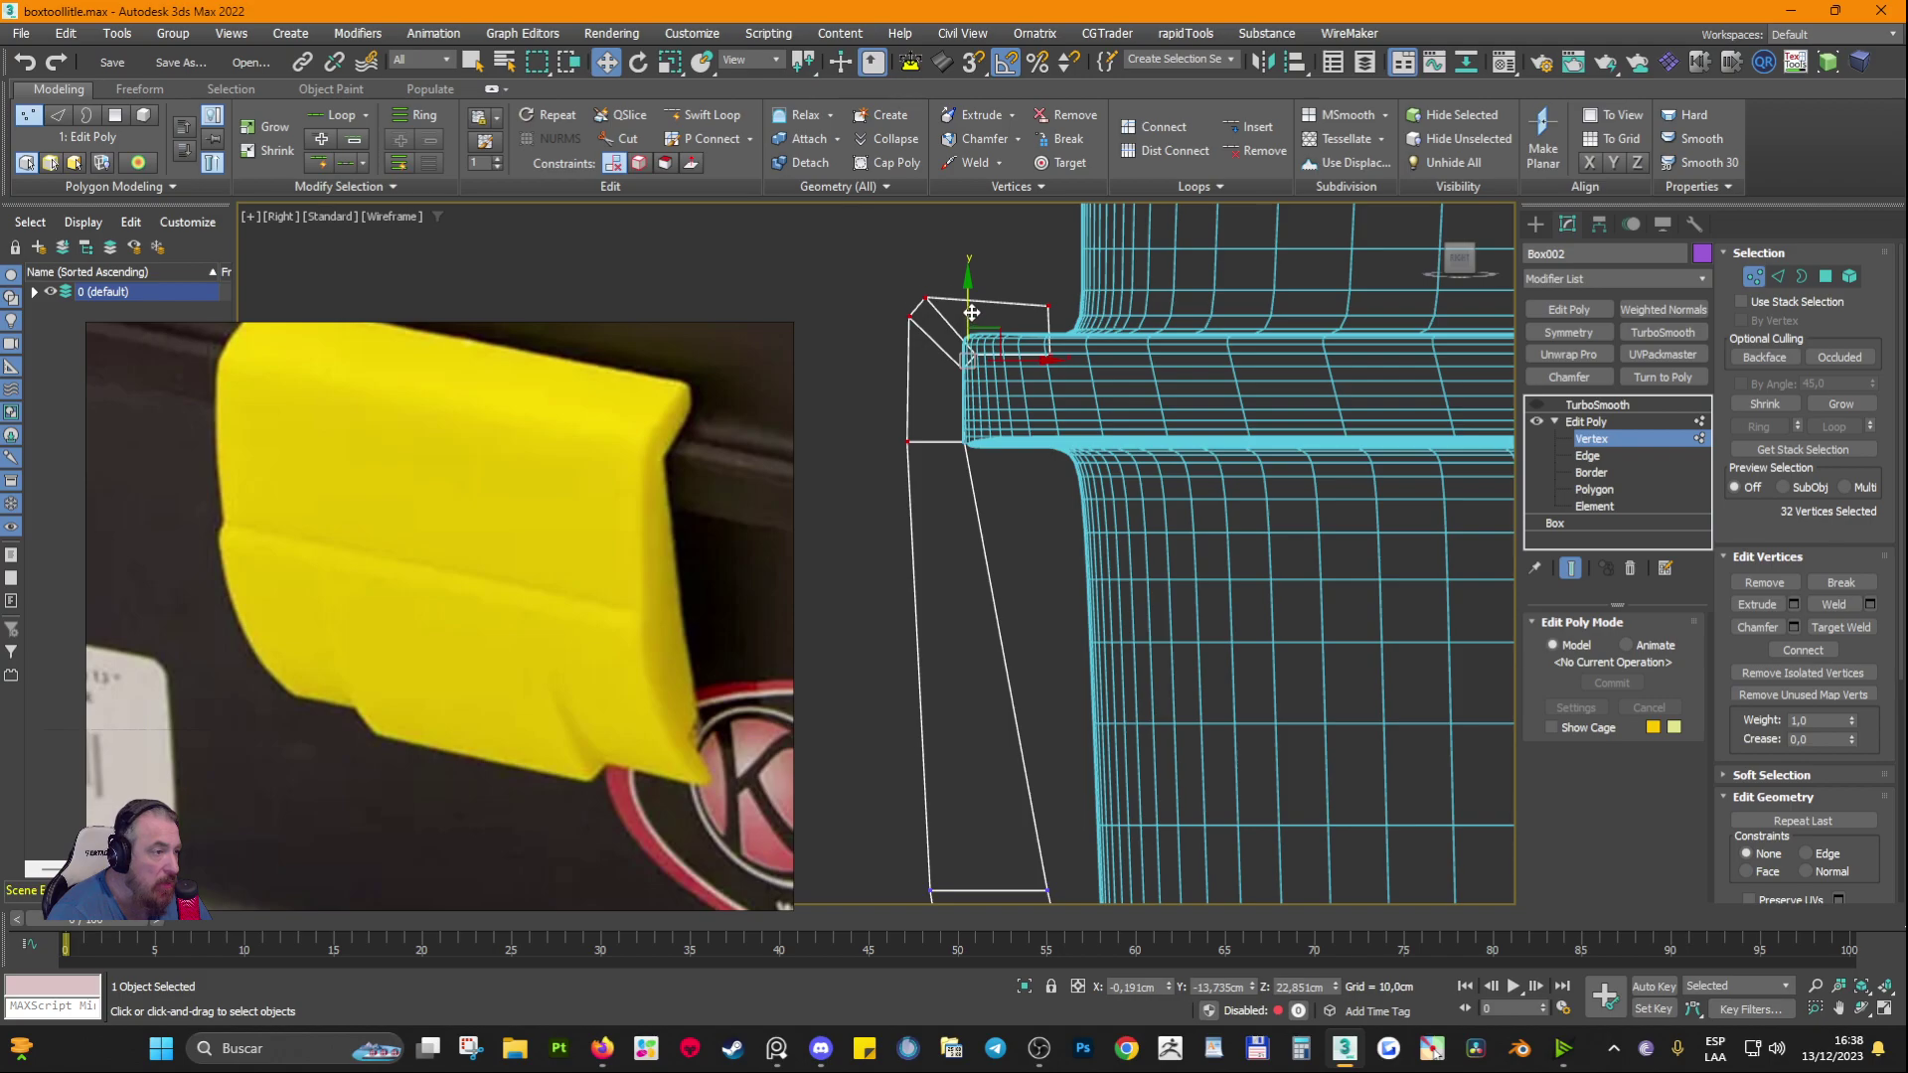
pyautogui.moveTo(973, 316); pyautogui.dragTo(1010, 337)
pyautogui.moveTo(897, 415); pyautogui.dragTo(995, 445)
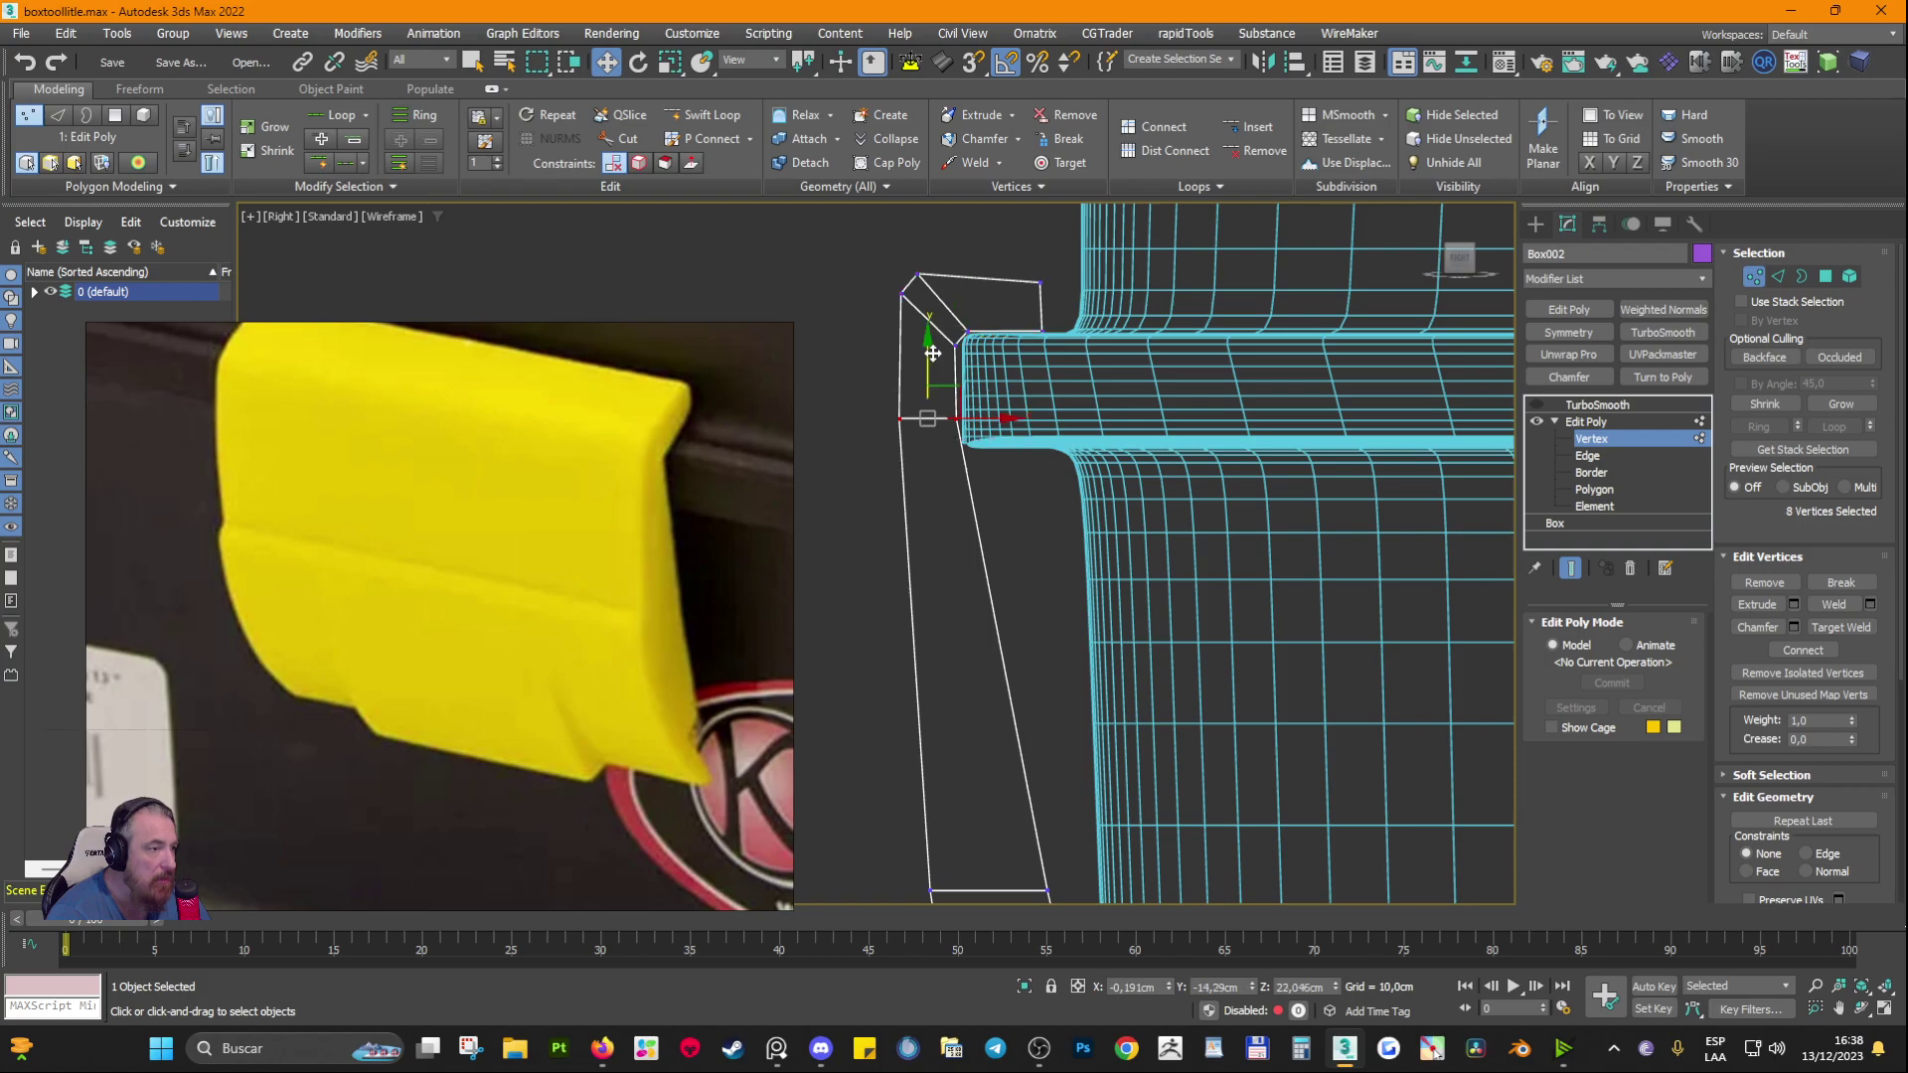
pyautogui.moveTo(931, 359); pyautogui.dragTo(932, 384)
# Step: Inspect the hook's wireframe from oblique angles and return to the side view
pyautogui.keyDown('alt'); pyautogui.moveTo(1023, 400); pyautogui.dragTo(1013, 405, button='middle'); pyautogui.keyUp('alt')
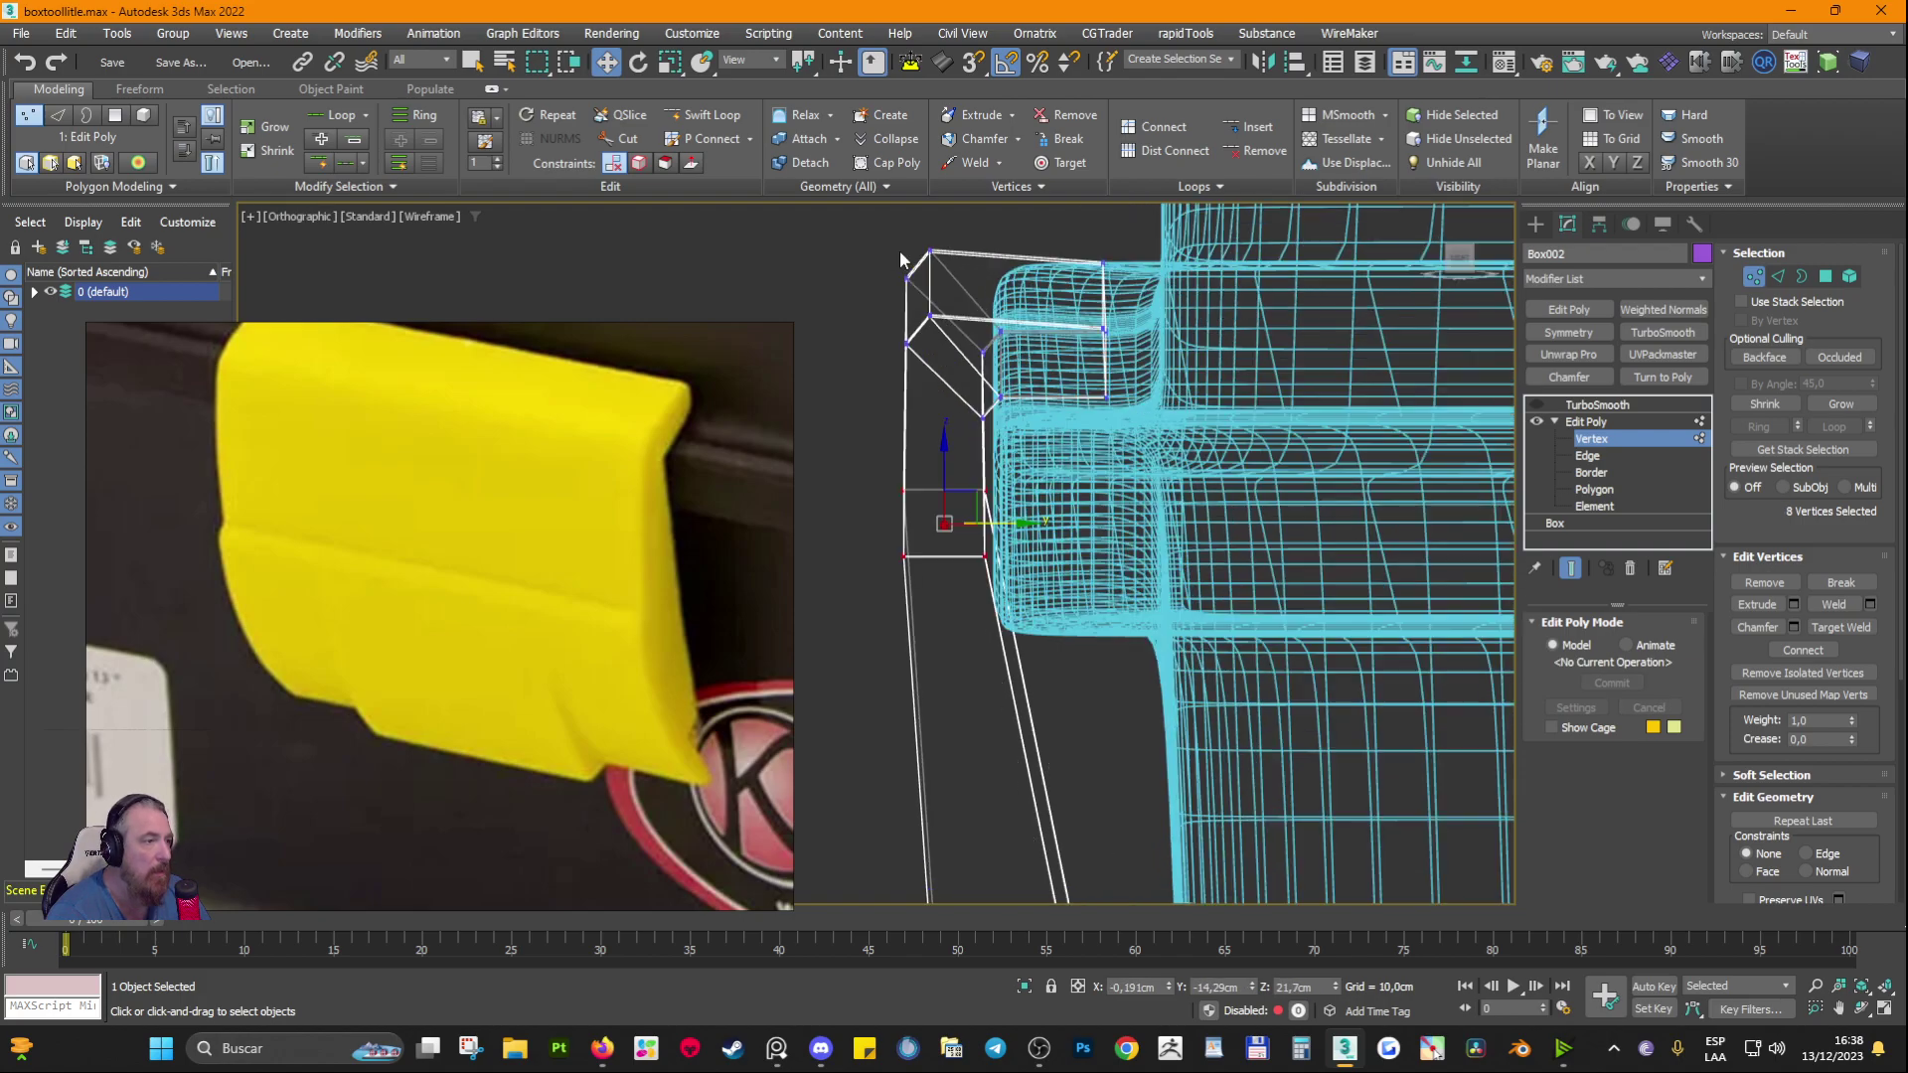
pyautogui.keyDown('alt'); pyautogui.moveTo(957, 305); pyautogui.dragTo(1061, 462, button='middle'); pyautogui.keyUp('alt')
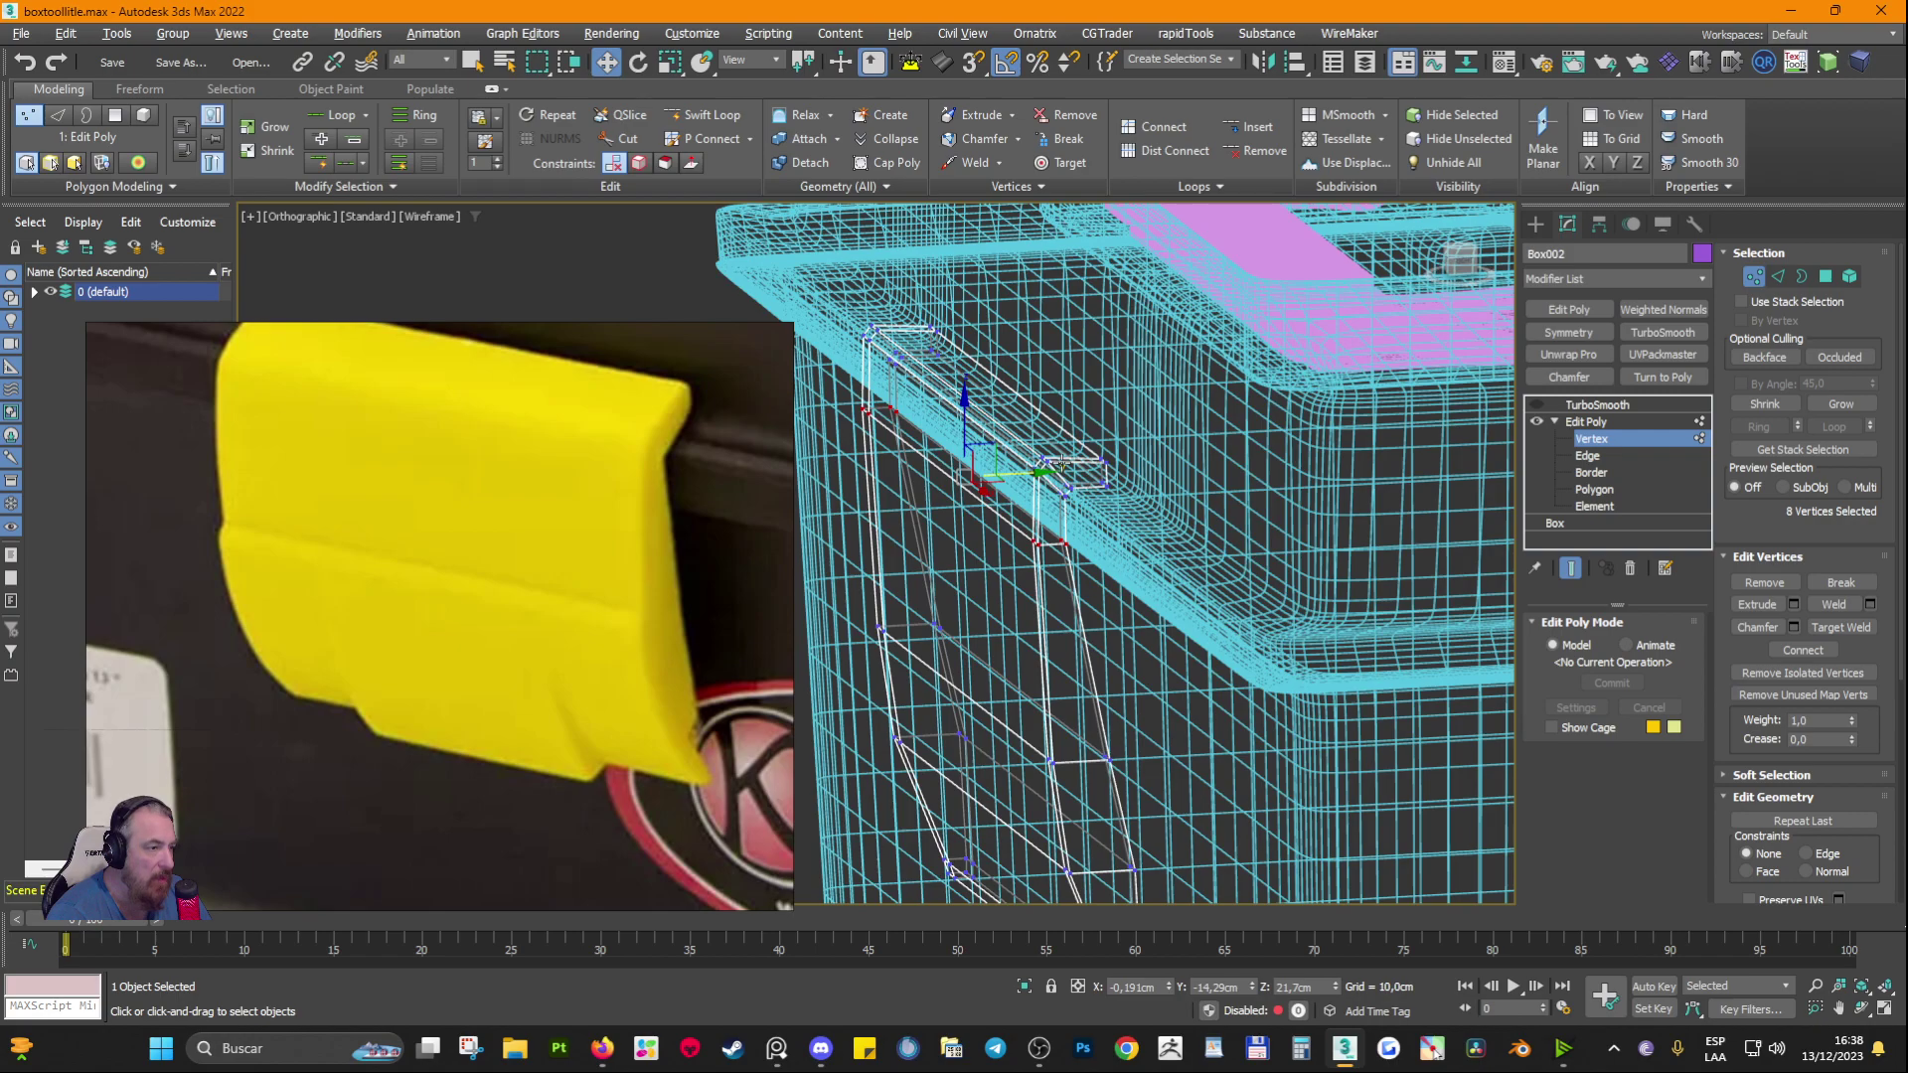
pyautogui.click(299, 216)
pyautogui.click(943, 299)
pyautogui.hotkey('shift', 'z')
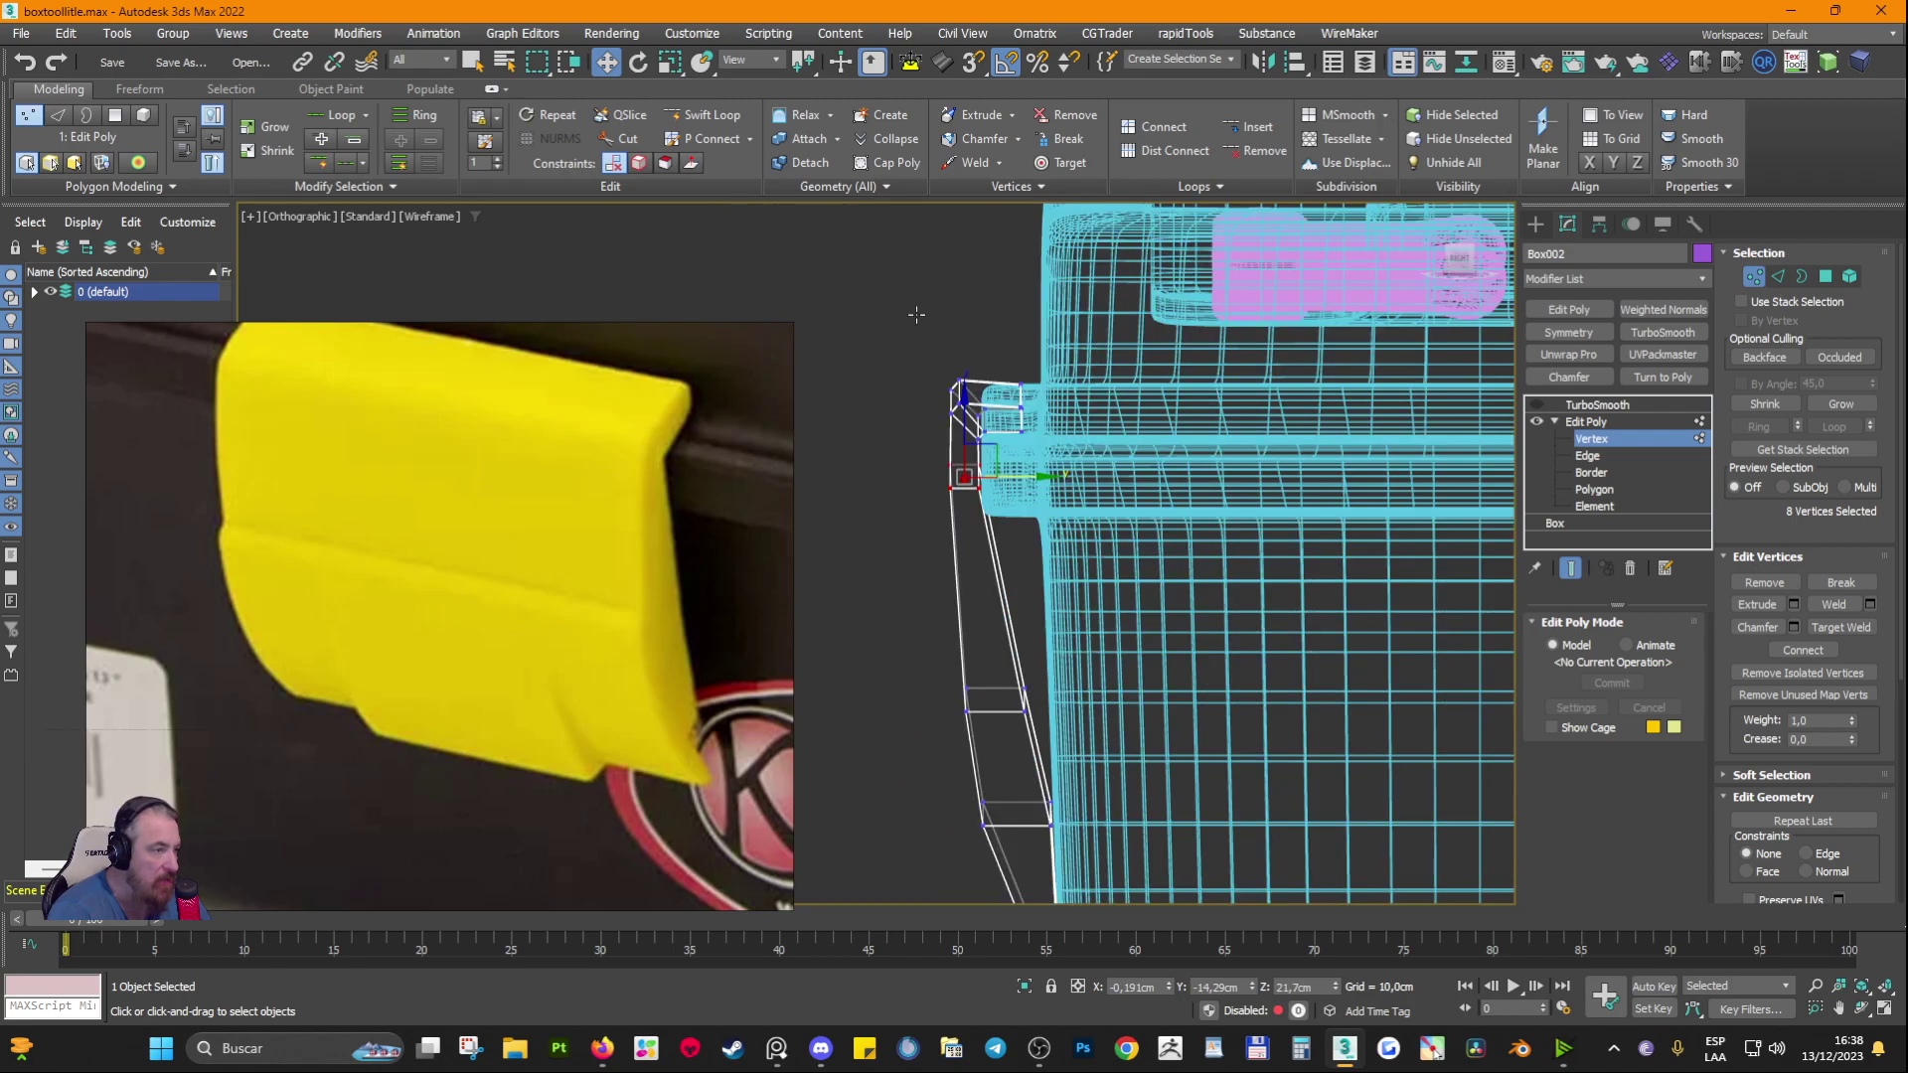
pyautogui.hotkey('shift', 'z')
pyautogui.hotkey('shift', 'z')
pyautogui.hotkey('shift', 'z')
pyautogui.hotkey('shift', 'z')
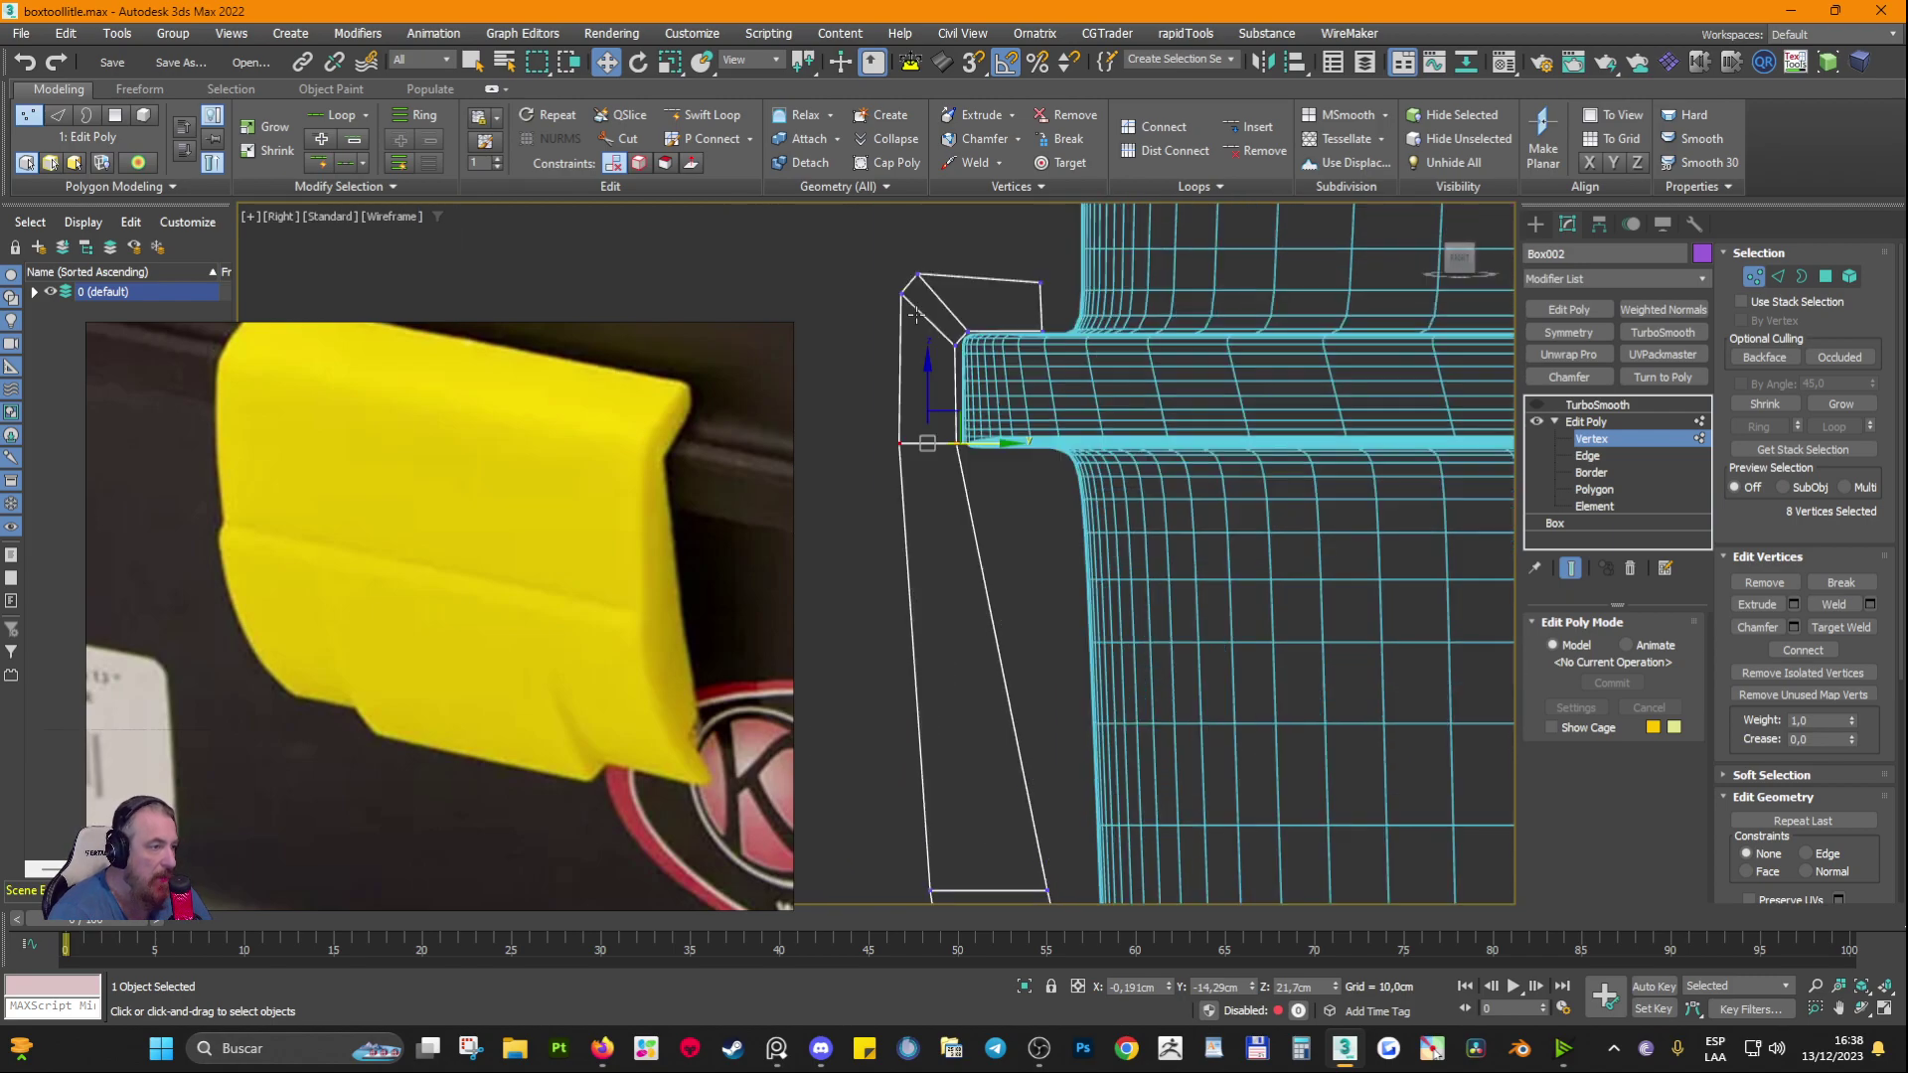
# Step: Move the hook's upper inner corner vertices to about Y -13.56 cm, Z 23.27 cm and its inner face vertices closer to the rim
pyautogui.scroll(4, 994, 317)
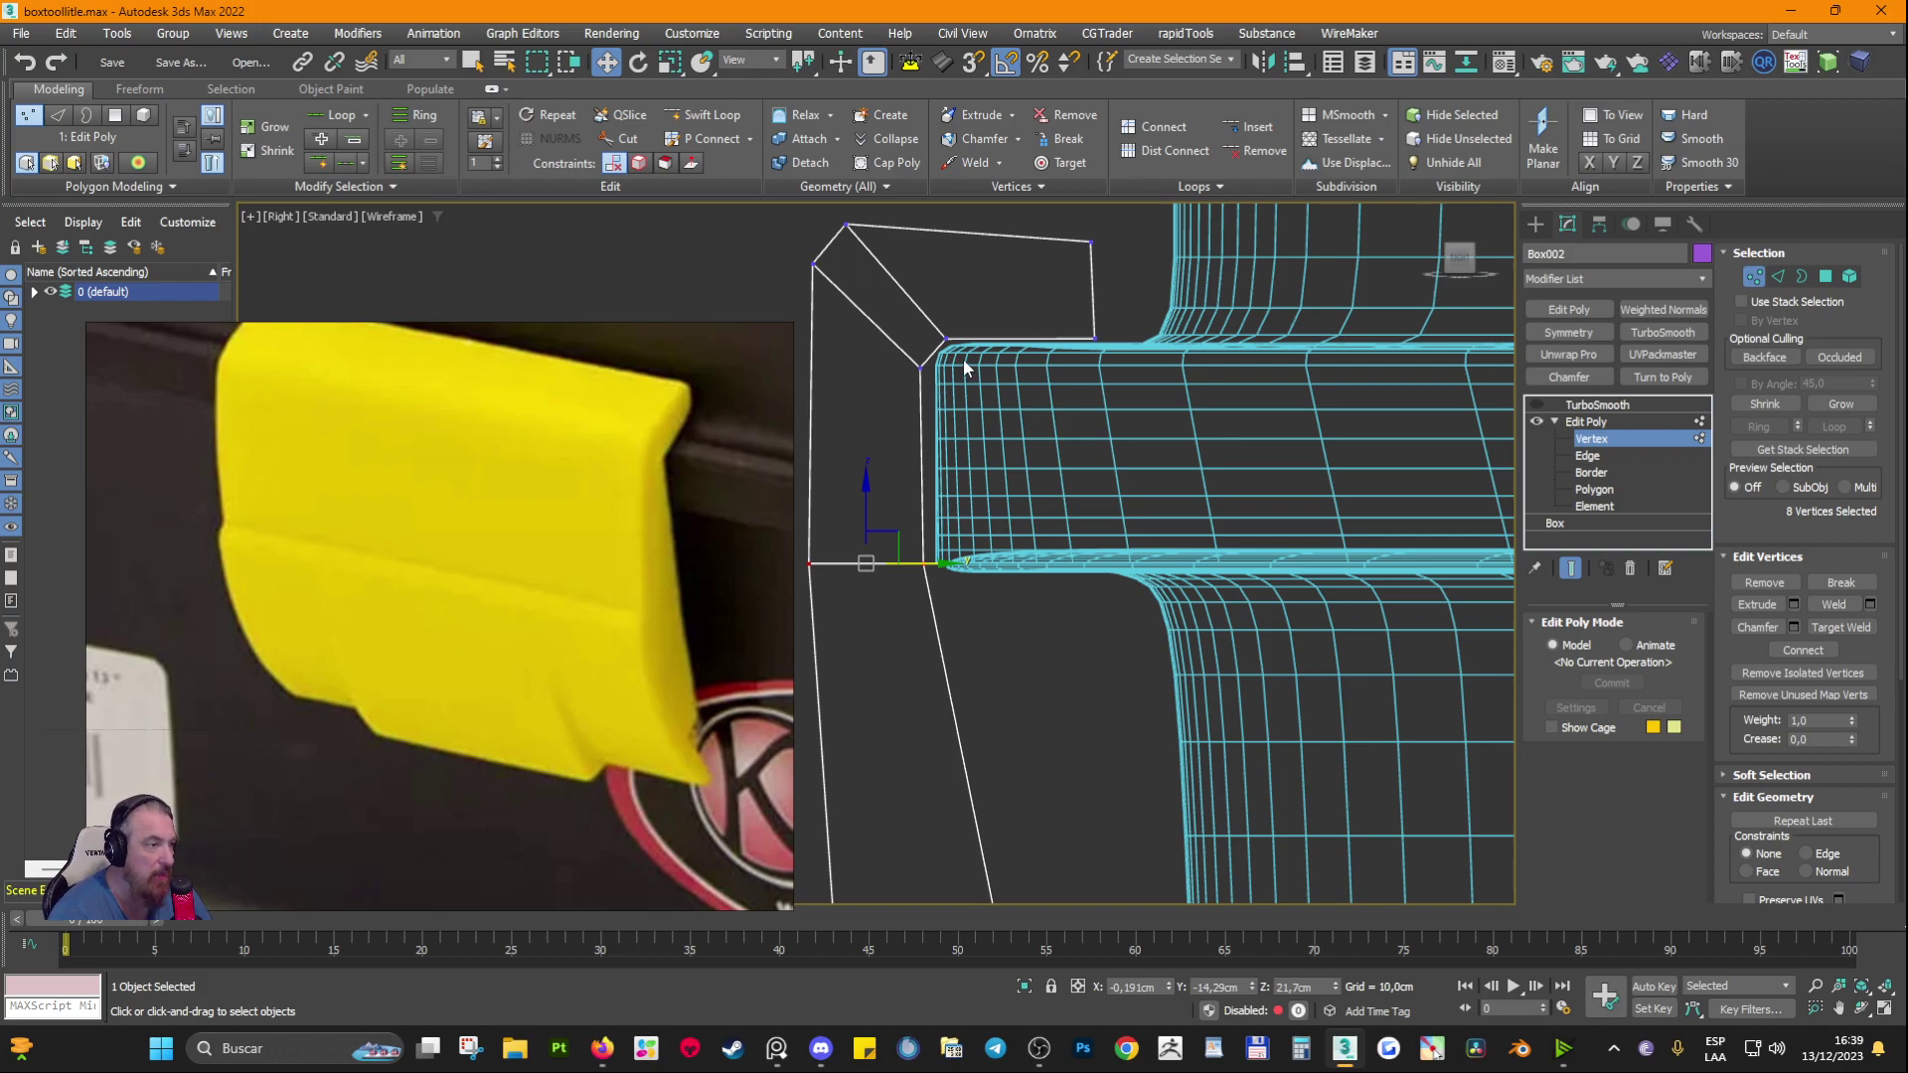
pyautogui.moveTo(962, 291); pyautogui.dragTo(1041, 340)
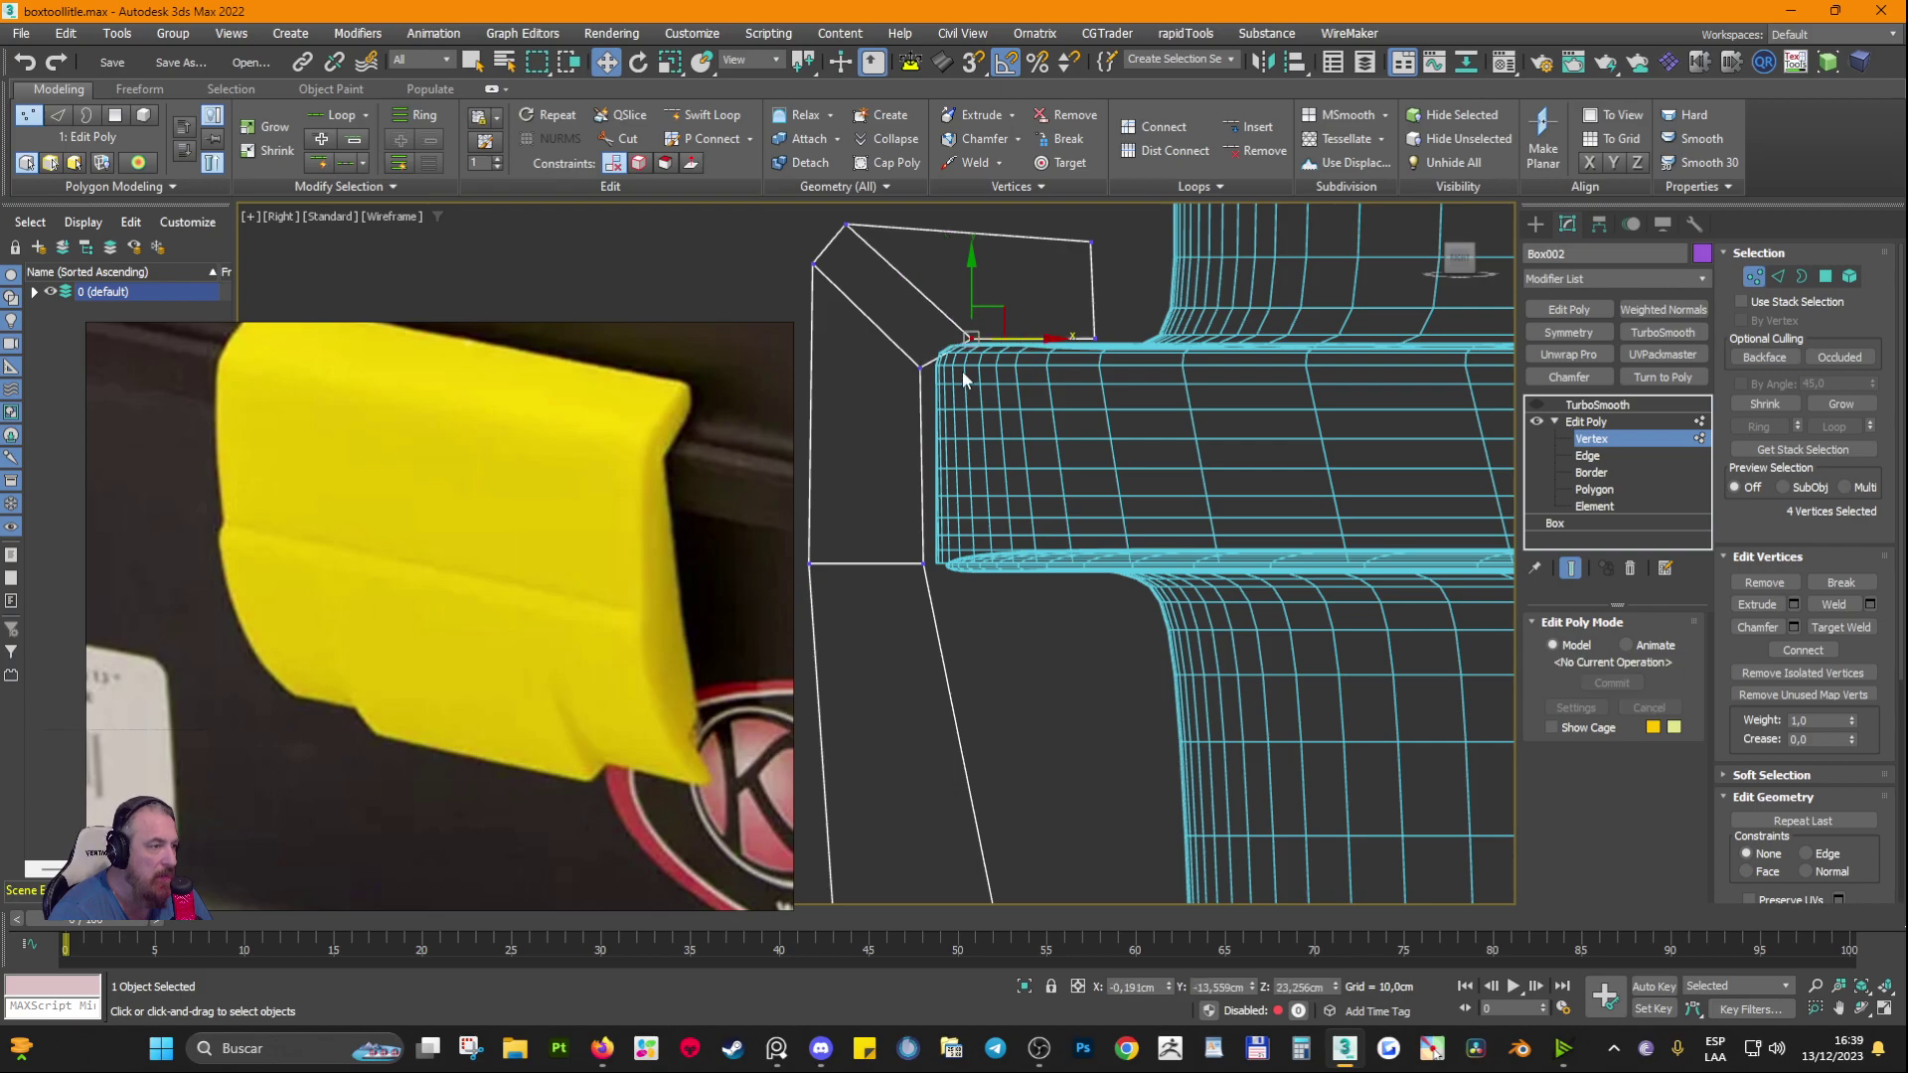
pyautogui.moveTo(945, 393); pyautogui.dragTo(944, 387)
pyautogui.moveTo(938, 611); pyautogui.dragTo(938, 611)
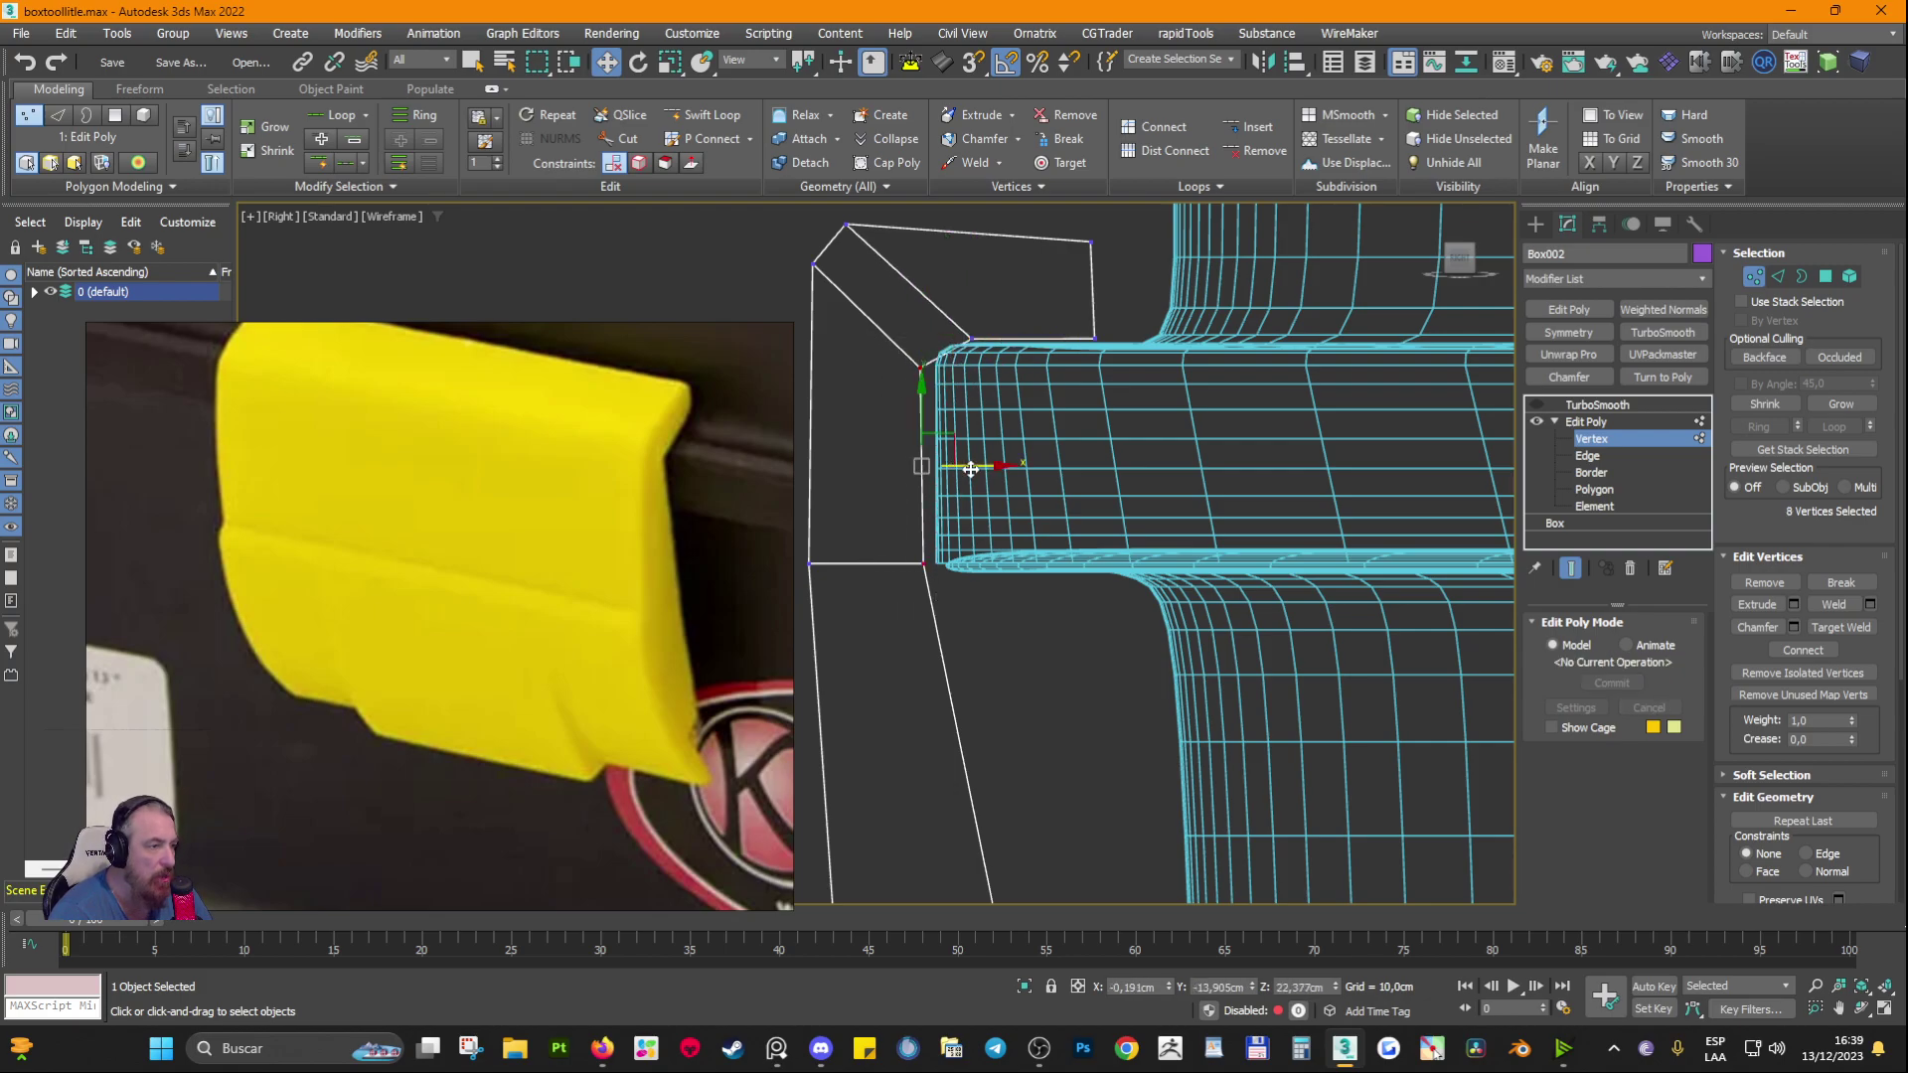
pyautogui.moveTo(971, 469); pyautogui.dragTo(977, 468)
pyautogui.moveTo(938, 399); pyautogui.dragTo(939, 398)
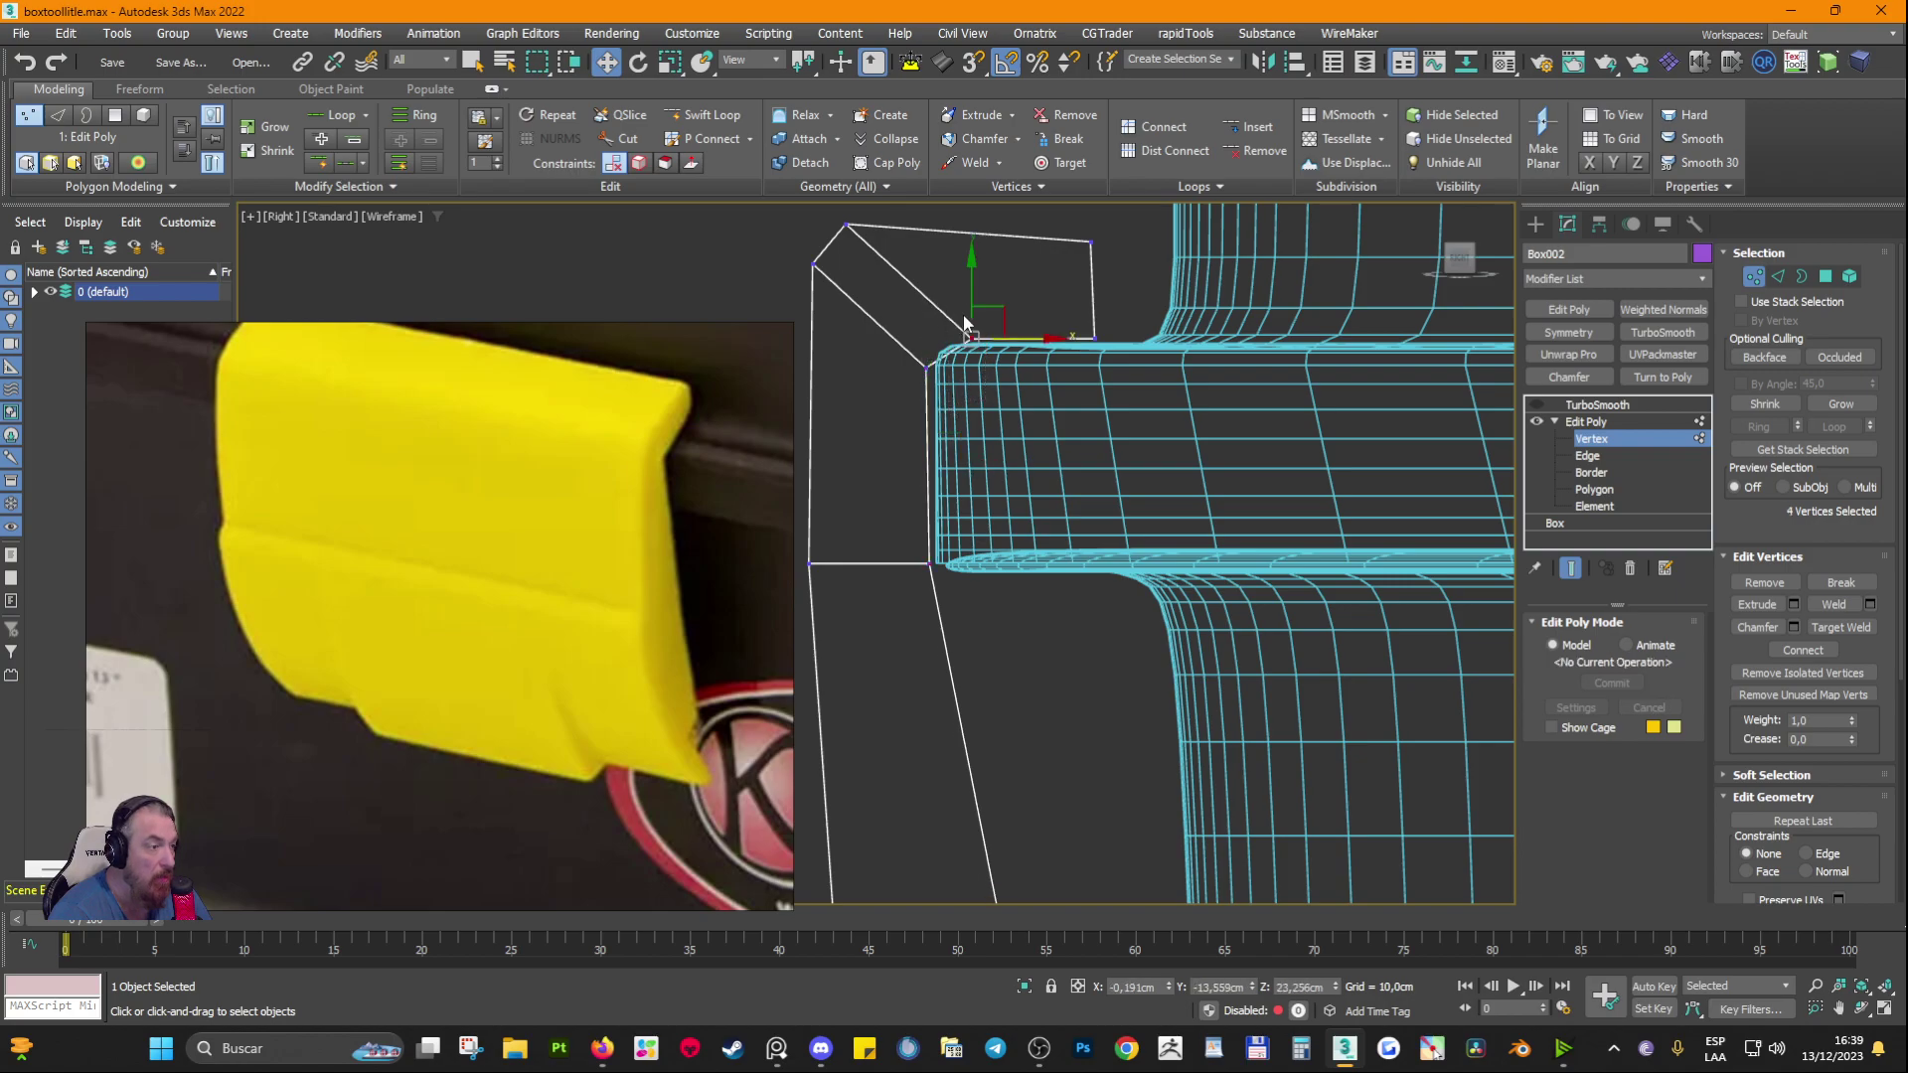
pyautogui.moveTo(969, 303); pyautogui.dragTo(962, 298)
# Step: Compare the latch's proportions with the full reference photo and scale the whole latch to about 82% along X
pyautogui.scroll(-5, 963, 377)
pyautogui.press('F3')
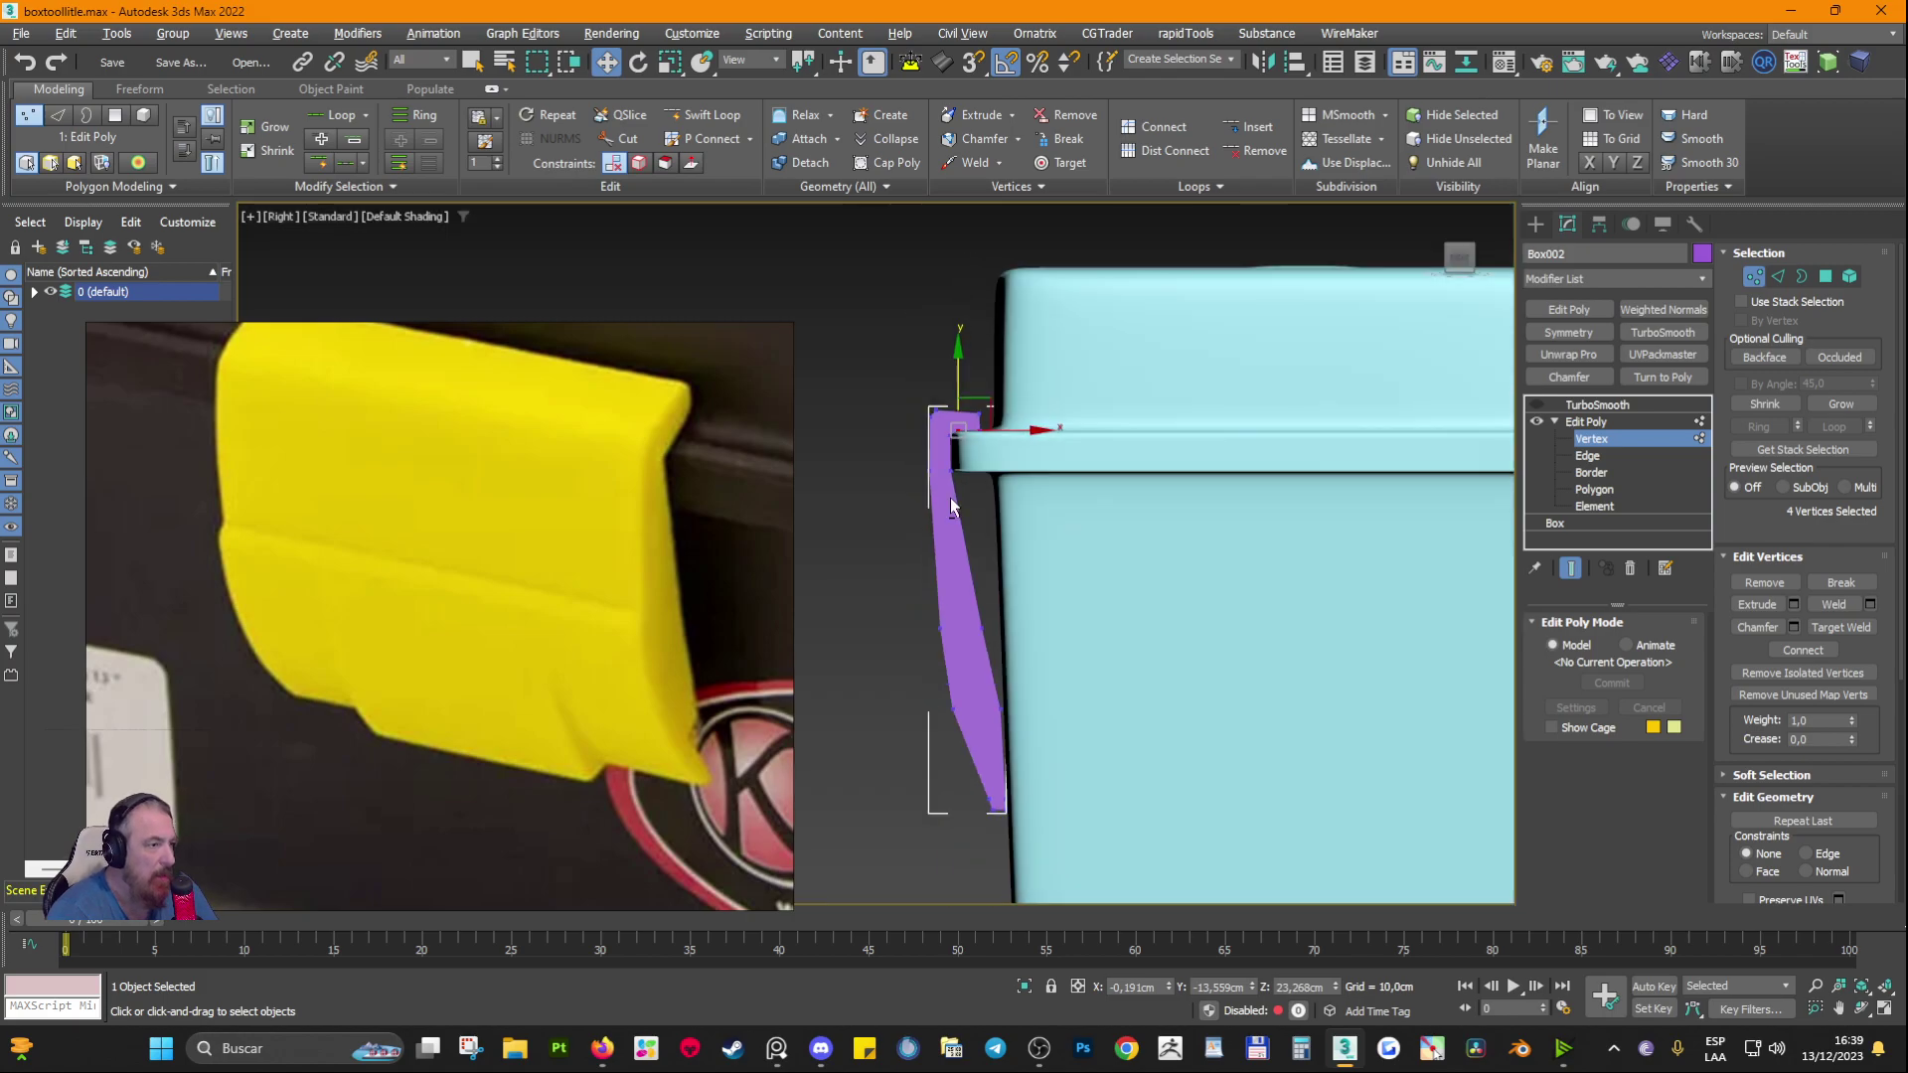
pyautogui.keyDown('alt'); pyautogui.moveTo(951, 507); pyautogui.dragTo(1181, 503, button='middle'); pyautogui.keyUp('alt')
pyautogui.scroll(-5, 1129, 564)
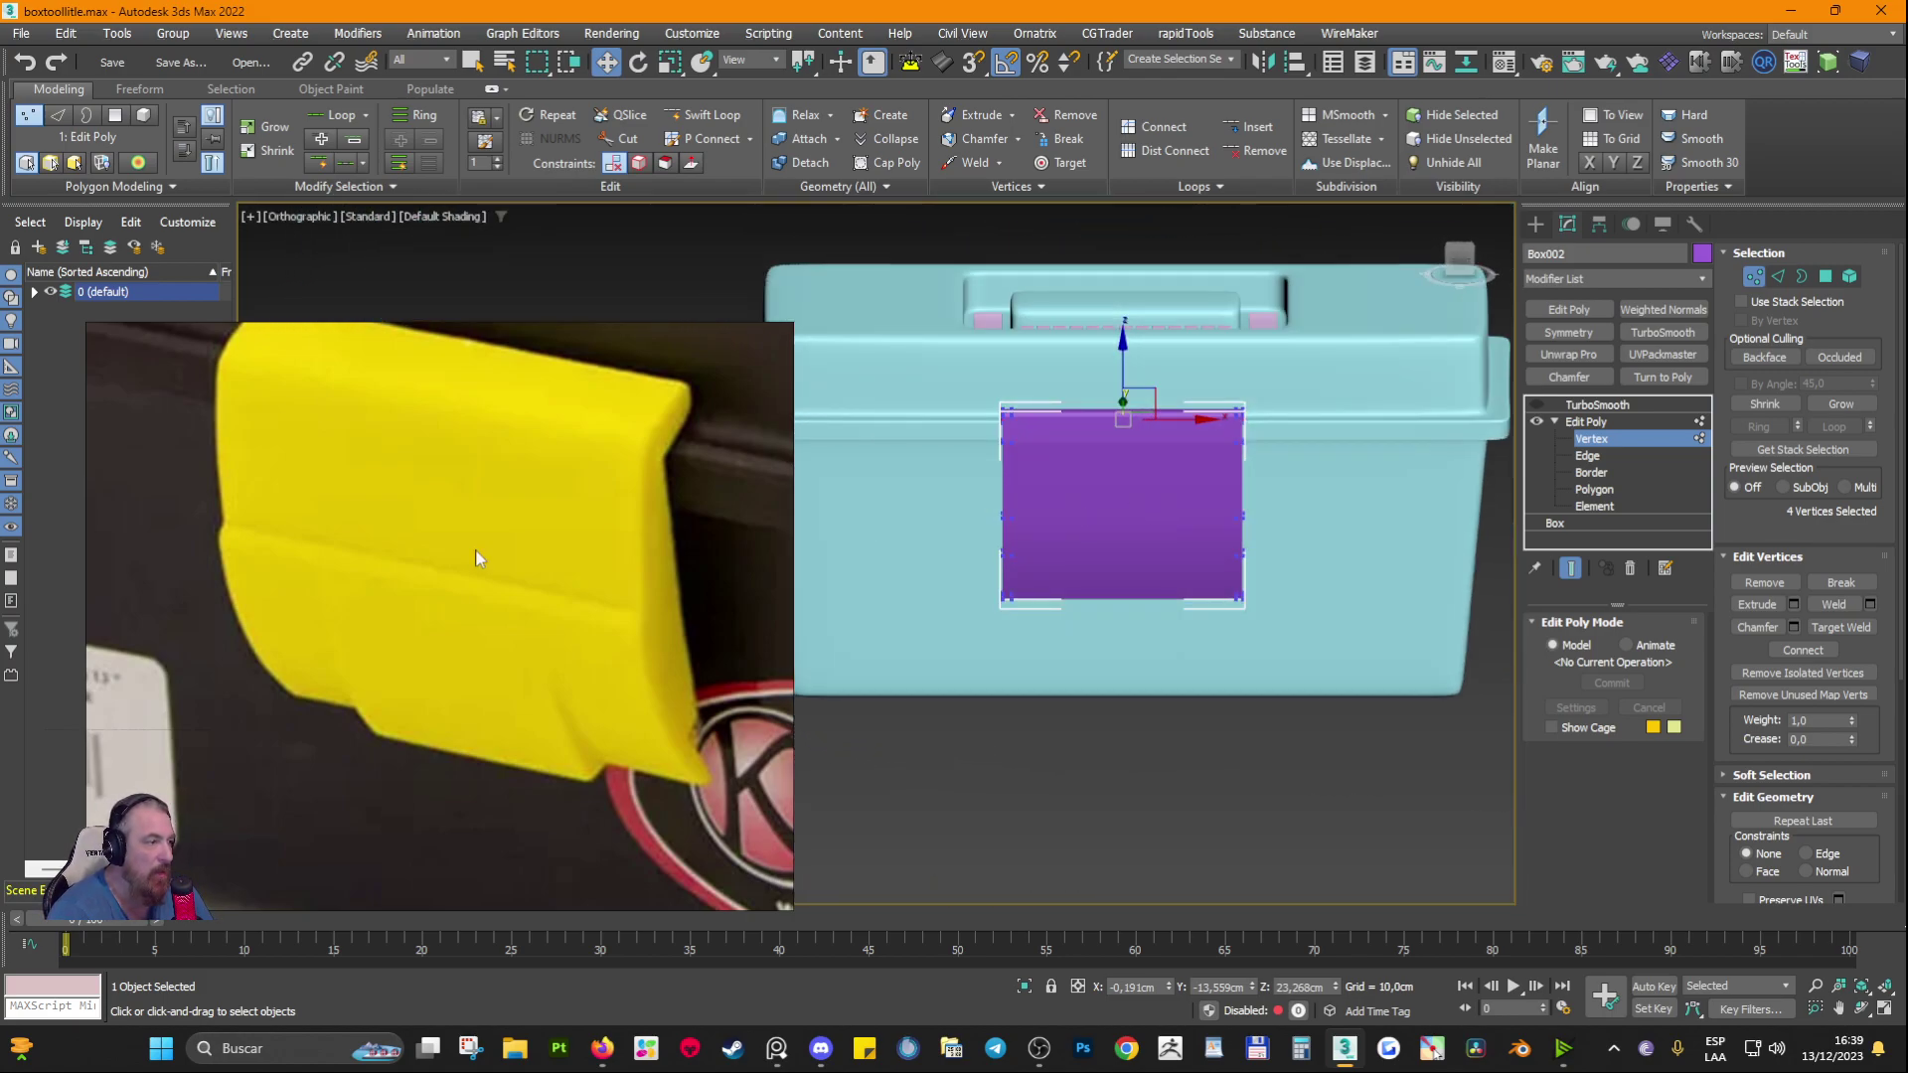
pyautogui.scroll(-5, 492, 587)
pyautogui.keyDown('alt'); pyautogui.moveTo(1391, 570); pyautogui.dragTo(1231, 605, button='middle'); pyautogui.keyUp('alt')
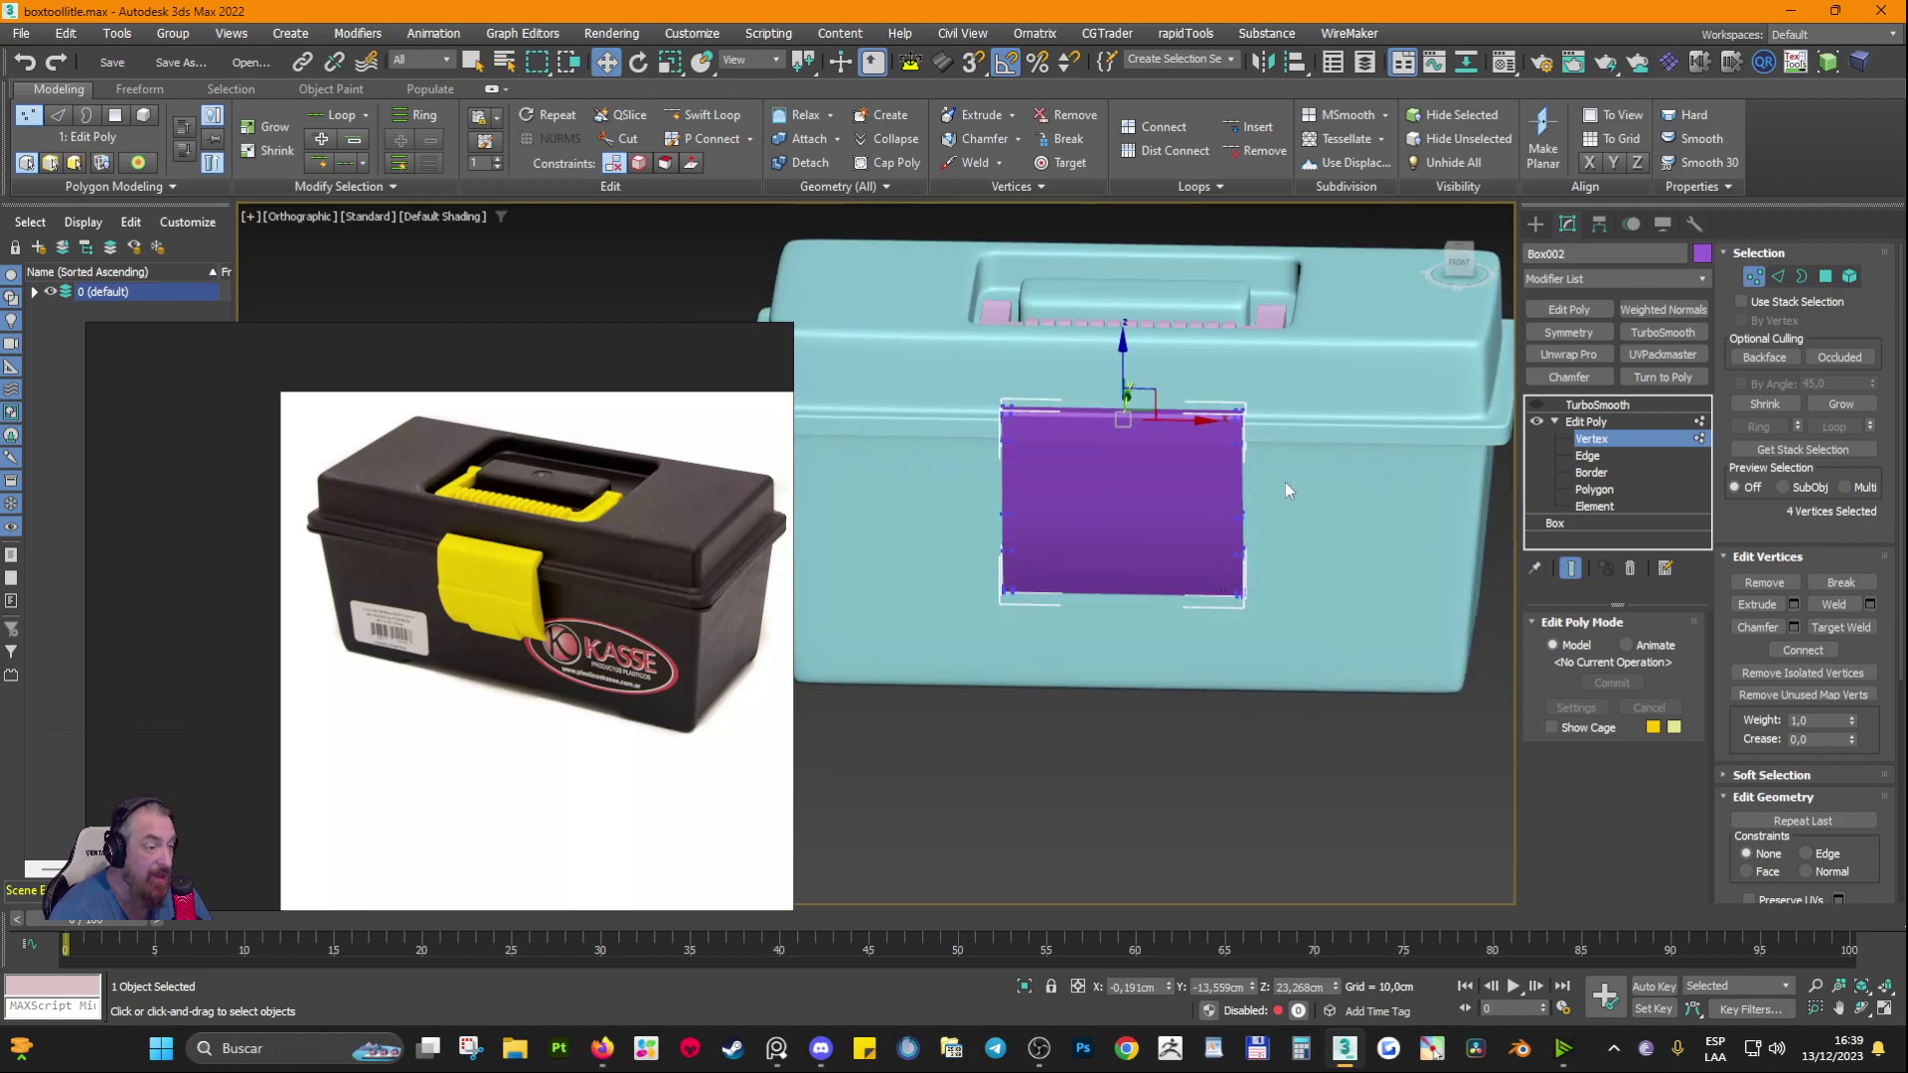
pyautogui.click(1589, 422)
pyautogui.press('r')
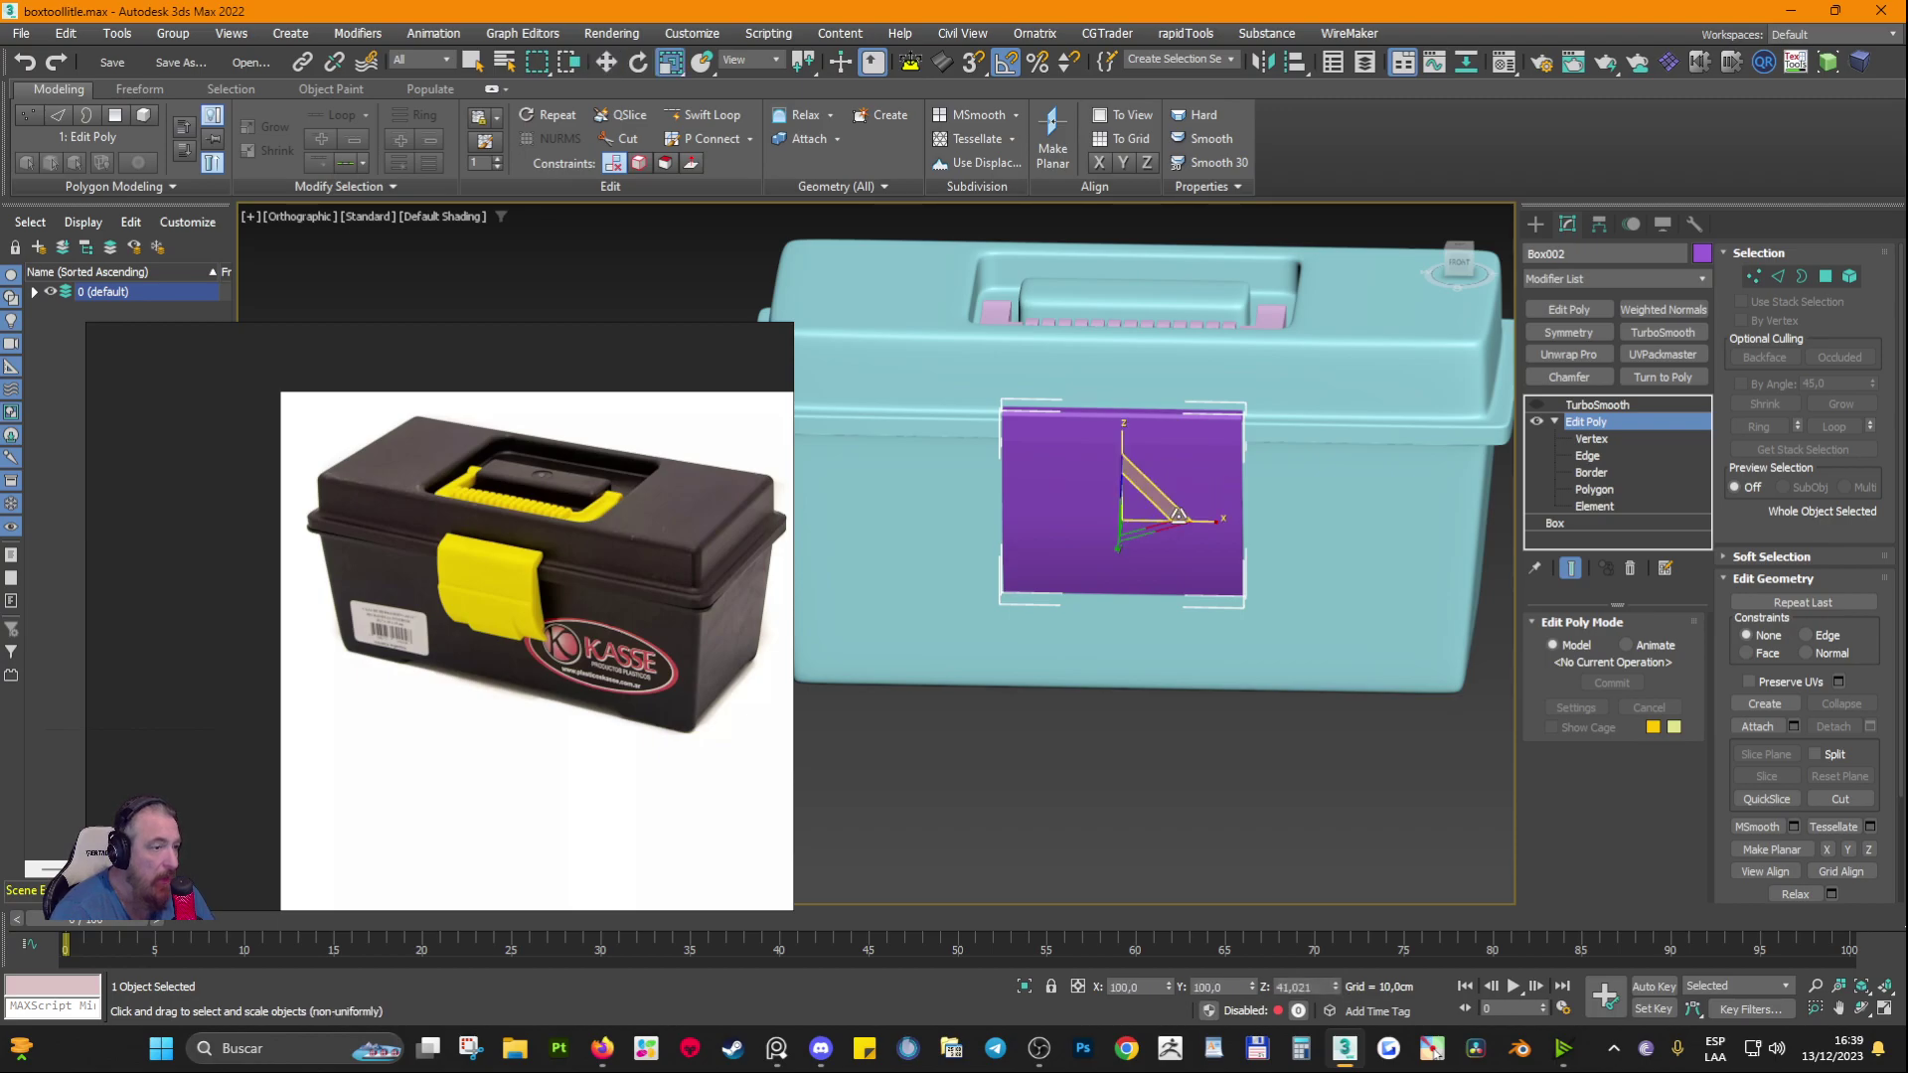
pyautogui.moveTo(1219, 519); pyautogui.dragTo(1203, 520)
# Step: Select the latch's lower vertex rows in the Right view and move them up along the wall to shorten the latch
pyautogui.keyDown('alt'); pyautogui.moveTo(1188, 542); pyautogui.dragTo(1029, 509, button='middle'); pyautogui.keyUp('alt')
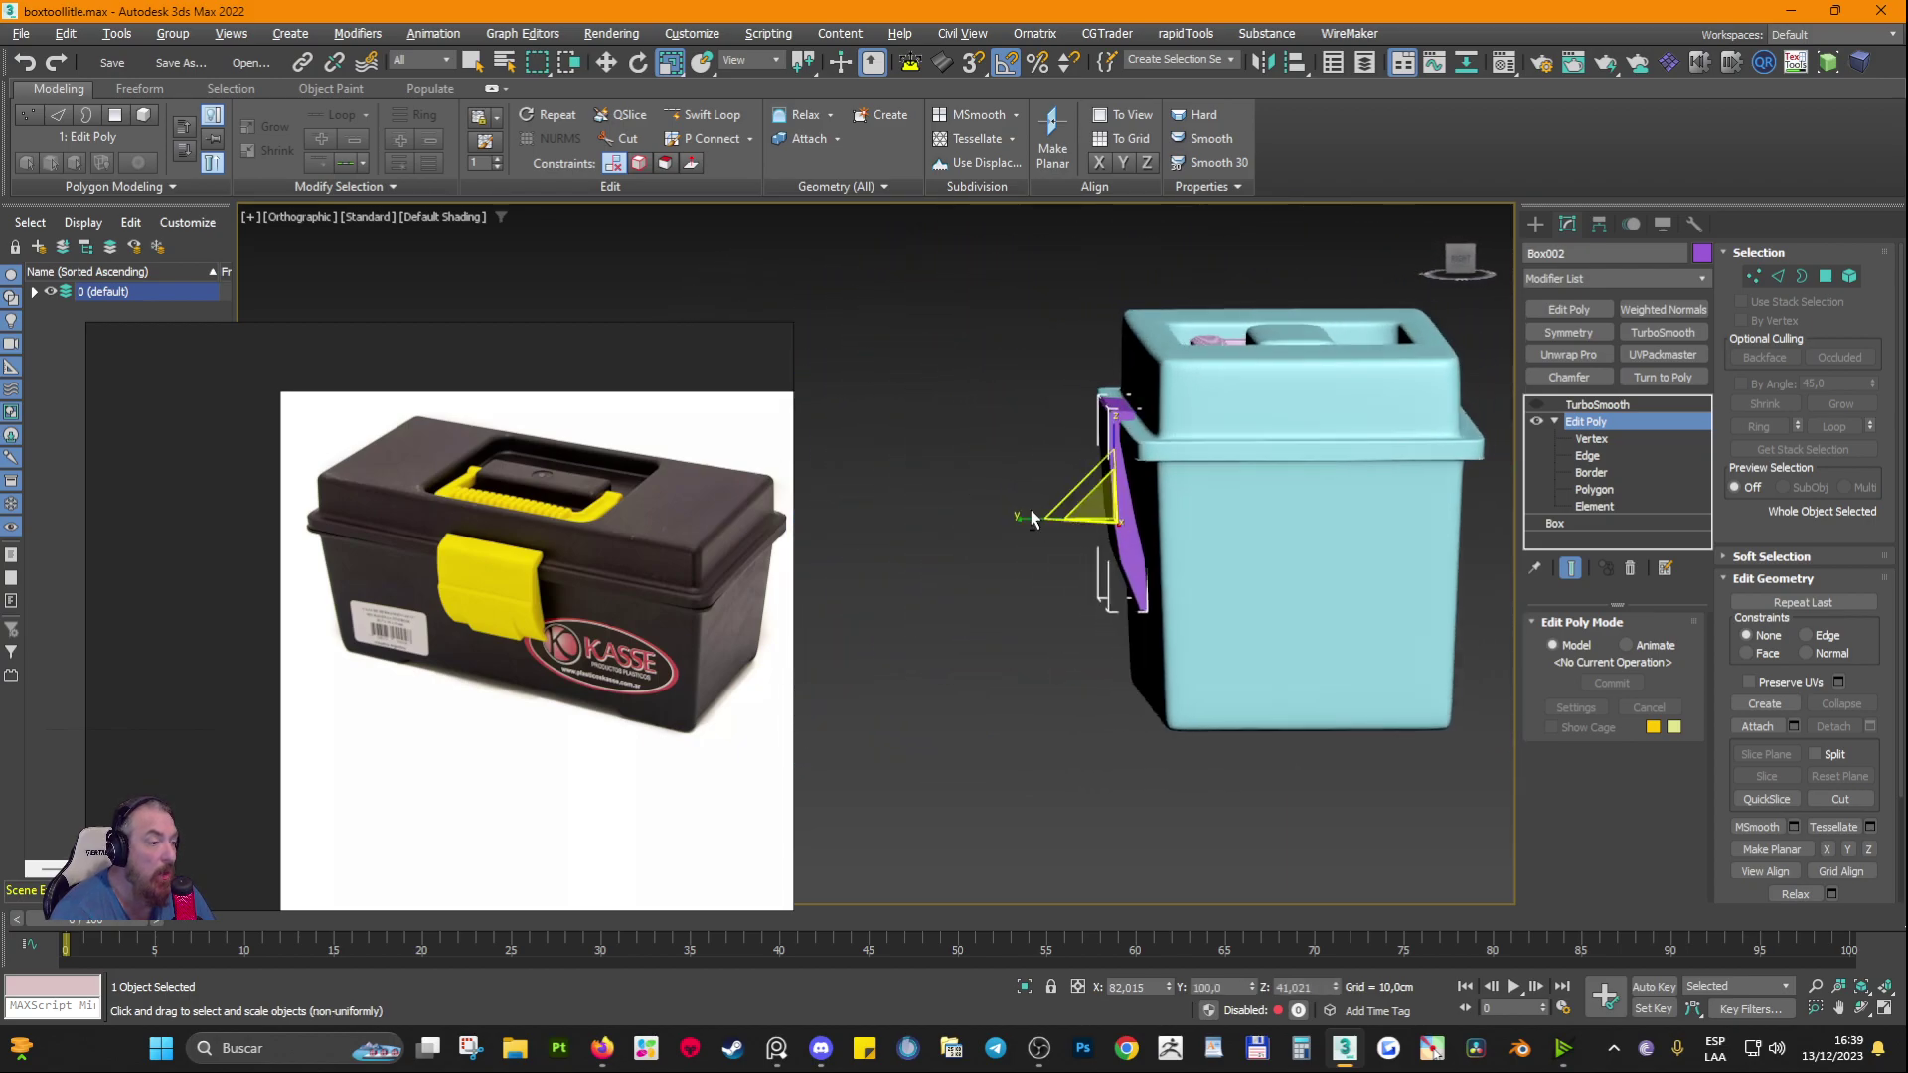
pyautogui.moveTo(1150, 588)
pyautogui.keyDown('alt'); pyautogui.mouseDown(button='middle')
pyautogui.moveTo(1186, 606)
pyautogui.moveTo(1139, 564)
pyautogui.moveTo(1152, 593)
pyautogui.mouseUp(button='middle'); pyautogui.keyUp('alt')
pyautogui.scroll(1, 1161, 593)
pyautogui.click(1459, 257)
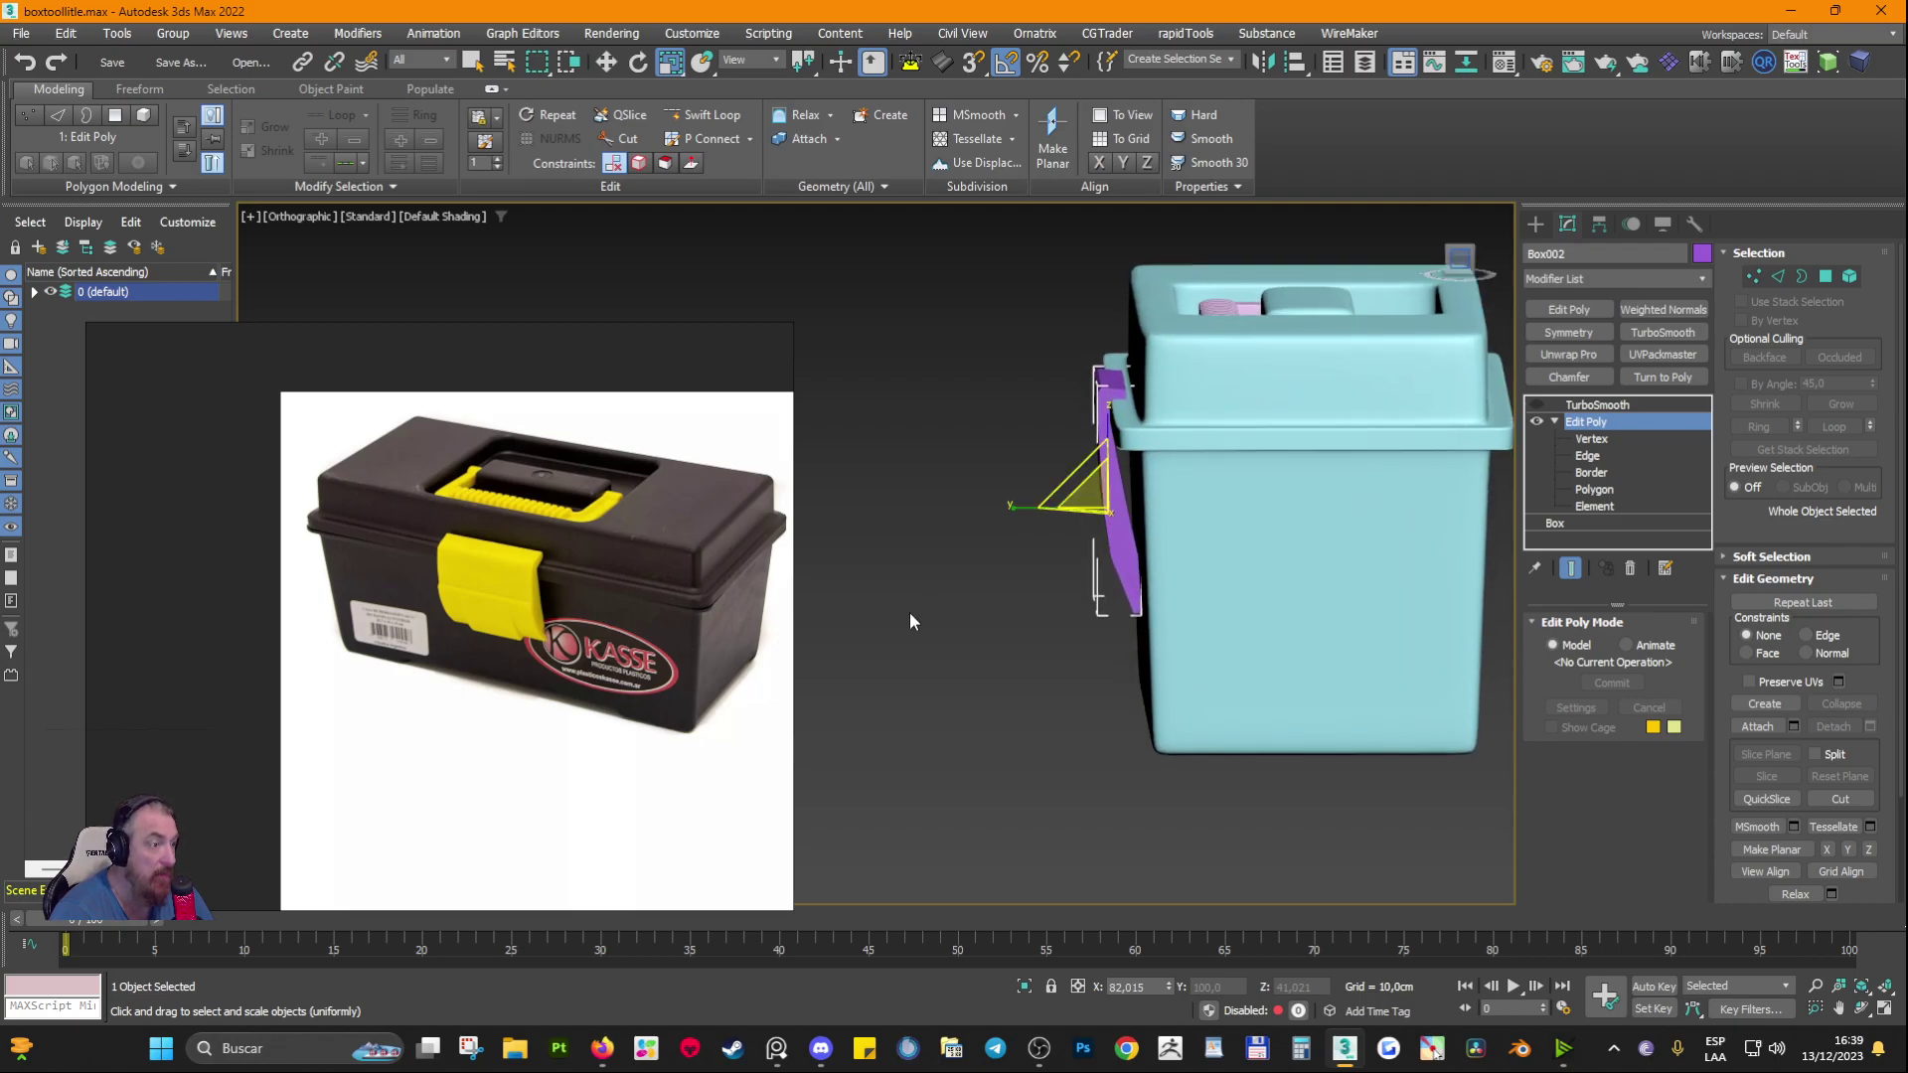
pyautogui.scroll(8, 999, 556)
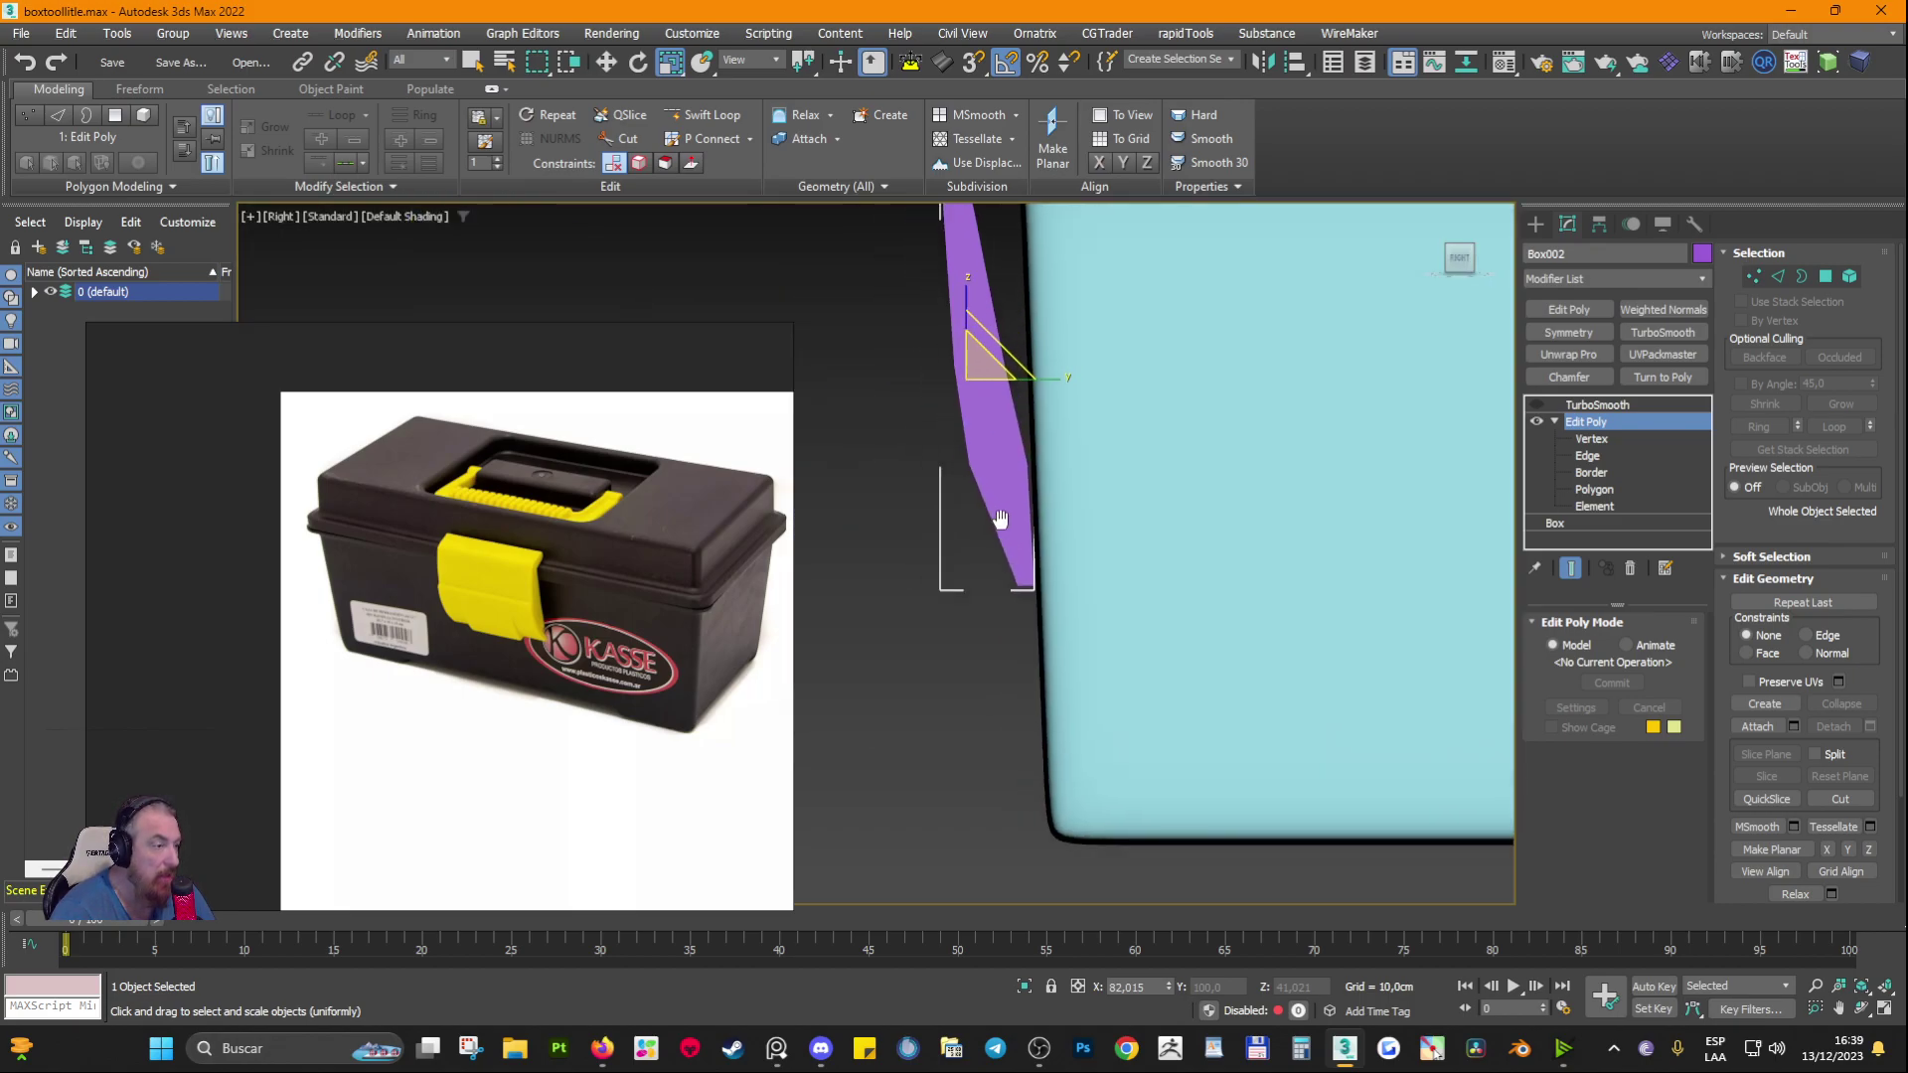
pyautogui.scroll(-2, 994, 596)
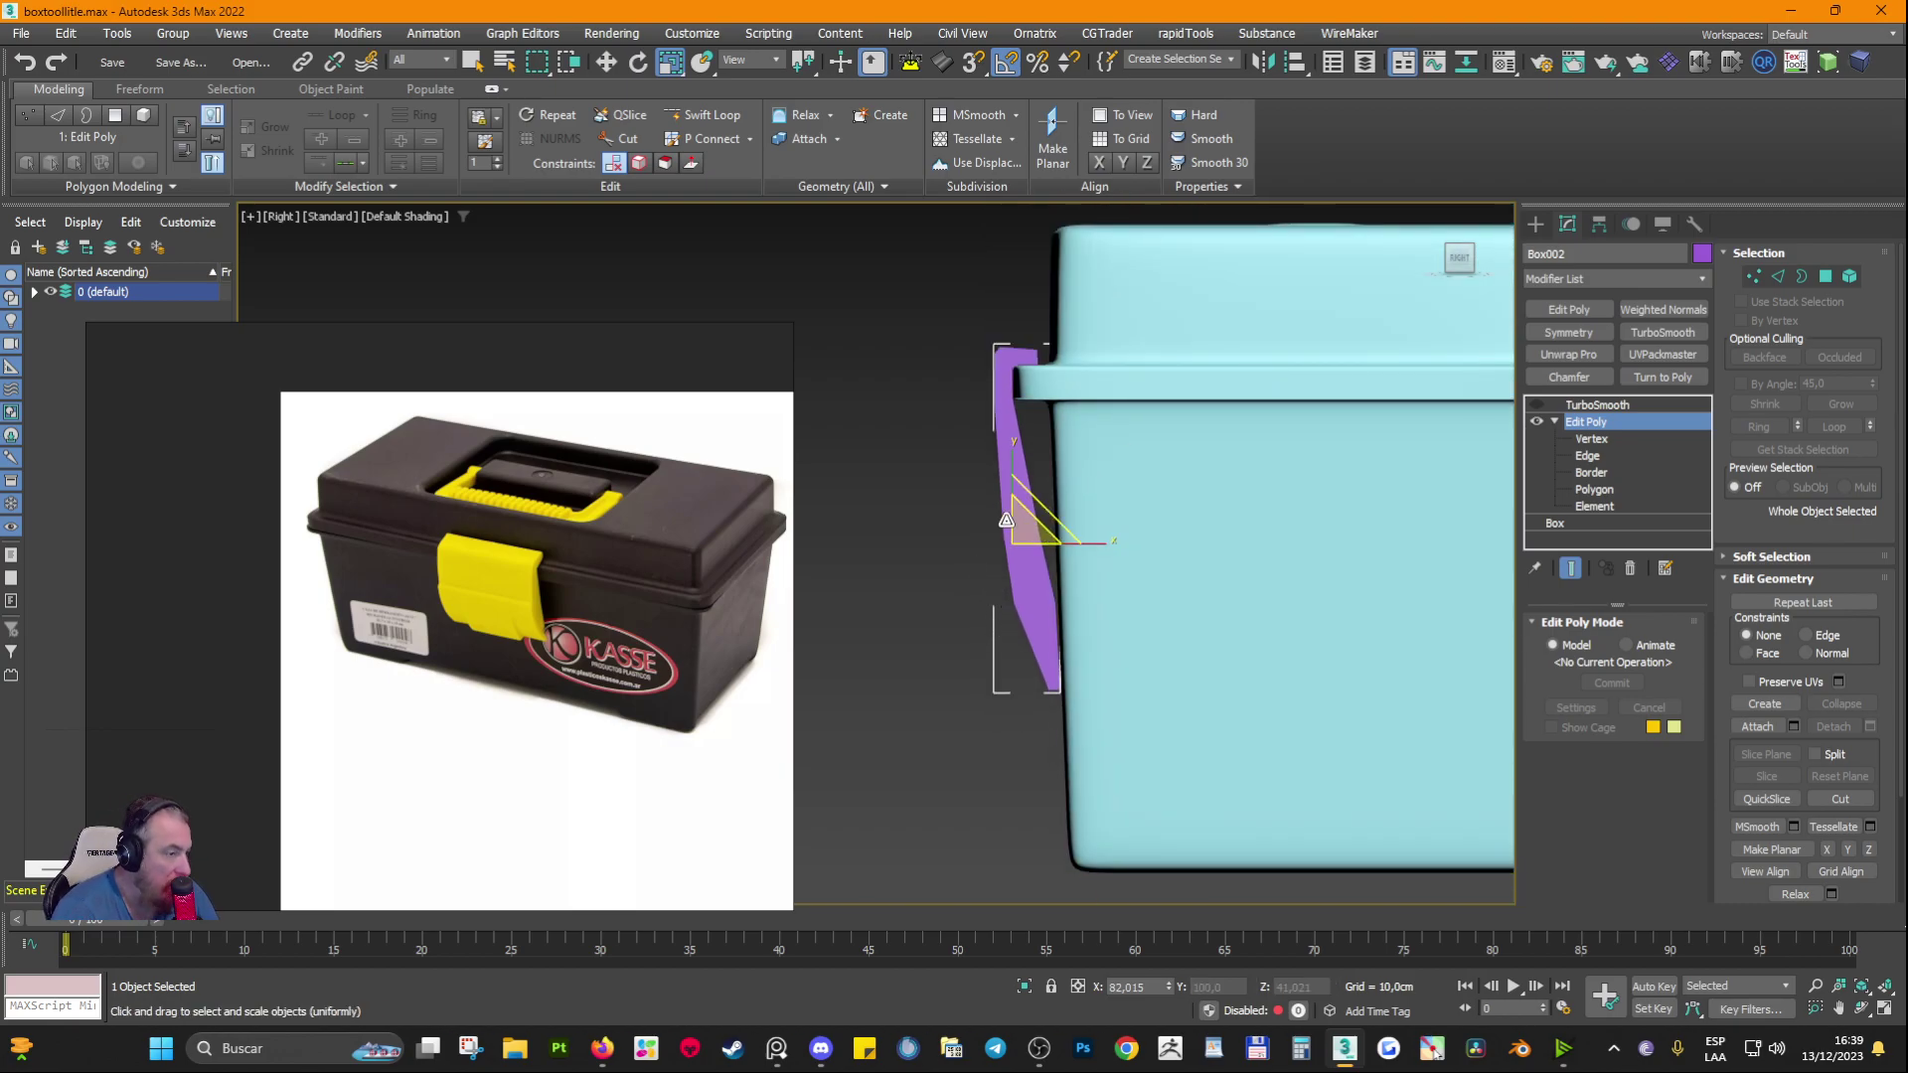
pyautogui.press('F3')
pyautogui.press('1')
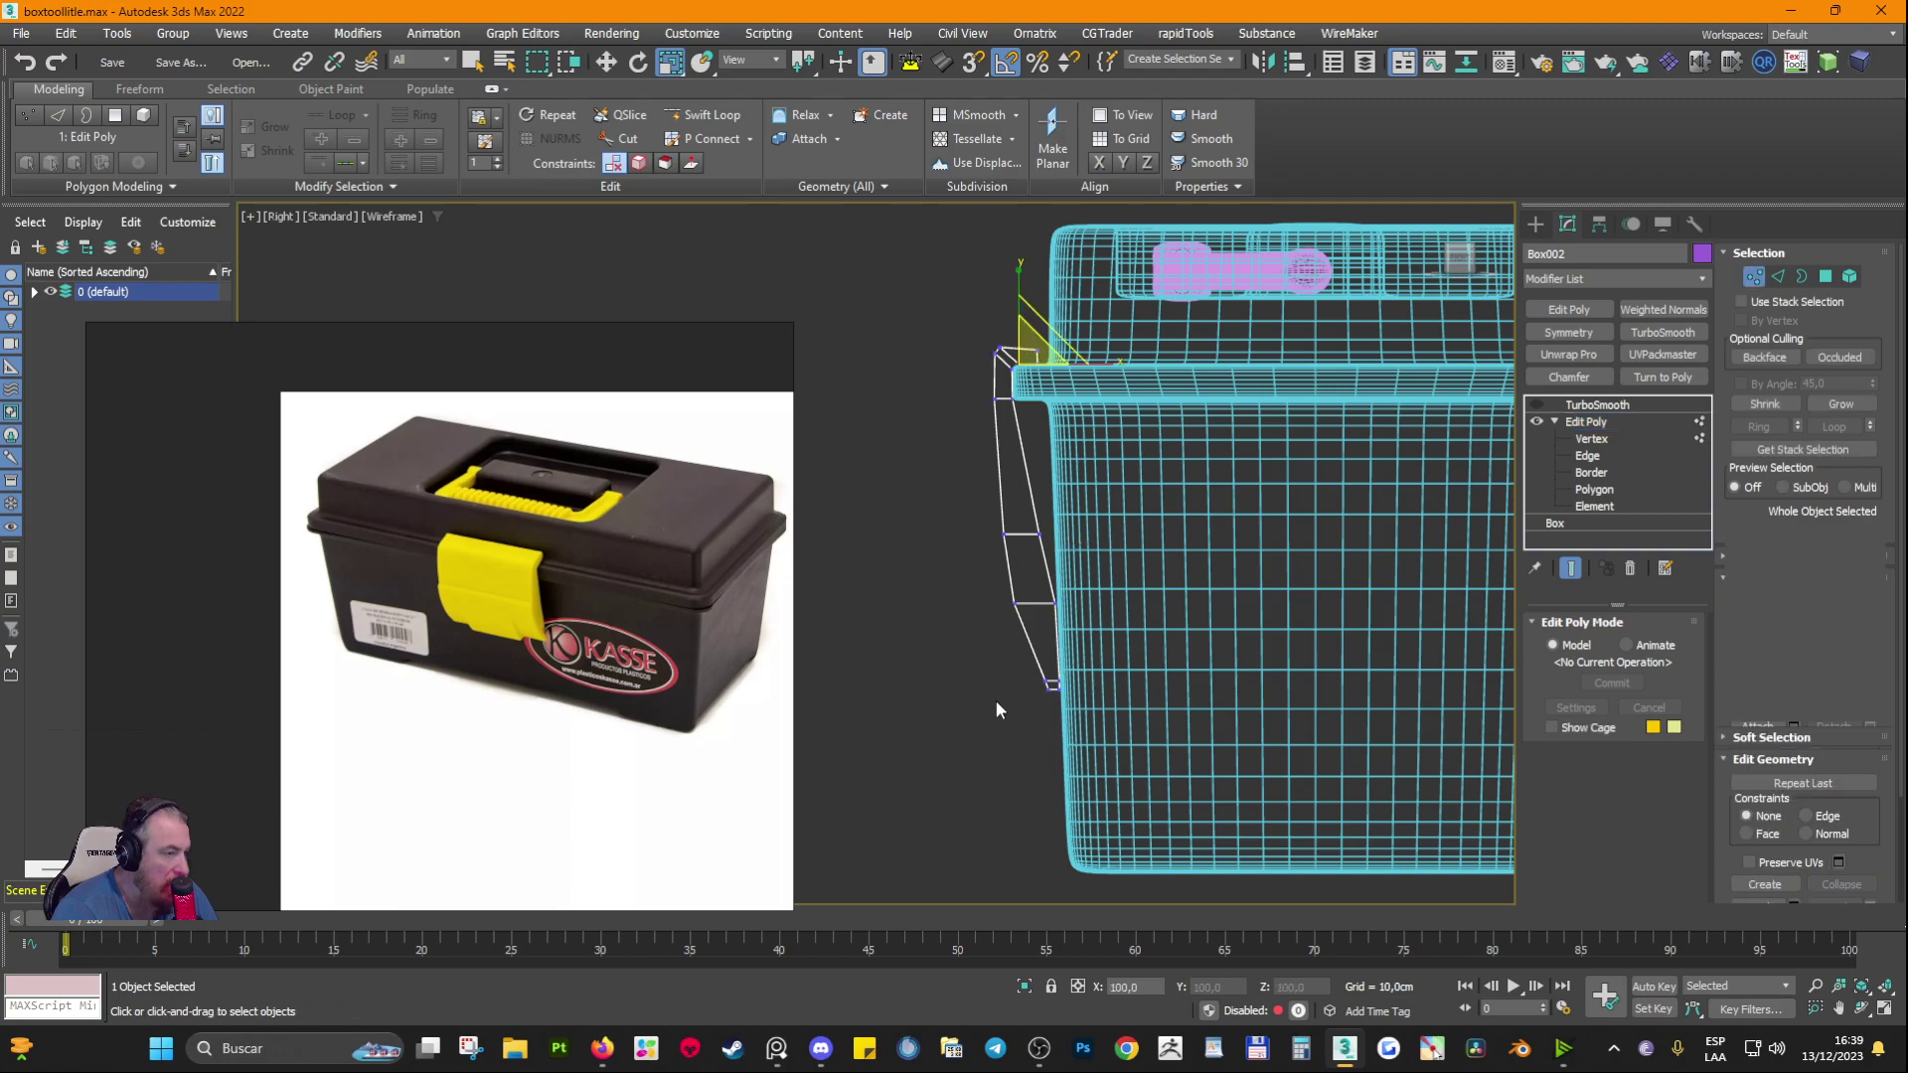
pyautogui.moveTo(1087, 726)
pyautogui.mouseDown()
pyautogui.moveTo(944, 575)
pyautogui.moveTo(1039, 531)
pyautogui.moveTo(1038, 509)
pyautogui.mouseUp()
pyautogui.press('w')
pyautogui.press('F3')
pyautogui.moveTo(1029, 558)
pyautogui.keyDown('alt'); pyautogui.mouseDown(button='middle')
pyautogui.moveTo(1149, 609)
pyautogui.moveTo(1250, 600)
pyautogui.mouseUp(button='middle'); pyautogui.keyUp('alt')
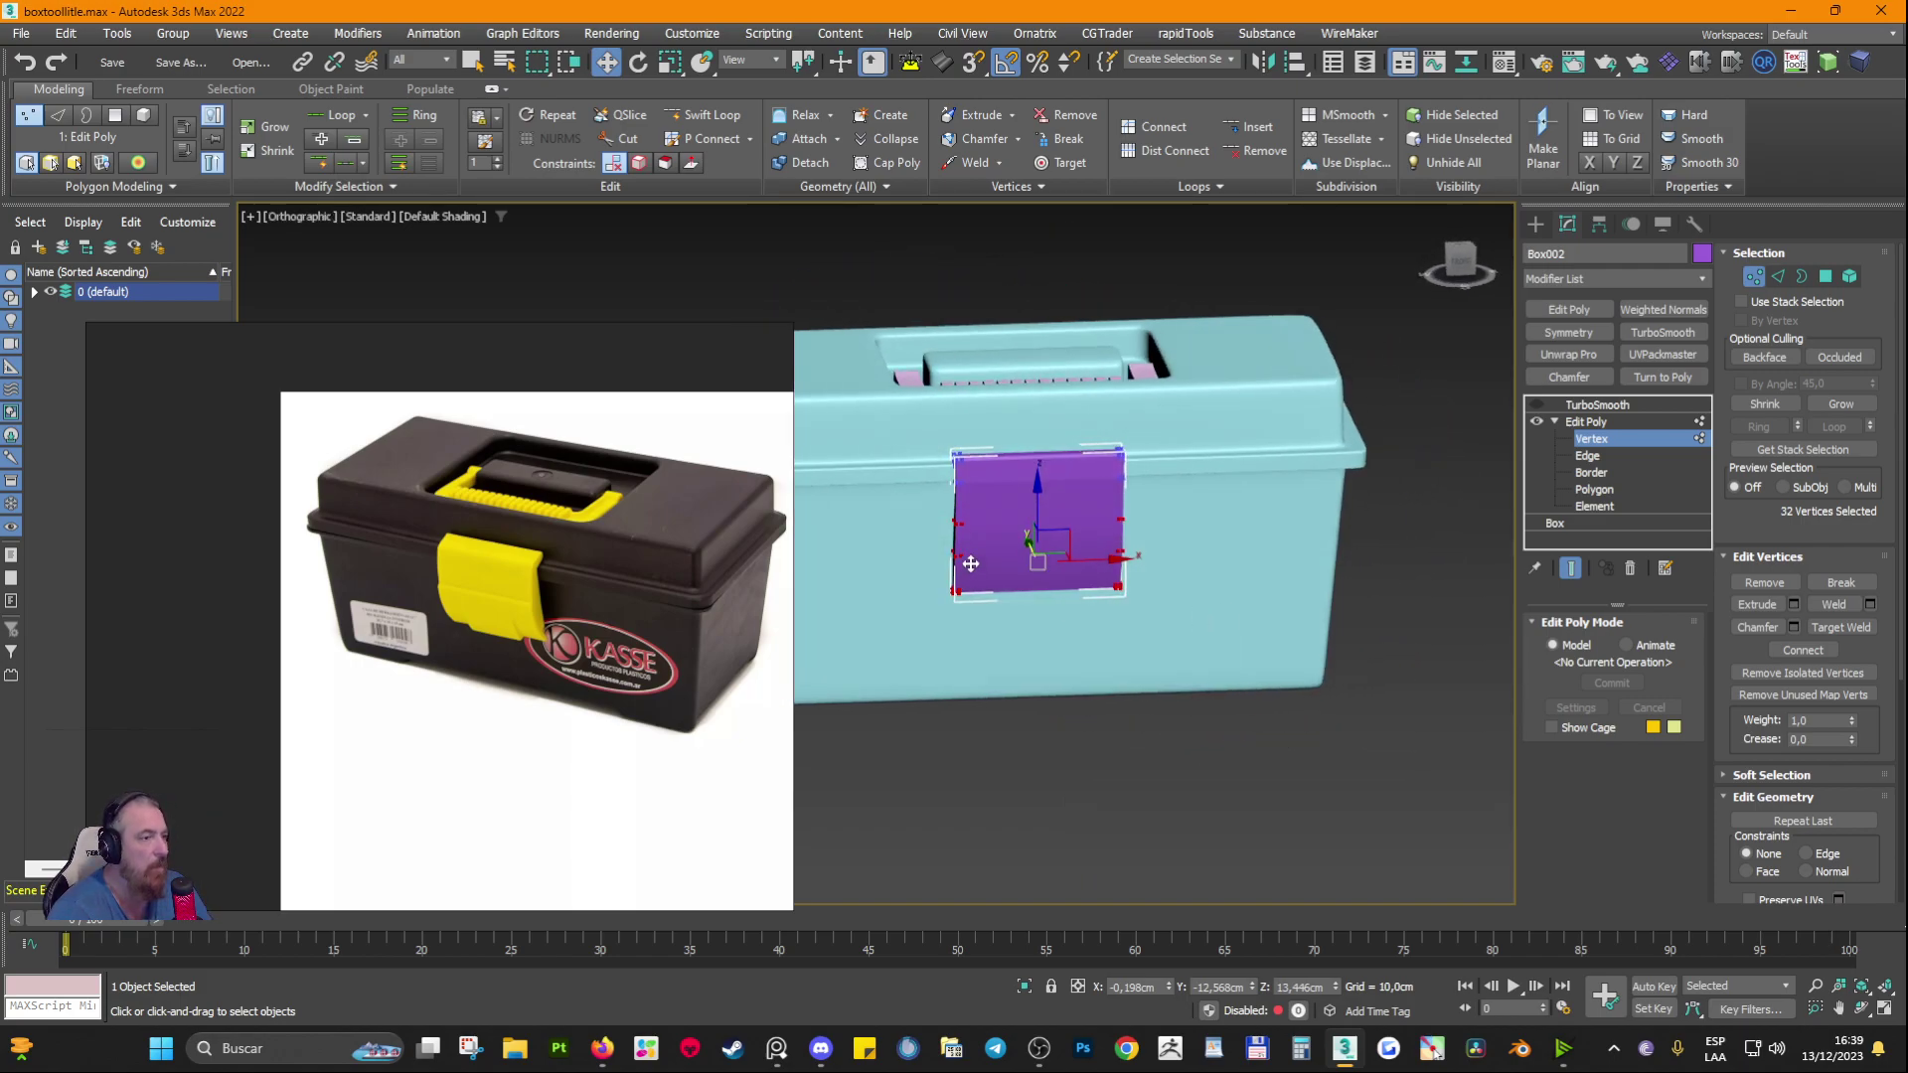
# Step: Select the three central polygons on the latch's lower front face and extrude them slightly outward as a raised panel
pyautogui.scroll(5, 993, 546)
pyautogui.scroll(3, 549, 650)
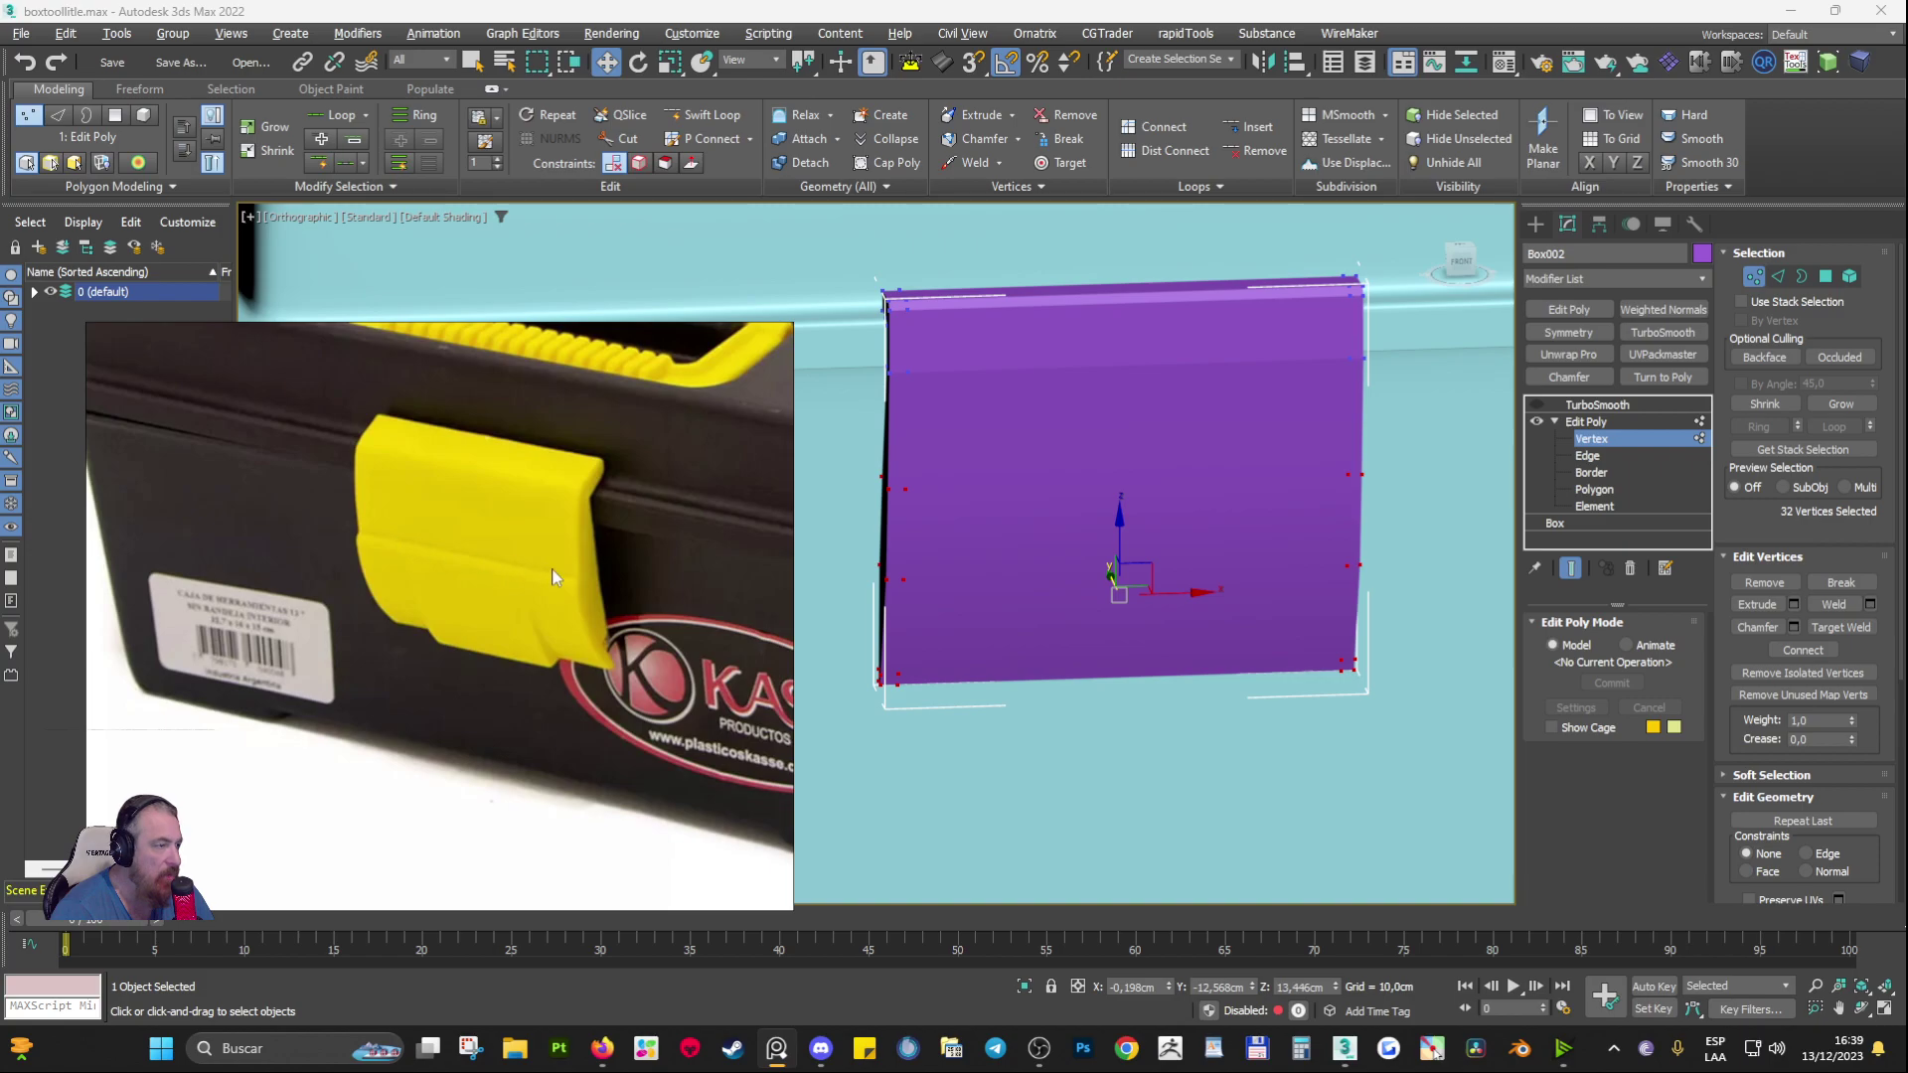
pyautogui.keyDown('alt'); pyautogui.moveTo(1063, 561); pyautogui.dragTo(1139, 590, button='middle'); pyautogui.keyUp('alt')
pyautogui.press('F4')
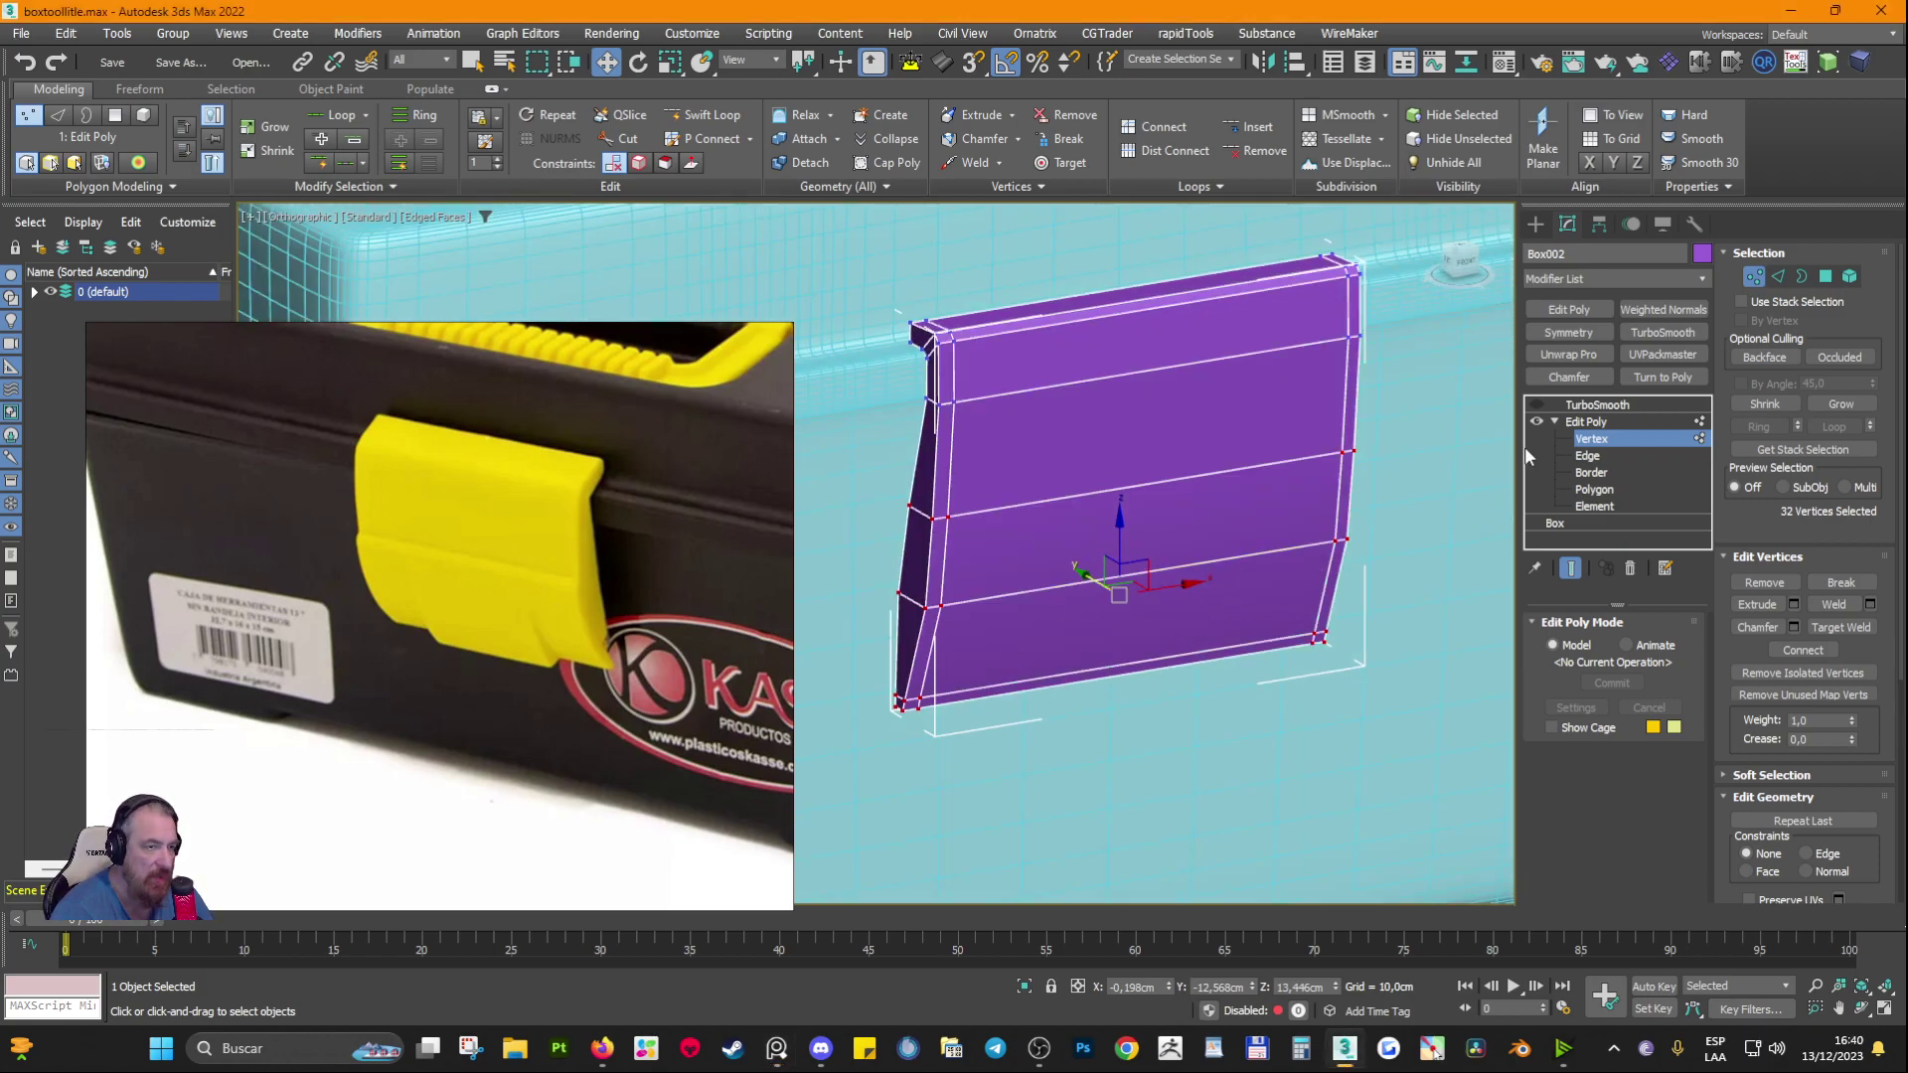
pyautogui.click(1825, 276)
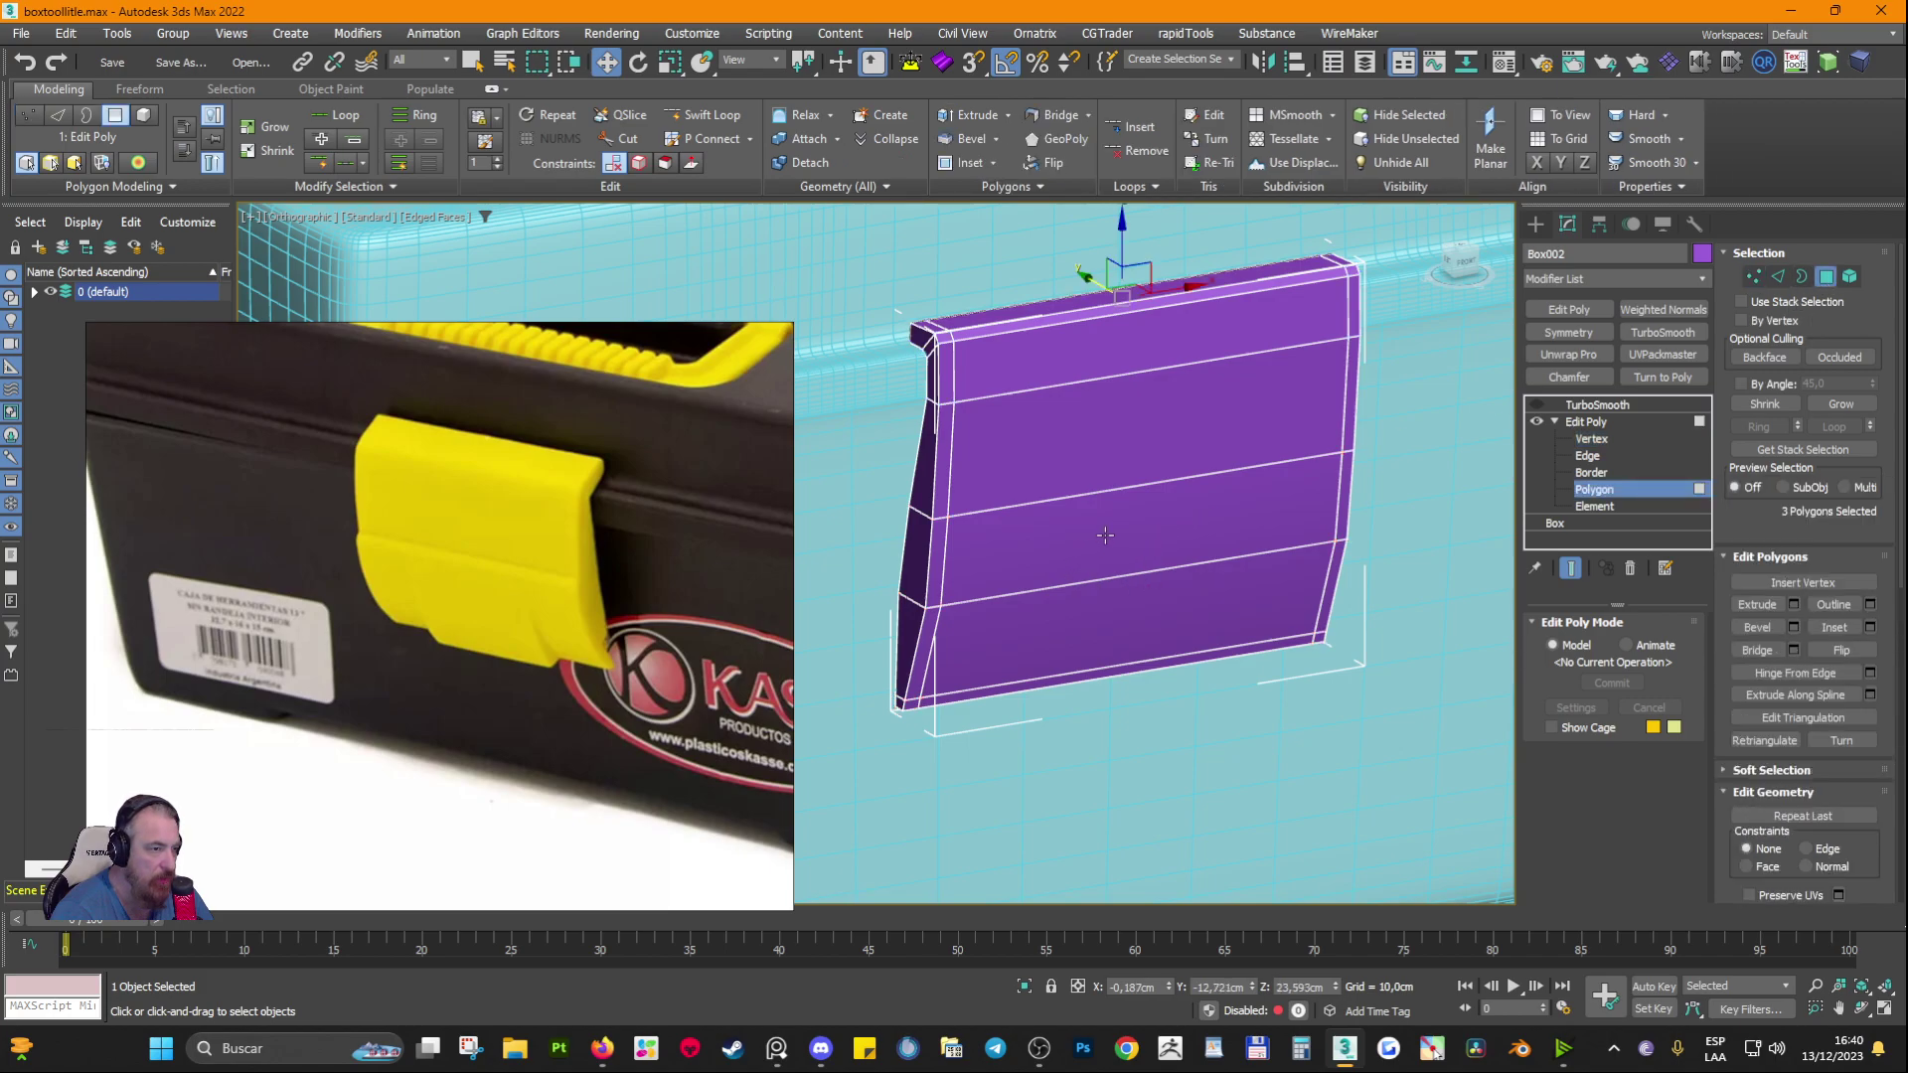
pyautogui.click(1104, 535)
pyautogui.keyDown('ctrl'); pyautogui.click(1083, 611); pyautogui.keyUp('ctrl')
pyautogui.keyDown('ctrl'); pyautogui.click(1053, 678); pyautogui.keyUp('ctrl')
pyautogui.keyDown('alt'); pyautogui.moveTo(1025, 674); pyautogui.dragTo(1073, 677, button='middle'); pyautogui.keyUp('alt')
pyautogui.moveTo(1092, 596)
pyautogui.keyDown('shift'); pyautogui.mouseDown()
pyautogui.moveTo(1120, 603)
pyautogui.moveTo(1105, 608)
pyautogui.mouseUp(); pyautogui.keyUp('shift')
pyautogui.keyDown('alt'); pyautogui.moveTo(1104, 608); pyautogui.dragTo(1442, 504, button='middle'); pyautogui.keyUp('alt')
pyautogui.click(1575, 423)
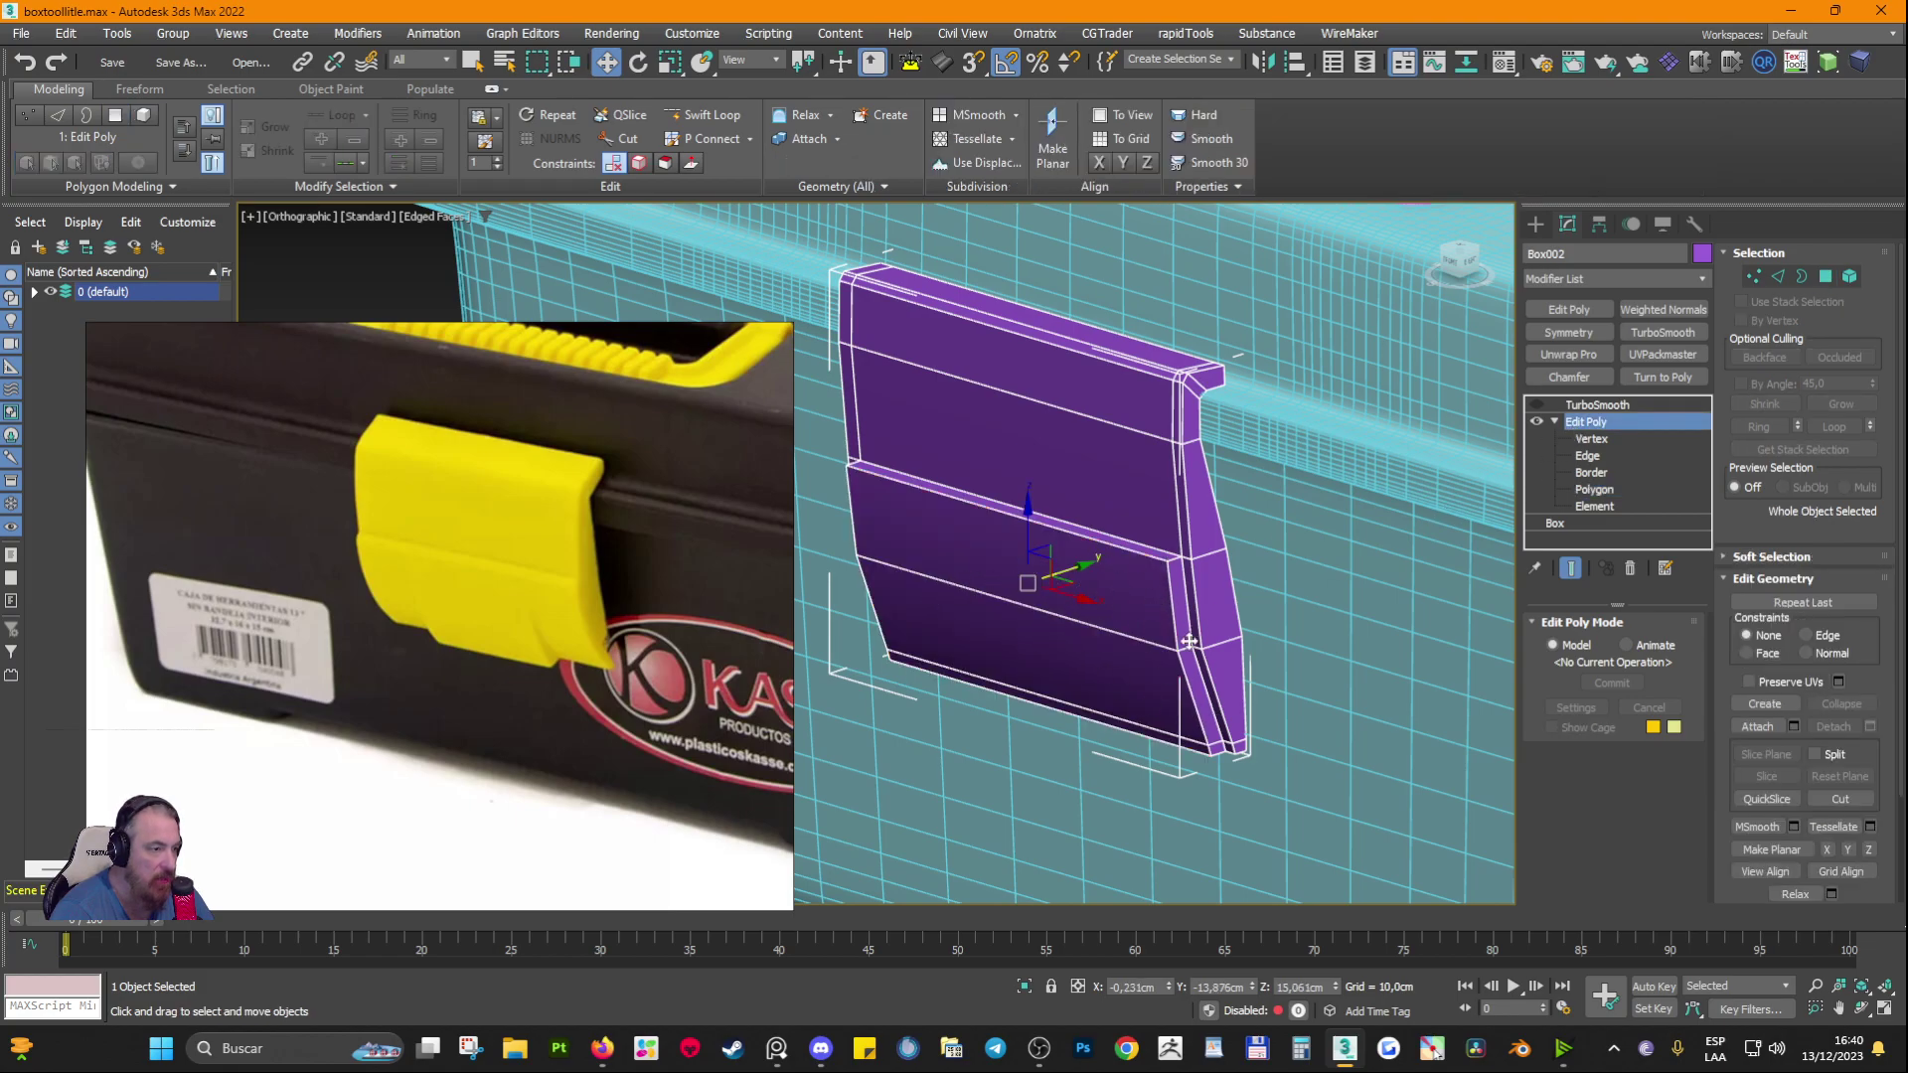
# Step: Preview the raised panel with TurboSmooth against the reference photo, switch the smoothing off and examine the latch's edge layout
pyautogui.click(1536, 404)
pyautogui.keyDown('alt'); pyautogui.moveTo(1093, 720); pyautogui.dragTo(1213, 681, button='middle'); pyautogui.keyUp('alt')
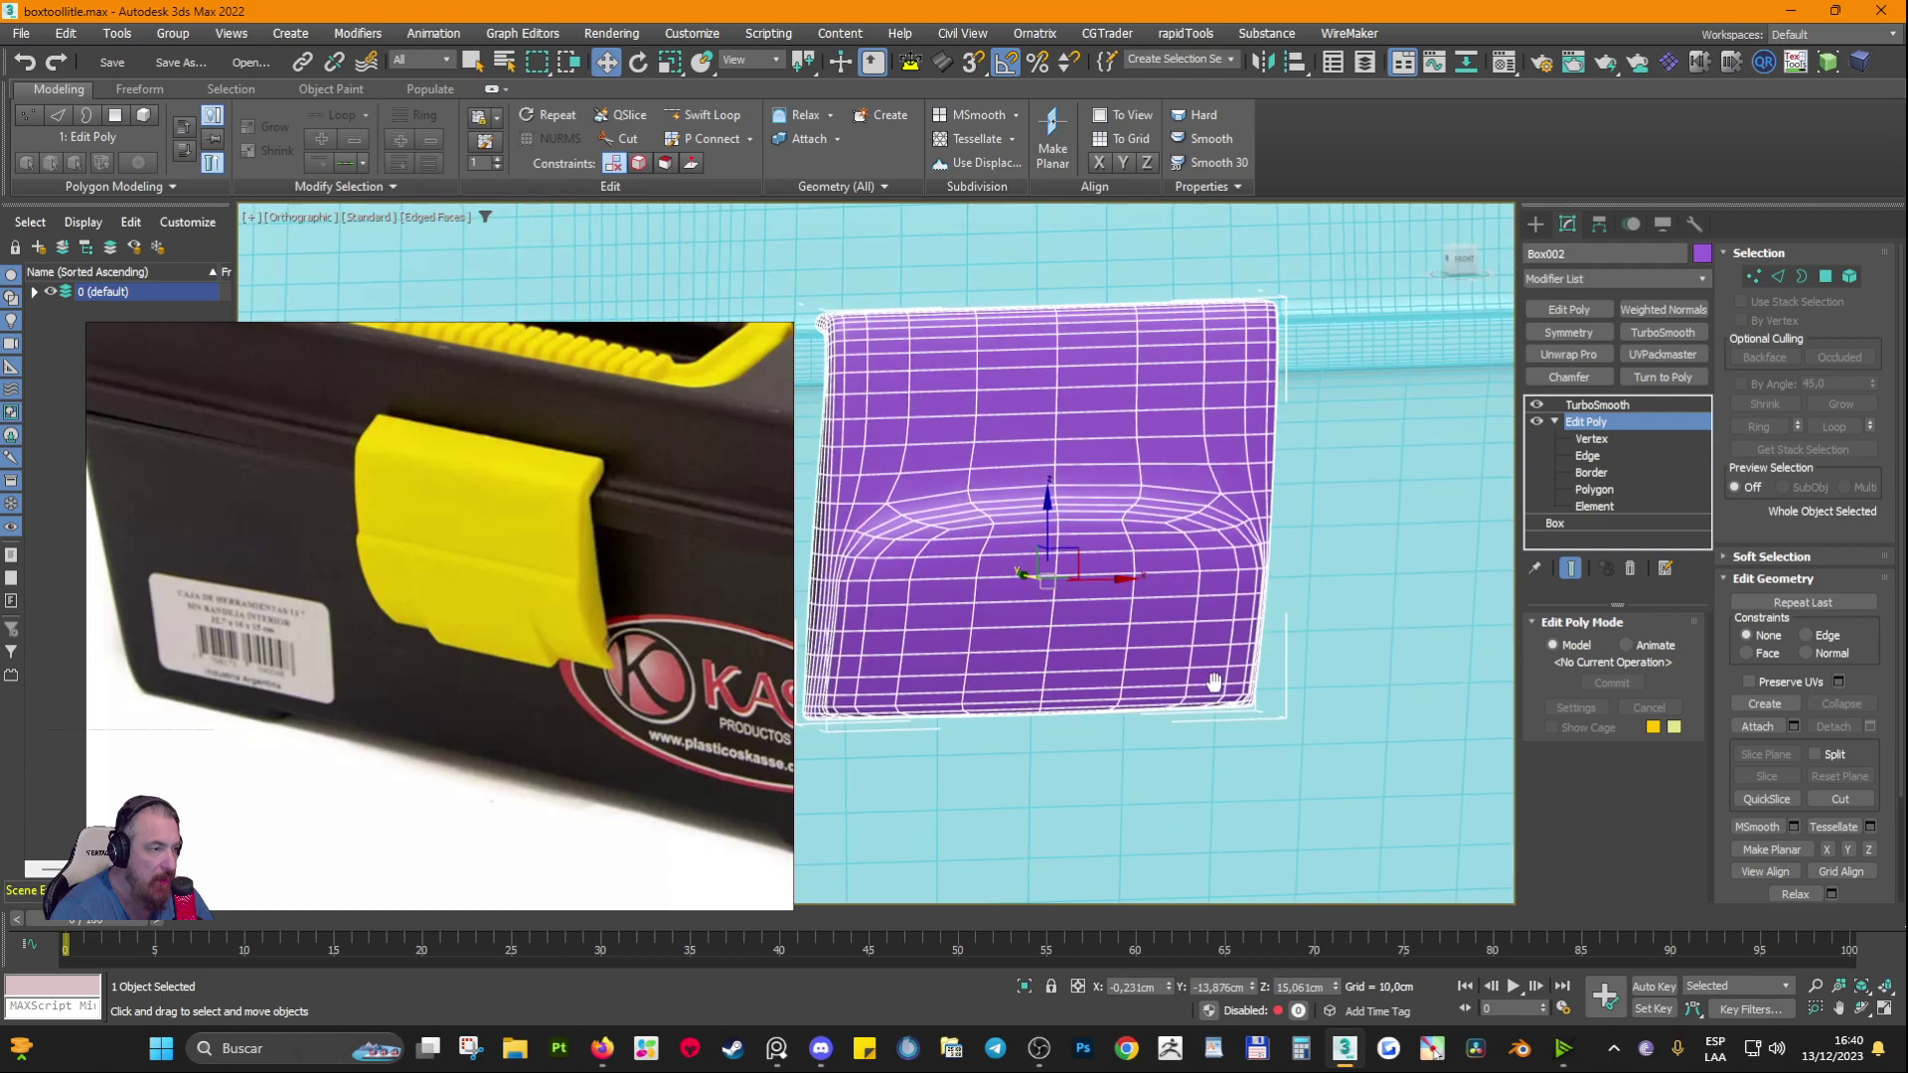
pyautogui.press('F4')
pyautogui.moveTo(1010, 601)
pyautogui.keyDown('alt'); pyautogui.mouseDown(button='middle')
pyautogui.moveTo(1028, 583)
pyautogui.moveTo(1009, 570)
pyautogui.moveTo(1026, 579)
pyautogui.moveTo(1008, 596)
pyautogui.mouseUp(button='middle'); pyautogui.keyUp('alt')
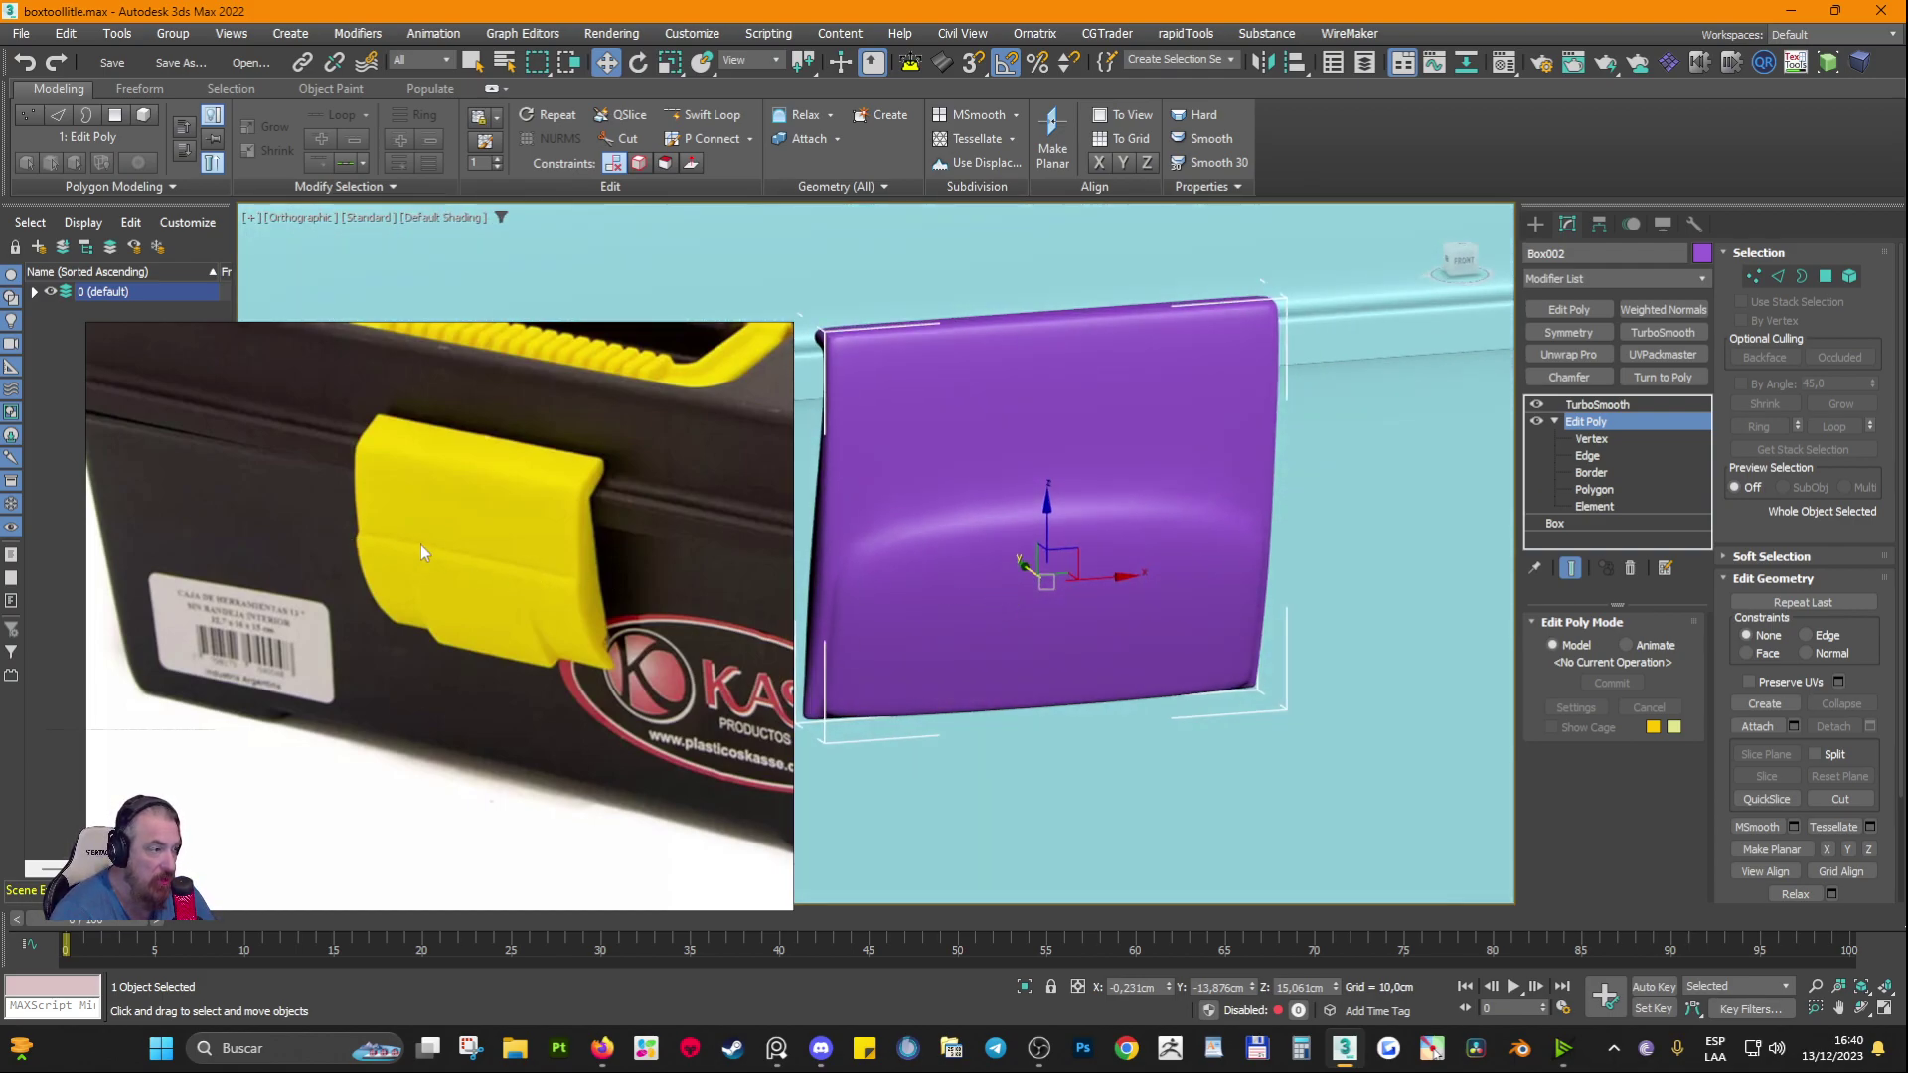
pyautogui.press('F3')
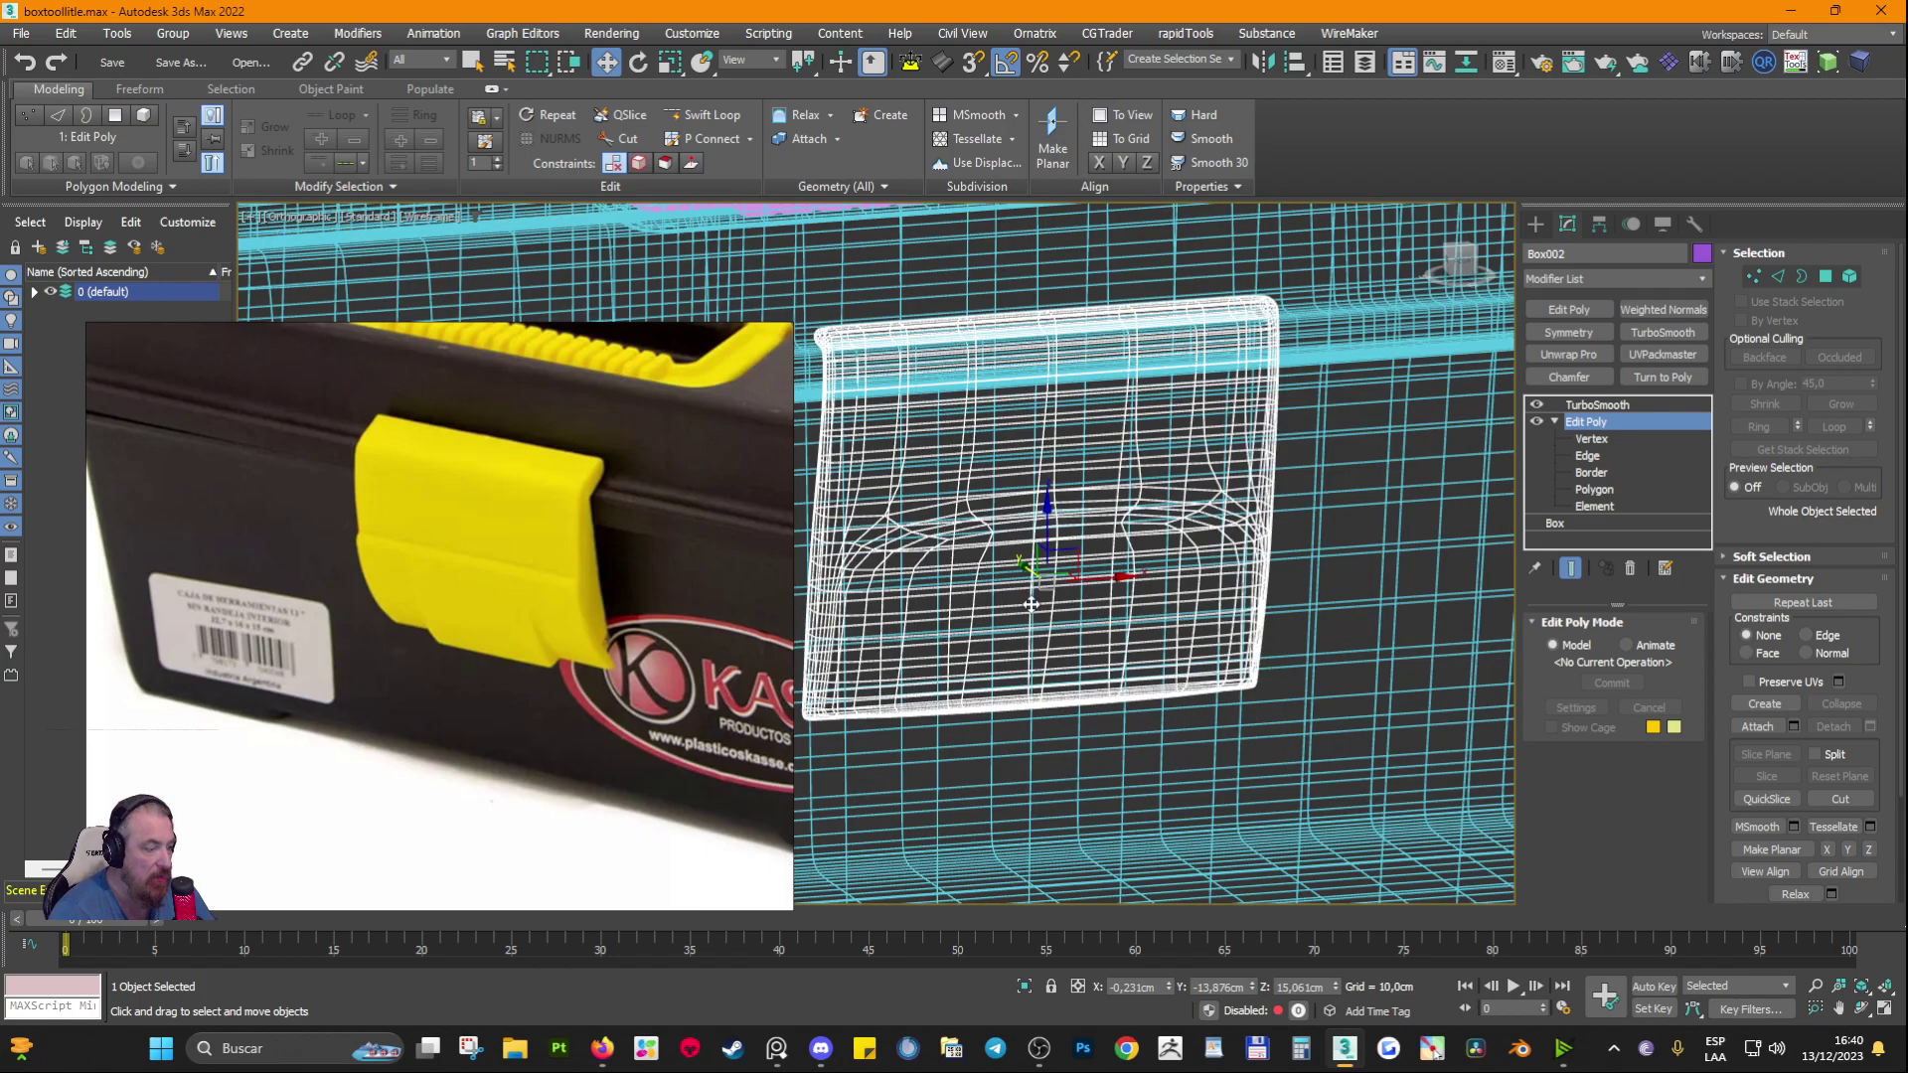
pyautogui.press('F3')
pyautogui.click(1536, 404)
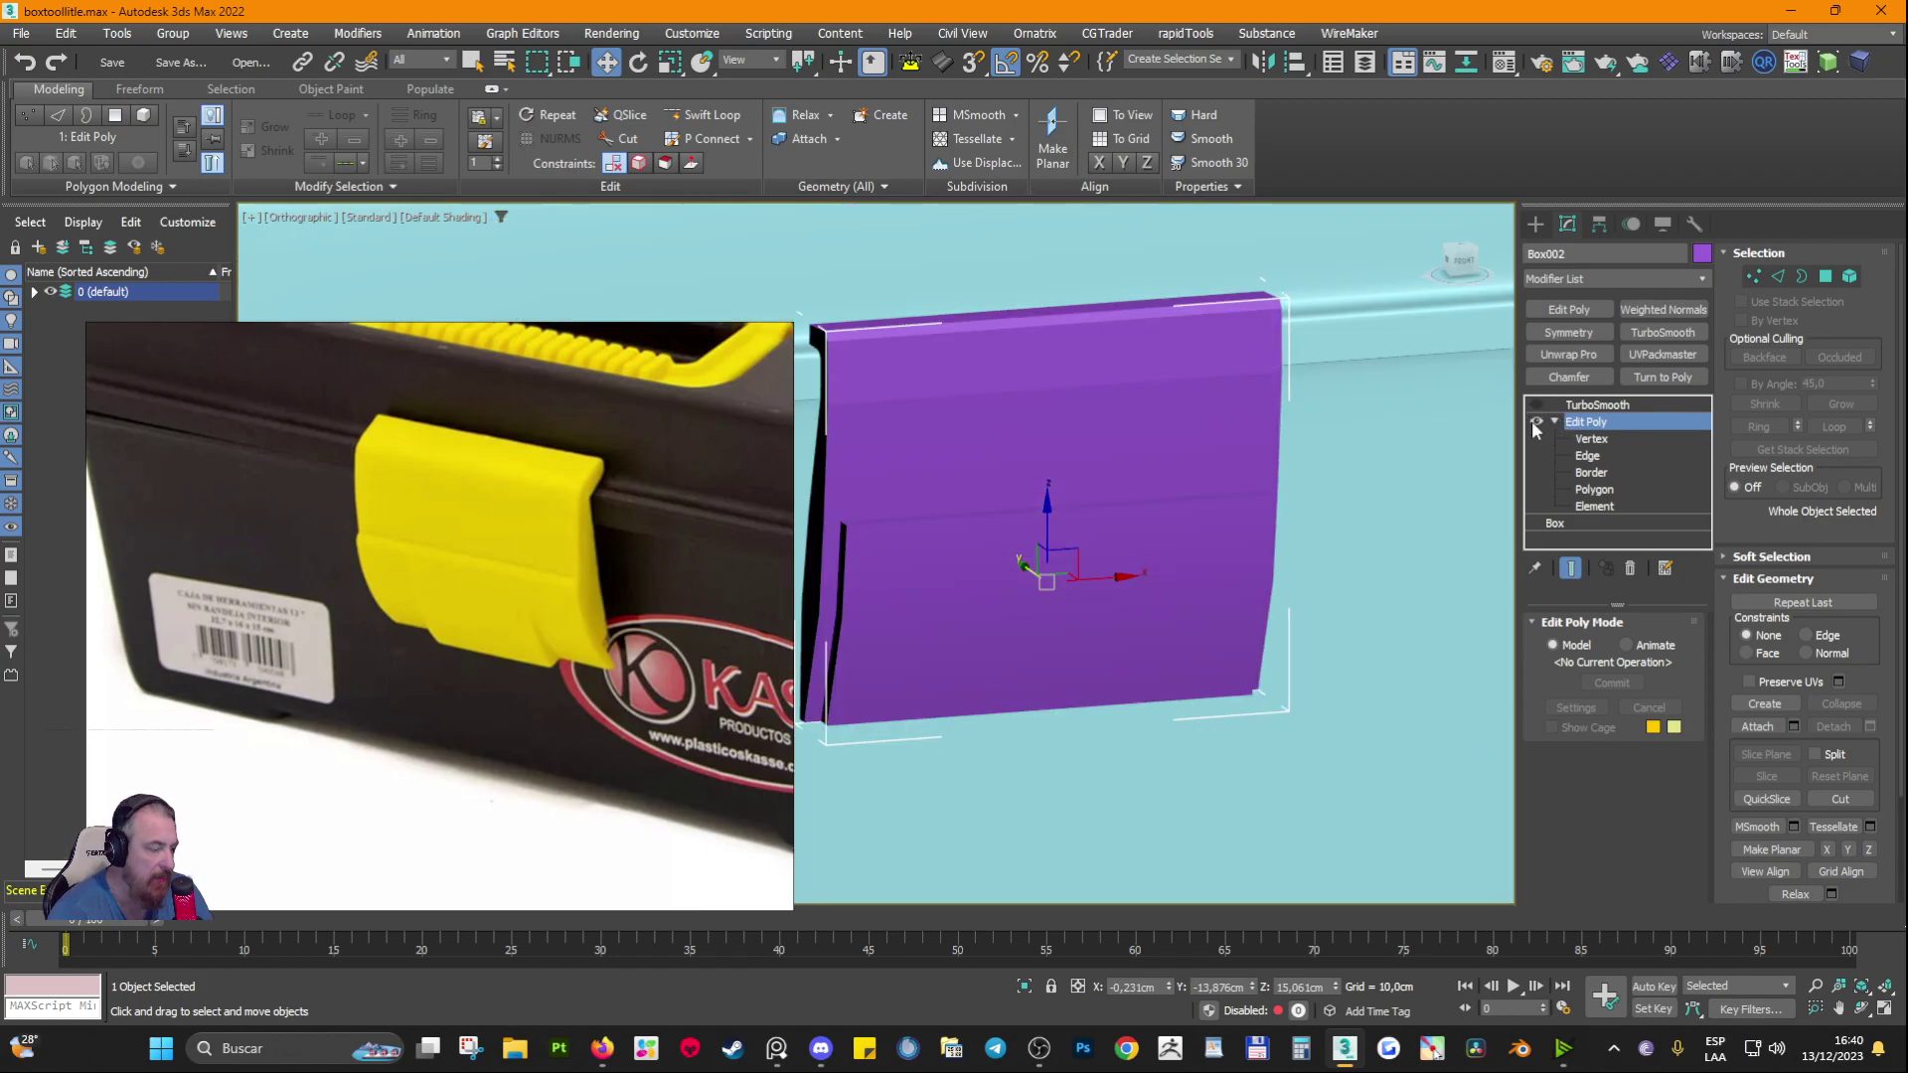
pyautogui.press('F4')
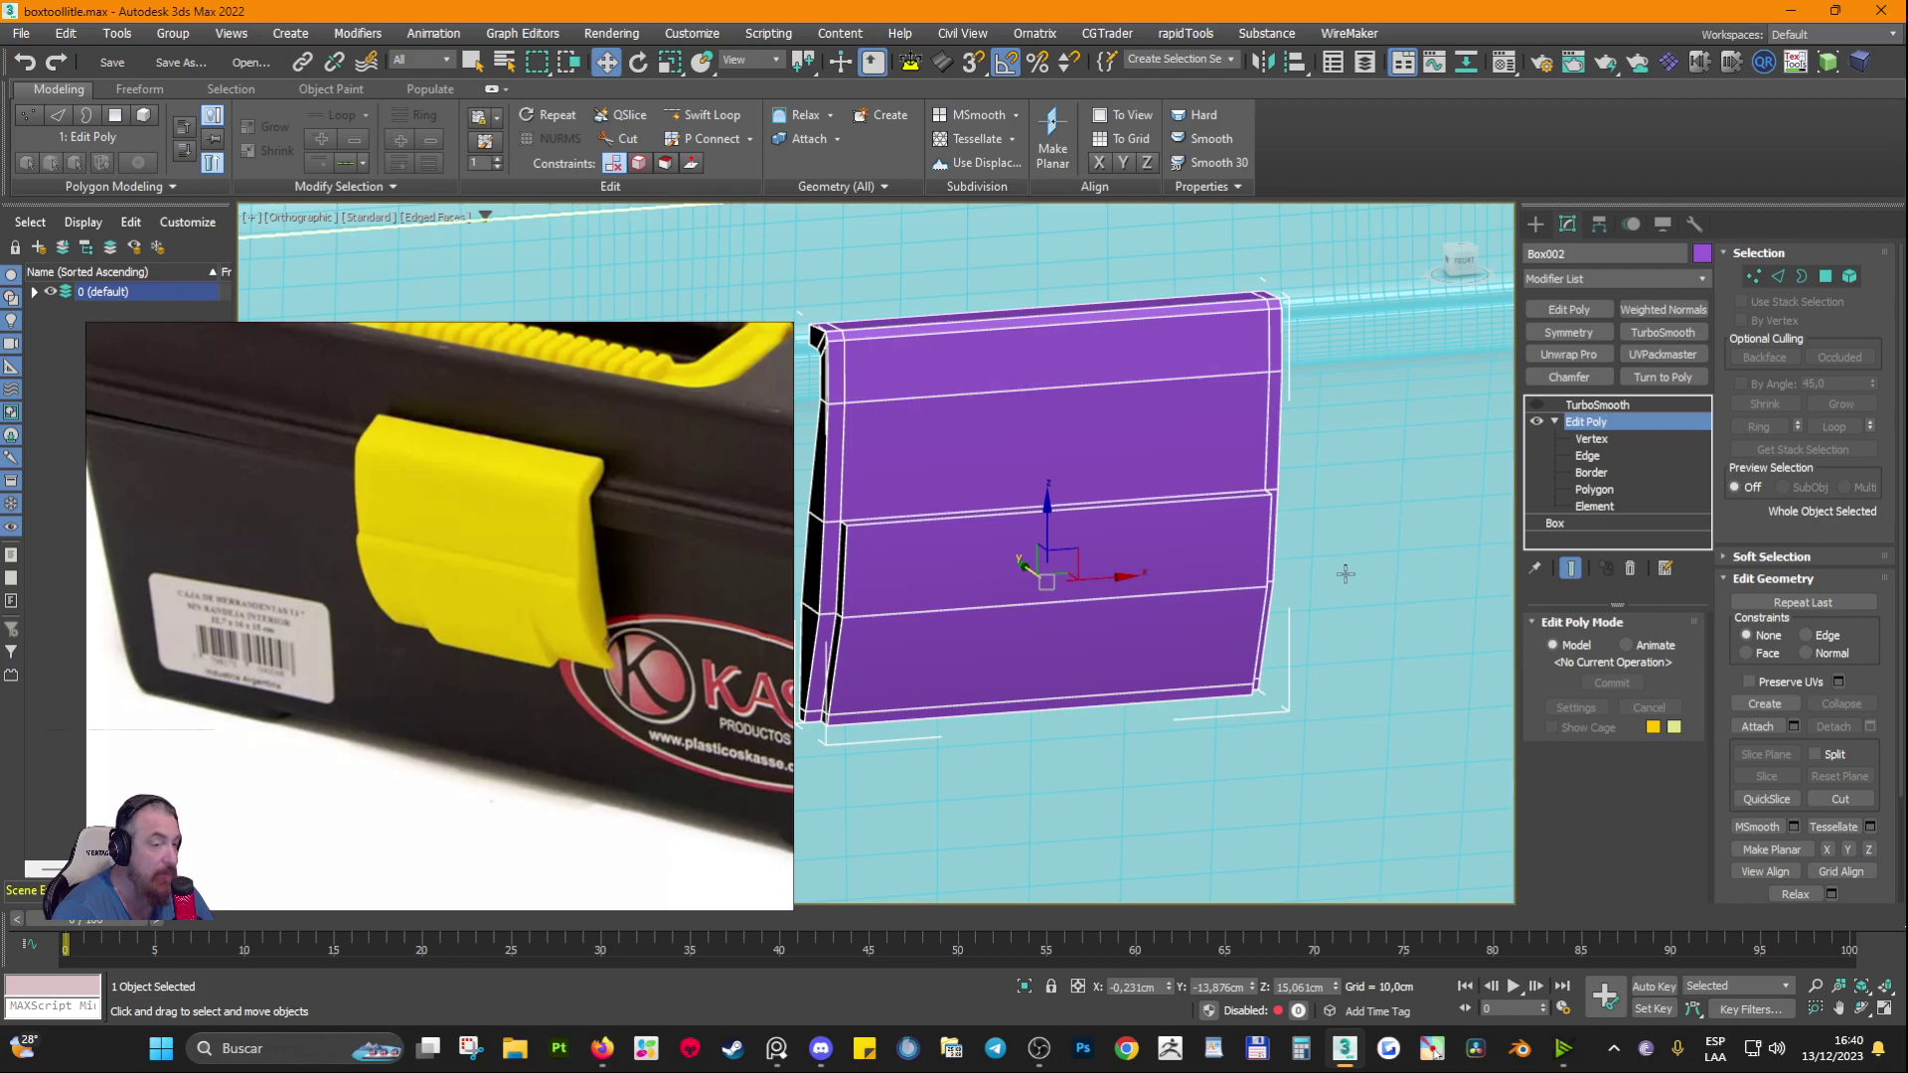
pyautogui.keyDown('alt'); pyautogui.moveTo(1343, 572); pyautogui.dragTo(1056, 574, button='middle'); pyautogui.keyUp('alt')
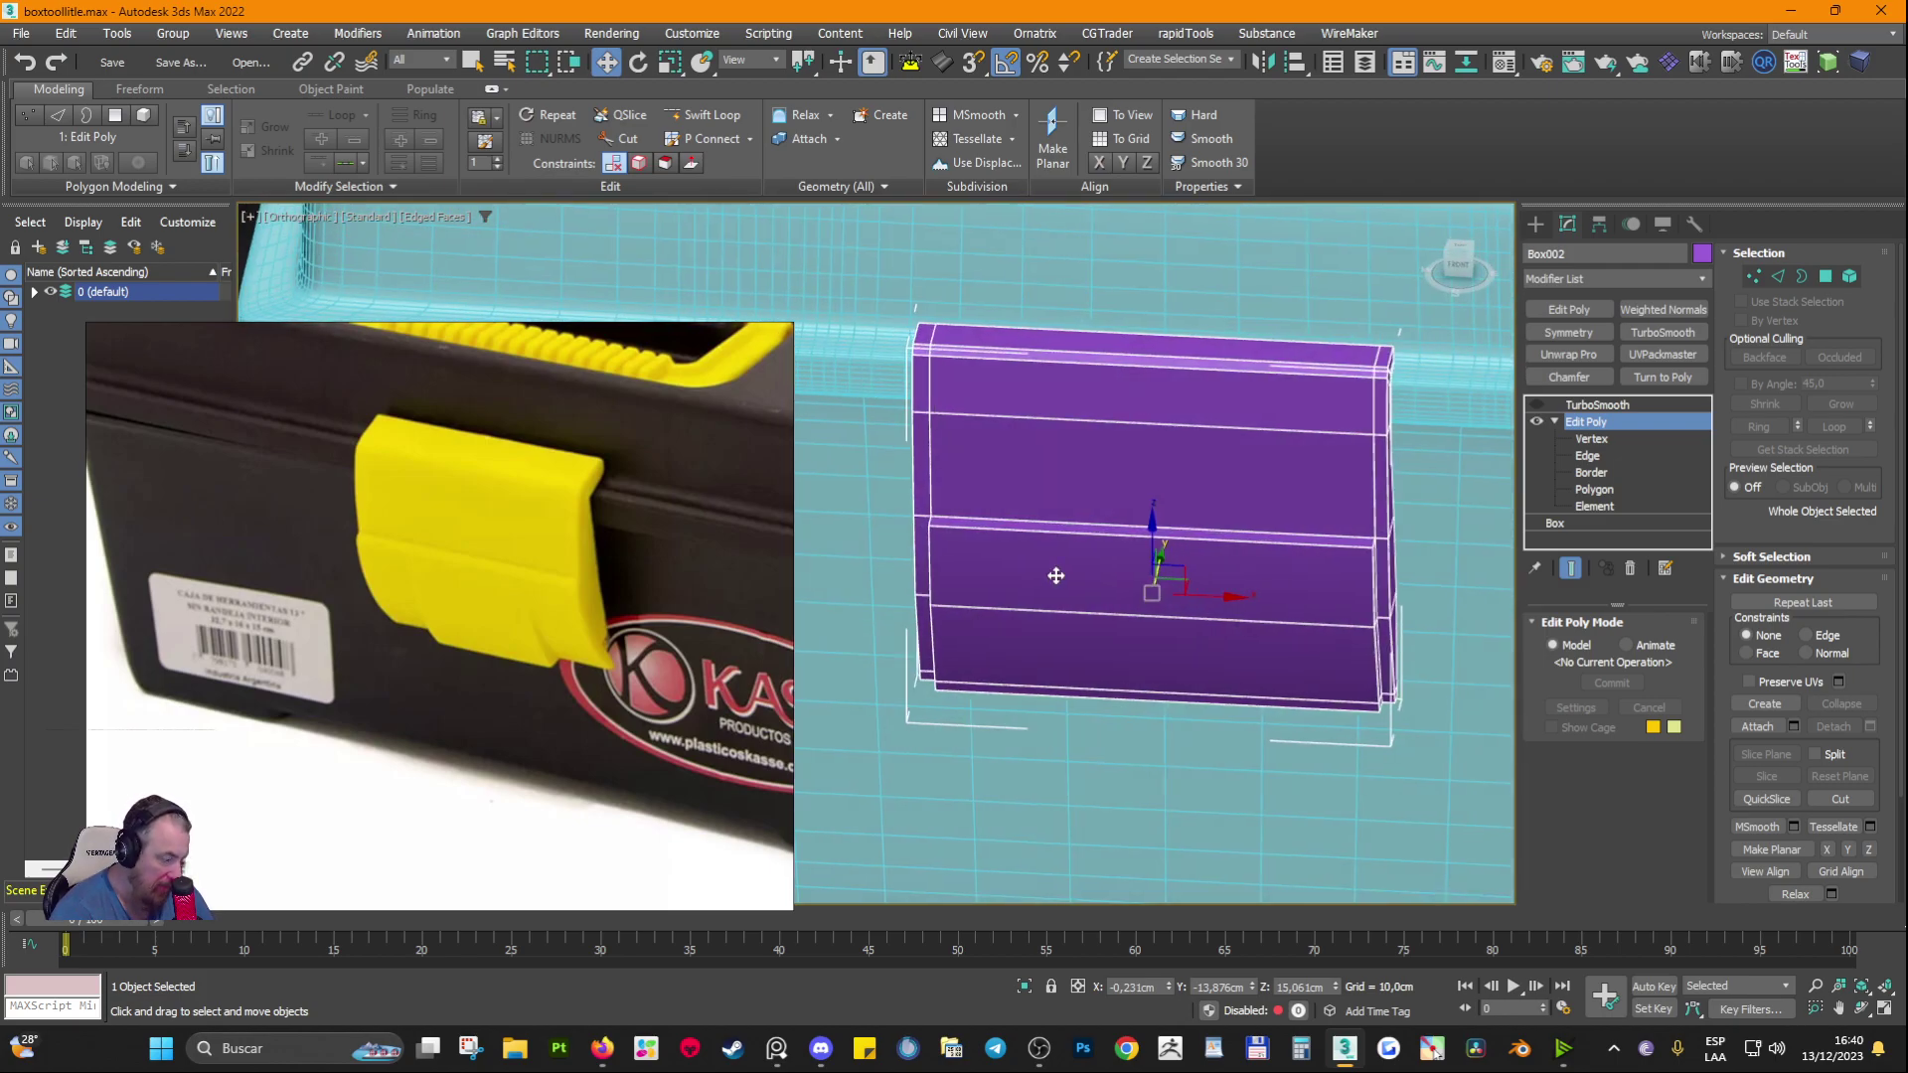
# Step: Add a vertical edge loop near each side of the latch with SwiftLoop and preview the latch with TurboSmooth against the reference photo
pyautogui.hotkey('alt', '1')
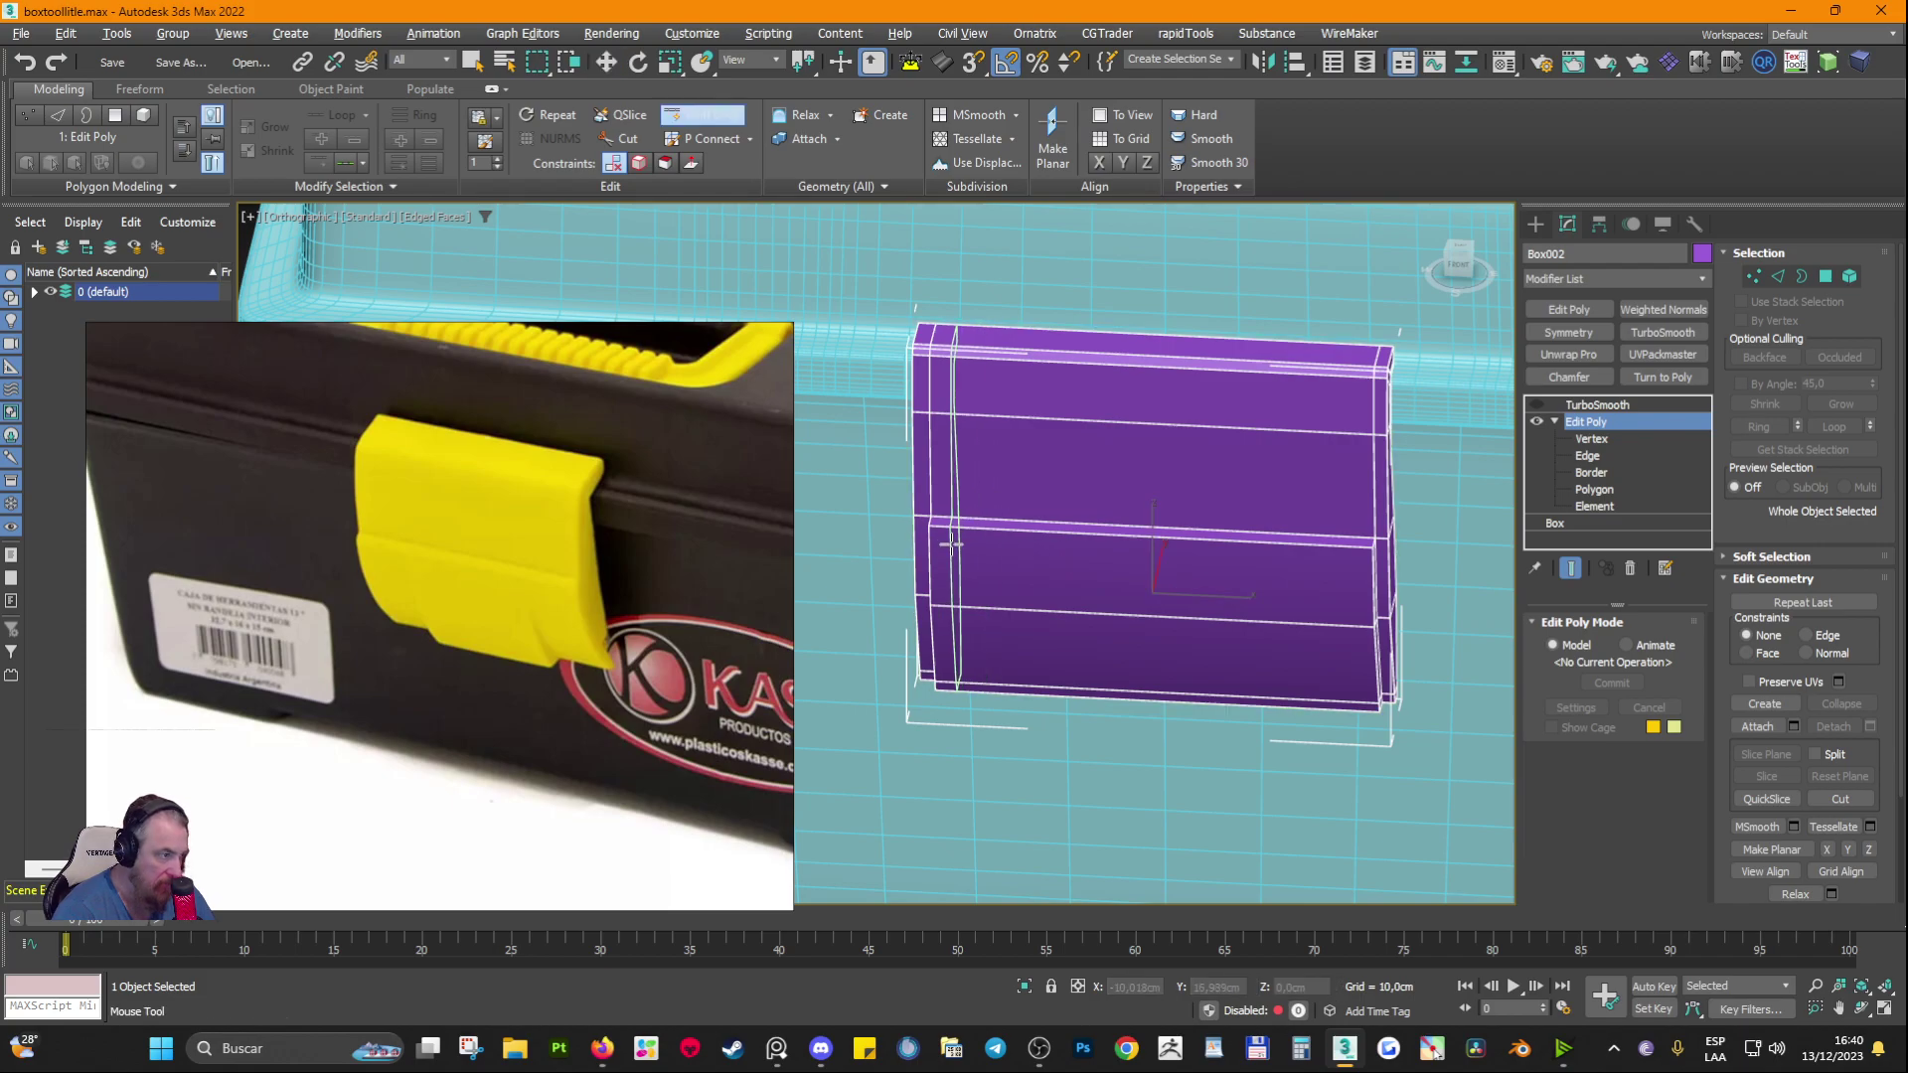
pyautogui.click(1357, 537)
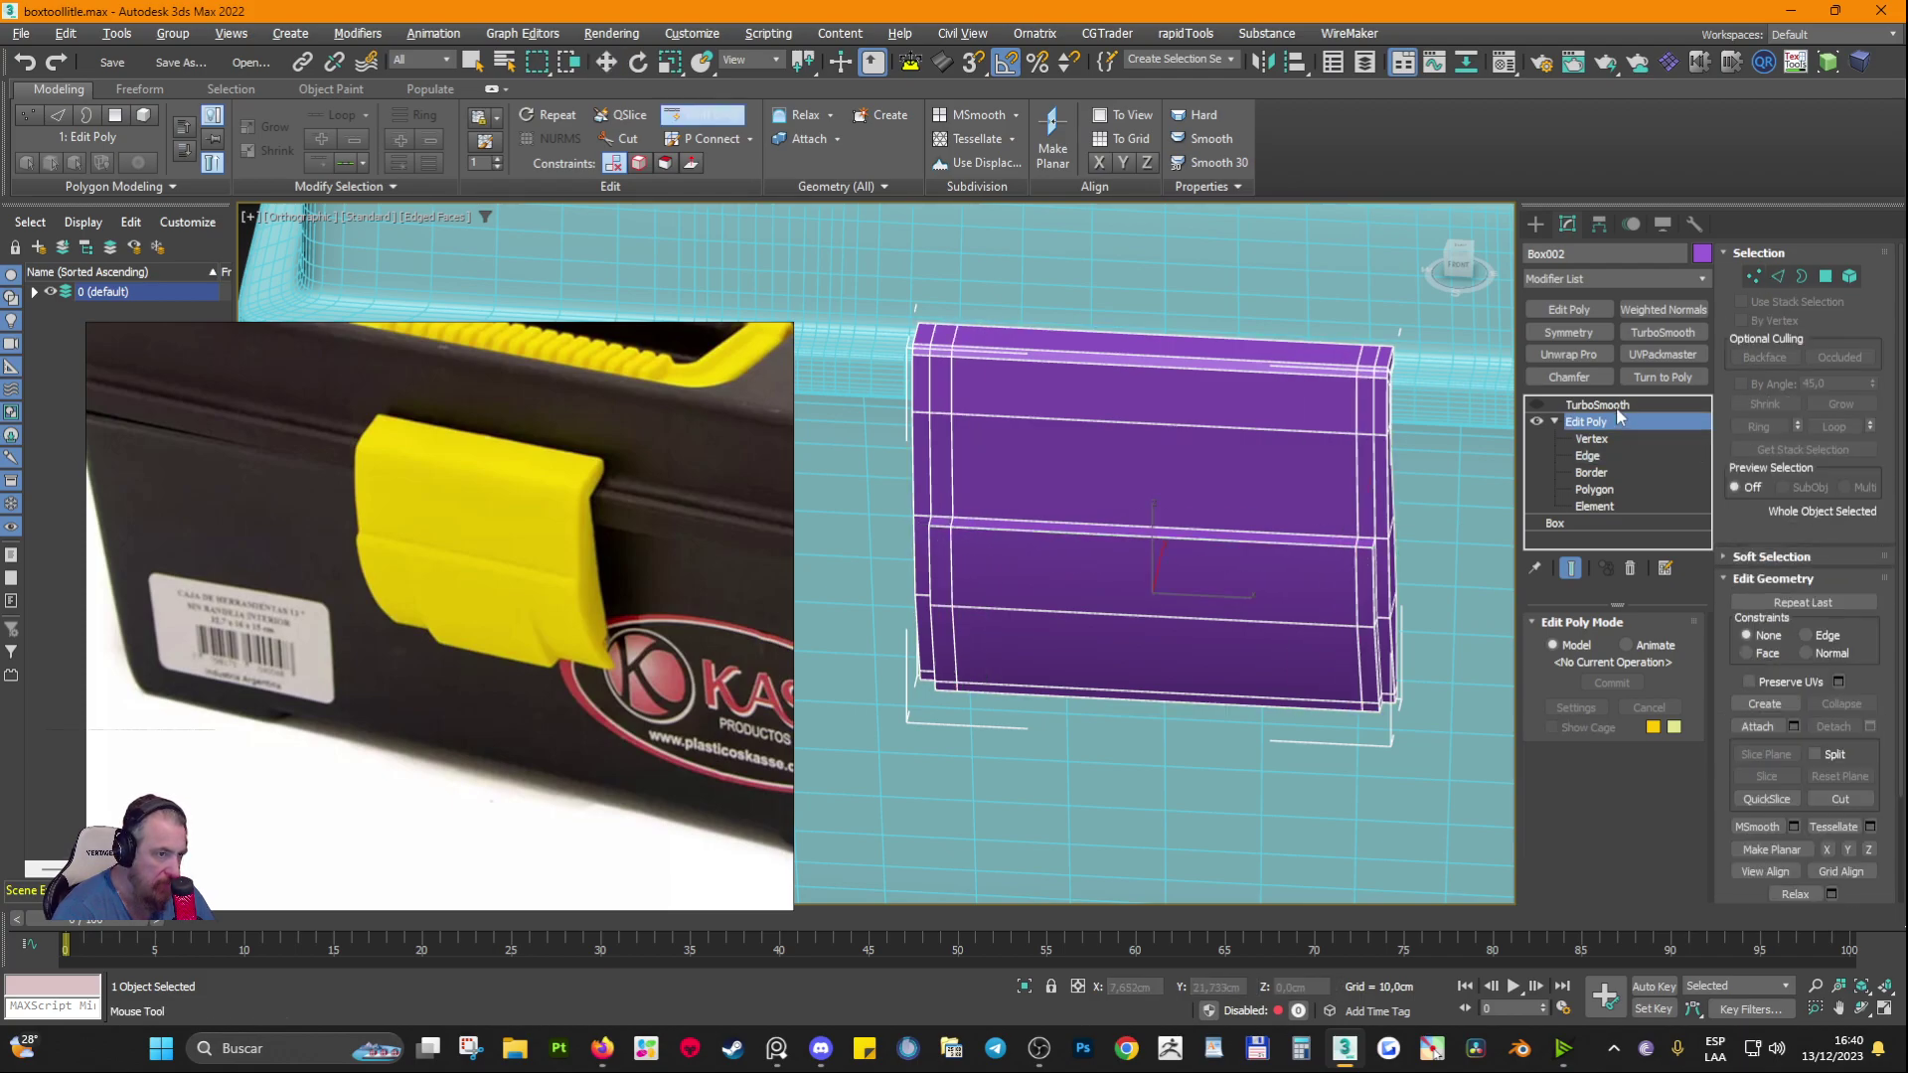
pyautogui.click(1609, 405)
pyautogui.click(1536, 405)
pyautogui.press('w')
pyautogui.press('F4')
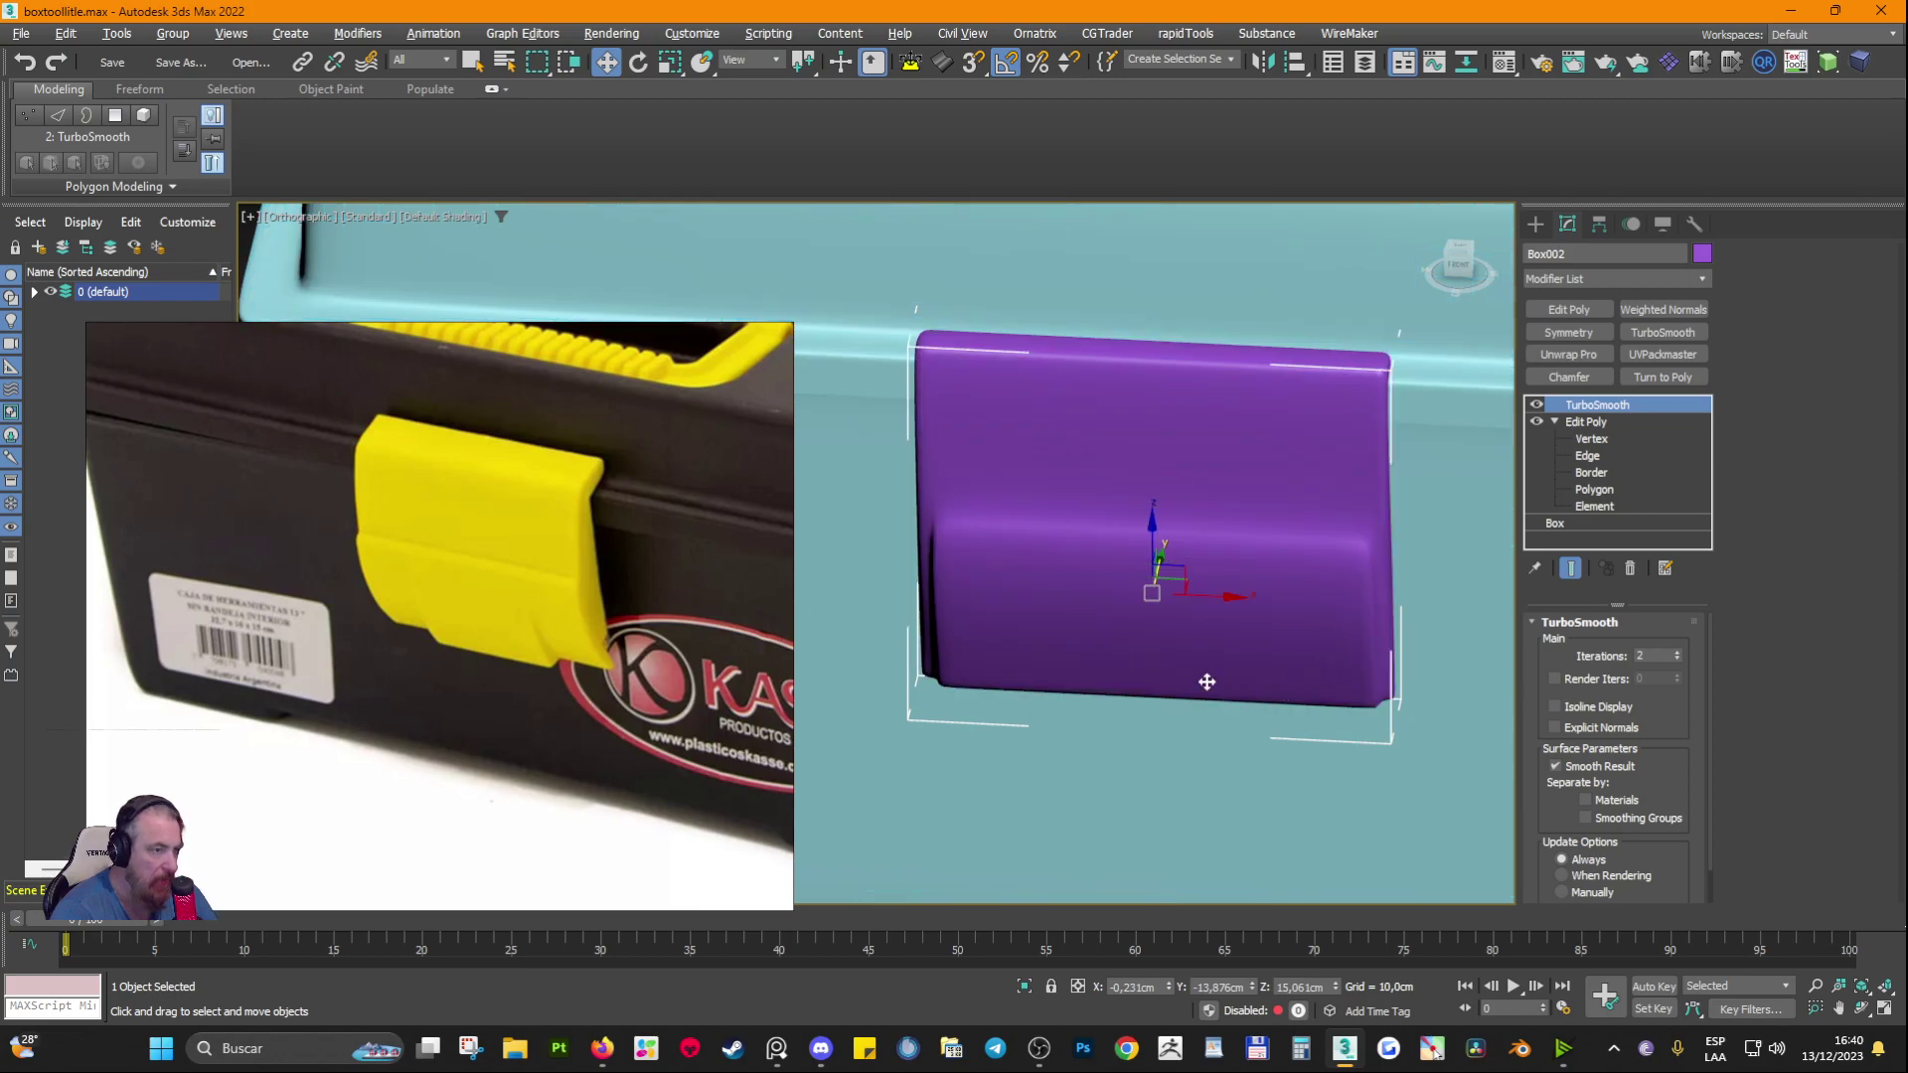
pyautogui.keyDown('alt'); pyautogui.moveTo(1206, 682); pyautogui.dragTo(1256, 581, button='middle'); pyautogui.keyUp('alt')
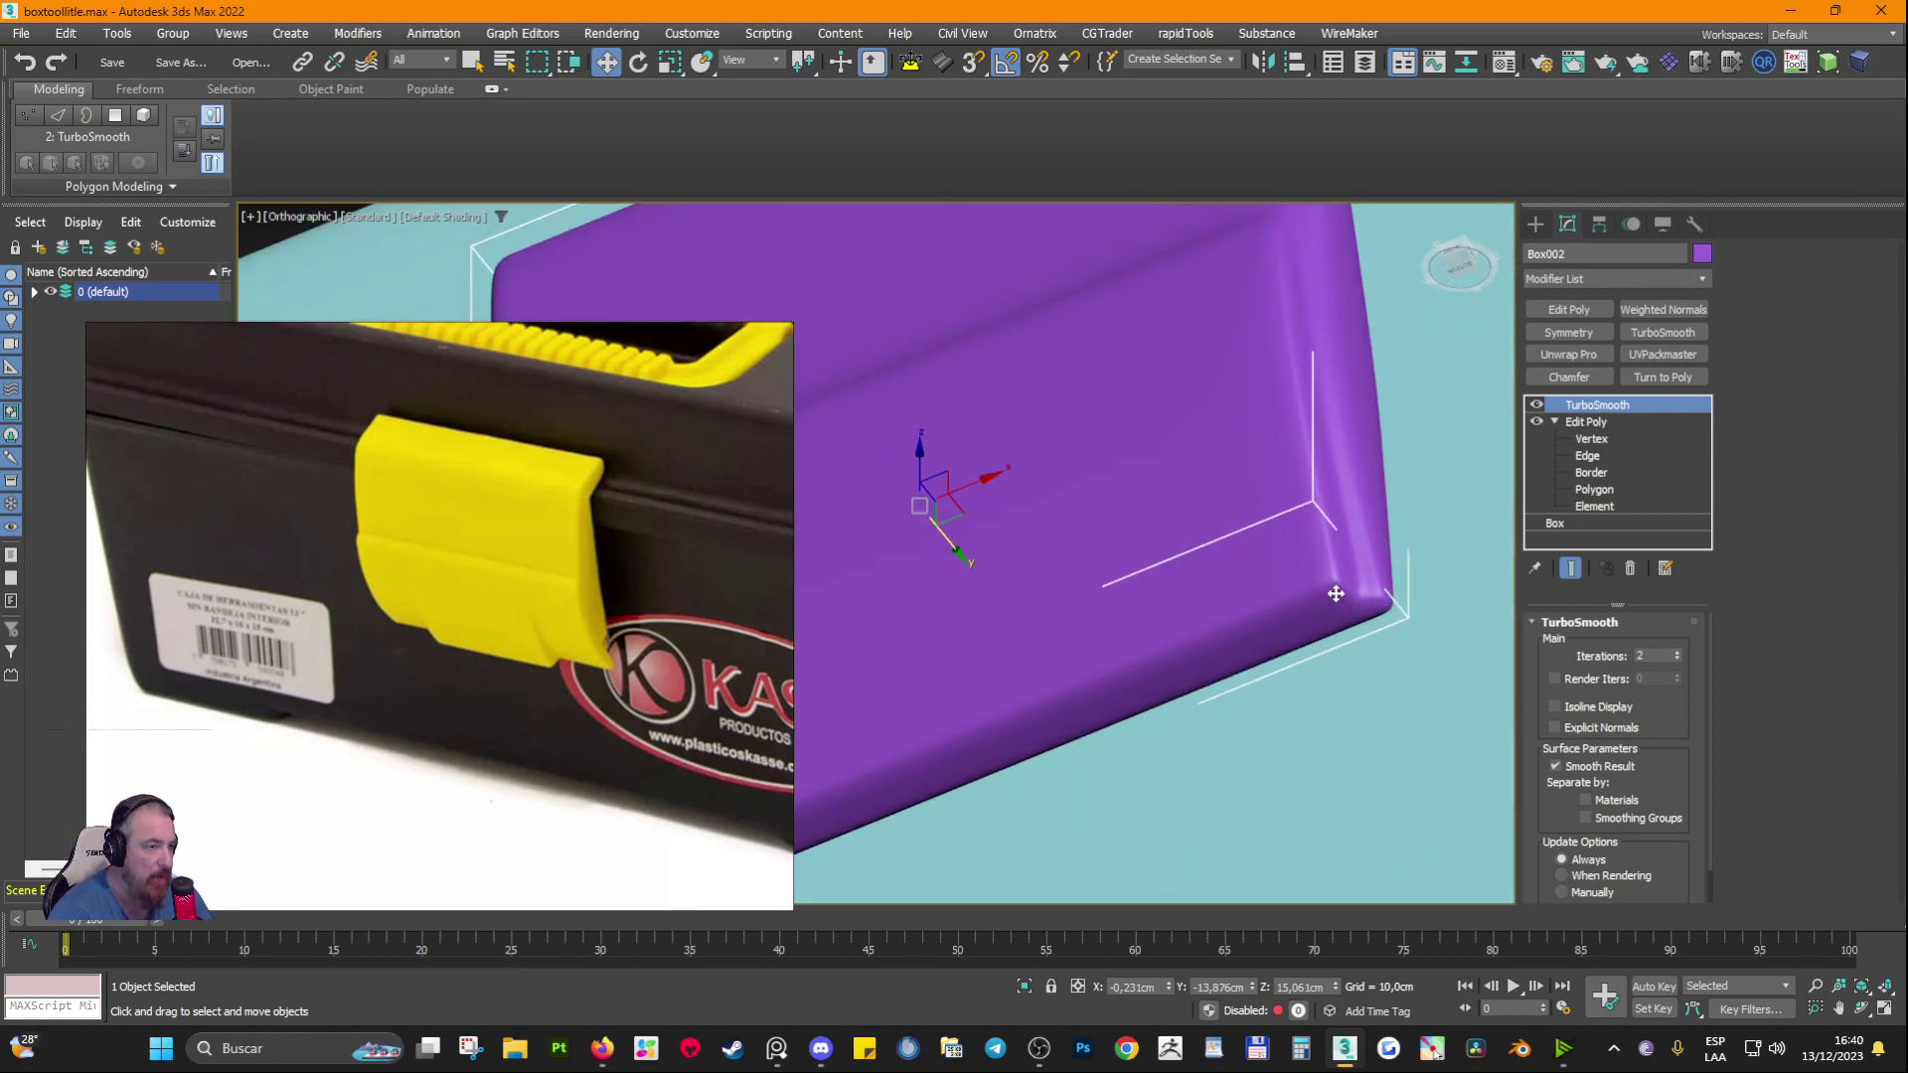
pyautogui.scroll(2, 549, 665)
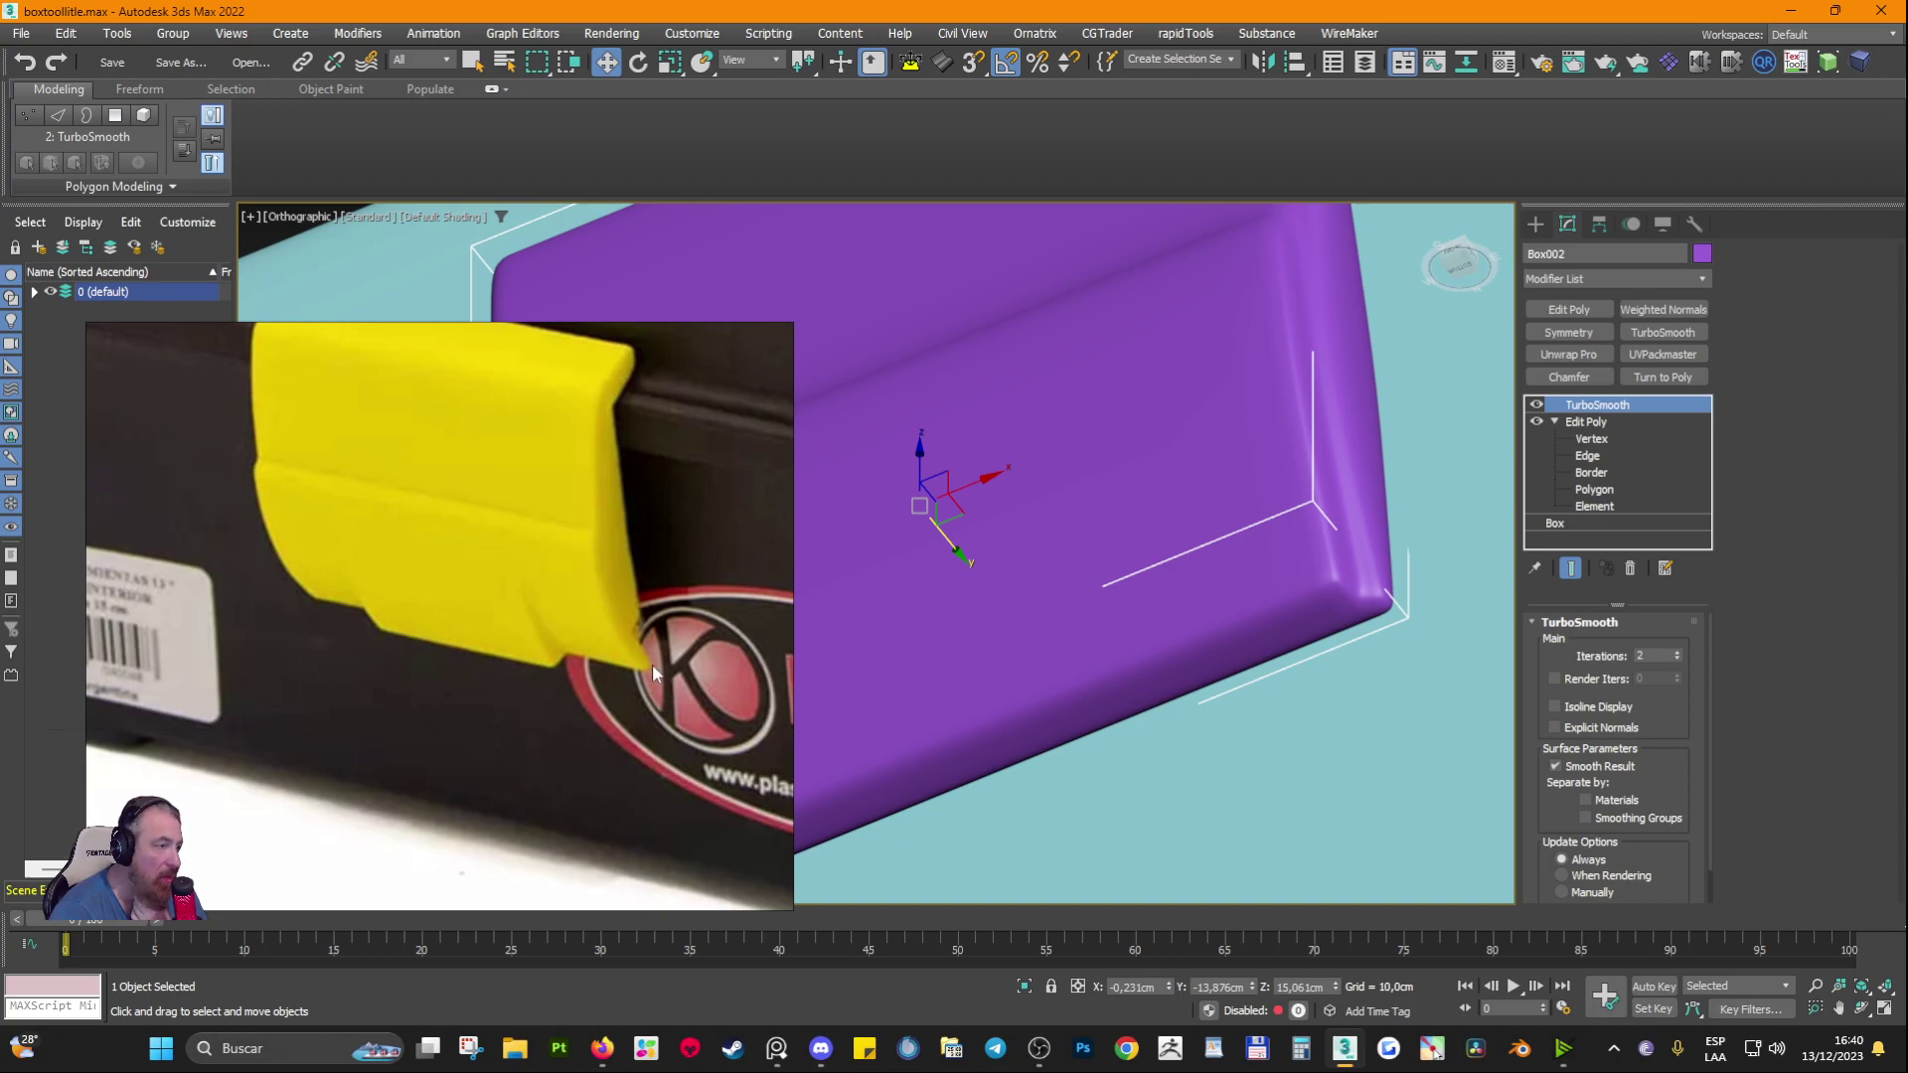
# Step: Turn the smoothing off and select polygons on the raised panel's right step and along the latch's lower edge
pyautogui.click(1536, 404)
pyautogui.press('F4')
pyautogui.scroll(-4, 1263, 541)
pyautogui.keyDown('alt'); pyautogui.moveTo(1218, 473); pyautogui.dragTo(1227, 641, button='middle'); pyautogui.keyUp('alt')
pyautogui.click(1592, 491)
pyautogui.click(1210, 502)
pyautogui.click(1216, 504)
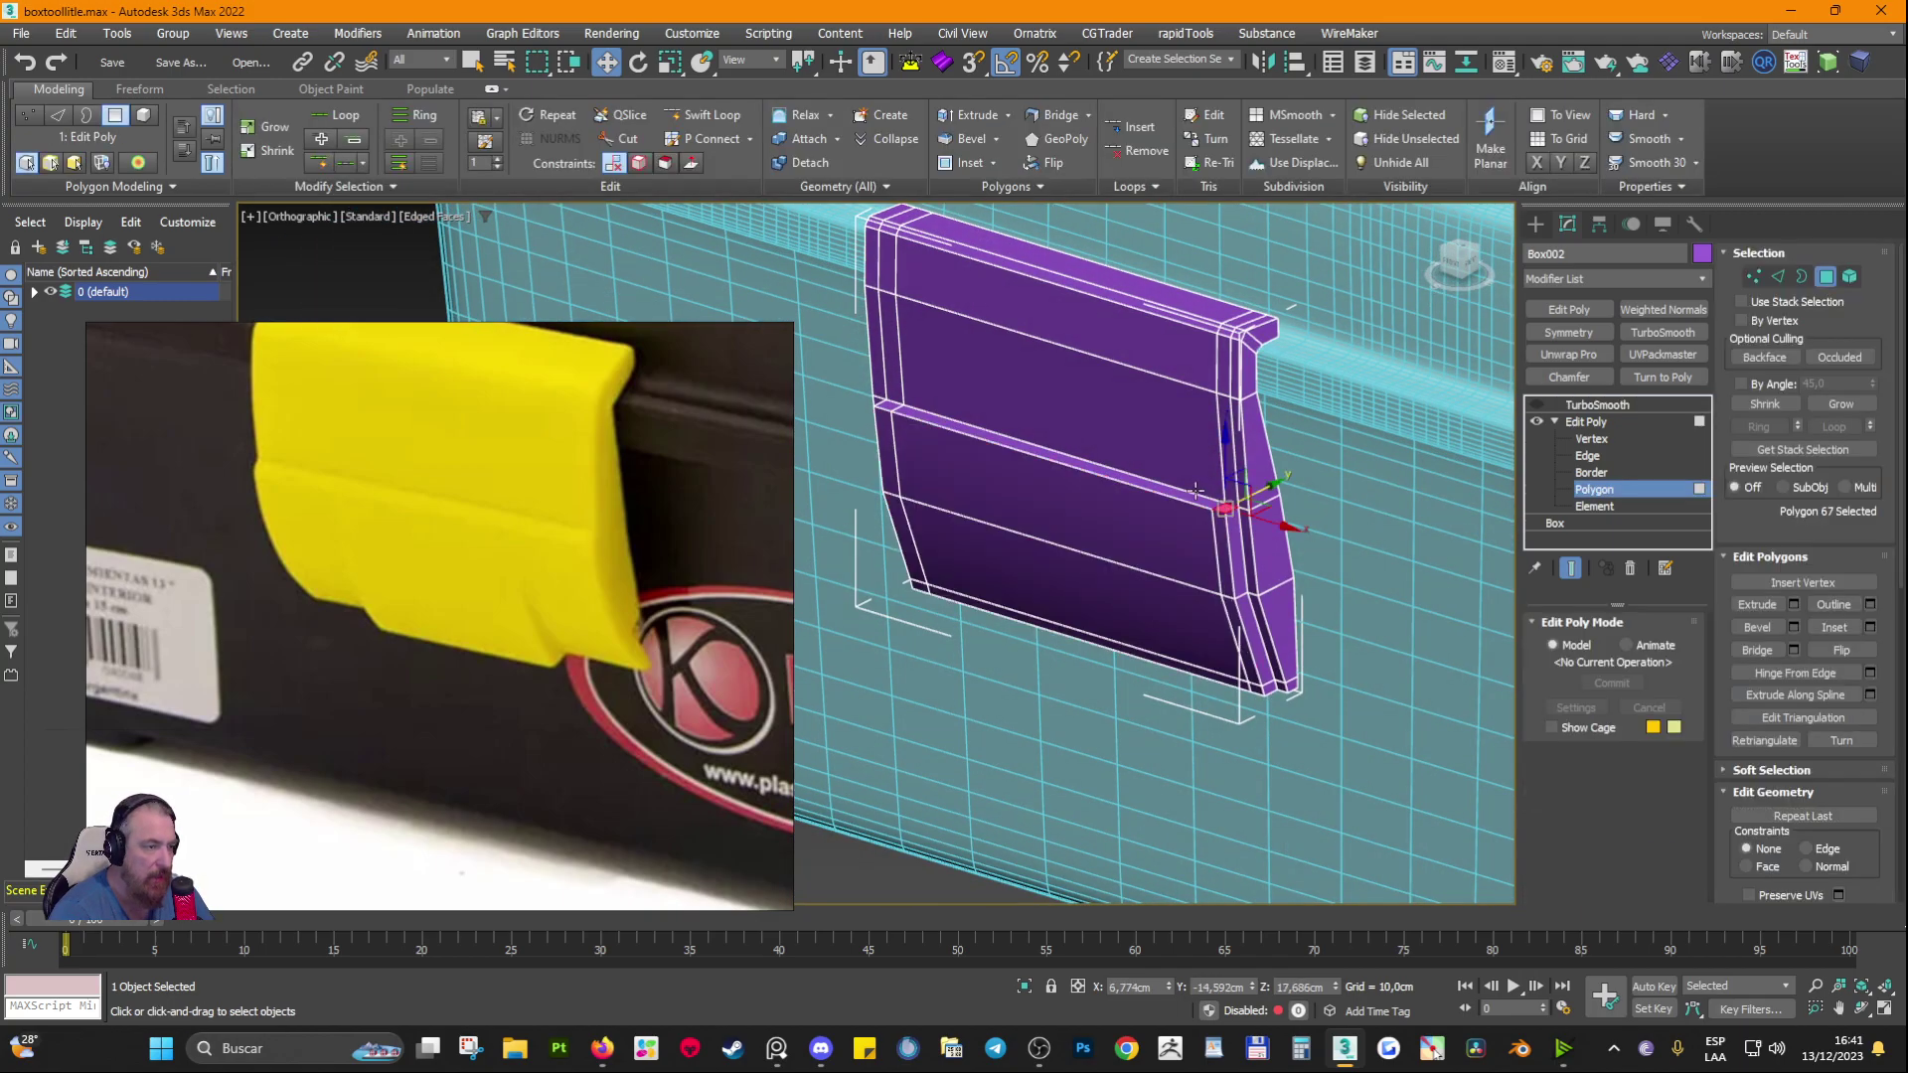
pyautogui.click(1218, 507)
pyautogui.click(1212, 507)
pyautogui.keyDown('ctrl'); pyautogui.click(1230, 511); pyautogui.keyUp('ctrl')
pyautogui.keyDown('shift'); pyautogui.click(1235, 537); pyautogui.keyUp('shift')
pyautogui.keyDown('alt'); pyautogui.moveTo(1158, 695); pyautogui.dragTo(1183, 572, button='middle'); pyautogui.keyUp('alt')
pyautogui.scroll(4, 1261, 581)
pyautogui.click(1267, 531)
pyautogui.keyDown('ctrl'); pyautogui.click(1245, 549); pyautogui.keyUp('ctrl')
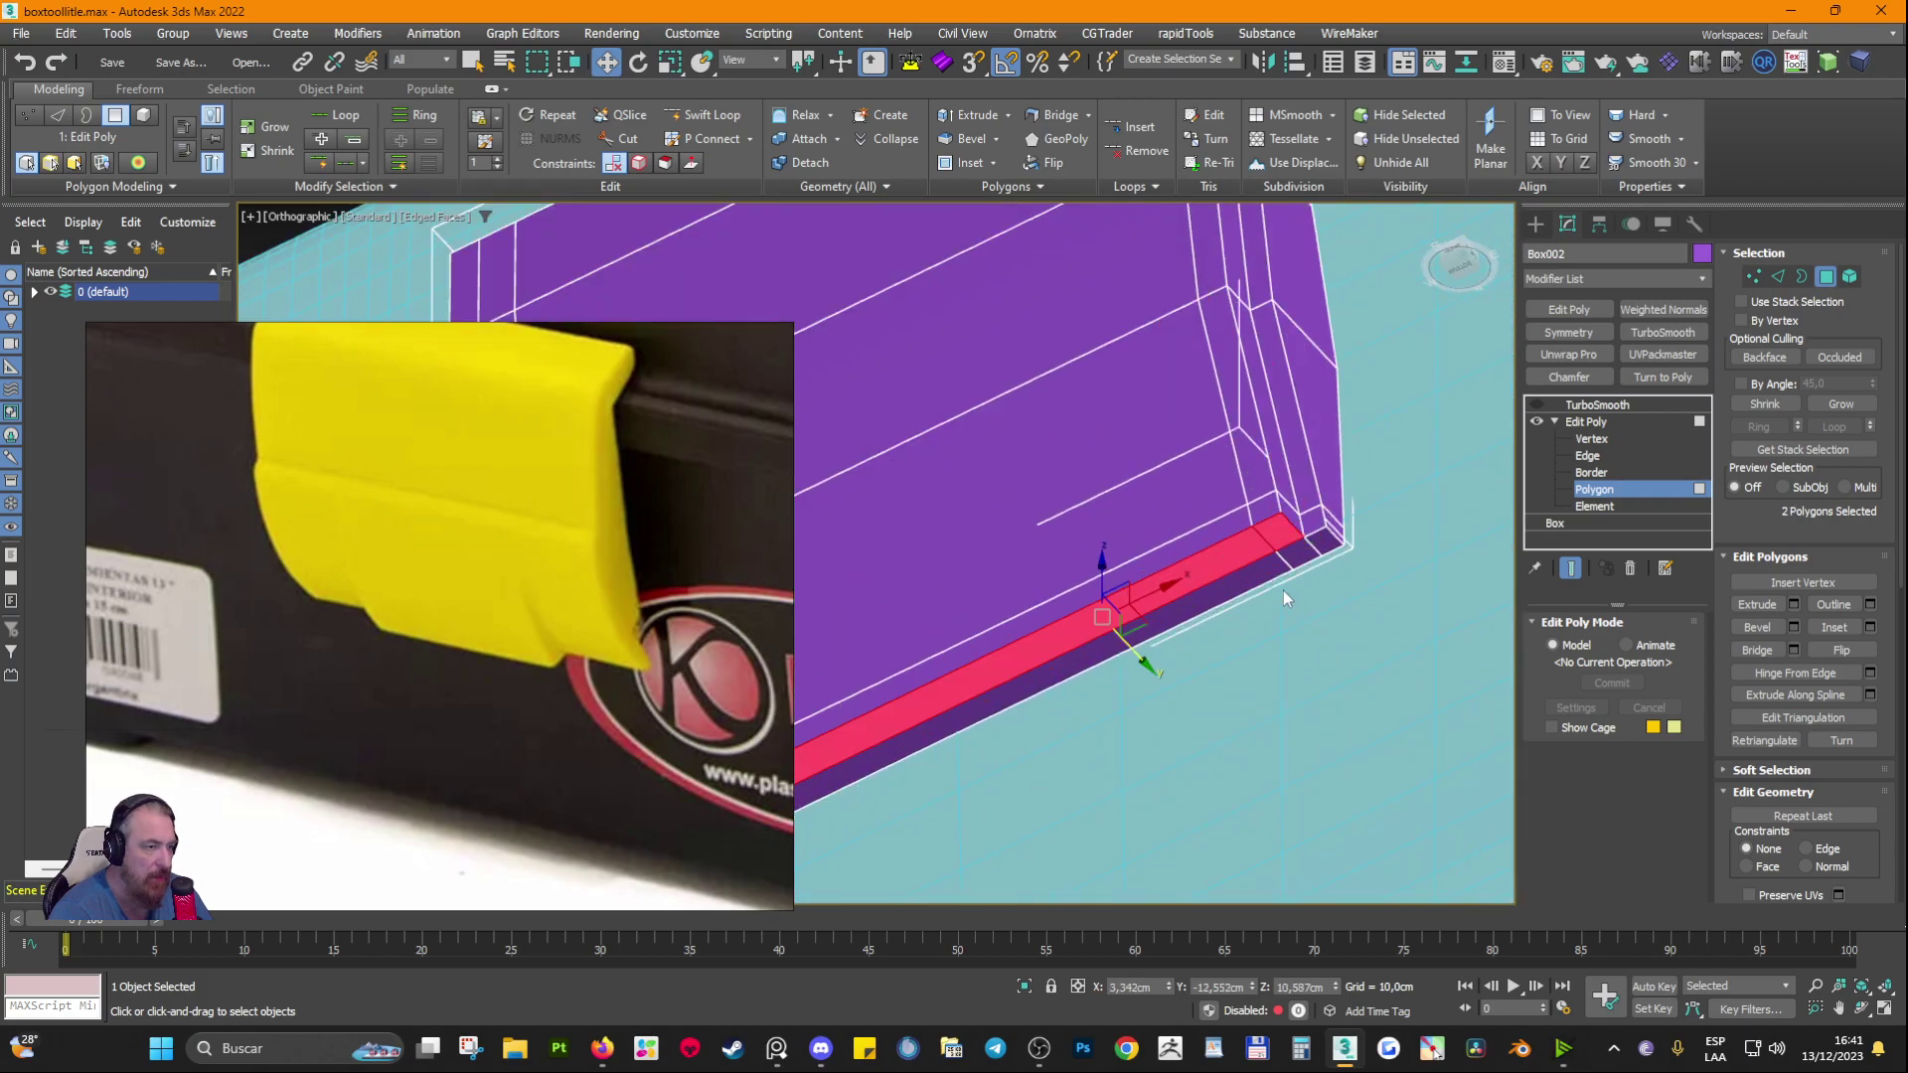
# Step: Target-weld the raised panel's inner lower vertex to the adjacent underside vertex at both bottom corners of the latch
pyautogui.keyDown('ctrl'); pyautogui.click(1755, 277); pyautogui.keyUp('ctrl')
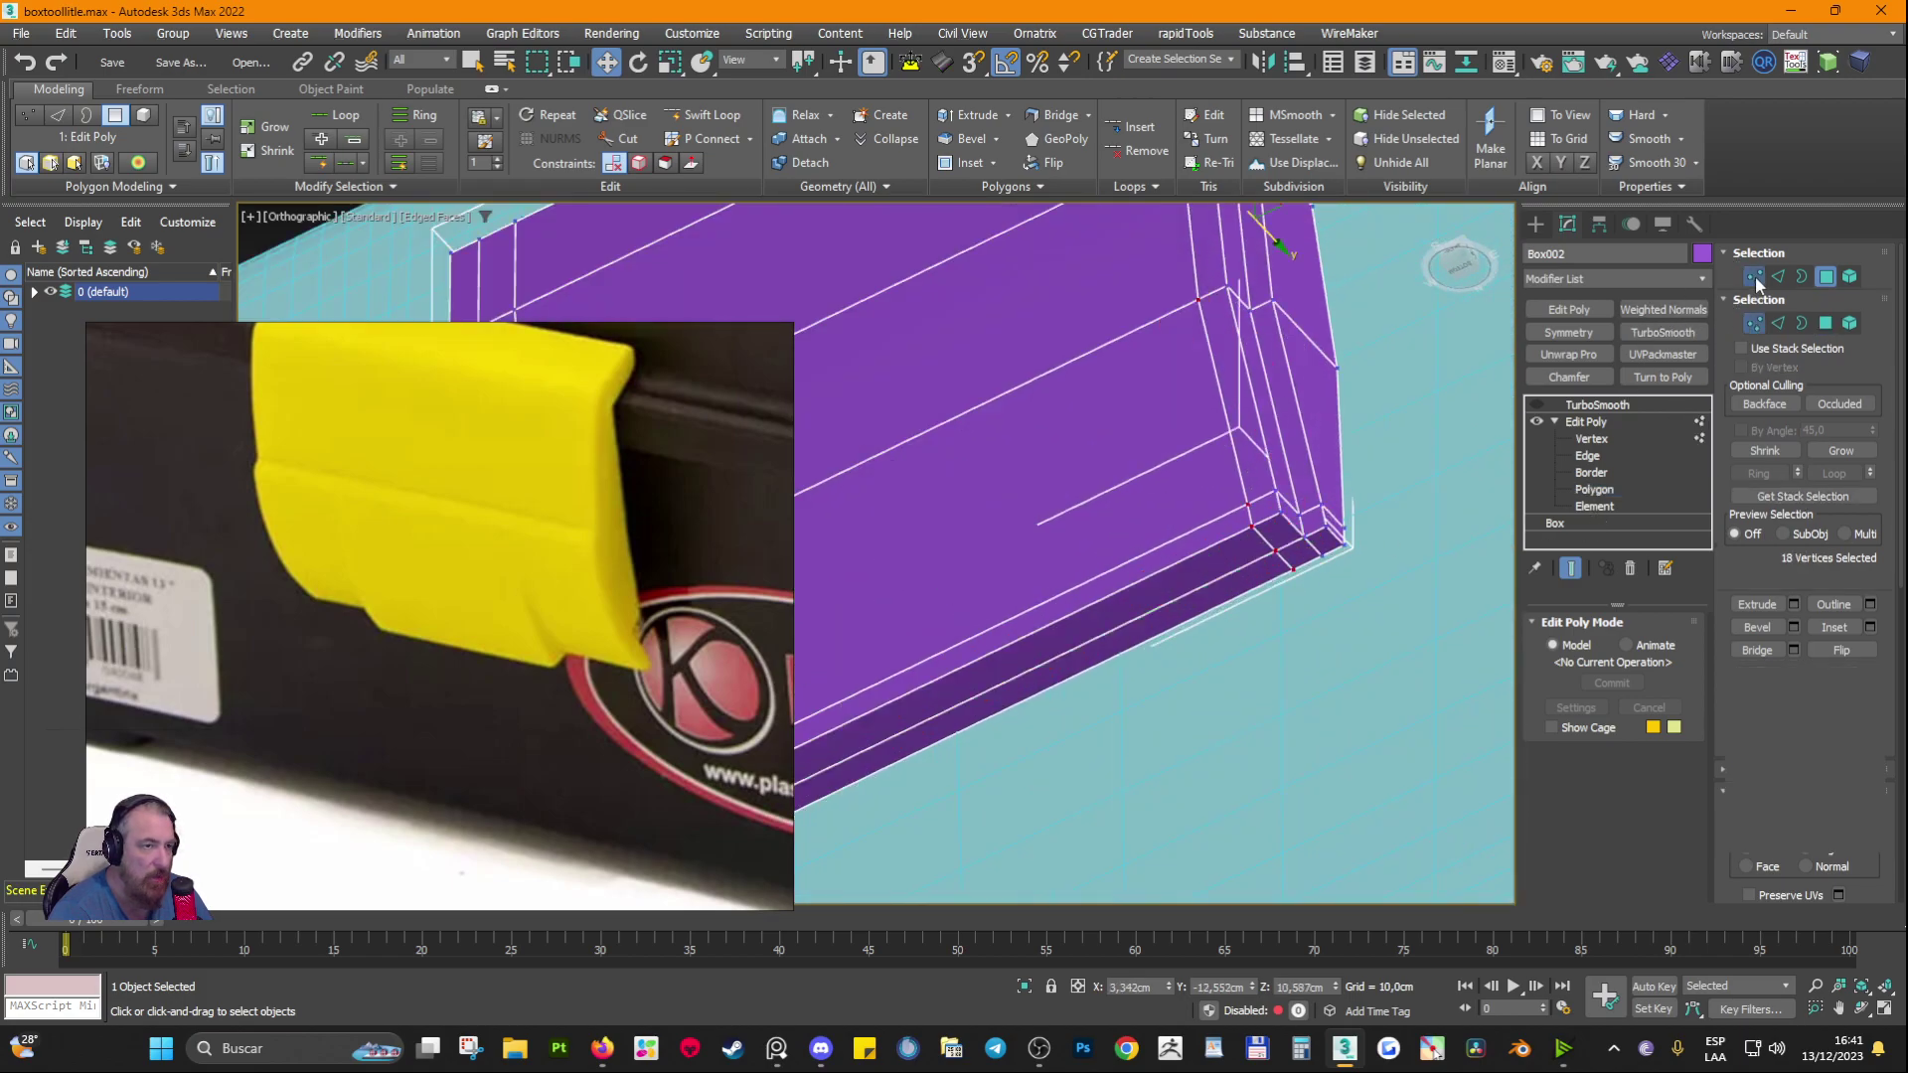
pyautogui.click(1842, 627)
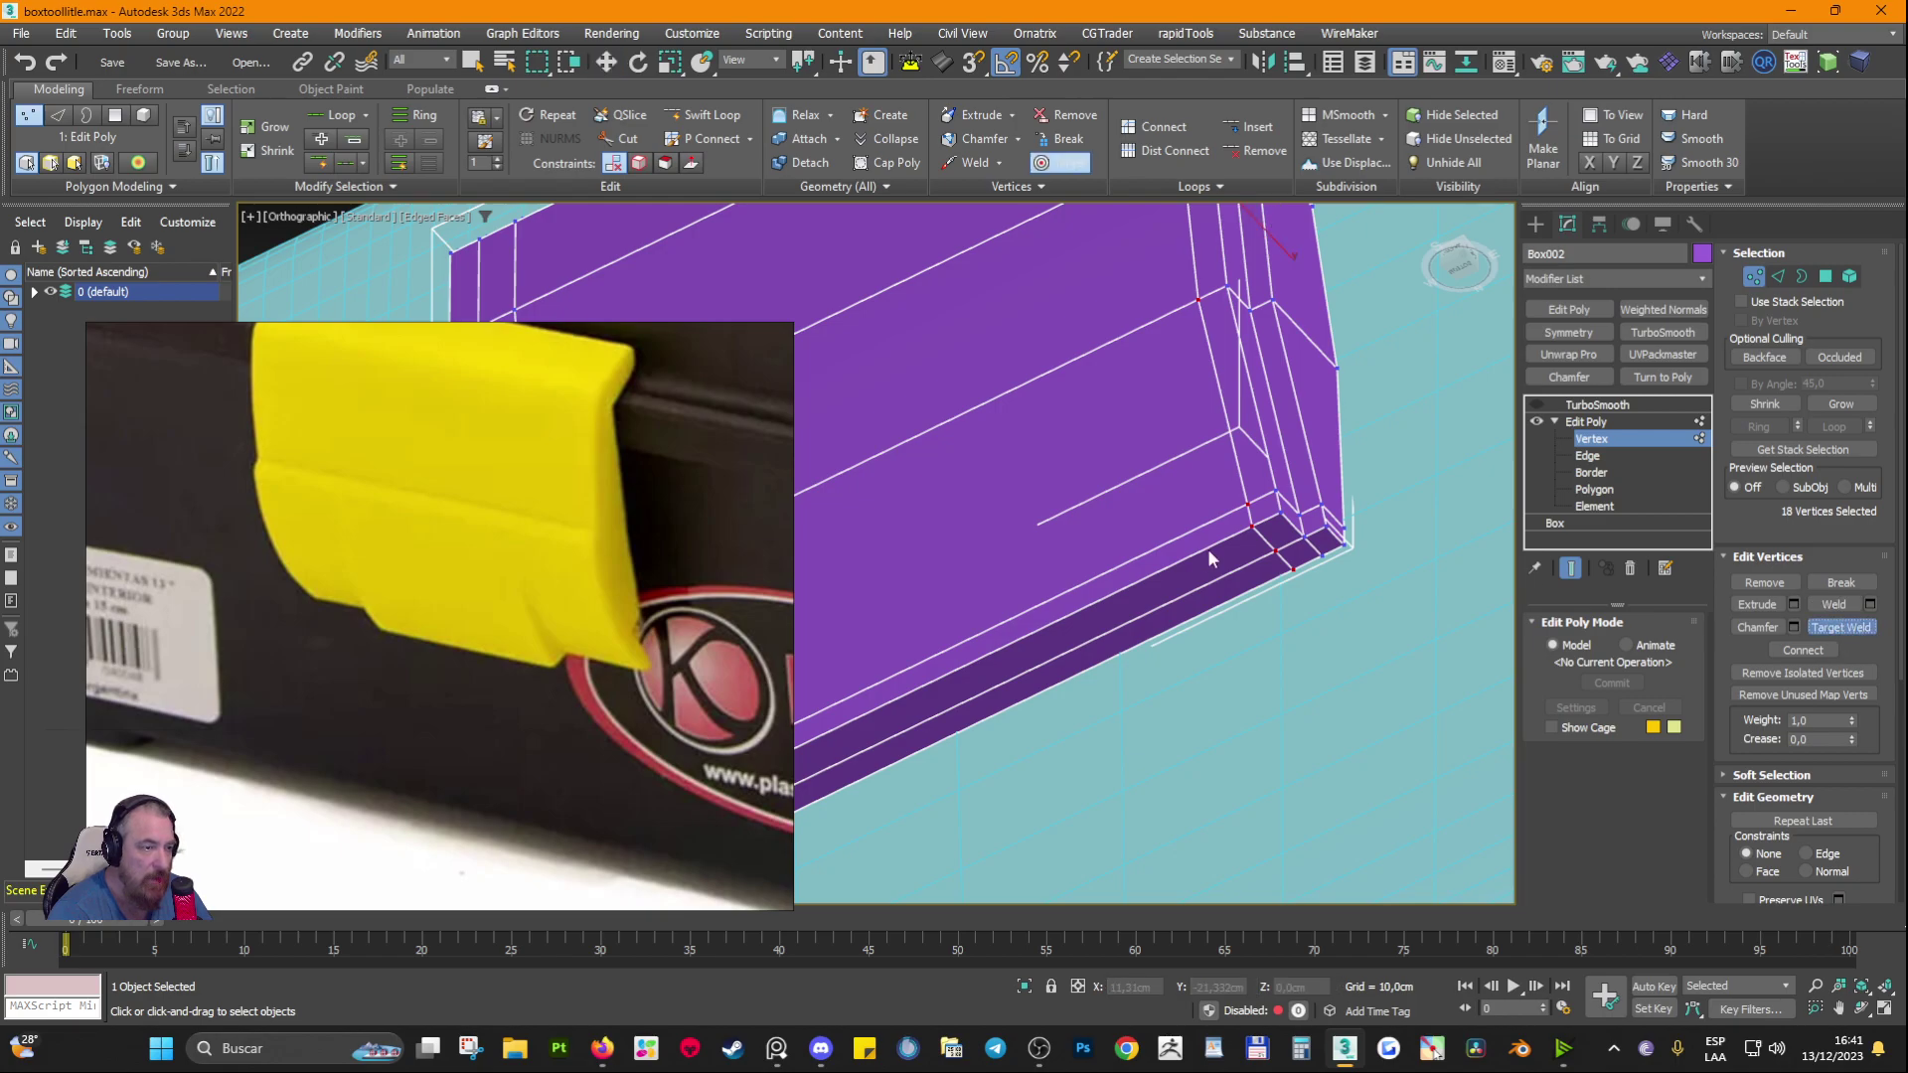
pyautogui.scroll(2, 1222, 527)
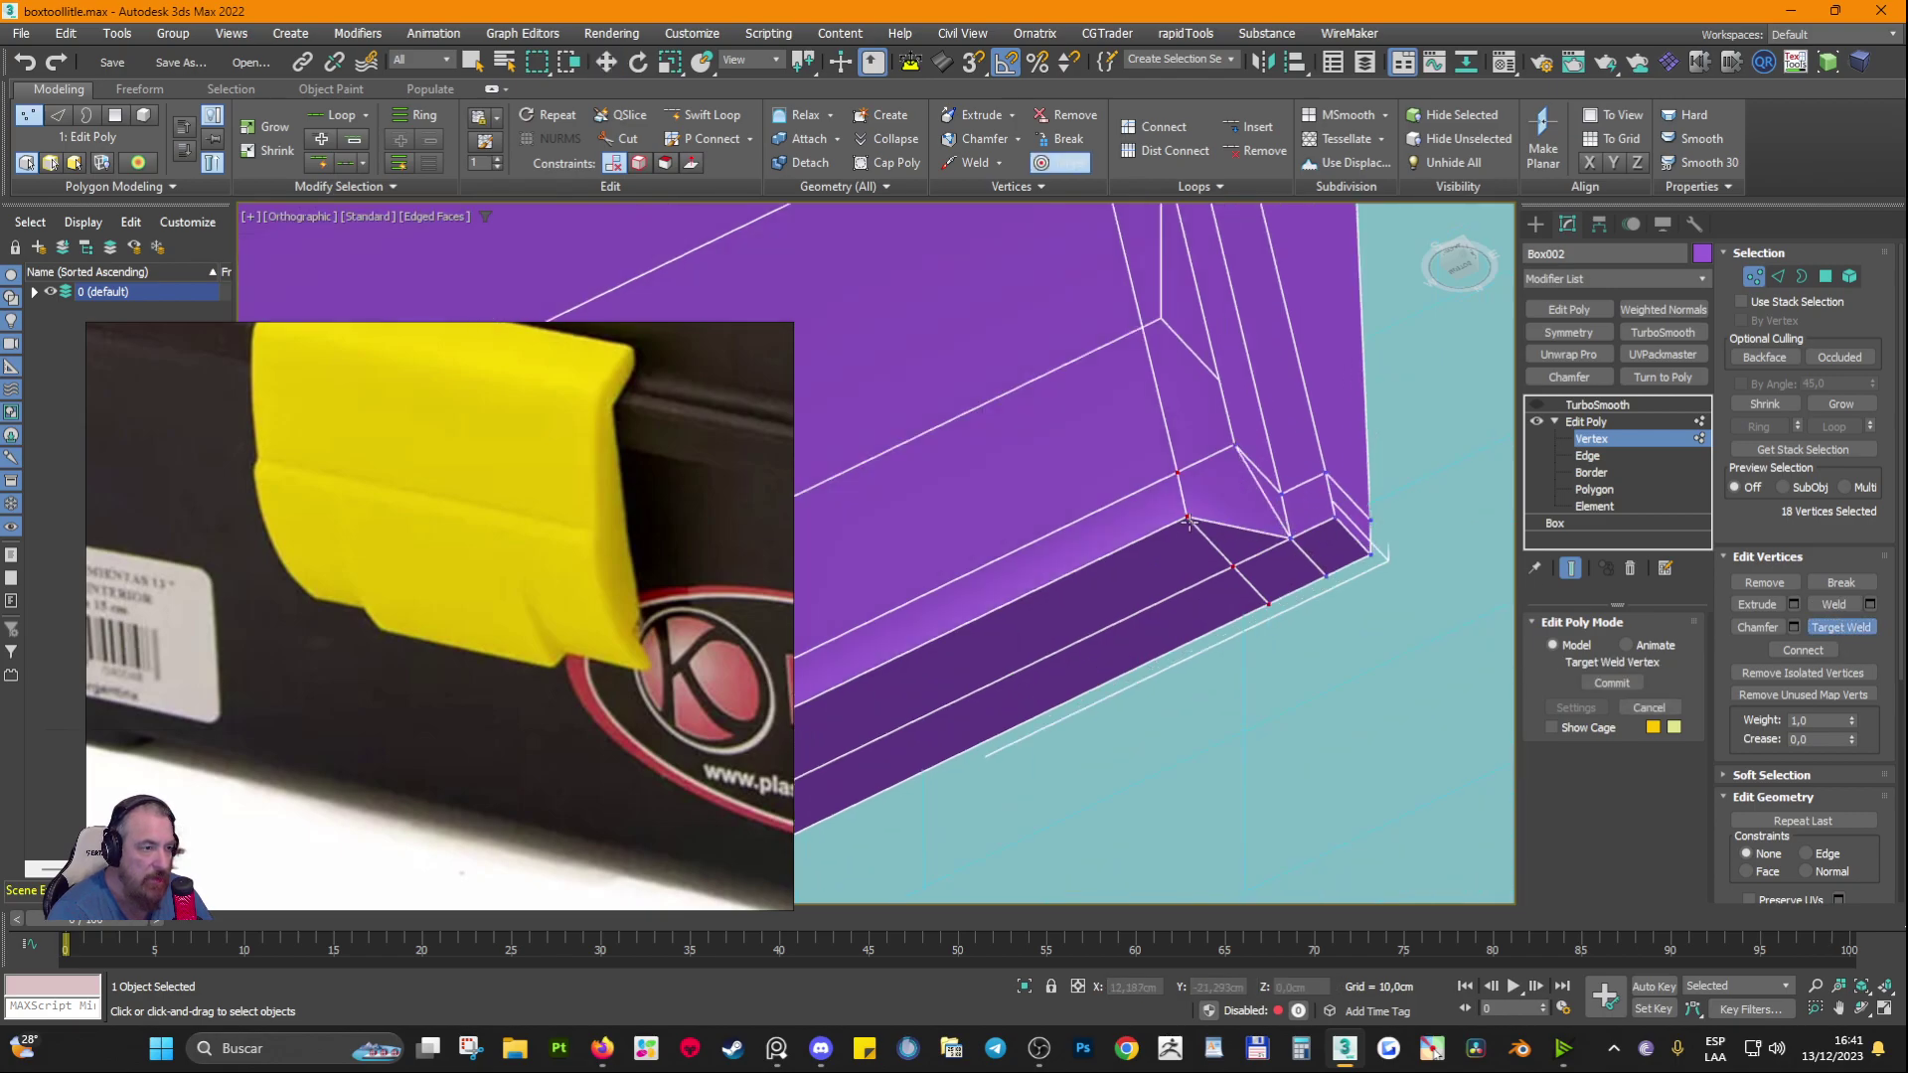
pyautogui.click(1236, 565)
pyautogui.scroll(-4, 1223, 564)
pyautogui.keyDown('alt'); pyautogui.moveTo(1223, 564); pyautogui.dragTo(1277, 623, button='middle'); pyautogui.keyUp('alt')
pyautogui.keyDown('alt'); pyautogui.moveTo(1001, 742); pyautogui.dragTo(1227, 576, button='middle'); pyautogui.keyUp('alt')
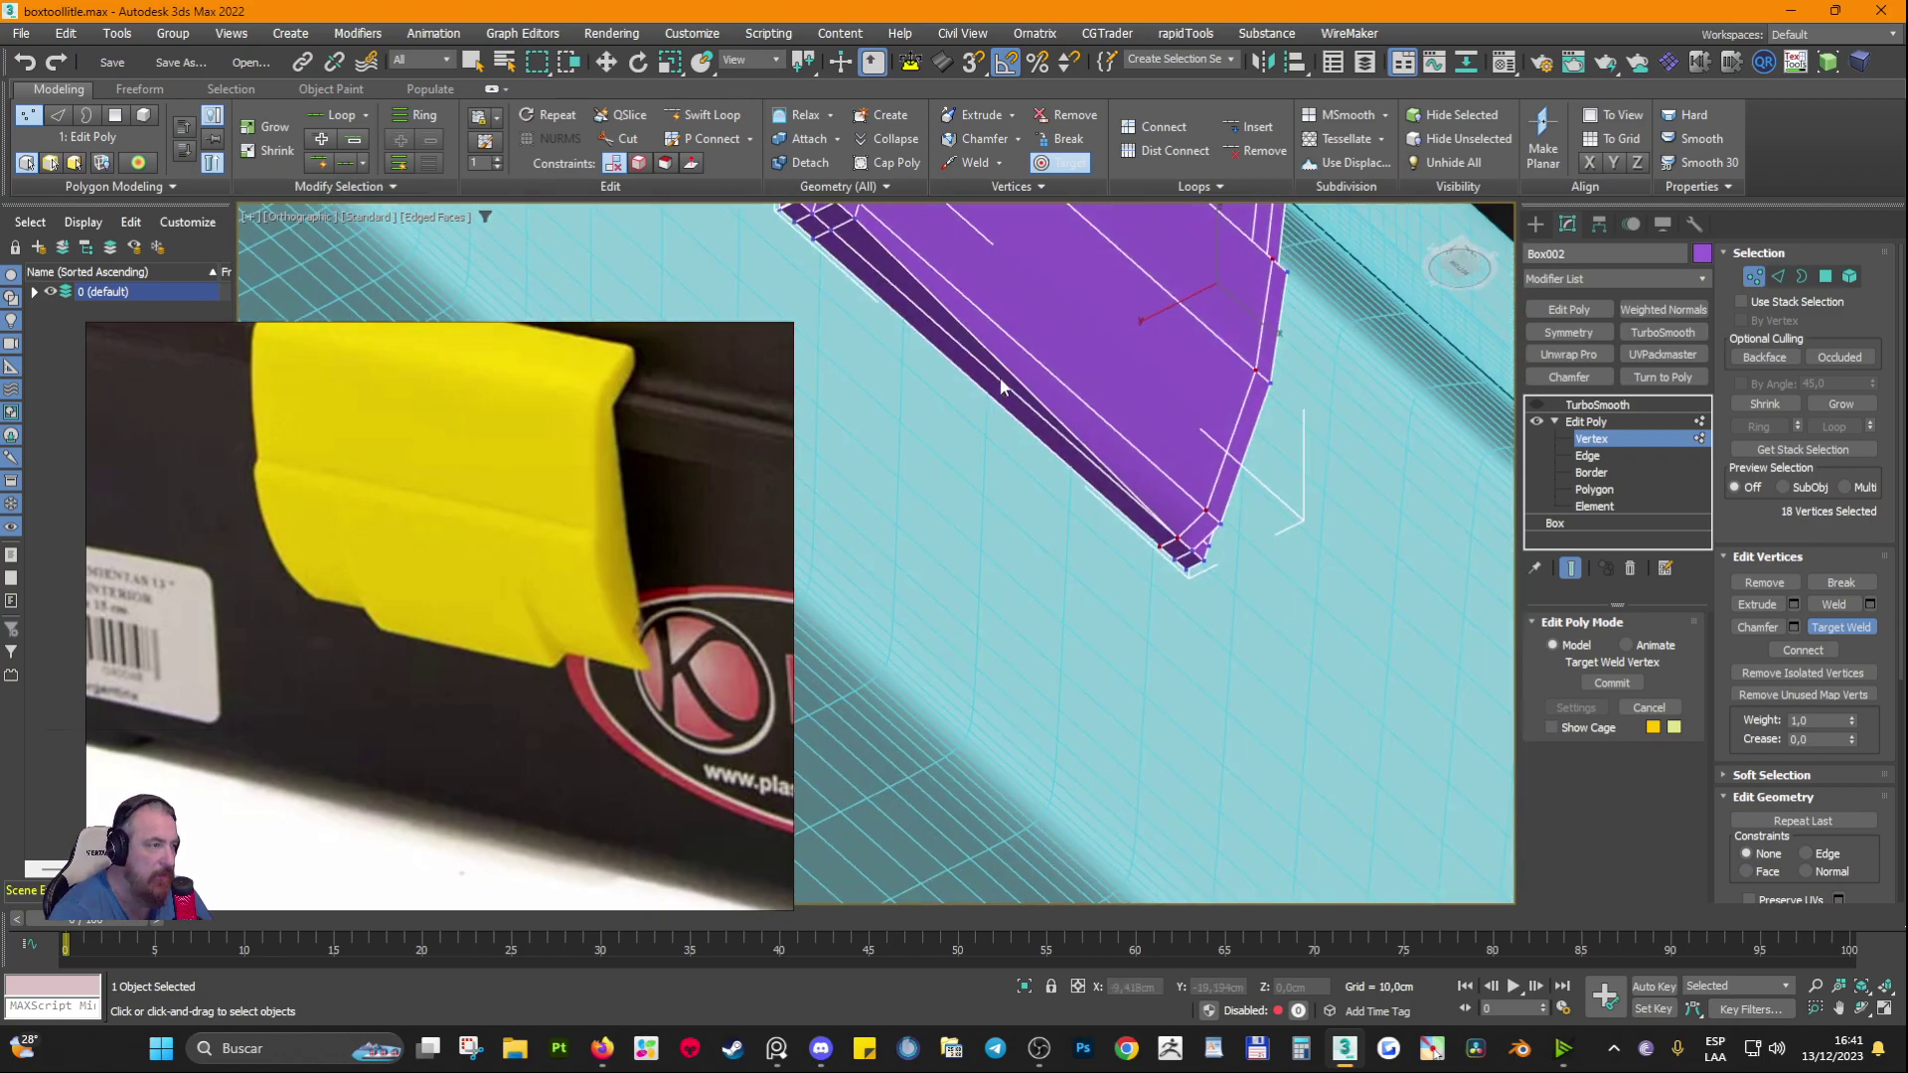
pyautogui.moveTo(1000, 379); pyautogui.dragTo(1237, 641, button='middle')
pyautogui.scroll(3, 1108, 463)
pyautogui.click(1061, 513)
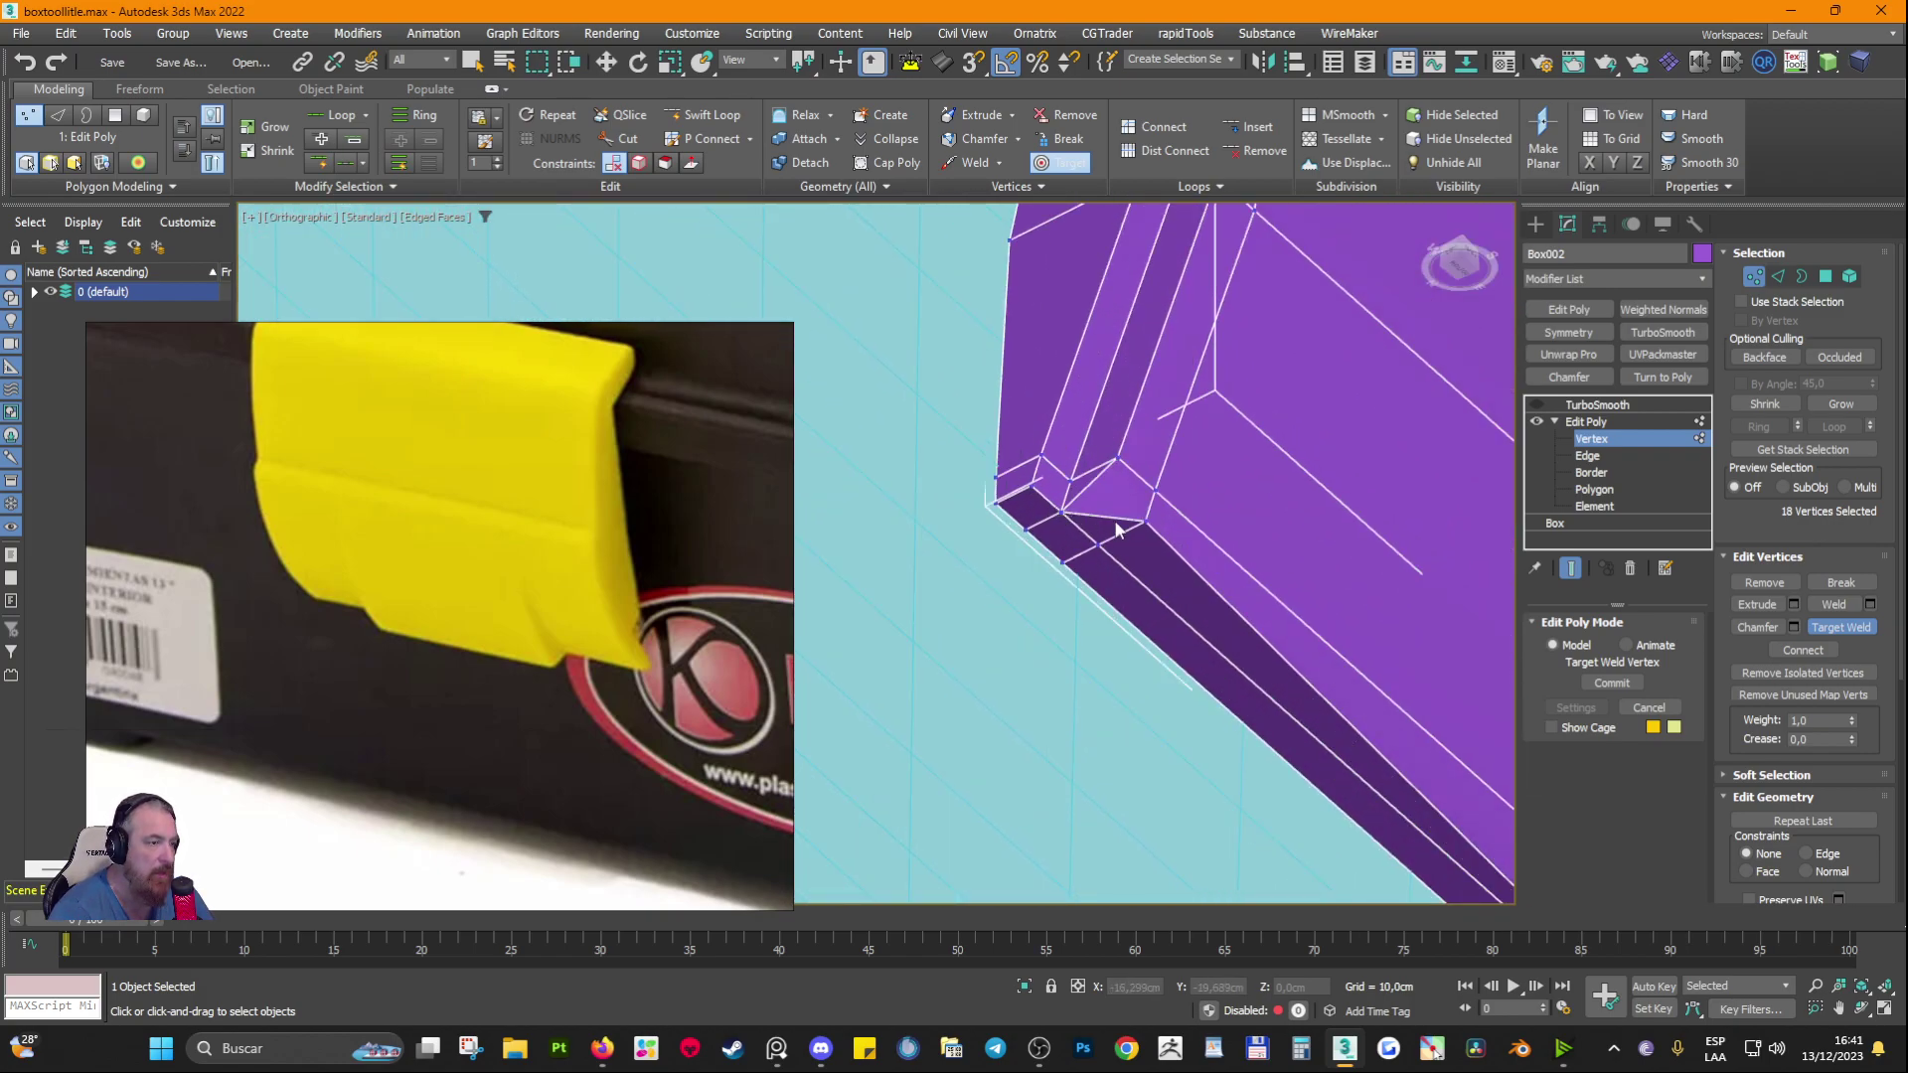
pyautogui.click(1097, 546)
pyautogui.rightClick(1097, 546)
# Step: Preview the welded latch with TurboSmooth and compare its lower side corner with the enlarged reference photo
pyautogui.scroll(-5, 1097, 545)
pyautogui.keyDown('alt'); pyautogui.moveTo(1103, 548); pyautogui.dragTo(1314, 647, button='middle'); pyautogui.keyUp('alt')
pyautogui.click(1586, 422)
pyautogui.click(1596, 404)
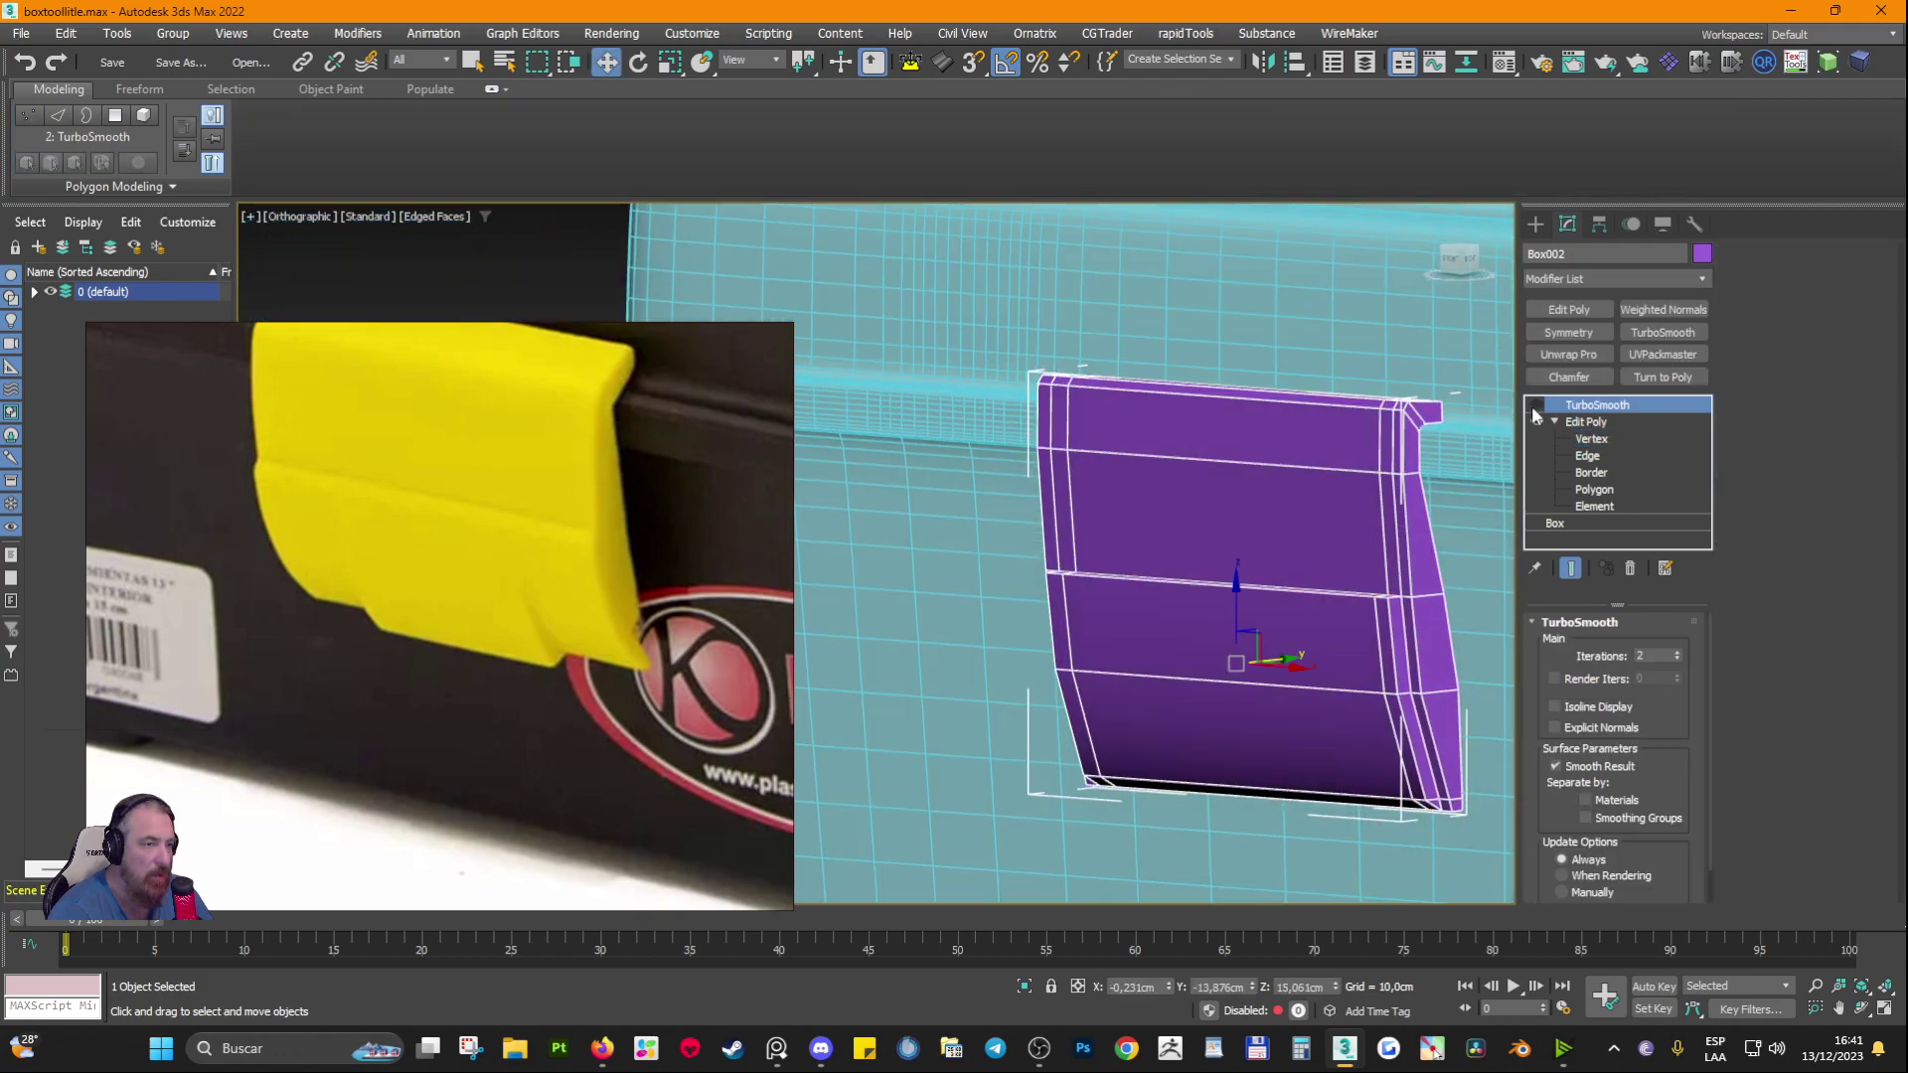
pyautogui.click(1536, 405)
pyautogui.press('F4')
pyautogui.moveTo(1324, 647)
pyautogui.keyDown('alt'); pyautogui.mouseDown(button='middle')
pyautogui.moveTo(1239, 562)
pyautogui.moveTo(1214, 616)
pyautogui.mouseUp(button='middle'); pyautogui.keyUp('alt')
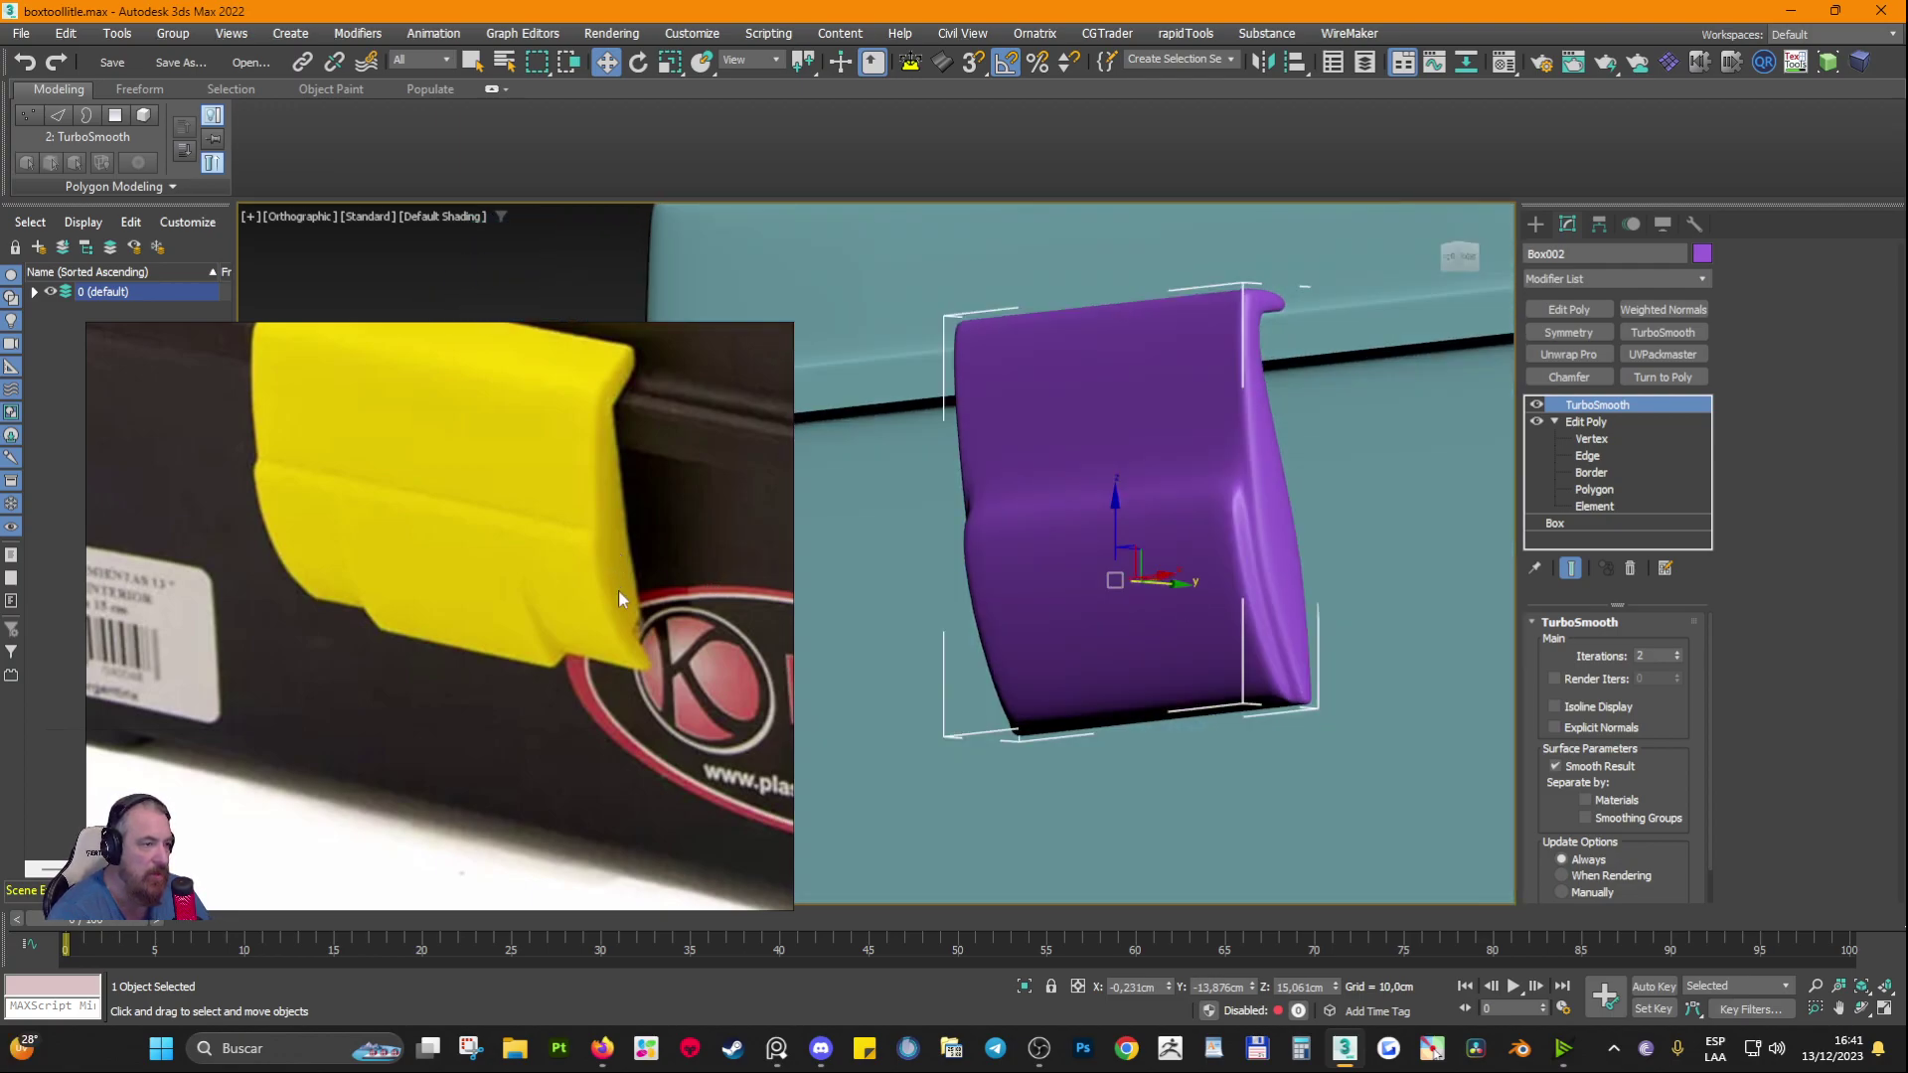
pyautogui.scroll(2, 638, 537)
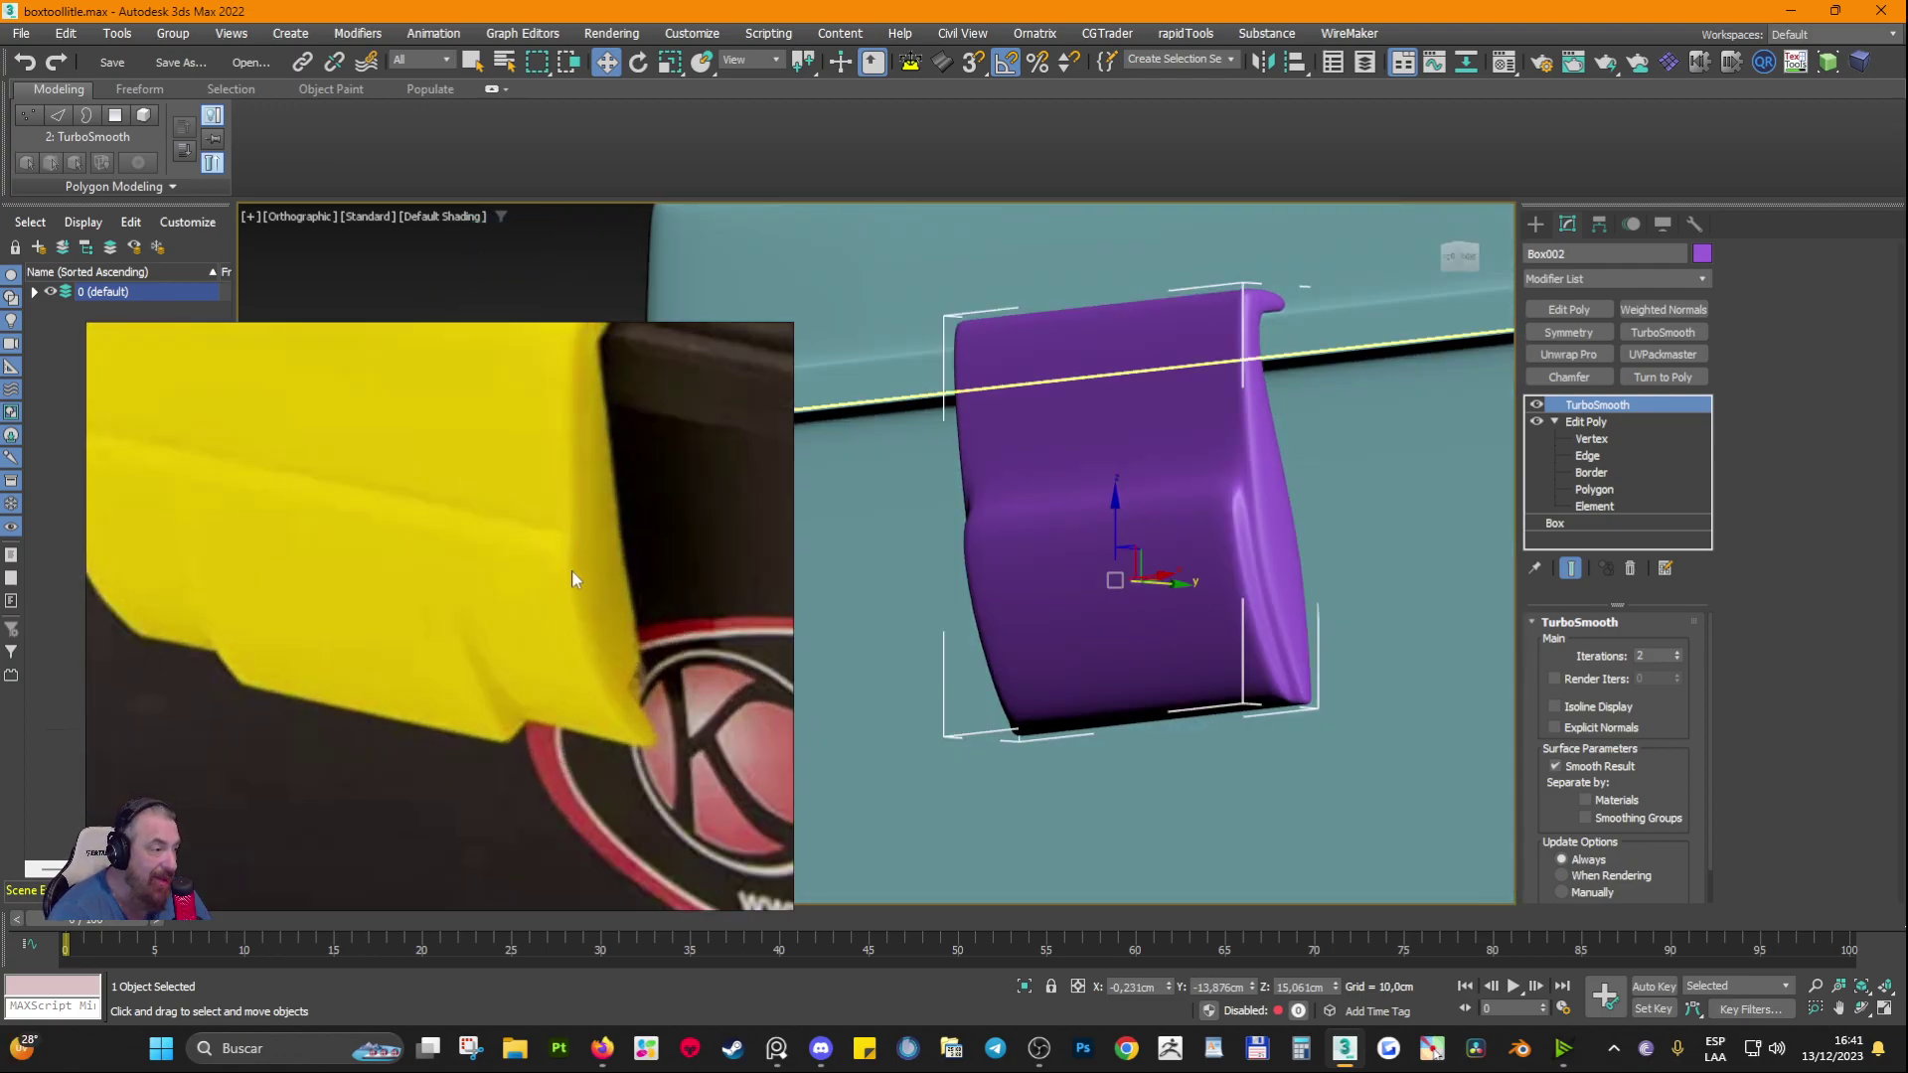
pyautogui.scroll(5, 1292, 527)
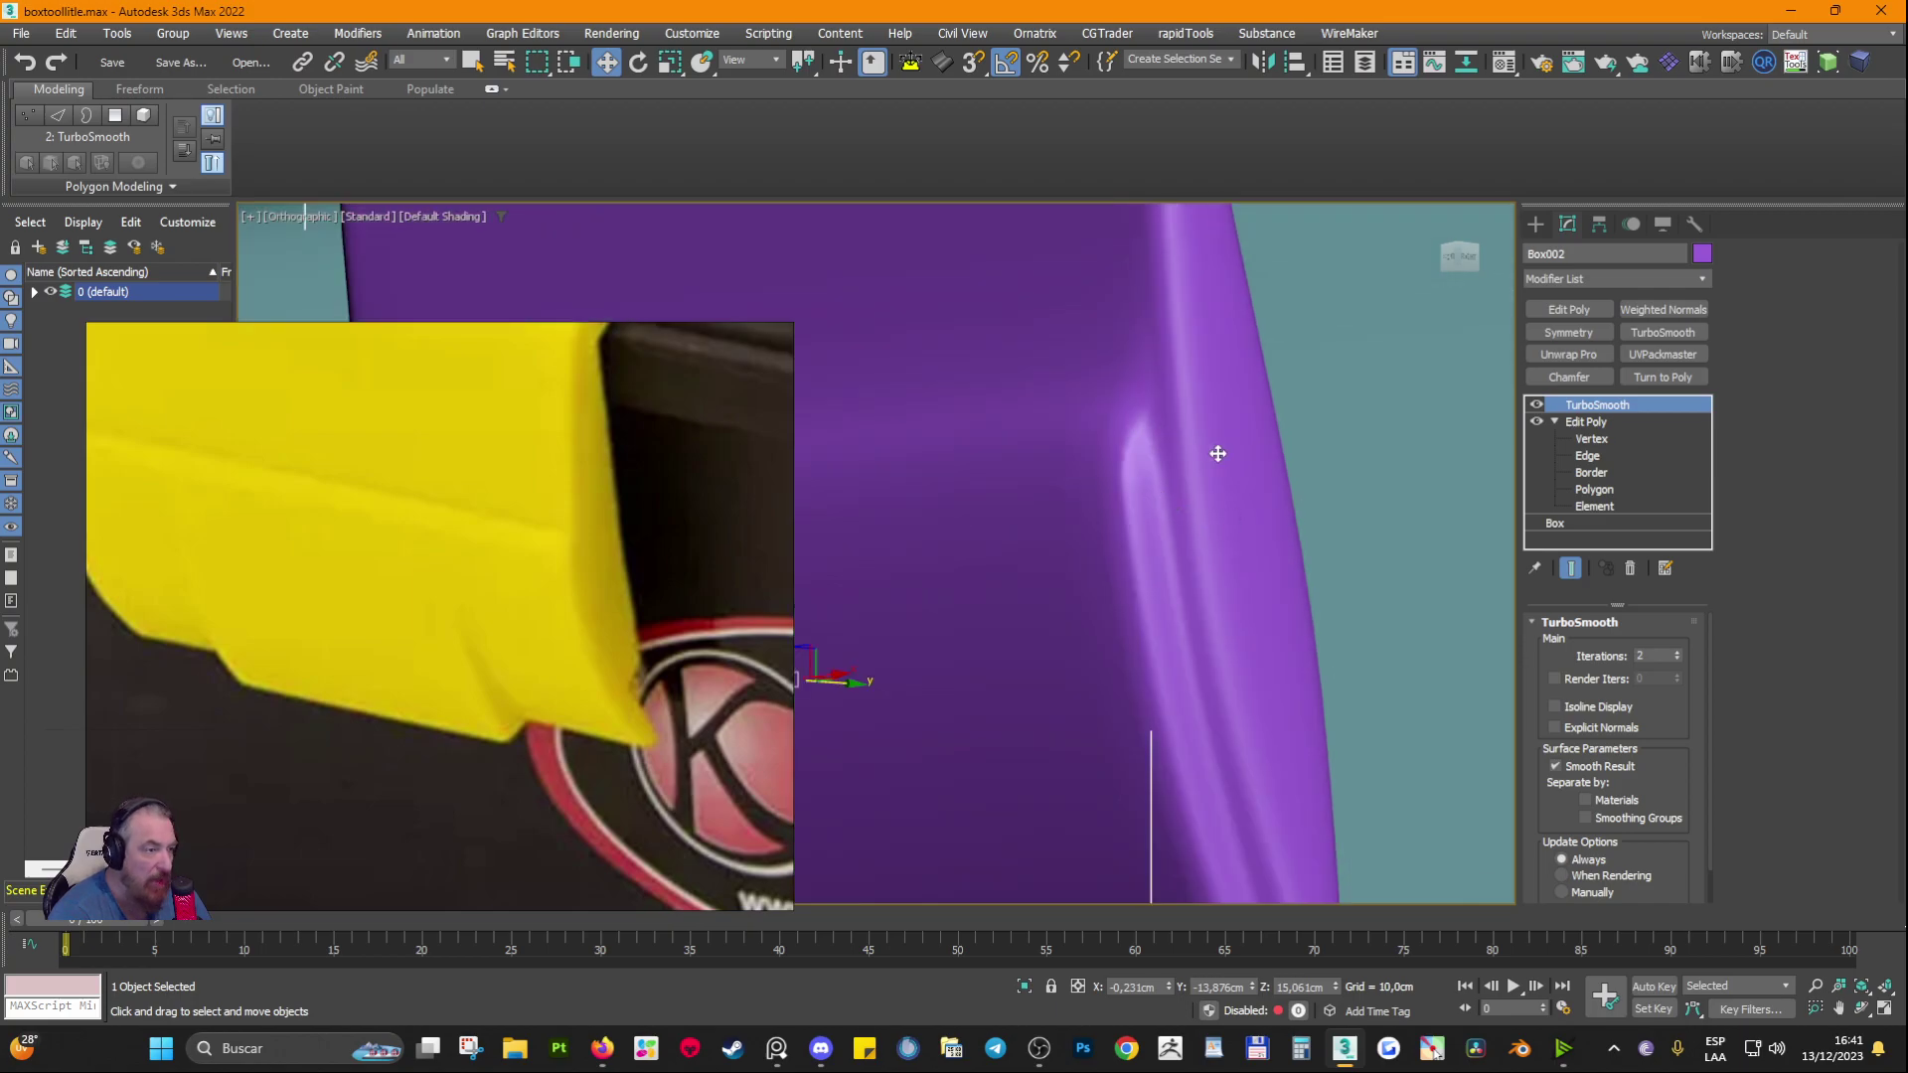
# Step: Turn the smoothing off and target-weld the vertices of the narrow strip beside the raised panel's right side to their outer neighbours
pyautogui.click(1536, 405)
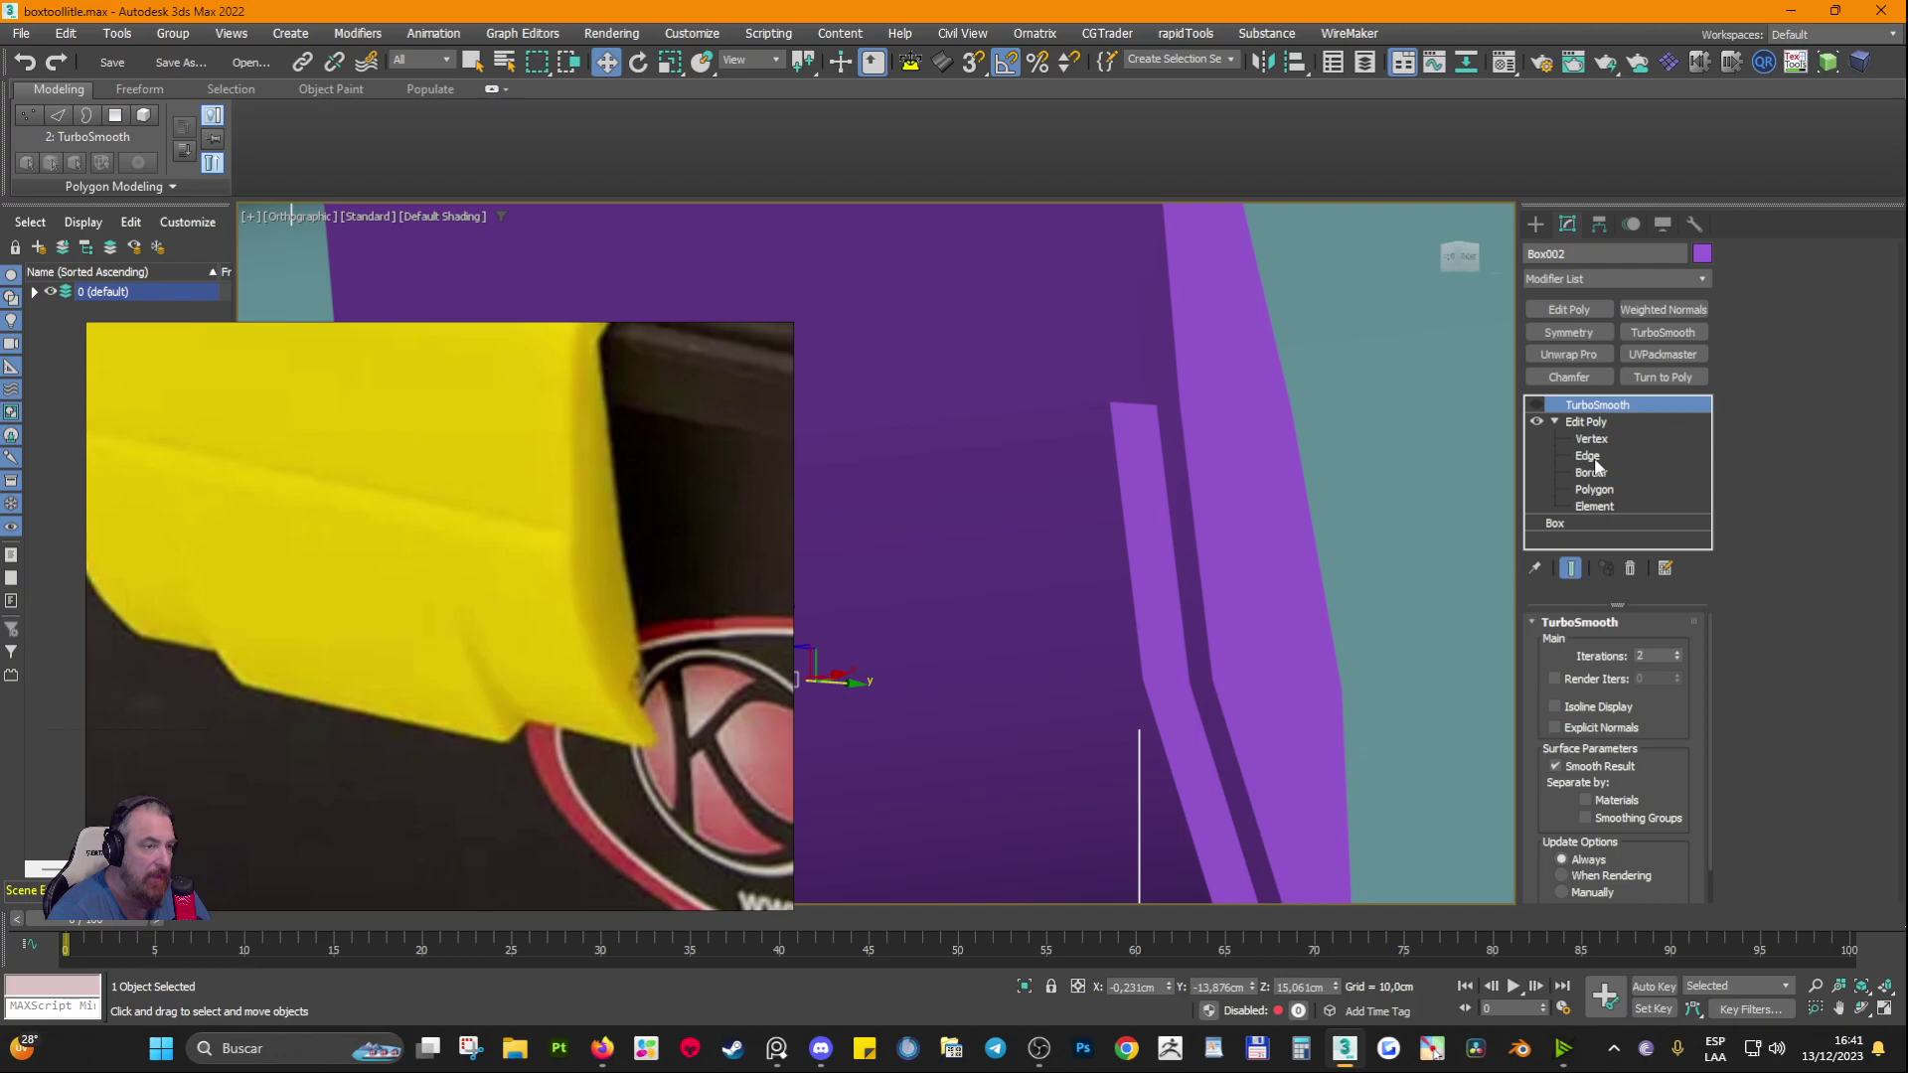
pyautogui.click(1591, 438)
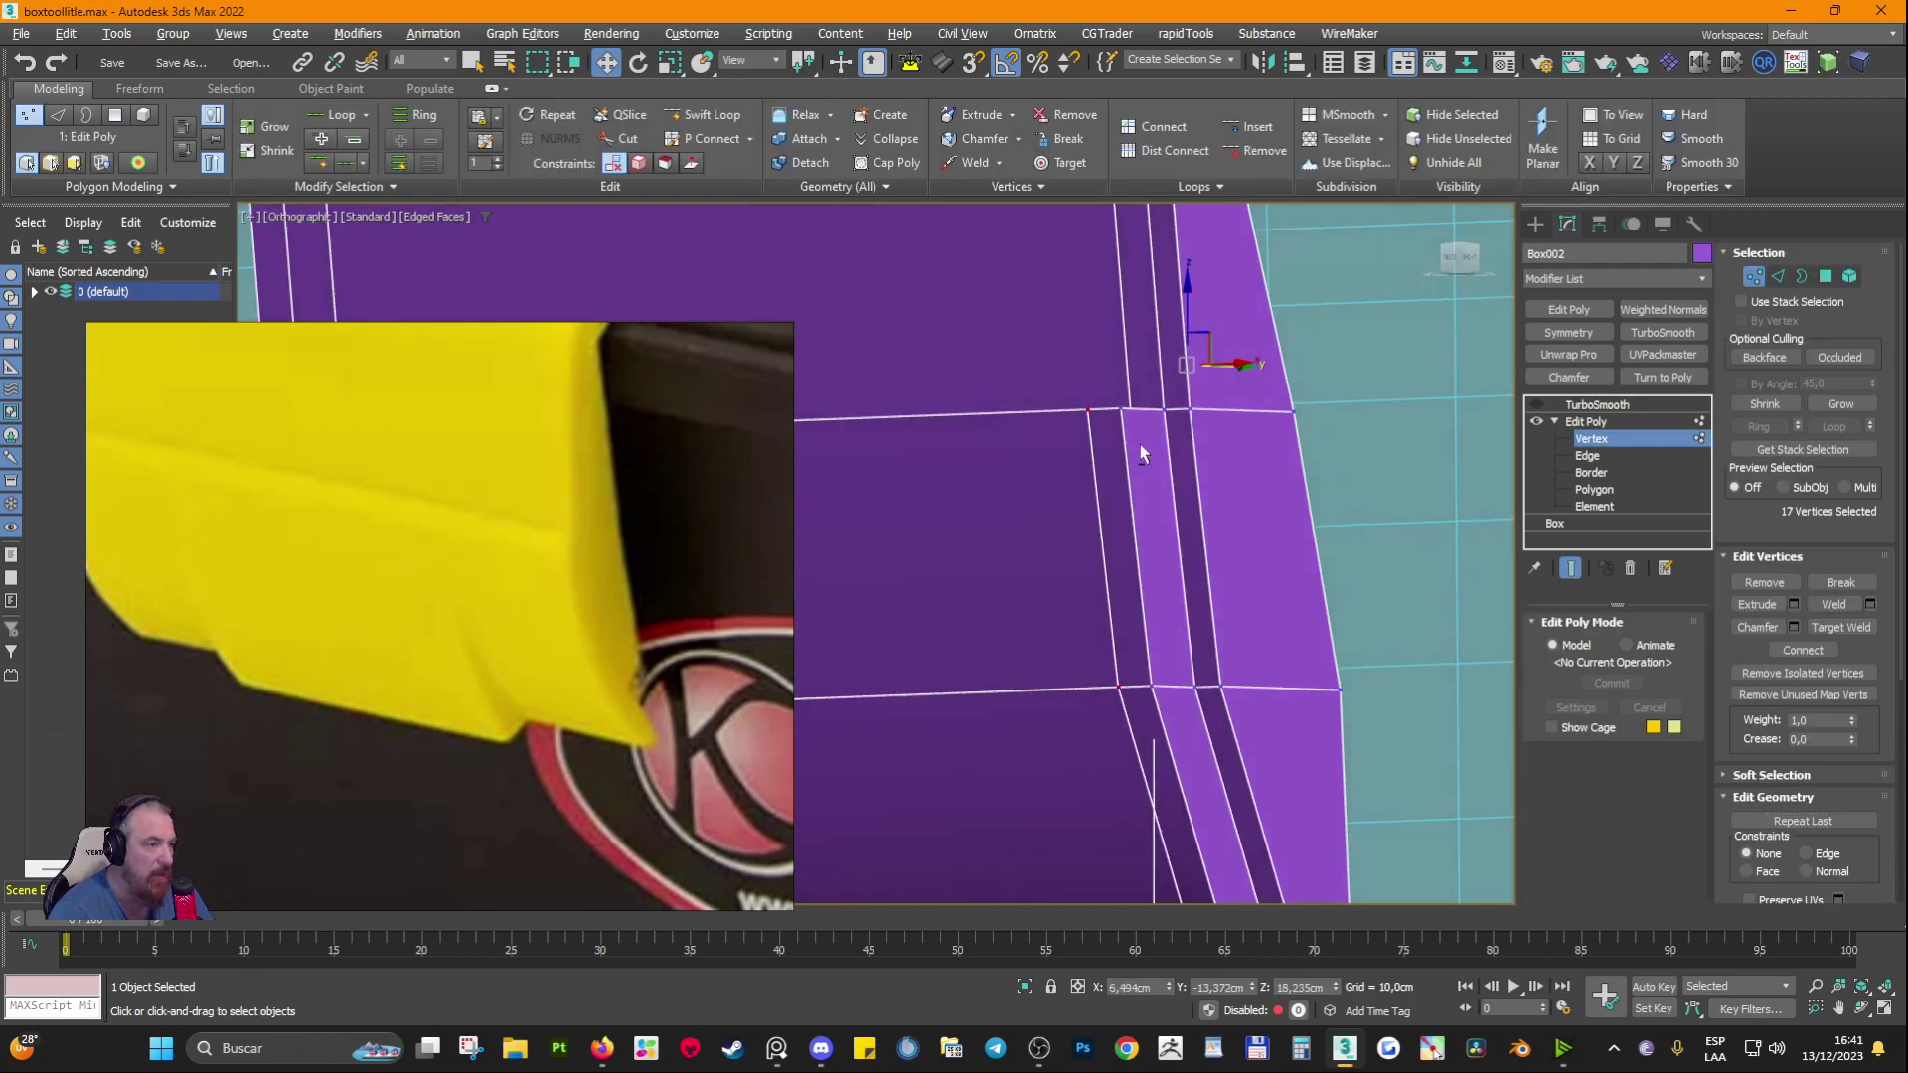
pyautogui.keyDown('alt'); pyautogui.moveTo(1141, 444); pyautogui.dragTo(1160, 480, button='middle'); pyautogui.keyUp('alt')
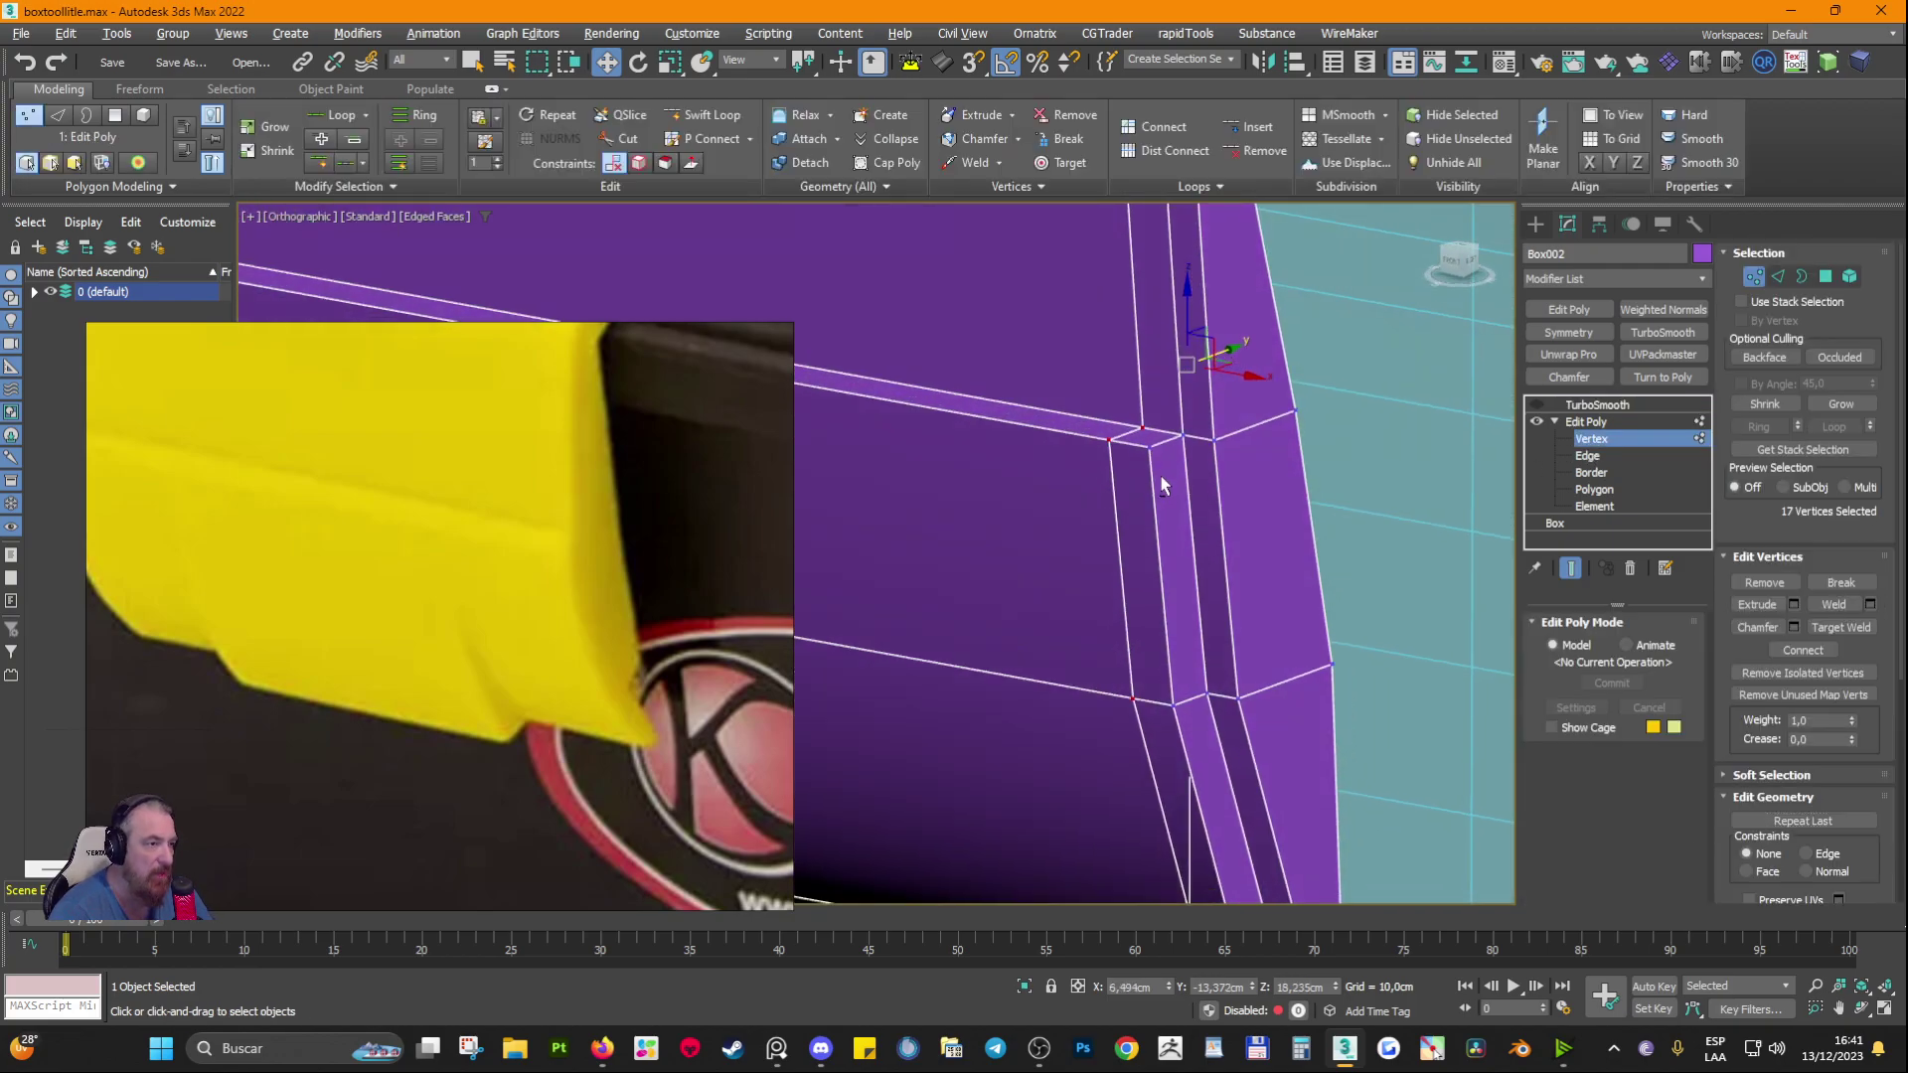
pyautogui.click(1831, 627)
pyautogui.click(1210, 437)
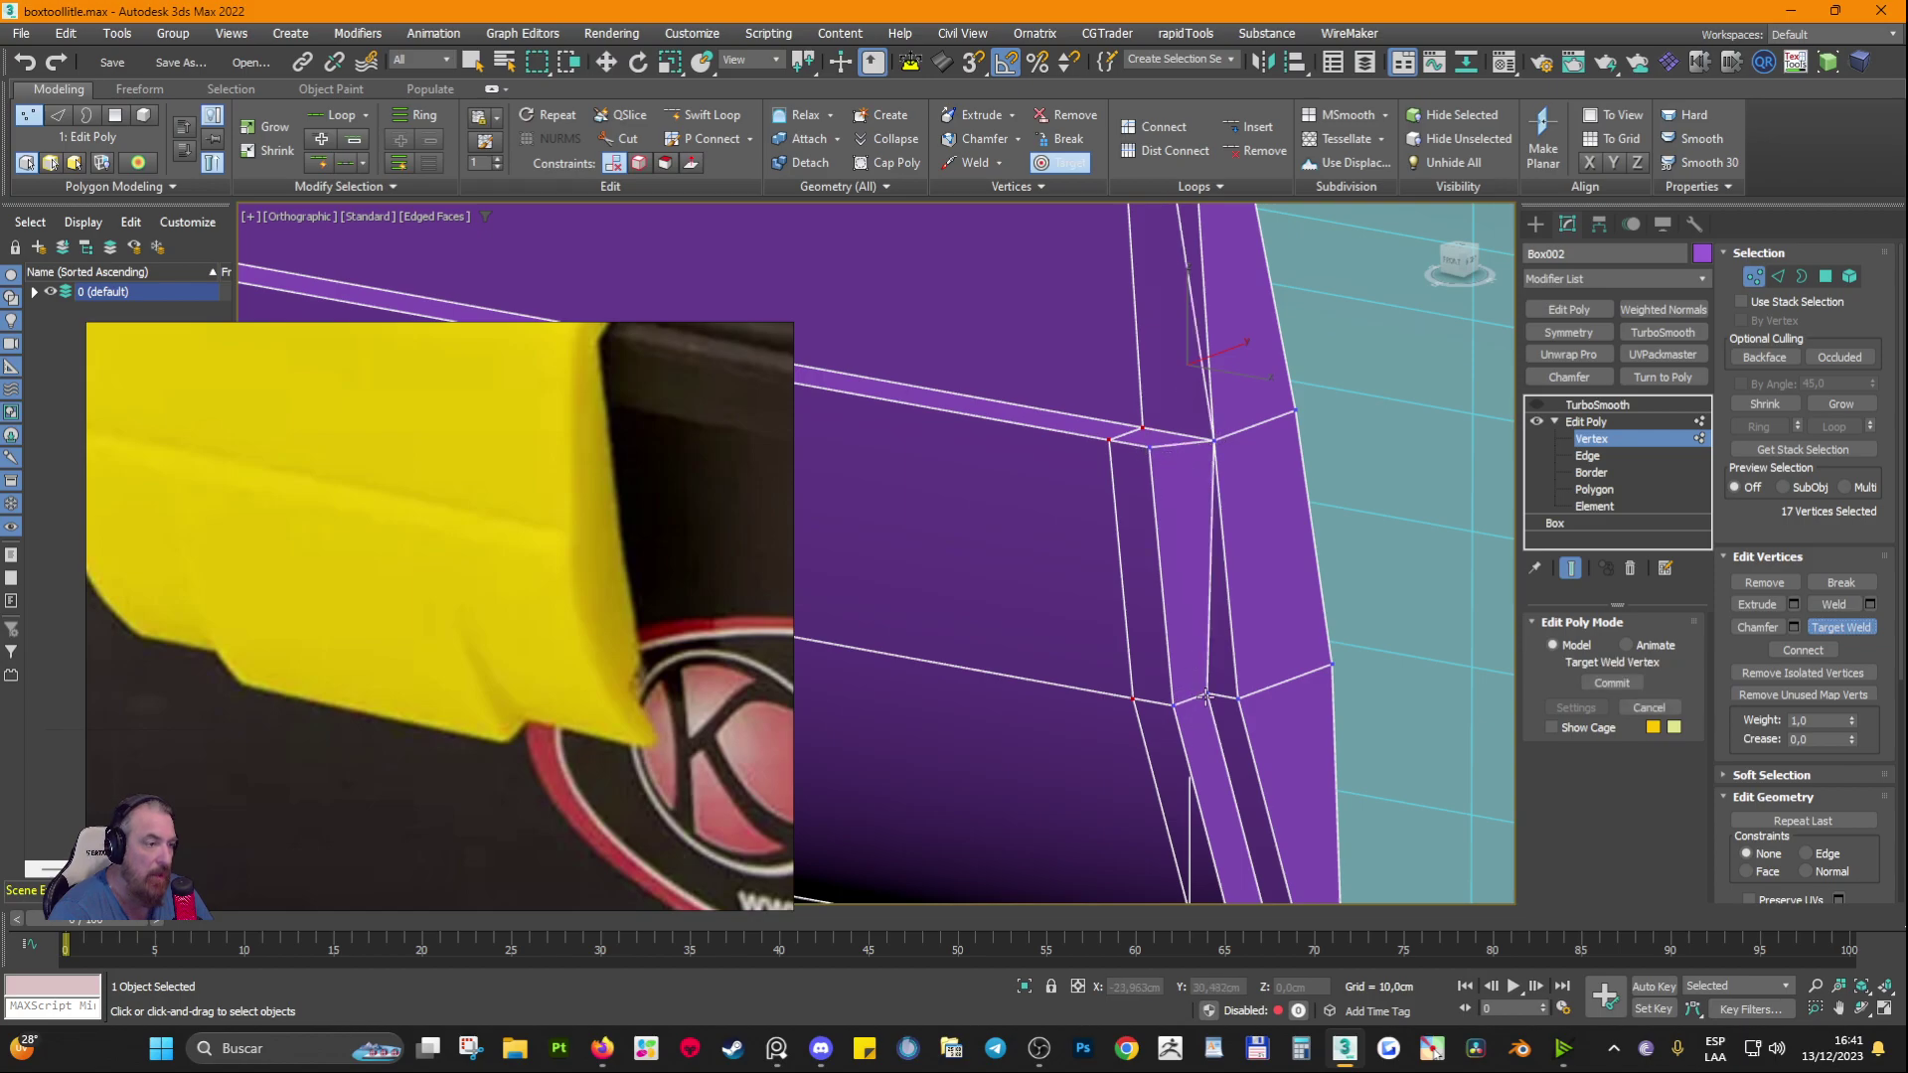
pyautogui.keyDown('alt'); pyautogui.moveTo(1206, 735); pyautogui.dragTo(1246, 757, button='middle'); pyautogui.keyUp('alt')
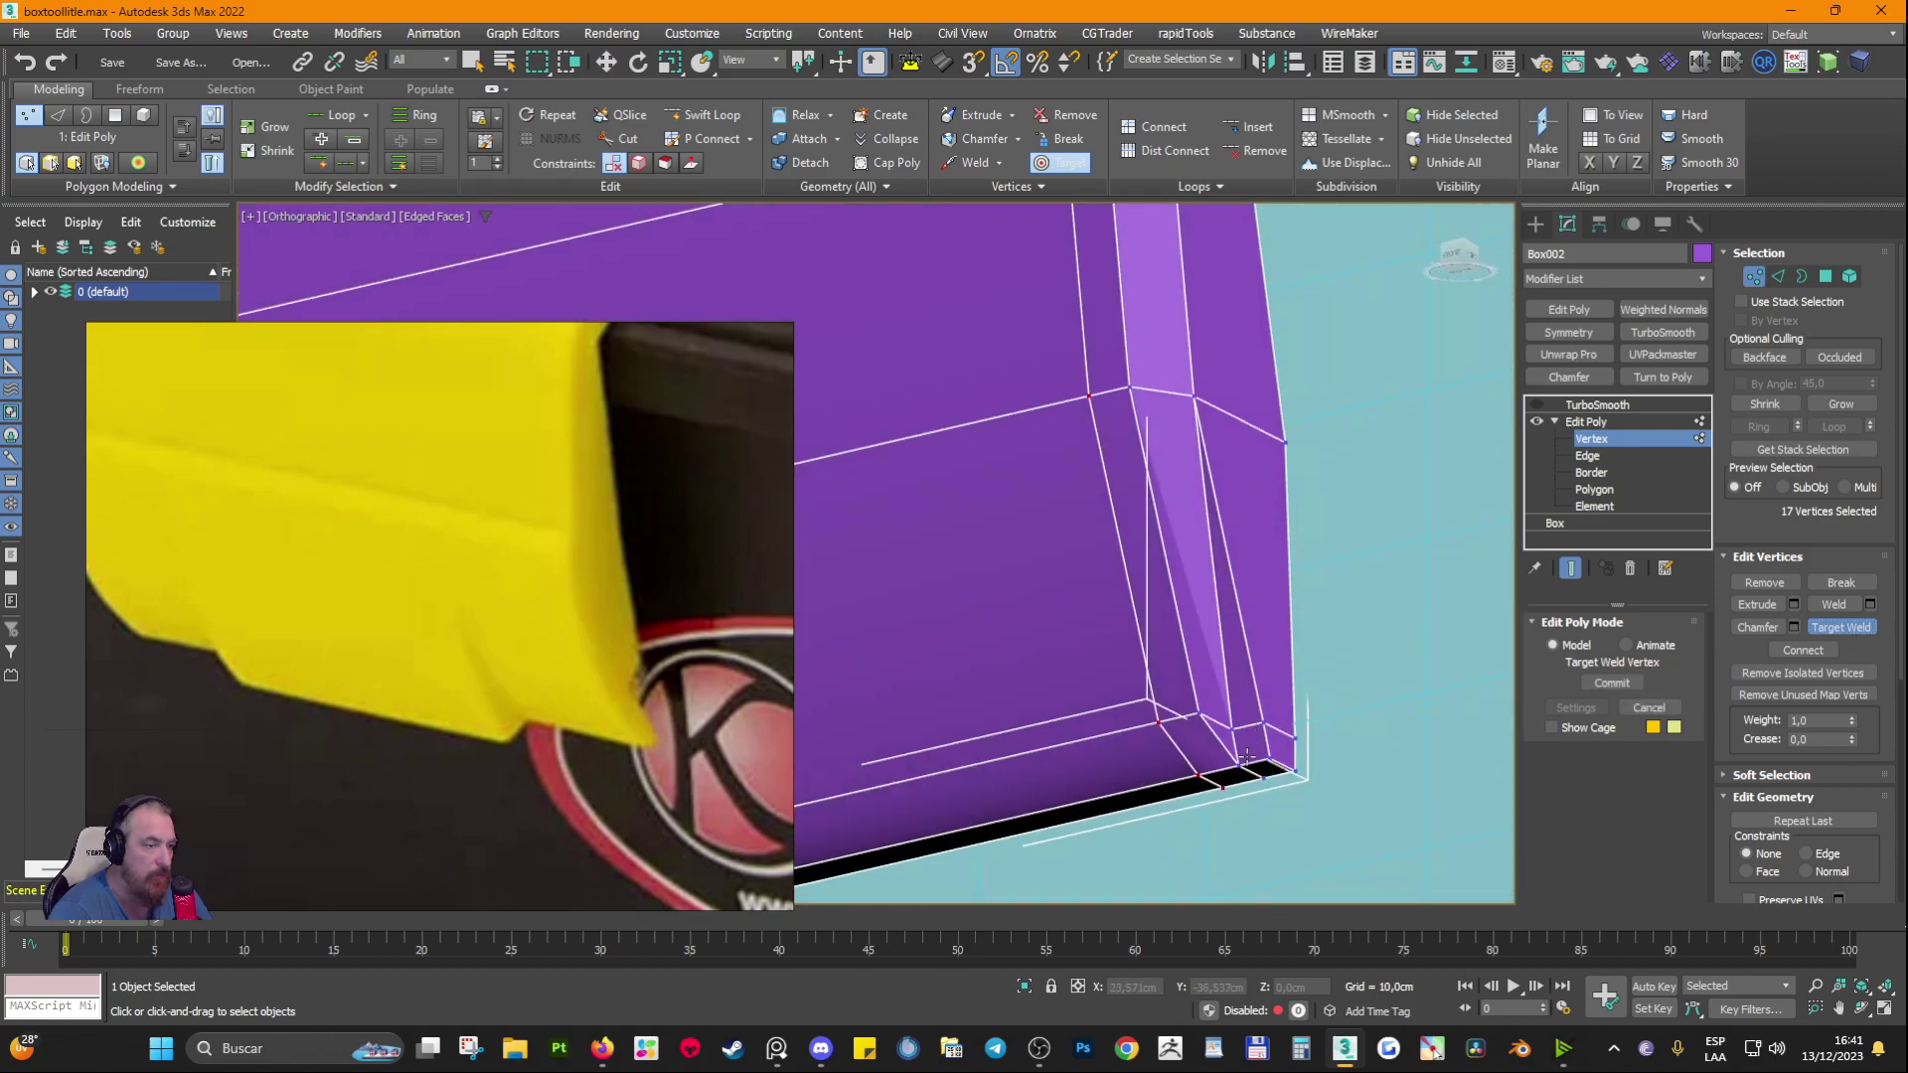
pyautogui.click(1263, 764)
pyautogui.keyDown('alt'); pyautogui.moveTo(1260, 724); pyautogui.dragTo(1210, 646, button='middle'); pyautogui.keyUp('alt')
# Step: Try to move the three front vertices of the raised panel's right side outward along X, and undo the move
pyautogui.press('w')
pyautogui.click(1162, 341)
pyautogui.keyDown('ctrl'); pyautogui.click(1171, 511); pyautogui.keyUp('ctrl')
pyautogui.keyDown('alt'); pyautogui.moveTo(1244, 728); pyautogui.dragTo(1266, 803, button='middle'); pyautogui.keyUp('alt')
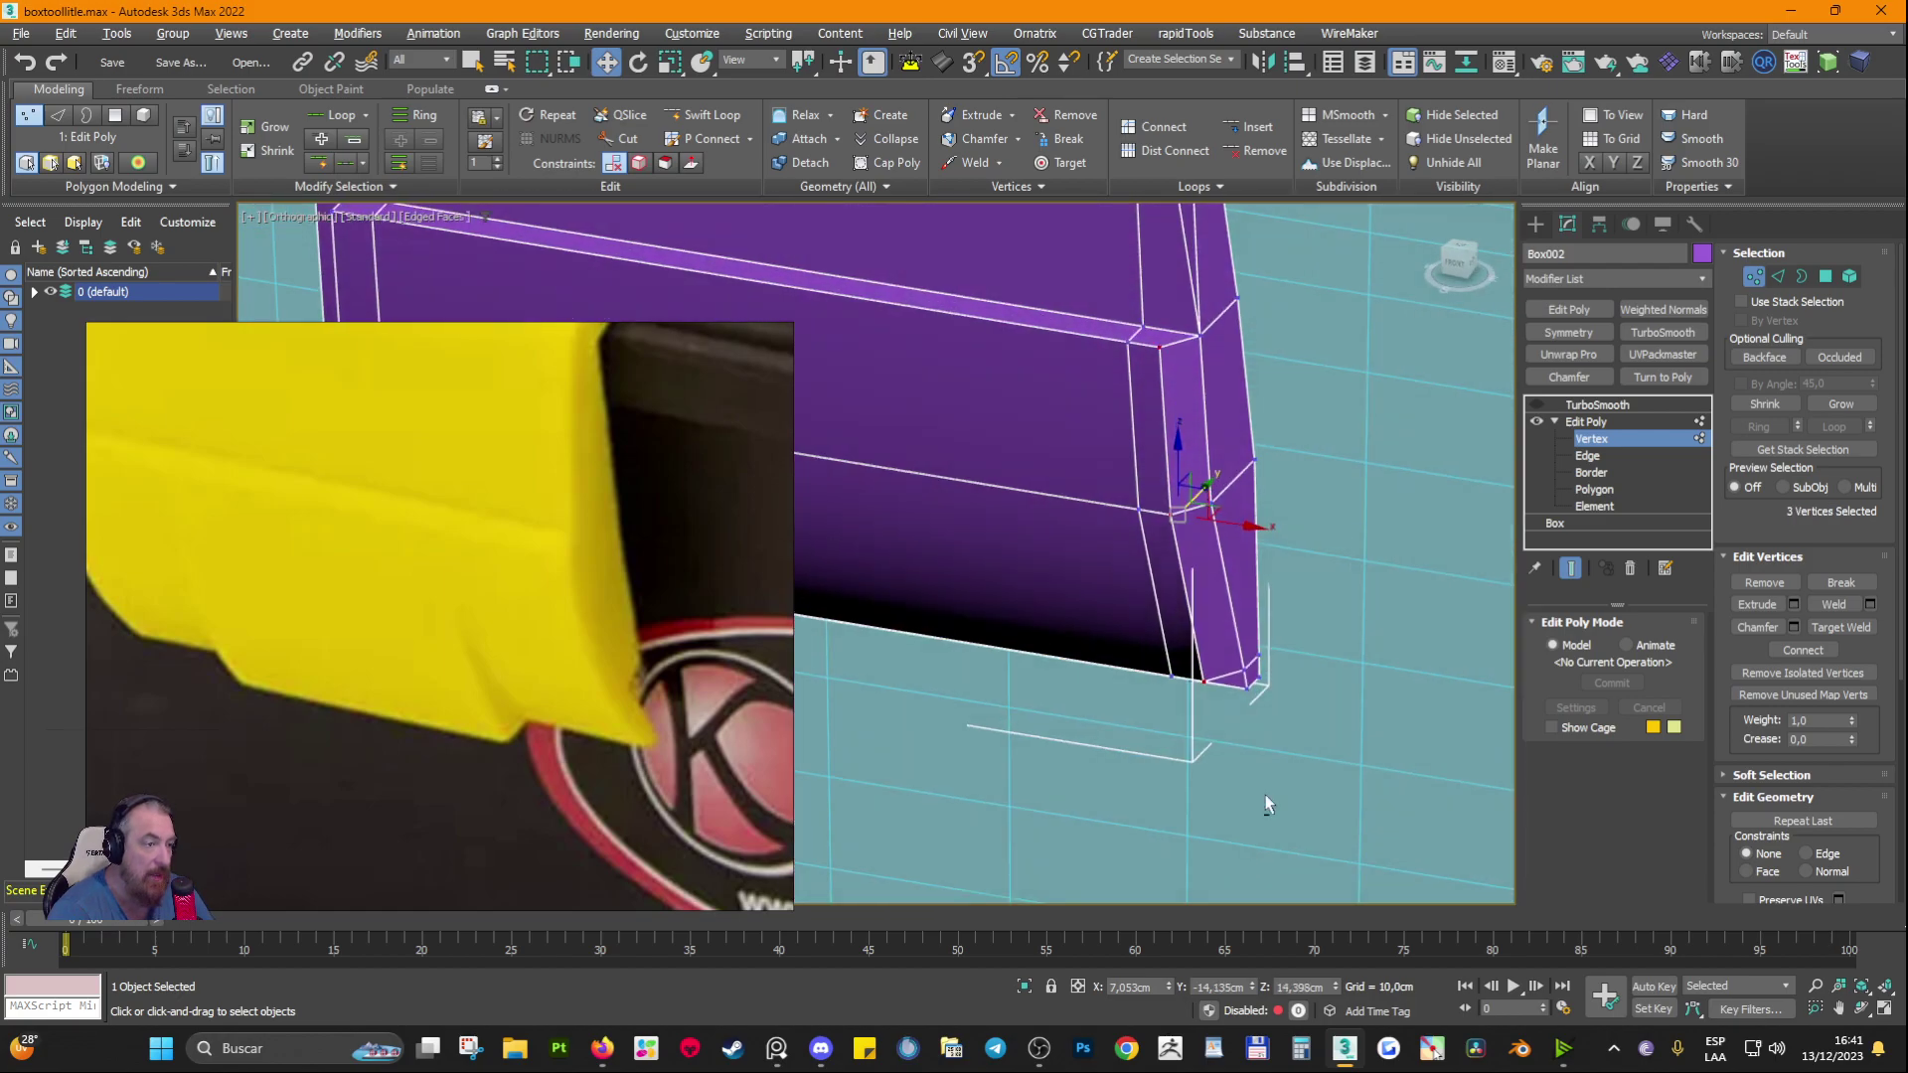
pyautogui.keyDown('alt'); pyautogui.moveTo(1199, 326); pyautogui.dragTo(1200, 329, button='middle'); pyautogui.keyUp('alt')
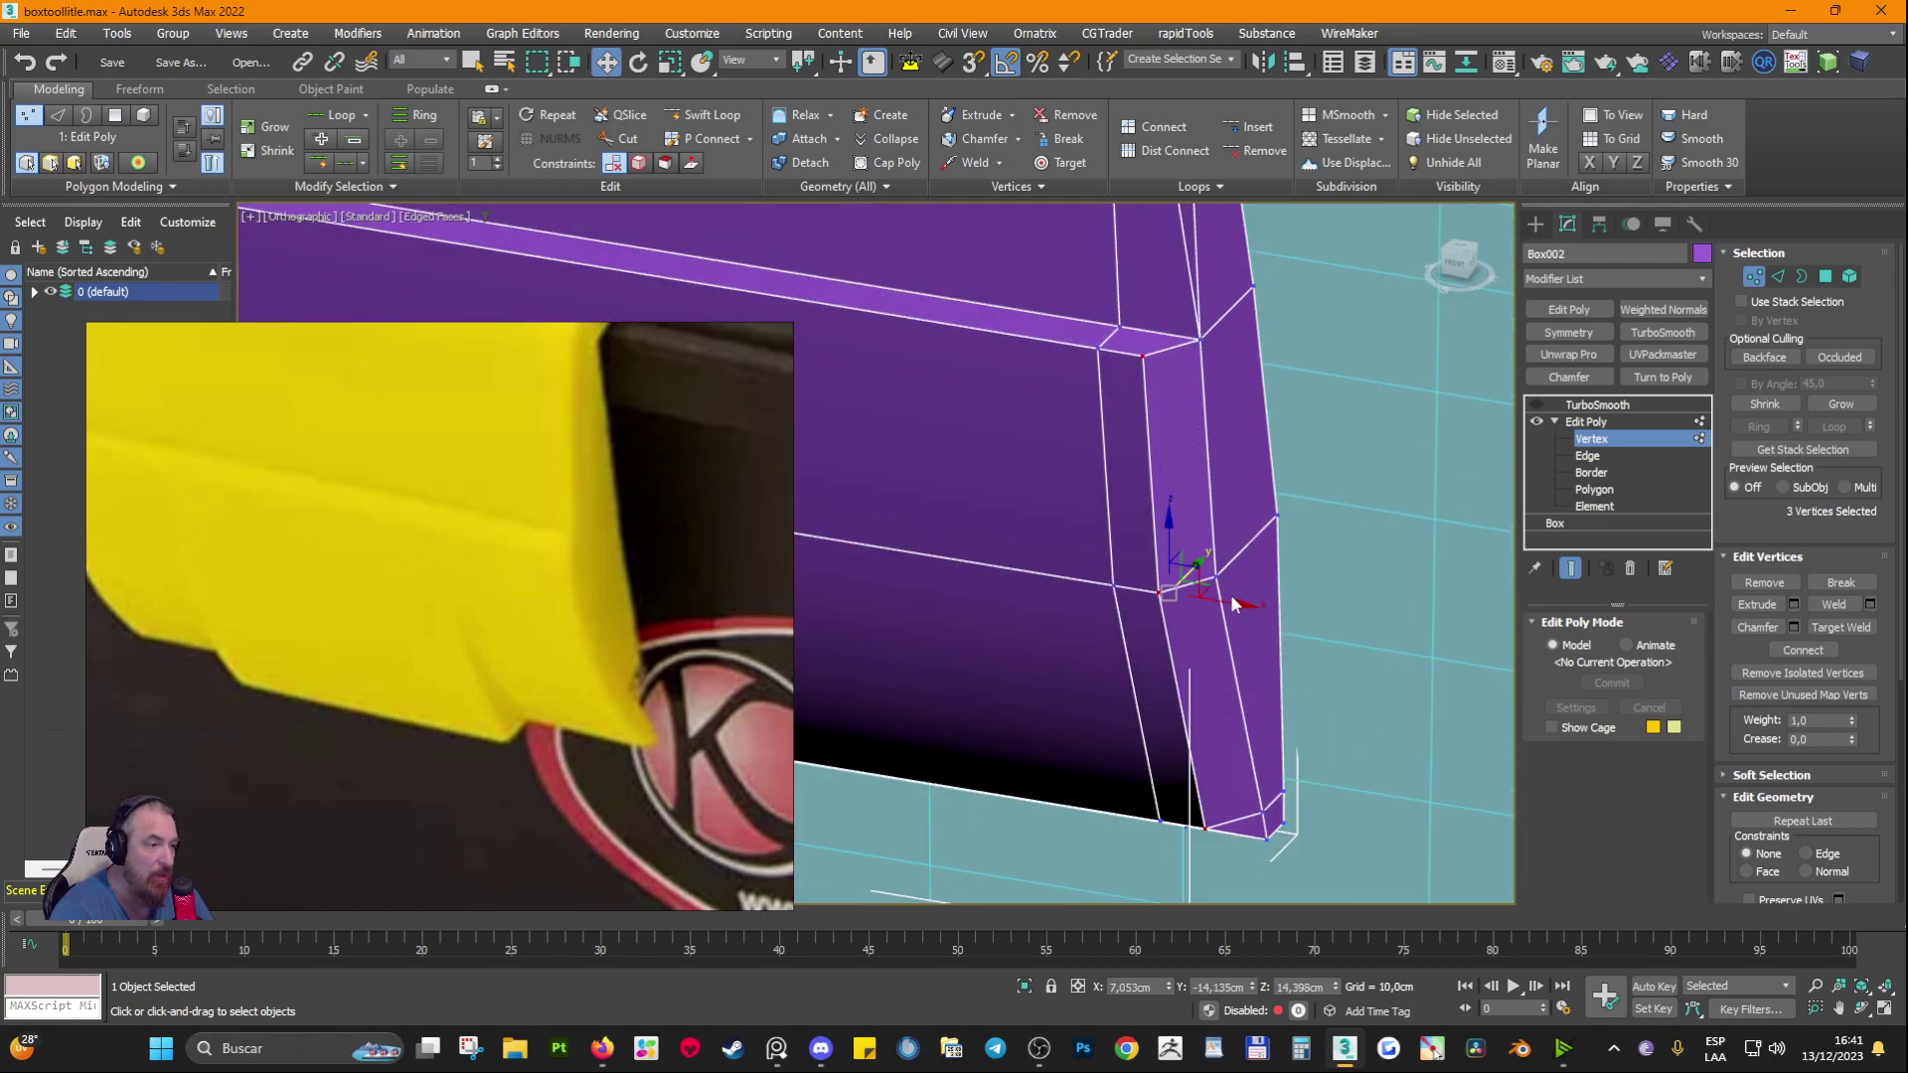
pyautogui.moveTo(1230, 602); pyautogui.dragTo(1261, 617)
pyautogui.keyDown('alt'); pyautogui.moveTo(1258, 612); pyautogui.dragTo(1217, 596, button='middle'); pyautogui.keyUp('alt')
pyautogui.hotkey('ctrl', 'z')
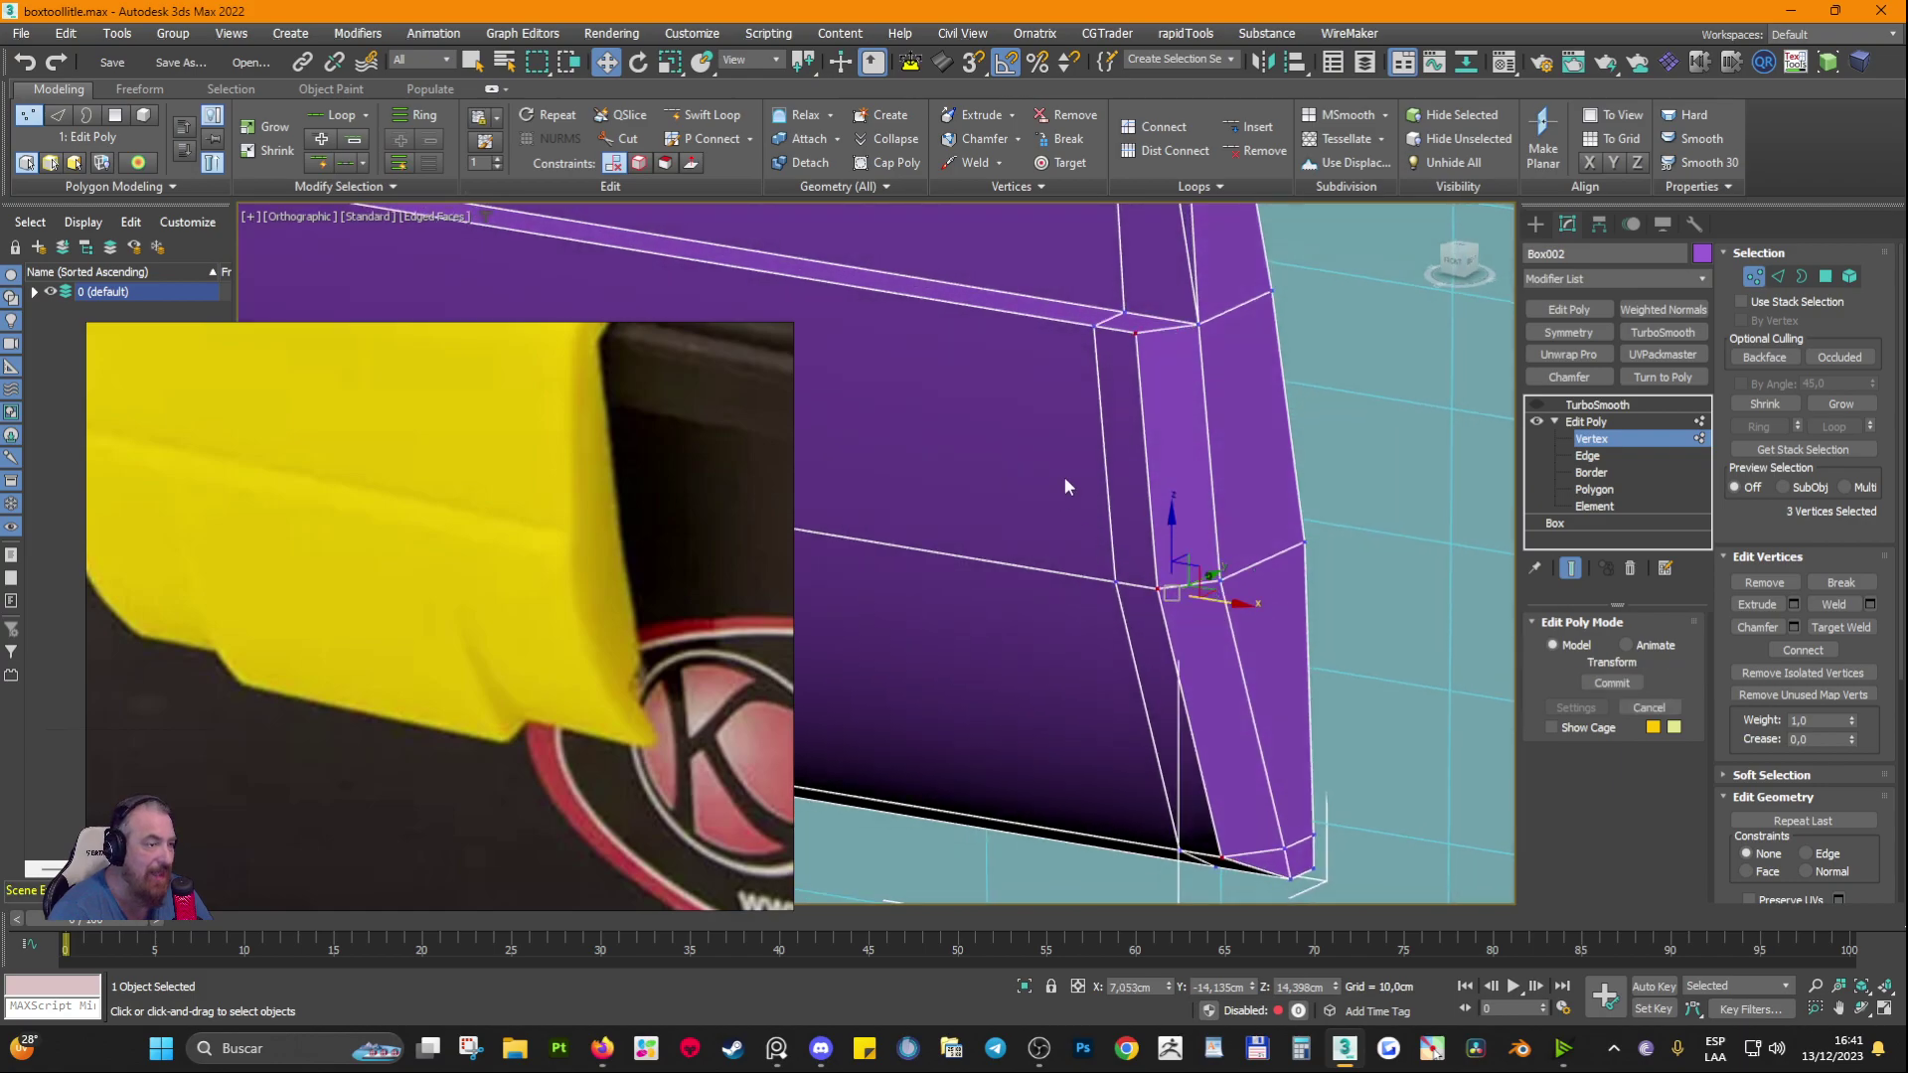
# Step: Review the snap types and options in the Grid and Snap Settings and turn on 3D snapping
pyautogui.moveTo(1144, 446); pyautogui.dragTo(1114, 553, button='middle')
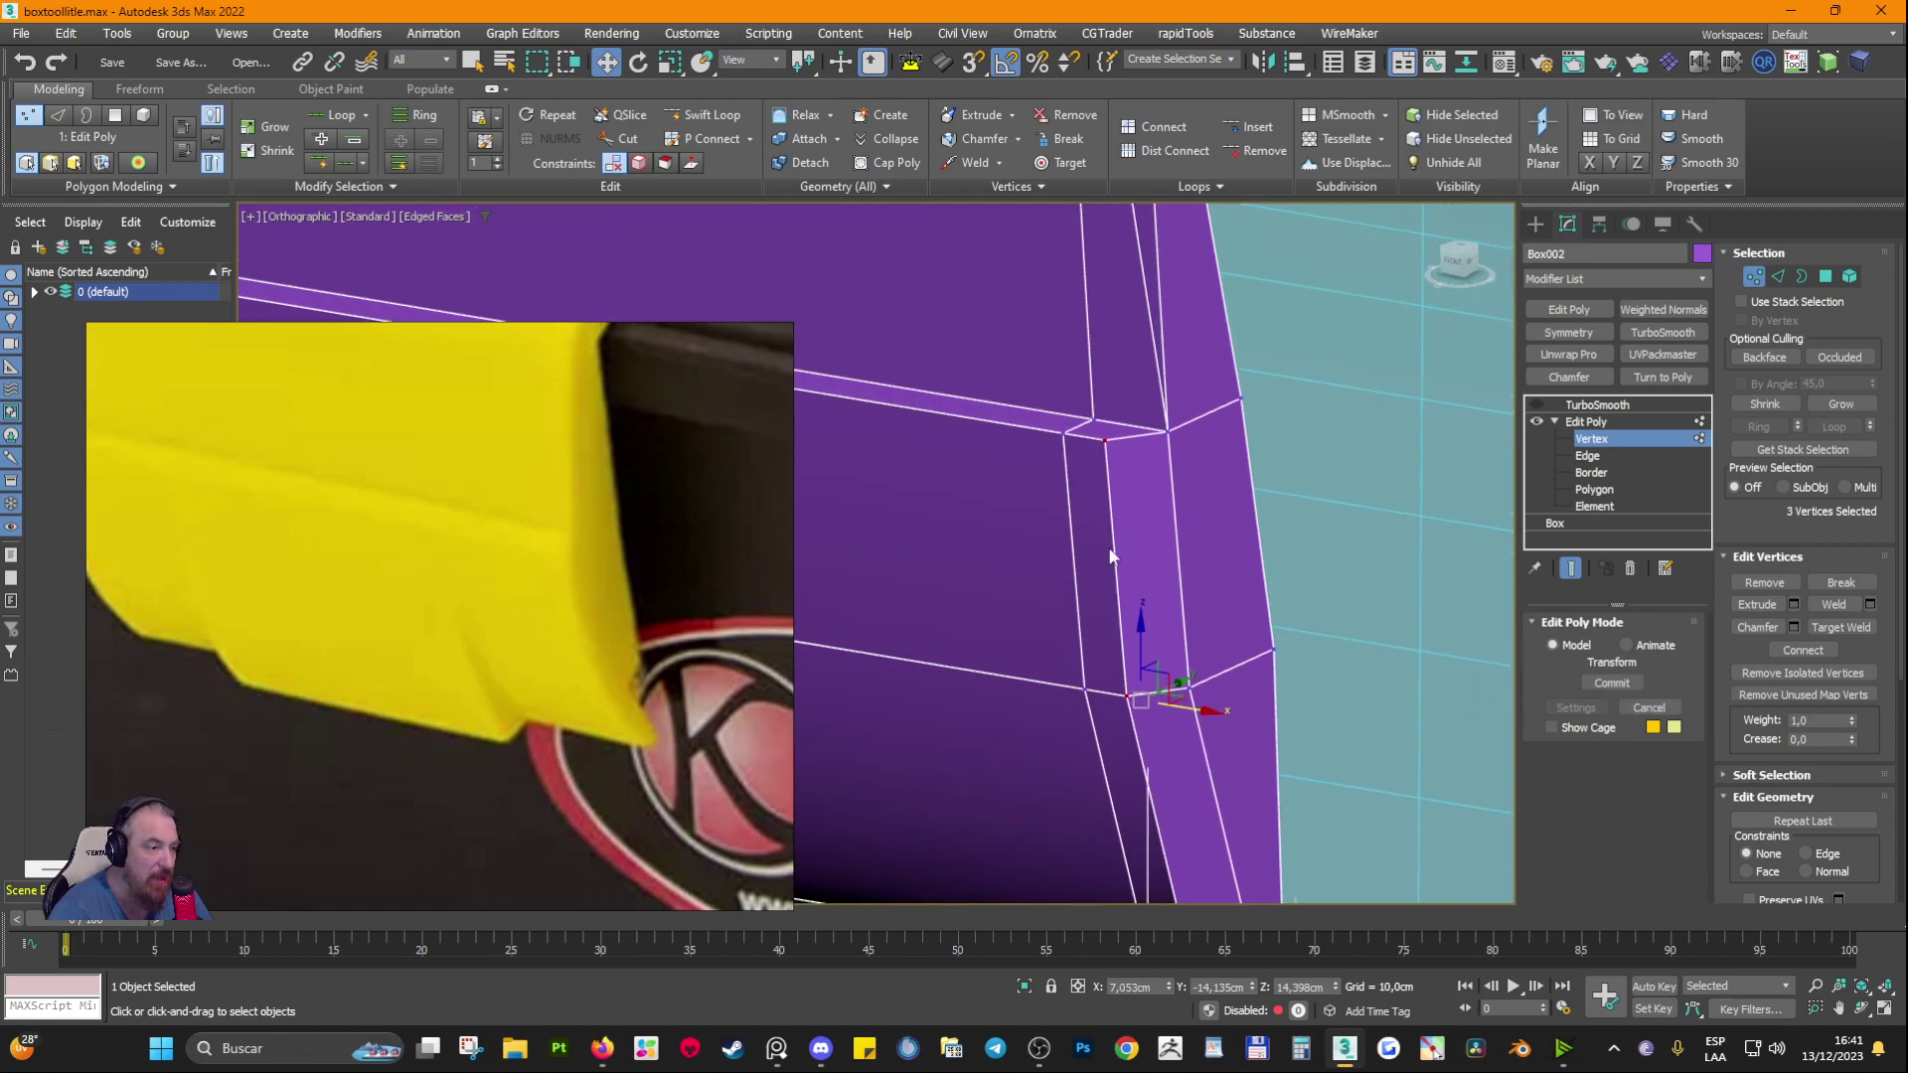
pyautogui.rightClick(972, 66)
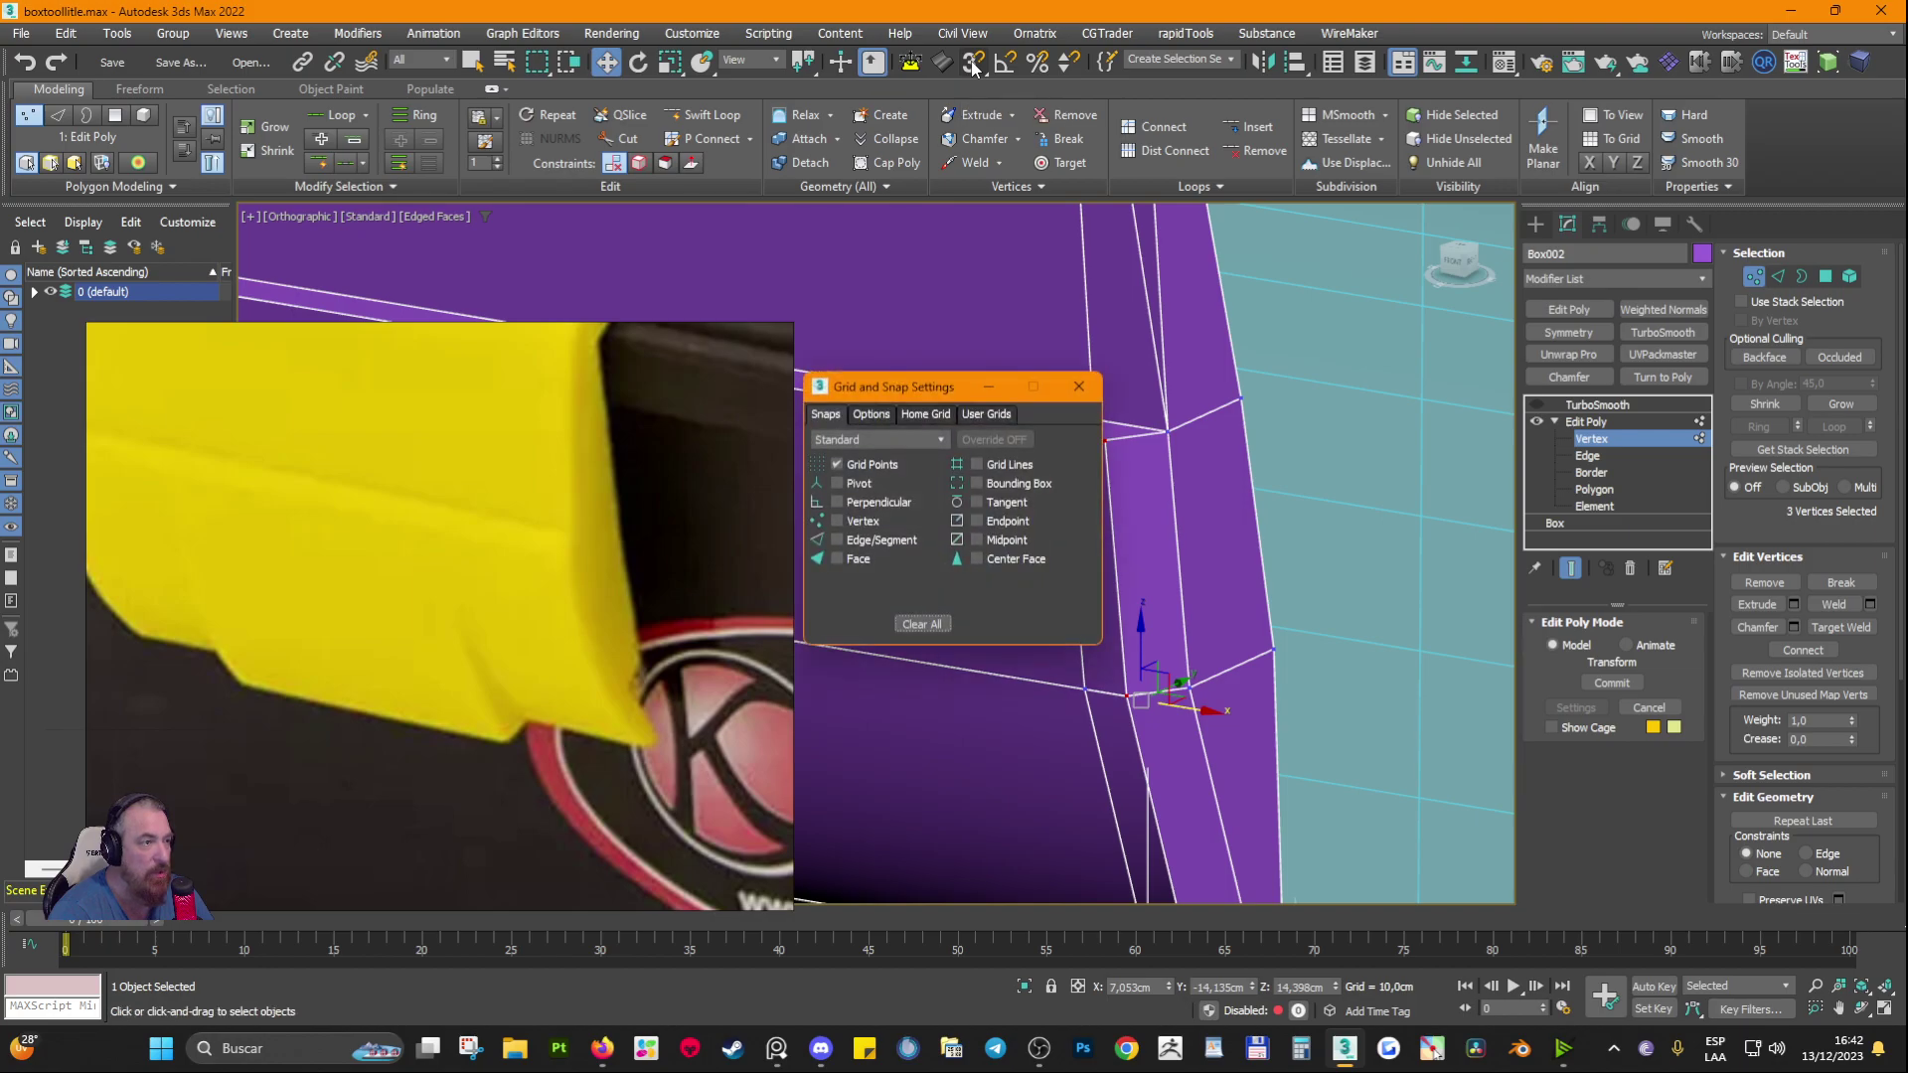
pyautogui.click(870, 414)
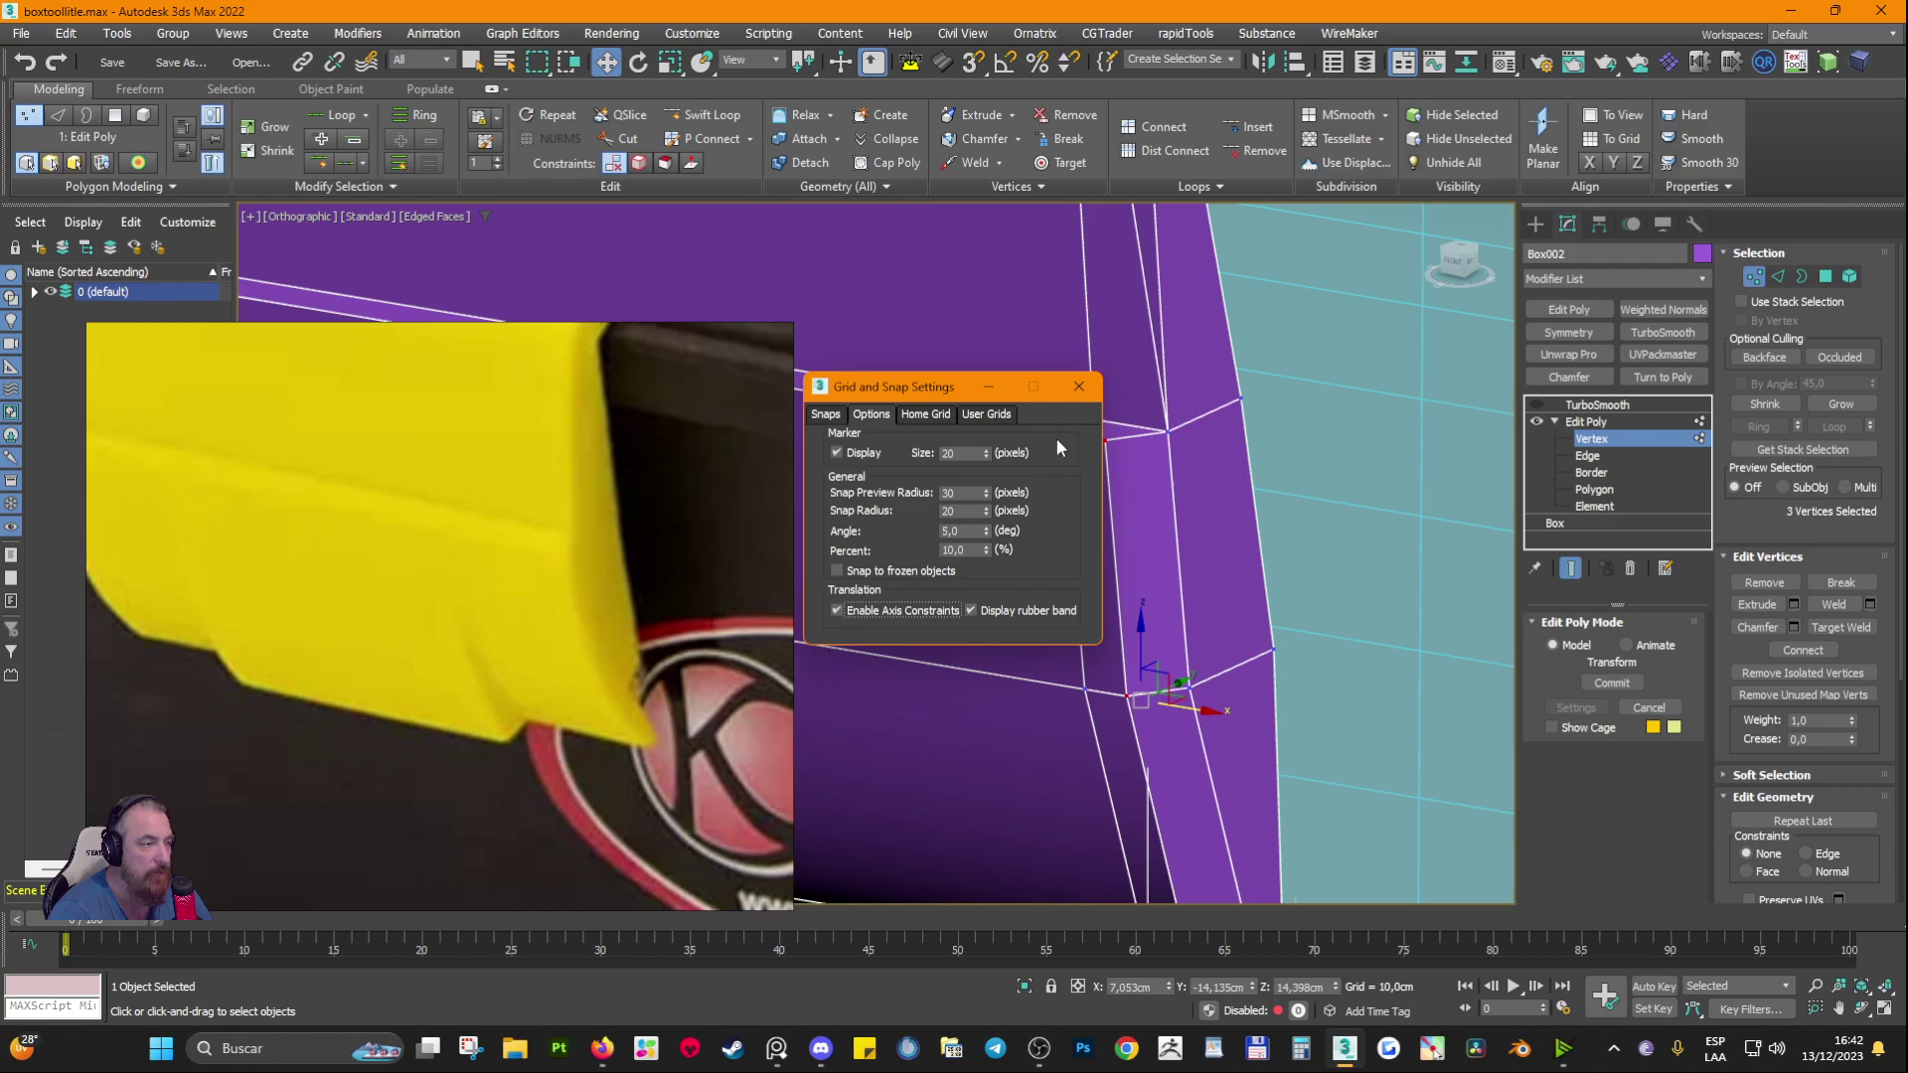
pyautogui.click(1078, 388)
pyautogui.click(975, 63)
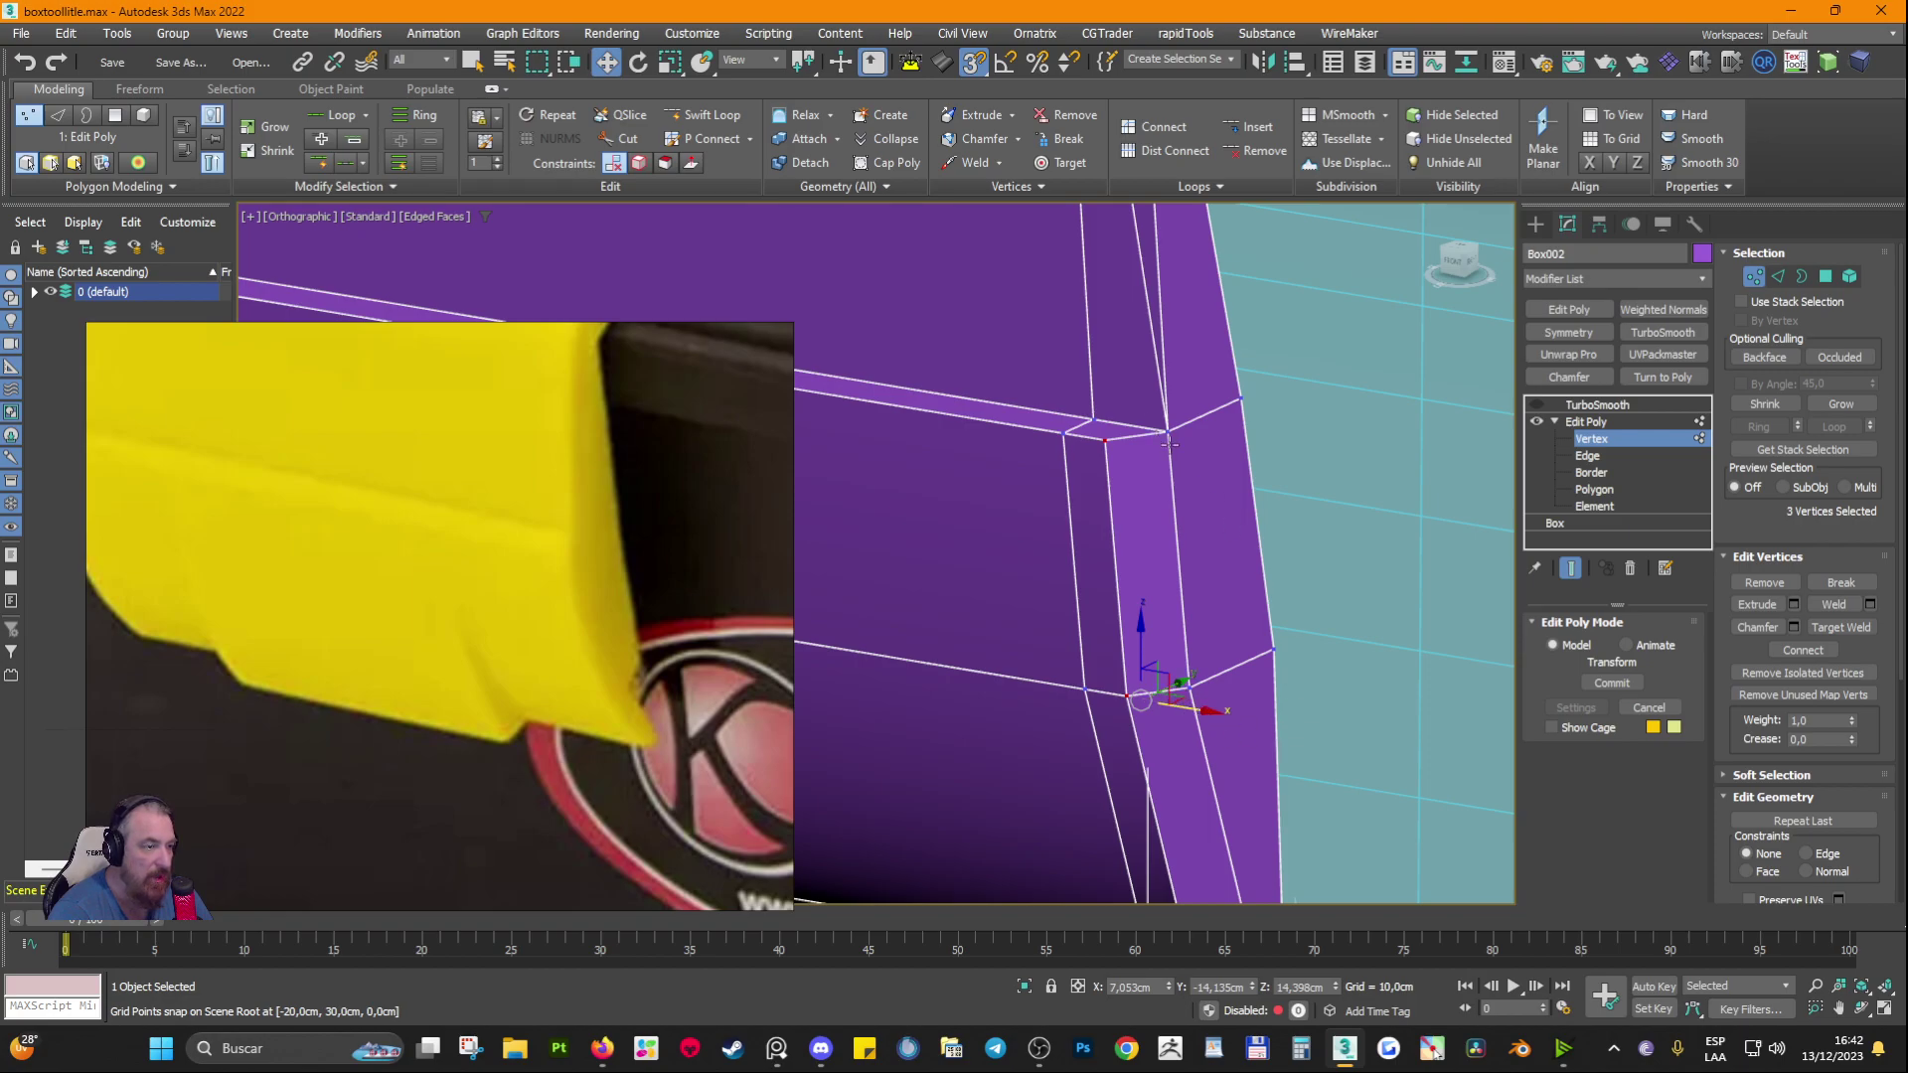
# Step: Try to move the raised panel's three right-side vertices along X with grid-point snapping on, and undo the attempt
pyautogui.keyDown('alt'); pyautogui.moveTo(1169, 438); pyautogui.dragTo(1175, 468, button='middle'); pyautogui.keyUp('alt')
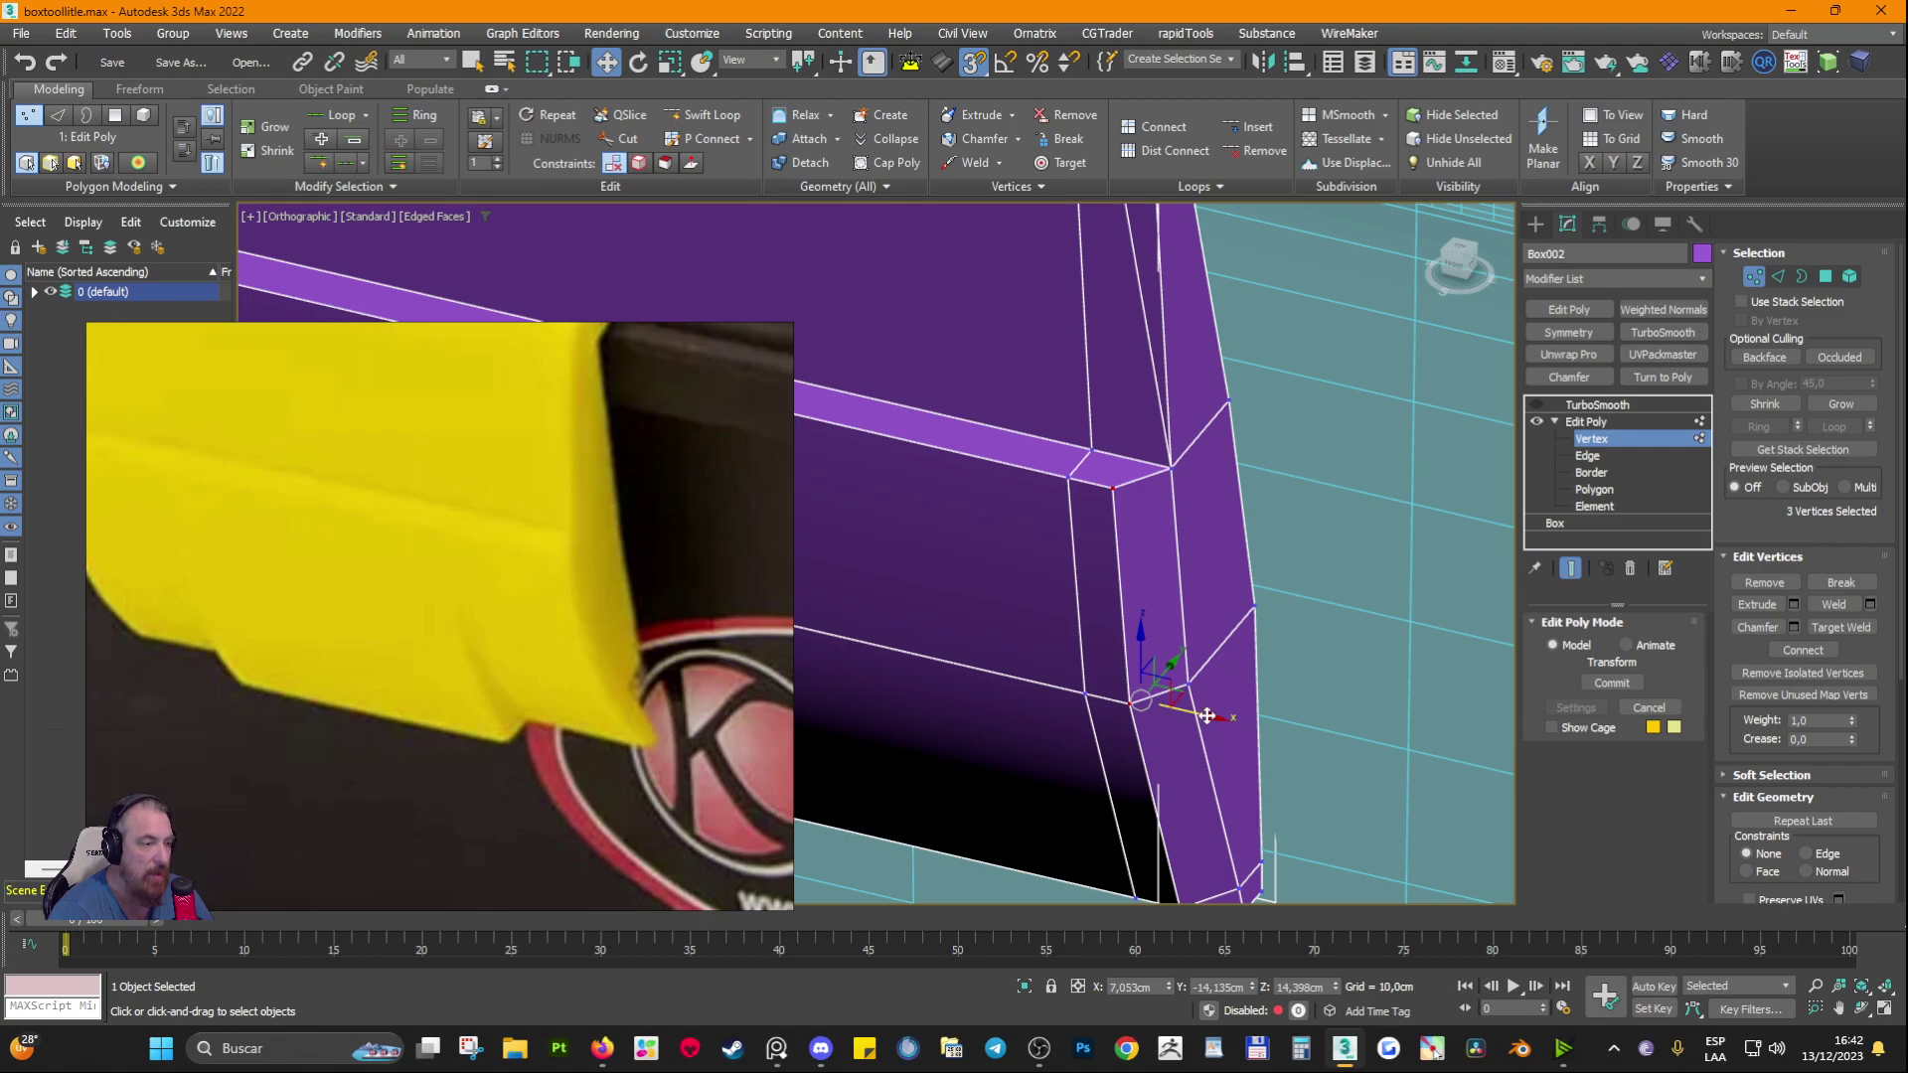
pyautogui.moveTo(1207, 716); pyautogui.dragTo(1187, 492)
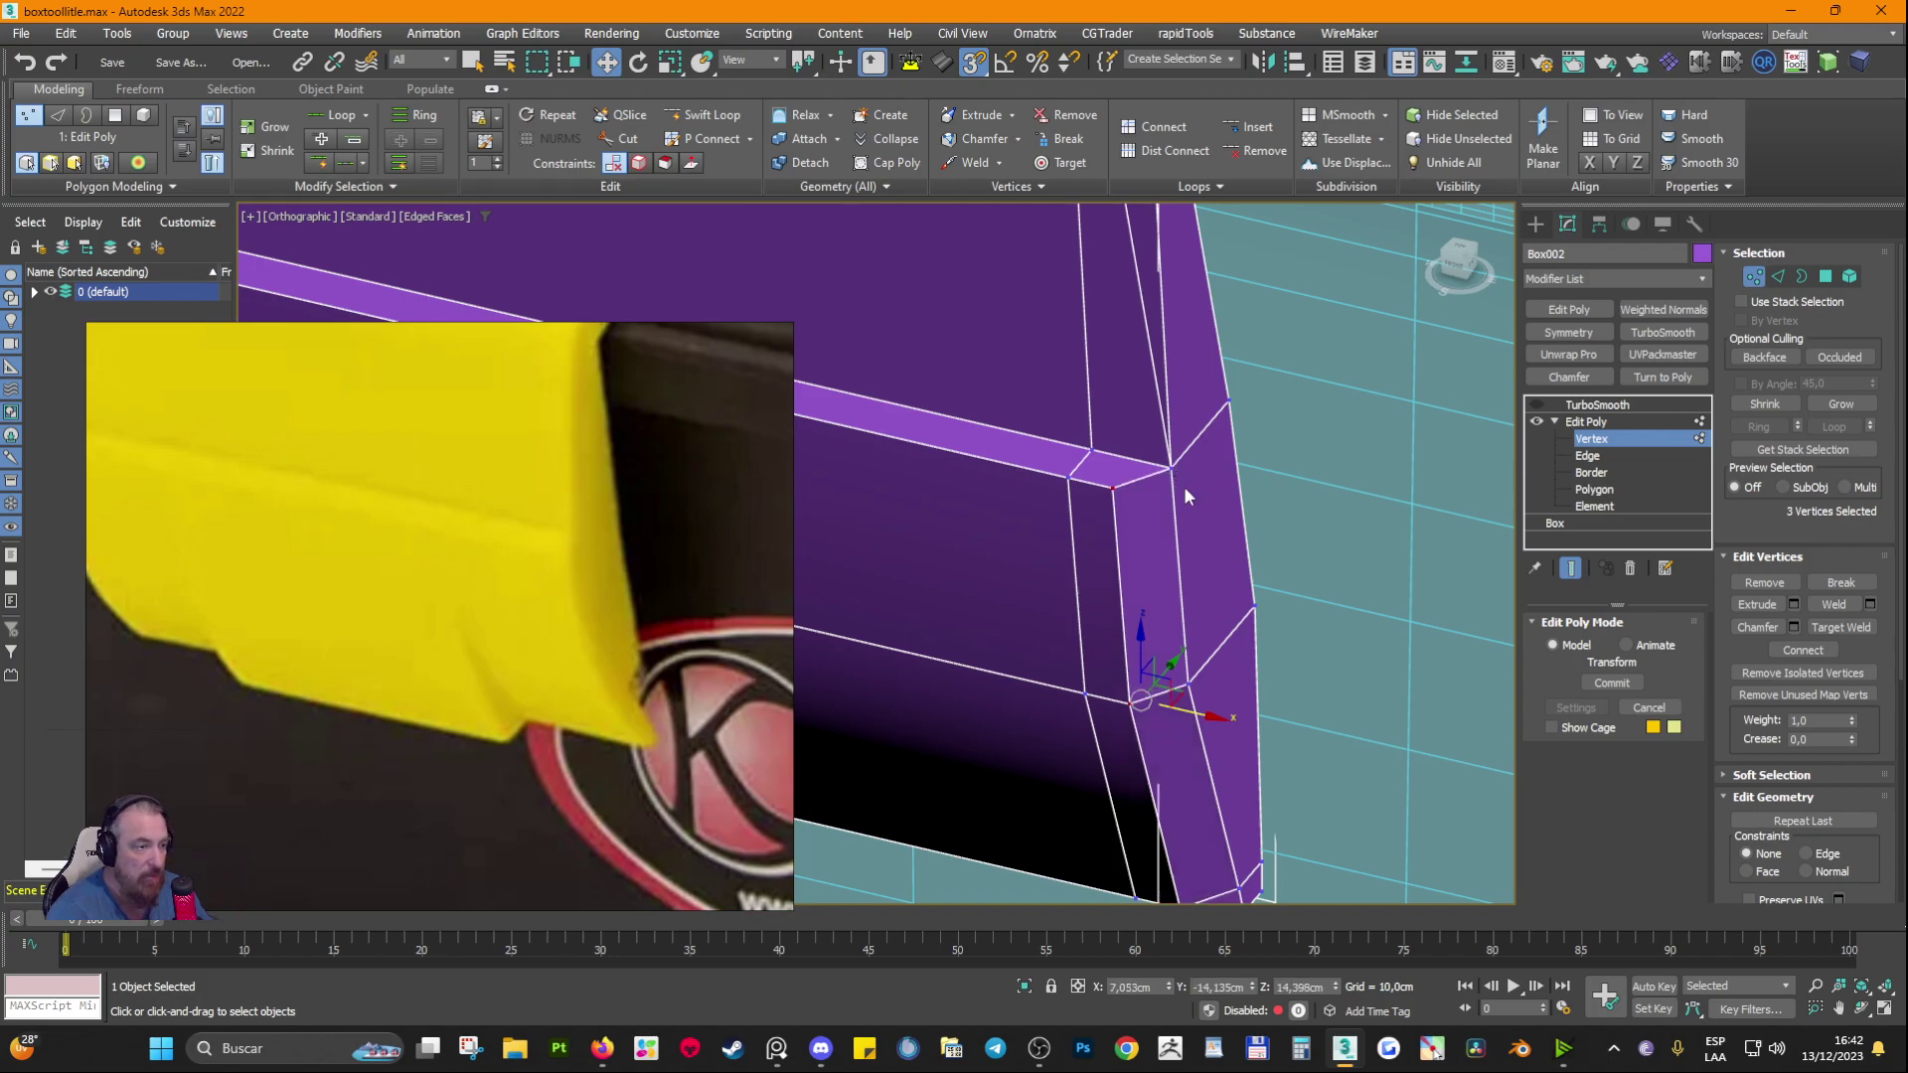
pyautogui.moveTo(1199, 712); pyautogui.dragTo(1185, 676)
pyautogui.hotkey('ctrl', 'z')
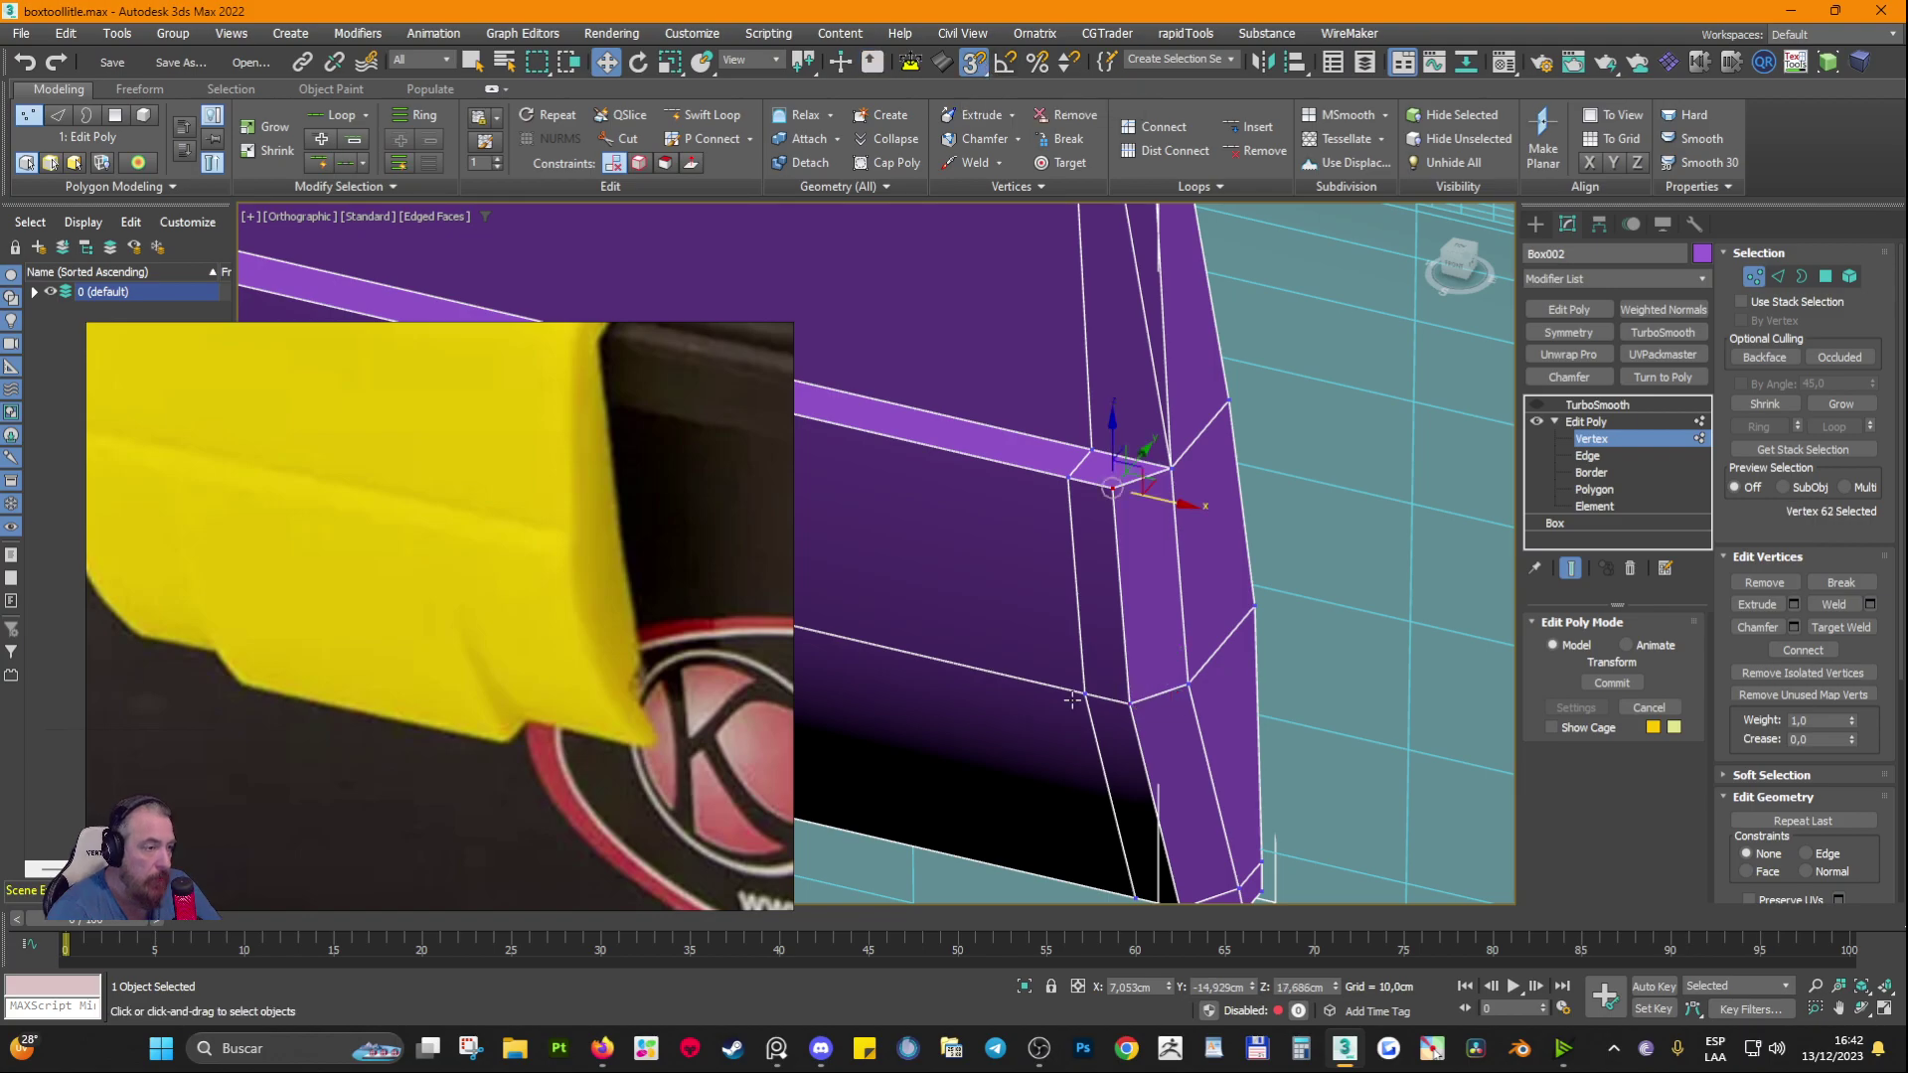
# Step: Review the snap options in the Grid and Snap Settings and enable Vertex as a snap type
pyautogui.rightClick(975, 64)
pyautogui.click(871, 415)
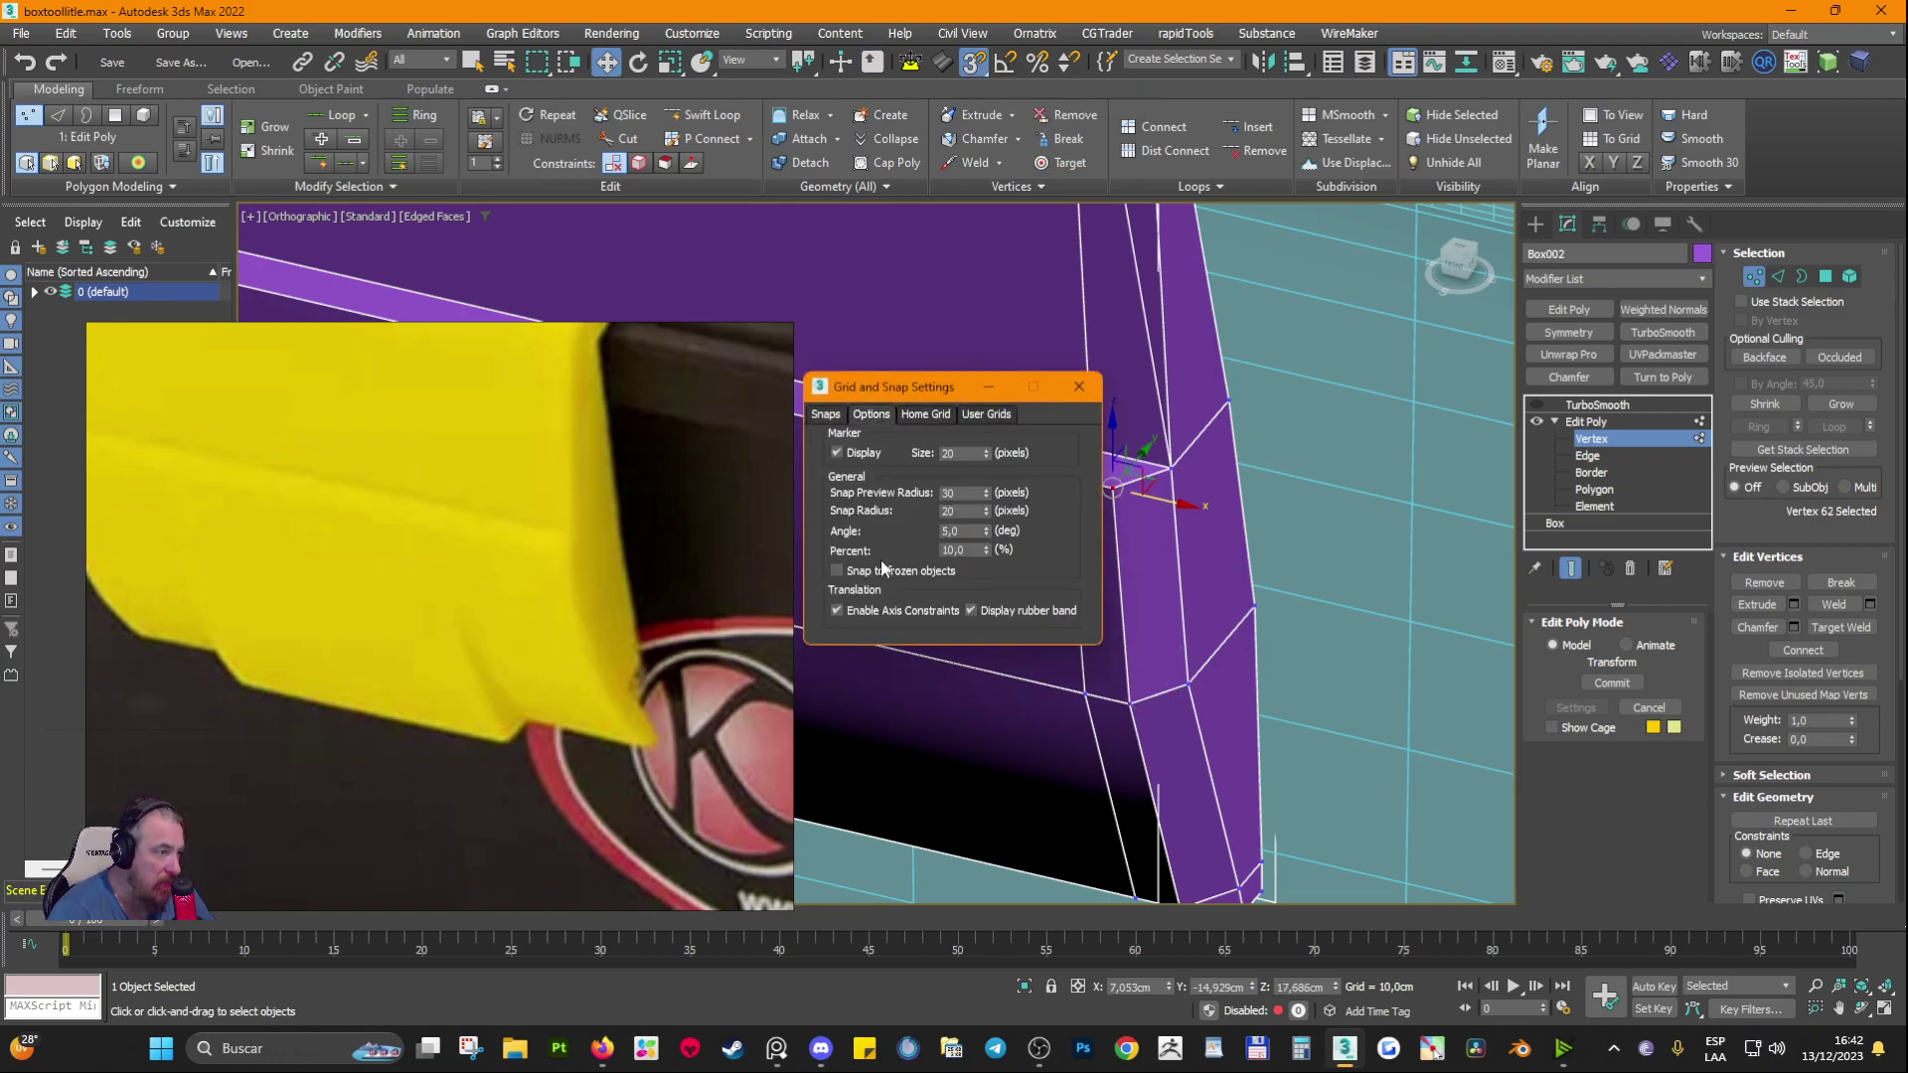
pyautogui.click(825, 414)
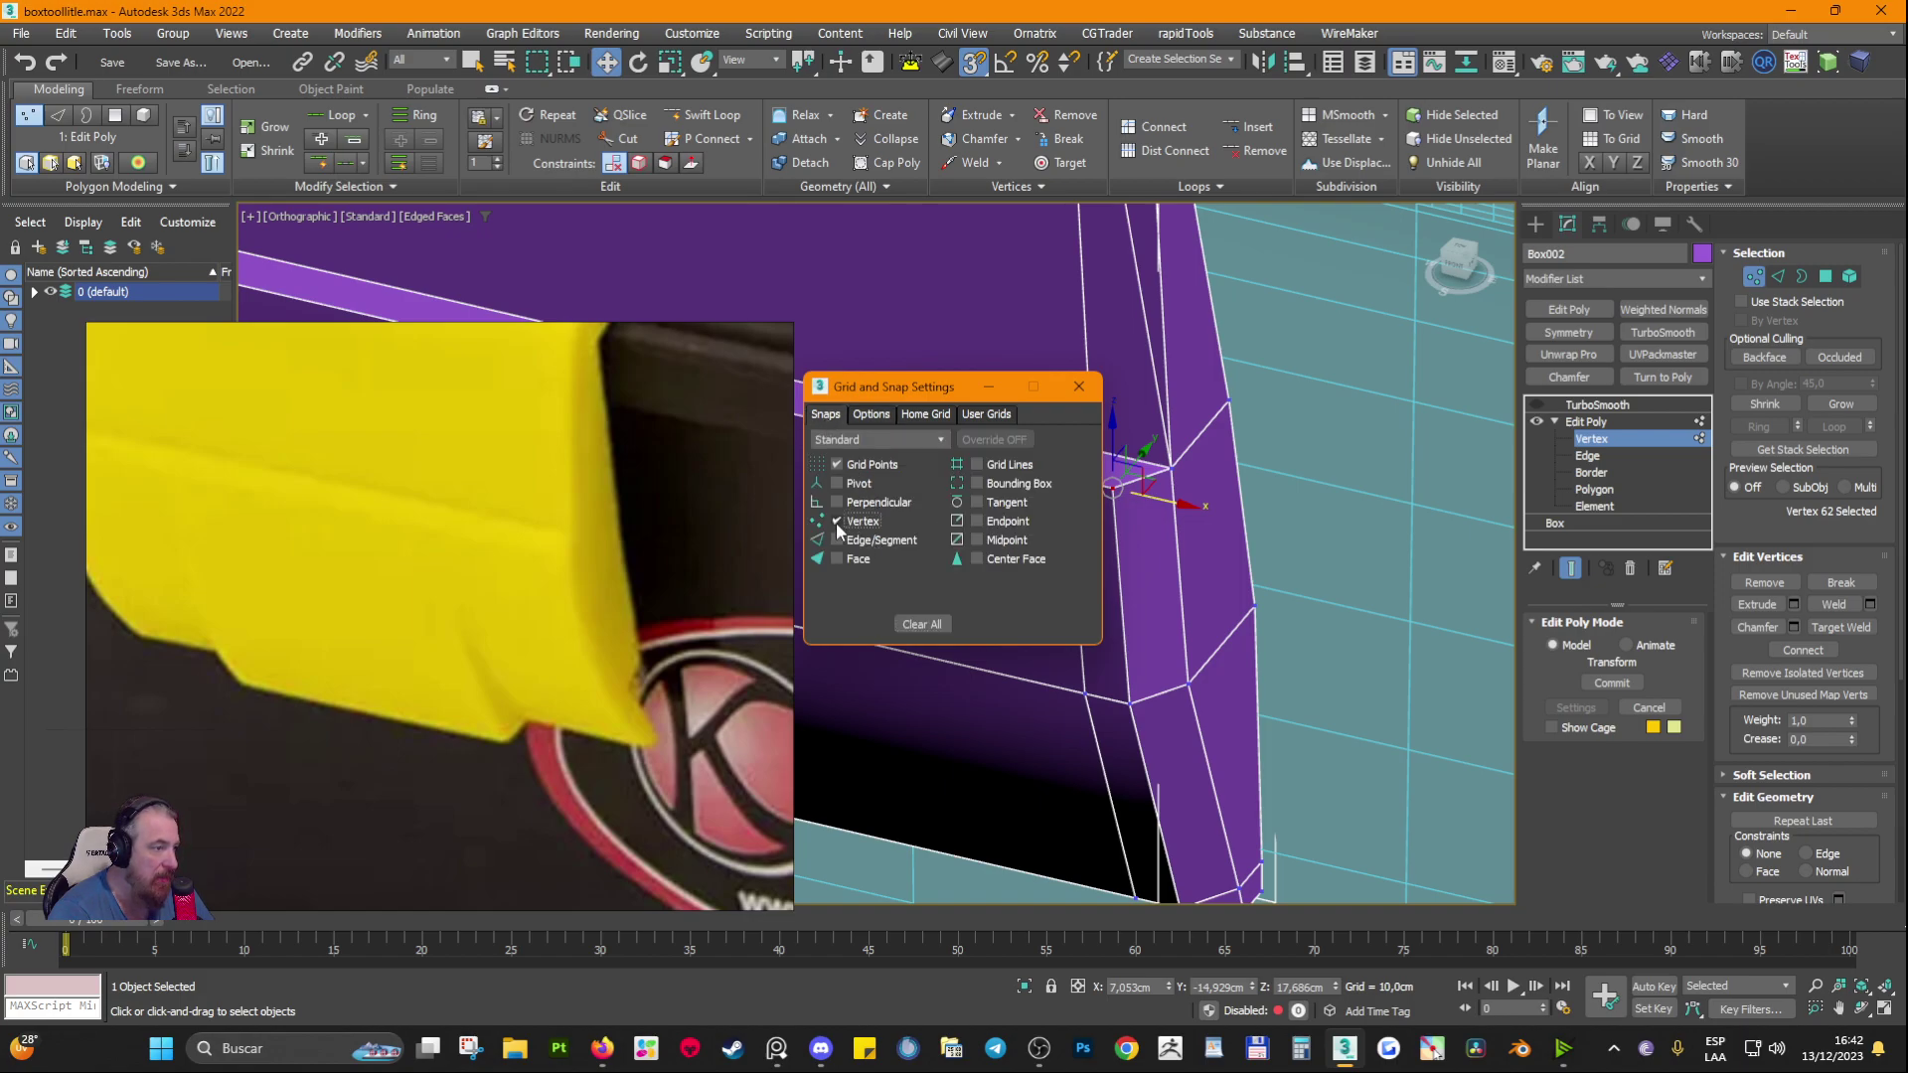
pyautogui.click(1079, 386)
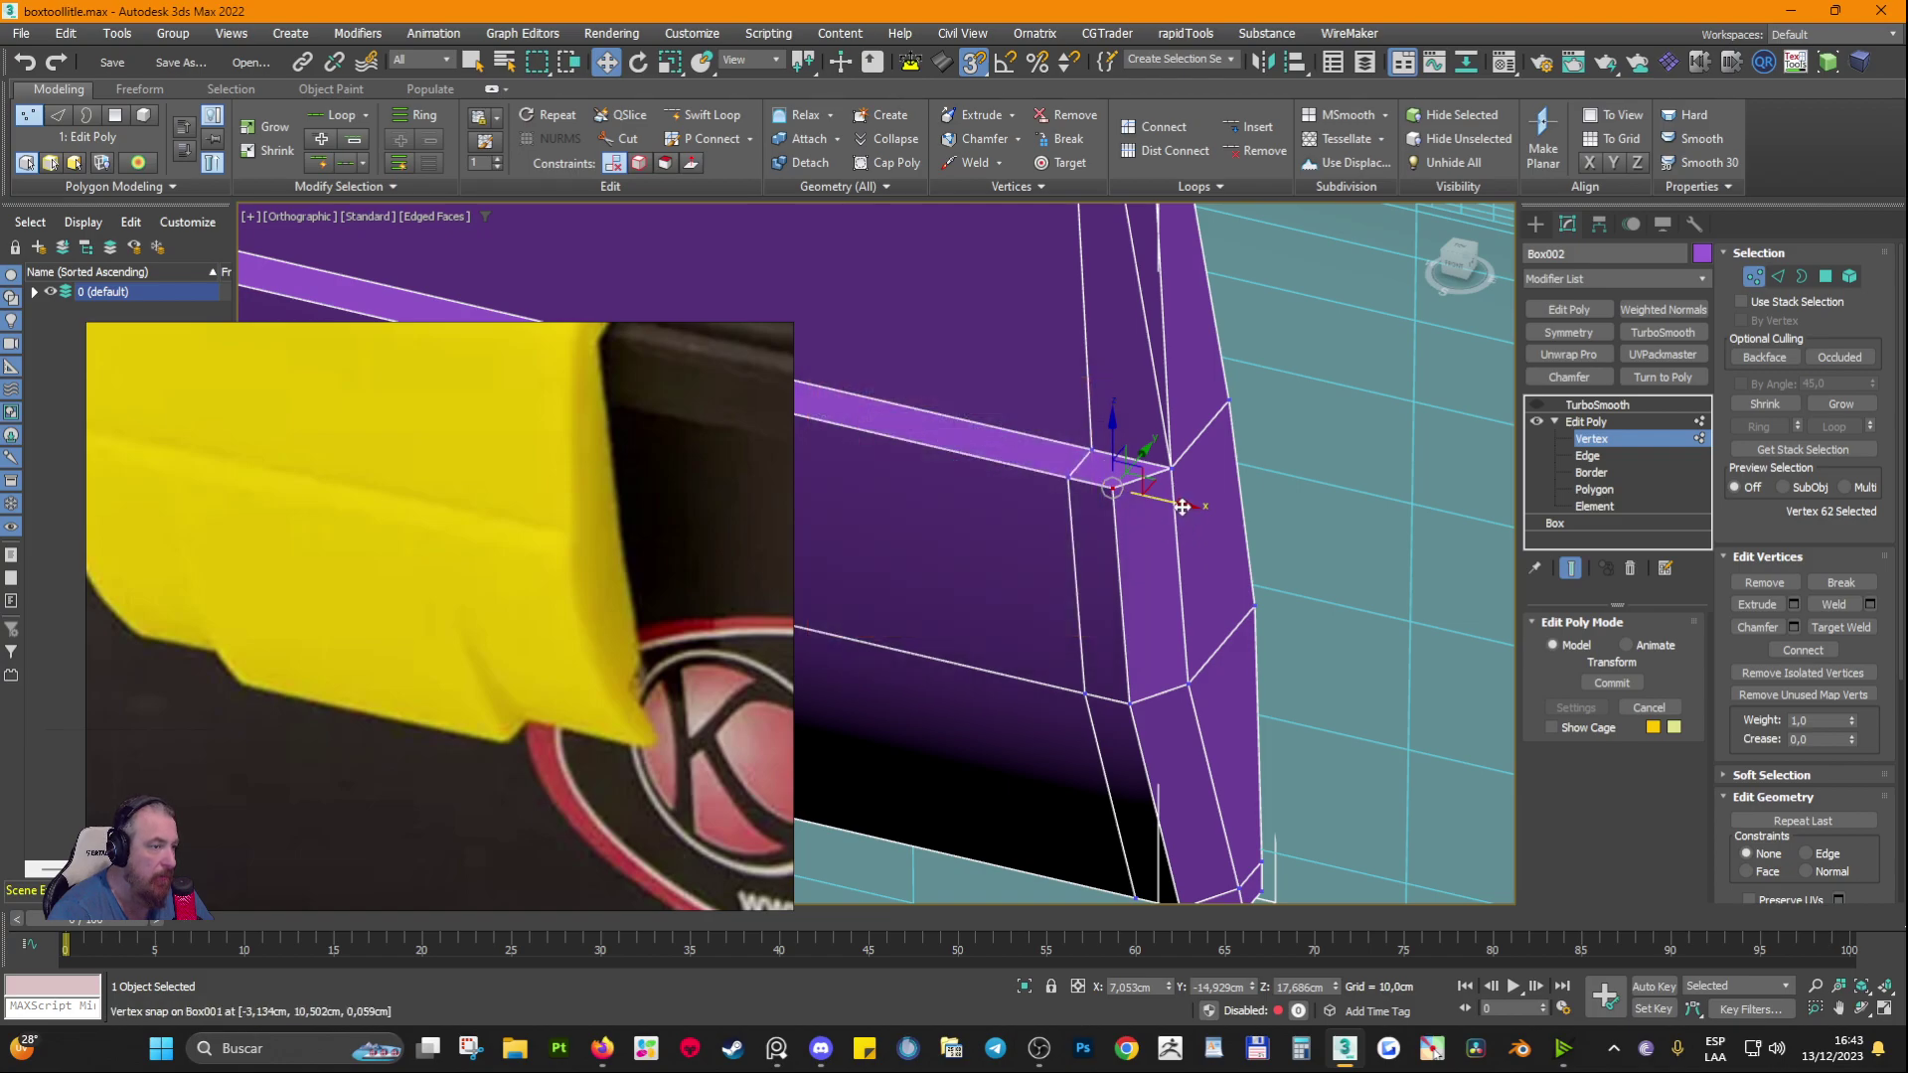
# Step: Move the three front vertices of the raised panel's right side outward along X, snapping each to the outer side's vertices
pyautogui.moveTo(1181, 508); pyautogui.dragTo(1171, 477)
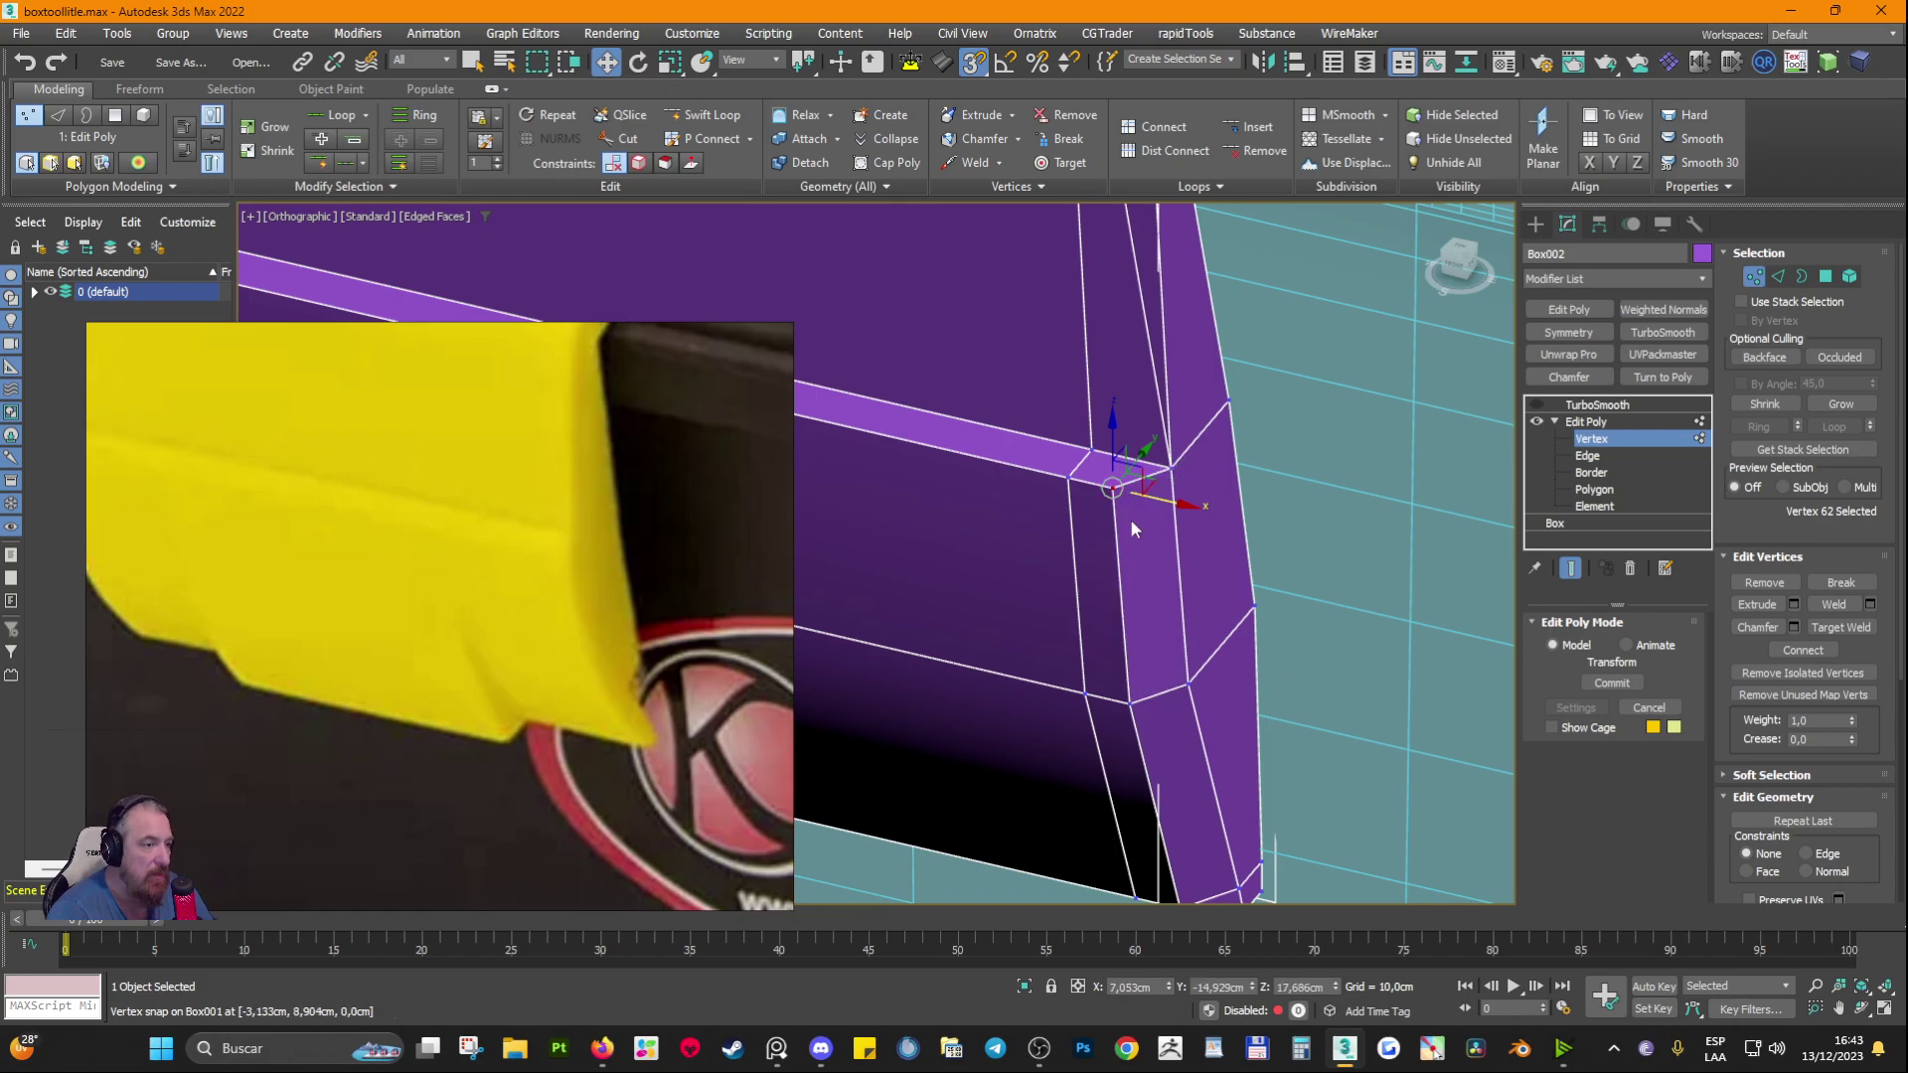
pyautogui.click(1132, 701)
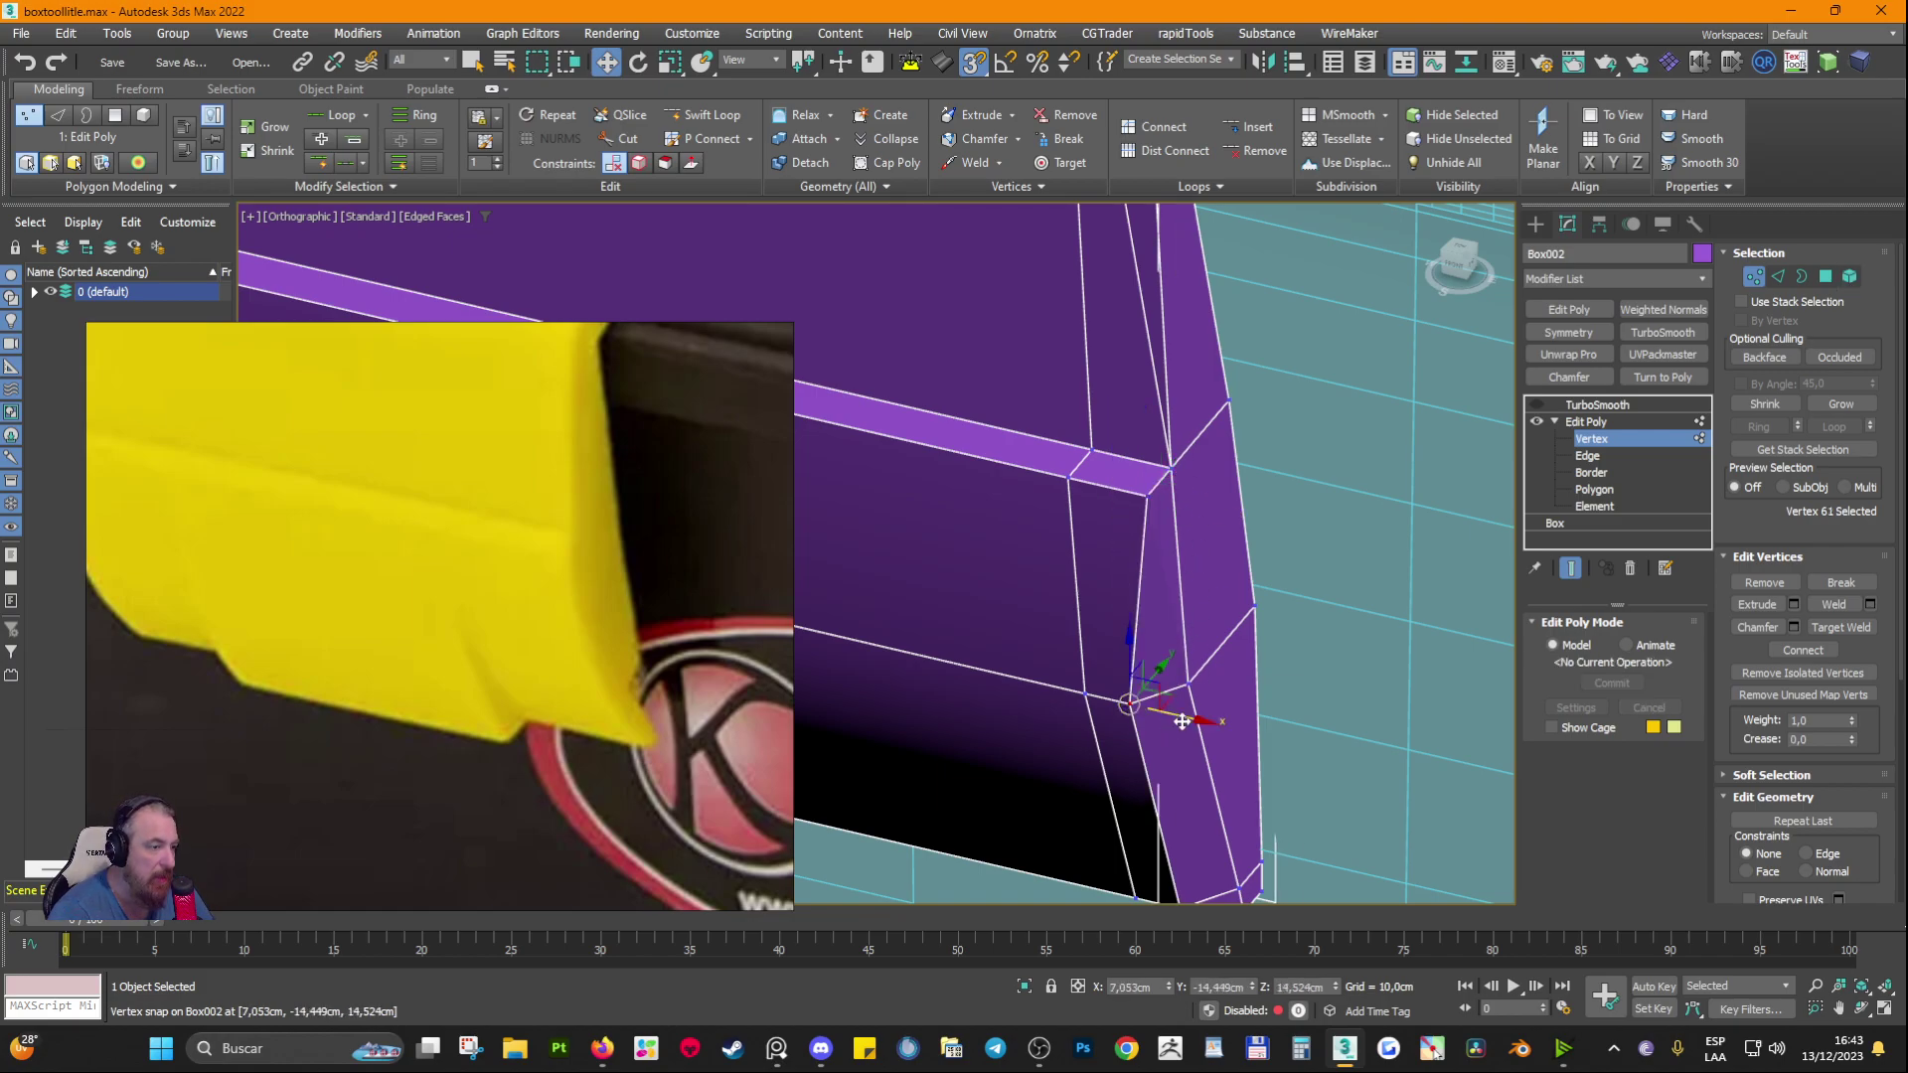
pyautogui.moveTo(1150, 729); pyautogui.dragTo(1115, 412, button='middle')
pyautogui.click(1122, 584)
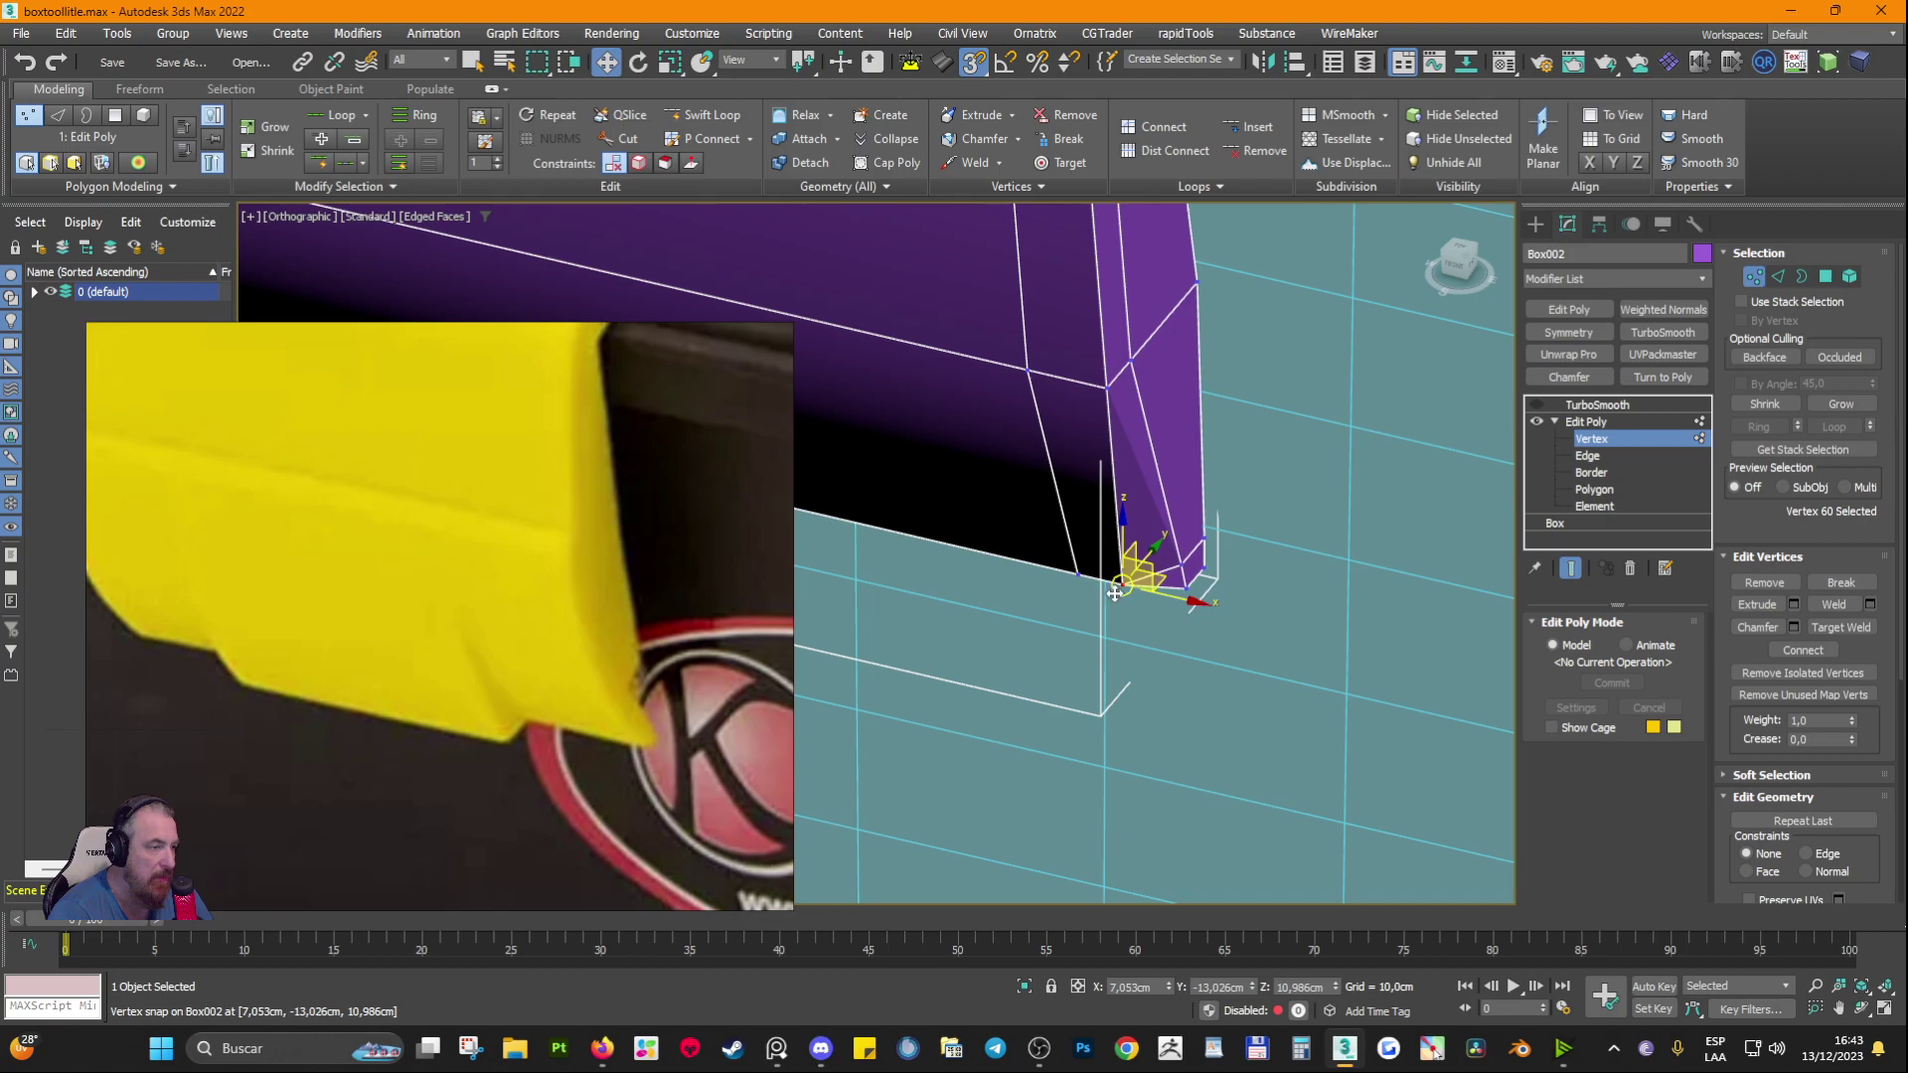
pyautogui.keyDown('alt'); pyautogui.moveTo(1124, 584); pyautogui.dragTo(1170, 479, button='middle'); pyautogui.keyUp('alt')
pyautogui.moveTo(1166, 549); pyautogui.dragTo(1187, 590)
pyautogui.keyDown('alt'); pyautogui.moveTo(1165, 624); pyautogui.dragTo(1197, 646, button='middle'); pyautogui.keyUp('alt')
pyautogui.scroll(-3, 1142, 520)
pyautogui.moveTo(1142, 520)
pyautogui.keyDown('alt'); pyautogui.mouseDown(button='middle')
pyautogui.moveTo(1102, 514)
pyautogui.moveTo(1094, 490)
pyautogui.moveTo(1116, 281)
pyautogui.moveTo(1175, 507)
pyautogui.mouseUp(button='middle'); pyautogui.keyUp('alt')
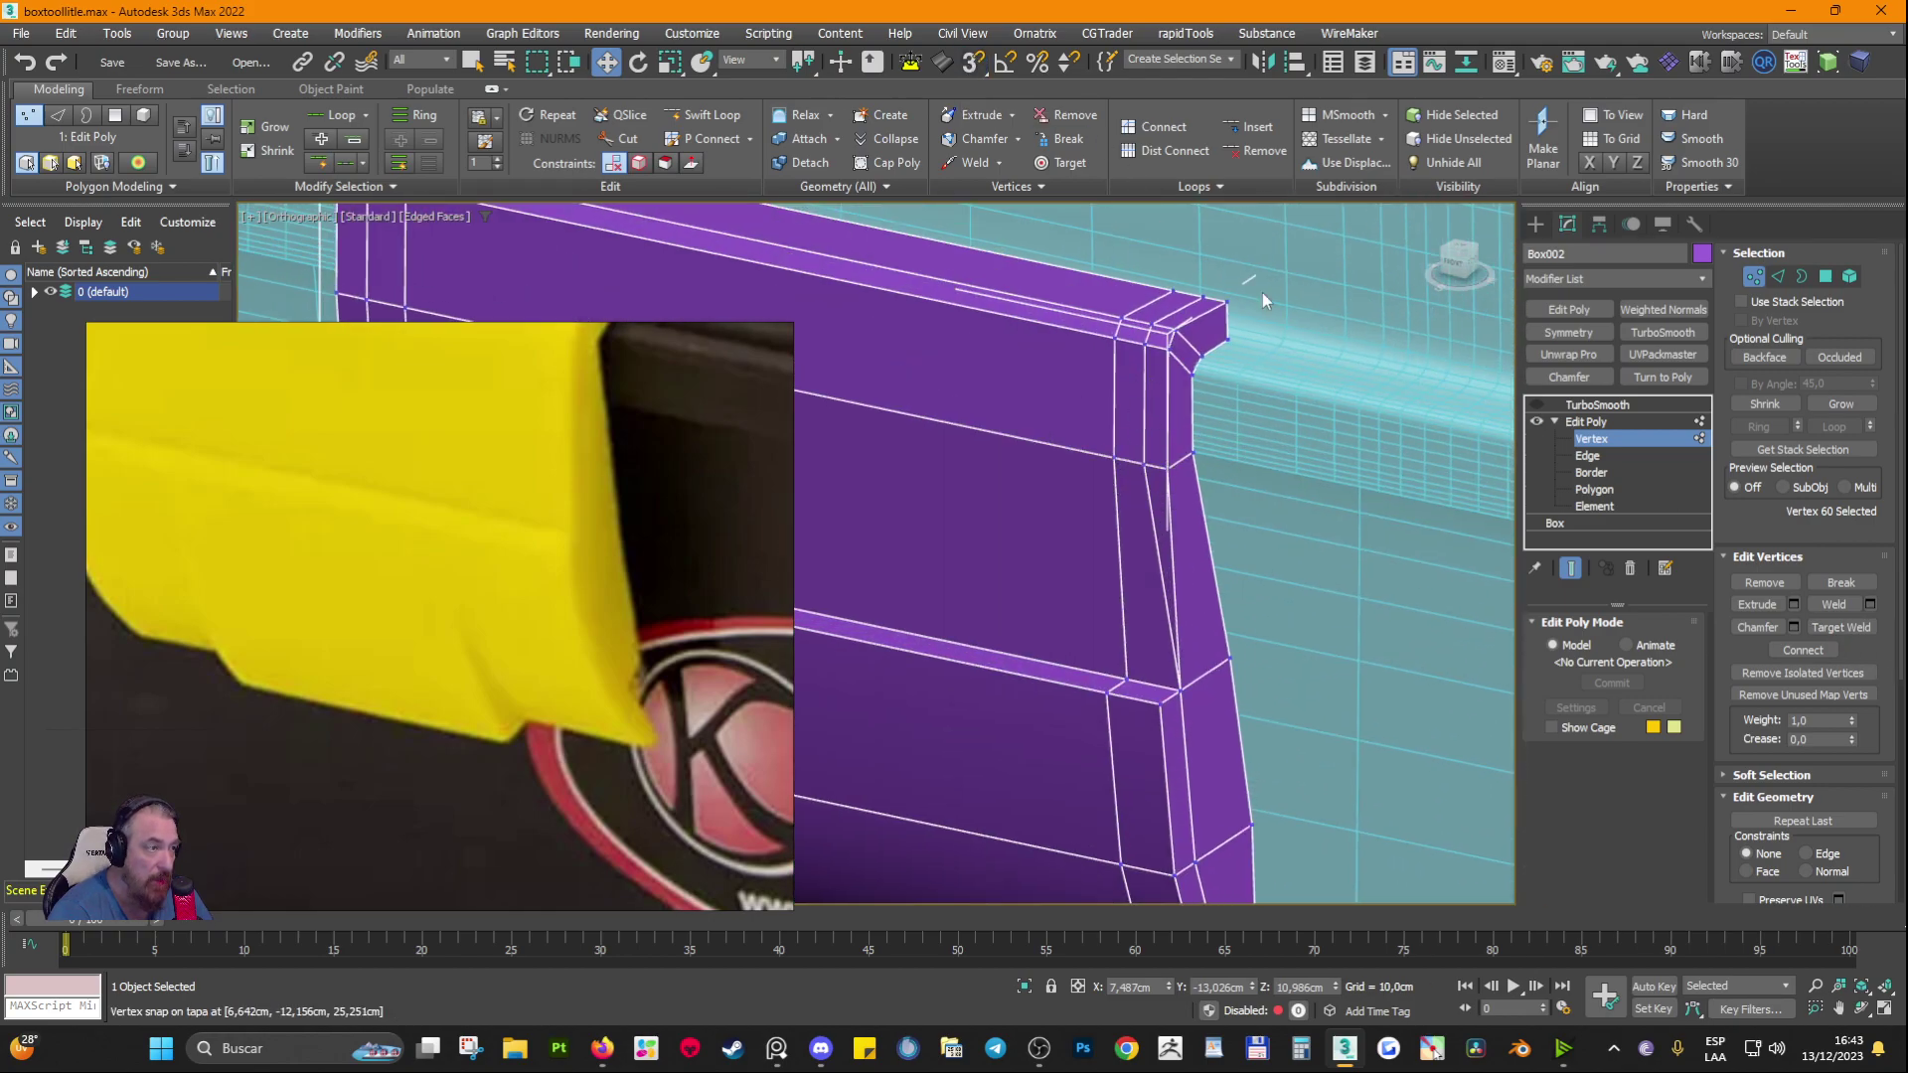
# Step: Target-weld the spare vertices of the narrow strip at the latch's upper right corner to their neighbours
pyautogui.click(1838, 628)
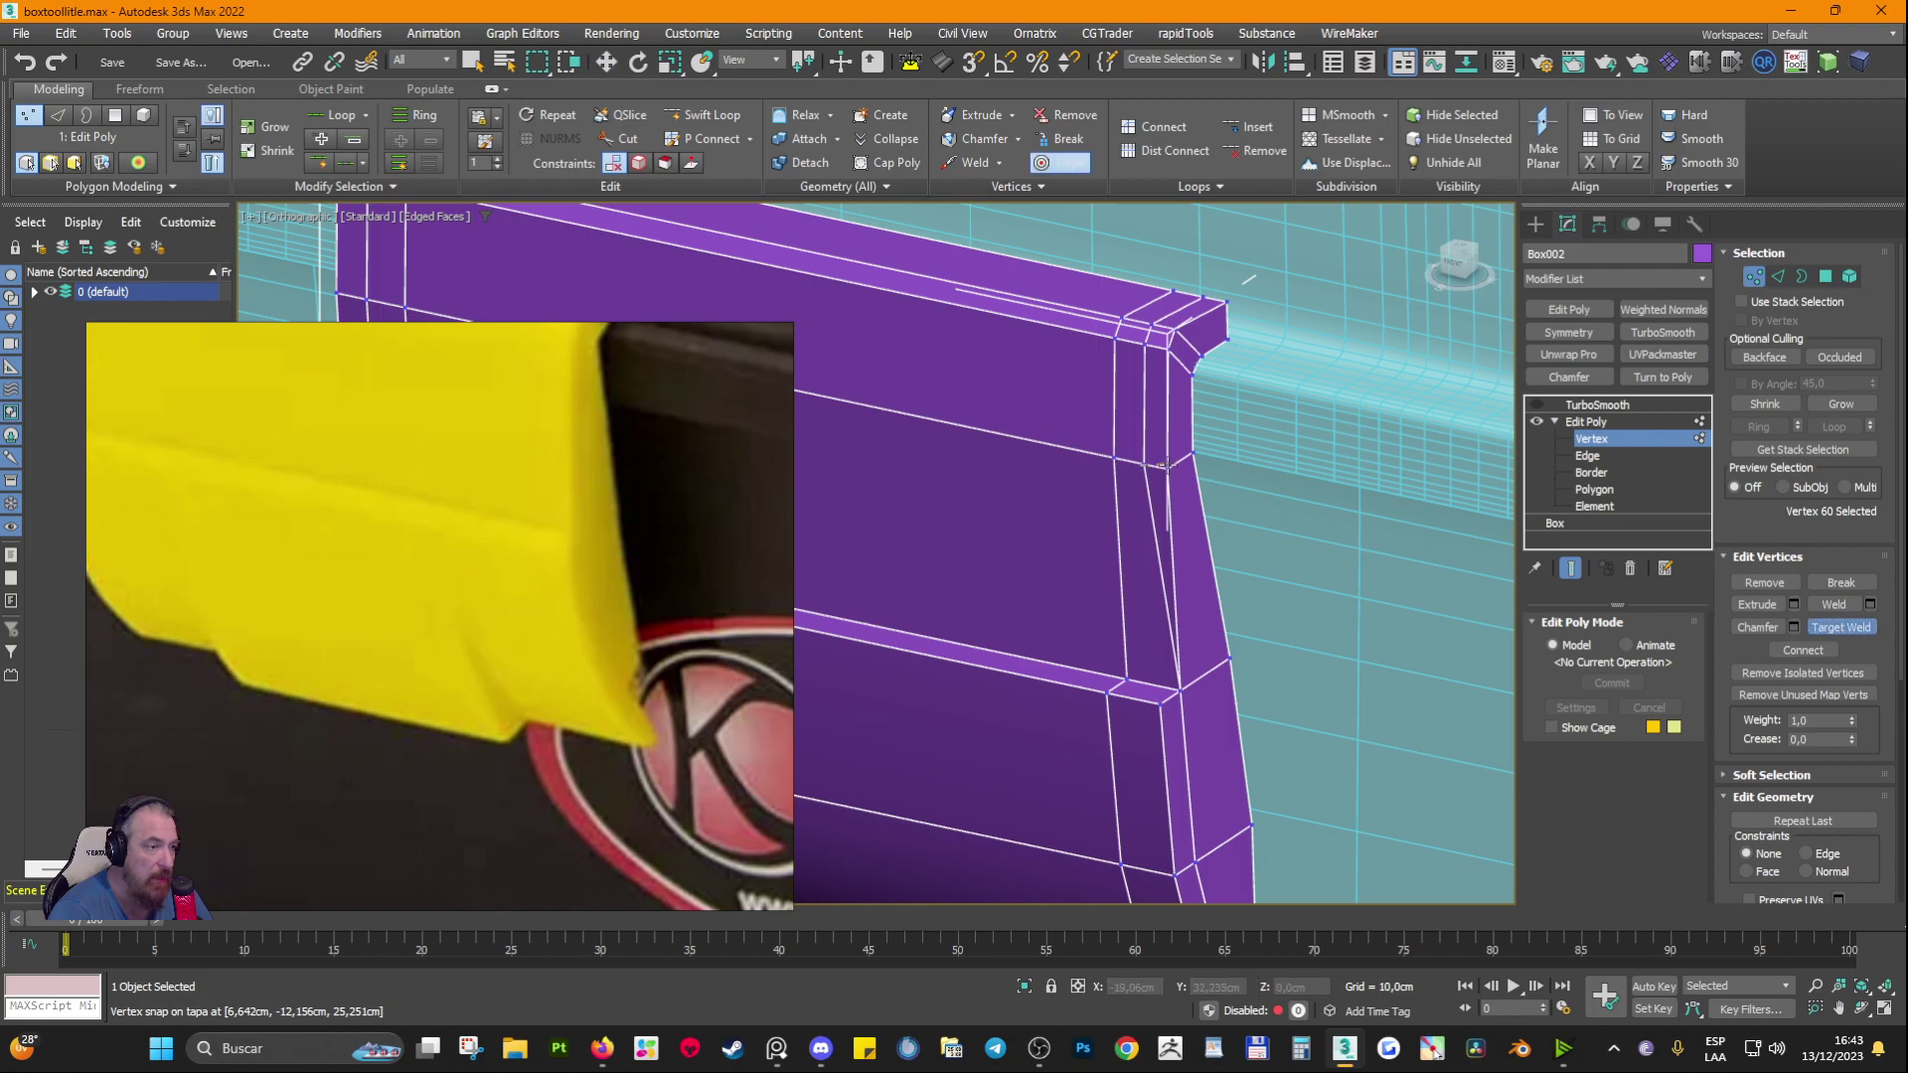
pyautogui.click(1168, 464)
pyautogui.keyDown('alt'); pyautogui.moveTo(1153, 334); pyautogui.dragTo(1144, 440, button='middle'); pyautogui.keyUp('alt')
pyautogui.click(1164, 464)
pyautogui.click(1147, 436)
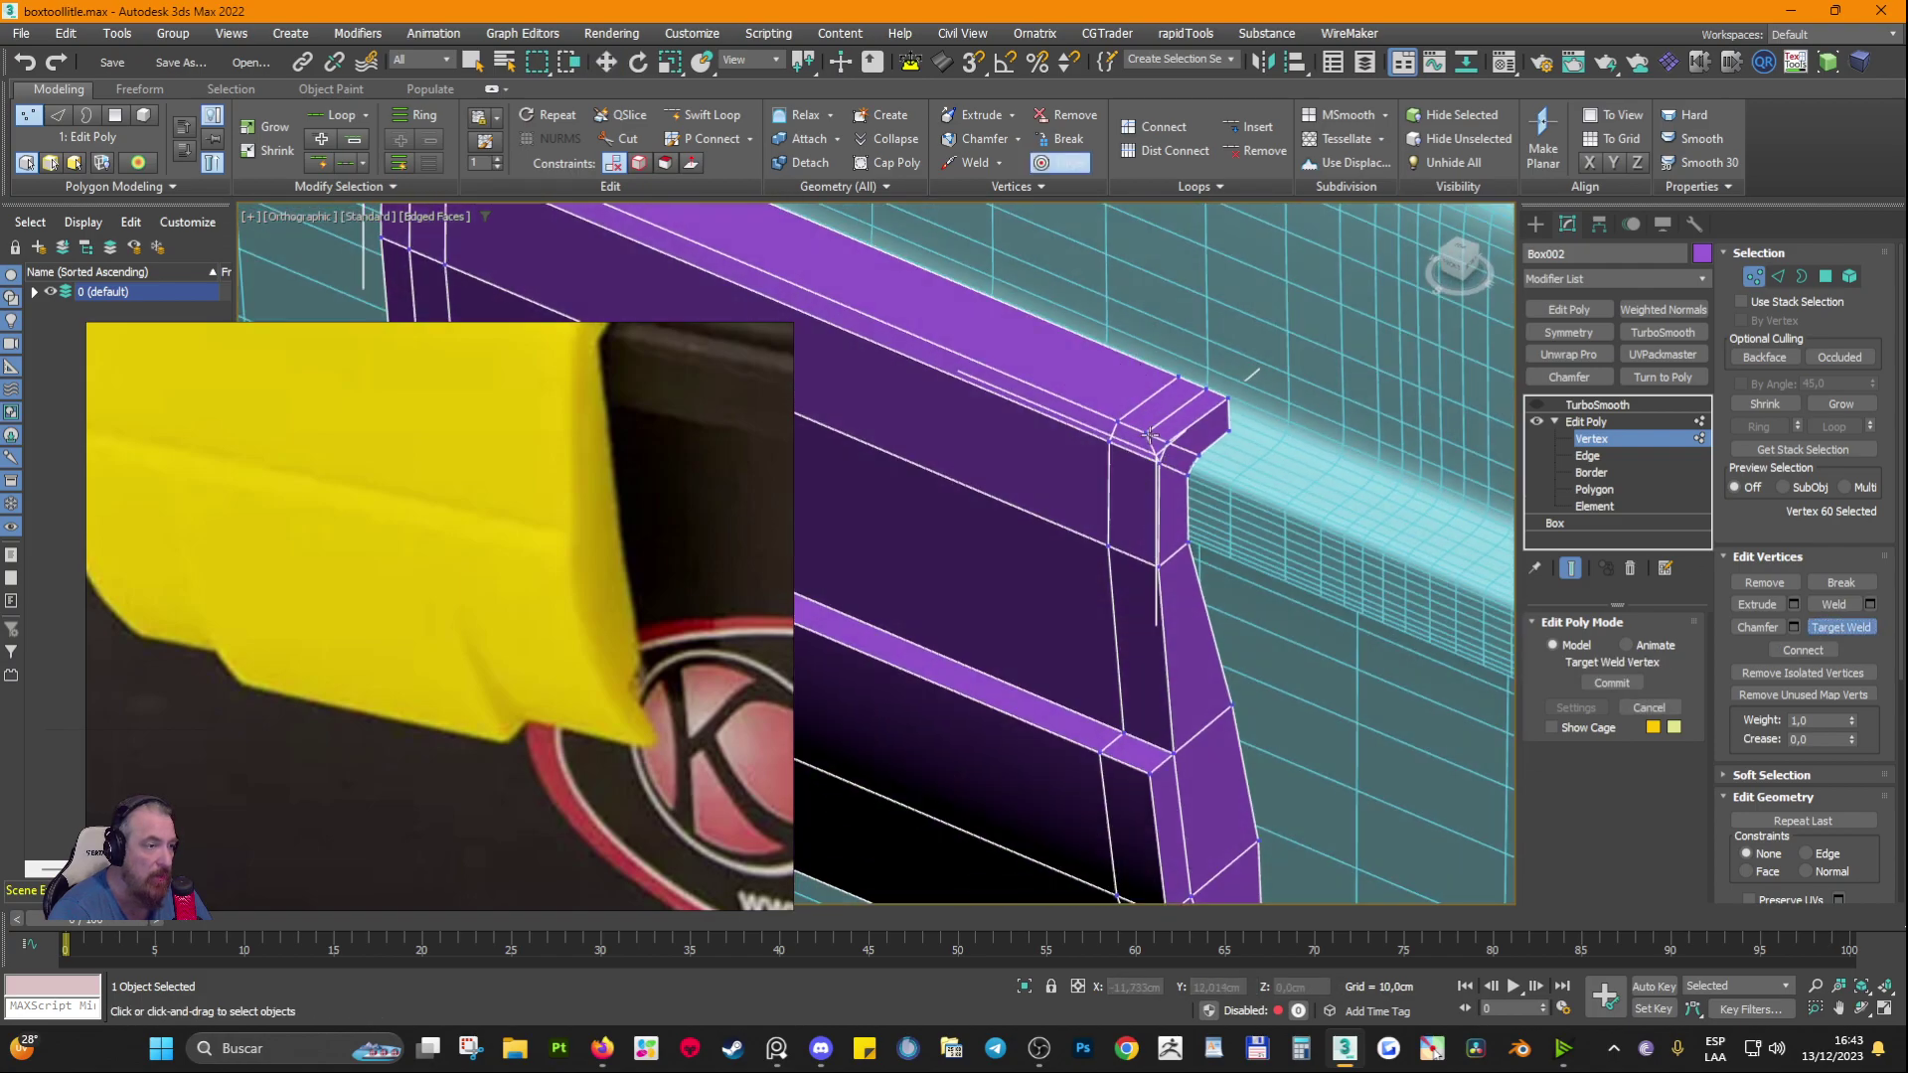
pyautogui.click(1173, 441)
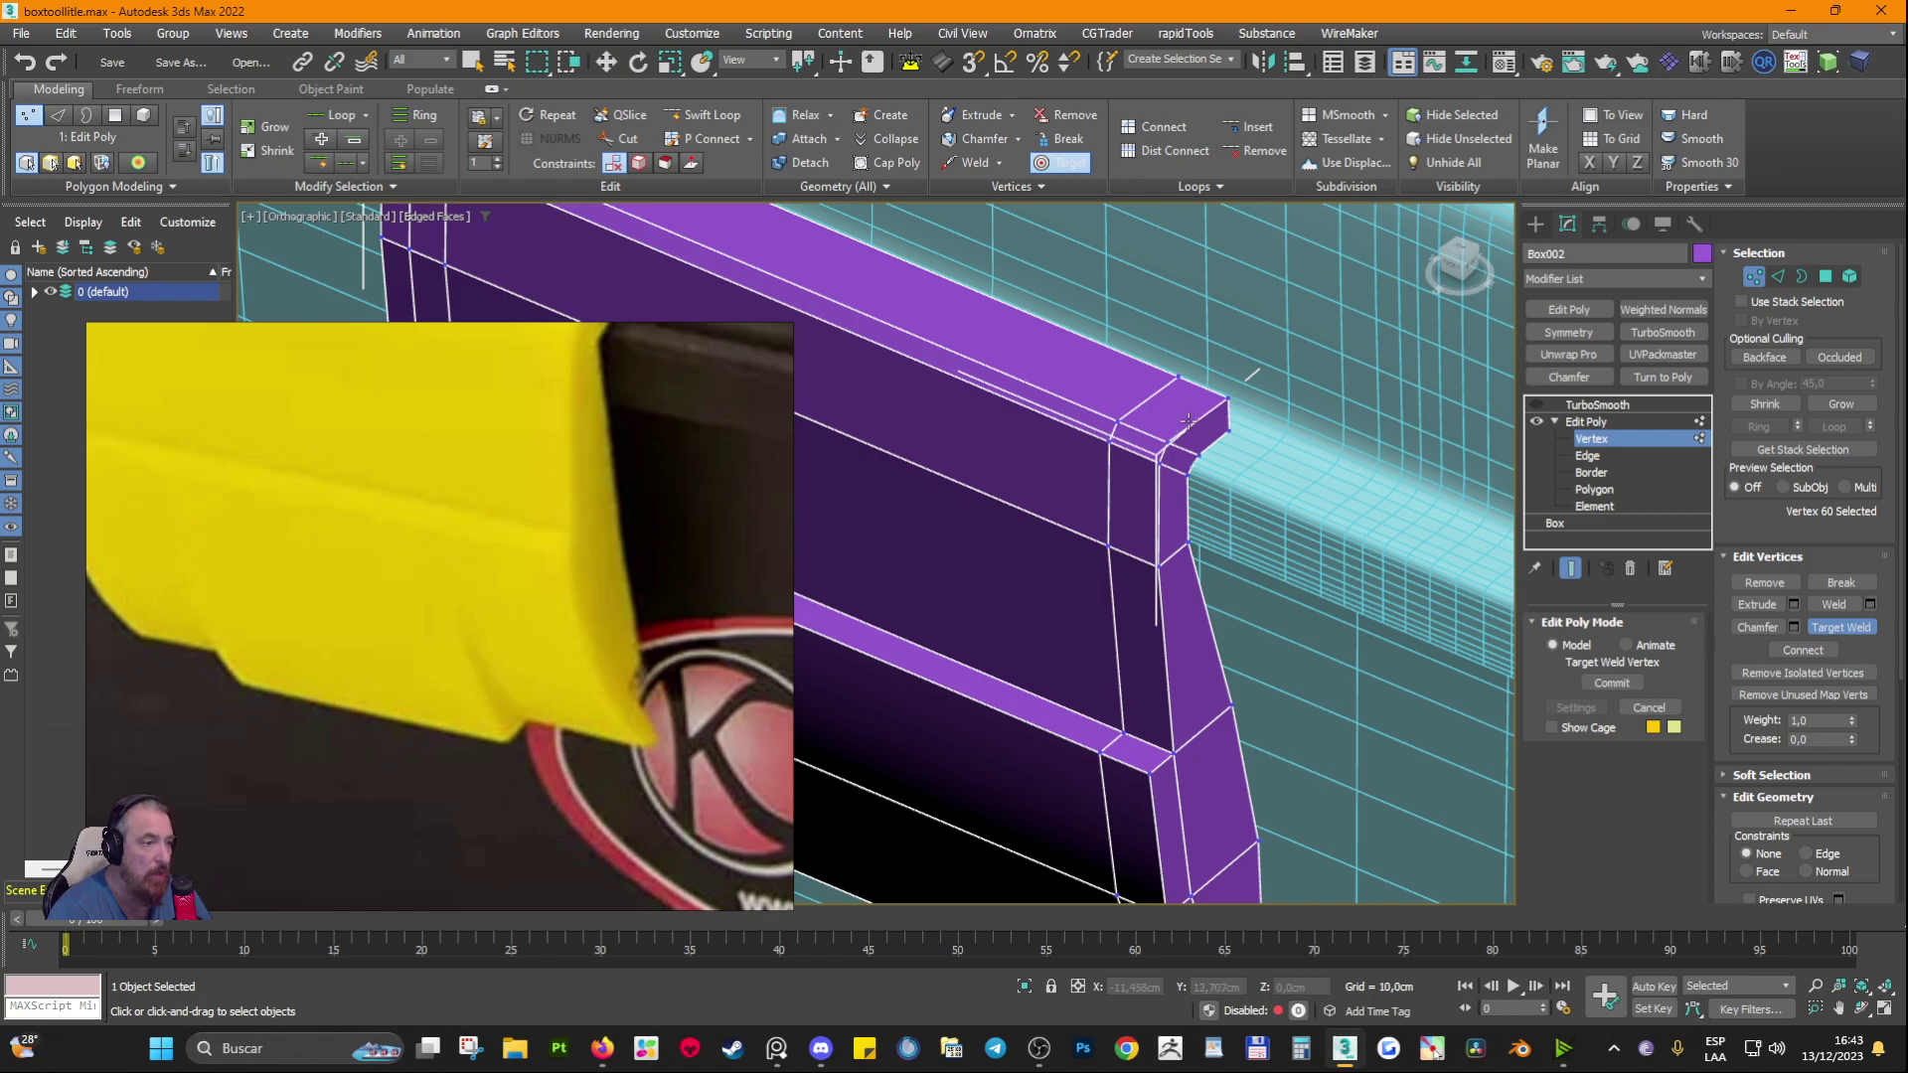
pyautogui.scroll(-4, 1190, 421)
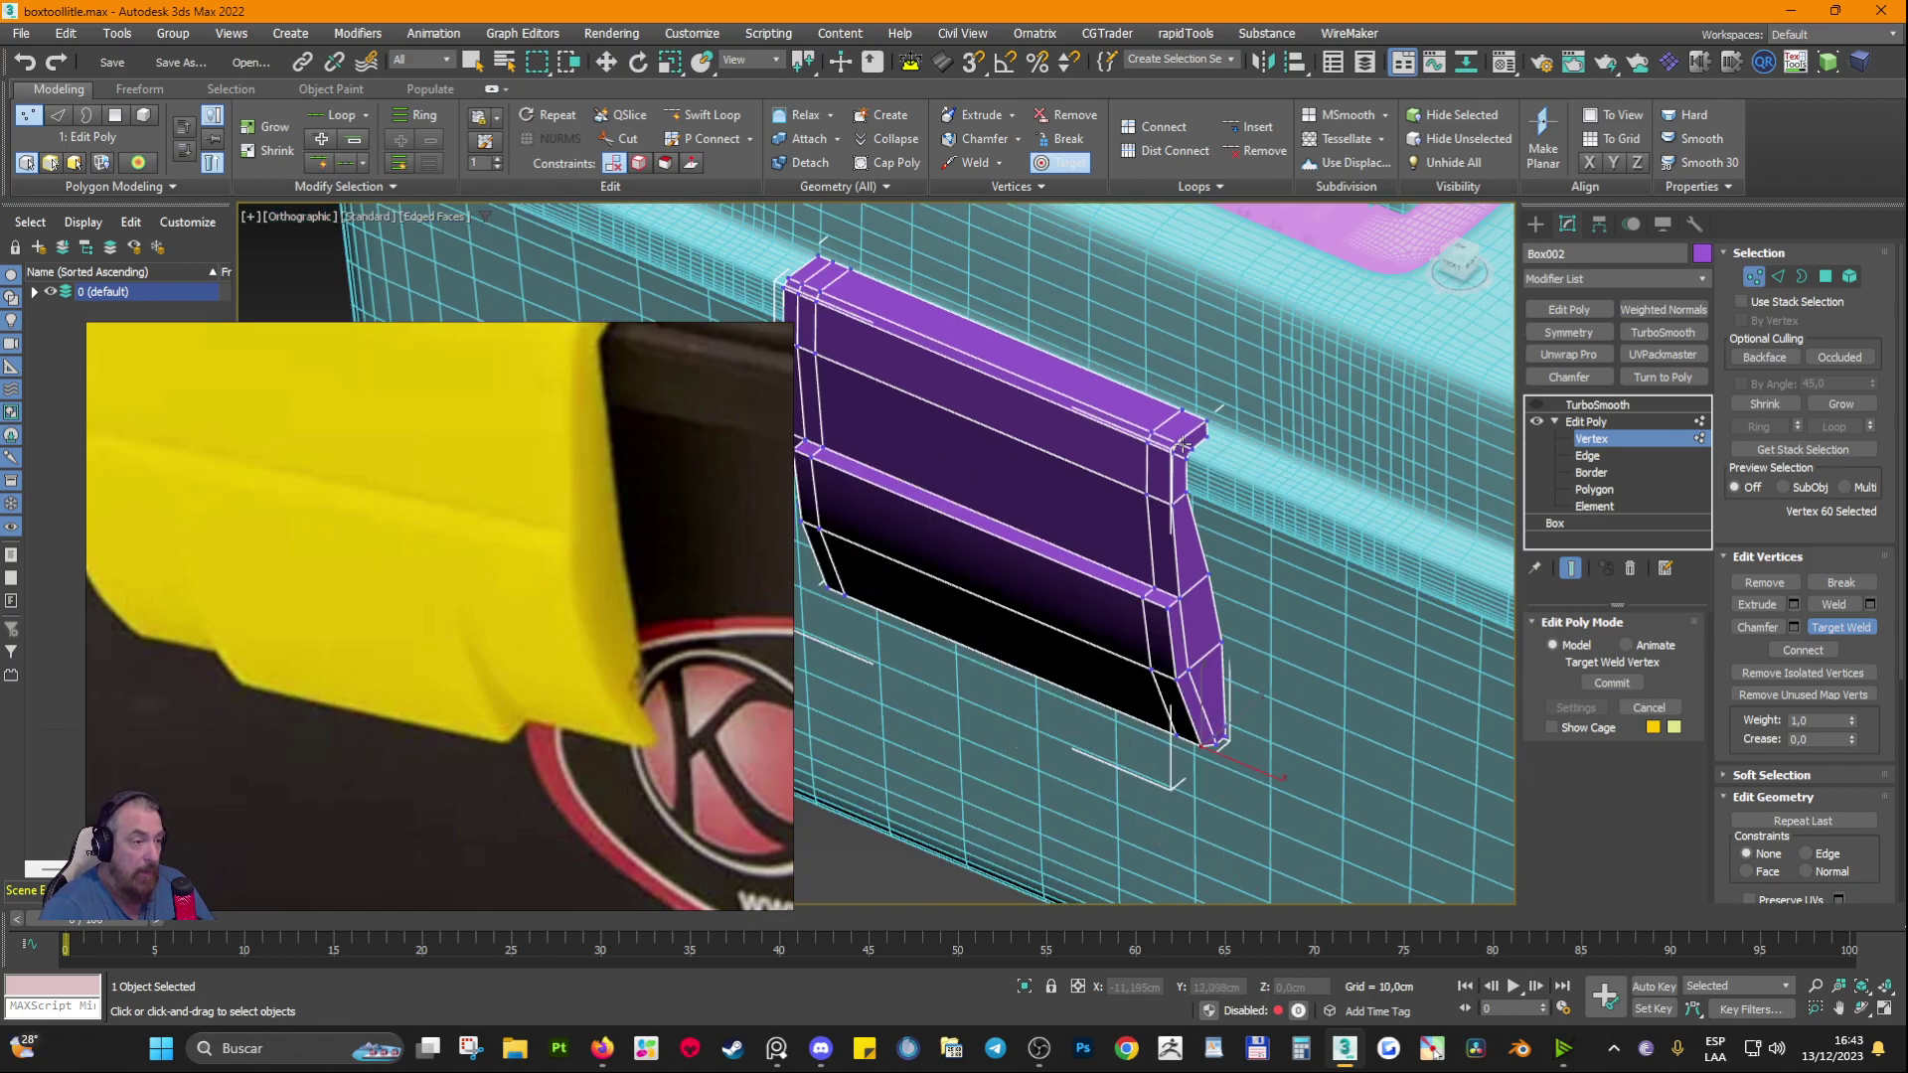
pyautogui.keyDown('alt'); pyautogui.moveTo(1189, 421); pyautogui.dragTo(1248, 382, button='middle'); pyautogui.keyUp('alt')
# Step: Leave the Vertex level, turn TurboSmooth back on and hide the edged faces to check the smoothed latch
pyautogui.click(1586, 437)
pyautogui.press('r')
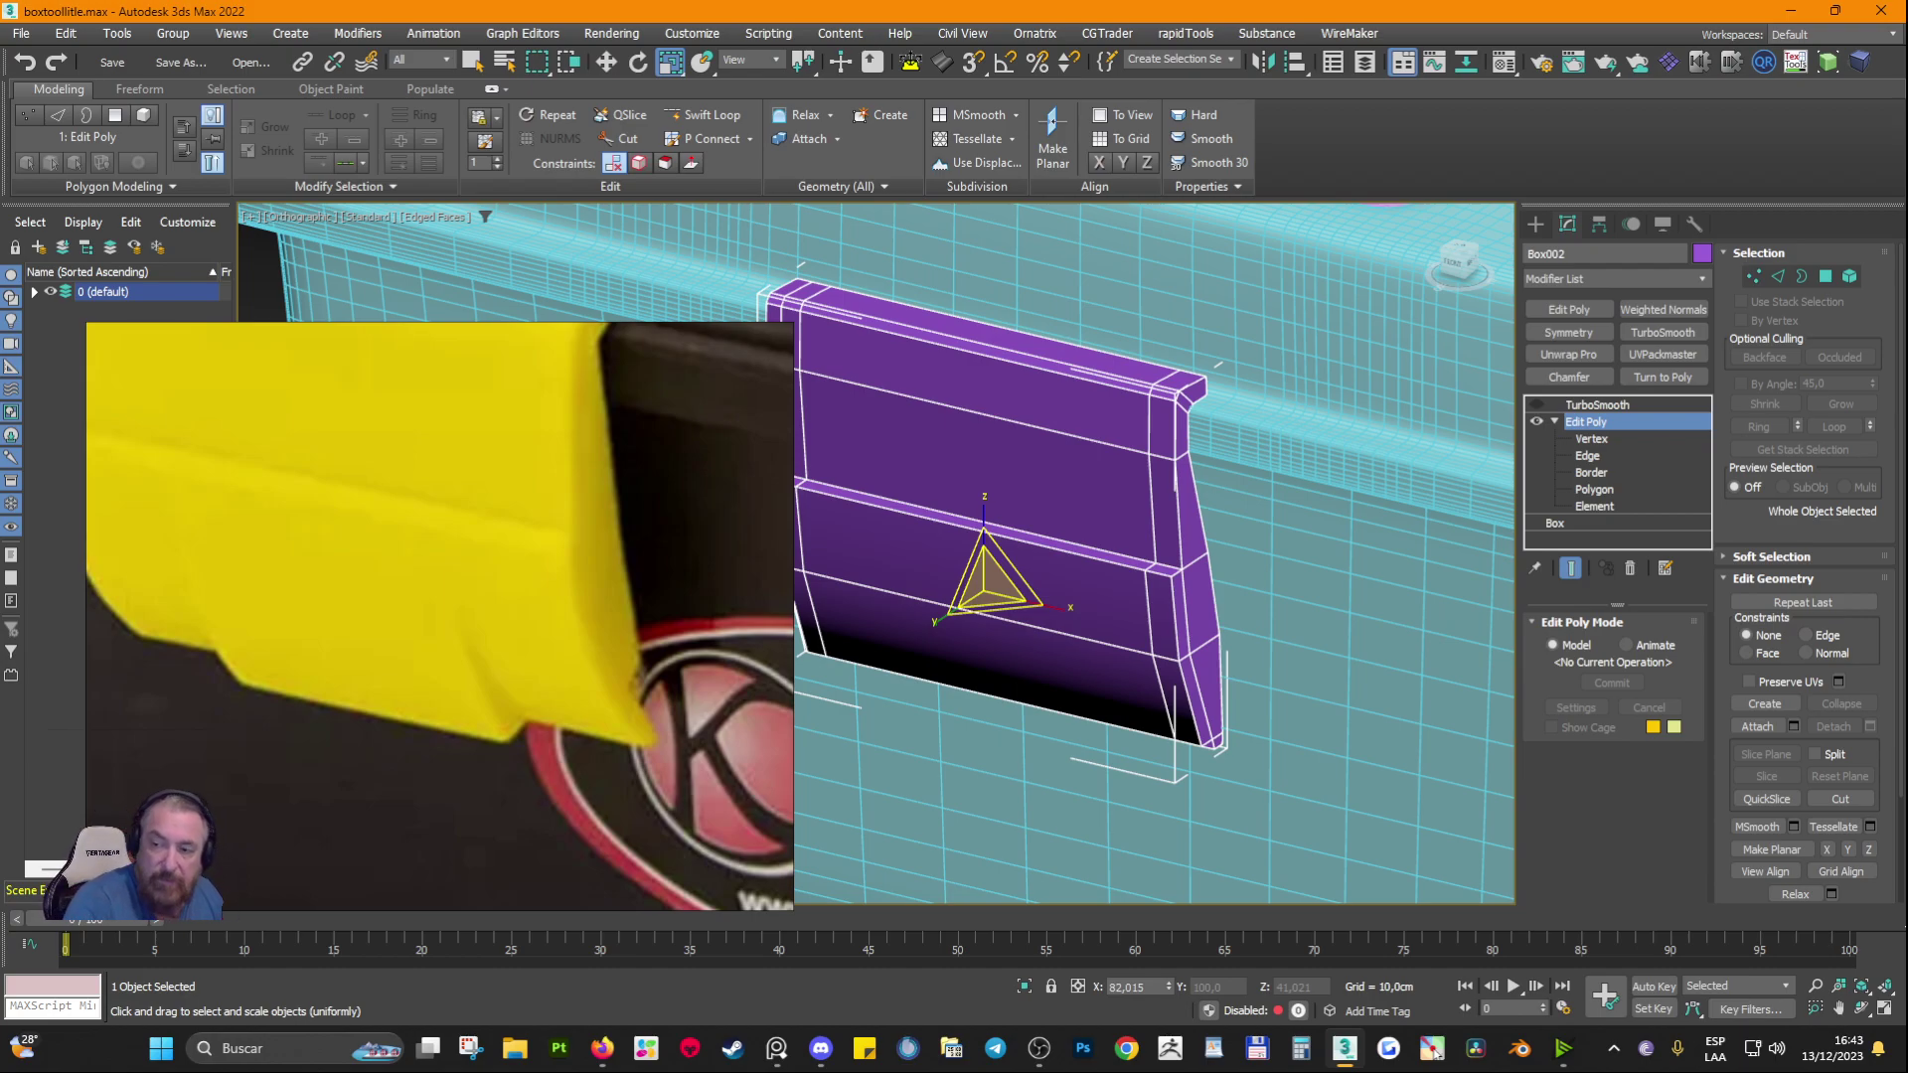
pyautogui.hotkey('alt', 'Tab')
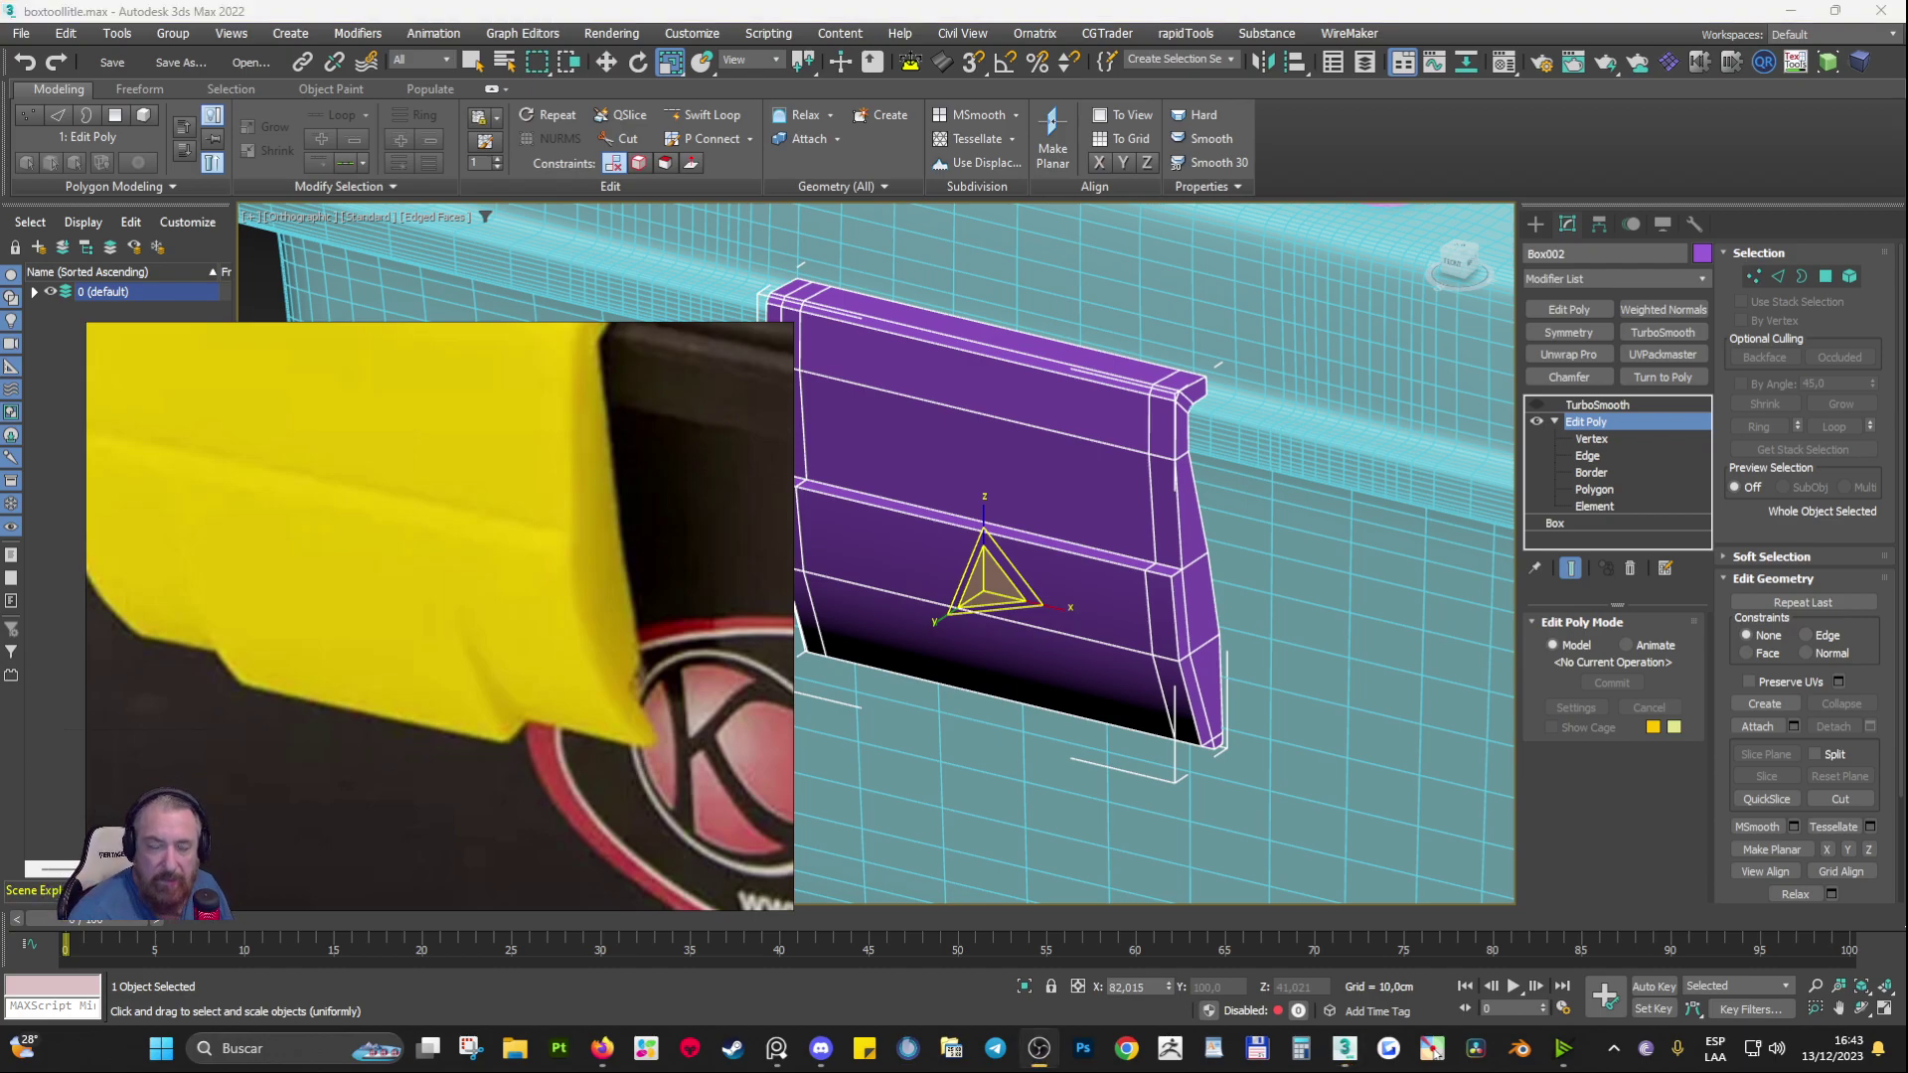
pyautogui.scroll(-1, 997, 646)
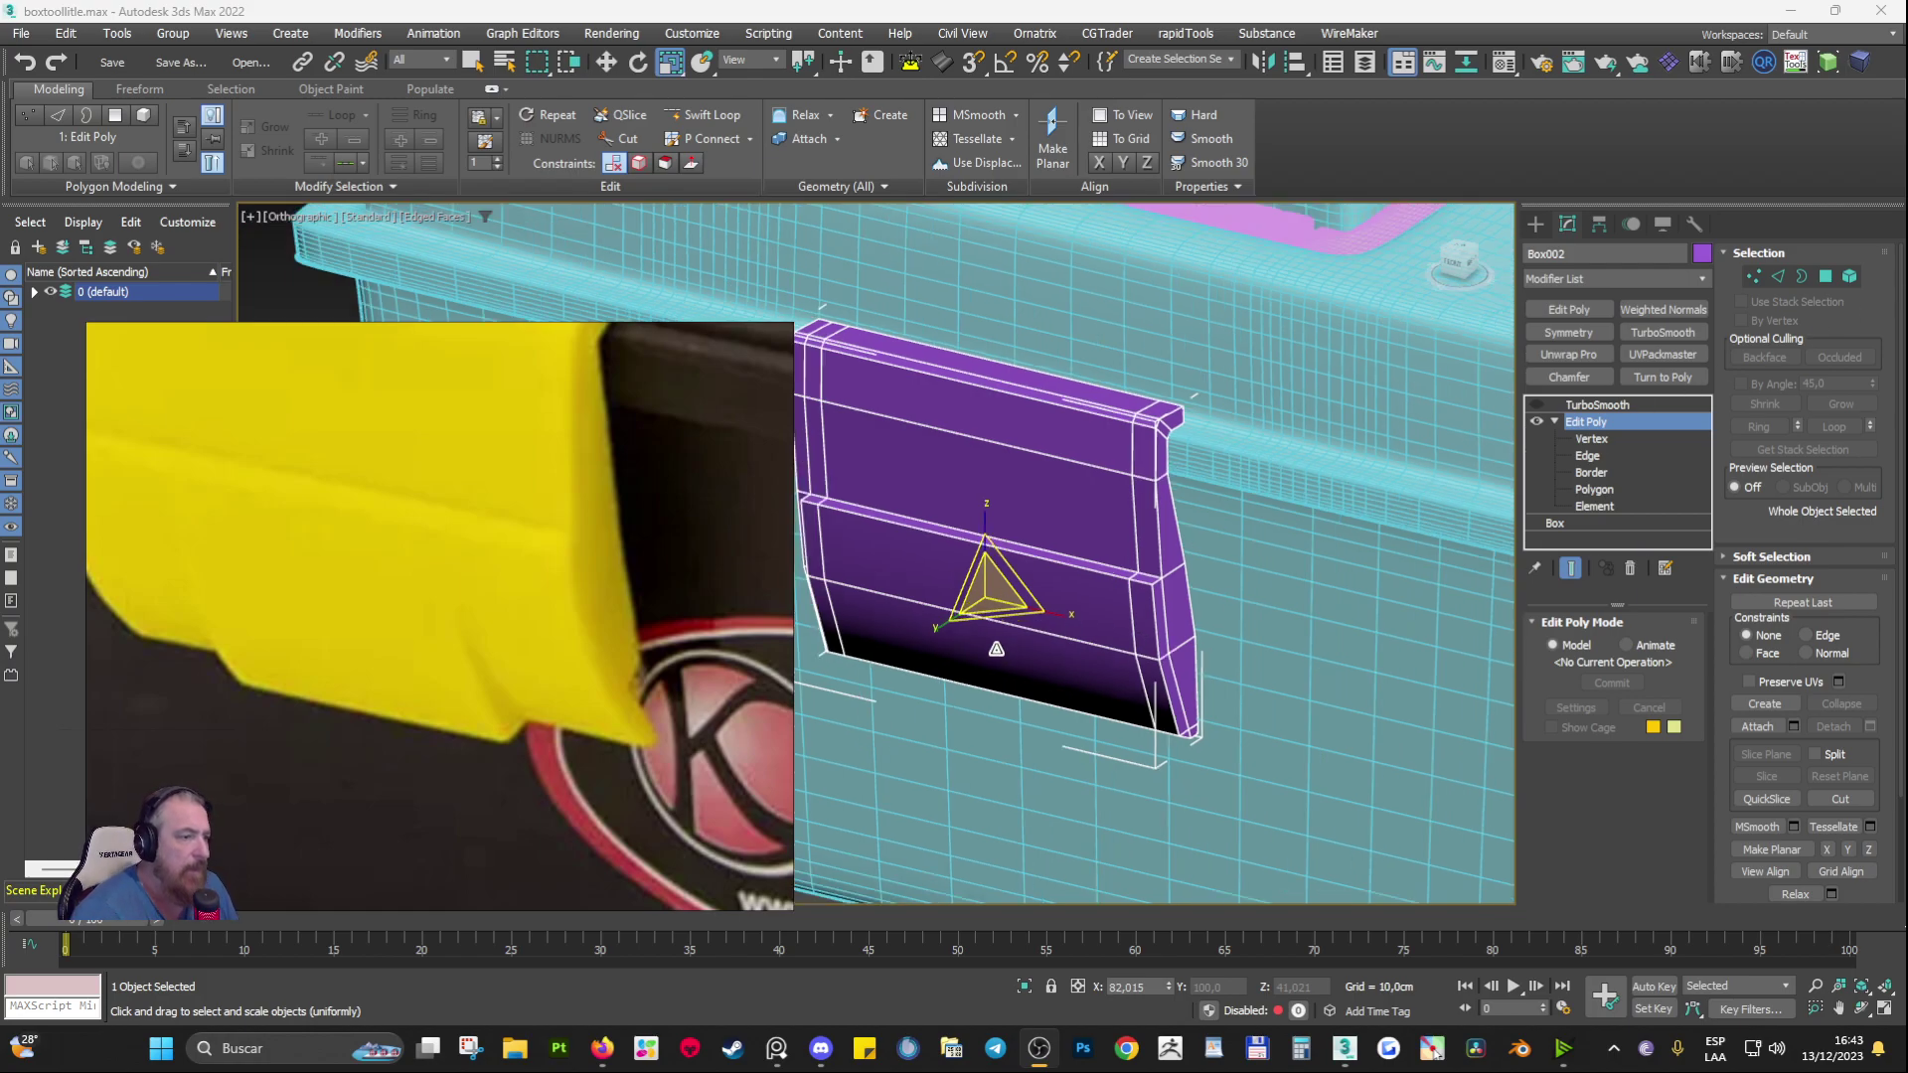
pyautogui.keyDown('alt'); pyautogui.moveTo(997, 647); pyautogui.dragTo(961, 628, button='middle'); pyautogui.keyUp('alt')
pyautogui.click(1600, 405)
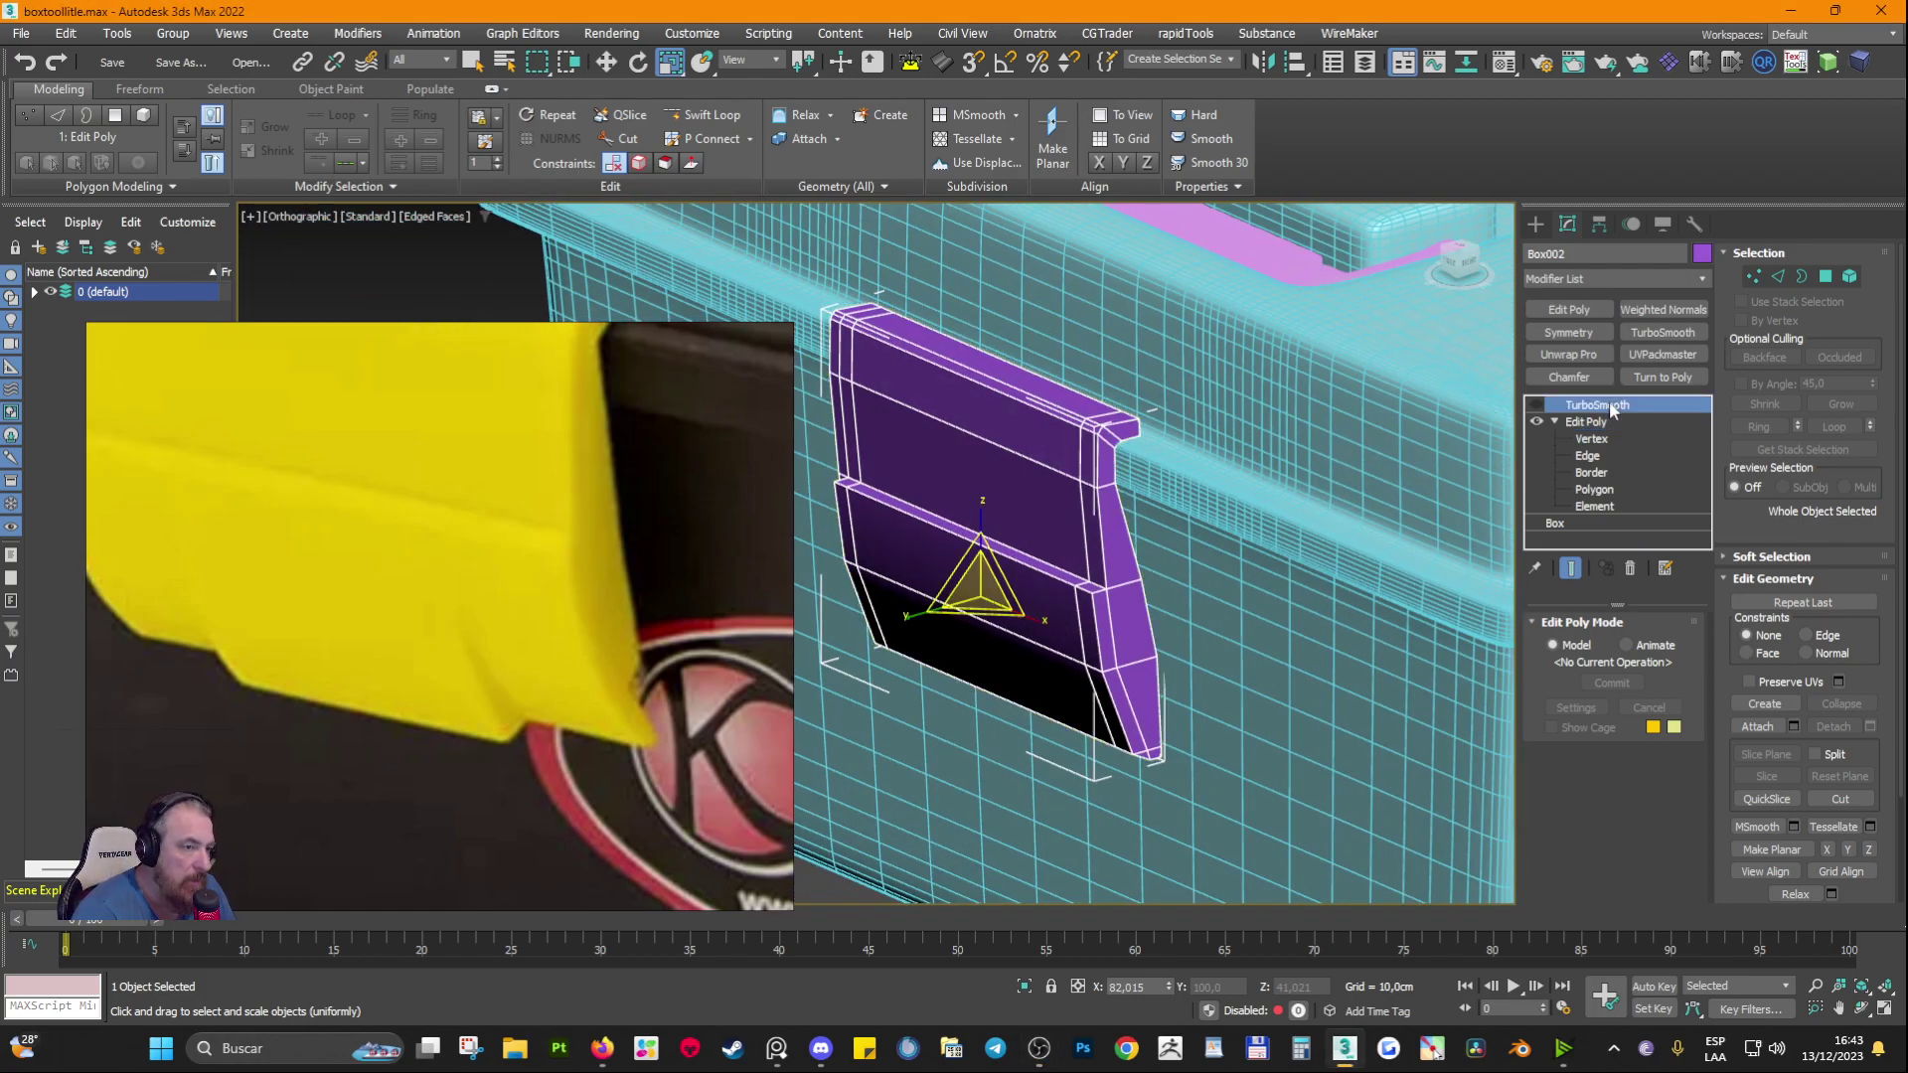
pyautogui.click(1536, 404)
pyautogui.keyDown('alt'); pyautogui.moveTo(1221, 620); pyautogui.dragTo(1118, 596, button='middle'); pyautogui.keyUp('alt')
pyautogui.press('F4')
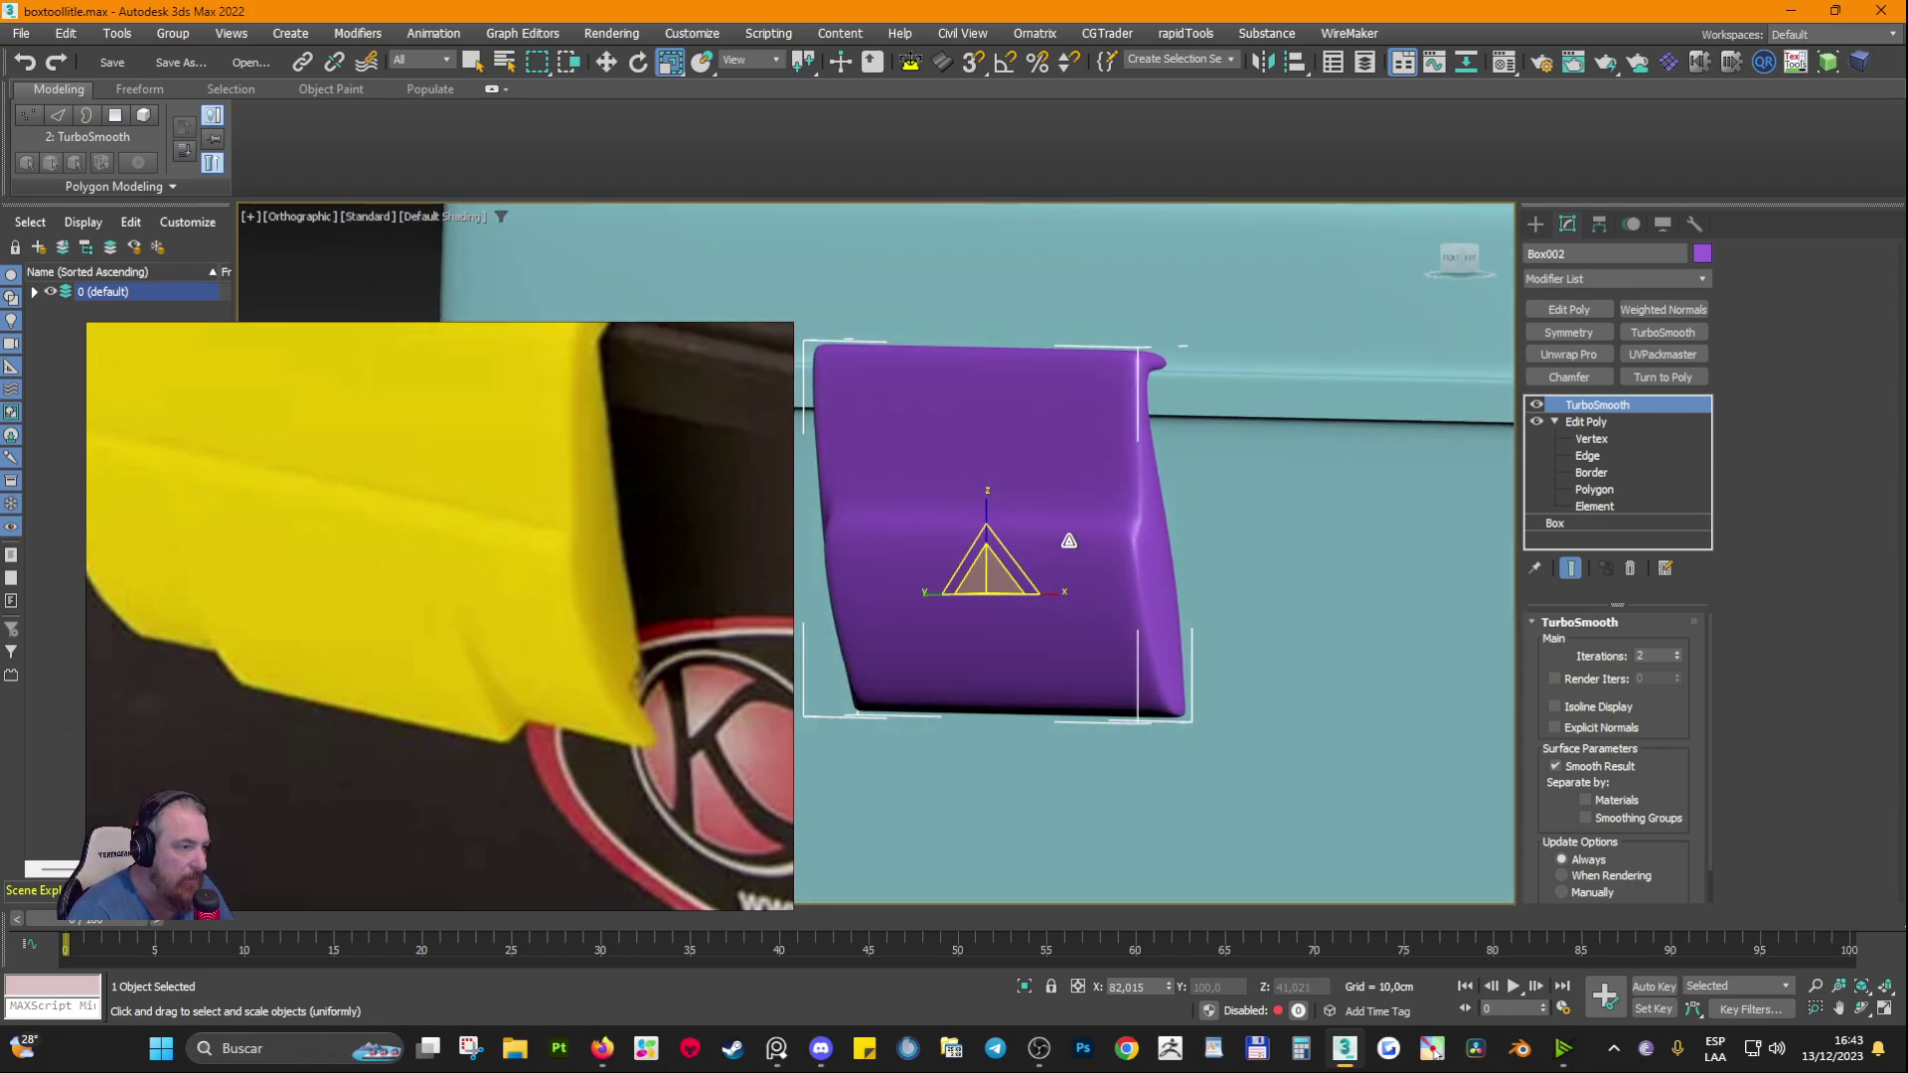
# Step: Go to the Edge level and compare the latch with TurboSmooth off and on
pyautogui.click(1588, 456)
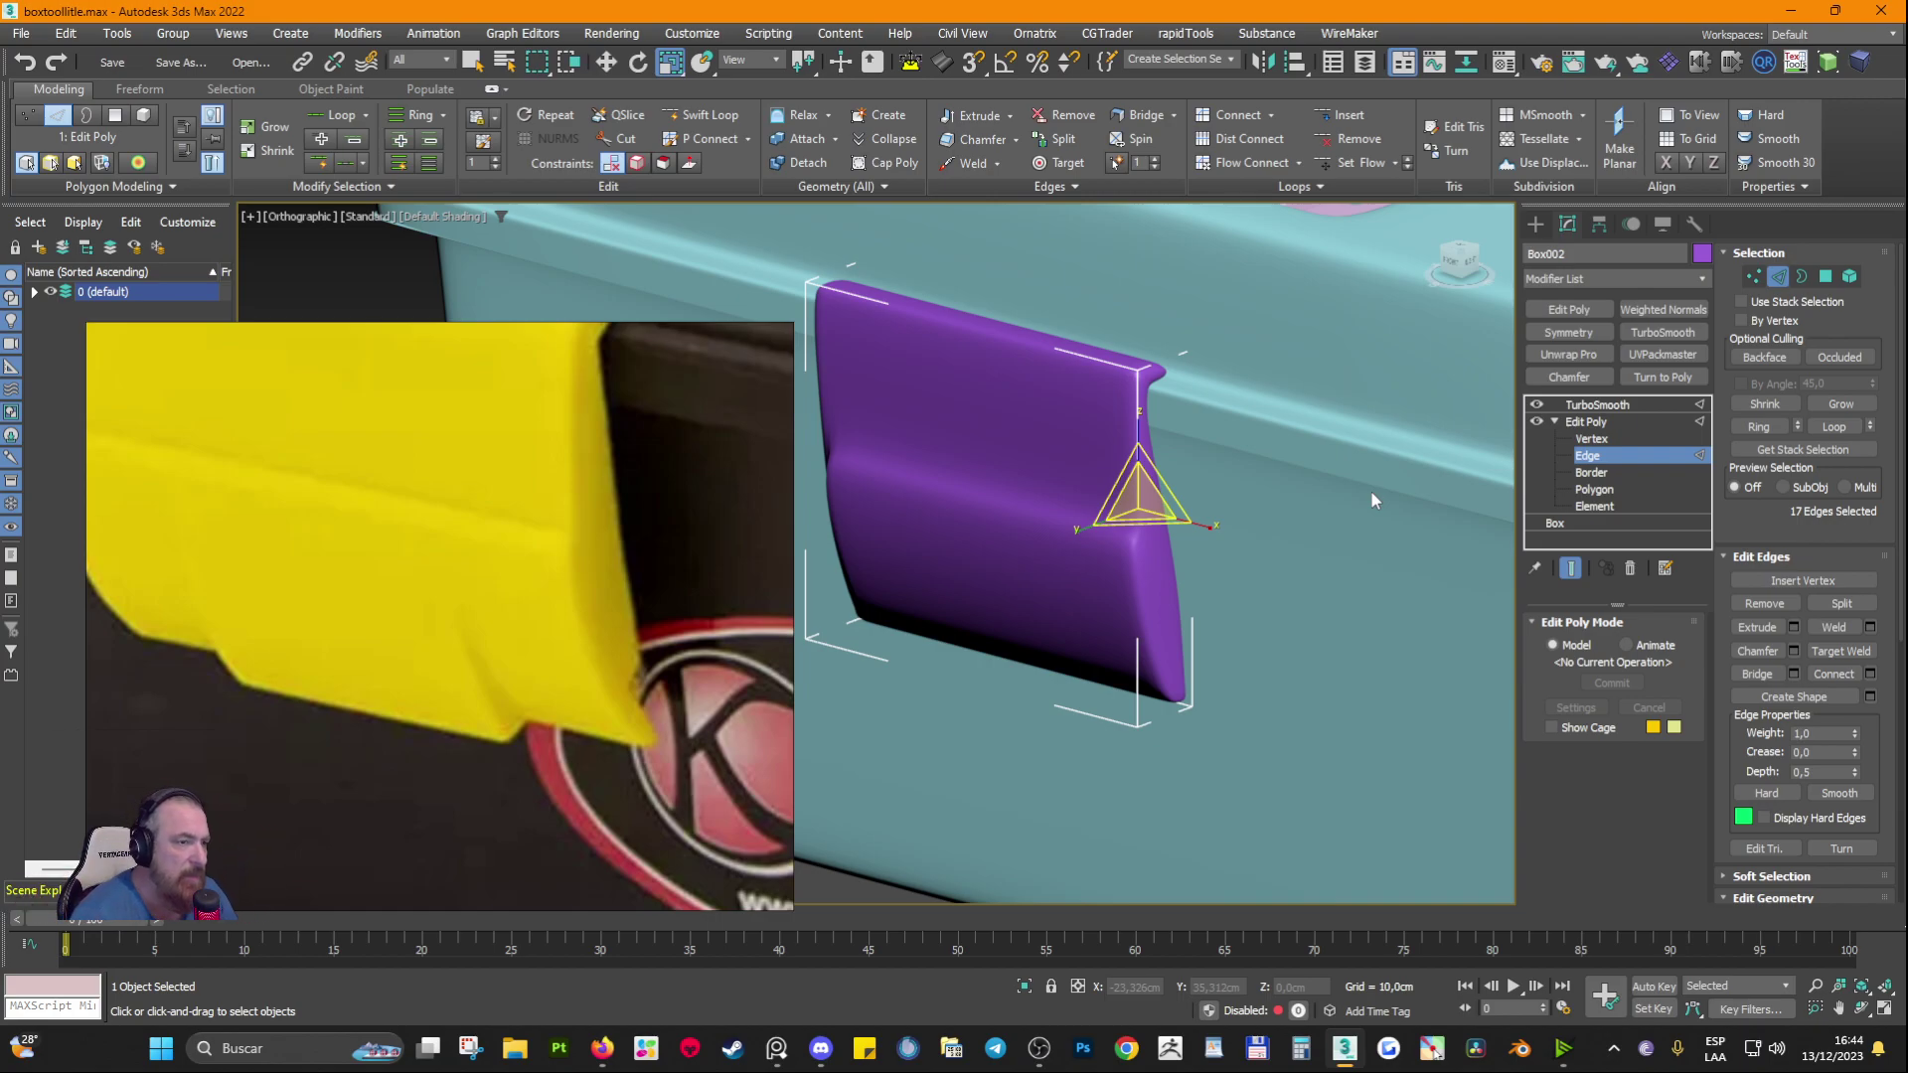
pyautogui.click(1536, 404)
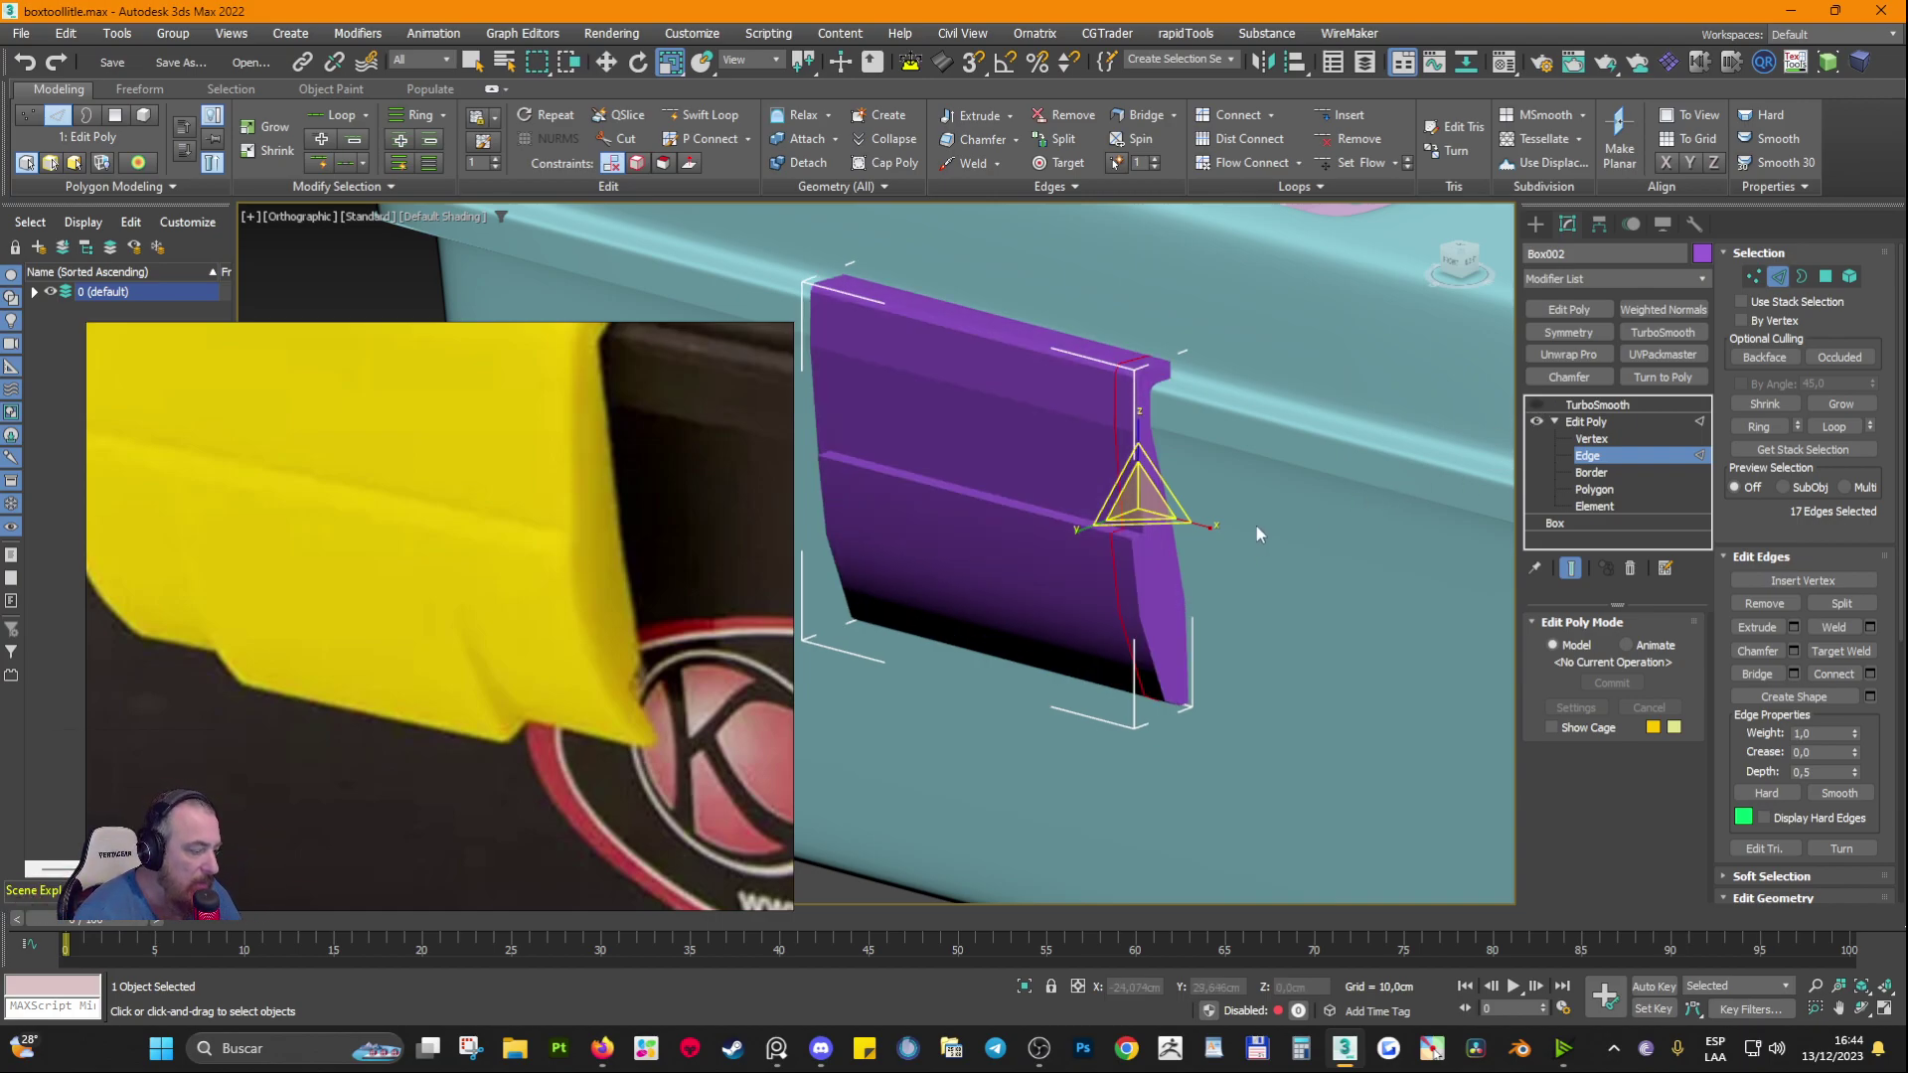
pyautogui.press('F4')
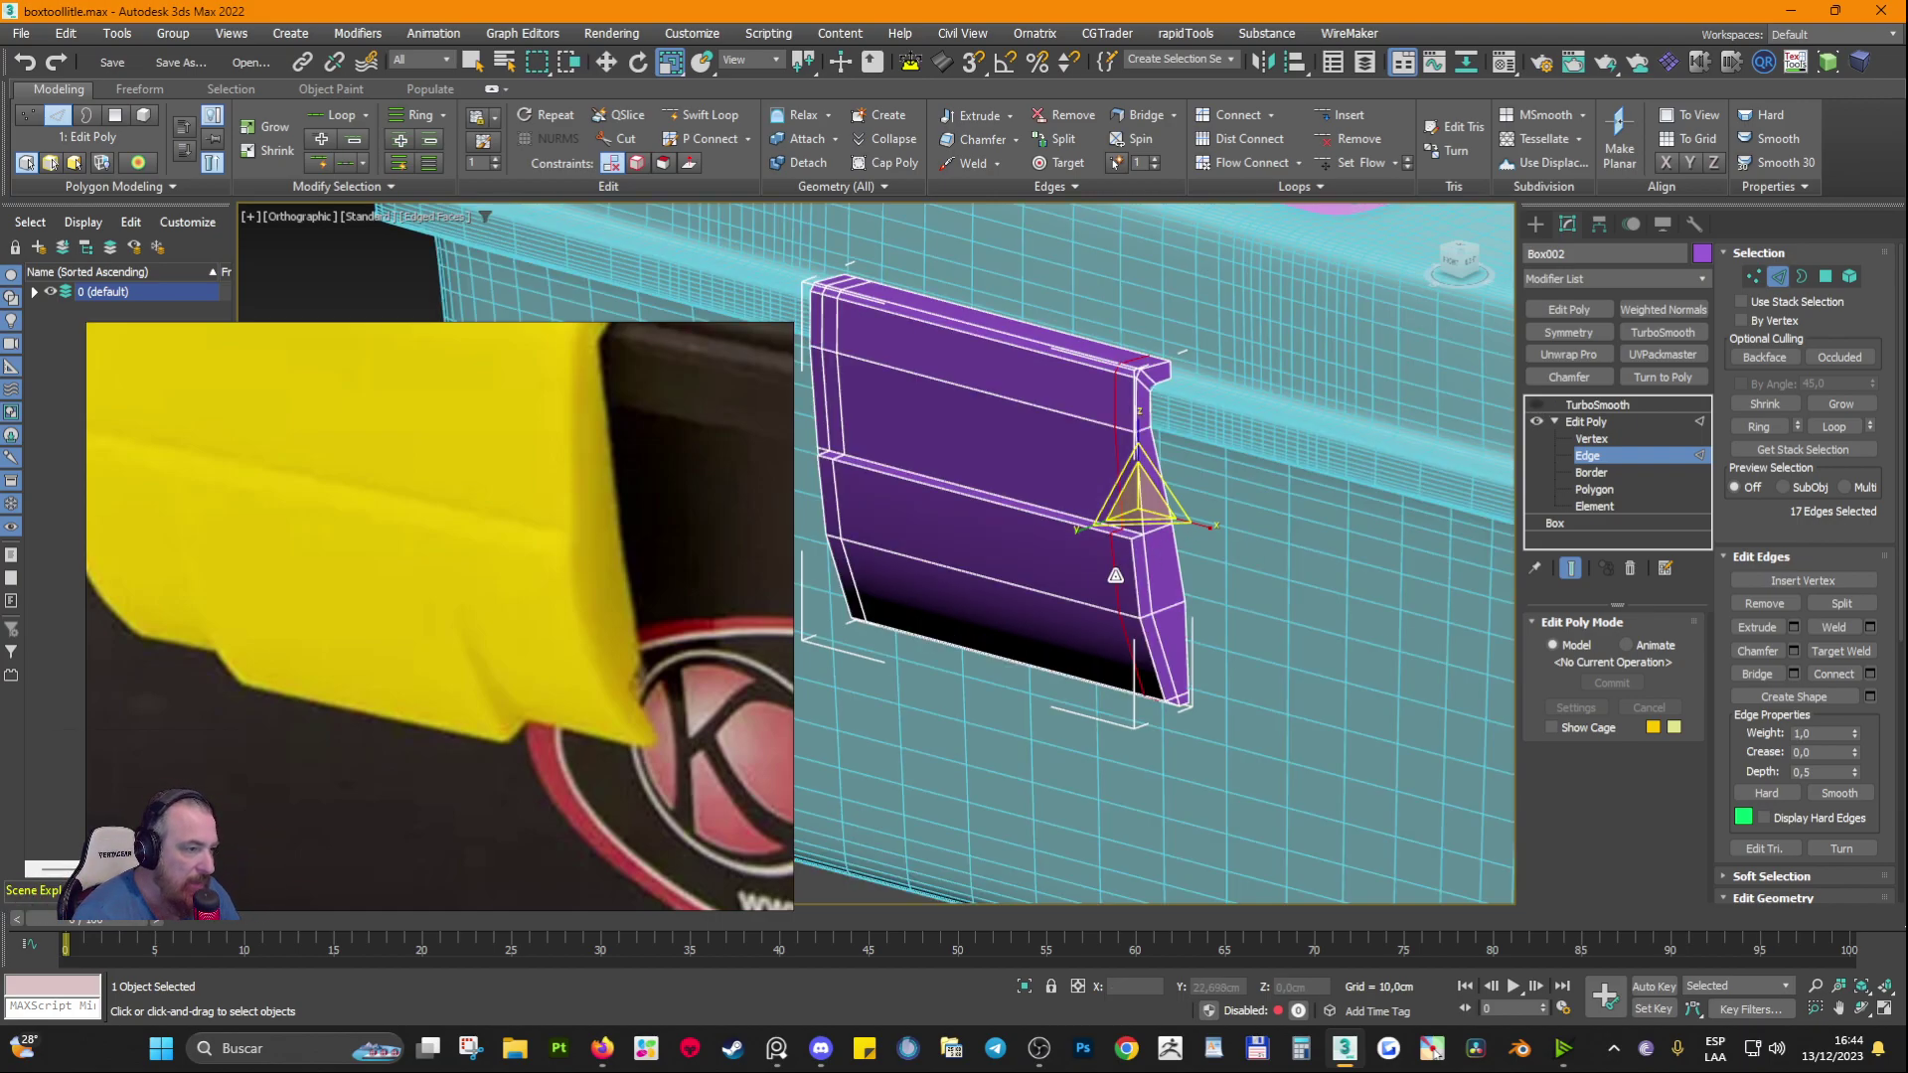
pyautogui.click(1536, 405)
pyautogui.press('F4')
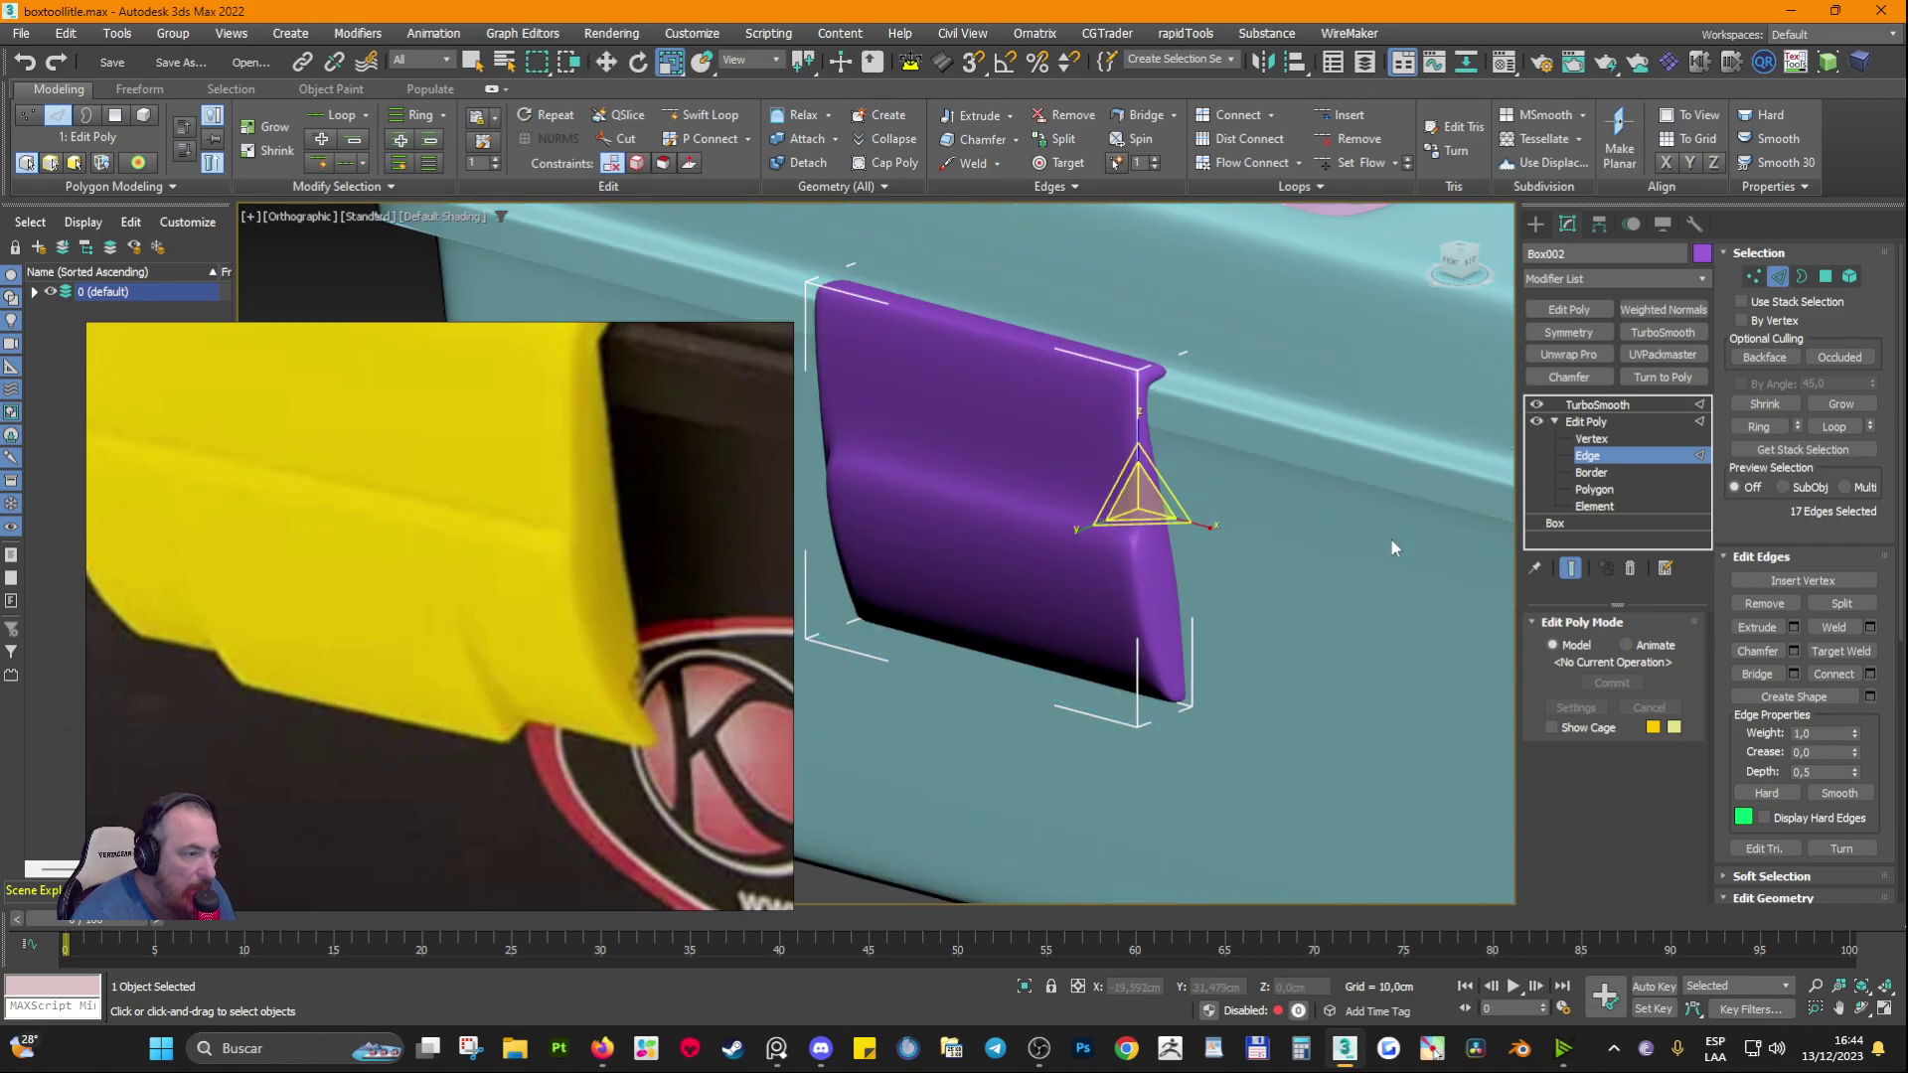
# Step: Show the Edit Poly cage and add a Swift Loop close to the inner crease of the raised panel's ledge
pyautogui.click(1551, 728)
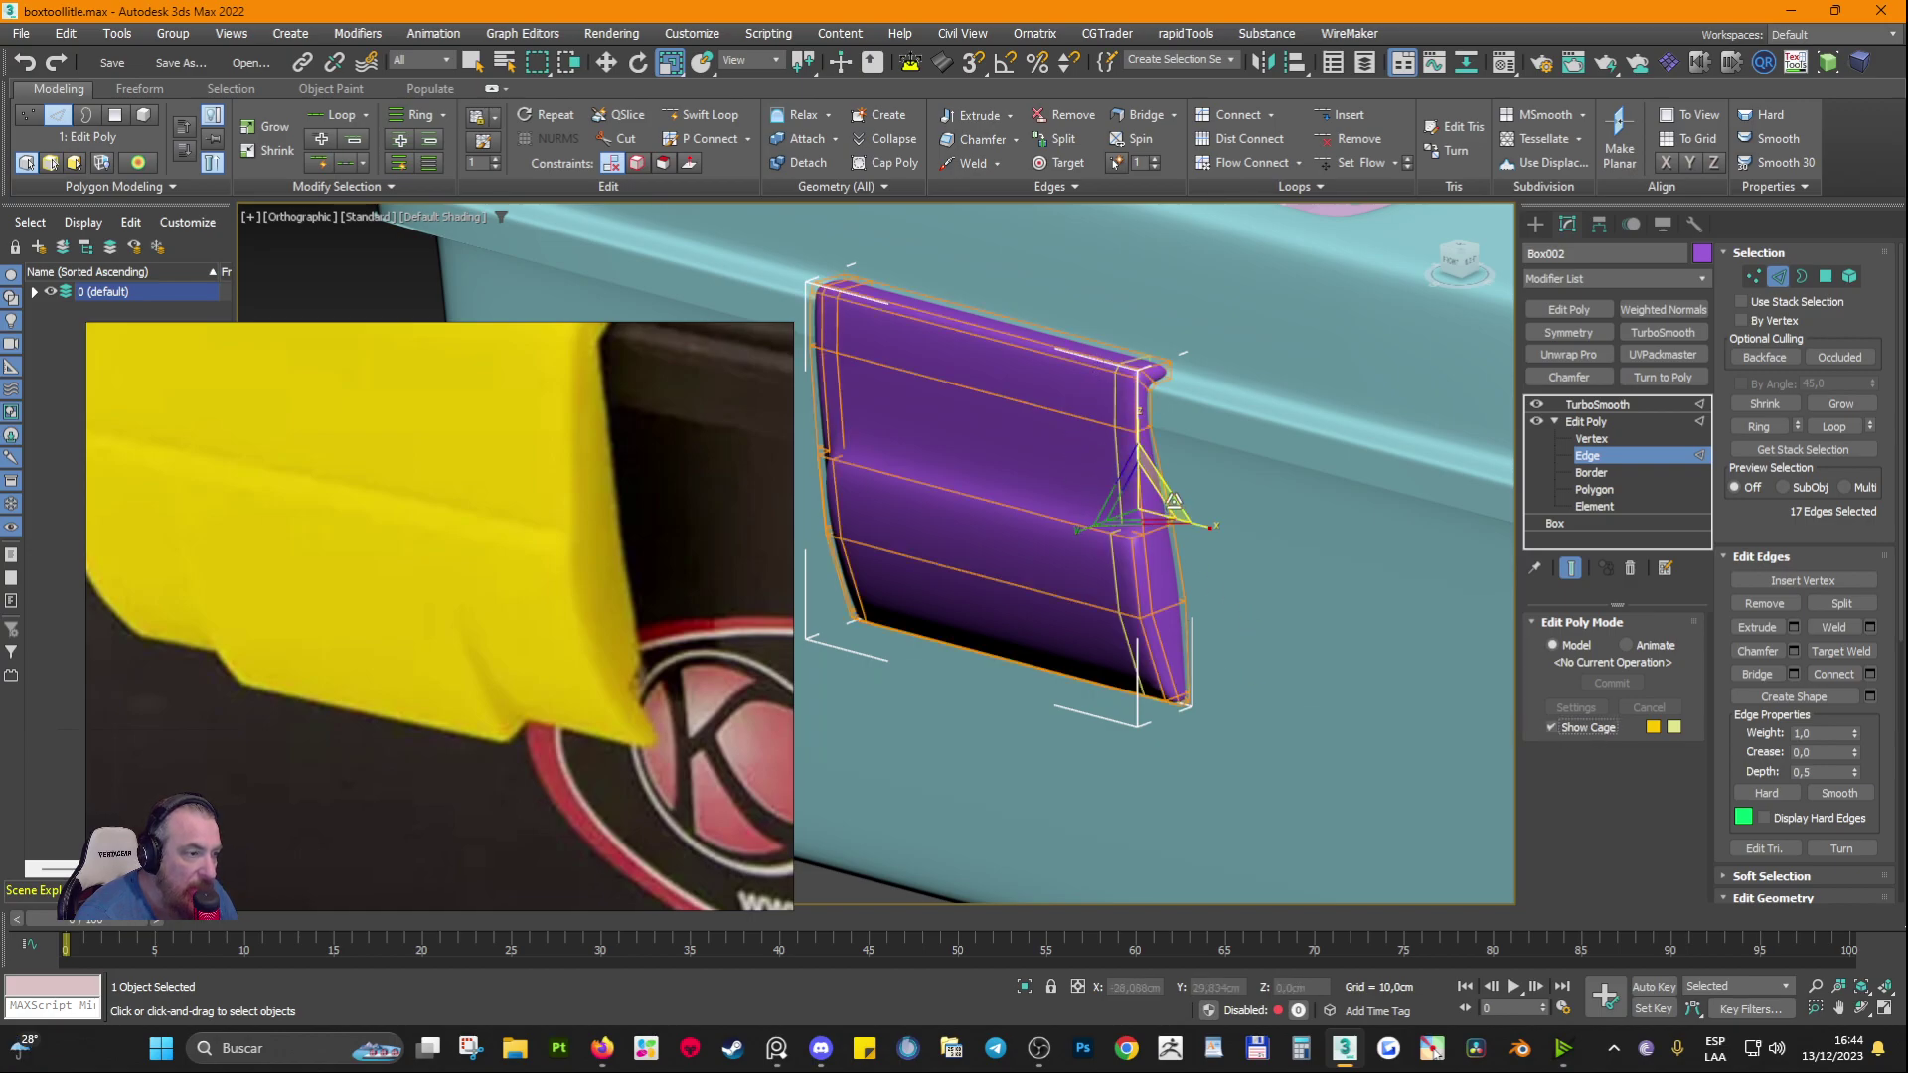
pyautogui.scroll(5, 1069, 487)
pyautogui.scroll(-2, 1060, 552)
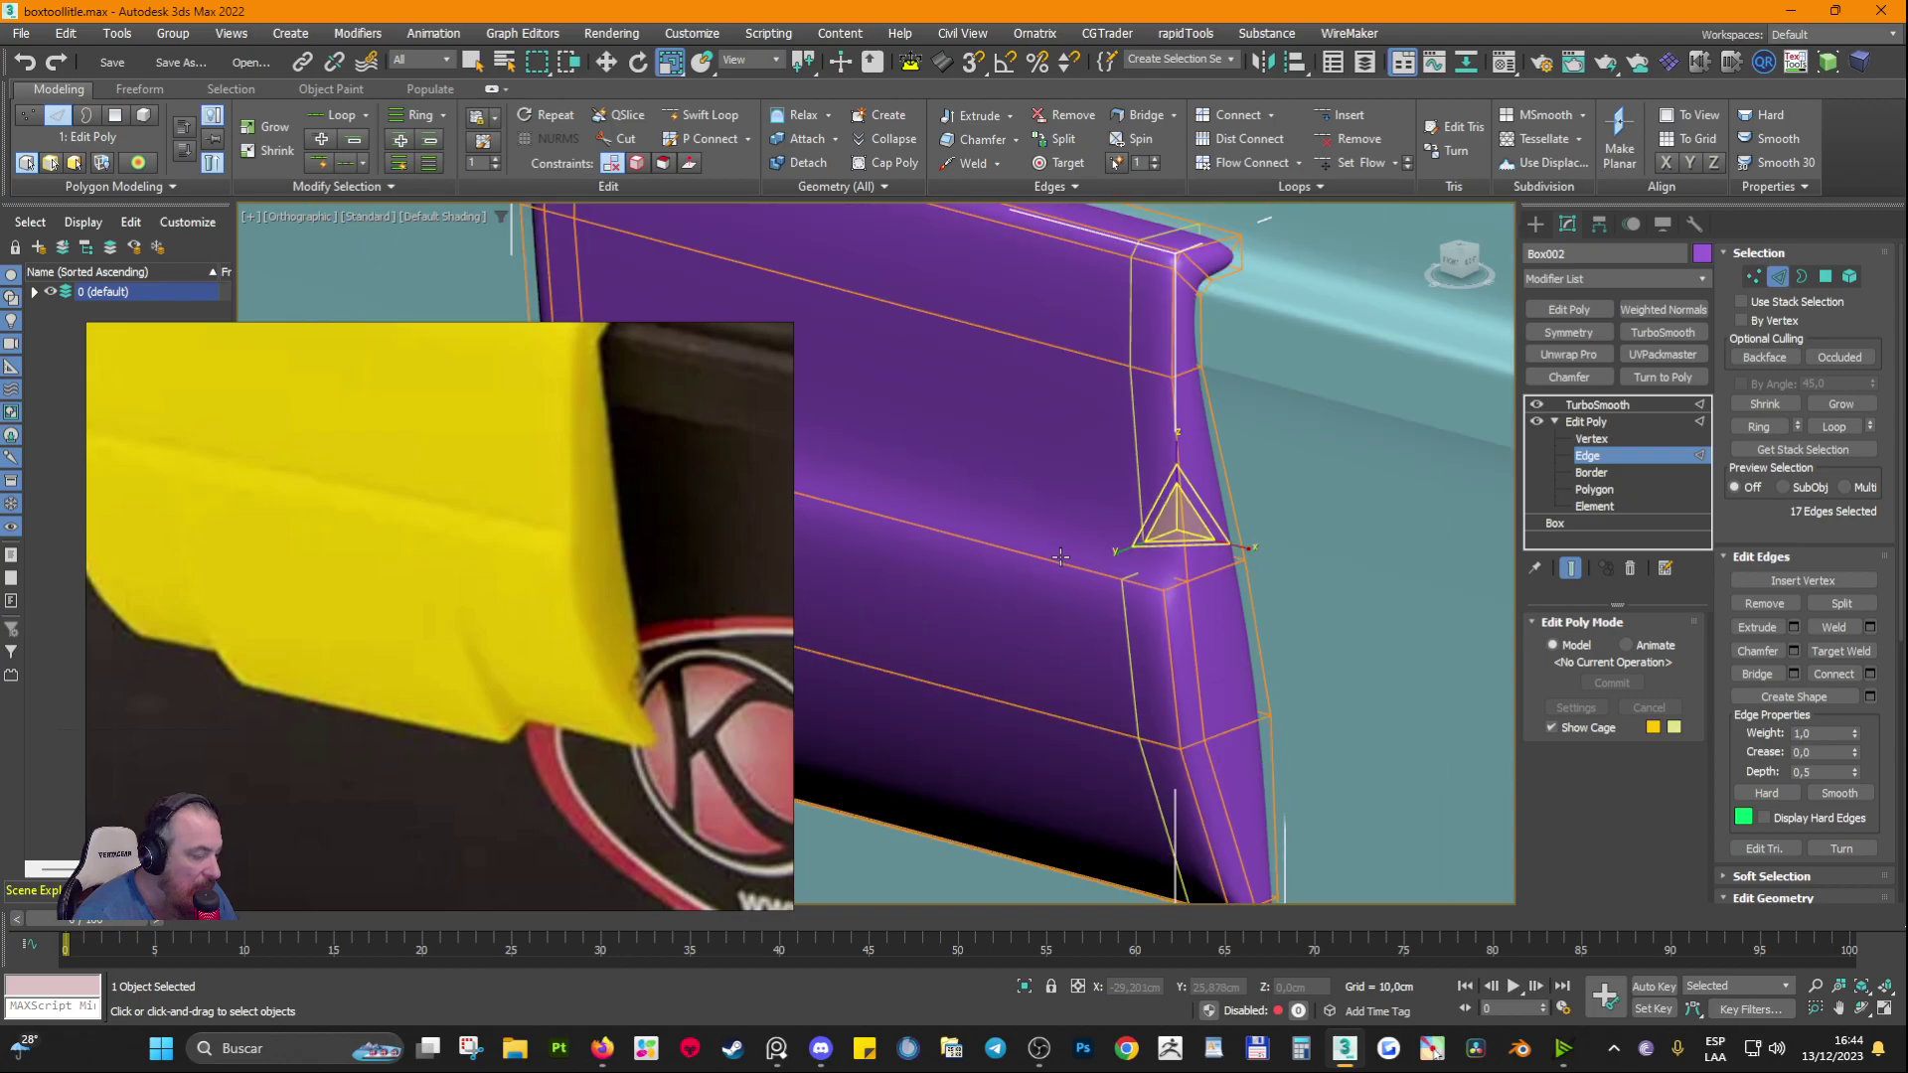
pyautogui.hotkey('alt', 'shift', 'w')
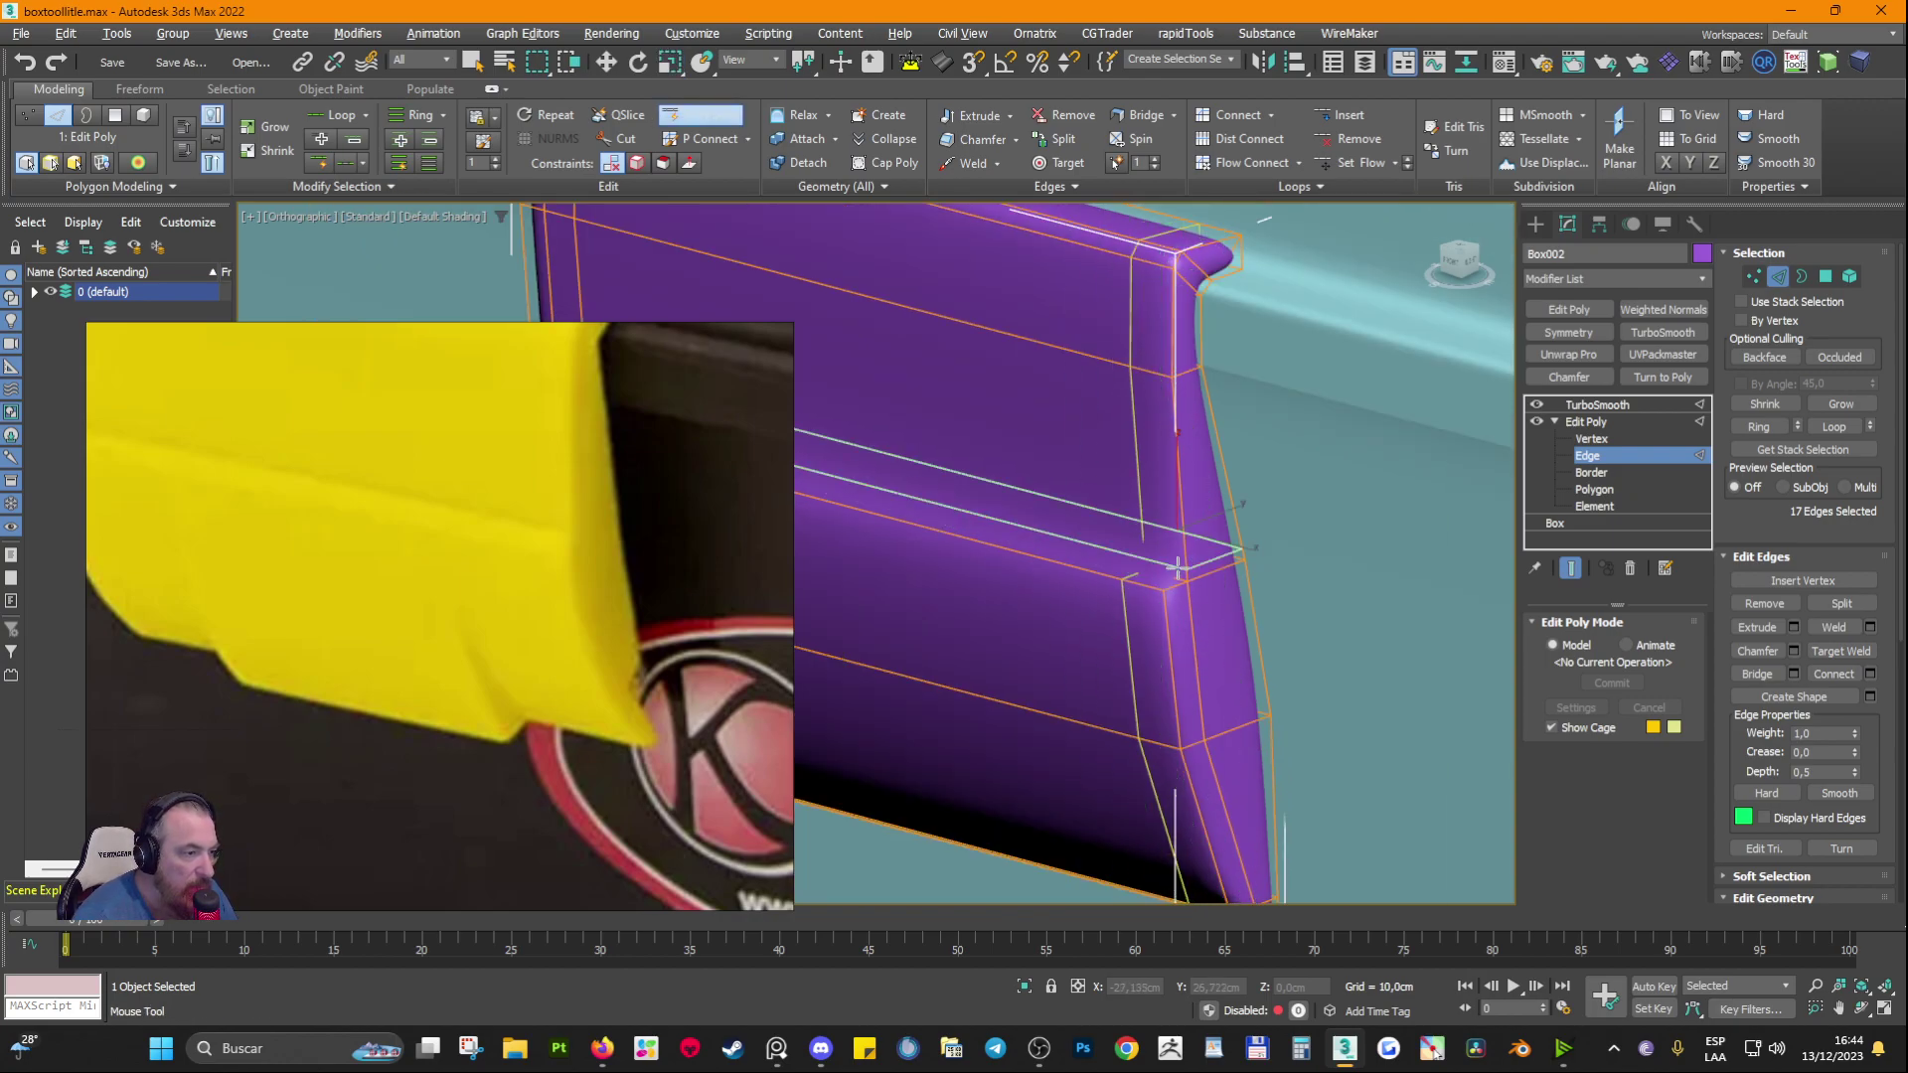
pyautogui.scroll(4, 1163, 577)
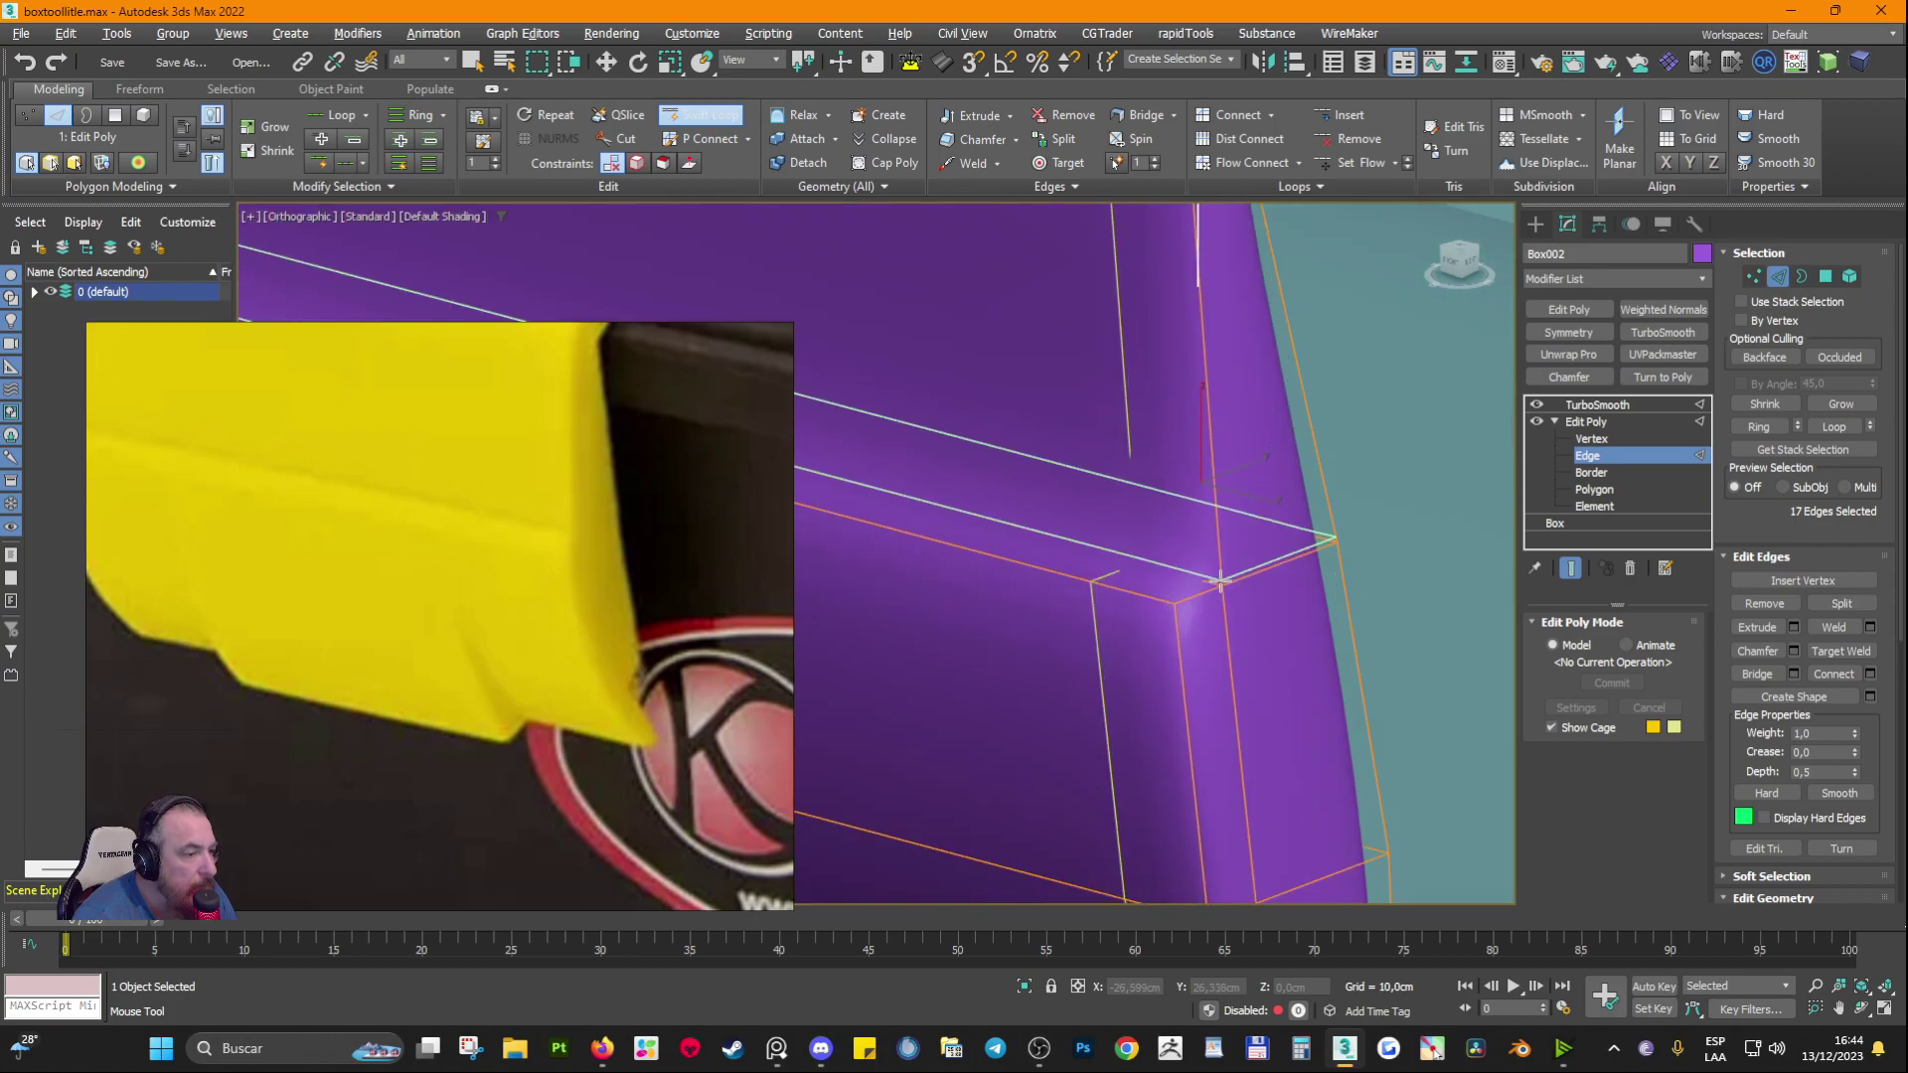
pyautogui.click(1220, 579)
pyautogui.scroll(-4, 1173, 569)
pyautogui.moveTo(1088, 635); pyautogui.dragTo(1265, 669, button='middle')
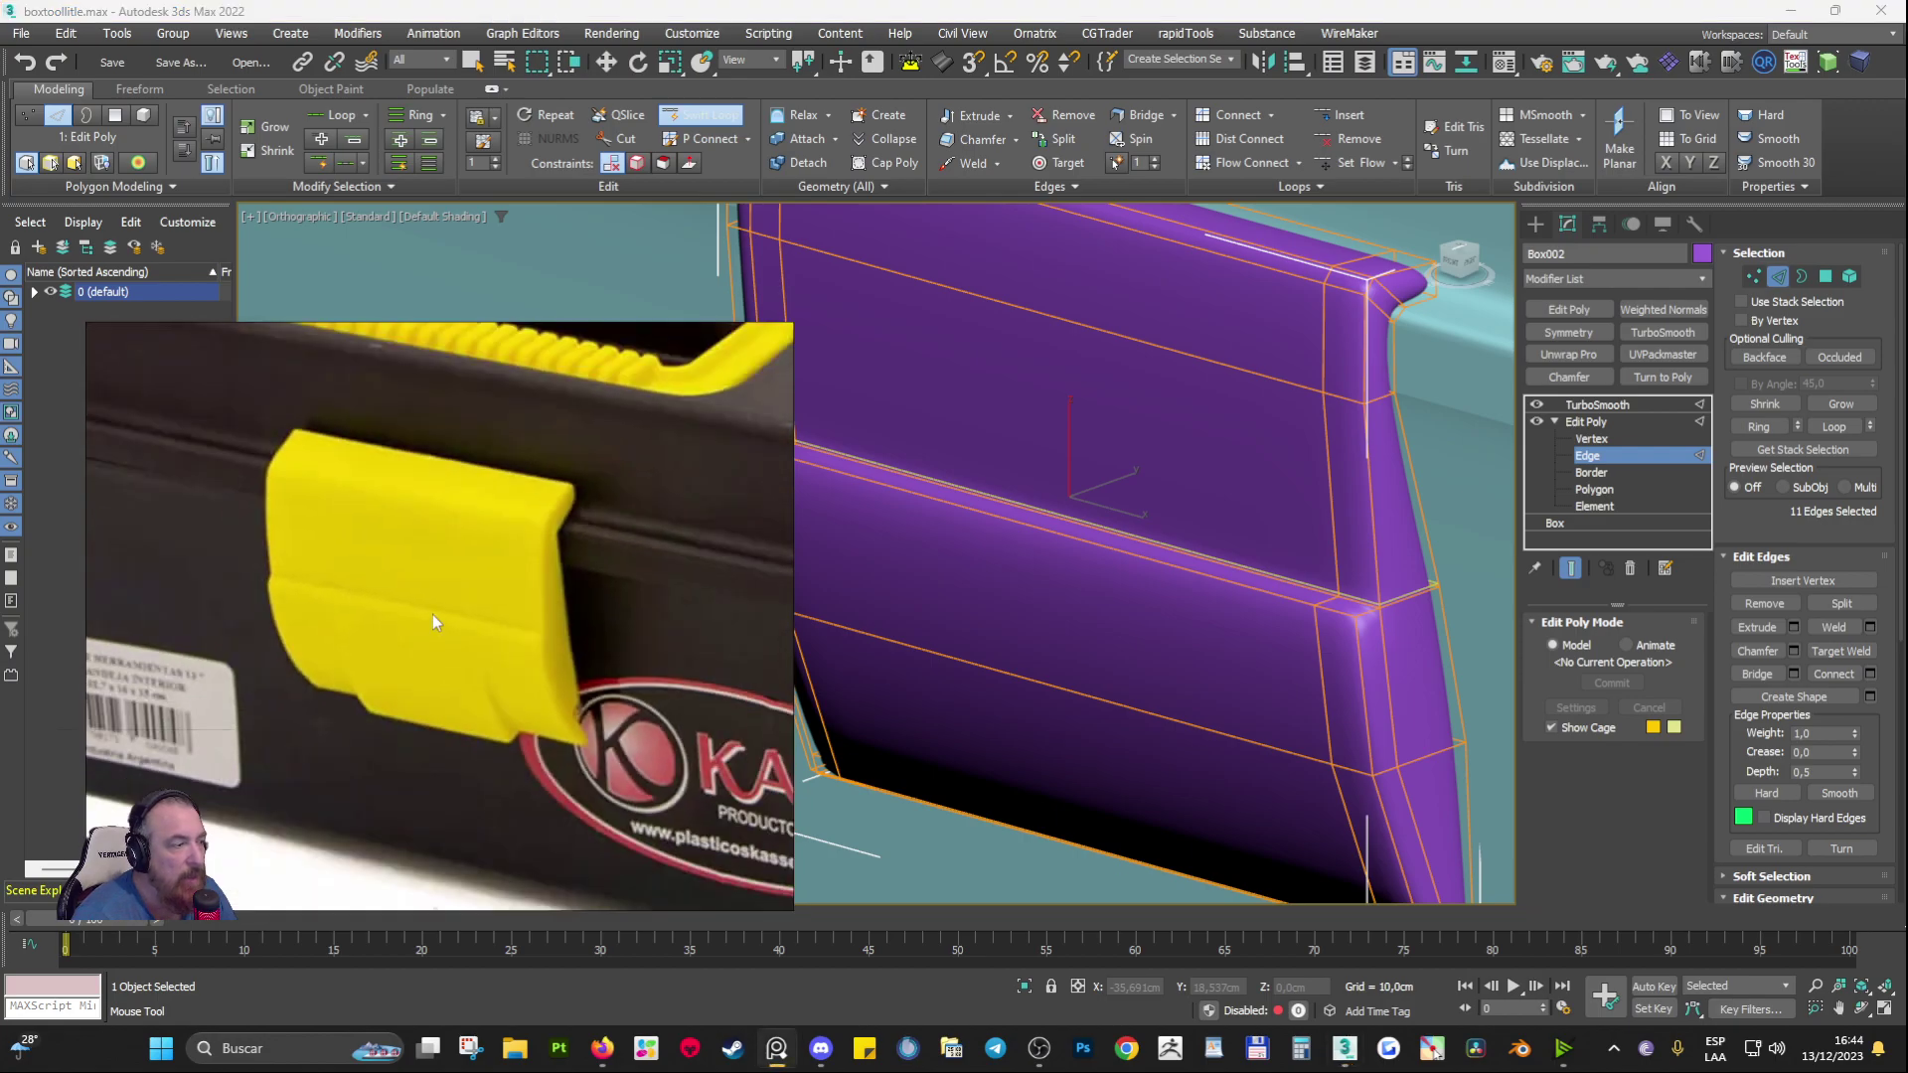
pyautogui.scroll(-3, 1232, 660)
pyautogui.scroll(5, 1275, 705)
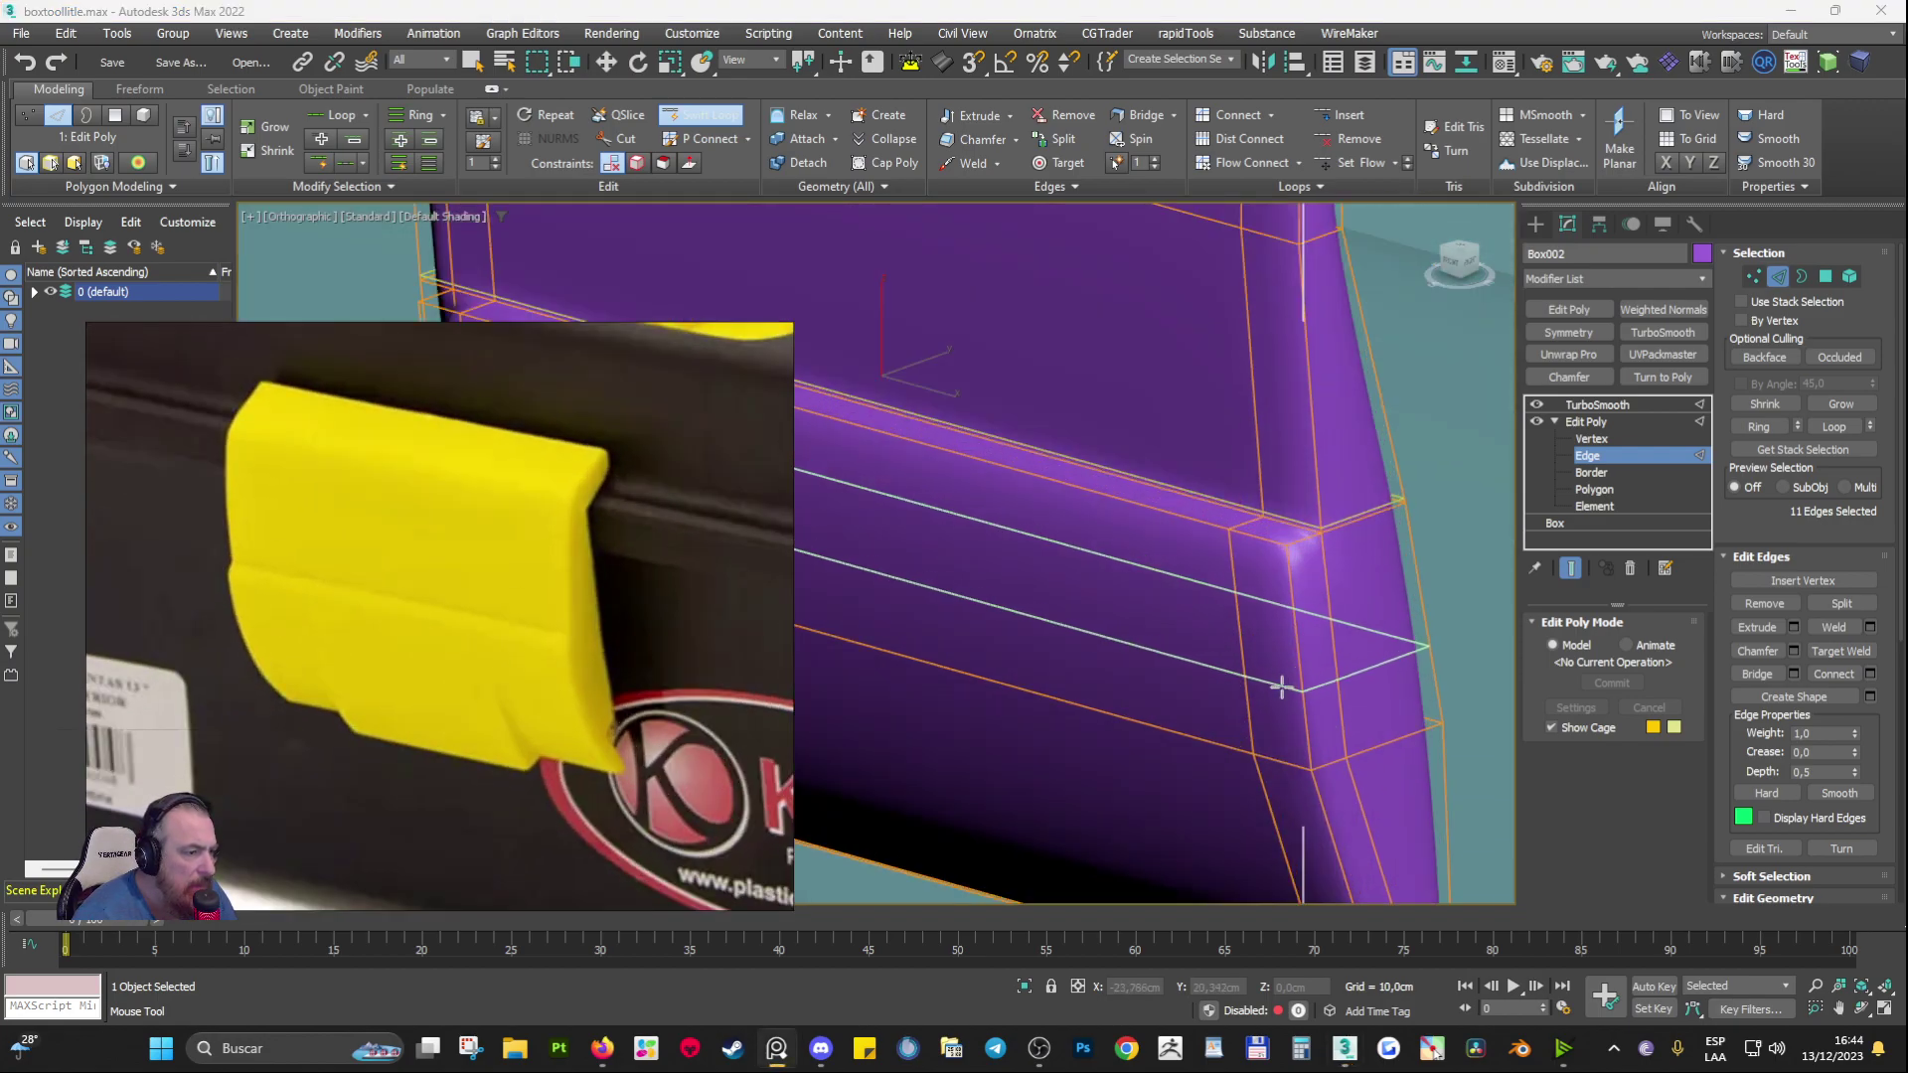
pyautogui.scroll(-5, 1126, 581)
# Step: Select the vertical edge loop near the latch's right side and move it outward along X to about 7.21 cm
pyautogui.press('w')
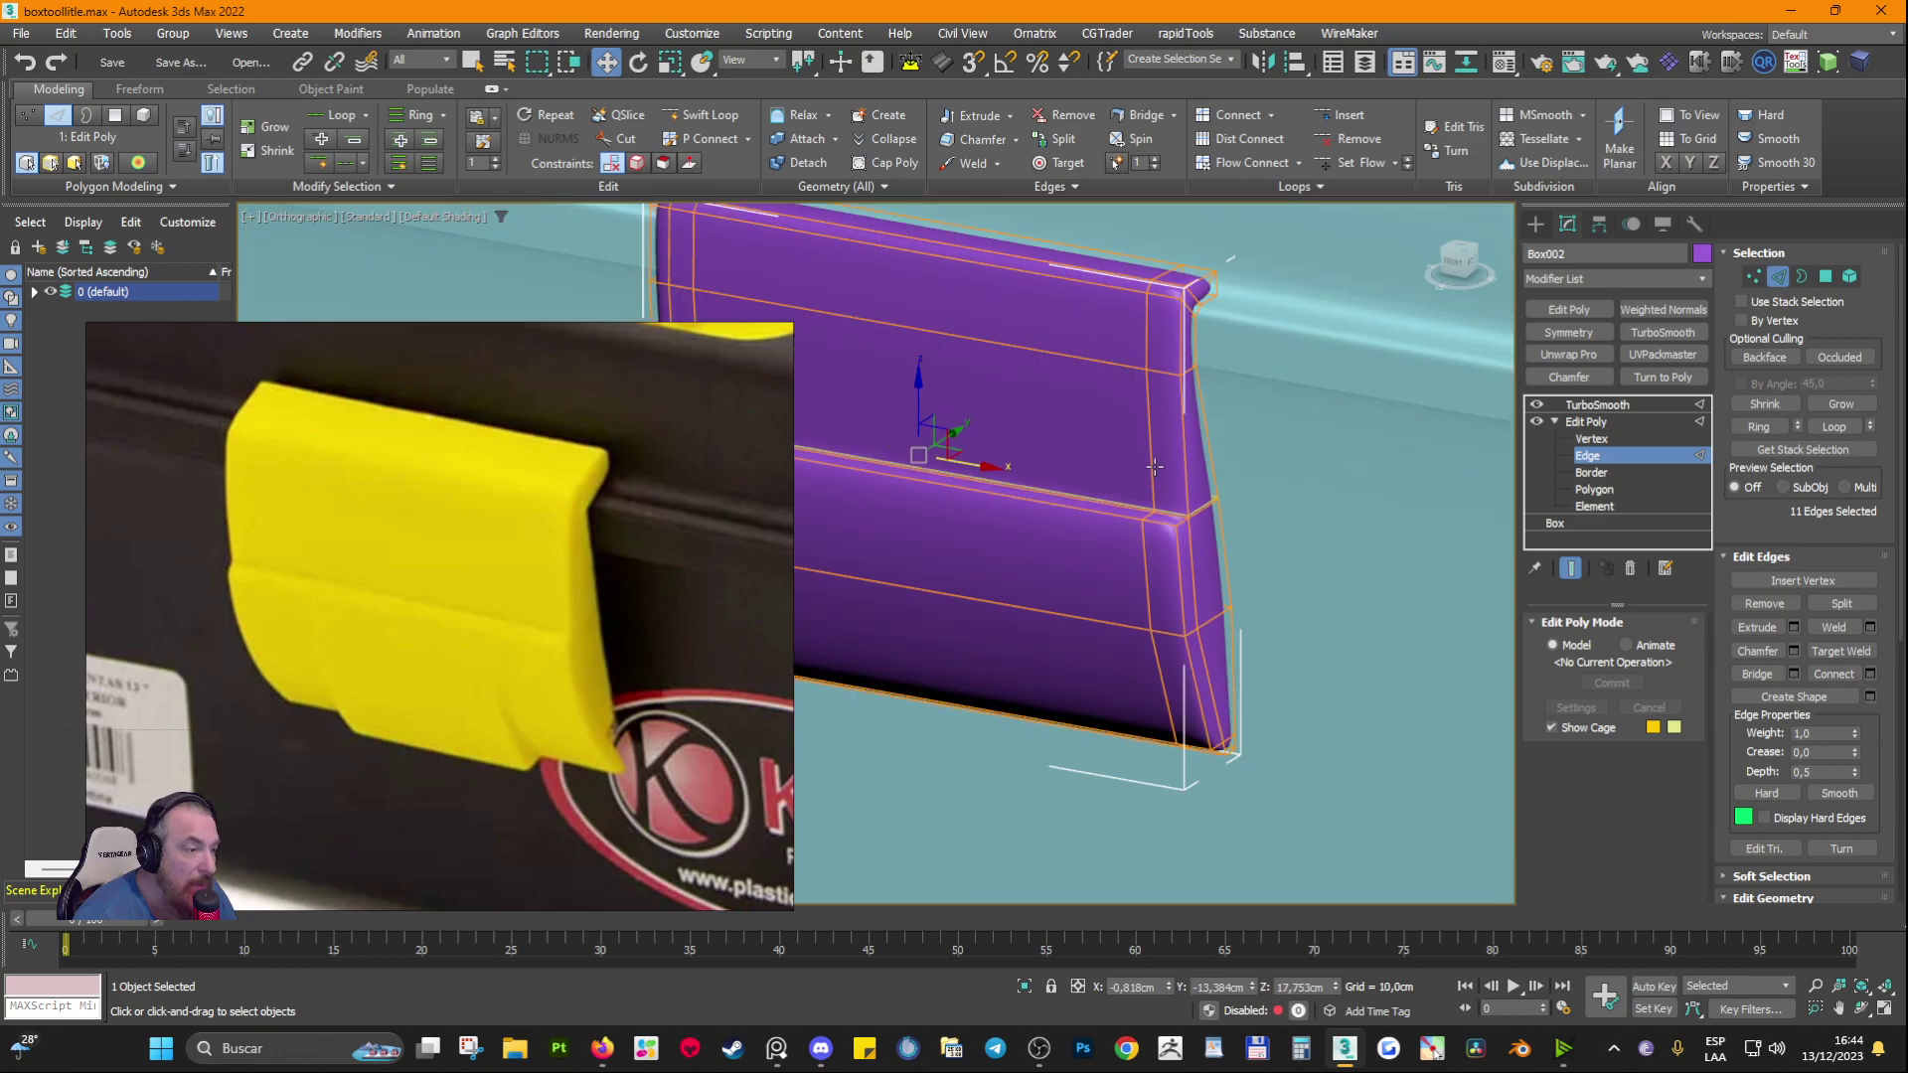
pyautogui.doubleClick(1155, 466)
pyautogui.scroll(3, 1203, 490)
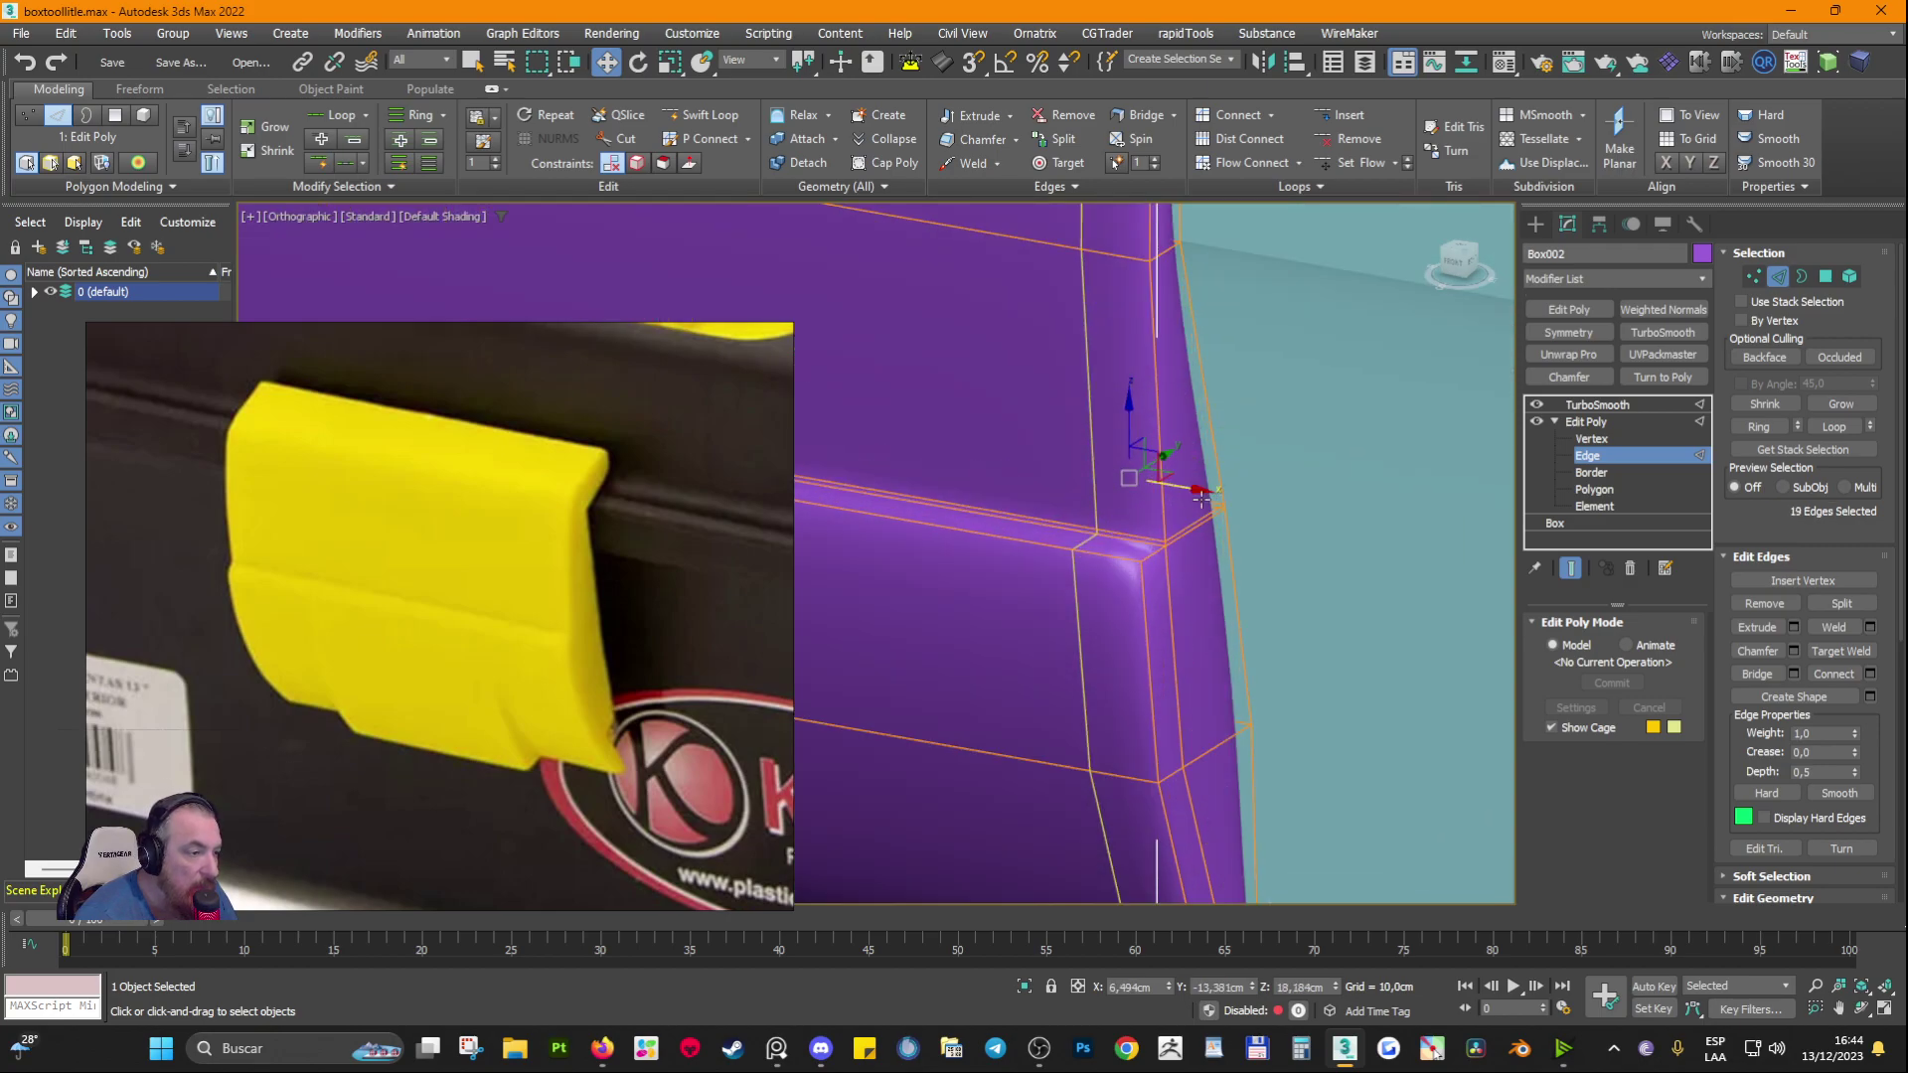
pyautogui.moveTo(1192, 494); pyautogui.dragTo(1224, 507)
pyautogui.scroll(-6, 1225, 507)
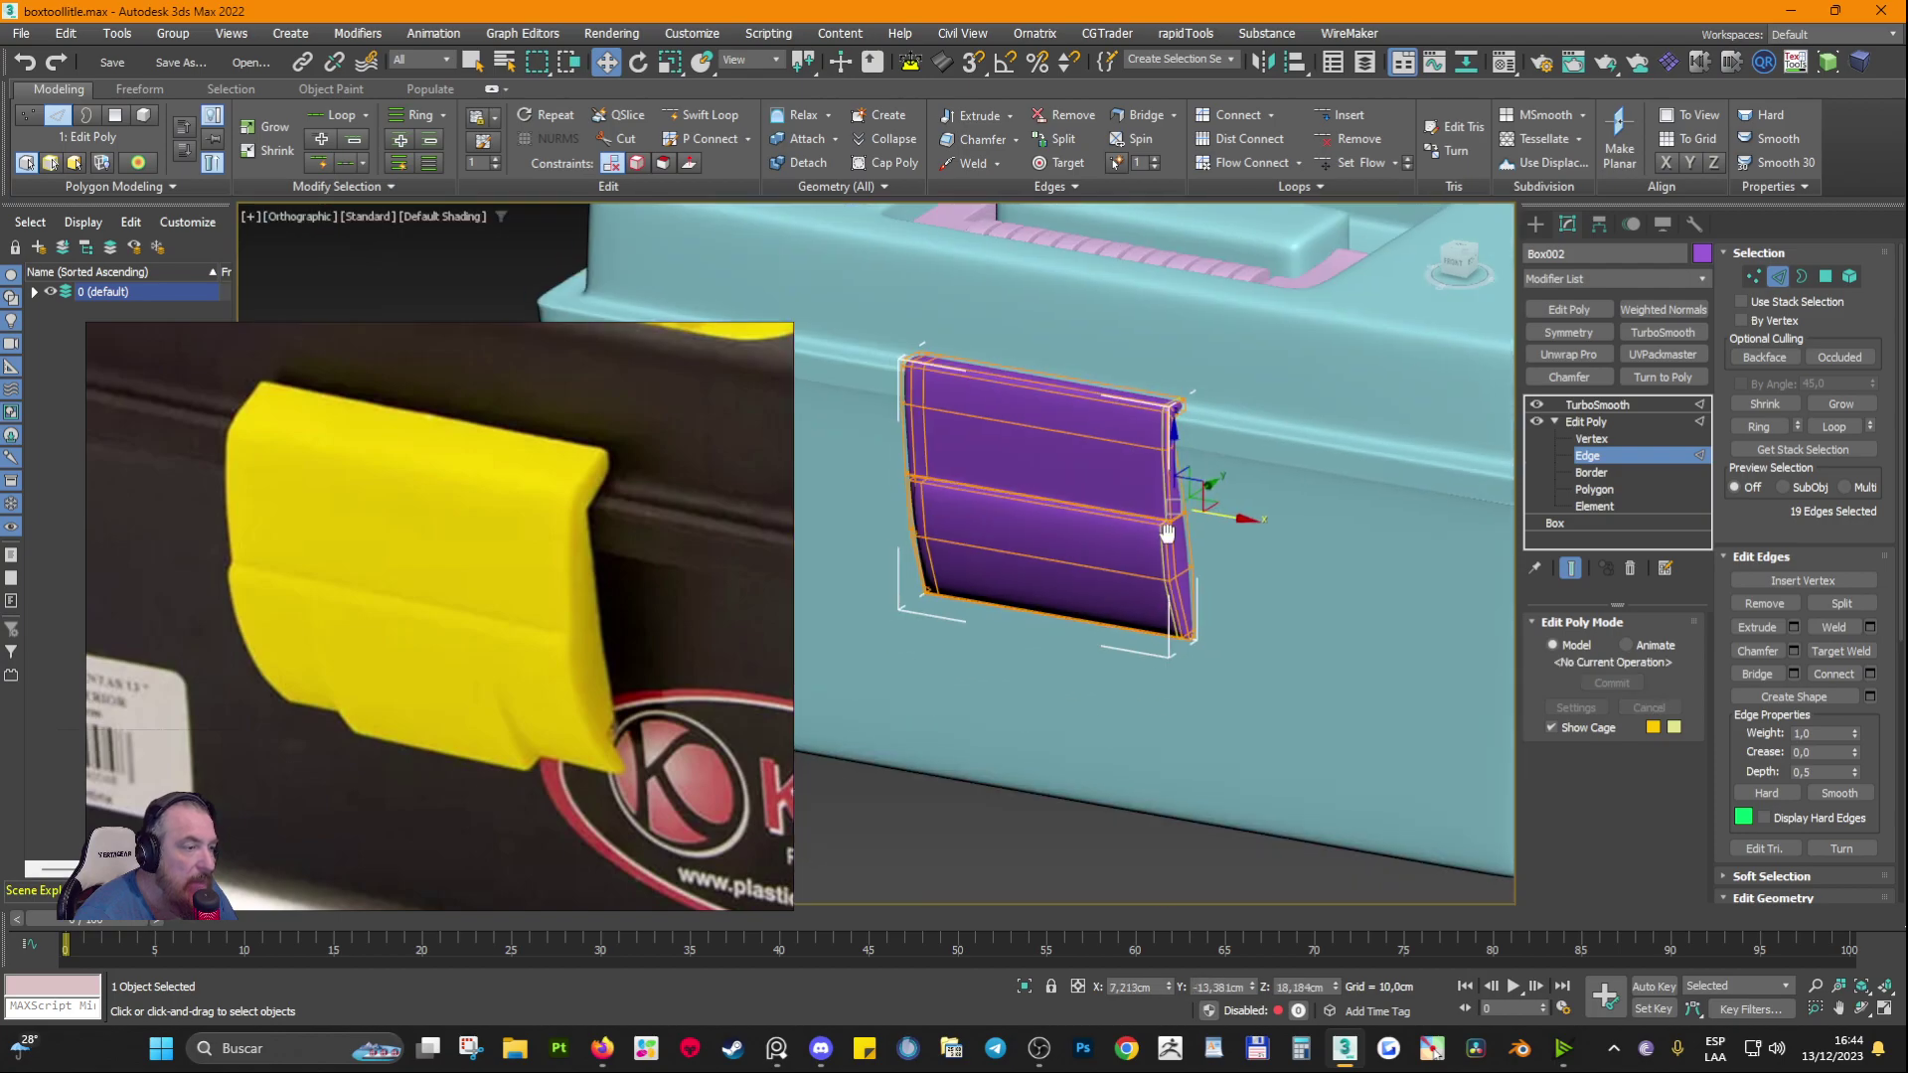
# Step: Leave the Edge level, turn TurboSmooth off and show edged faces to inspect the latch's topology from the front
pyautogui.keyDown('alt'); pyautogui.moveTo(1167, 531); pyautogui.dragTo(1281, 452, button='middle'); pyautogui.keyUp('alt')
pyautogui.click(1588, 422)
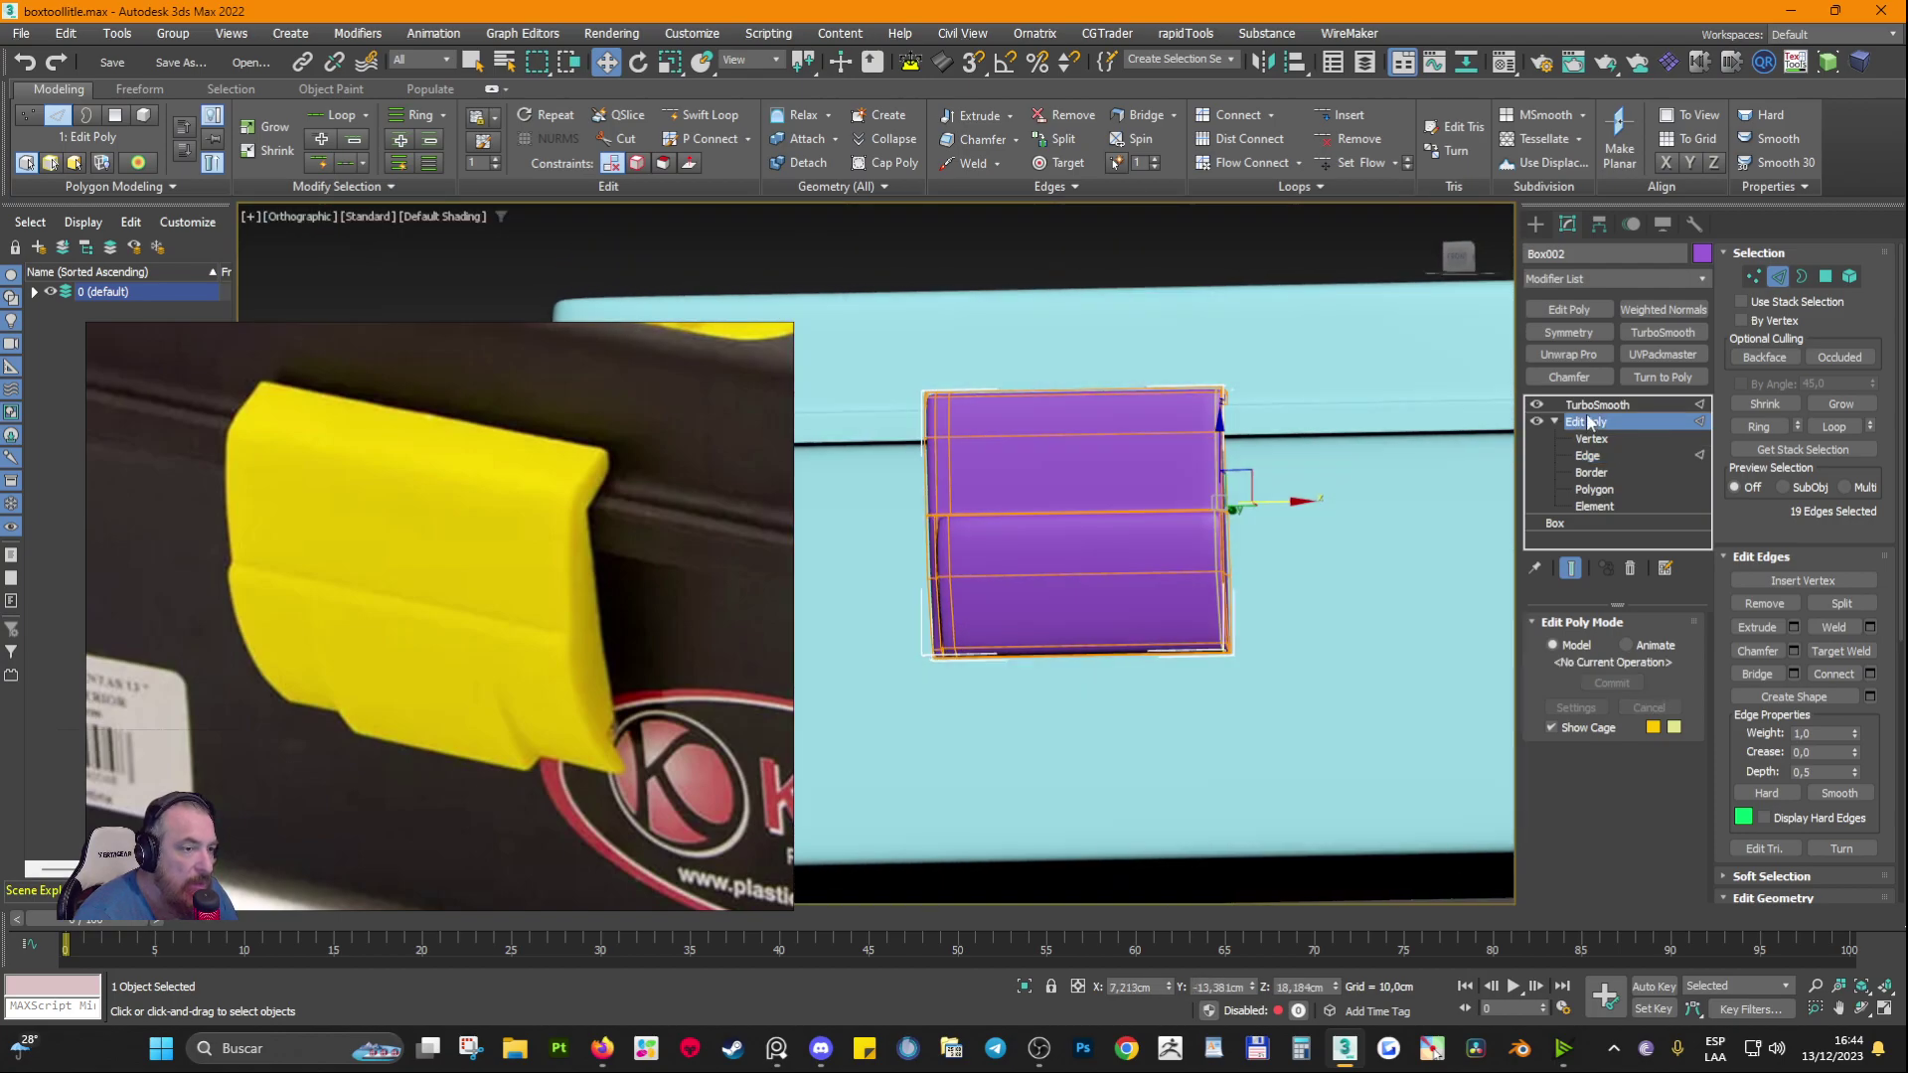
pyautogui.click(1536, 405)
pyautogui.scroll(2, 1033, 559)
pyautogui.press('F4')
pyautogui.scroll(-2, 1033, 559)
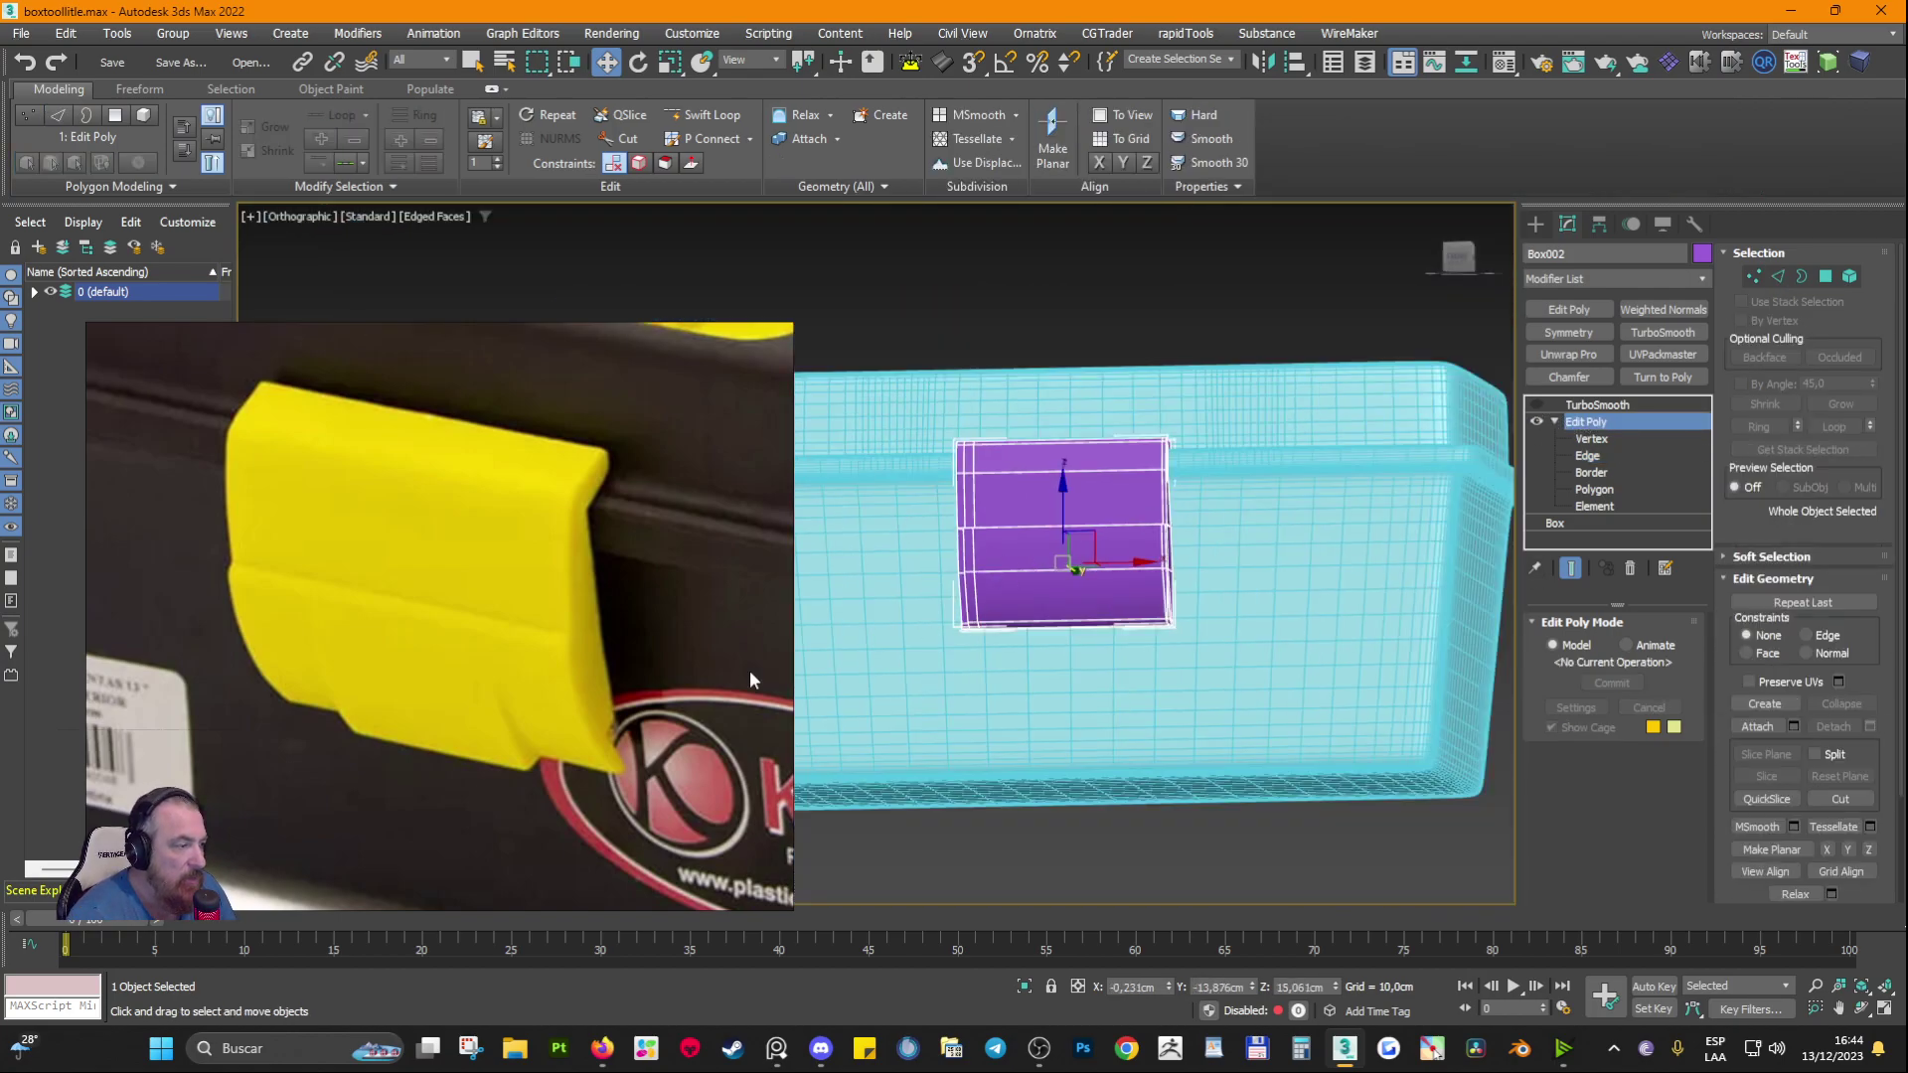
pyautogui.keyDown('alt'); pyautogui.moveTo(1094, 600); pyautogui.dragTo(1092, 513, button='middle'); pyautogui.keyUp('alt')
pyautogui.scroll(2, 1044, 575)
pyautogui.keyDown('alt'); pyautogui.moveTo(1043, 576); pyautogui.dragTo(1093, 641, button='middle'); pyautogui.keyUp('alt')
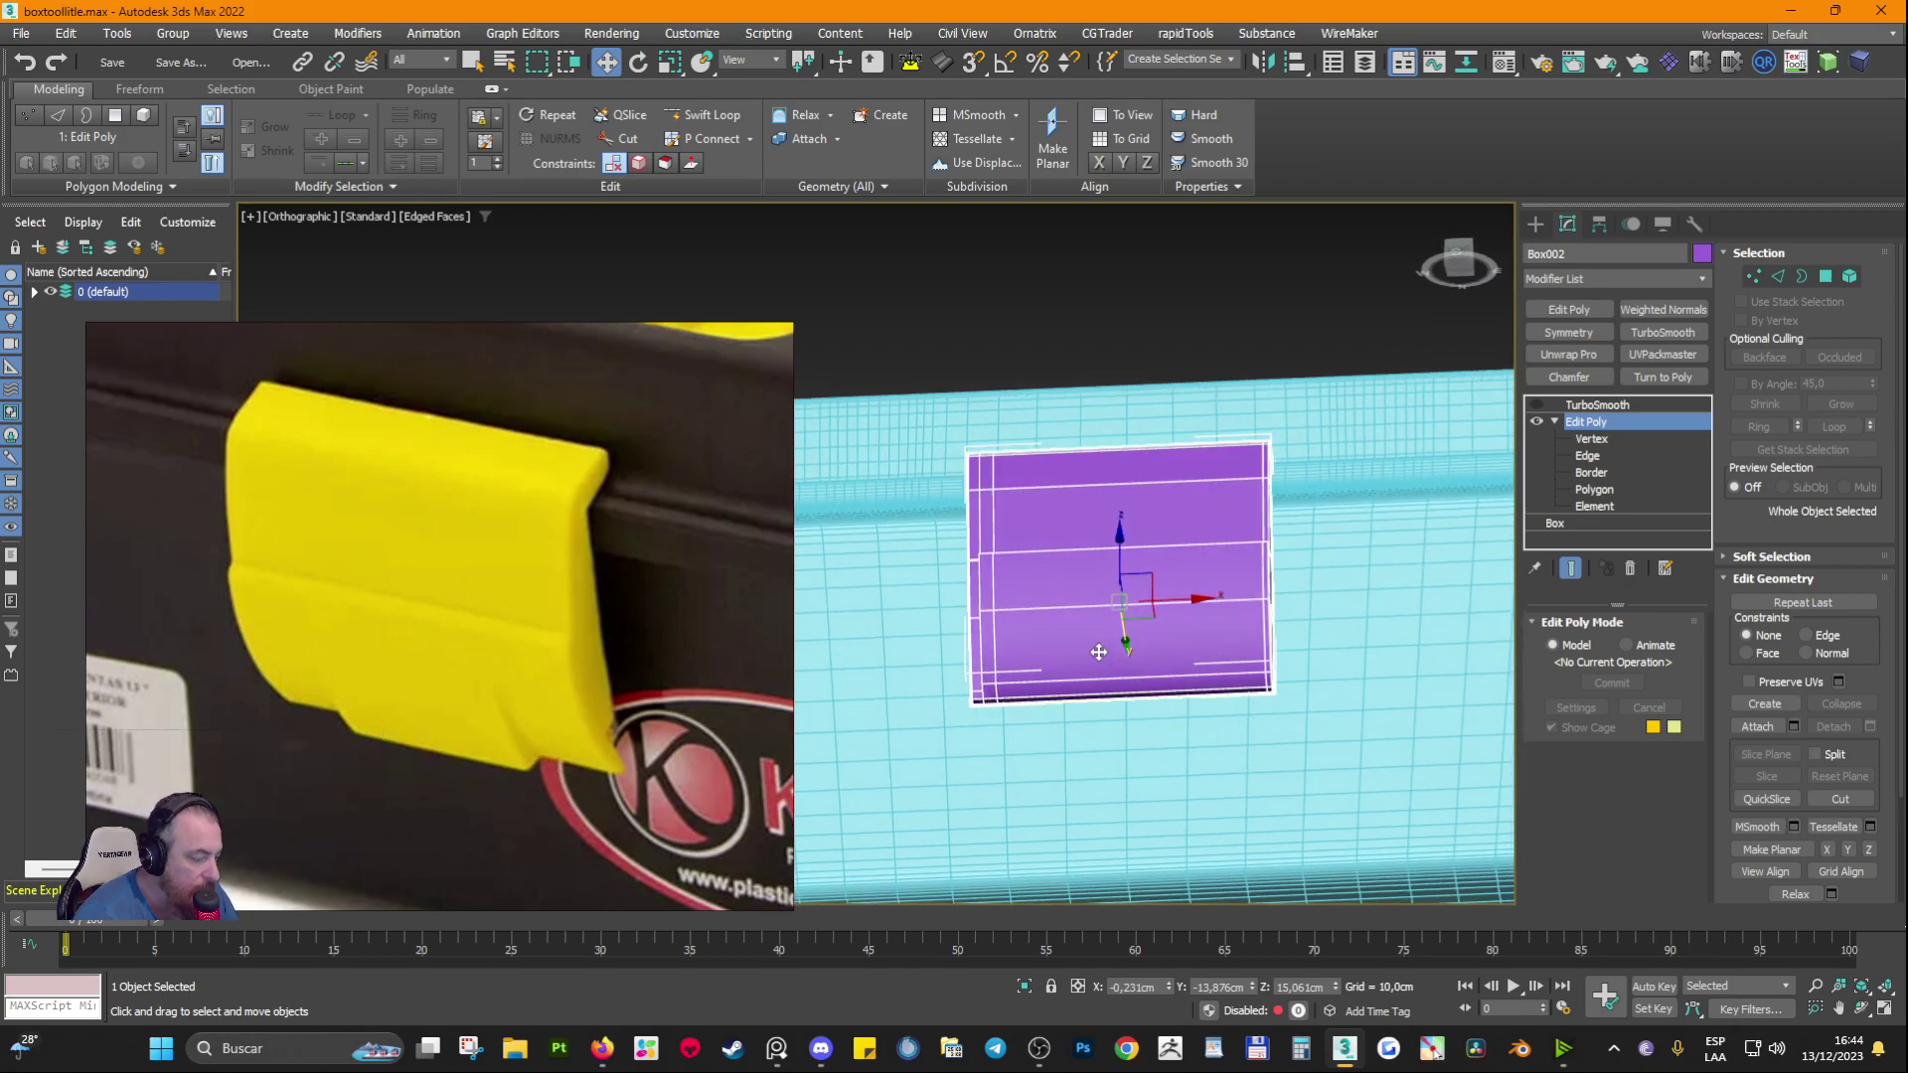
# Step: At the Edge level, select the horizontal edges spanning the latch's width, with the end result off and the cage hidden
pyautogui.click(1774, 277)
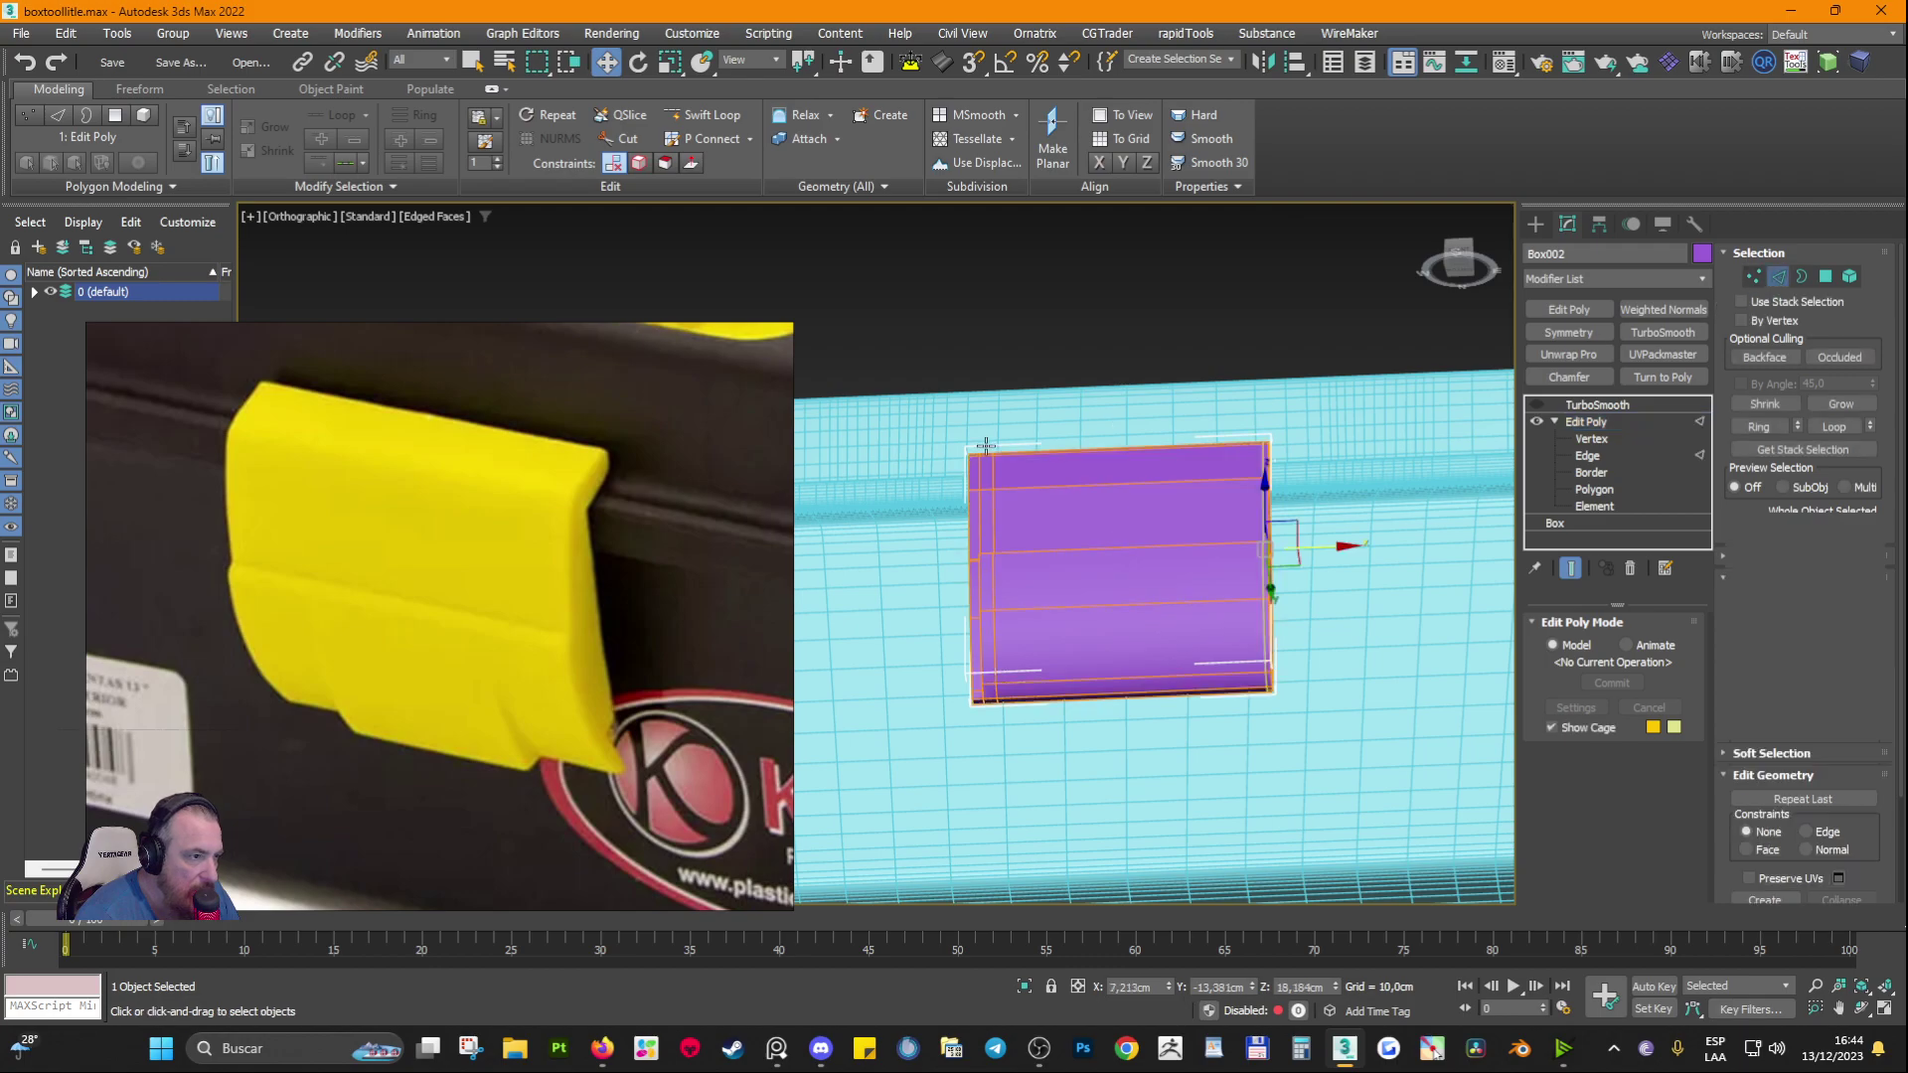
pyautogui.moveTo(1111, 429); pyautogui.dragTo(1122, 749)
pyautogui.keyDown('alt'); pyautogui.moveTo(1368, 725); pyautogui.dragTo(1350, 831, button='middle'); pyautogui.keyUp('alt')
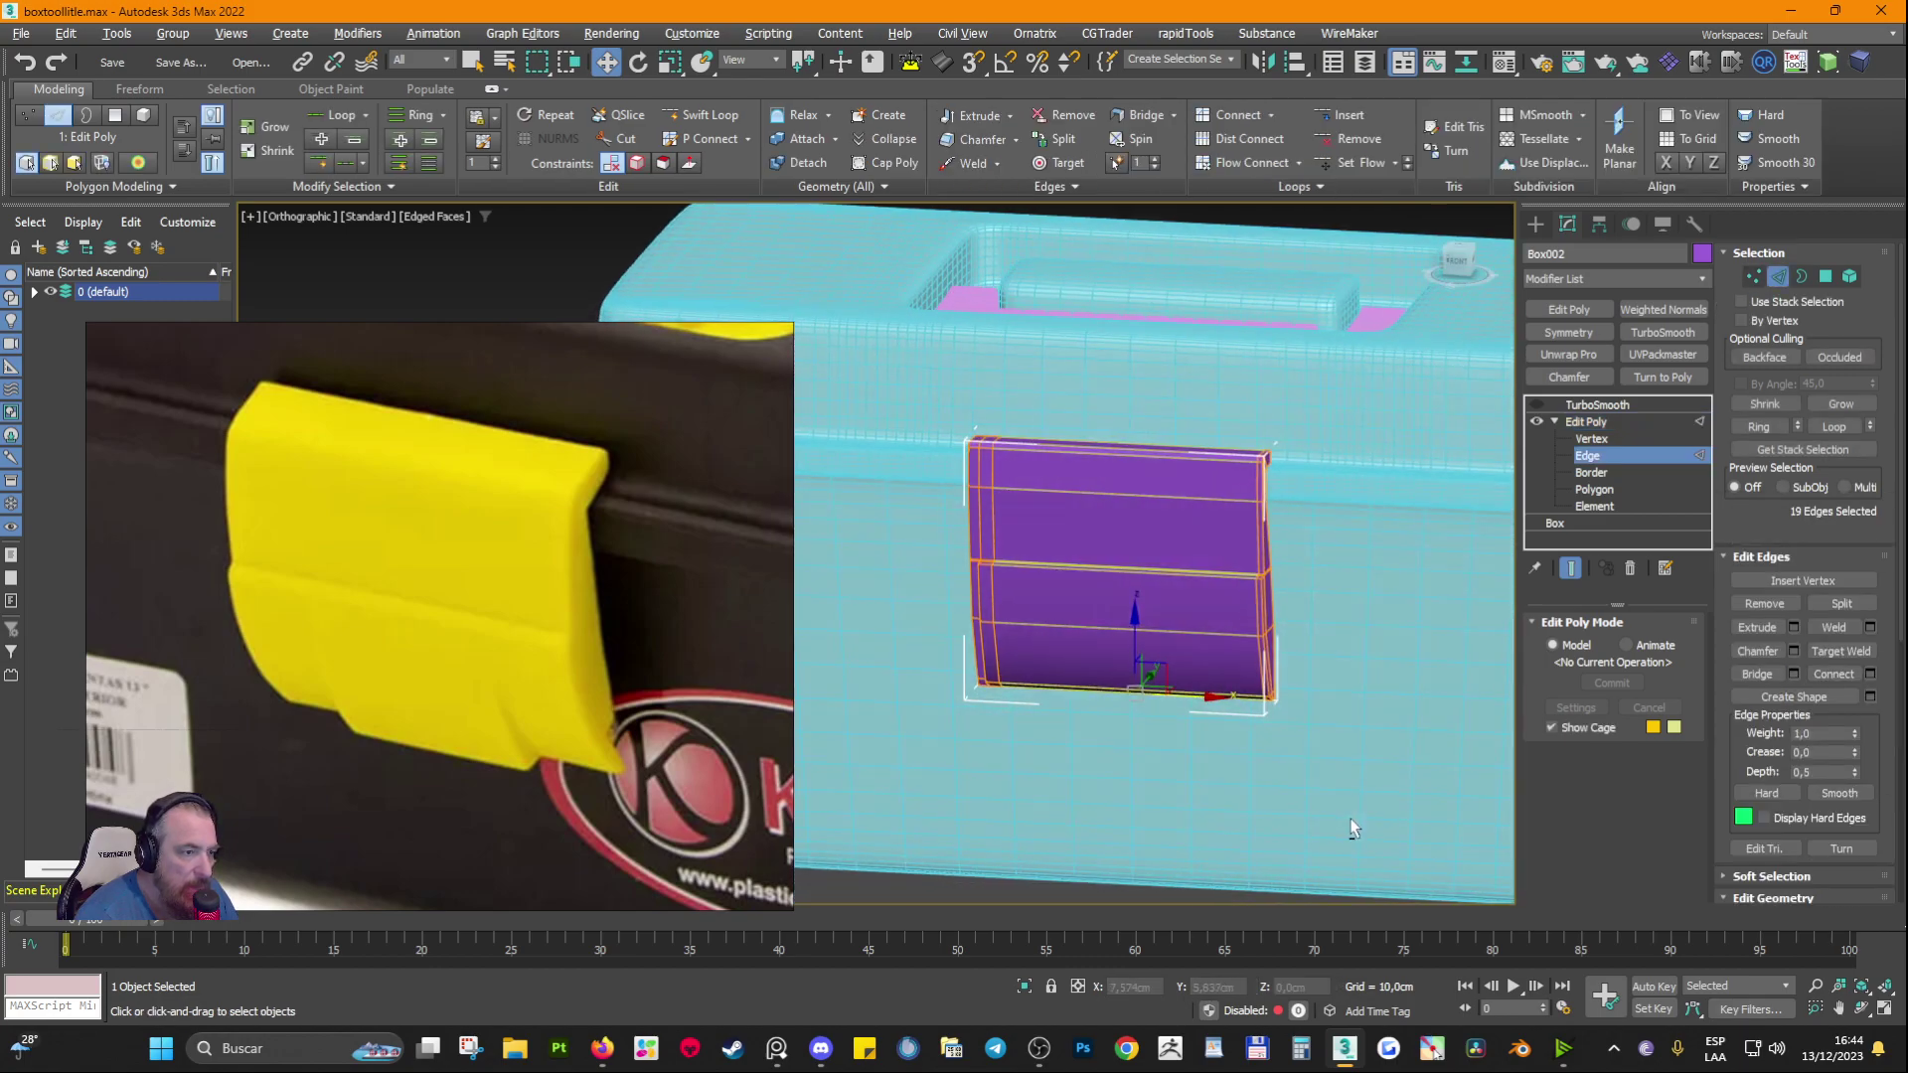
pyautogui.click(1572, 570)
pyautogui.keyDown('alt'); pyautogui.moveTo(1142, 664); pyautogui.dragTo(1158, 534, button='middle'); pyautogui.keyUp('alt')
pyautogui.click(1118, 610)
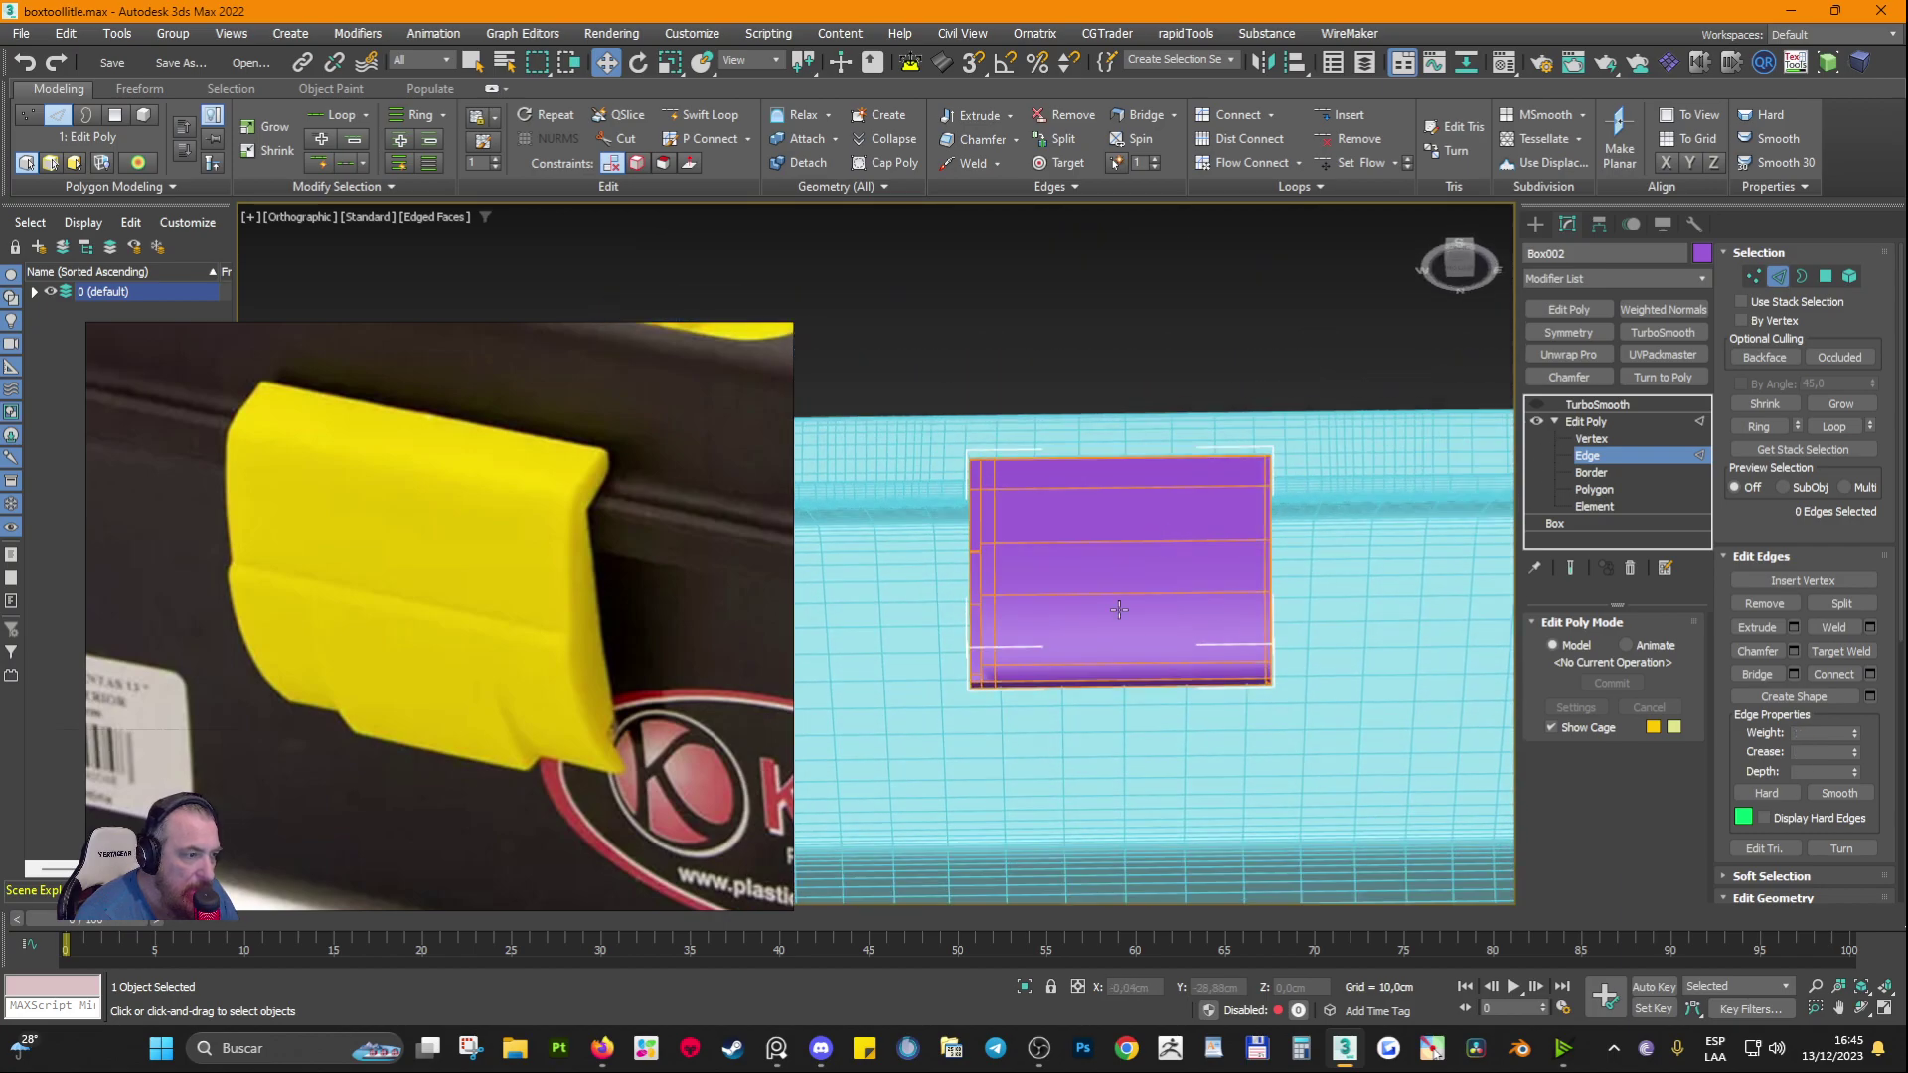
pyautogui.click(1551, 727)
pyautogui.moveTo(1184, 783); pyautogui.dragTo(1186, 780)
pyautogui.keyDown('alt'); pyautogui.moveTo(1188, 731); pyautogui.dragTo(1241, 718, button='middle'); pyautogui.keyUp('alt')
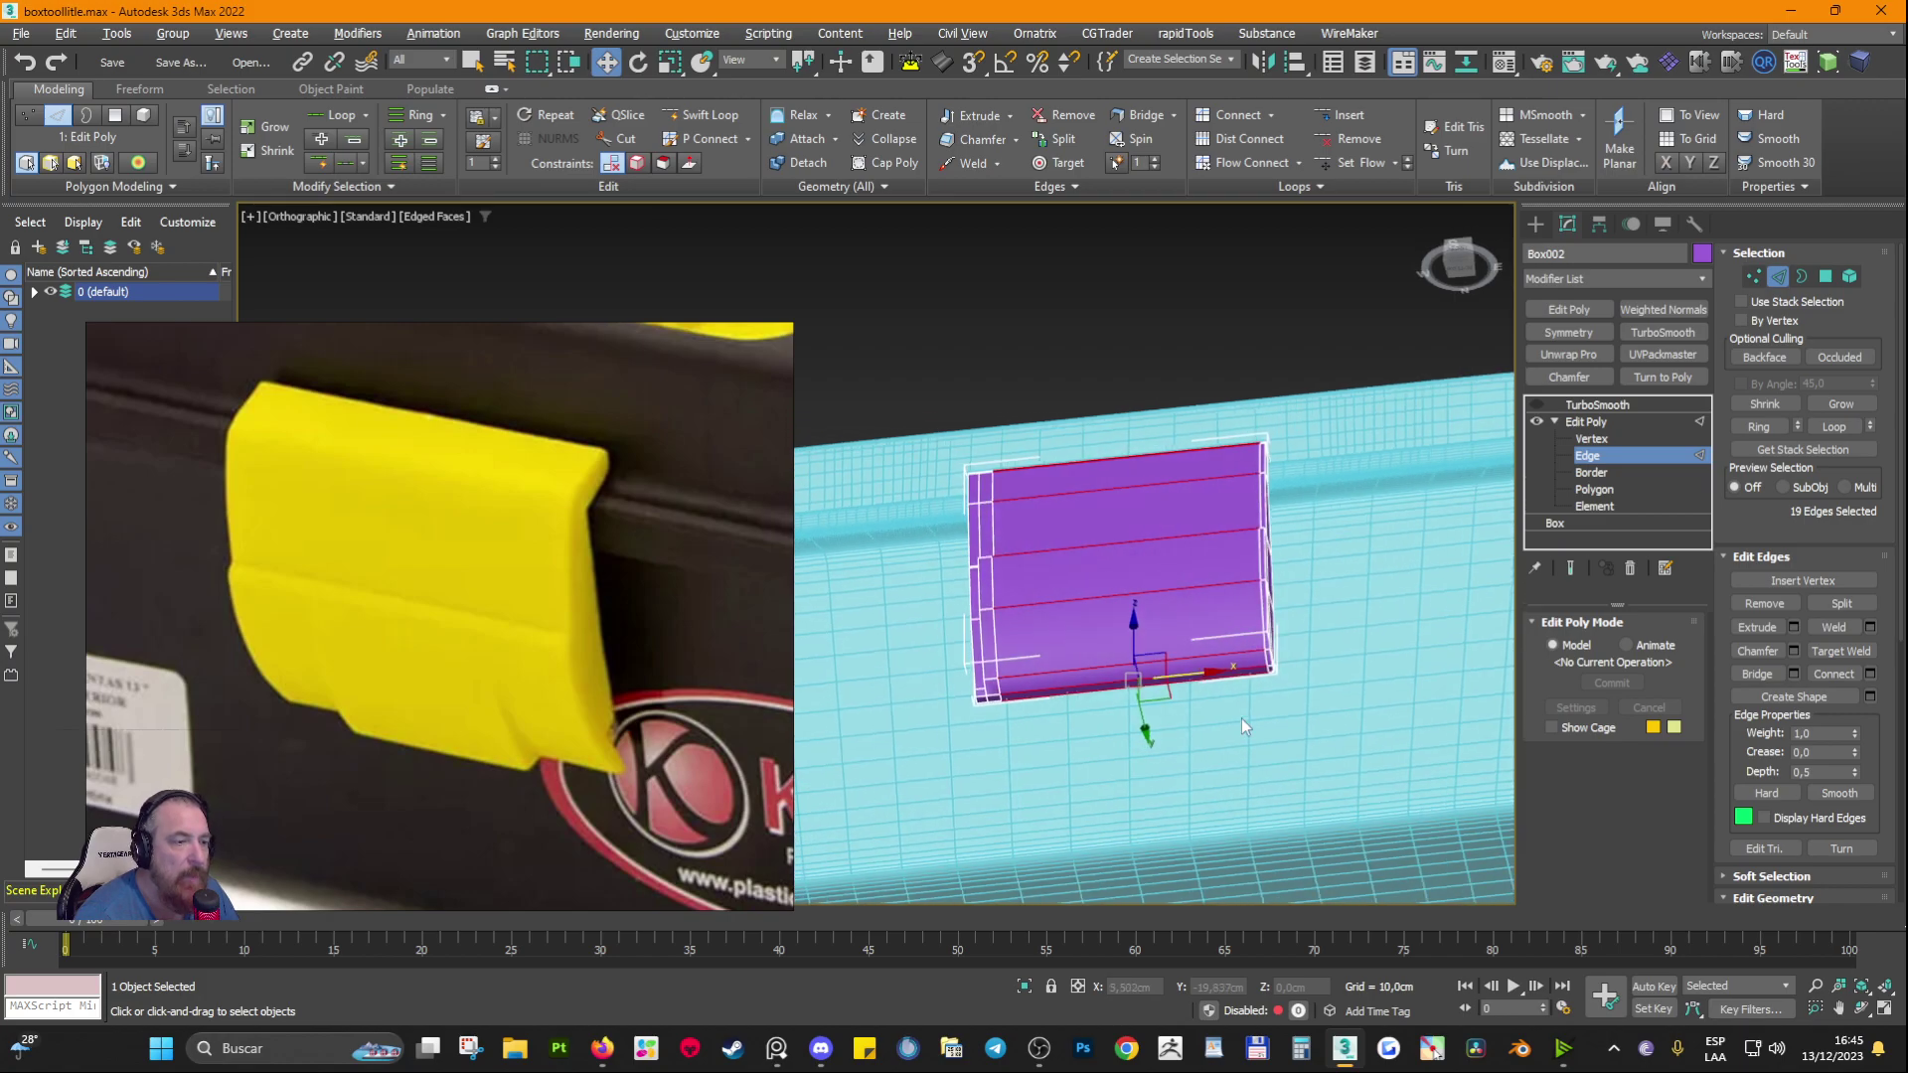
# Step: Connect the selected edges with 2 segments and a pinch of 37 to add two vertical loops across the latch
pyautogui.click(1870, 674)
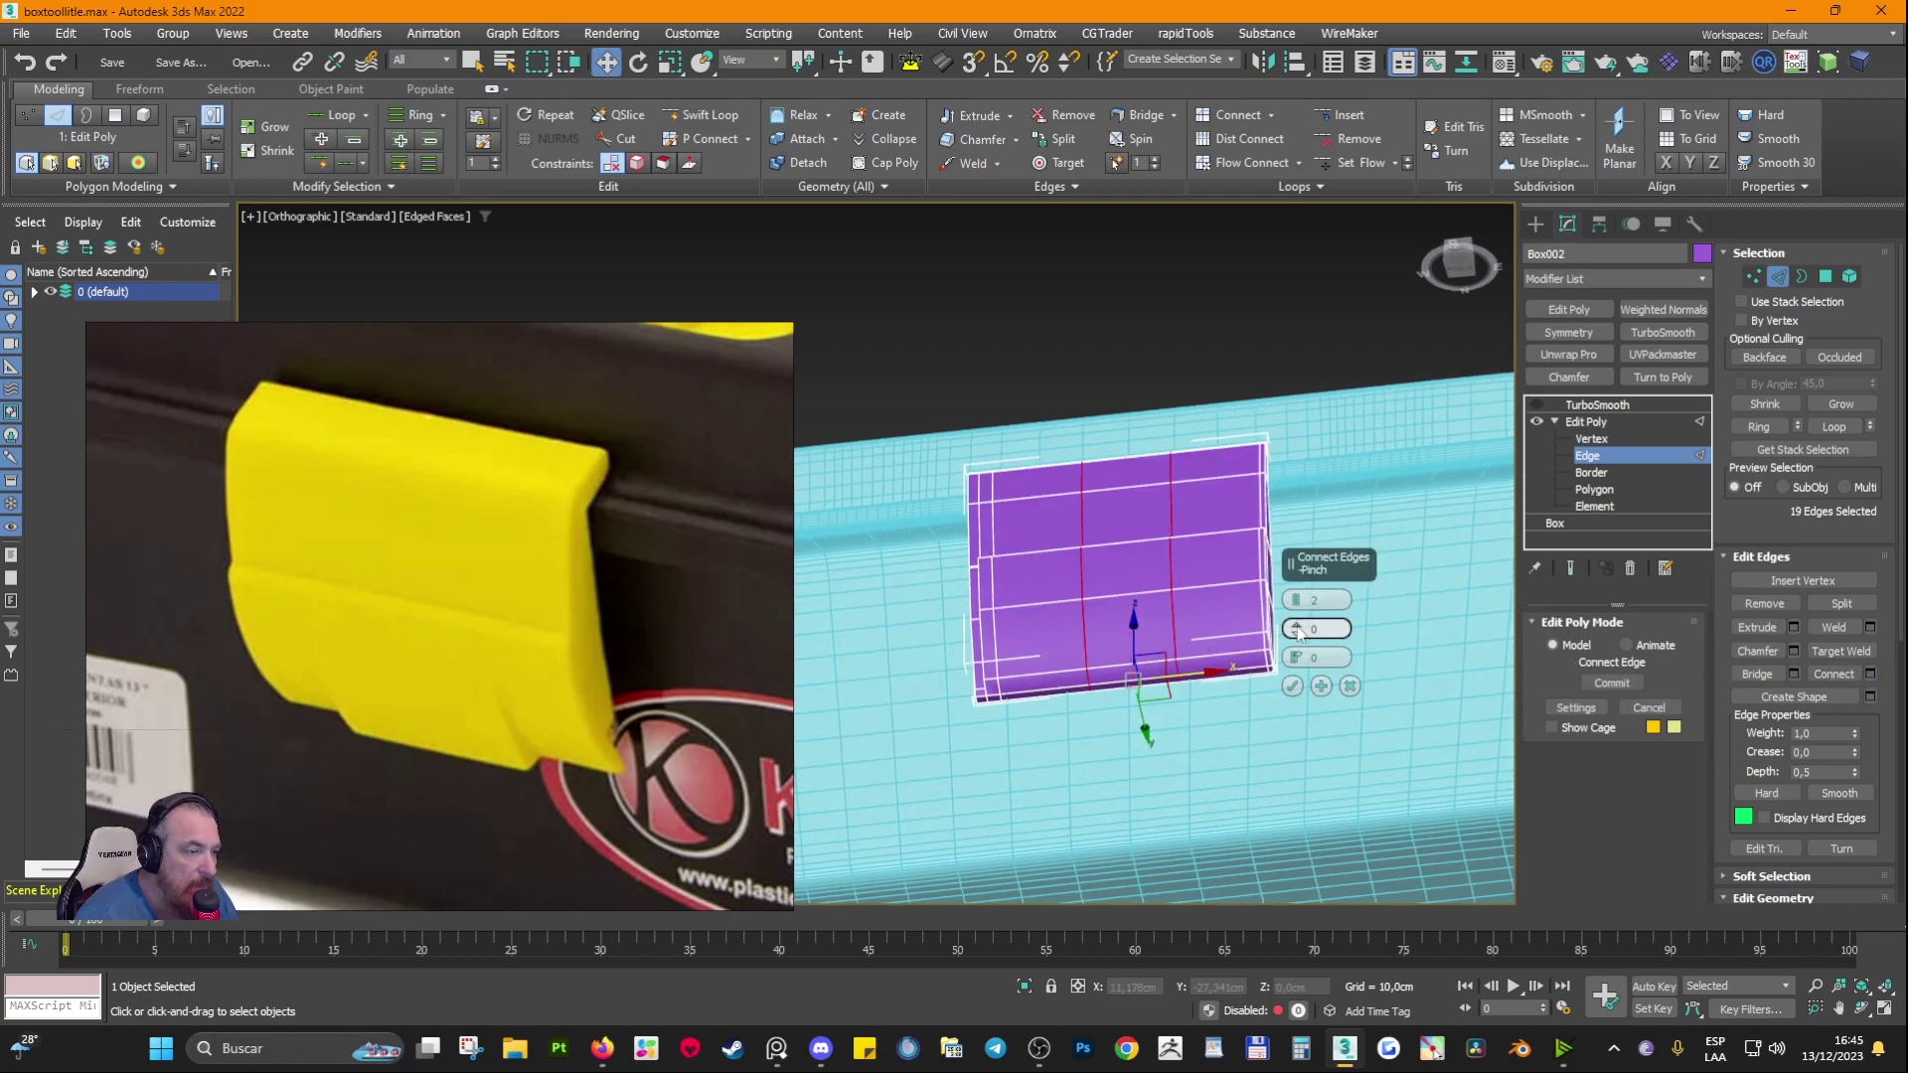
pyautogui.moveTo(1298, 633); pyautogui.dragTo(1279, 478)
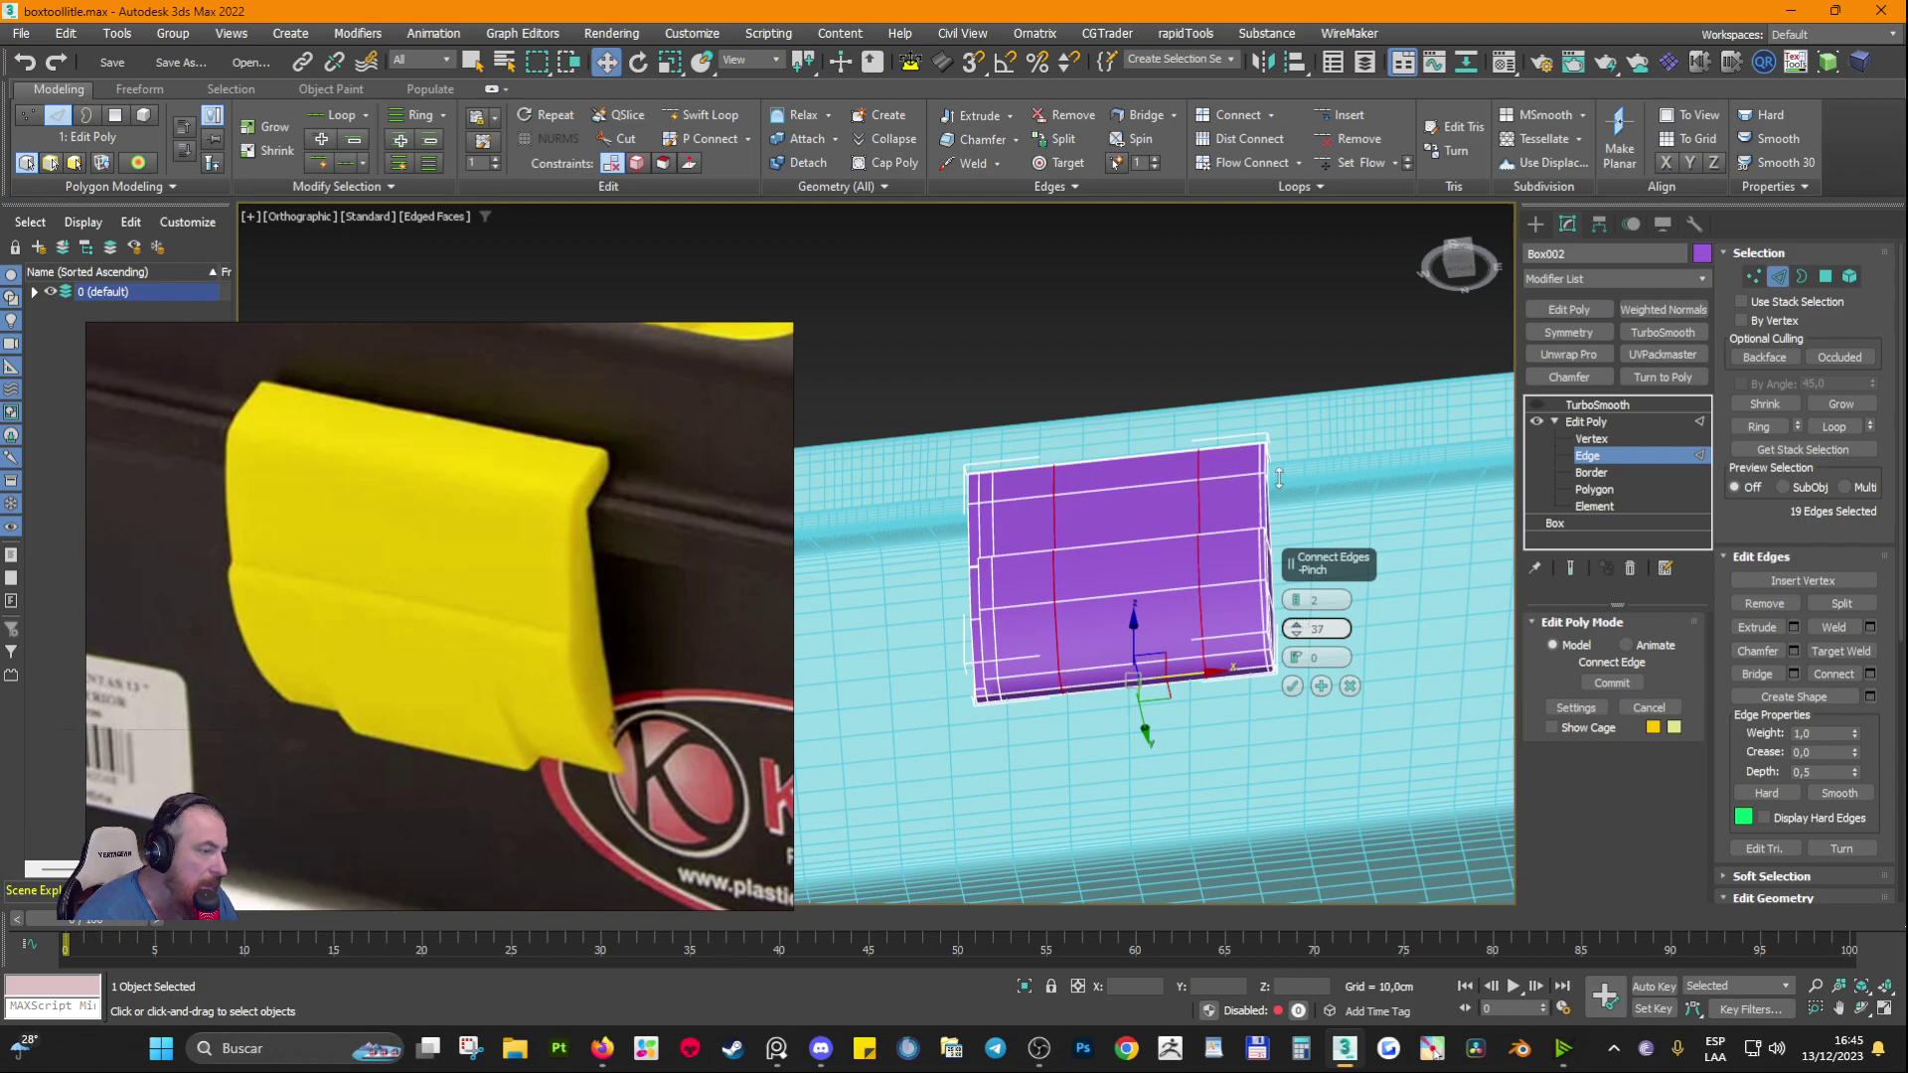
pyautogui.click(1290, 687)
pyautogui.keyDown('alt'); pyautogui.moveTo(1291, 685); pyautogui.dragTo(1441, 596, button='middle'); pyautogui.keyUp('alt')
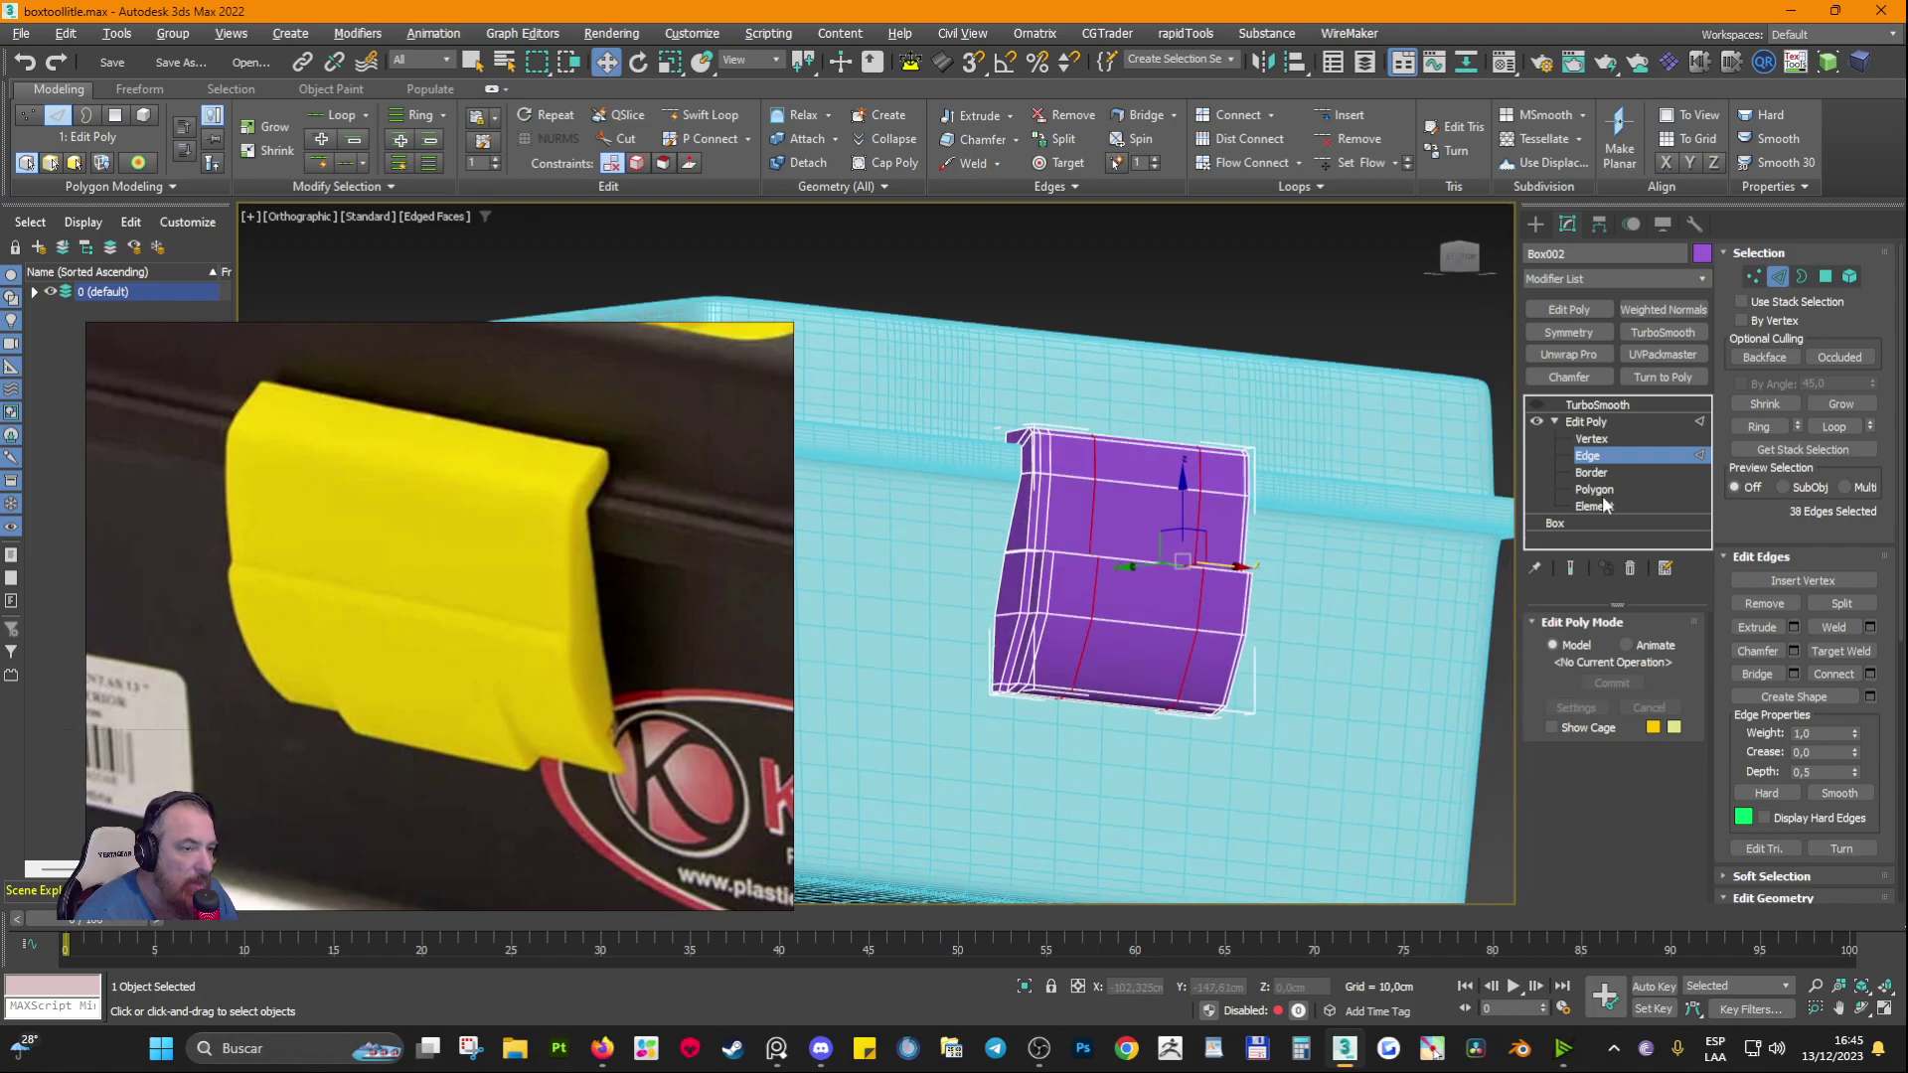
# Step: At the Polygon level, select the four polygons of the raised lower panel's middle column, down to its bottom edge
pyautogui.click(1827, 276)
pyautogui.click(1140, 586)
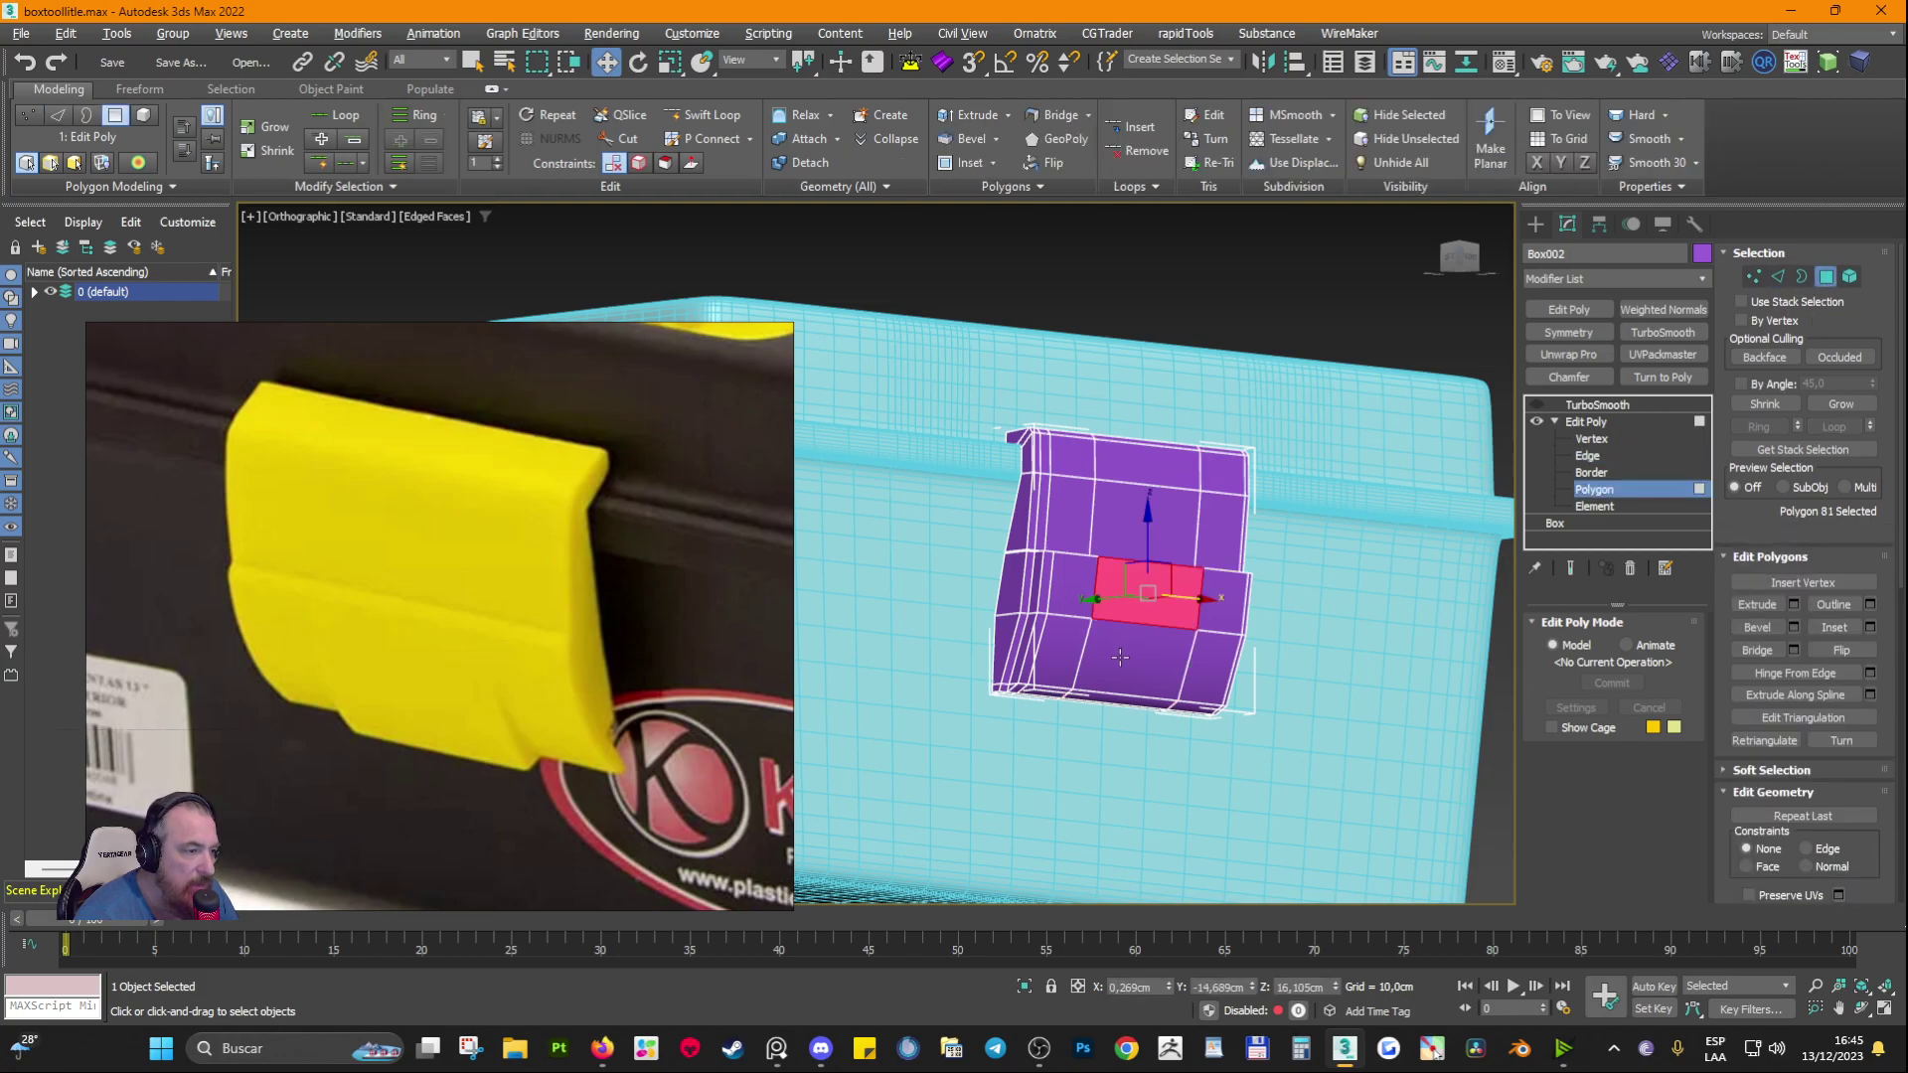
pyautogui.keyDown('ctrl'); pyautogui.click(1119, 658); pyautogui.keyUp('ctrl')
pyautogui.moveTo(1120, 658)
pyautogui.keyDown('alt'); pyautogui.mouseDown(button='middle')
pyautogui.moveTo(1110, 699)
pyautogui.moveTo(1136, 677)
pyautogui.moveTo(1126, 649)
pyautogui.mouseUp(button='middle'); pyautogui.keyUp('alt')
pyautogui.keyDown('ctrl'); pyautogui.click(1110, 698); pyautogui.keyUp('ctrl')
pyautogui.keyDown('ctrl'); pyautogui.click(1101, 701); pyautogui.keyUp('ctrl')
pyautogui.scroll(3, 1134, 675)
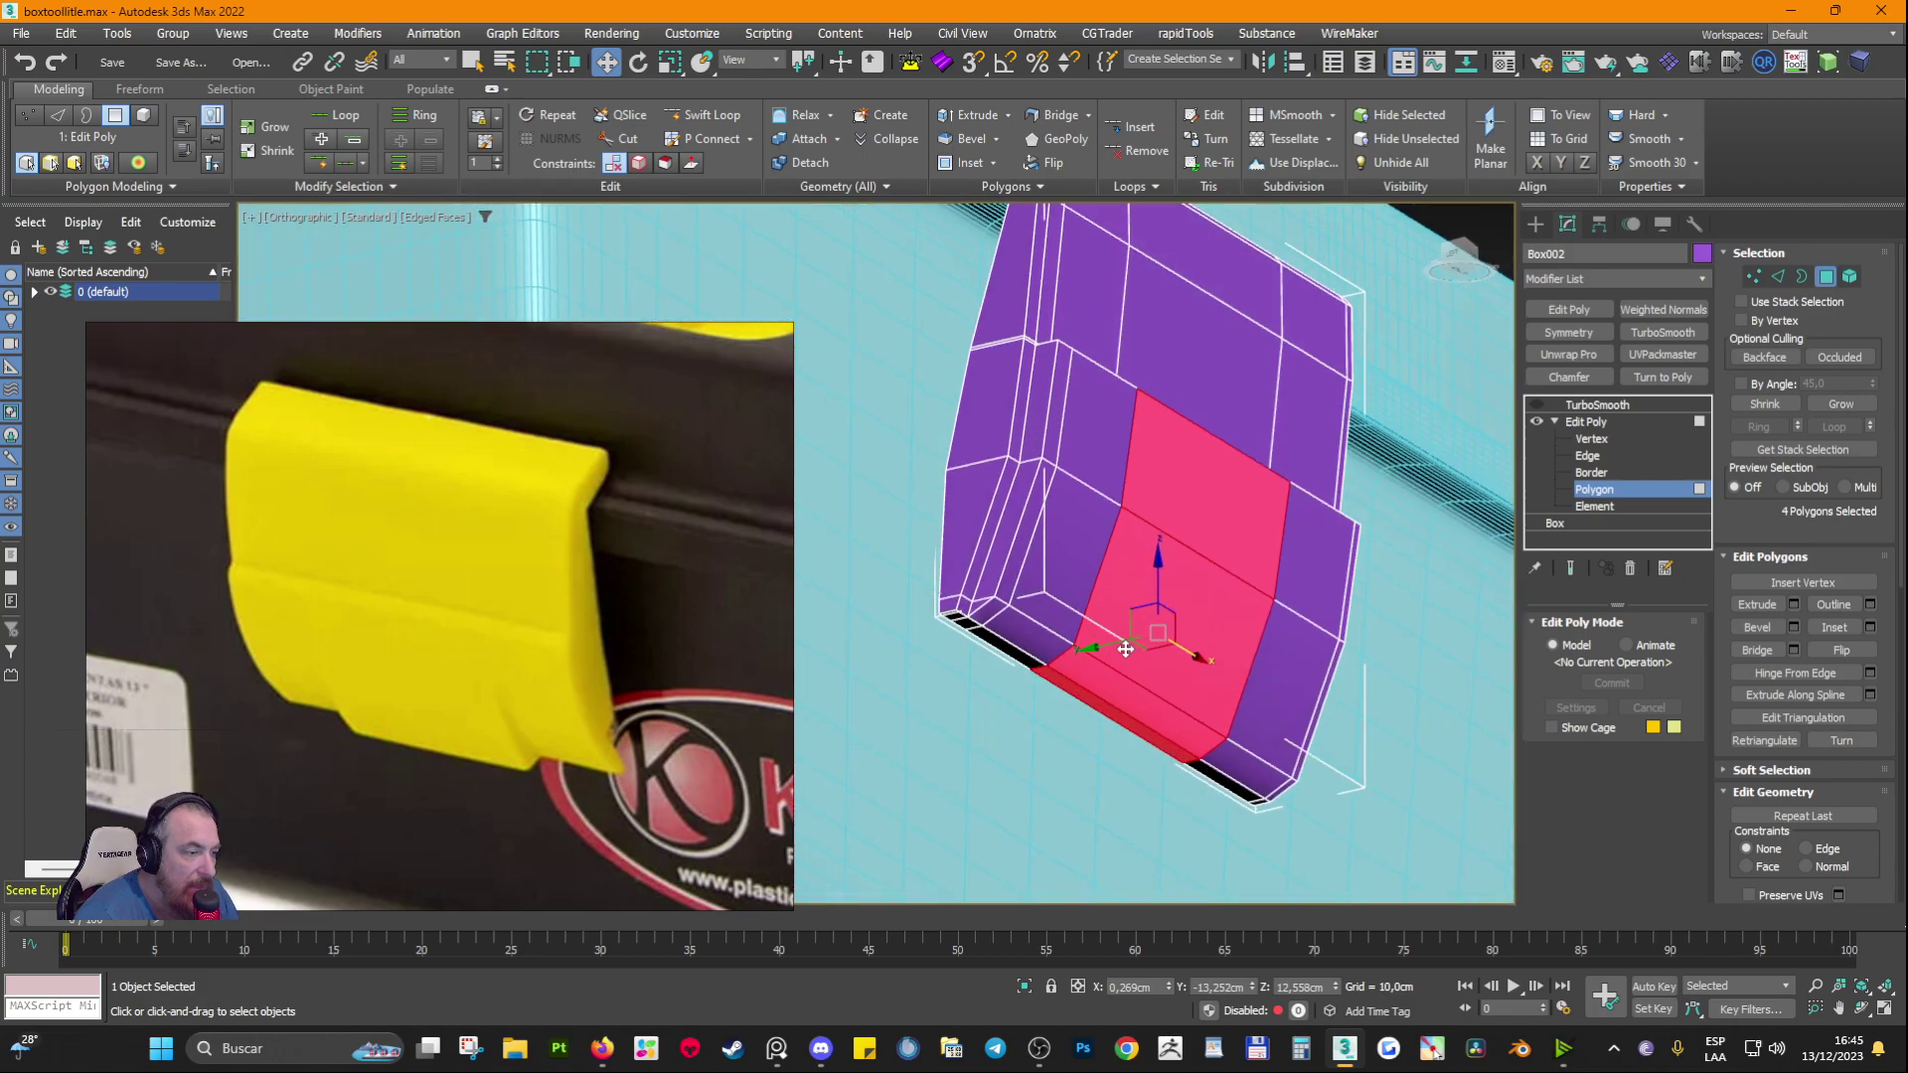
# Step: Try to move the selected middle polygons outward and add the adjoining underside polygon to the selection
pyautogui.moveTo(1114, 646); pyautogui.dragTo(1175, 603)
pyautogui.press('F2')
pyautogui.keyDown('alt'); pyautogui.moveTo(1160, 632); pyautogui.dragTo(1191, 727, button='middle'); pyautogui.keyUp('alt')
pyautogui.scroll(3, 1068, 694)
pyautogui.keyDown('ctrl'); pyautogui.click(1055, 672); pyautogui.keyUp('ctrl')
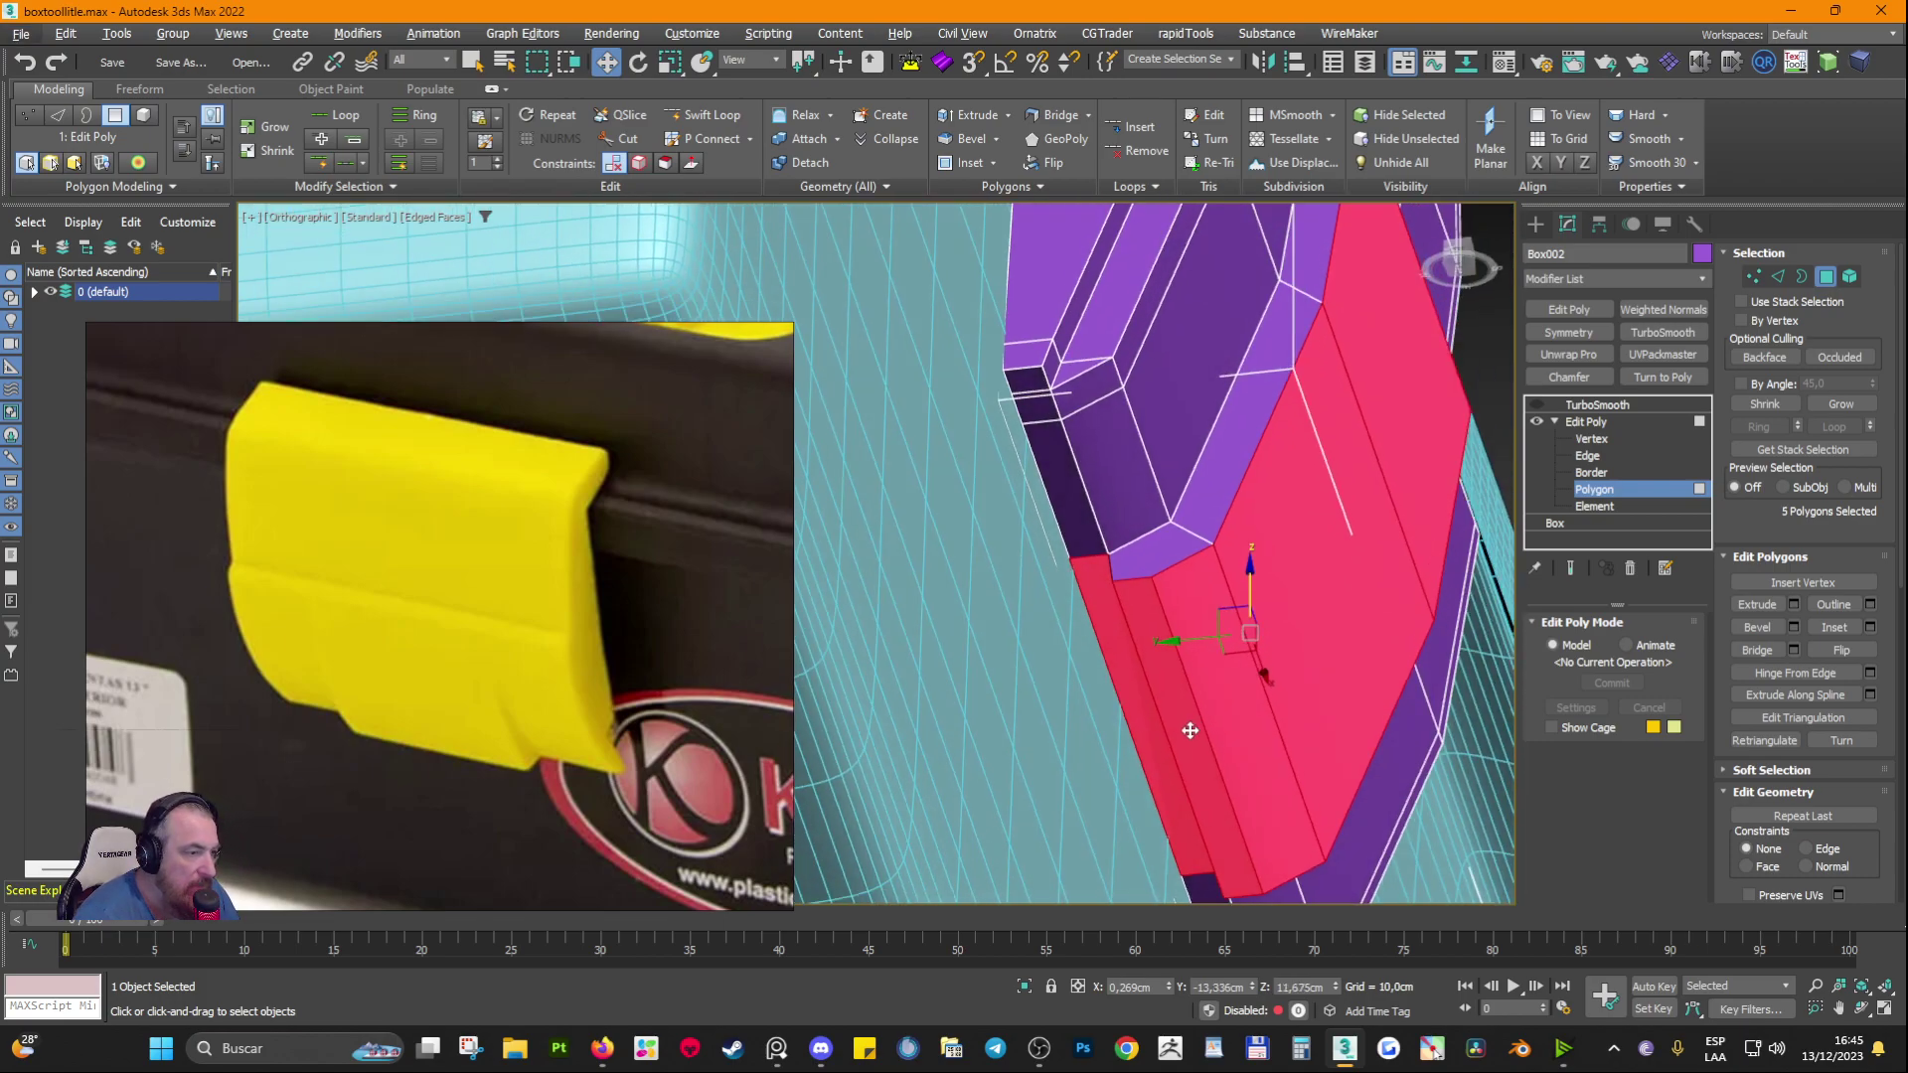
pyautogui.hotkey('ctrl', 'z')
pyautogui.hotkey('ctrl', 'z')
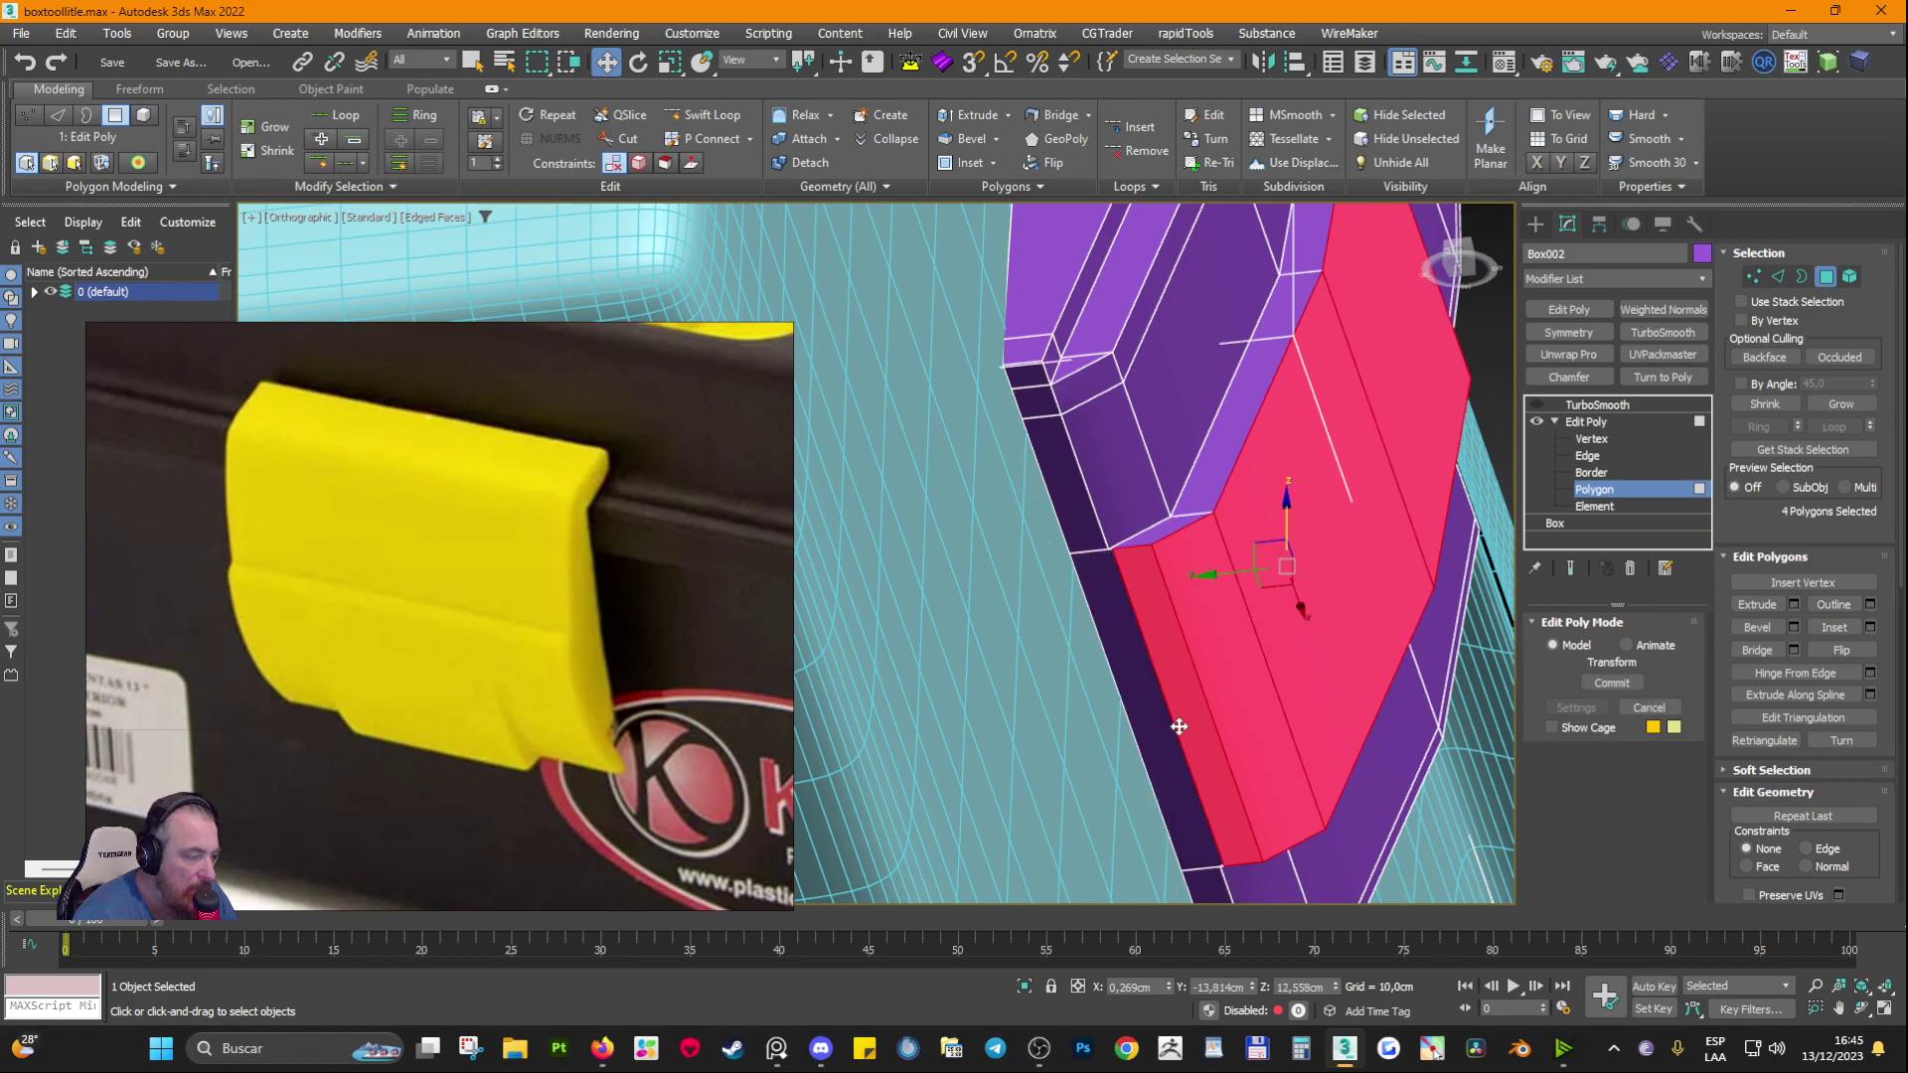
# Step: Isolate the latch, try adding the underside polygon to the selection, and undo back to the unmoved middle polygons
pyautogui.click(1025, 987)
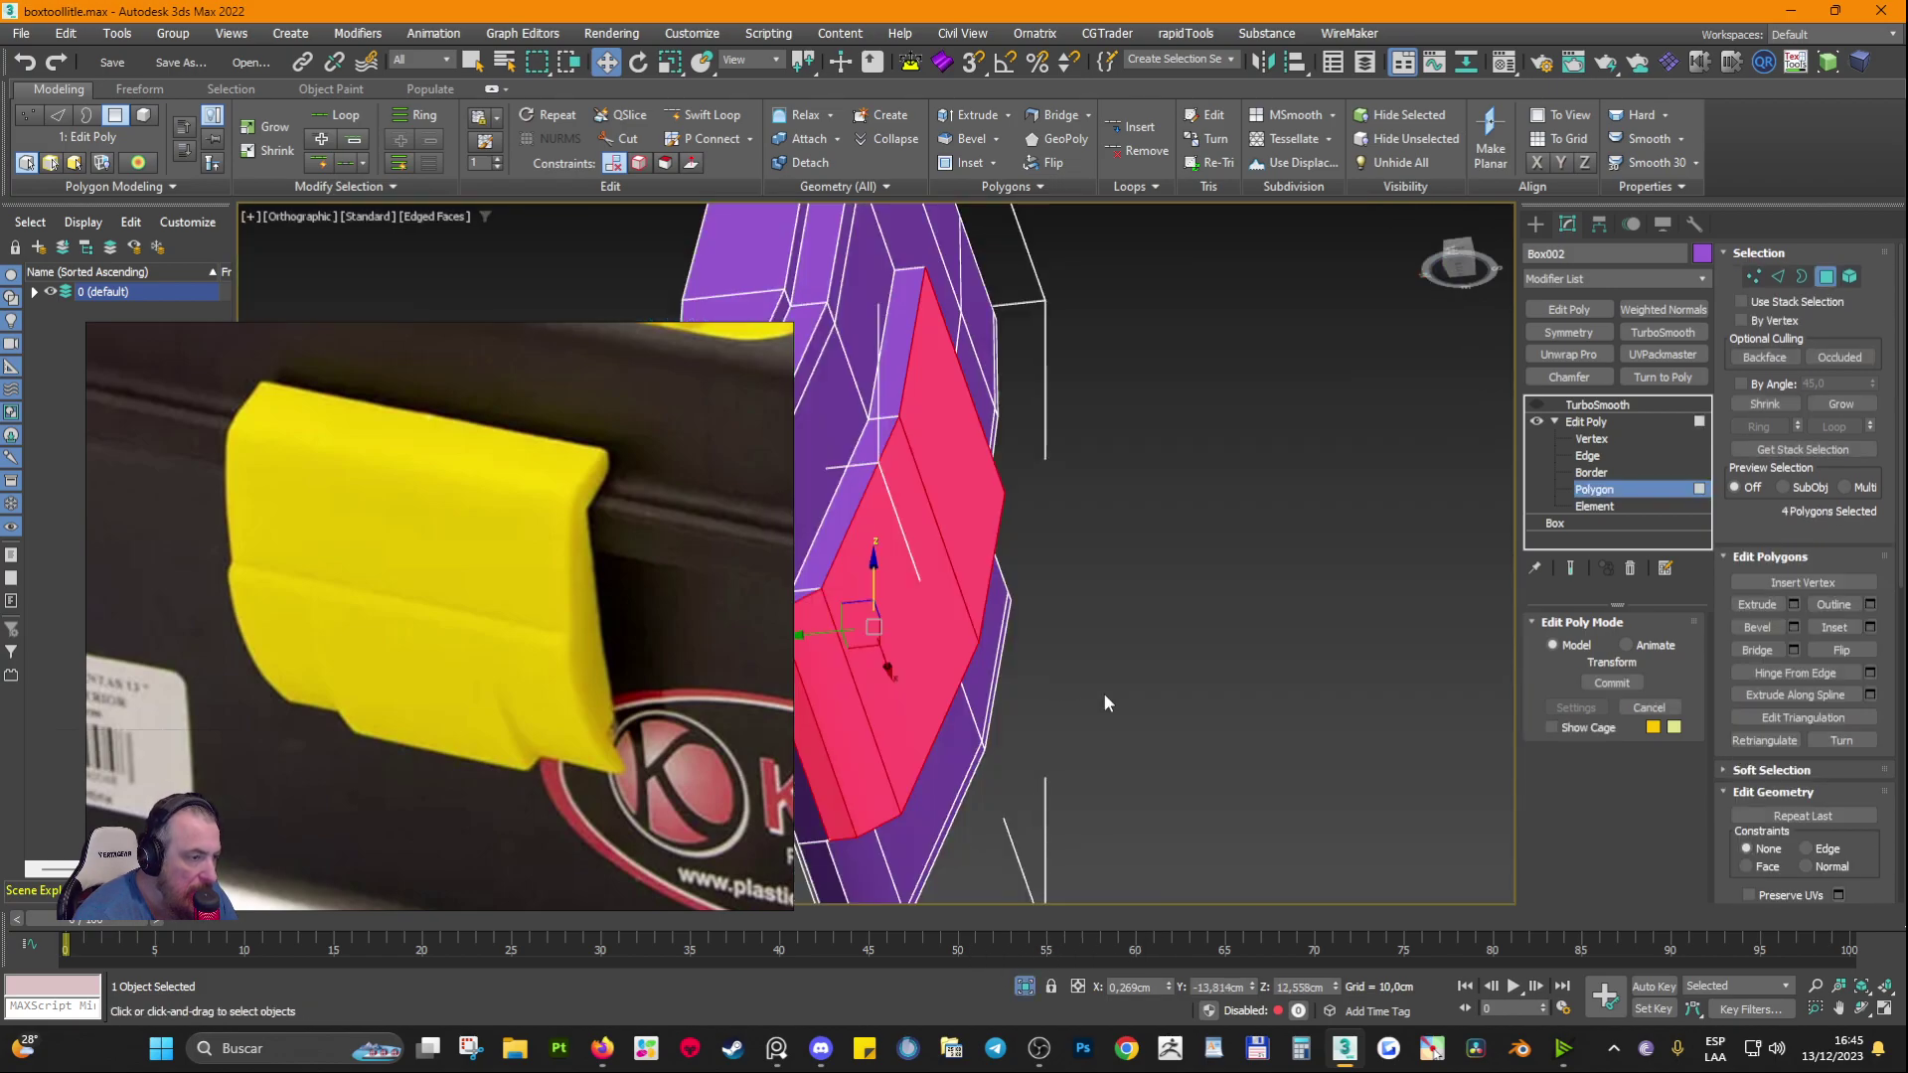
pyautogui.hotkey('shift', 'z')
pyautogui.moveTo(1188, 596); pyautogui.dragTo(1057, 530, button='middle')
pyautogui.keyDown('ctrl'); pyautogui.click(1020, 614); pyautogui.keyUp('ctrl')
pyautogui.moveTo(1020, 614)
pyautogui.keyDown('alt'); pyautogui.mouseDown(button='middle')
pyautogui.moveTo(1021, 677)
pyautogui.moveTo(1017, 645)
pyautogui.mouseUp(button='middle'); pyautogui.keyUp('alt')
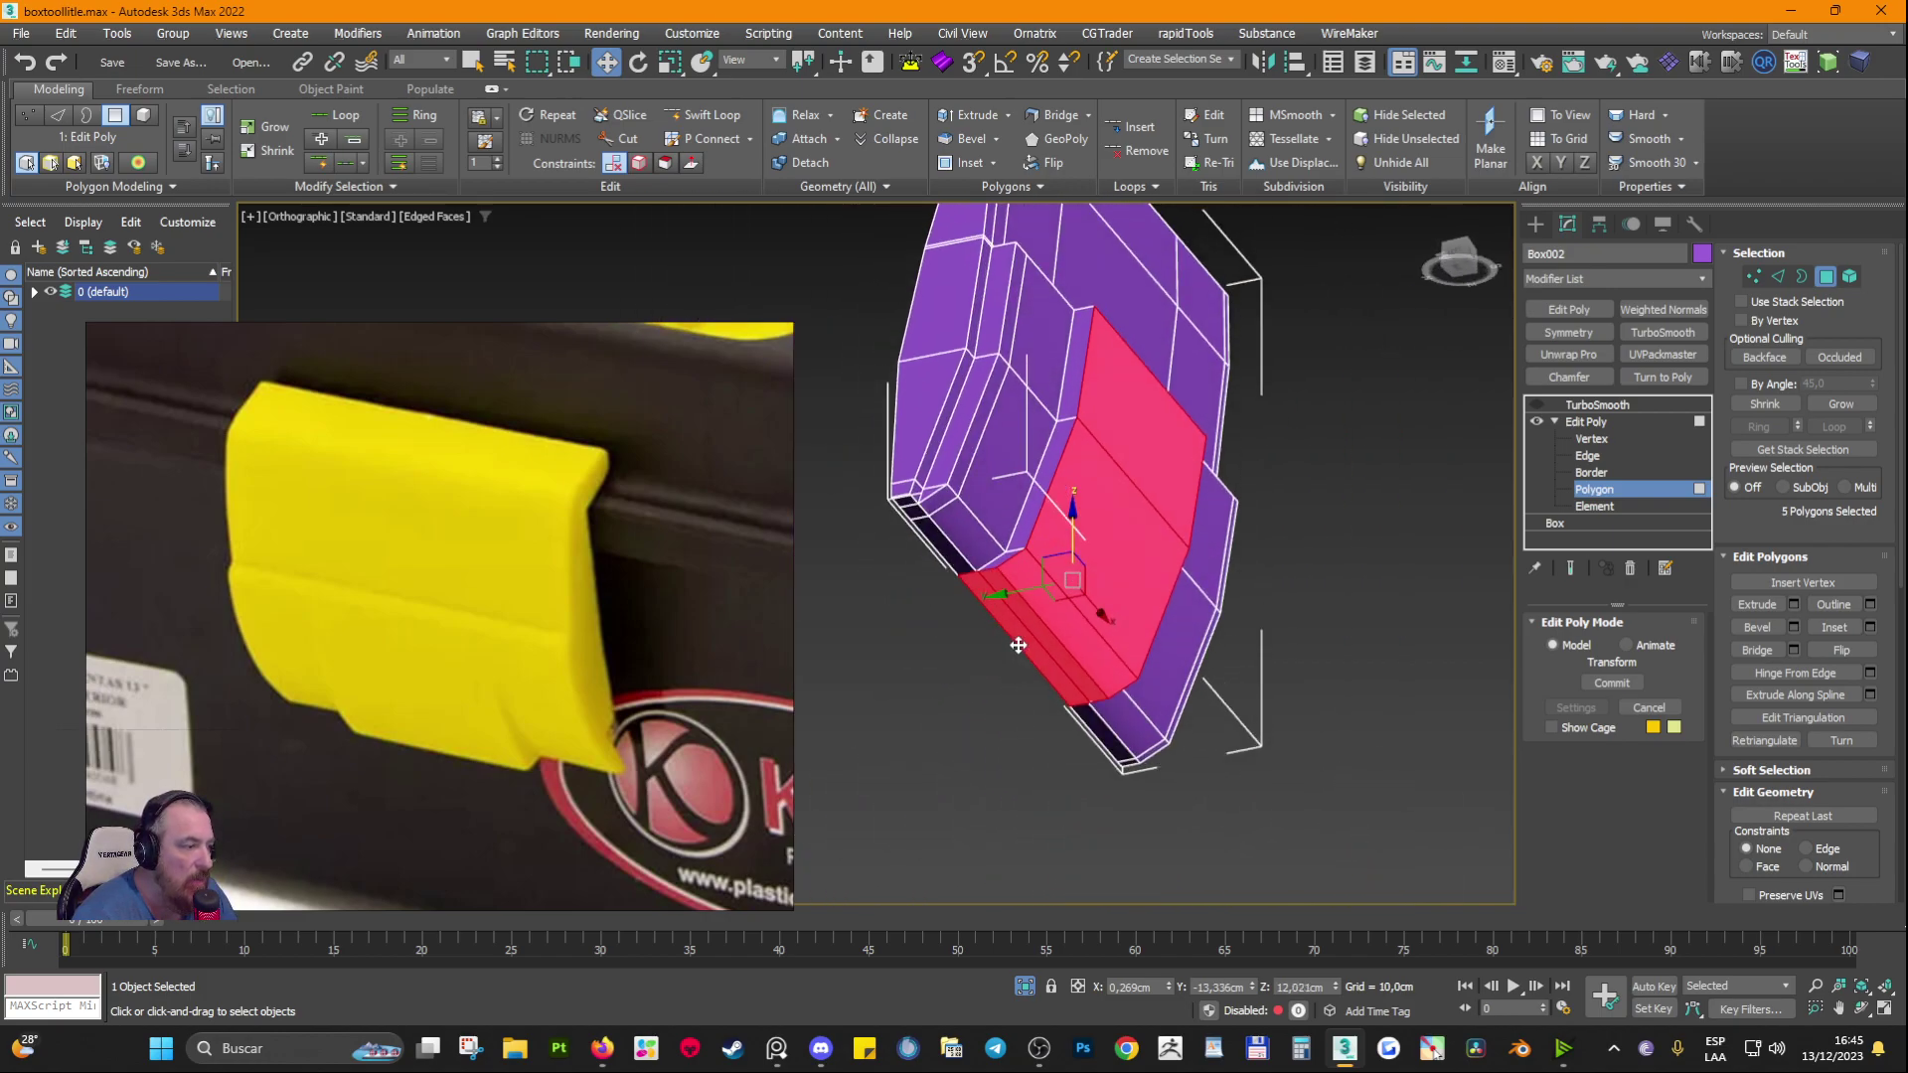
pyautogui.hotkey('ctrl', 'z')
pyautogui.hotkey('ctrl', 'z')
pyautogui.hotkey('ctrl', 'z')
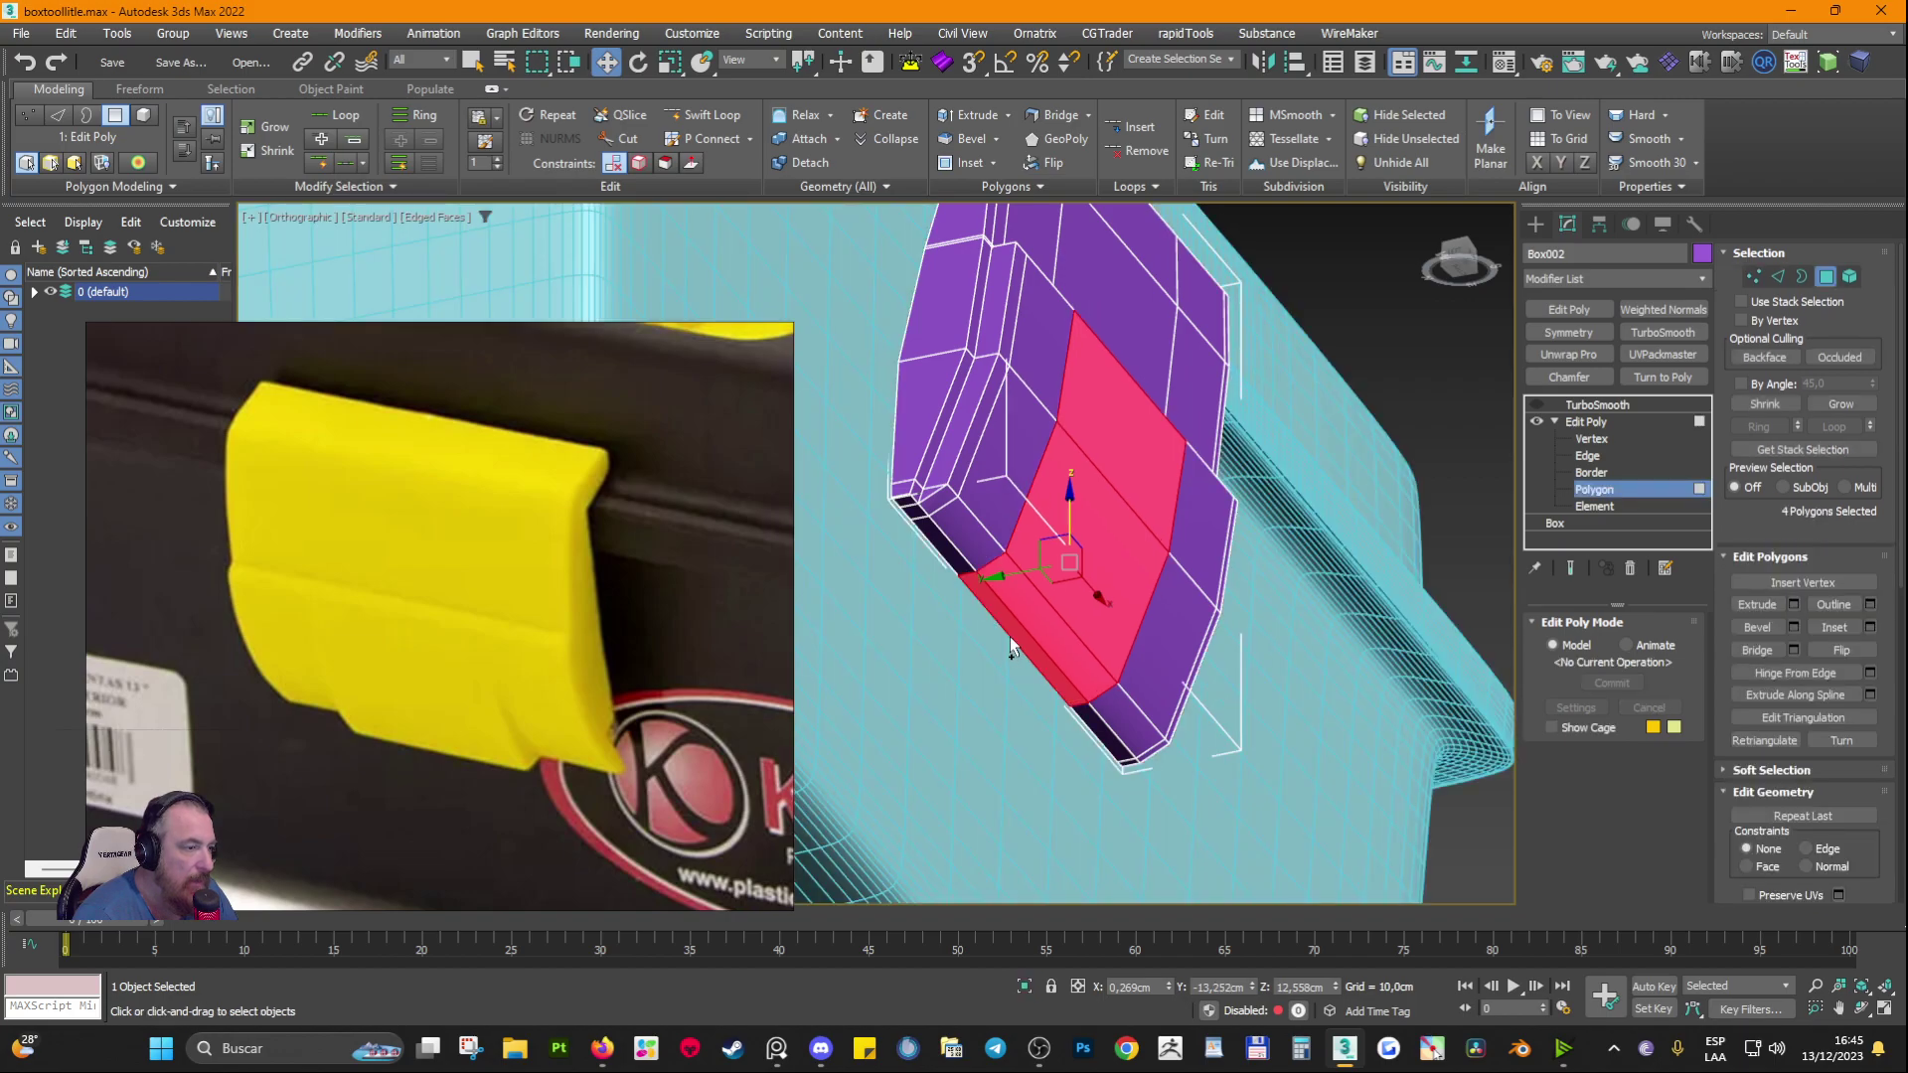
# Step: Try to move the four middle polygons outward and down, compare them with the reference photo, and undo the move
pyautogui.keyDown('alt'); pyautogui.moveTo(1005, 626); pyautogui.dragTo(1084, 574, button='middle'); pyautogui.keyUp('alt')
pyautogui.moveTo(1029, 544); pyautogui.dragTo(1057, 538)
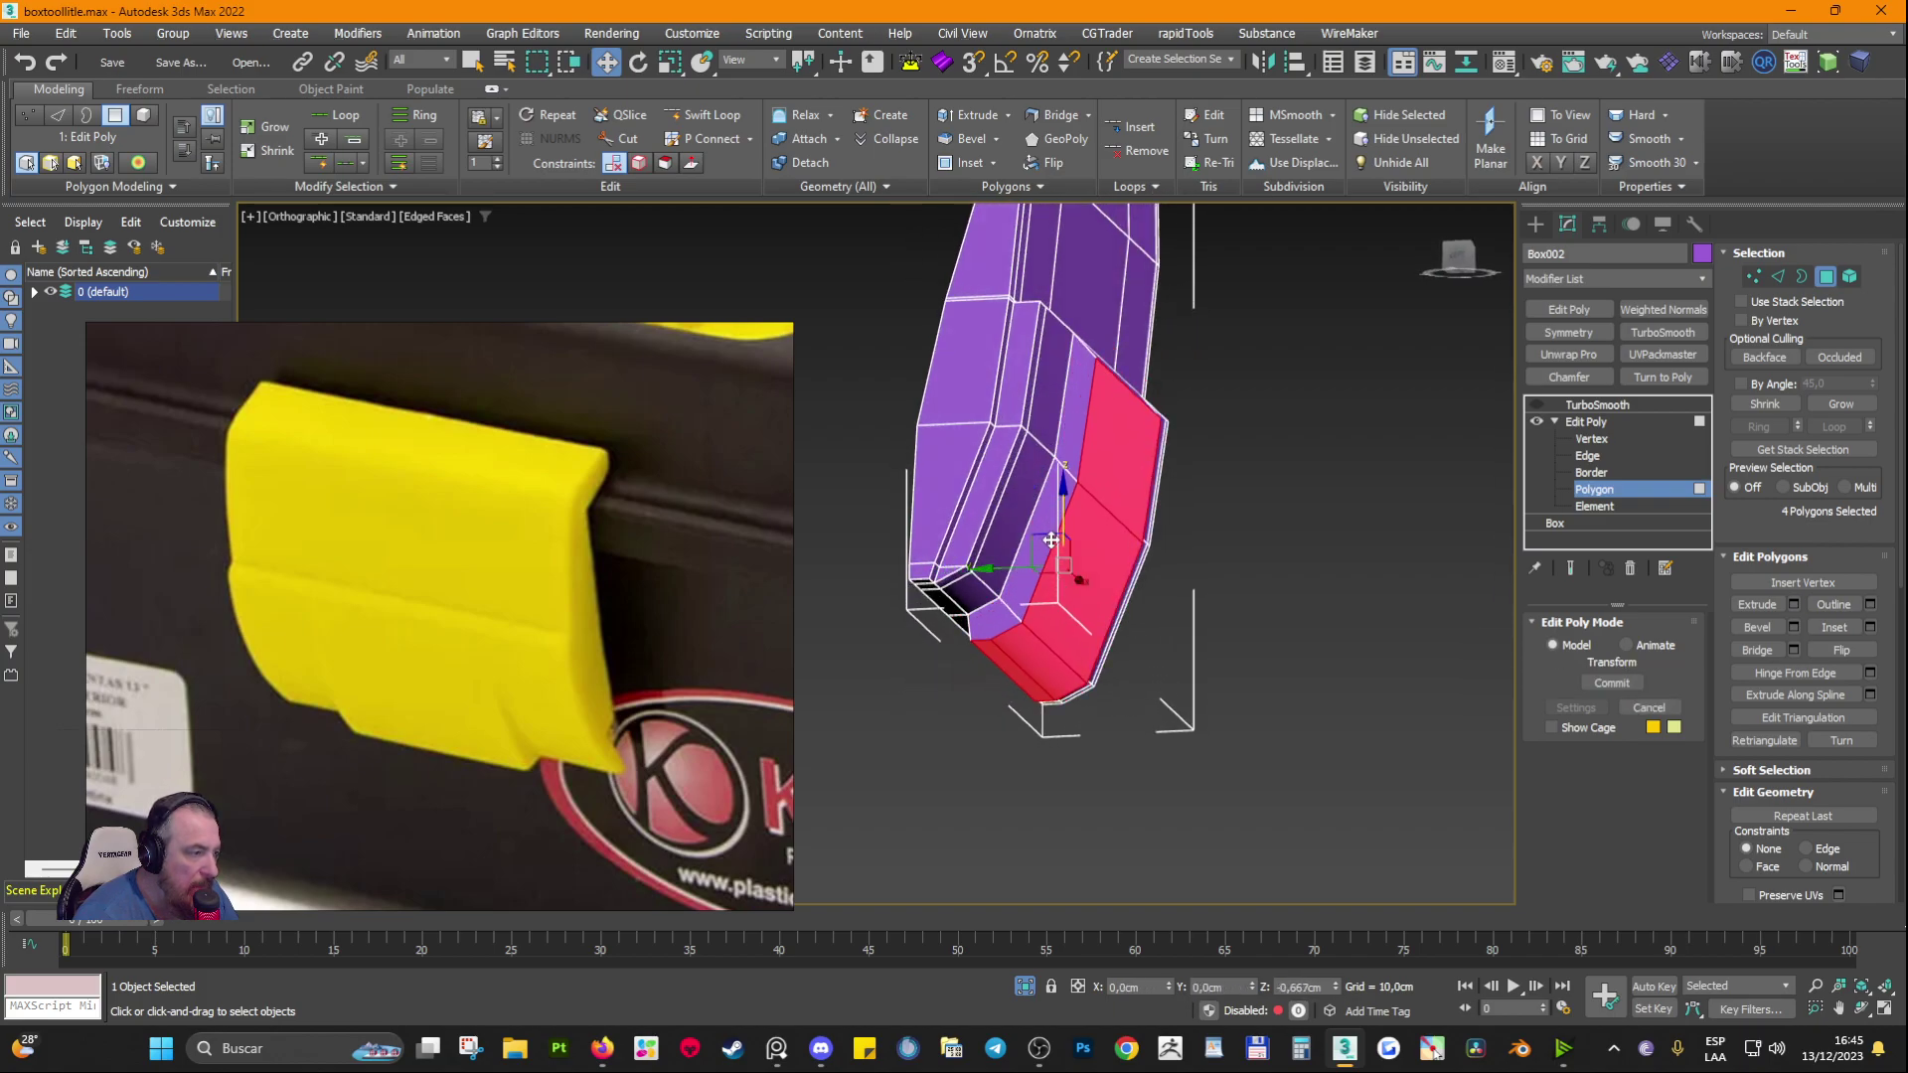
pyautogui.keyDown('alt'); pyautogui.moveTo(1327, 588); pyautogui.dragTo(1004, 596, button='middle'); pyautogui.keyUp('alt')
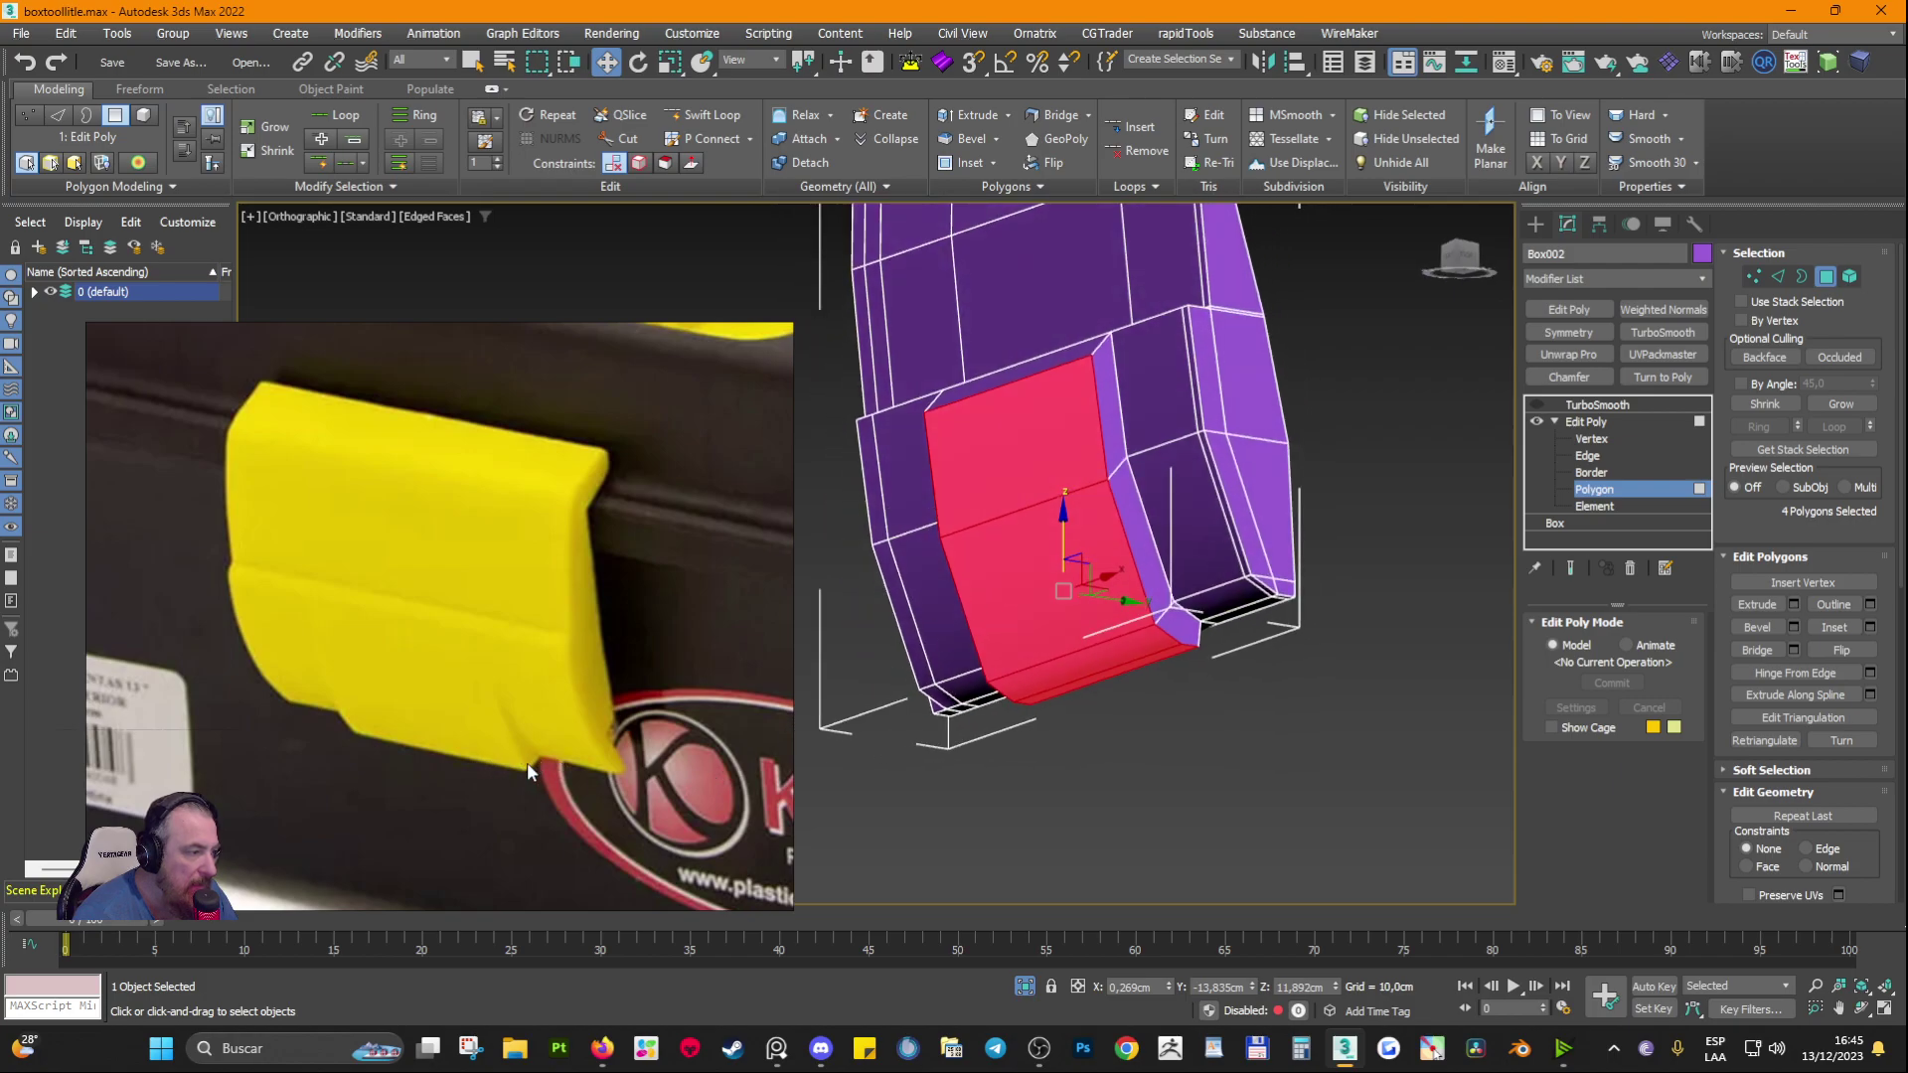
pyautogui.hotkey('ctrl', 'z')
pyautogui.hotkey('ctrl', 'z')
pyautogui.keyDown('alt'); pyautogui.moveTo(1111, 672); pyautogui.dragTo(1348, 598, button='middle'); pyautogui.keyUp('alt')
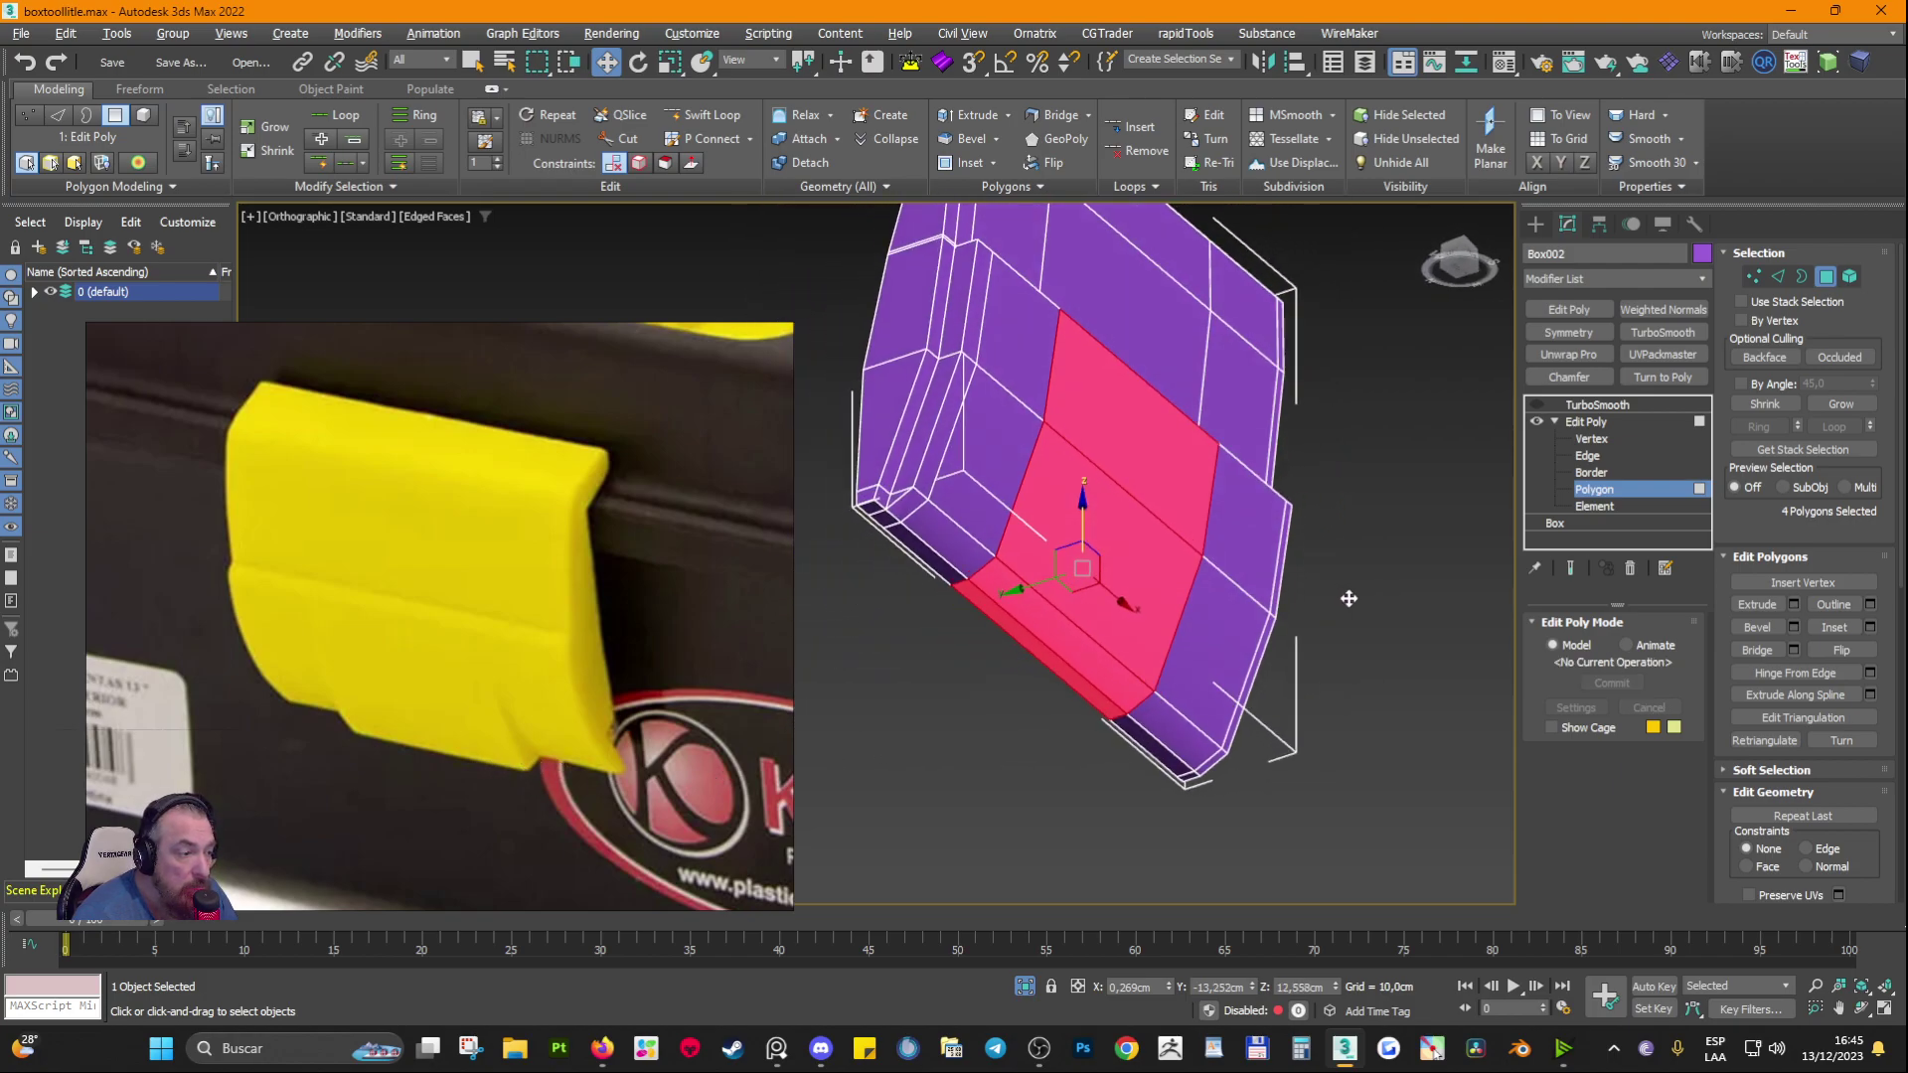
# Step: Extrude the four middle polygons by 1.02 cm along Local Normals, comparing the result with Group Normals
pyautogui.click(1794, 603)
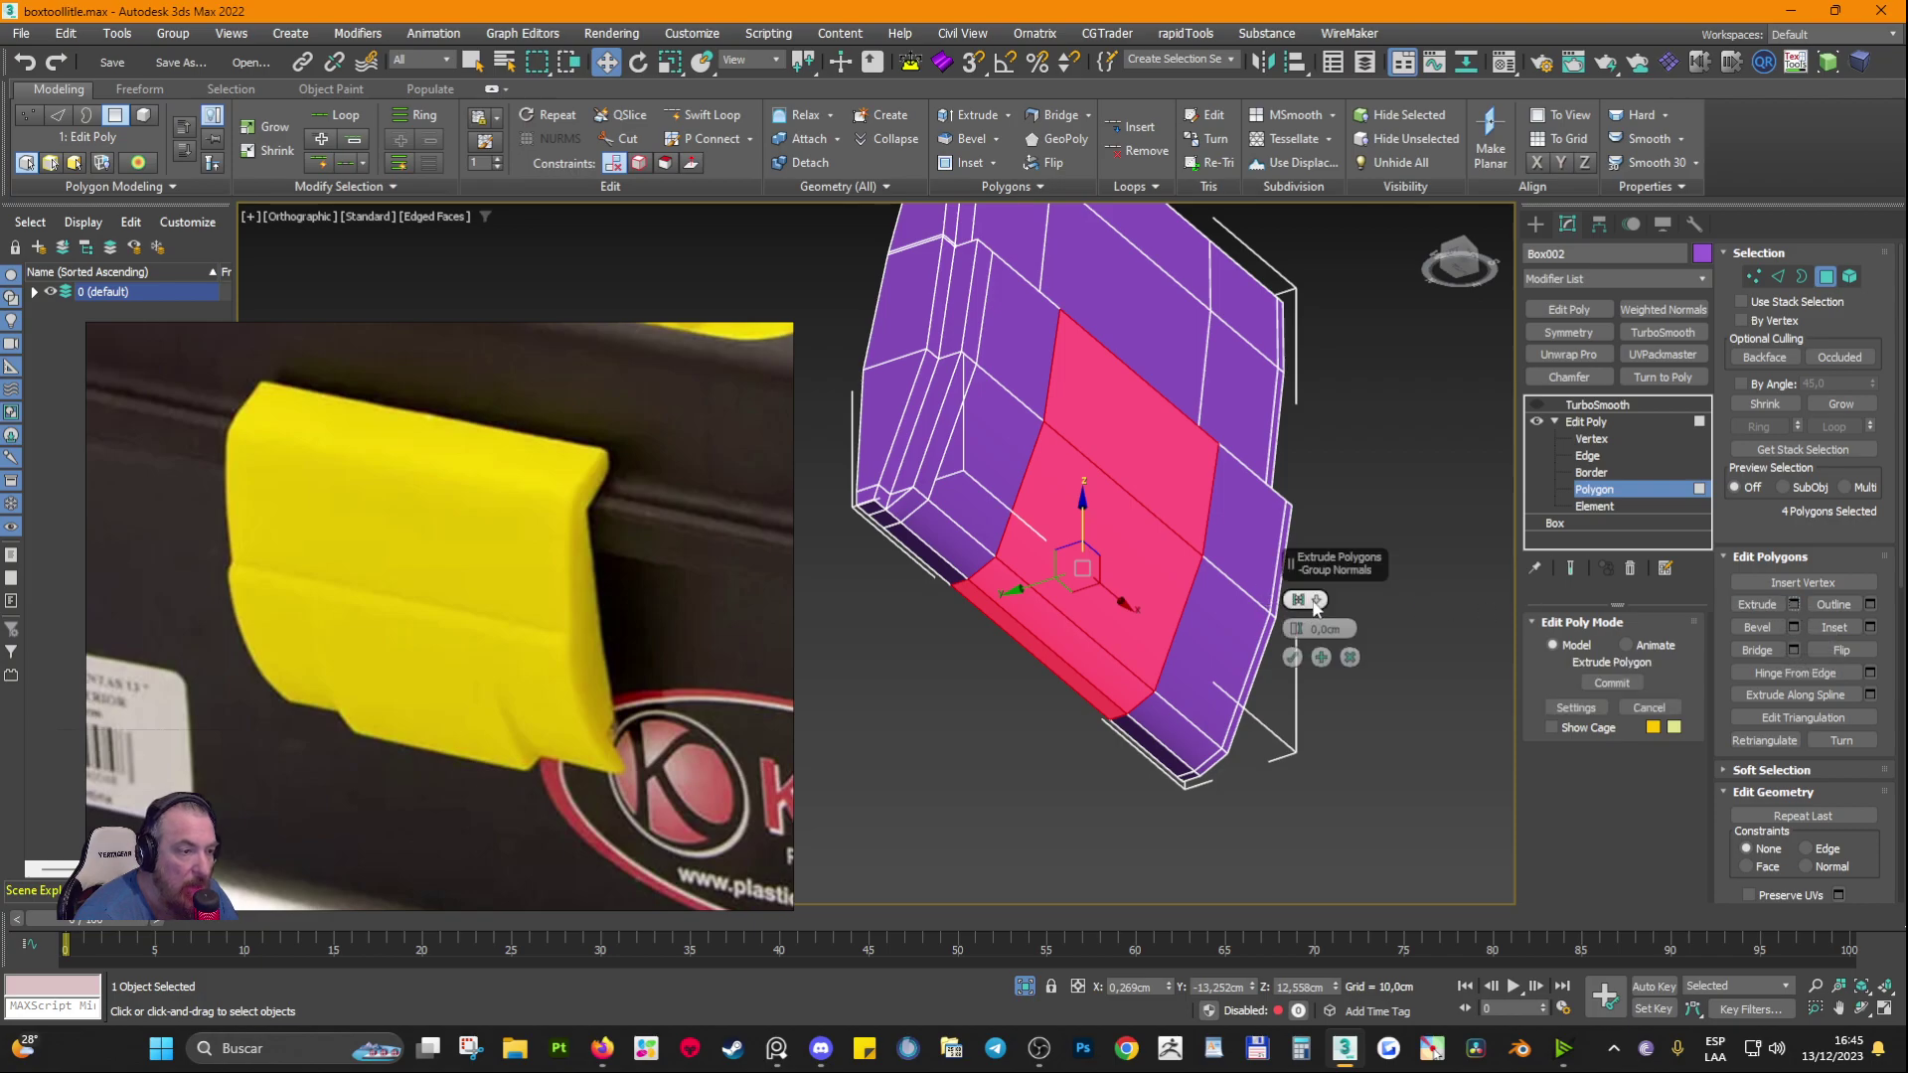
pyautogui.moveTo(1314, 604)
pyautogui.click(1351, 640)
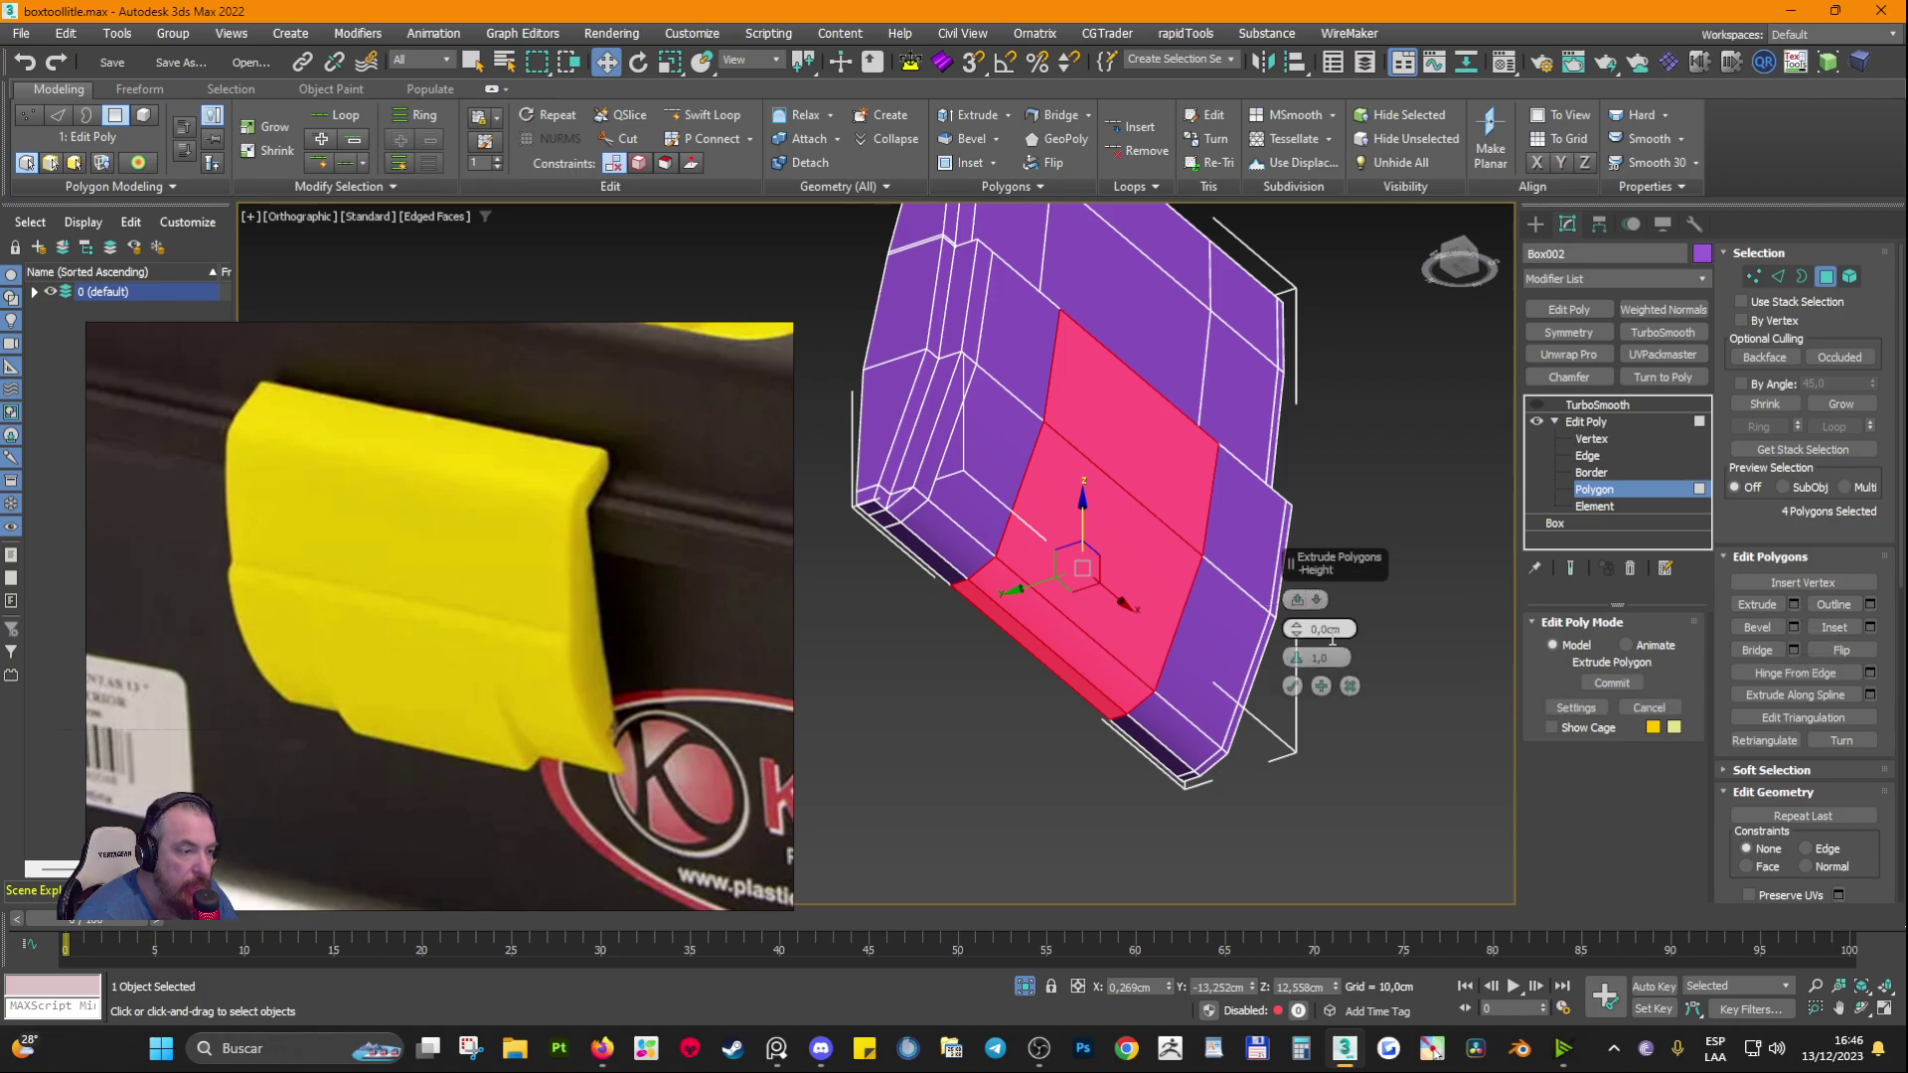
pyautogui.moveTo(1297, 636); pyautogui.dragTo(1254, 759)
pyautogui.moveTo(1310, 600)
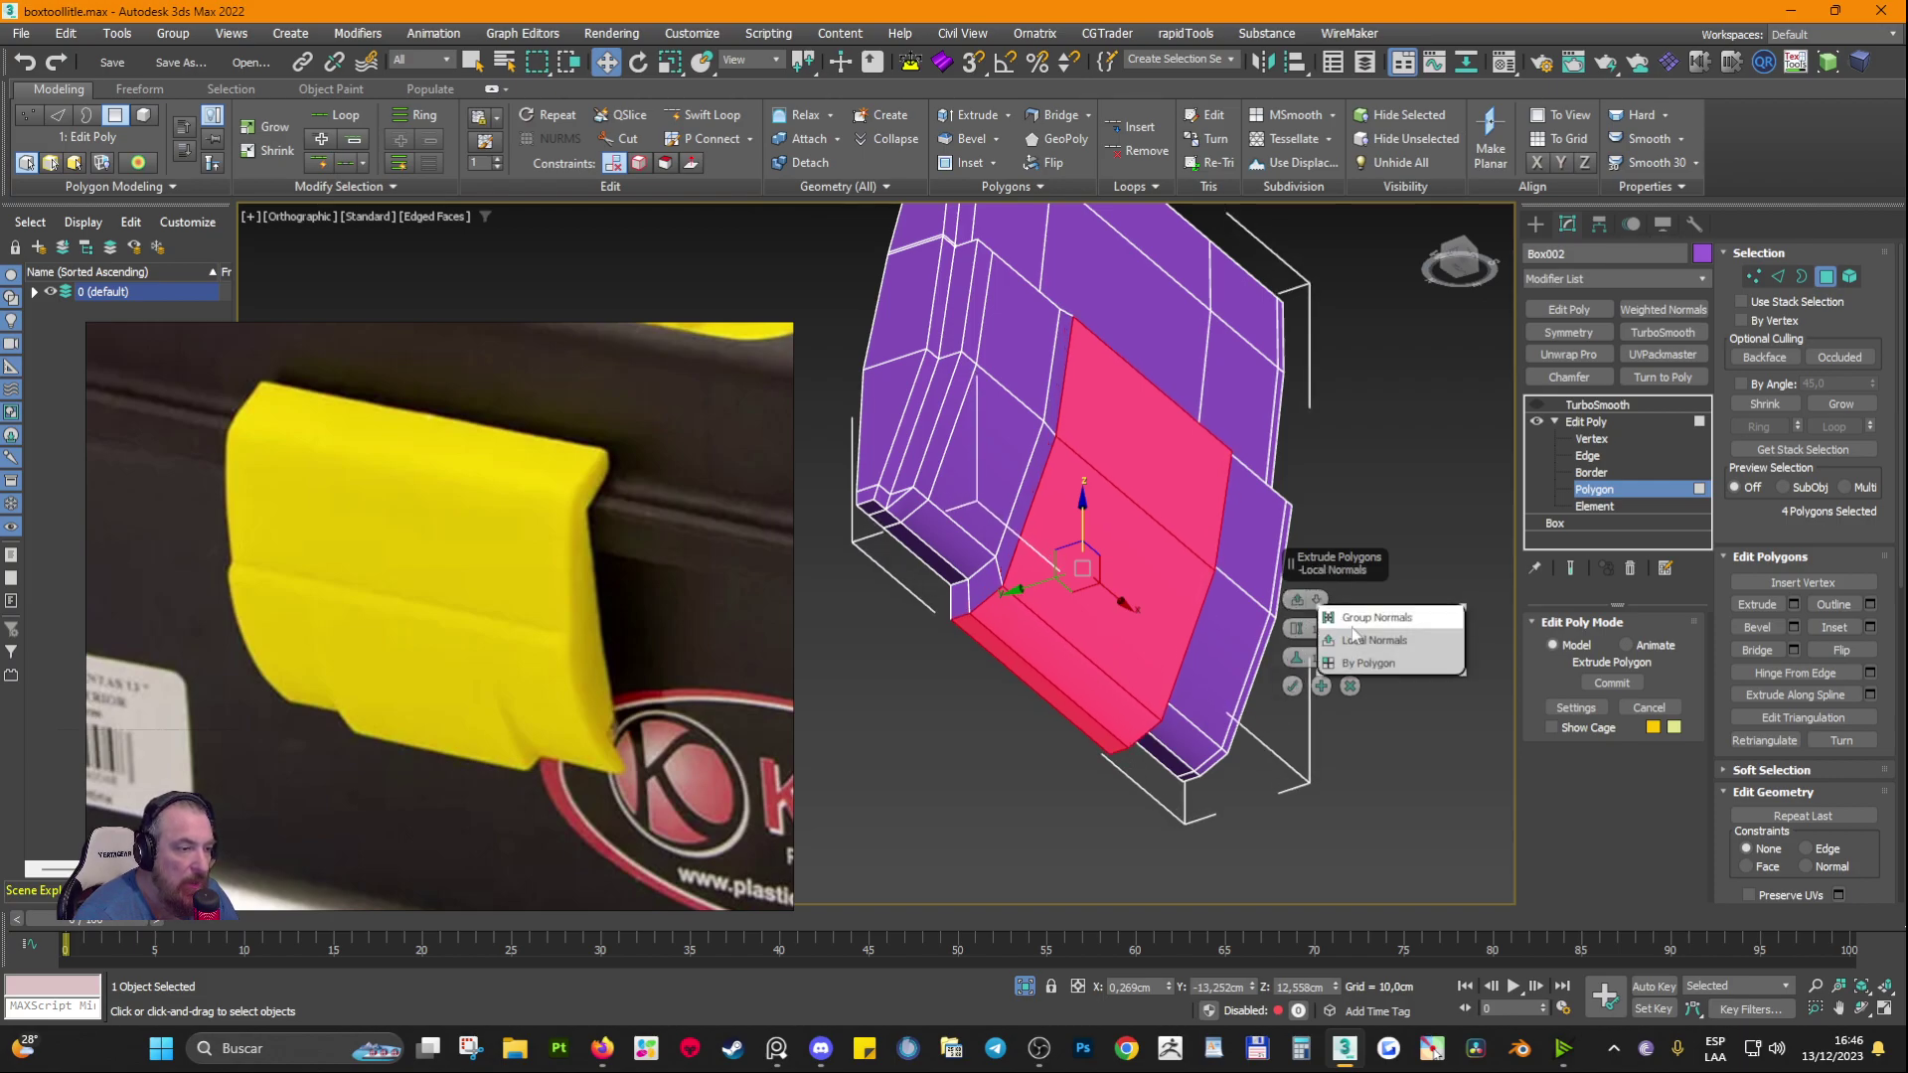
pyautogui.click(1381, 620)
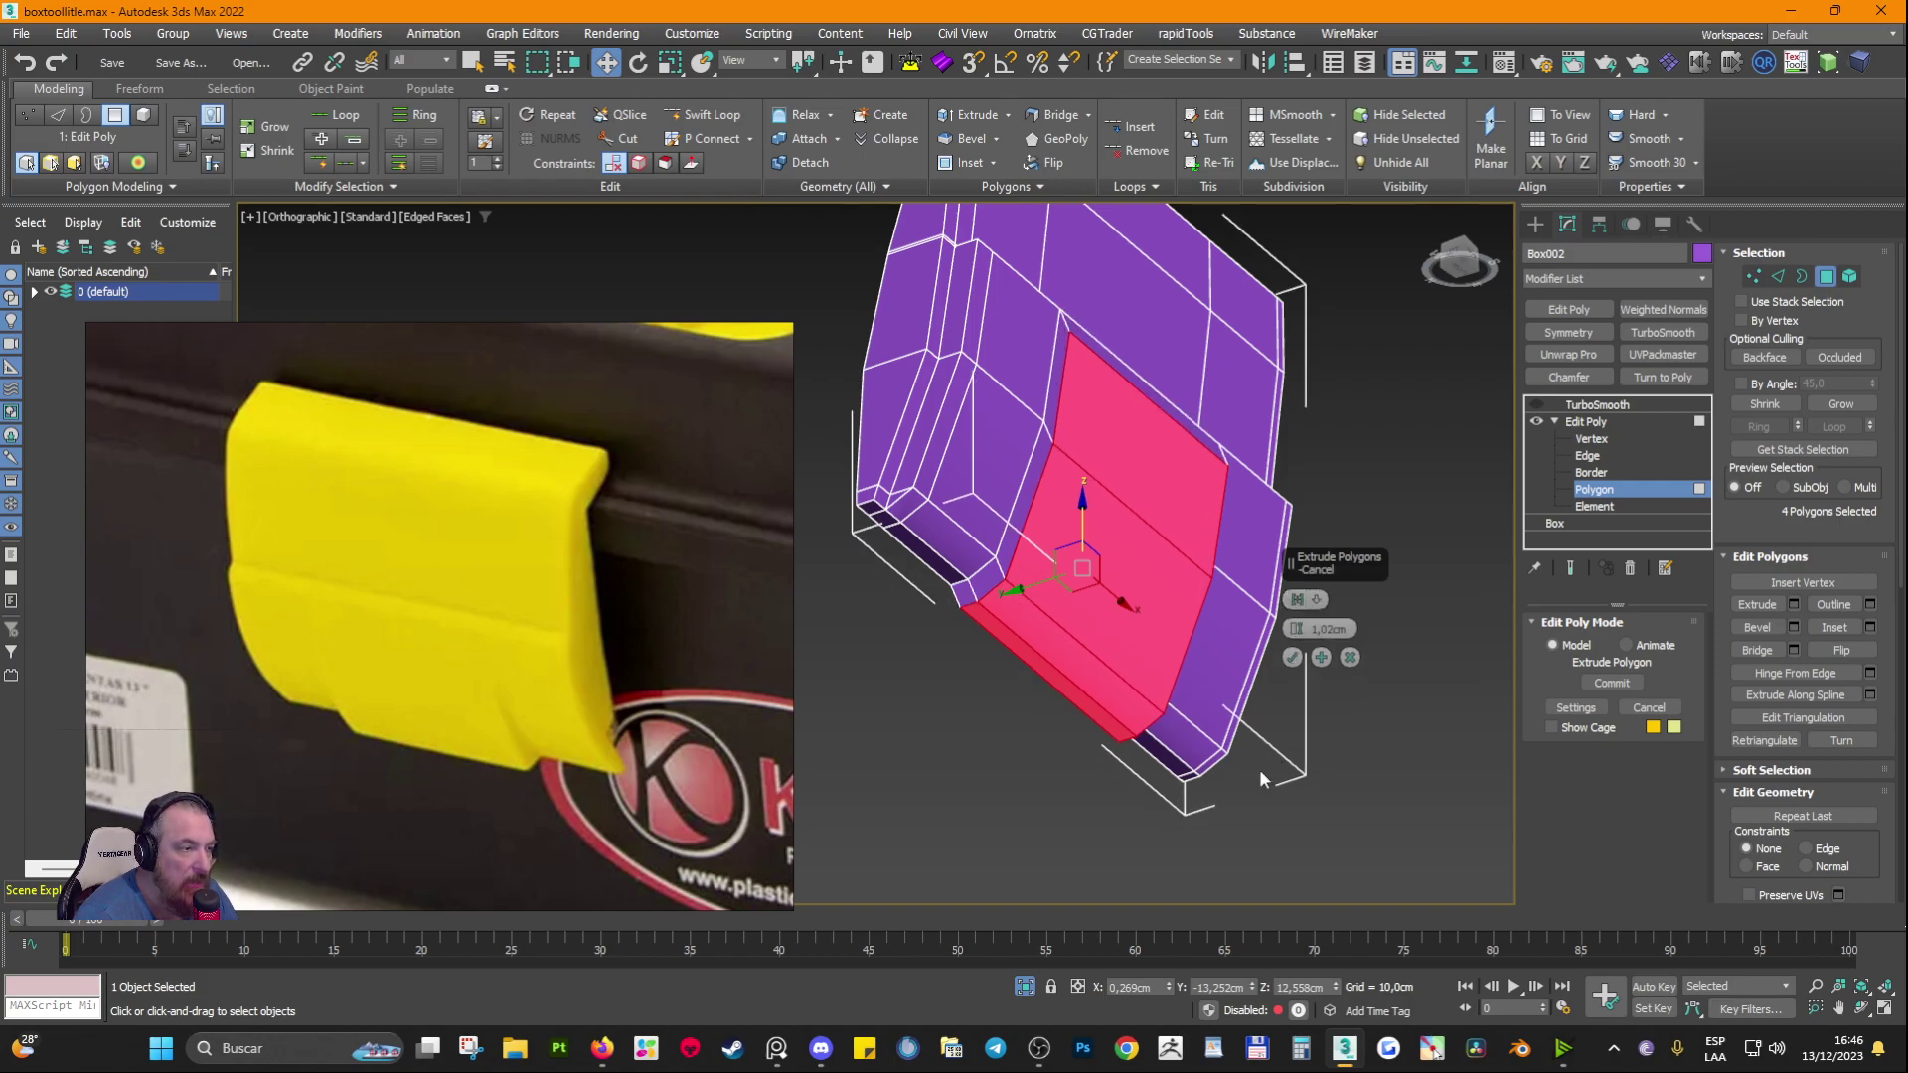
pyautogui.click(1379, 637)
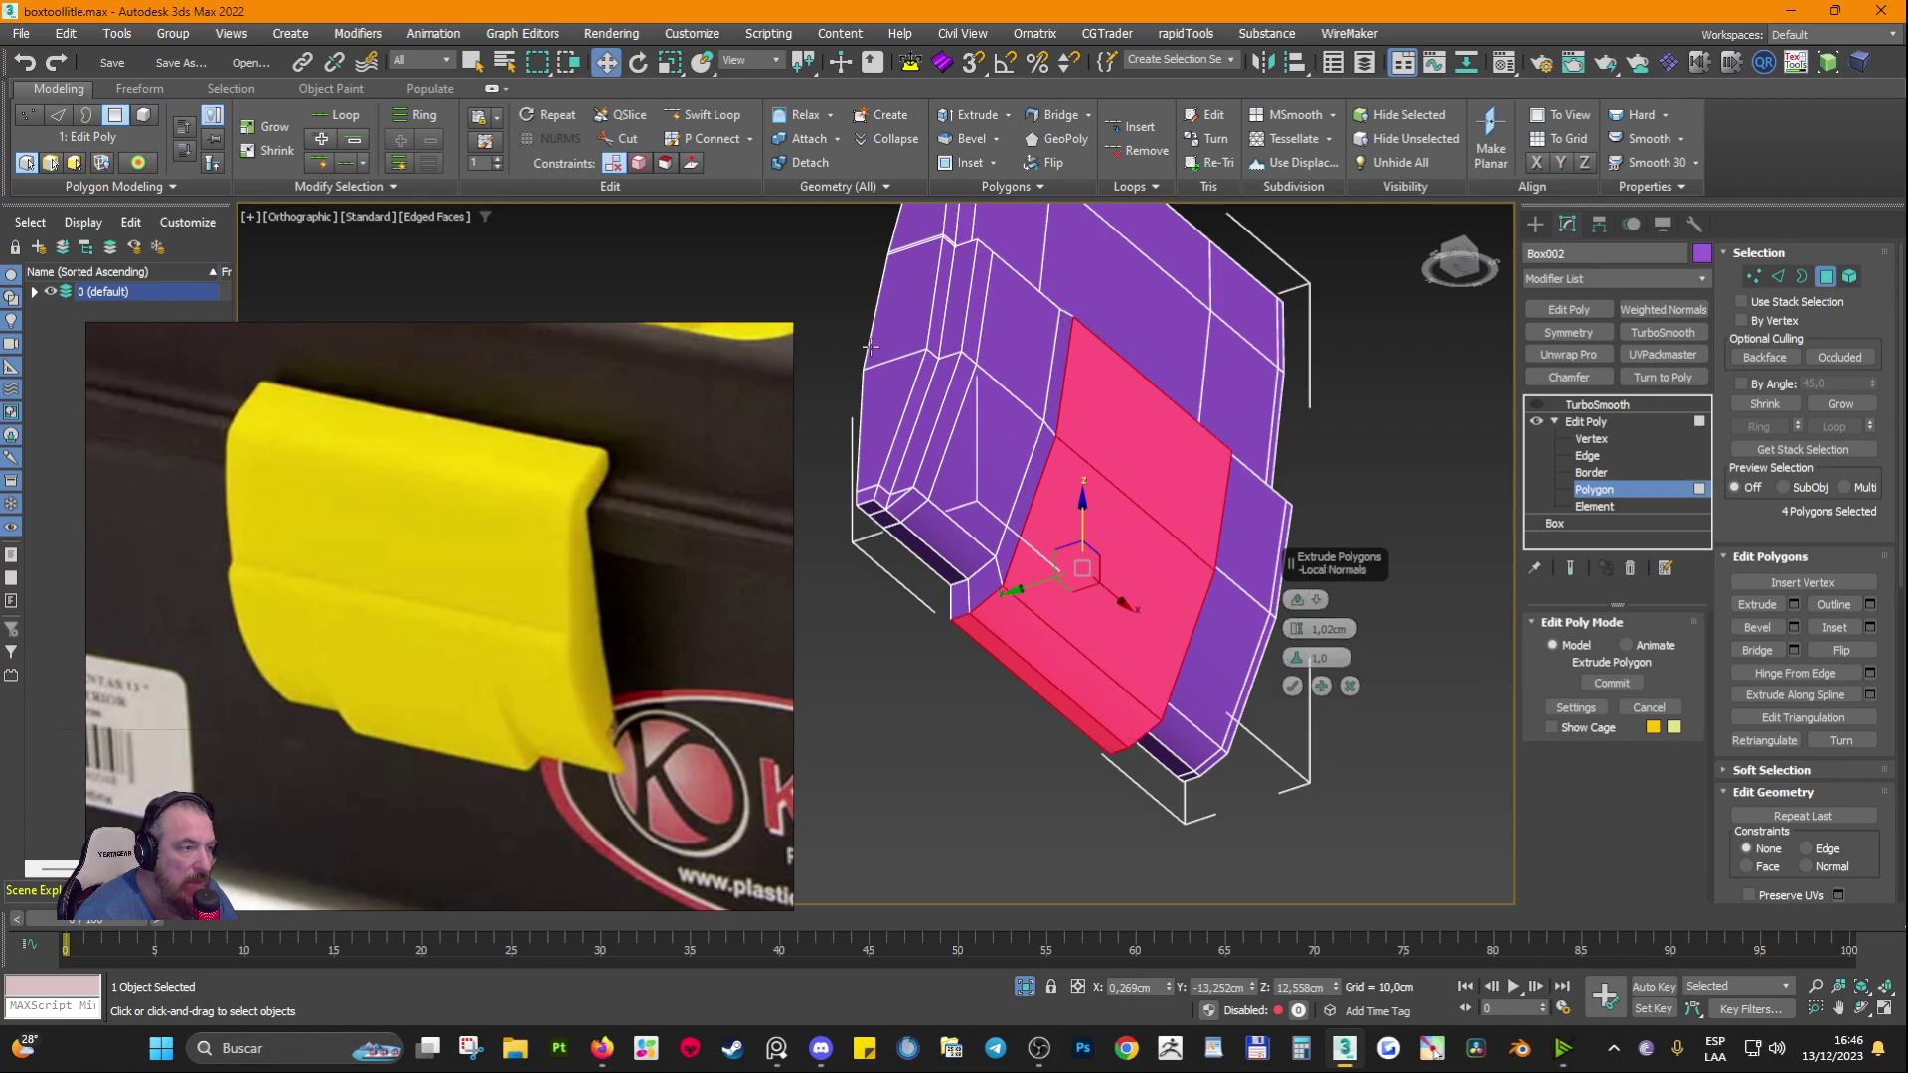
pyautogui.click(1292, 685)
pyautogui.keyDown('alt'); pyautogui.moveTo(1291, 686); pyautogui.dragTo(1228, 704, button='middle'); pyautogui.keyUp('alt')
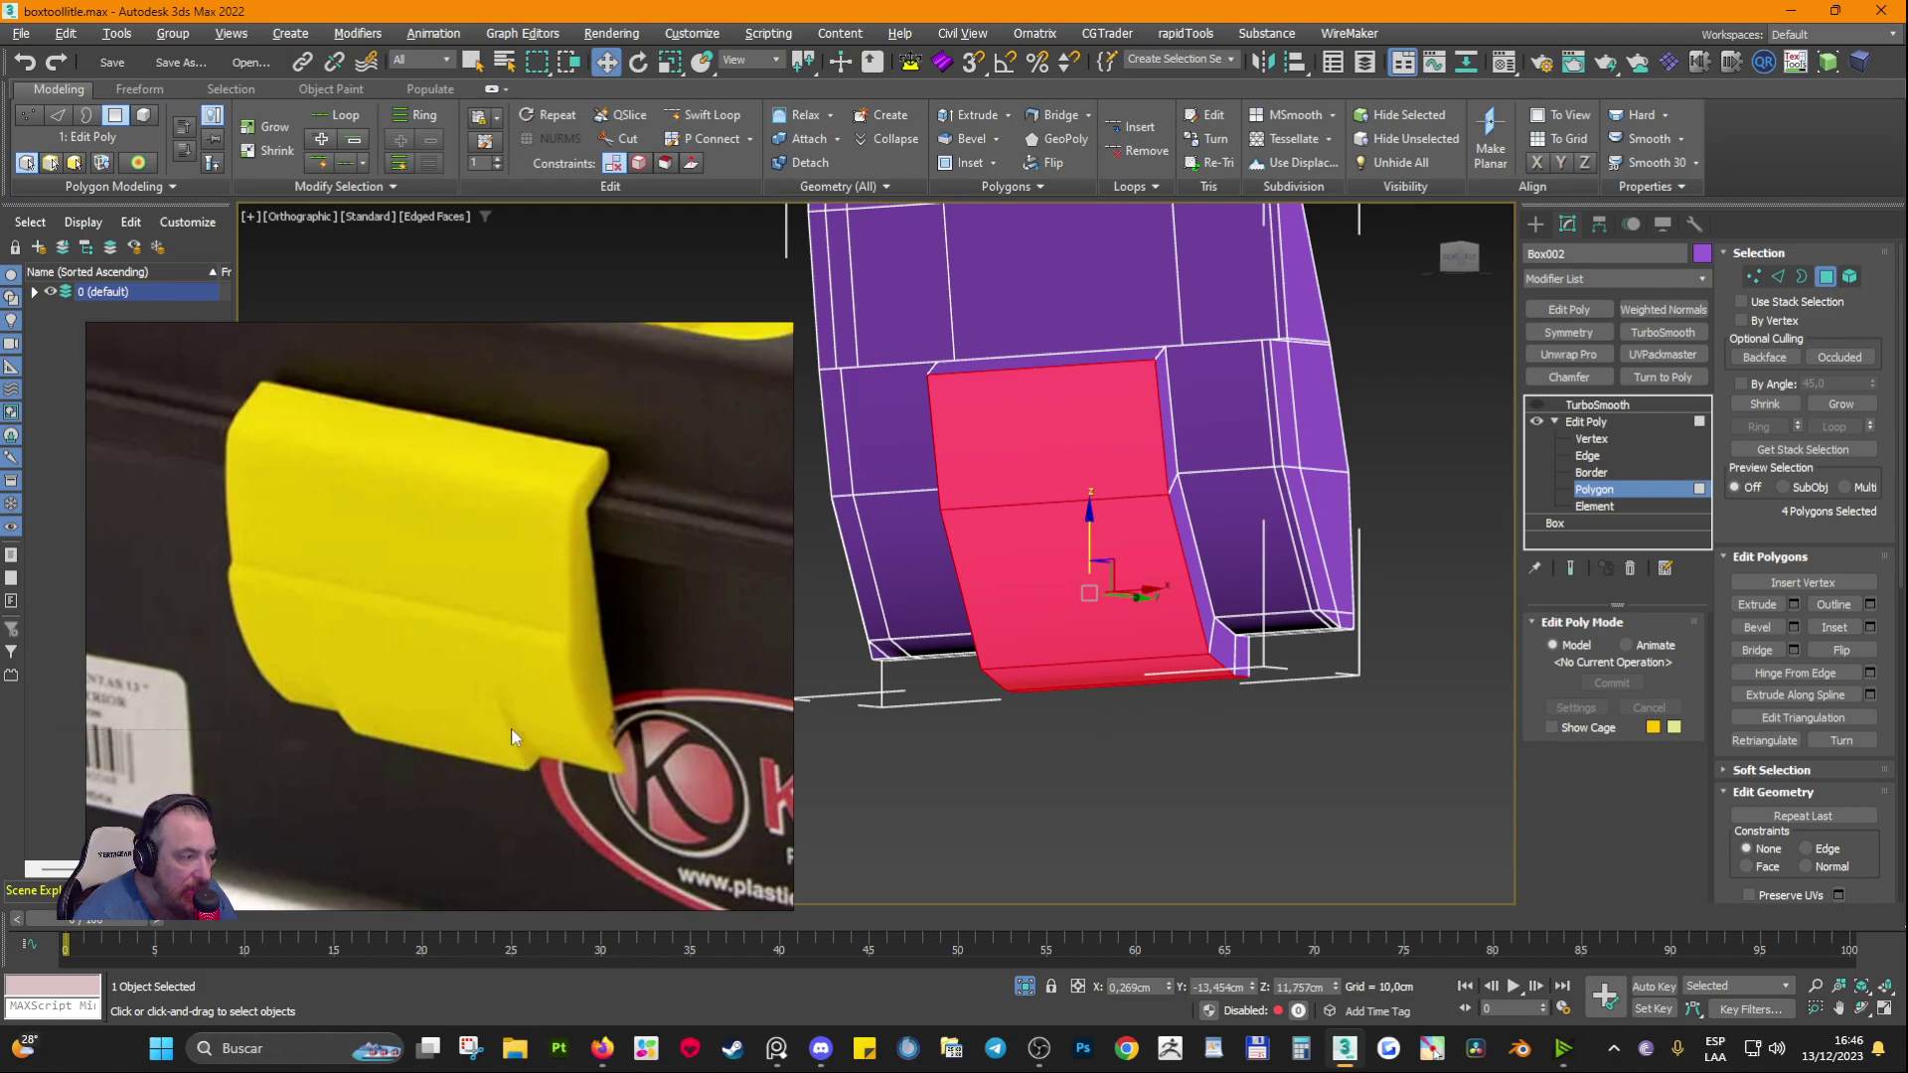
# Step: Target-weld the extruded block's two upper front corner vertices to the corner vertices directly behind them on the panel's ledge
pyautogui.keyDown('alt'); pyautogui.moveTo(1162, 530); pyautogui.dragTo(1130, 412, button='middle'); pyautogui.keyUp('alt')
pyautogui.click(1120, 379)
pyautogui.click(1141, 400)
pyautogui.scroll(4, 1122, 397)
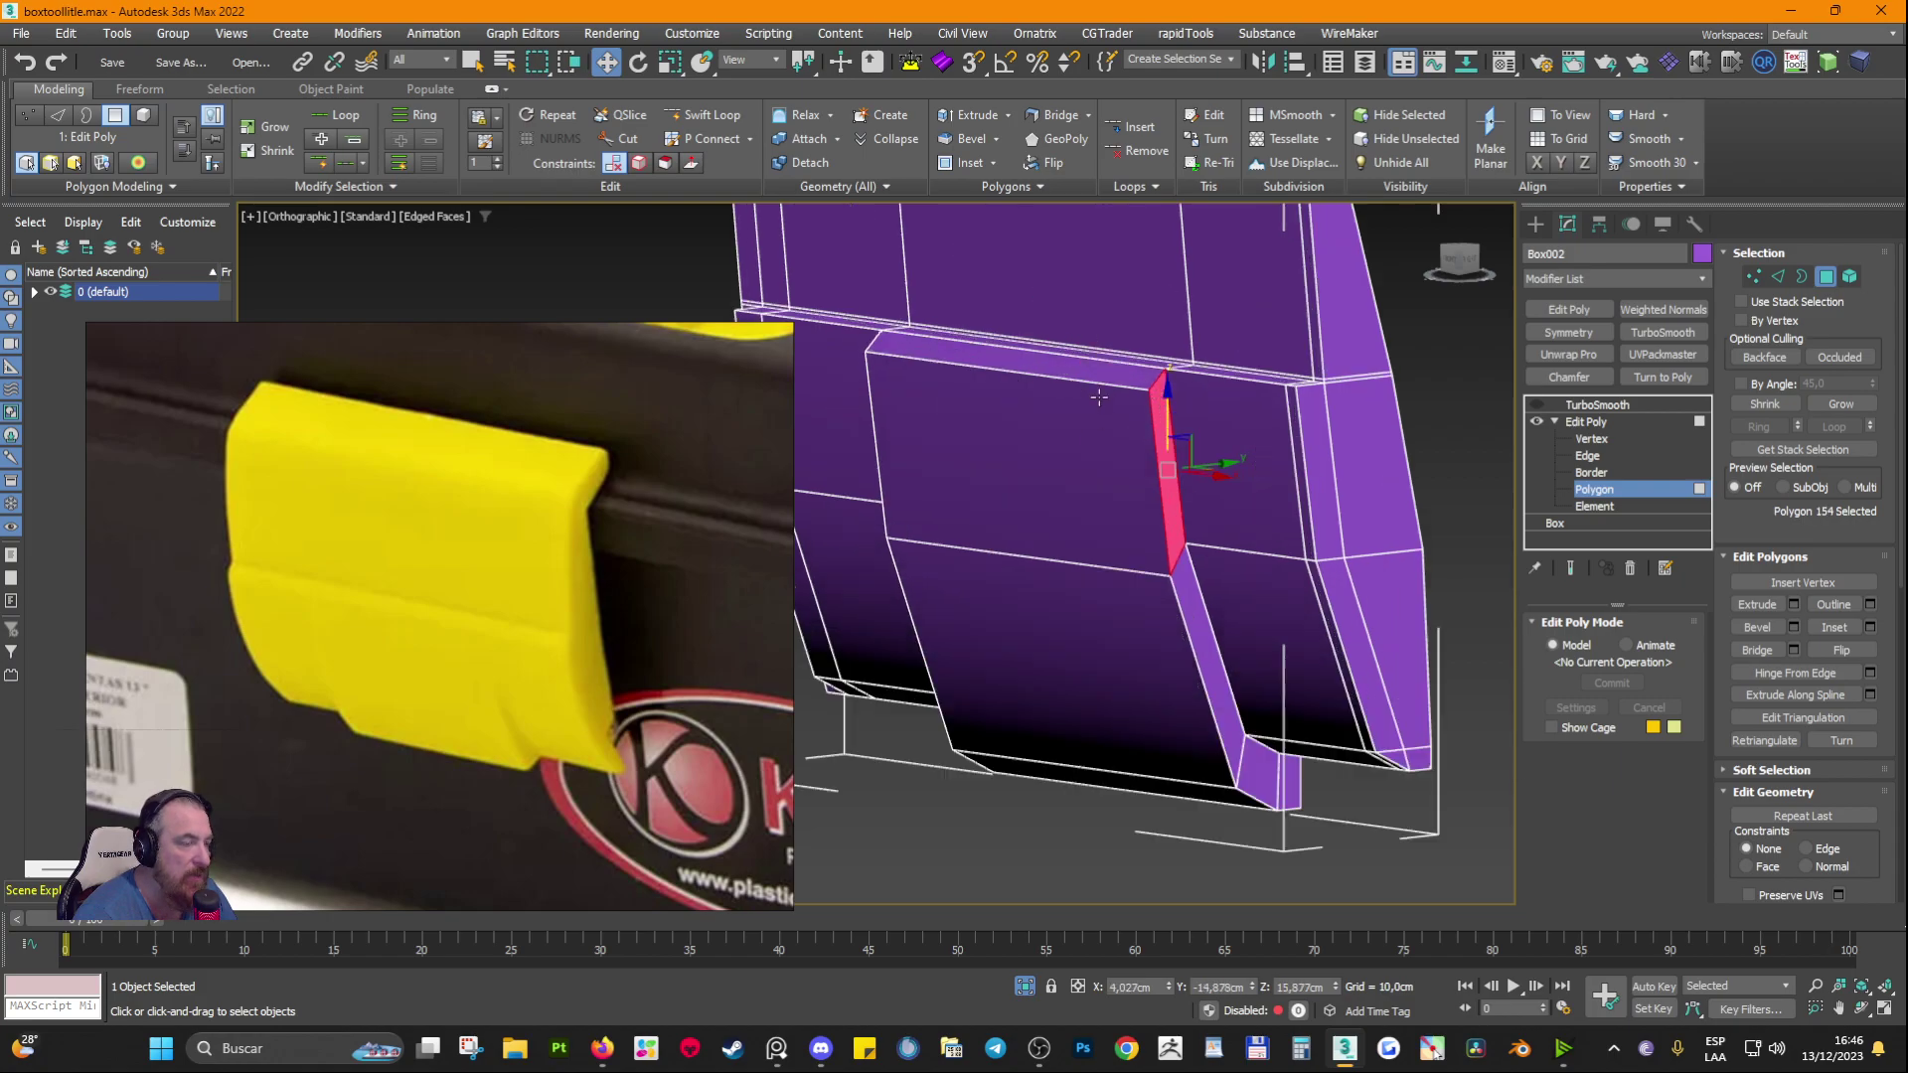
pyautogui.click(1755, 277)
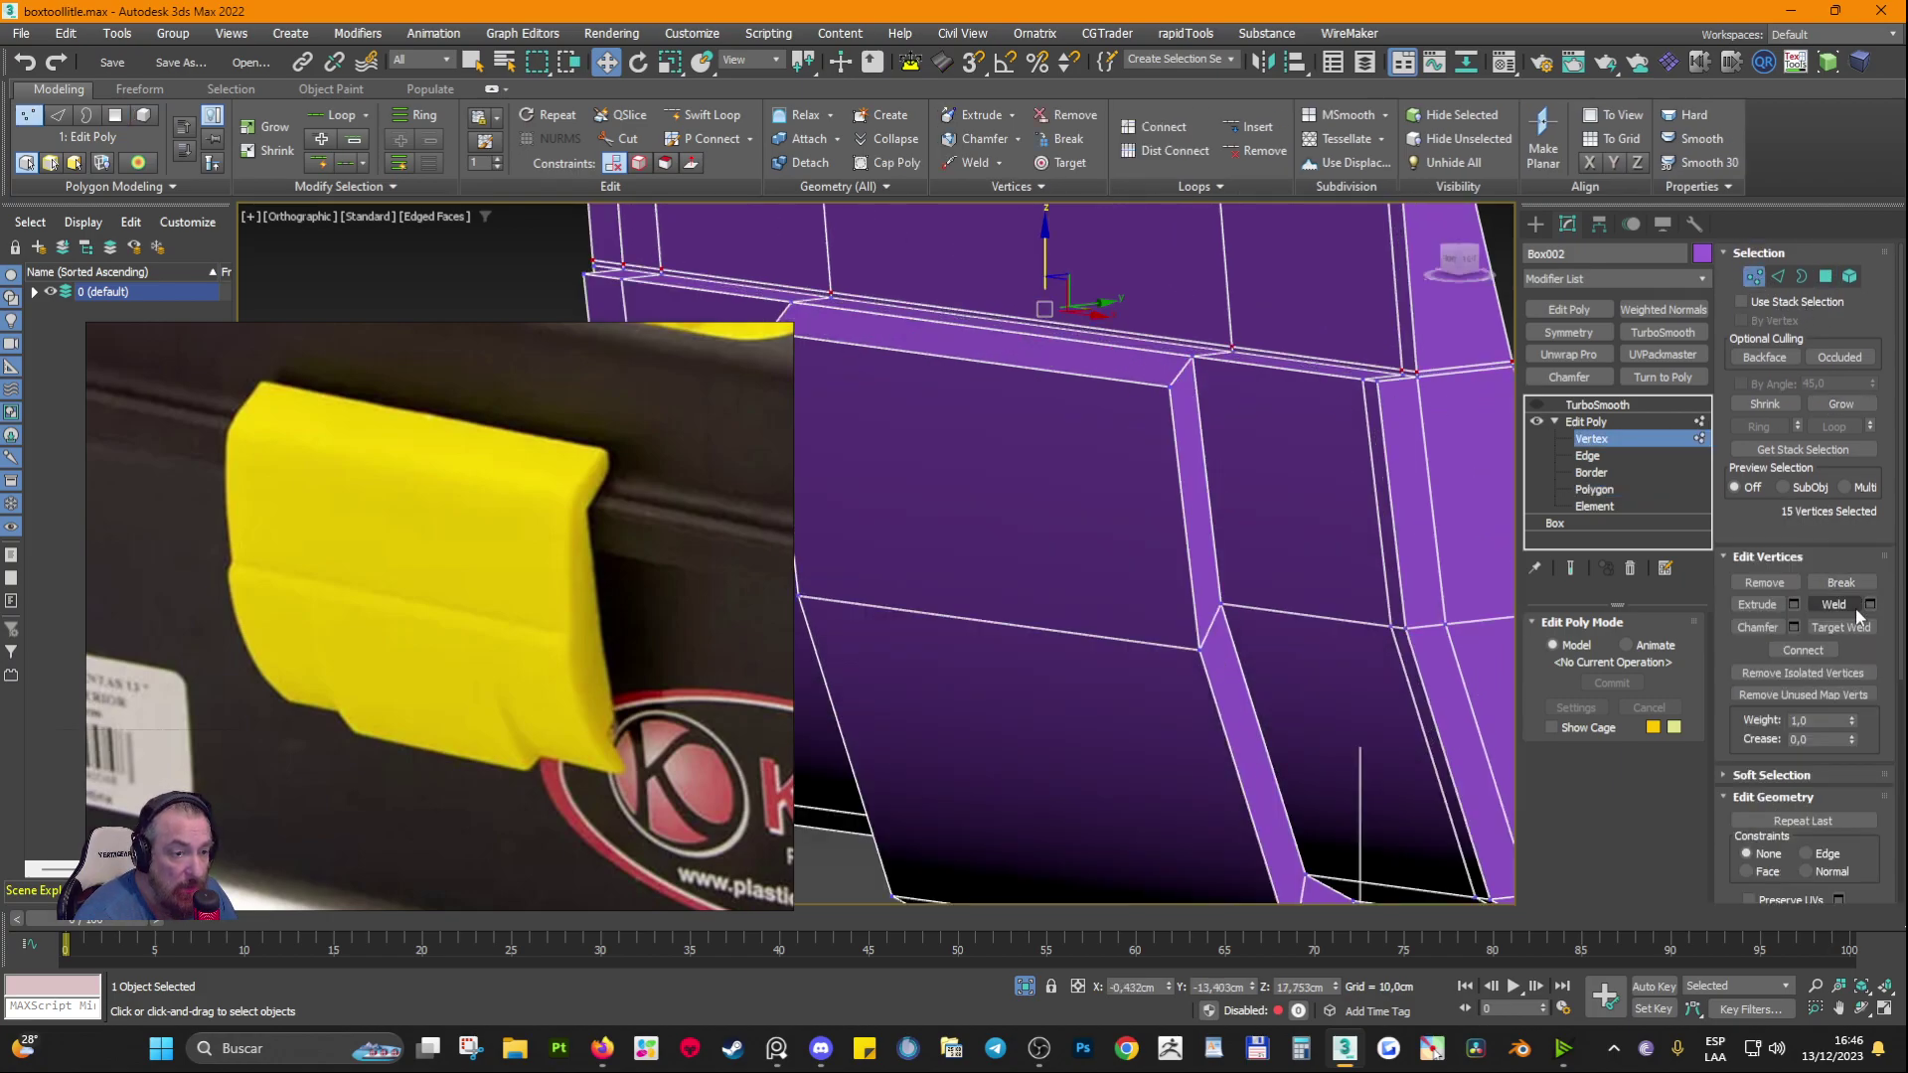
pyautogui.click(1840, 626)
pyautogui.click(1196, 351)
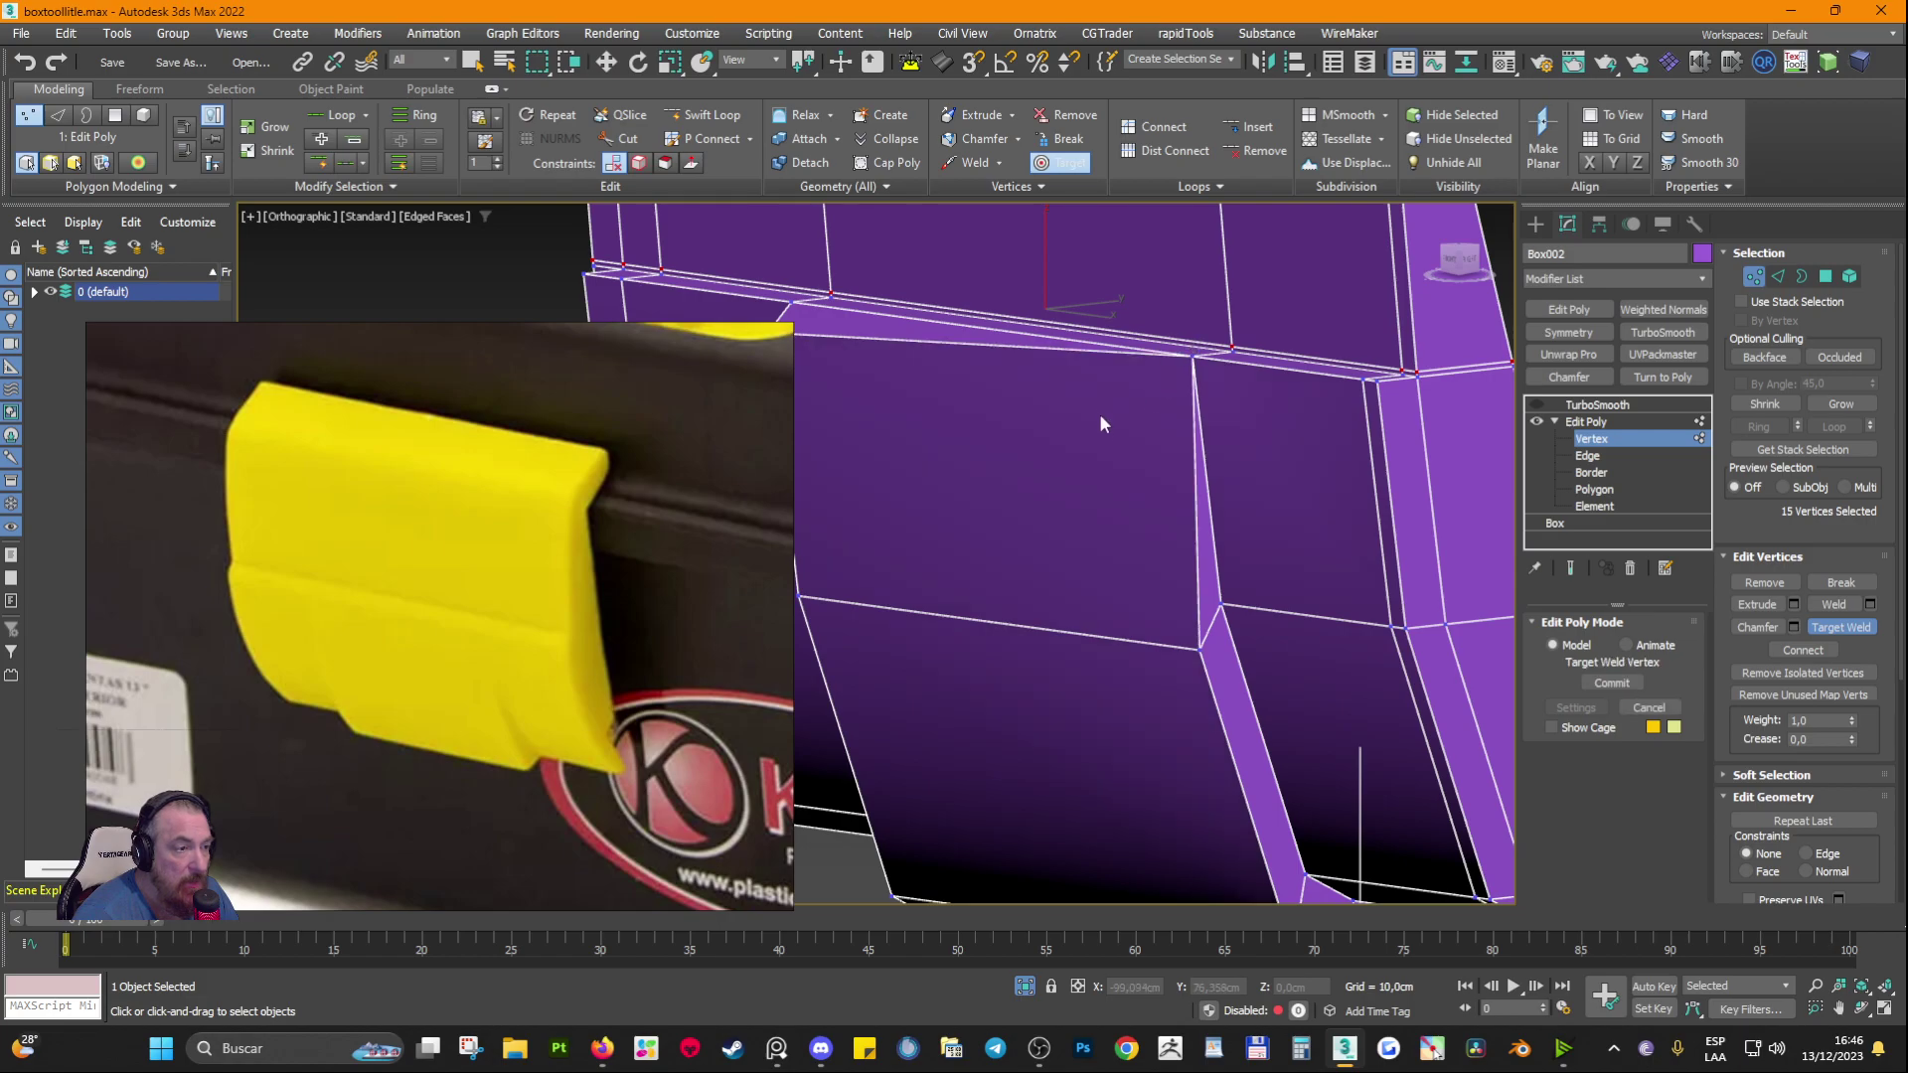
pyautogui.moveTo(1098, 414); pyautogui.dragTo(1328, 519, button='middle')
pyautogui.click(996, 435)
pyautogui.click(1017, 407)
pyautogui.scroll(-5, 1018, 406)
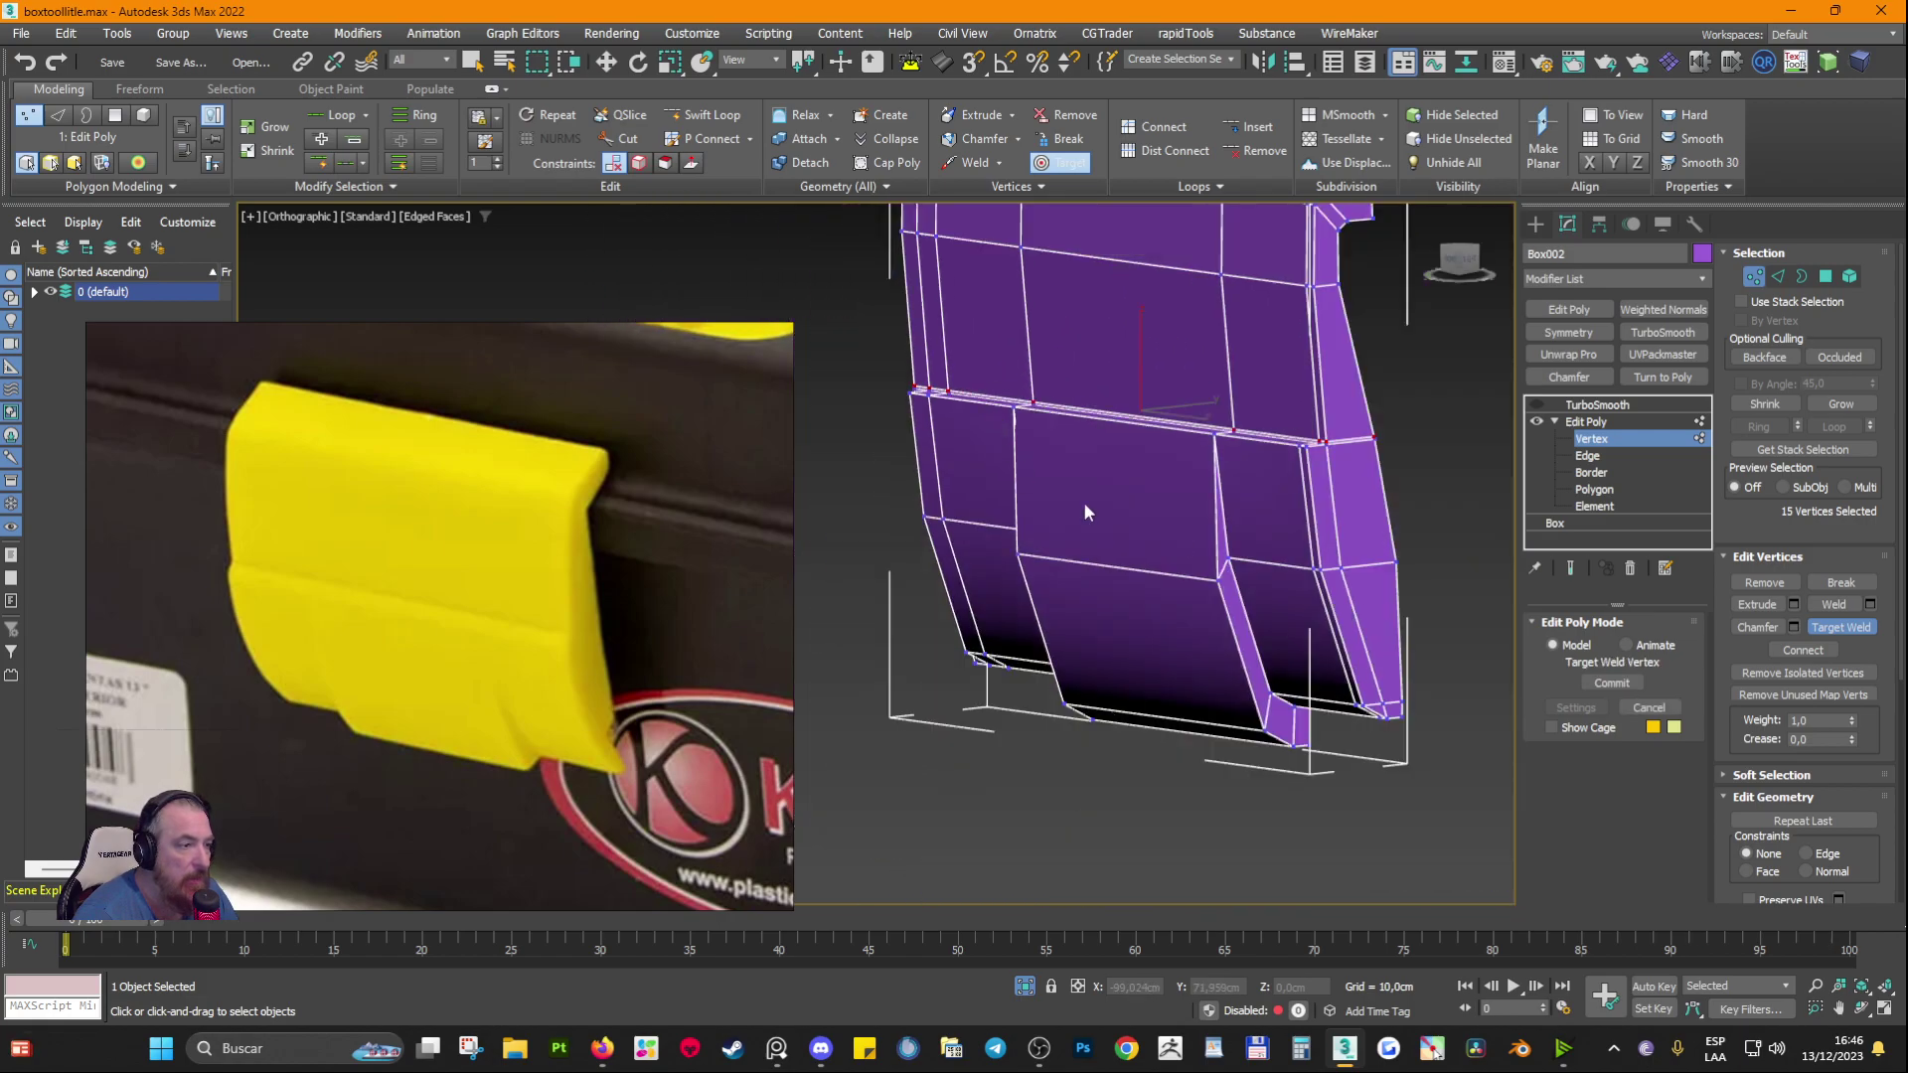
pyautogui.keyDown('alt'); pyautogui.moveTo(1083, 503); pyautogui.dragTo(1180, 538, button='middle'); pyautogui.keyUp('alt')
pyautogui.scroll(5, 1223, 420)
pyautogui.scroll(-5, 1223, 420)
# Step: Leave the Vertex level, turn TurboSmooth on and hide edged faces to inspect the smoothed block against the reference
pyautogui.click(1594, 422)
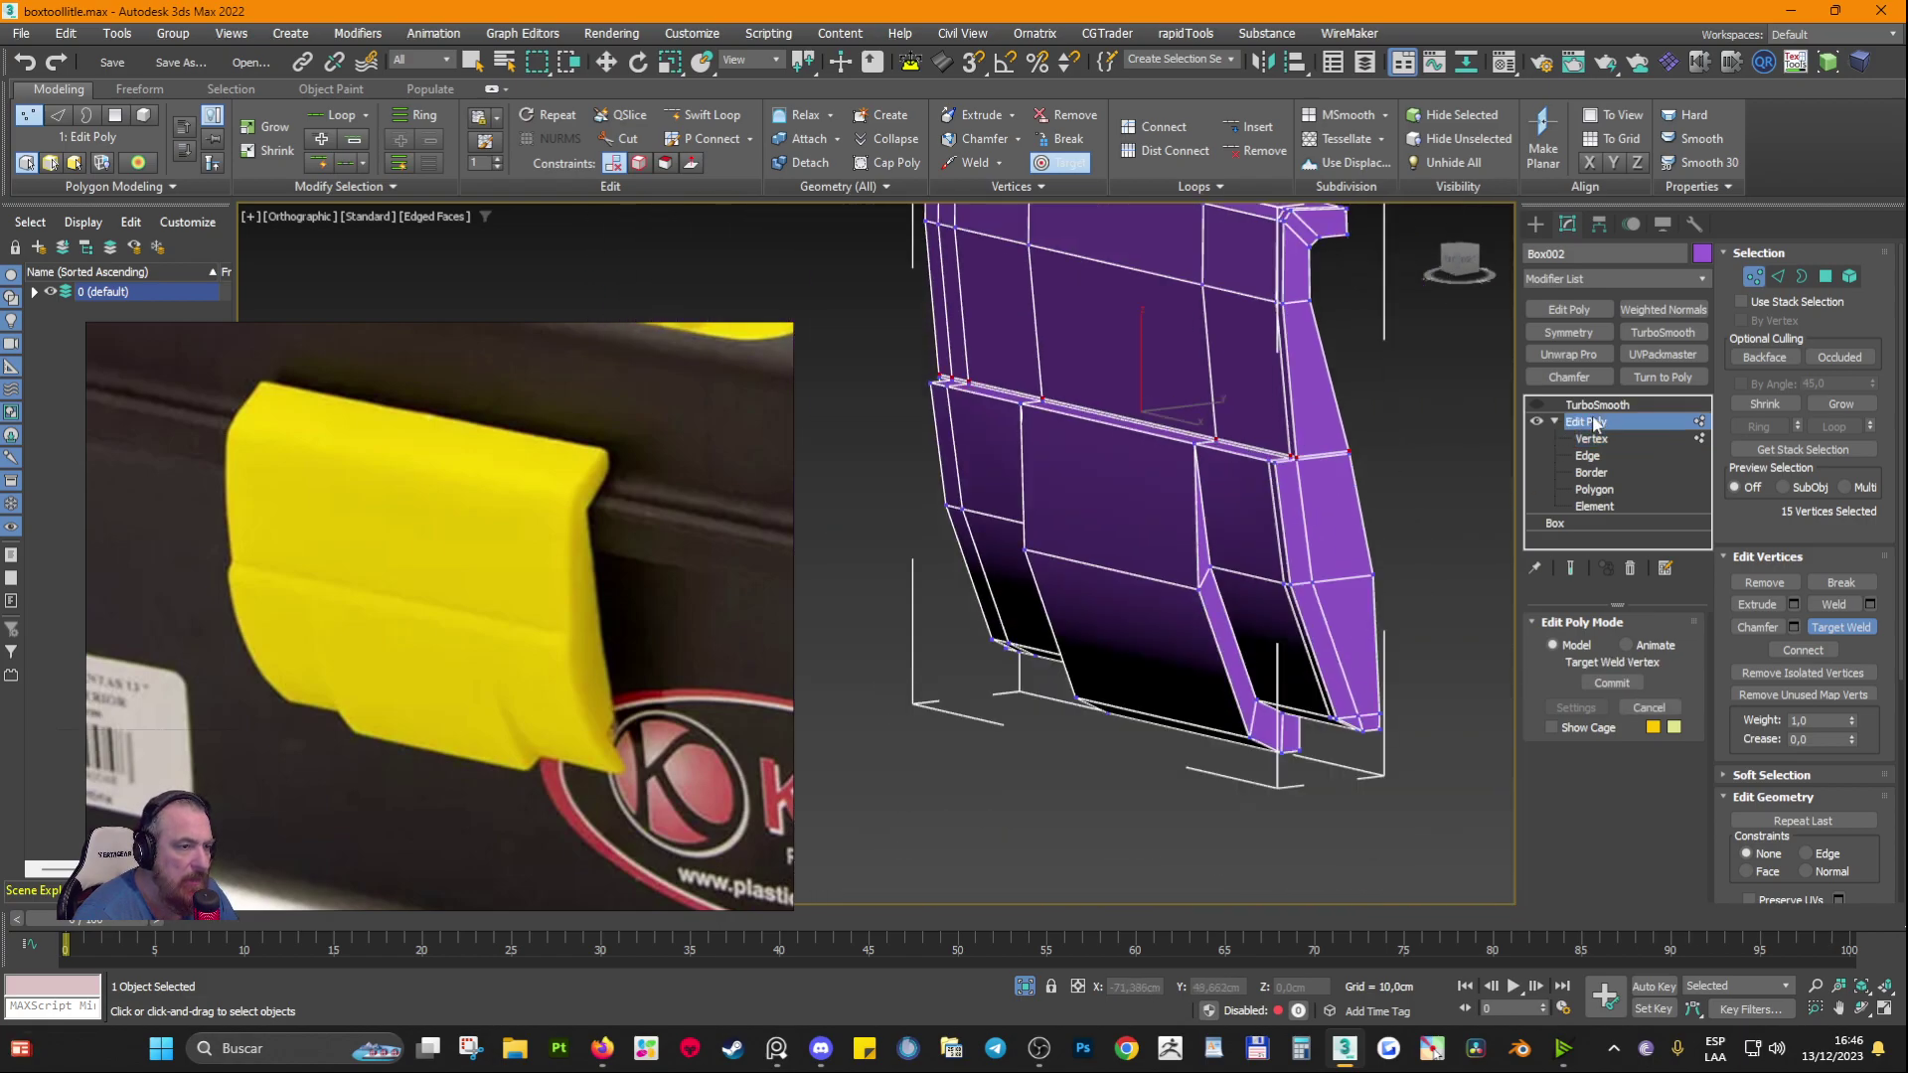
pyautogui.click(1537, 405)
pyautogui.press('F4')
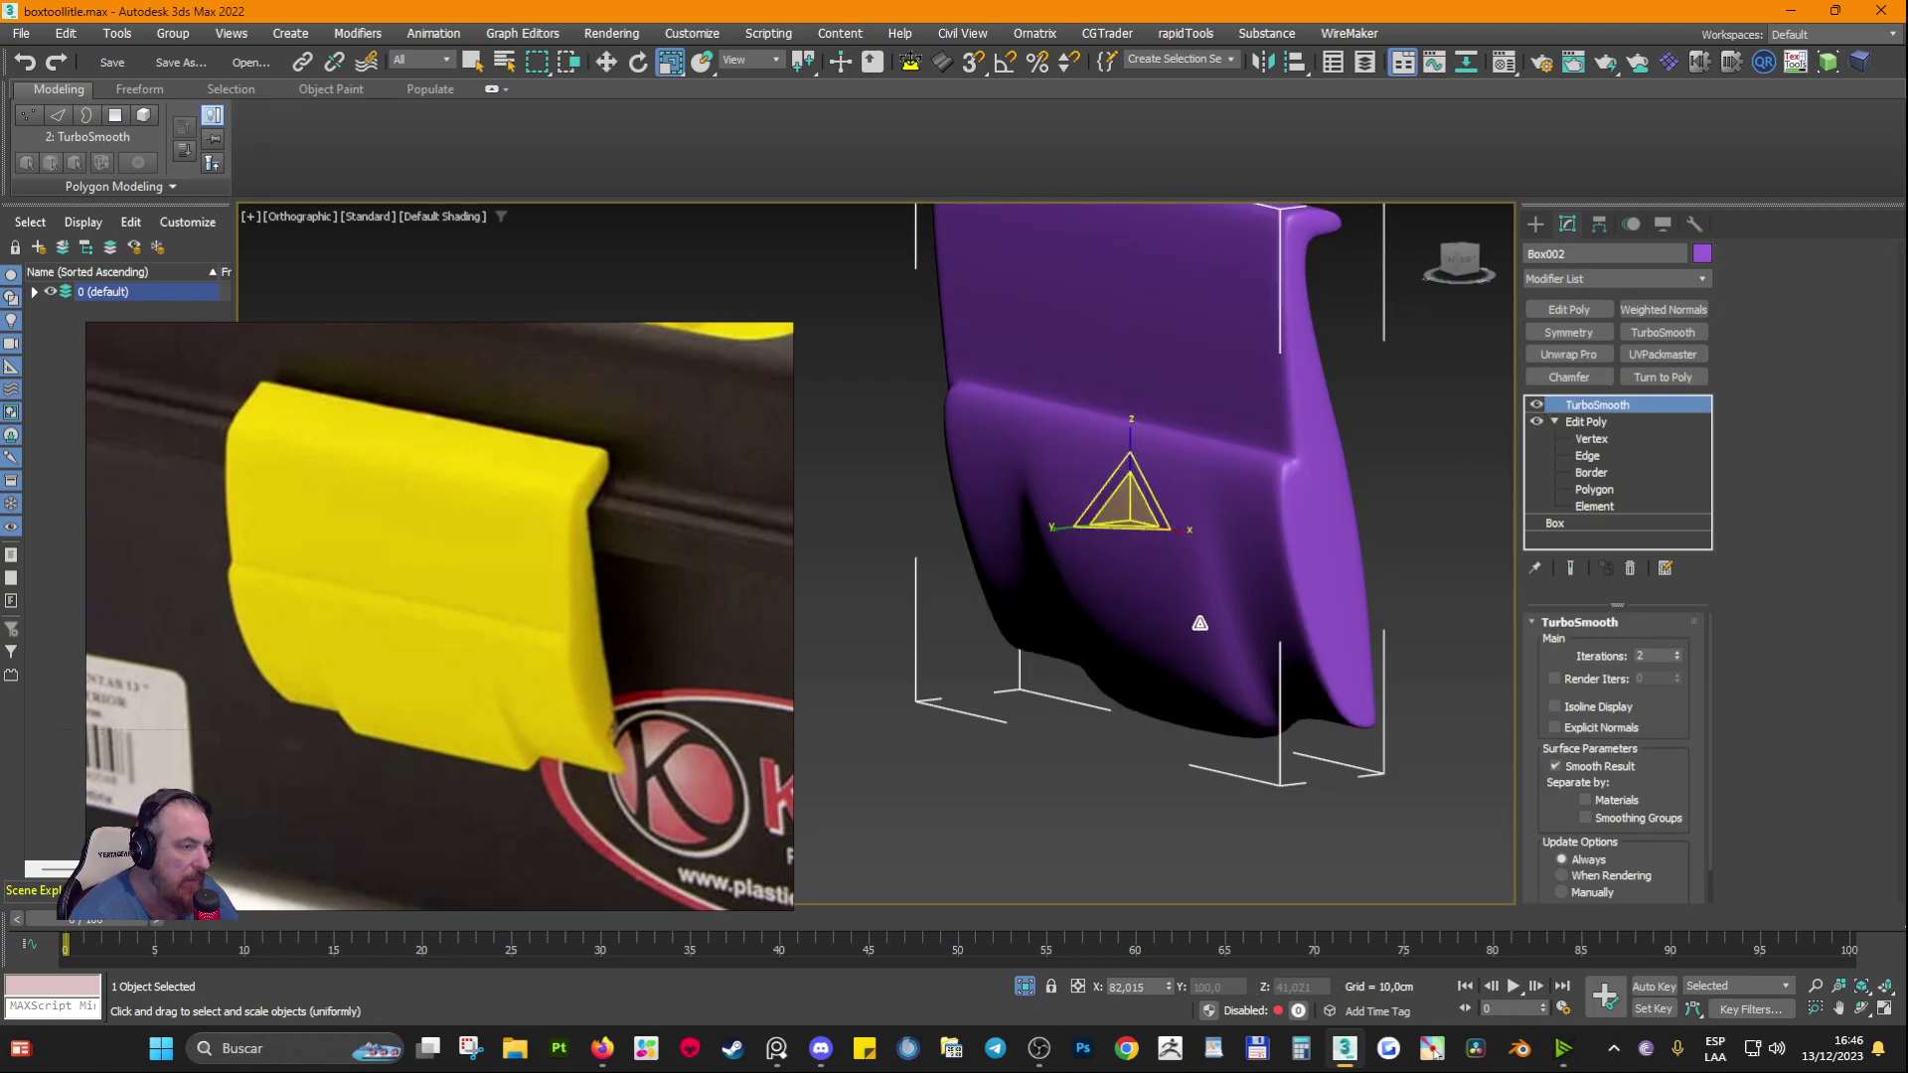
pyautogui.moveTo(1201, 619)
pyautogui.keyDown('alt'); pyautogui.mouseDown(button='middle')
pyautogui.moveTo(1222, 669)
pyautogui.moveTo(1137, 609)
pyautogui.moveTo(1303, 616)
pyautogui.moveTo(1171, 663)
pyautogui.moveTo(841, 712)
pyautogui.mouseUp(button='middle'); pyautogui.keyUp('alt')
# Step: At the Edge level, show the end result with the Edit Poly cage and without edged faces
pyautogui.click(1587, 455)
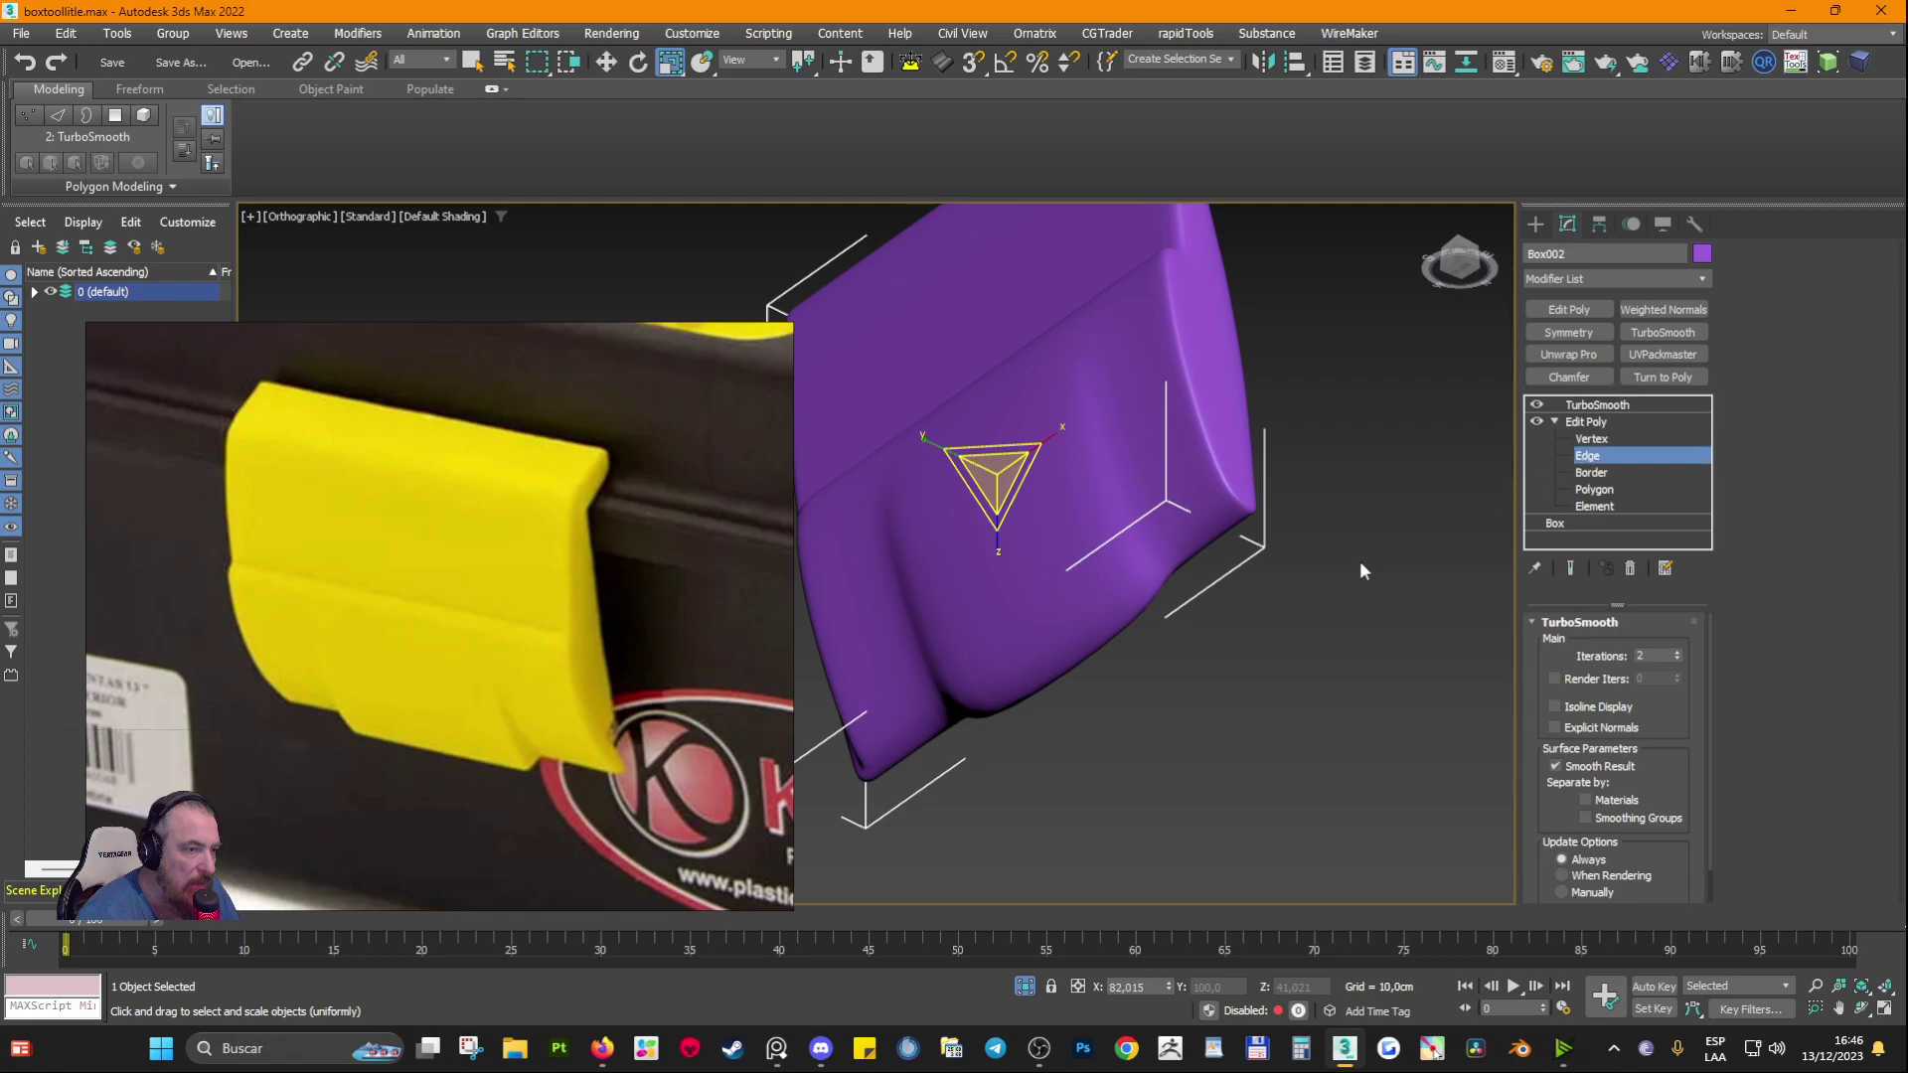
pyautogui.press('F4')
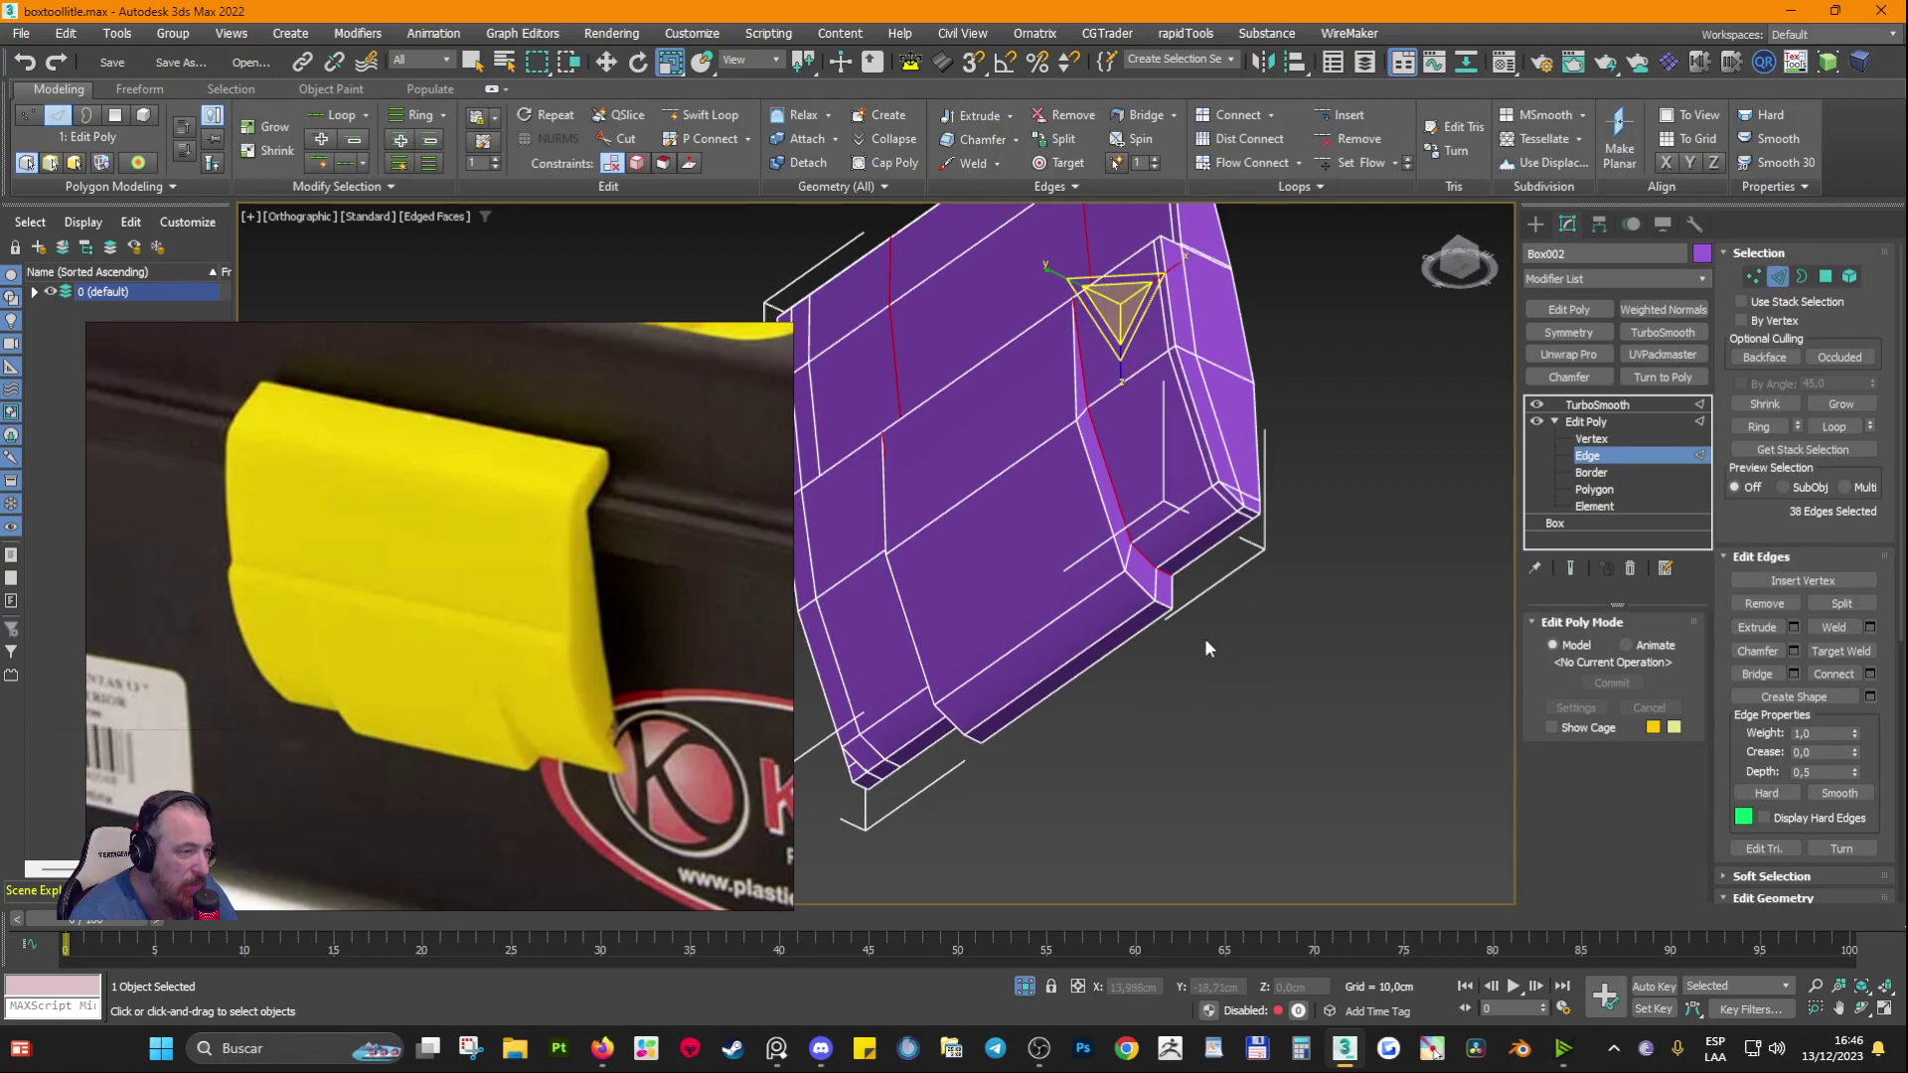
pyautogui.moveTo(1204, 637)
pyautogui.keyDown('alt'); pyautogui.mouseDown(button='middle')
pyautogui.moveTo(1118, 636)
pyautogui.moveTo(1091, 564)
pyautogui.mouseUp(button='middle'); pyautogui.keyUp('alt')
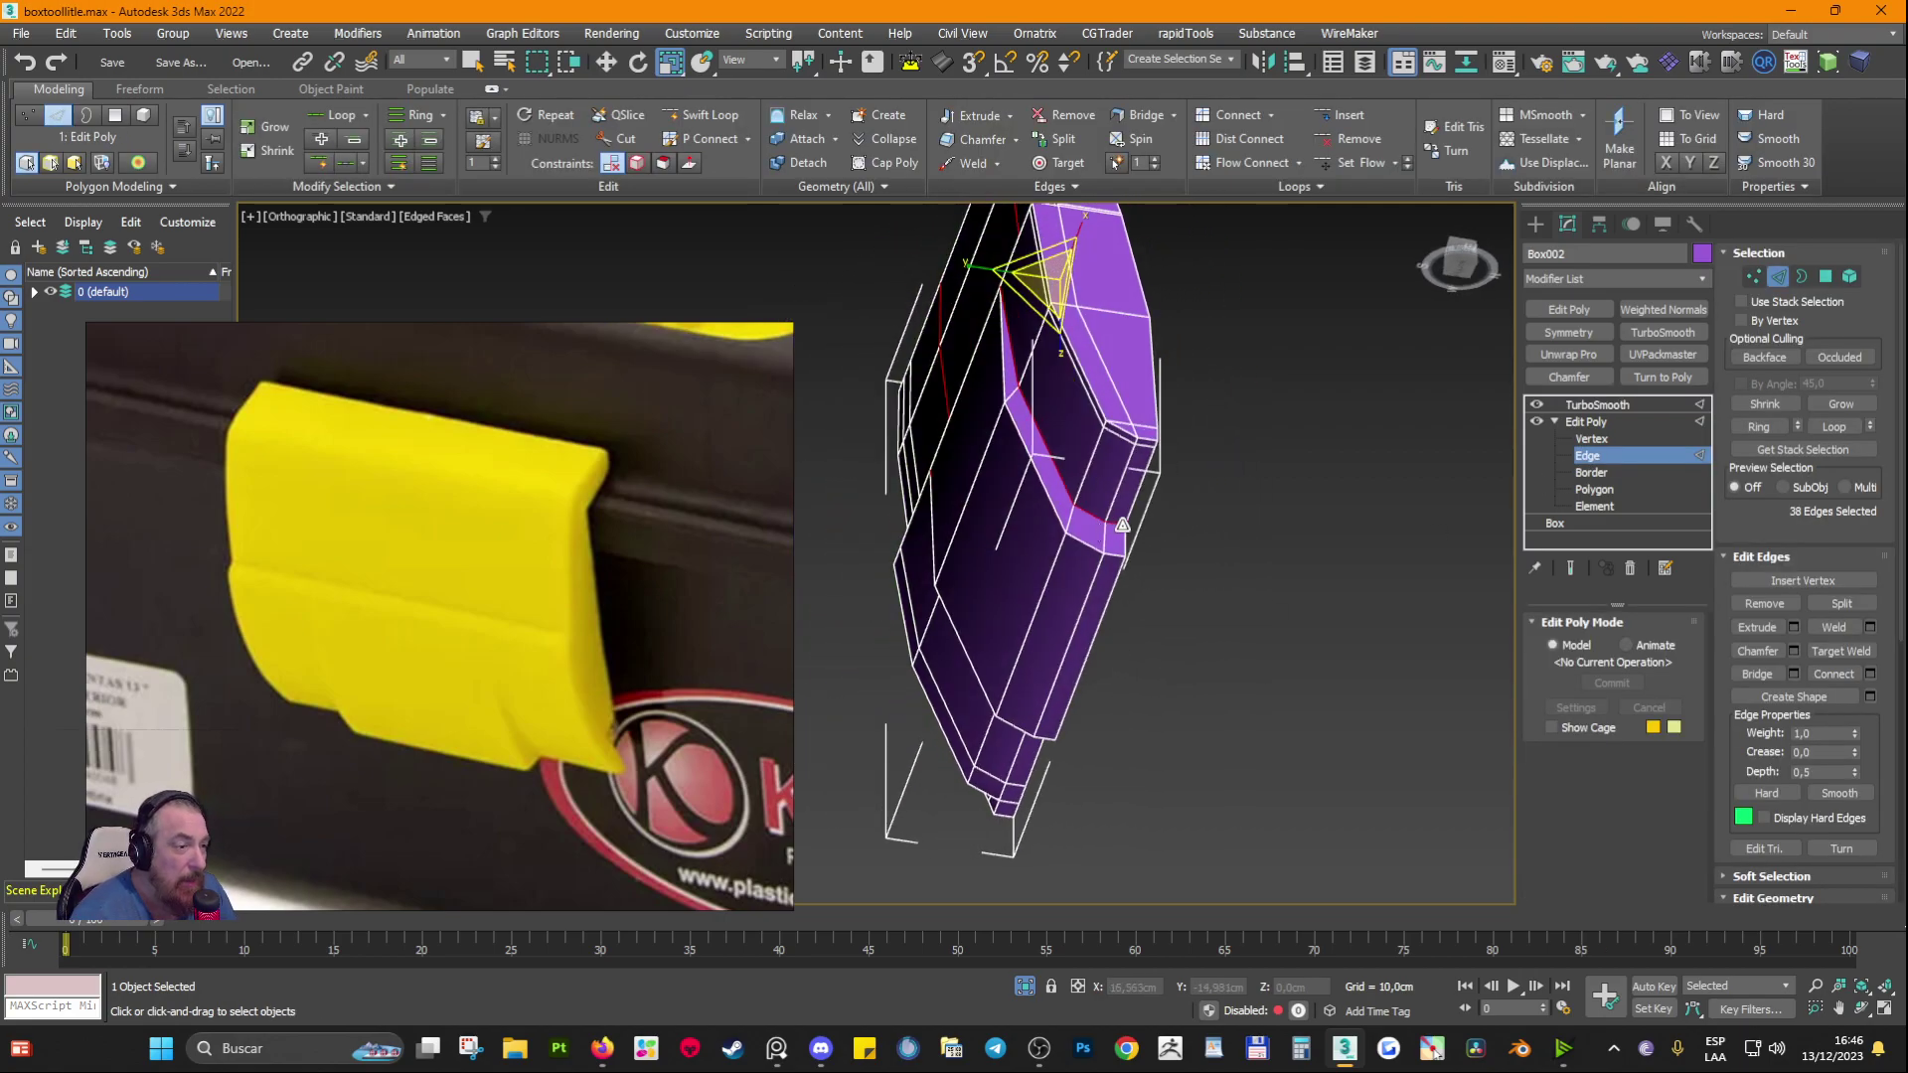
pyautogui.scroll(3, 1132, 486)
pyautogui.click(1569, 568)
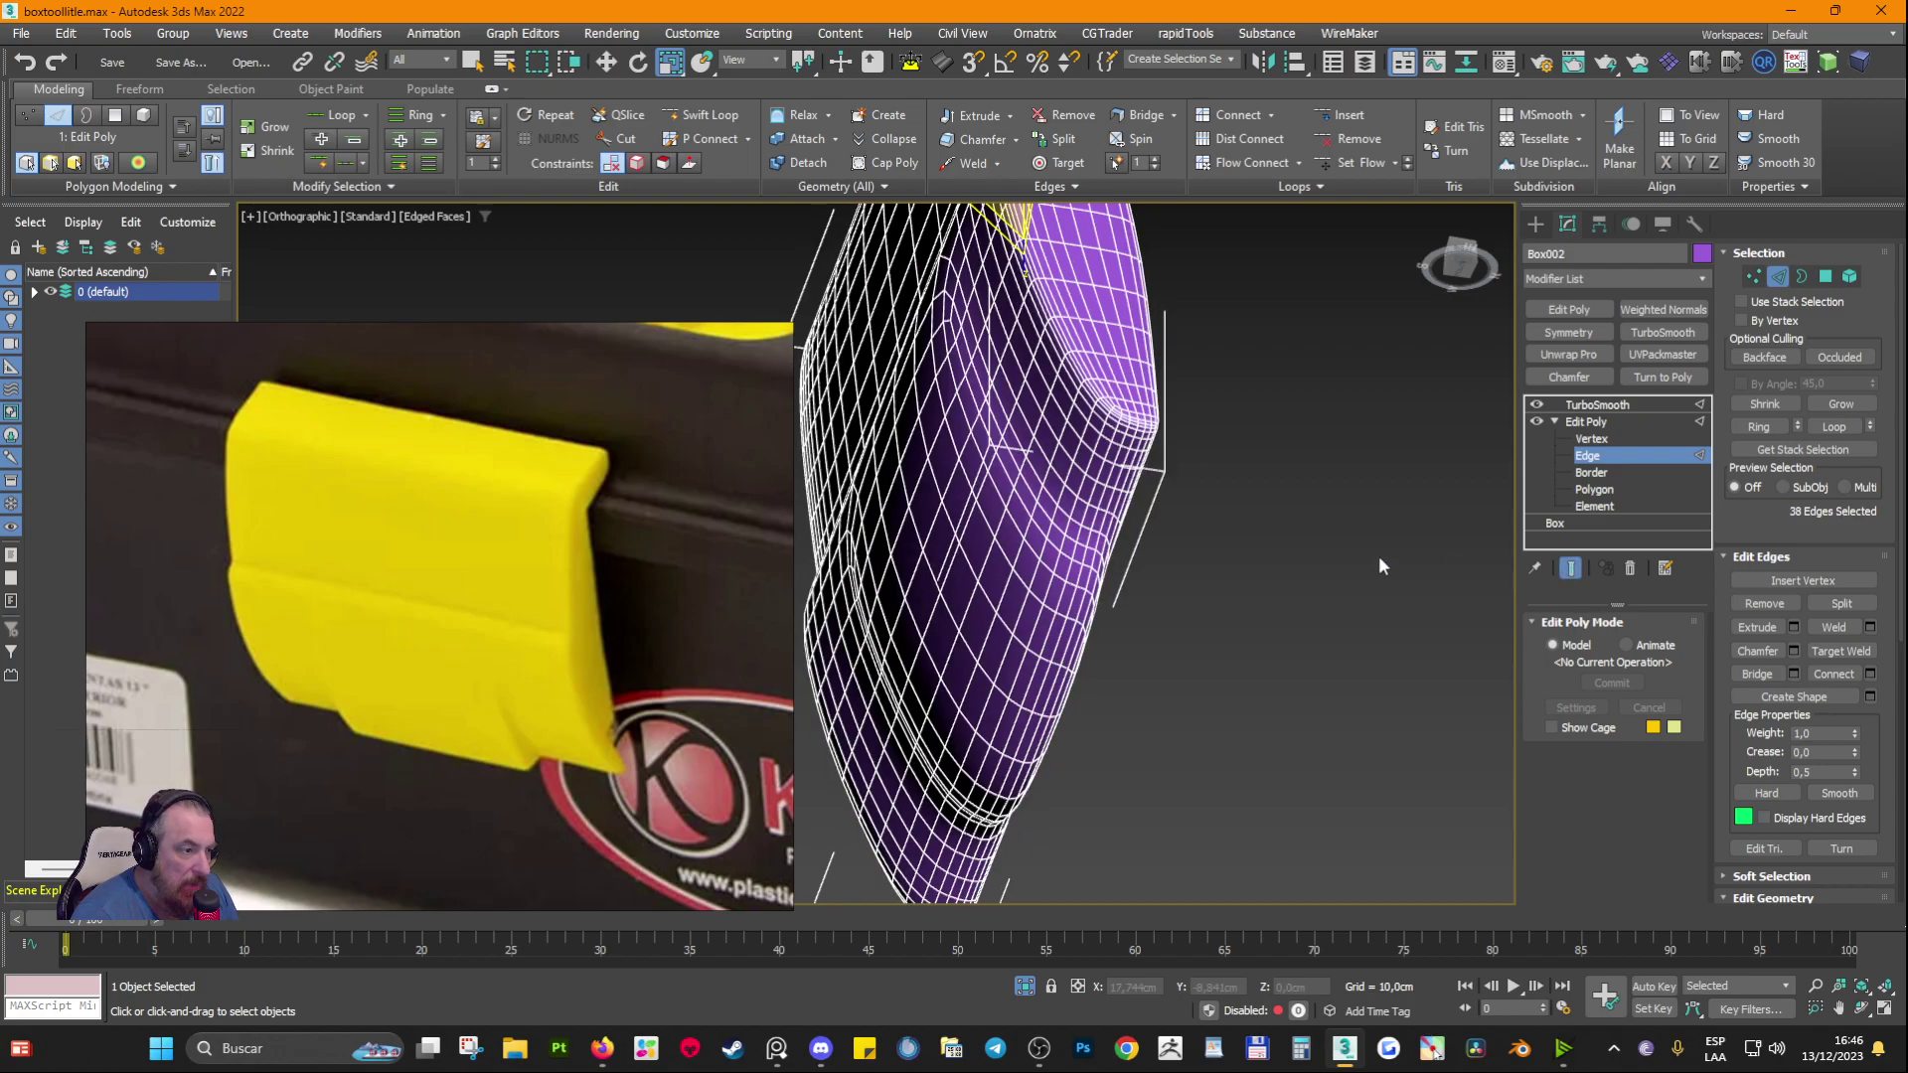
pyautogui.click(1554, 725)
pyautogui.press('F4')
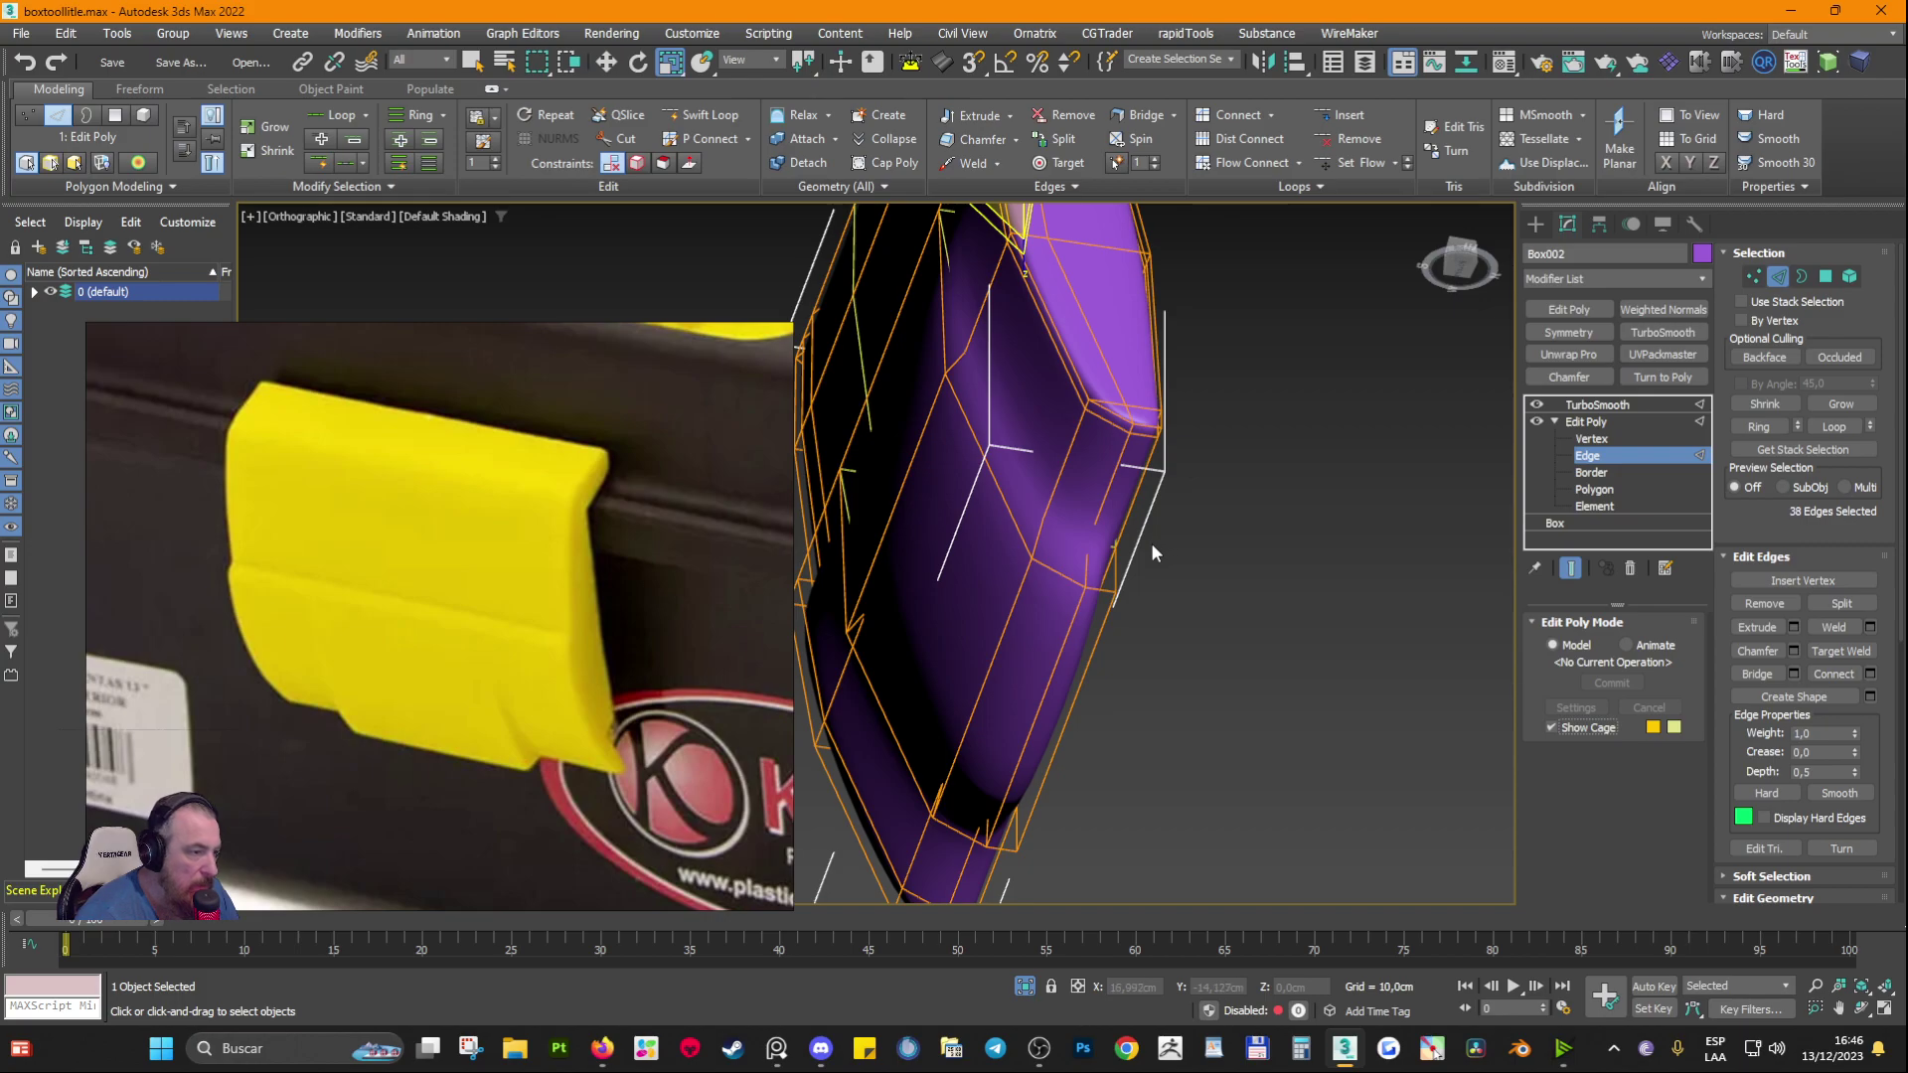
# Step: Insert support edge loops with Swift Loop close to the extruded middle block's front corner edges
pyautogui.moveTo(1117, 570)
pyautogui.keyDown('alt'); pyautogui.mouseDown(button='middle')
pyautogui.moveTo(1200, 625)
pyautogui.moveTo(1207, 656)
pyautogui.moveTo(1137, 657)
pyautogui.moveTo(1114, 562)
pyautogui.mouseUp(button='middle'); pyautogui.keyUp('alt')
pyautogui.keyDown('alt'); pyautogui.moveTo(1135, 695); pyautogui.dragTo(1195, 323, button='middle'); pyautogui.keyUp('alt')
pyautogui.hotkey('alt', 's')
pyautogui.doubleClick(1073, 552)
pyautogui.scroll(-5, 1073, 553)
pyautogui.click(1103, 534)
pyautogui.scroll(5, 1192, 323)
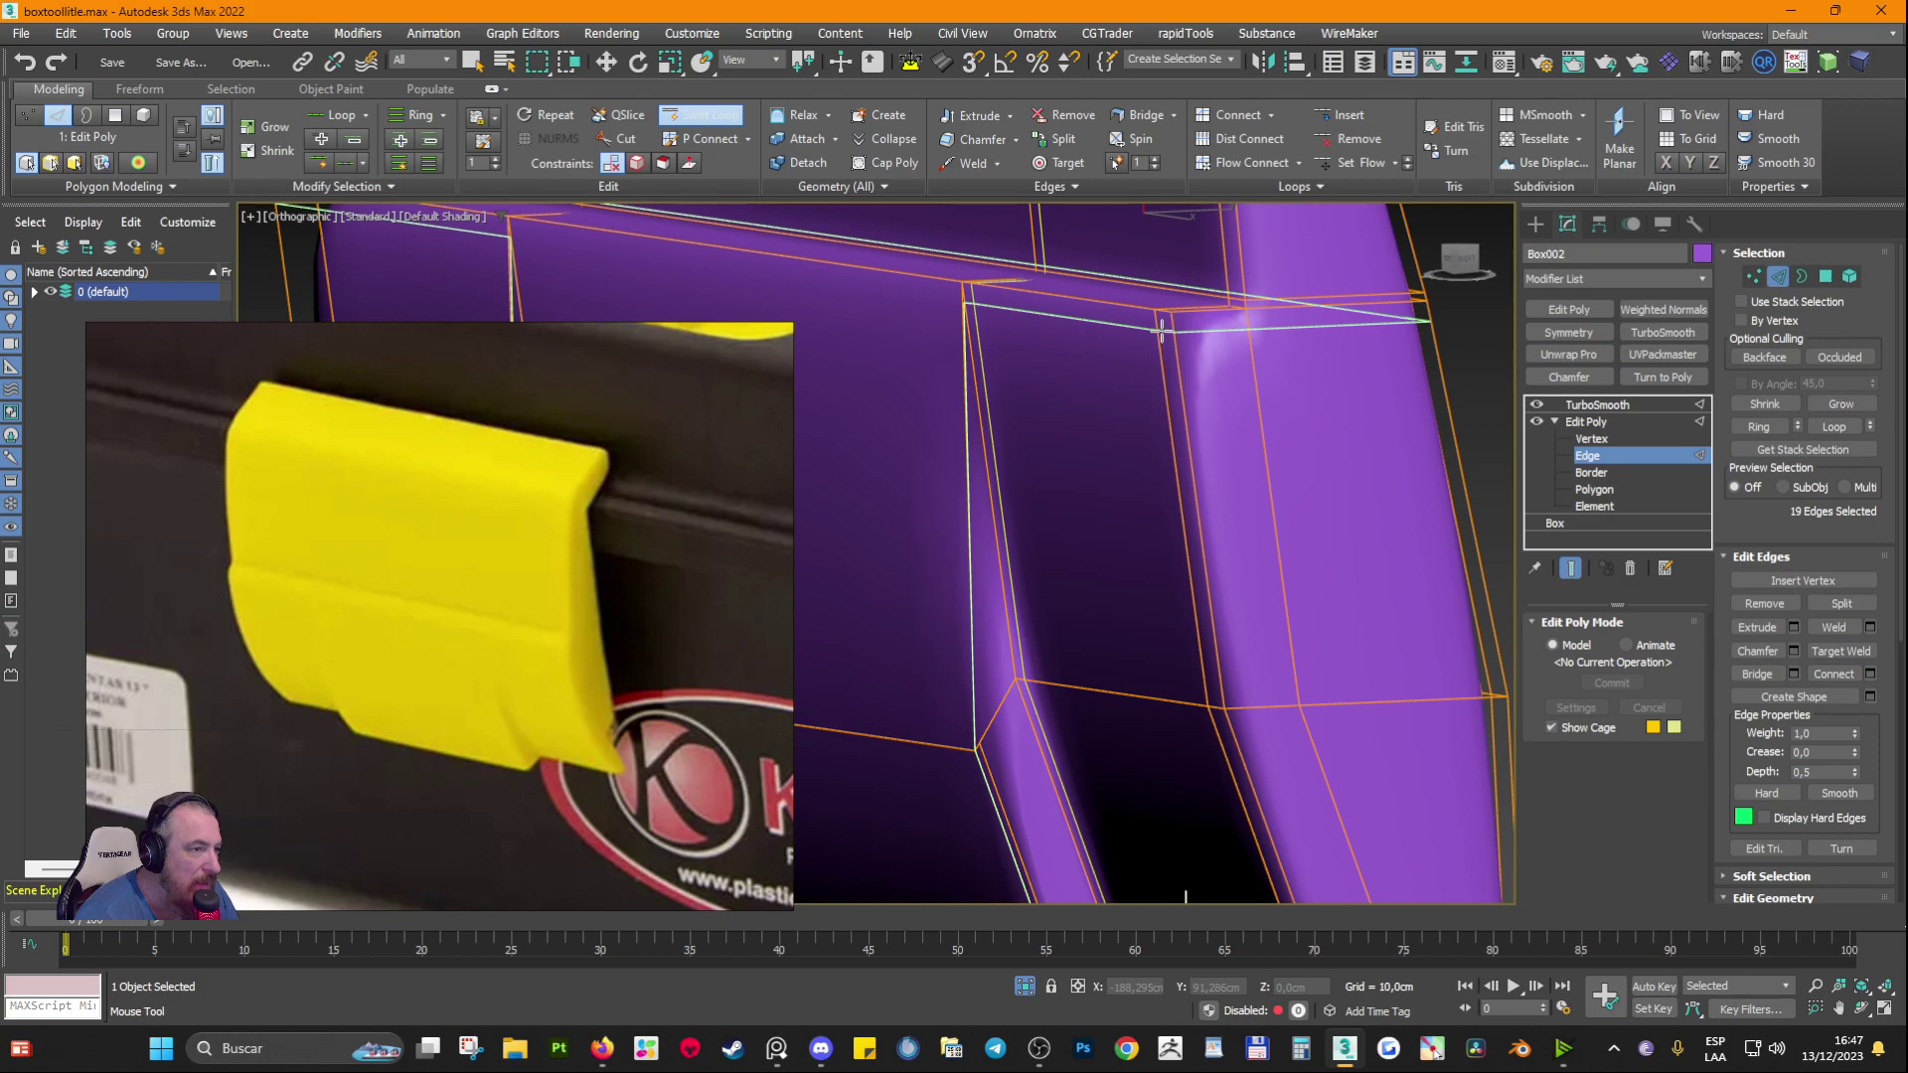
pyautogui.keyDown('alt'); pyautogui.moveTo(1160, 328); pyautogui.dragTo(1214, 333, button='middle'); pyautogui.keyUp('alt')
pyautogui.doubleClick(1228, 338)
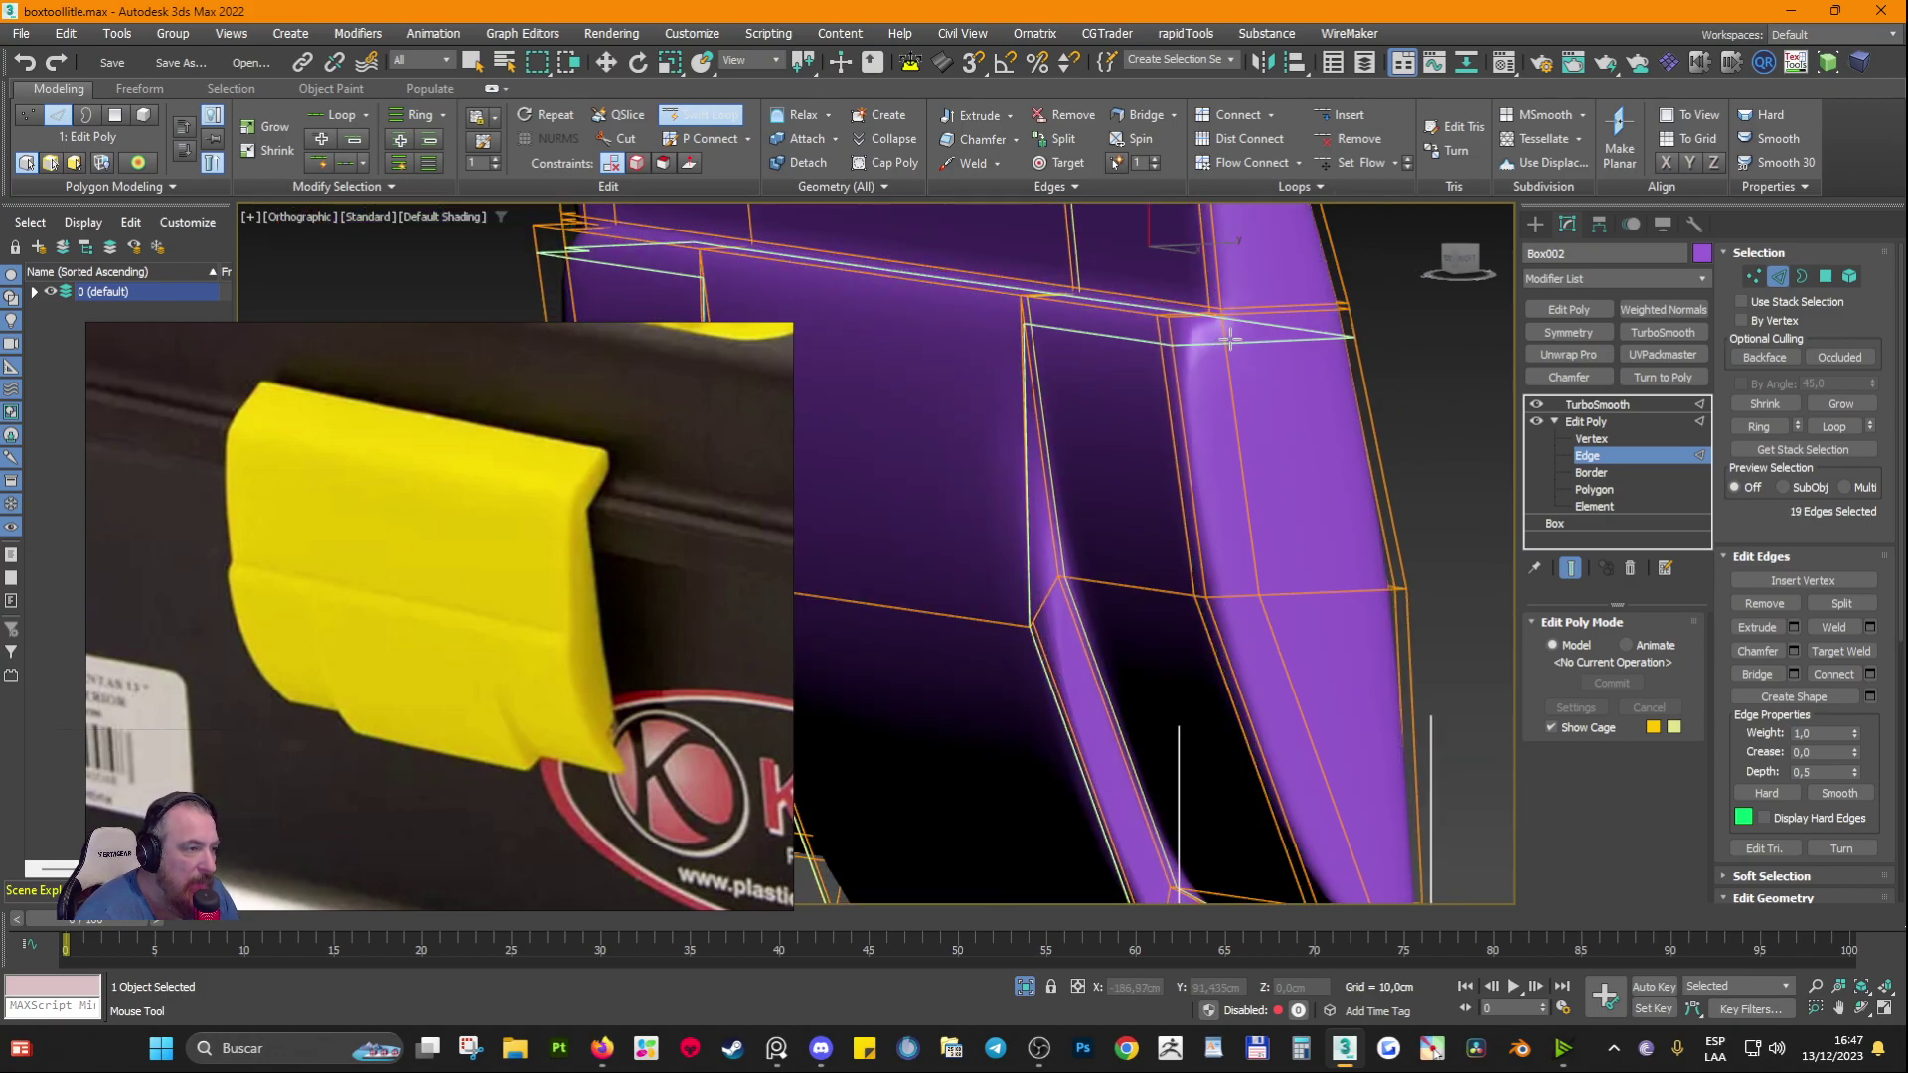
# Step: Leave the Edge level to inspect the smoothed middle block without its cage
pyautogui.click(1597, 456)
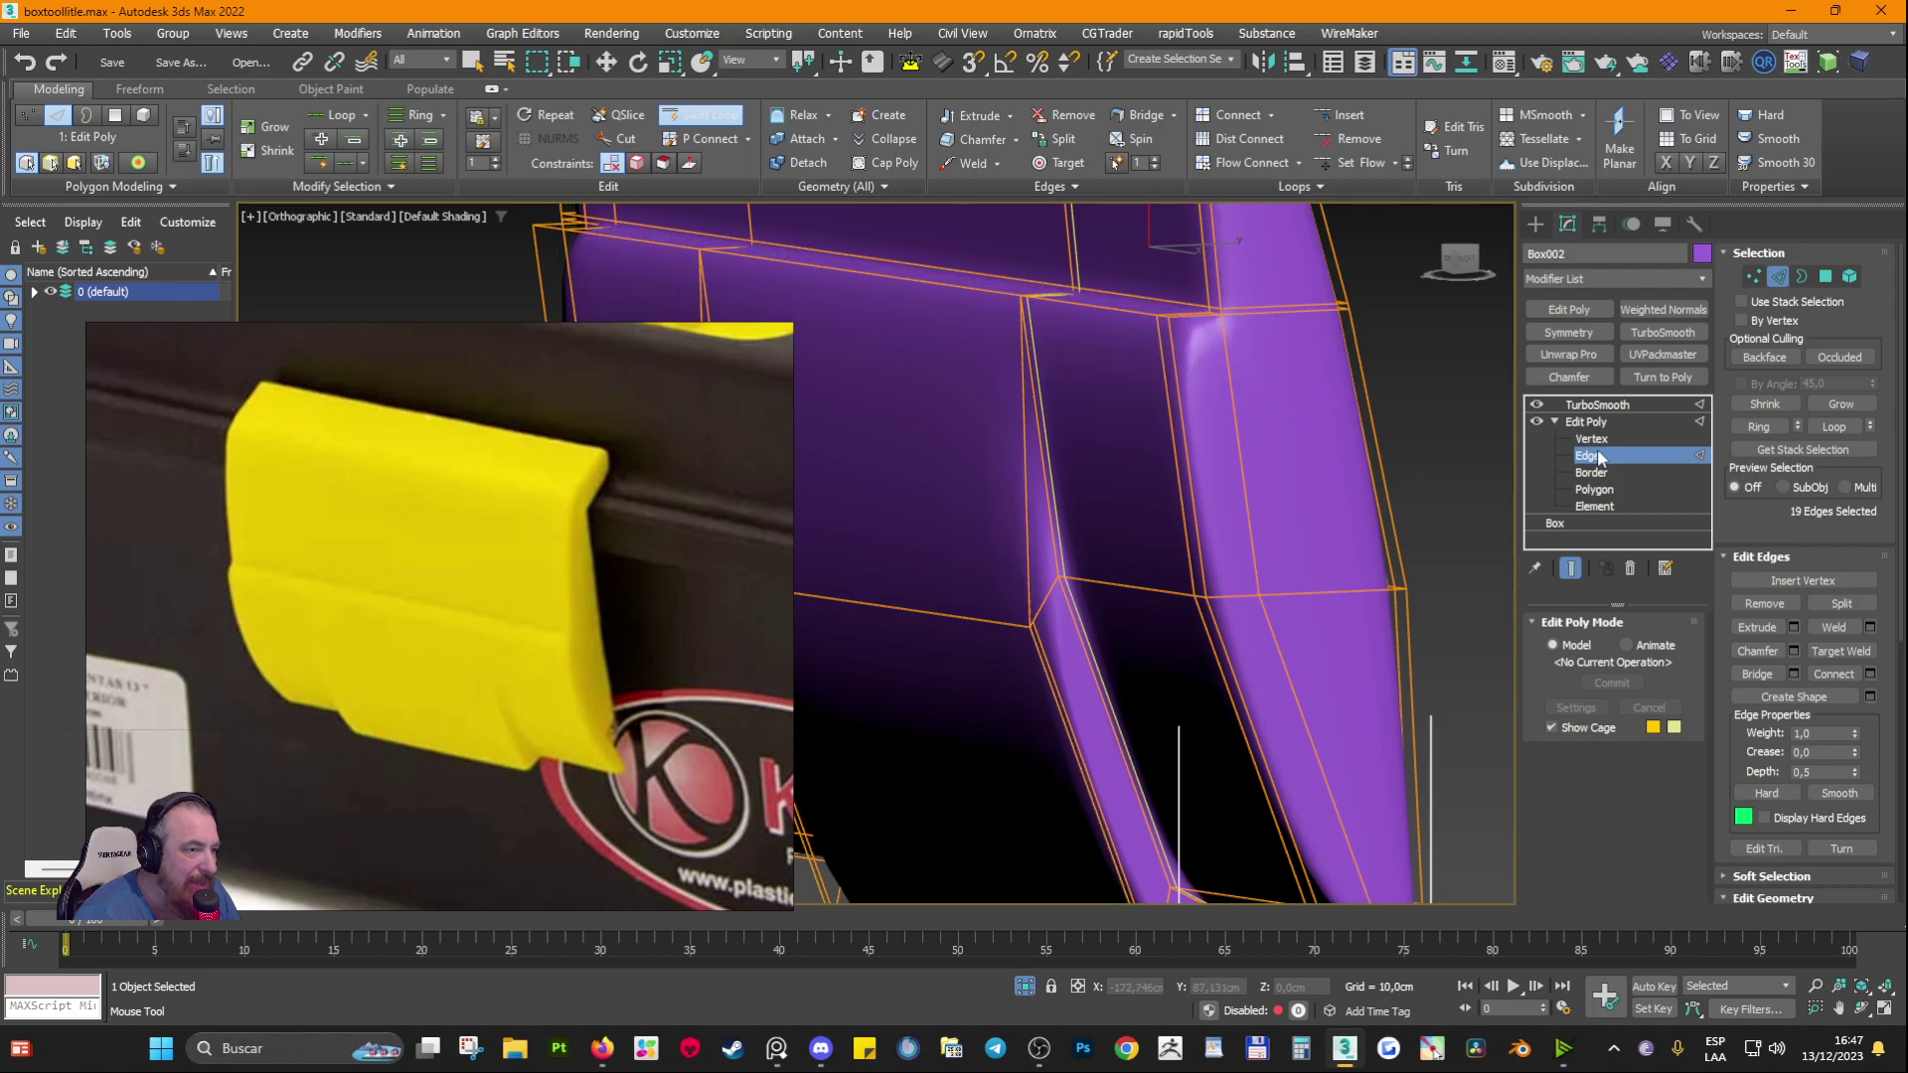
pyautogui.click(1583, 422)
pyautogui.keyDown('alt'); pyautogui.moveTo(1157, 392); pyautogui.dragTo(1237, 370, button='middle'); pyautogui.keyUp('alt')
pyautogui.click(1587, 456)
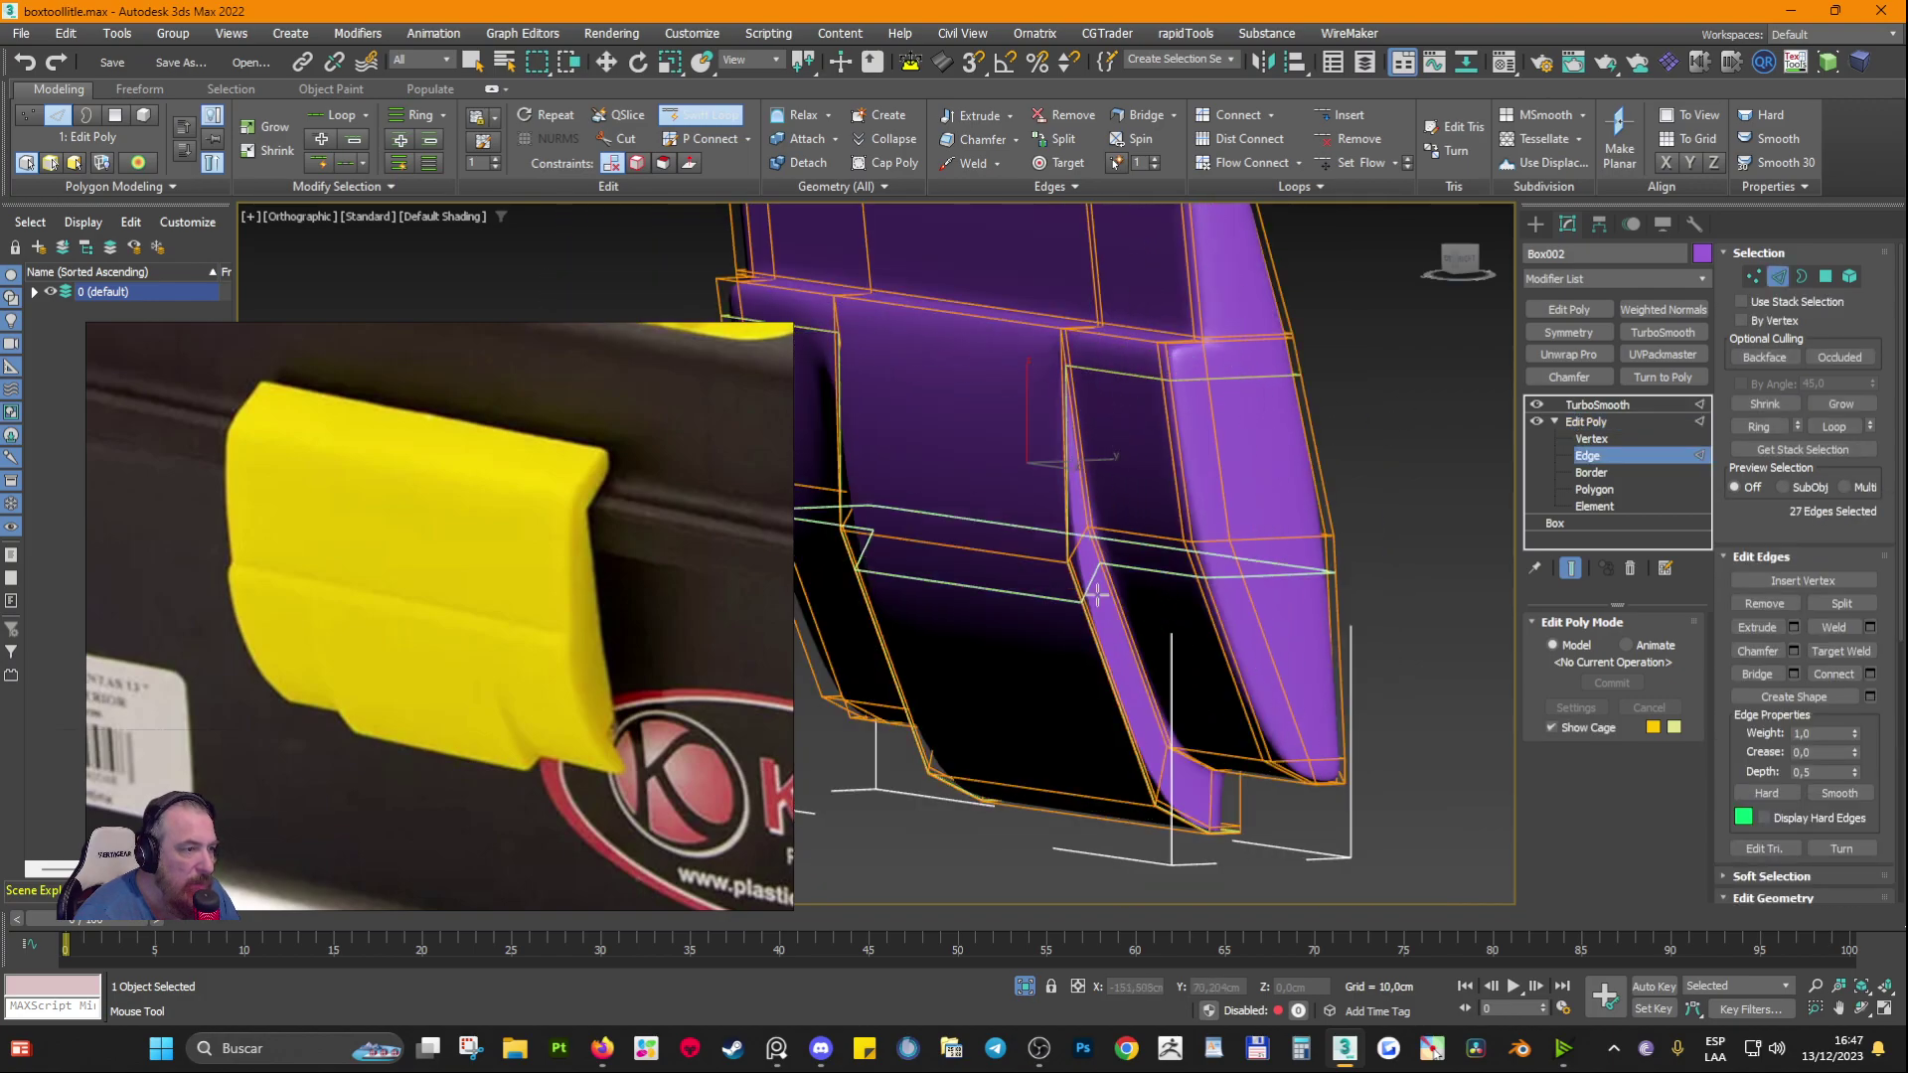
pyautogui.click(1580, 421)
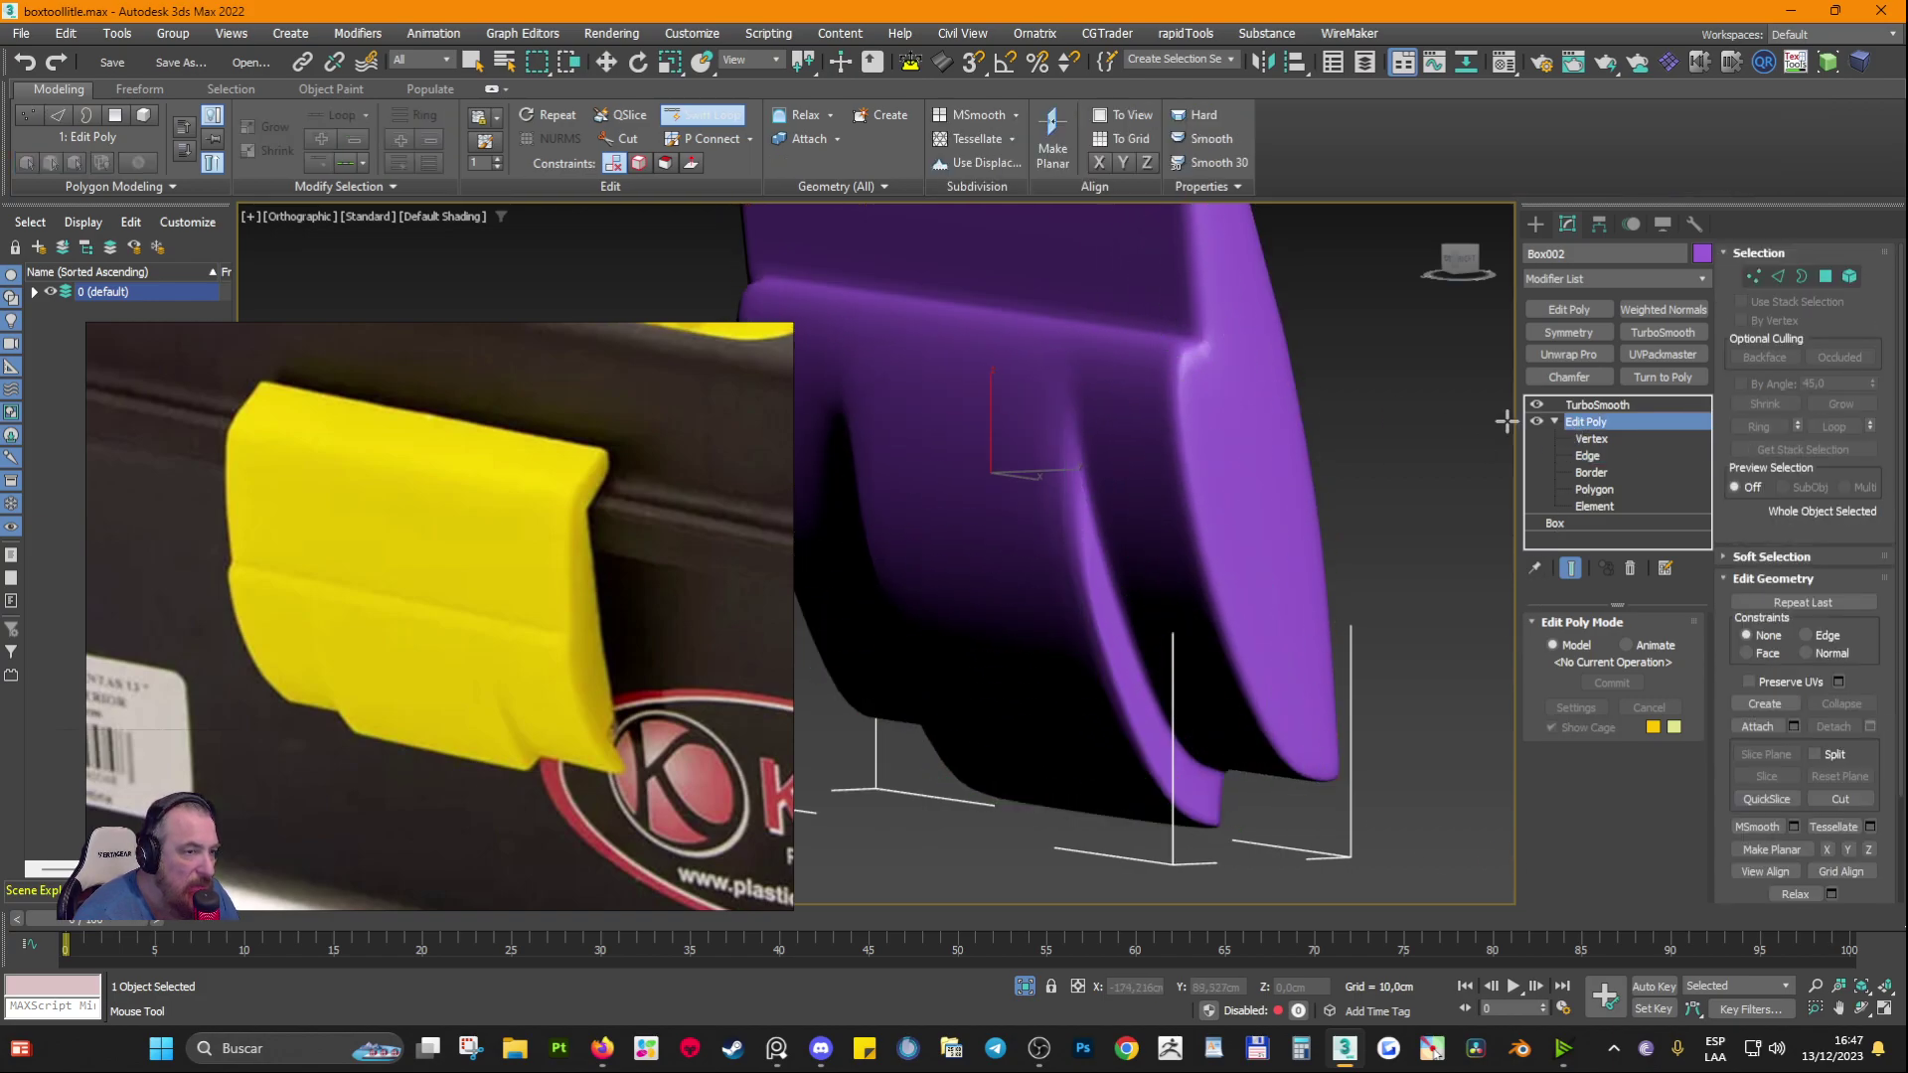
# Step: Turn TurboSmooth off, show edged faces and end Swift Loop
pyautogui.click(1536, 405)
pyautogui.press('F4')
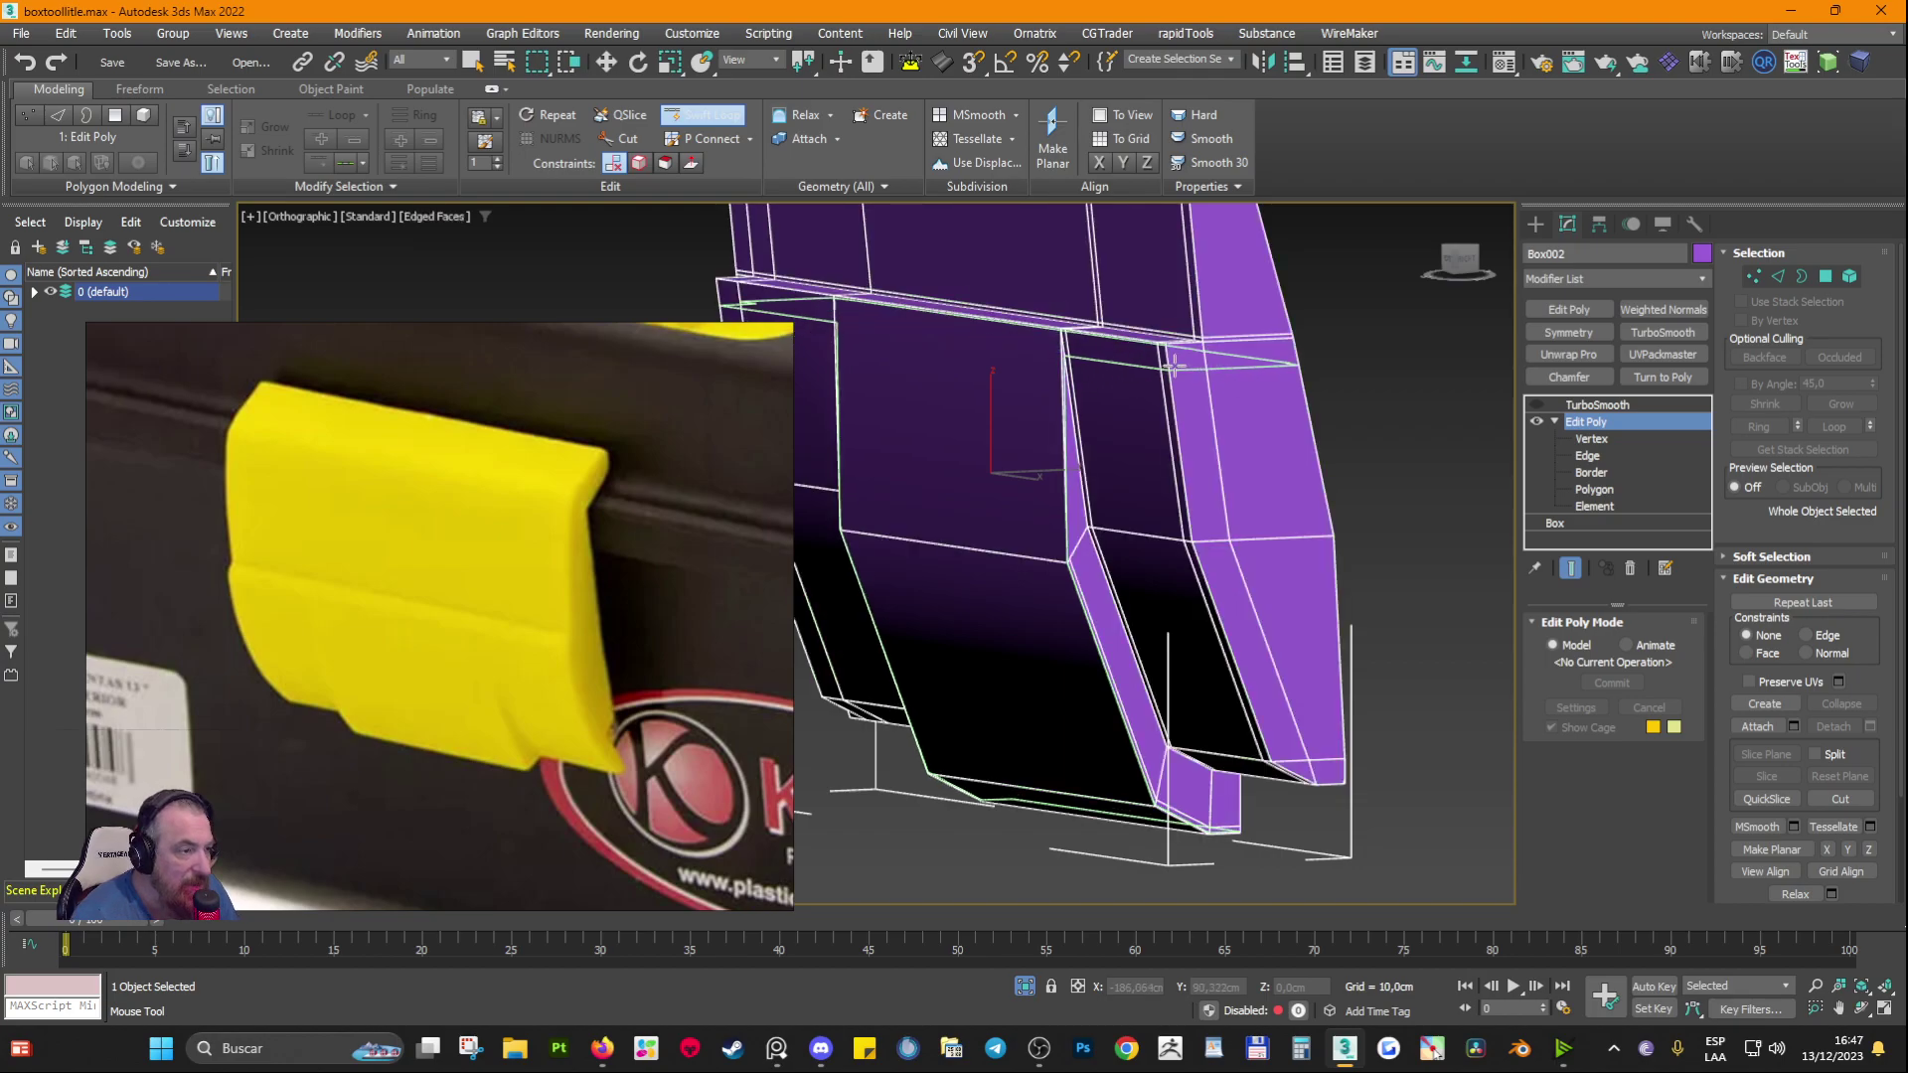
pyautogui.scroll(3, 1173, 336)
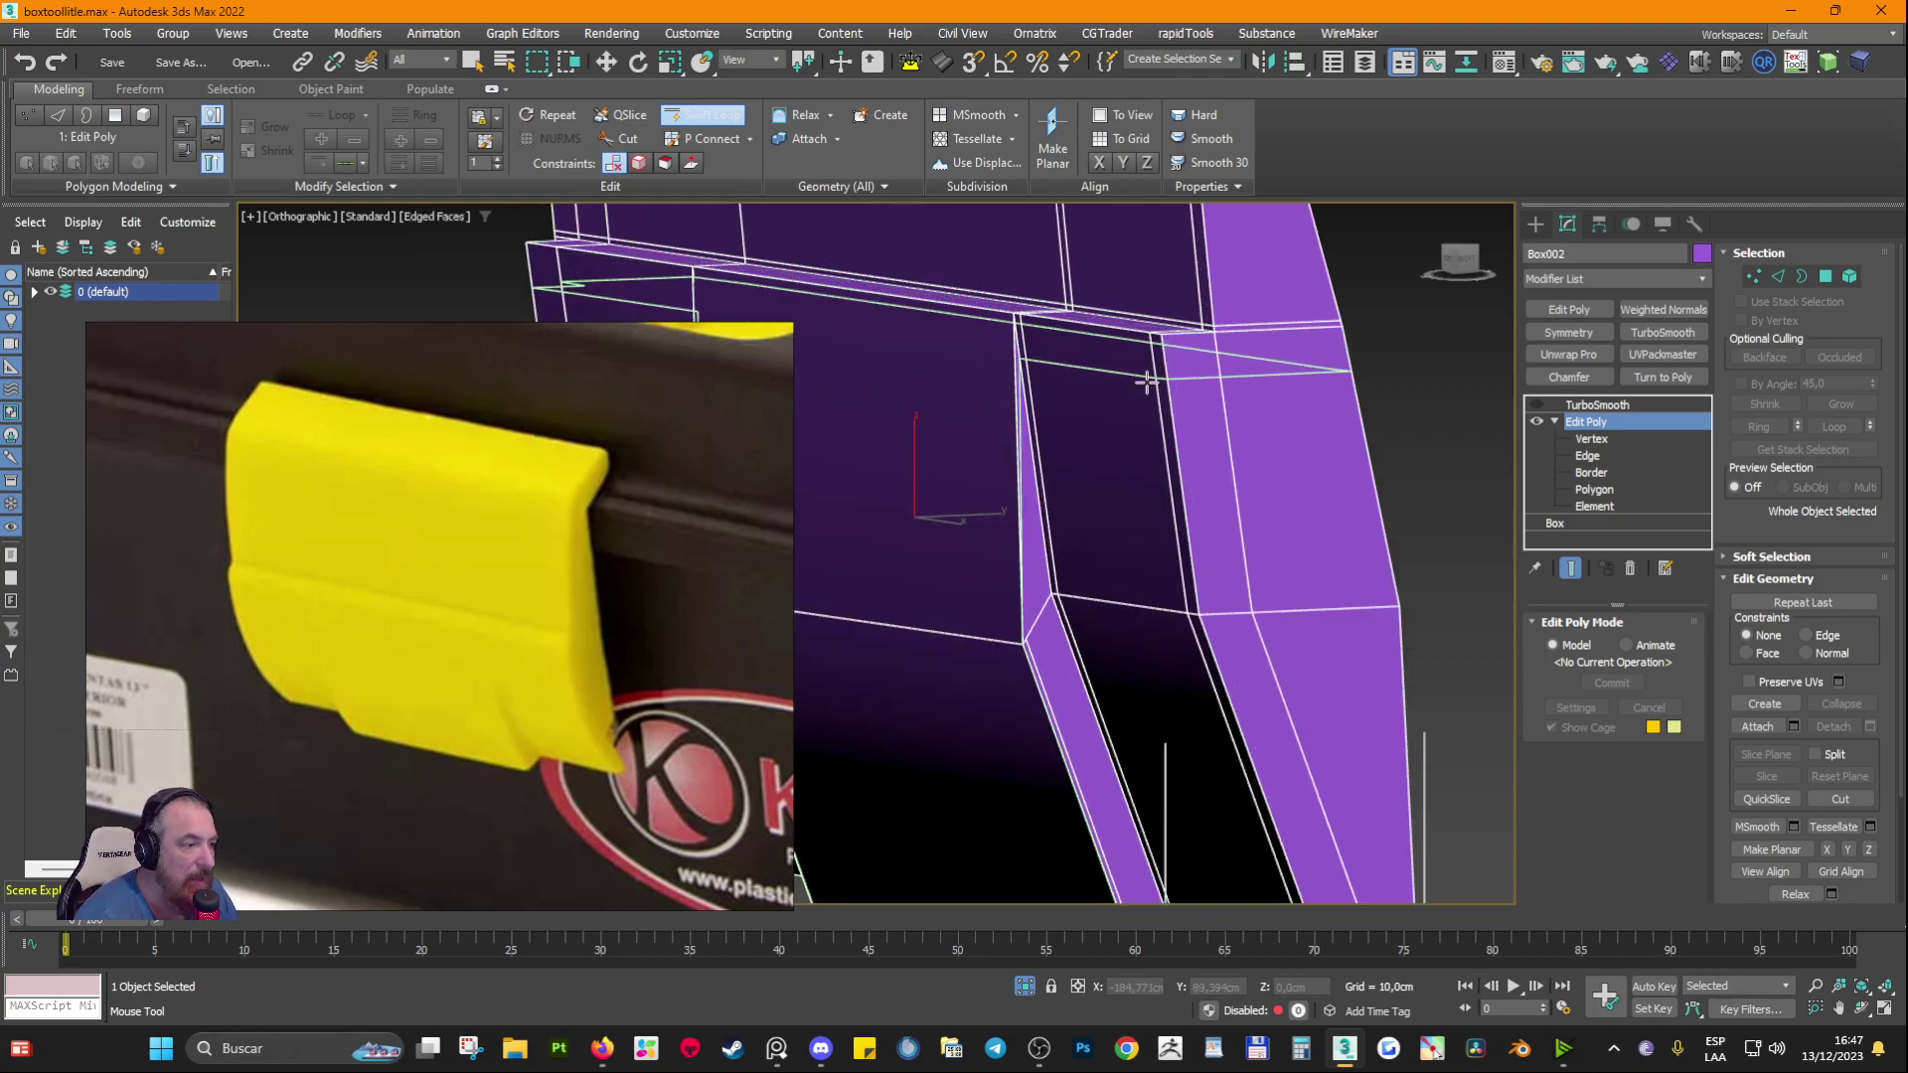
pyautogui.scroll(-6, 1187, 427)
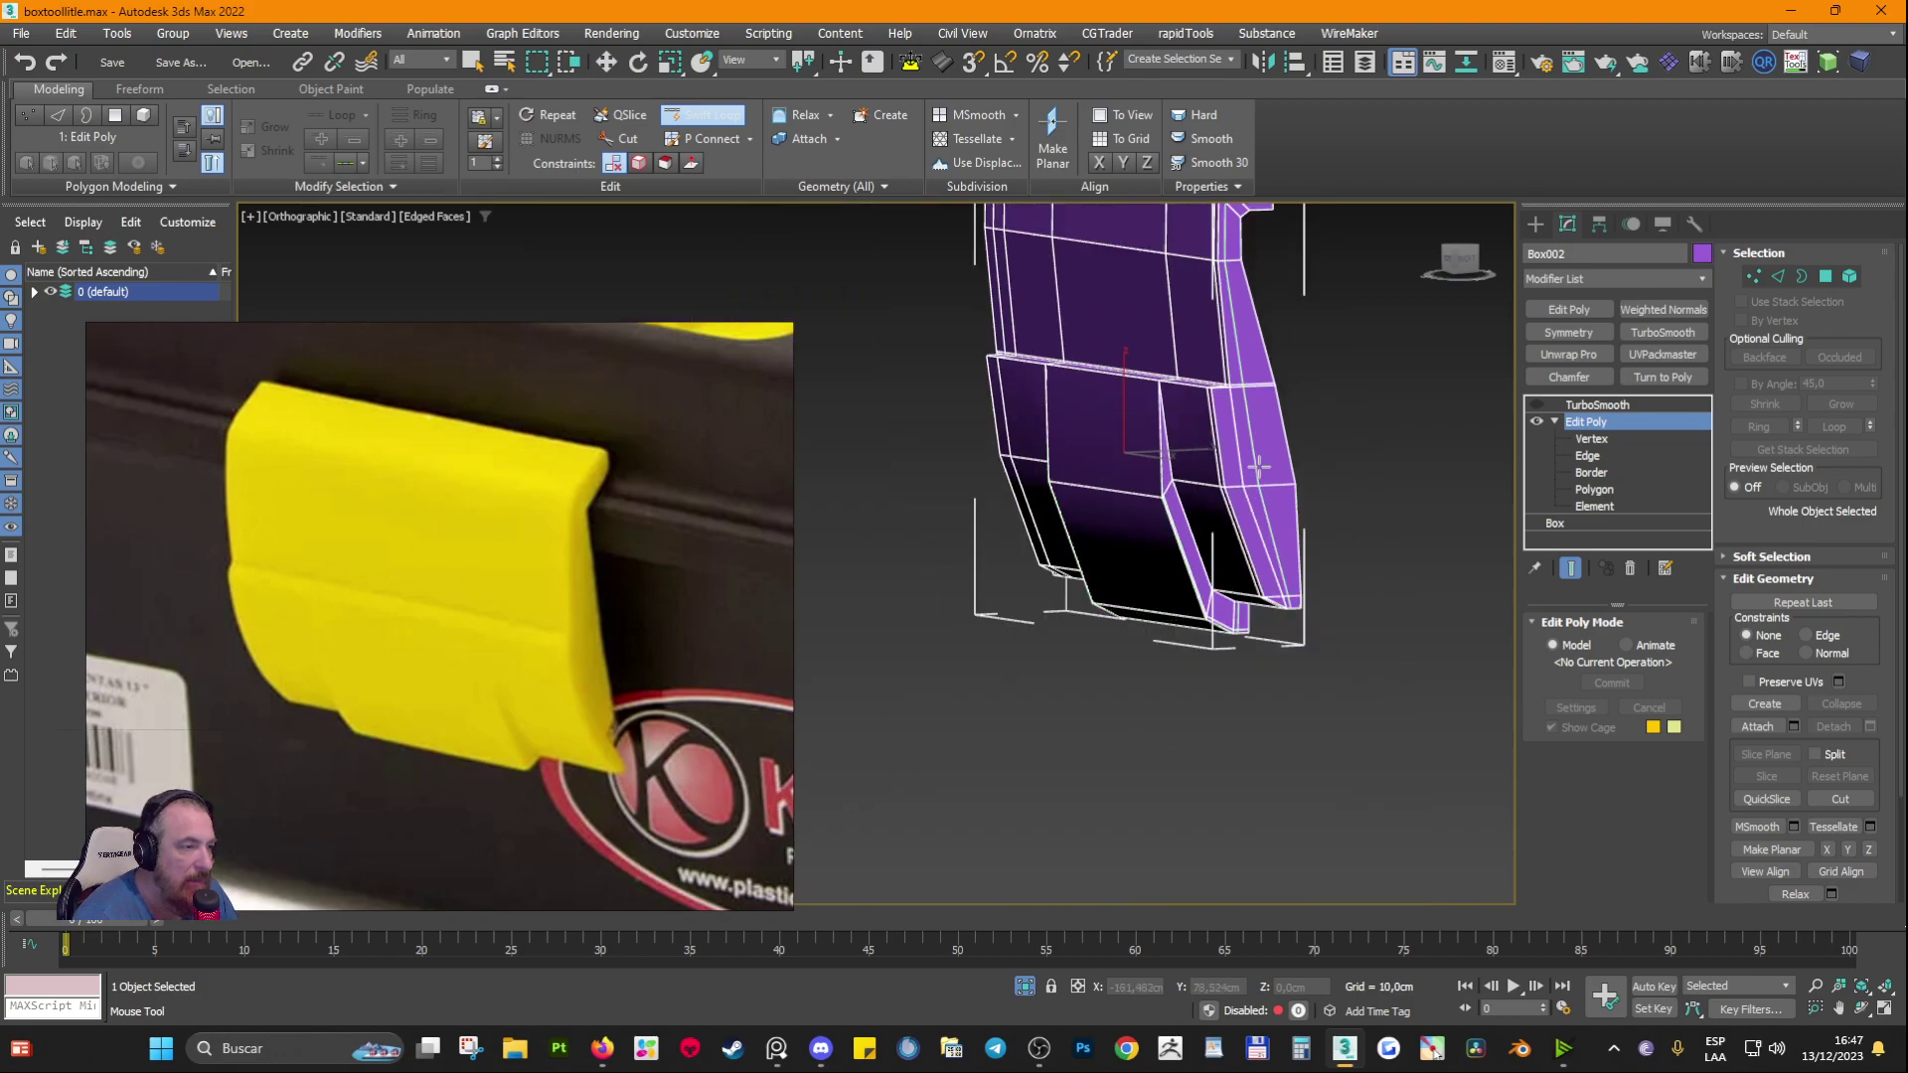
pyautogui.scroll(5, 1152, 549)
pyautogui.rightClick(1193, 703)
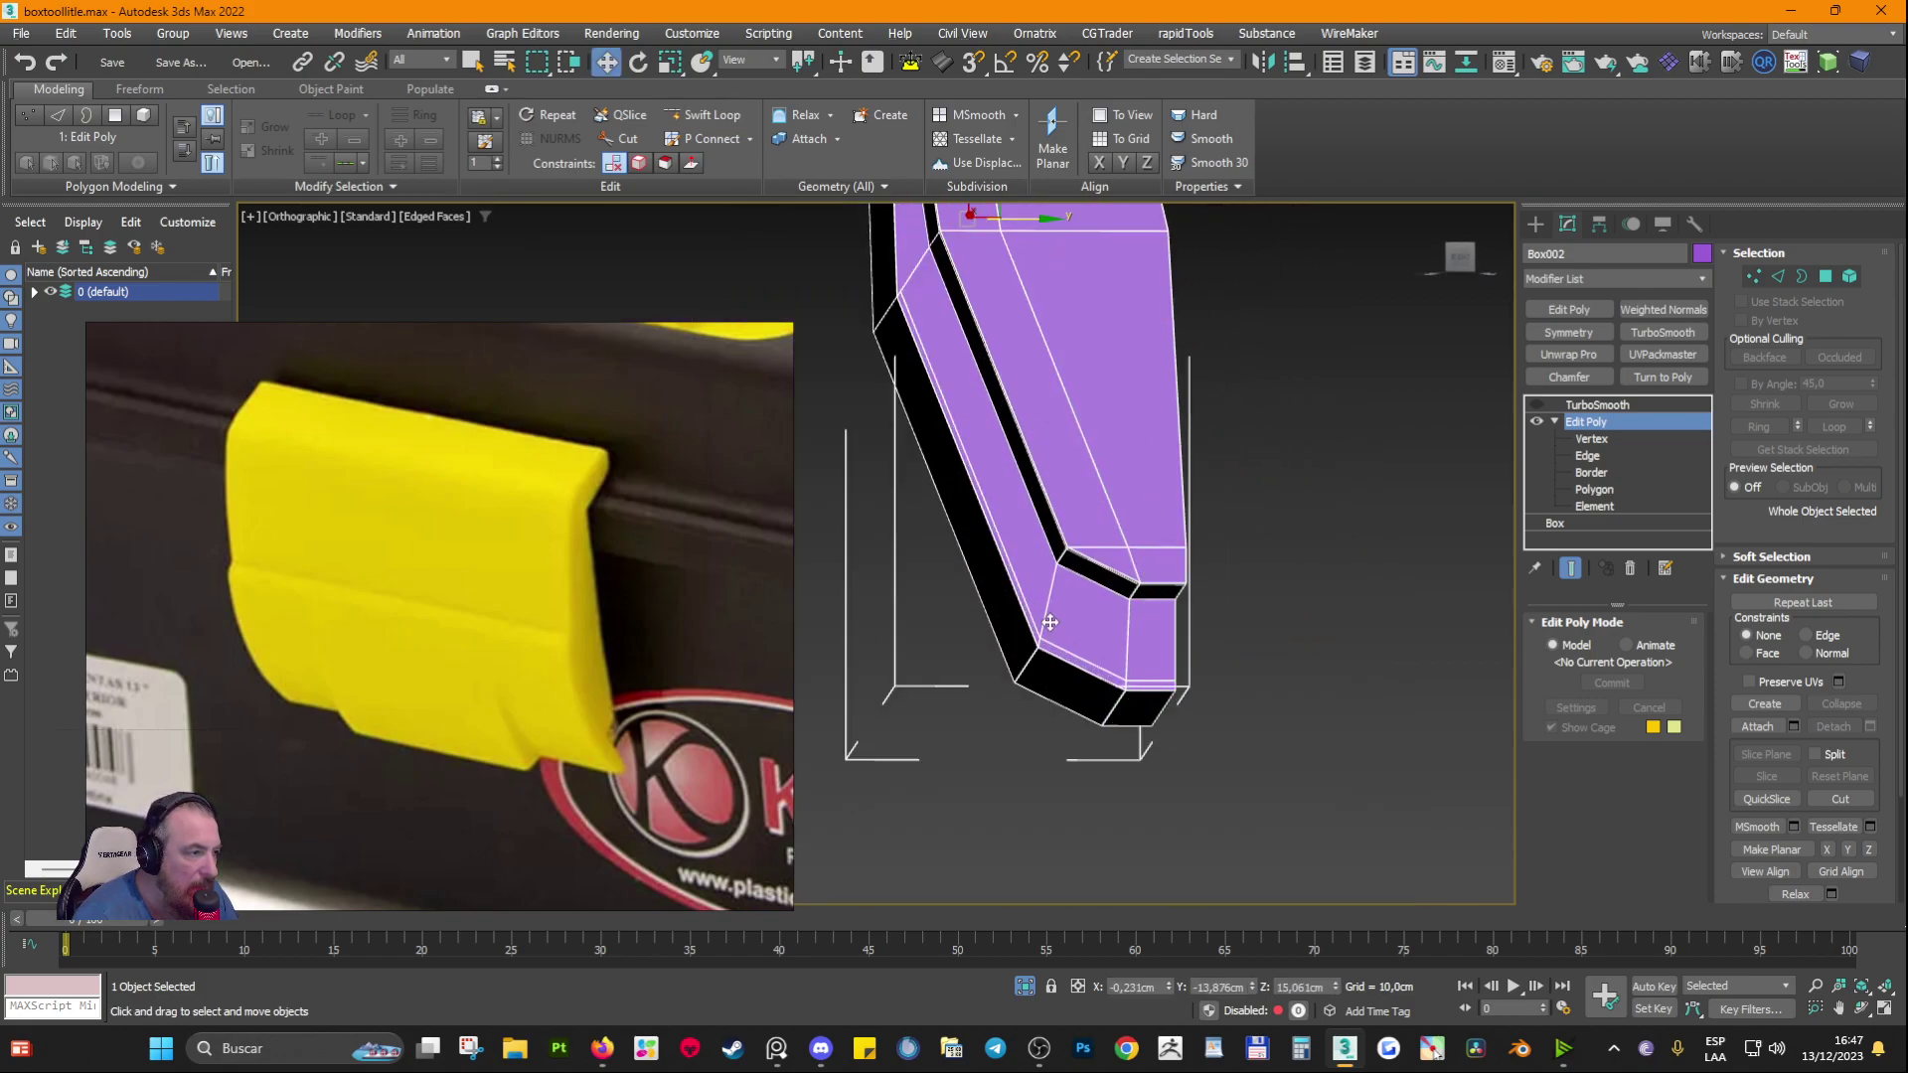
# Step: Select the support loop along the block's lower side edge and trace it up to the block's bend
pyautogui.keyDown('alt'); pyautogui.moveTo(955, 424); pyautogui.dragTo(969, 438, button='middle'); pyautogui.keyUp('alt')
pyautogui.scroll(3, 969, 438)
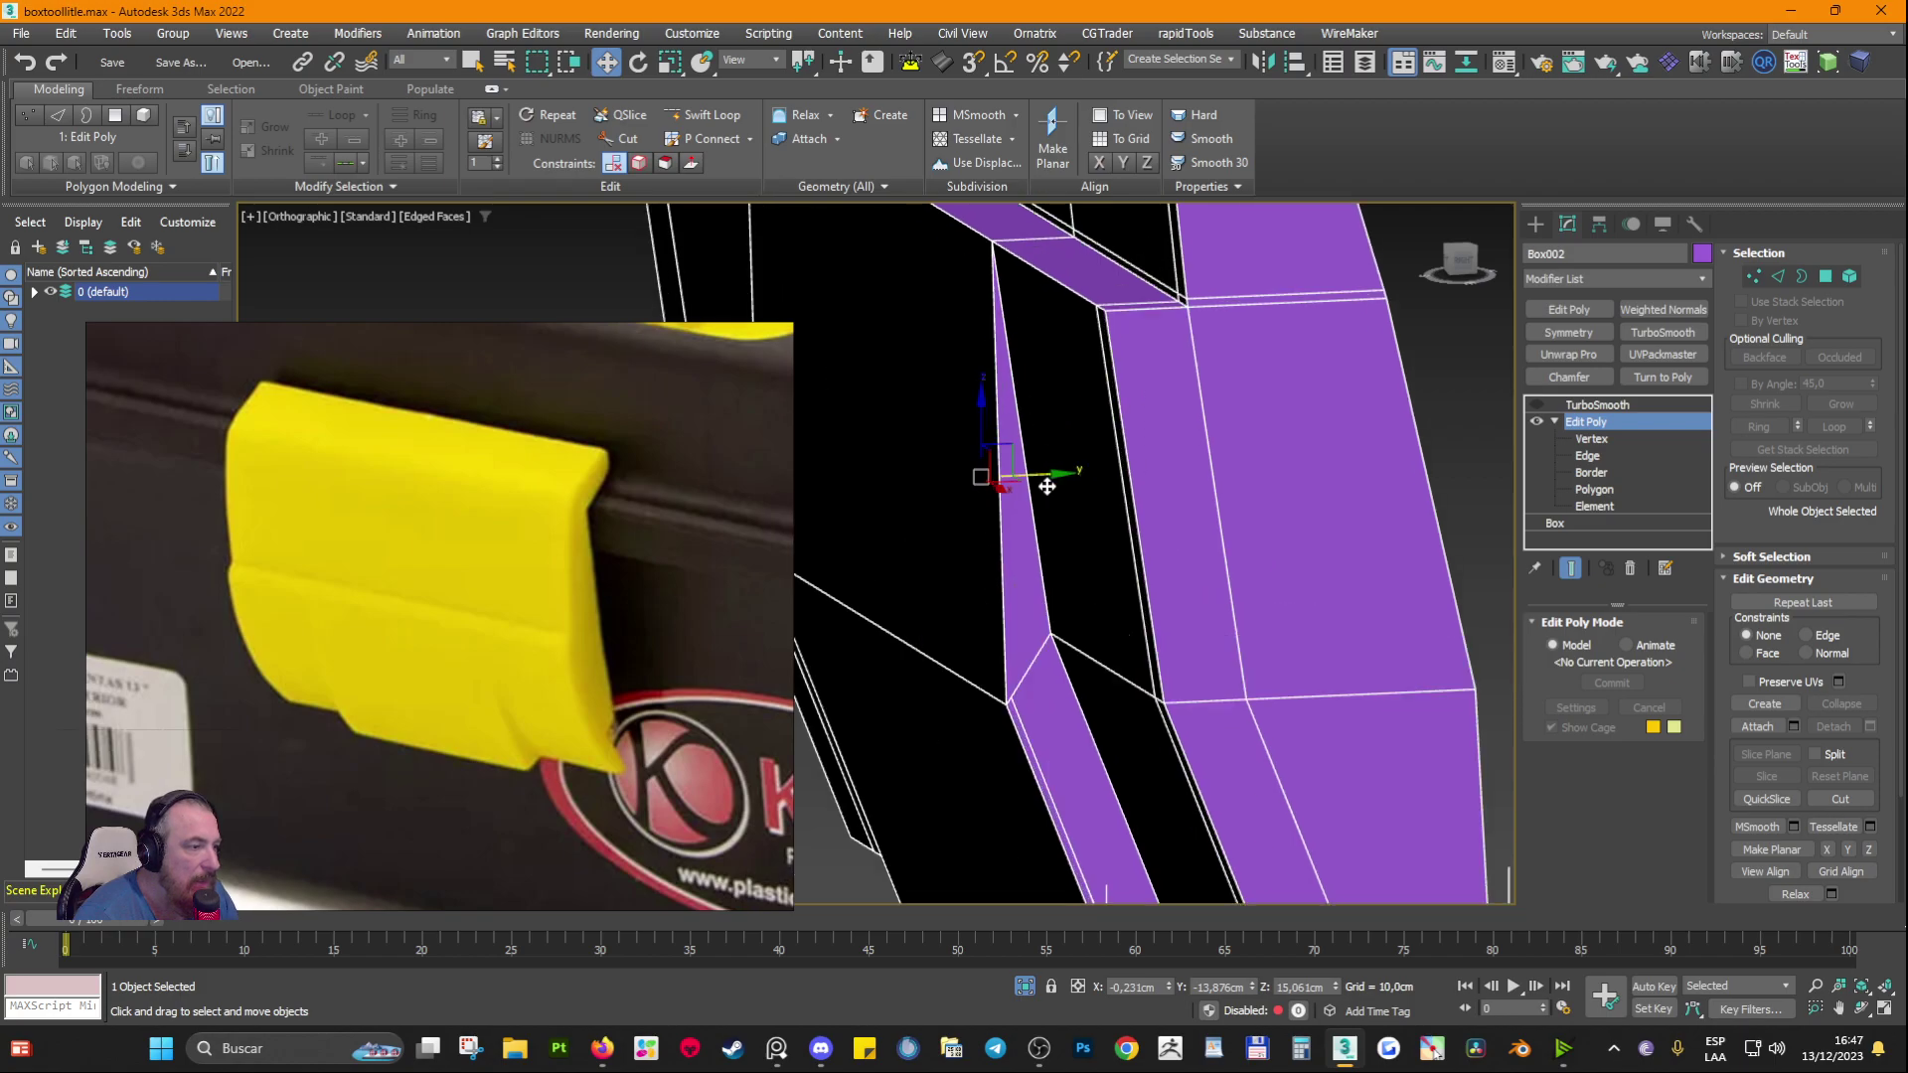
pyautogui.keyDown('alt'); pyautogui.moveTo(1023, 739); pyautogui.dragTo(1074, 713, button='middle'); pyautogui.keyUp('alt')
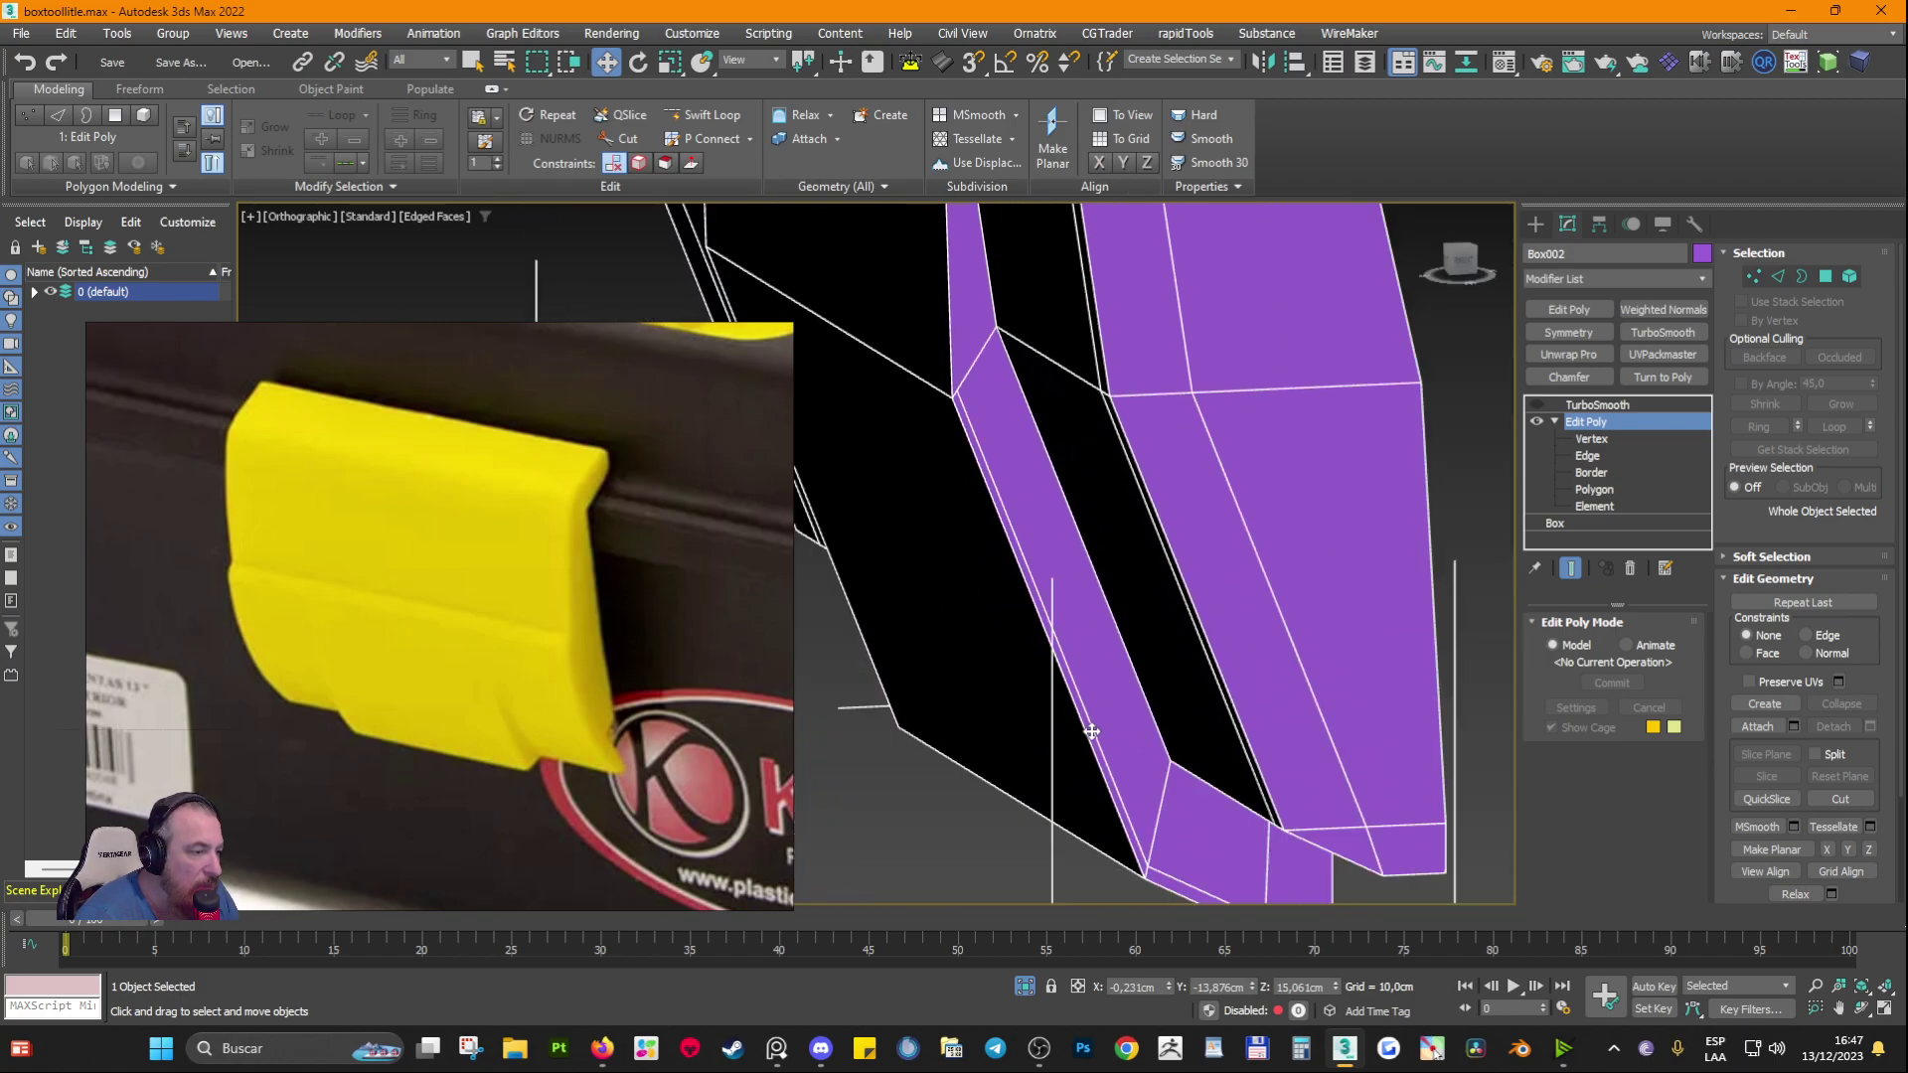
pyautogui.click(1778, 276)
pyautogui.doubleClick(1090, 740)
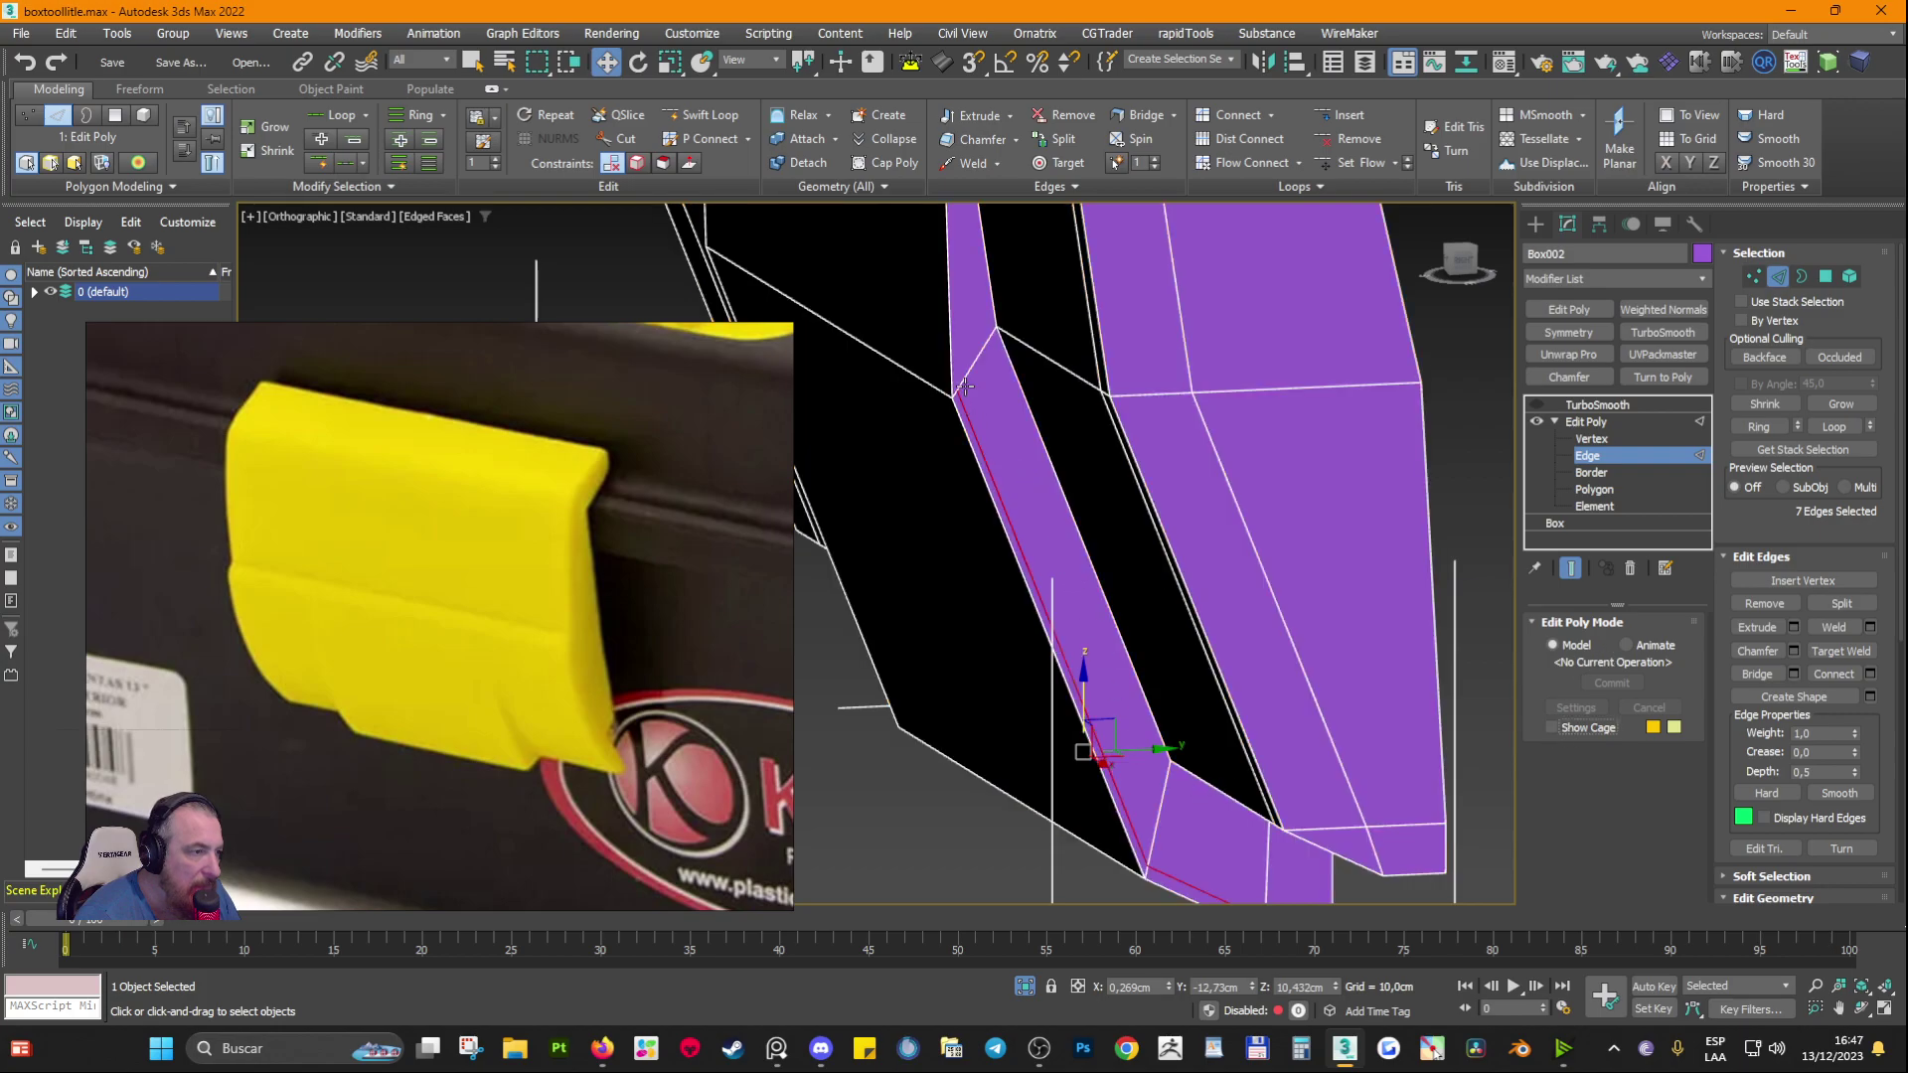
pyautogui.moveTo(963, 385); pyautogui.dragTo(961, 624, button='middle')
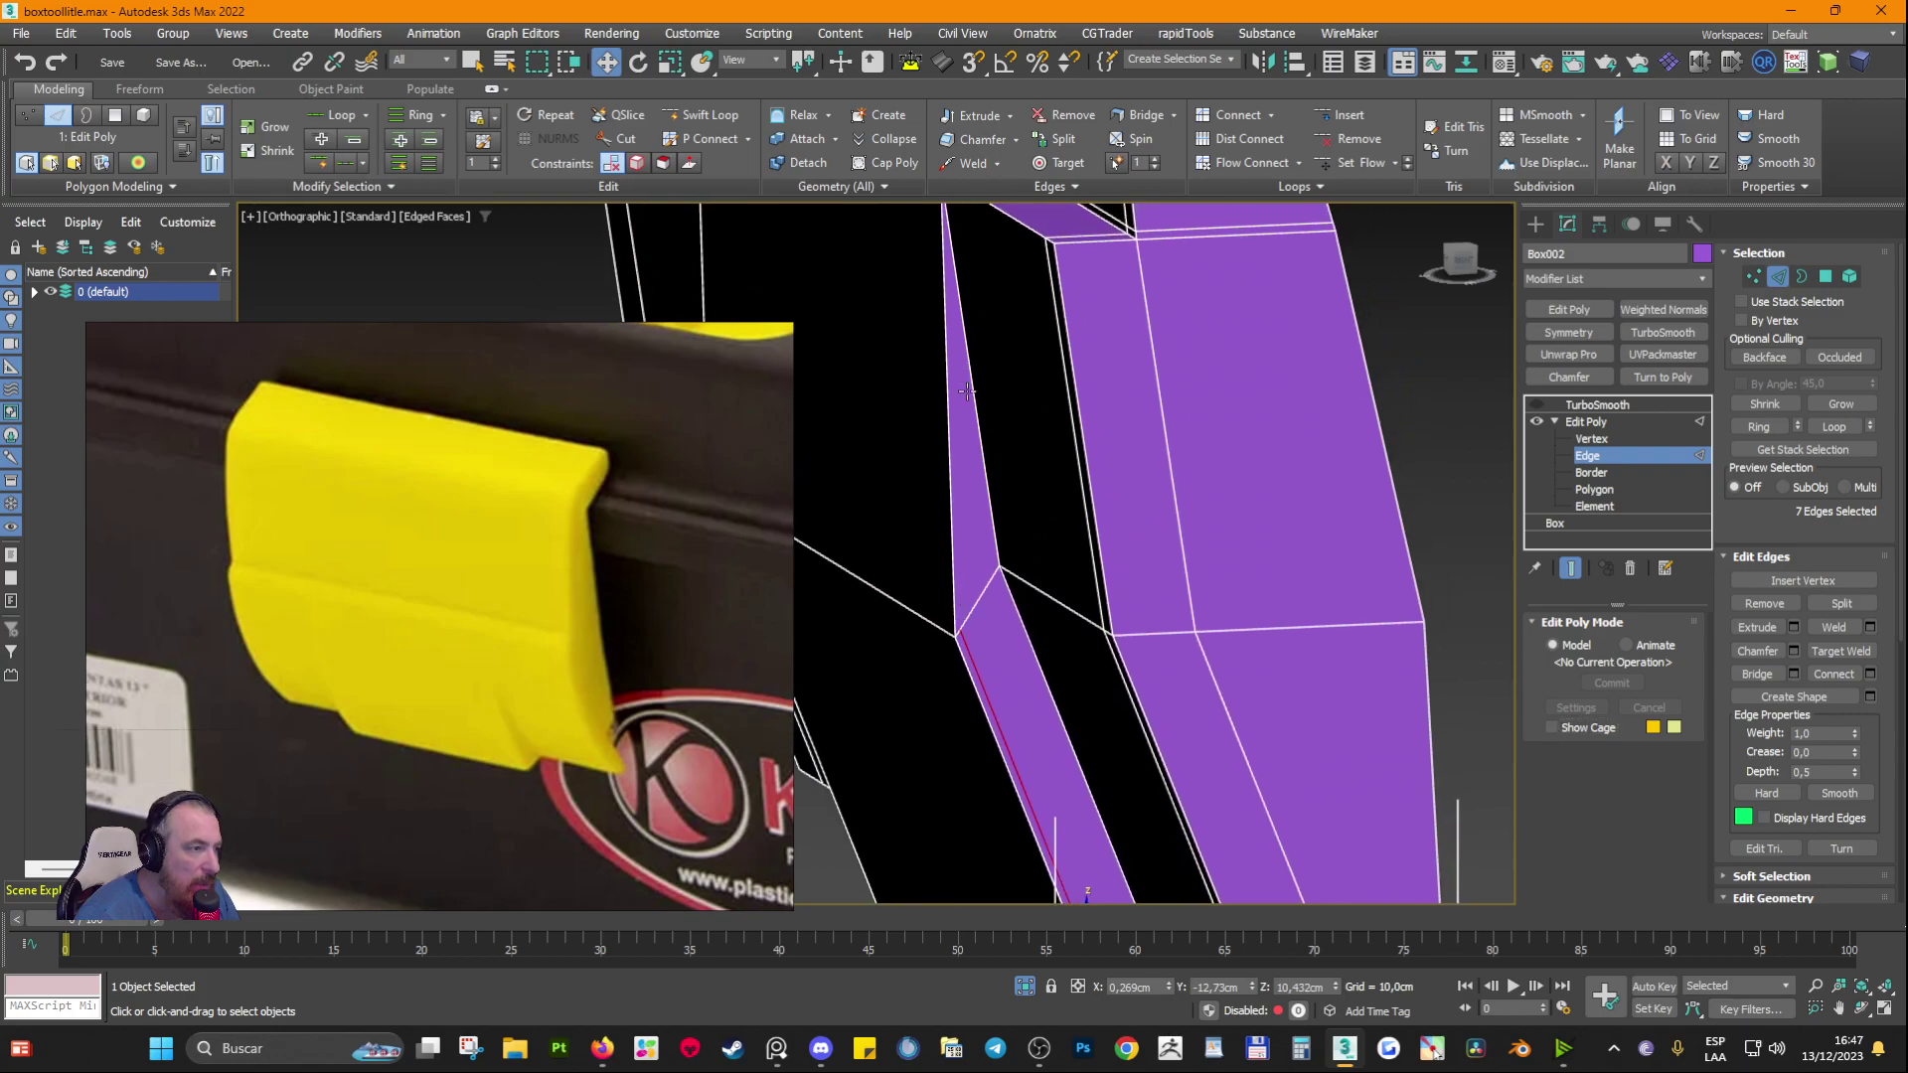
pyautogui.moveTo(981, 320); pyautogui.dragTo(996, 459, button='middle')
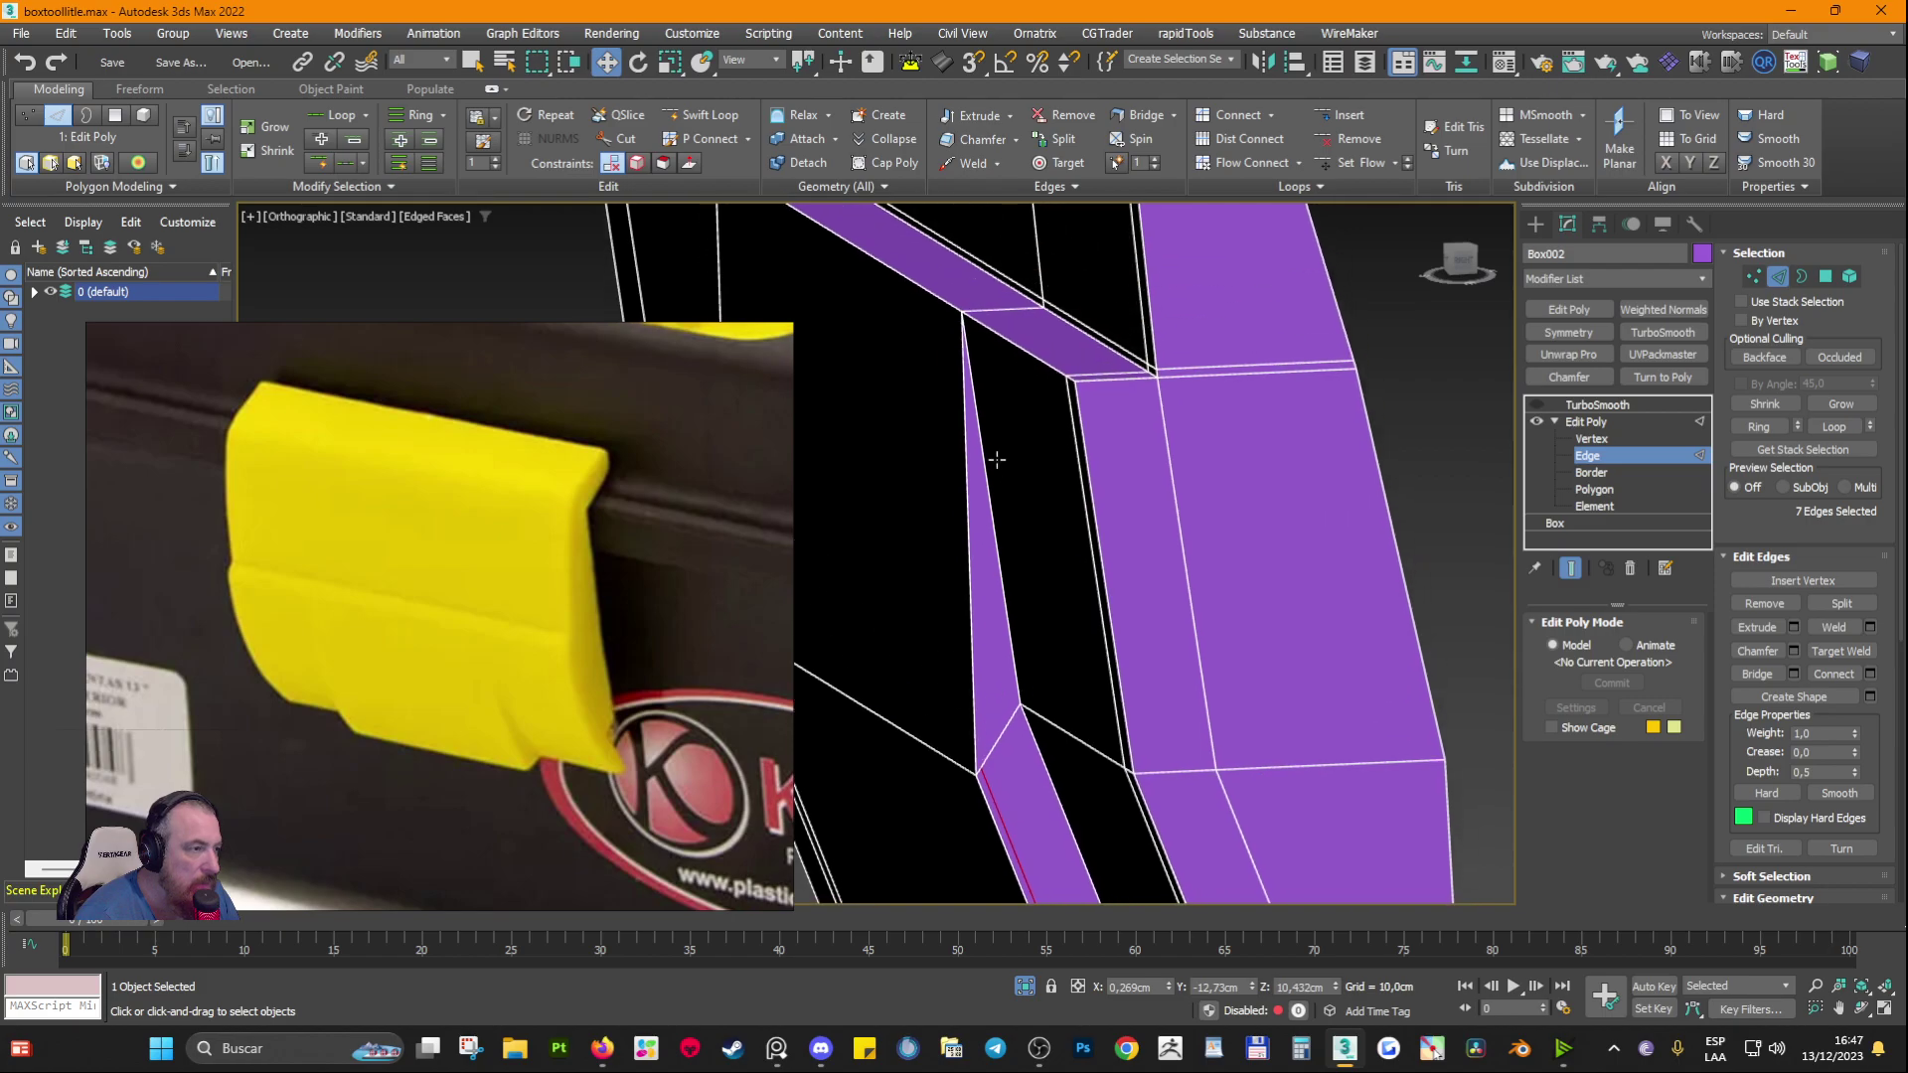
# Step: Cut an edge from the support loop's end vertex at the block's bend to the block's upper corner vertex
pyautogui.click(1753, 276)
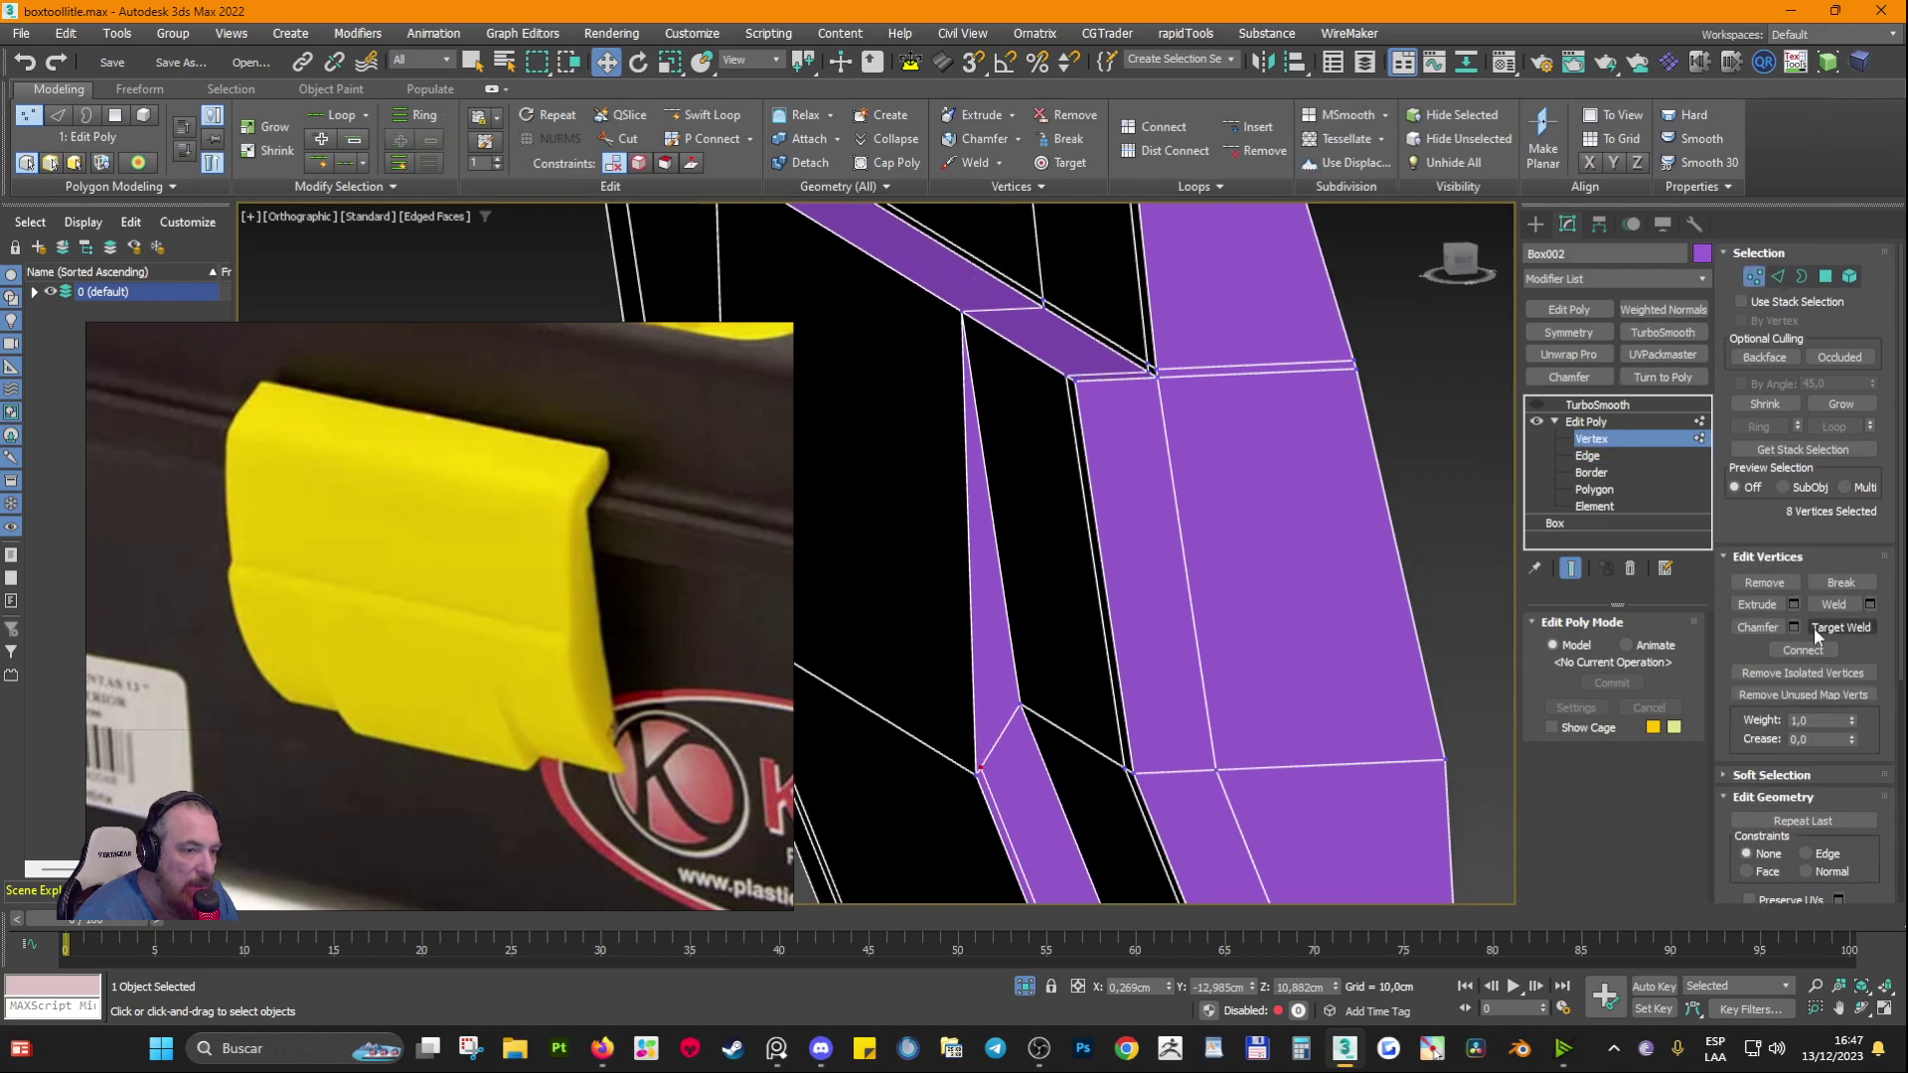
pyautogui.scroll(-4, 1851, 741)
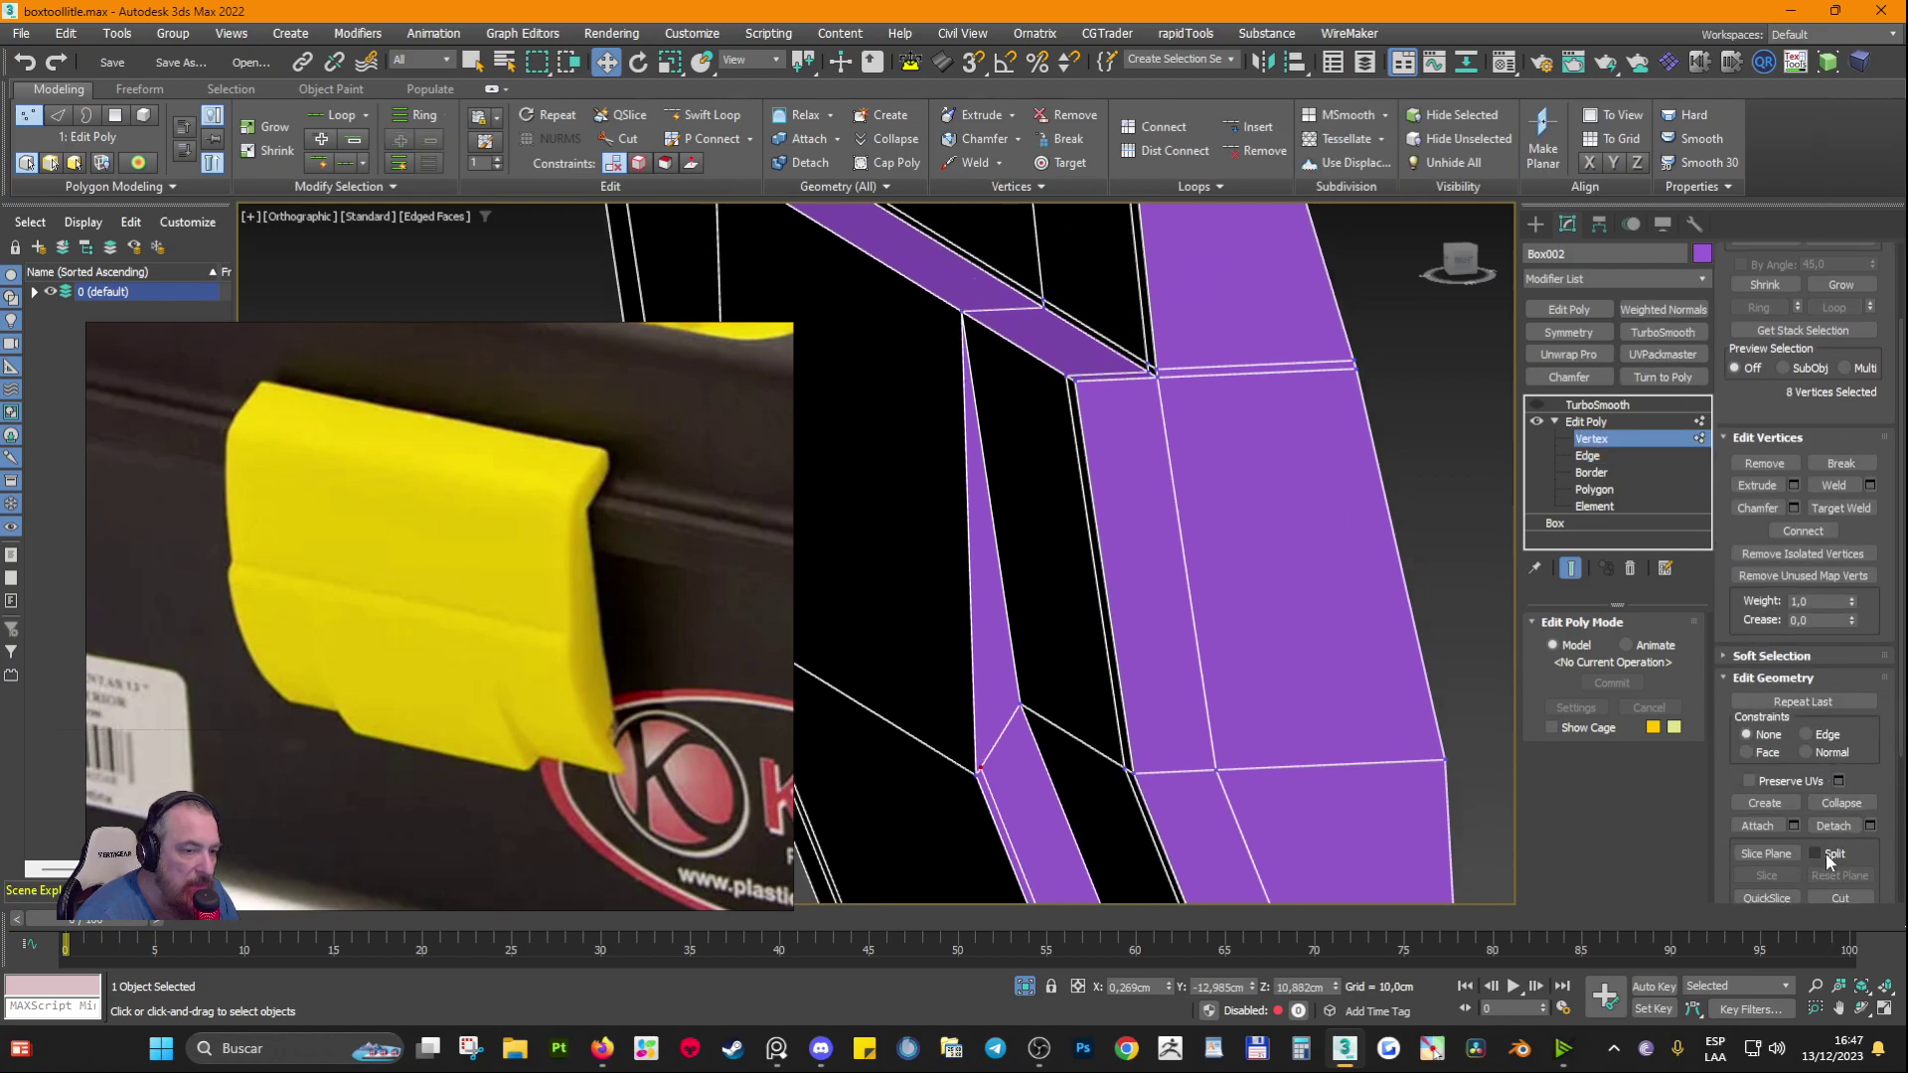
pyautogui.click(1836, 867)
pyautogui.click(979, 768)
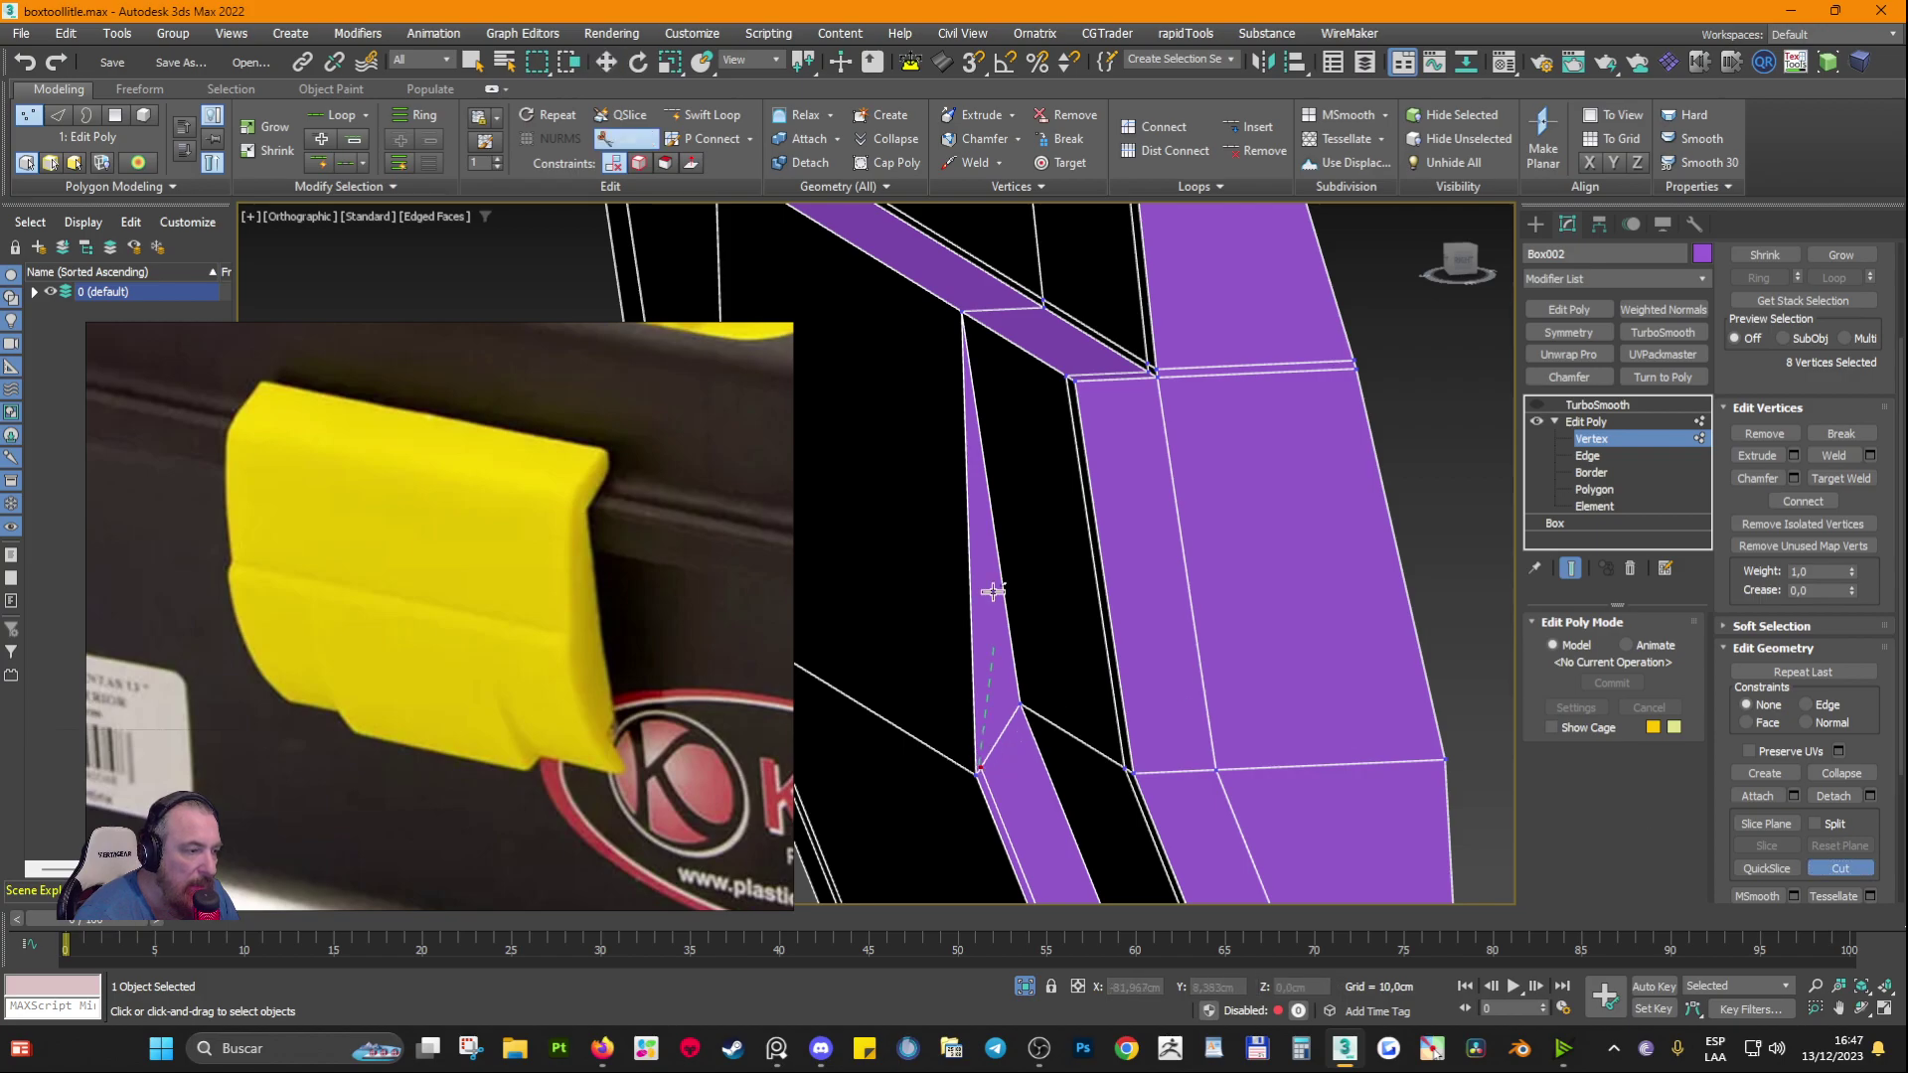
pyautogui.click(963, 318)
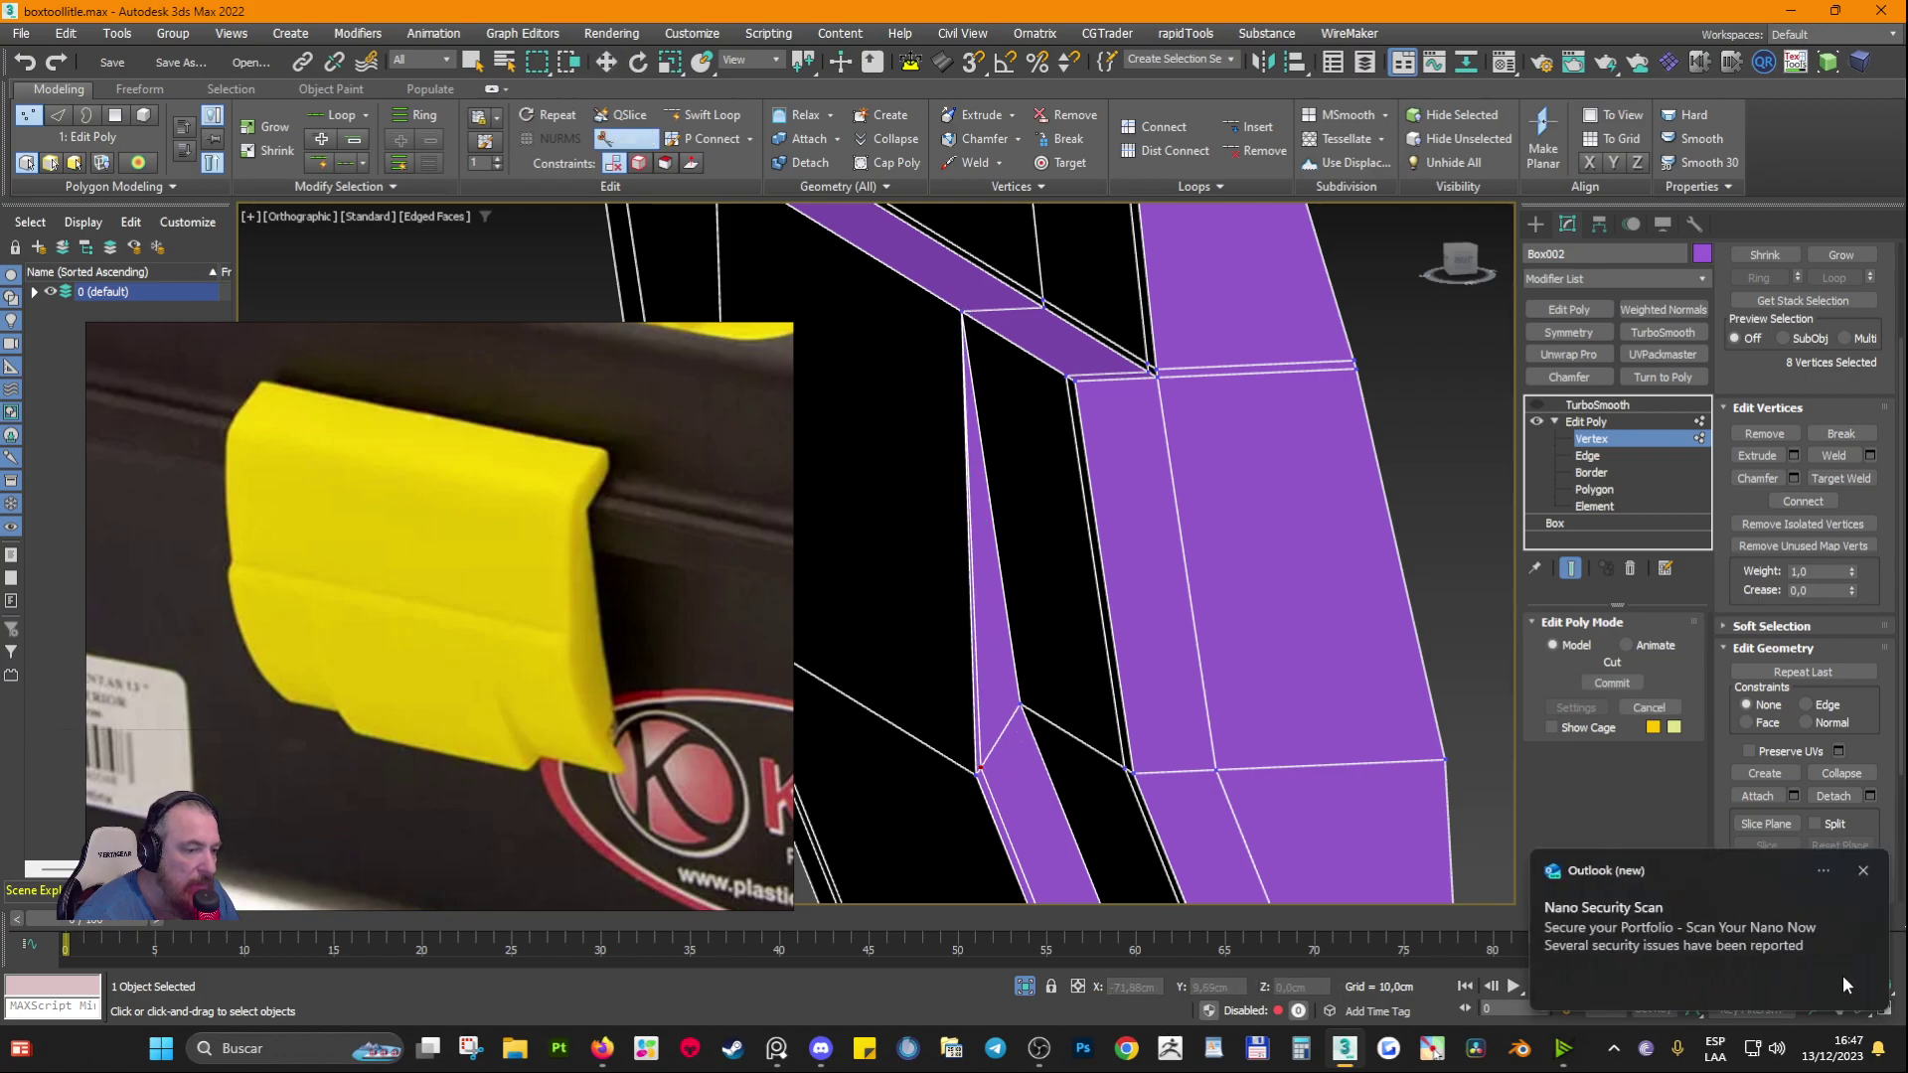
pyautogui.click(1866, 872)
pyautogui.scroll(-3, 1080, 569)
pyautogui.moveTo(1080, 569); pyautogui.dragTo(1099, 695, button='middle')
pyautogui.scroll(3, 946, 576)
pyautogui.click(972, 460)
pyautogui.press('w')
# Step: Insert a Swift Loop around the latch just below the ledge, crossing the top of the block's side
pyautogui.keyDown('alt'); pyautogui.moveTo(972, 460); pyautogui.dragTo(1047, 602, button='middle'); pyautogui.keyUp('alt')
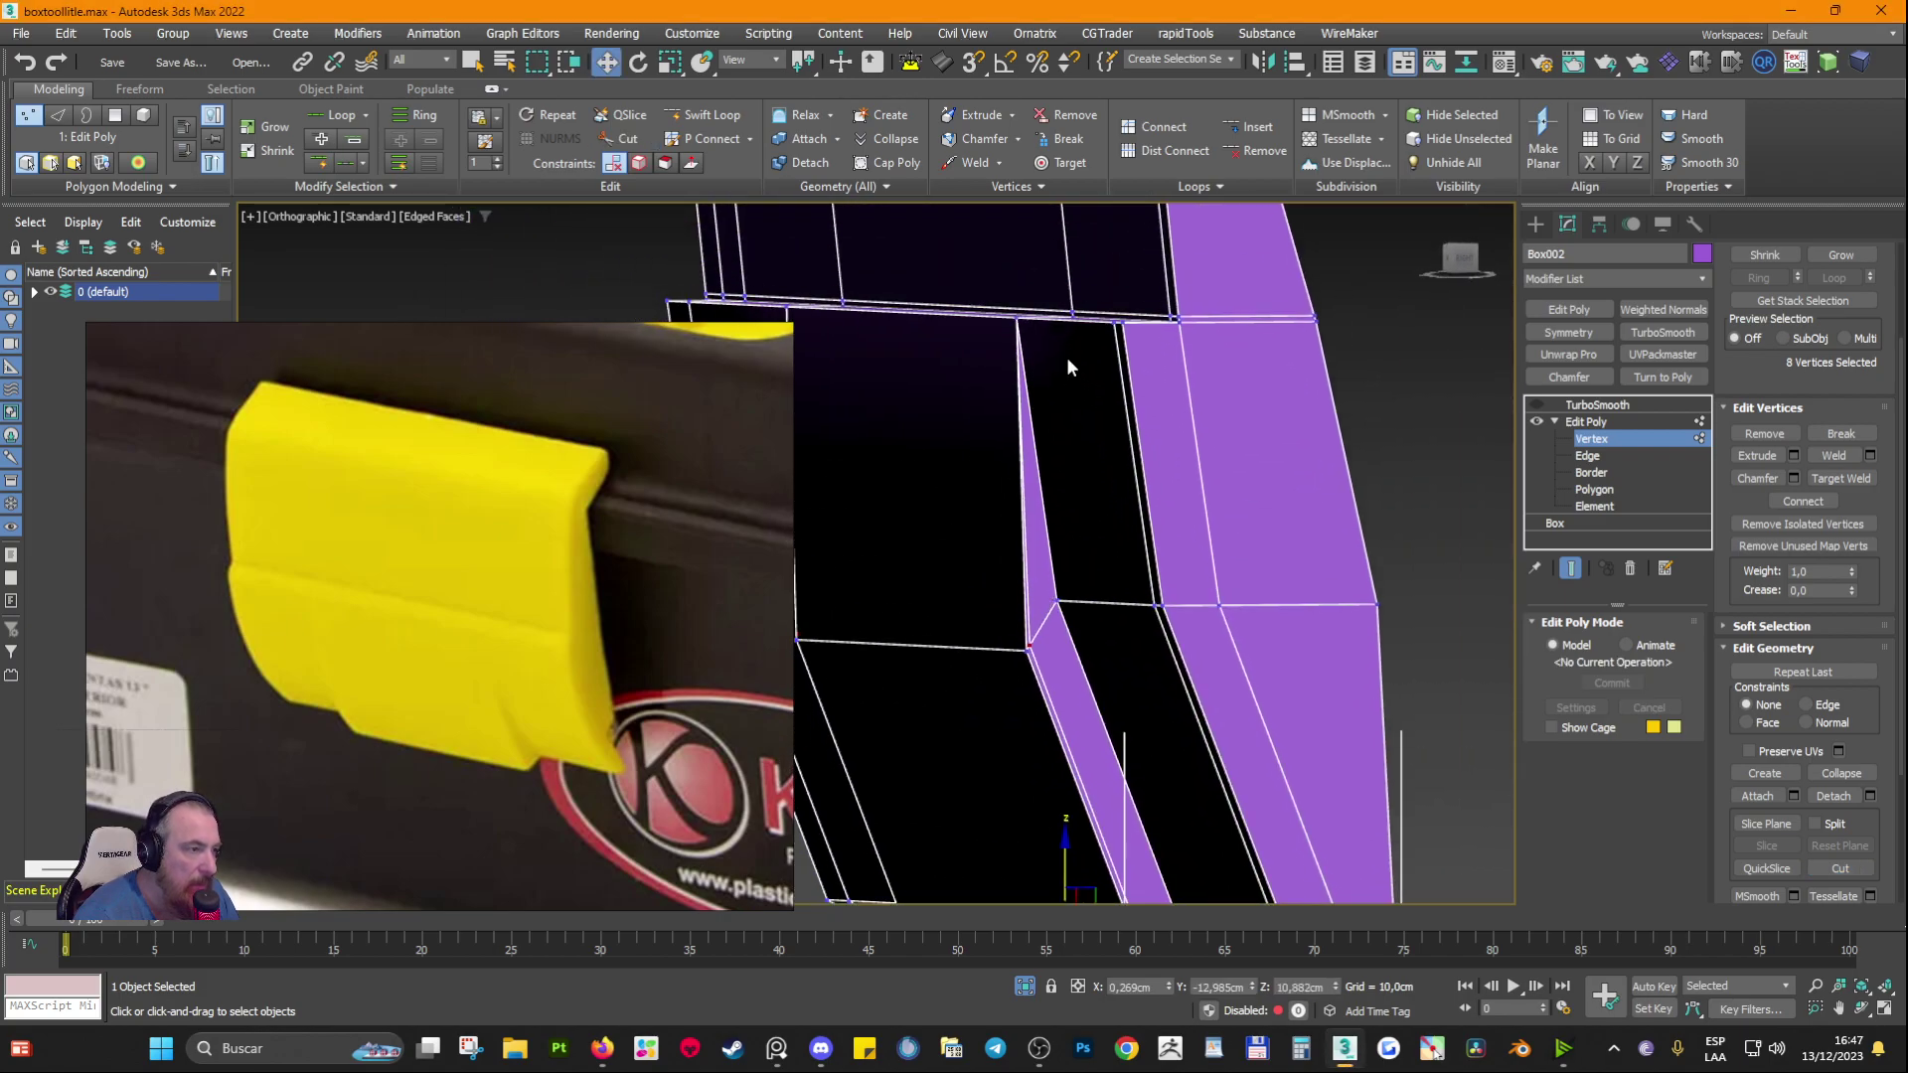
pyautogui.keyDown('alt'); pyautogui.moveTo(1065, 356); pyautogui.dragTo(1149, 537, button='middle'); pyautogui.keyUp('alt')
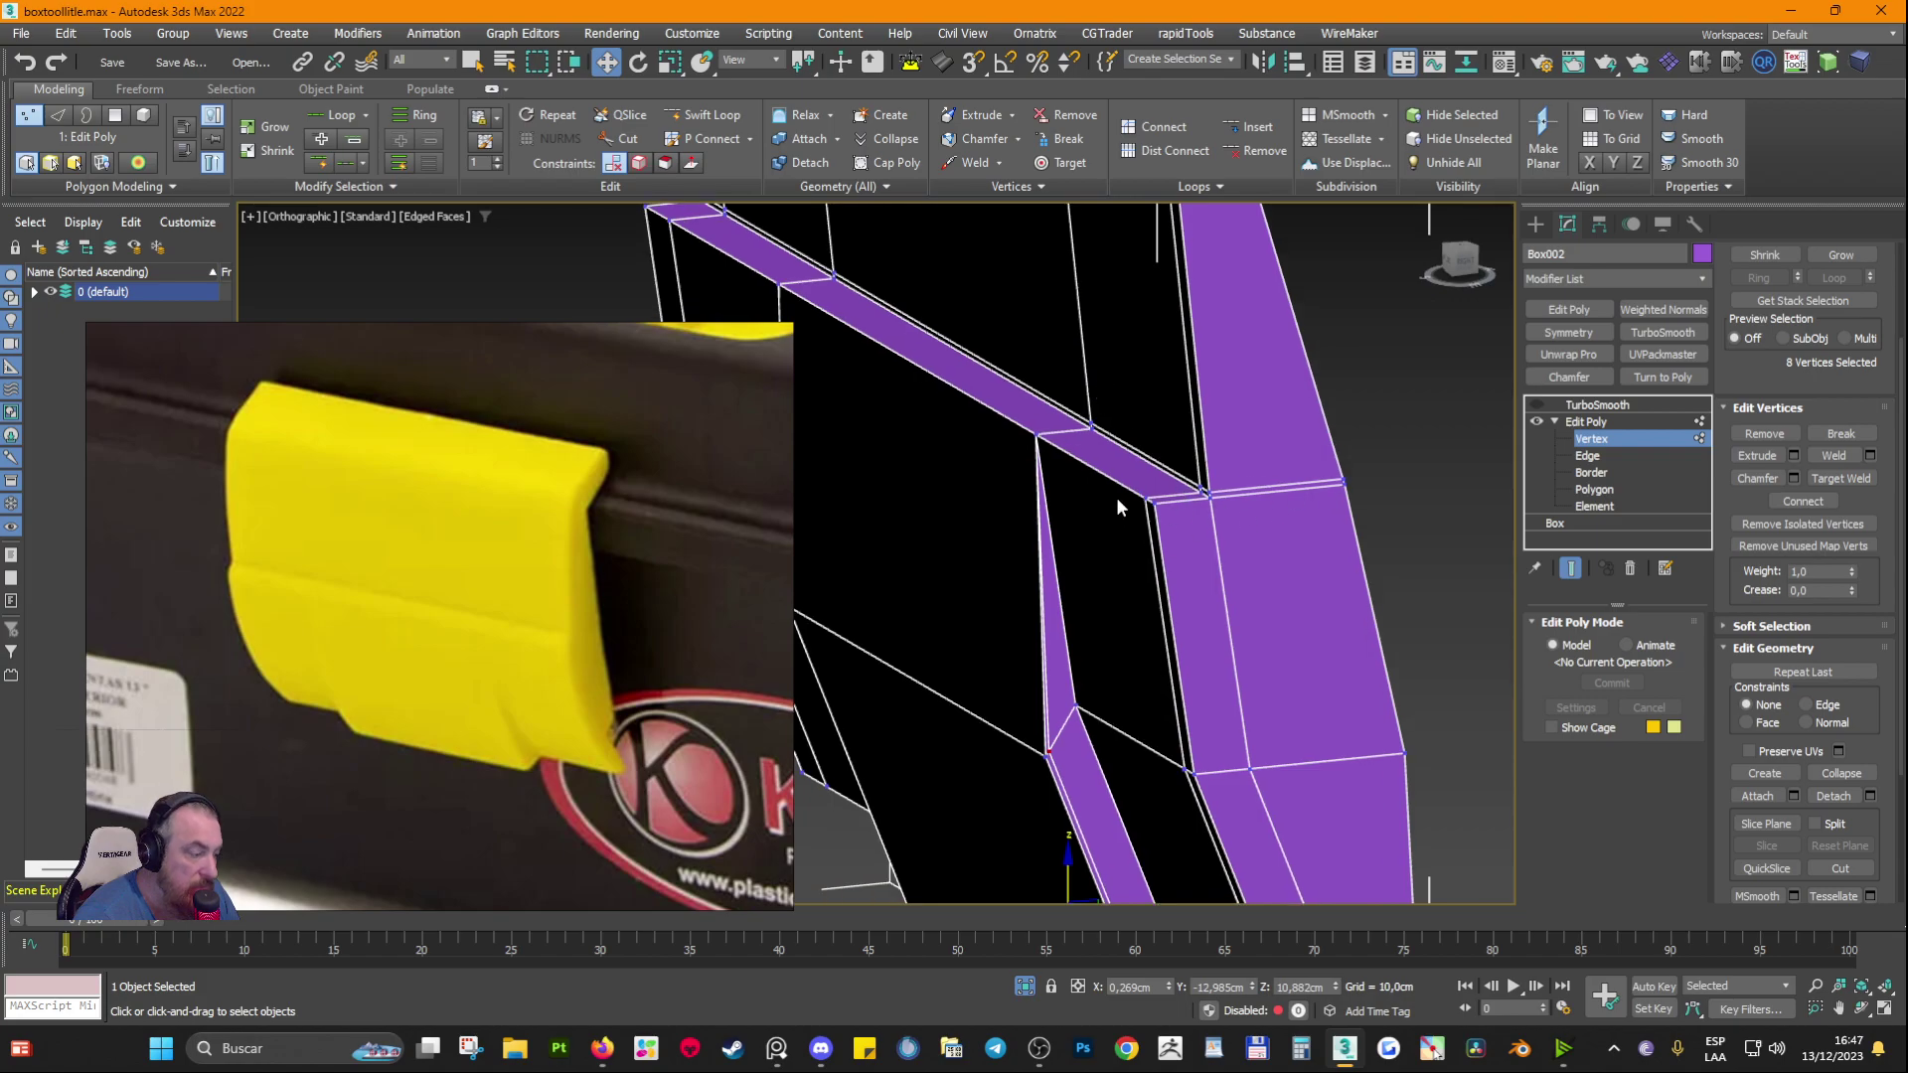
pyautogui.hotkey('alt', '1')
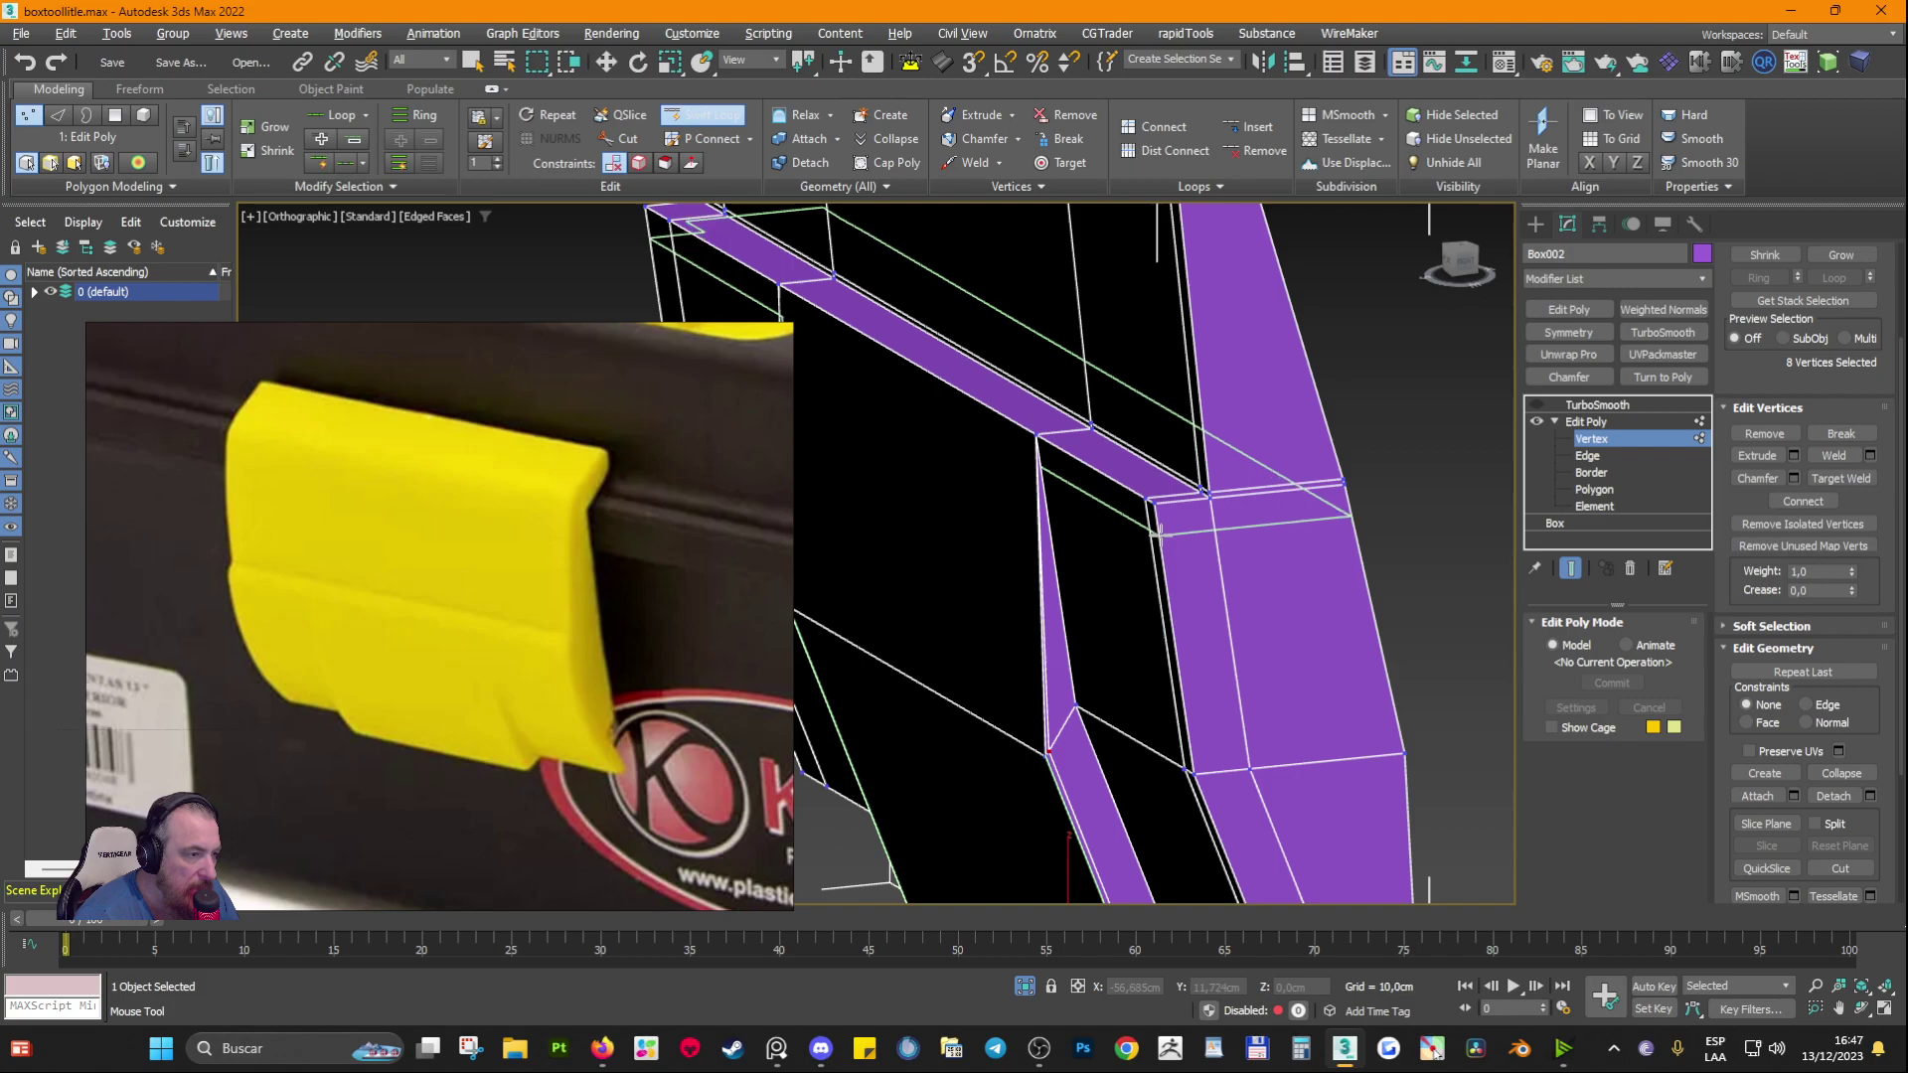
pyautogui.click(1159, 536)
pyautogui.scroll(5, 1076, 481)
pyautogui.rightClick(1017, 449)
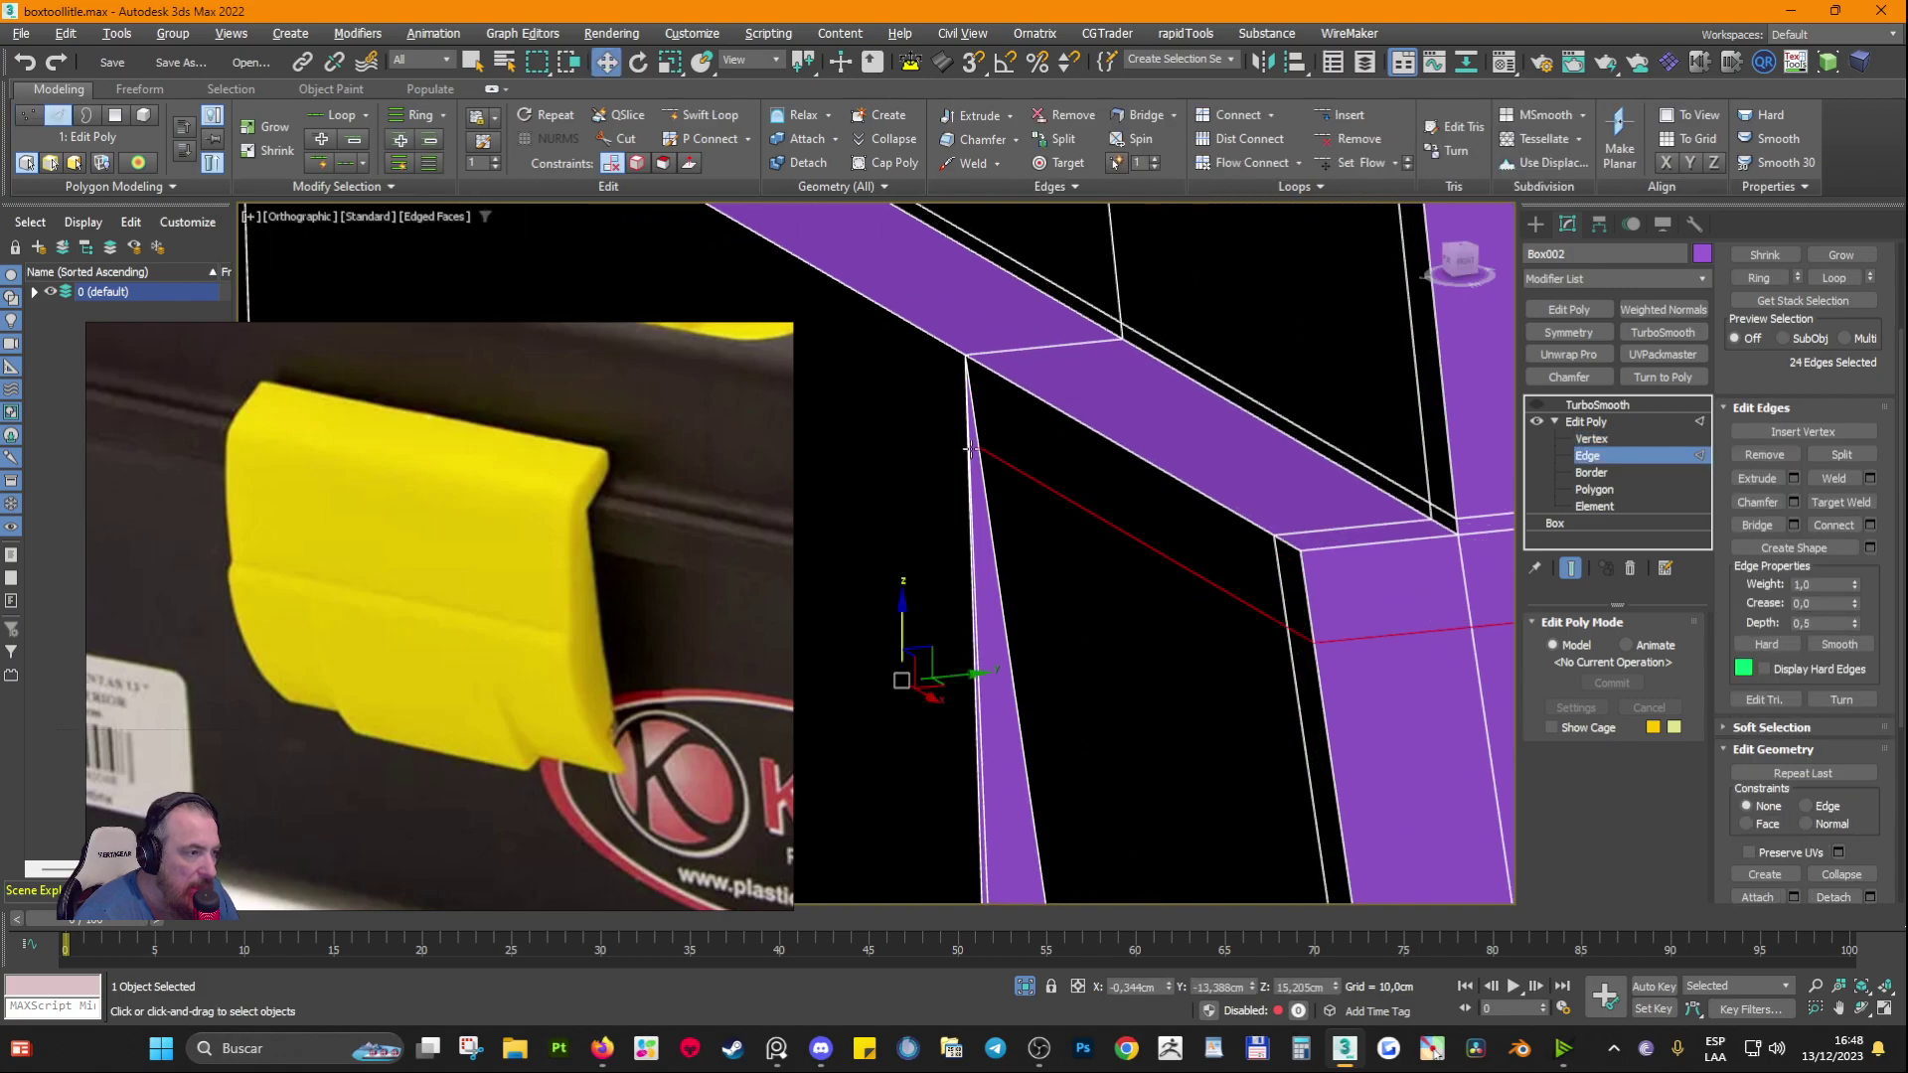
# Step: Examine where the new loop meets the block's side near its upper corner
pyautogui.scroll(-4, 970, 449)
pyautogui.scroll(3, 962, 435)
pyautogui.moveTo(962, 459); pyautogui.dragTo(1108, 498, button='middle')
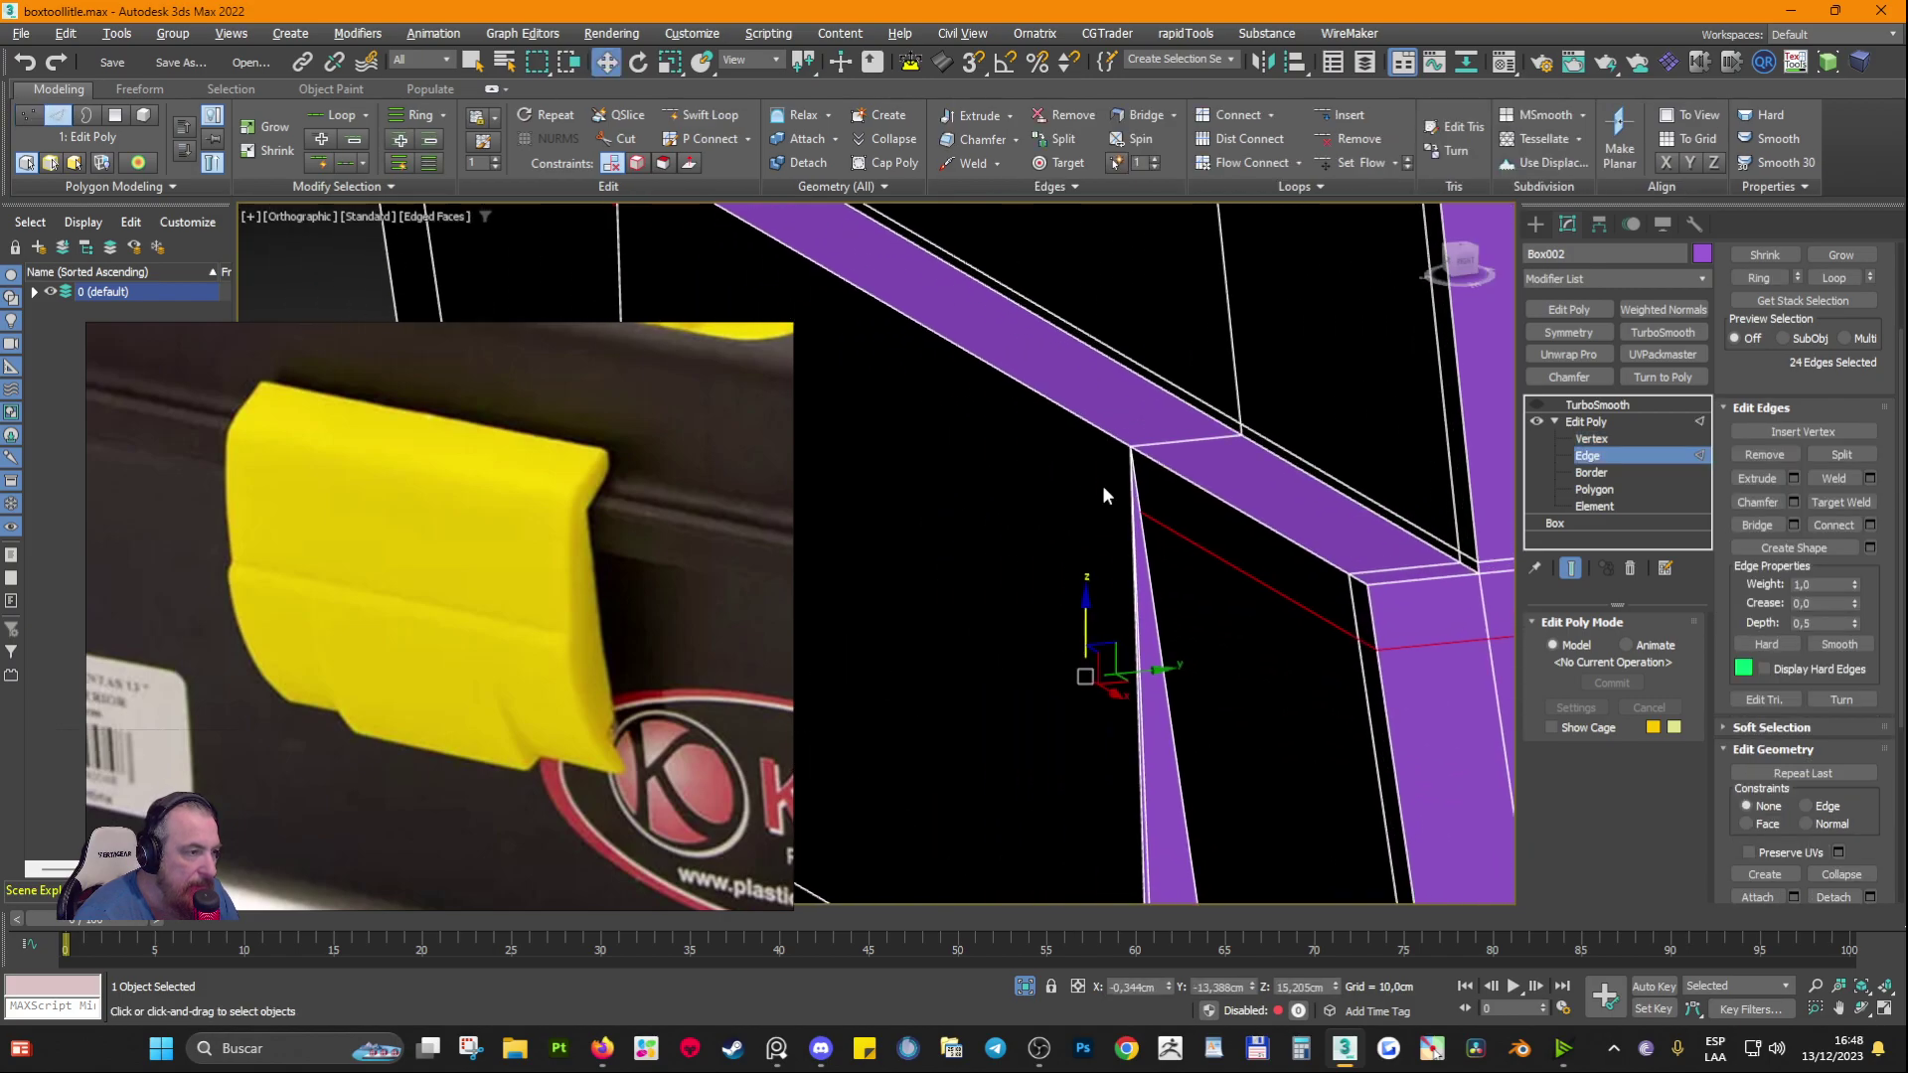
pyautogui.scroll(1, 1116, 506)
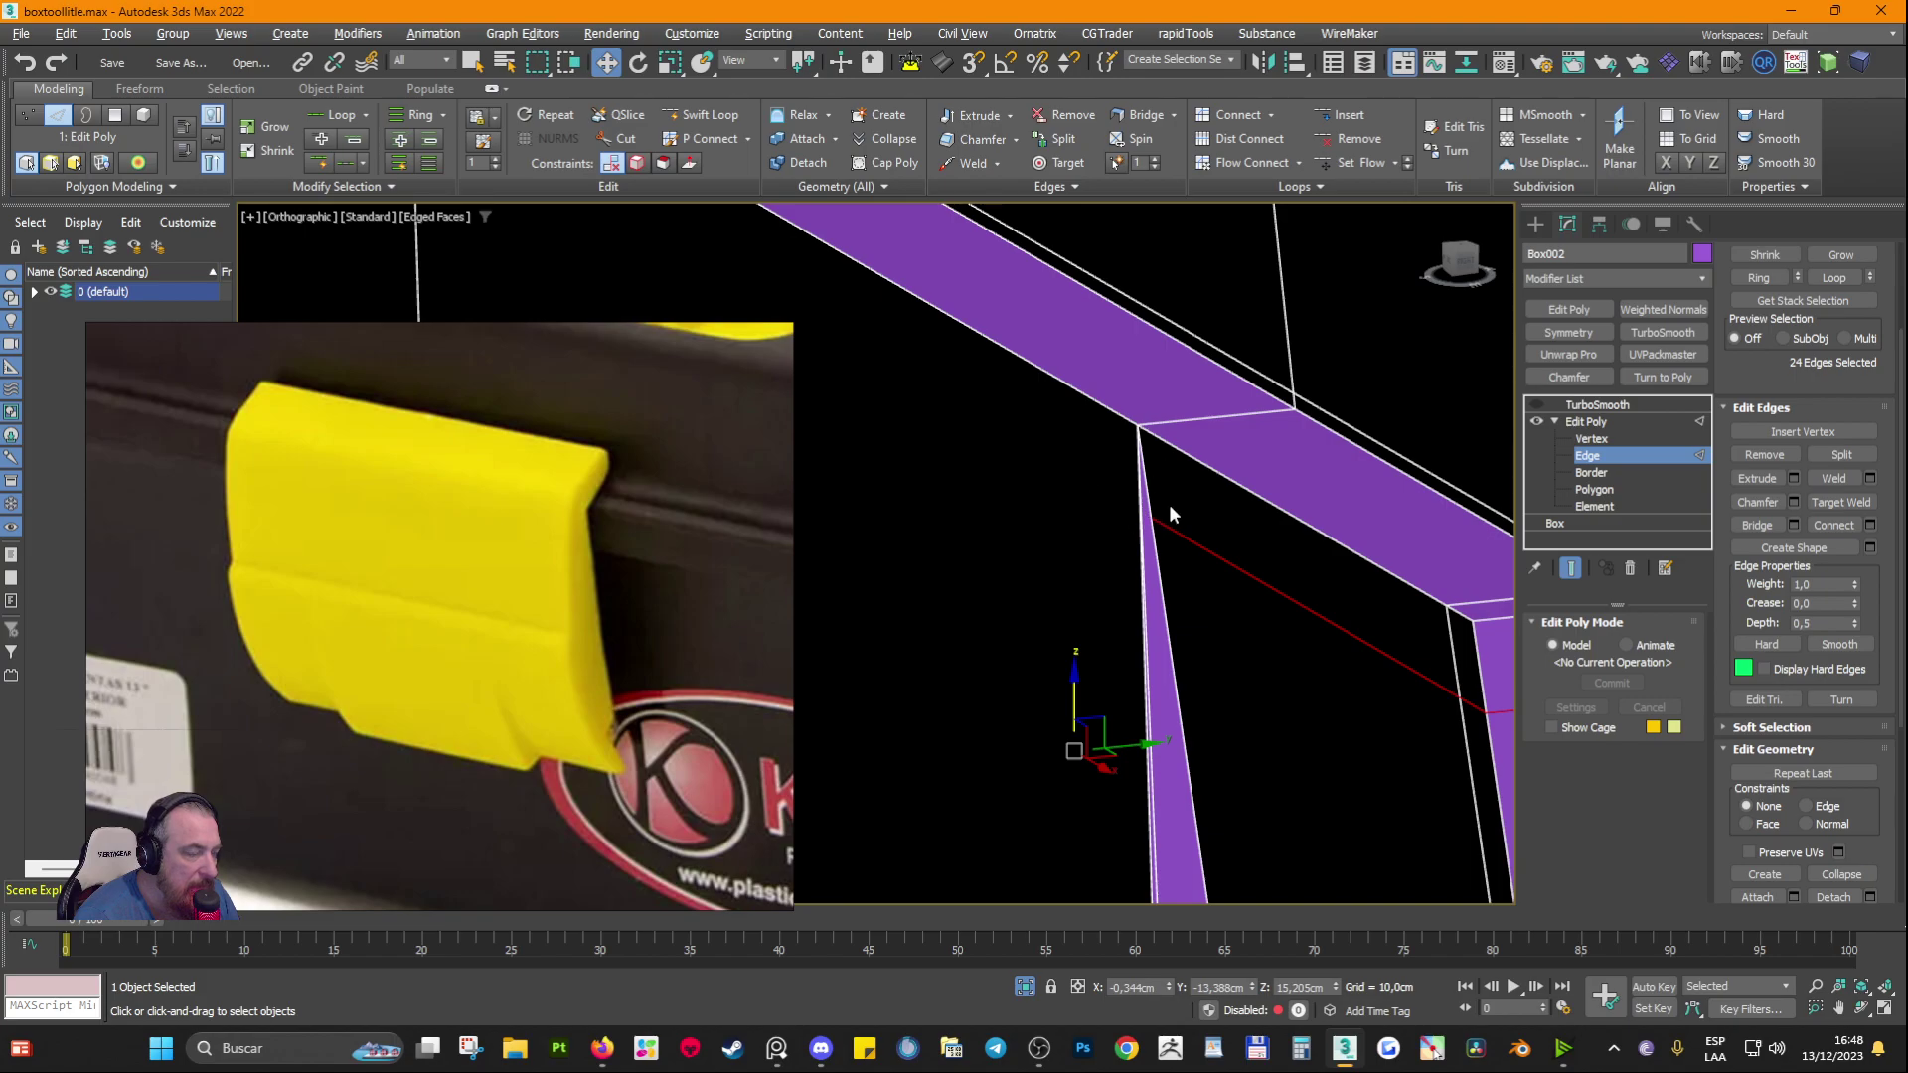
pyautogui.scroll(3, 1130, 518)
pyautogui.scroll(-5, 1161, 477)
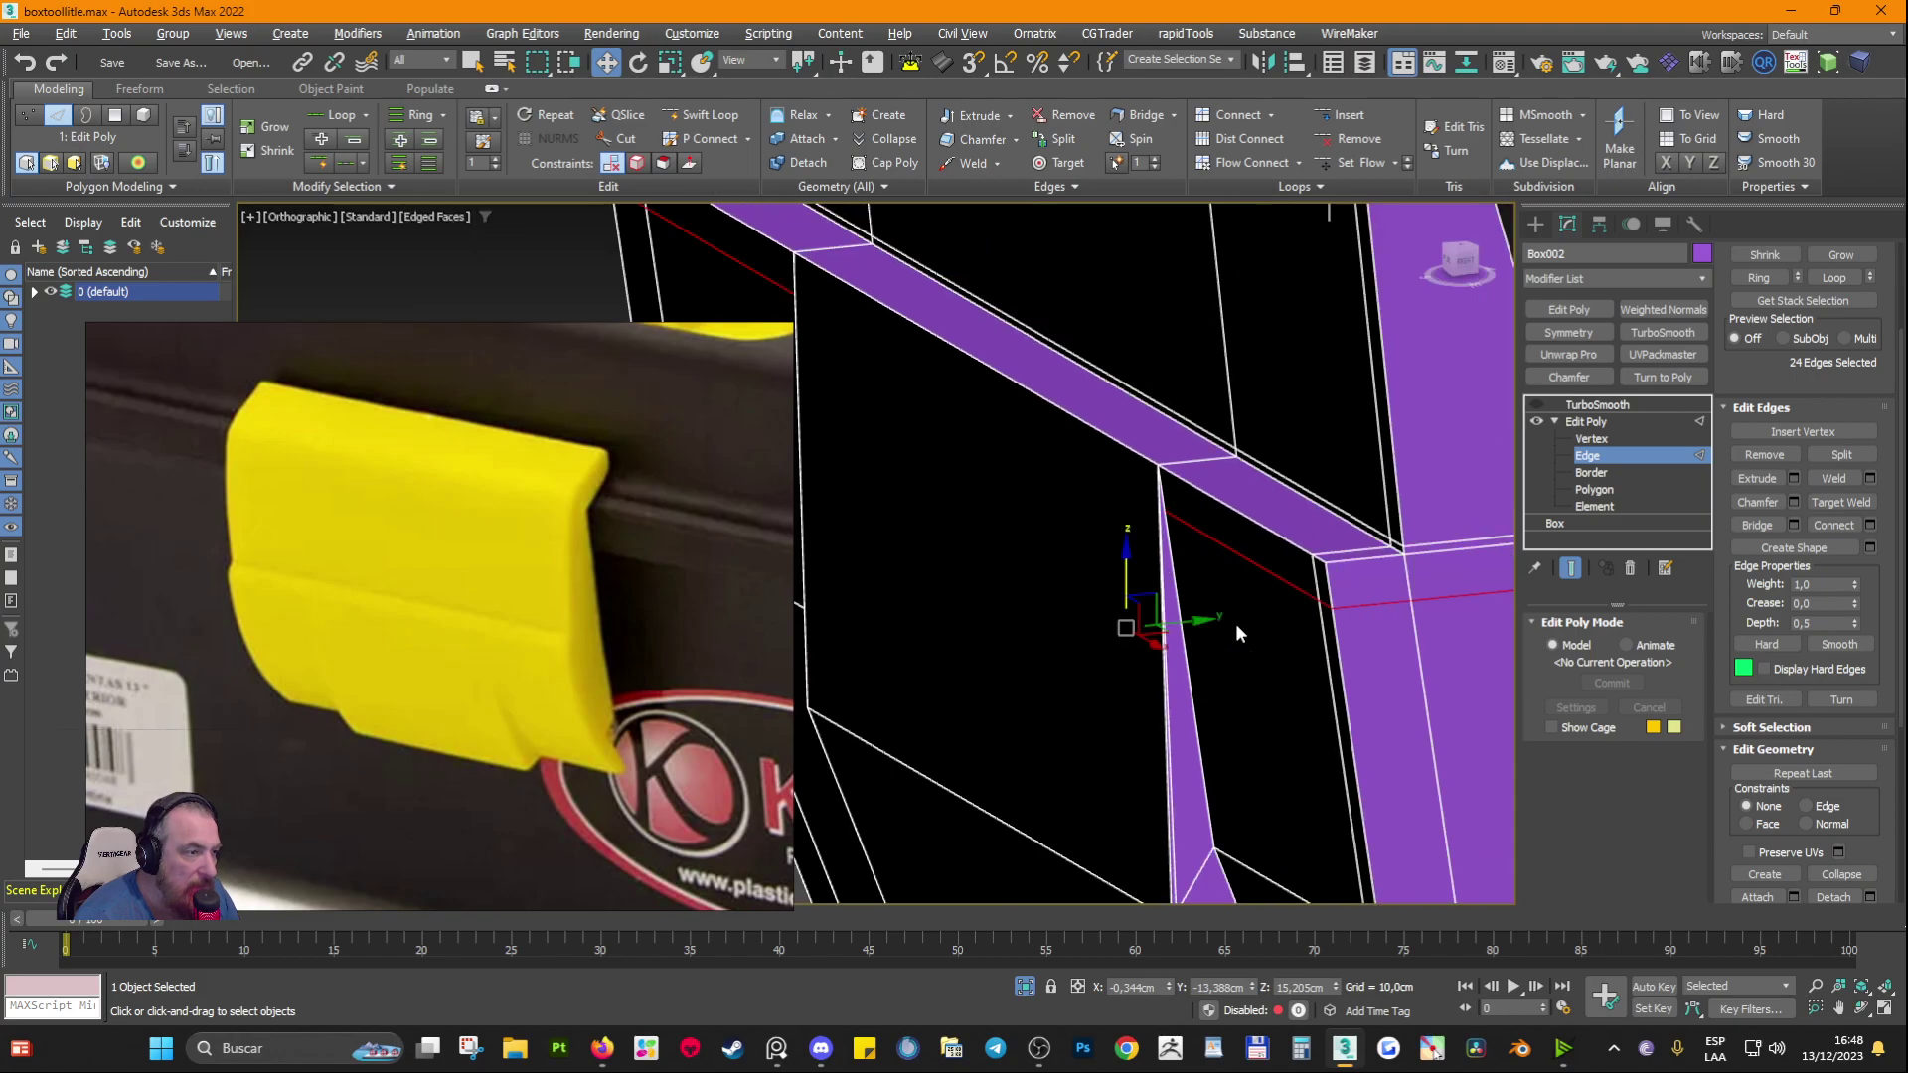
pyautogui.moveTo(1239, 635); pyautogui.dragTo(1173, 617, button='middle')
pyautogui.scroll(3, 1069, 571)
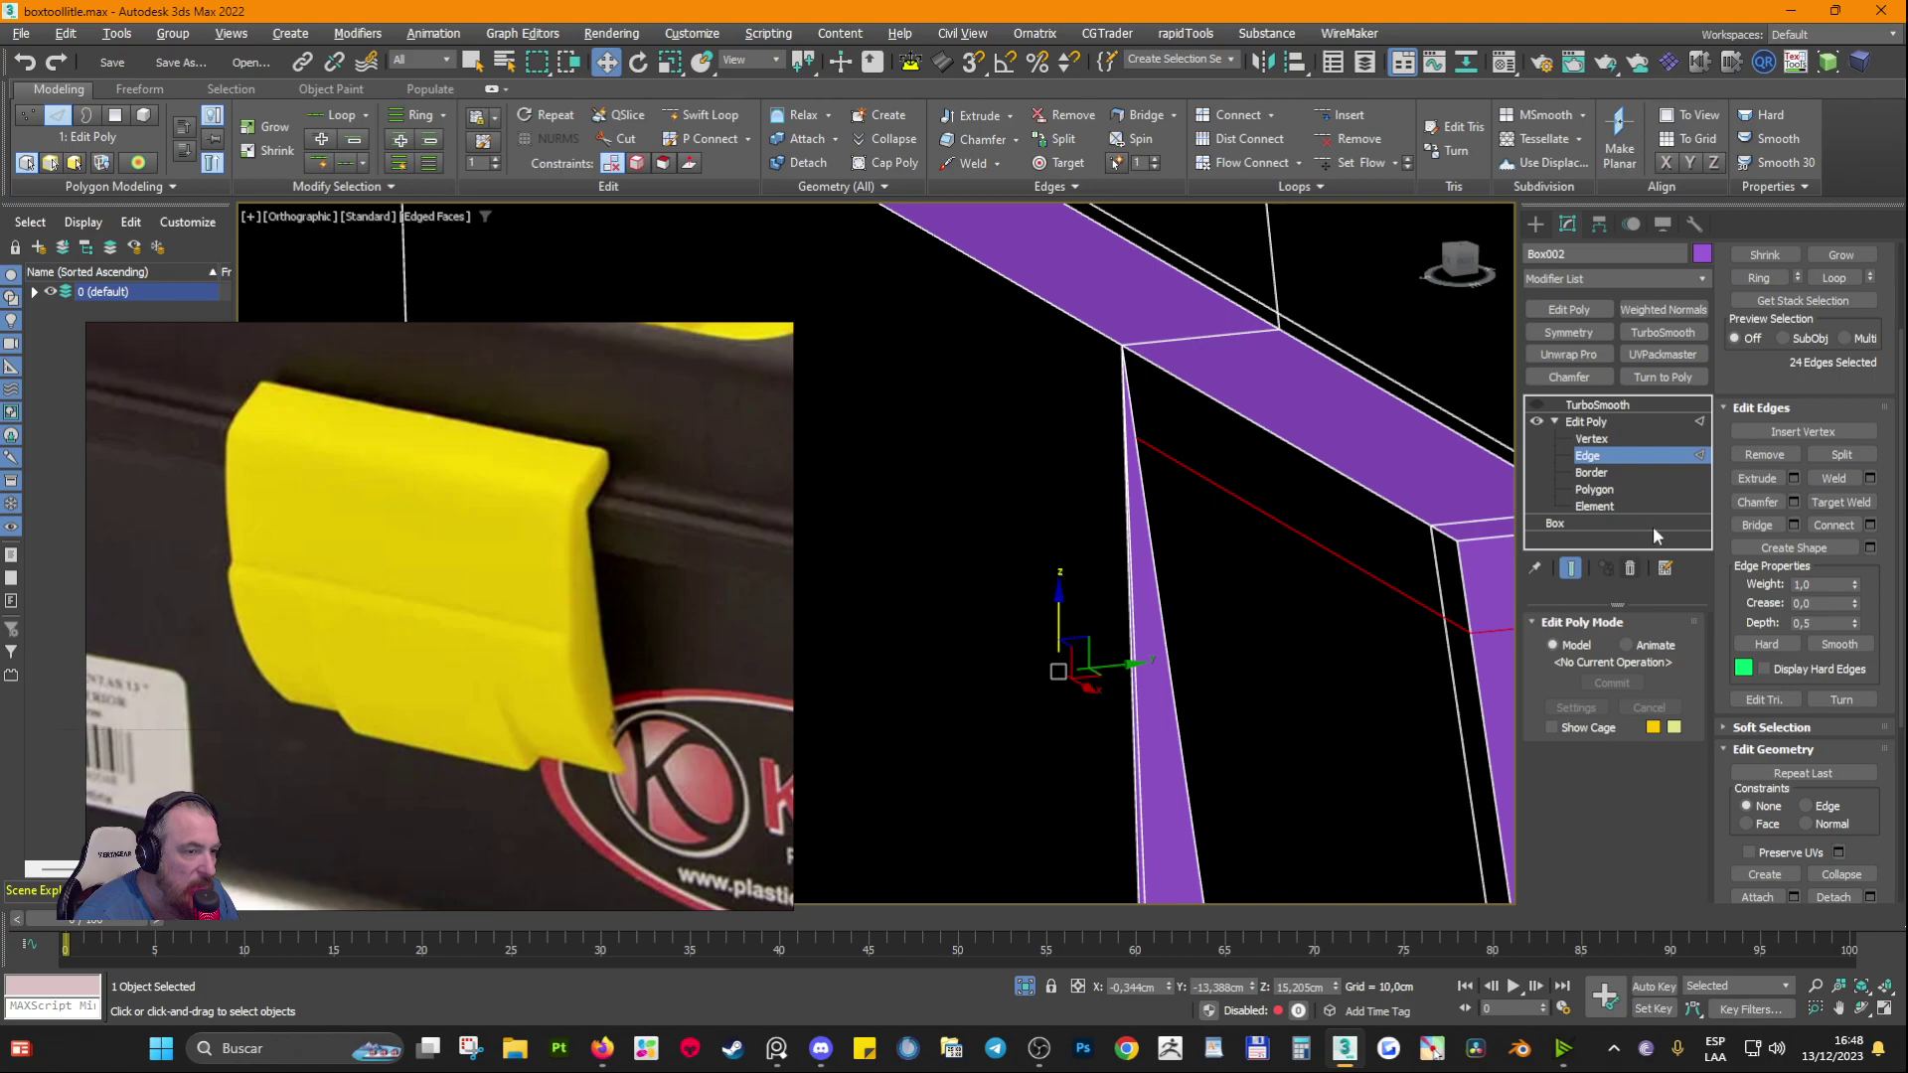
# Step: Select the narrow triangular polygon on the block's side and check its vertices at the Vertex level
pyautogui.moveTo(1743, 366); pyautogui.dragTo(1744, 516)
pyautogui.click(1825, 276)
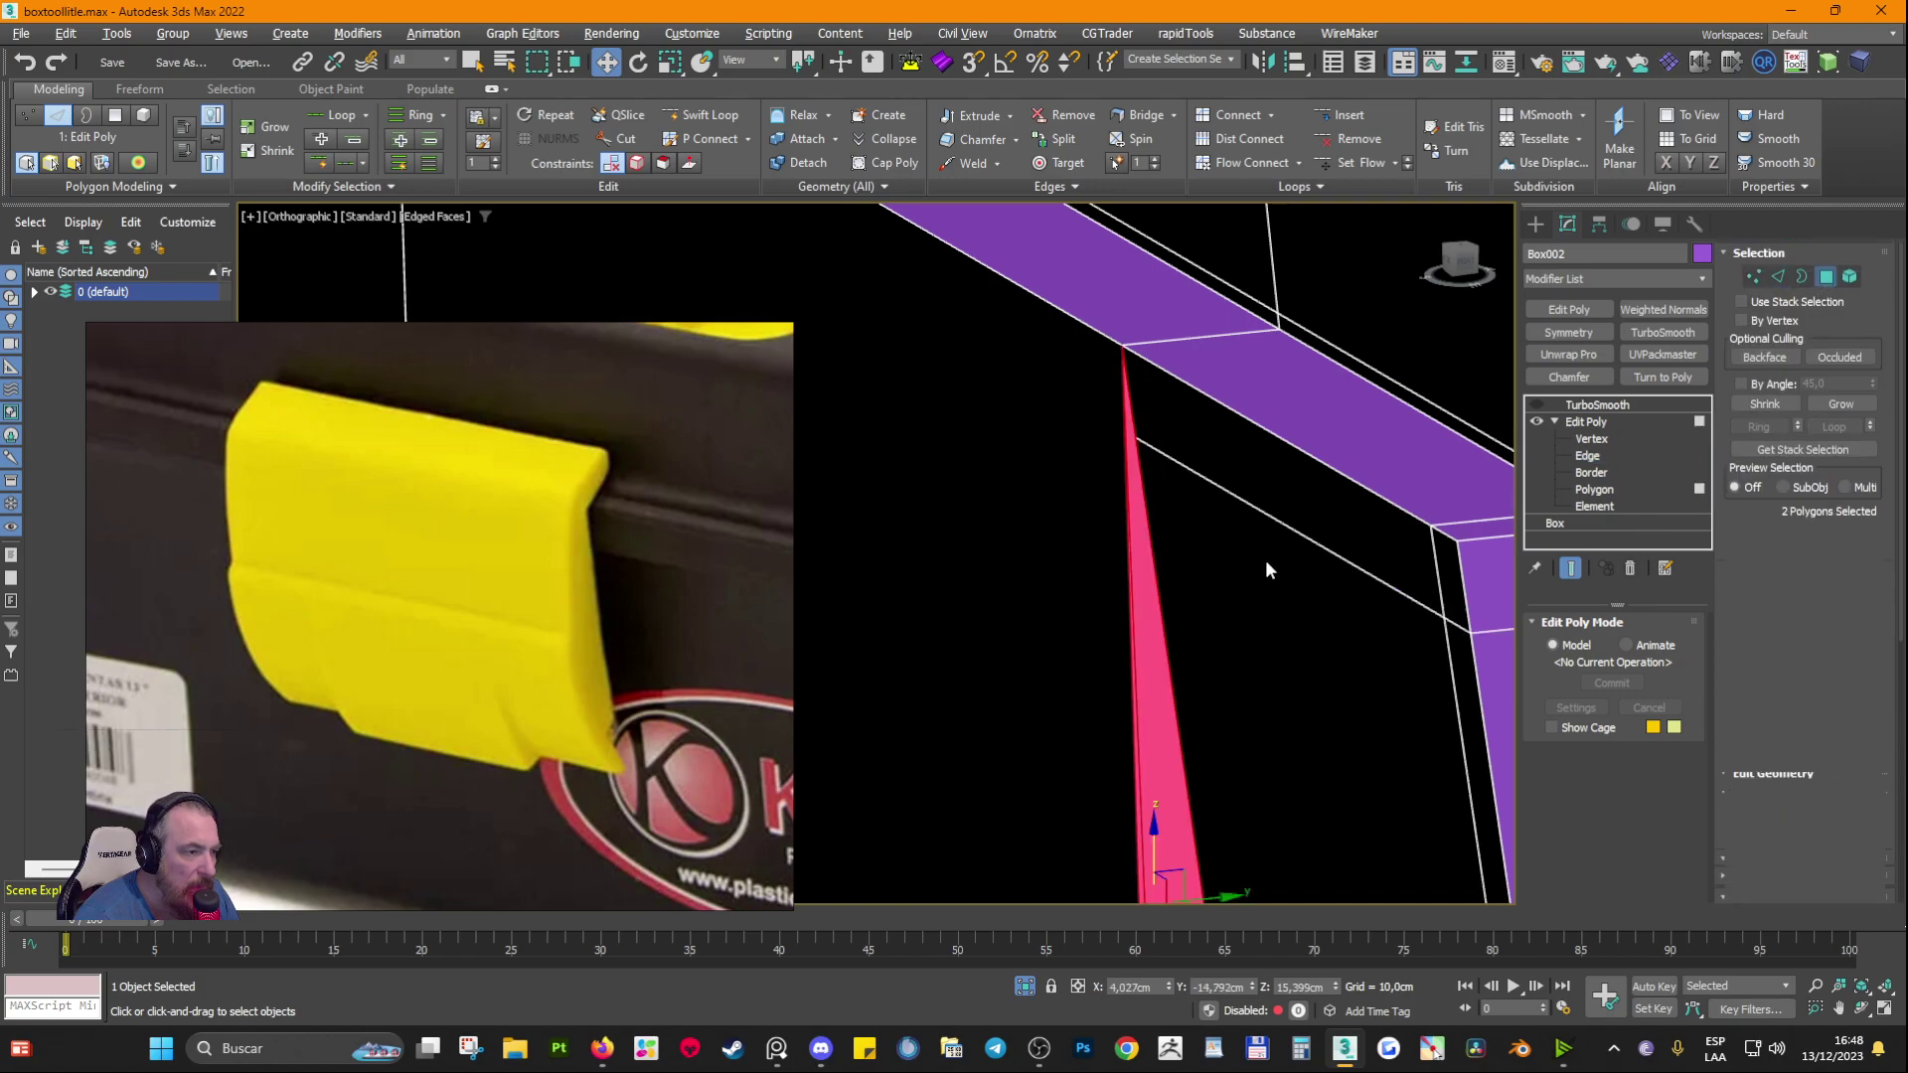
pyautogui.click(1149, 591)
pyautogui.click(1148, 565)
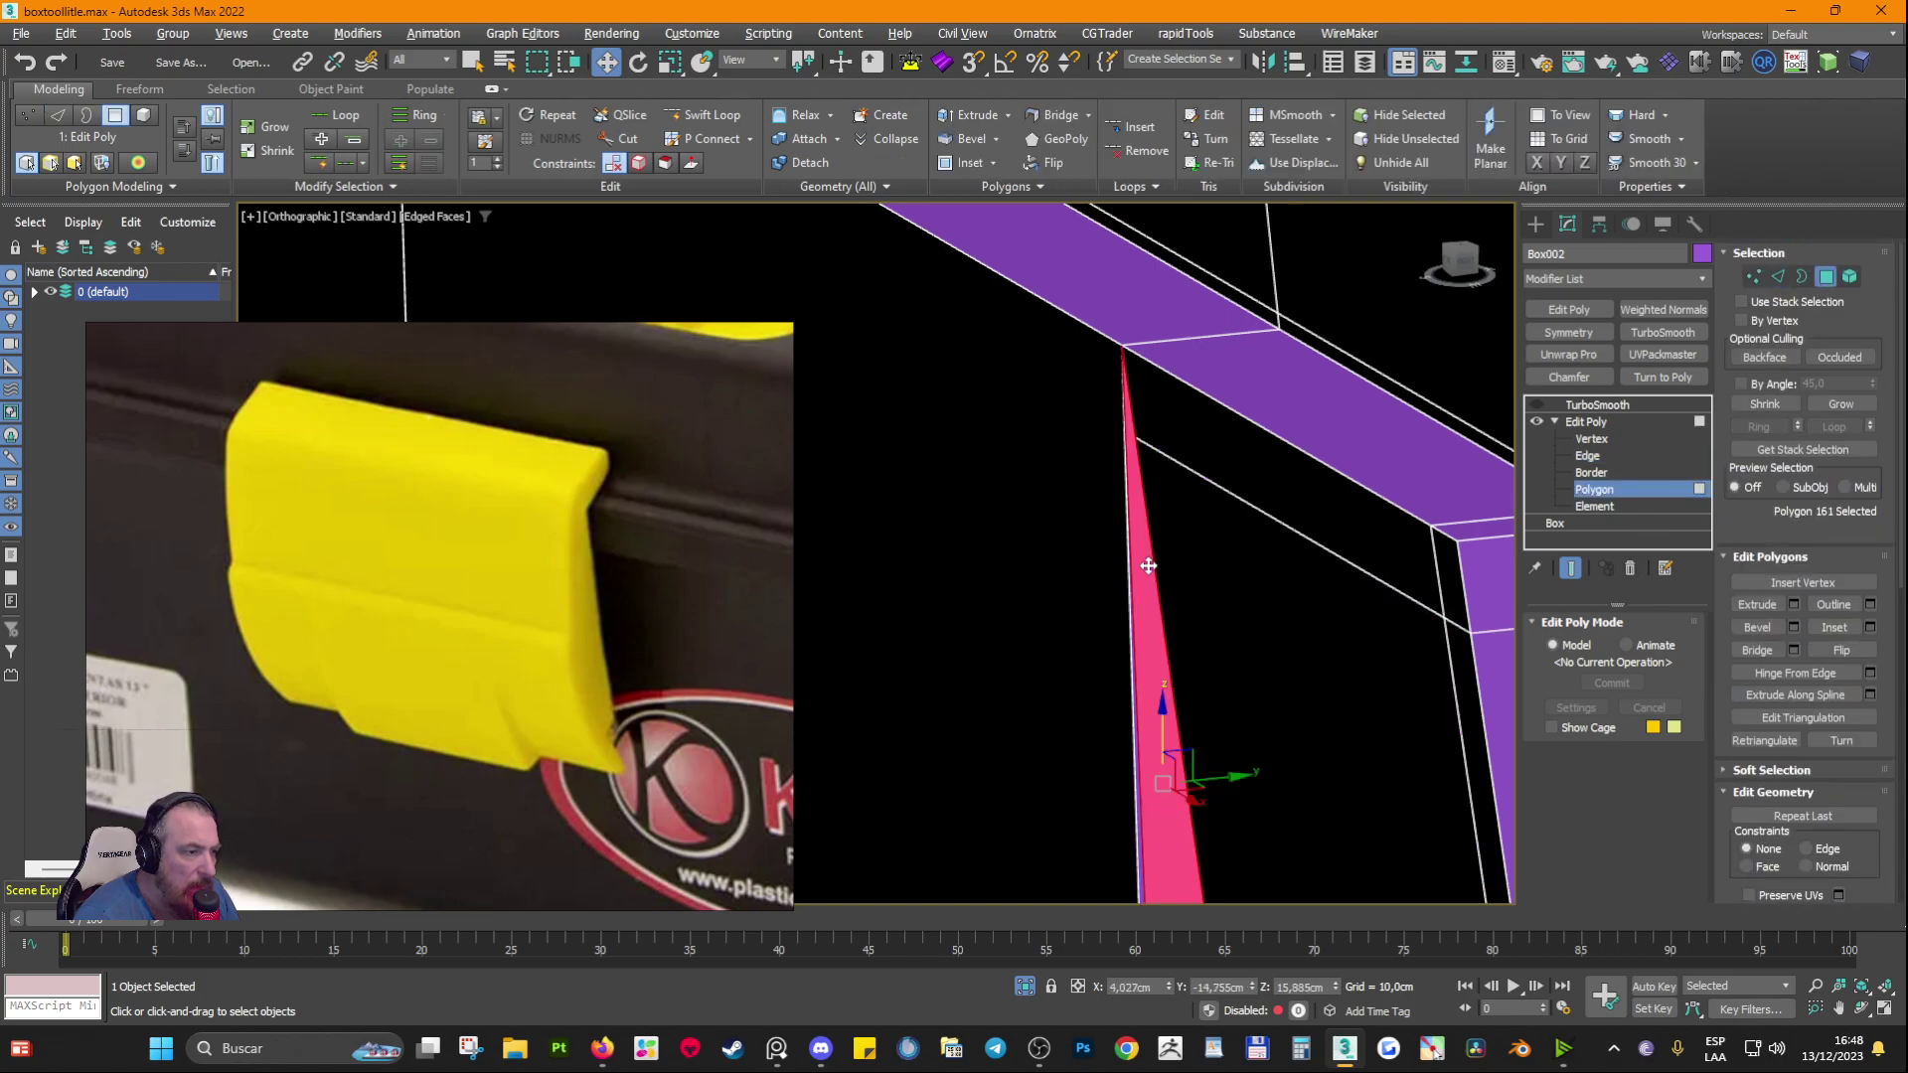
pyautogui.click(1591, 438)
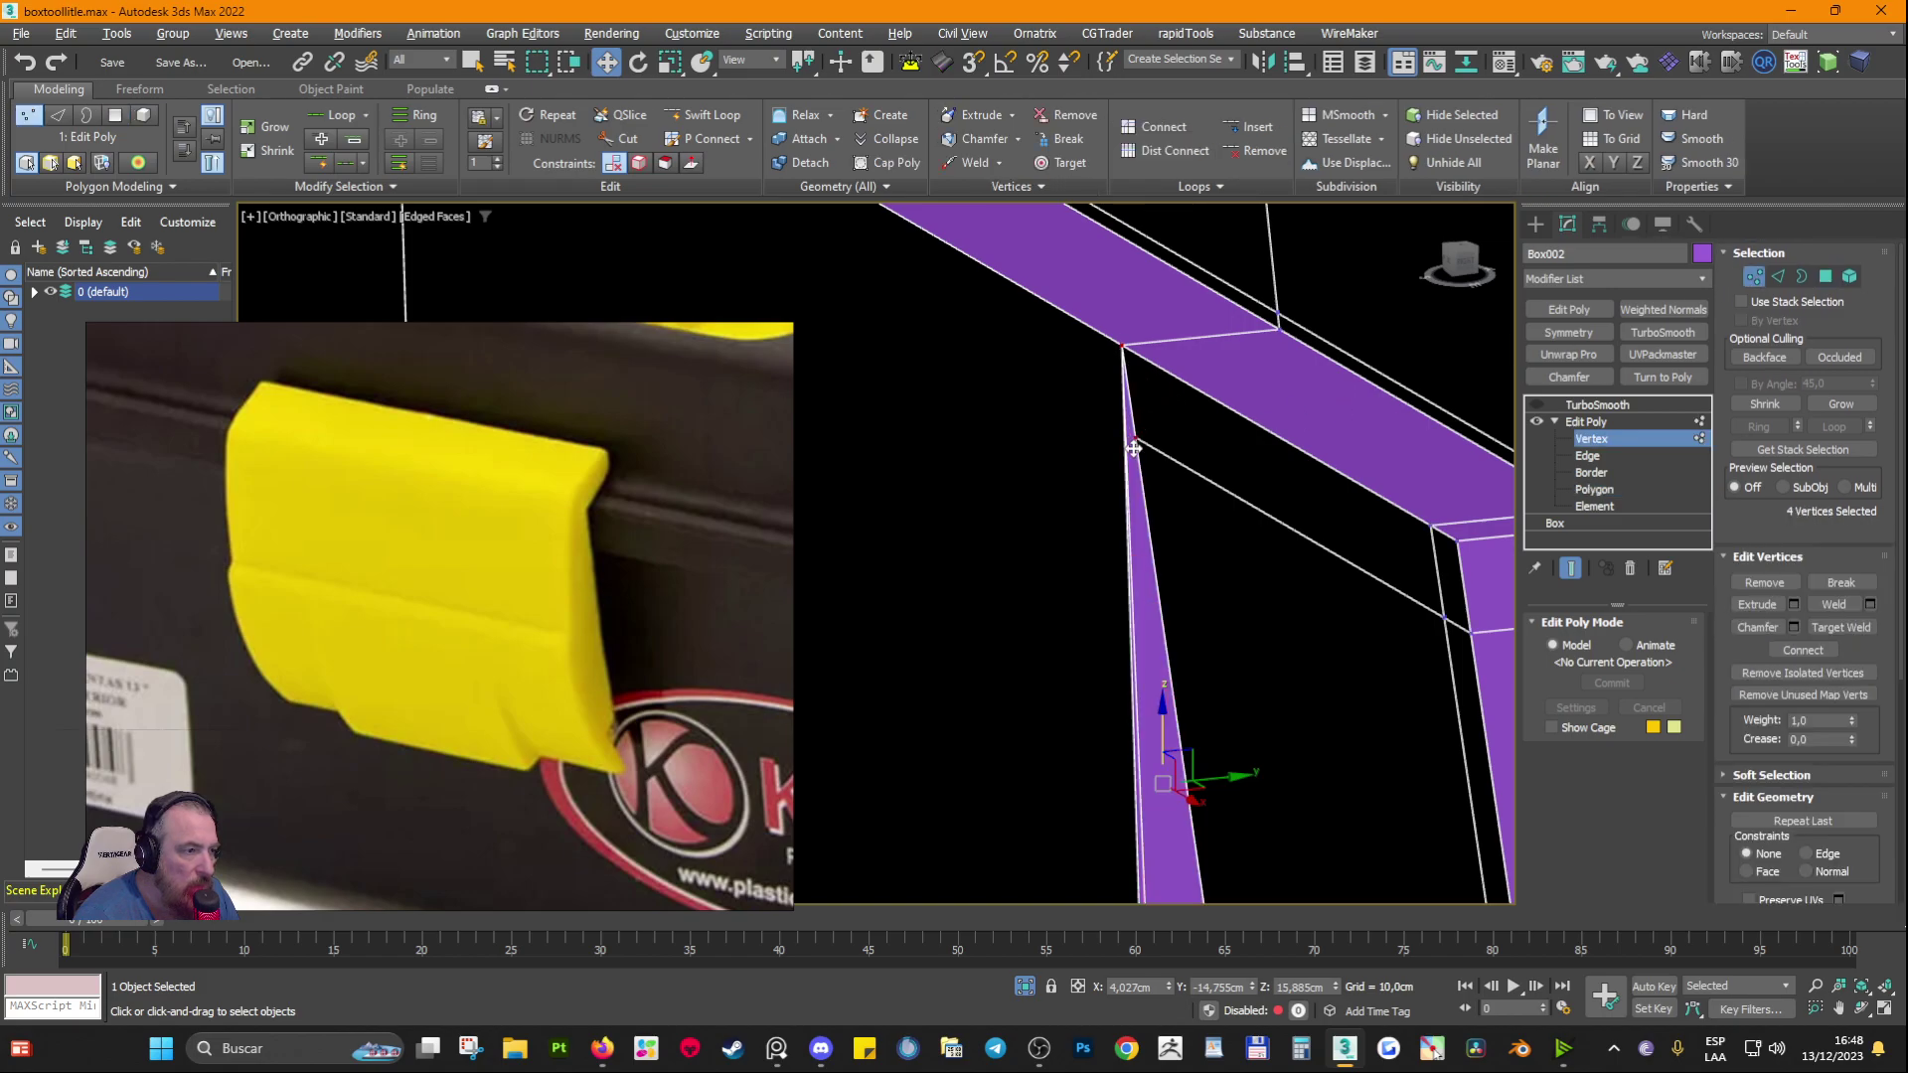
pyautogui.scroll(-4, 1133, 449)
pyautogui.moveTo(1086, 527); pyautogui.dragTo(1016, 288, button='middle')
pyautogui.moveTo(1068, 221); pyautogui.dragTo(1071, 582, button='middle')
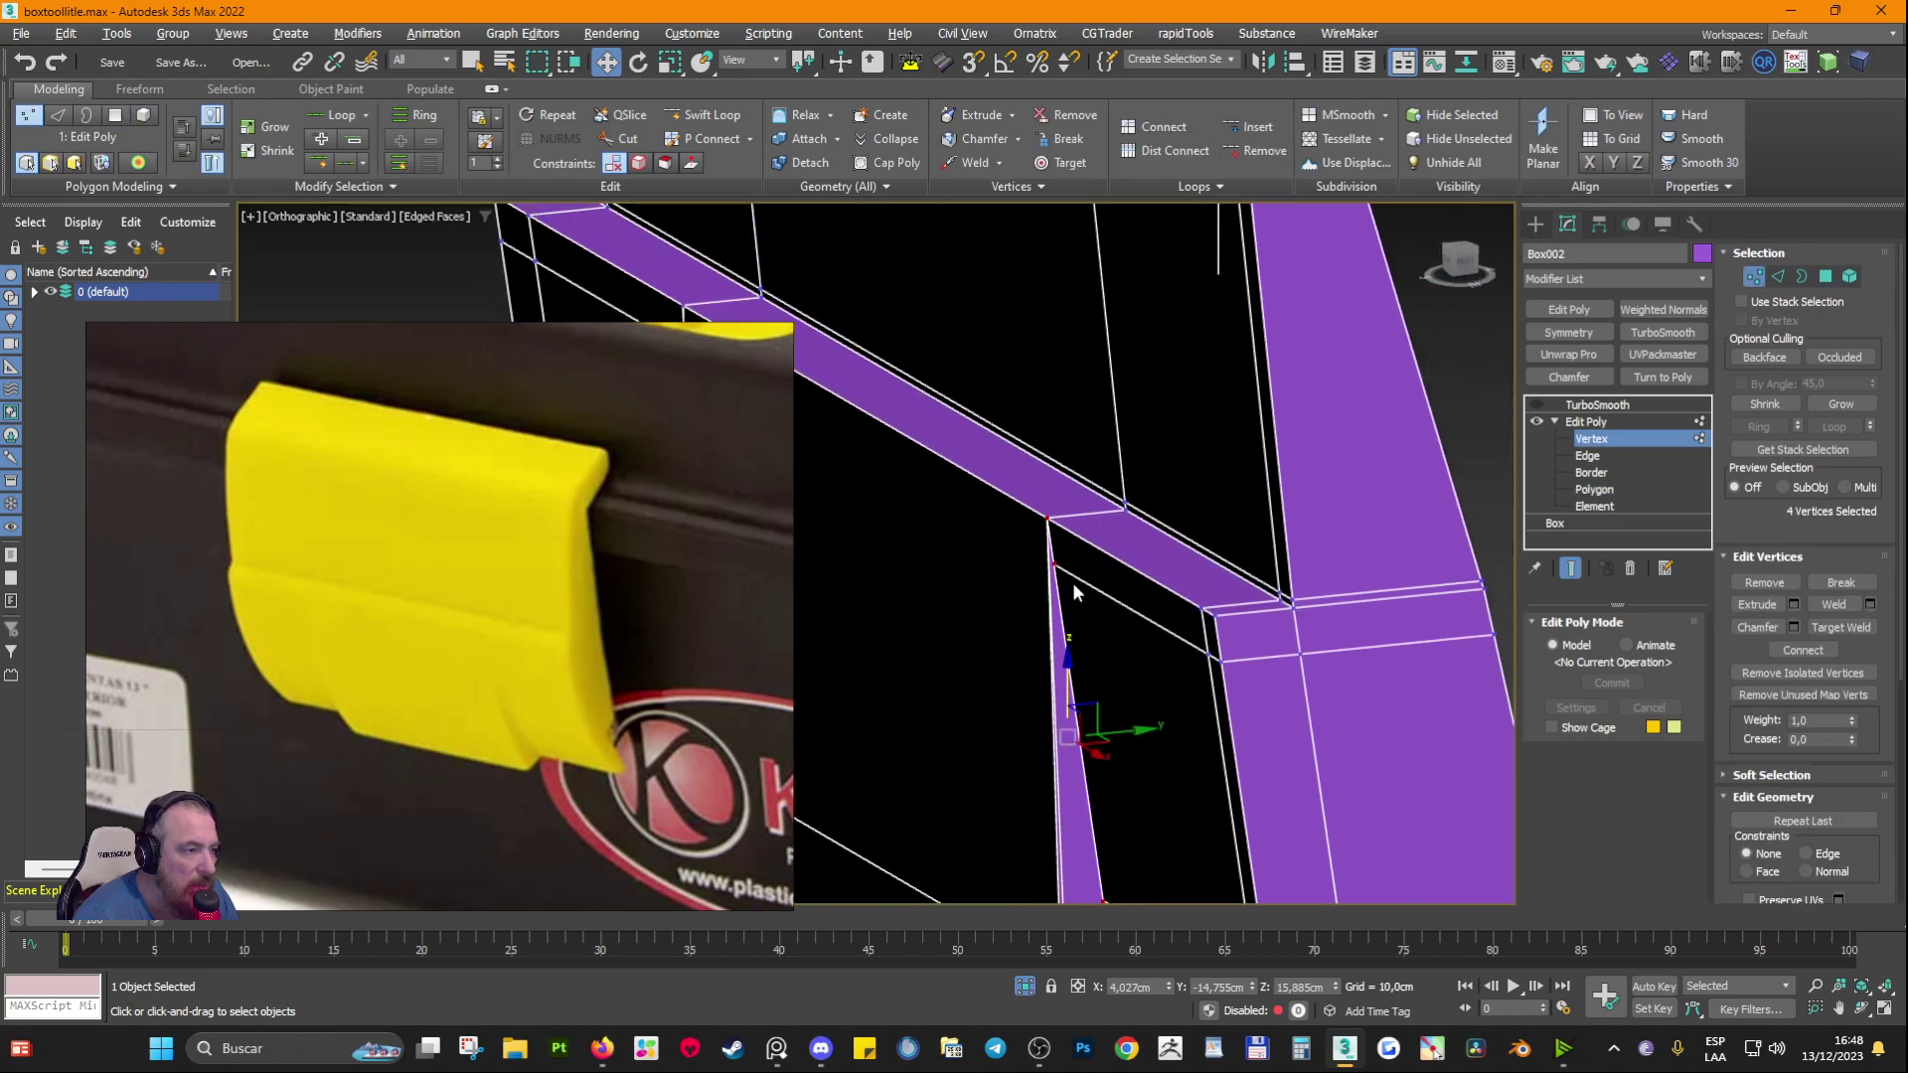
pyautogui.scroll(4, 1063, 576)
pyautogui.scroll(-6, 1025, 569)
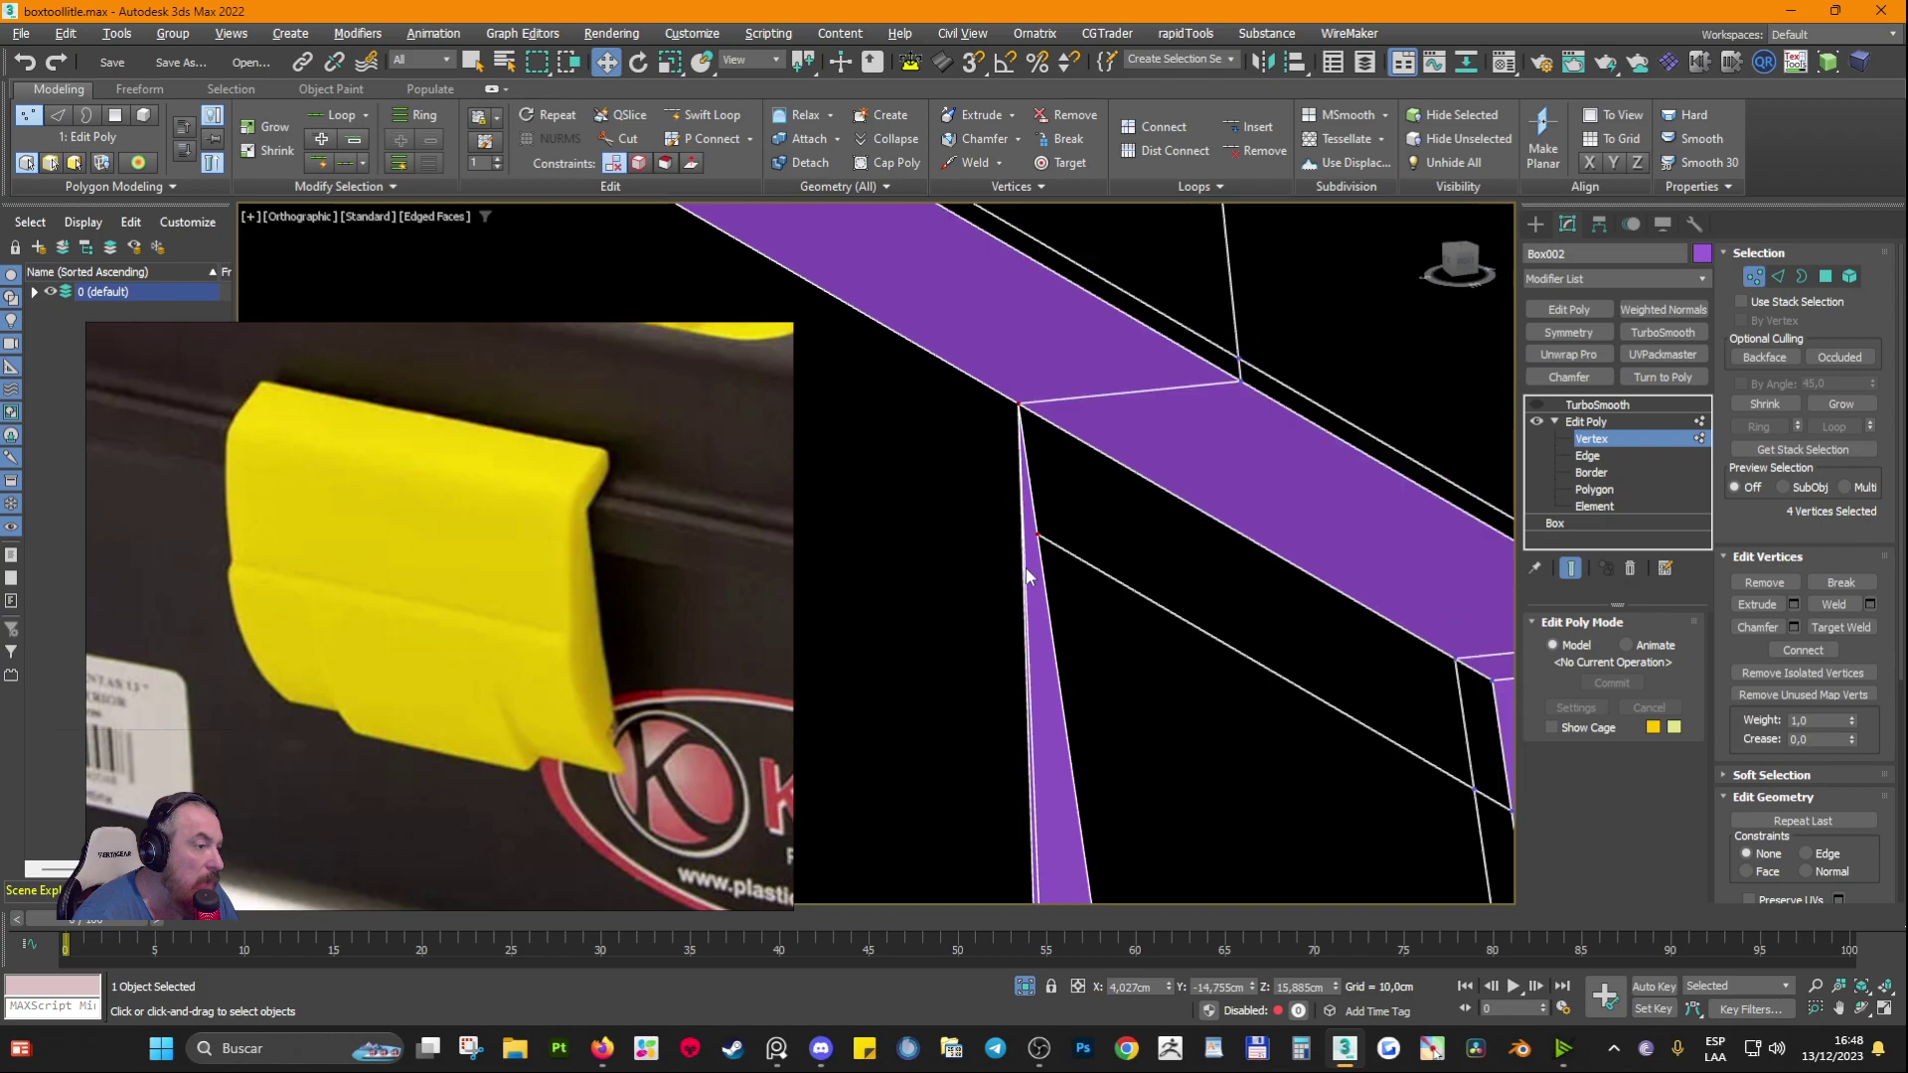
# Step: Show the TurboSmooth result without edged faces and set its iterations to 3
pyautogui.click(1595, 423)
pyautogui.click(1597, 404)
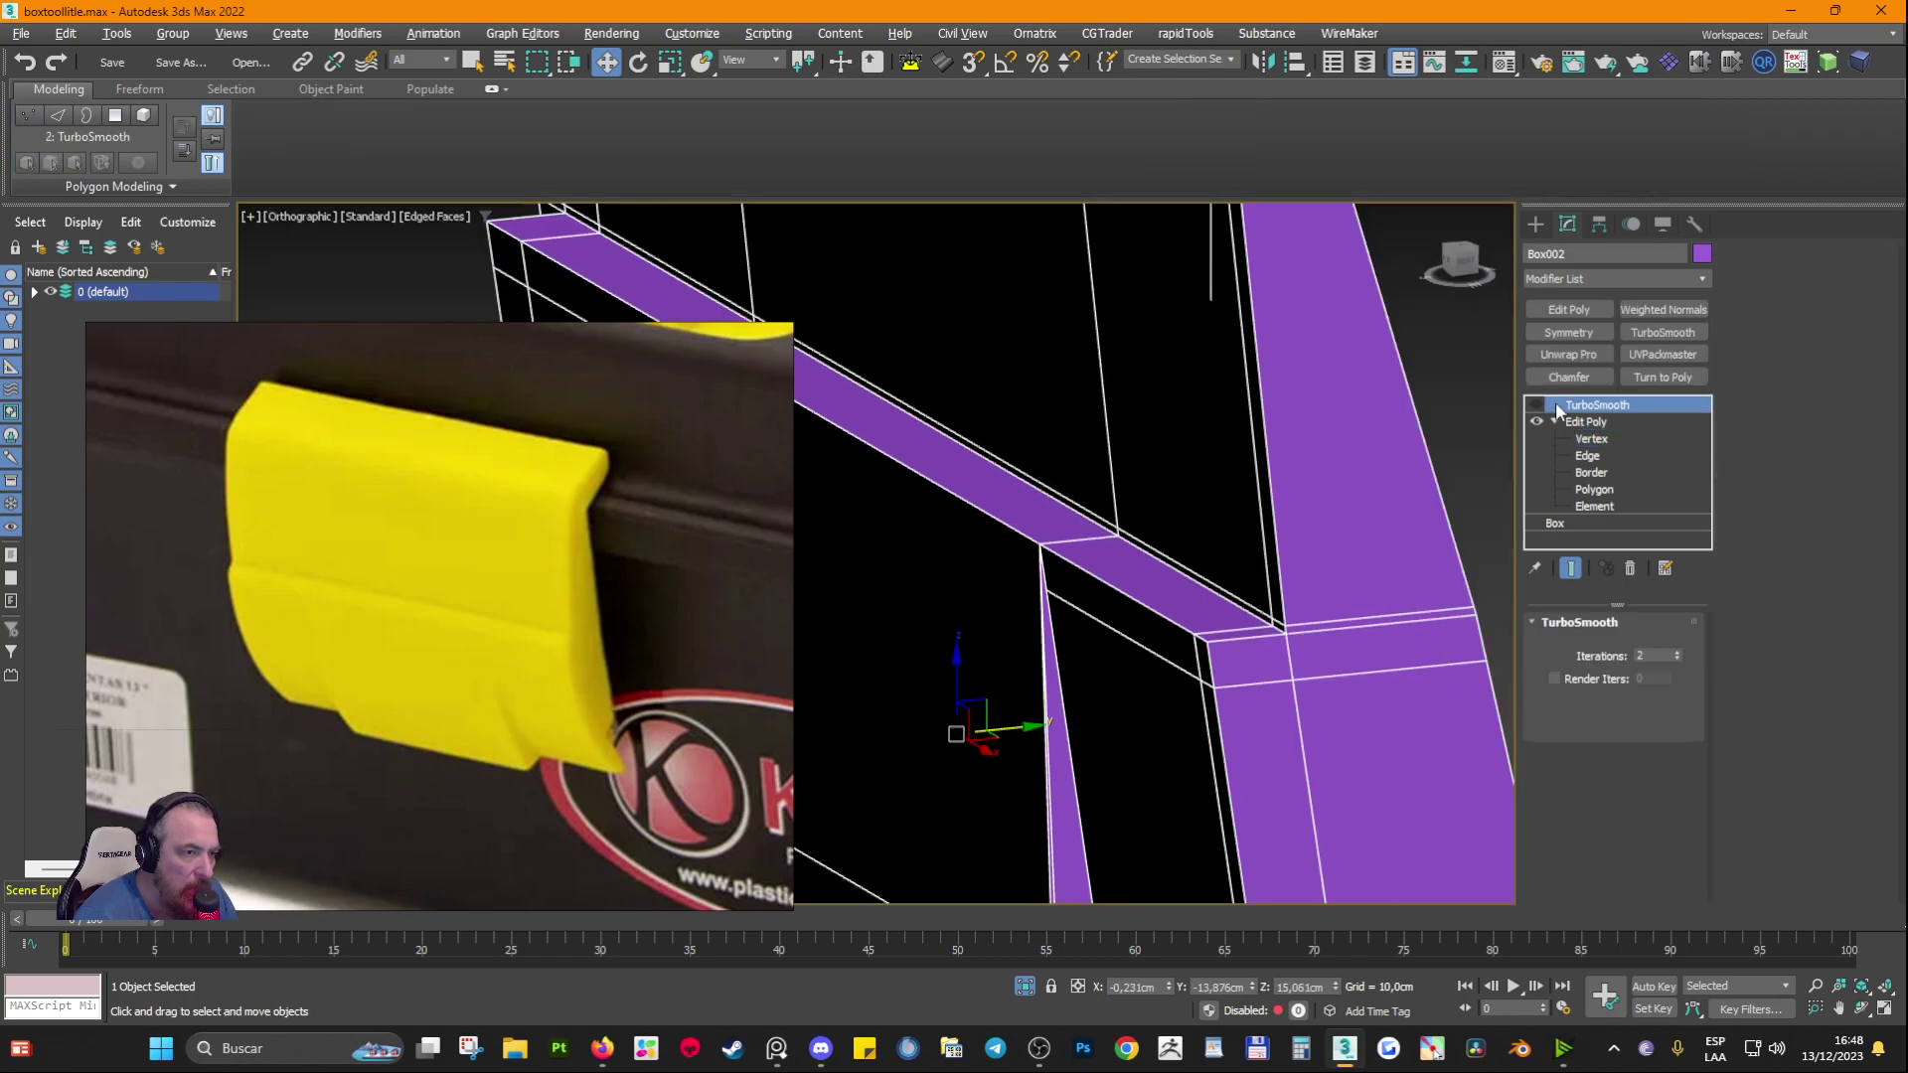
pyautogui.click(1536, 404)
pyautogui.scroll(-3, 1043, 607)
pyautogui.press('F4')
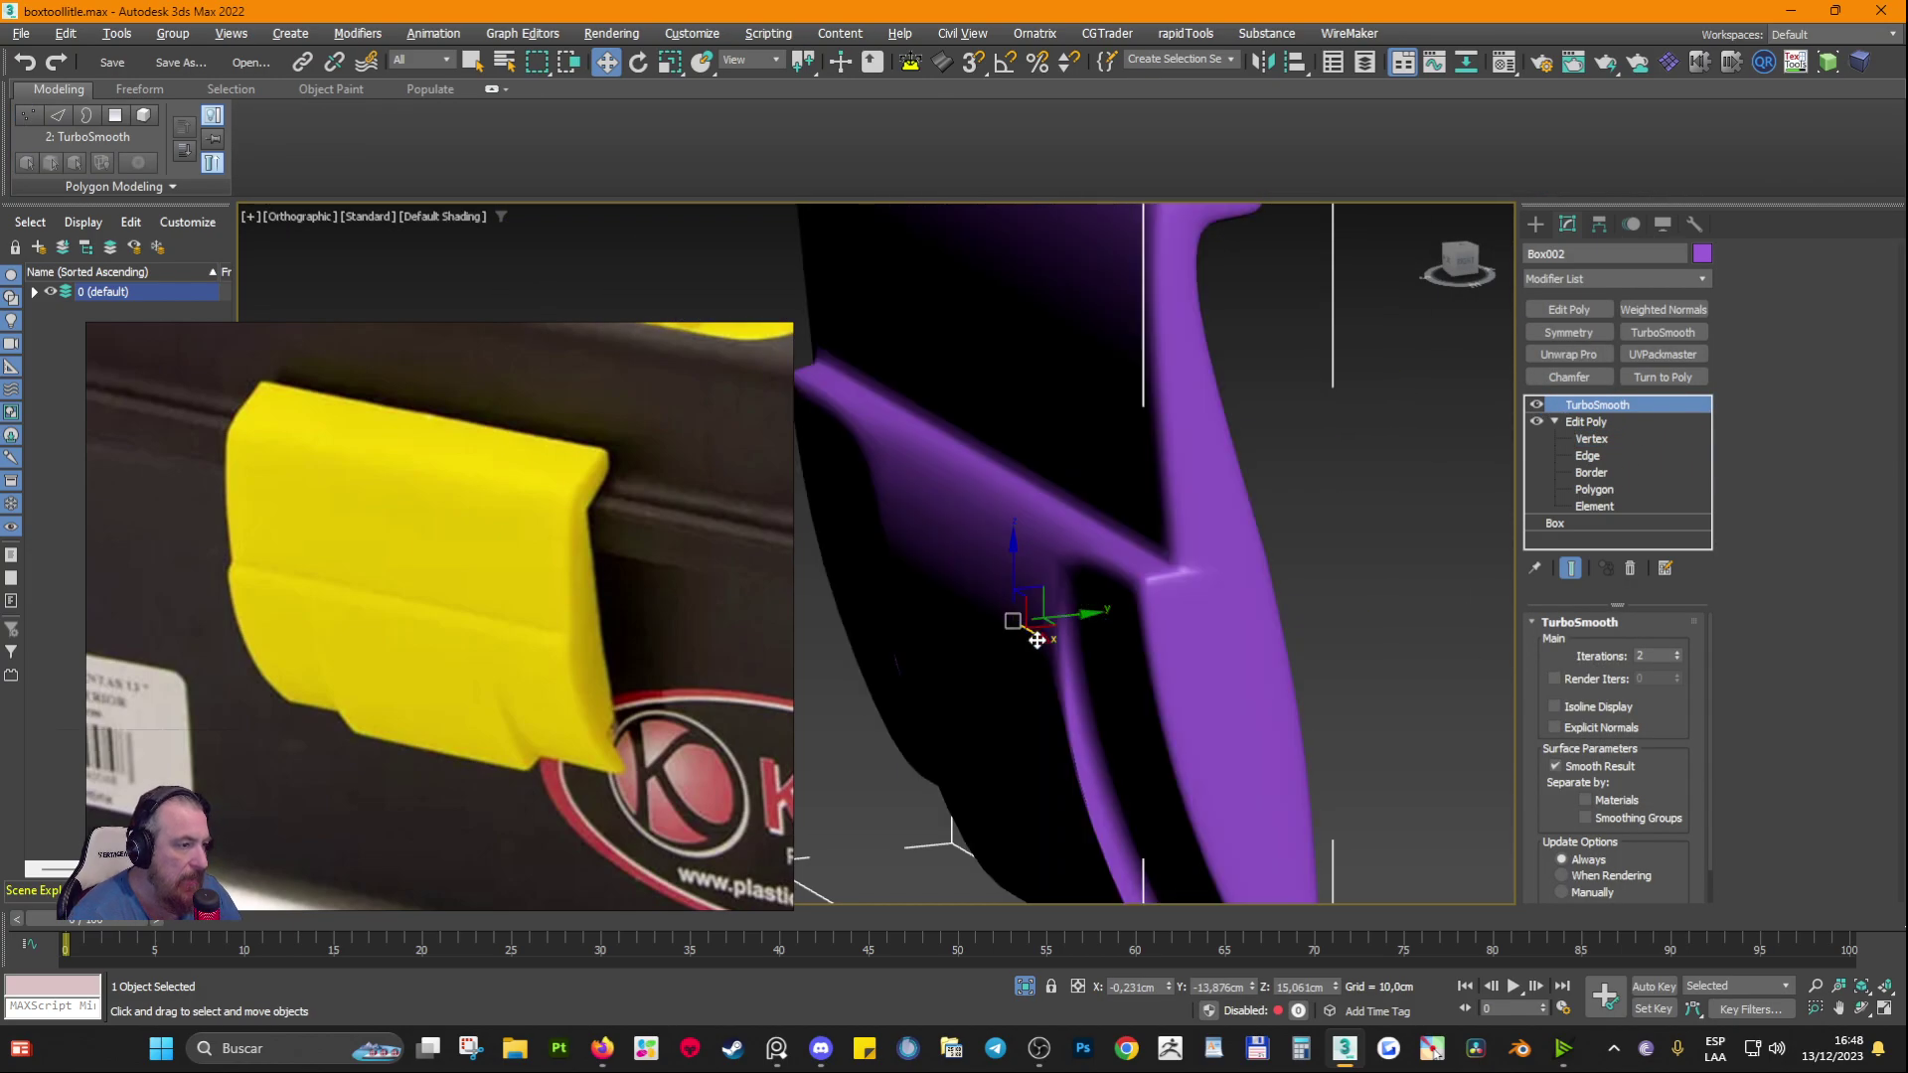
pyautogui.scroll(-5, 1034, 636)
pyautogui.keyDown('alt'); pyautogui.moveTo(966, 695); pyautogui.dragTo(1010, 683, button='middle'); pyautogui.keyUp('alt')
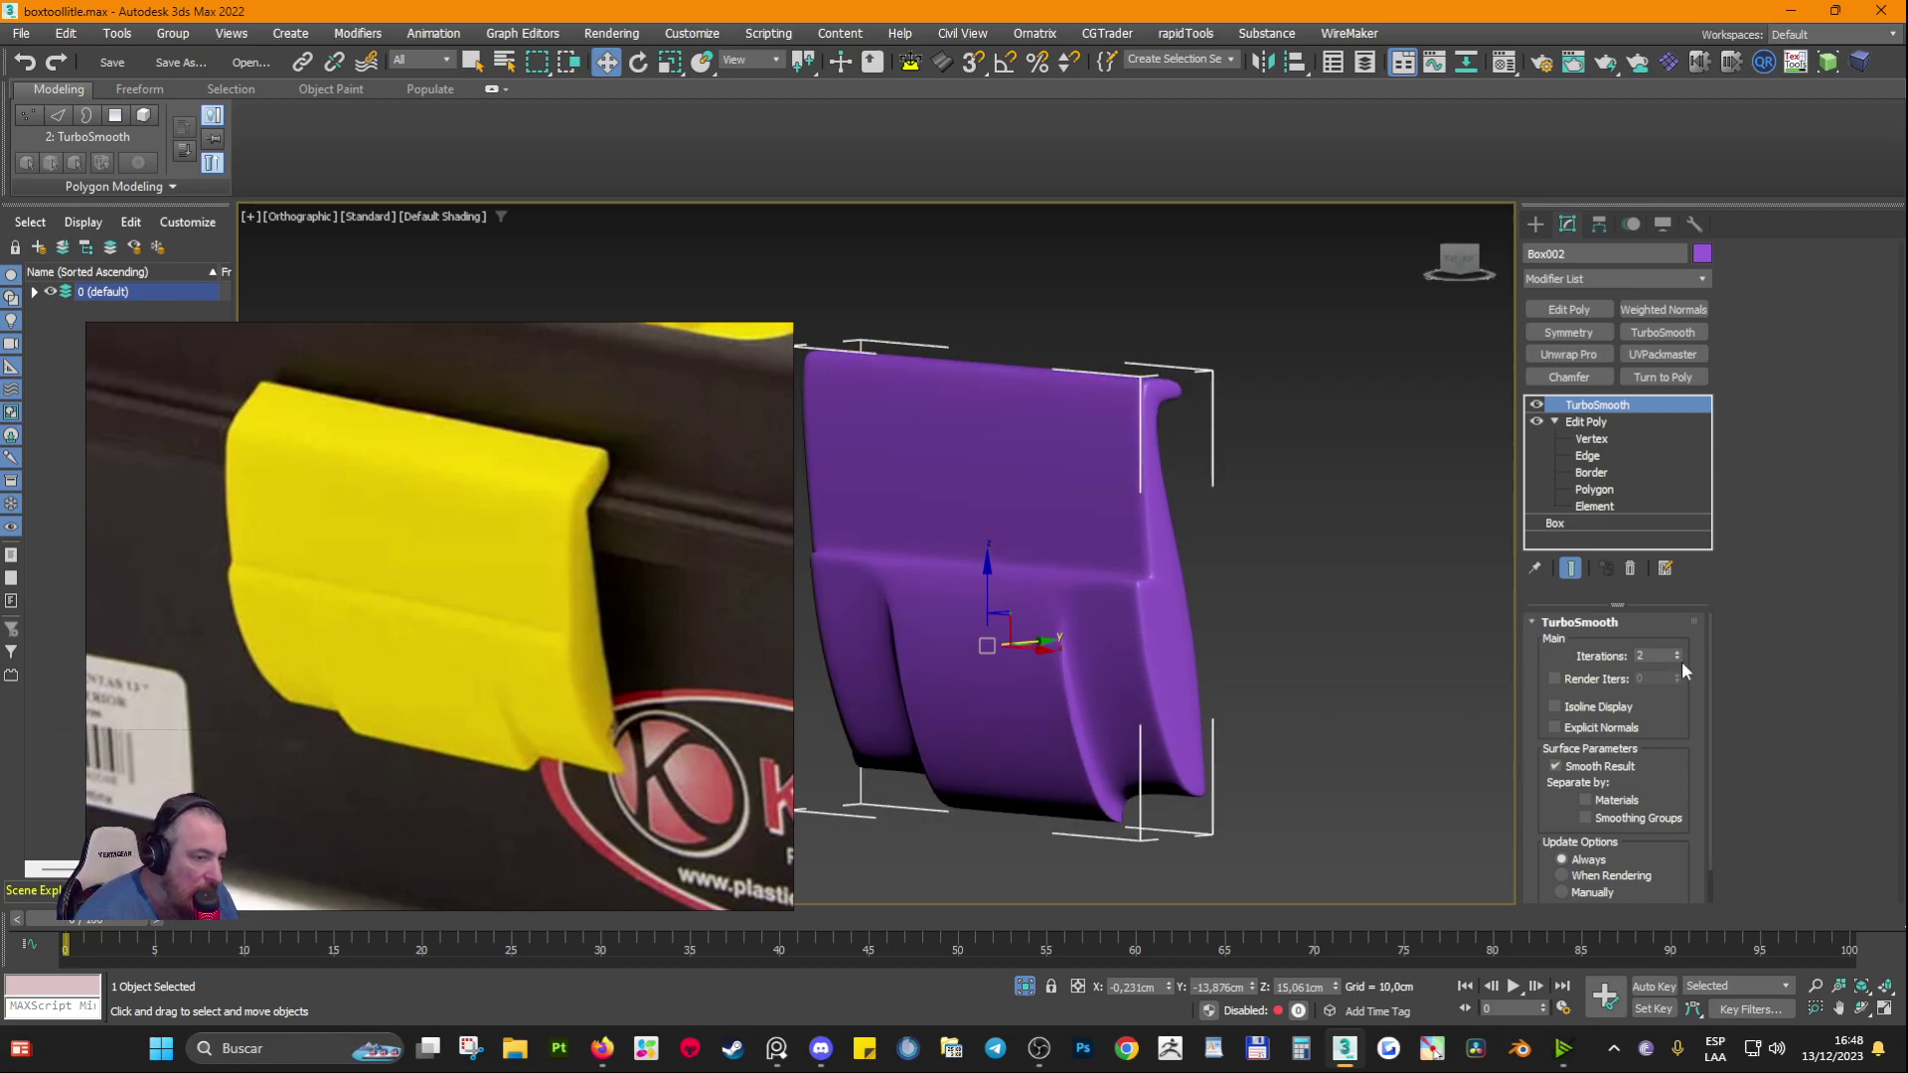
pyautogui.click(1678, 652)
pyautogui.scroll(-4, 1057, 556)
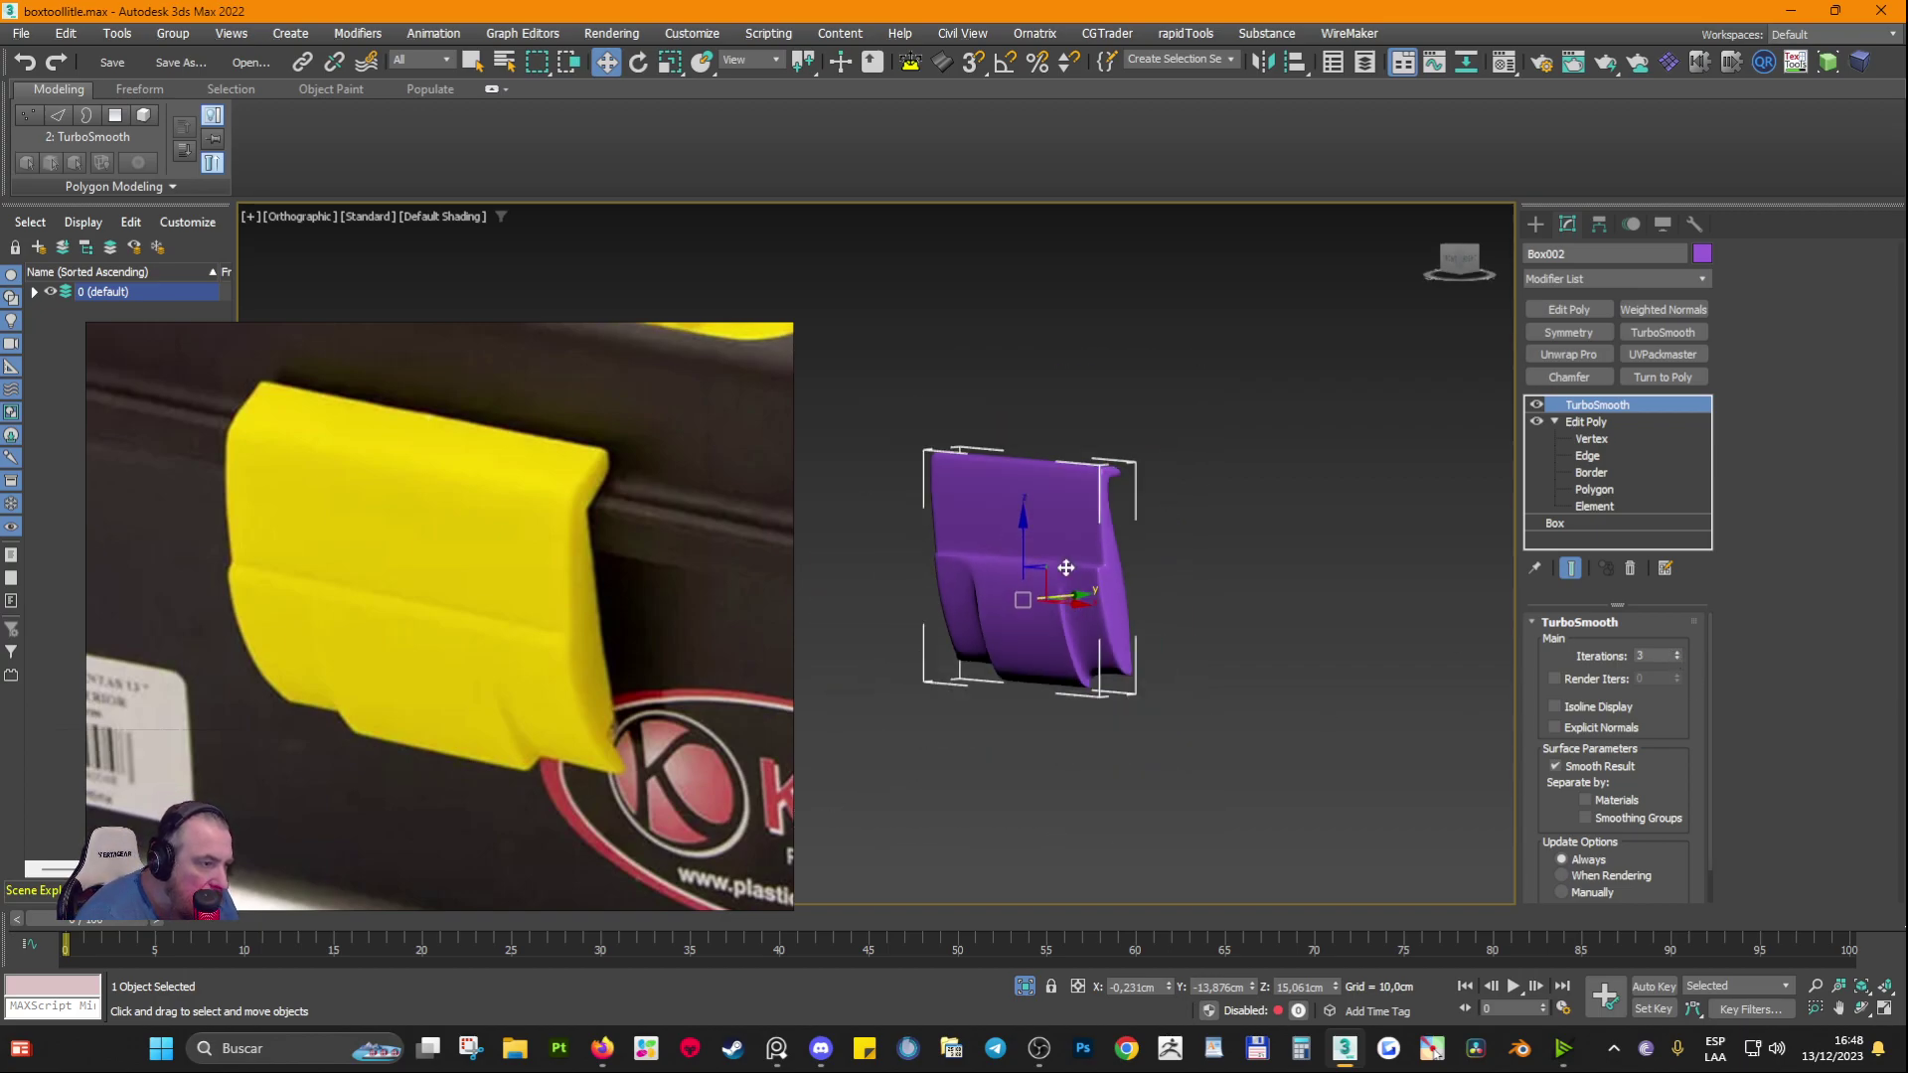
# Step: Check the smoothed latch's side profile, and leave isolation so the whole toolbox is shown around it
pyautogui.keyDown('alt'); pyautogui.moveTo(1172, 689); pyautogui.dragTo(1082, 556, button='middle'); pyautogui.keyUp('alt')
pyautogui.scroll(5, 1057, 496)
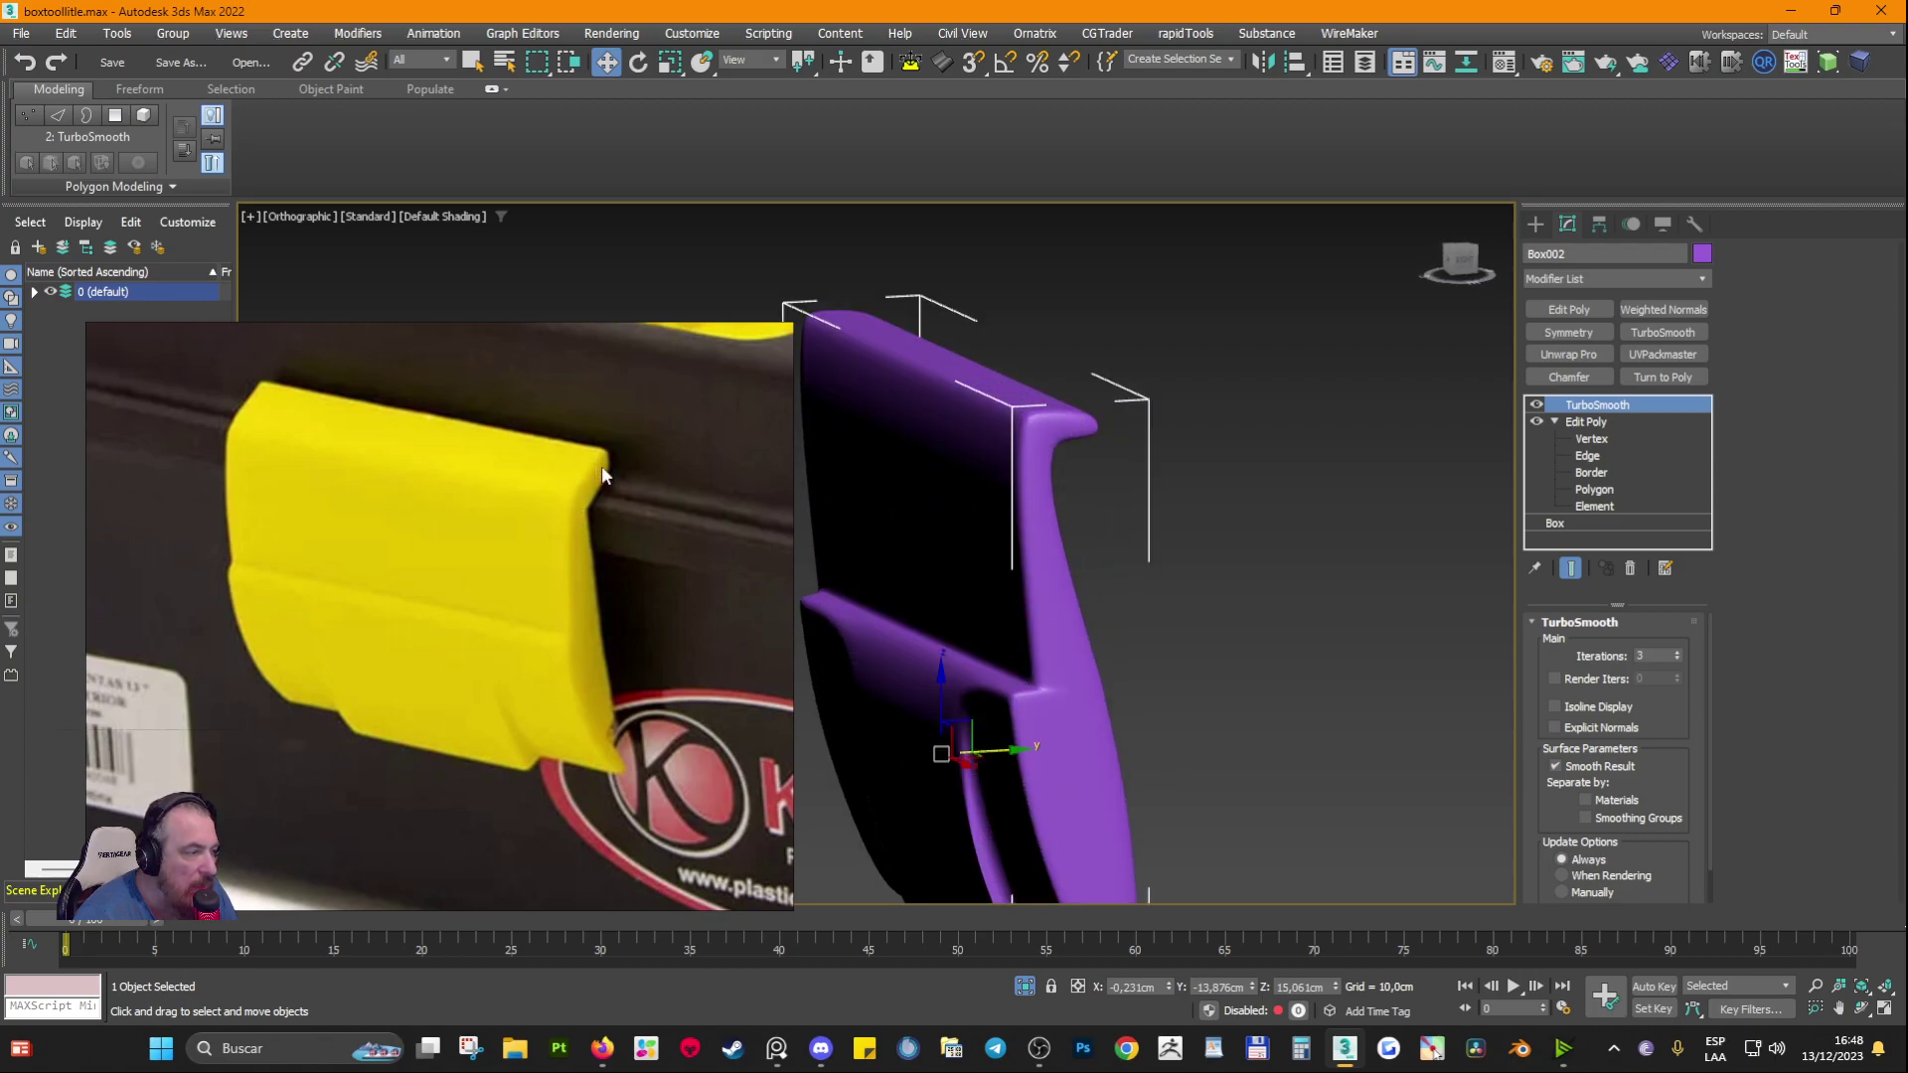
pyautogui.click(1026, 987)
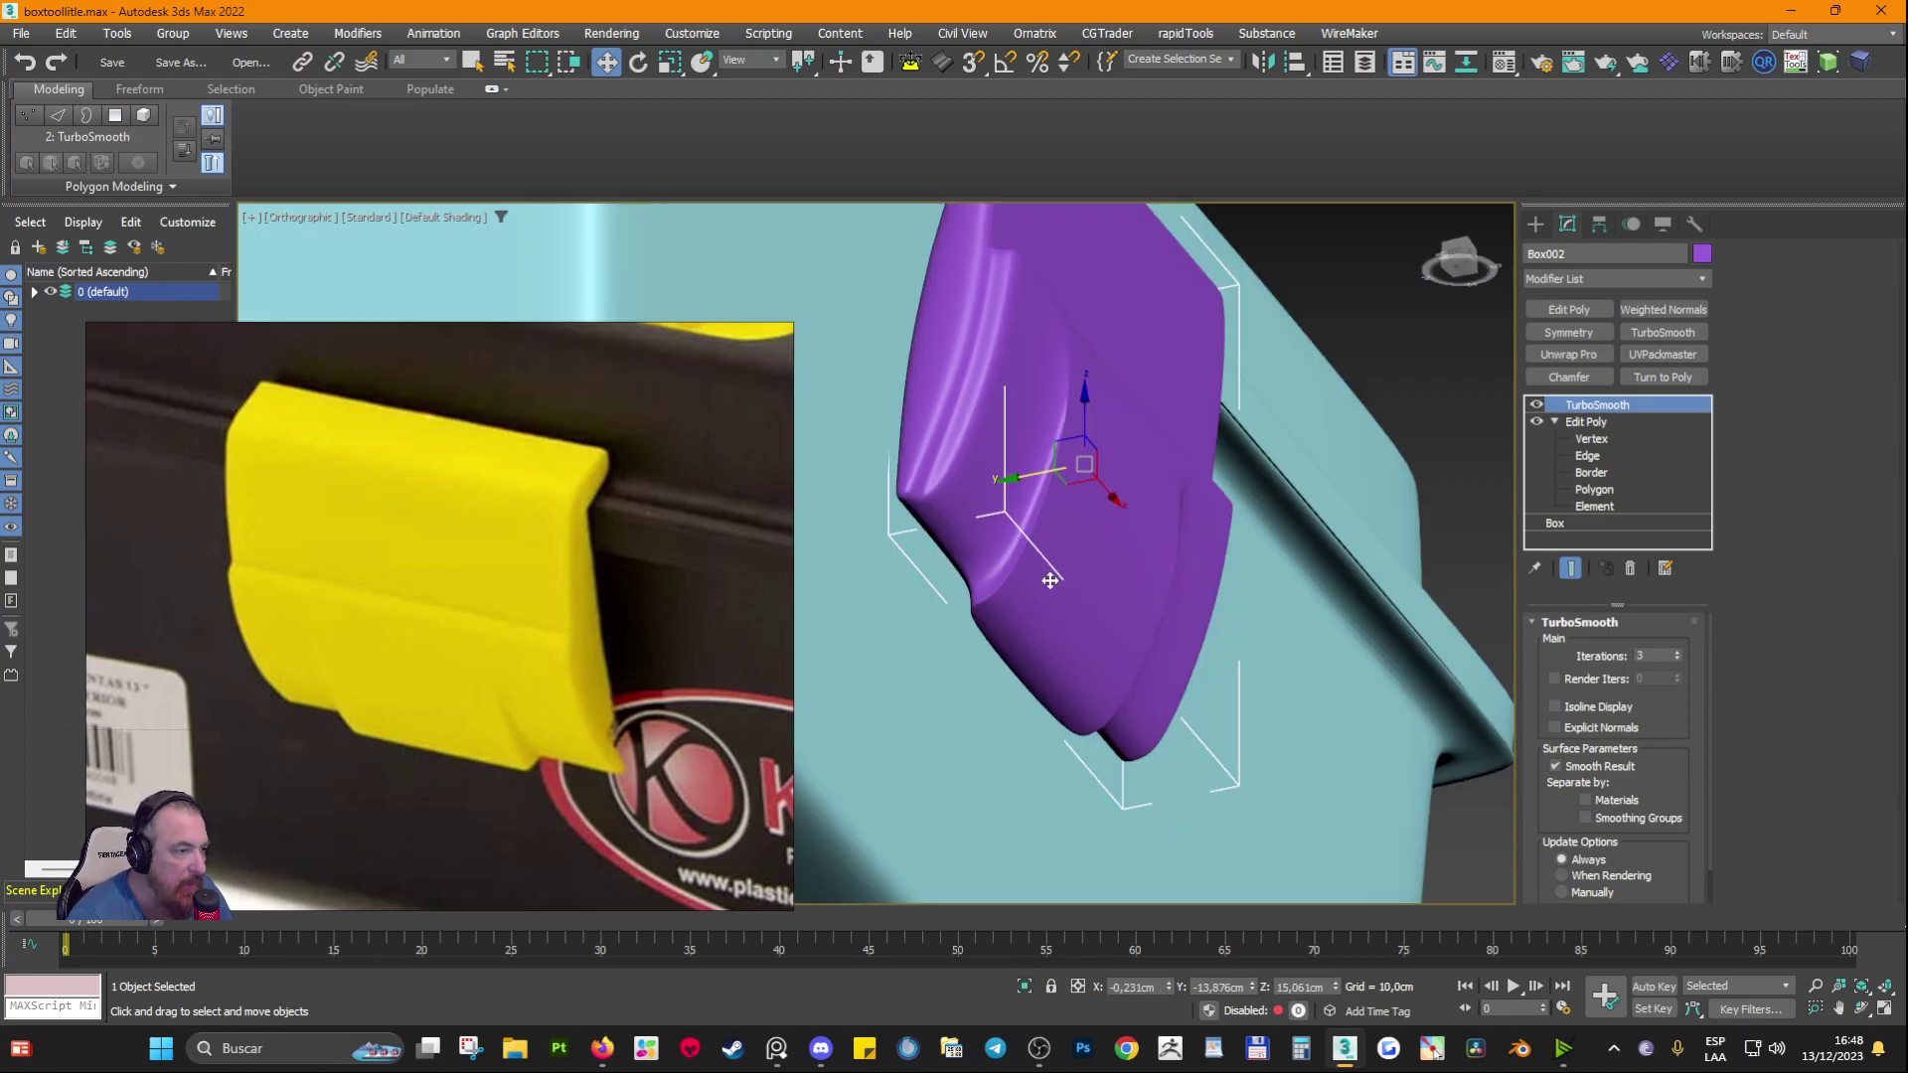
pyautogui.scroll(-2, 1059, 587)
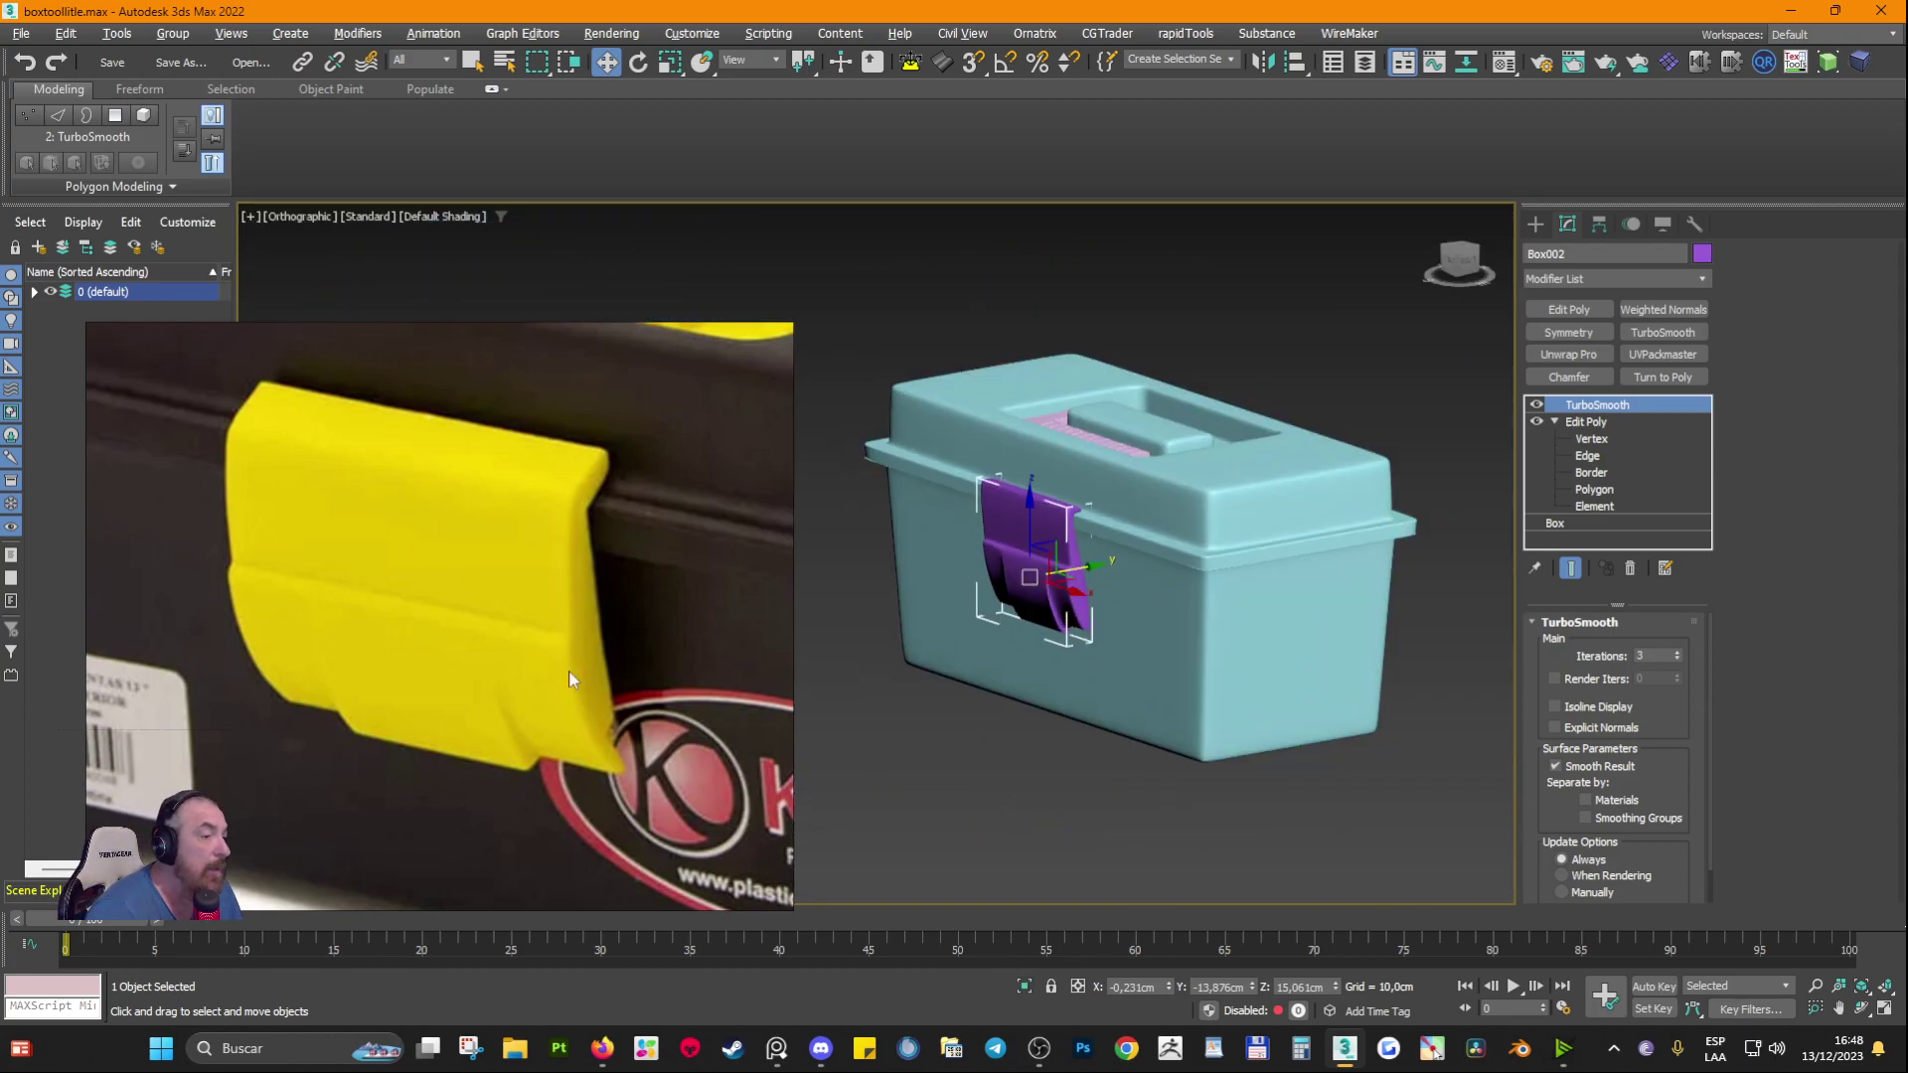
# Step: Compare the toolbox's body corner and the lid's rim with the full reference photo
pyautogui.click(568, 669)
pyautogui.keyDown('alt'); pyautogui.moveTo(1053, 685); pyautogui.dragTo(1128, 685, button='middle'); pyautogui.keyUp('alt')
pyautogui.scroll(-5, 504, 699)
pyautogui.keyDown('alt'); pyautogui.moveTo(1286, 731); pyautogui.dragTo(1069, 711, button='middle'); pyautogui.keyUp('alt')
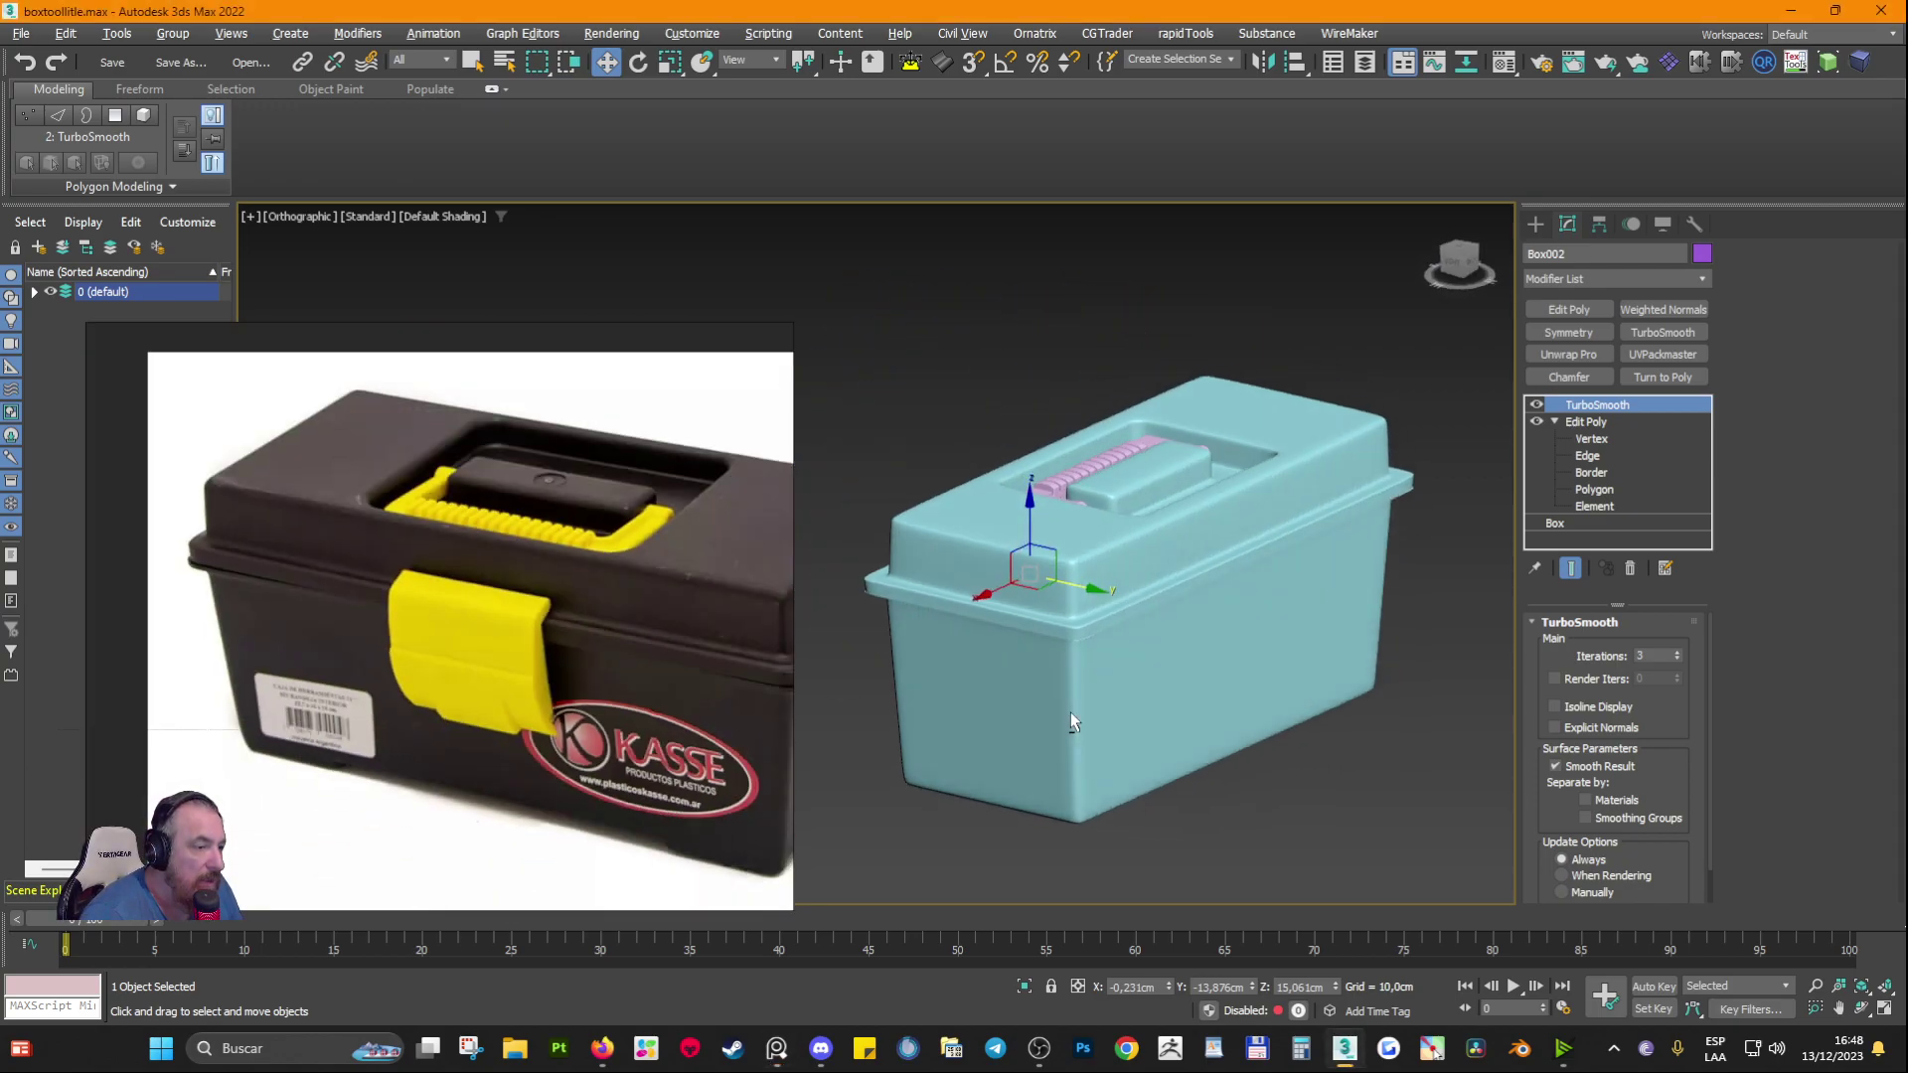
pyautogui.scroll(8, 1207, 572)
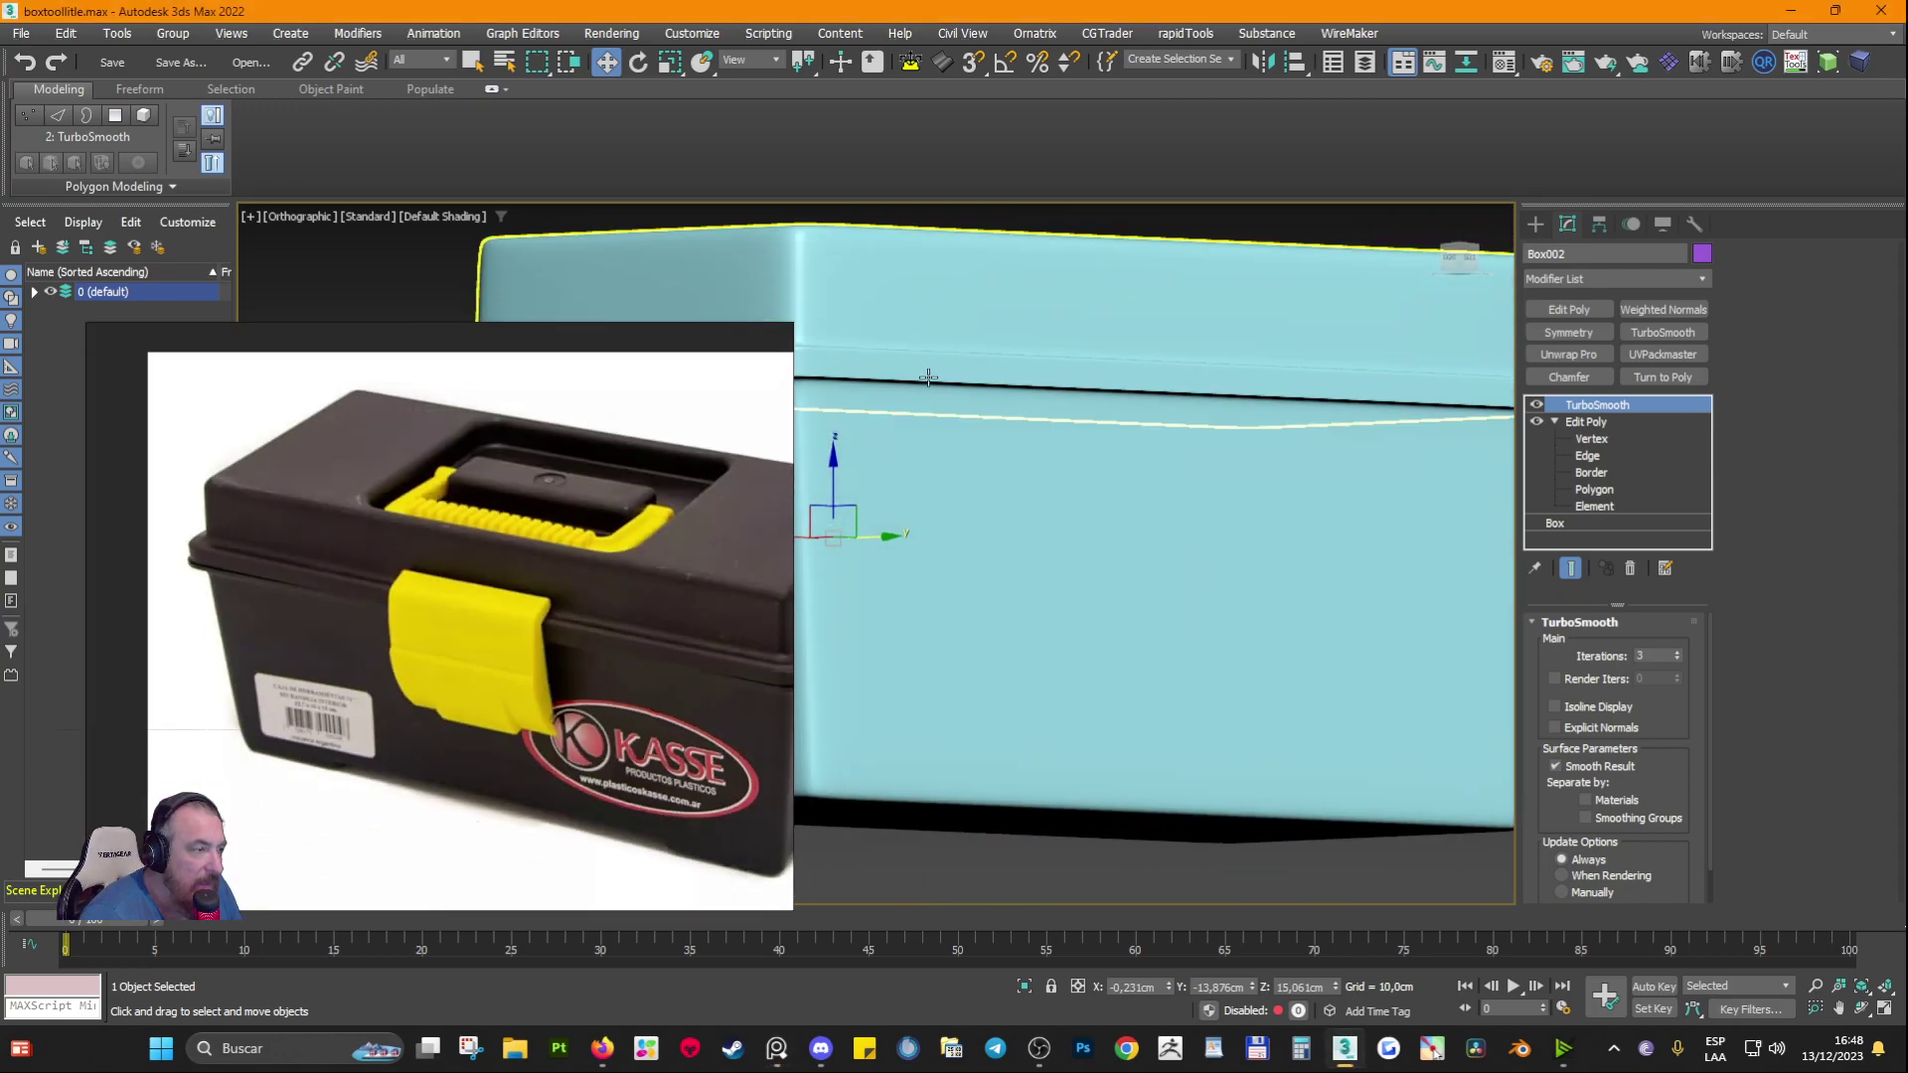
pyautogui.keyDown('alt'); pyautogui.moveTo(928, 377); pyautogui.dragTo(1030, 345, button='middle'); pyautogui.keyUp('alt')
pyautogui.scroll(2, 1104, 300)
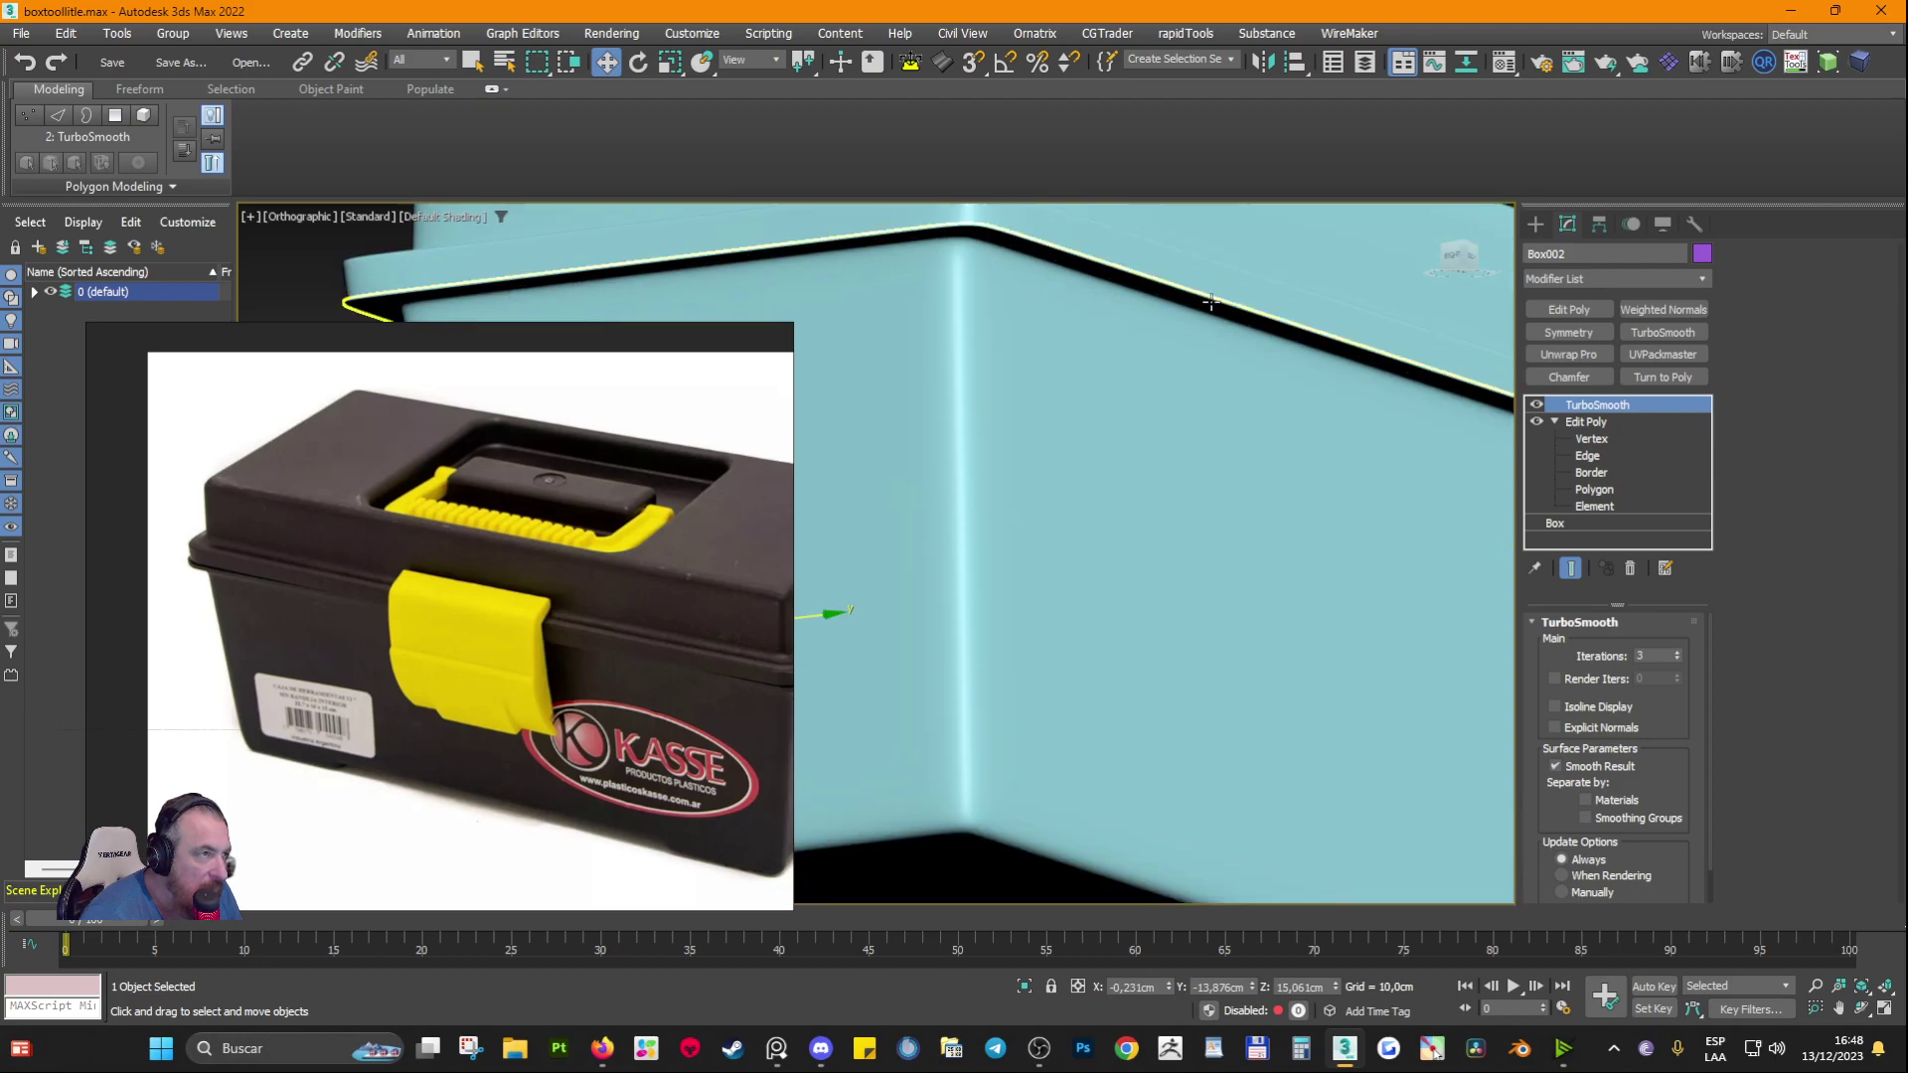
pyautogui.scroll(-4, 605, 603)
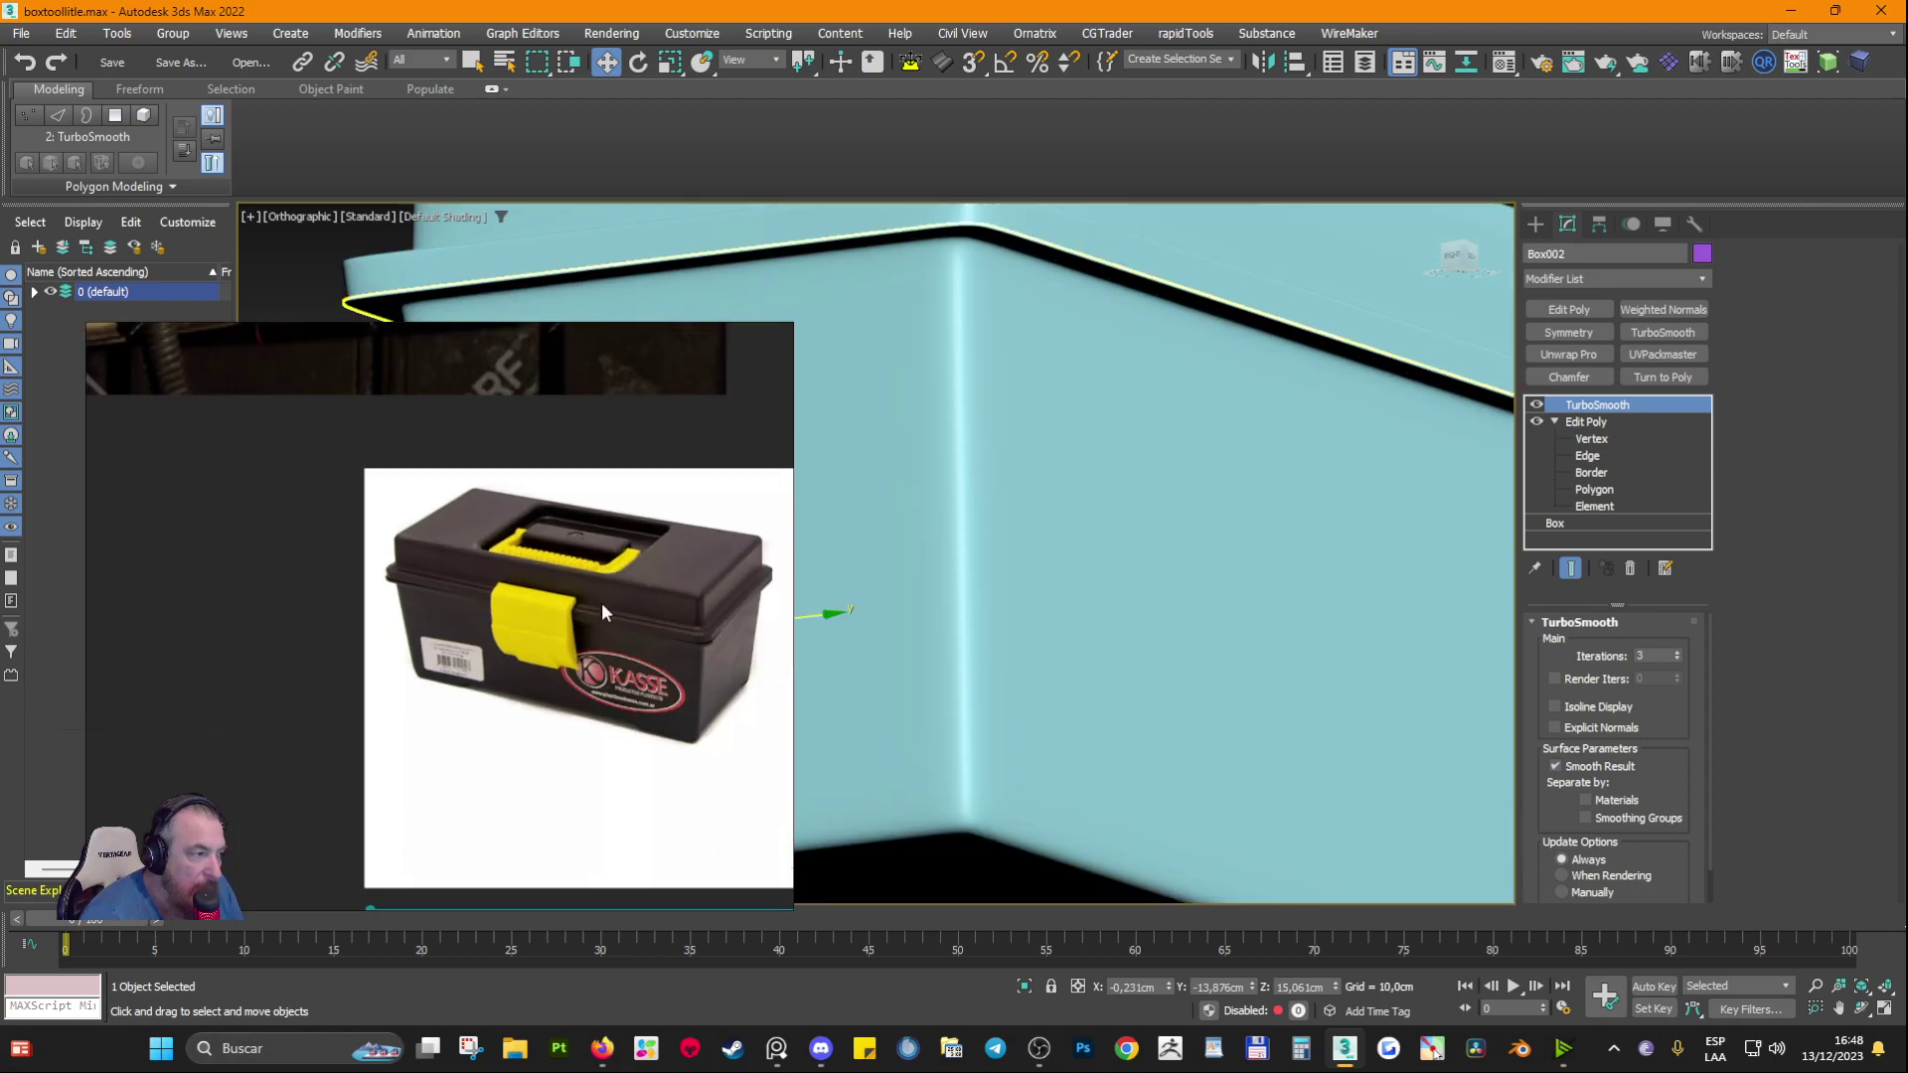
pyautogui.moveTo(608, 650); pyautogui.dragTo(447, 651, button='middle')
pyautogui.scroll(2, 334, 526)
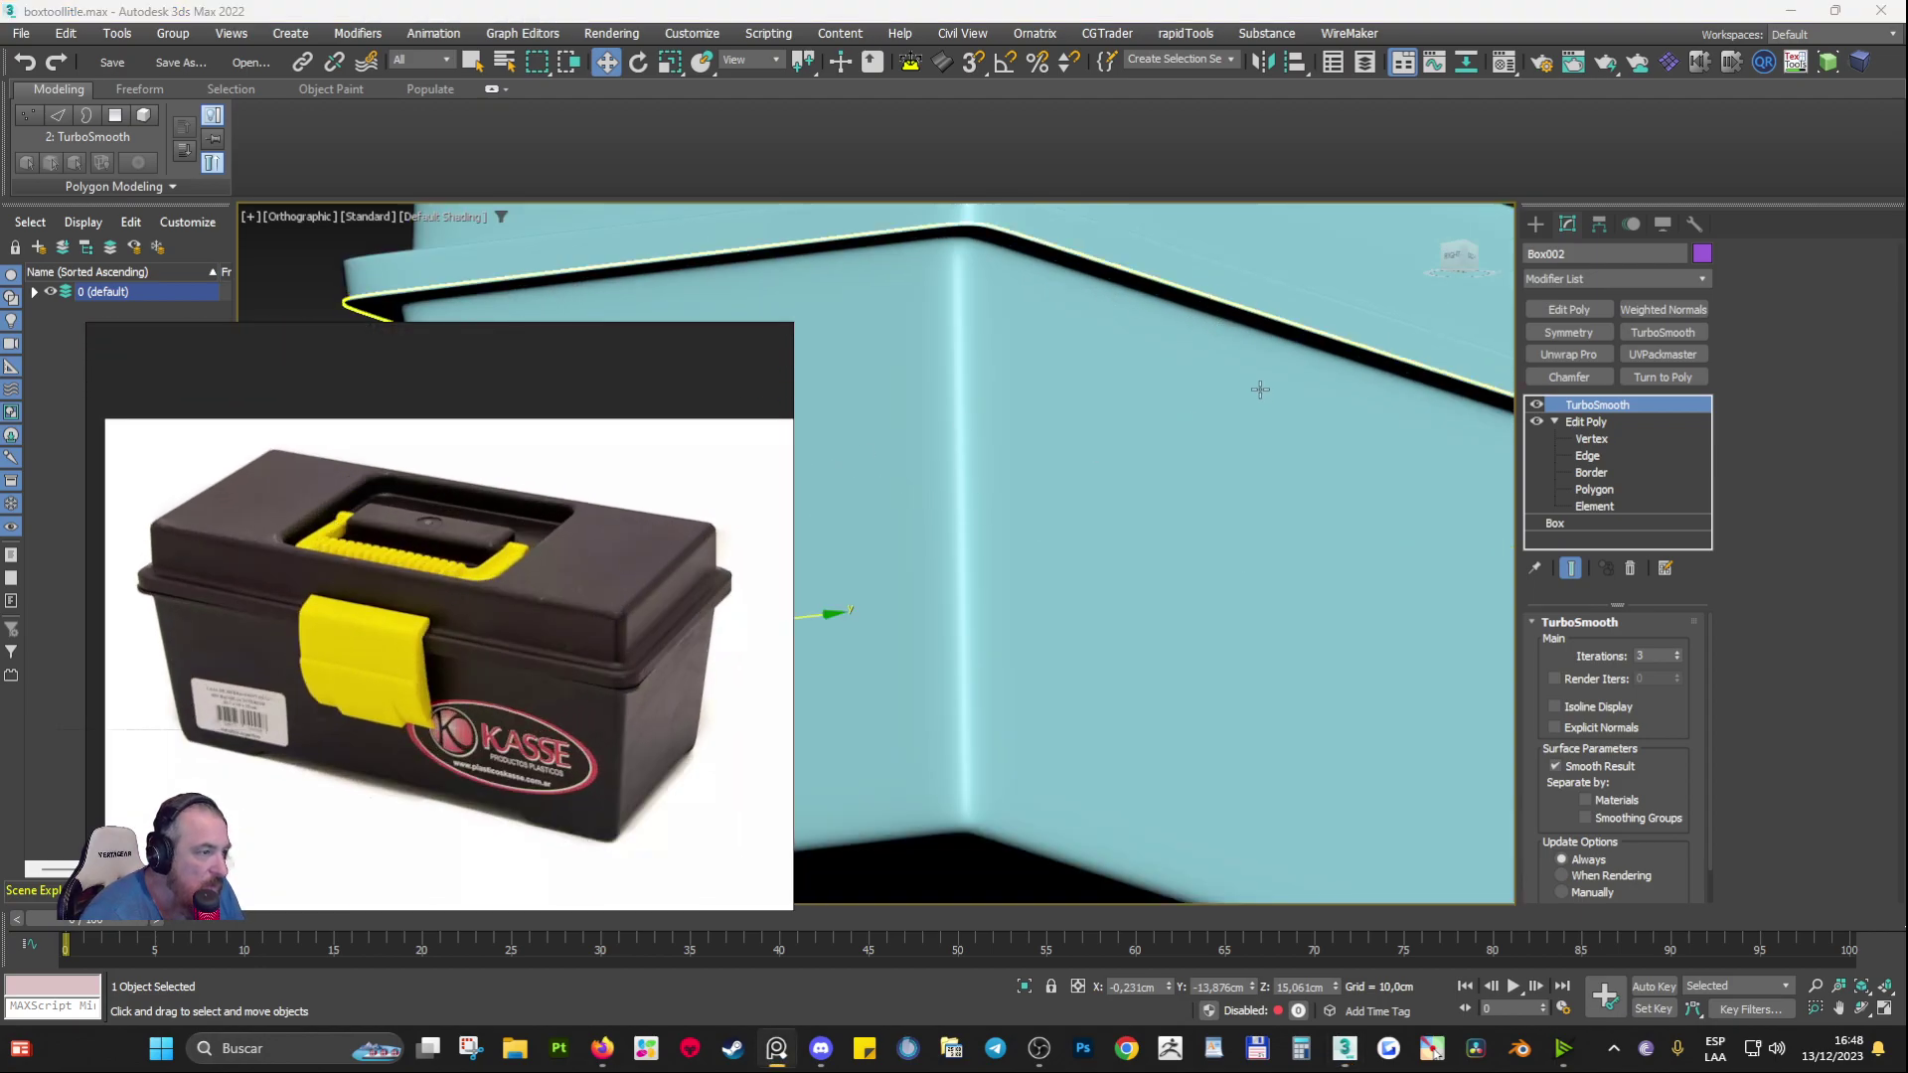
# Step: Compare the lid's recess, raised centre block and ribbed handle with a close view of the reference photo
pyautogui.scroll(-4, 1232, 561)
pyautogui.keyDown('alt'); pyautogui.moveTo(1029, 464); pyautogui.dragTo(1213, 460, button='middle'); pyautogui.keyUp('alt')
pyautogui.moveTo(1144, 368); pyautogui.dragTo(1160, 557, button='middle')
pyautogui.scroll(3, 1161, 557)
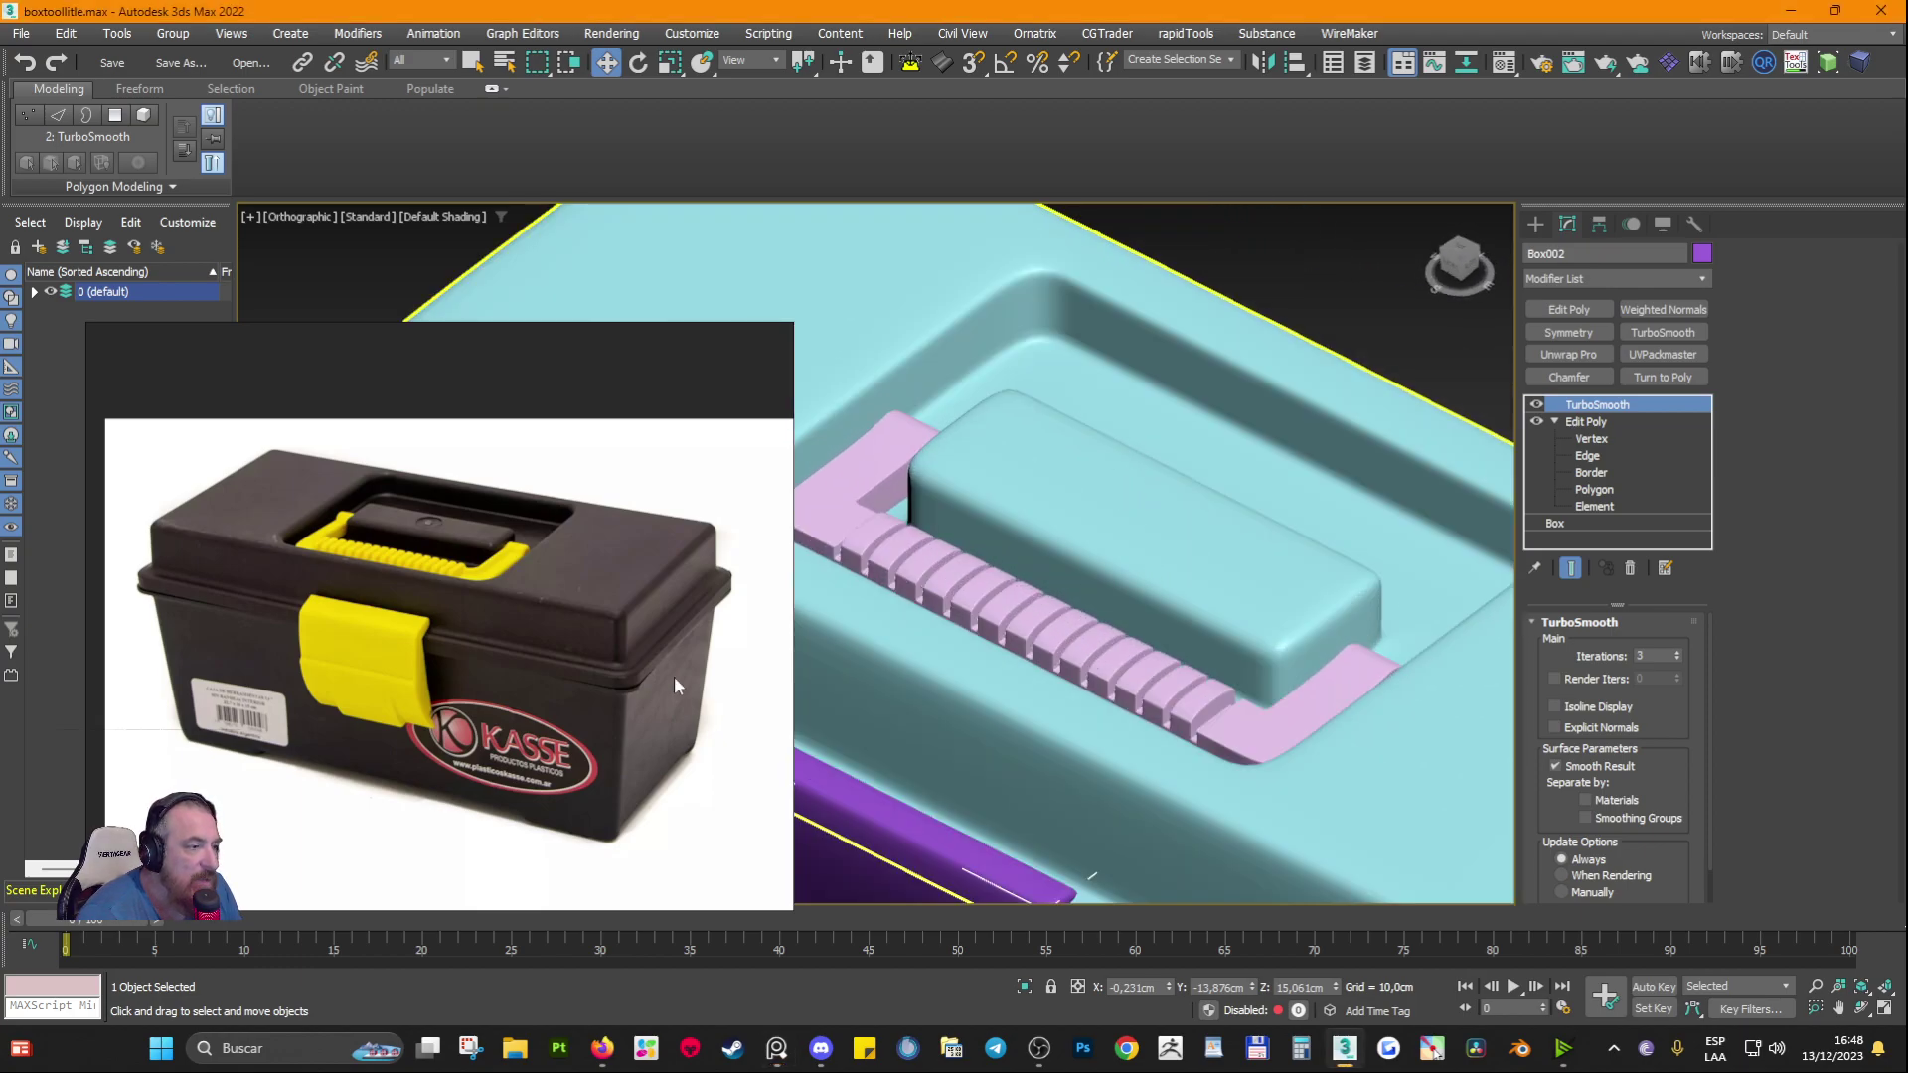
pyautogui.scroll(4, 447, 533)
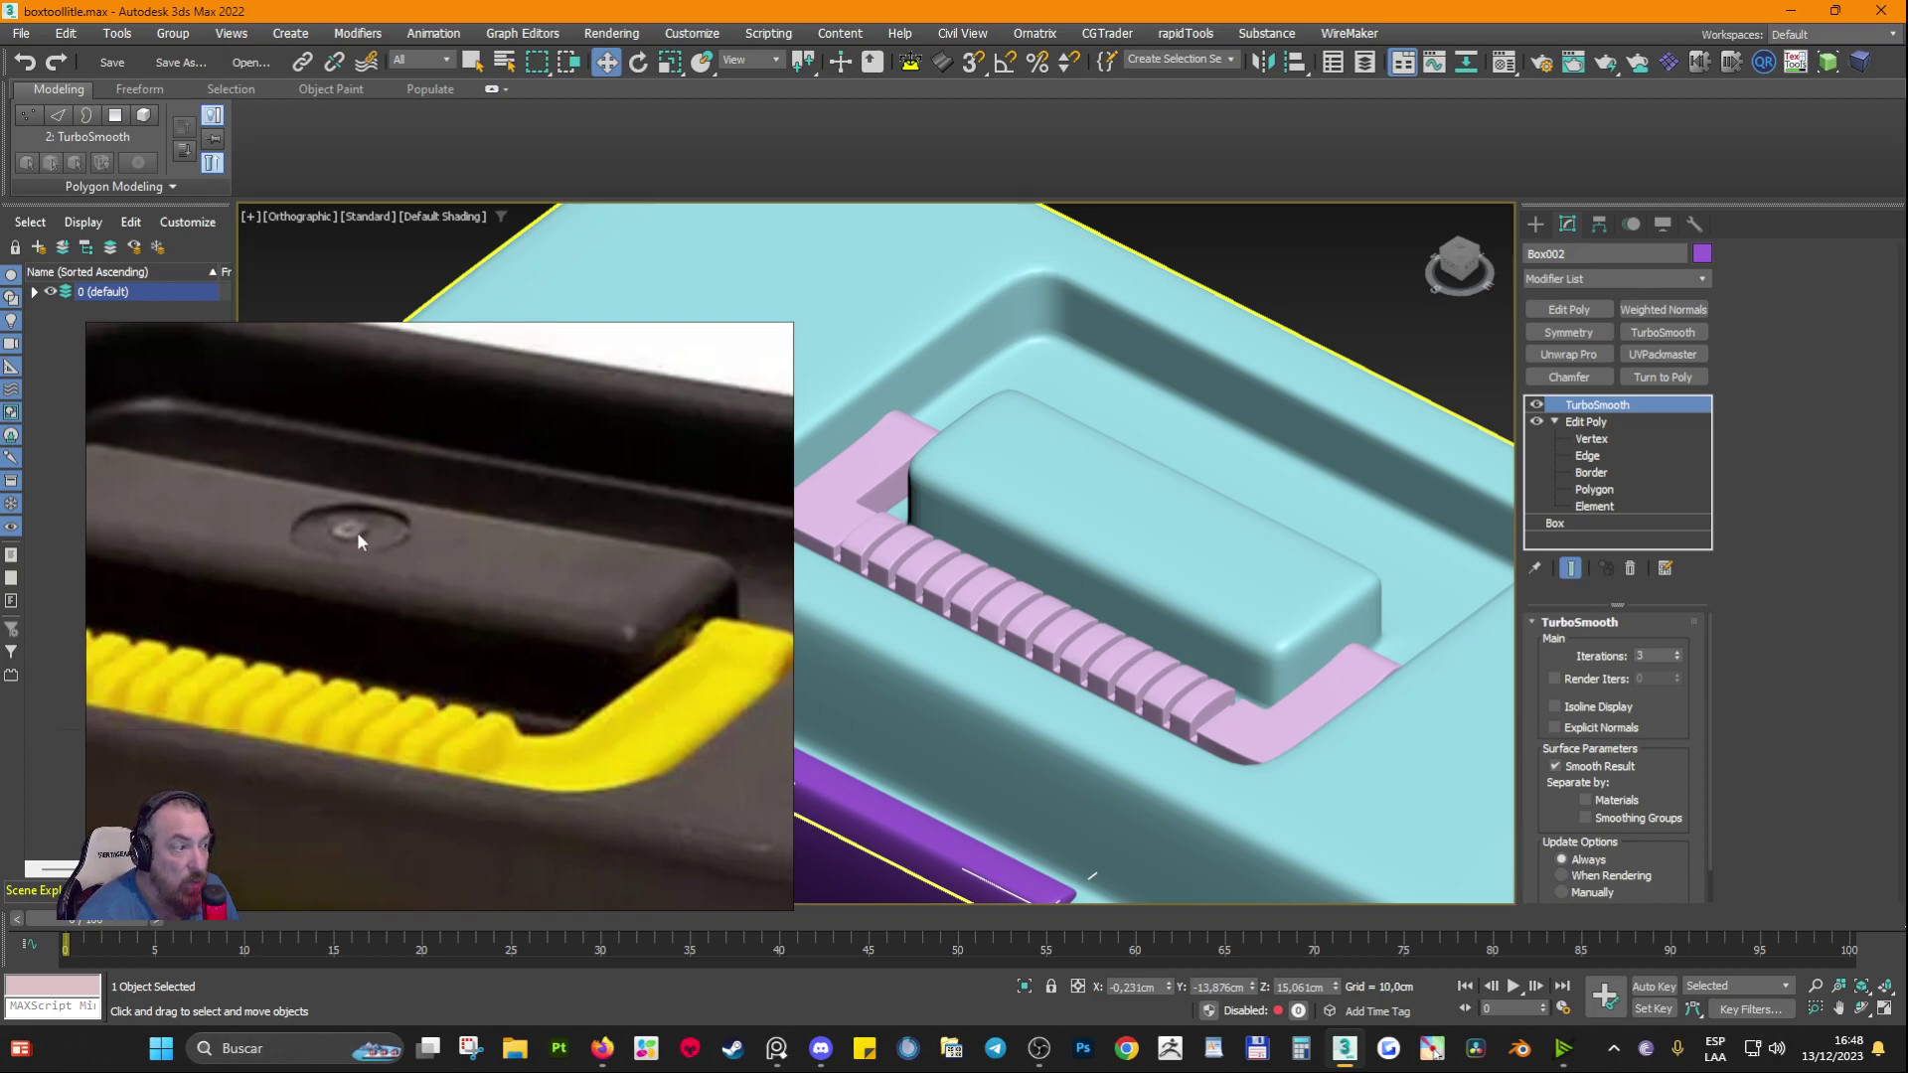
pyautogui.scroll(-5, 1111, 573)
pyautogui.keyDown('alt'); pyautogui.moveTo(1112, 573); pyautogui.dragTo(1033, 539, button='middle'); pyautogui.keyUp('alt')
pyautogui.scroll(-6, 1033, 539)
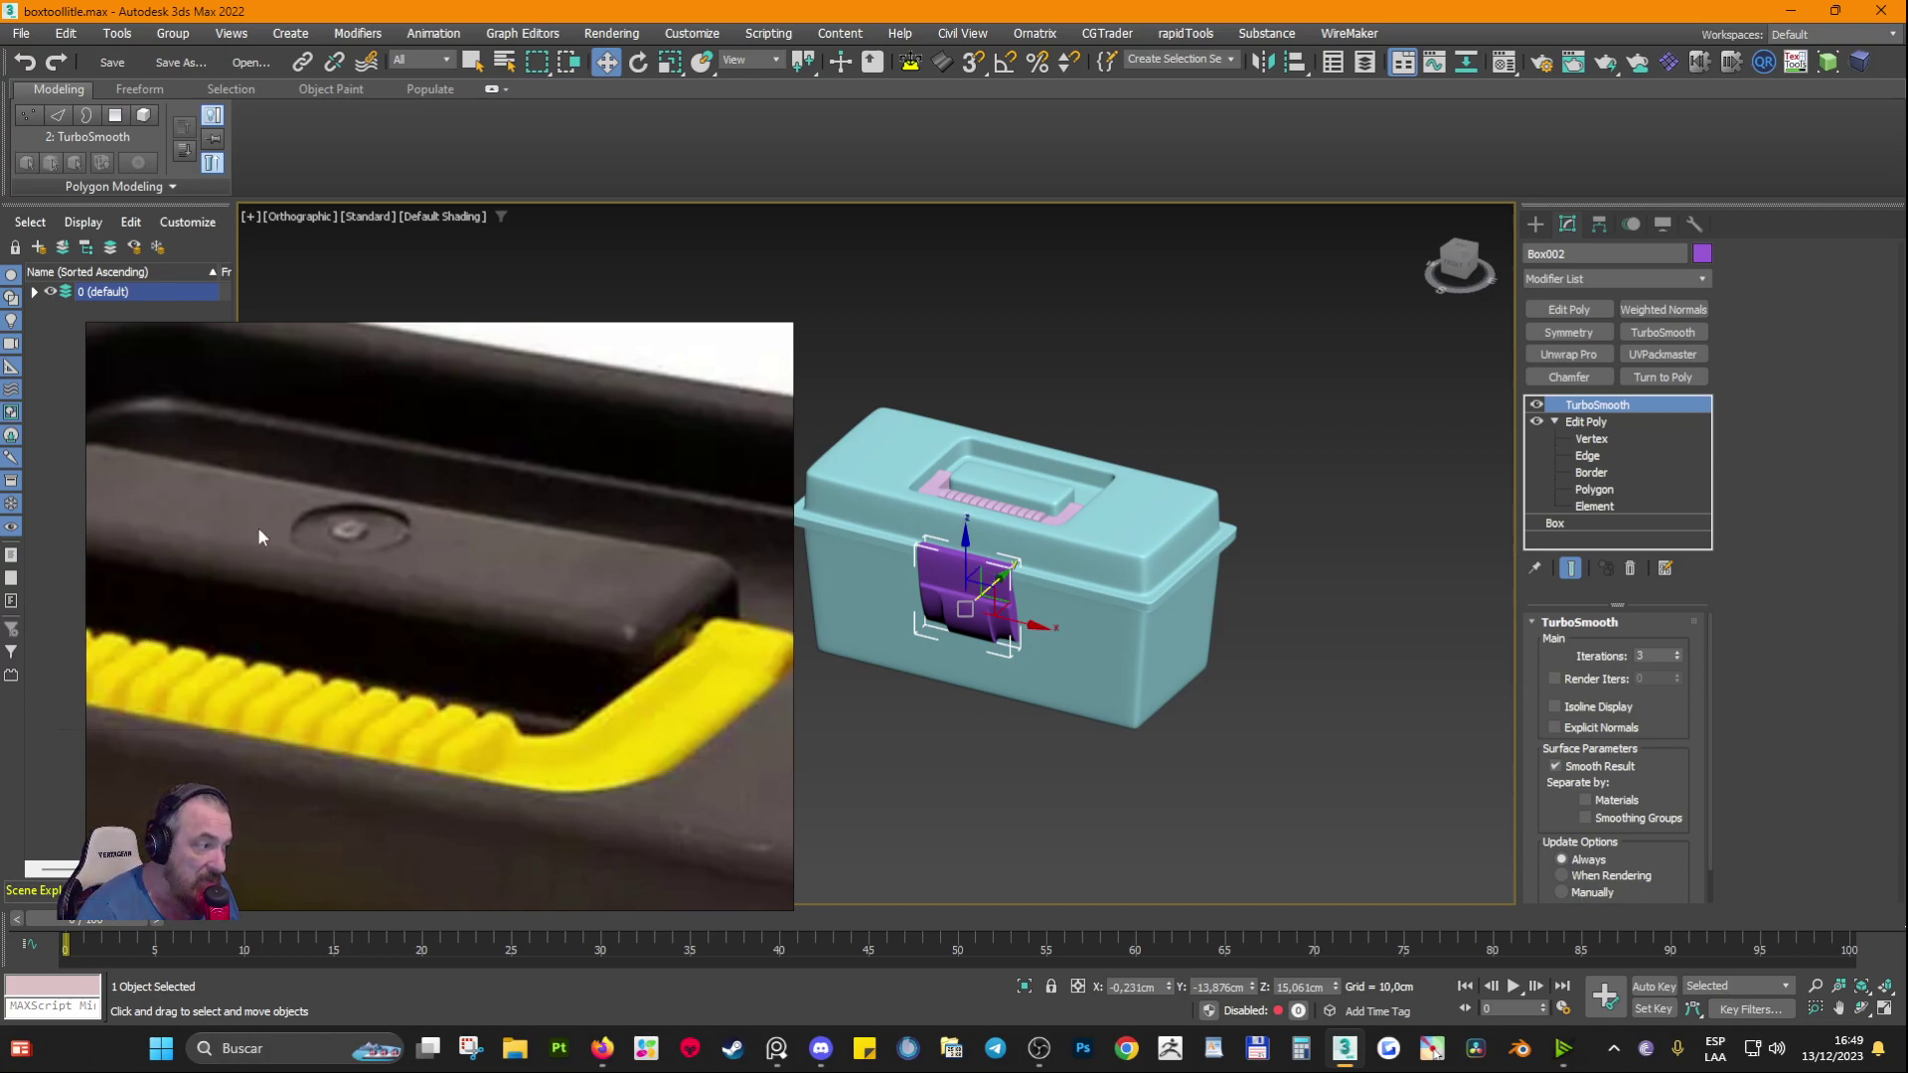
pyautogui.scroll(-8, 503, 588)
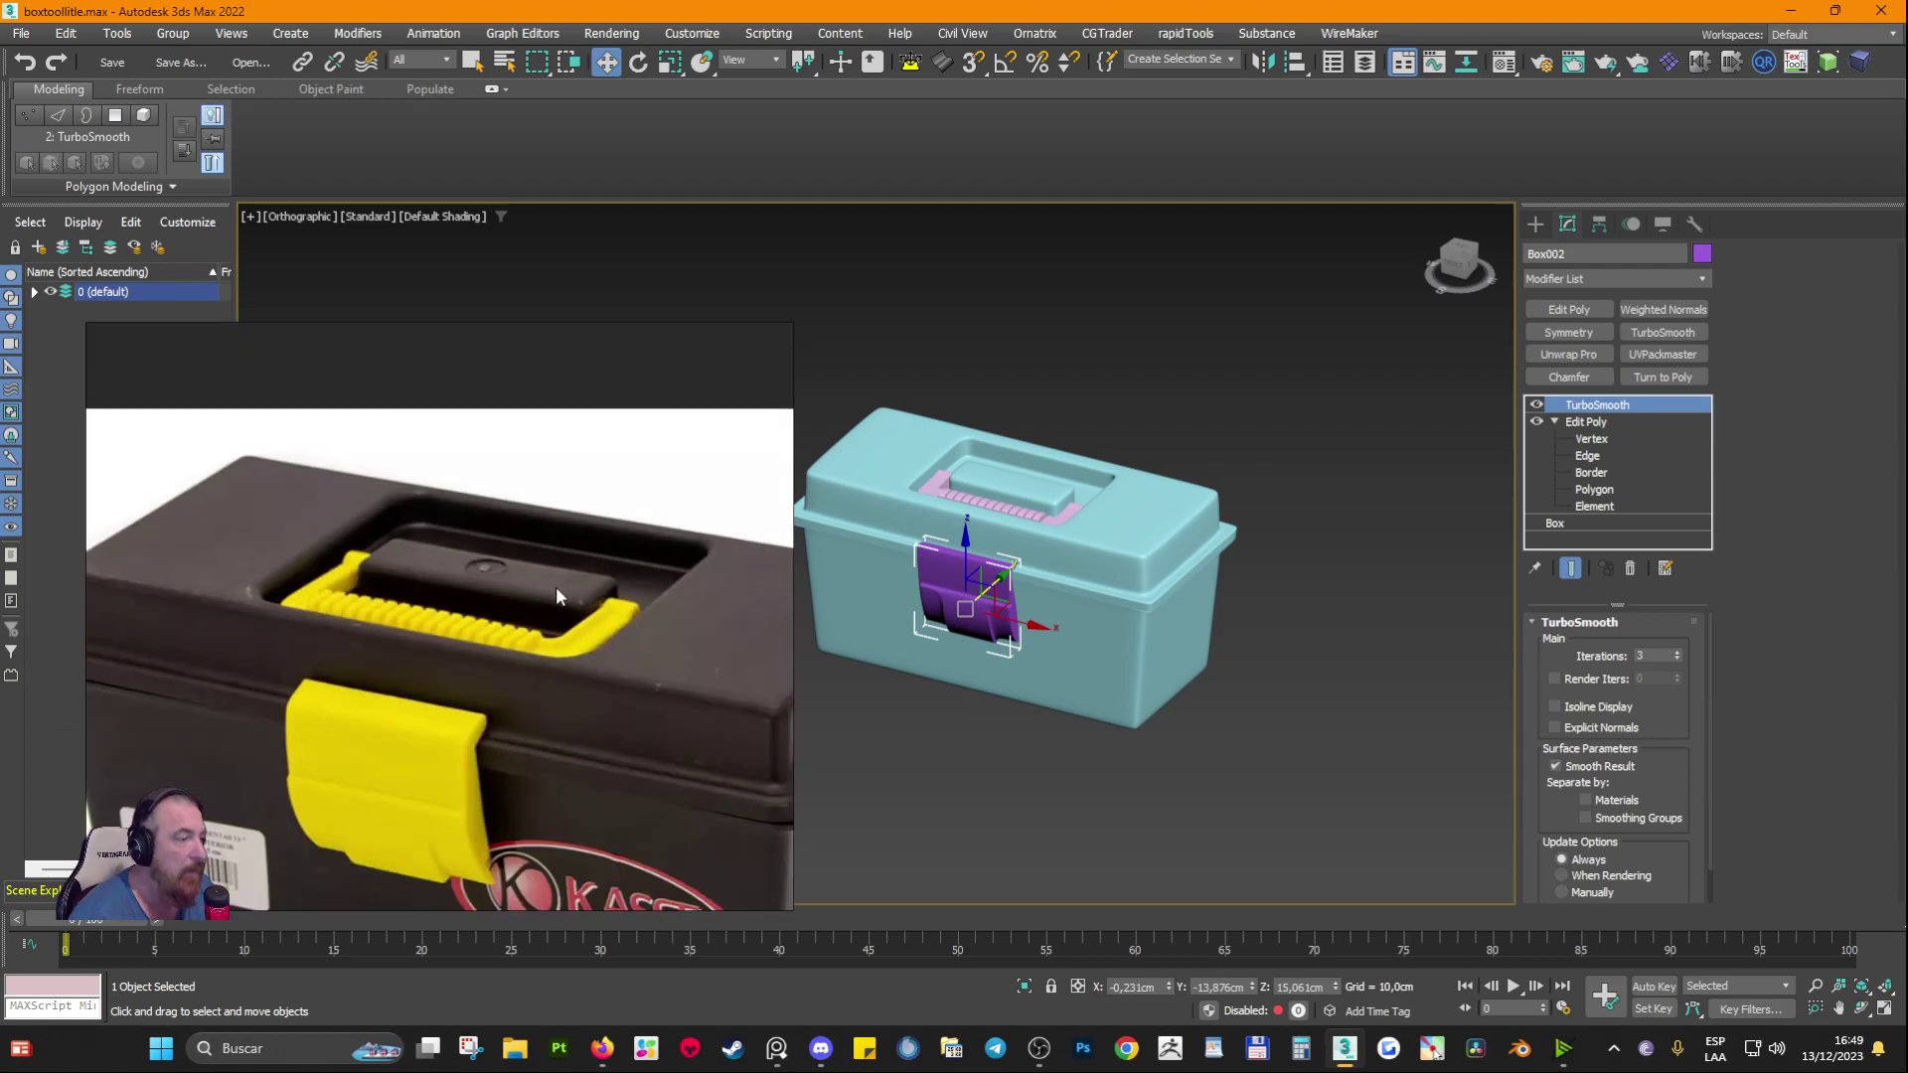
pyautogui.scroll(1, 479, 743)
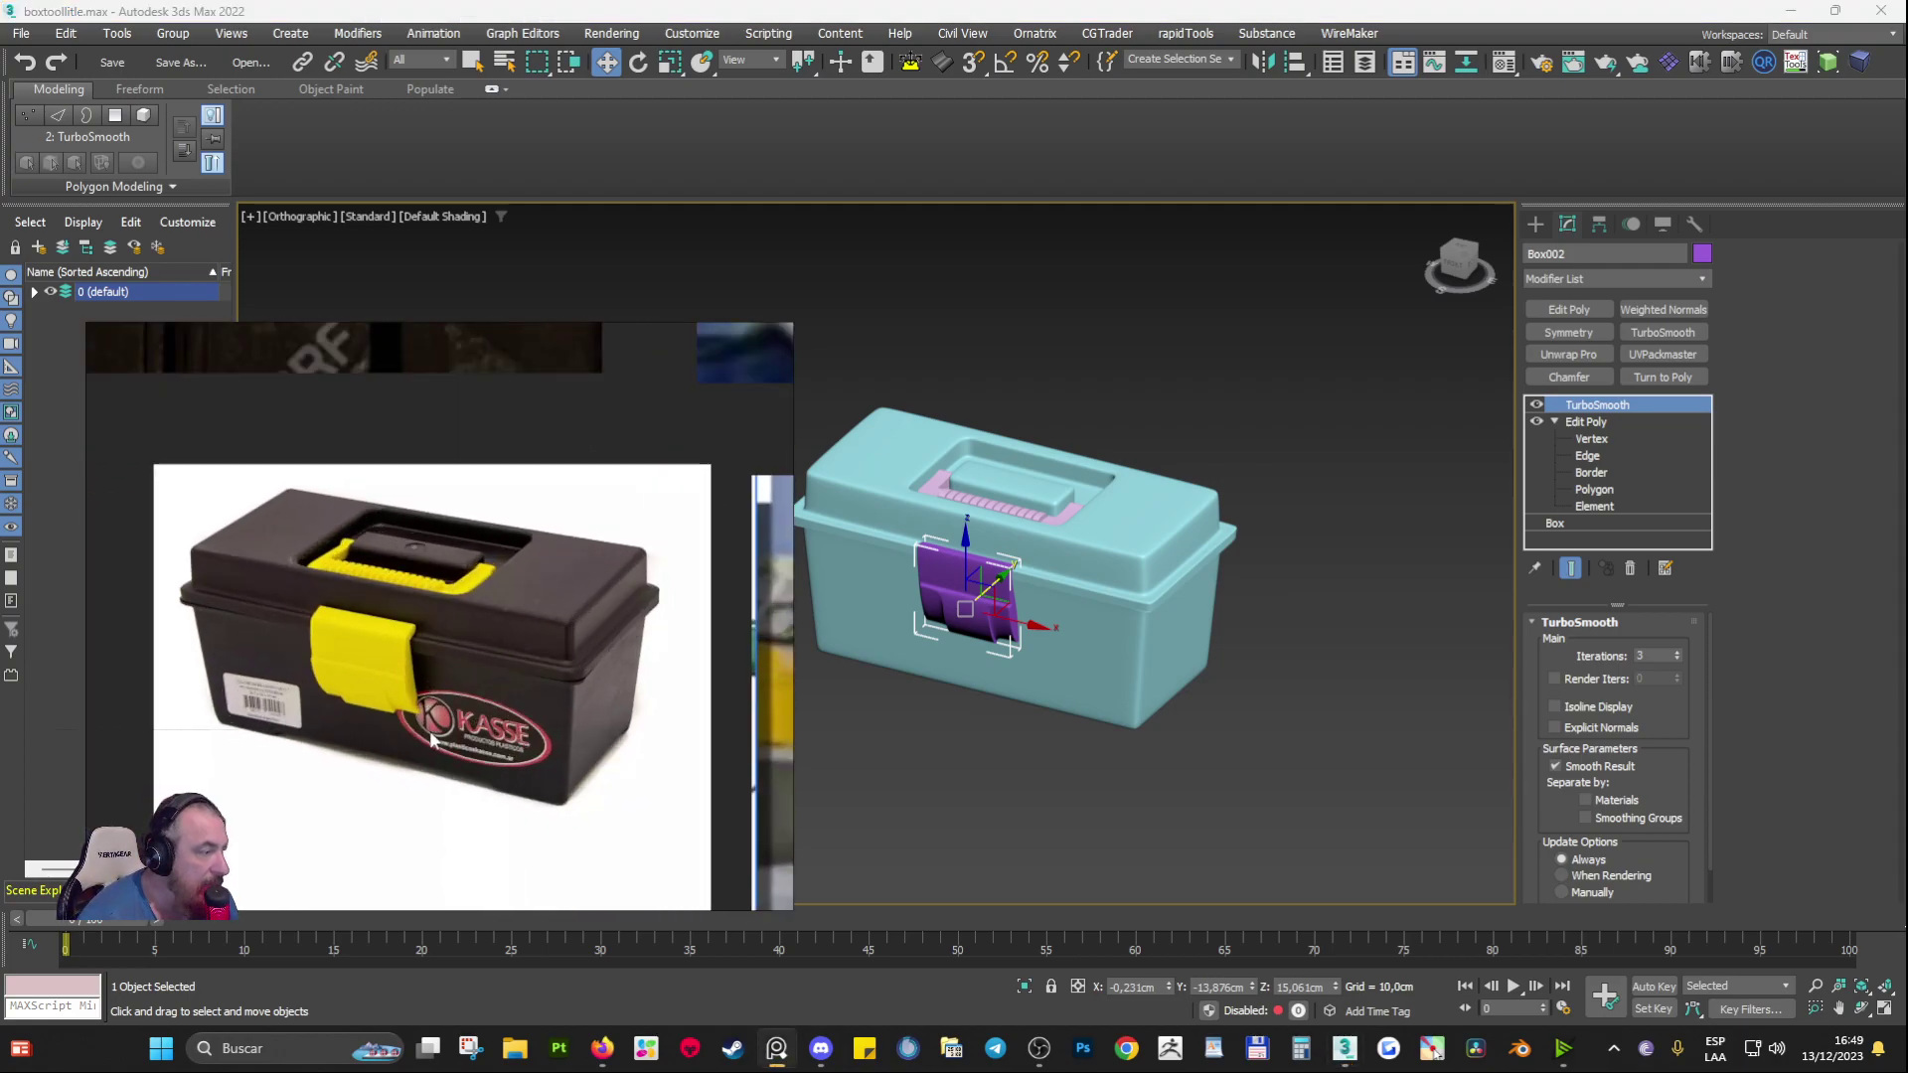
pyautogui.scroll(3, 1083, 549)
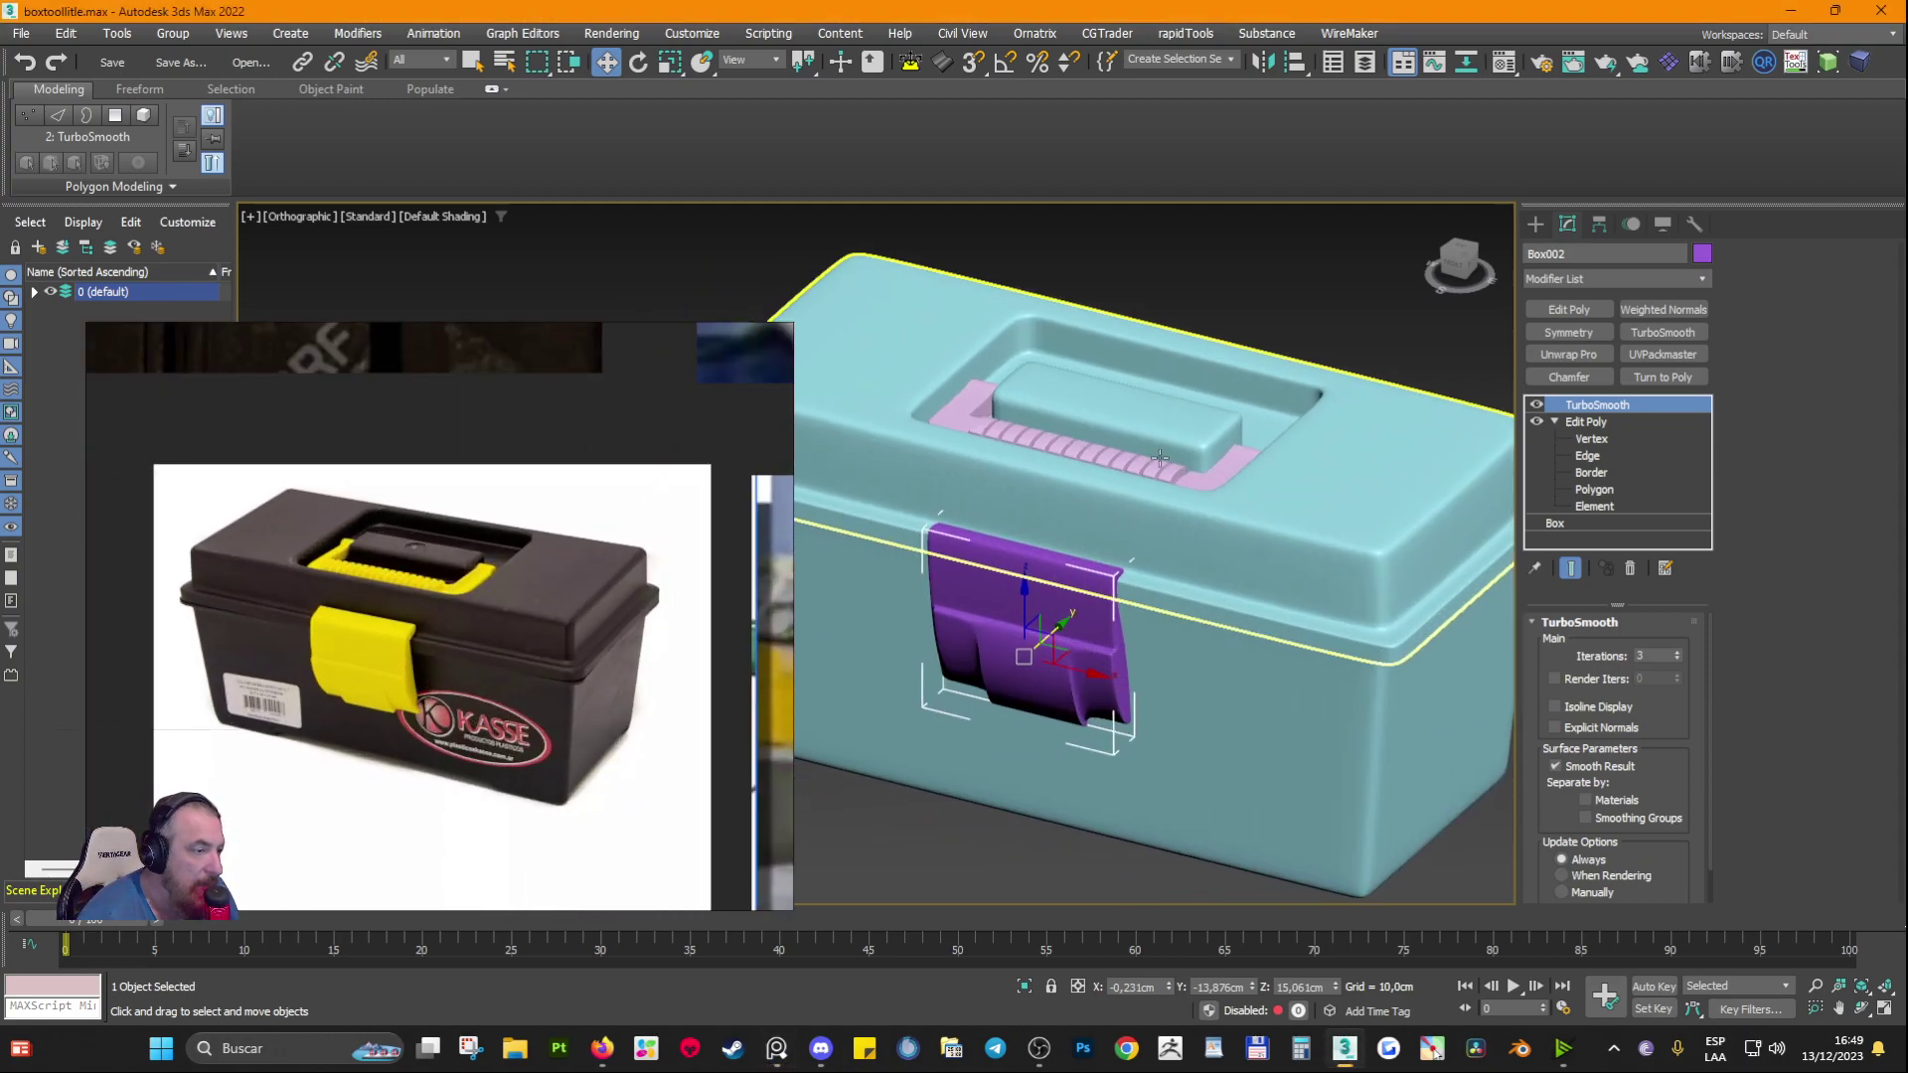
# Step: Try rotating the ribbed handle in the lid's recess and check it from the front
pyautogui.click(1048, 475)
pyautogui.keyDown('alt'); pyautogui.moveTo(1048, 475); pyautogui.dragTo(1034, 522, button='middle'); pyautogui.keyUp('alt')
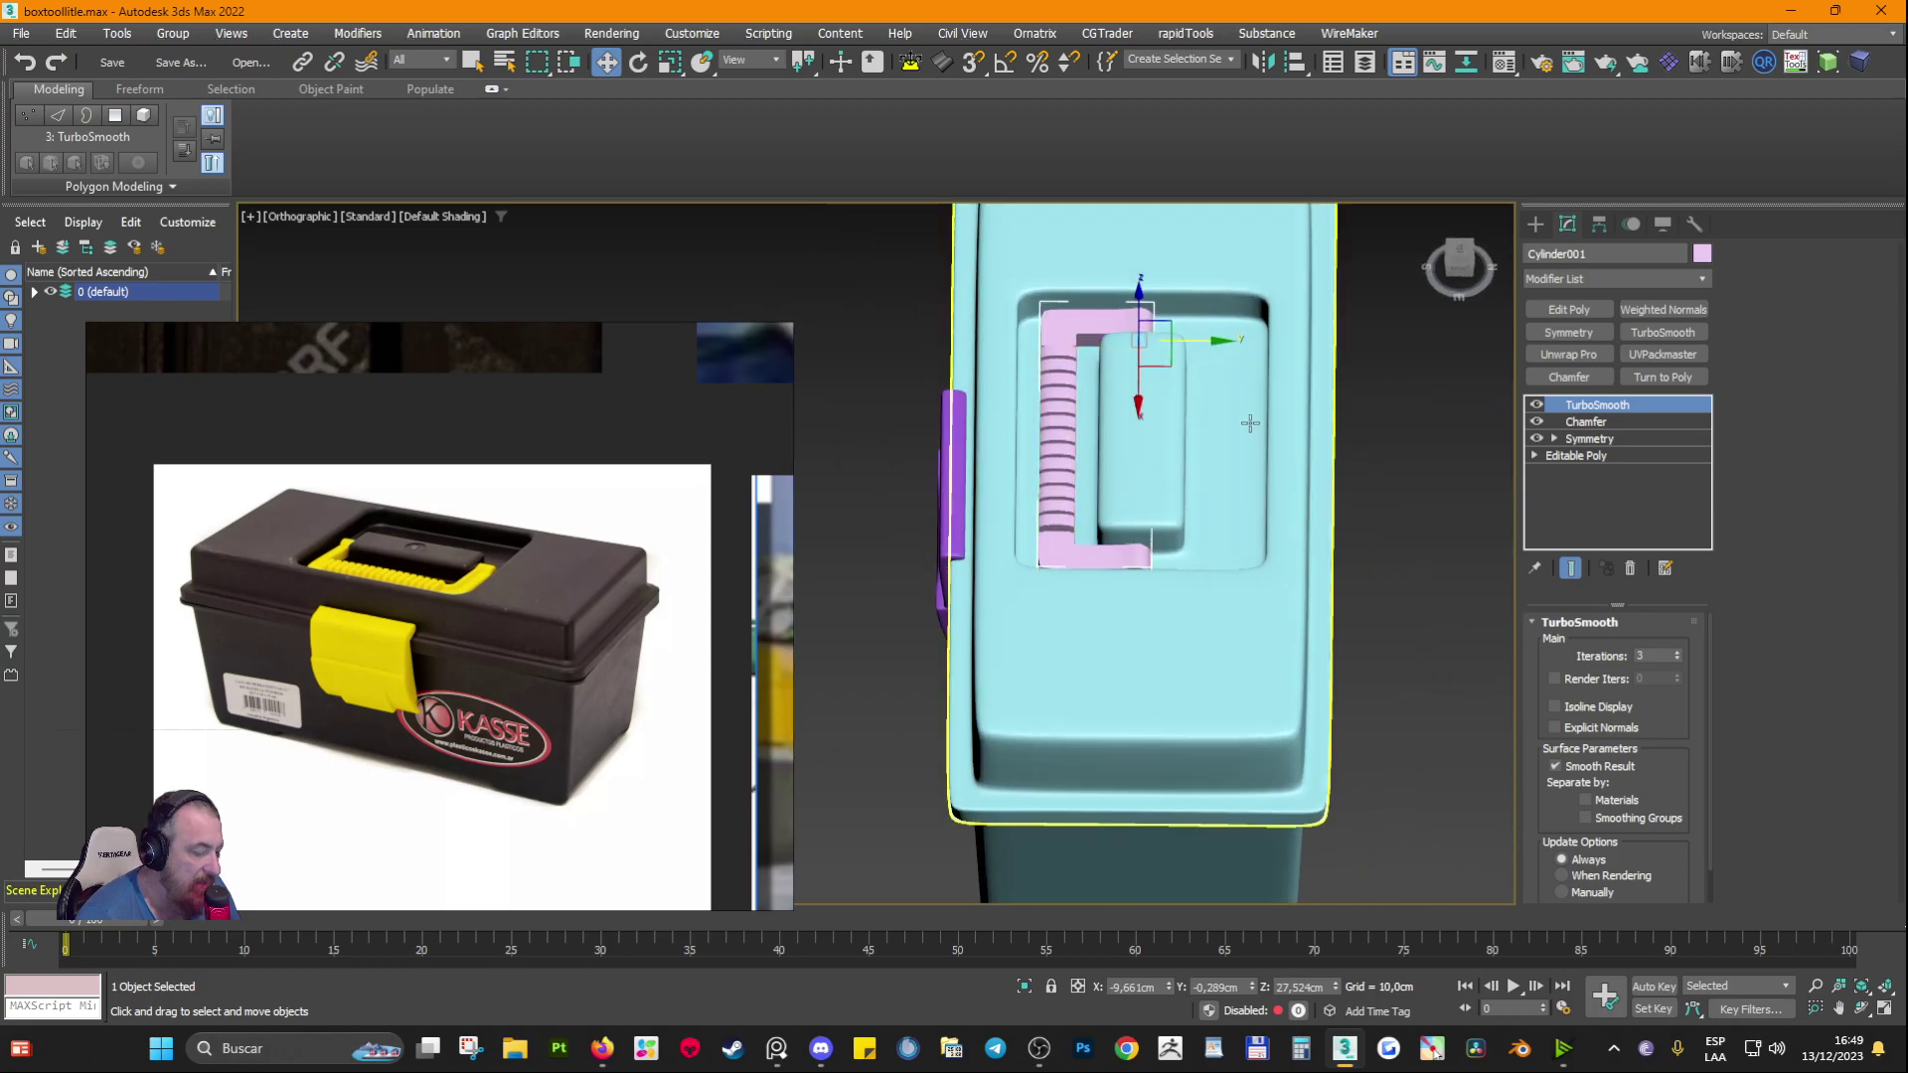
pyautogui.press('e')
pyautogui.moveTo(1162, 290); pyautogui.dragTo(1236, 360)
pyautogui.keyDown('alt'); pyautogui.moveTo(1182, 497); pyautogui.dragTo(1342, 441, button='middle'); pyautogui.keyUp('alt')
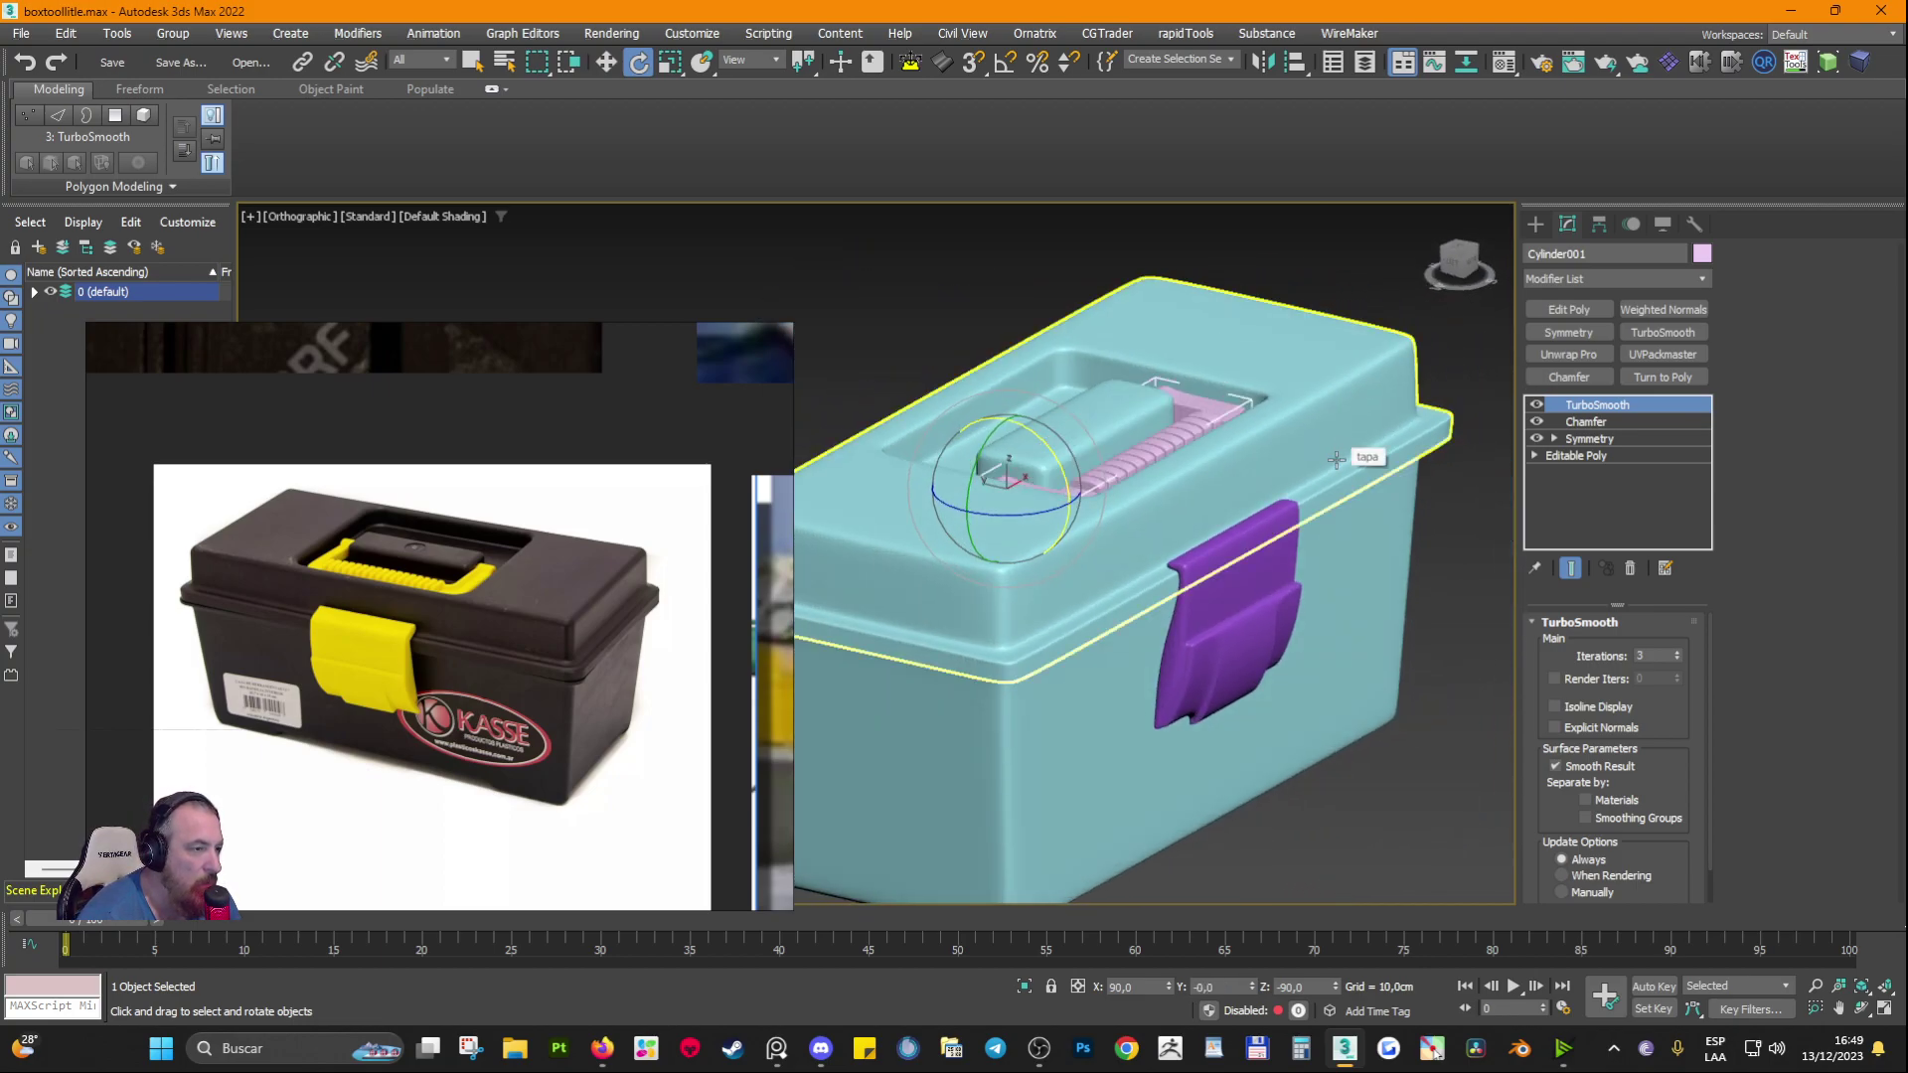
pyautogui.keyDown('alt'); pyautogui.moveTo(1336, 458); pyautogui.dragTo(1040, 599, button='middle'); pyautogui.keyUp('alt')
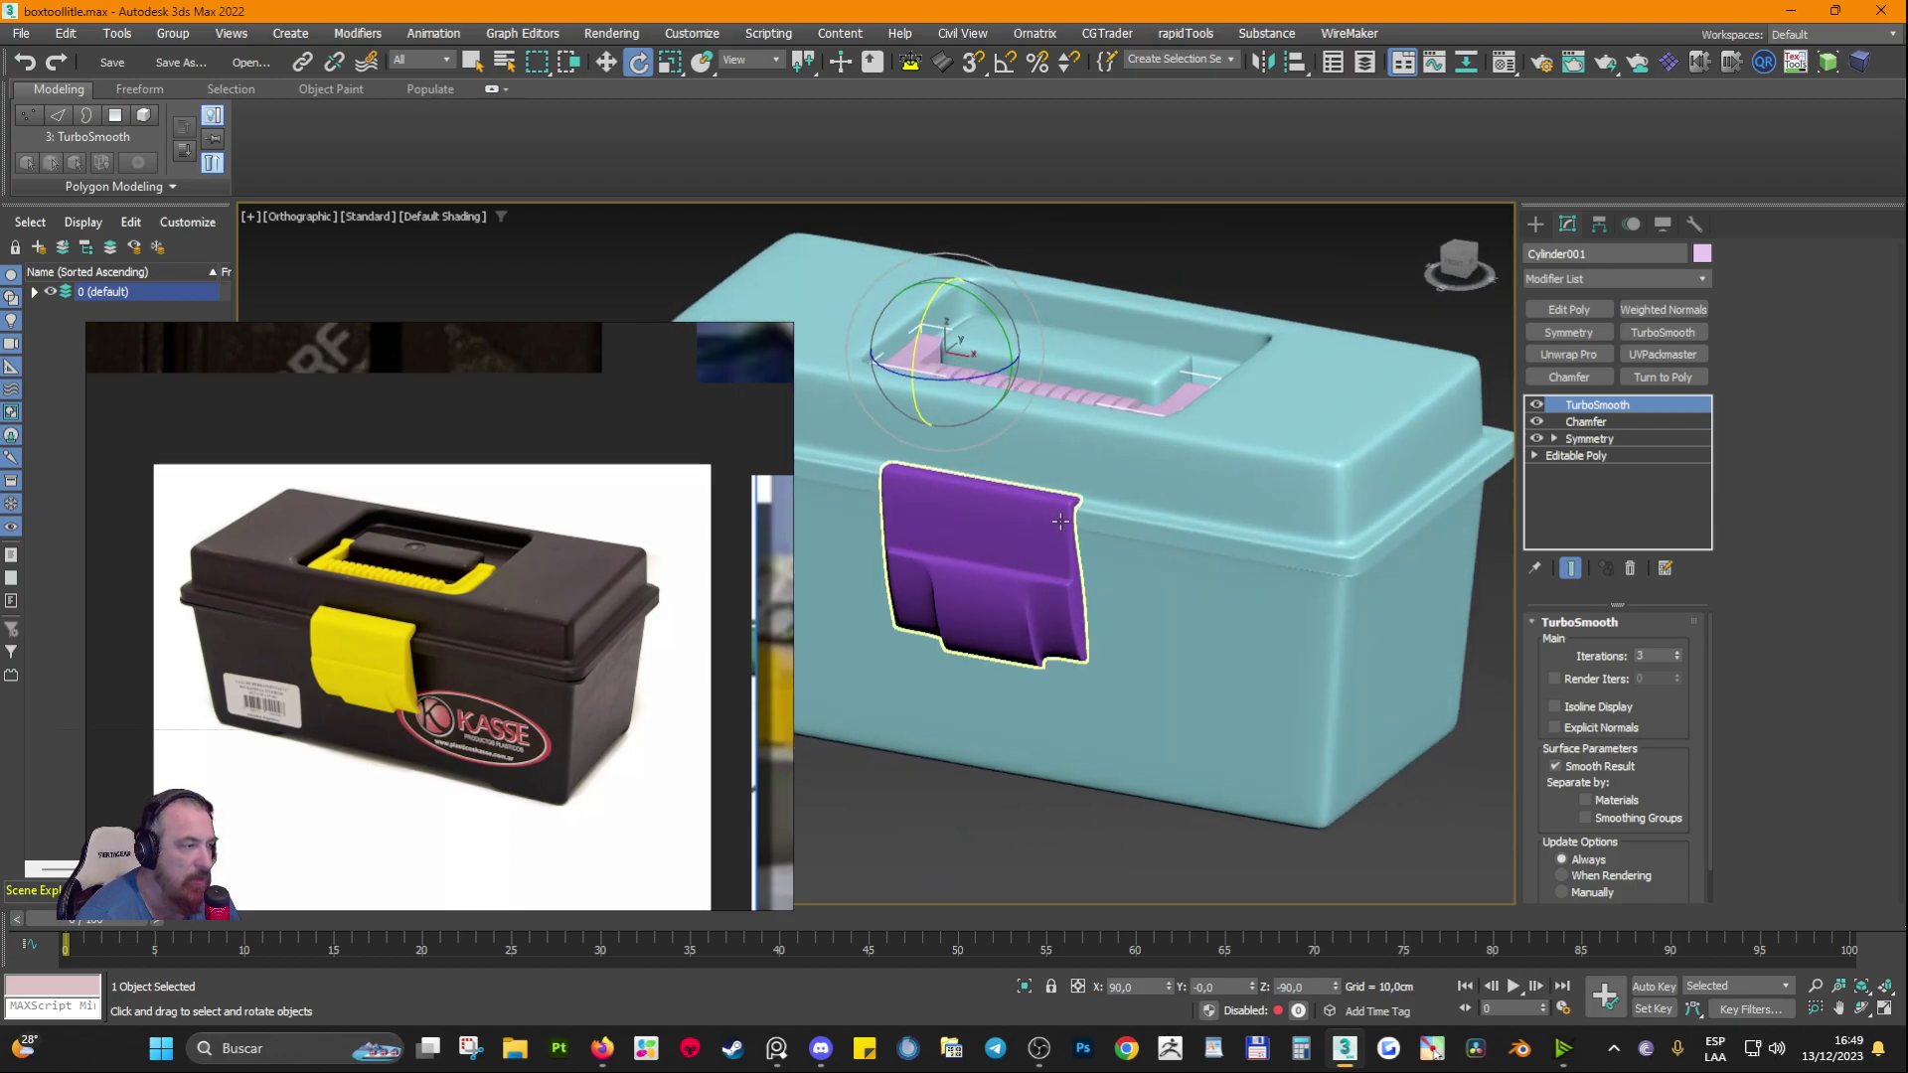
# Step: Clear the reference photo from the viewport, frame the whole toolbox and deselect everything
pyautogui.scroll(-2, 1073, 537)
pyautogui.moveTo(1090, 537)
pyautogui.mouseDown(button='middle')
pyautogui.moveTo(1111, 563)
pyautogui.moveTo(1055, 539)
pyautogui.mouseUp(button='middle')
pyautogui.moveTo(652, 467); pyautogui.dragTo(604, 380, button='right')
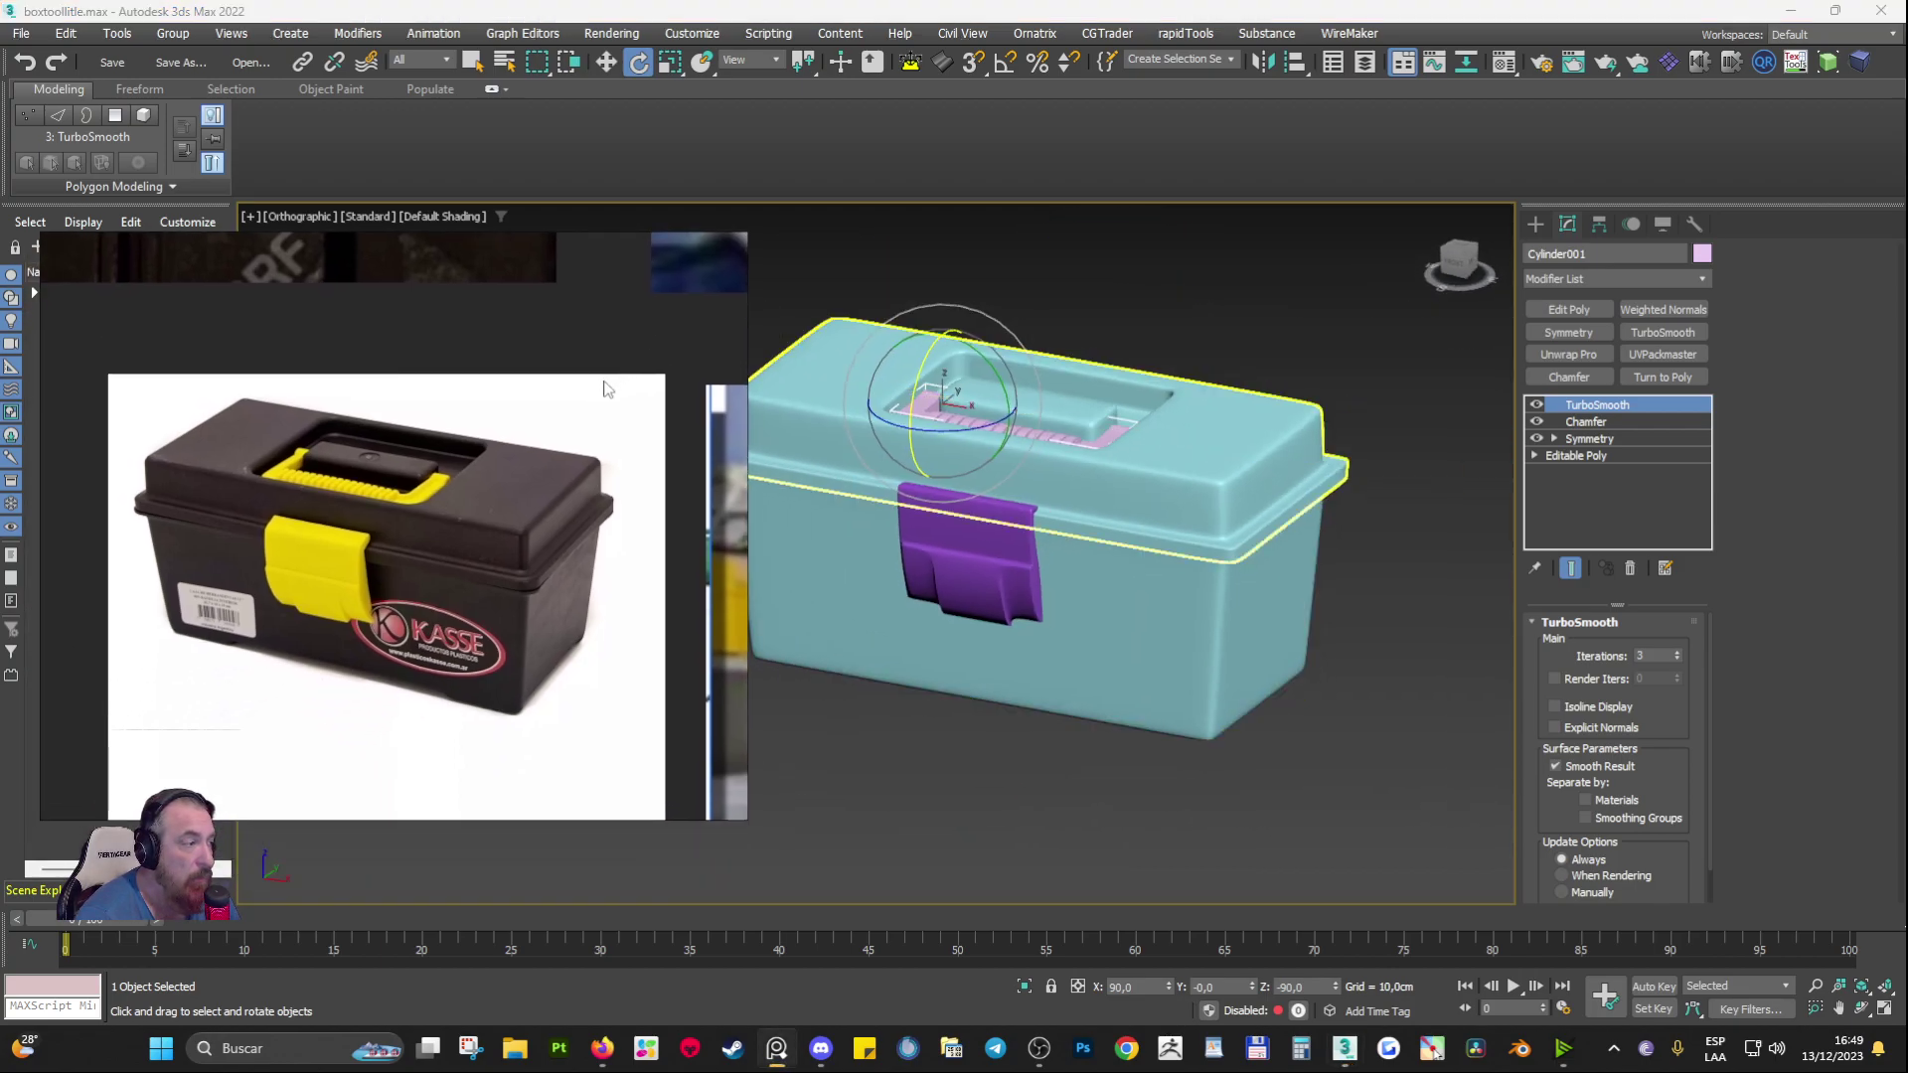
pyautogui.moveTo(604, 381); pyautogui.dragTo(606, 285, button='middle')
pyautogui.moveTo(1513, 302); pyautogui.dragTo(1308, 332, button='middle')
pyautogui.click(1017, 397)
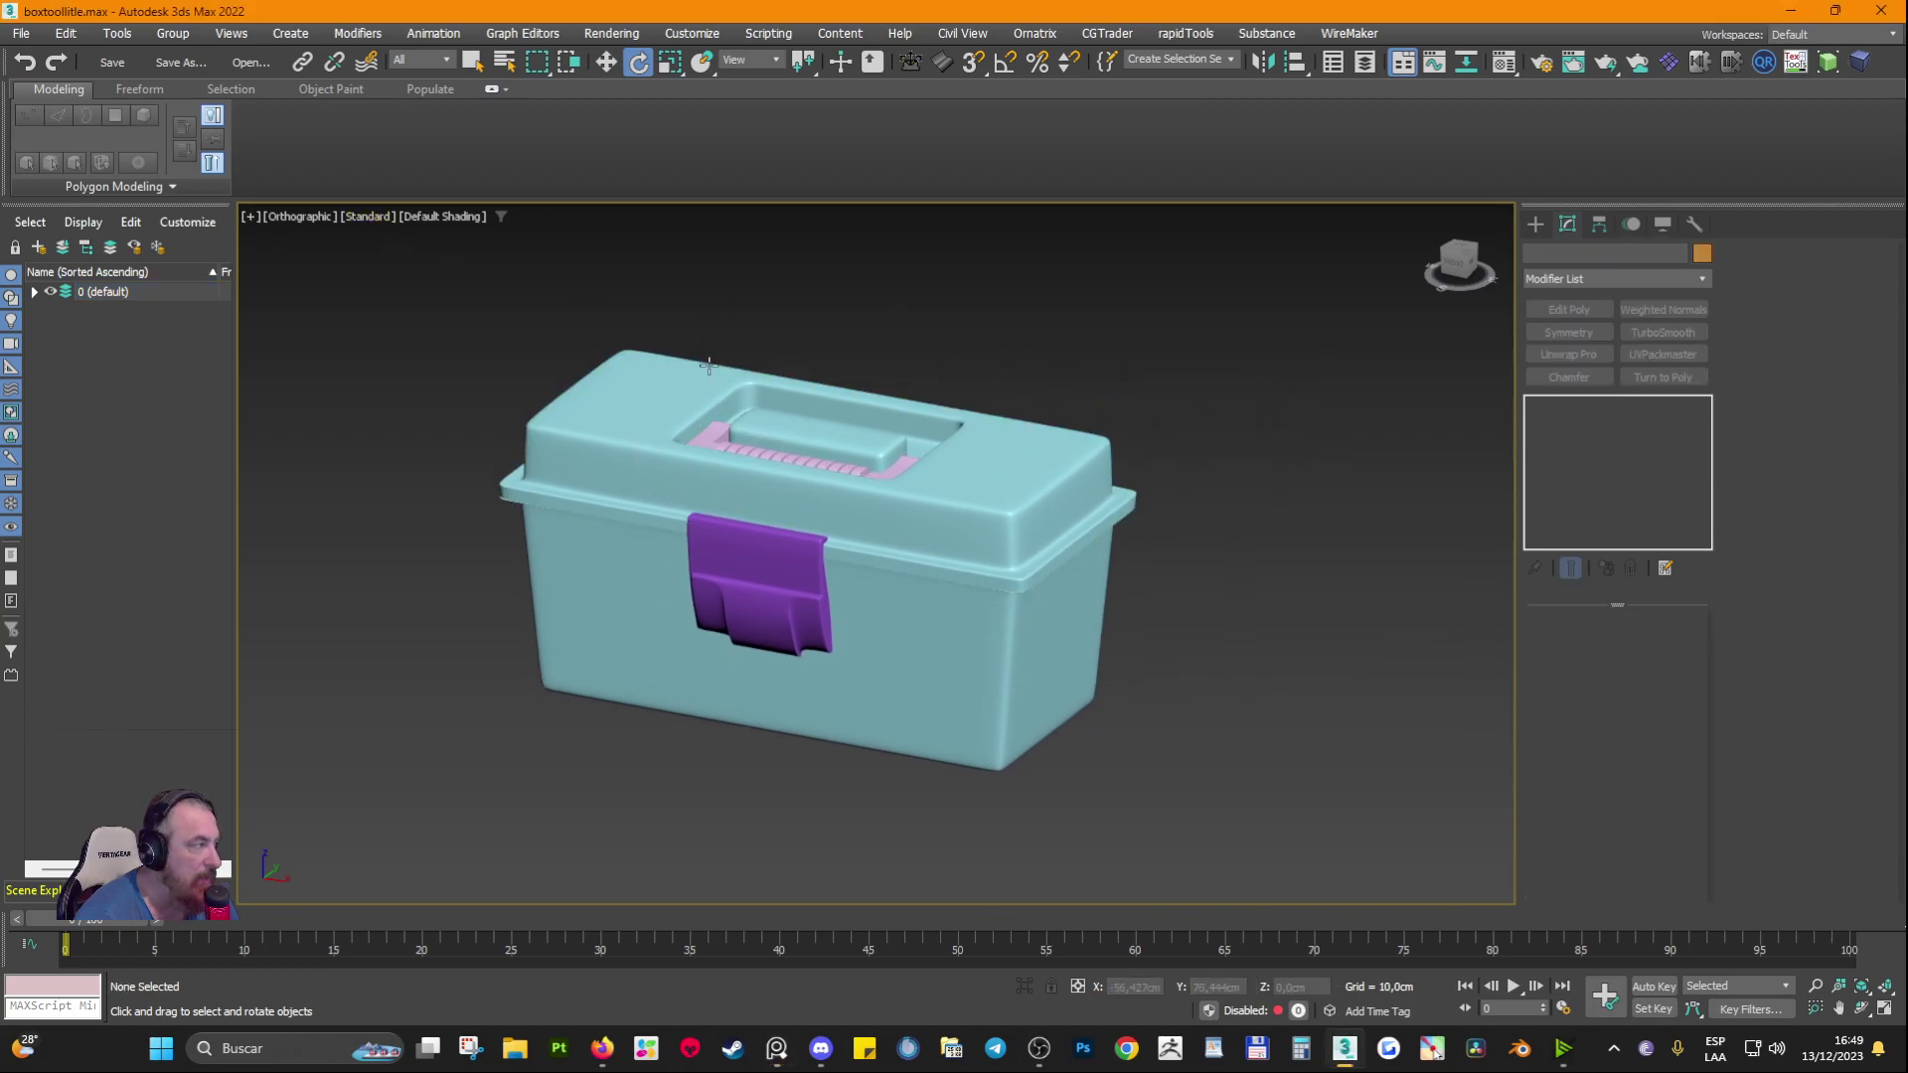
# Step: Set the object colour of the toolbox's body and lid to a custom very dark grey
pyautogui.hotkey('ctrl', 'a')
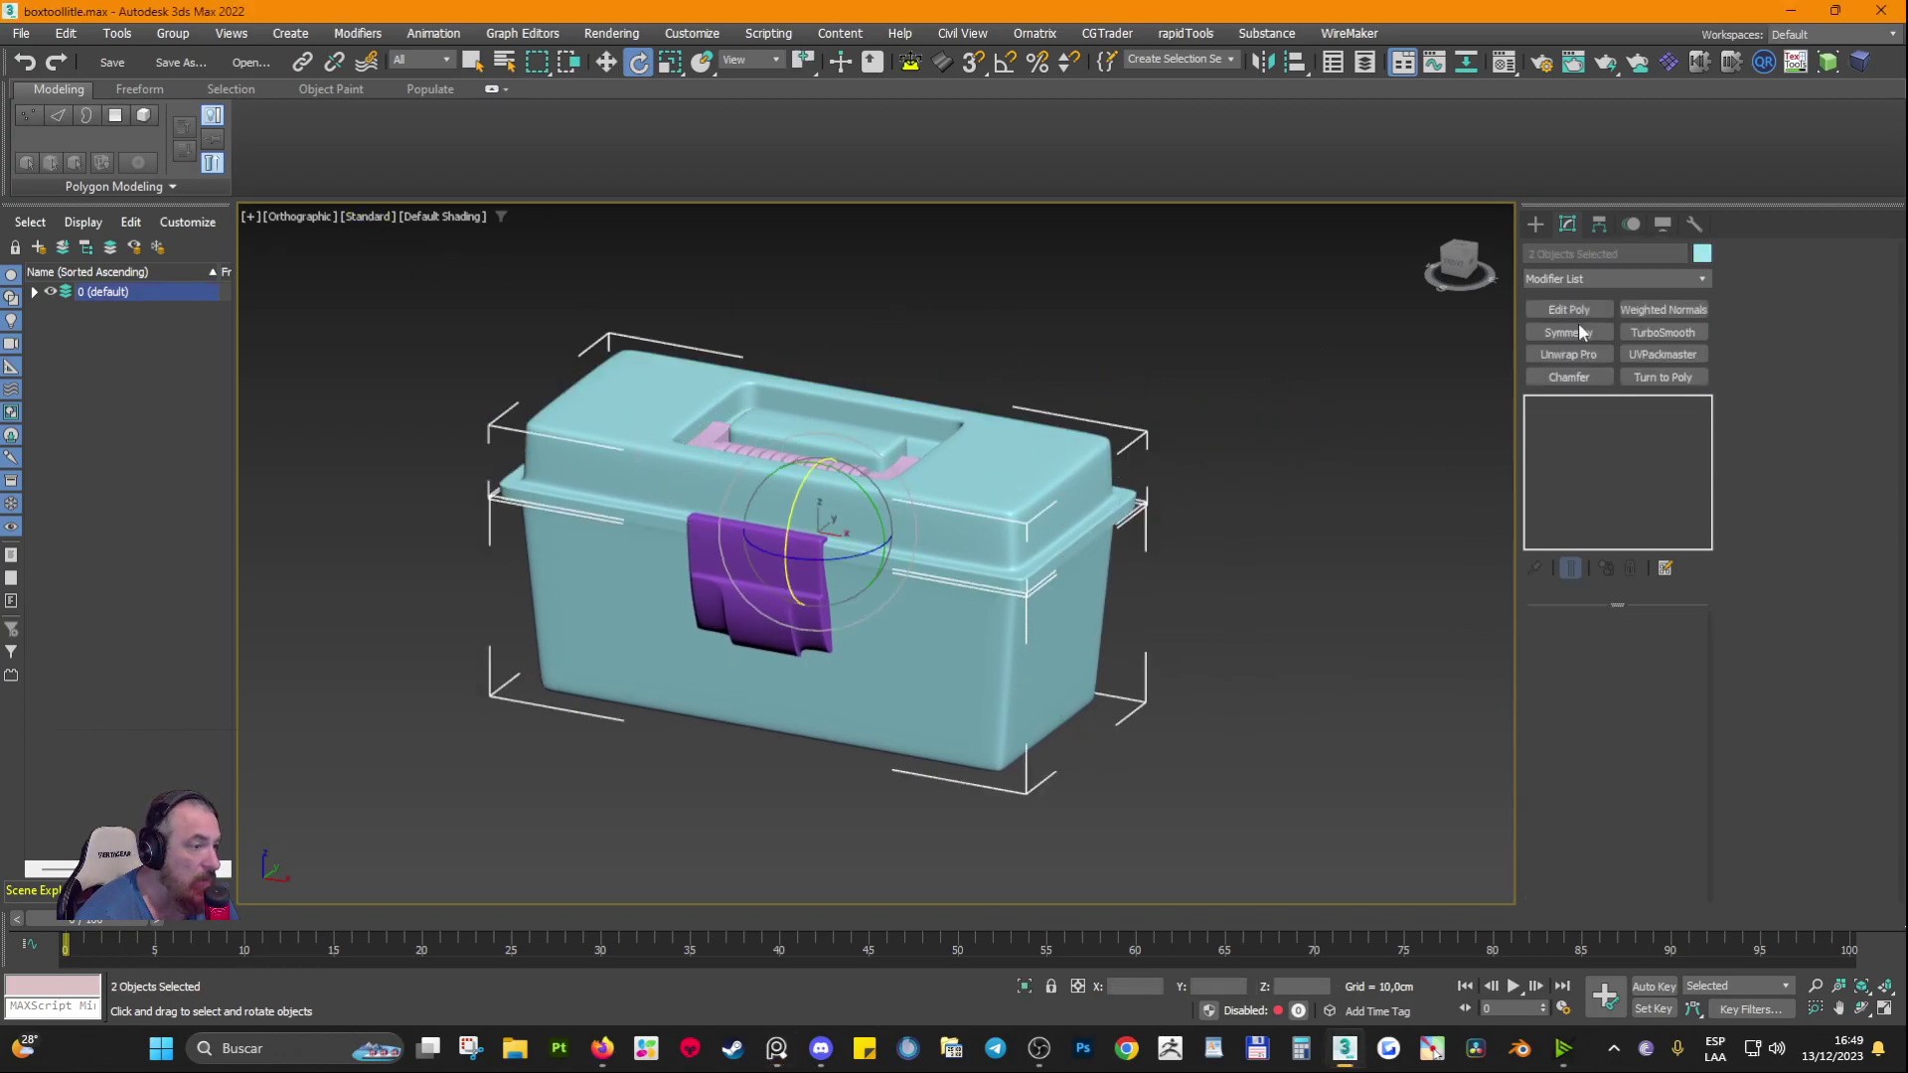
pyautogui.click(1701, 254)
pyautogui.click(1125, 602)
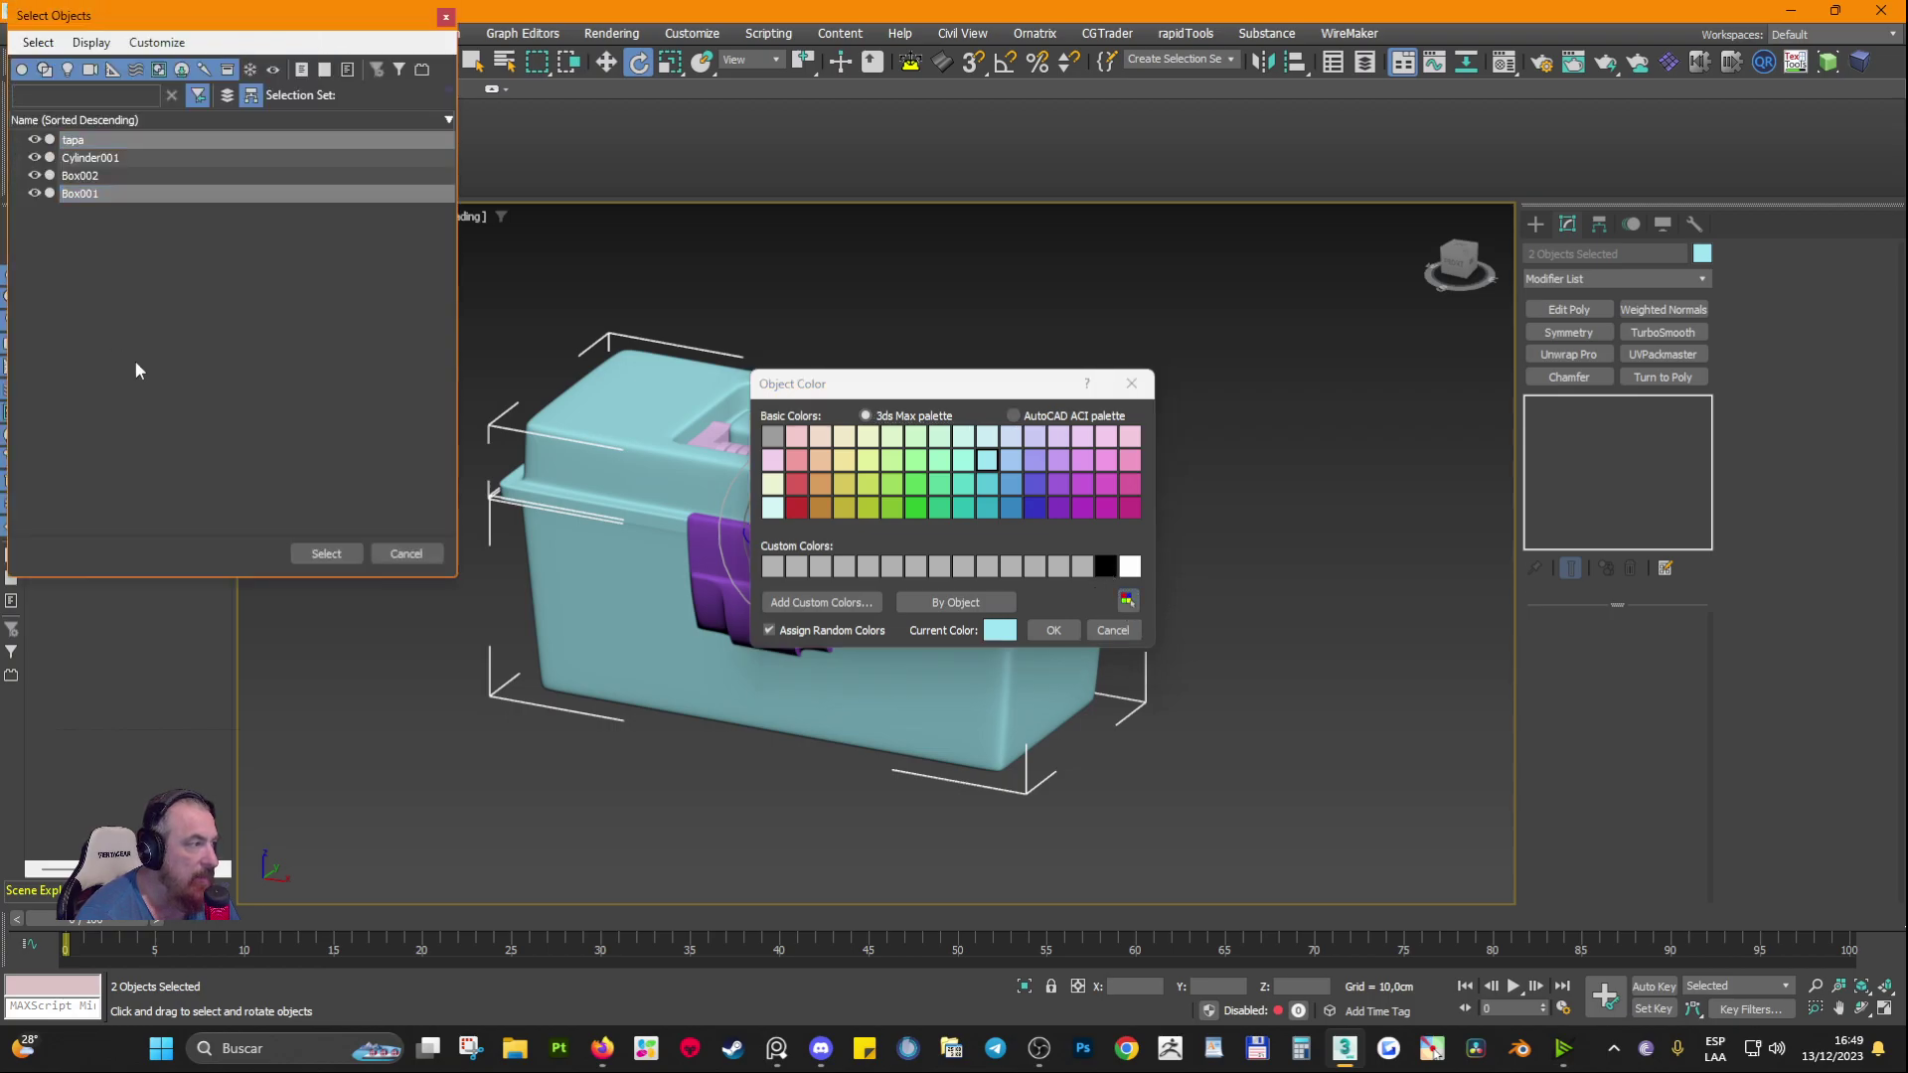
pyautogui.click(405, 553)
pyautogui.click(773, 566)
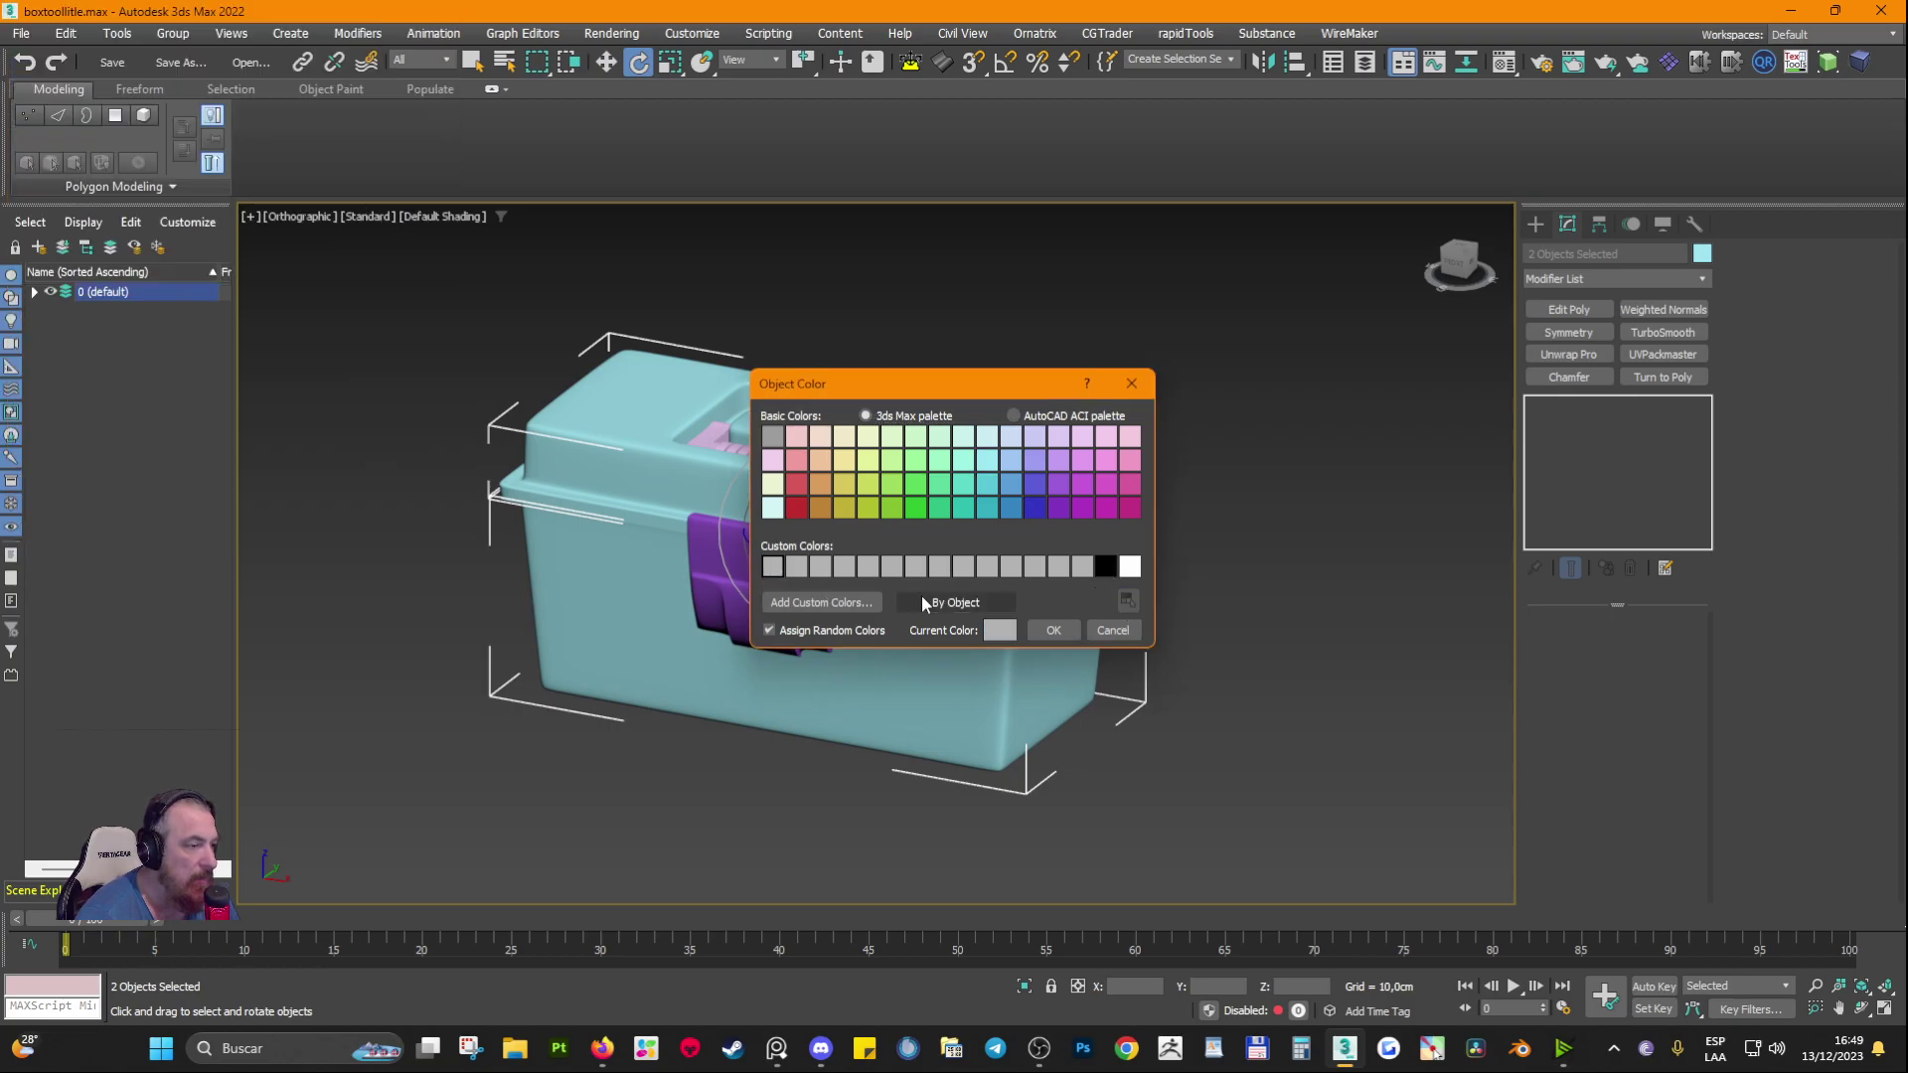
pyautogui.click(1002, 630)
pyautogui.moveTo(950, 218); pyautogui.dragTo(949, 193)
pyautogui.click(1104, 365)
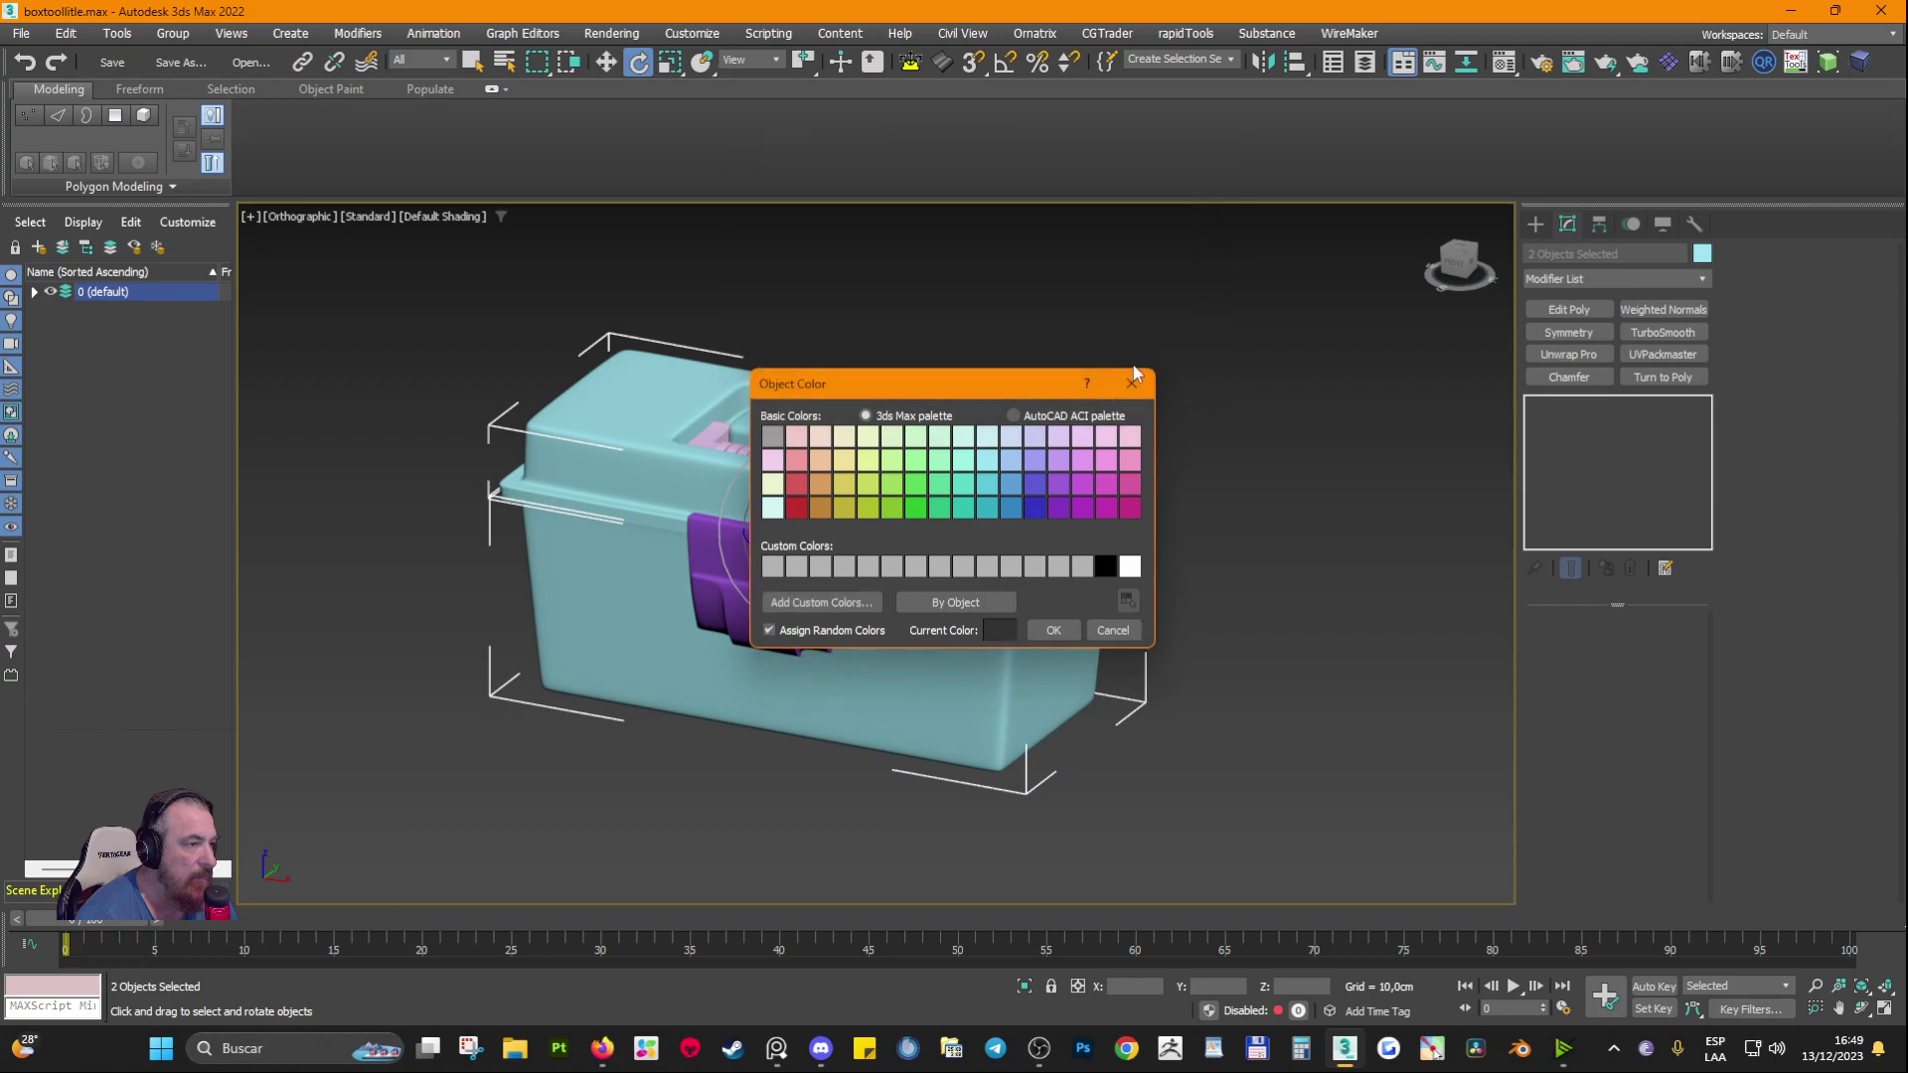
pyautogui.click(1061, 632)
pyautogui.click(1137, 539)
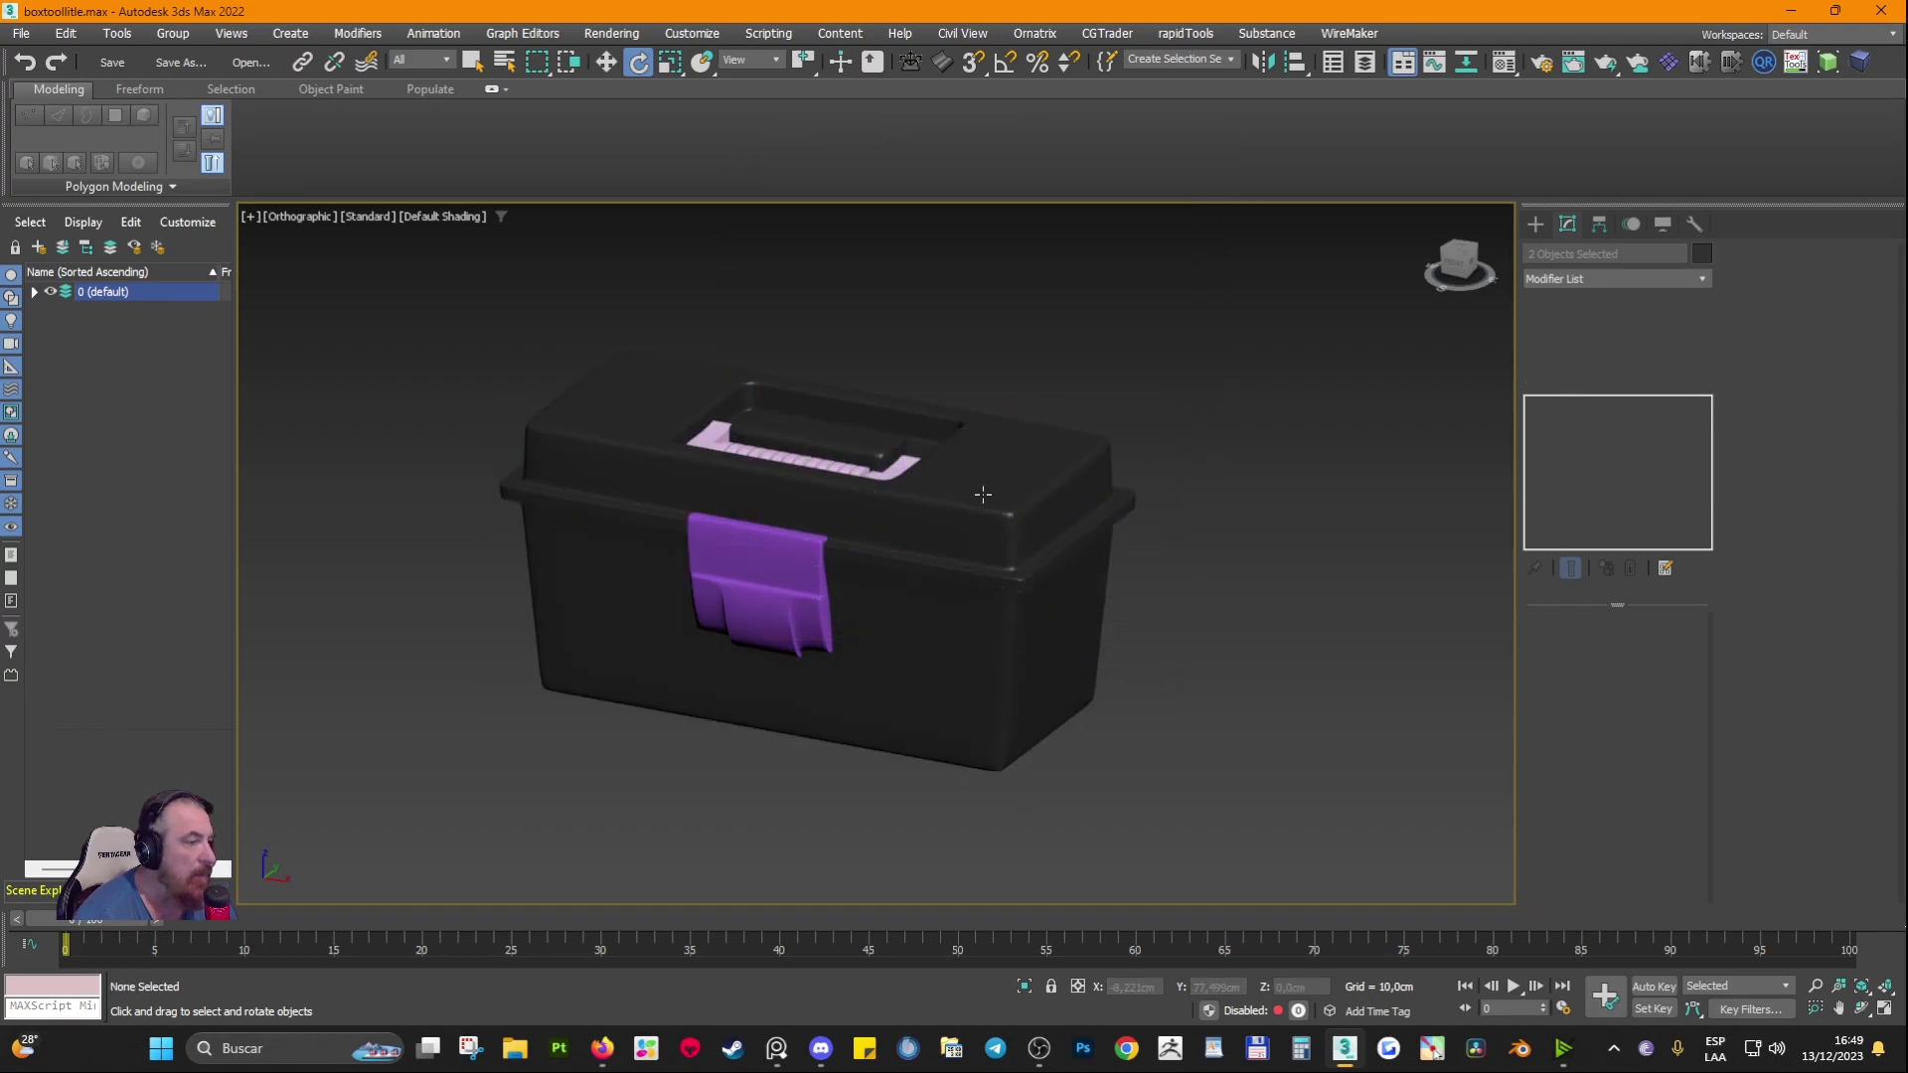
# Step: Set the object colour of the handle and the front latch to a basic palette yellow
pyautogui.click(844, 468)
pyautogui.keyDown('ctrl'); pyautogui.click(757, 577); pyautogui.keyUp('ctrl')
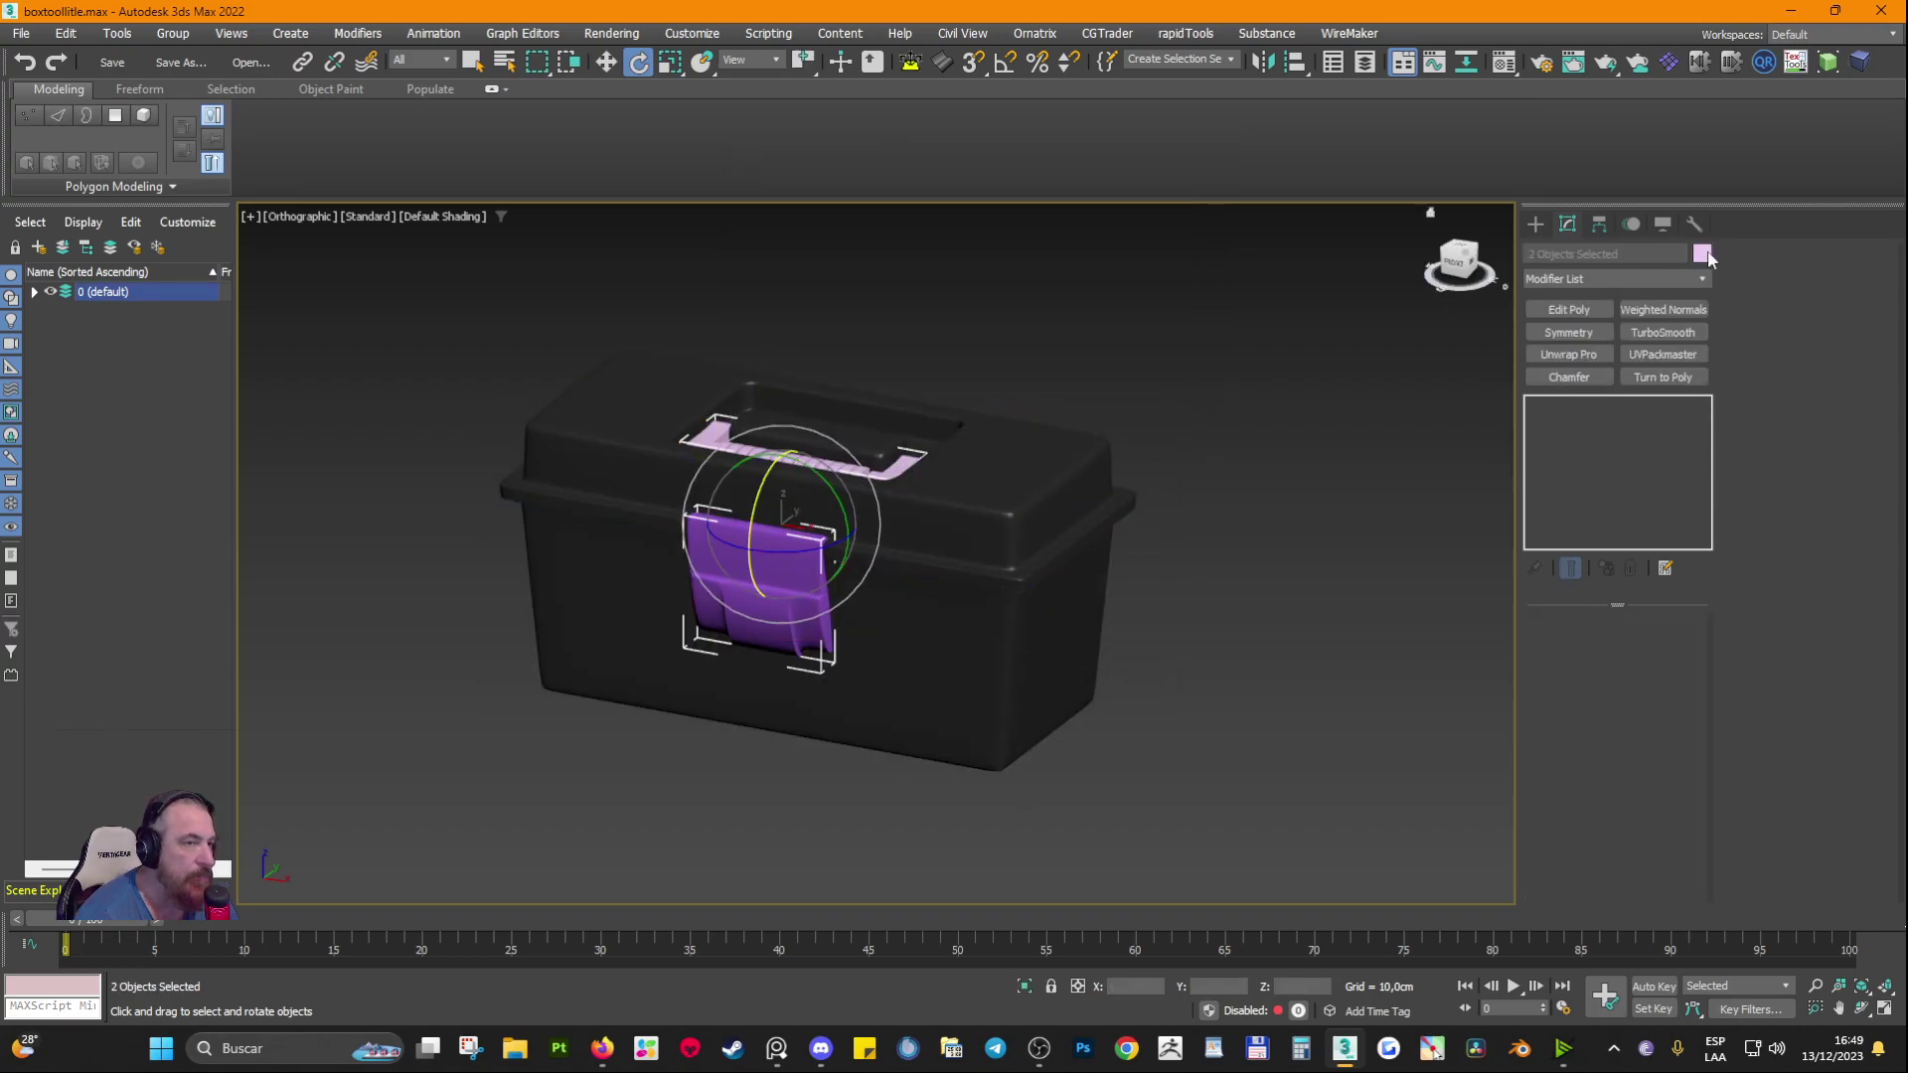
pyautogui.click(1702, 253)
pyautogui.click(843, 483)
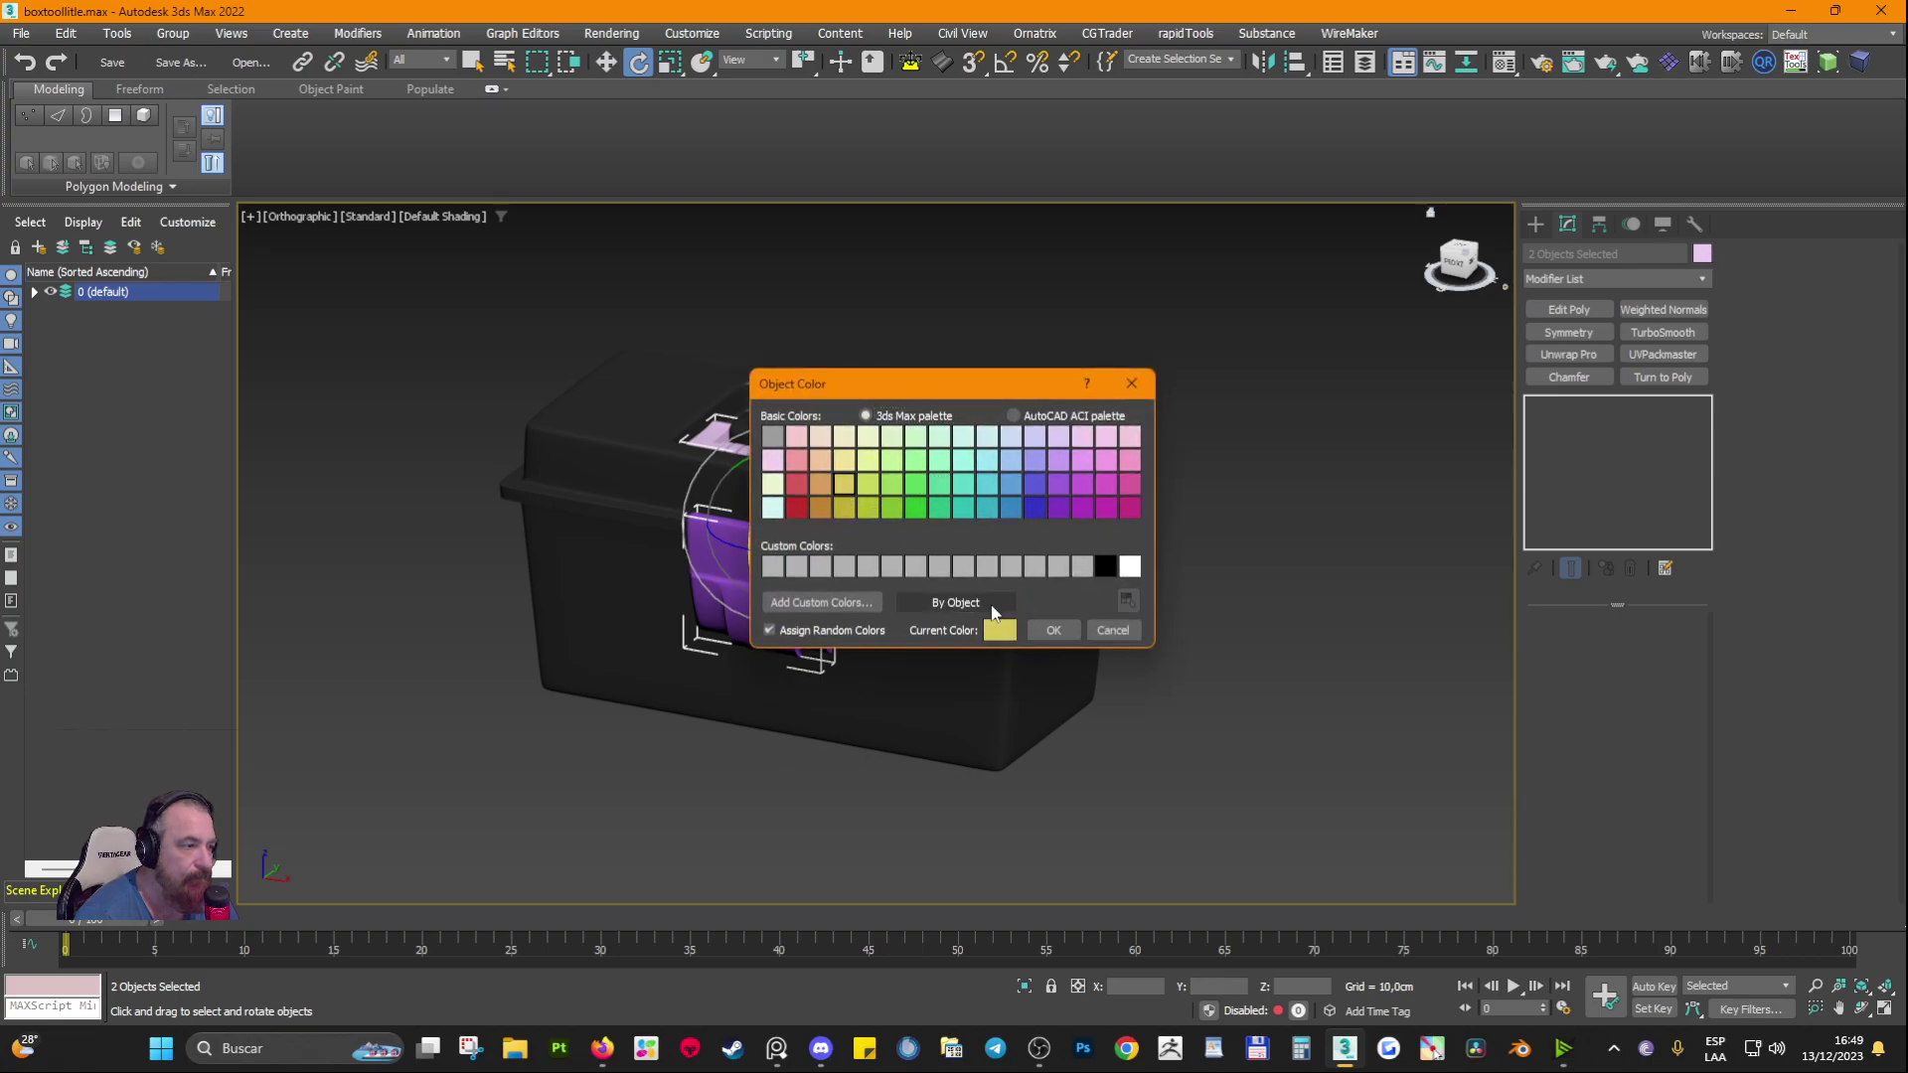
pyautogui.click(1053, 629)
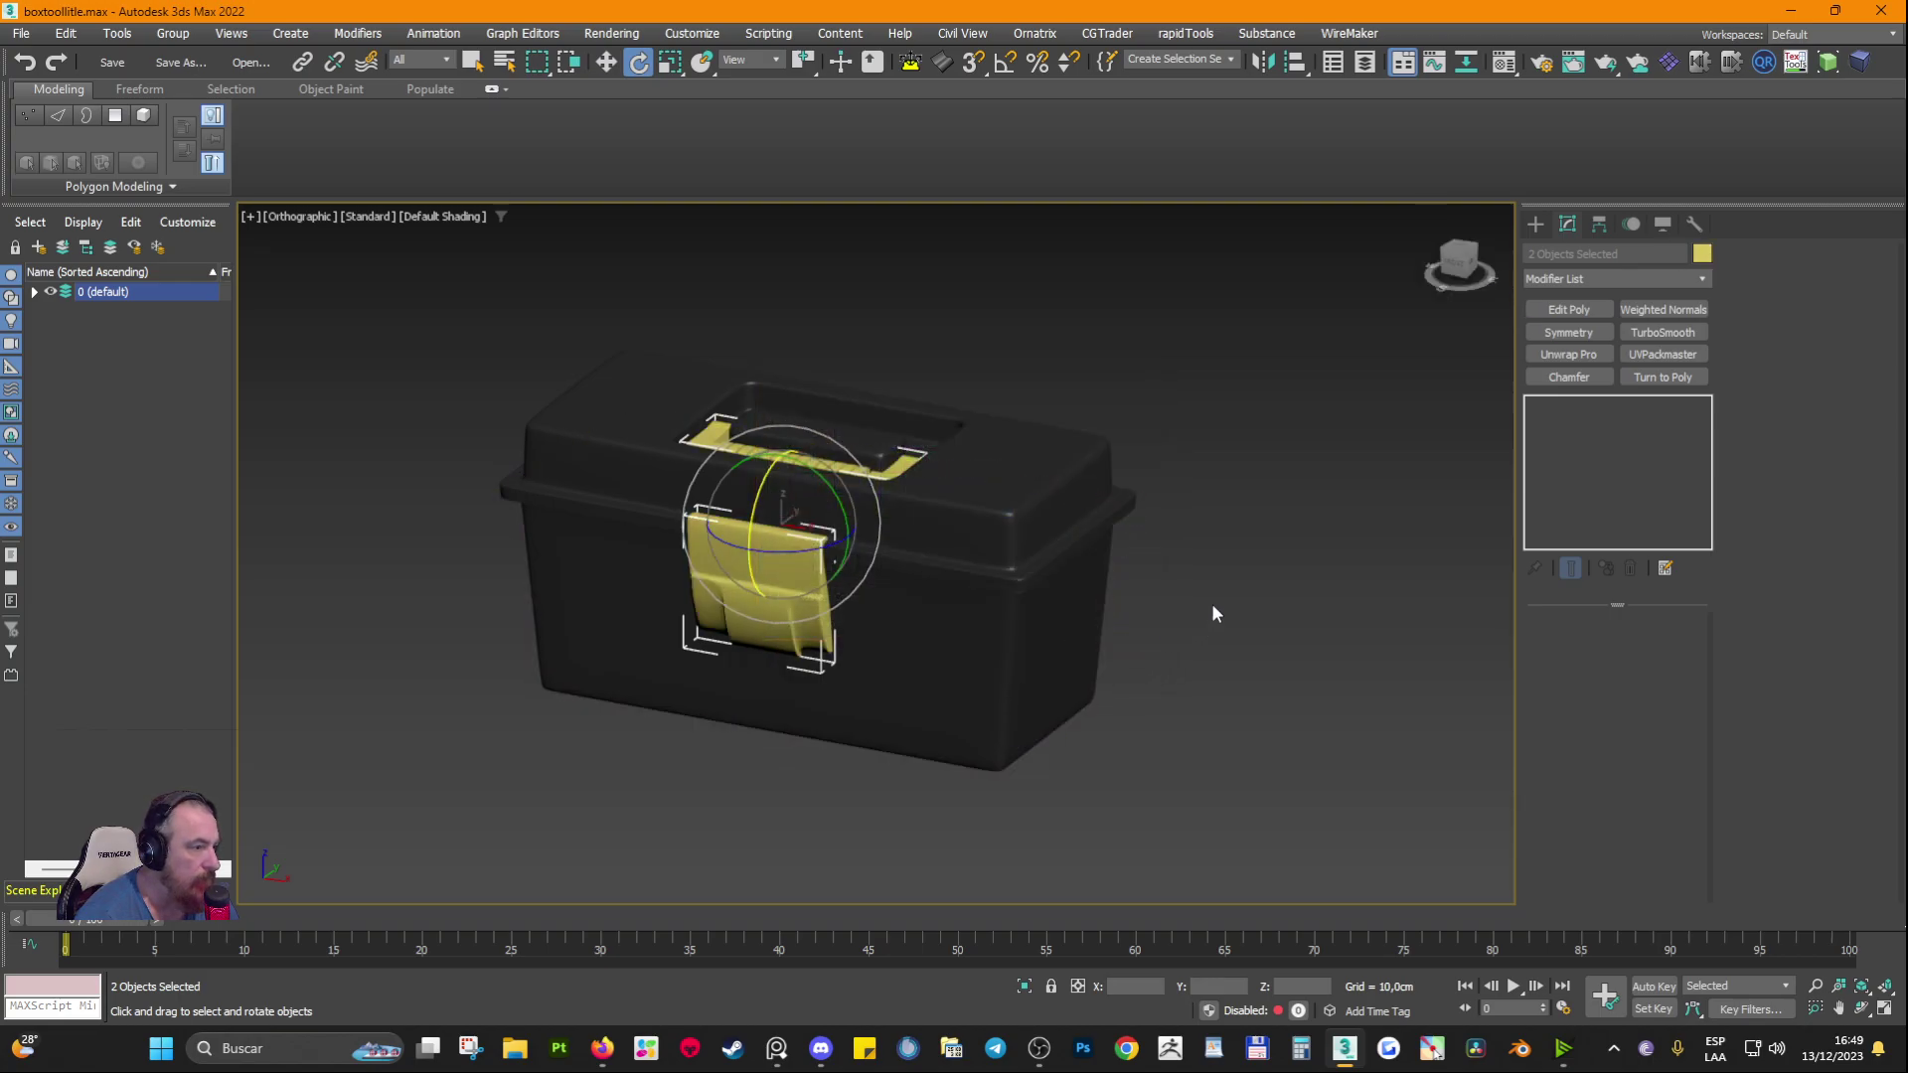
pyautogui.click(1213, 602)
# Step: Modify the handle and latch's yellow to a brighter, fully saturated custom yellow by removing whiteness and raising its value
pyautogui.click(990, 578)
pyautogui.keyDown('ctrl'); pyautogui.click(806, 462); pyautogui.keyUp('ctrl')
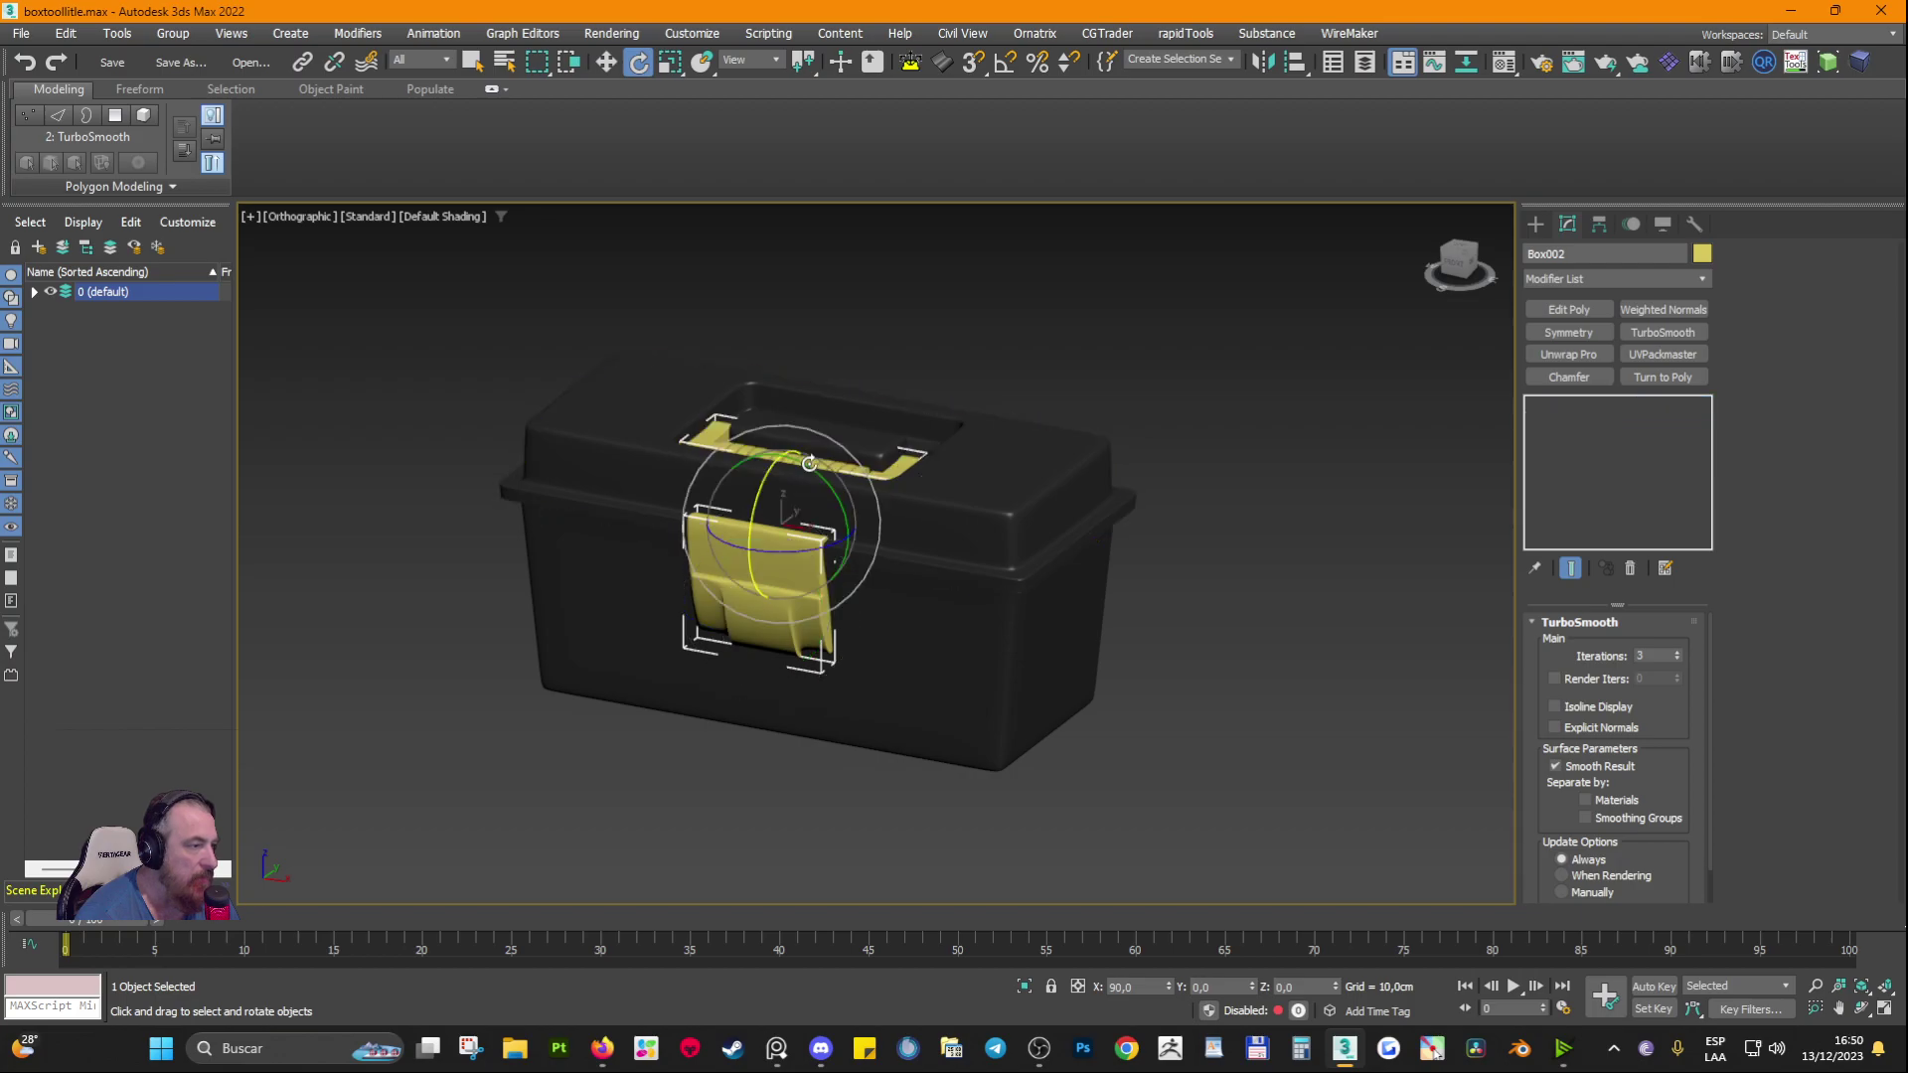
pyautogui.click(1702, 254)
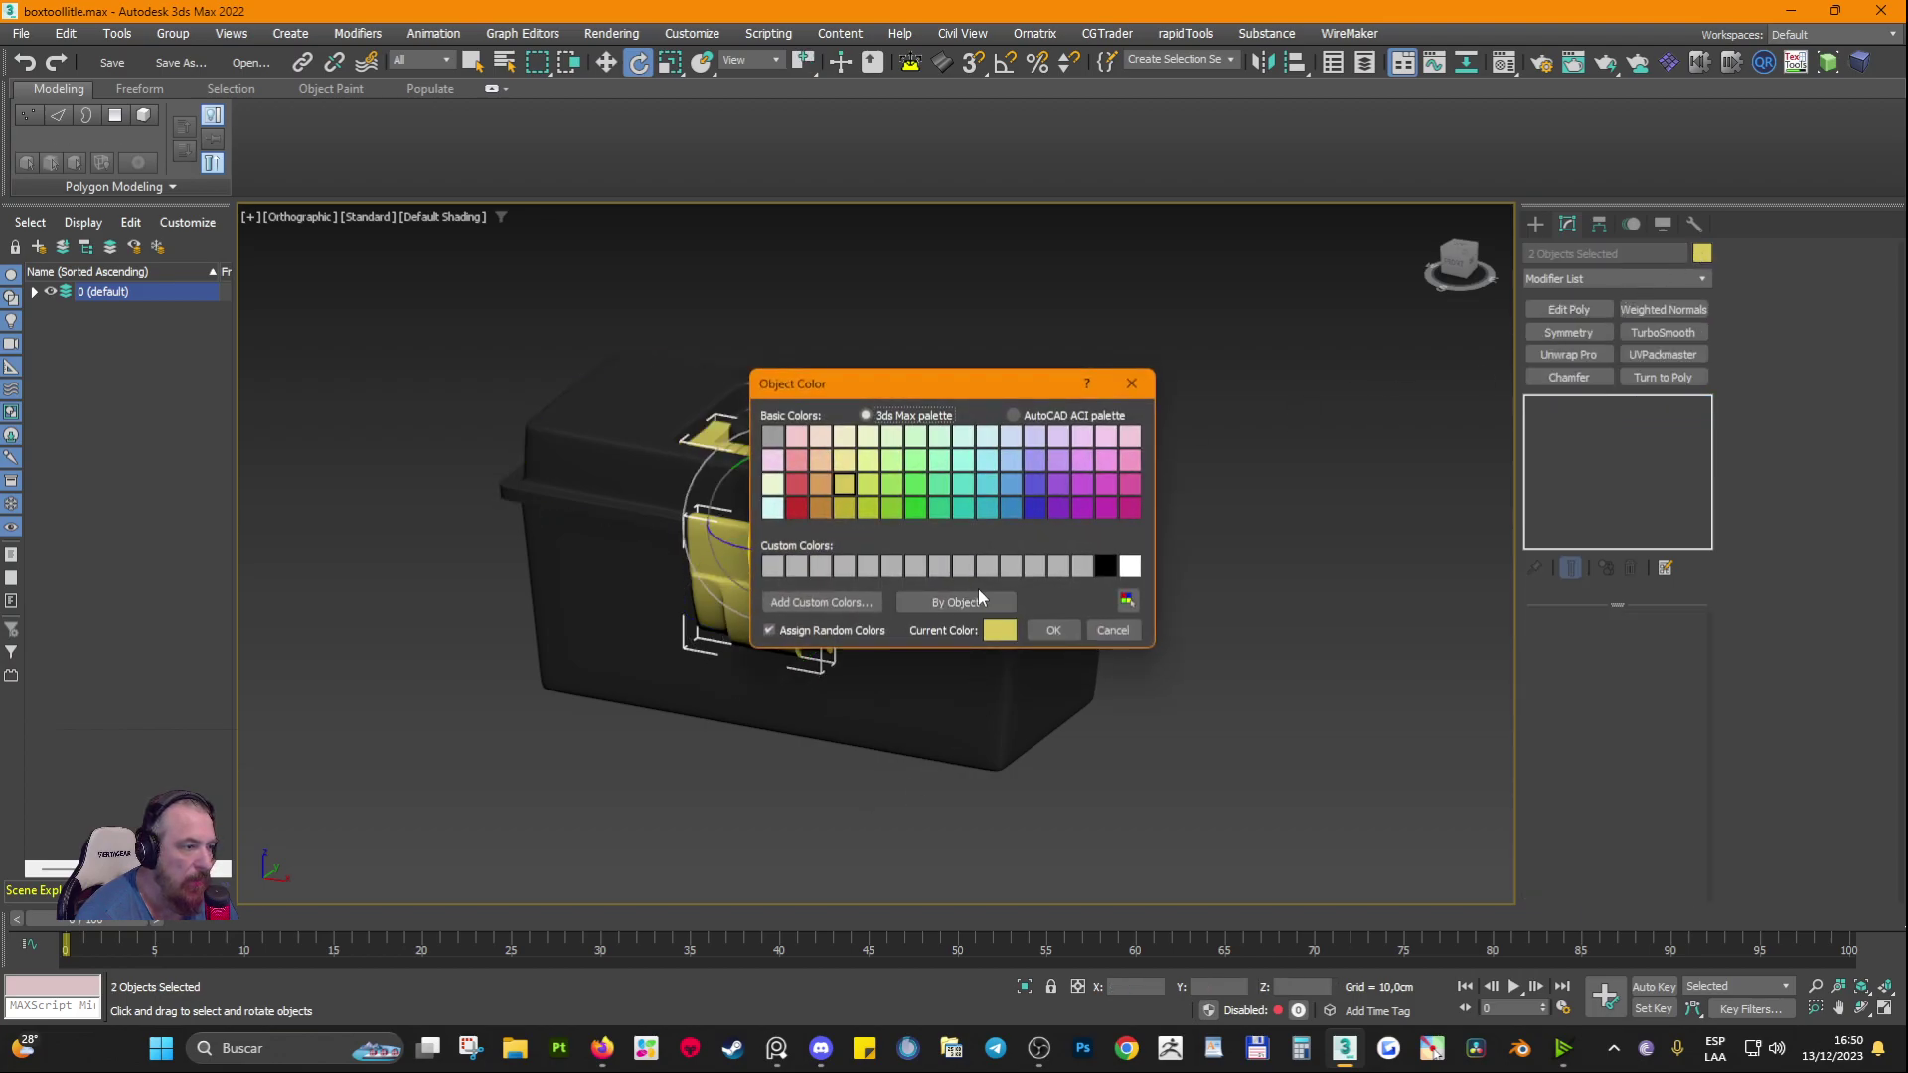
pyautogui.click(999, 630)
pyautogui.moveTo(943, 206); pyautogui.dragTo(942, 191)
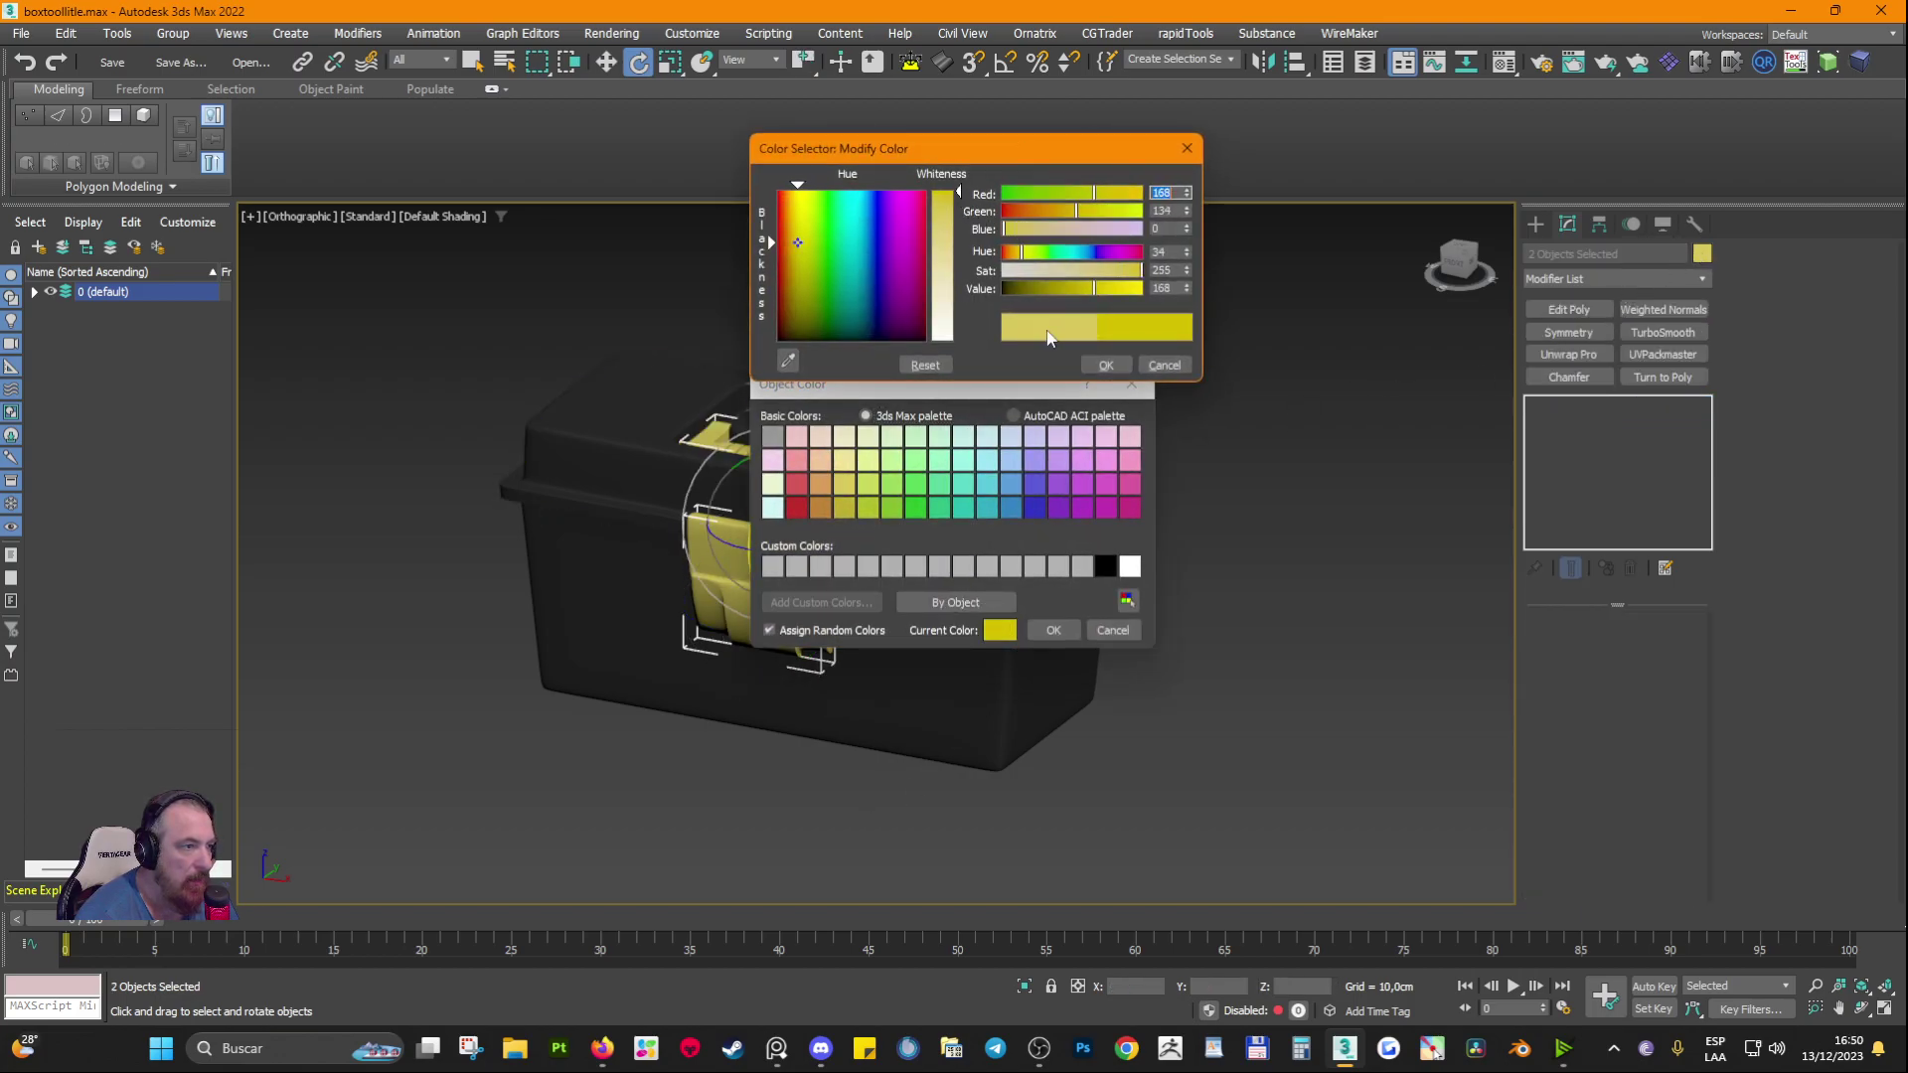
pyautogui.moveTo(1117, 296); pyautogui.dragTo(1142, 290)
pyautogui.click(1111, 368)
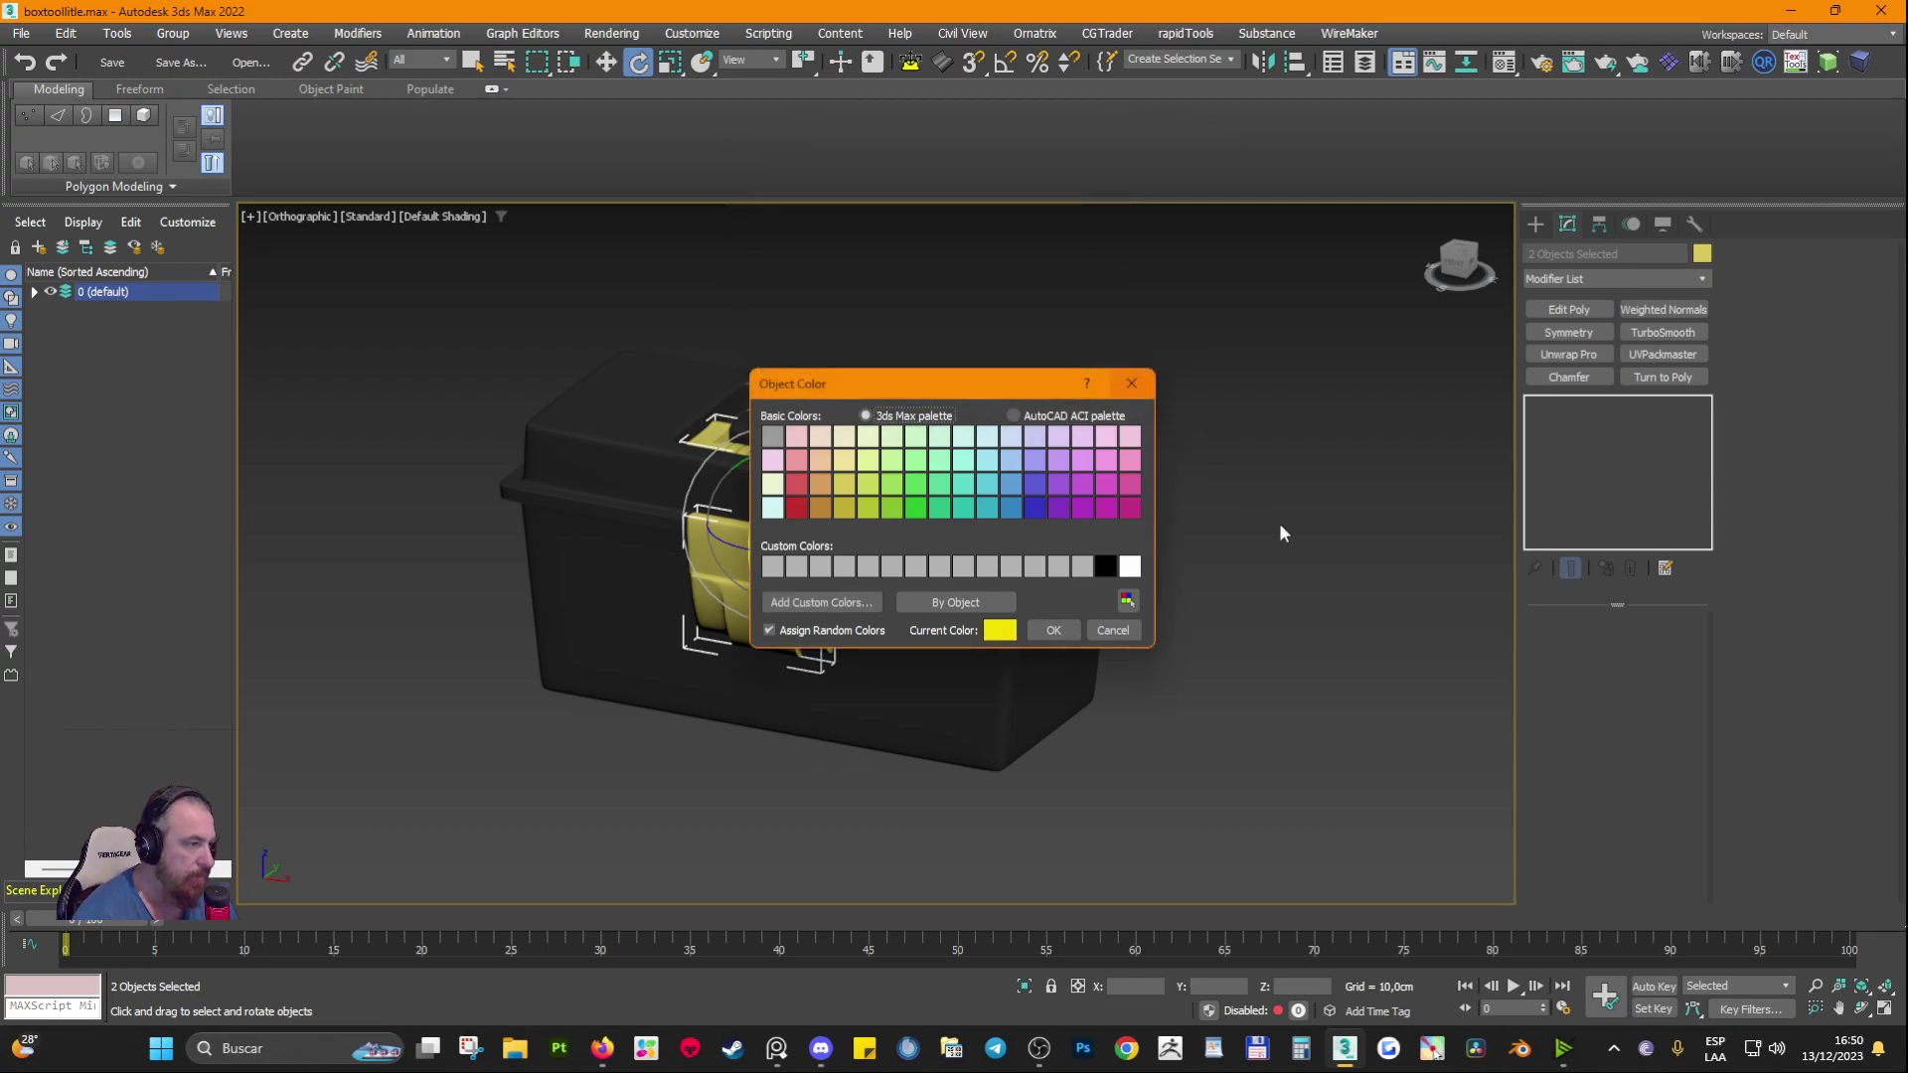
pyautogui.click(1054, 631)
# Step: Switch the viewport to a Perspective view, deselect the yellow parts and frame the whole toolbox
pyautogui.keyDown('alt'); pyautogui.moveTo(1222, 639); pyautogui.dragTo(1235, 668, button='middle'); pyautogui.keyUp('alt')
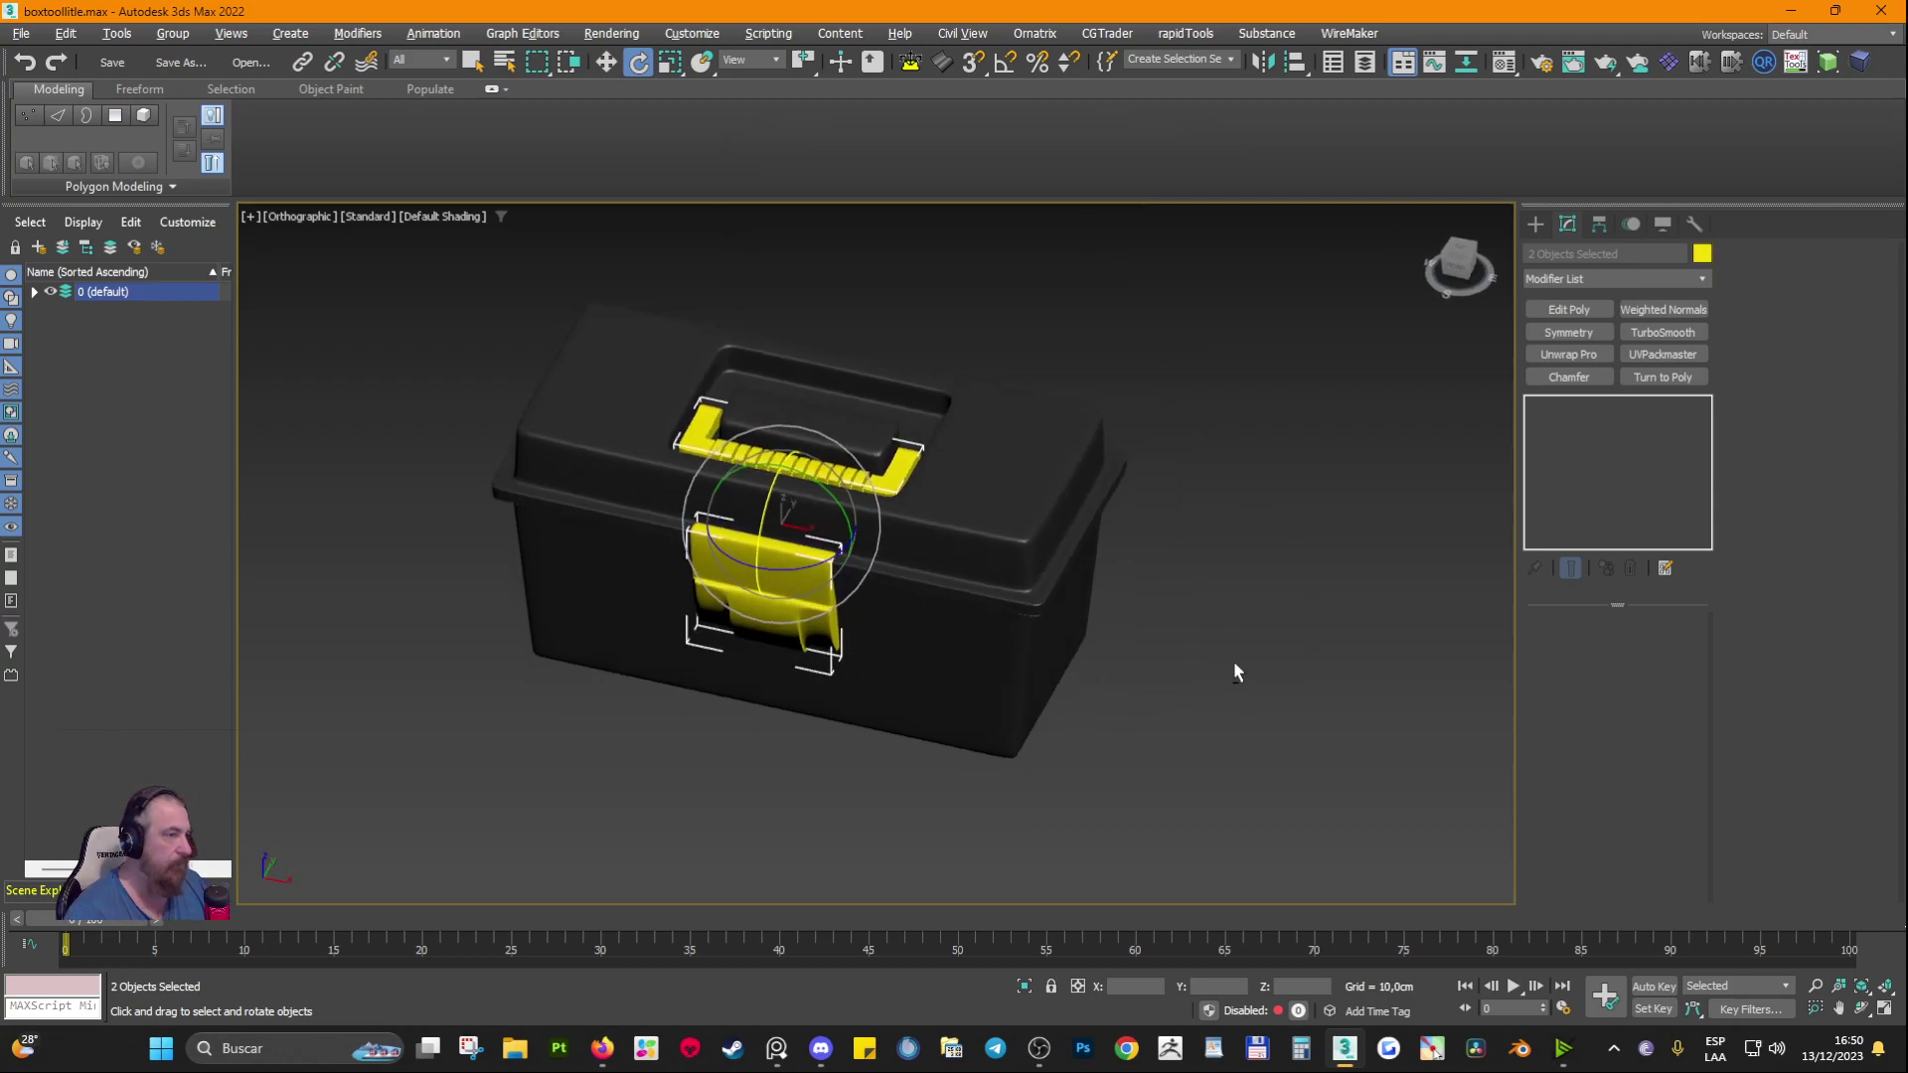
pyautogui.press('p')
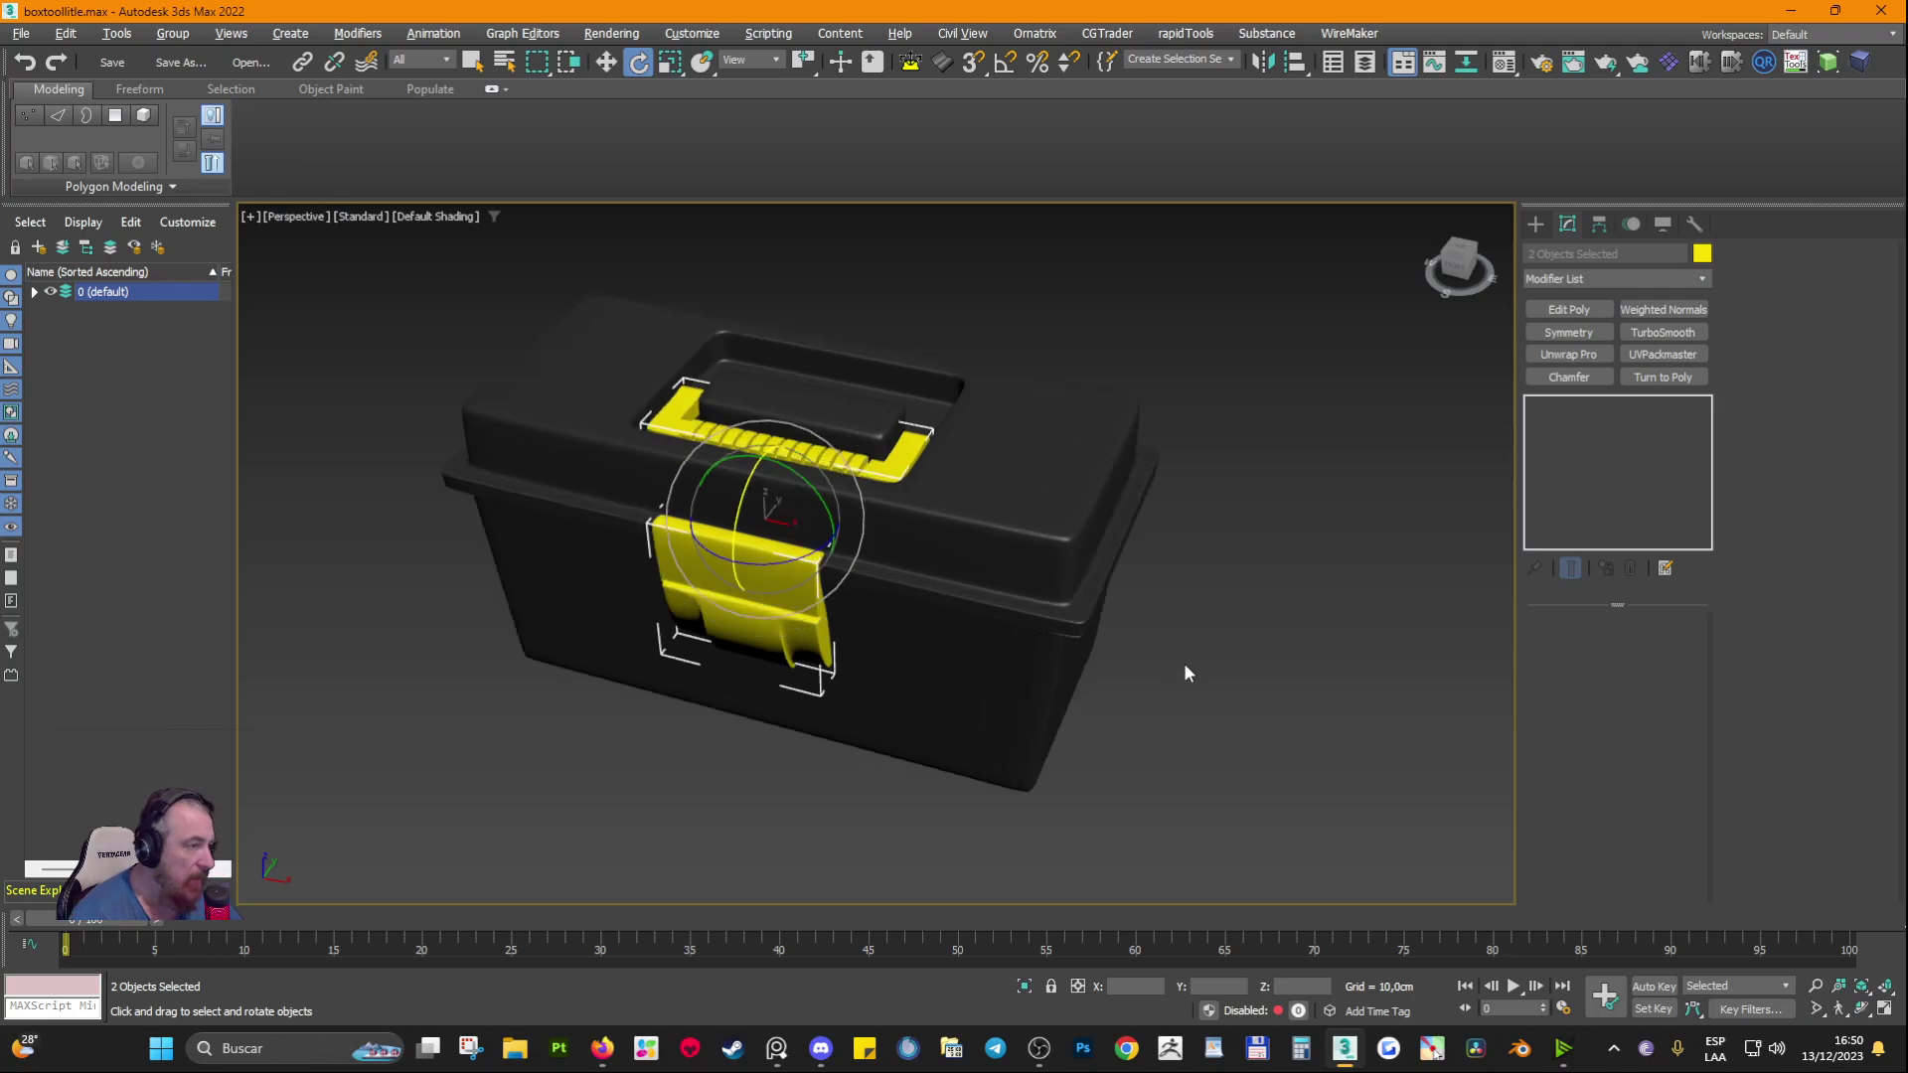
pyautogui.scroll(-4, 1218, 648)
pyautogui.click(1231, 646)
pyautogui.scroll(4, 1229, 647)
pyautogui.scroll(-4, 1220, 652)
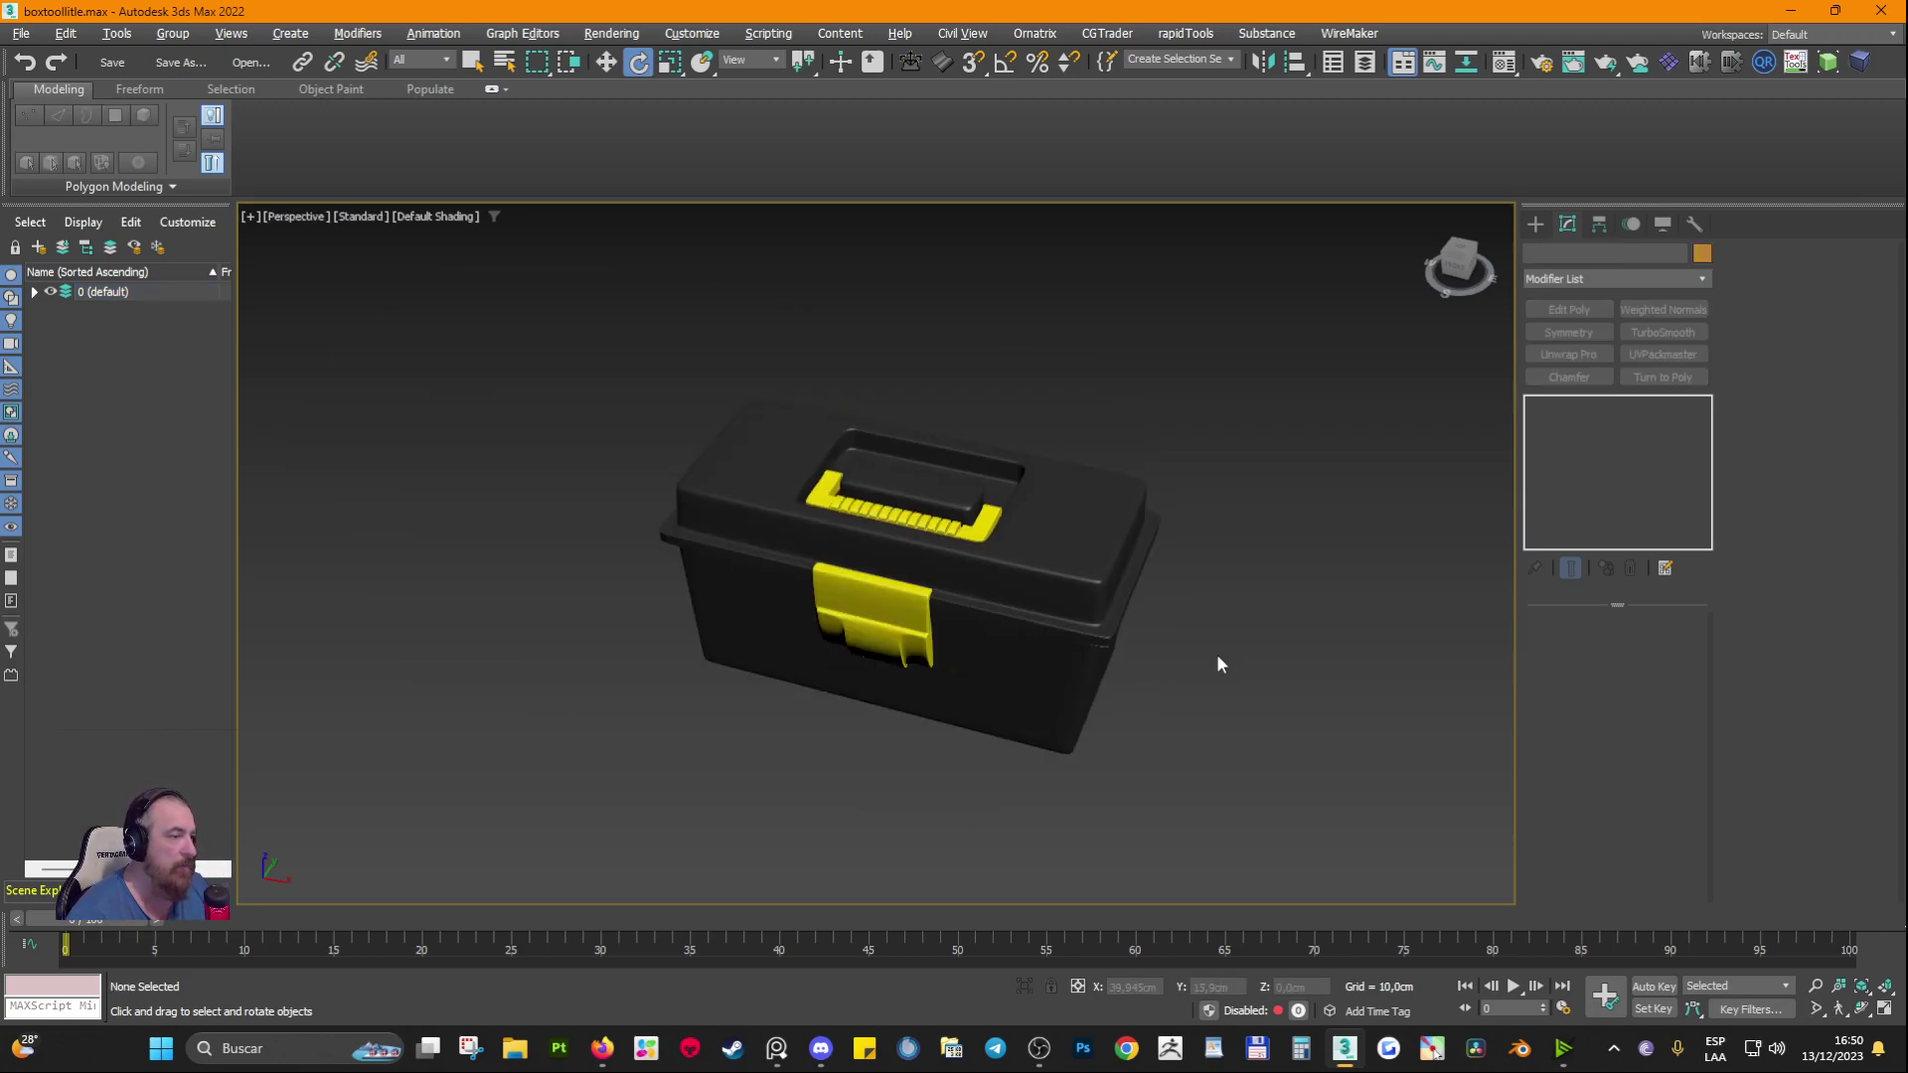
pyautogui.scroll(1, 1202, 648)
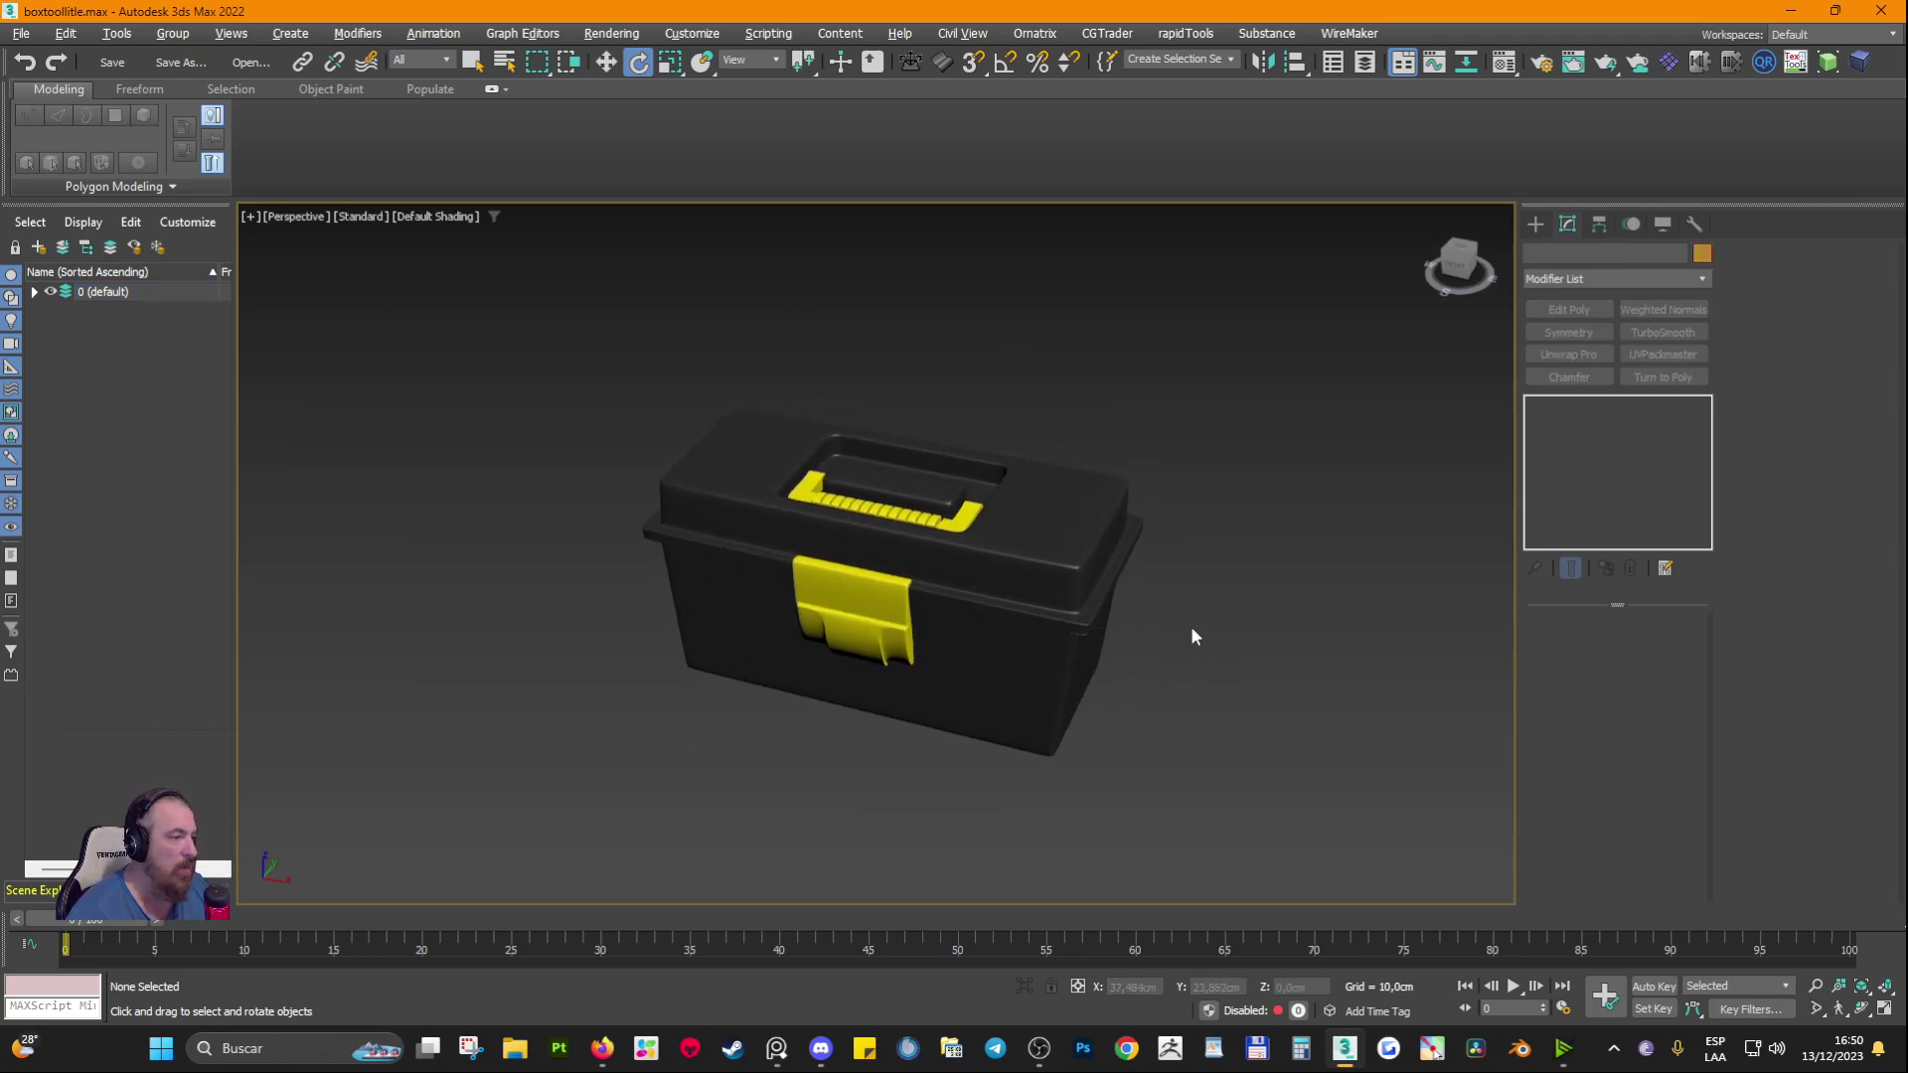
# Step: Rotate the yellow handle about its hinge so it stands upright above the lid, and deselect it
pyautogui.click(806, 477)
pyautogui.moveTo(809, 454); pyautogui.dragTo(959, 262)
pyautogui.click(1155, 416)
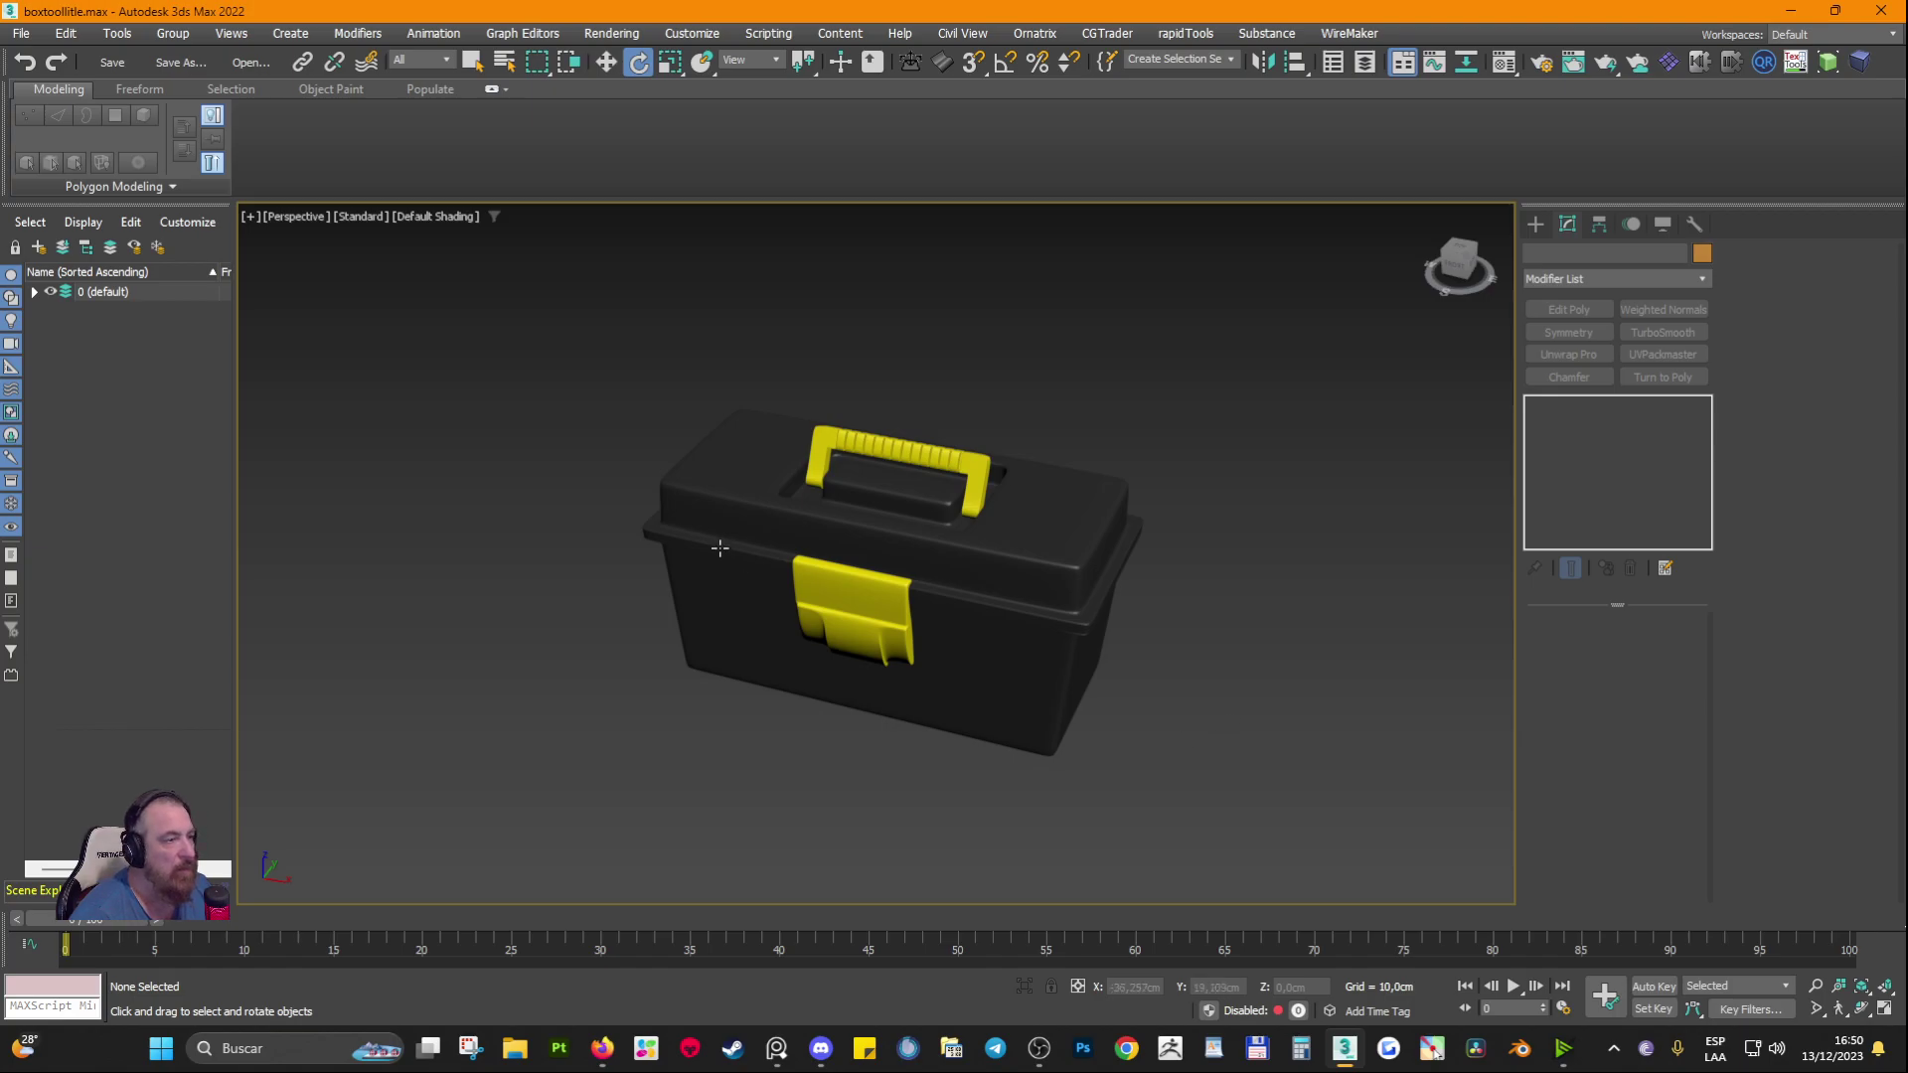
# Step: Set the viewport rendering to High Quality and examine the latch and the toolbox from the other front corner
pyautogui.click(374, 216)
pyautogui.click(395, 261)
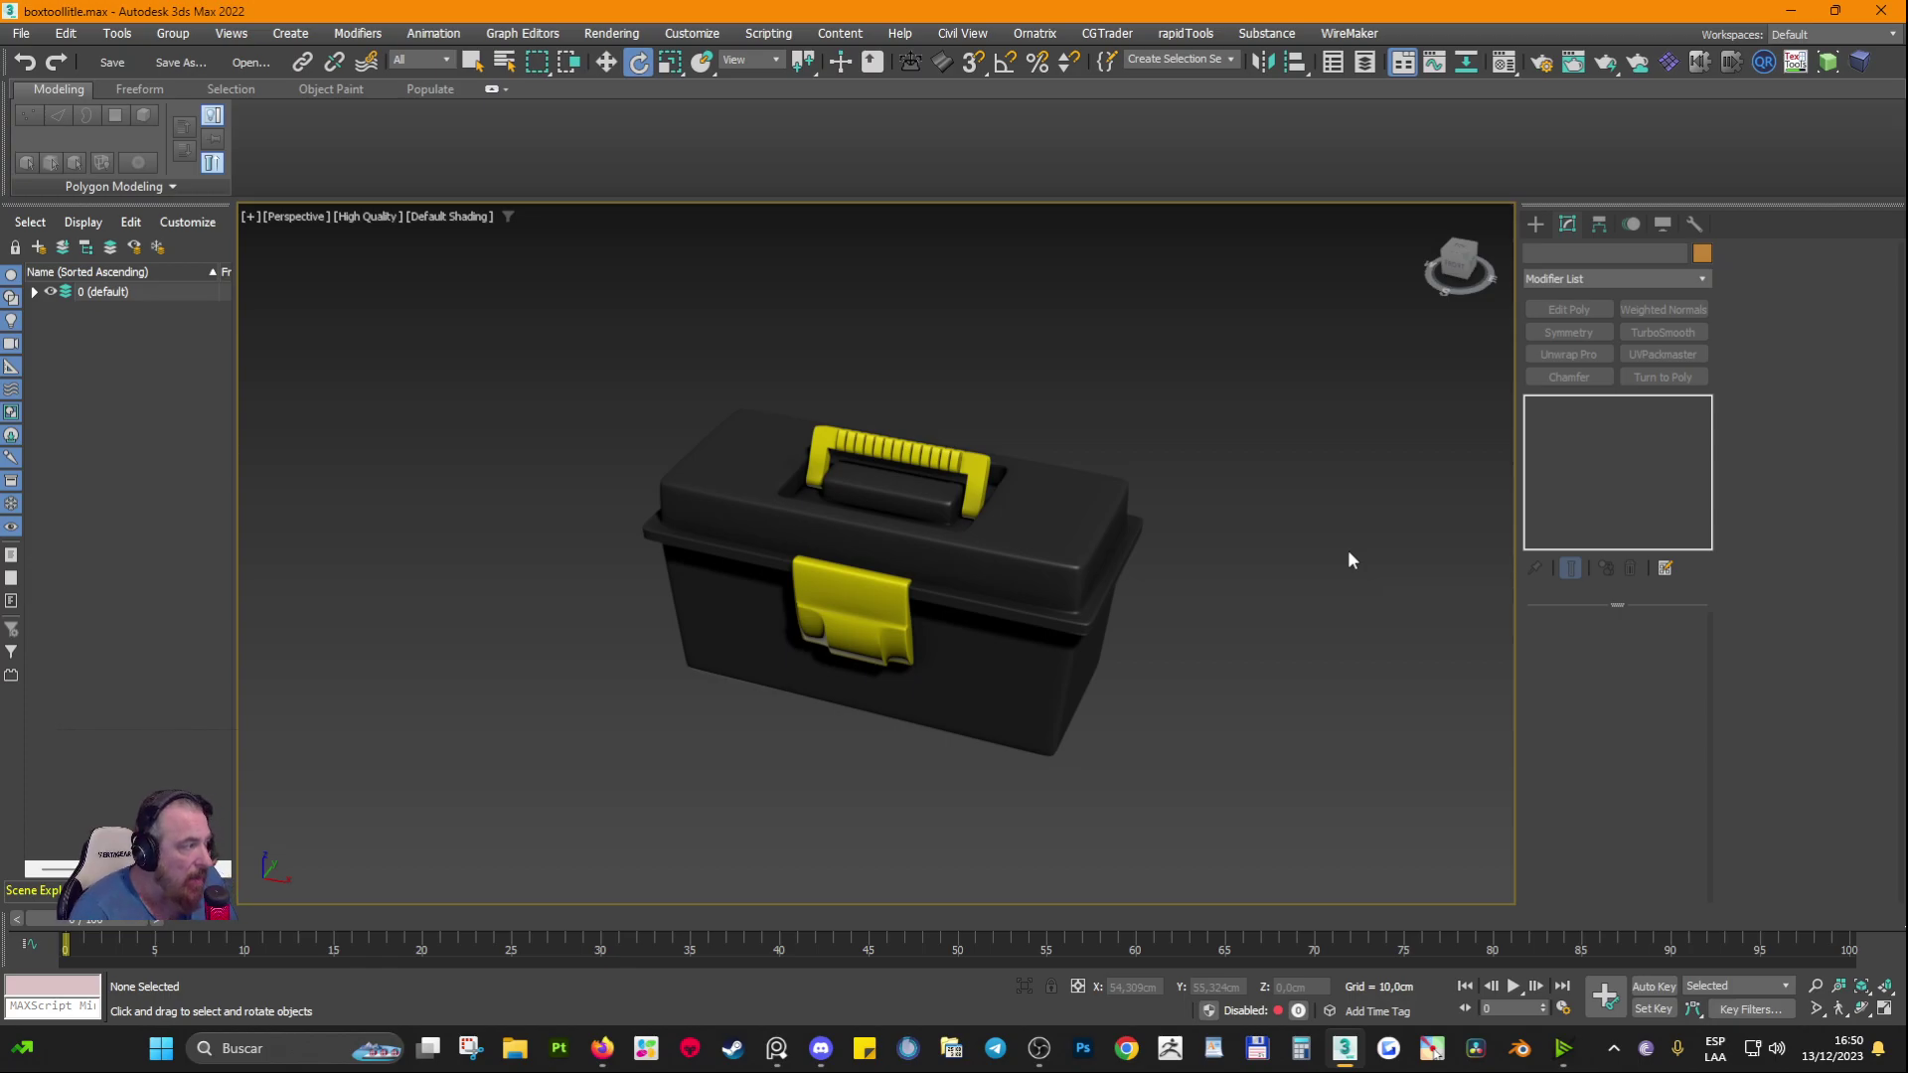
pyautogui.scroll(5, 899, 685)
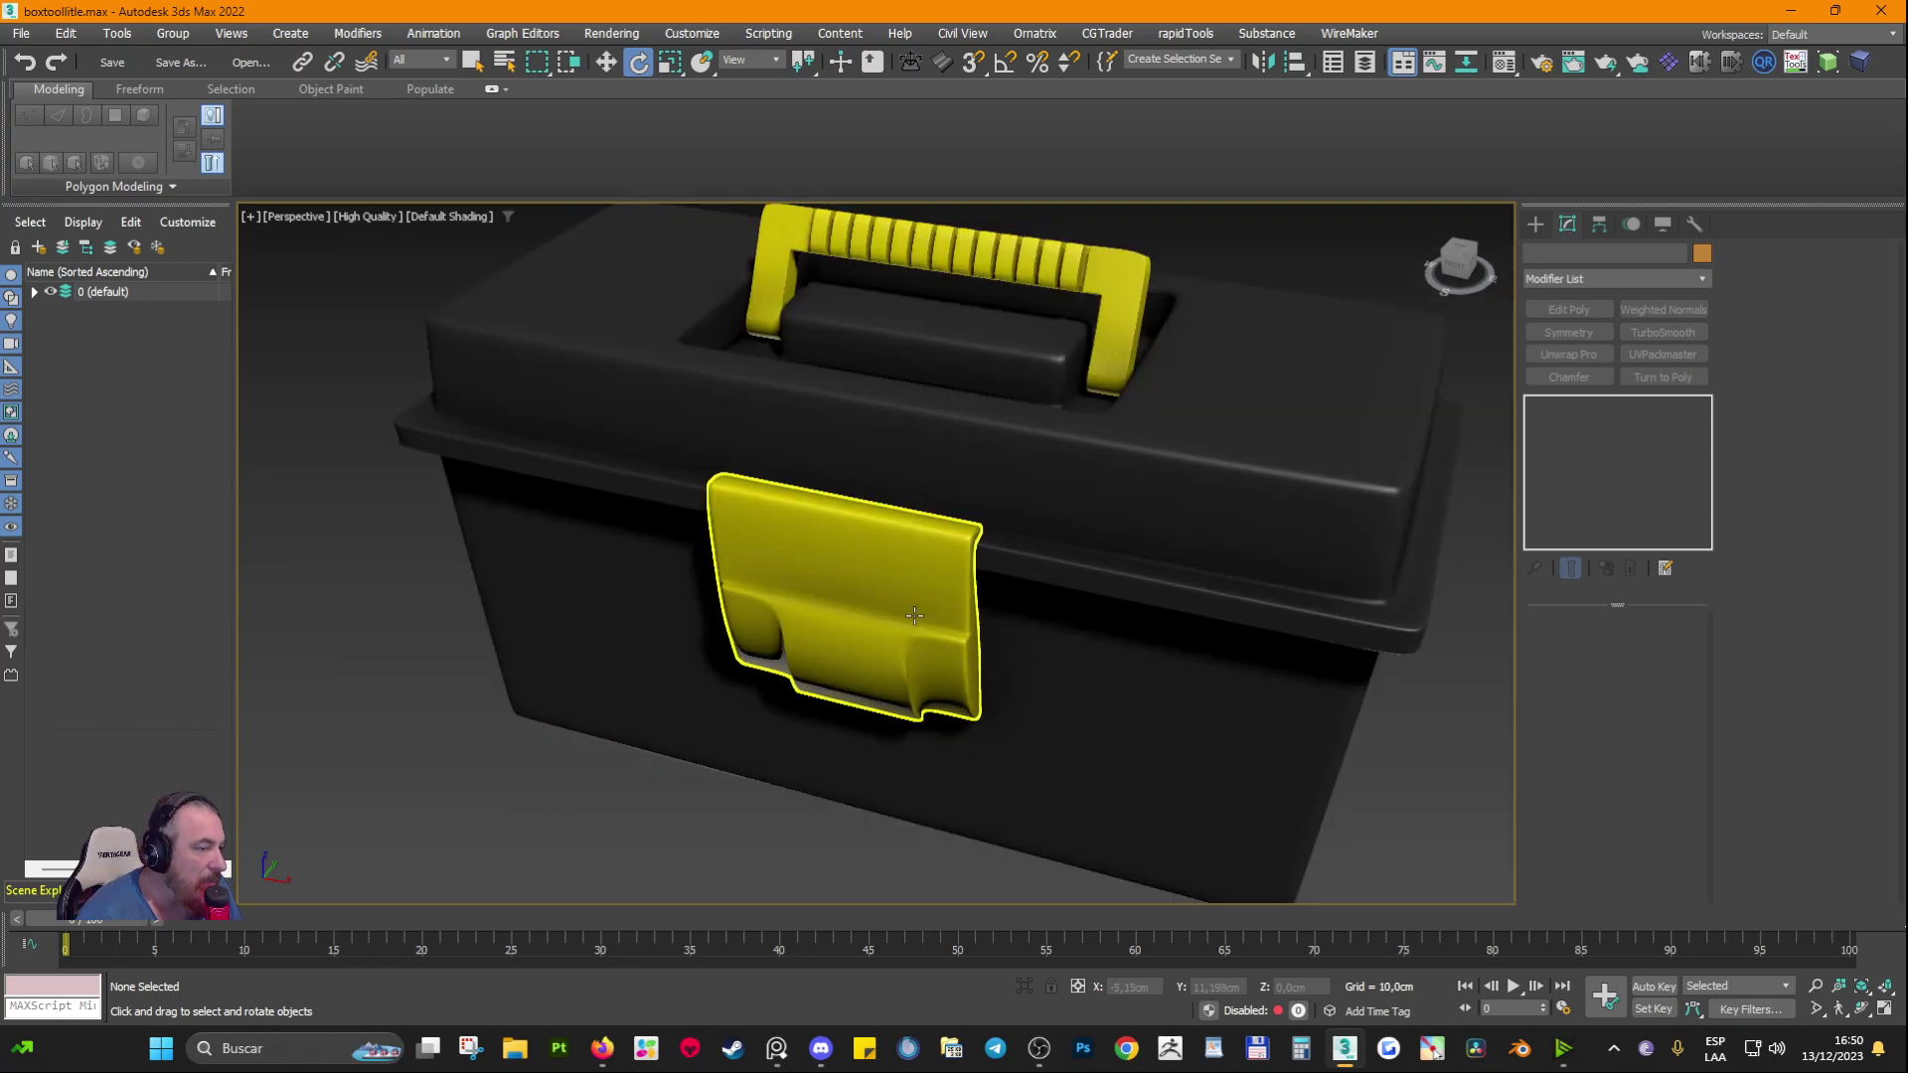
pyautogui.keyDown('alt'); pyautogui.moveTo(759, 579); pyautogui.dragTo(909, 557, button='middle'); pyautogui.keyUp('alt')
pyautogui.scroll(-4, 964, 651)
pyautogui.keyDown('alt'); pyautogui.moveTo(1069, 735); pyautogui.dragTo(1018, 750, button='middle'); pyautogui.keyUp('alt')
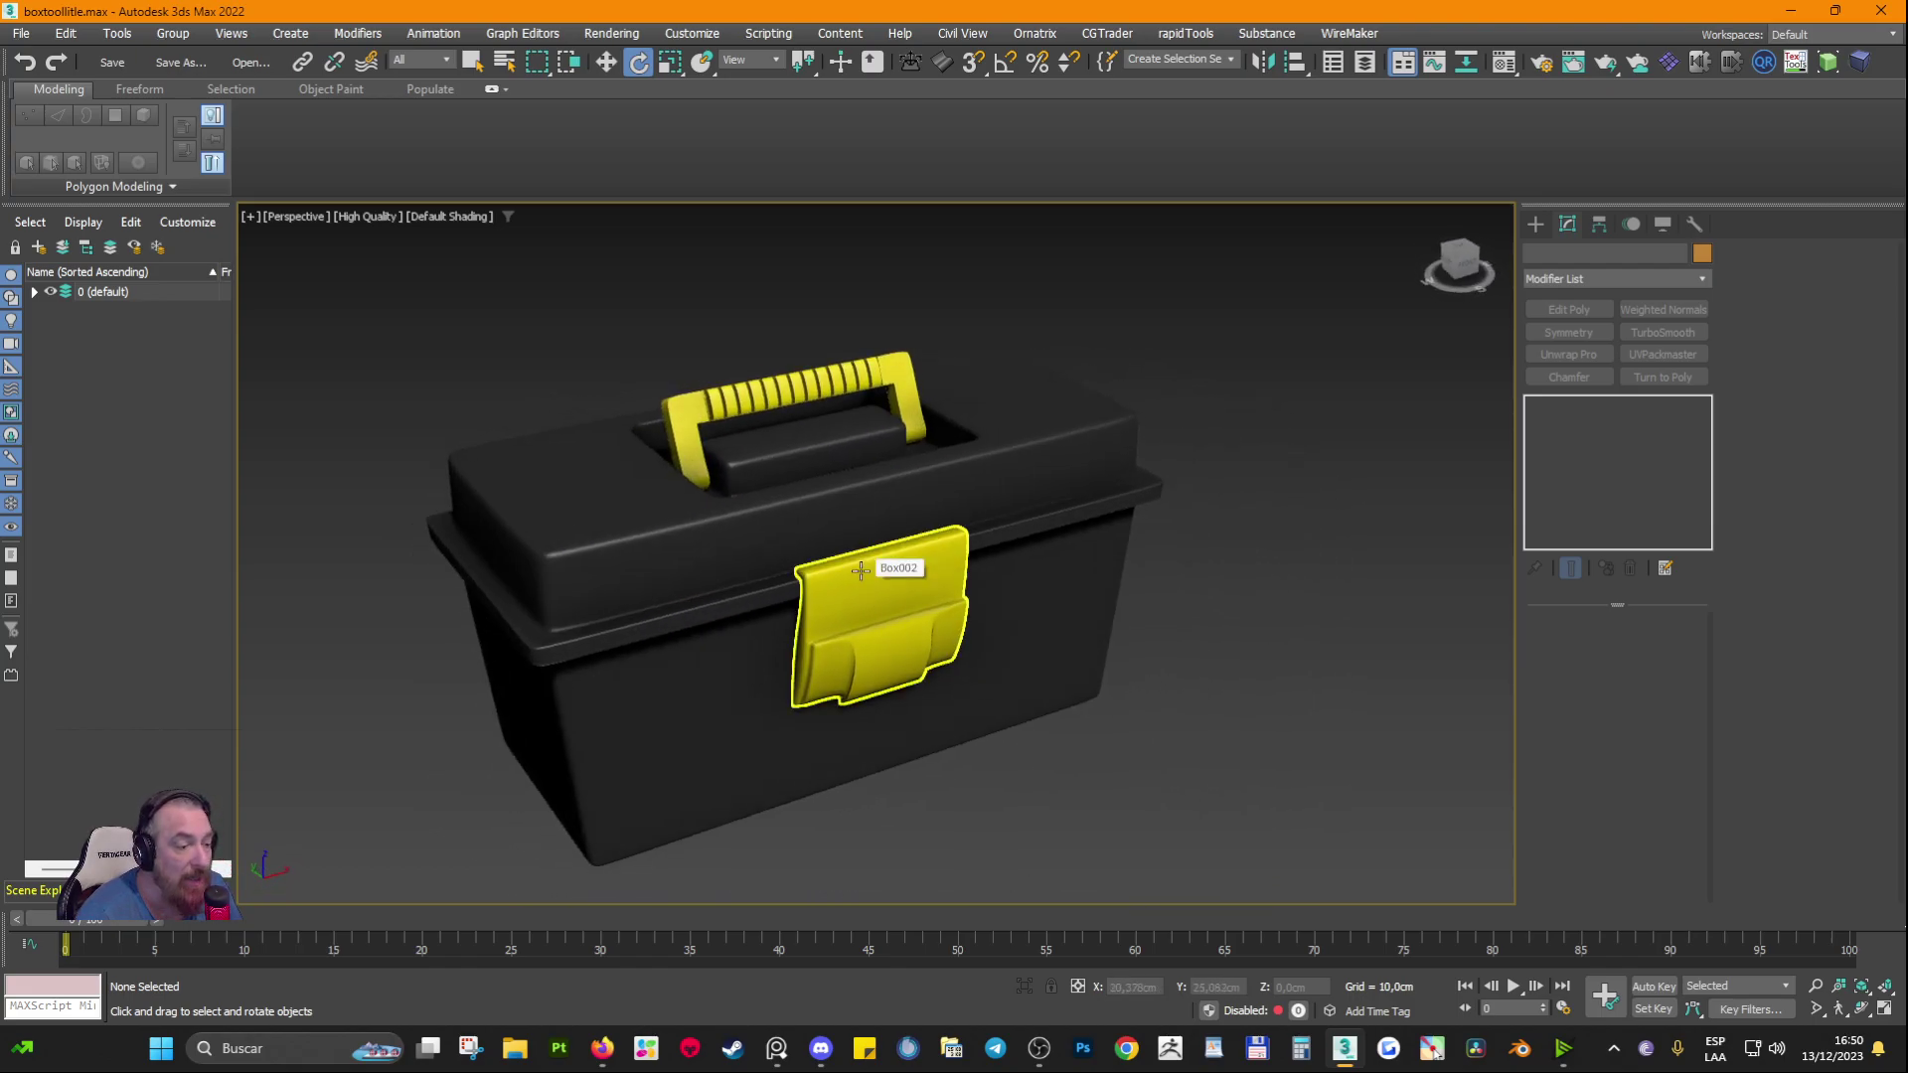